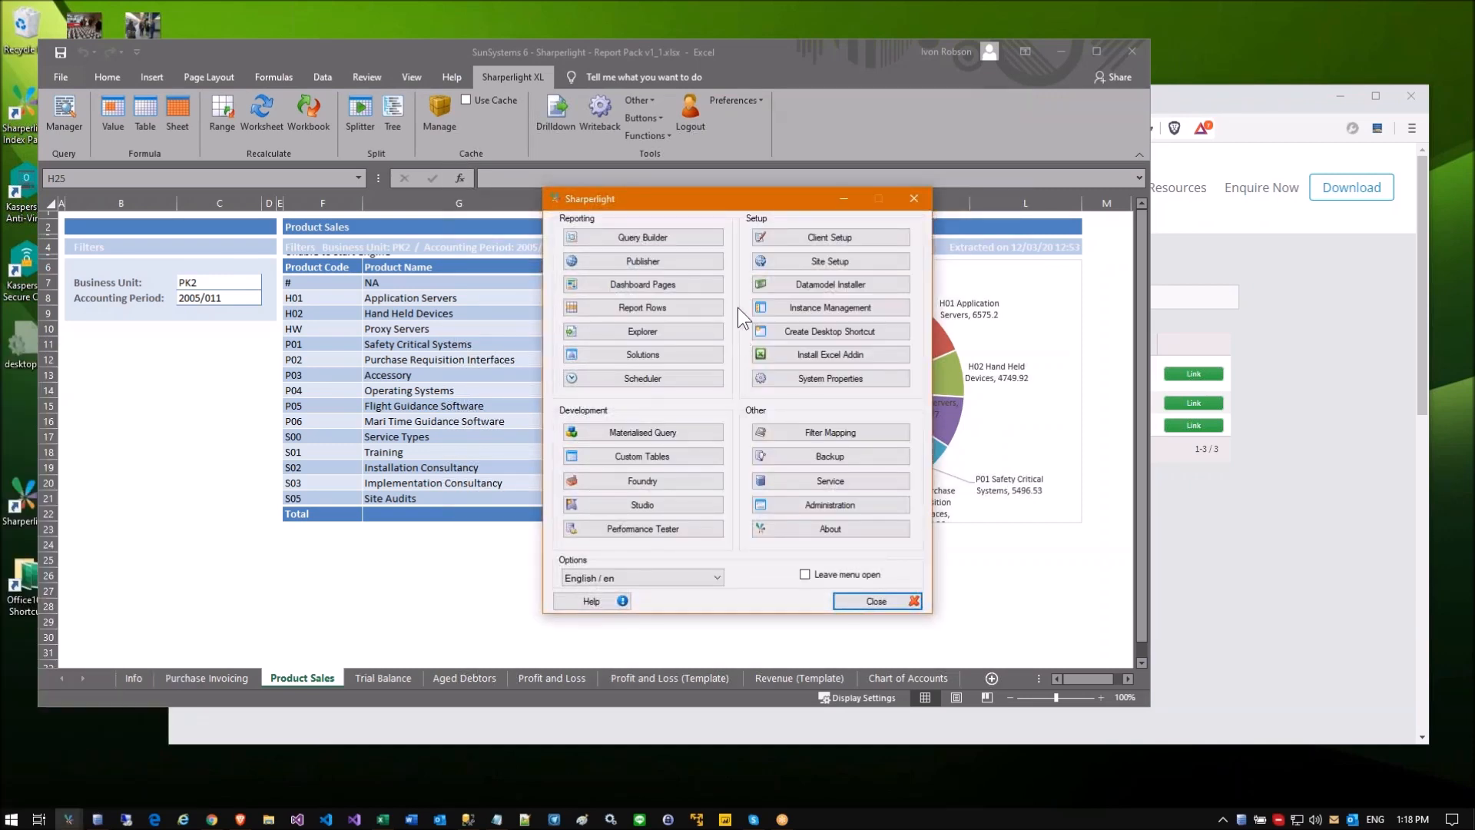
Step: Open Client Setup and display the System datamodel's Microsoft SQL Server (Database Server Authentication) connection details
left_click(795, 245)
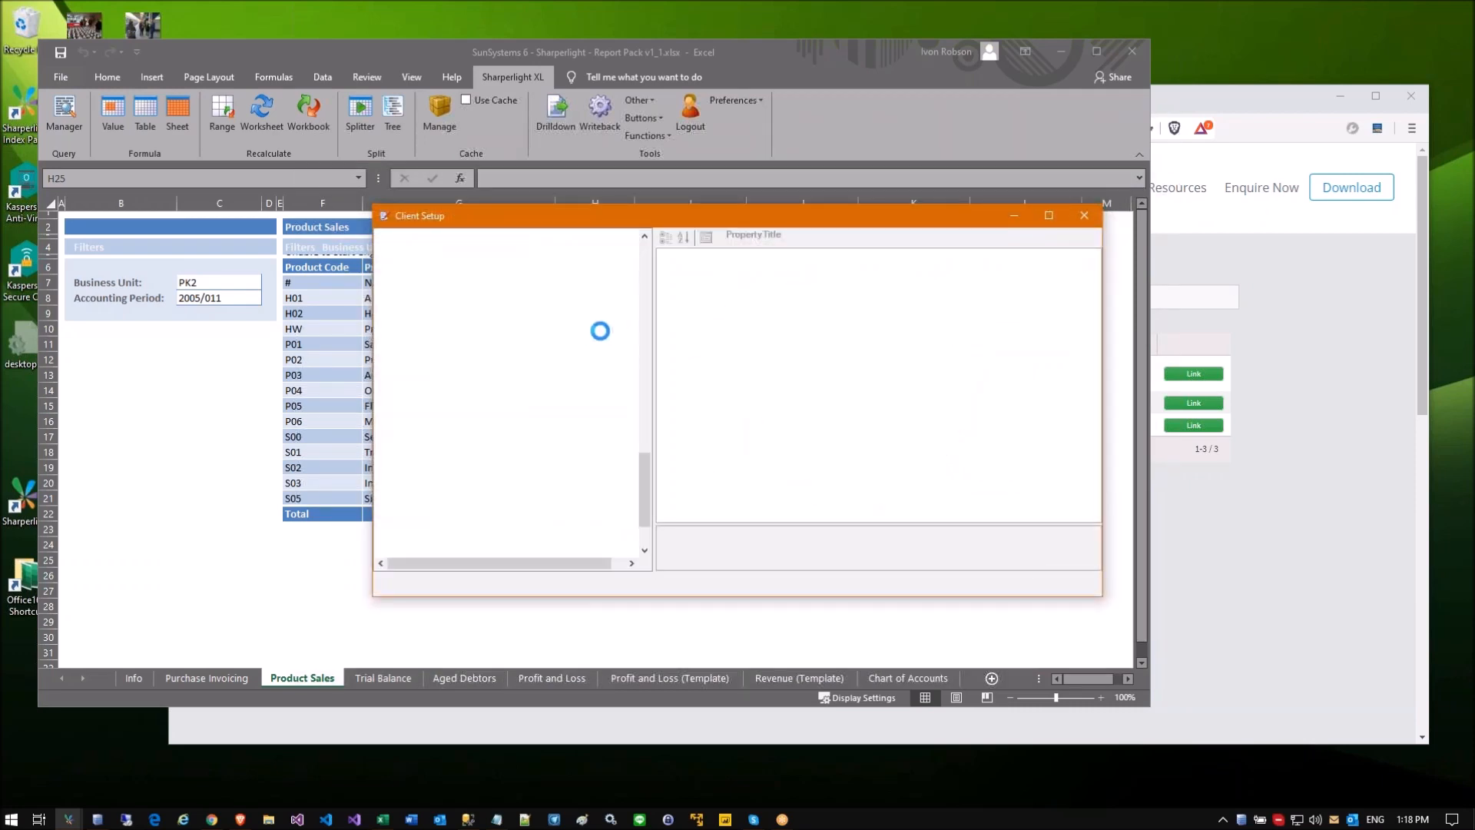
left_click_drag(639, 496, 608, 245)
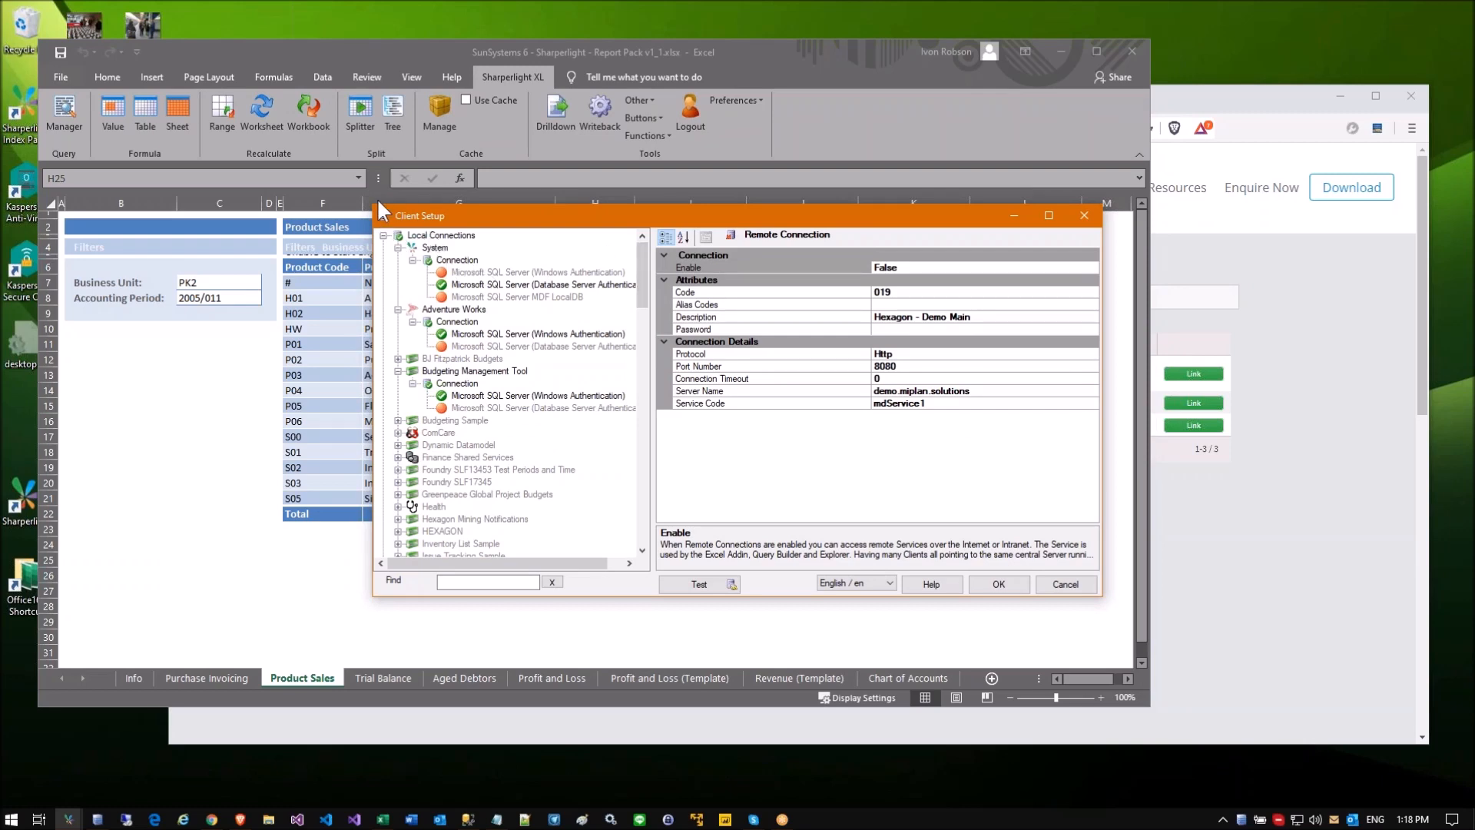
left_click_drag(374, 205, 350, 158)
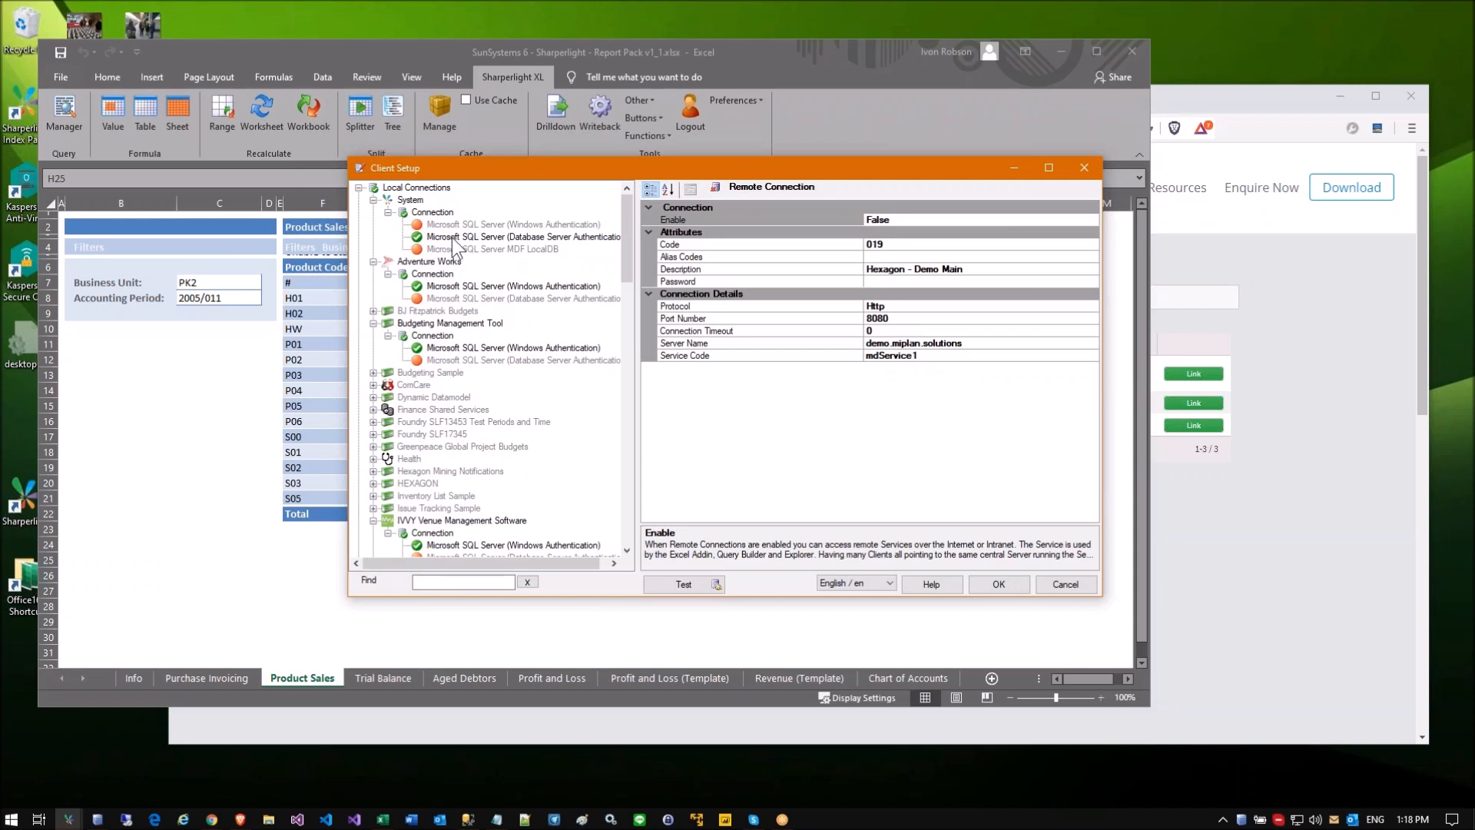
left_click(452, 237)
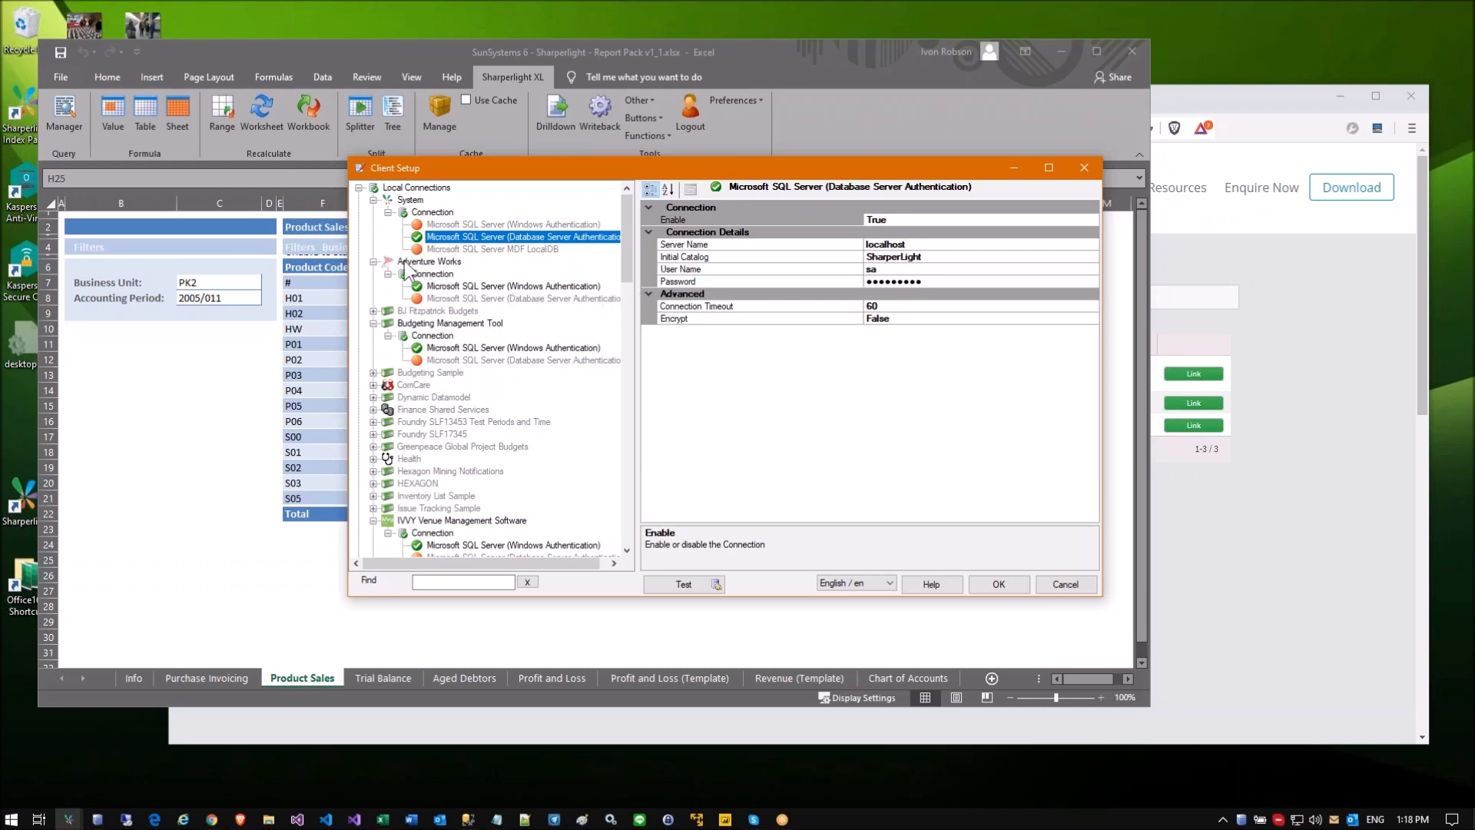
Step: Locate the SunSystems datamodel among the local connections and display its Microsoft SQL Server (Windows Authentication) details
scroll(410, 294, "down", 1)
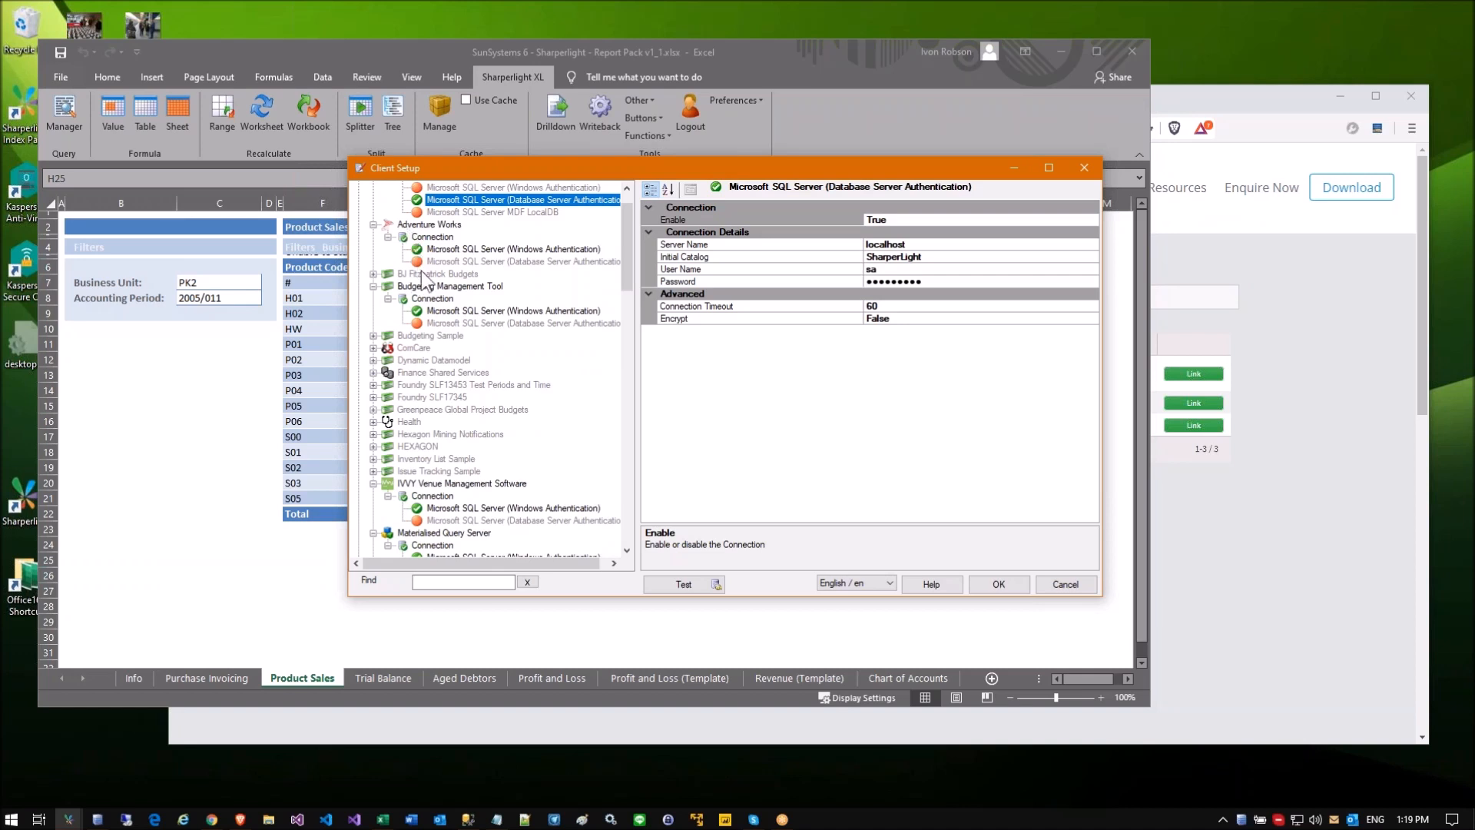
scroll(435, 331, "down", 2)
scroll(436, 332, "down", 2)
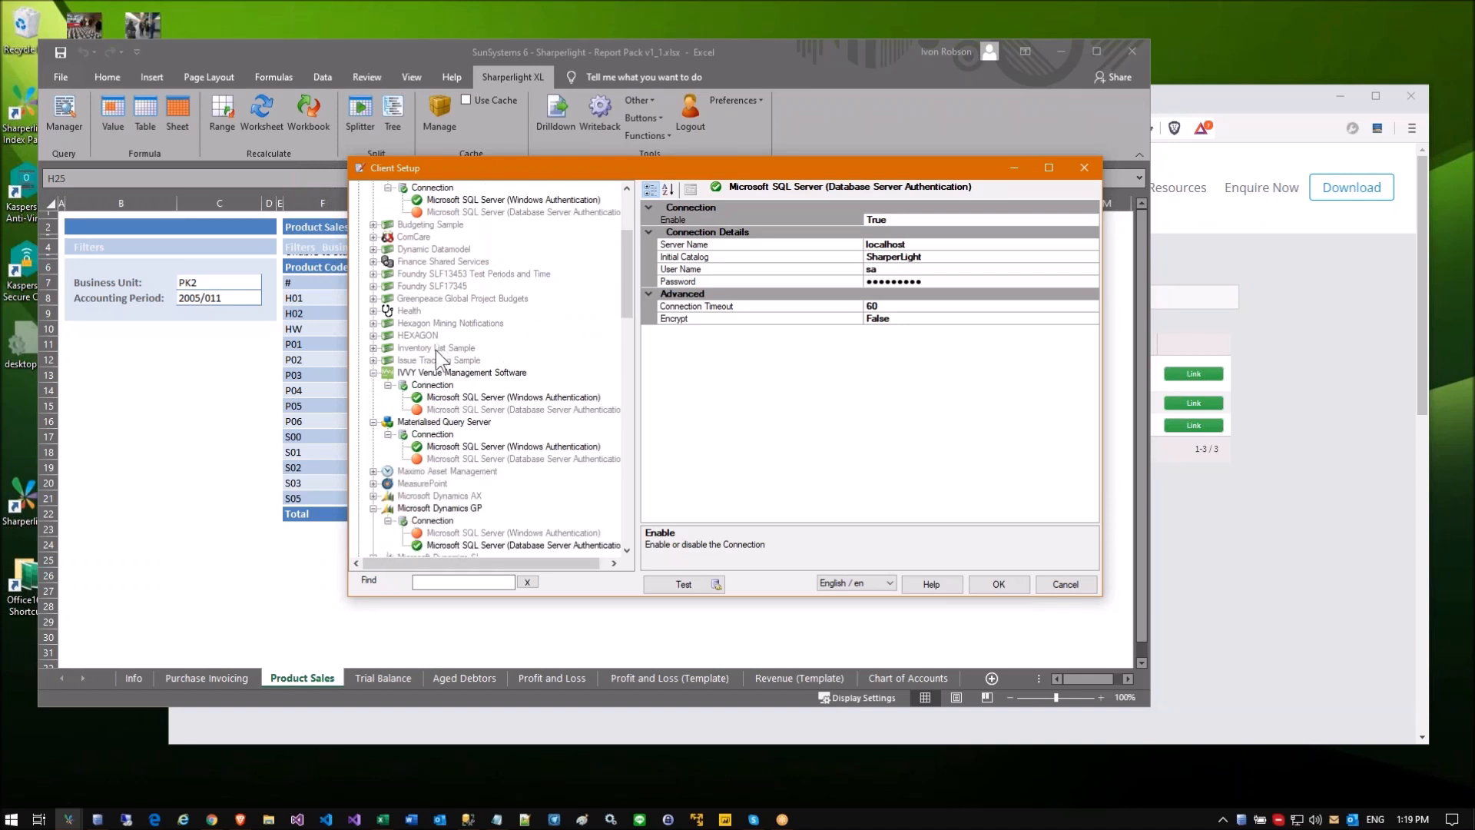
scroll(438, 368, "down", 6)
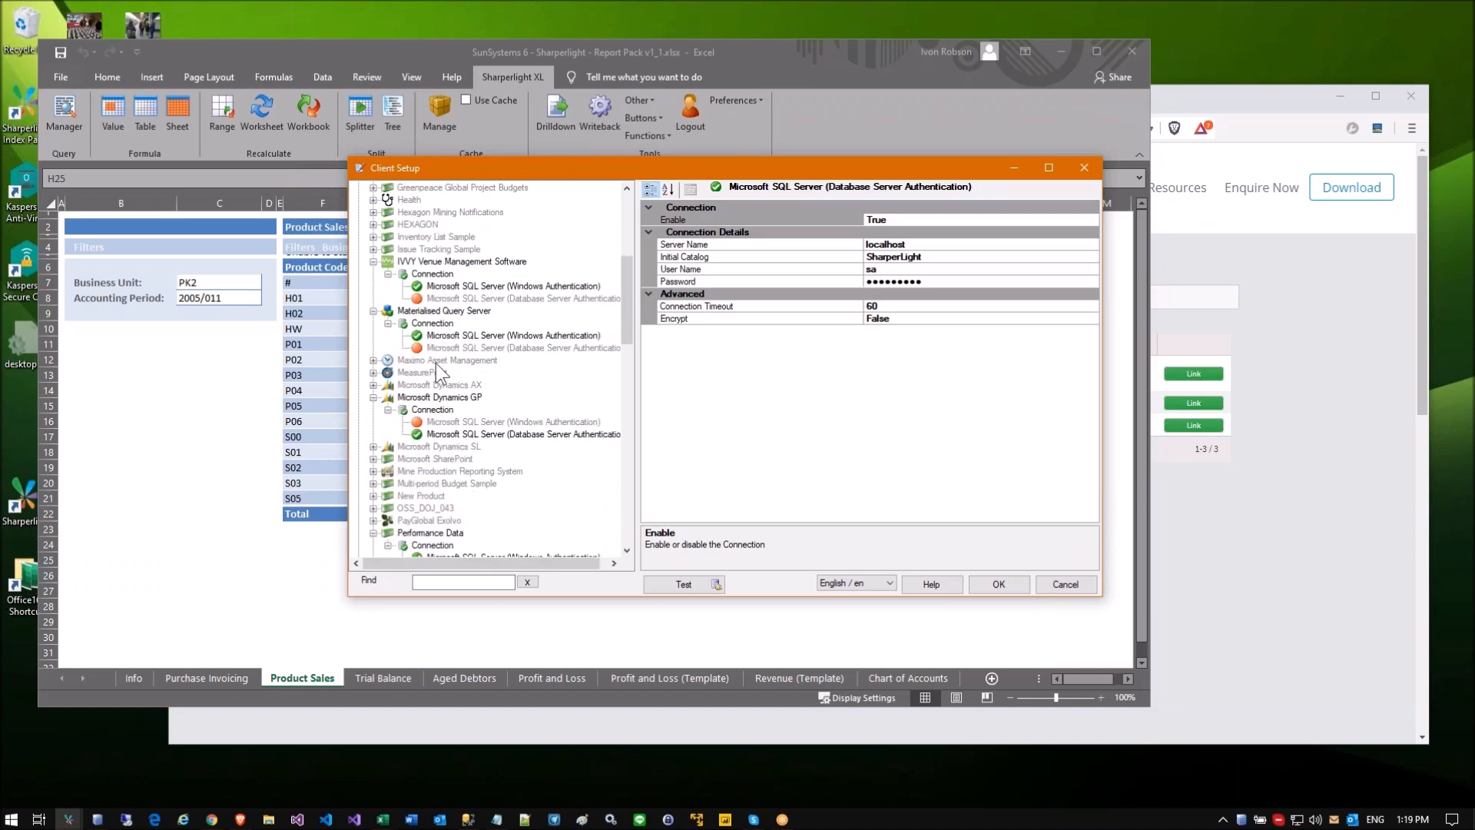
scroll(436, 364, "down", 7)
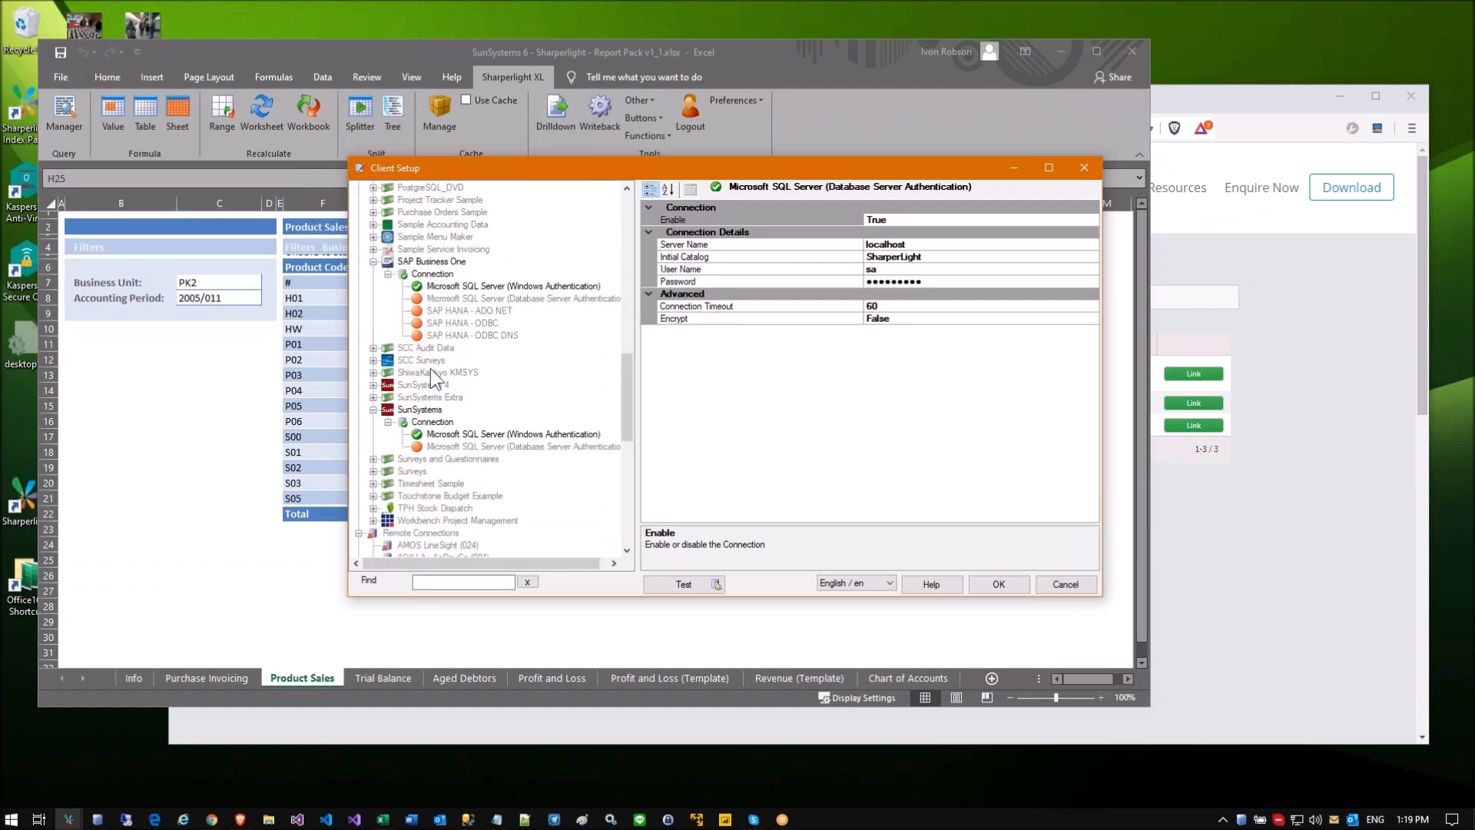
scroll(421, 392, "down", 1)
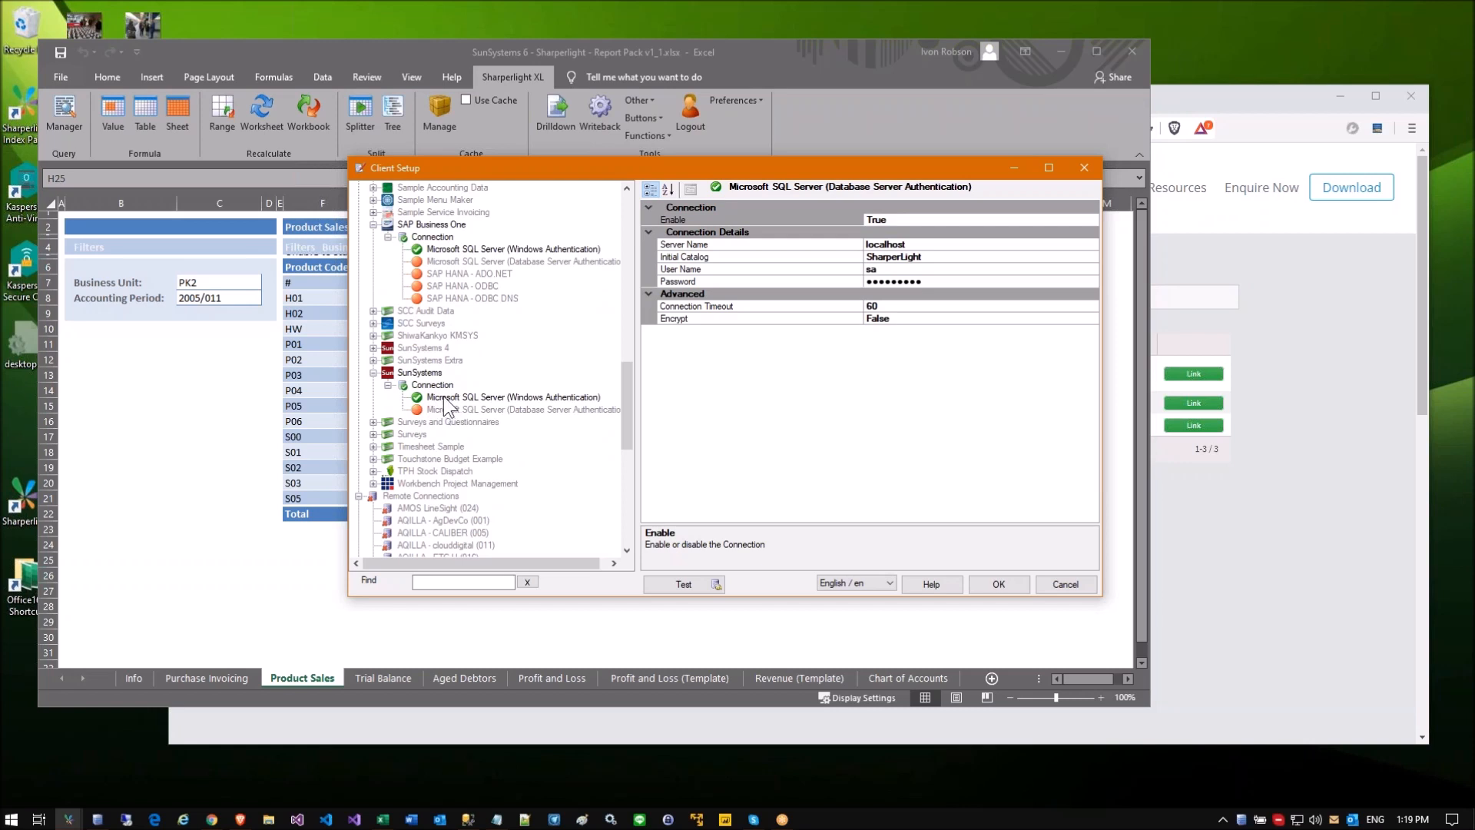
left_click(442, 395)
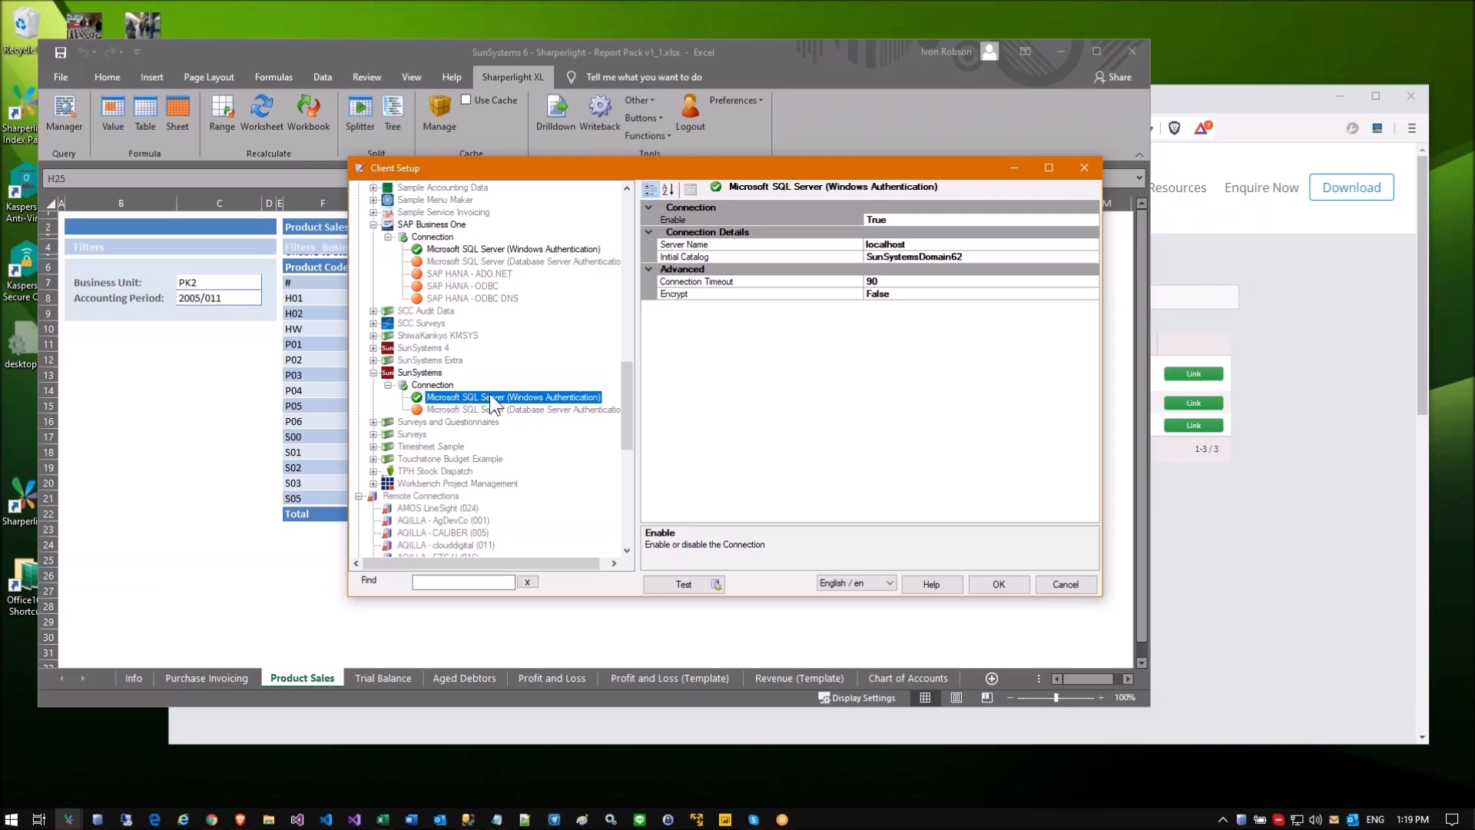
Step: Examine the Initial Catalog setting of the SunSystems Windows Authentication connection
left_click(913, 257)
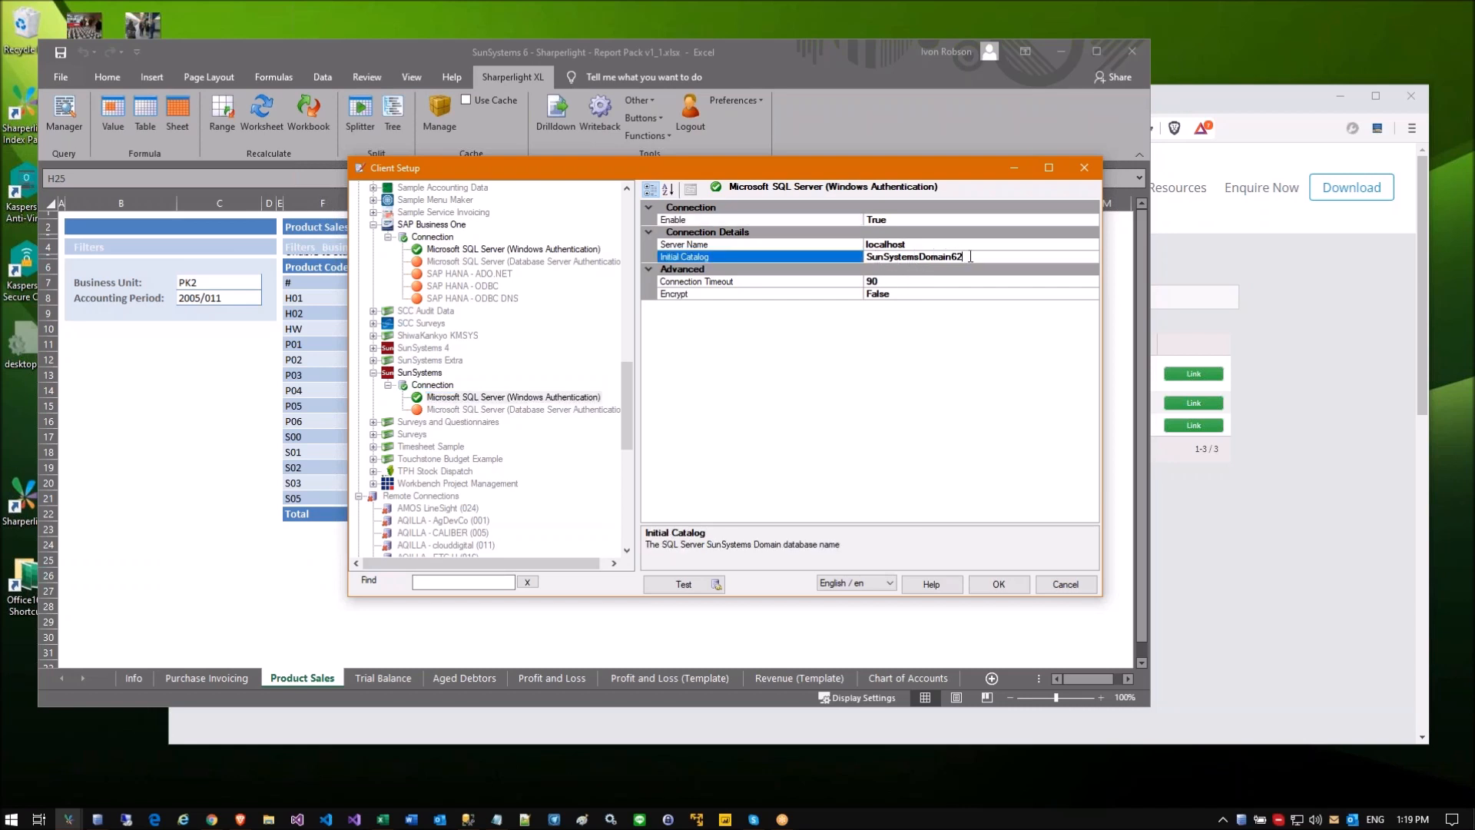
left_click(516, 407)
left_click(522, 396)
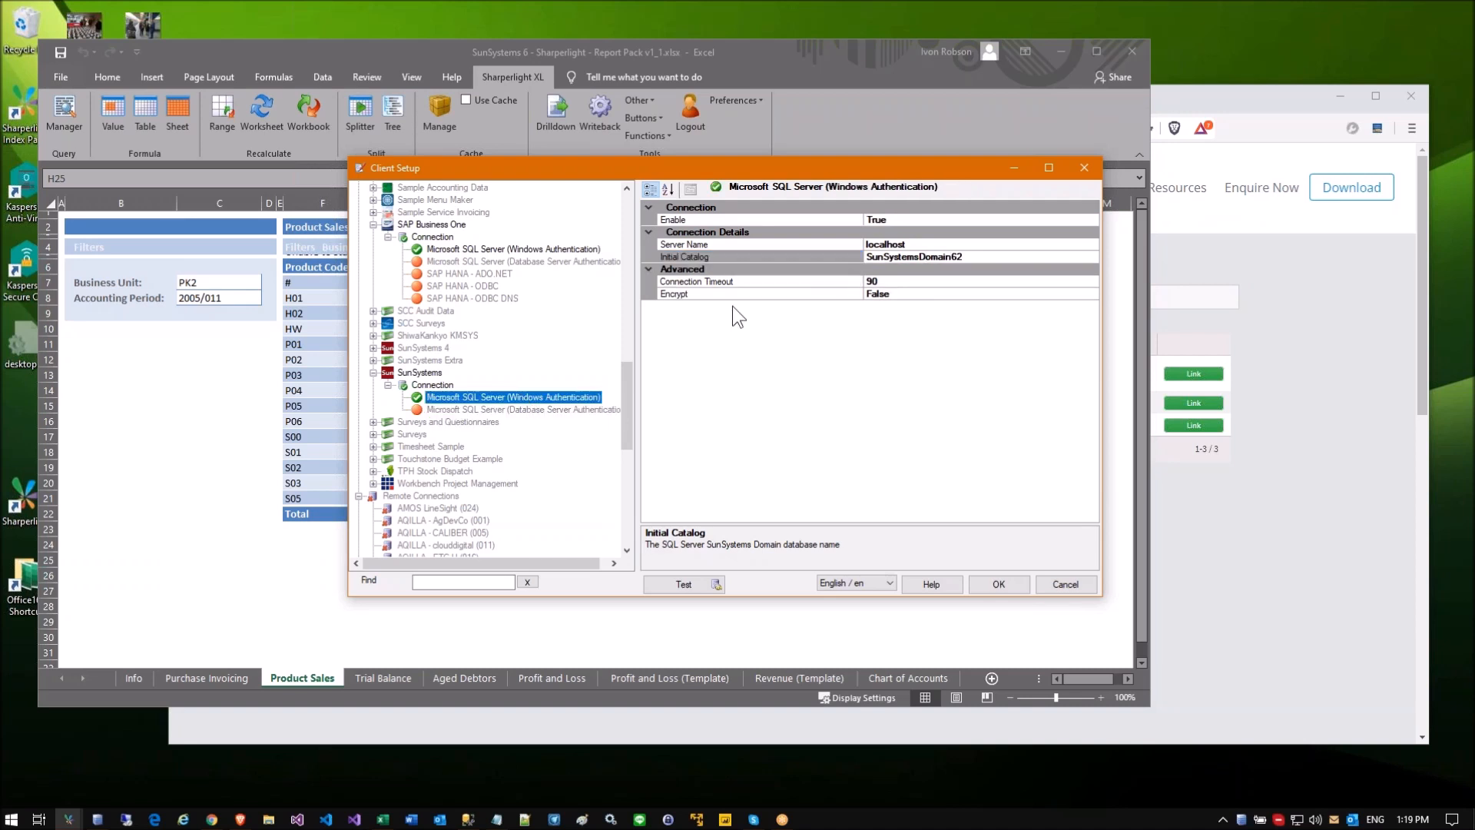
left_click(878, 258)
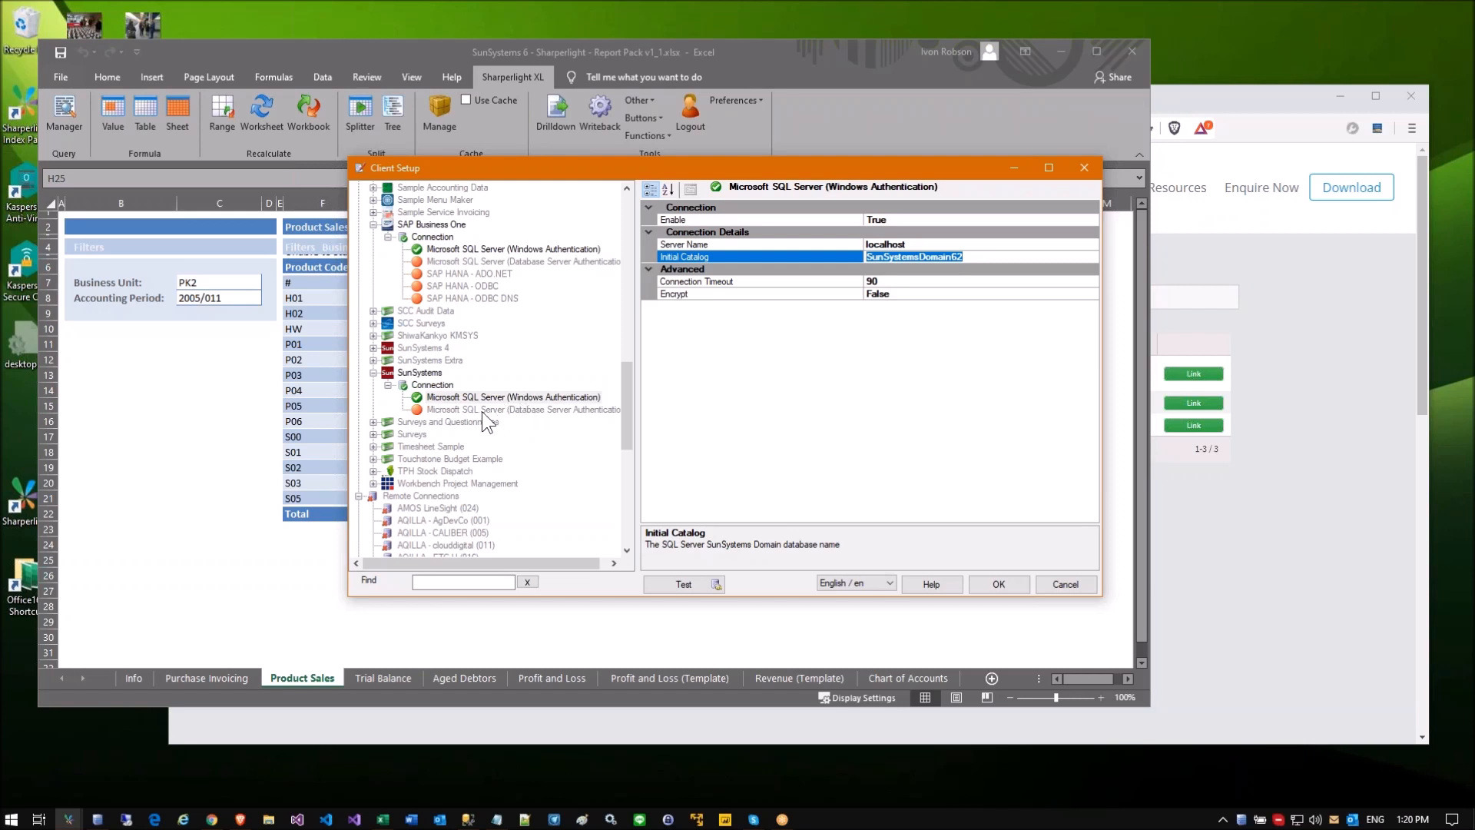
scroll(481, 412, "down", 2)
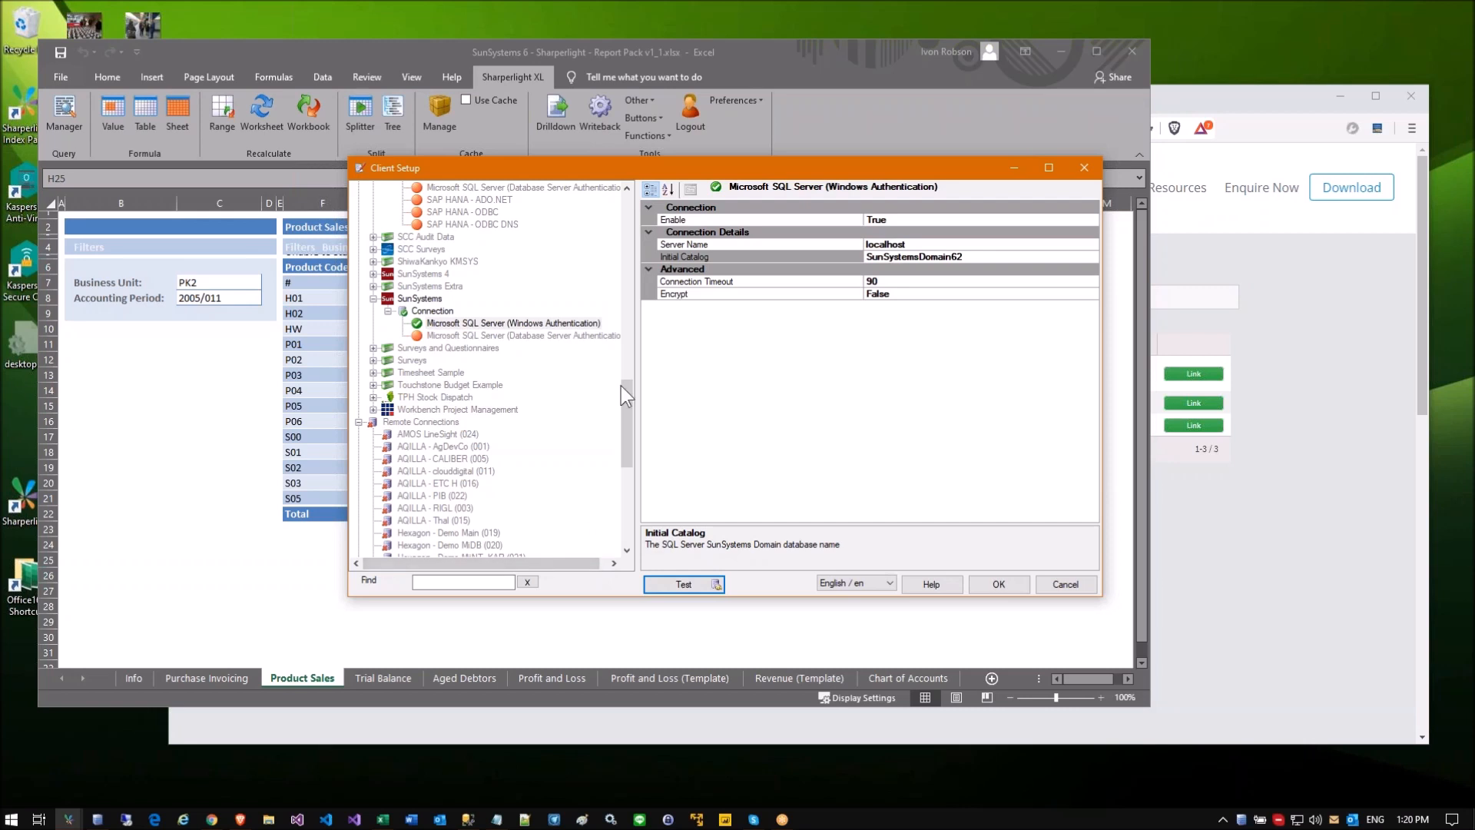
left_click(434, 324)
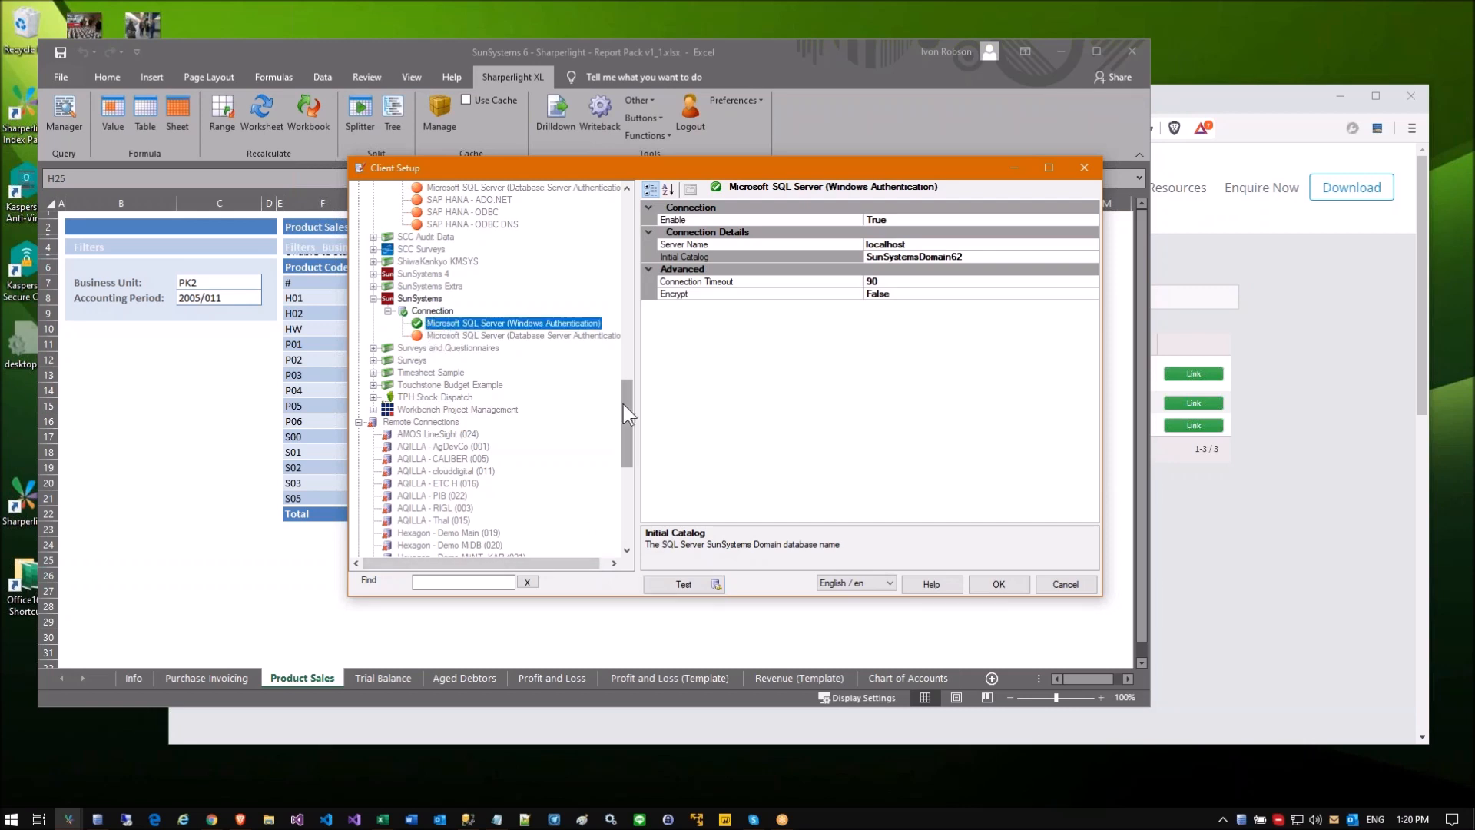
Step: Review the SELF remote connection's settings and close Client Setup with OK
left_click_drag(625, 409, 626, 478)
scroll(584, 430, "up", 3)
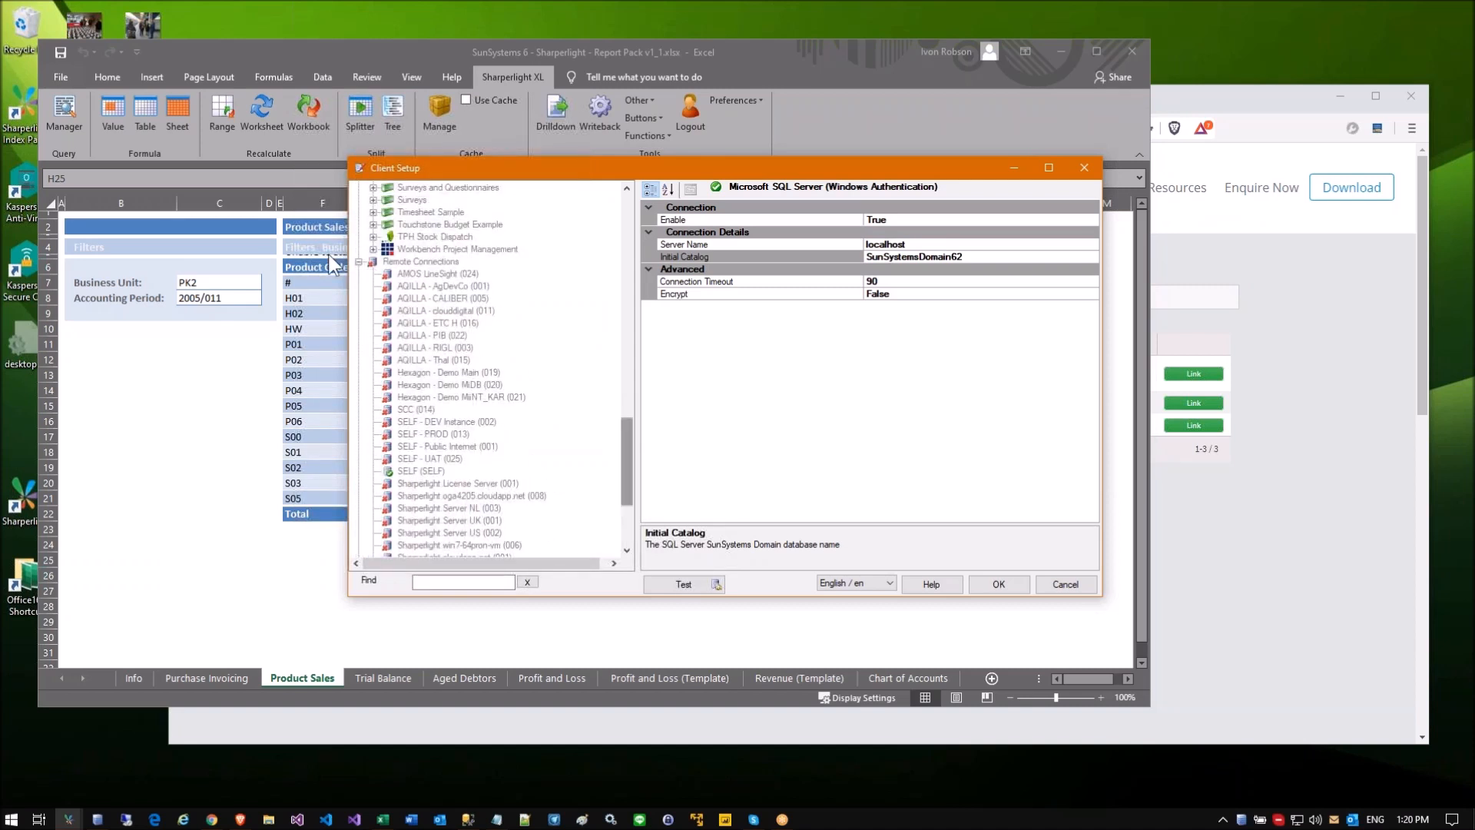
left_click(422, 471)
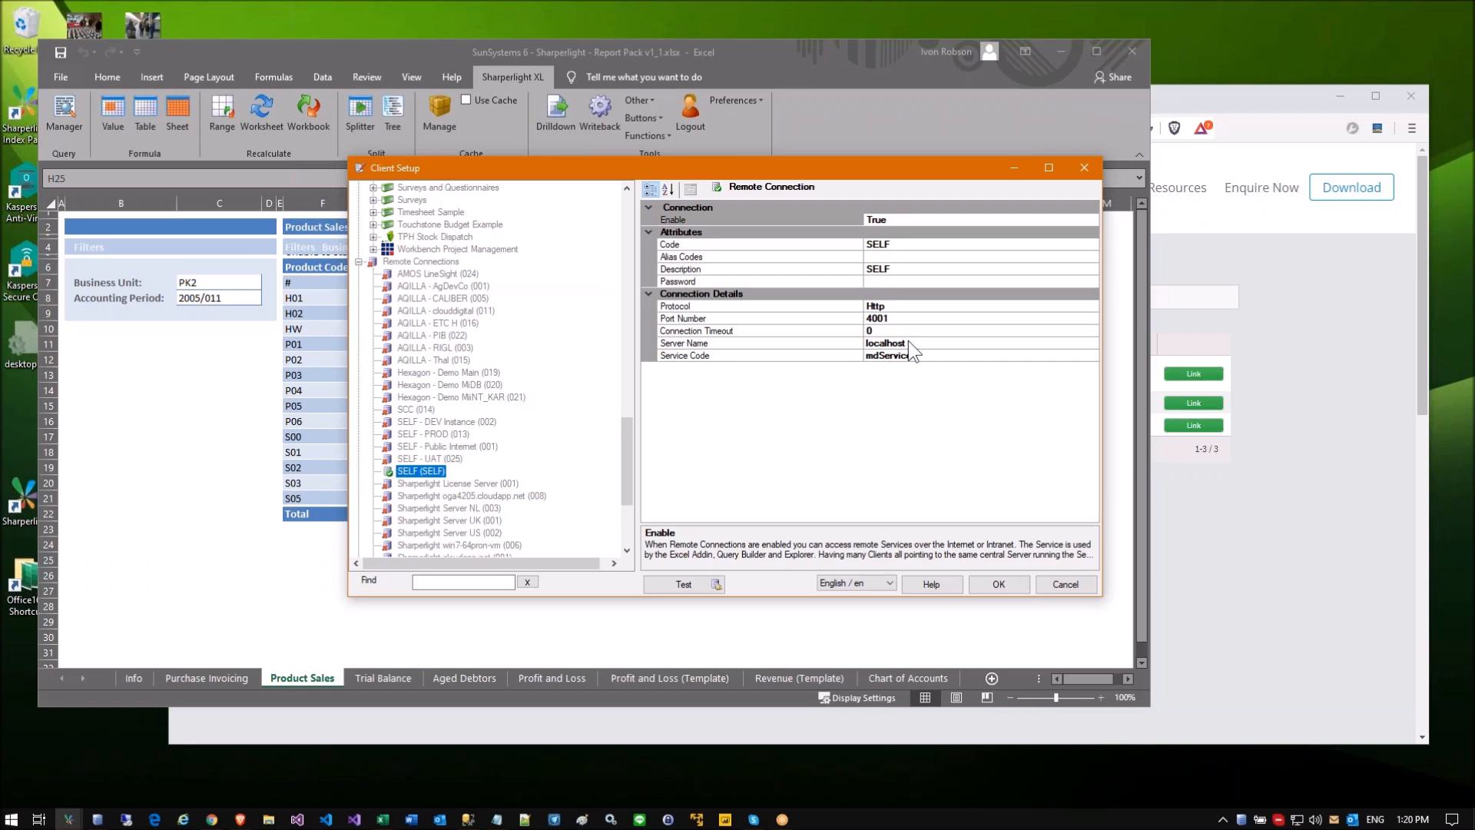
scroll(536, 348, "up", 20)
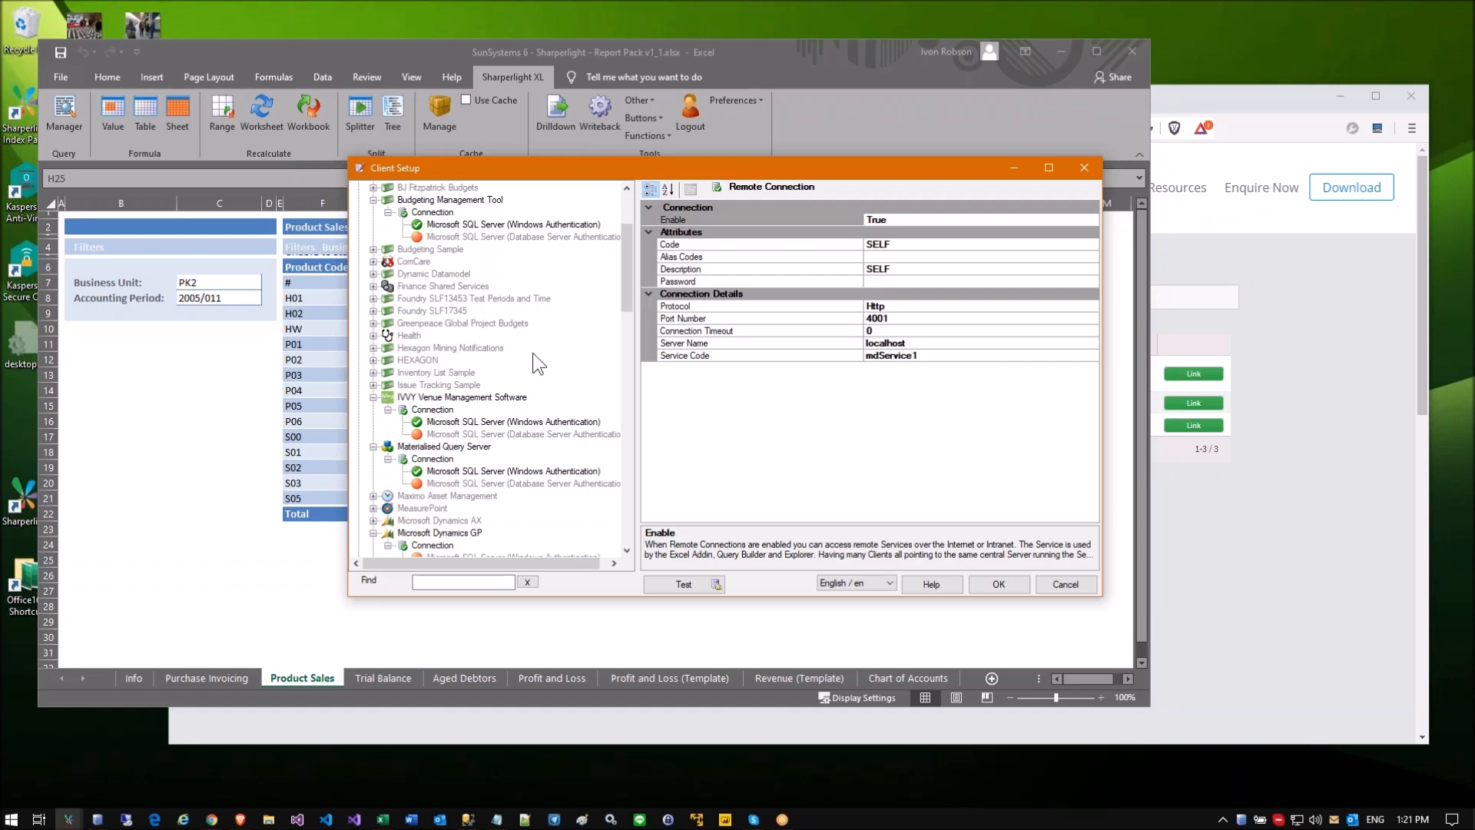
scroll(627, 255, "up", 4)
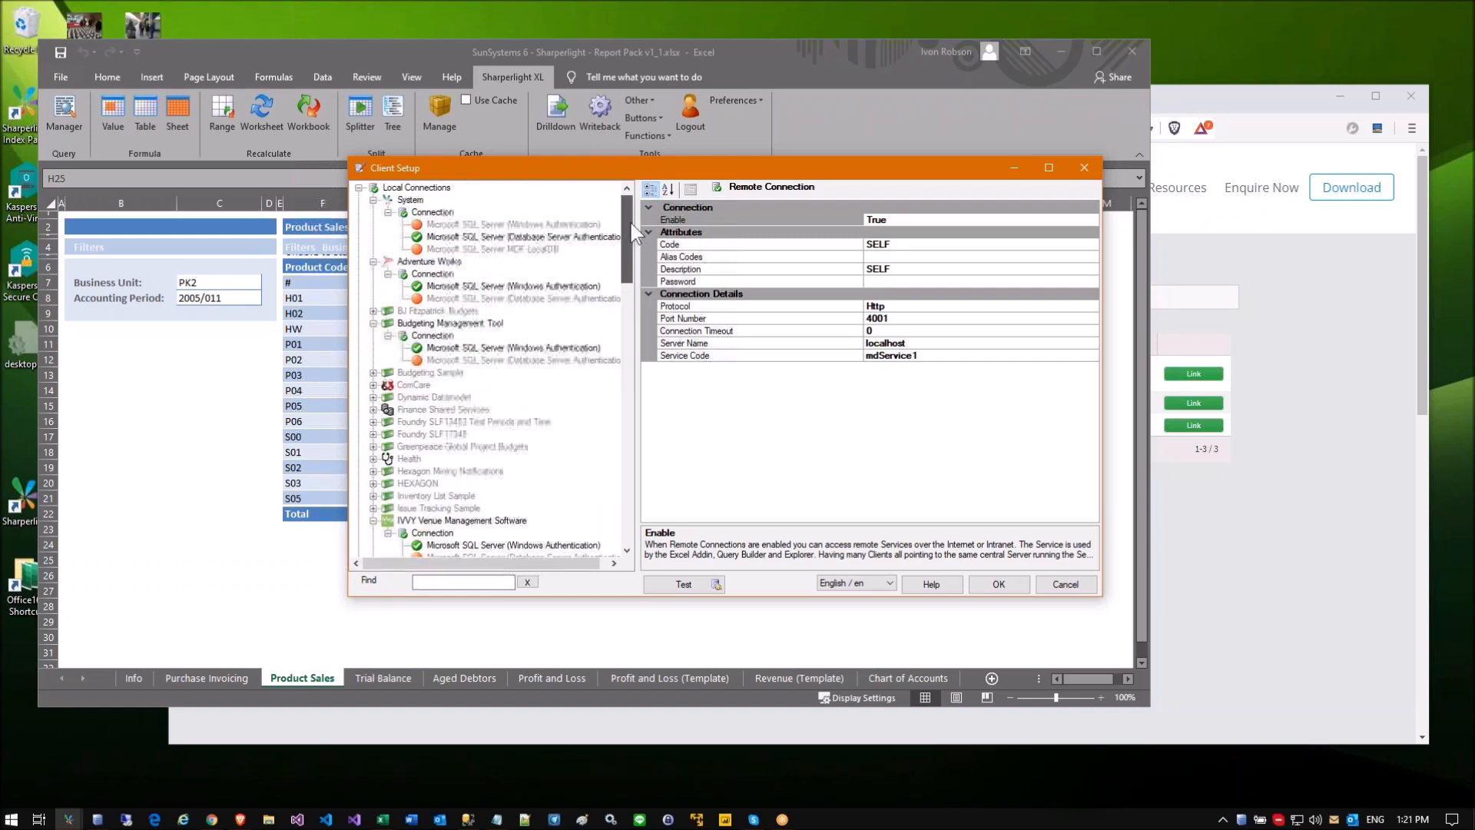
left_click(993, 583)
Step: Examine the Product Sales report in Excel, including its filters, pie chart and Year To Date figures
left_click(323, 576)
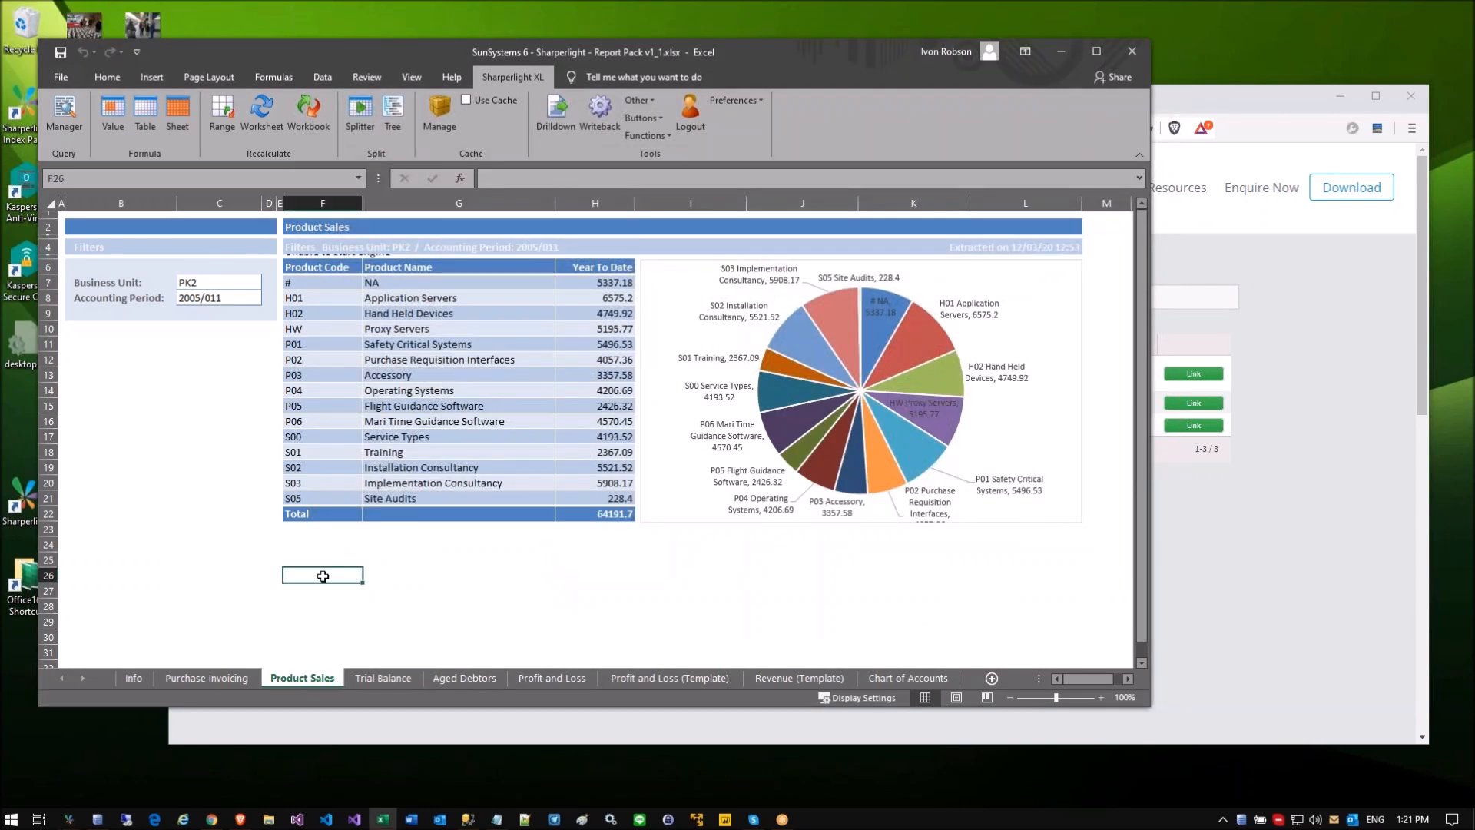
left_click(174, 501)
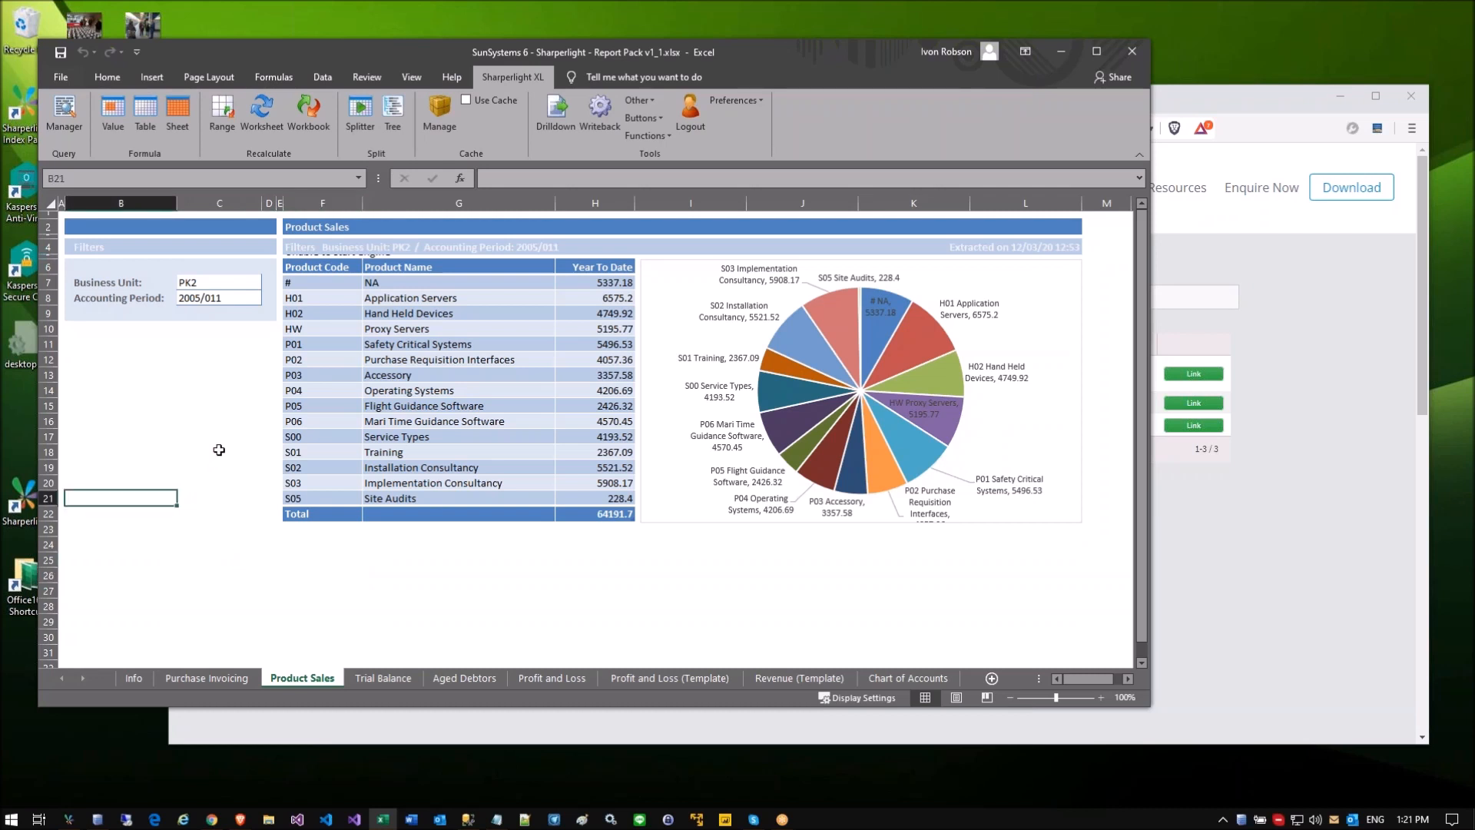
left_click(200, 394)
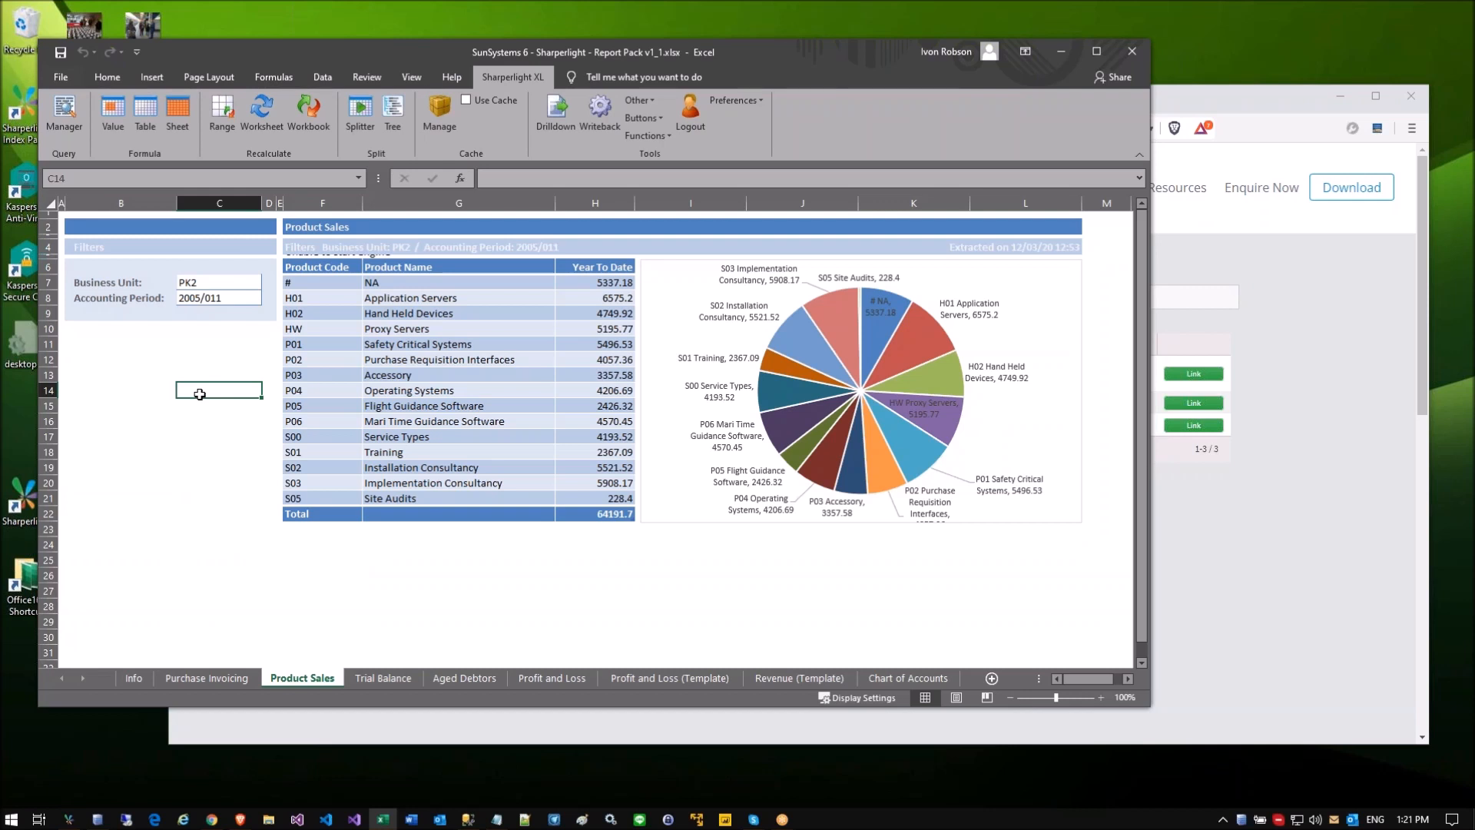
mouse_move(815, 392)
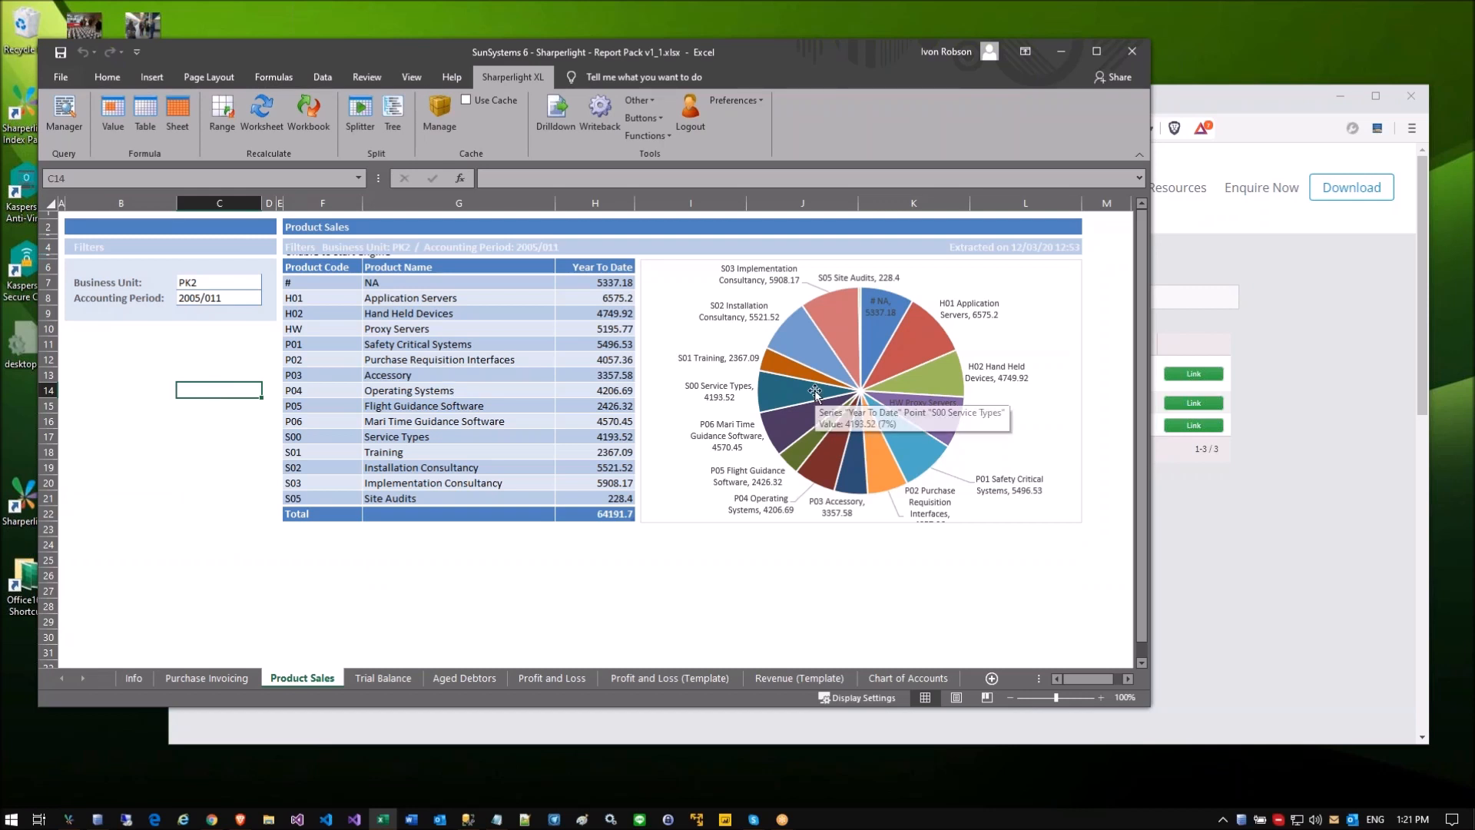
left_click(568, 410)
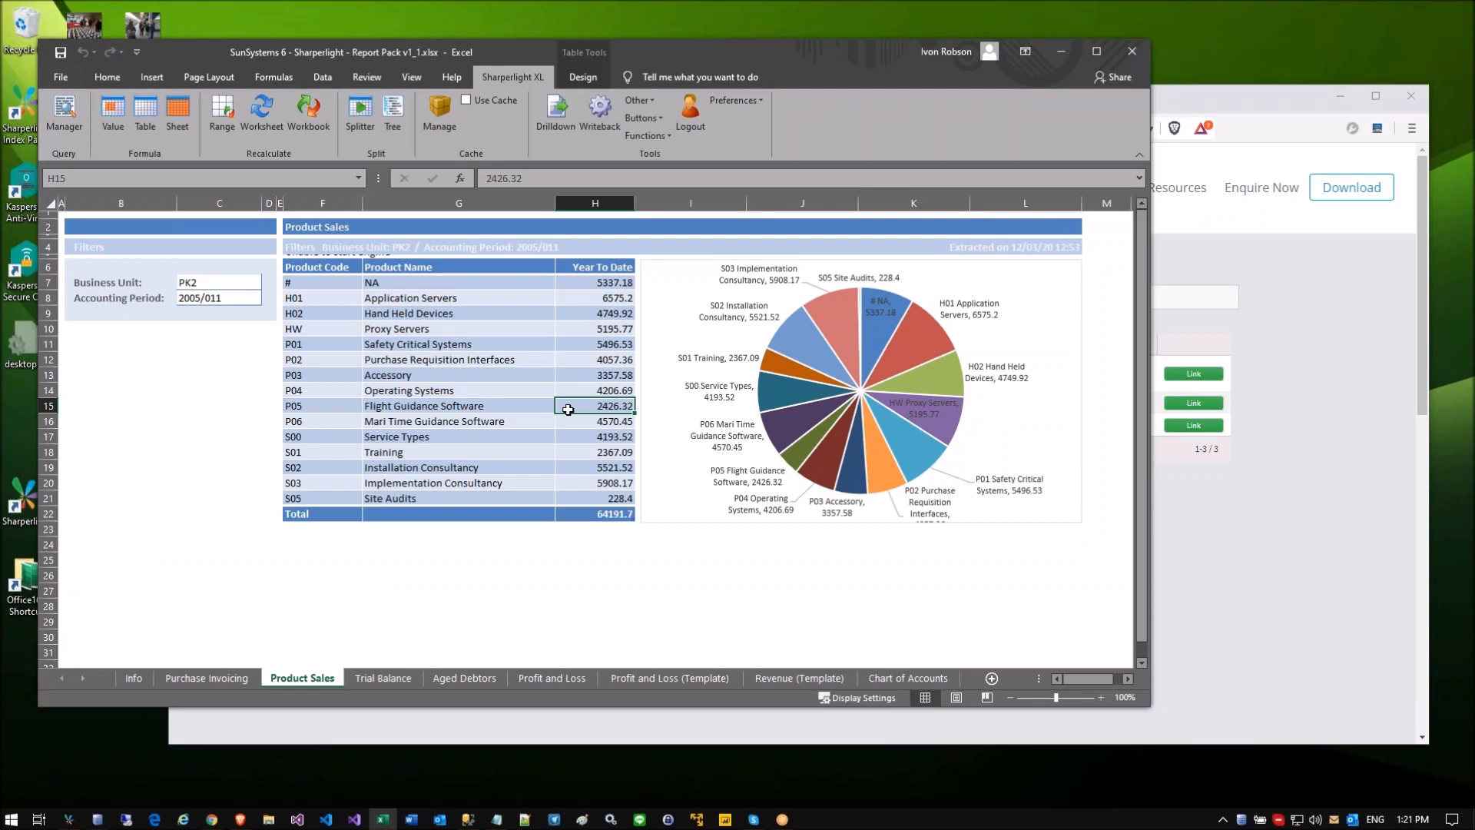
left_click(592, 387)
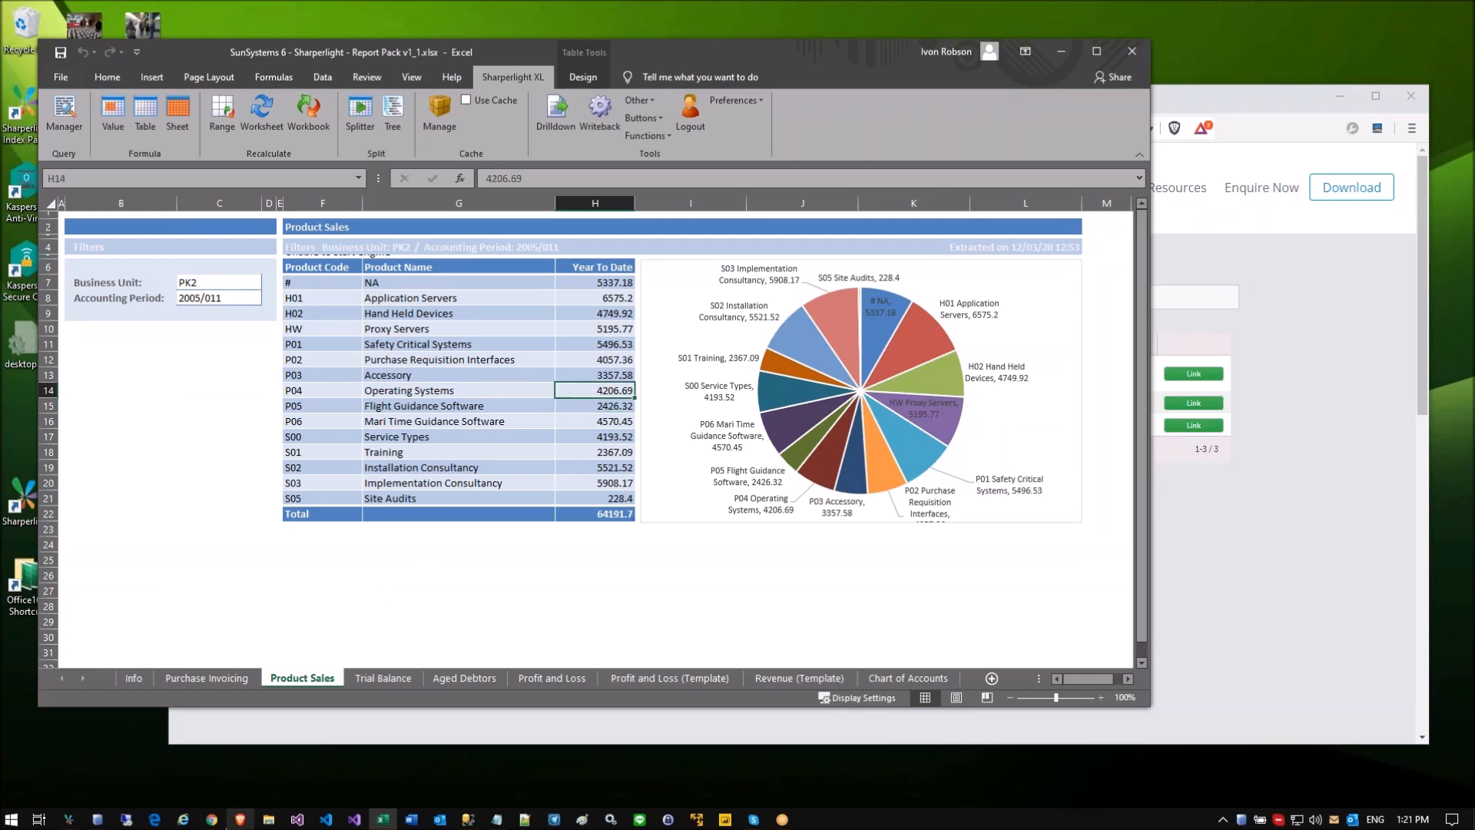
Step: Switch to the browser and display code center 13000 of BR100 - FR OTHER in the Budget Management Tool
left_click(240, 819)
left_click(440, 108)
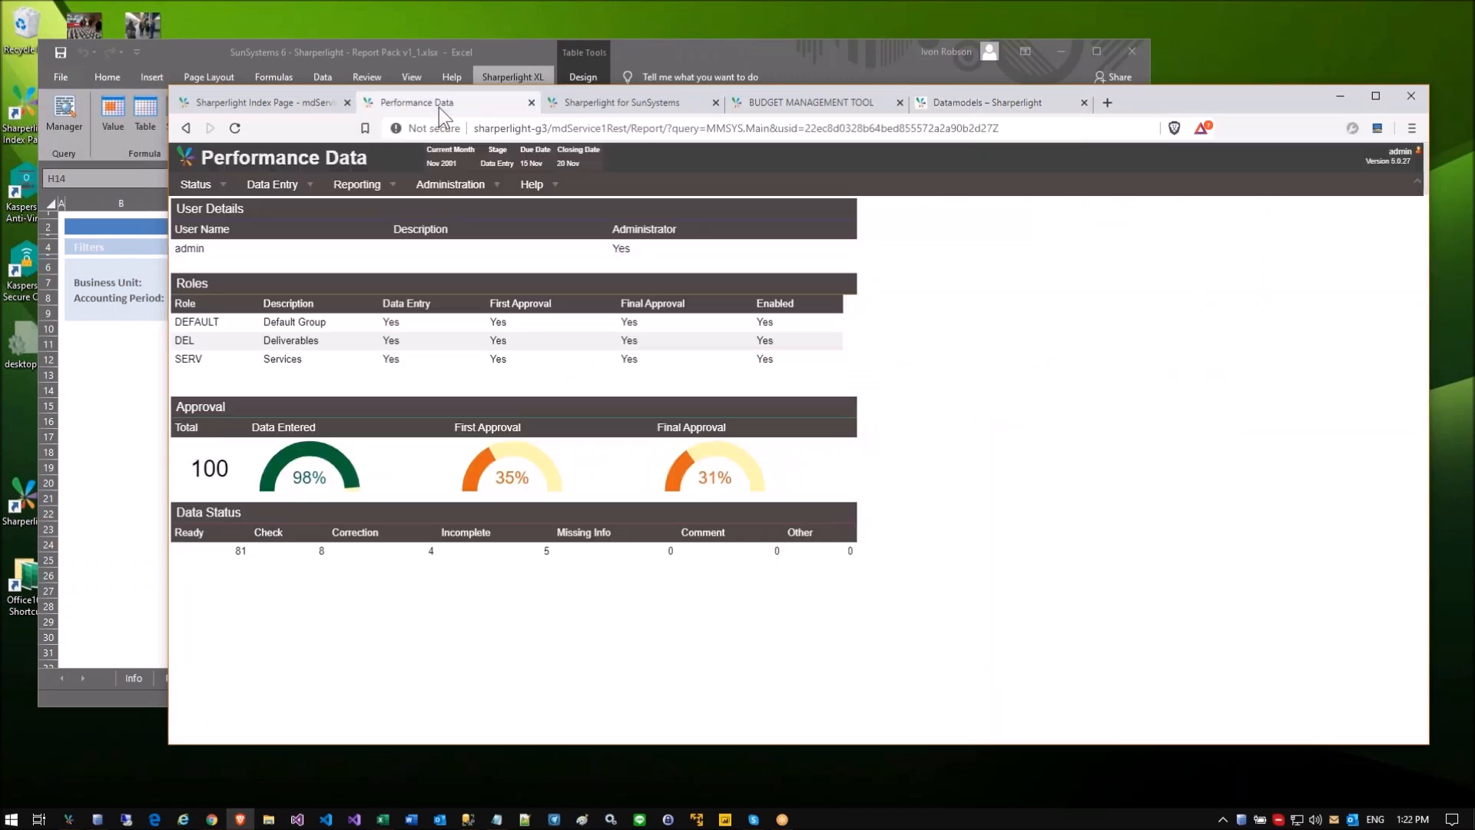
left_click(848, 104)
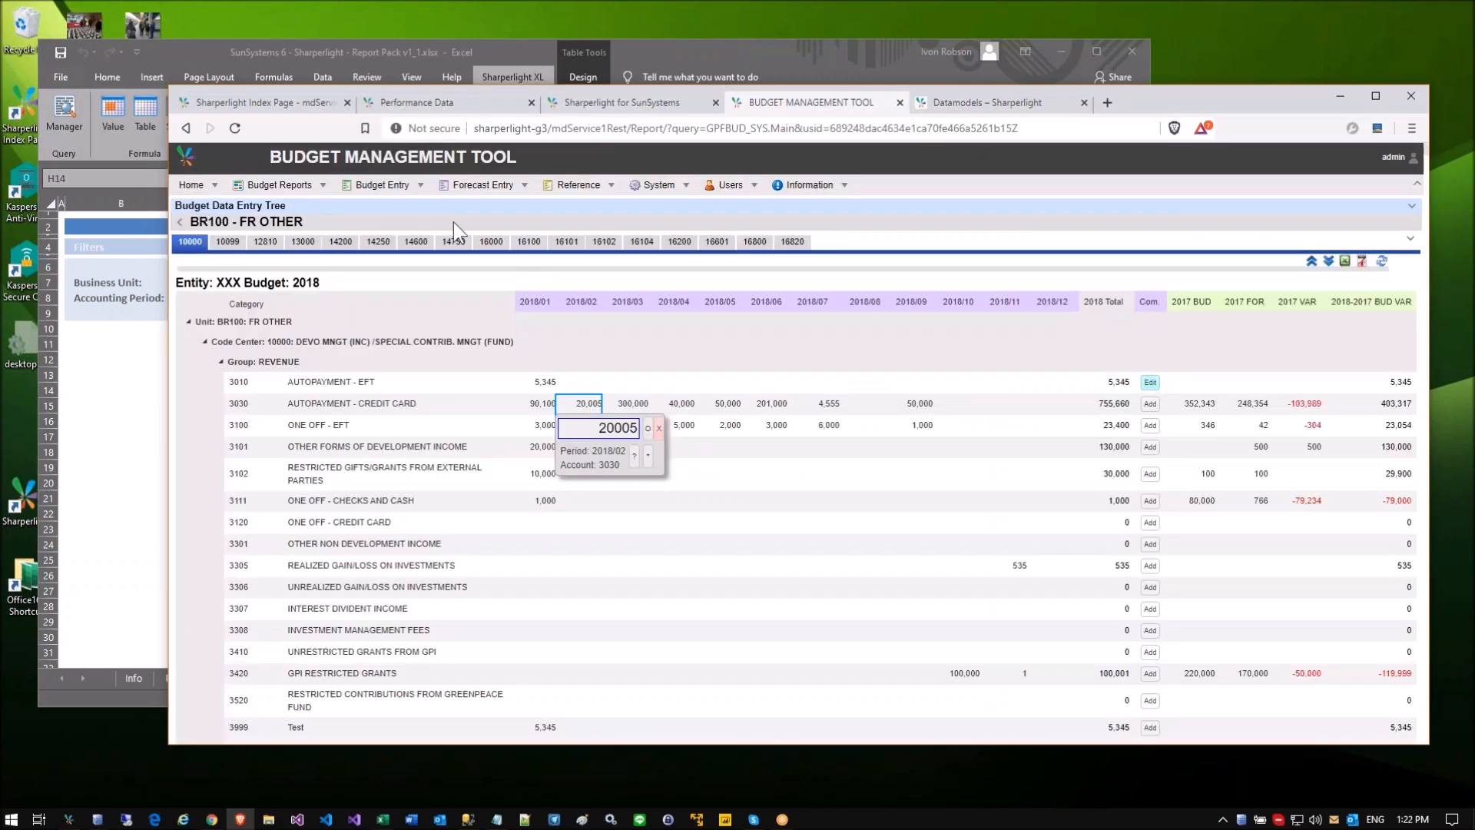
left_click(303, 242)
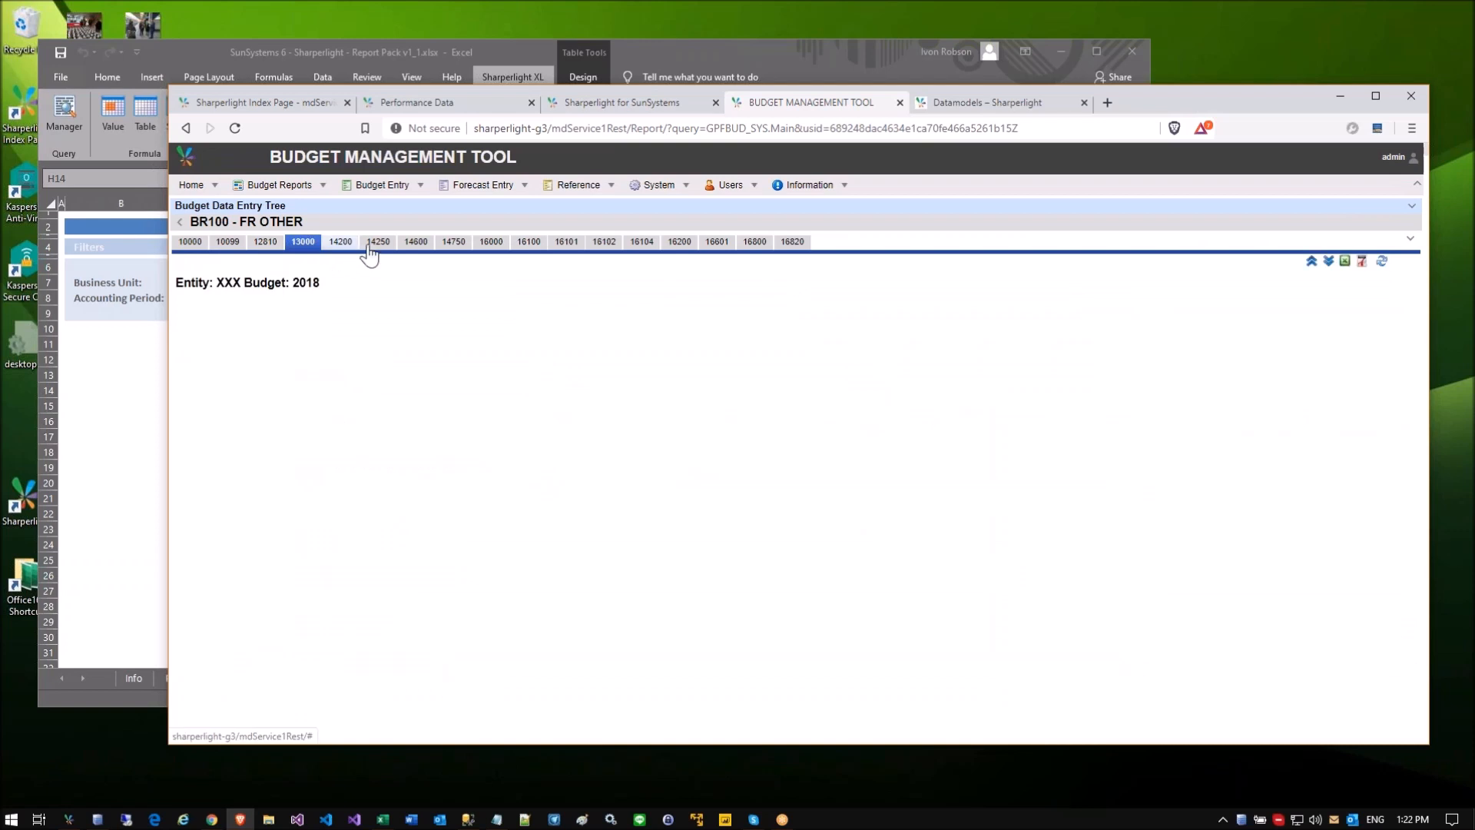
left_click(382, 185)
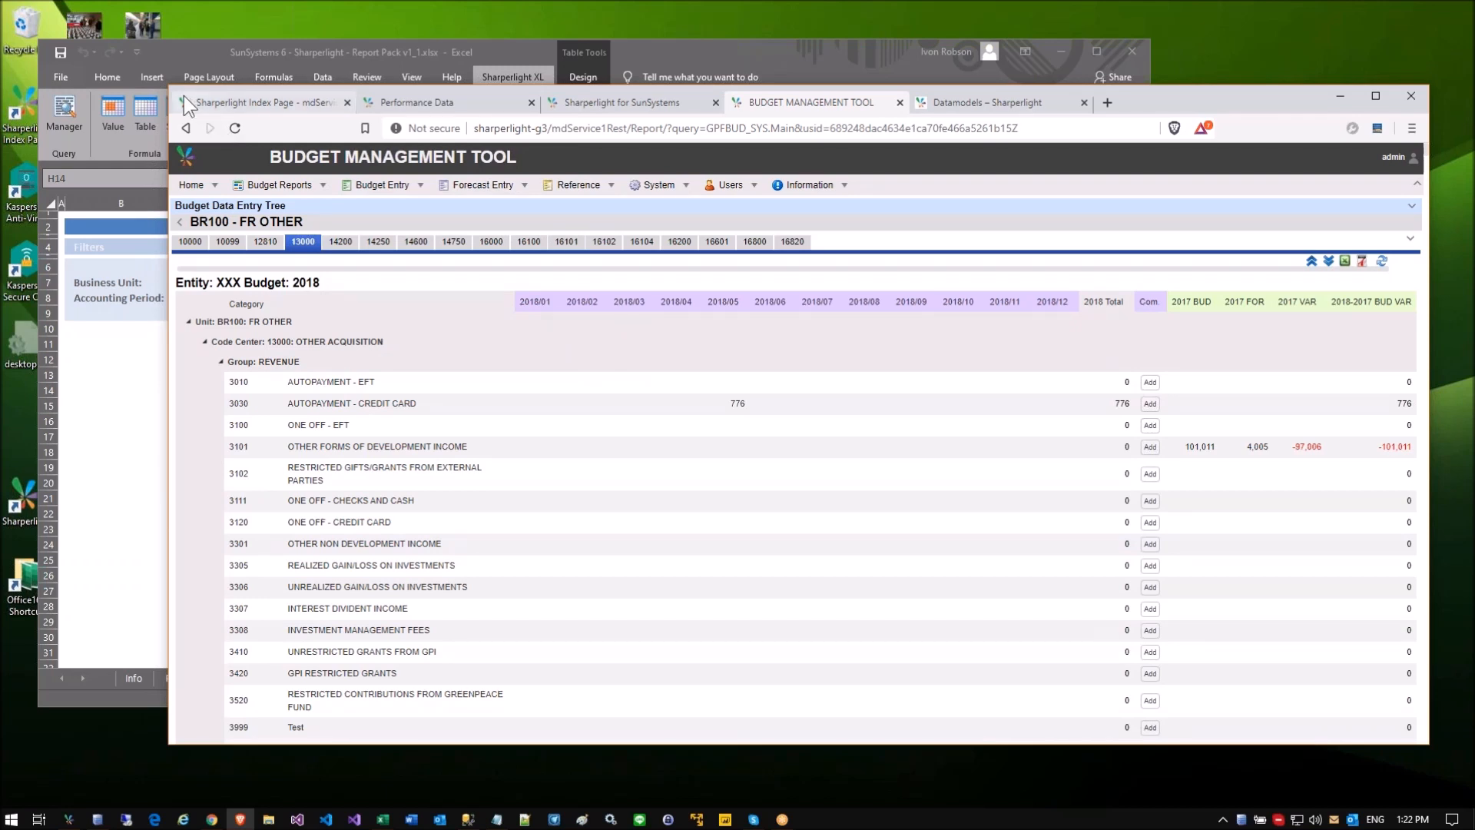
Step: Compare the Product Sales worksheet in Excel with the Budget Management Tool page in the browser
left_click(119, 338)
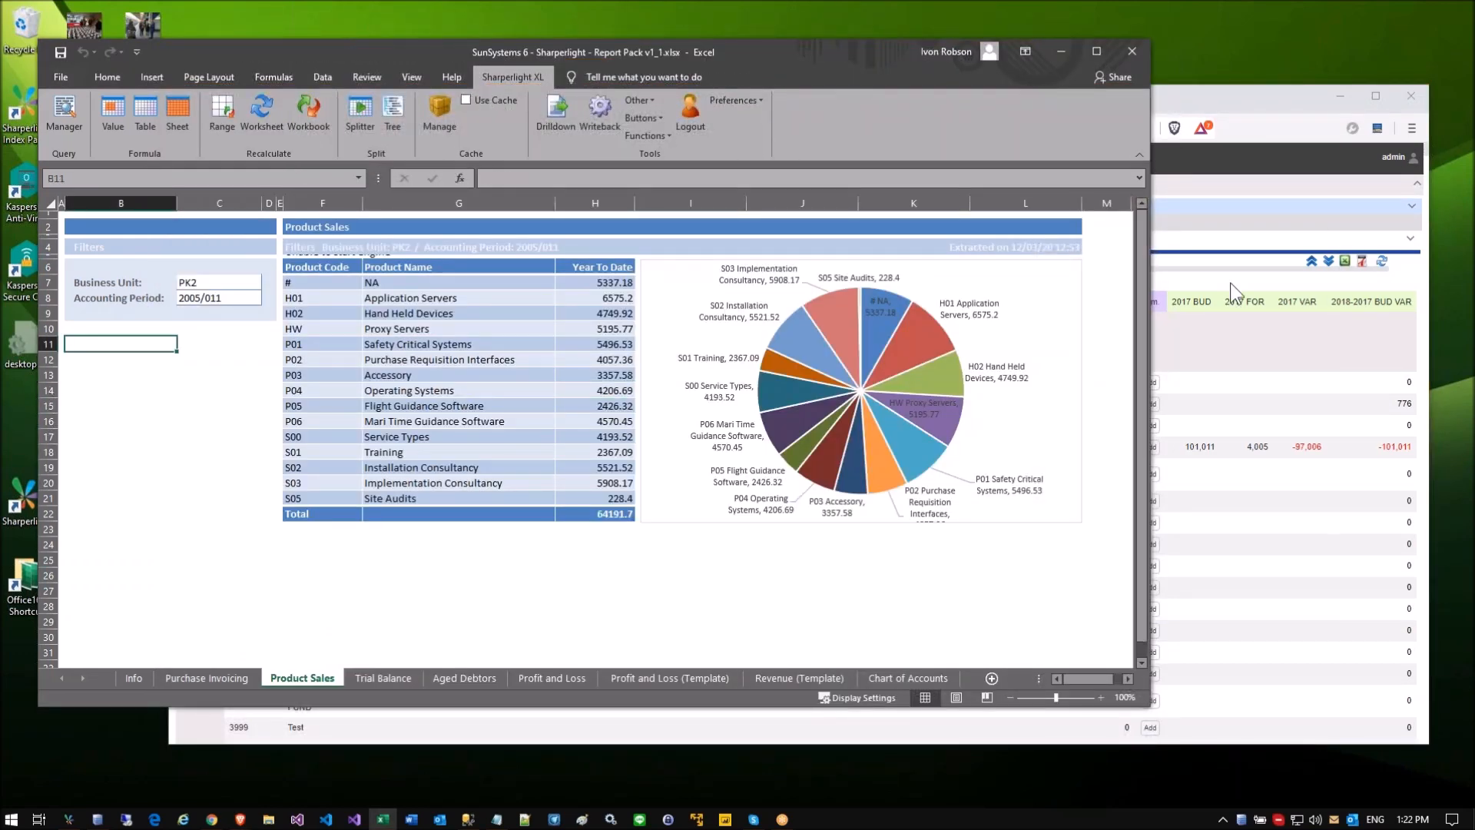
left_click(398, 315)
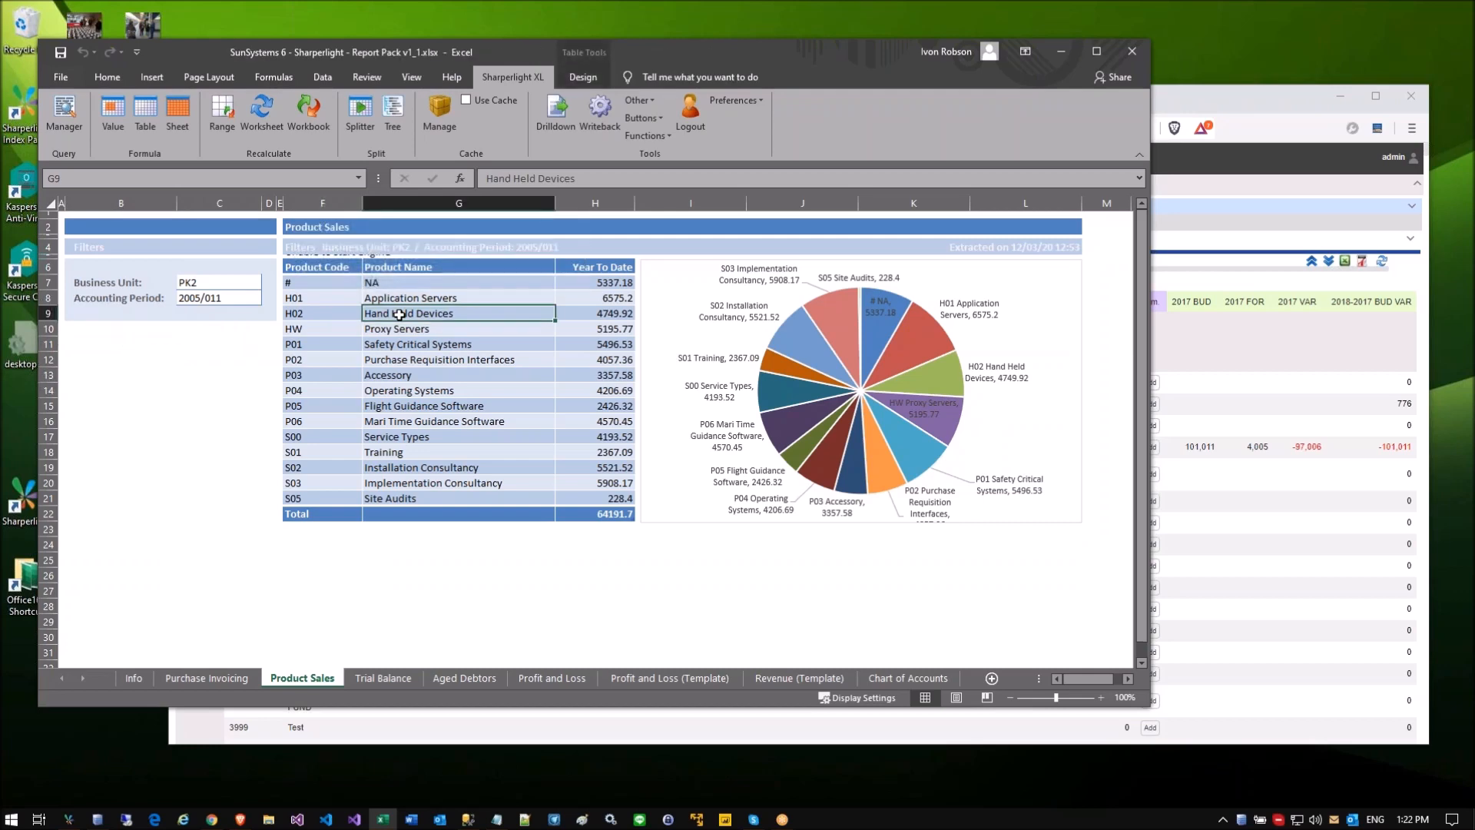
left_click(1213, 298)
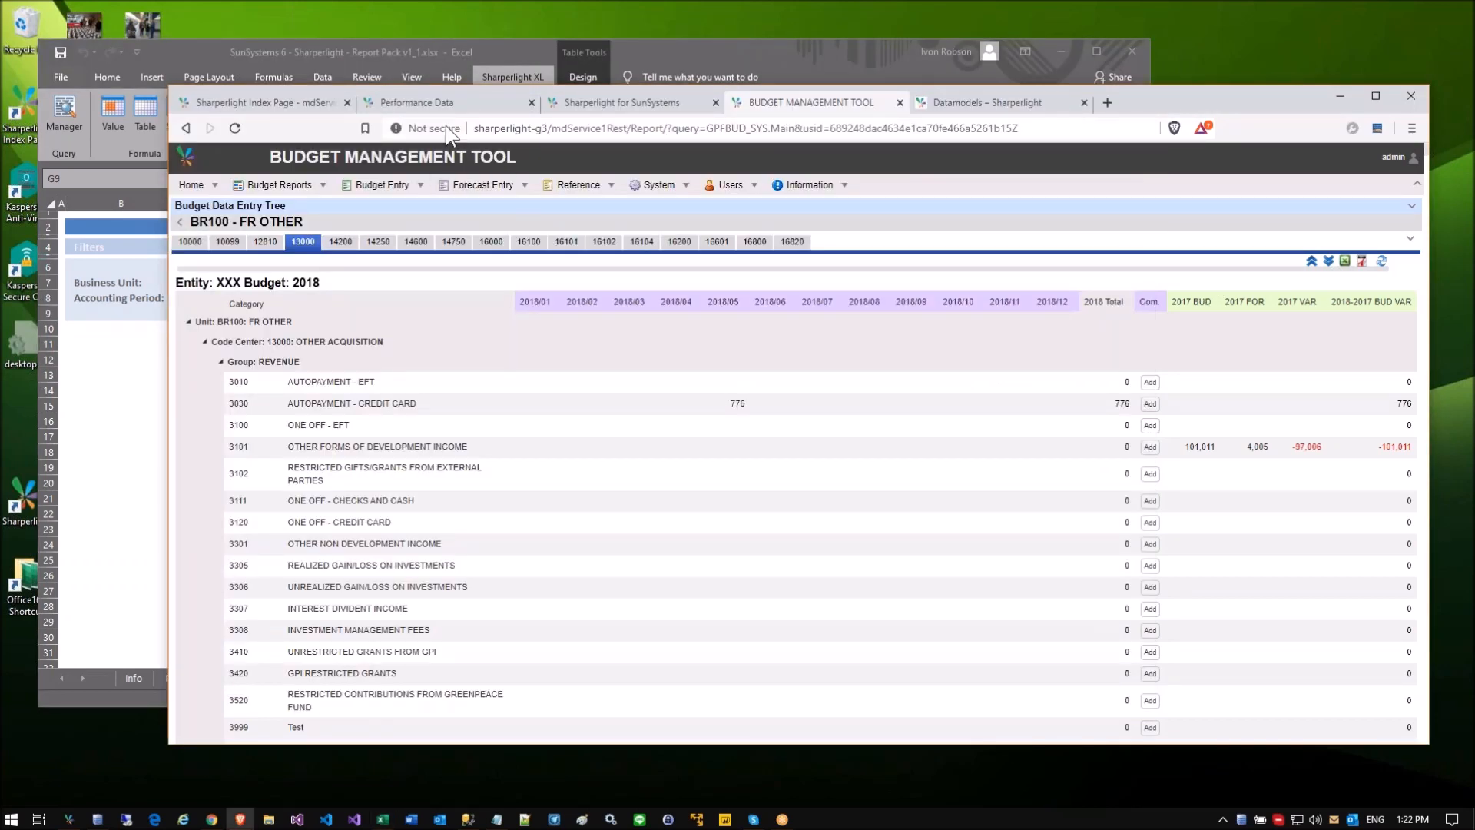
Step: Open the Top 10 Vendors report in Sharperlight for SunSystems and show the purchase orders of vendor V1010 Far
left_click(598, 104)
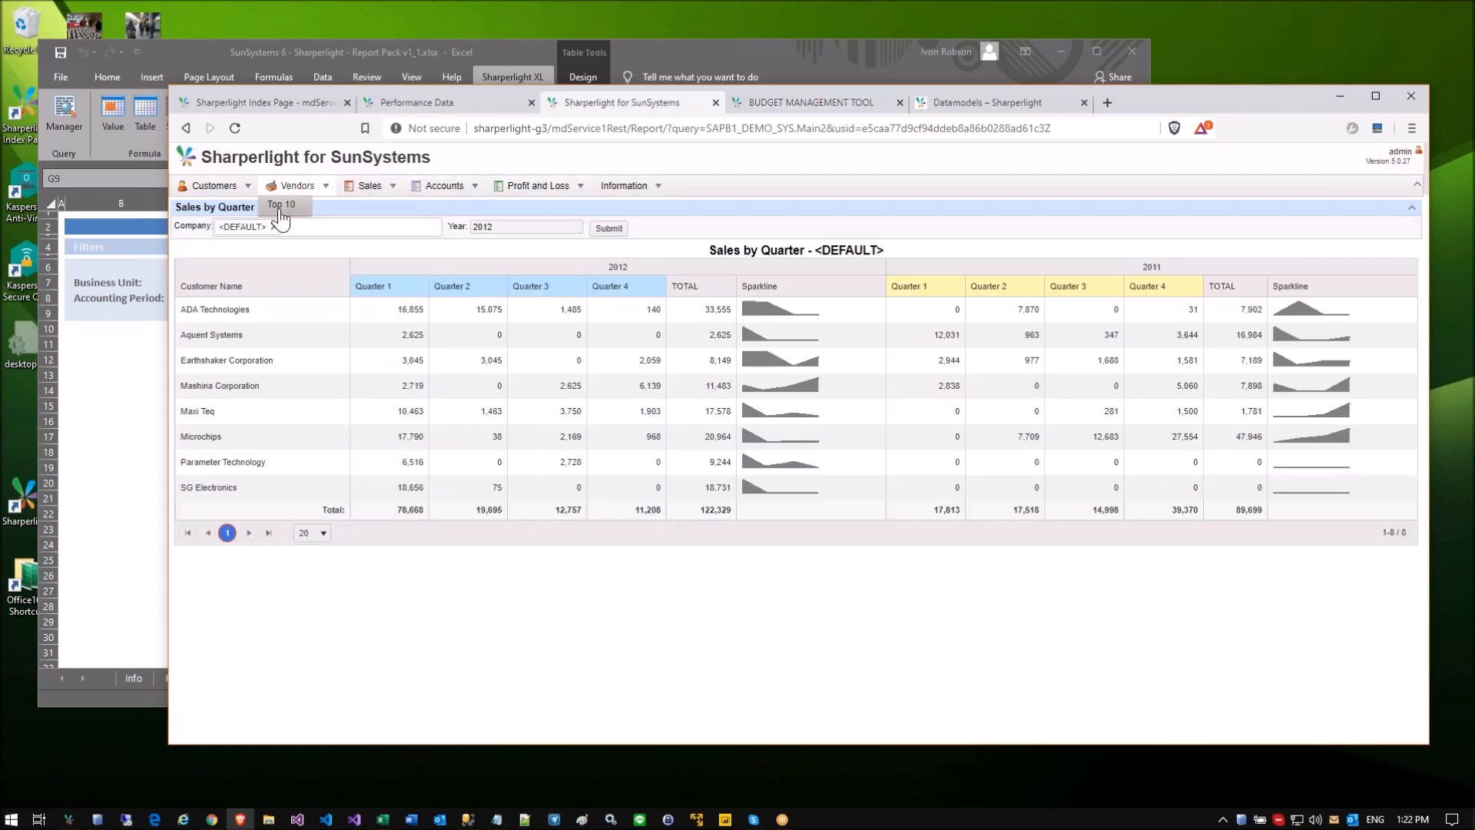
left_click(280, 205)
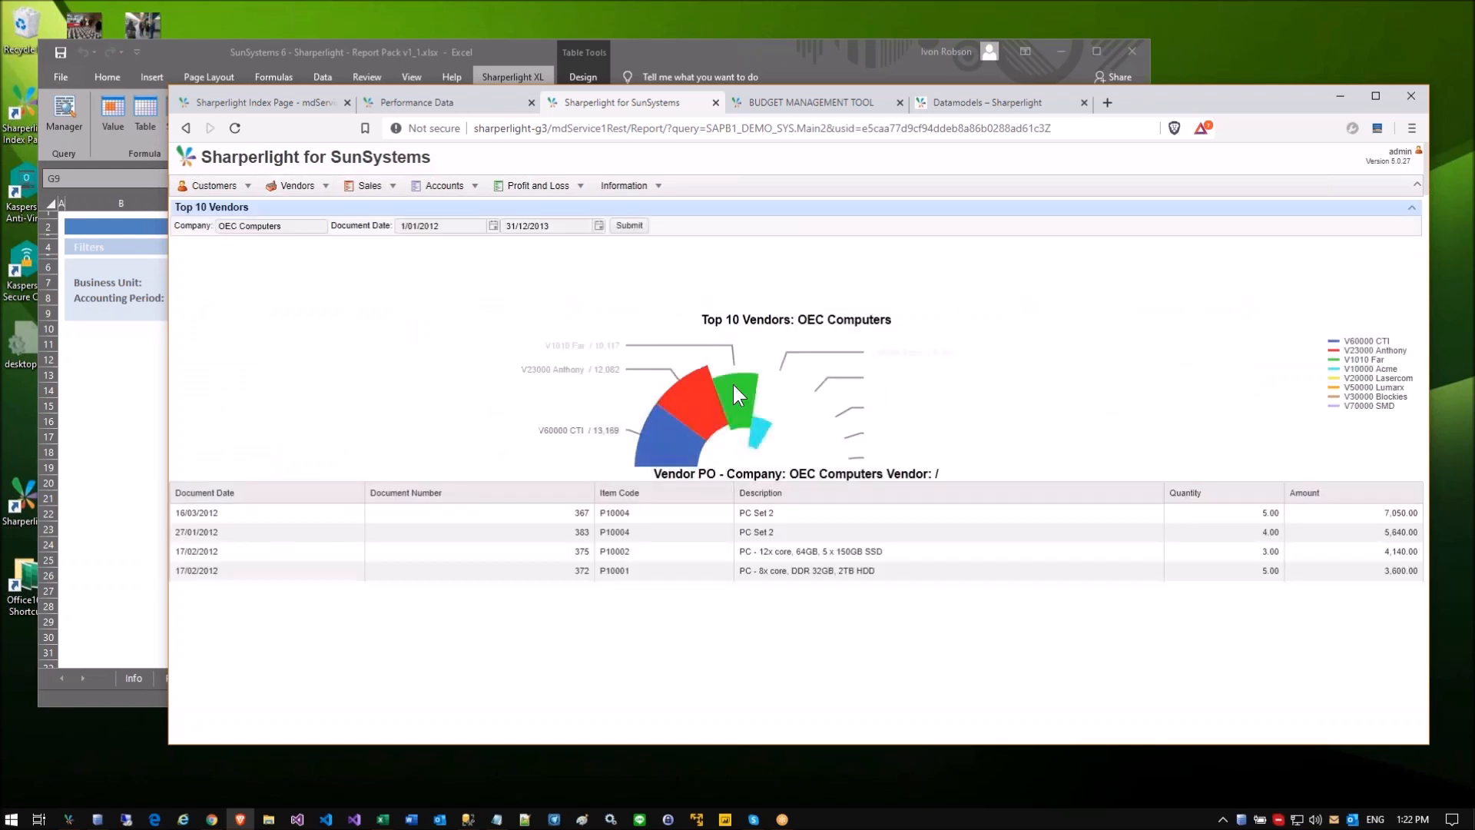
left_click(742, 309)
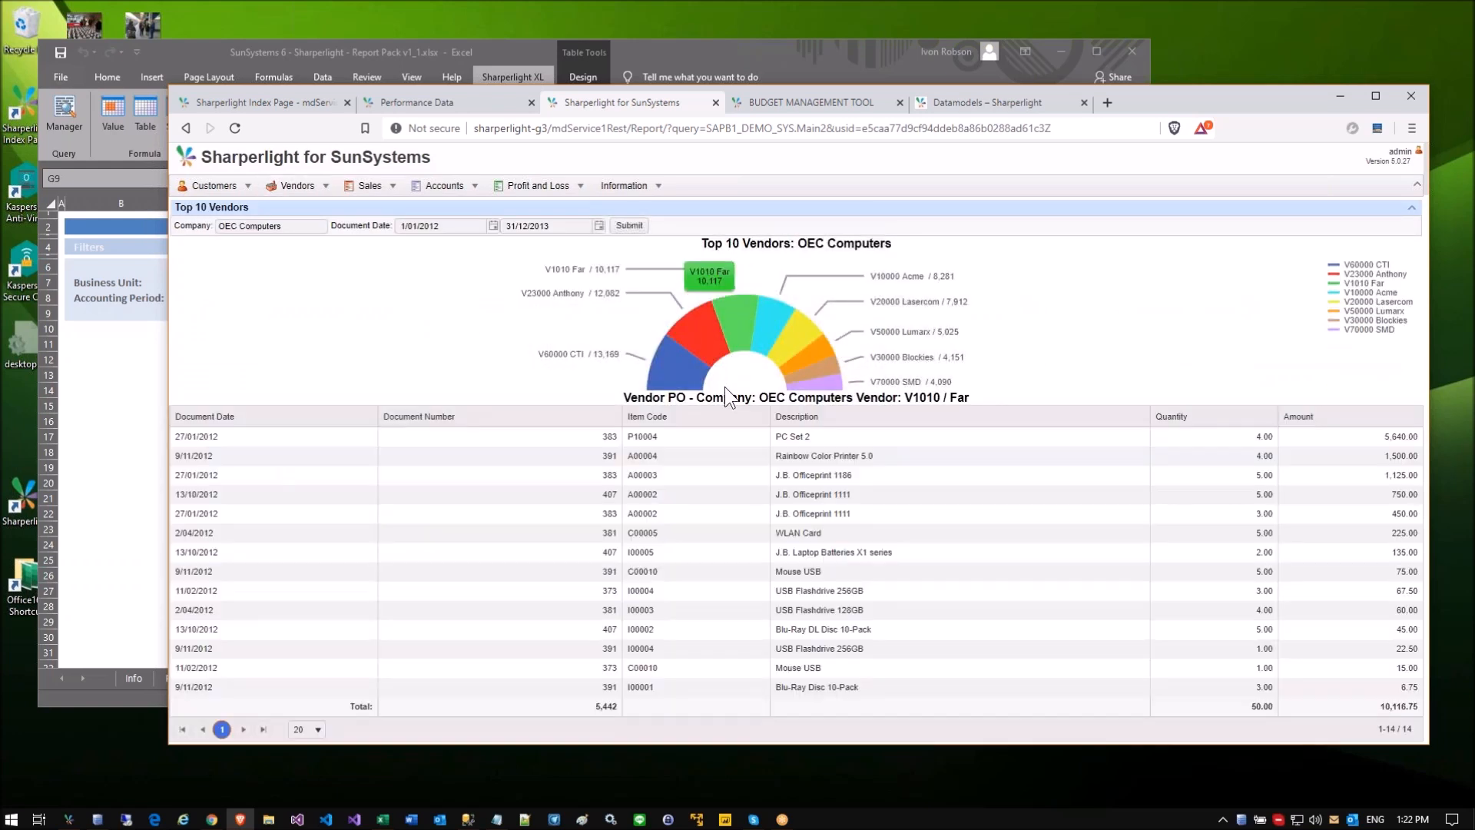
Step: Compare the Top 10 Vendors web report in the browser with the Product Sales worksheet in Excel
left_click(662, 470)
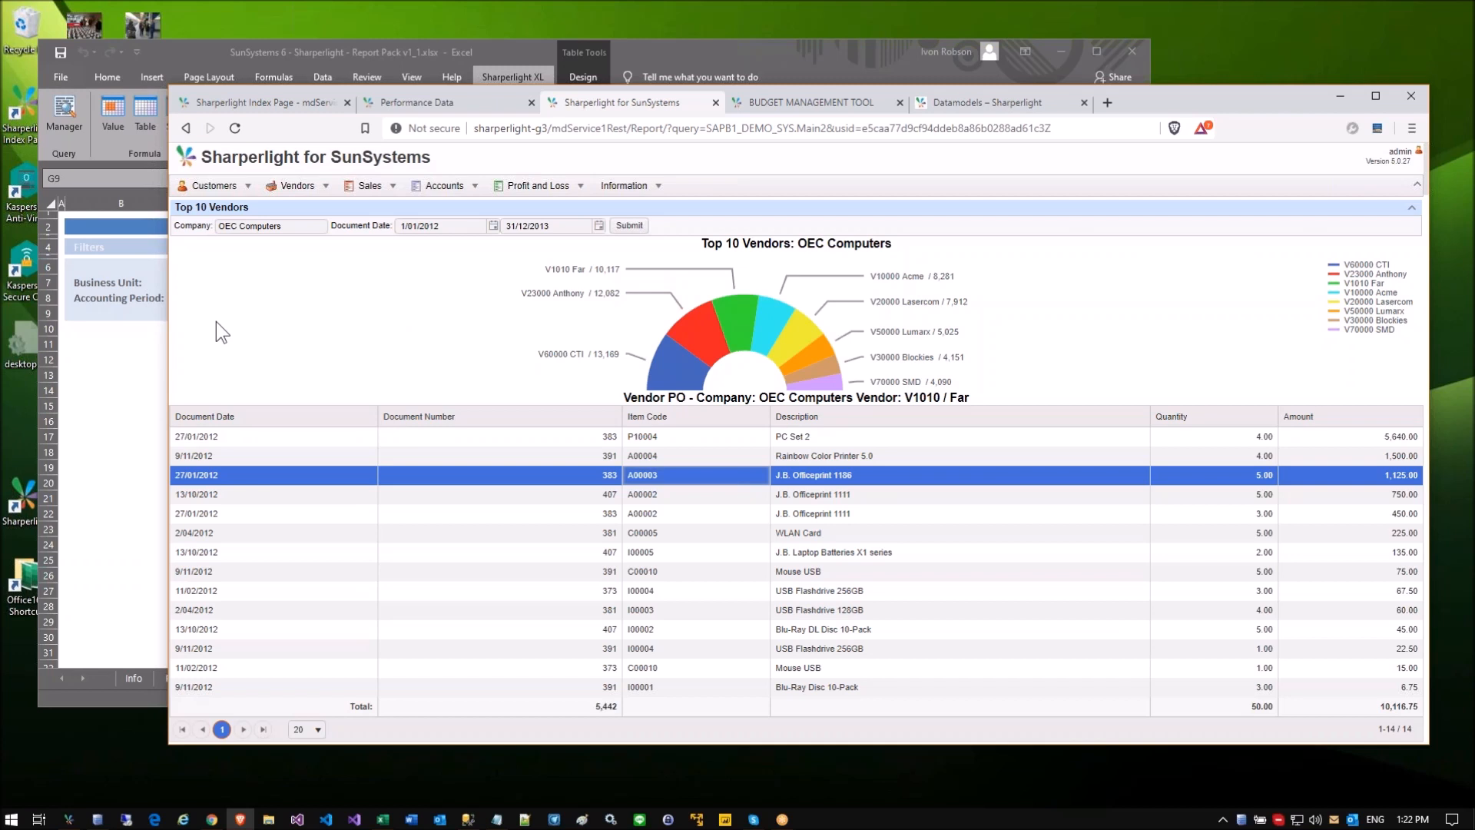
left_click(146, 355)
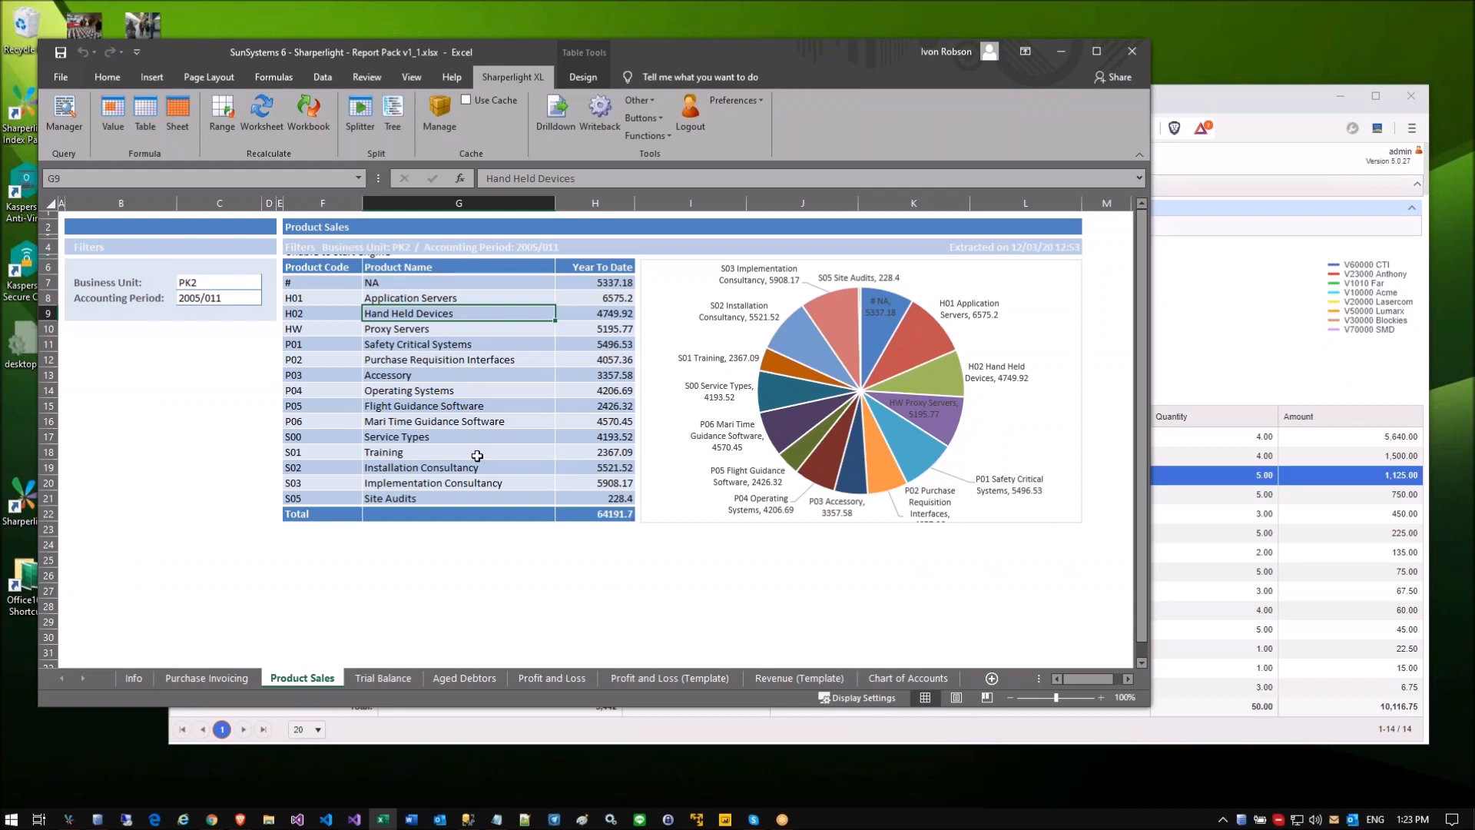
left_click(208, 392)
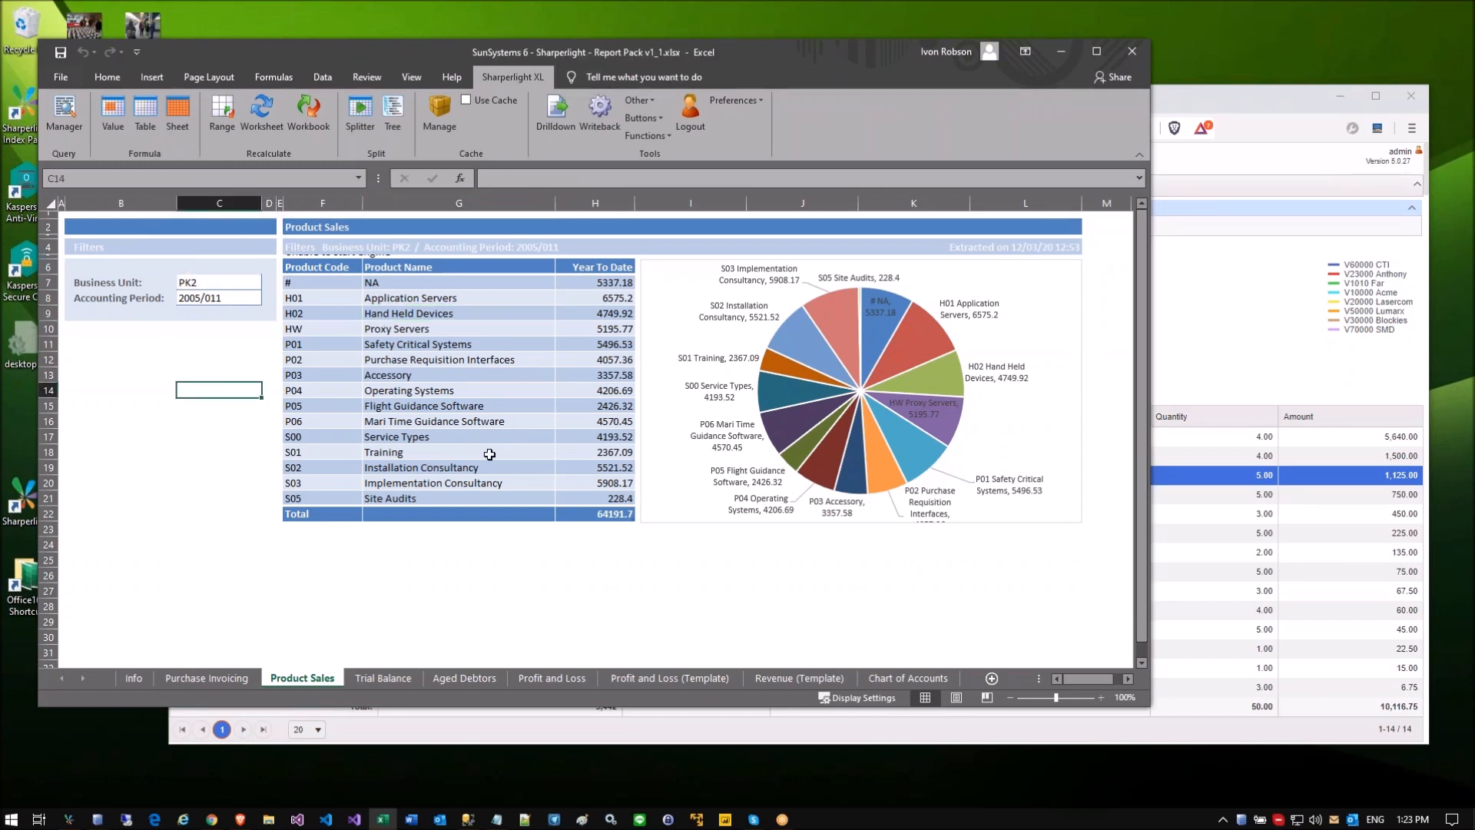
left_click(231, 410)
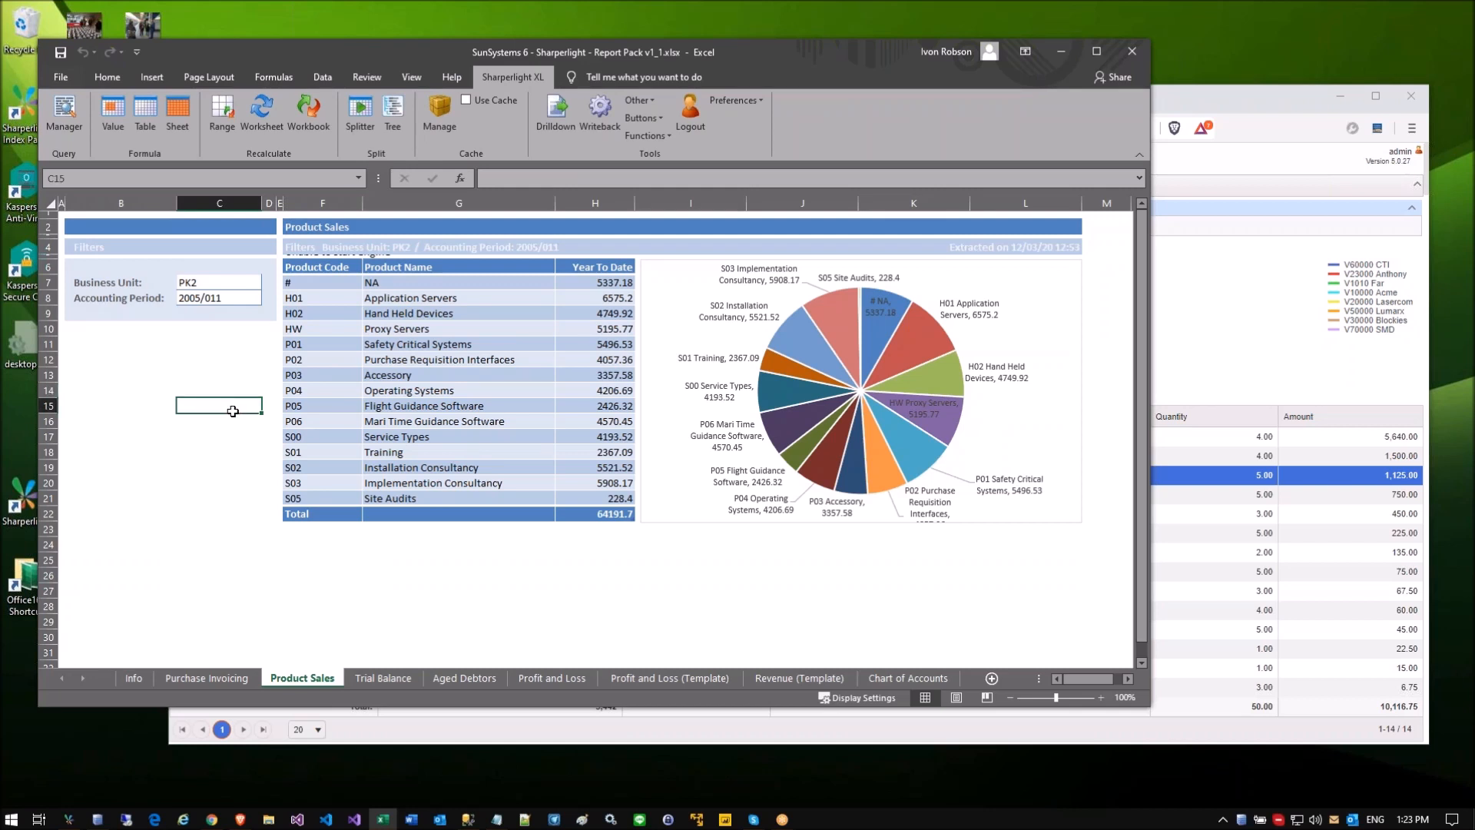
left_click(247, 357)
left_click(462, 726)
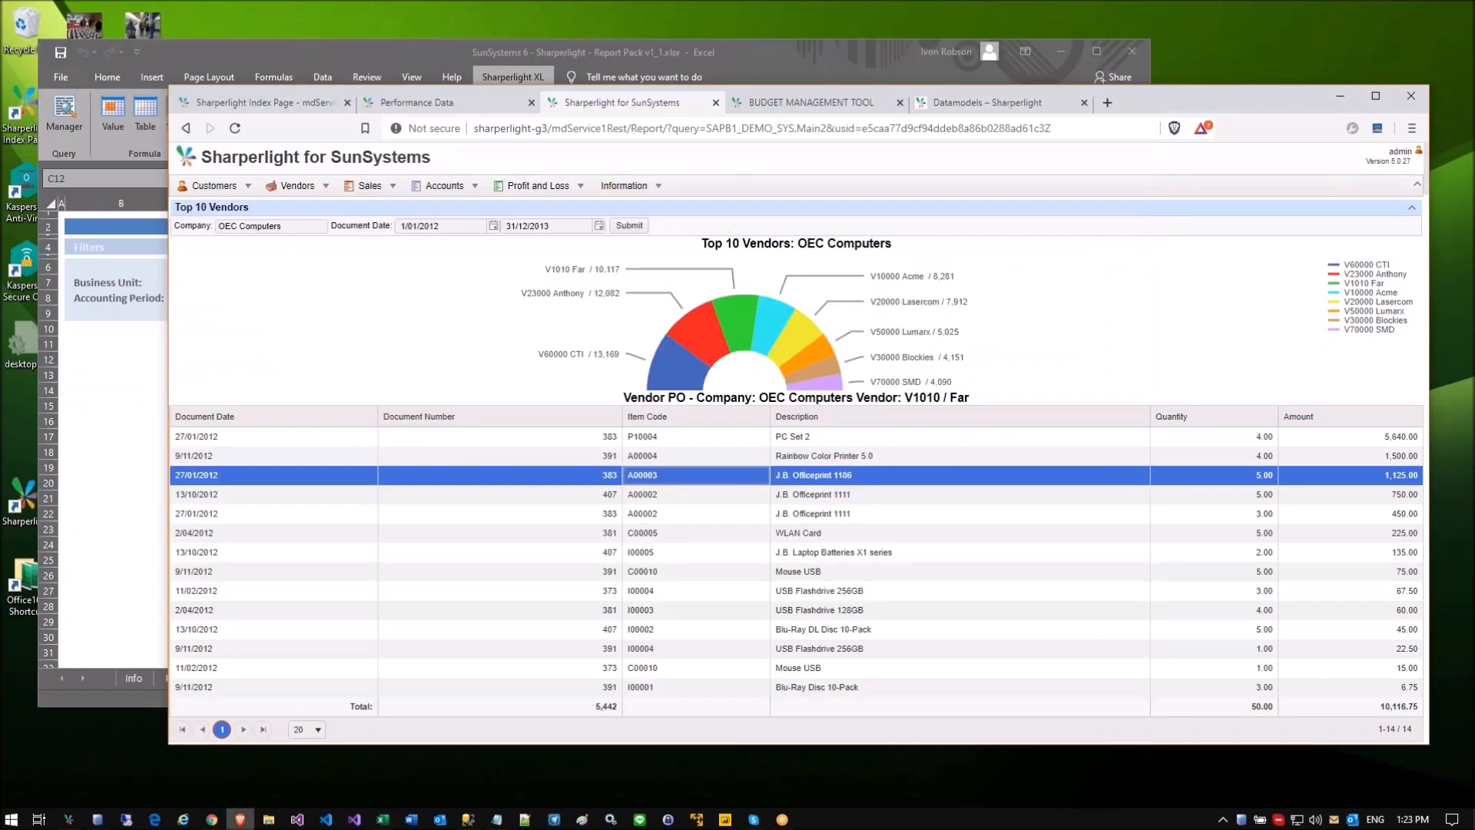
Step: Open the Sharperlight application menu and launch the Scheduler
left_click(69, 818)
right_click(71, 802)
left_click(69, 757)
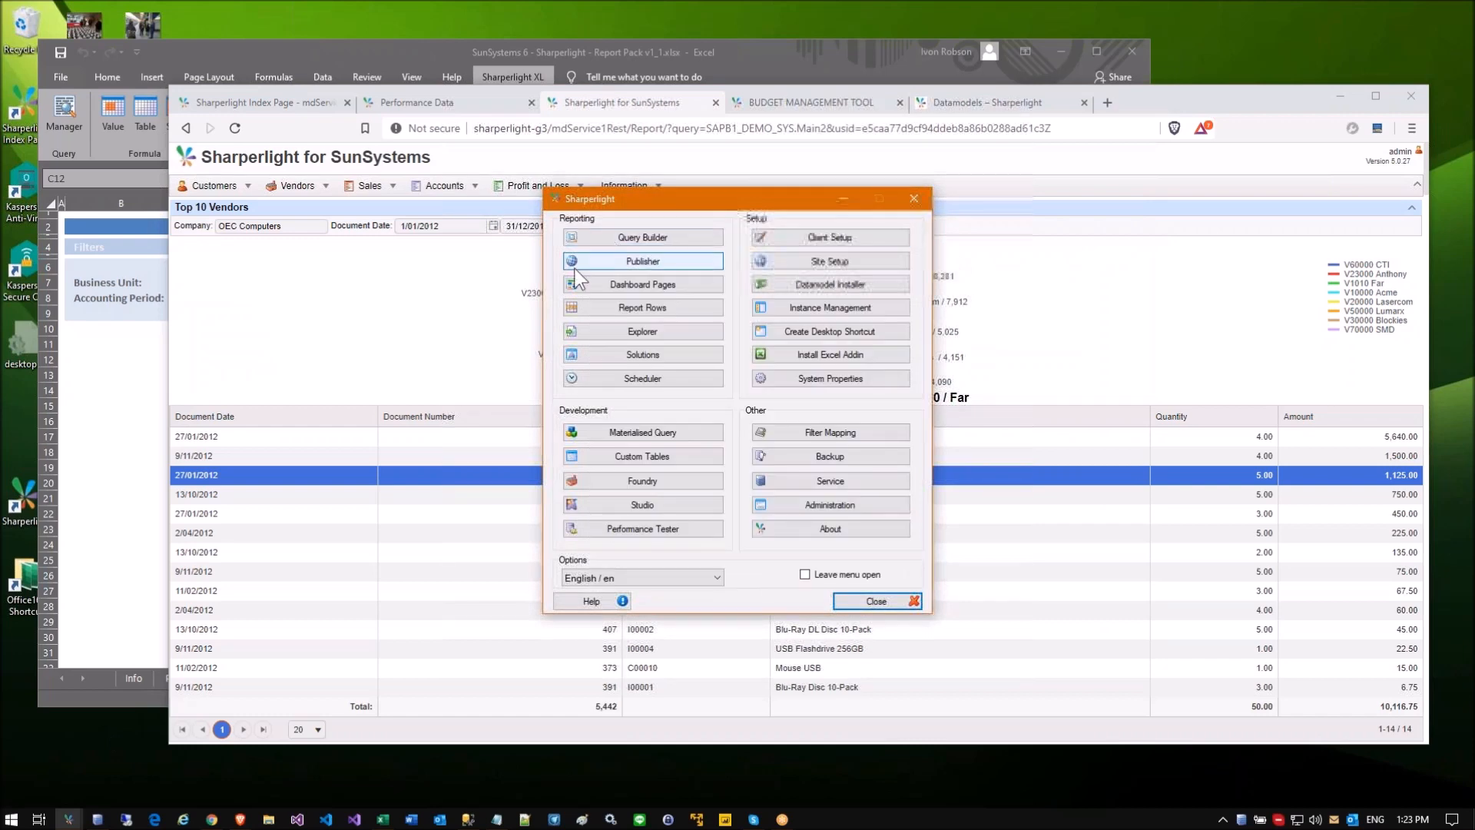
left_click(647, 376)
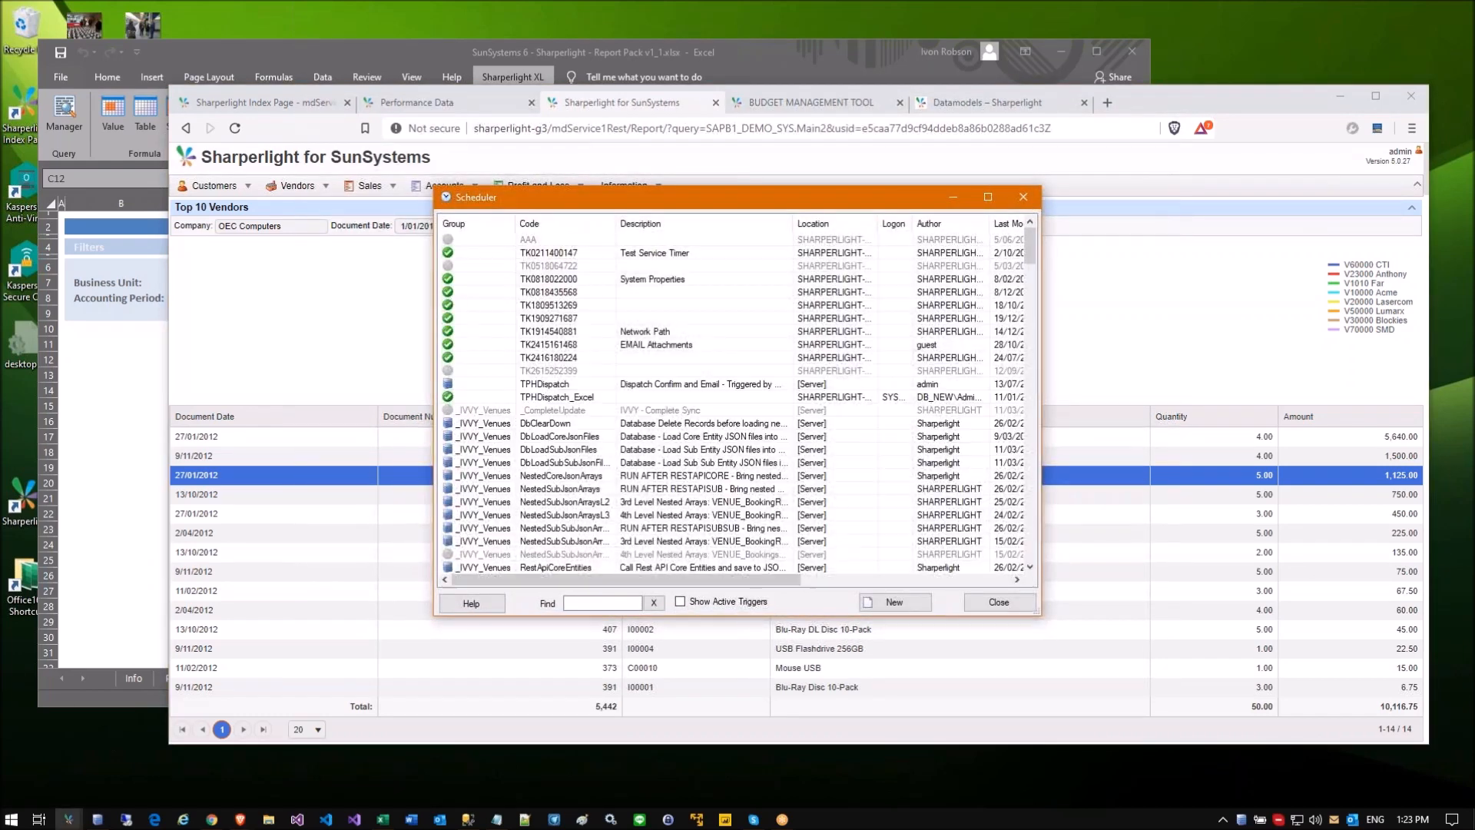
Step: Filter the scheduled tasks by "train" and open the Training task SalesEmailByComp
scroll(557, 449, "down", 2)
type("train")
left_click(538, 371)
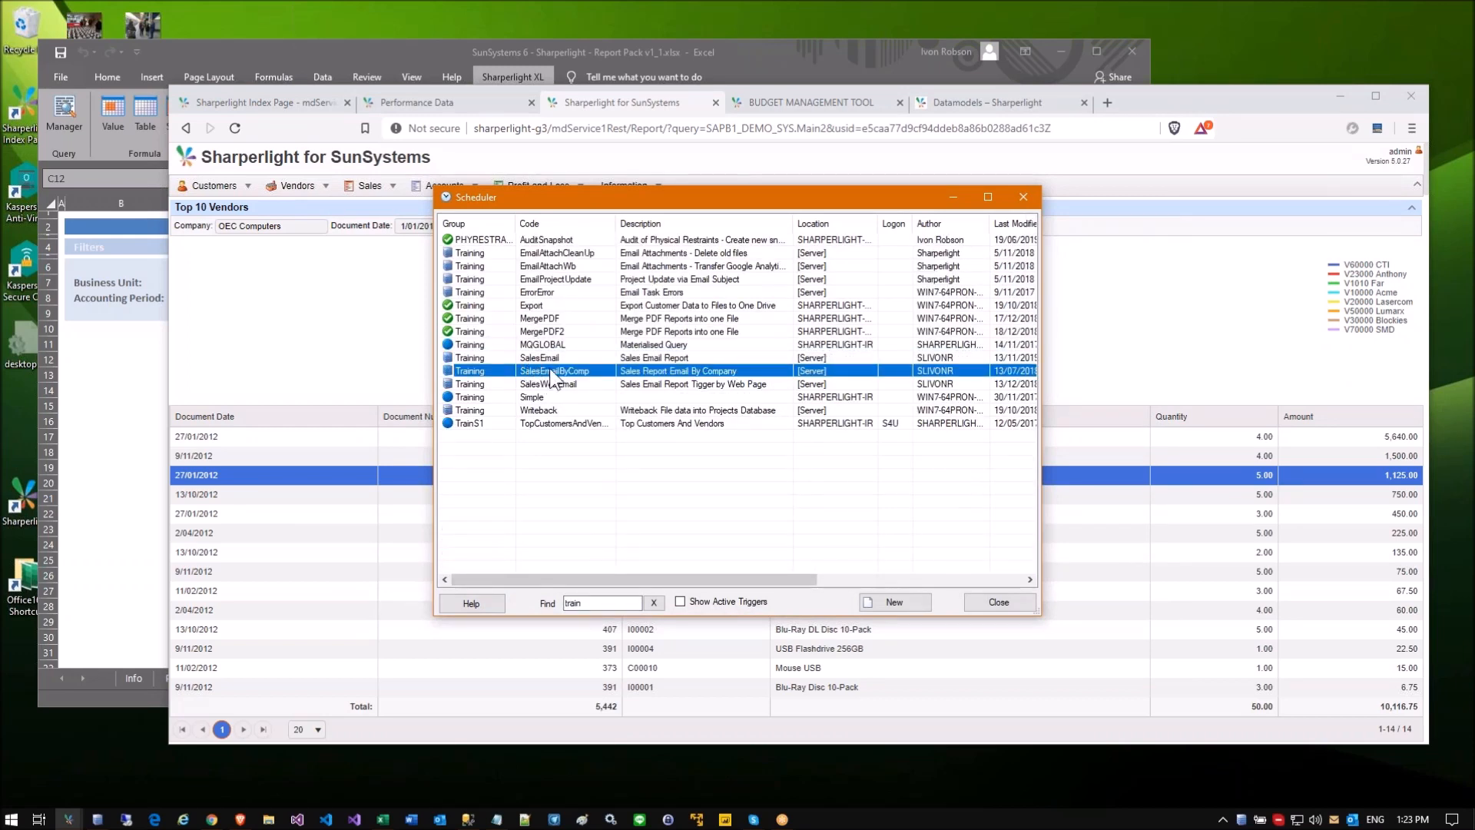
double_click(550, 367)
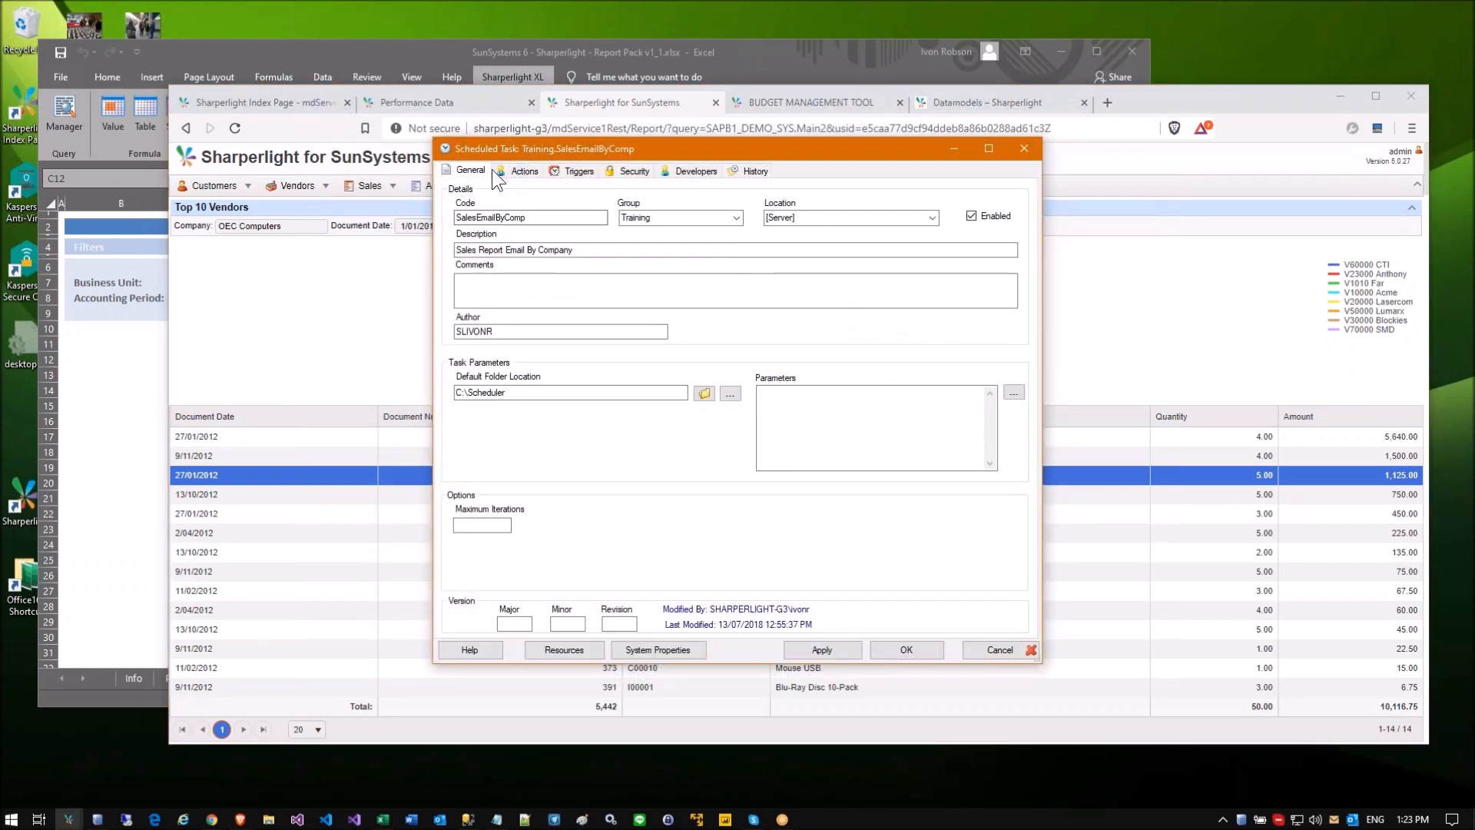
Step: Review the task's Publisher Save As action and its Email action settings
left_click(509, 169)
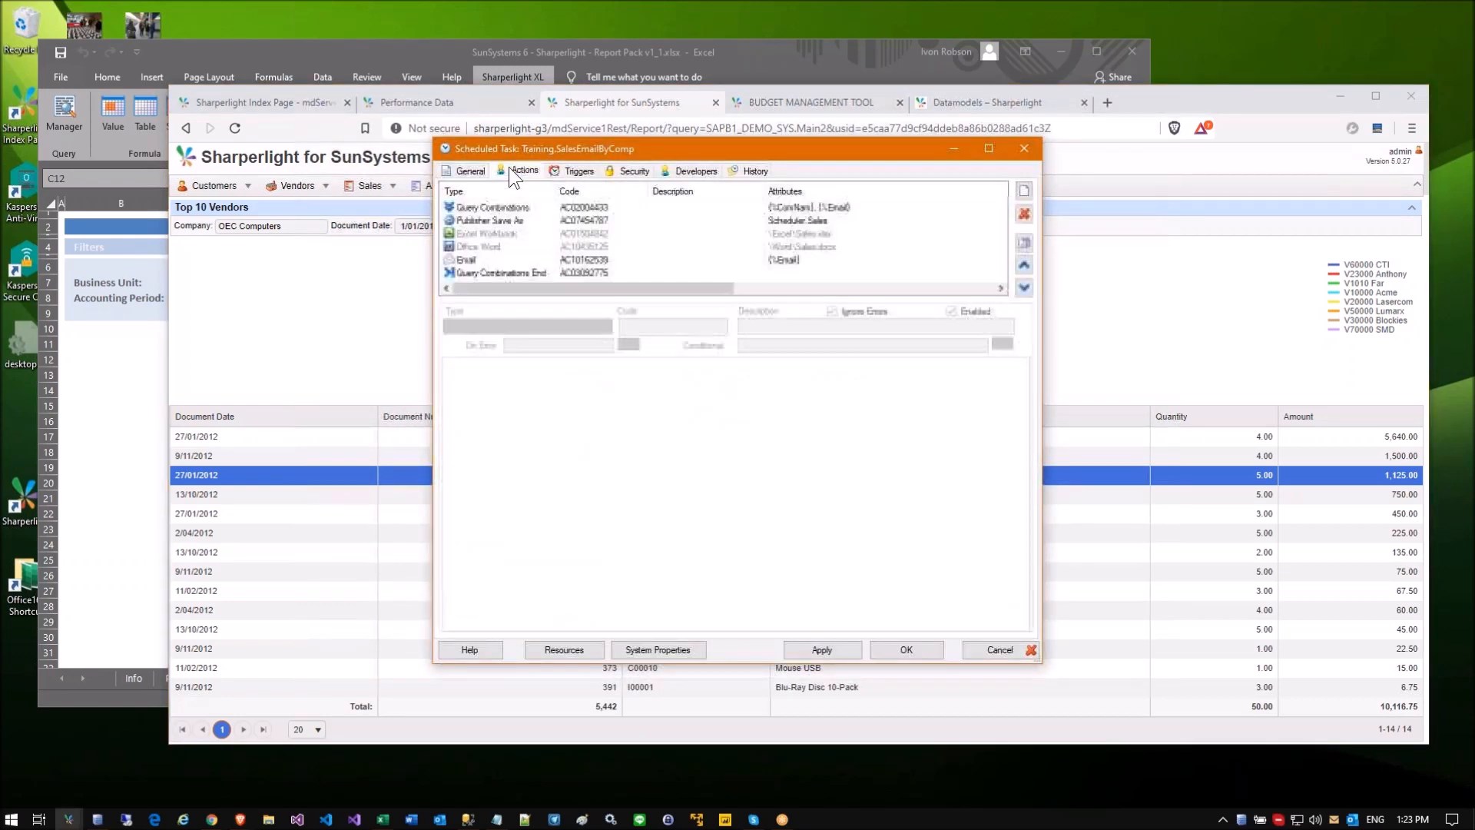
left_click(479, 219)
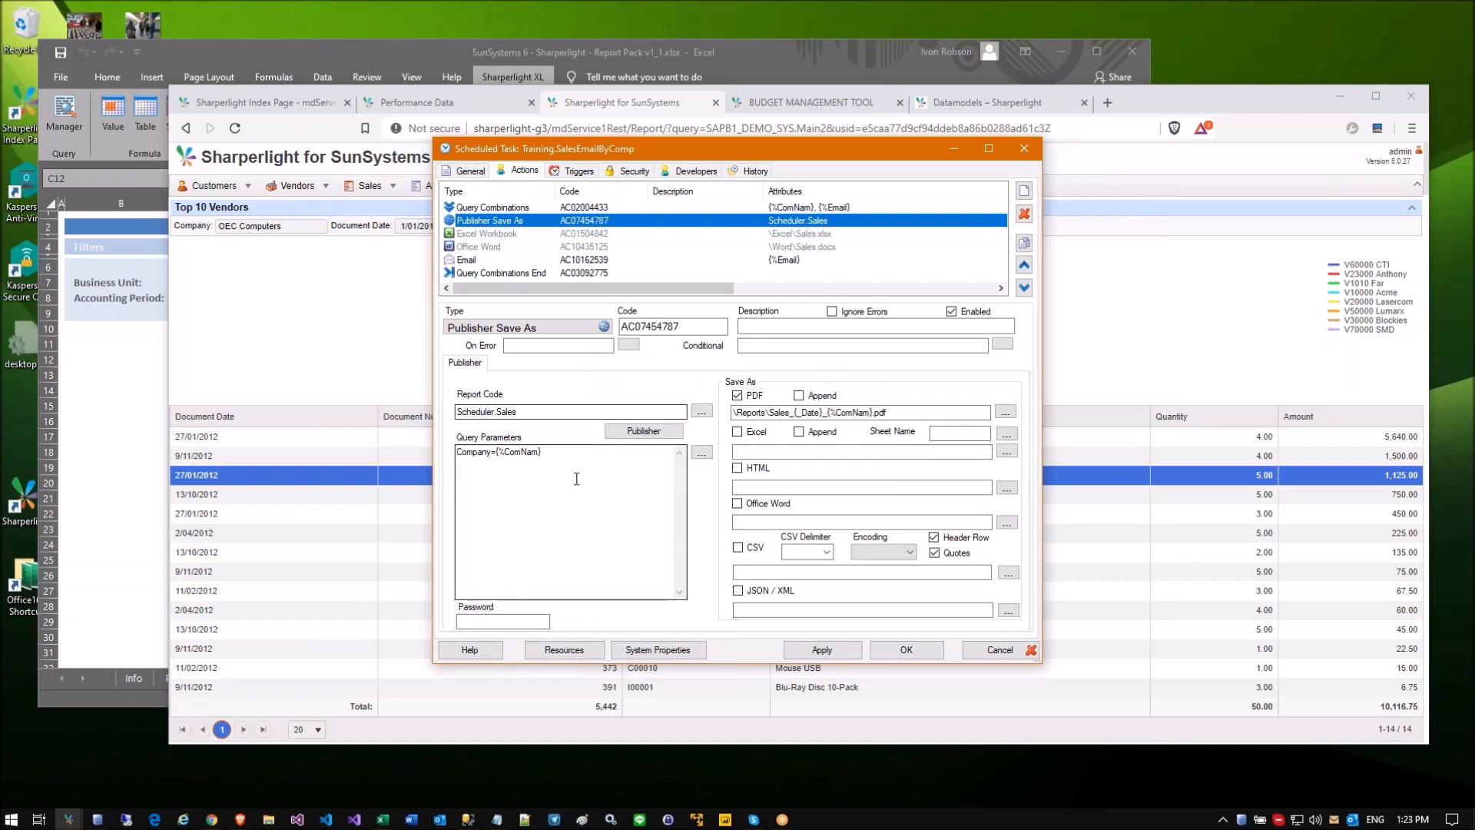
left_click(479, 260)
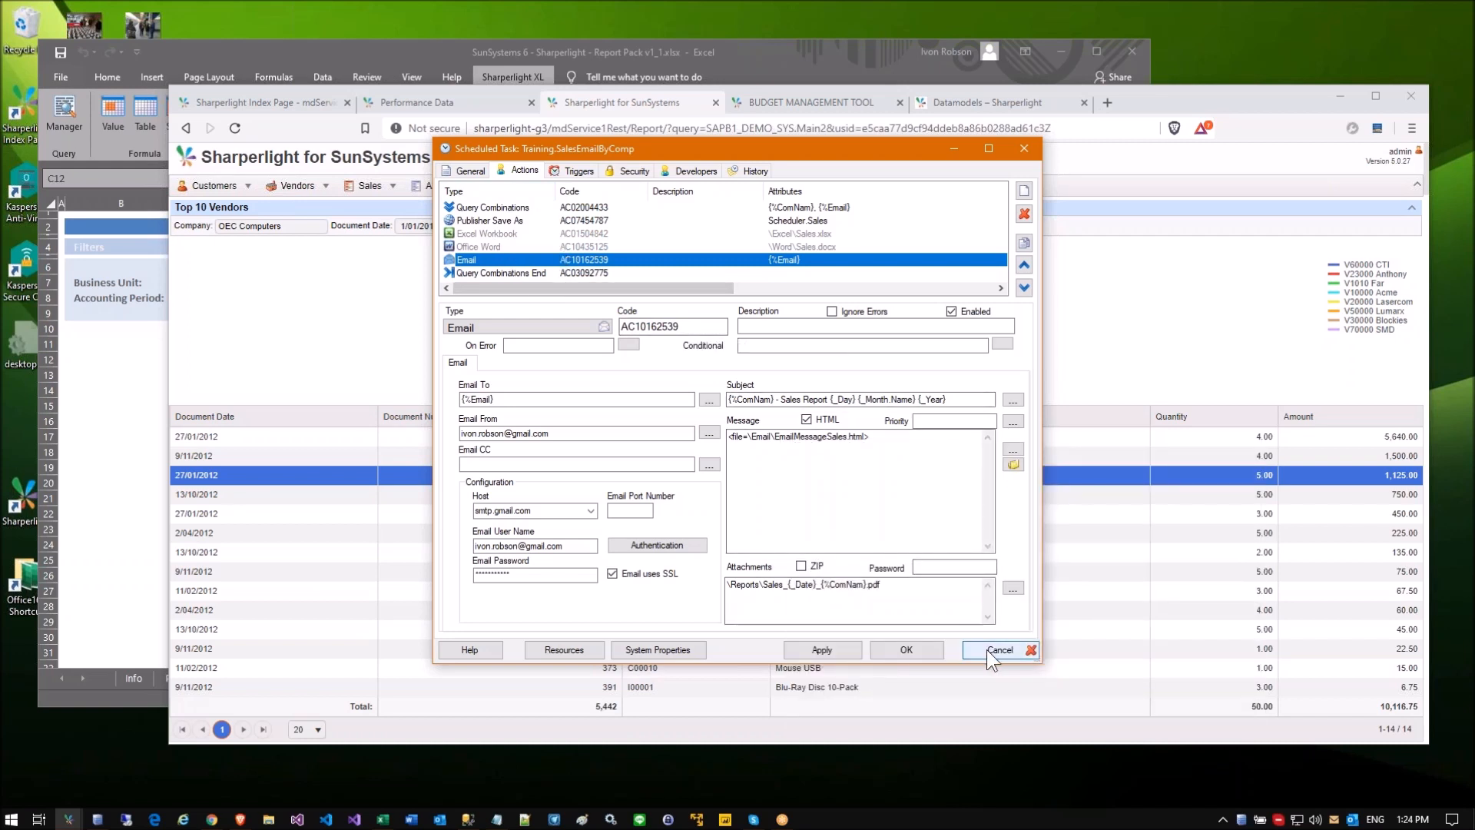
Step: Browse the action types available for a new task action, and leave the task and Scheduler without saving
left_click(527, 222)
left_click(1029, 192)
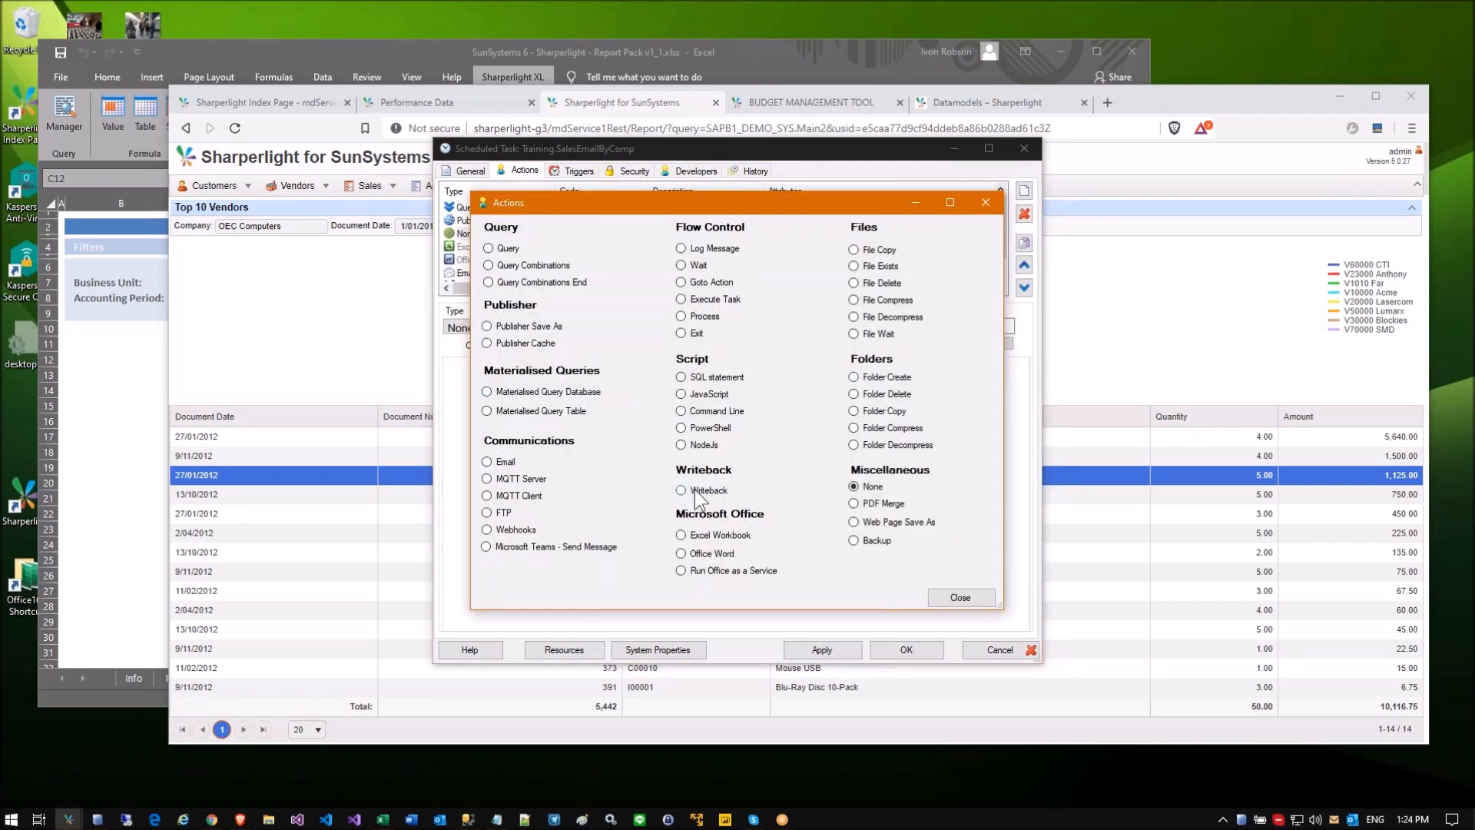
mouse_move(699, 498)
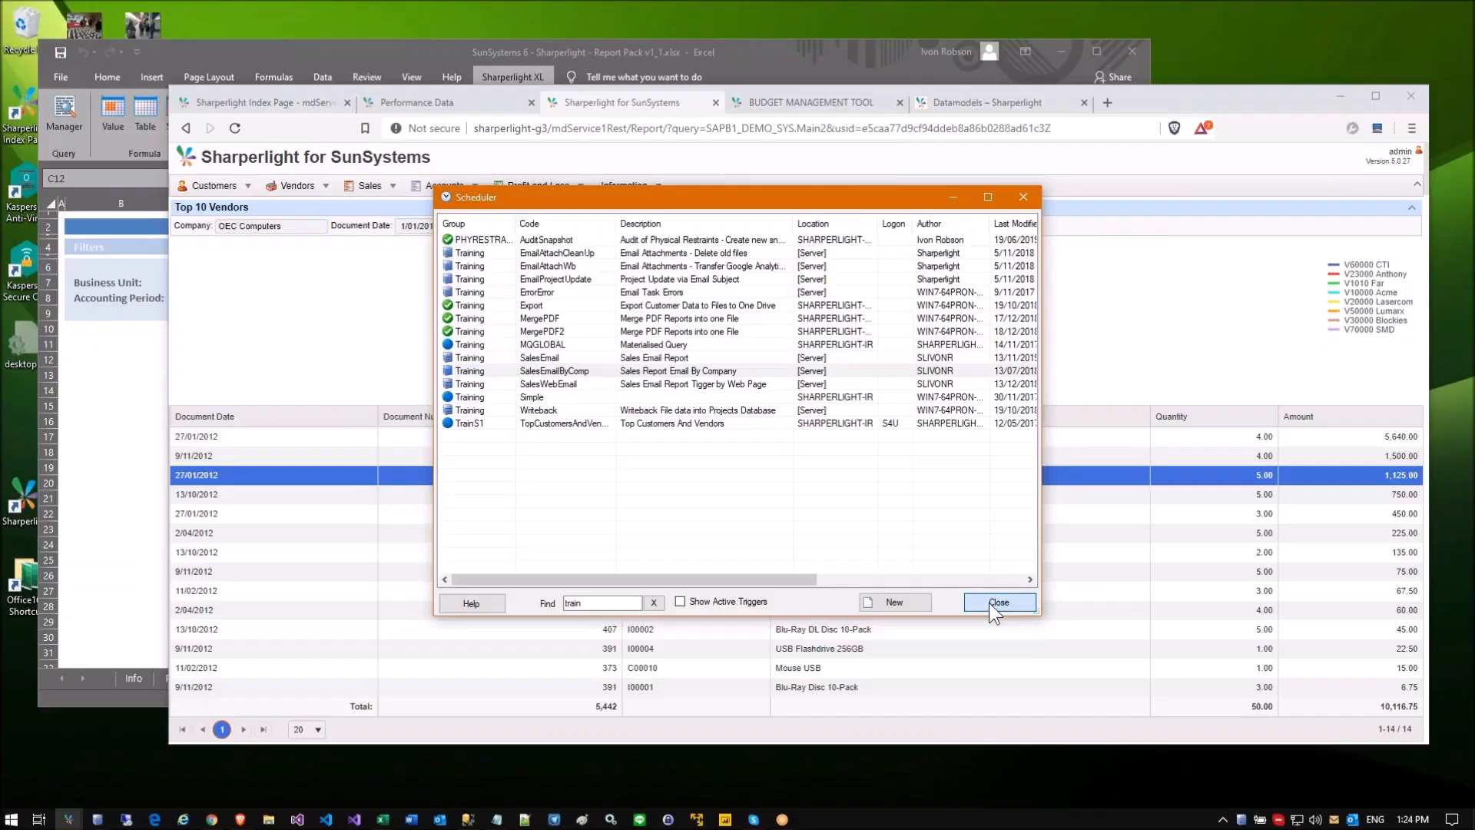
left_click(989, 602)
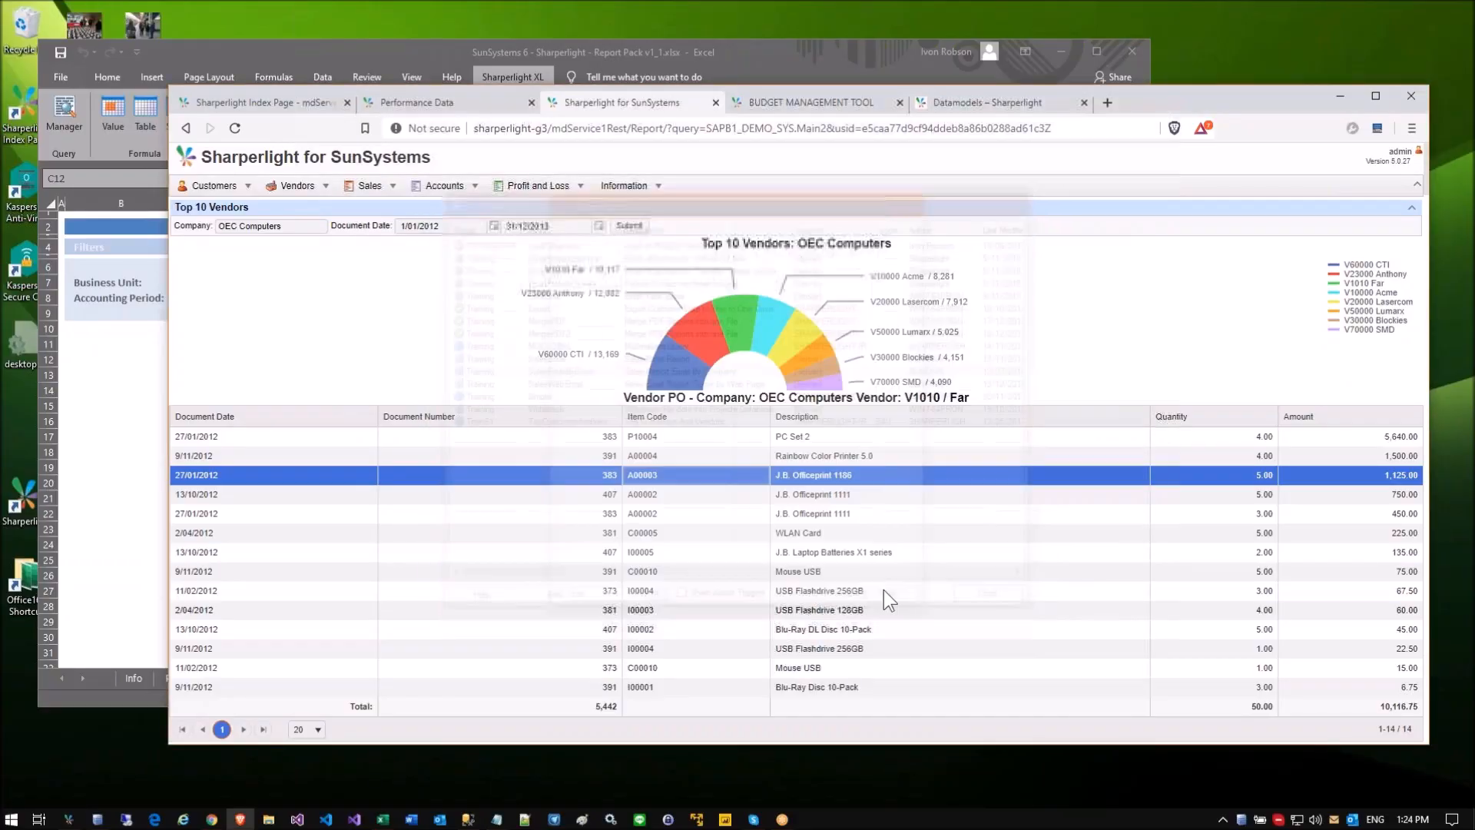
Step: Switch to the Product Sales worksheet in Excel and shift the workbook window slightly
left_click(121, 367)
left_click(131, 347)
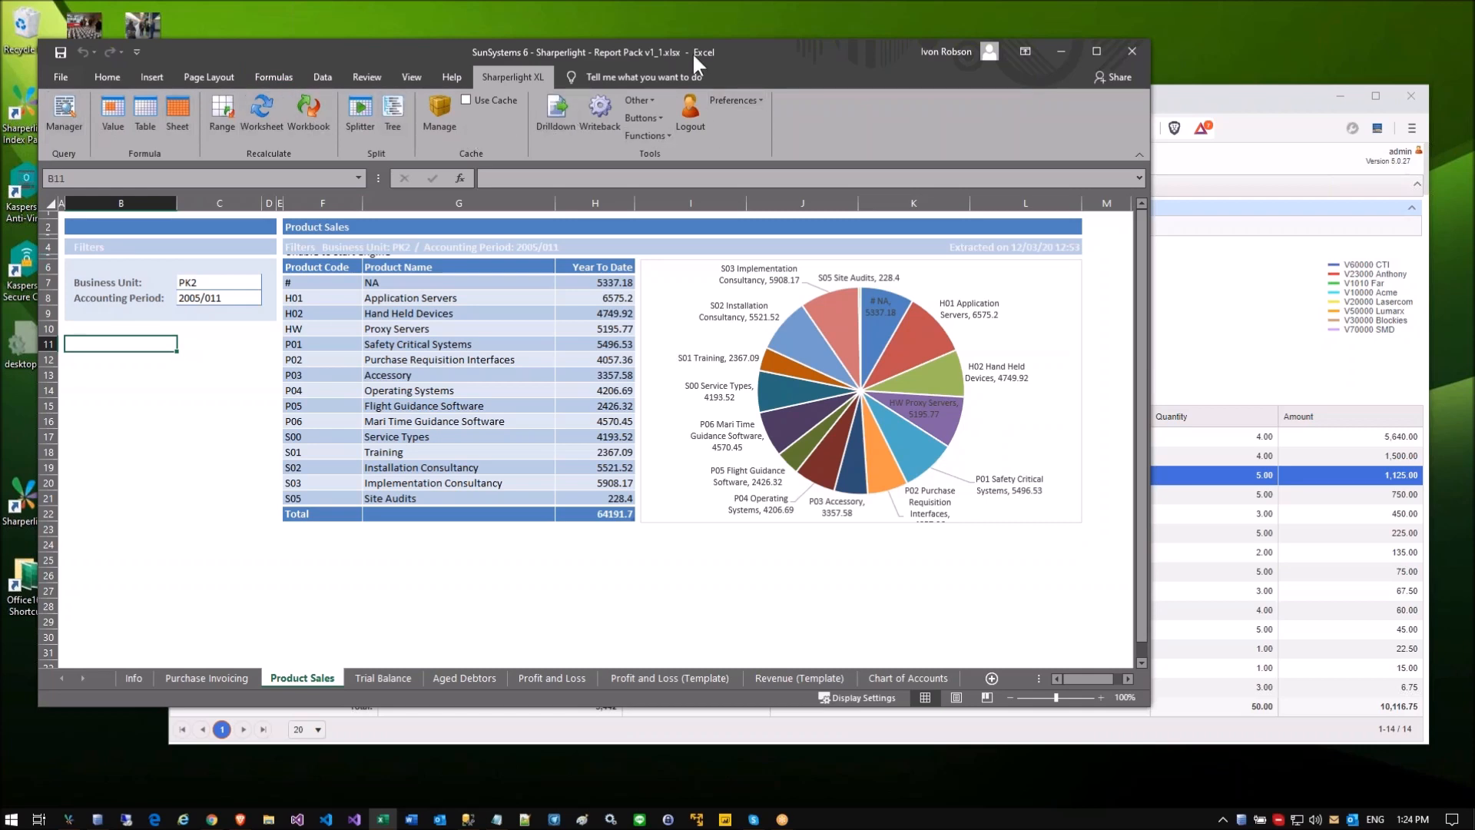
left_click_drag(714, 51, 736, 44)
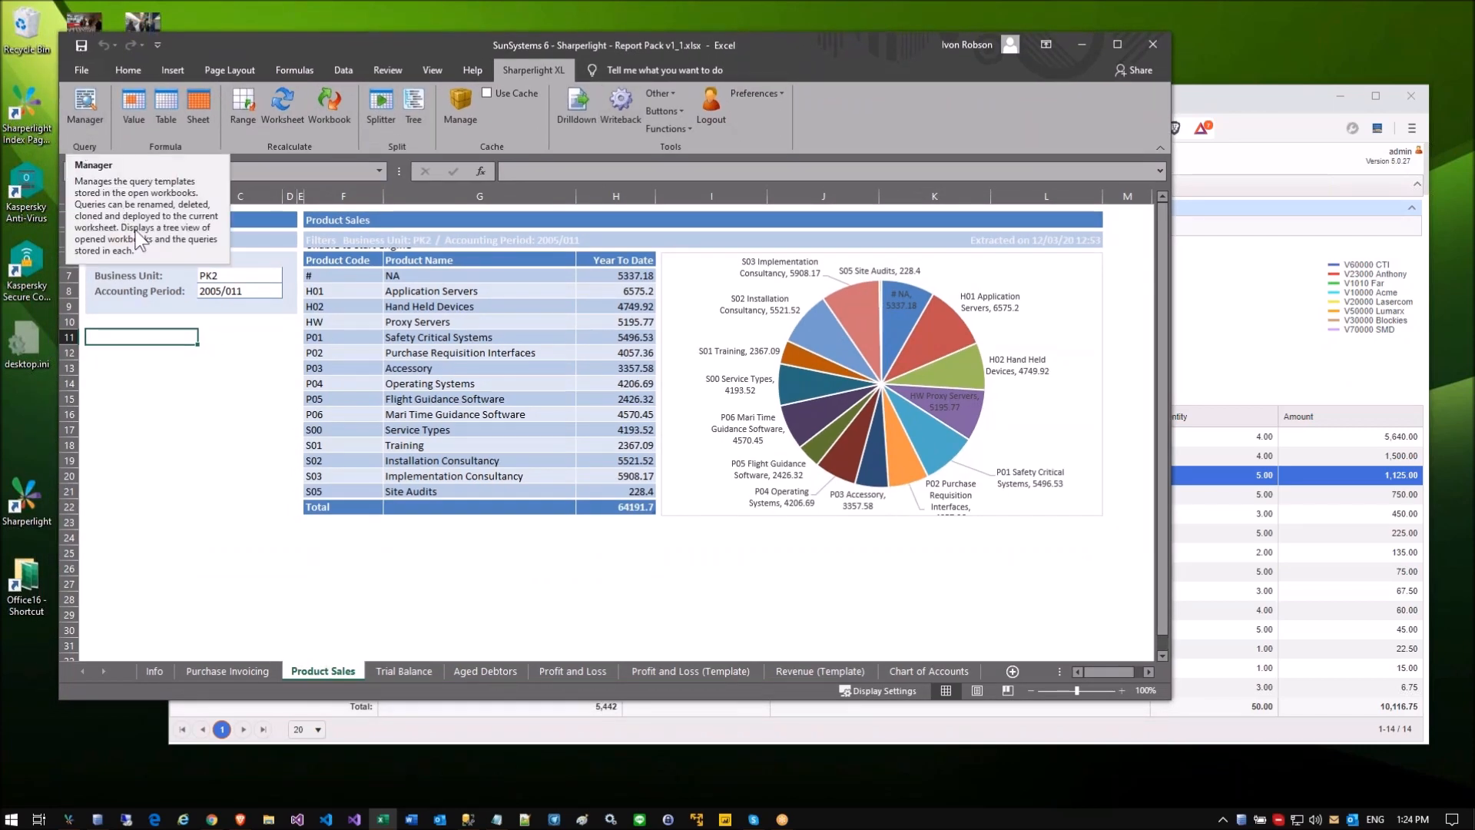
left_click(234, 338)
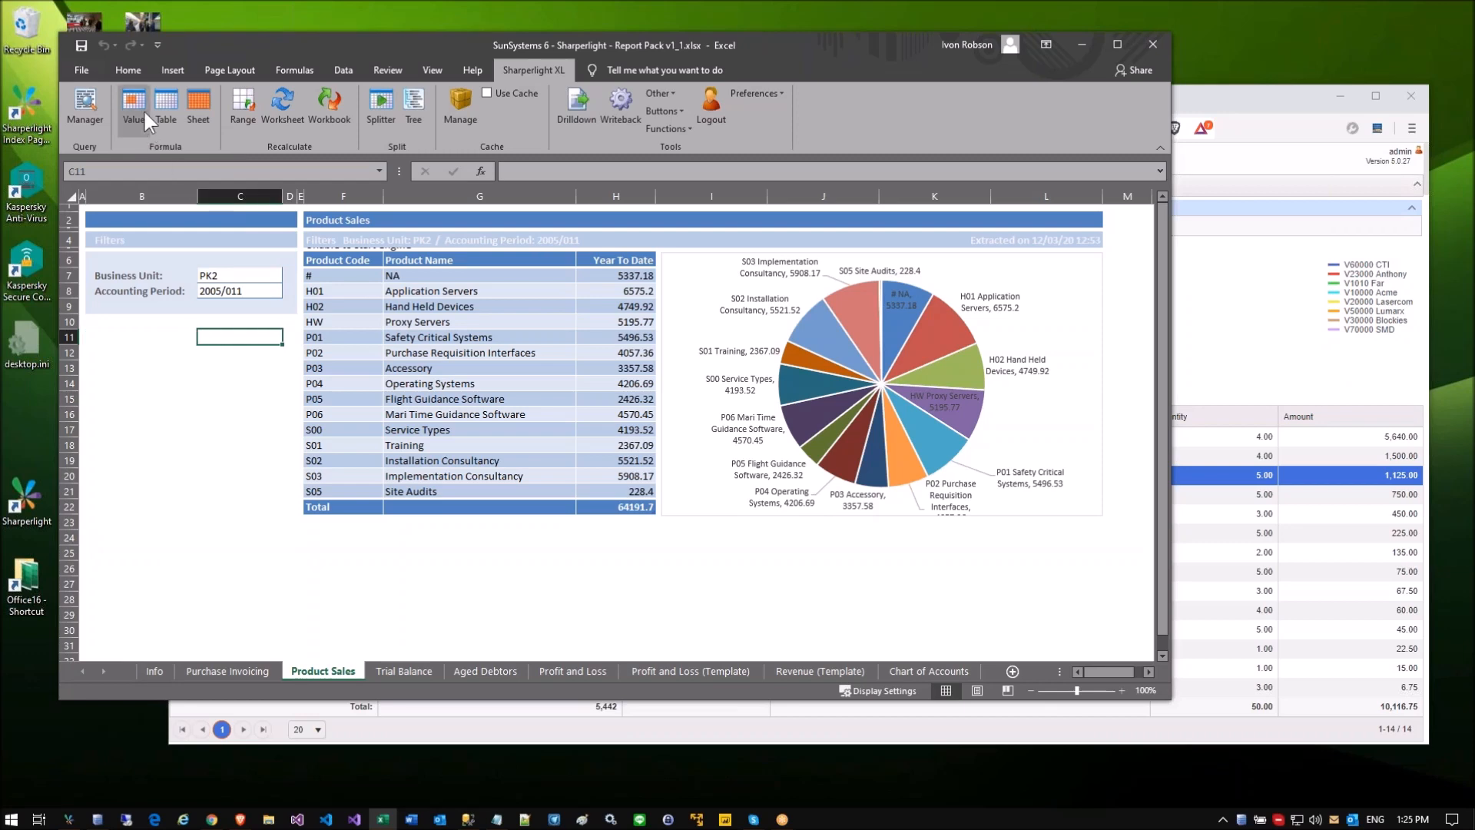
Step: Recalculate the Profit and Loss worksheet and inspect the mdValue formulas in cells G34 and H37
left_click(601, 671)
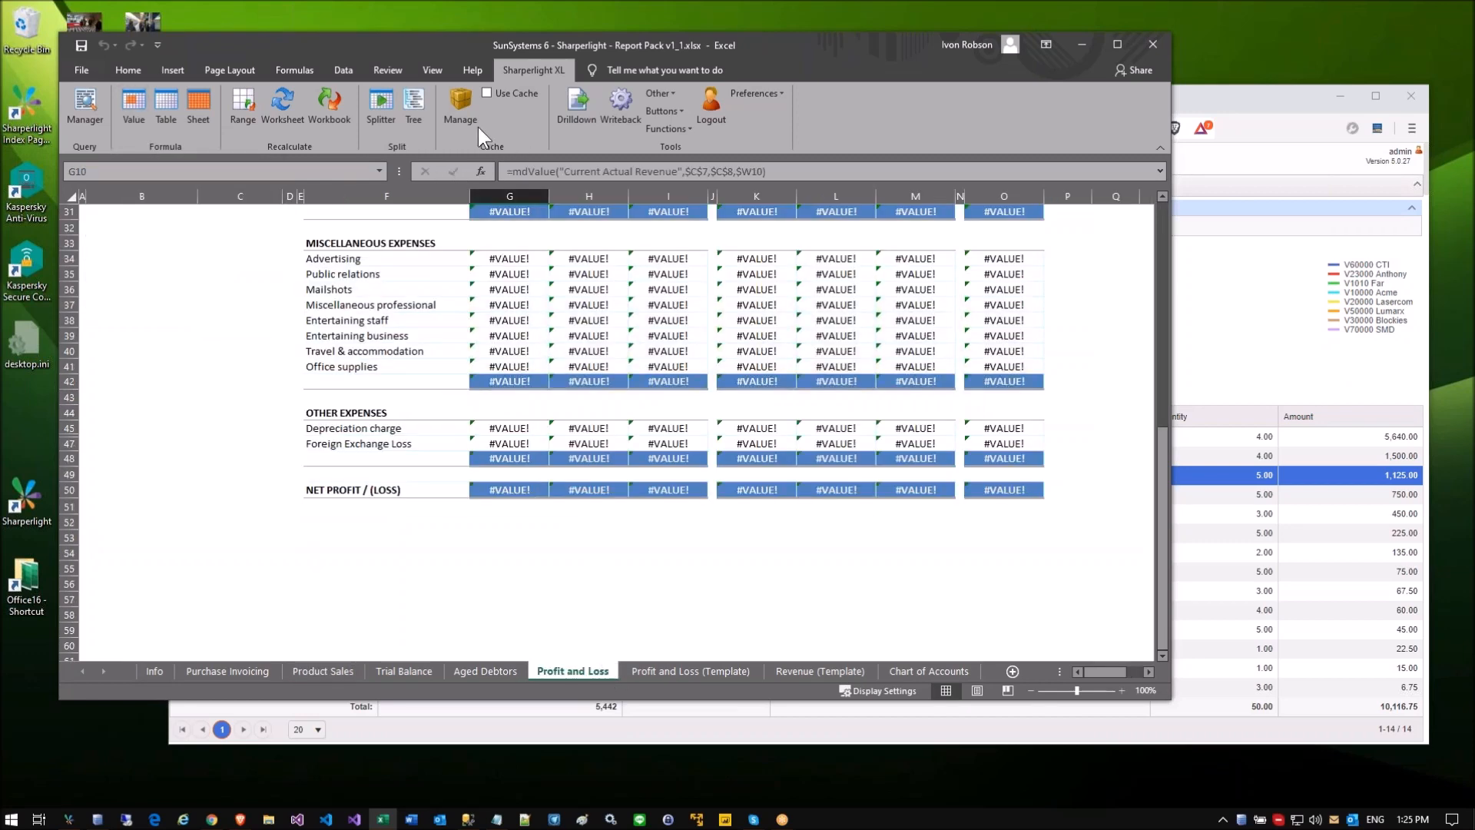
left_click(310, 102)
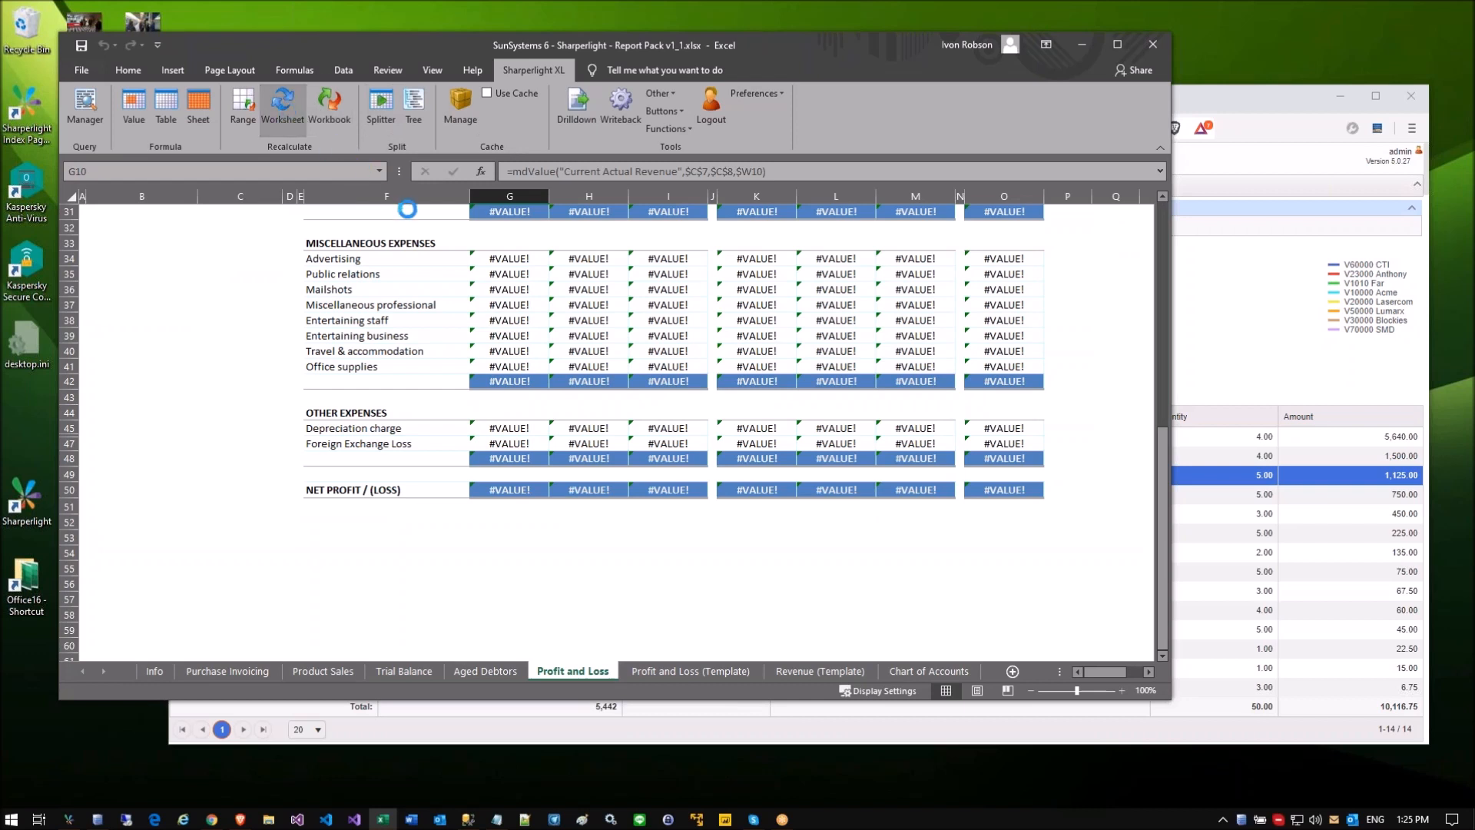
left_click(527, 258)
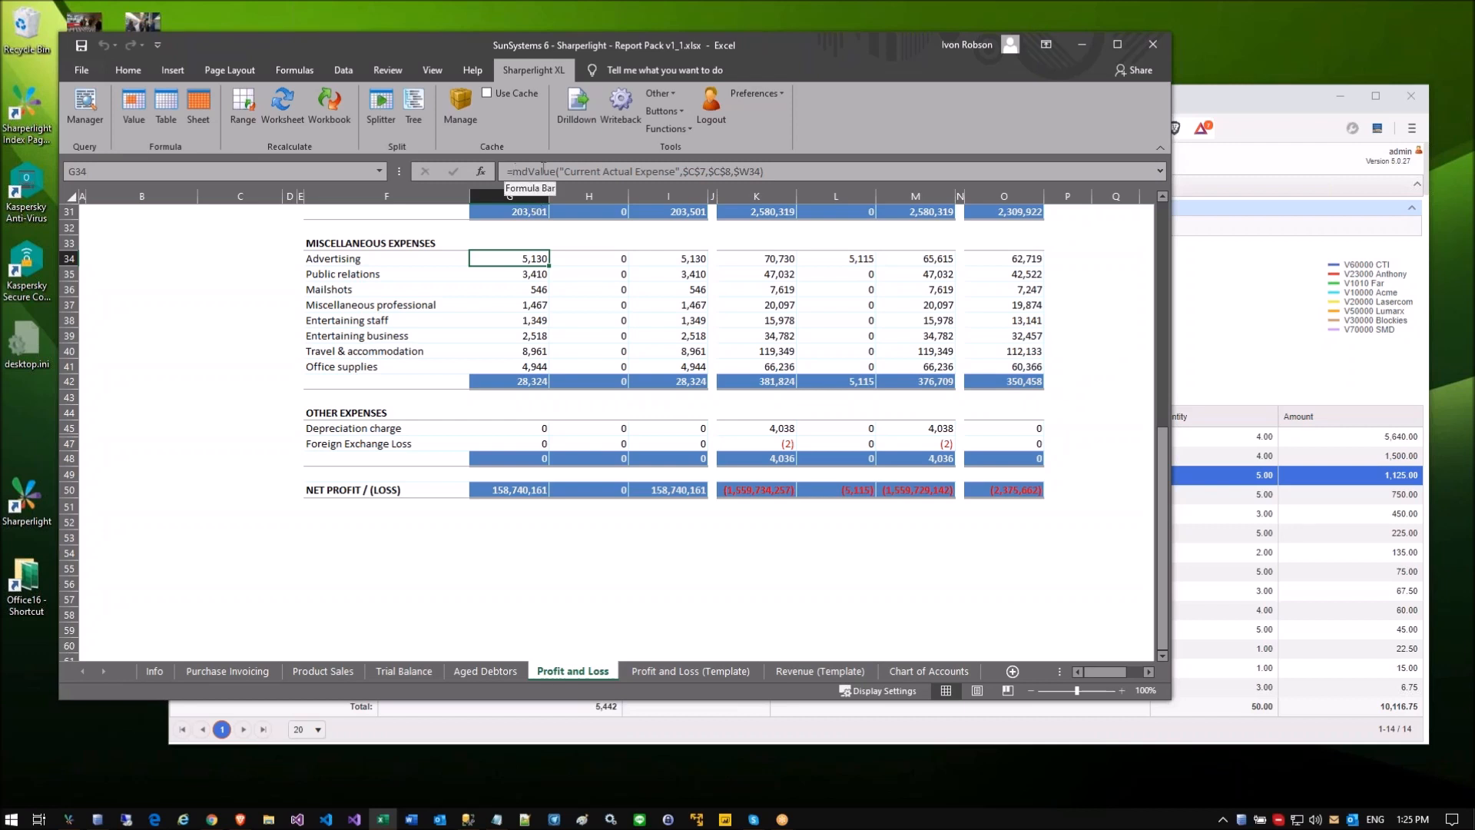
left_click(589, 300)
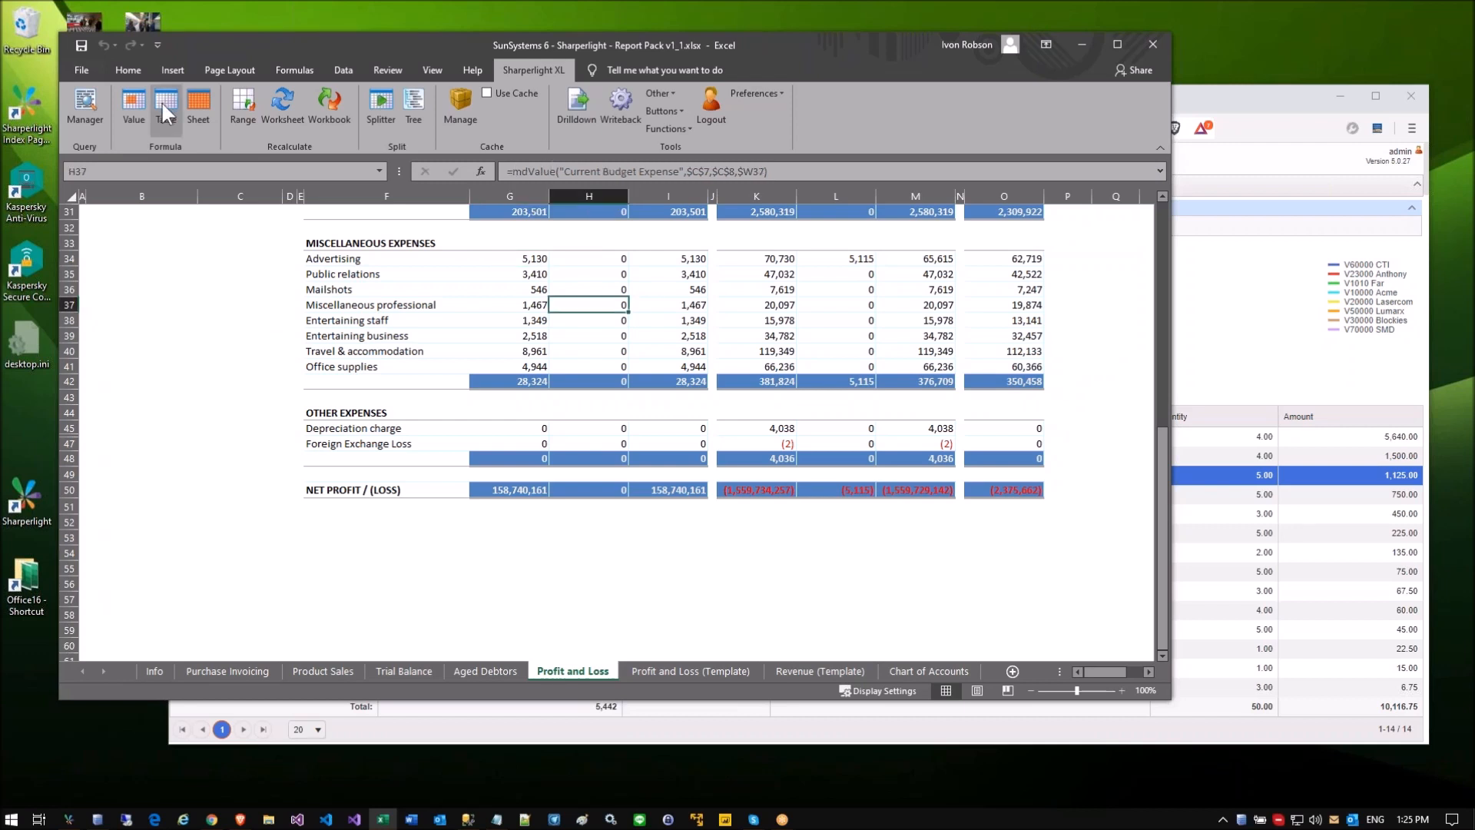
Step: Open the Trial Balance worksheet and highlight its whole account table to show its extent
left_click(385, 670)
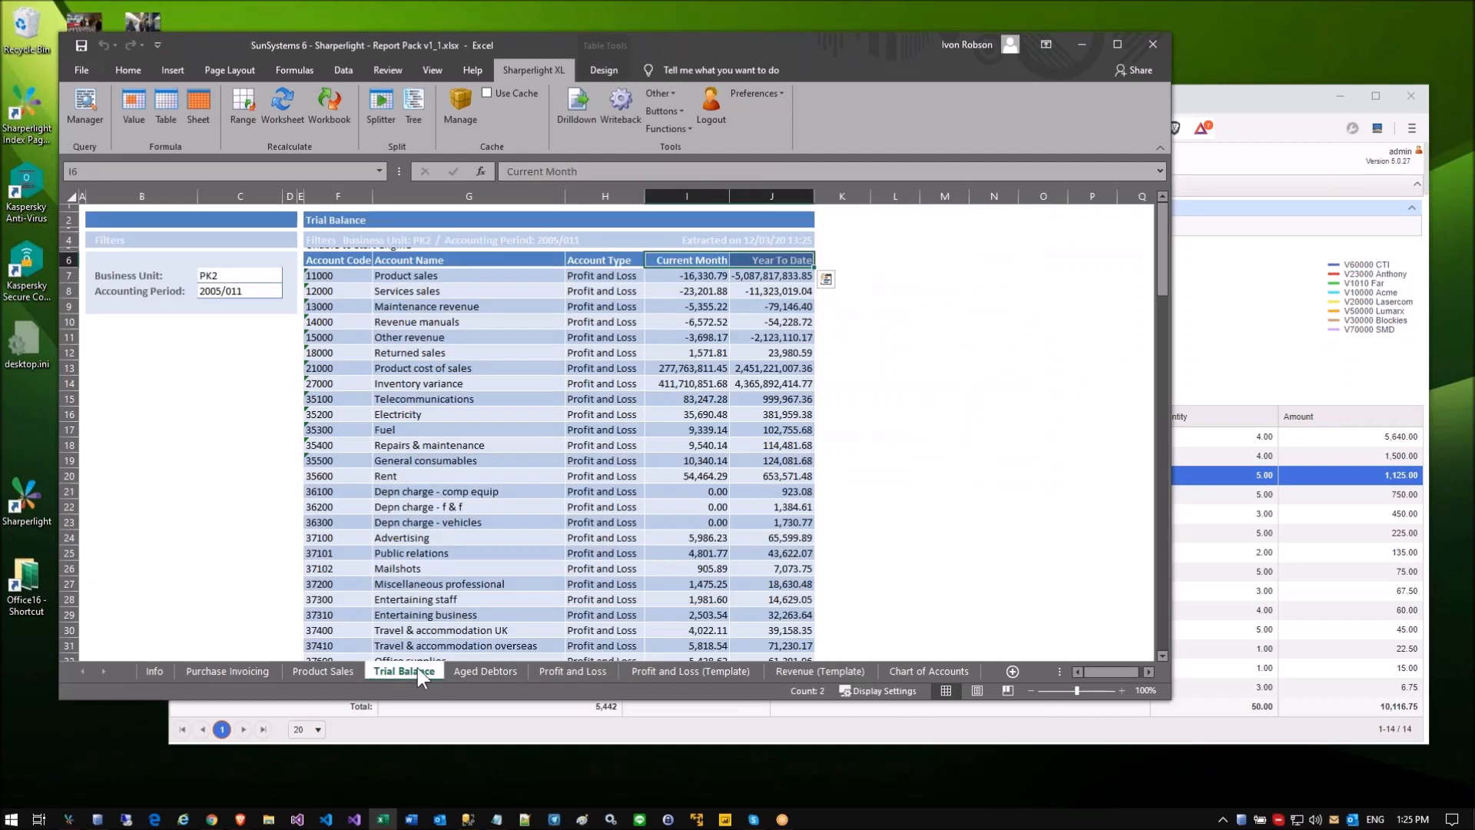
left_click(306, 254)
left_click(306, 254)
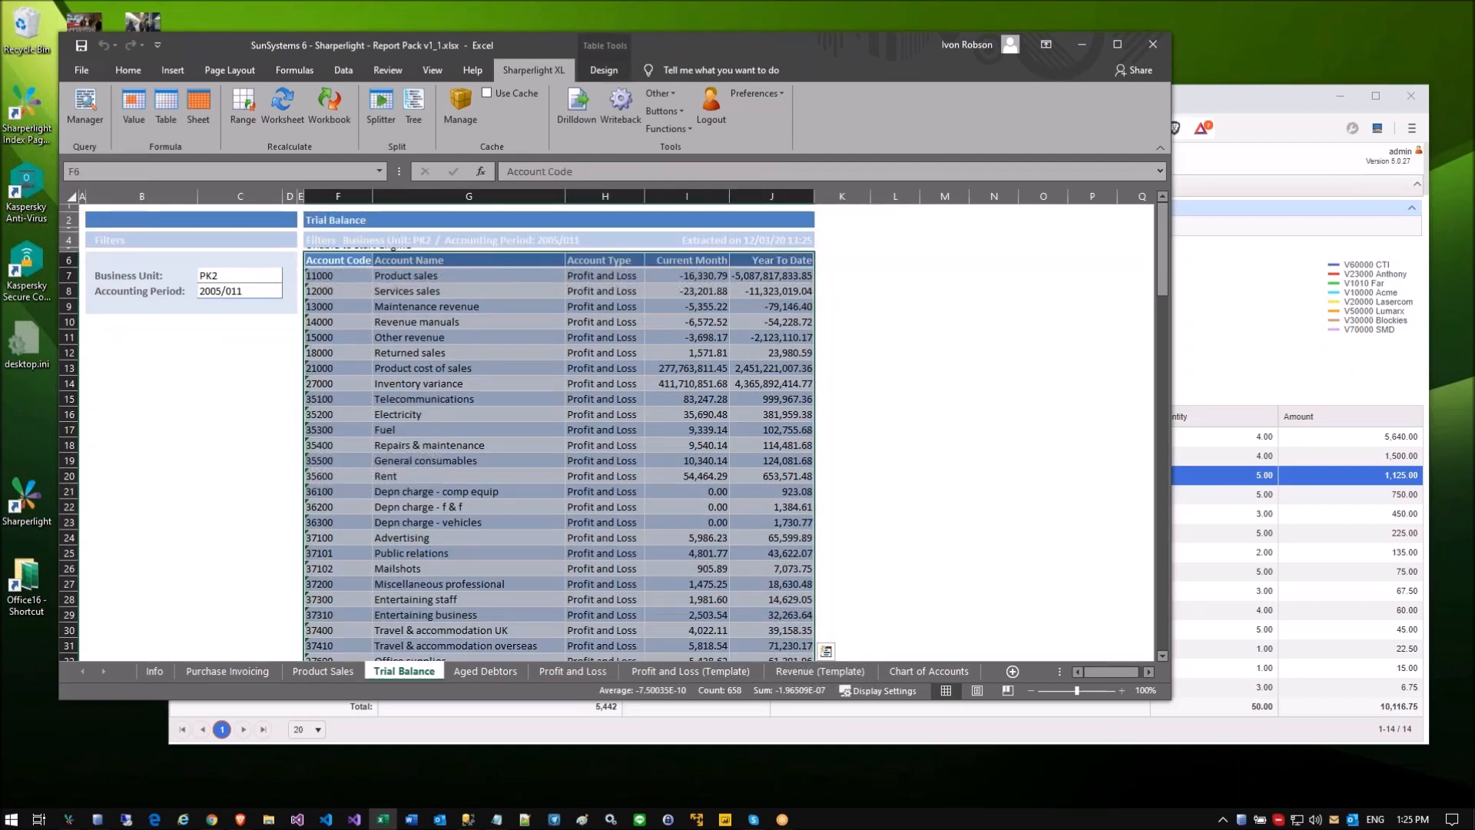
left_click(239, 337)
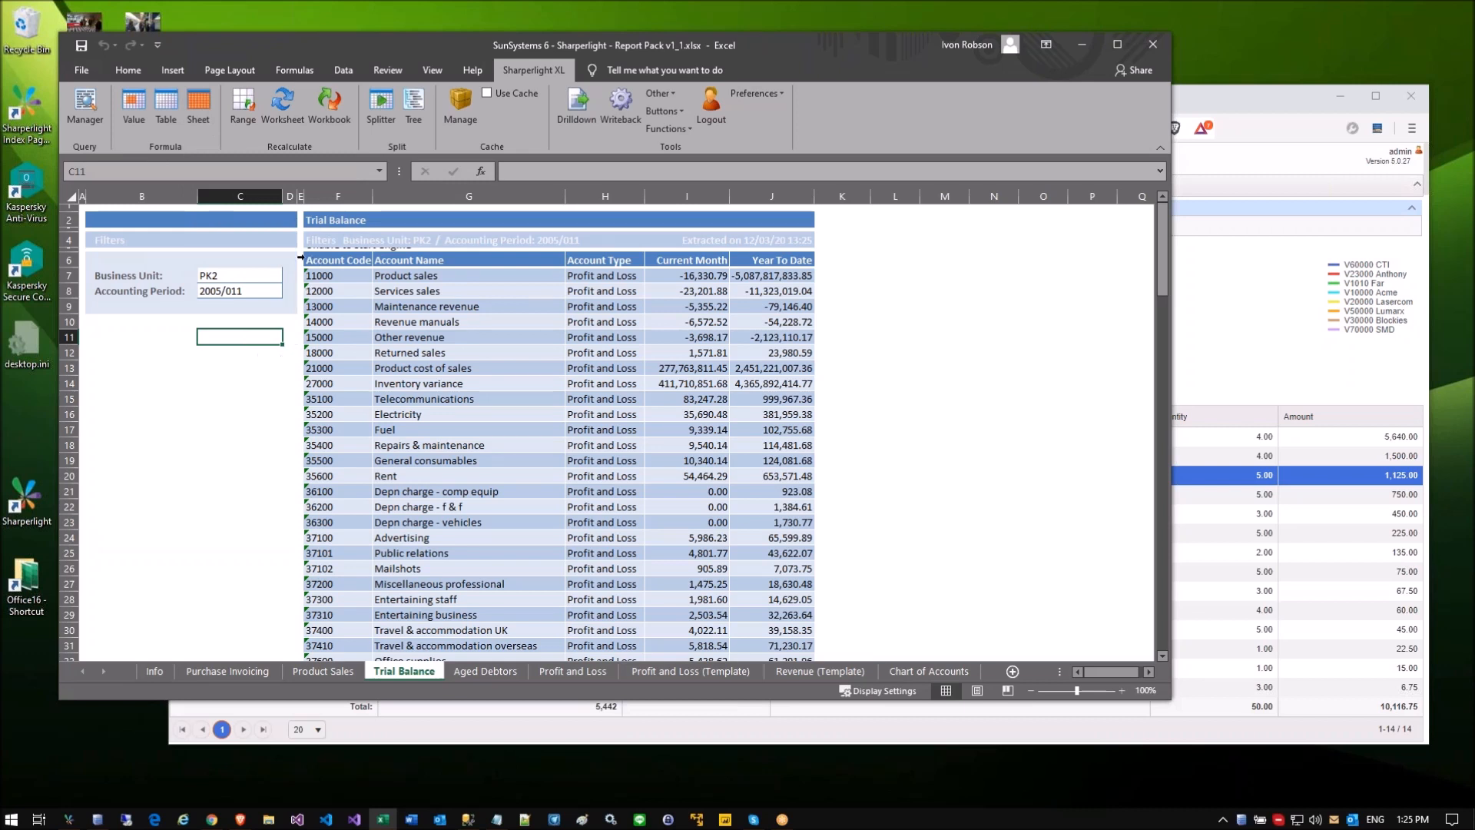
Step: Examine individual Trial Balance entries, including the Returned sales row and the Inventory variance and Other revenue cells
left_click_drag(341, 352, 799, 355)
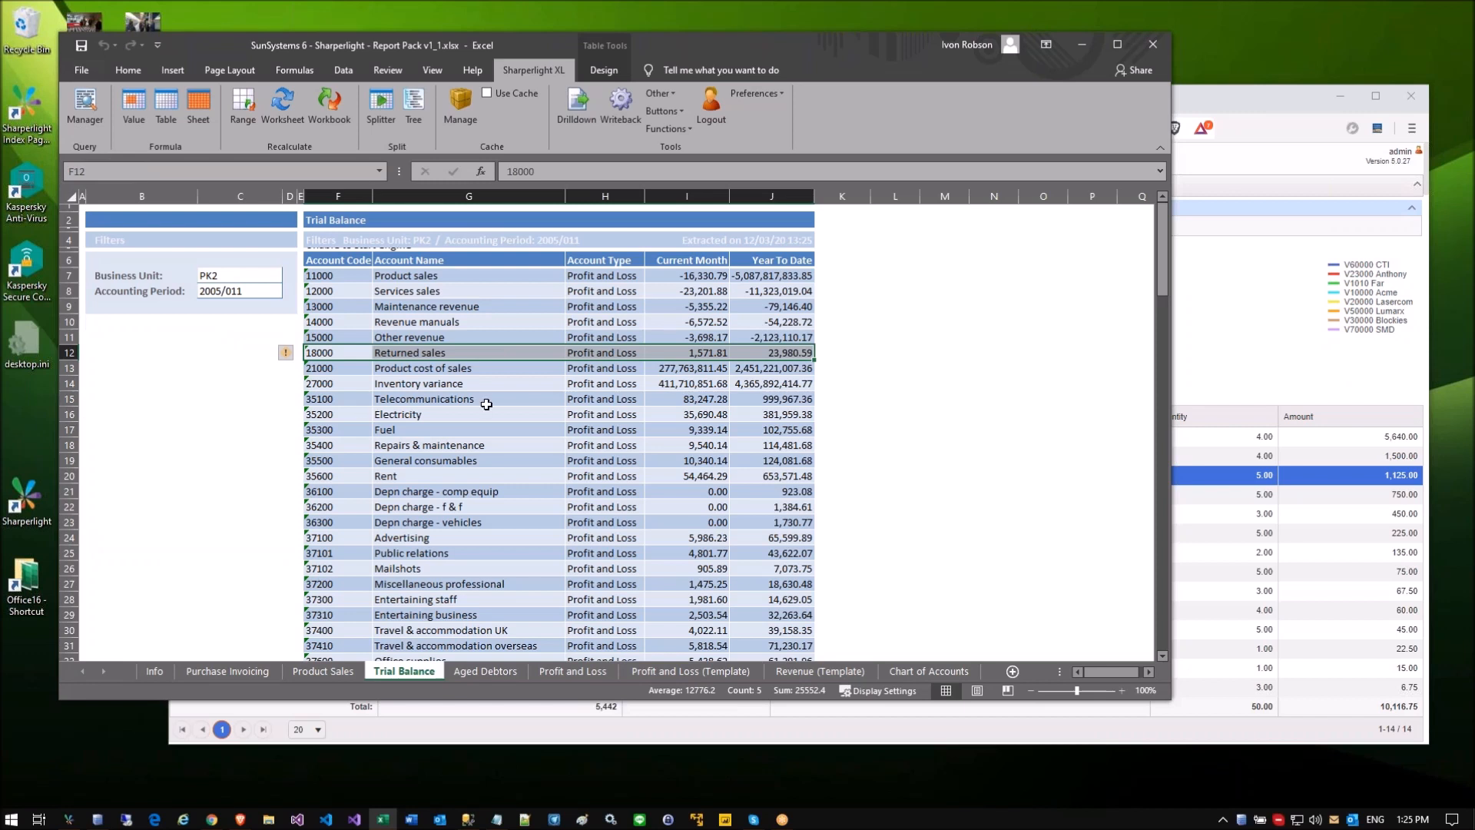
left_click(668, 383)
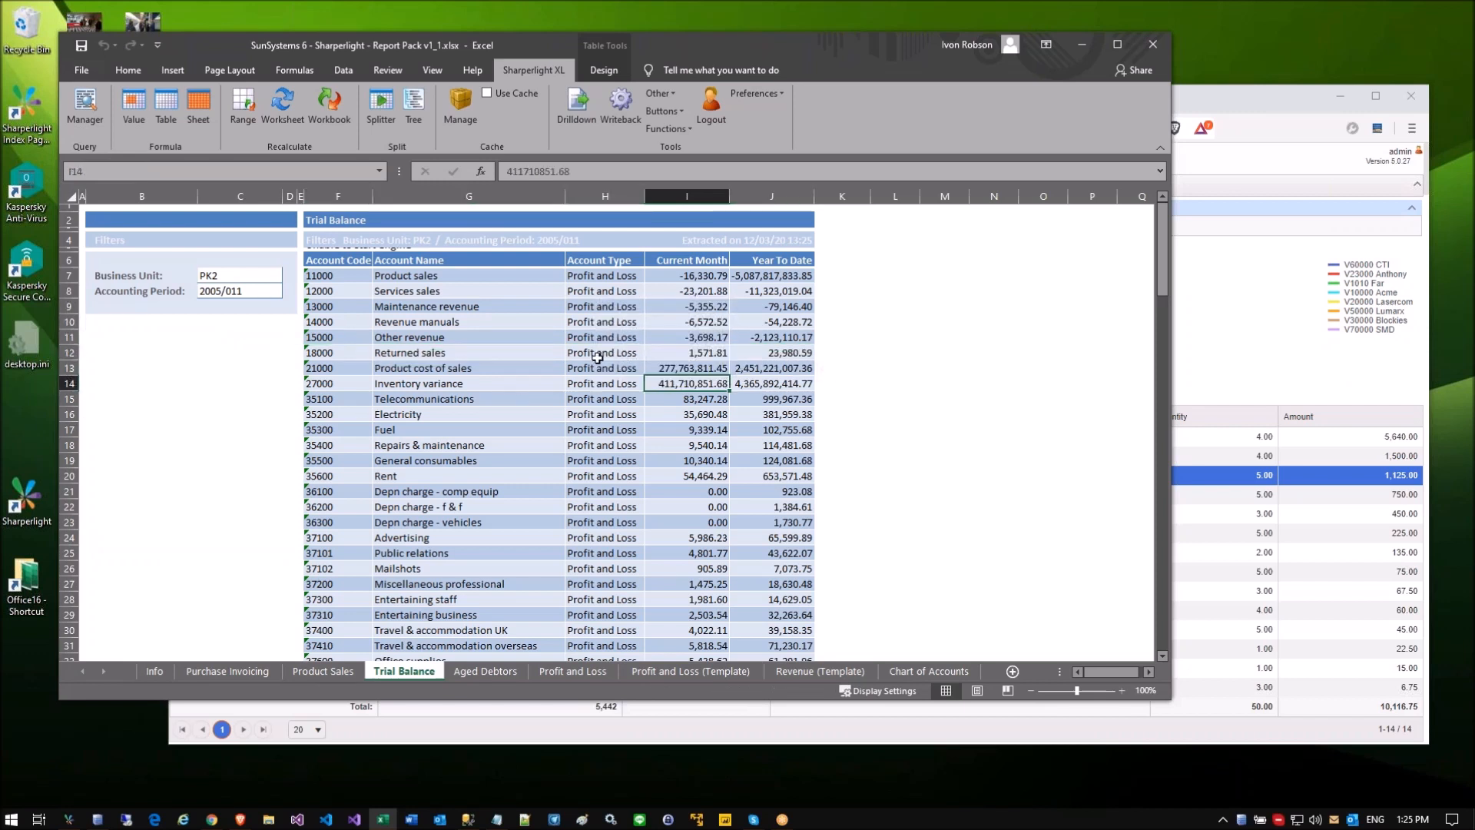
left_click(434, 338)
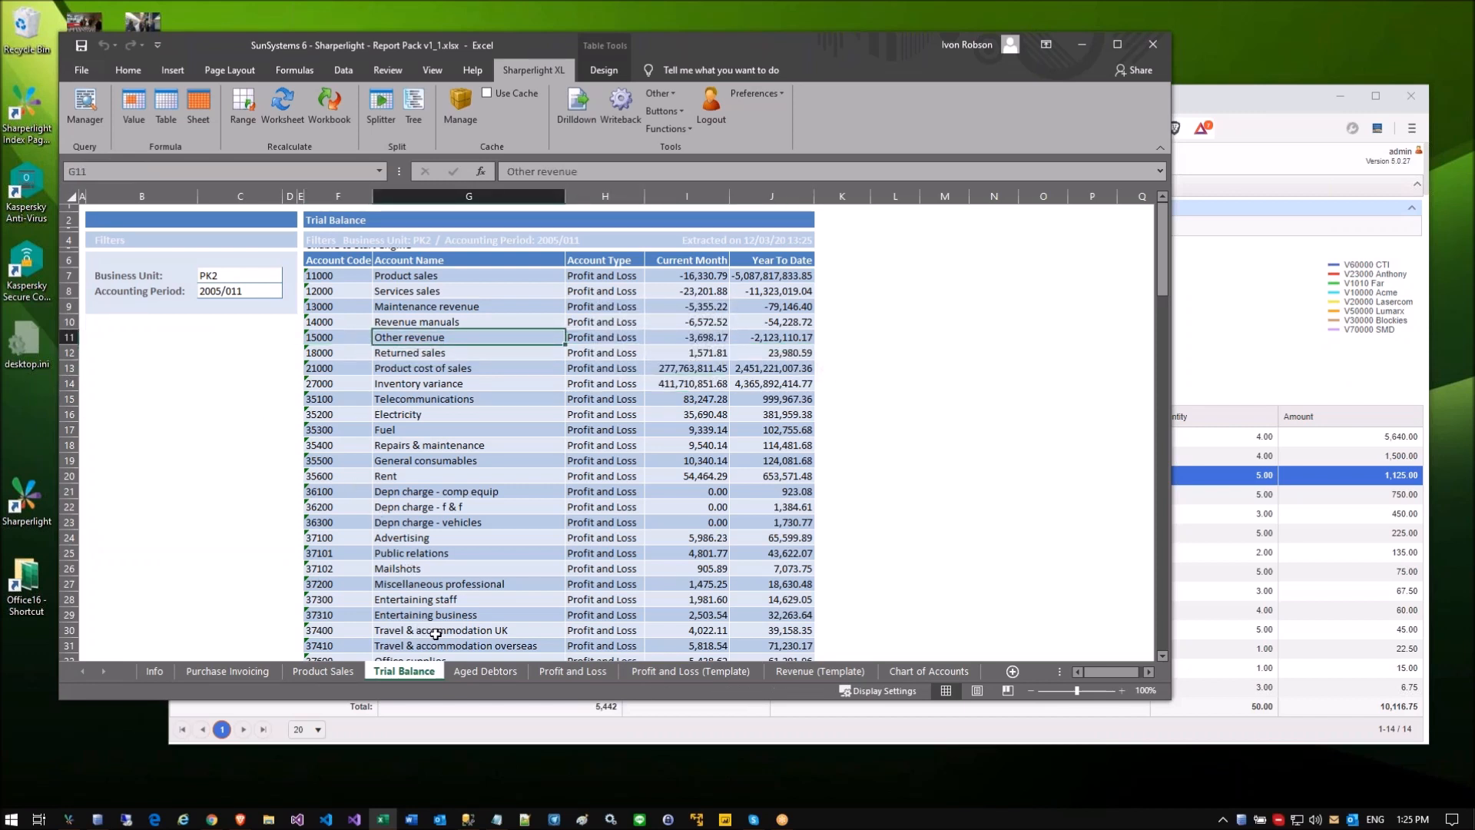
left_click(291, 381)
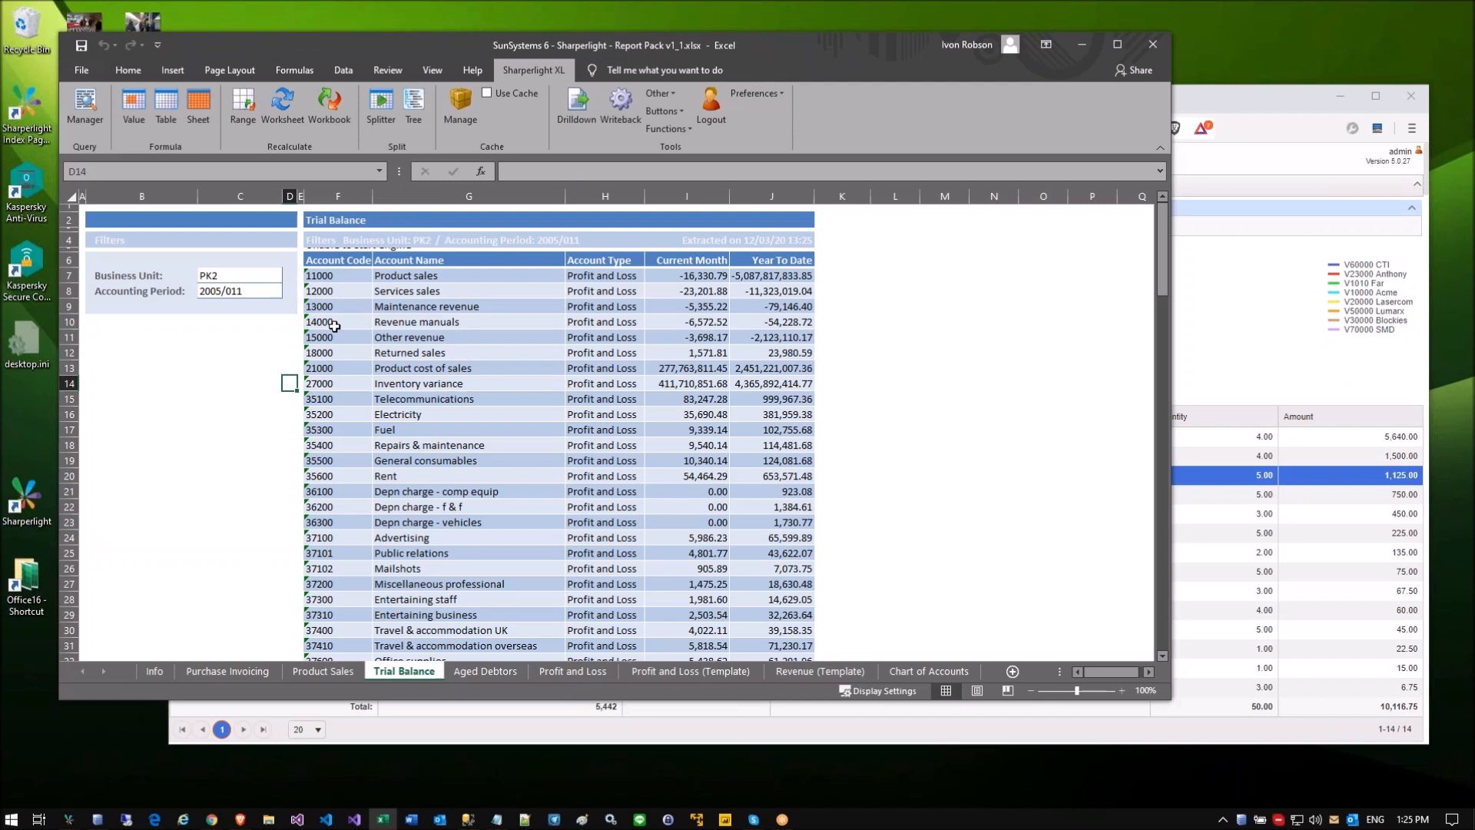
left_click(383, 388)
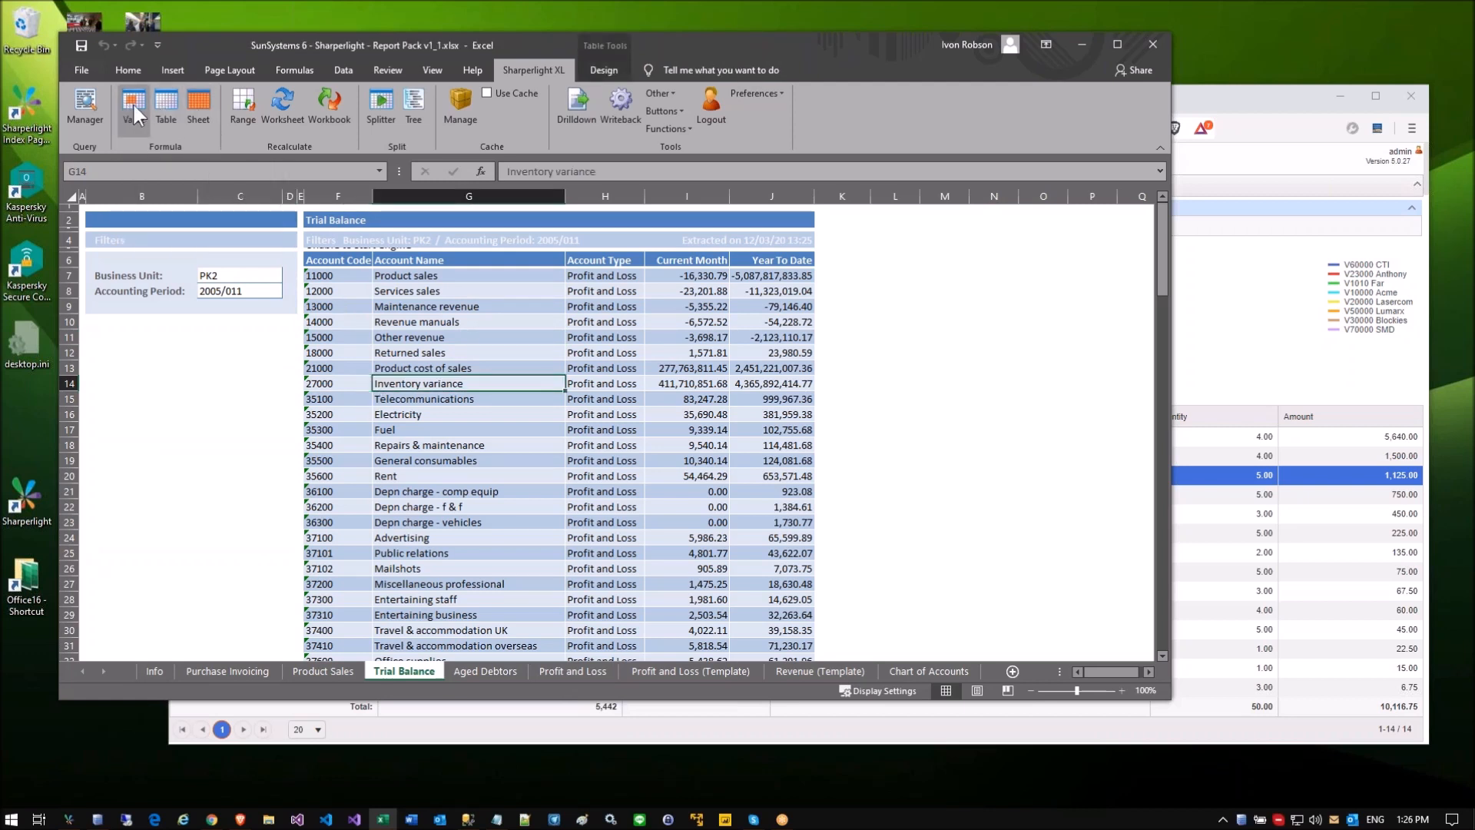
left_click(278, 362)
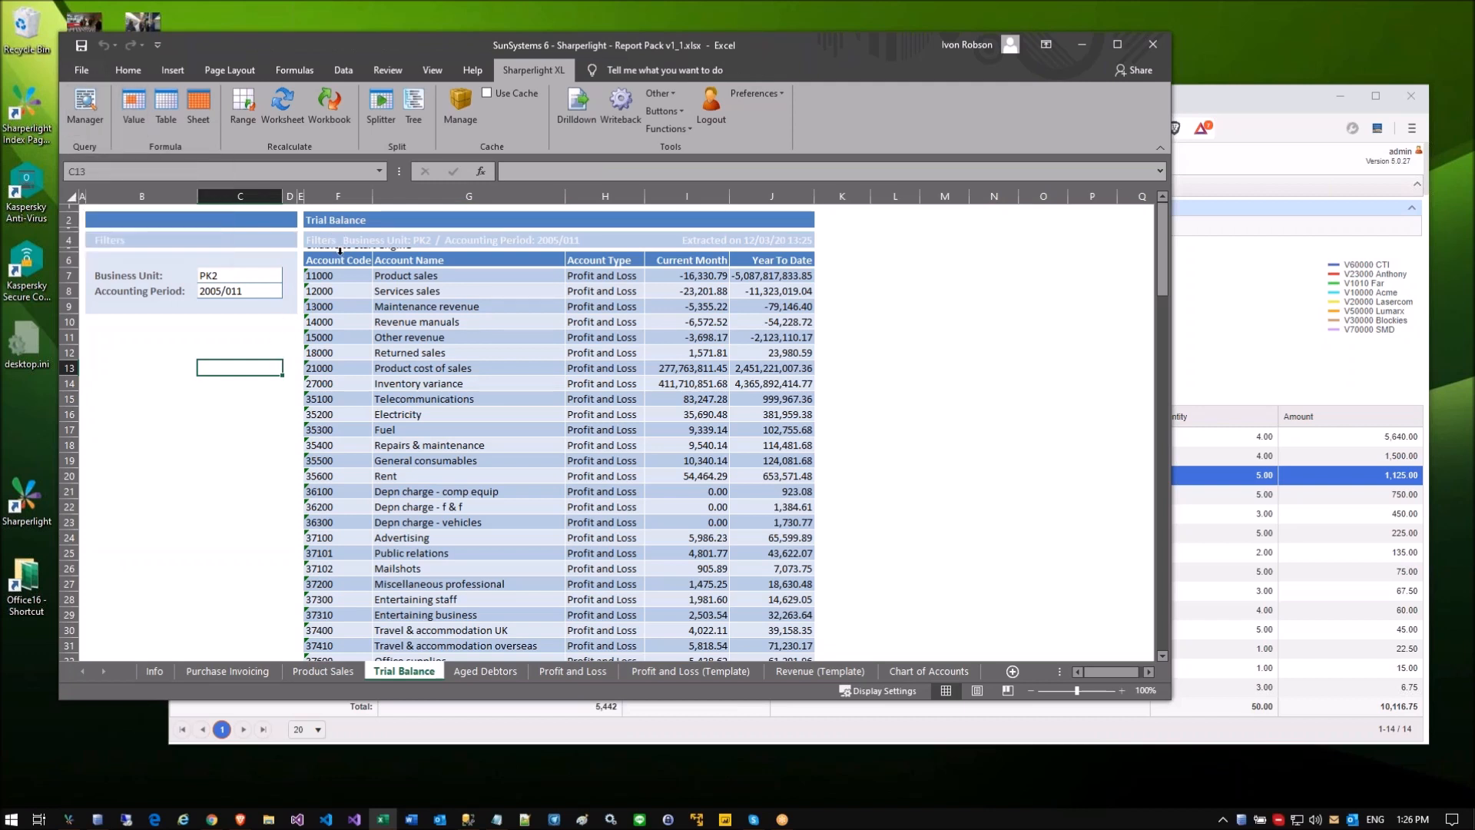
Step: Open the Trial Balance table's query for editing in Query Builder, and reposition and enlarge its window
right_click(456, 322)
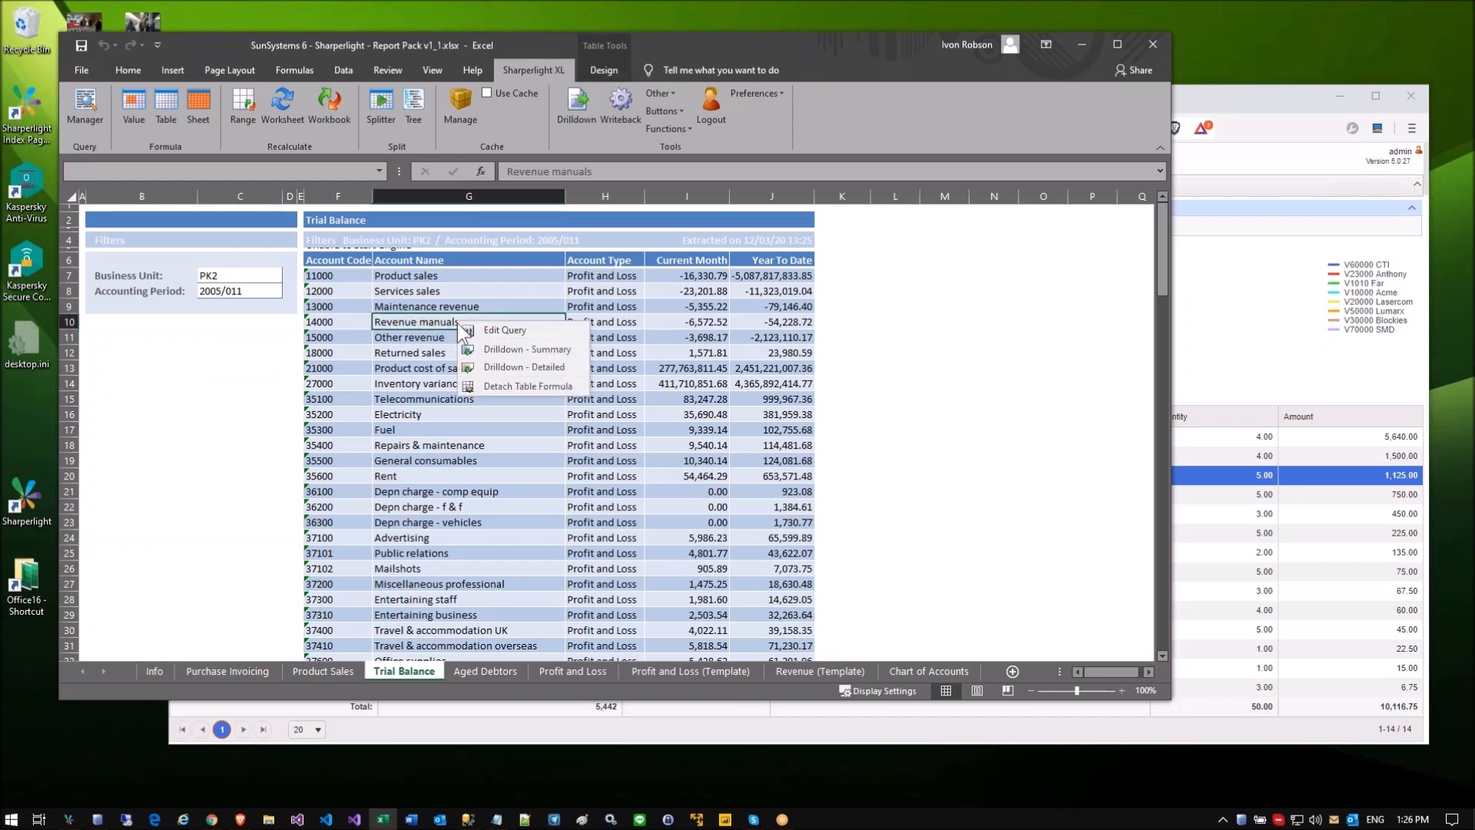
left_click(489, 331)
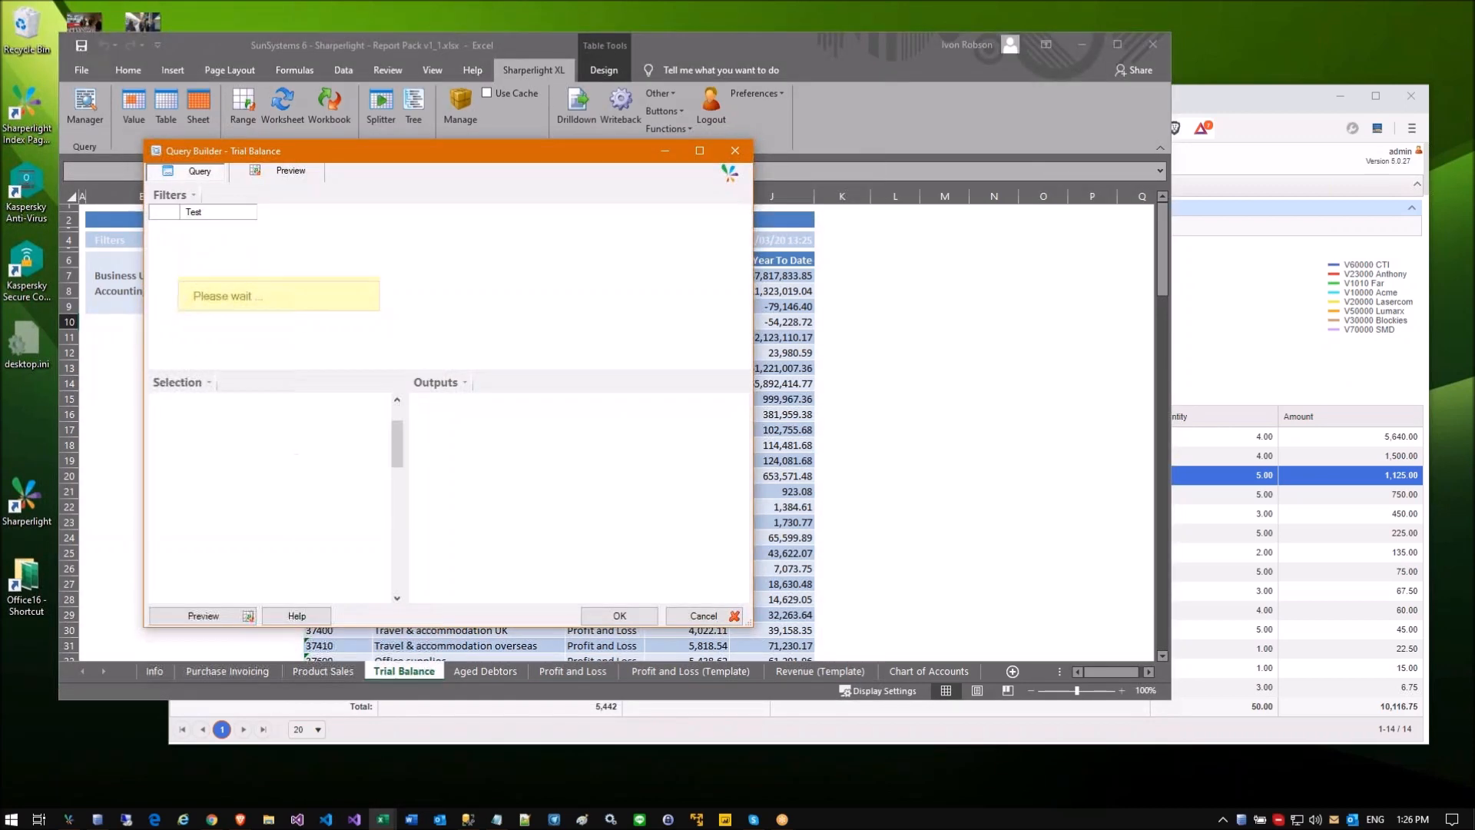
left_click_drag(335, 149, 564, 95)
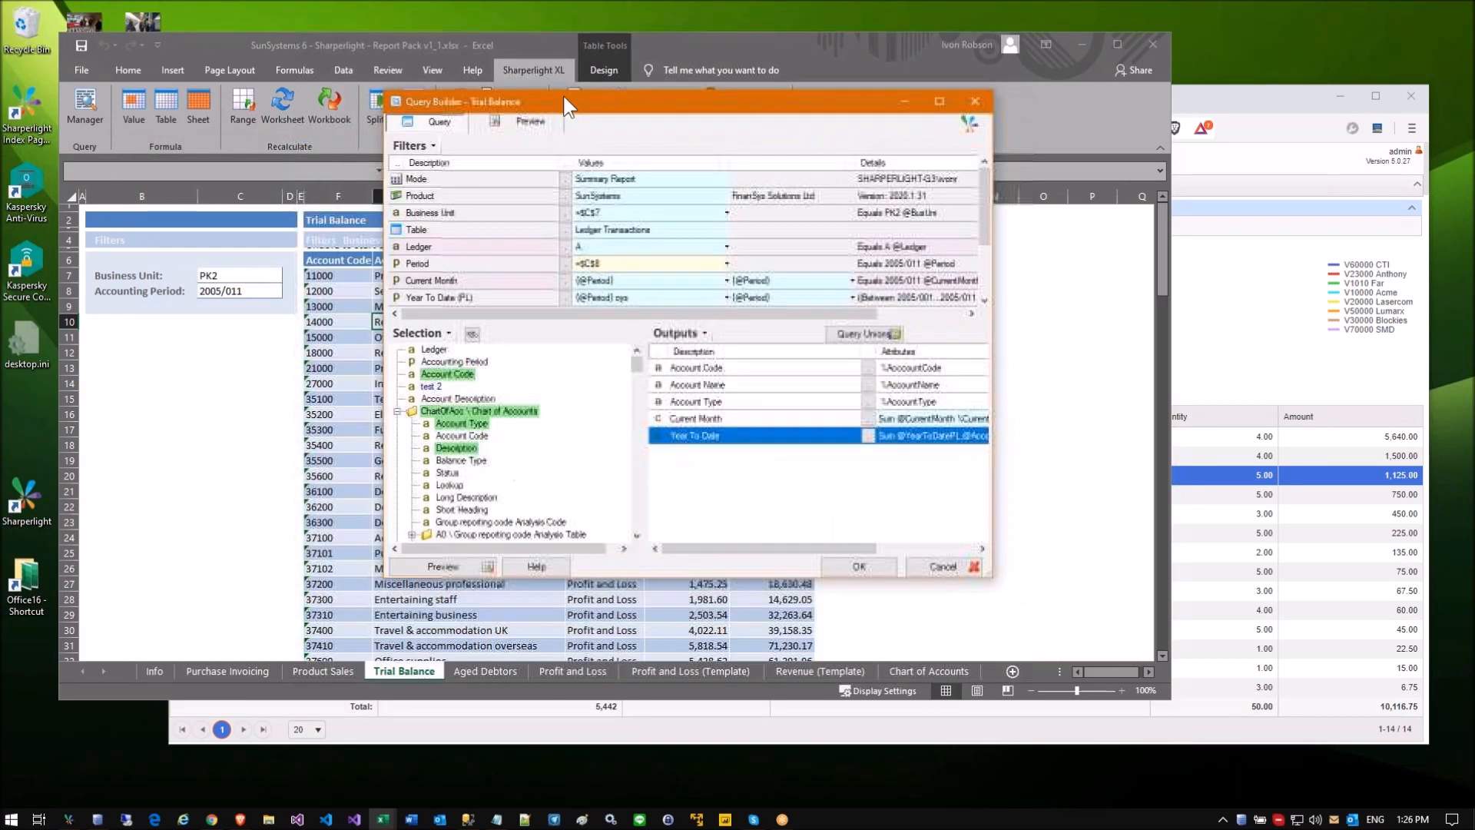
left_click_drag(974, 571, 984, 610)
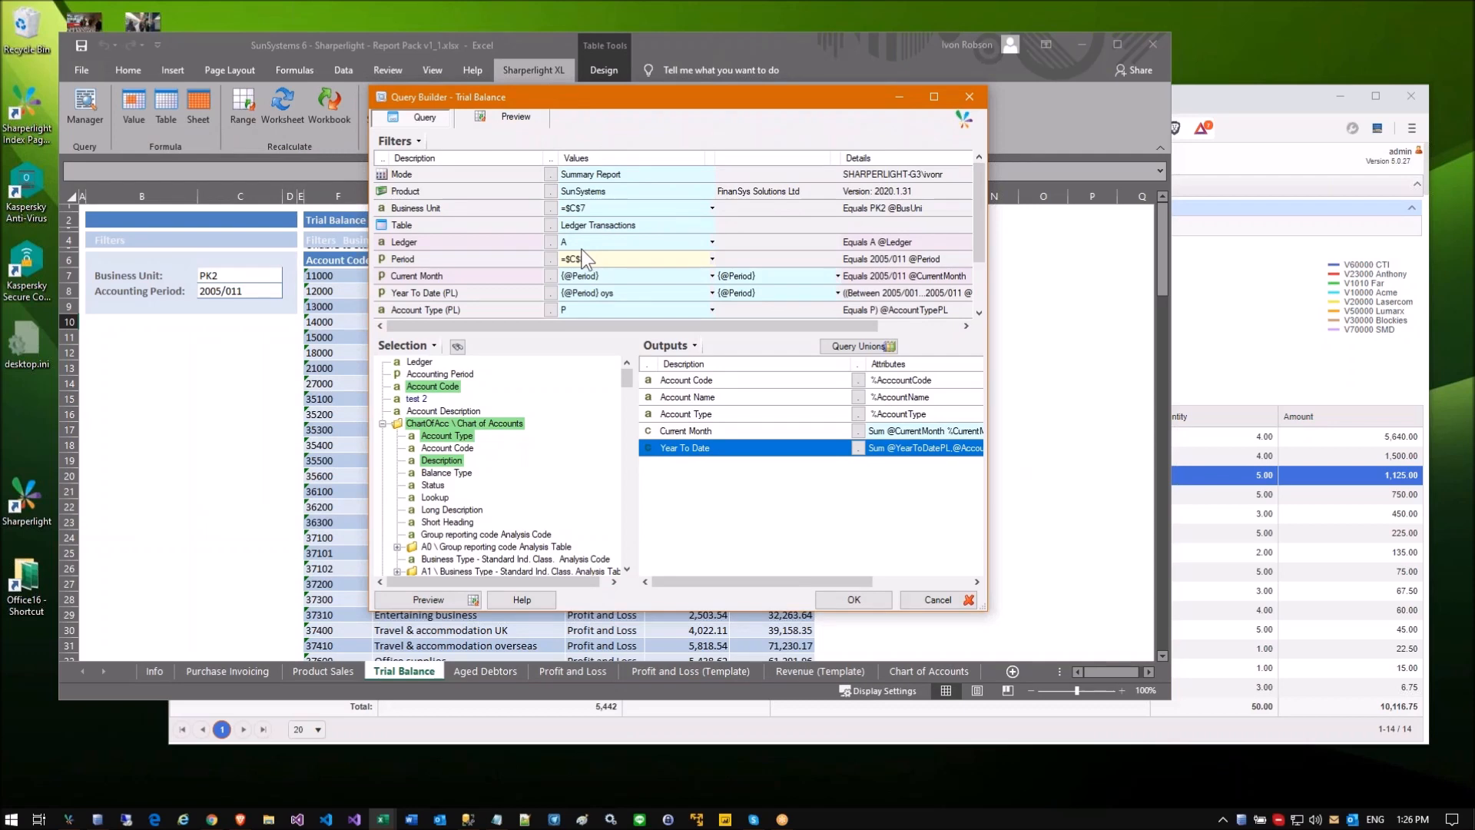
Step: Cancel out of the Trial Balance query, open Query Manager, move it aside and highlight Aged Debtors among the workbook's queries
left_click(937, 599)
left_click(89, 109)
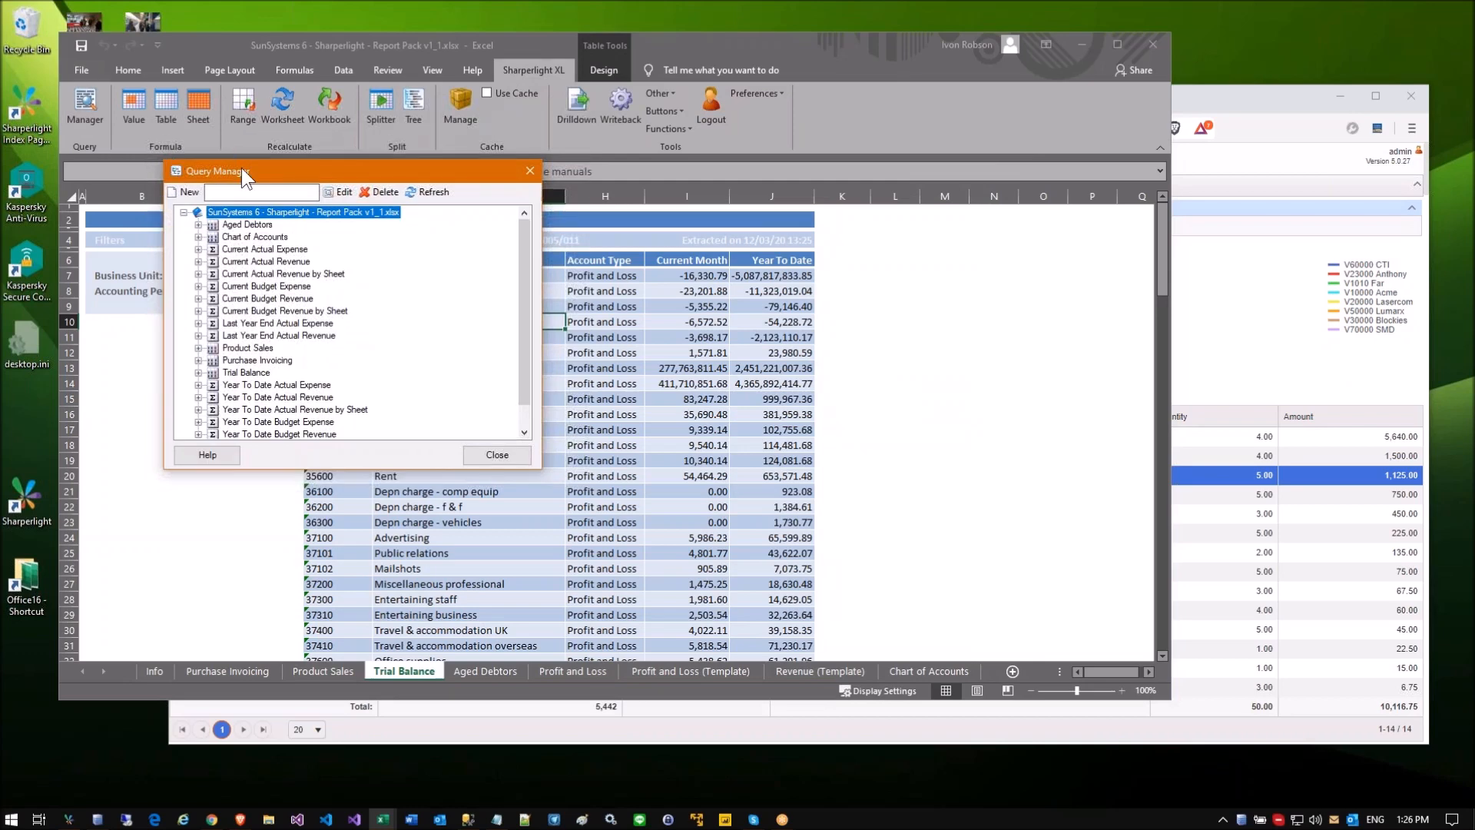
left_click_drag(241, 170, 327, 193)
left_click(335, 248)
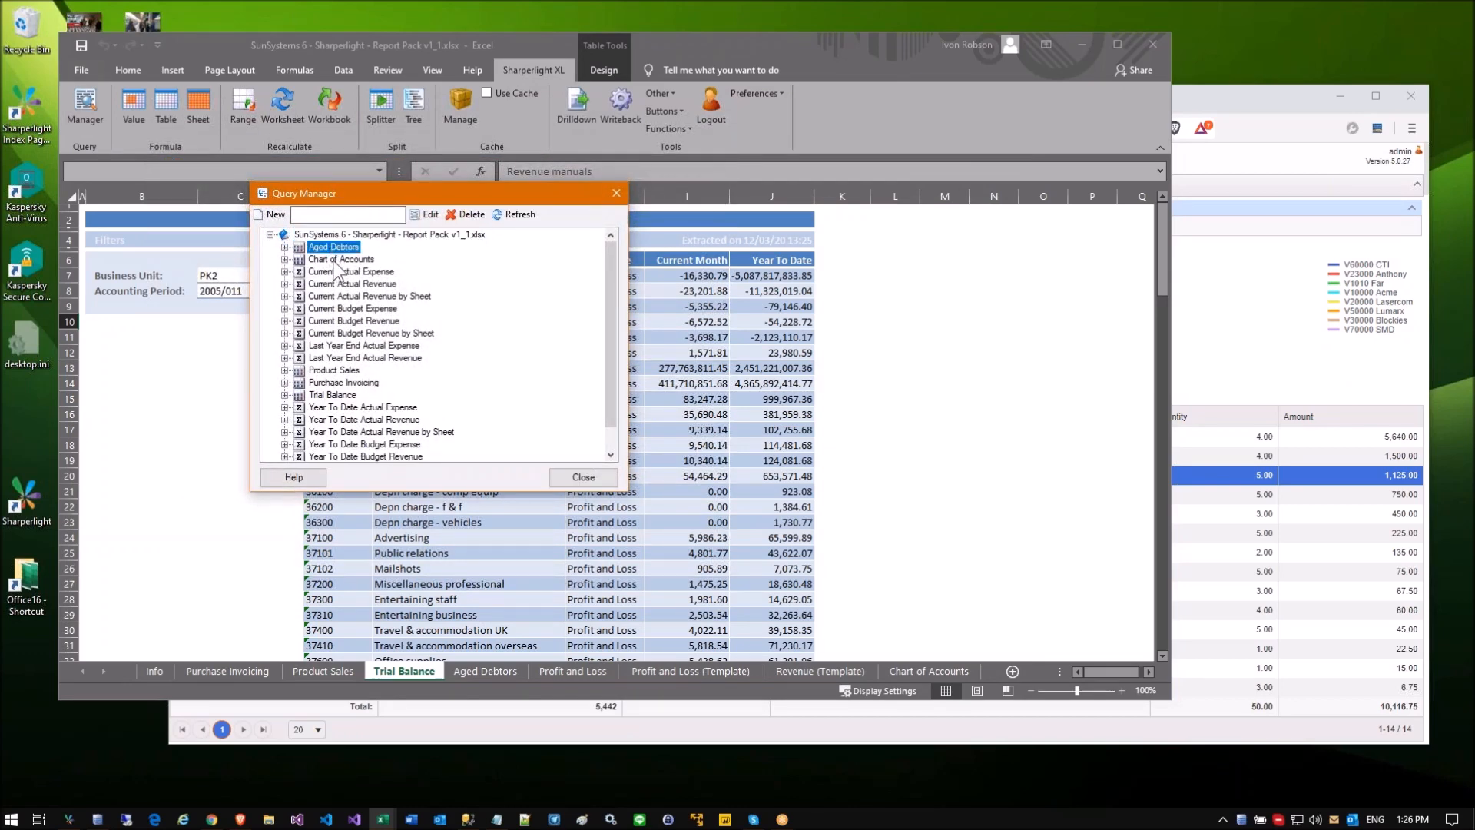
left_click(340, 258)
left_click_drag(335, 195, 163, 202)
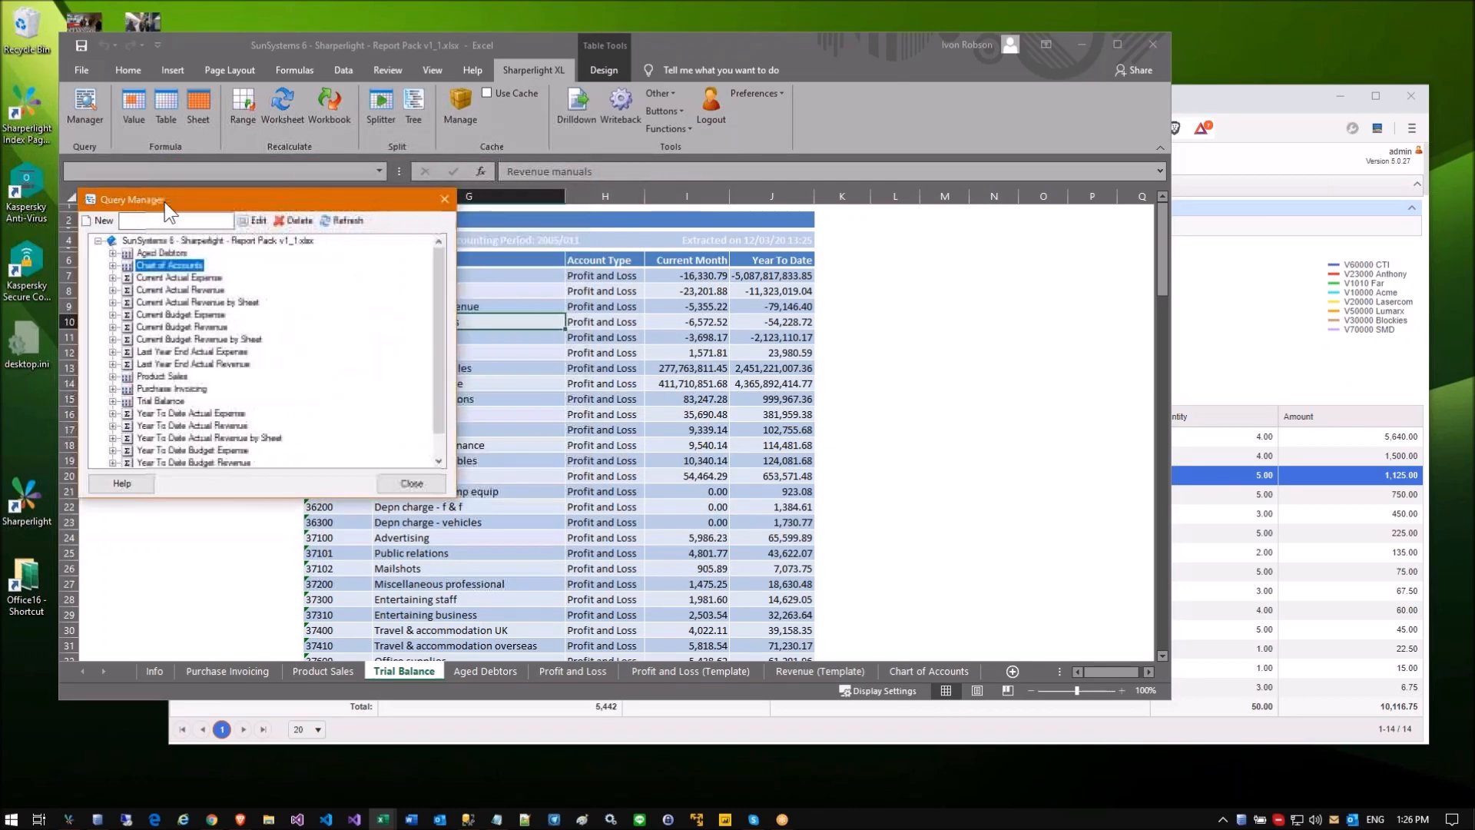
left_click(150, 254)
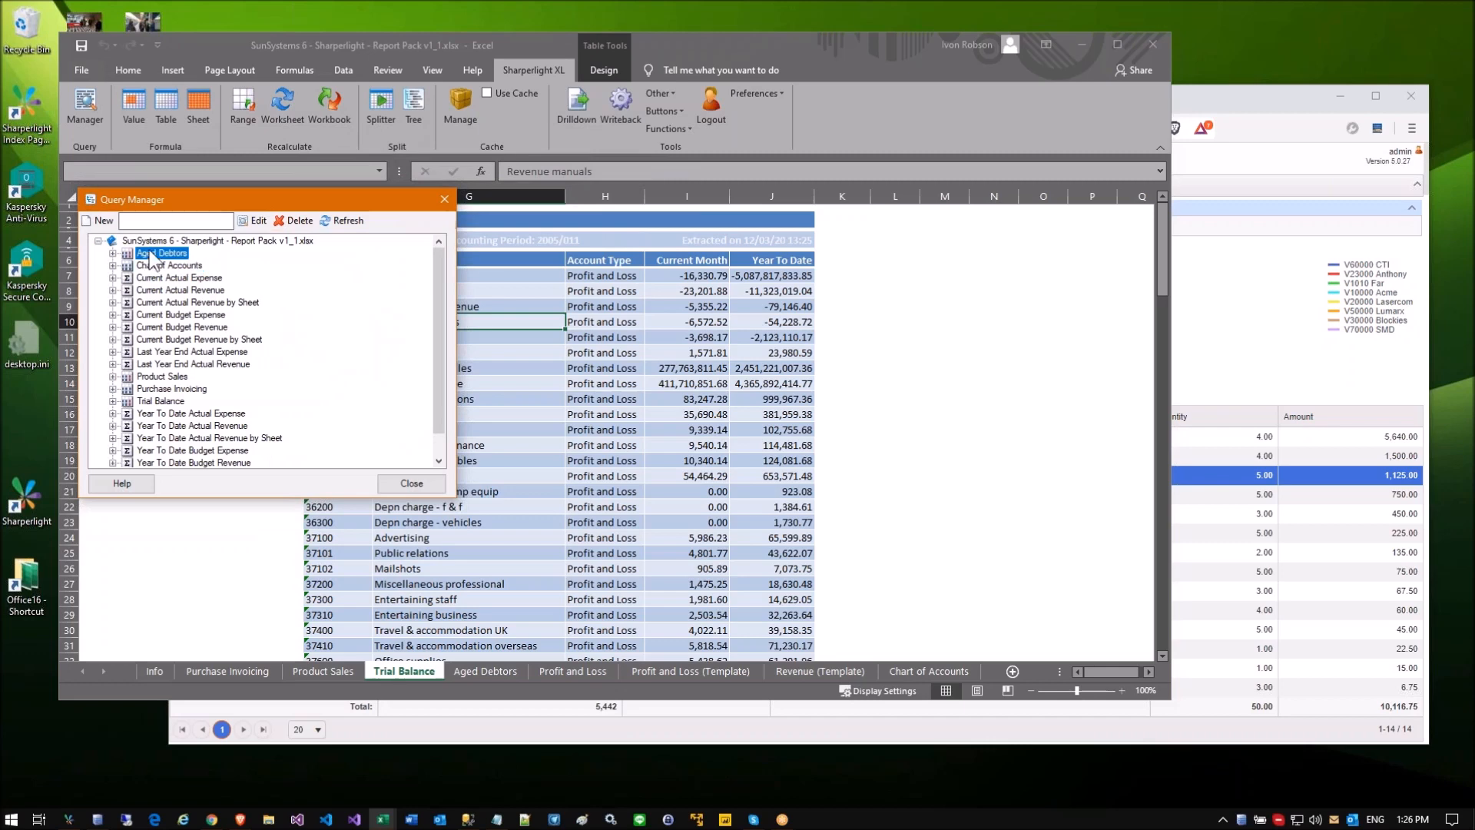
Step: Open the Aged Debtors worksheet and its query from Query Manager, and examine the aging filters and the 30 Days and 60 Days outputs
left_click(495, 671)
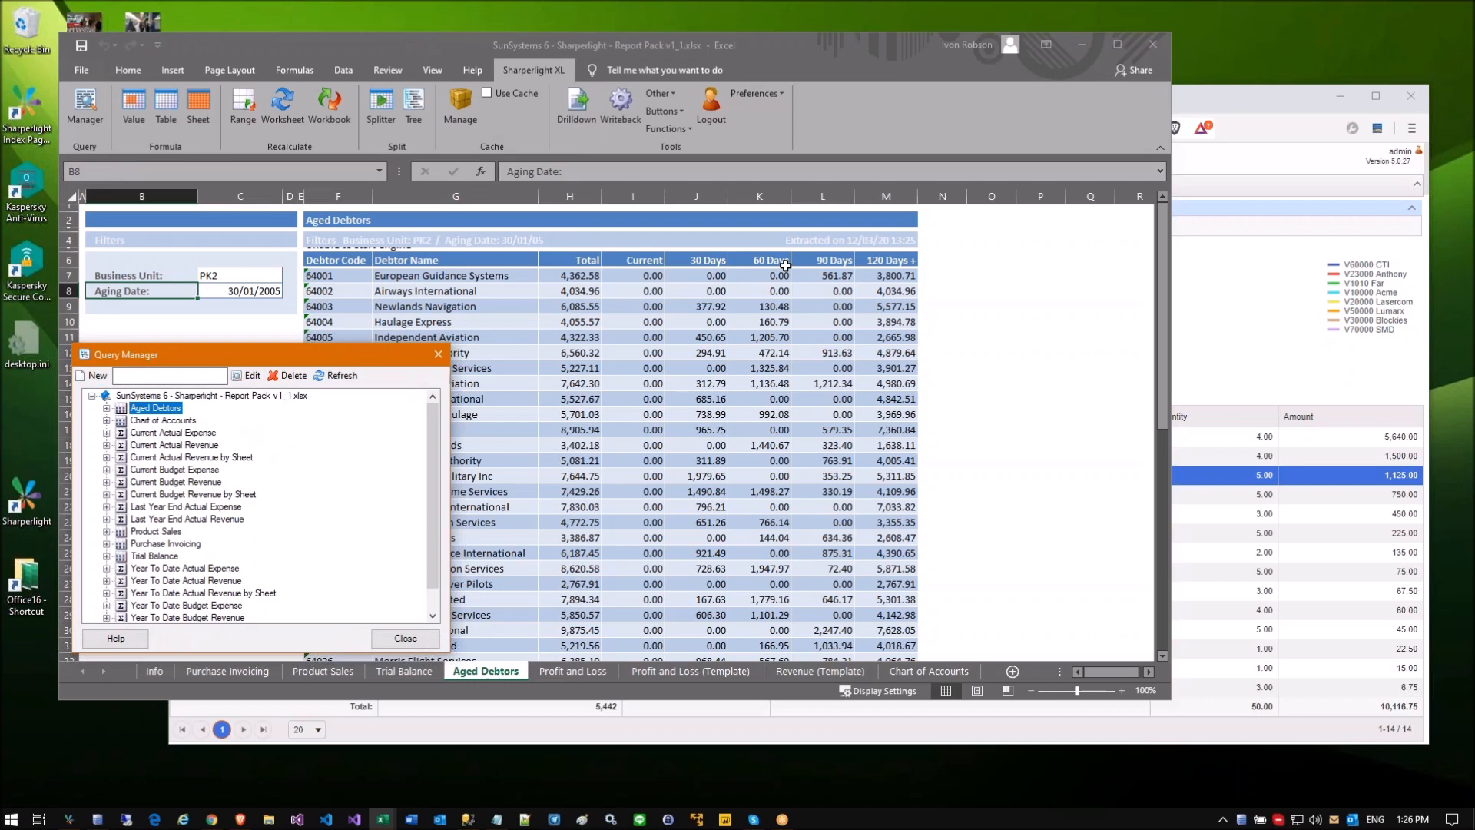
double_click(163, 413)
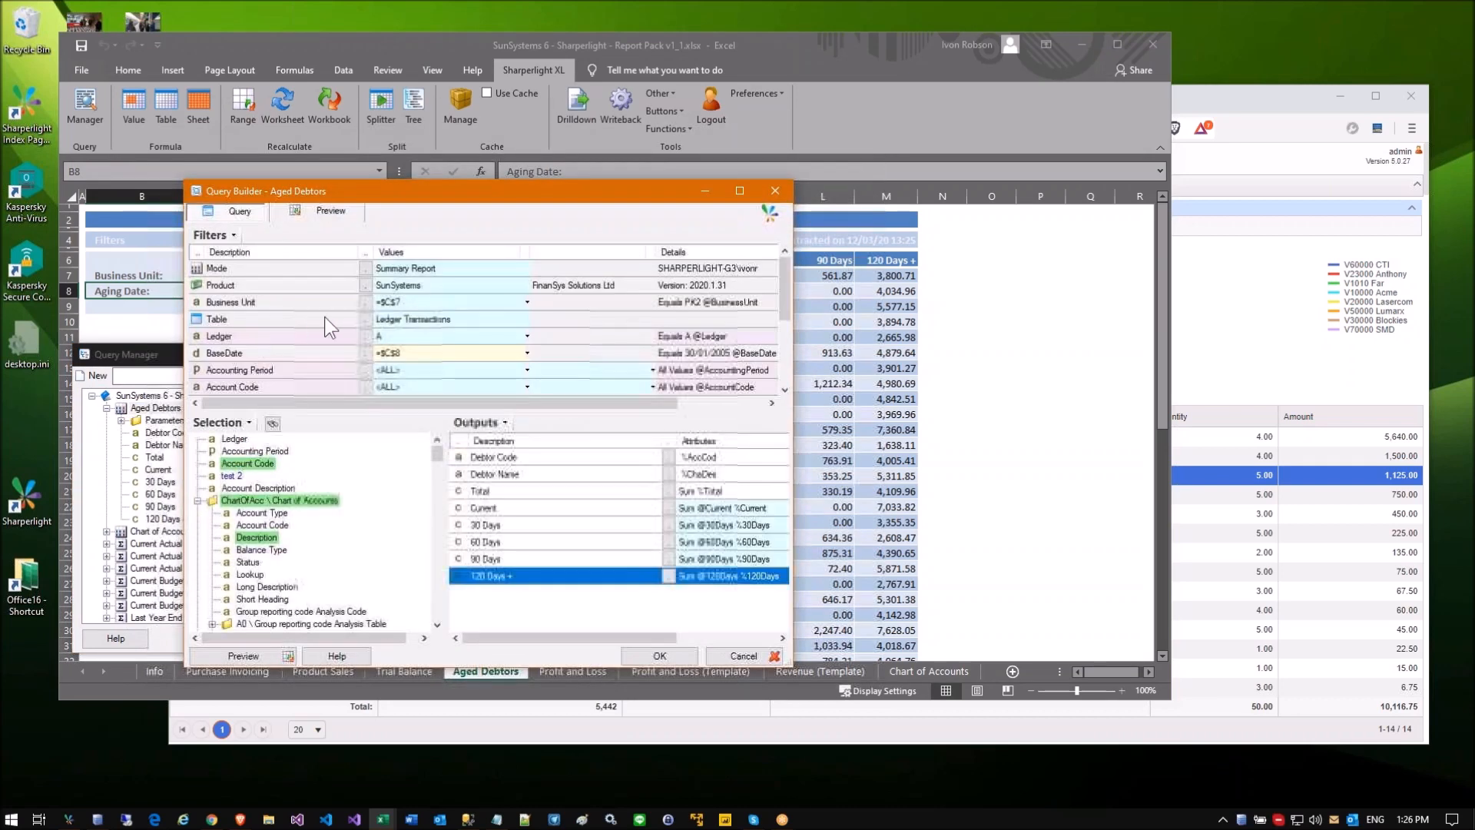
scroll(409, 307, "down", 1)
scroll(407, 308, "up", 1)
scroll(407, 345, "down", 1)
scroll(407, 345, "down", 1)
left_click(523, 527)
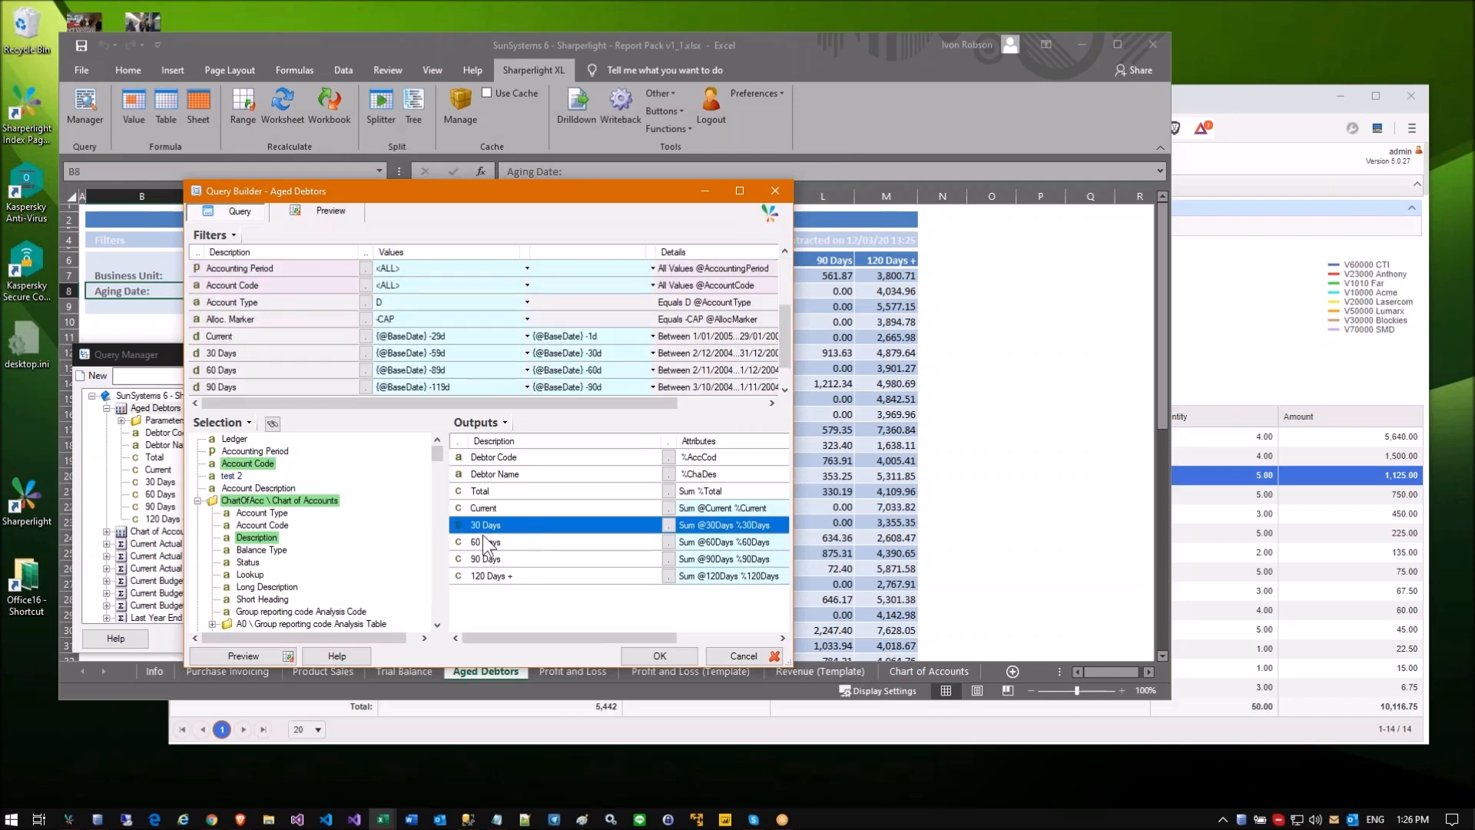
left_click(483, 537)
left_click(659, 655)
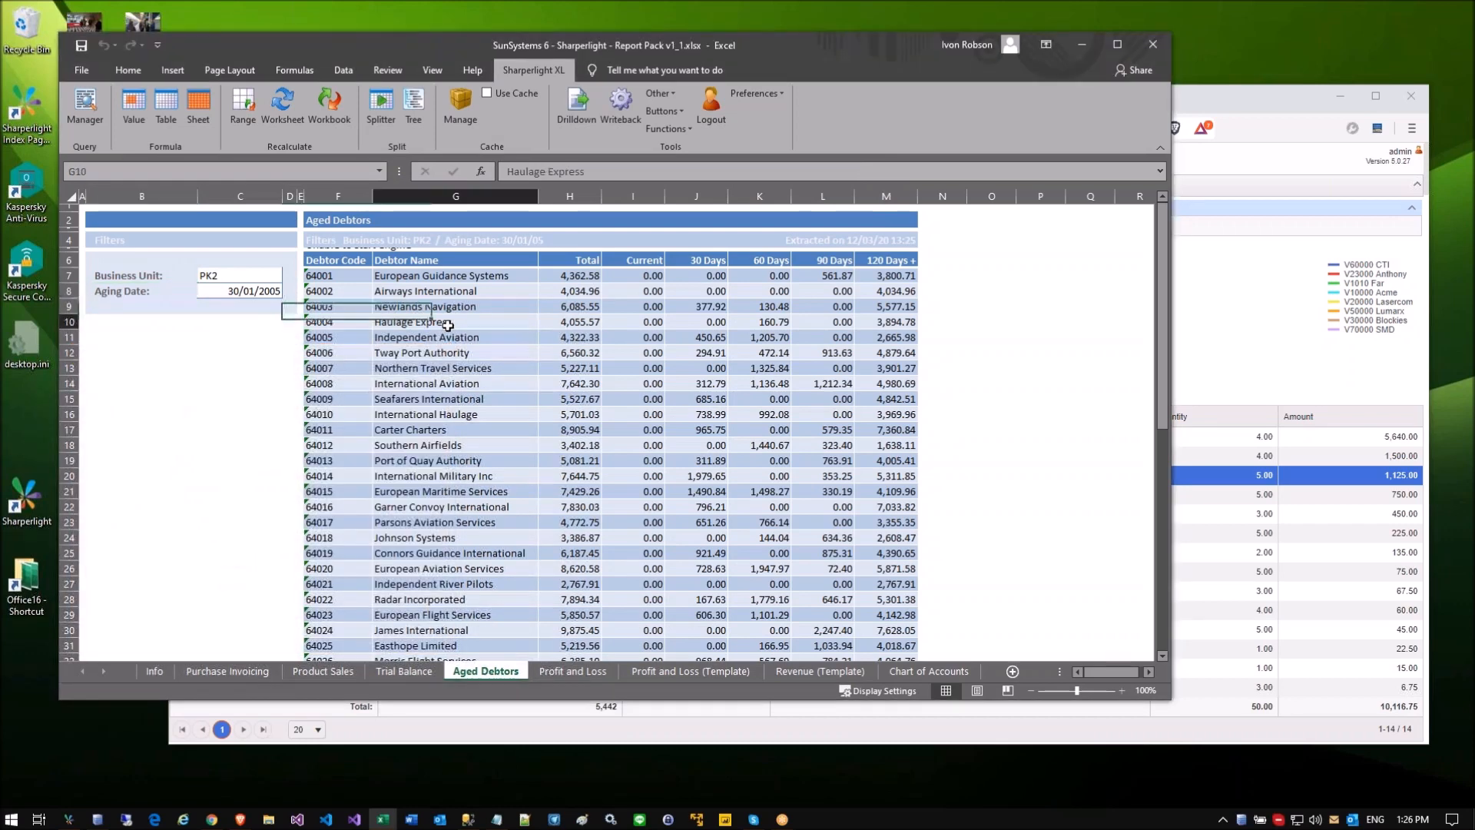
Step: Open the Aged Debtors query directly from the worksheet table, reposition its window, and close it without saving changes
right_click(444, 330)
left_click(476, 338)
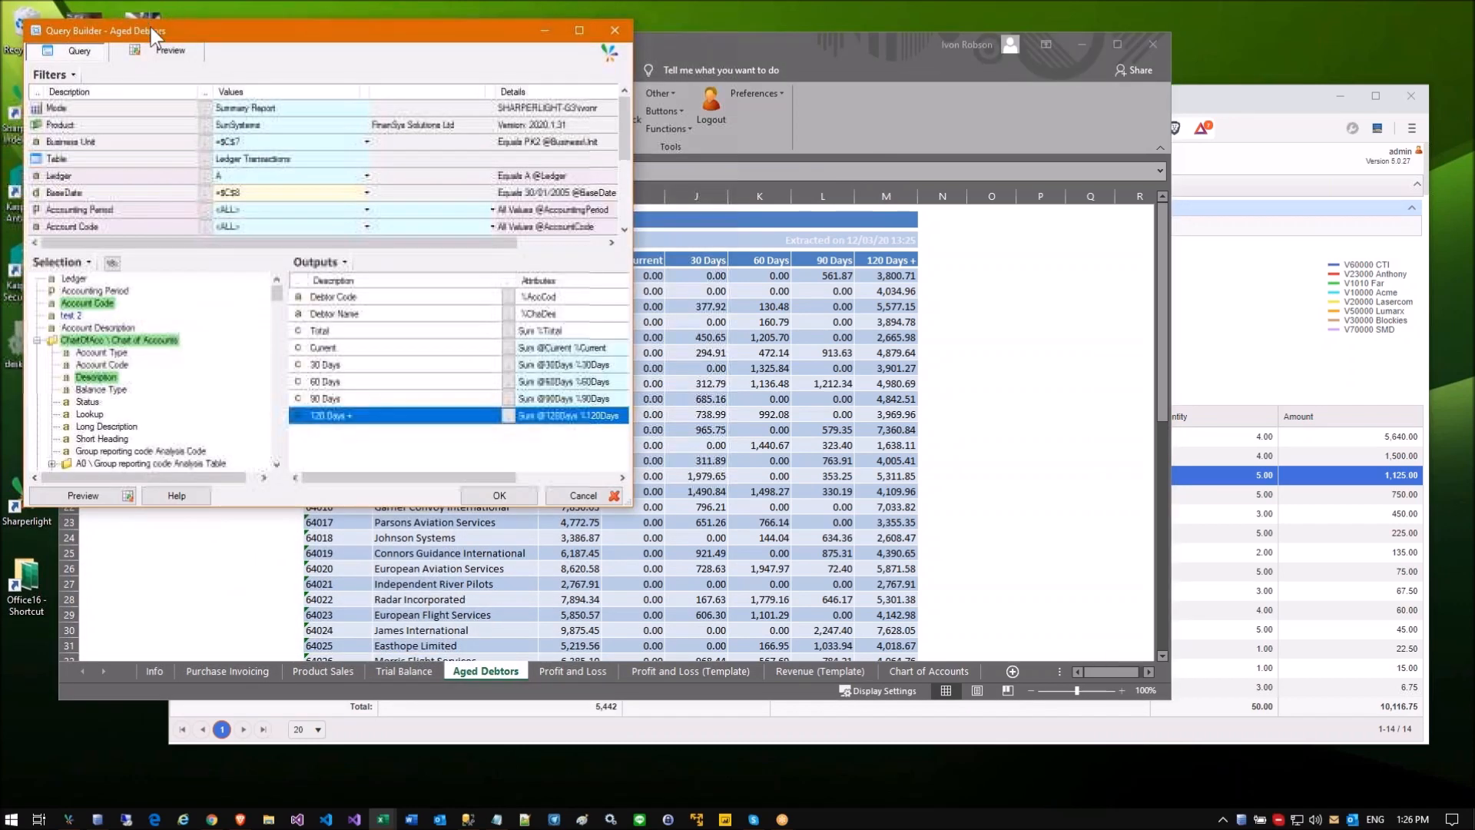
left_click_drag(151, 28, 243, 123)
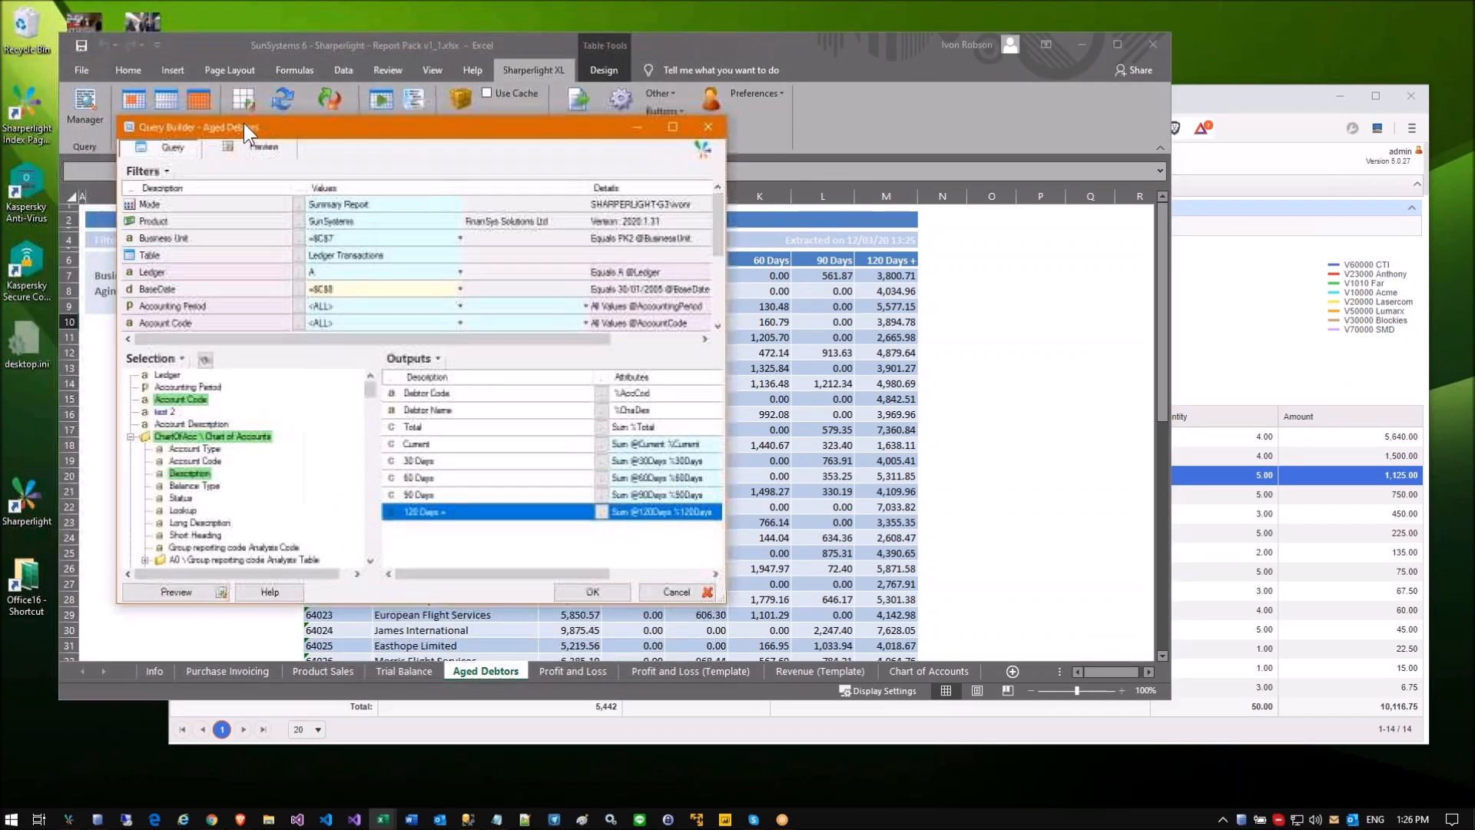
left_click(658, 590)
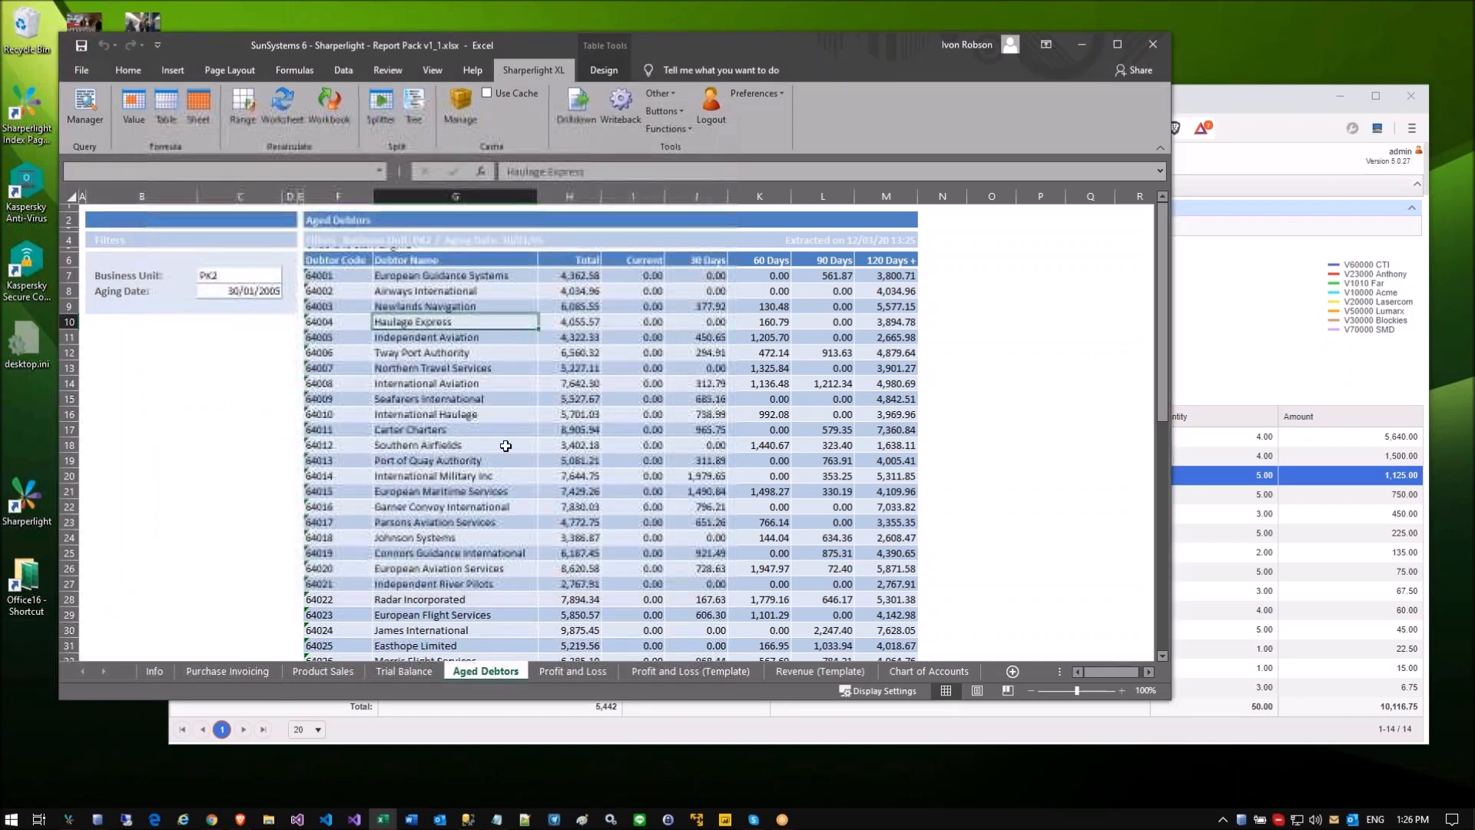
Step: Review the complete list of workbook queries in Query Manager, then close it
left_click(83, 109)
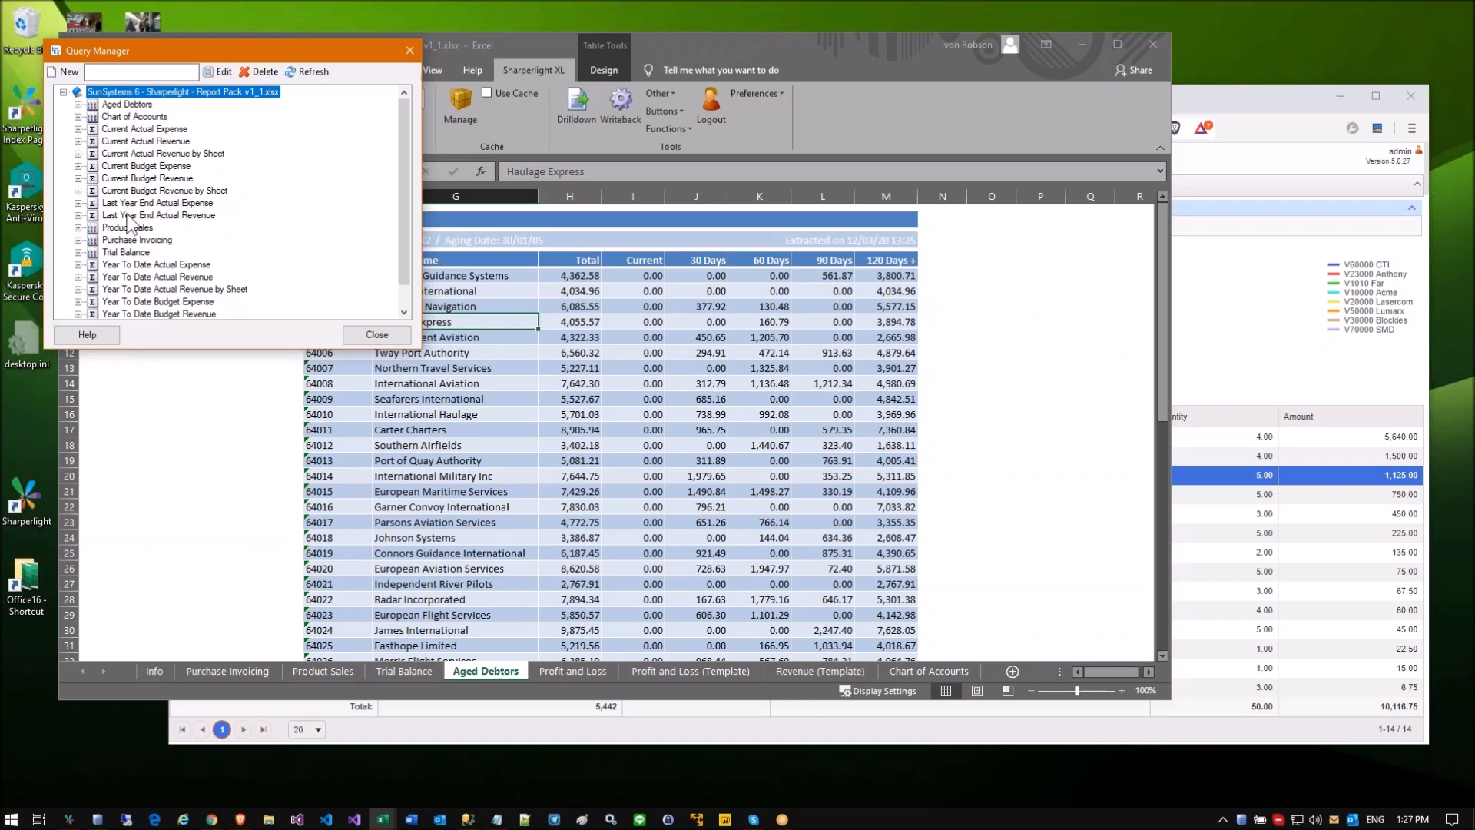
scroll(131, 235, "down", 1)
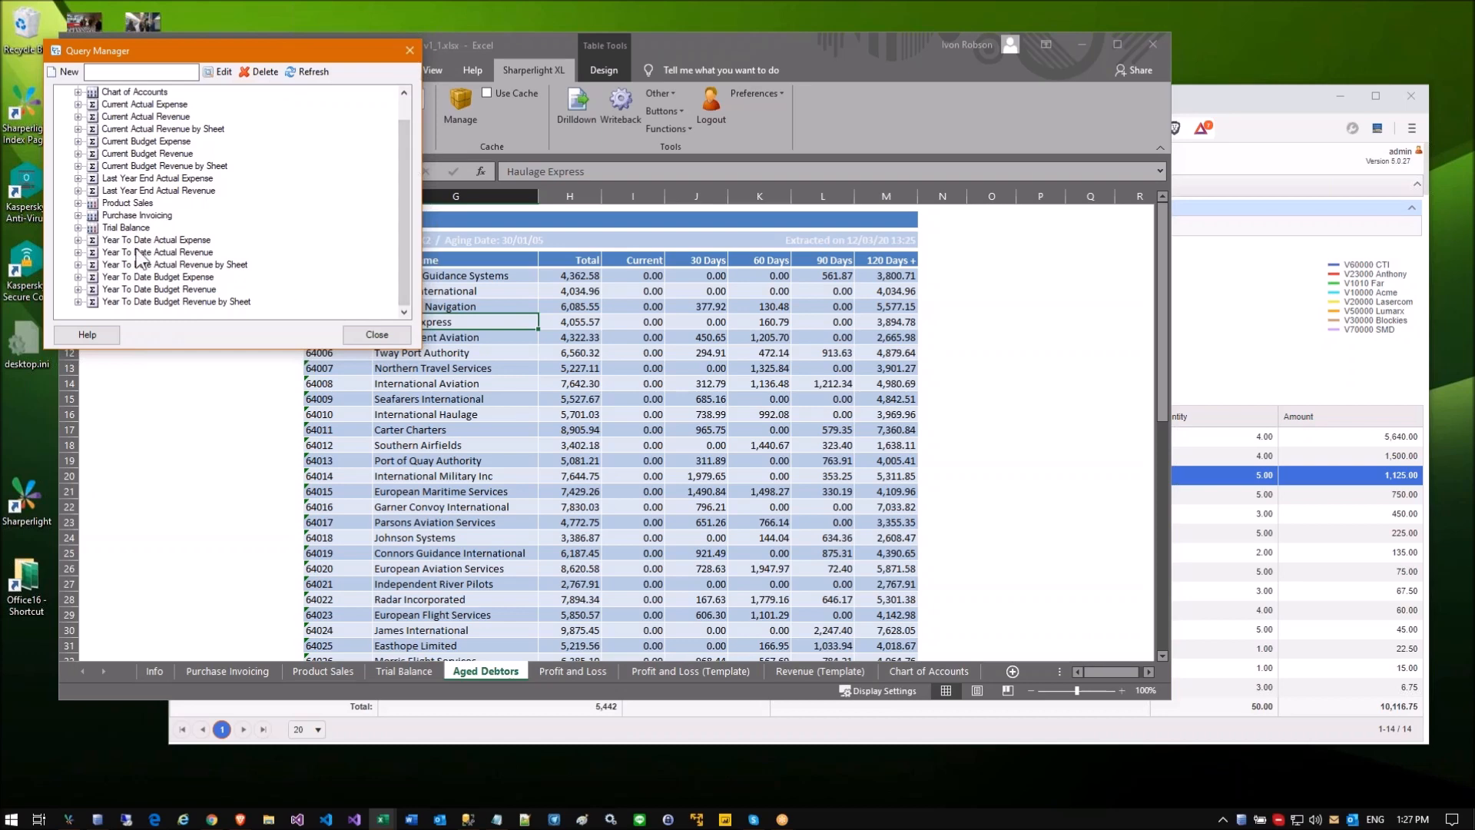
left_click(409, 51)
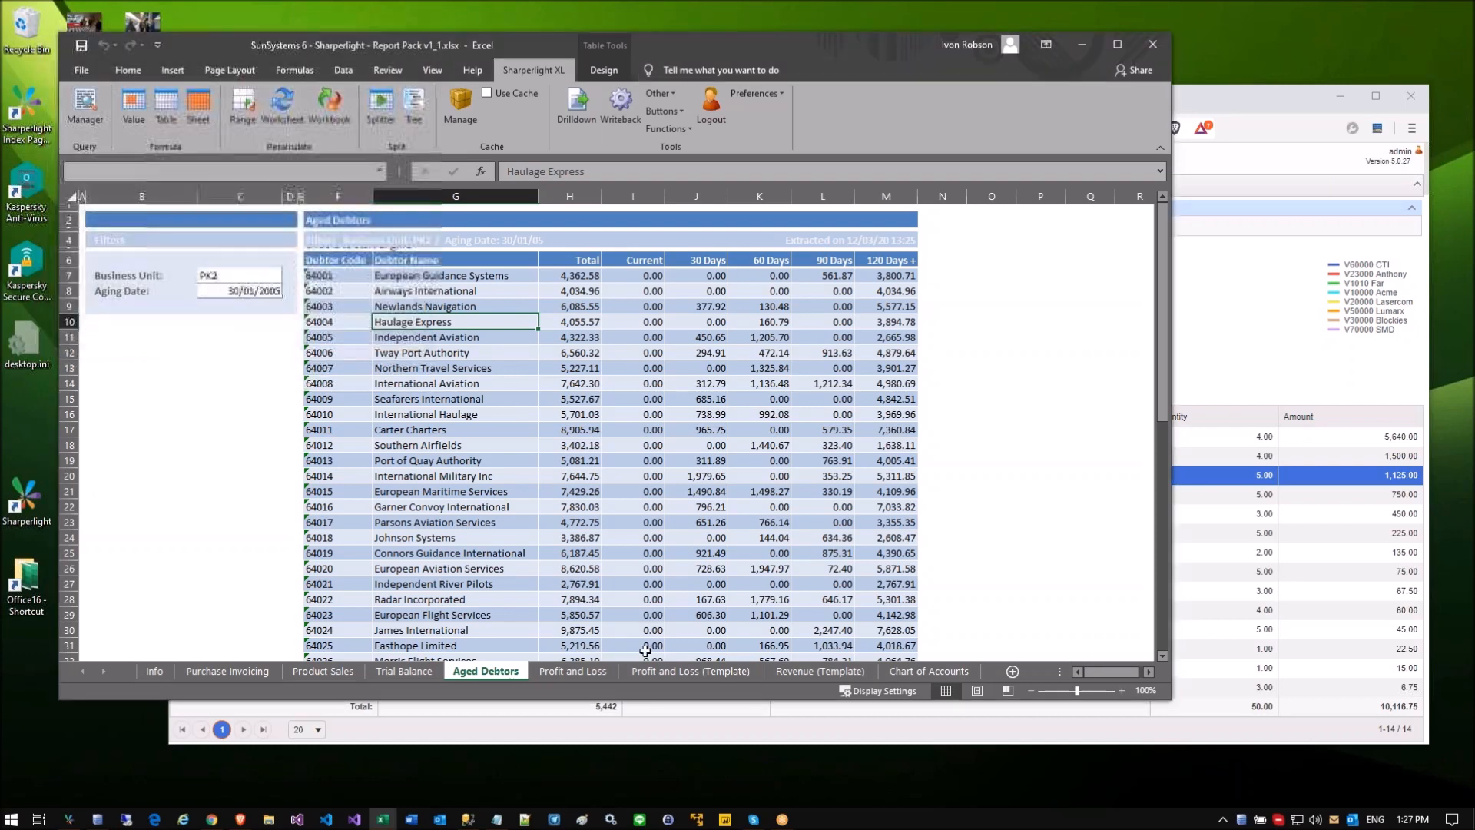
Step: Inspect the Profit and Loss mdValue formulas for Advertising, Public relations and Product sales actuals, highlighting the Current Actual Expense query name in cell G34
left_click(590, 673)
left_click(415, 302)
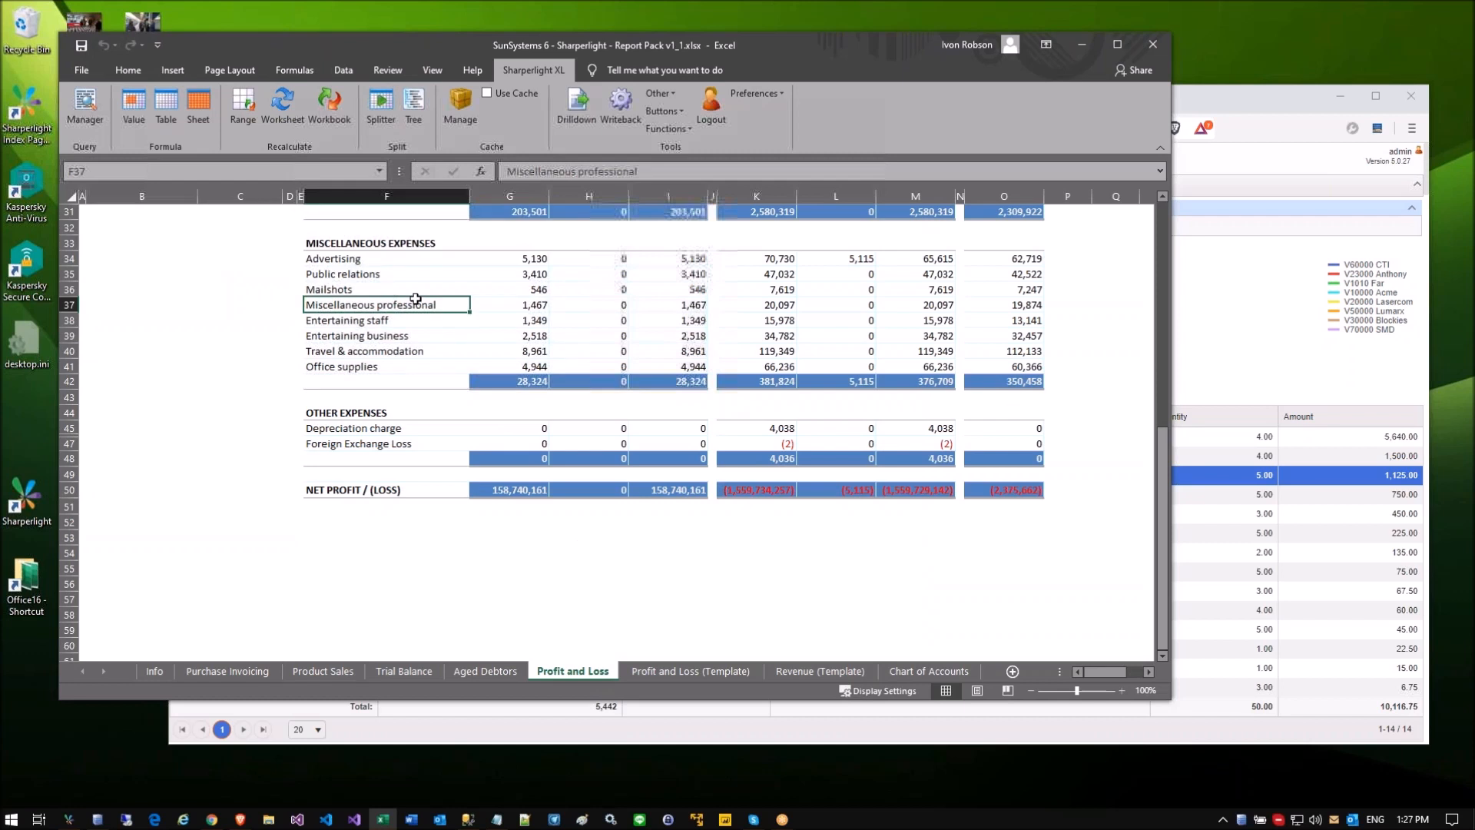
left_click(505, 261)
left_click_drag(567, 172, 673, 172)
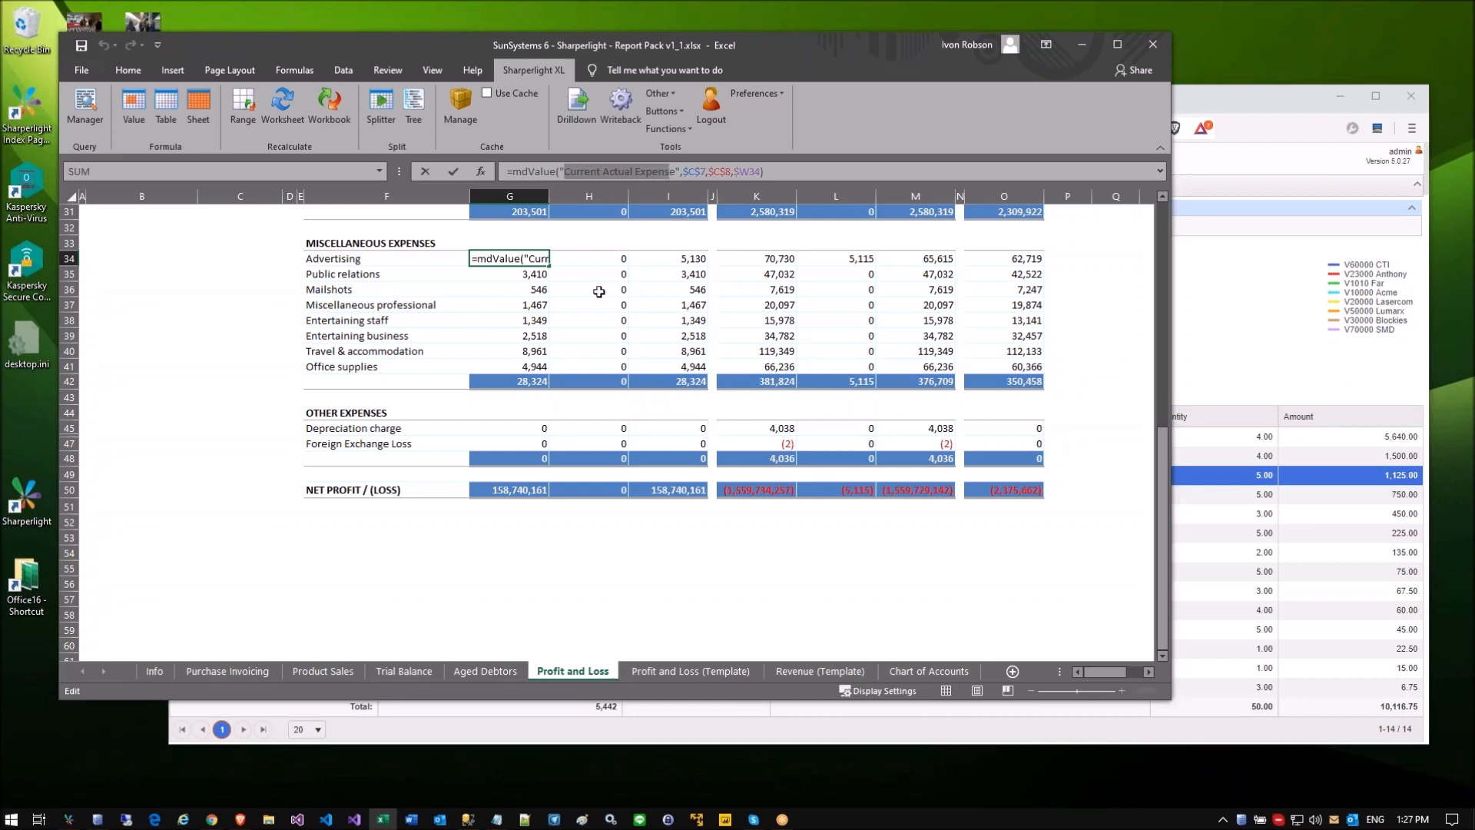
left_click(774, 172)
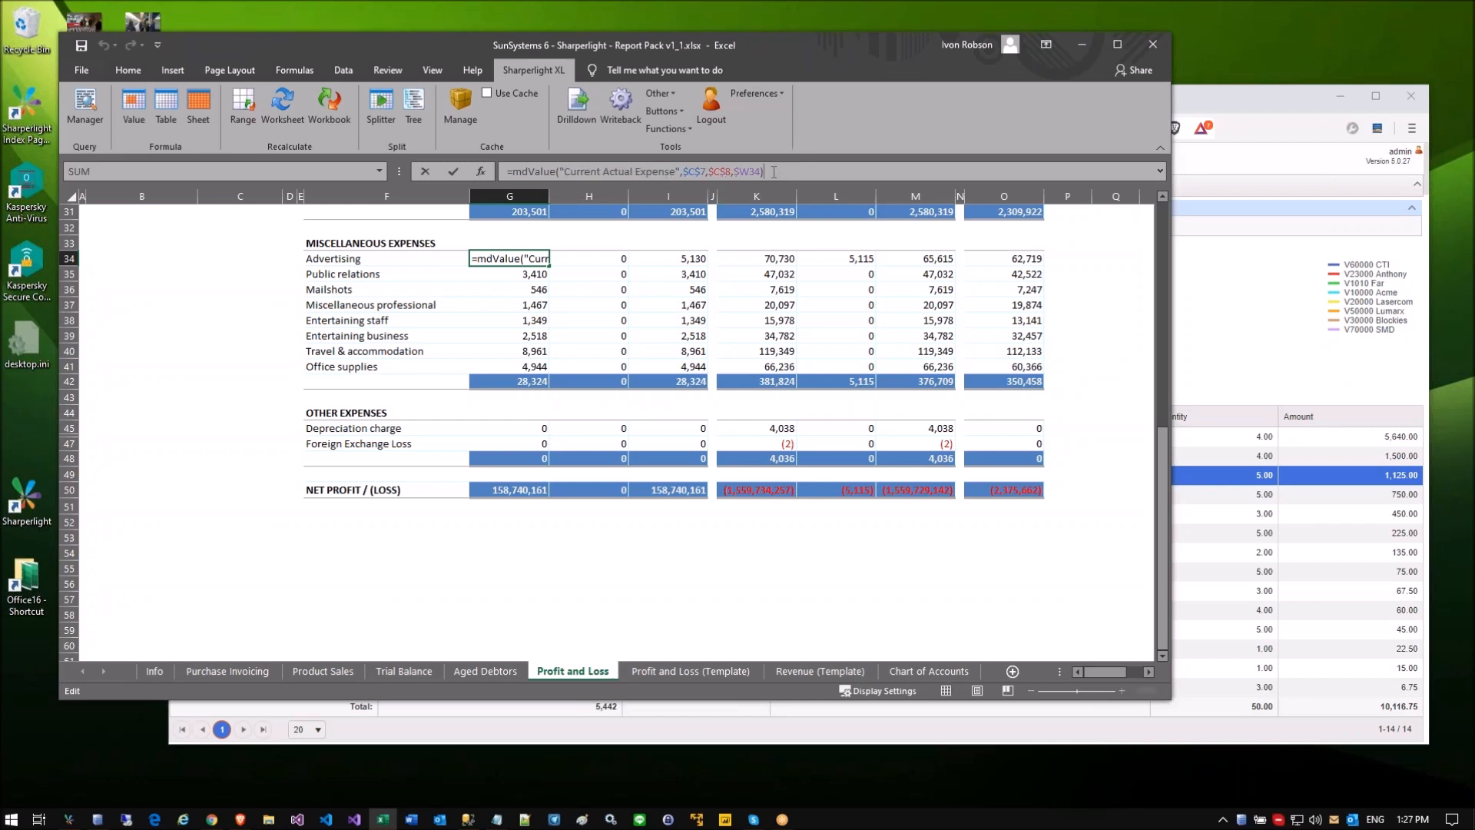
key("Escape")
left_click(507, 275)
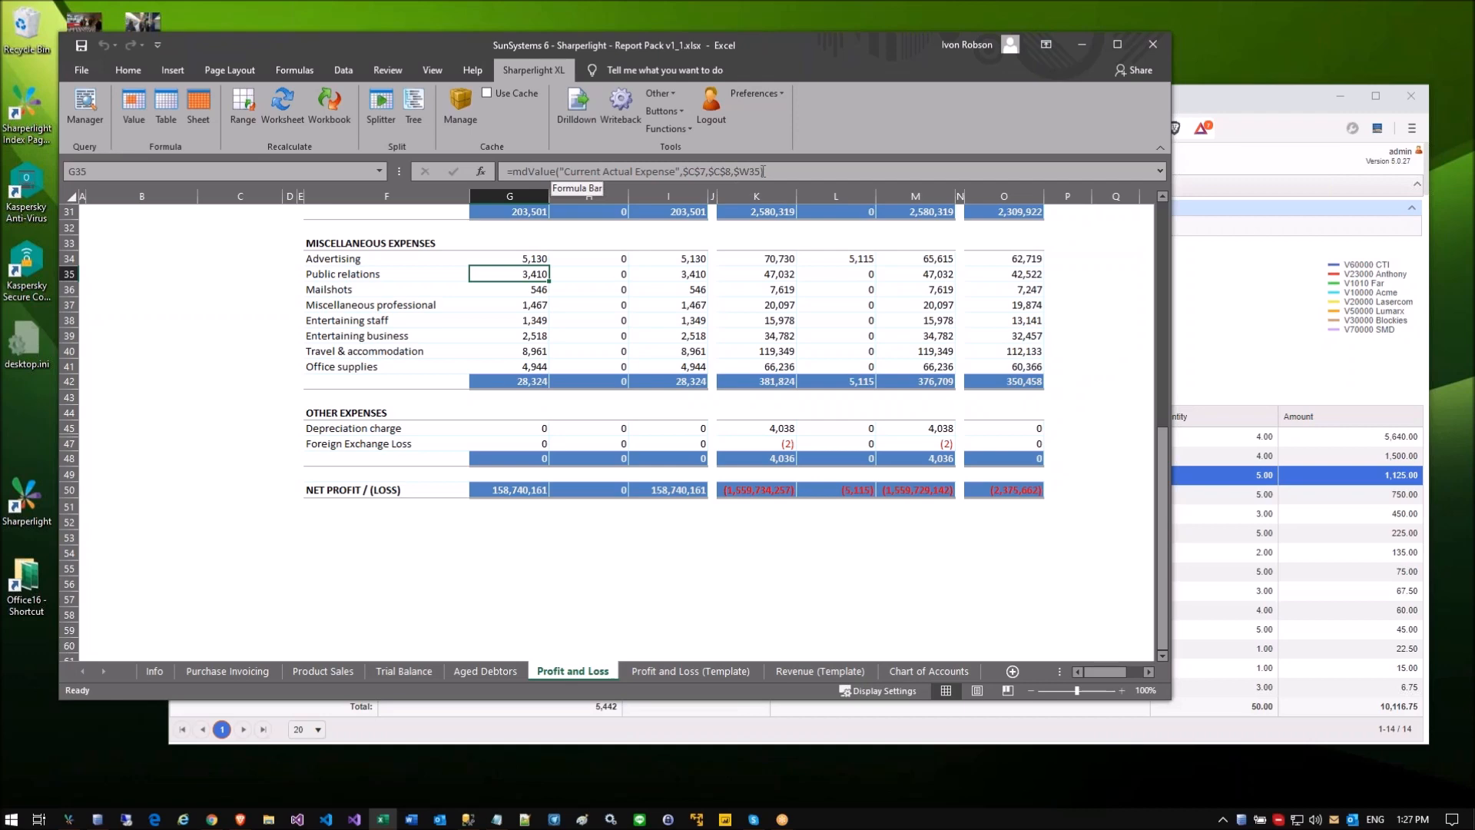
scroll(537, 423, "up", 10)
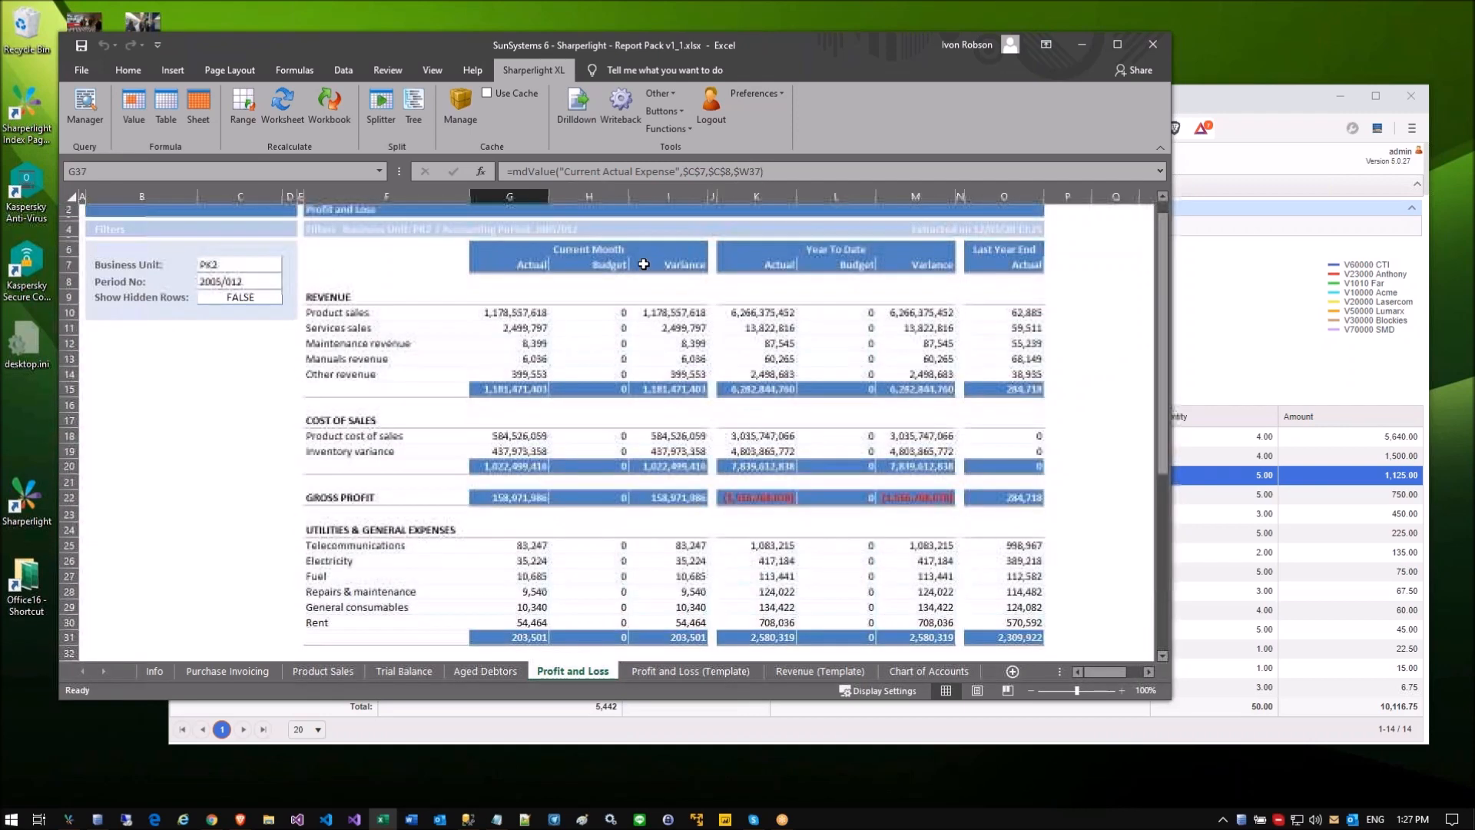
left_click(502, 323)
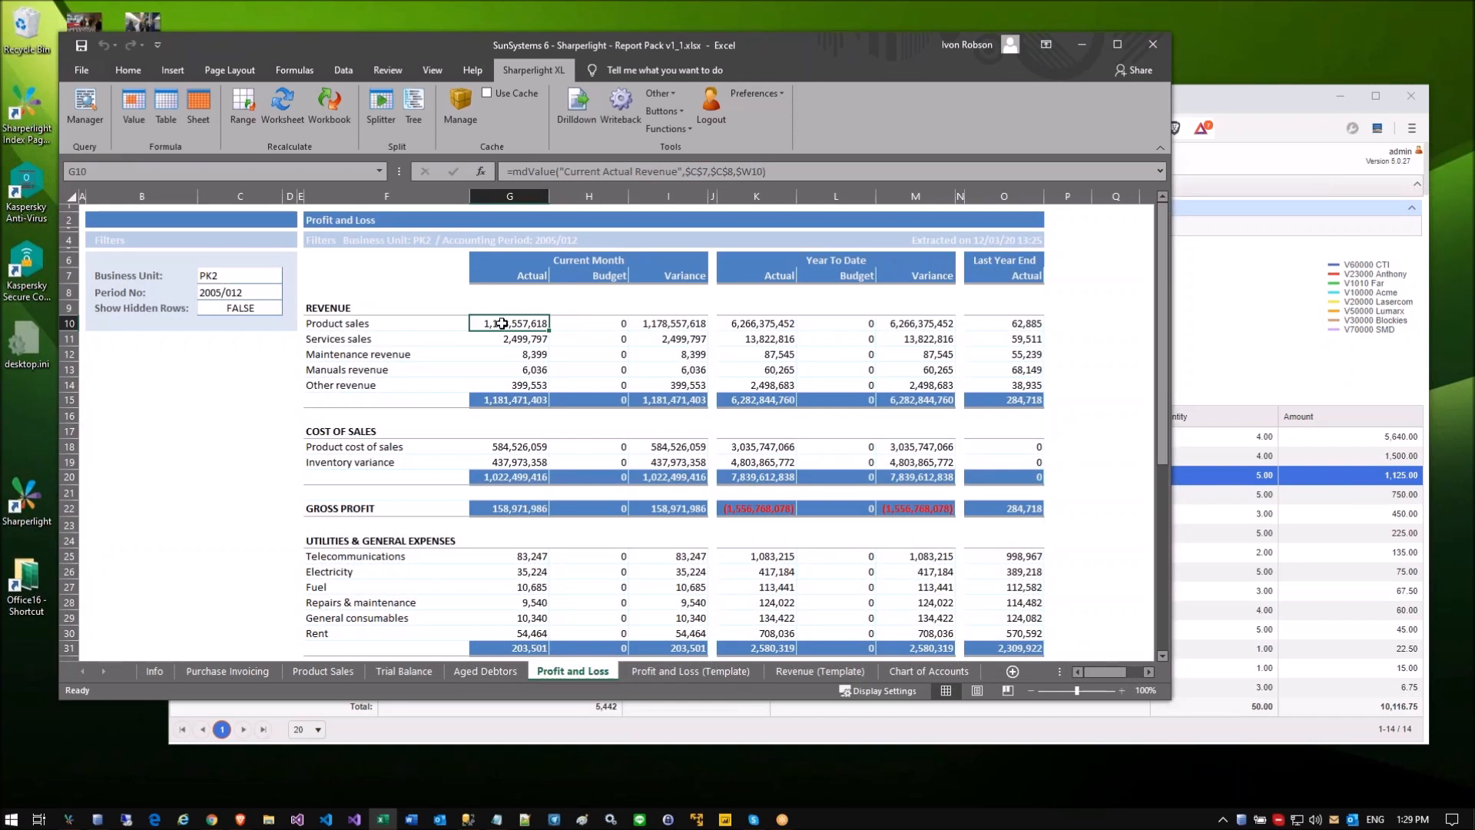
Step: Set the Profit and Loss worksheet's Period No to 2005/011 and recalculate its figures
left_click(238, 292)
left_click(556, 169)
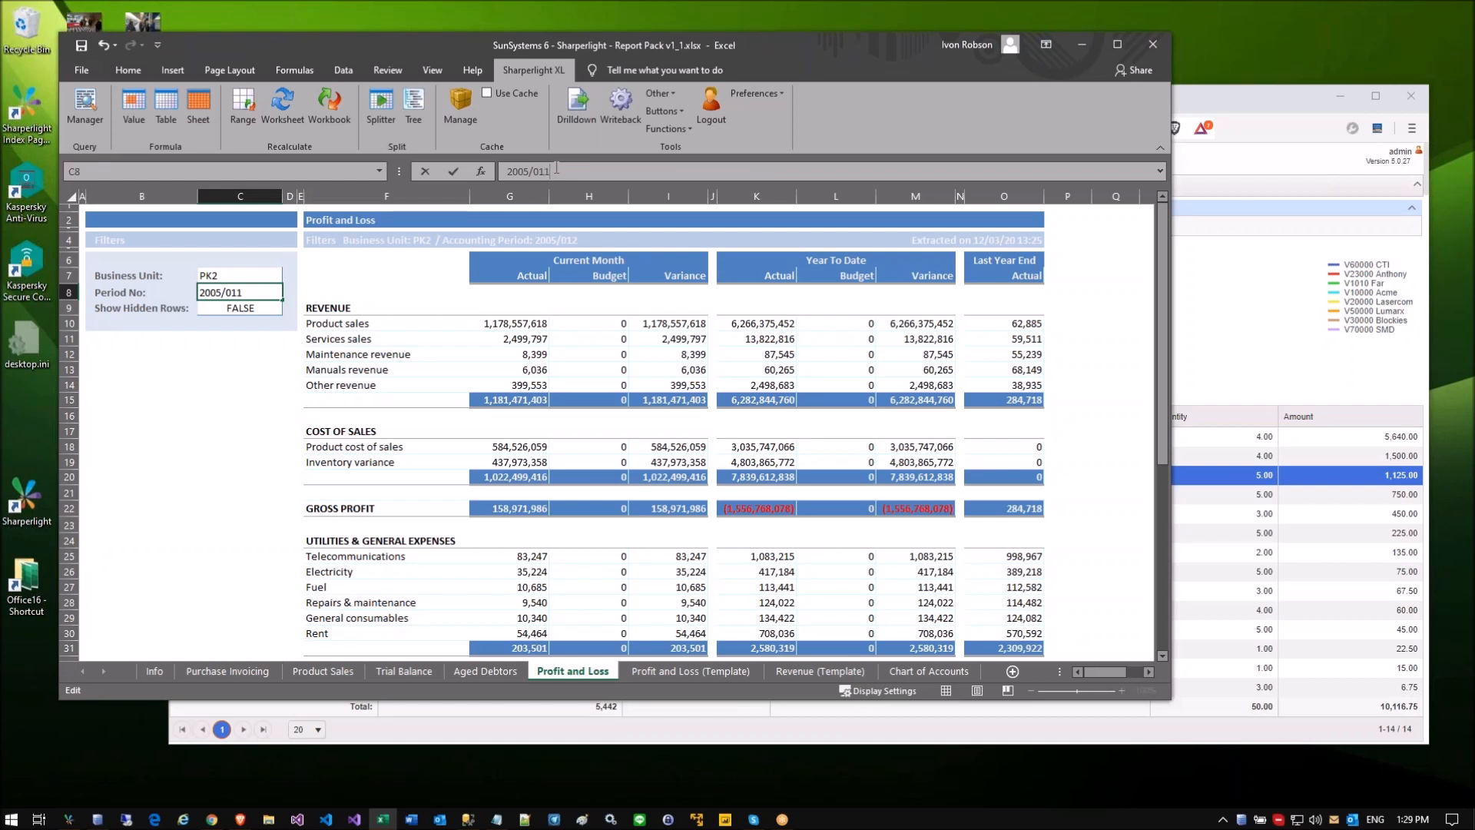
key("Return")
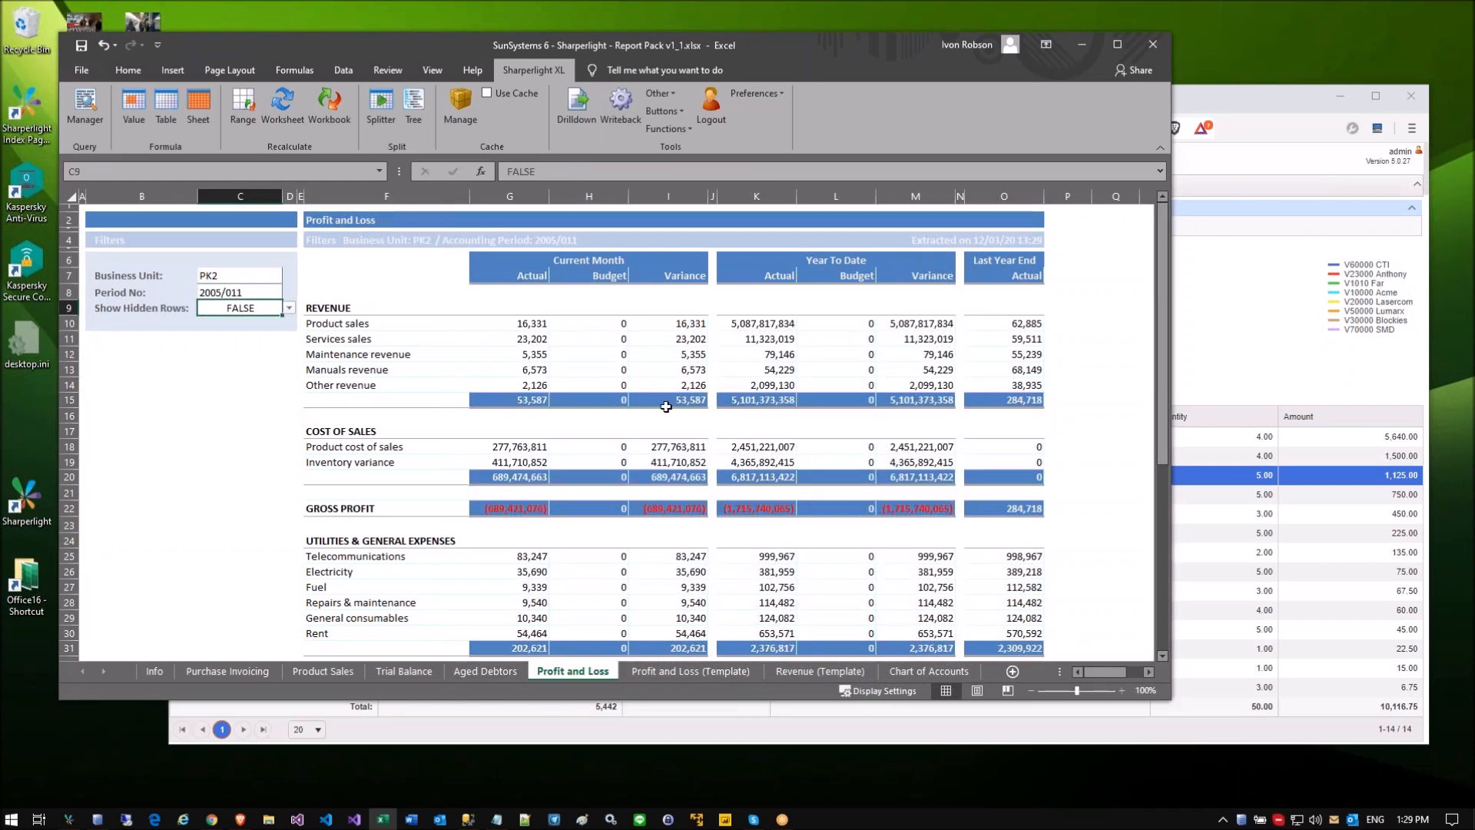
Step: Check the formulas behind the year-to-date variance for Maintenance revenue and the current-month budget for Manuals revenue
left_click(931, 356)
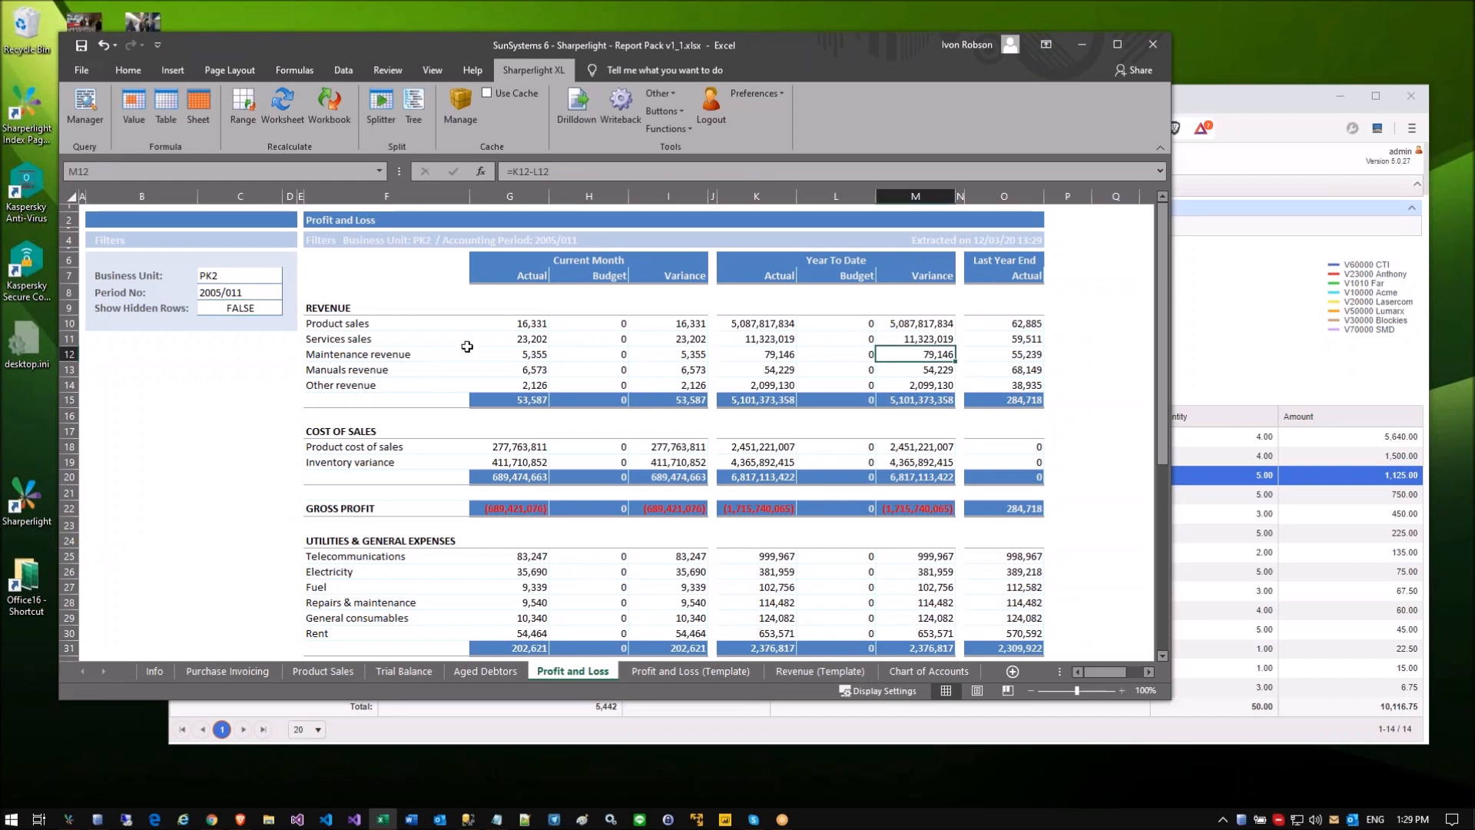
left_click(467, 348)
left_click(492, 331)
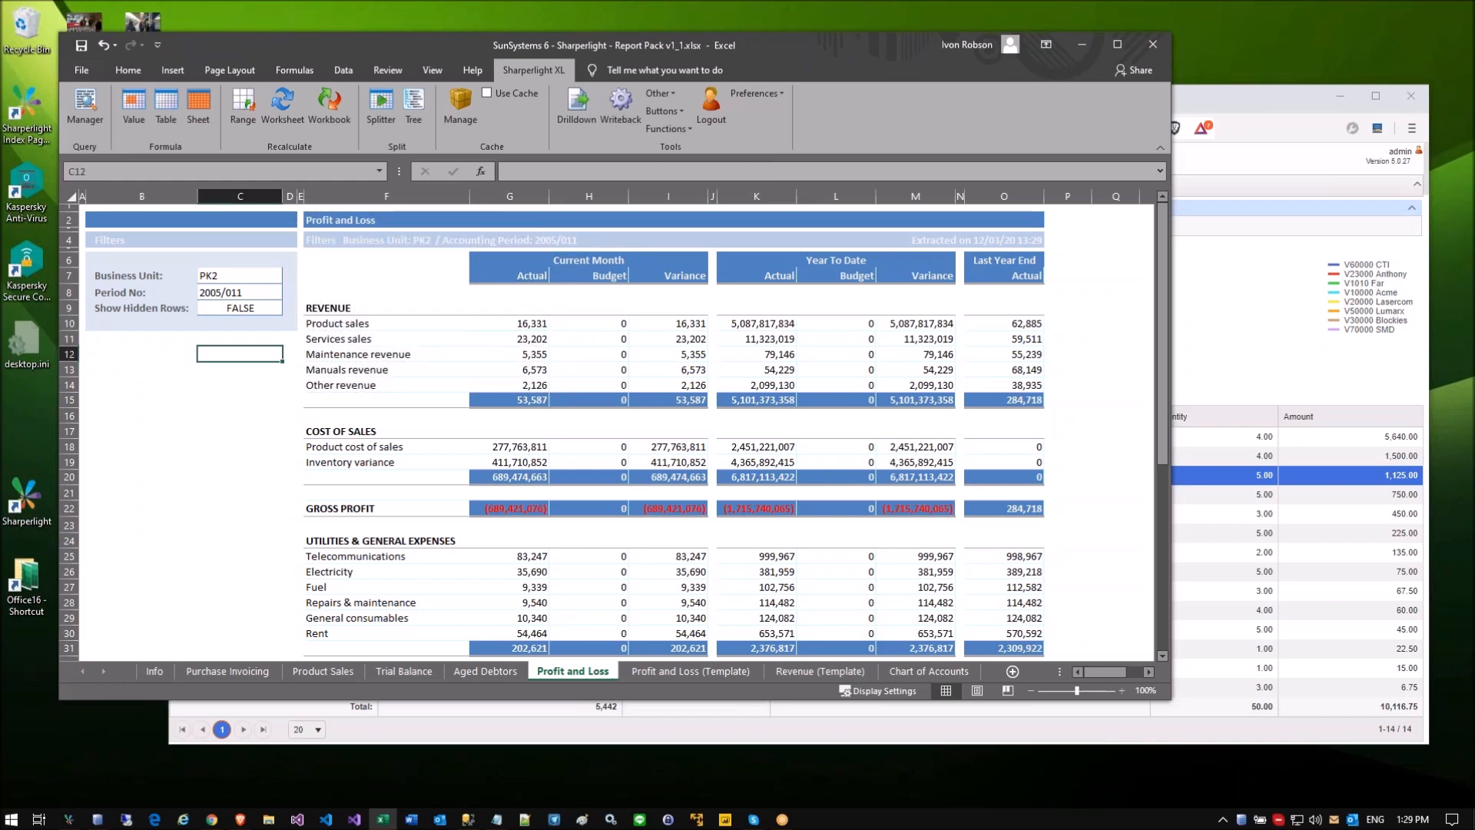
left_click(614, 369)
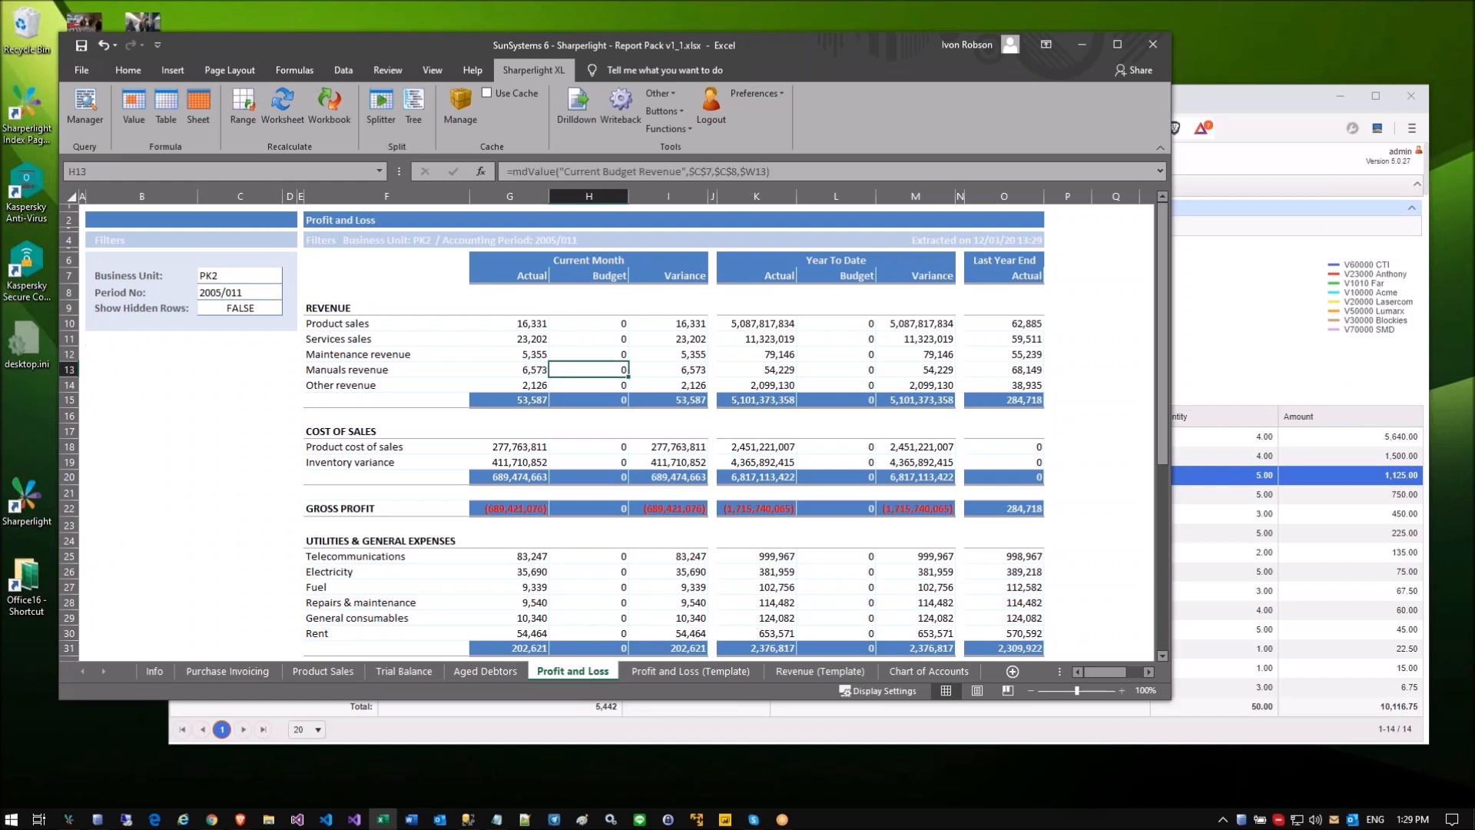
Step: Drill down from the current-month actual Maintenance revenue in cell G12 to its transactions and bring the base amounts into view
left_click(510, 355)
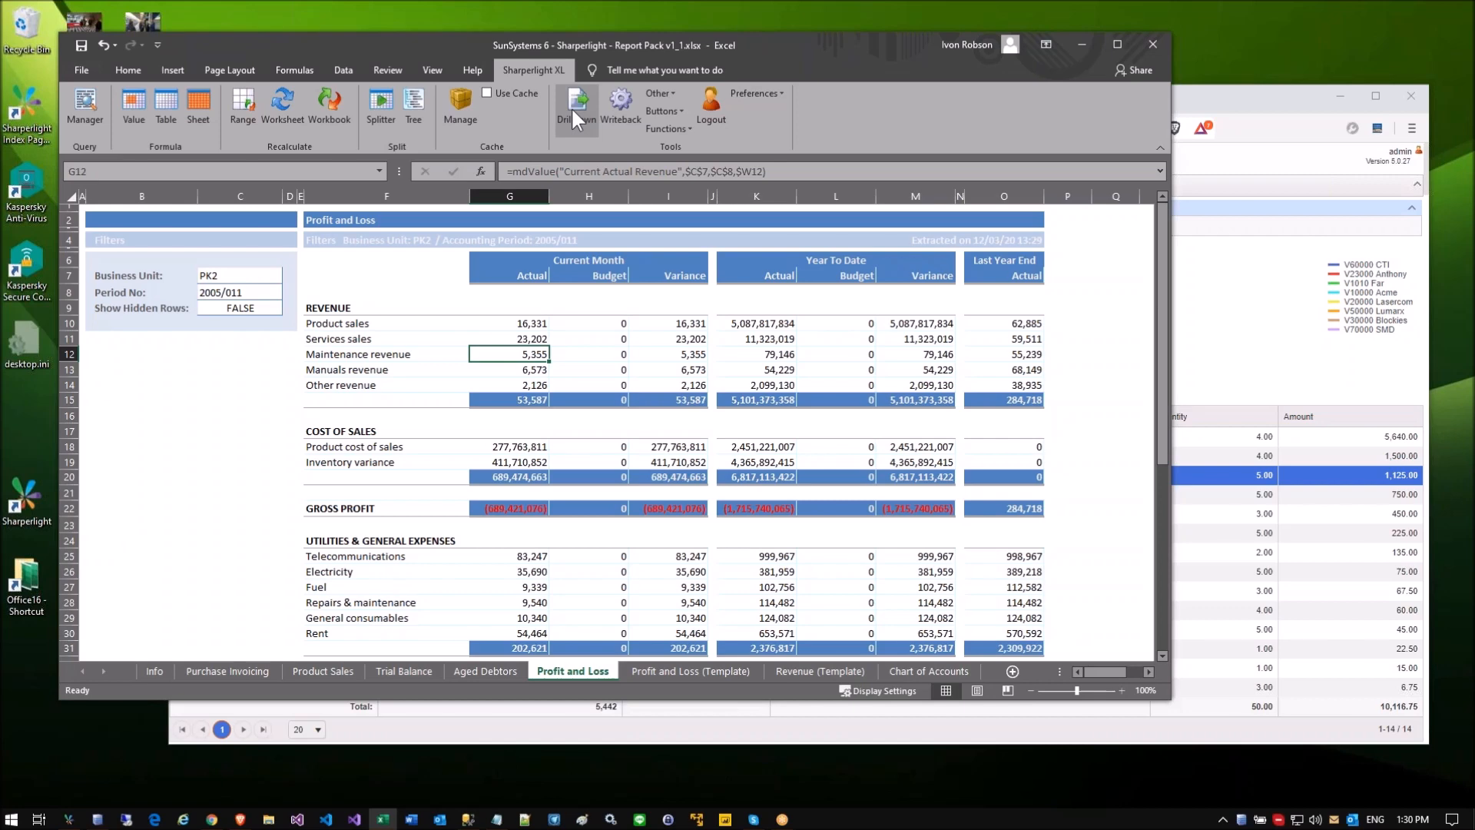
left_click(570, 109)
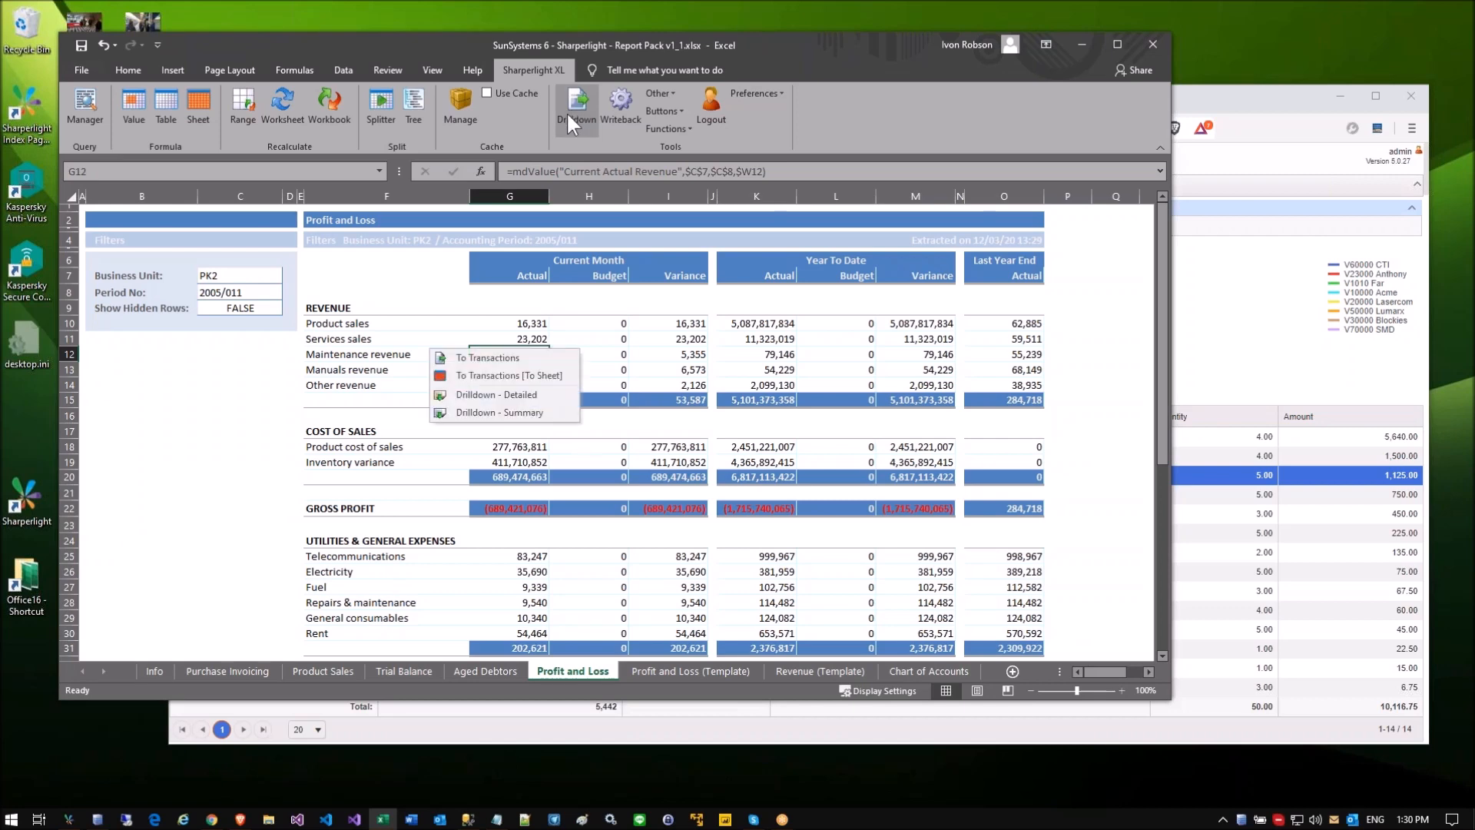
left_click(506, 357)
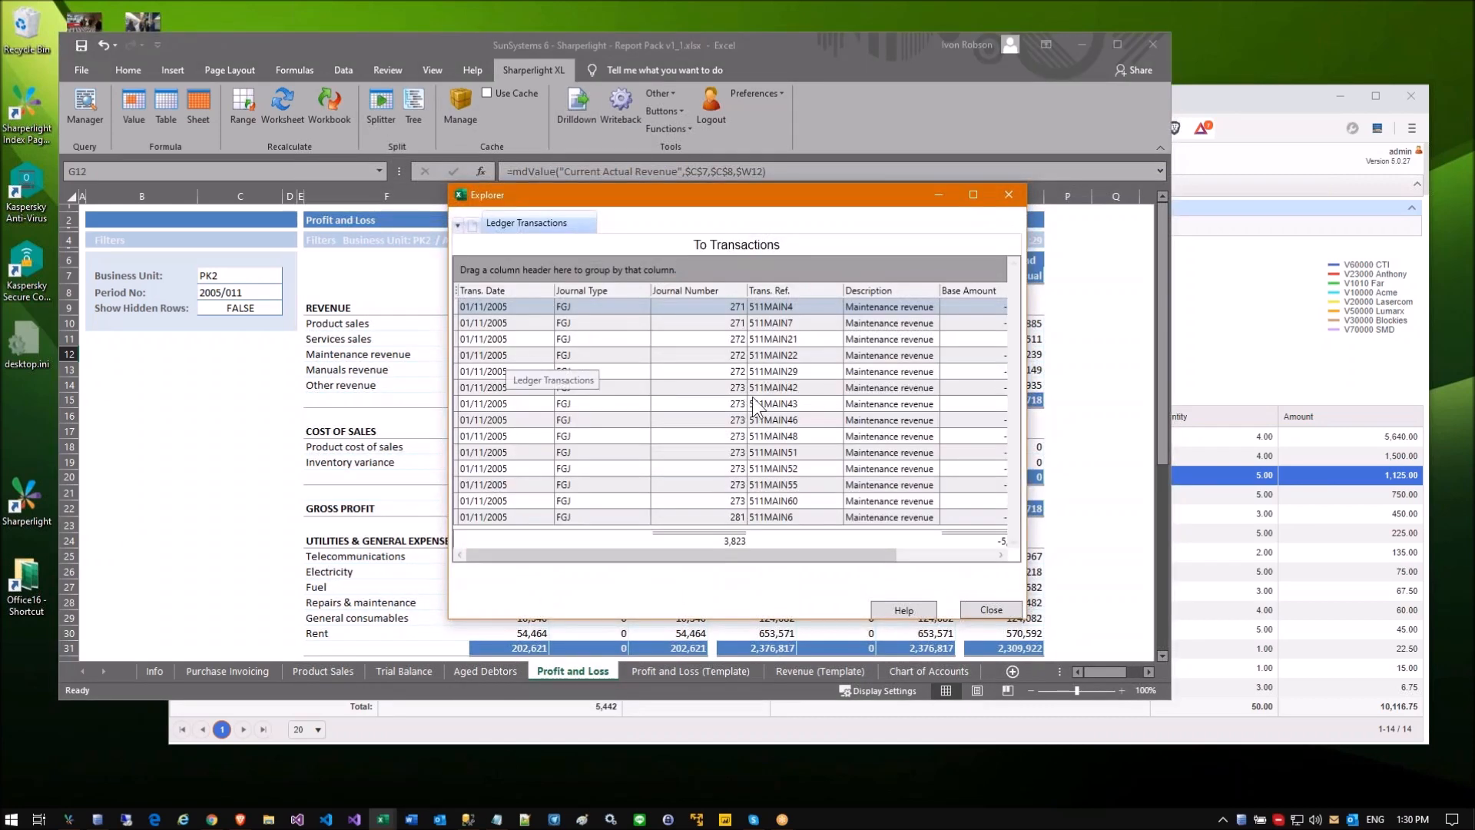
left_click_drag(773, 556, 885, 550)
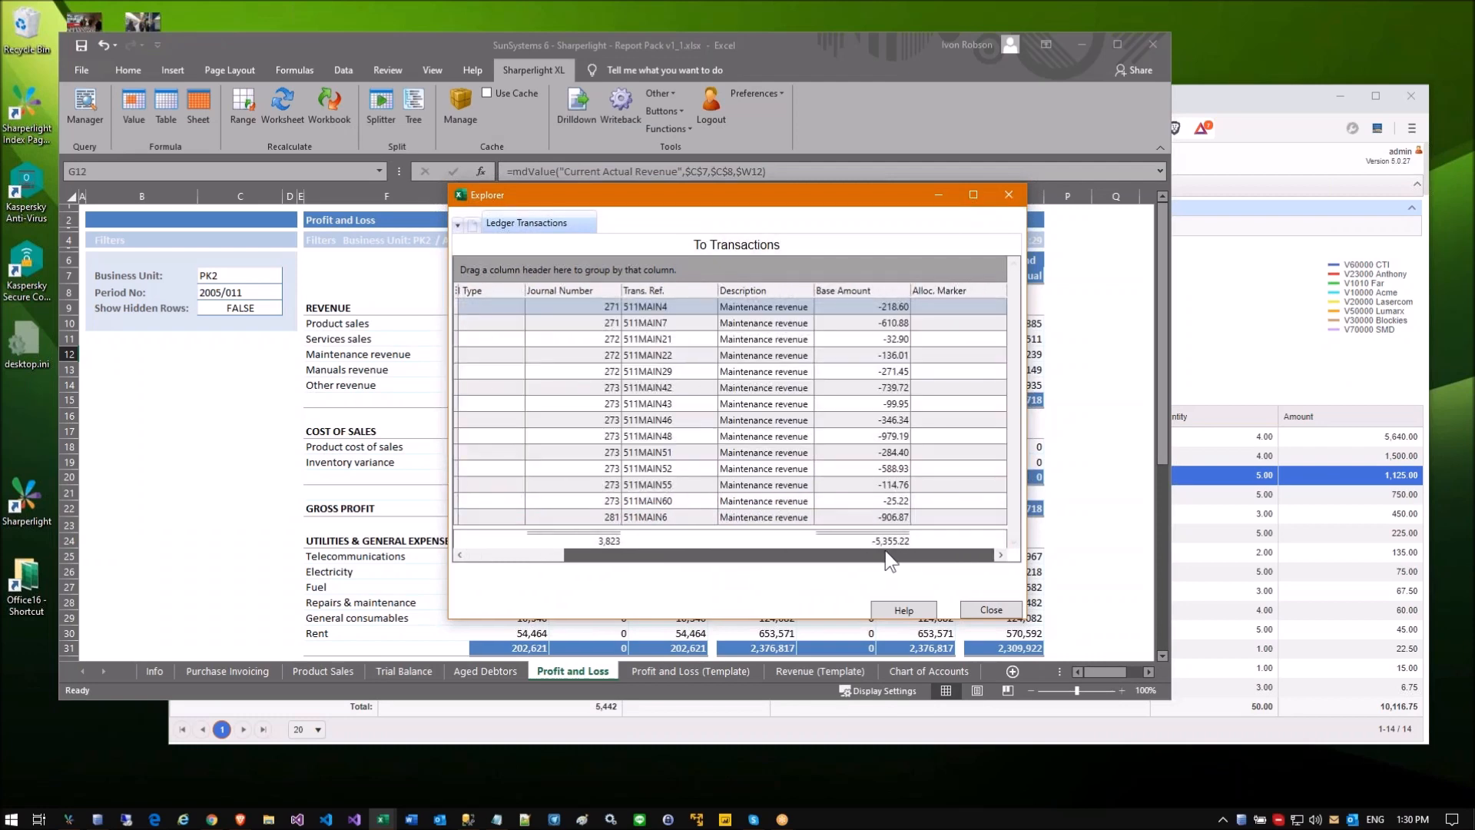
Step: Move the transactions window aside, view the options available for the second transaction, and close the window
left_click_drag(578, 198, 813, 205)
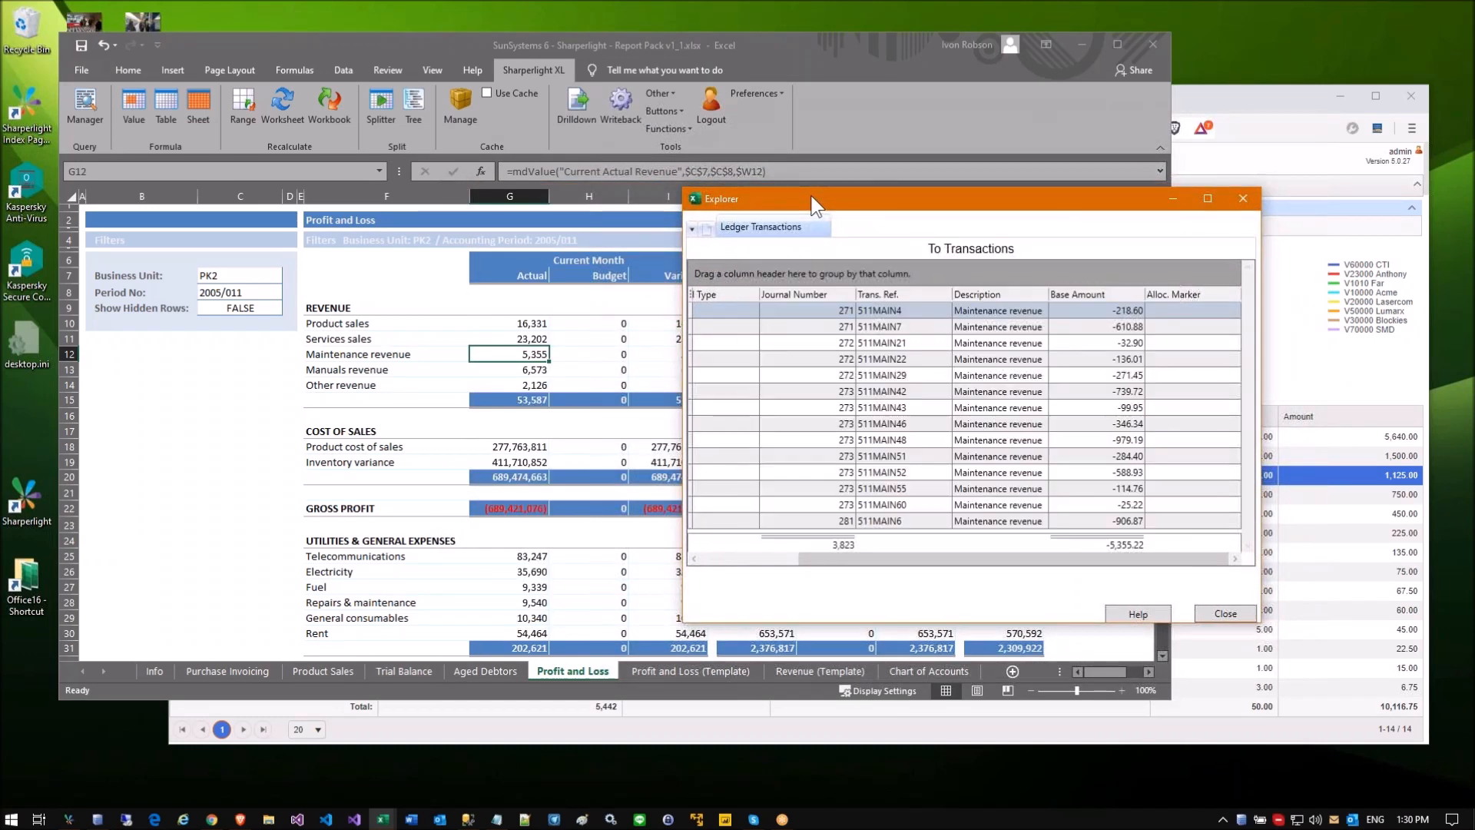
right_click(868, 325)
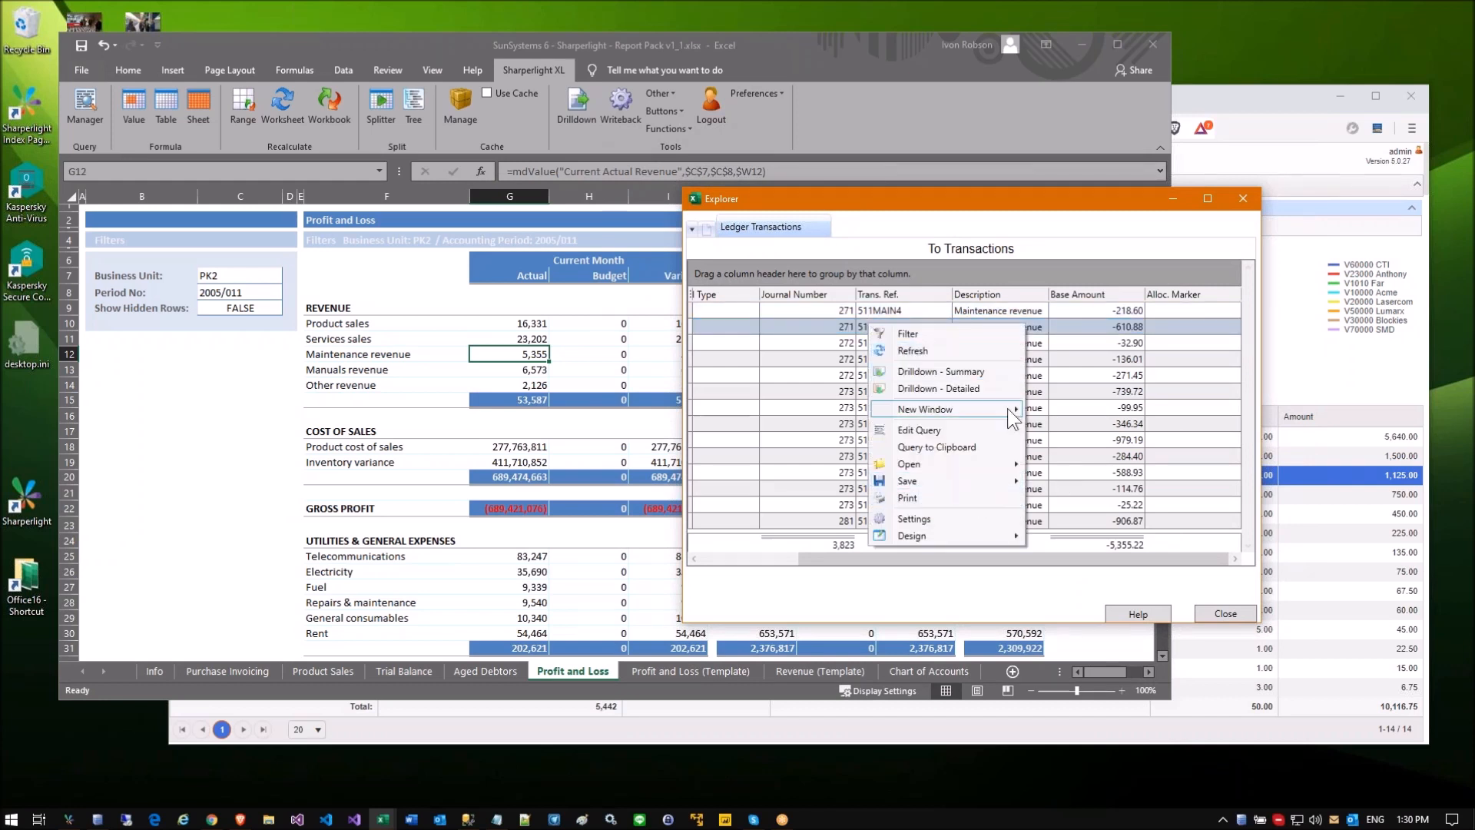
left_click(1243, 197)
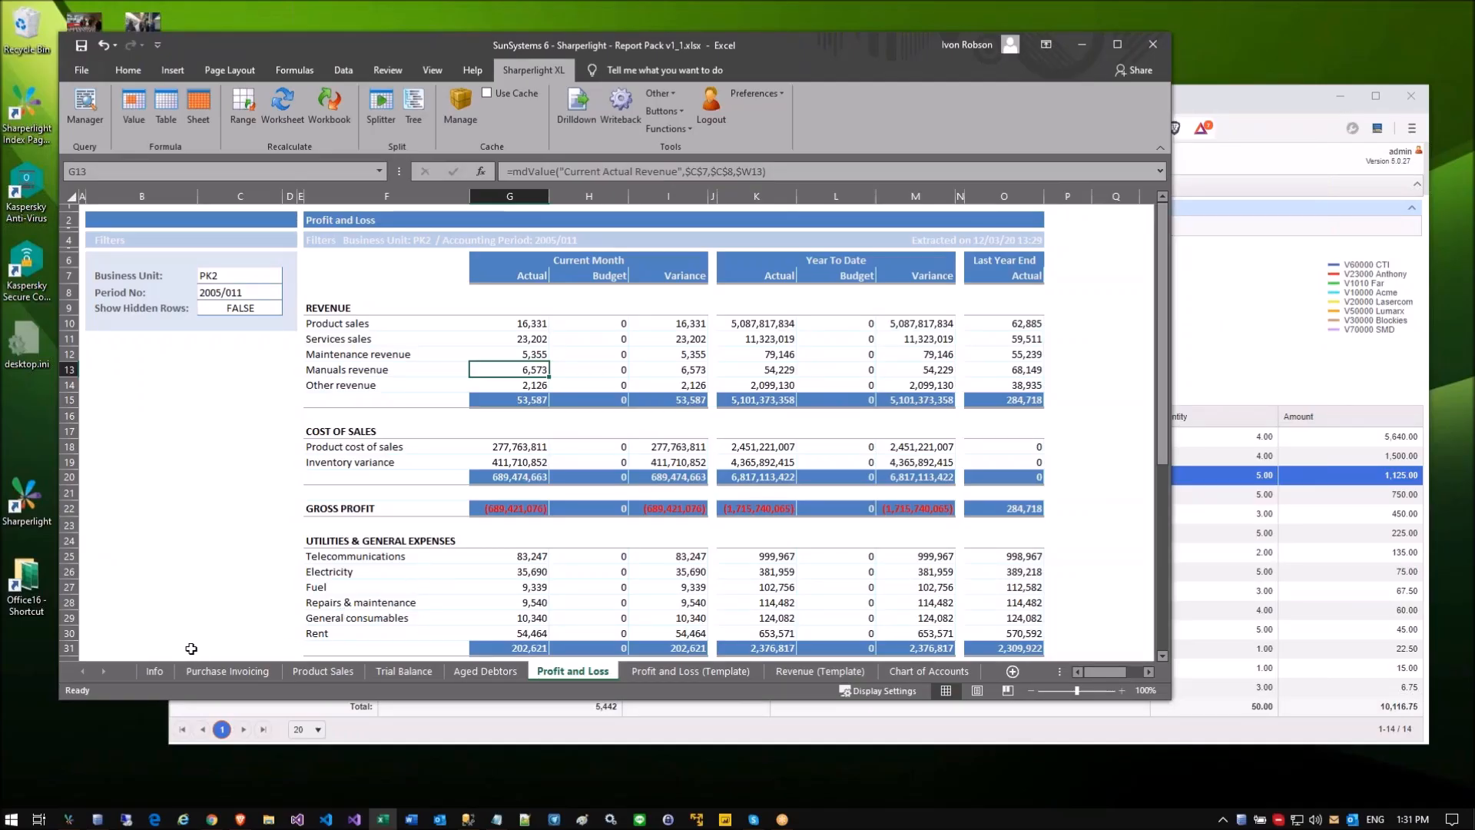
Step: Check the table formula in cell F5 behind the Product Sales worksheet's table
left_click(218, 416)
left_click(323, 671)
left_click(235, 416)
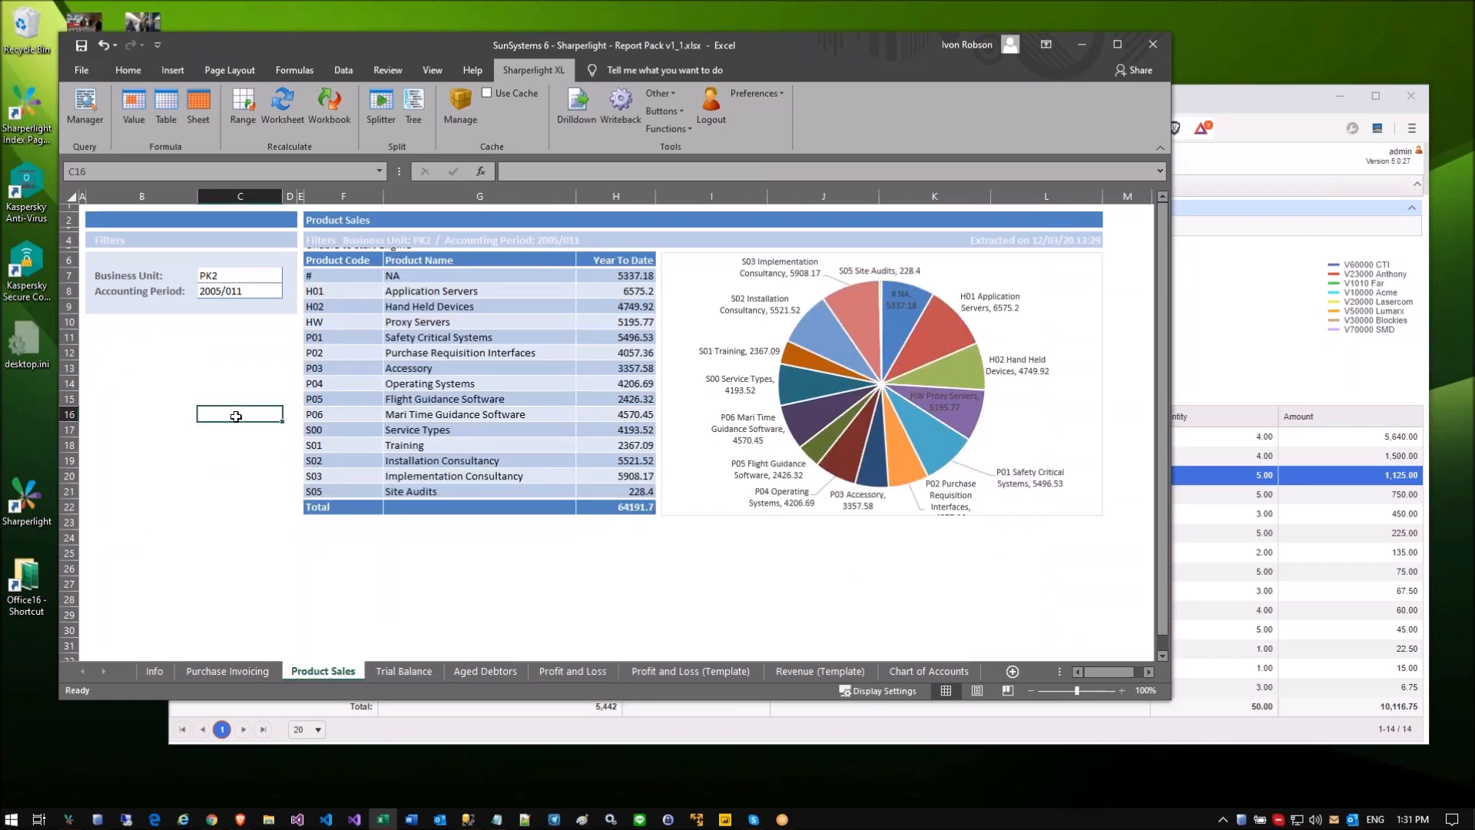
left_click(321, 250)
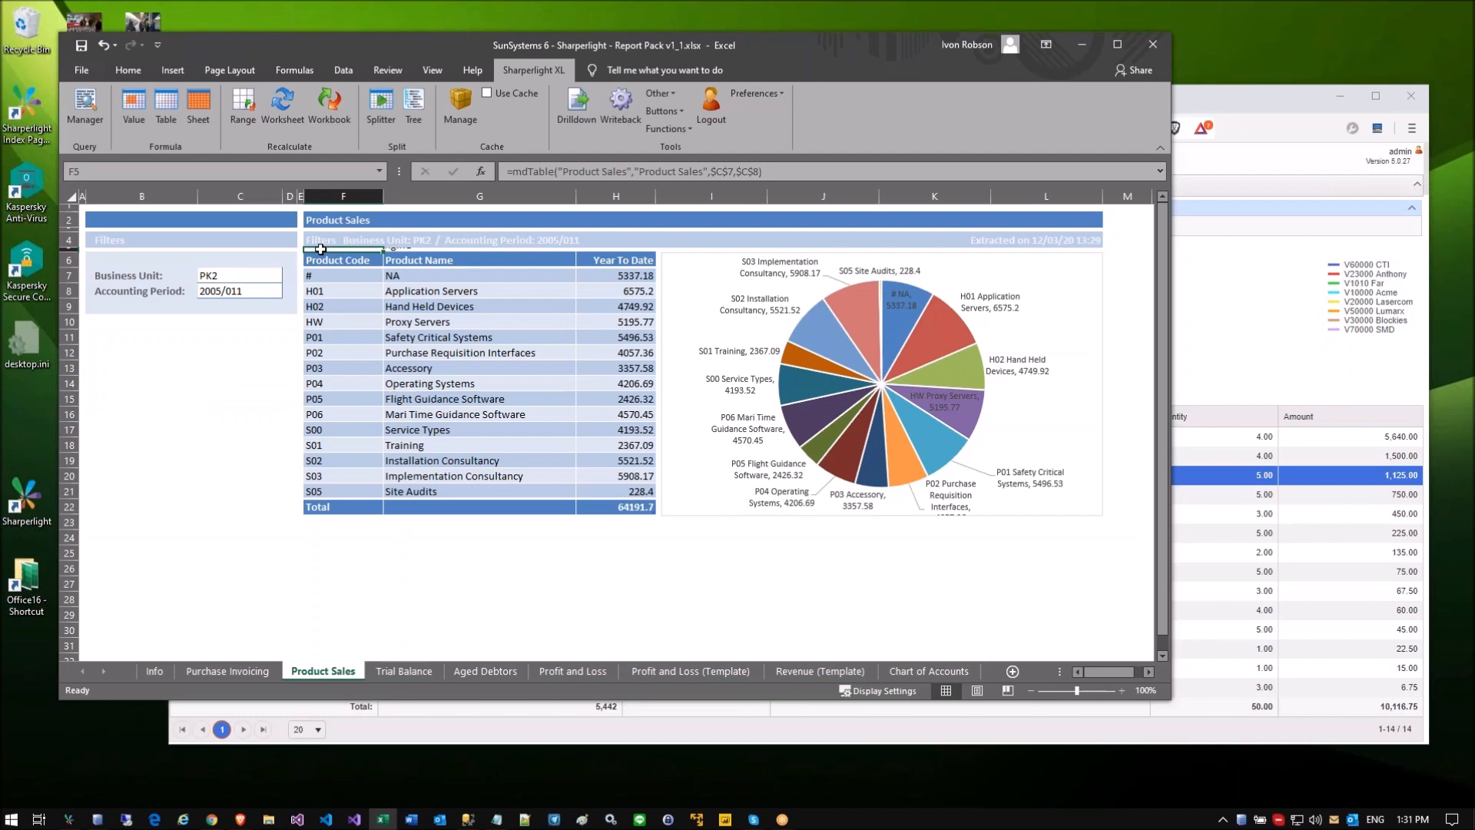
Step: Open the query behind the Product Sales table, review its filters and outputs, and close it
left_click(463, 296)
right_click(463, 297)
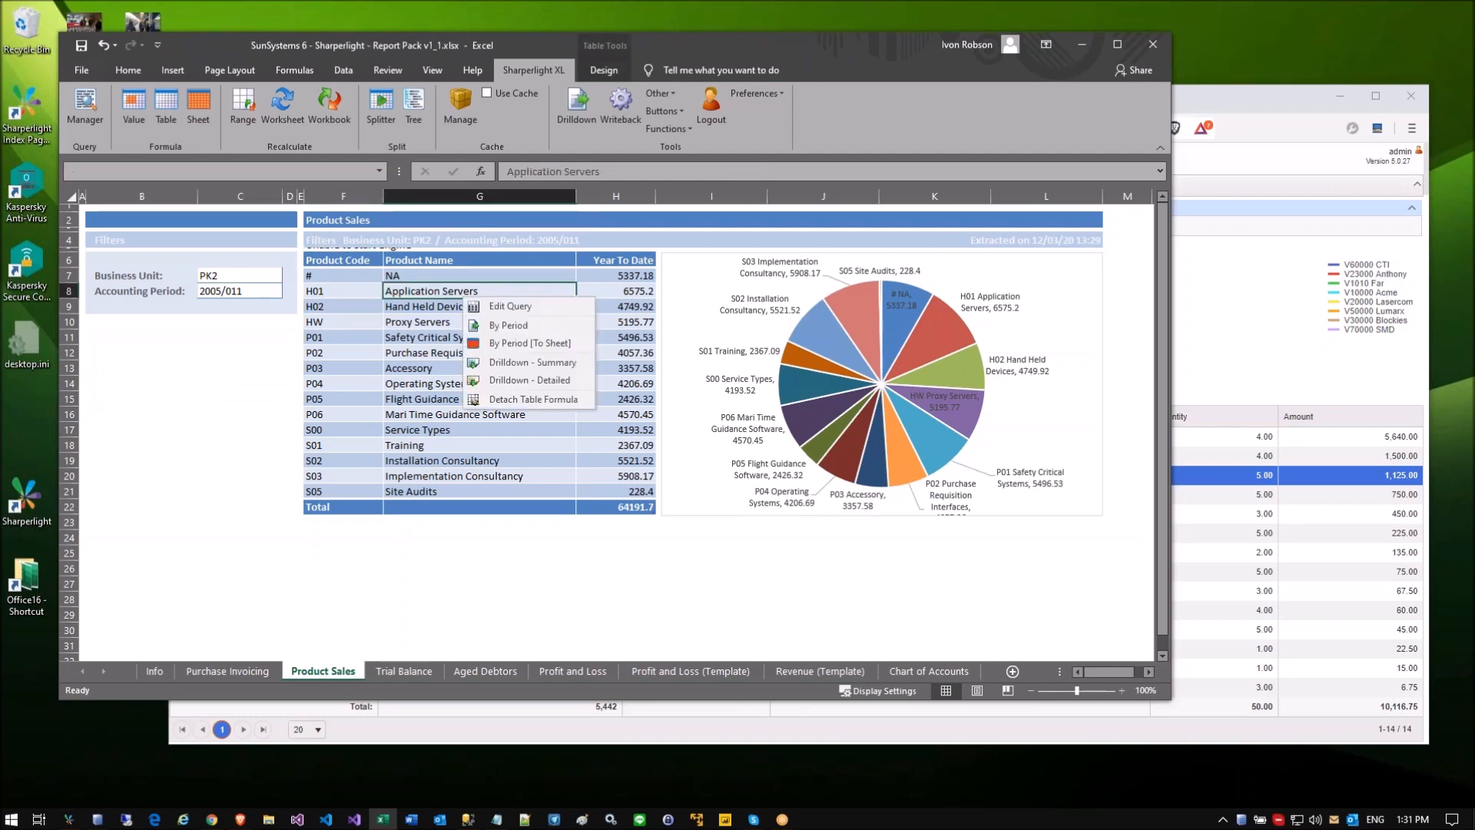
left_click(497, 305)
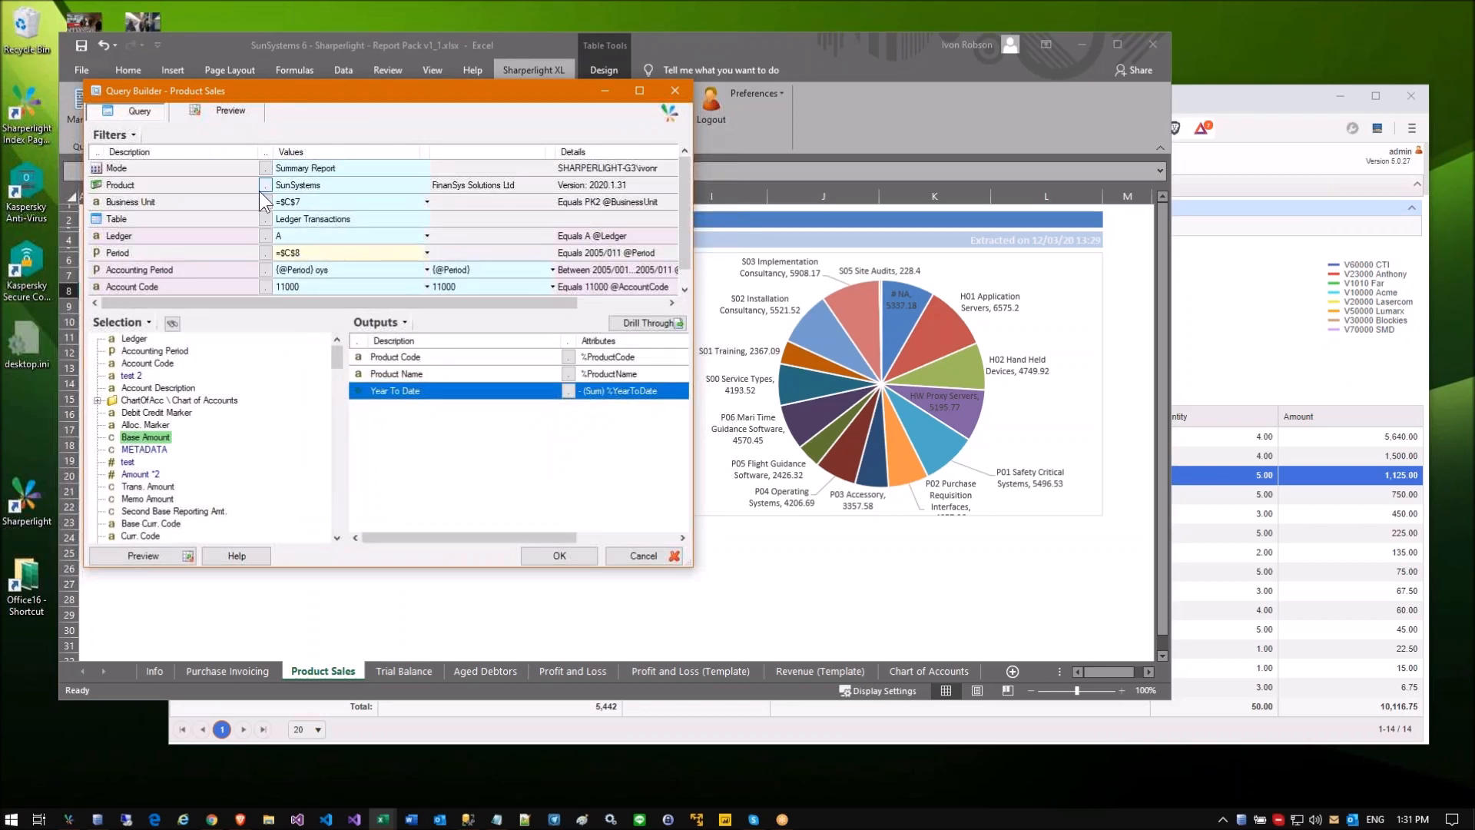
left_click_drag(287, 93, 522, 157)
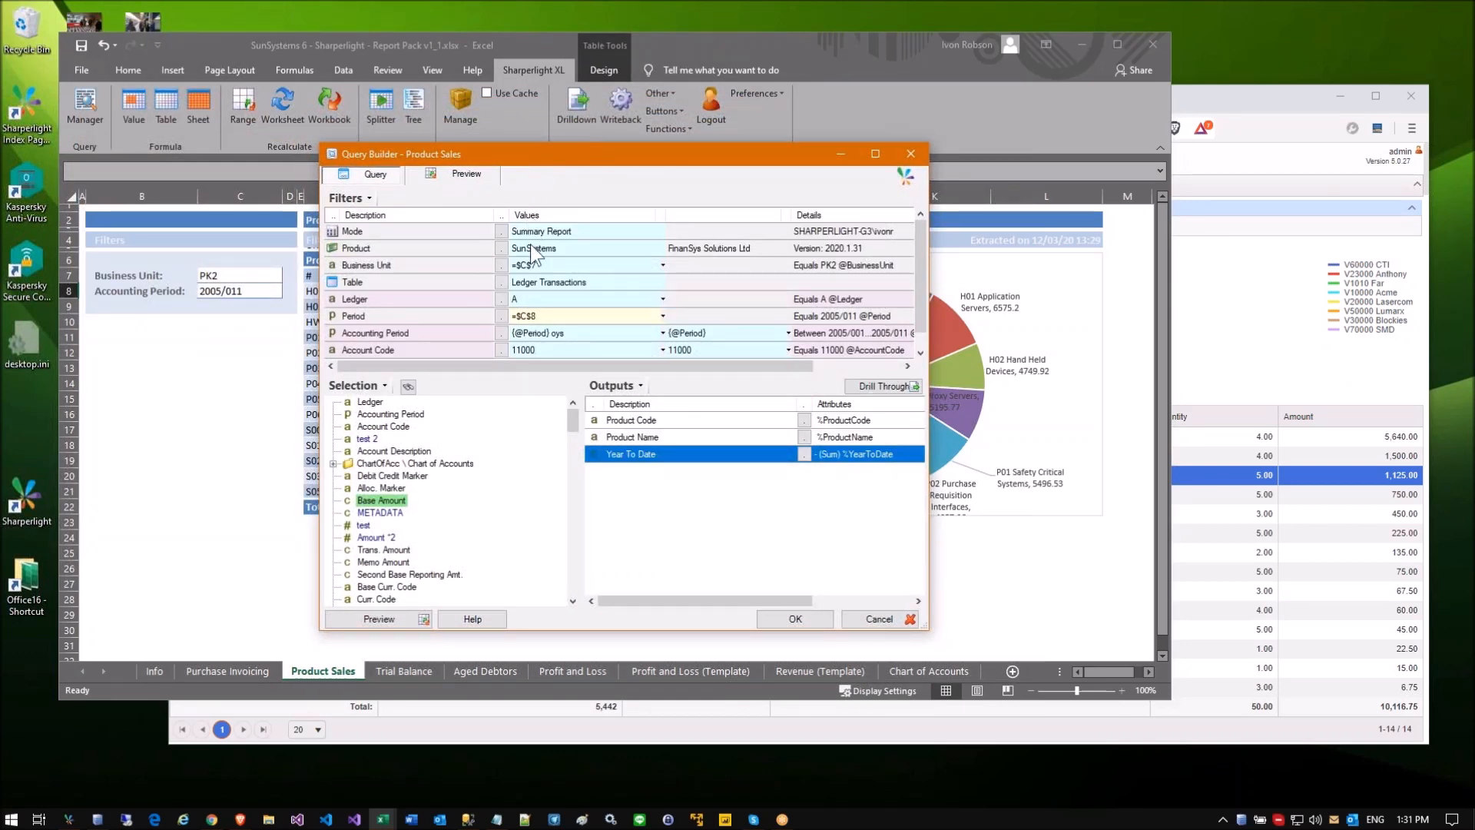
scroll(532, 251, "down", 1)
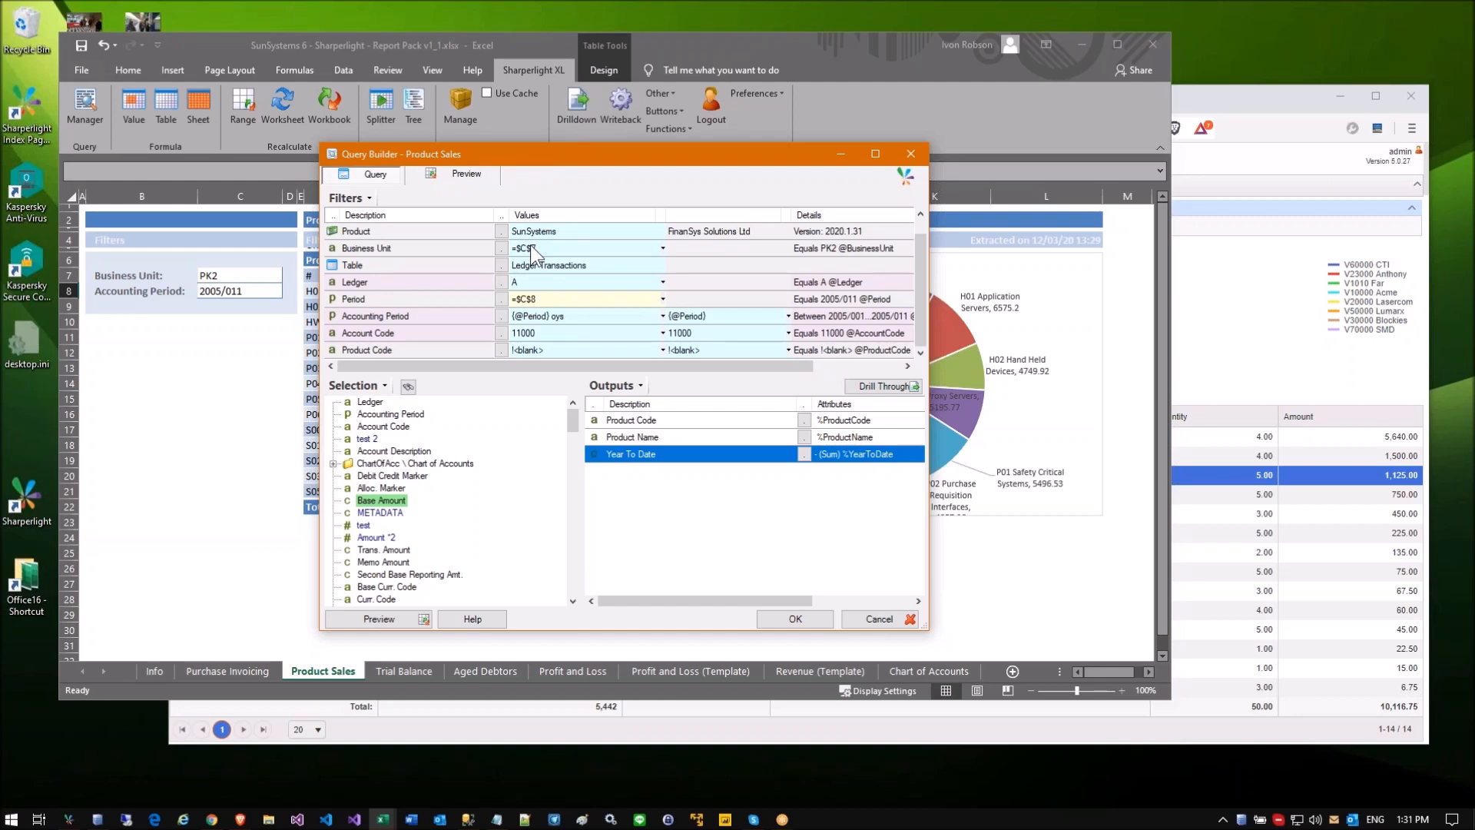
key("Return")
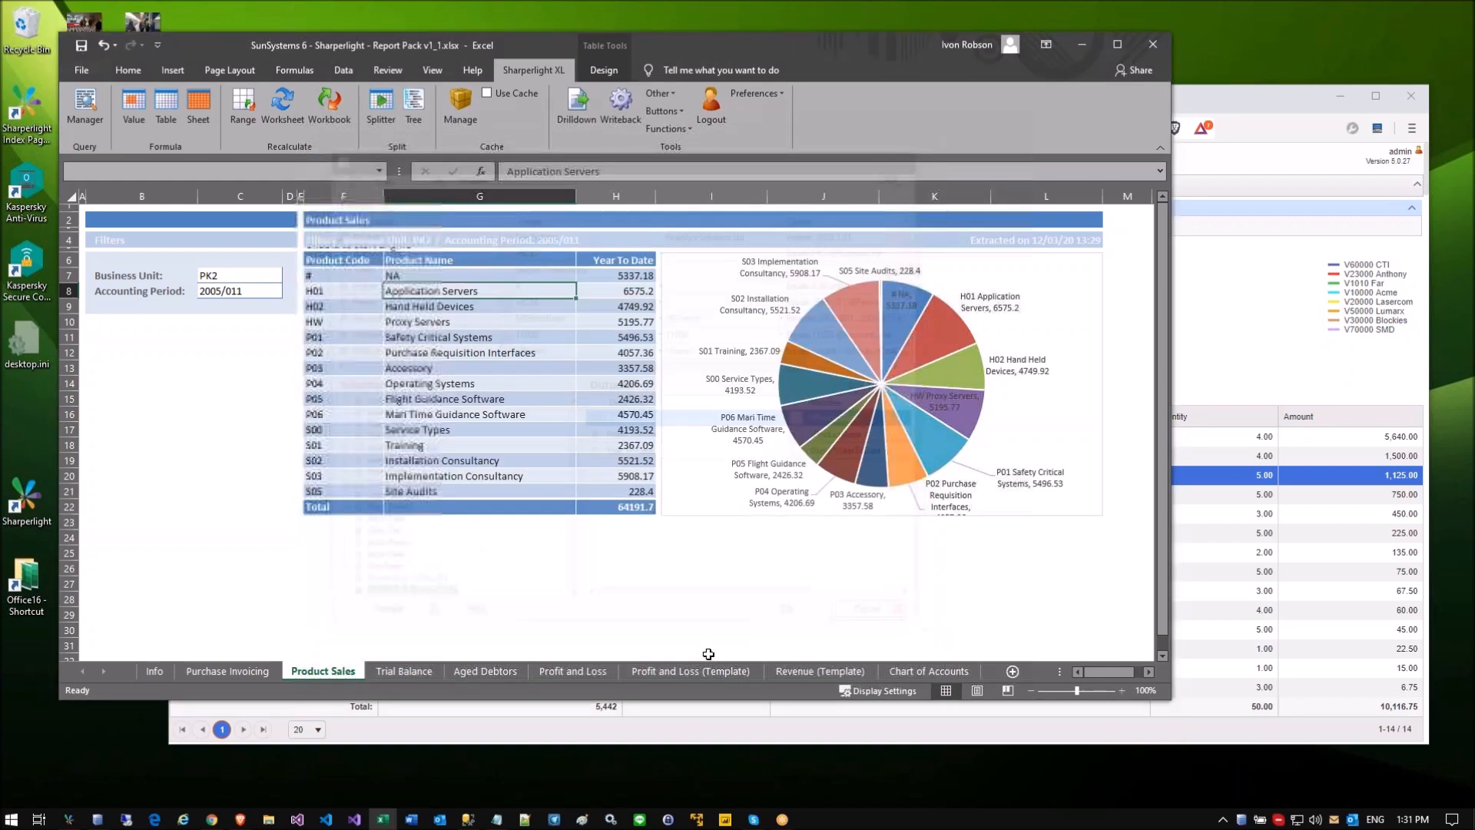
Step: Create a new blank workbook and move its window aside so the report pack's filter area is visible
left_click(80, 70)
left_click(94, 132)
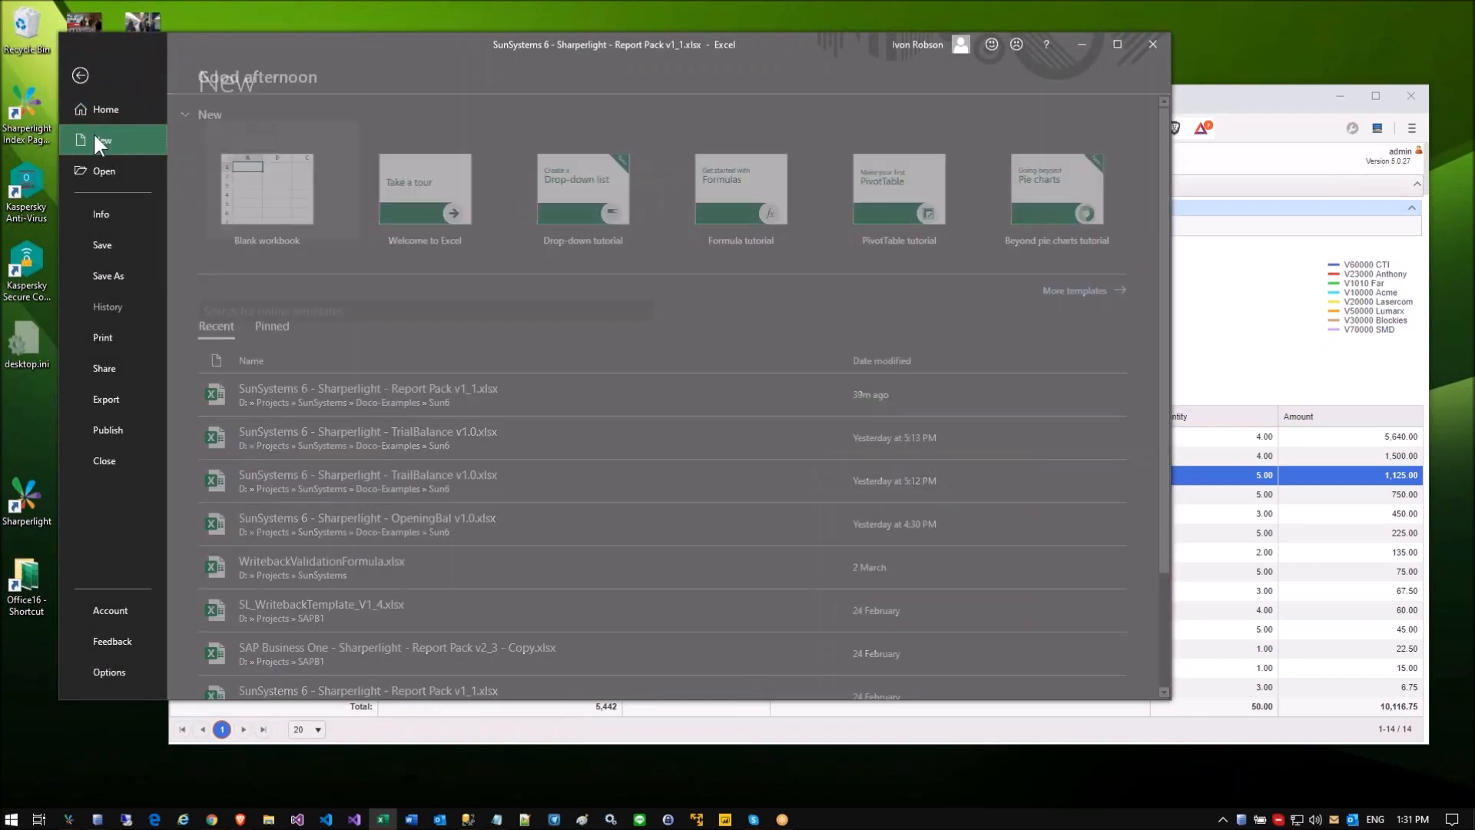
left_click(324, 265)
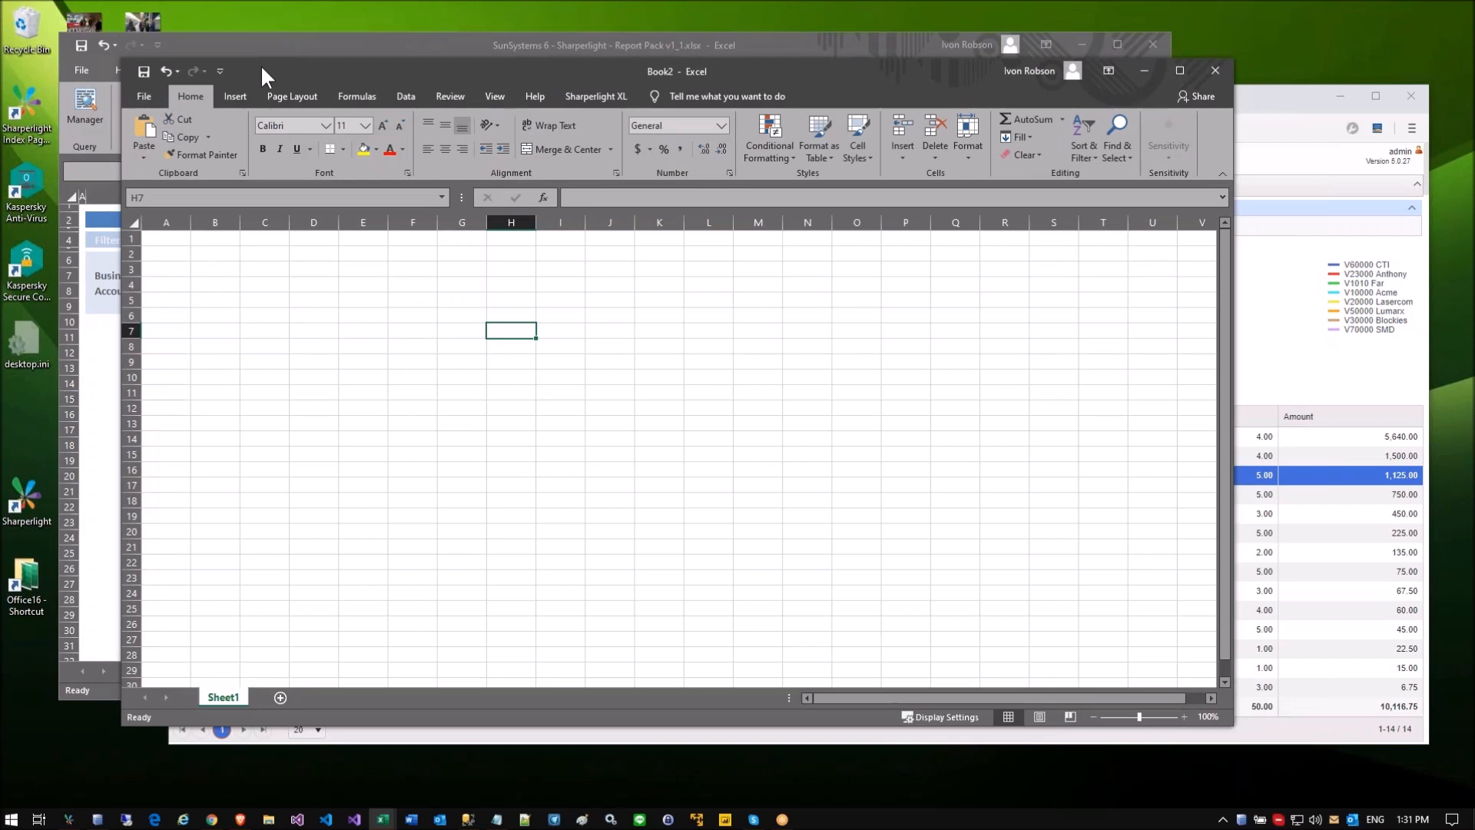
left_click_drag(260, 65, 488, 126)
Step: Copy the Filters block from the Product Sales worksheet and paste it at cell A2 of the new workbook
left_click(325, 325)
left_click_drag(288, 310, 106, 221)
key("ctrl+c")
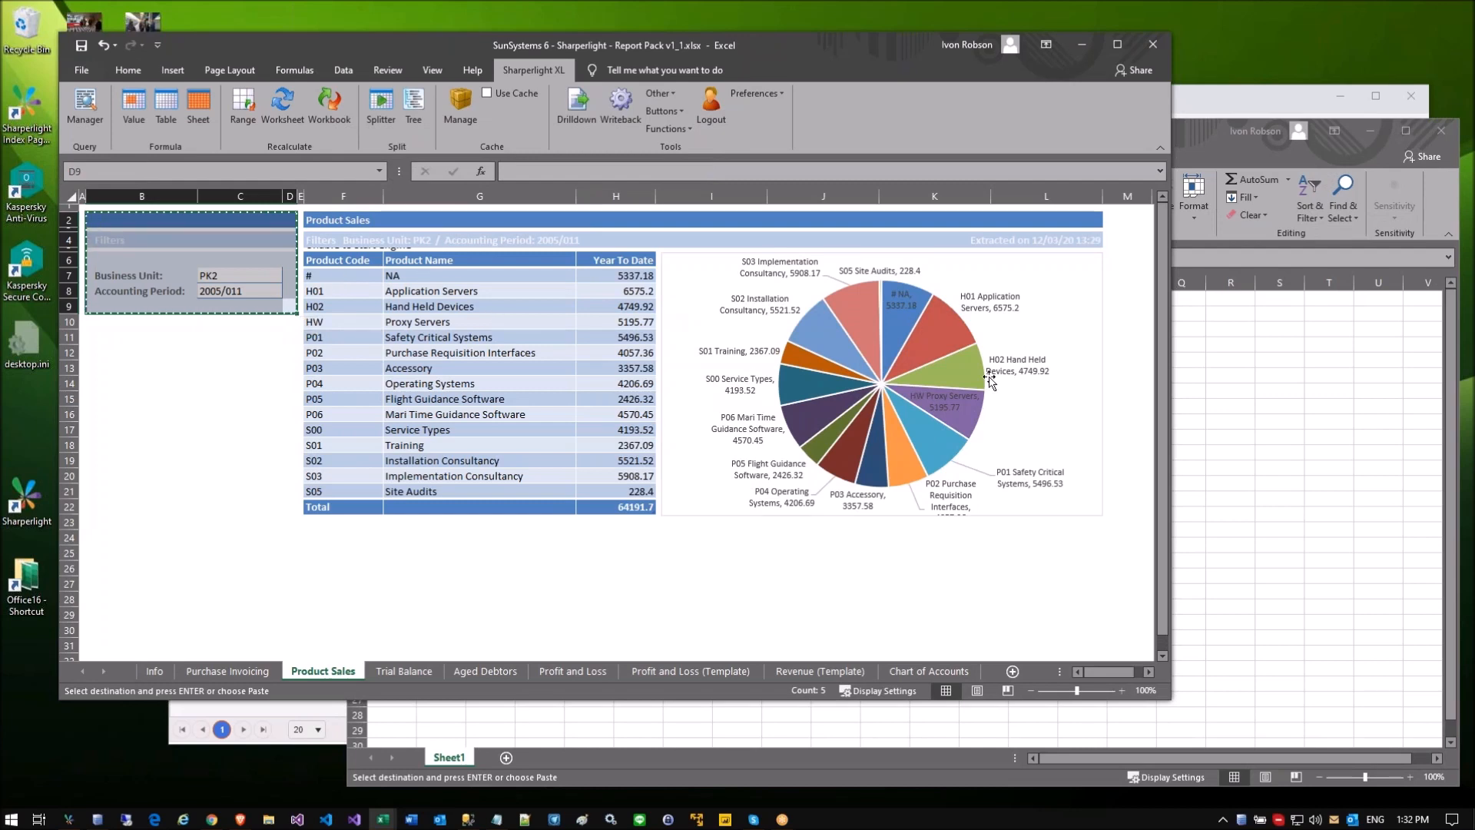
left_click(1284, 430)
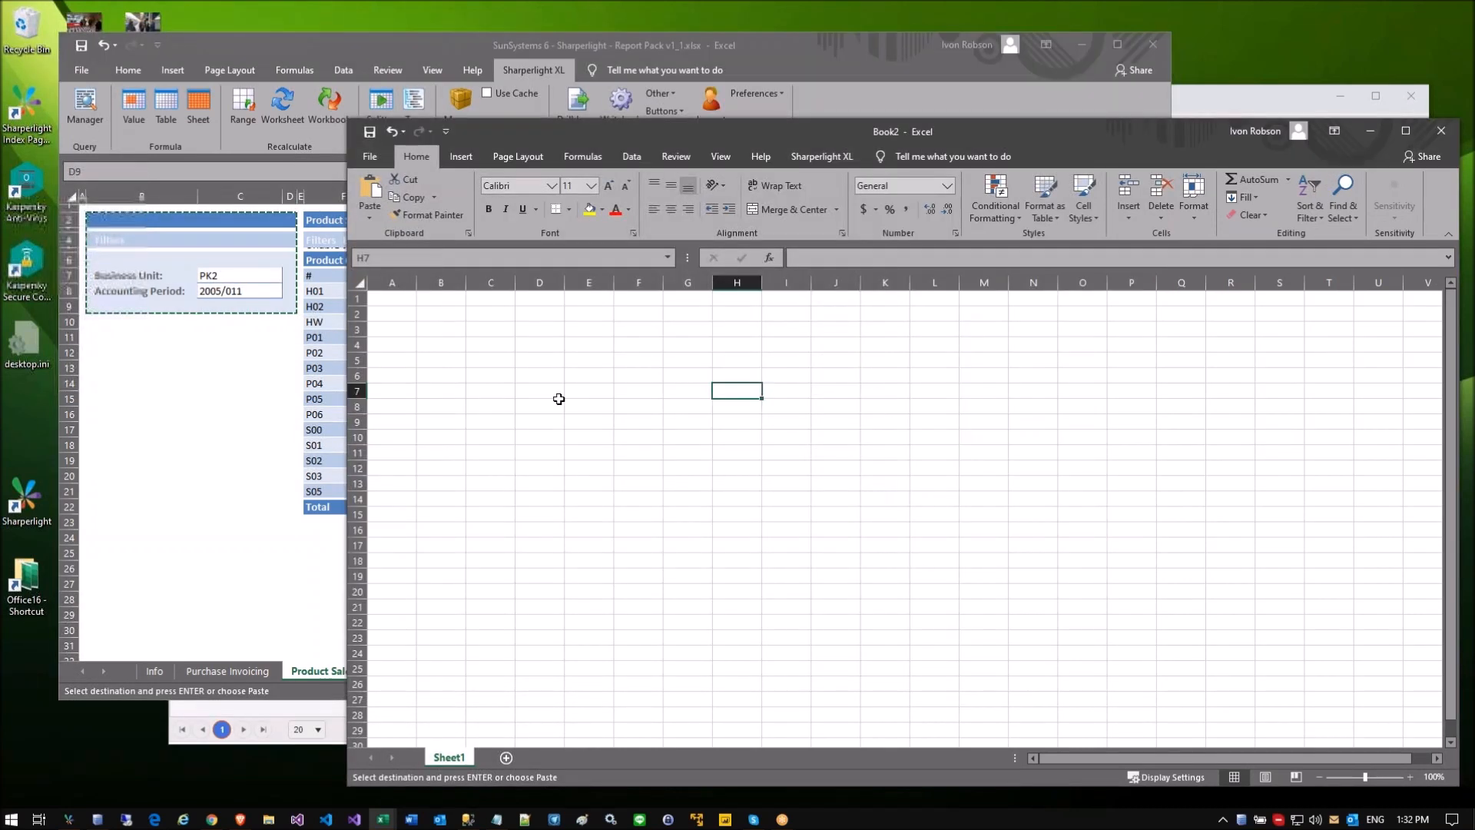
left_click(401, 313)
key("ctrl+v")
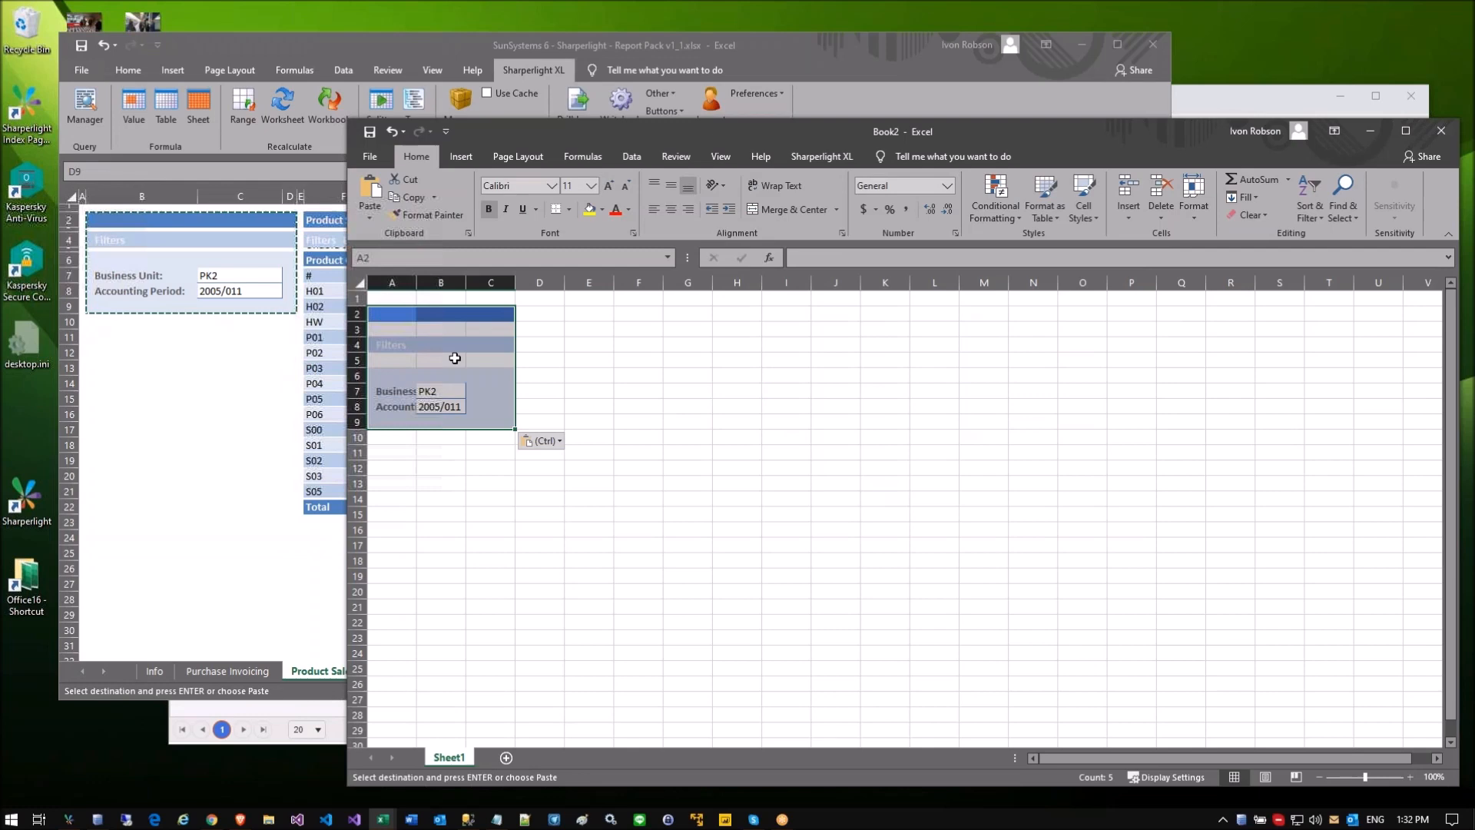
Step: Widen columns A and B to fit the pasted filter labels and values, and check the Business Unit and Accounting Period cells
left_click_drag(417, 282, 548, 278)
left_click_drag(440, 278, 527, 278)
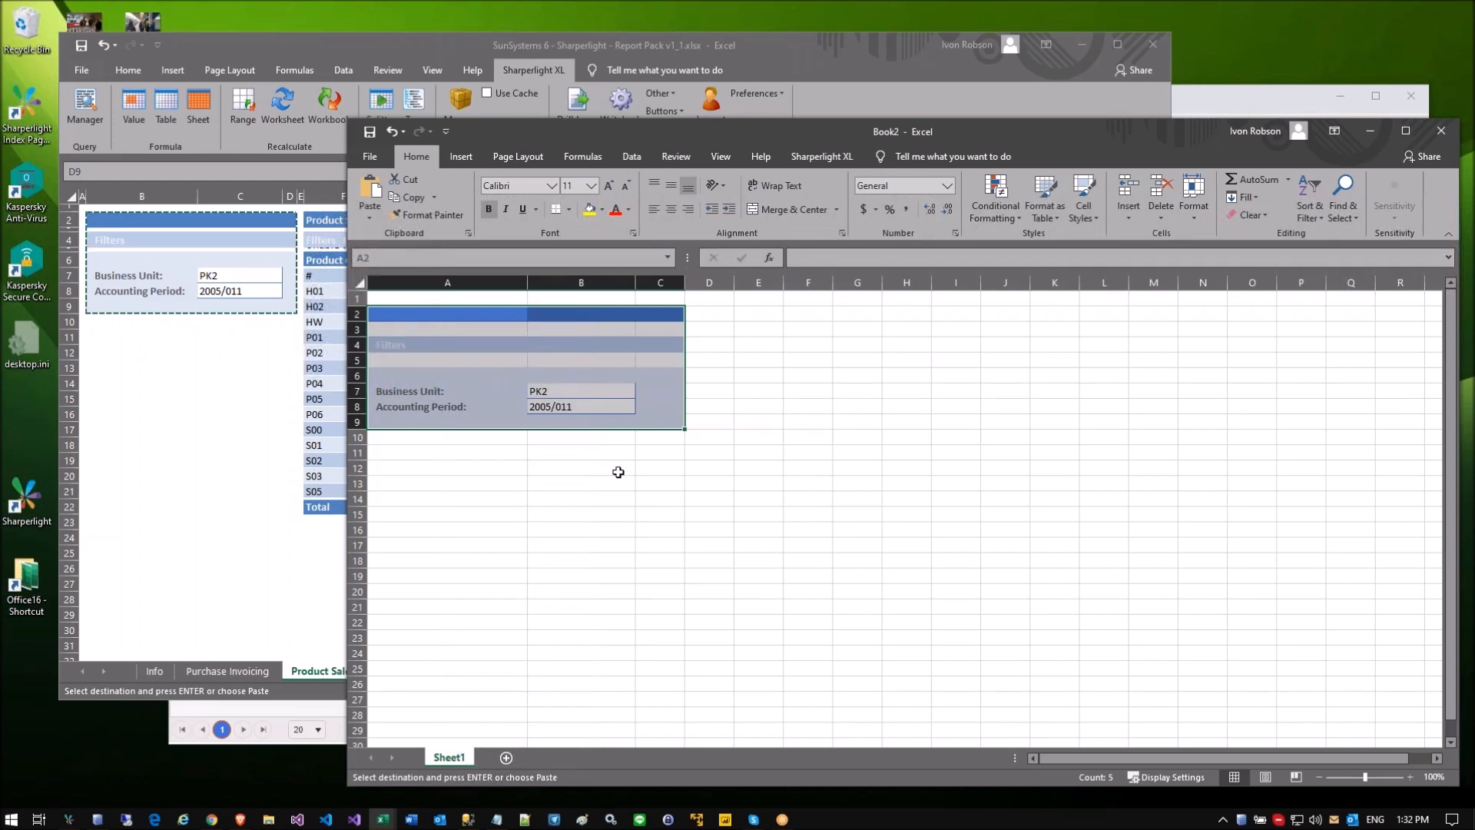
left_click(619, 471)
left_click(560, 390)
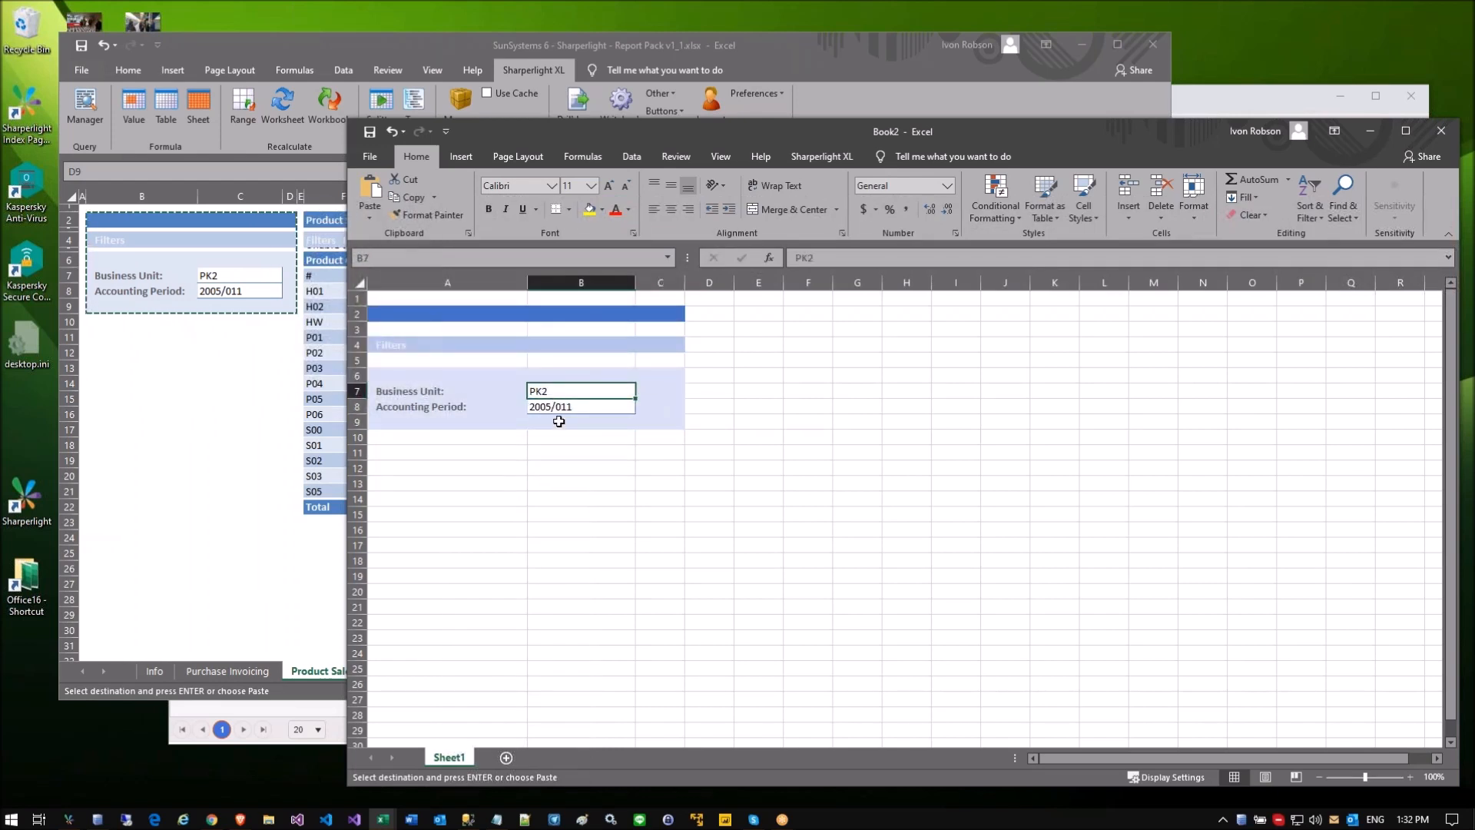
left_click(574, 407)
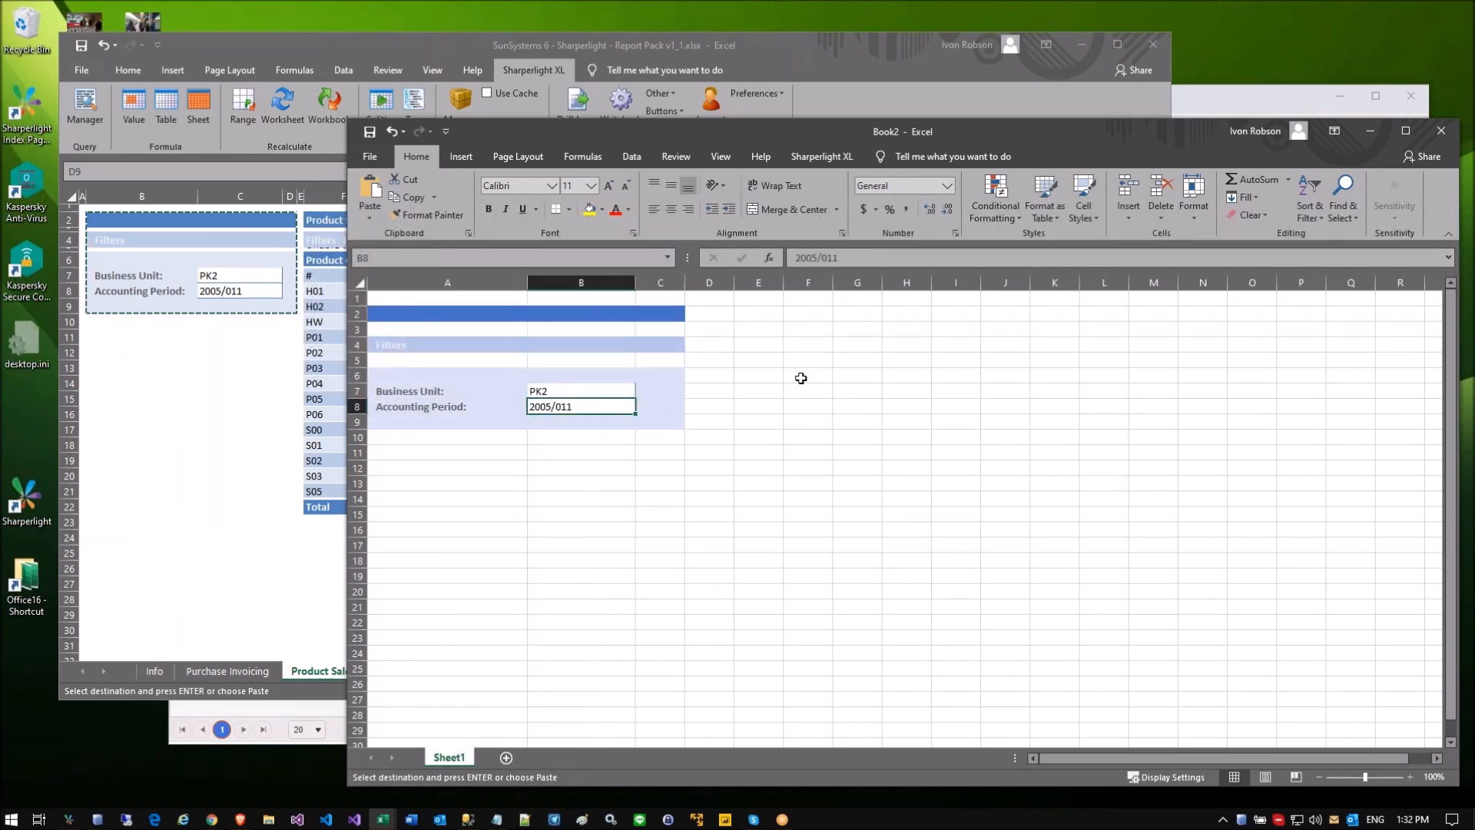
Step: Start a table formula query in cell E5 and move the Query Builder clear of the filter cells
left_click(765, 344)
left_click(767, 360)
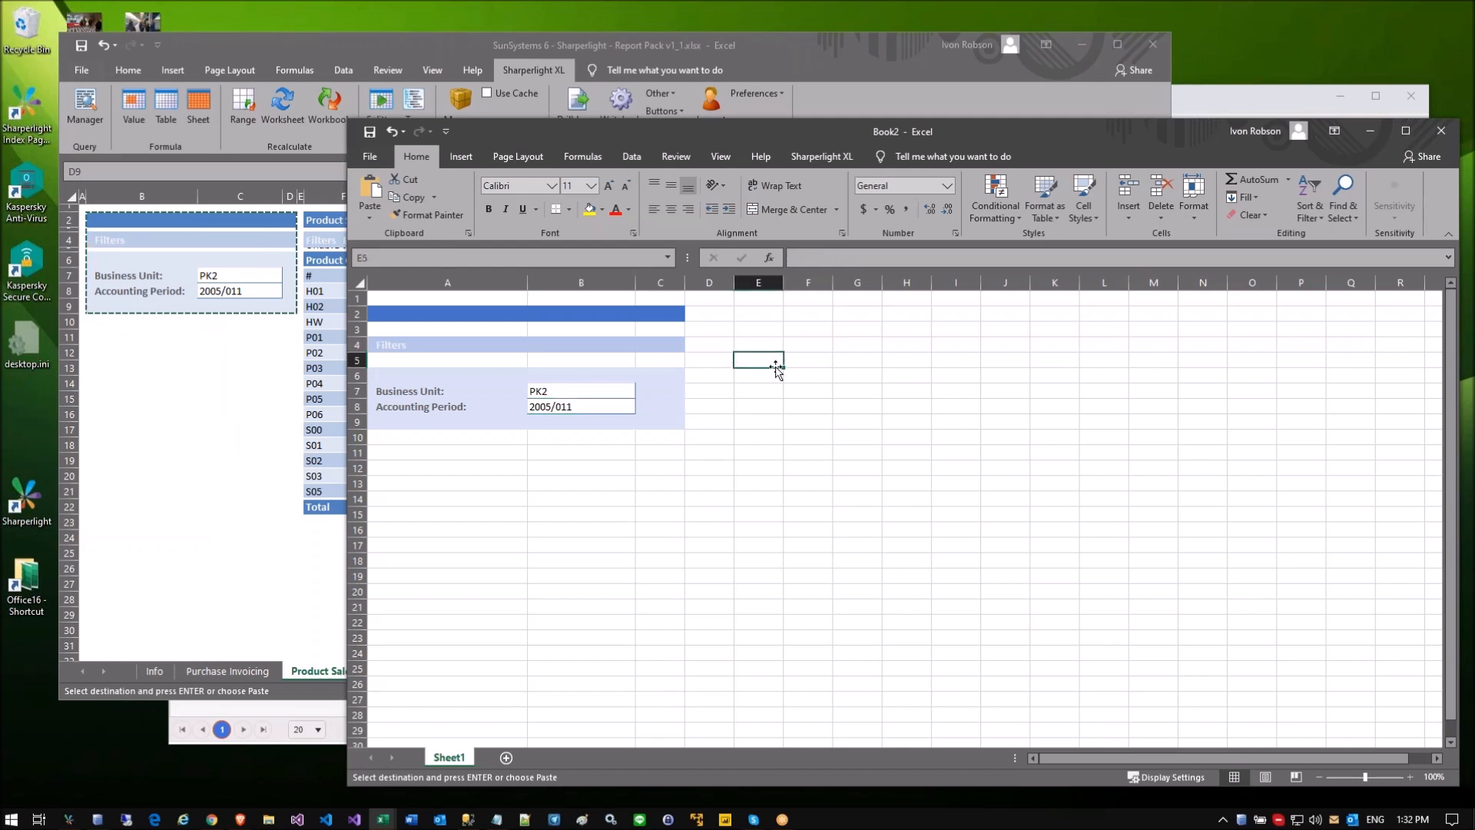
left_click(830, 154)
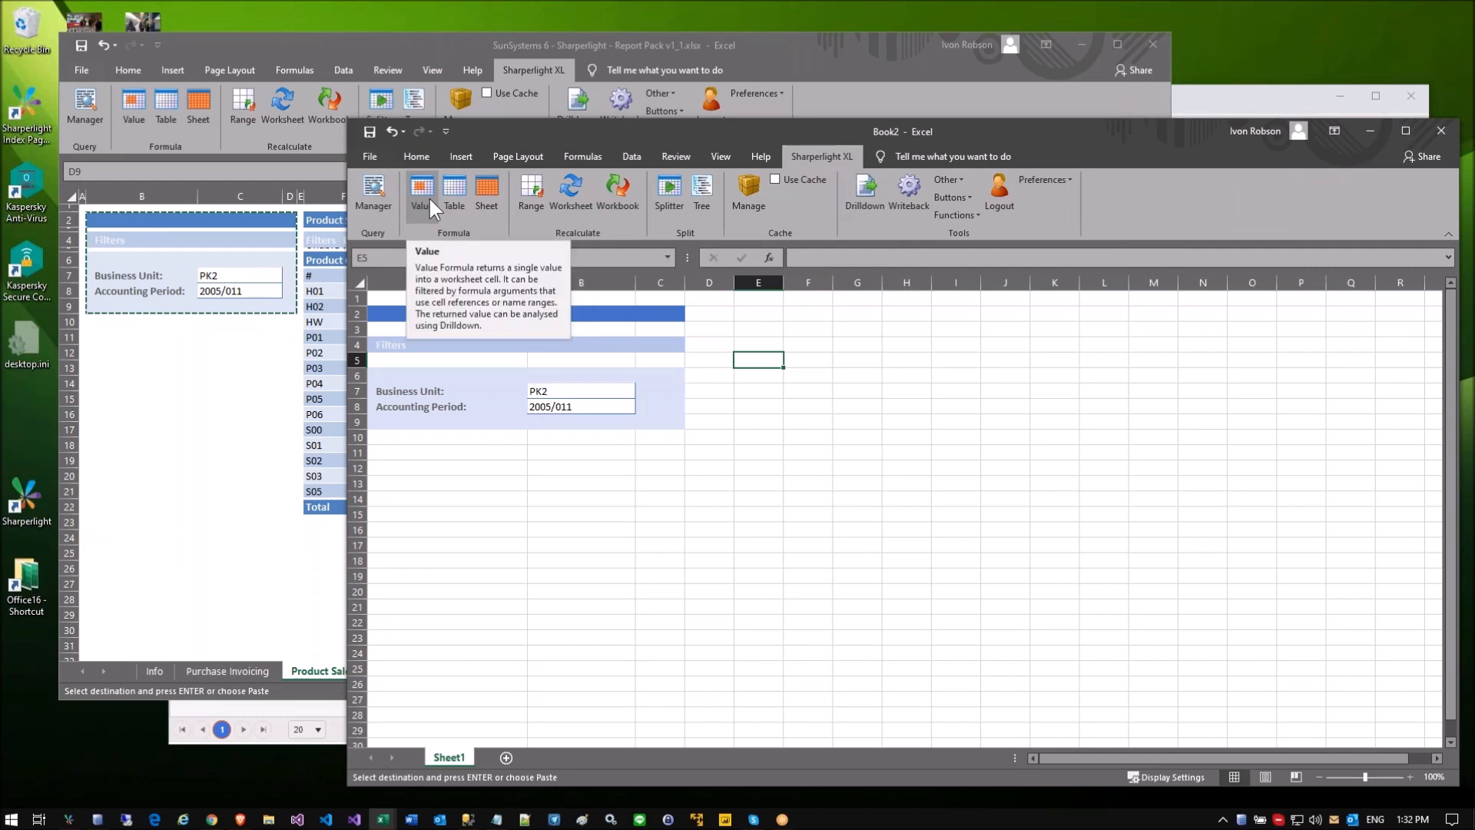
left_click(455, 193)
left_click_drag(373, 116, 1004, 221)
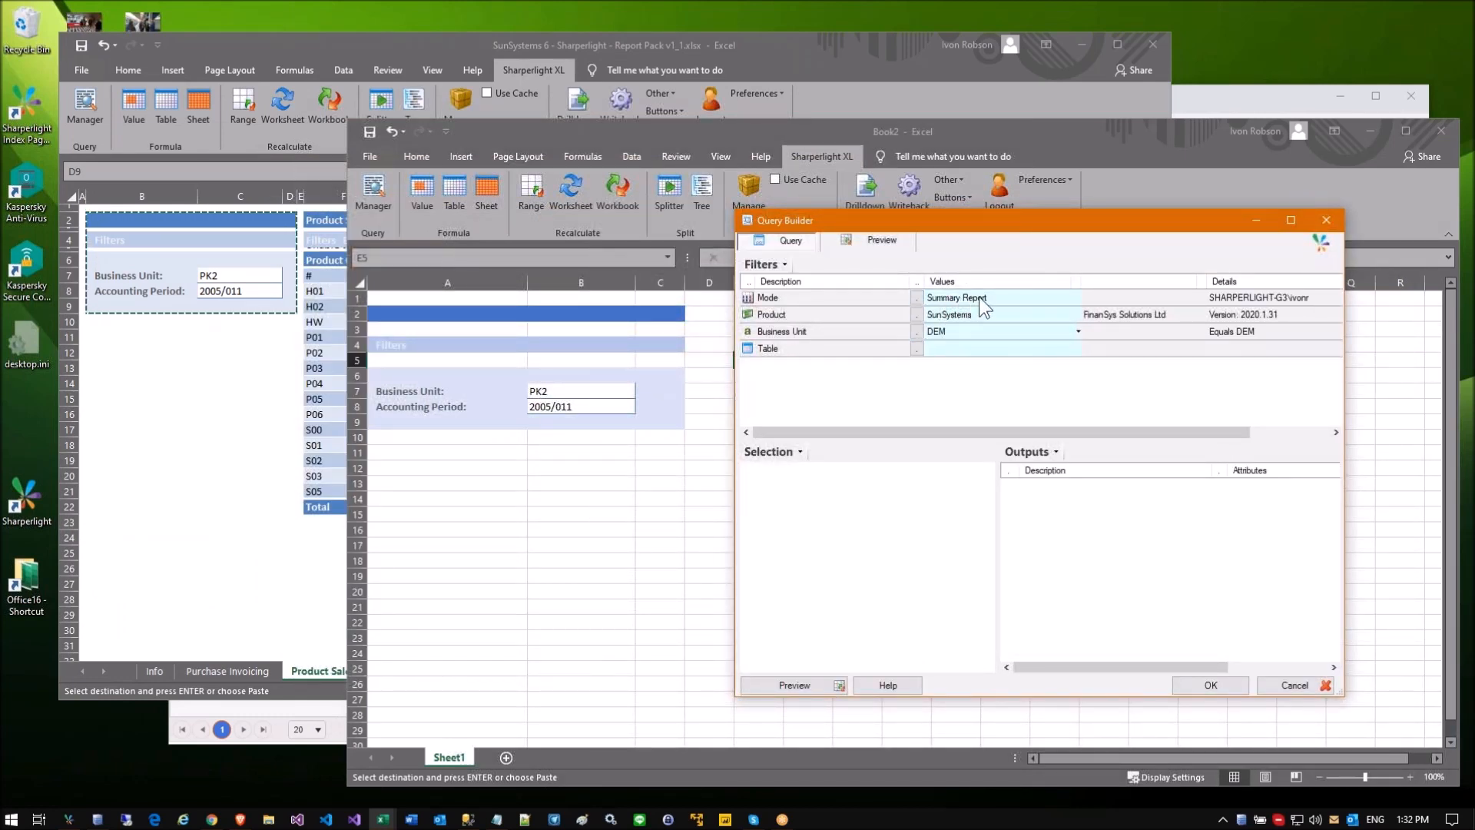
Step: Compare the Detailed Report and Summary Report query modes and choose Summary Report
left_click(939, 301)
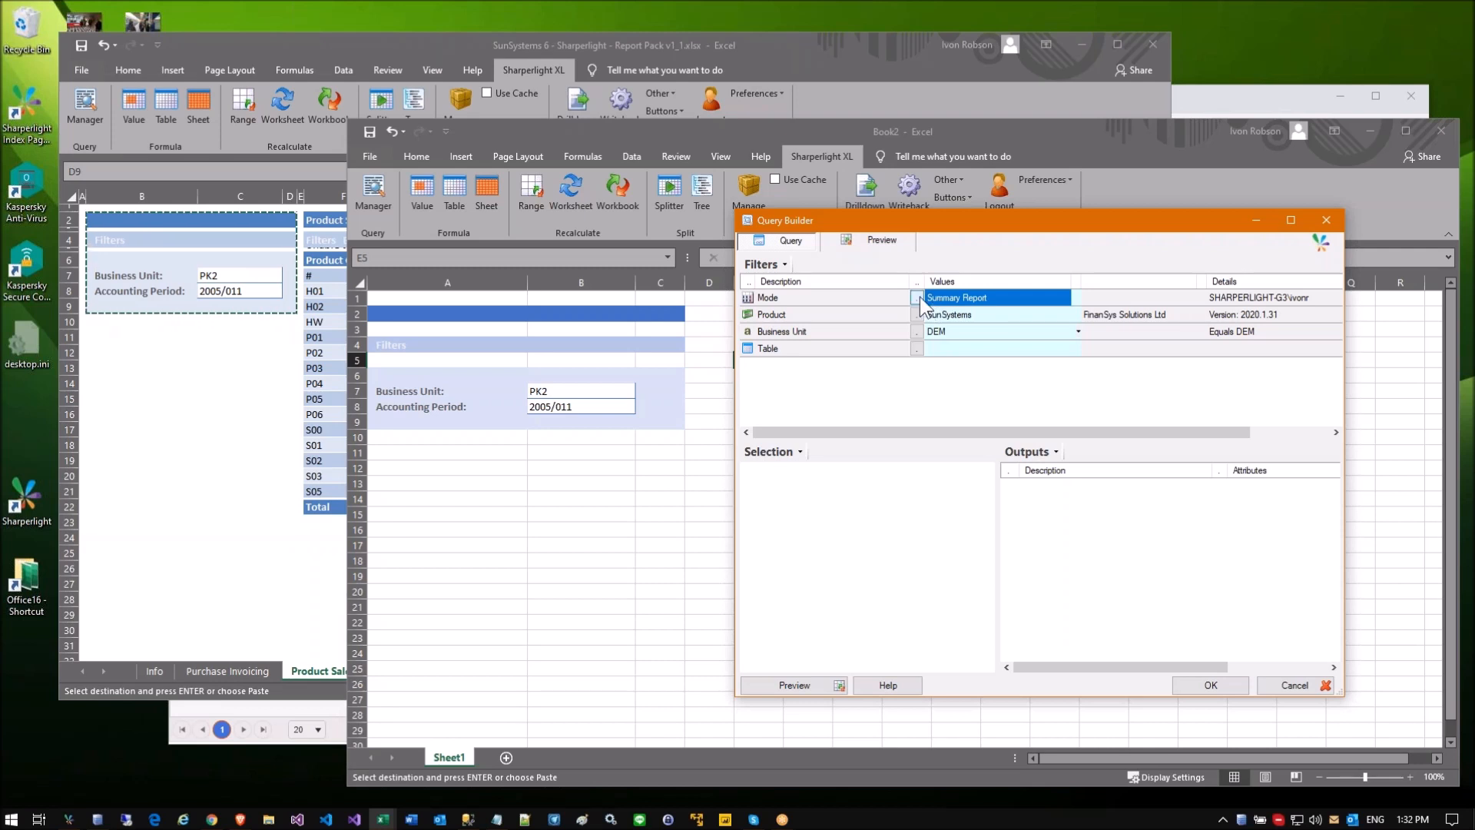
left_click(918, 297)
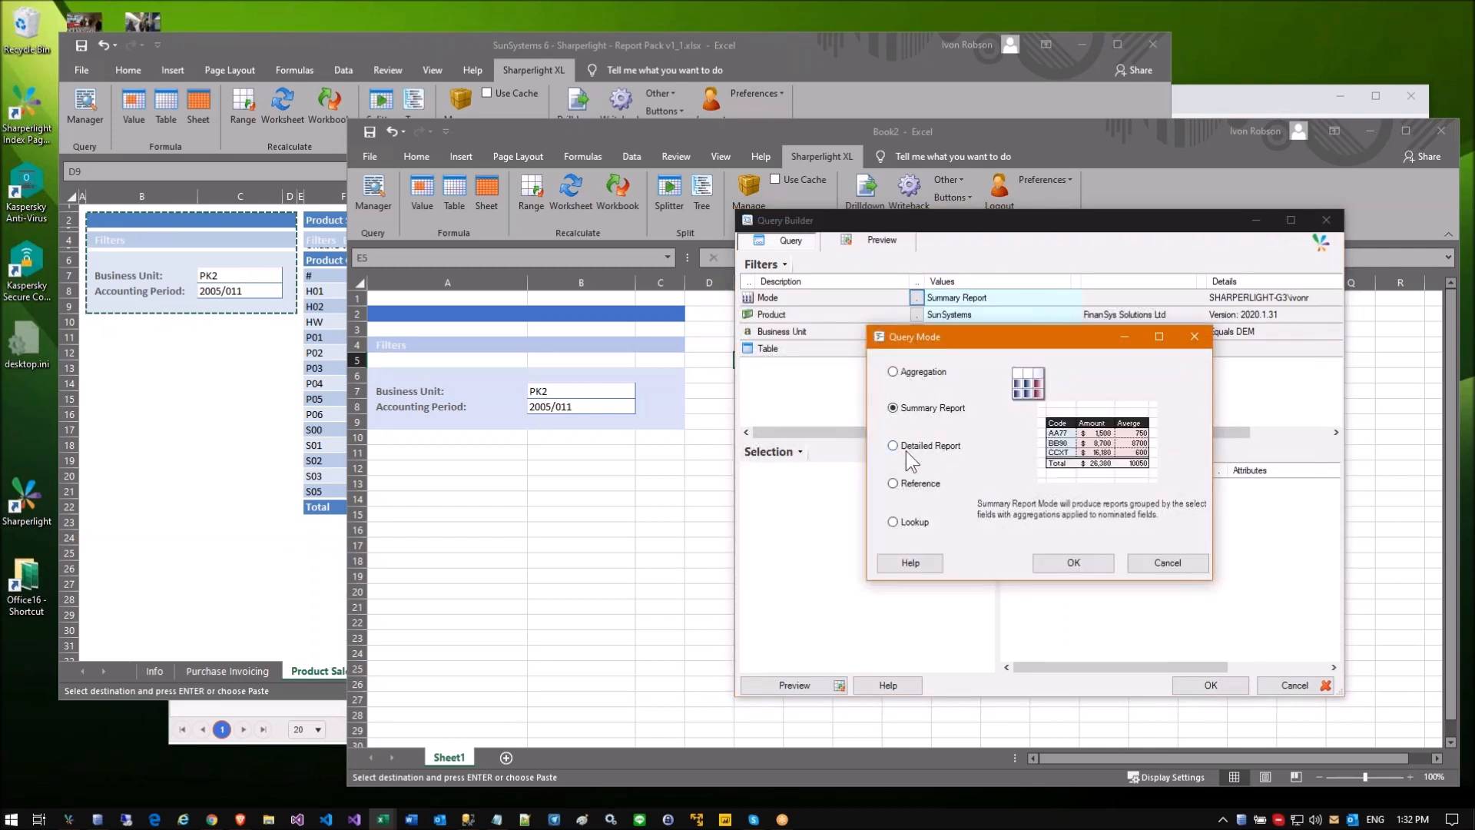
left_click(953, 444)
left_click(933, 411)
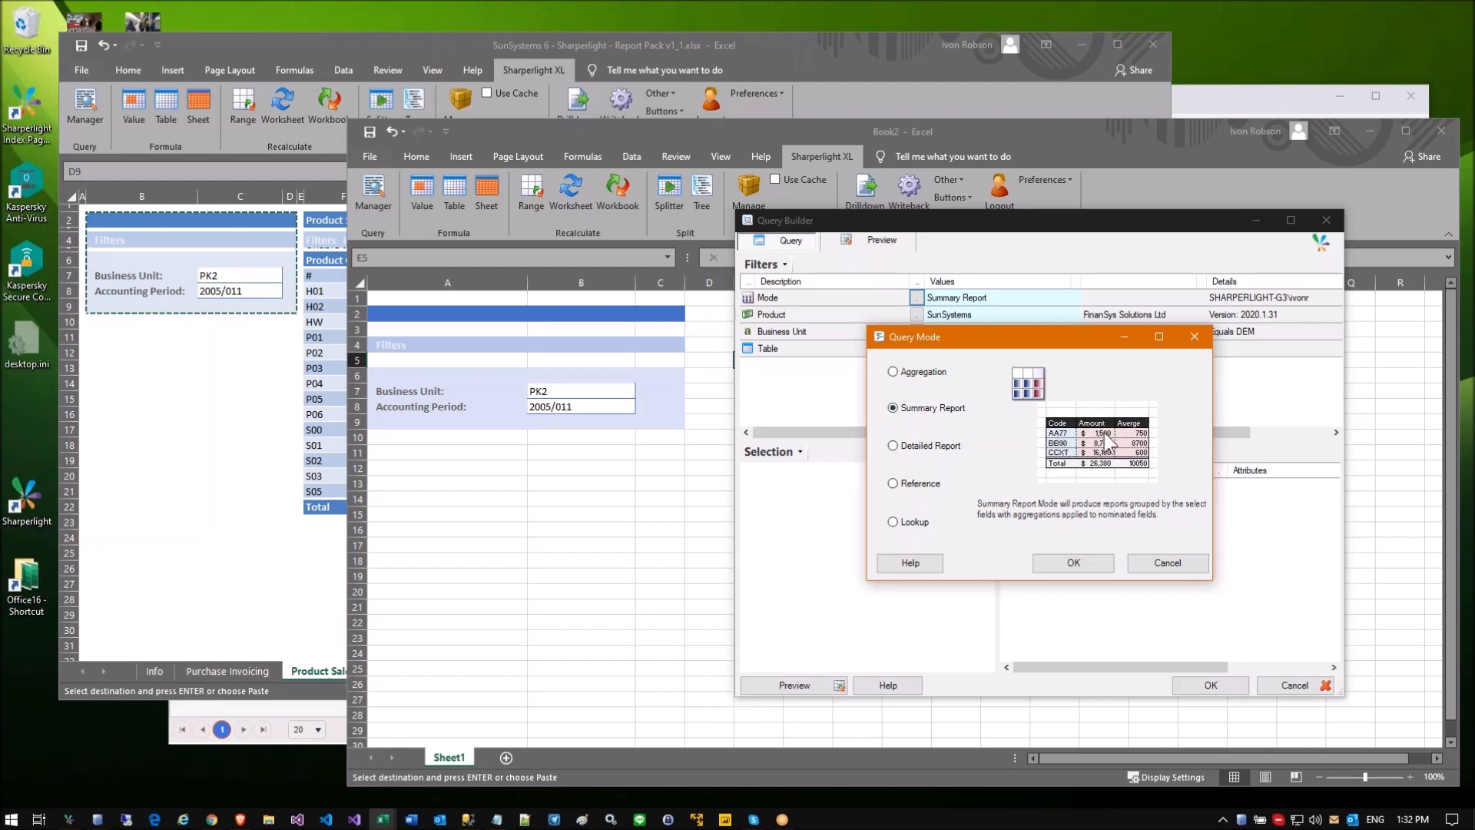
left_click(950, 445)
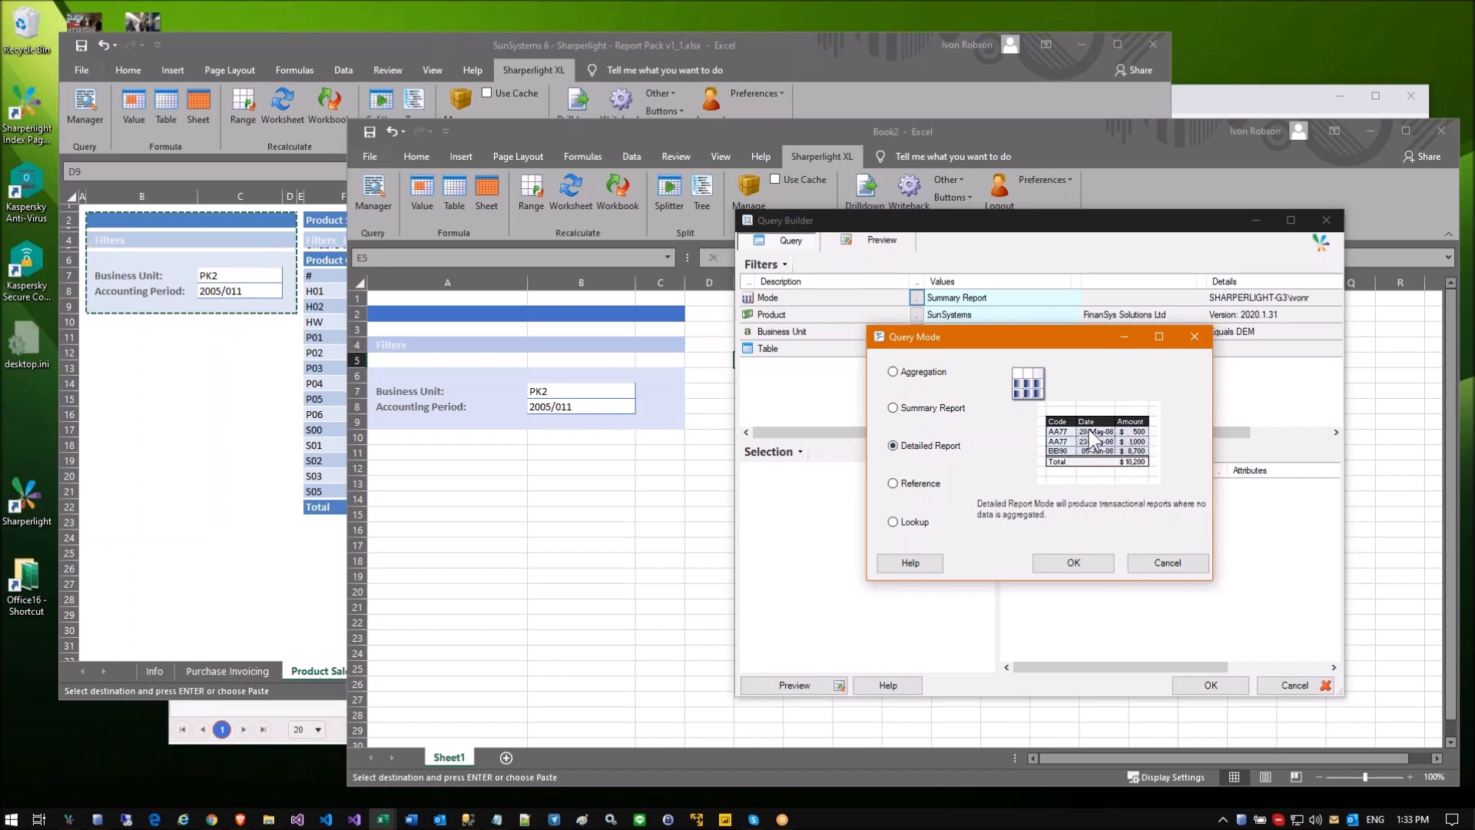
left_click(932, 415)
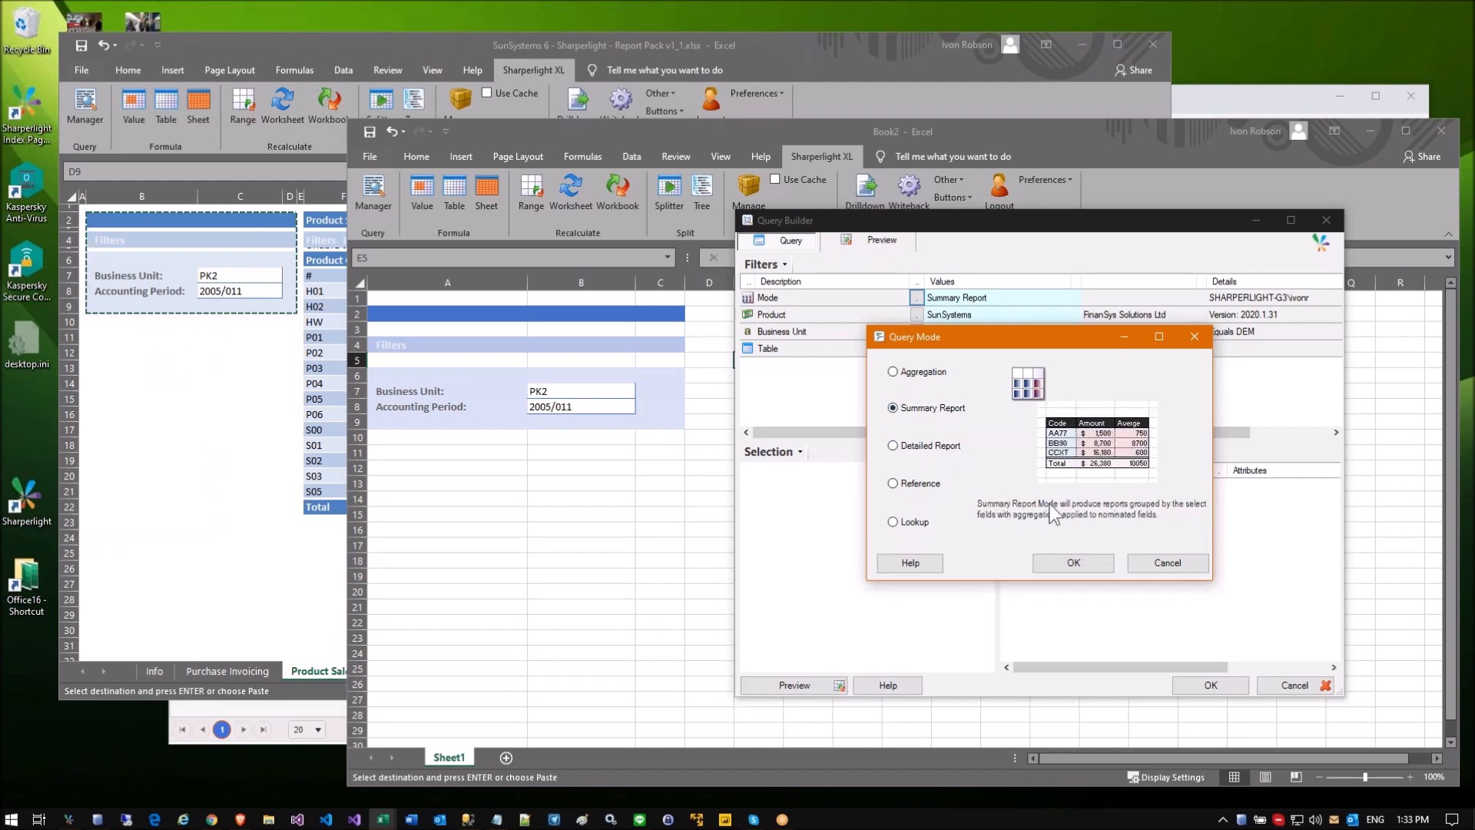
left_click(1073, 564)
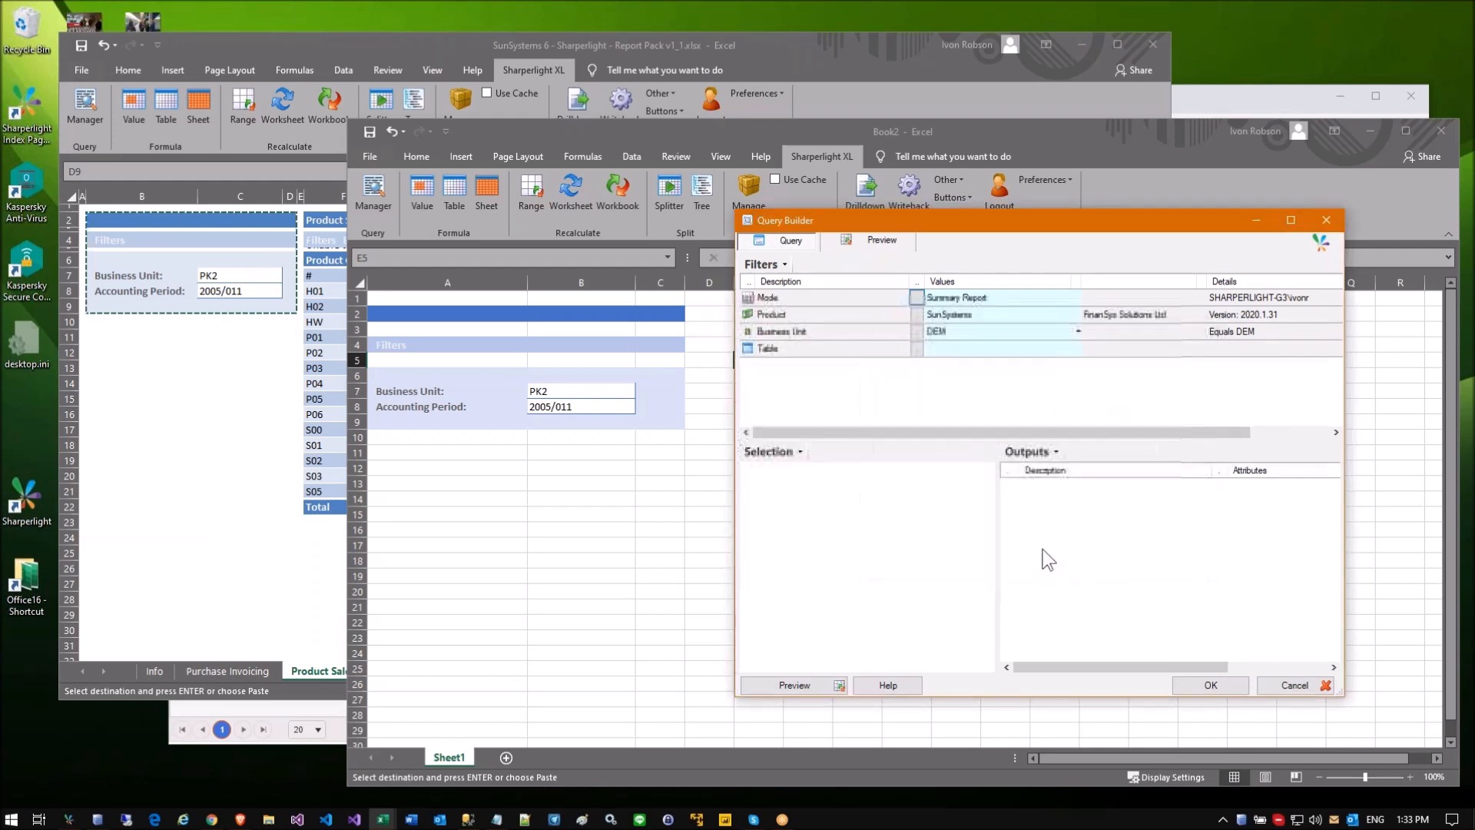
Step: Review the products available to the query, choose SunSystems, and point out its FinanSys Solutions Ltd connection
left_click(917, 315)
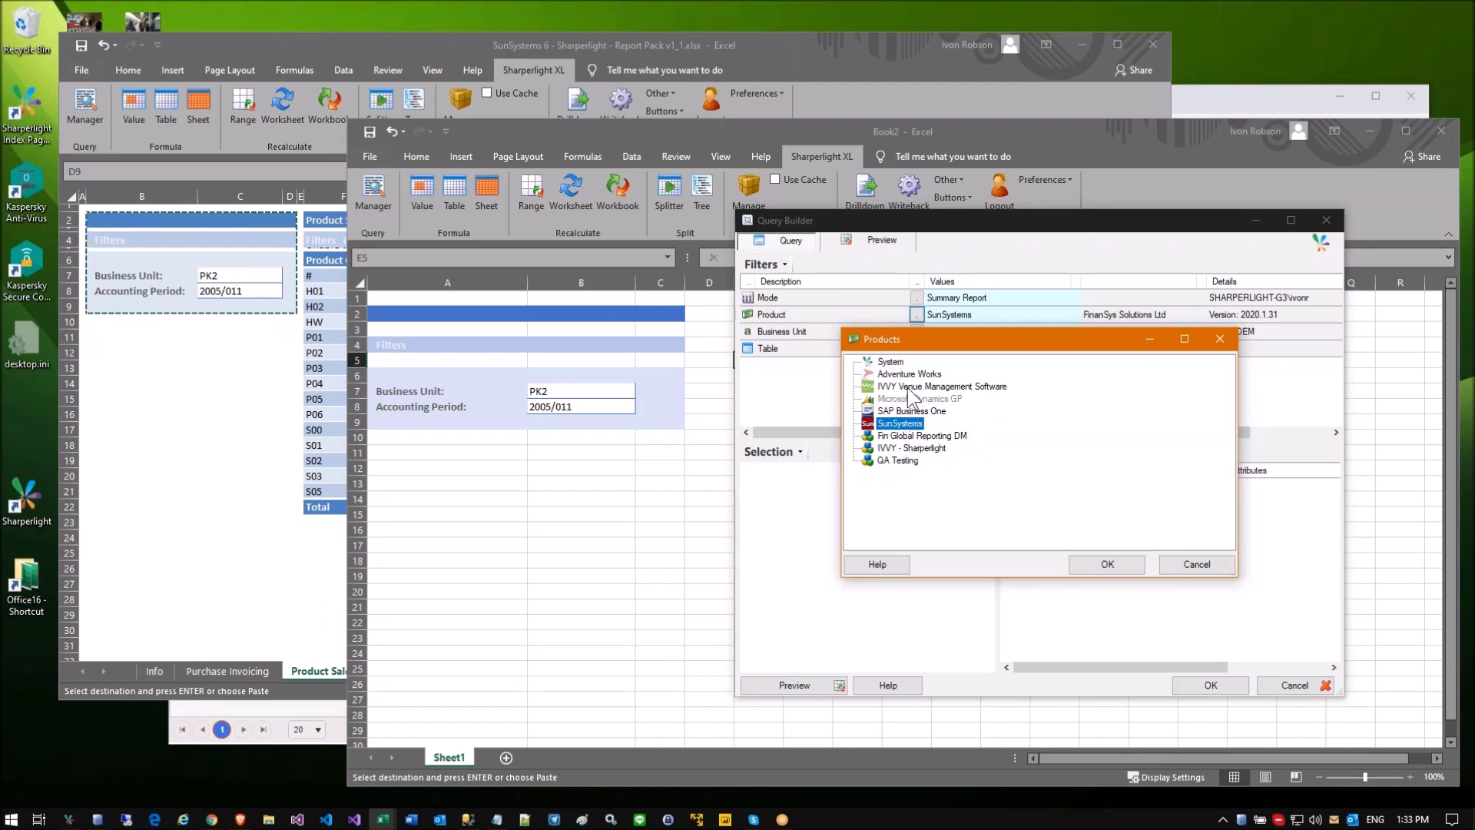
left_click(896, 363)
left_click(904, 425)
left_click(897, 363)
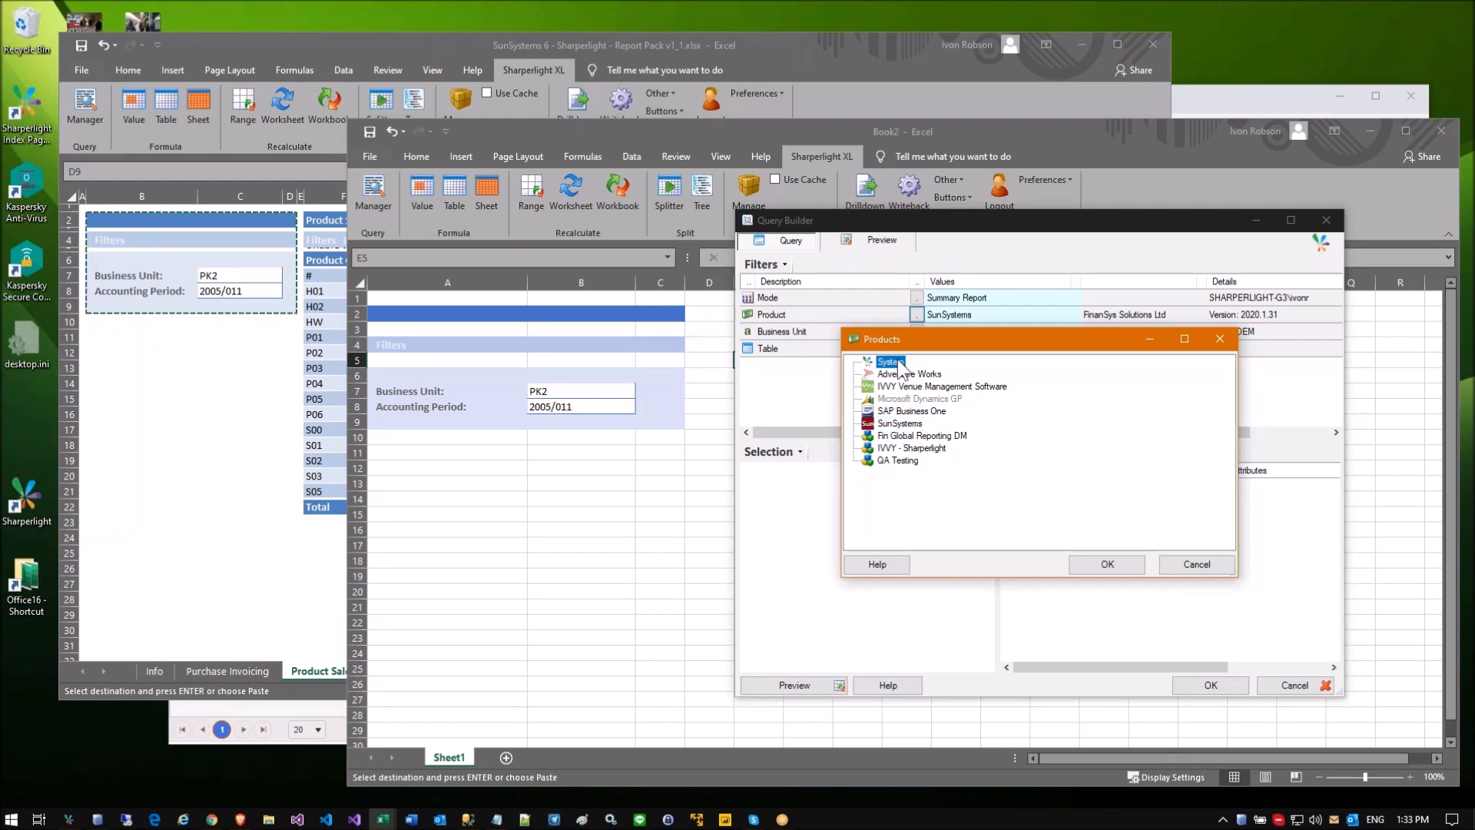
left_click(898, 414)
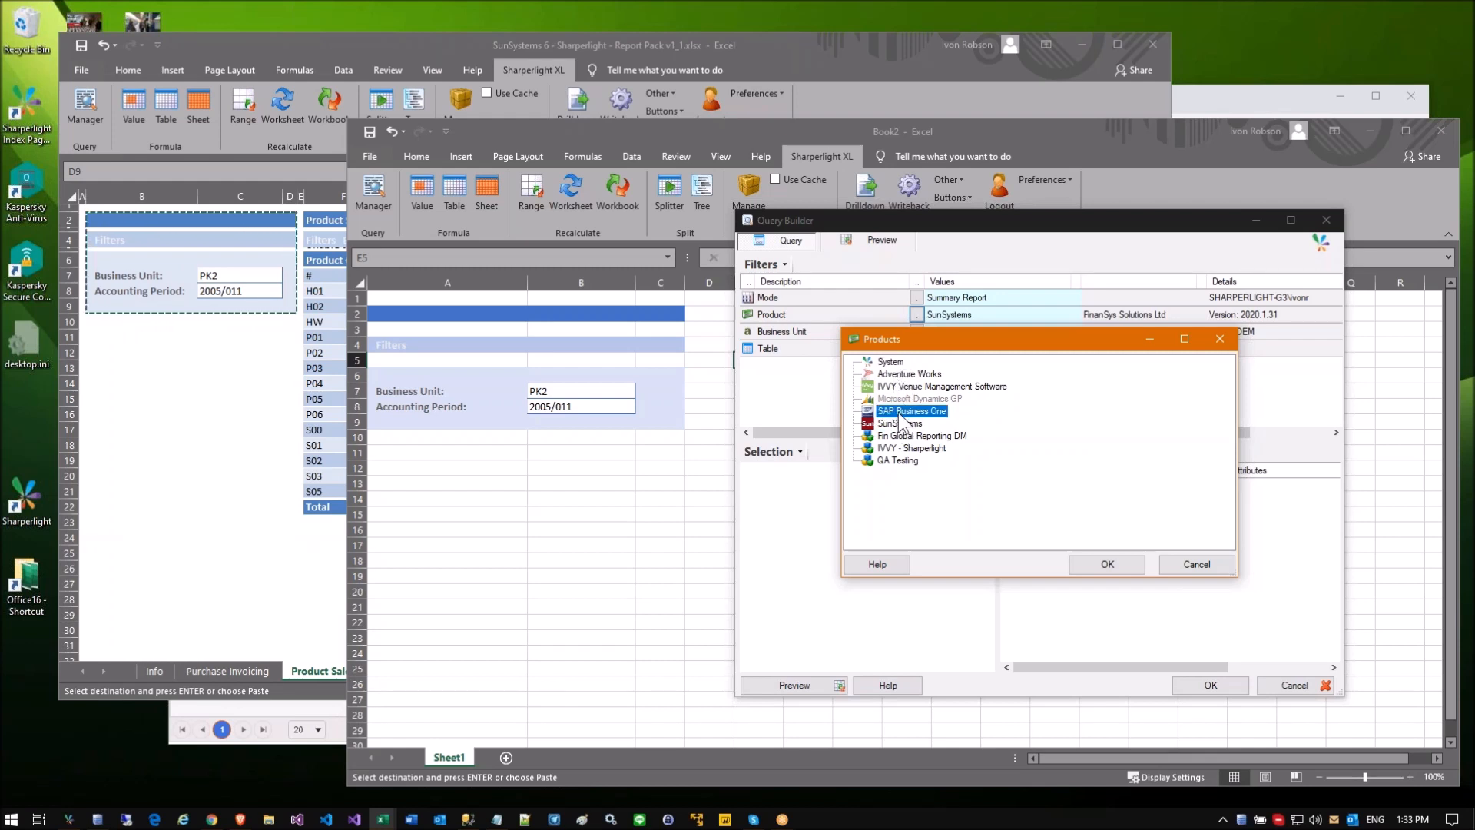
double_click(896, 424)
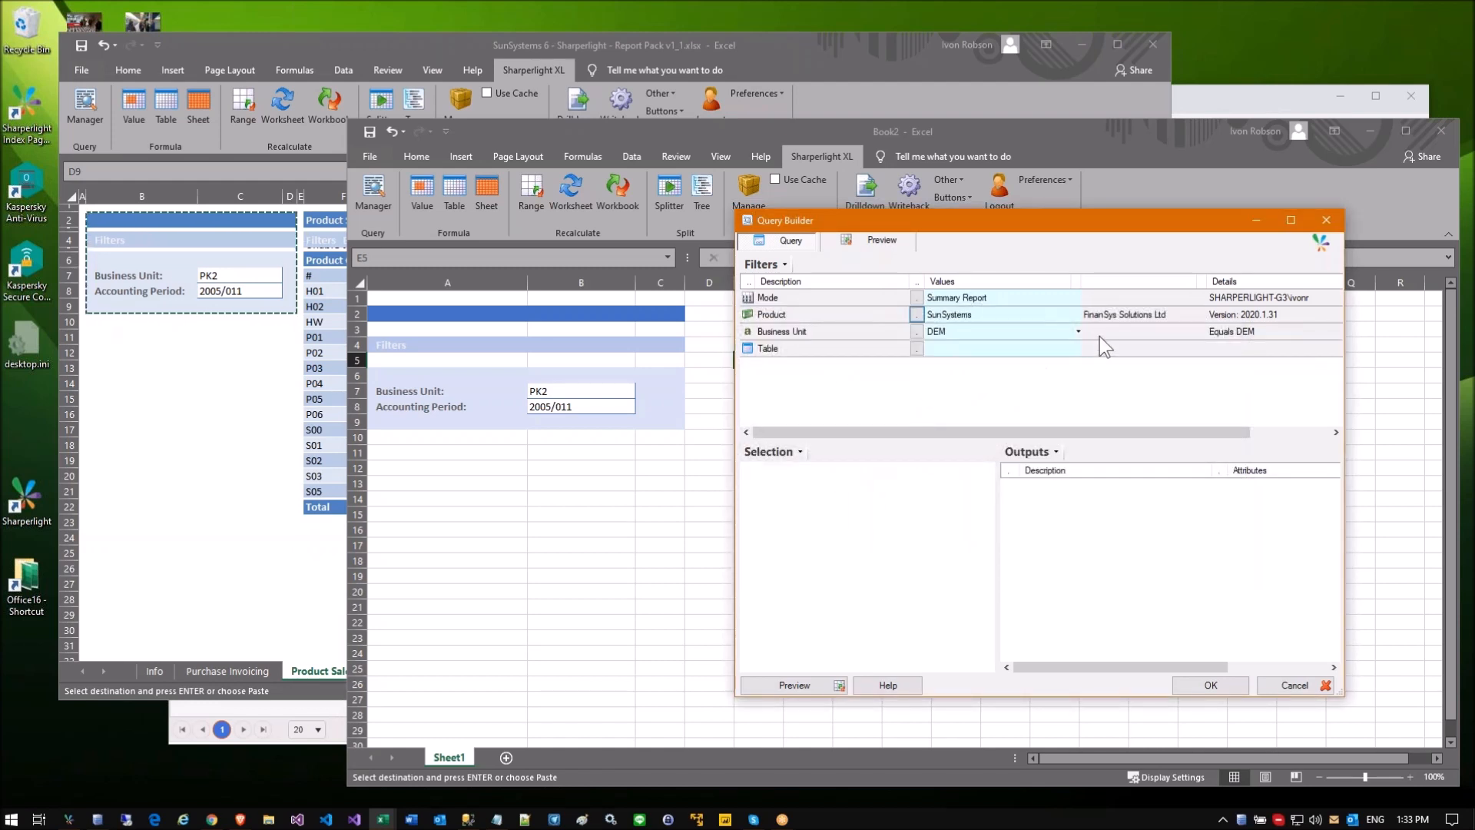
left_click(1115, 314)
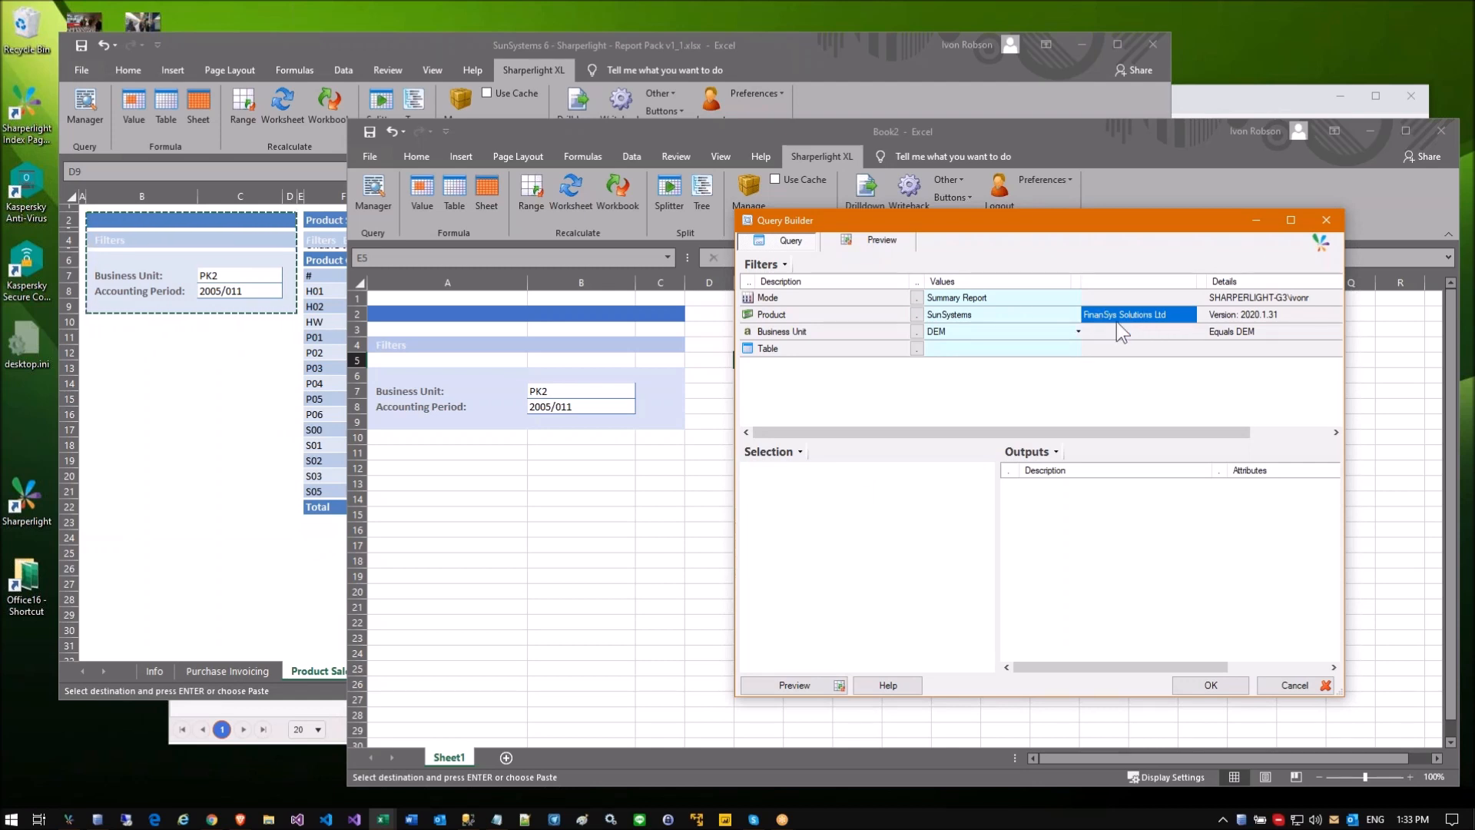
Step: Browse the codes available for the query's Business Unit filter and close the lookup without choosing one
left_click(942, 330)
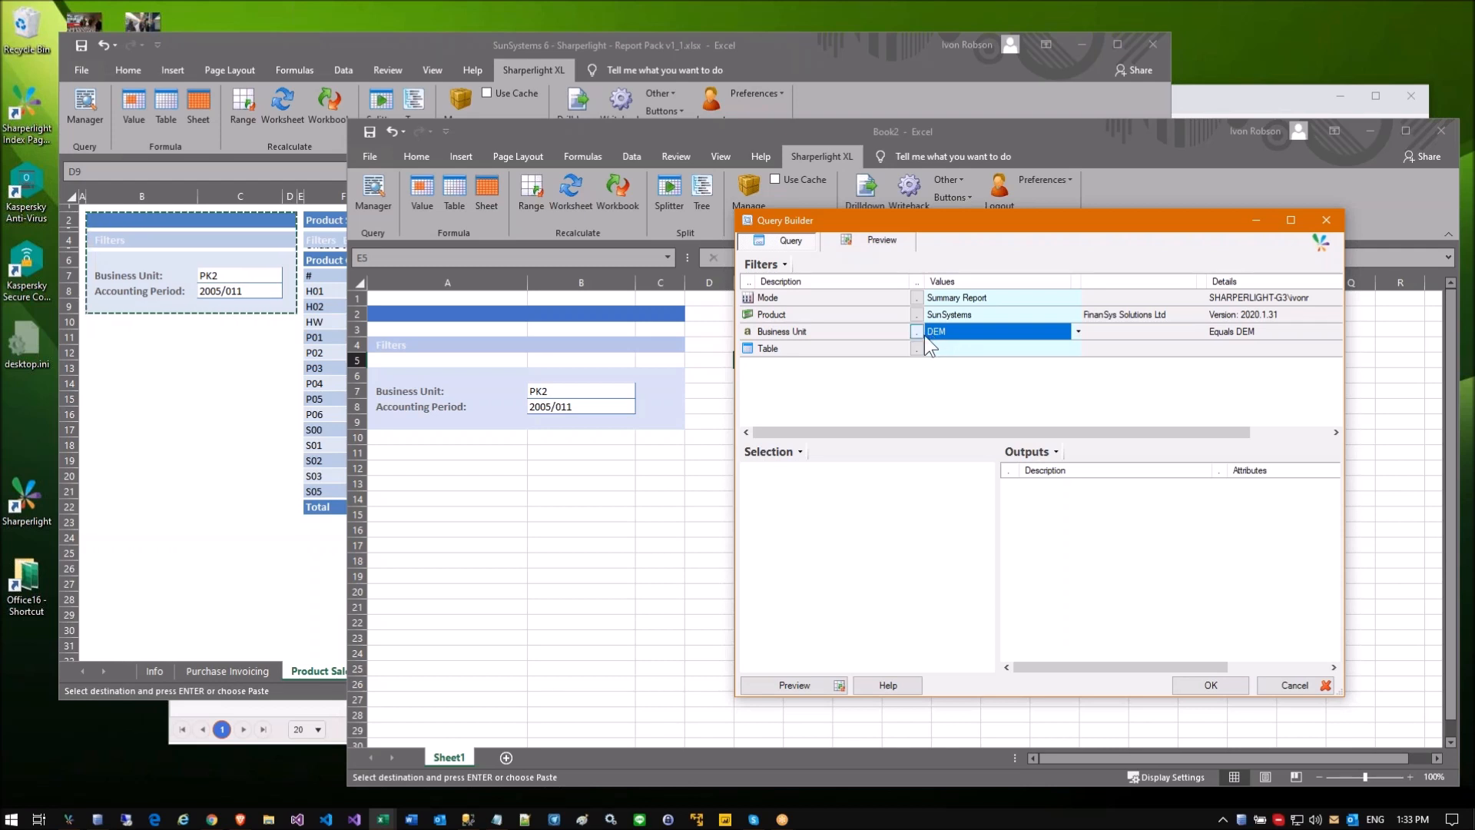
left_click(918, 331)
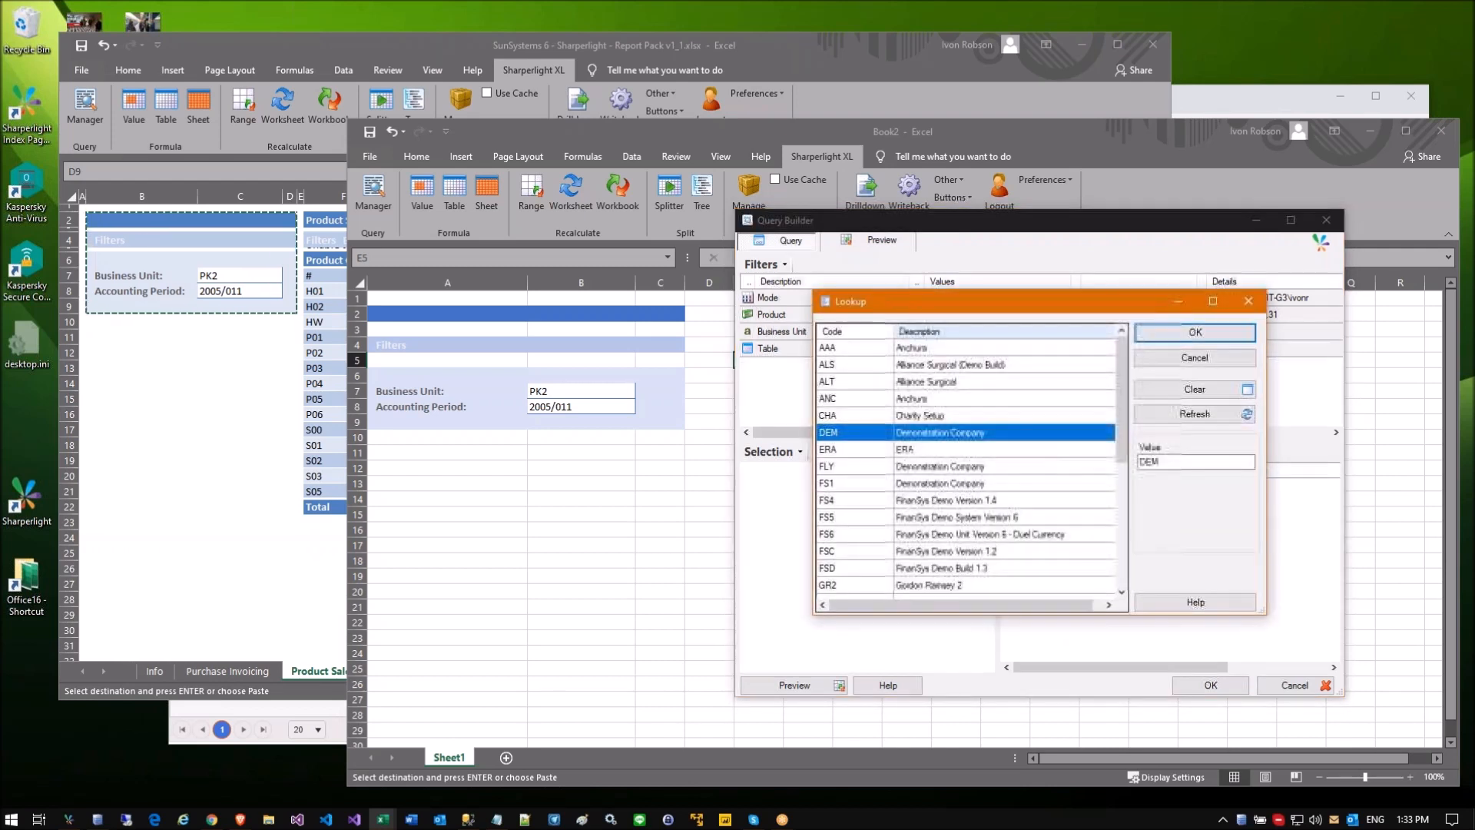
scroll(911, 421, "down", 1)
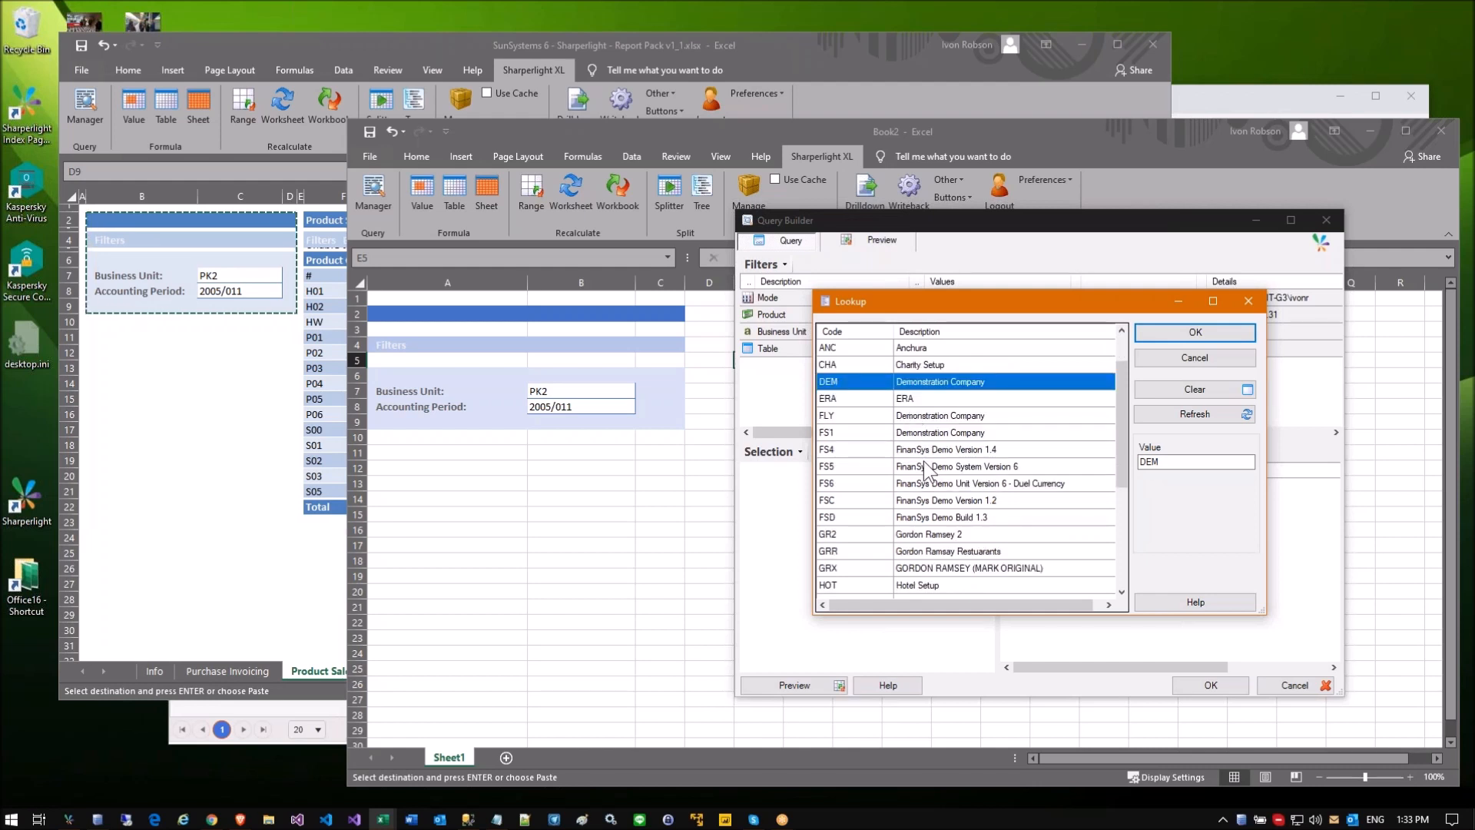
scroll(925, 458, "up", 1)
scroll(911, 449, "down", 1)
scroll(891, 418, "up", 1)
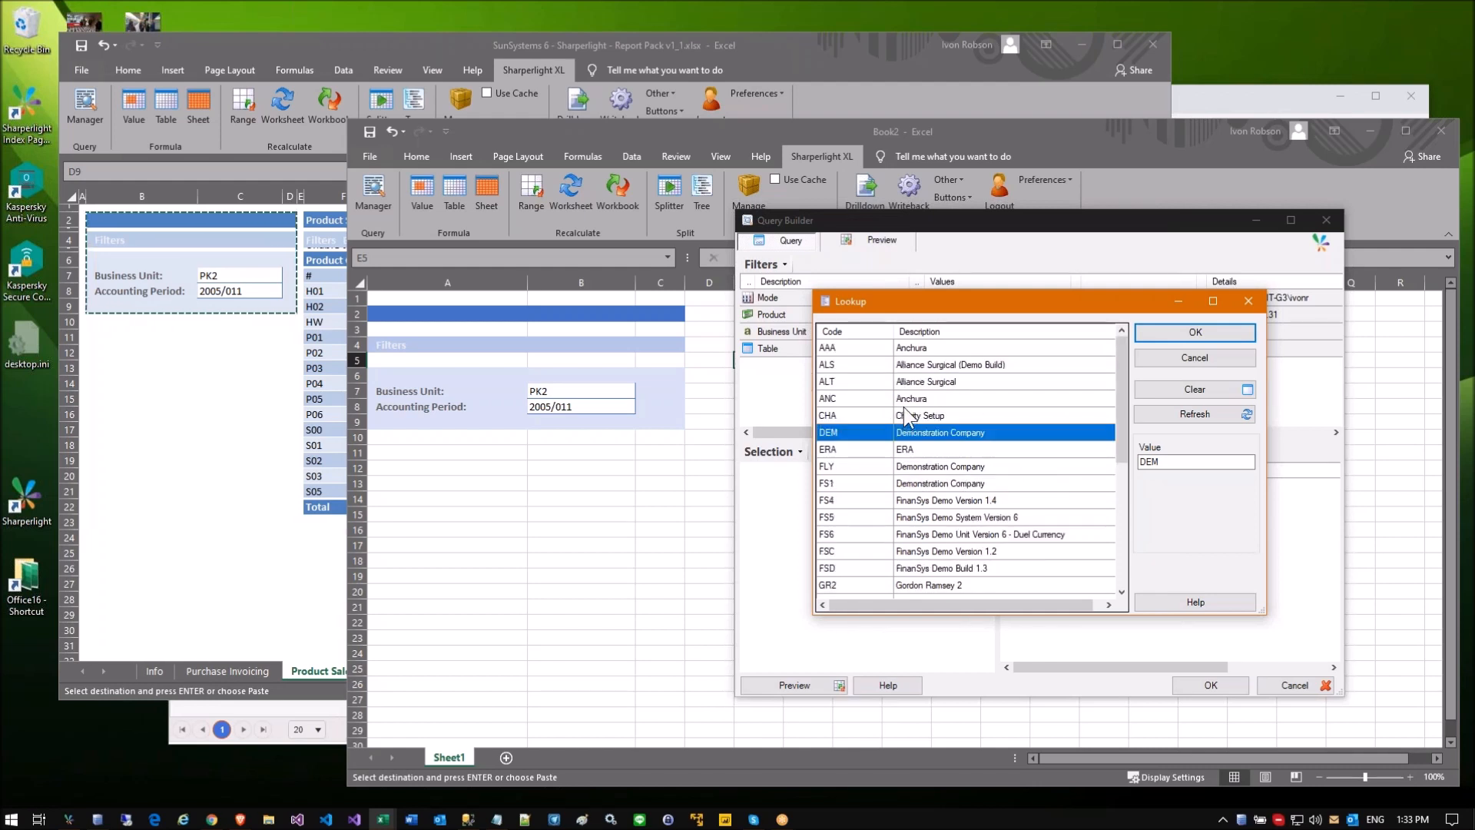
left_click(1165, 356)
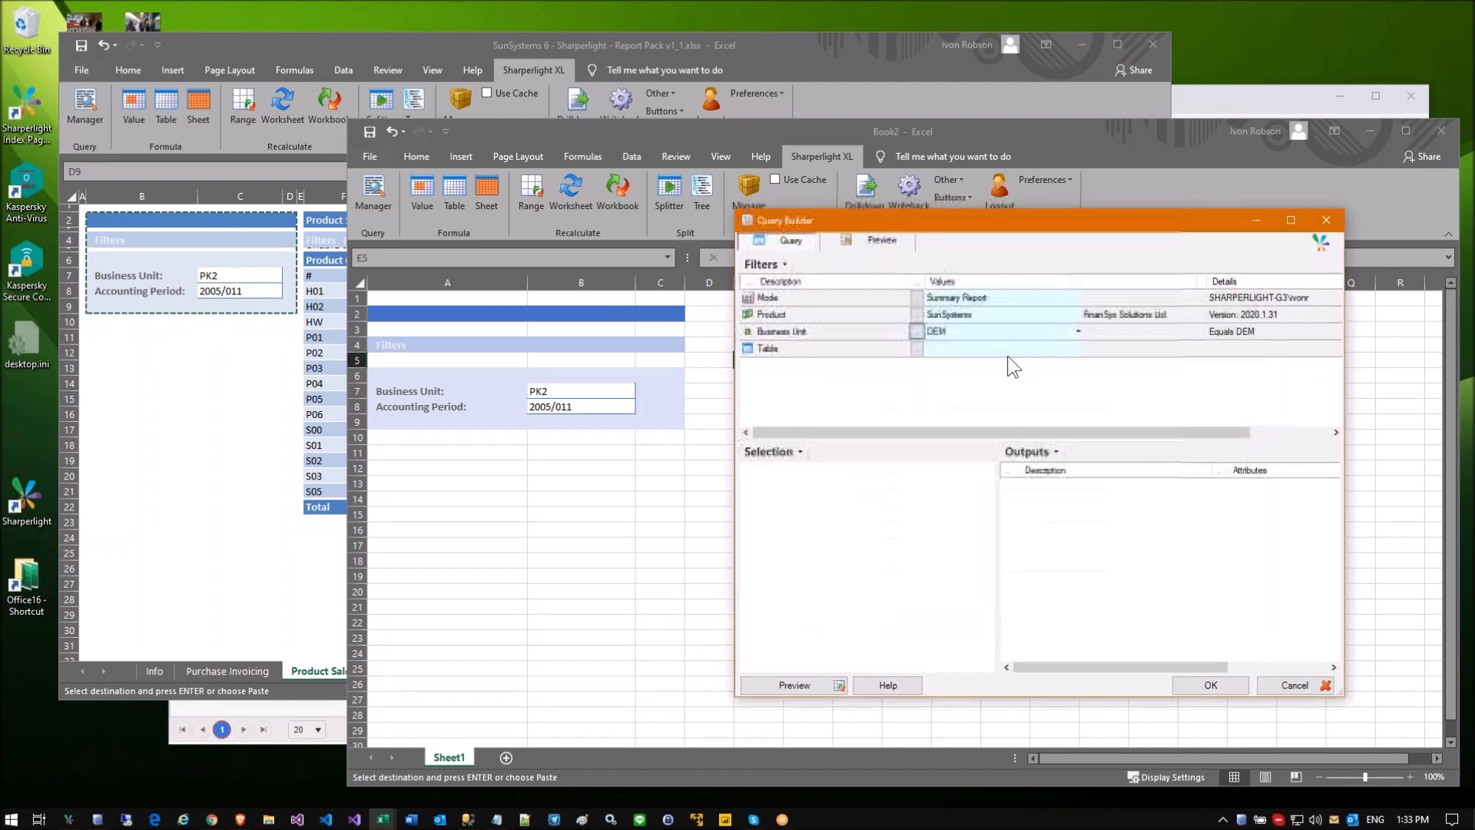
Step: Link the query's Business Unit filter to cell $B$7 and check the value it resolves to
left_click(942, 330)
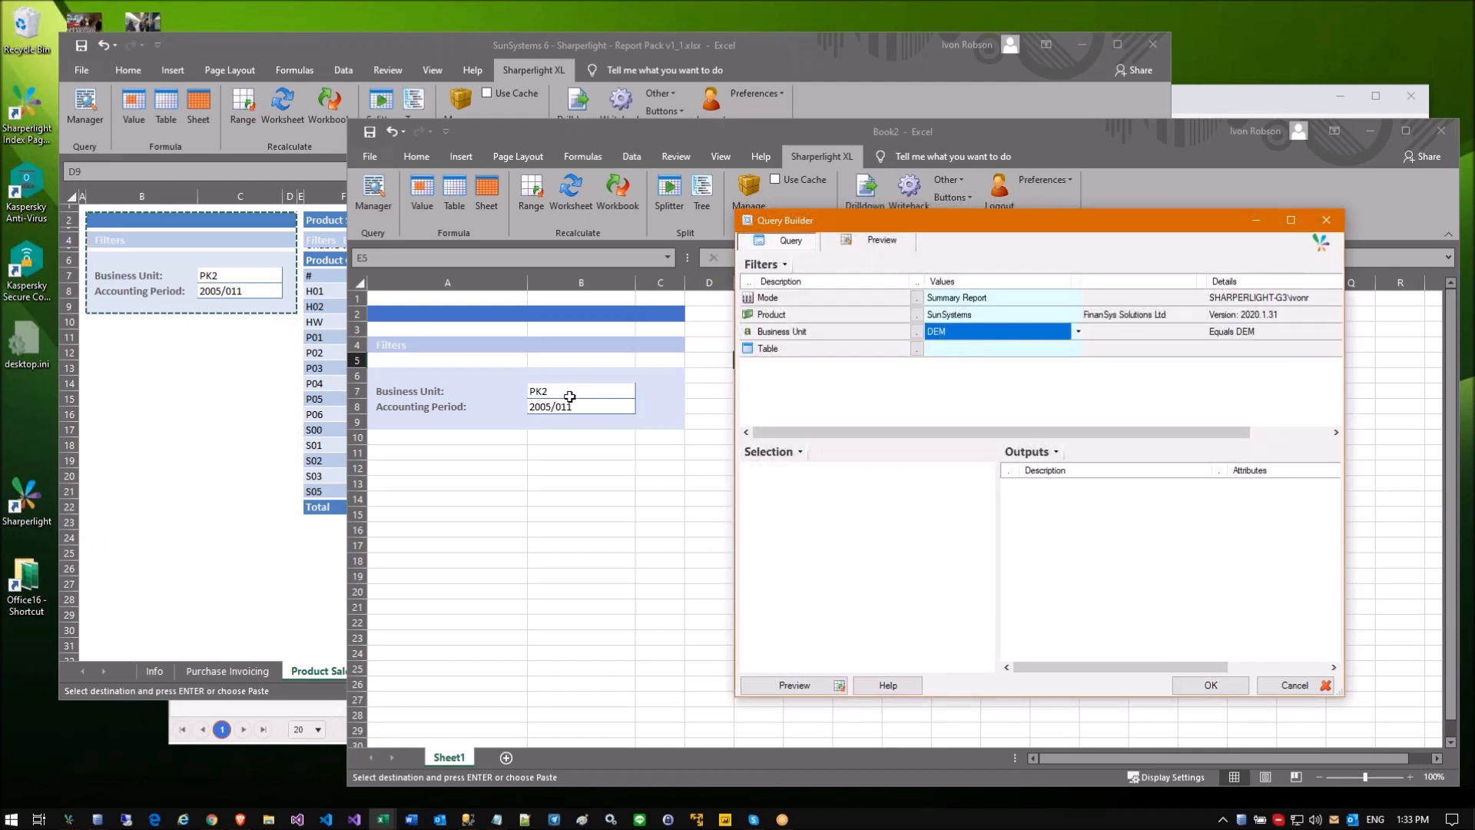
left_click(546, 389)
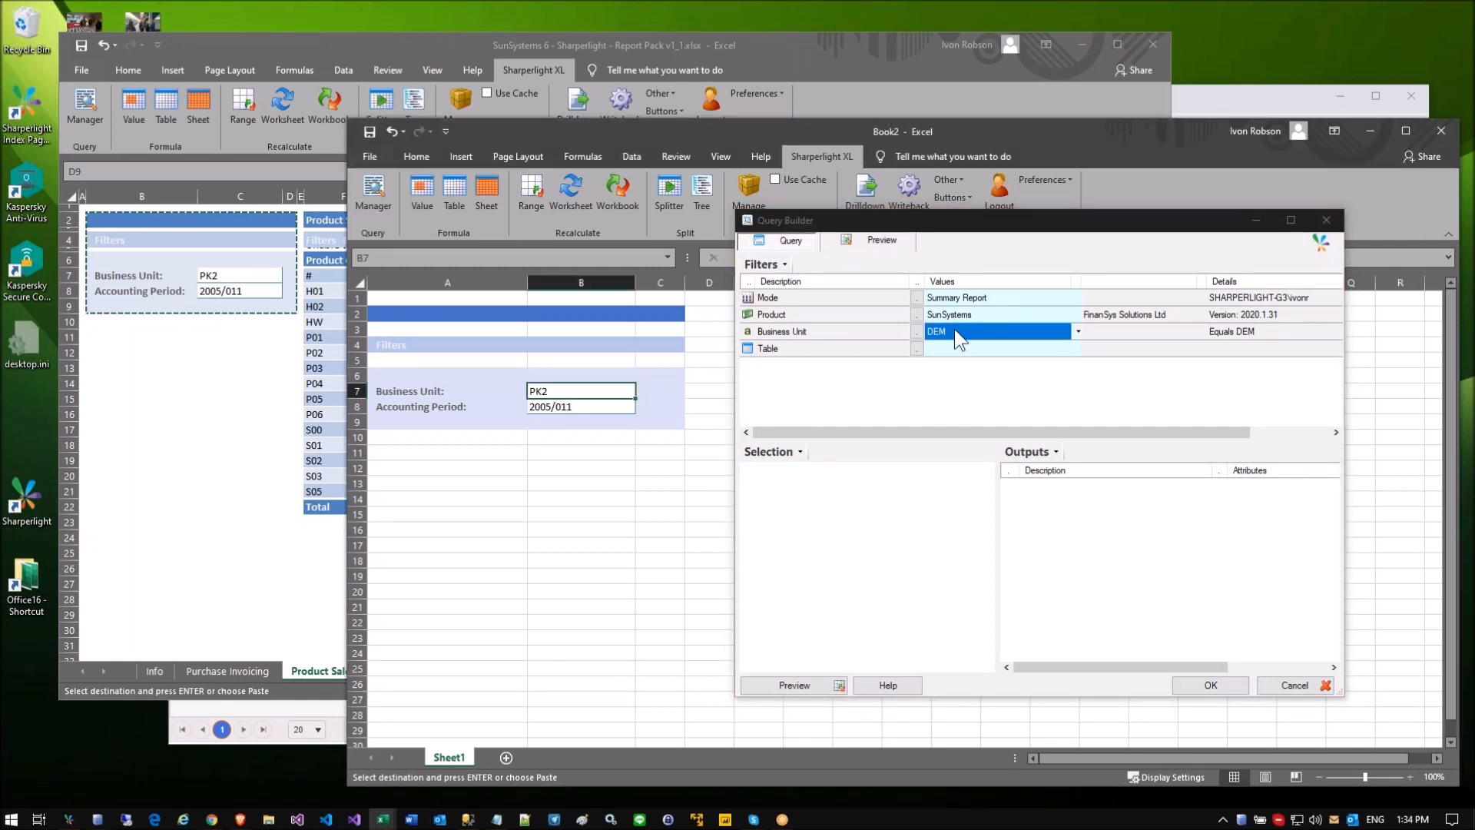
left_click(559, 390)
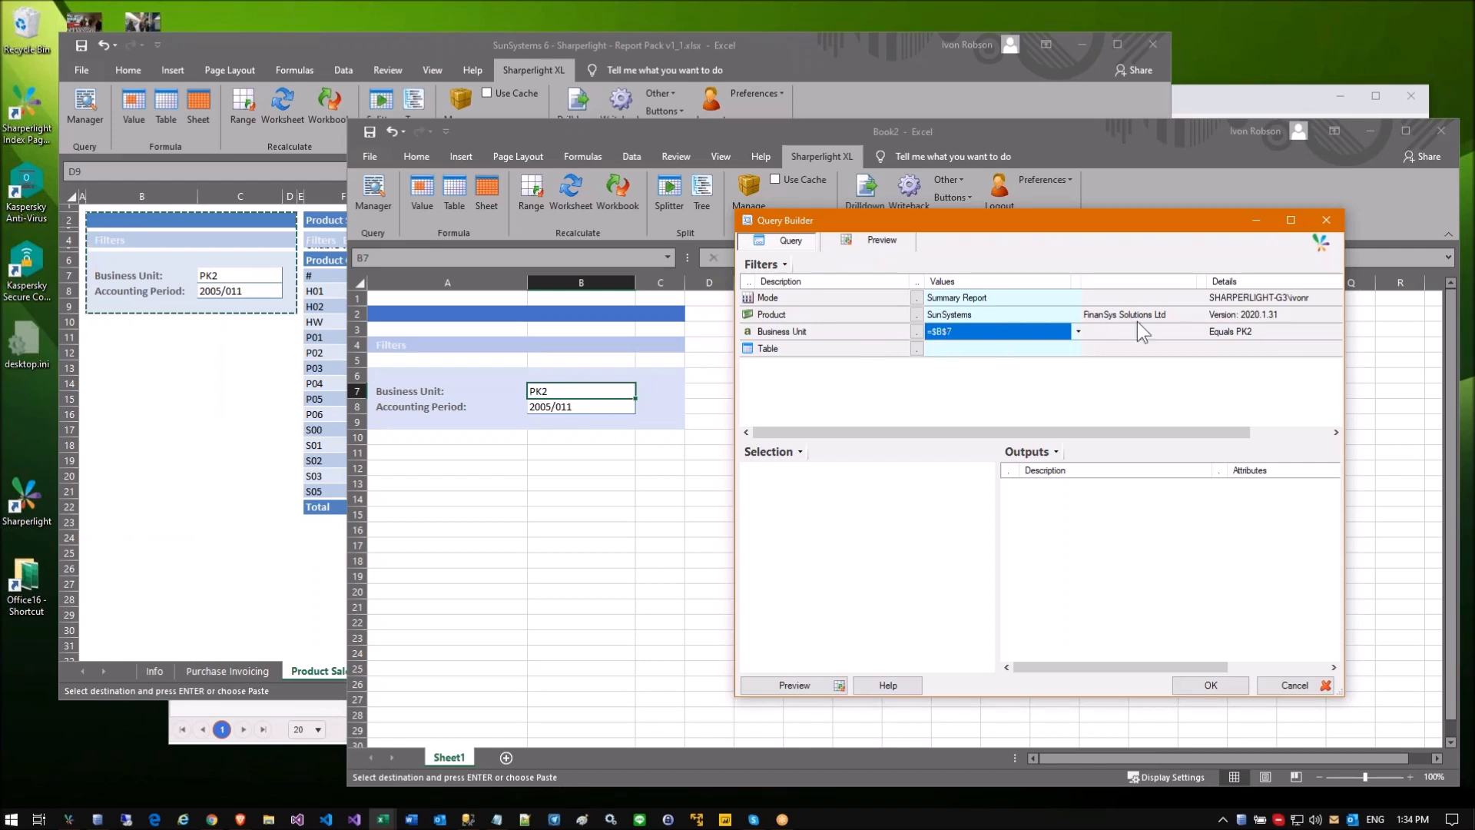
left_click(1247, 332)
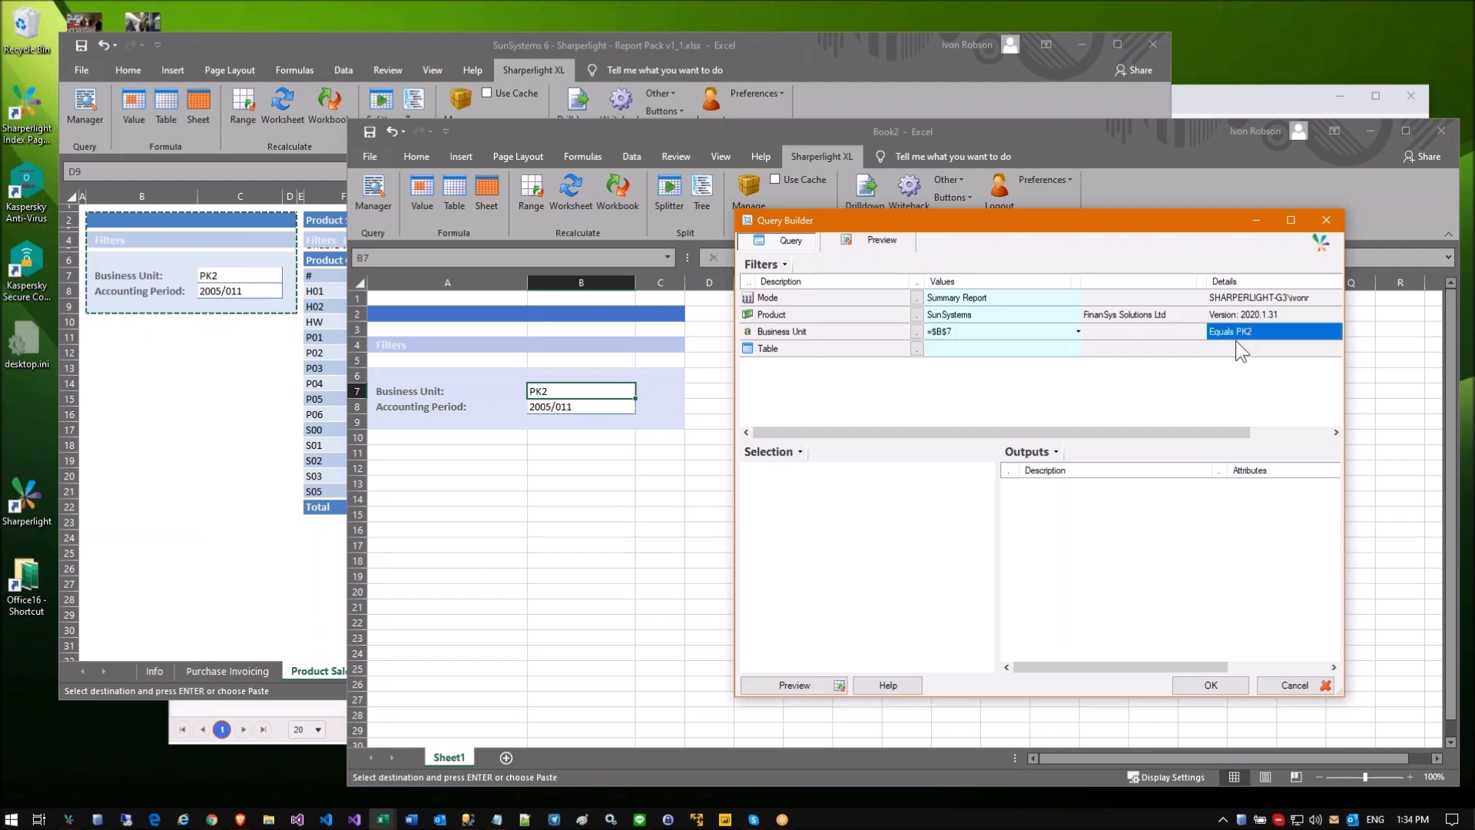
Step: Browse the Transactions and Static Data table folders and choose Ledger Transactions as the query's table
left_click(978, 347)
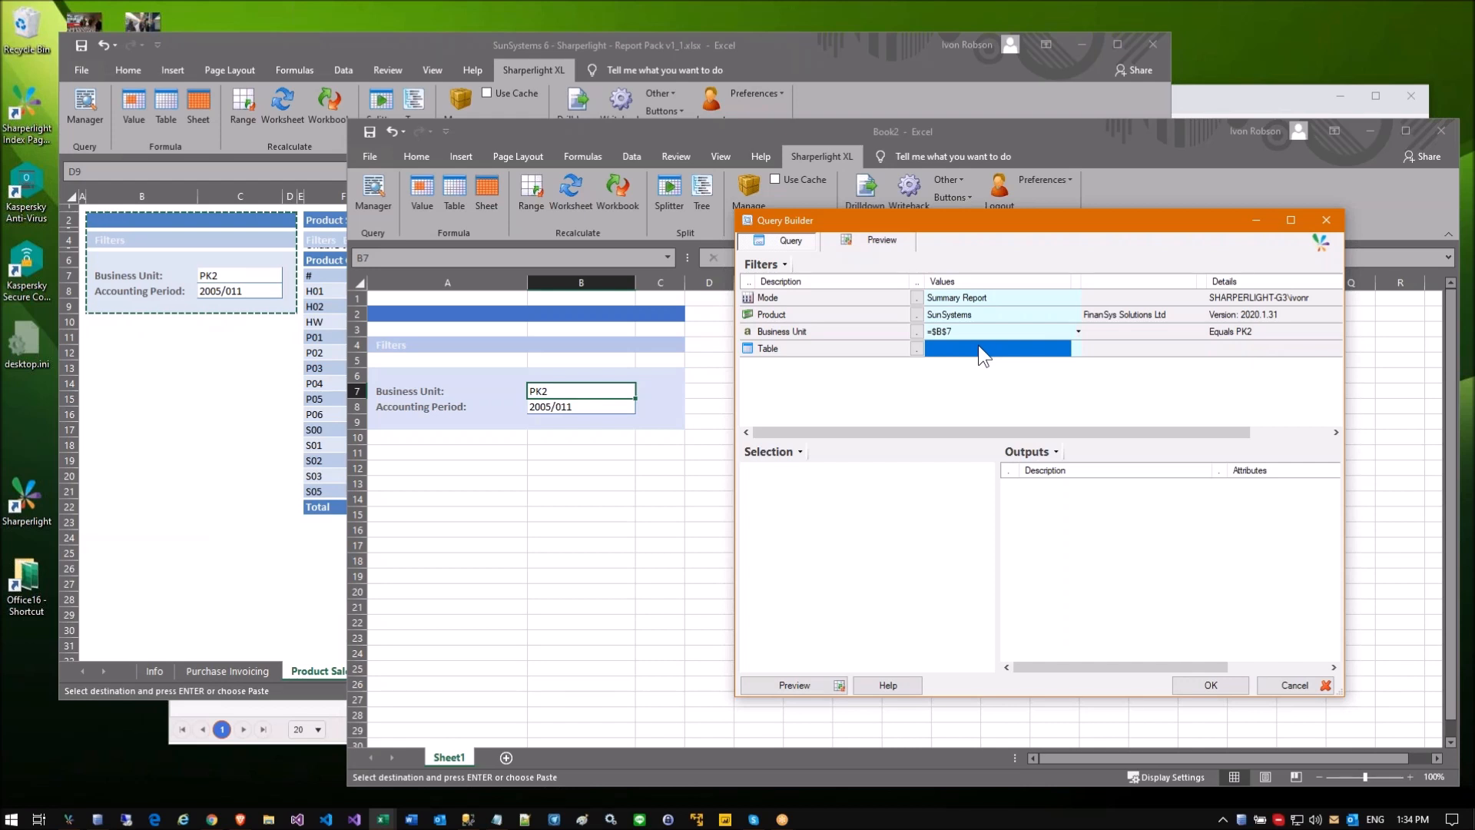
left_click(918, 348)
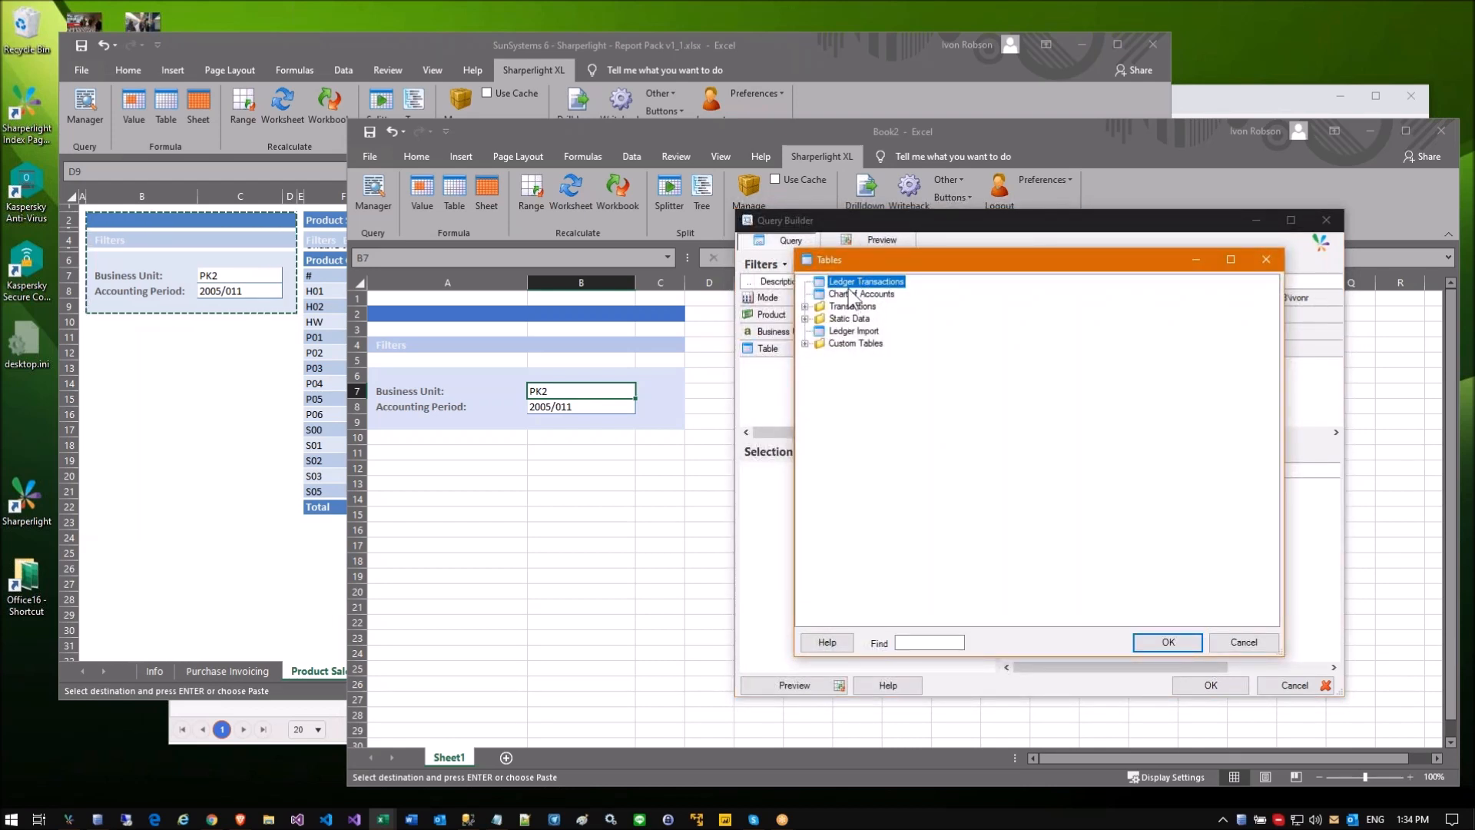
left_click(805, 307)
left_click(806, 418)
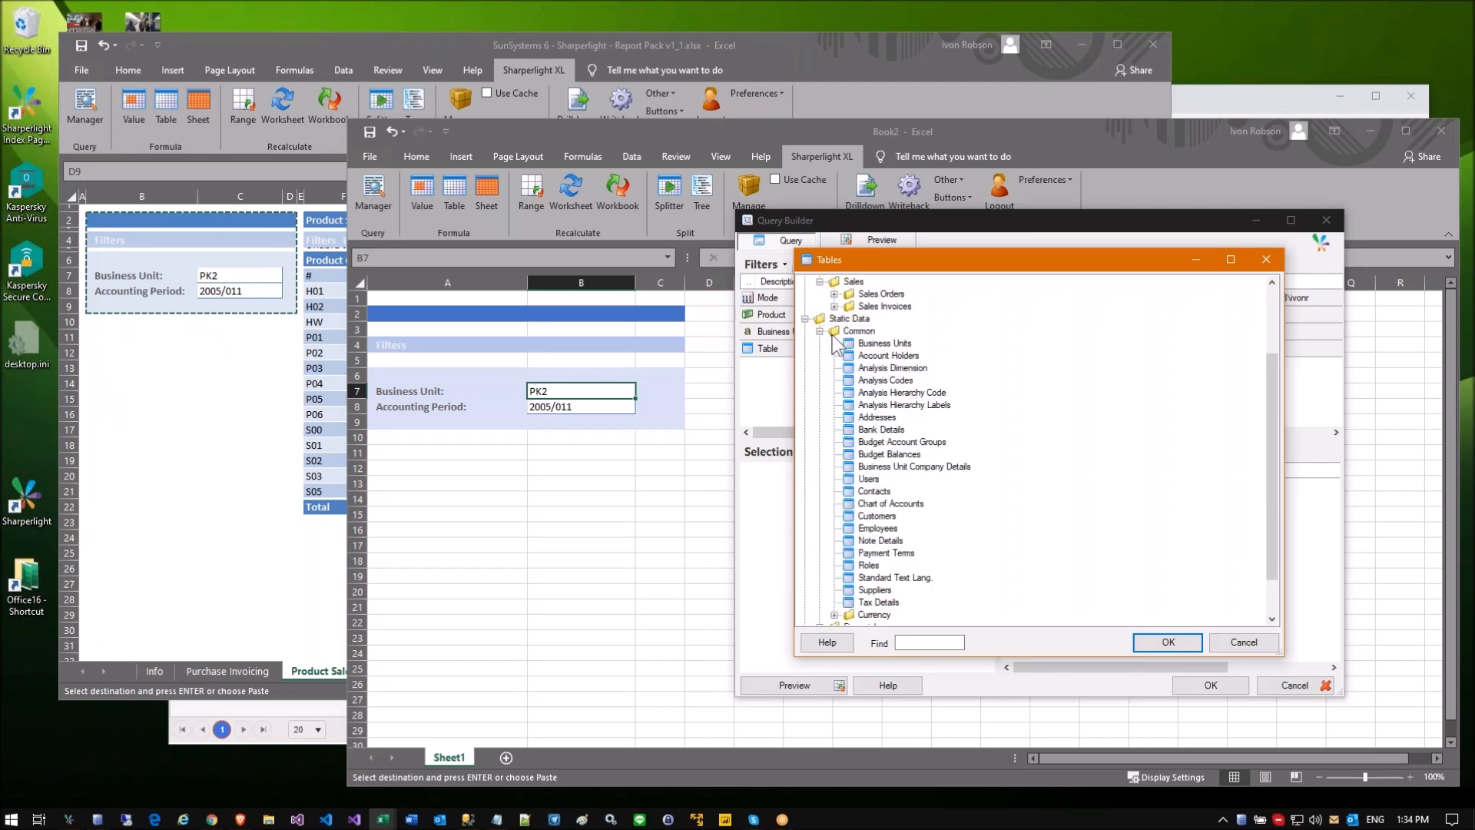
left_click(820, 331)
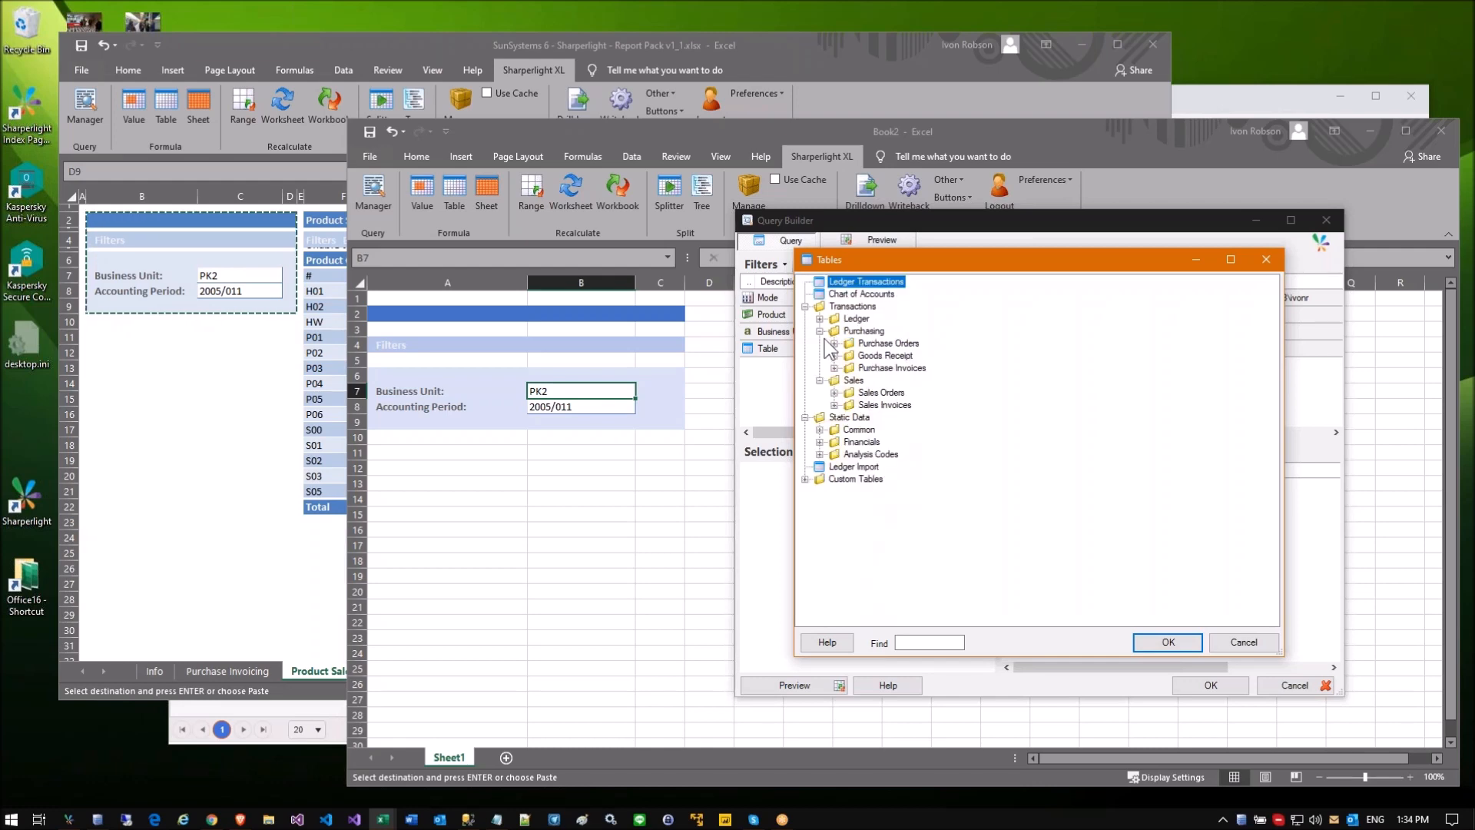
double_click(873, 283)
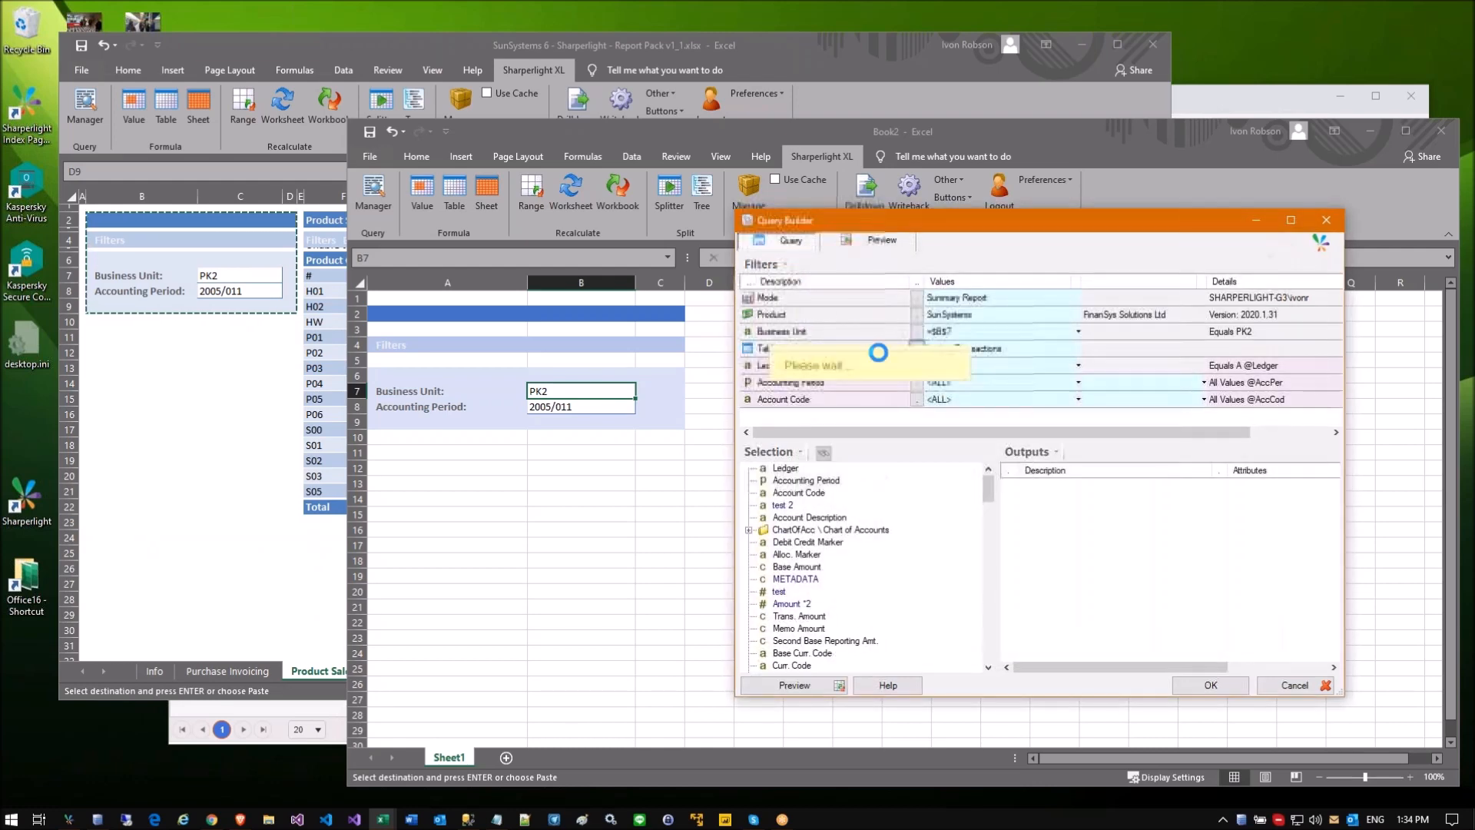
Step: Review the Ledger, Accounting Period and Account Code filters, and add Account Description as another filter
left_click_drag(934, 222, 897, 211)
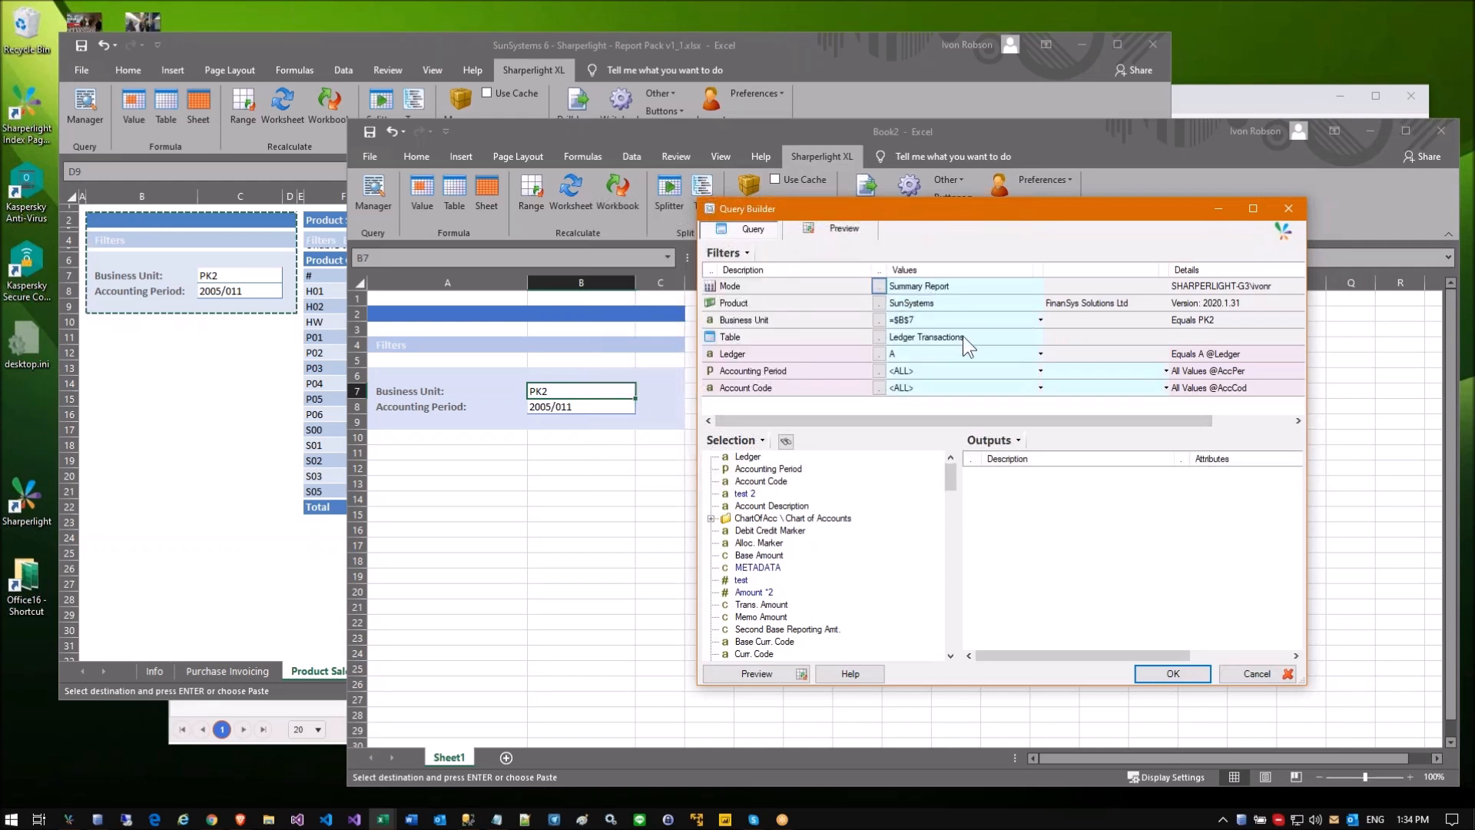
left_click_drag(763, 347, 762, 390)
left_click(787, 350)
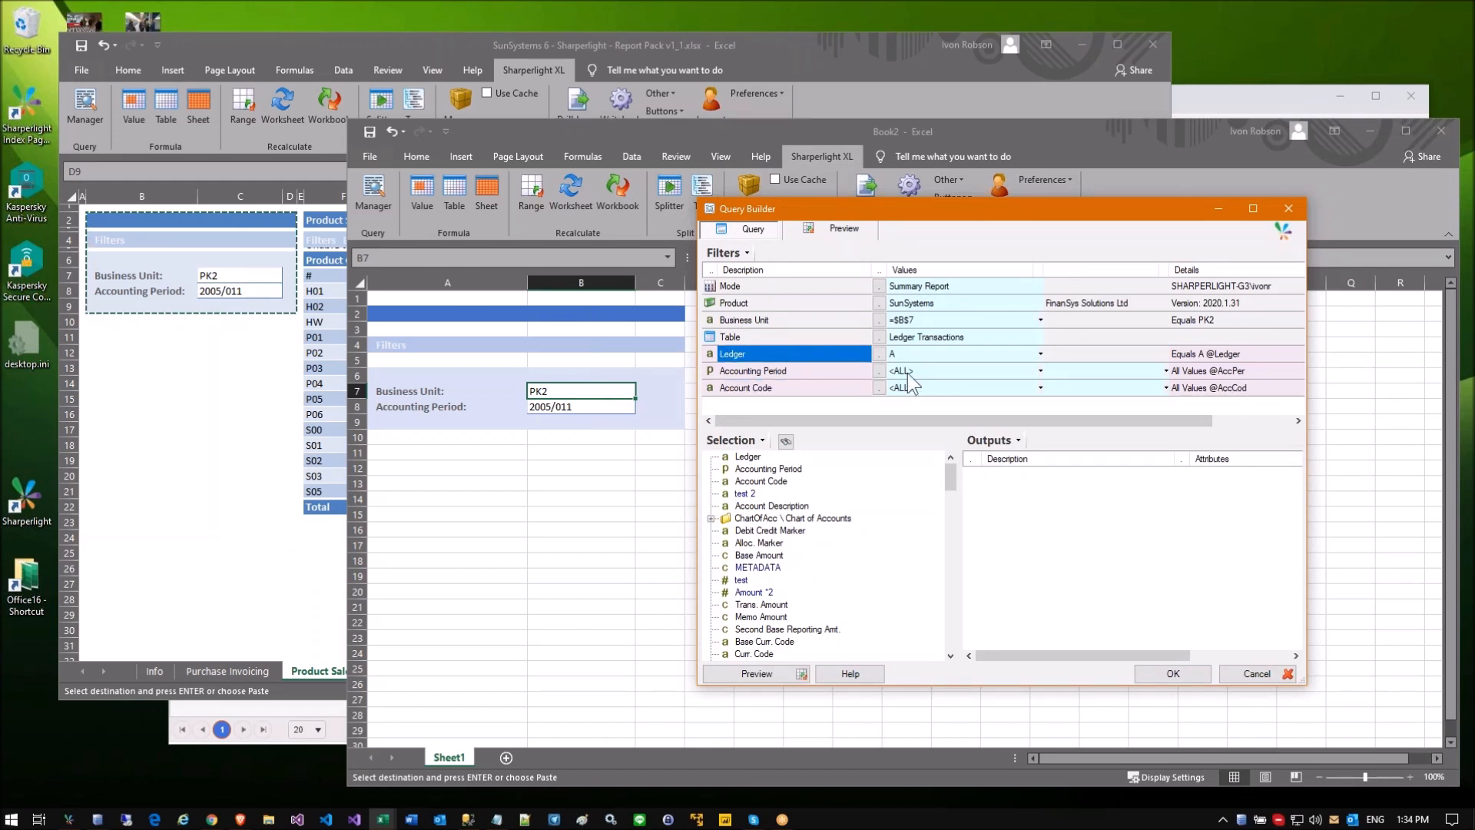
left_click(924, 354)
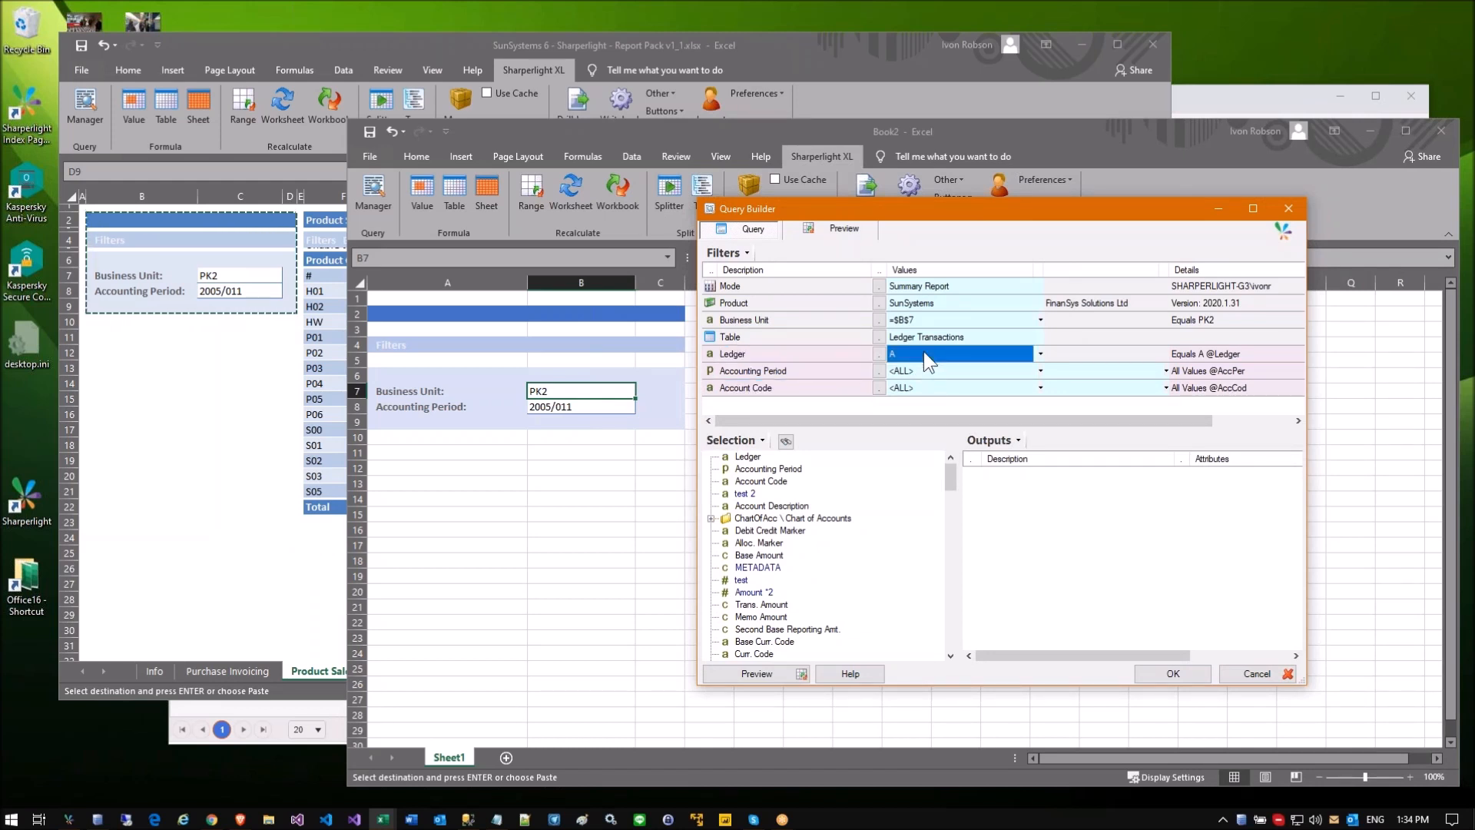
left_click(917, 372)
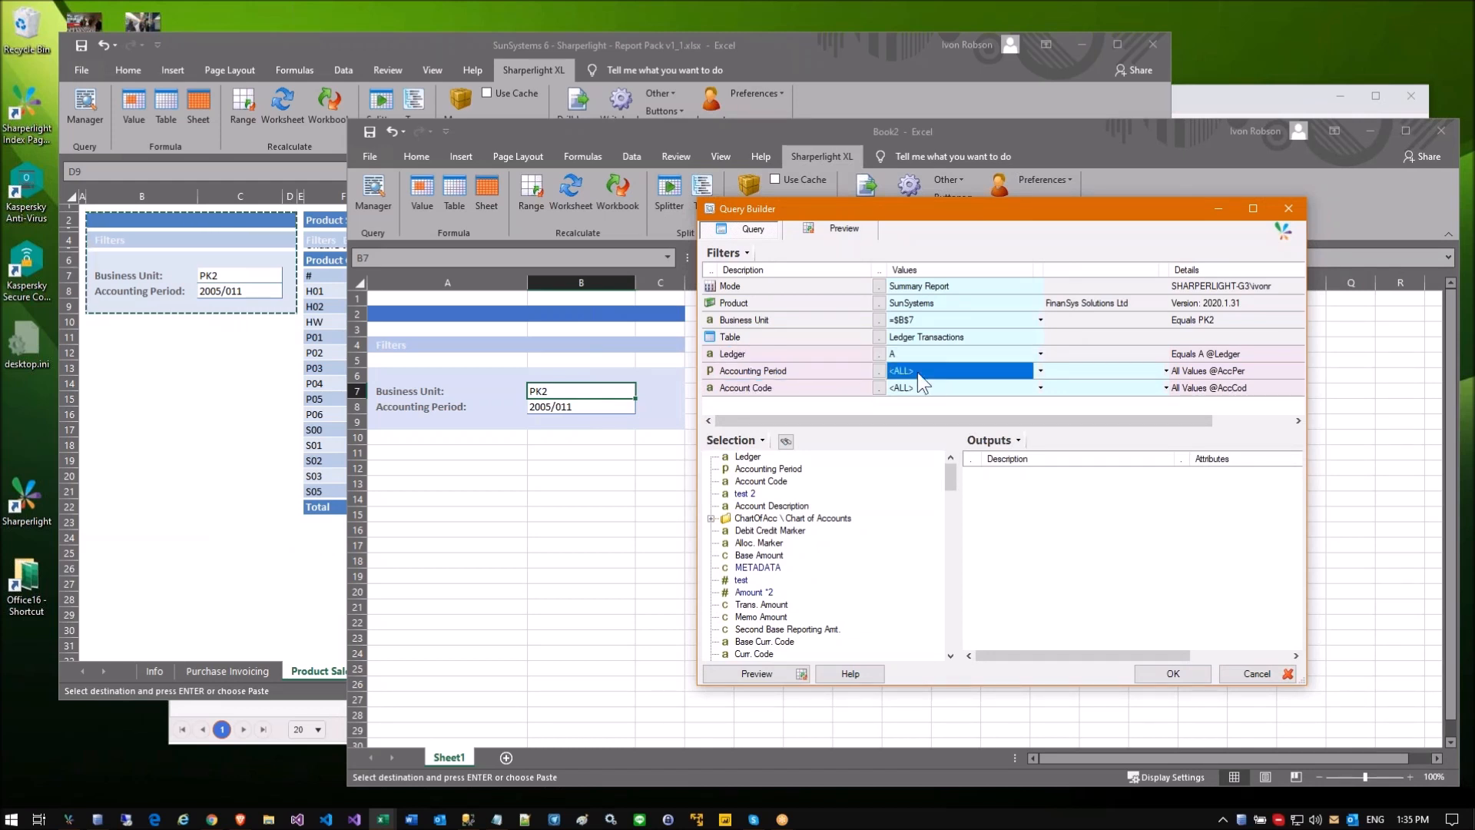
left_click(909, 384)
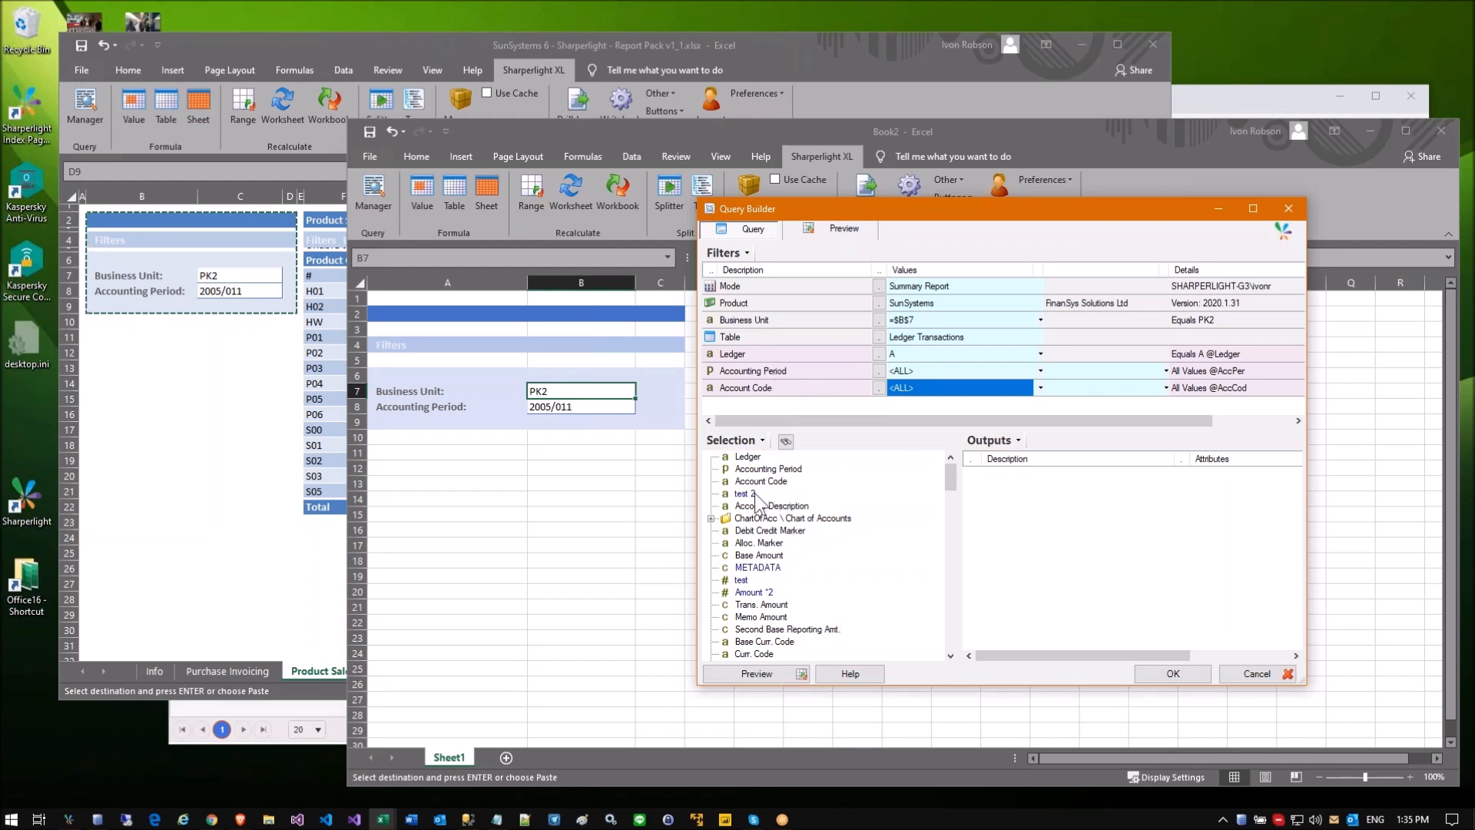
left_click_drag(761, 505, 793, 402)
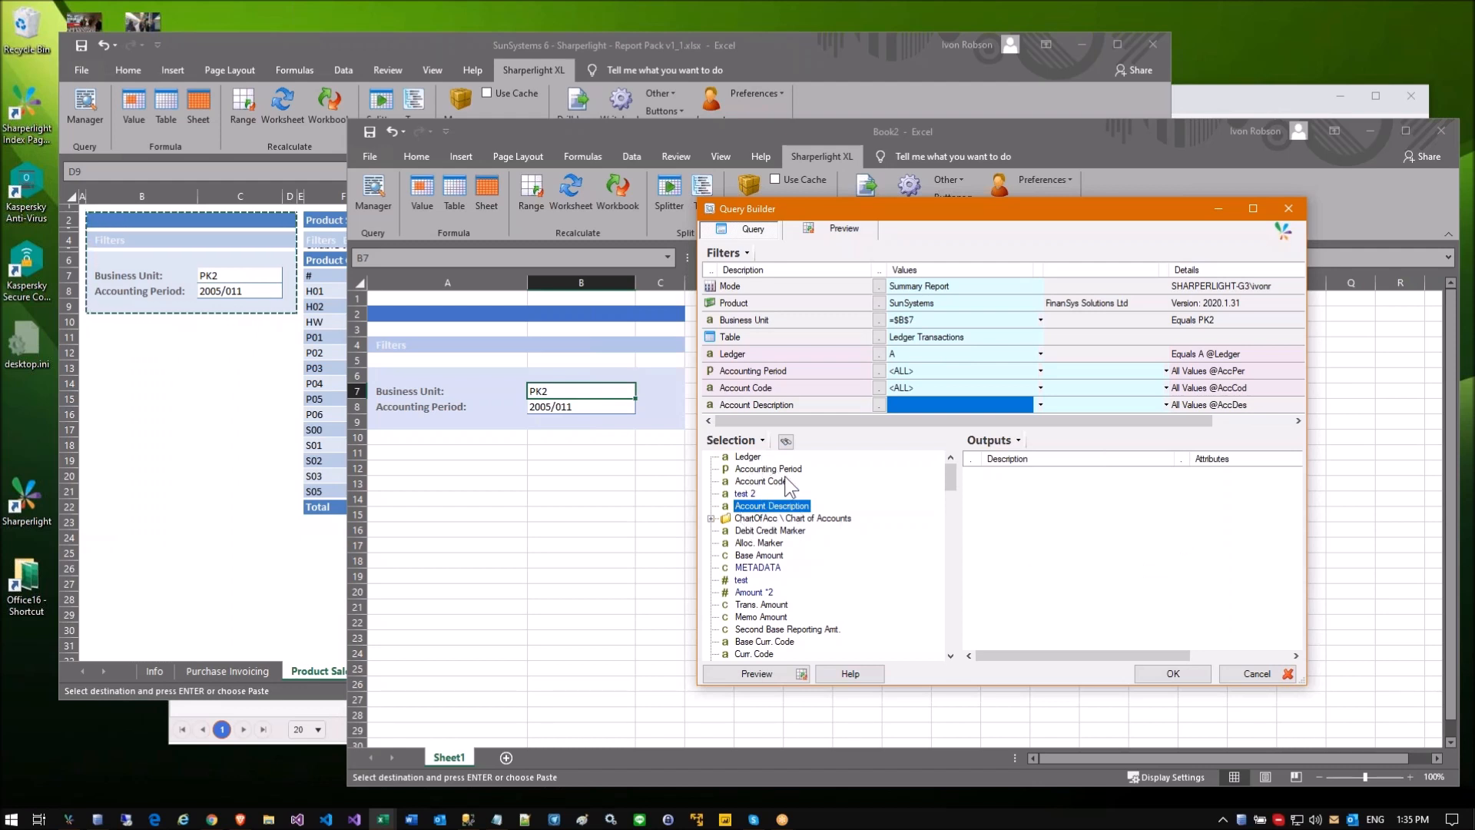
Step: Examine the fields available for selection, including those in the ChartOfAcc \ Chart of Accounts folder
scroll(763, 507, "down", 10)
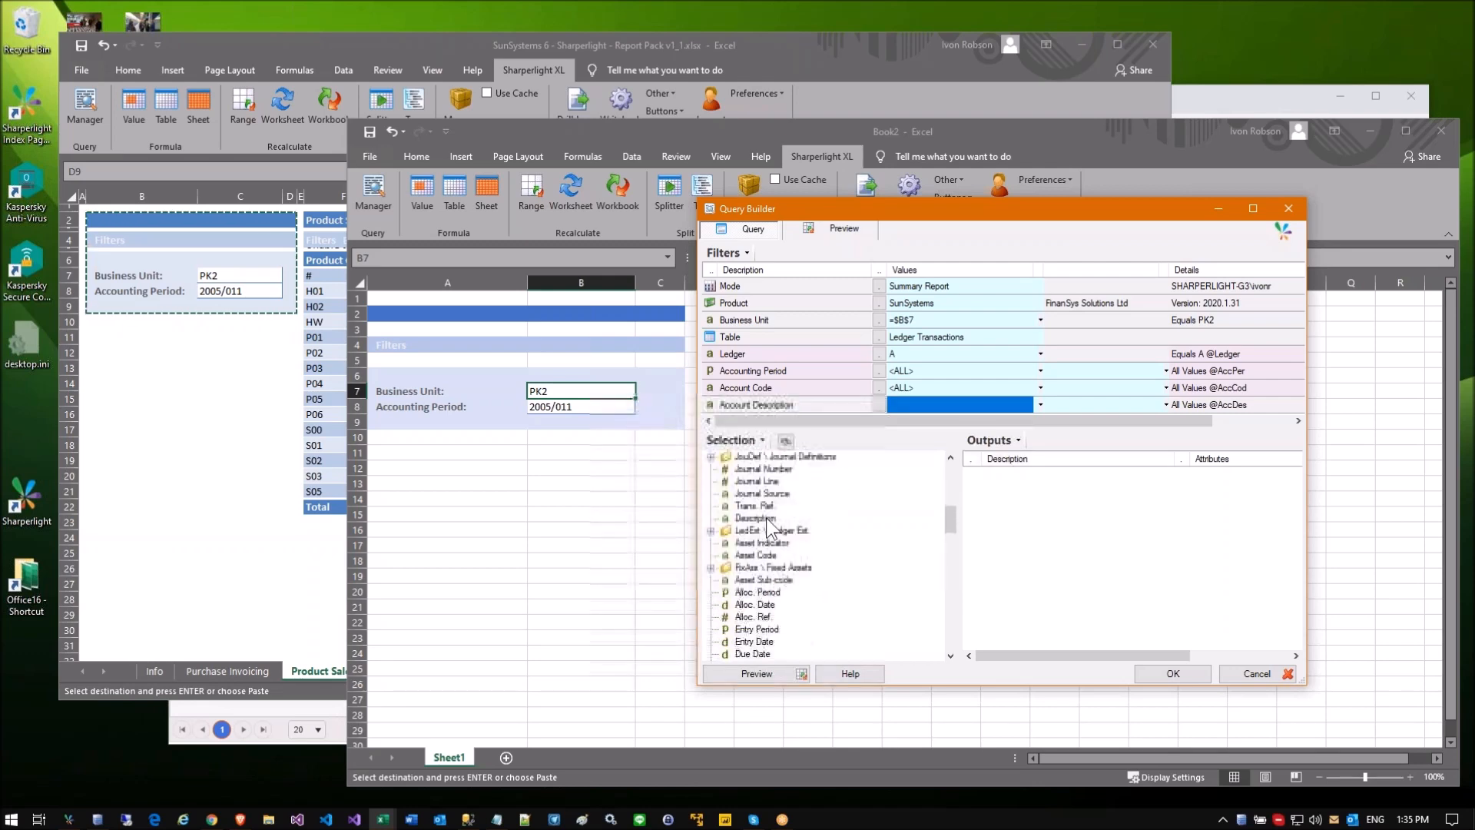
scroll(767, 518, "up", 10)
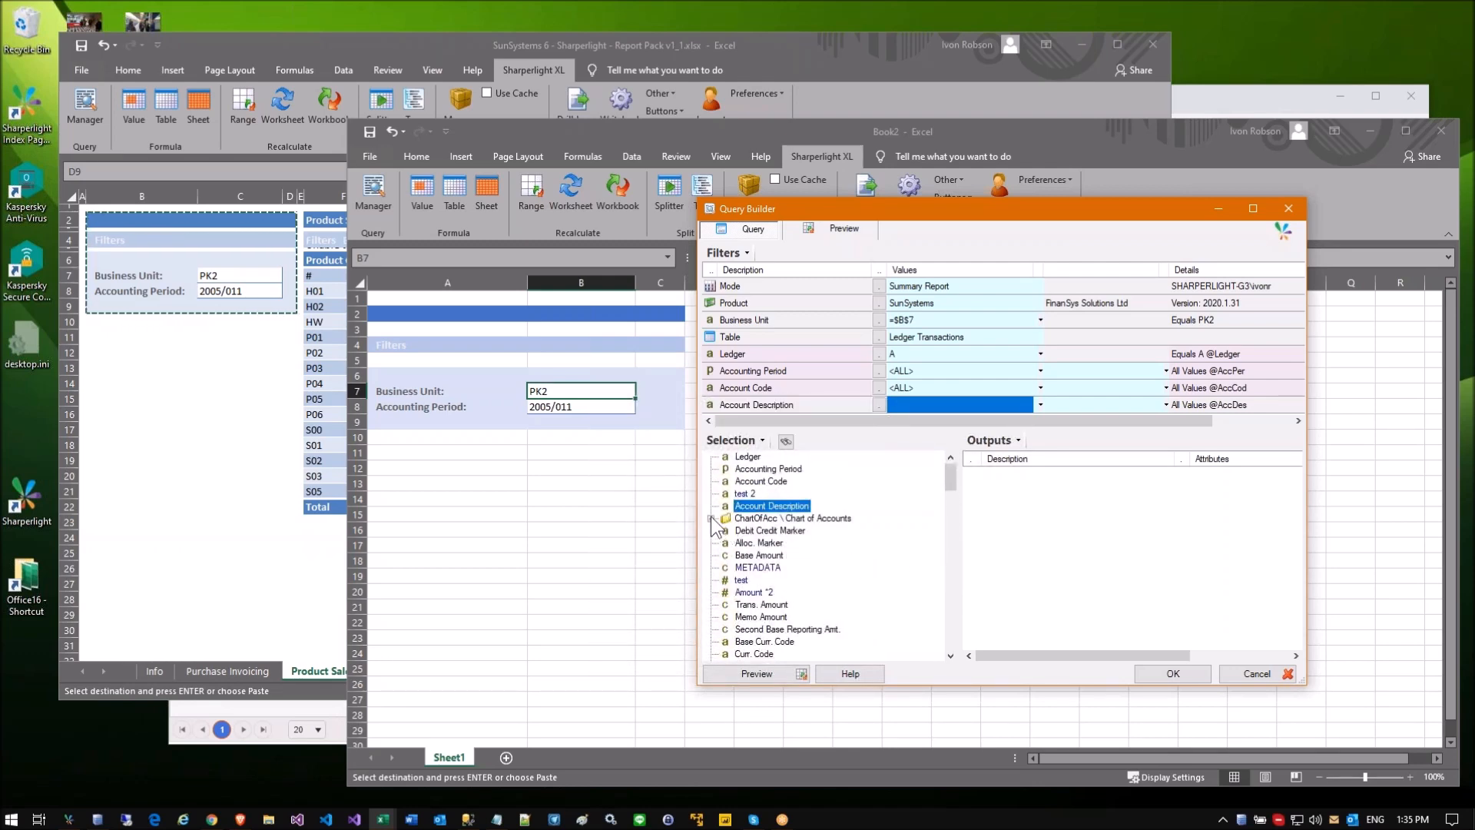
left_click(711, 518)
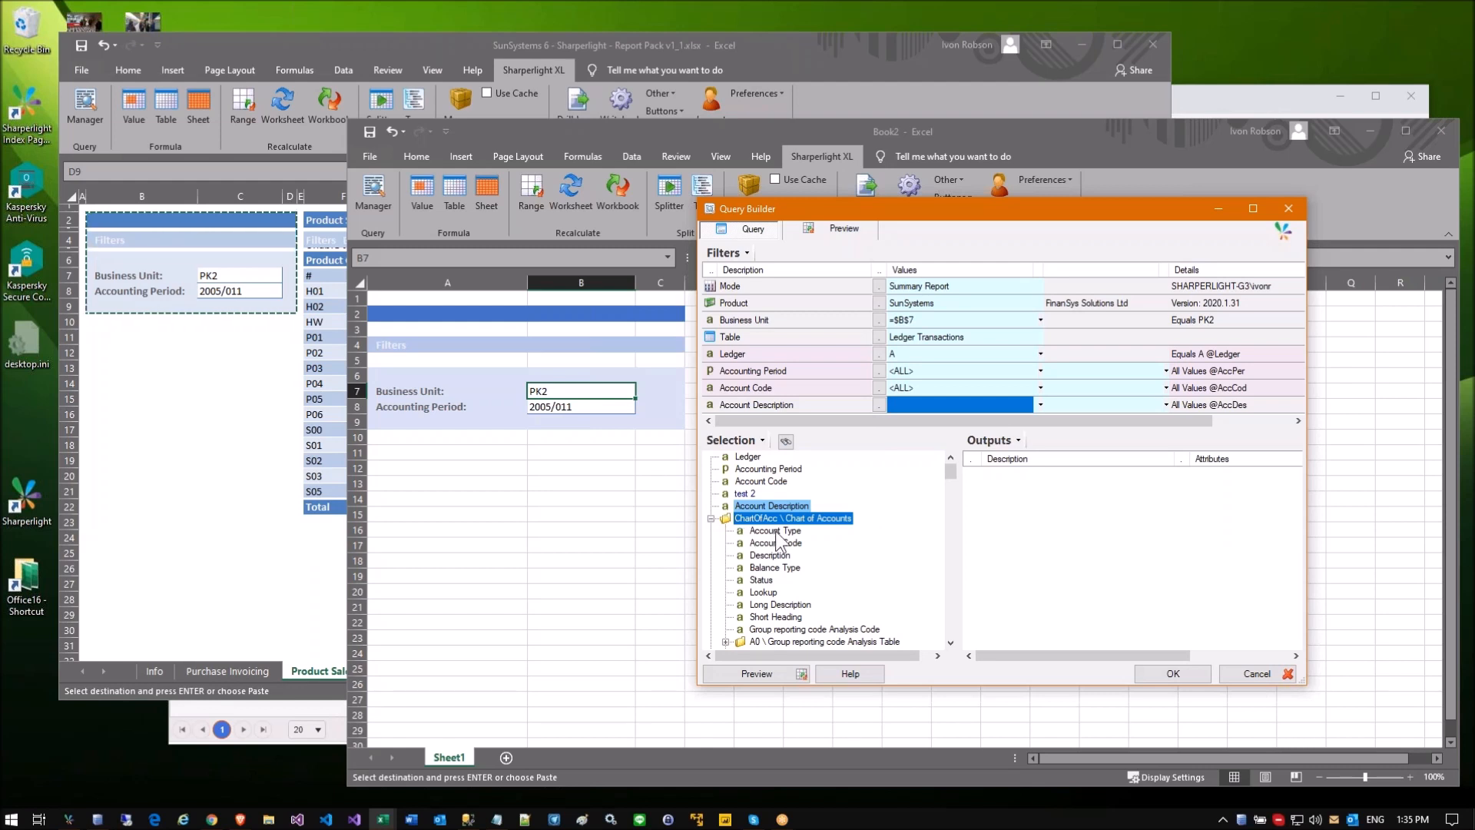
scroll(802, 582, "down", 1)
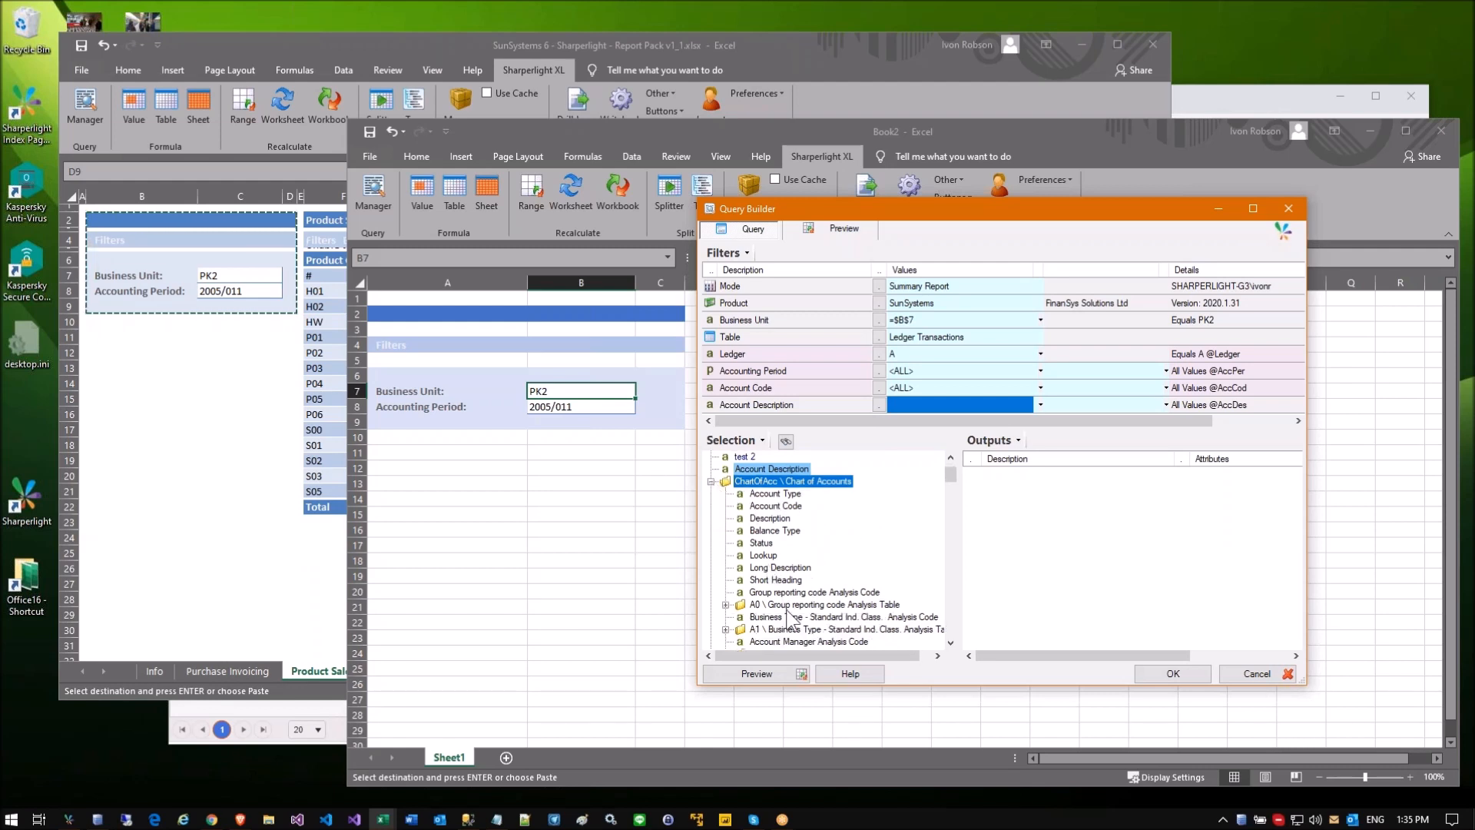
left_click(712, 482)
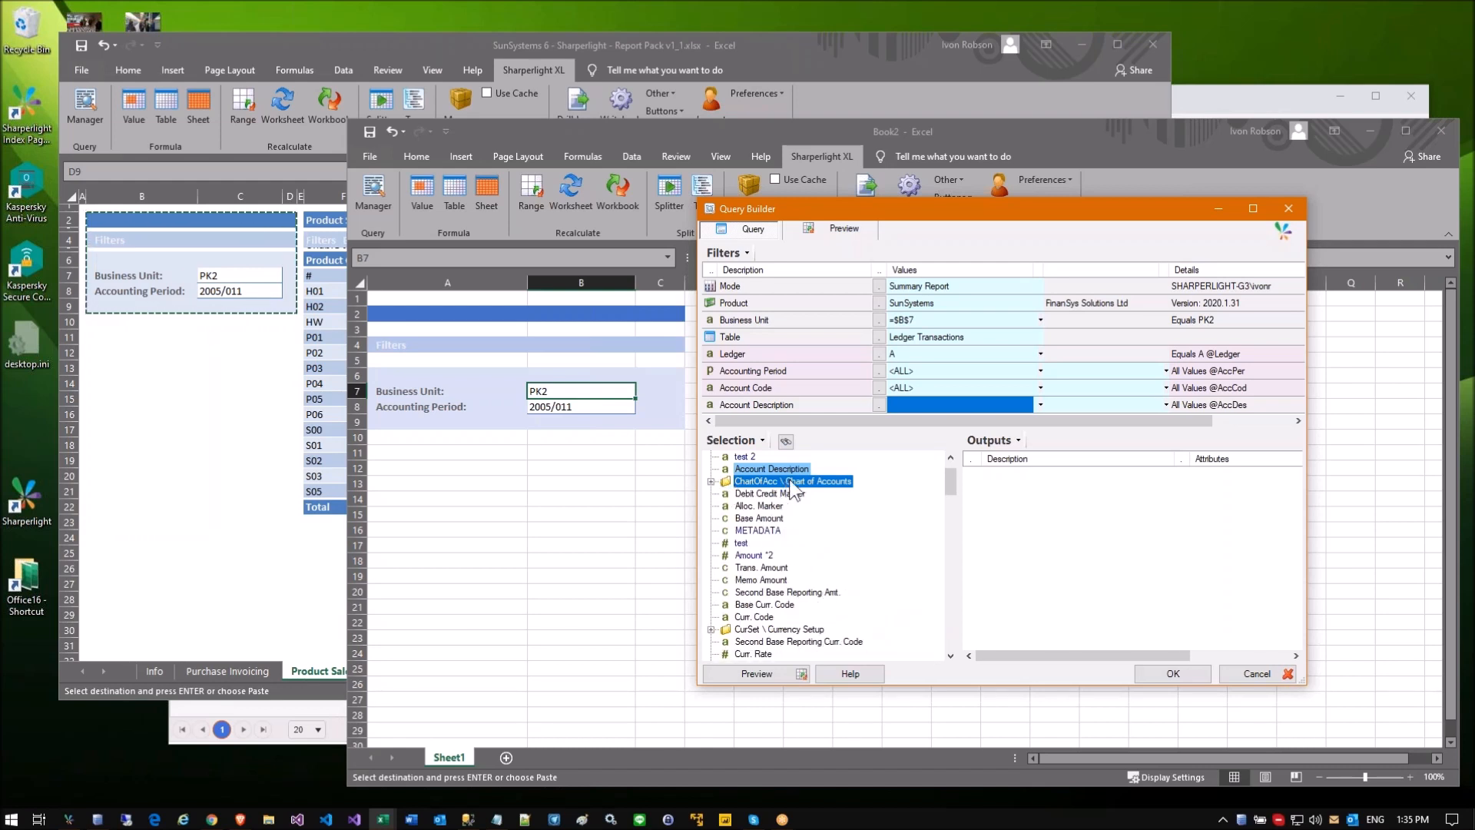
scroll(793, 490, "up", 1)
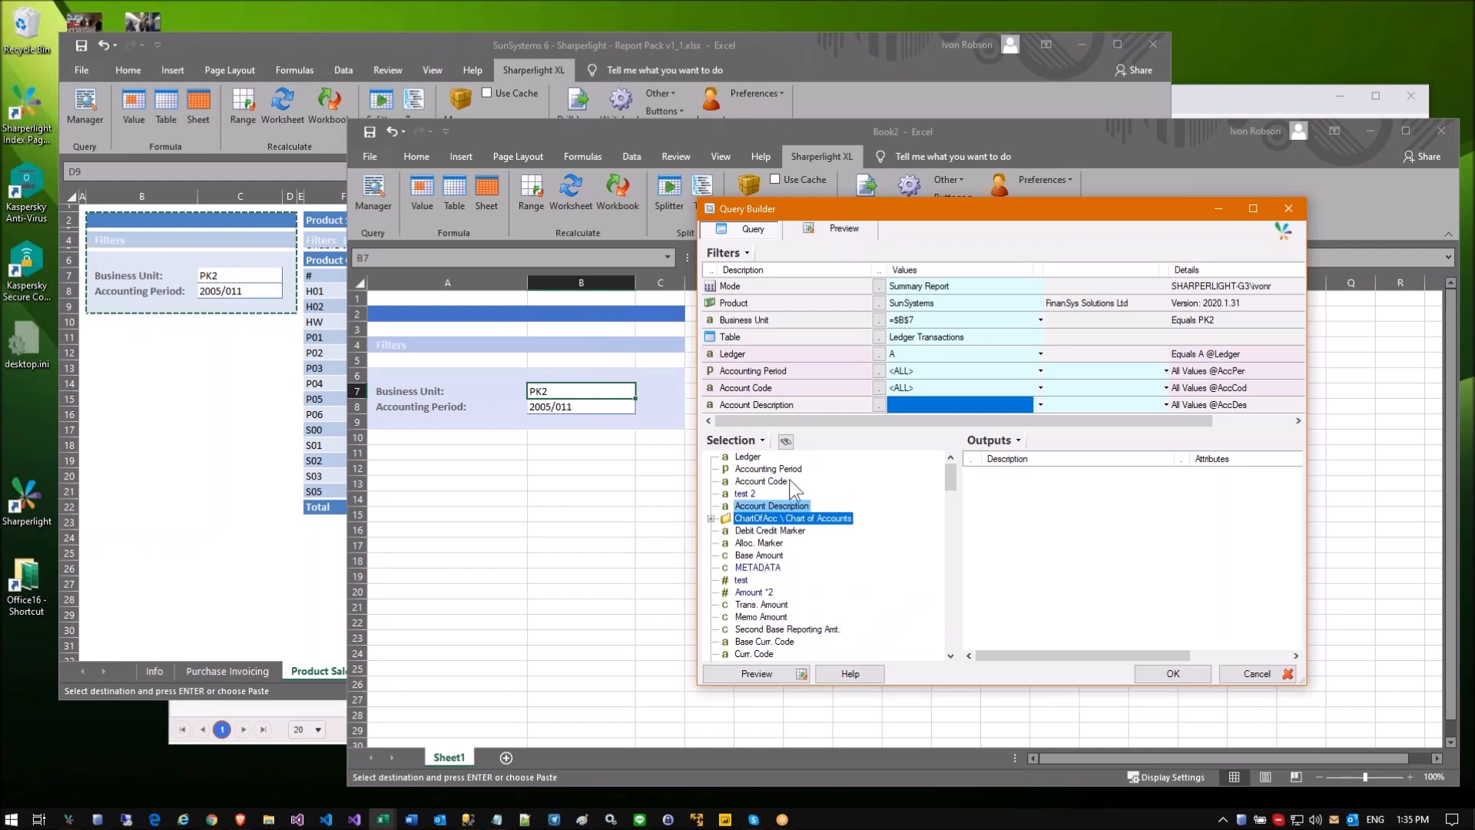
Step: Add Accounting Period, Account Code, Account Description and Base Amount as the query's outputs, in that order
double_click(760, 482)
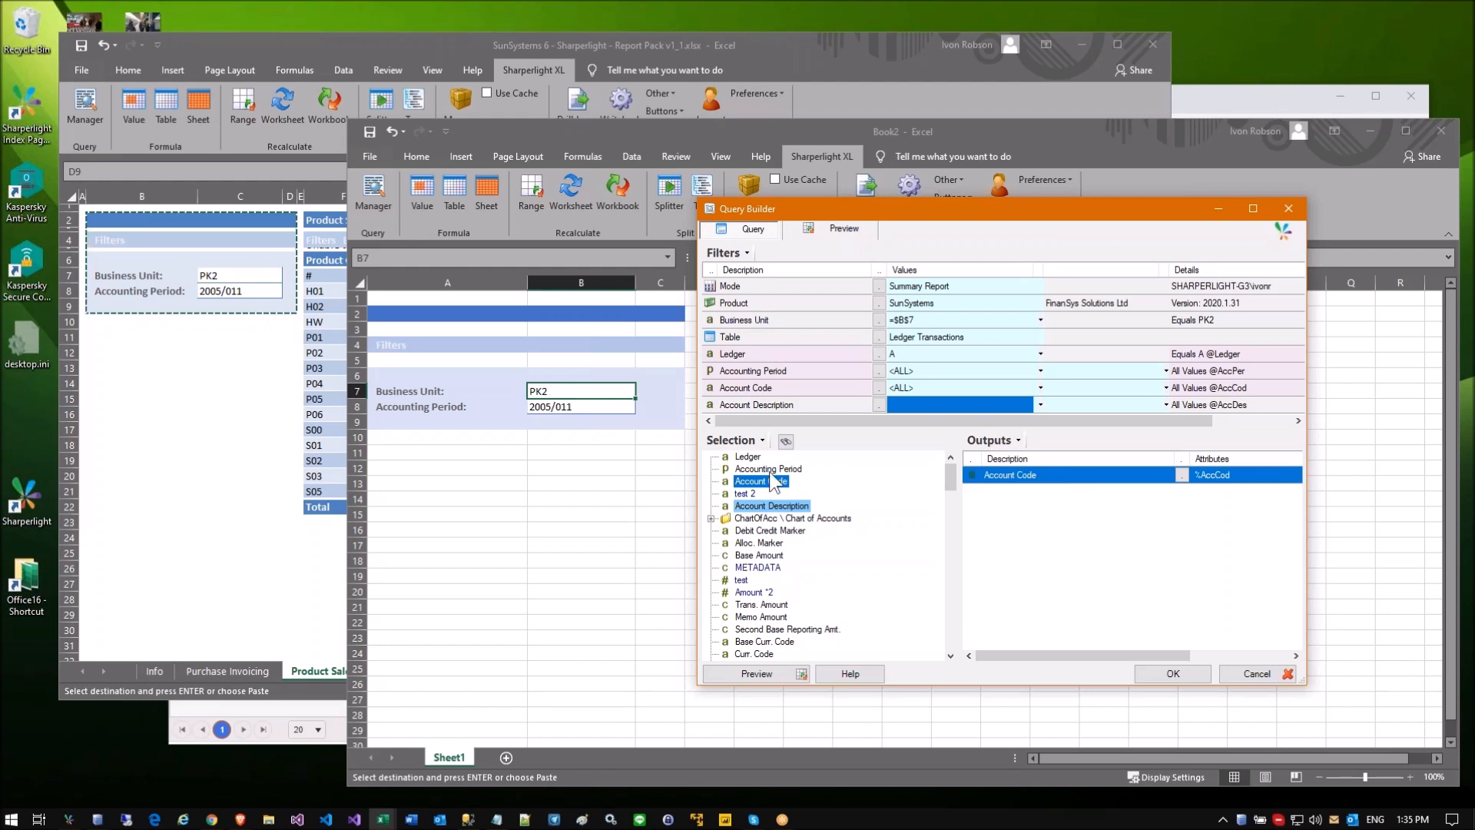
left_click_drag(771, 470, 996, 478)
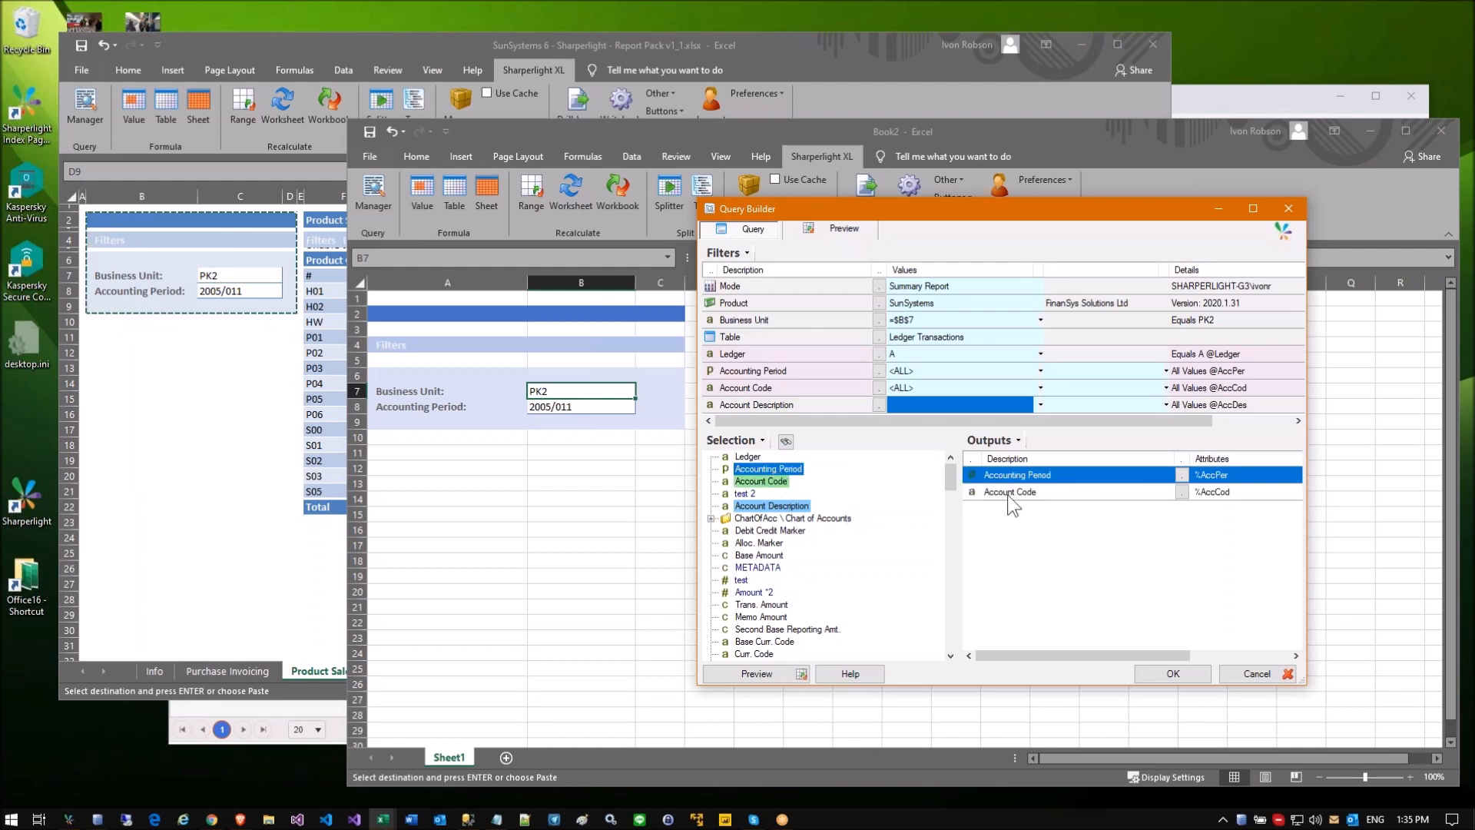
right_click(766, 486)
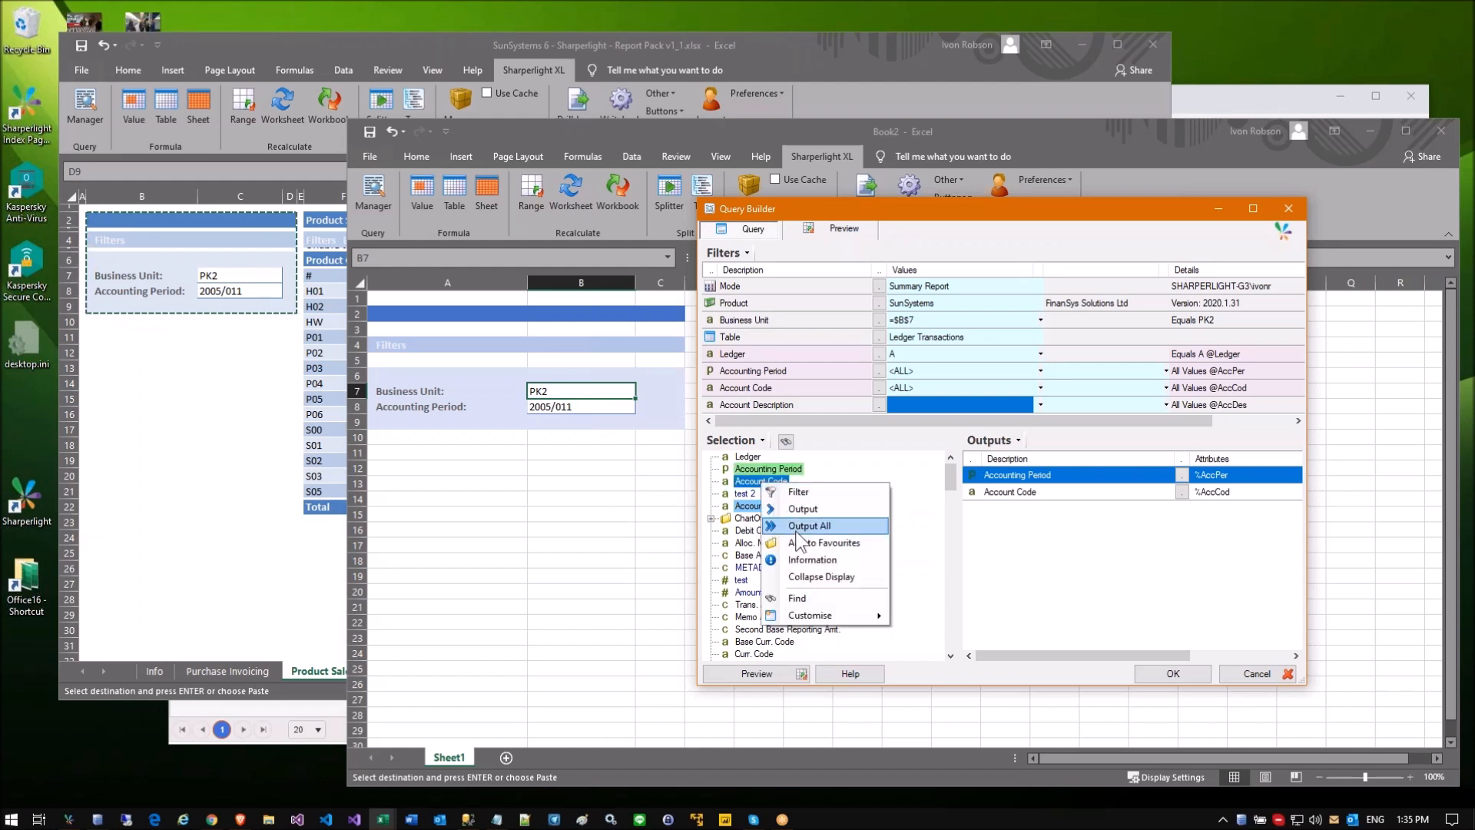
left_click(741, 494)
scroll(776, 530, "down", 3)
left_click_drag(759, 518, 991, 511)
left_click_drag(772, 468, 995, 513)
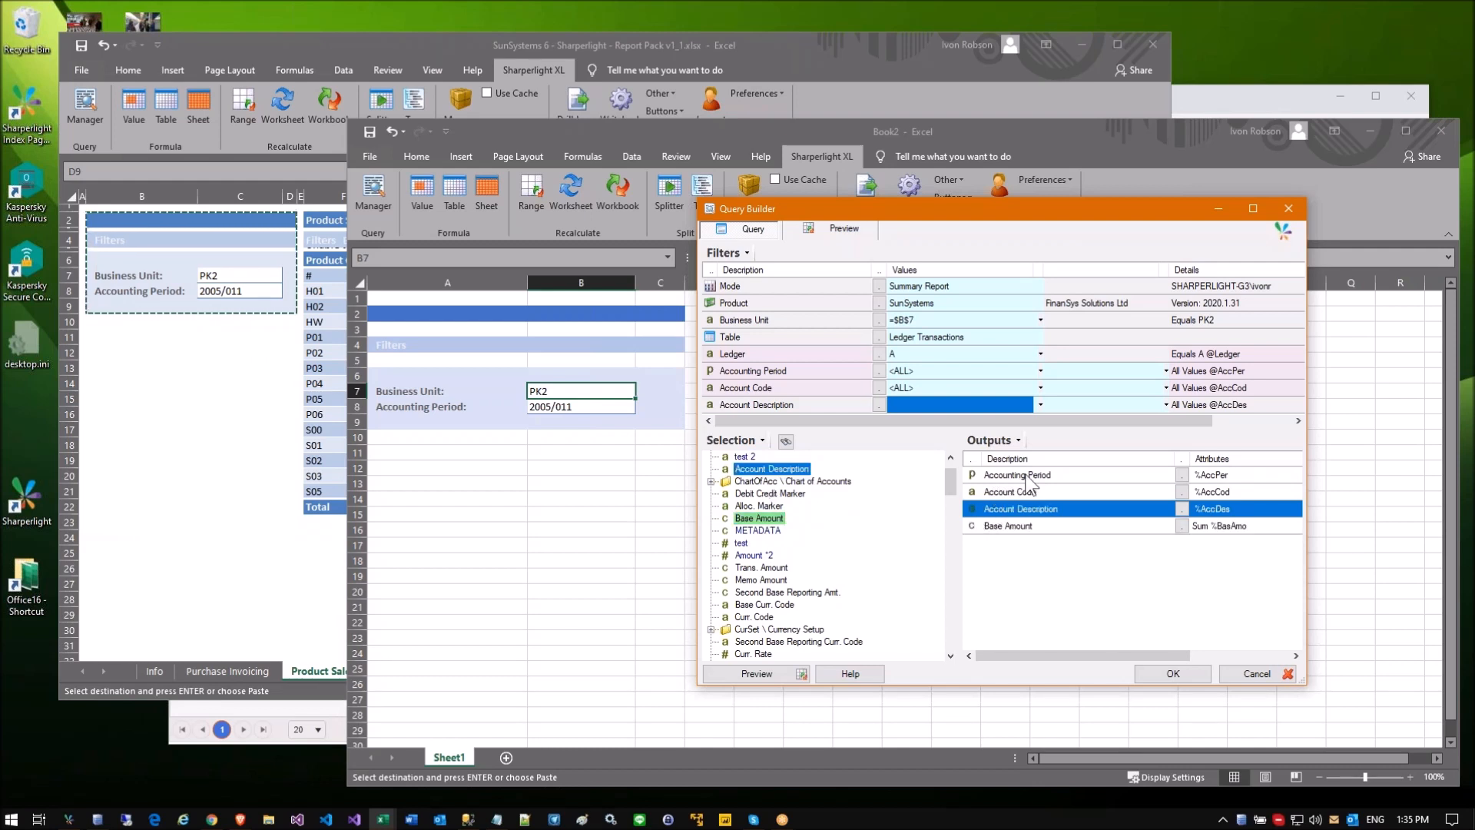
Step: Check the chosen outputs, preview the query's results and look at the drilldown and save options for a Base Amount value
left_click(1021, 494)
left_click(1010, 509)
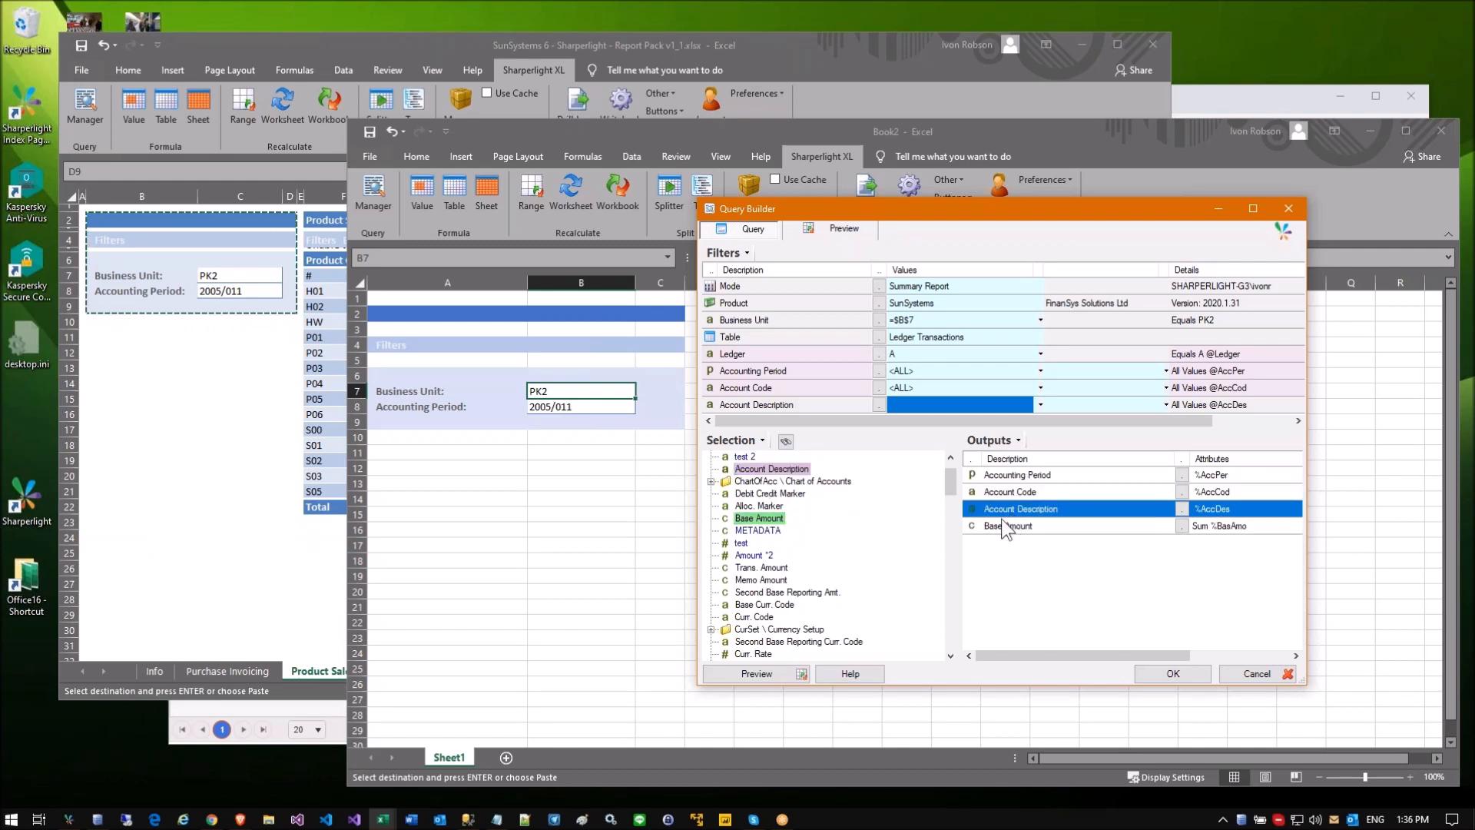
left_click(1003, 527)
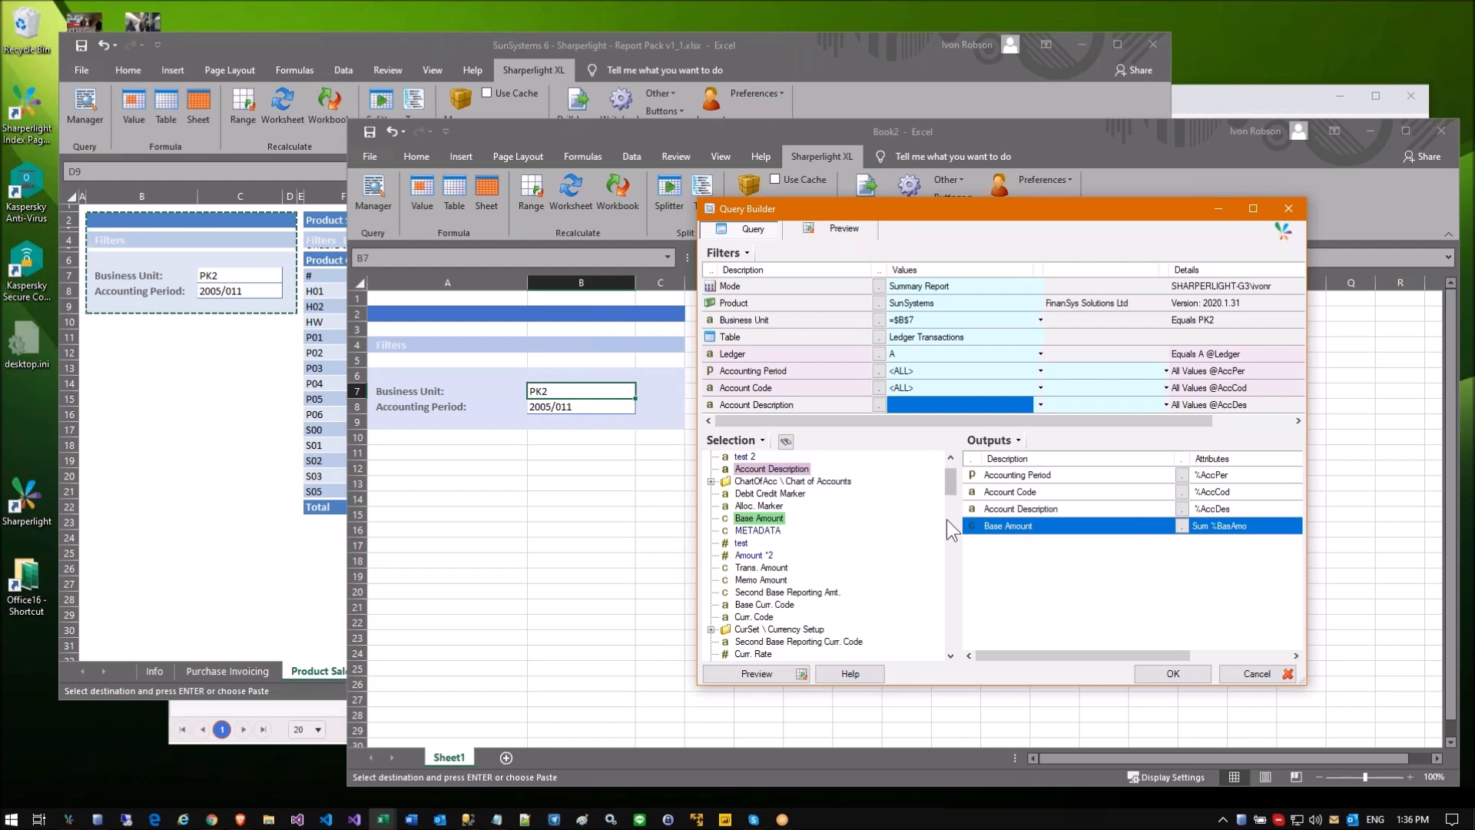
left_click(844, 229)
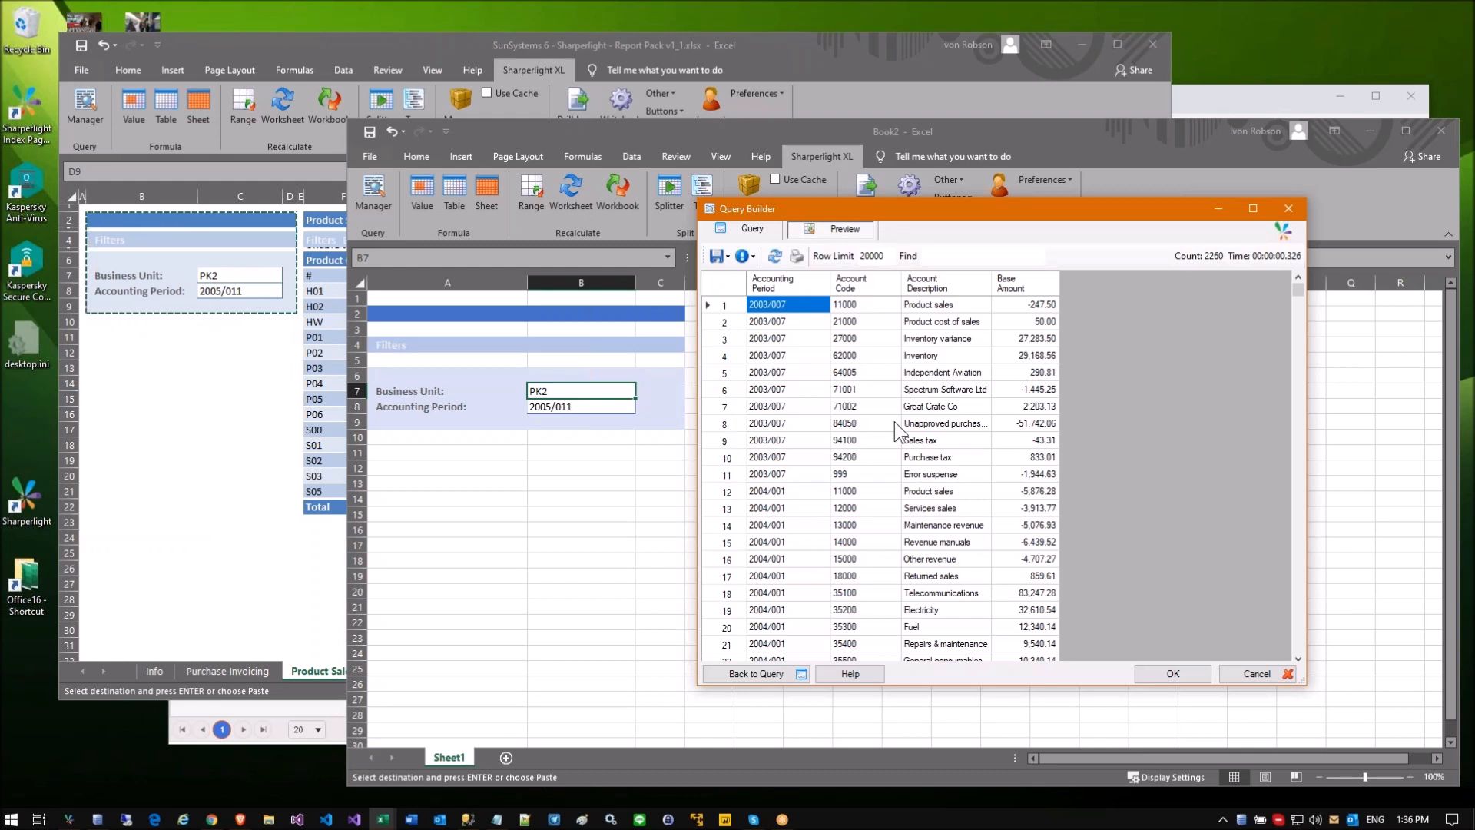
right_click(1041, 338)
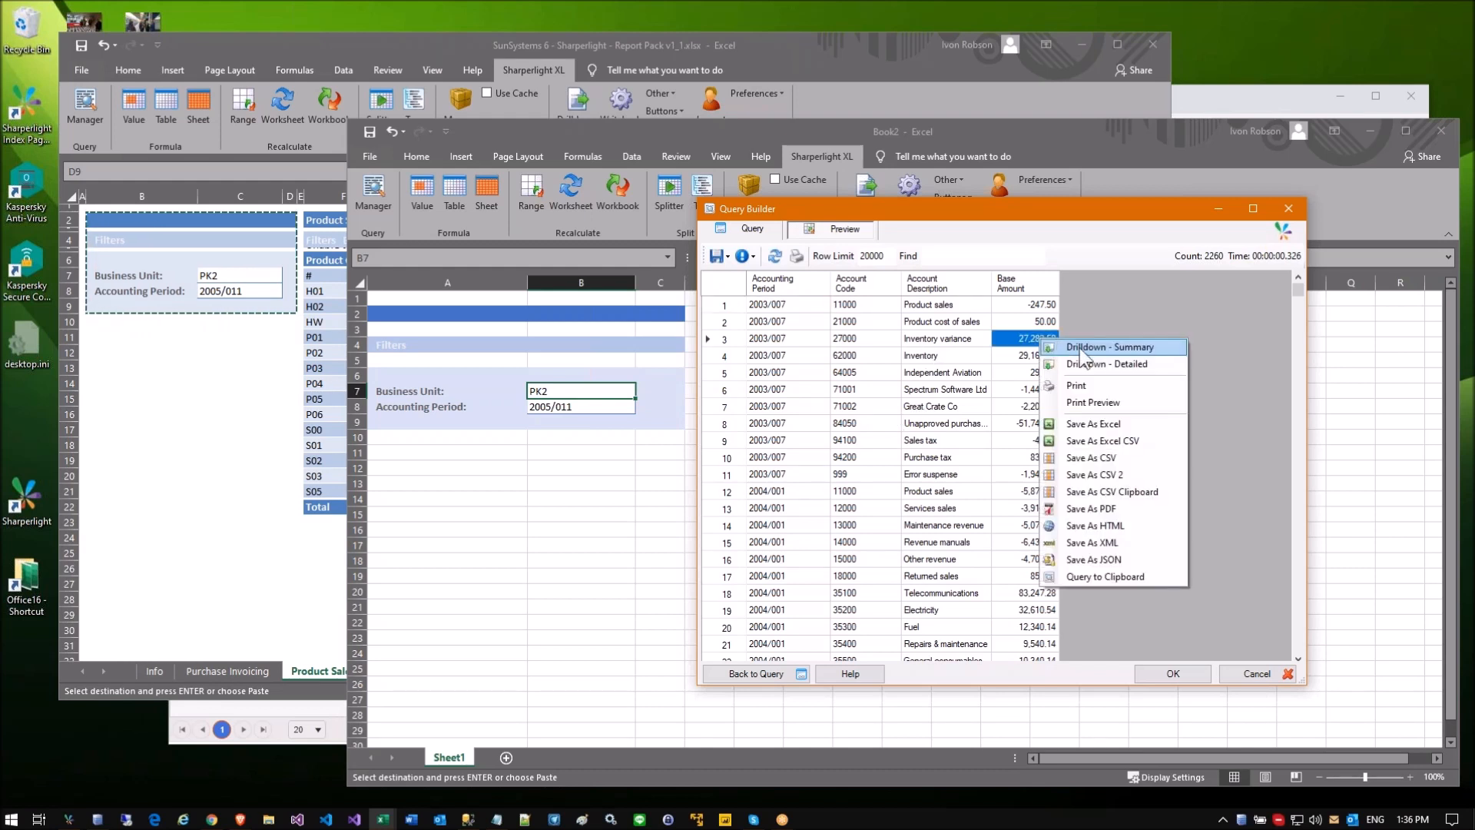
left_click(885, 357)
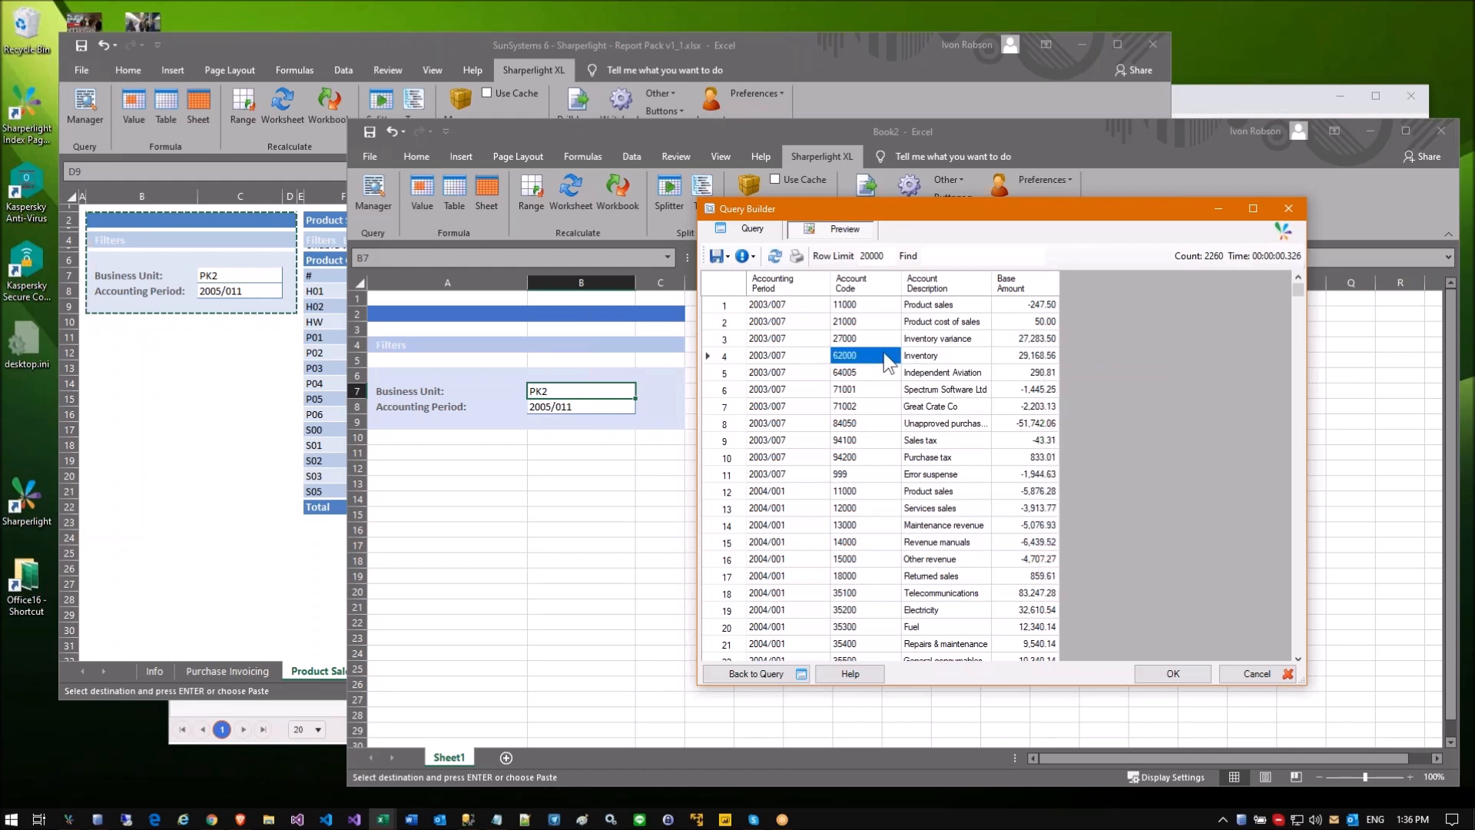
Step: Return to the query definition and remove the Accounting Period, Account Code and Account Description outputs
left_click(752, 229)
left_click(1007, 475)
key("Delete")
key("Delete")
key("Delete")
Step: Review the analysis code fields and add PRODUCT Analysis Code as an output ahead of Base Amount
scroll(791, 560, "down", 5)
scroll(791, 561, "down", 10)
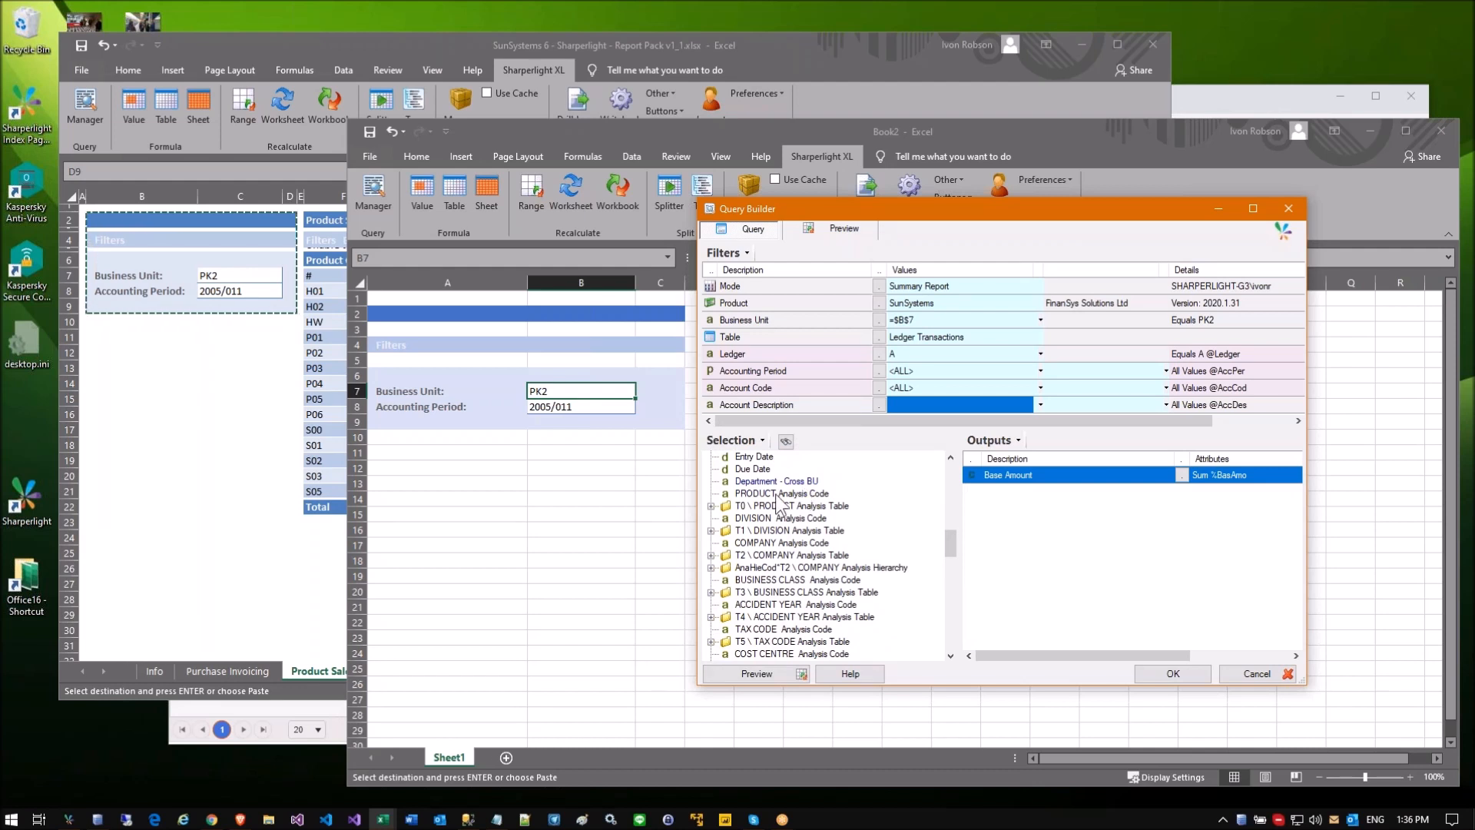
left_click(799, 493)
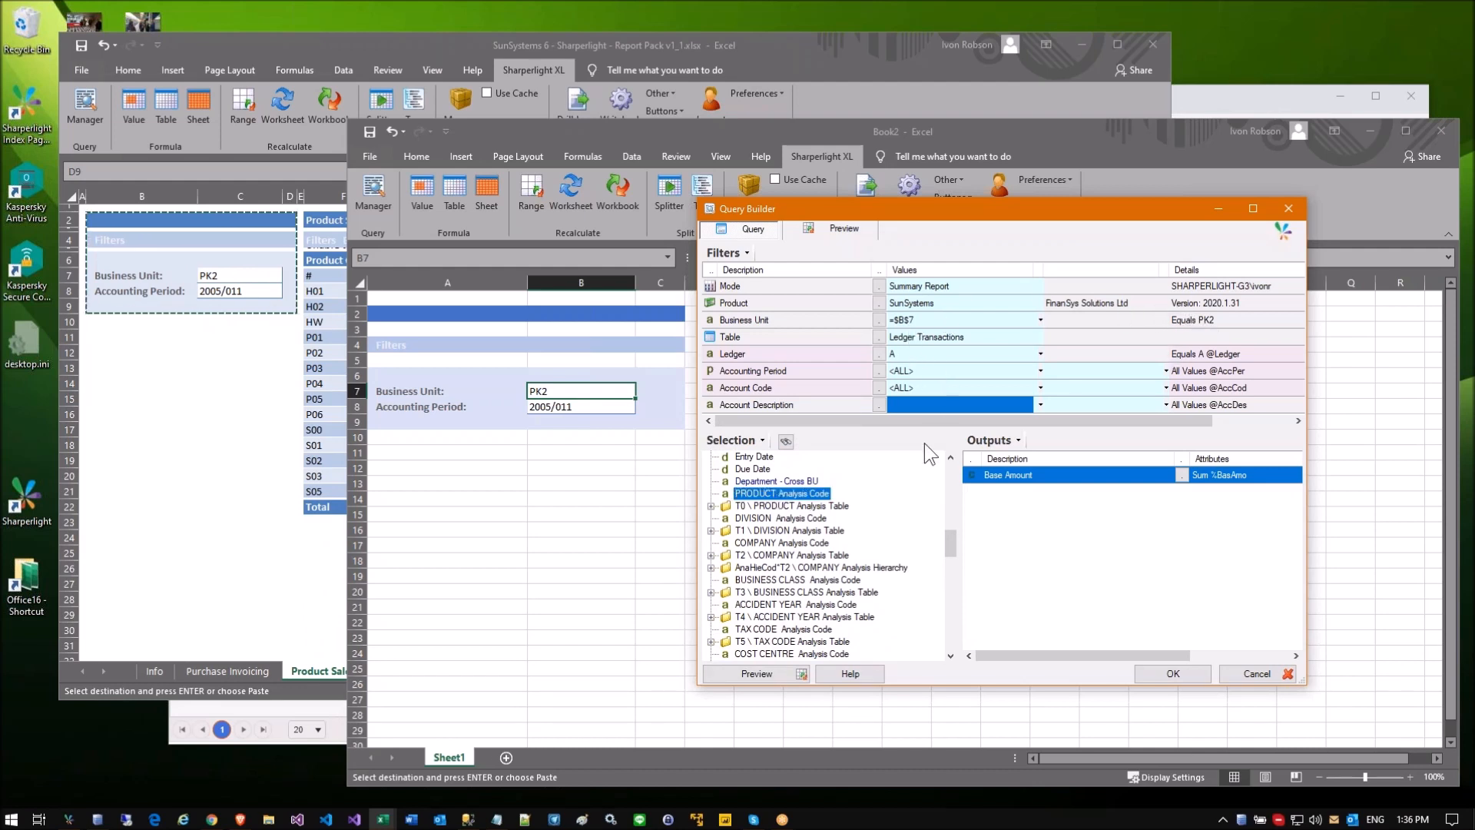
left_click(777, 519)
left_click(790, 544)
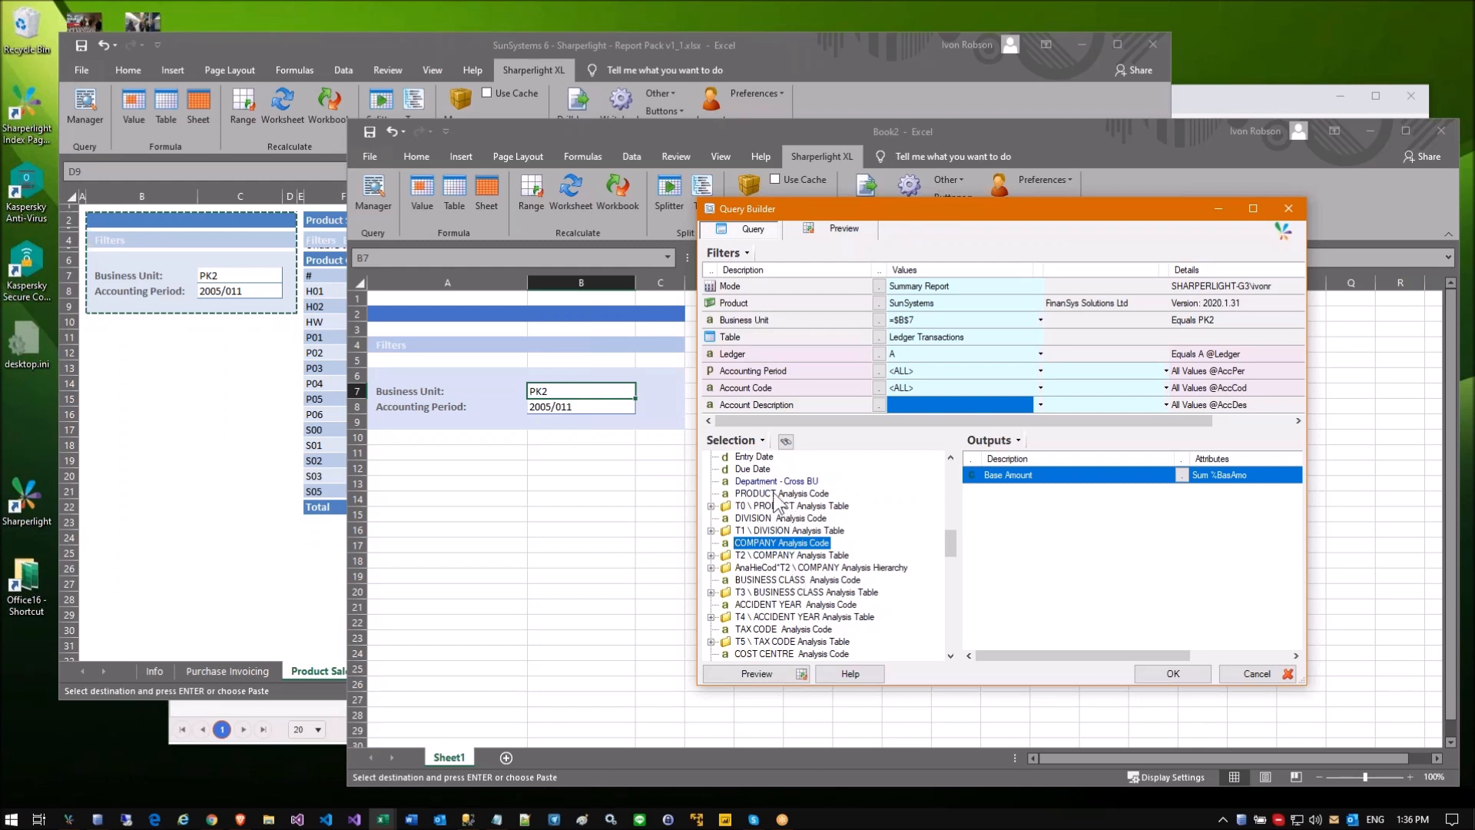
left_click_drag(776, 495, 1002, 486)
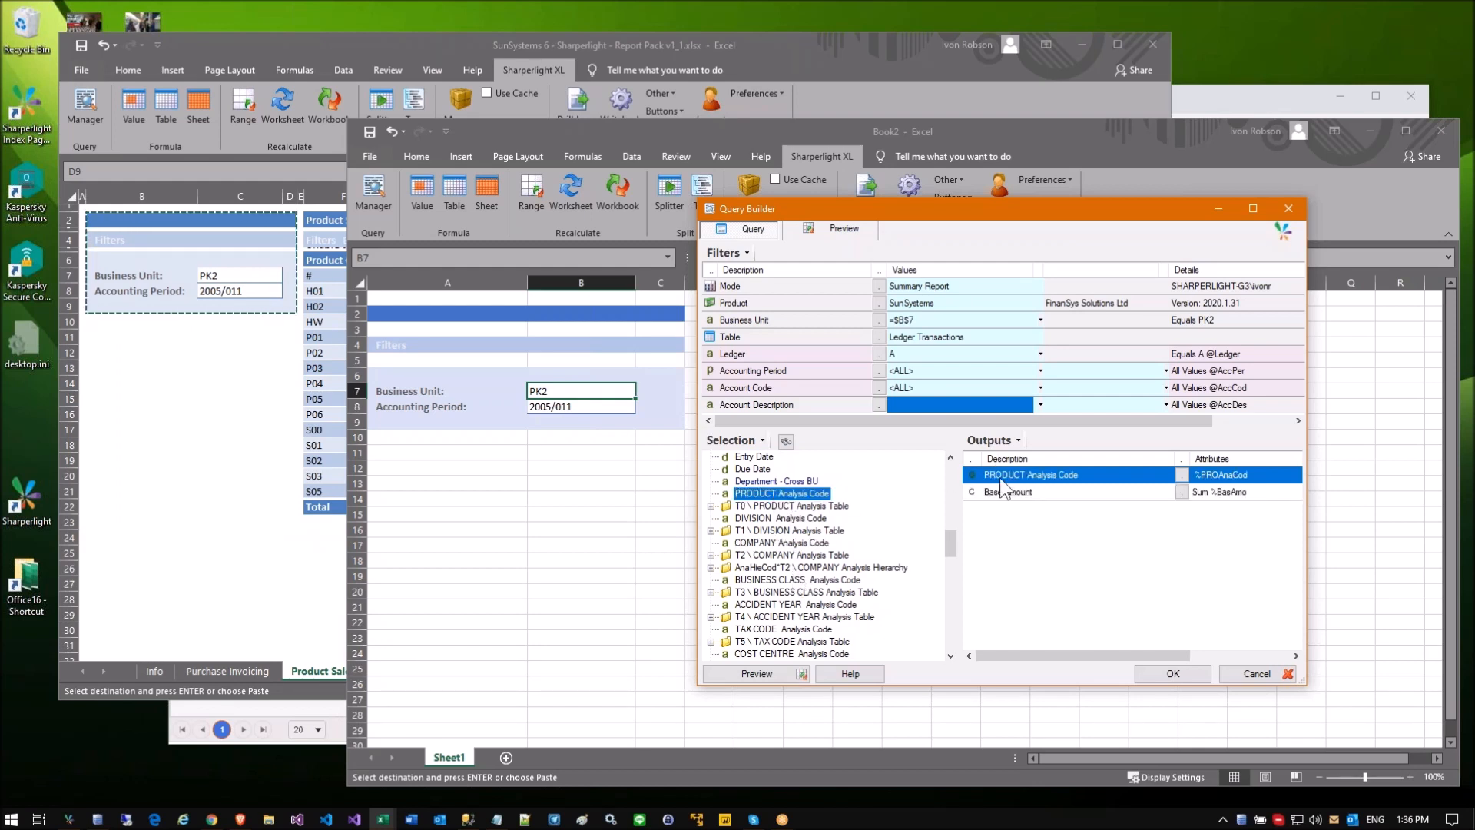
Step: Add Name from the T0 \ PRODUCT Analysis Table as an output after PRODUCT Analysis Code and preview the results by product
left_click(712, 507)
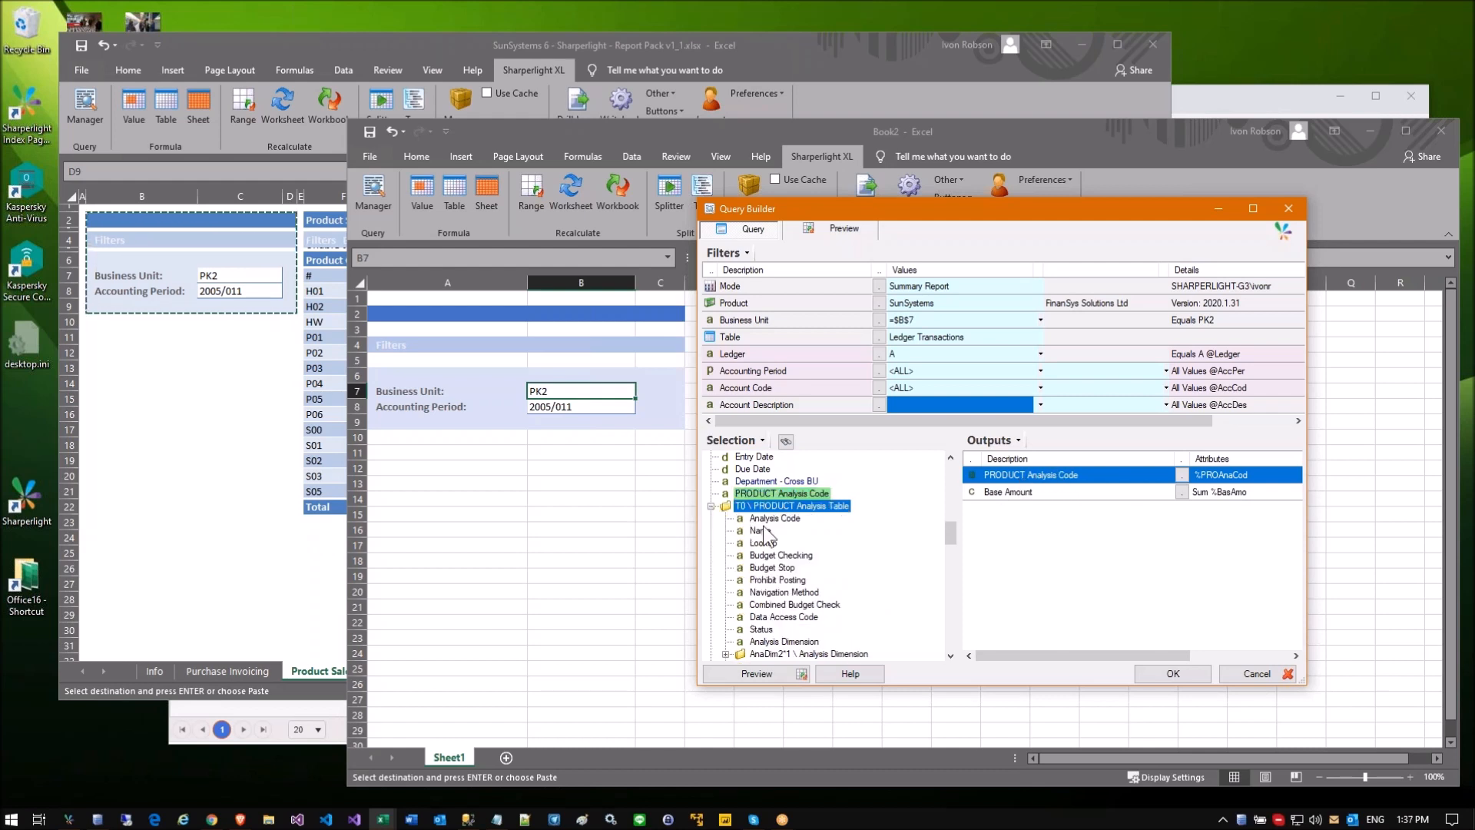
left_click_drag(761, 530, 1003, 492)
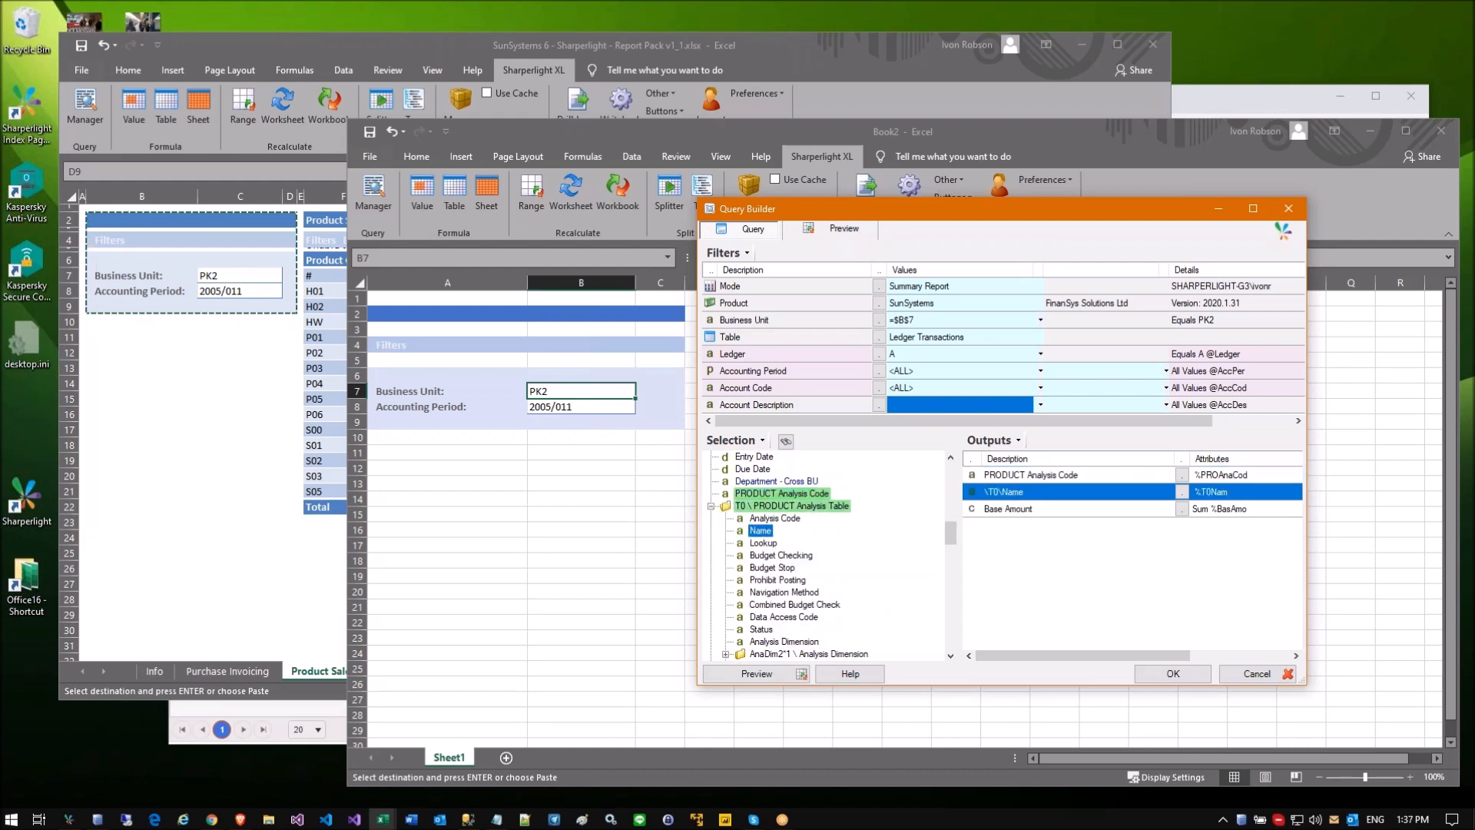
left_click(837, 230)
left_click(834, 389)
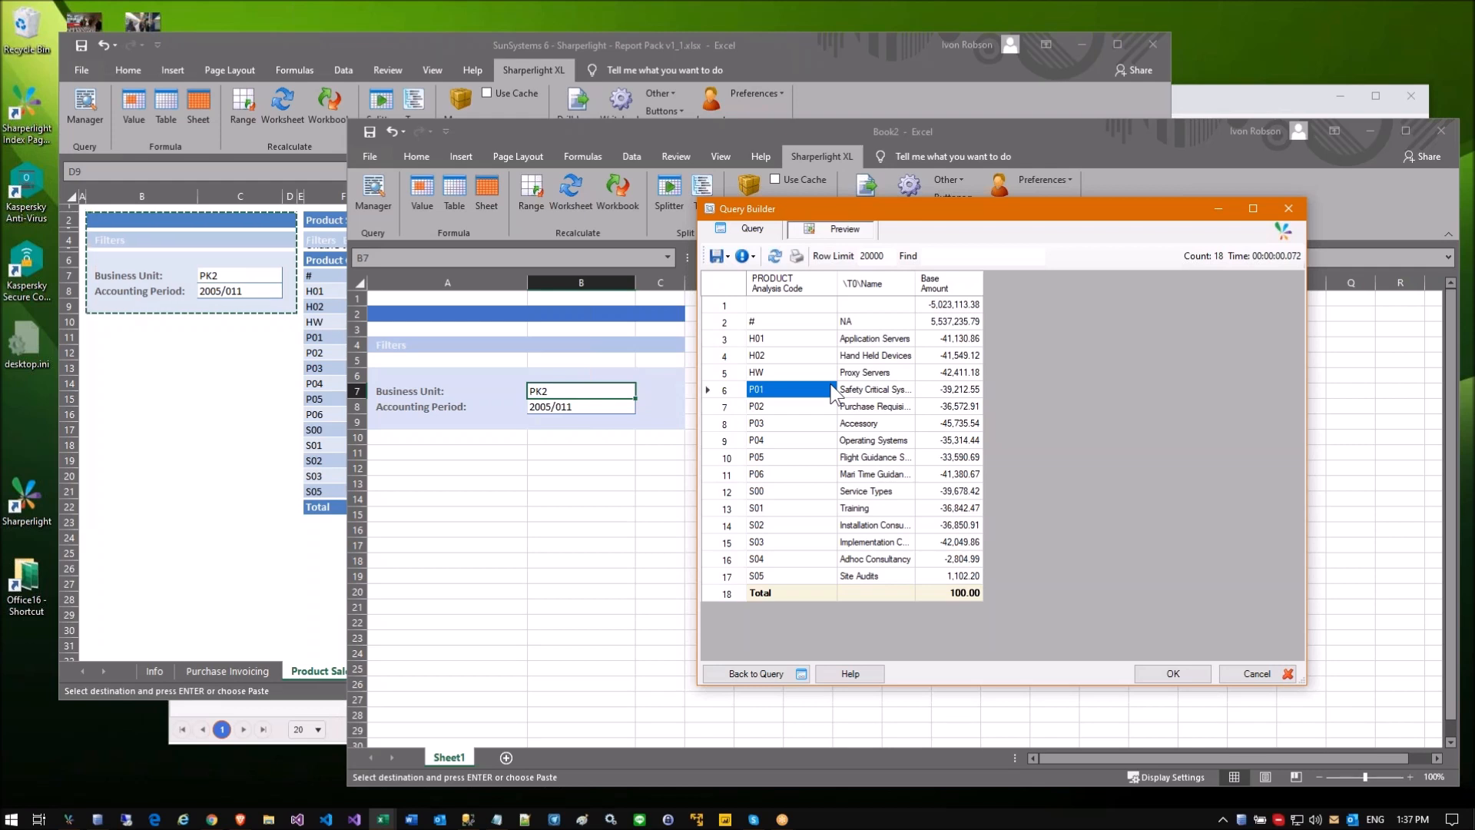
left_click(948, 306)
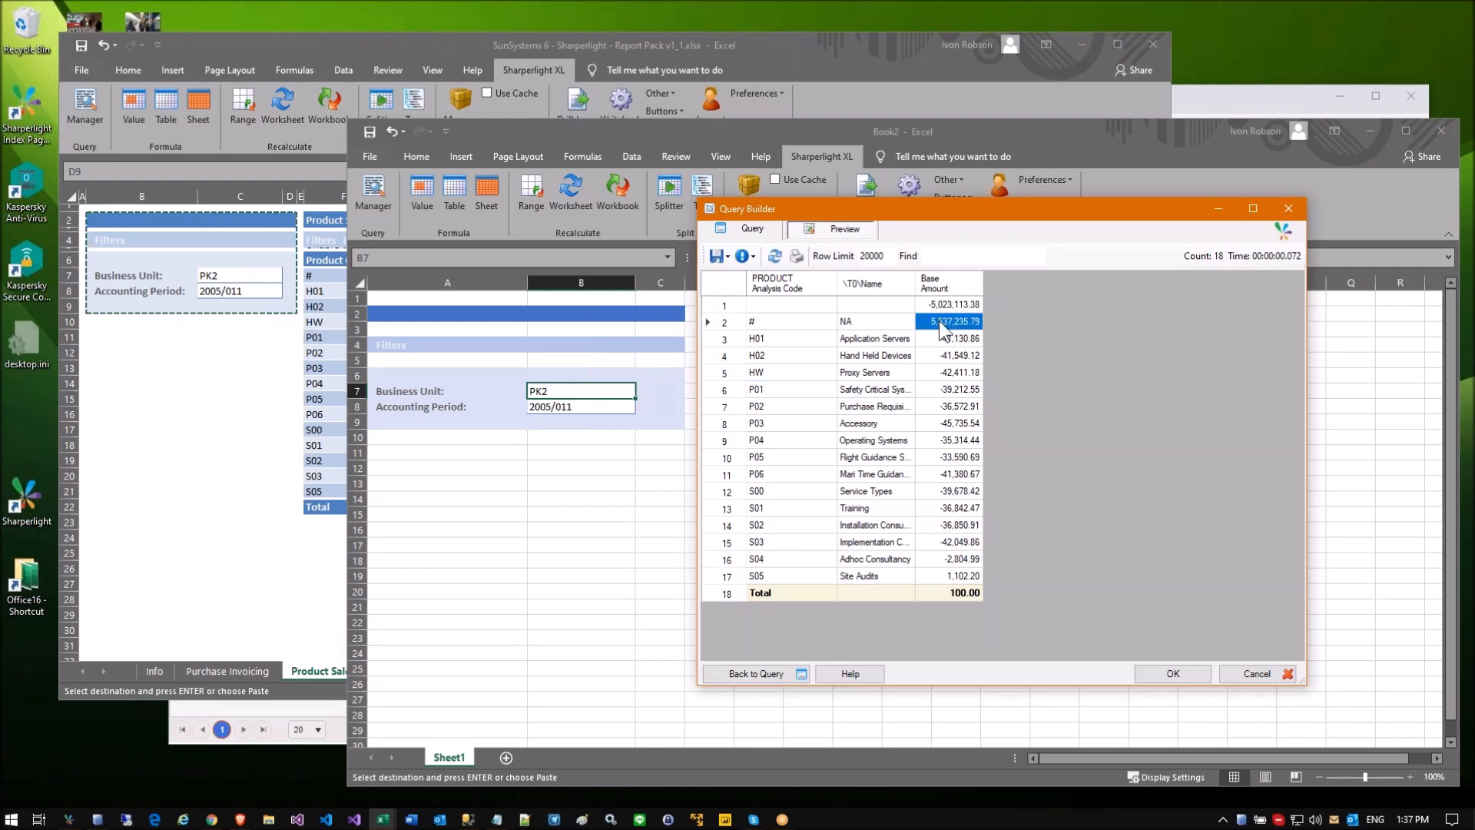
left_click(788, 323)
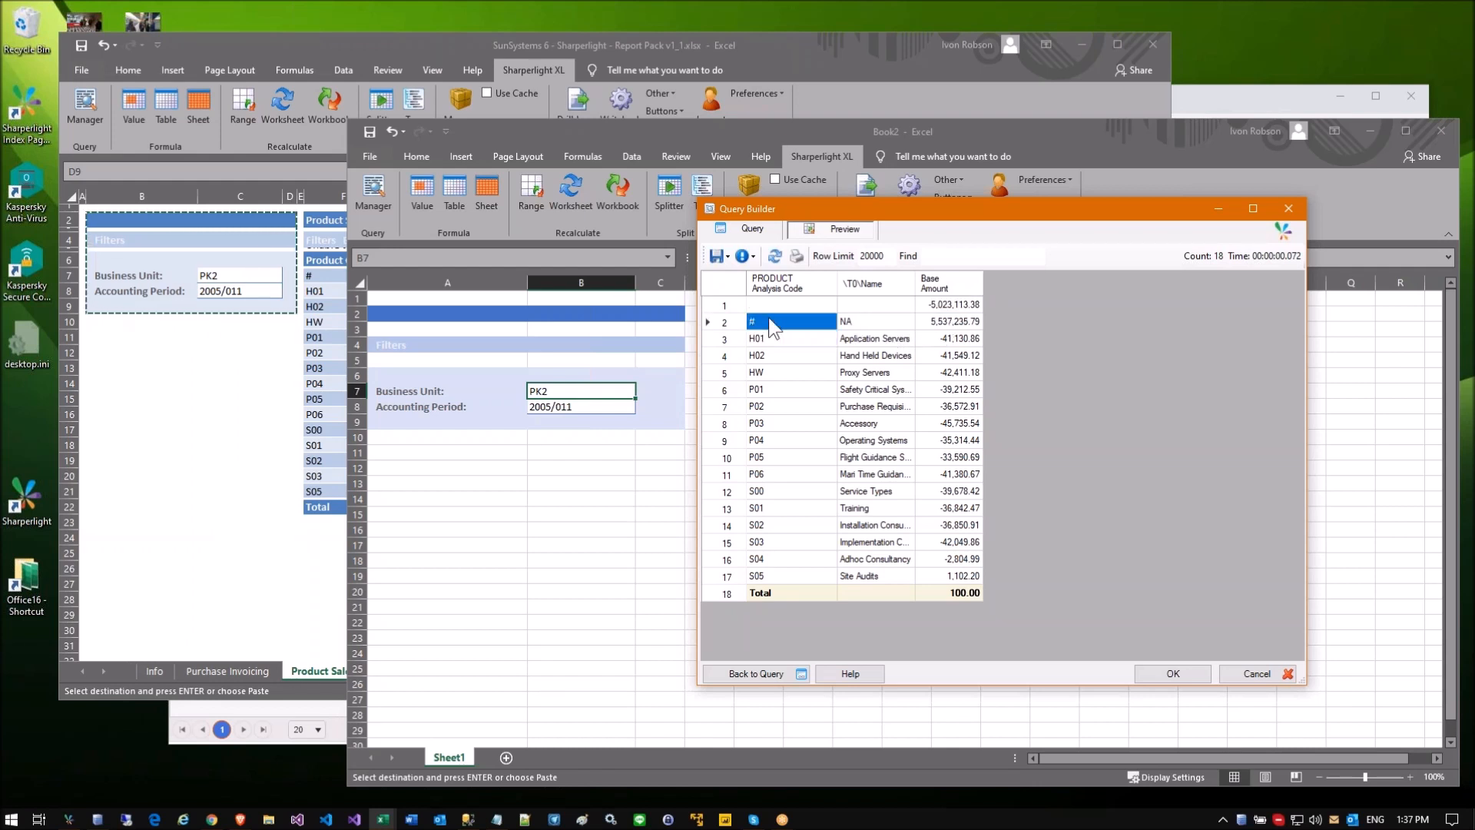
Step: Replace the Account Description filter with PRODUCT Analysis Code not equal (<>) to # and preview the results
left_click(749, 228)
left_click(768, 402)
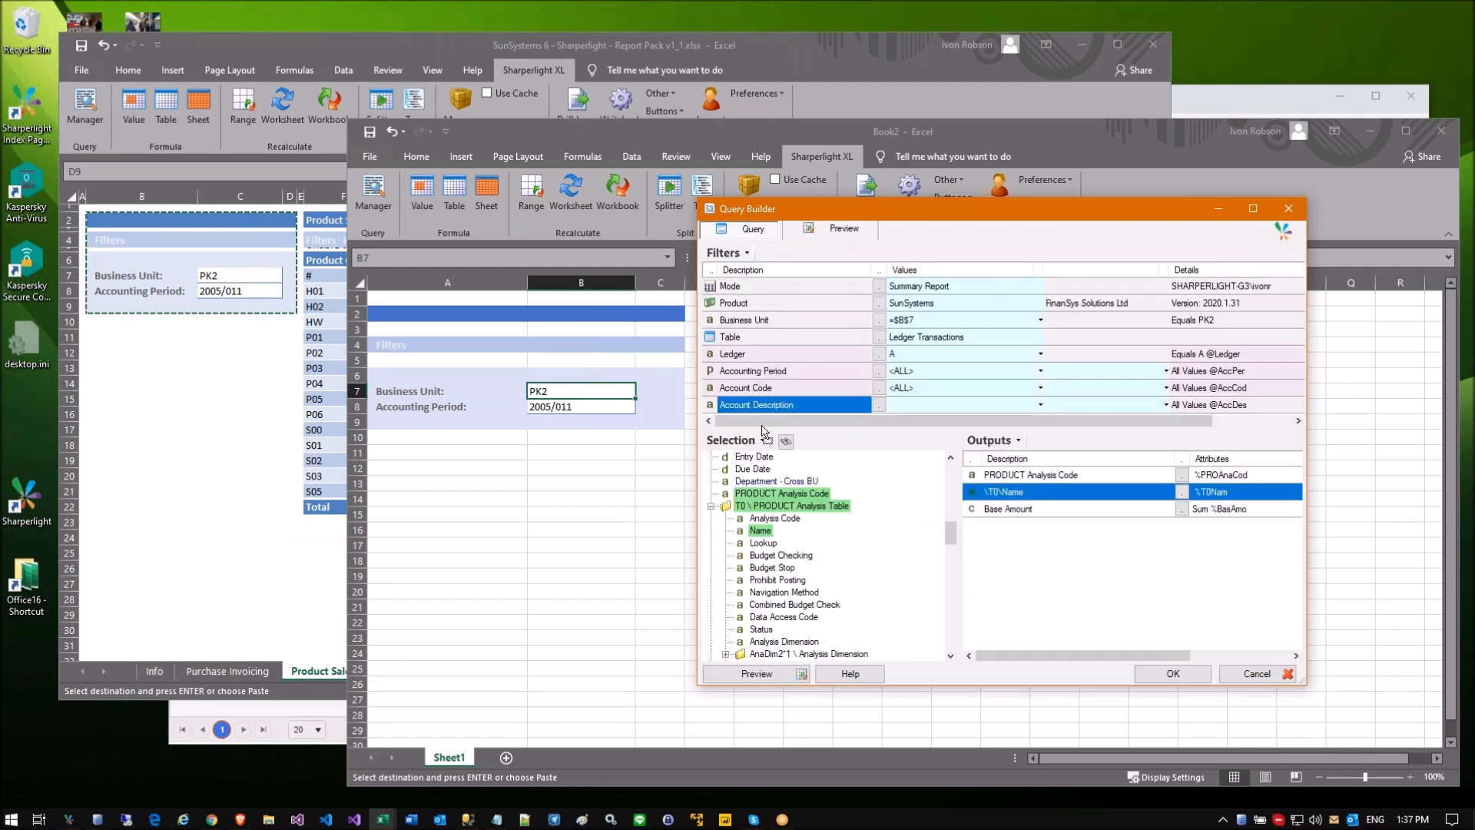
key("Delete")
left_click_drag(1011, 475, 805, 407)
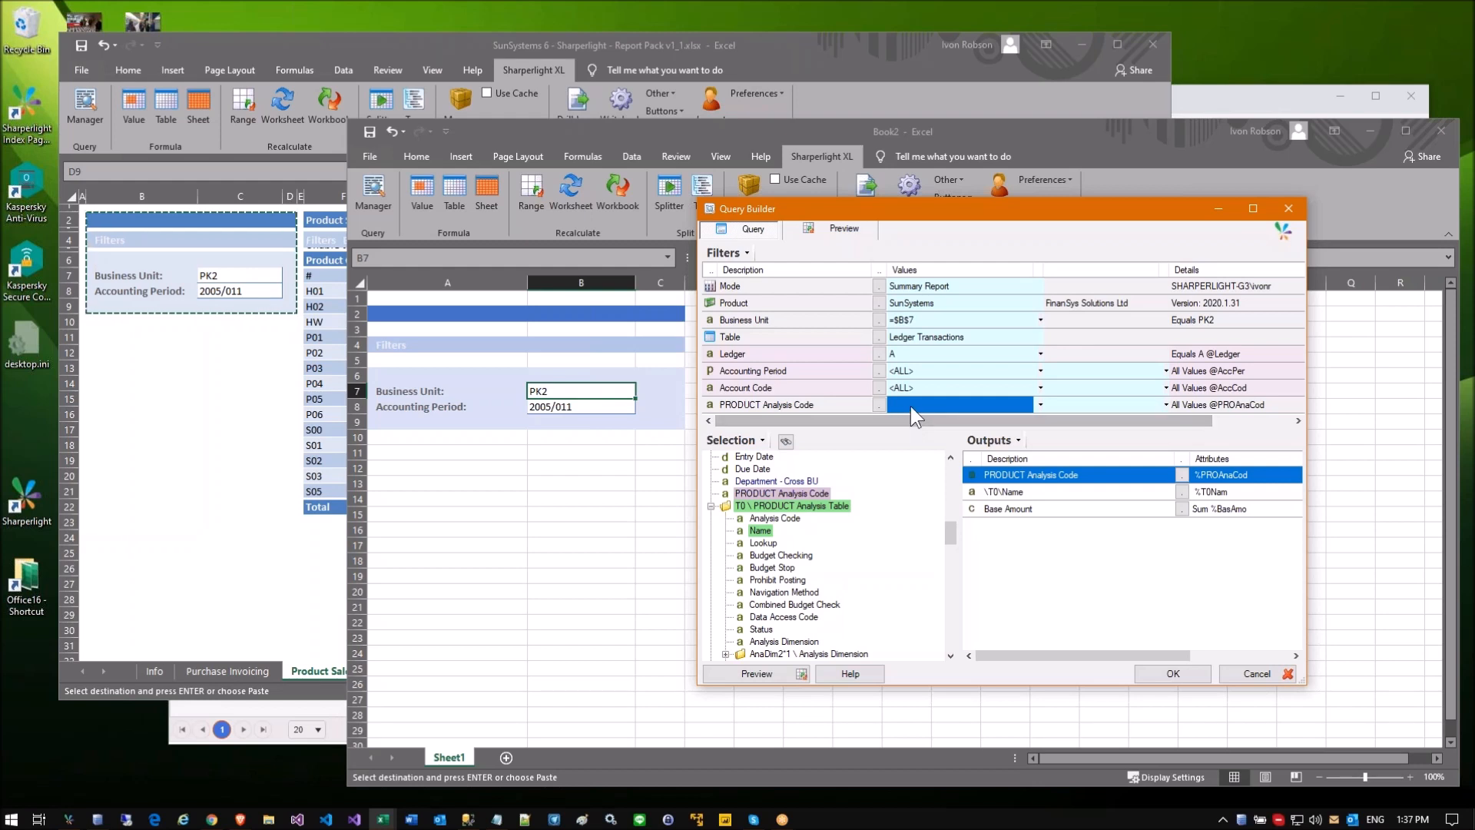
left_click(910, 403)
type("<>")
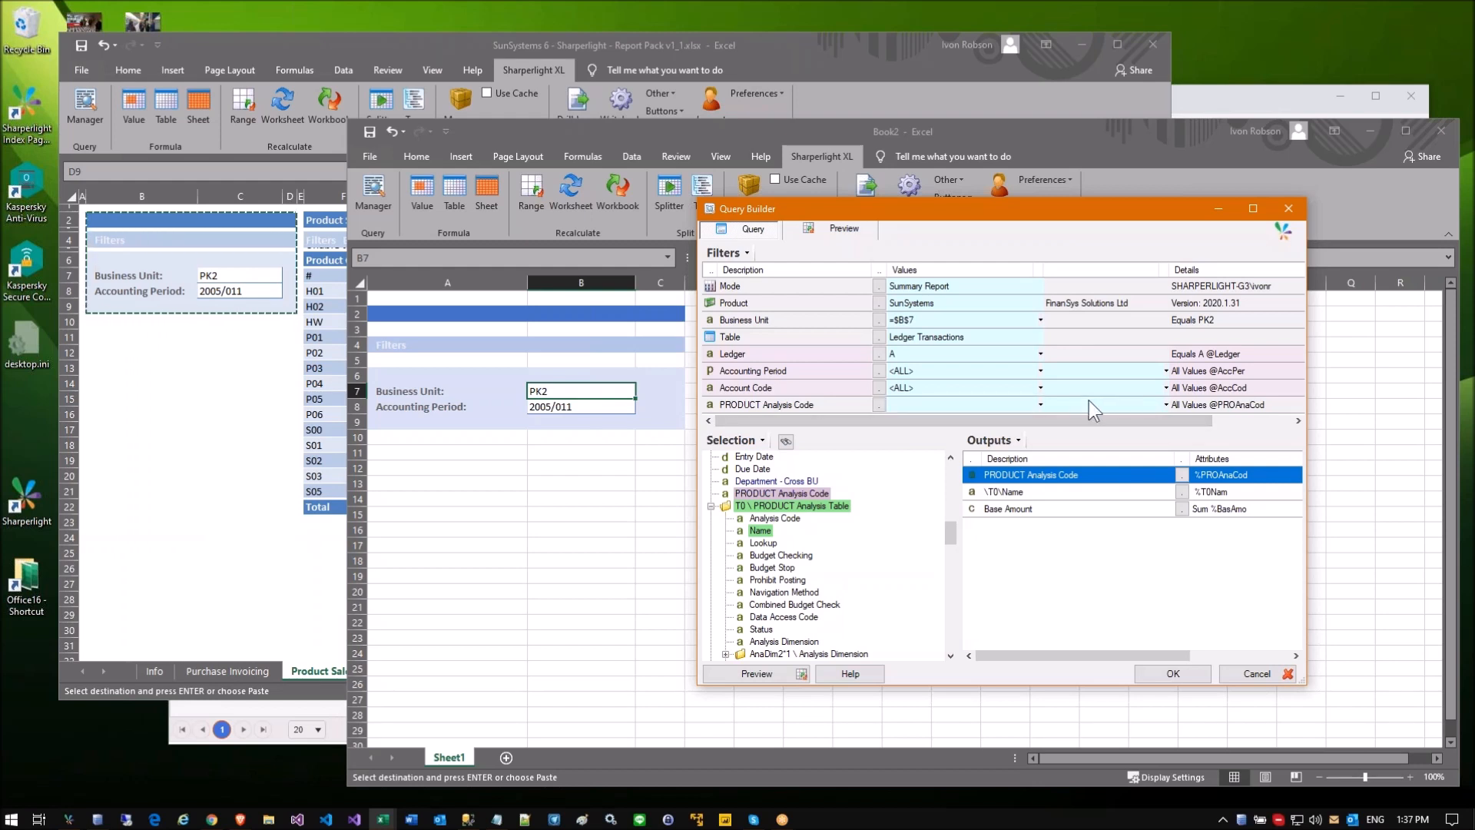
left_click(1089, 401)
type("#")
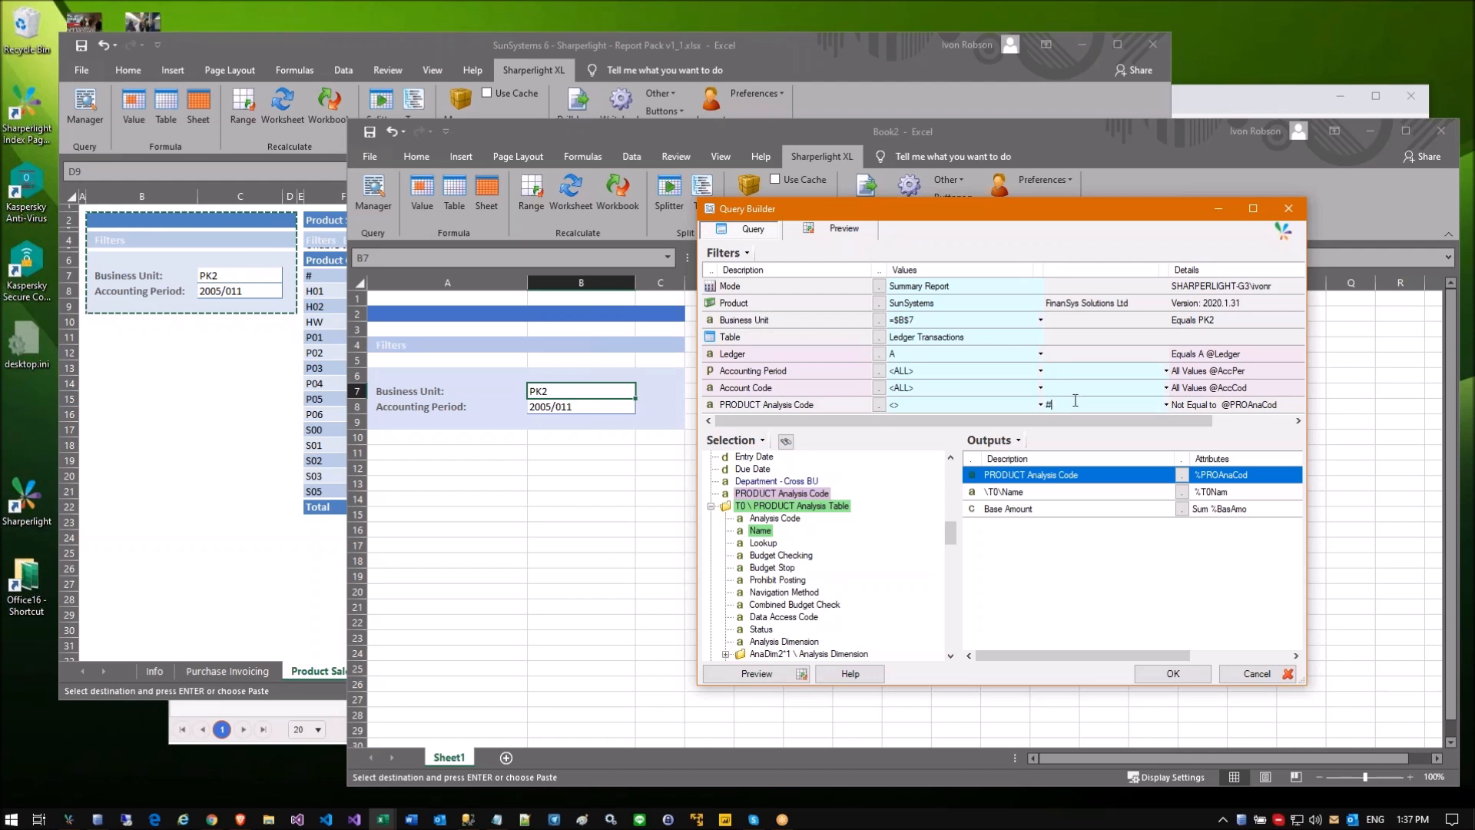
left_click(959, 375)
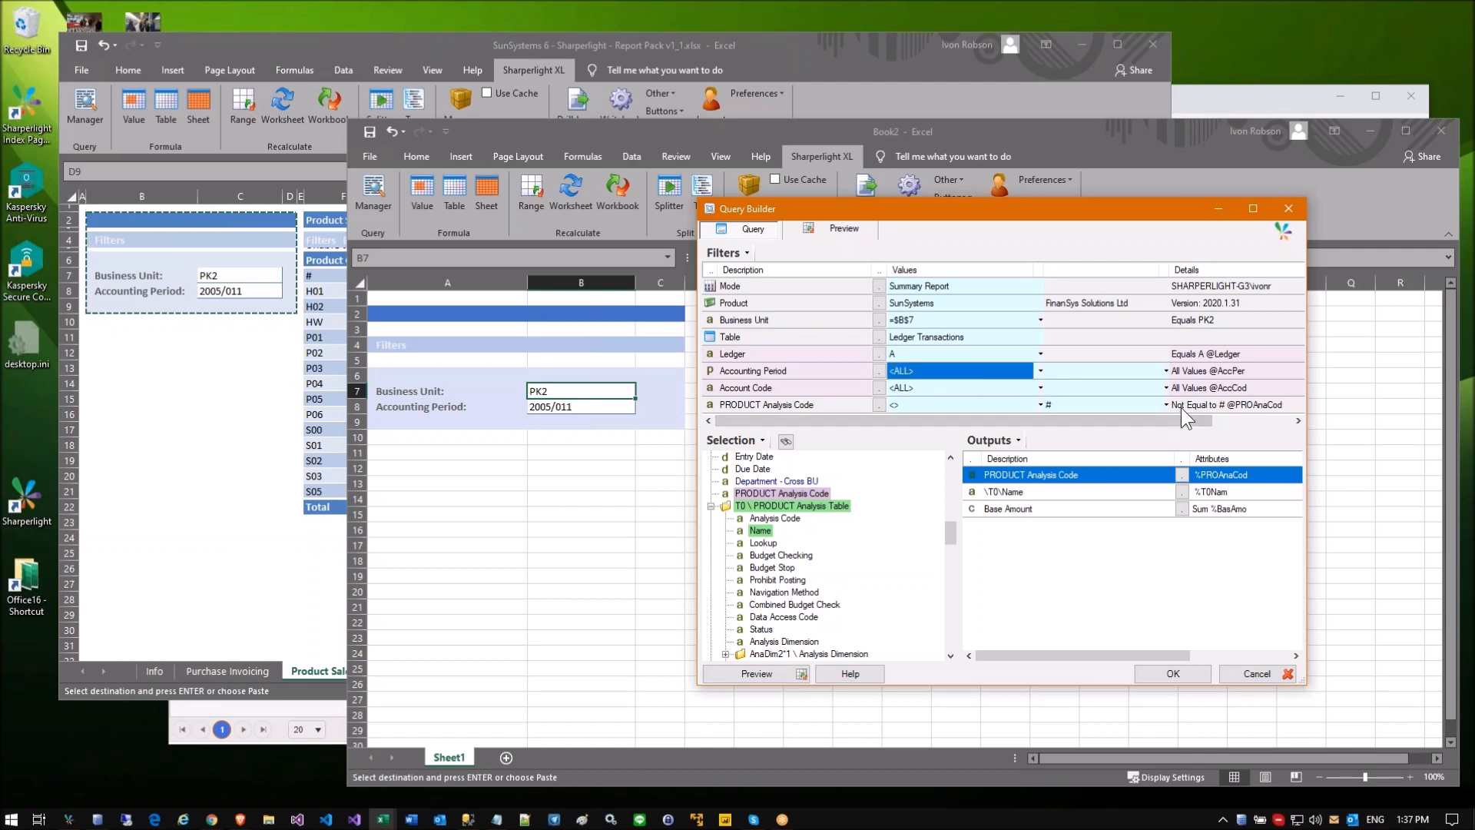
left_click(833, 229)
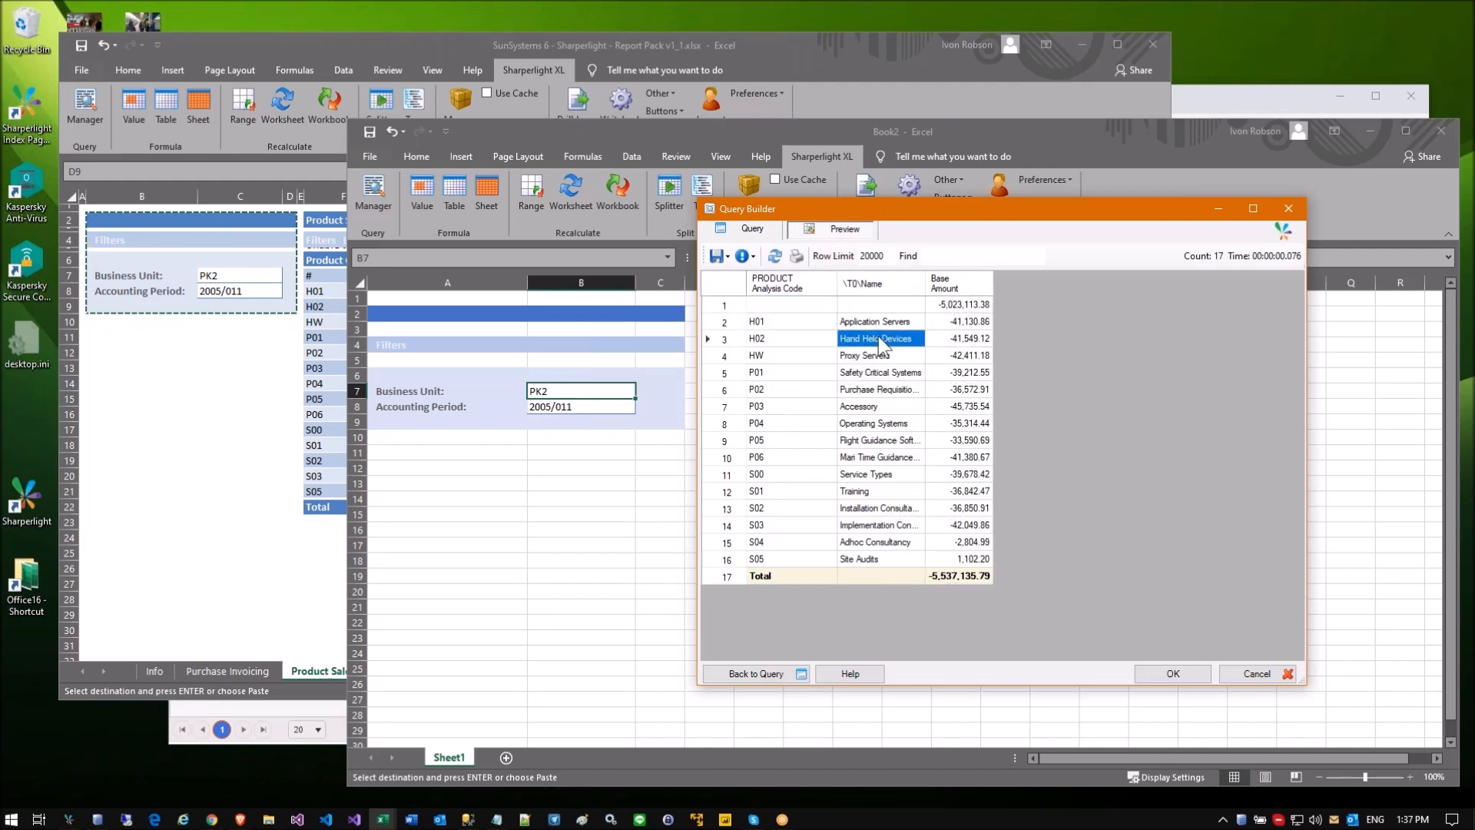
Step: Add a second PRODUCT Analysis Code filter above the existing one, set it to <> with an empty value, and preview the results
left_click(752, 228)
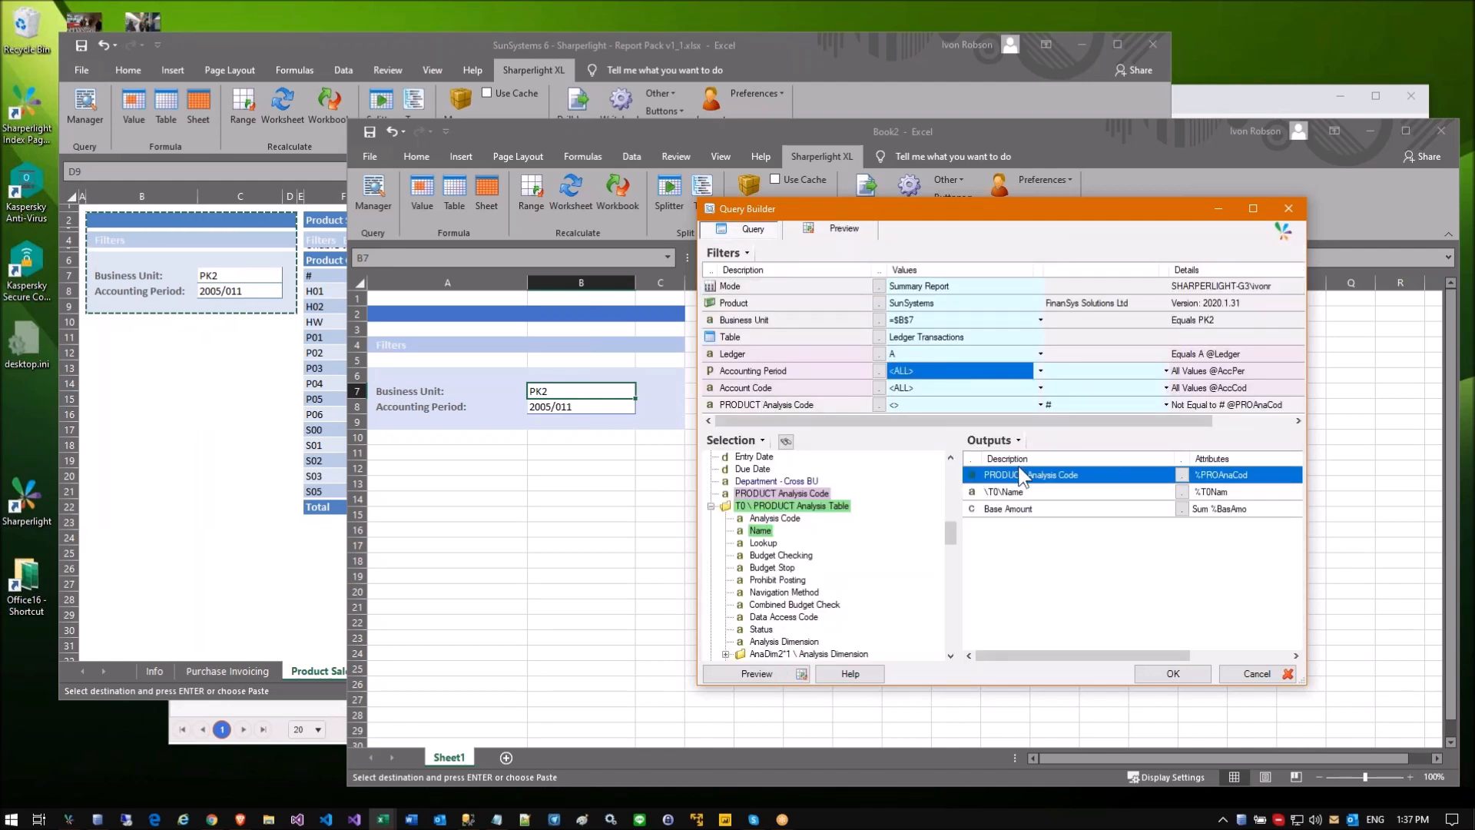
left_click(788, 405)
left_click_drag(782, 493, 820, 402)
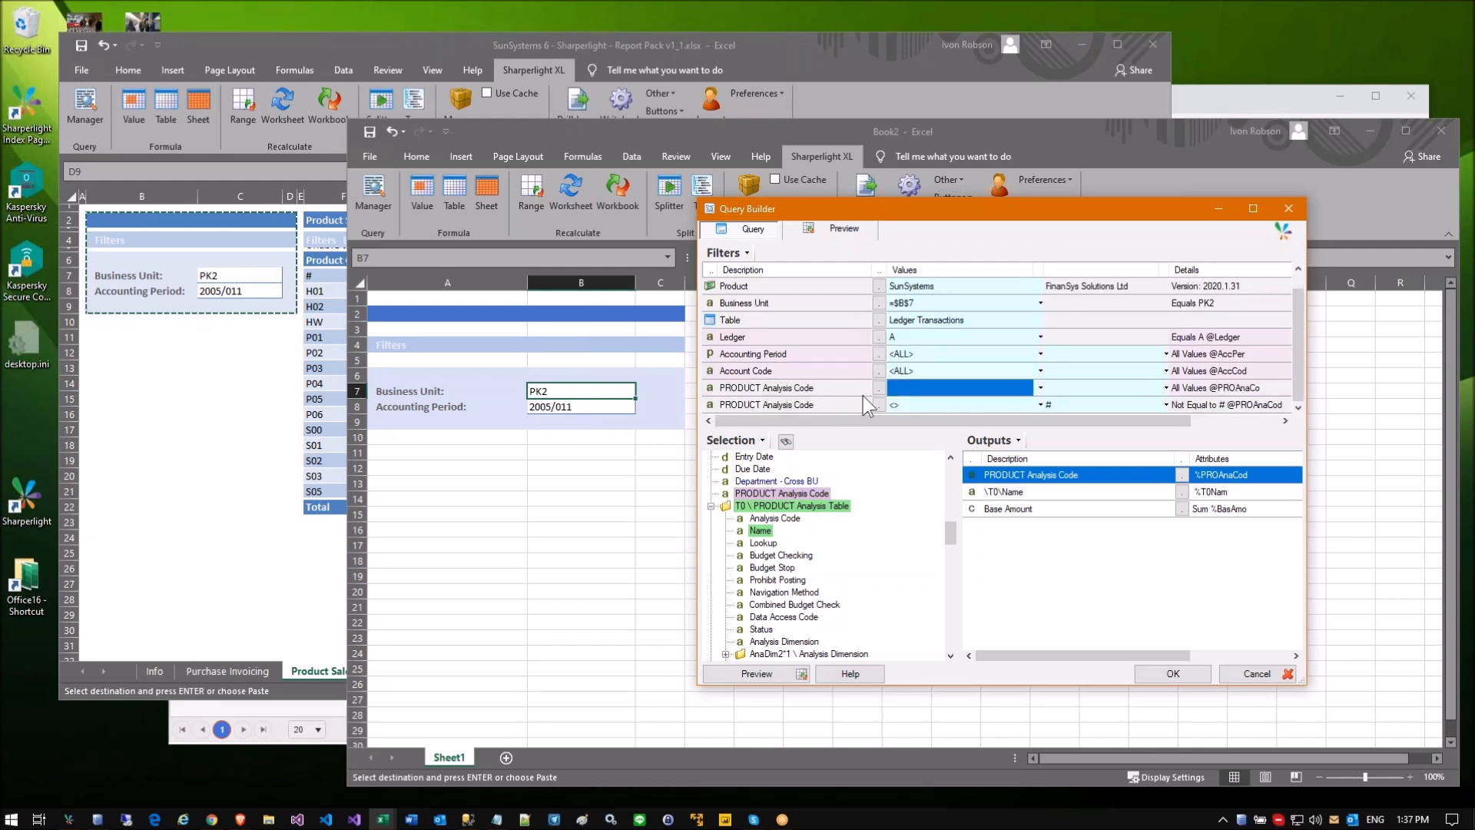
left_click(924, 386)
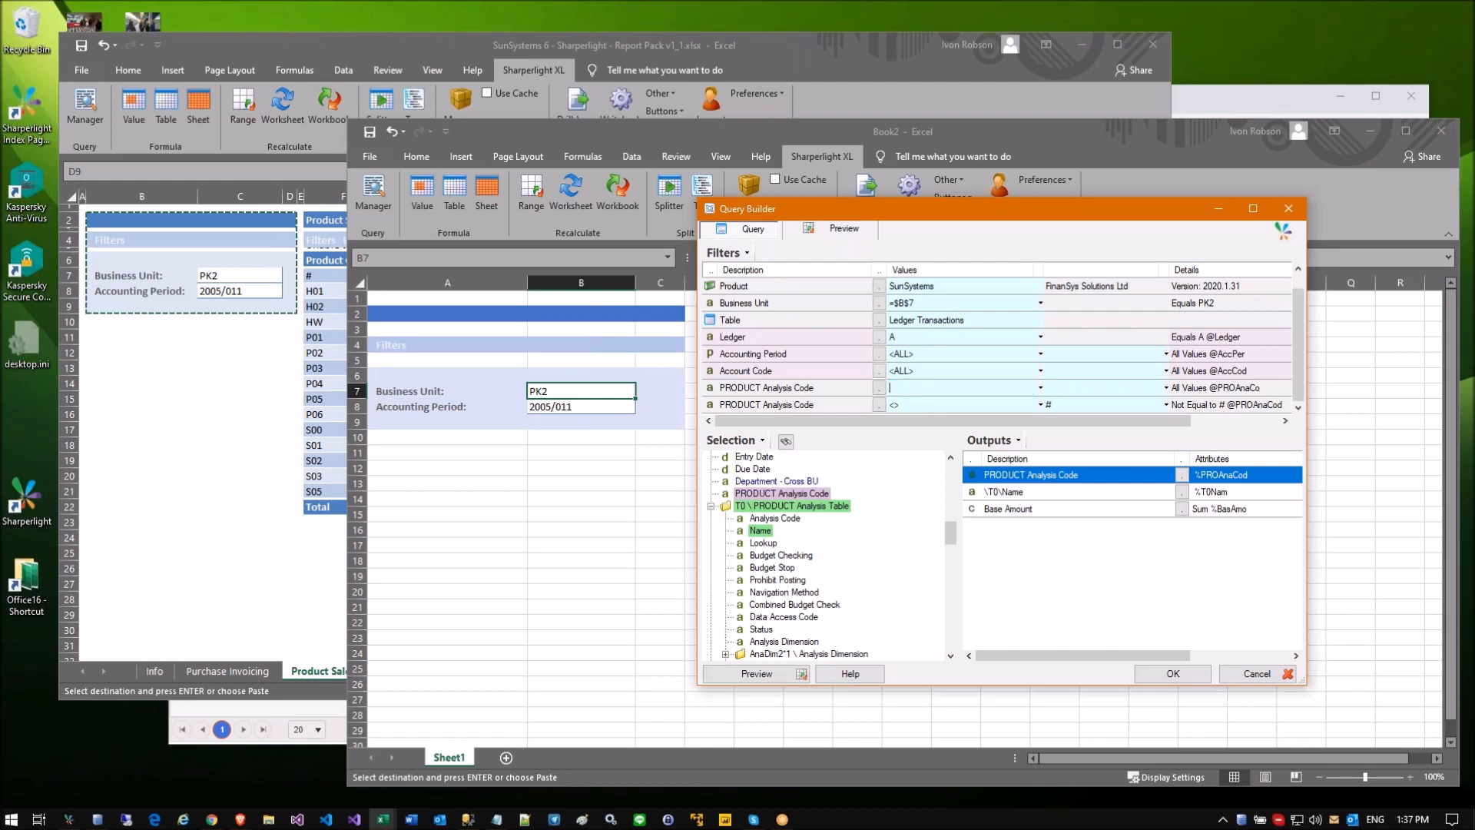
type("<>")
left_click(1054, 390)
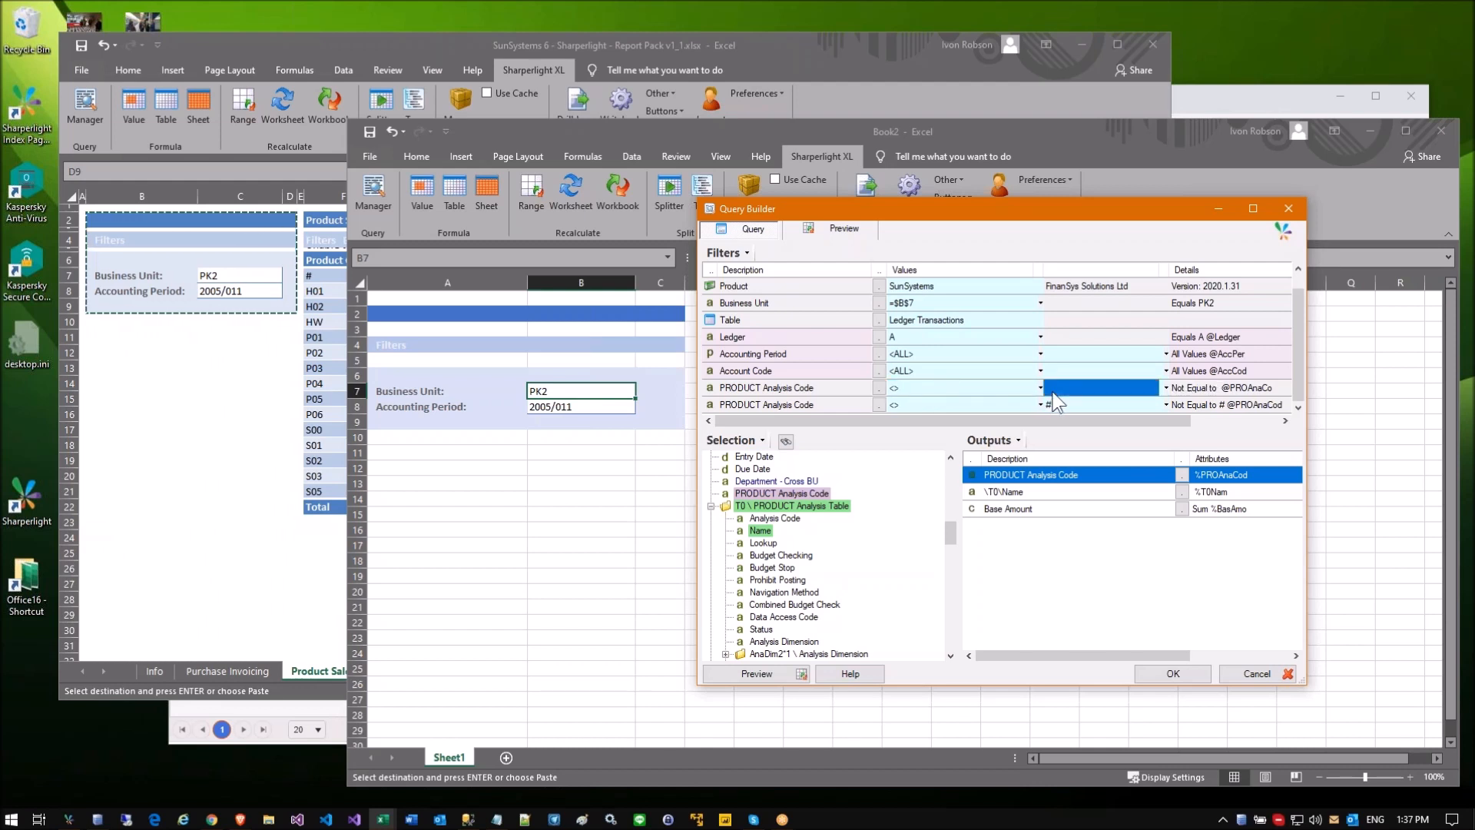
left_click(845, 237)
Step: Return to the query definition and clear the operator of the first PRODUCT Analysis Code filter
left_click(757, 229)
left_click(845, 391)
left_click(905, 386)
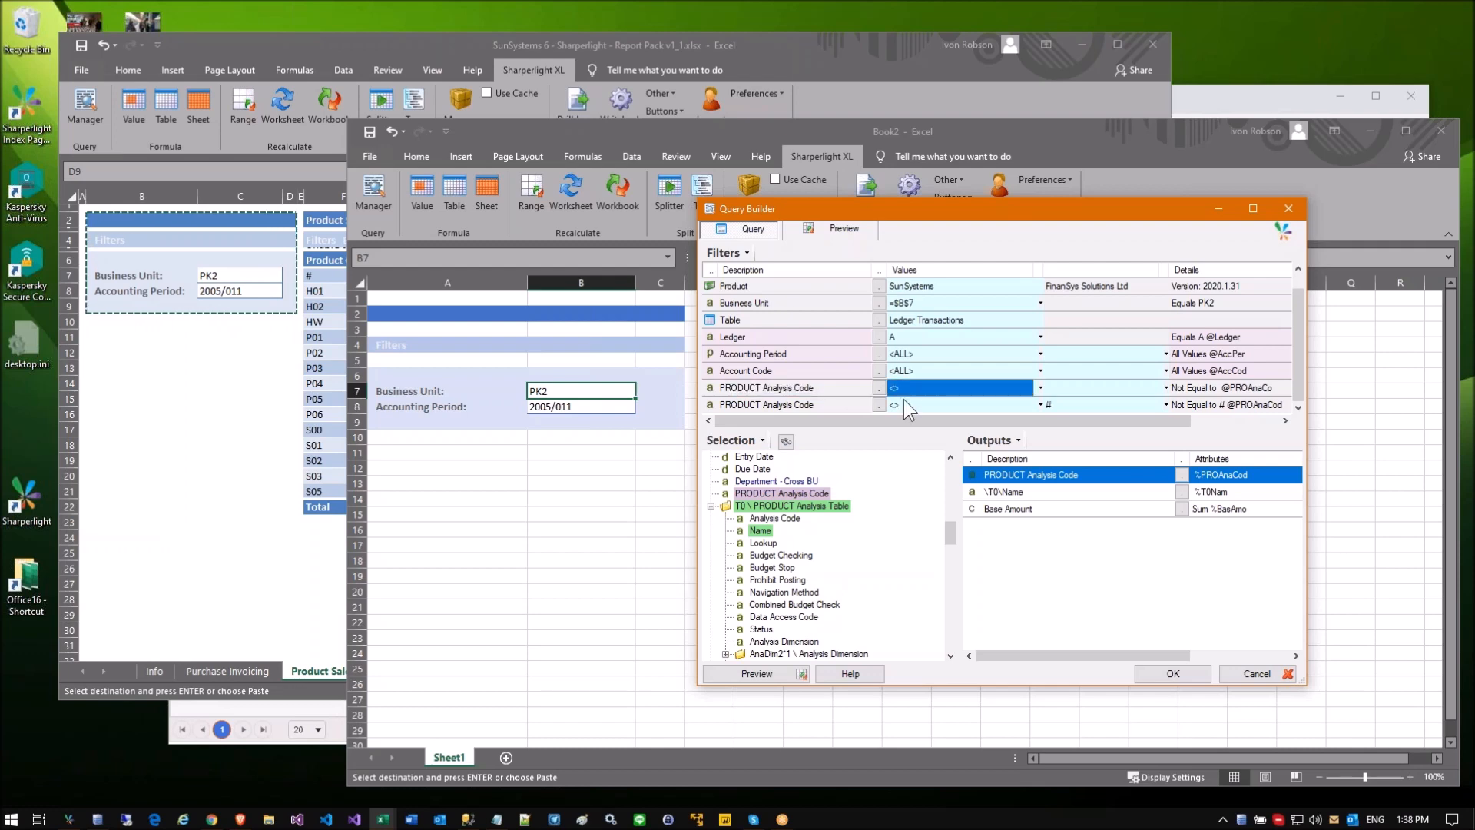
key("Delete")
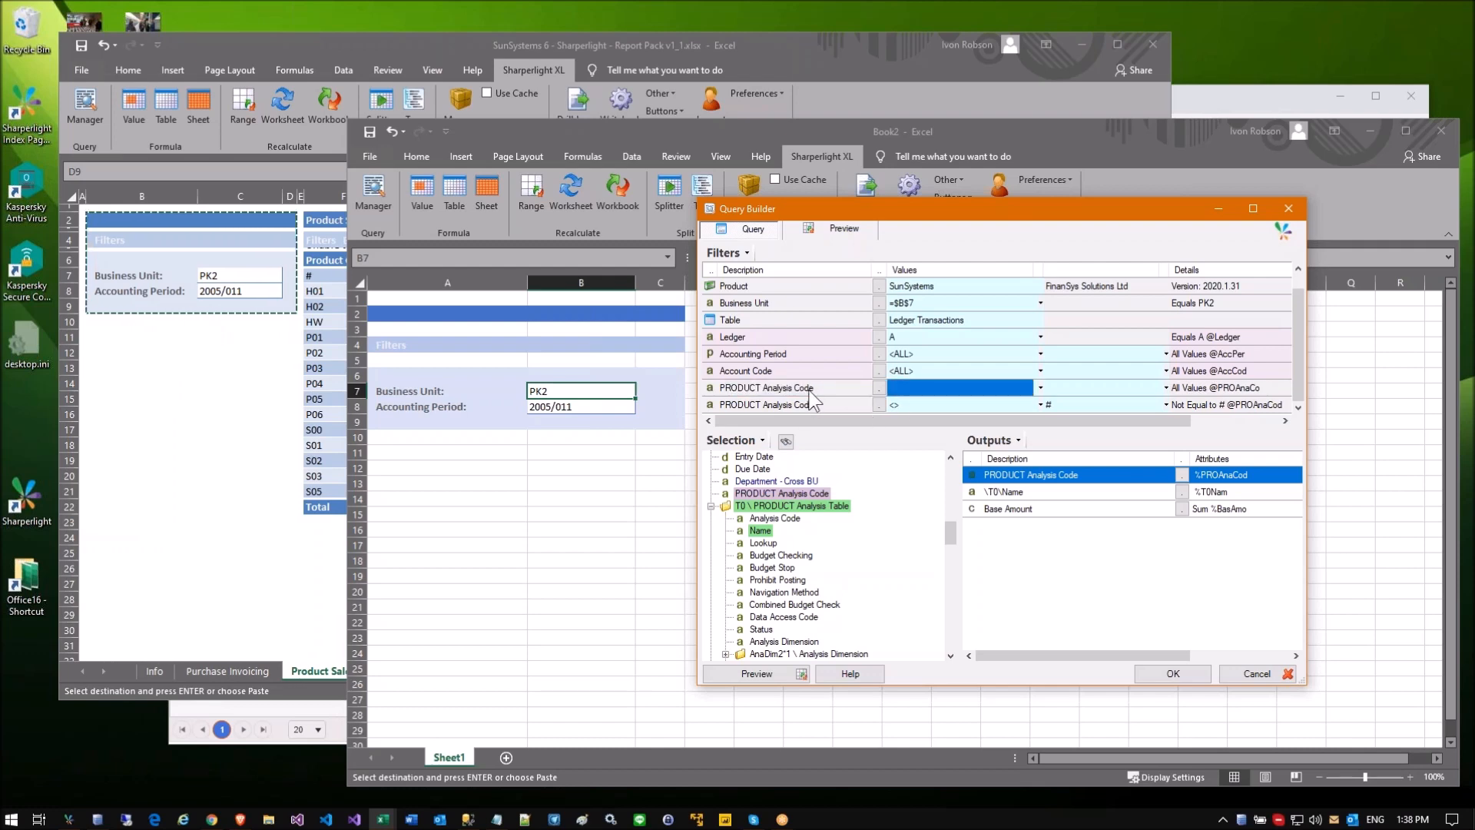
Step: Open the first PRODUCT Analysis Code filter's options and try the operators Is Blank, Not Equal to and Not Less than or Equal to
double_click(809, 389)
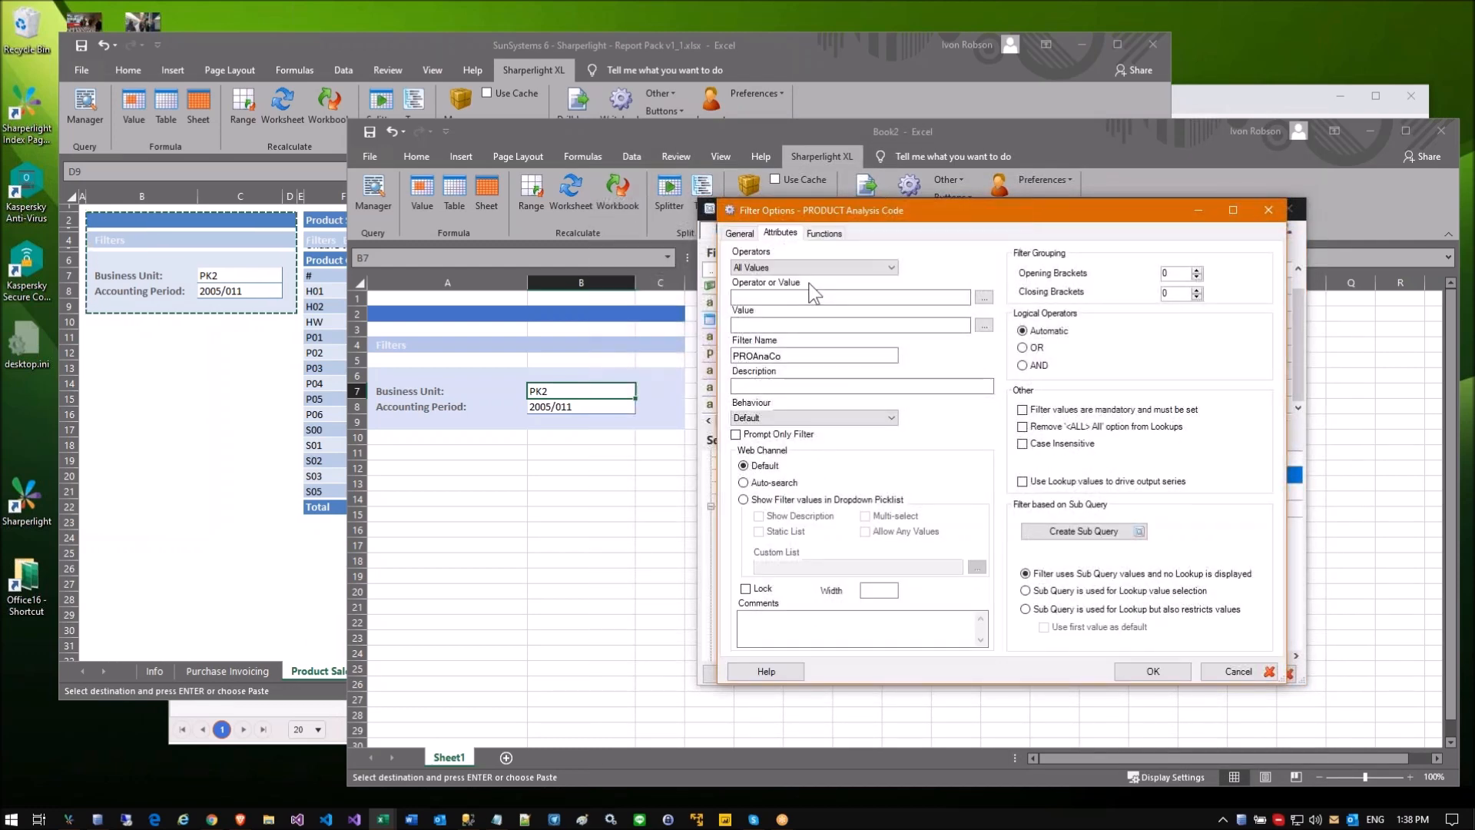
left_click(1237, 668)
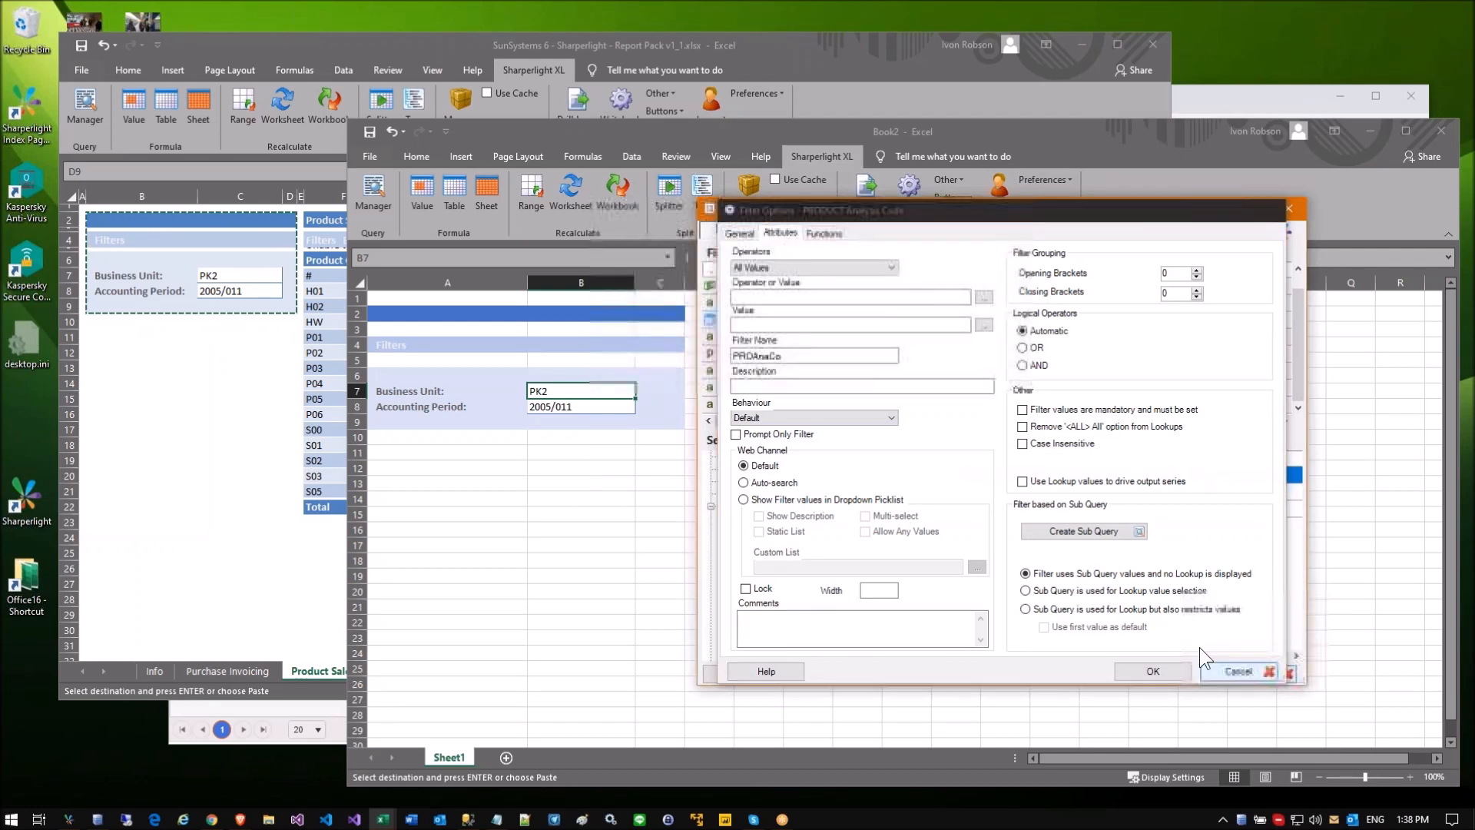
right_click(826, 389)
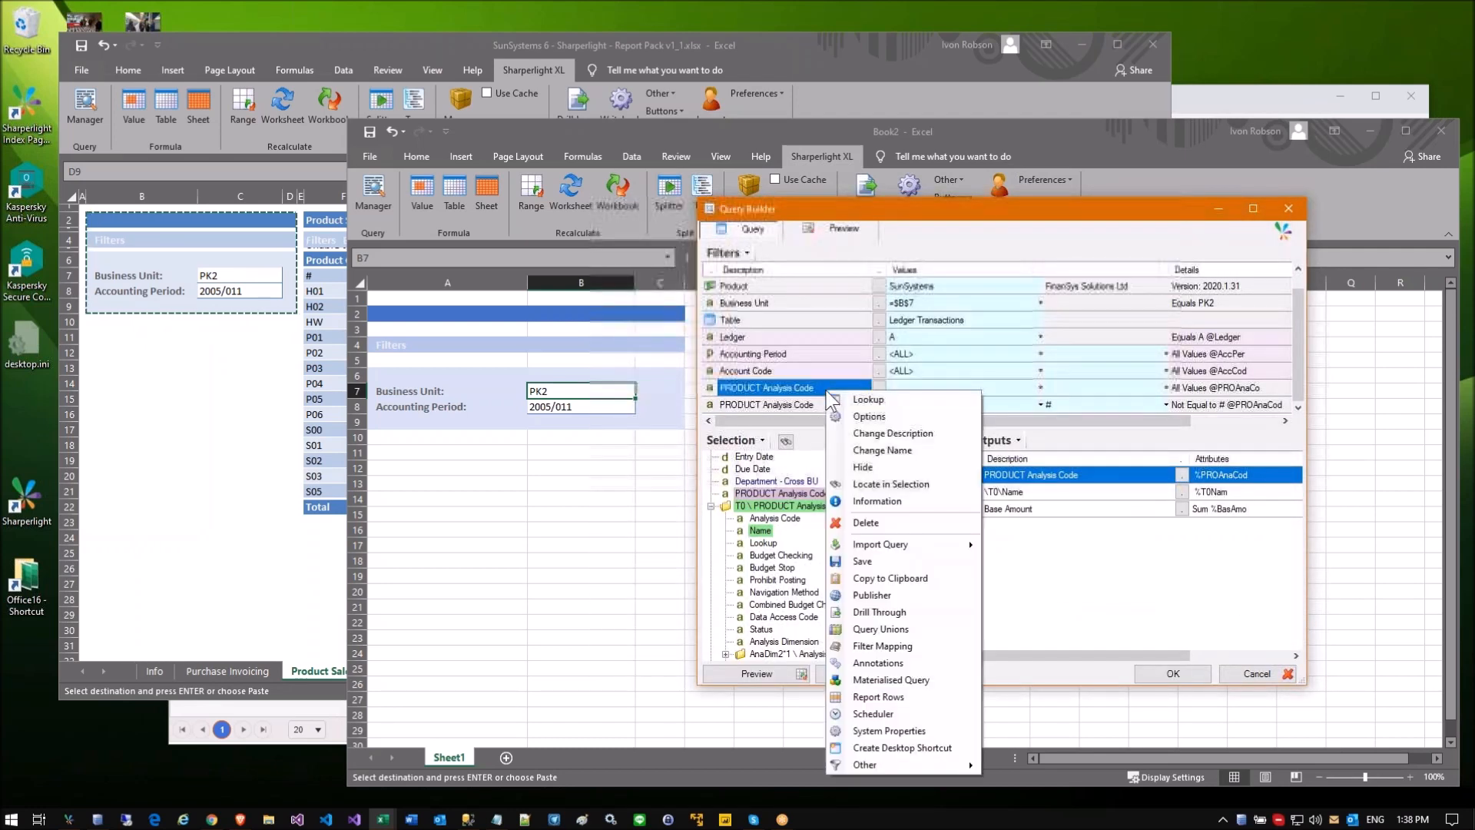
left_click(860, 416)
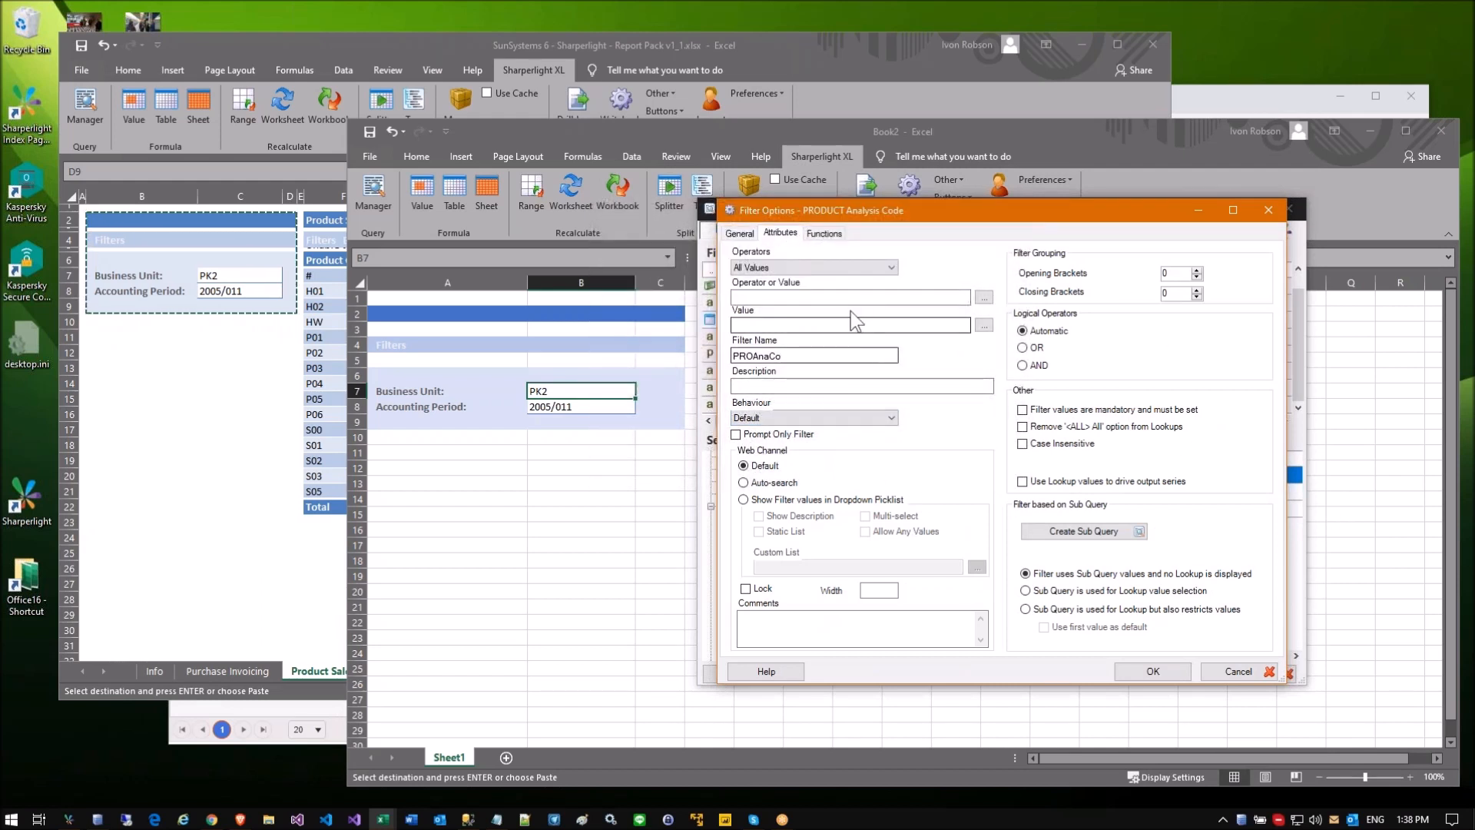
left_click(871, 265)
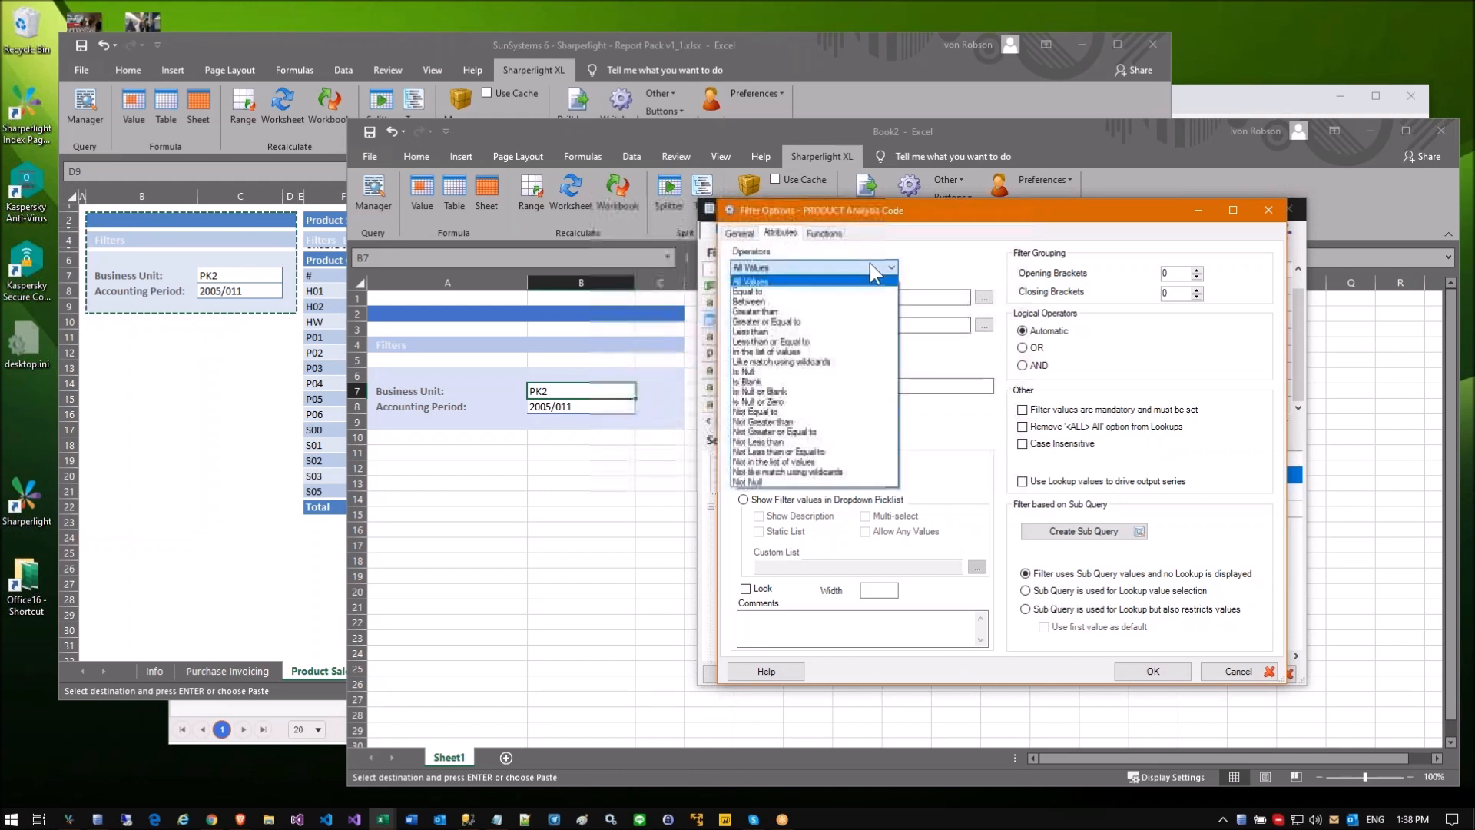
left_click(762, 382)
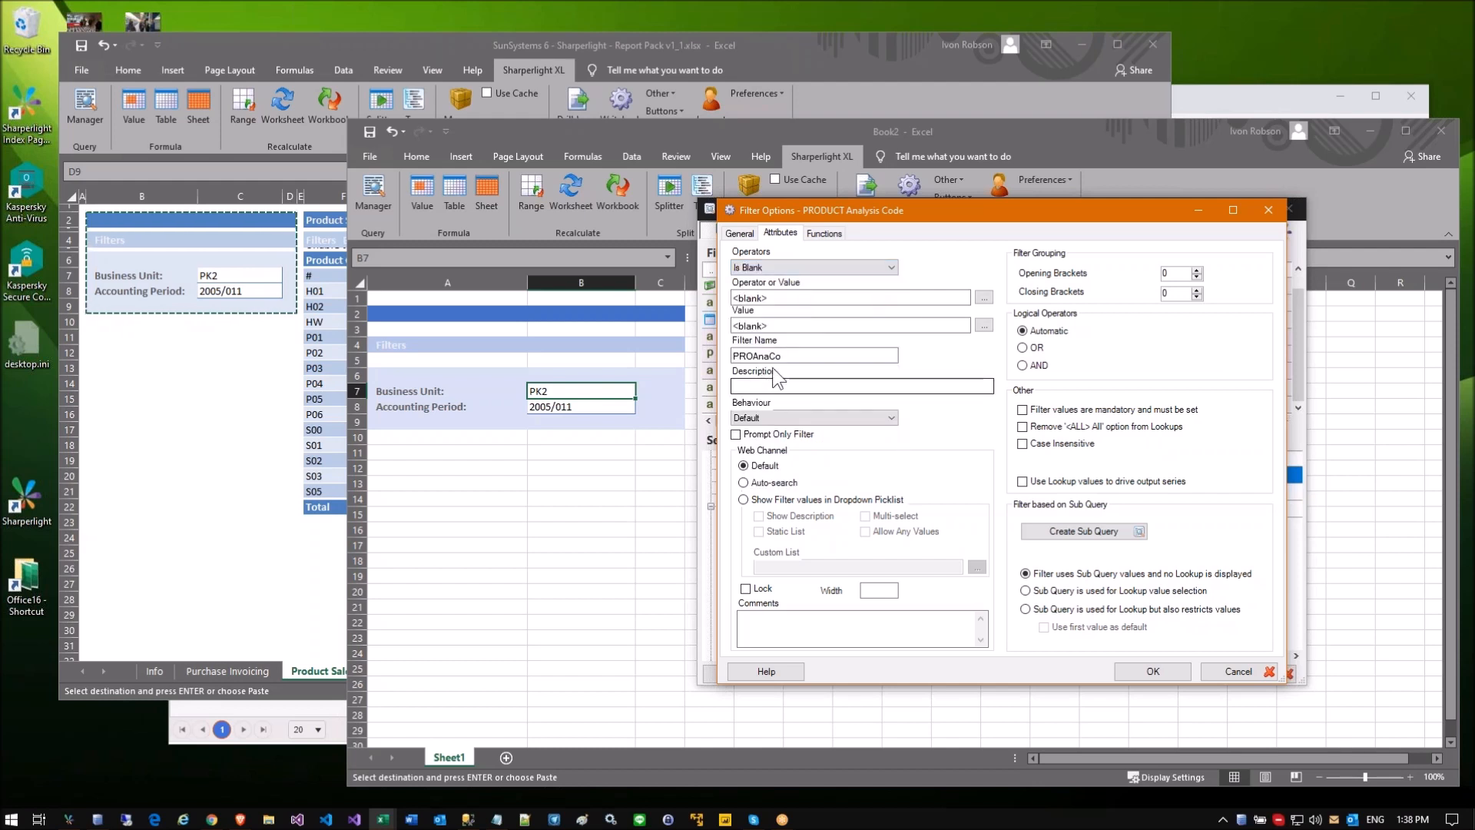
left_click_drag(776, 300, 732, 301)
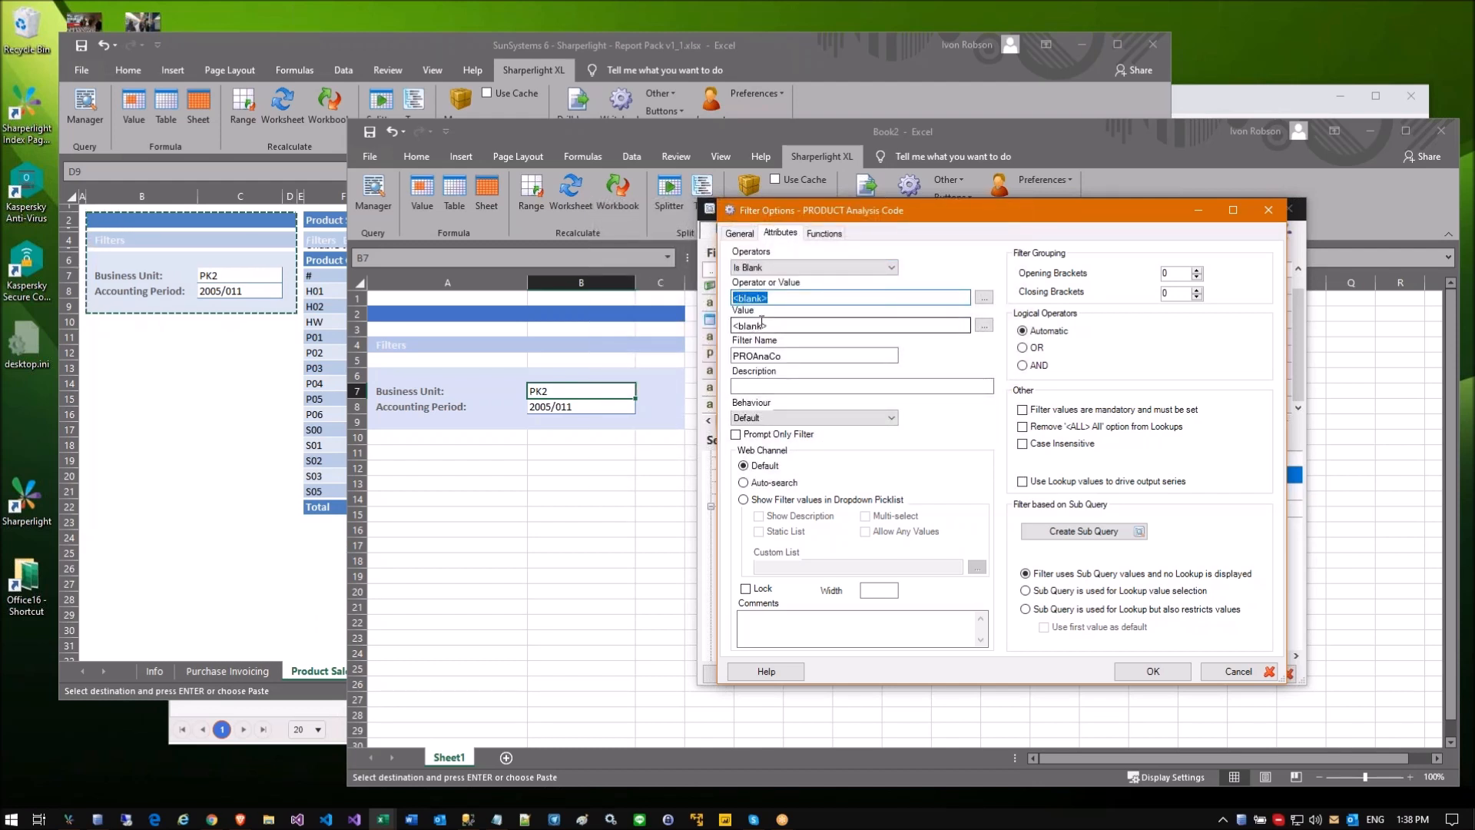
left_click(791, 267)
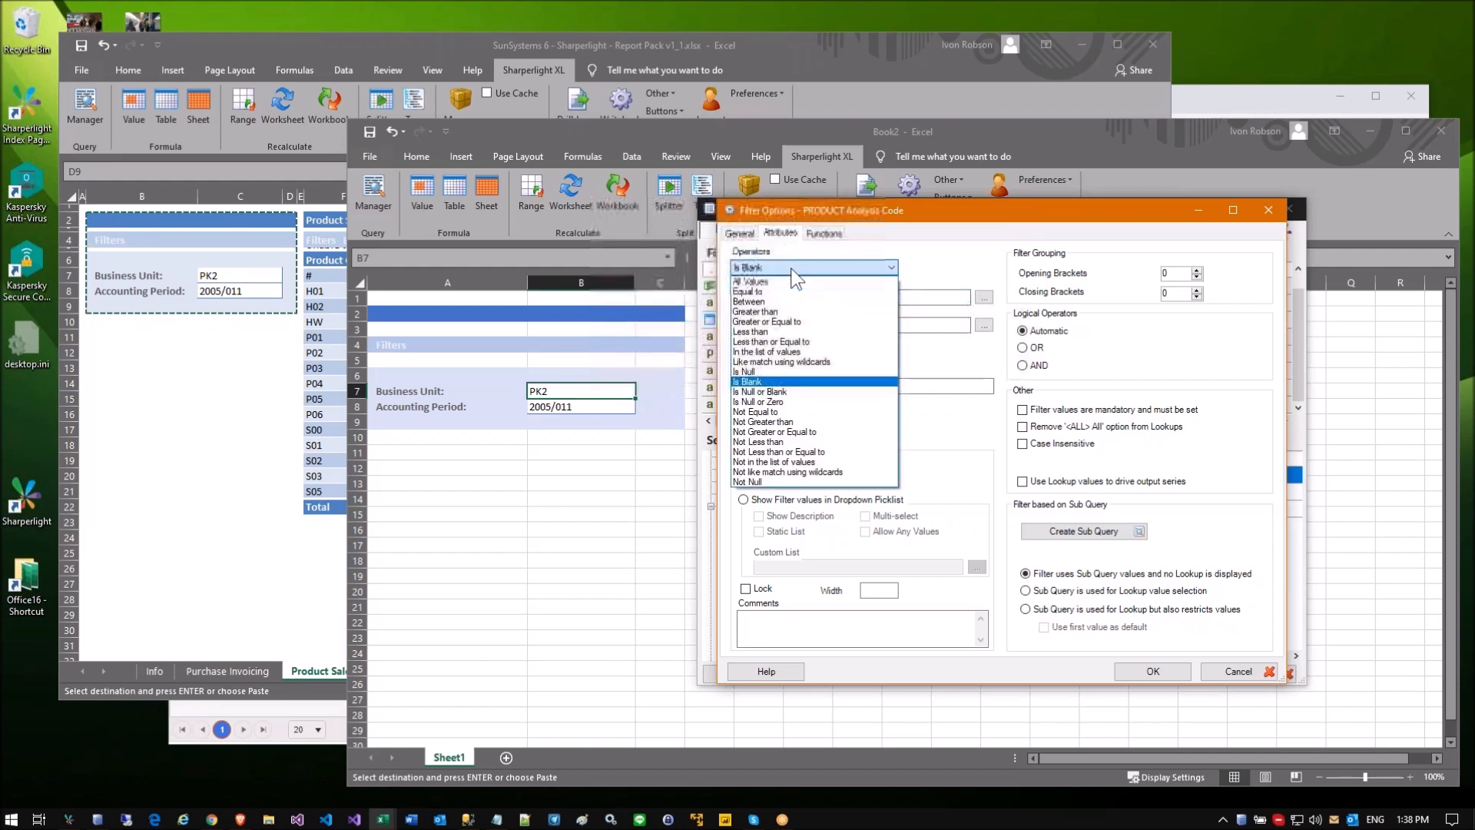
left_click(780, 412)
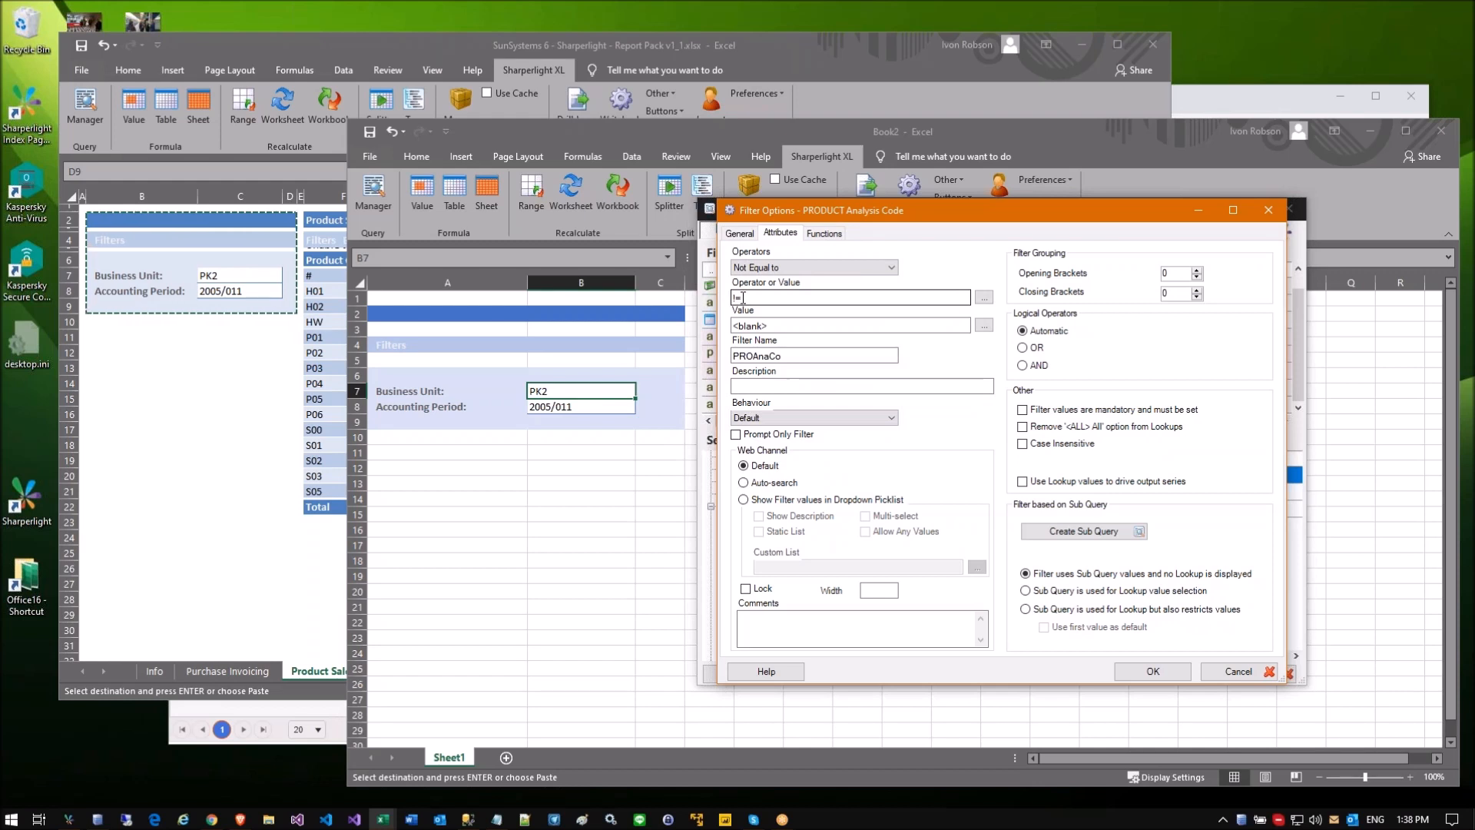
left_click(767, 270)
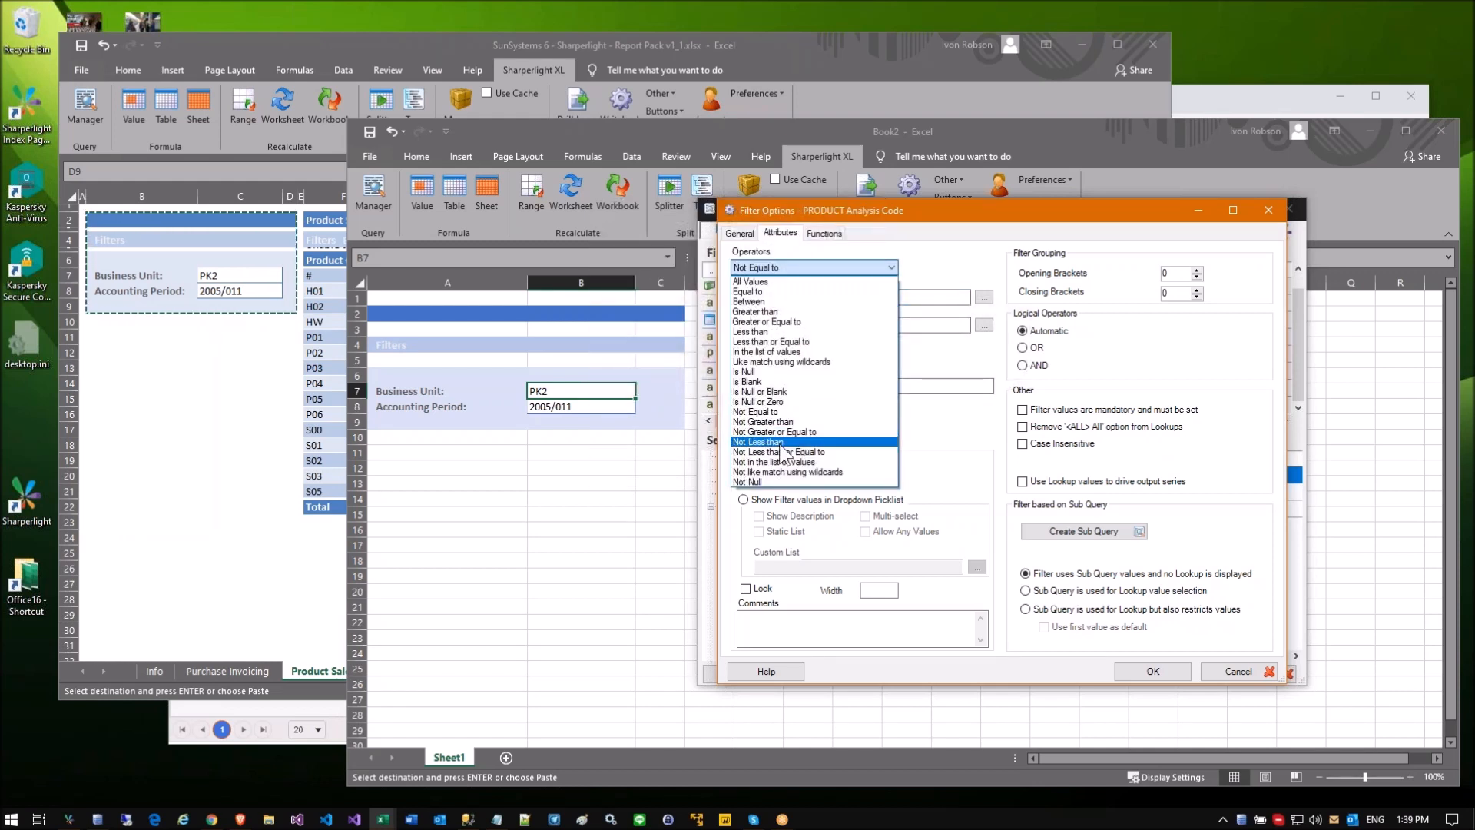
left_click(763, 453)
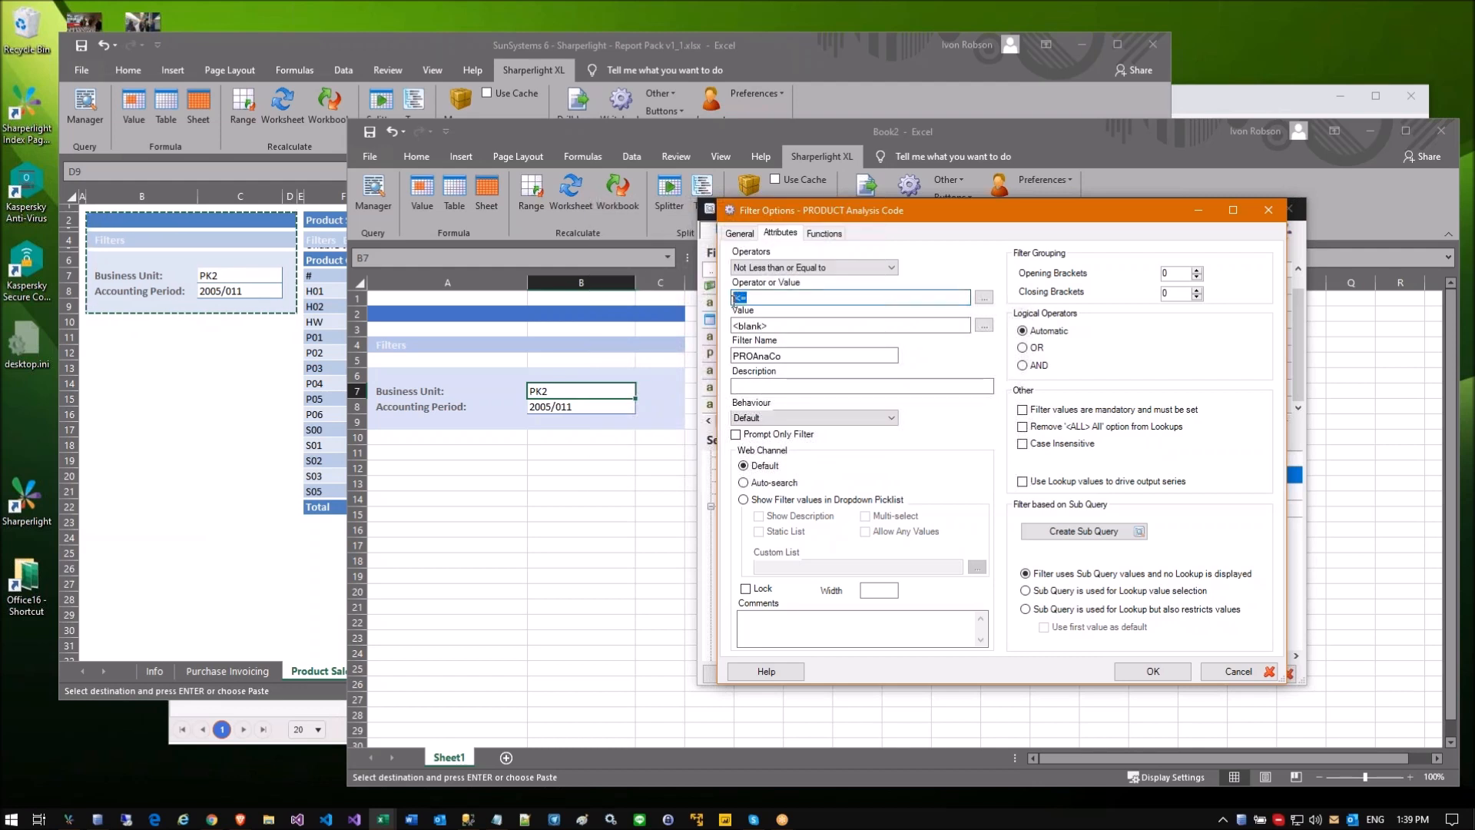
Step: Choose the Is Blank operator, change both the filter's operator and value to !<blank>, apply the options and preview the results
left_click(776, 270)
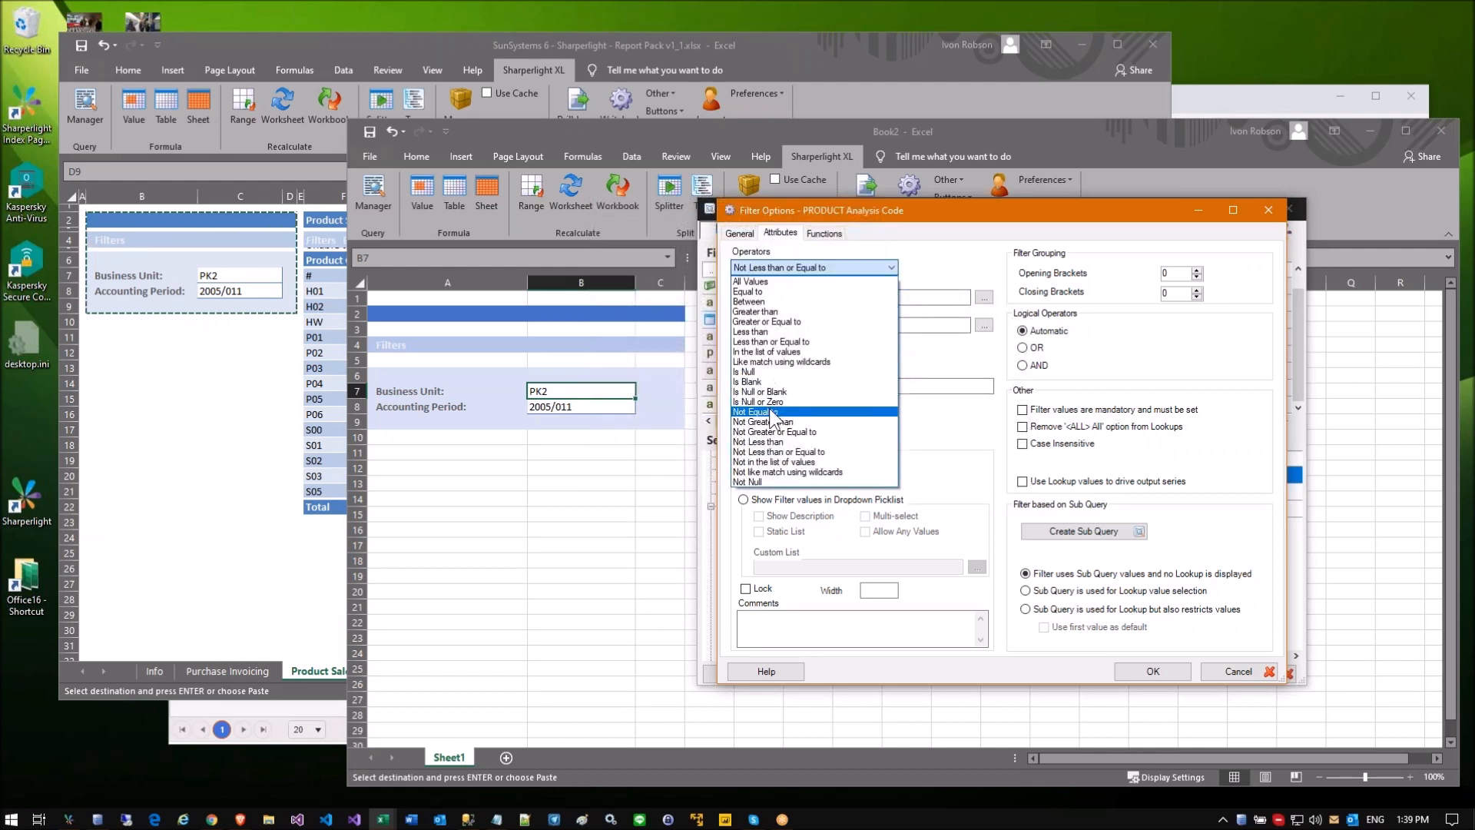
left_click(773, 383)
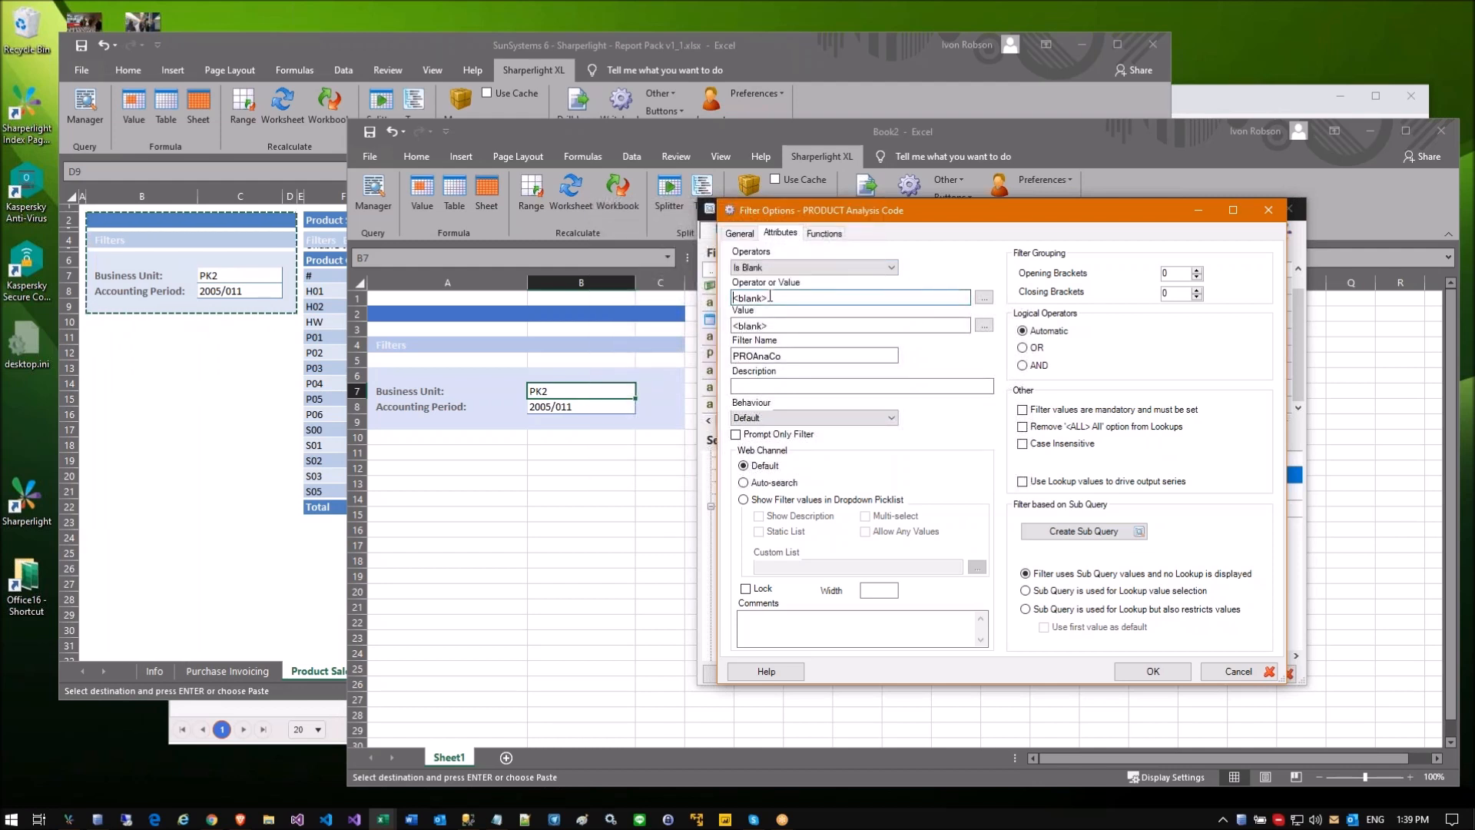
type("!")
left_click(772, 325)
type("!")
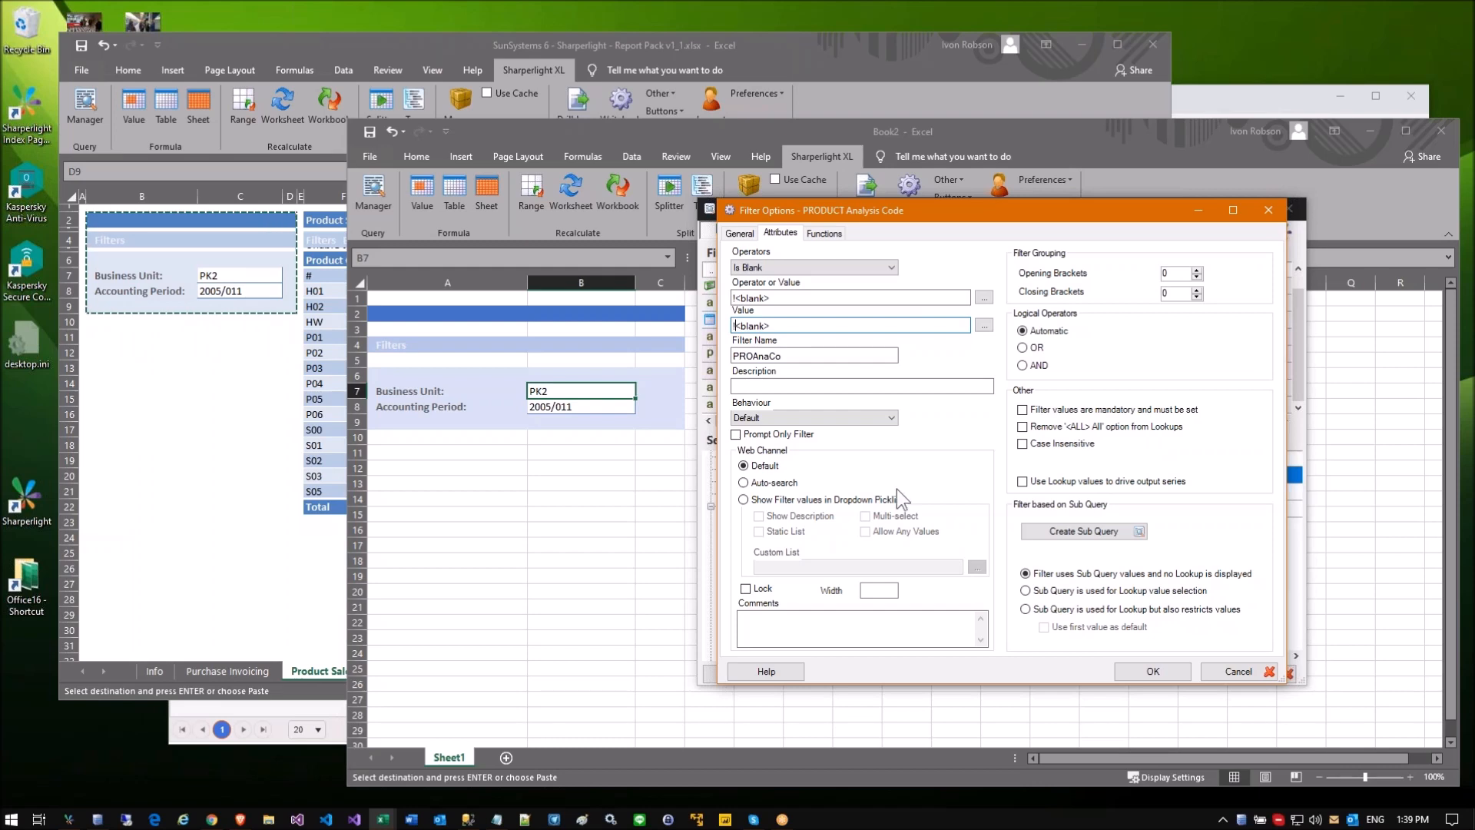
left_click(1144, 668)
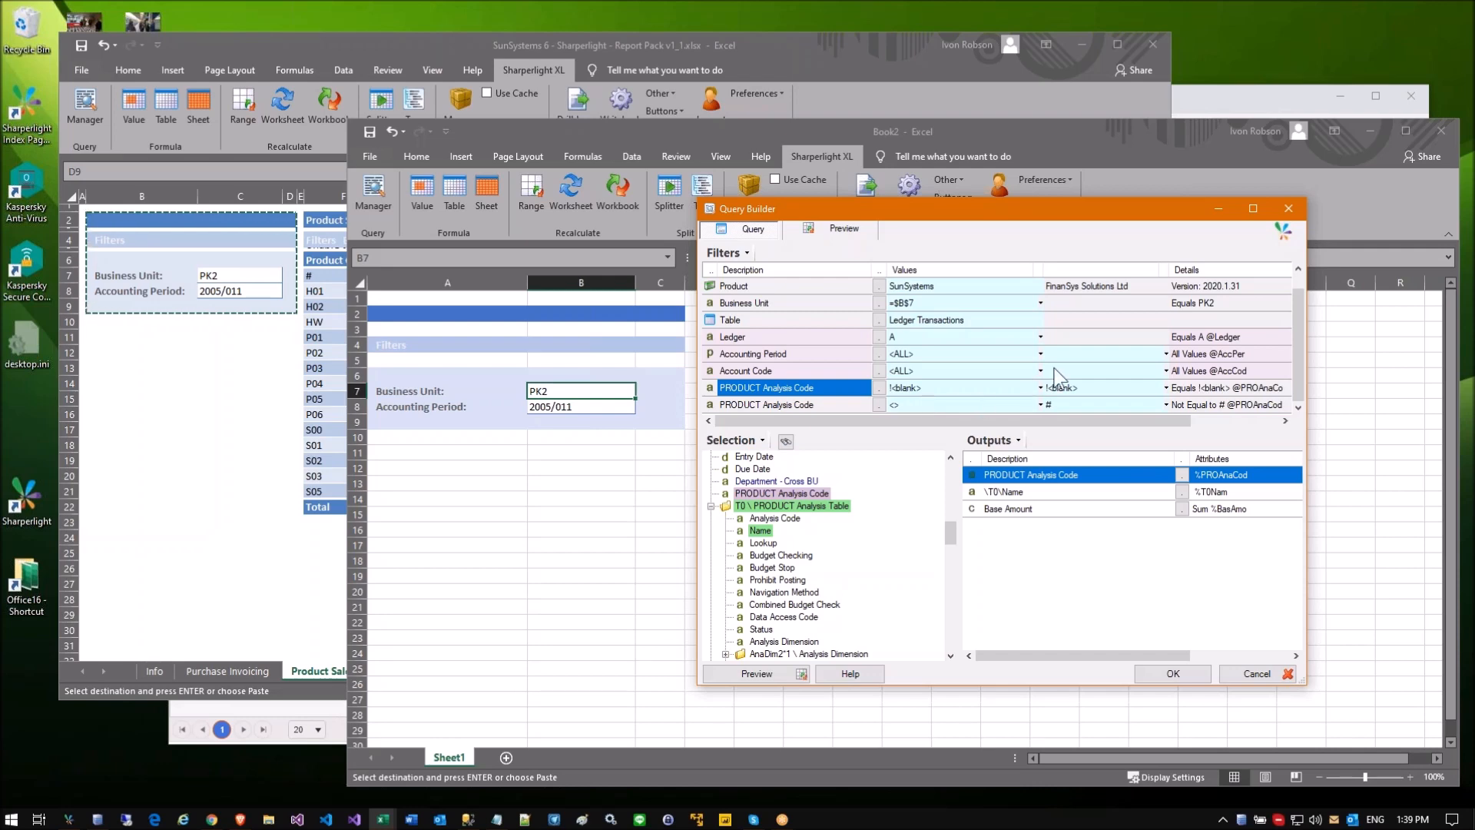
left_click(839, 244)
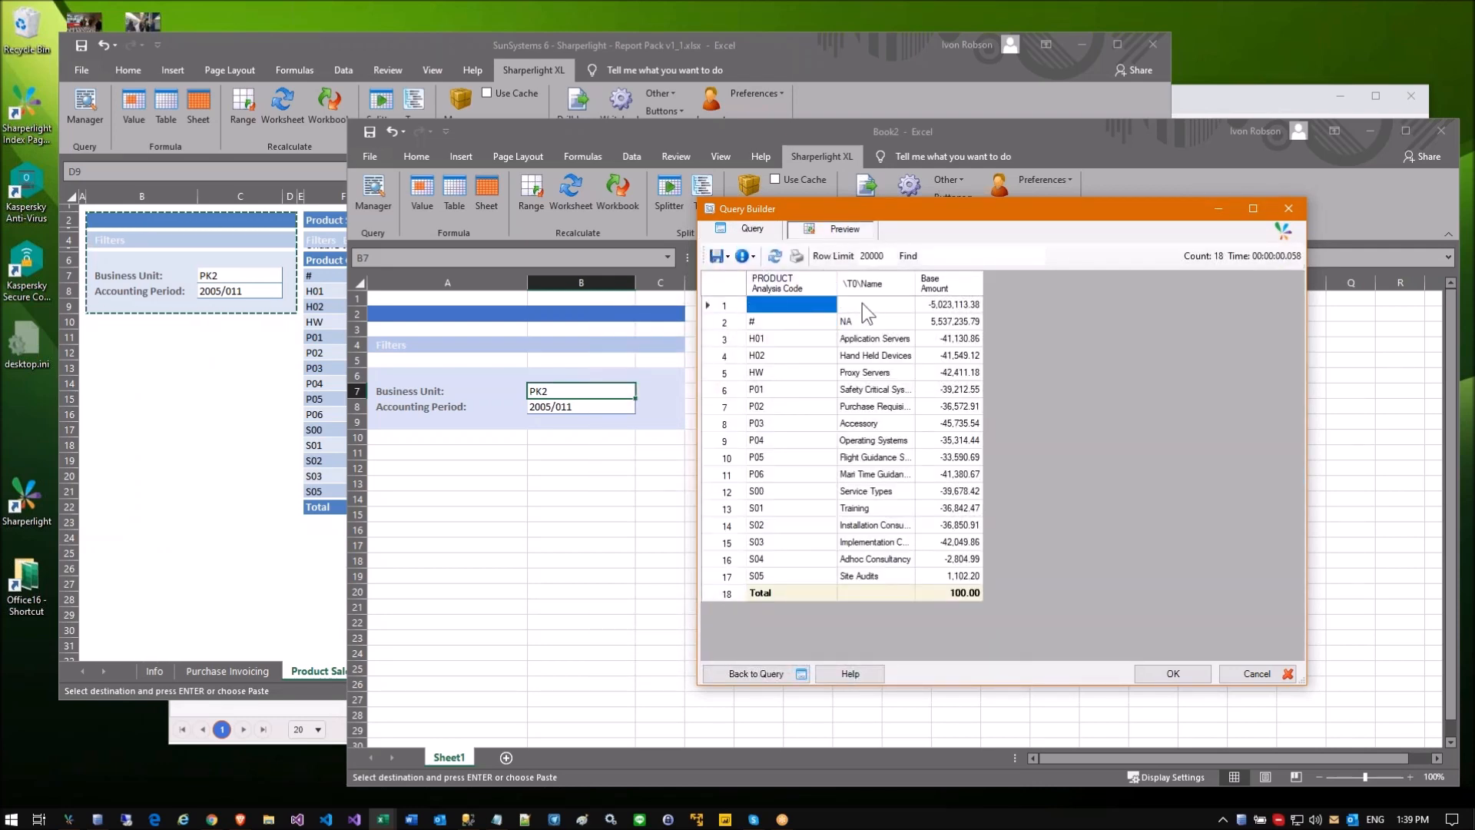
Step: Try !<null> as the operator of the first PRODUCT Analysis Code filter, preview the results and return to the query definition
left_click(750, 229)
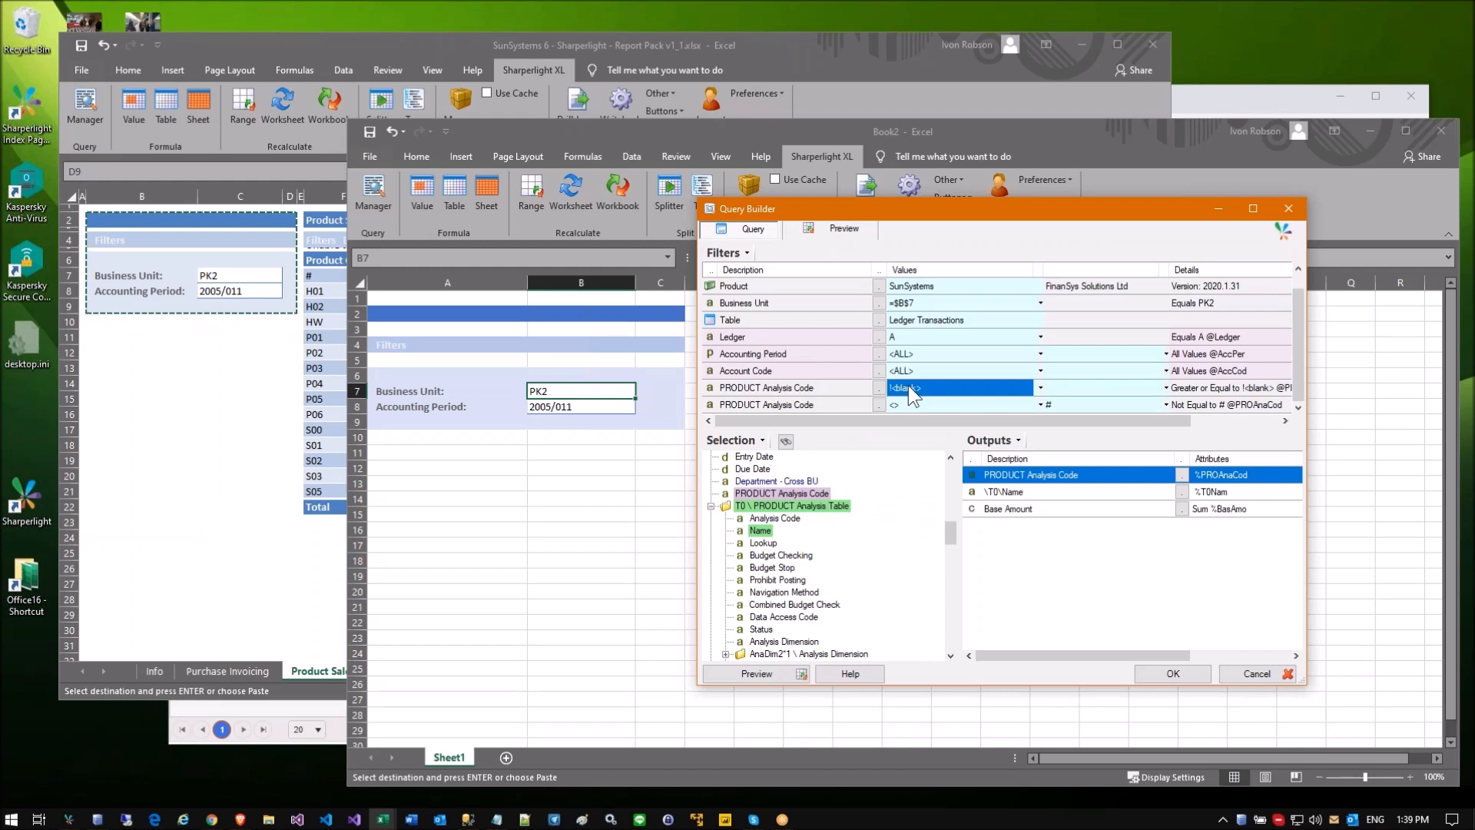
type("!<null")
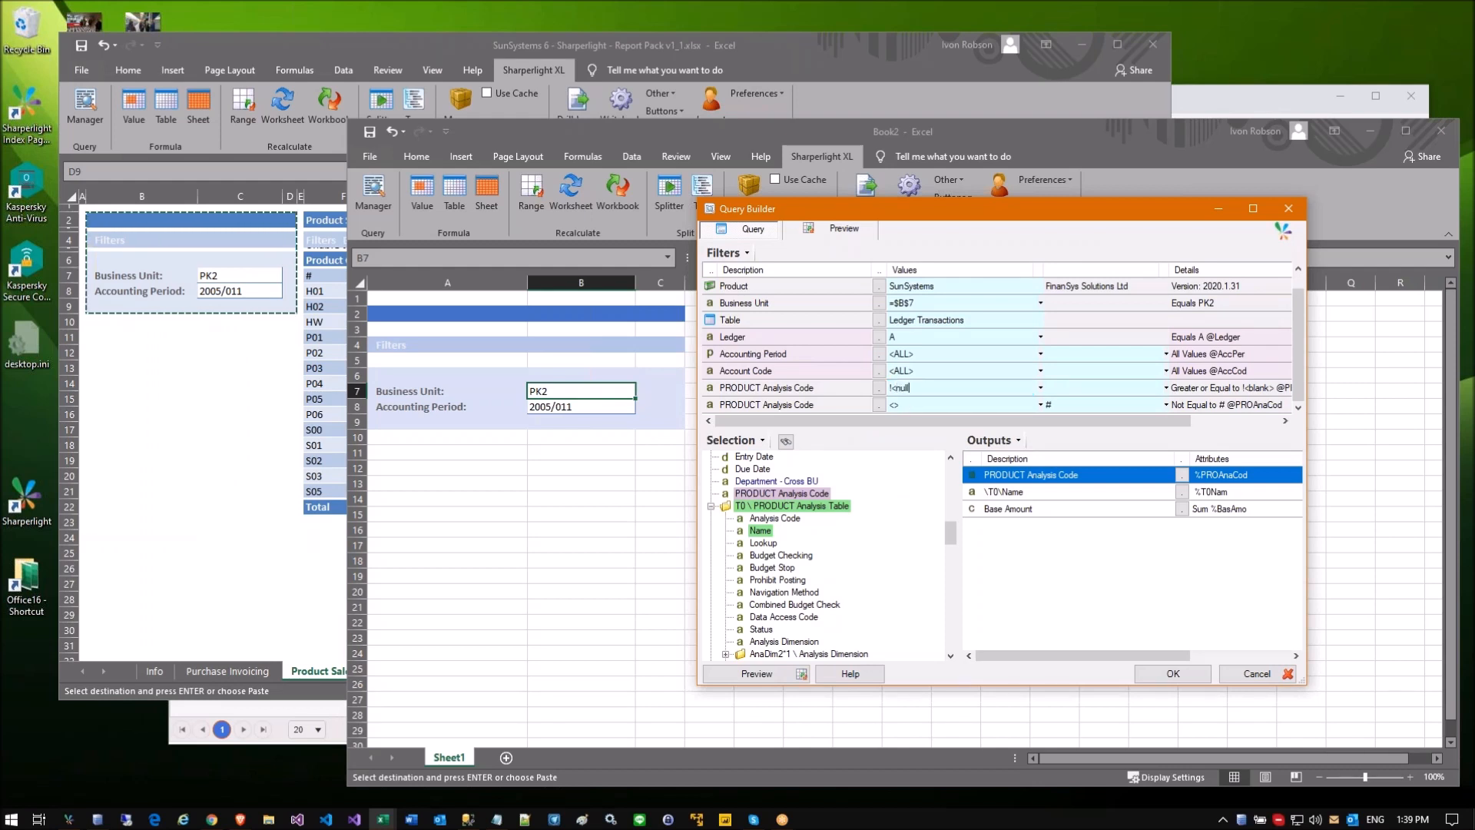
type(">")
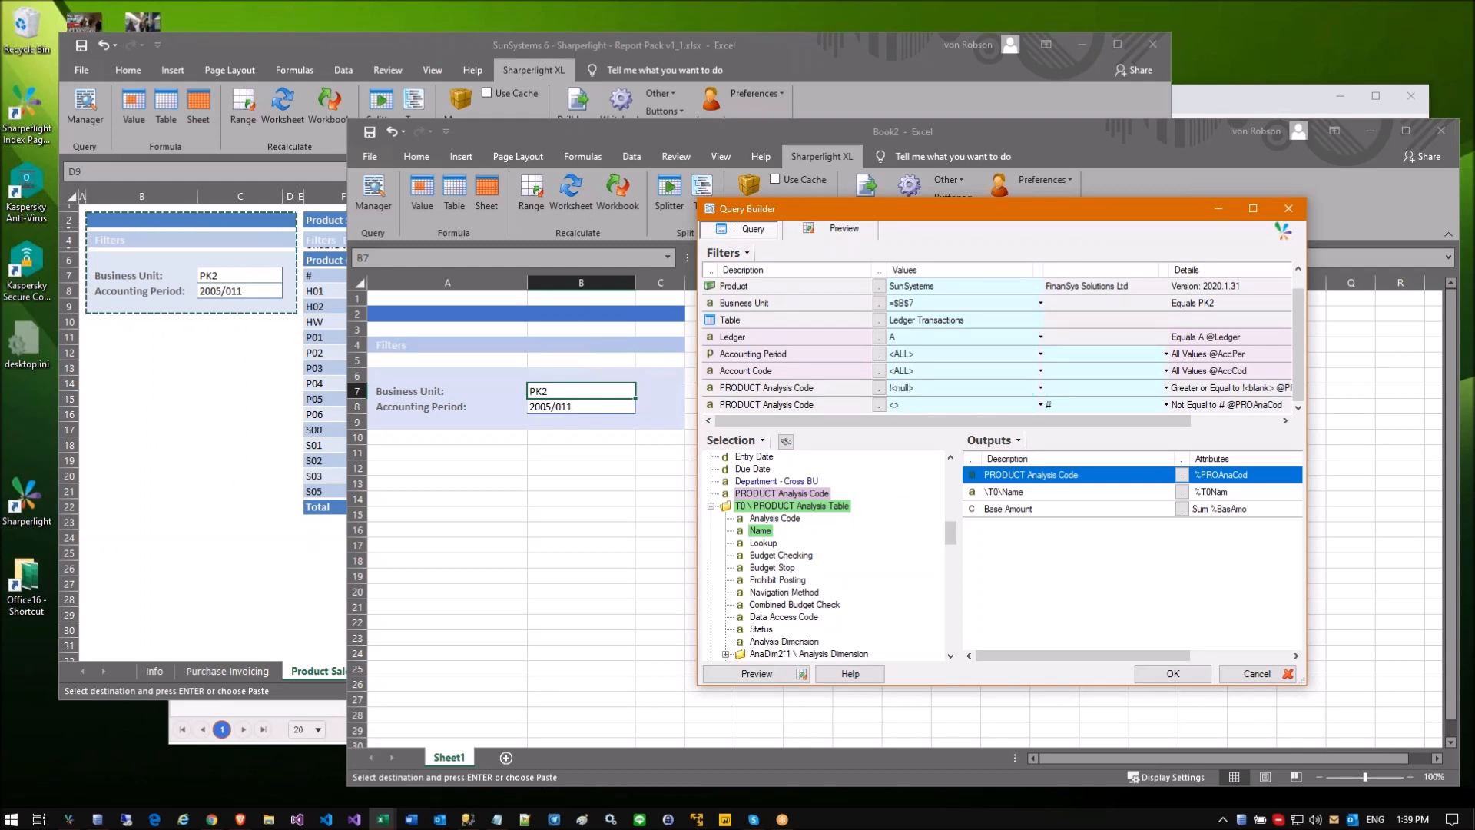
left_click(1069, 390)
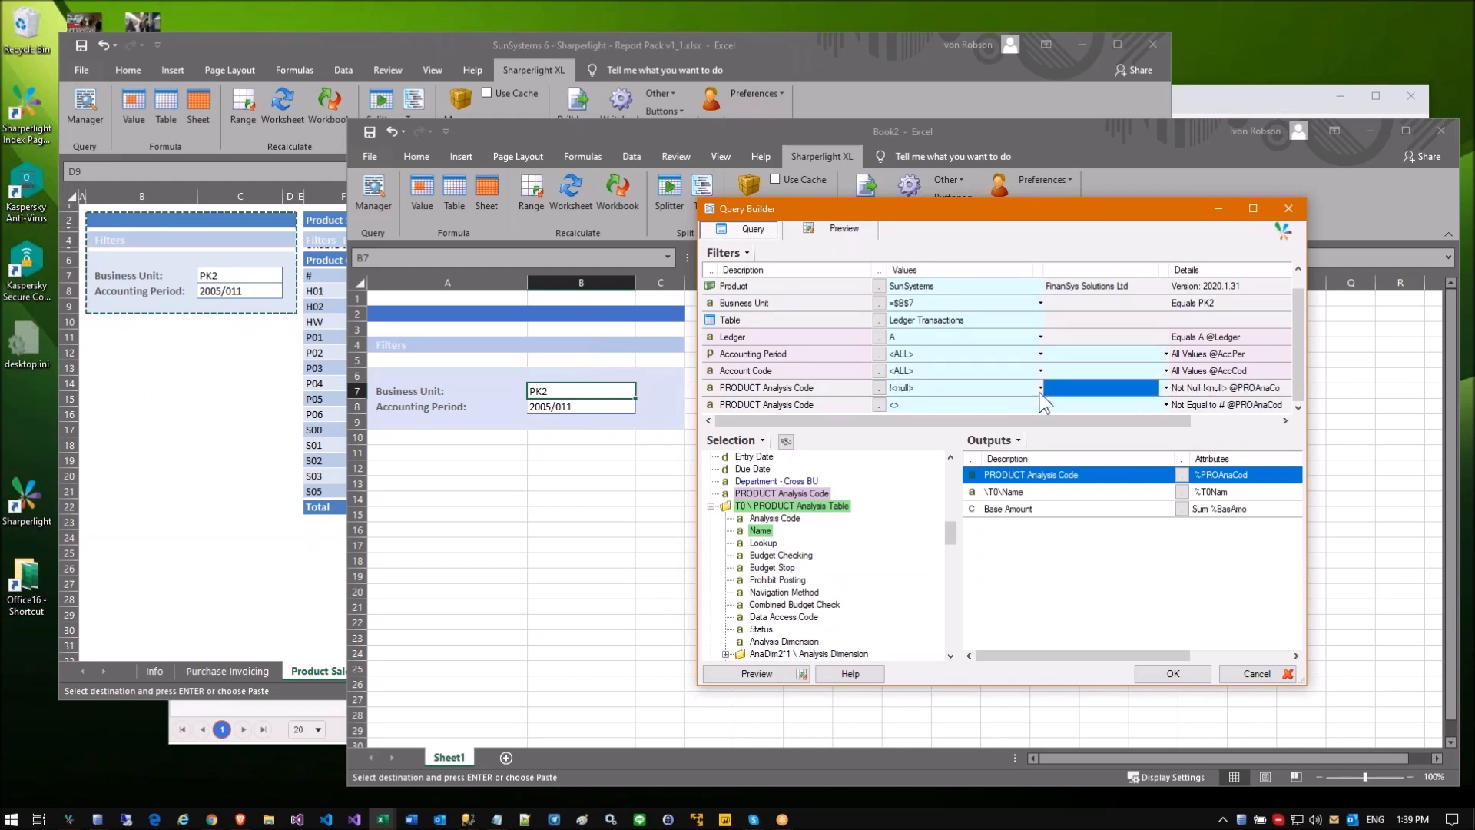
left_click(829, 228)
left_click(754, 232)
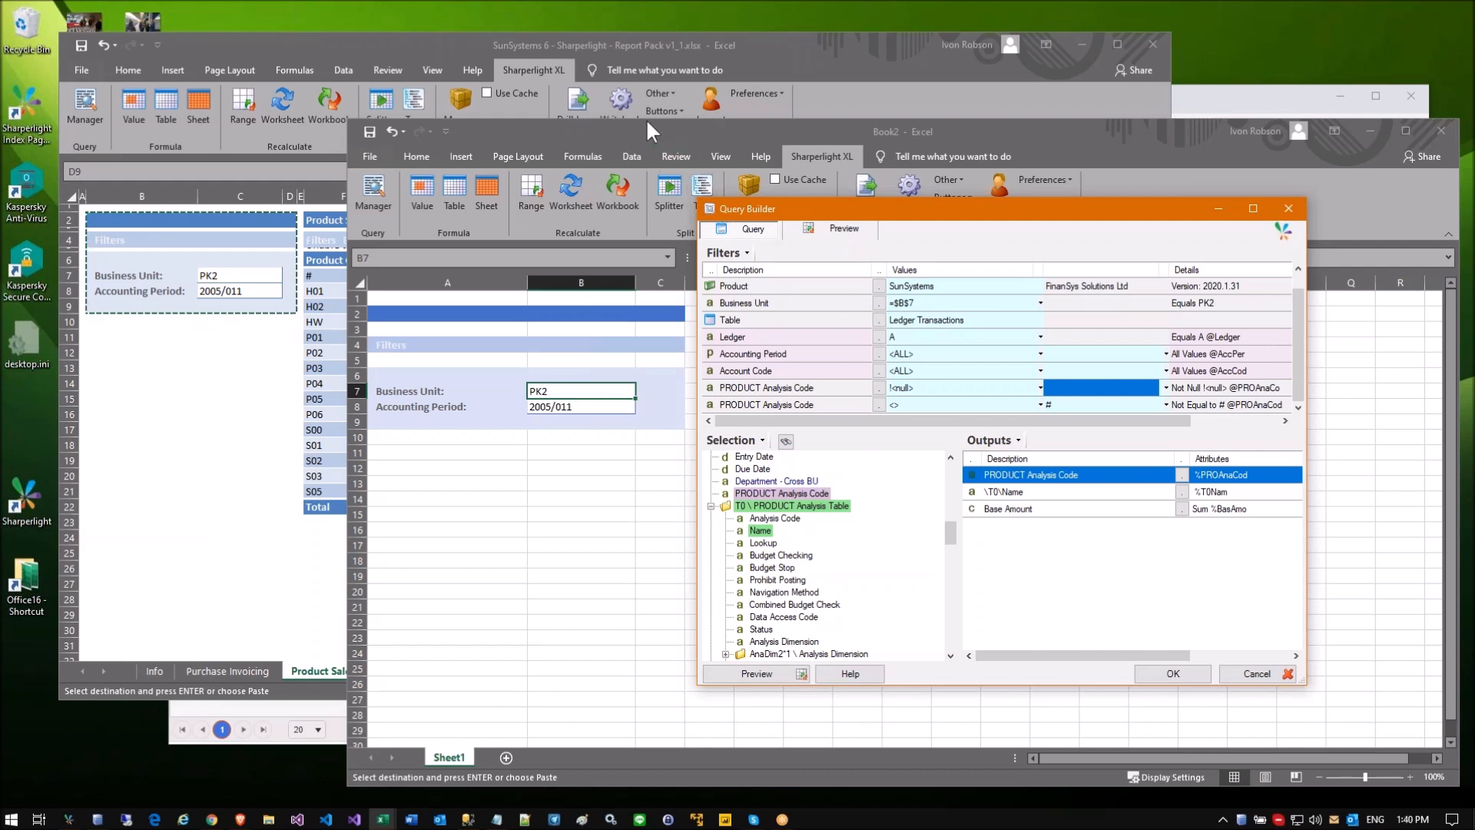
Step: Enlarge the query window and set the operator of the first PRODUCT Analysis Code filter to !<blank>
left_click_drag(1306, 685, 1316, 759)
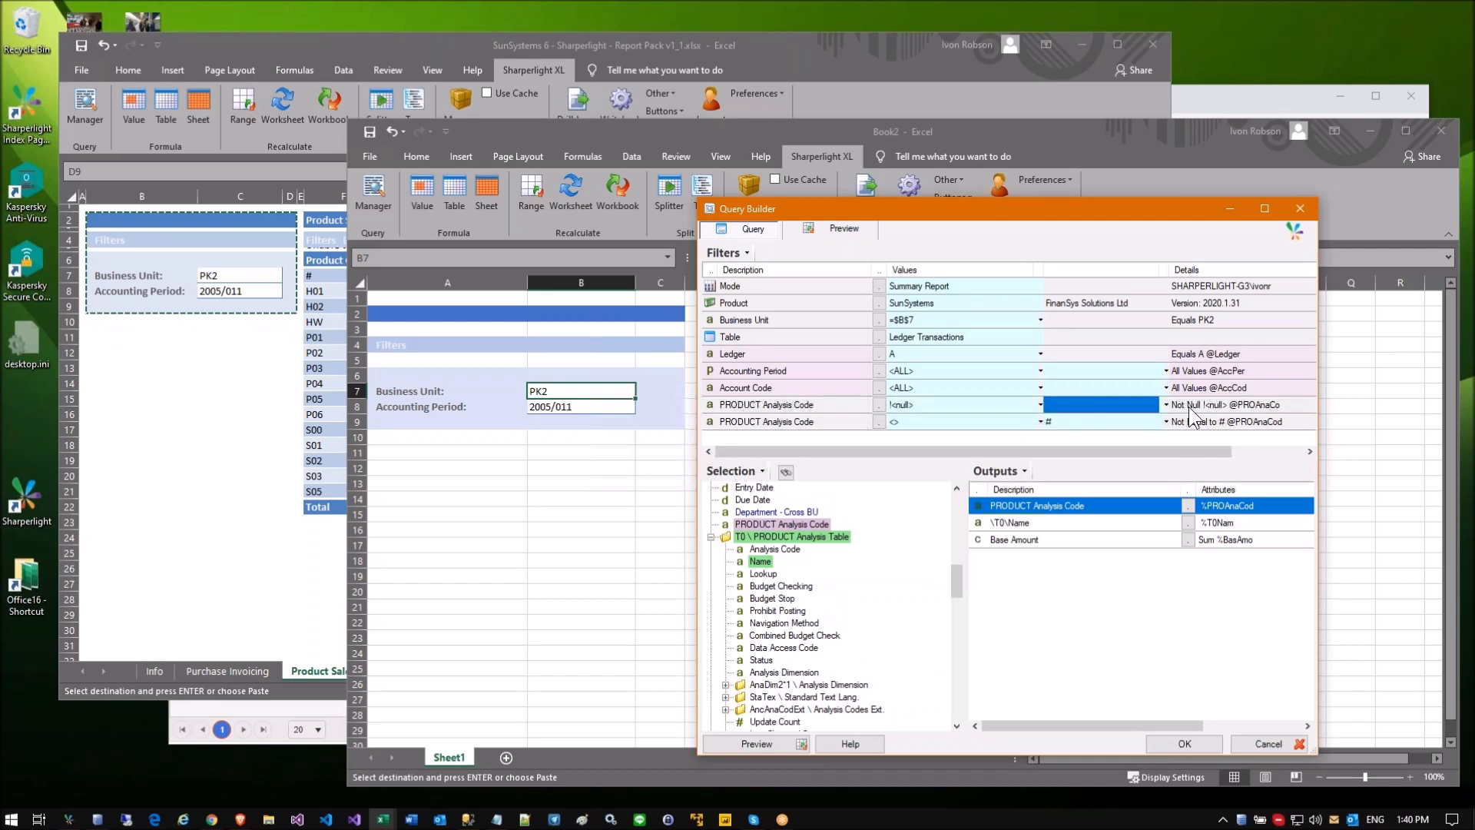
left_click(914, 401)
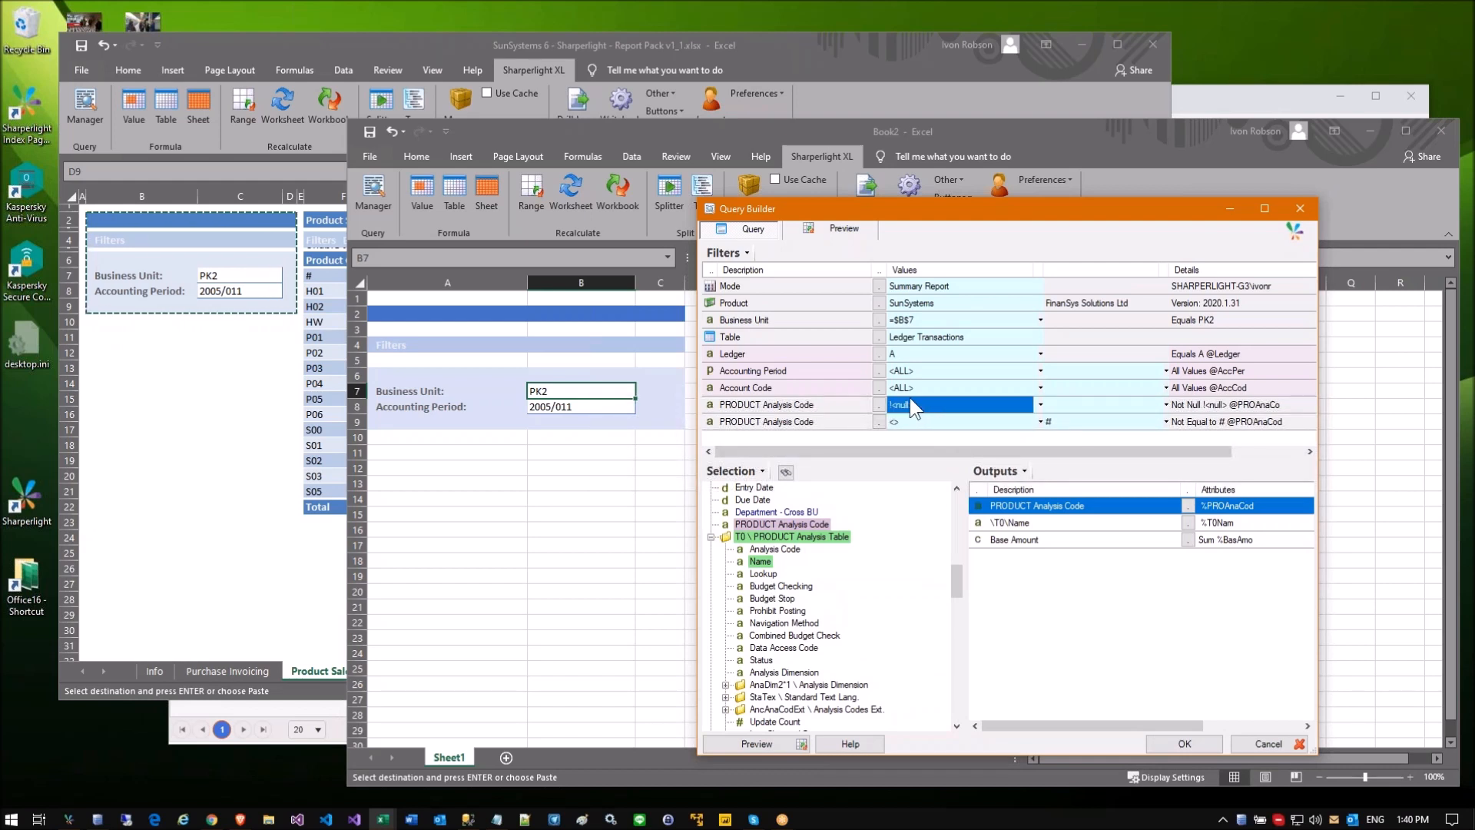
type("!<blank>")
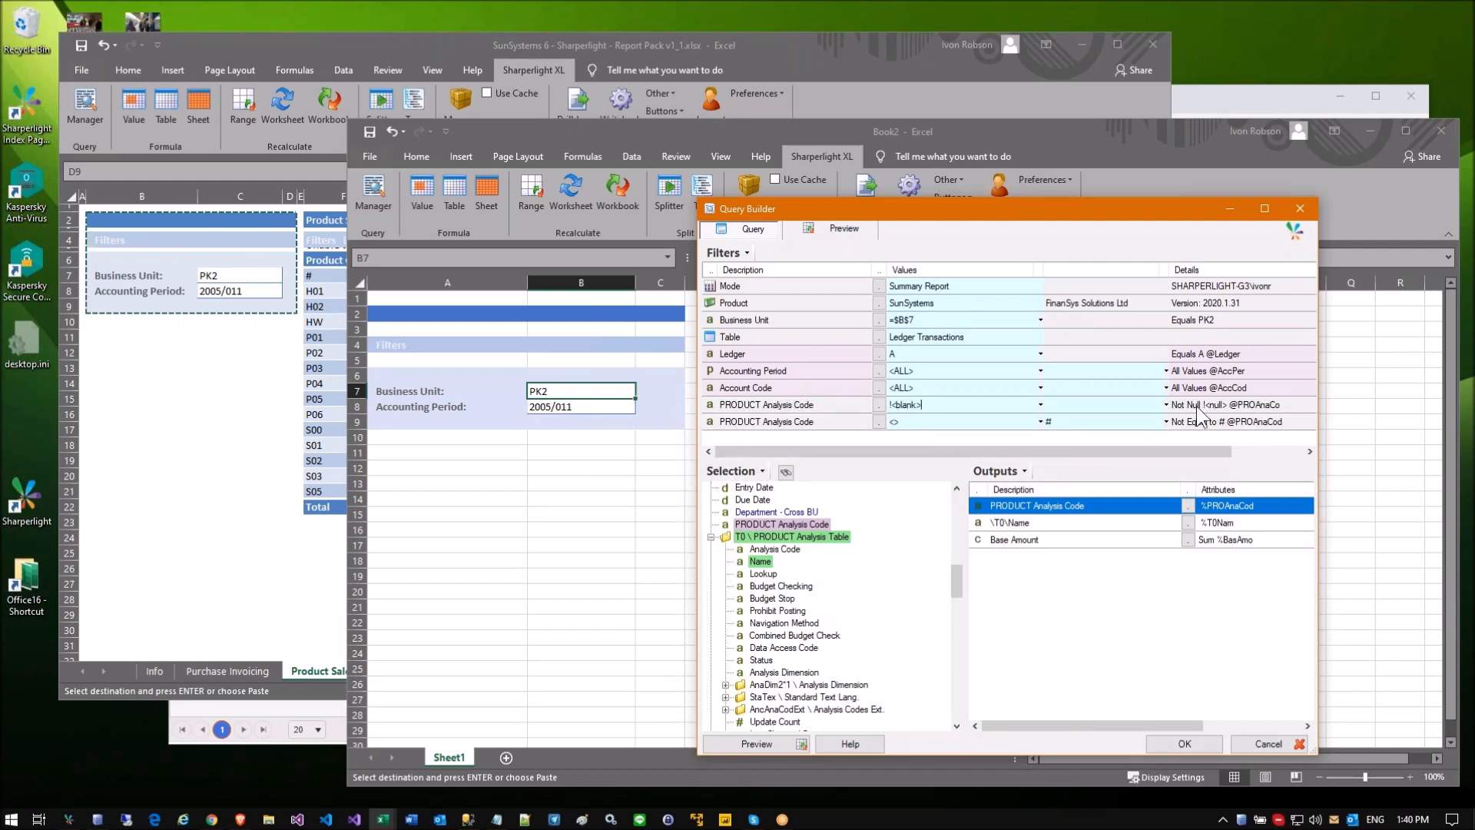
left_click(1202, 404)
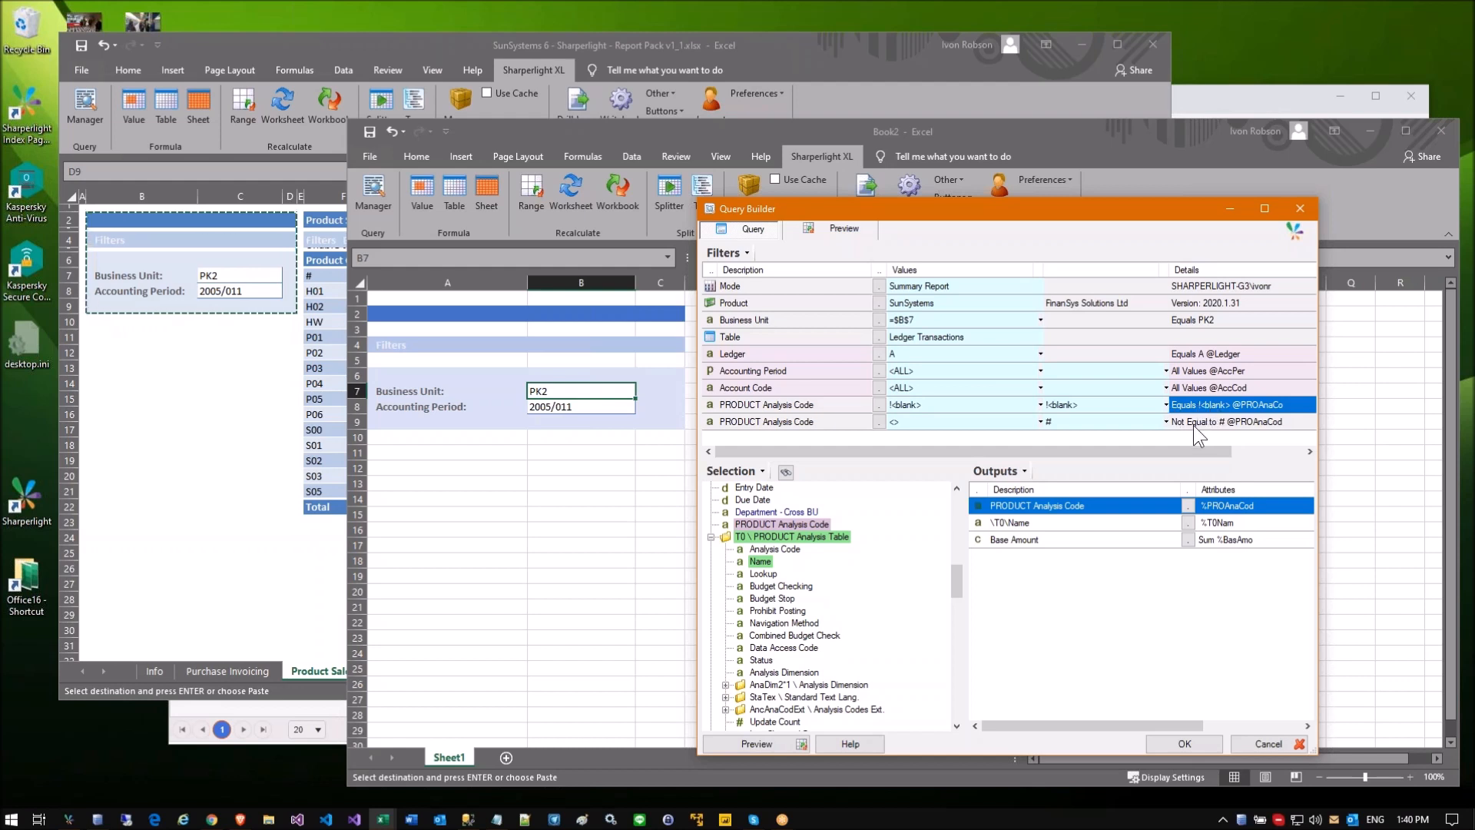
Step: Compare the details of the two PRODUCT Analysis Code filters and check the Account Code filter above them
left_click(1194, 425)
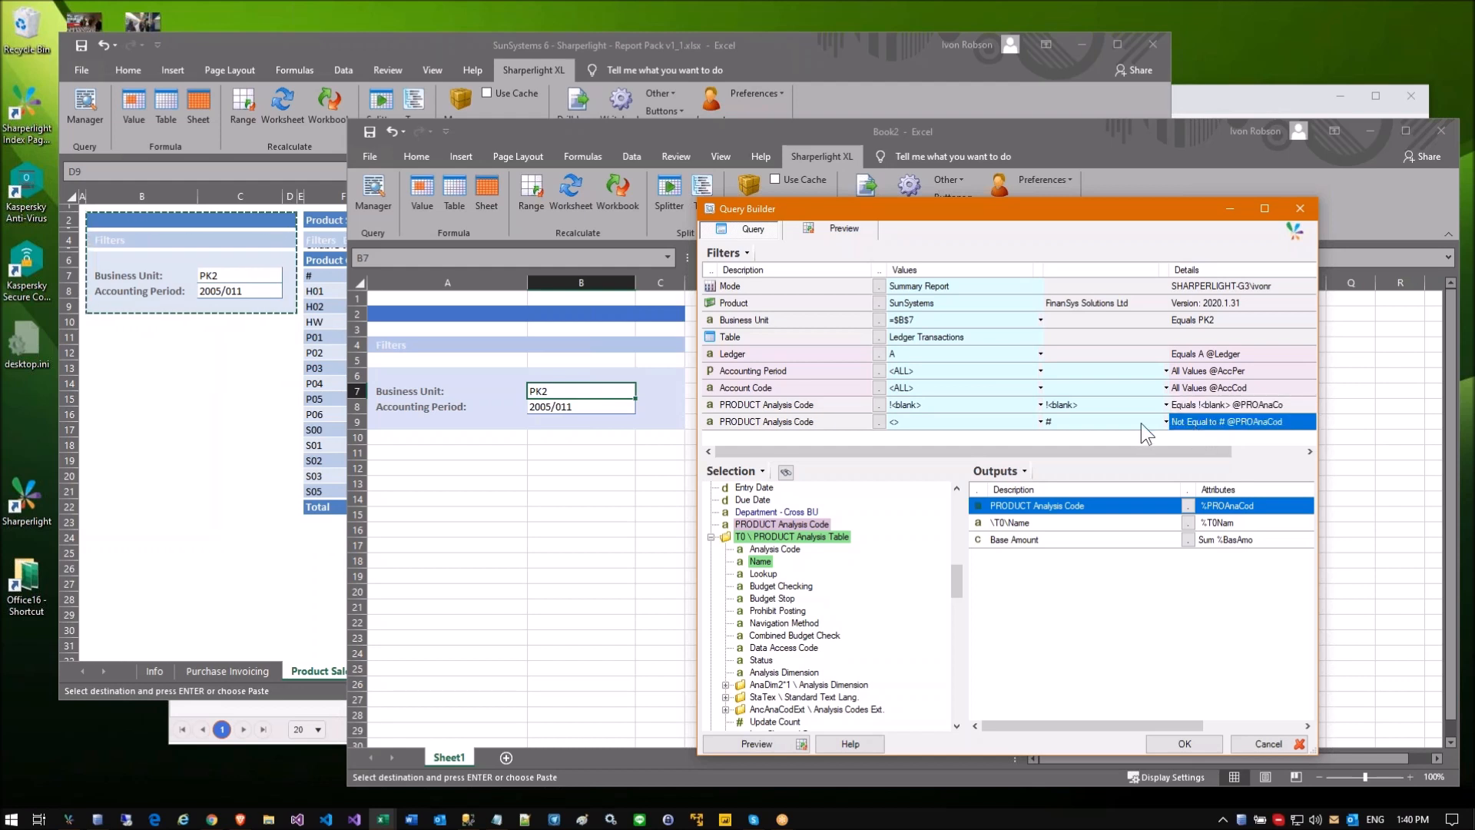
left_click(1187, 404)
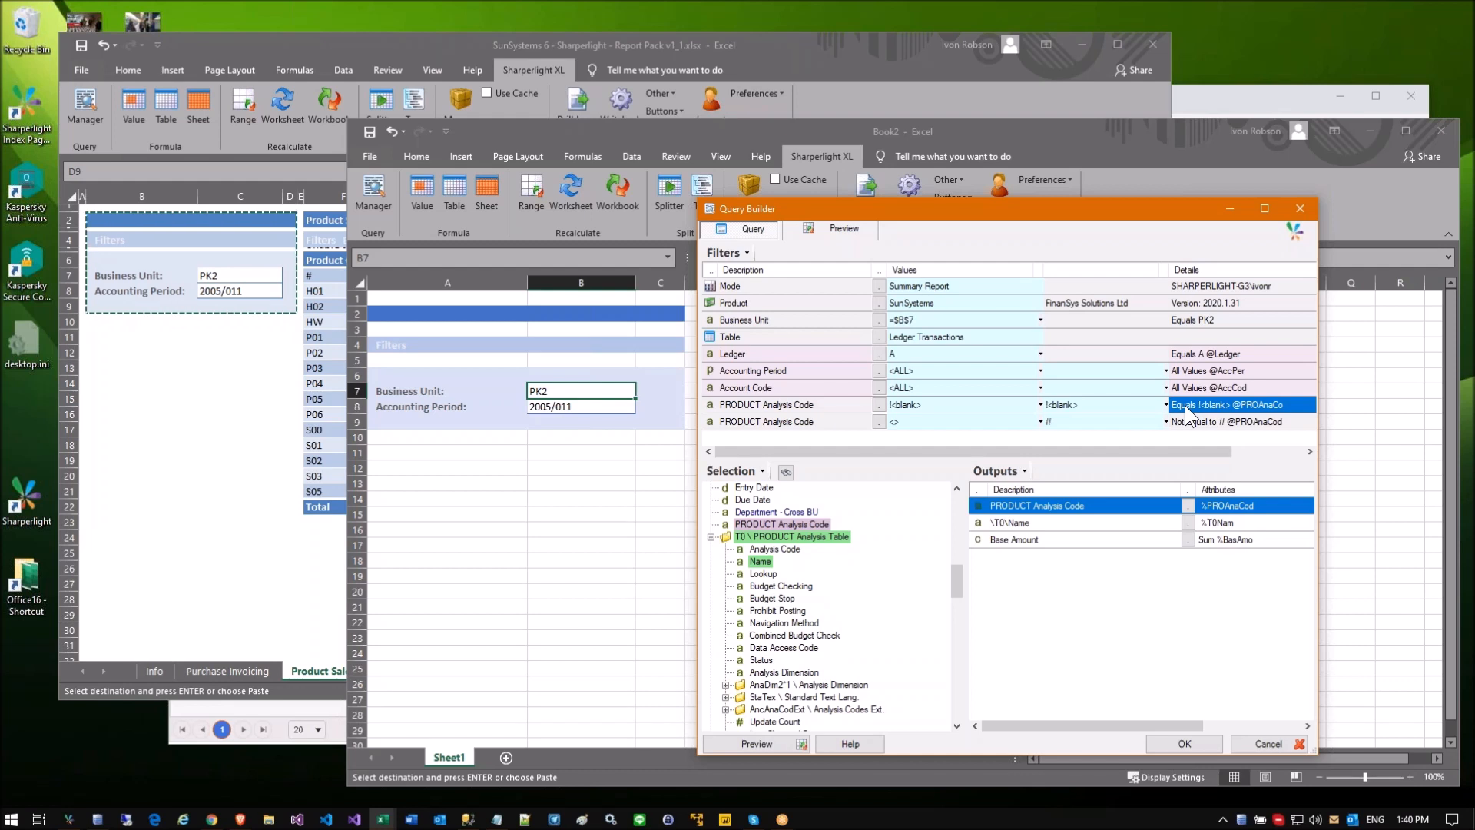
left_click(1182, 420)
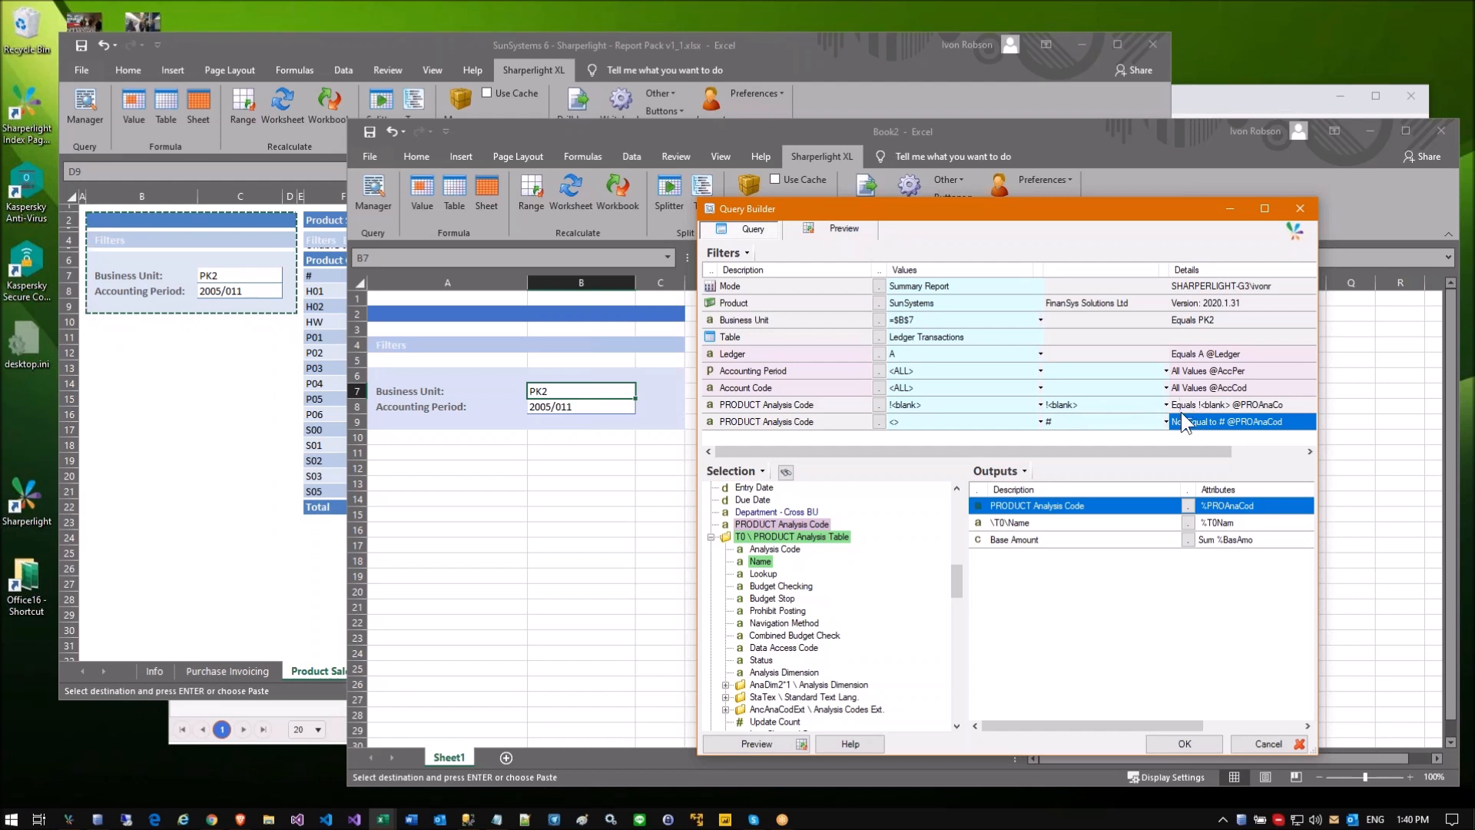
left_click(779, 404)
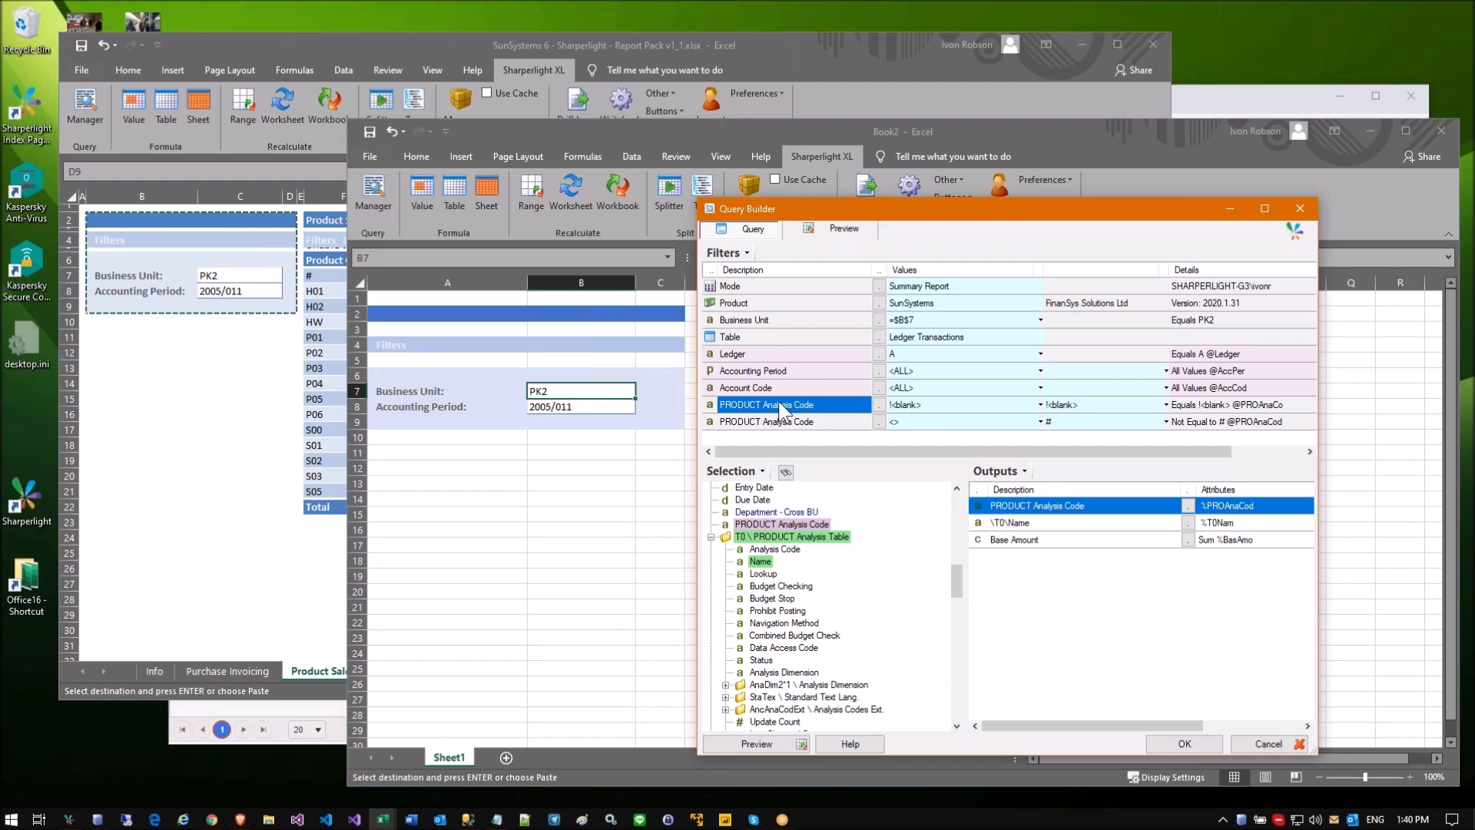
left_click(792, 420)
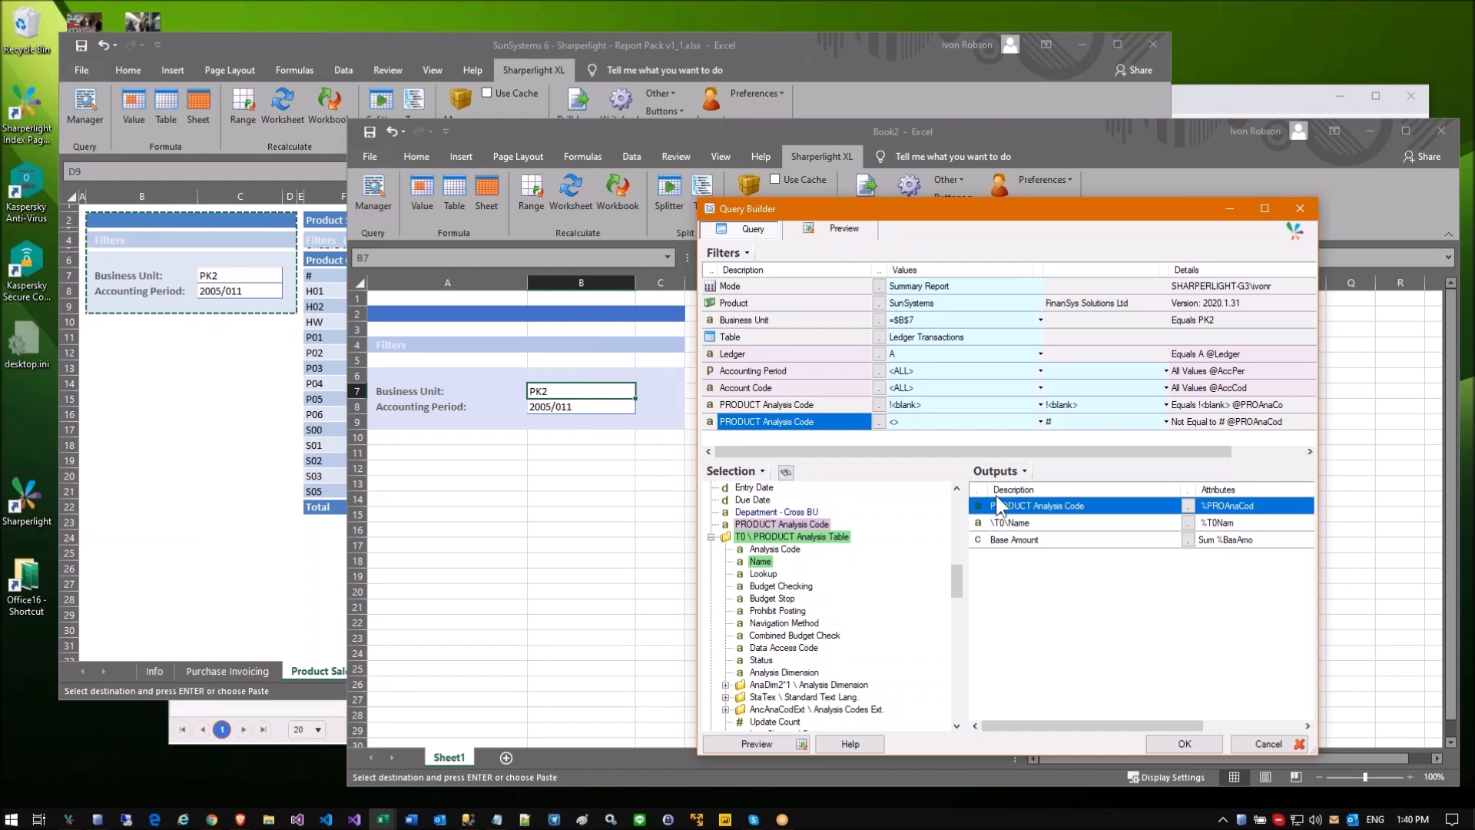
left_click(758, 388)
left_click(905, 387)
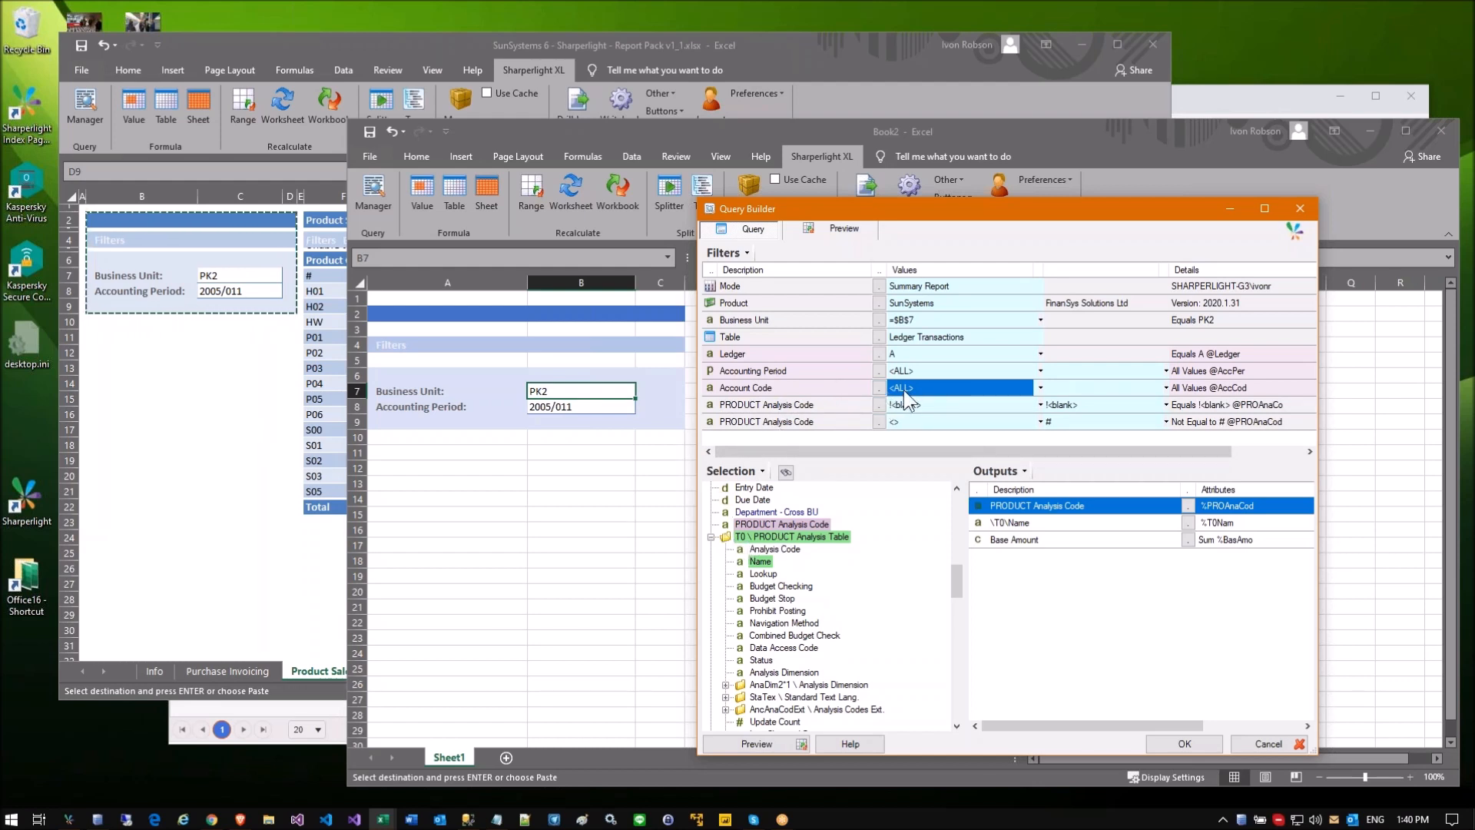
left_click(812, 419)
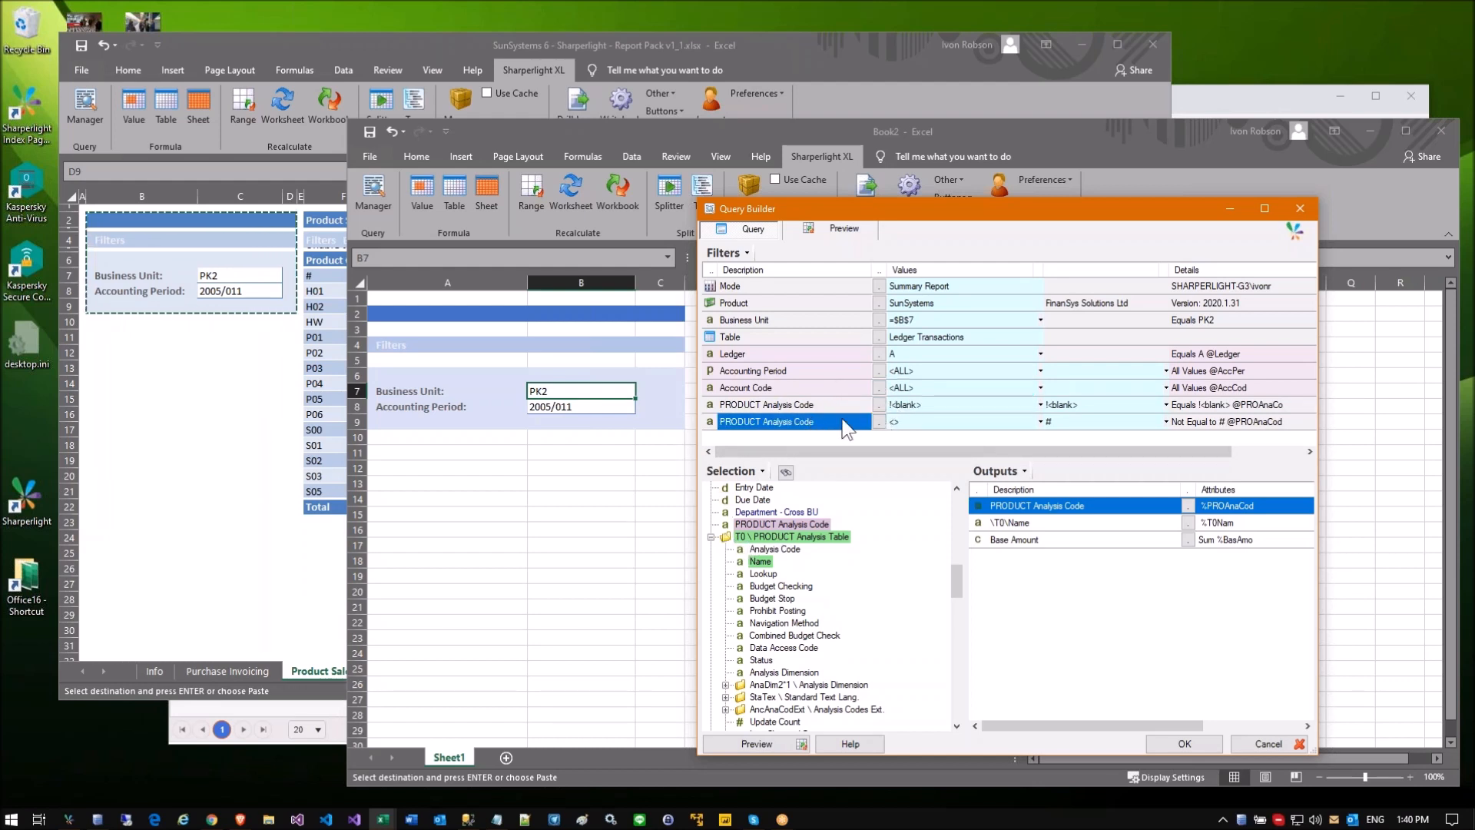
Step: Group the two PRODUCT Analysis Code filters in one pair of brackets joined by AND, and preview the results
double_click(843, 424)
left_click(1029, 399)
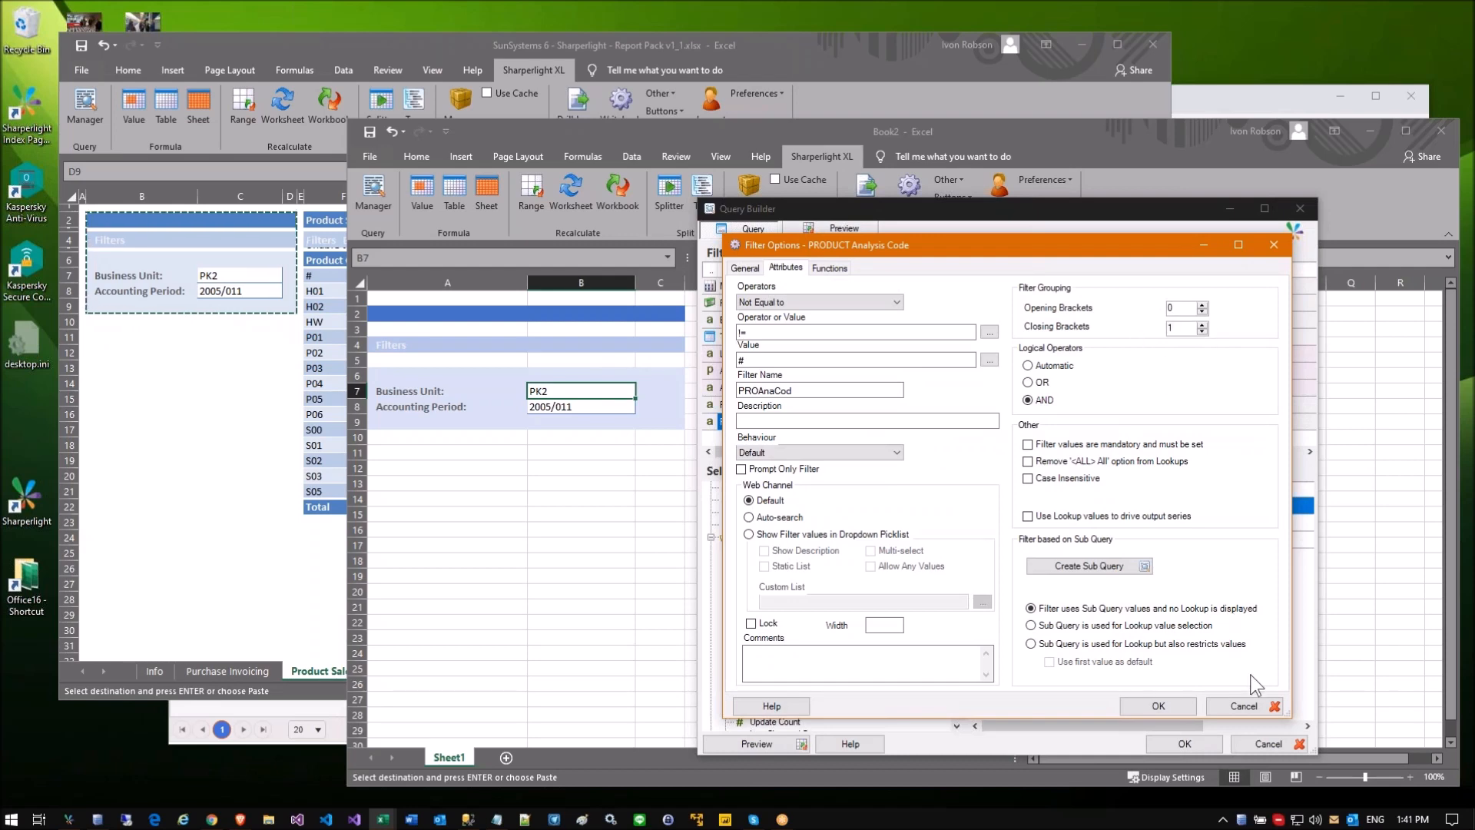
left_click(1156, 705)
double_click(826, 404)
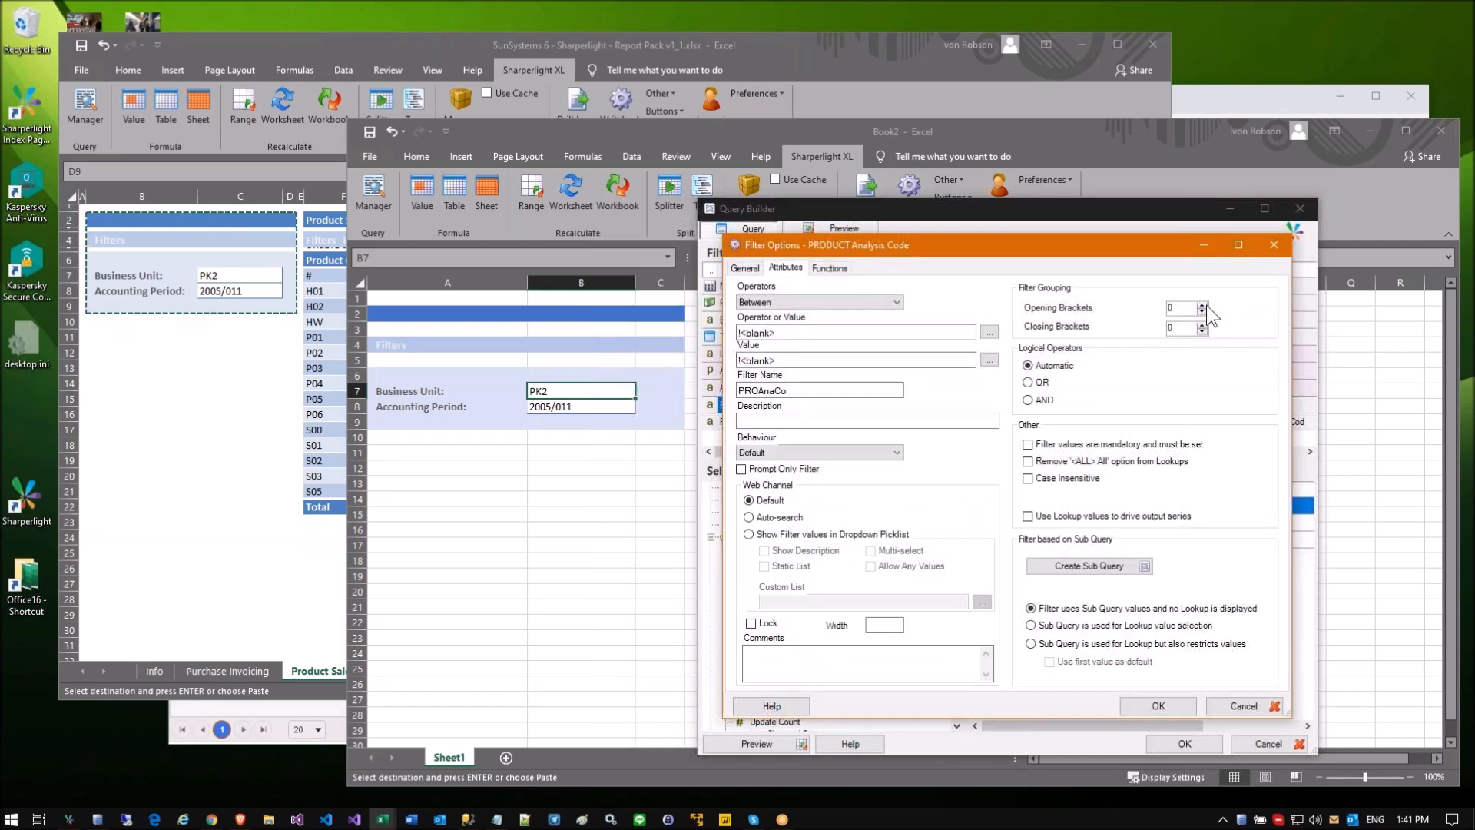
left_click(1160, 705)
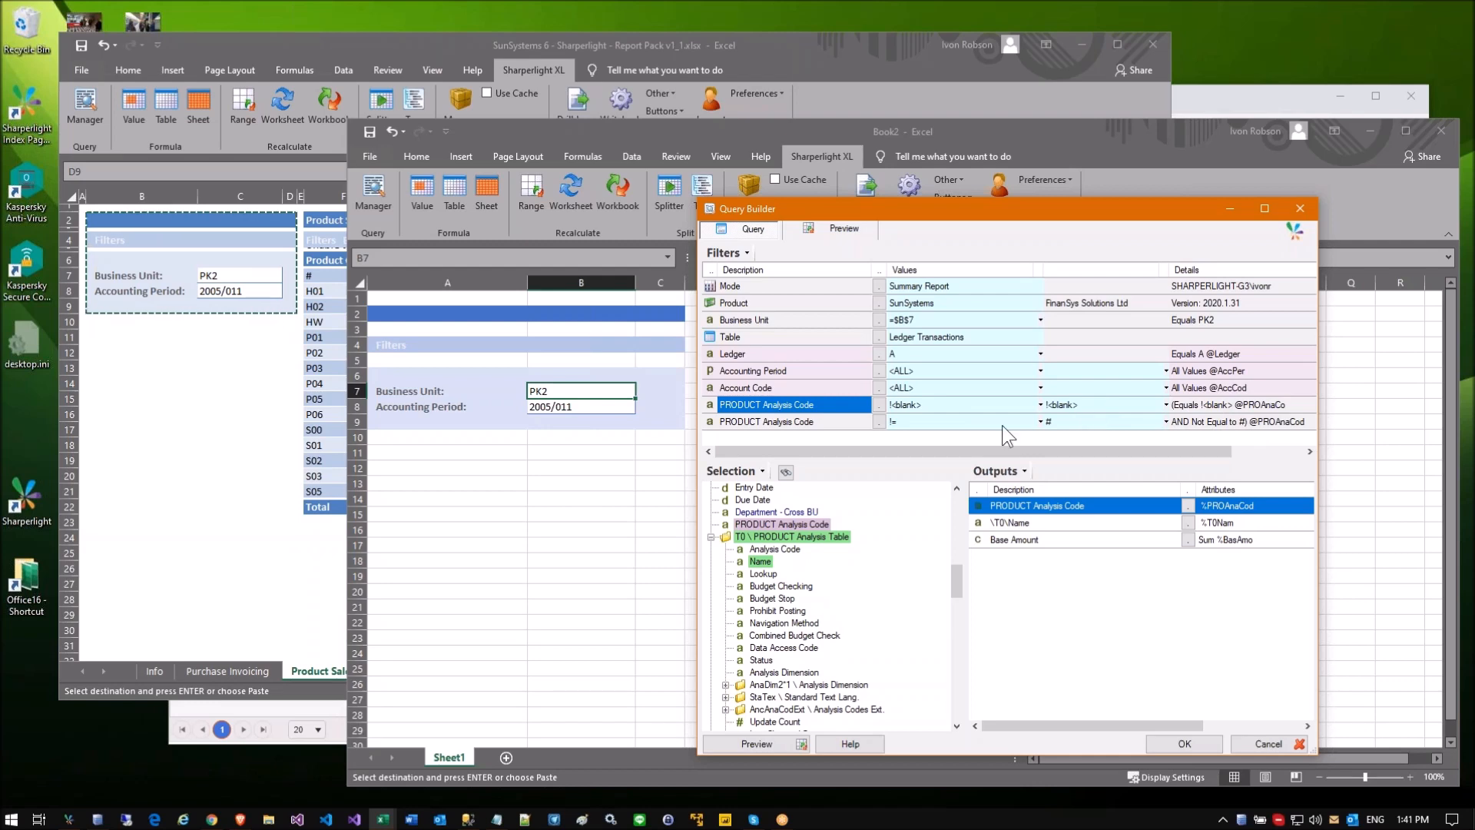
left_click(826, 229)
left_click(822, 359)
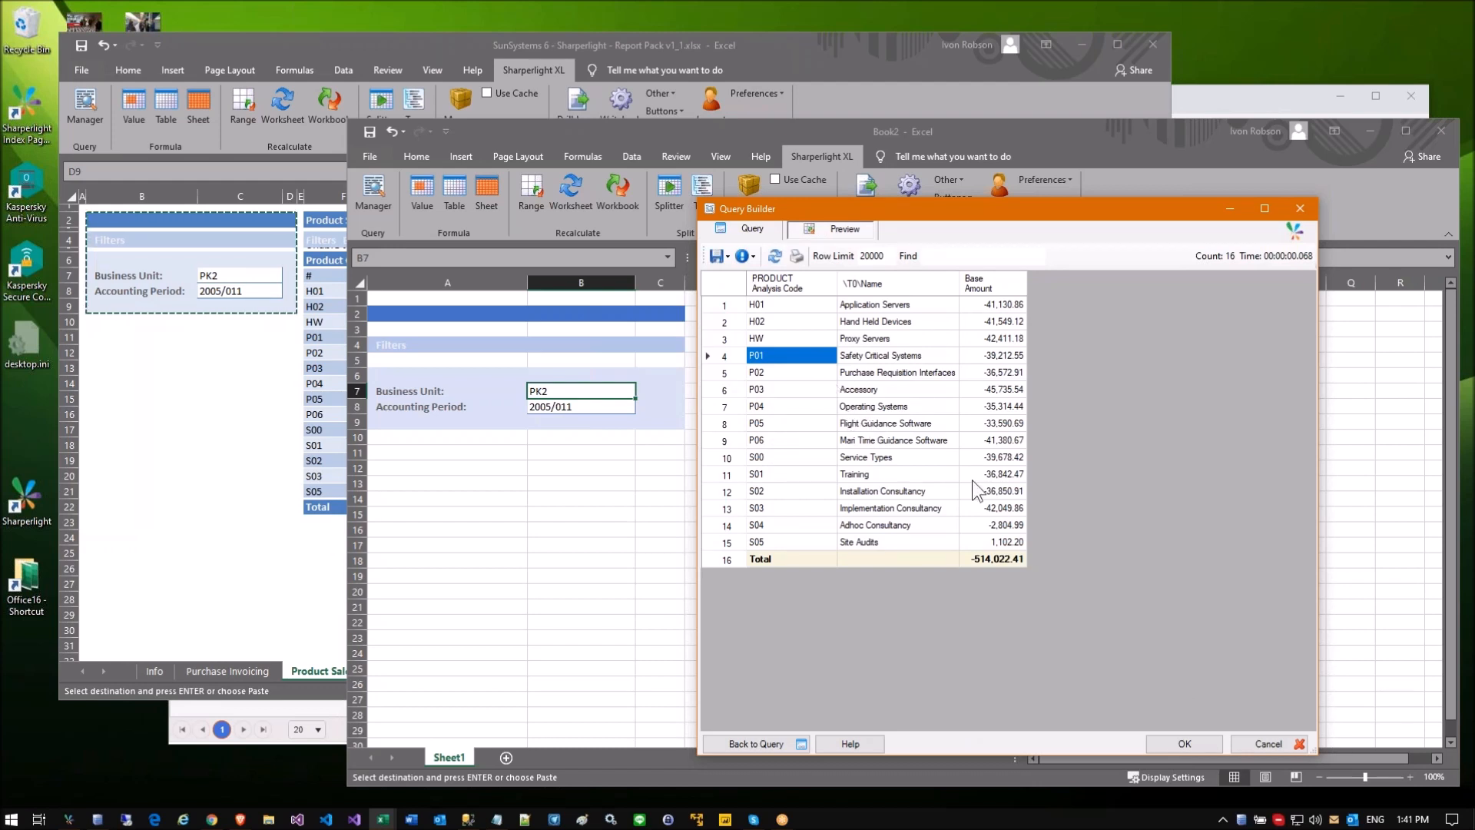
Step: Examine the query's SQL statement, checking the bracketed ANAL_T0 conditions for empty and # codes, and close it
left_click(750, 260)
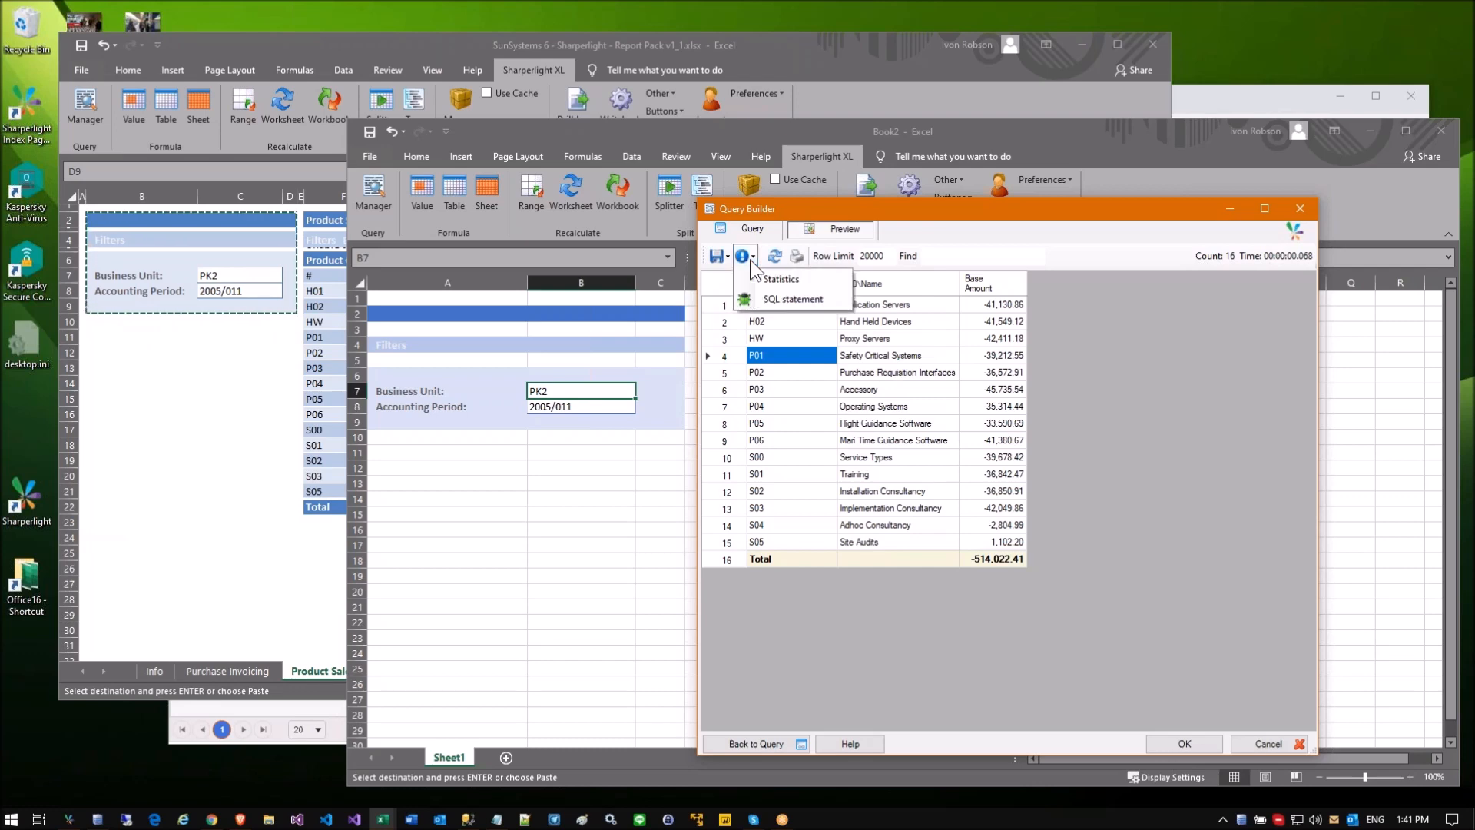
left_click(799, 300)
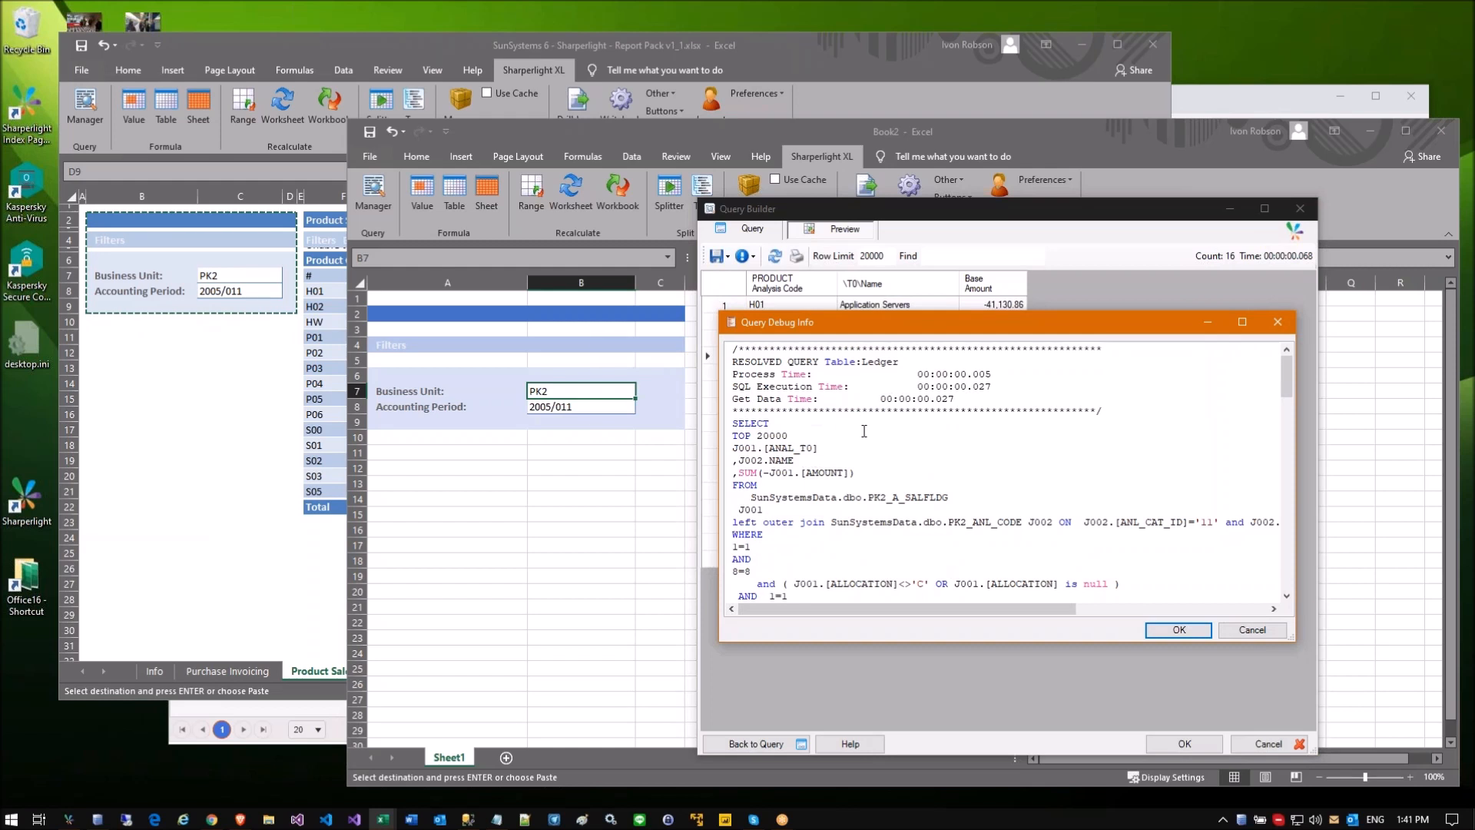
scroll(792, 377, "down", 2)
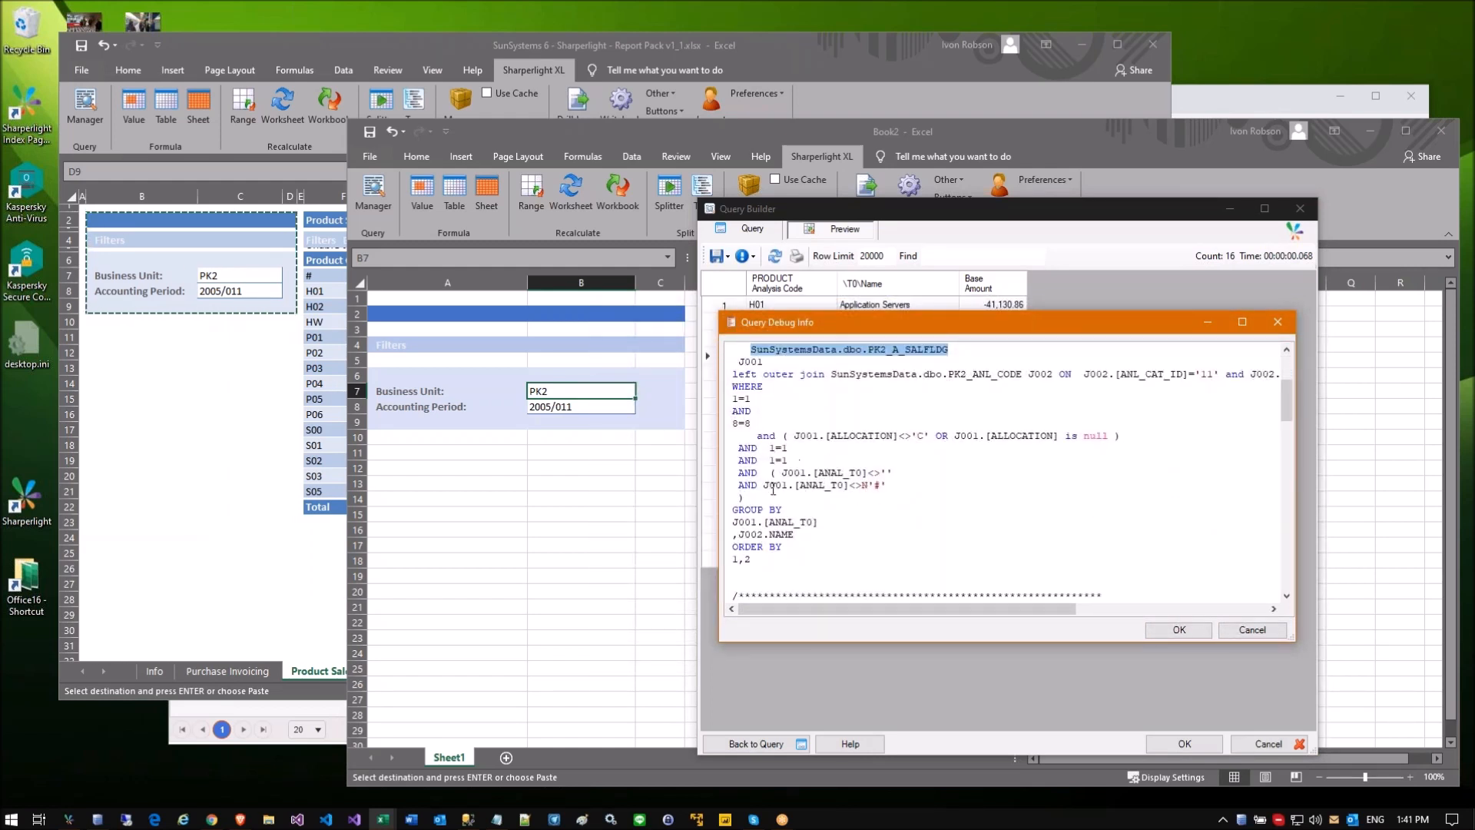
left_click_drag(783, 472, 909, 473)
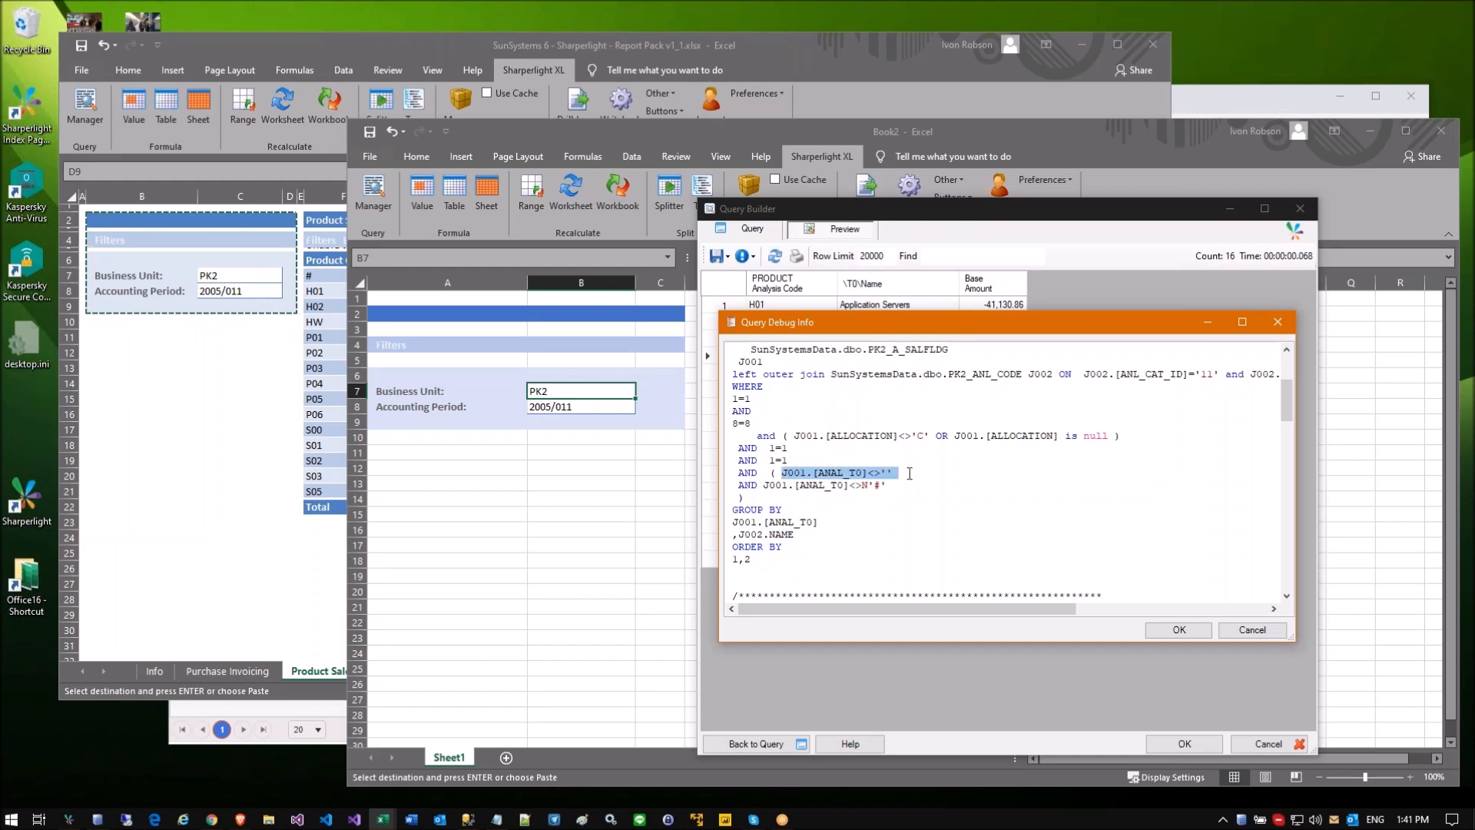
left_click(845, 485)
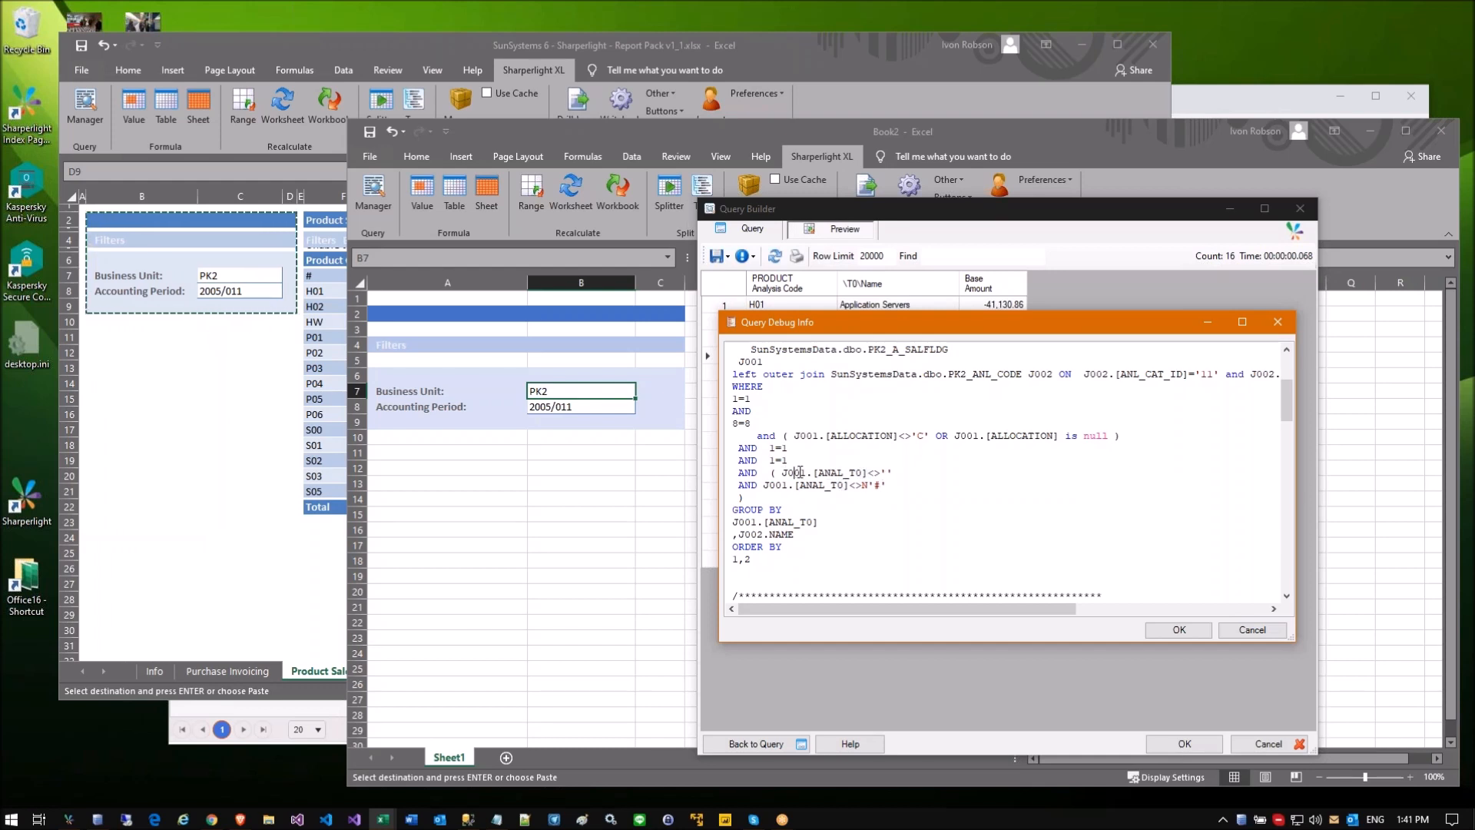
left_click_drag(796, 472, 901, 477)
left_click_drag(739, 484, 902, 482)
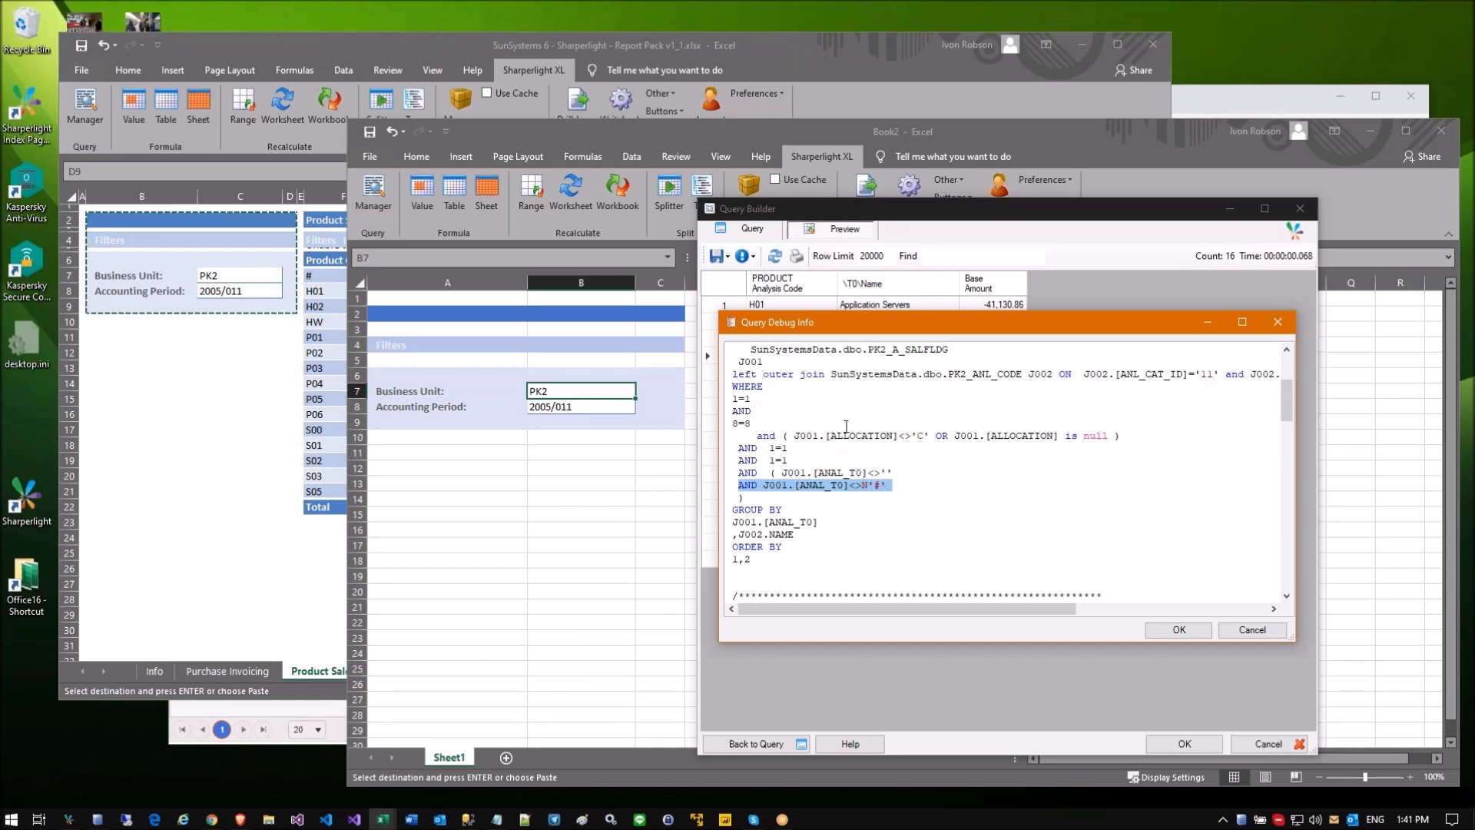
left_click(1177, 629)
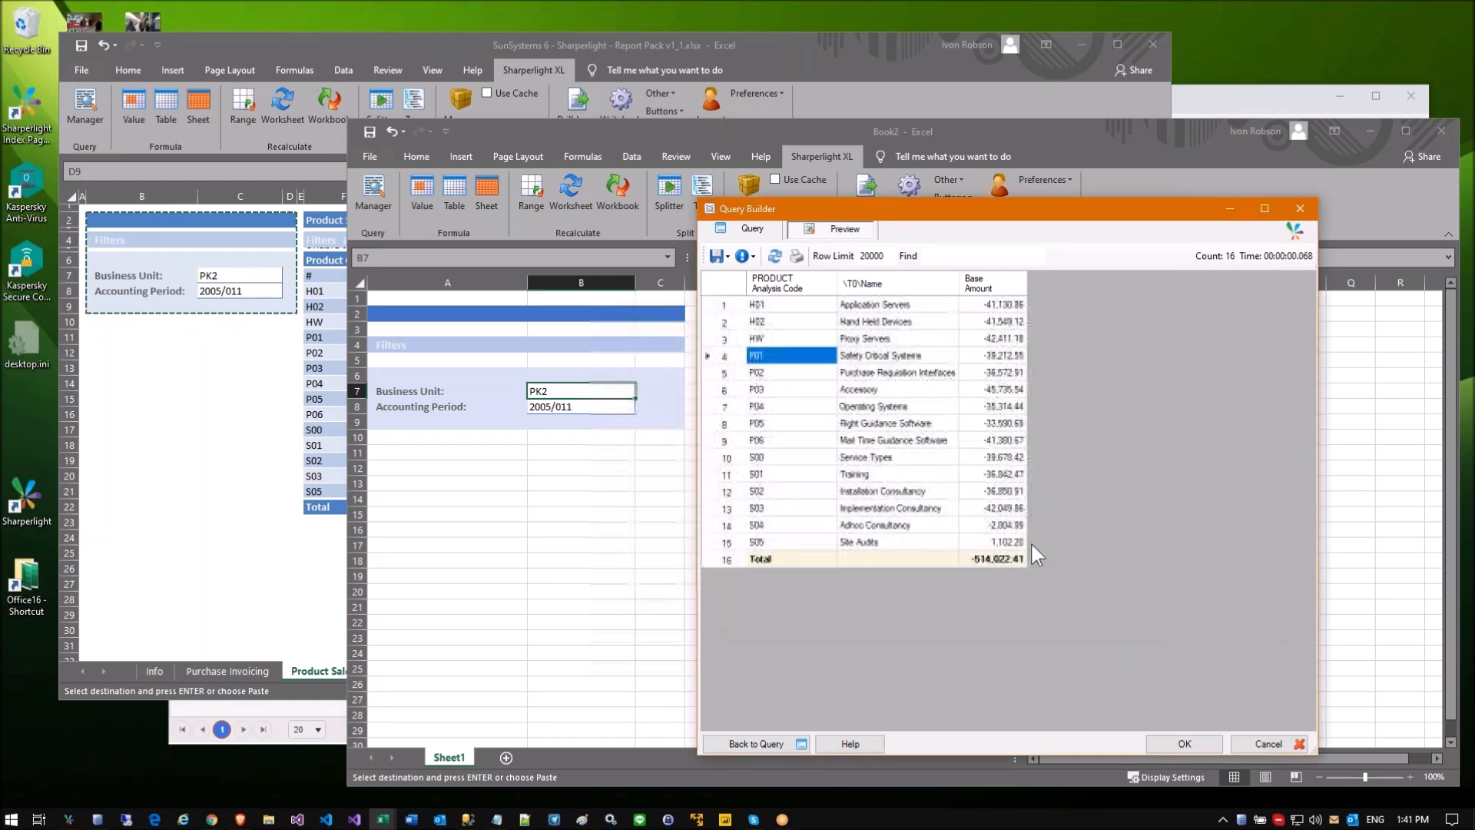
Step: Accept the previewed query and name it Products
left_click(892, 372)
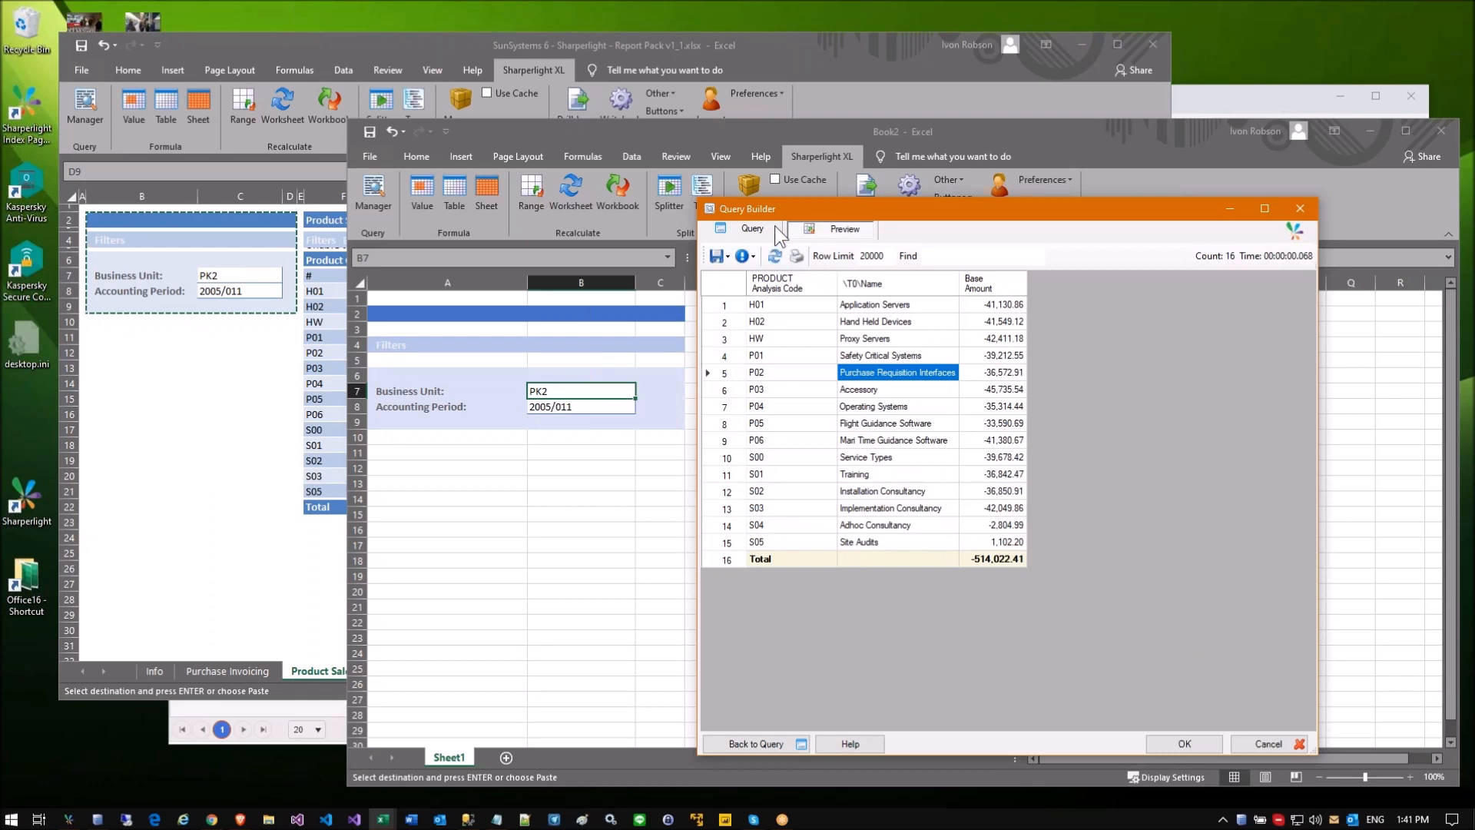
left_click_drag(776, 209, 795, 208)
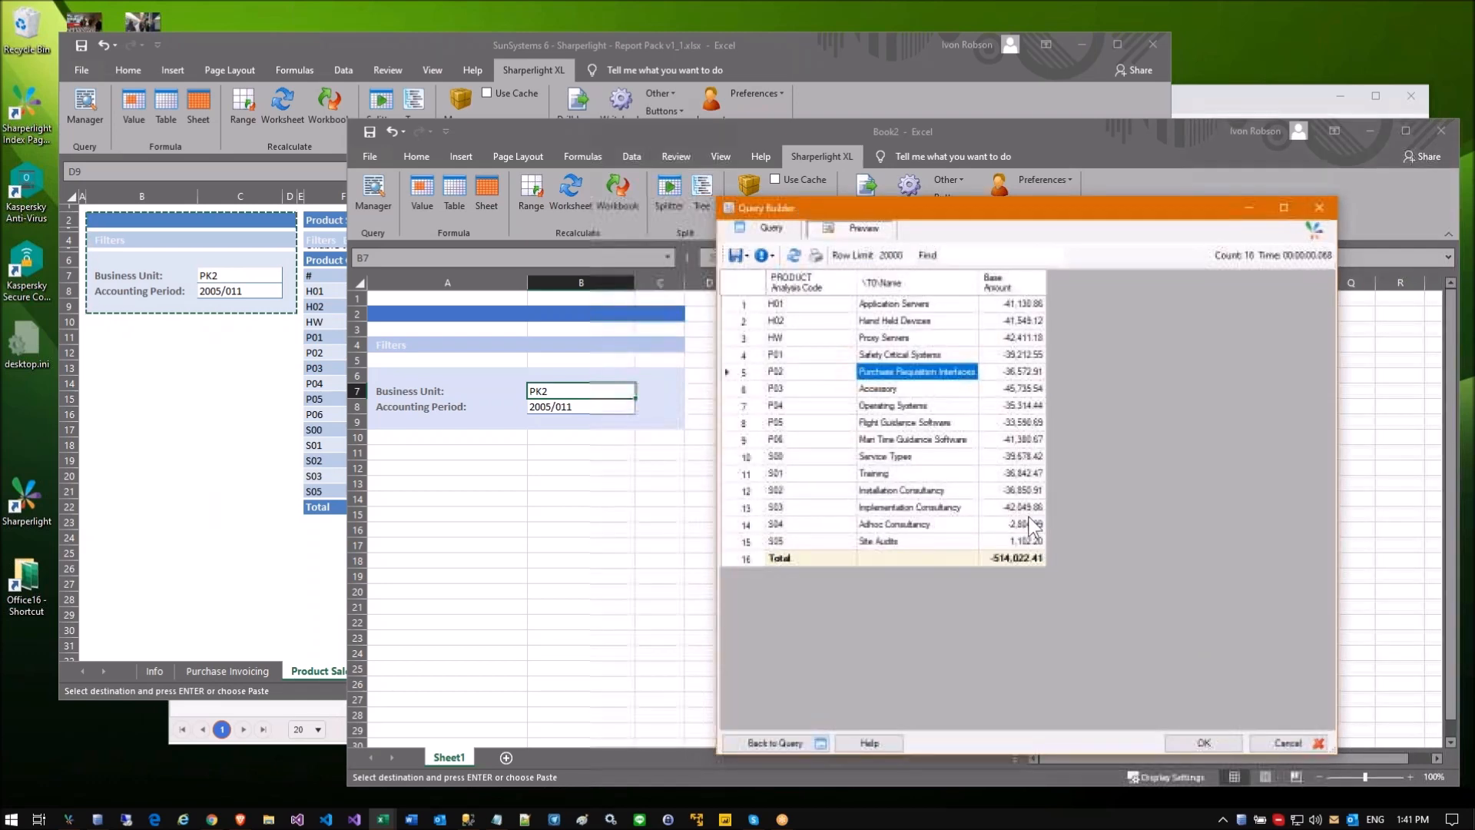
left_click(1197, 742)
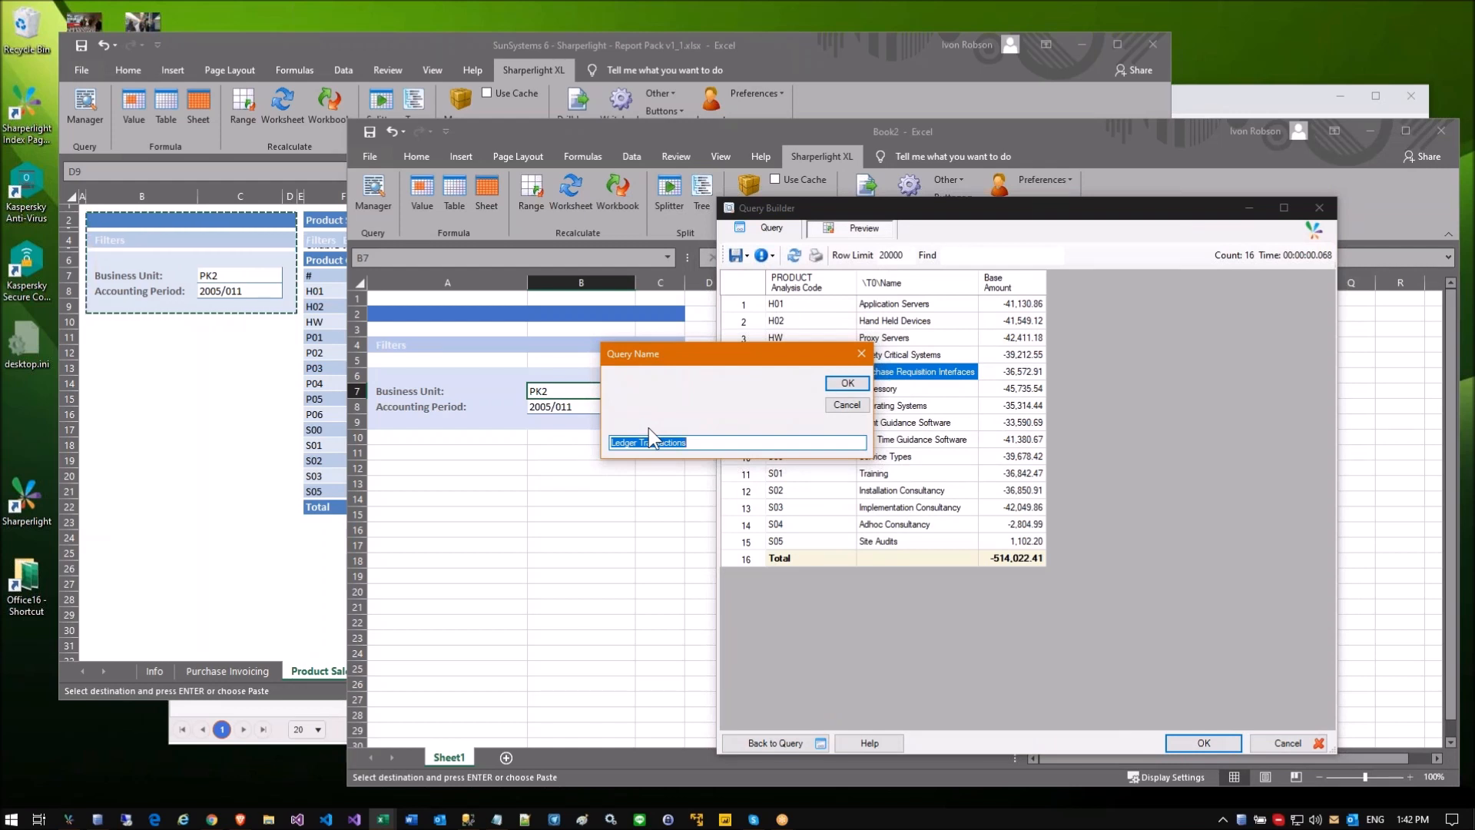
type("Products")
left_click(847, 384)
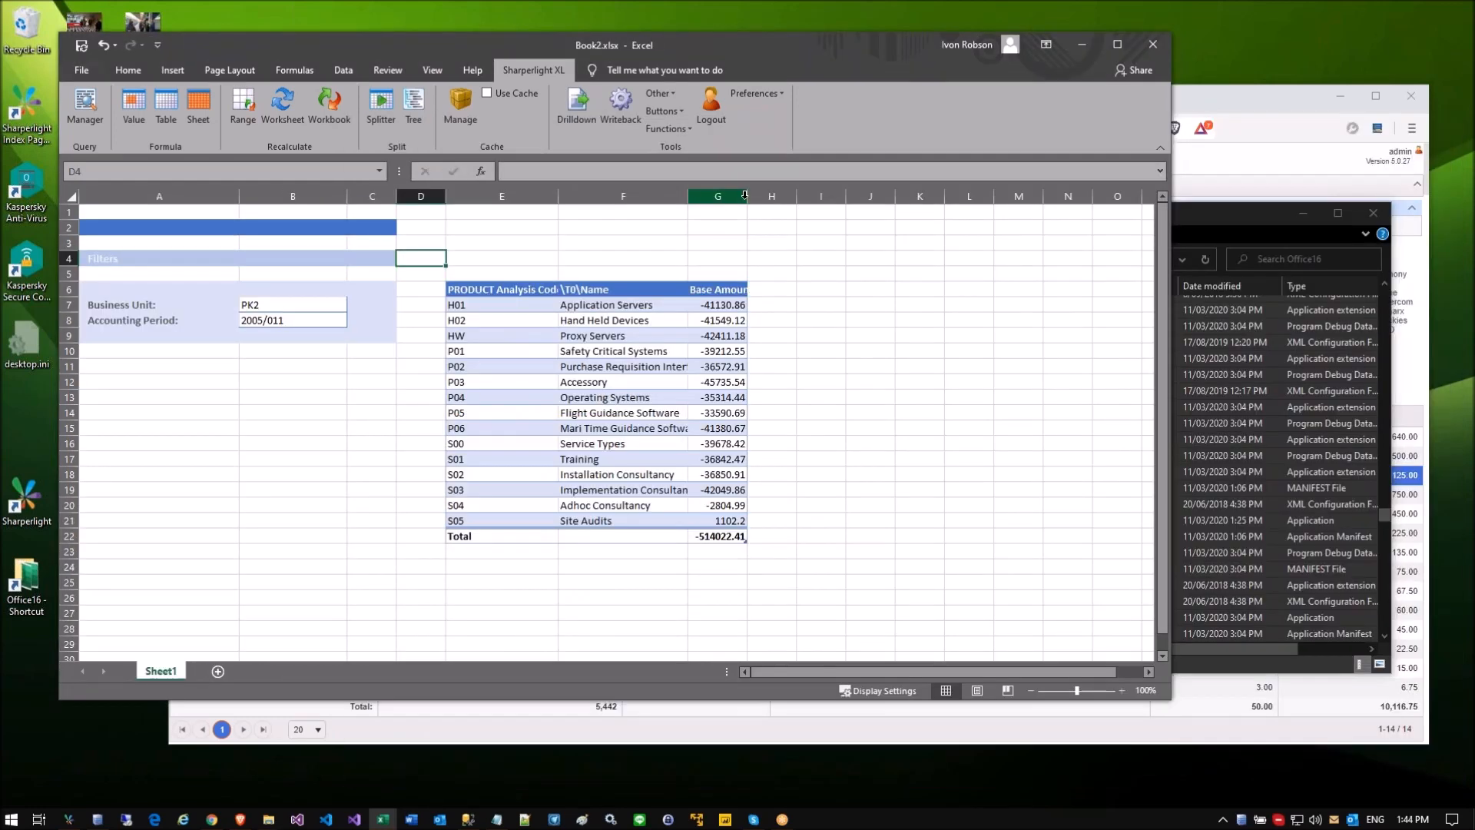
Step: Widen the Base Amount and PRODUCT Analysis Code columns of the product table
left_click_drag(746, 199, 808, 199)
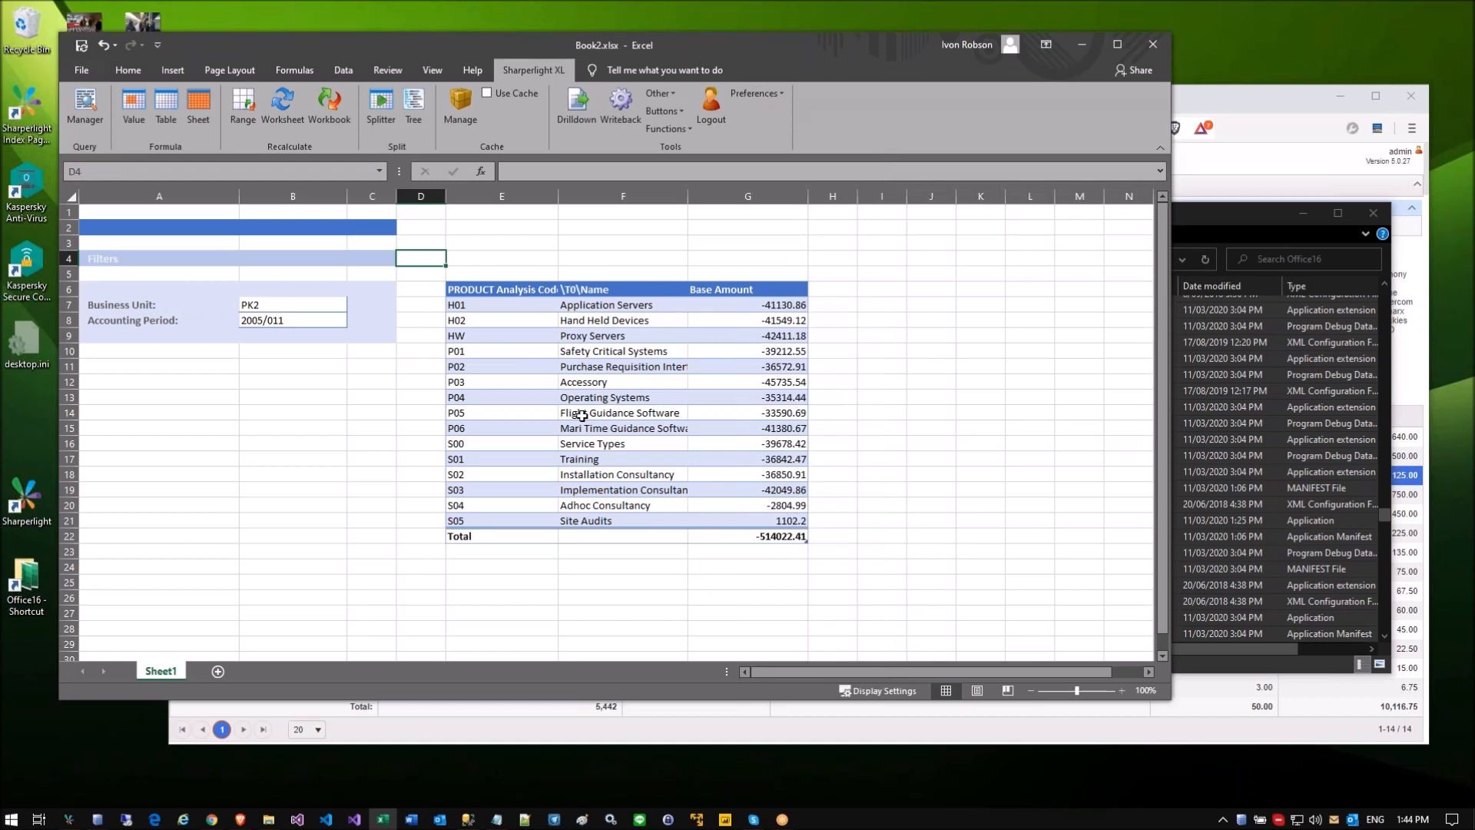
left_click(357, 398)
Step: Inspect the mdTable formula in cell E5, highlight its query name argument, and leave the formula unedited
left_click(483, 273)
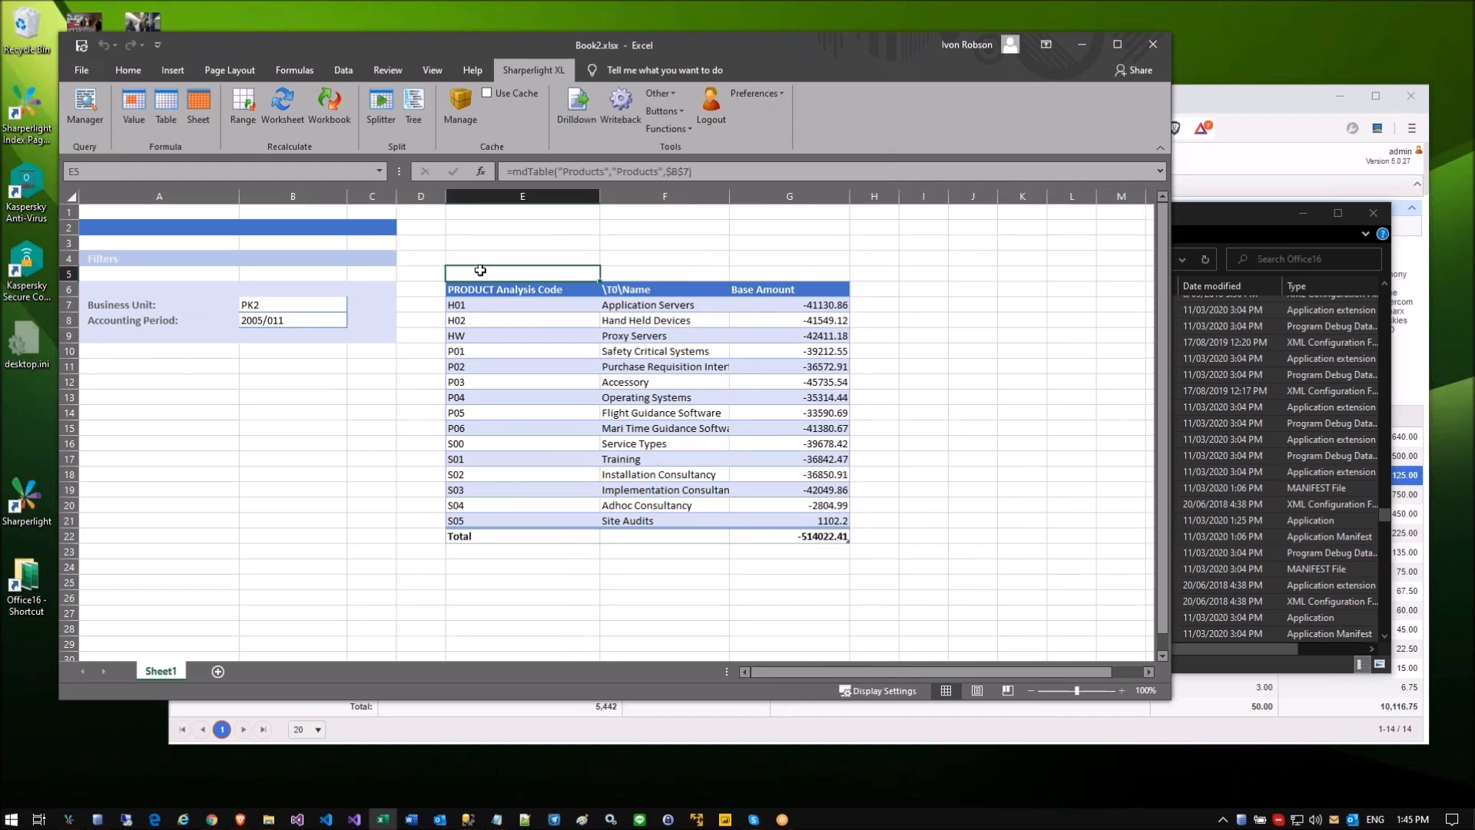
left_click(578, 171)
left_click_drag(578, 165, 602, 165)
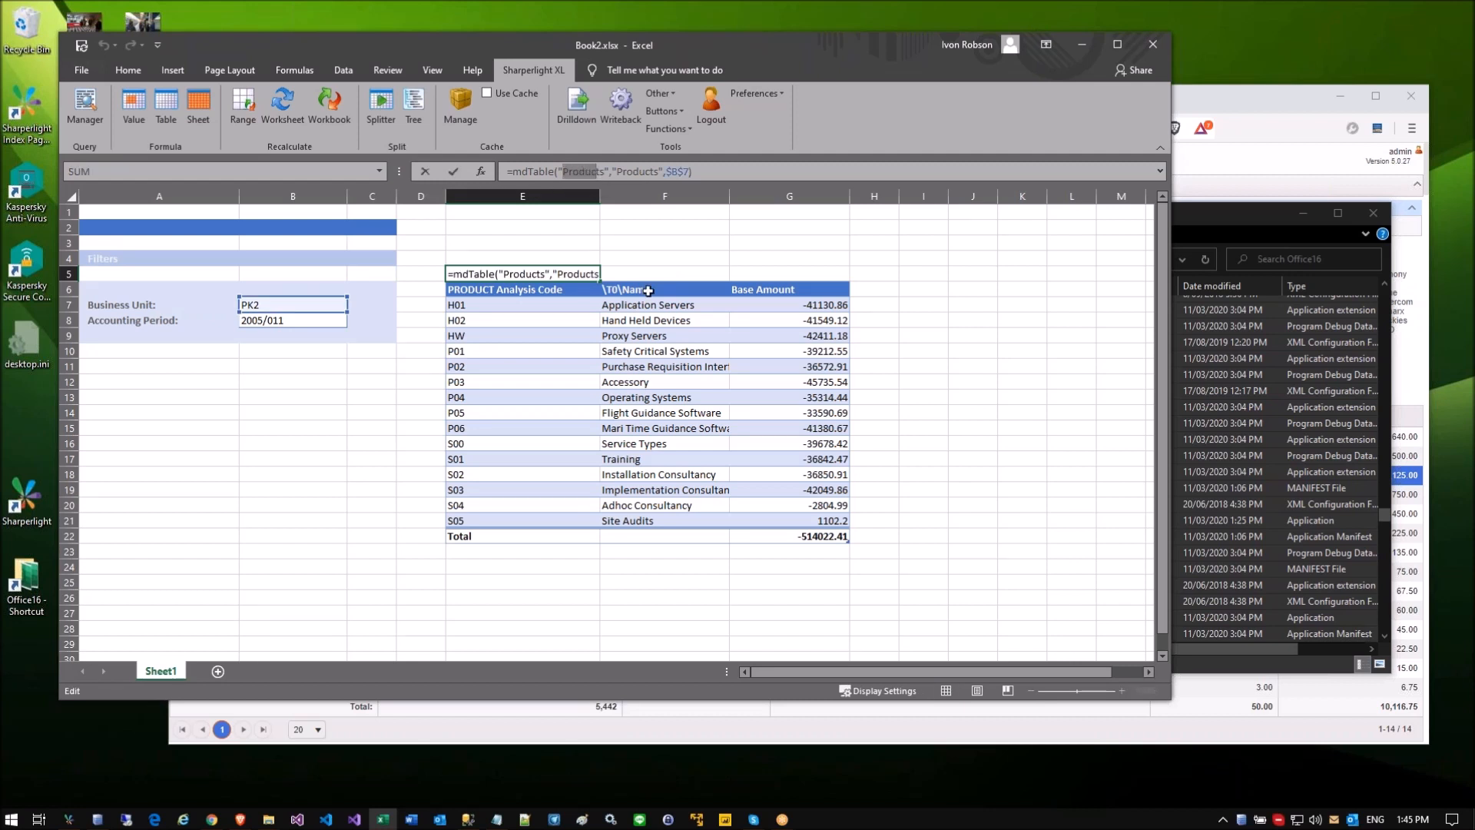
left_click(642, 196)
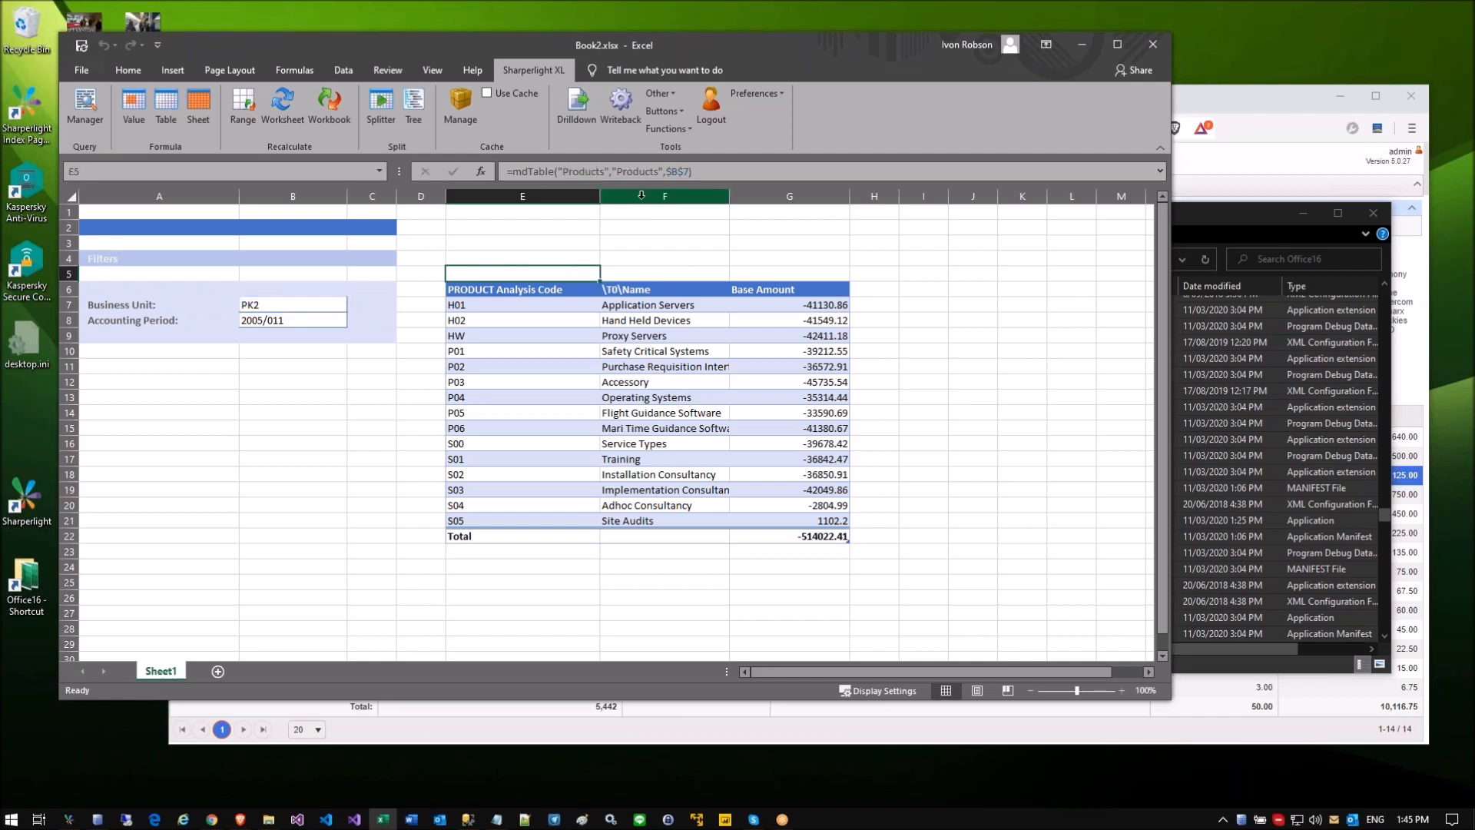
Step: Compare the table name argument in the E5 mdTable formula with the name shown in the product table's design properties
left_click_drag(617, 170, 652, 171)
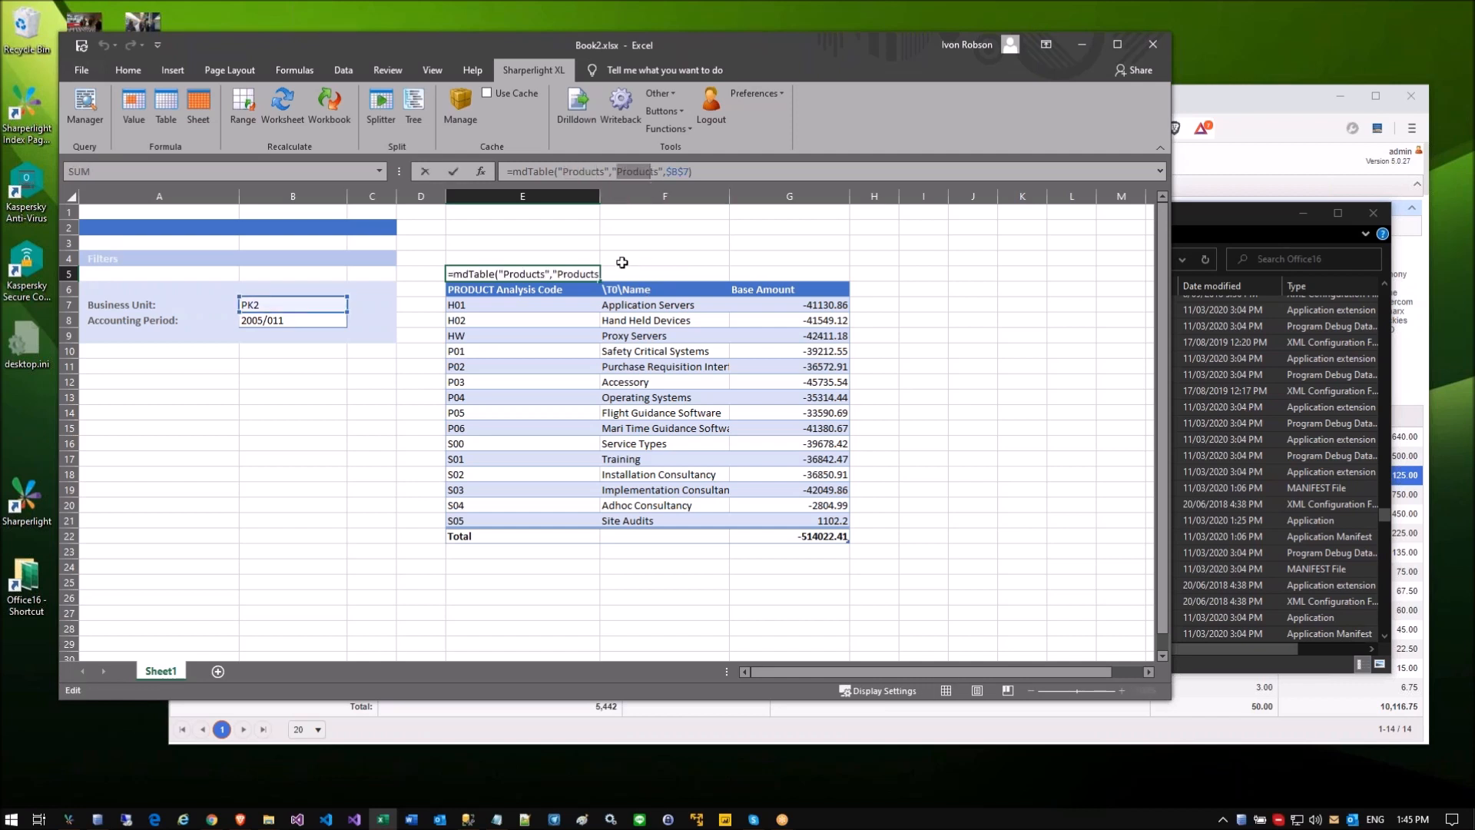
key("Escape")
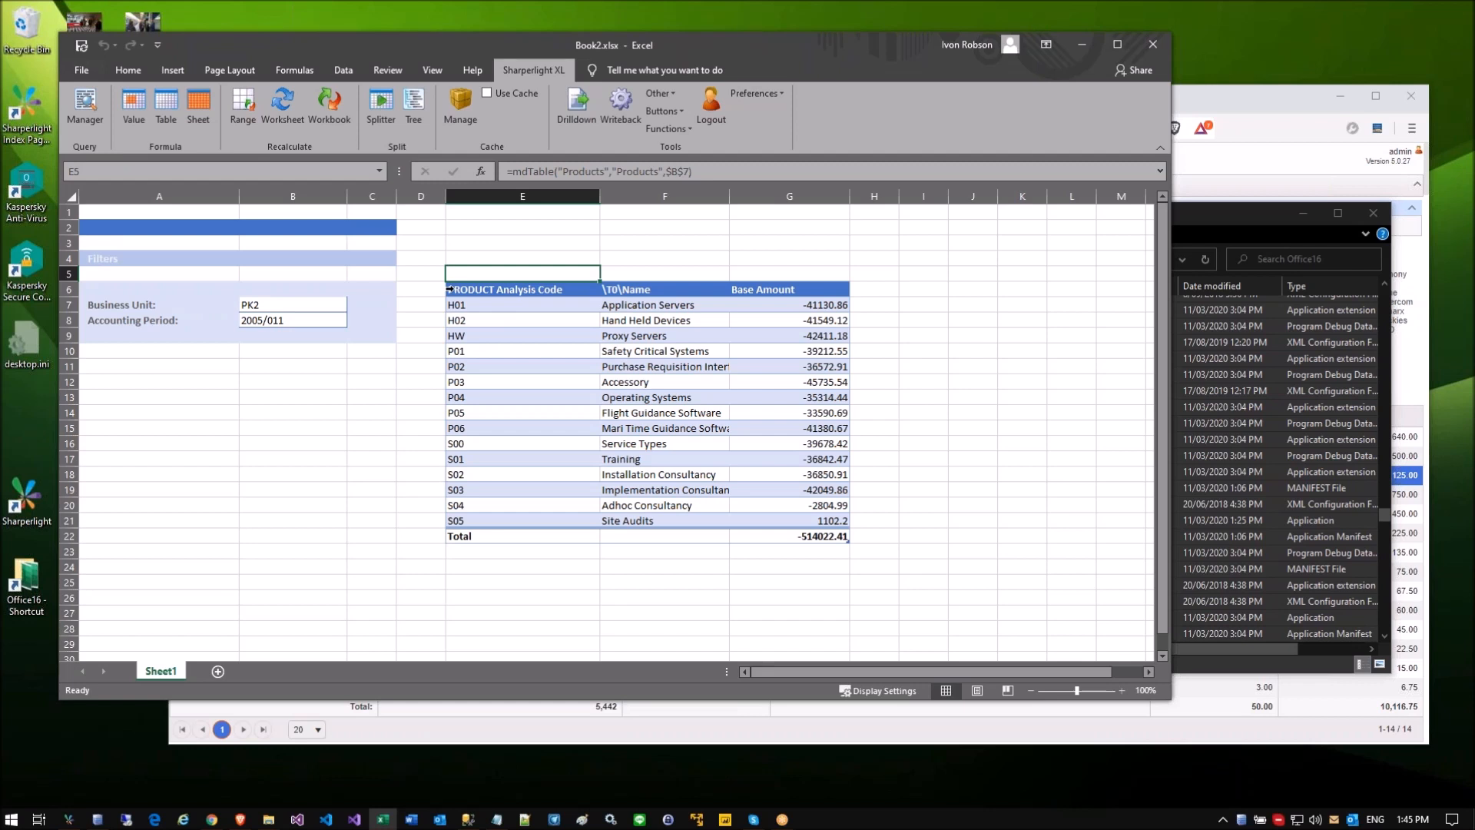
left_click(442, 278)
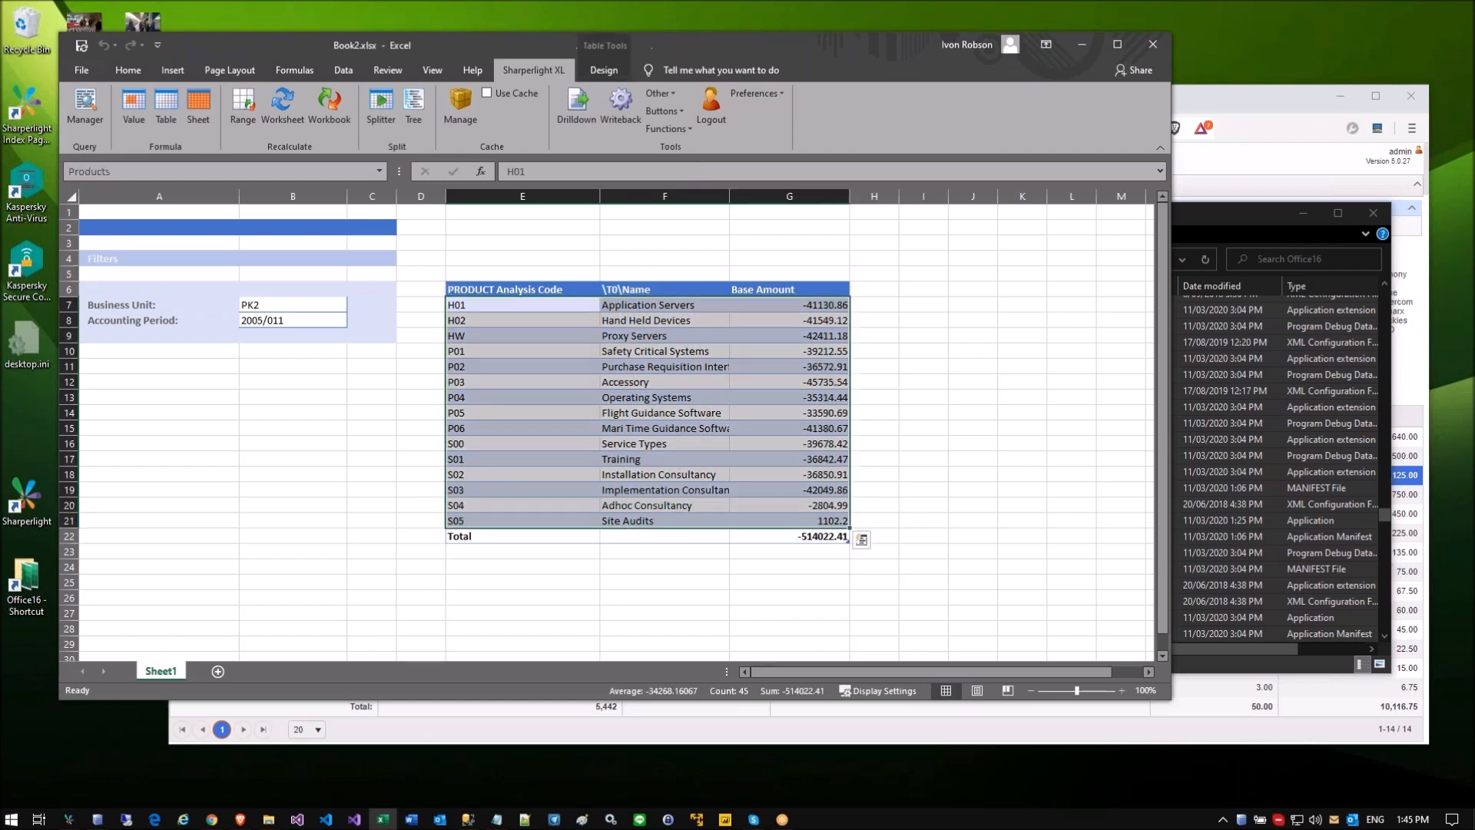
left_click(443, 278)
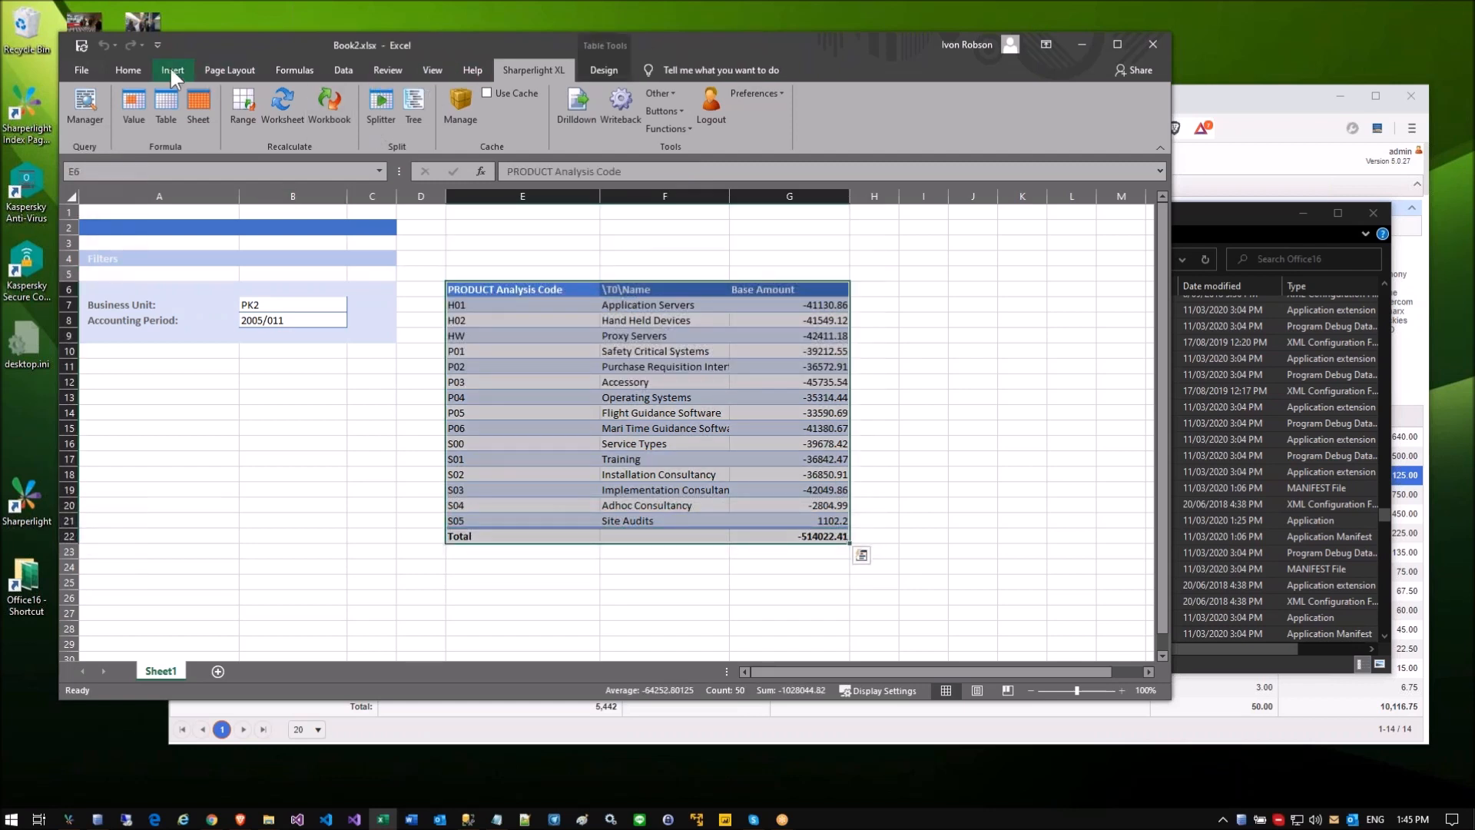
left_click(604, 70)
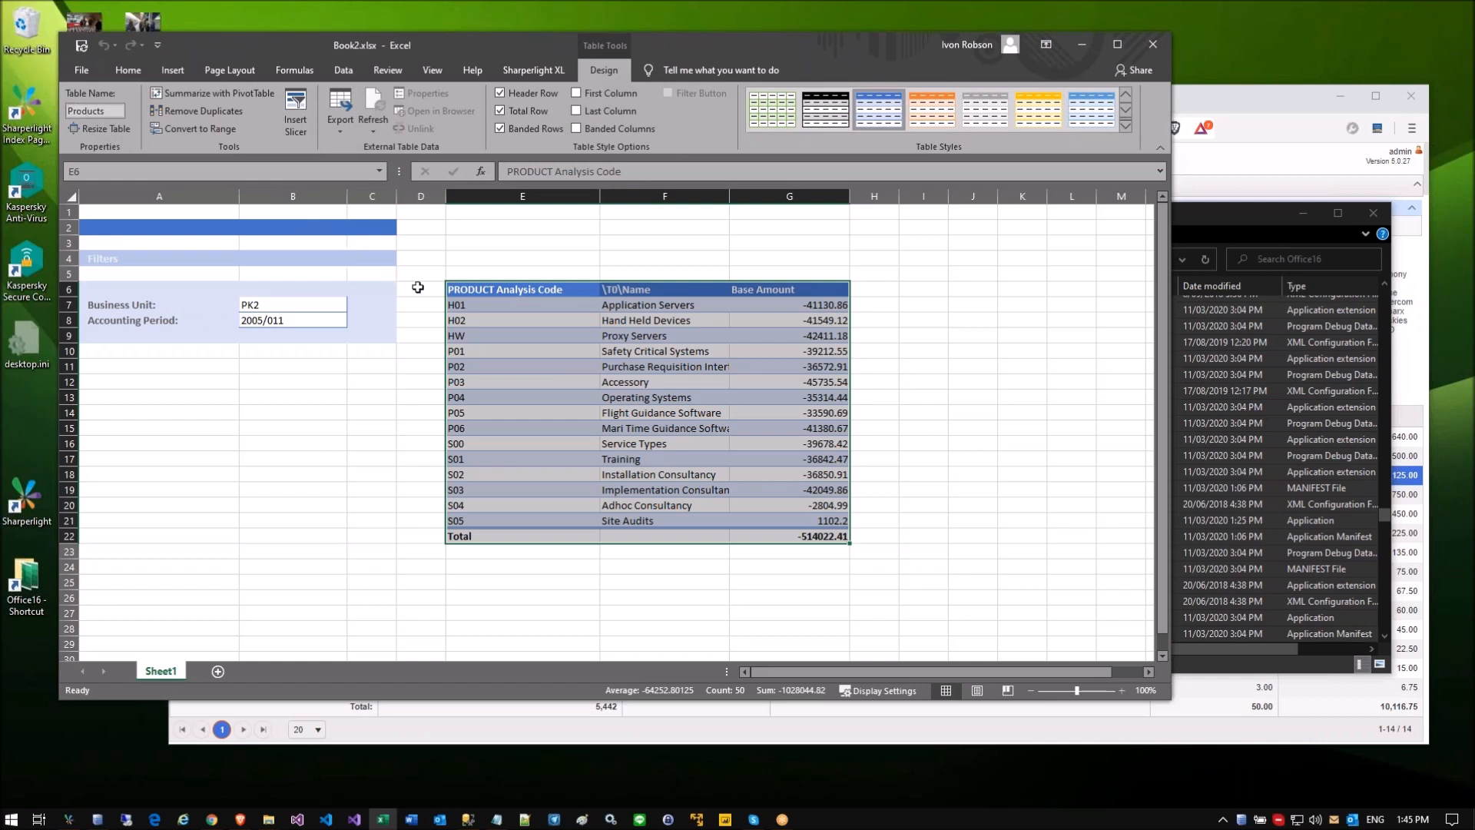
left_click(392, 405)
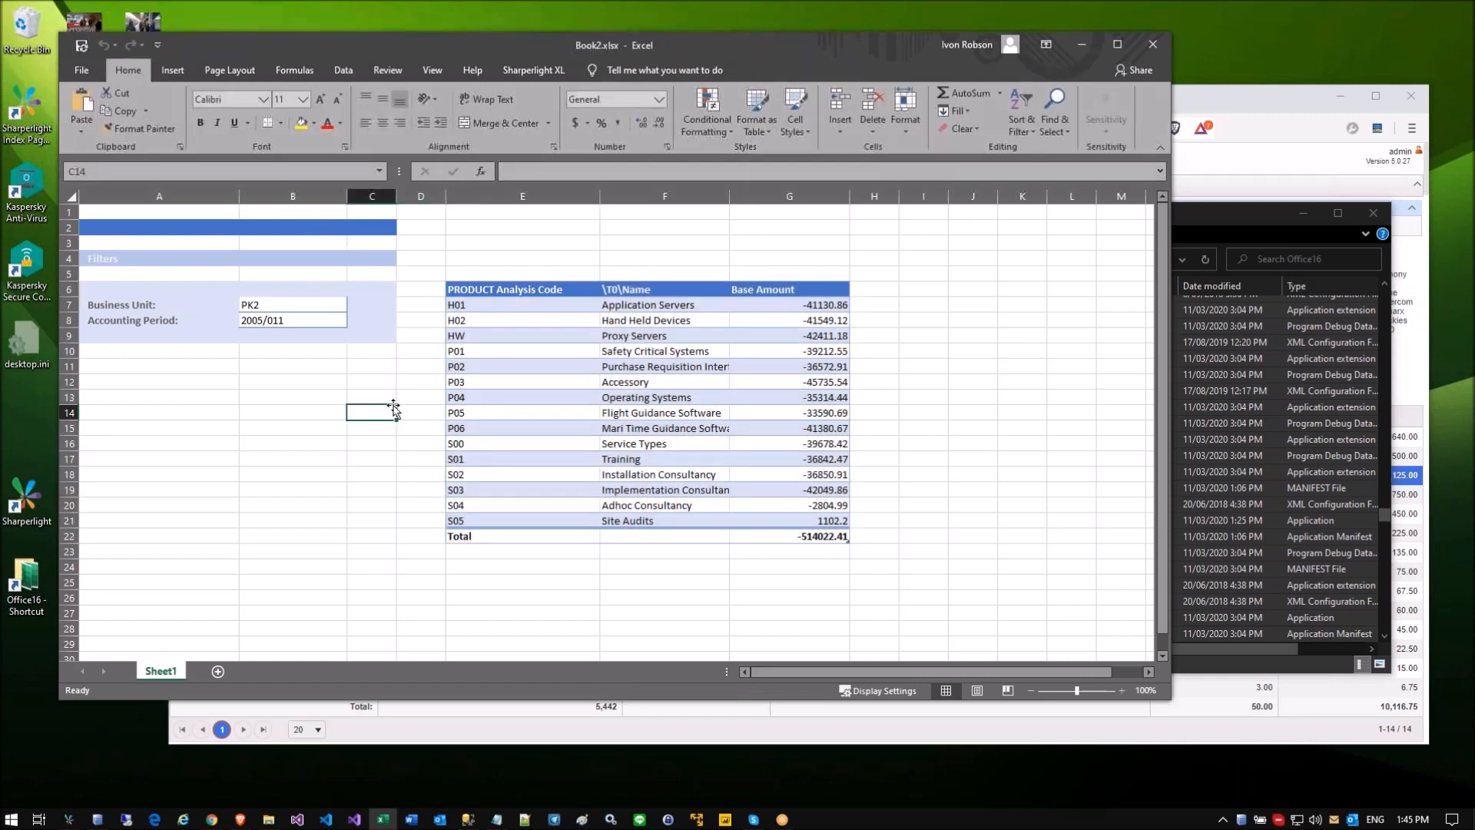
Step: Try a formula in cell J7 that references the Base Amount total of the Products table, and discard it
left_click(951, 299)
type("=")
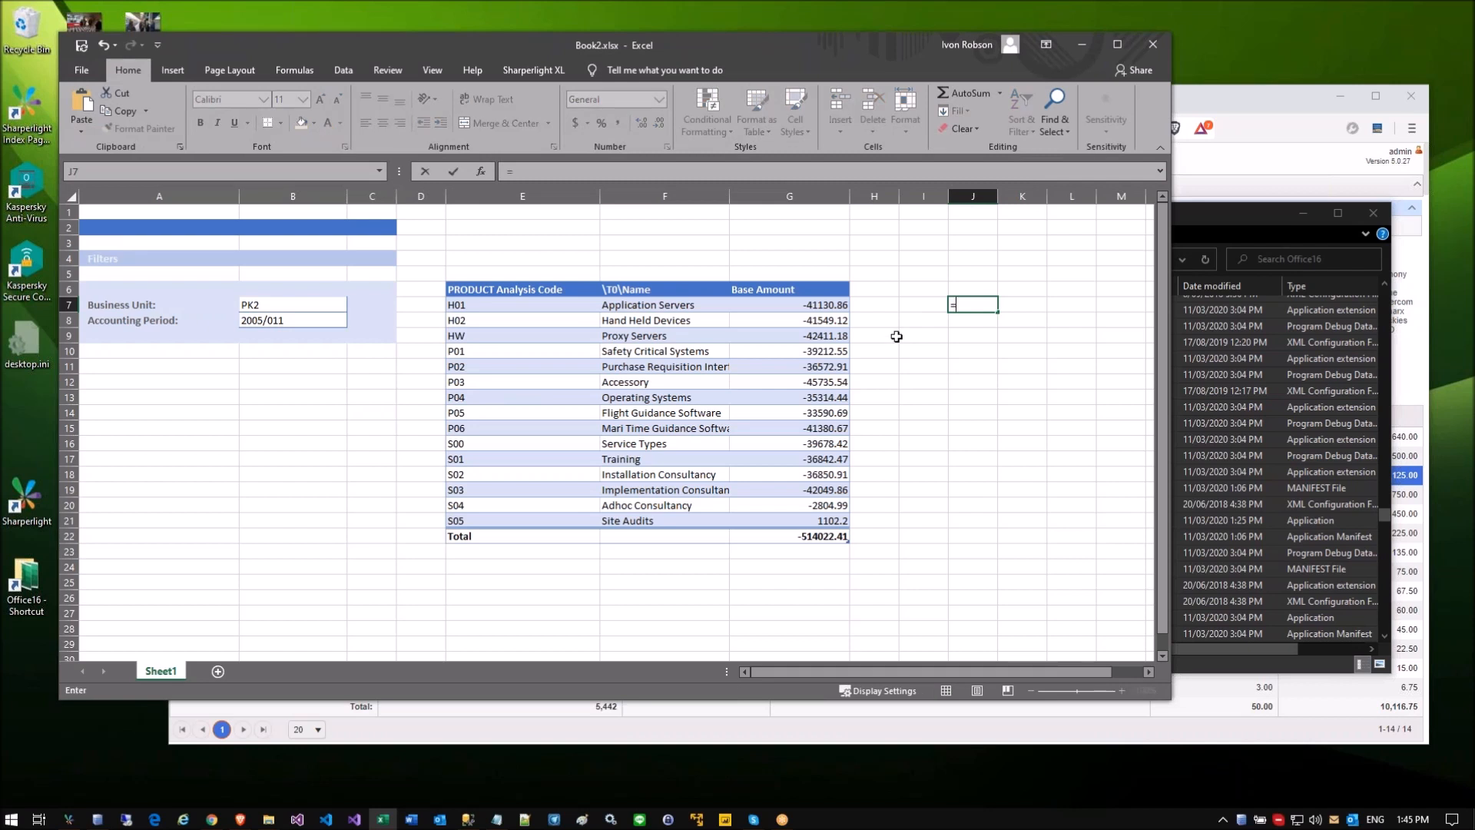
left_click(791, 350)
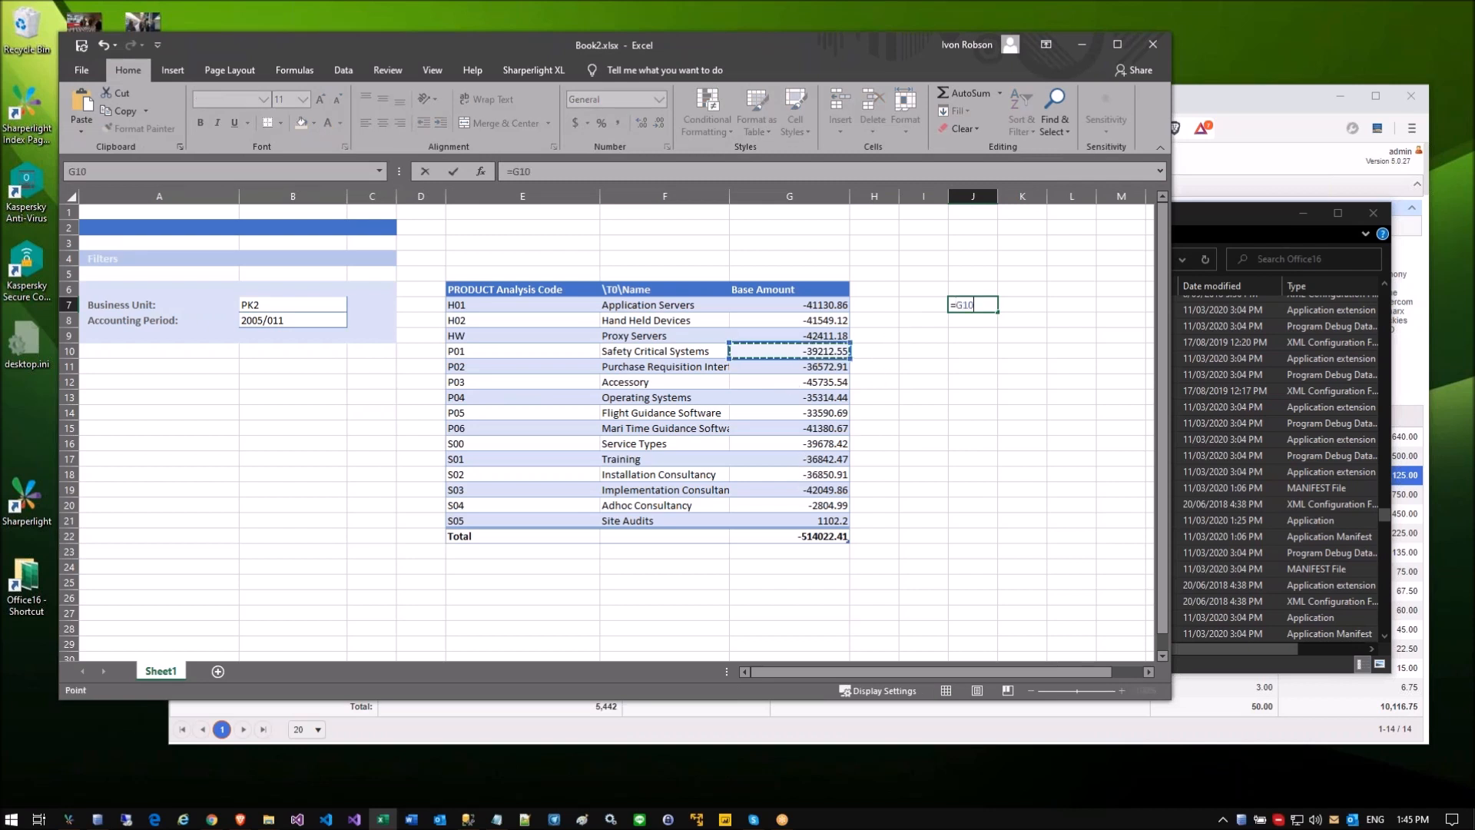
left_click(796, 534)
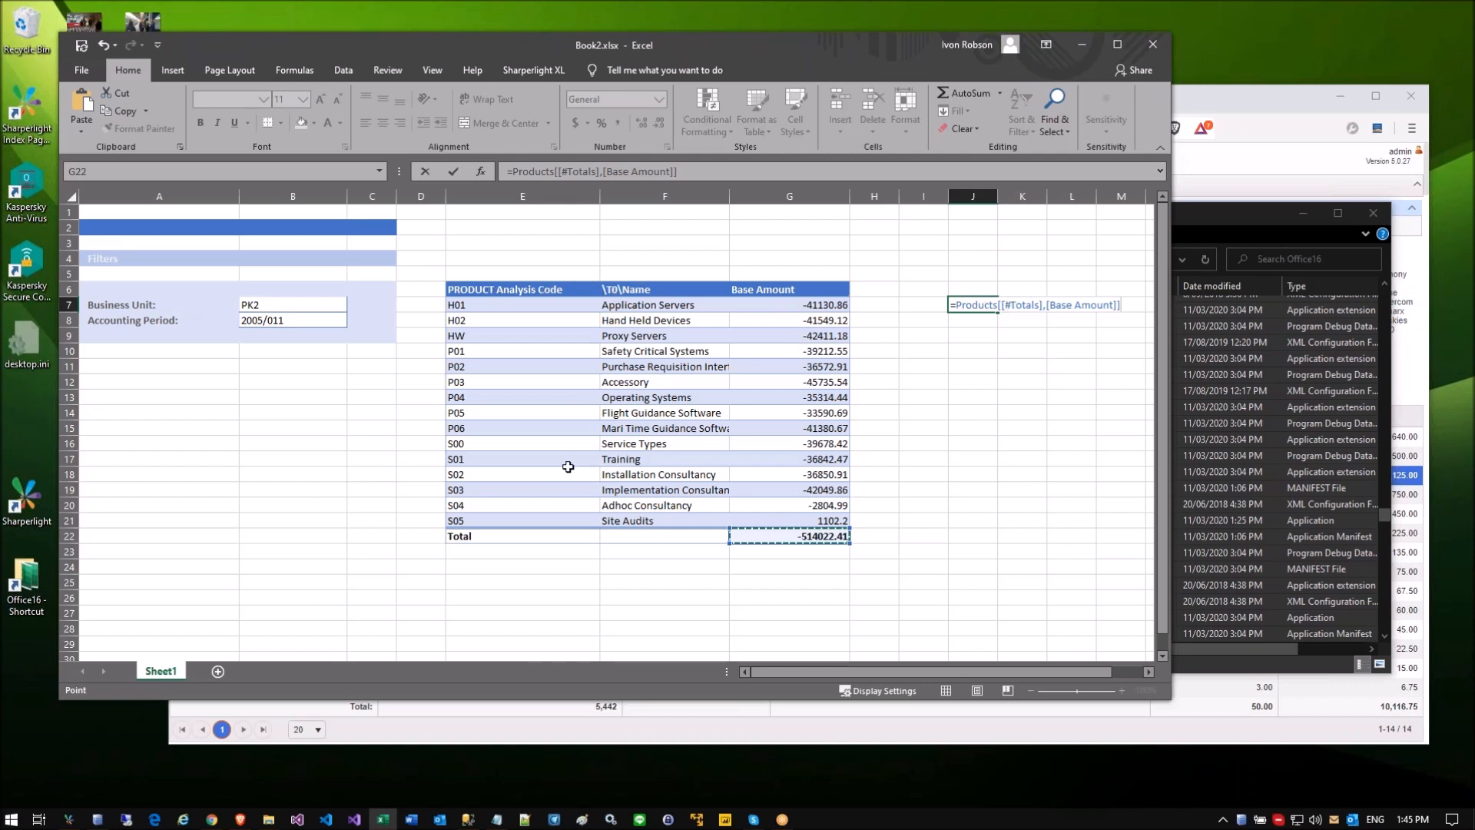
key("Escape")
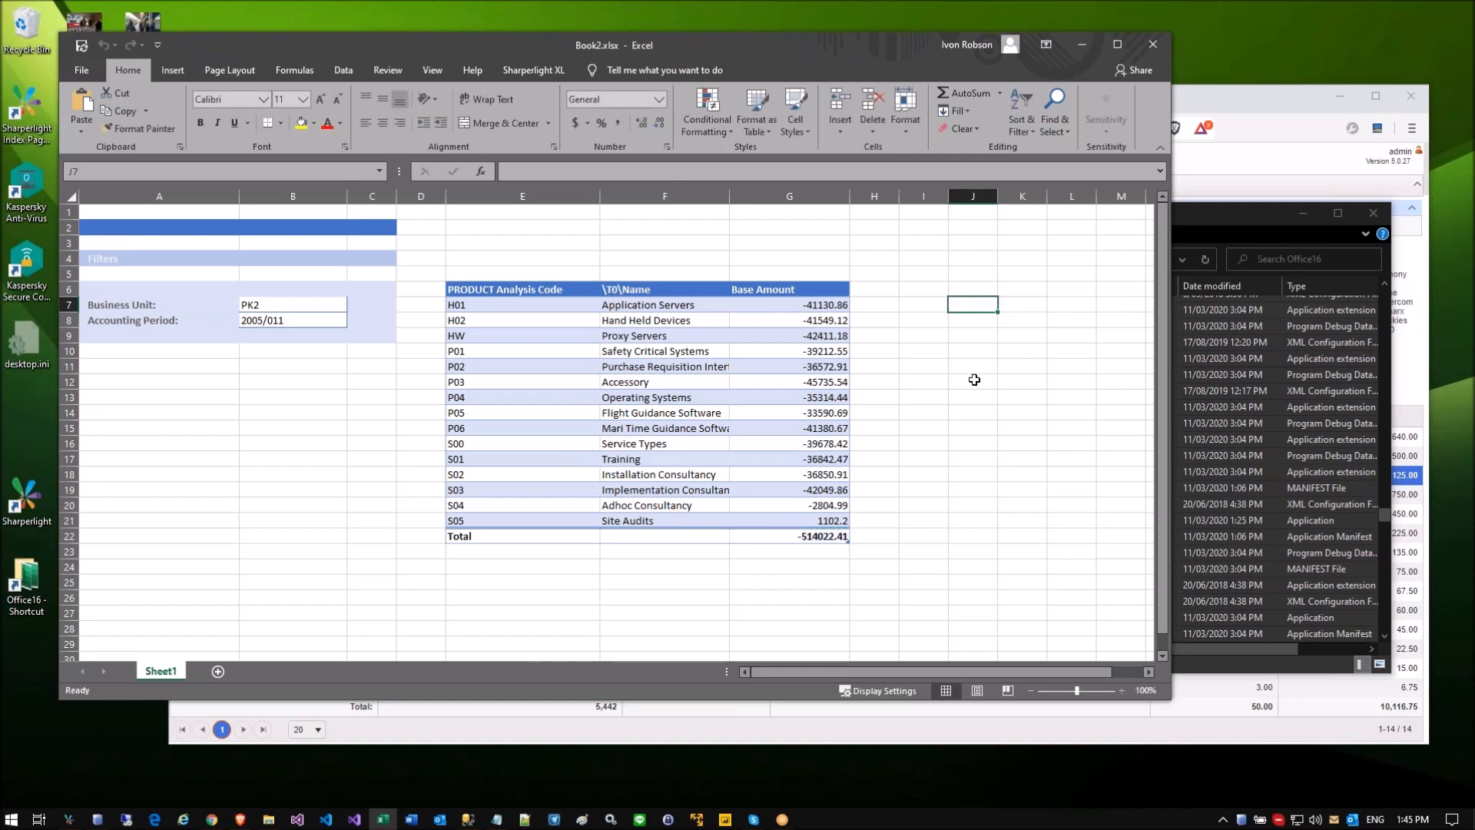
Step: View the fields under the Products query in the Query Manager, starting from cell E5, and close the manager
left_click(491, 273)
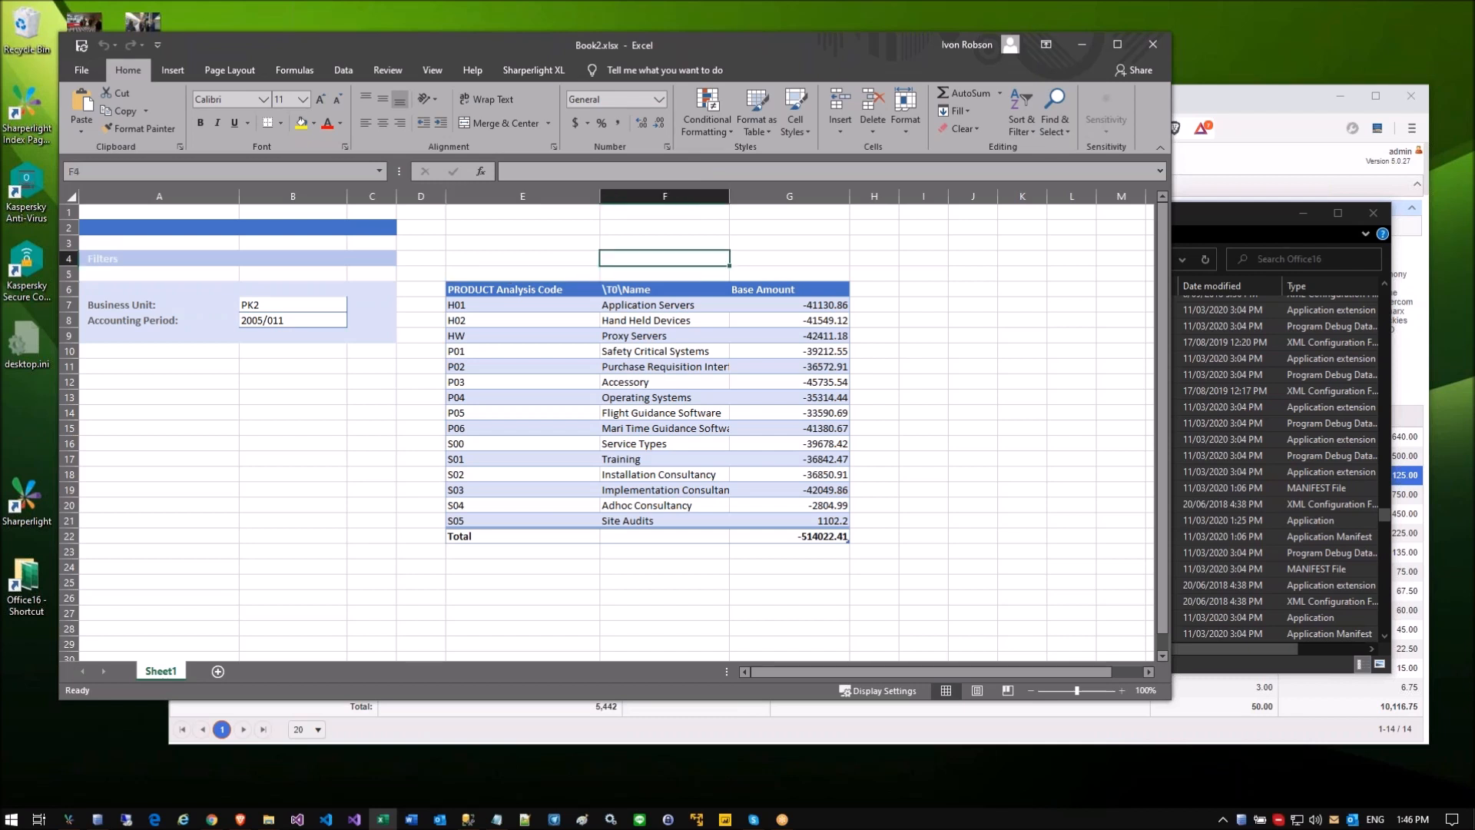
left_click(530, 71)
left_click(89, 98)
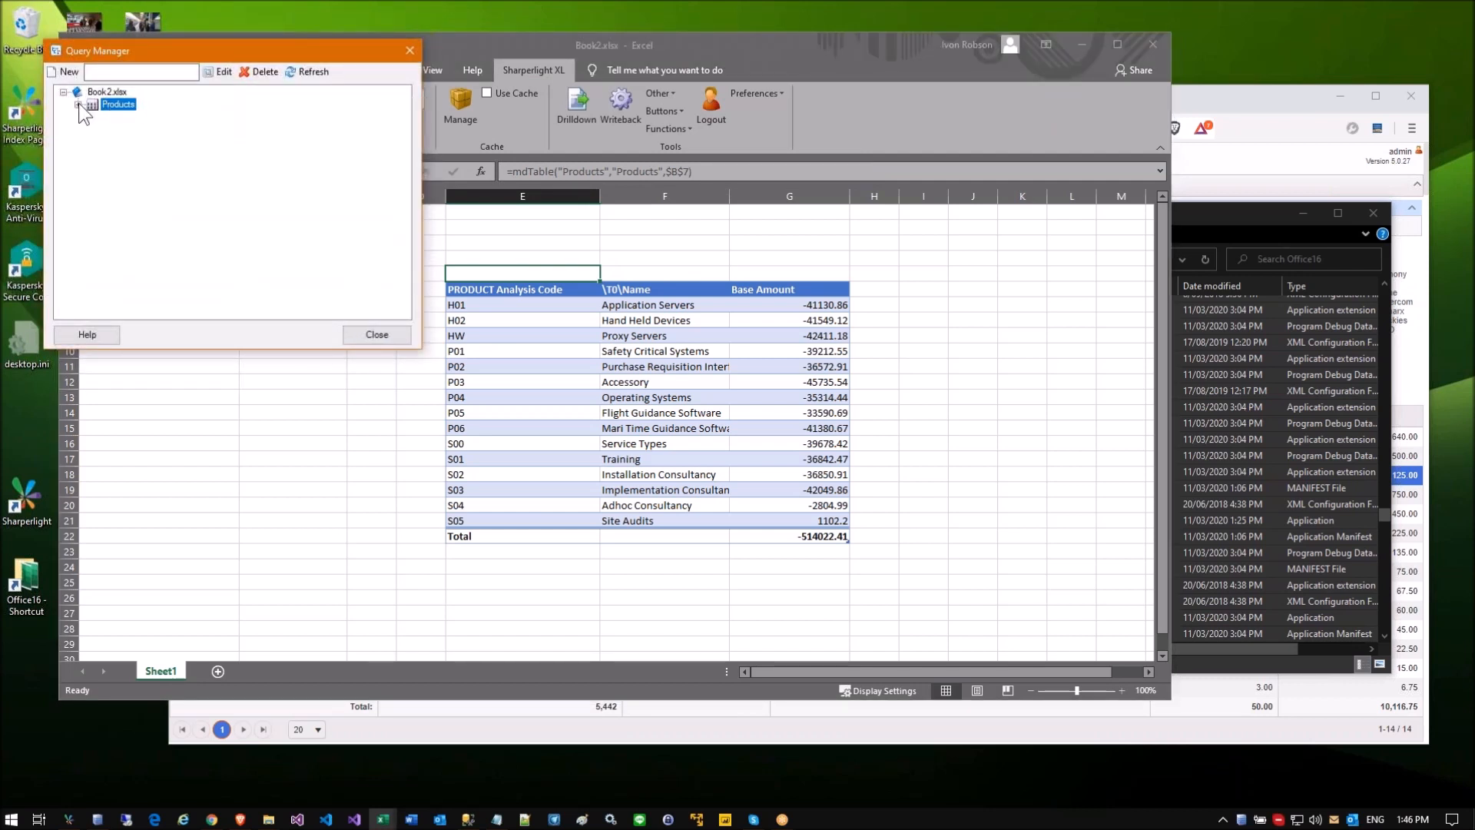
left_click(78, 103)
left_click(378, 333)
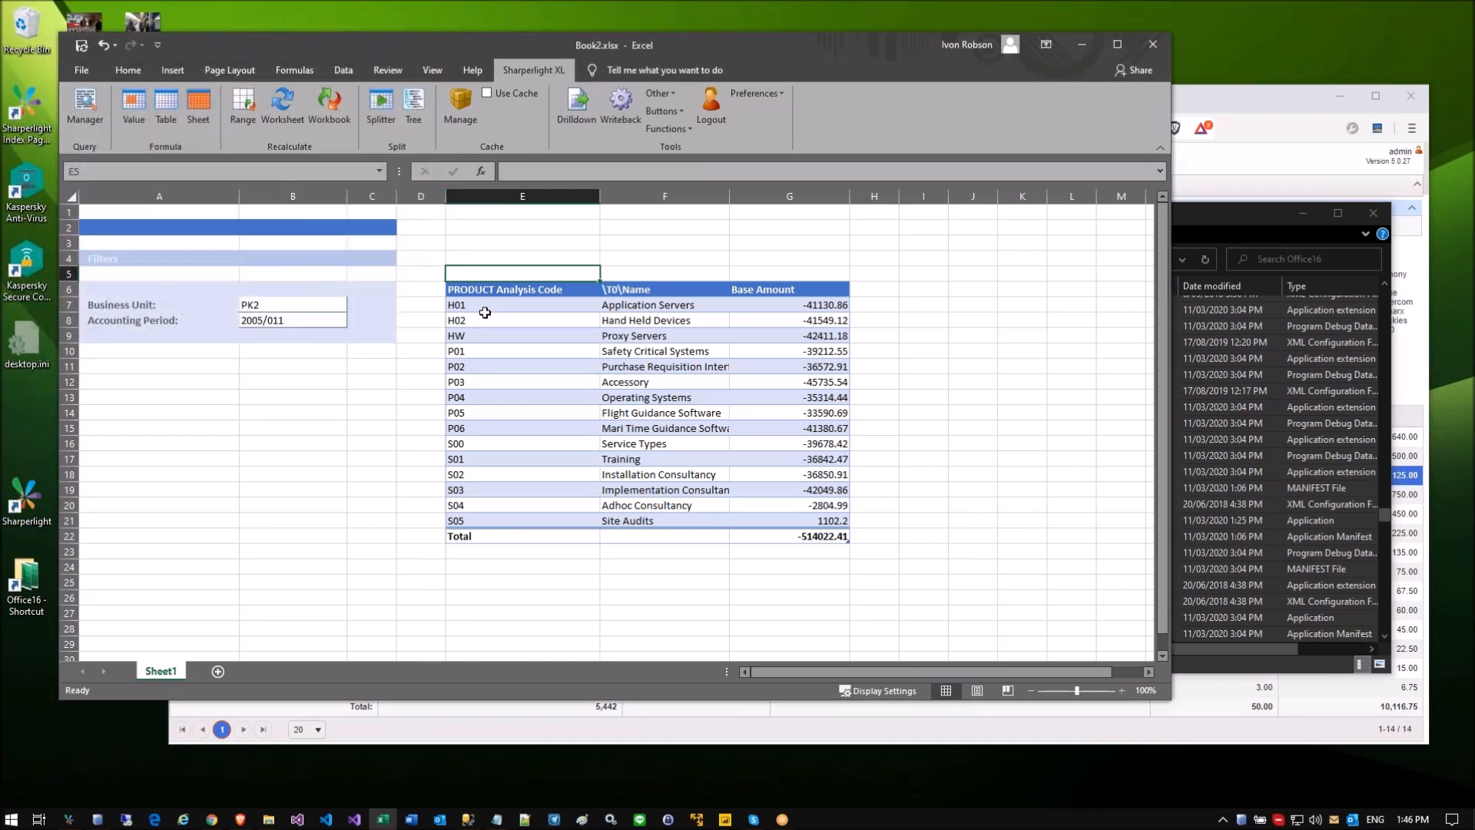
Step: Delete the whole Products table from the sheet and return to the empty cell E5
left_click(450, 283)
key("ctrl+a")
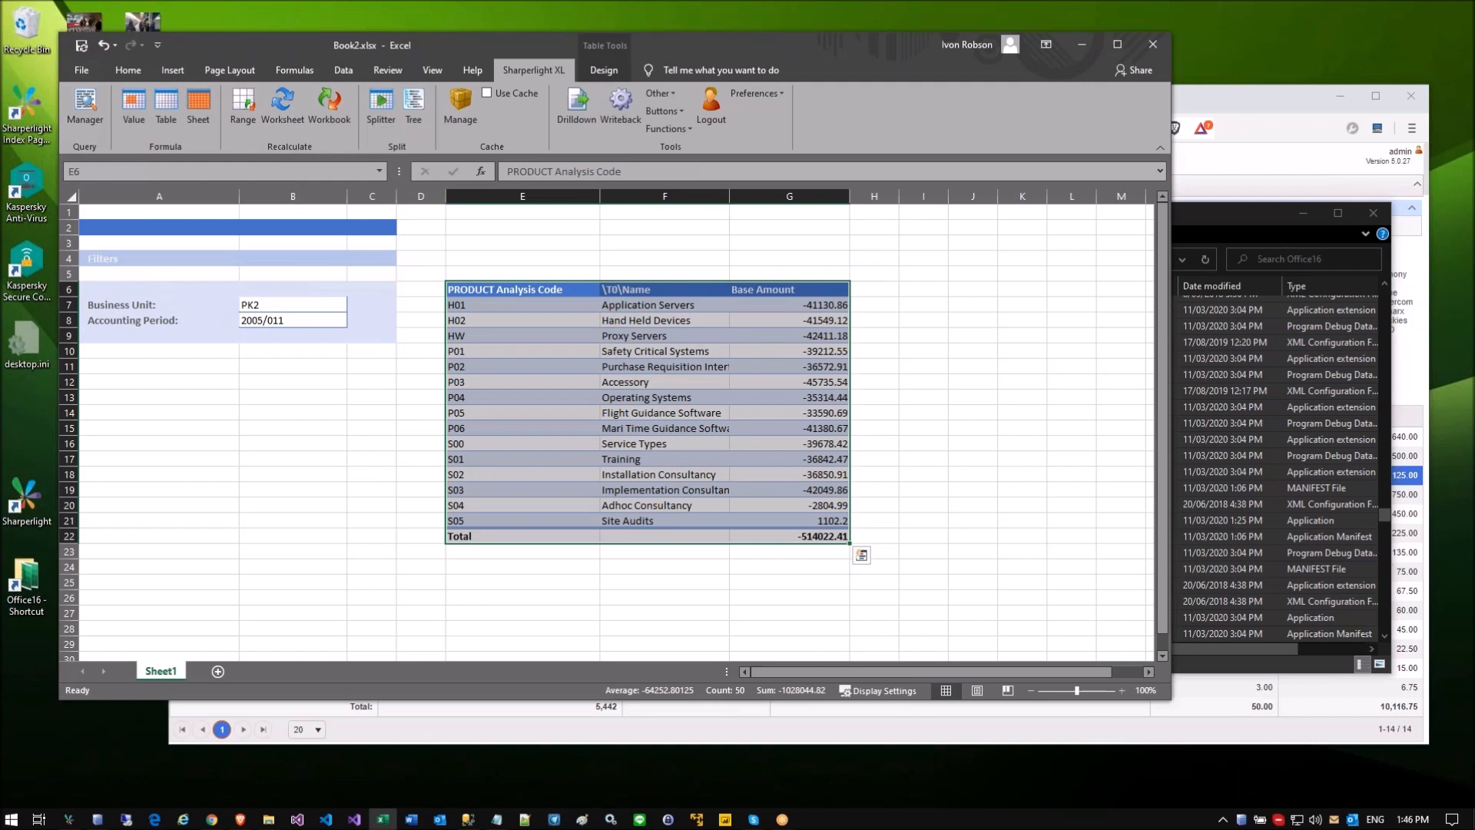
key("Delete")
left_click(680, 318)
left_click(537, 277)
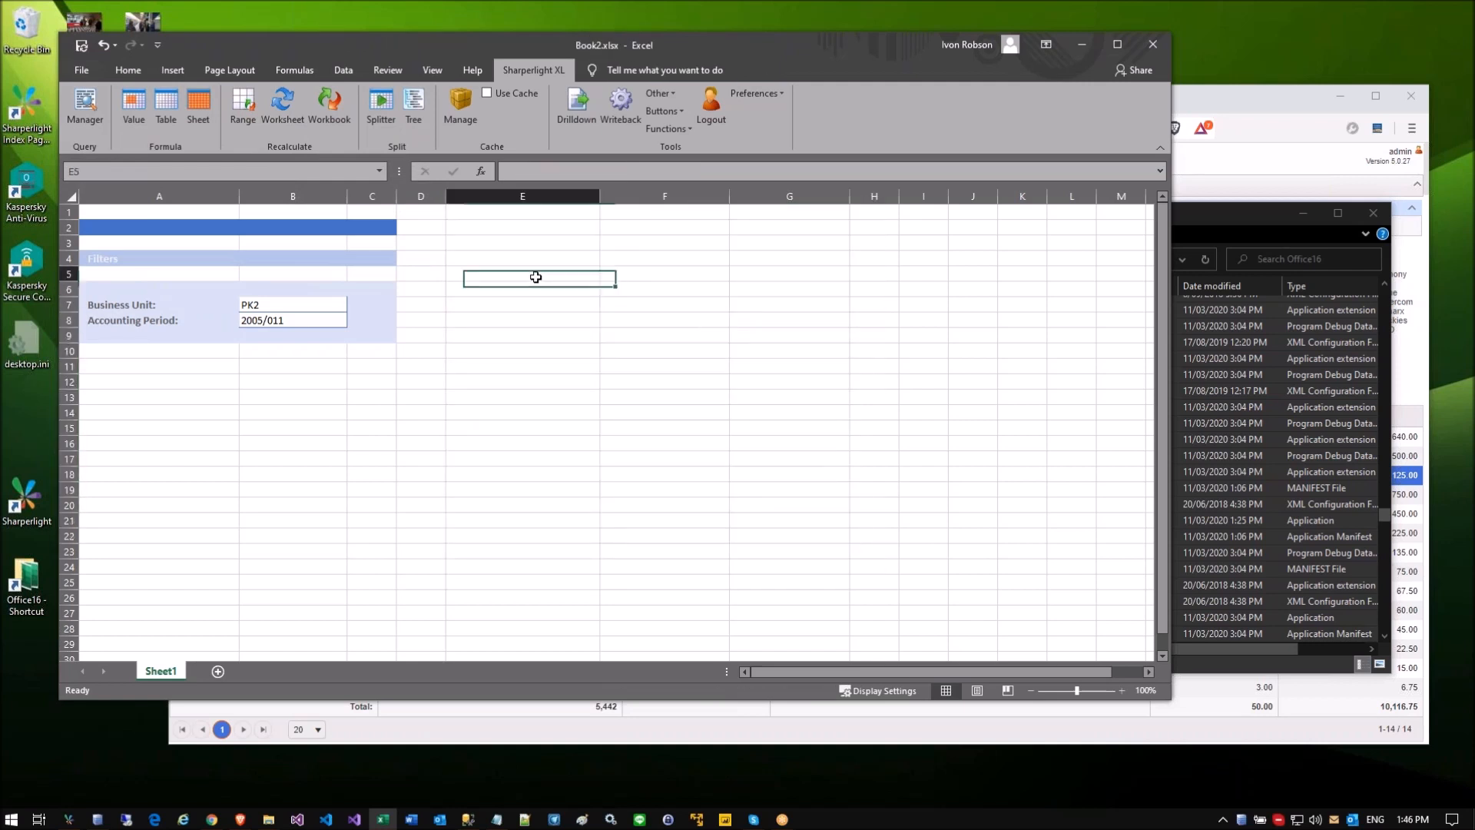
Step: Insert the saved Products query from the Query Manager as a table at cell E5 and close the manager
left_click(95, 110)
double_click(145, 126)
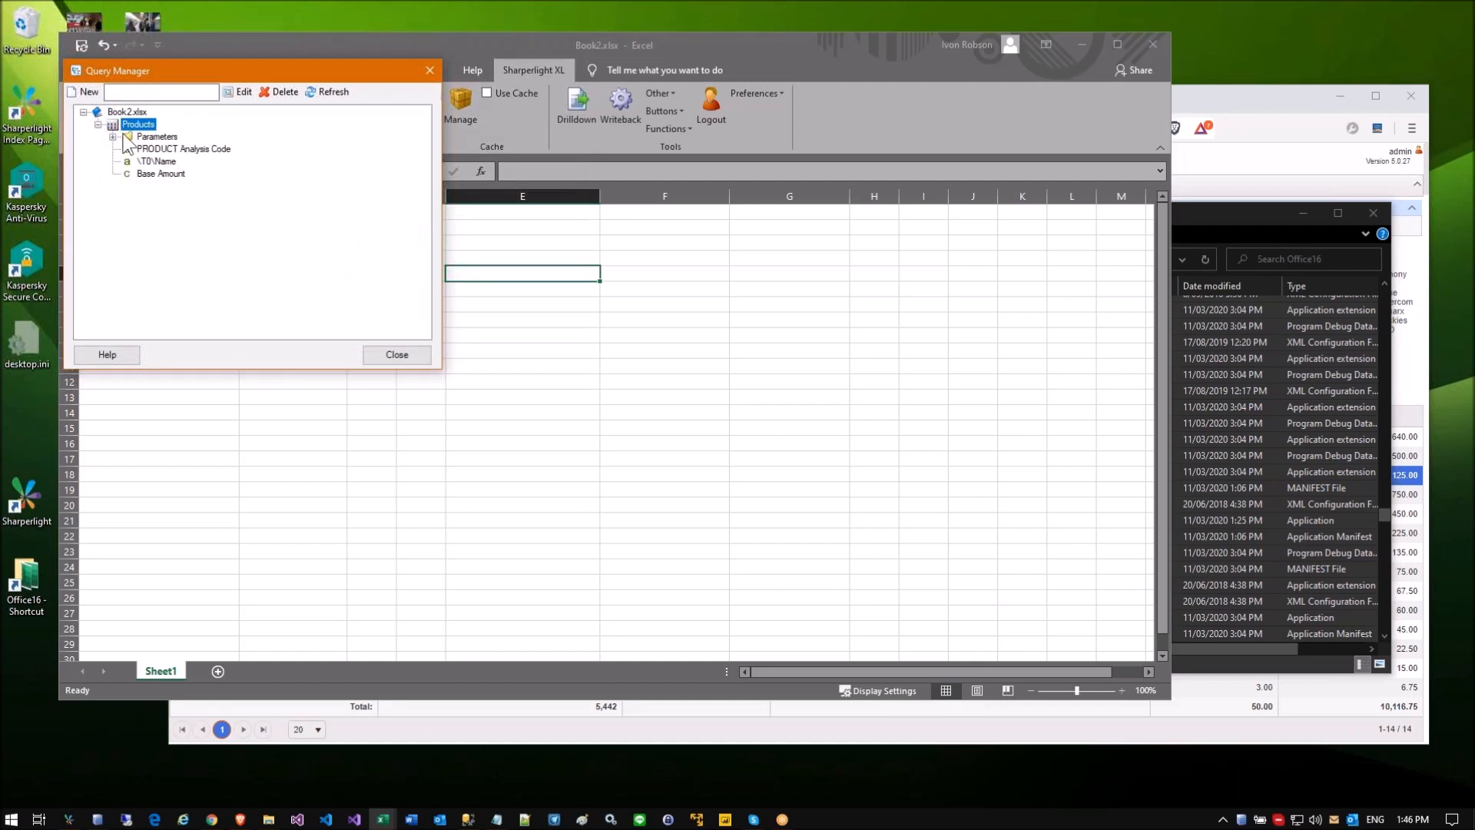
left_click_drag(151, 130, 521, 273)
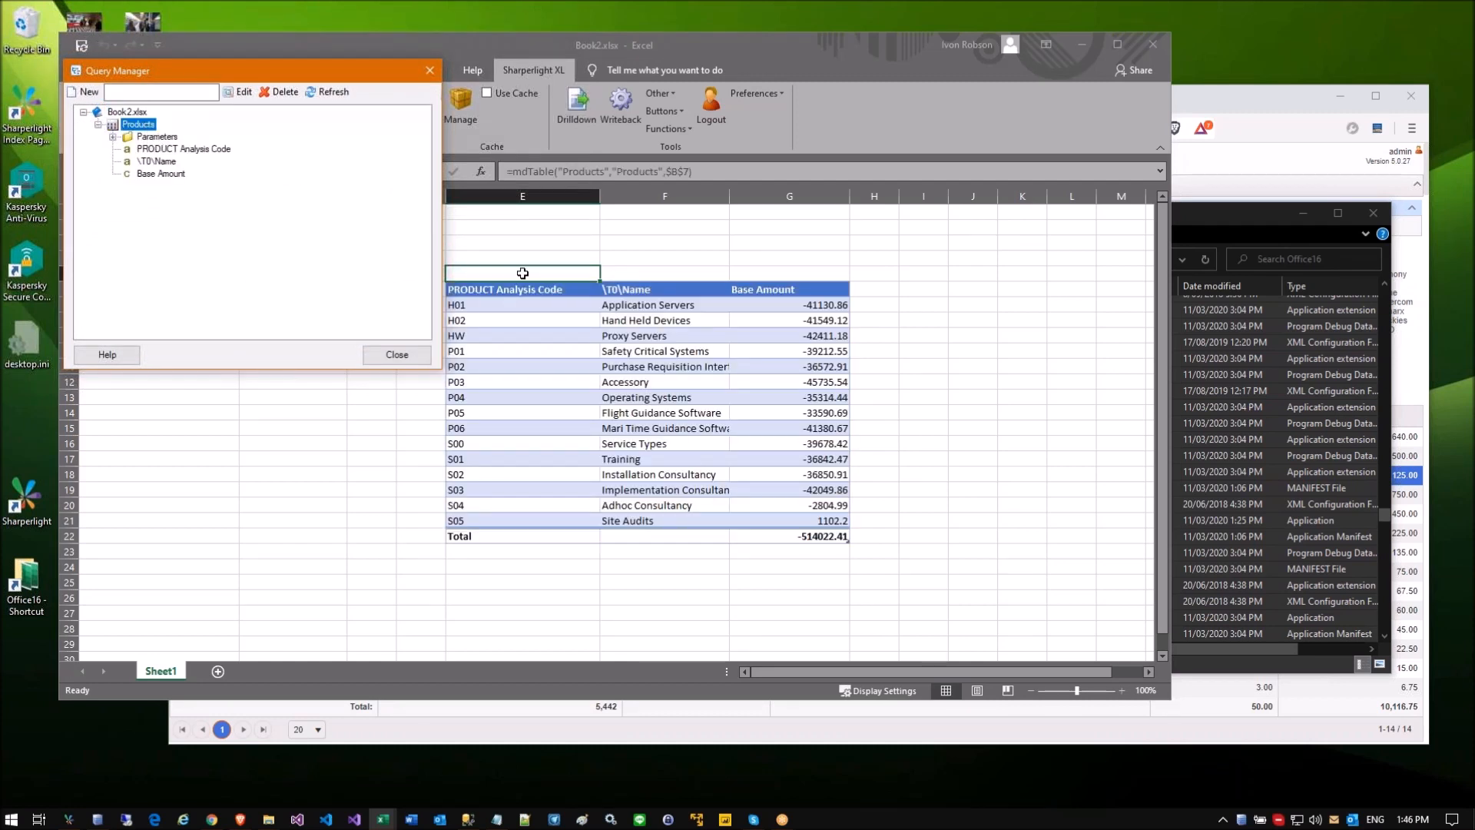
left_click(394, 356)
left_click(342, 380)
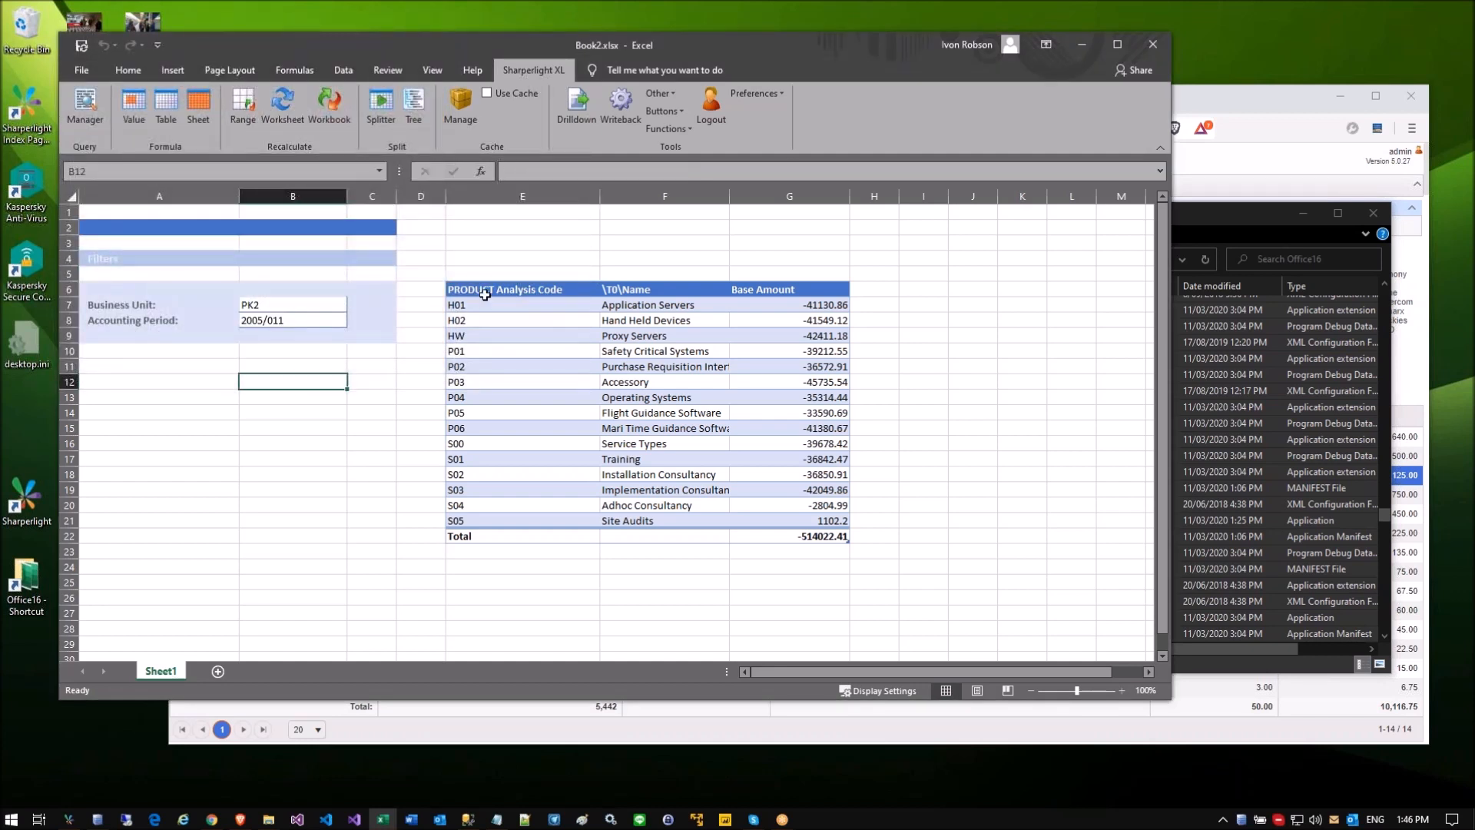
Step: Check which filter cell the mdTable formula in E5 references, leaving the formula unedited
left_click(483, 274)
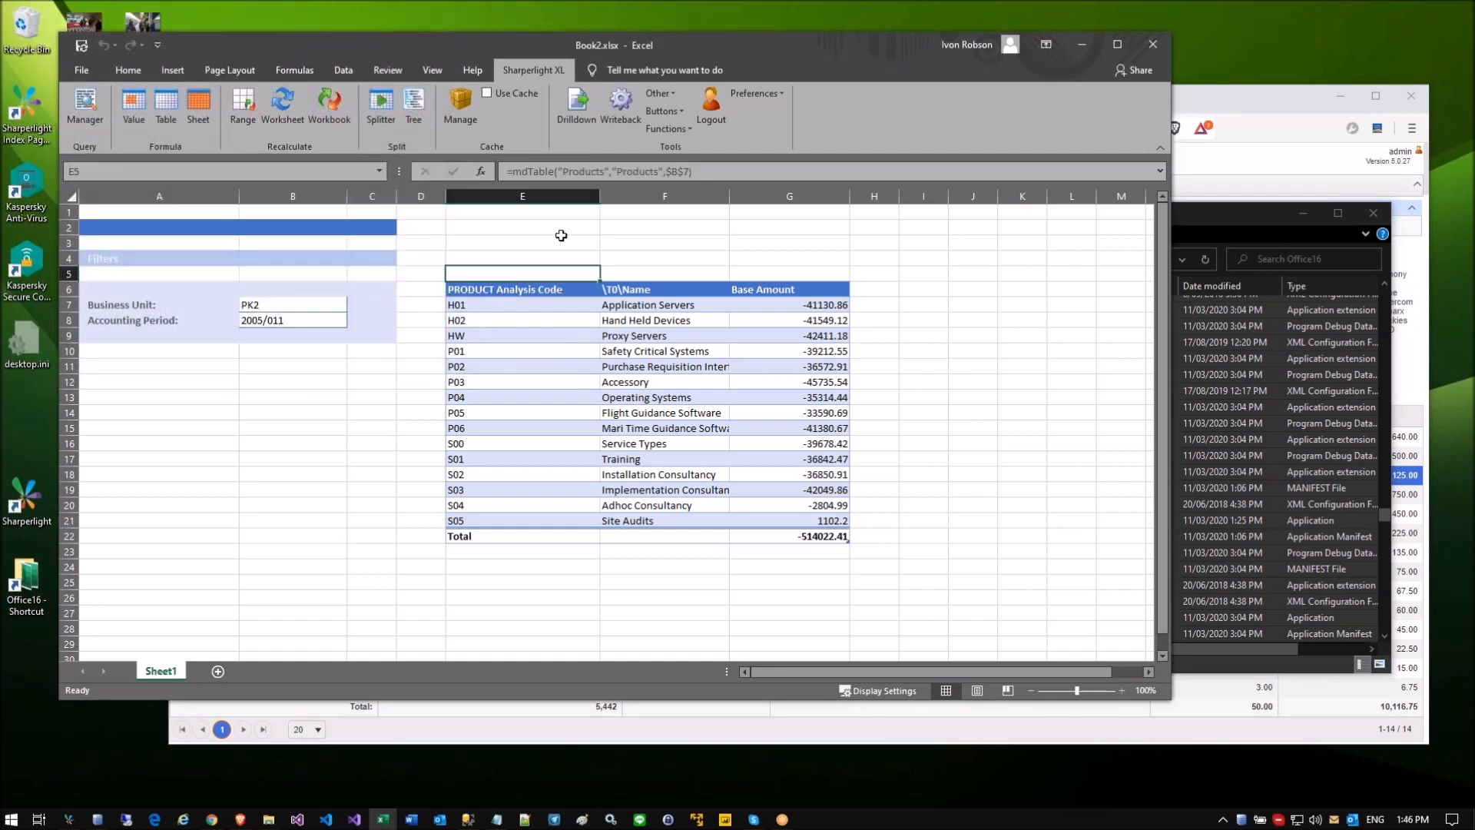
left_click(694, 173)
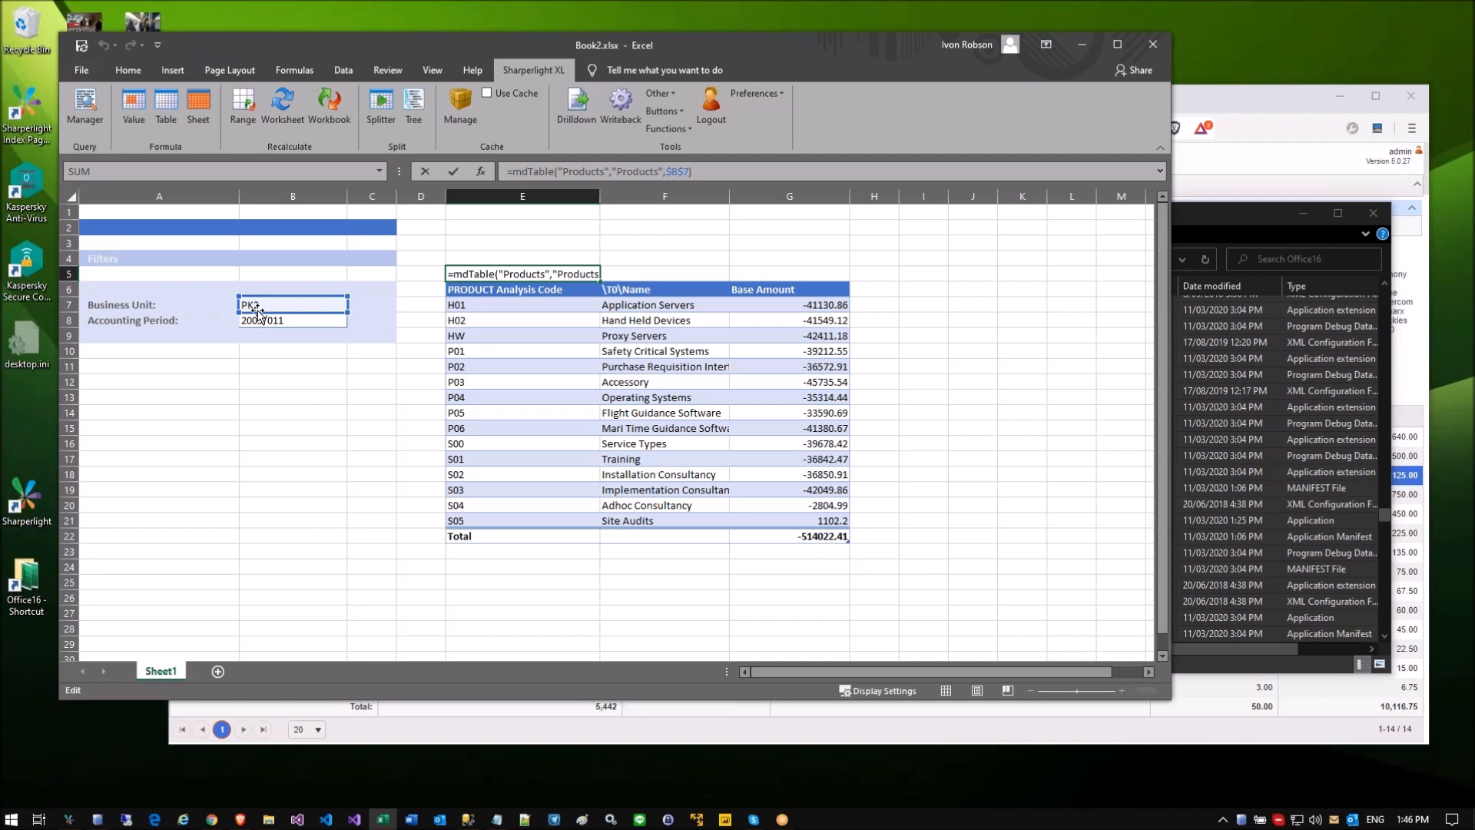
key("Escape")
left_click(343, 381)
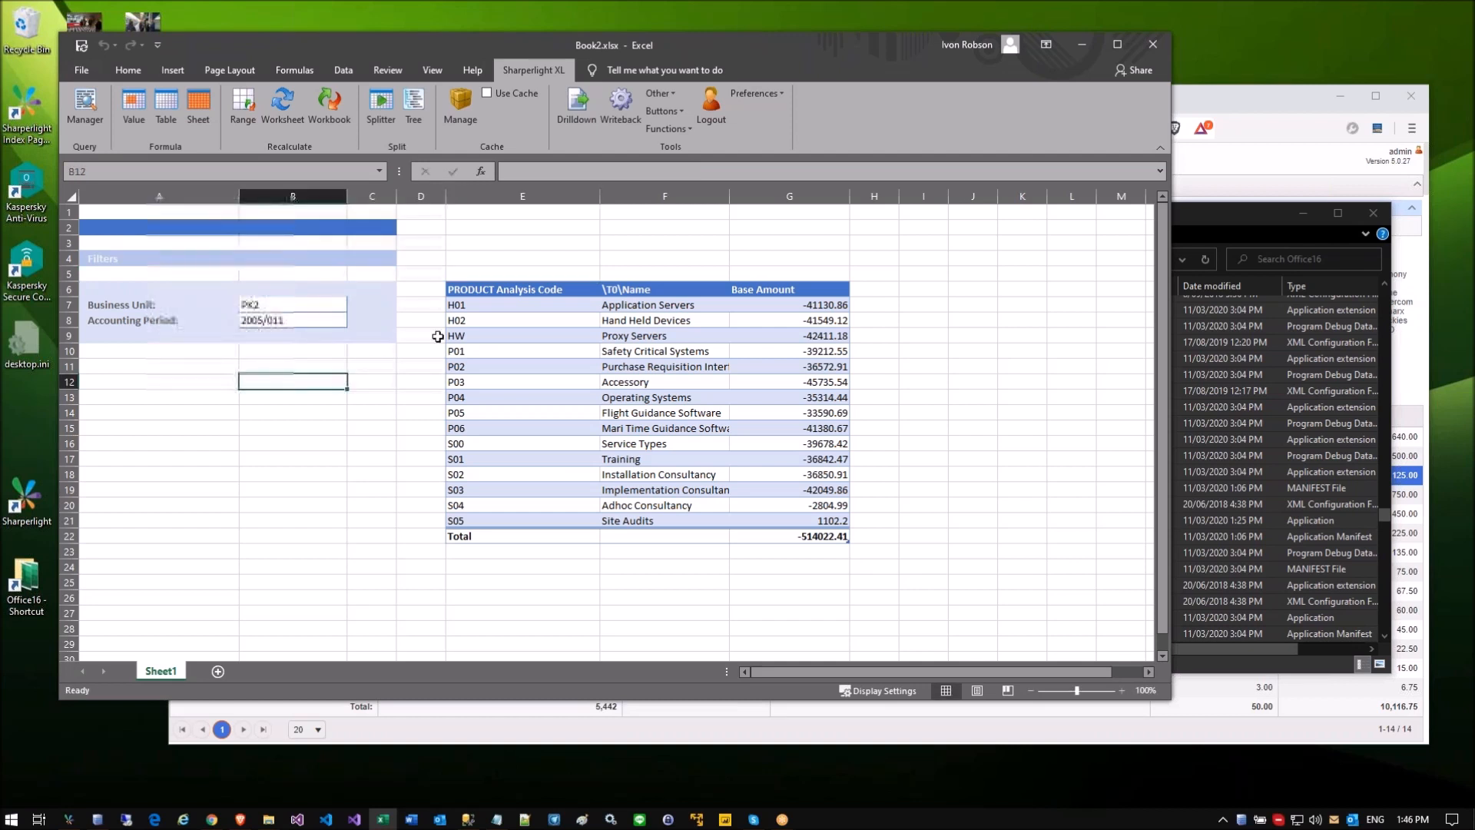
Step: Review the product table's three column headings, its Base Amount figures and the Accounting Period filter cell B8
left_click(514, 289)
left_click(630, 289)
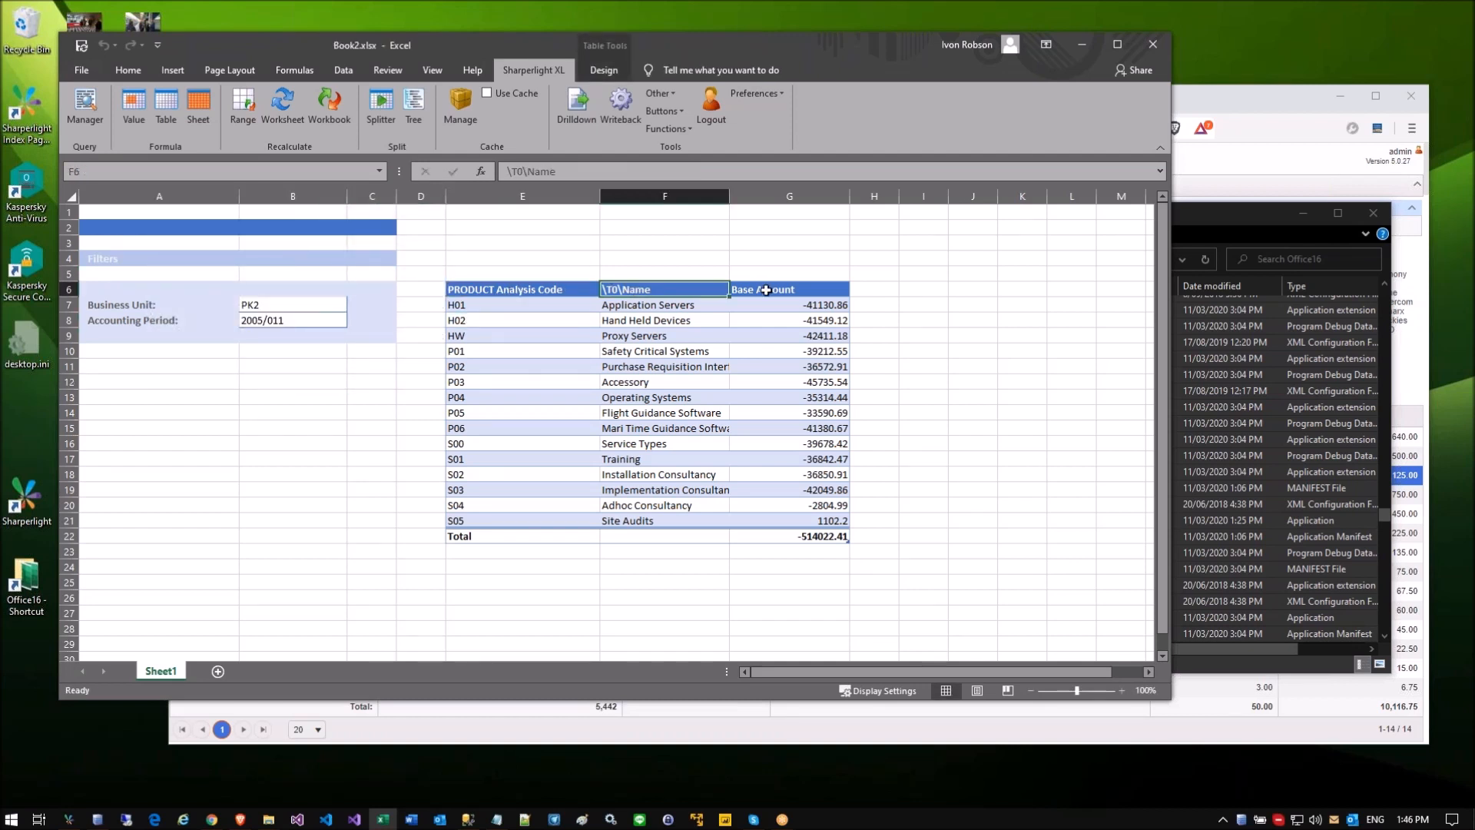
left_click(774, 290)
left_click_drag(813, 308, 817, 477)
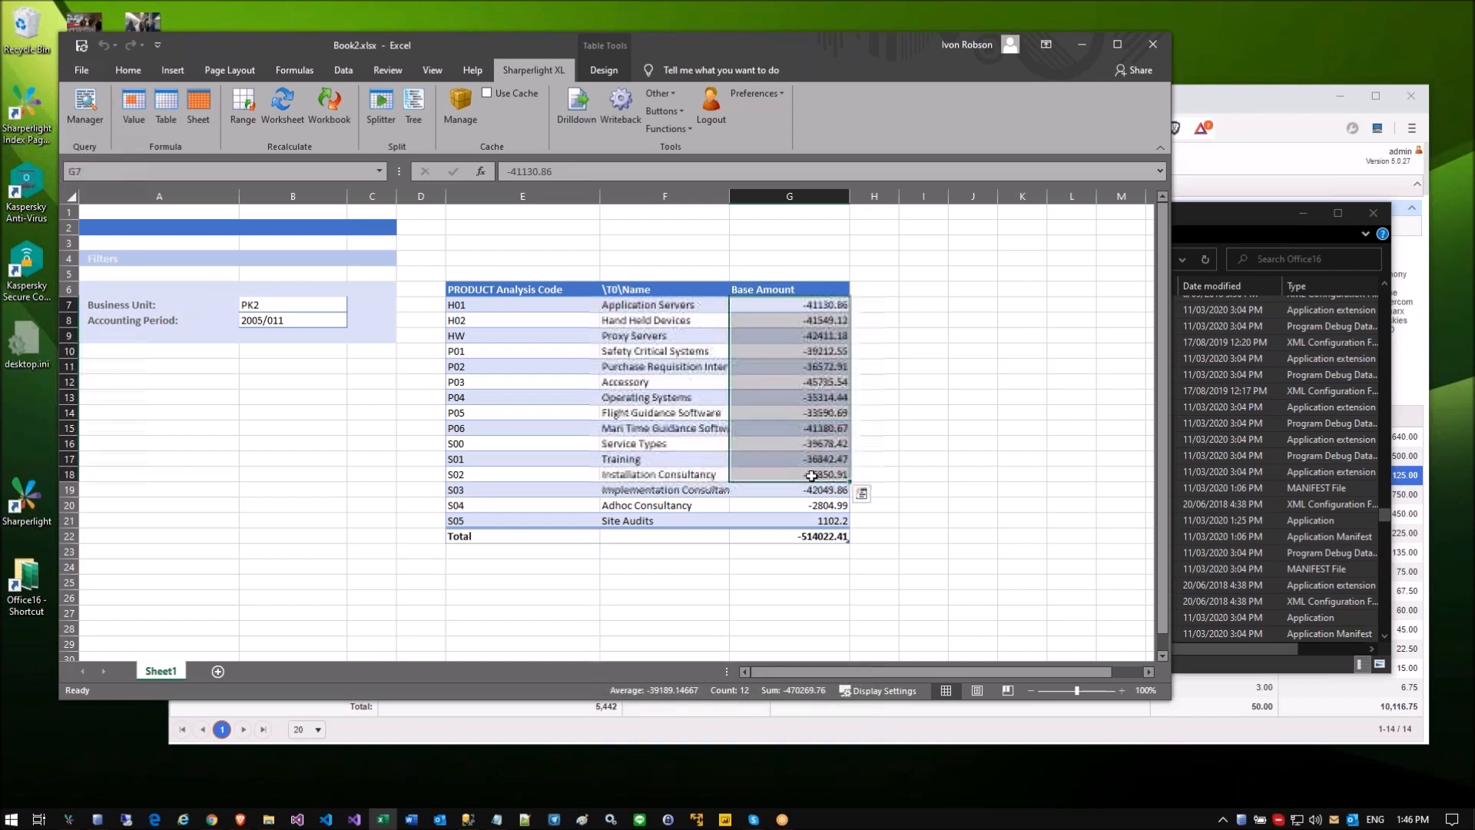
left_click(323, 395)
left_click(273, 325)
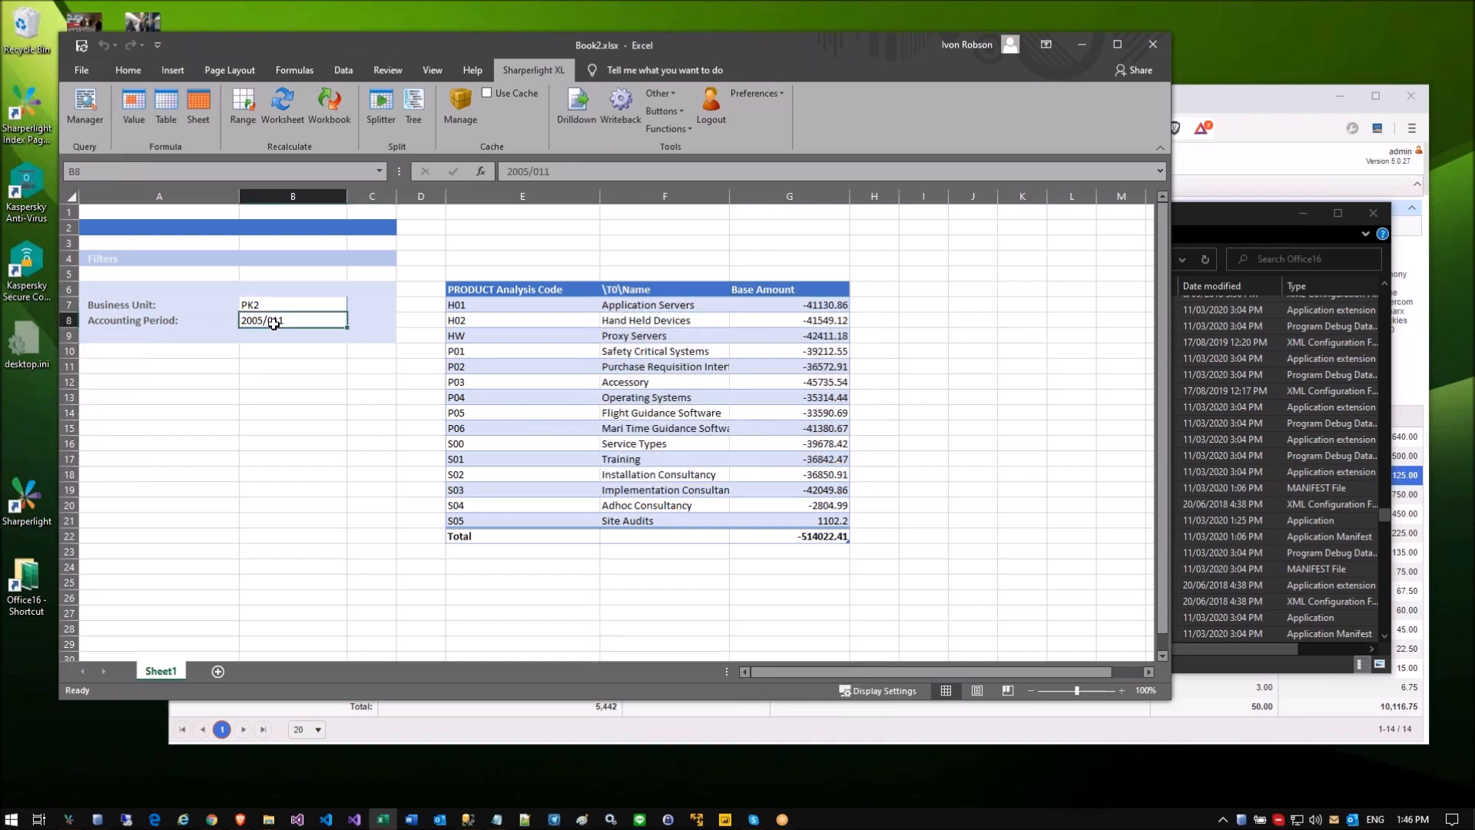
Step: Open the E5 table's query for editing and link its Accounting Period filter to cell $B$8
left_click(480, 273)
left_click(166, 106)
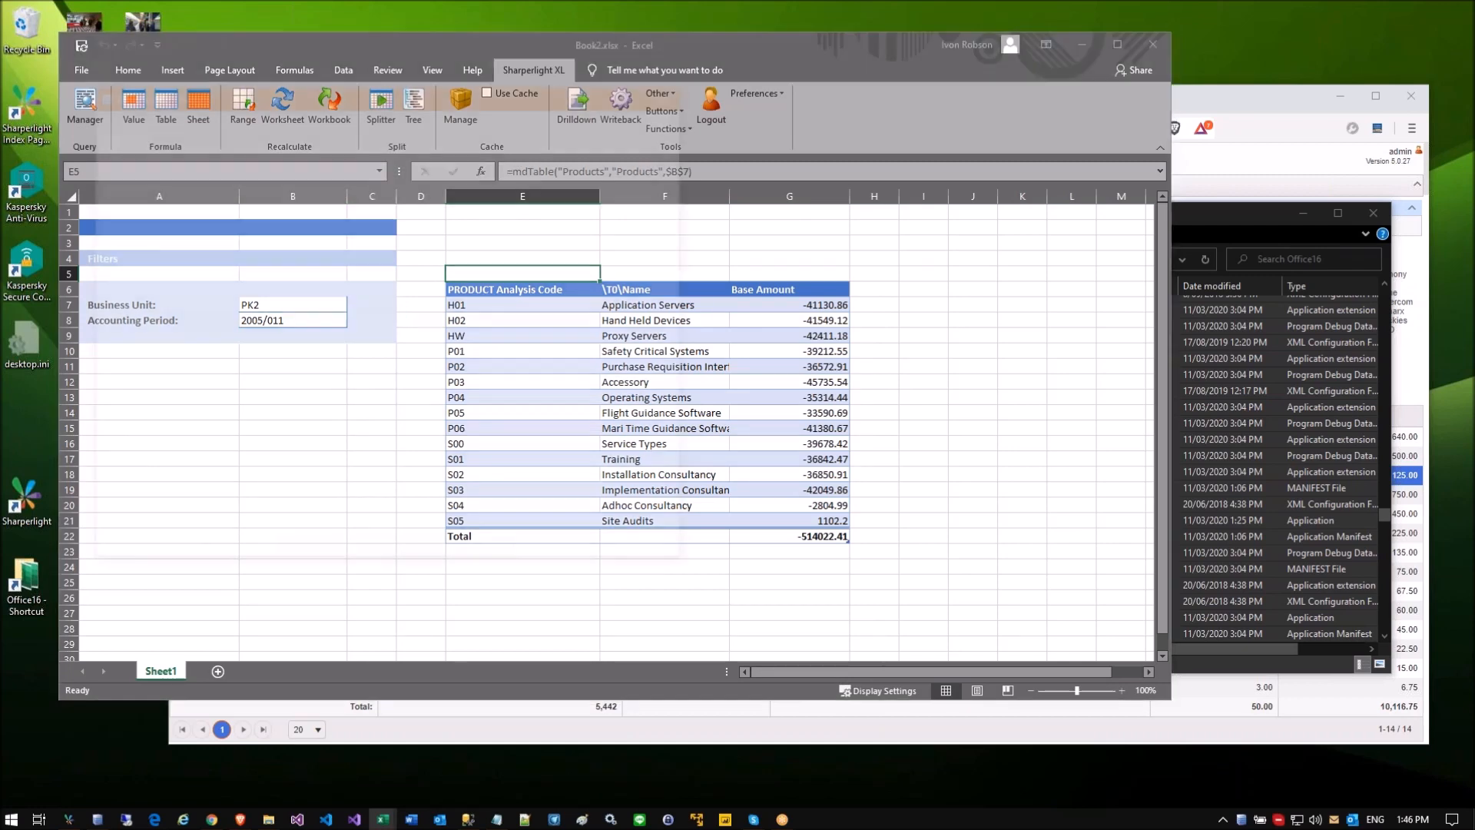
left_click_drag(234, 92, 835, 165)
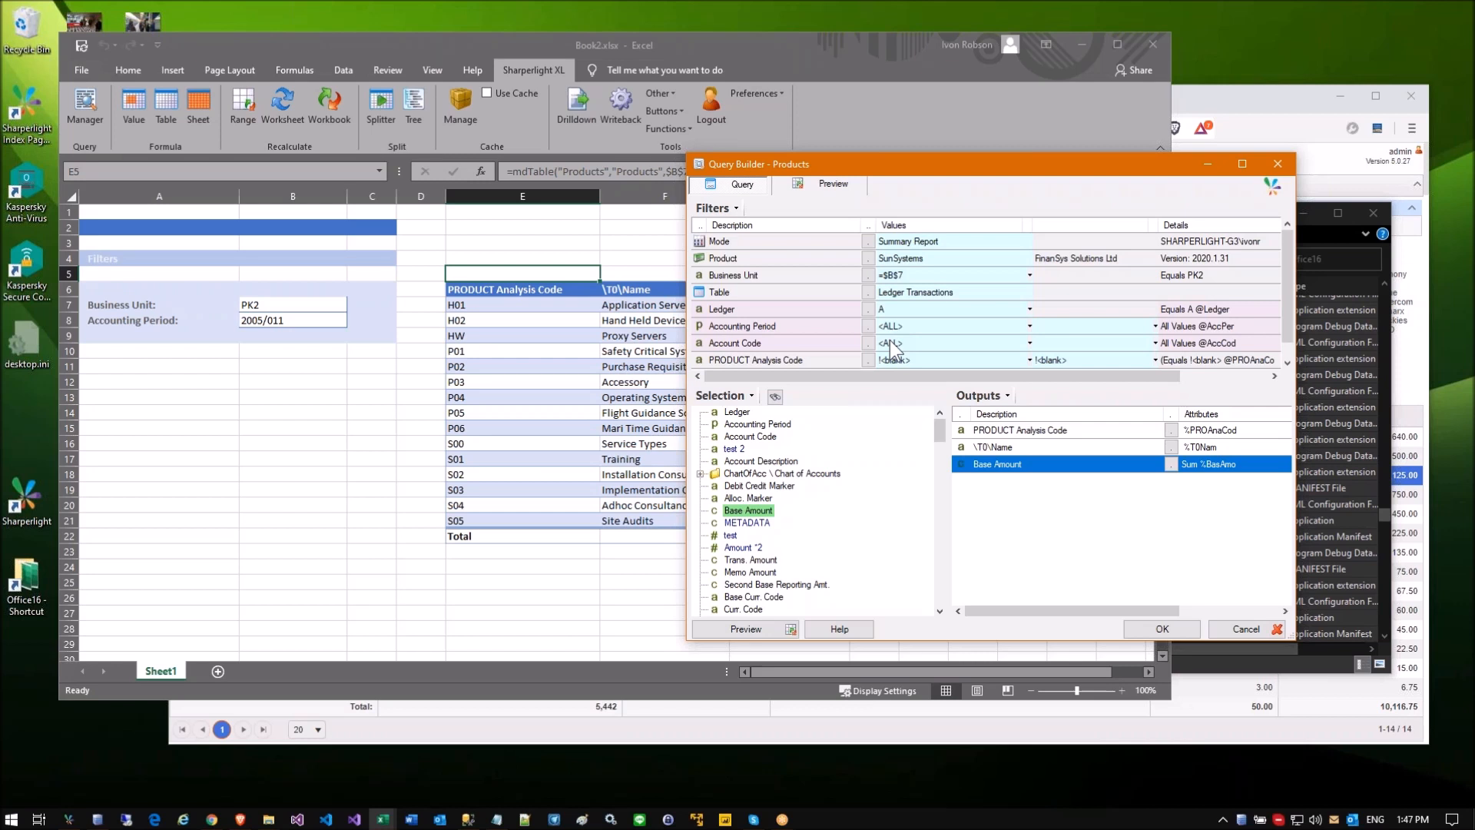
left_click(885, 326)
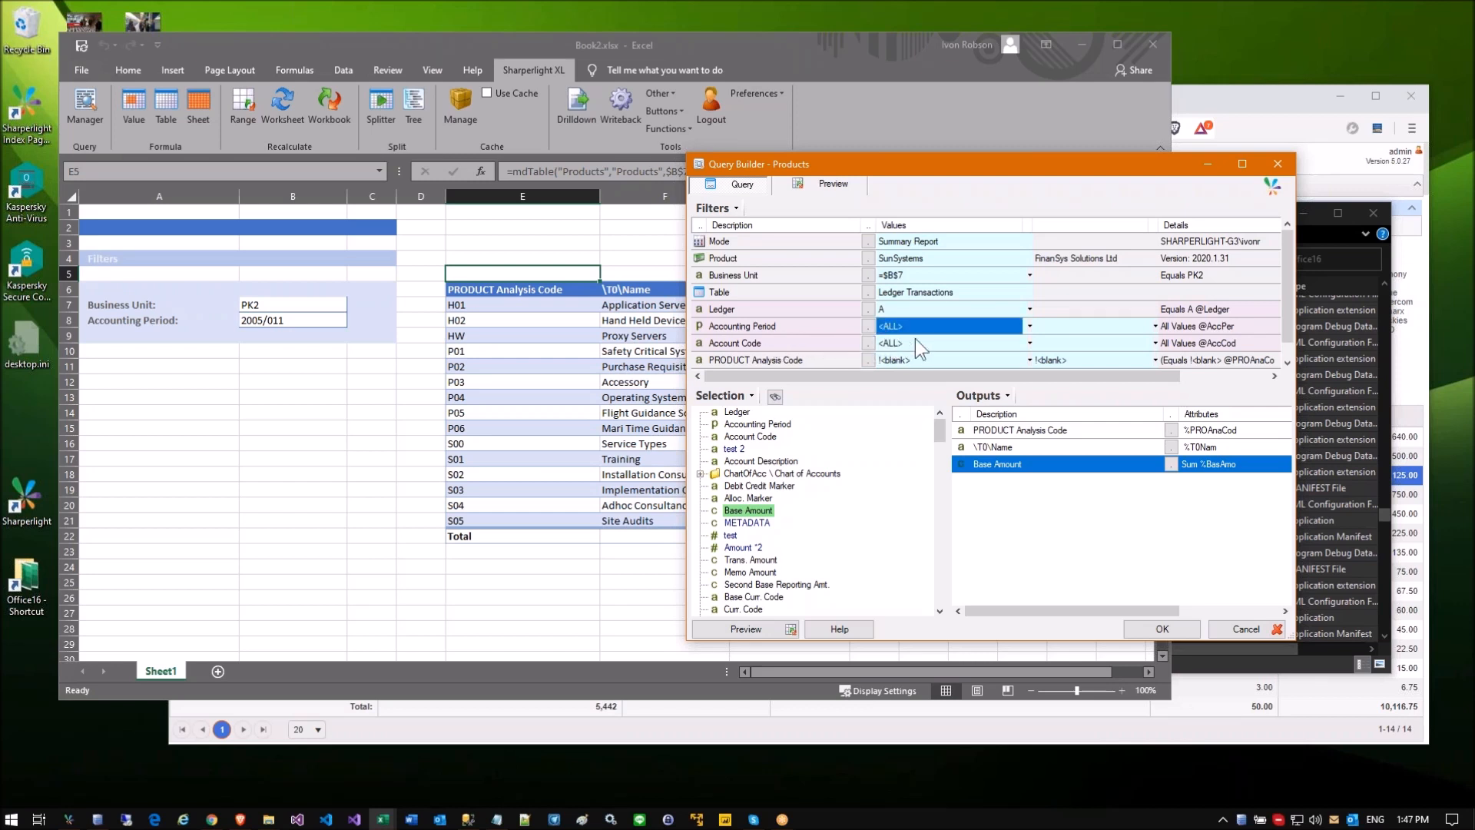
left_click(262, 320)
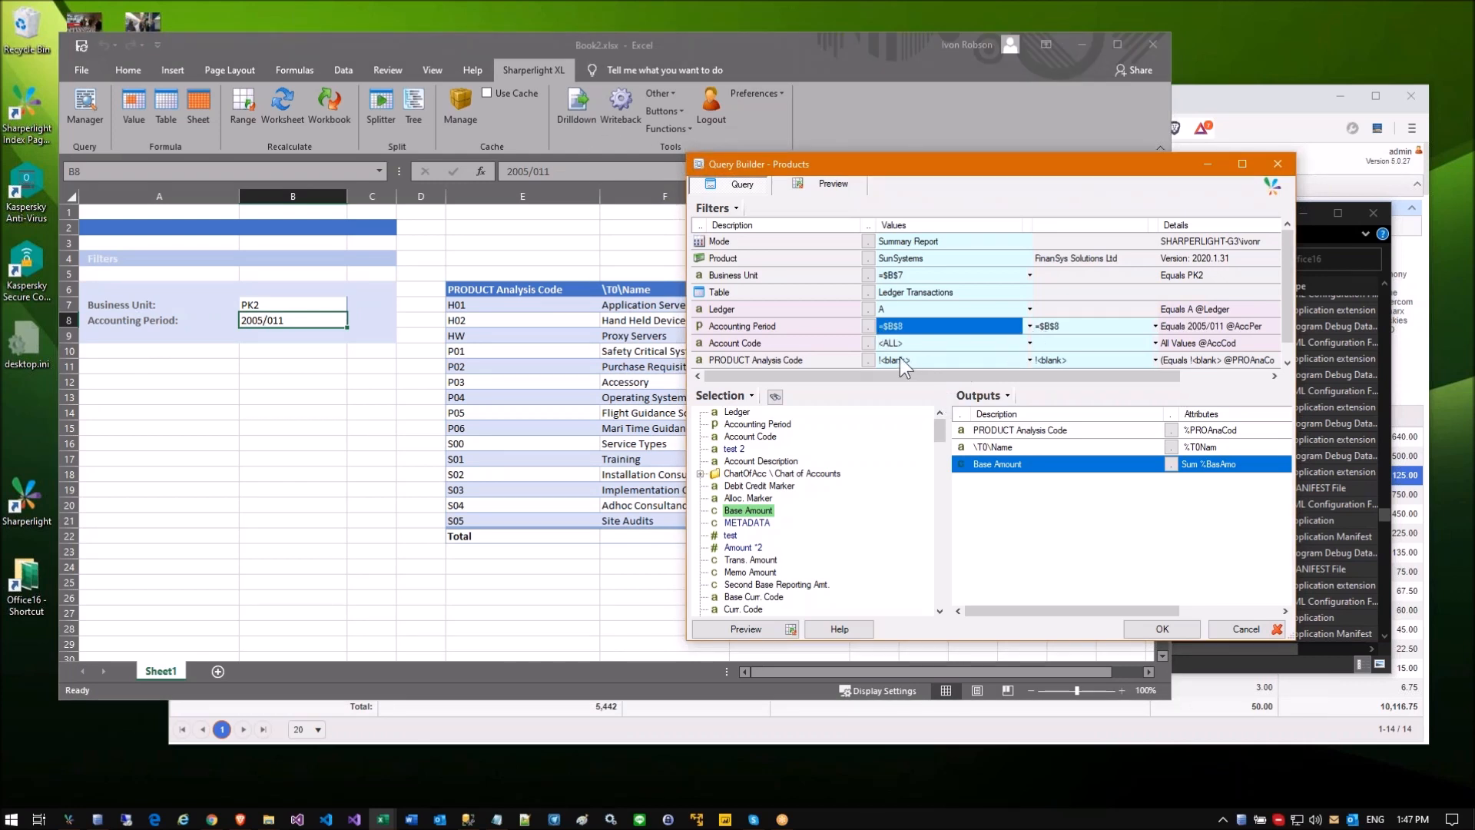
Step: Change the description of the PRODUCT Analysis Code output to Product
left_click(987, 431)
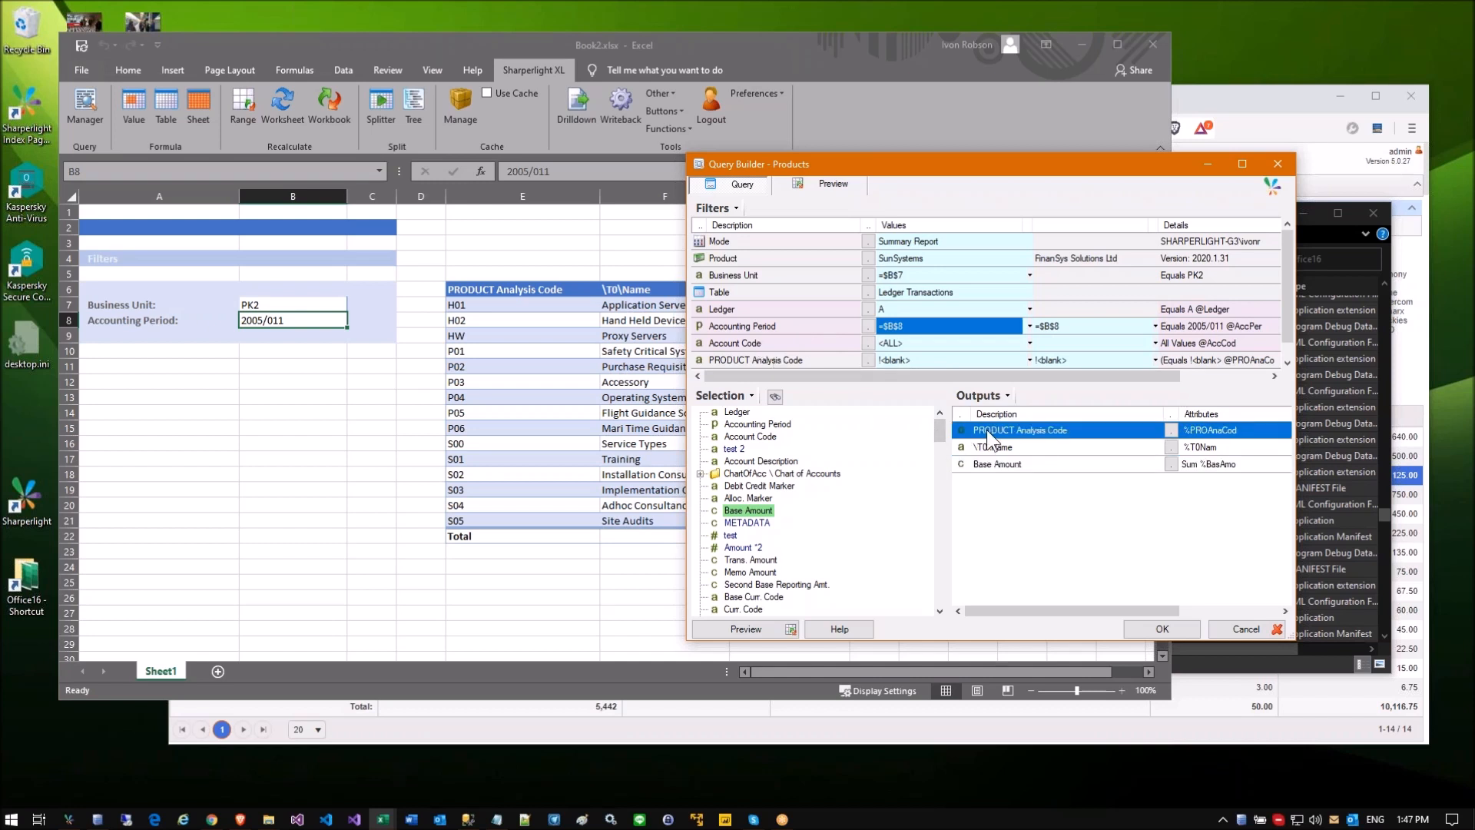
right_click(986, 431)
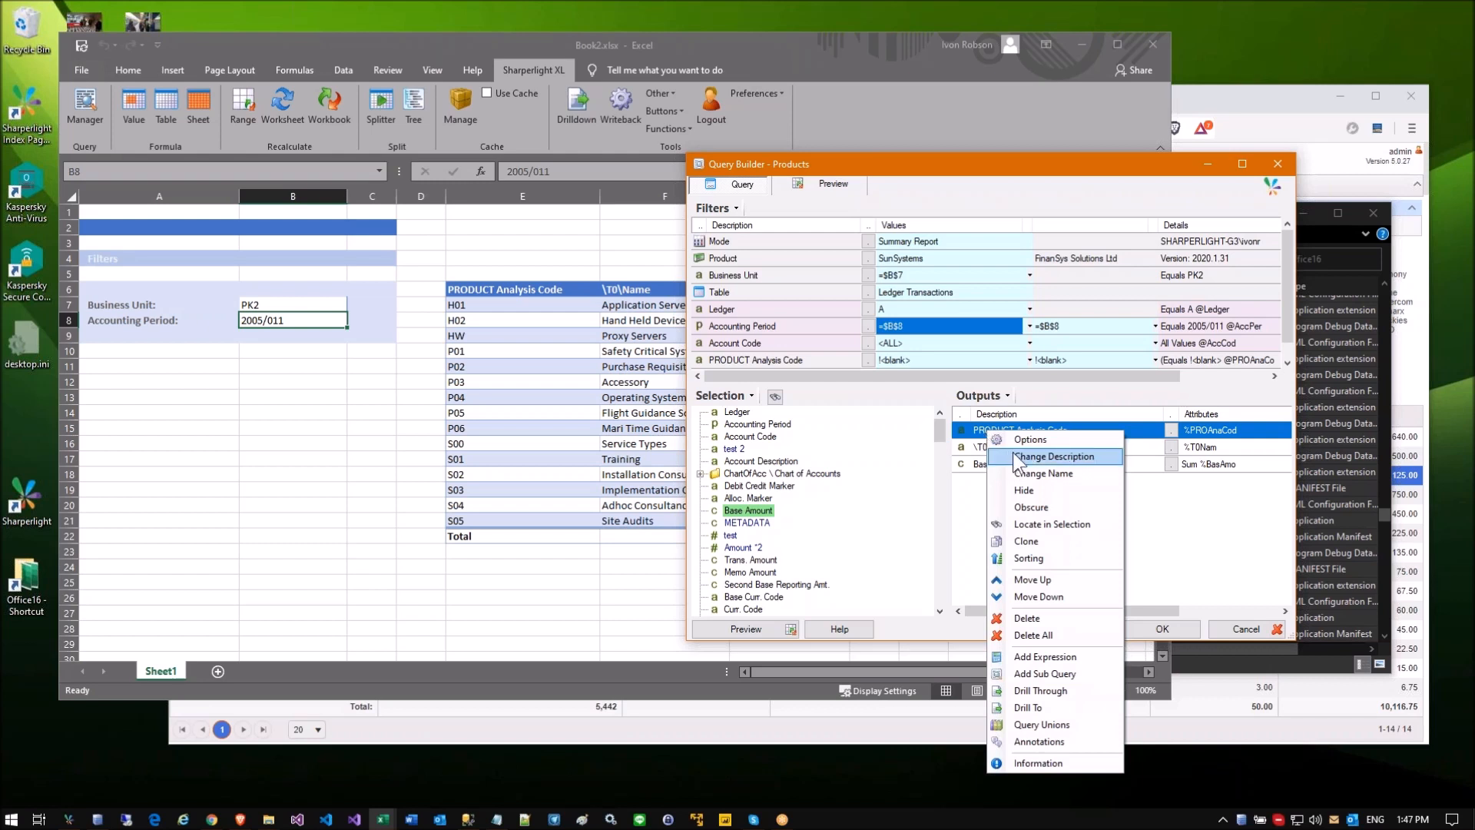
left_click(1017, 457)
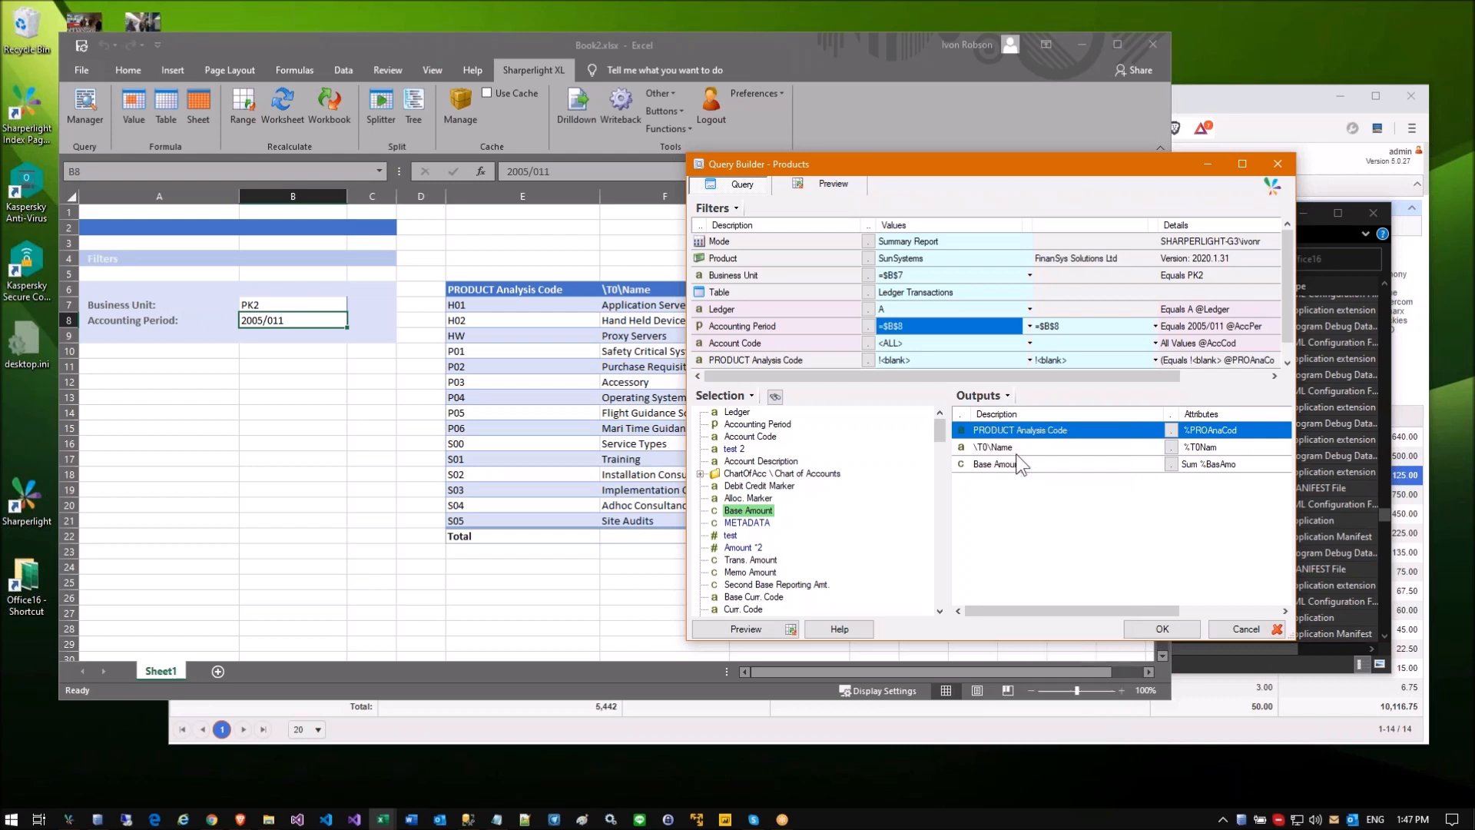
type("Product")
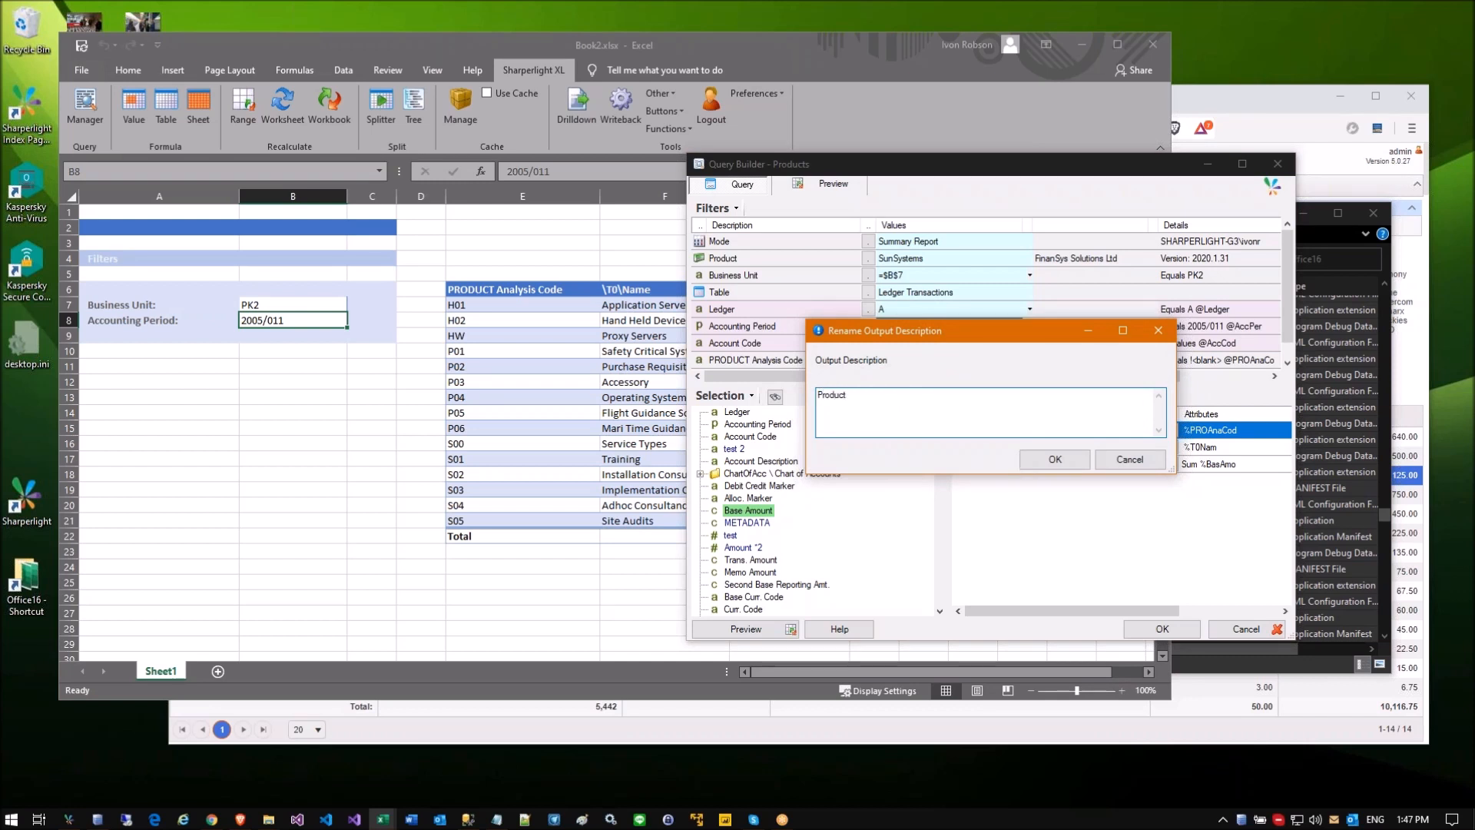
left_click(1072, 461)
Step: Change the description of the \T0\Name output to Product Name
left_click(1014, 448)
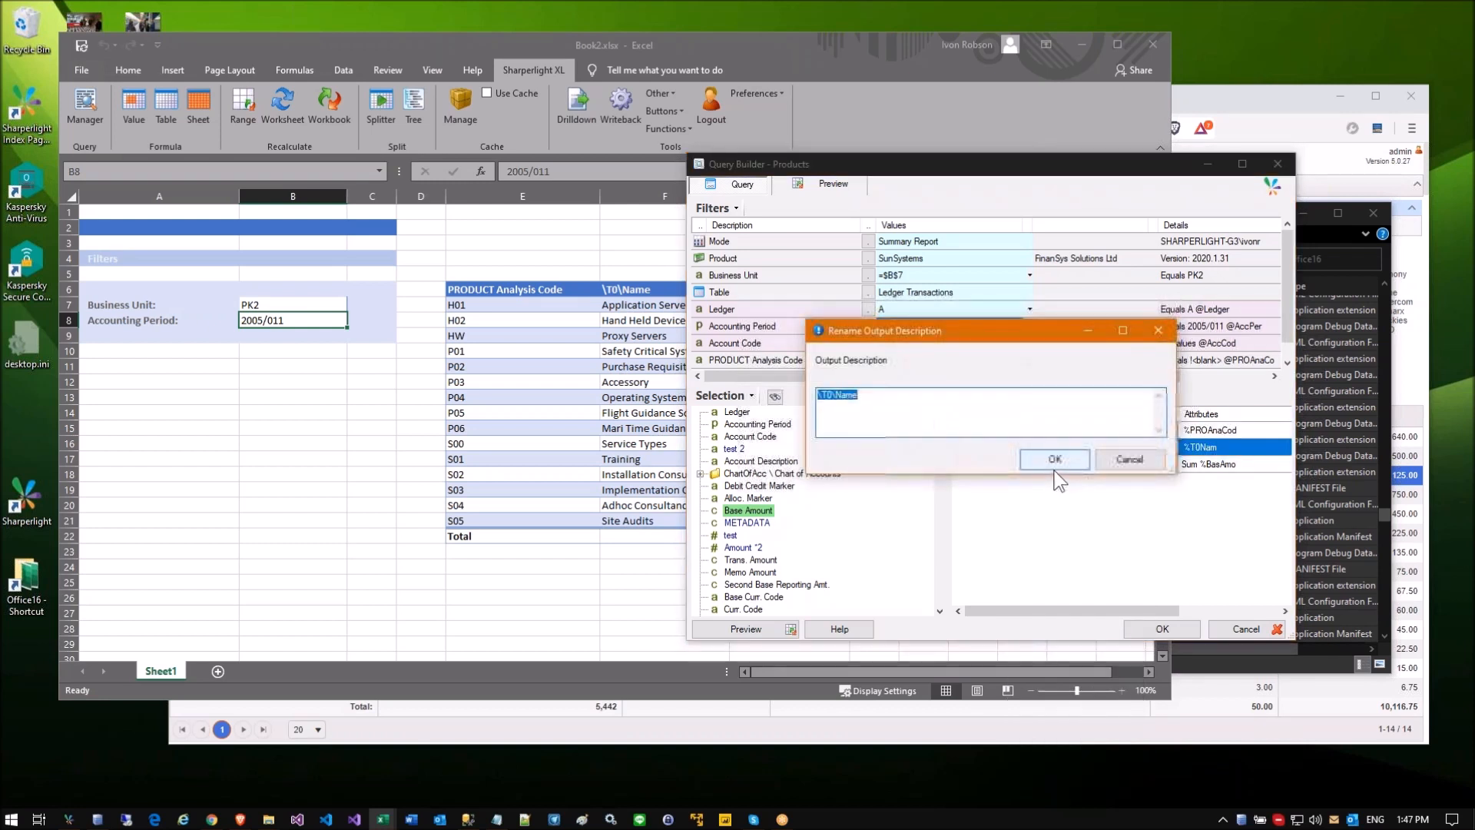
type("Name")
left_click(817, 395)
type("Product")
key("Return")
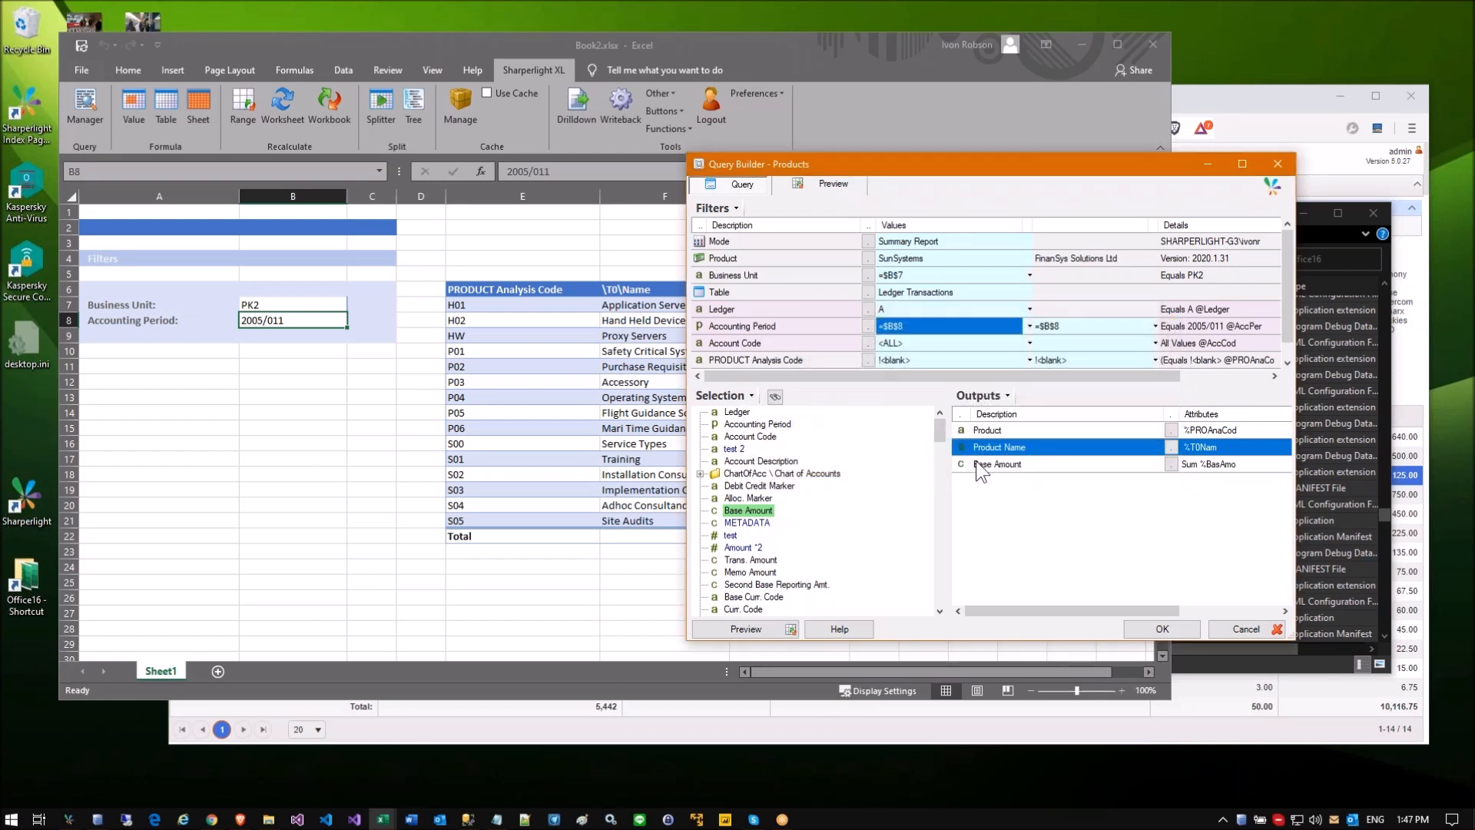
Step: Change the description of the Base Amount output to Amount and accept the edited query
right_click(977, 461)
left_click(1021, 484)
type("Amount")
key("Return")
left_click(1162, 628)
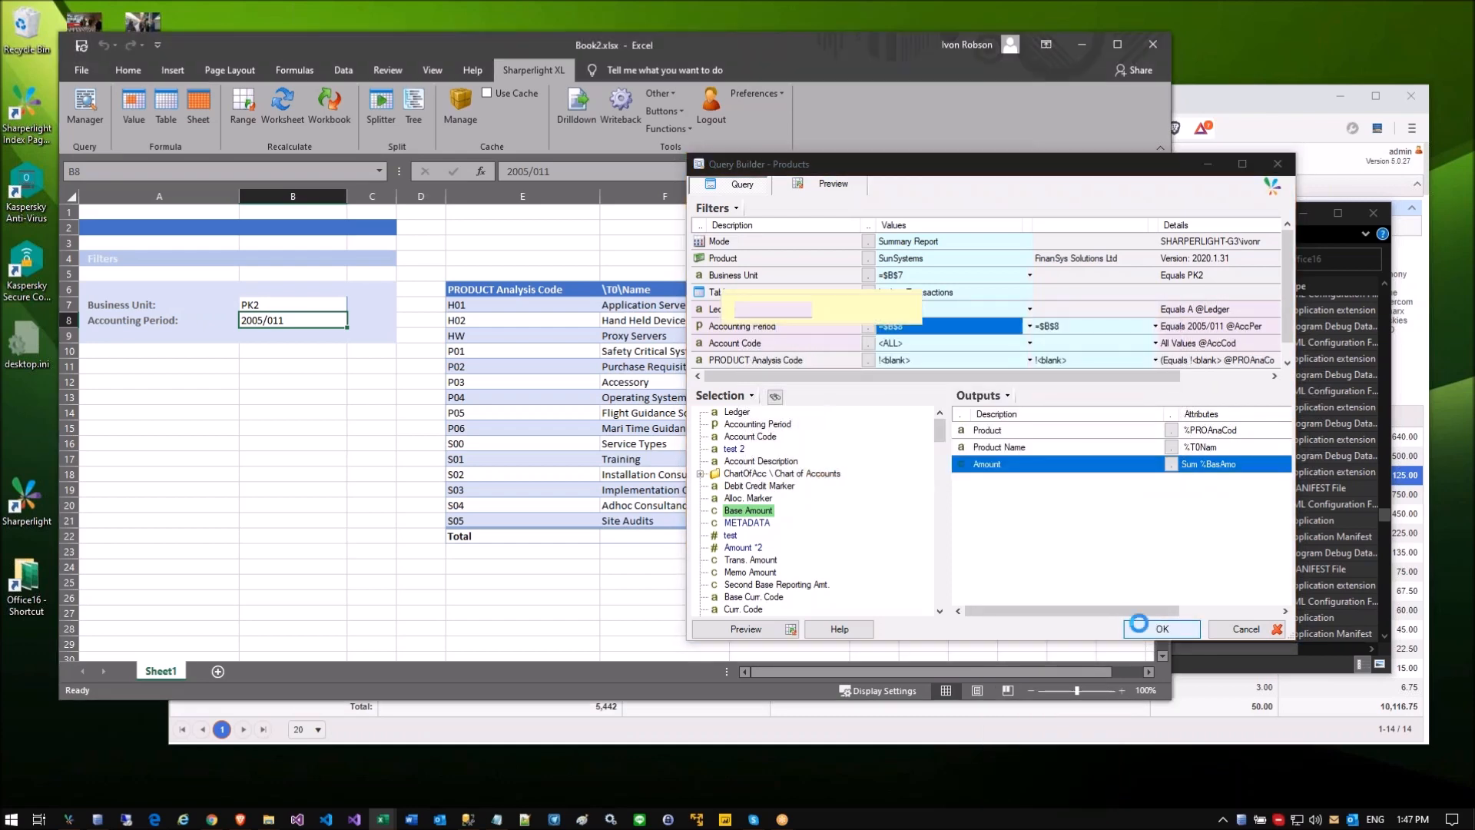
Step: Inspect the mdTable formula in cell E5 and the filter cells it references
left_click(542, 336)
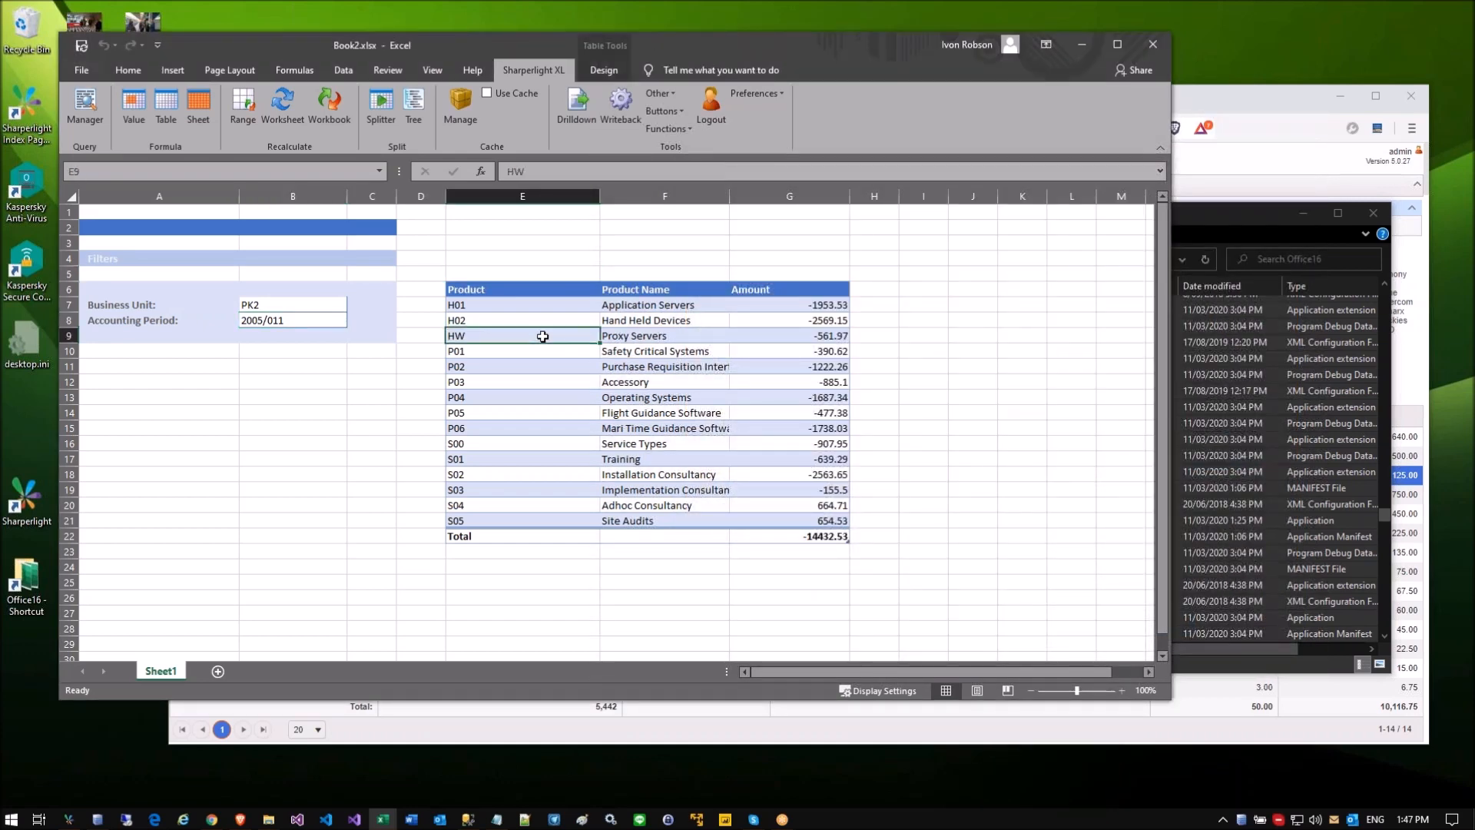
left_click(492, 290)
left_click(489, 274)
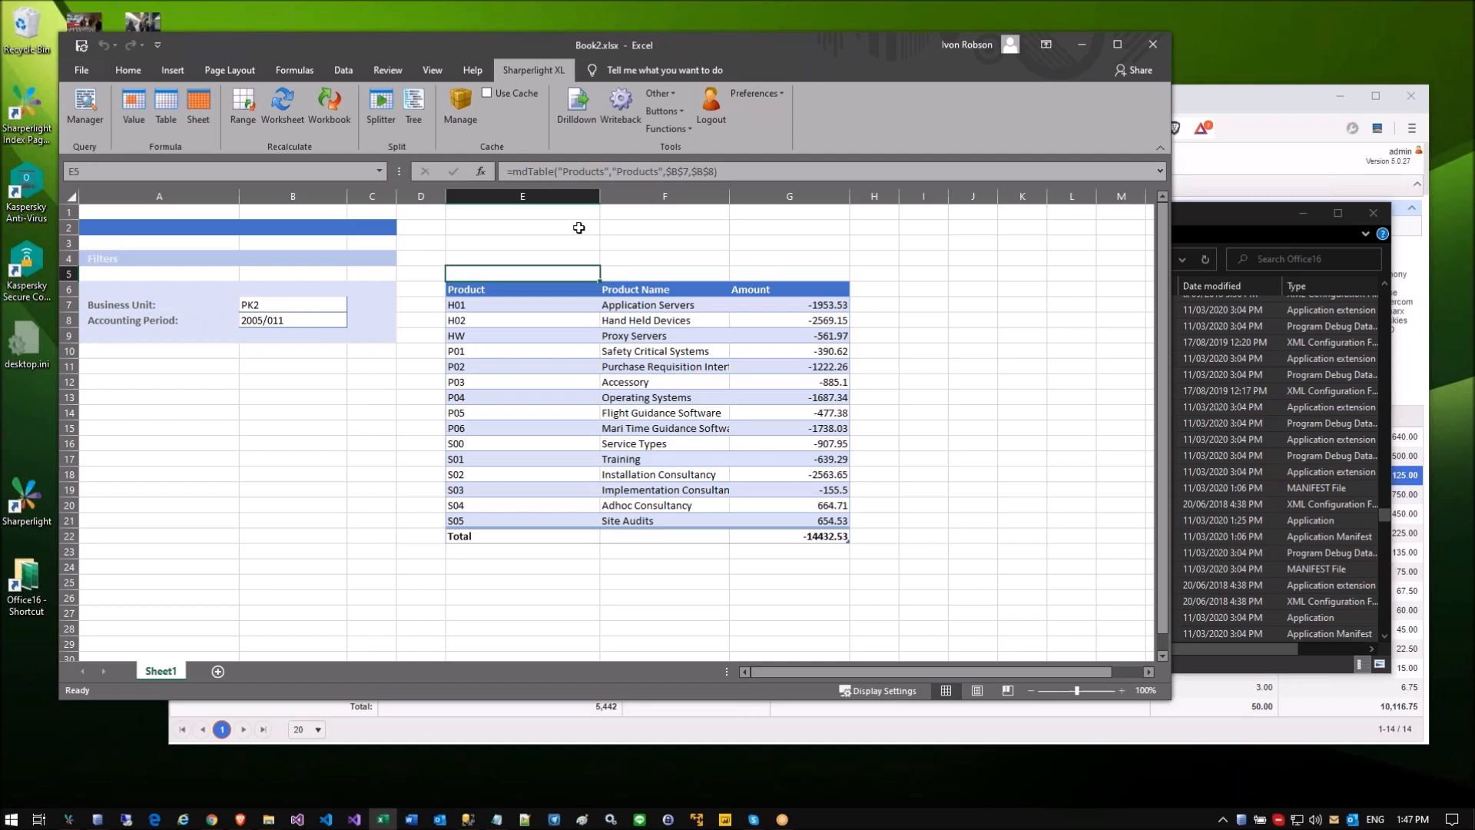
key("F2")
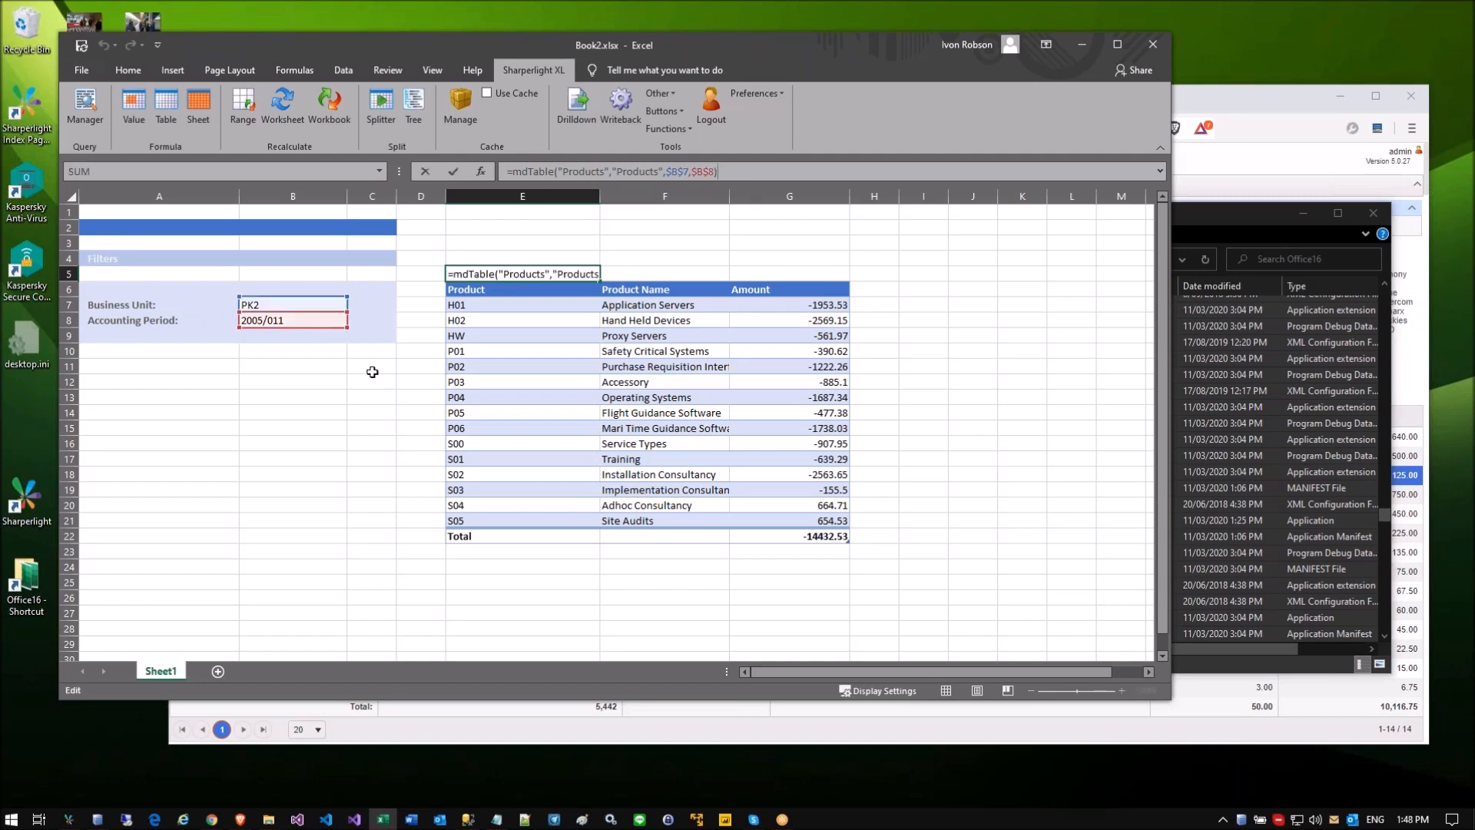
left_click(330, 360)
Step: Choose FLY as the Business Unit in B7 from its lookup and set the Accounting Period in B8 to 2014/011
left_click(269, 307)
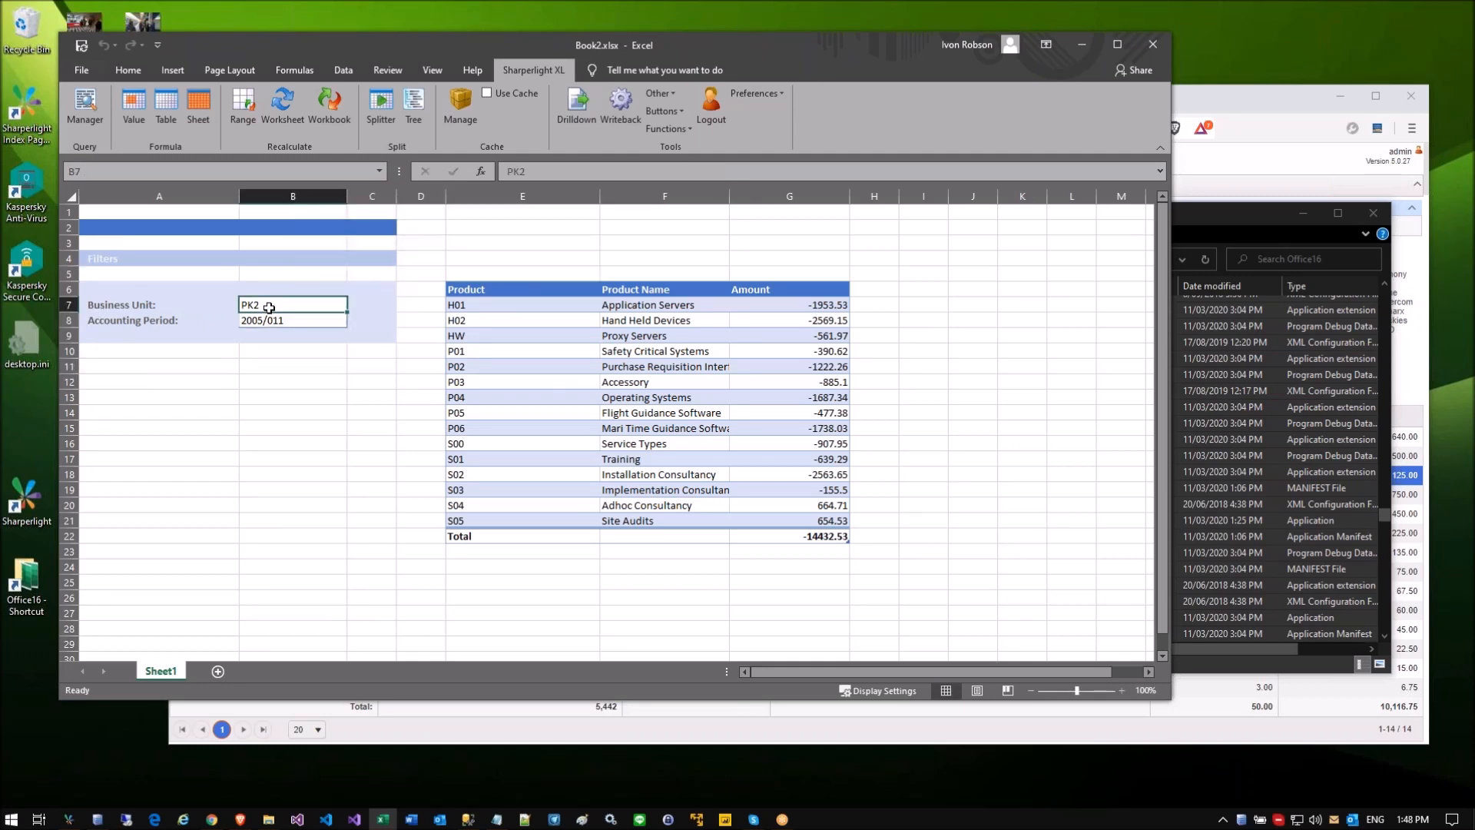
double_click(268, 307)
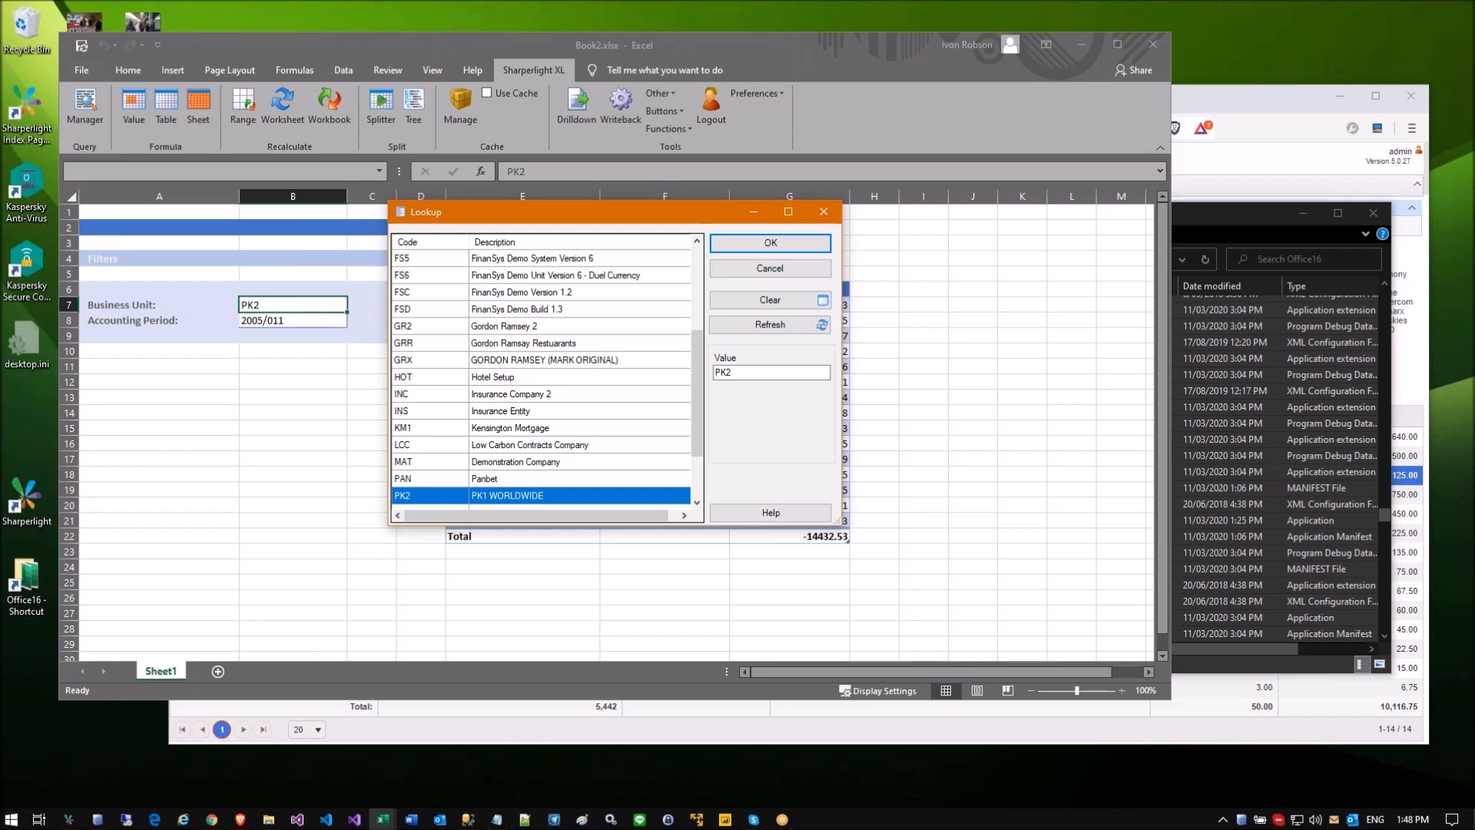
scroll(428, 430, "down", 2)
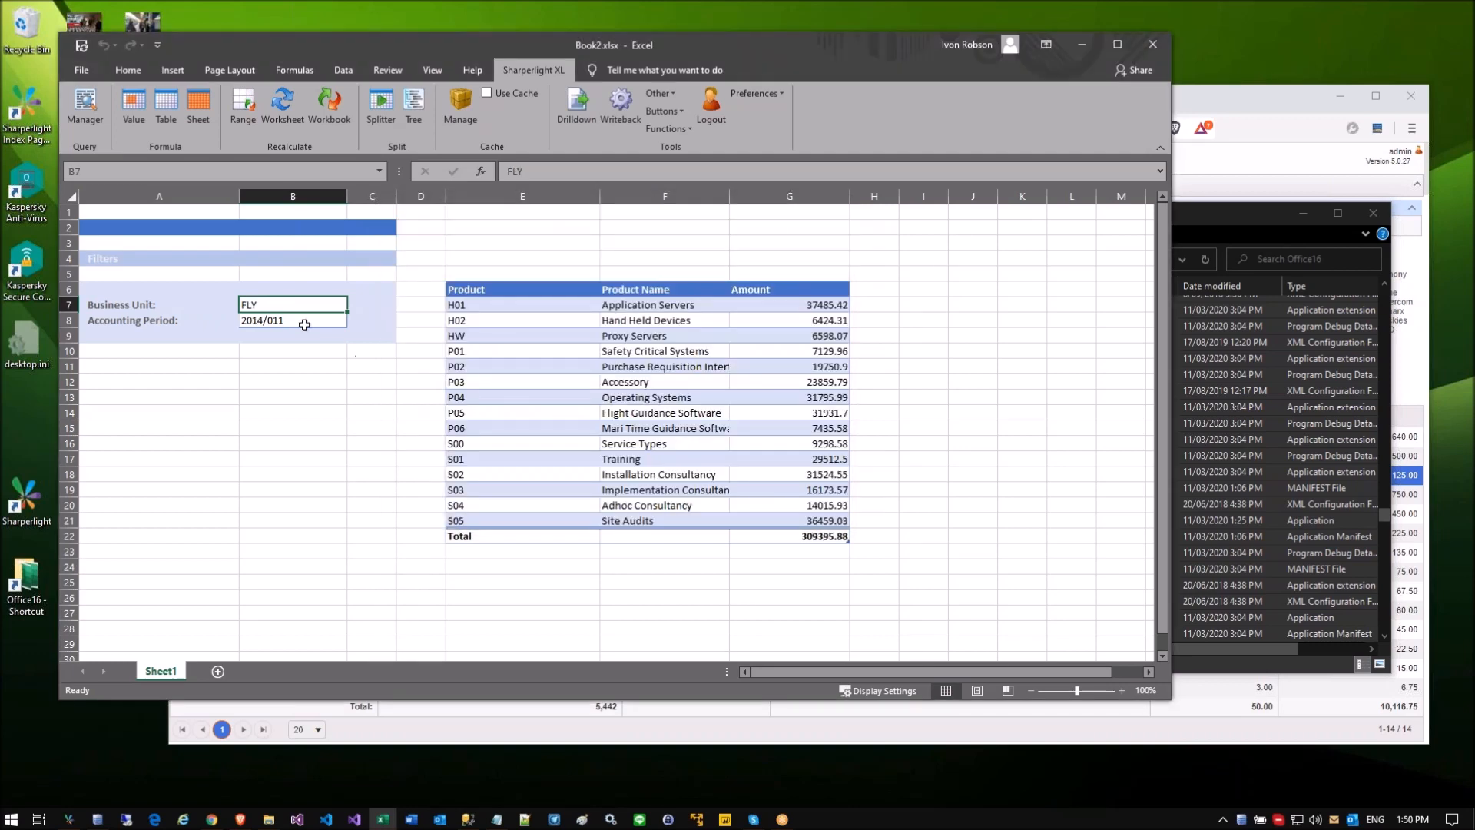
Step: Select both FLY and FS1 in the Business Unit lookup for B7 so the table covers both companies
double_click(302, 307)
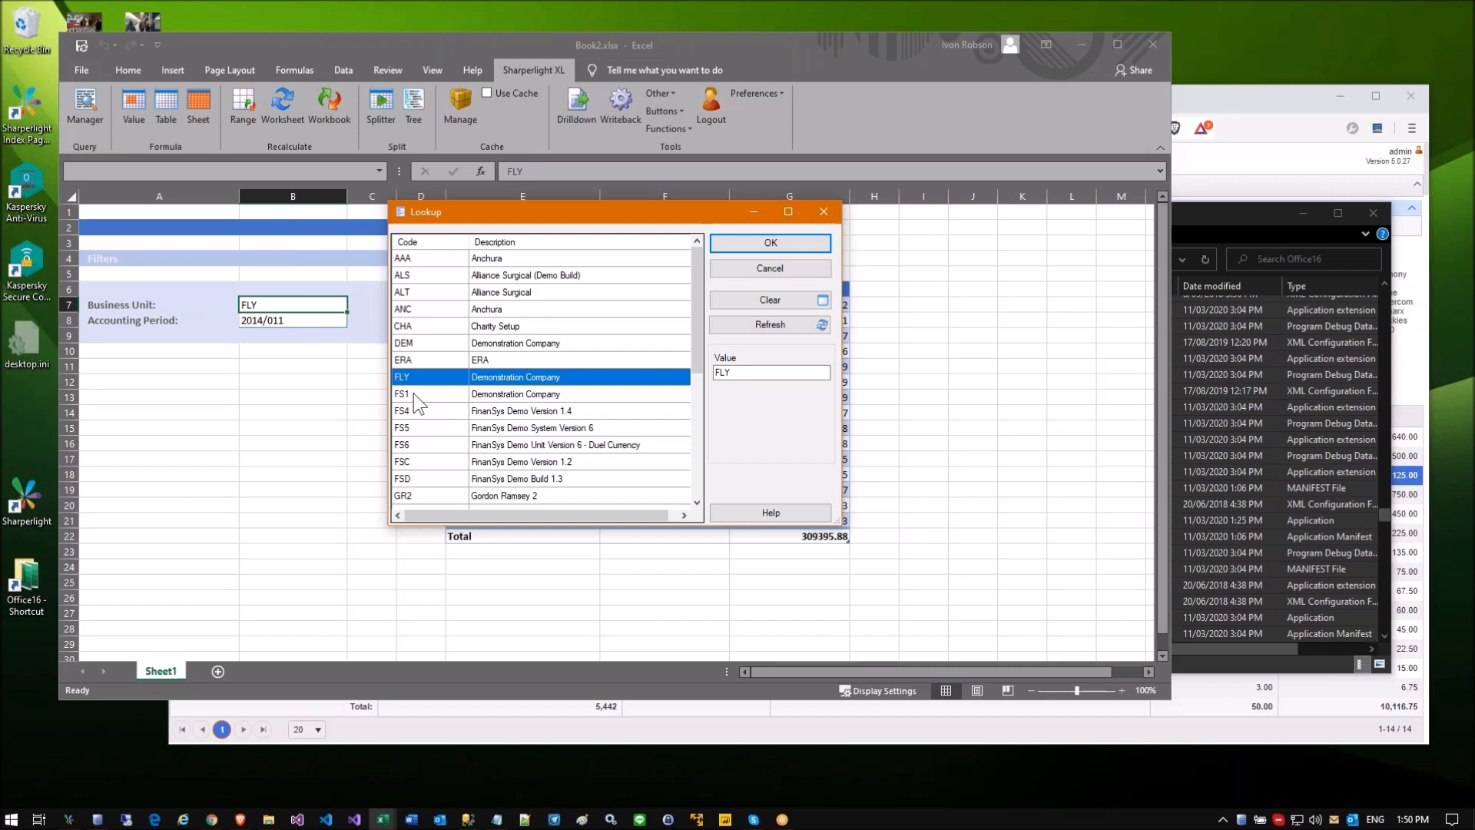
left_click(765, 267)
double_click(302, 310)
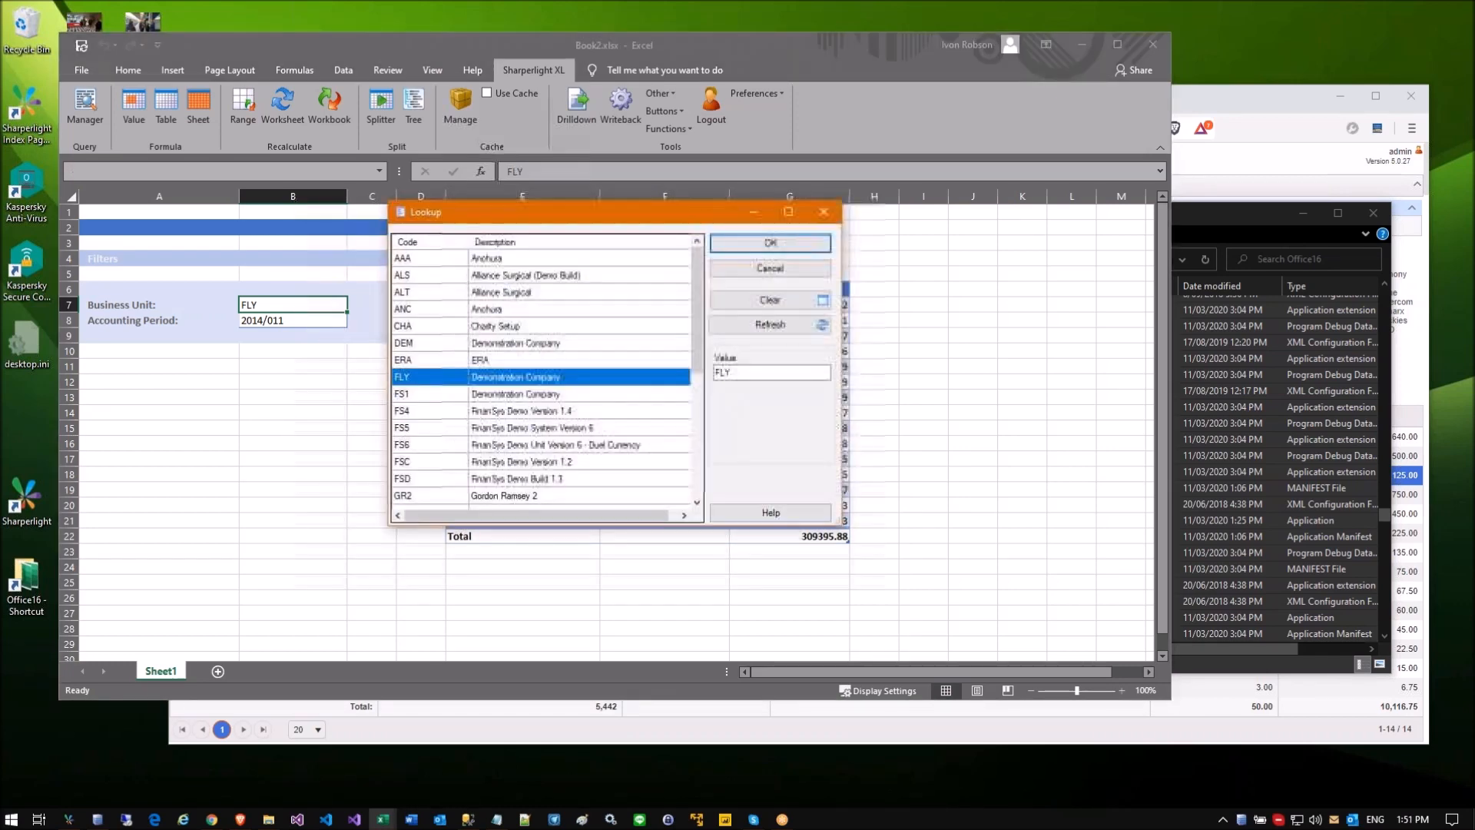
left_click(416, 393, "ctrl")
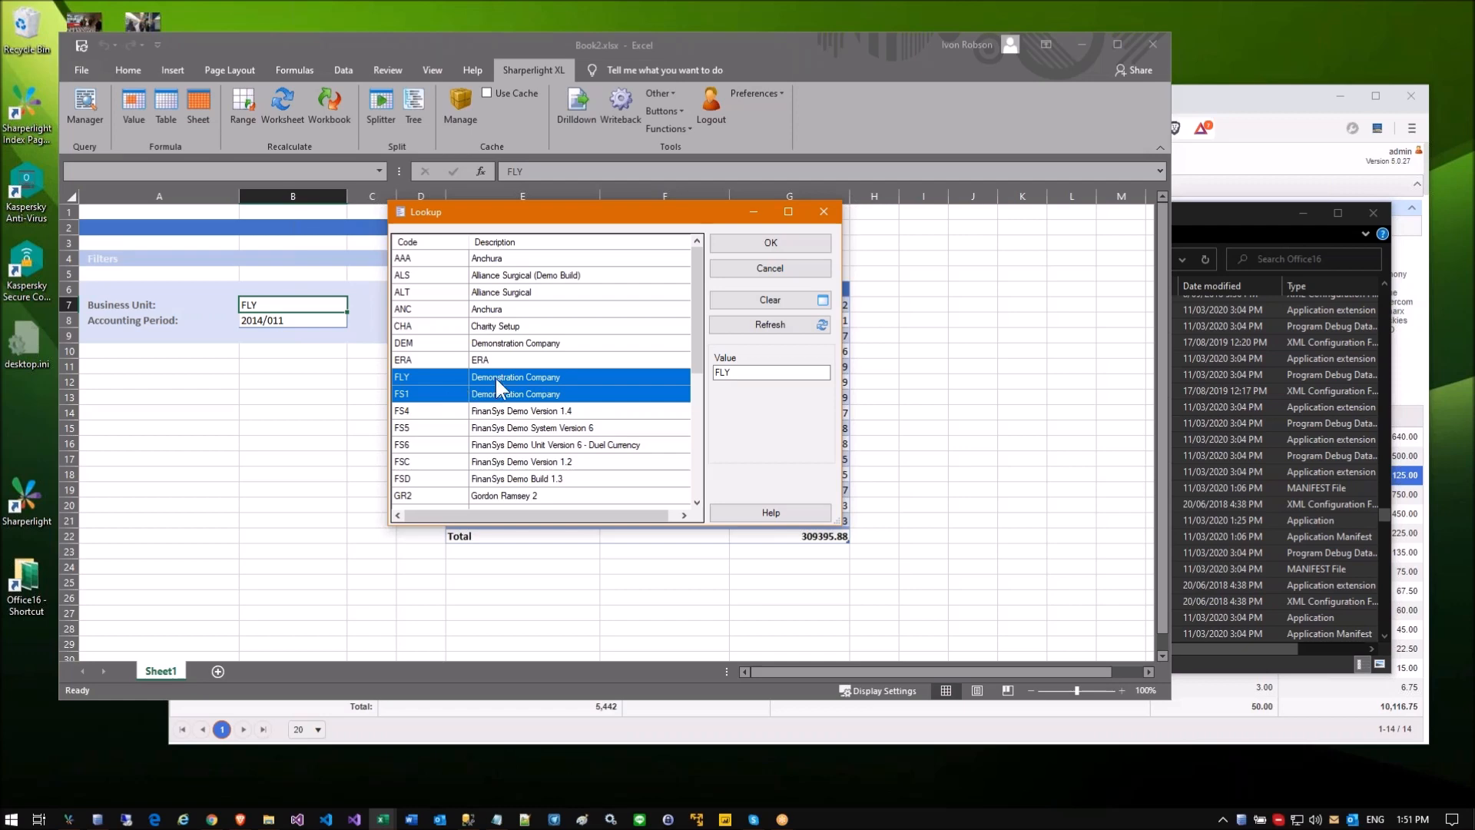
left_click_drag(721, 213, 1101, 399)
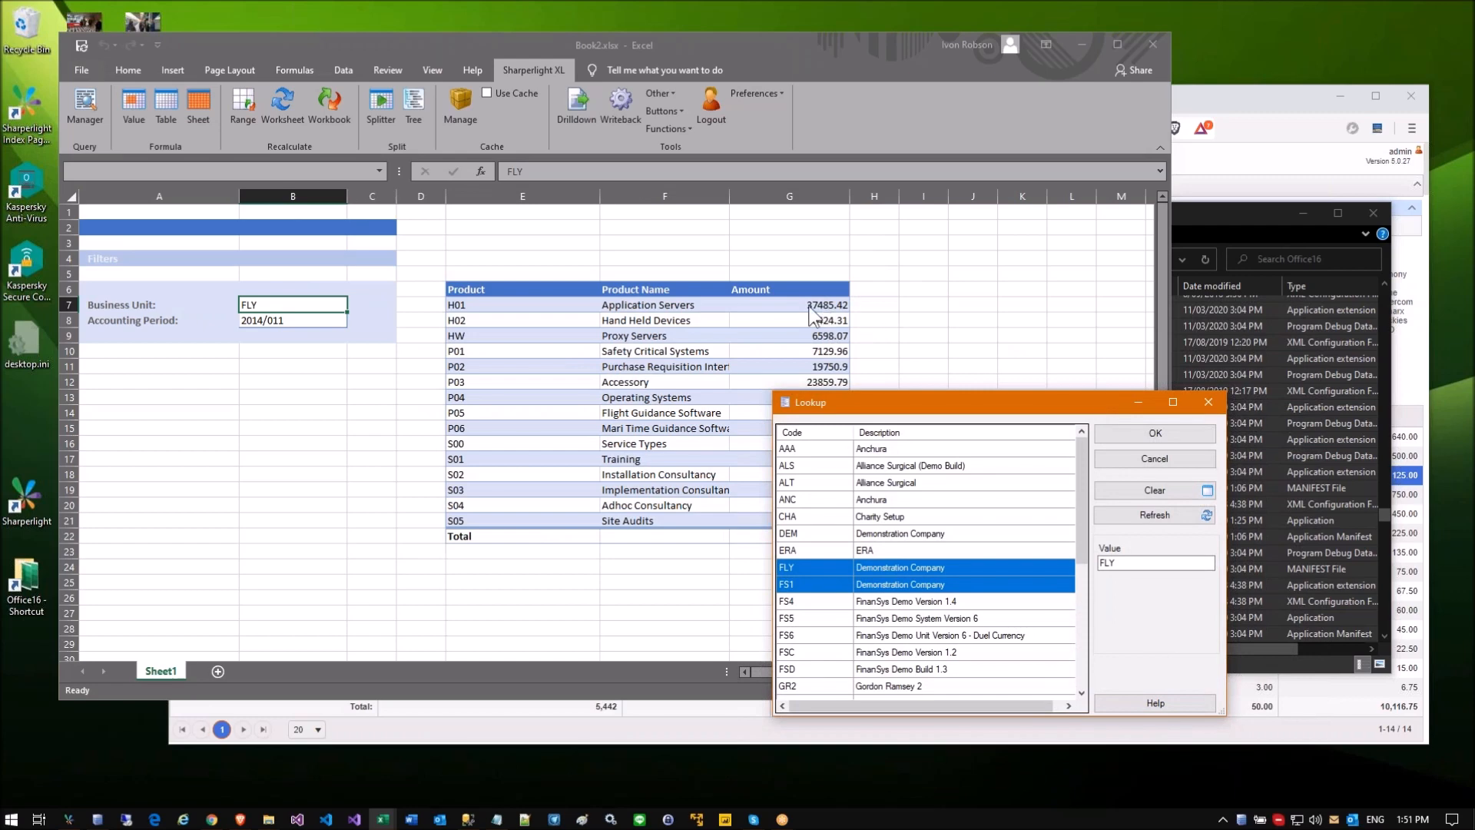
left_click_drag(850, 405, 637, 208)
left_click(910, 238)
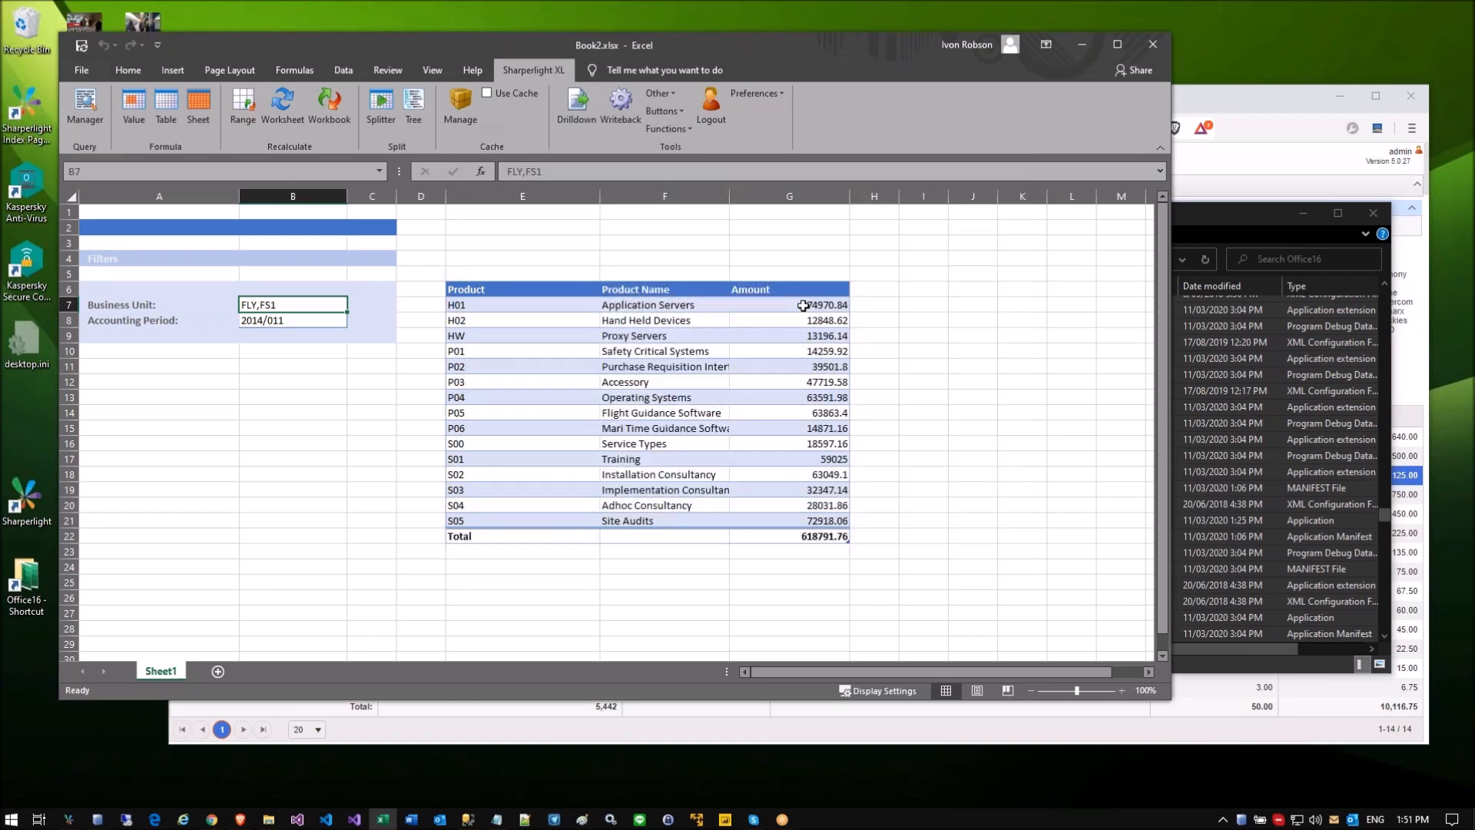
left_click(803, 305)
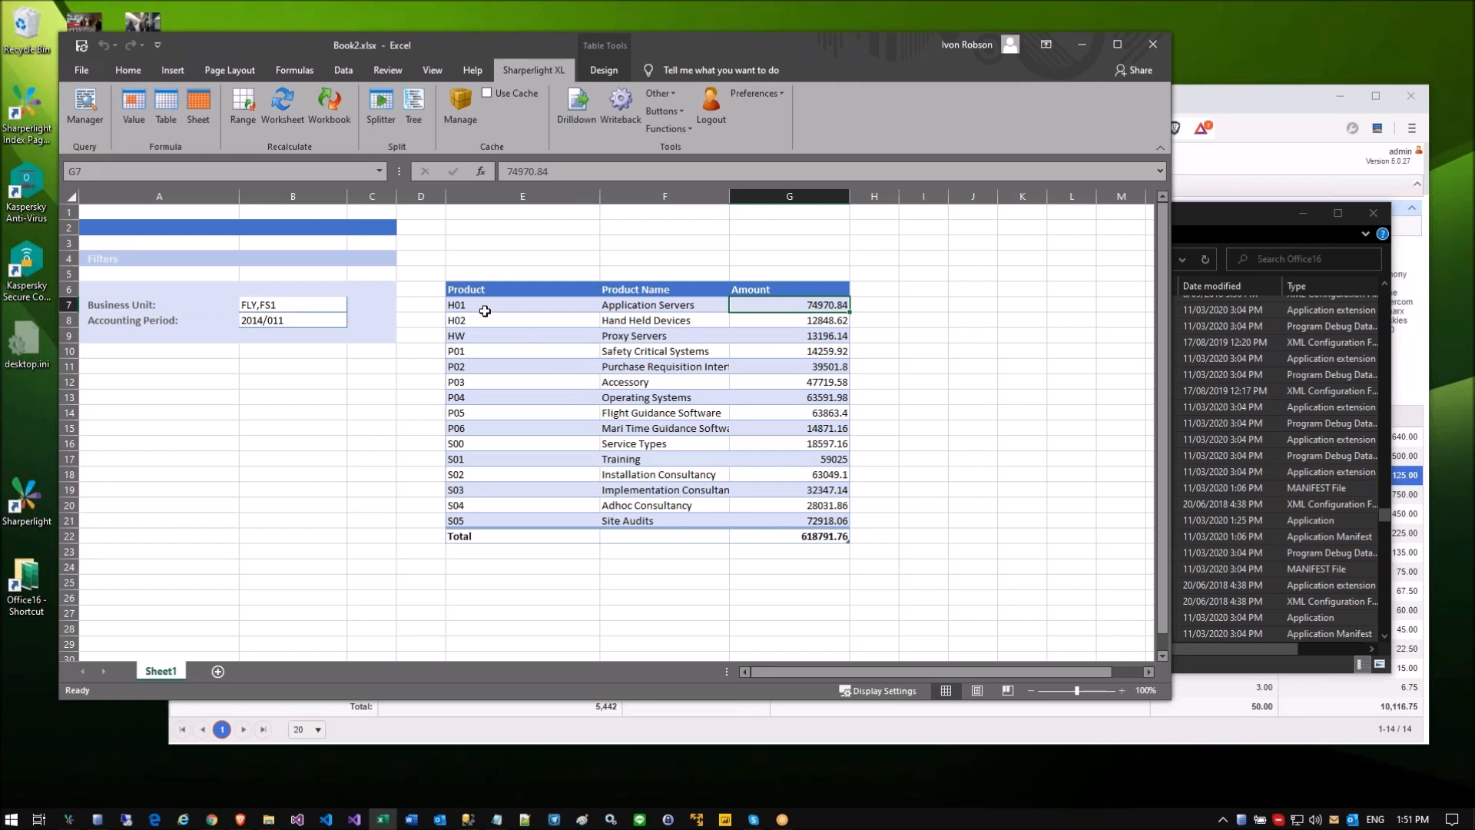
Step: Open the E5 table's query for editing and add Business Unit as the first output, above Product
double_click(490, 275)
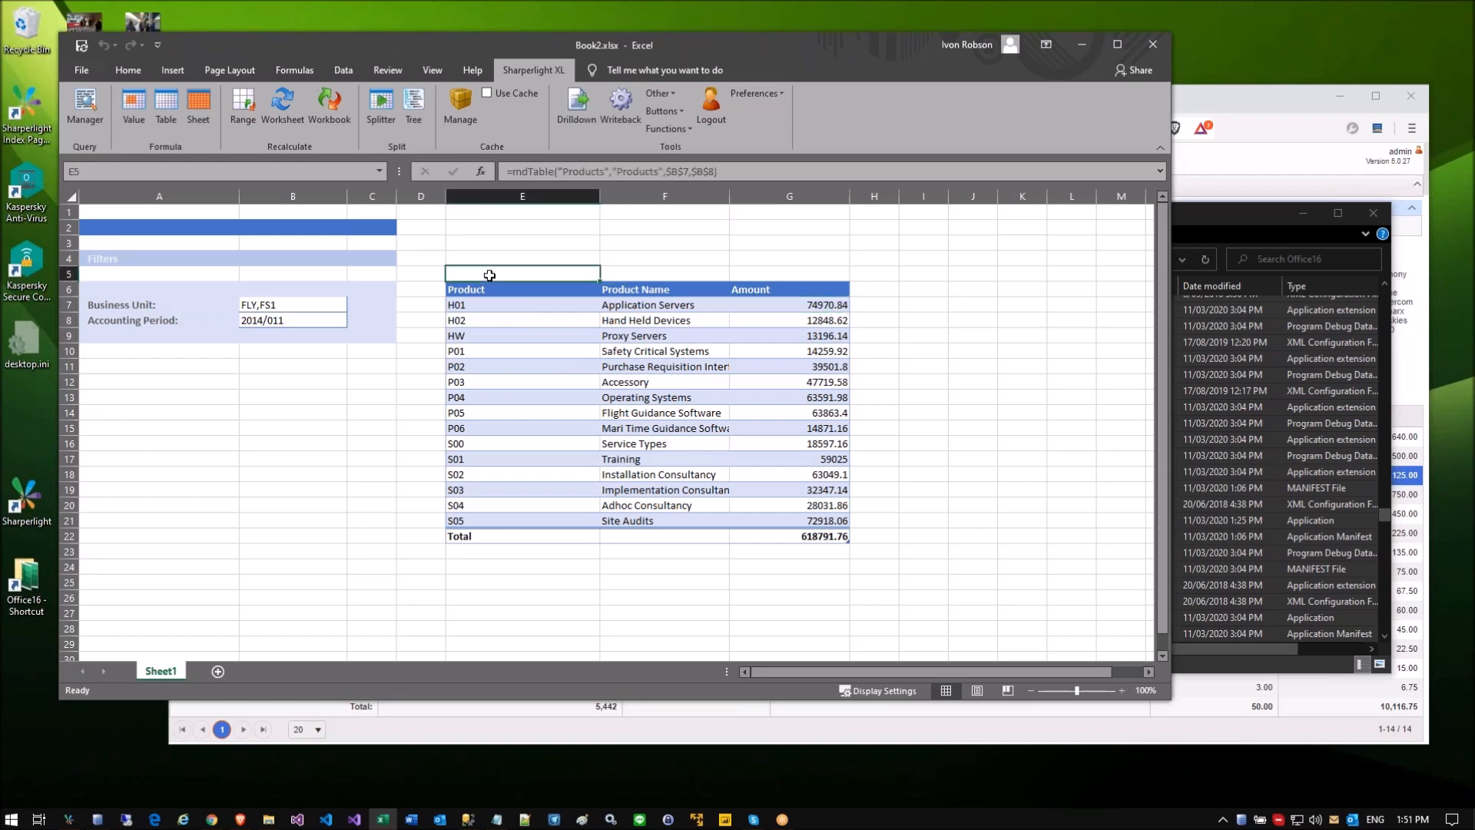
left_click_drag(340, 135, 653, 135)
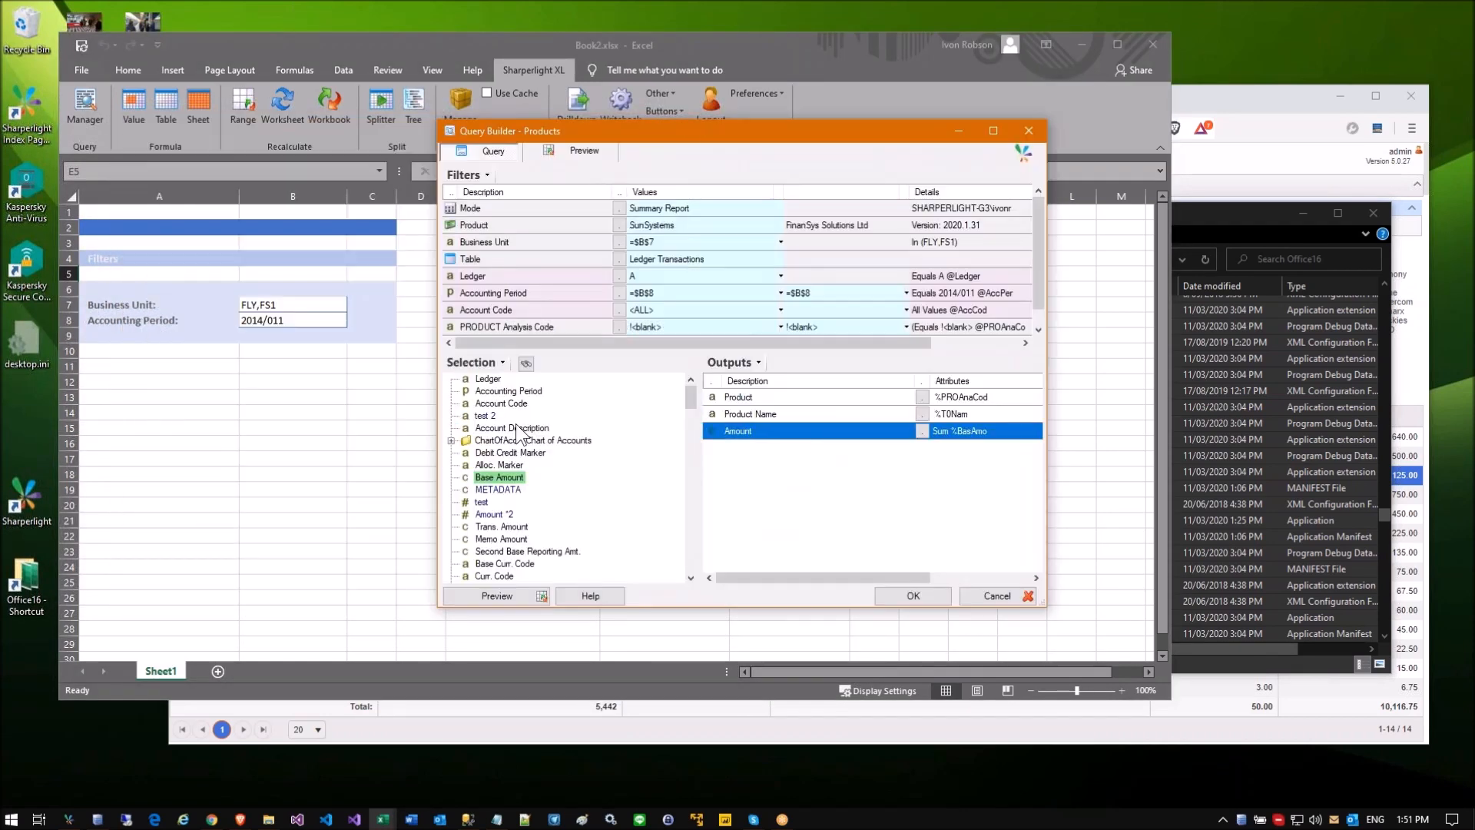
scroll(499, 430, "down", 6)
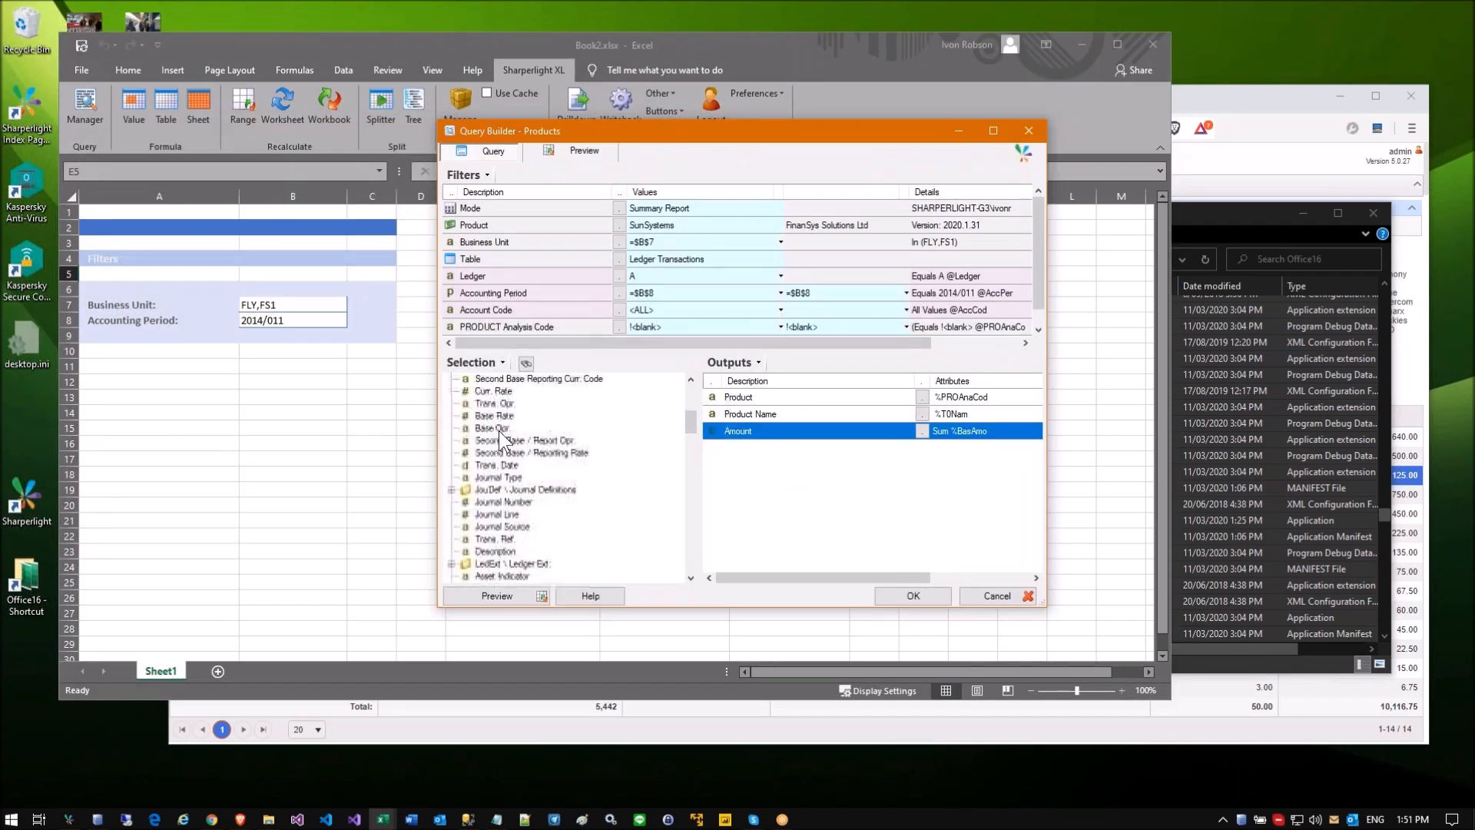
scroll(501, 441, "up", 6)
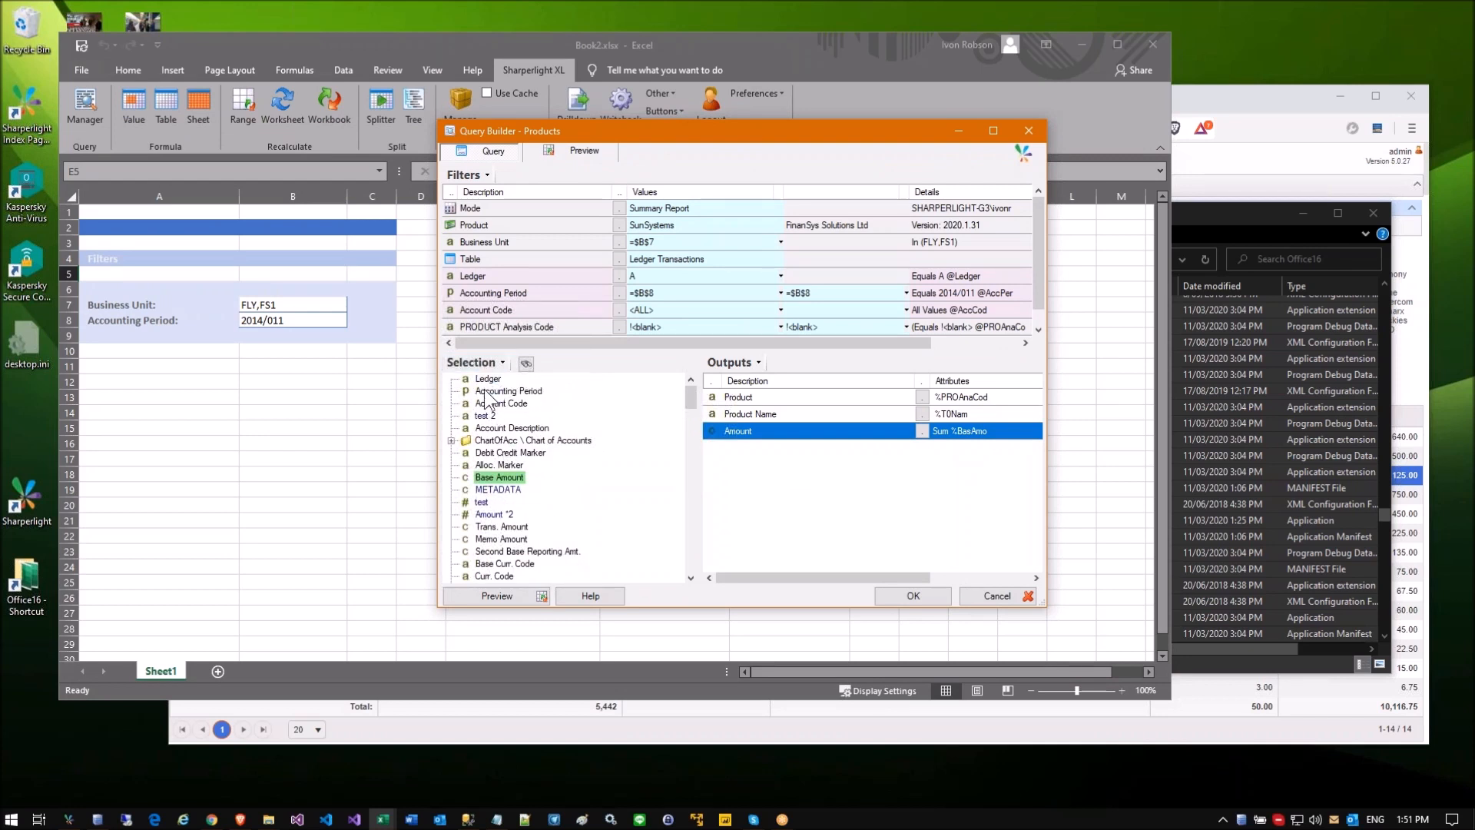
scroll(504, 487, "down", 5)
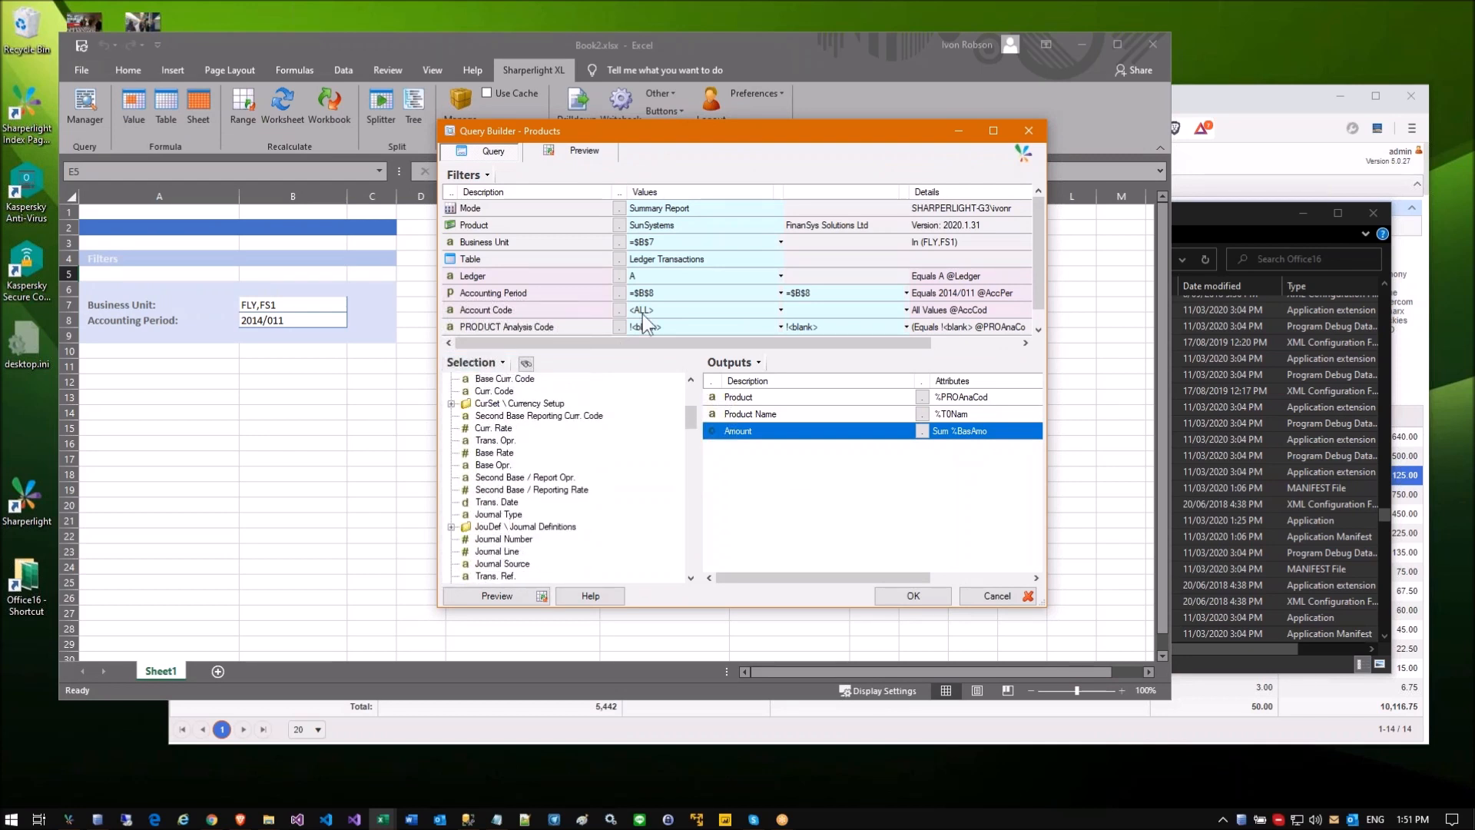
left_click(654, 263)
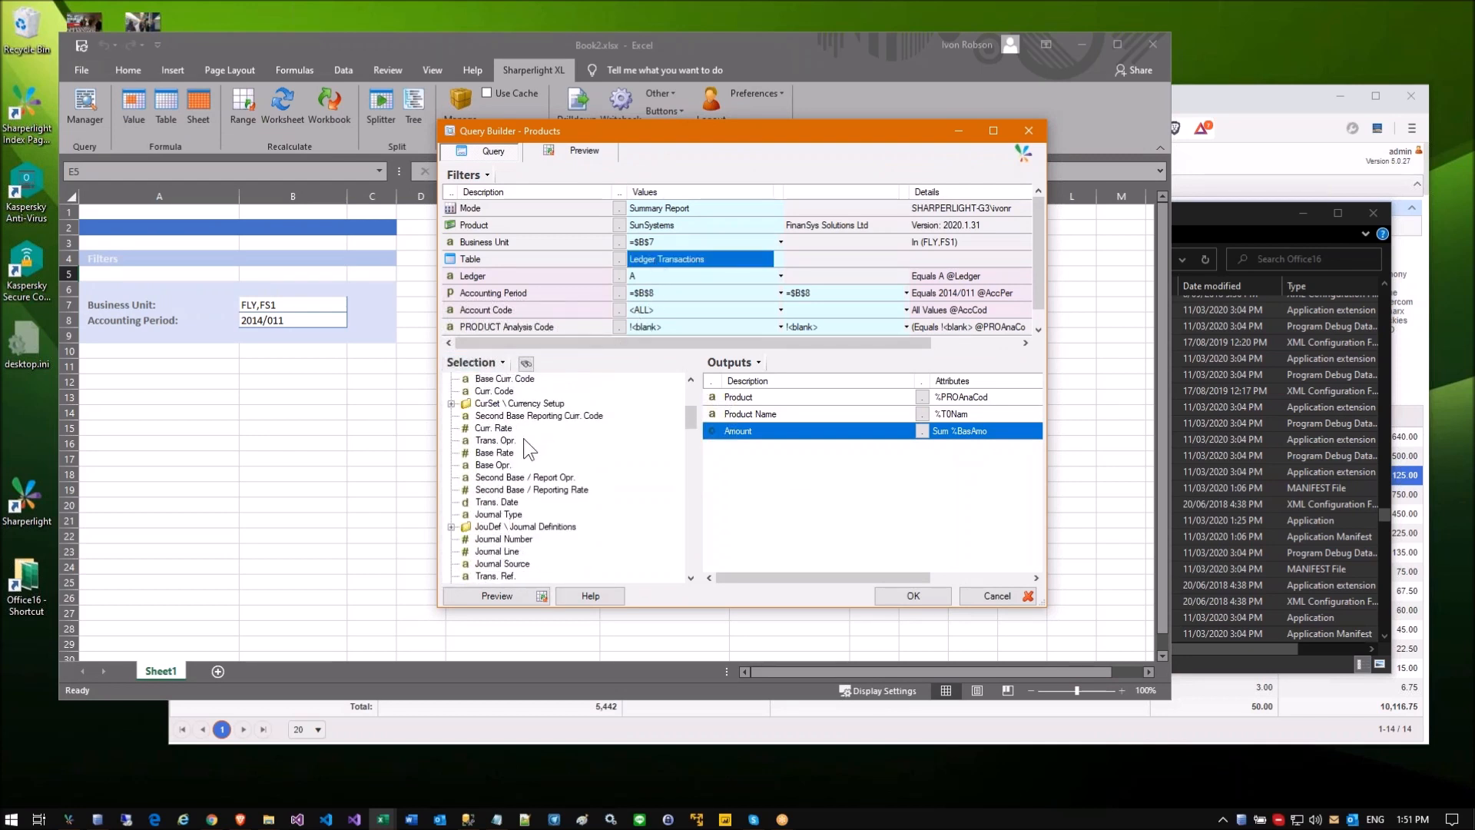
scroll(523, 437, "up", 4)
scroll(523, 435, "up", 1)
left_click(501, 241)
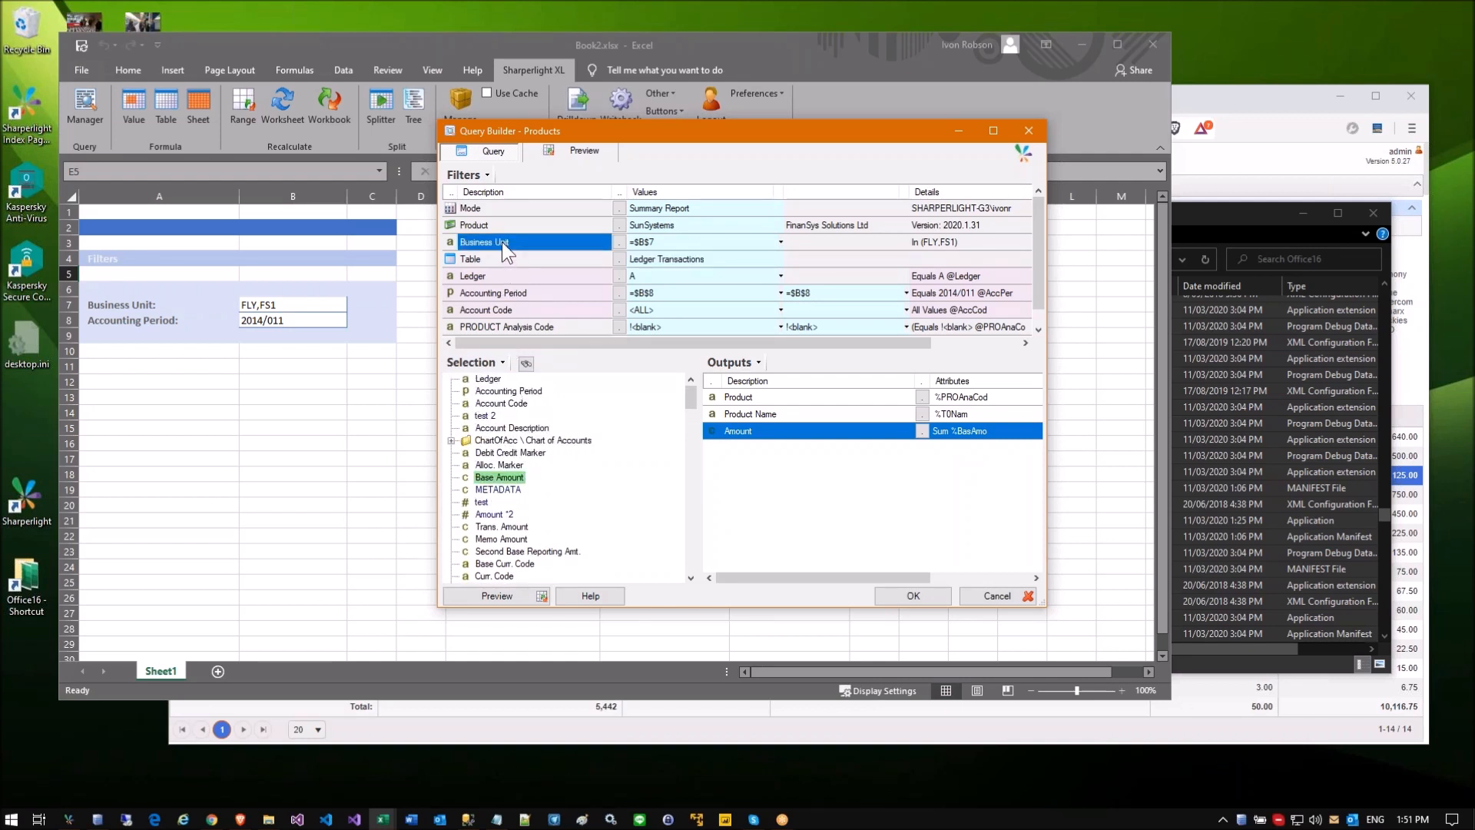
left_click_drag(728, 400, 728, 401)
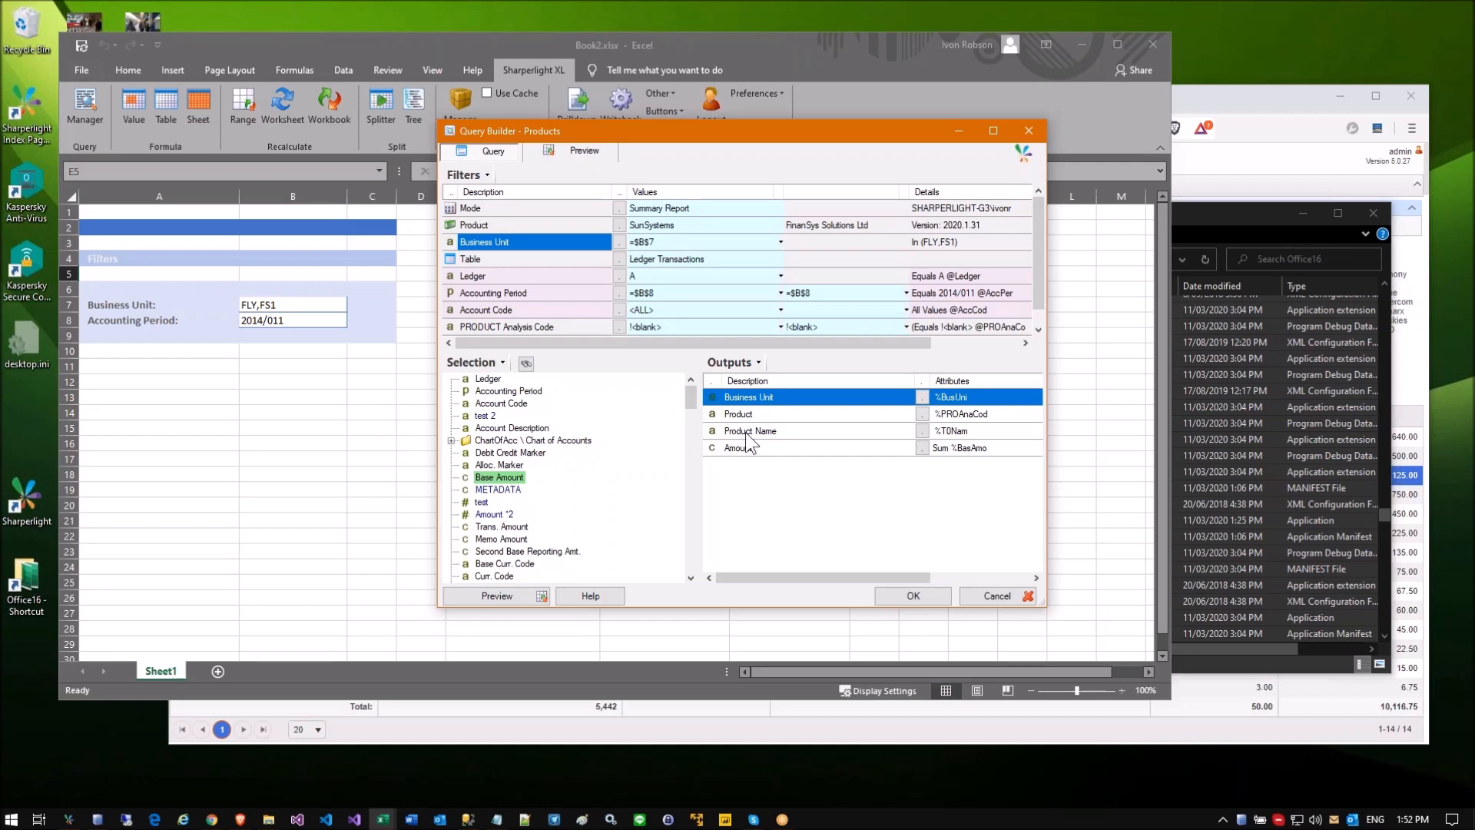
Step: Preview the edited Products query and review its rows for each business unit
left_click(578, 150)
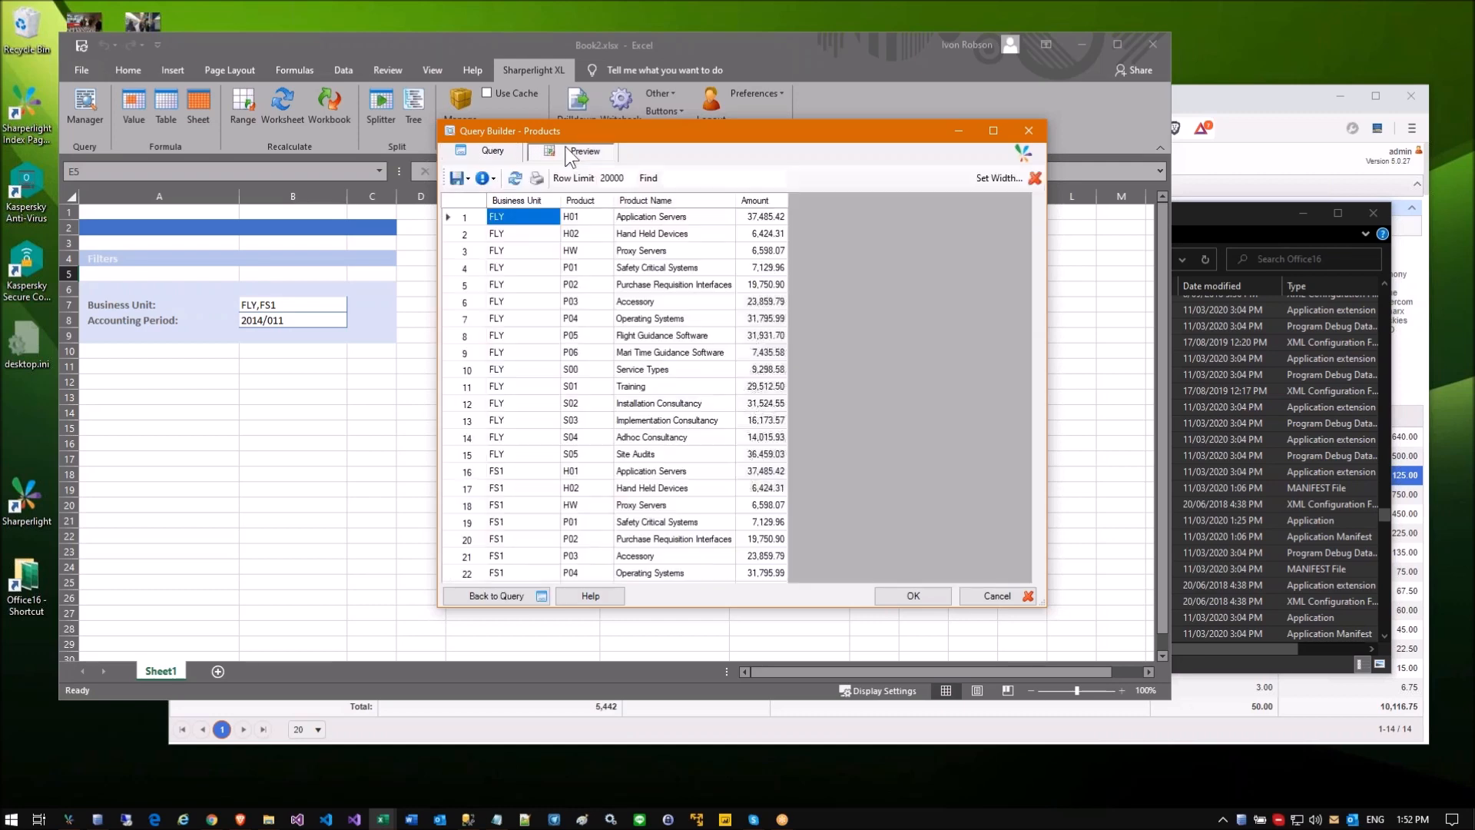
scroll(536, 288, "down", 3)
scroll(527, 310, "up", 3)
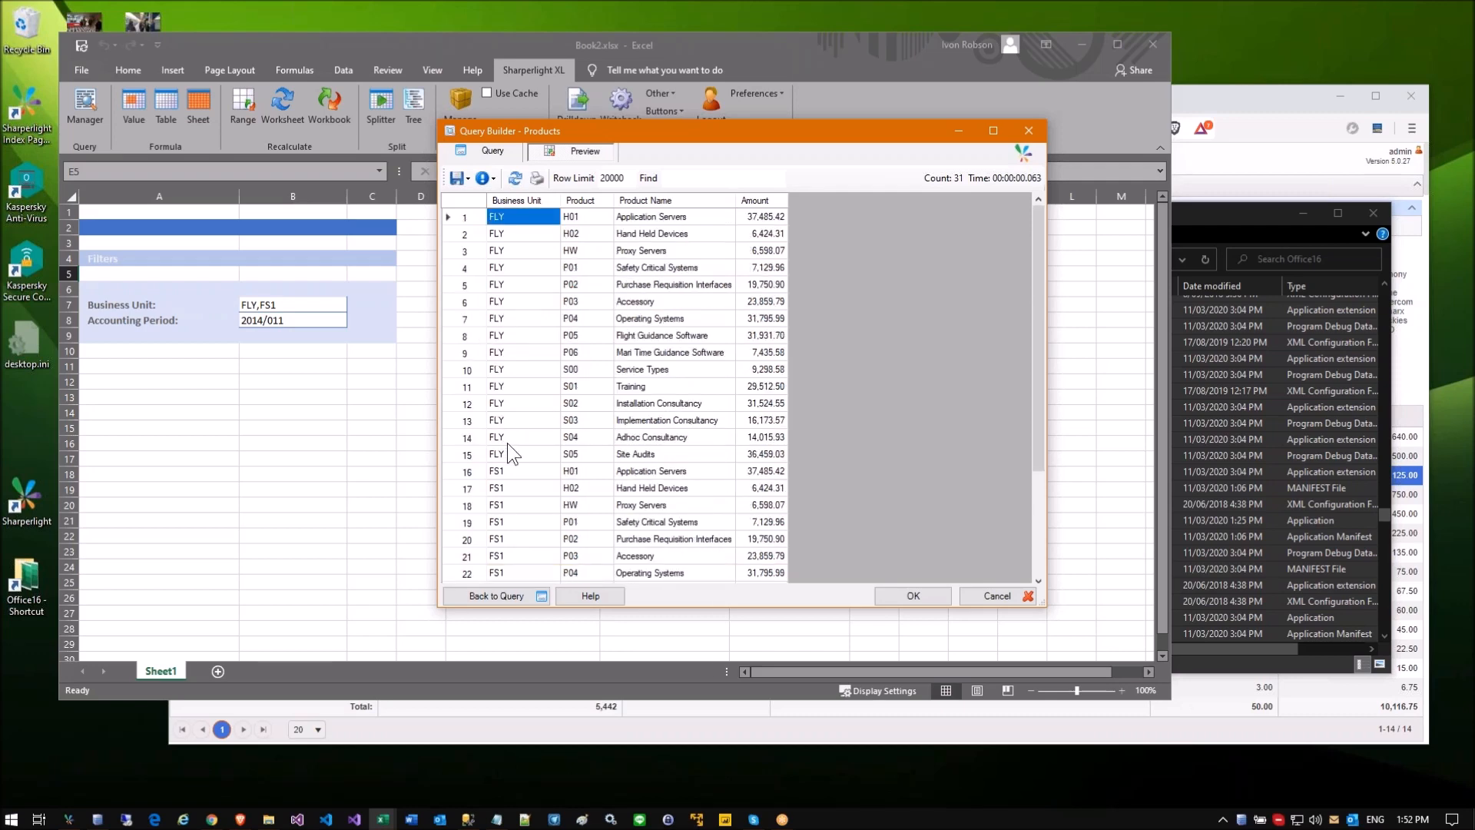
scroll(510, 442, "down", 2)
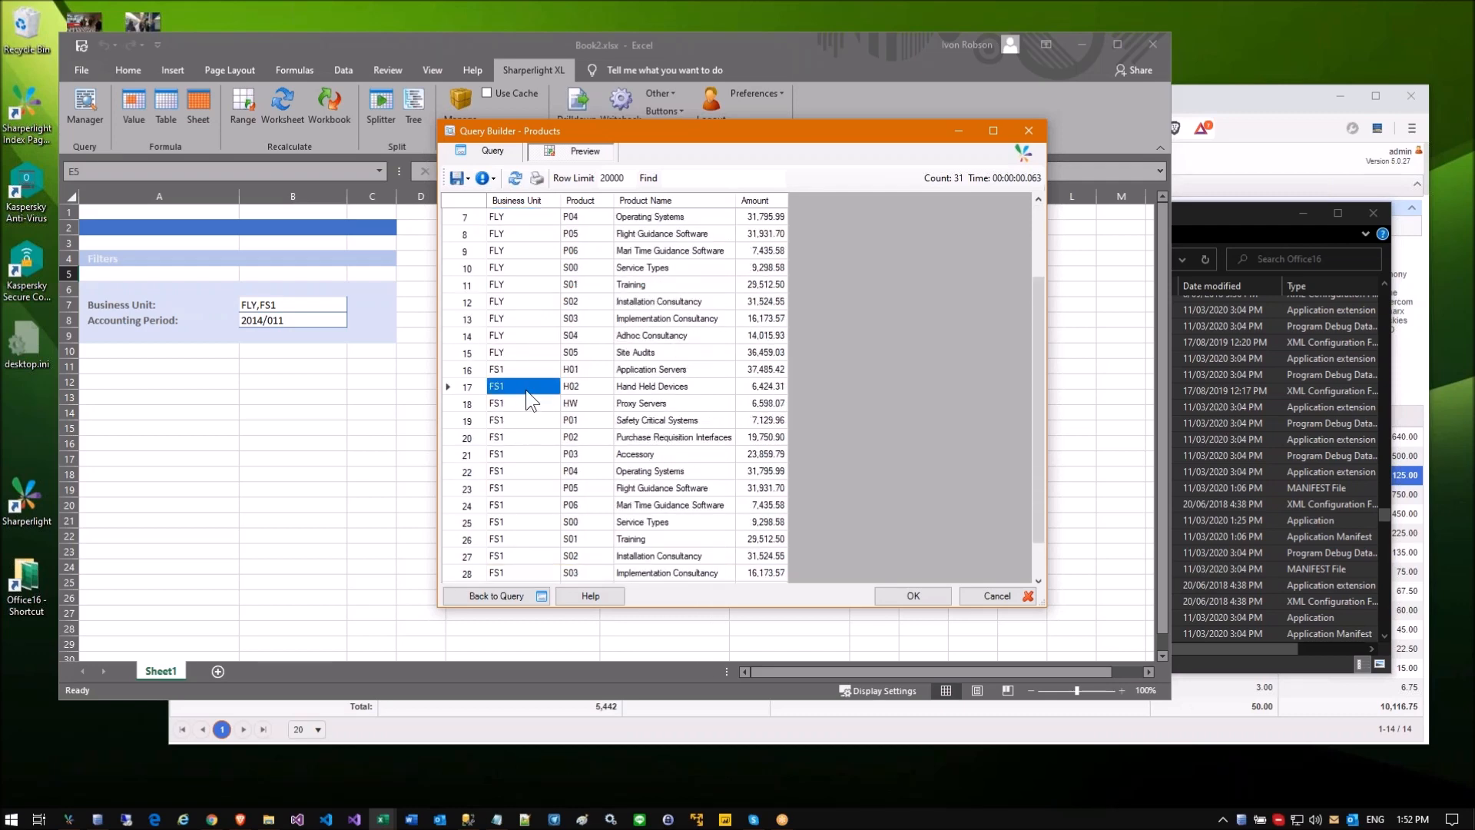
scroll(537, 361, "up", 2)
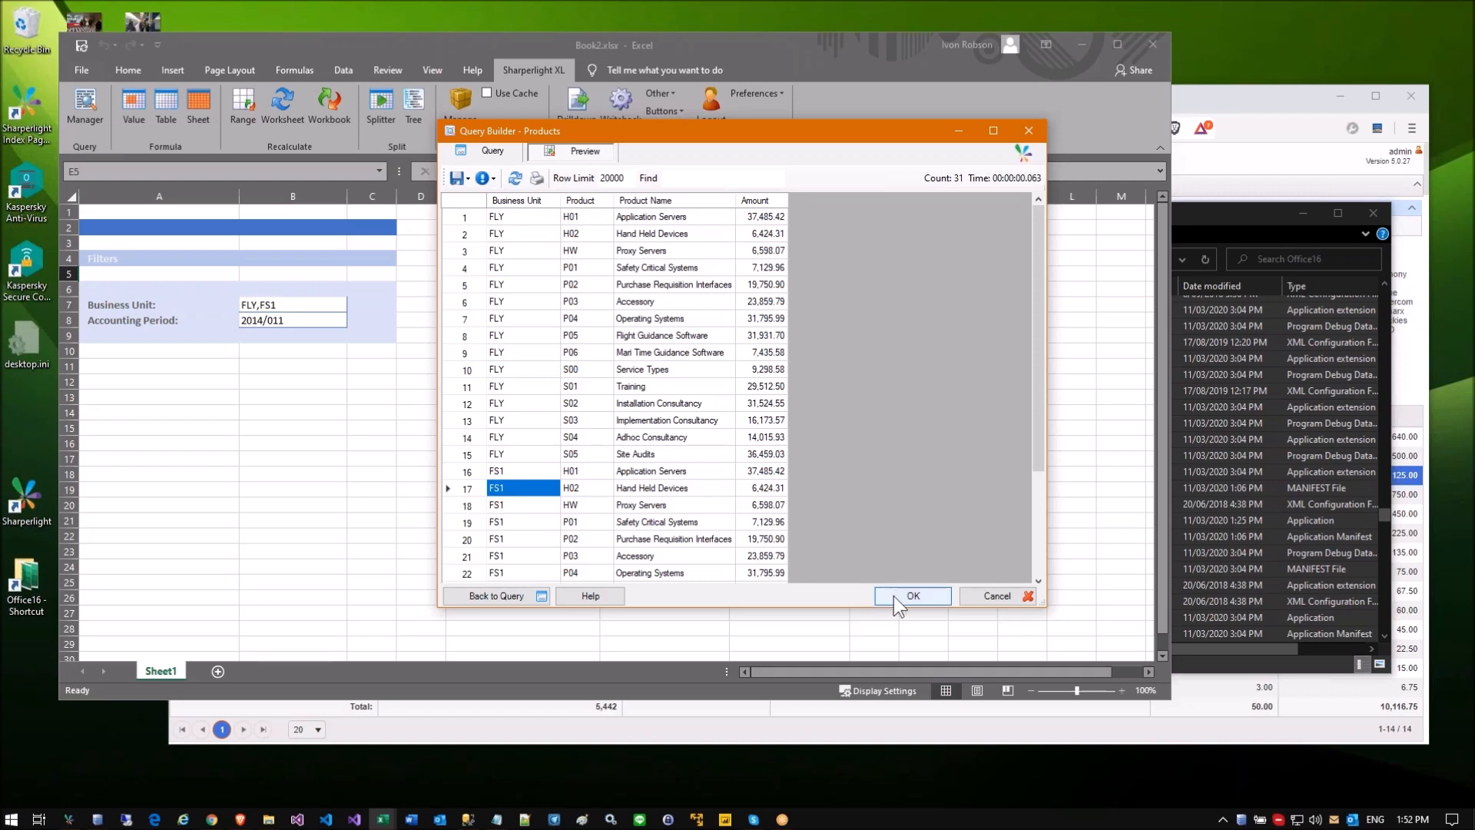
Step: Accept the edited query and rebuild the table to match the changed outputs
left_click_drag(533, 127, 674, 160)
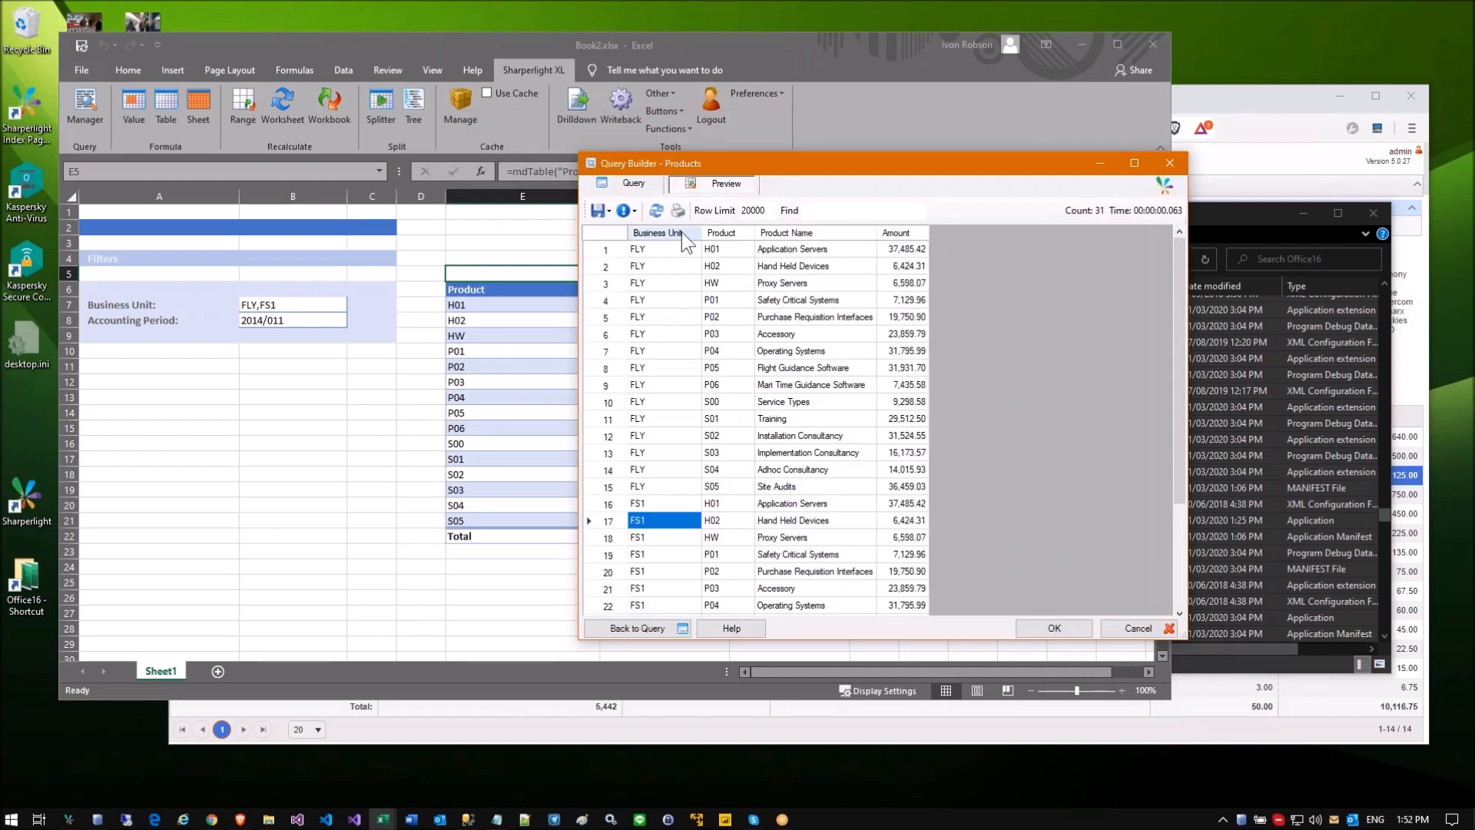
left_click_drag(749, 169, 780, 175)
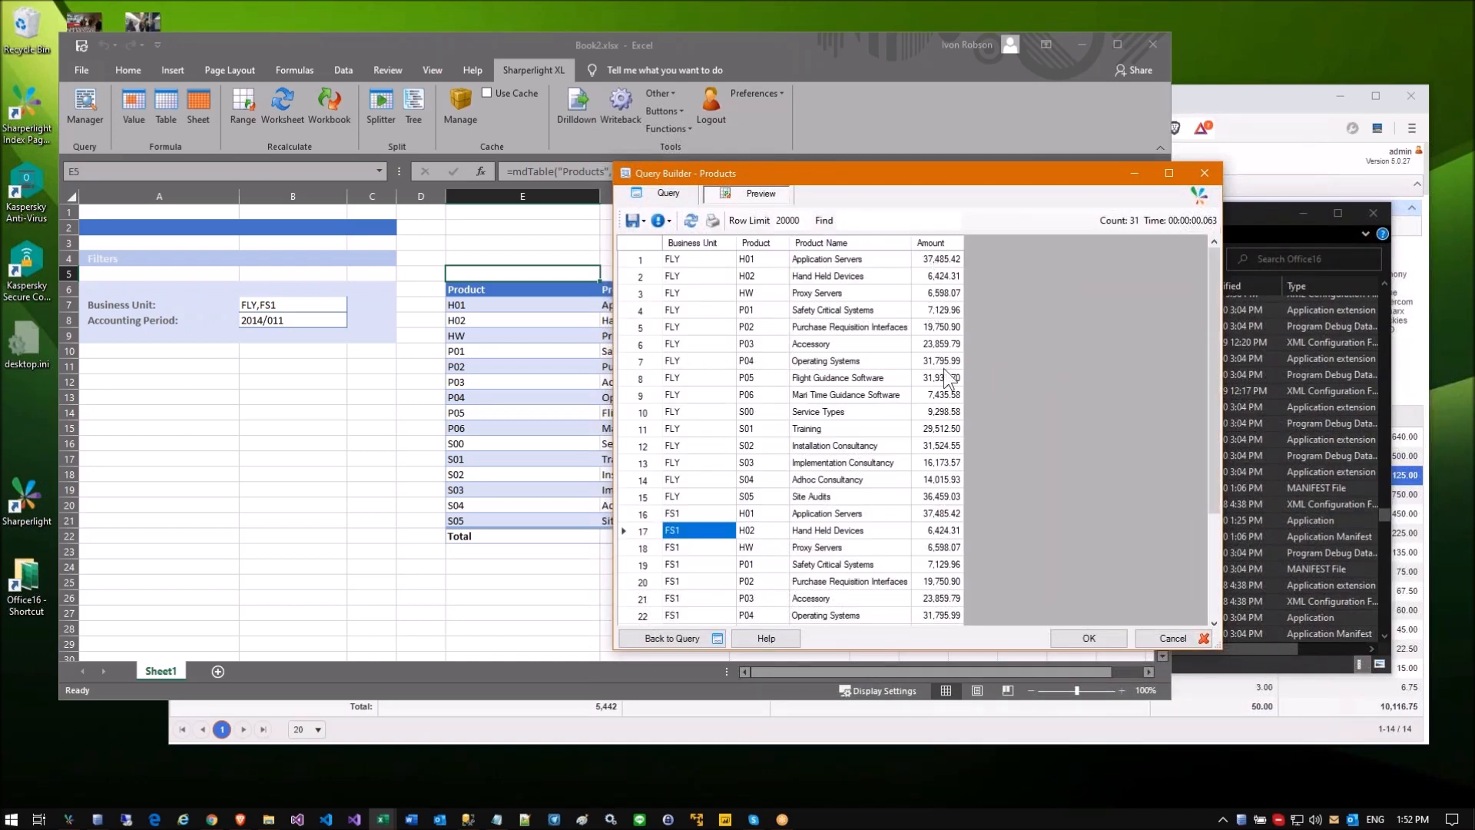
left_click(1074, 638)
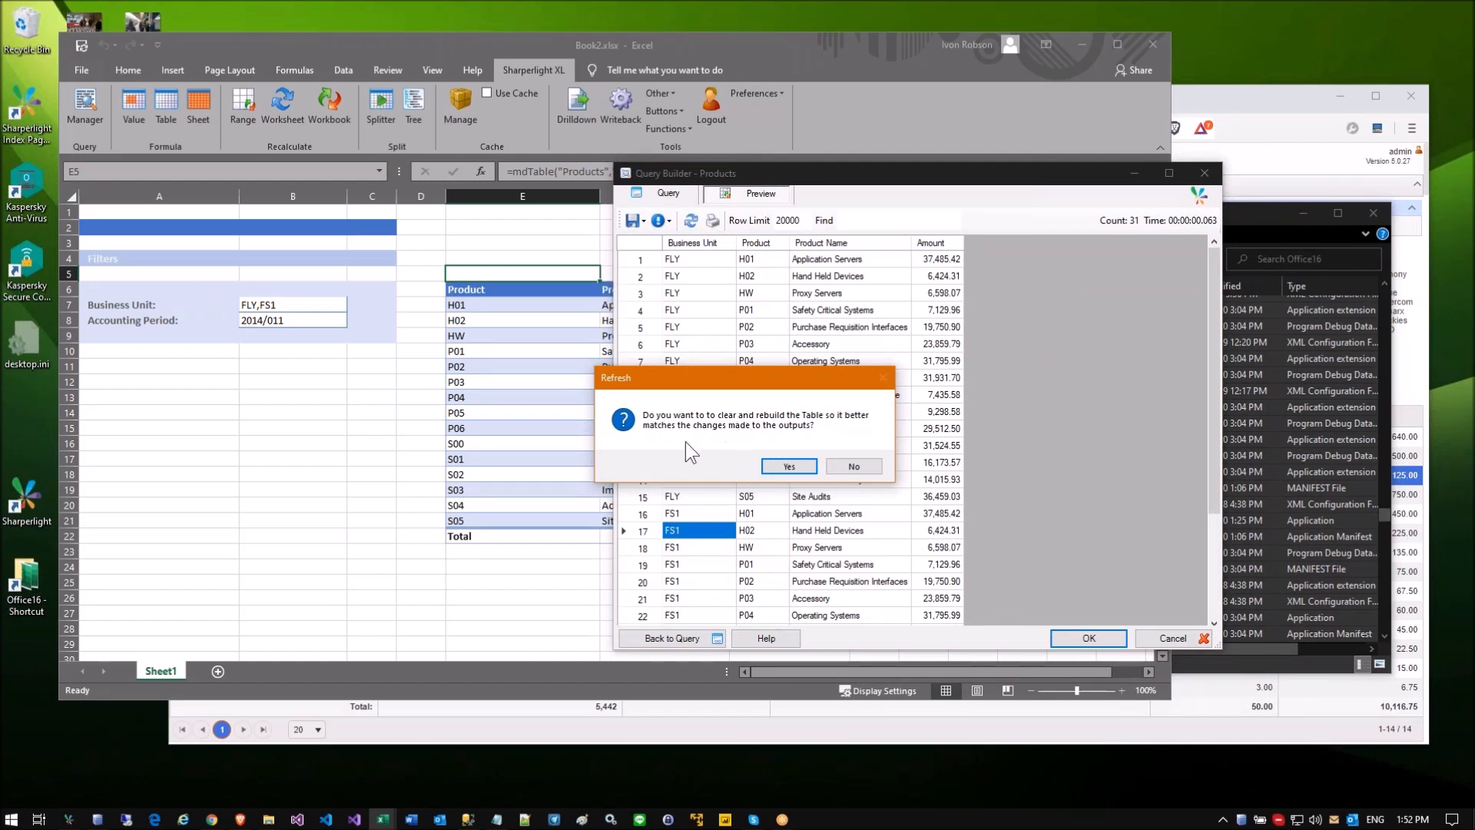
left_click(775, 467)
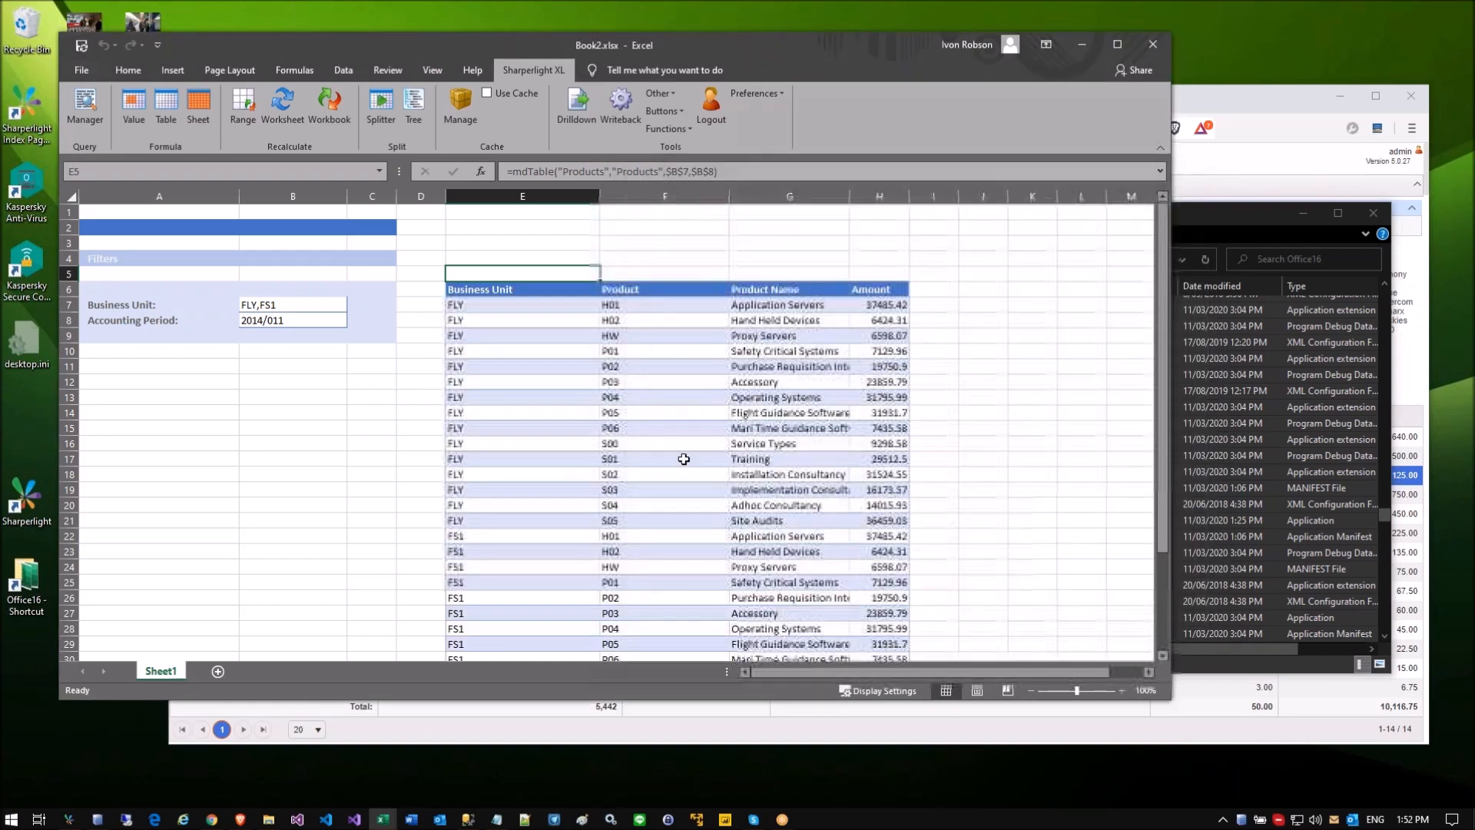
Step: Narrow column E to fit the Business Unit values of the table
left_click(400, 378)
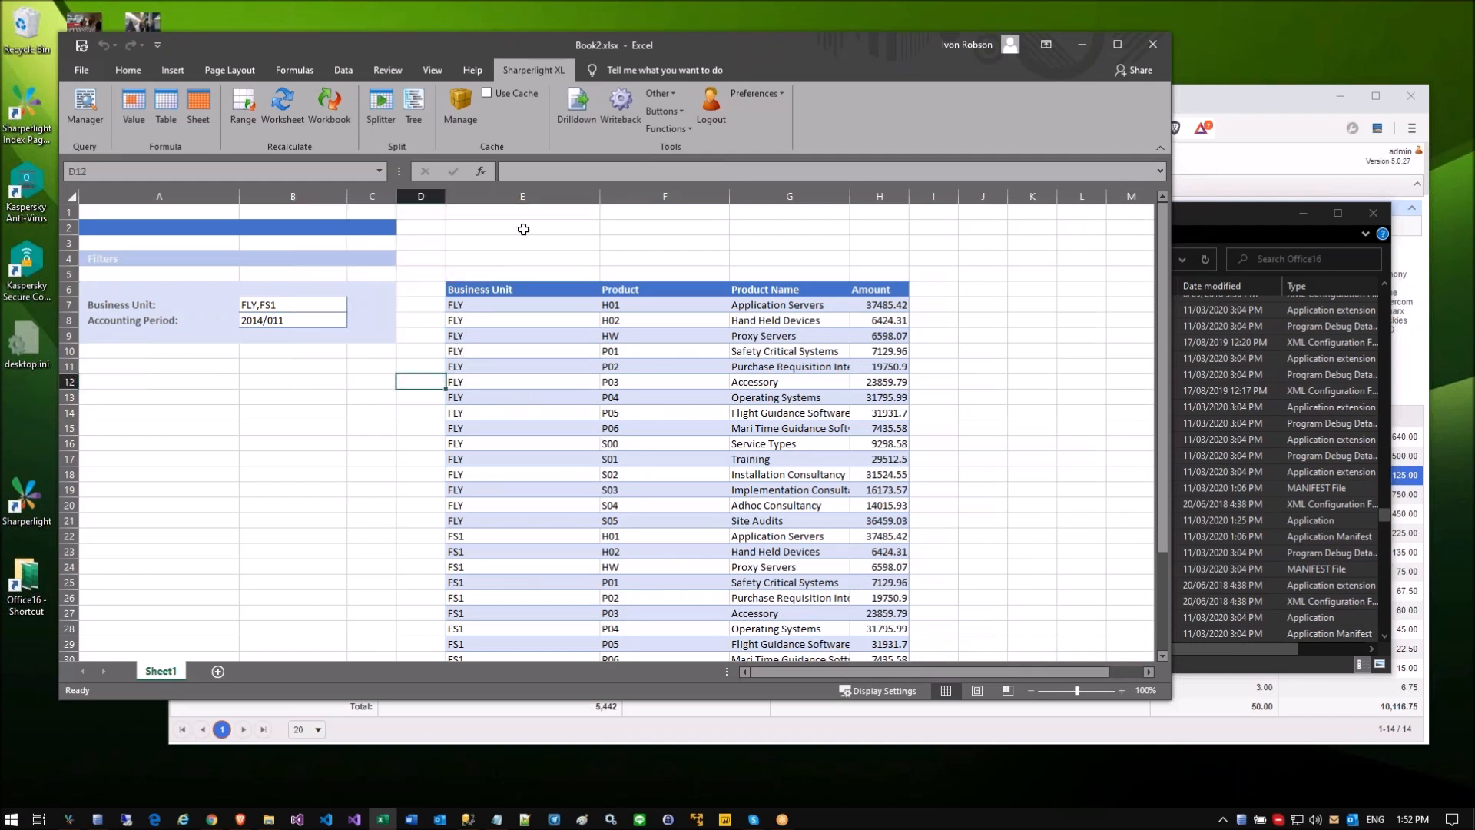
left_click_drag(598, 195, 537, 195)
left_click(561, 290)
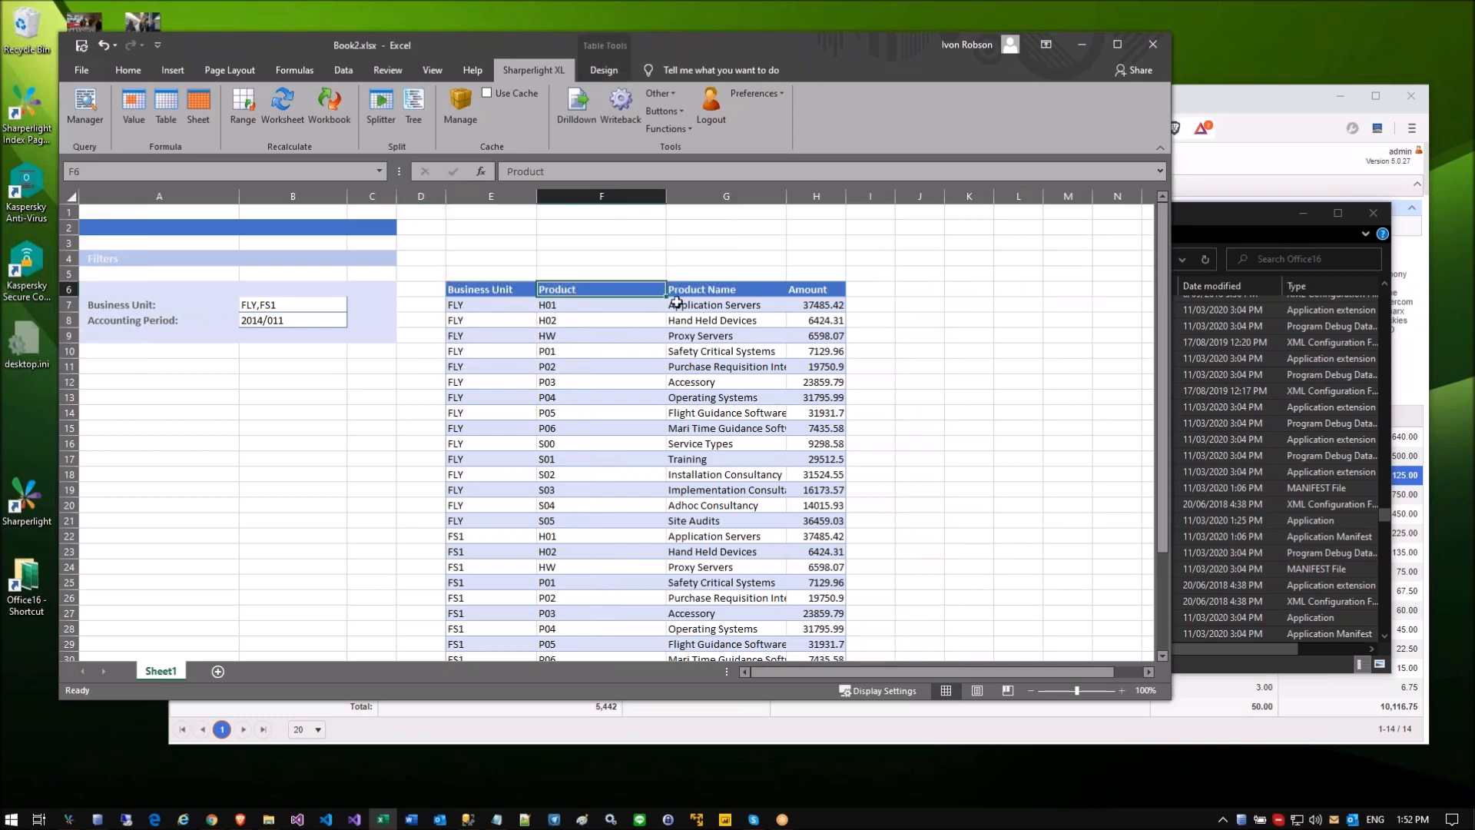
Step: Examine the formatting options of the Amount output in the Products query, and close them without changes
left_click(757, 305)
double_click(816, 336)
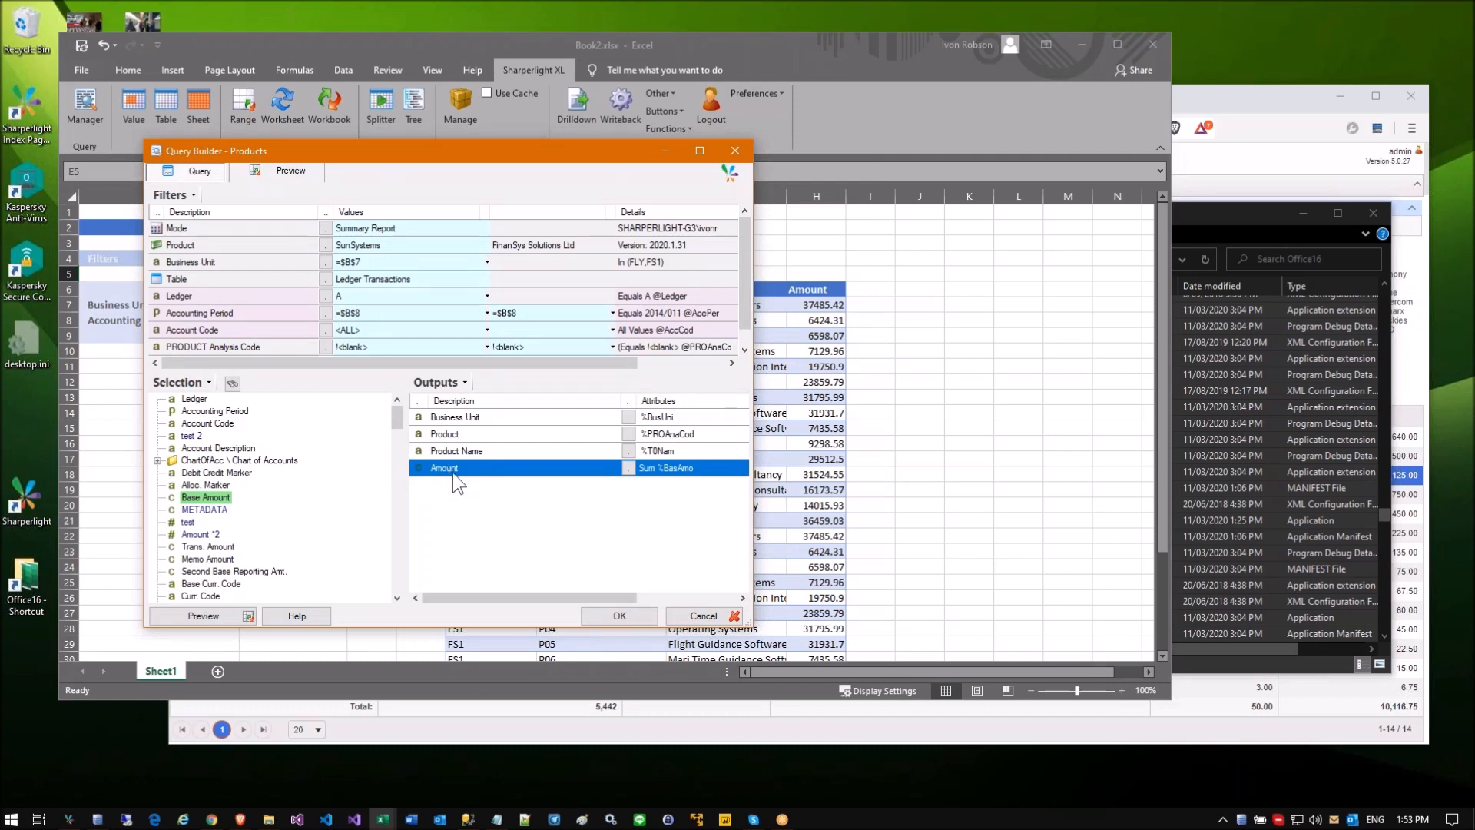
right_click(453, 473)
left_click(503, 473)
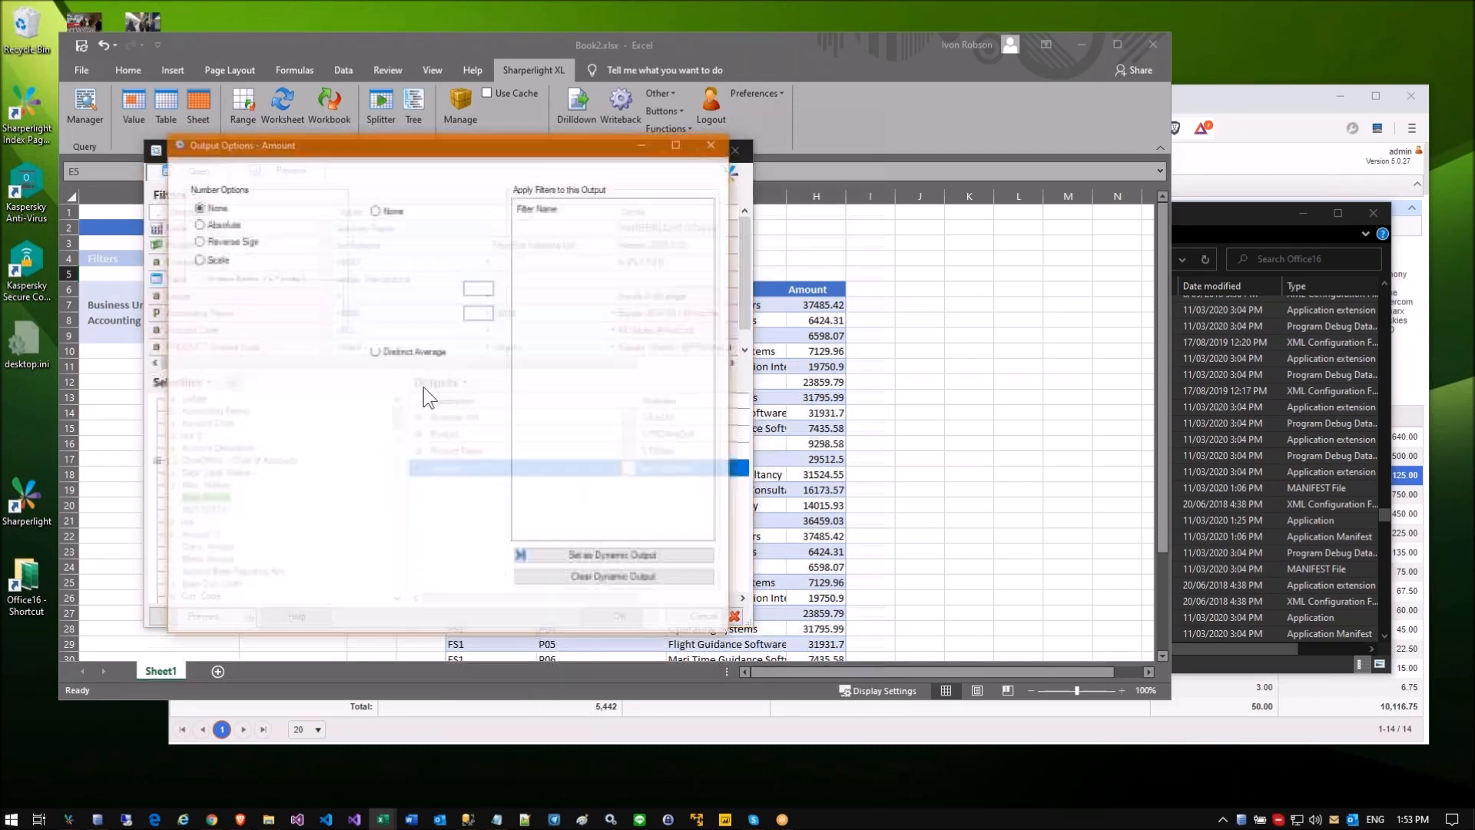
left_click(273, 167)
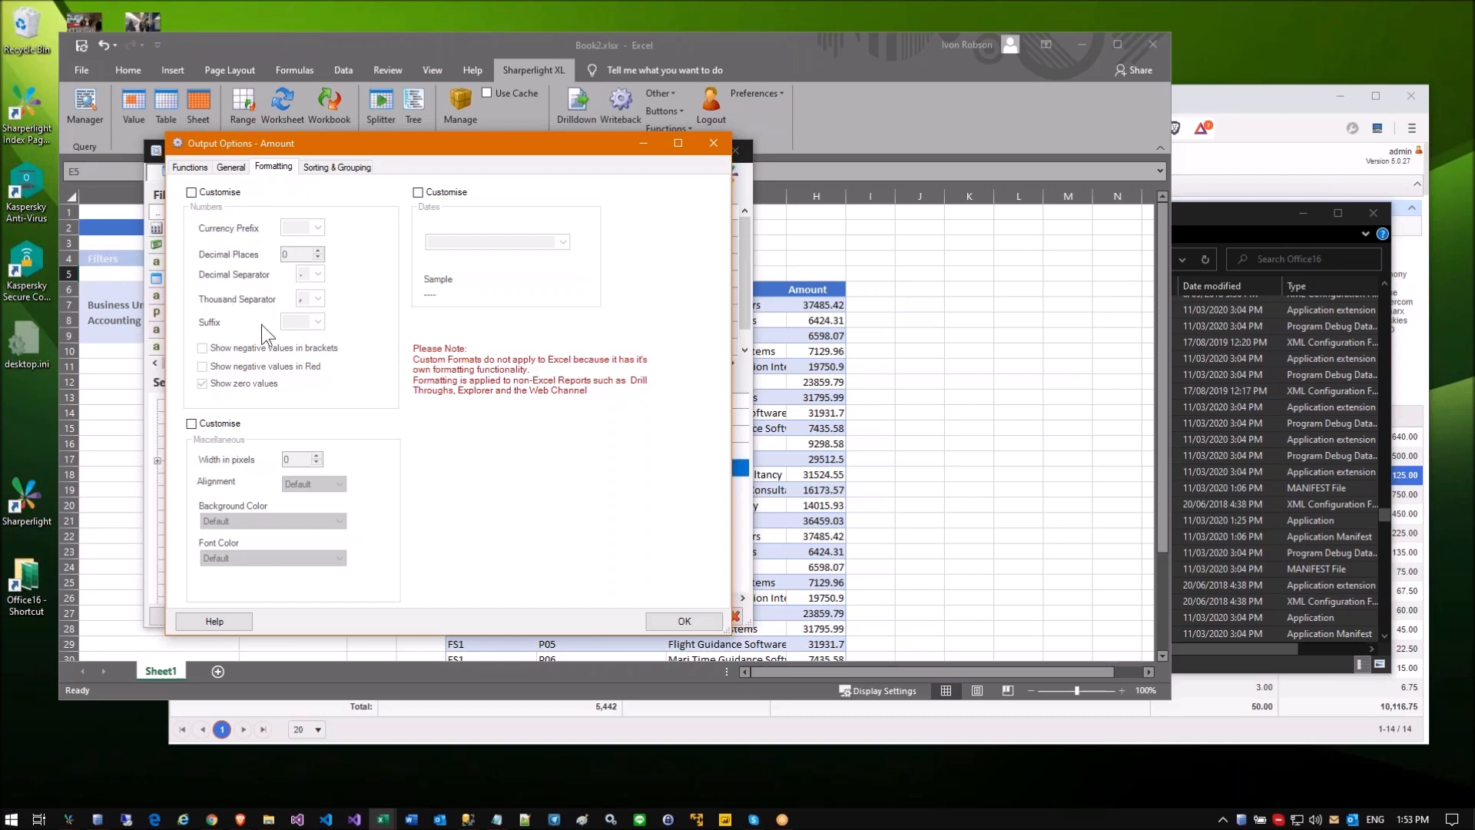
left_click(714, 143)
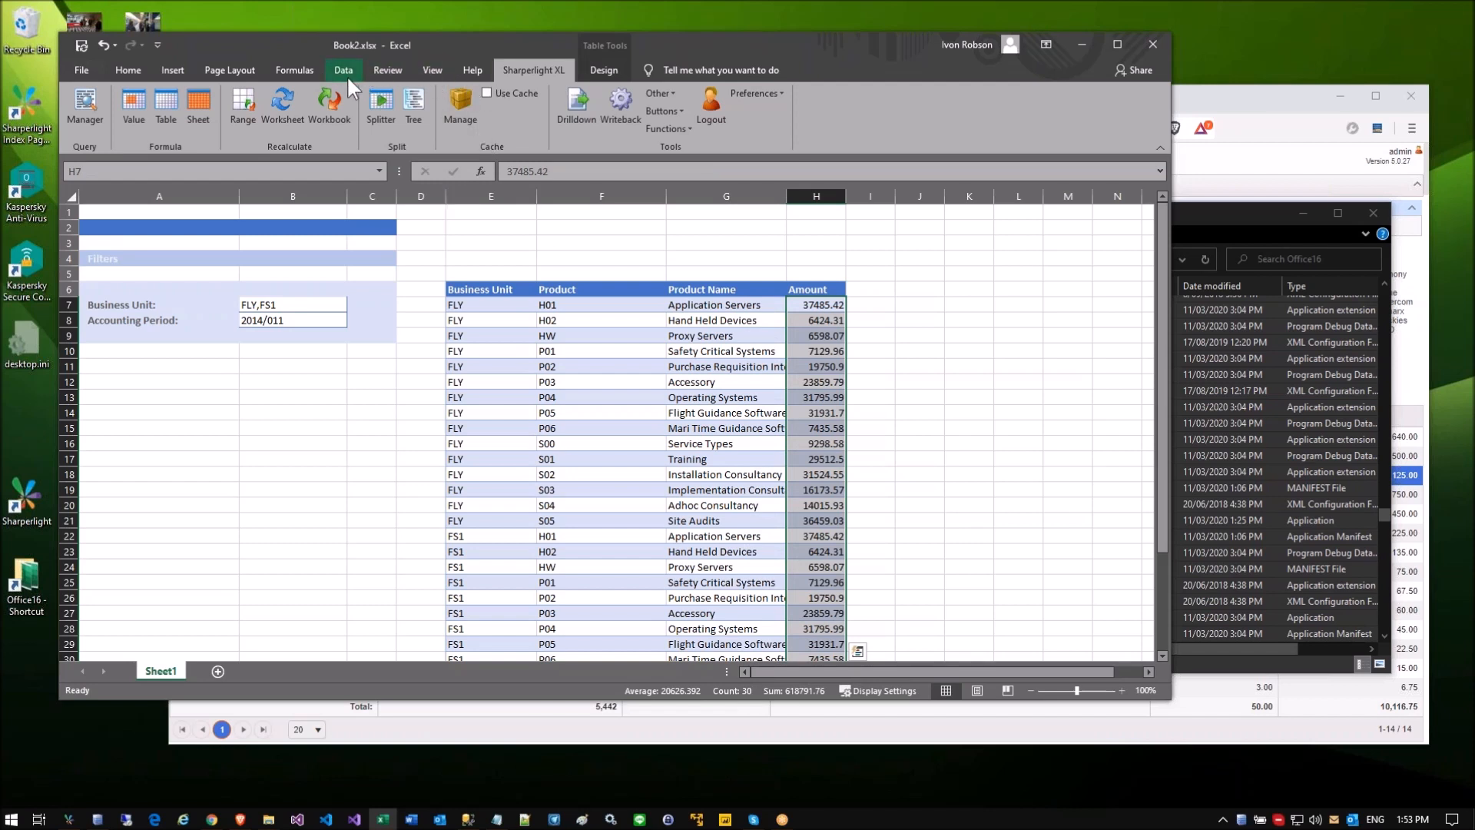
Step: Apply the Accounting number format to the Amount values and widen column H to fit them
left_click(131, 69)
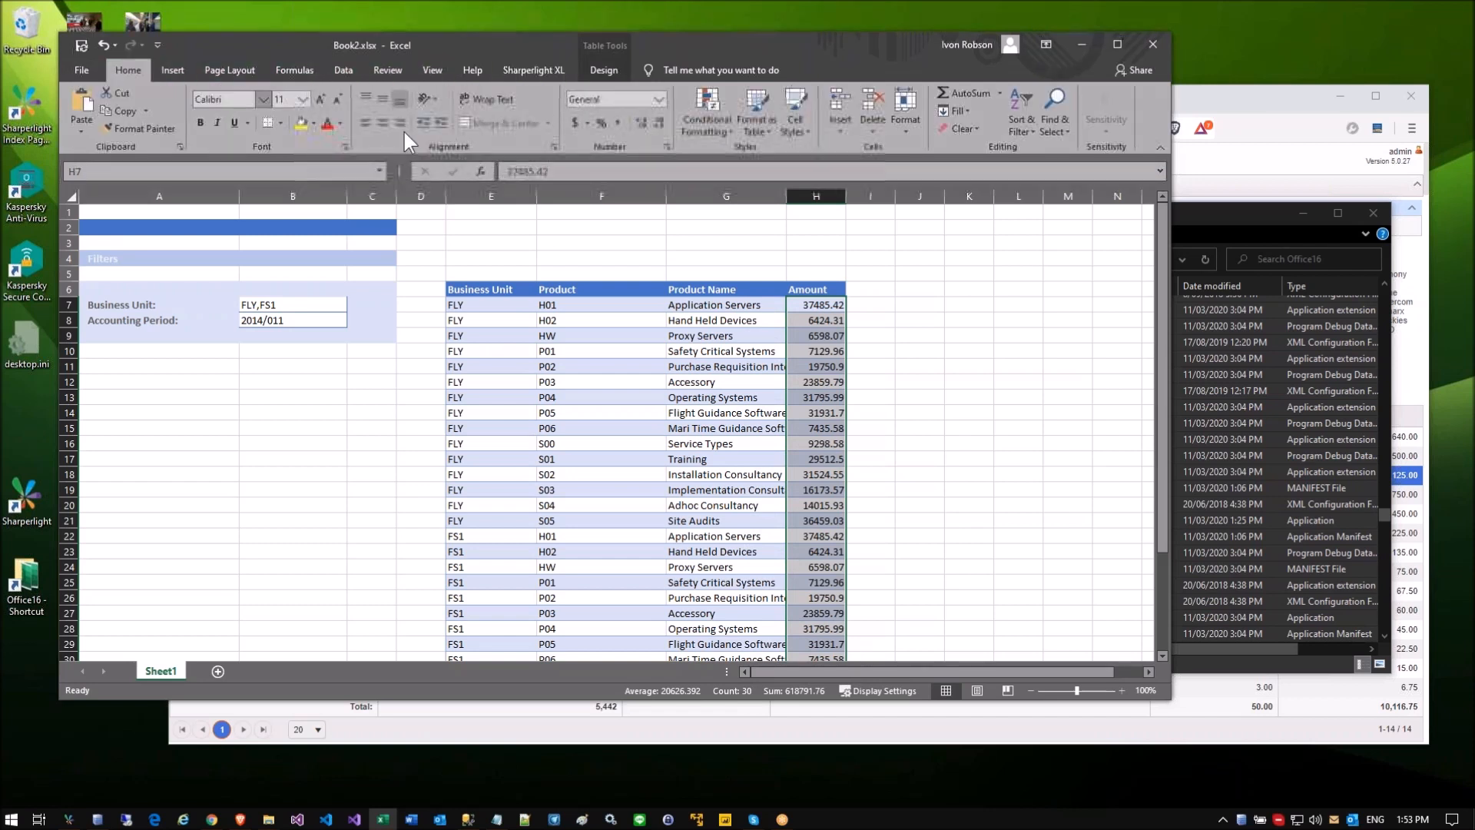
left_click(657, 100)
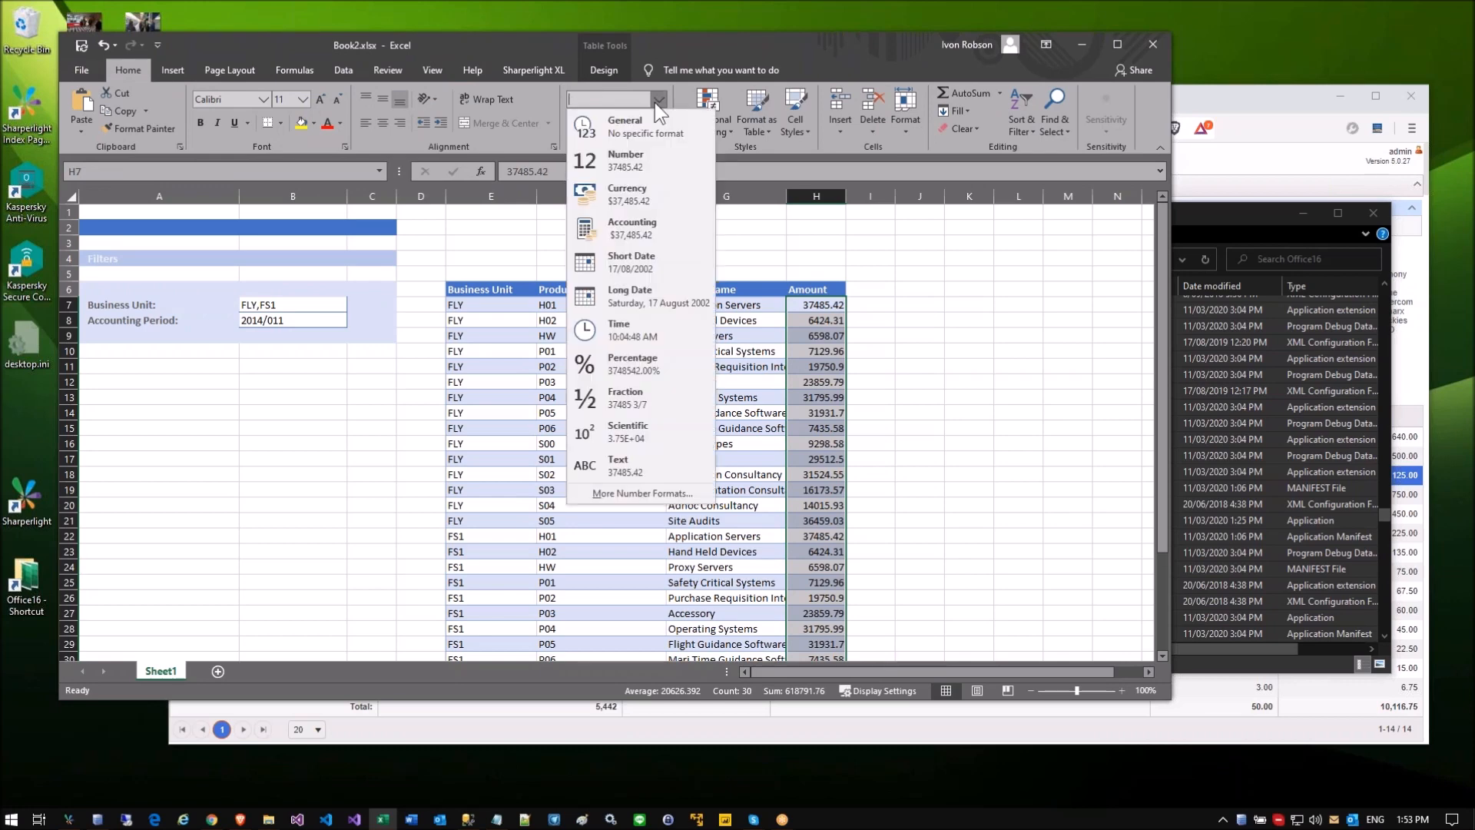
left_click(633, 223)
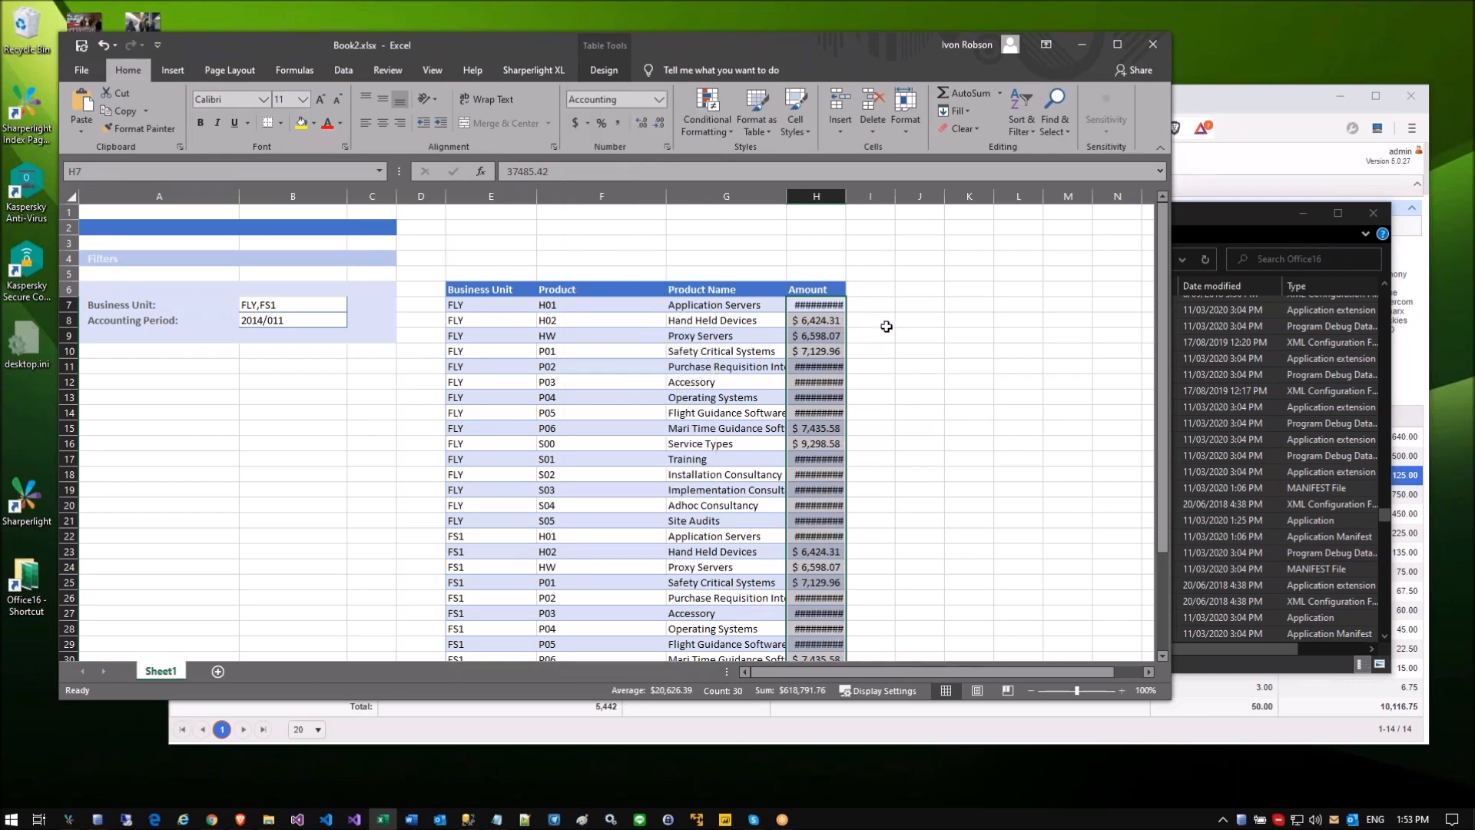
left_click_drag(846, 196, 915, 196)
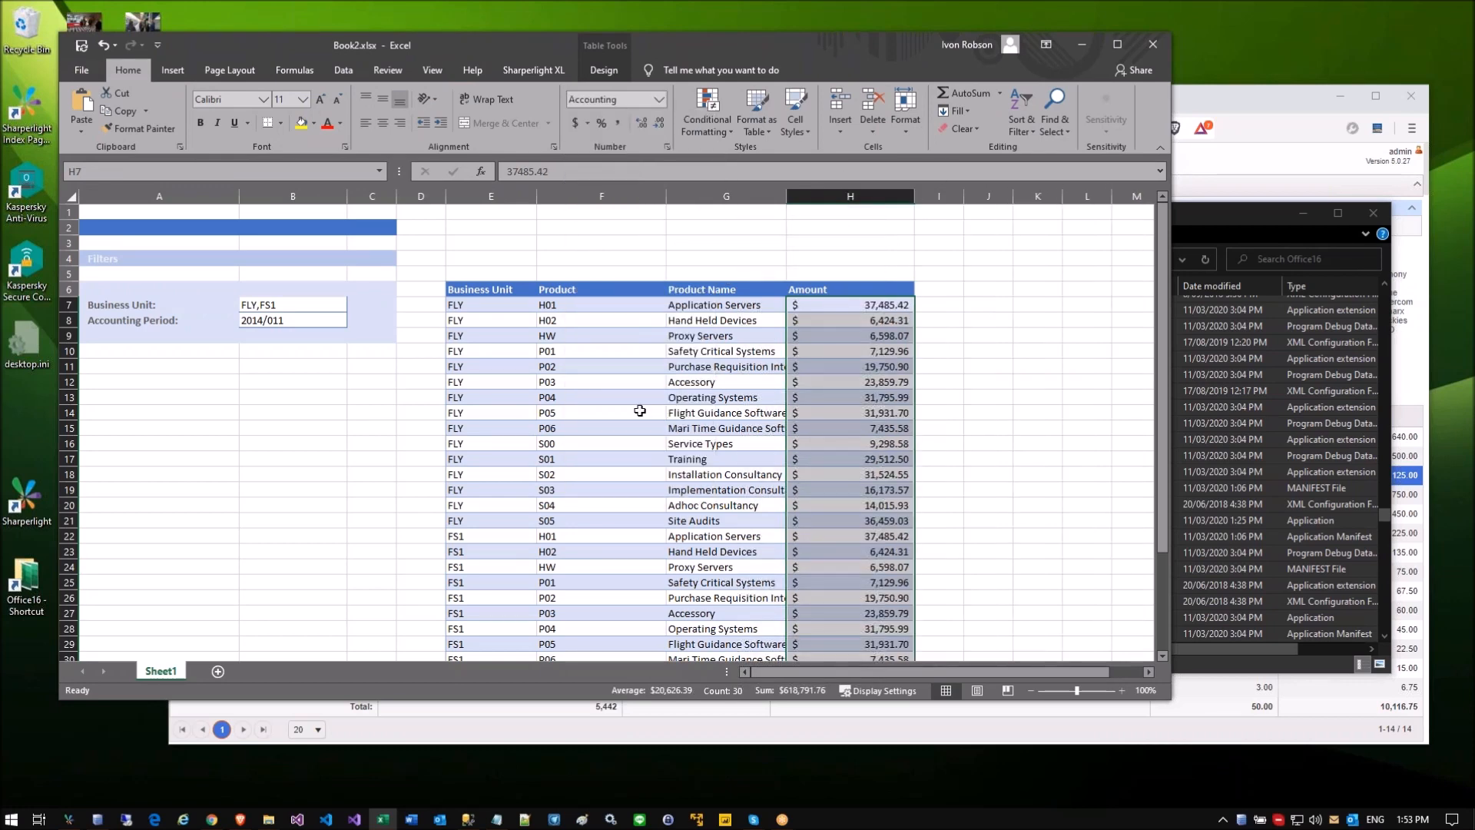
left_click(638, 410)
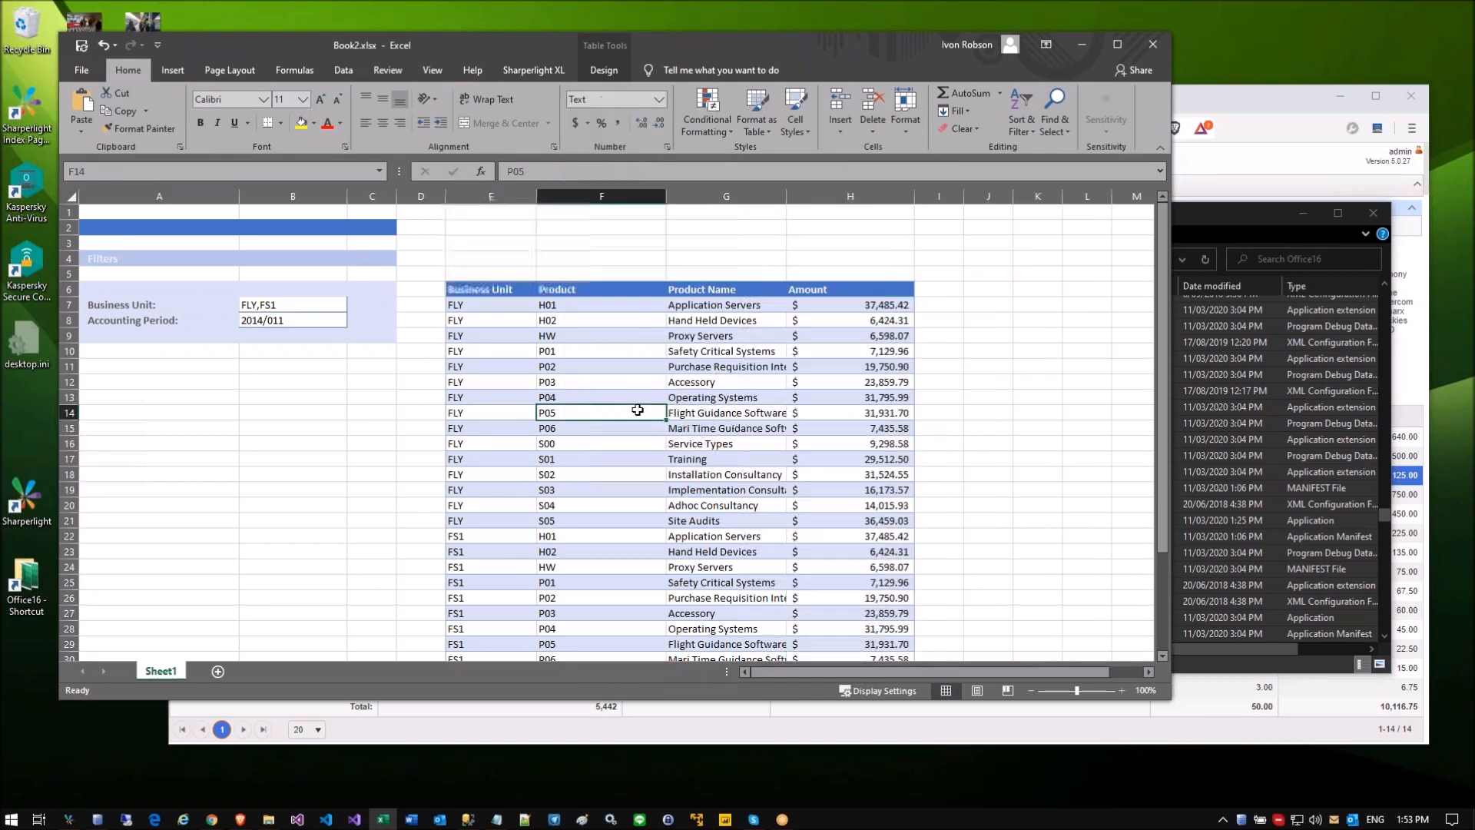
Step: Look up the Business Unit filter in cell B7 and set it to FLY
left_click(428, 336)
double_click(255, 306)
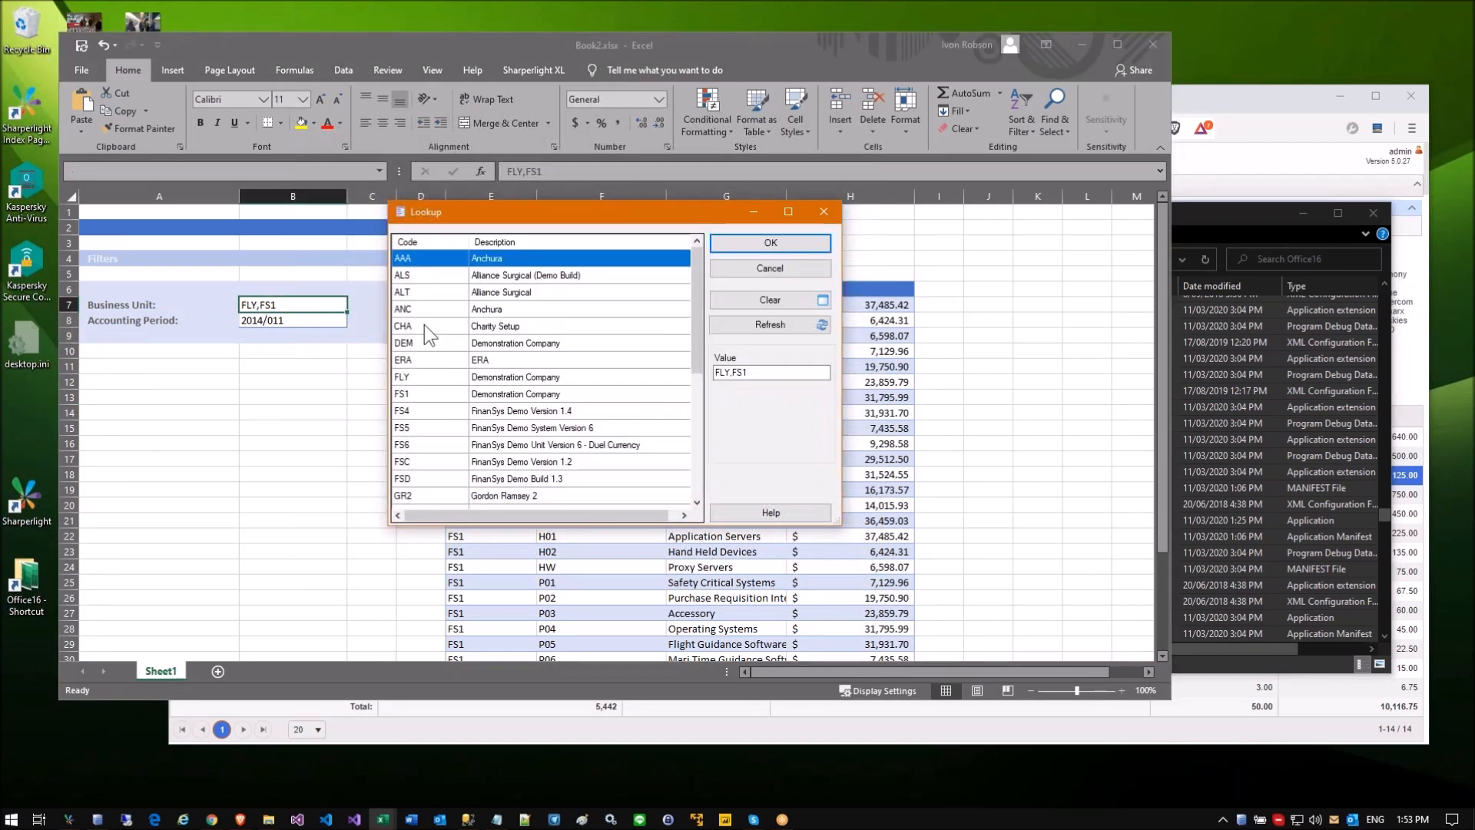
scroll(428, 343, "down", 2)
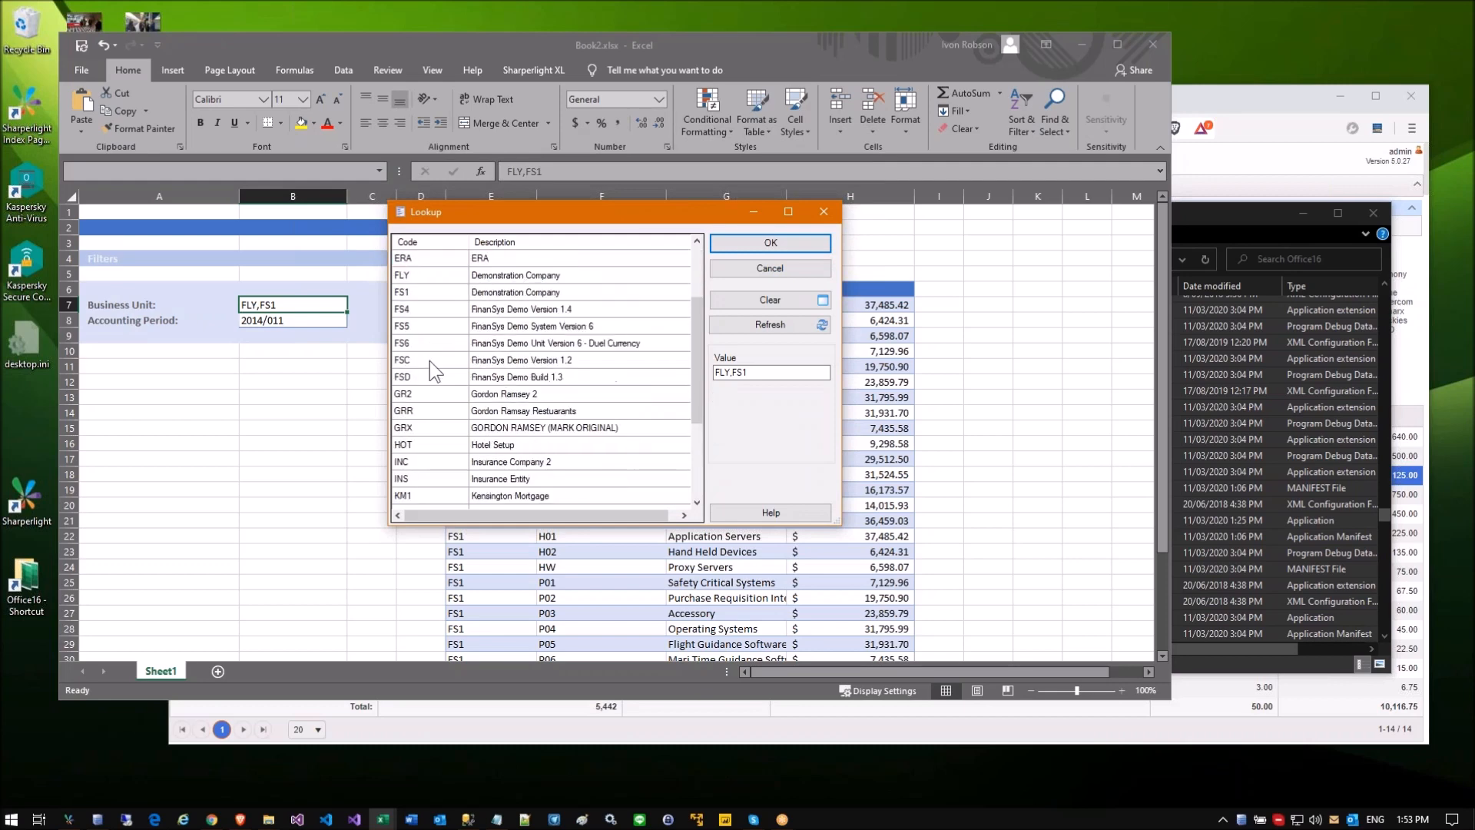
double_click(426, 276)
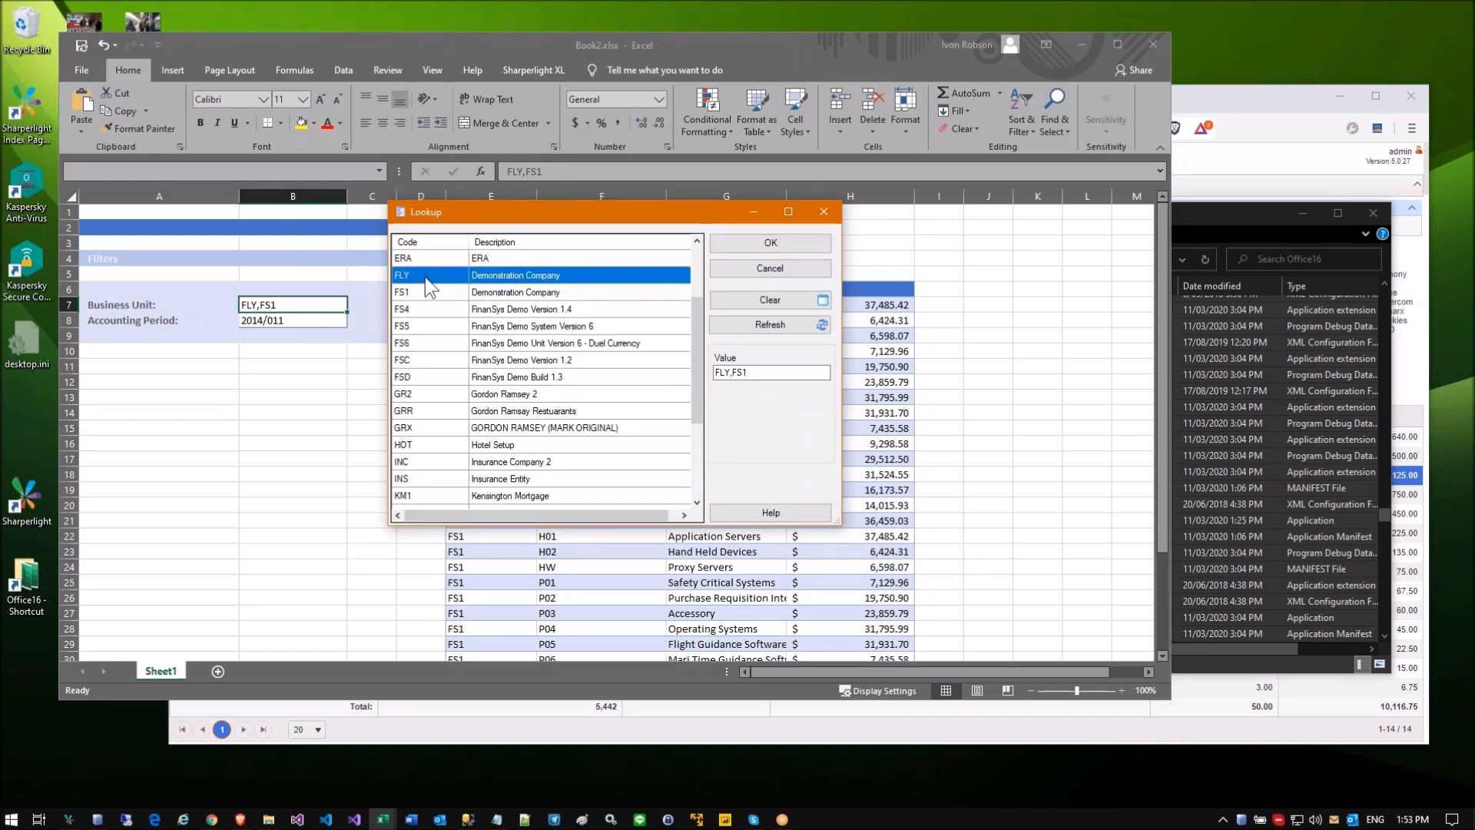
left_click(349, 381)
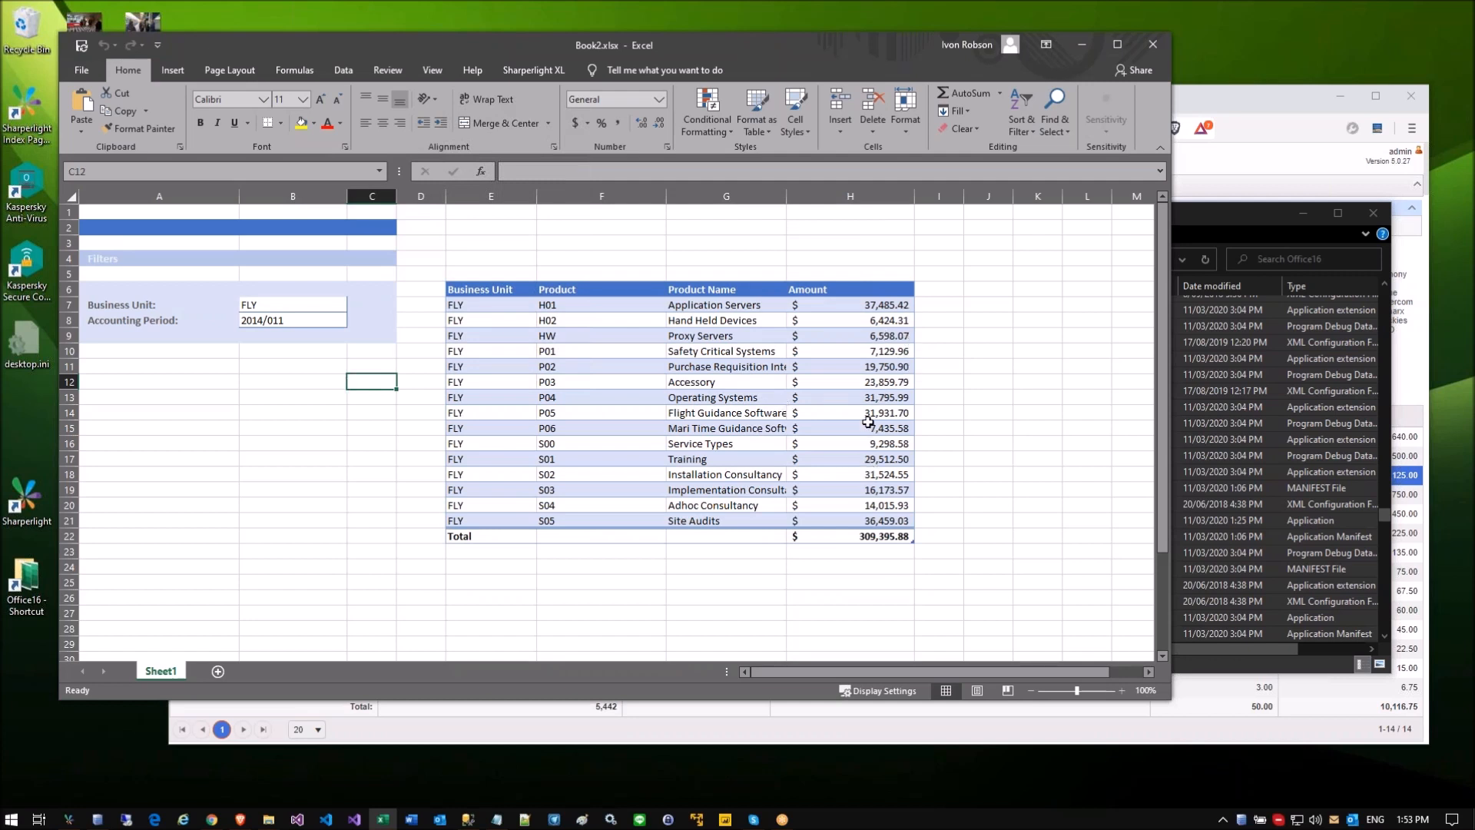
key("Up")
key("Left")
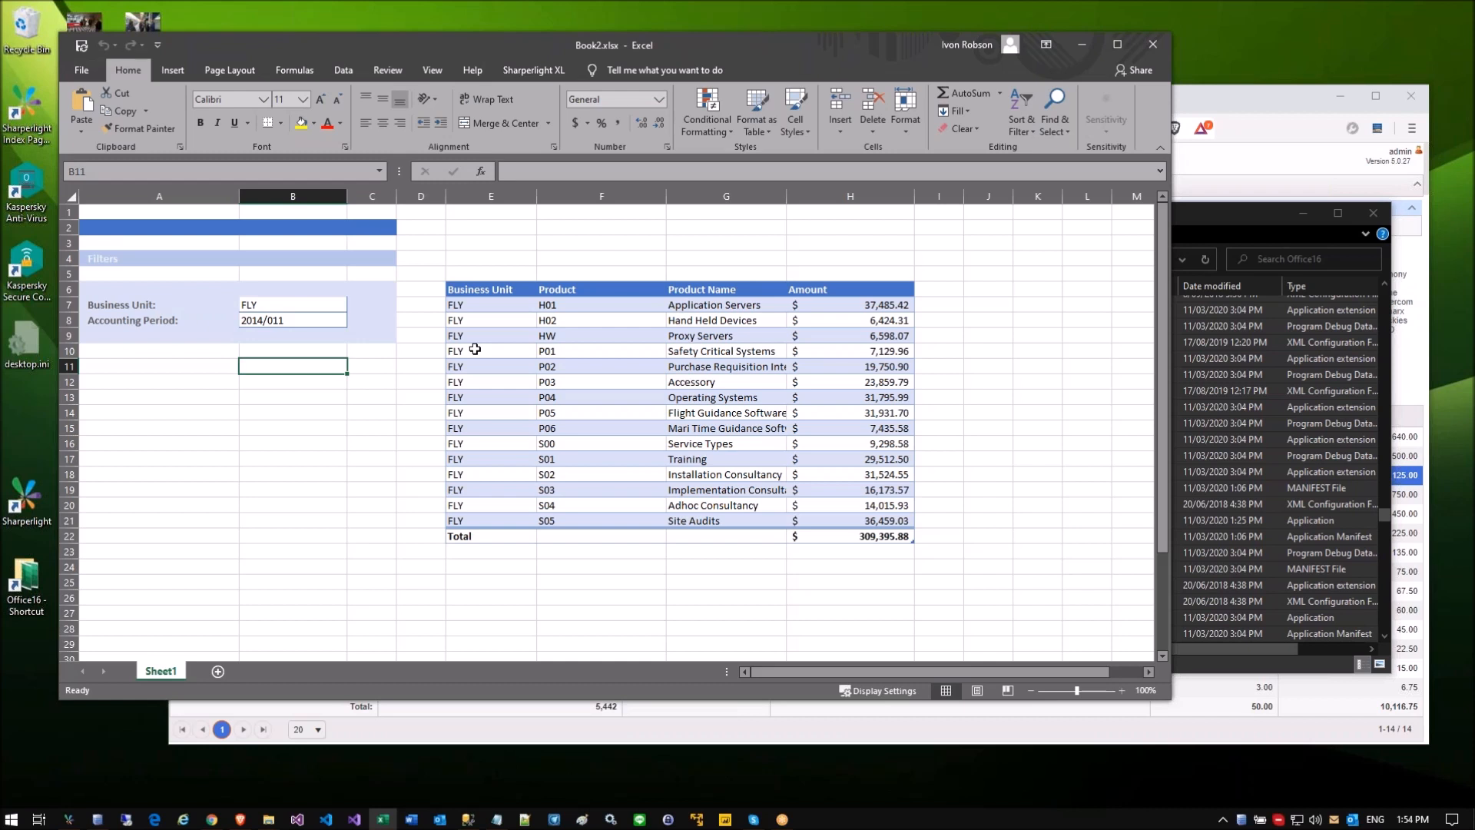
left_click(945, 410)
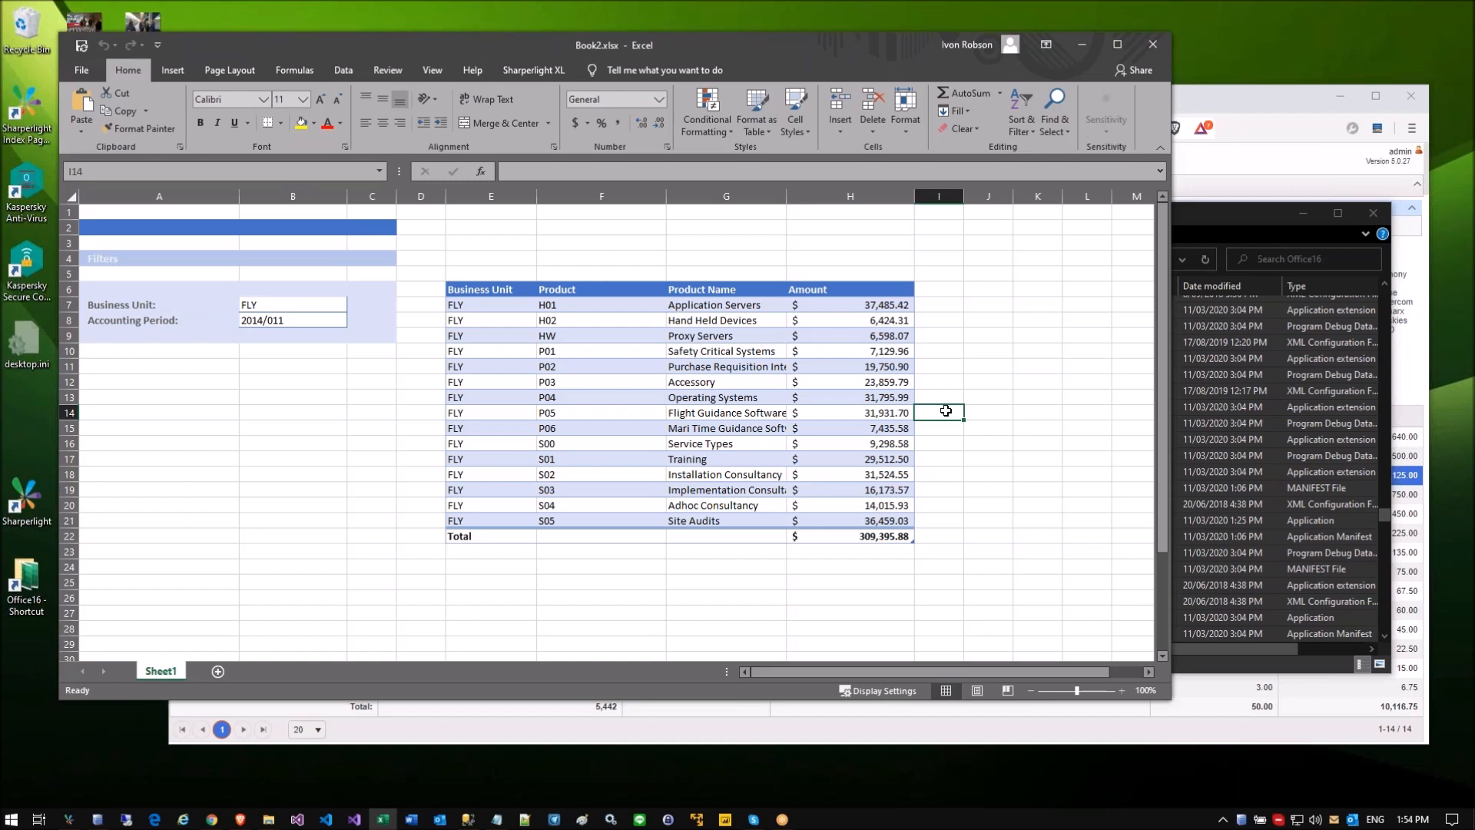
key("Up")
key("Up")
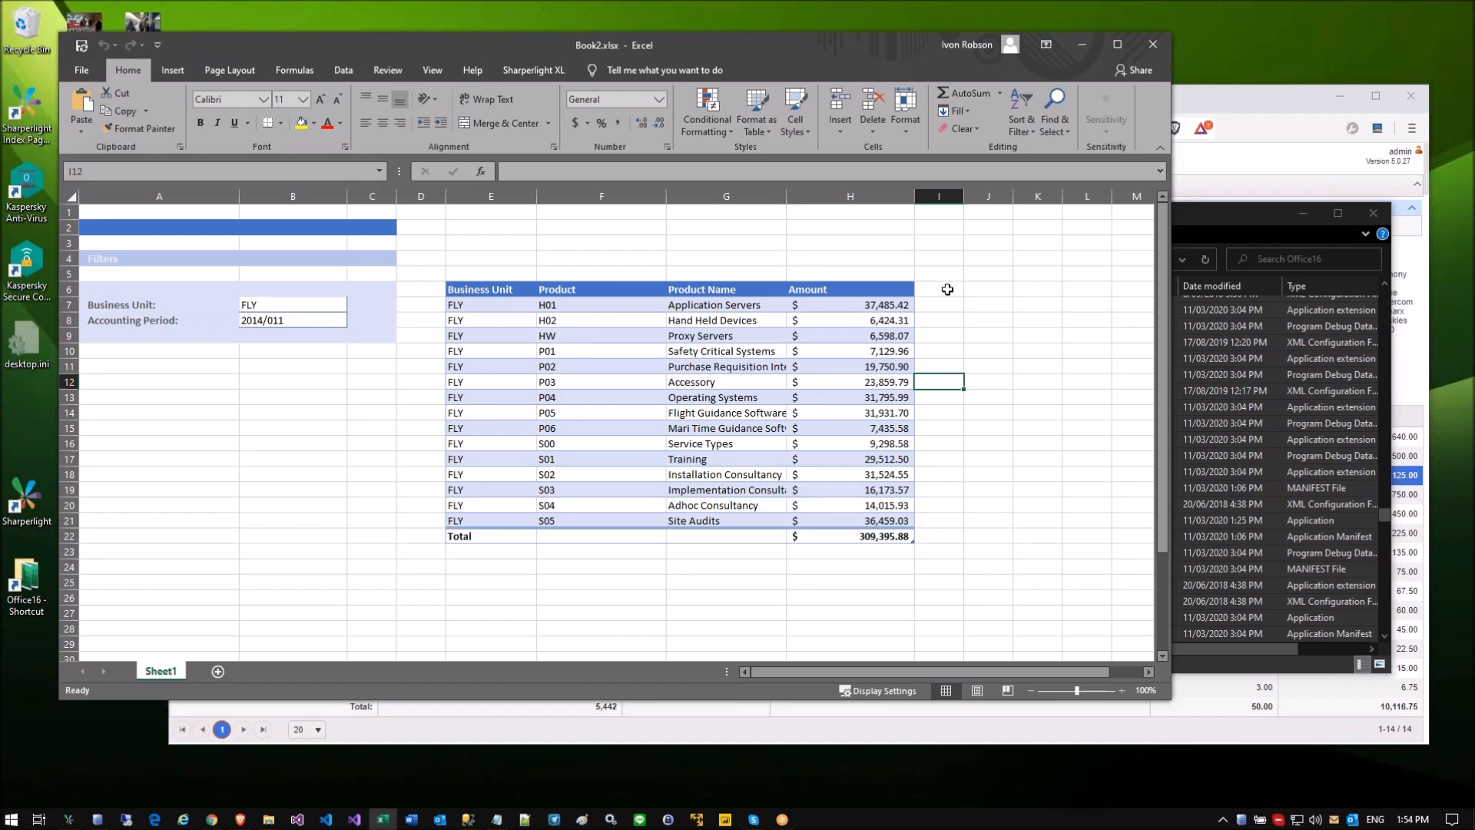
left_click_drag(871, 308, 872, 527)
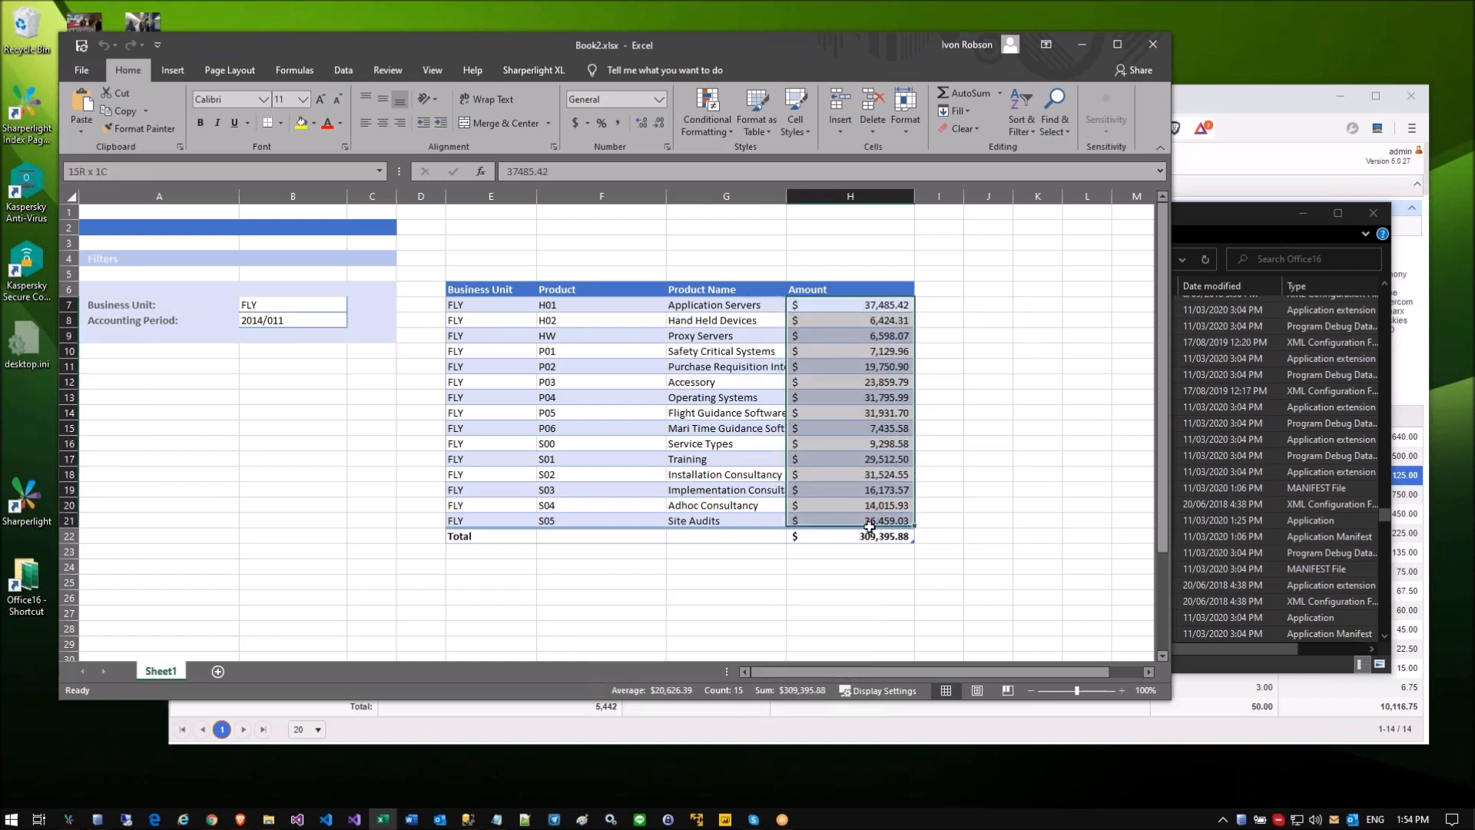
left_click(952, 412)
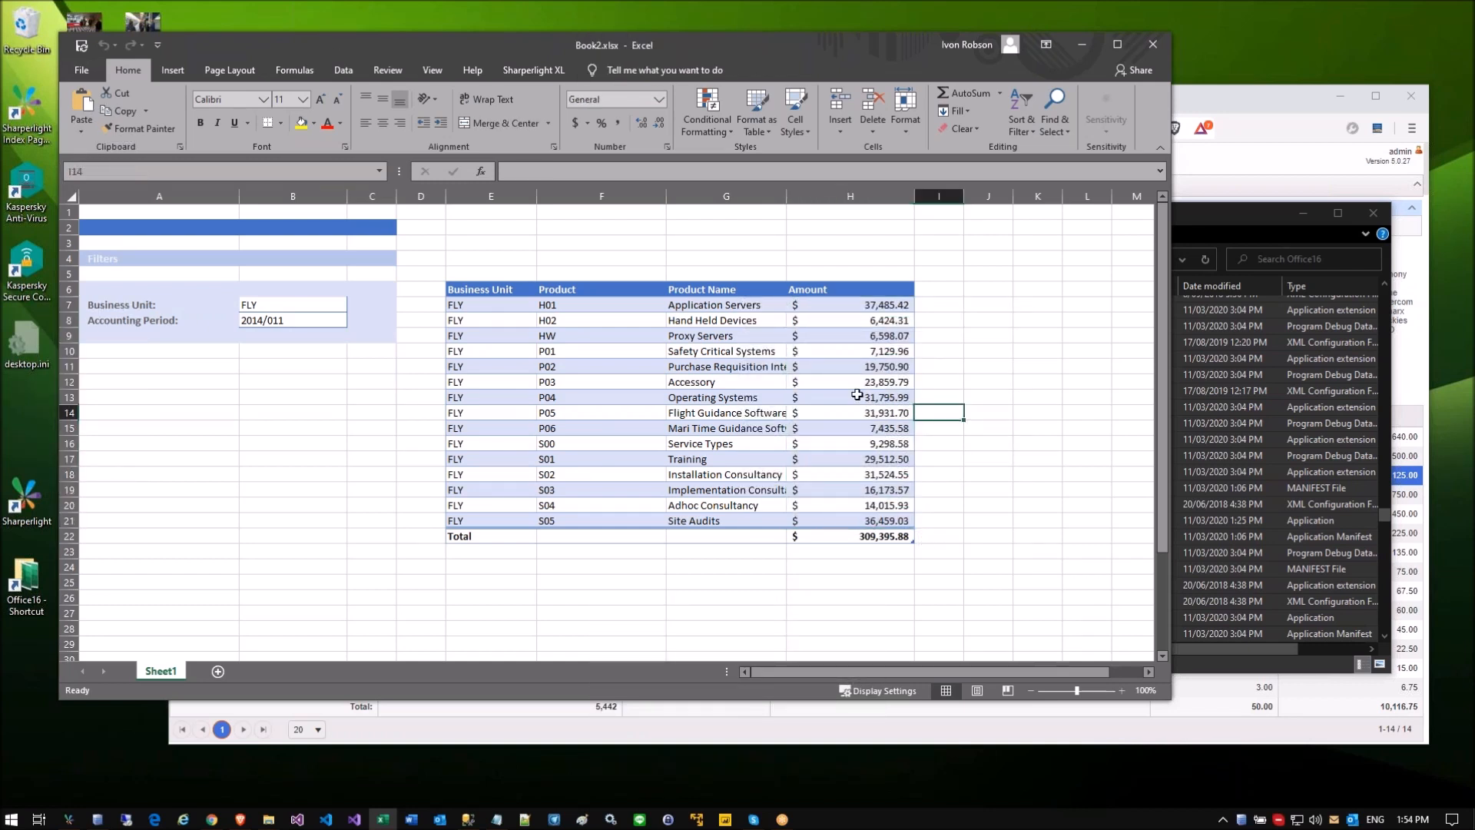
left_click_drag(840, 307, 841, 505)
left_click(968, 444)
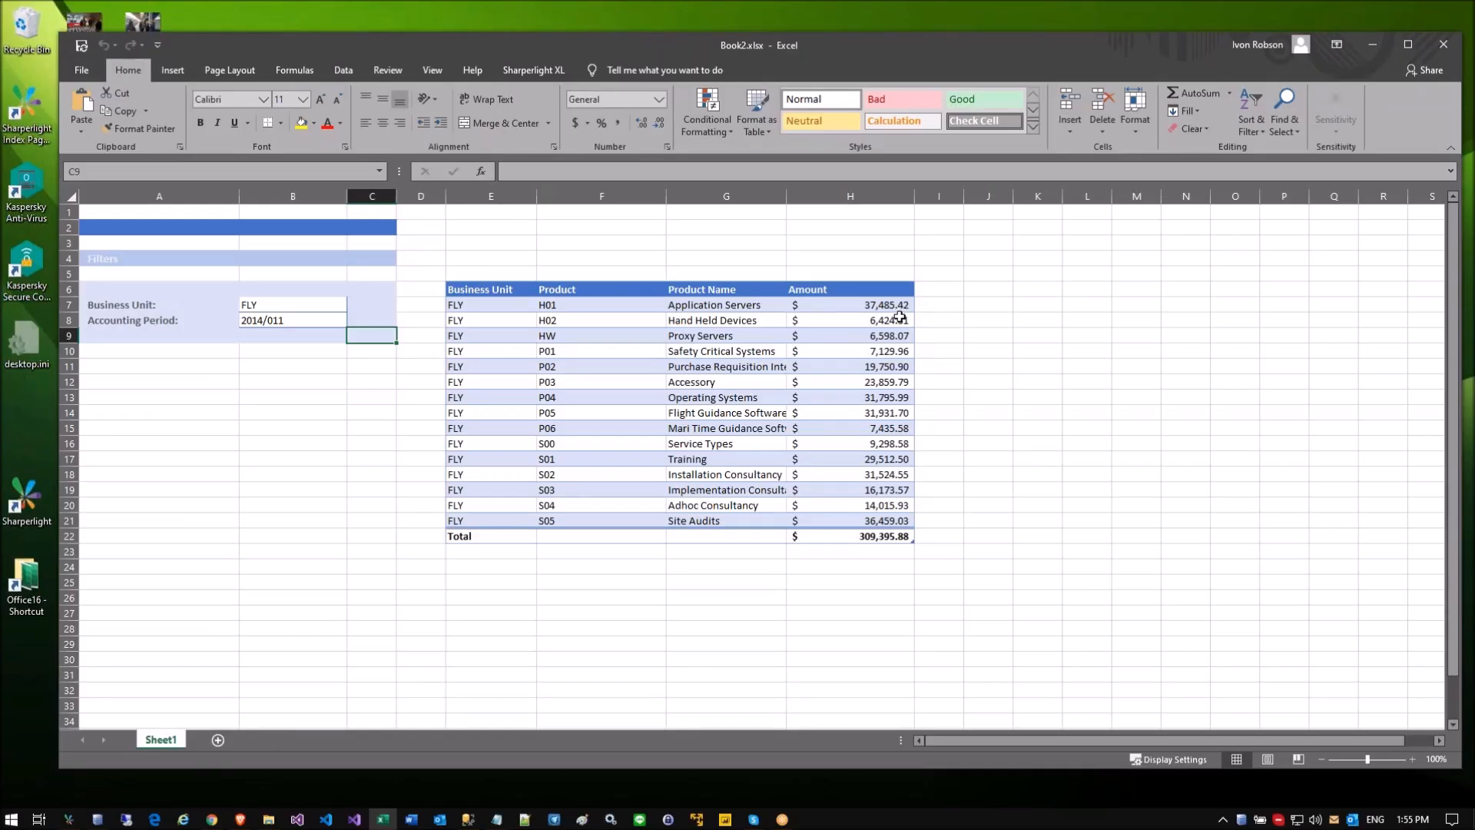
left_click_drag(895, 305, 892, 531)
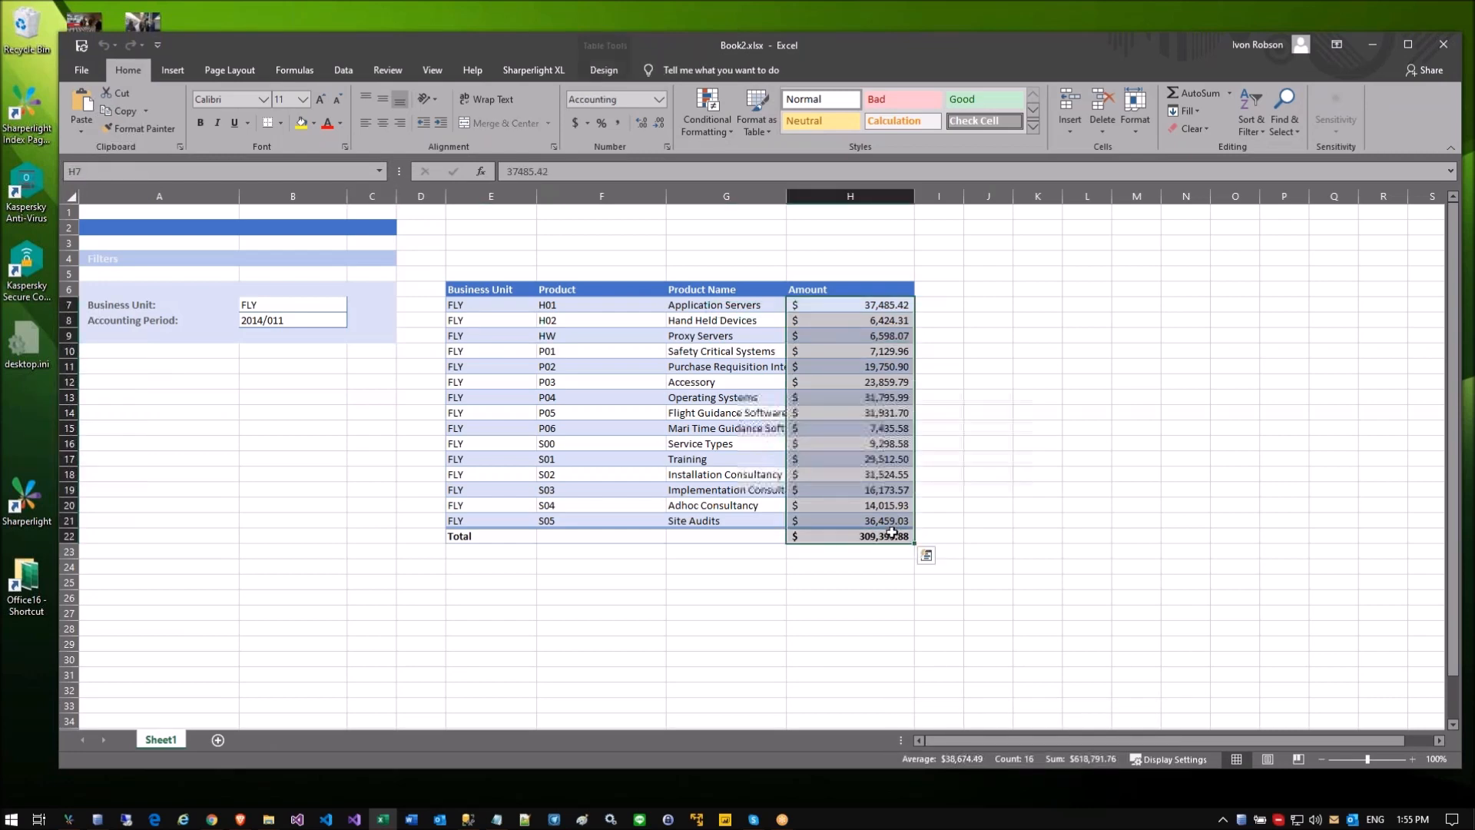
Step: Open the Products table's query for editing and add a new expression output below Amount
double_click(484, 269)
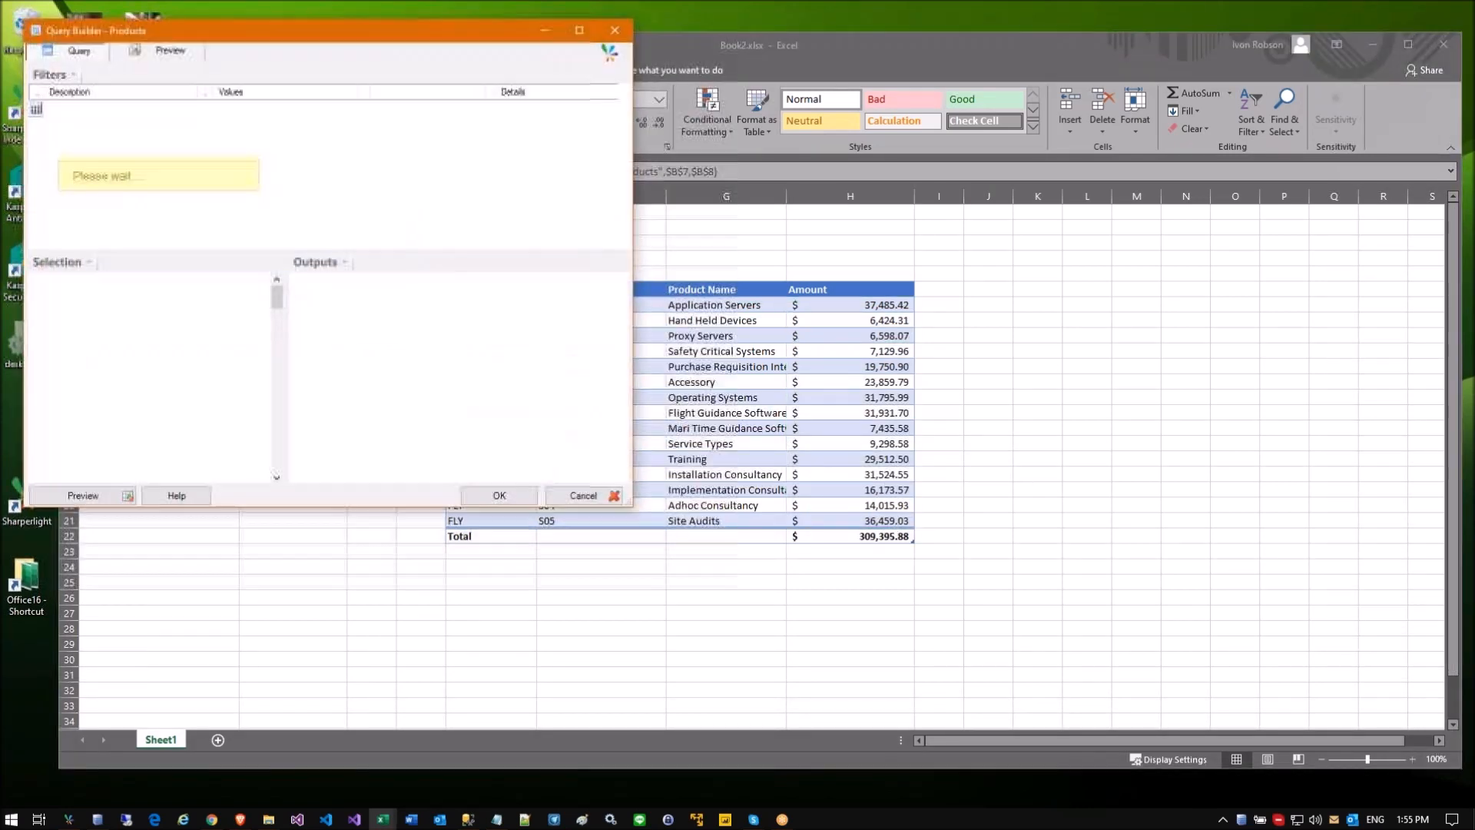
left_click_drag(261, 35, 527, 117)
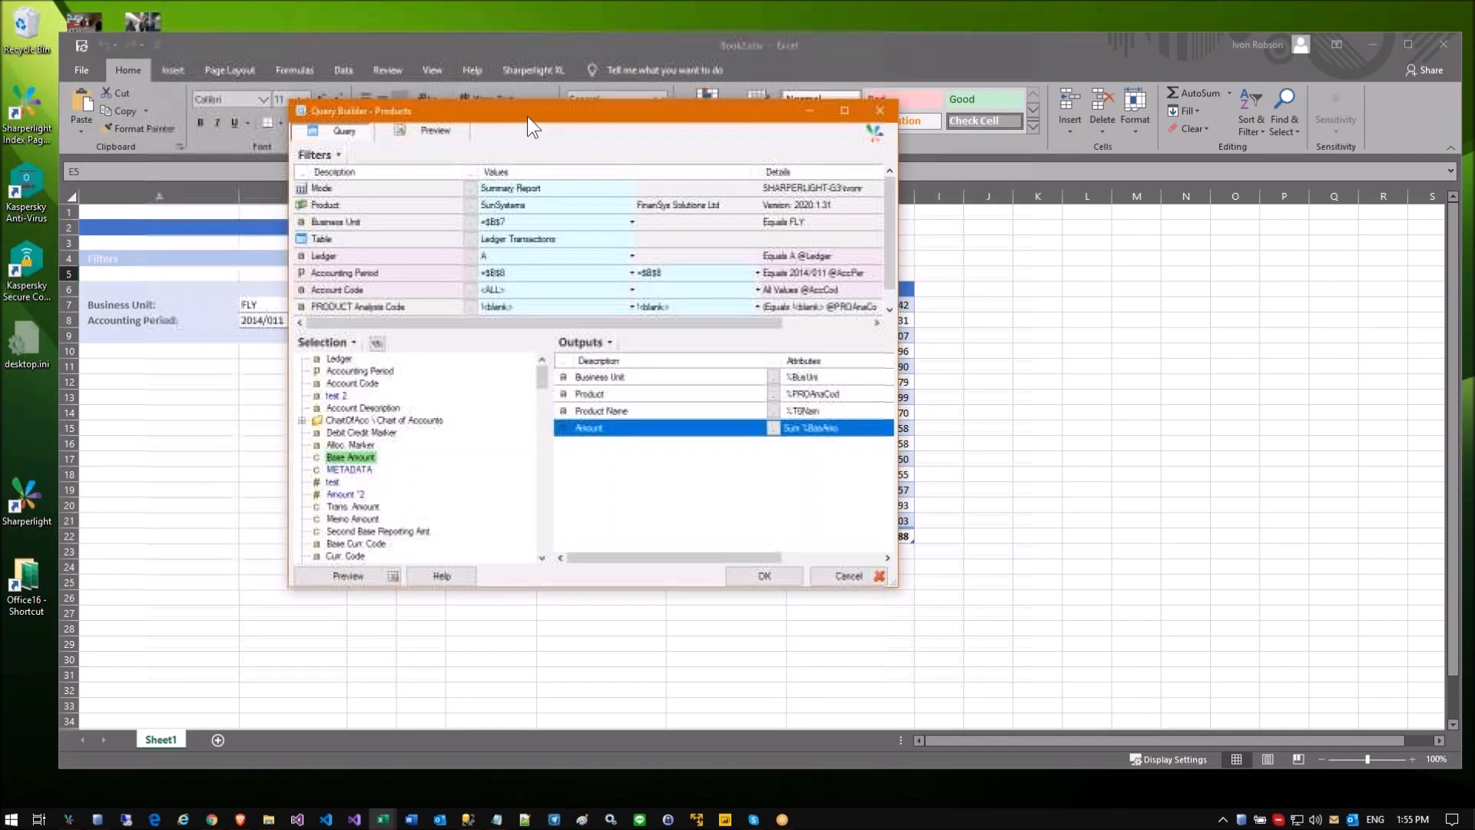
right_click(578, 426)
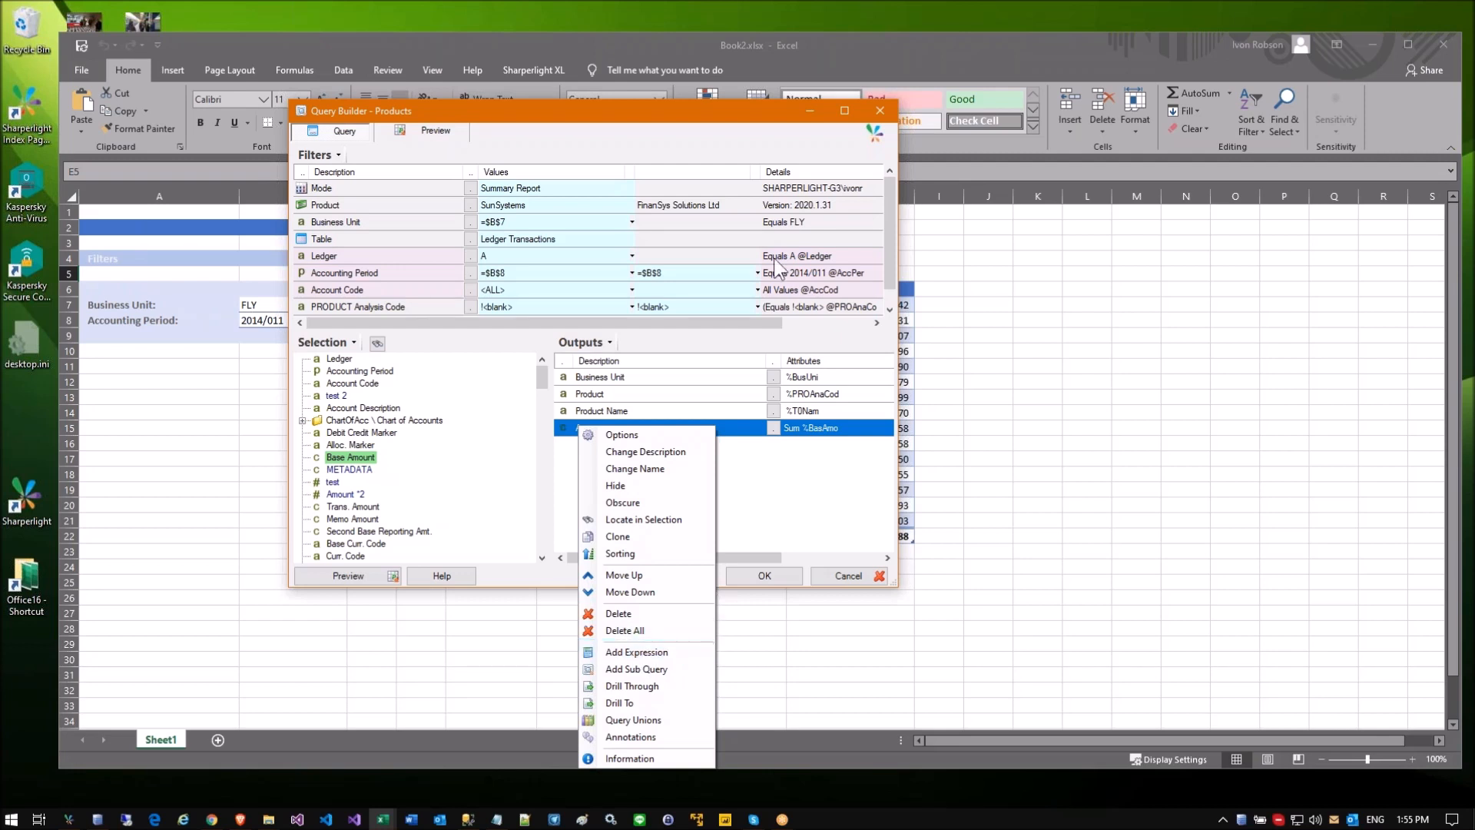
left_click(596, 119)
left_click_drag(595, 119, 474, 99)
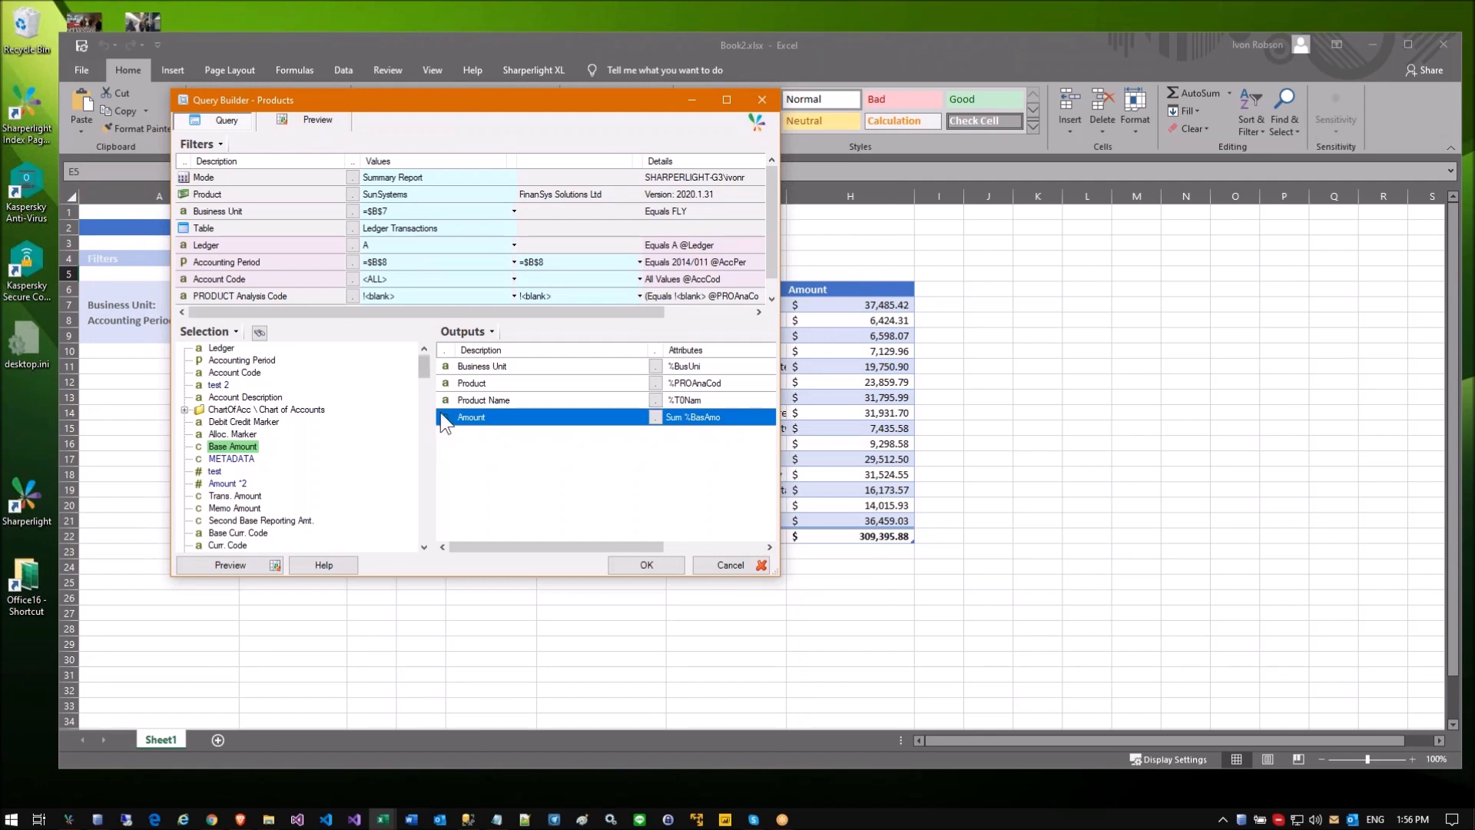
right_click(459, 413)
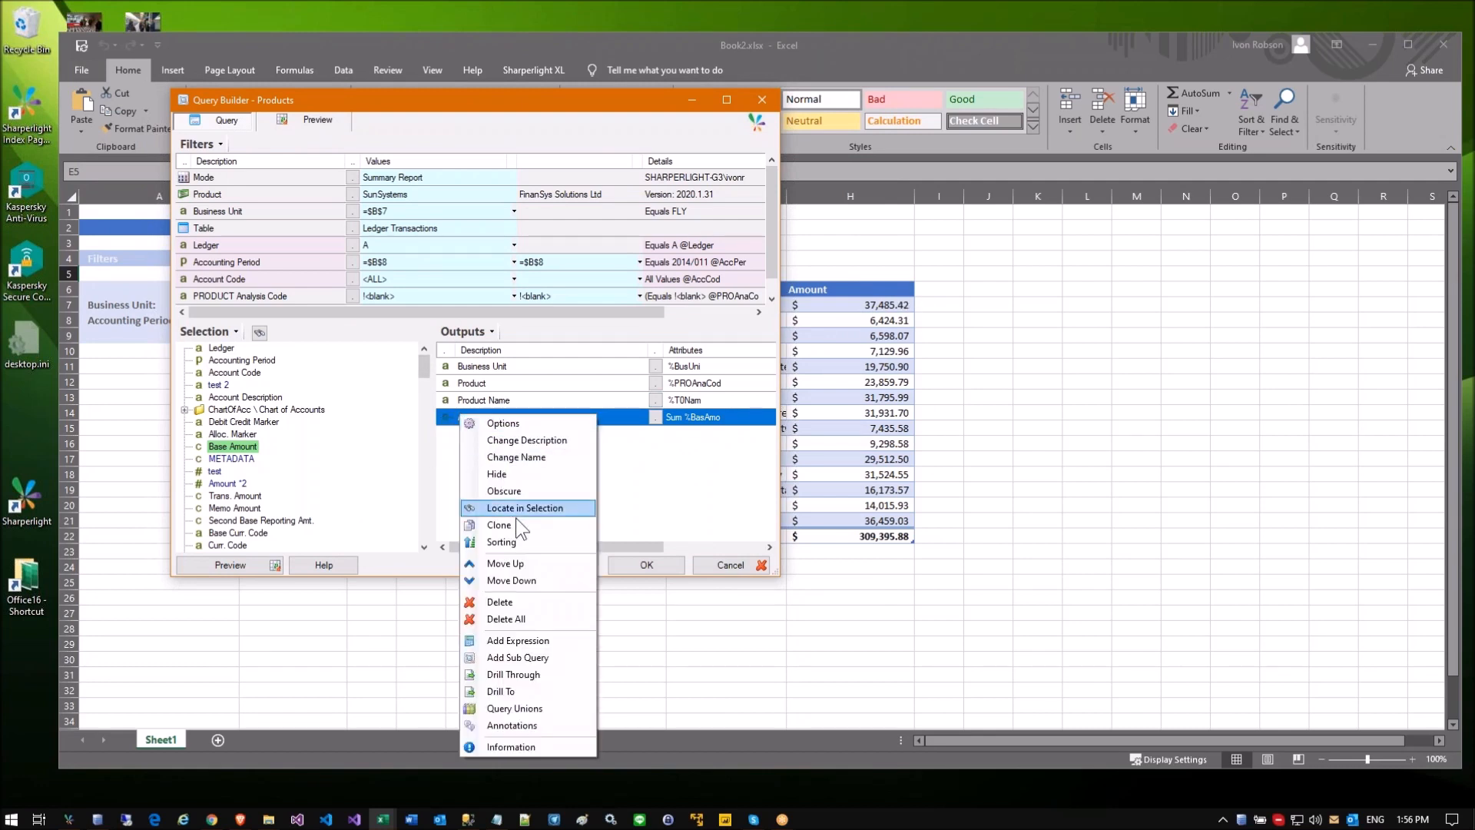
left_click(504, 638)
left_click(260, 235)
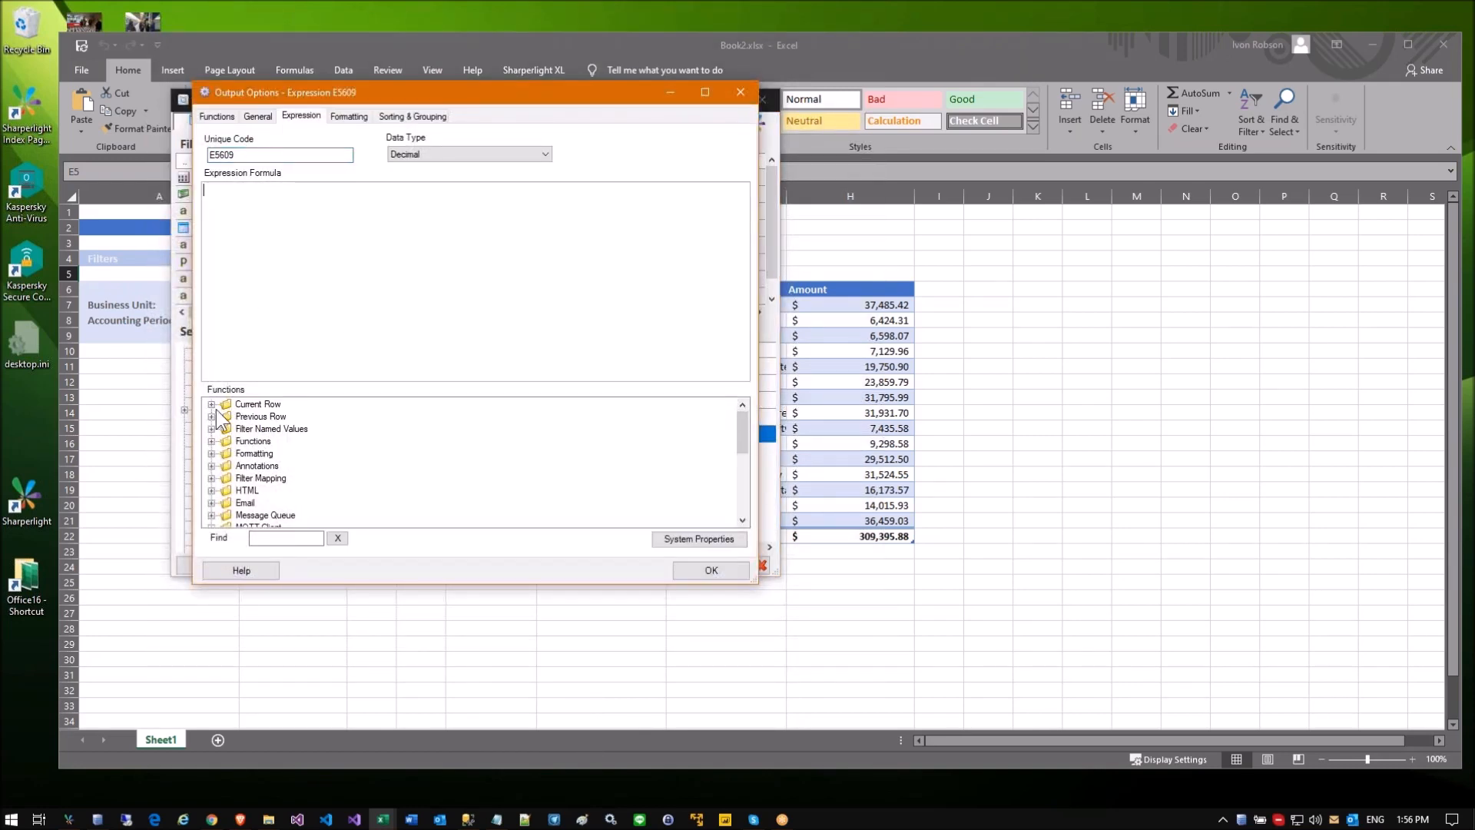
Step: Set the new expression's formula to the business unit multiplied by 0.1, {%BusUni}*0.1, and accept it
left_click(212, 441)
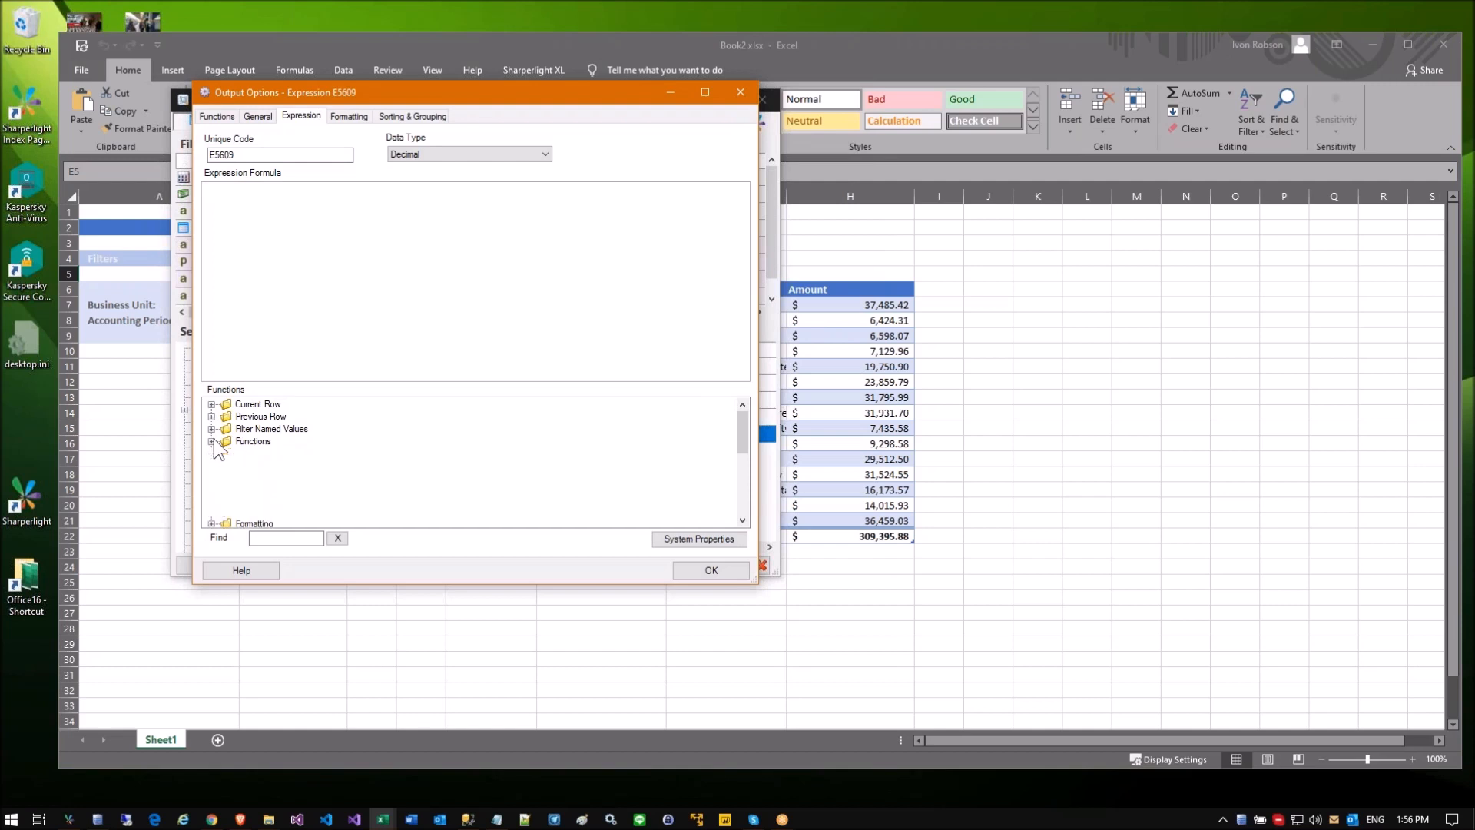
scroll(224, 419, "up", 1)
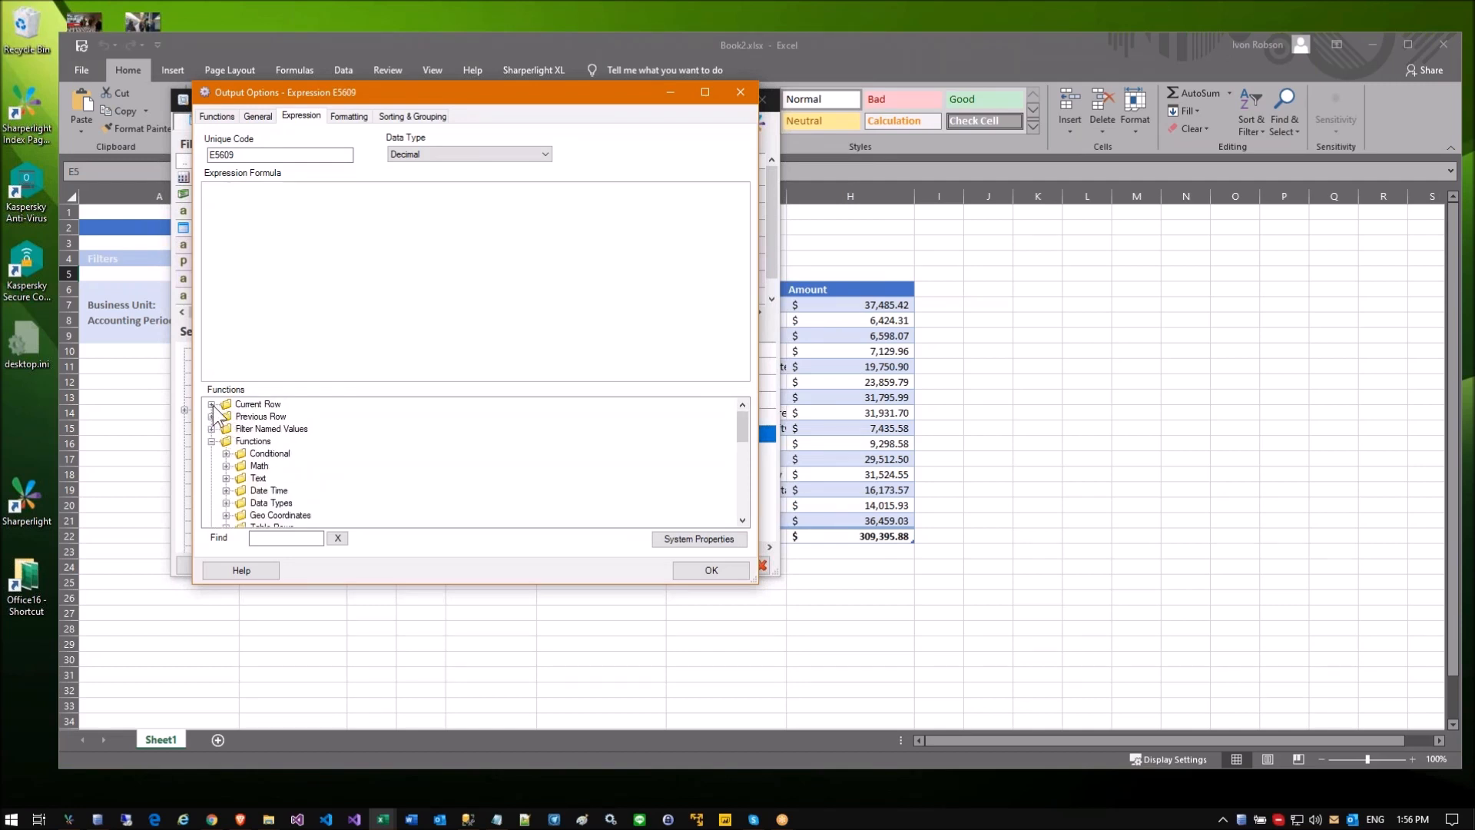
left_click(211, 404)
double_click(283, 417)
type("*")
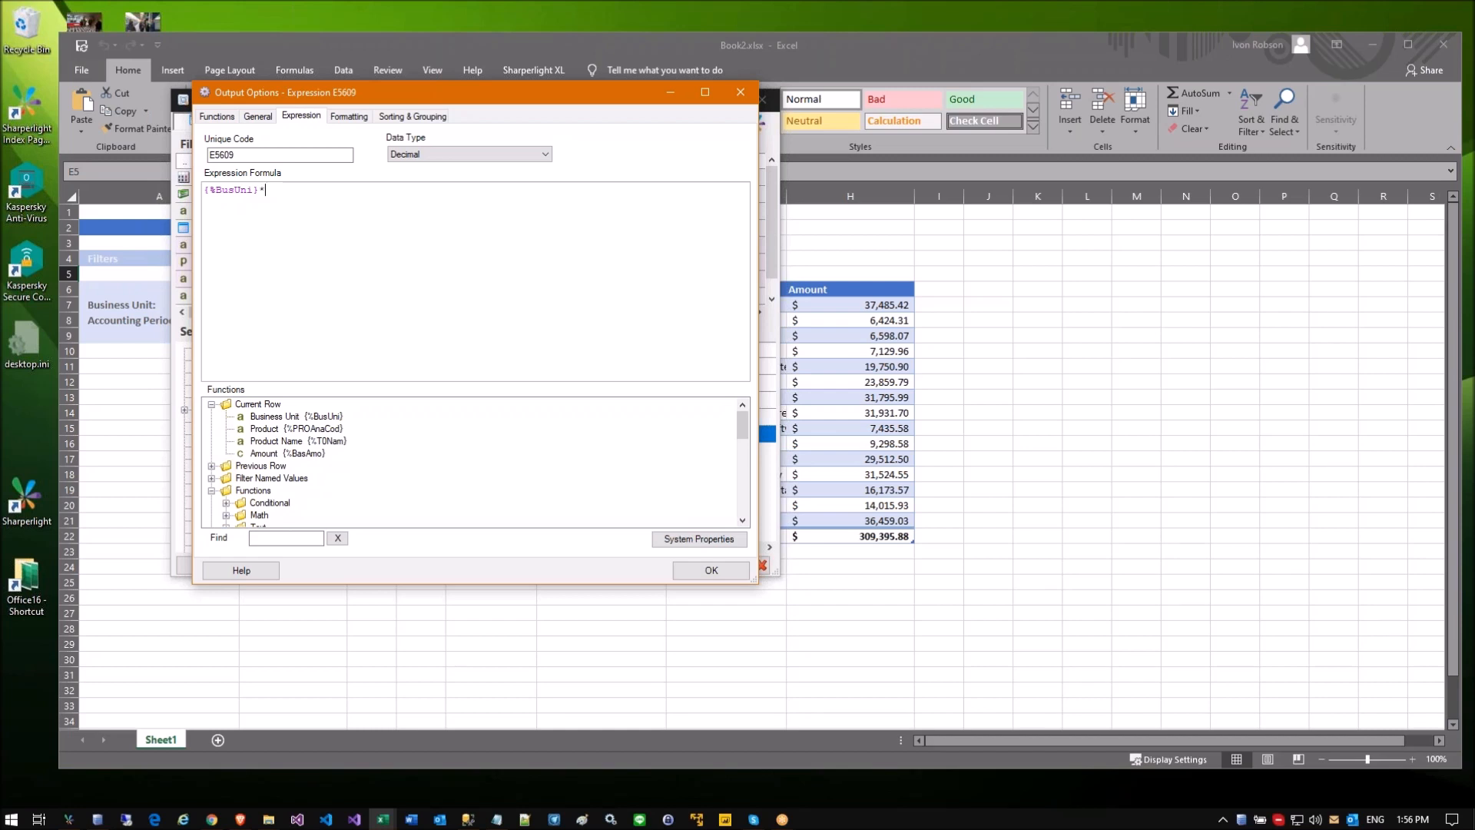
type("0.1")
left_click(418, 150)
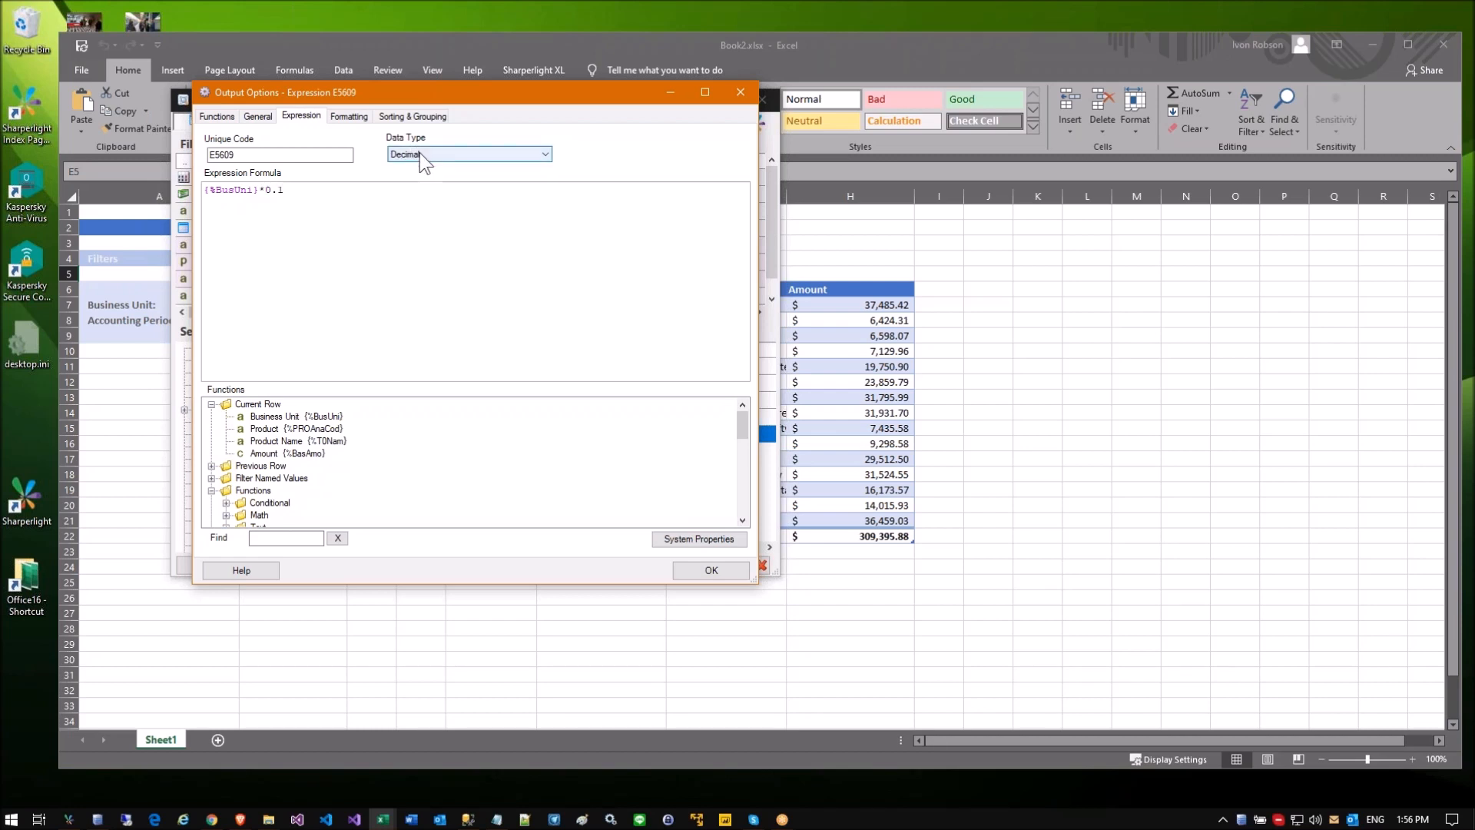
left_click(420, 152)
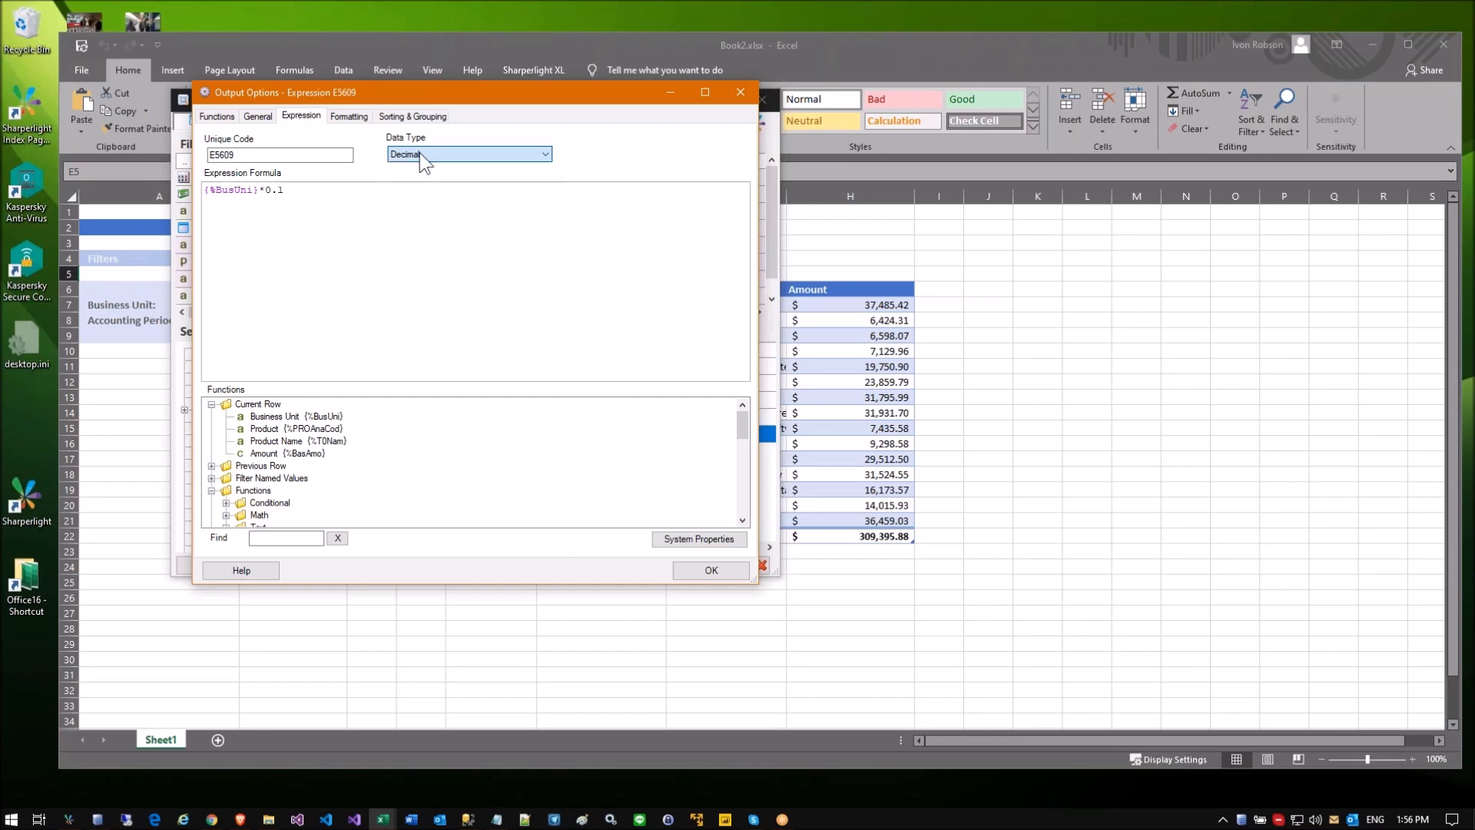
left_click(708, 569)
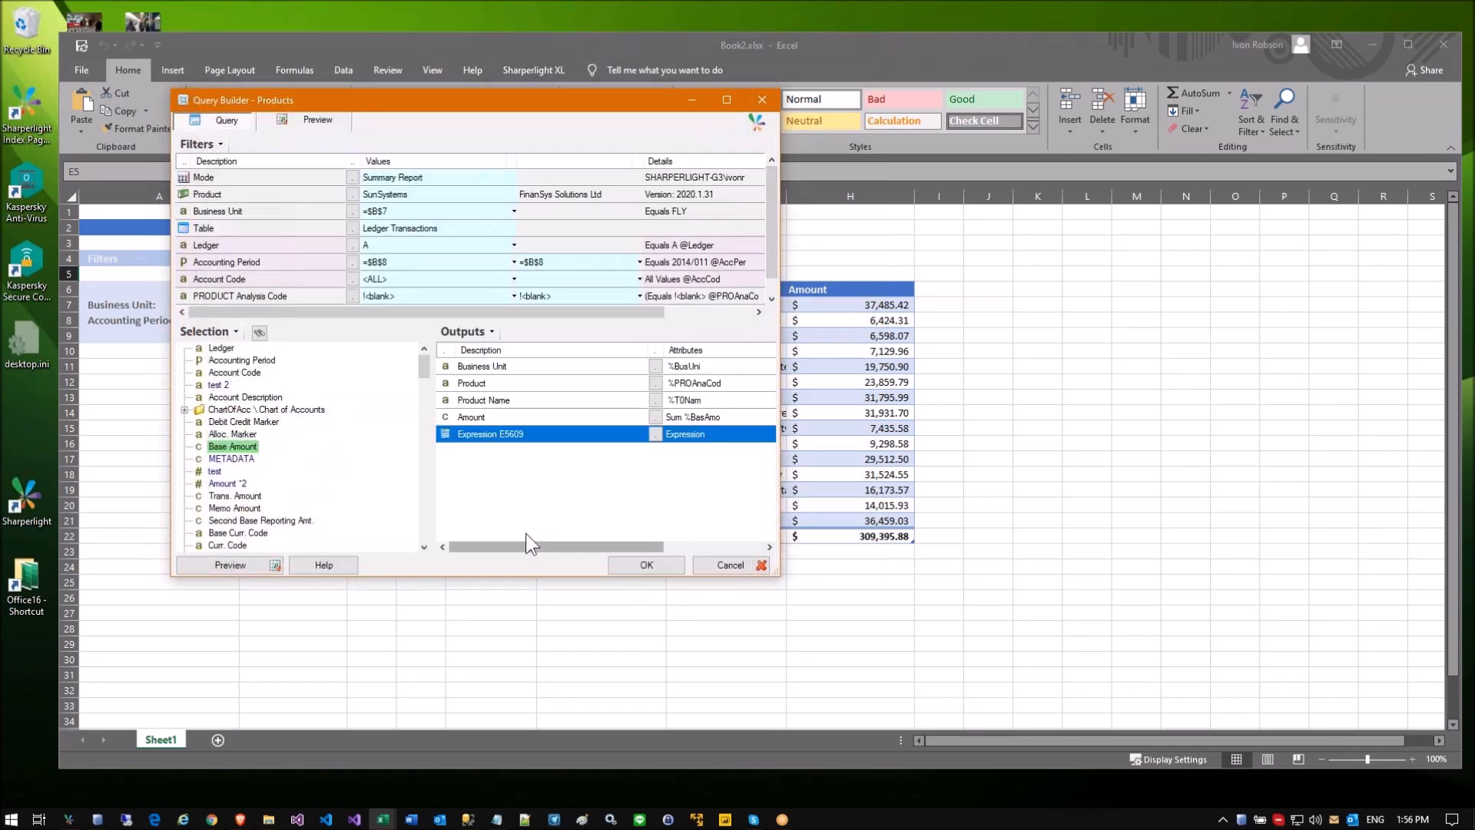
Step: Change the expression output's description to TAX and preview the Products query
right_click(469, 431)
left_click(509, 452)
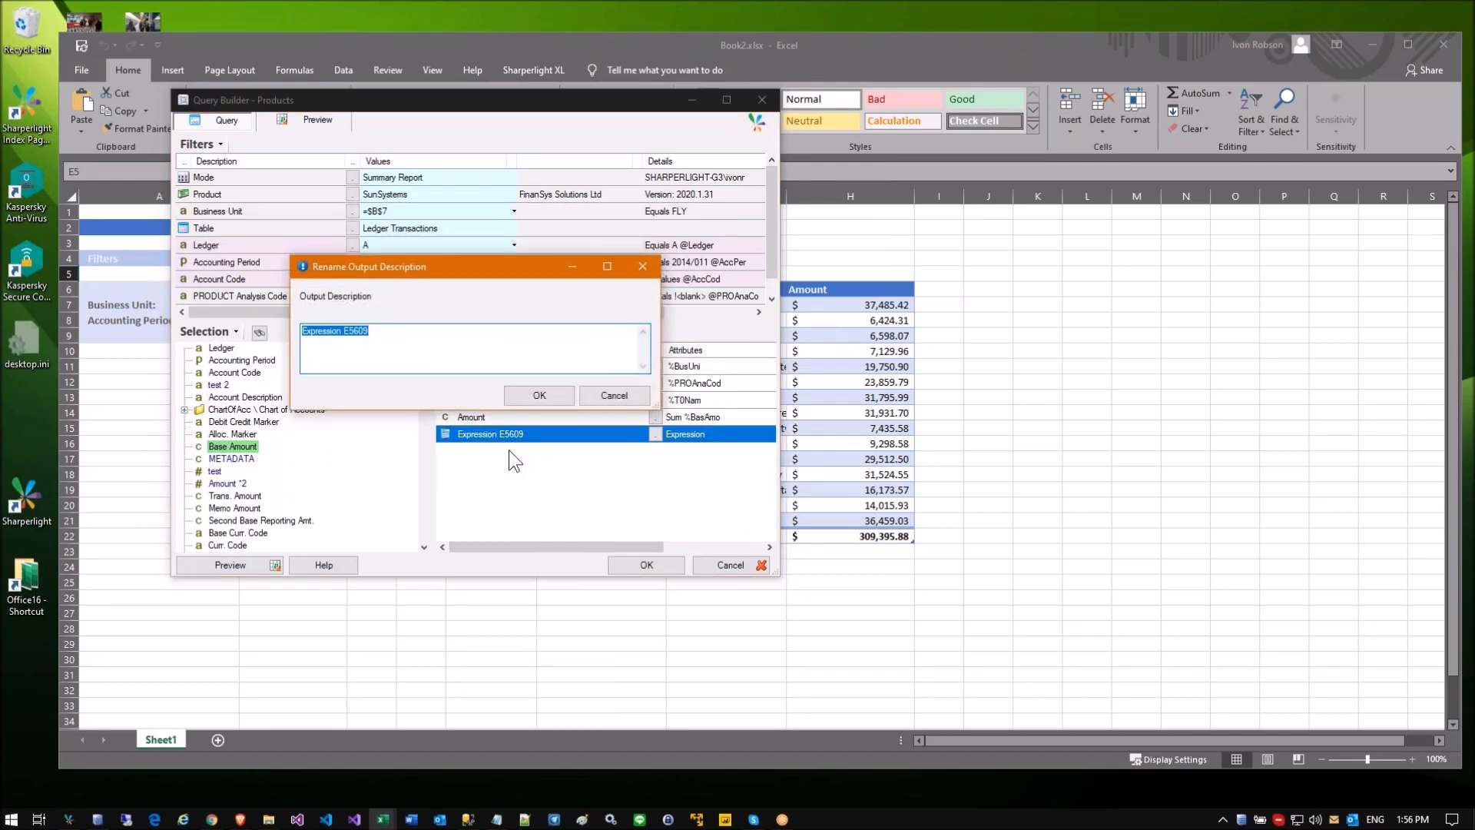
type("TAX")
key("Return")
left_click(238, 557)
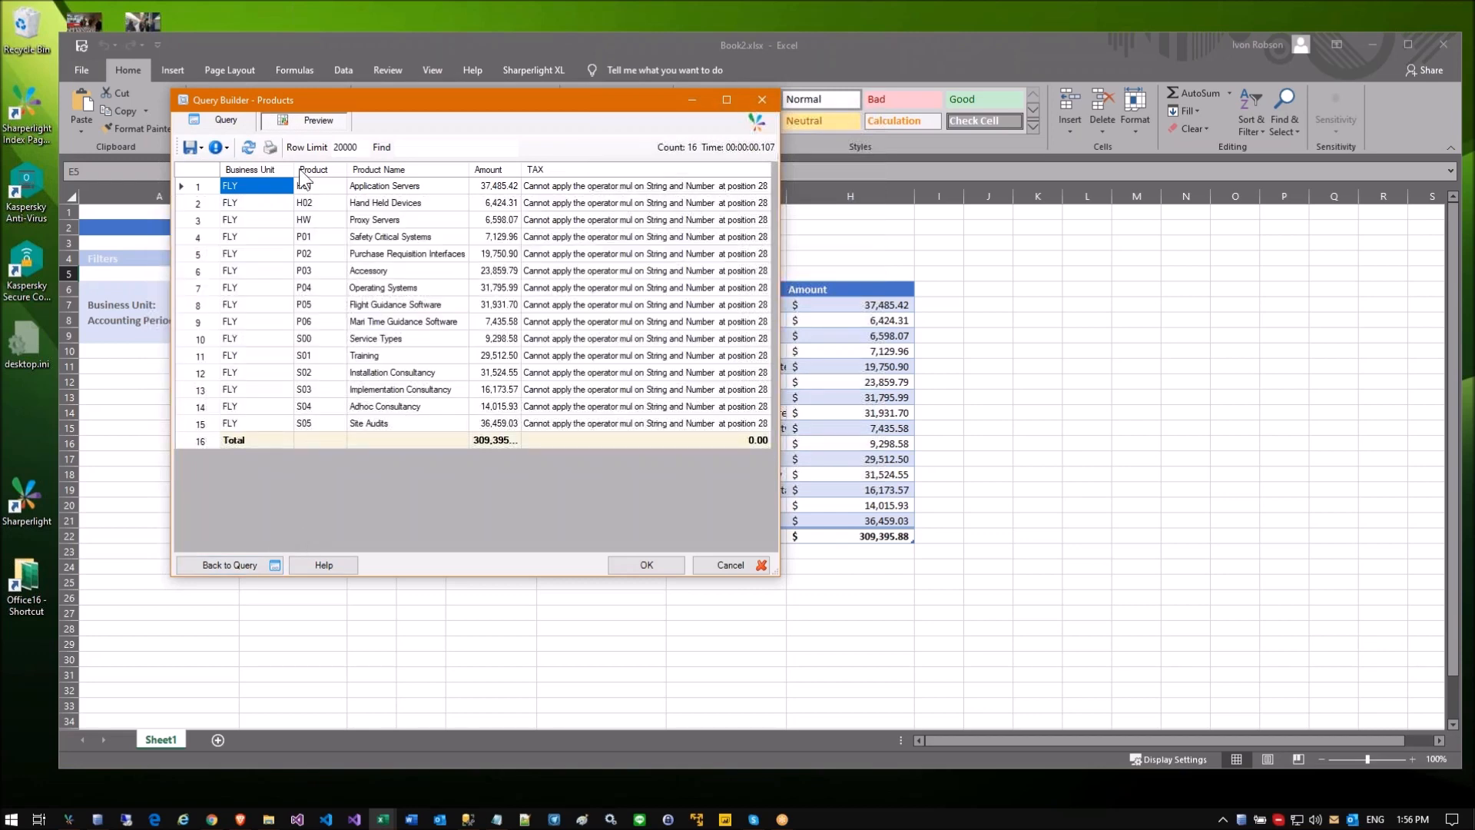
Step: Replace the TAX output's formula with the Amount output {%BasAmo} multiplied by 0.1, and preview the query again
left_click(232, 125)
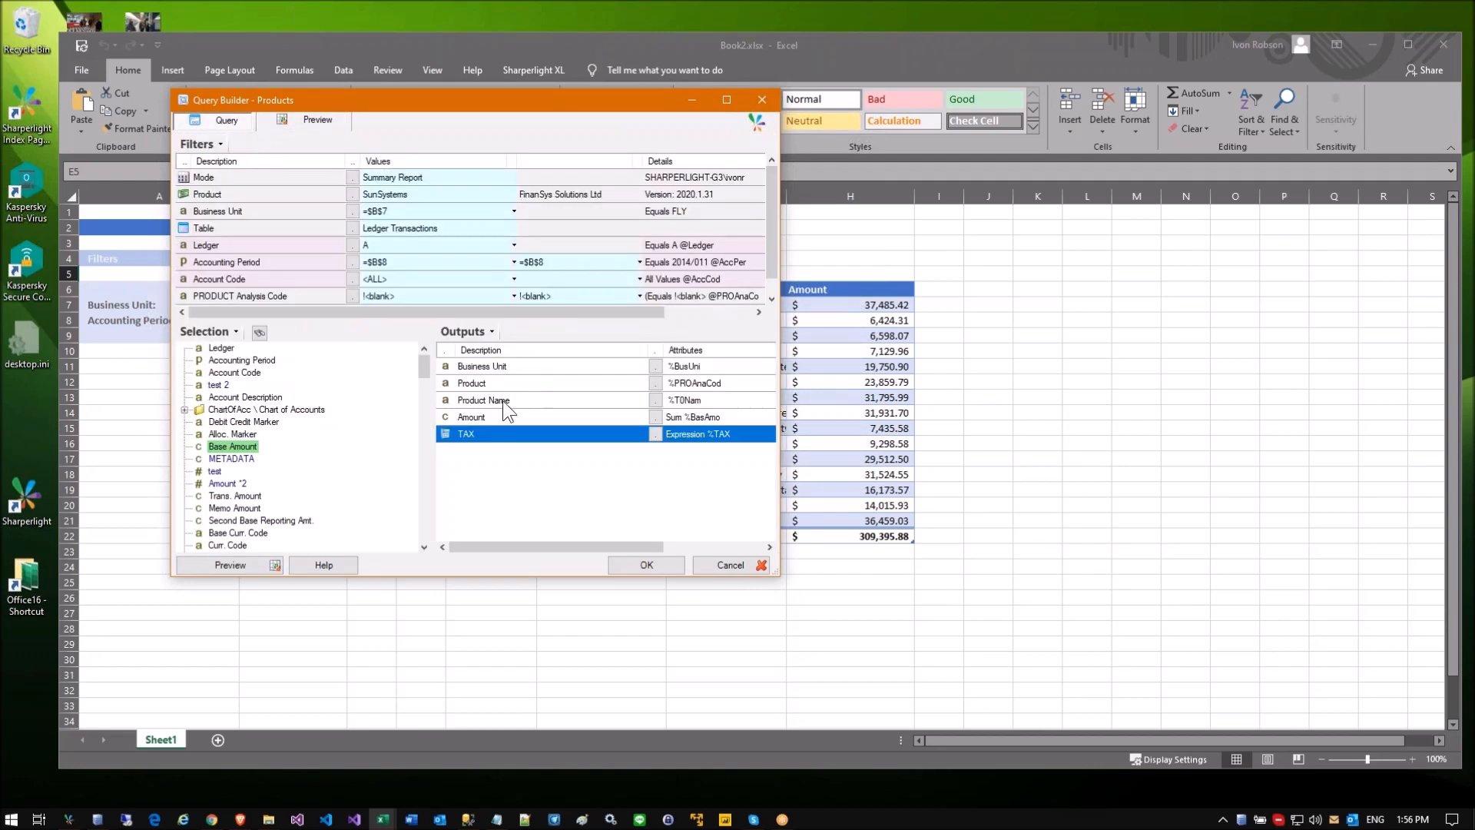
double_click(473, 433)
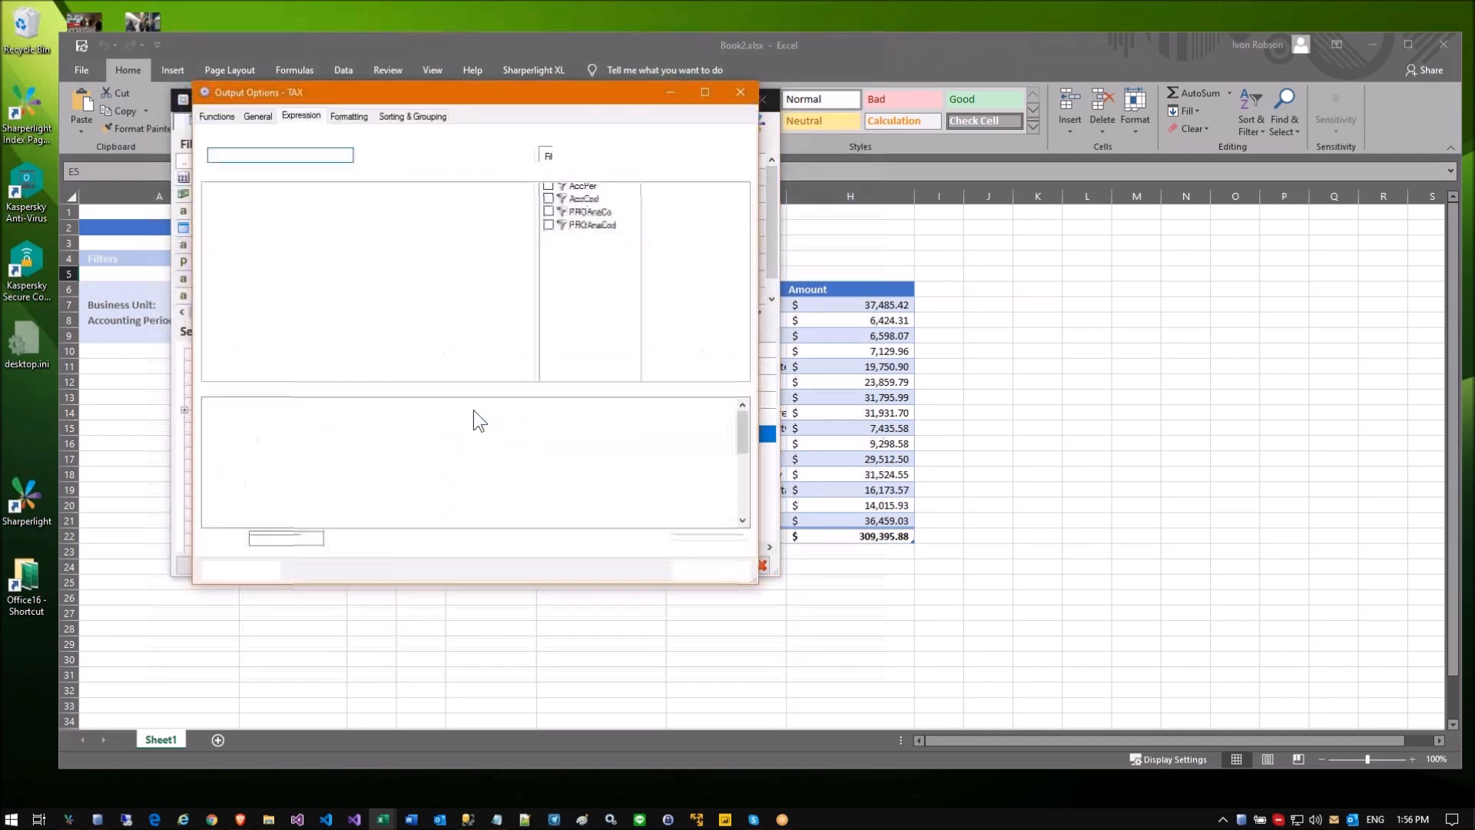
left_click(283, 190)
key("ctrl+a")
key("Delete")
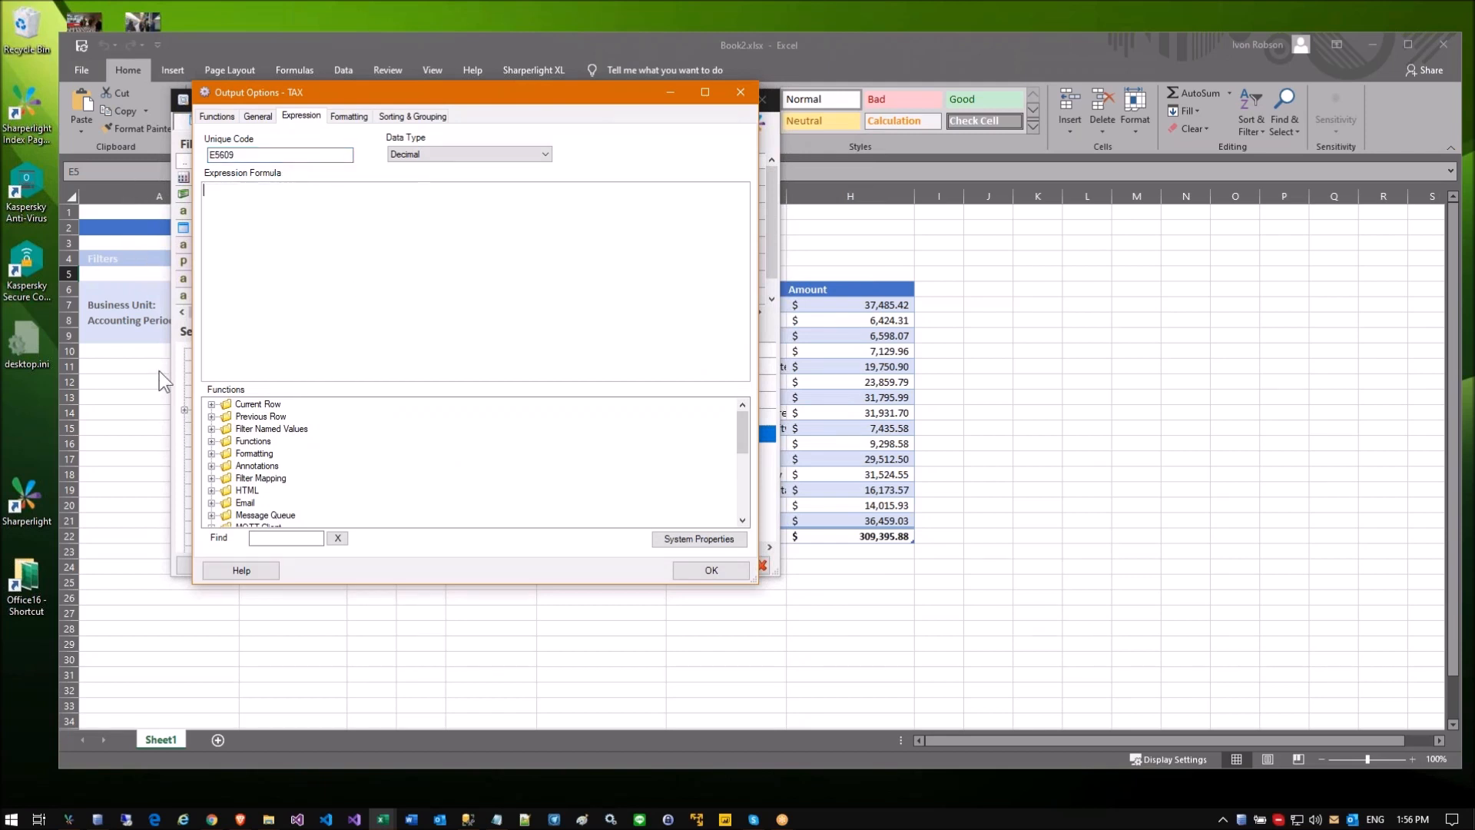
left_click(211, 404)
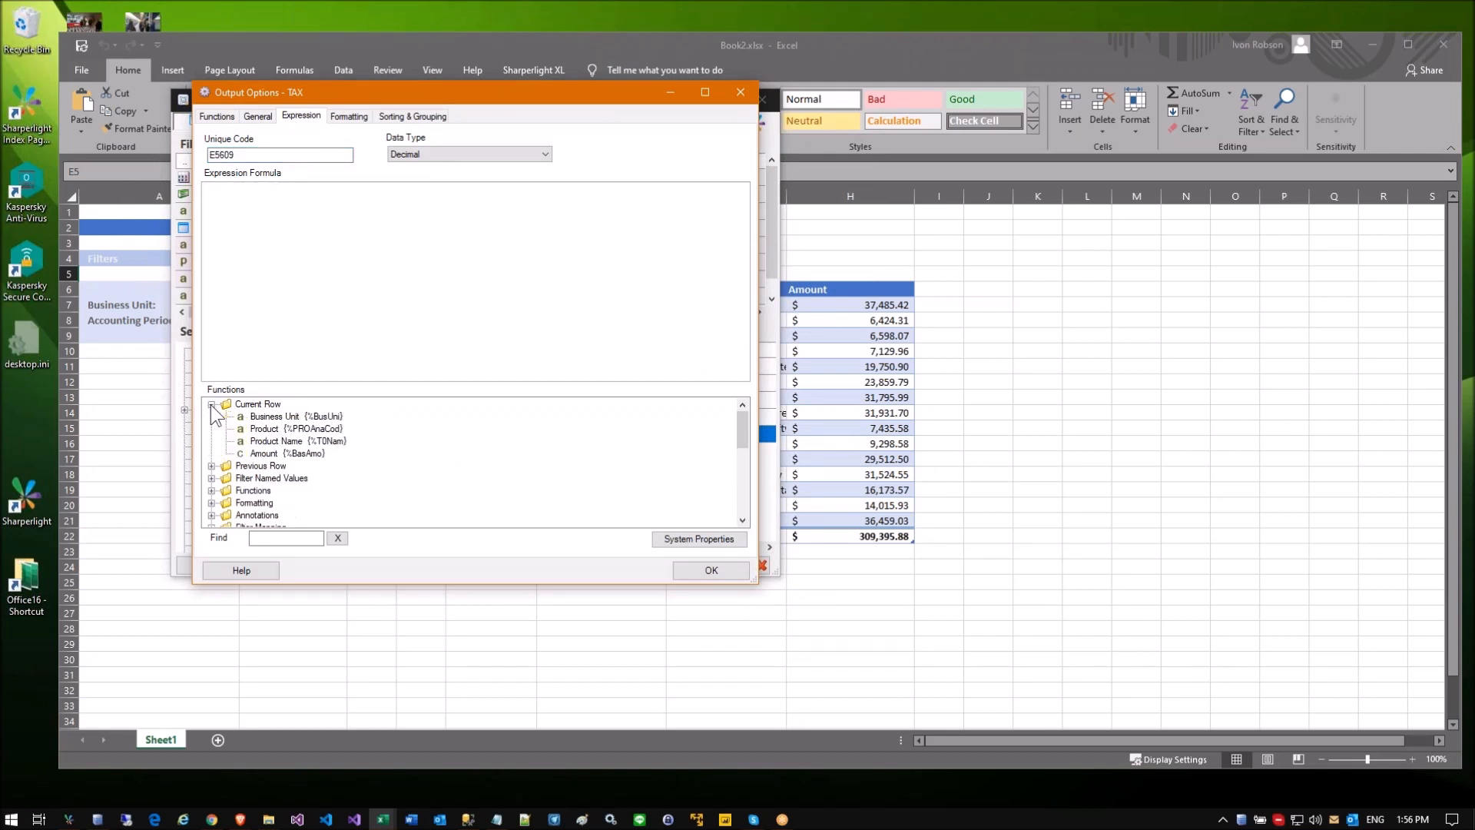
double_click(275, 450)
left_click(297, 200)
type("* 0.1")
left_click(682, 575)
left_click(246, 559)
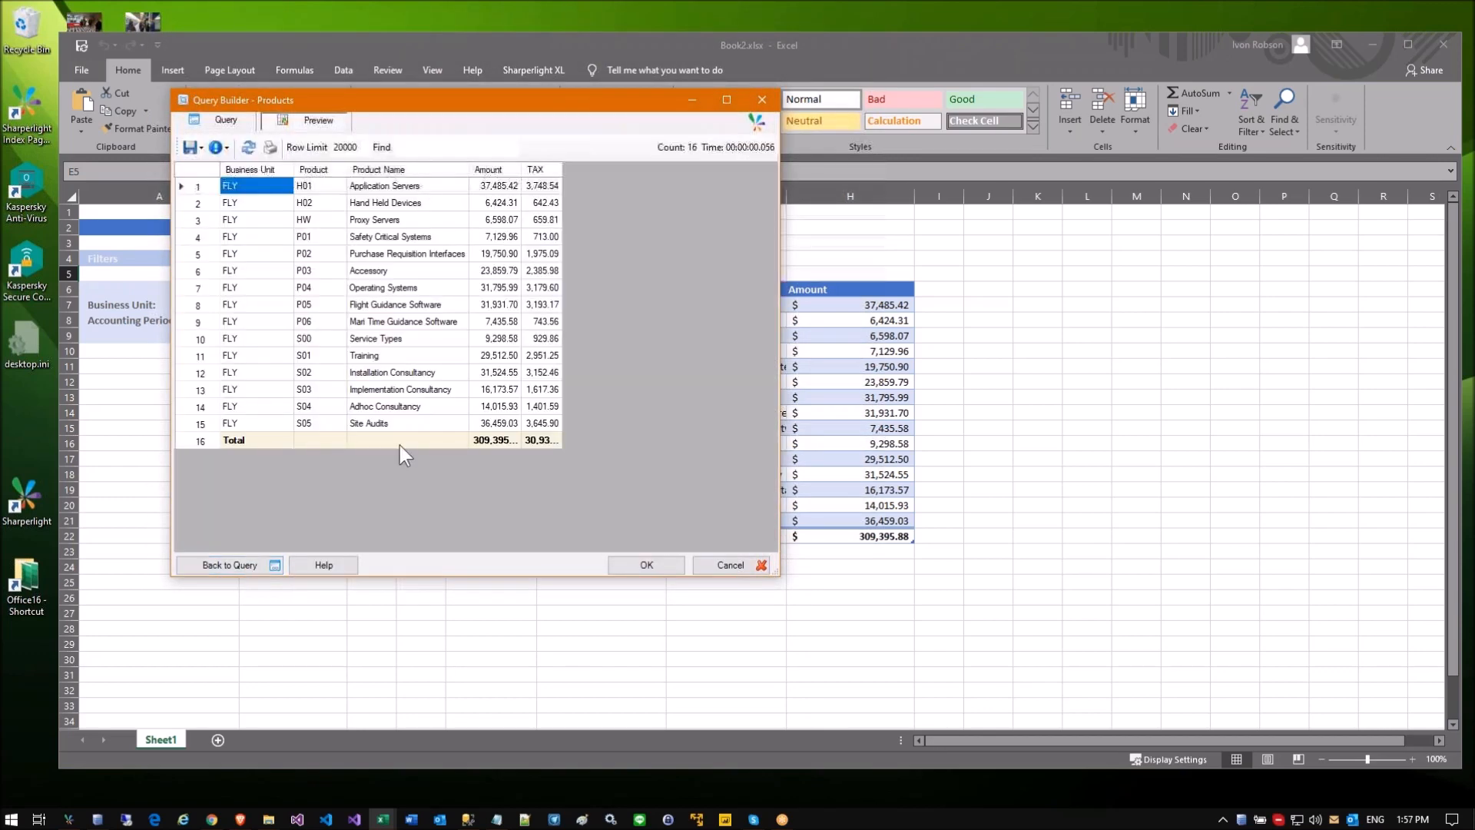
Step: Compare the TAX values with the Amount values of several products in the Products query preview
left_click_drag(546, 188, 534, 394)
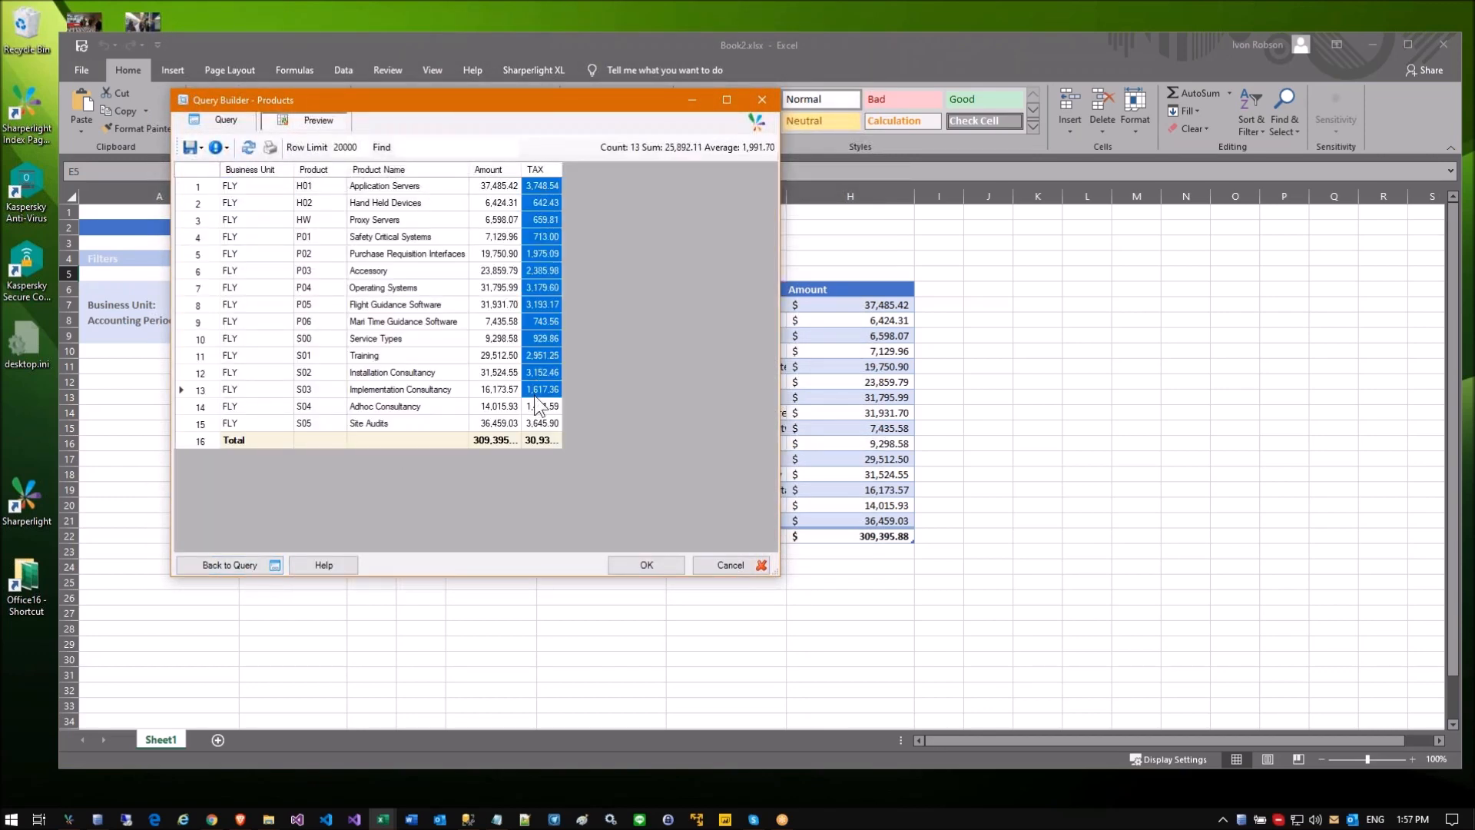
left_click(497, 188)
left_click(491, 257)
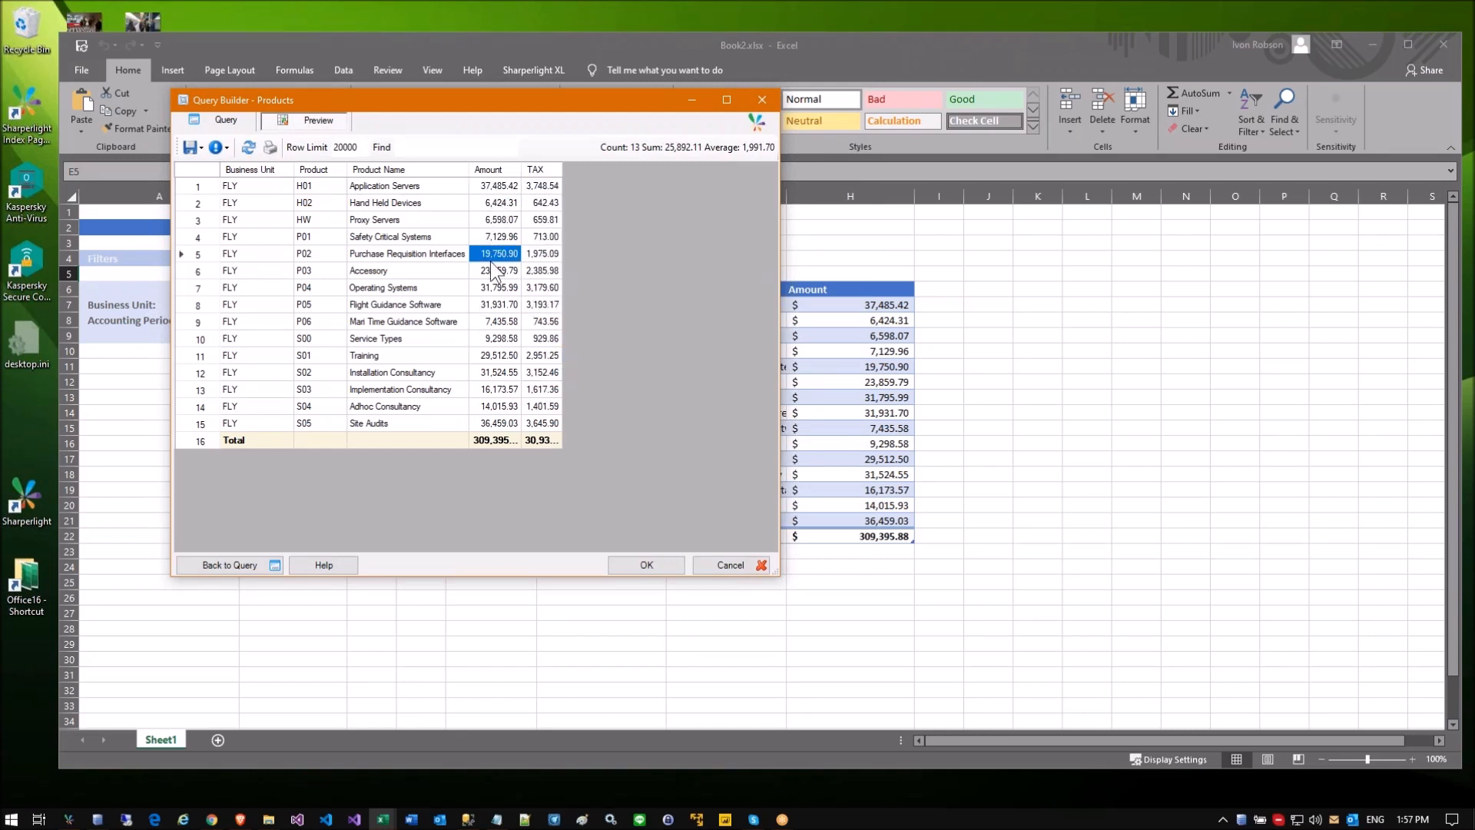
left_click(484, 341)
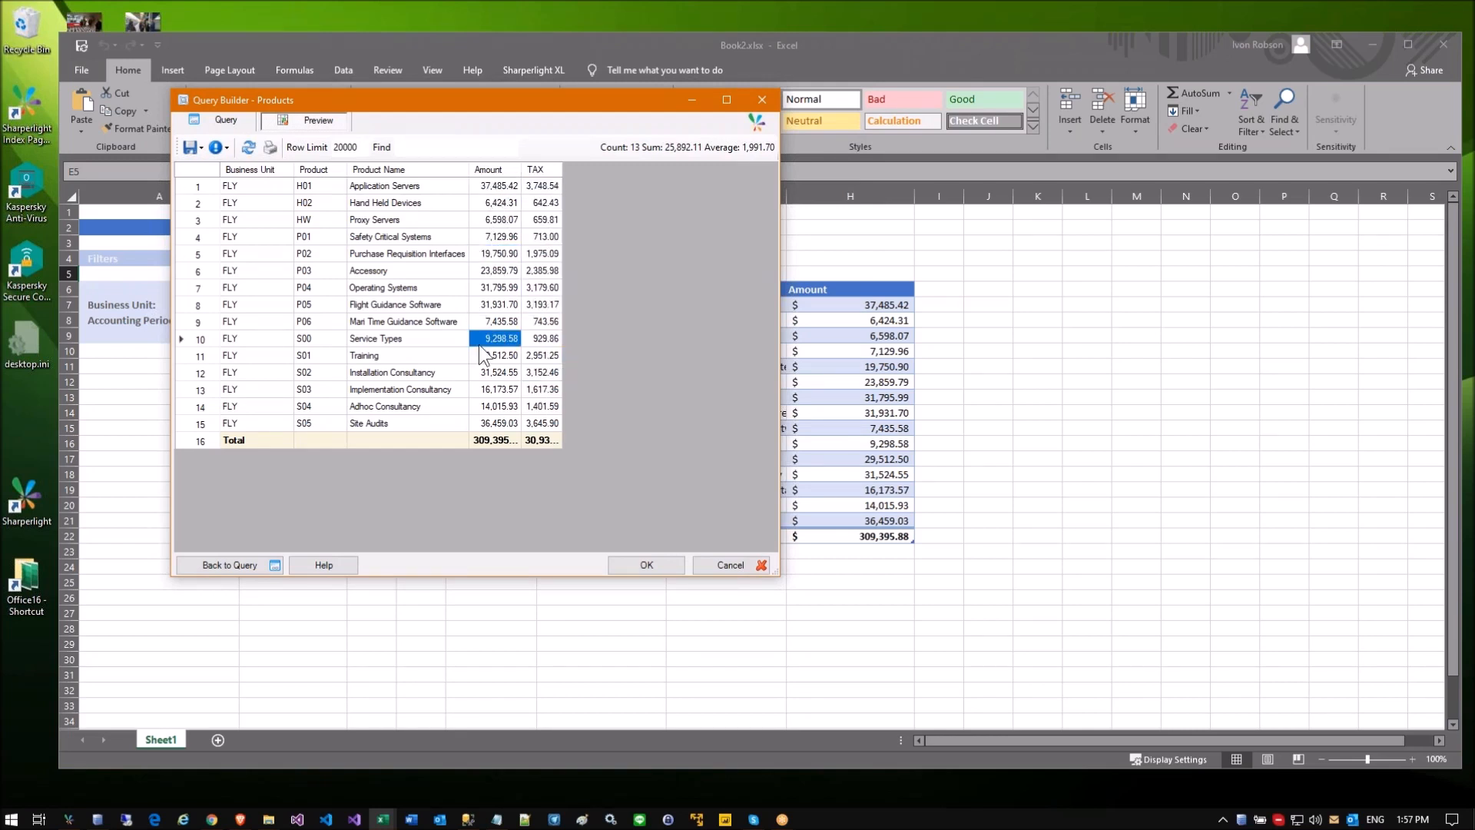
left_click(495, 223)
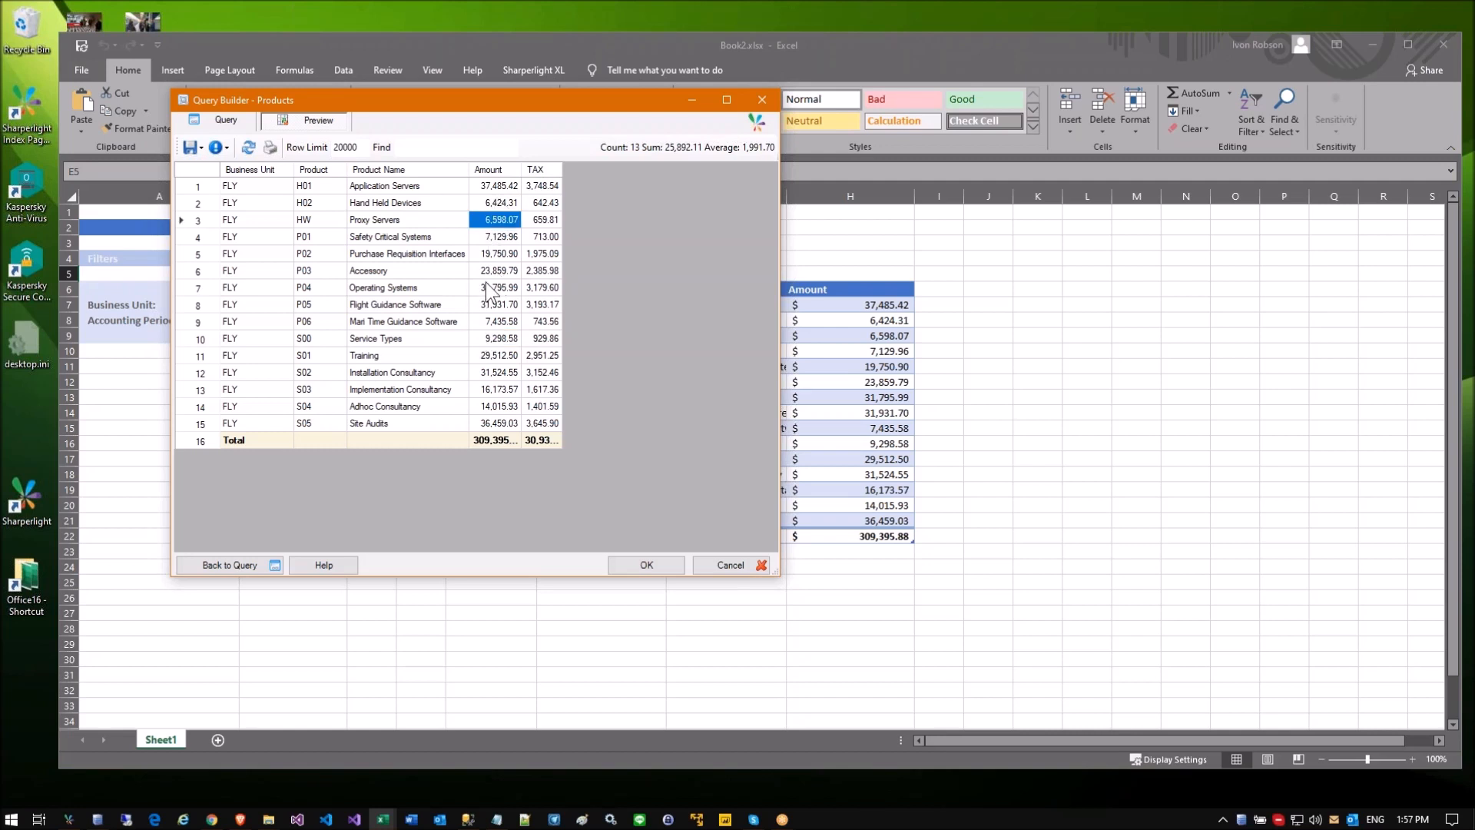
left_click(490, 338)
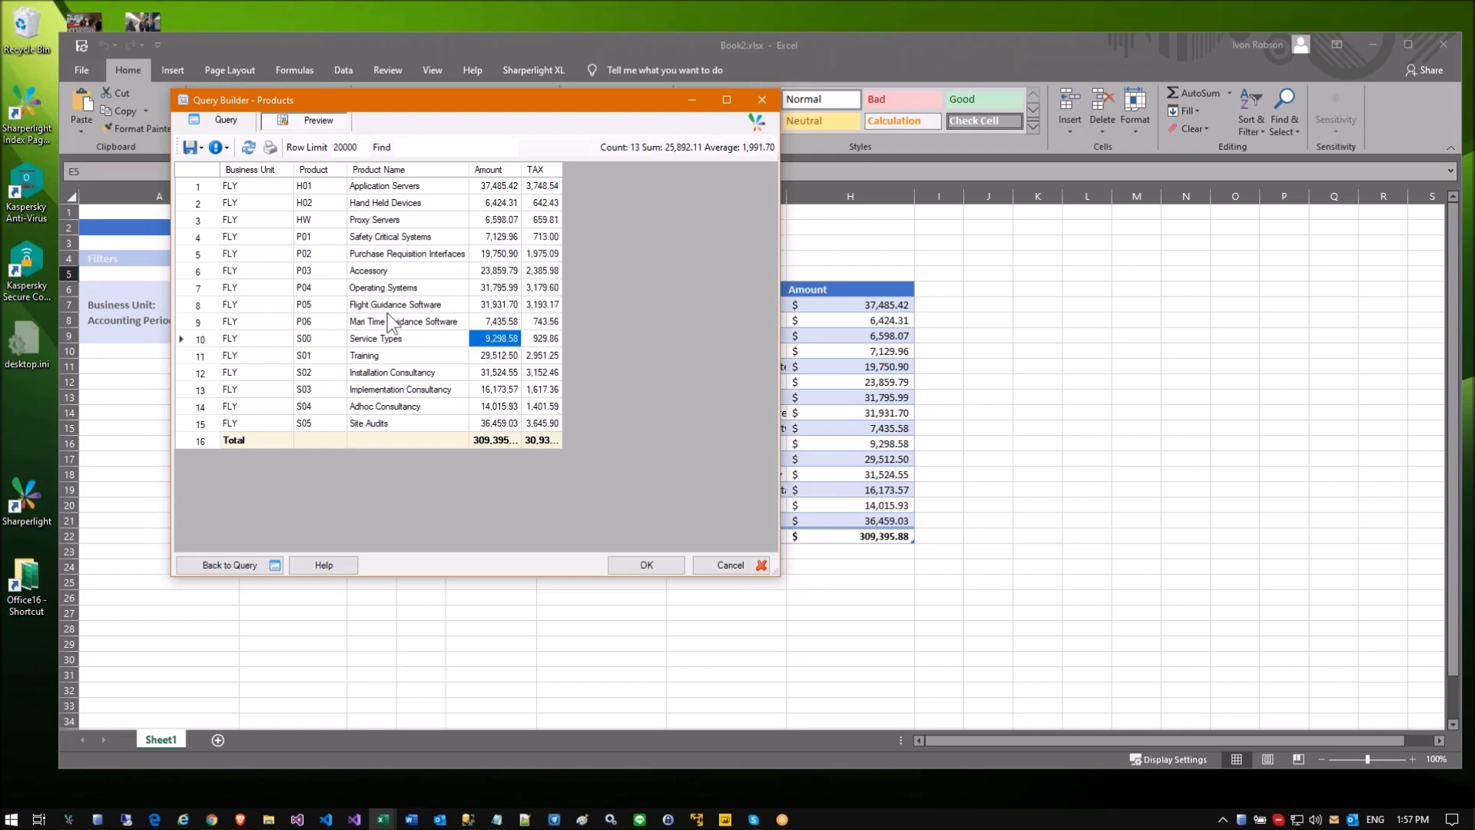
left_click(492, 289)
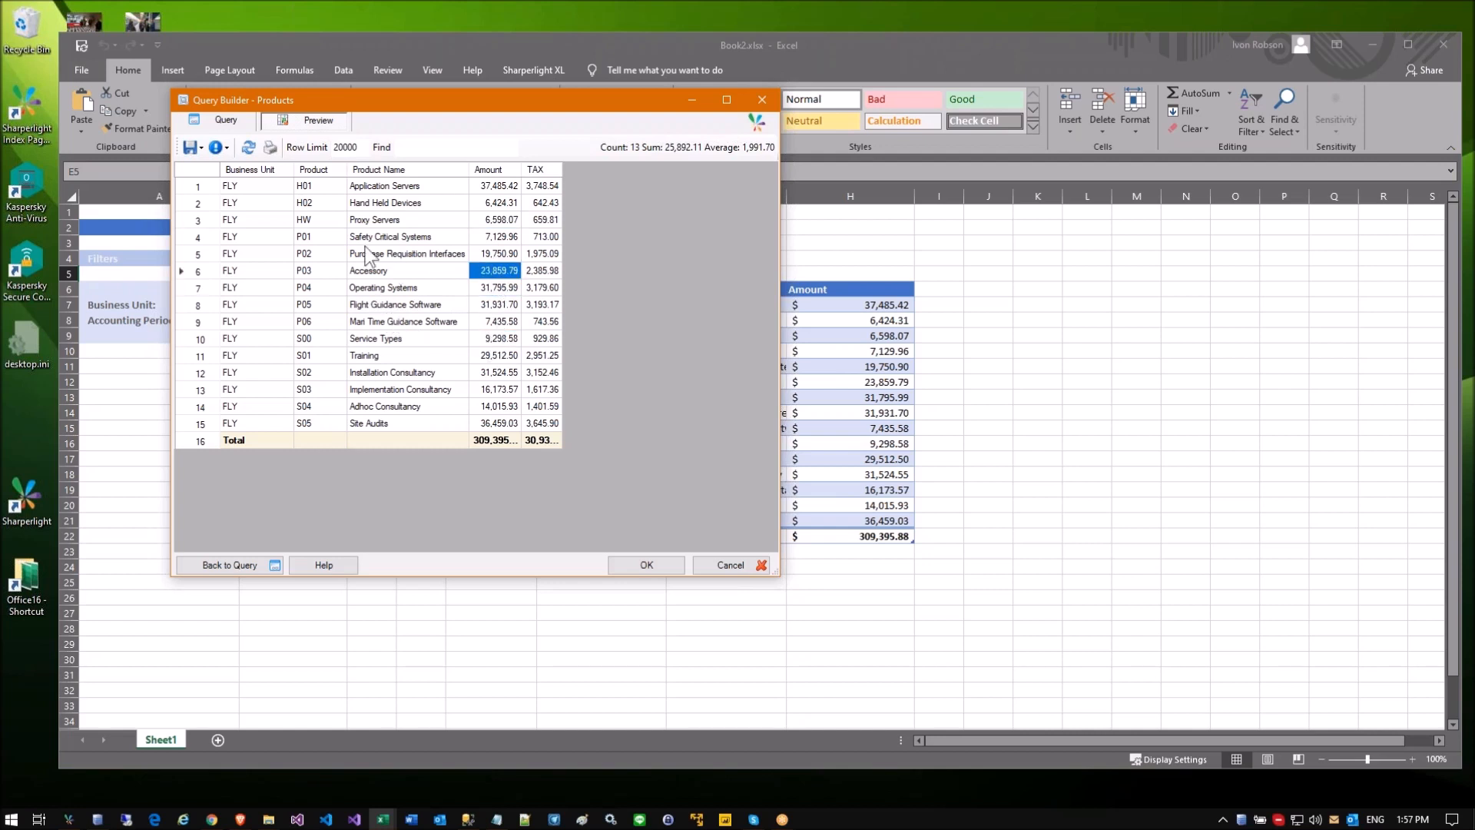
Step: Return to the Products query definition and bring up the options for adding another expression at the TAX output
left_click(222, 120)
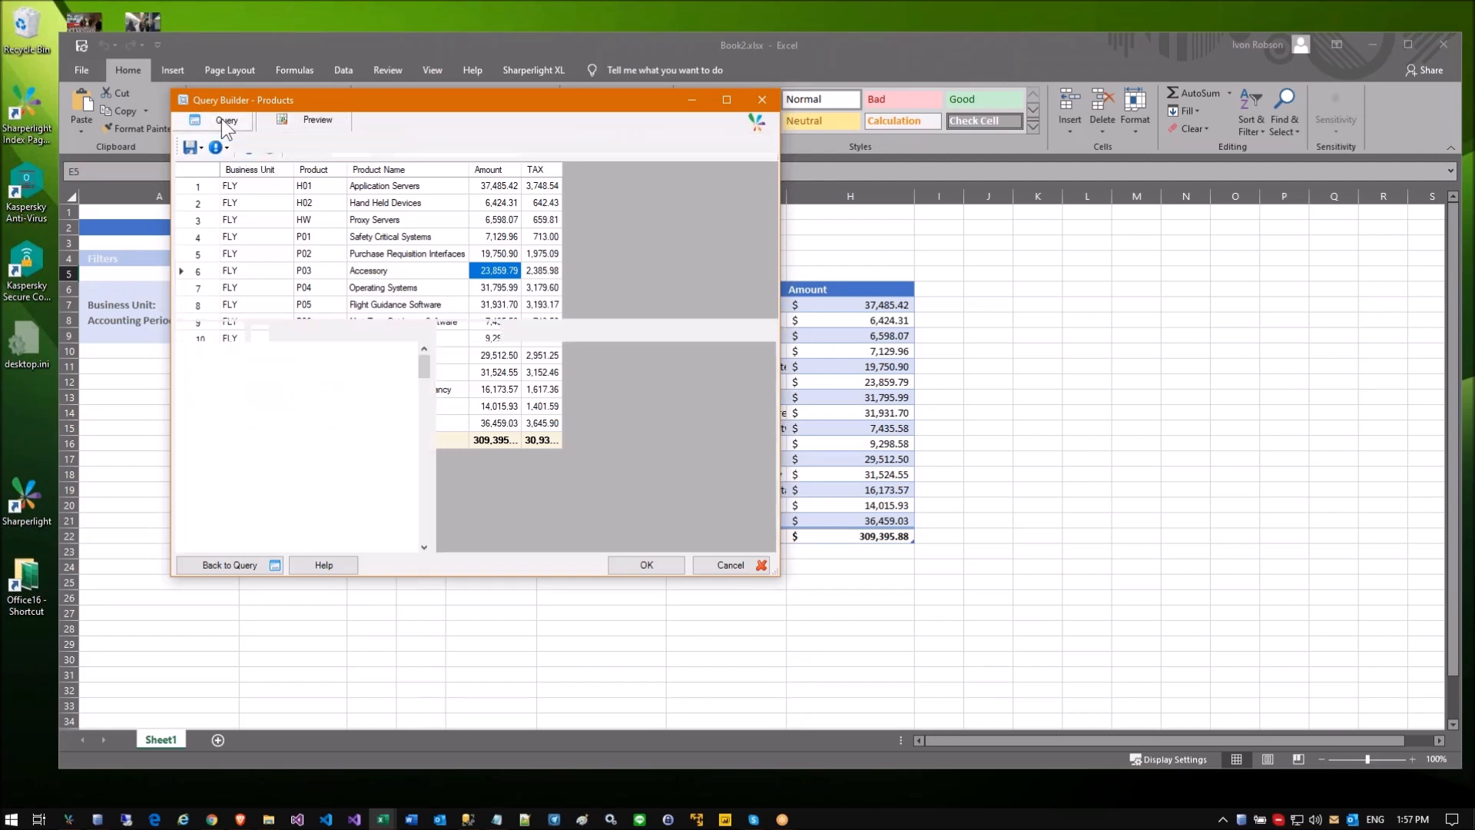
right_click(465, 430)
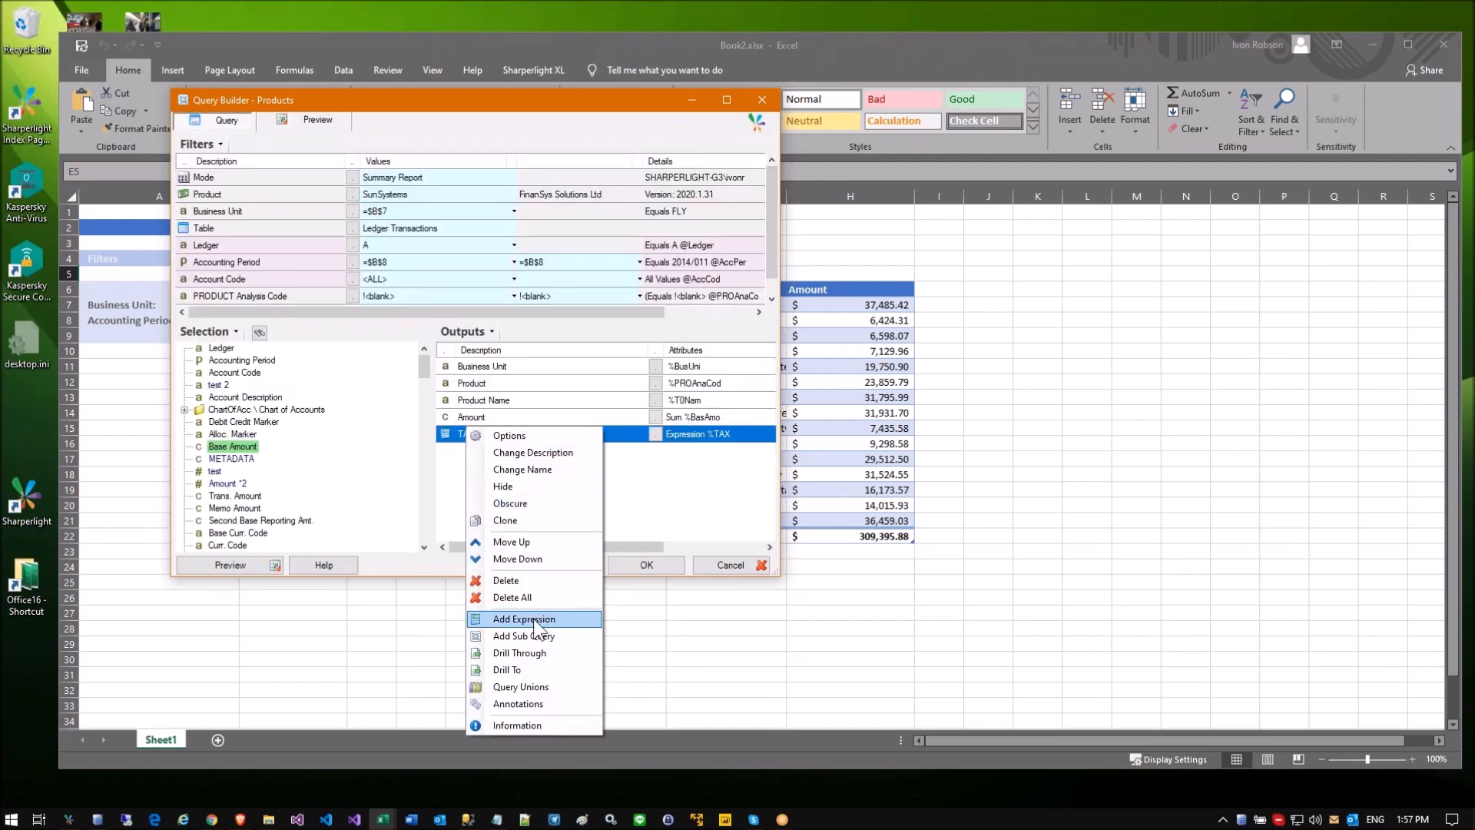
Step: Add a new expression output to the query and insert the Switch function template into its formula
left_click(532, 625)
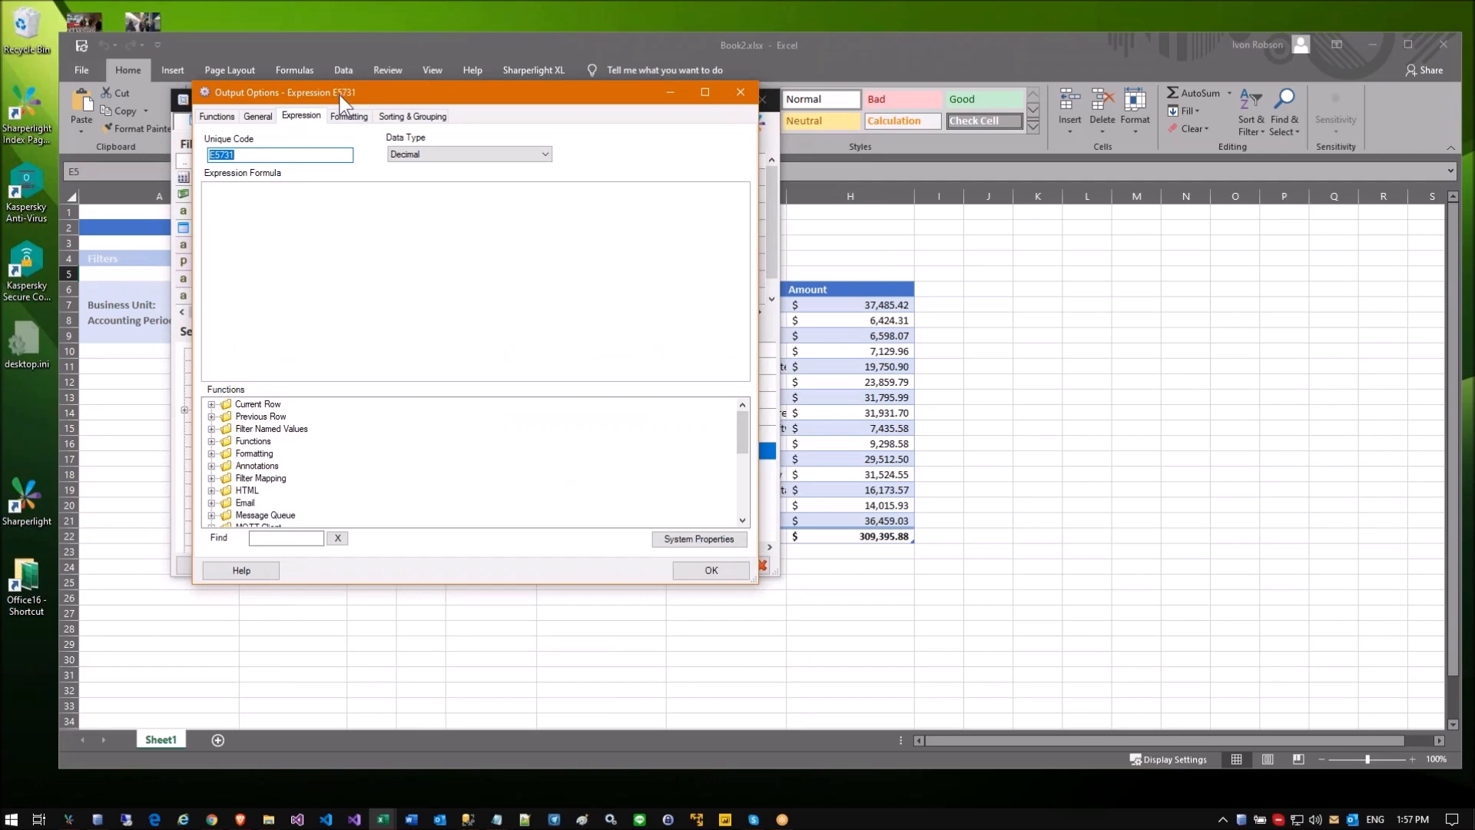
left_click(573, 269)
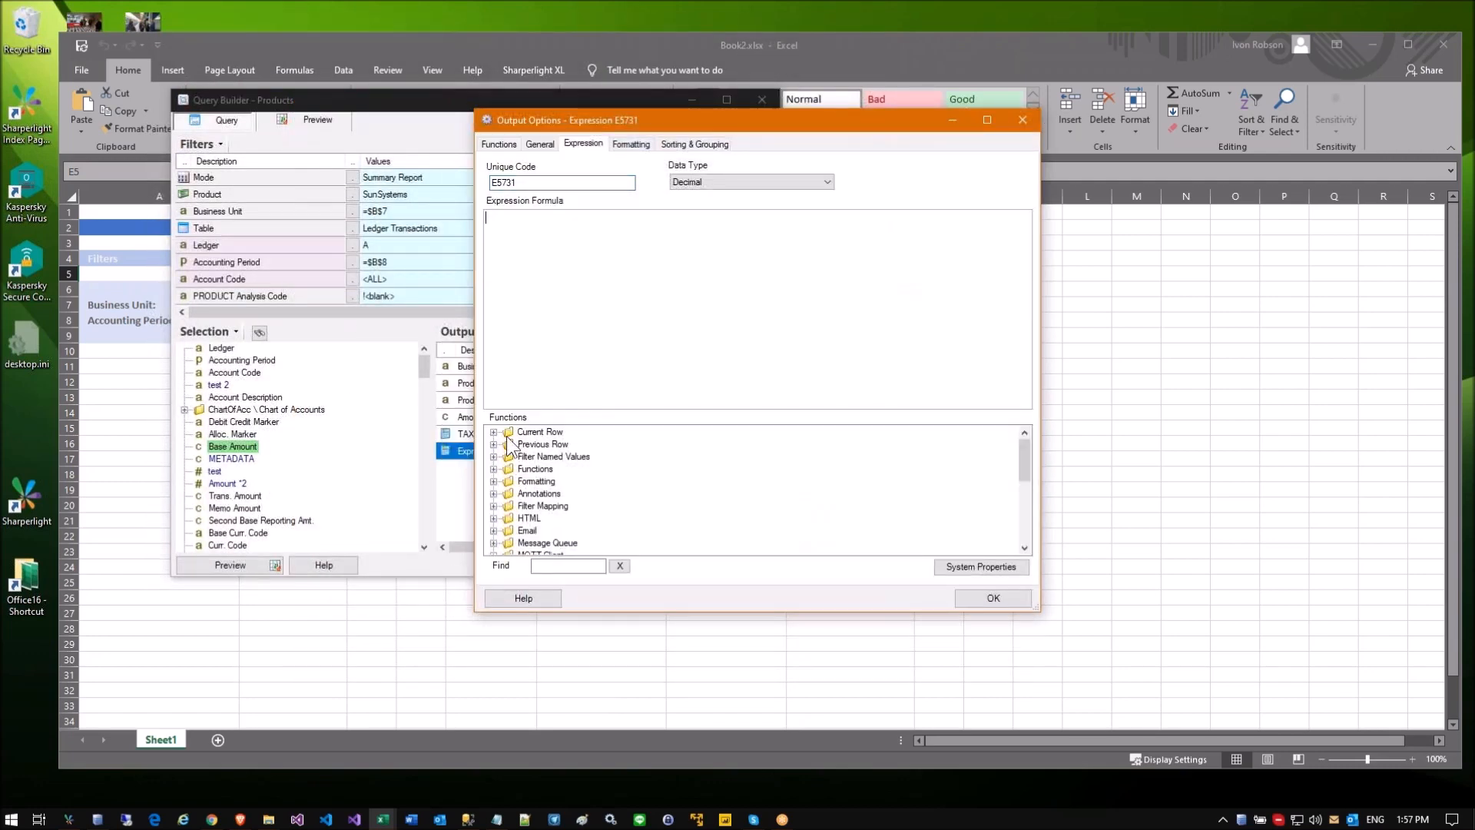
left_click(564, 567)
type("if")
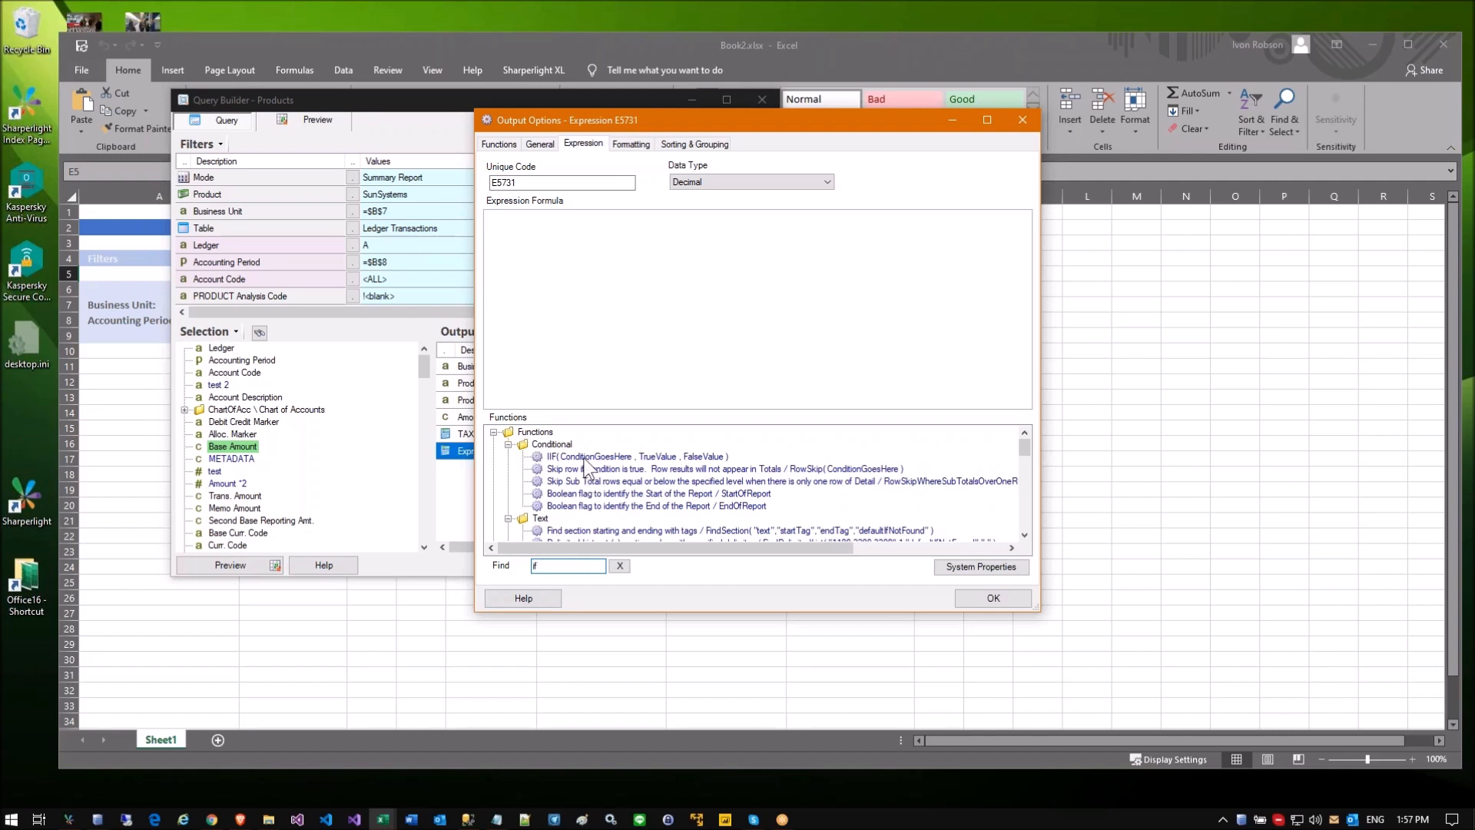
key("BackSpace")
key("BackSpace")
type("sw")
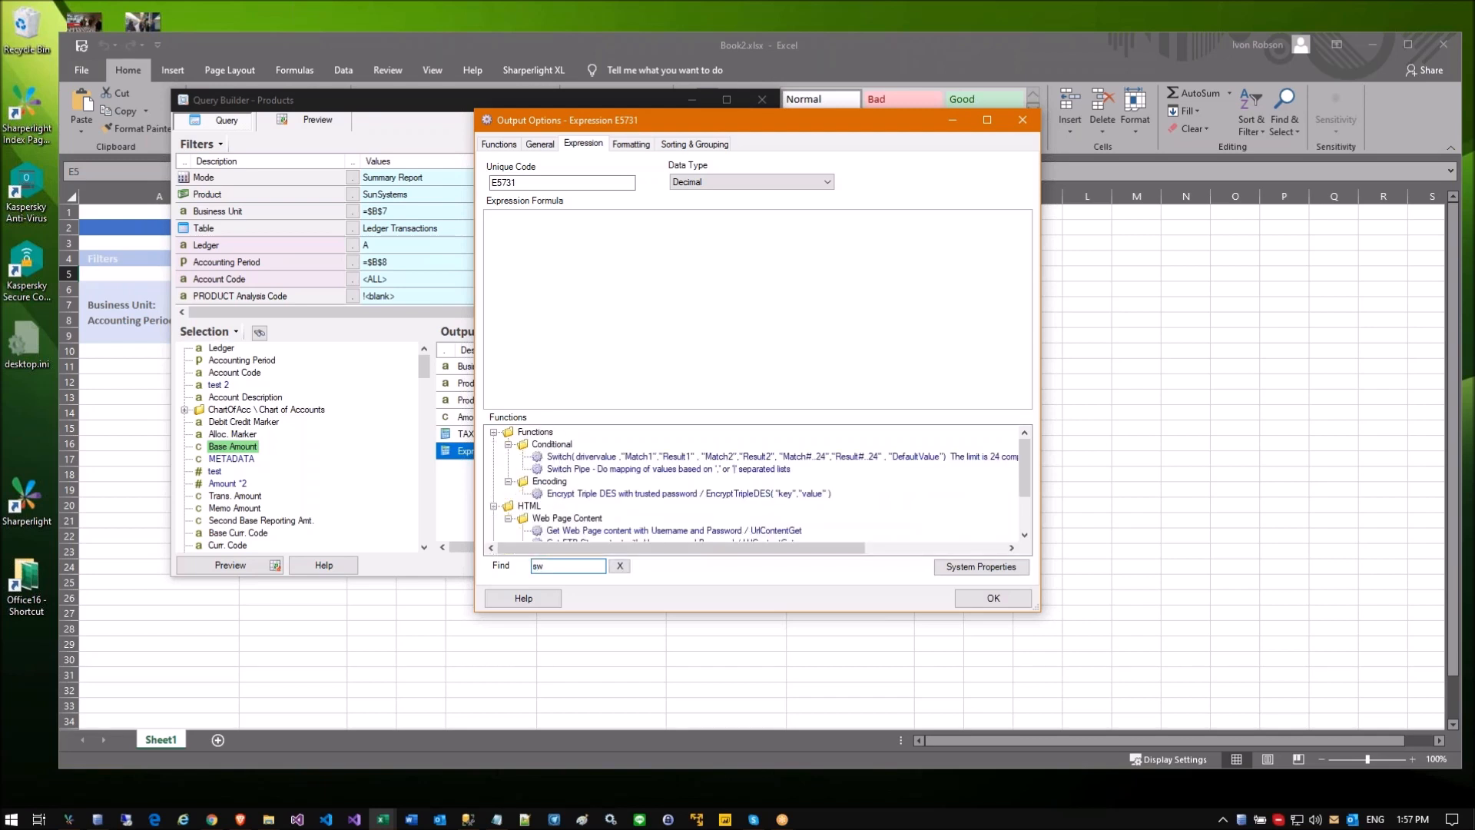
type("itch")
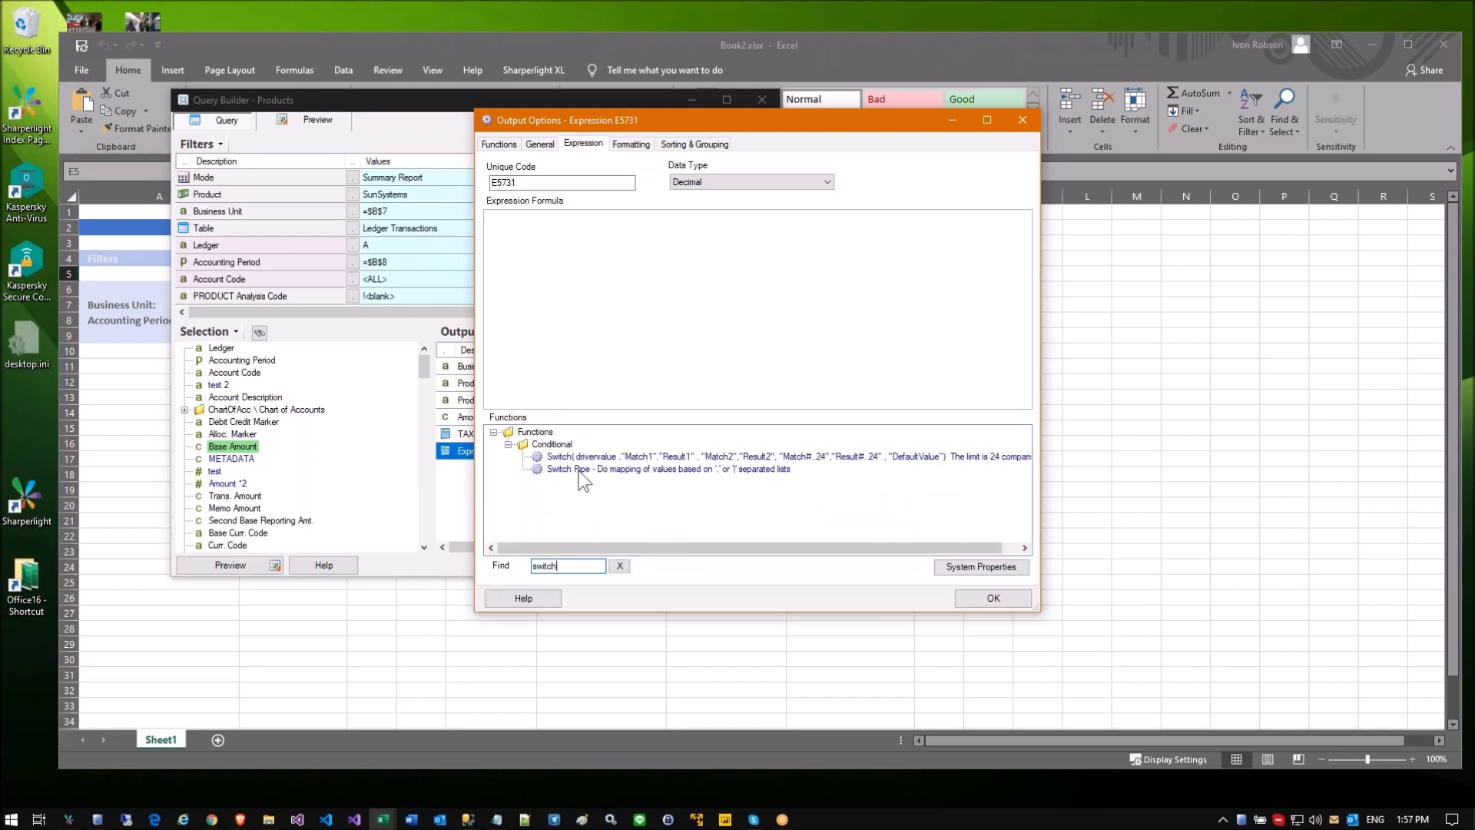
double_click(577, 465)
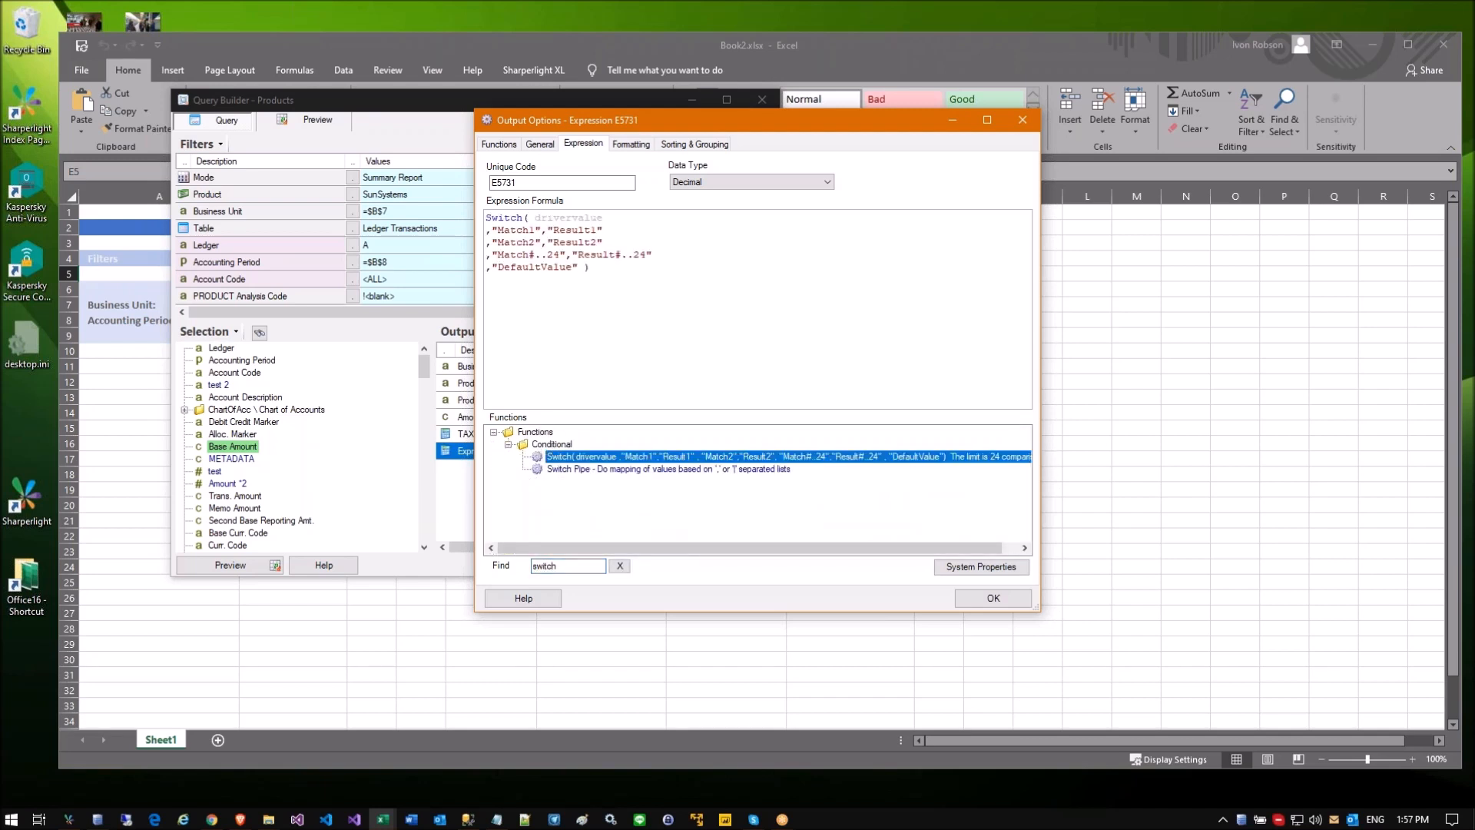
Step: Replace the Switch driver value with true and delete the "Match1" placeholder from the first case
double_click(546, 218)
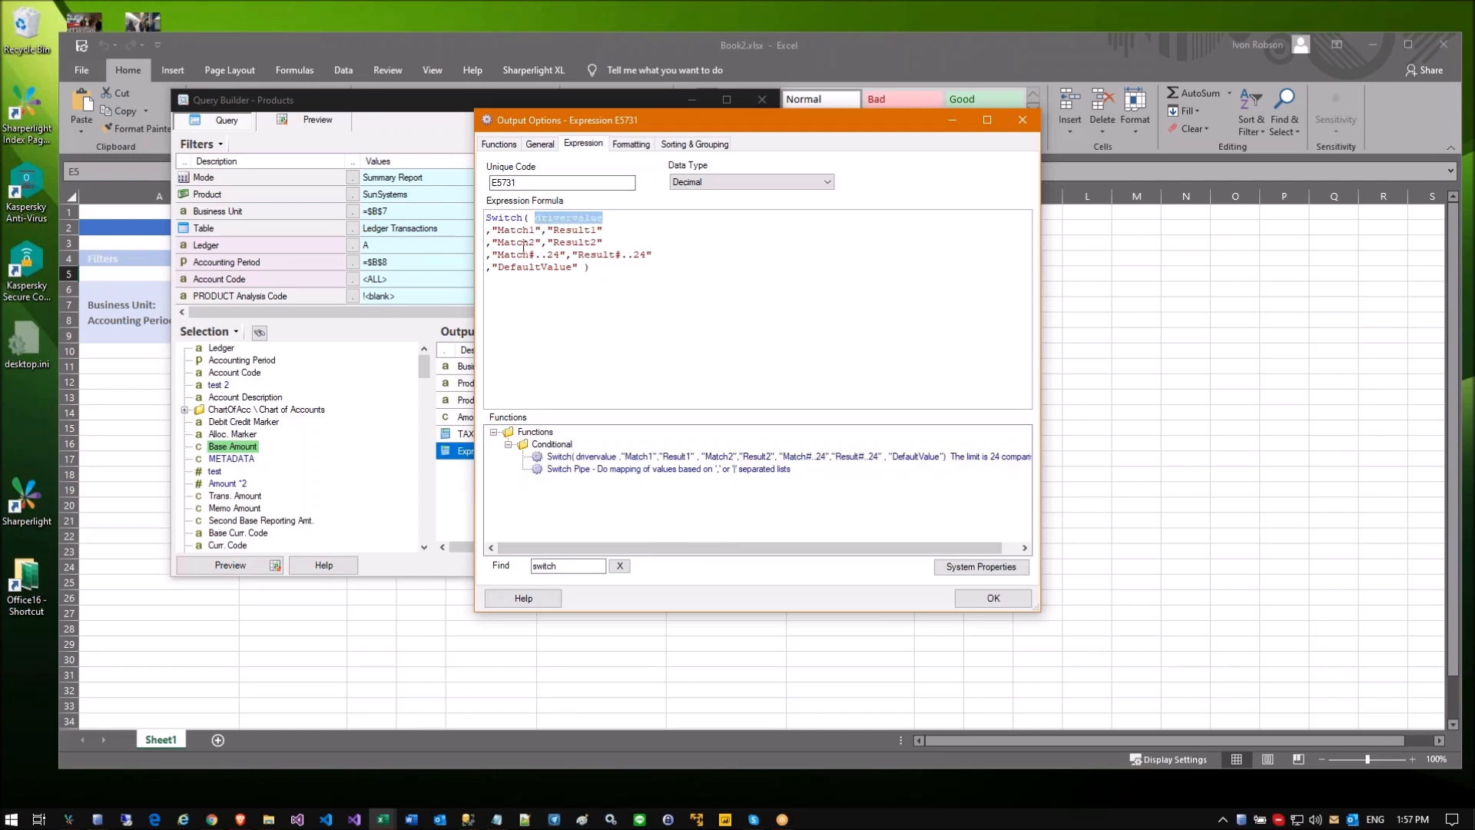
type("true")
left_click_drag(541, 230, 492, 230)
key("Delete")
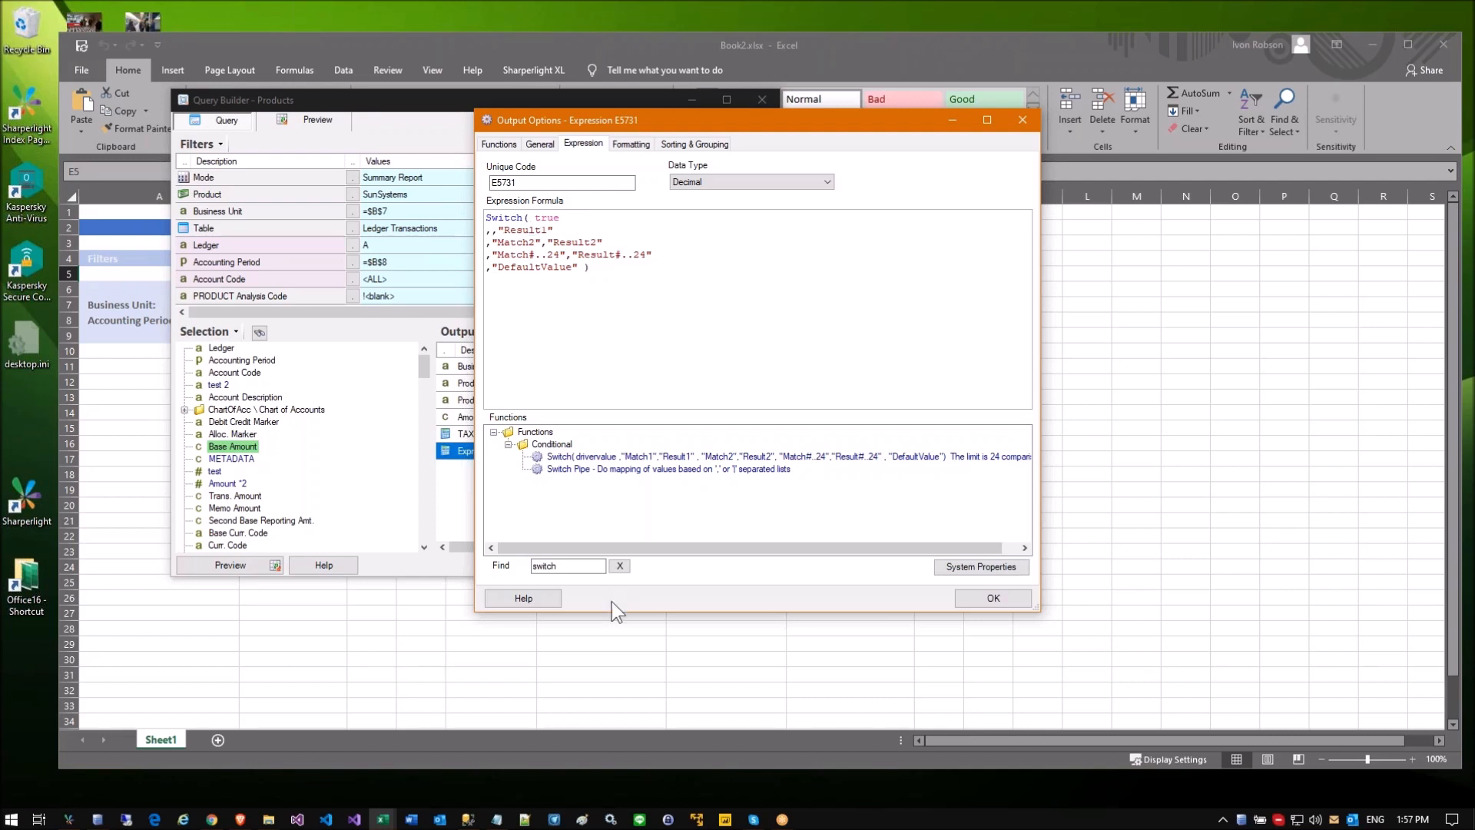
Step: Make the first Switch case test the current row's Amount as {%BasAmo}<10000 and return "A"
left_click(619, 565)
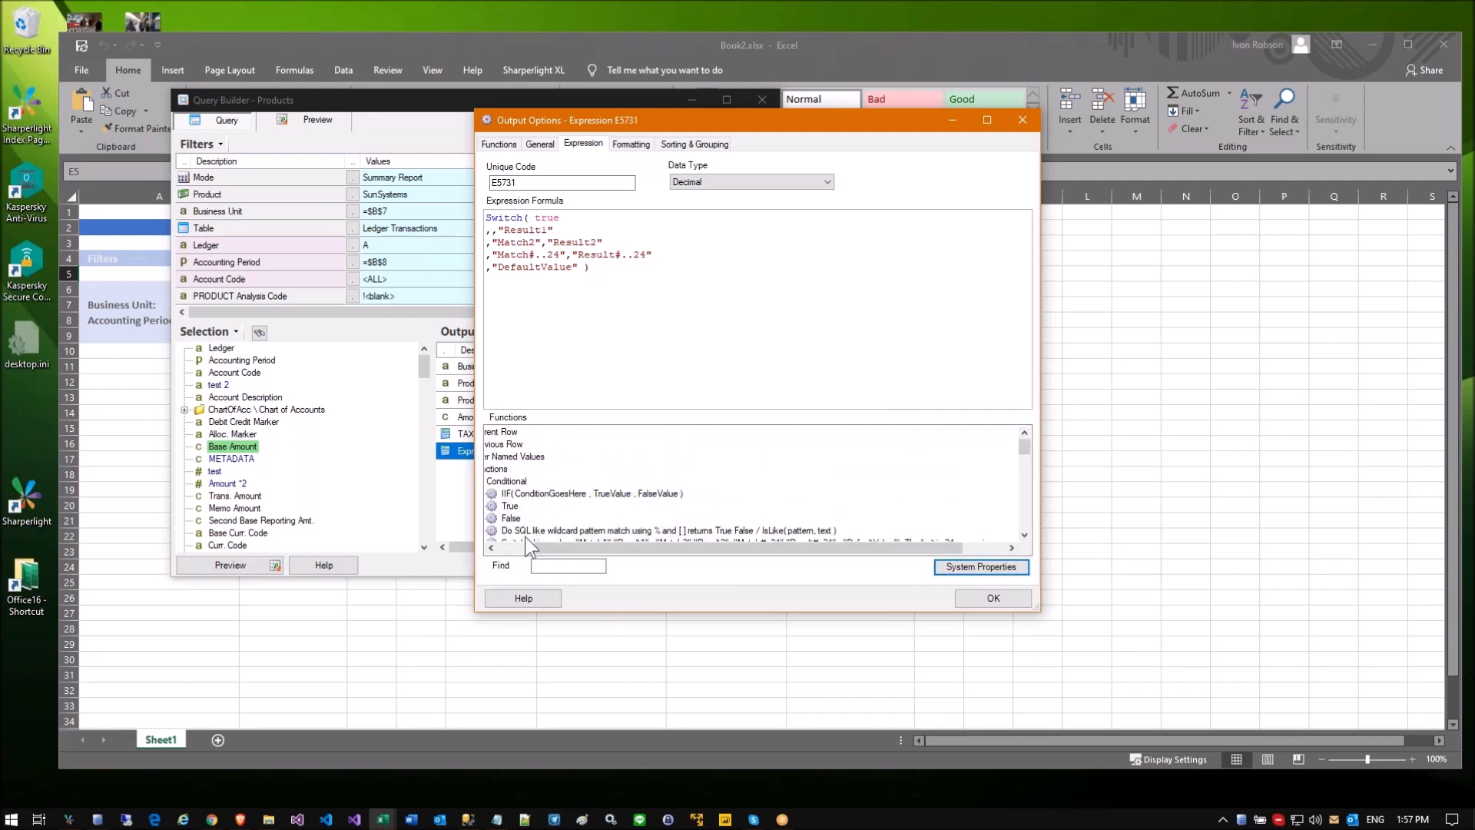
left_click(518, 550)
left_click(494, 432)
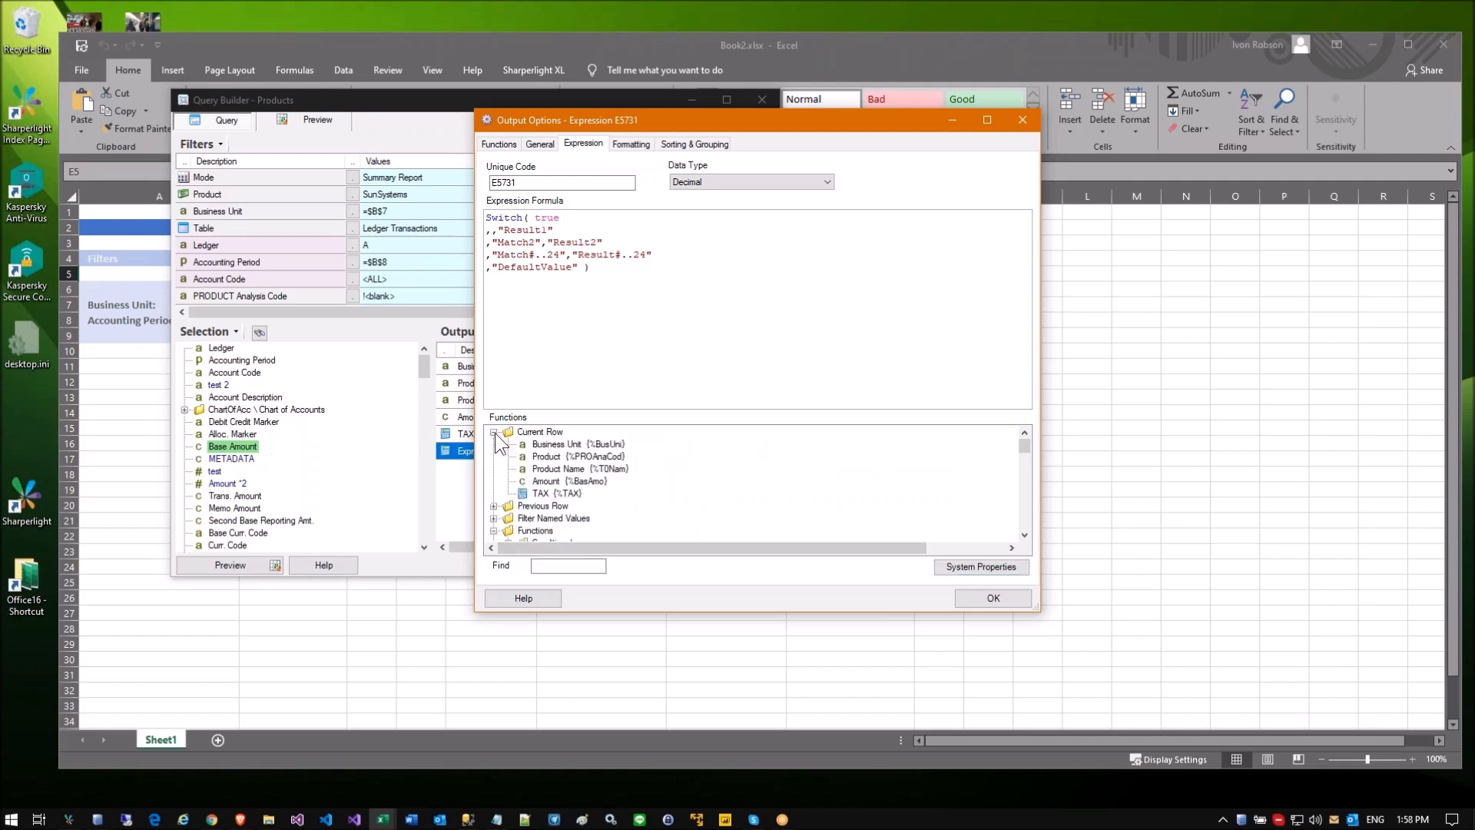
double_click(563, 481)
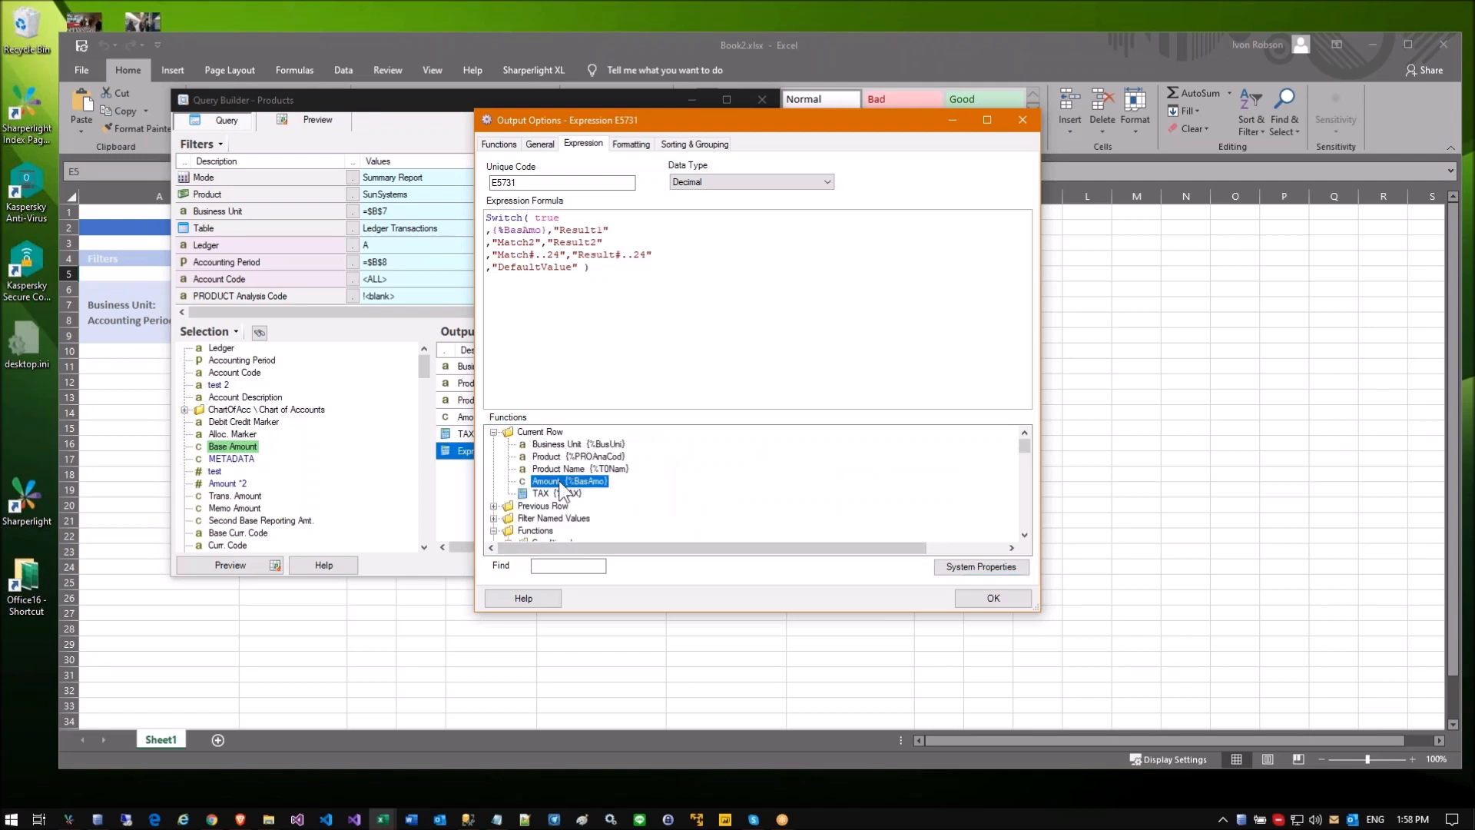
left_click(551, 230)
type("<10000")
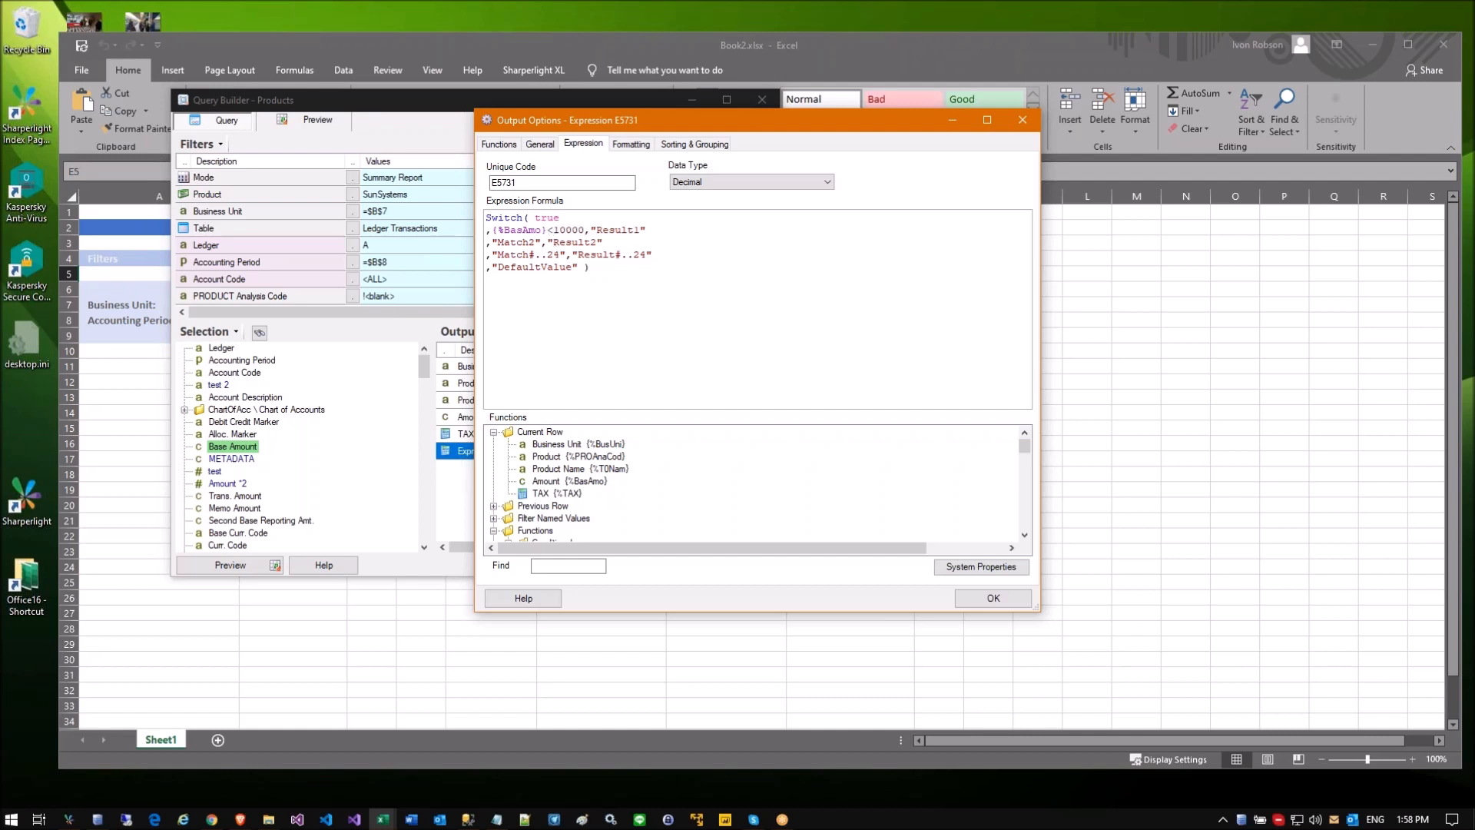
left_click_drag(598, 230, 639, 229)
type("A")
Step: Duplicate the first case line and change the copy to {%BasAmo}<20000 with result "B"
key("shift+Up")
key("ctrl+c")
key("Left")
key("ctrl+v")
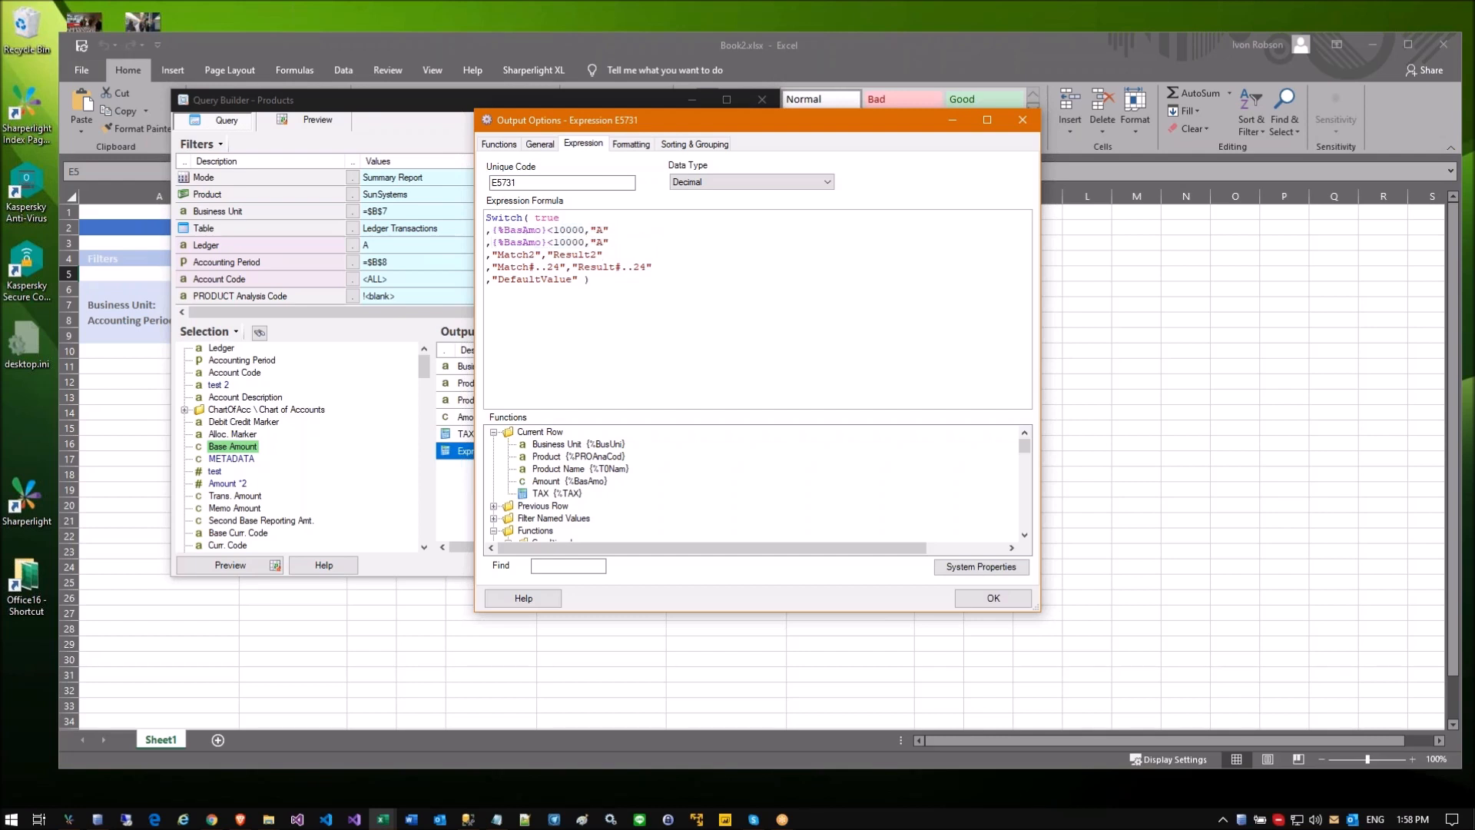
key("shift+Right")
type("2")
key("shift+Right")
type("B")
Step: Duplicate the "B" case line and change the copy to {%BasAmo}<30000 with result "C"
key("shift+Down")
key("ctrl+c")
key("Right")
key("ctrl+v")
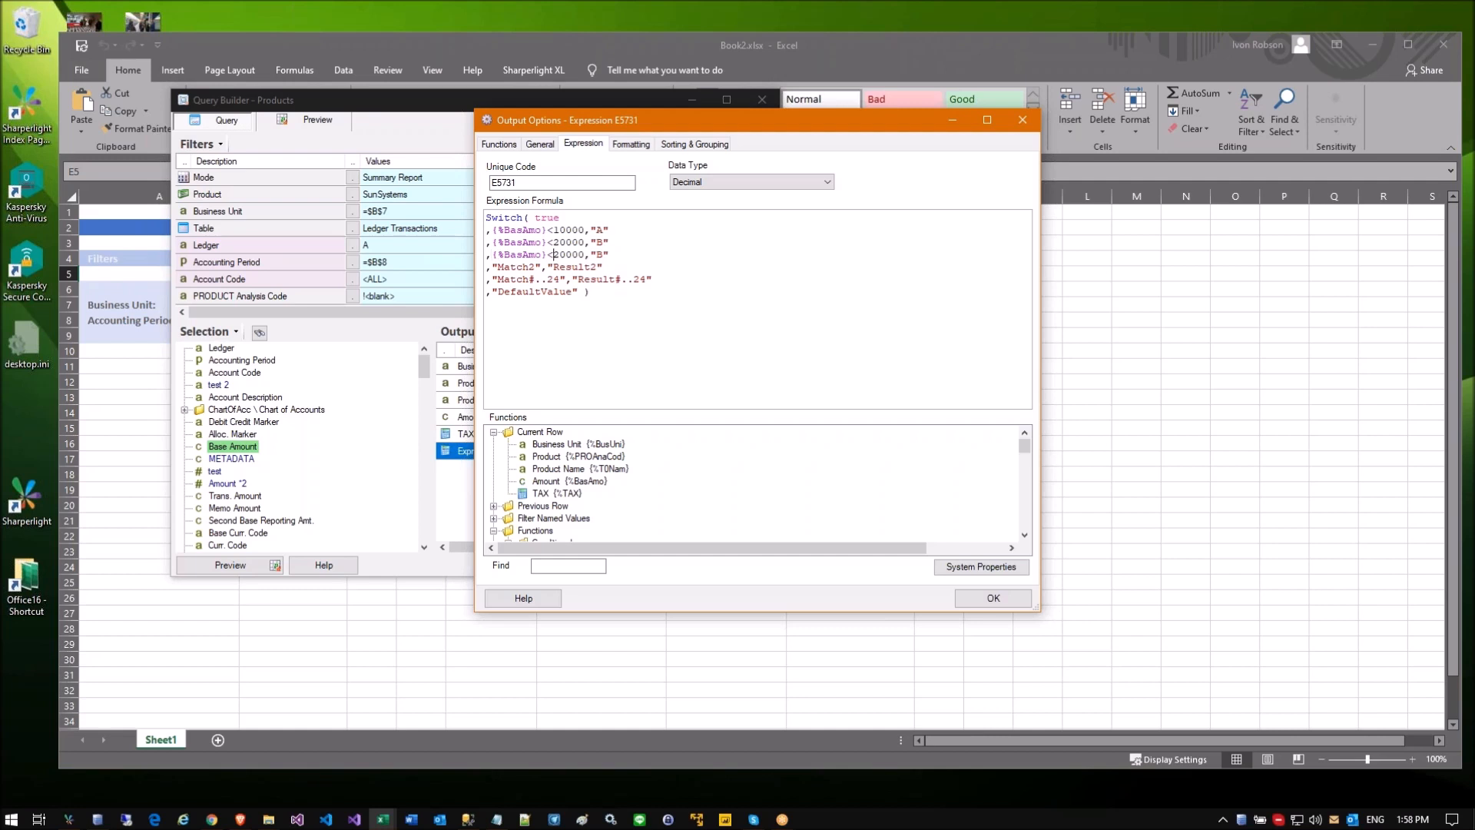
key("shift+Right")
type("3")
key("Right")
key("Right")
key("Right")
key("Right")
key("Right")
key("shift+Right")
type("C")
Step: Delete the two unused placeholder match lines and set the Switch default value to "D"
key("Down")
key("shift+Down")
key("shift+Down")
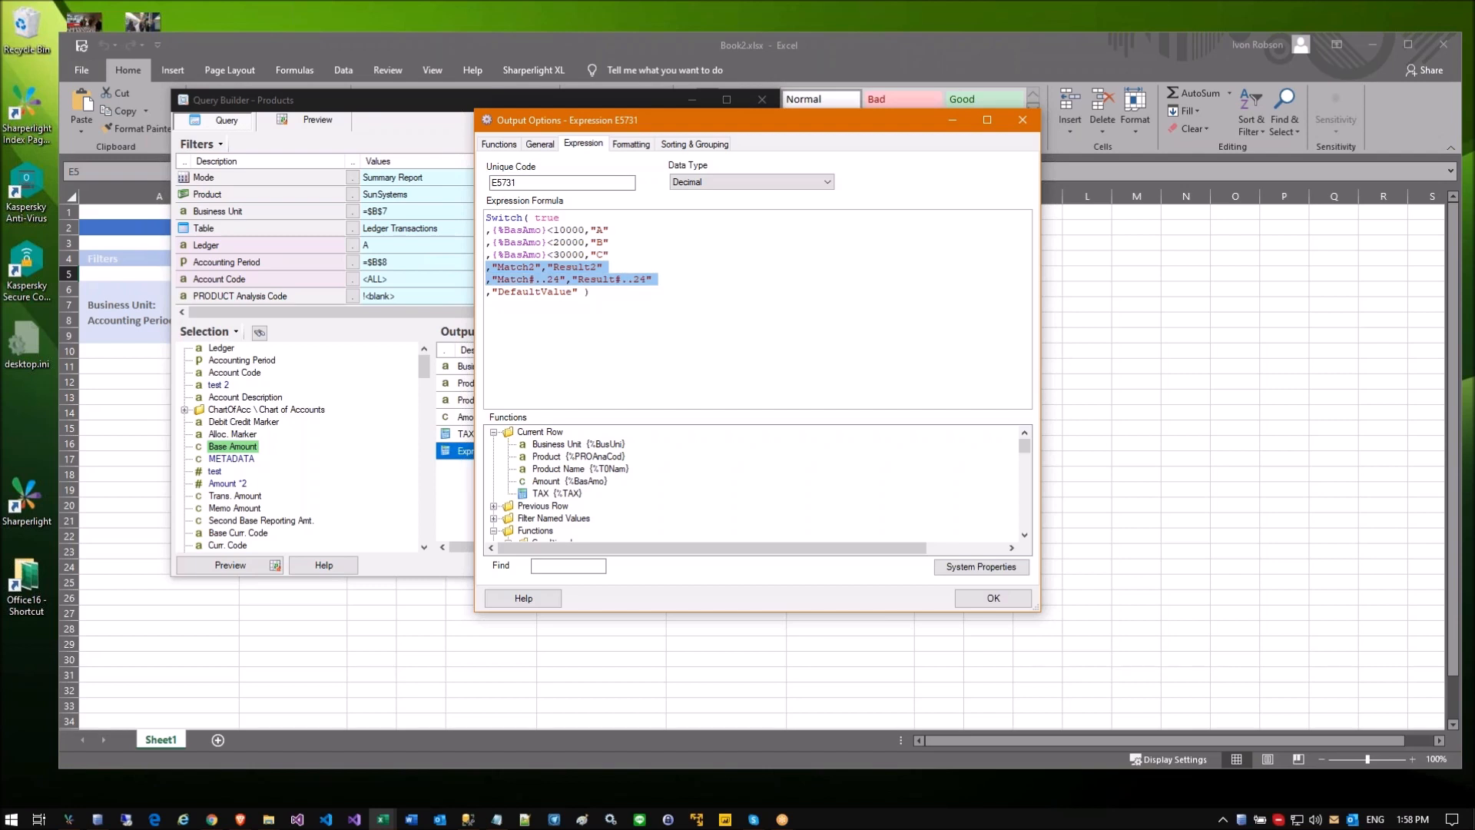
key("Delete")
key("Right")
key("Right")
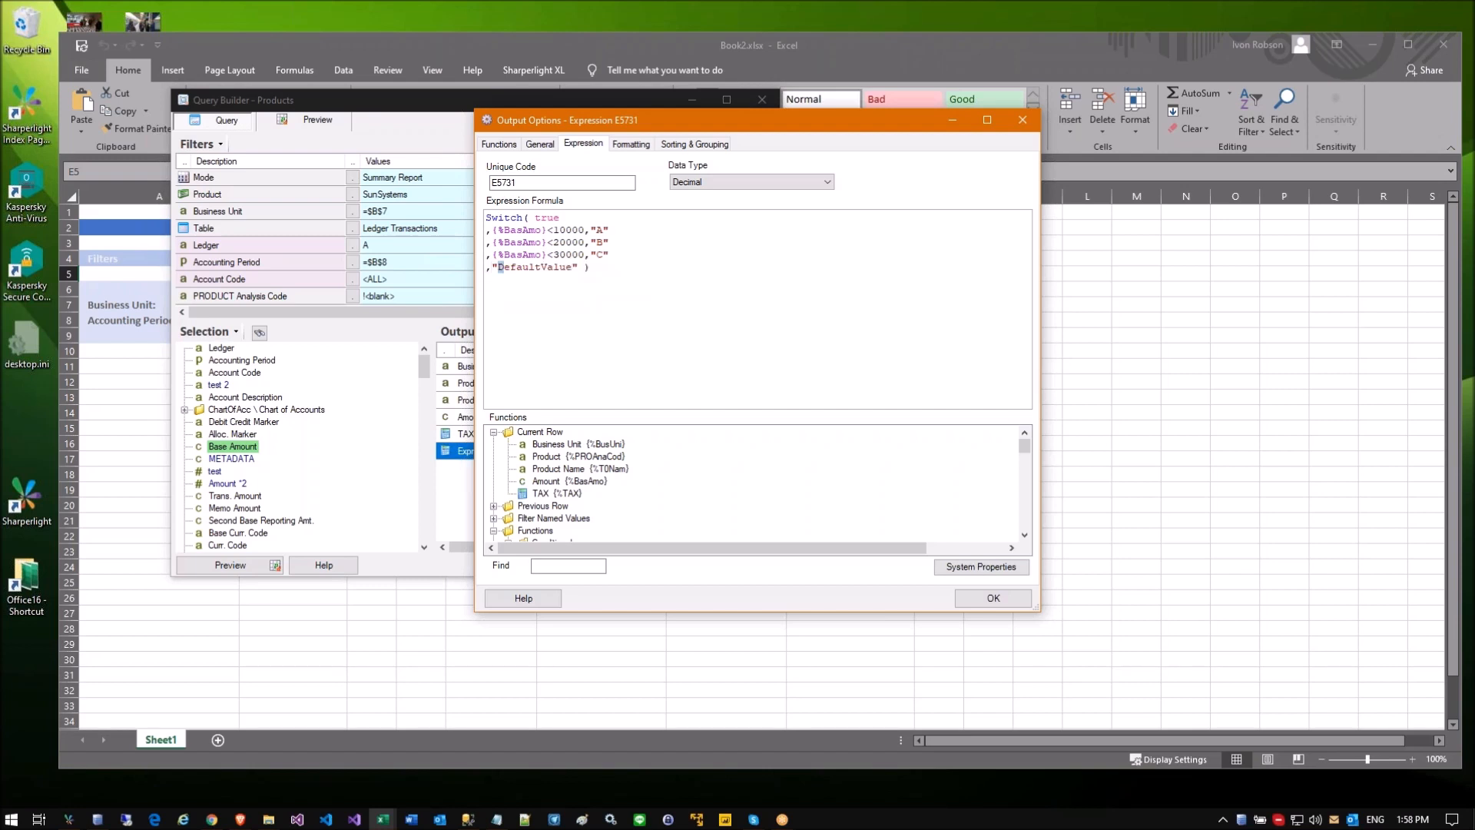
key("shift+Right")
key("shift+Right")
key("shift+Right")
key("shift+Right")
key("shift+Right")
key("shift+Right")
key("shift+Right")
key("shift+Right")
key("shift+Right")
key("shift+Right")
key("shift+Right")
key("shift+Right")
type("D")
left_click(584, 229)
type("and")
key("BackSpace")
key("BackSpace")
key("BackSpace")
key("BackSpace")
type("or")
key("BackSpace")
key("BackSpace")
key("BackSpace")
Step: Change the expression's data type, accept its options and preview the query results before returning to the query
left_click(687, 182)
left_click(680, 196)
left_click(983, 599)
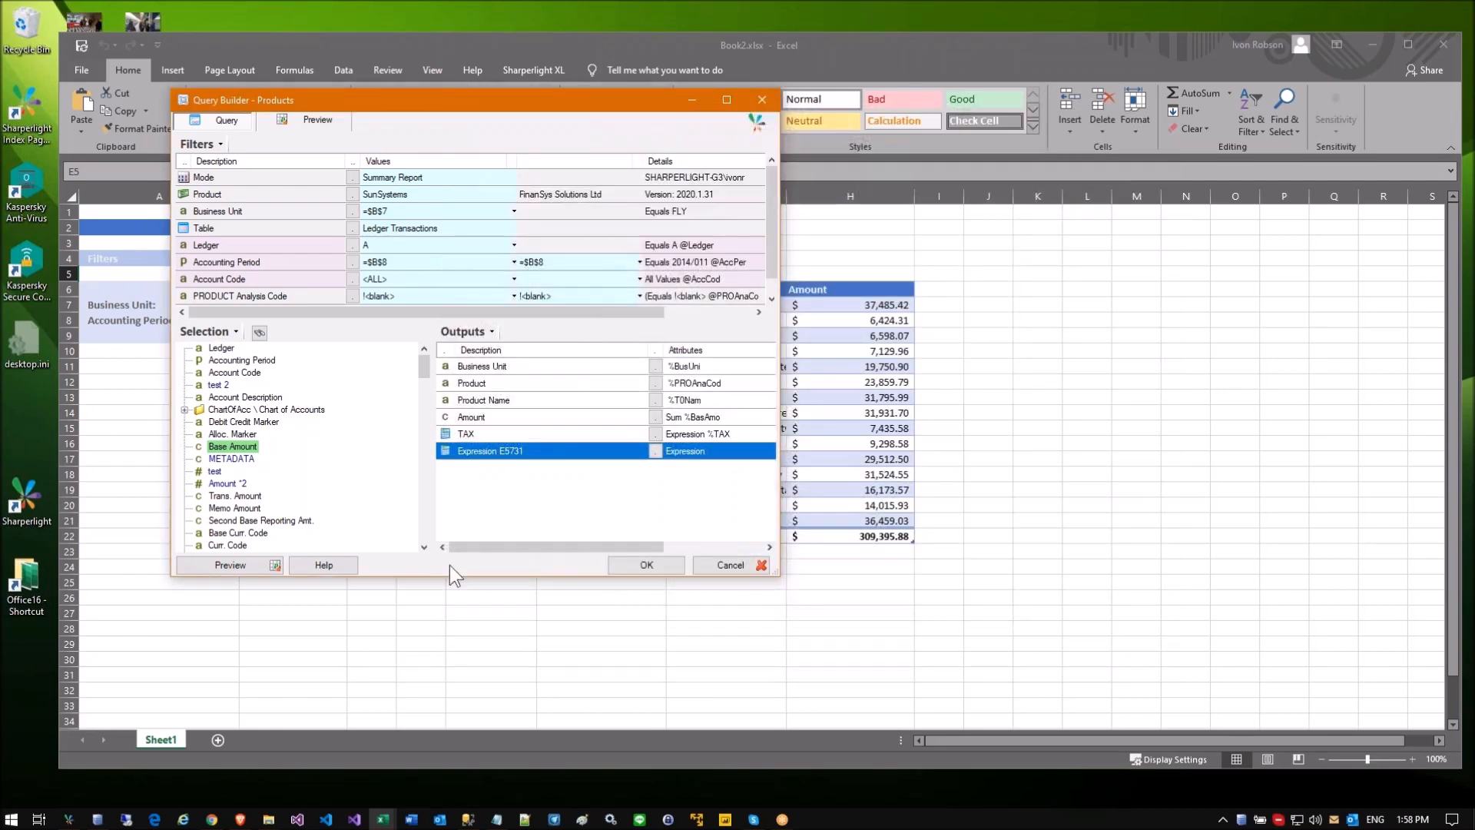
left_click(230, 564)
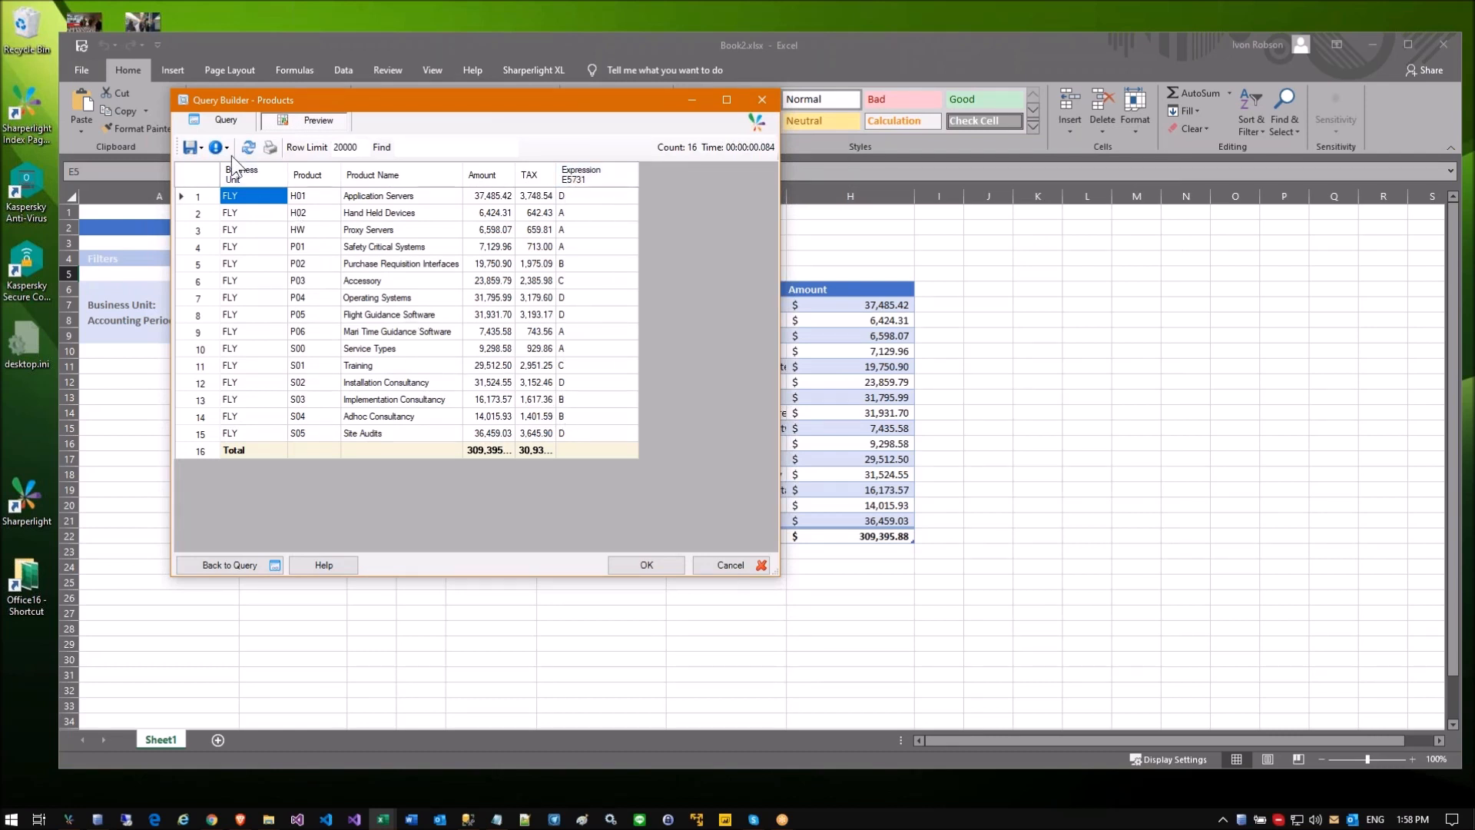
left_click(225, 116)
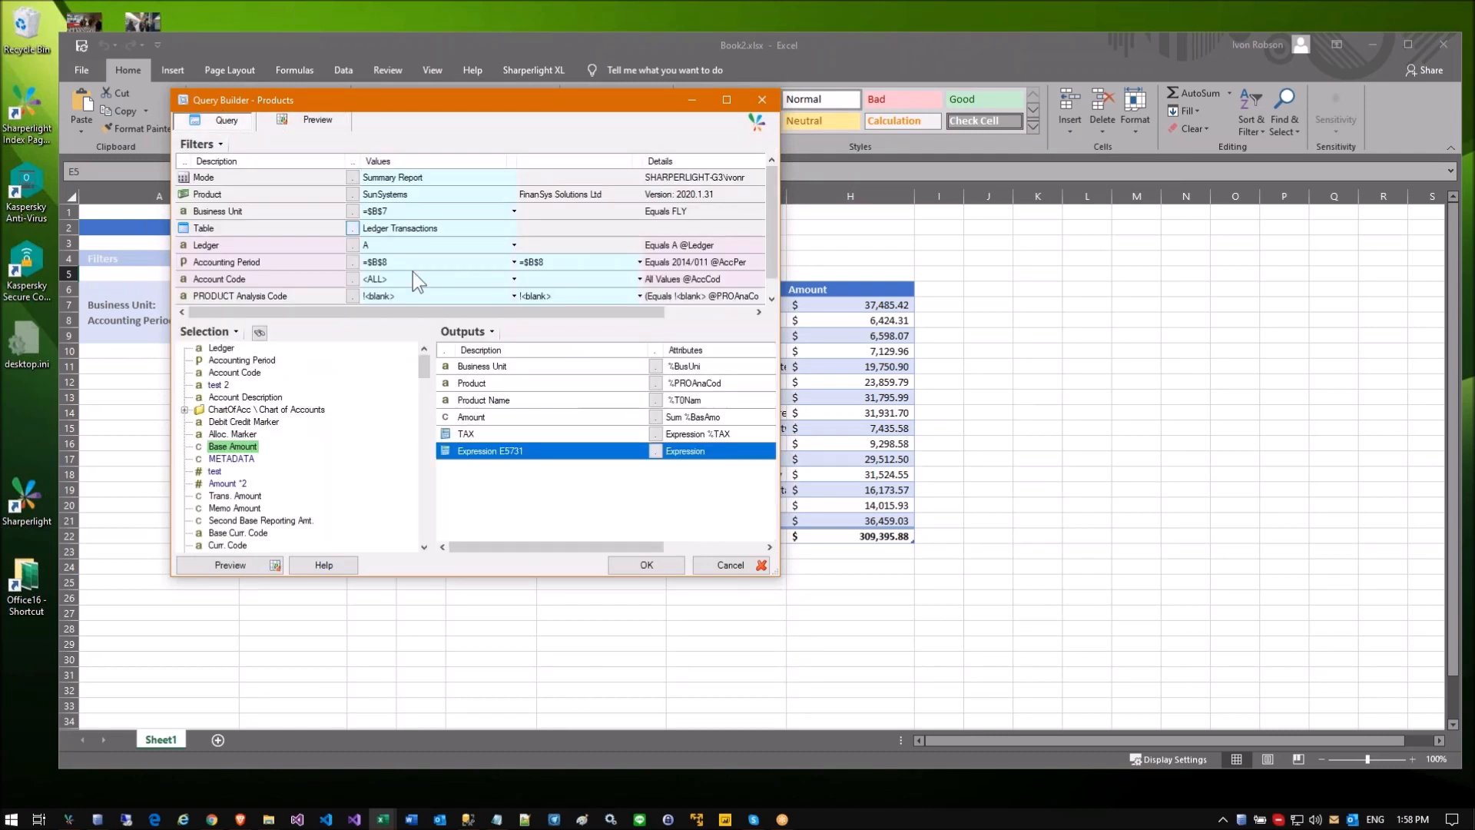
Step: Change the description of the new expression output to Rank
right_click(489, 448)
left_click(541, 469)
type("Rank")
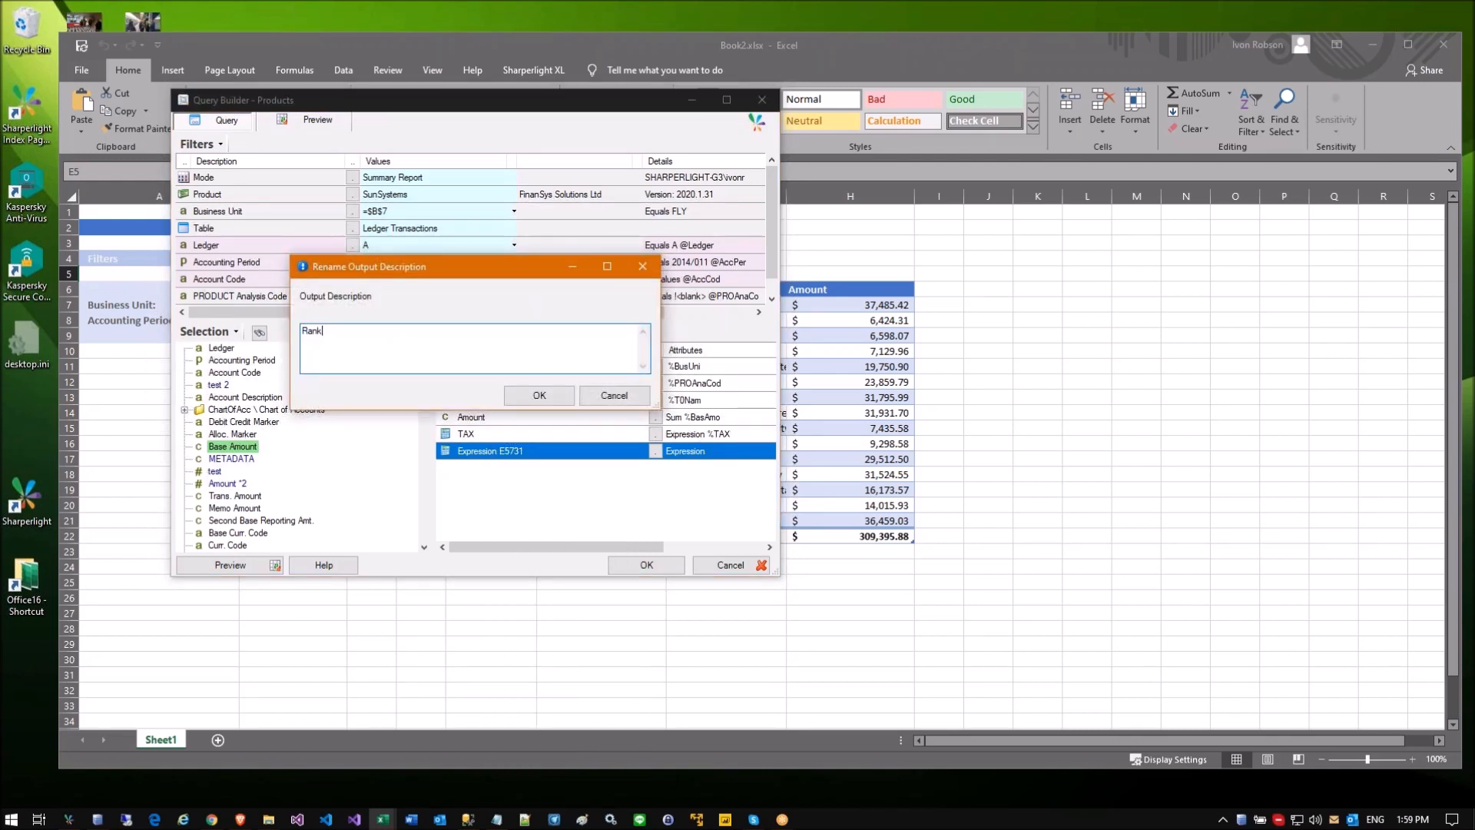
left_click(539, 395)
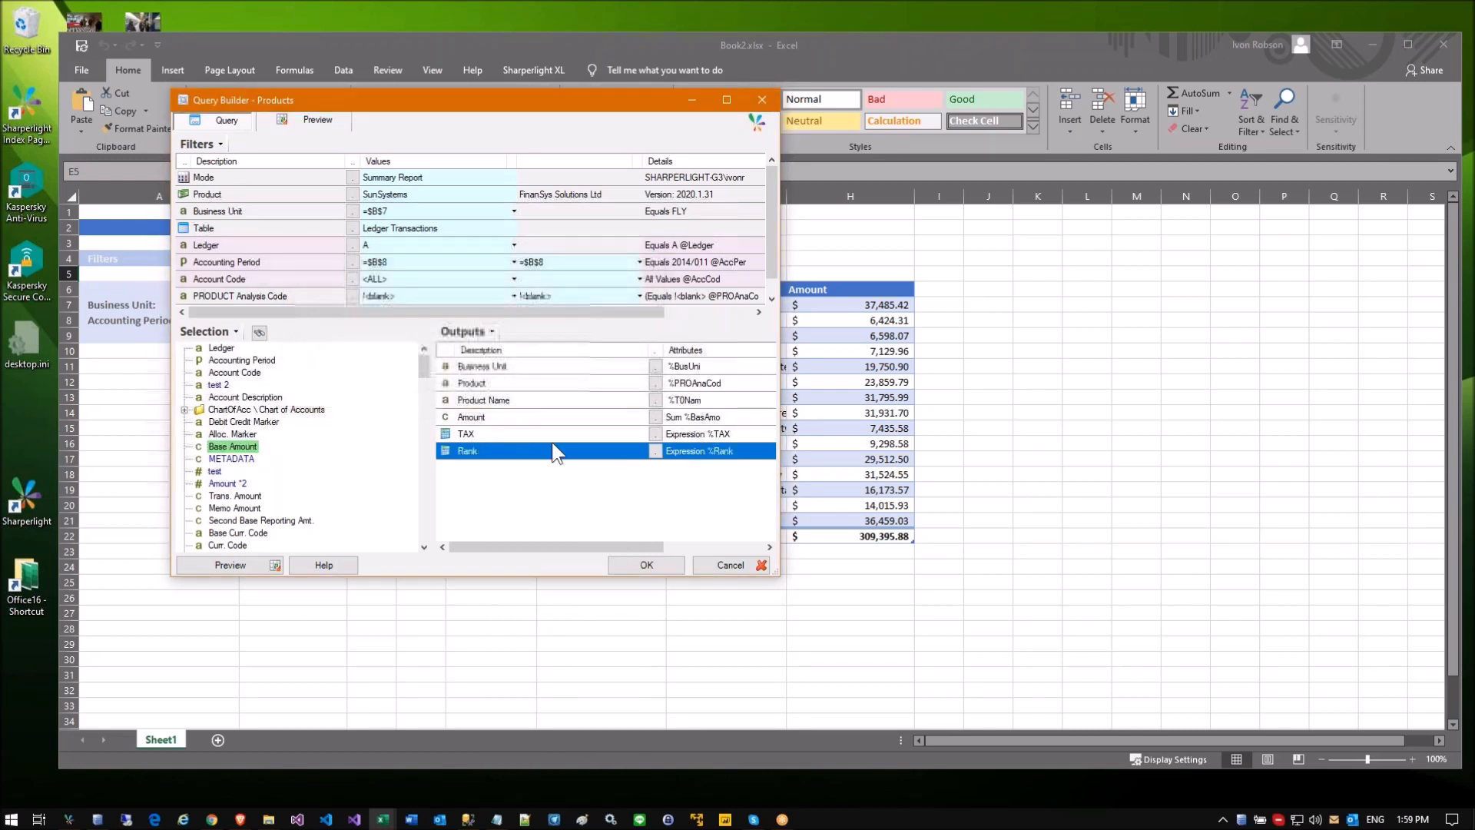
Step: Apply the query changes and rebuild the worksheet table to match the new outputs
left_click(626, 568)
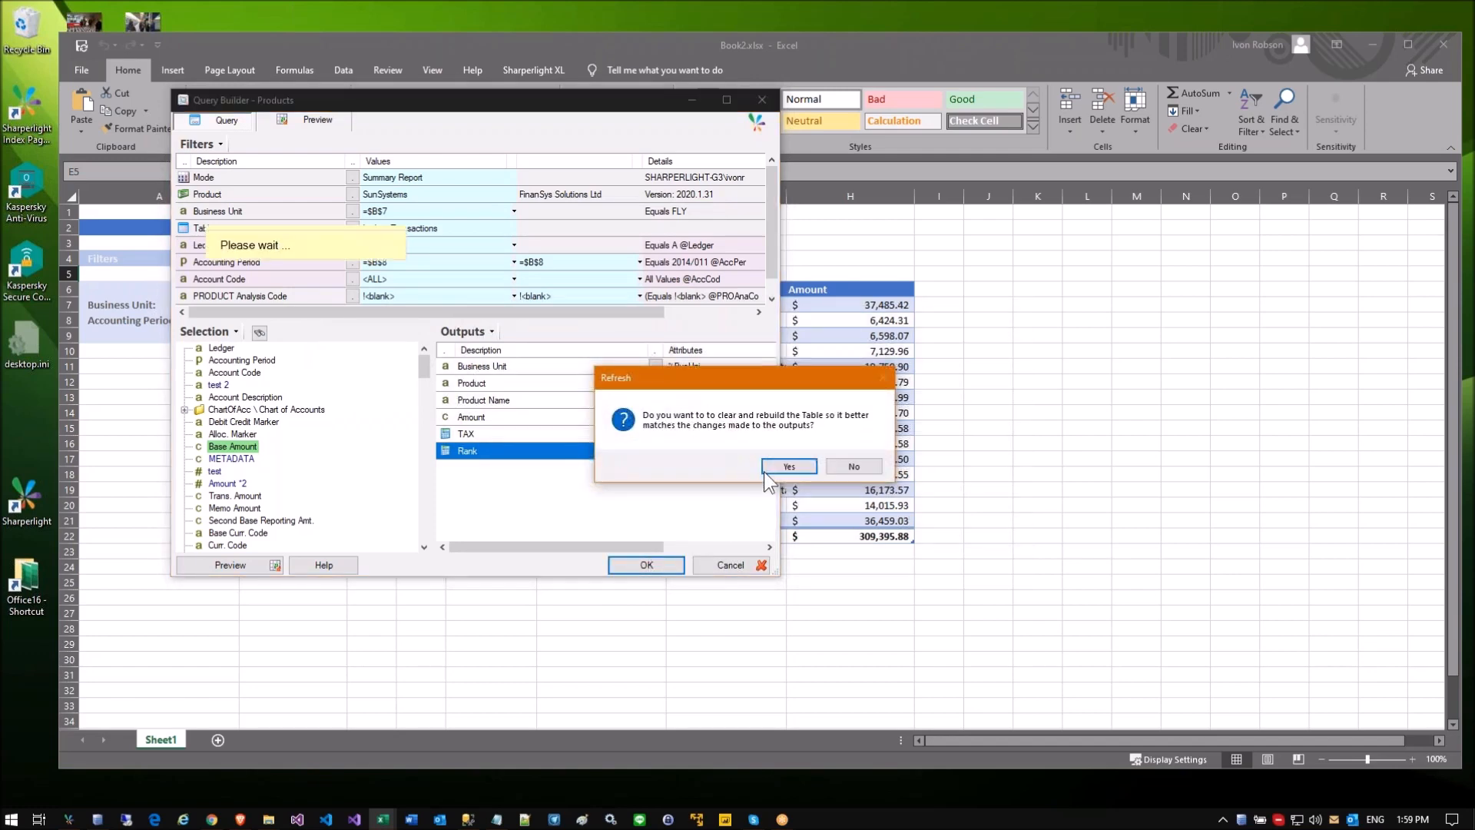
left_click(807, 465)
left_click(795, 400)
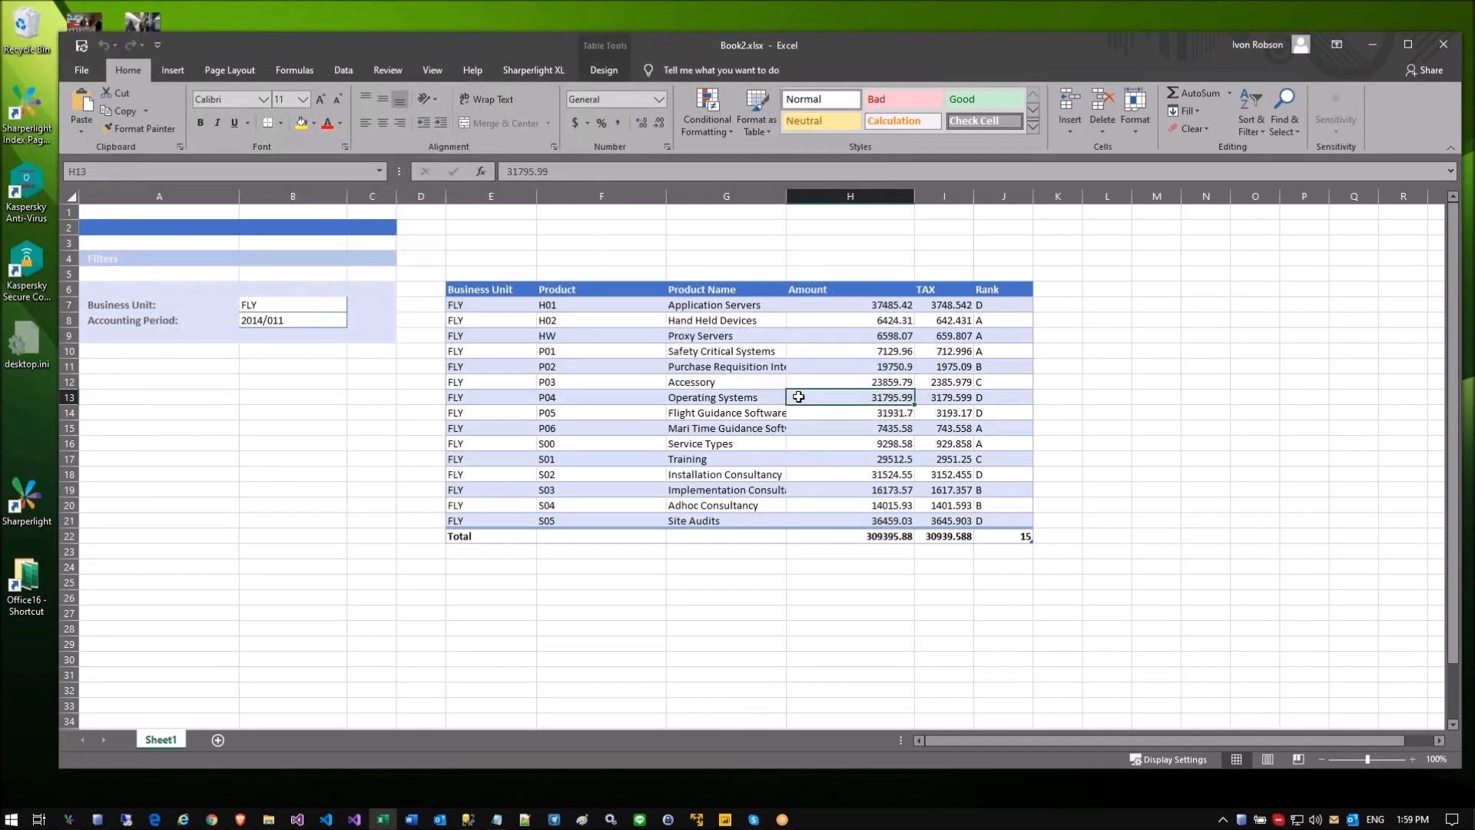
left_click(1006, 315)
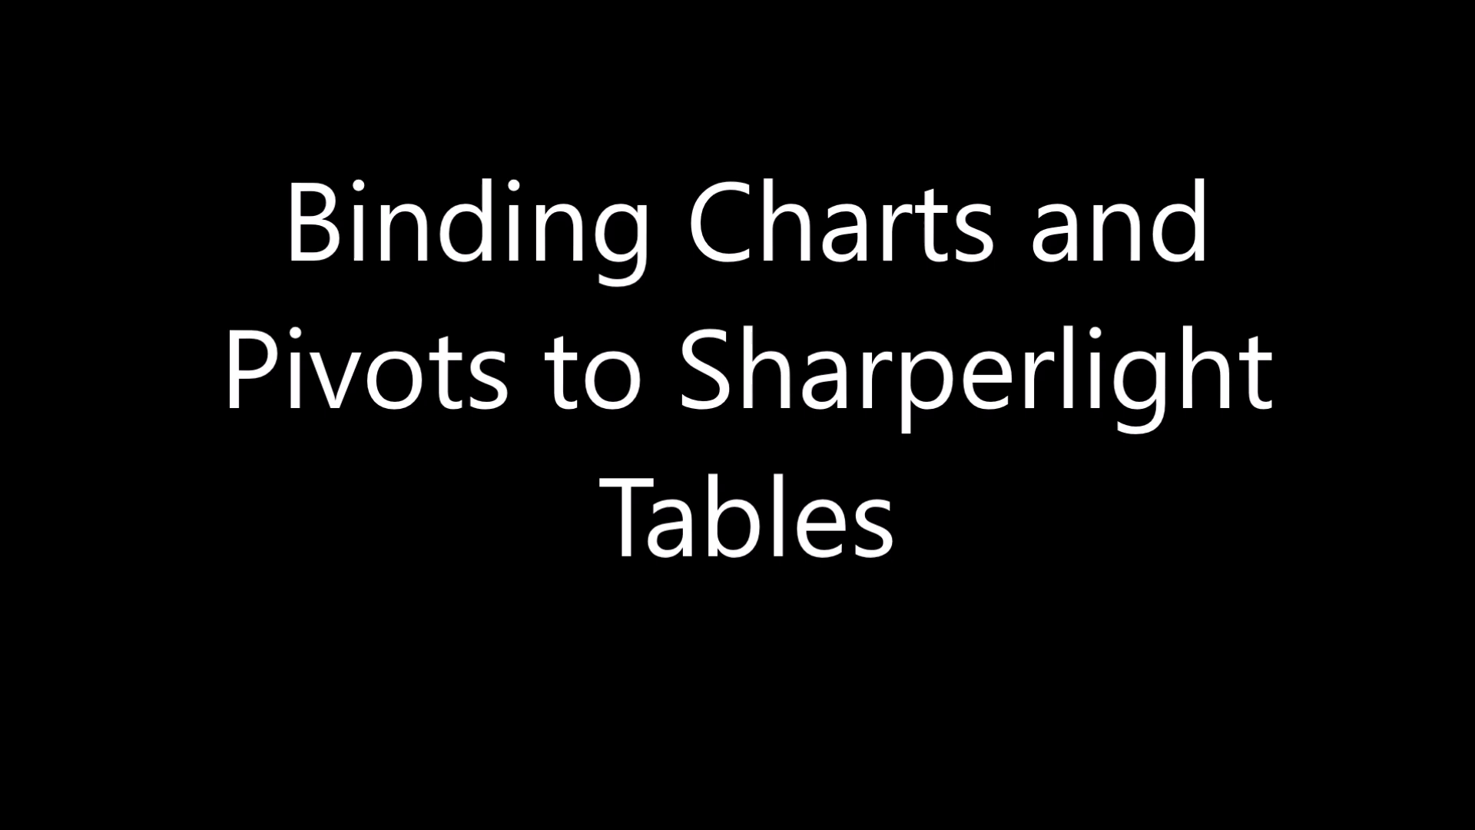
Step: Switch to the workbook SunSystems 6 - Sharperlight - Report Pack v1_1.xlsx and inspect the Product Sales pie chart's source range
left_click(1148, 288)
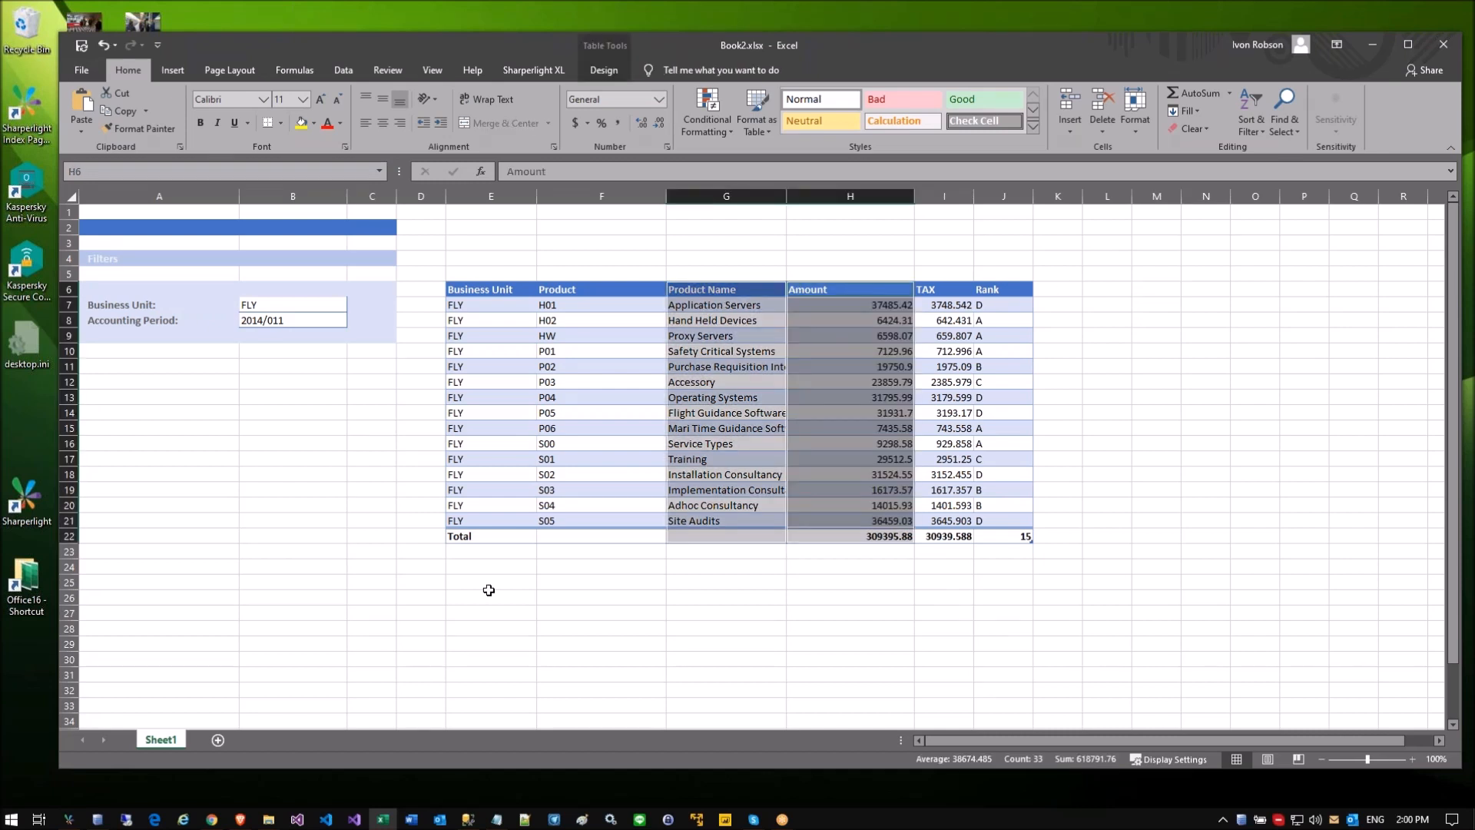
left_click(489, 593)
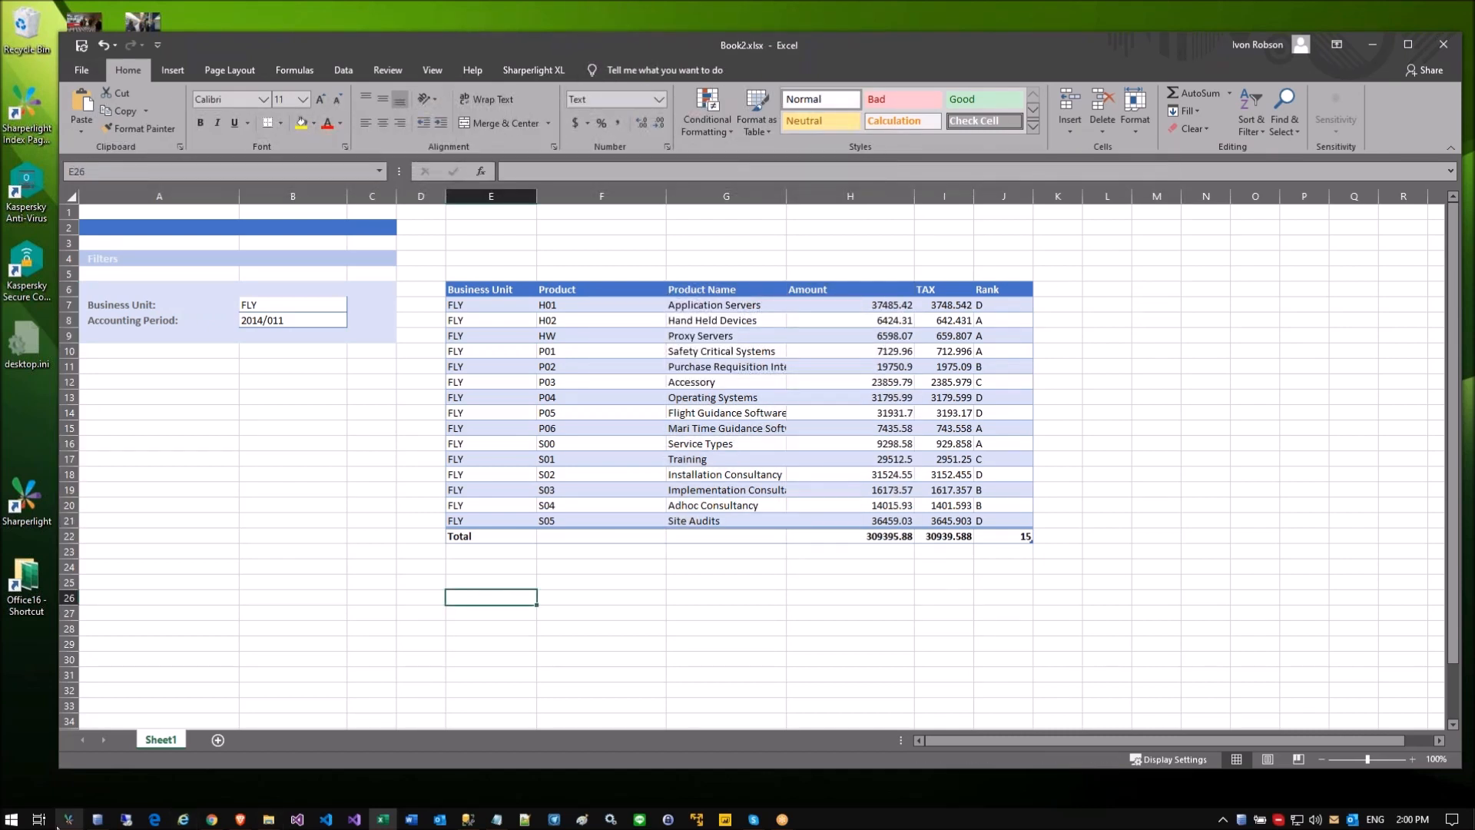
right_click(383, 819)
left_click(400, 467)
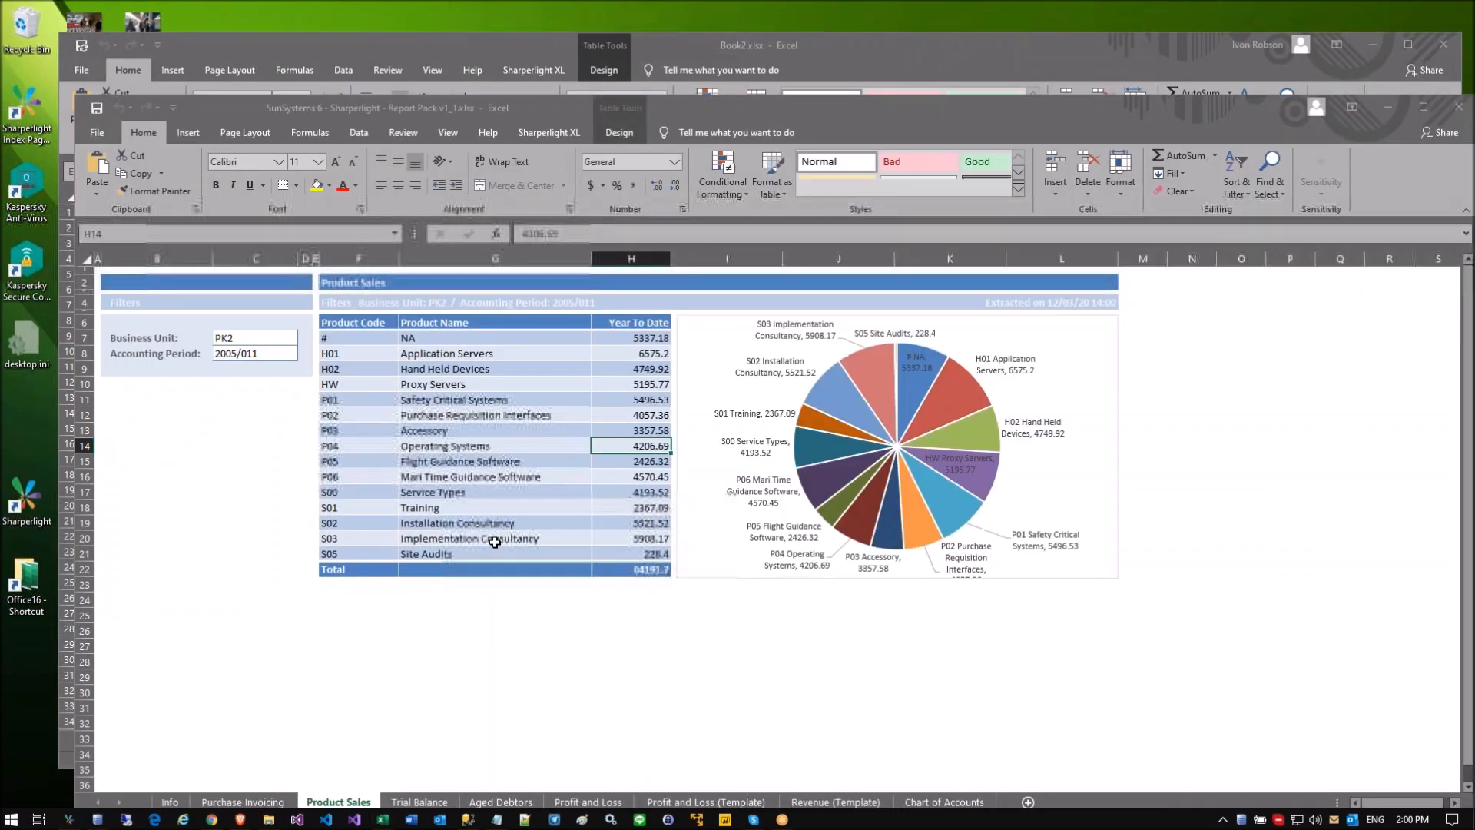
left_click(751, 350)
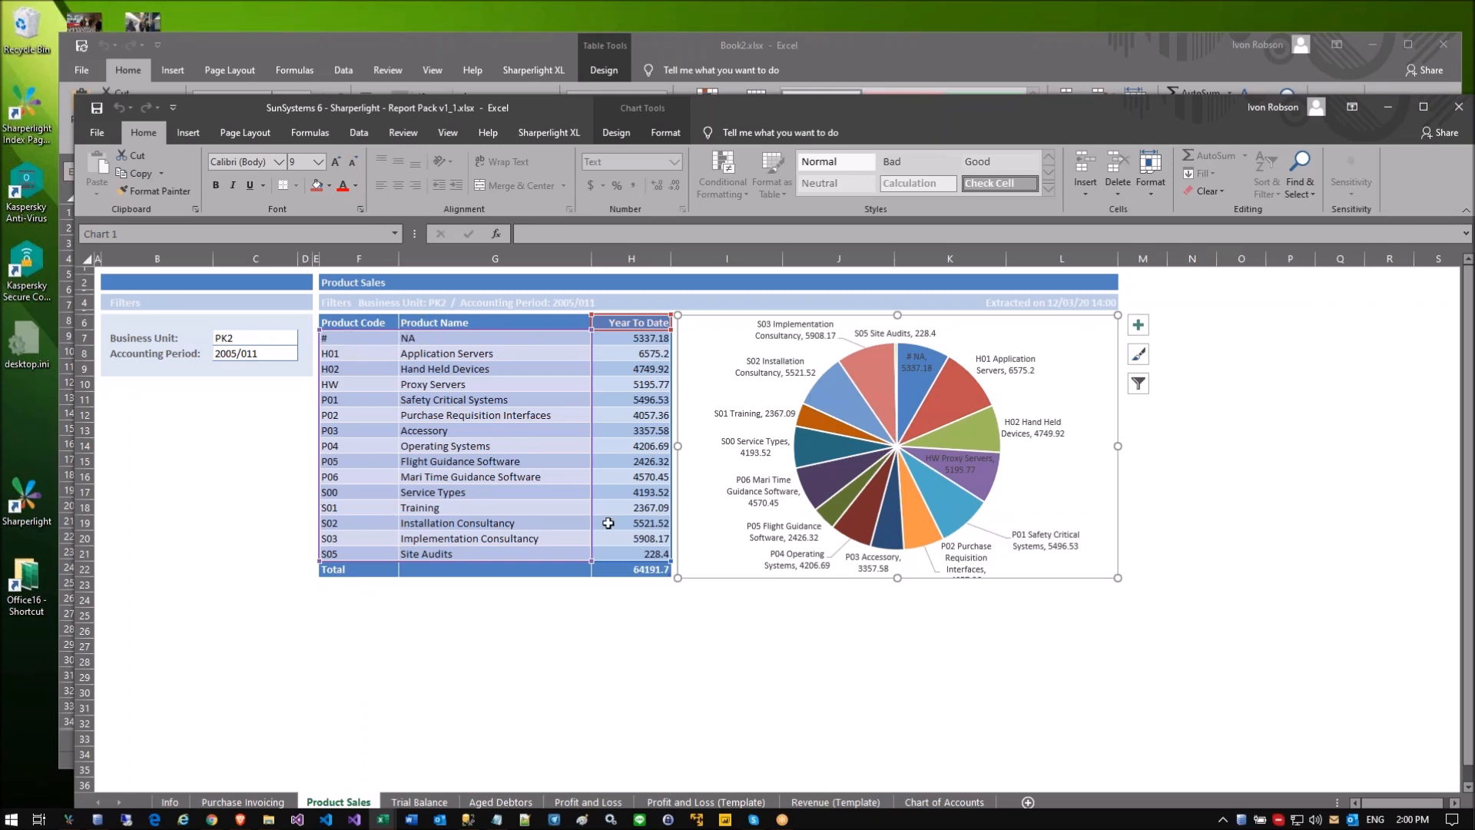
left_click(1275, 386)
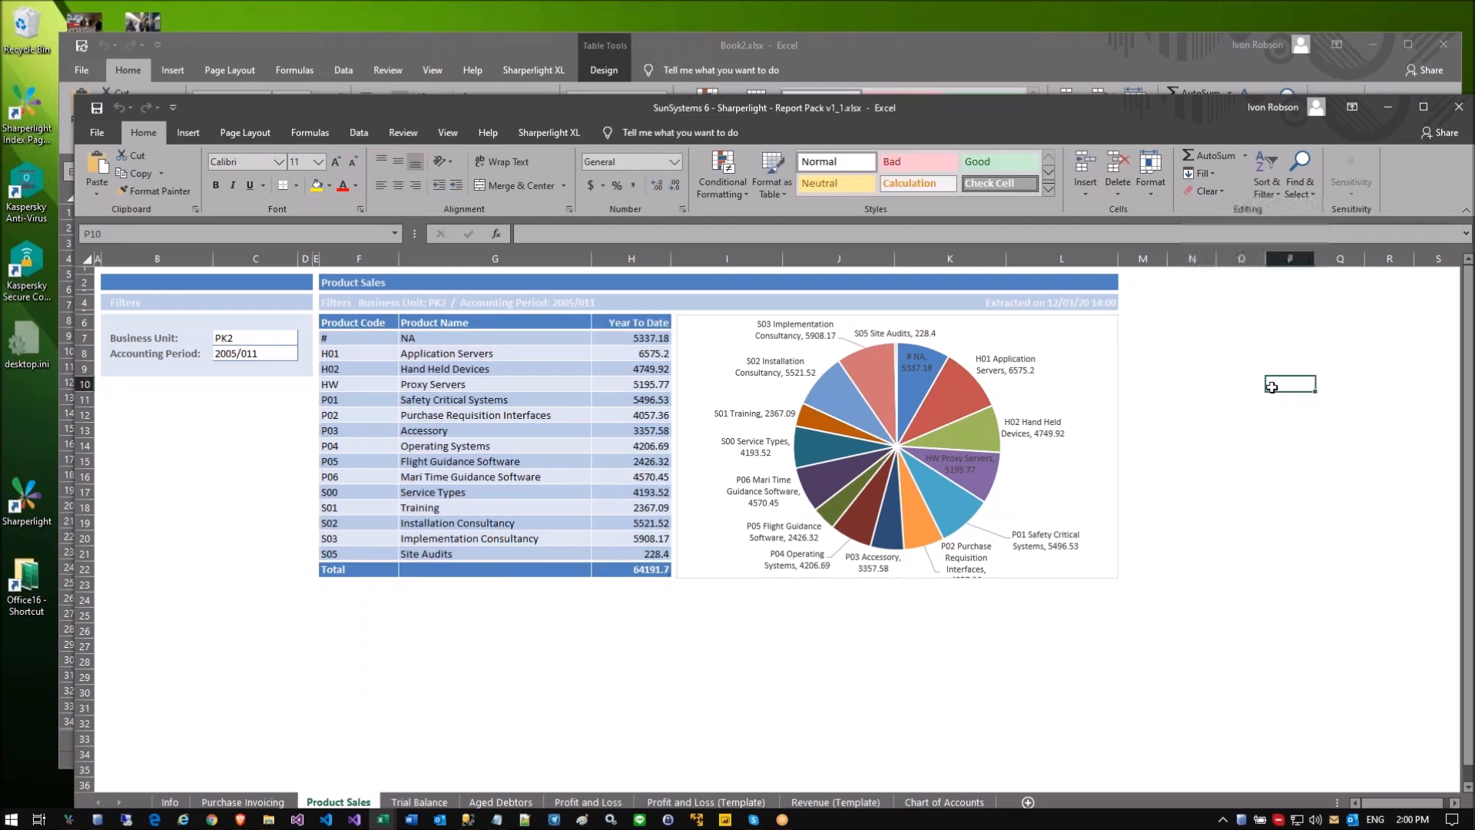
Step: Browse the Business Unit lookup for the Product Sales report and keep PK2 selected
double_click(226, 338)
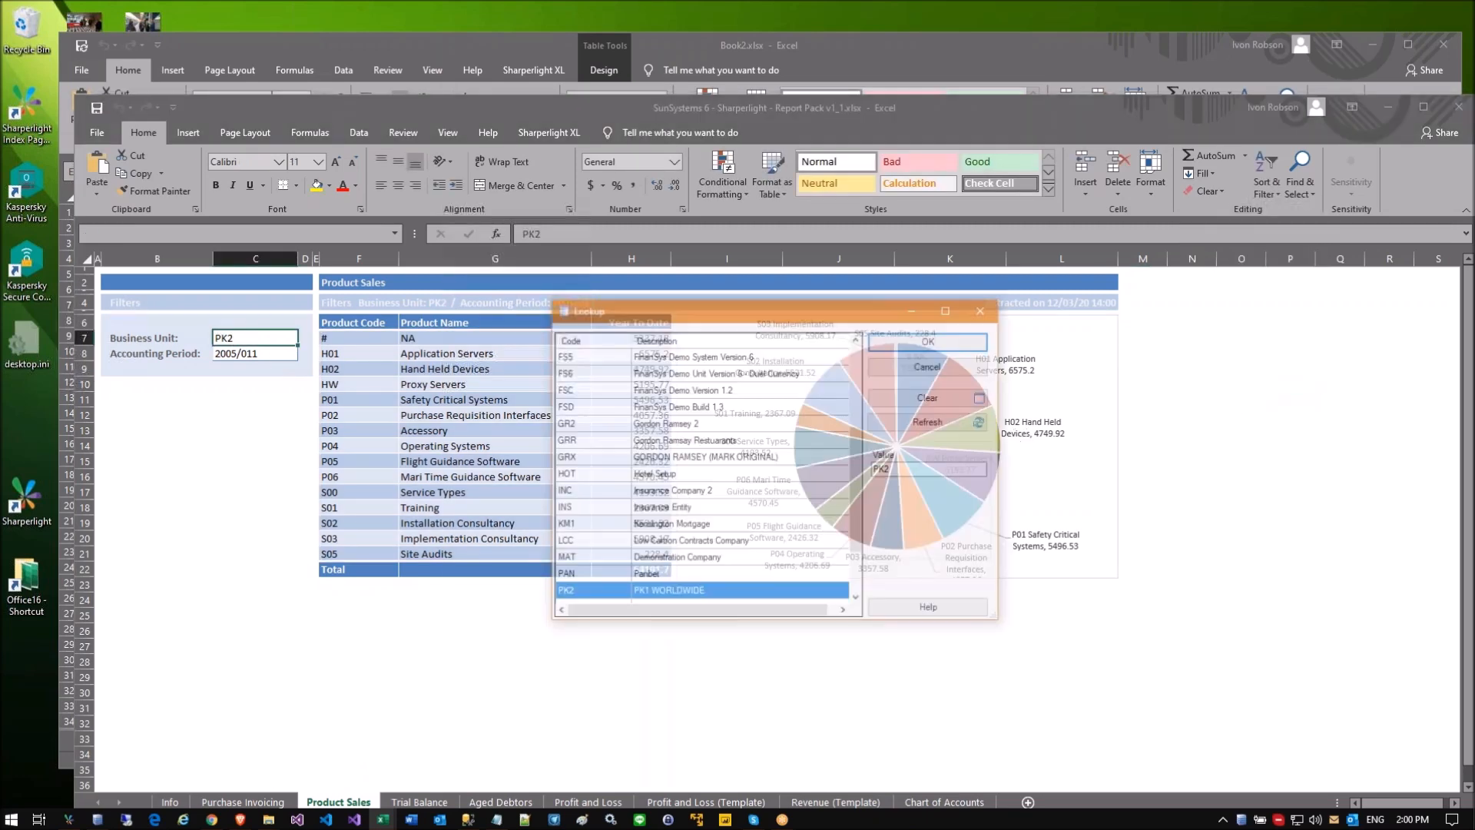
scroll(587, 572, "down", 1)
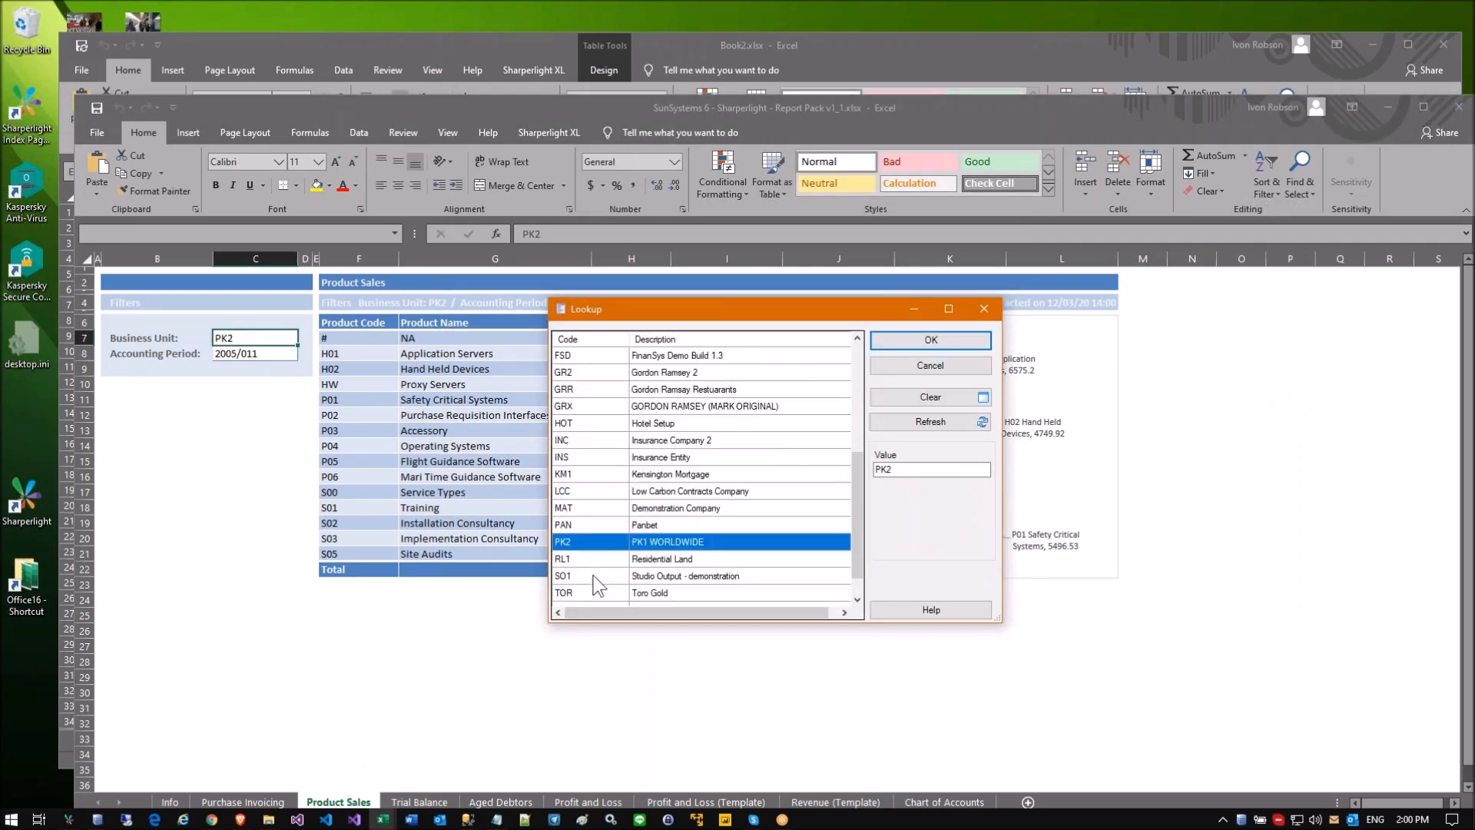
key("Return")
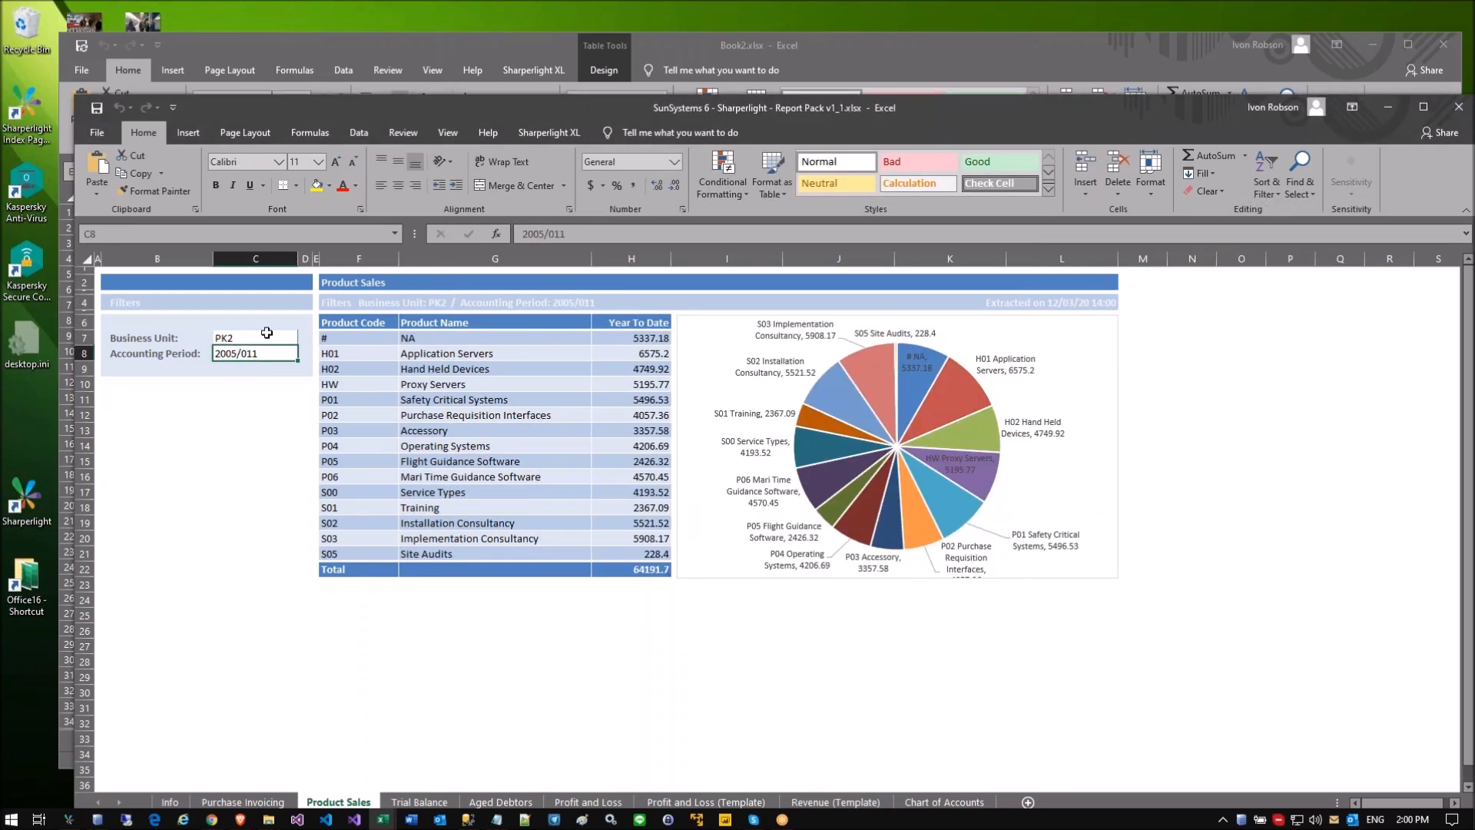
Step: Set the Product Sales accounting period to 2005/012 and check the pie chart's source range
left_click(571, 232)
key("BackSpace")
type("2")
key("Return")
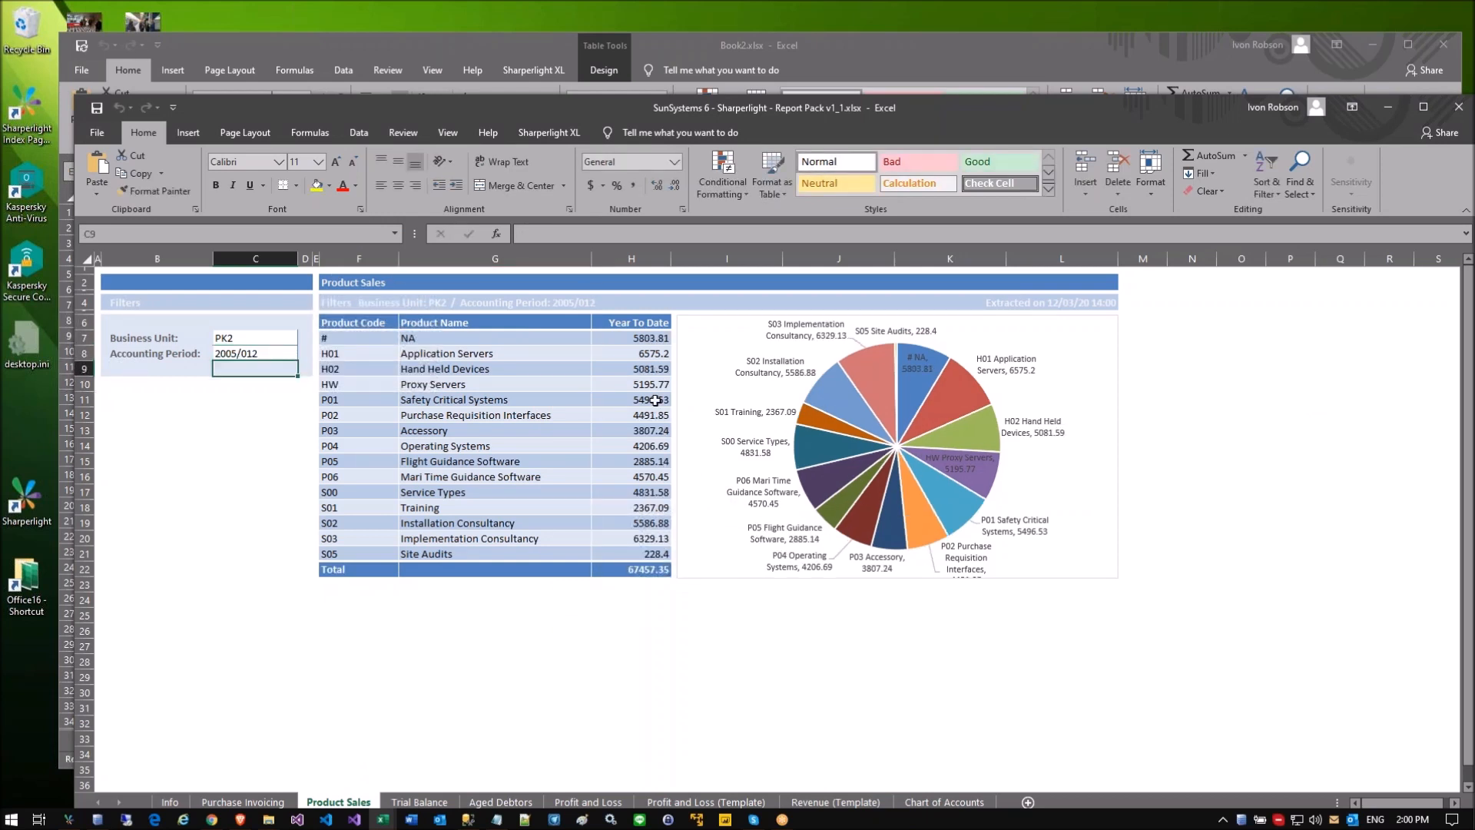
left_click(756, 355)
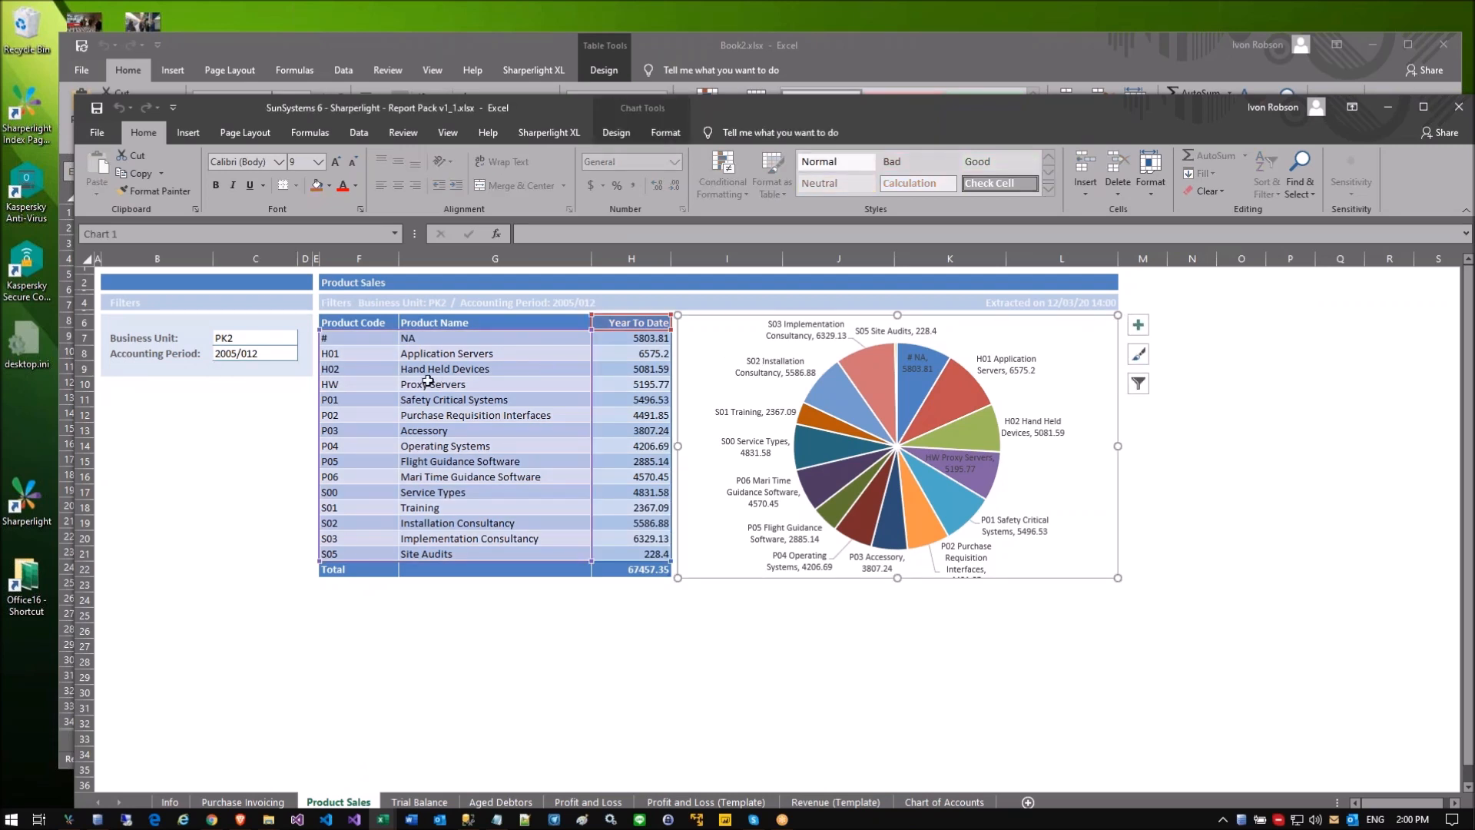
left_click(201, 458)
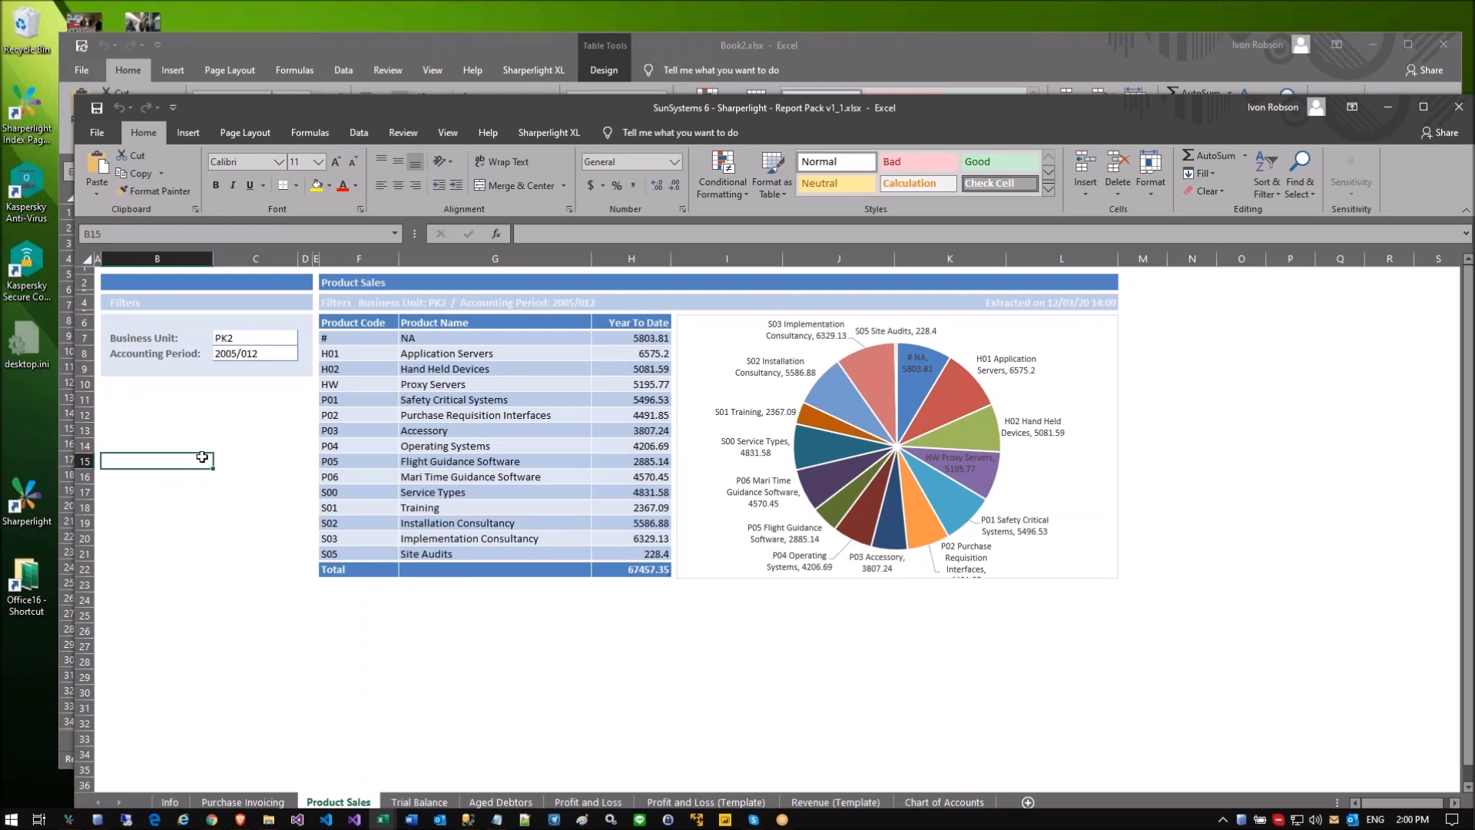
Step: Set the Product Sales accounting period to 2005/005 to refresh the table and pie chart
left_click(267, 353)
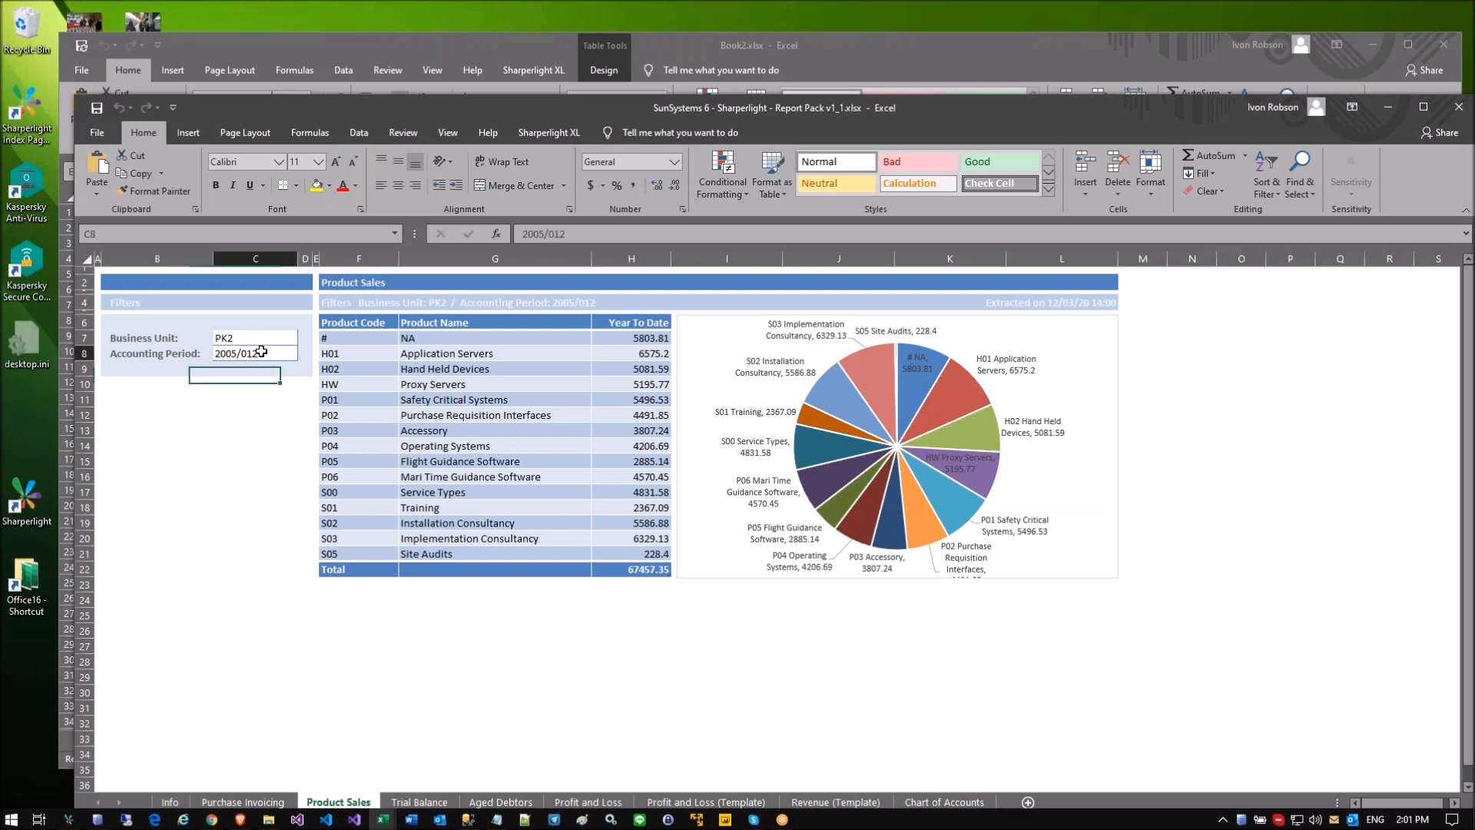
left_click_drag(552, 233, 569, 234)
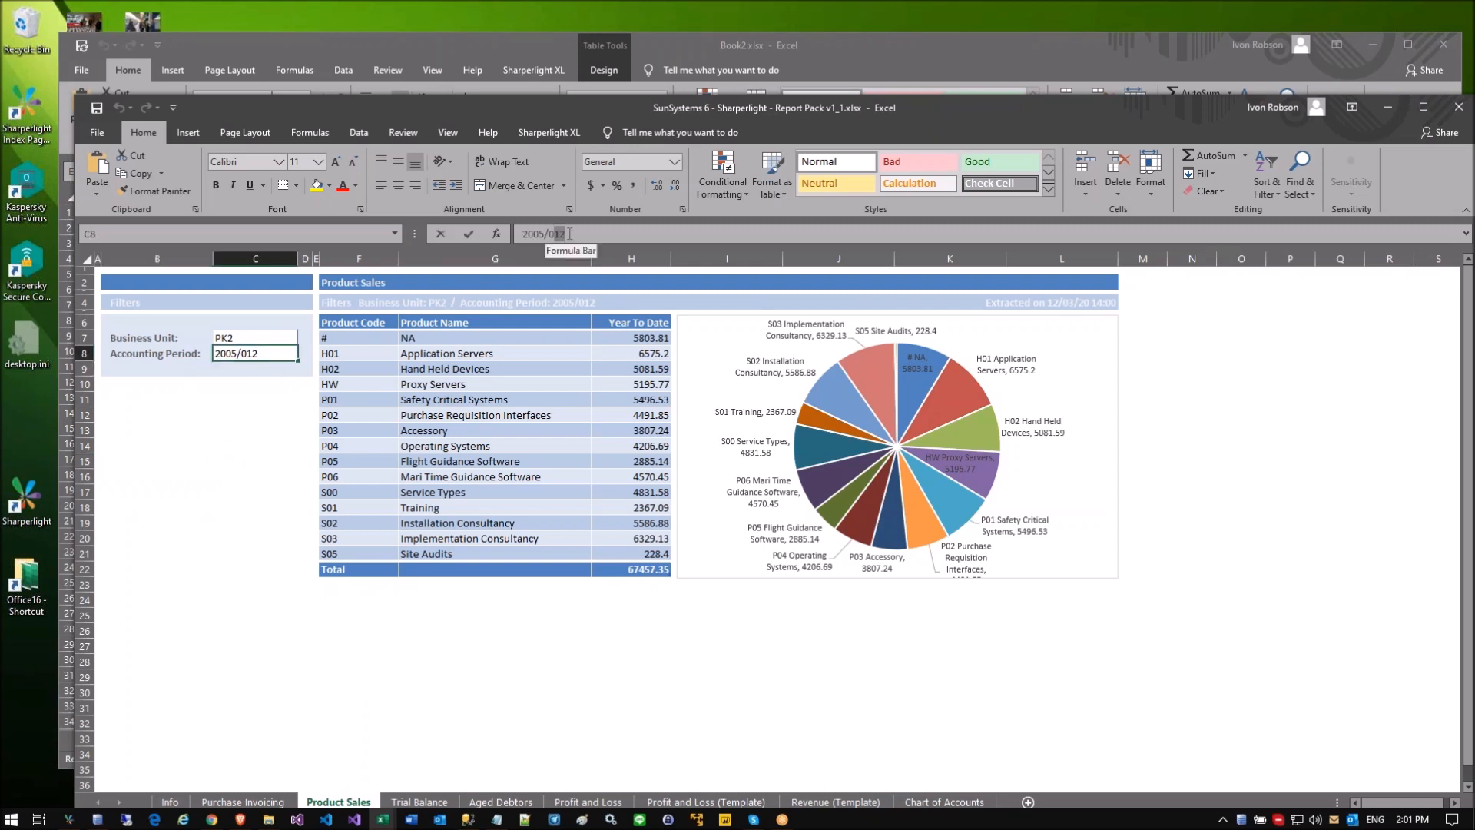
type("0")
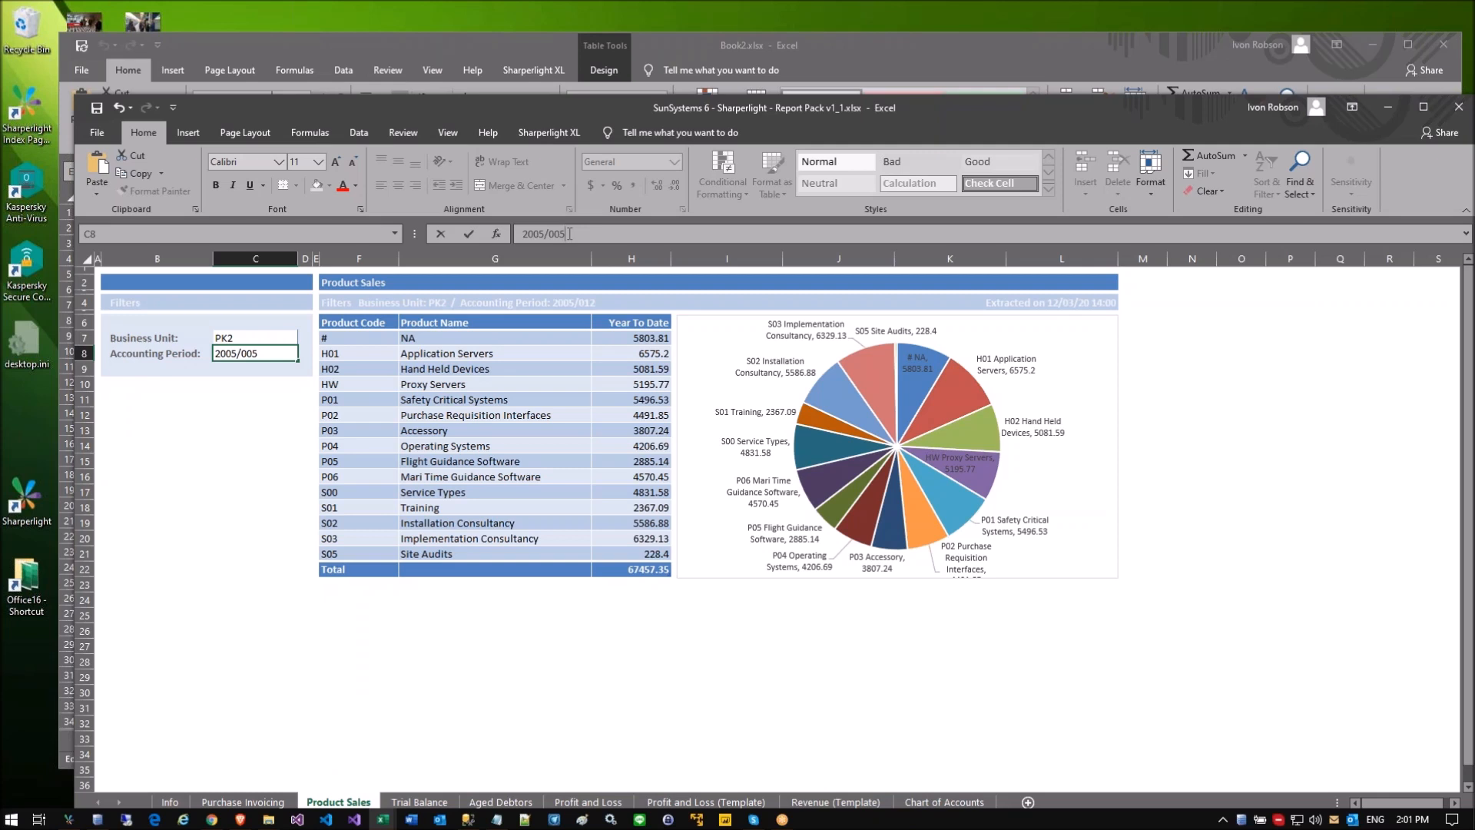
type("5")
key("Return")
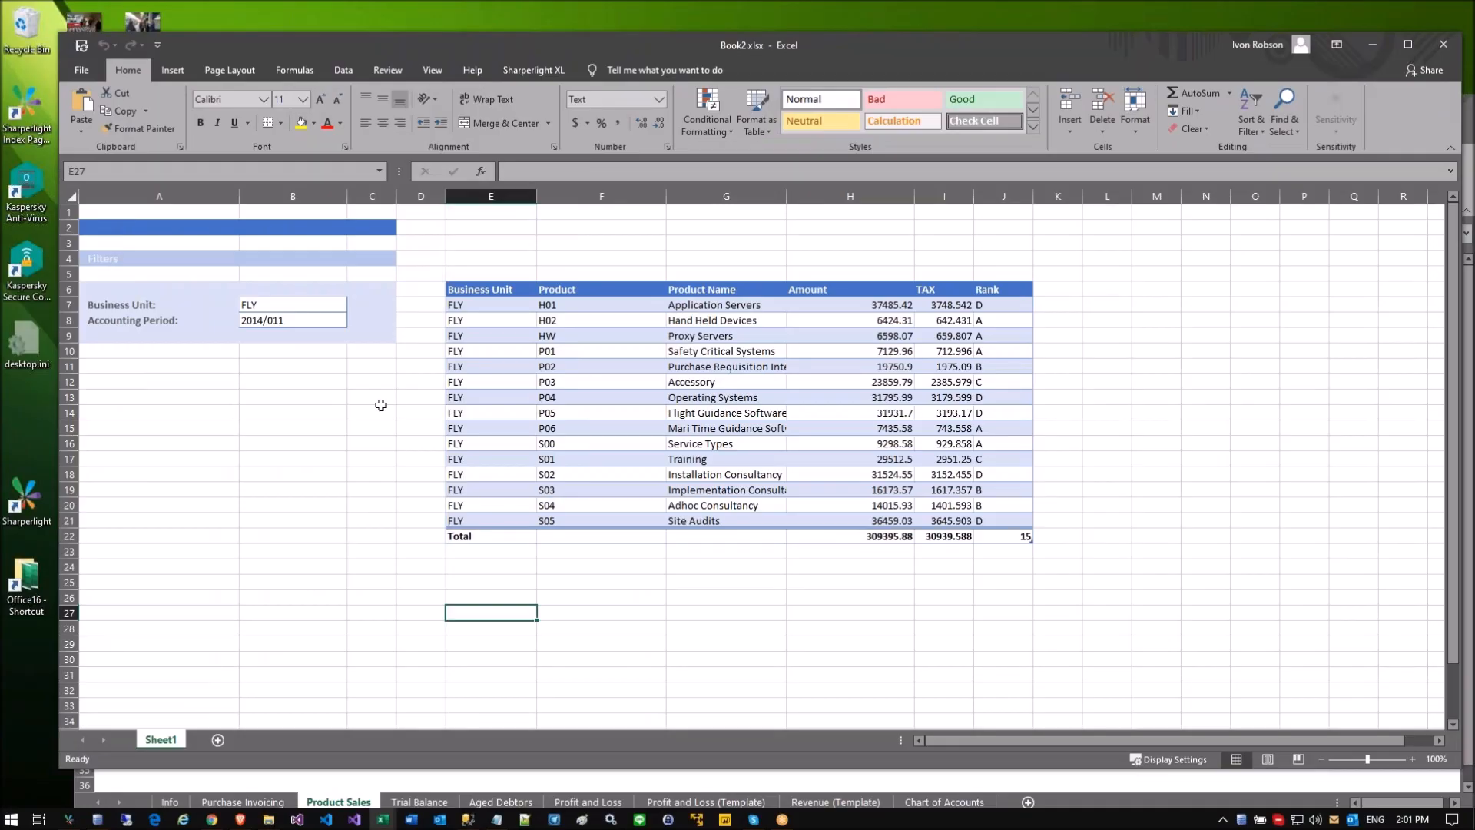
Step: Switch to Book2.xlsx and inspect which filter cells the mdTable formula in E5 references
left_click(373, 398)
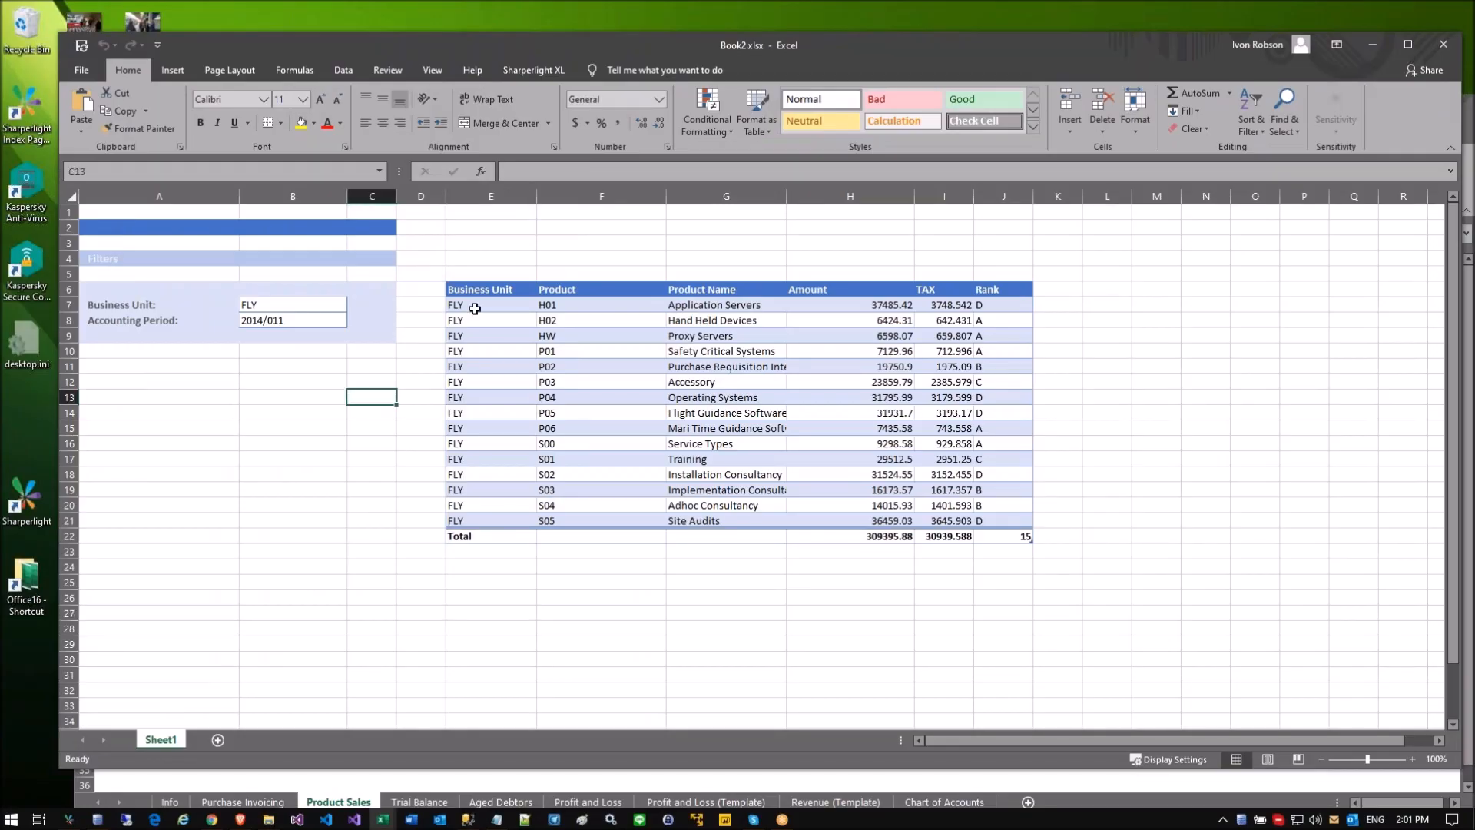
left_click(483, 271)
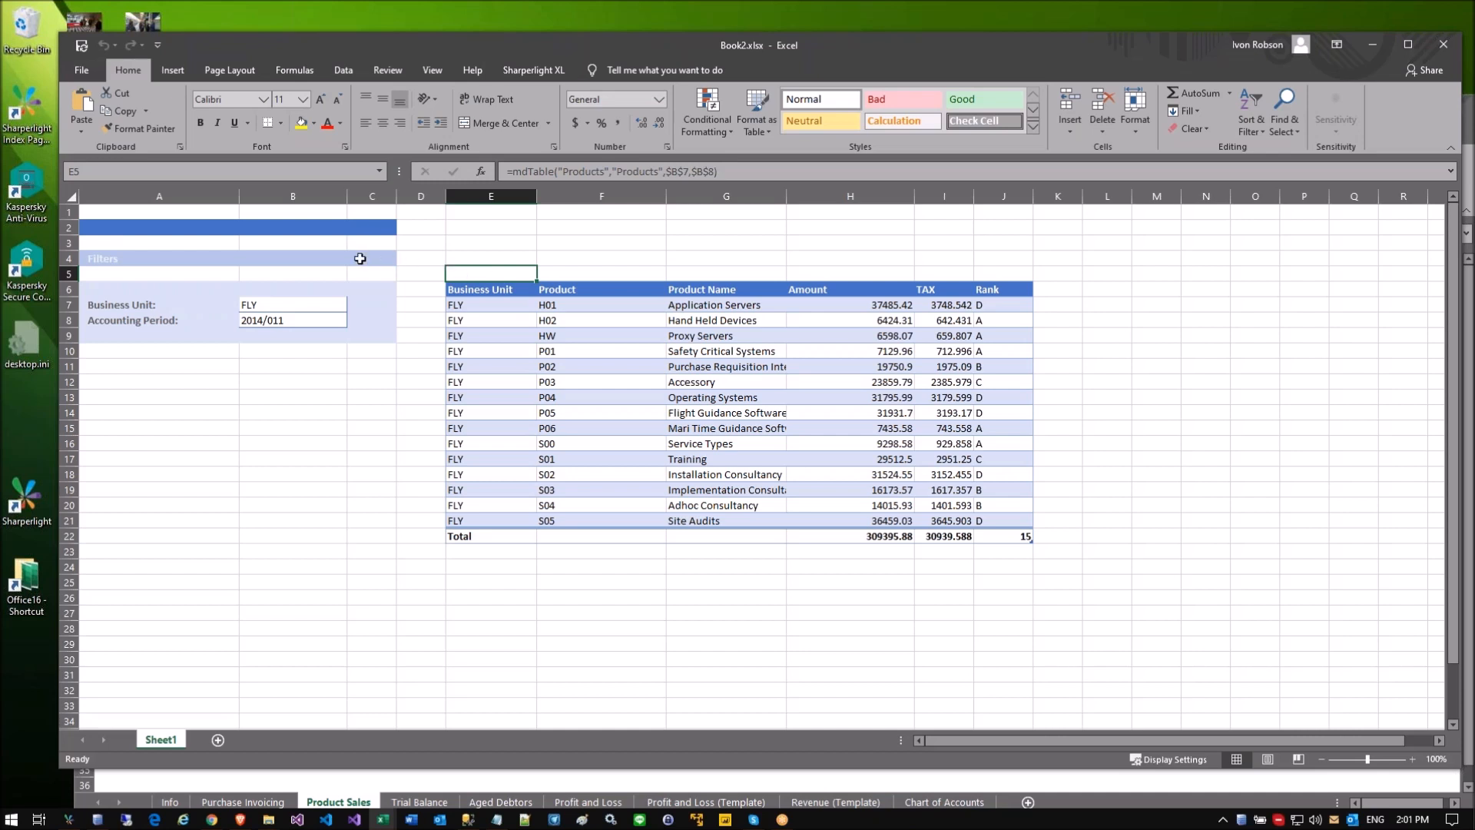
left_click(420, 196)
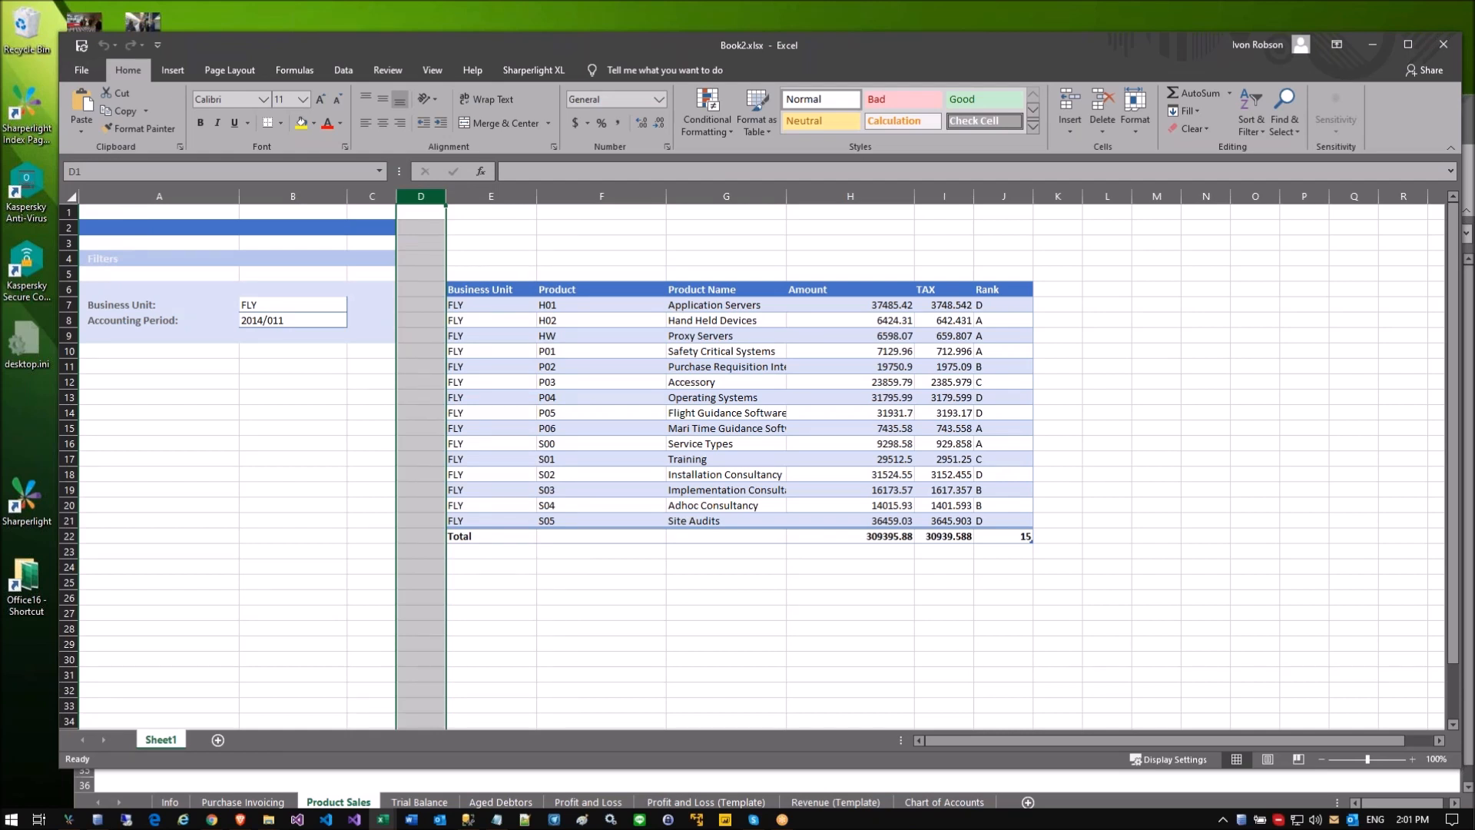
left_click(372, 458)
left_click(461, 273)
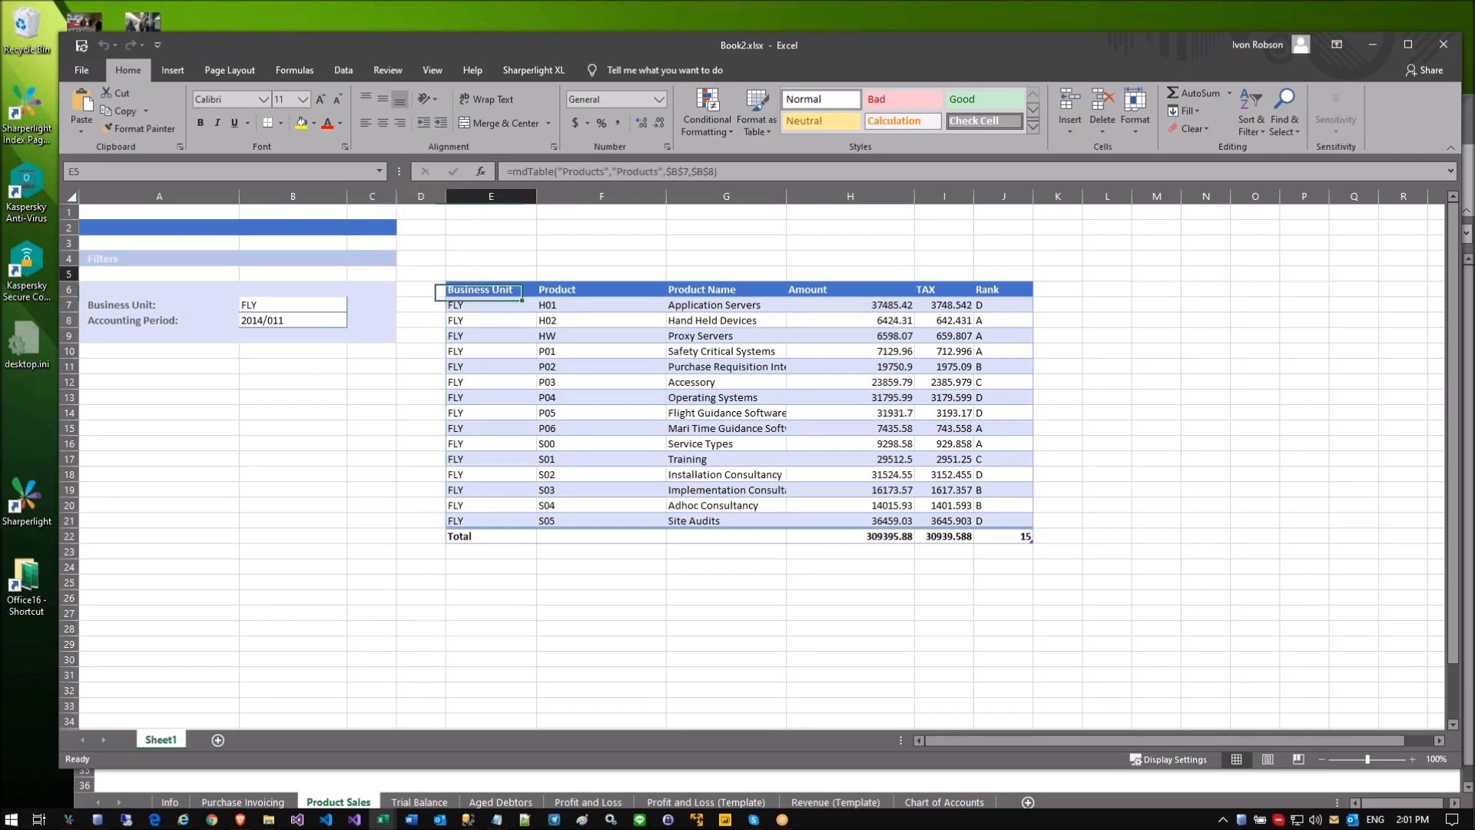
left_click(720, 172)
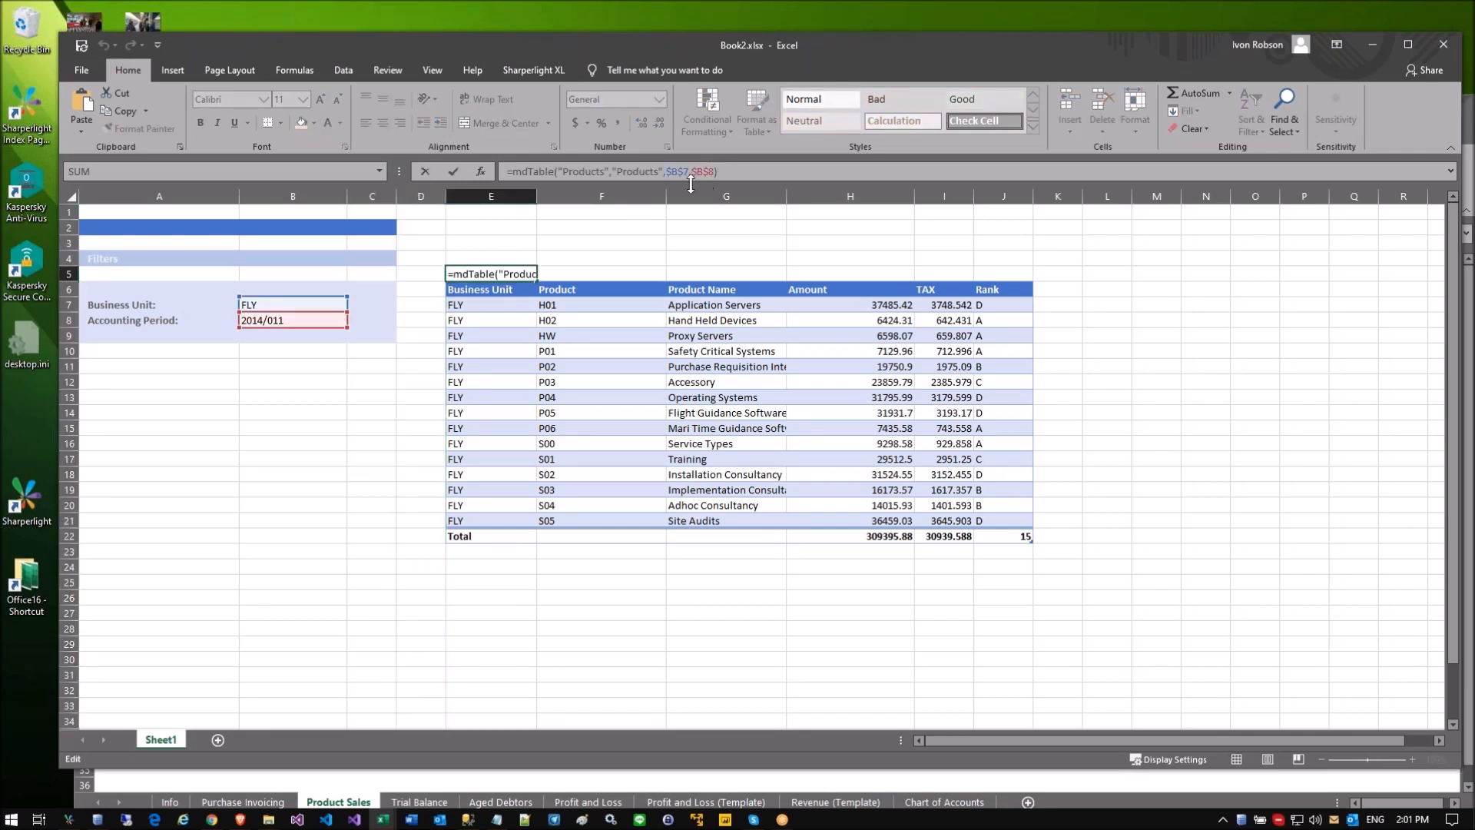
left_click(421, 363)
Step: Insert a column before column D and check the filter references in the shifted mdTable formula in F5
left_click(421, 197)
right_click(421, 197)
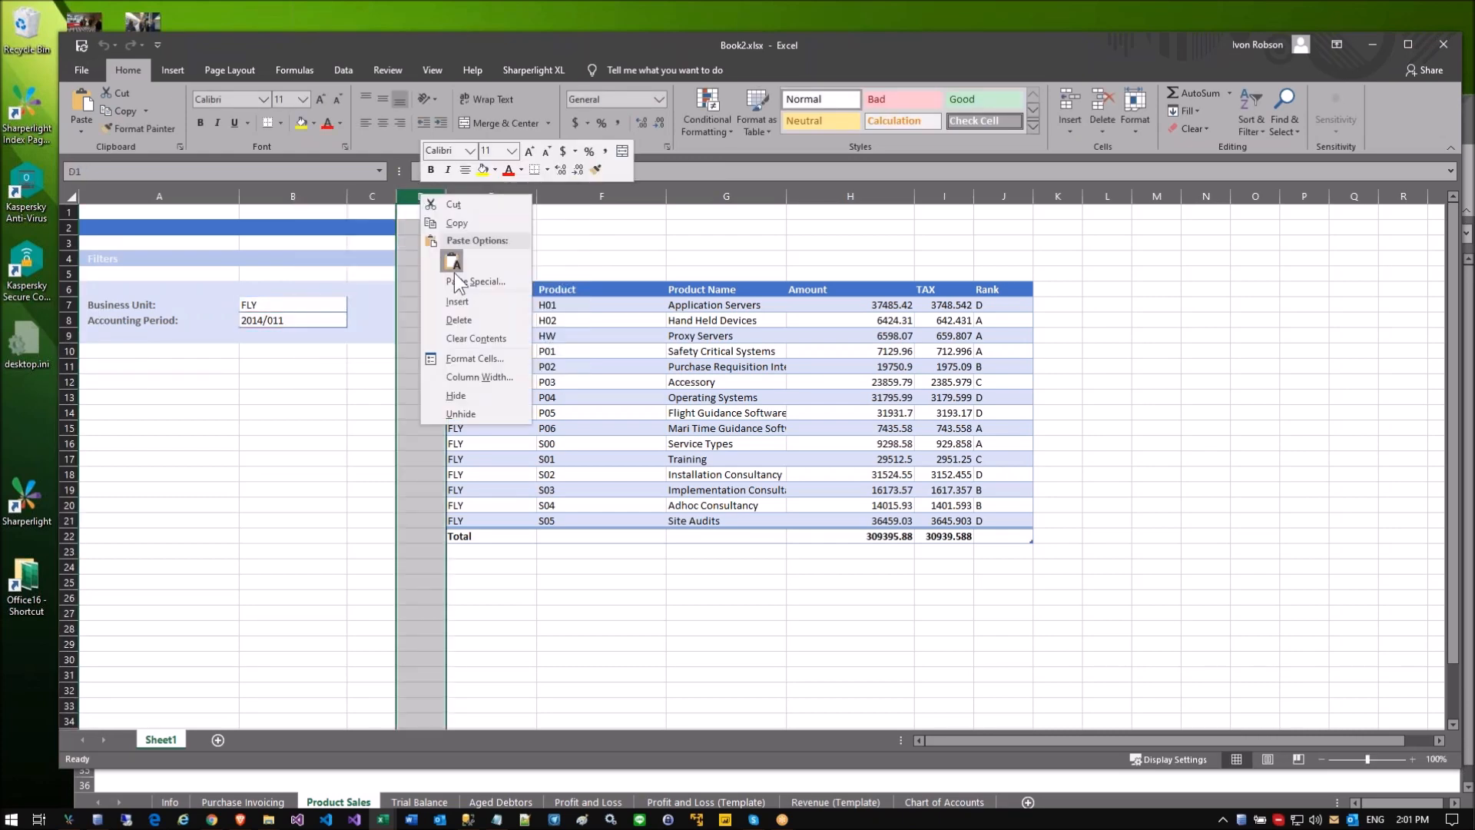
left_click(461, 301)
left_click(538, 273)
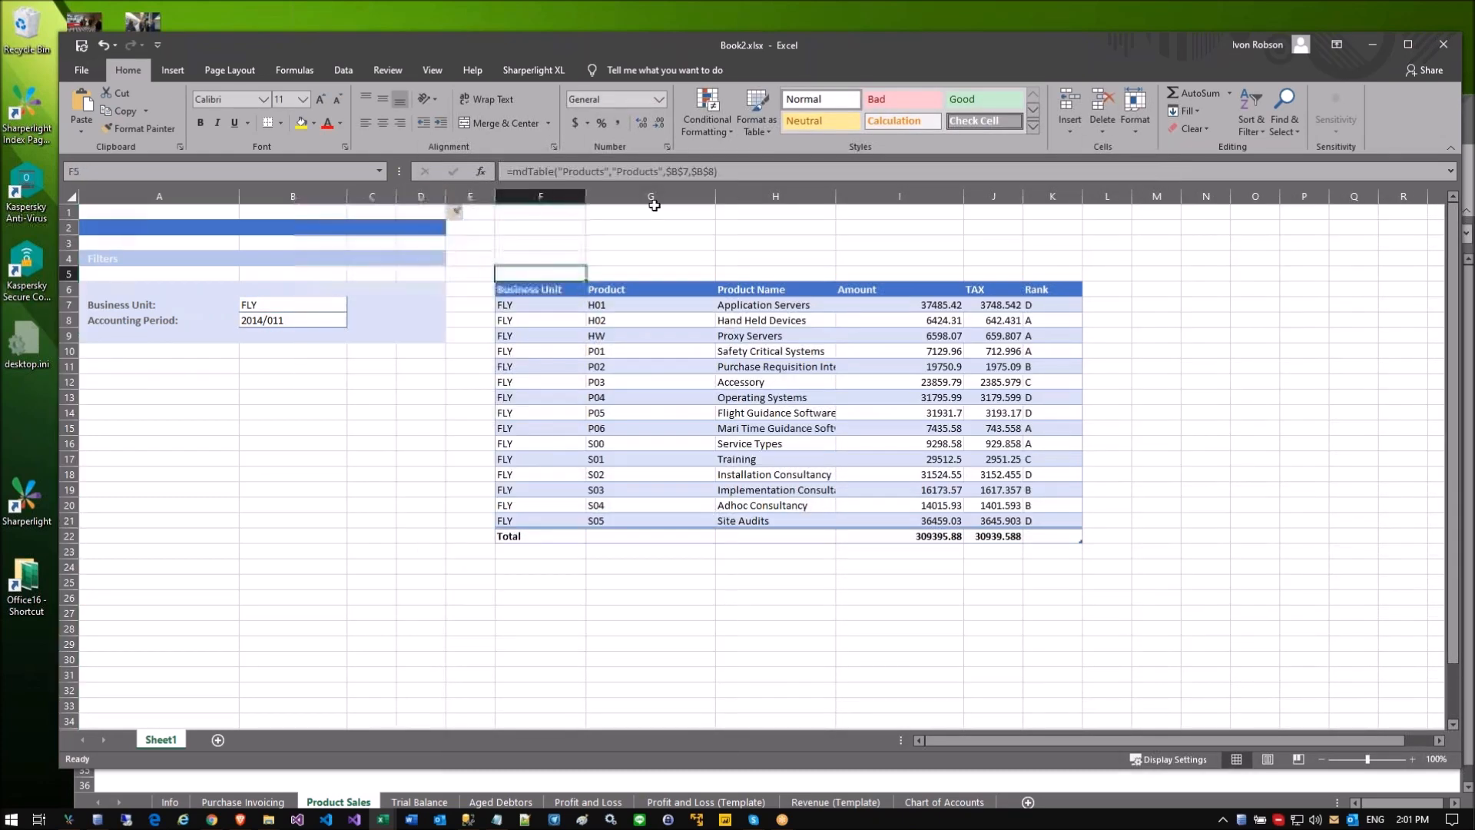
left_click(723, 172)
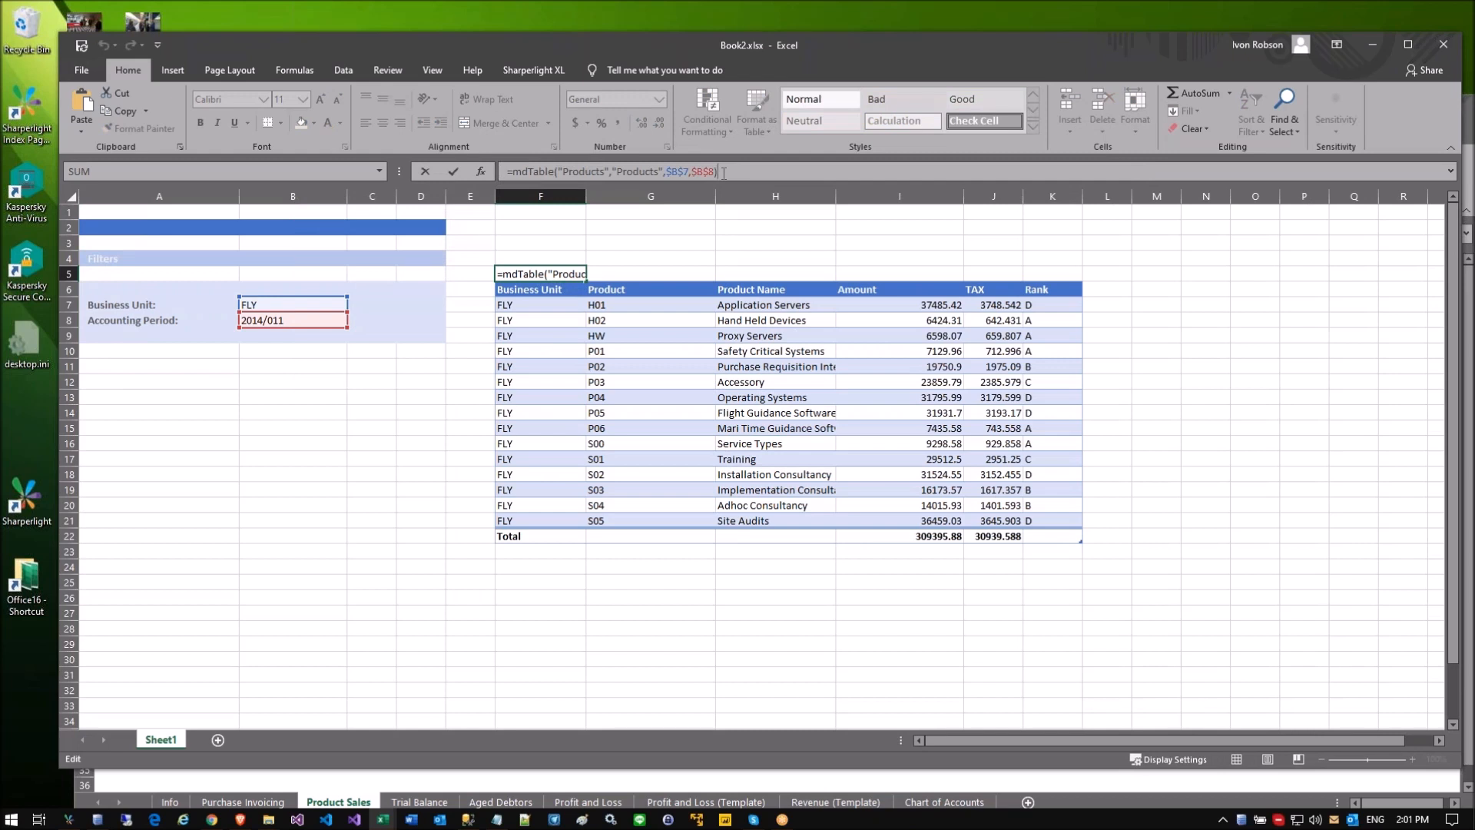
left_click(704, 245)
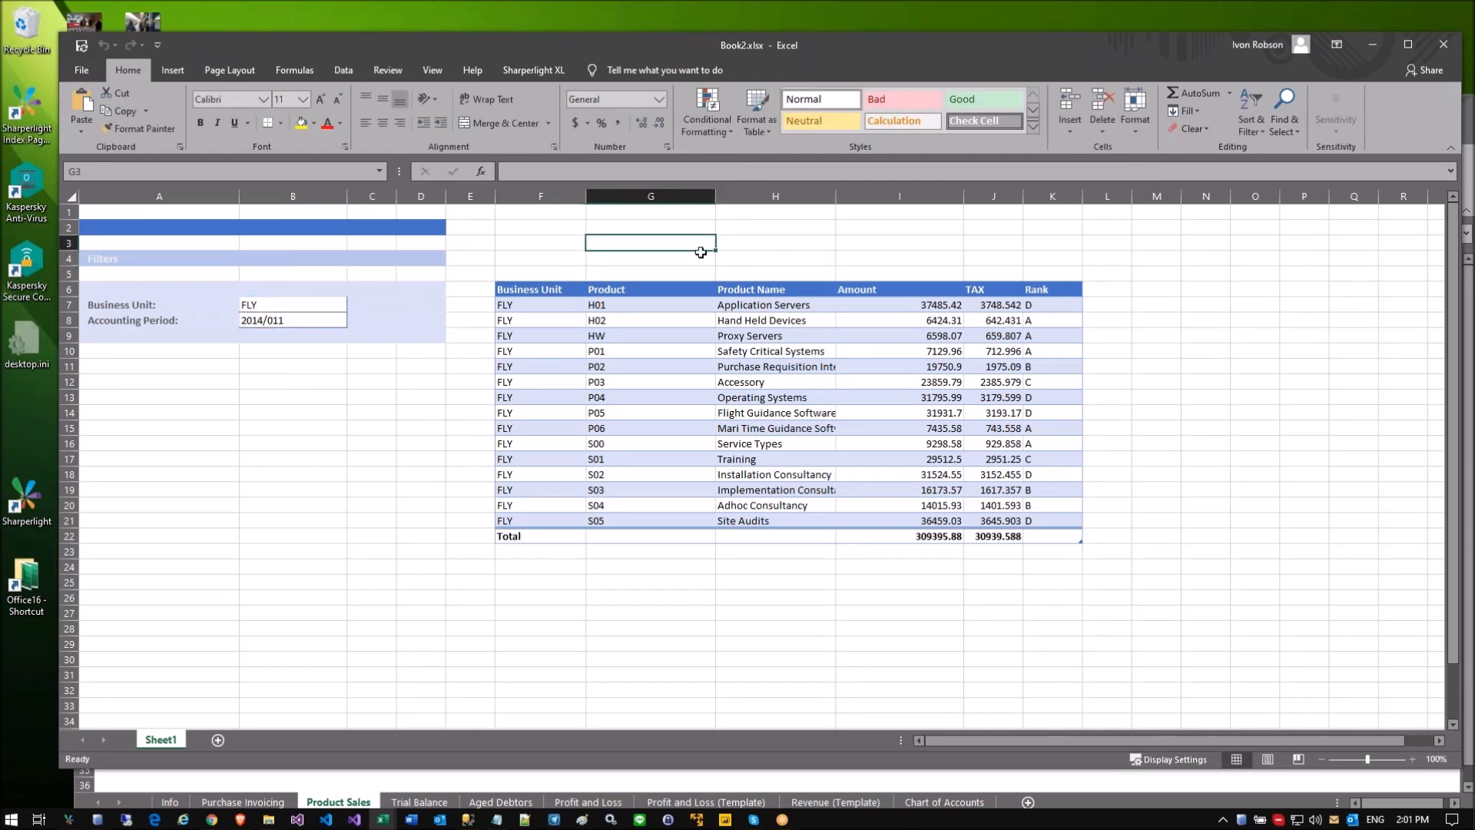
Step: Insert a row above row 3 and check the filter references in the mdTable formula in F6
left_click(68, 243)
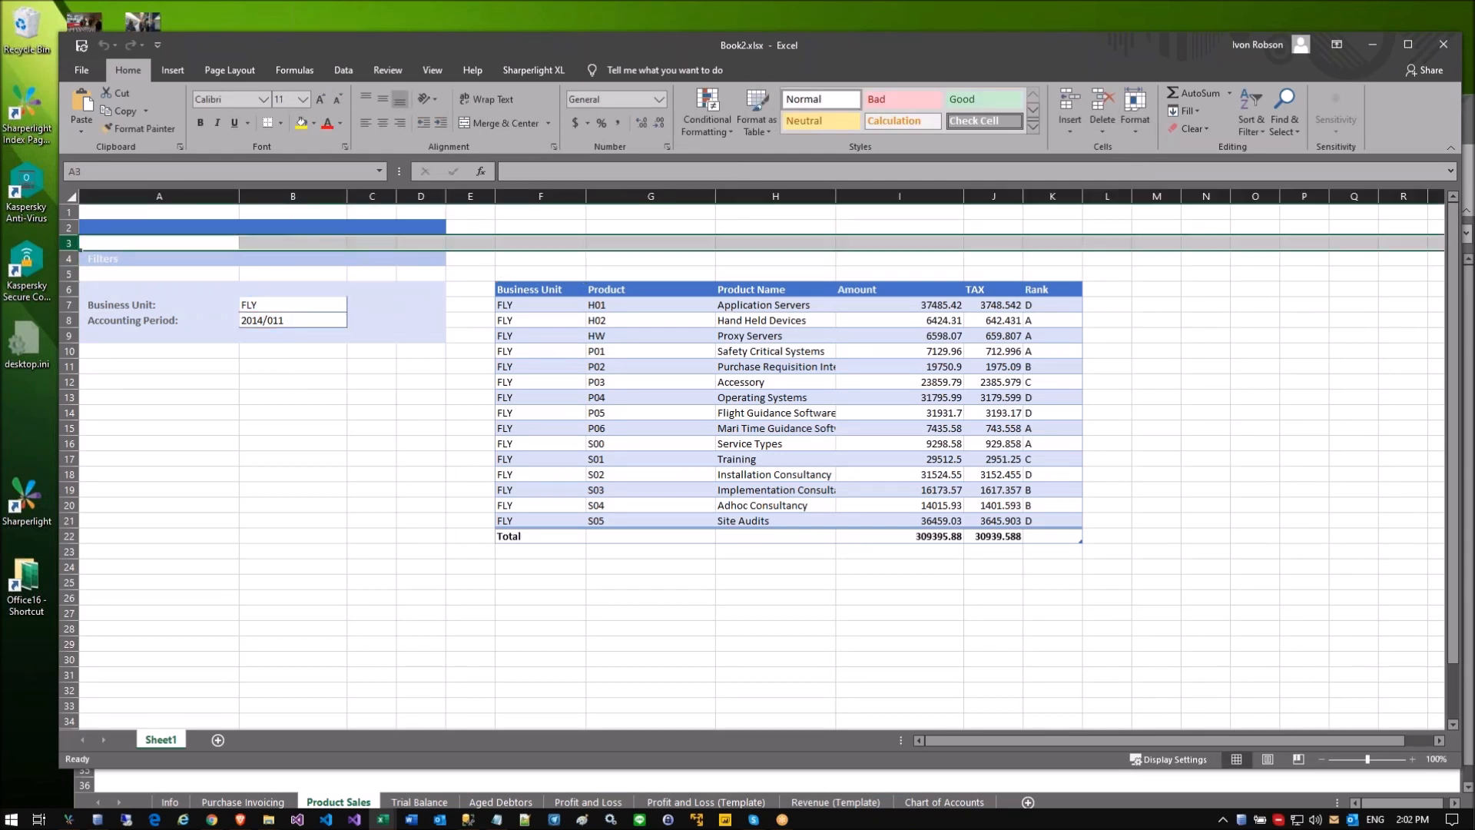
right_click(71, 243)
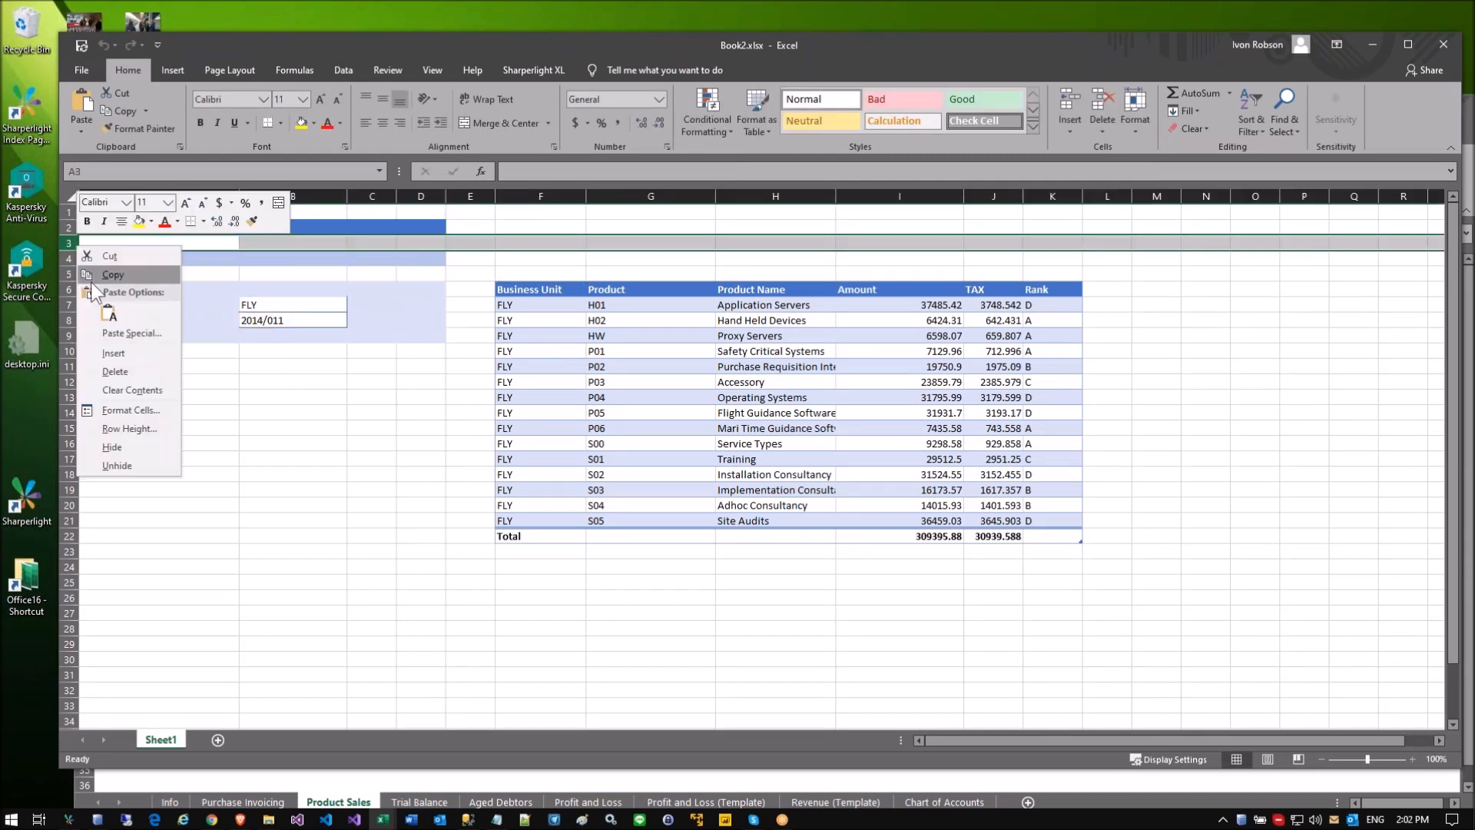
left_click(111, 354)
left_click(542, 286)
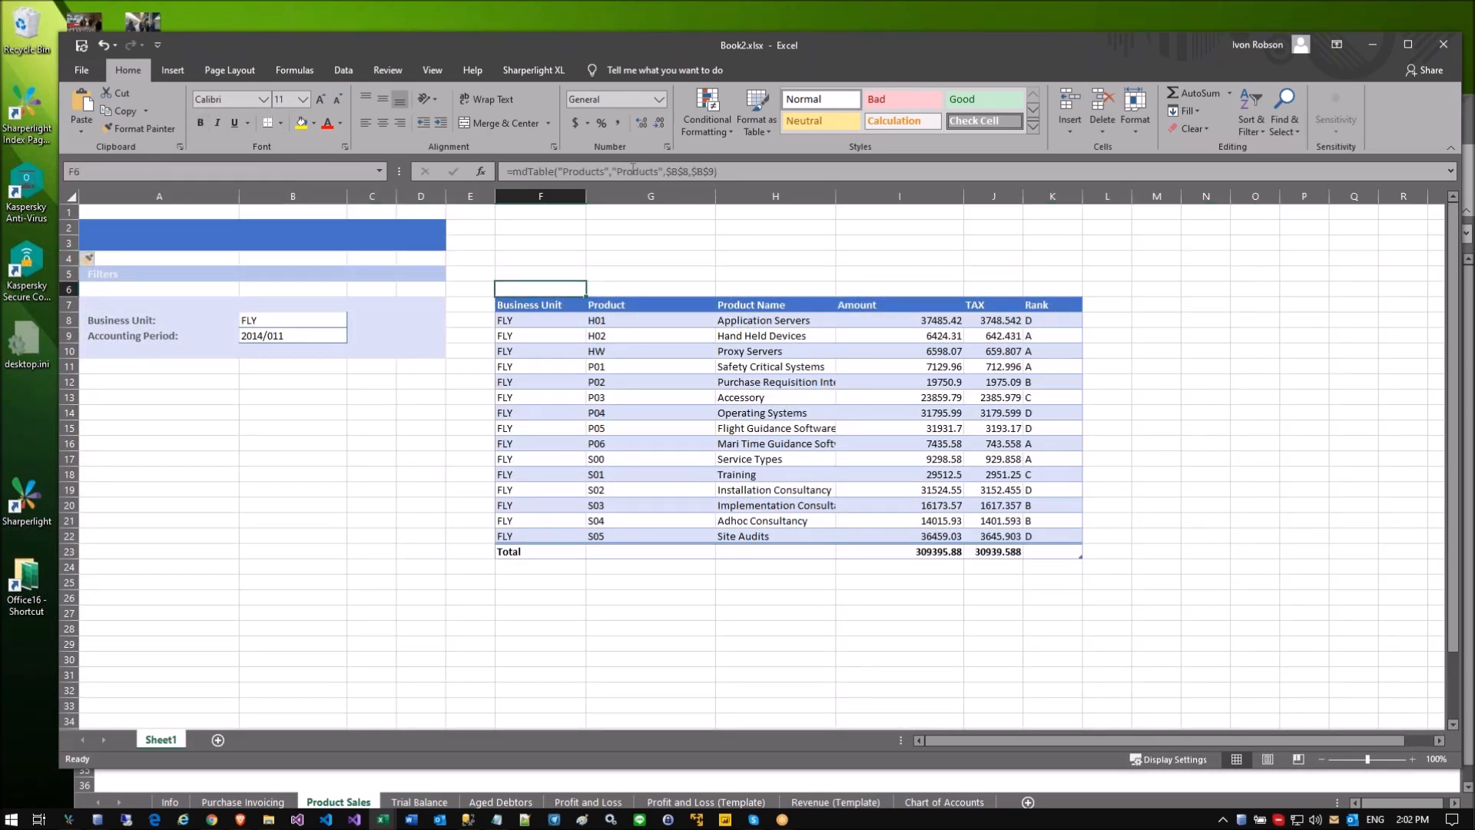
left_click(731, 169)
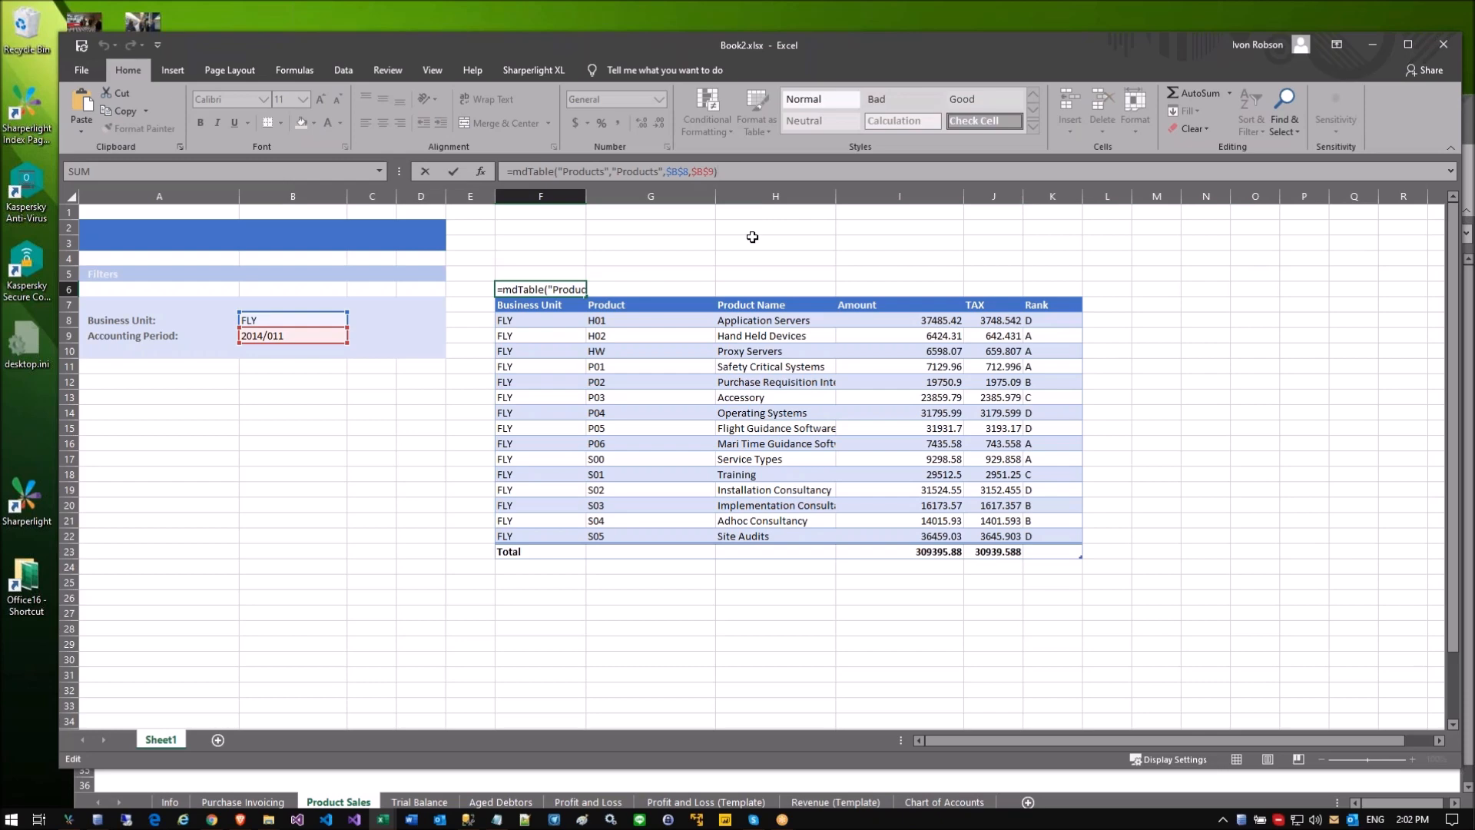
key("Escape")
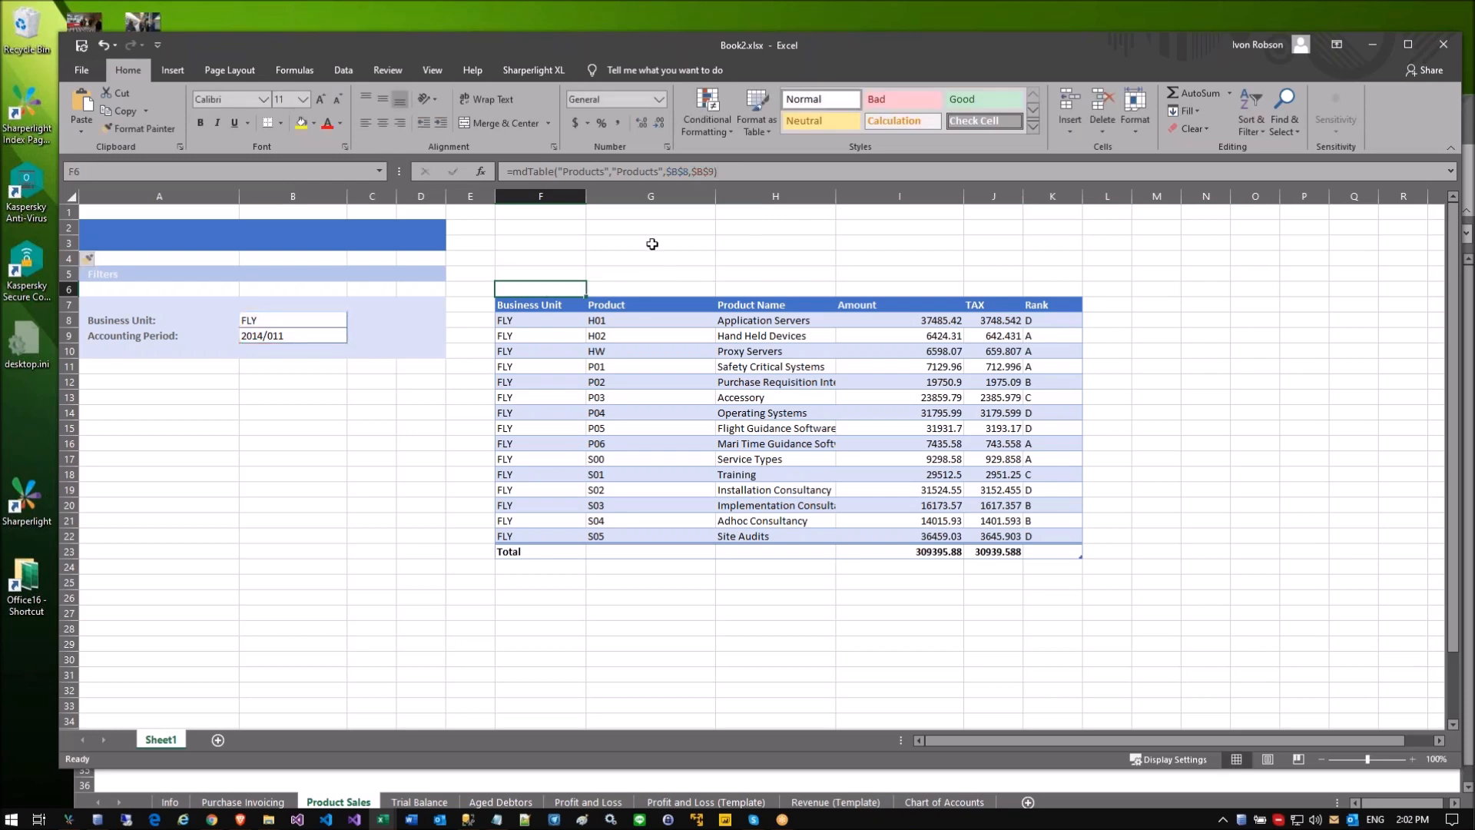
Step: Insert a blank column inside the Products table between Business Unit and Product
left_click(651, 196)
right_click(659, 207)
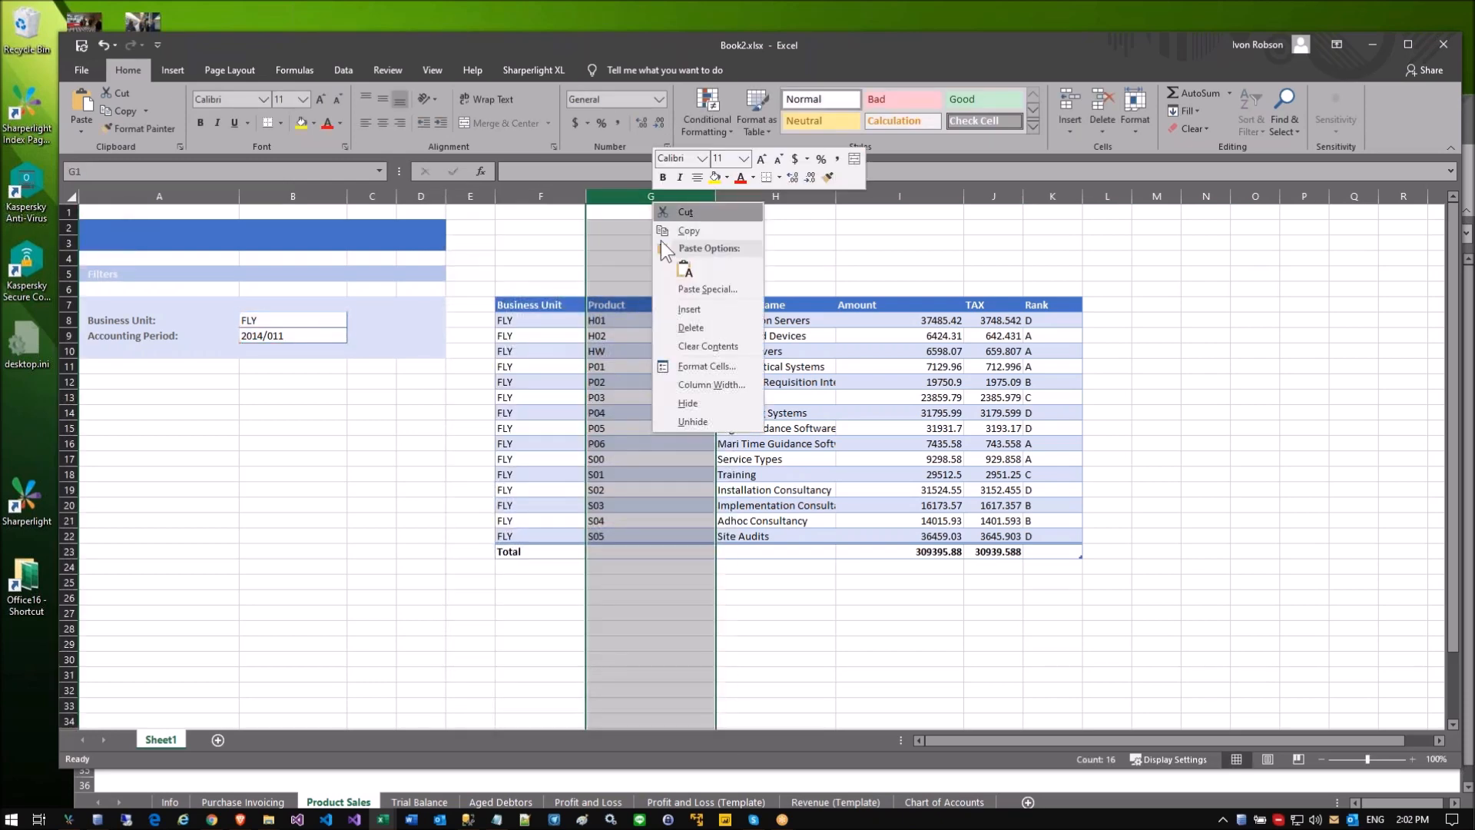
left_click(674, 304)
left_click(624, 306)
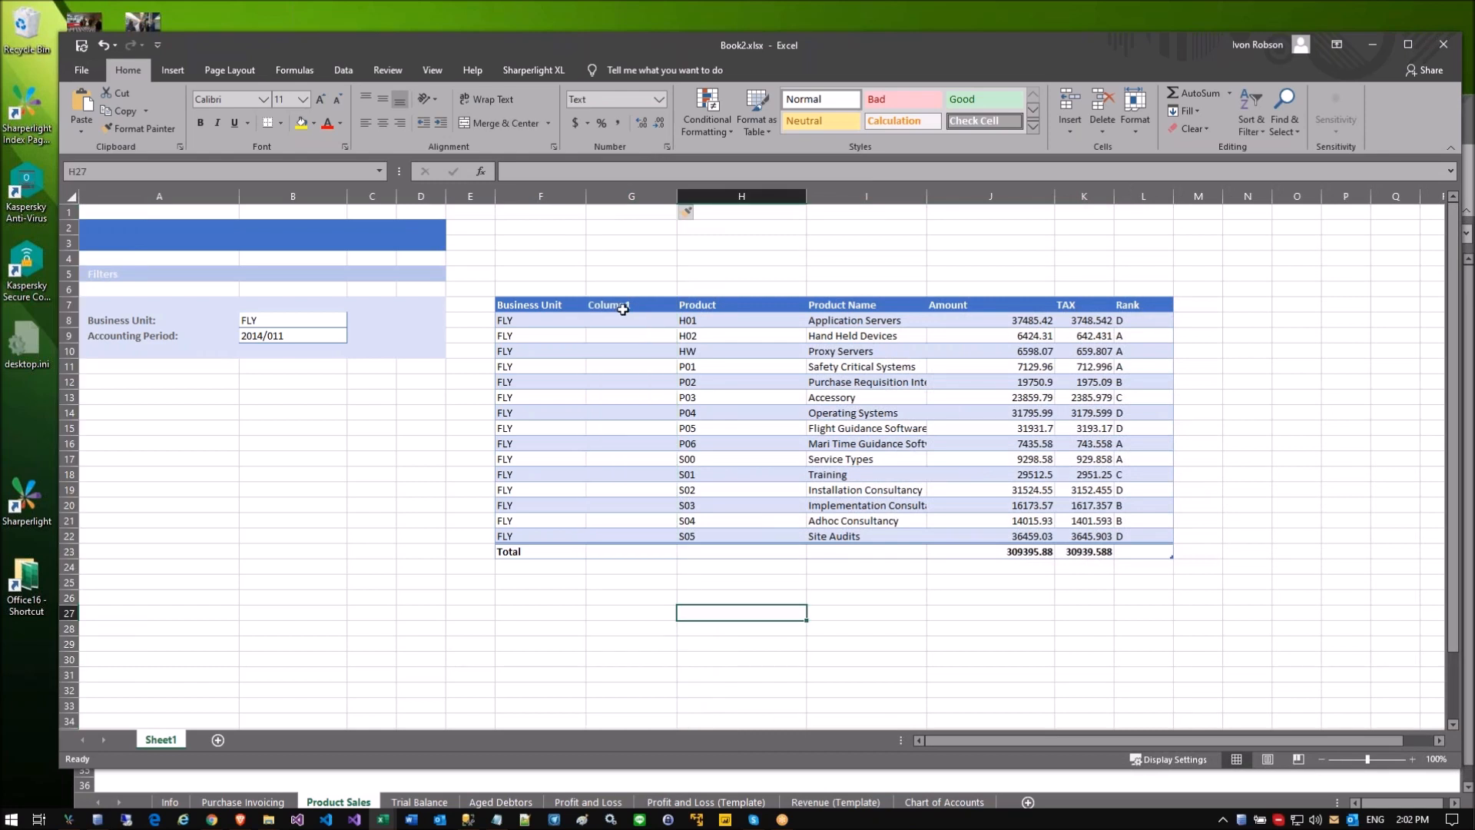
left_click(613, 364)
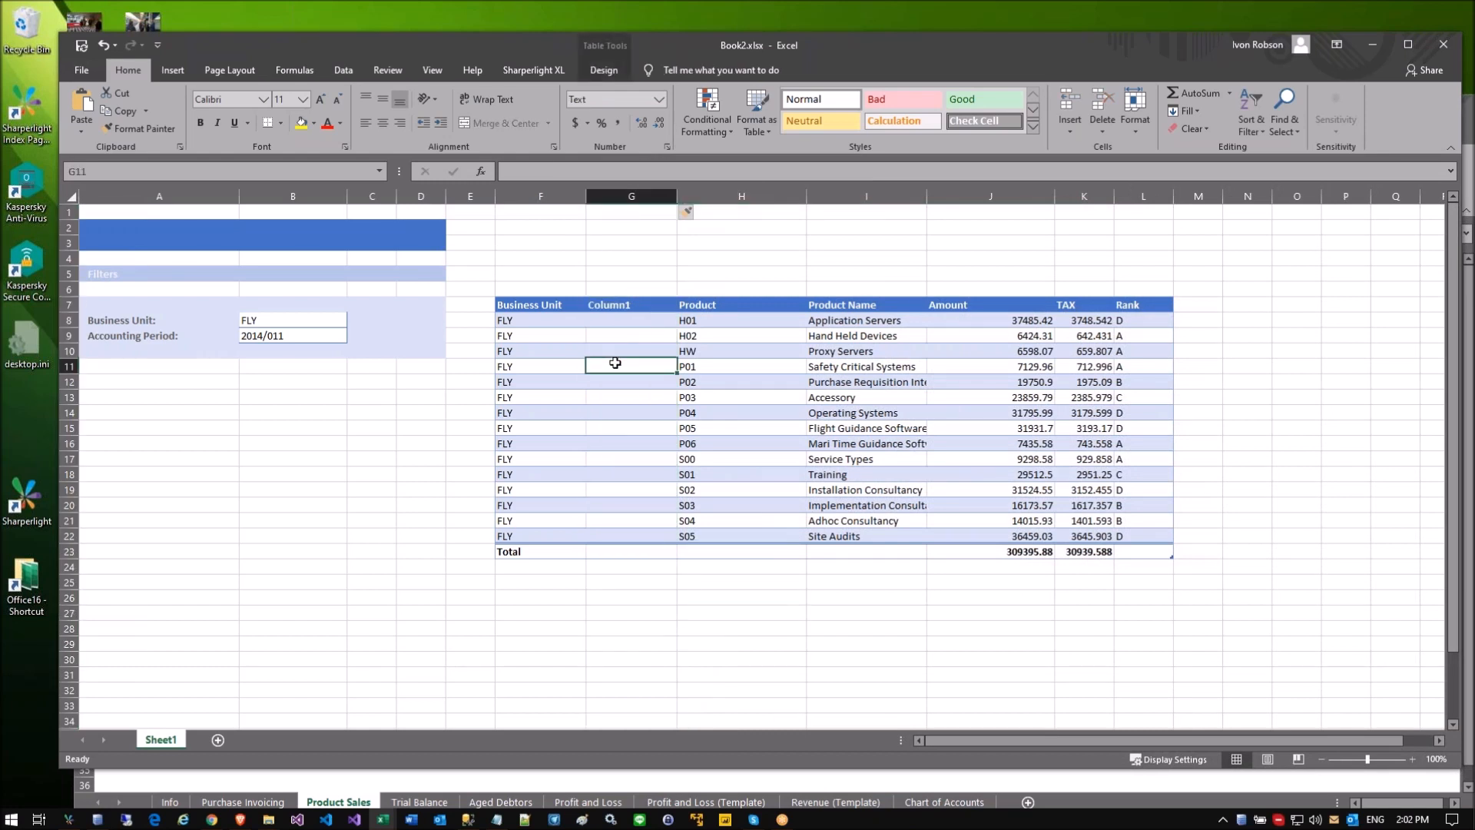
left_click(611, 461)
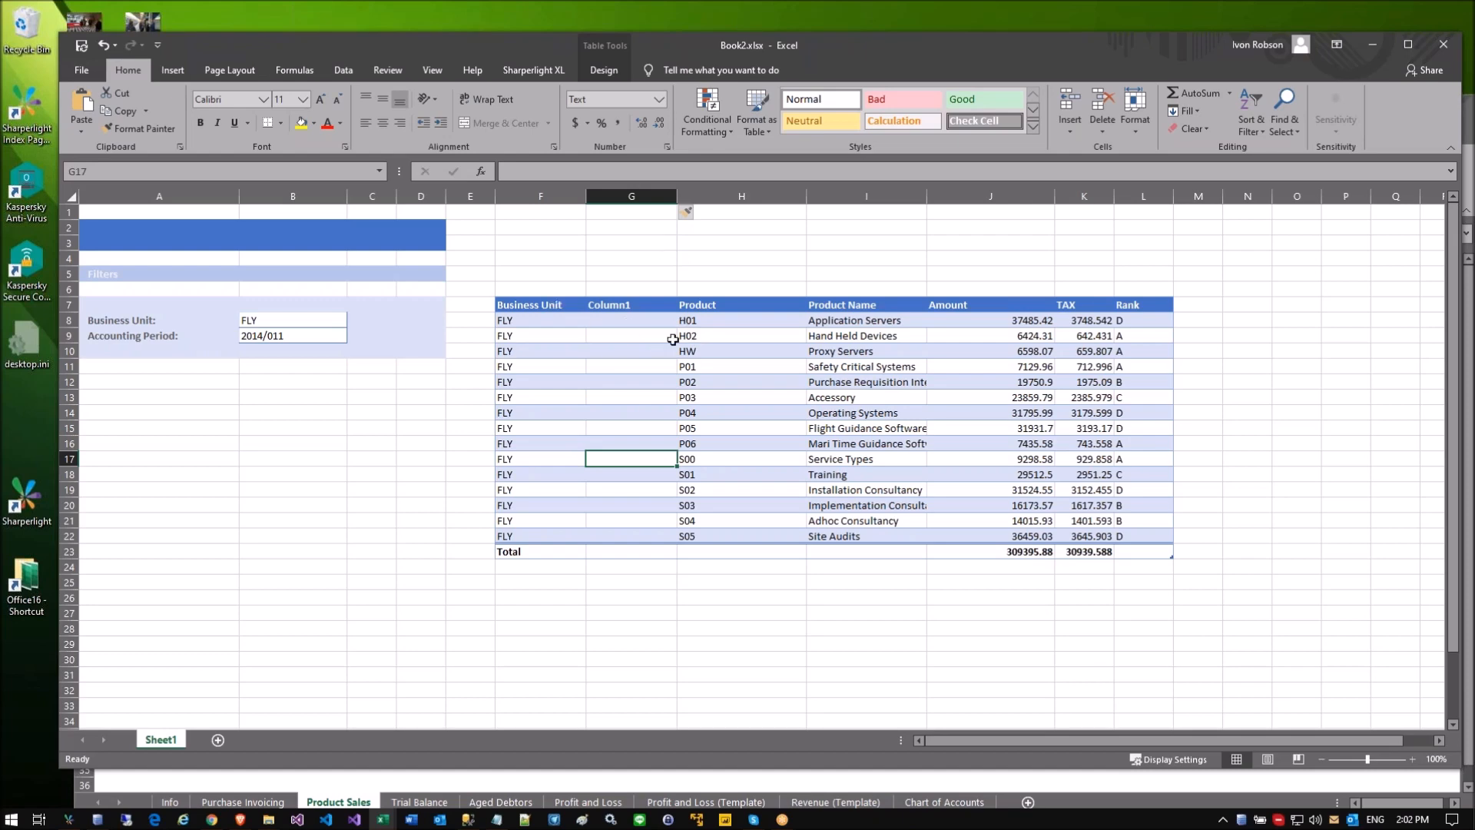
Step: Reapply the Products query from cell F6, and delete the blank column G from the table
double_click(566, 290)
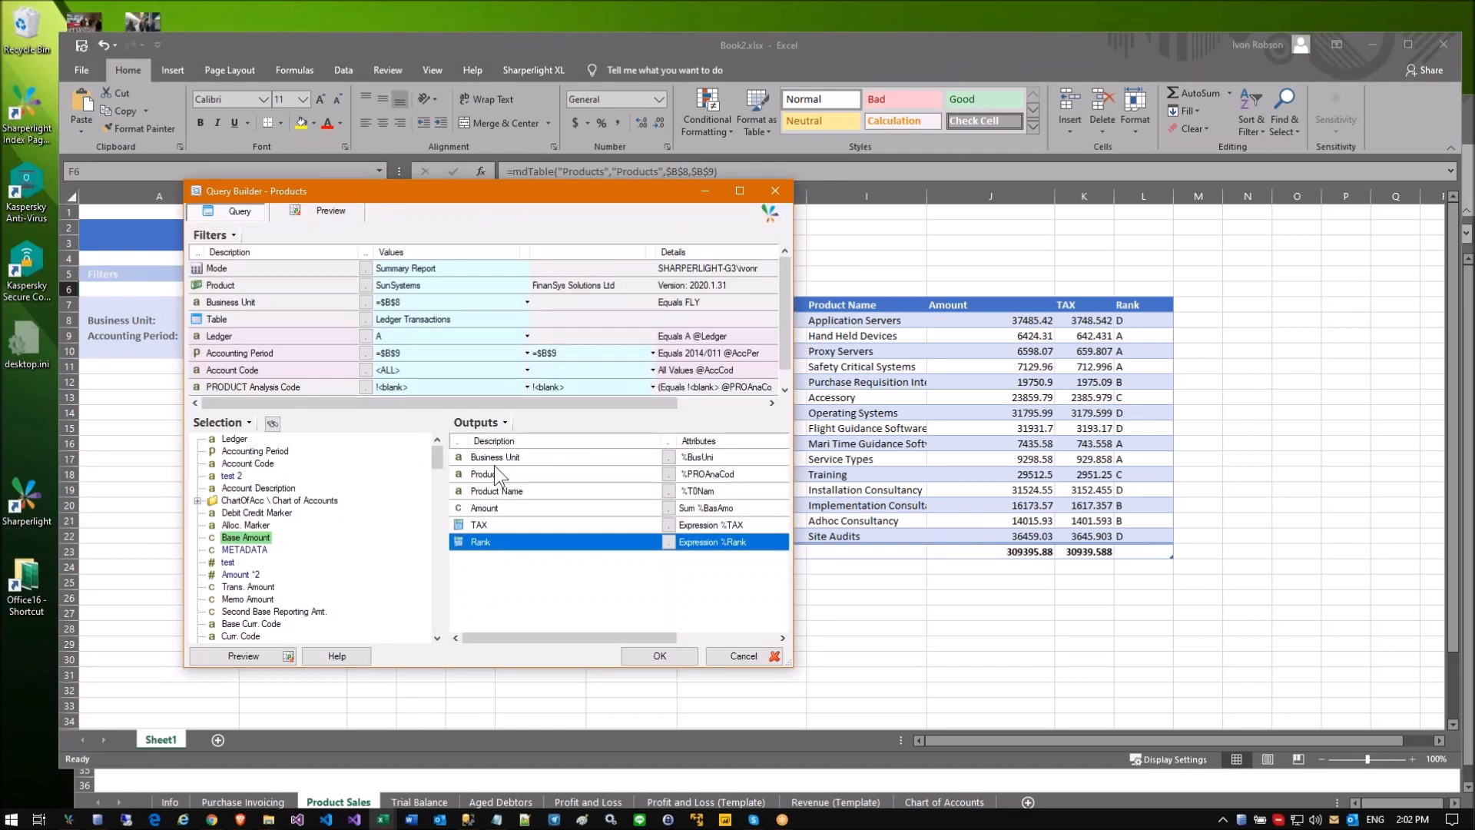
left_click(651, 656)
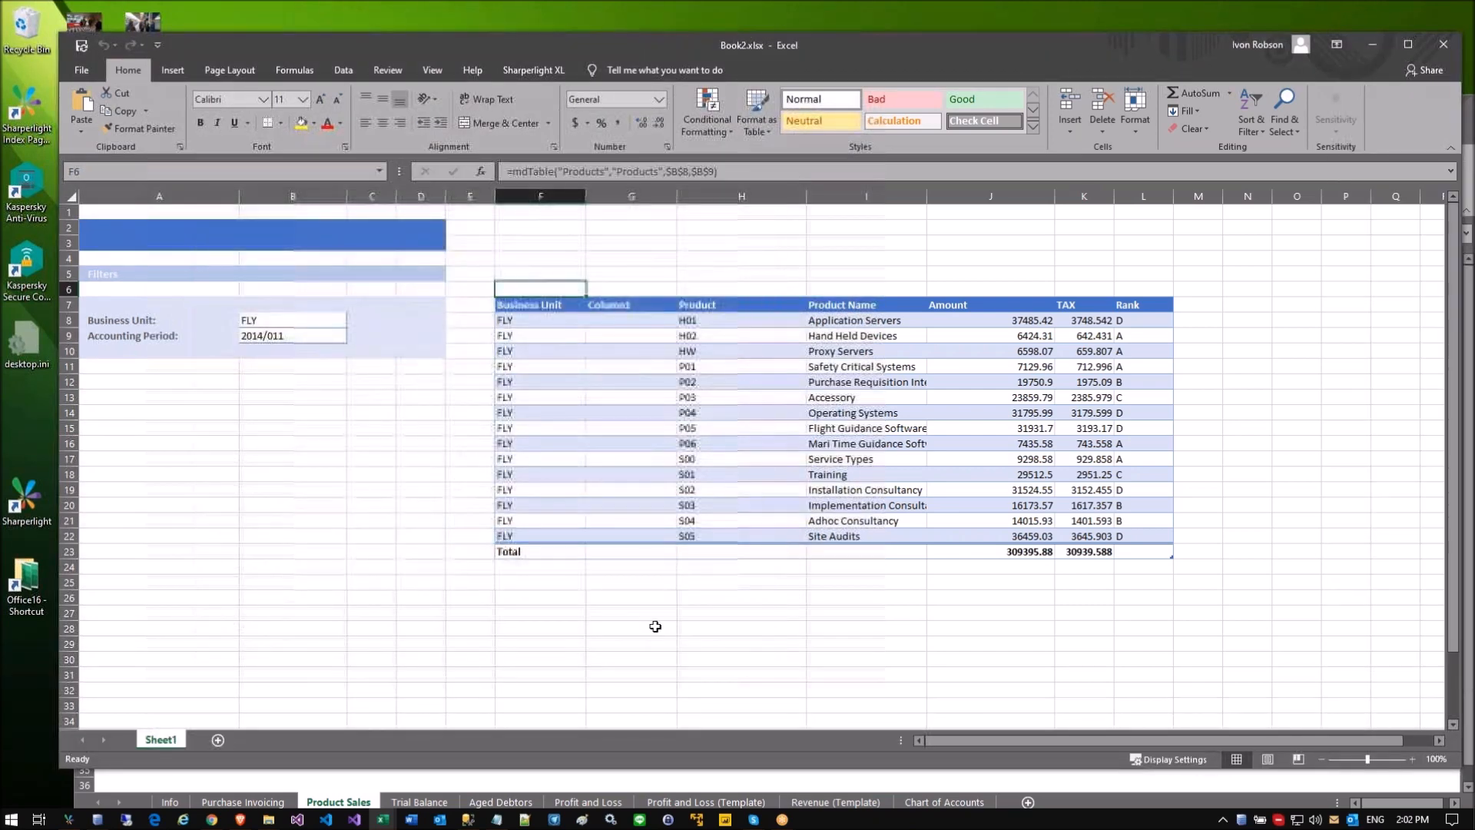
left_click(631, 196)
right_click(632, 197)
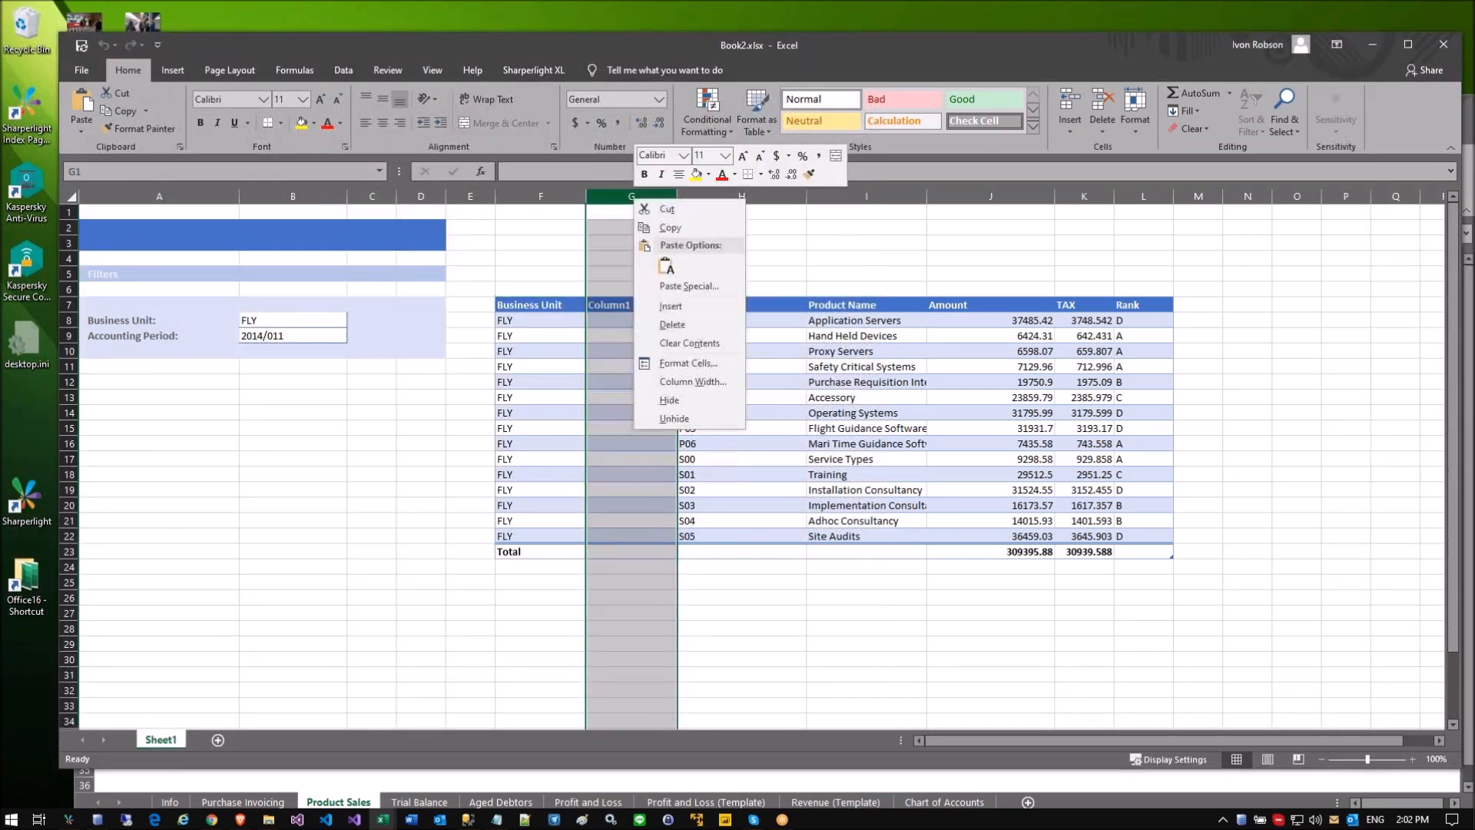
left_click(666, 326)
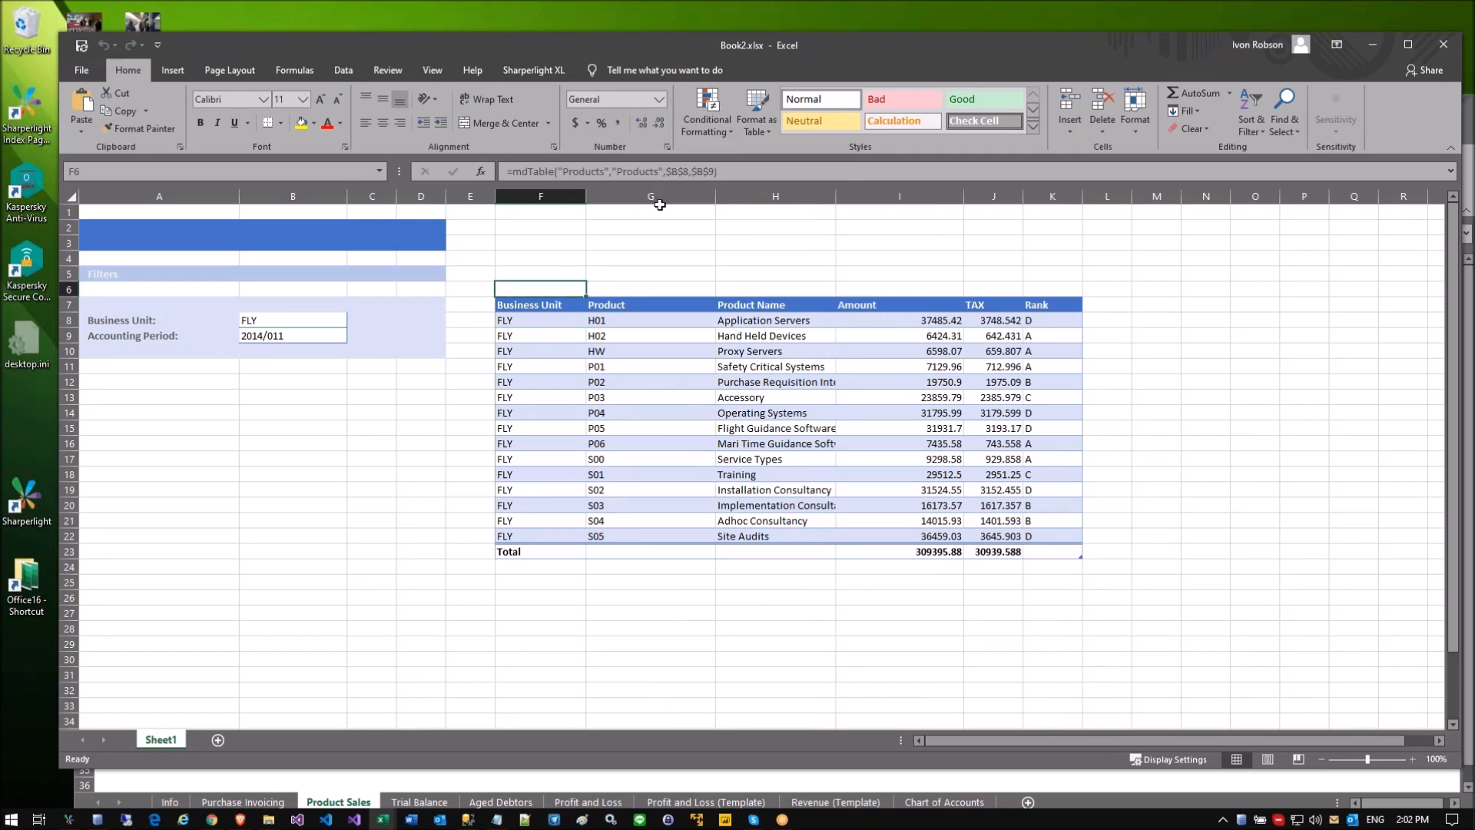
Step: Inspect the Business Unit reference in the mdTable formula and the filter cell B8 it points to
left_click(710, 174)
double_click(682, 171)
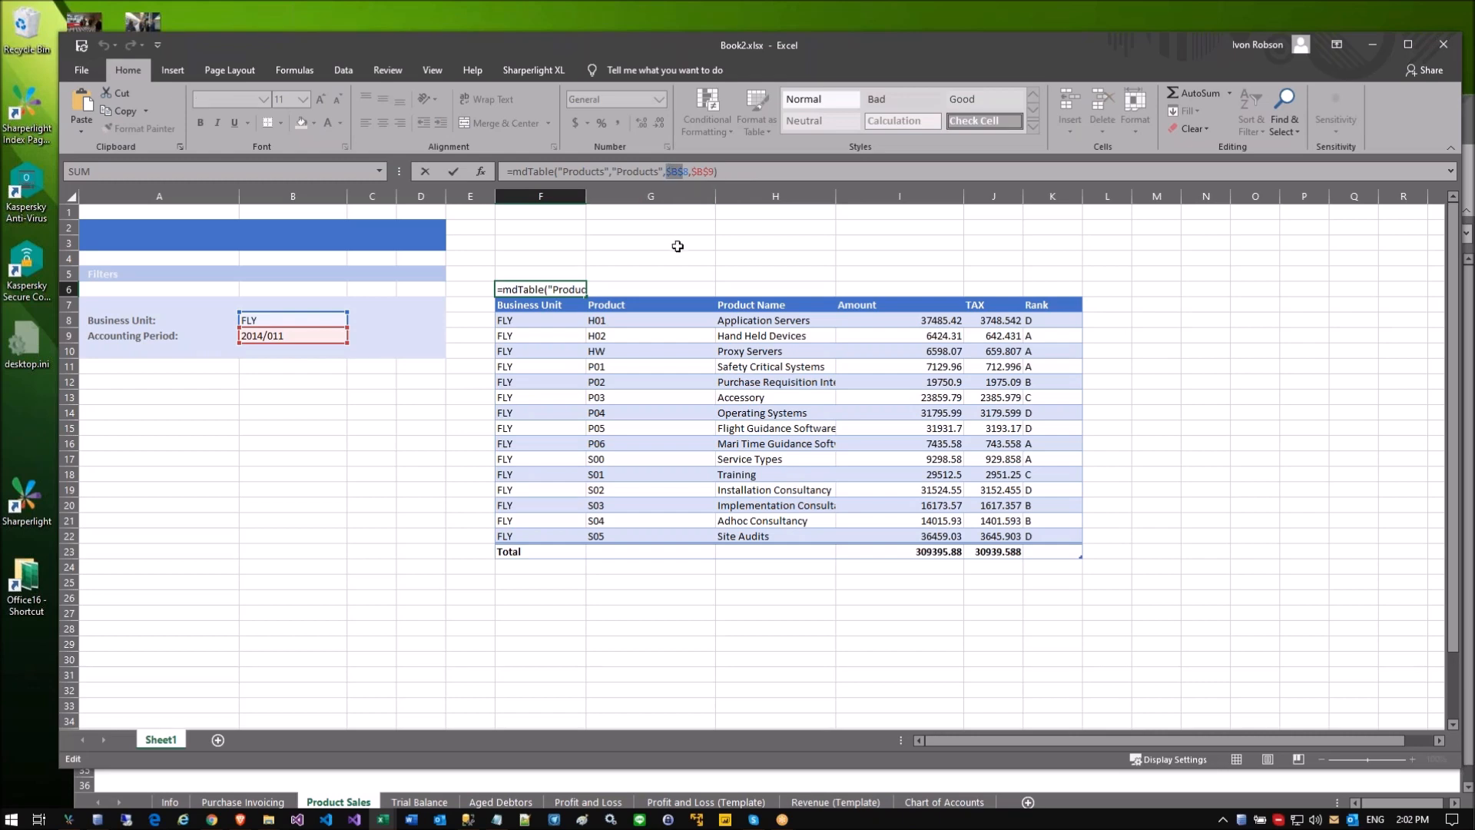
key("Escape")
left_click(313, 425)
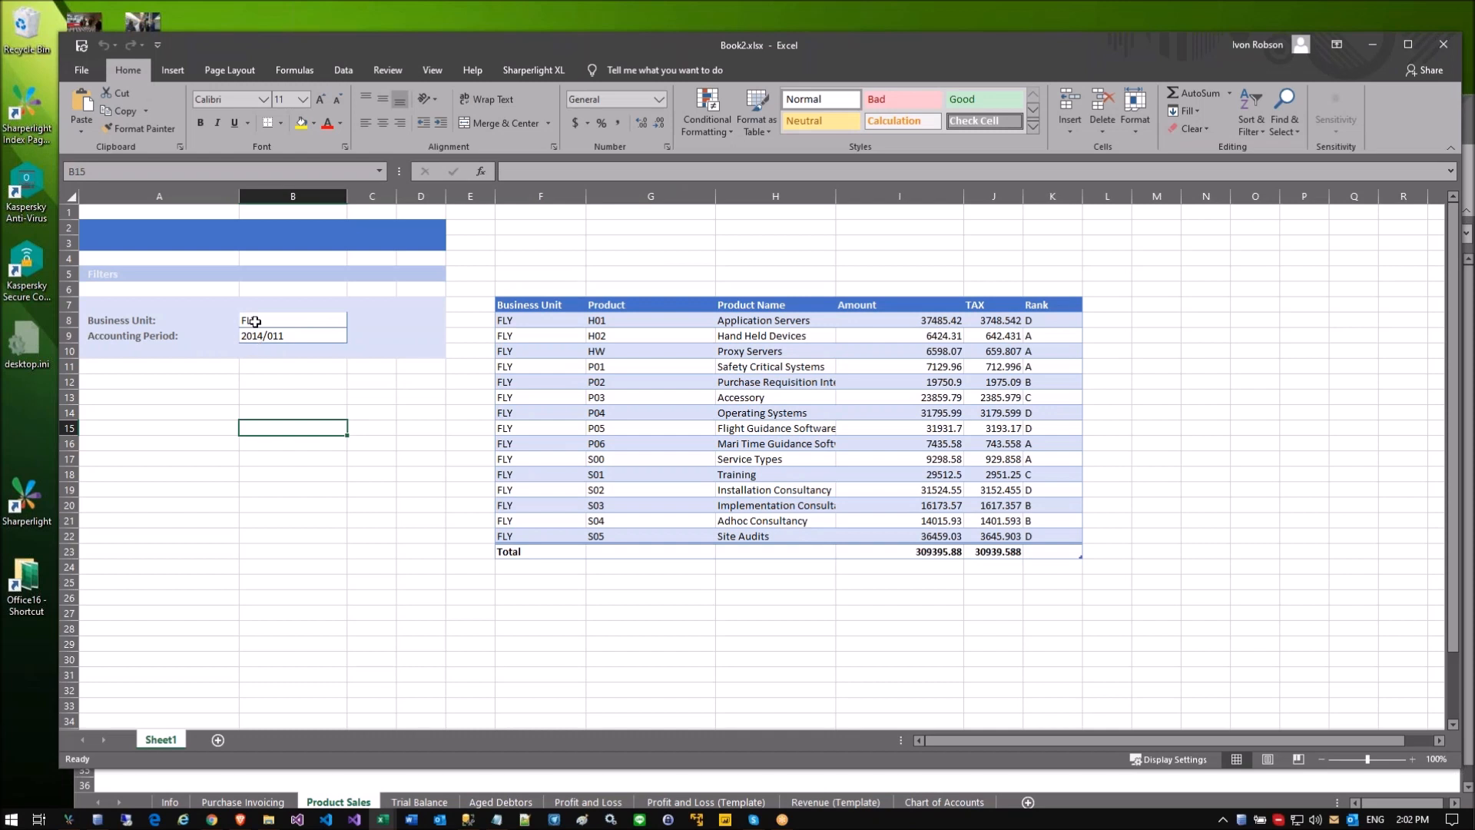
left_click(254, 321)
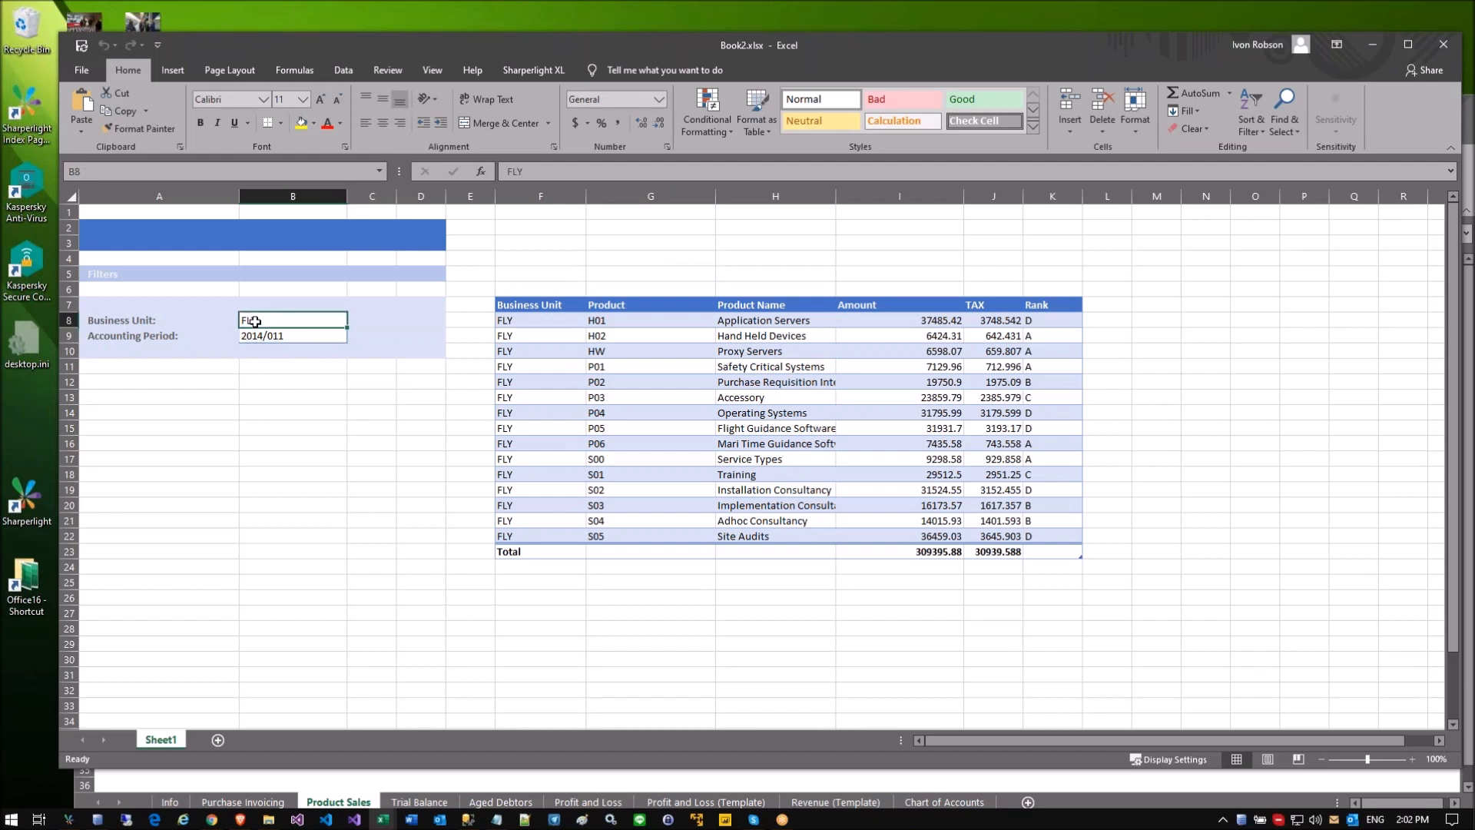
Step: Add a new worksheet and place it before Sheet1
left_click(262, 614)
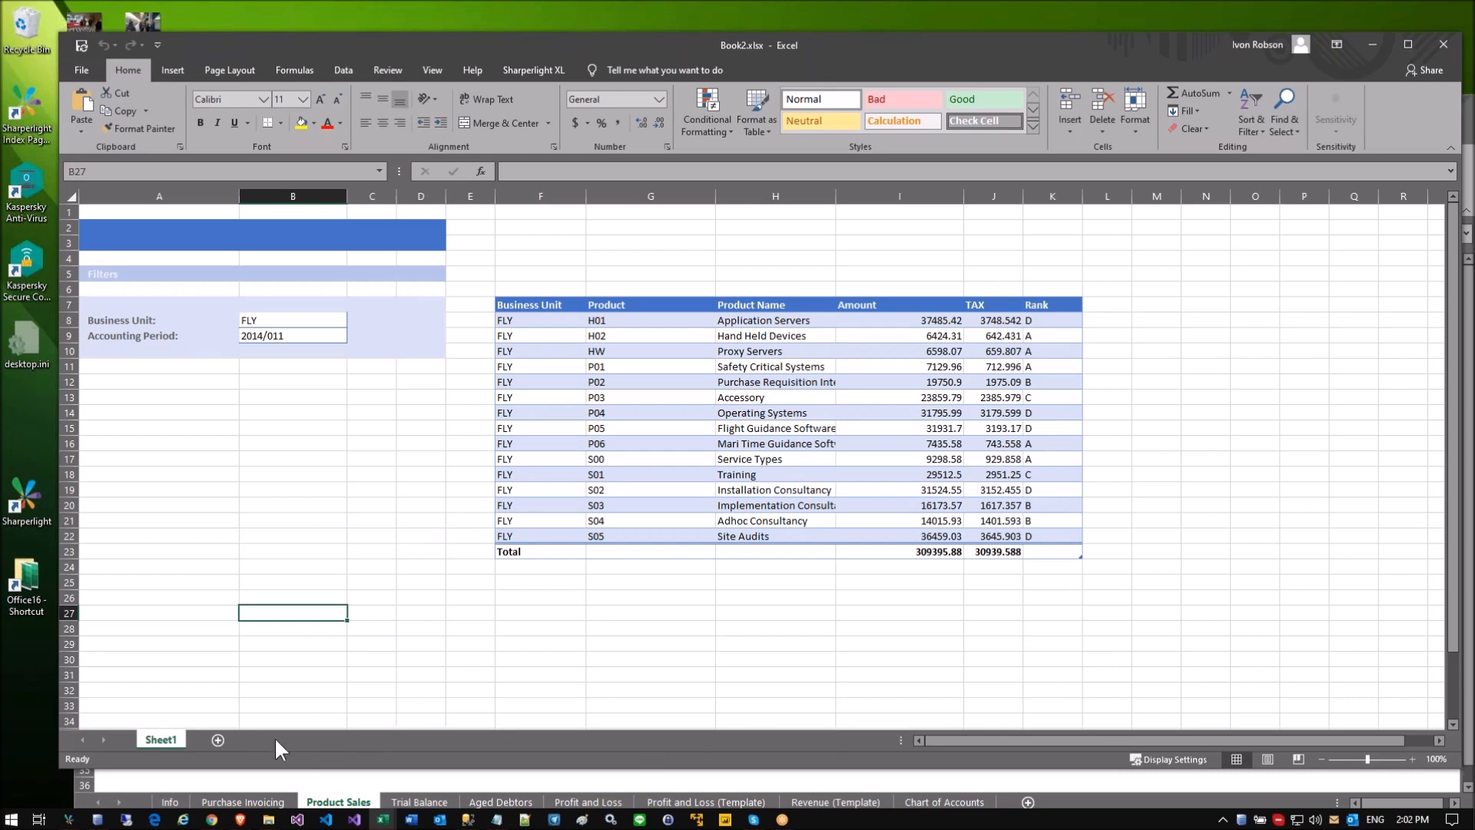
left_click(213, 739)
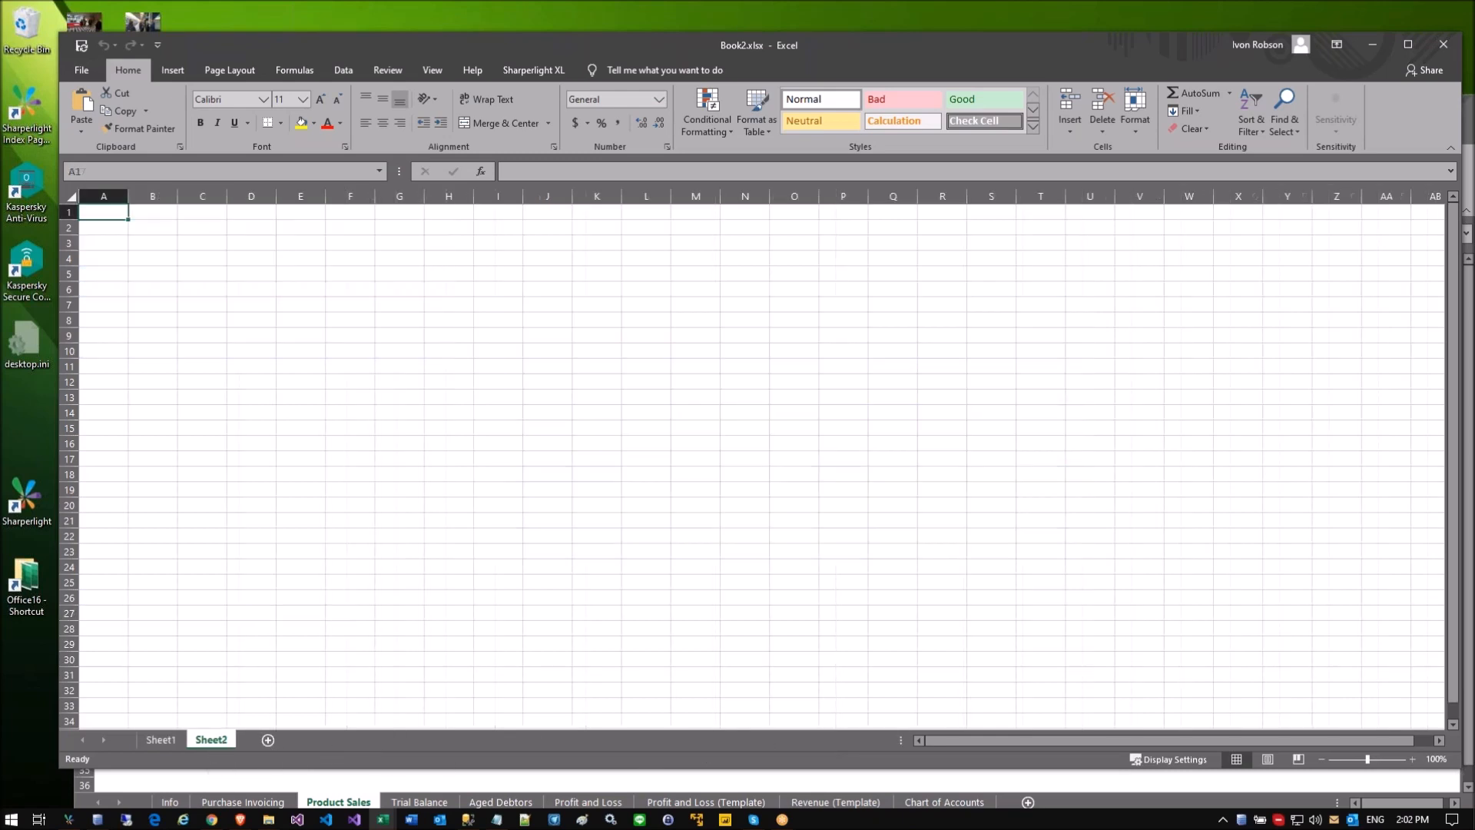
left_click_drag(152, 741, 149, 741)
Step: Copy the filter block A7:D10 from Sheet1 and paste it into Sheet2 at C6
left_click(210, 739)
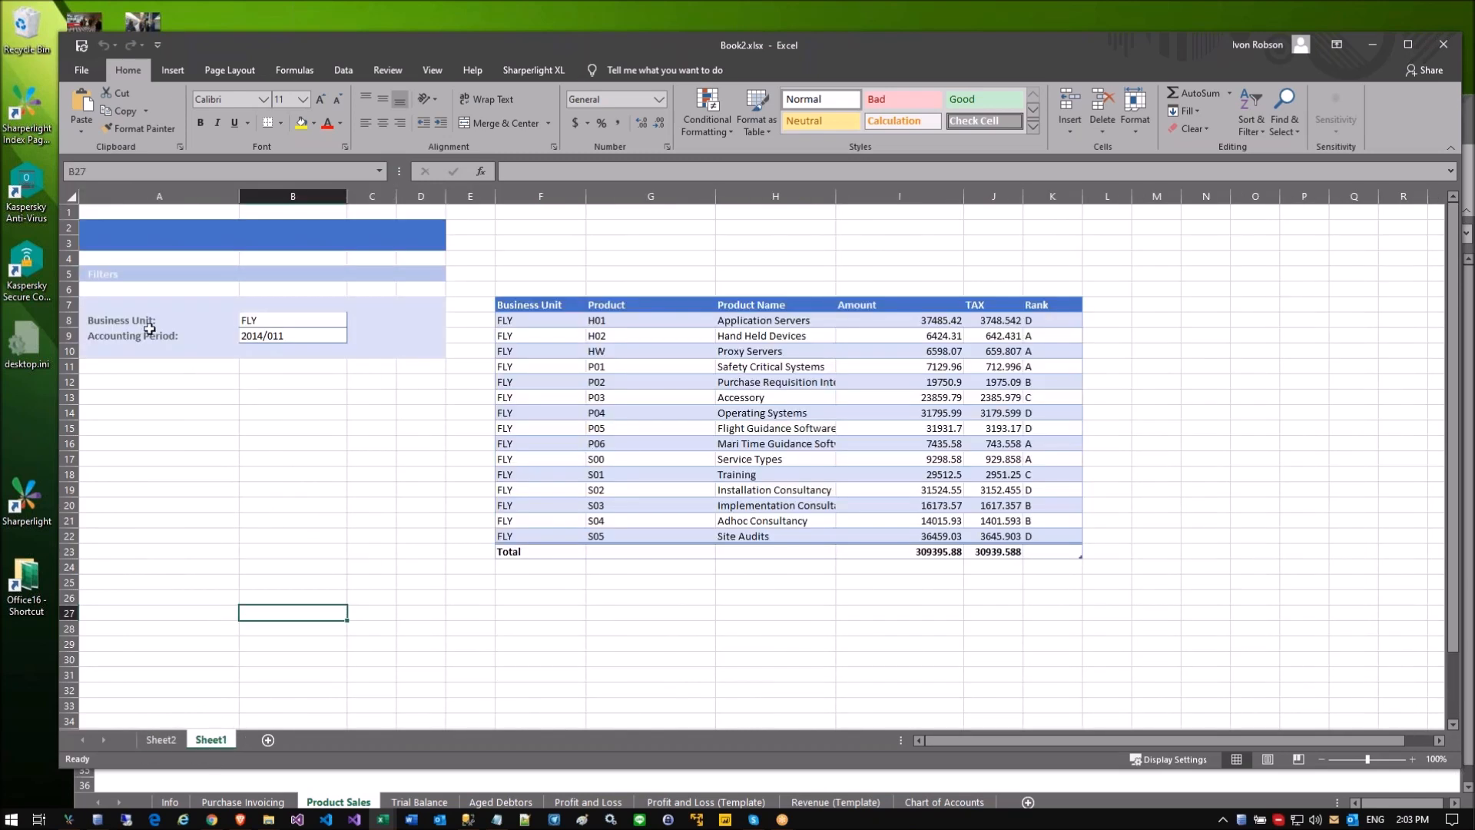
left_click_drag(99, 309, 408, 349)
key("ctrl+c")
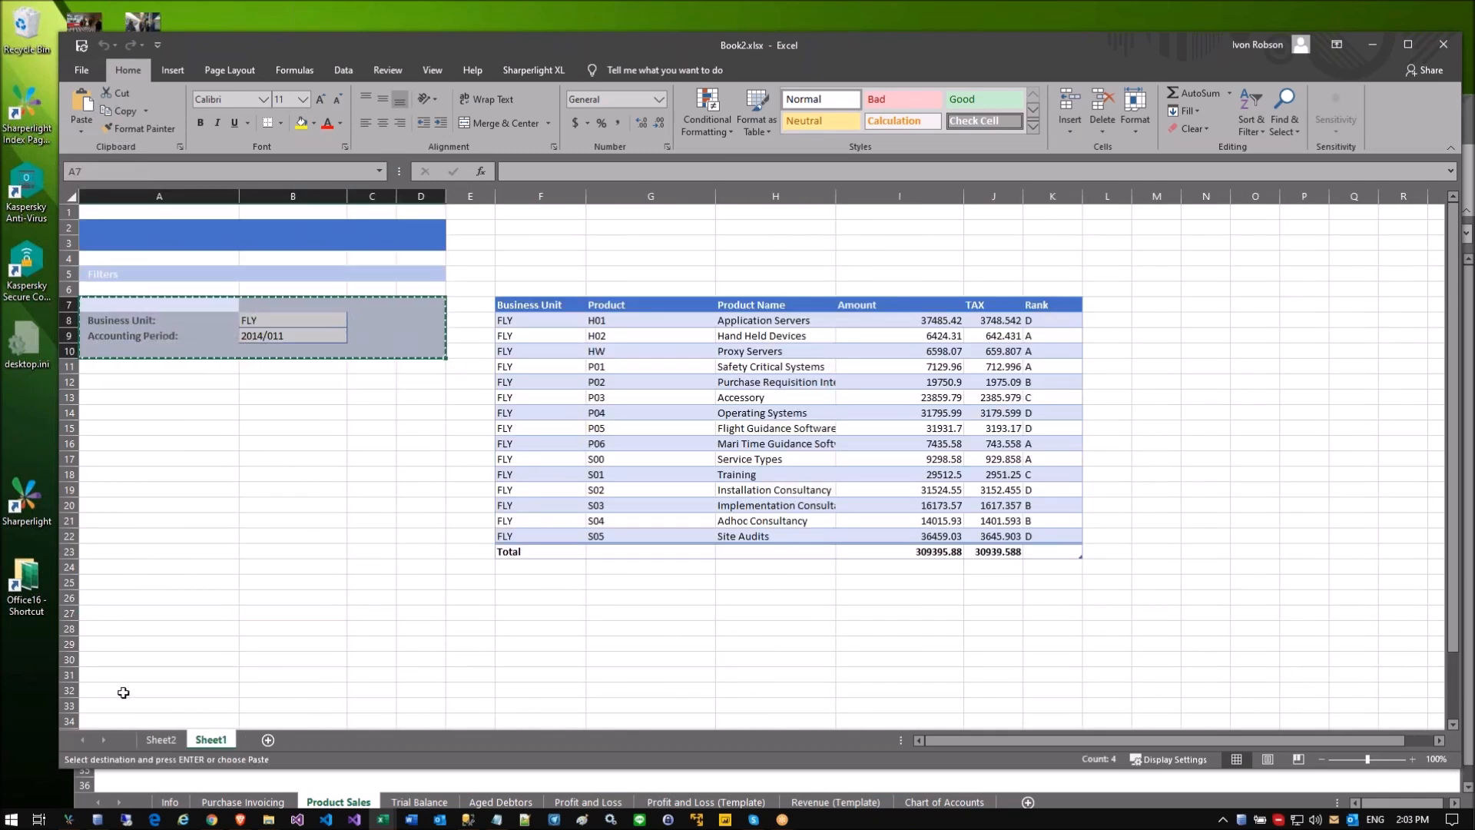
left_click(160, 740)
left_click(191, 291)
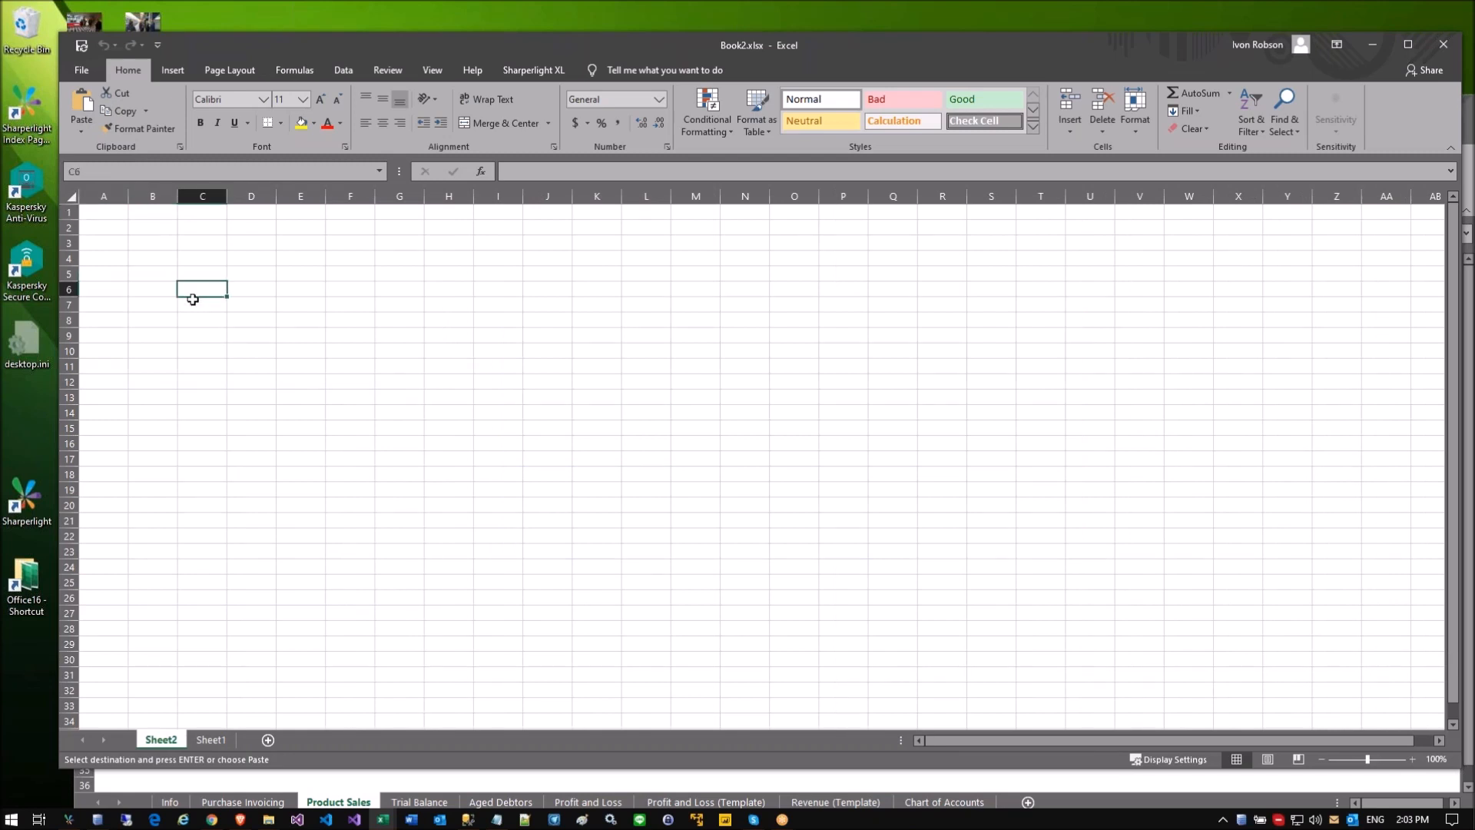
key("ctrl+v")
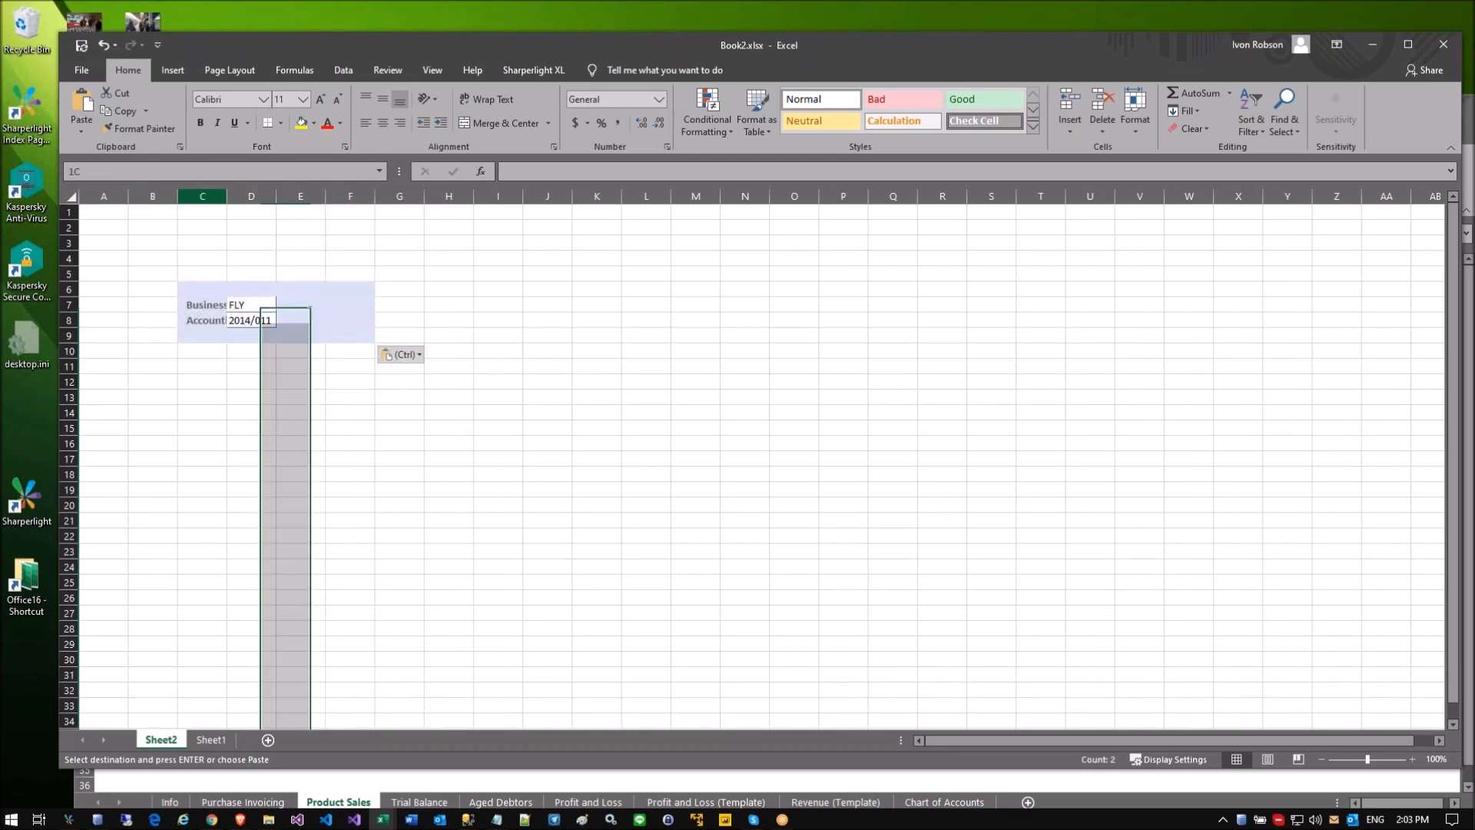
Step: Autofit column C on Sheet2 so the filter labels fit
left_click(222, 195)
double_click(225, 195)
left_click(330, 391)
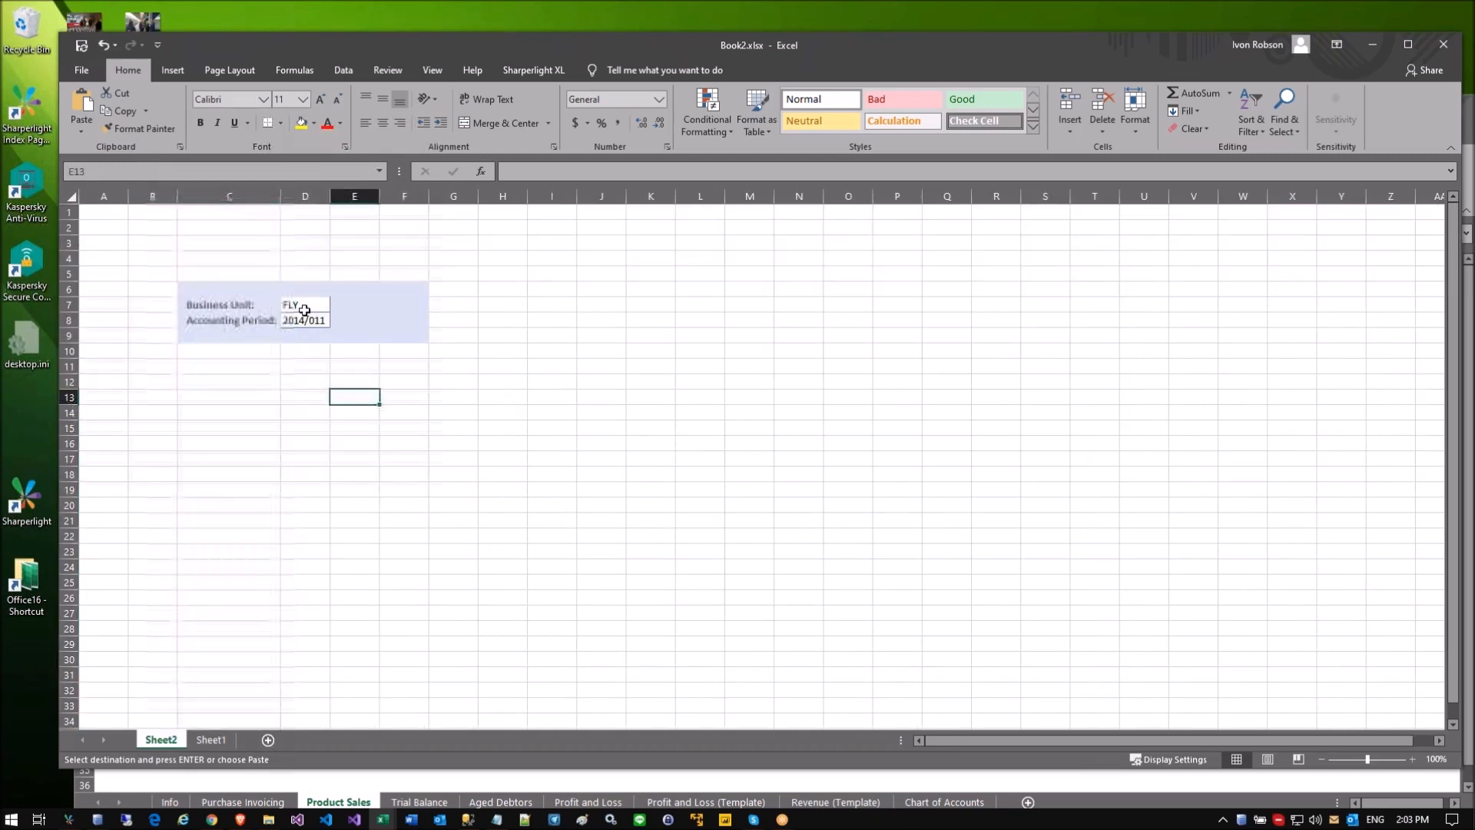
Step: Name the Business Unit value cell D7 Company and the Accounting Period value cell D8 CurrentPeriod
left_click(305, 310)
left_click(134, 173)
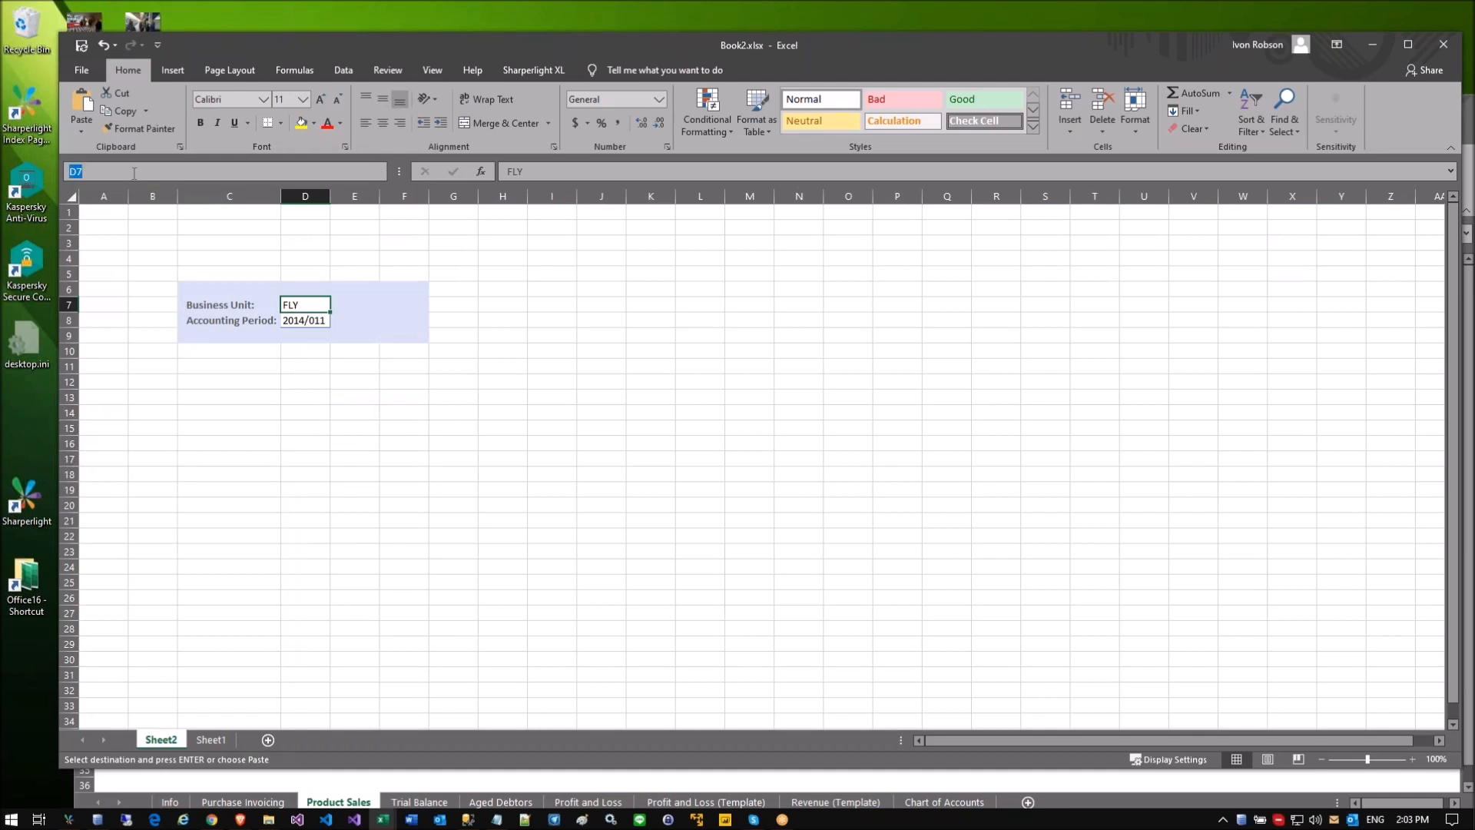
type("Company")
key("Return")
key("Down")
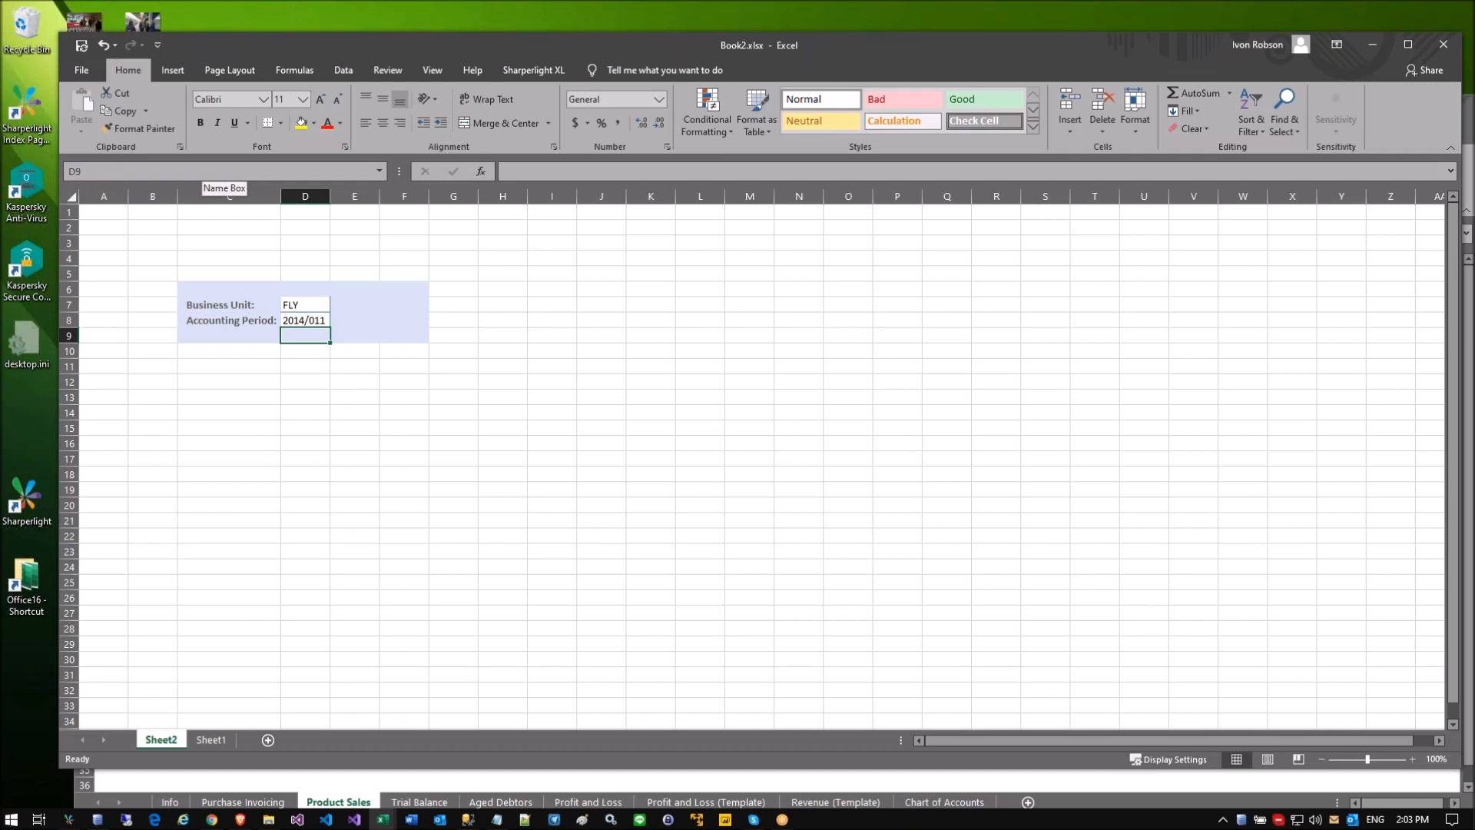
left_click(112, 173)
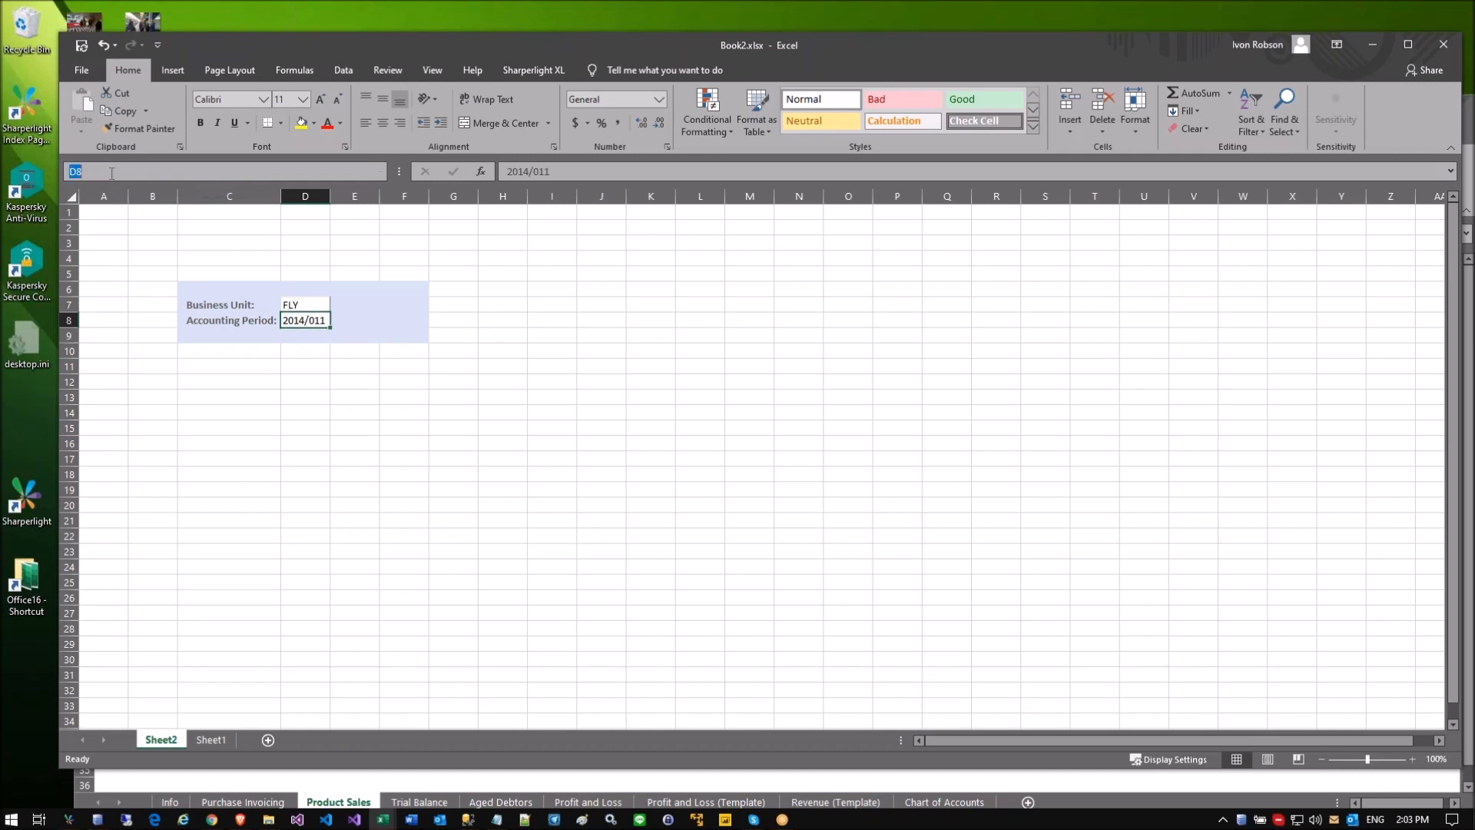
type("CurrentPeriod")
key("Return")
left_click(307, 392)
Step: Edit the Products query in Sheet1 cell F6 and point its Business Unit filter to the Company cell on Sheet2
left_click(222, 741)
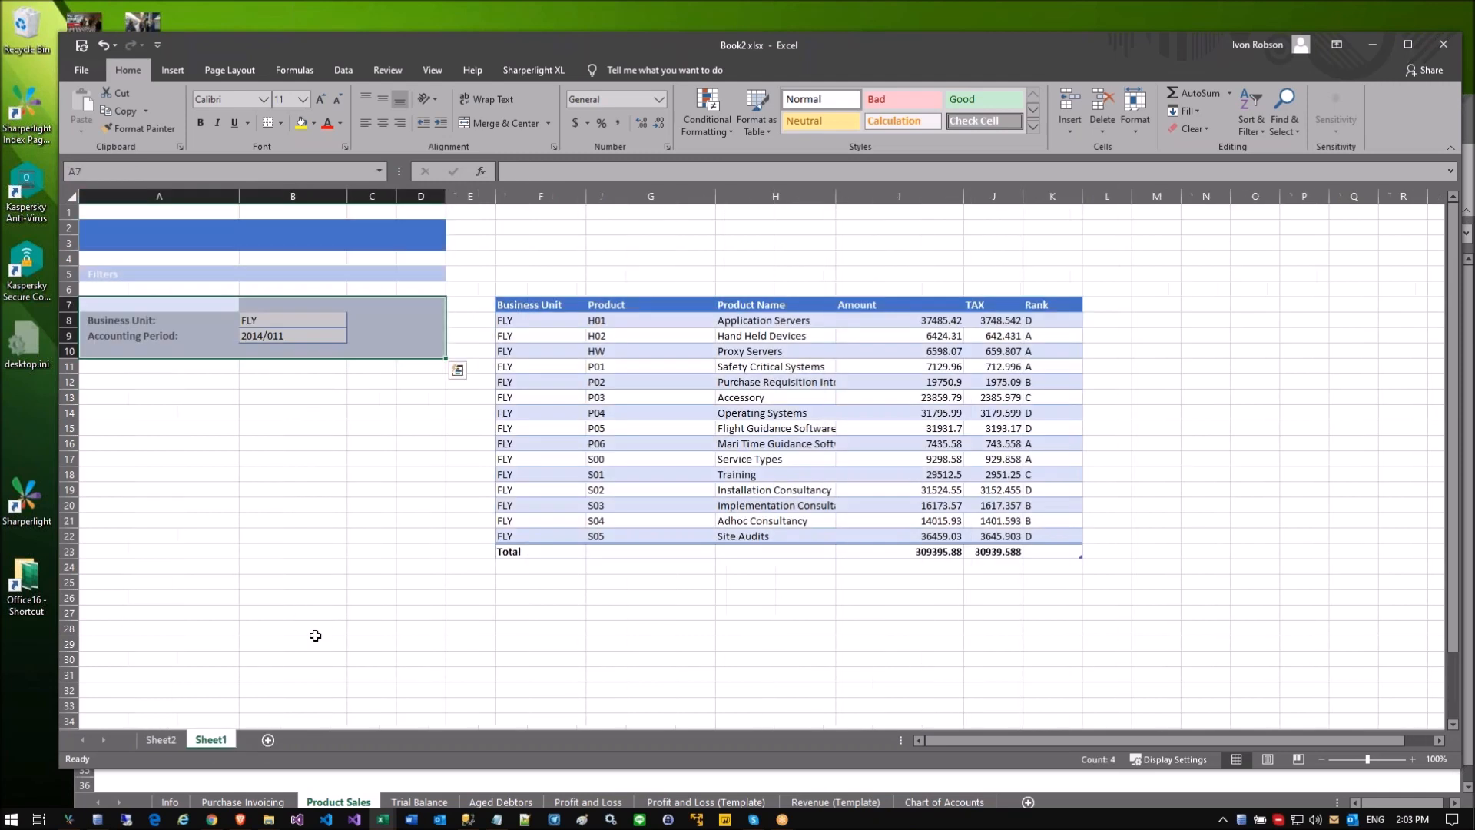
left_click(409, 368)
double_click(520, 300)
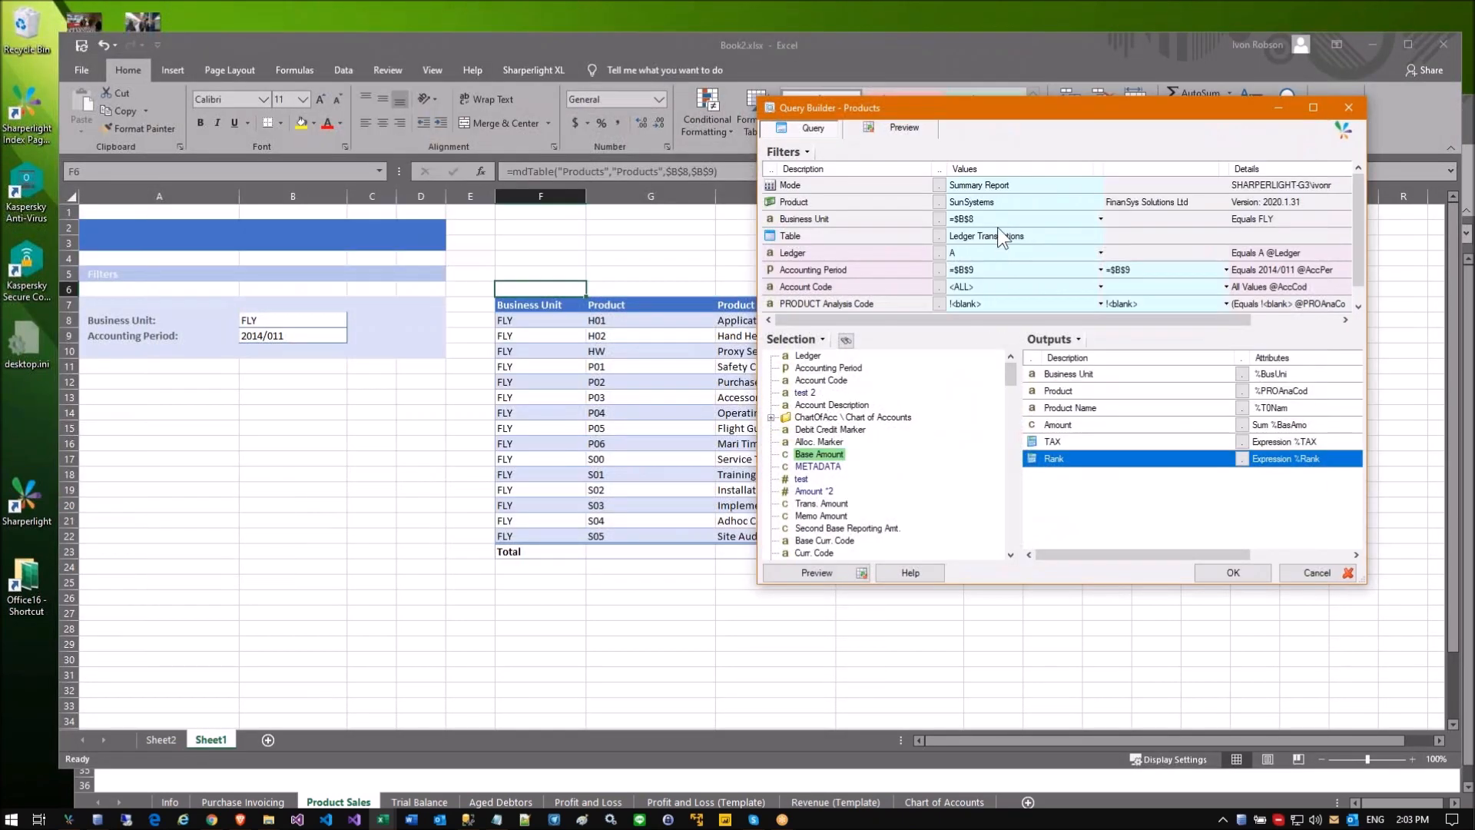
left_click(991, 215)
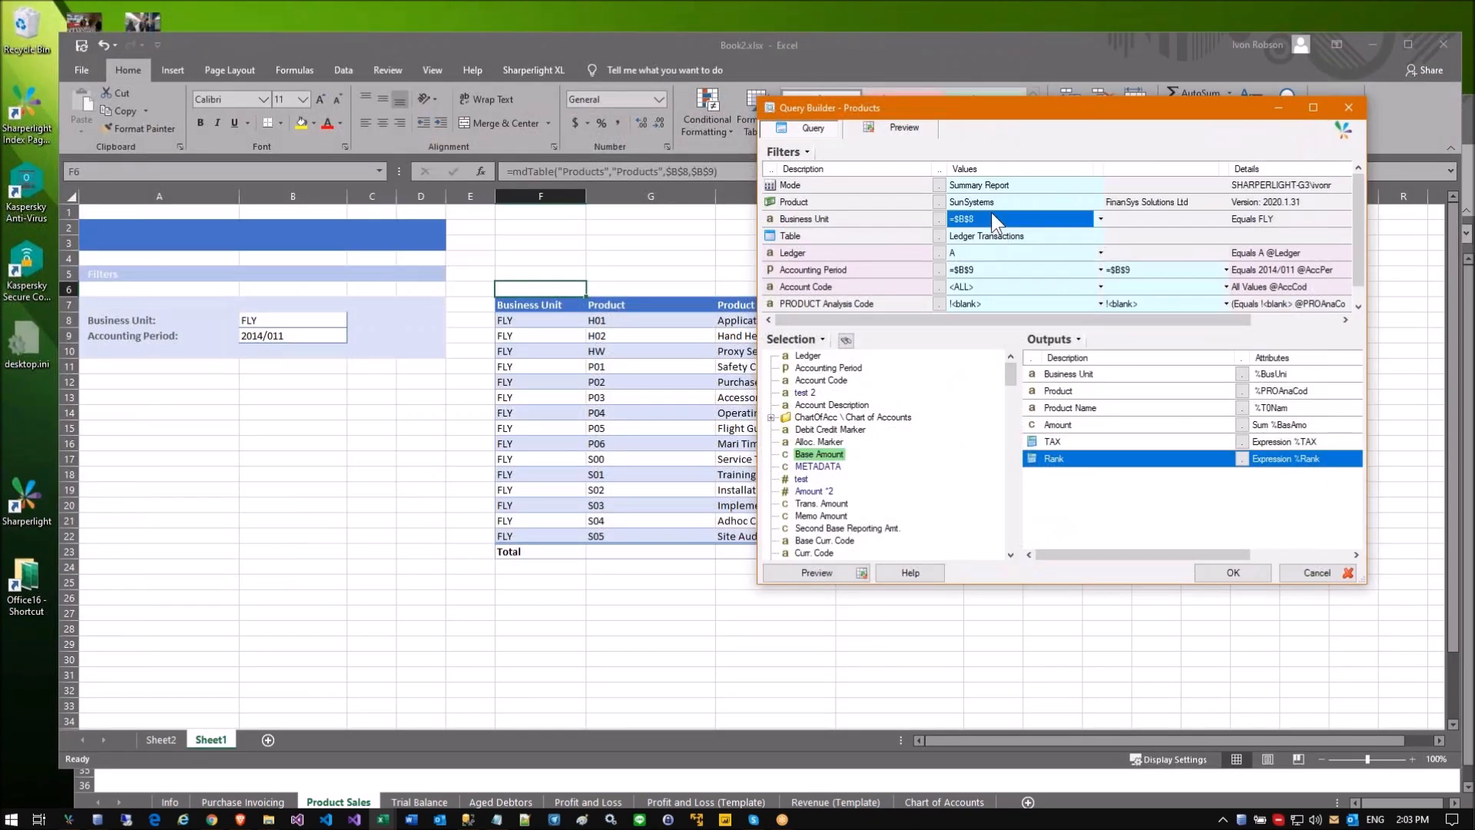
left_click(160, 739)
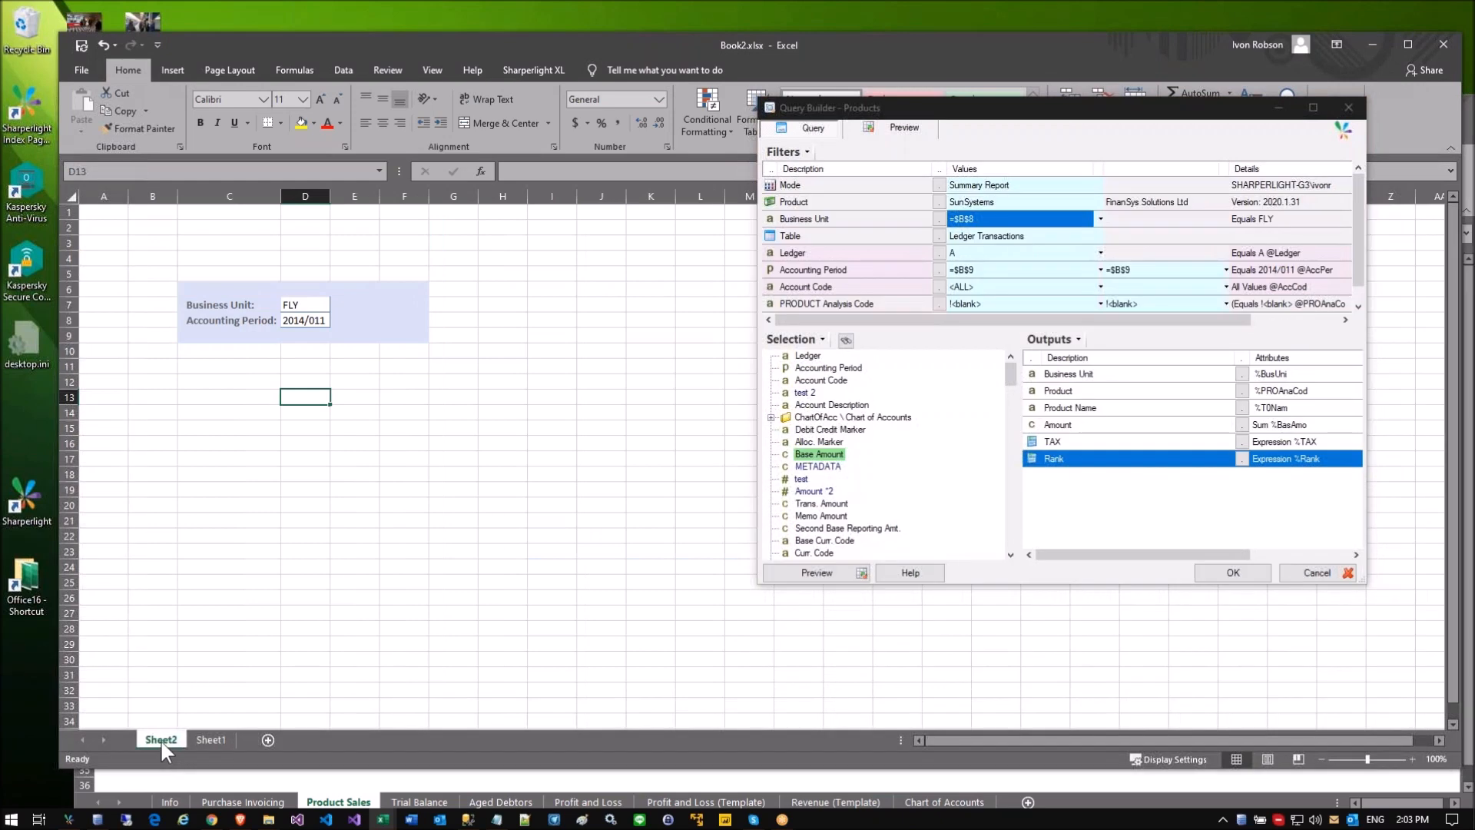
left_click(296, 307)
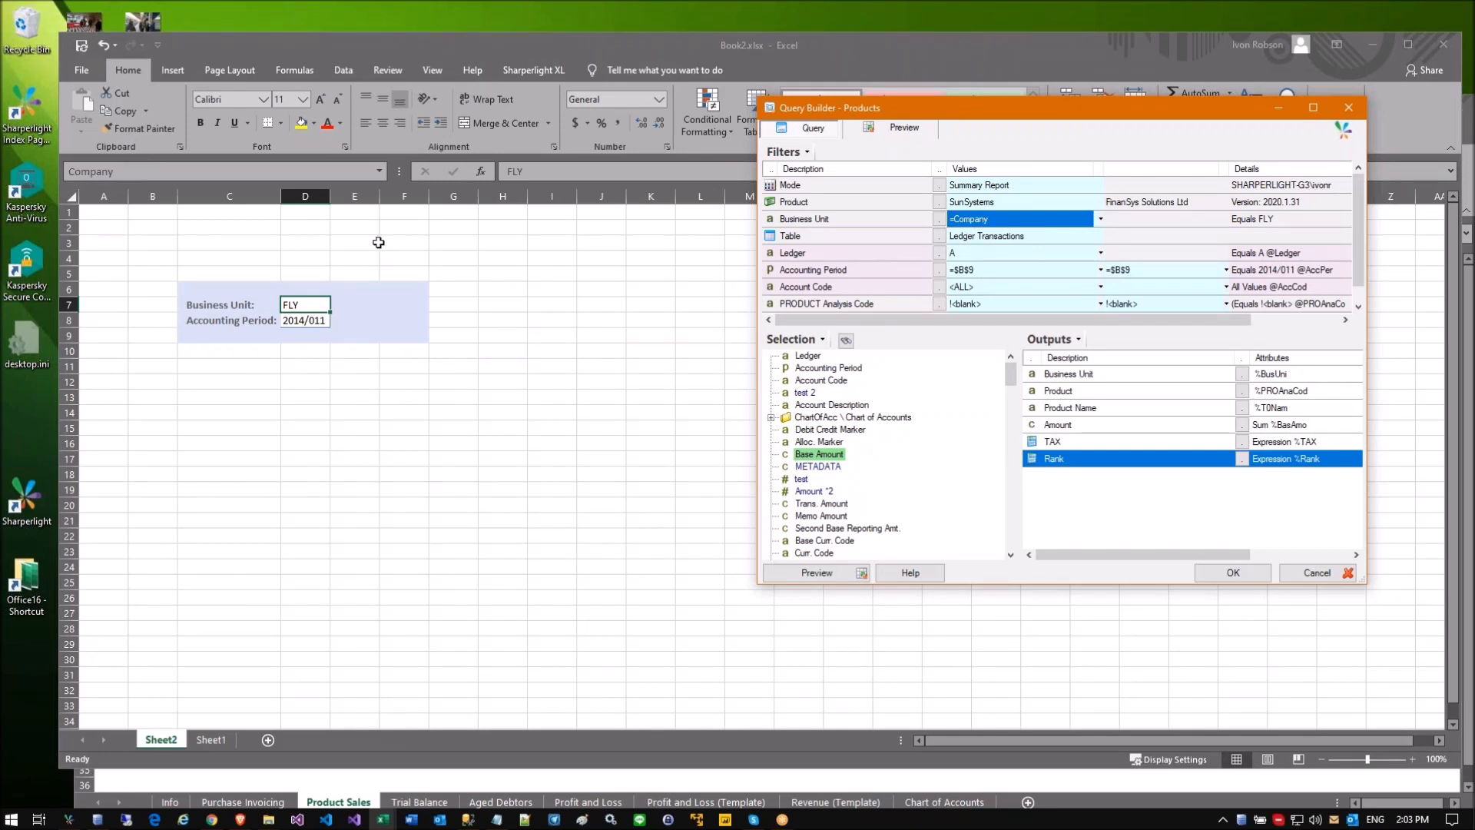
Step: Point both ends of the query's Accounting Period filter to the CurrentPeriod cell on Sheet2
left_click(970, 271)
left_click(293, 319)
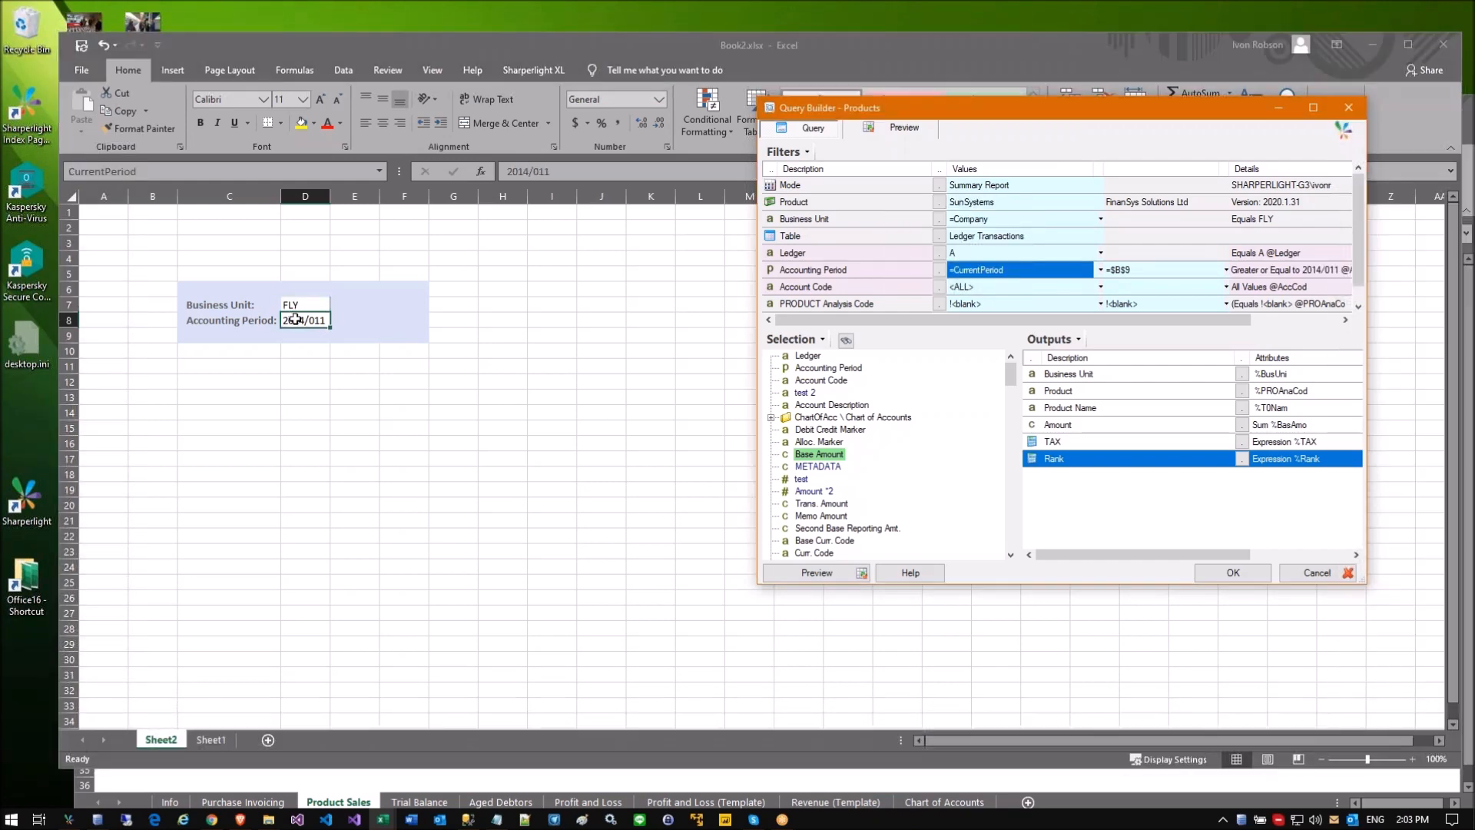
left_click(1113, 272)
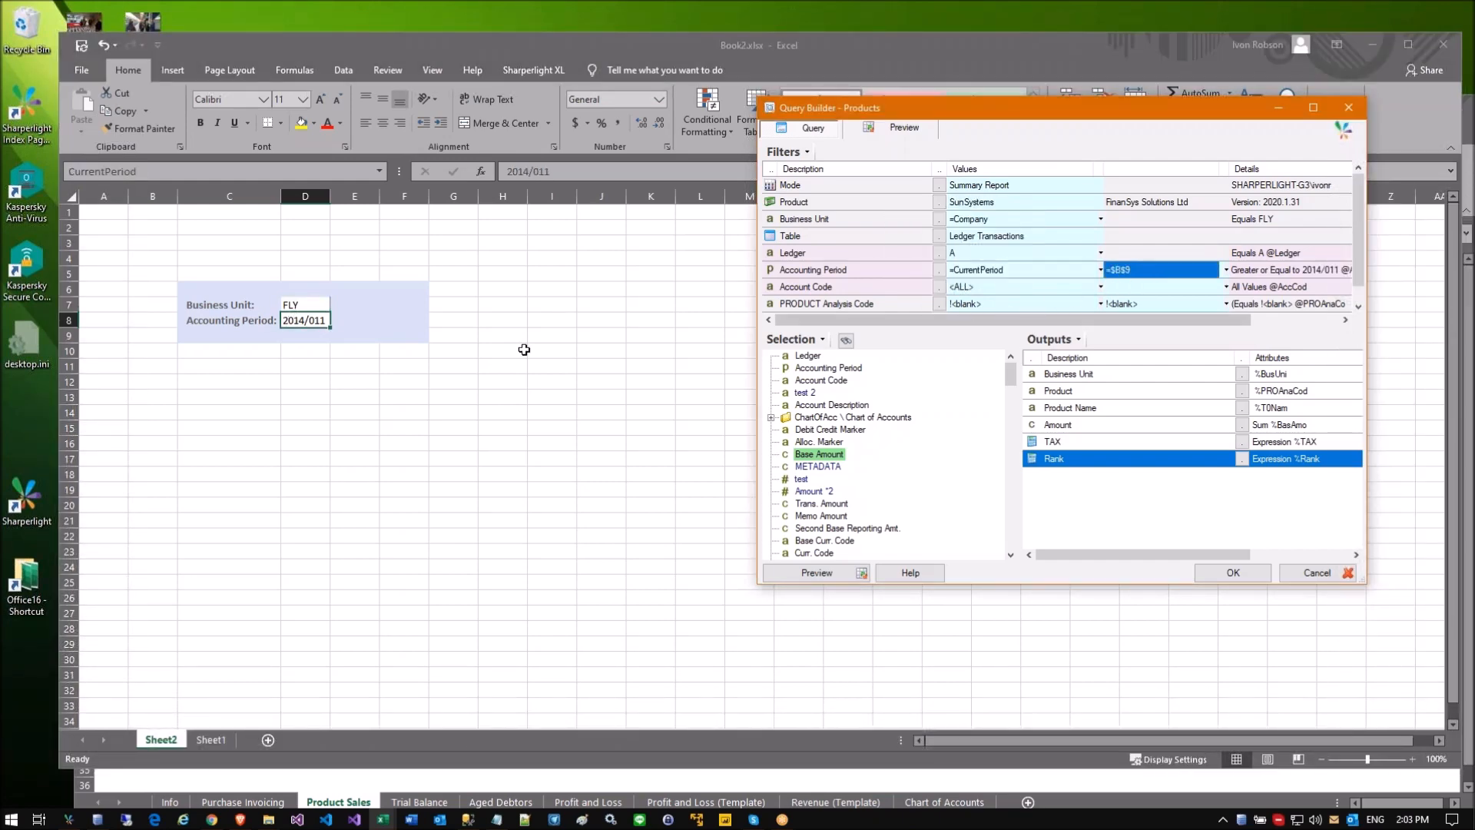
left_click(303, 324)
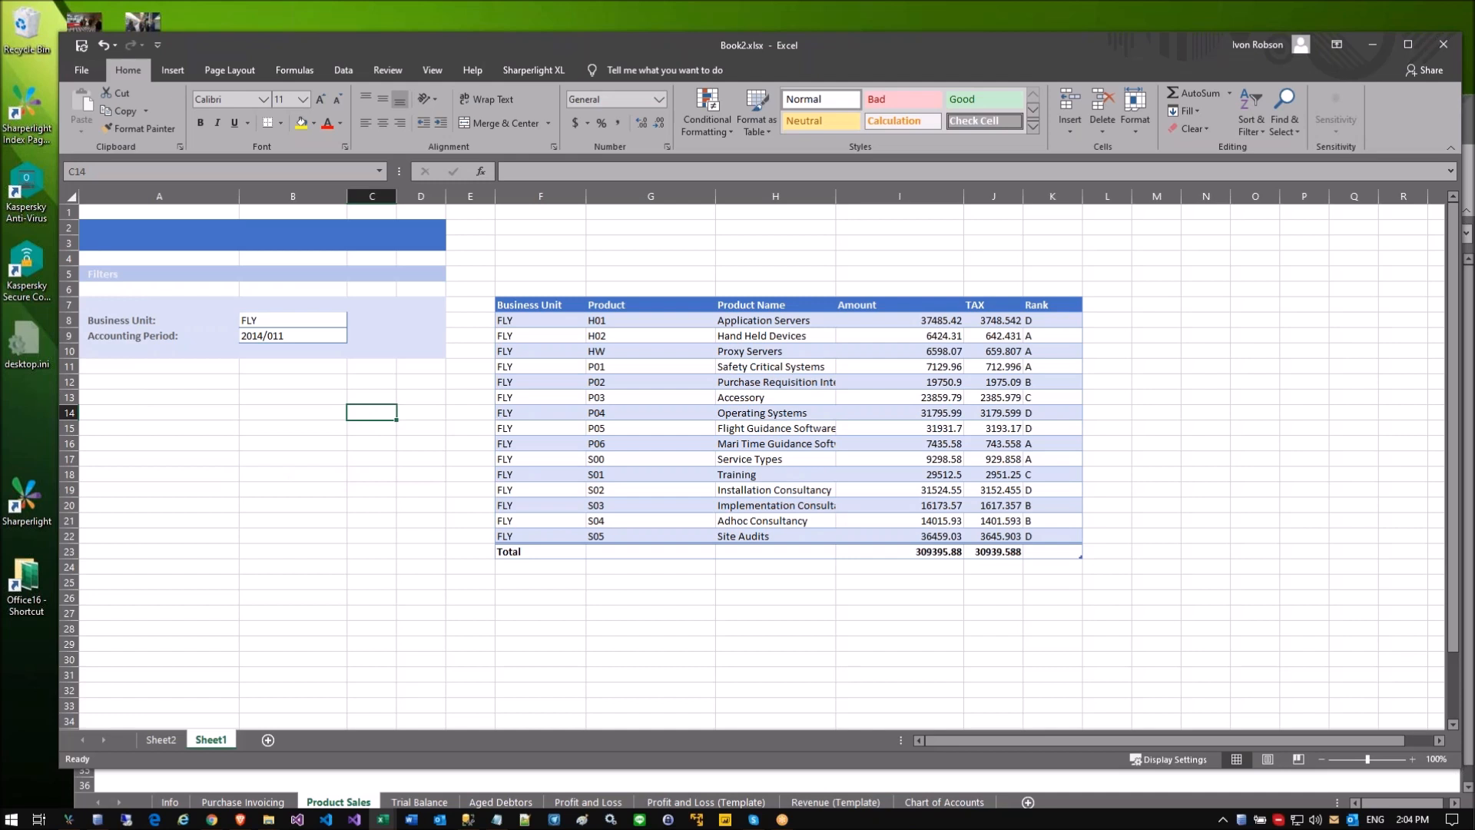
Step: View the summary drilldown's field selection for the Proxy Servers row, and close it without running it
left_click(730, 352)
right_click(730, 352)
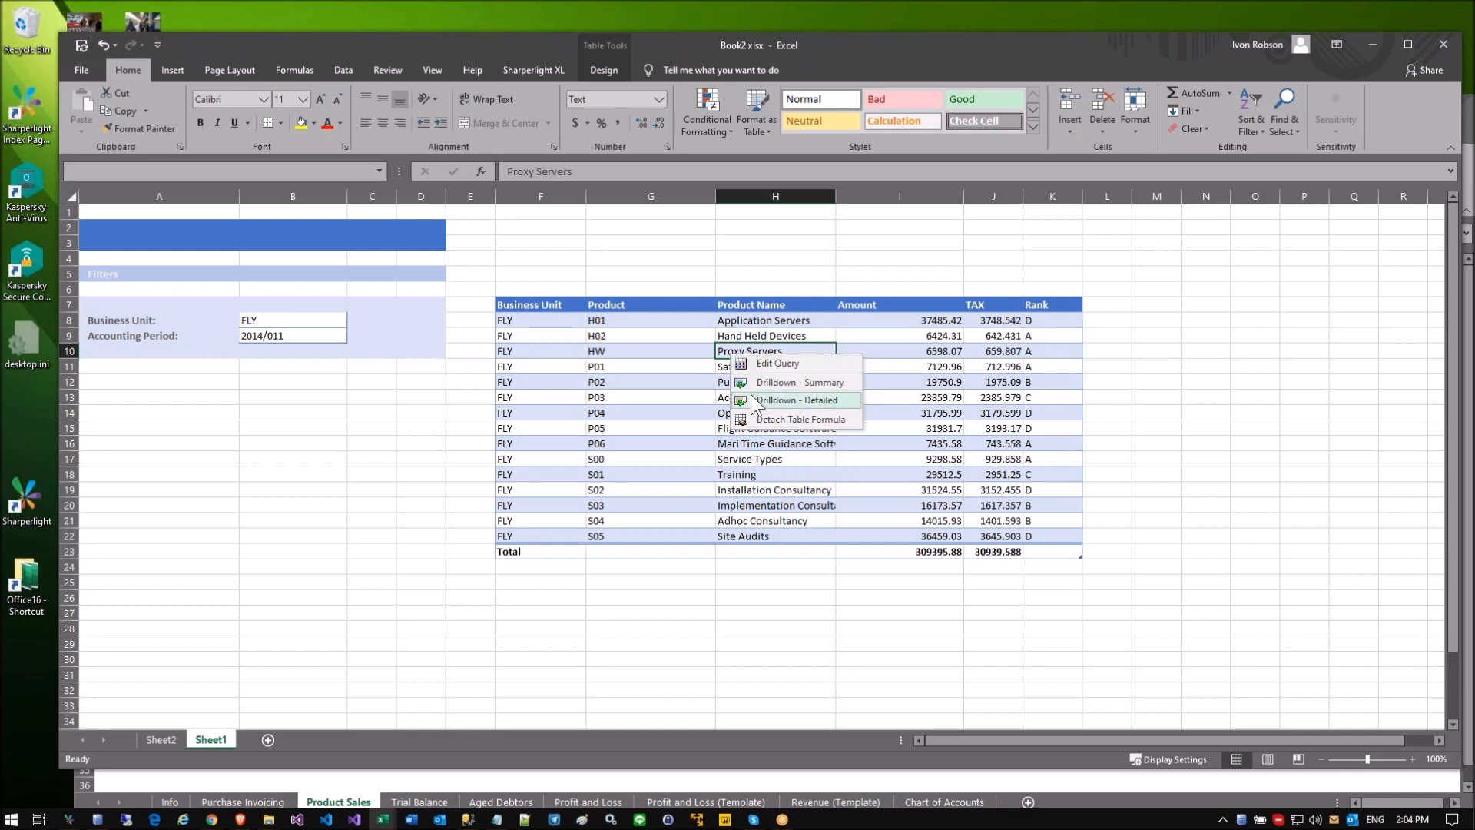
left_click(797, 382)
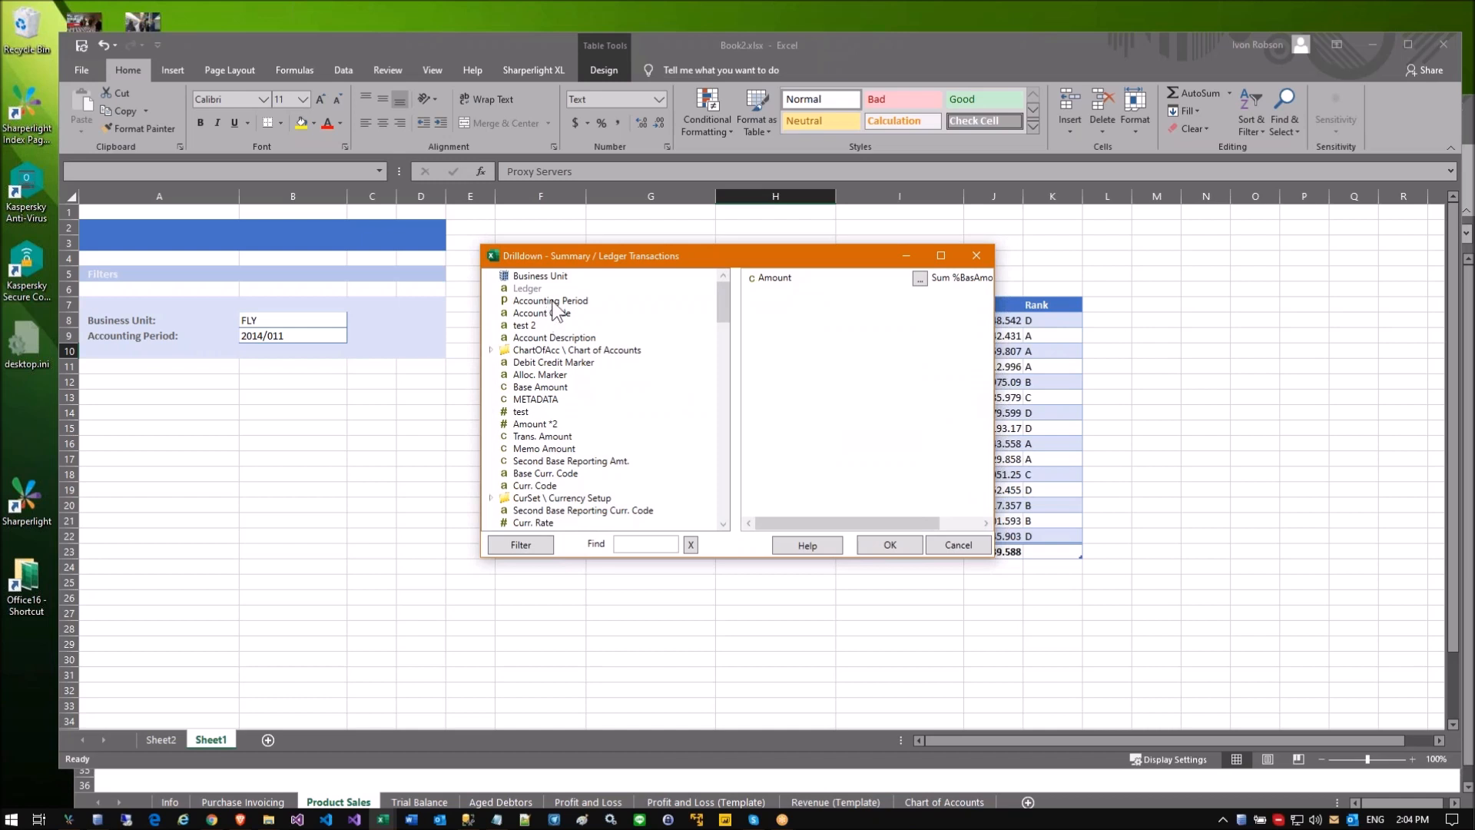
key("Escape")
left_click(749, 366)
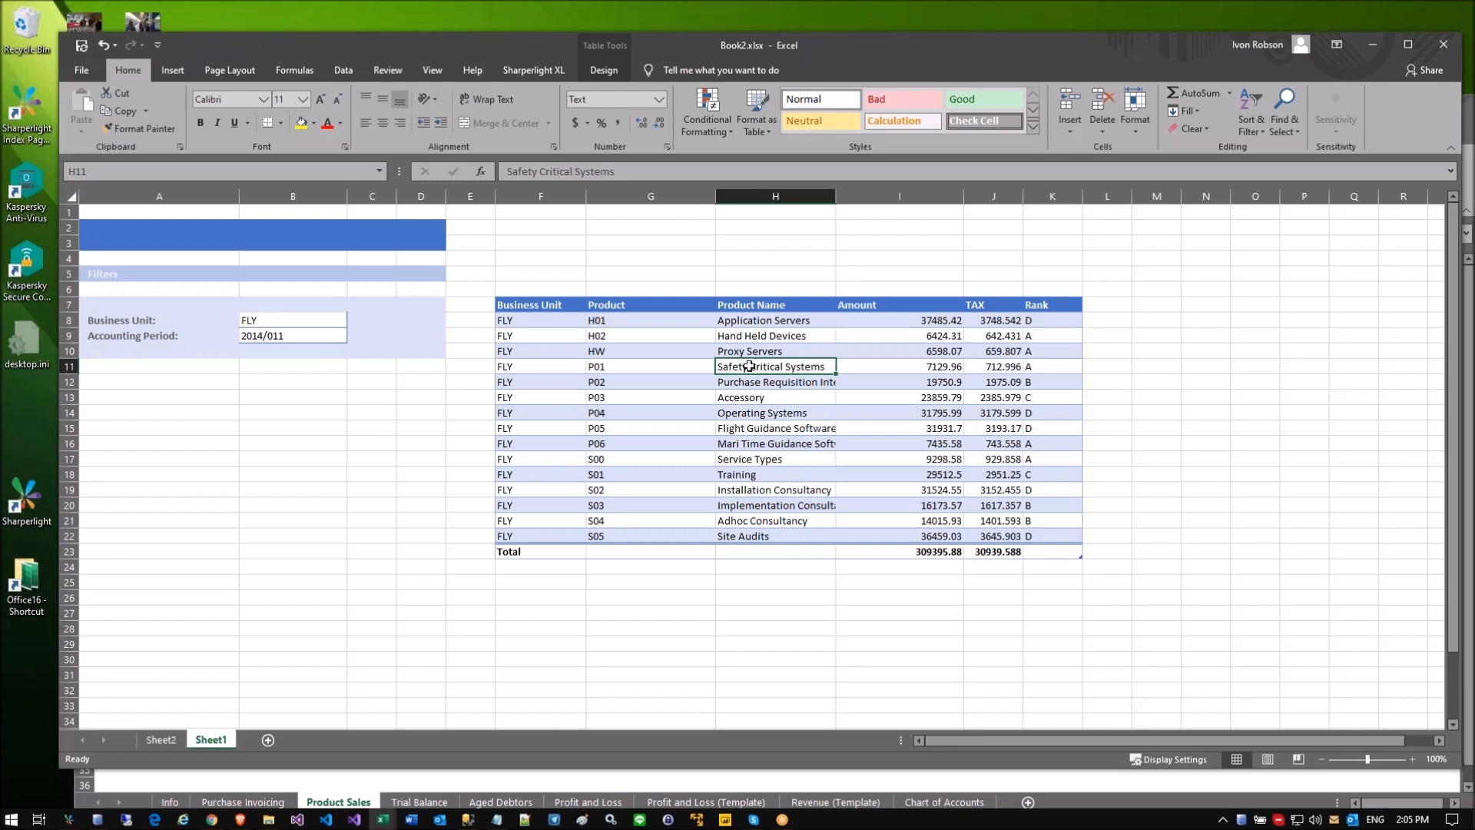
Step: Open the Products query from the H01 row, look through its output options for Drill Through, and cancel the query
left_click(738, 322)
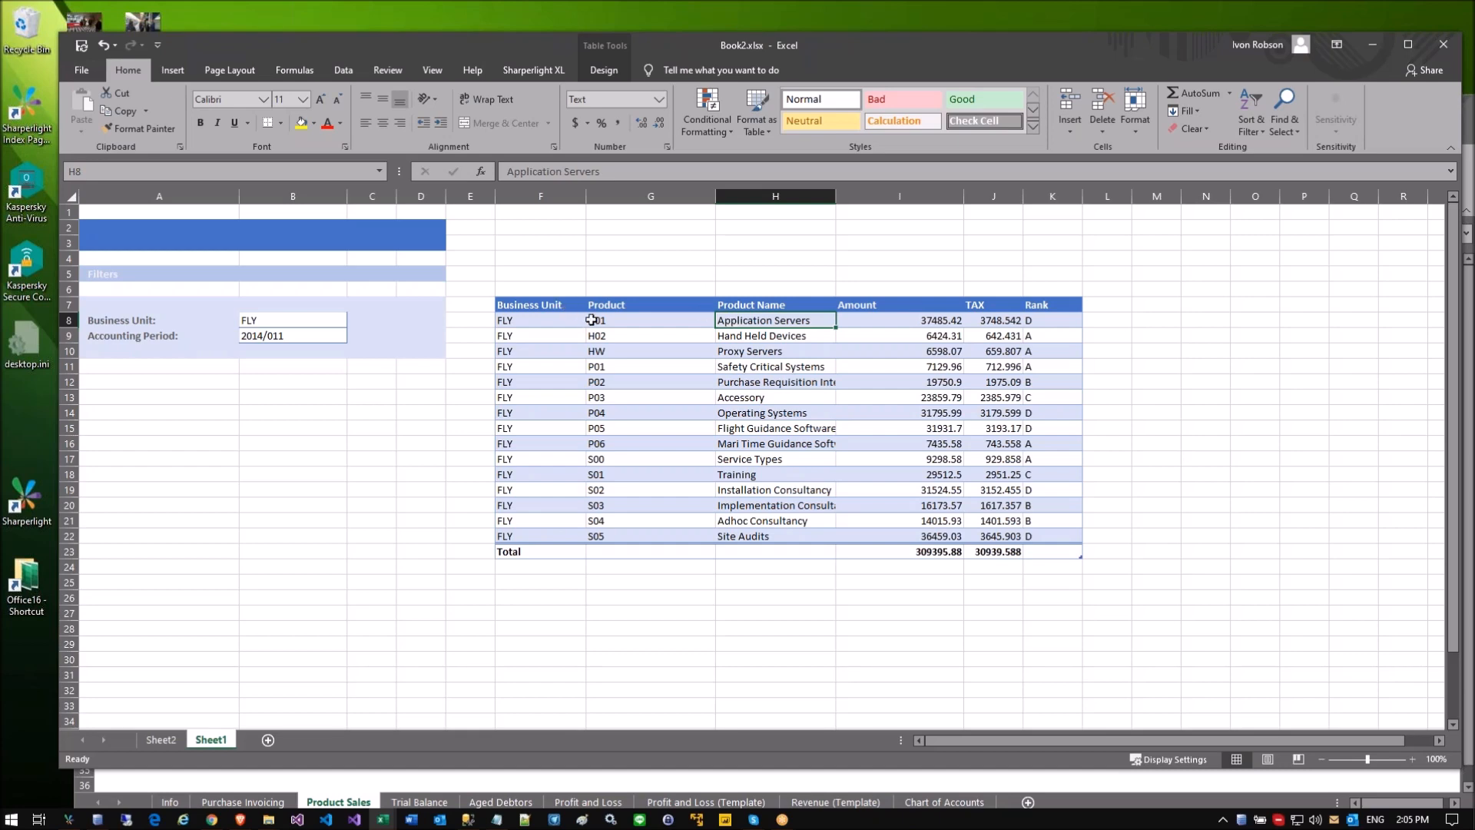
left_click(628, 319)
right_click(627, 320)
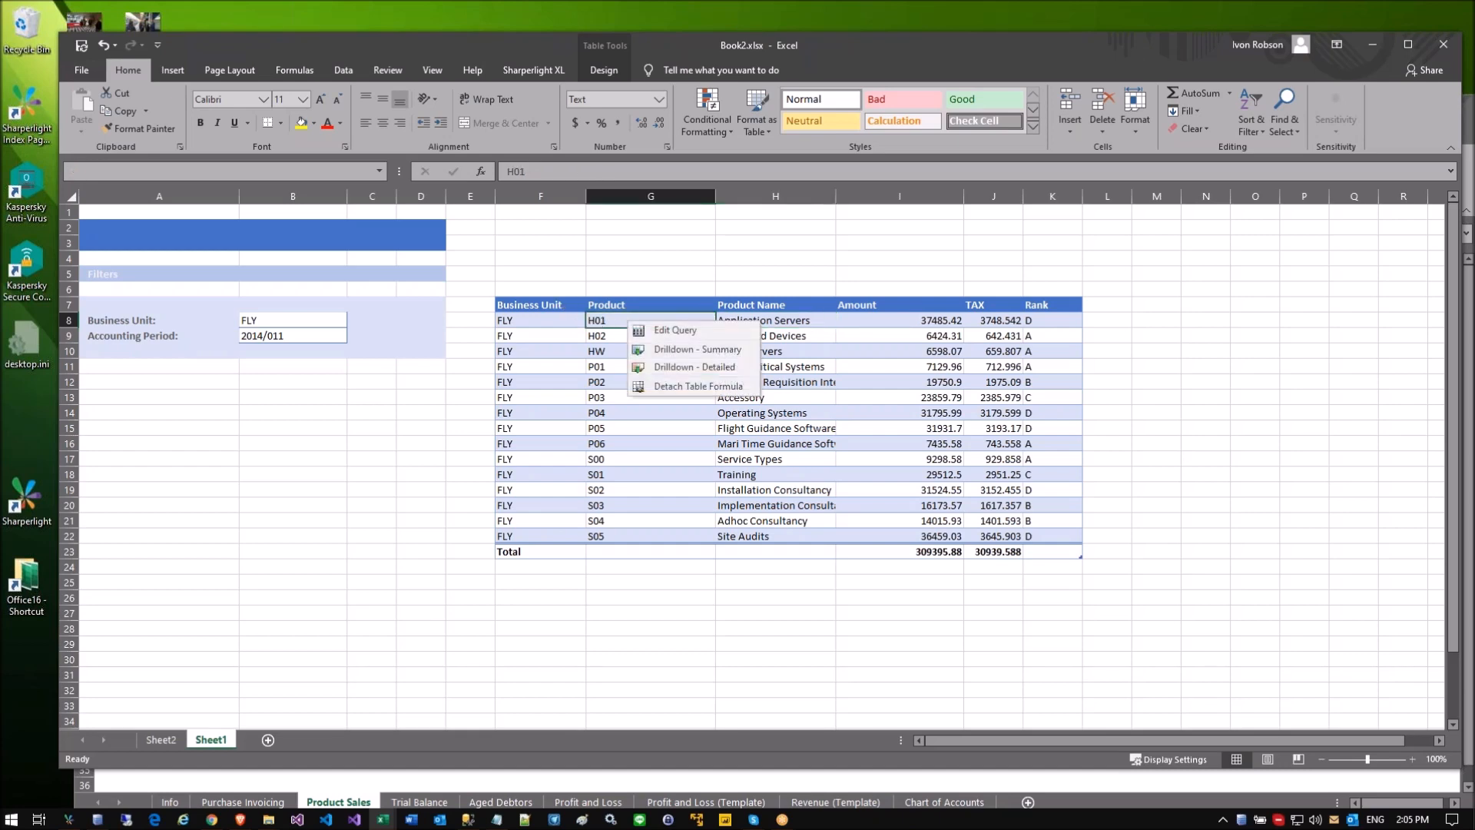
left_click(662, 329)
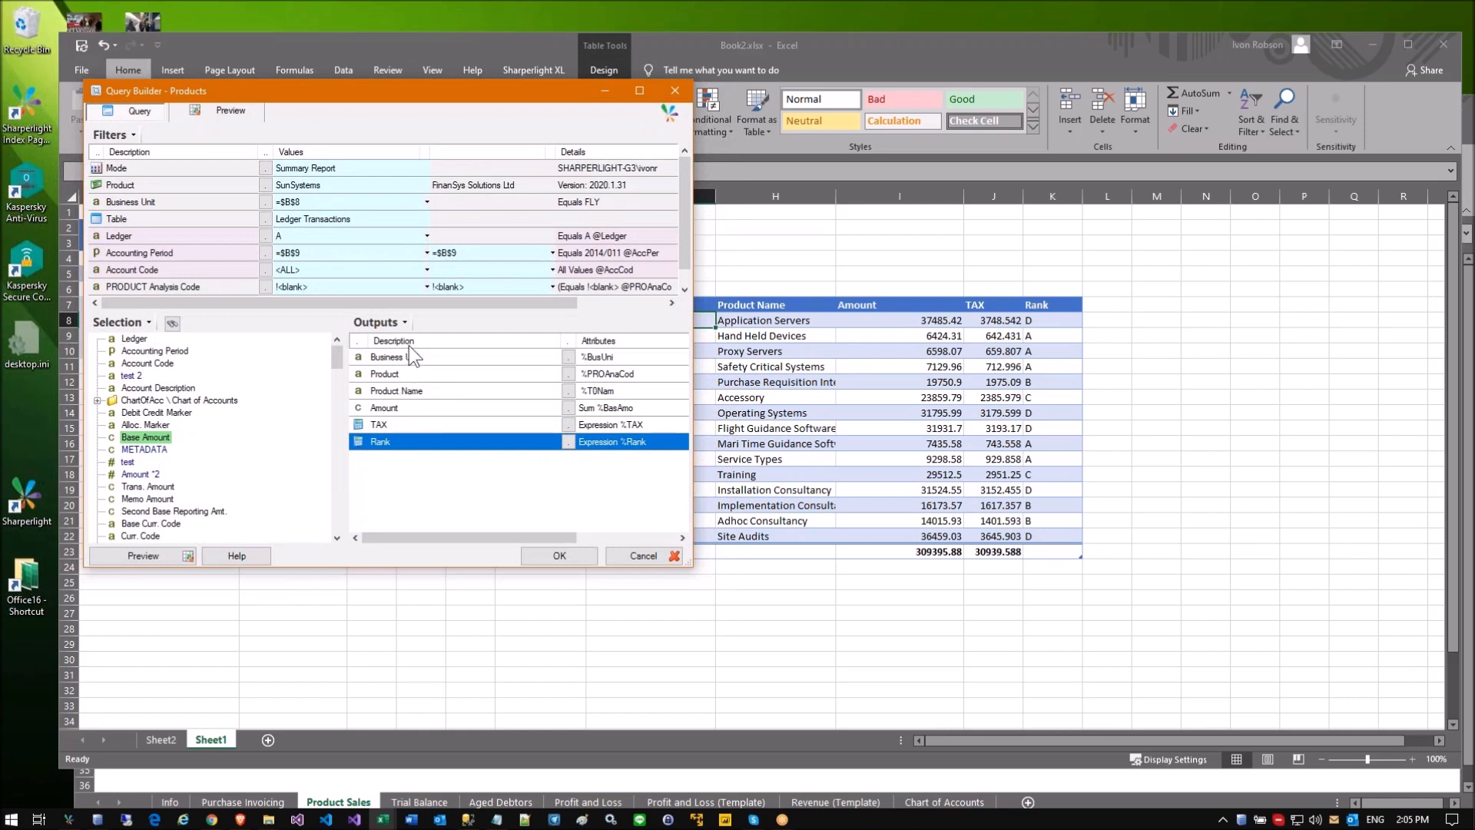
left_click(403, 323)
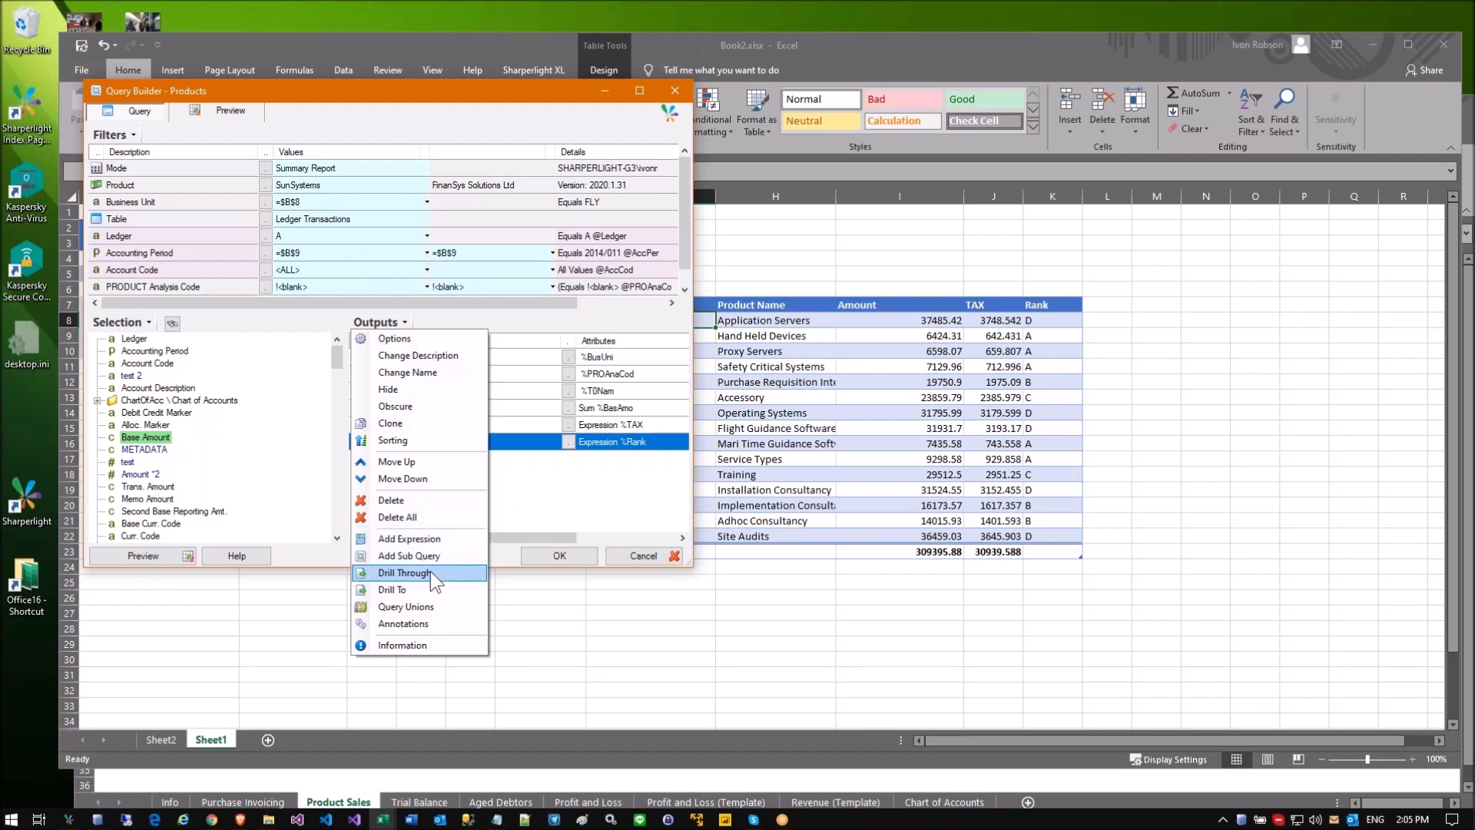
left_click(641, 555)
left_click(504, 634)
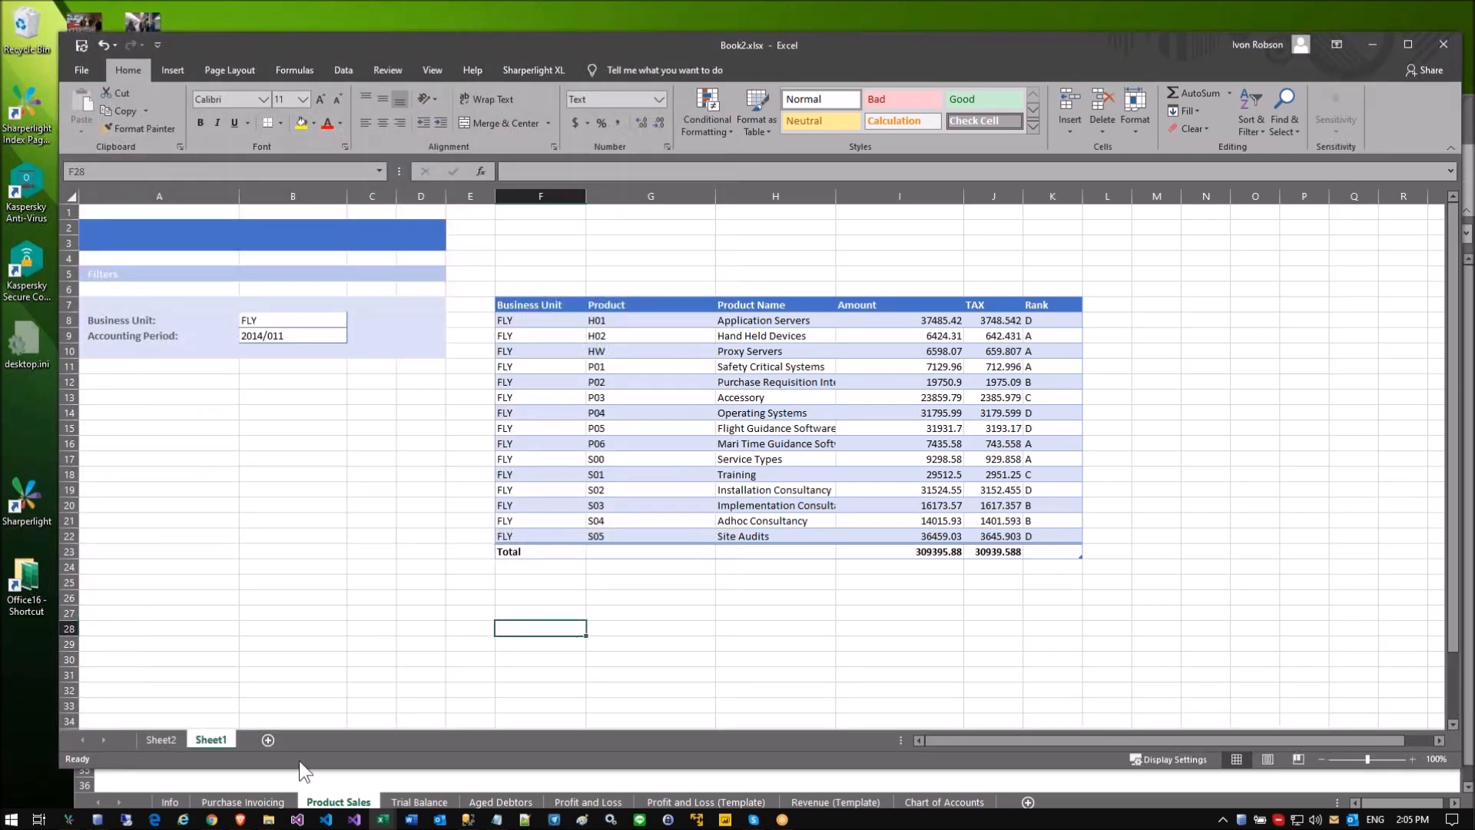
Step: Switch to the SunSystems 6 report pack workbook and view the By Period drill options for Application Servers
left_click(266, 774)
right_click(447, 354)
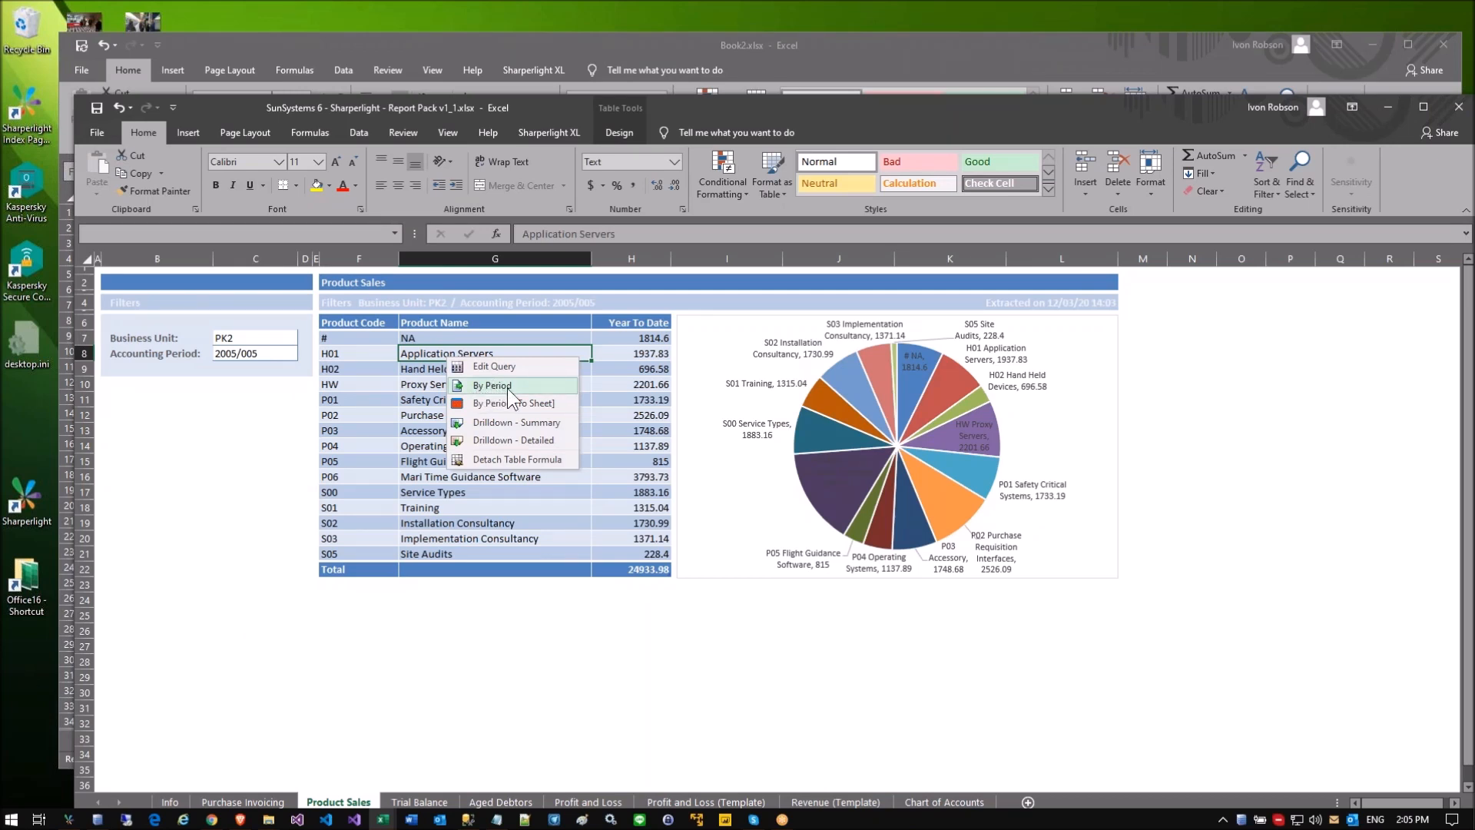
left_click(507, 388)
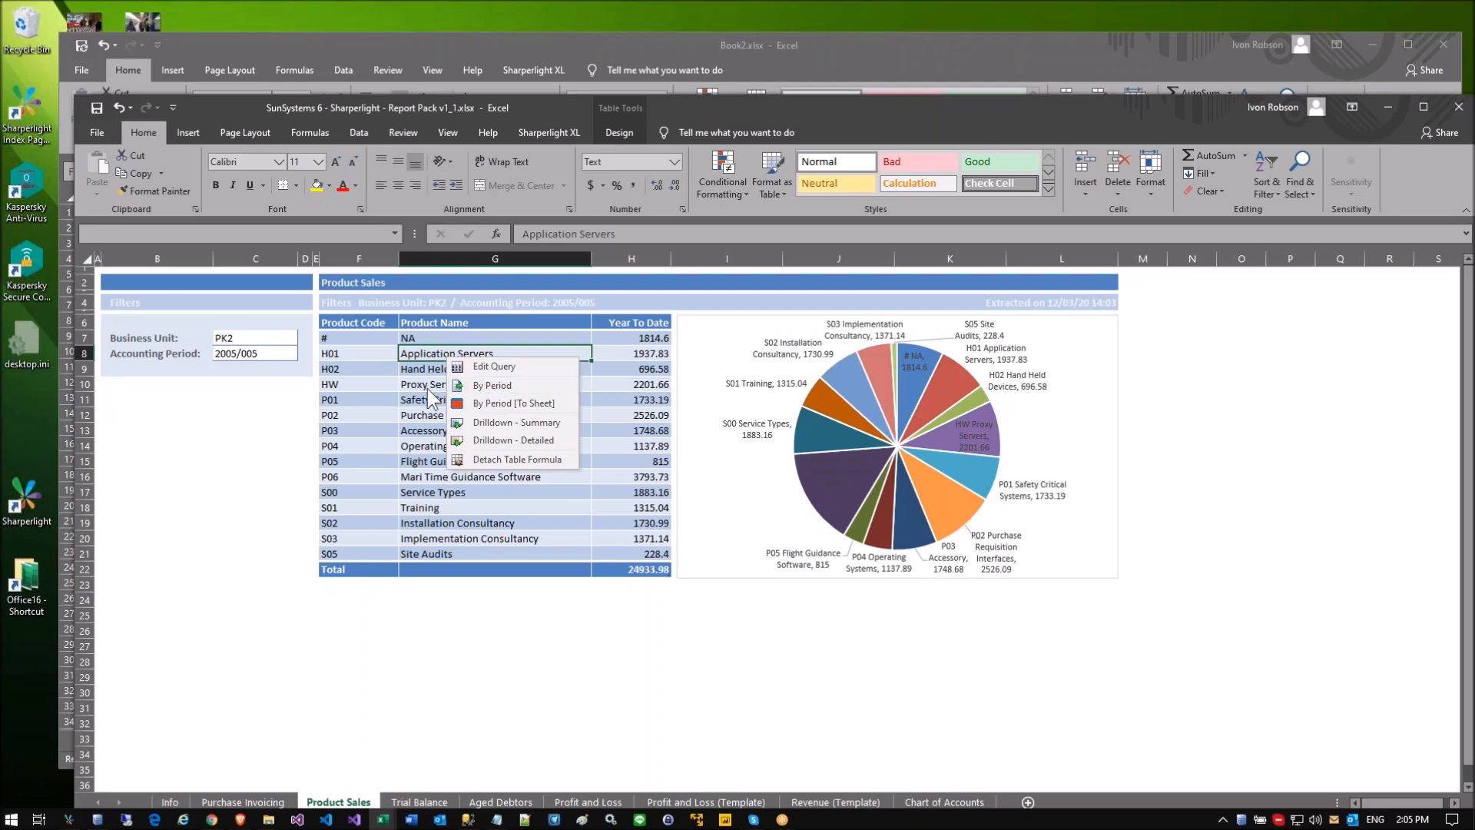
Step: Open the Product Sales query's drill-through list and examine the filters and outputs of the By Period query
right_click(385, 339)
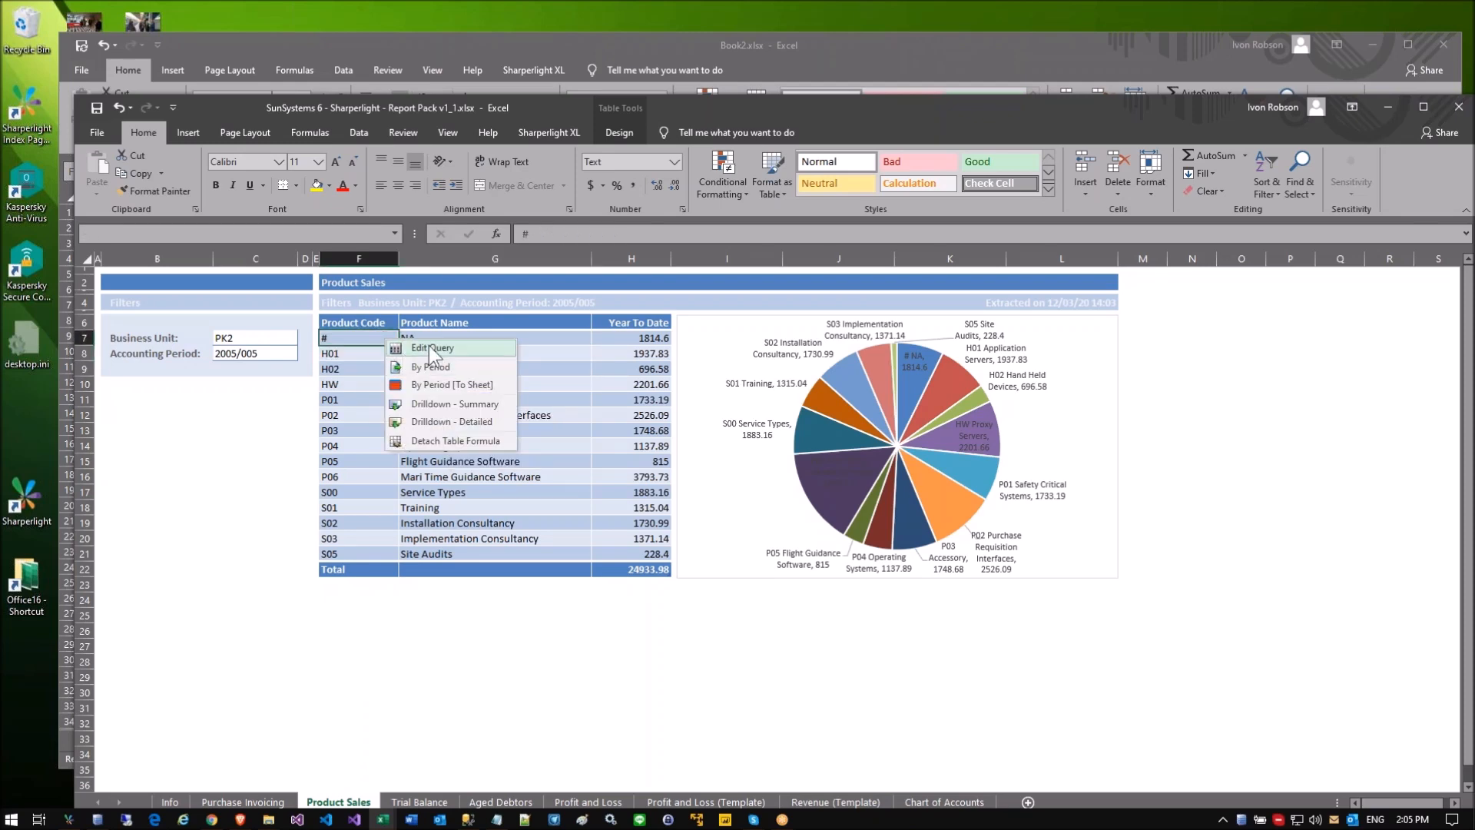
left_click(428, 345)
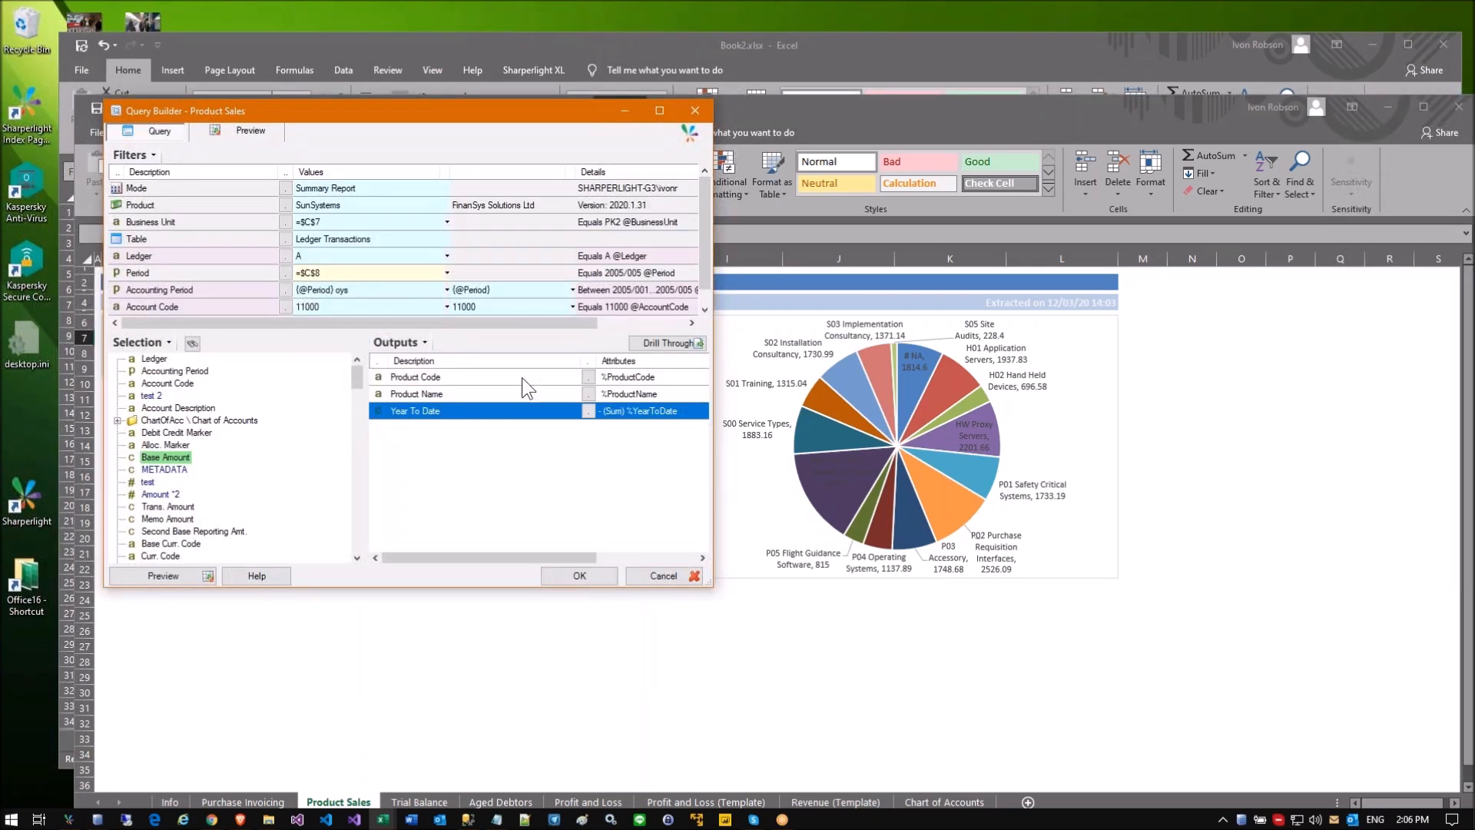
right_click(523, 378)
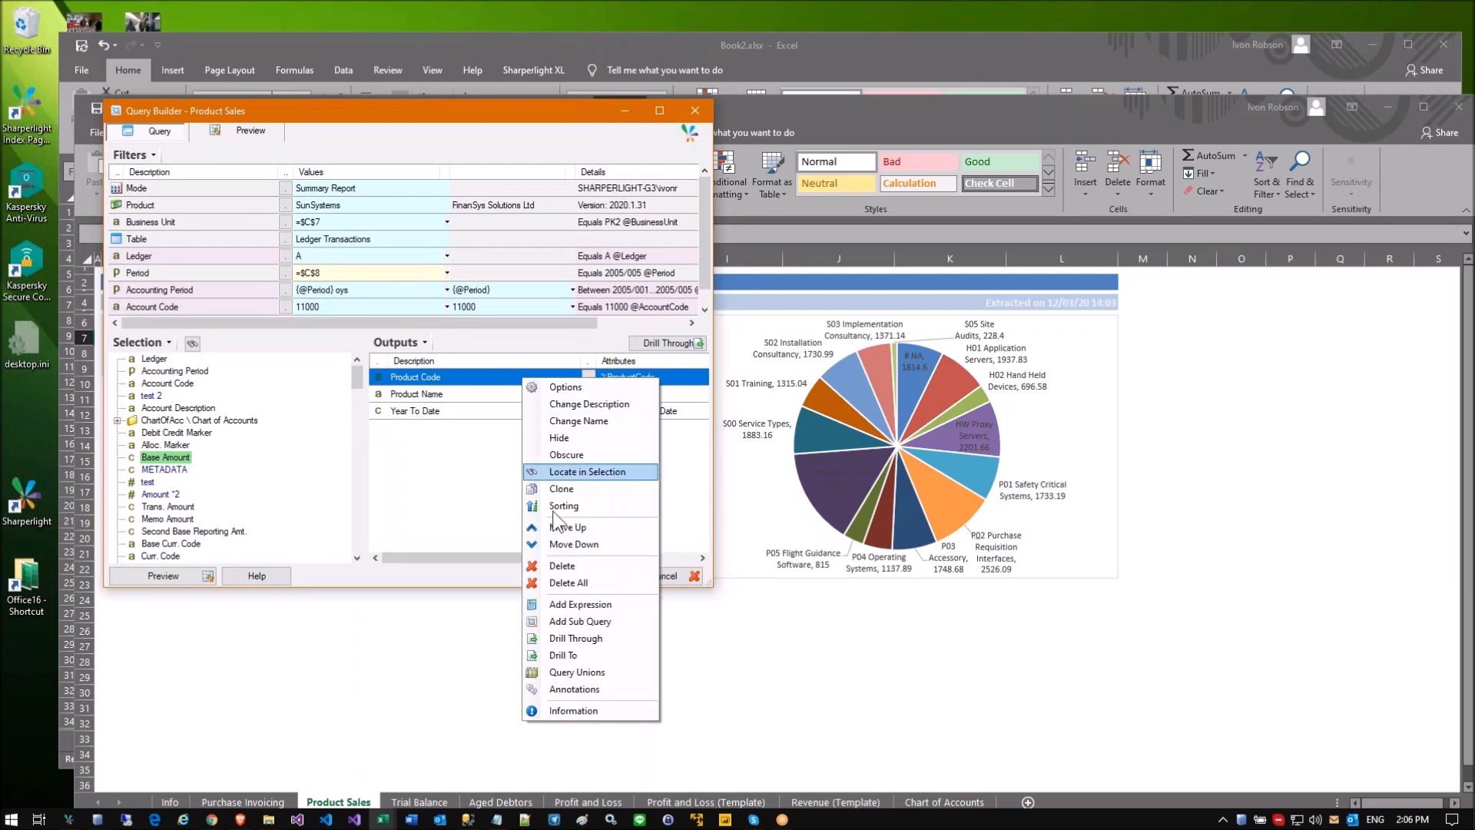
left_click(664, 342)
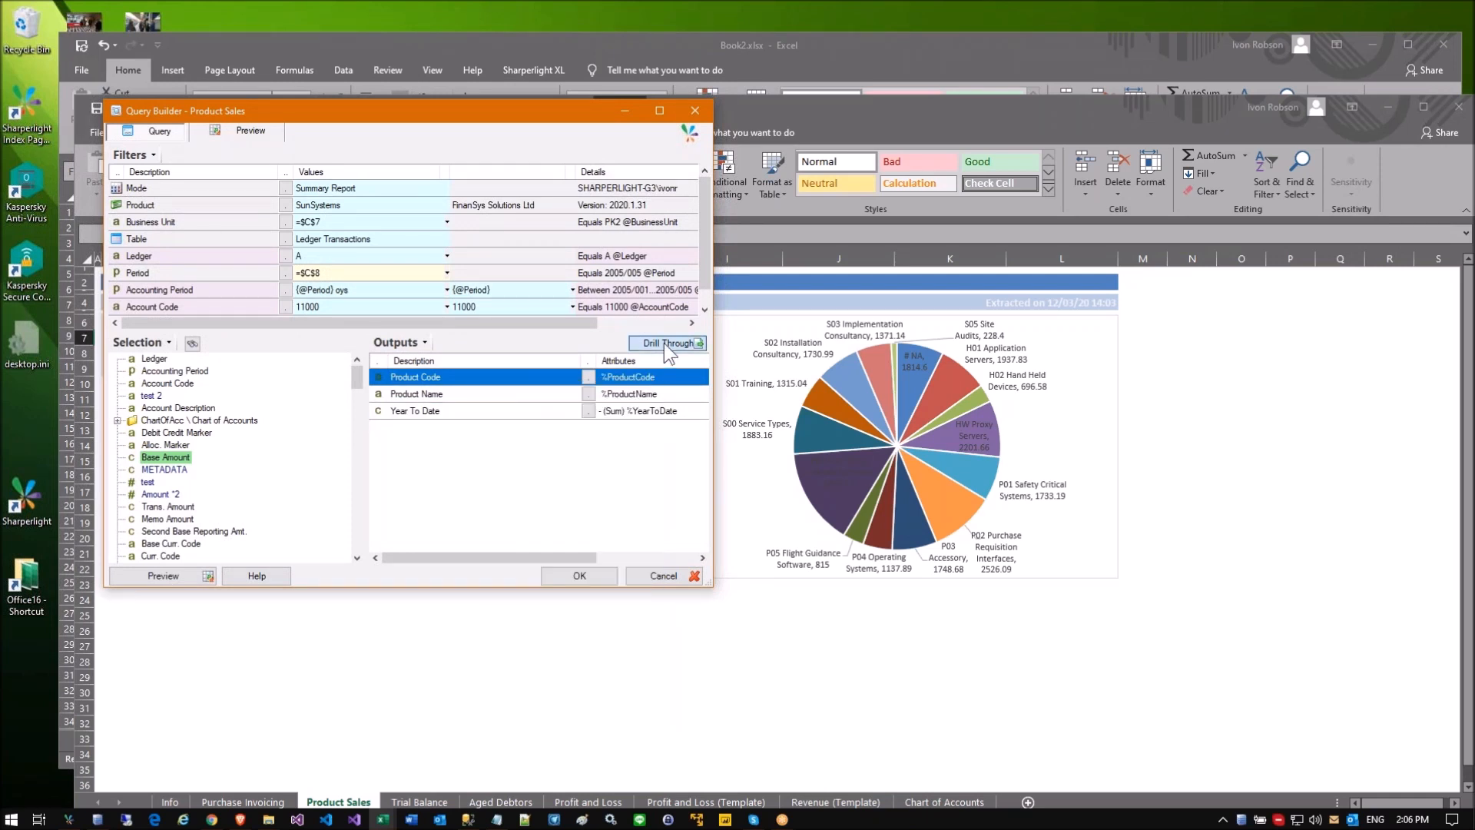
left_click(664, 343)
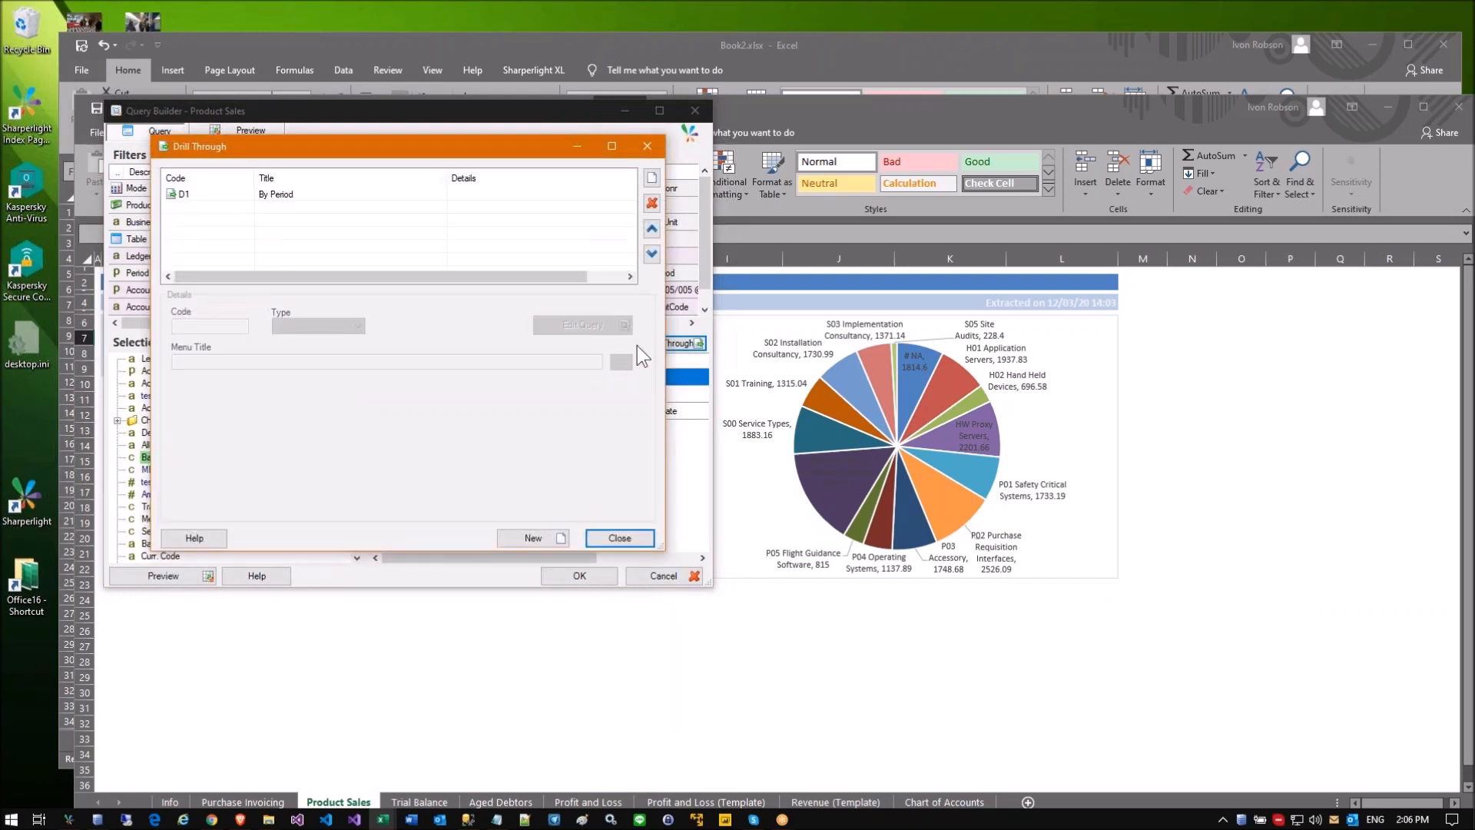
left_click(259, 193)
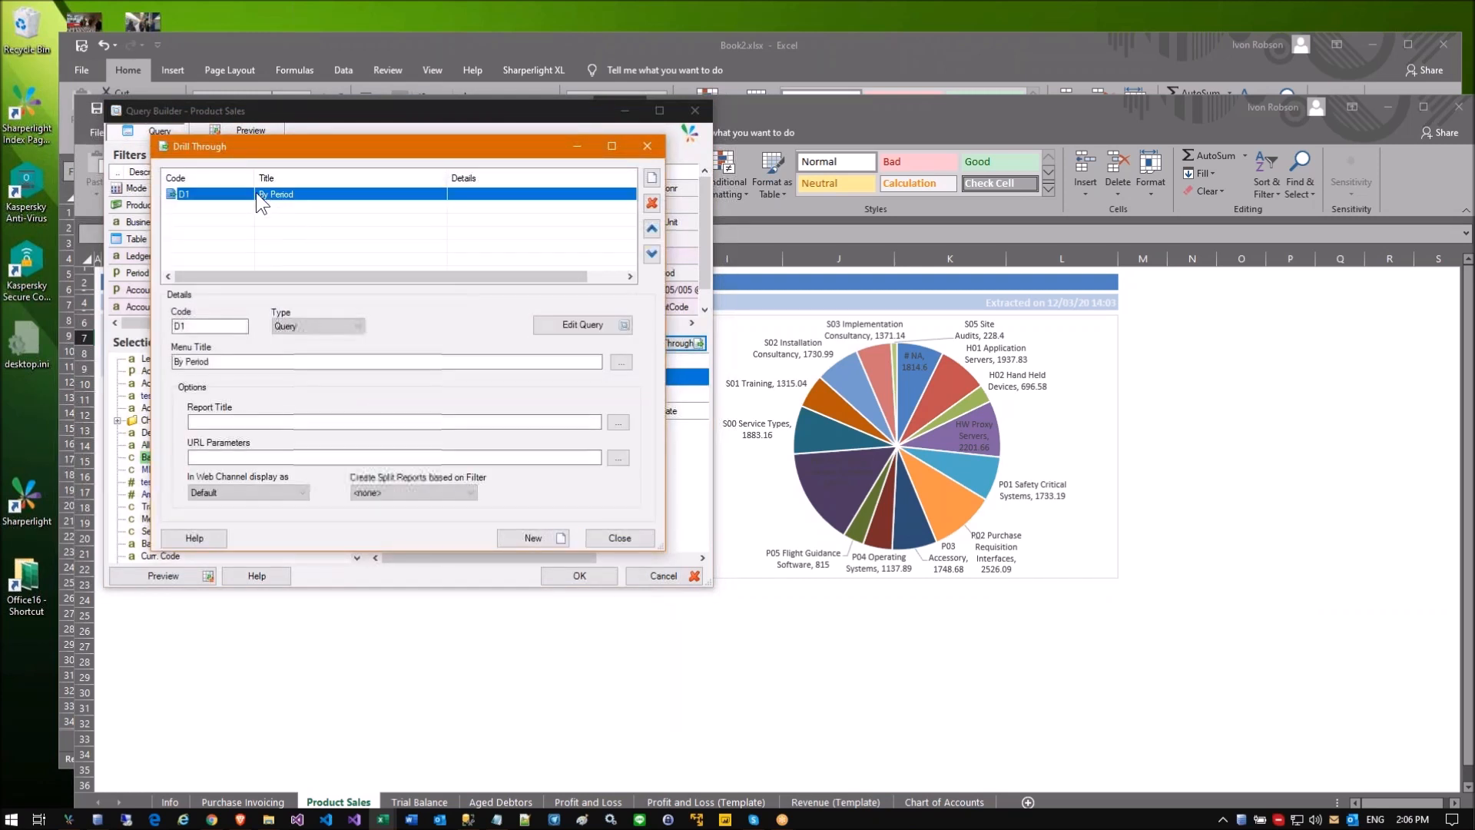
left_click(575, 325)
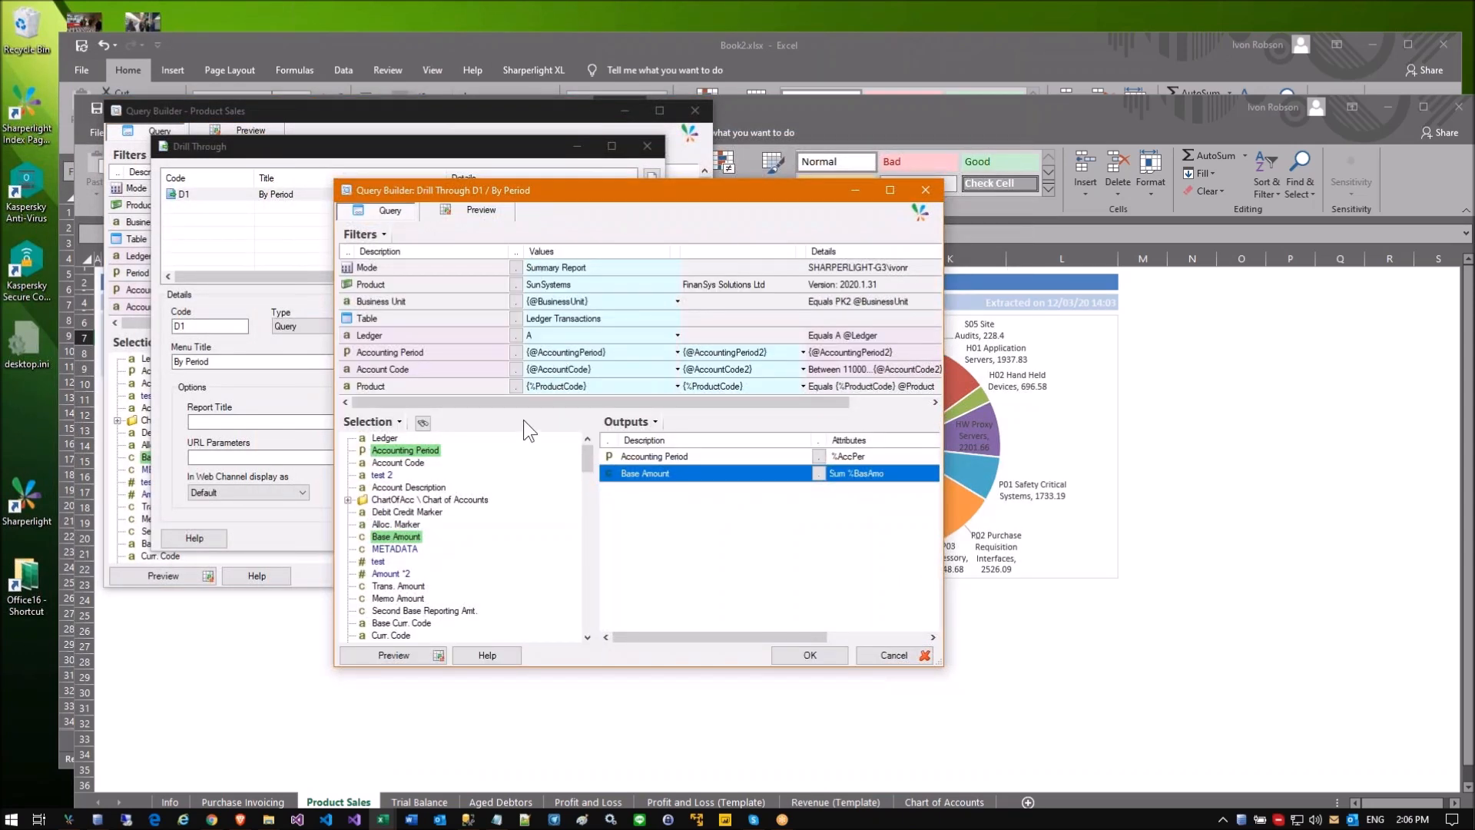
left_click(888, 657)
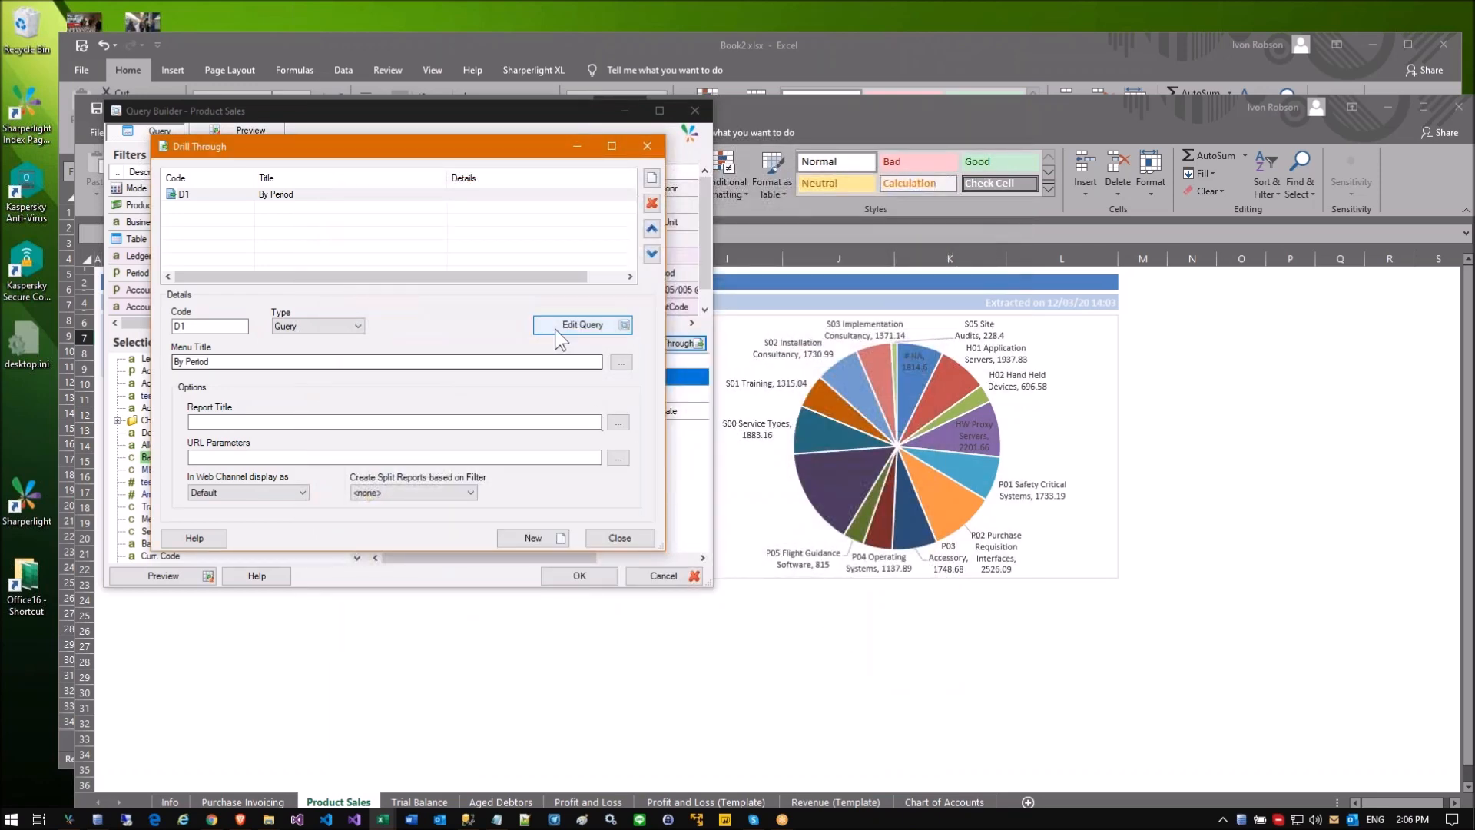
Step: Add a new drill-through and insert Account Code as the first output of its query, above Product Code
left_click(651, 180)
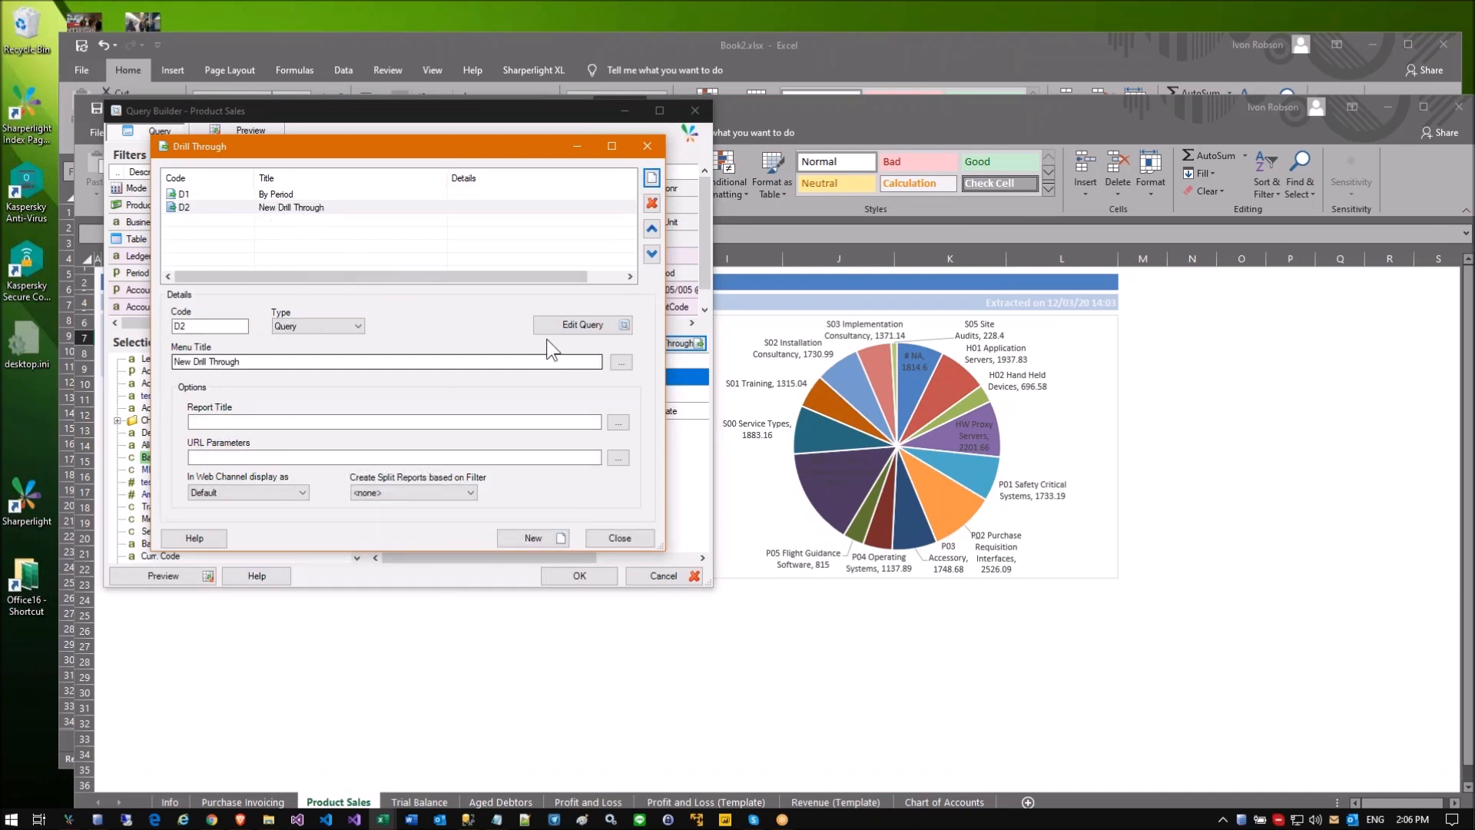
left_click(576, 326)
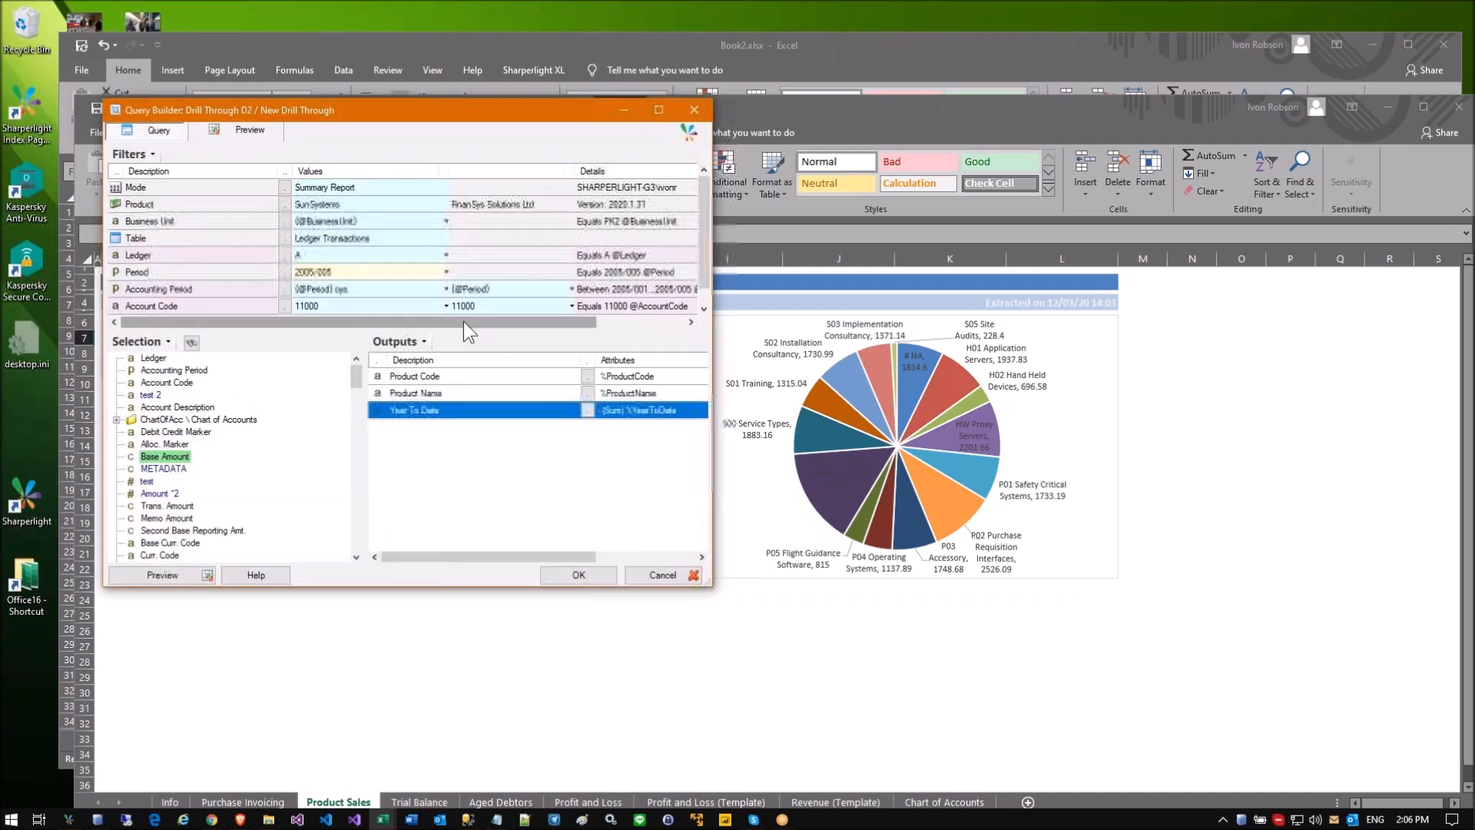
left_click_drag(294, 113, 468, 195)
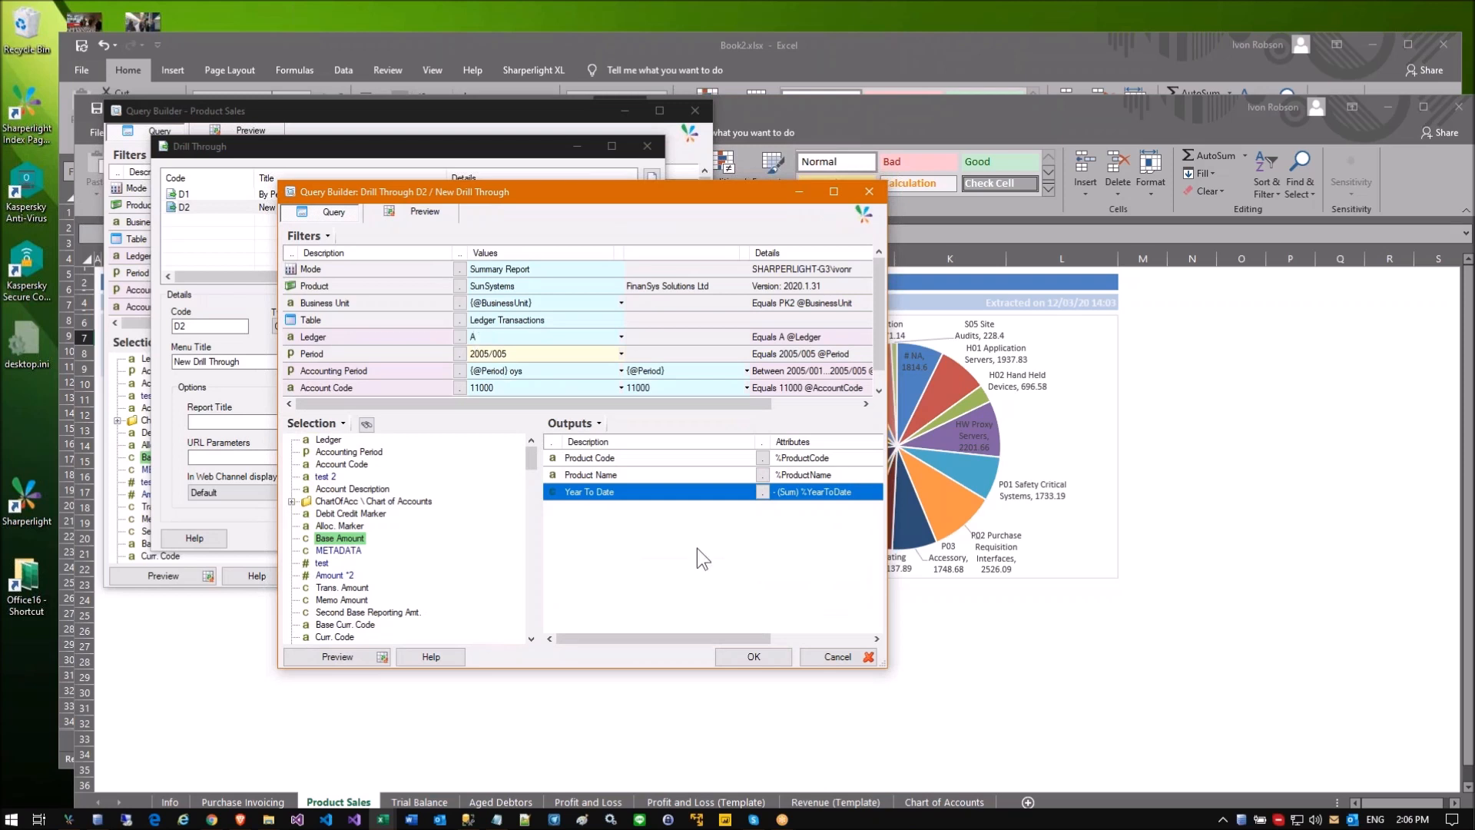
left_click_drag(887, 667, 922, 729)
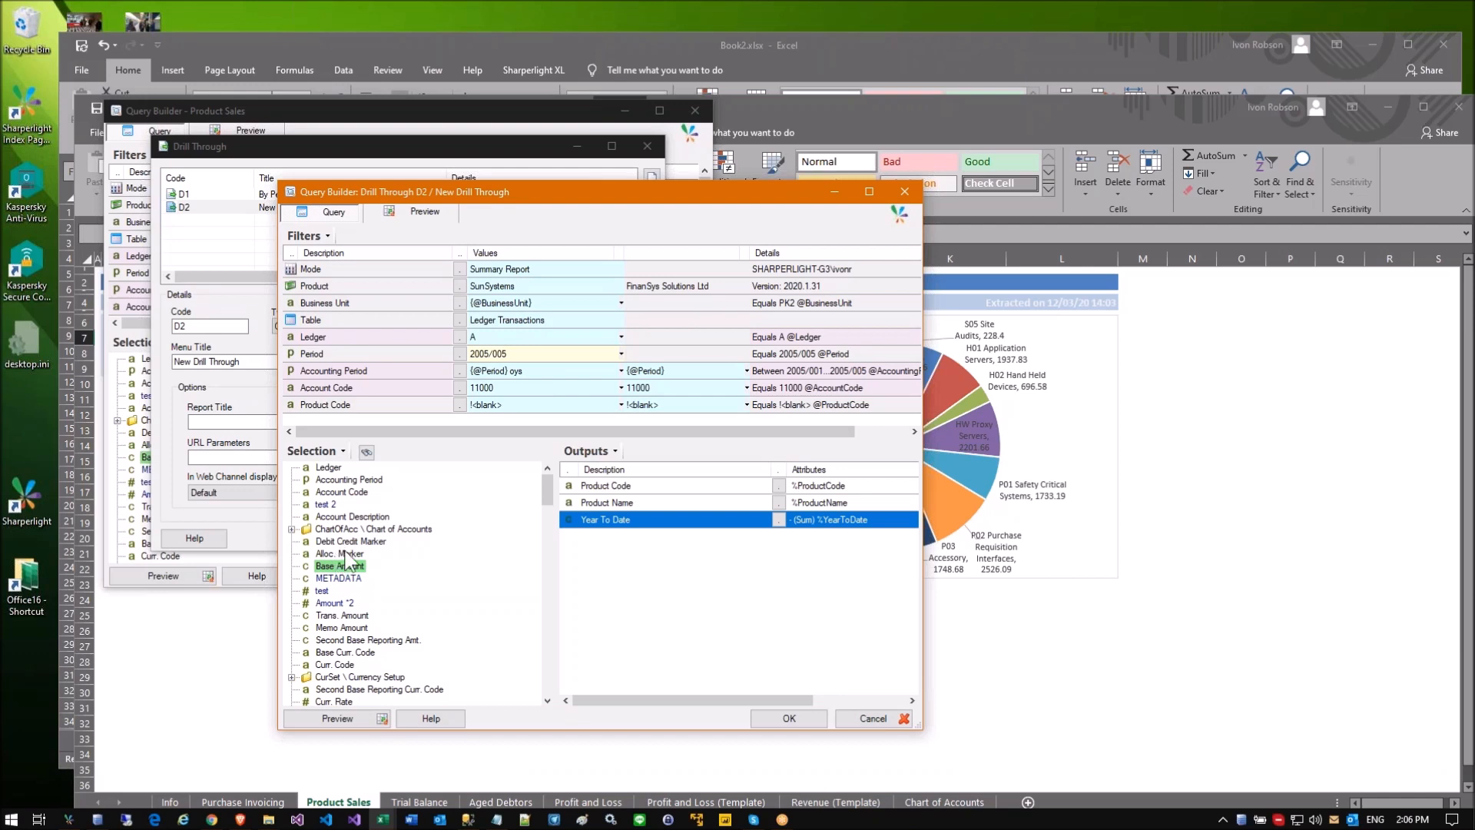
left_click(347, 493)
left_click_drag(584, 491, 584, 490)
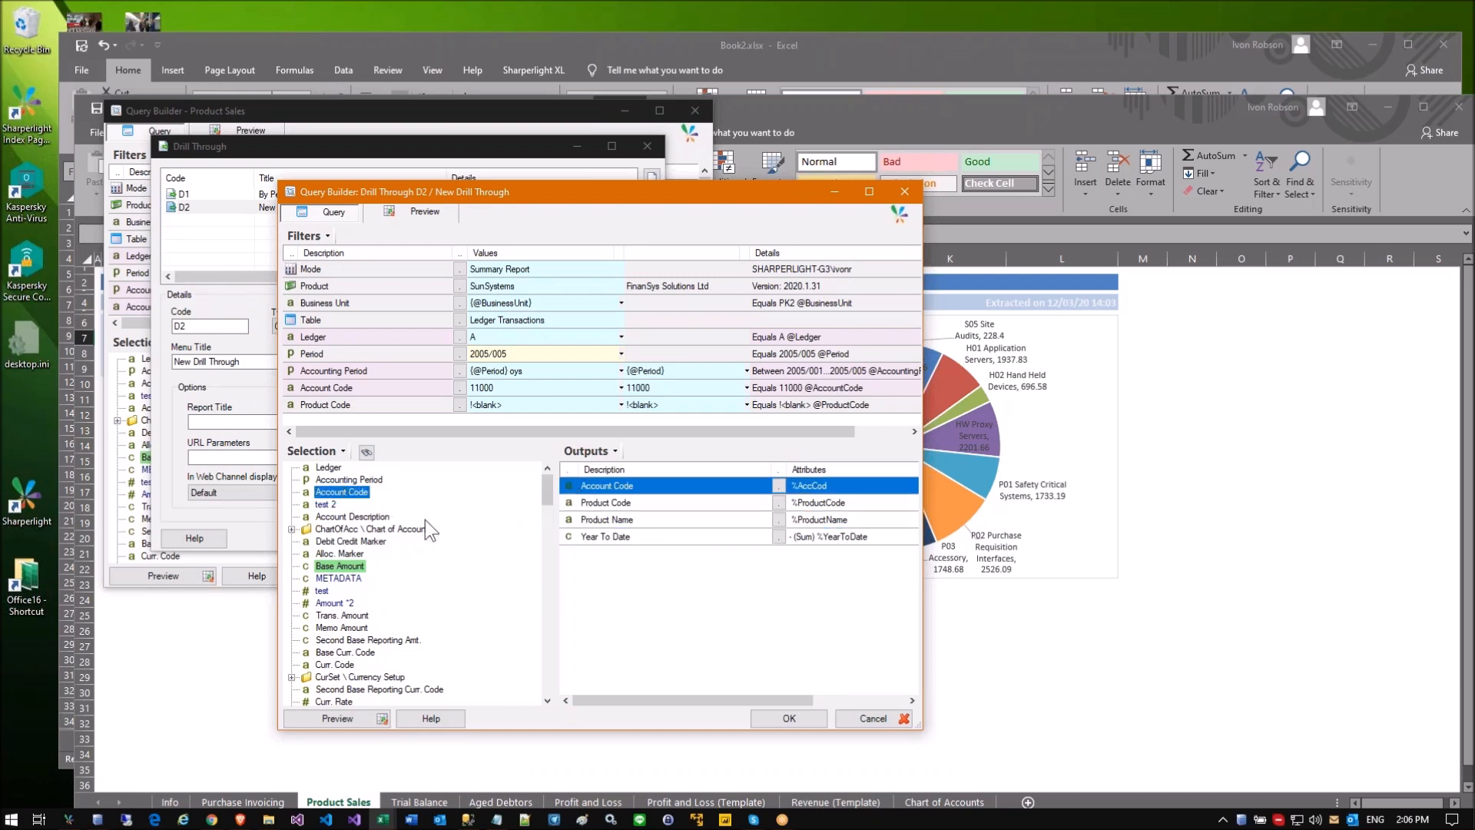
Step: Insert Account Description below Account Code in the drill-through outputs and set both Product Code filter values to {%ProductCode}
left_click_drag(355, 517, 590, 510)
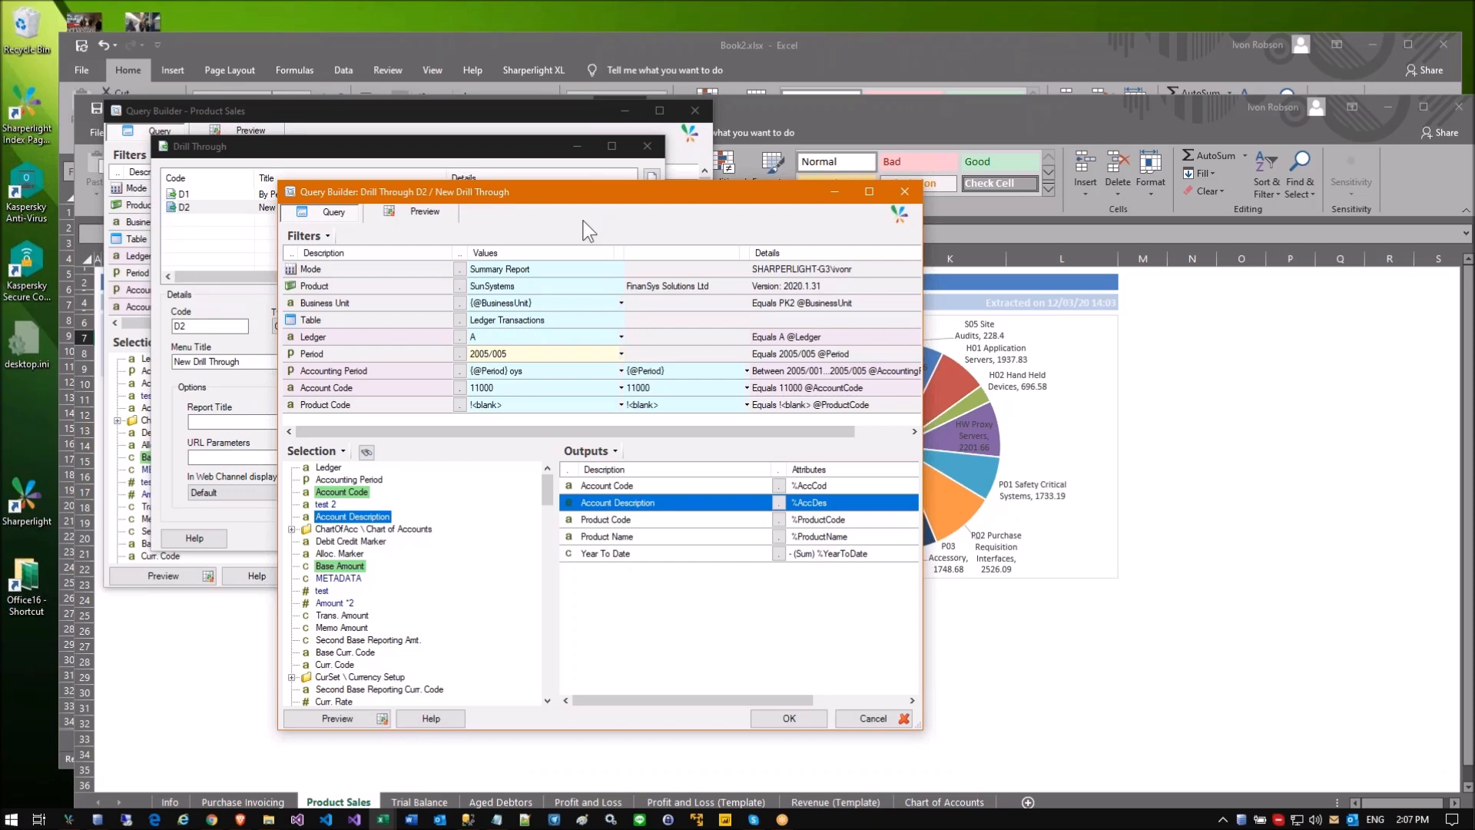
left_click_drag(578, 194, 865, 173)
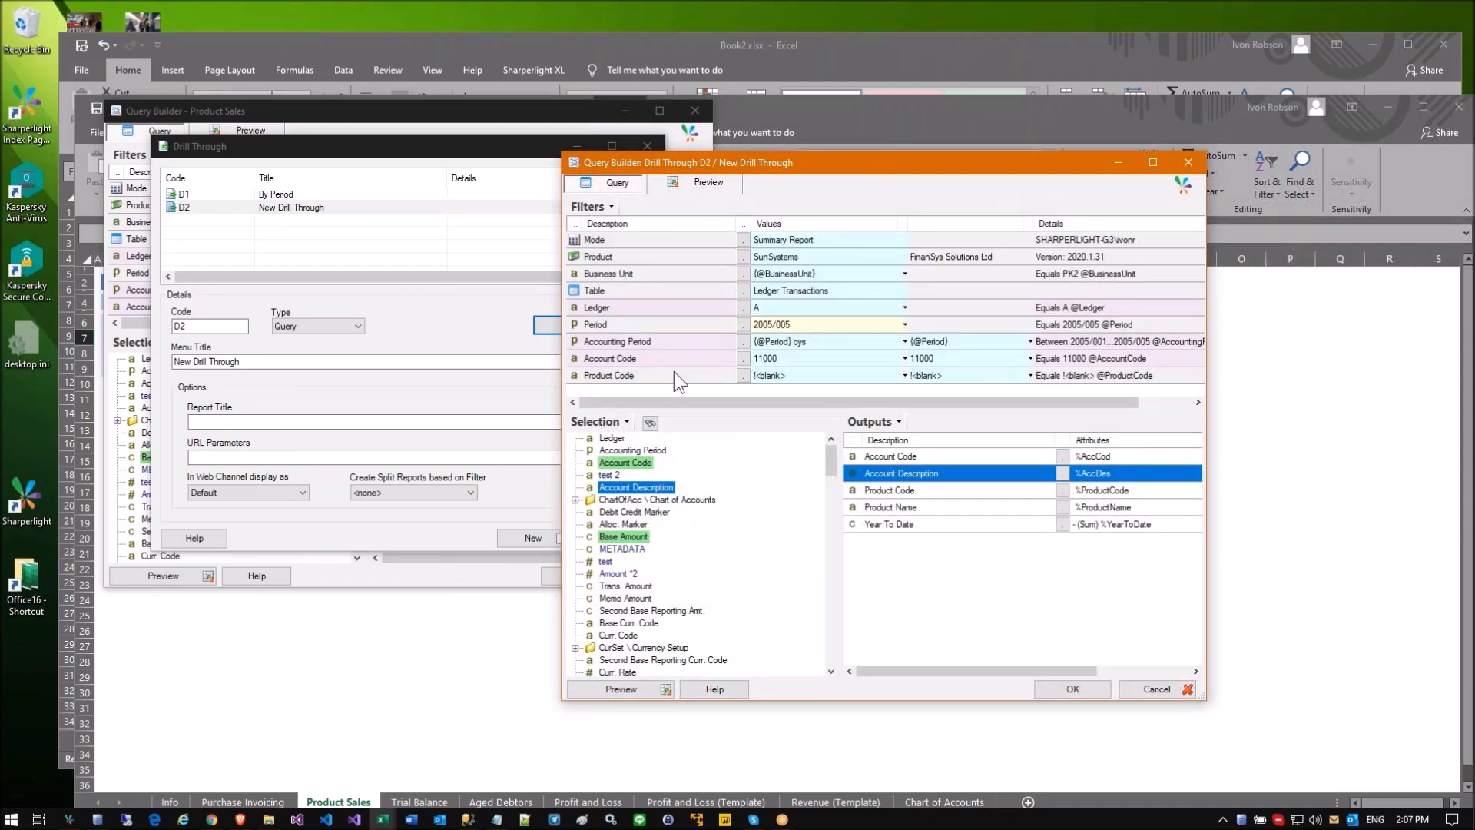
left_click(628, 379)
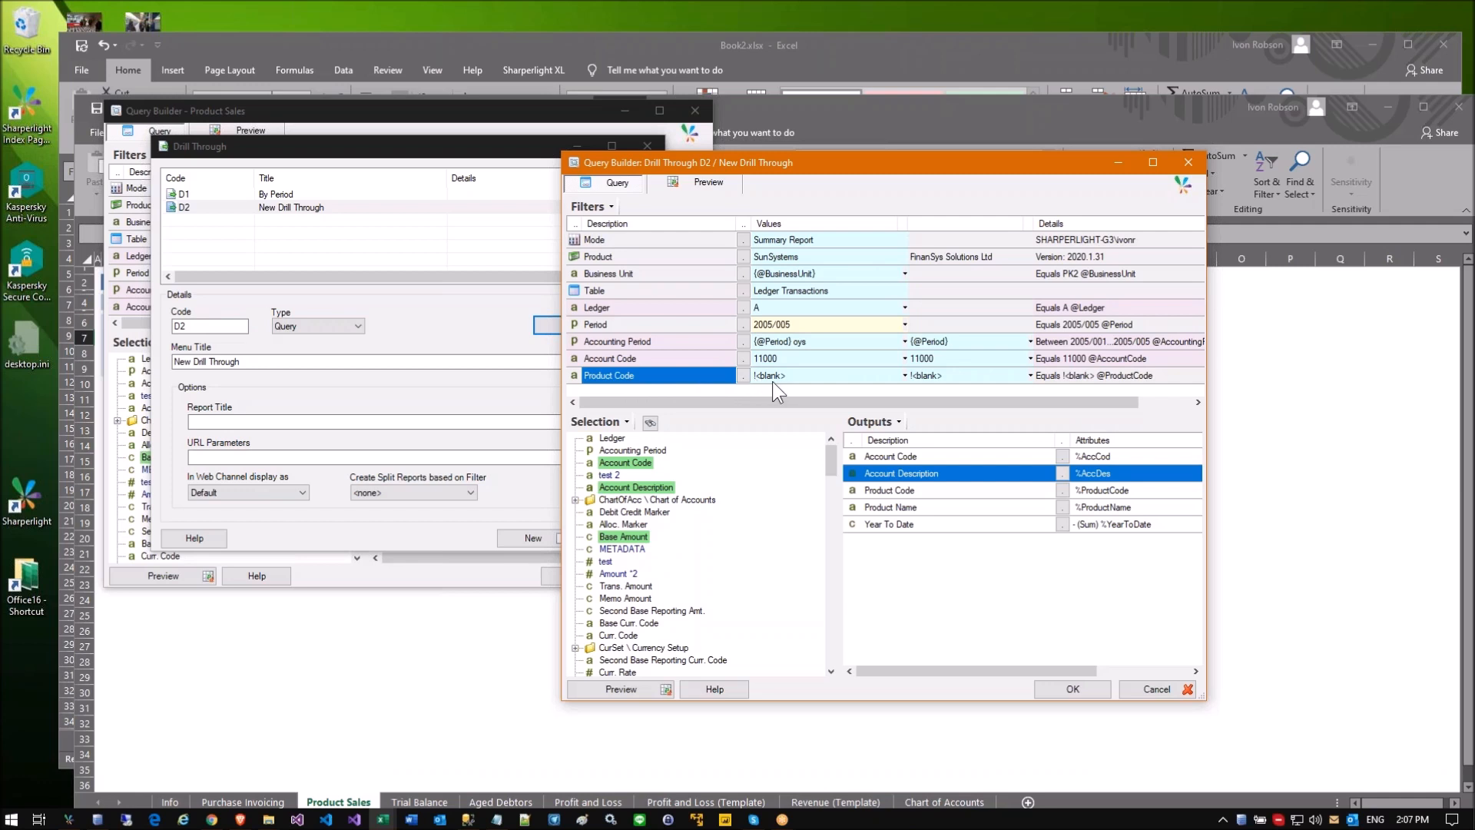
left_click(848, 379)
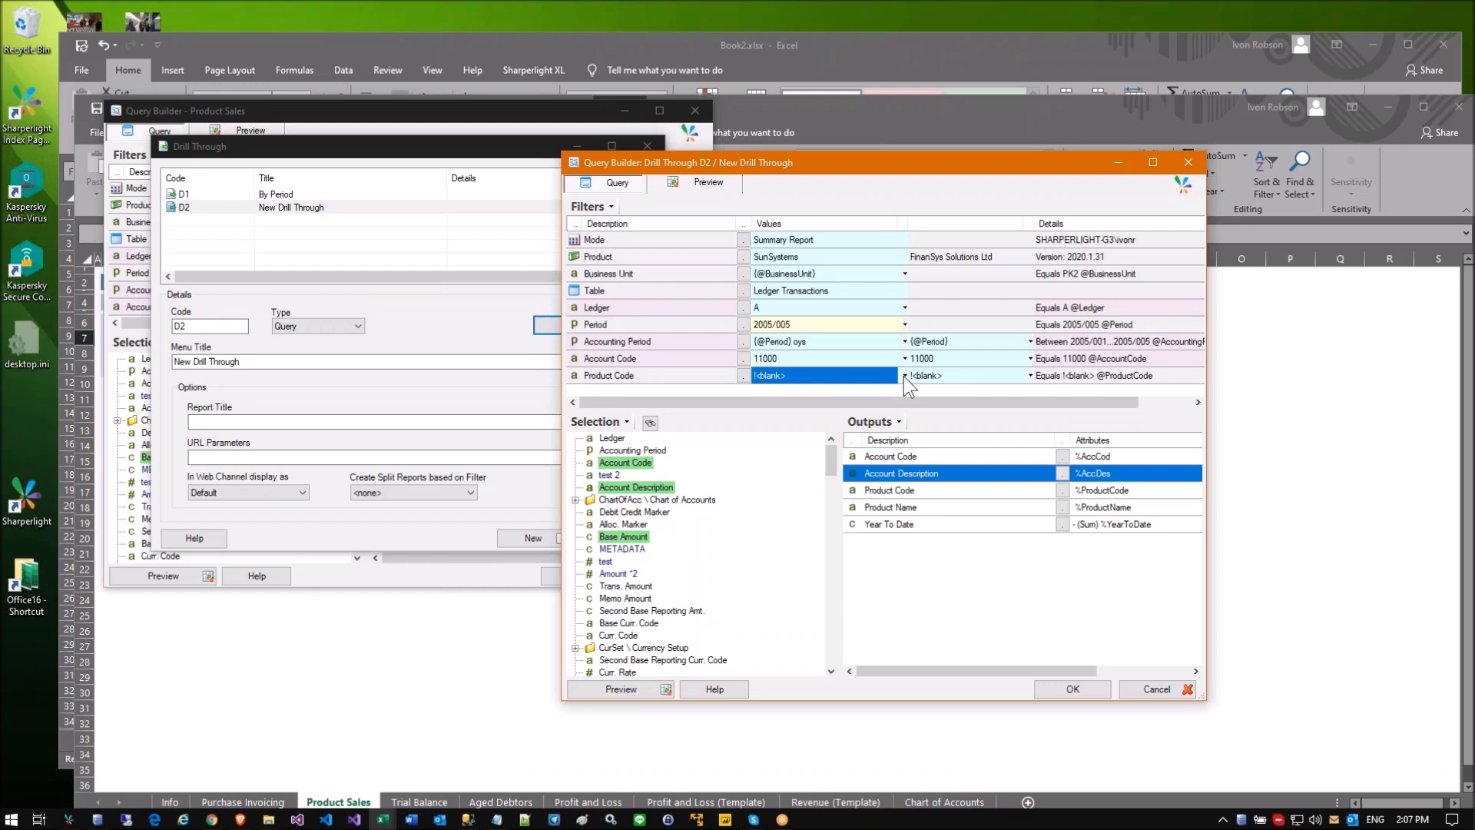
left_click(903, 375)
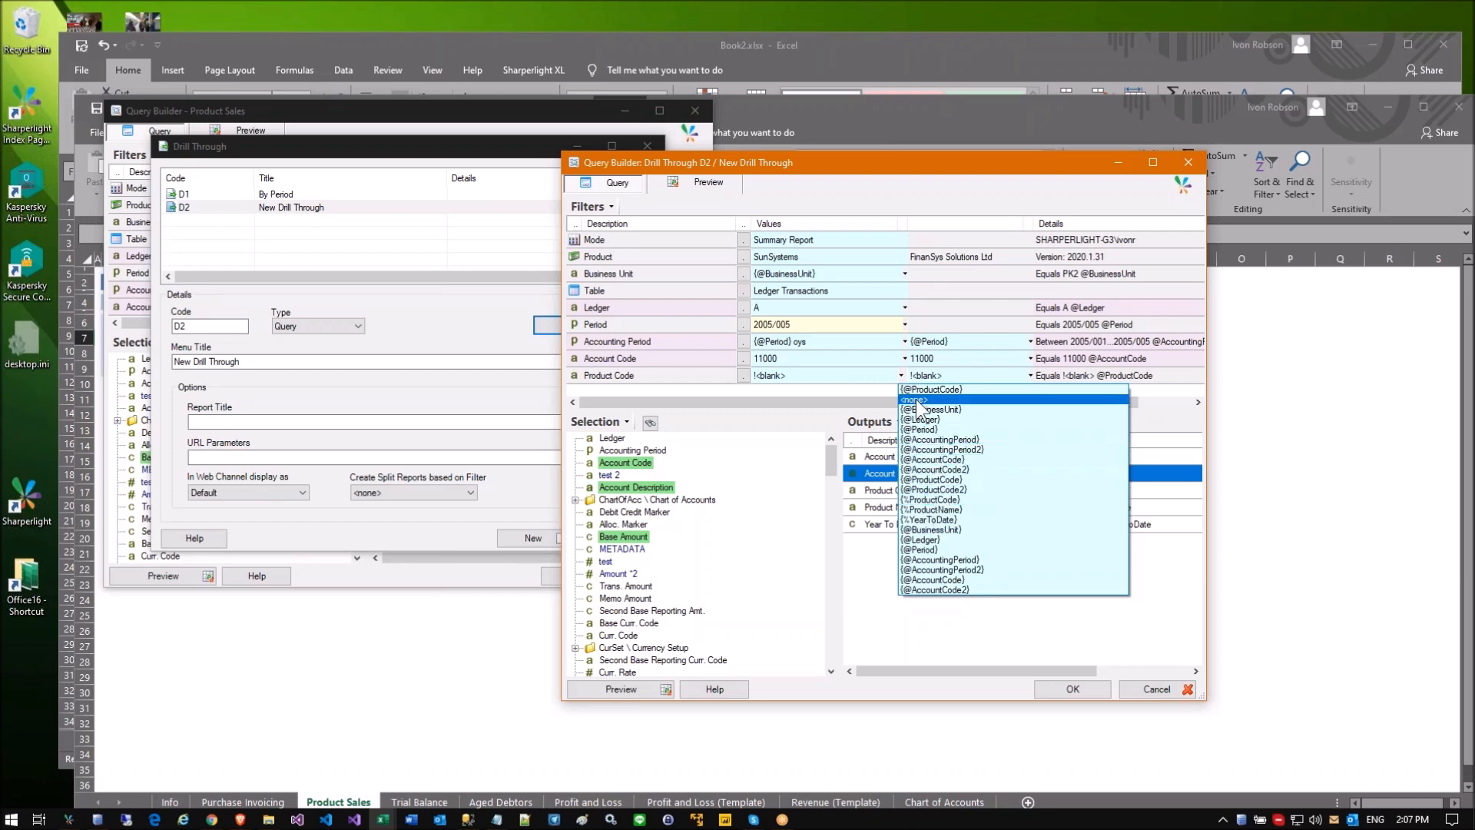
left_click(930, 504)
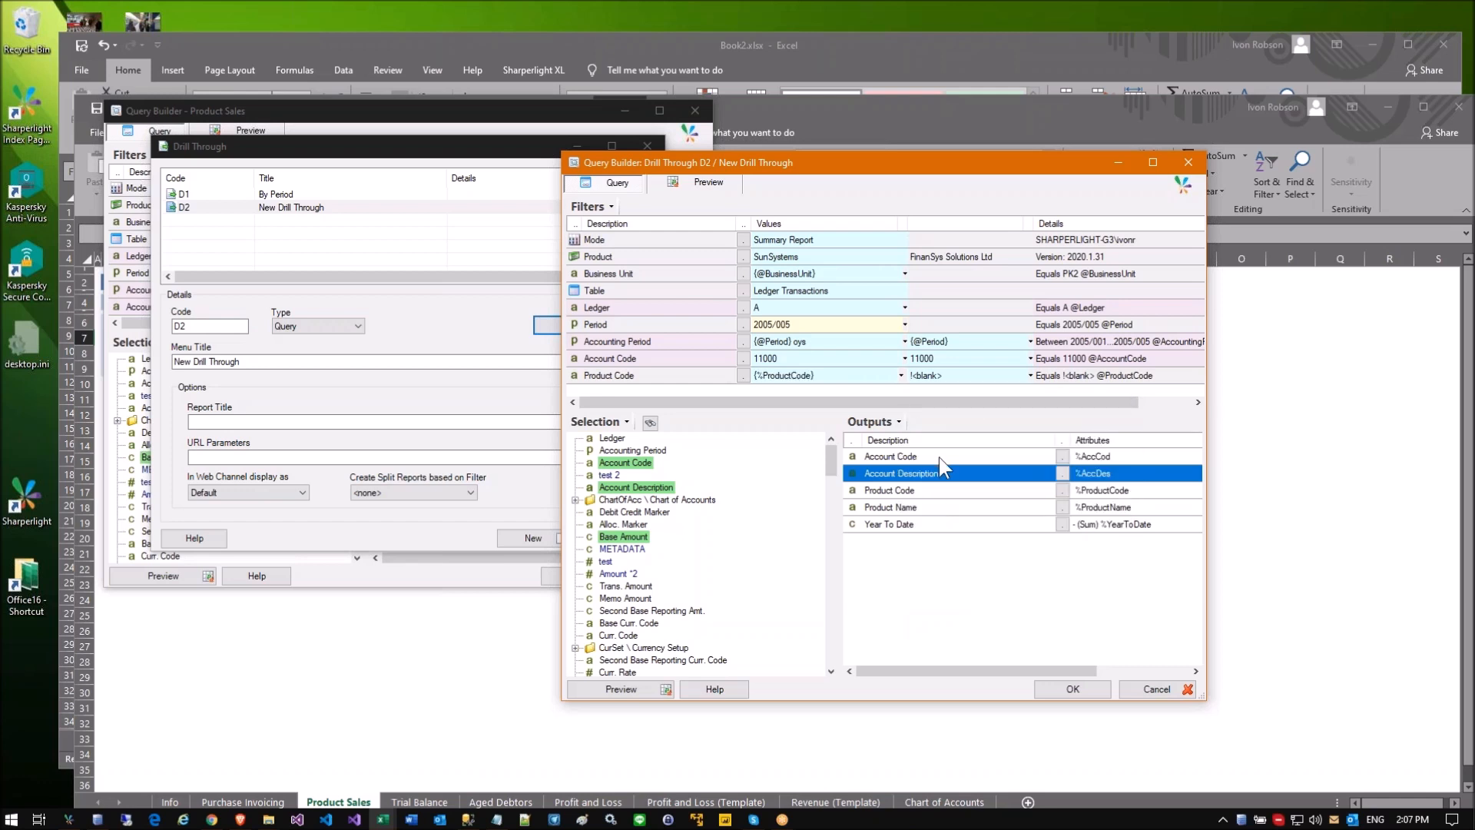
left_click(1027, 375)
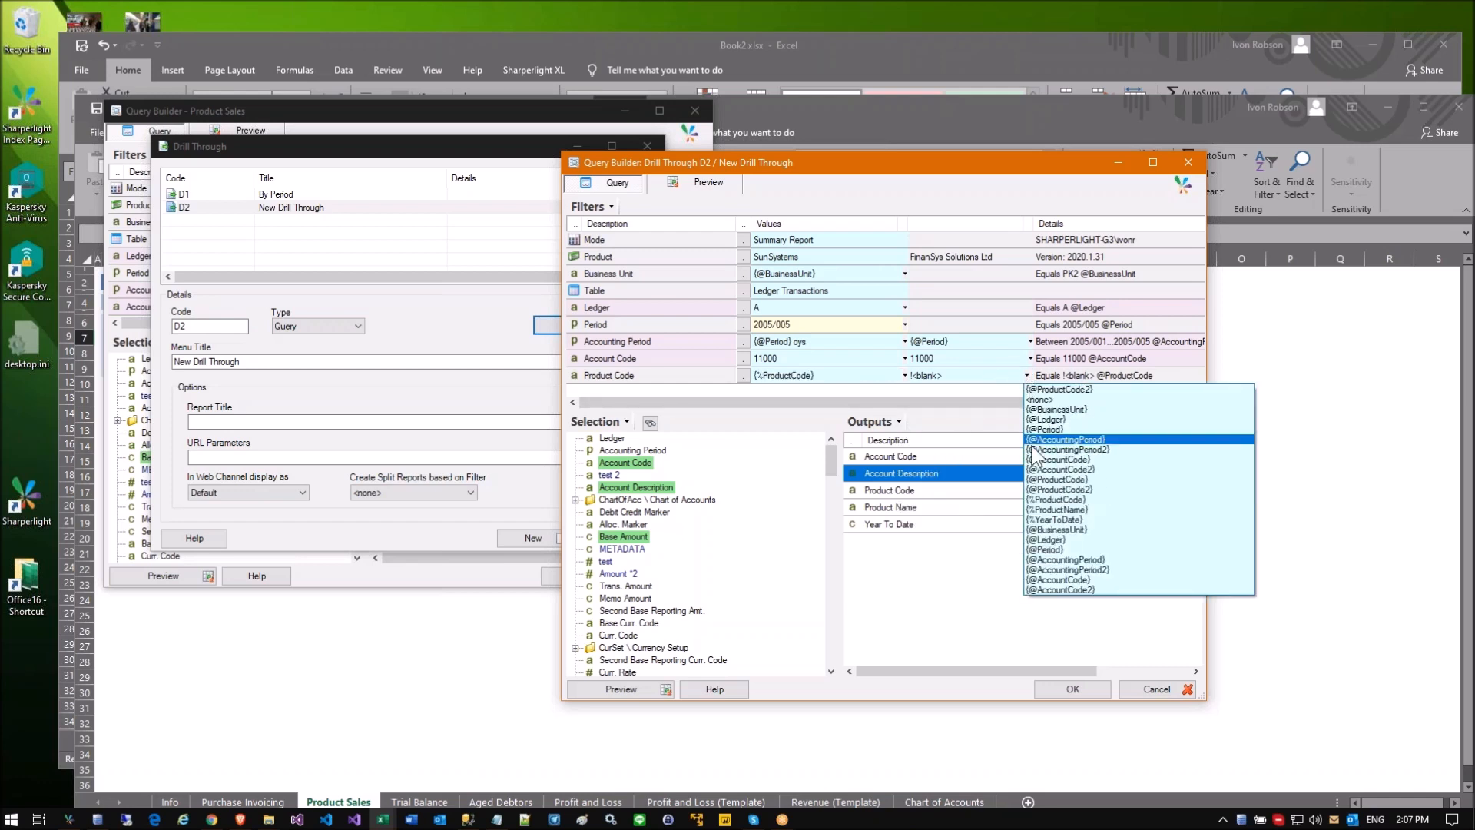
left_click(1052, 499)
Step: Check the Product Code filter values, accept the drill-through query, and save the Product Sales query
left_click(815, 377)
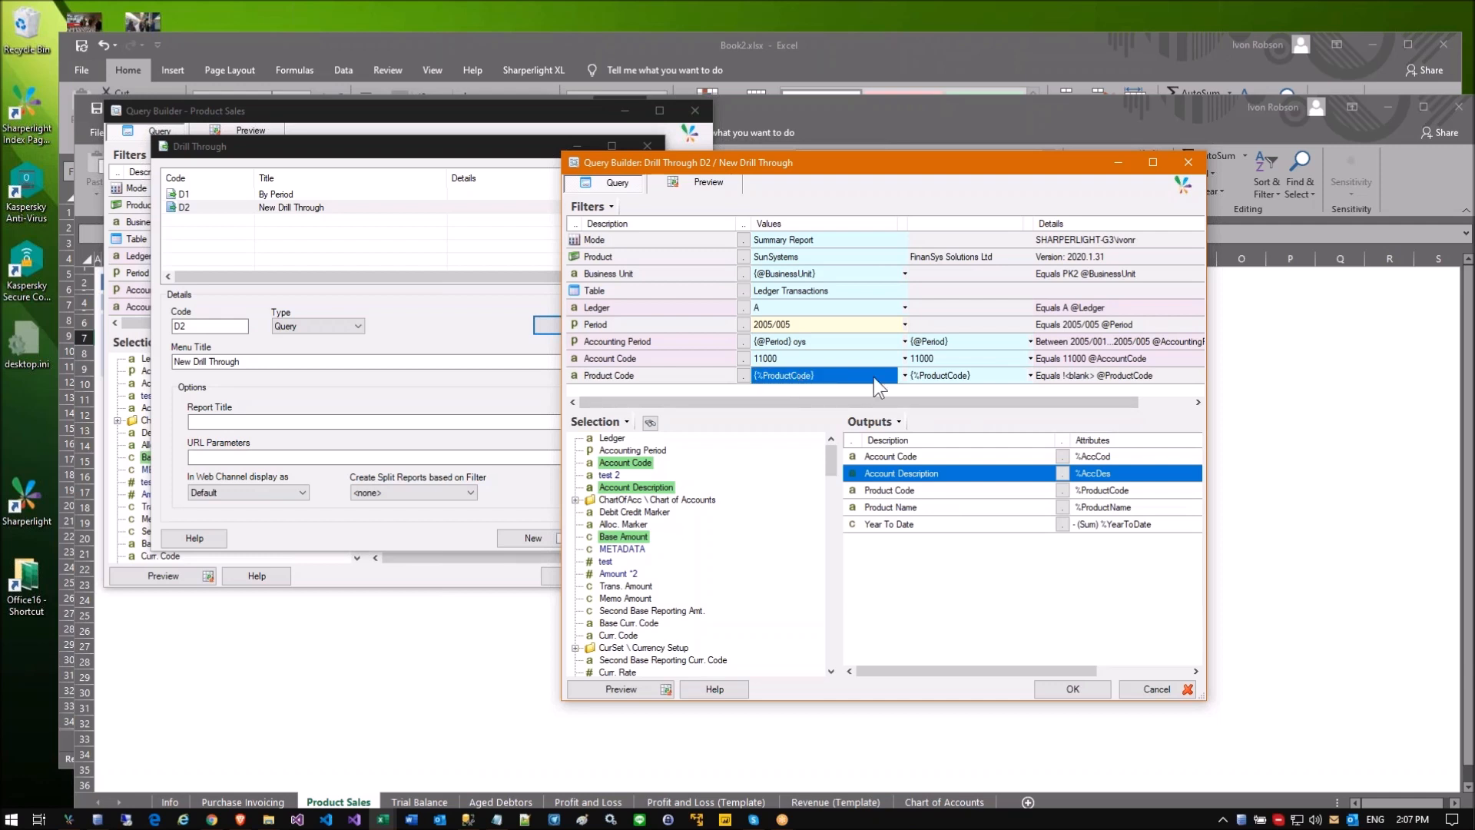
left_click(934, 376)
left_click(783, 377)
left_click(621, 377)
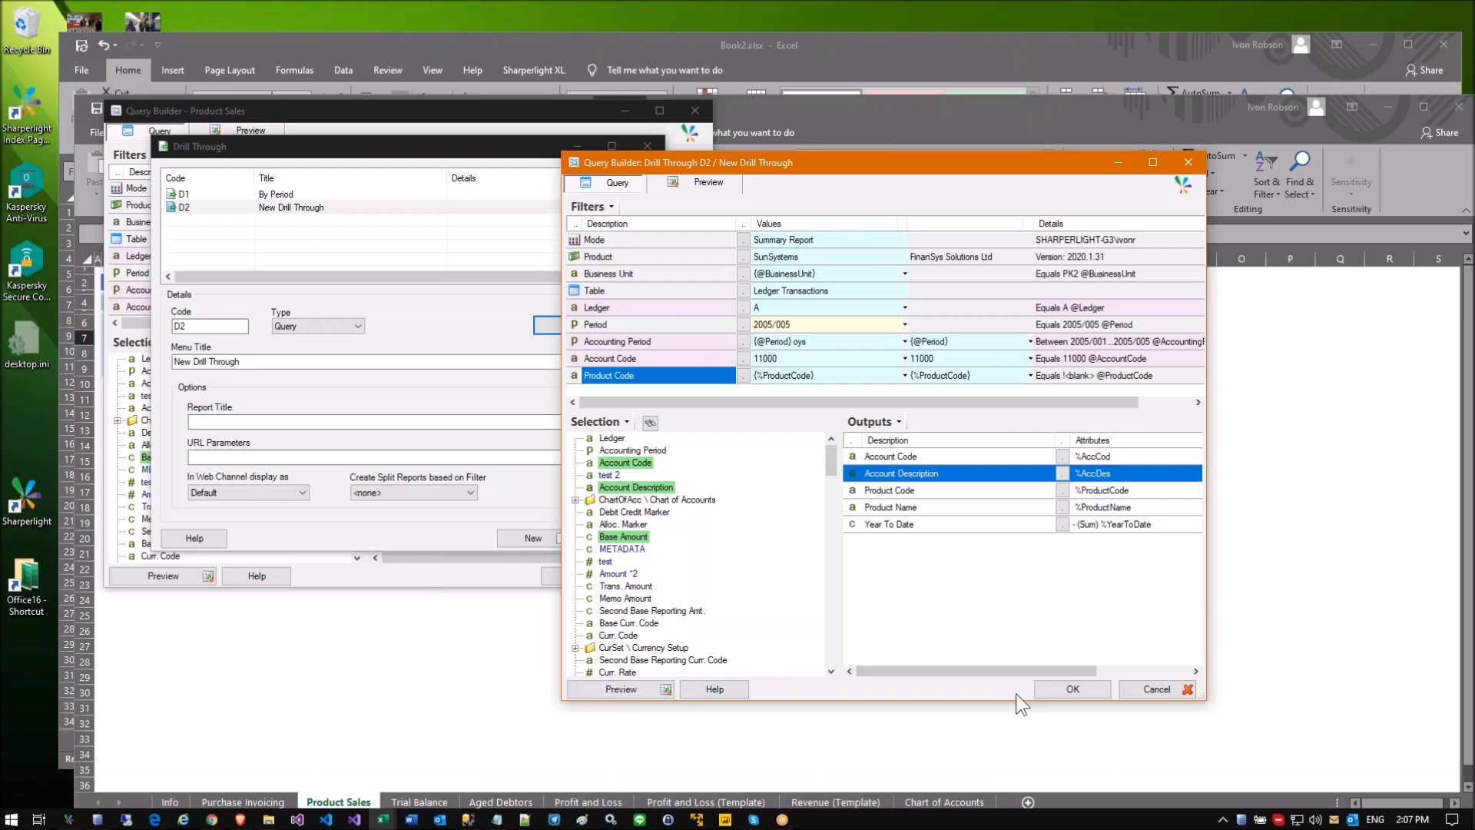
left_click(1072, 690)
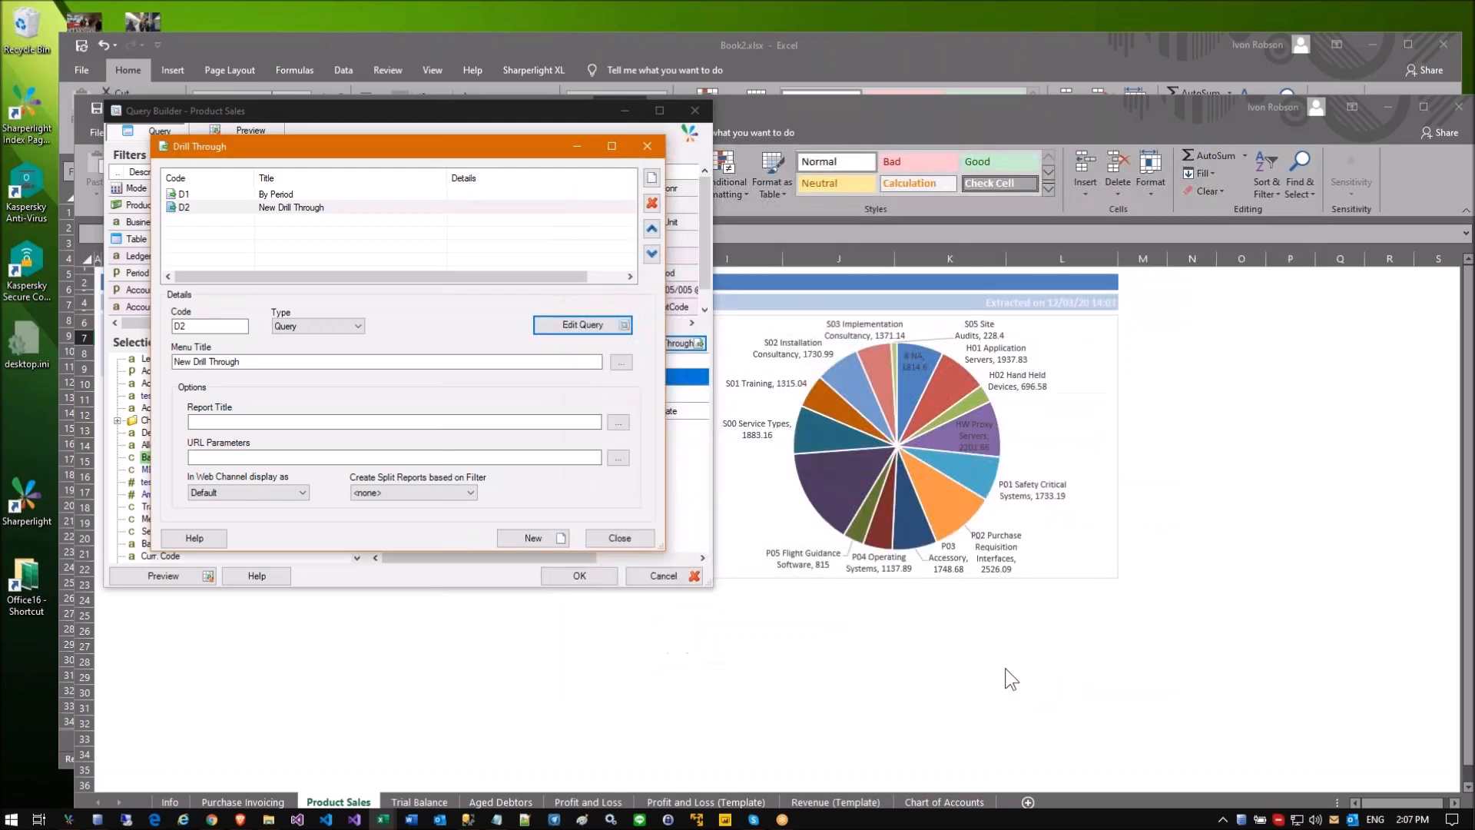
left_click(597, 539)
left_click(579, 575)
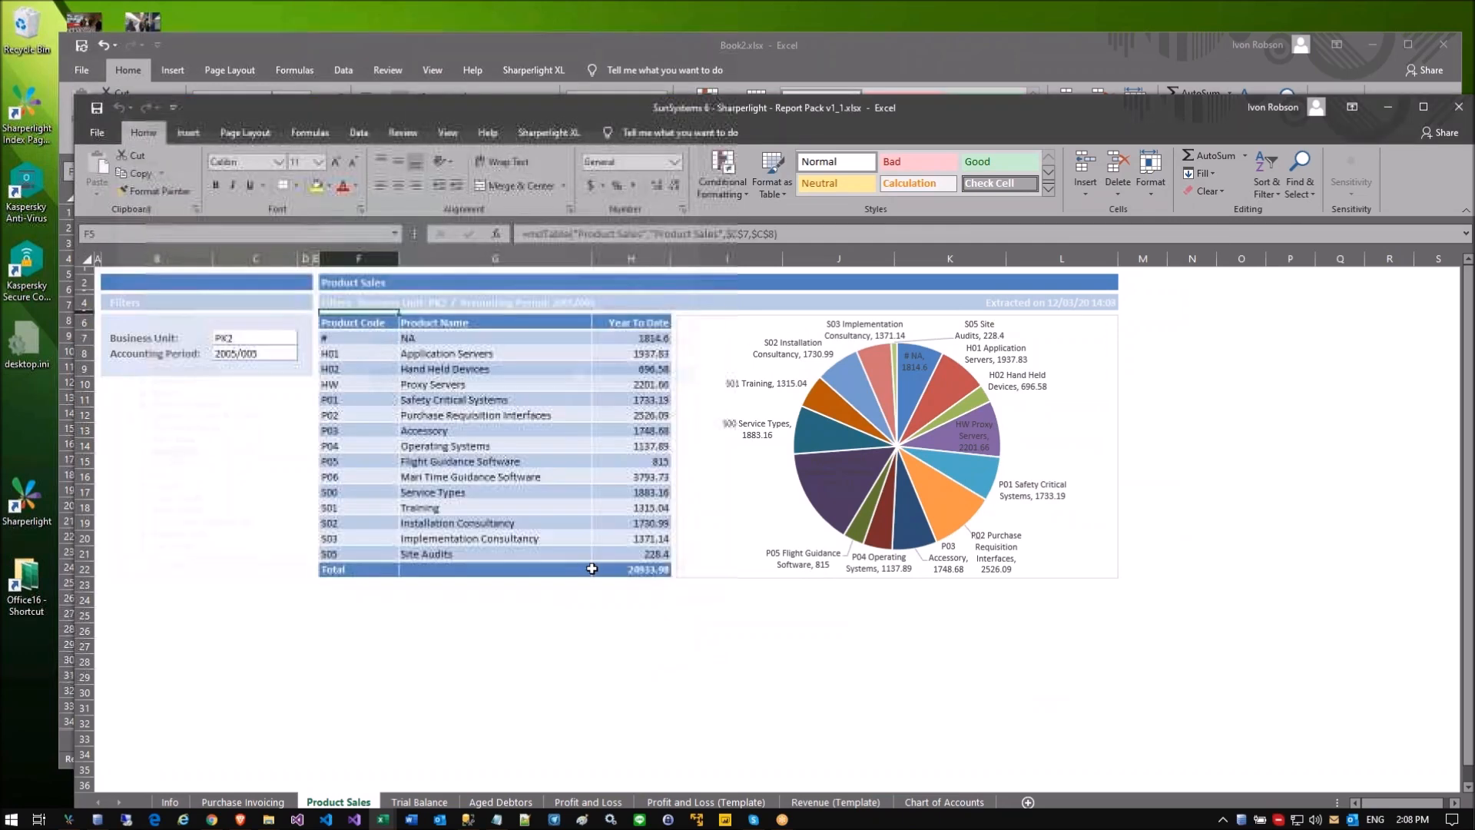
Step: Run the By Period drill-through for Safety Critical Systems, examine the period amounts, and close the results
left_click(764, 467)
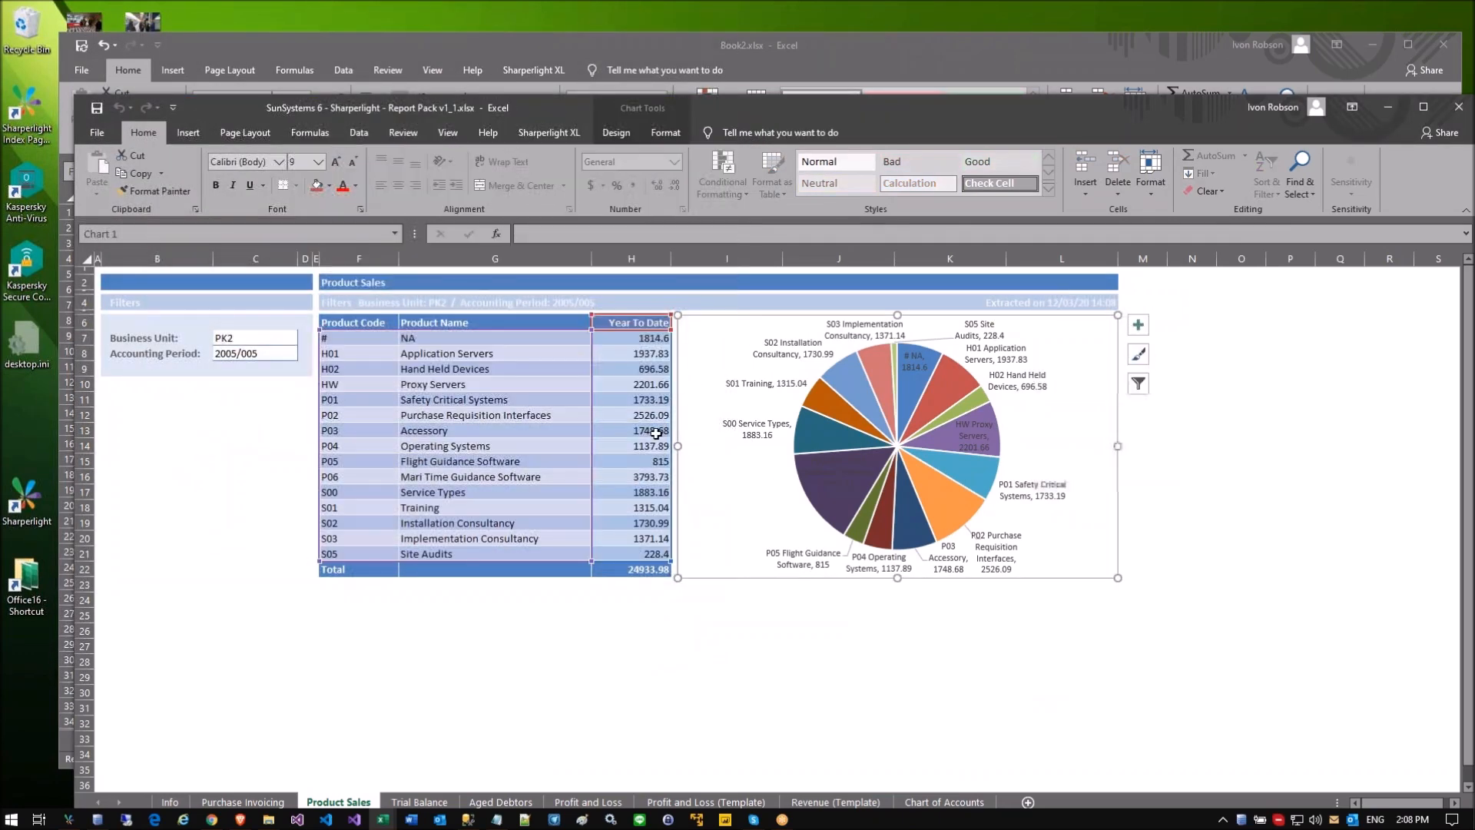
right_click(528, 403)
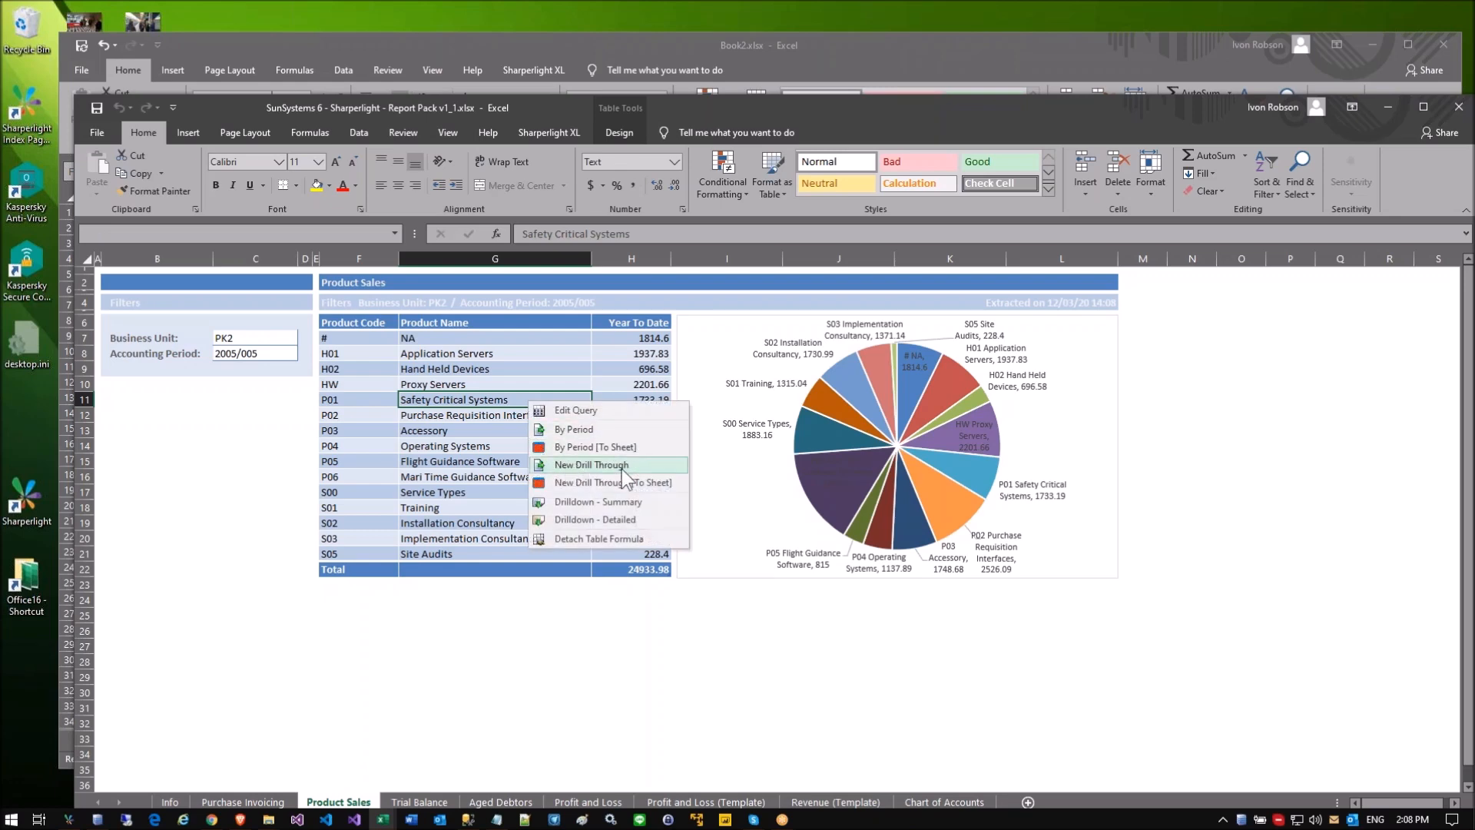
left_click(574, 431)
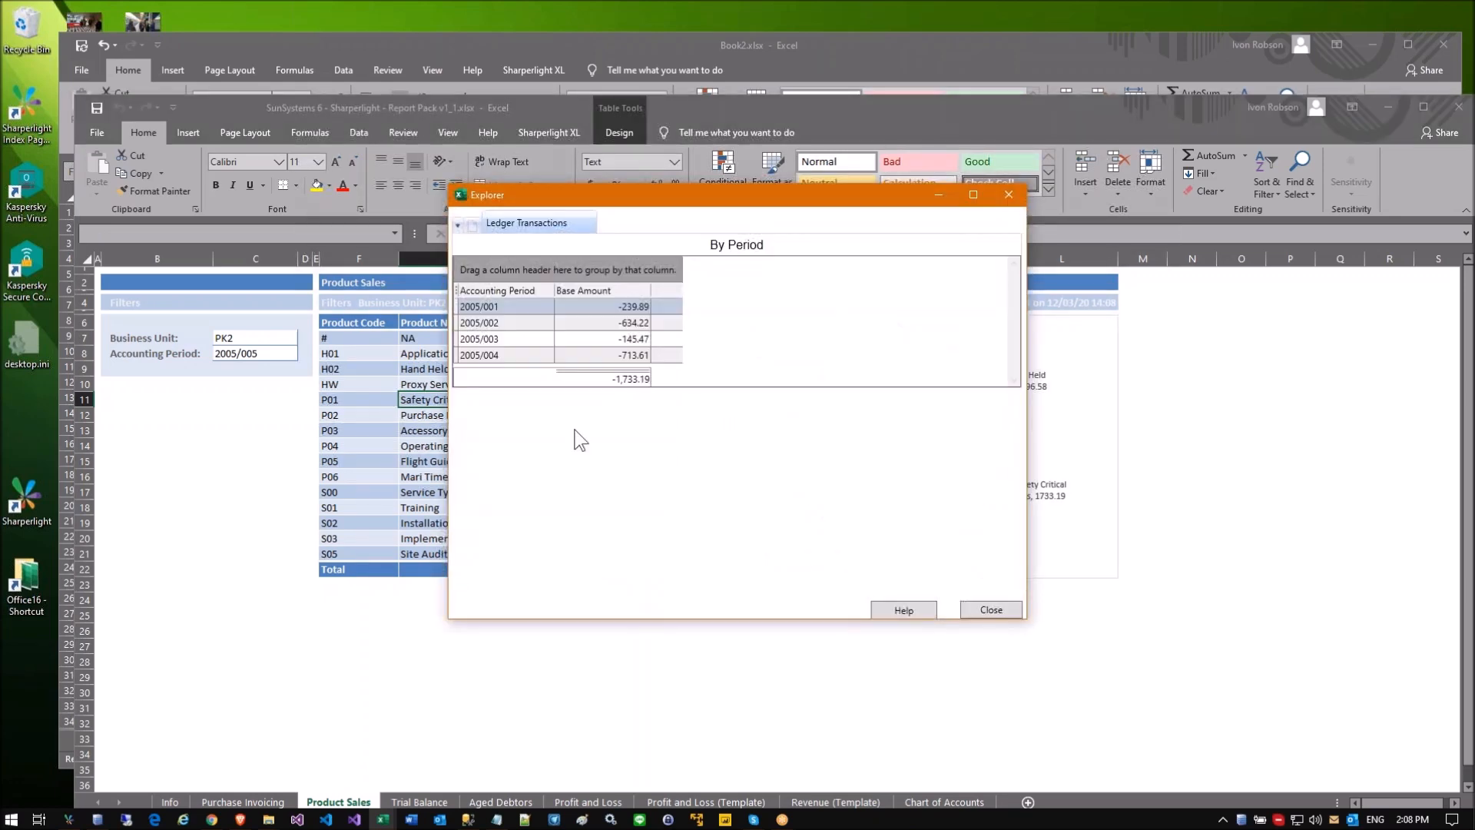
left_click(495, 307)
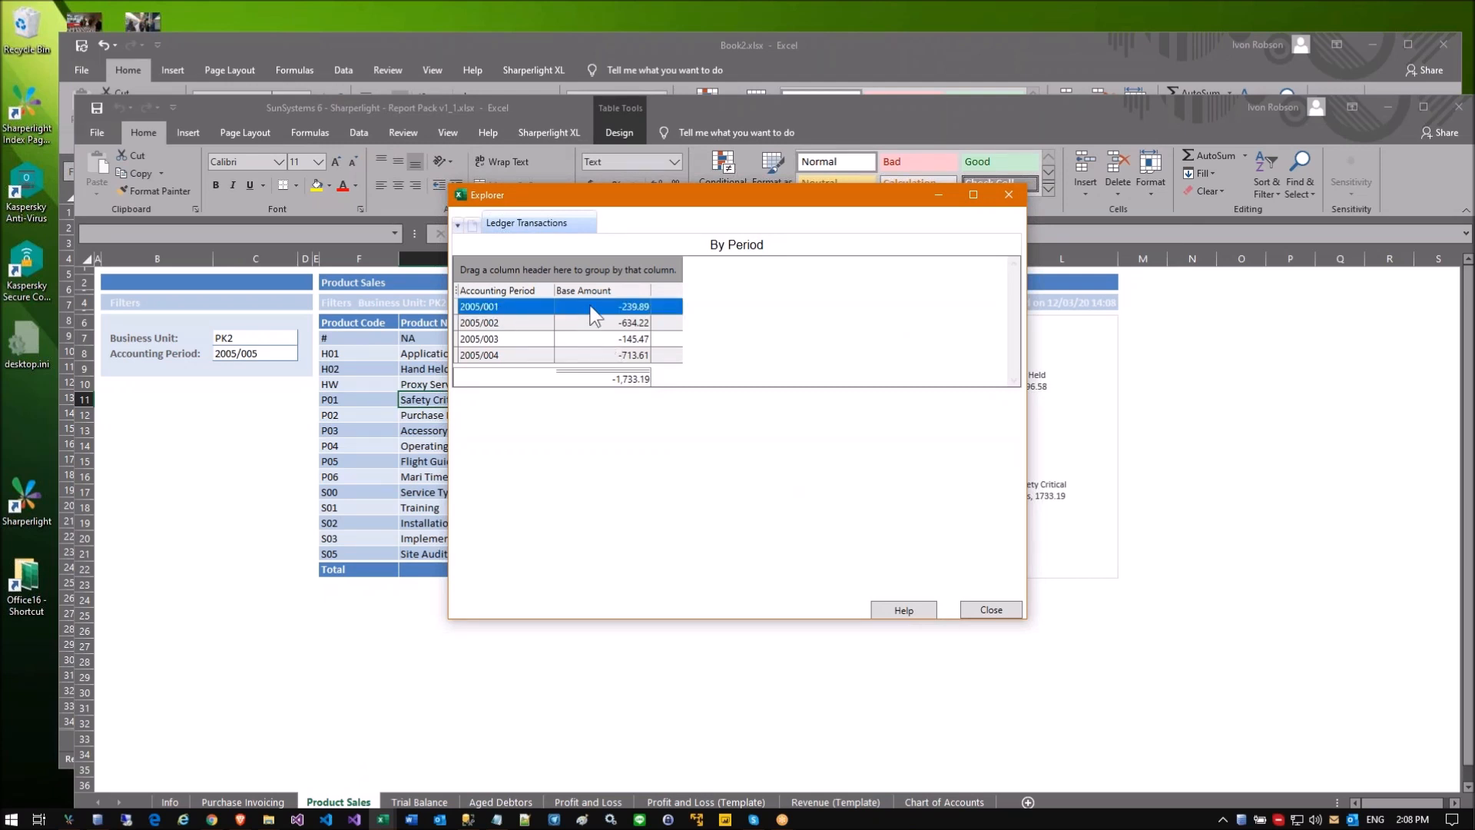
left_click(991, 609)
Step: Run New Drill Through for Purchase Requisition Interfaces, examine the account and product columns, and close the results
left_click(425, 414)
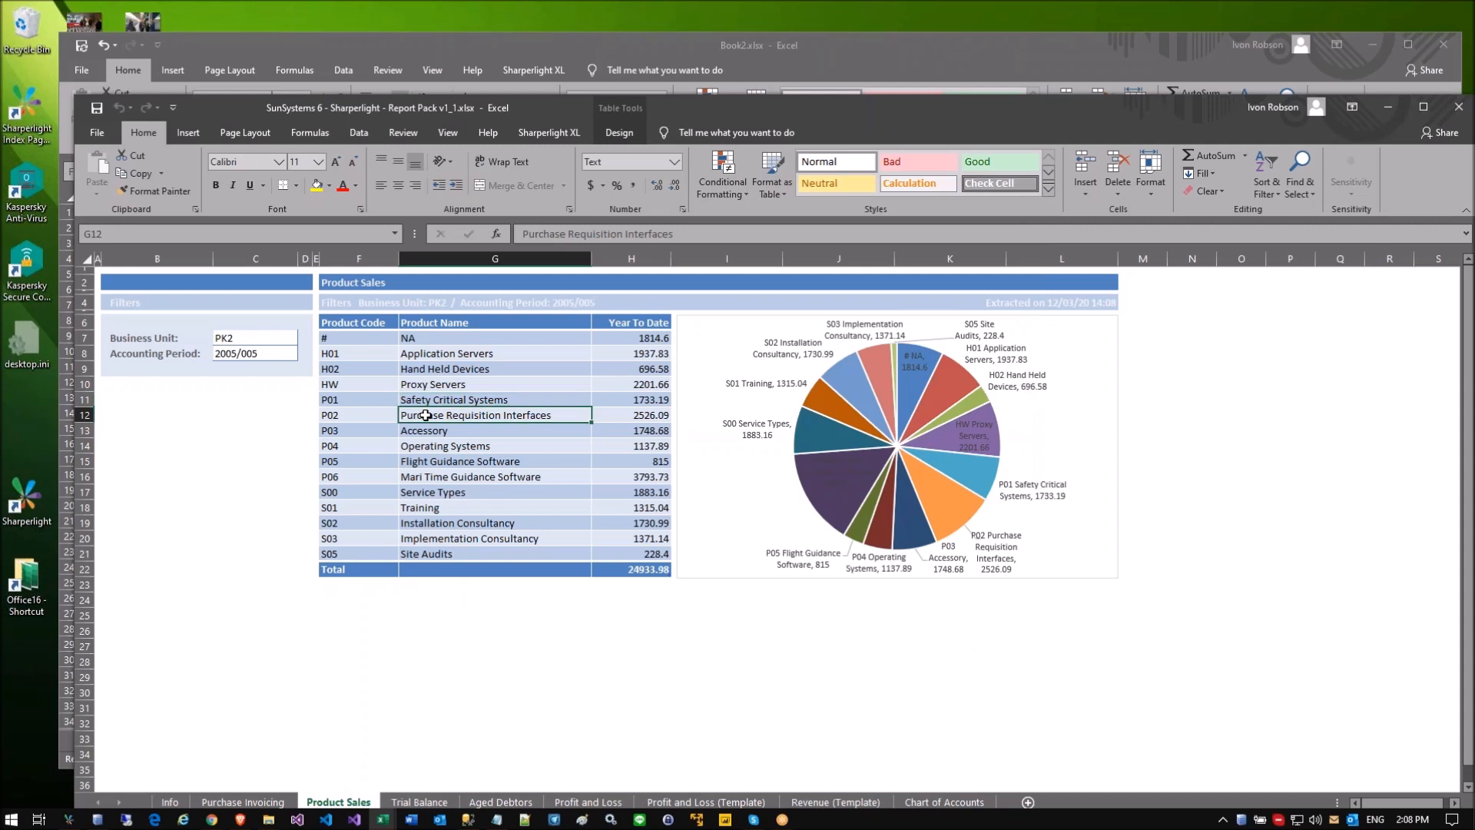
left_click(344, 420)
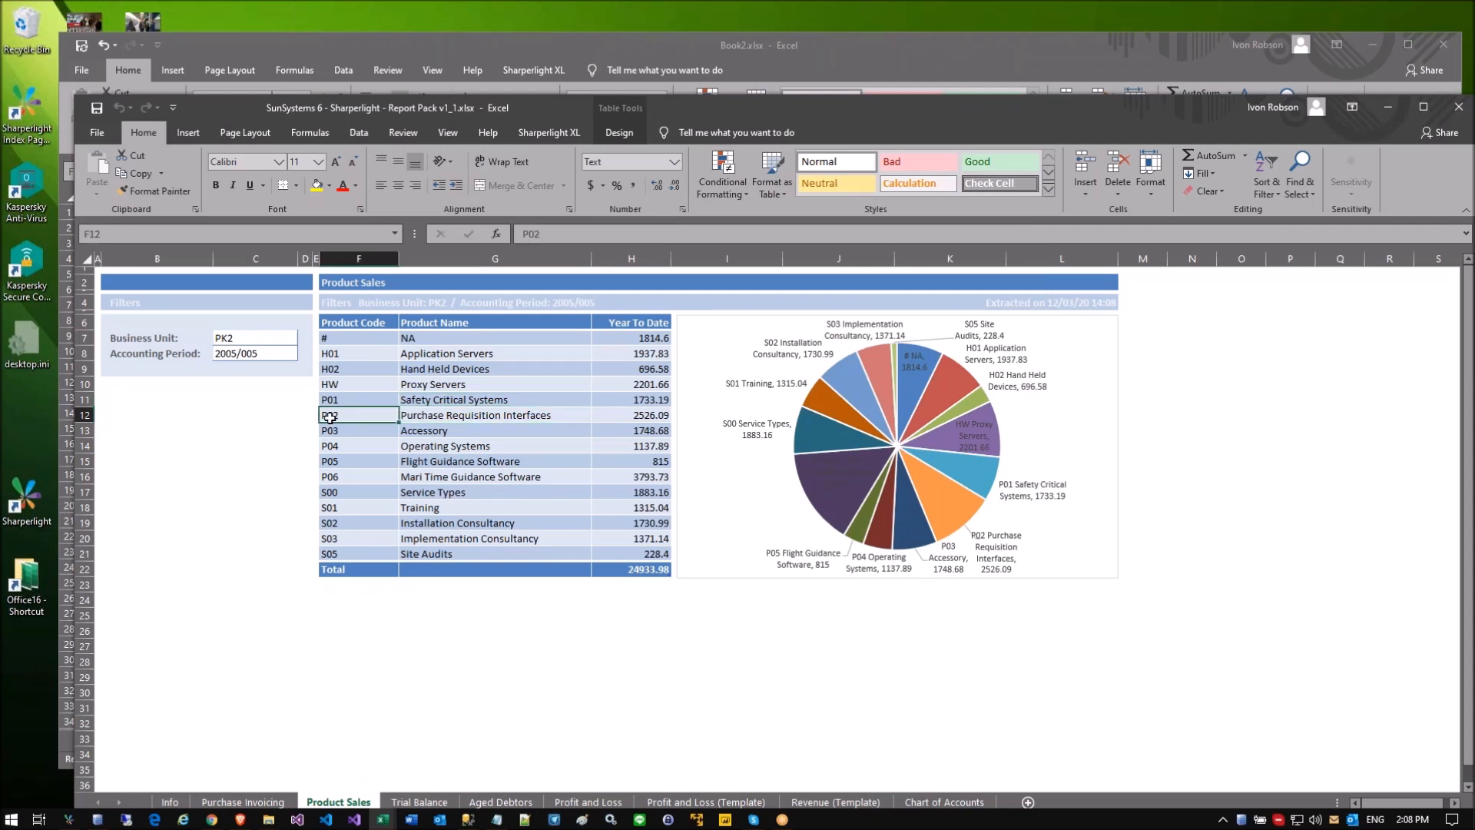
left_click(461, 417)
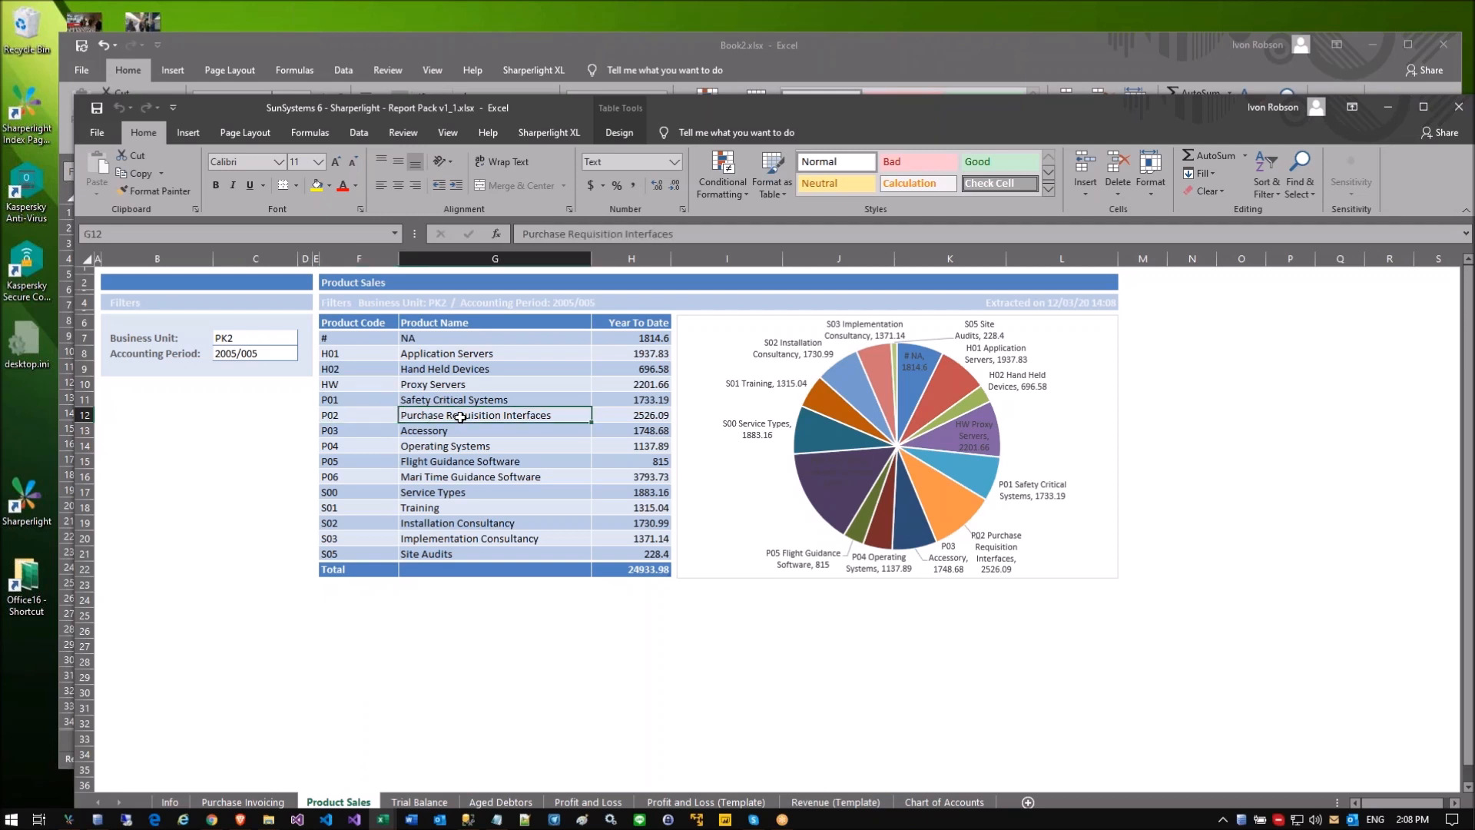
right_click(477, 418)
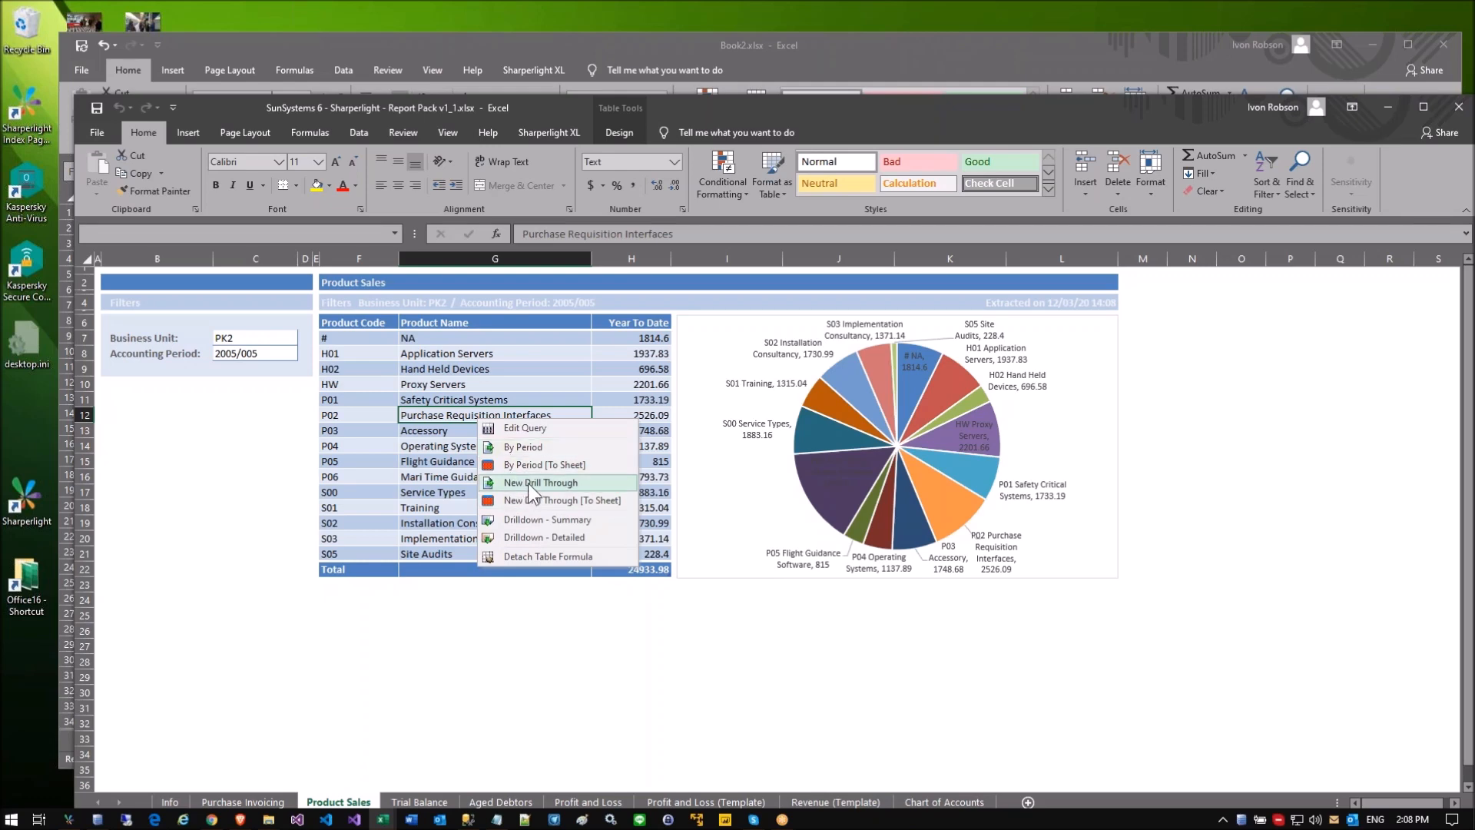
left_click(528, 483)
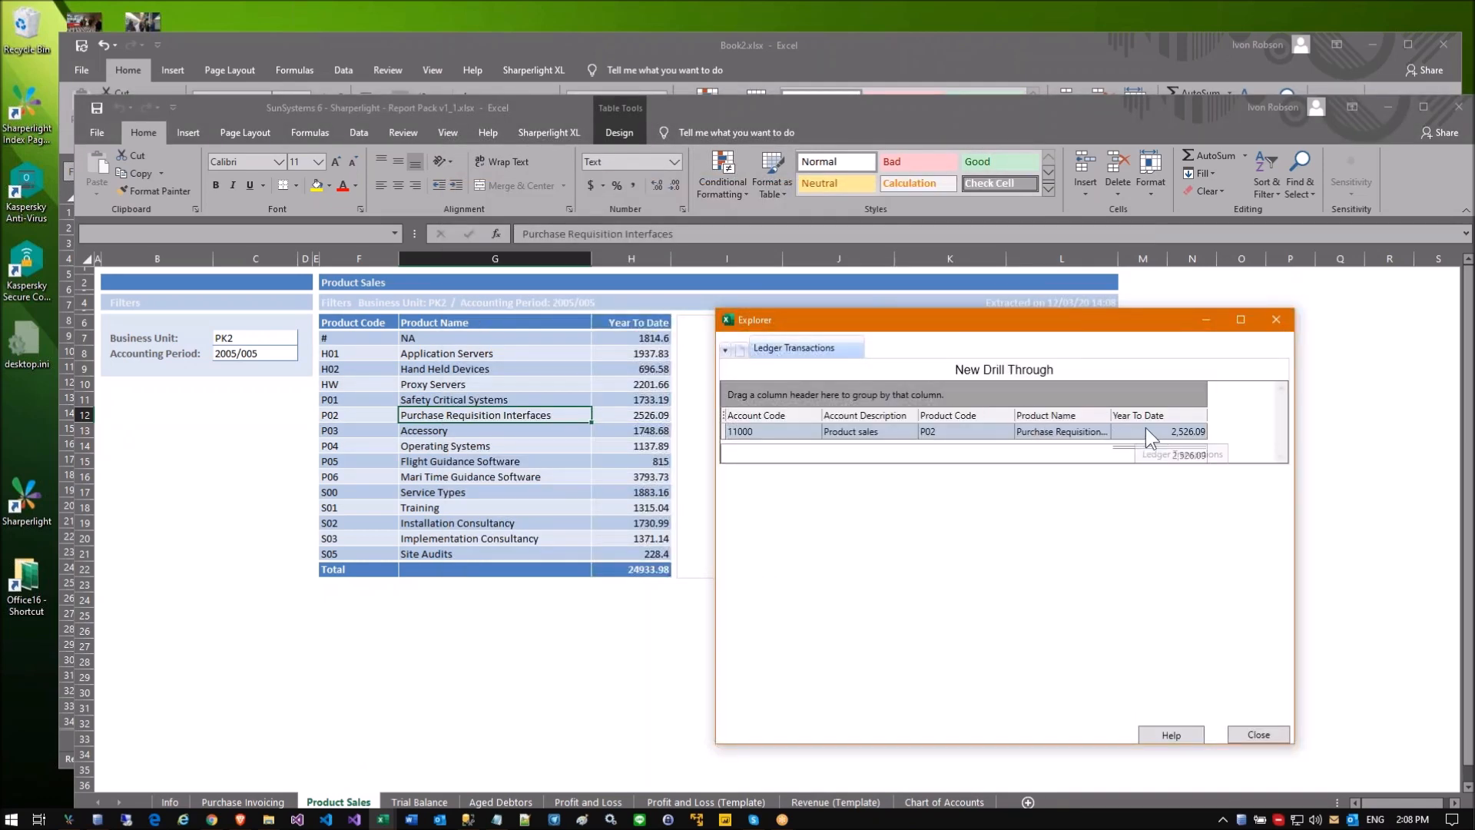
left_click(1157, 430)
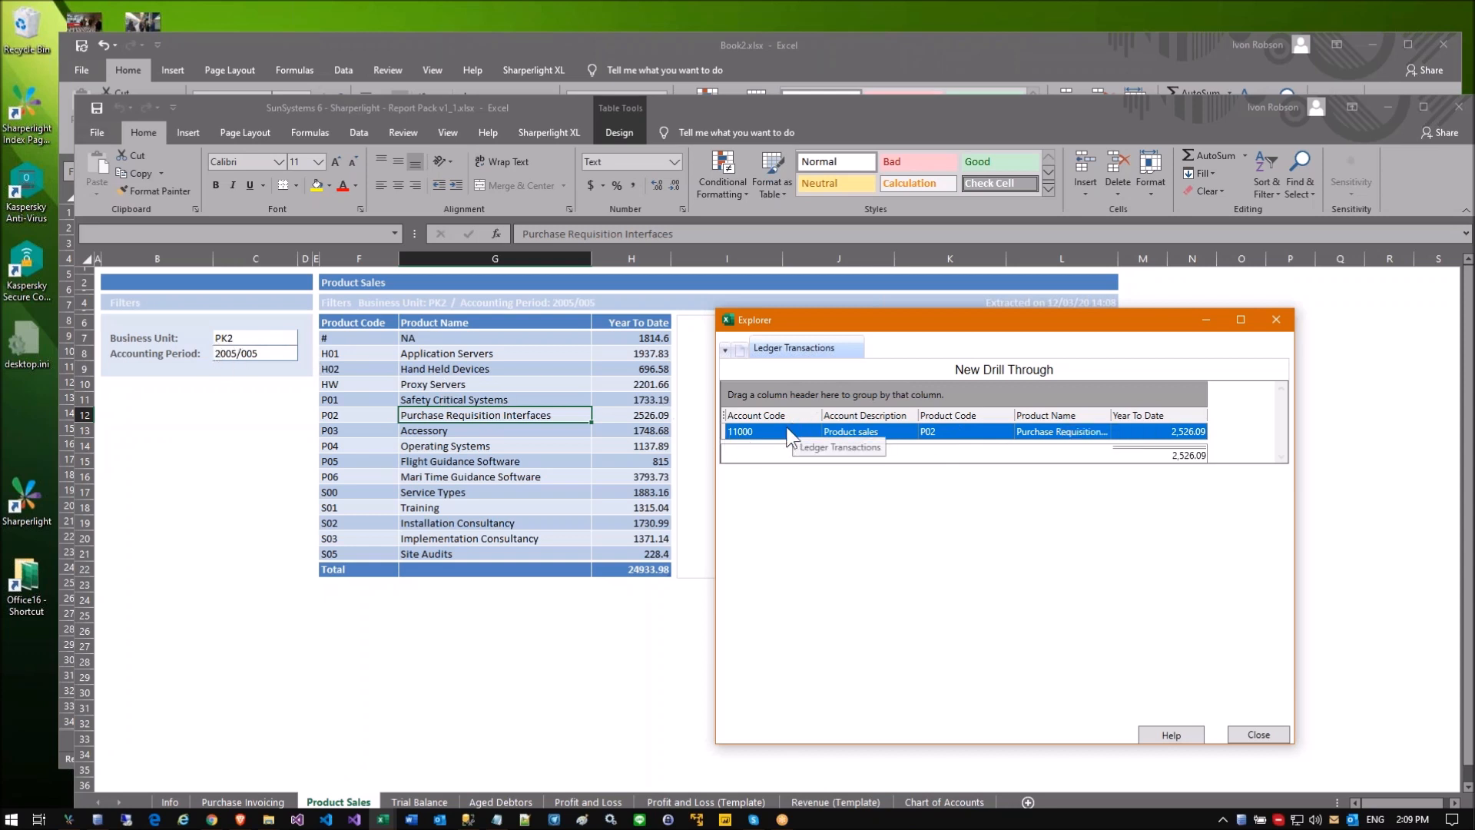
left_click(1262, 734)
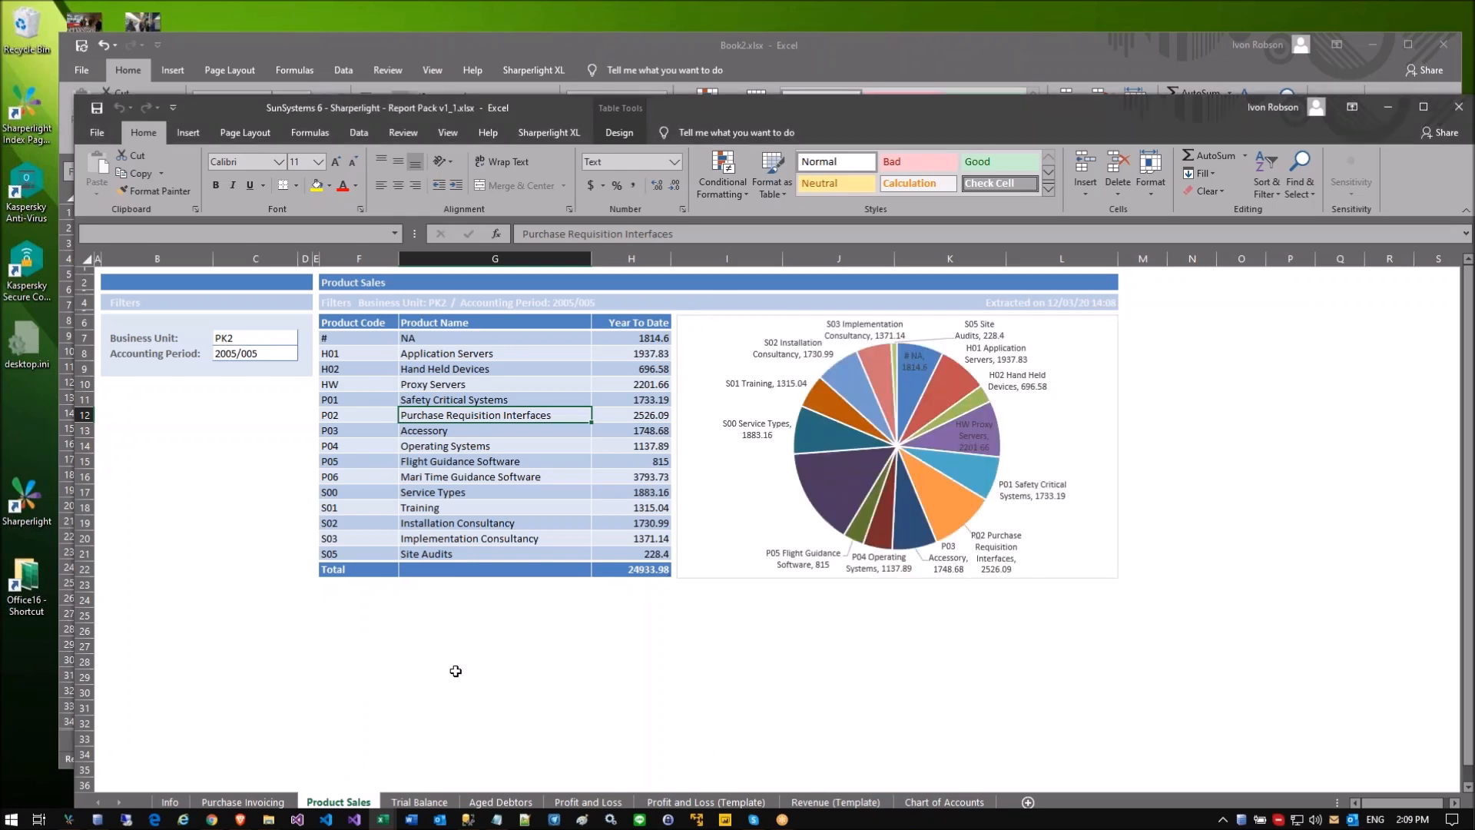
Step: Go to the Trial Balance sheet and view which drill options the Returned sales row offers
left_click(419, 801)
left_click(653, 415)
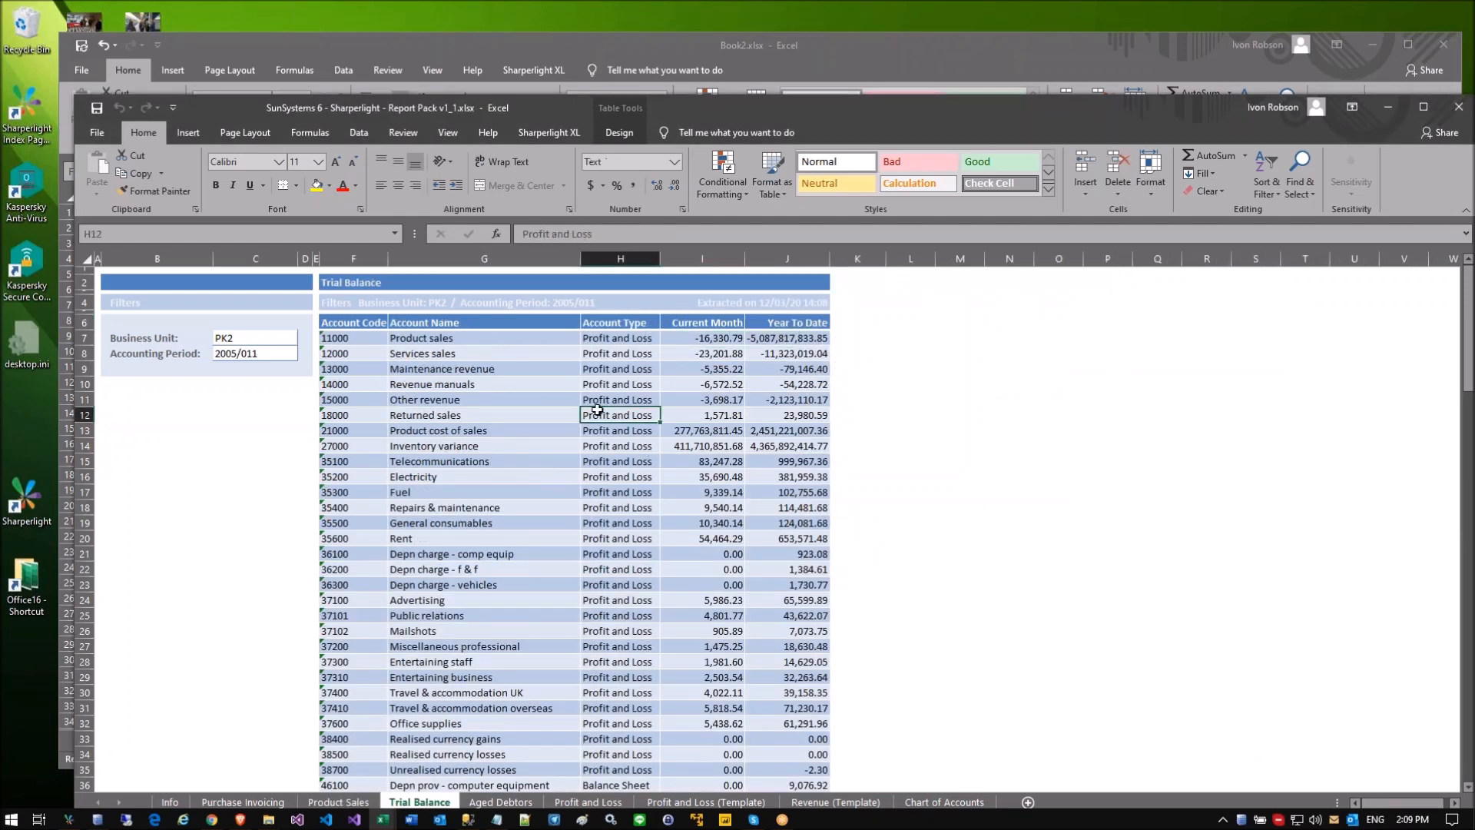
right_click(589, 412)
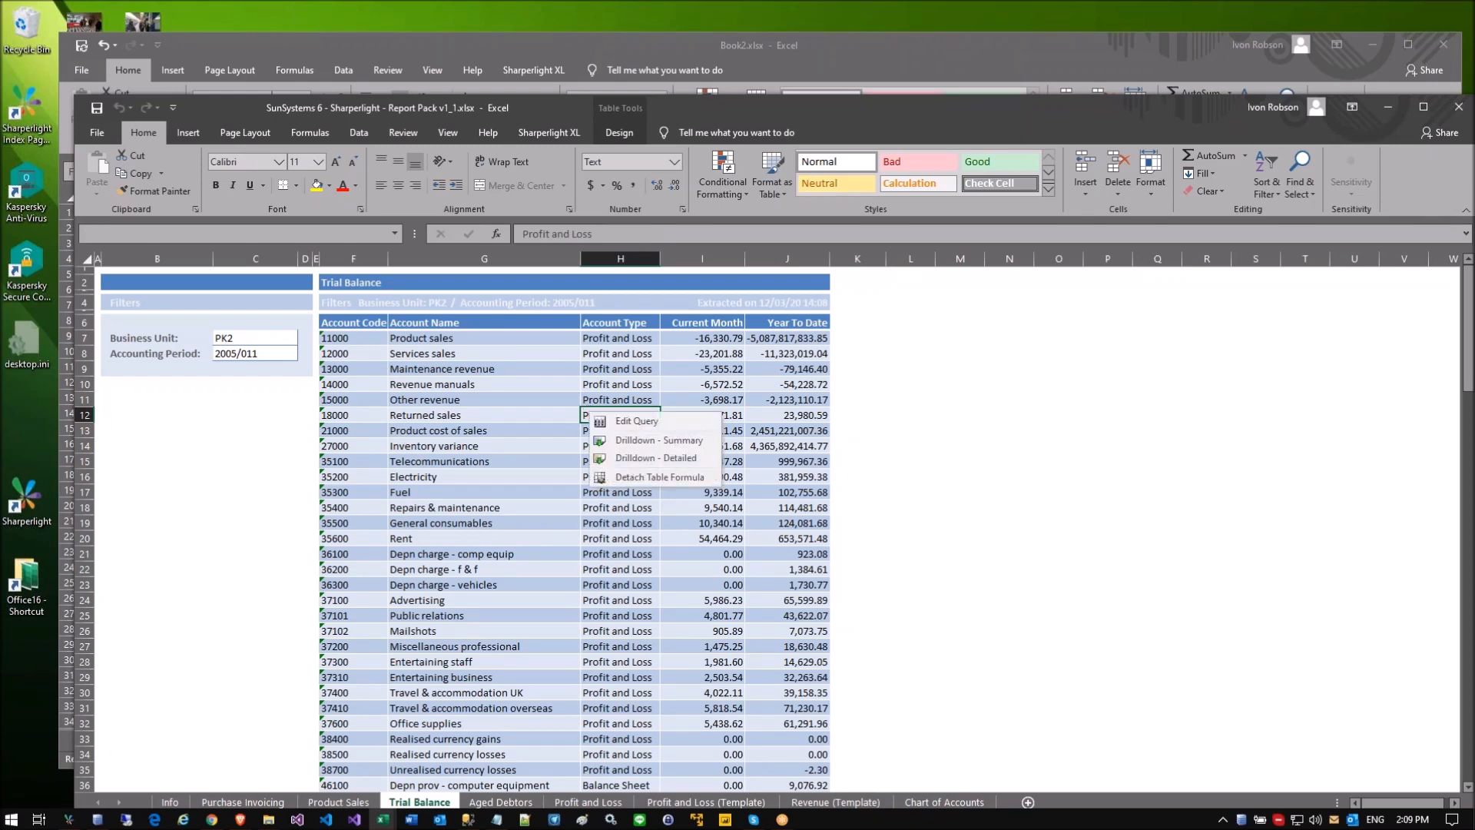
left_click(532, 444)
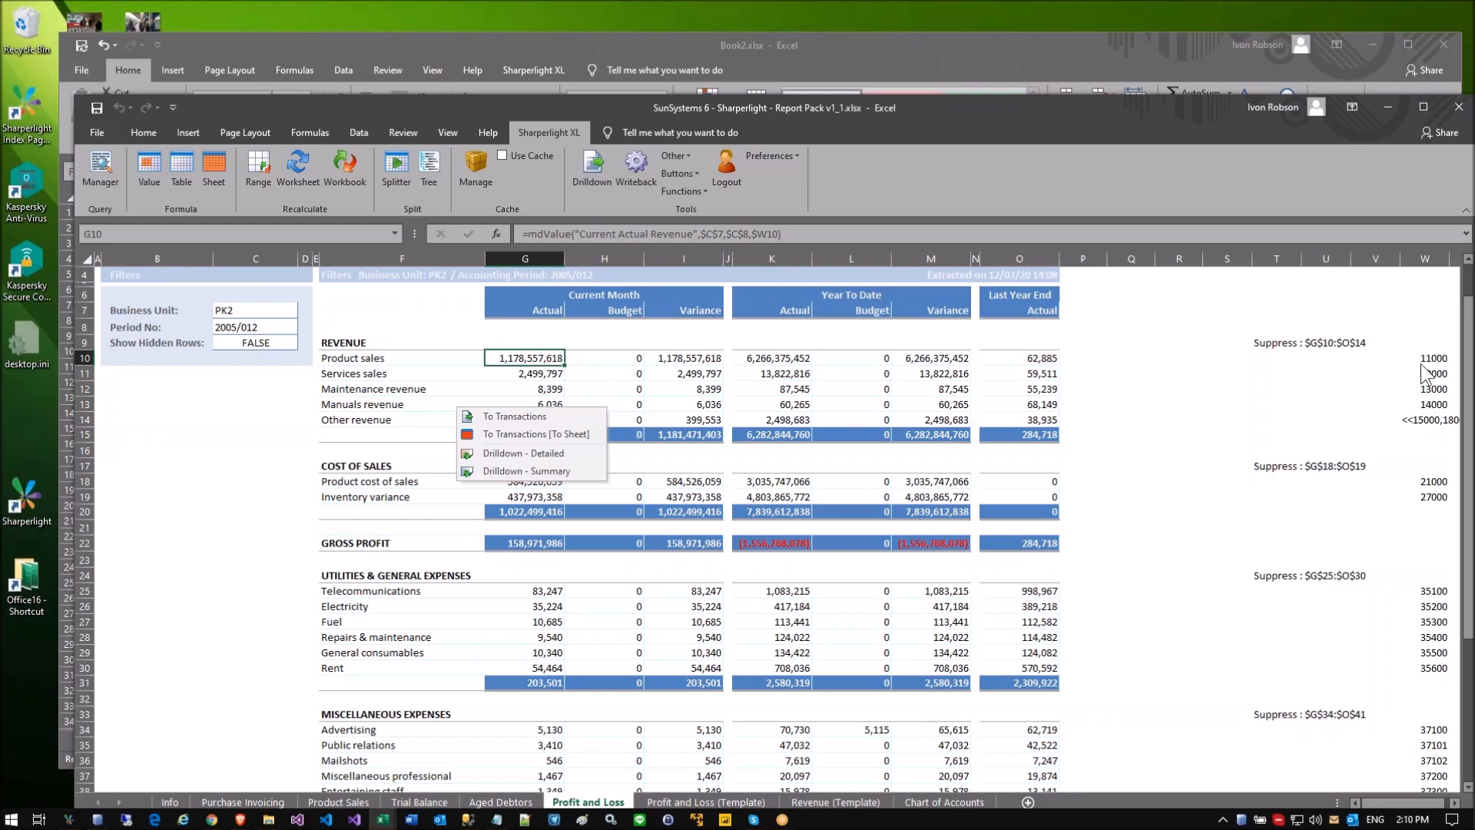
Step: Run To Transactions for the Product sales current month actual, enlarge the results to examine the base amounts, and close them
left_click(517, 416)
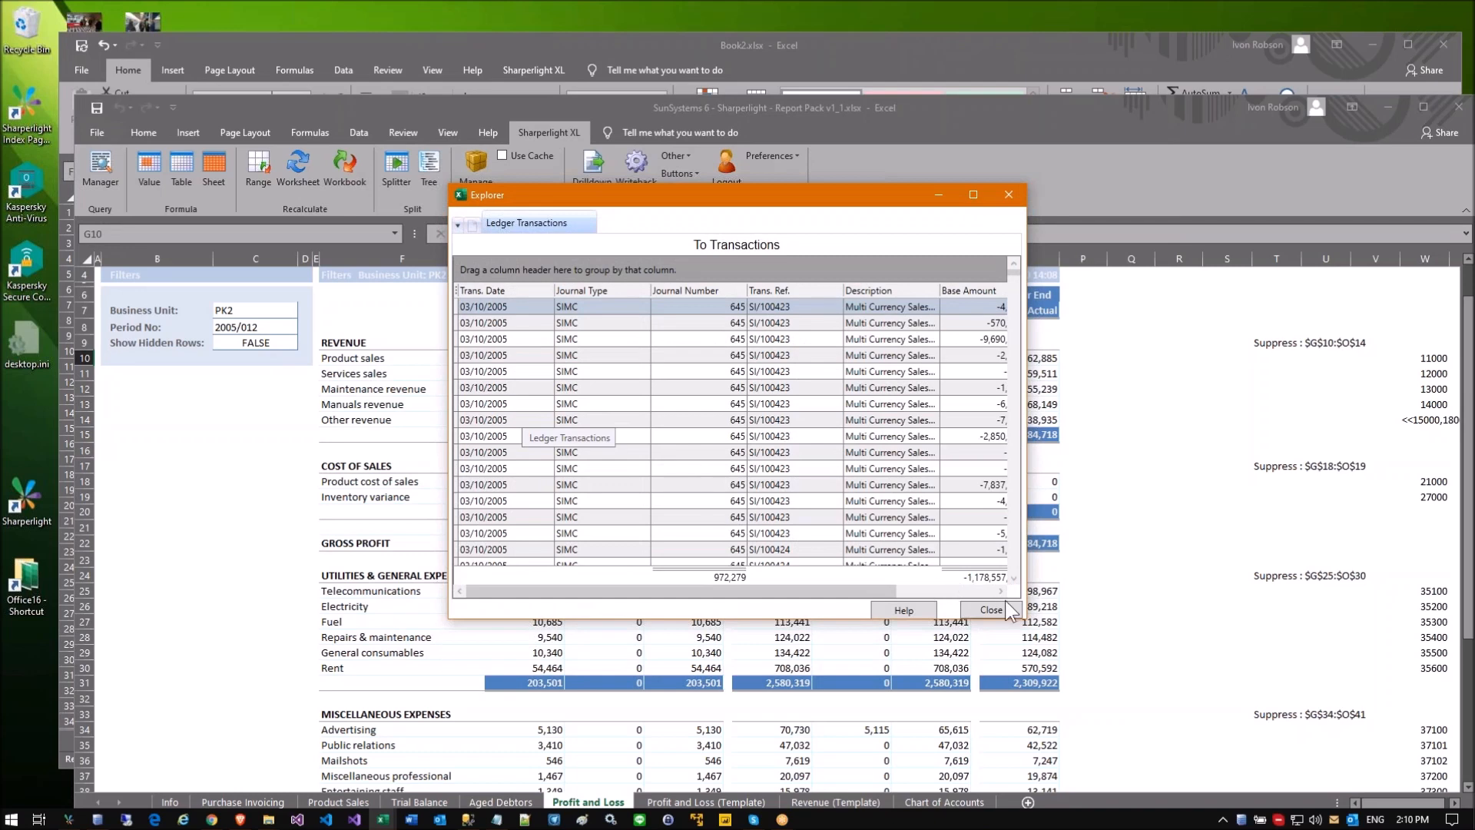
left_click_drag(1022, 621, 1209, 684)
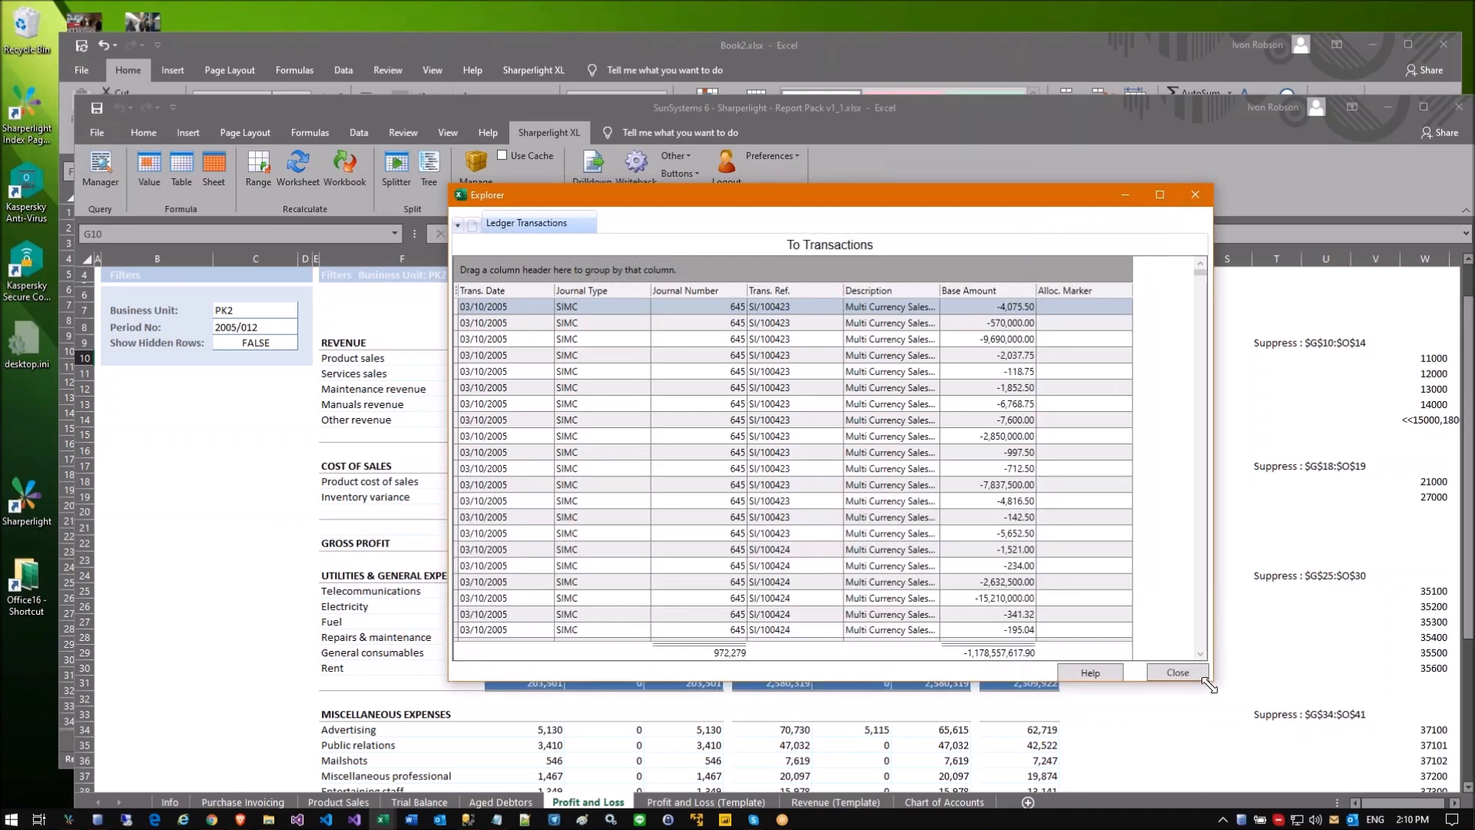
left_click_drag(759, 192, 957, 69)
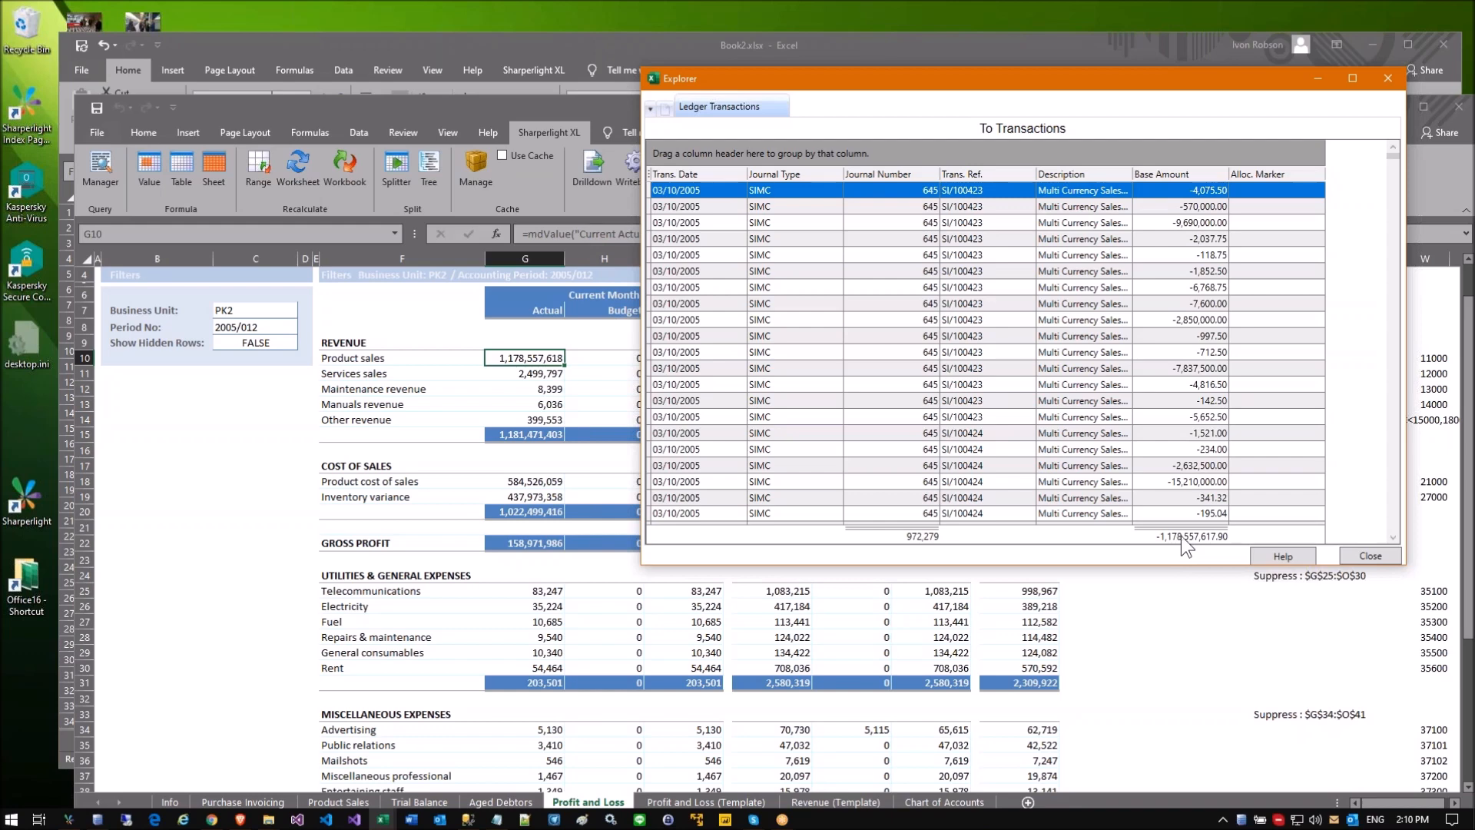
key("Escape")
Step: Run To Transactions for the Other revenue current month actual in G14 and close the results
left_click(549, 420)
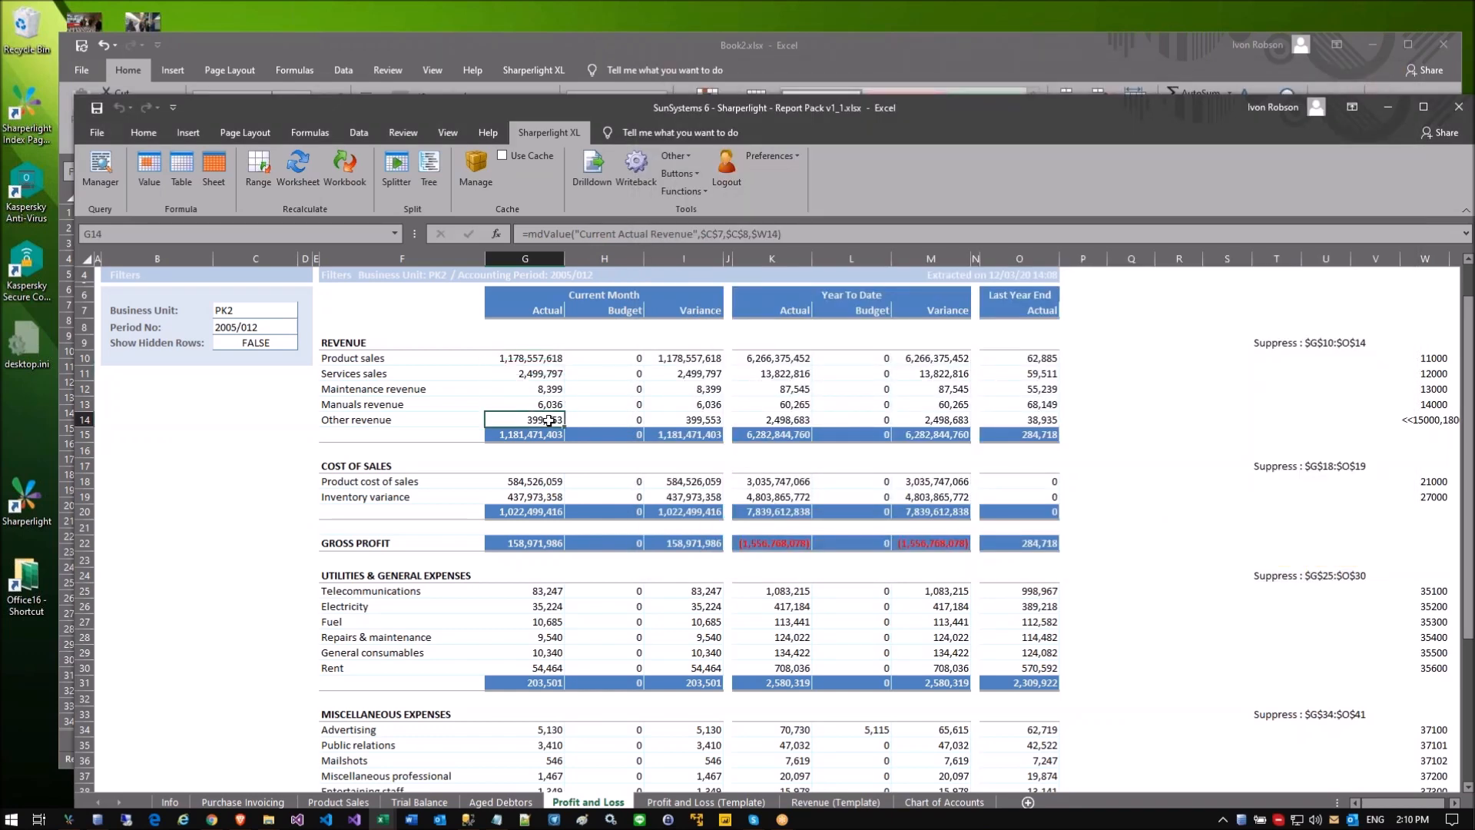
left_click(593, 173)
left_click(532, 462)
left_click(1007, 196)
Step: Send the transactions behind the Other revenue current month actual in G14 to a new sheet using To Transactions [To Sheet]
left_click(596, 174)
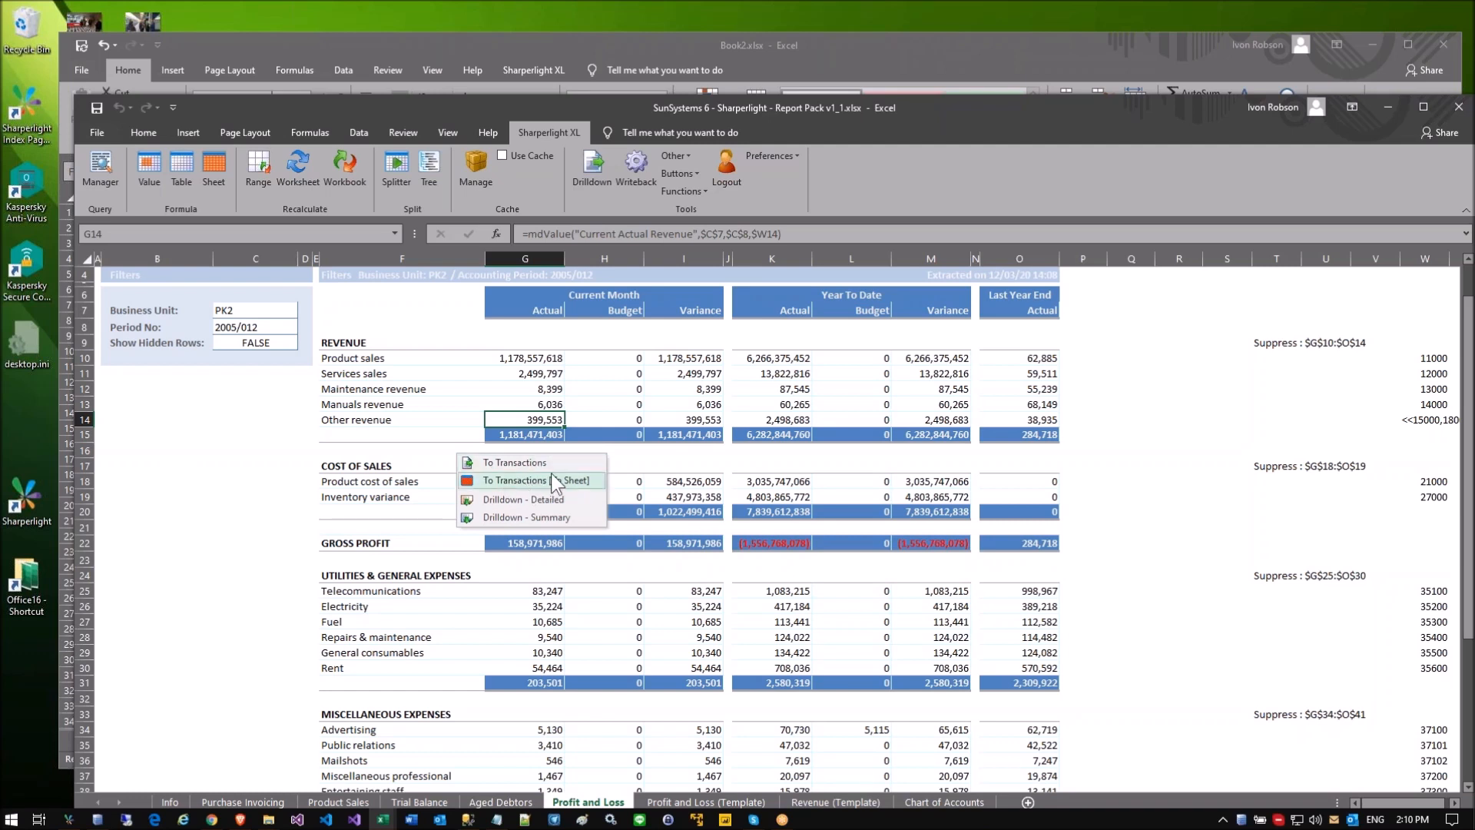
left_click(595, 423)
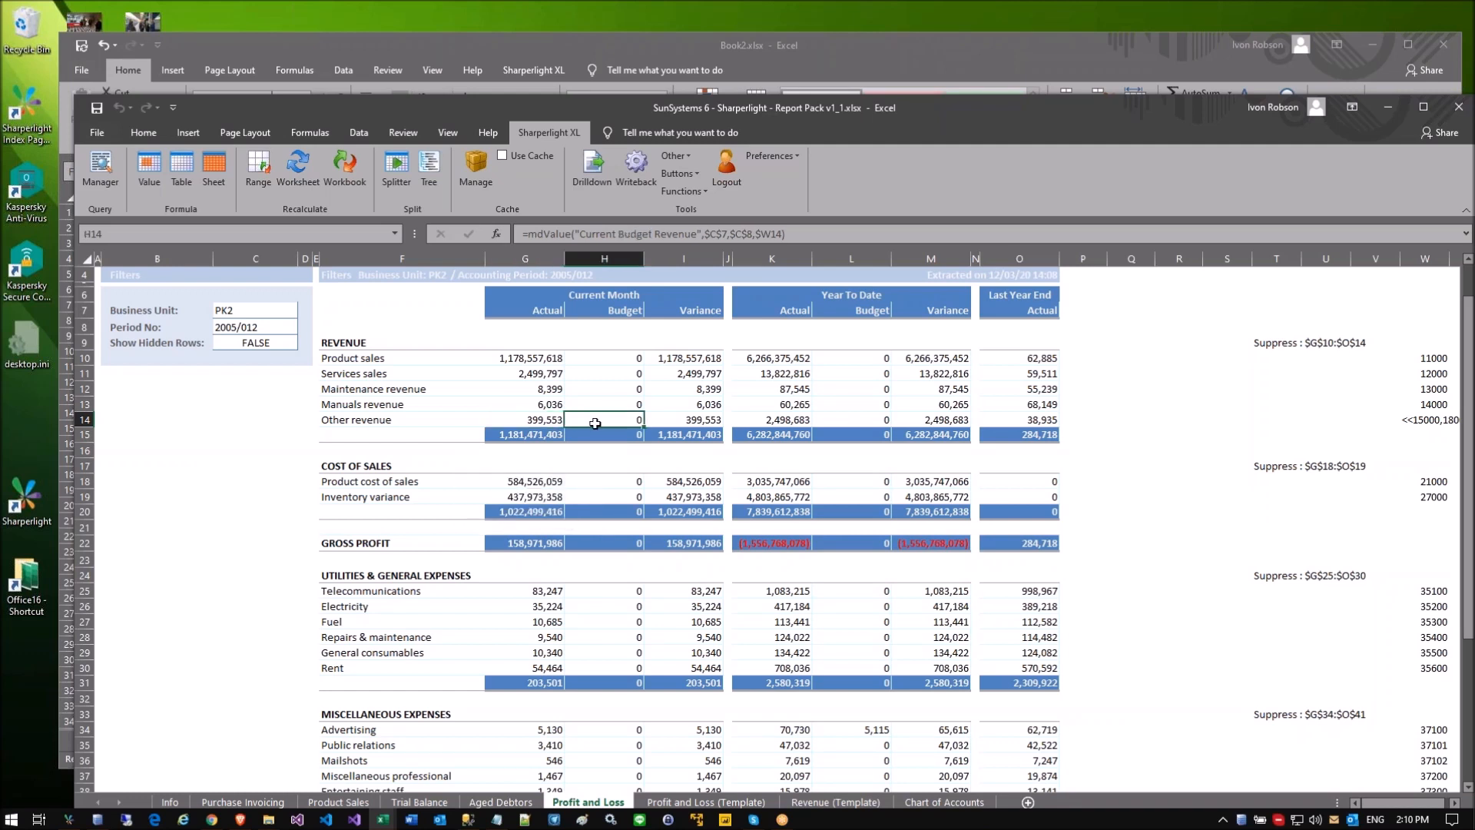
left_click(522, 420)
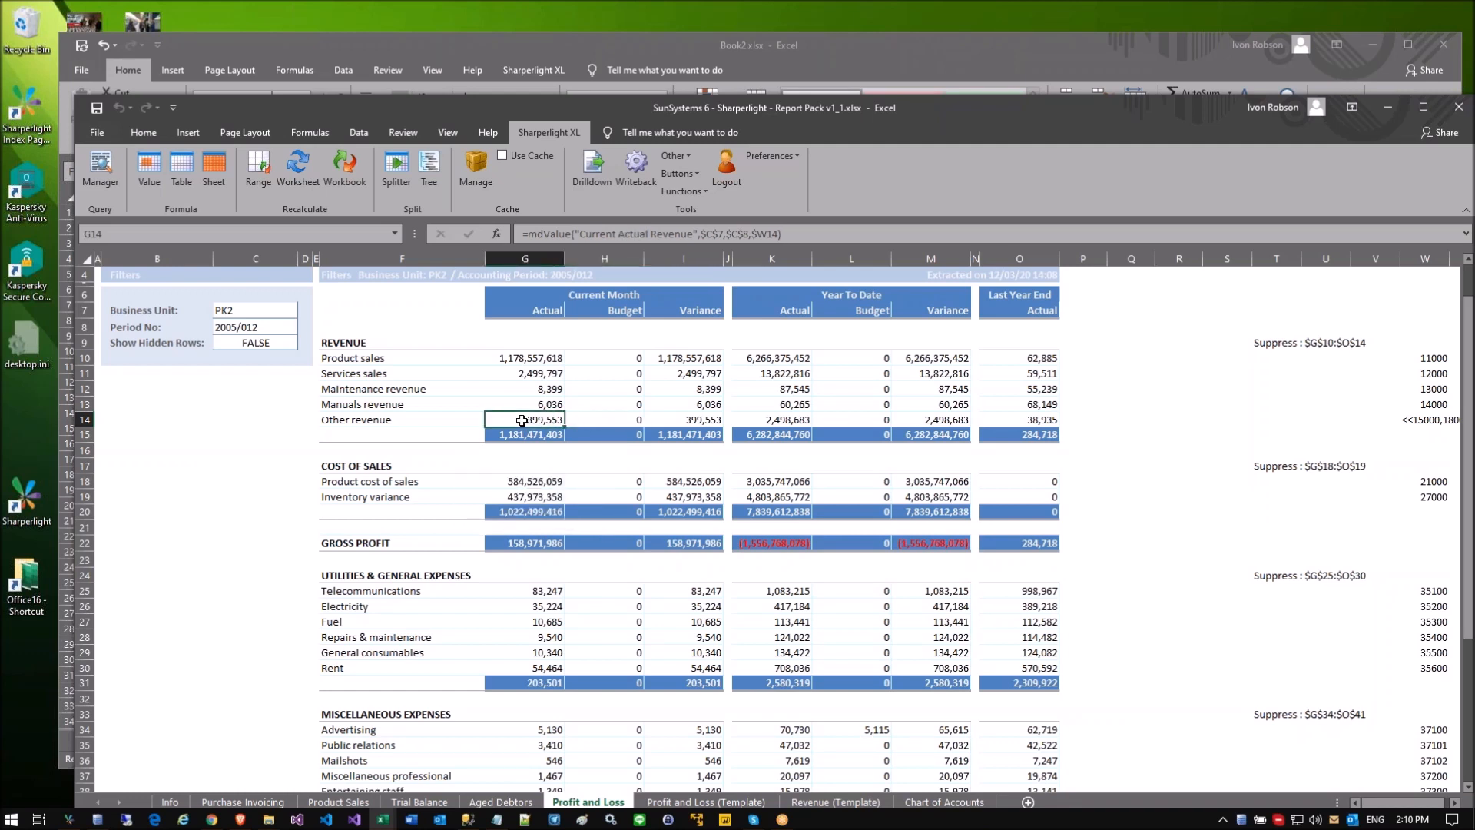
left_click(591, 174)
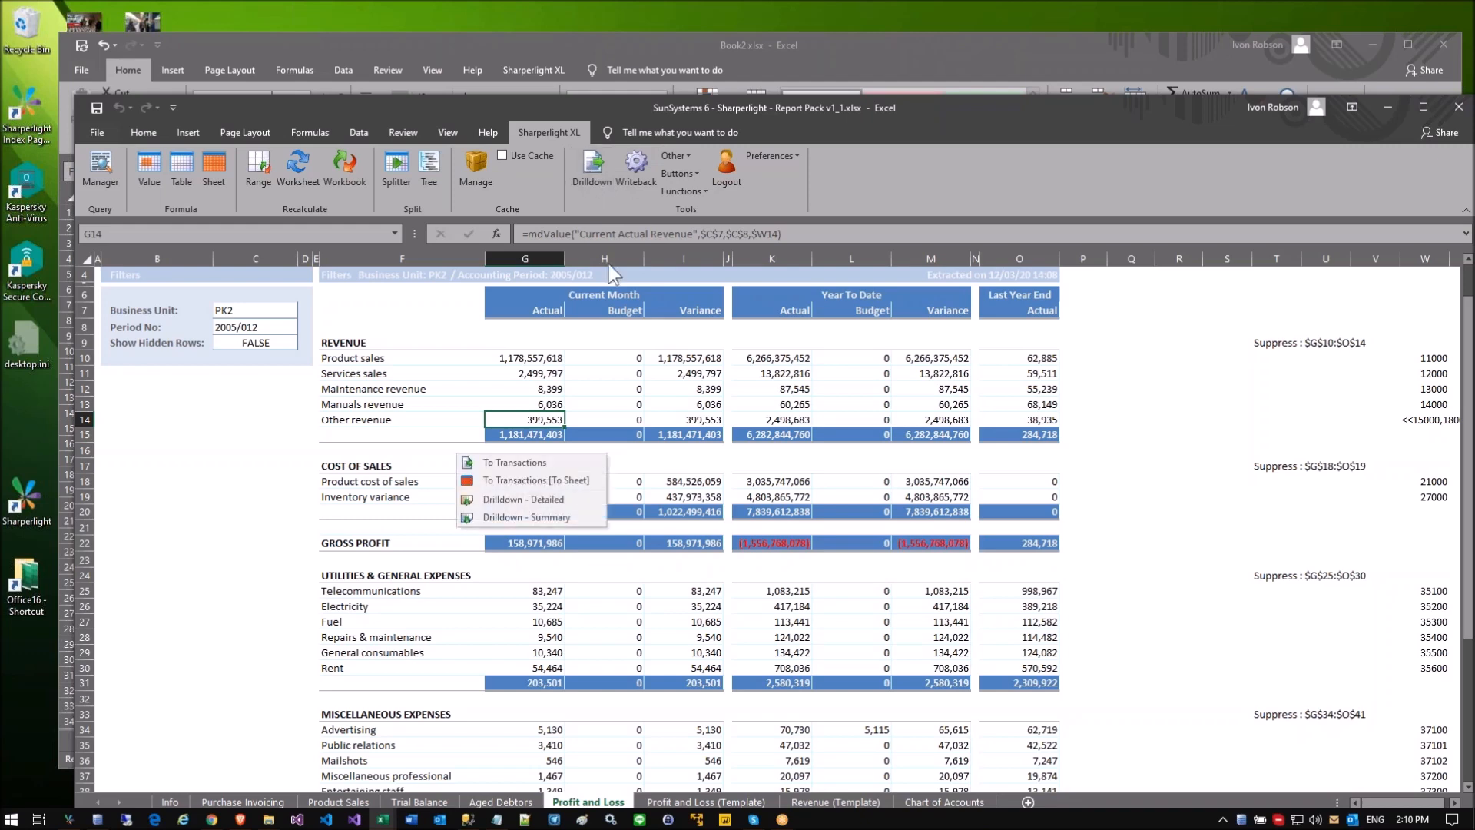
left_click(564, 481)
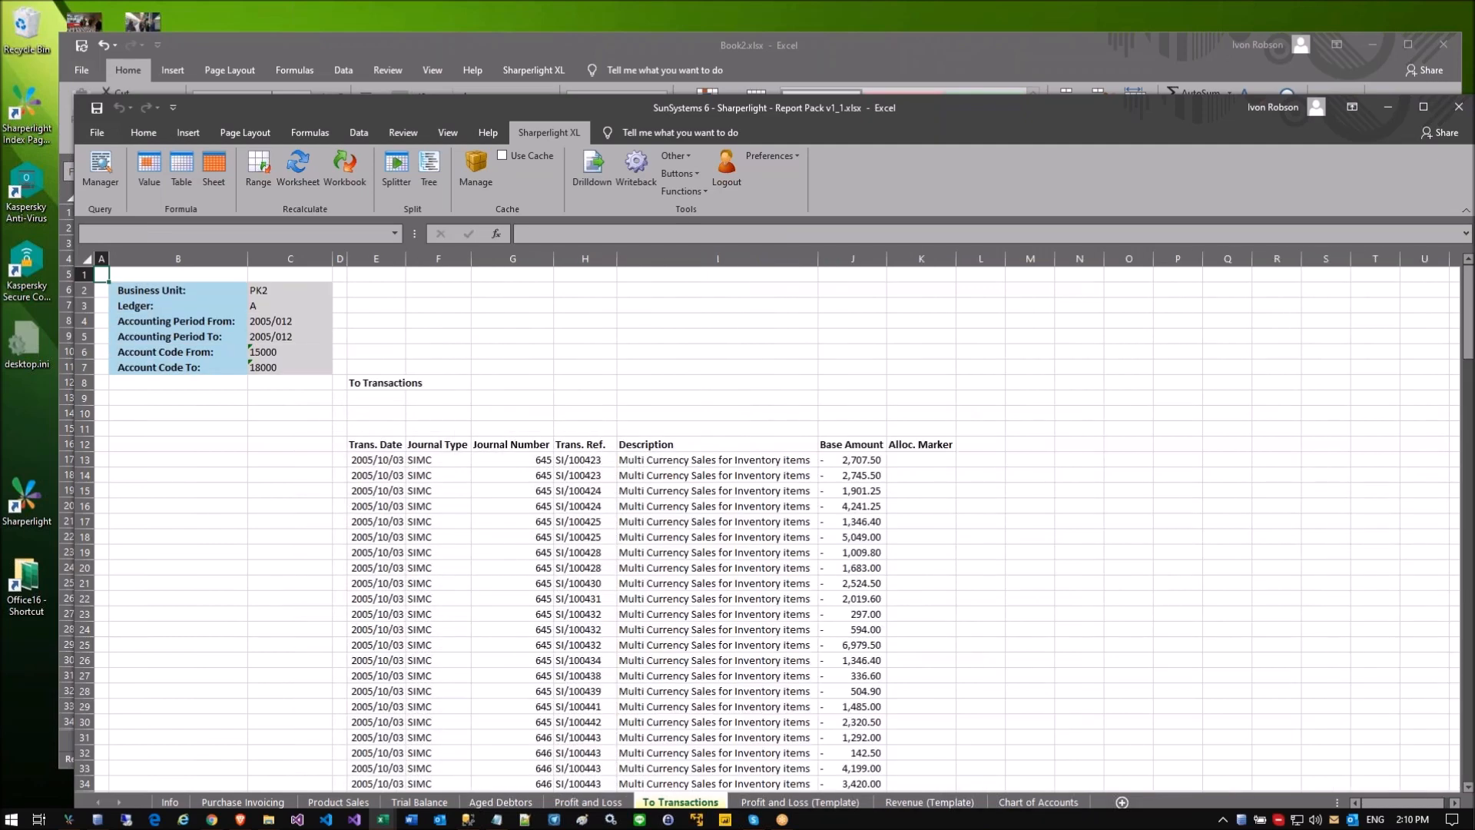
left_click(283, 427)
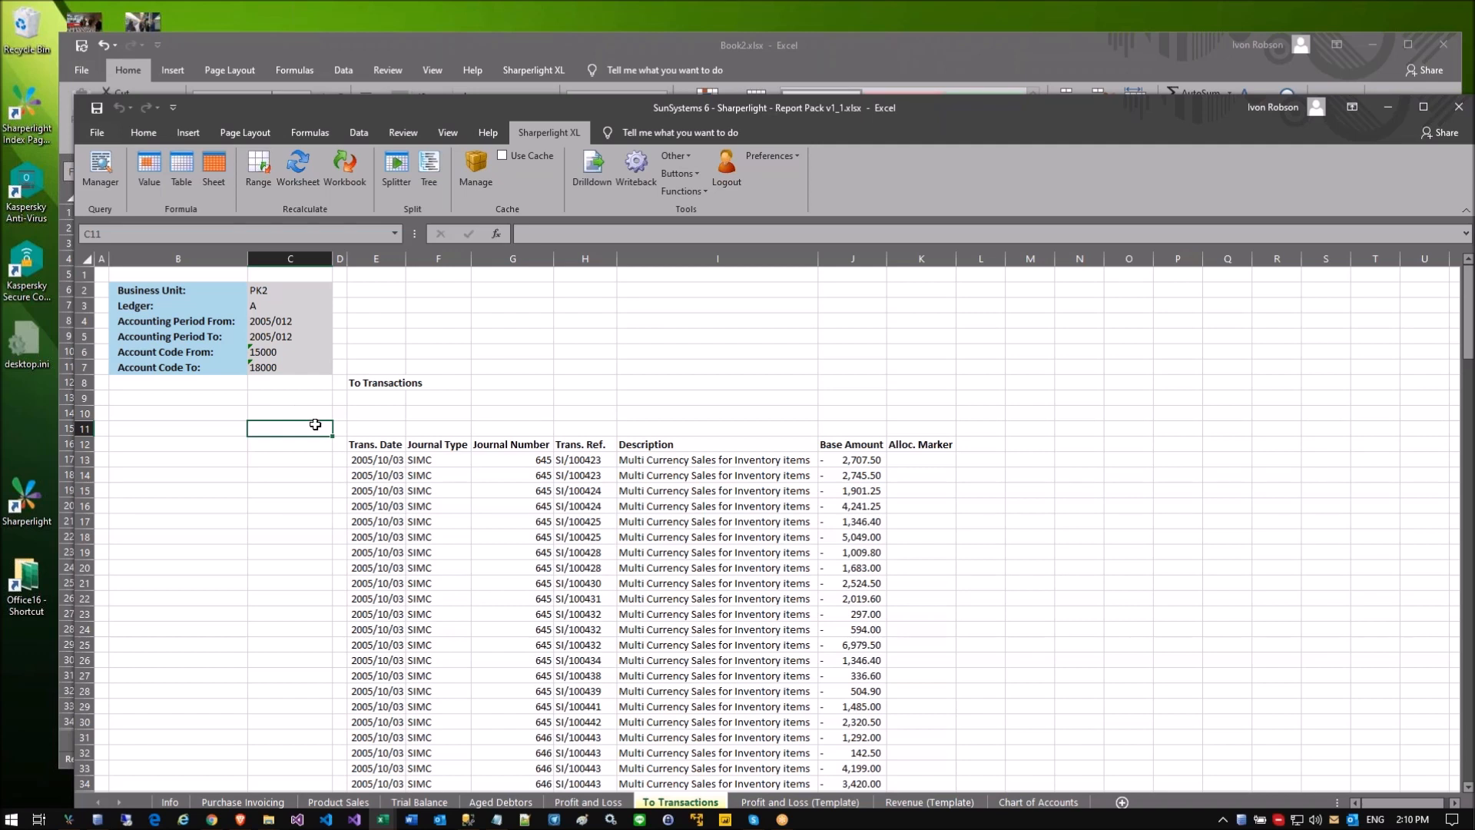
Step: Examine the mdSheet formula in E11 and its filter cells, then view the Business Unit lookup and cancel it
left_click(382, 429)
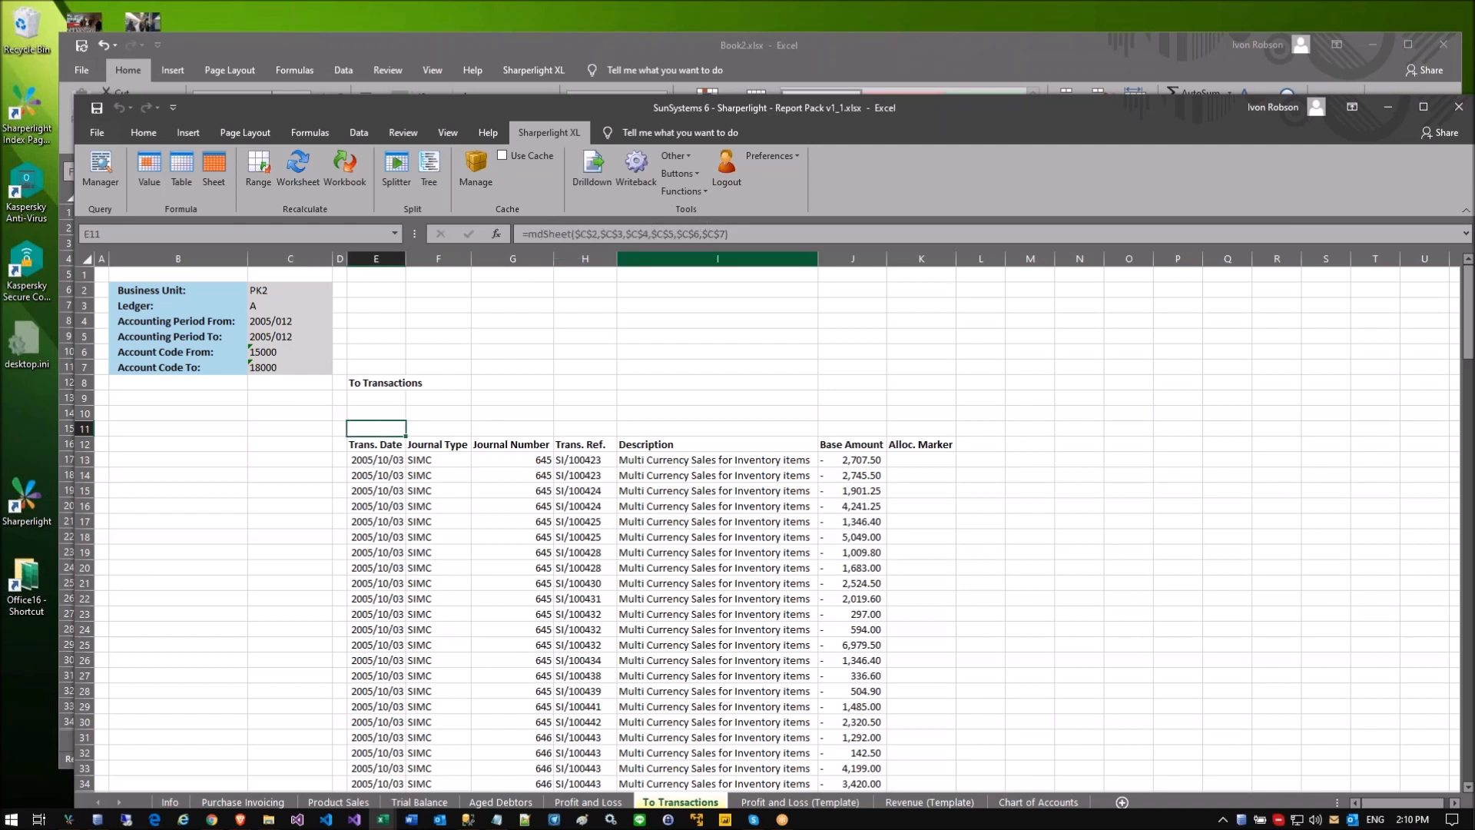
left_click(258, 293)
left_click(260, 306)
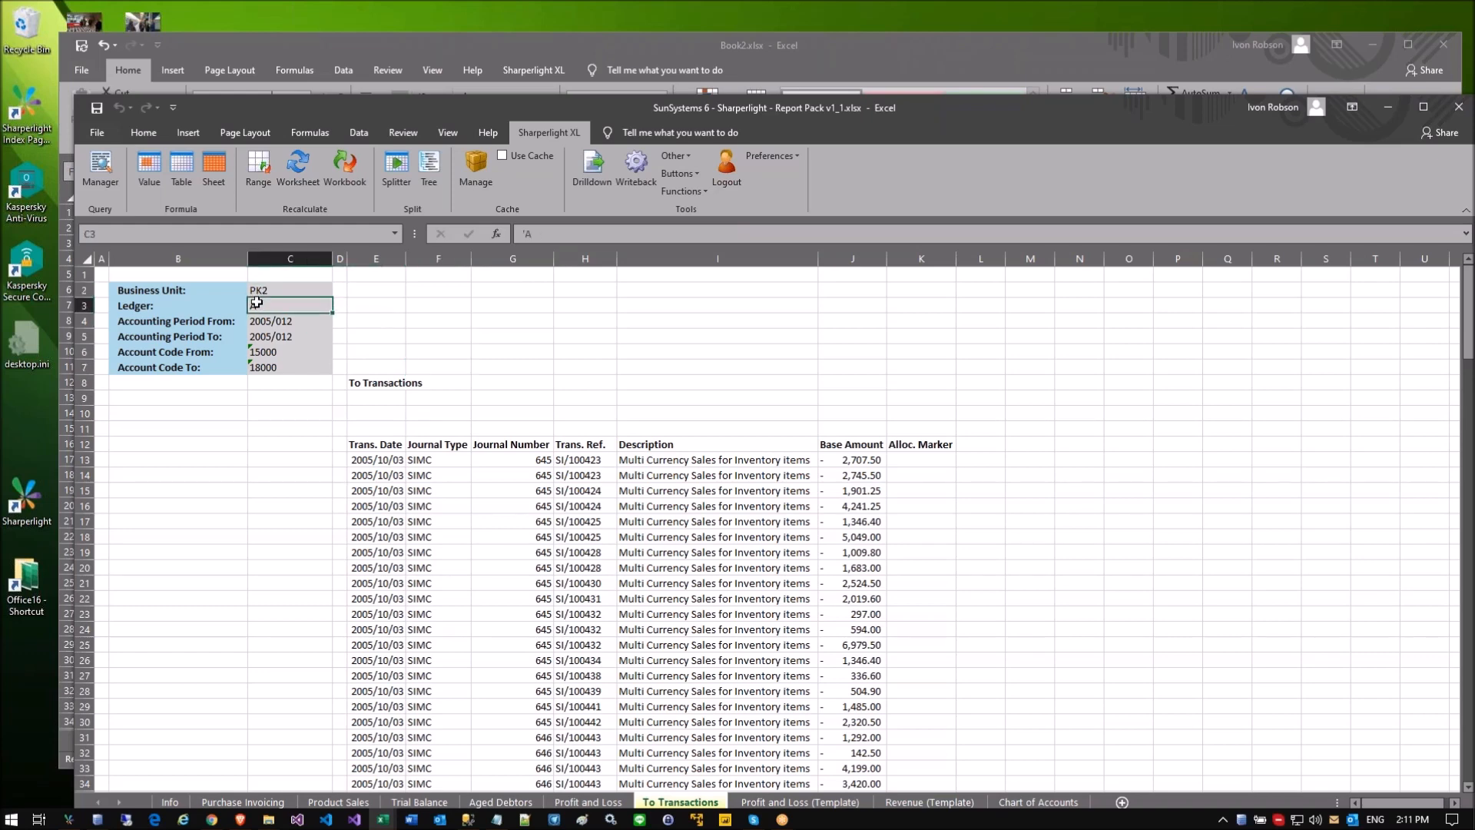
left_click(263, 351)
left_click(264, 365)
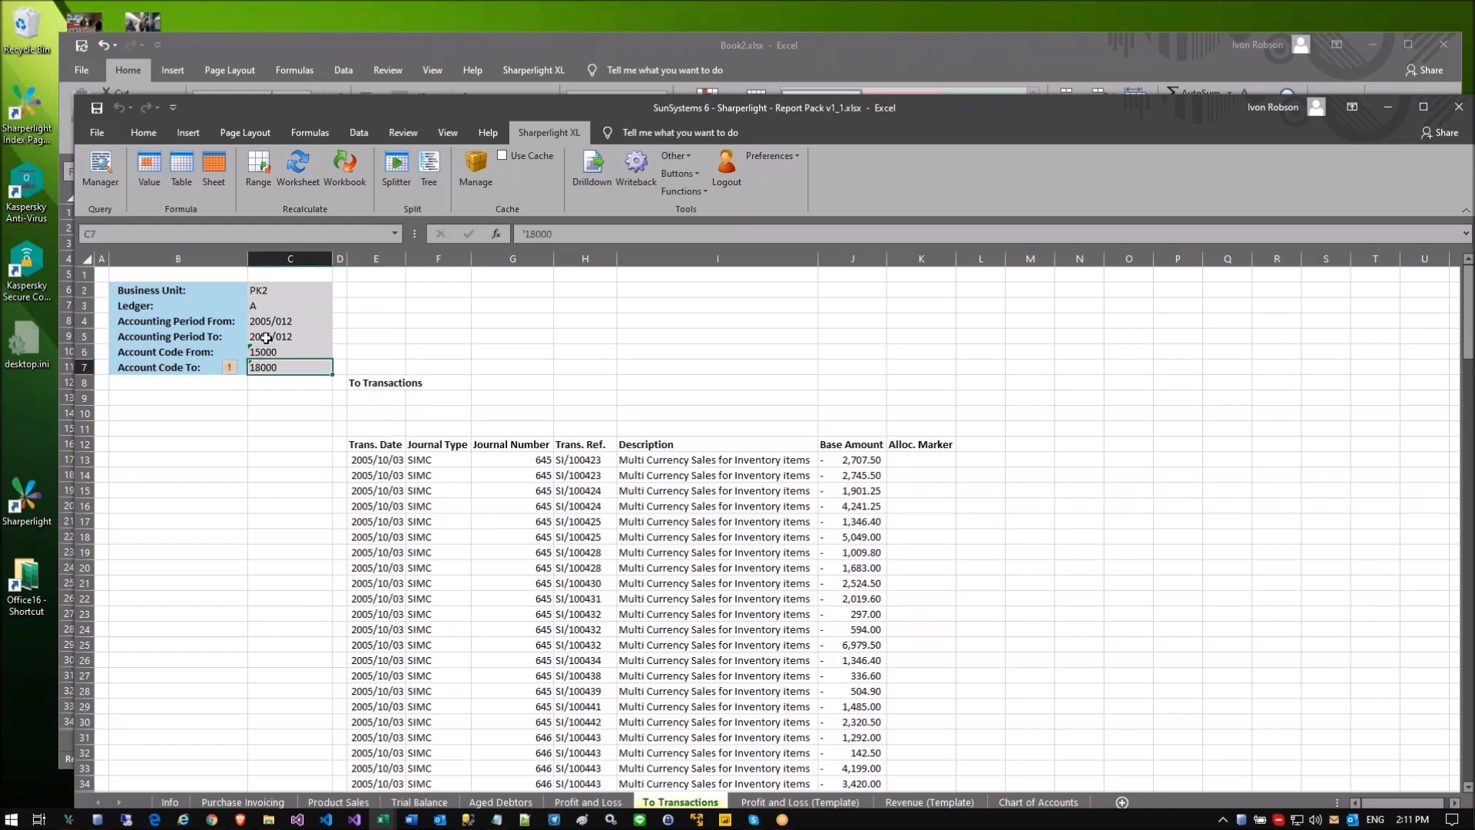
double_click(259, 292)
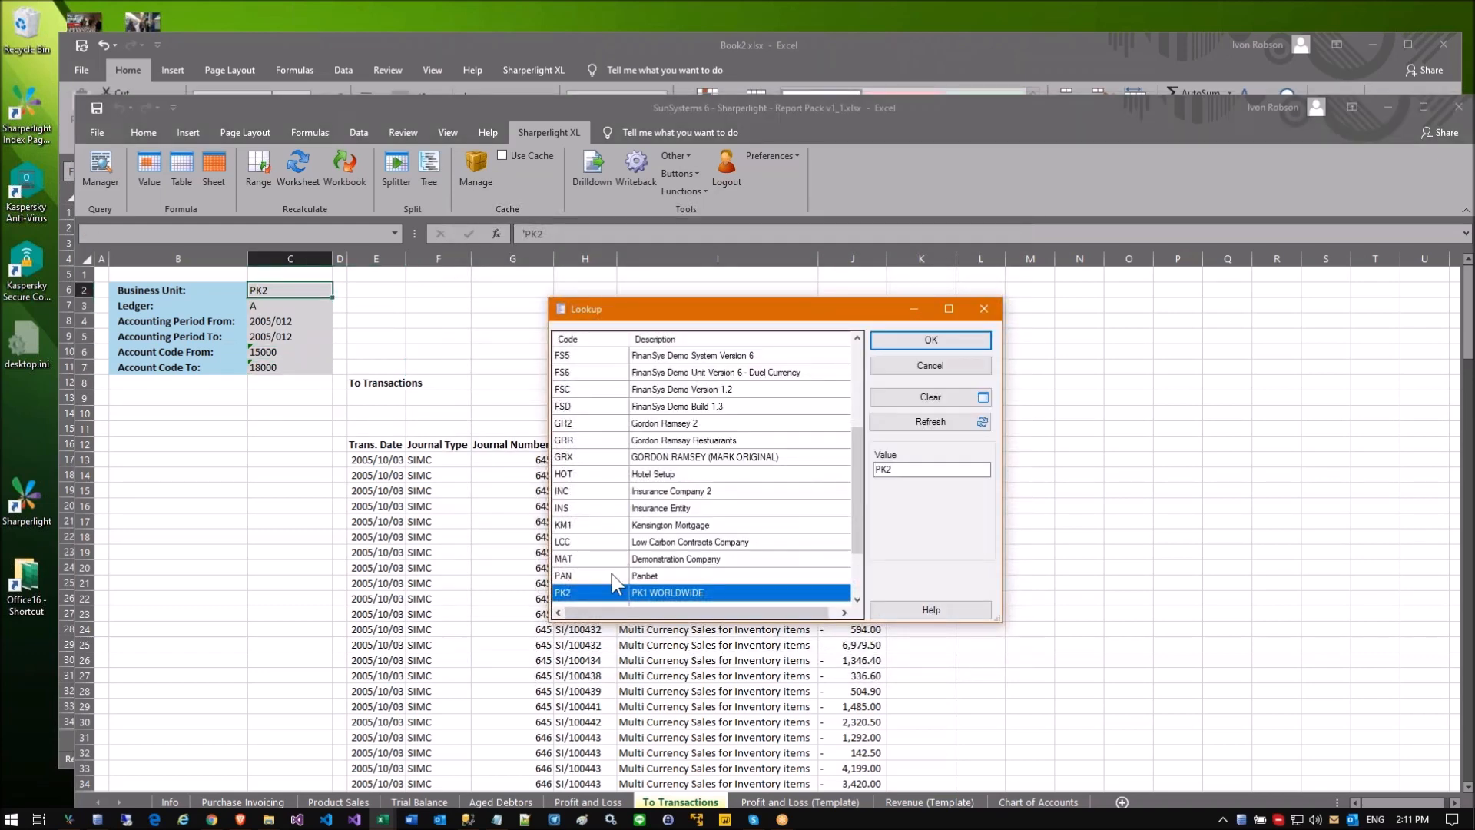
left_click(921, 365)
Step: Set Accounting Period From on the To Transactions sheet to 2005/010, then review the Account Code To filter and the E11 formula
left_click(263, 319)
left_click(568, 234)
key("BackSpace")
type("0")
key("Return")
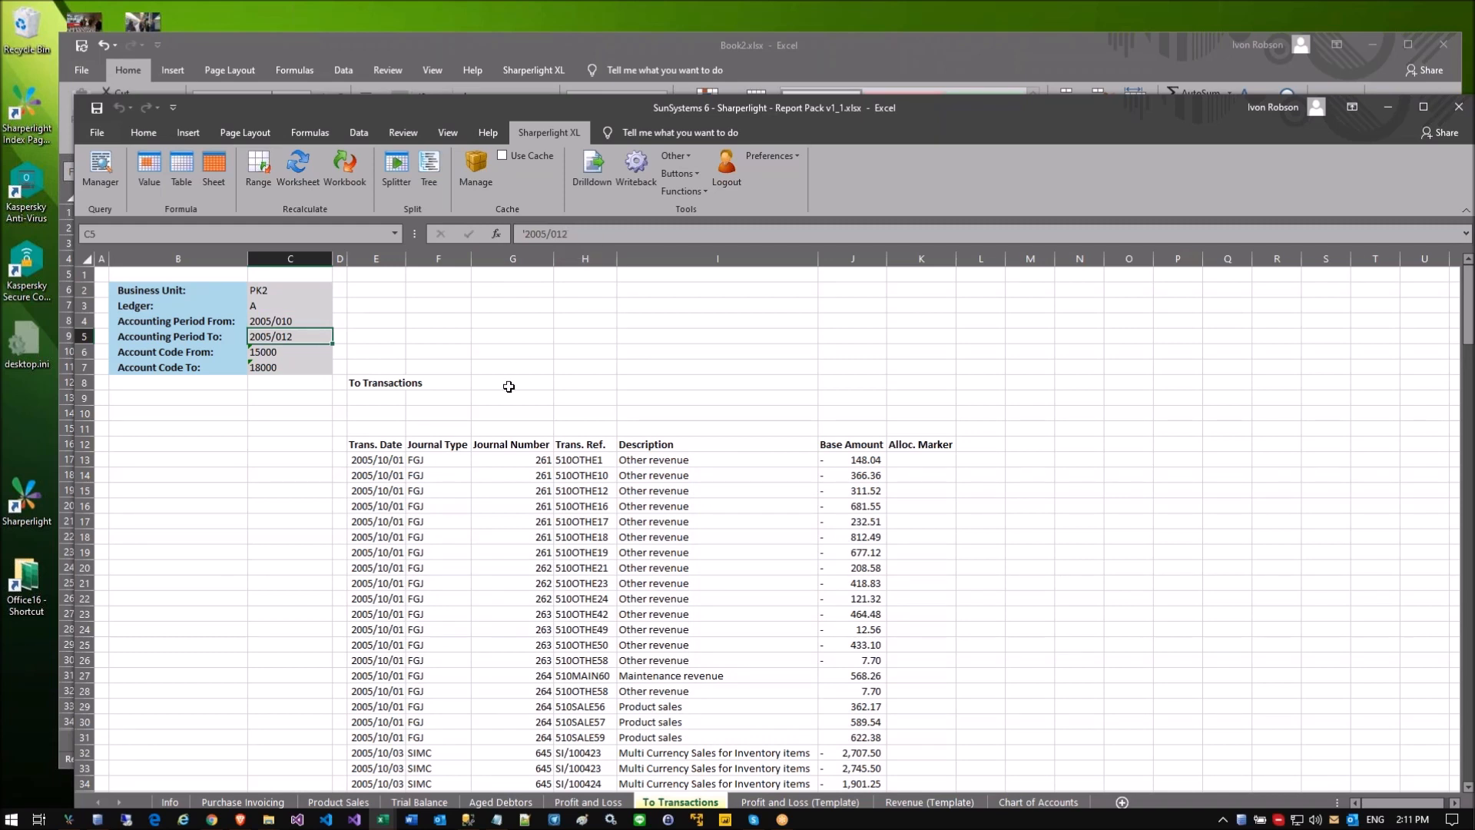
left_click(263, 368)
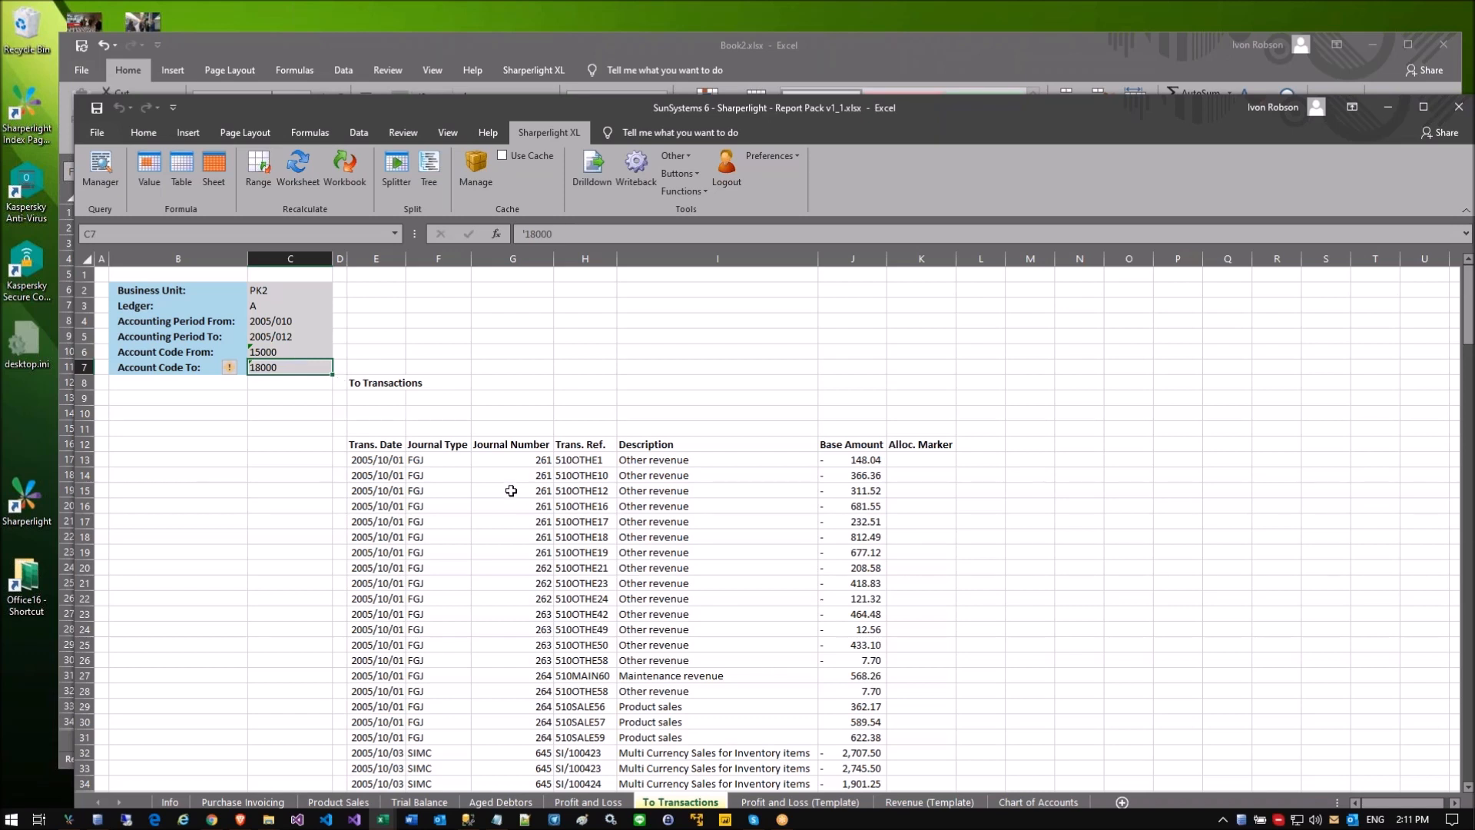
left_click(457, 408)
left_click(368, 428)
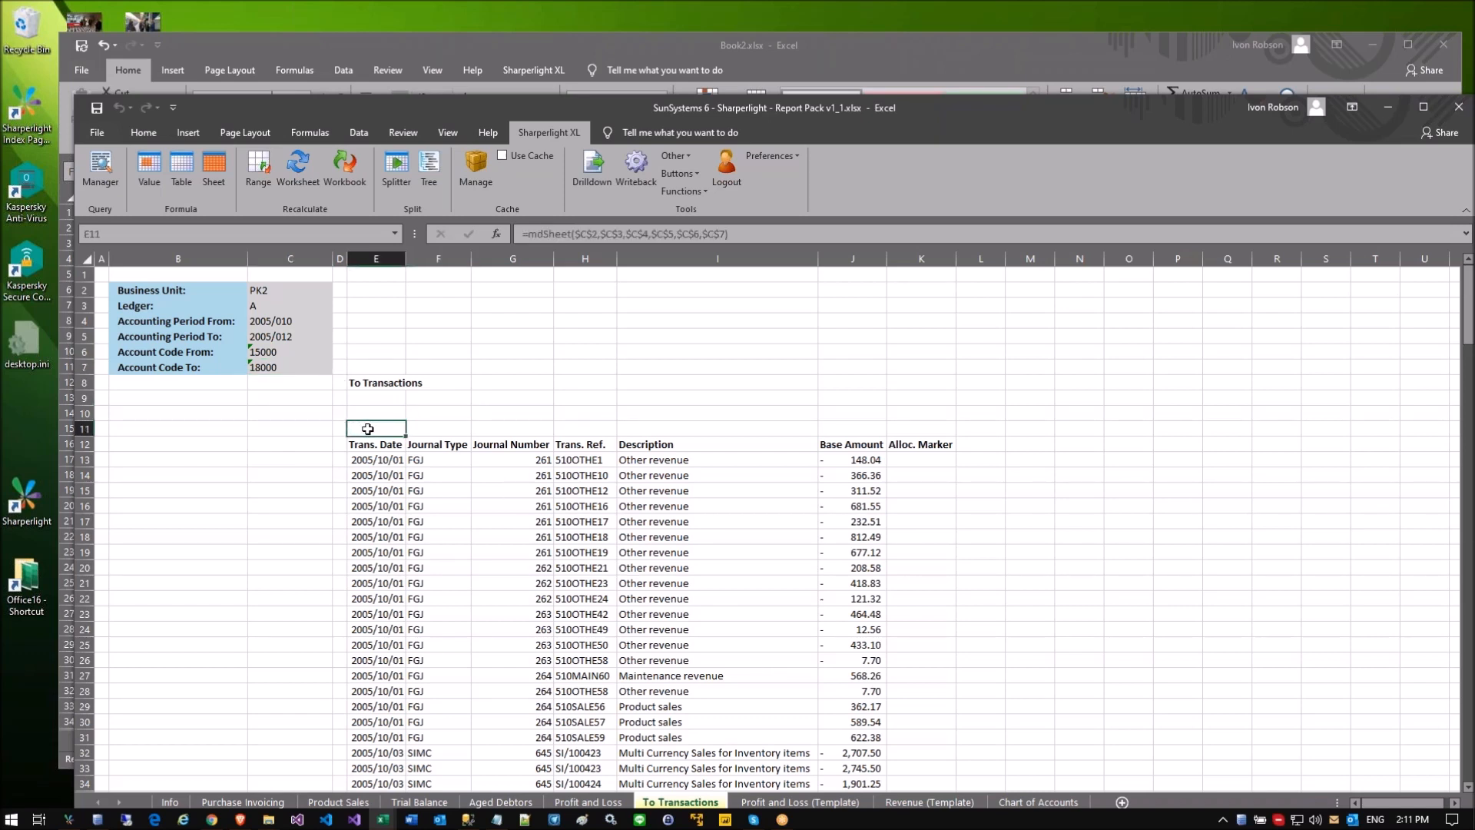
Step: Delete the To Transactions sheet and return to the Profit and Loss sheet
right_click(658, 802)
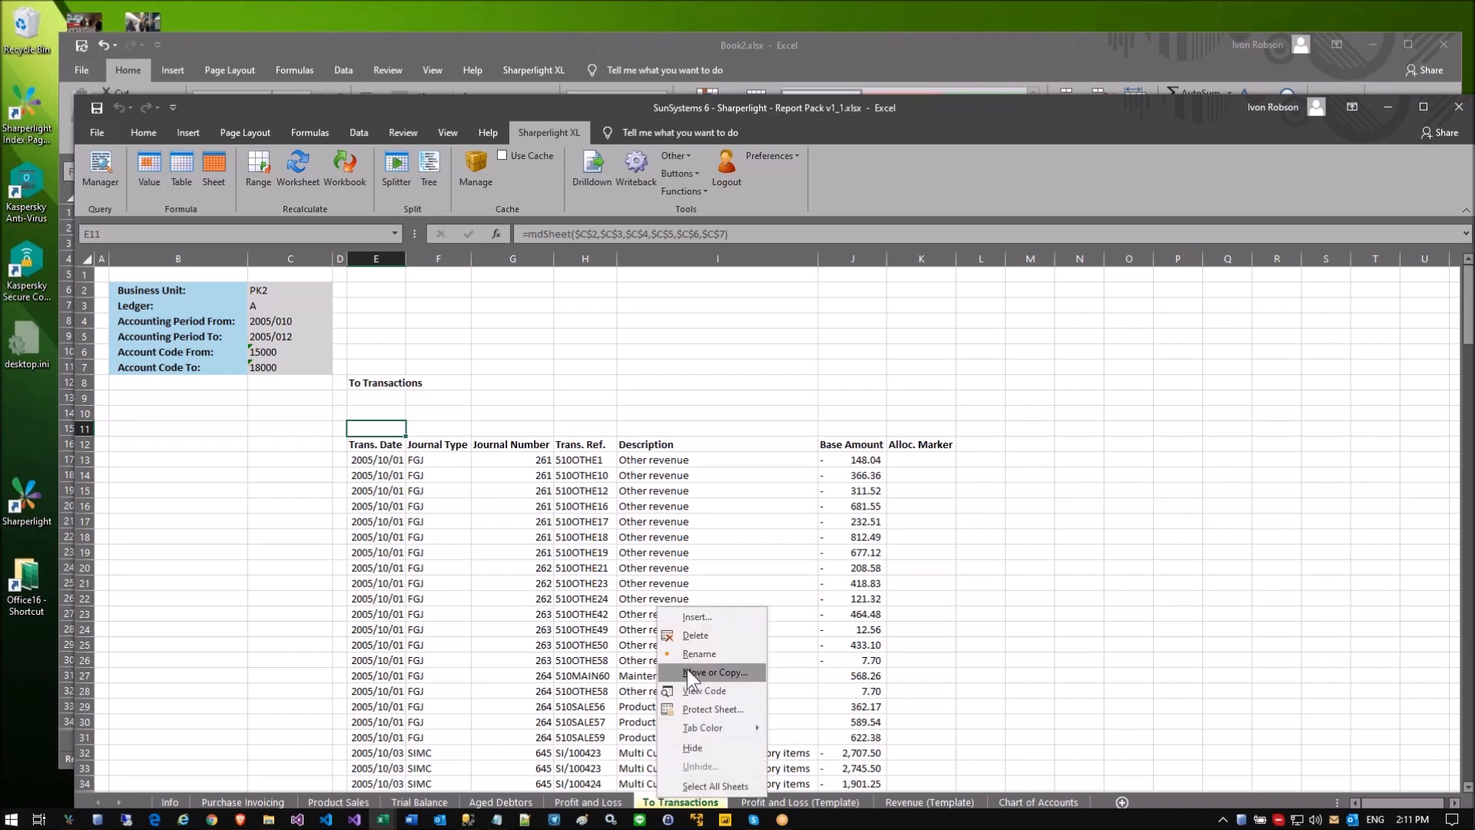
left_click(687, 639)
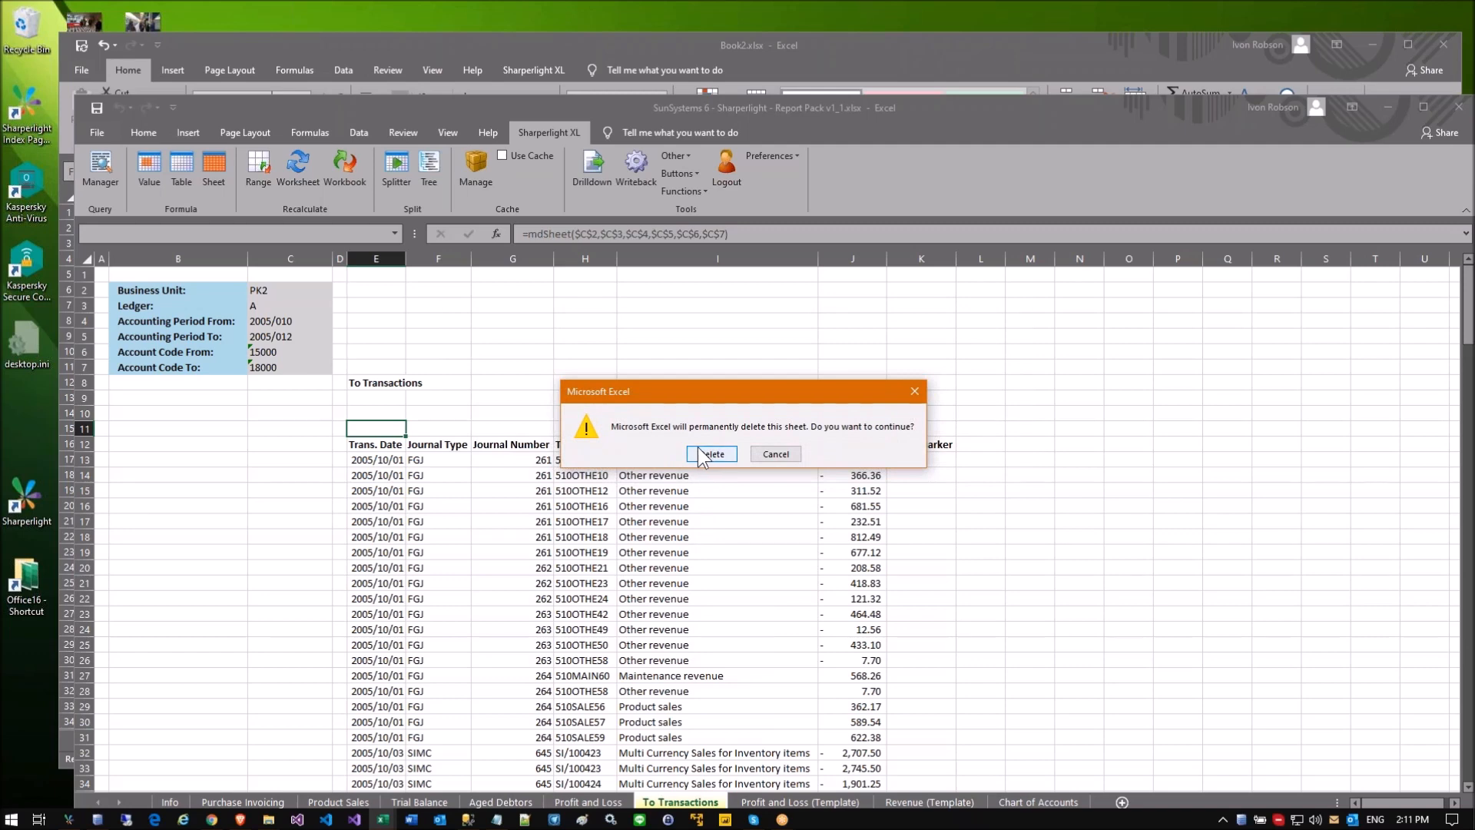
left_click(698, 452)
left_click(239, 461)
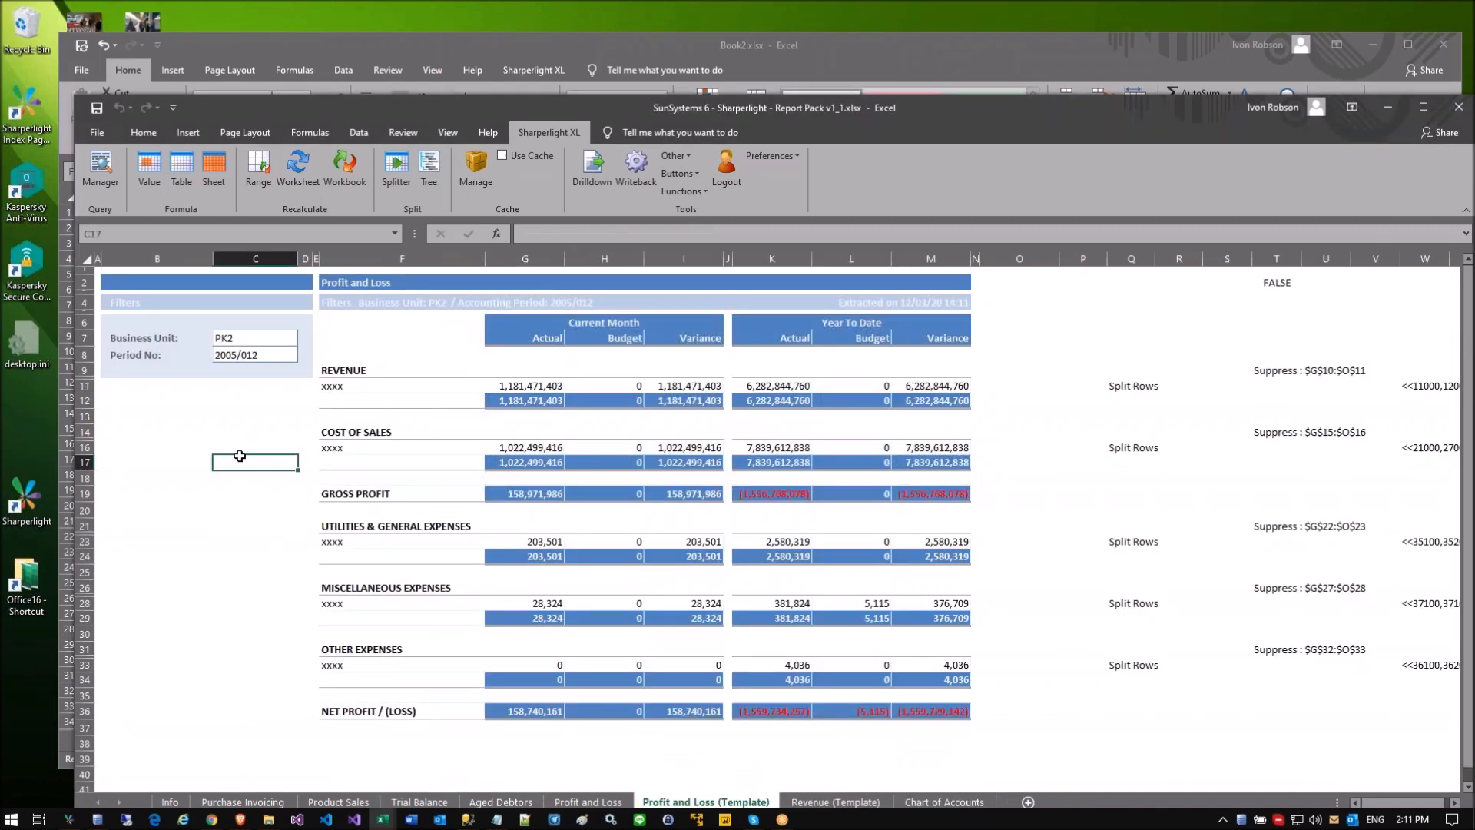
left_click(568, 797)
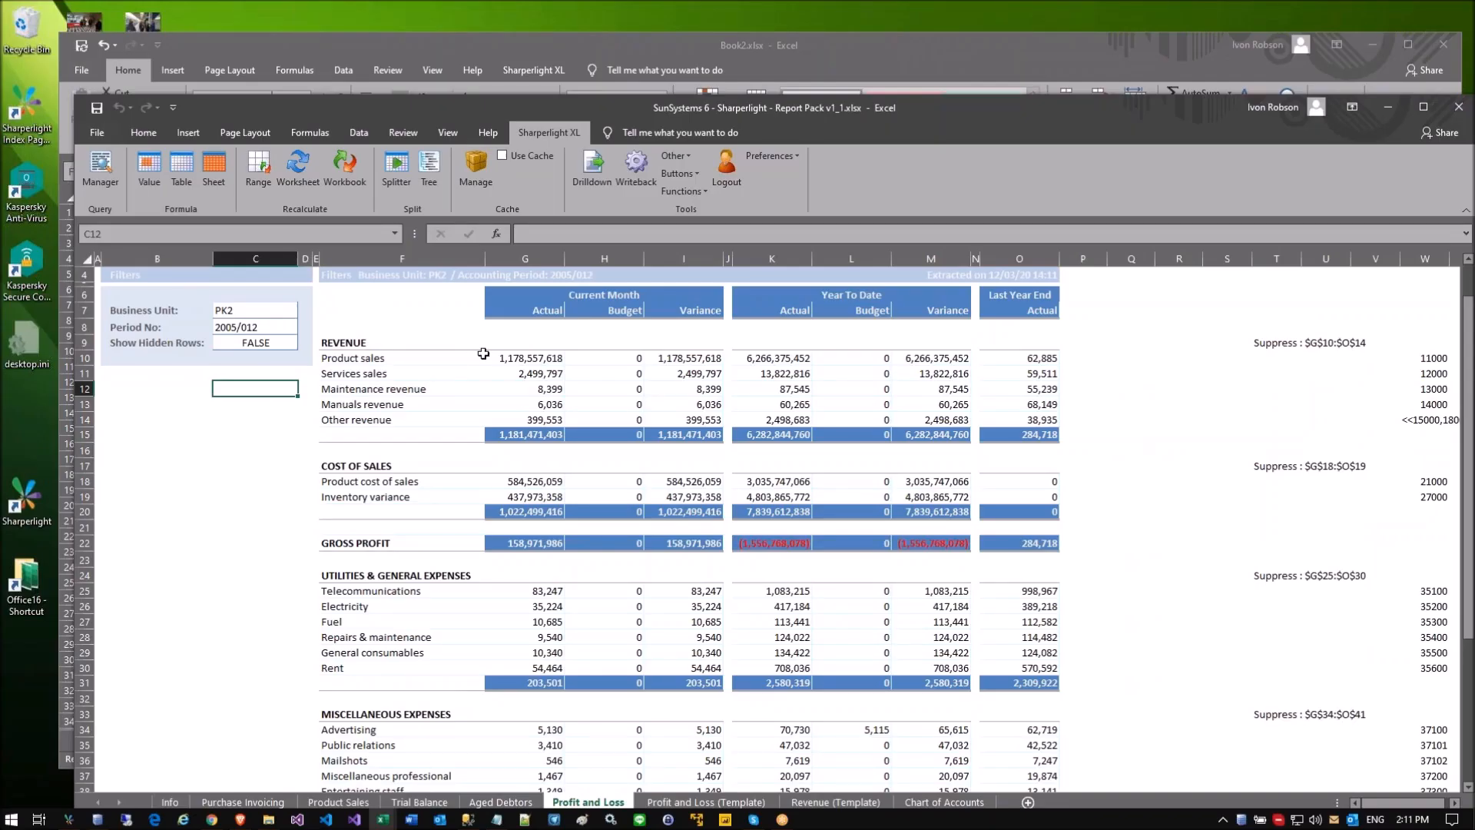
Step: Open the query behind Product sales in G10 and trace its Business Unit, Period and Account Code filters to C7, C8 and W10
left_click(509, 358)
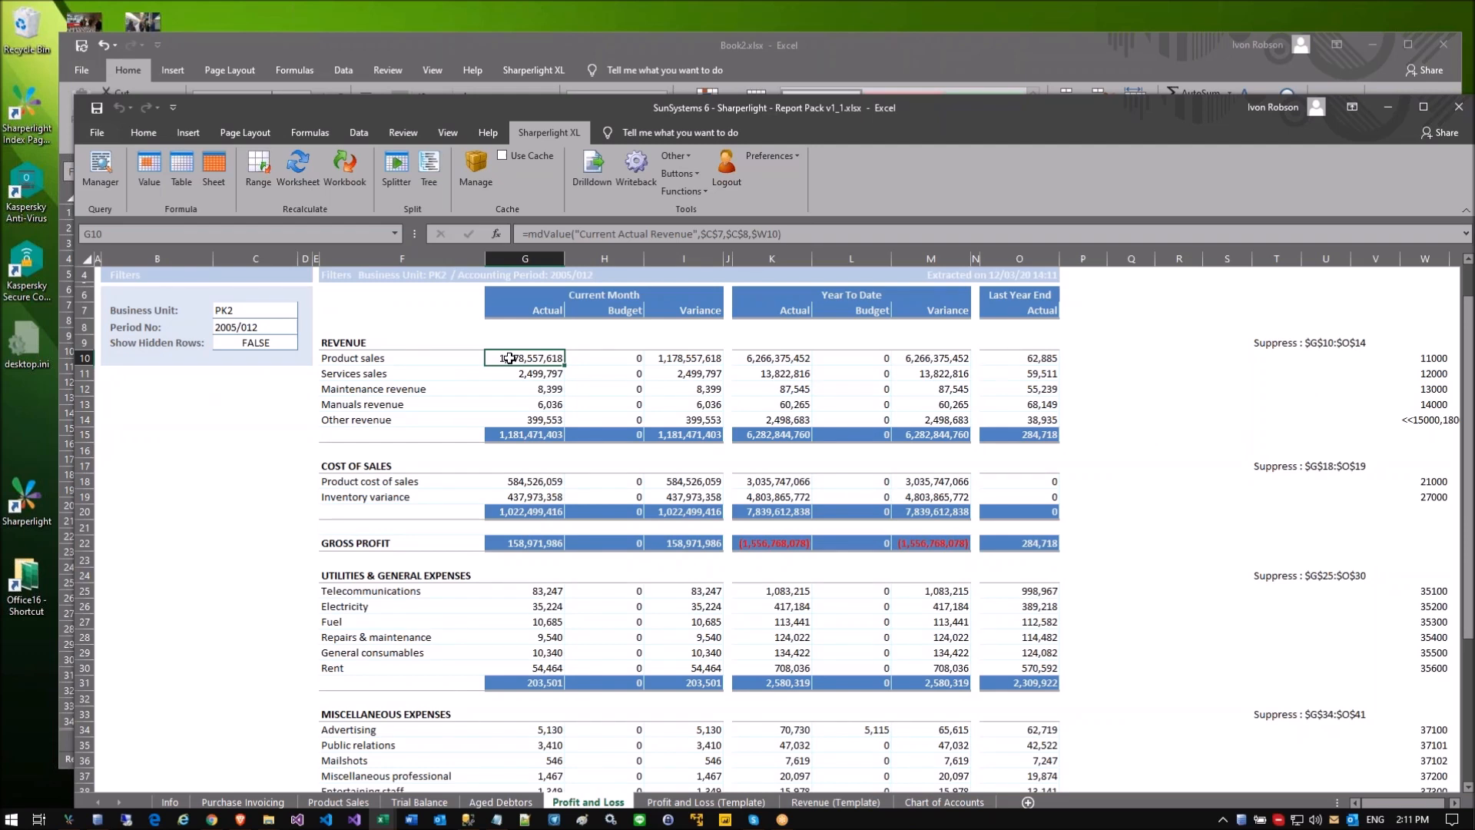
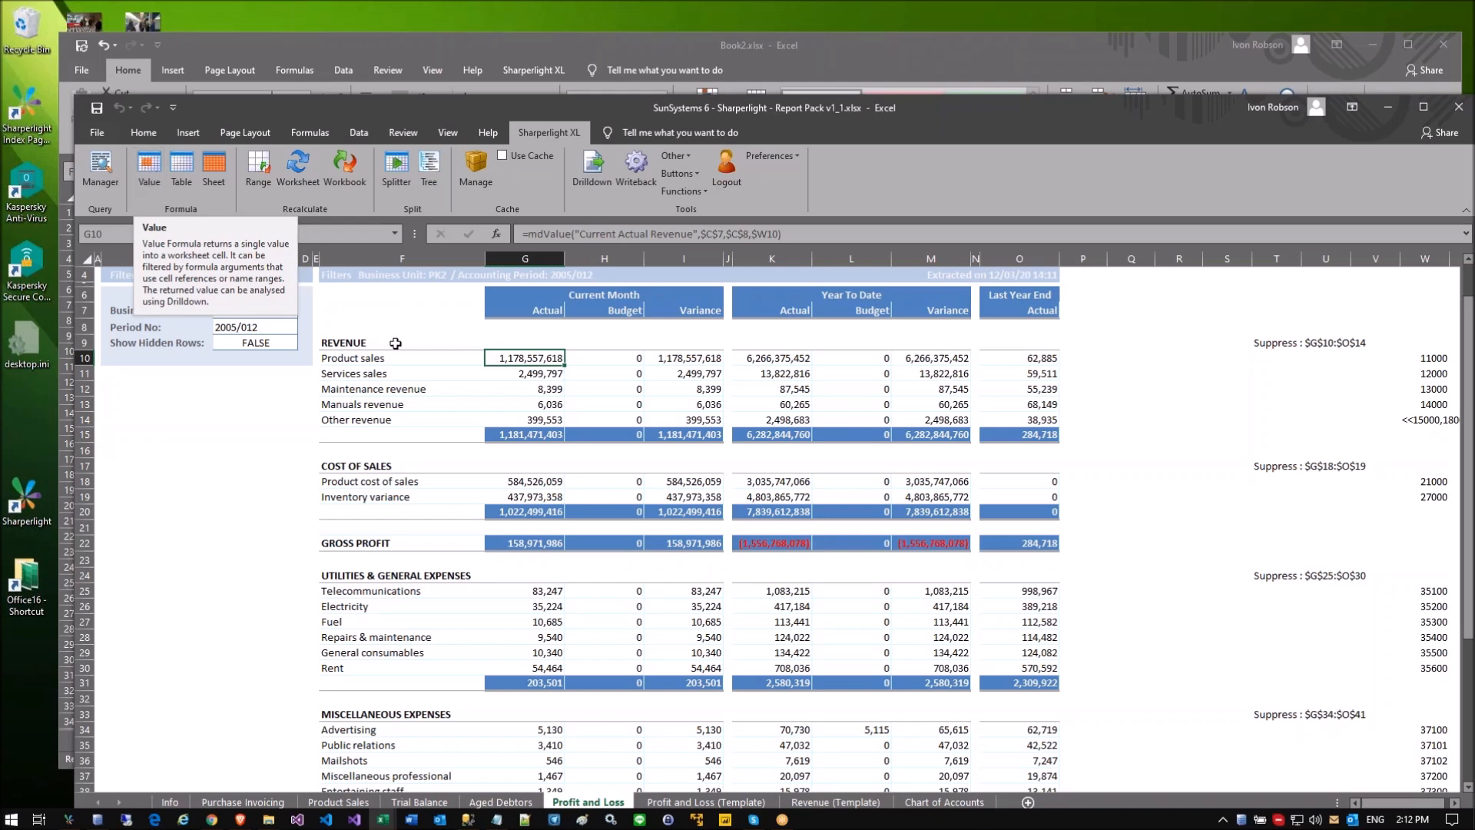
left_click(465, 361)
double_click(493, 358)
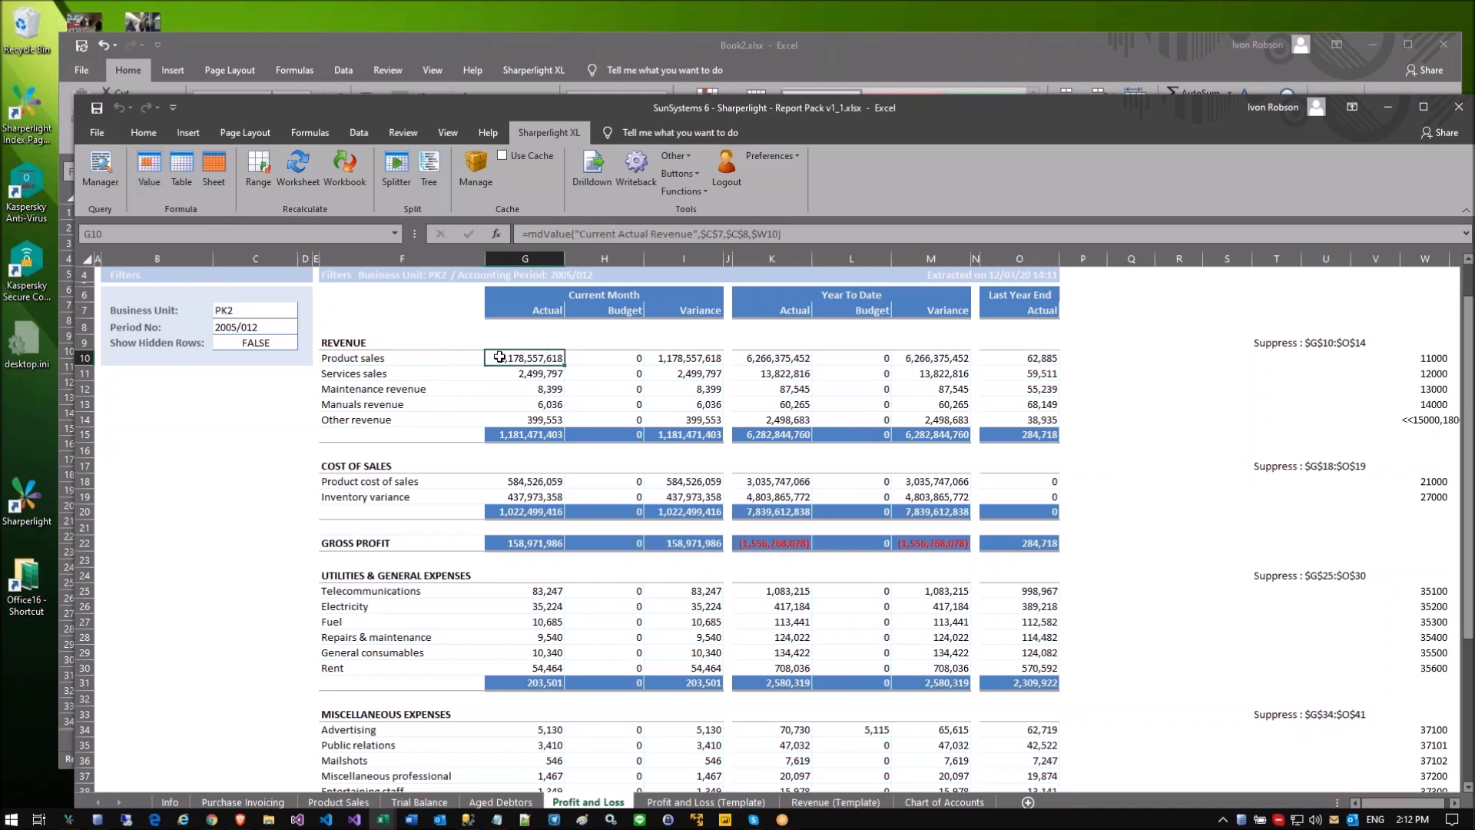
left_click_drag(302, 132, 684, 195)
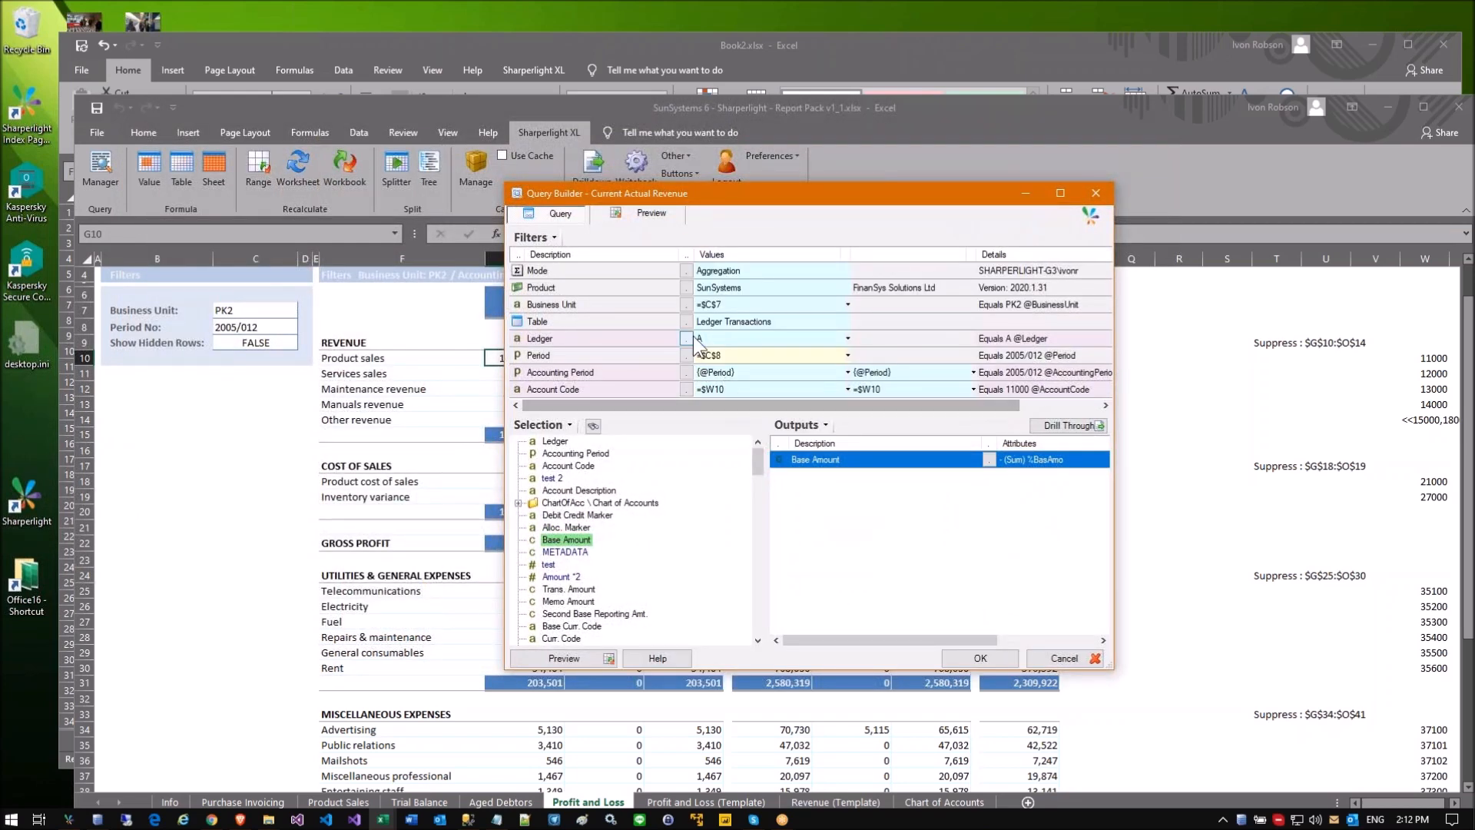
left_click(714, 306)
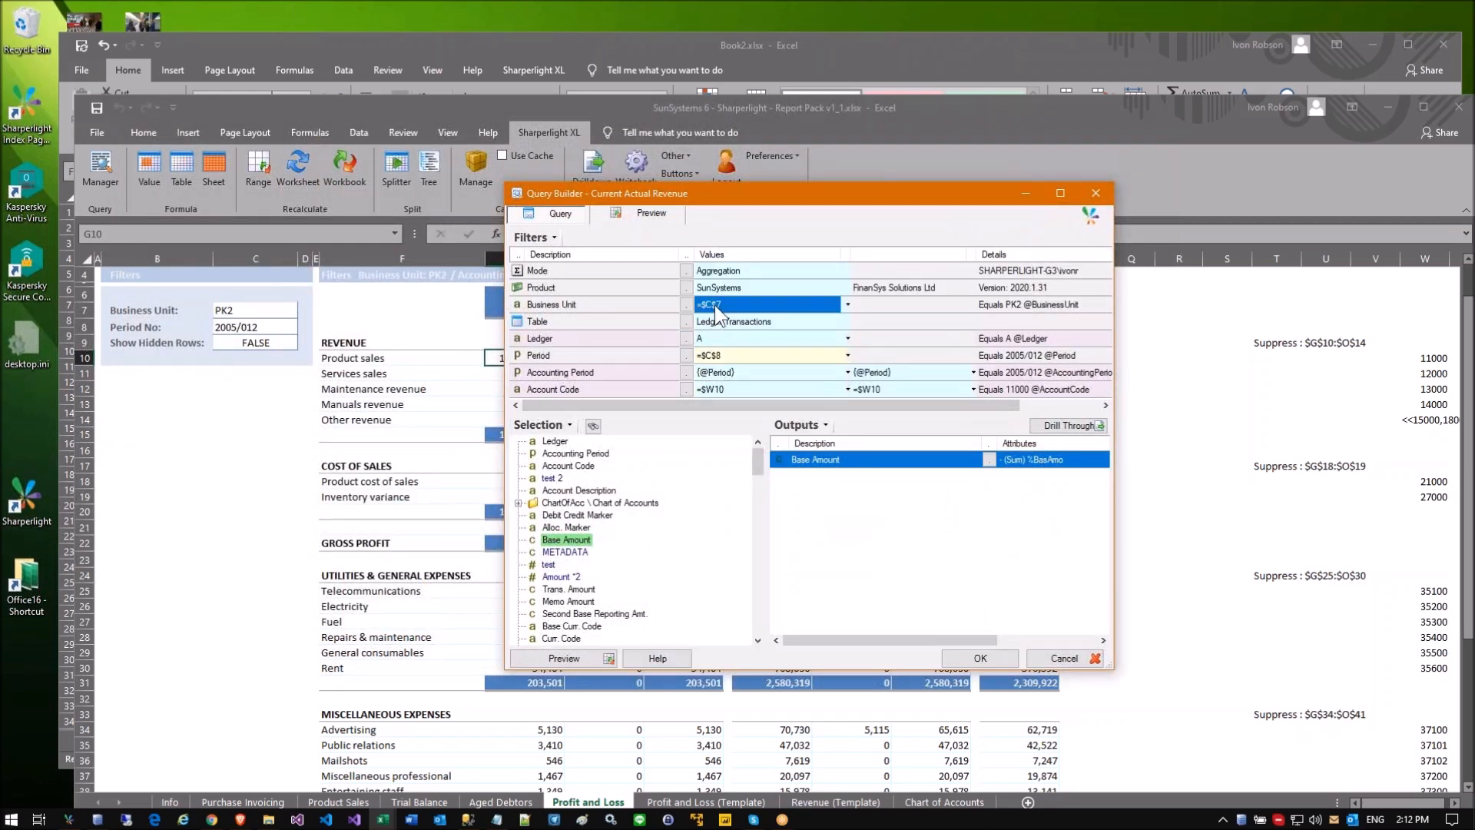
left_click(222, 308)
left_click(731, 352)
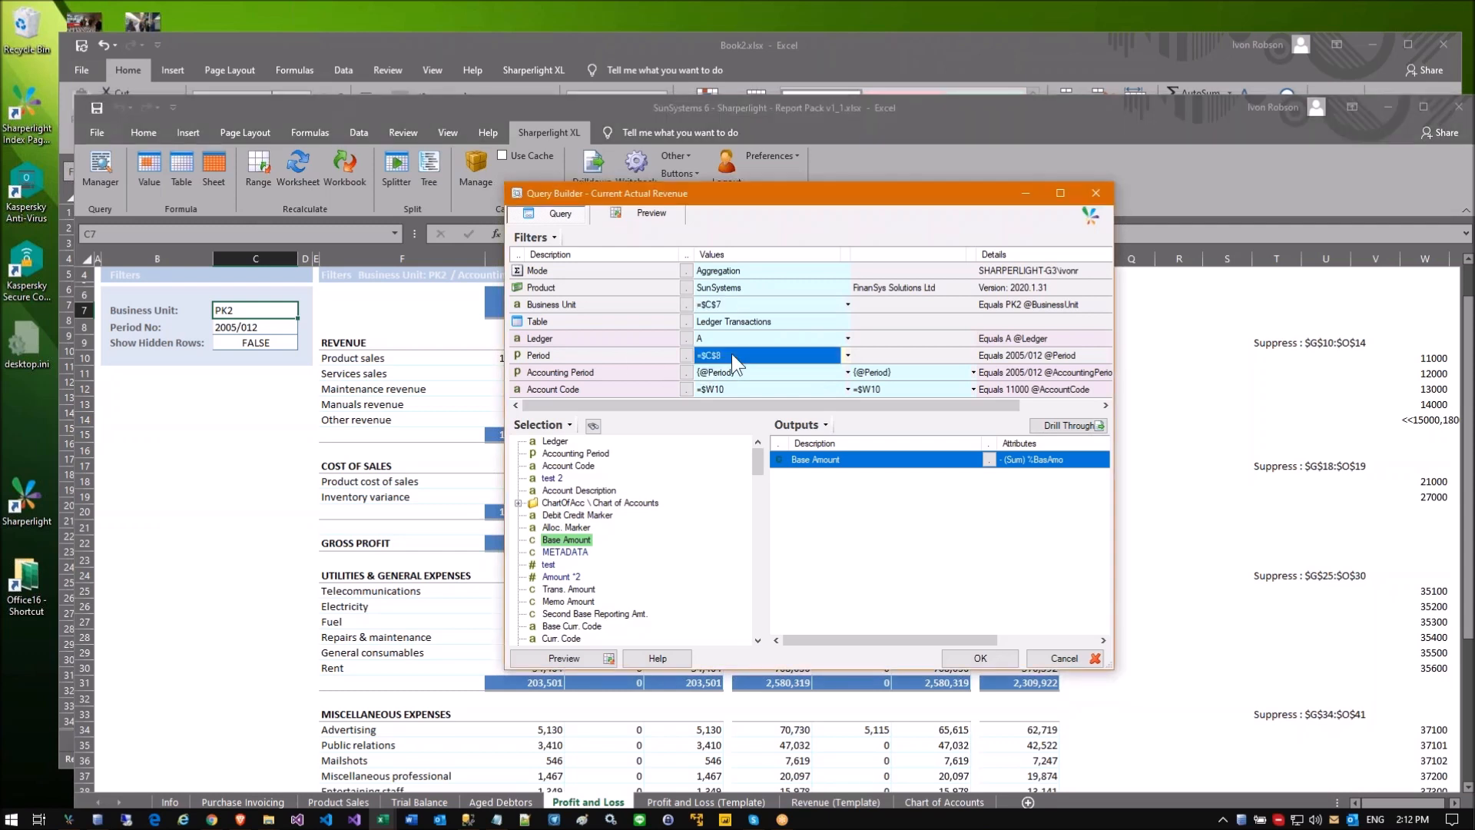
left_click(242, 327)
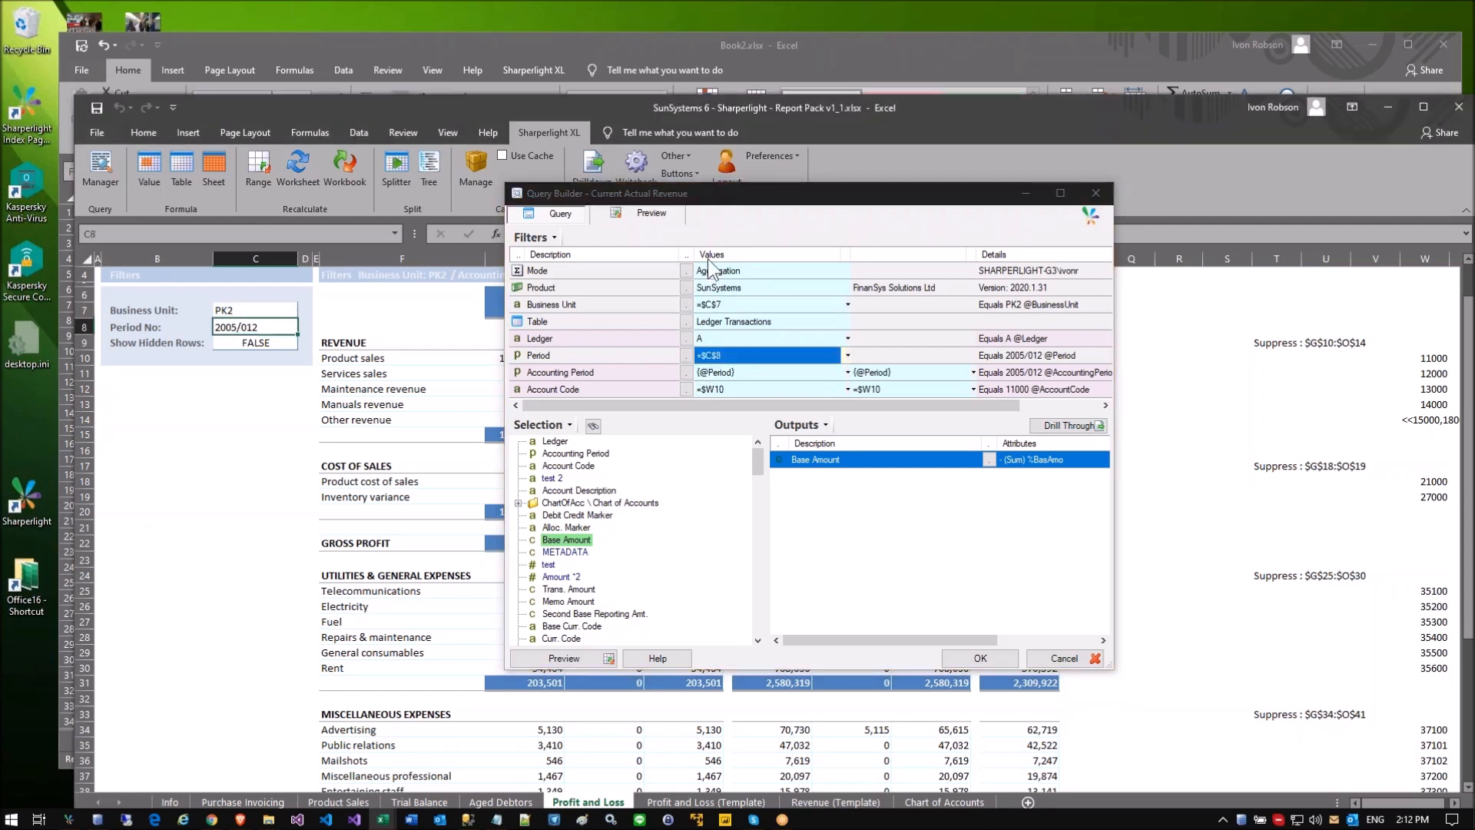
left_click(740, 390)
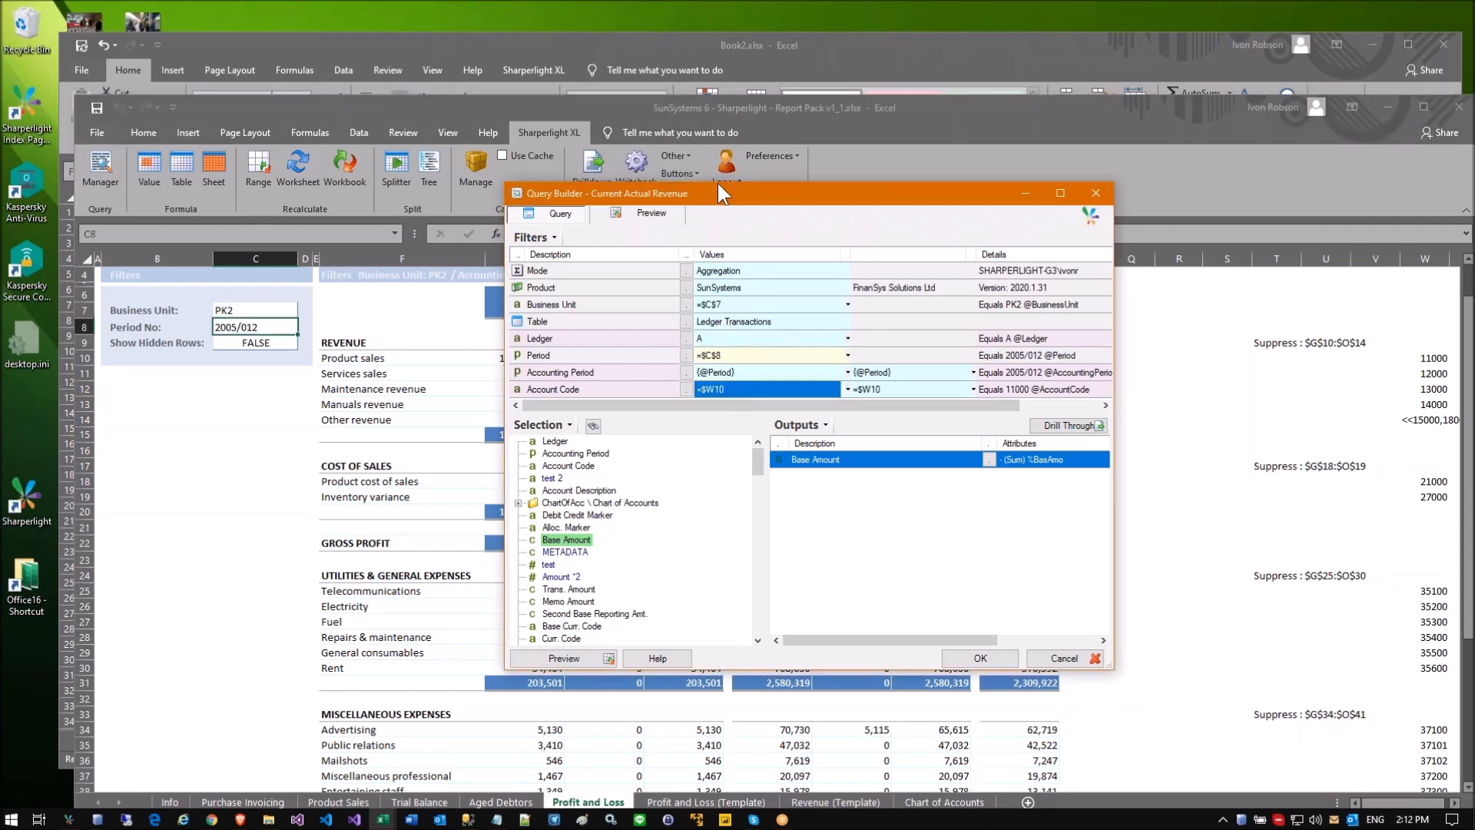
left_click_drag(714, 187, 315, 250)
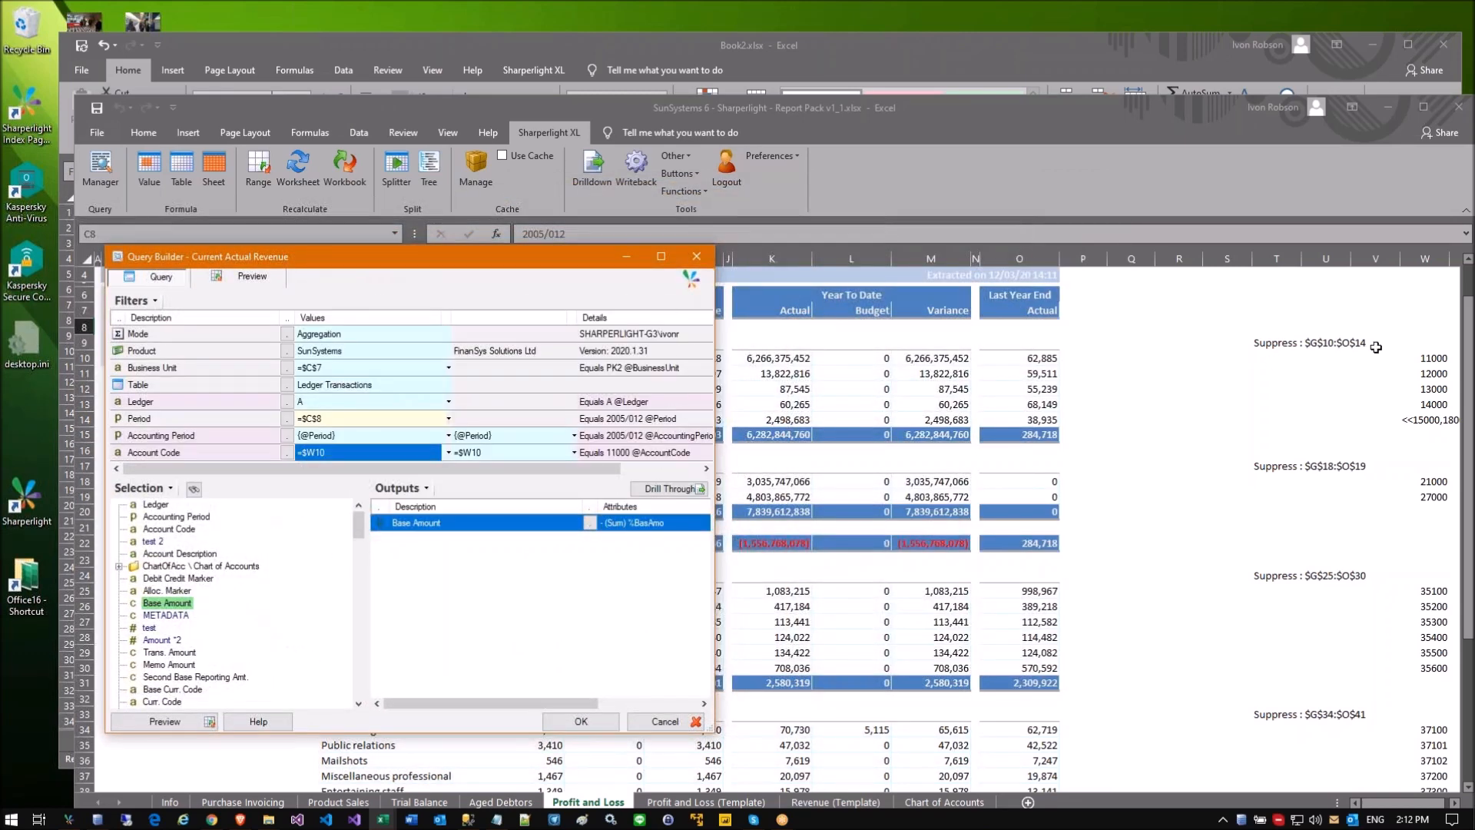
left_click(1434, 358)
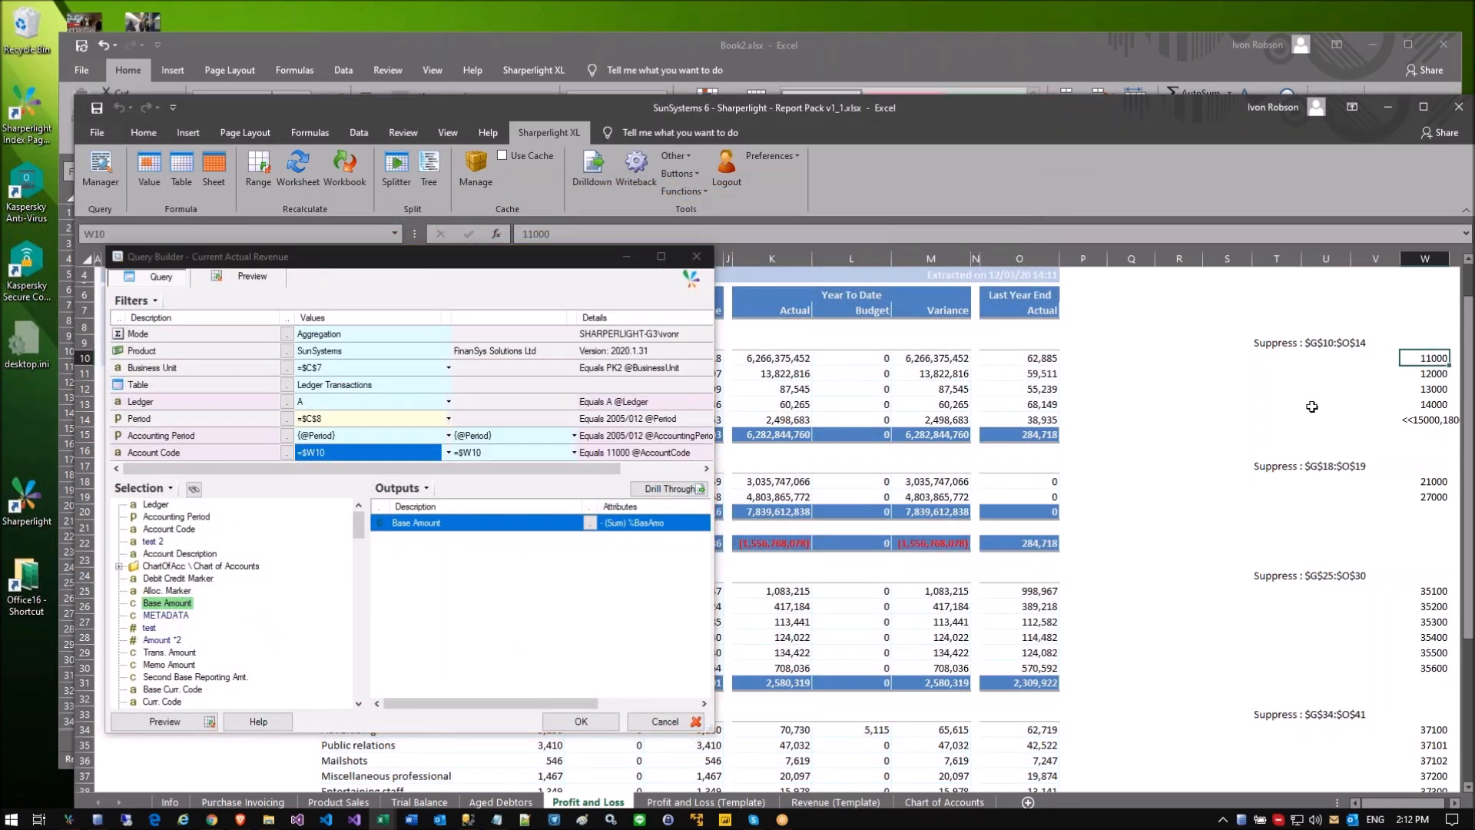
Step: View the query mode choices for the Current Actual Revenue query and cancel without changing the mode
left_click(307, 335)
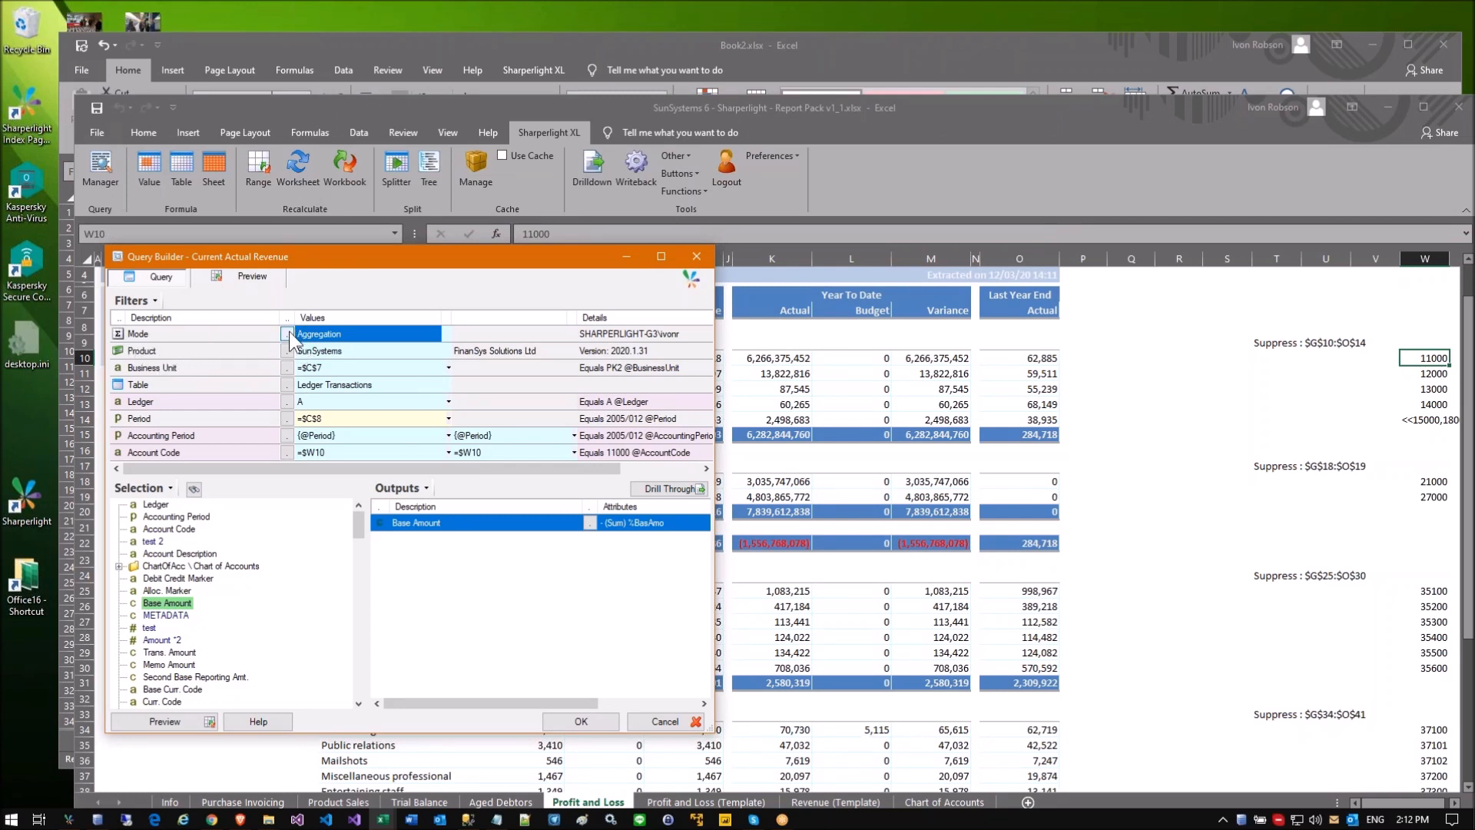
left_click(287, 333)
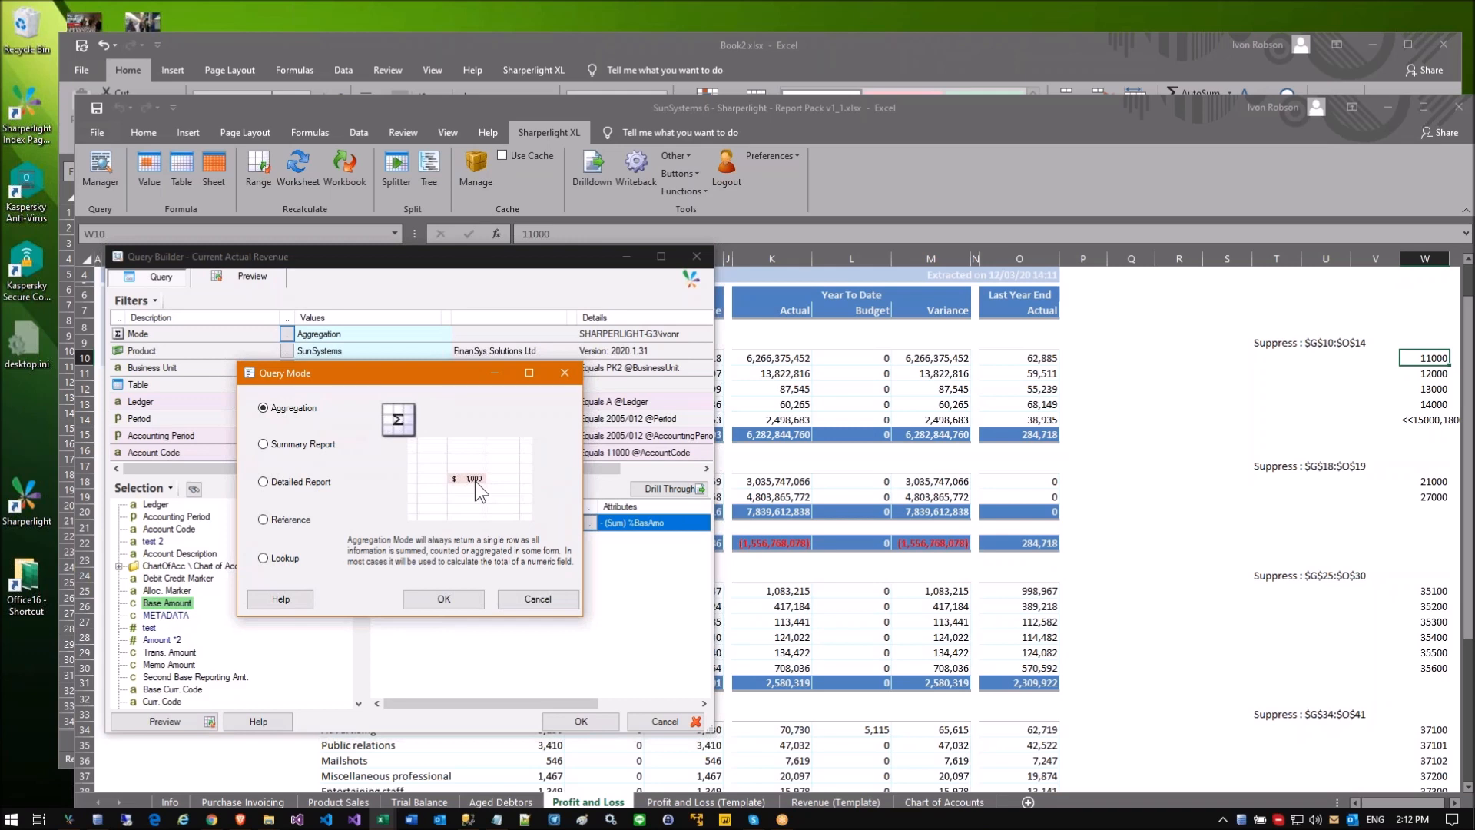
left_click(533, 605)
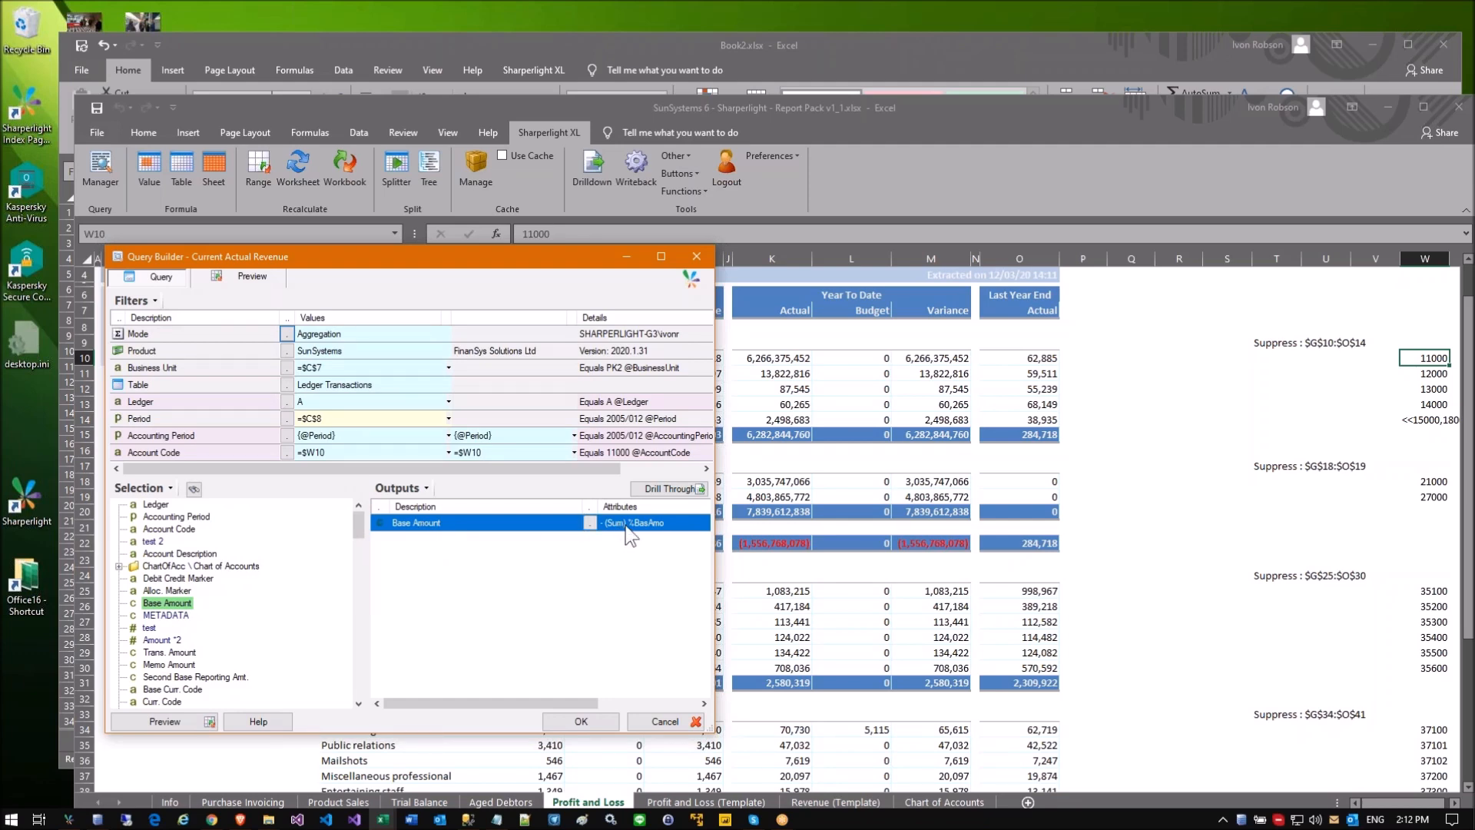
Step: Review the Base Amount output's number and aggregation options, keeping Sum, and close the Current Actual Revenue query
left_click_drag(471, 256, 580, 275)
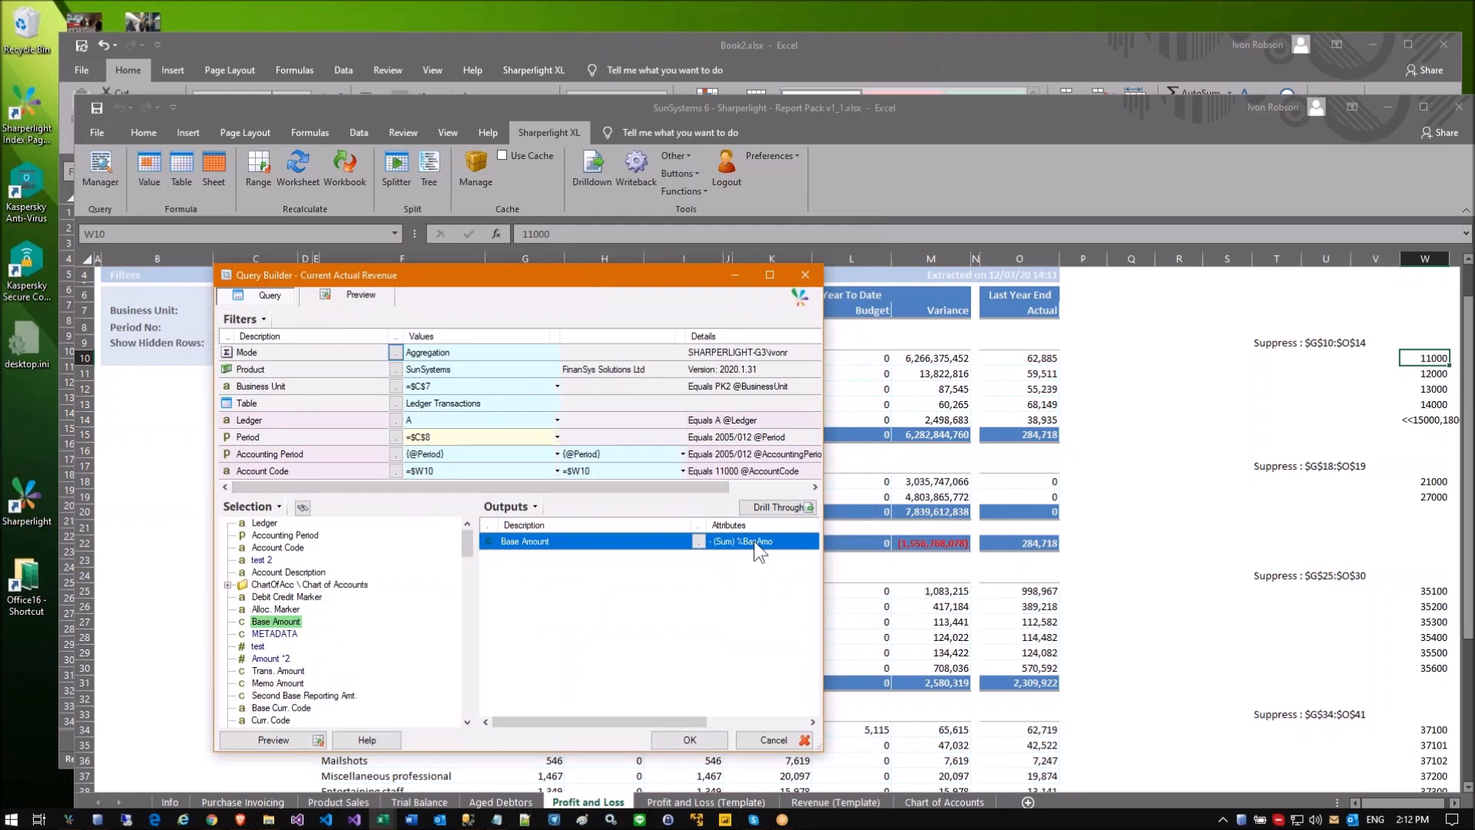
right_click(586, 541)
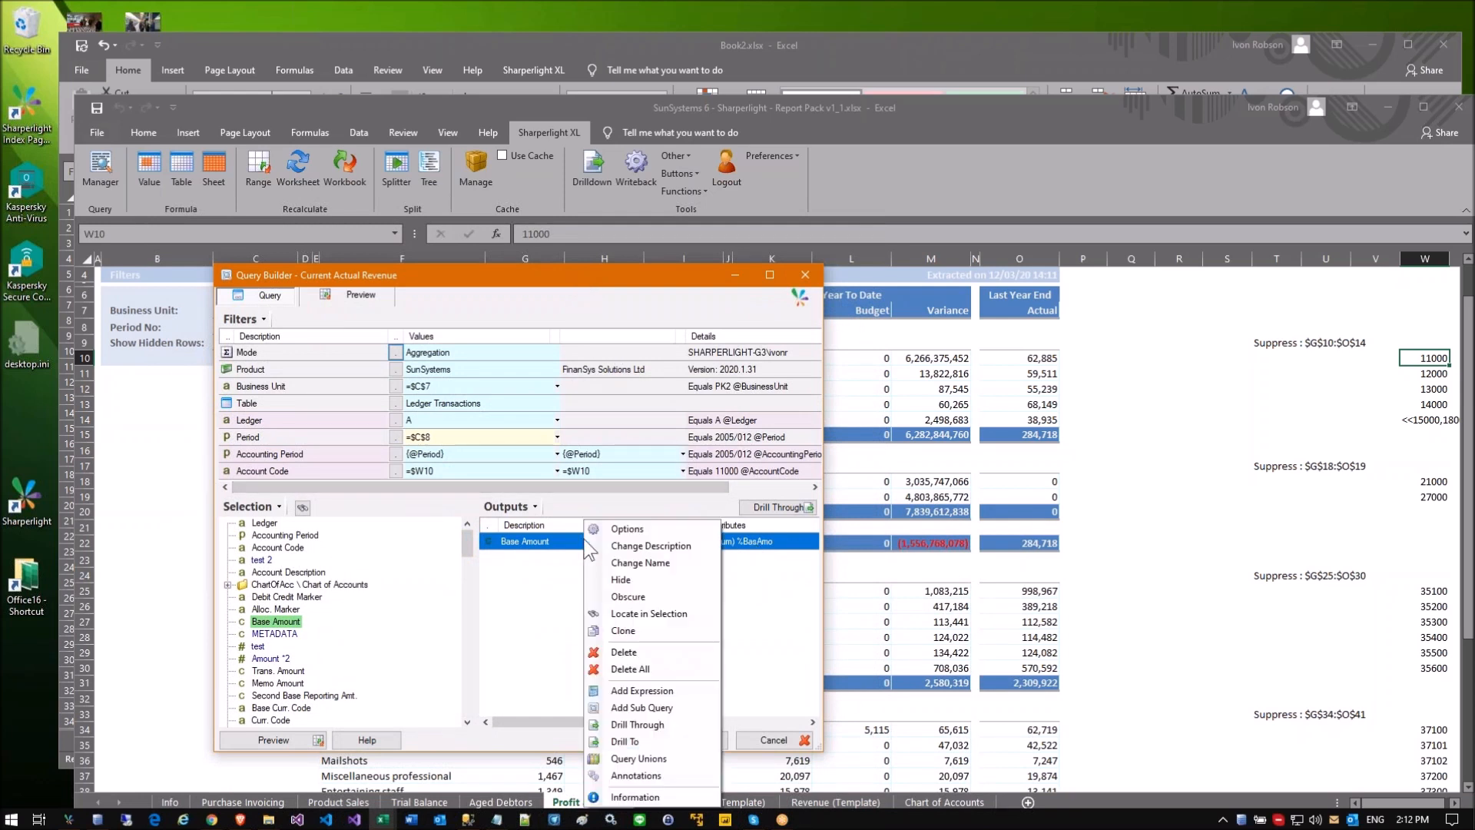
left_click(624, 531)
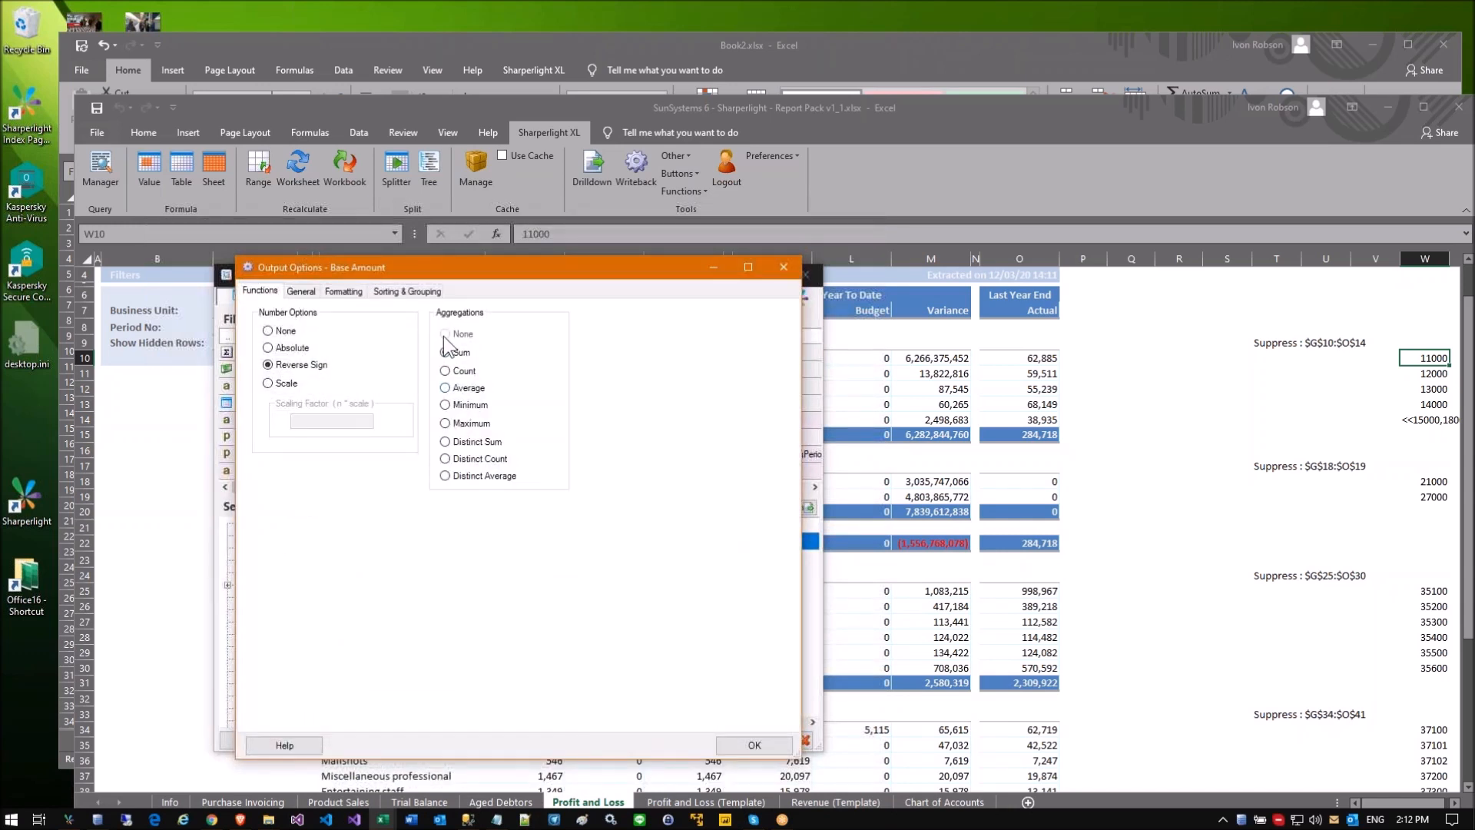
left_click(458, 353)
key("Return")
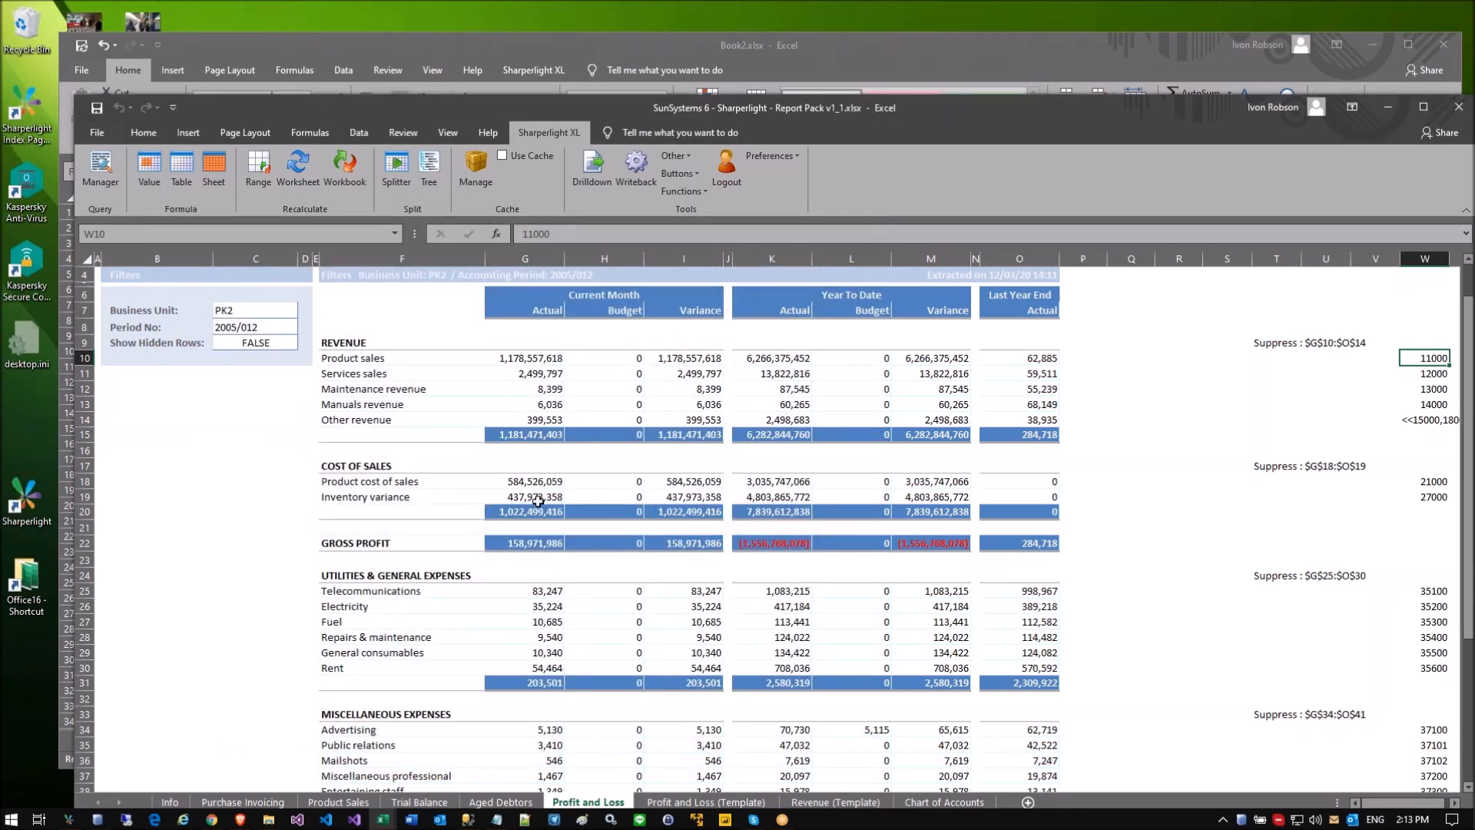
Step: Open the query behind the Telecommunications current month actual in G25, examine its Base Amount output, and cancel
left_click(538, 591)
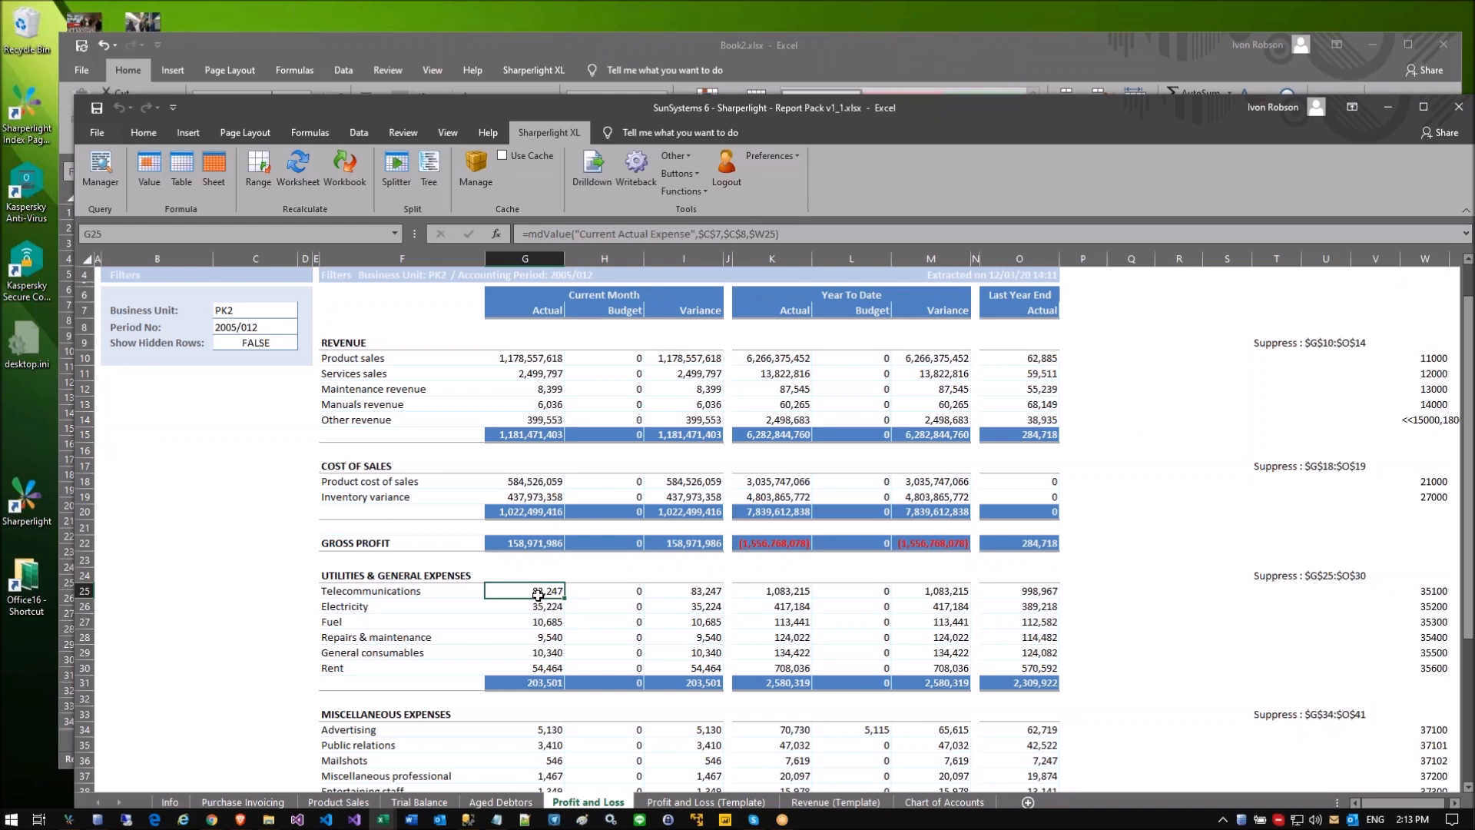
double_click(538, 592)
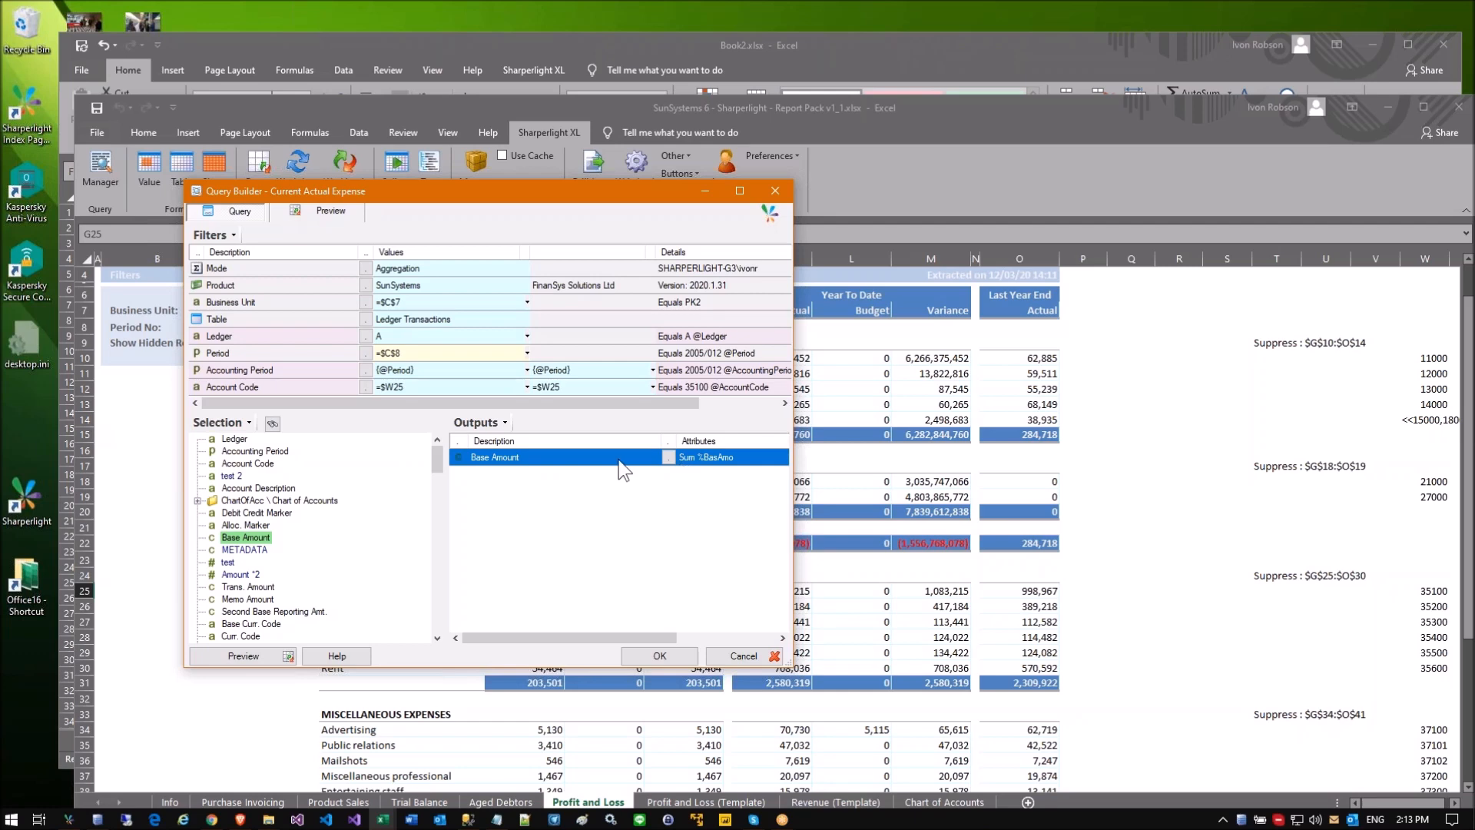
left_click(744, 655)
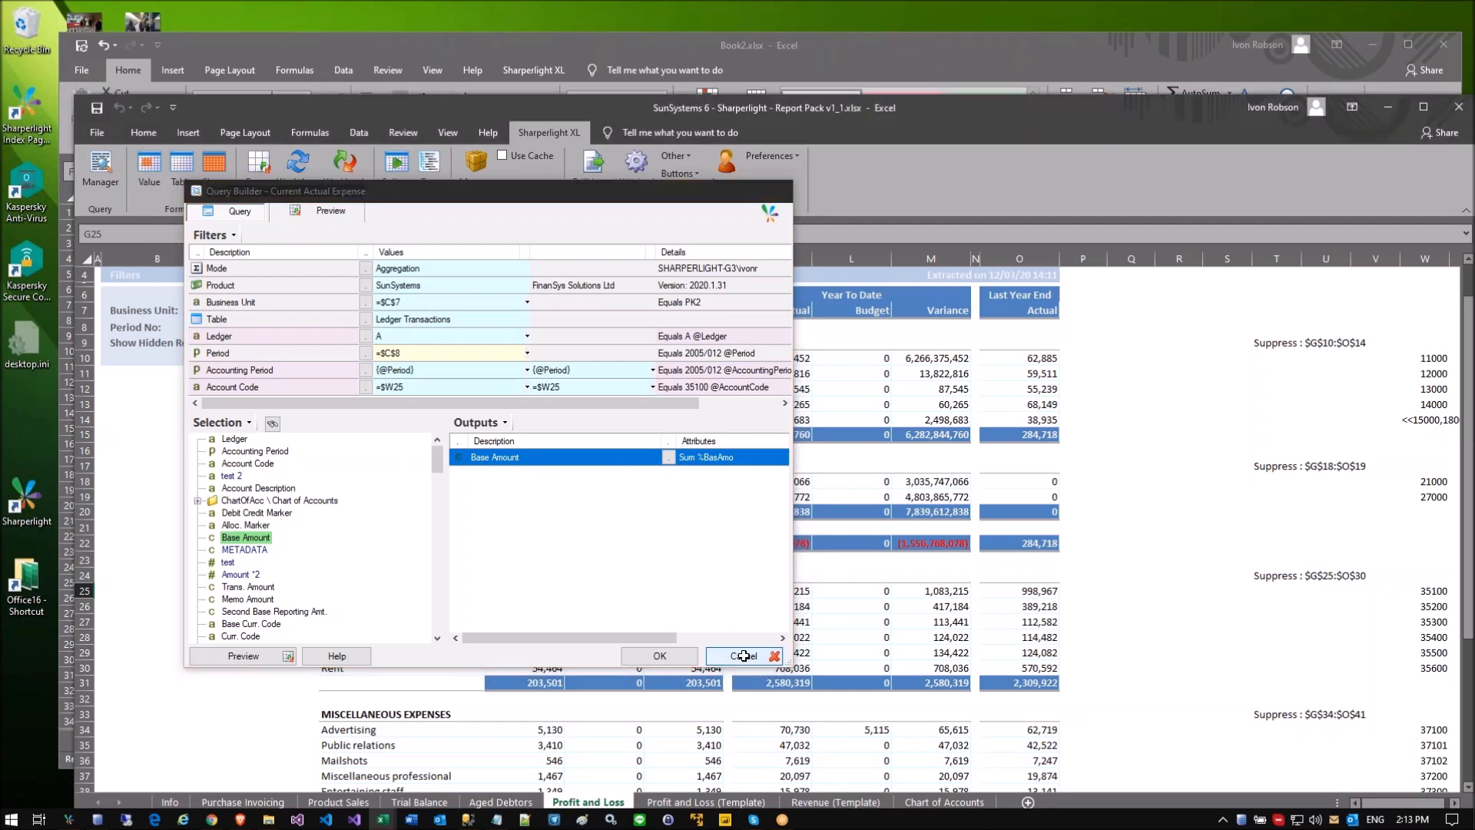
Step: Compare the mdValue formulas behind Maintenance revenue, Product cost of sales and Electricity in the current month Actual column
left_click(532, 391)
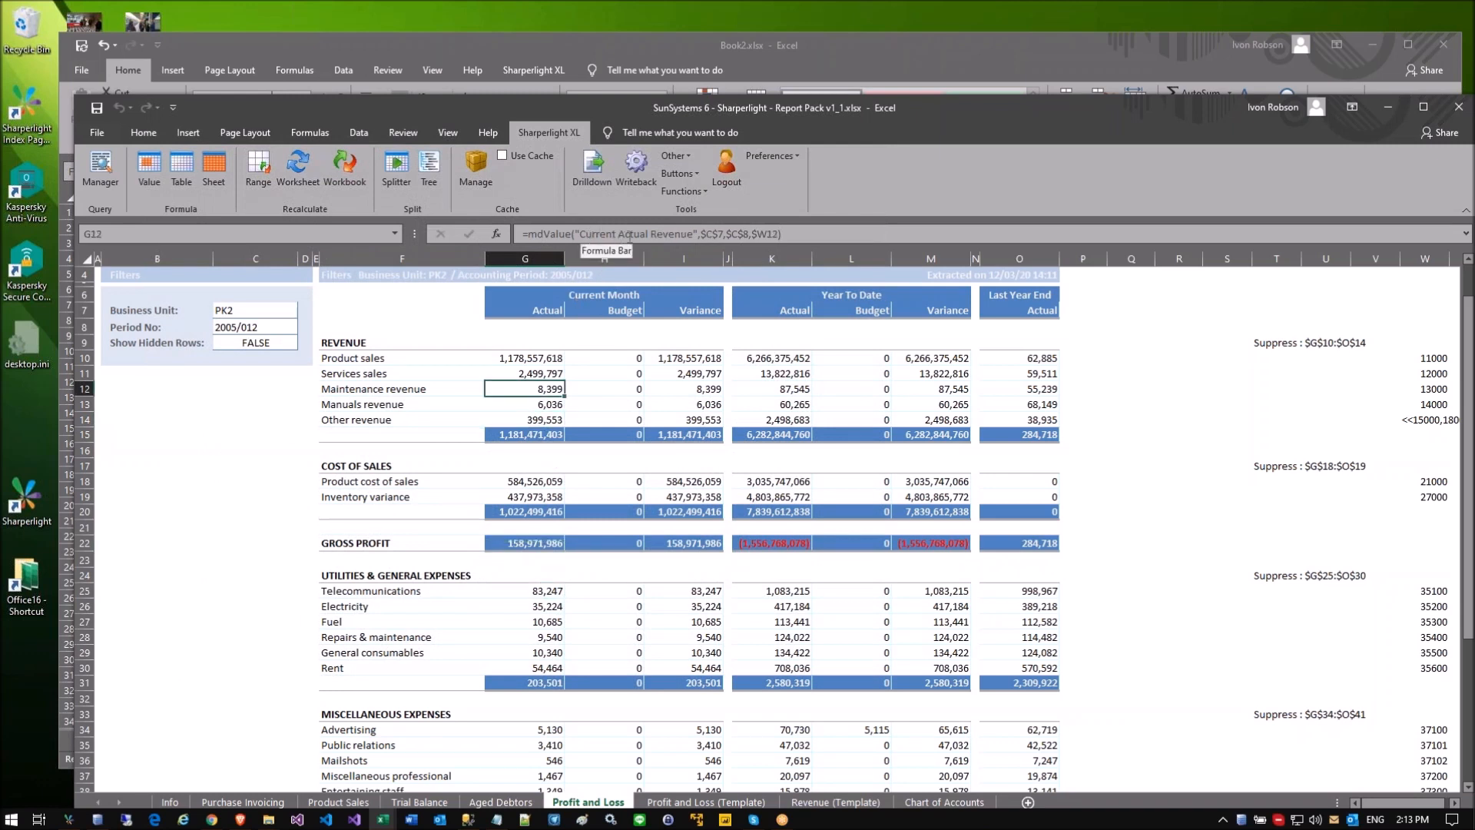
left_click(530, 481)
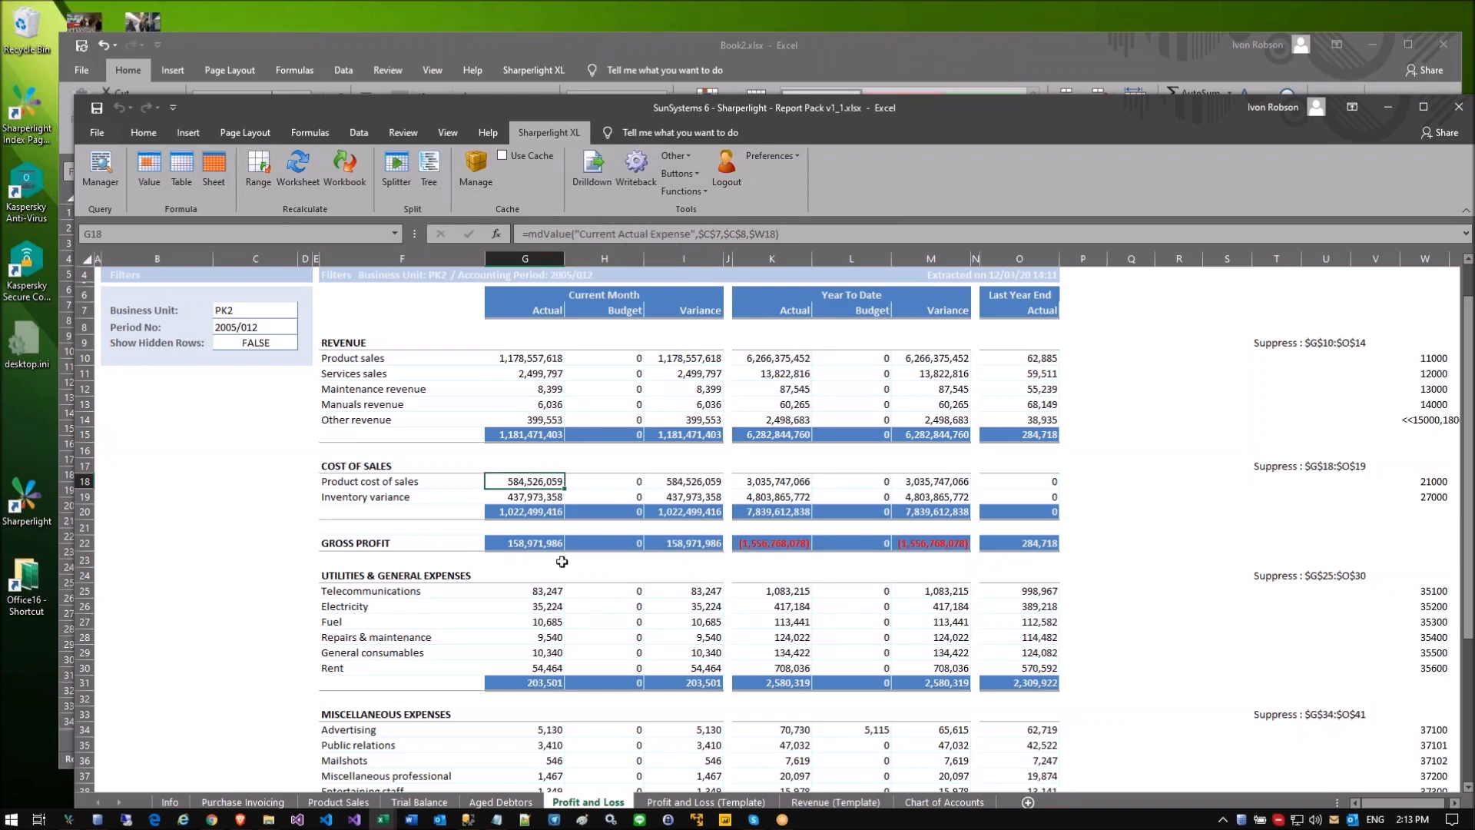
left_click(532, 605)
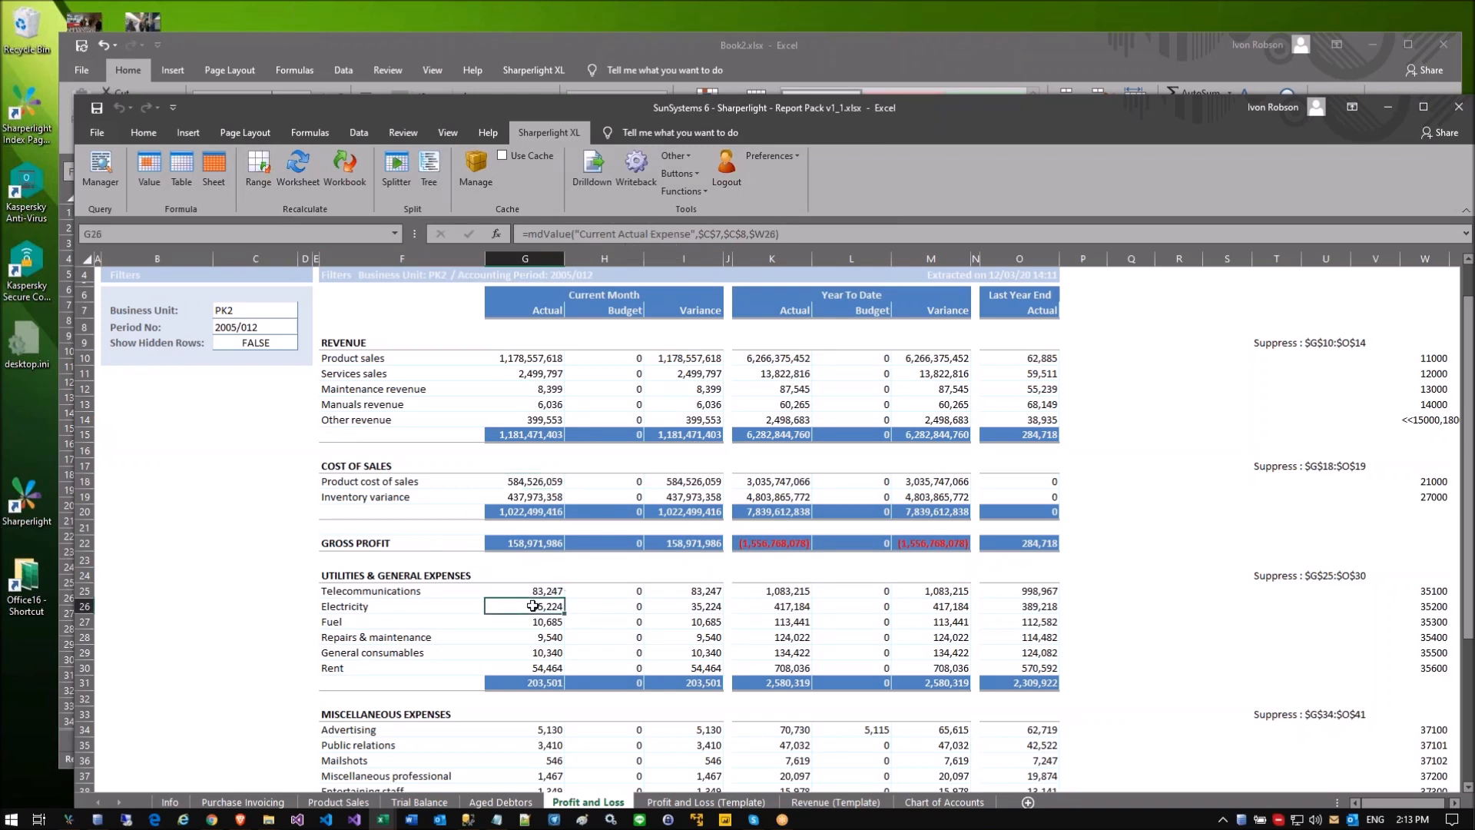
left_click(542, 384)
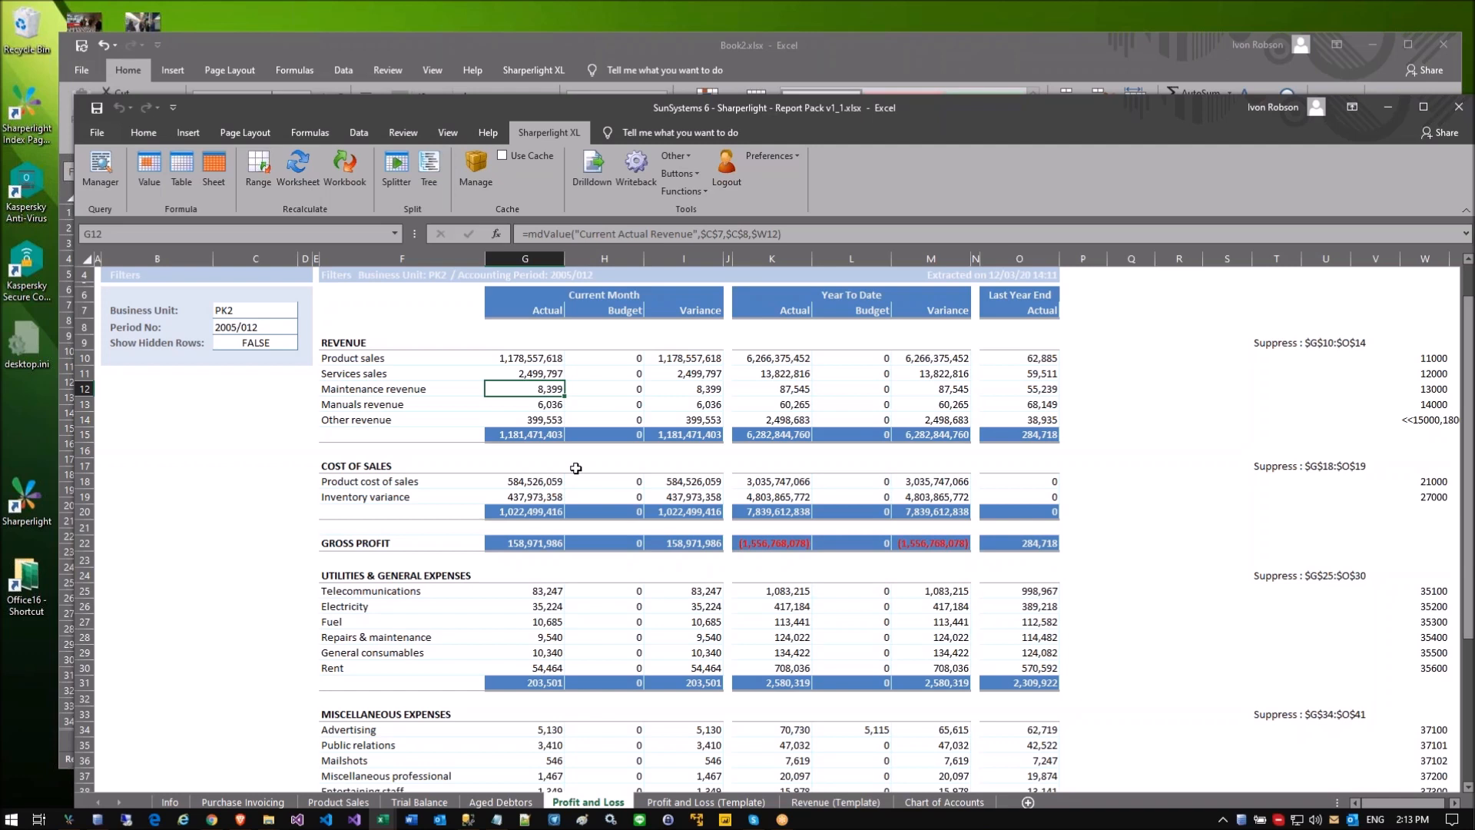
Step: Compare the current month formulas behind the Electricity, Product sales and Telecommunications actuals, the Product sales budget and the Services sales variance
left_click(527, 601)
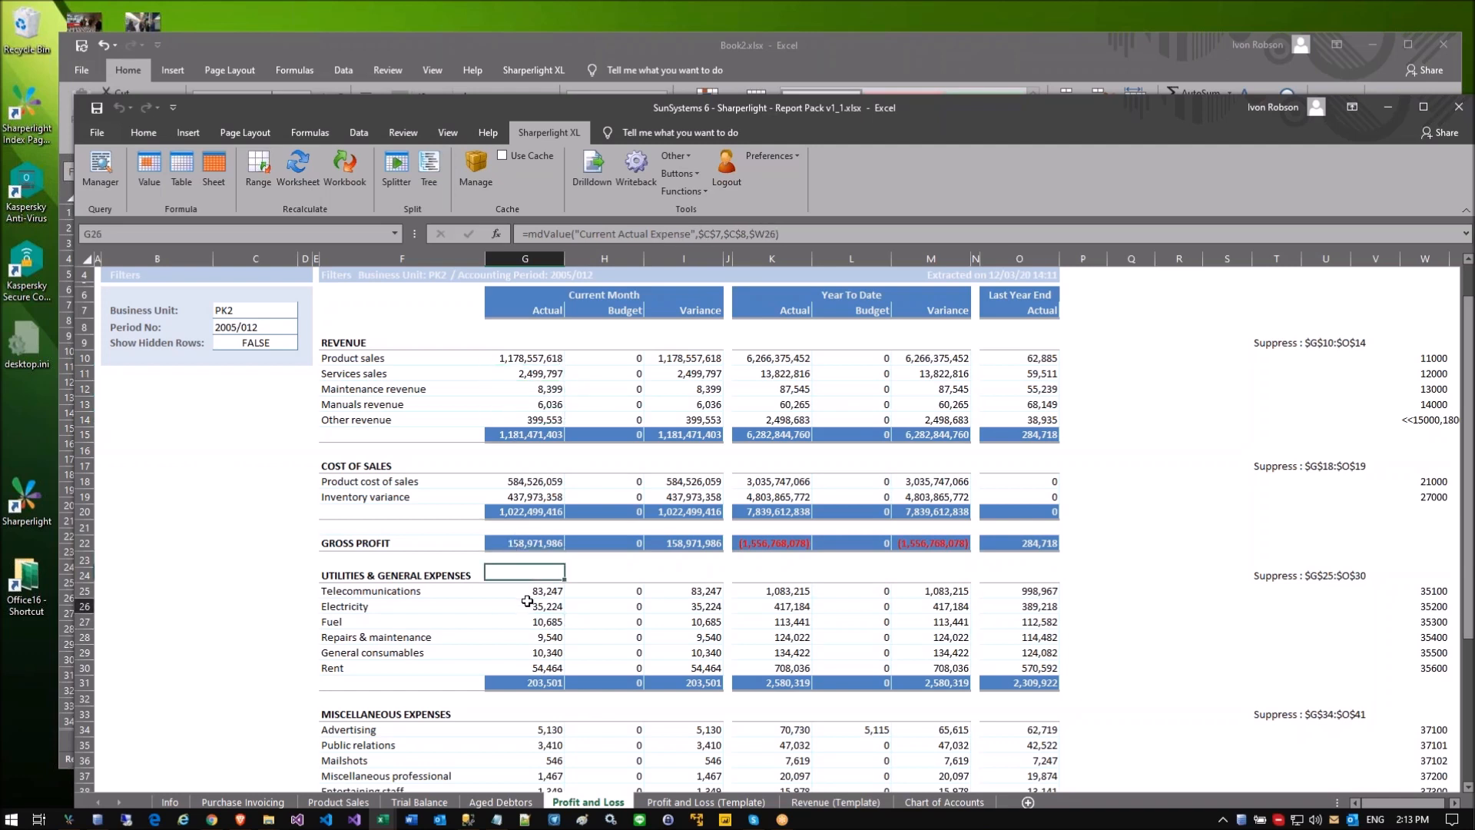
left_click(527, 364)
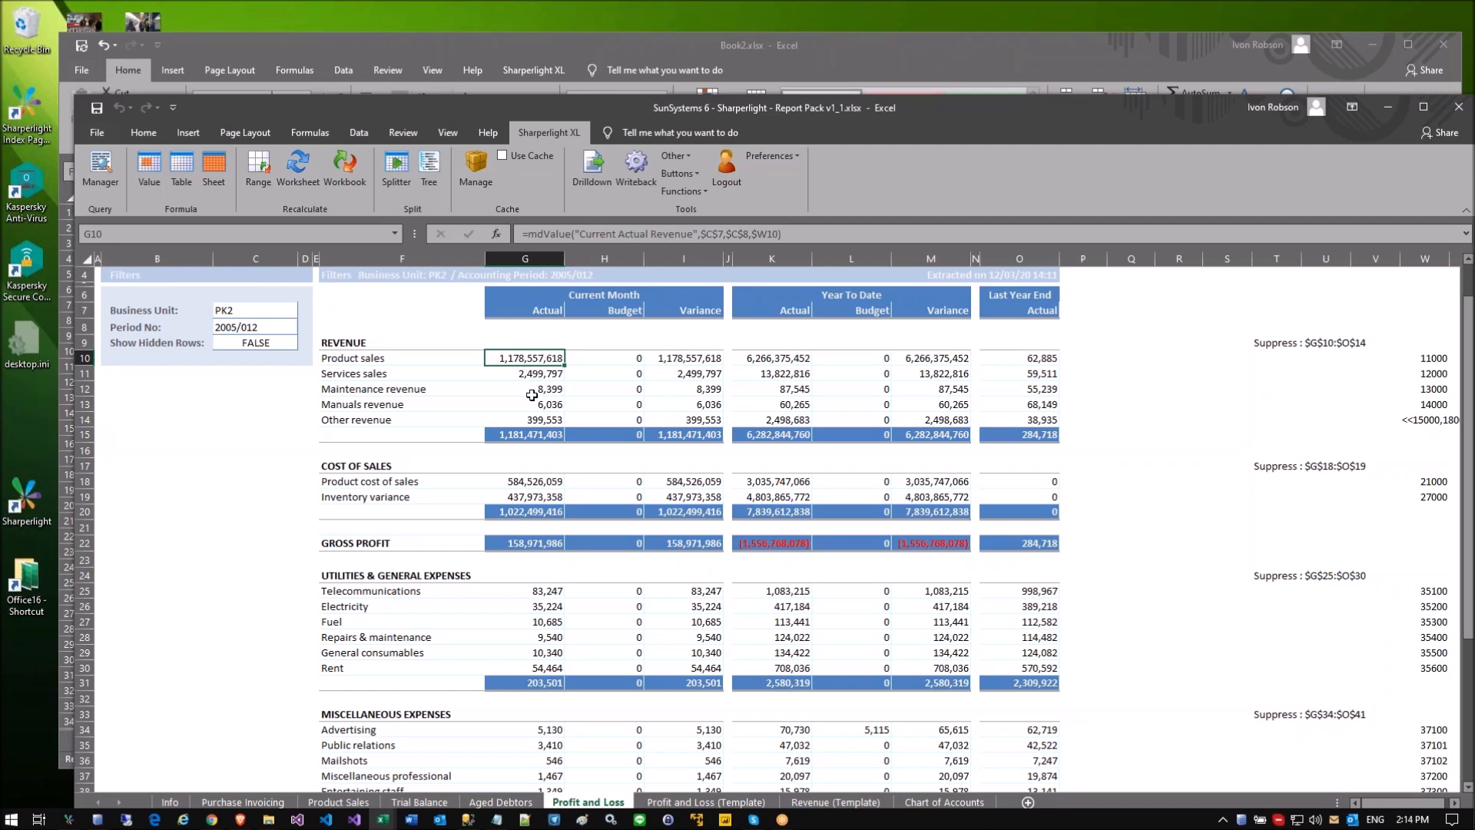
left_click(523, 591)
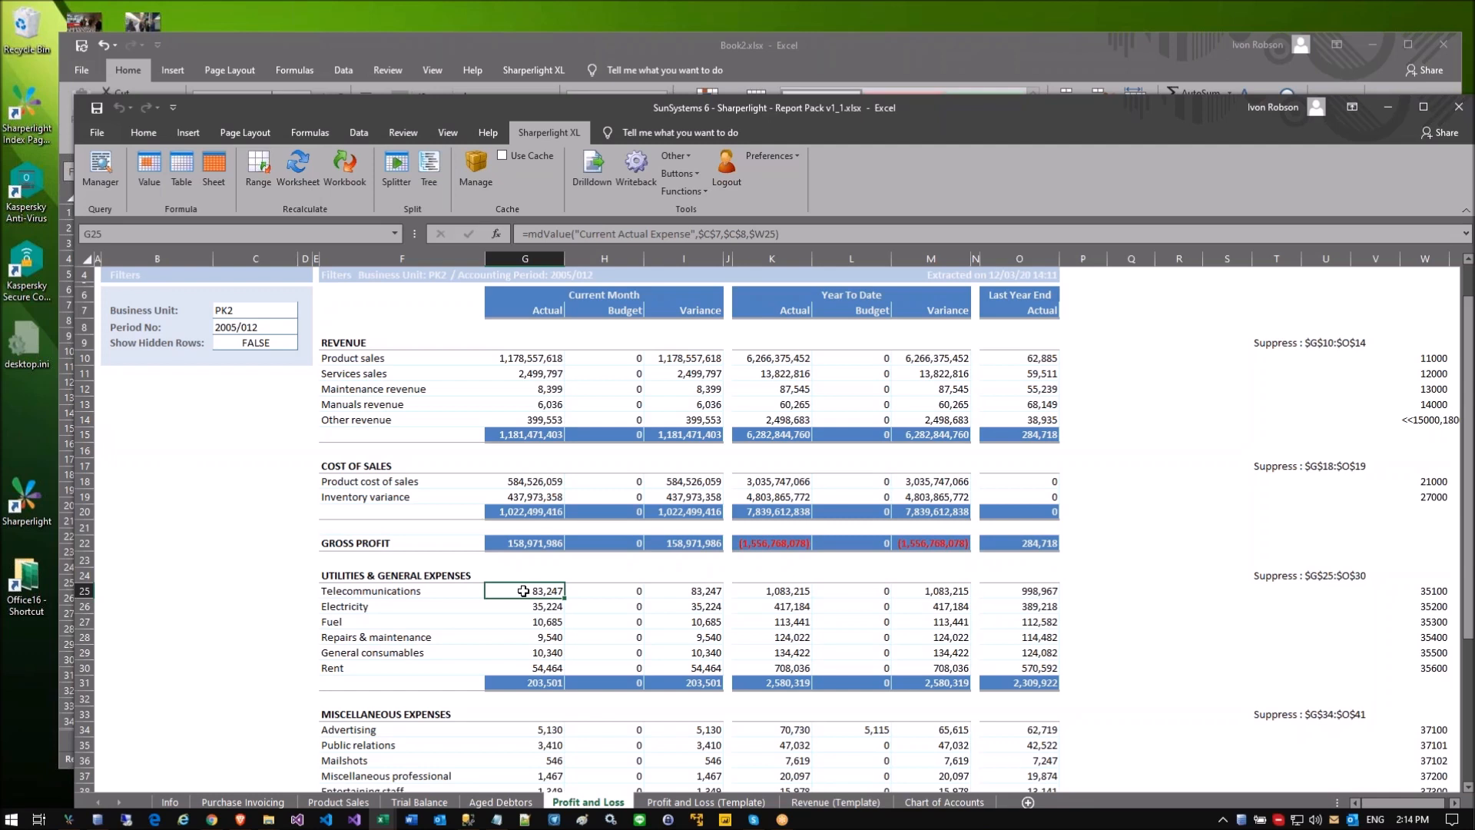
scroll(523, 590, "up", 1)
left_click(604, 385)
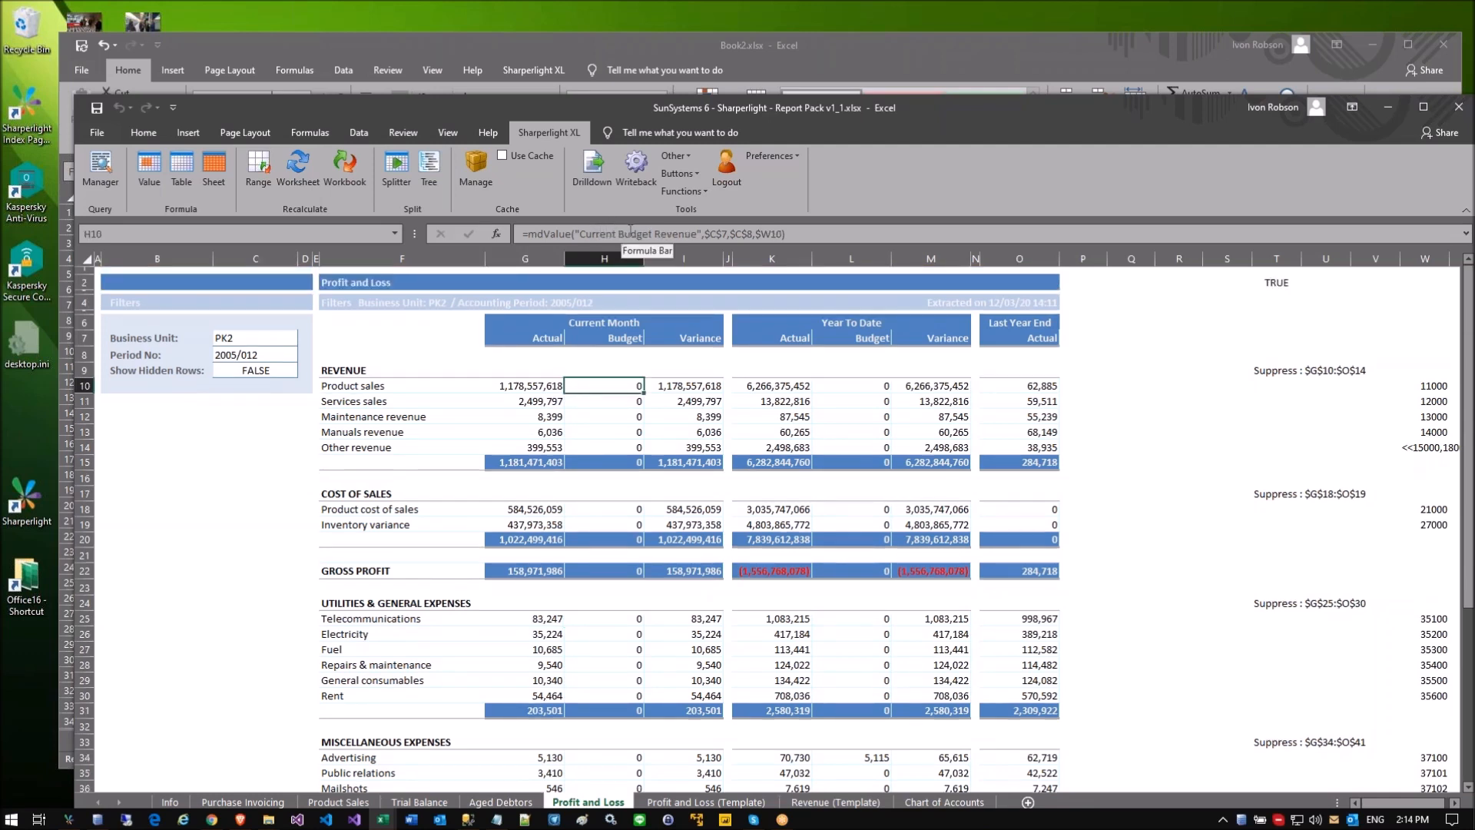
left_click(689, 401)
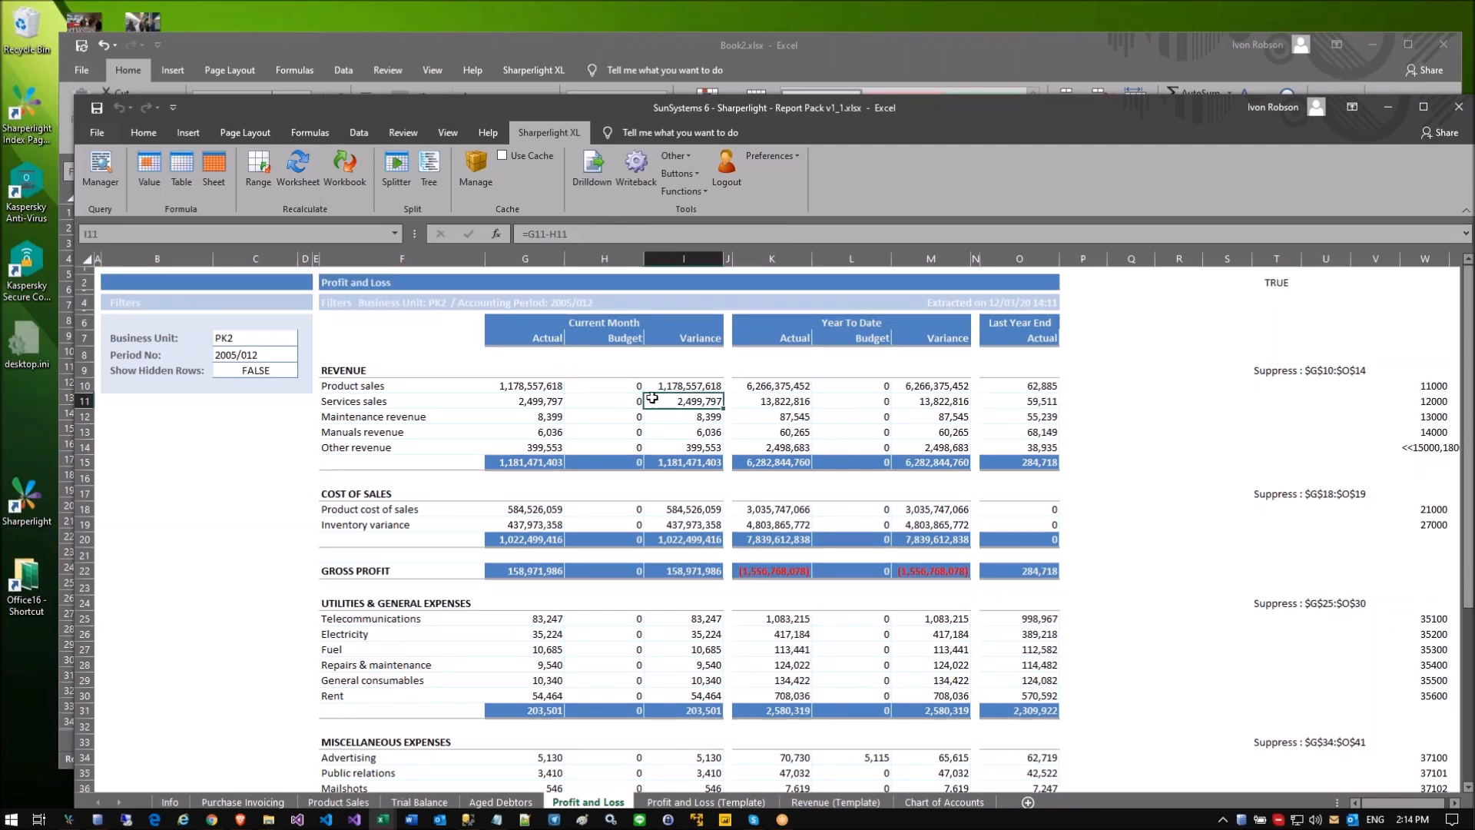
Step: Open the Current Budget Revenue query behind the Product sales budget in H10, examine its Ledger filter, and cancel
left_click(586, 388)
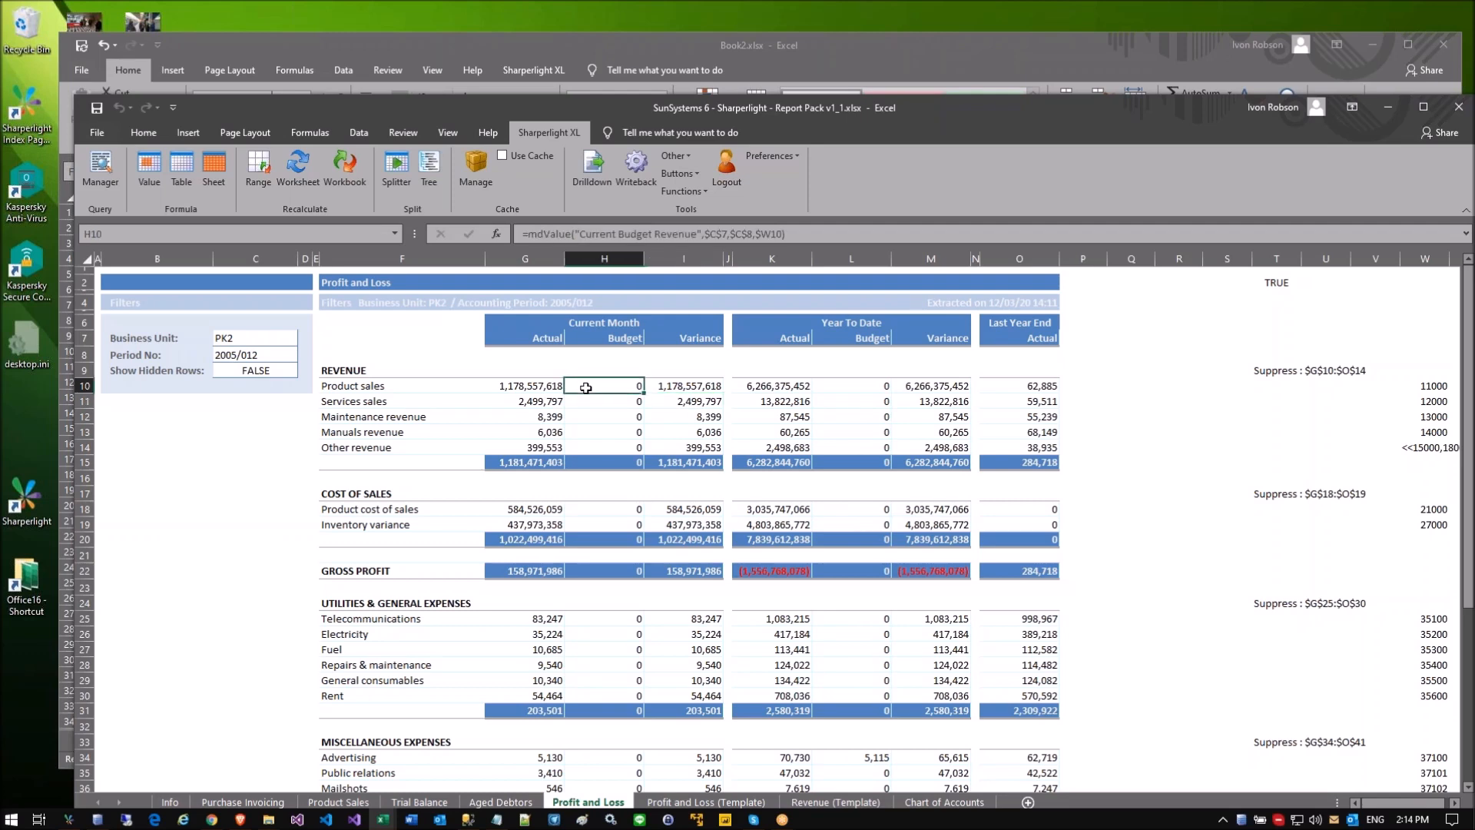
double_click(585, 388)
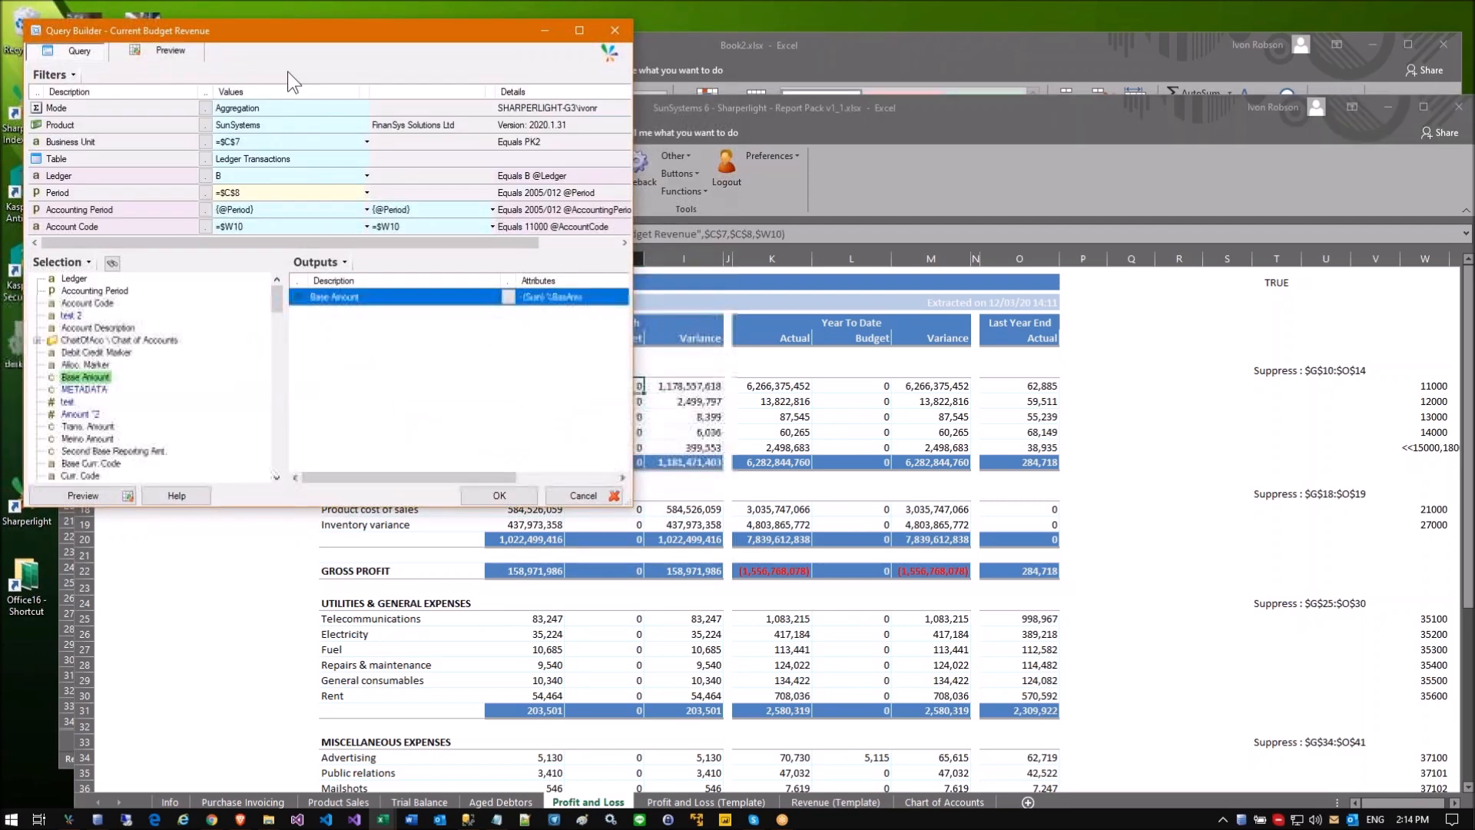
left_click_drag(305, 34, 800, 190)
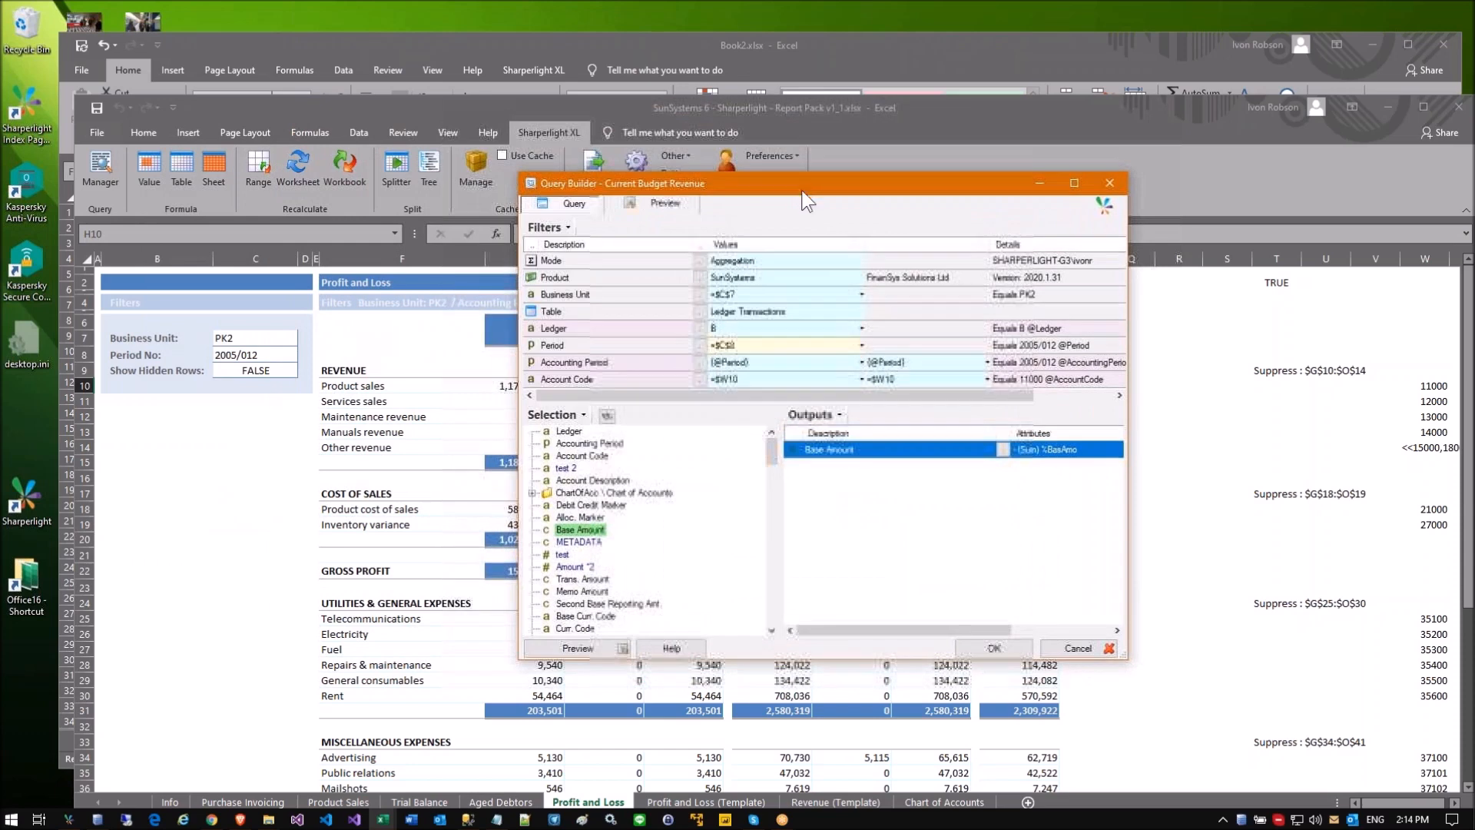
left_click(737, 323)
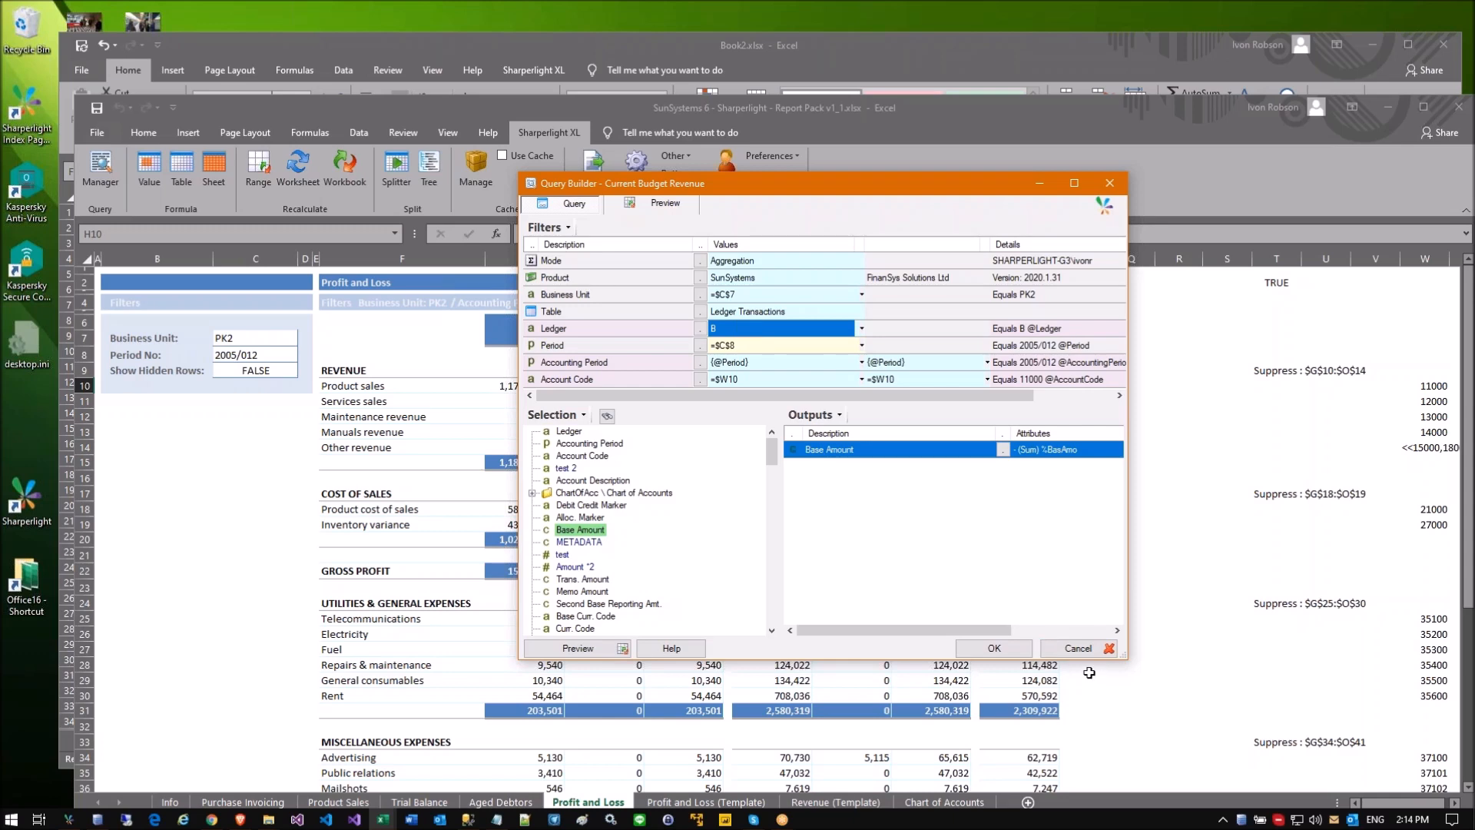
left_click(1078, 647)
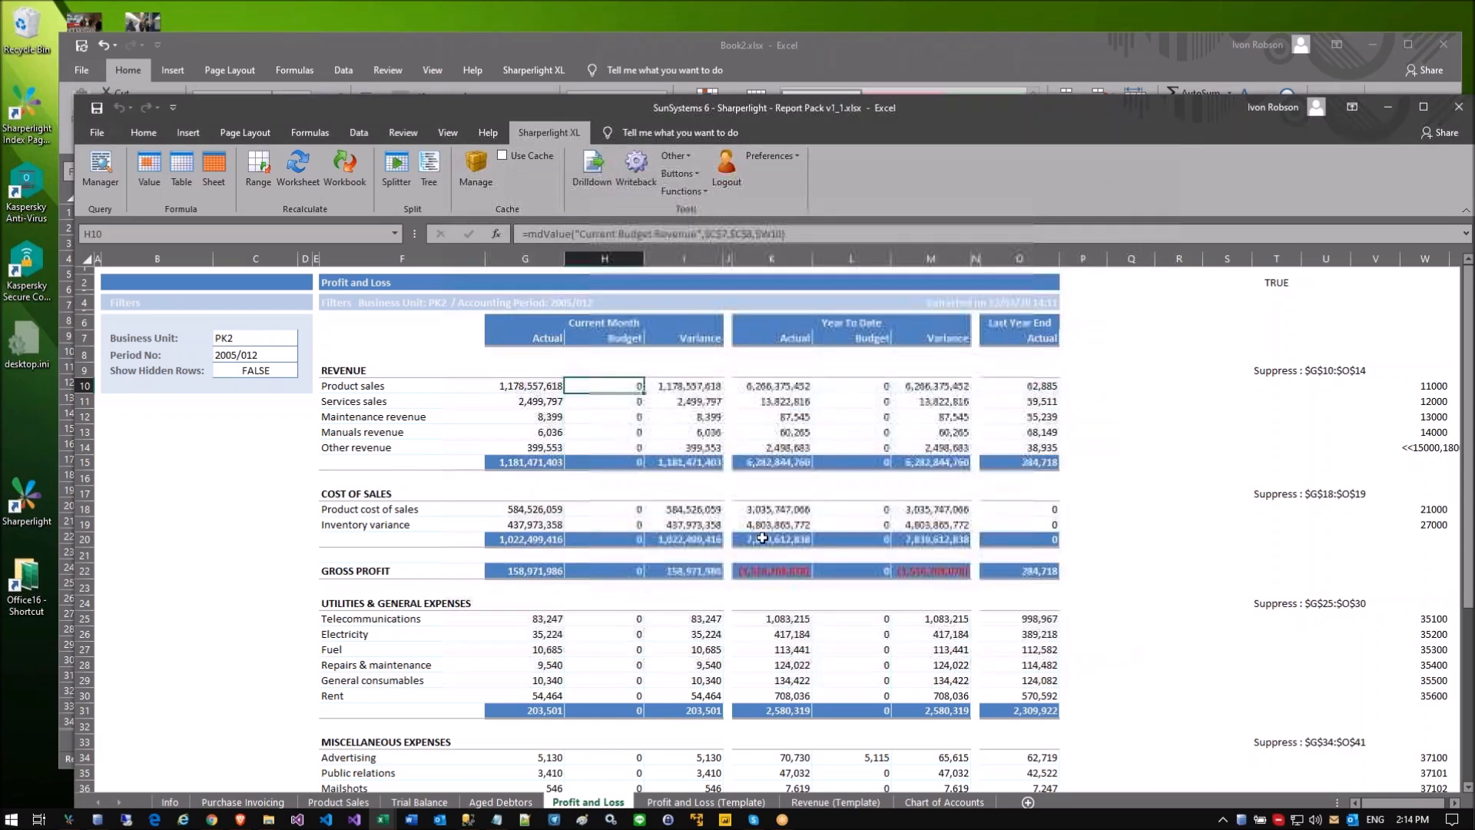
Step: Enter the ledger code A in G8, below the current month Actual heading
left_click(538, 391)
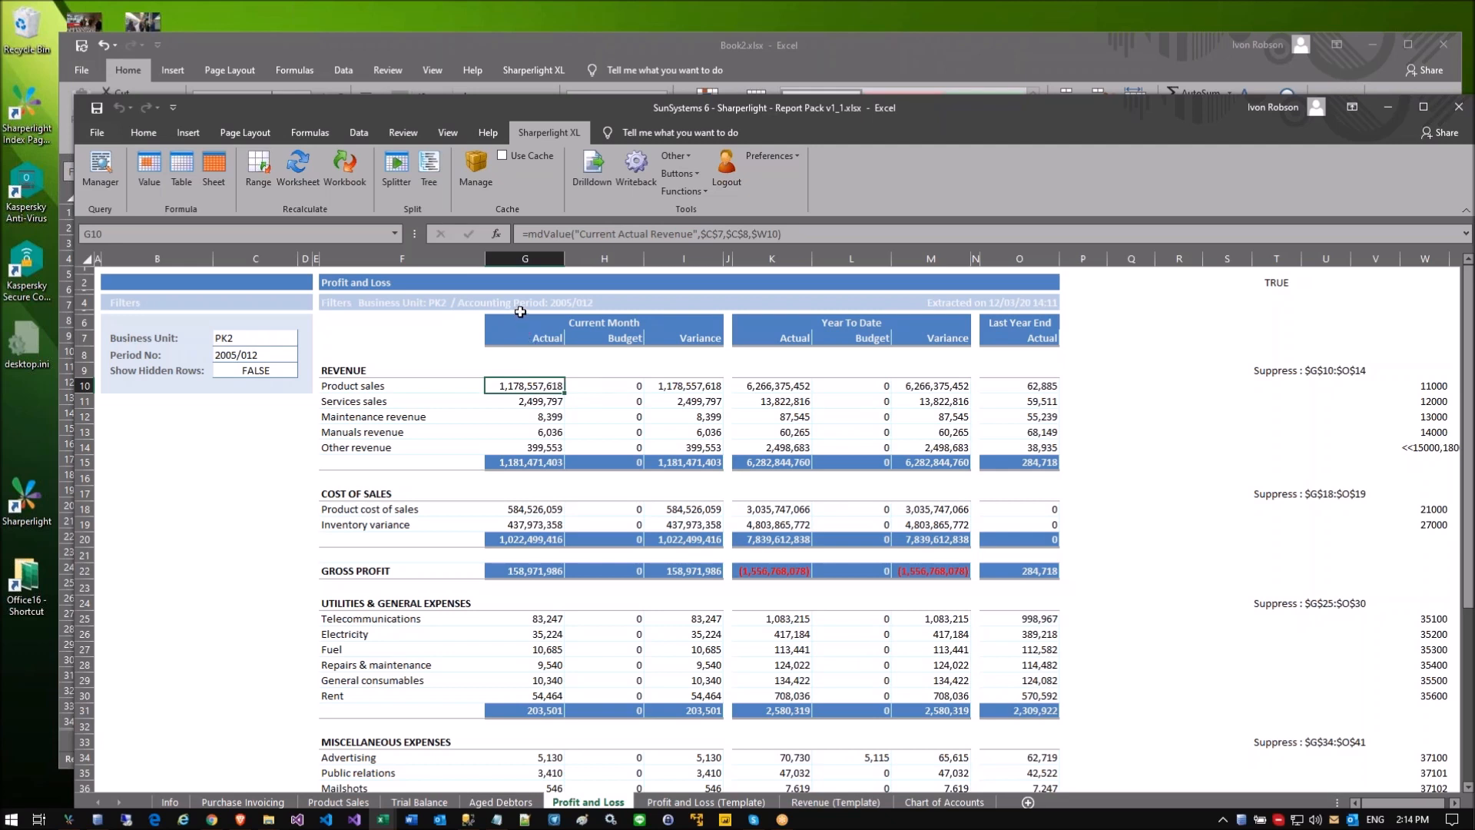
left_click(514, 349)
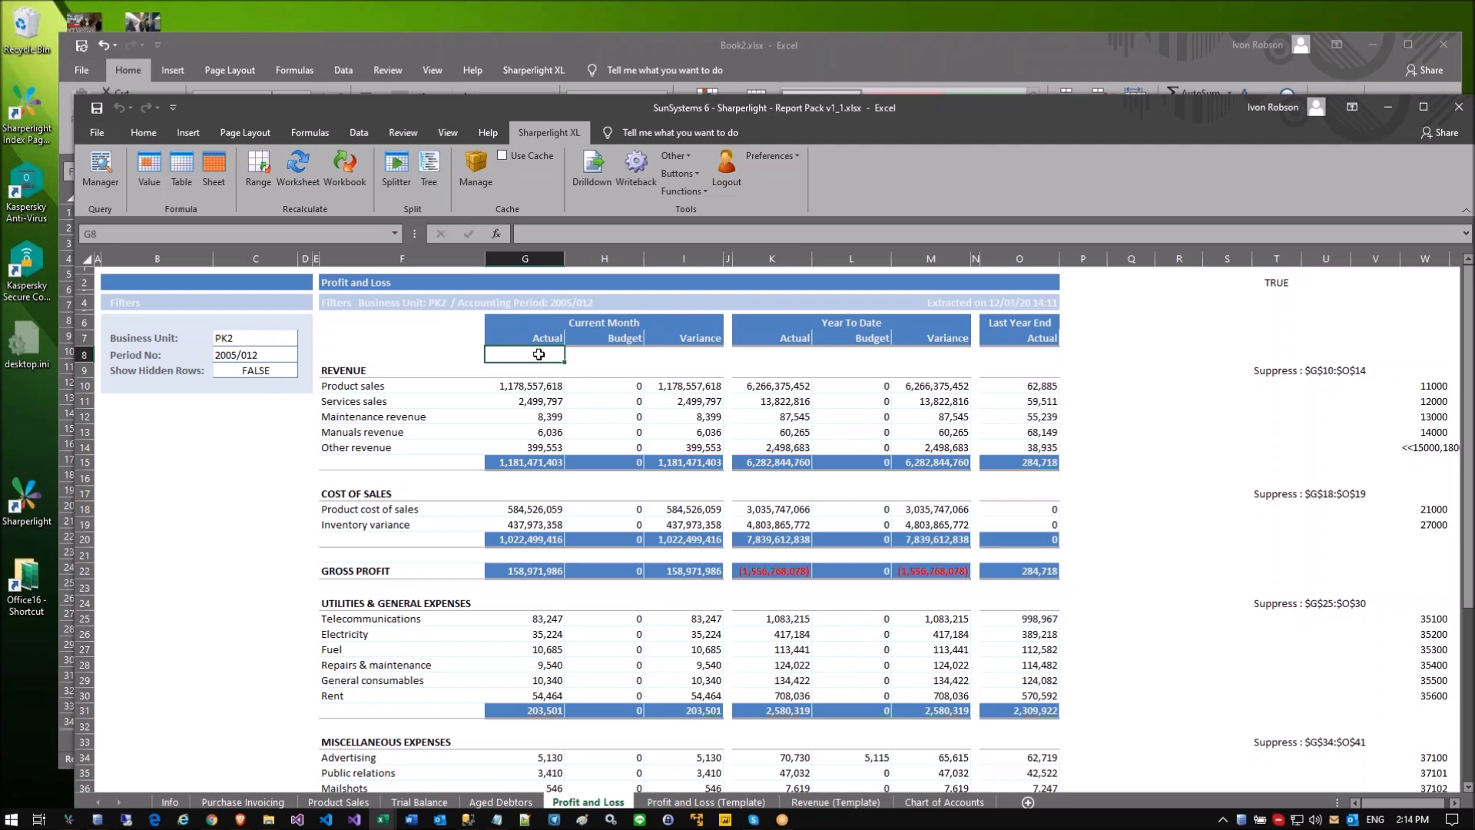
type("Actual")
key("BackSpace")
key("BackSpace")
key("BackSpace")
key("BackSpace")
key("BackSpace")
type("A")
key("BackSpace")
key("Return")
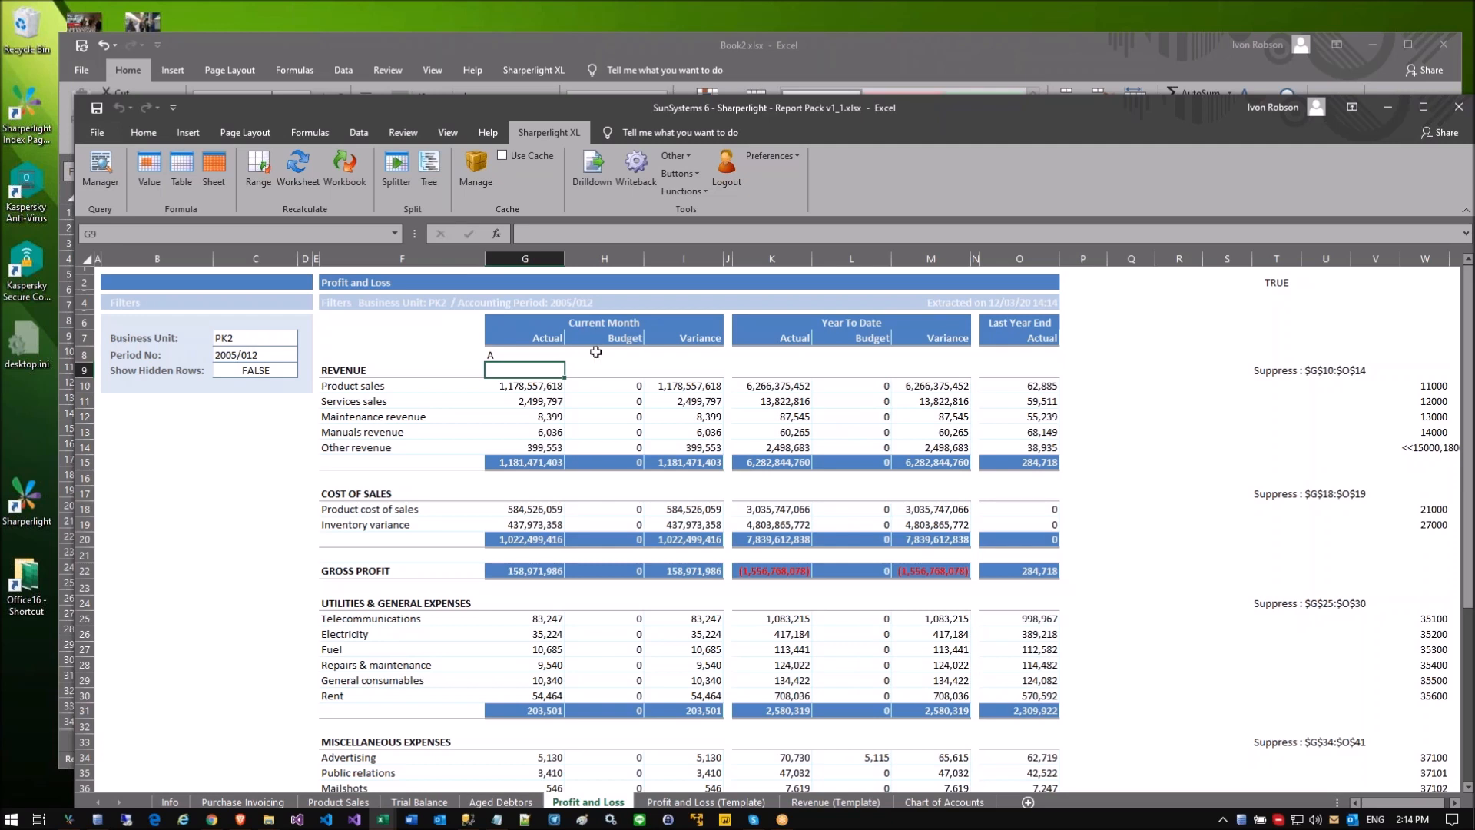
Step: Enter the ledger code B in H8, below the current month Budget heading
left_click(596, 359)
type("B")
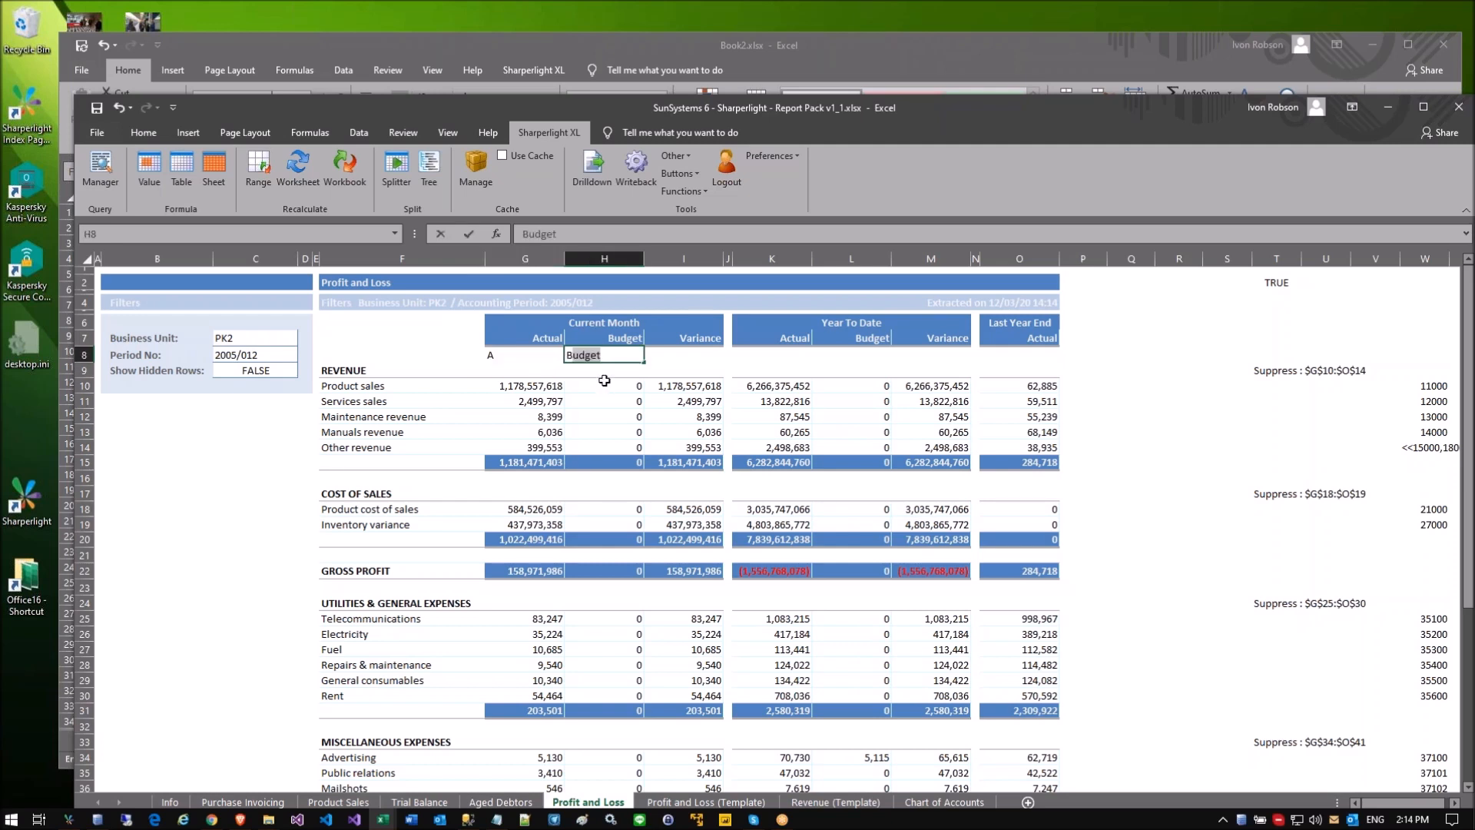
key("BackSpace")
key("Return")
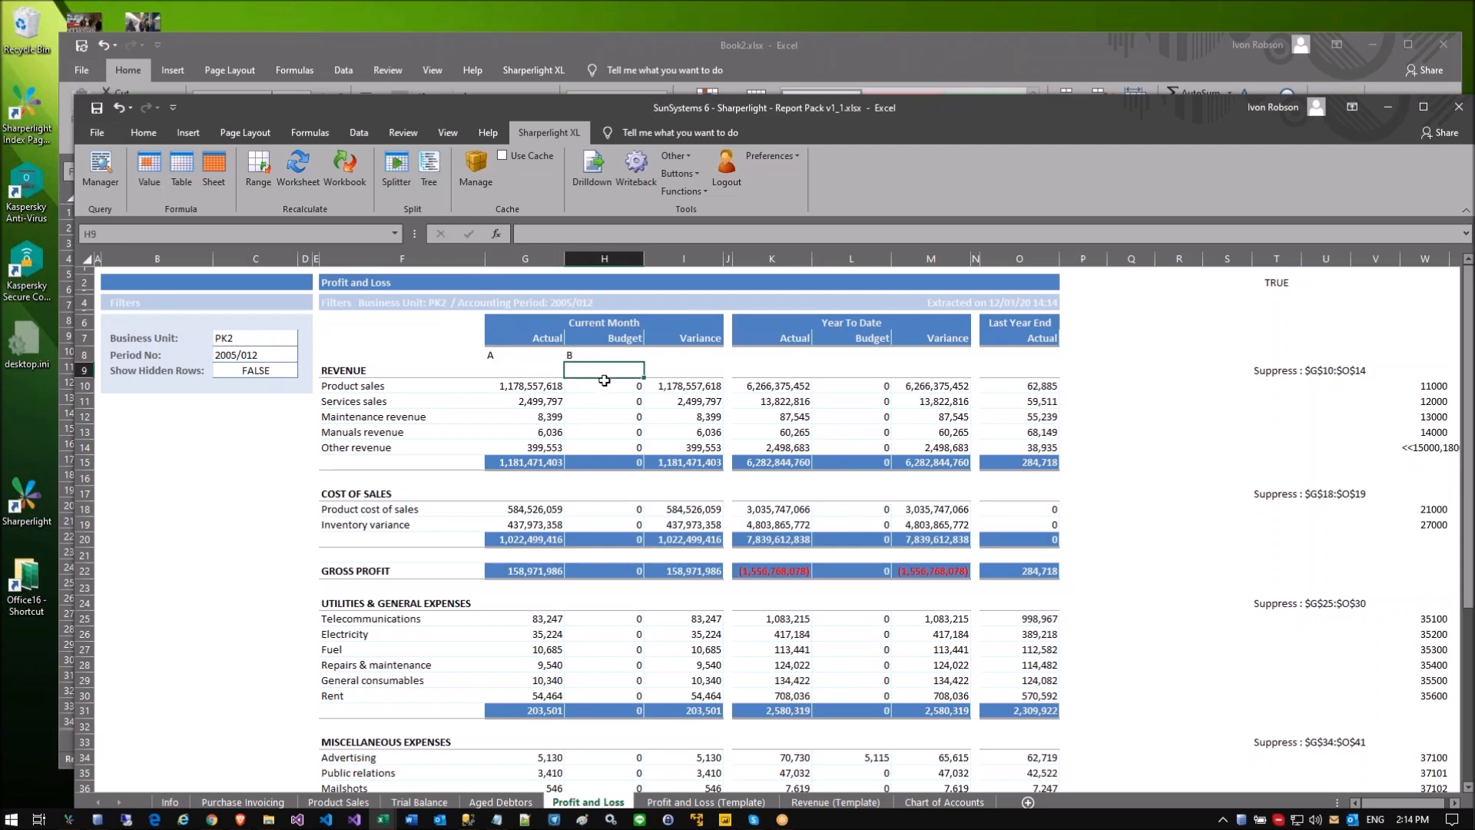
Step: Compare the current month Product sales Actual and Budget formulas with the ledger codes in G8 and H8
left_click_drag(523, 388, 590, 393)
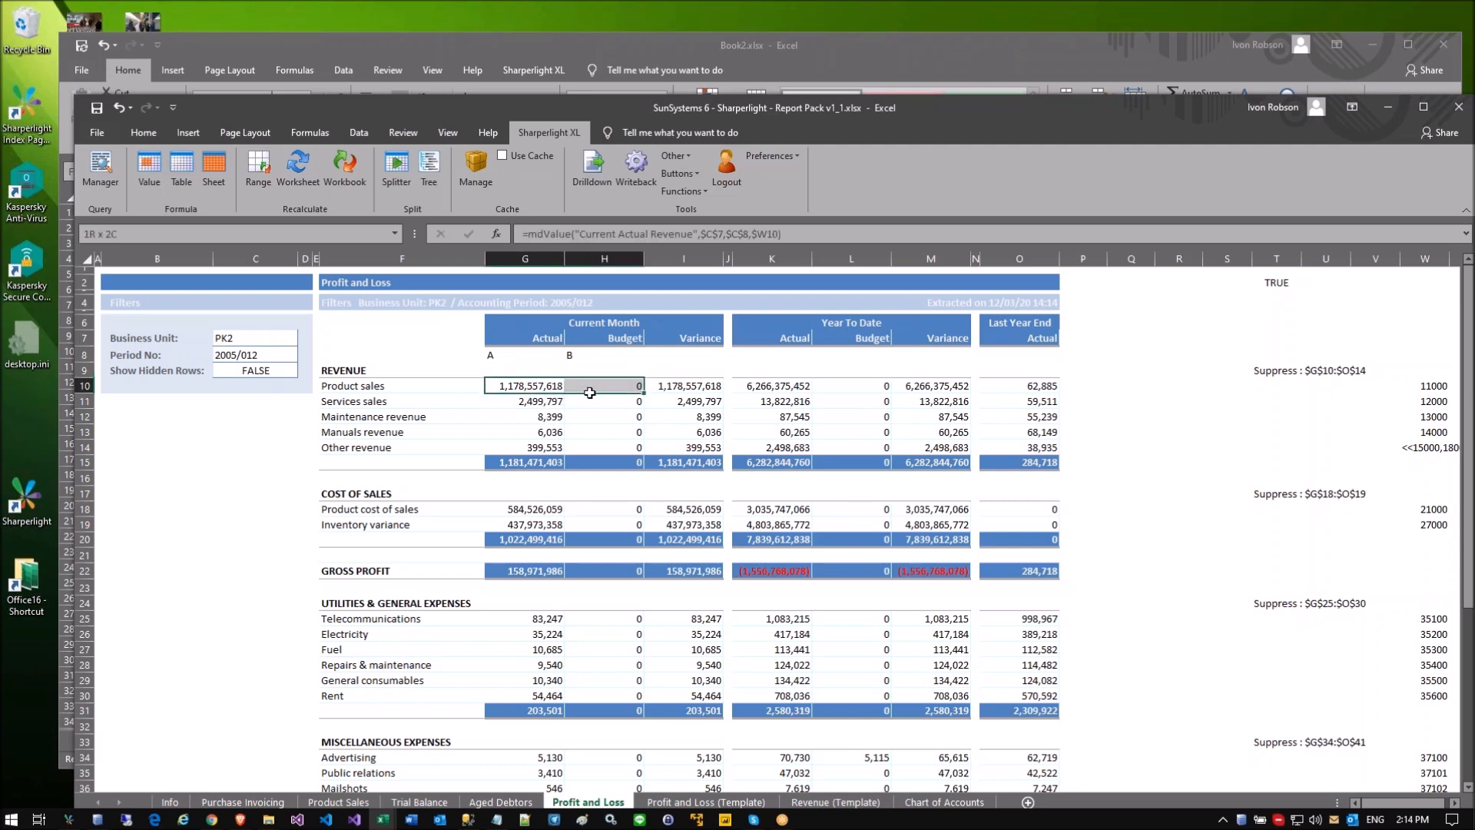
left_click(536, 417)
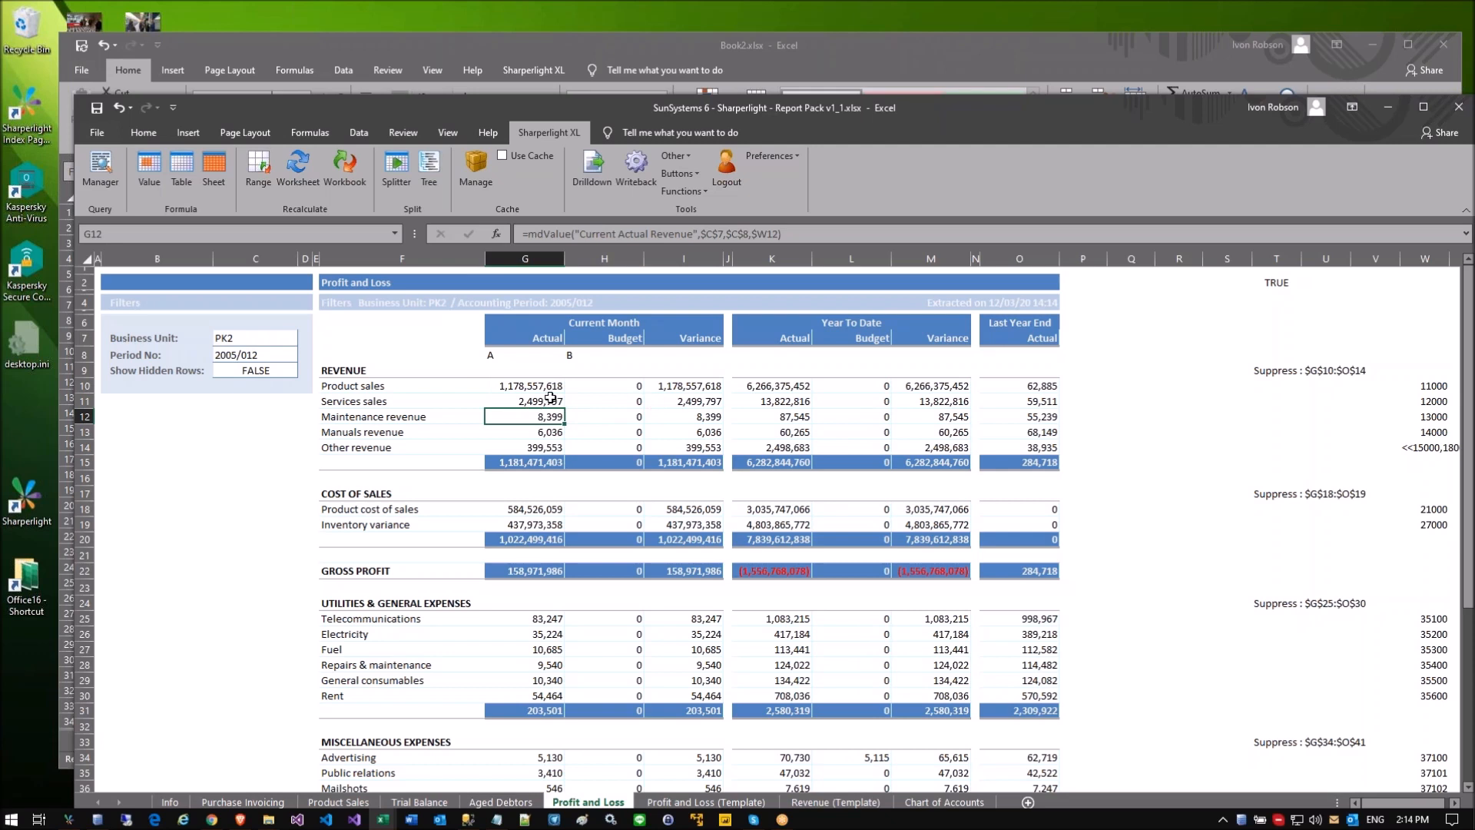
left_click(538, 392)
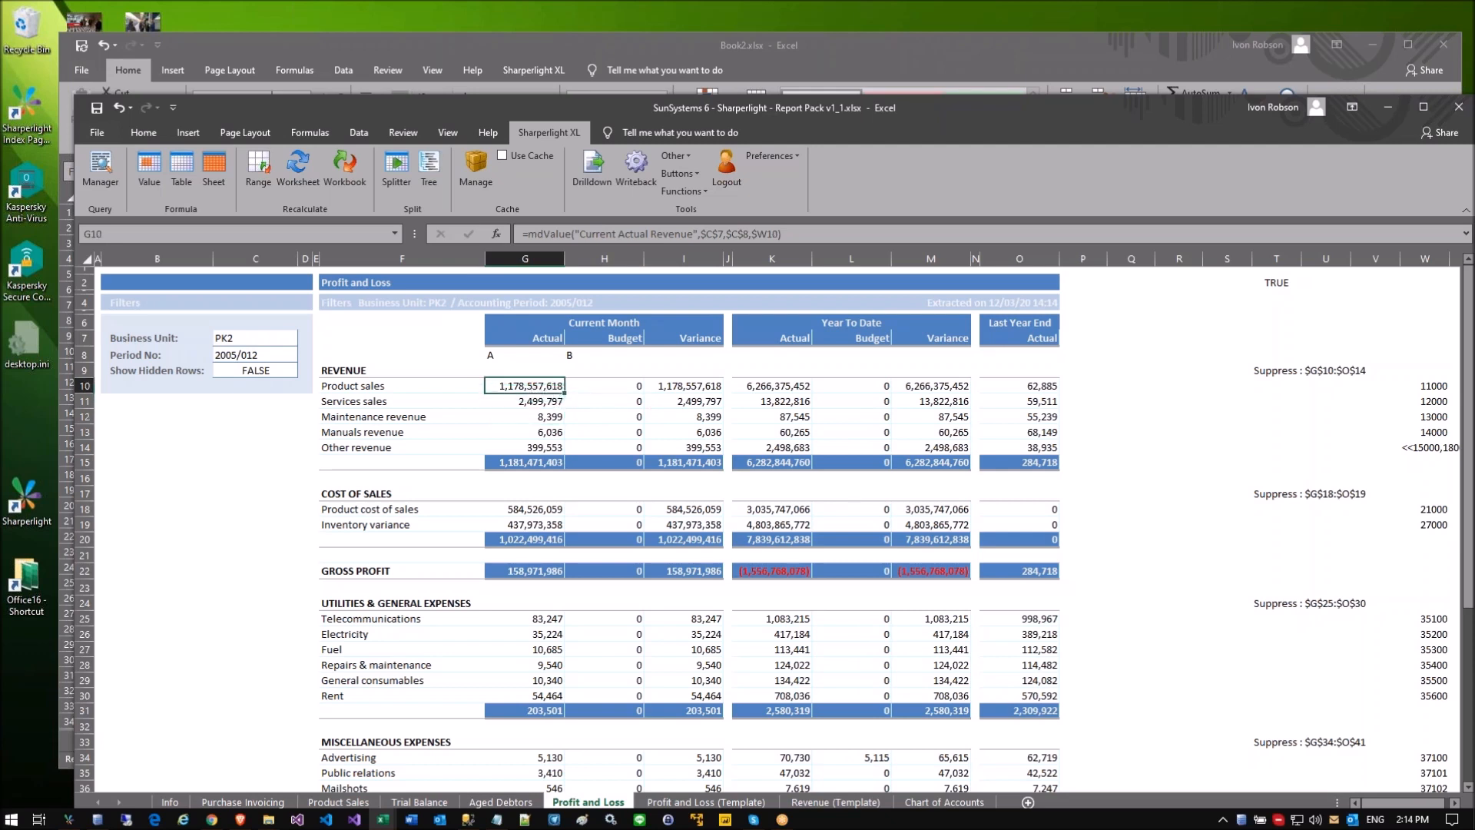
left_click(510, 355)
left_click(579, 358)
left_click(609, 386)
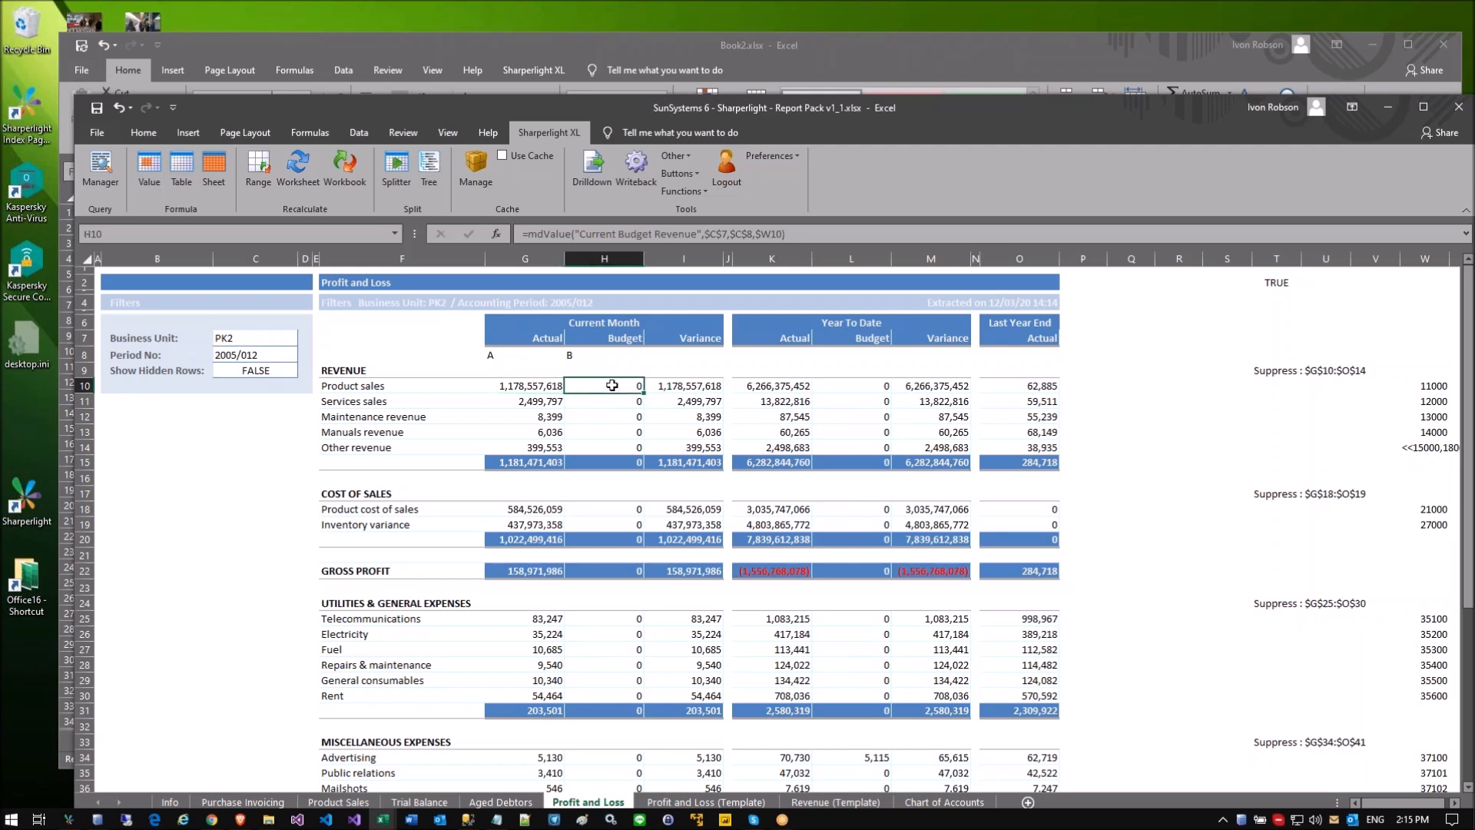
left_click(518, 388)
left_click(552, 350)
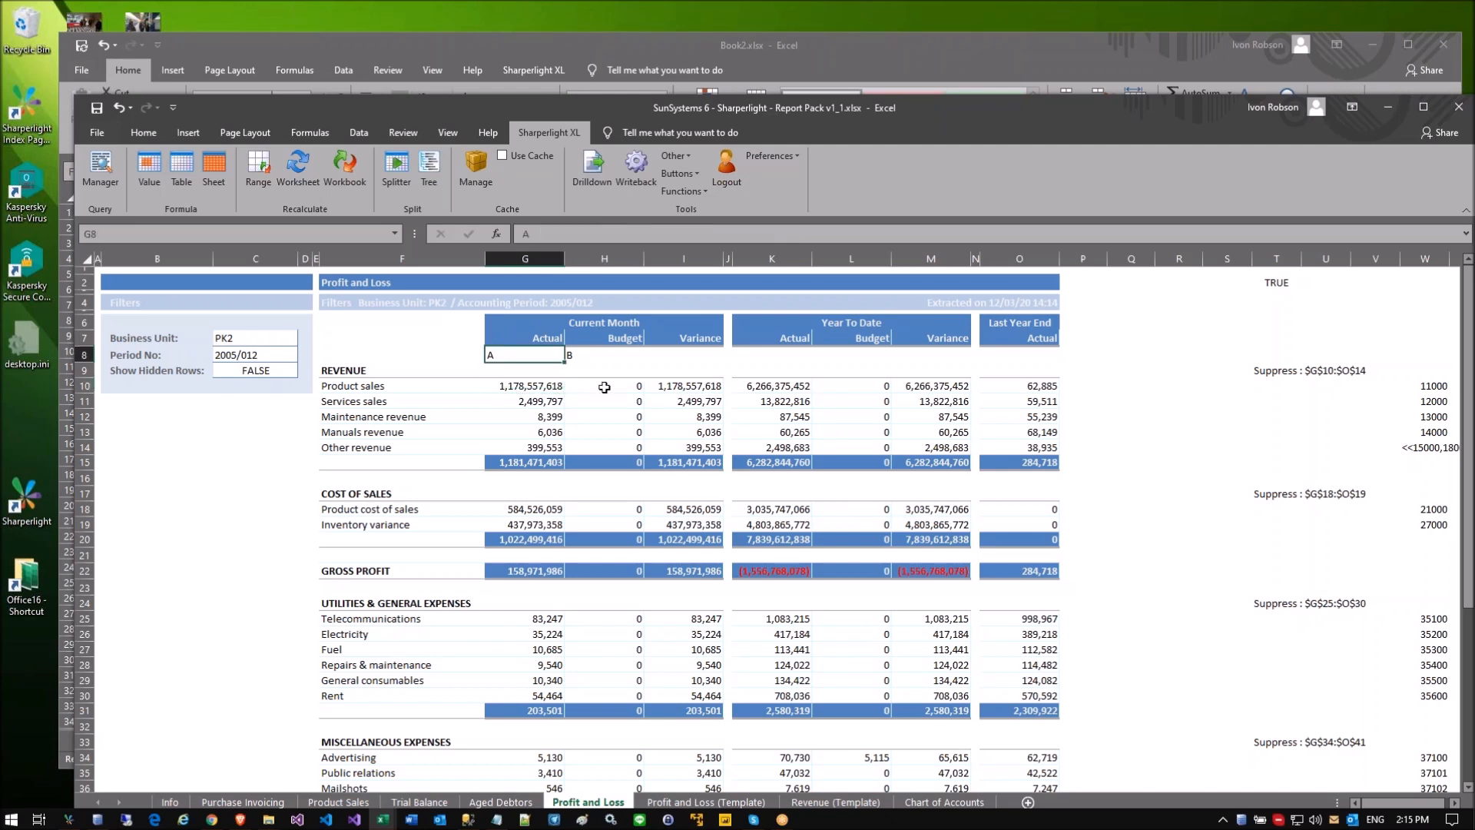
left_click(604, 386)
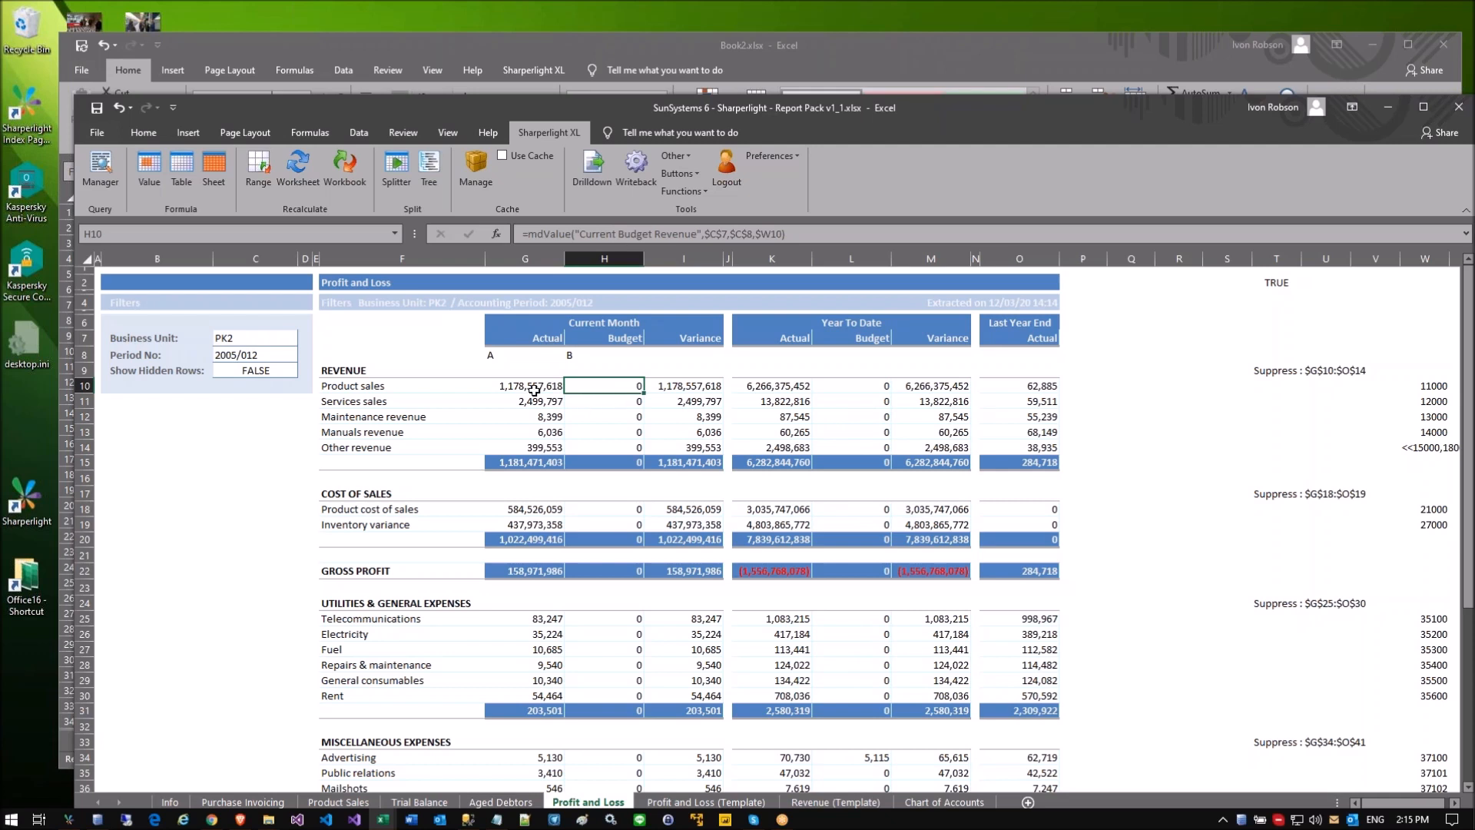
Step: Trace the cell references in the Product sales Actual formula in G10 and leave the formula unedited
left_click(512, 384)
left_click(790, 232)
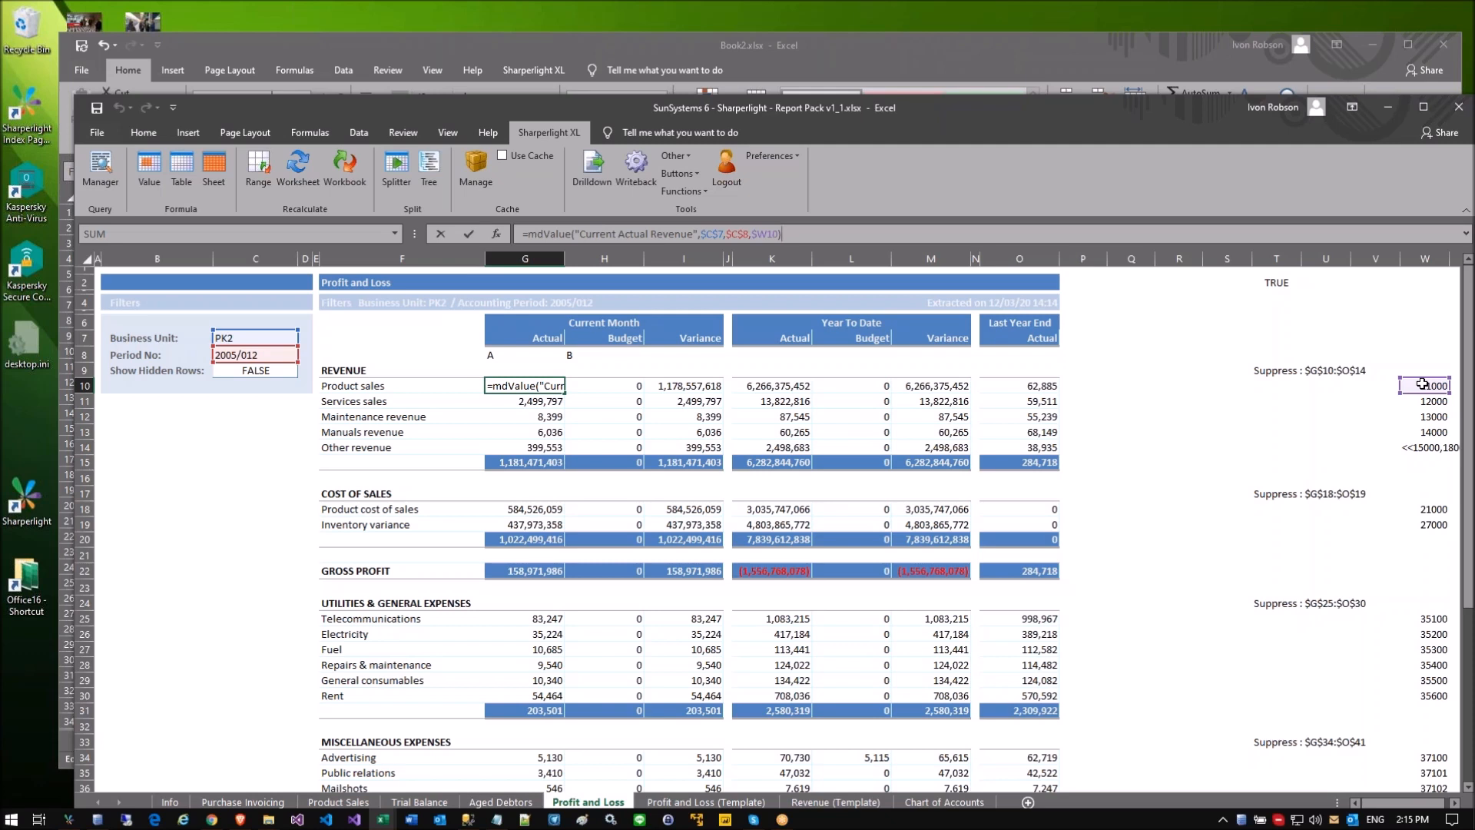
key("Escape")
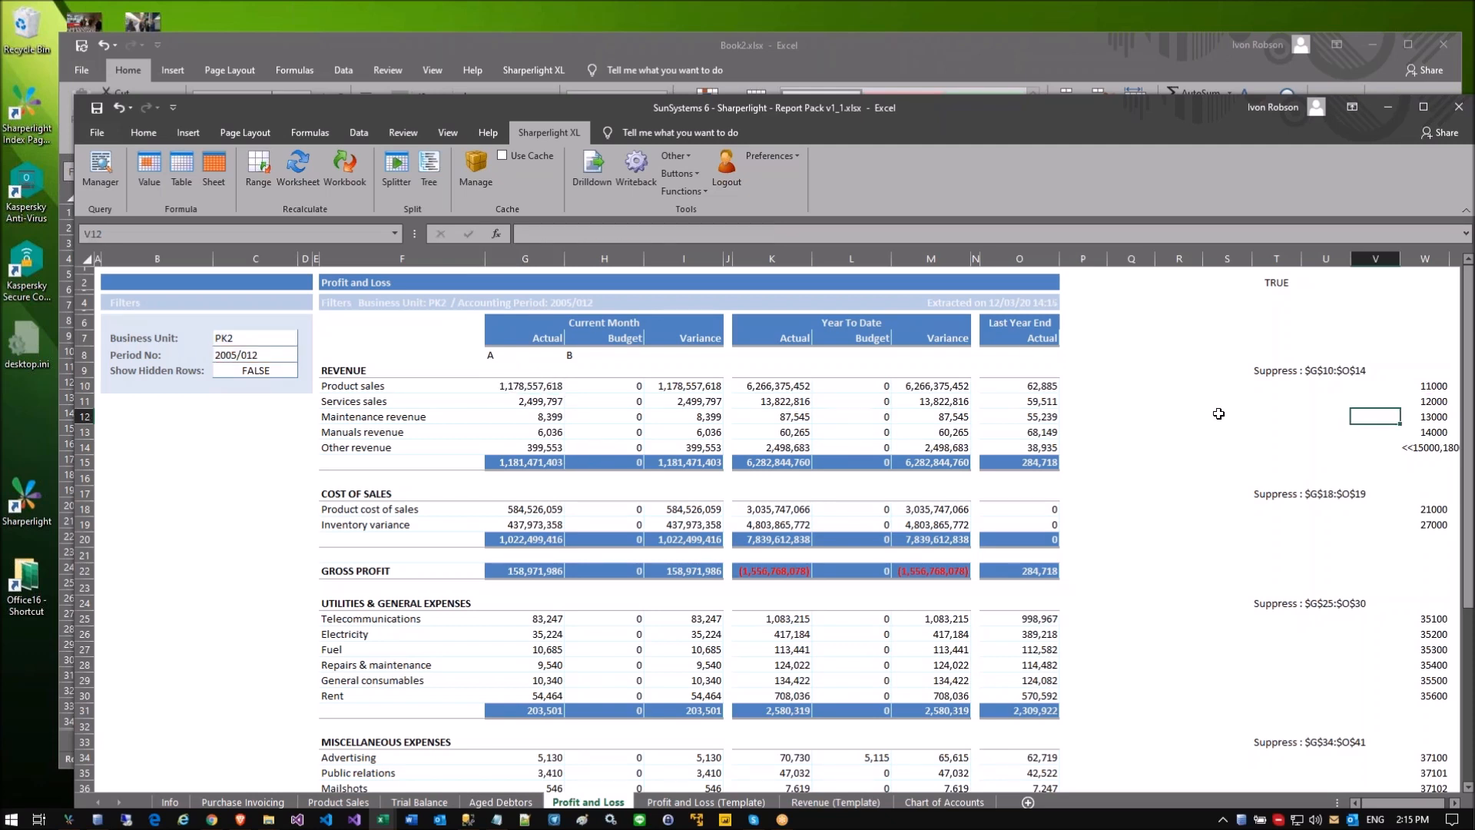
Step: Check the account codes in W10 and W11, open the account code lookup for W10, and cancel it
left_click(1423, 384)
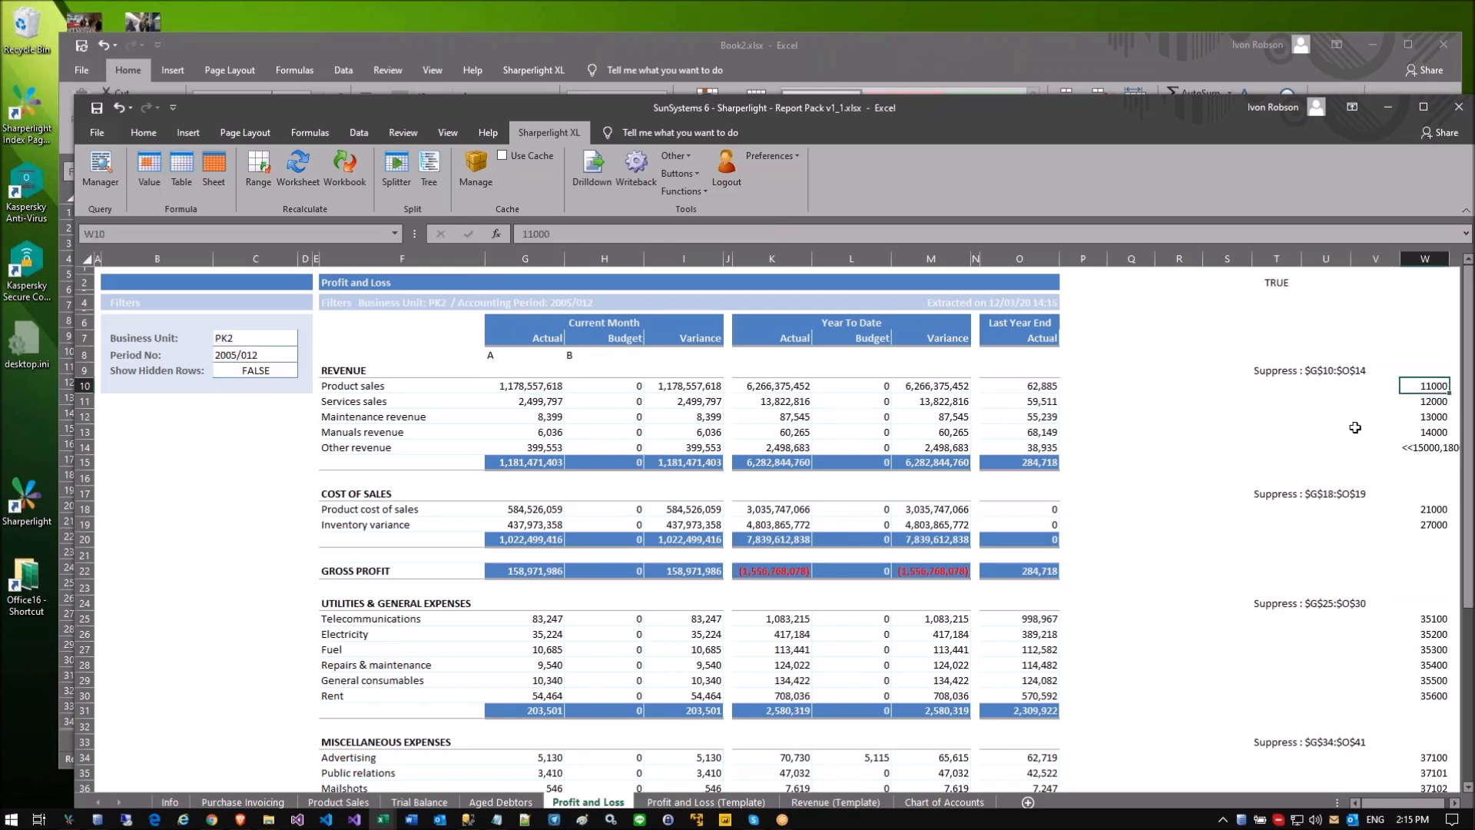
left_click(1427, 403)
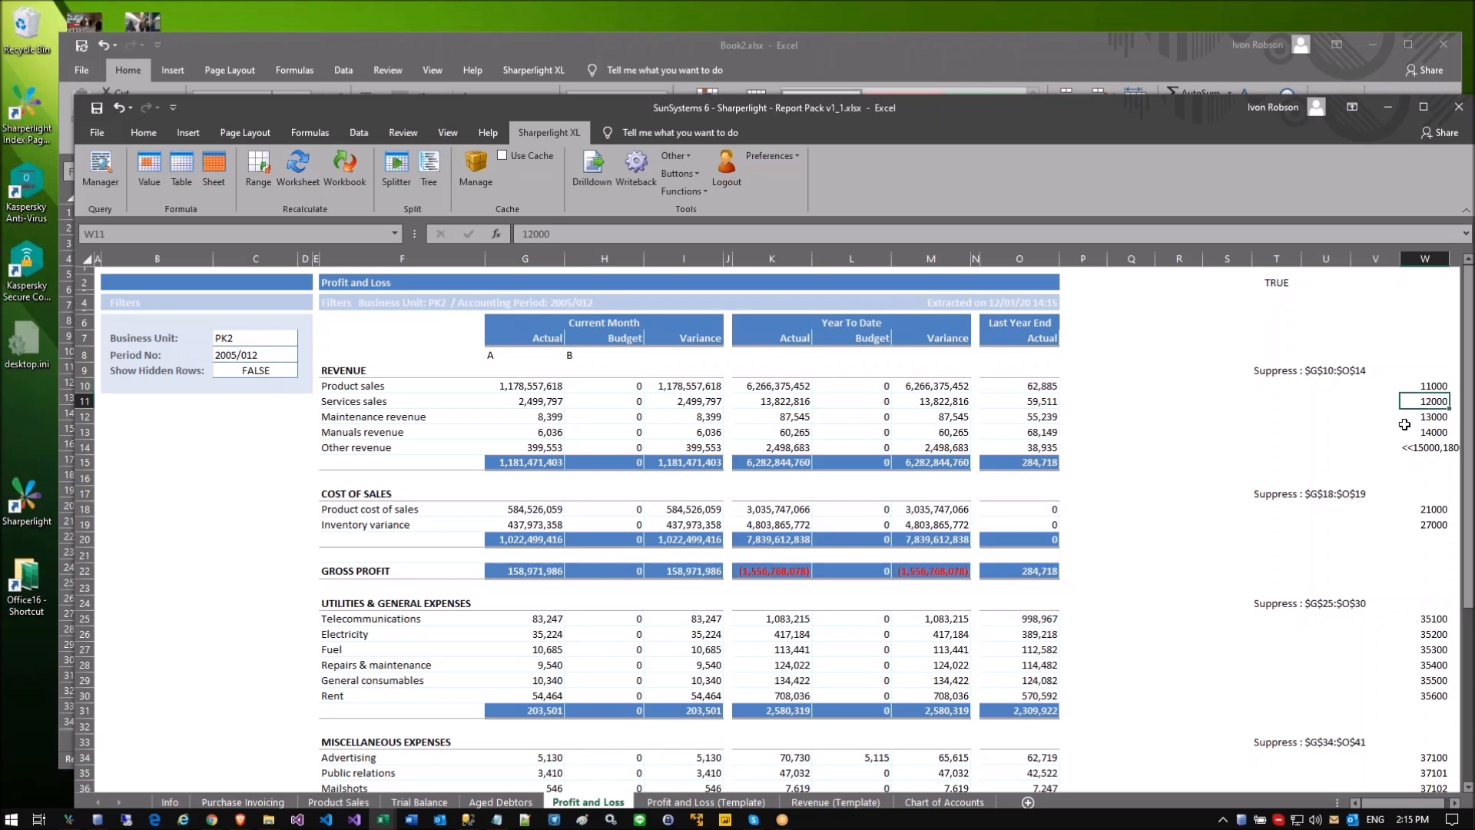
left_click(1428, 382)
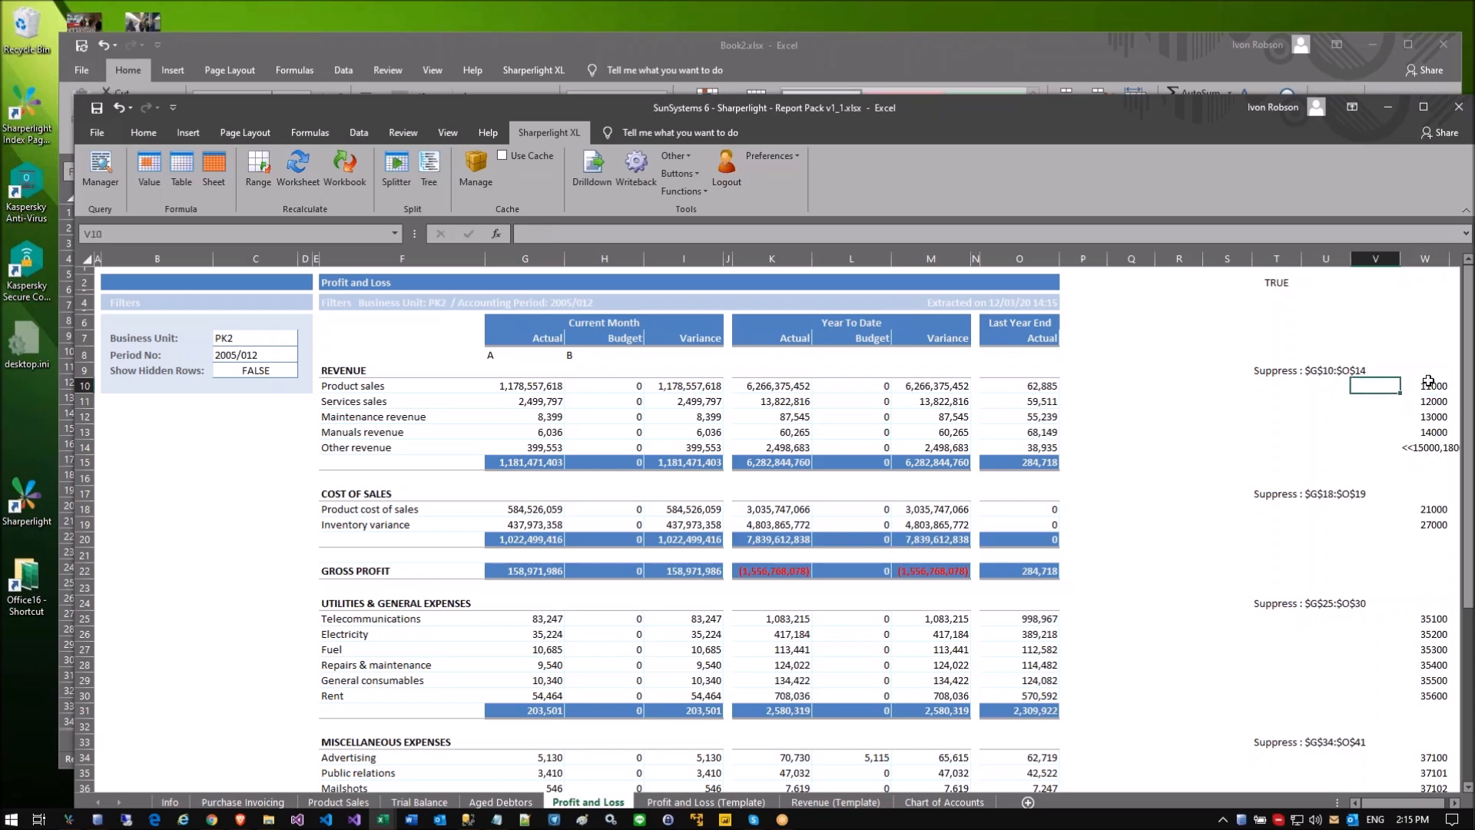
double_click(1429, 383)
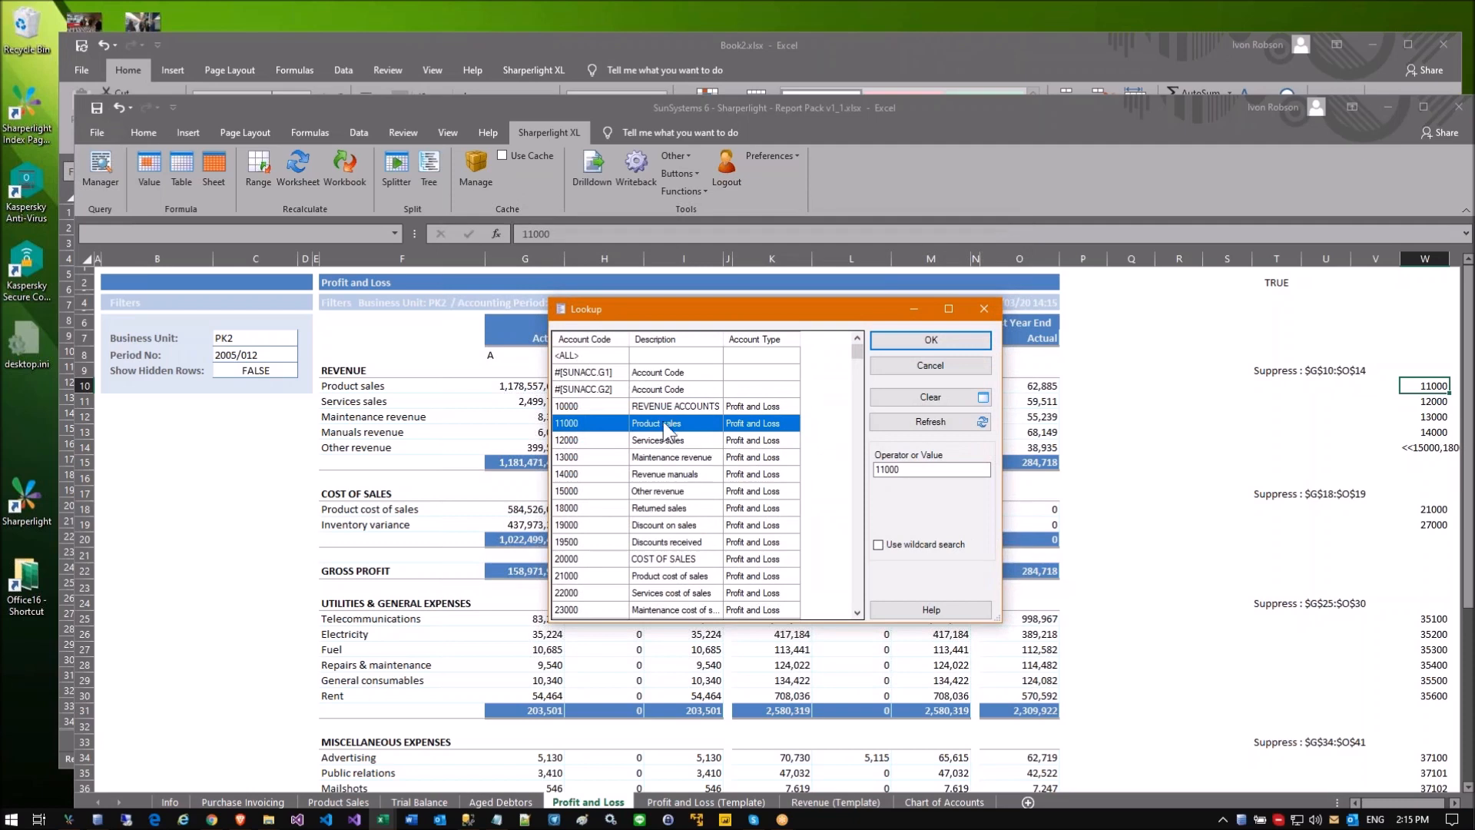
left_click(899, 366)
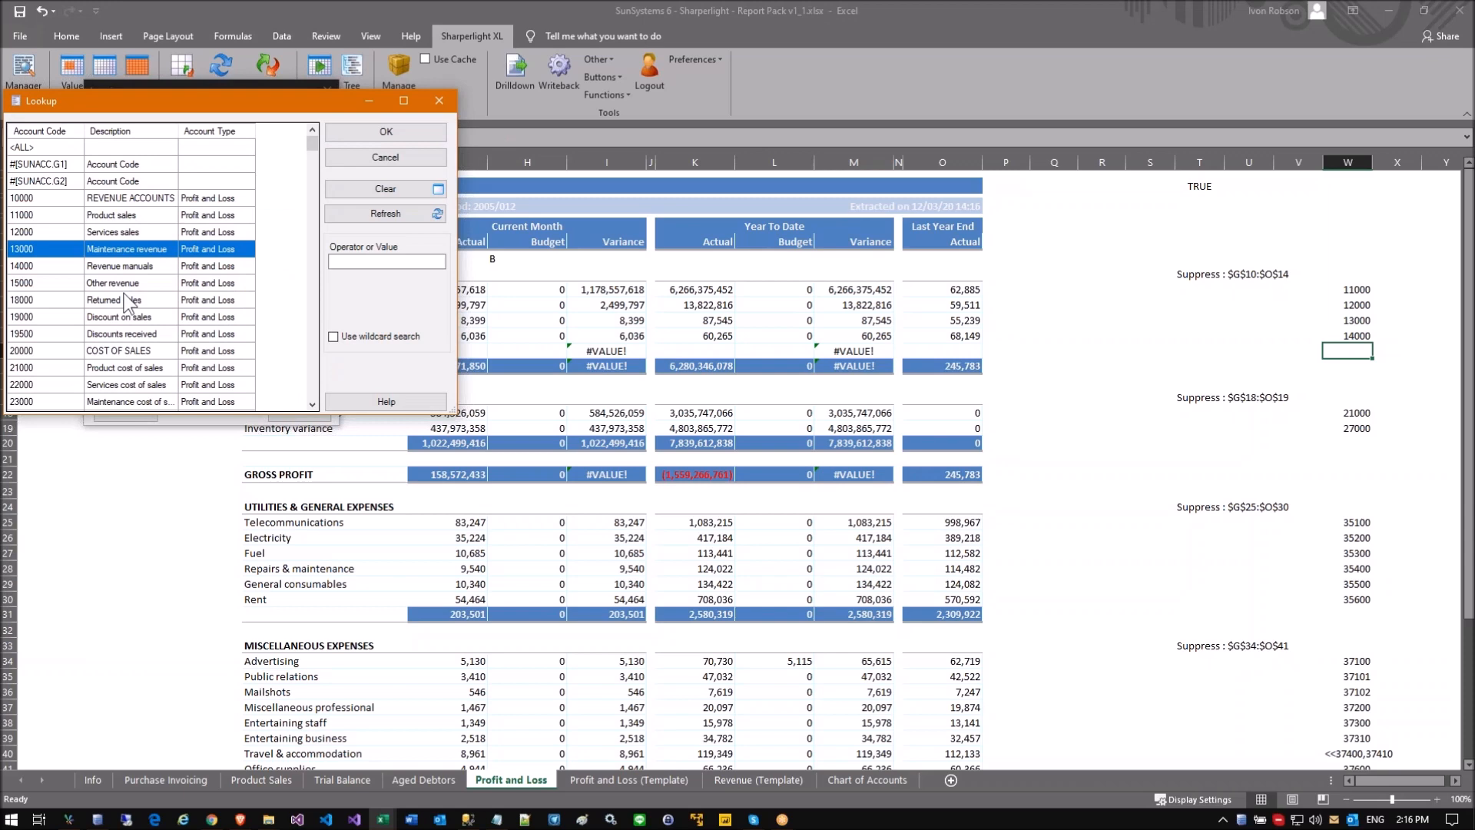
Step: Pick accounts 13000 and 15000 in the lookup as the Other revenue account filter in W14
left_click(124, 284)
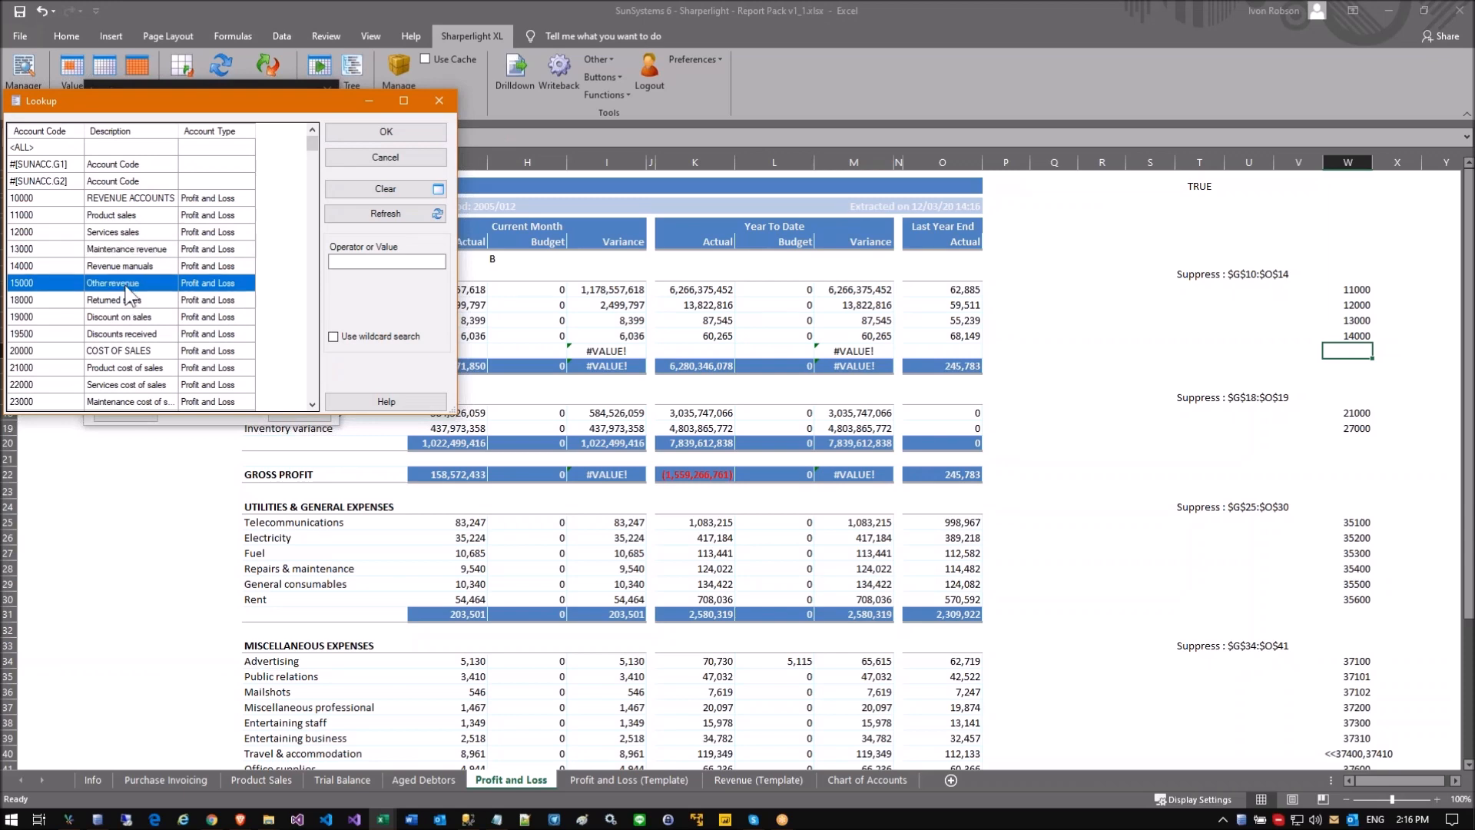
left_click(104, 251, "ctrl")
left_click_drag(172, 108, 507, 125)
left_click(720, 149)
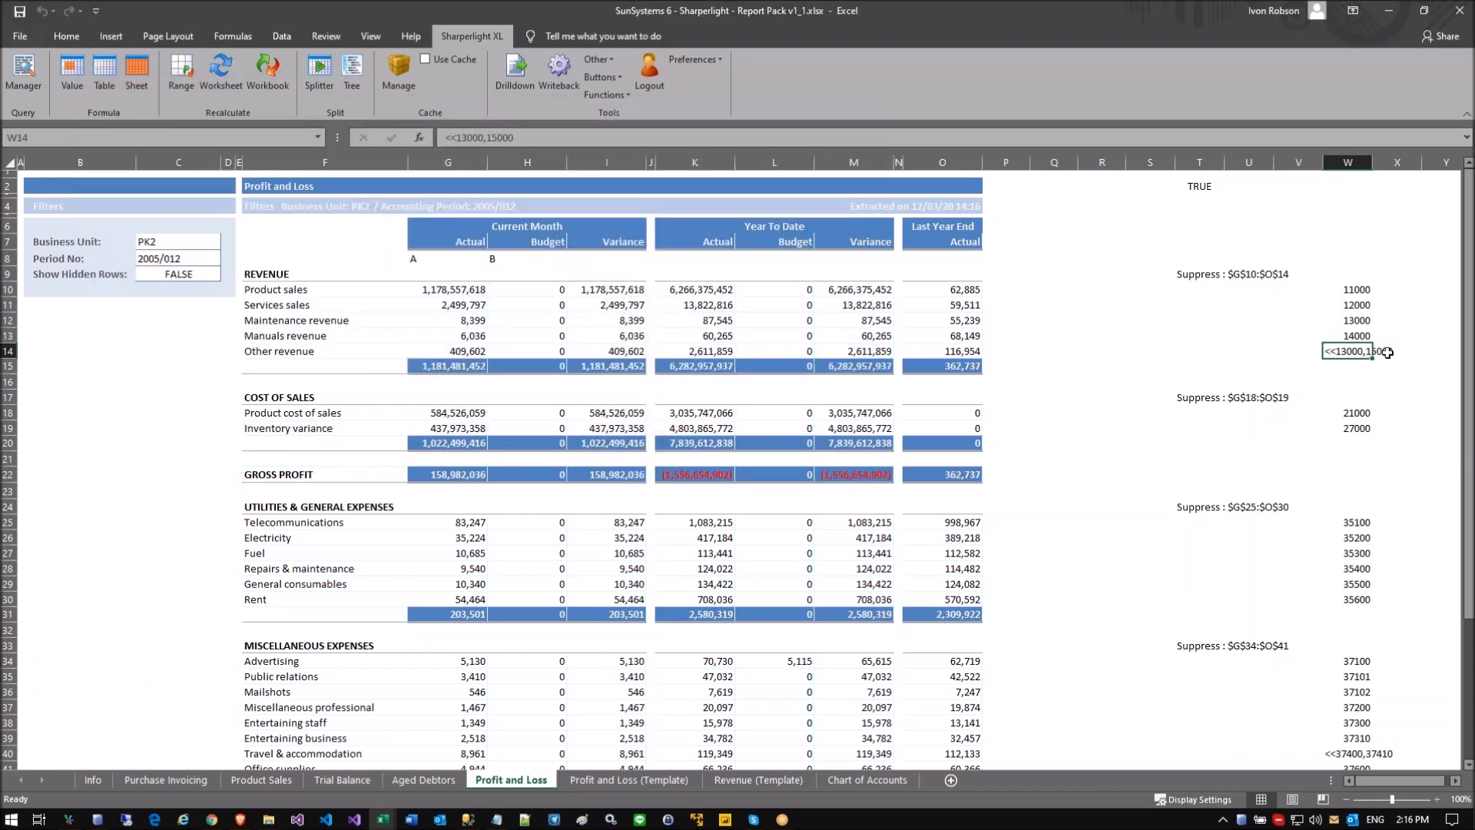
Step: Edit the Other revenue account filter in W14 to the range and code <<13000..15000,16000
left_click(484, 138)
type(".")
key("Delete")
type(".")
key("End")
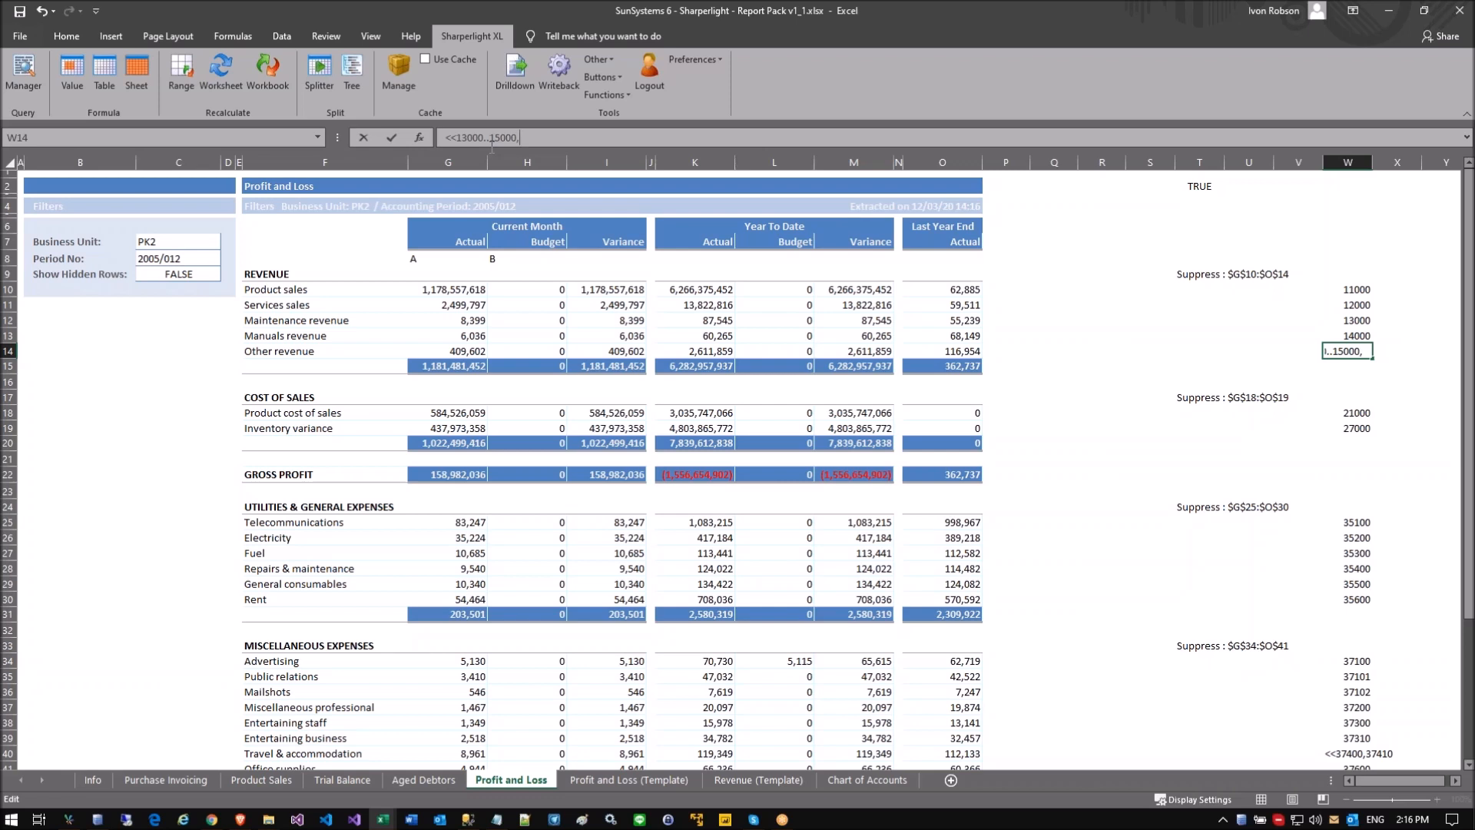
type(",16000")
key("Return")
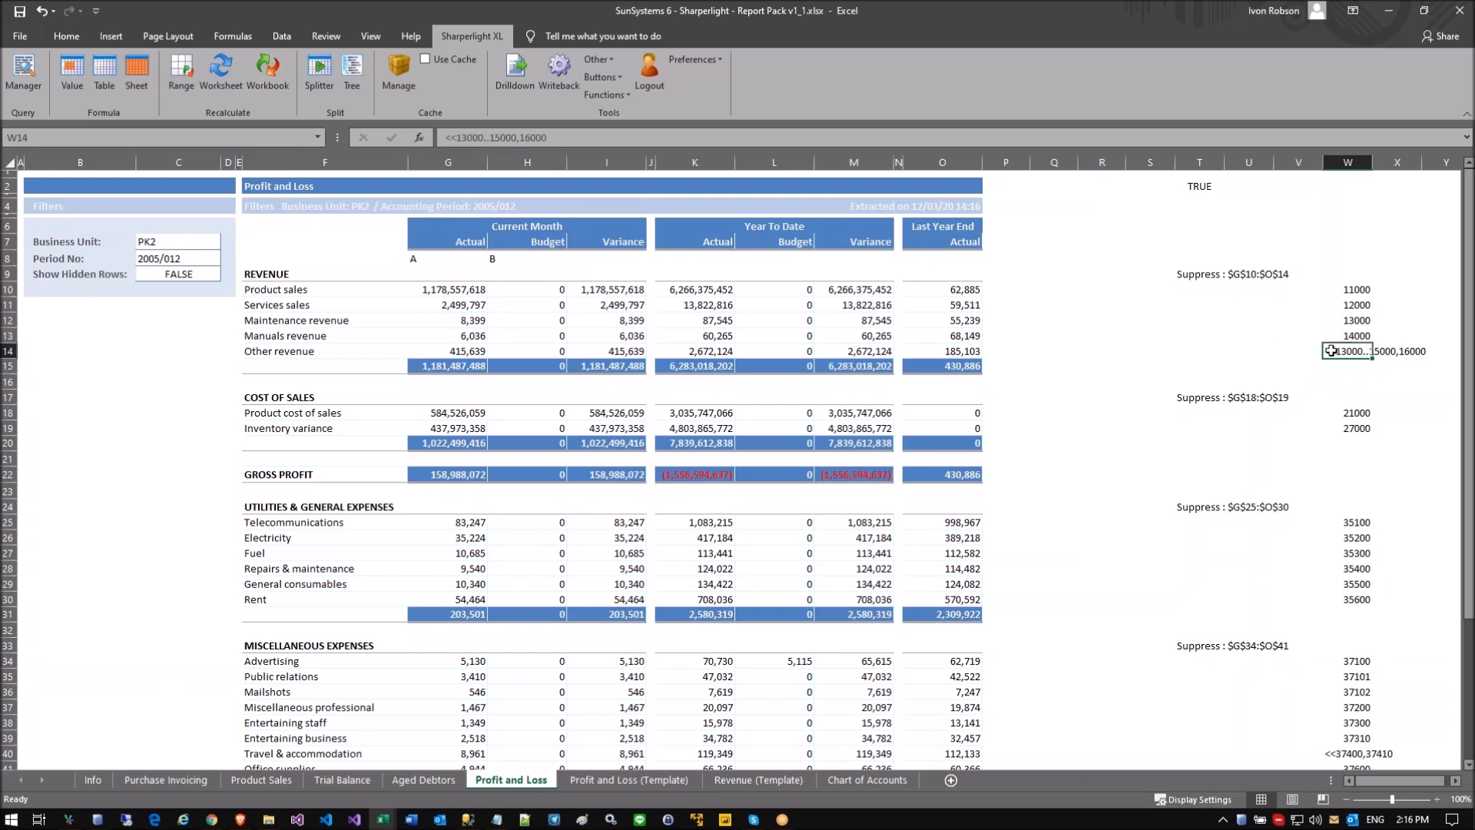
Step: Use the account lookup for W14 to select 12000, 13000, 14000, 15000, 19000 and 19500 for Other revenue
double_click(1331, 351)
left_click(599, 336)
left_click_drag(614, 352, 618, 386)
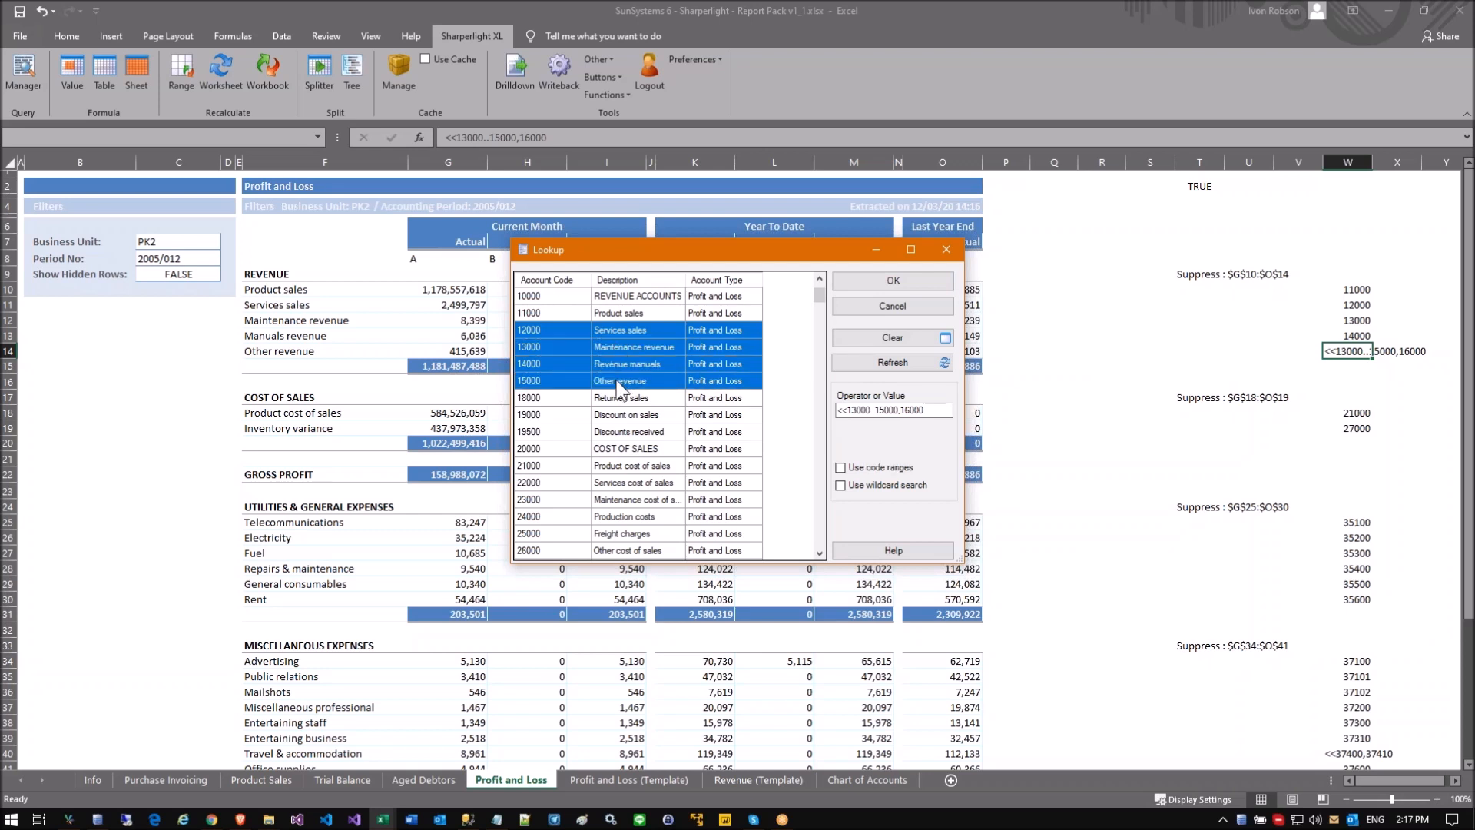
left_click(618, 414, "ctrl")
left_click(618, 432, "ctrl")
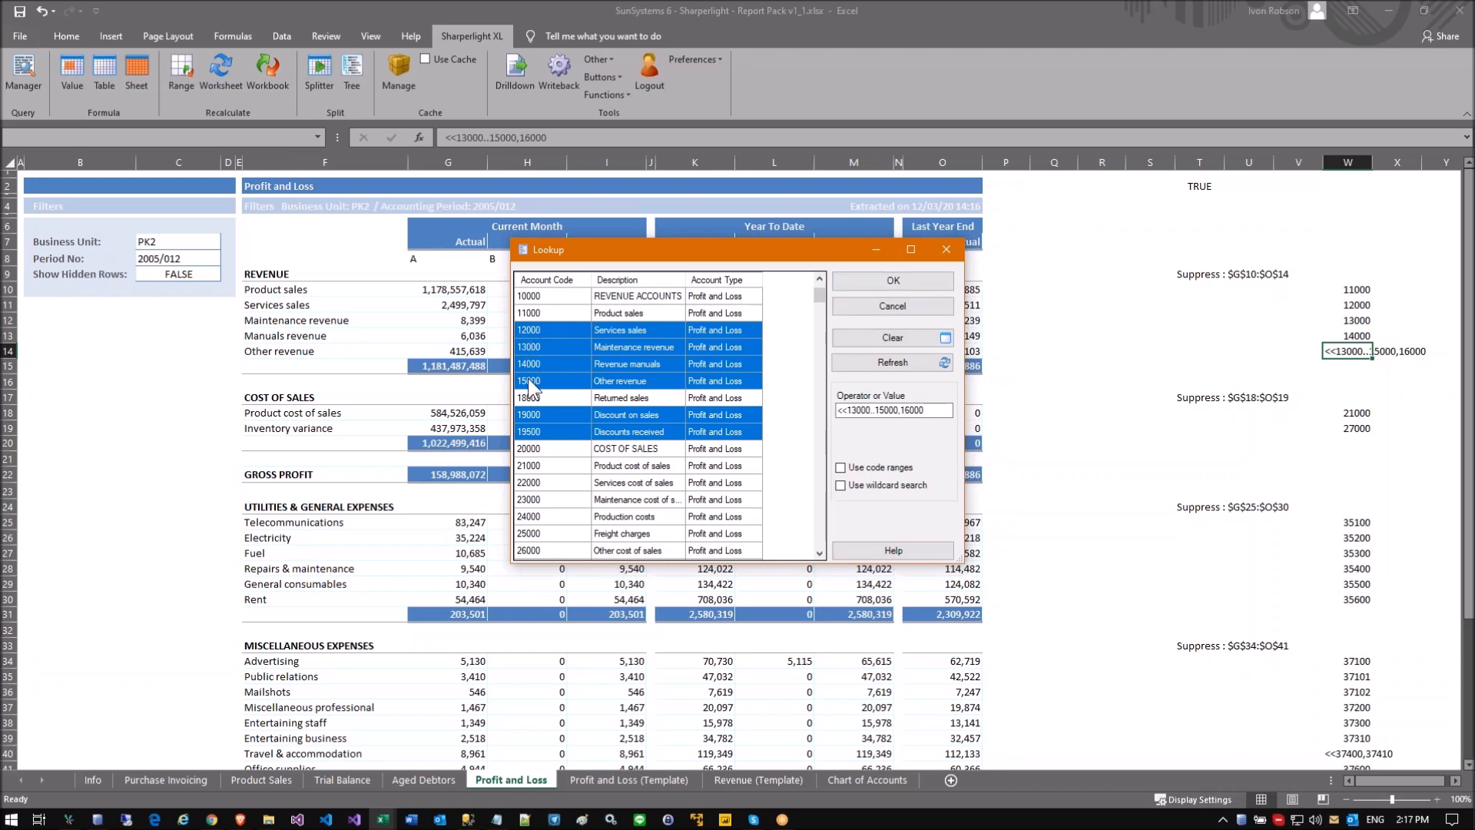
left_click(848, 284)
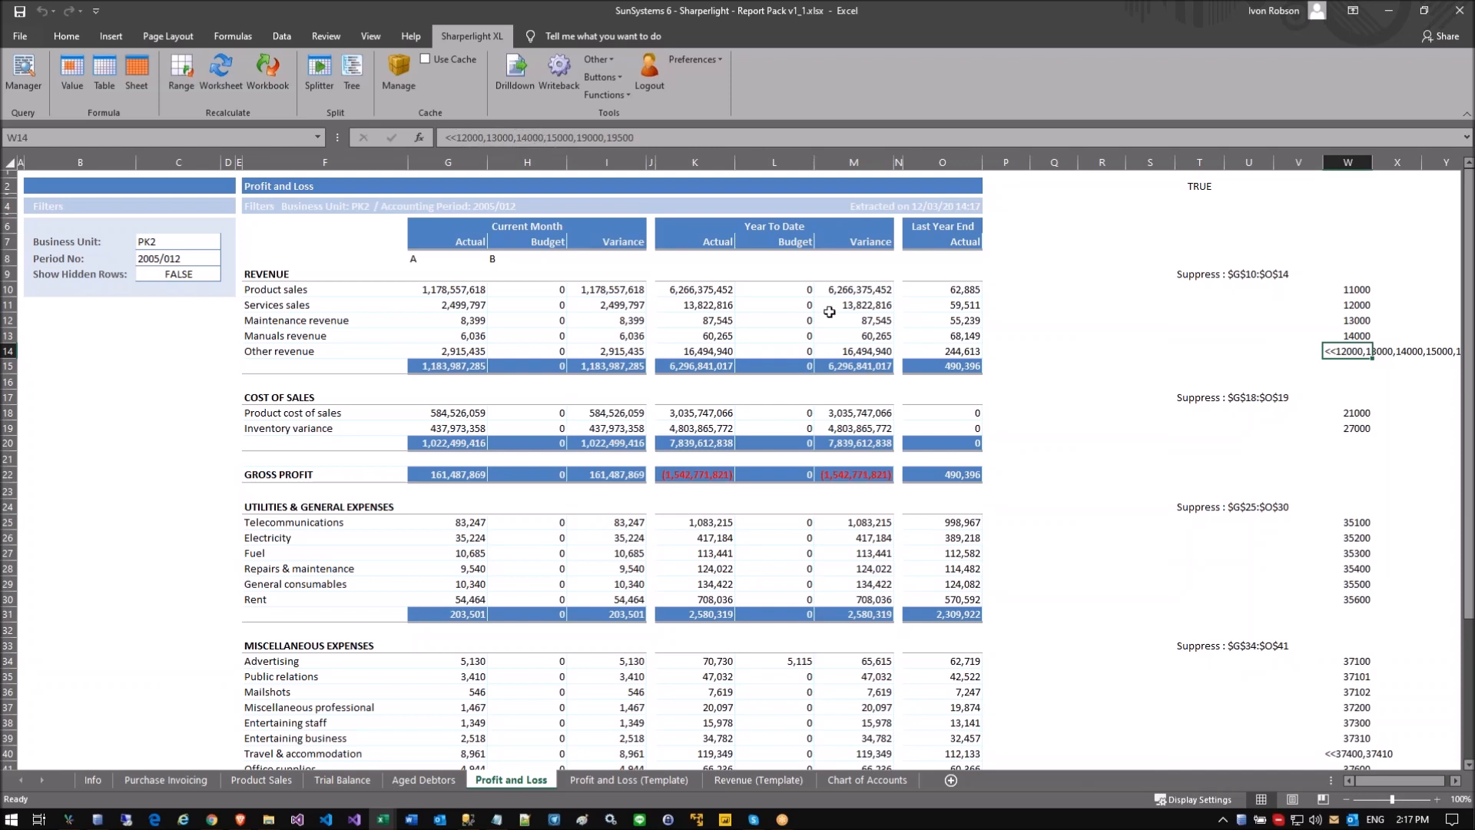
Step: Use the account lookup for W14 to select 12000, 13000, 14000, 15000 and 19500 for Other revenue, with code ranges enabled
double_click(1337, 352)
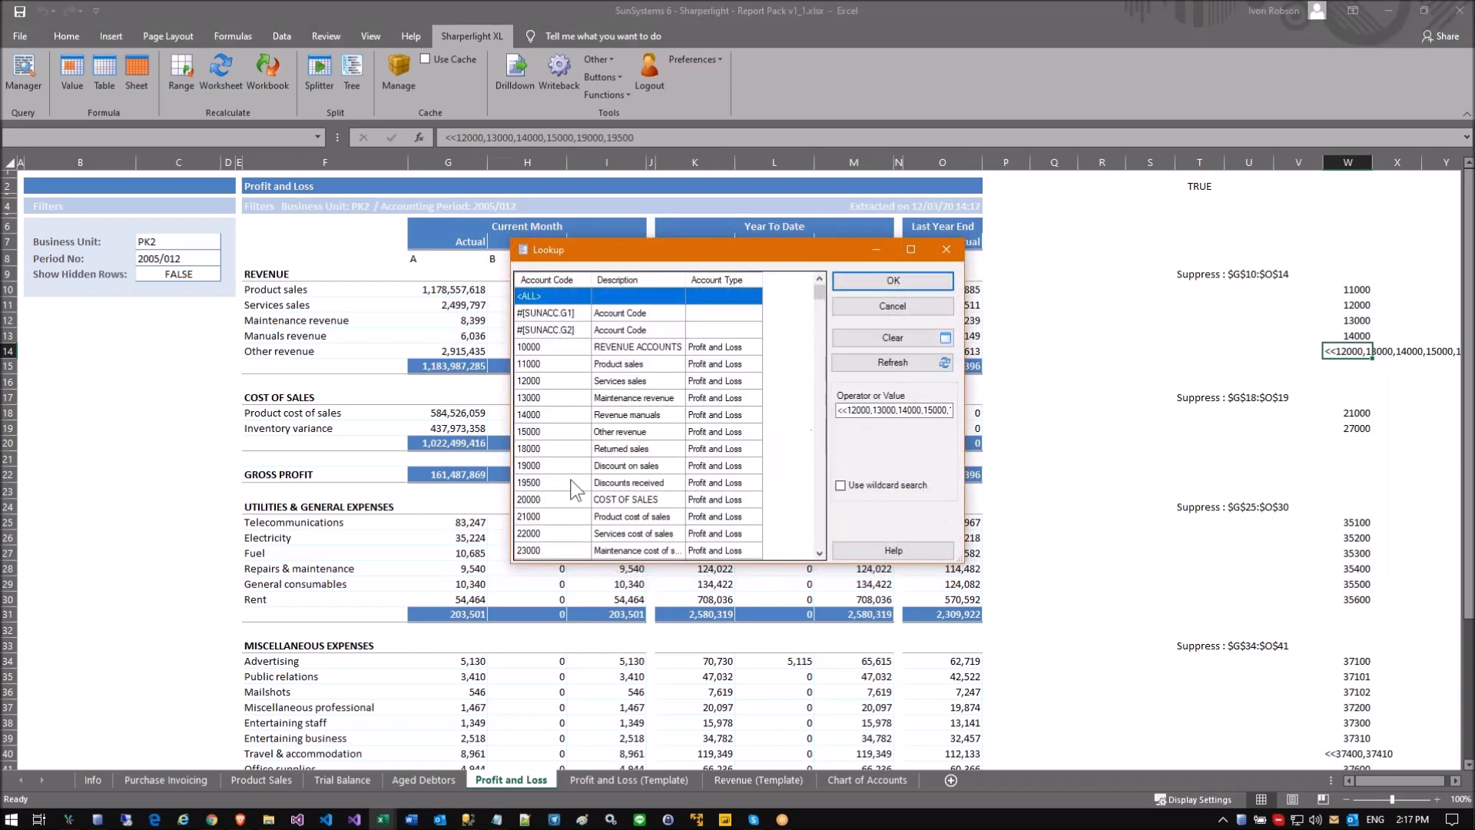
left_click(563, 384)
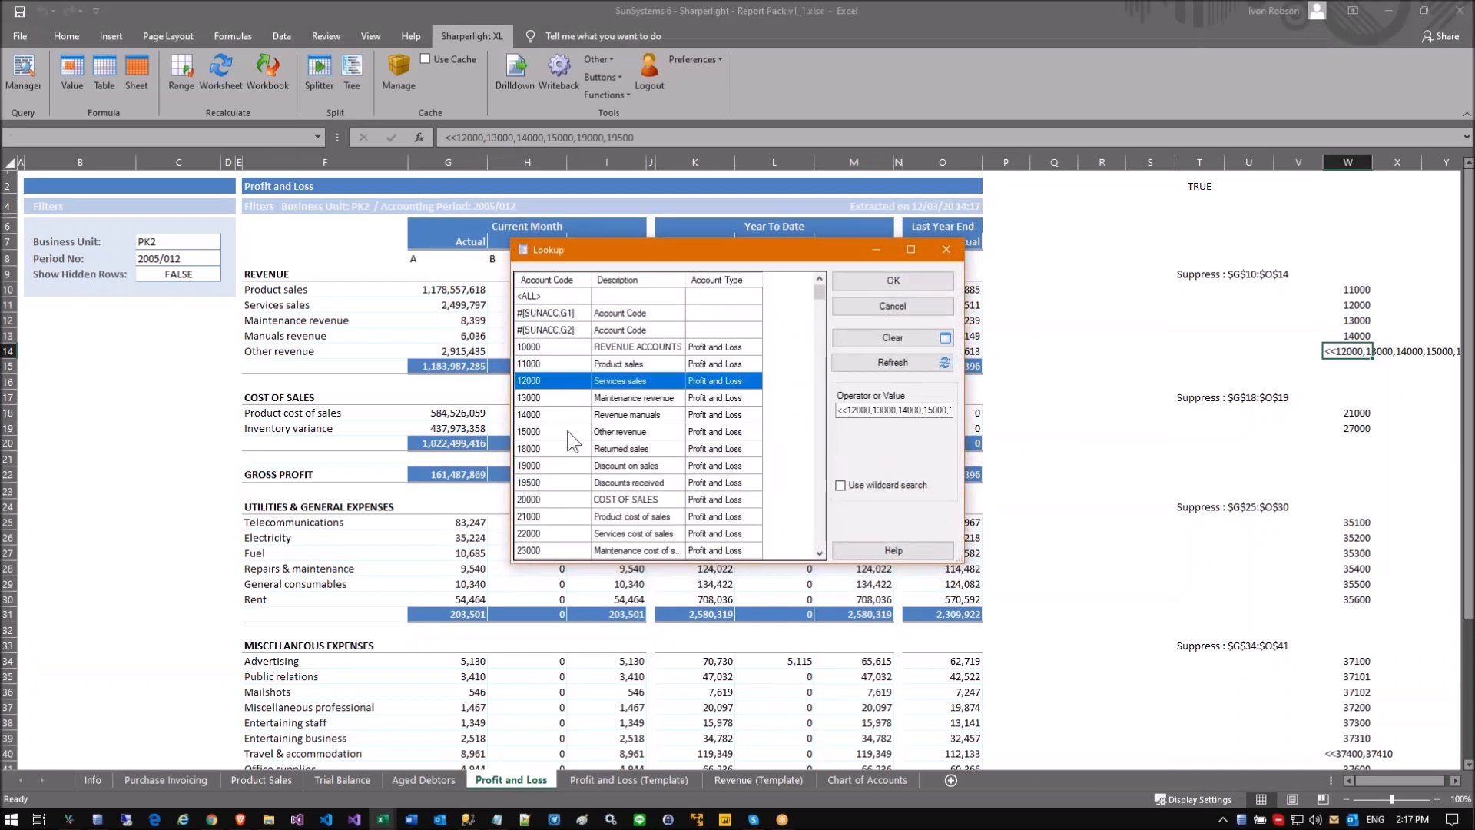
left_click(569, 432, "ctrl")
left_click(568, 416, "ctrl")
left_click(570, 400, "ctrl")
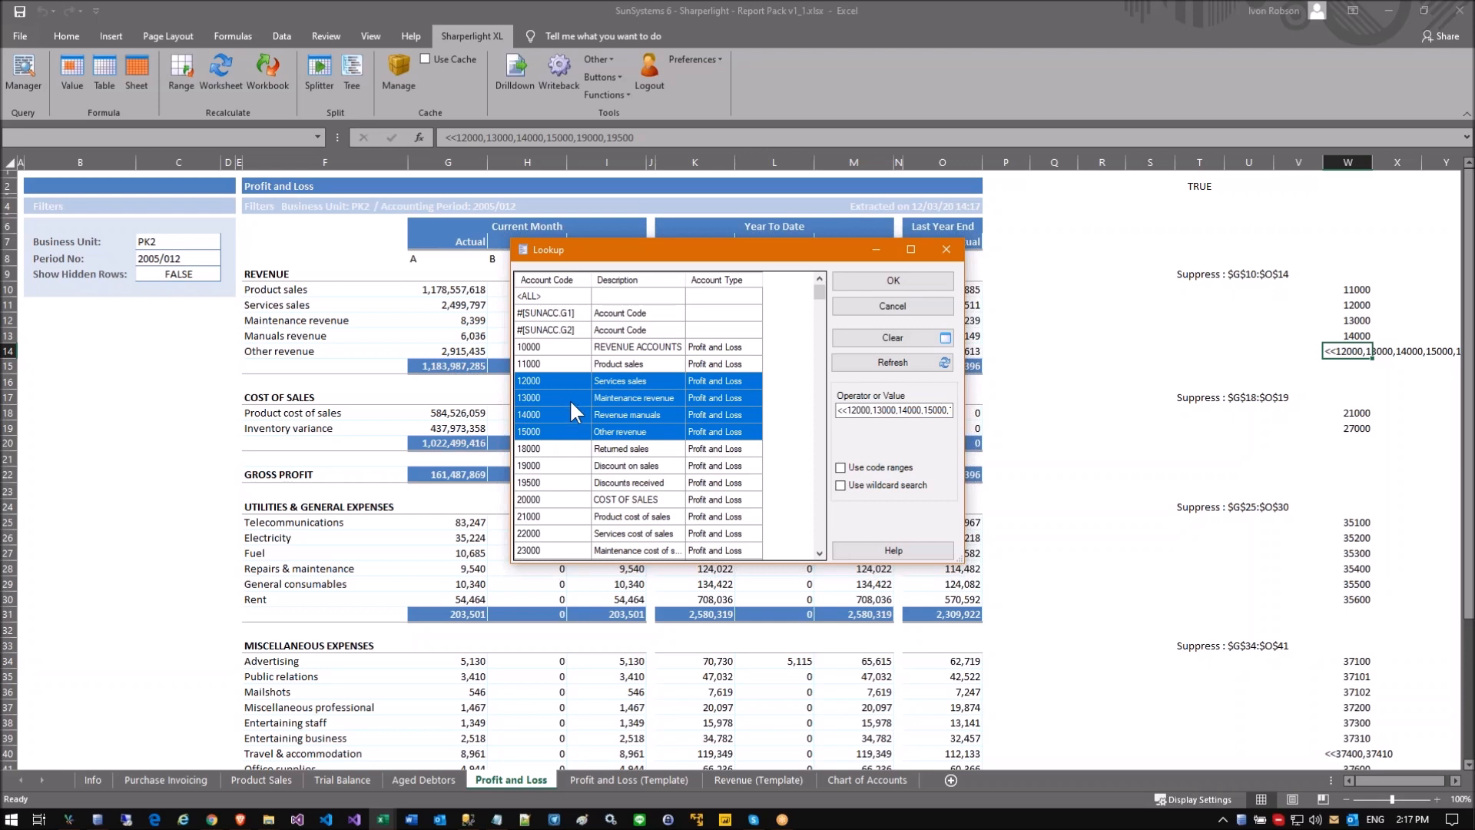
left_click(566, 482, "ctrl")
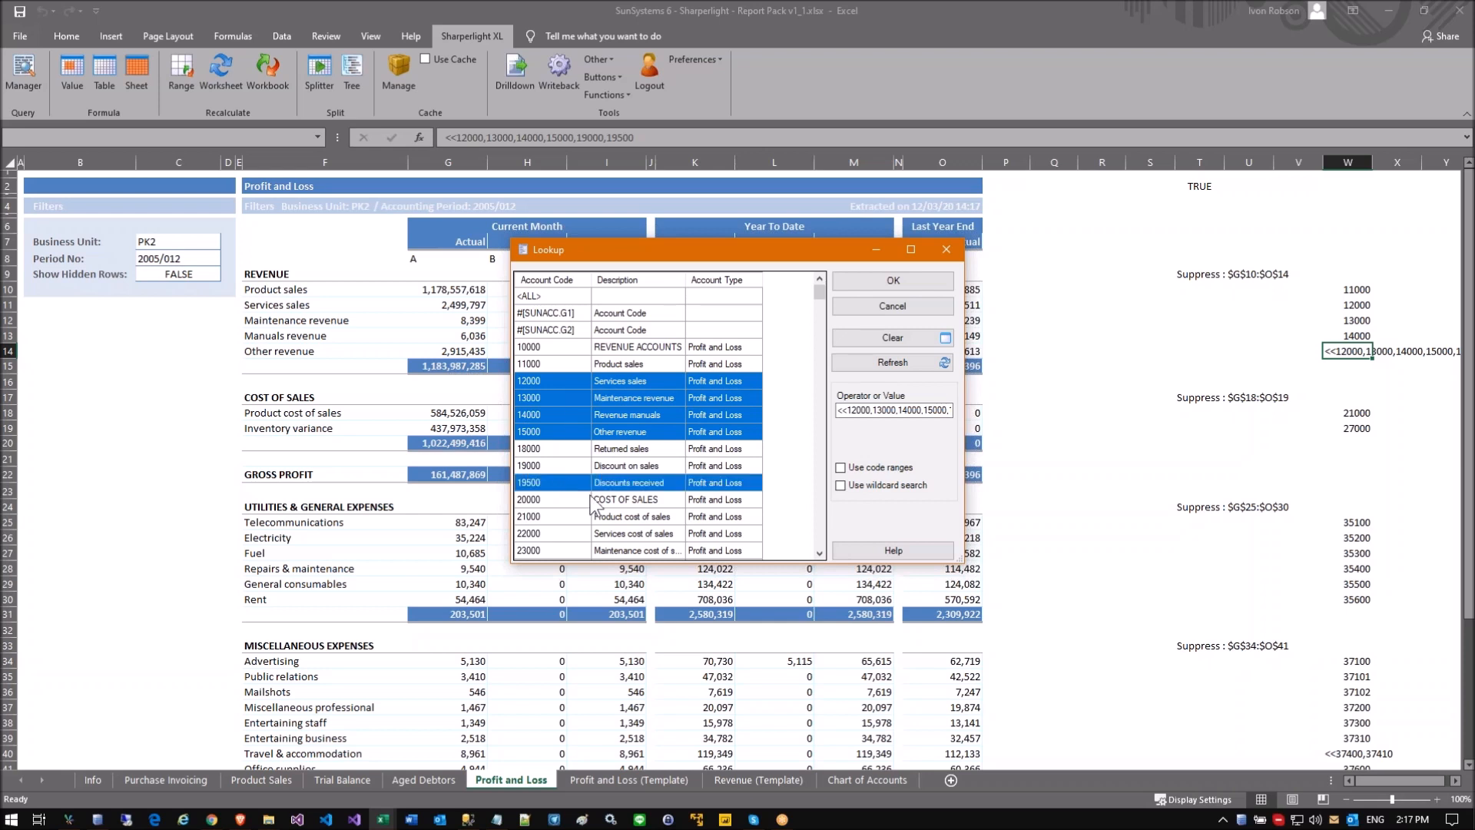
left_click(841, 467)
left_click(899, 281)
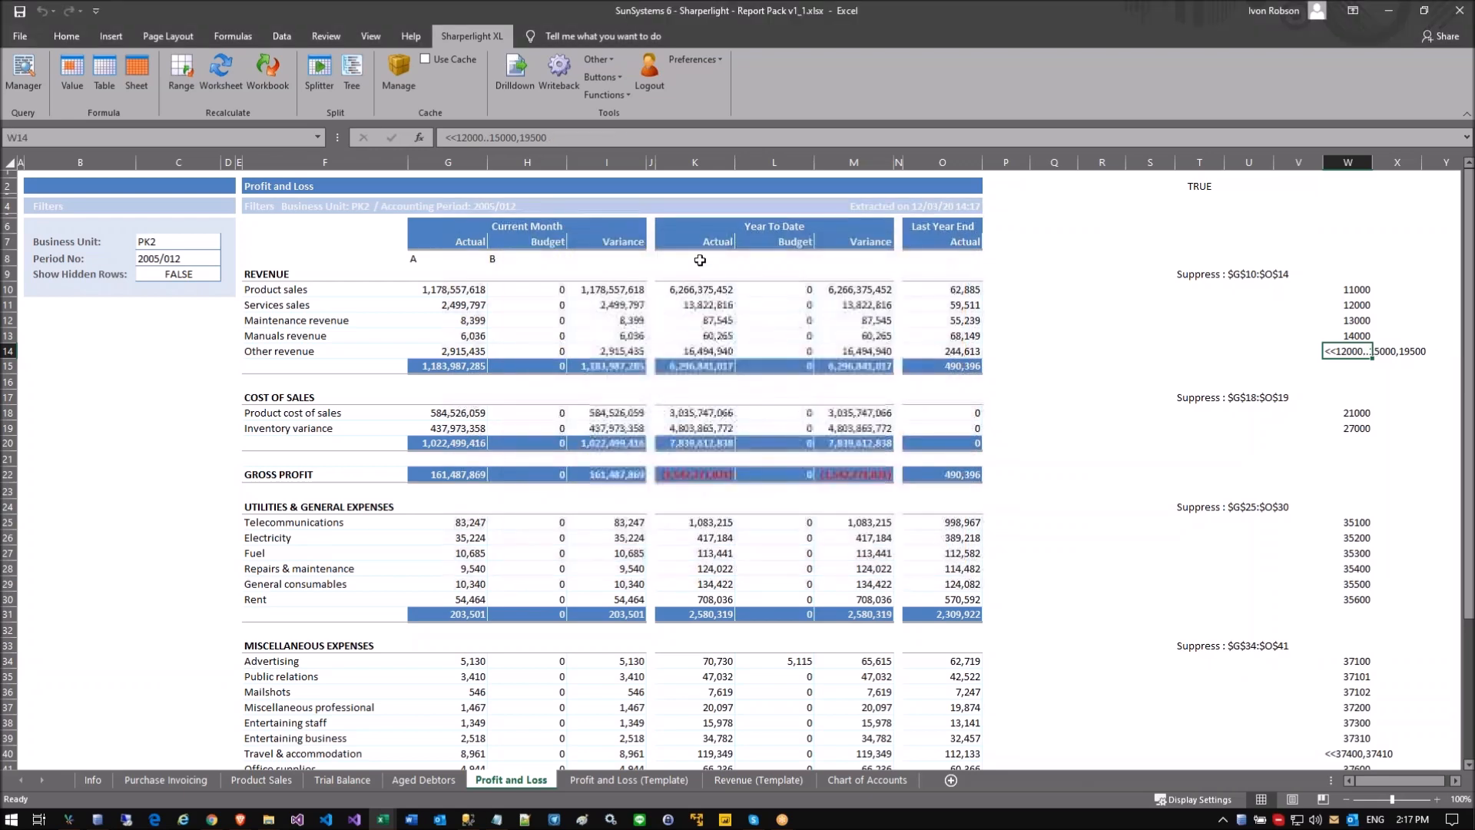
Step: Check the account range filter in W14 and the formula of the current month Actual revenue total in G15
left_click(476, 138)
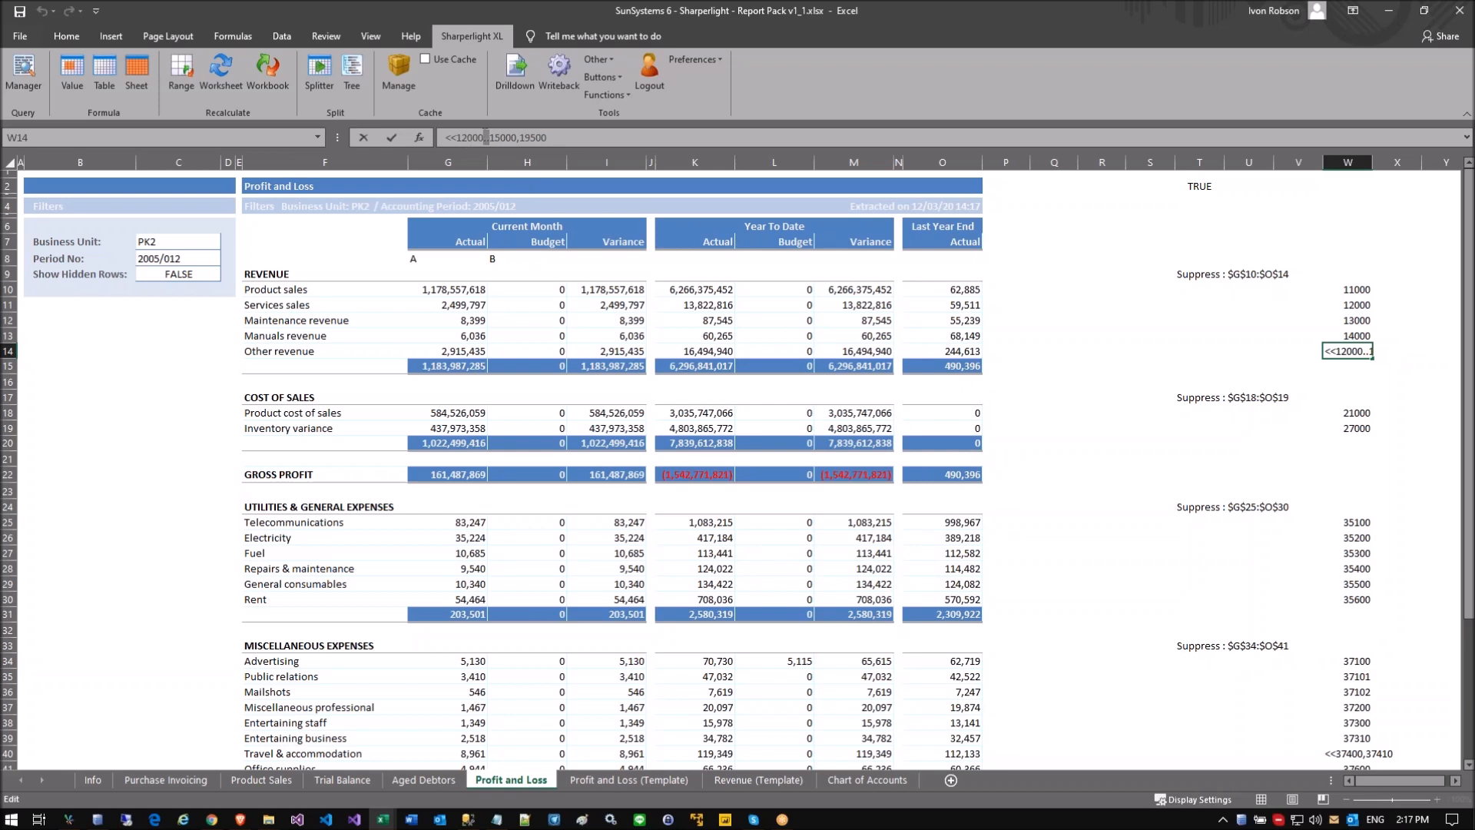
left_click(739, 395)
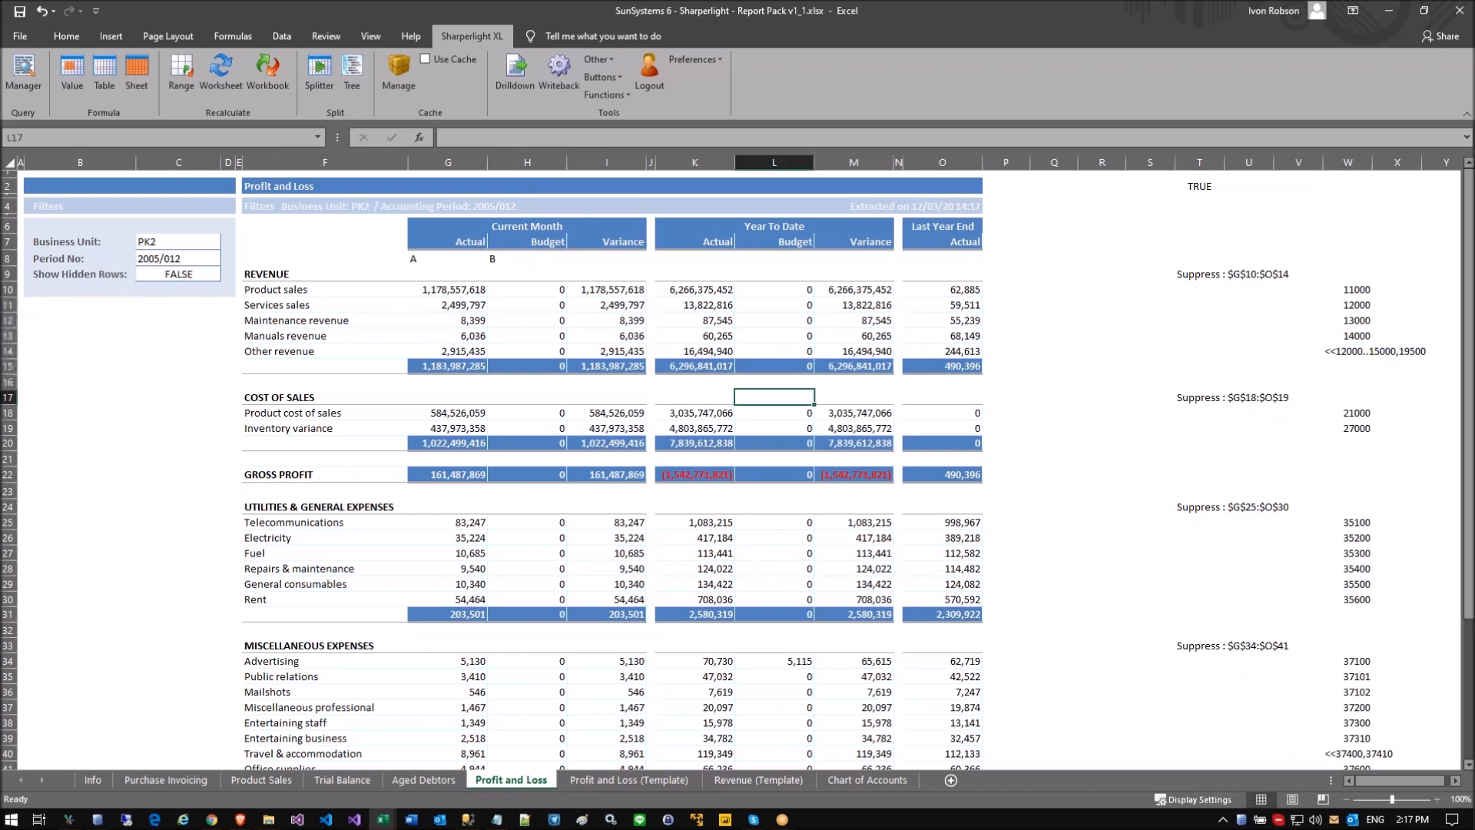
left_click(1341, 354)
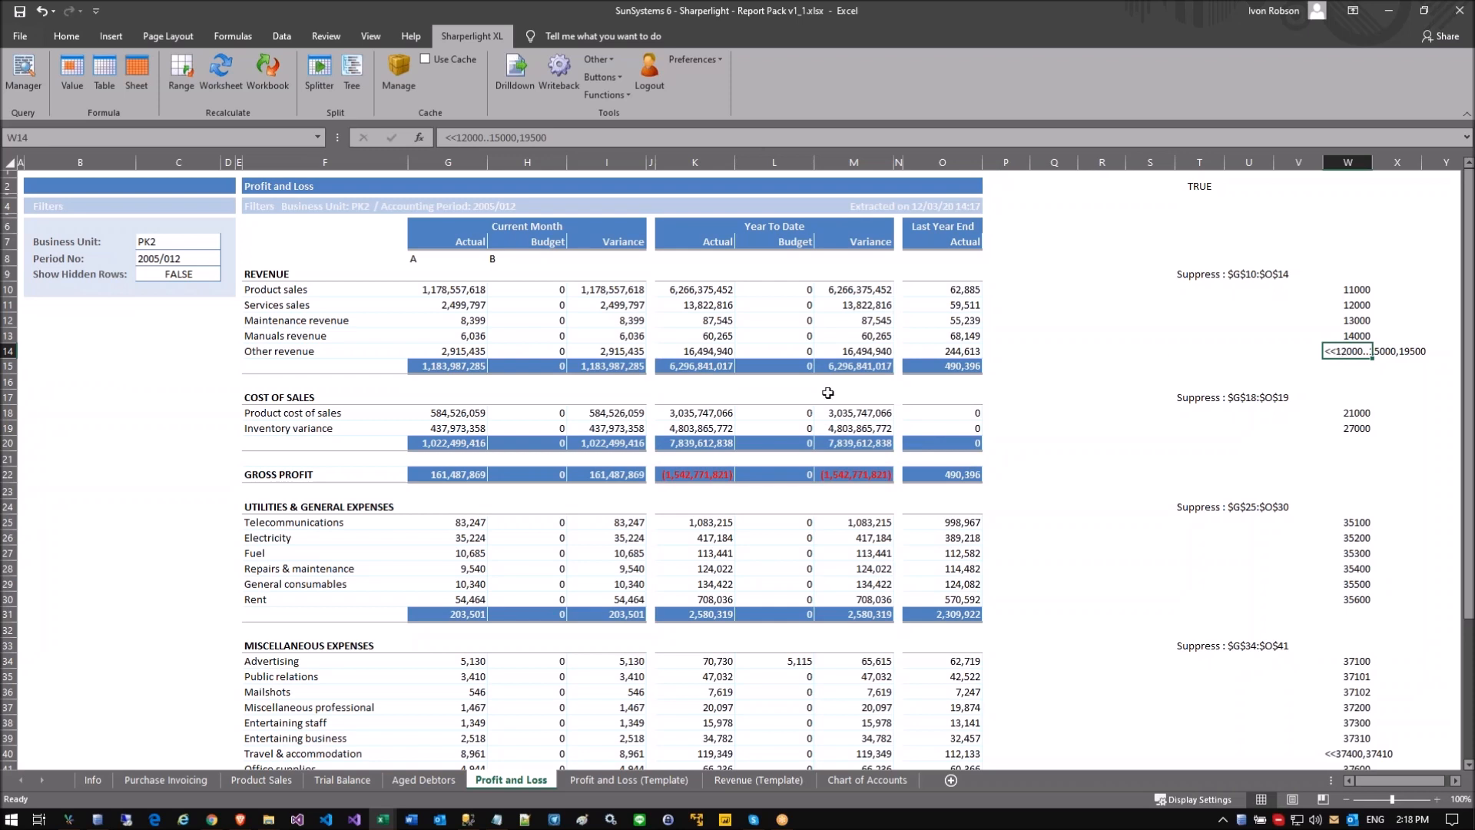
left_click(431, 363)
double_click(431, 363)
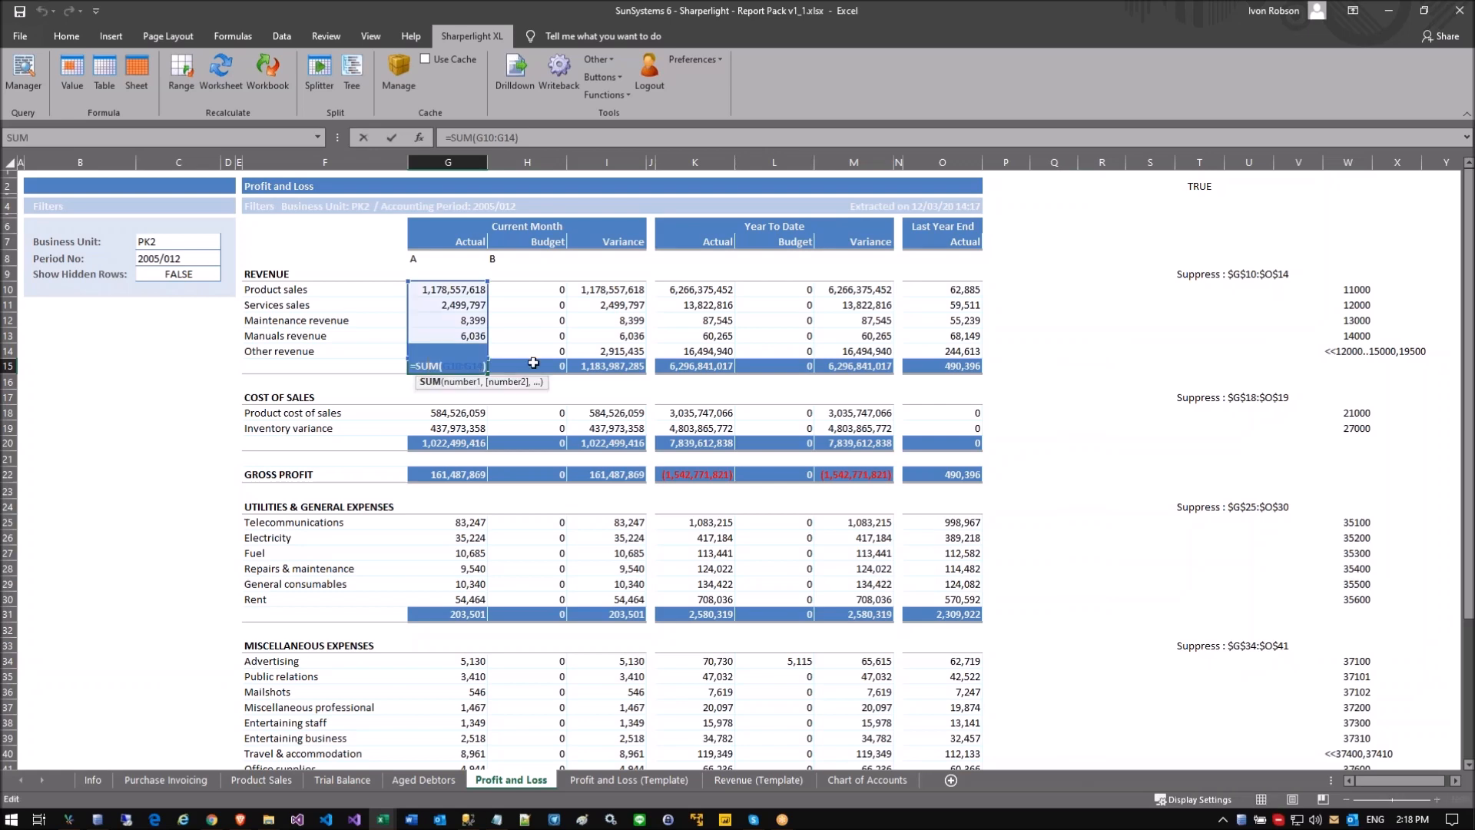
left_click(807, 377)
Step: In the Product sales query in G10, select accounts 11000, 12000, 13000 and 14000 as the Account Code filter
double_click(451, 299)
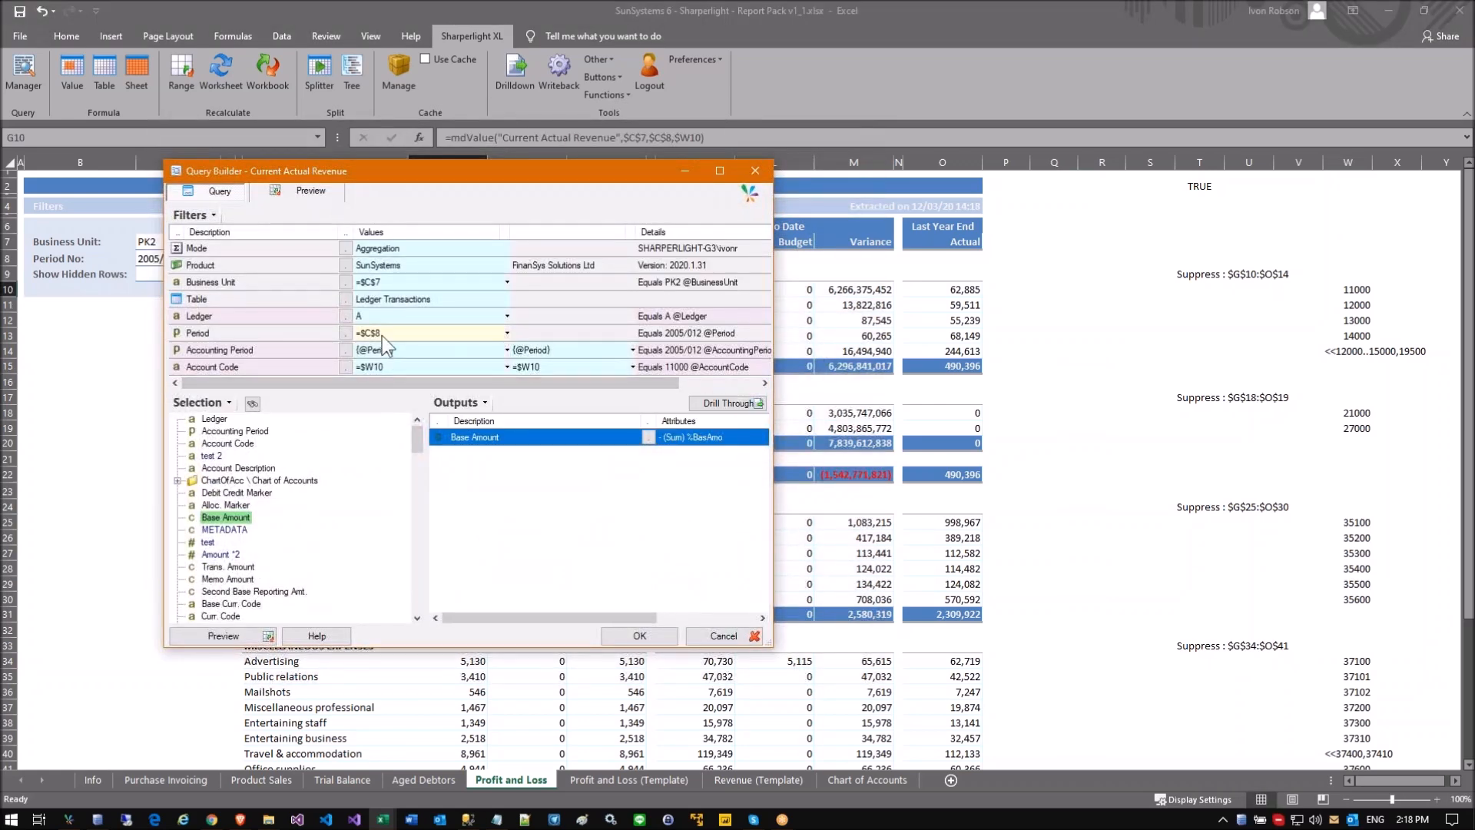
left_click(346, 366)
left_click(347, 366)
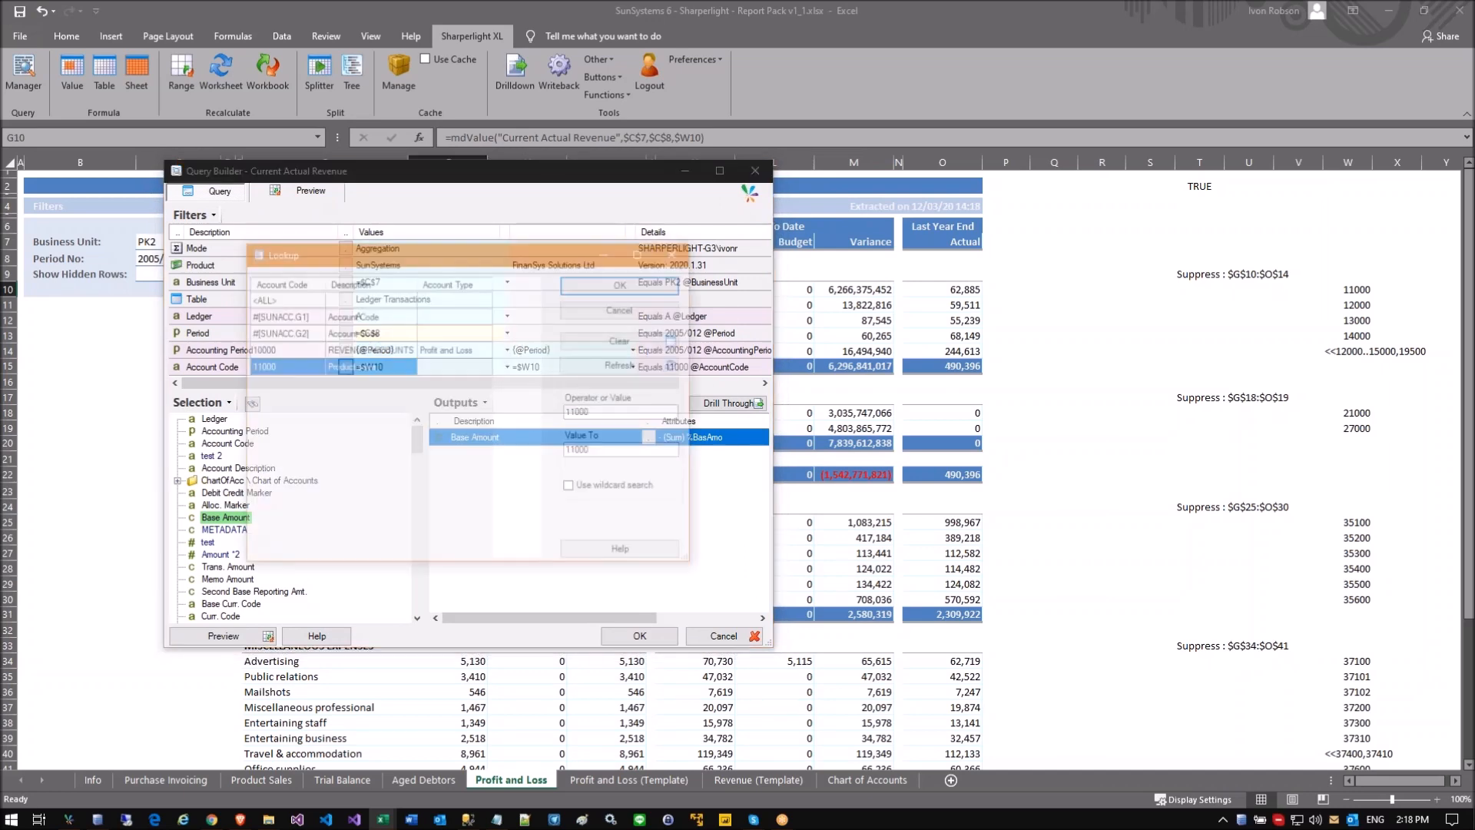
left_click_drag(338, 385, 343, 418)
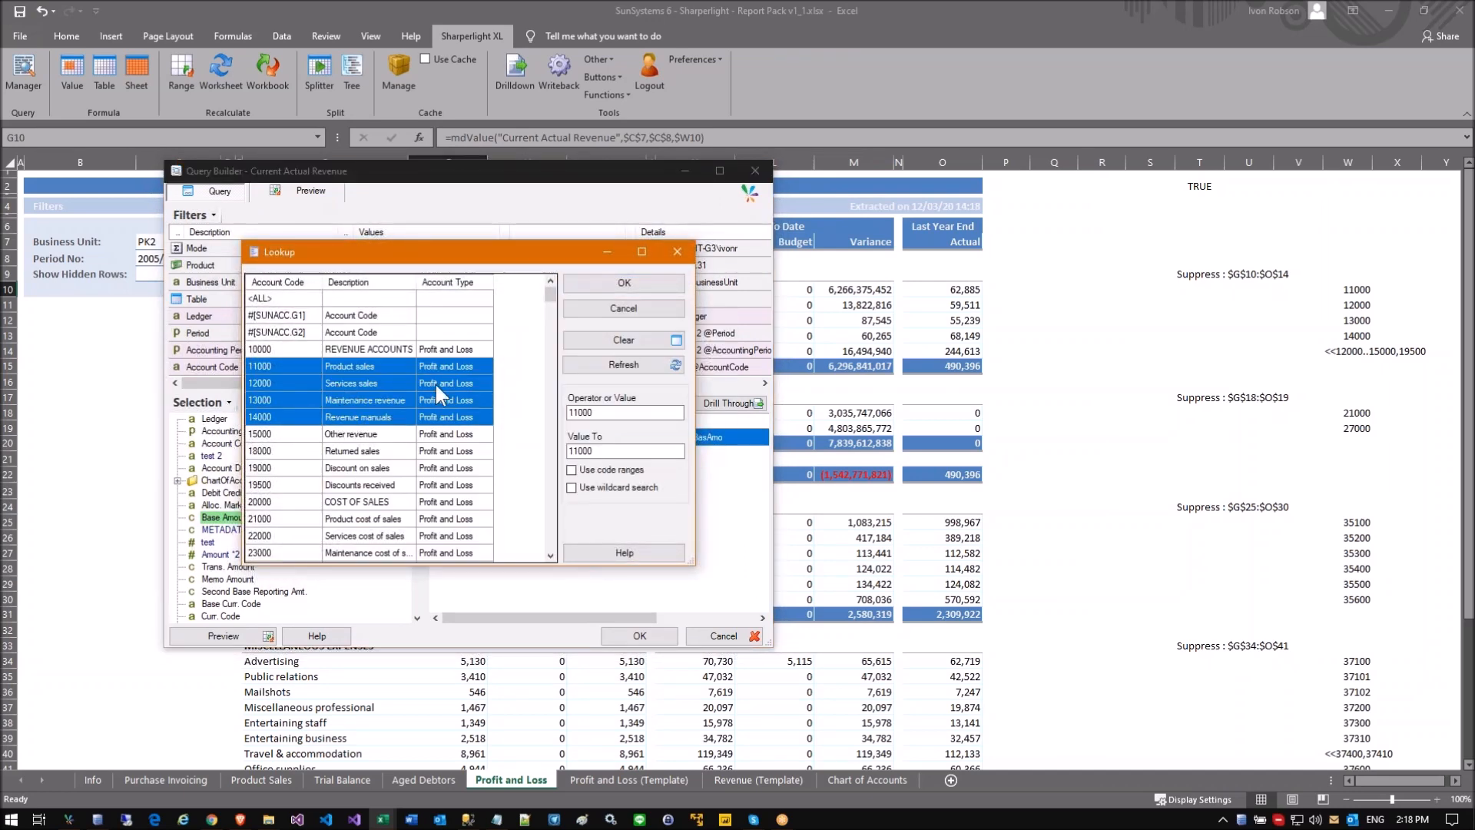
left_click(622, 283)
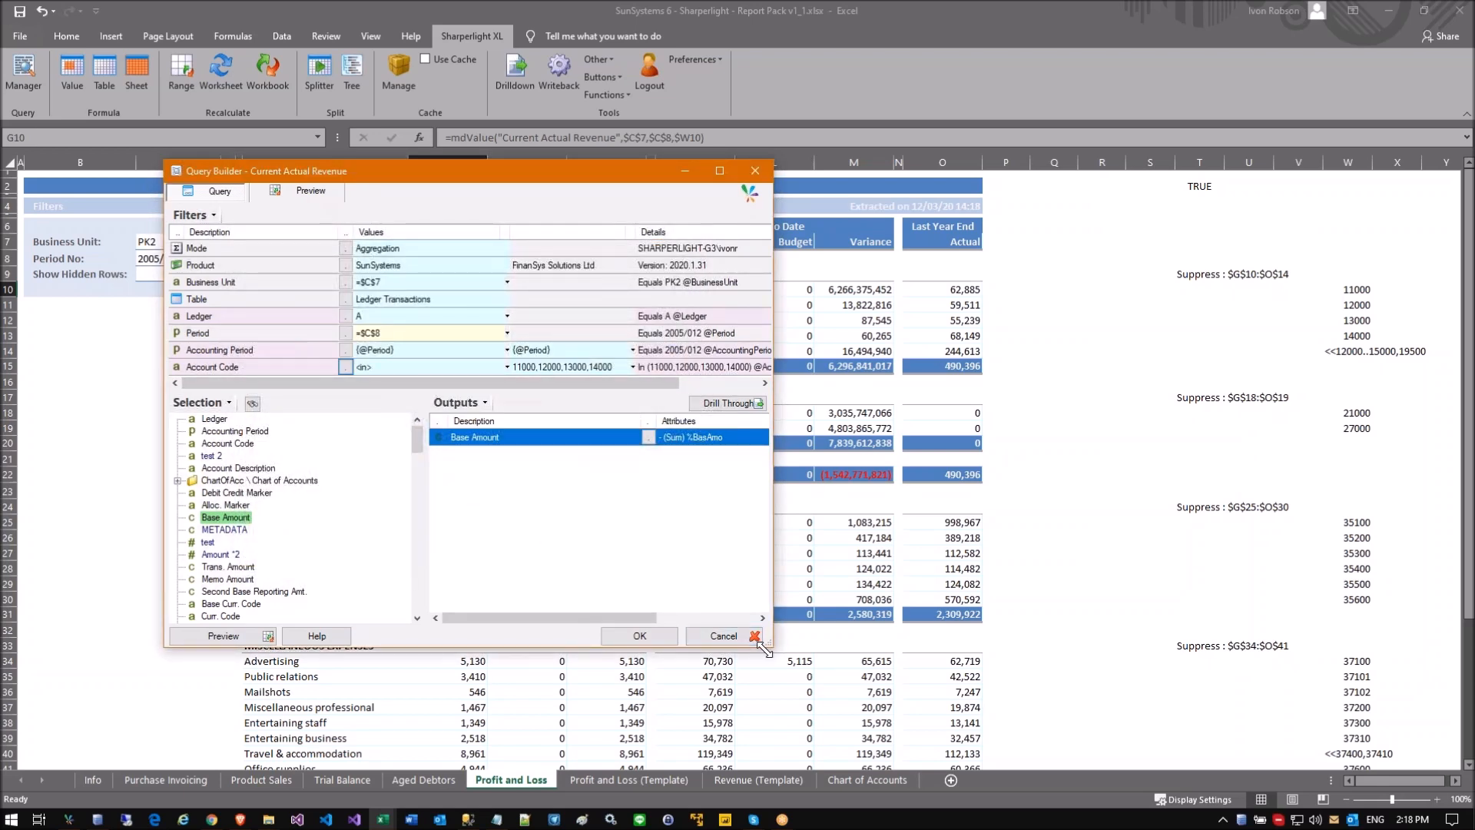
left_click_drag(771, 647, 866, 702)
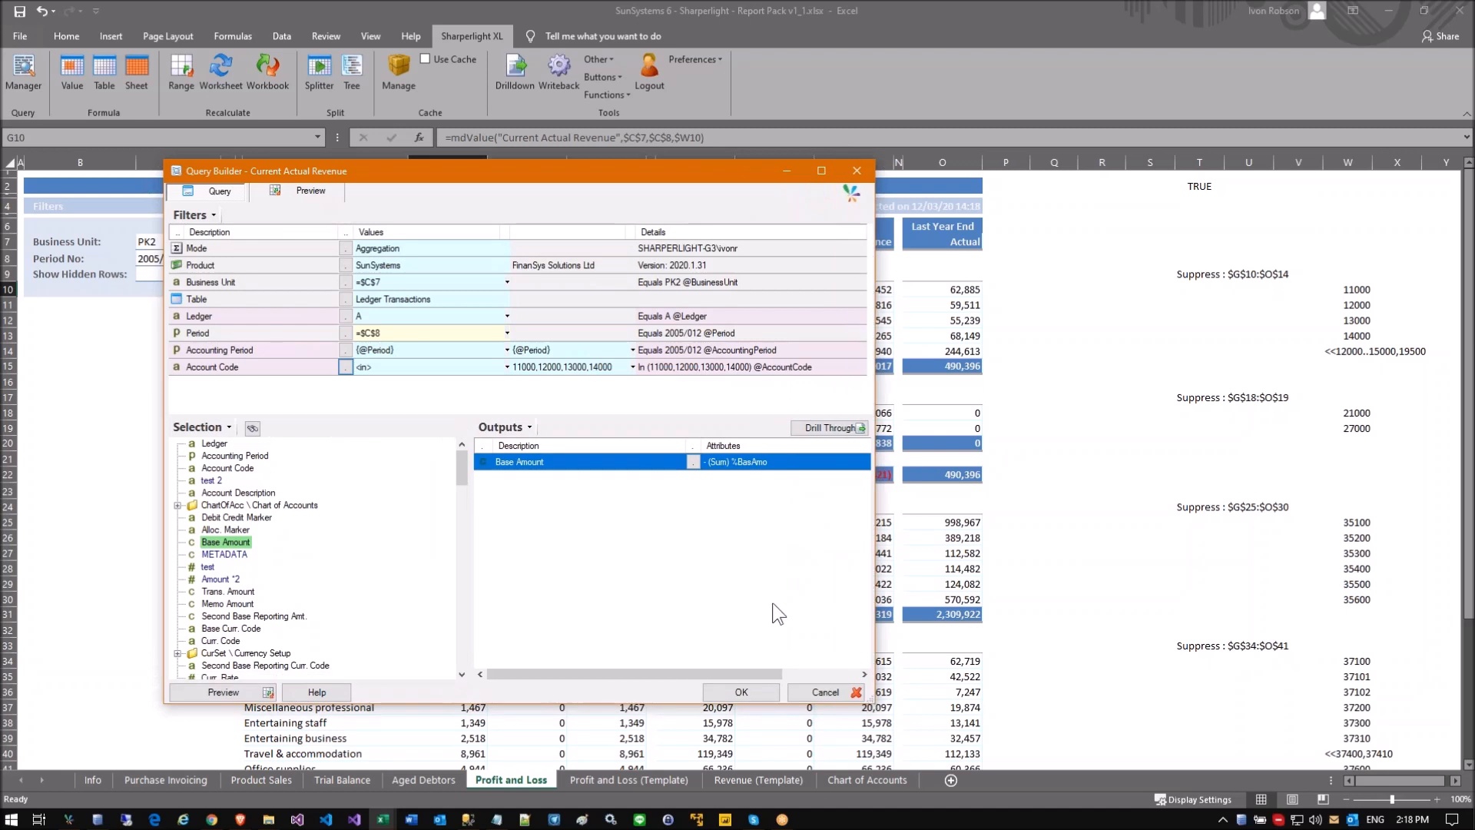
left_click(365, 367)
left_click(540, 367)
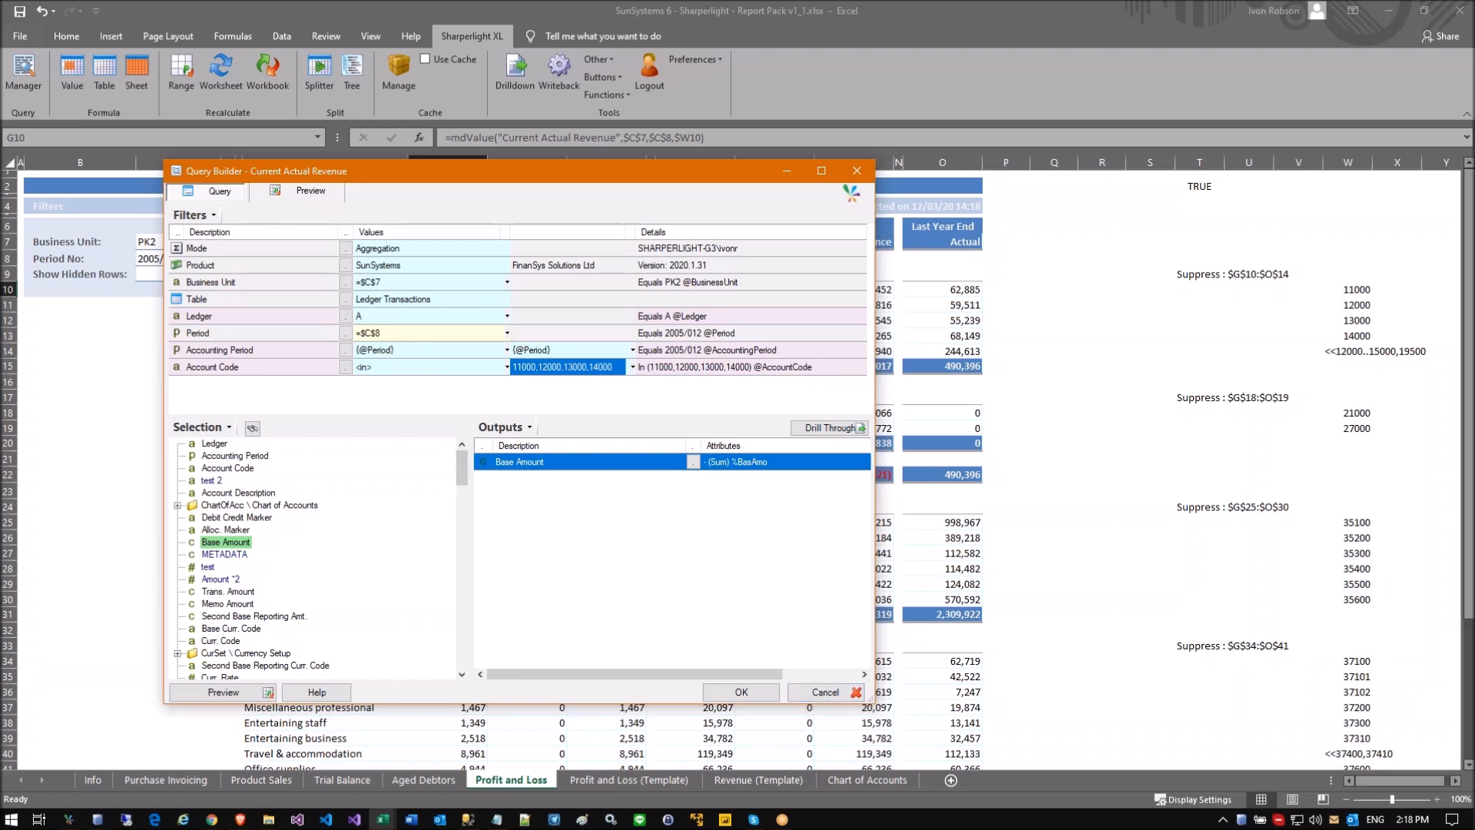
left_click(397, 363)
left_click(529, 367)
Step: Set the Account Code filter operator to Not in the list of values, and cancel the query changes
double_click(411, 370)
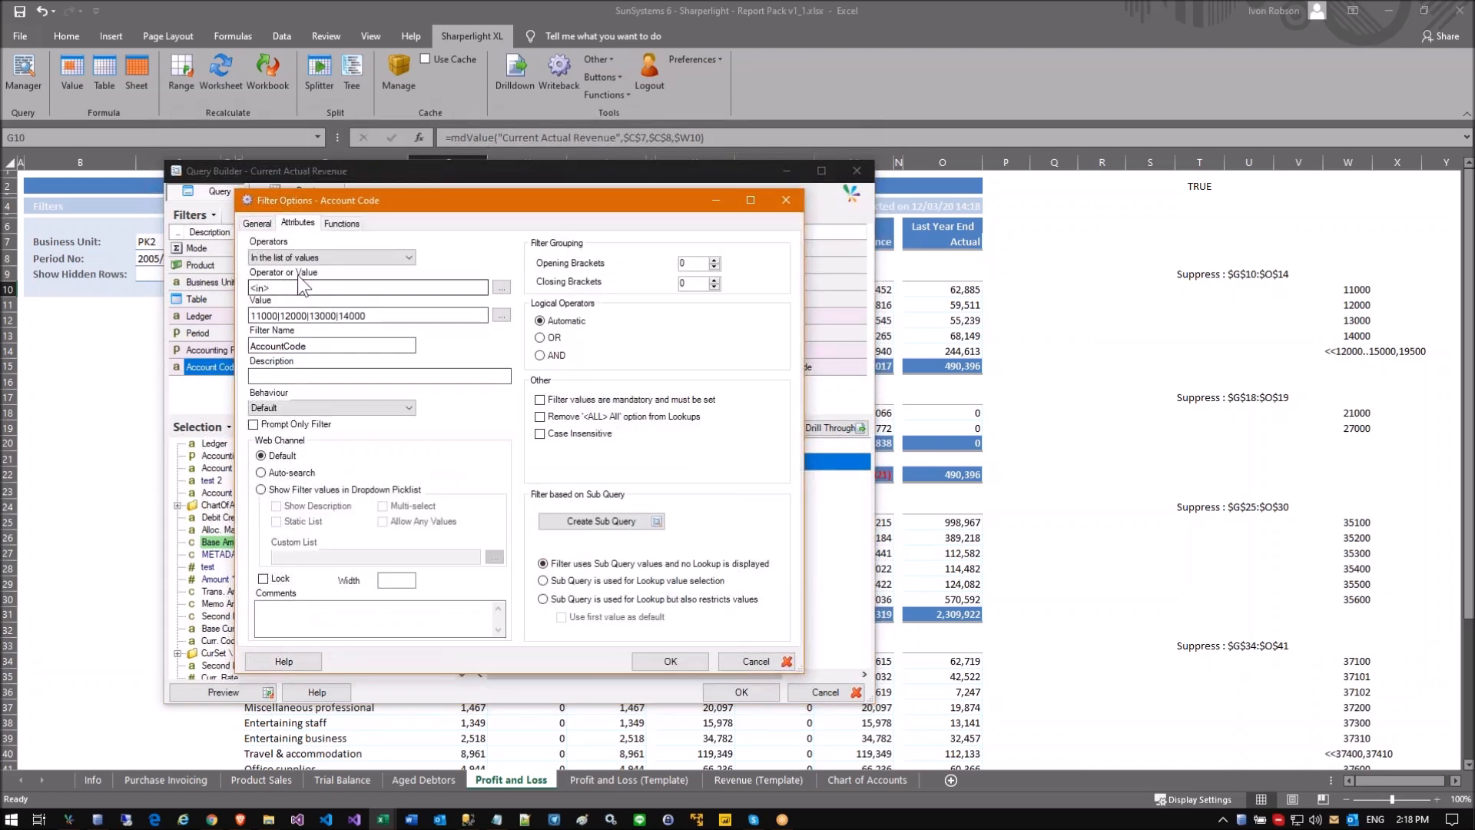
left_click(292, 256)
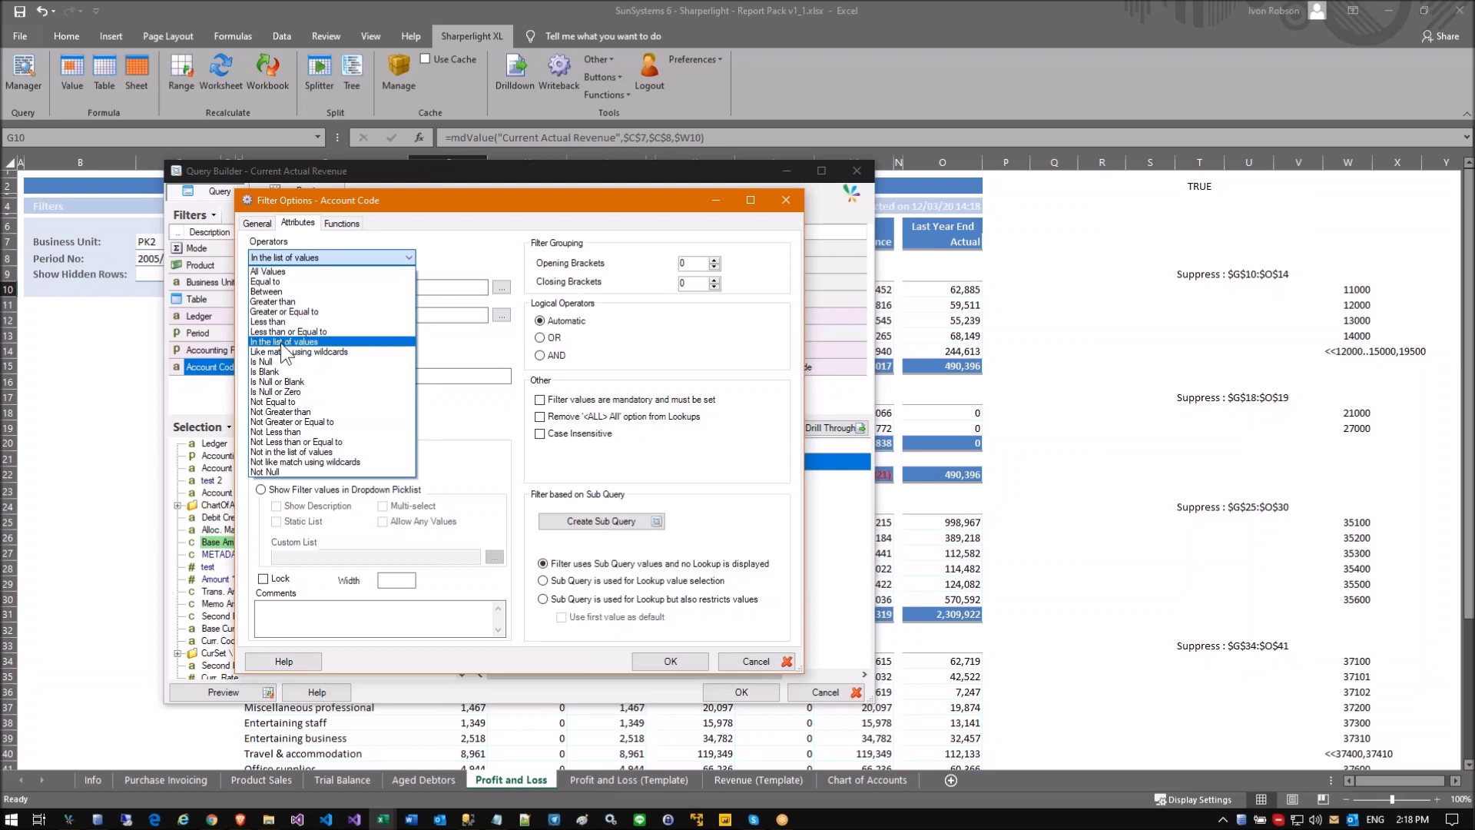
left_click(293, 452)
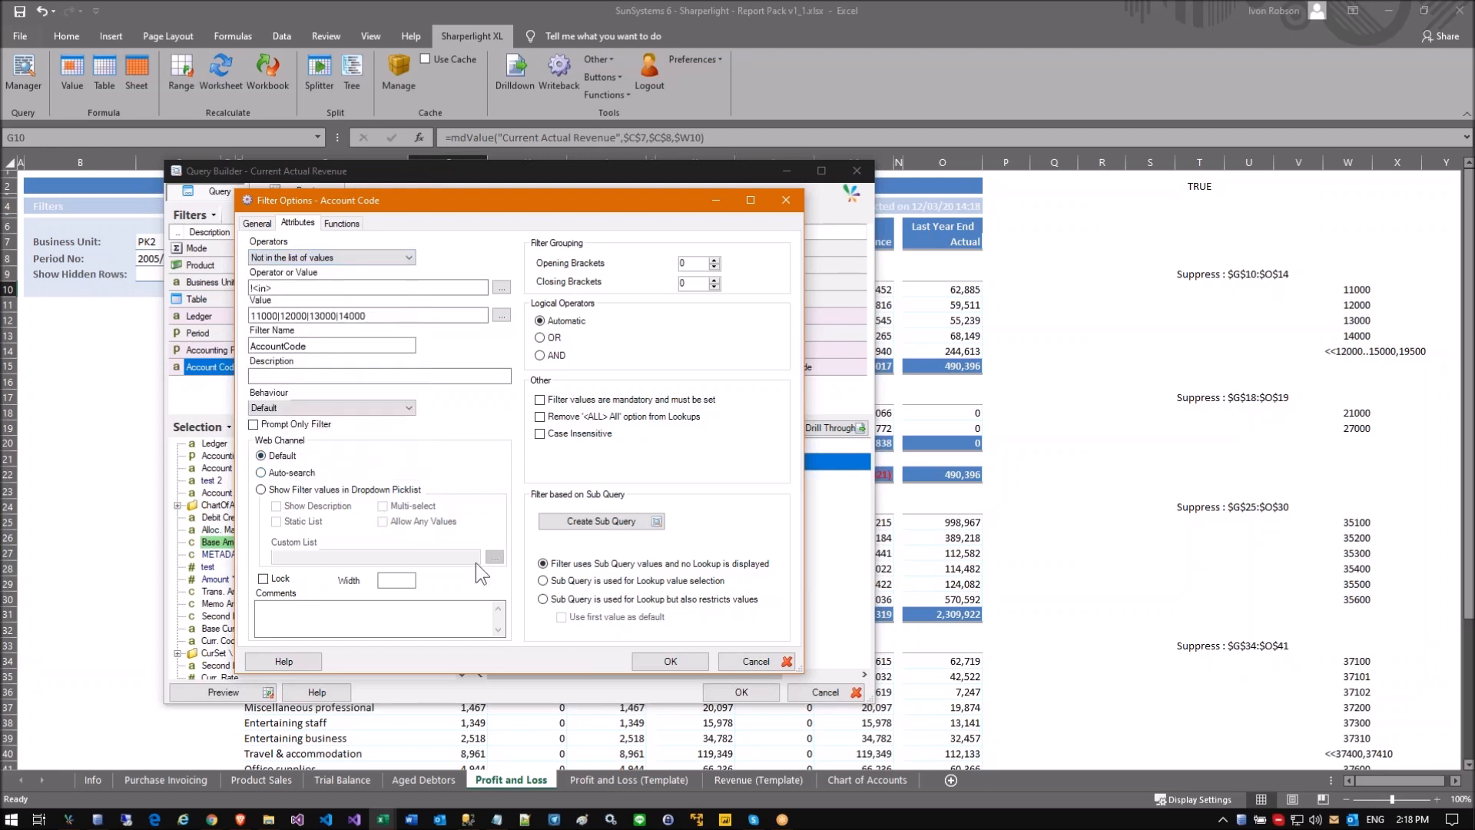
left_click(661, 666)
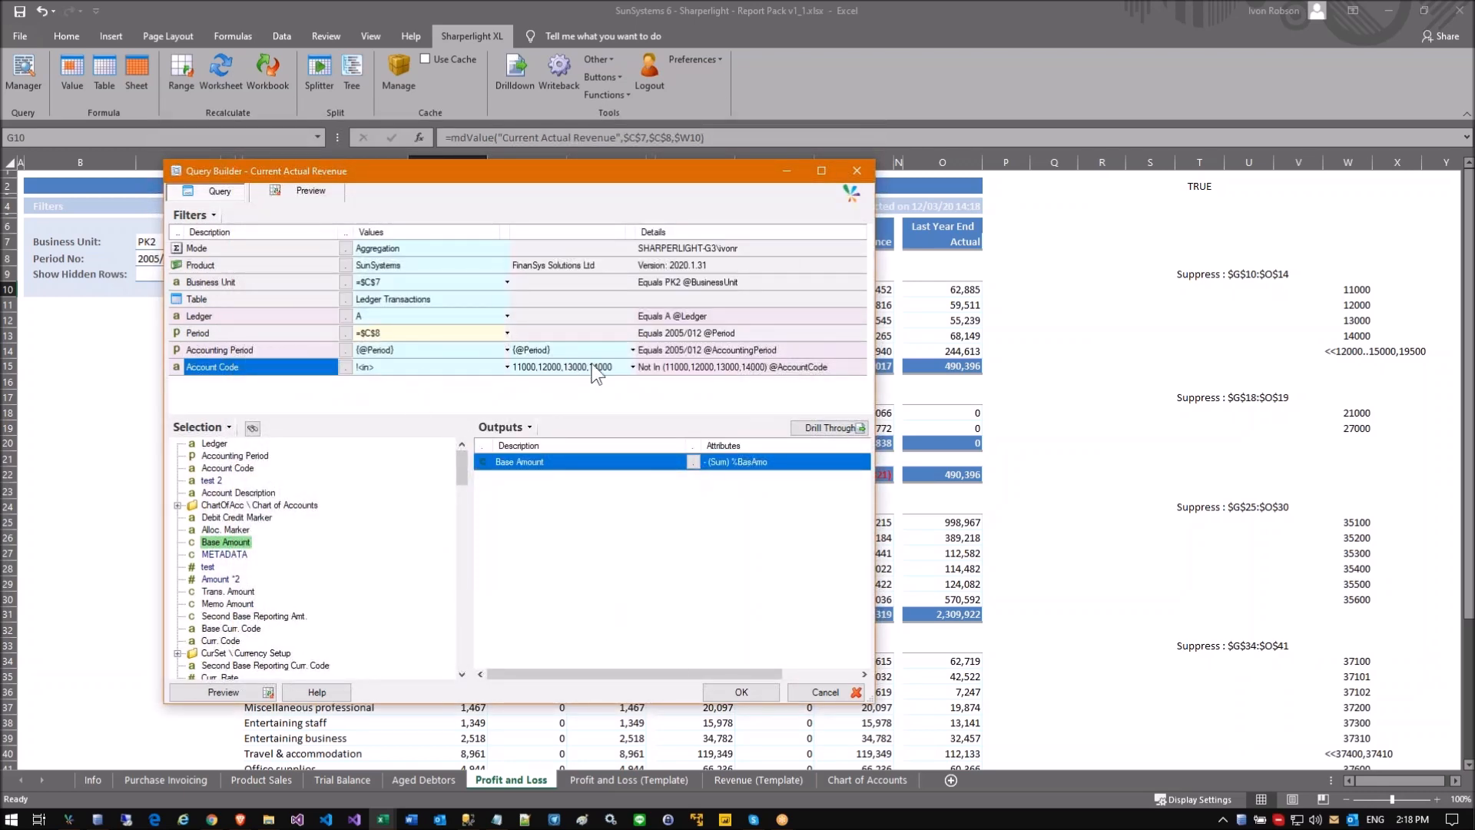
left_click(652, 367)
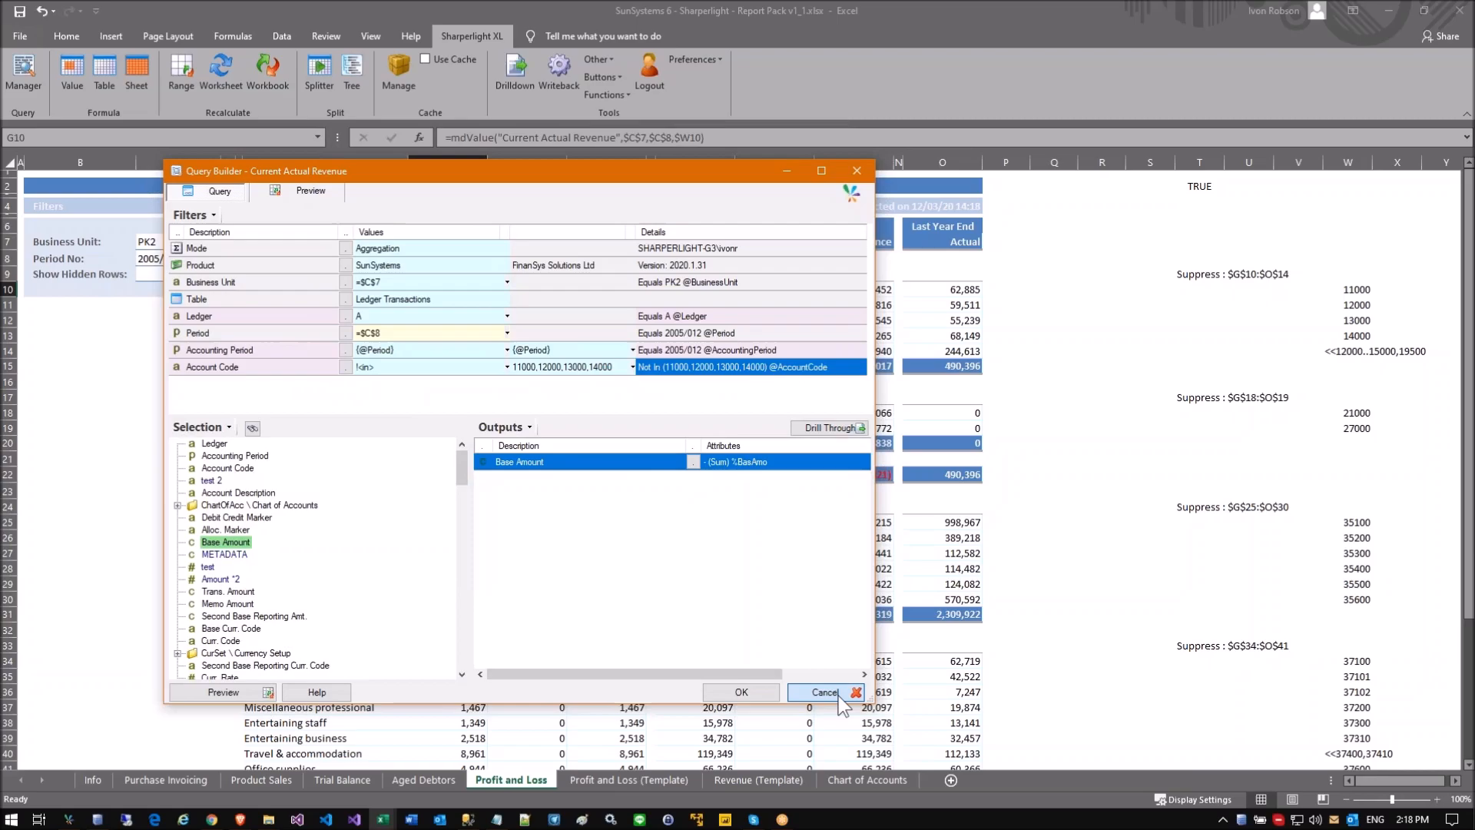
left_click(837, 696)
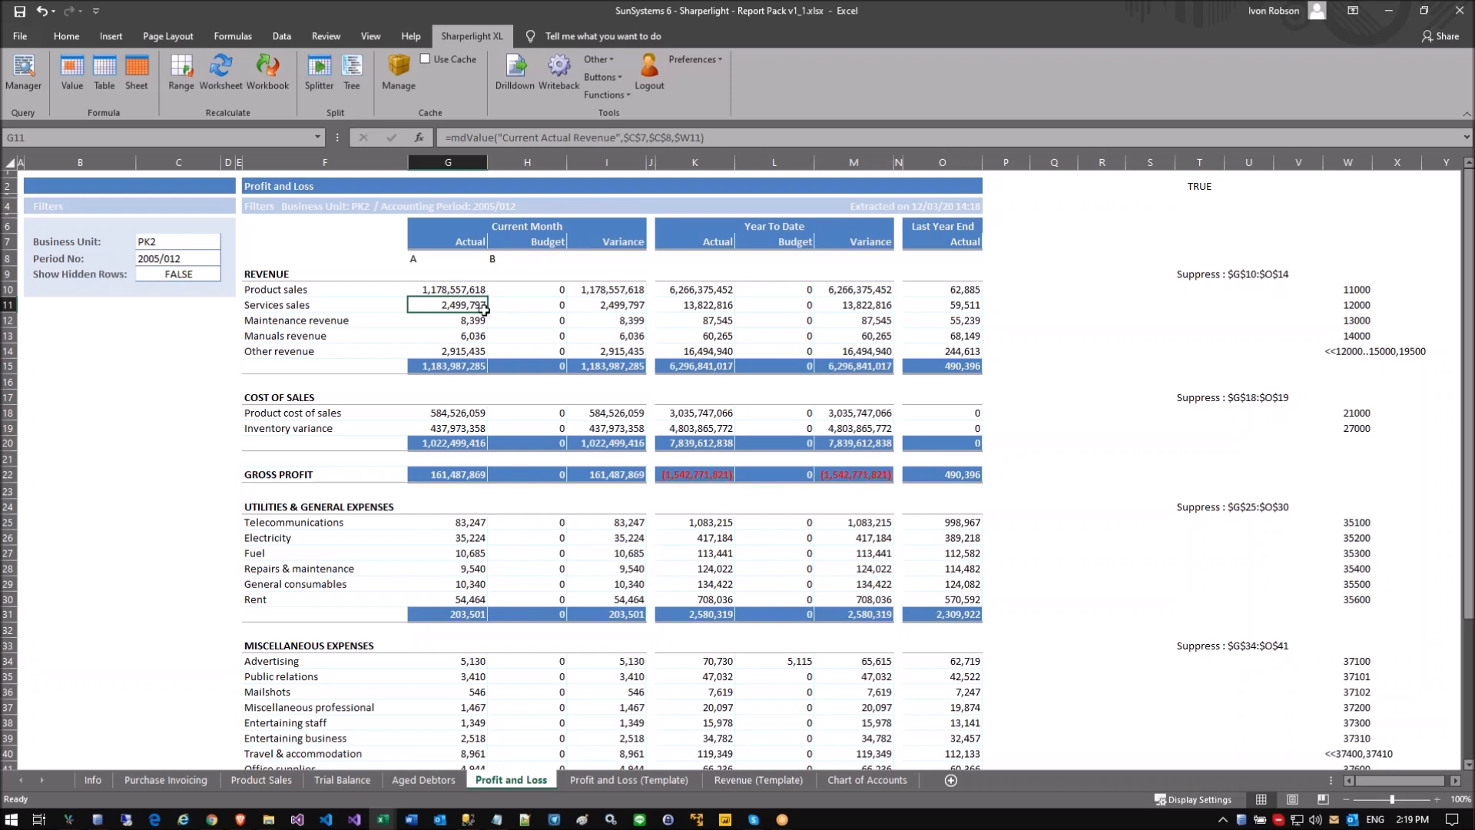
Step: Examine the Product sales value formula in G10 and the ledger codes above the Actual and Budget columns in G8 and H8
left_click(581, 325)
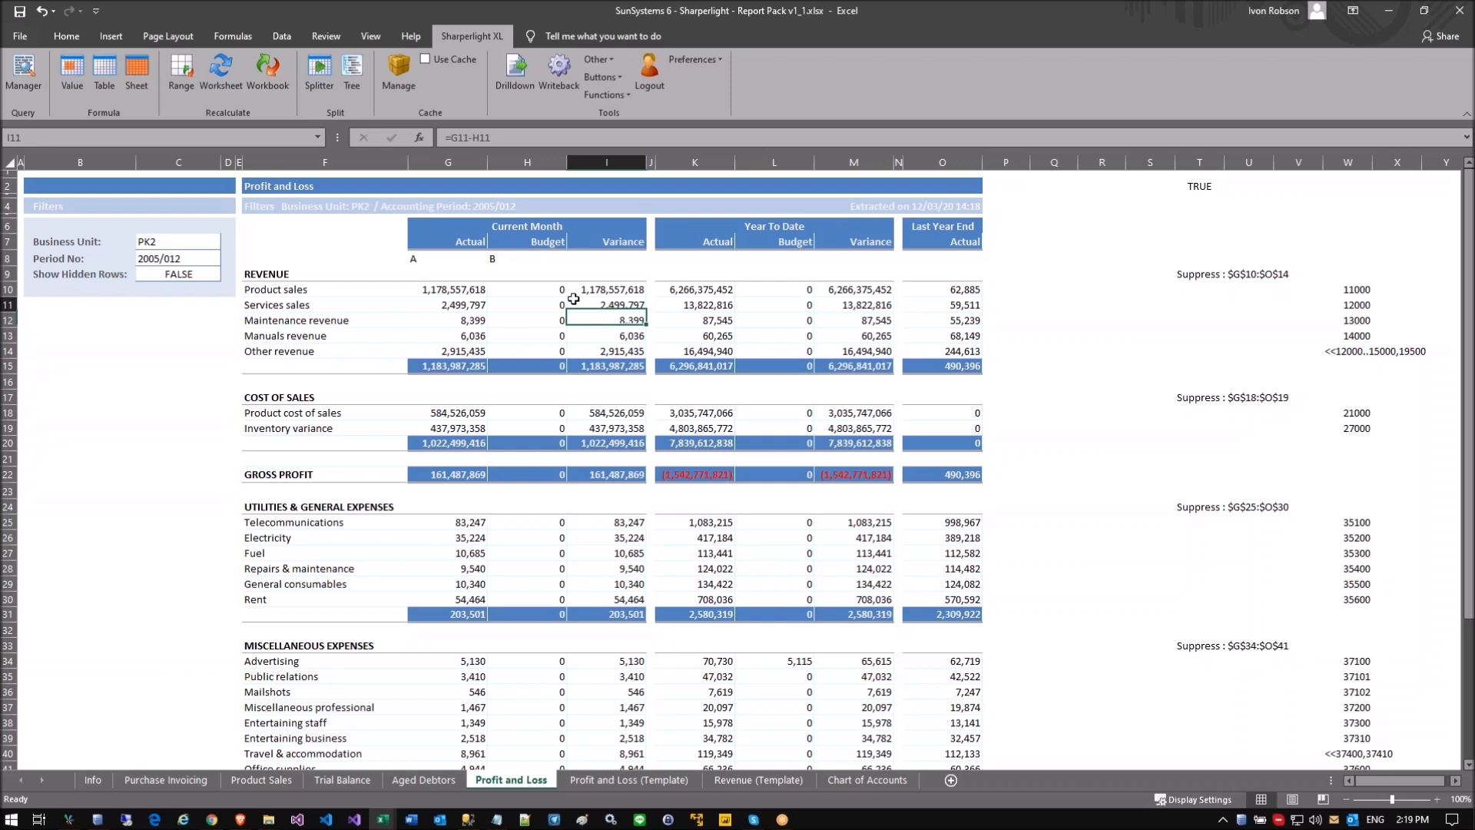
left_click(442, 291)
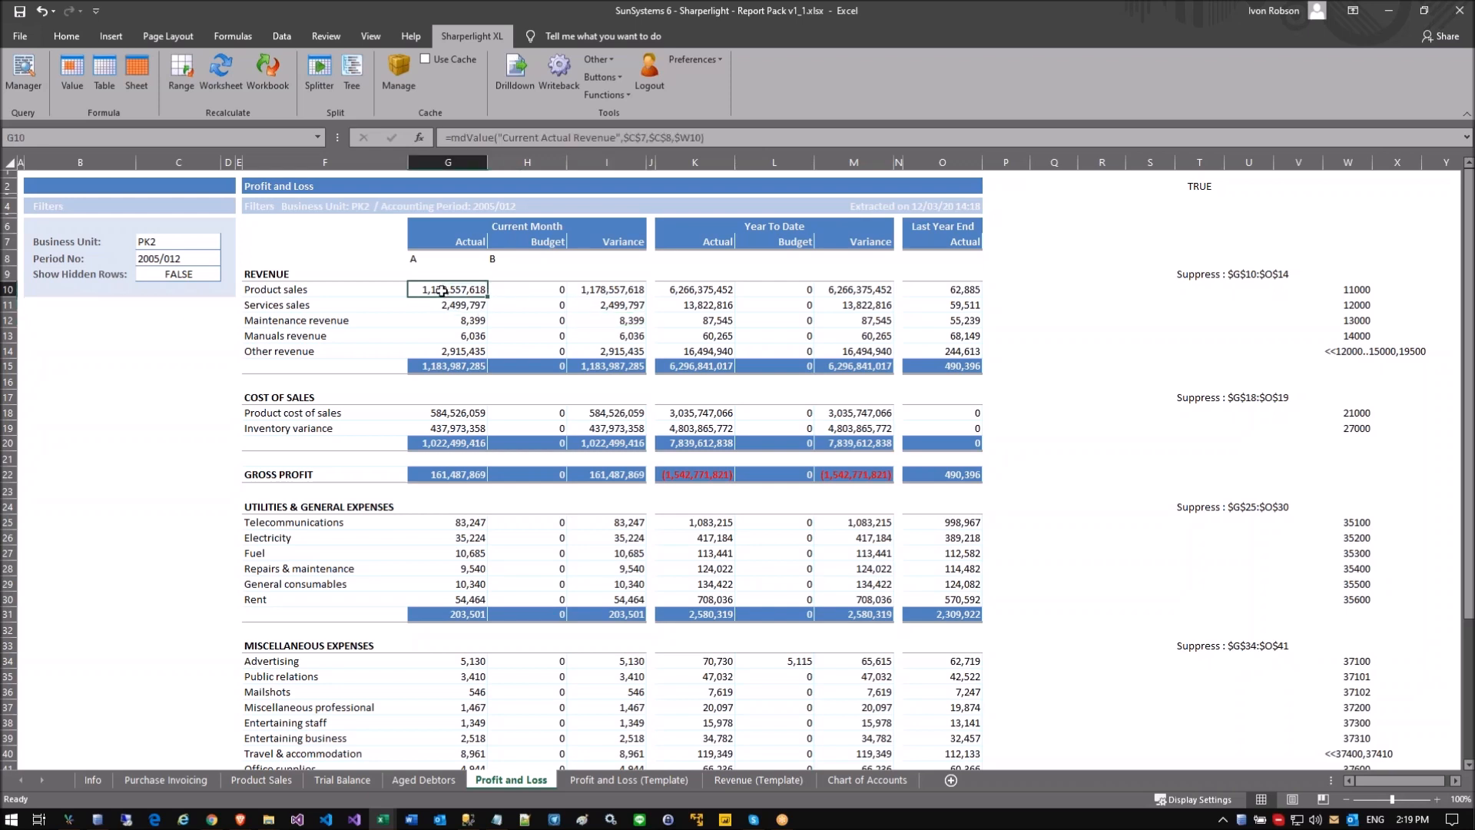
left_click(418, 261)
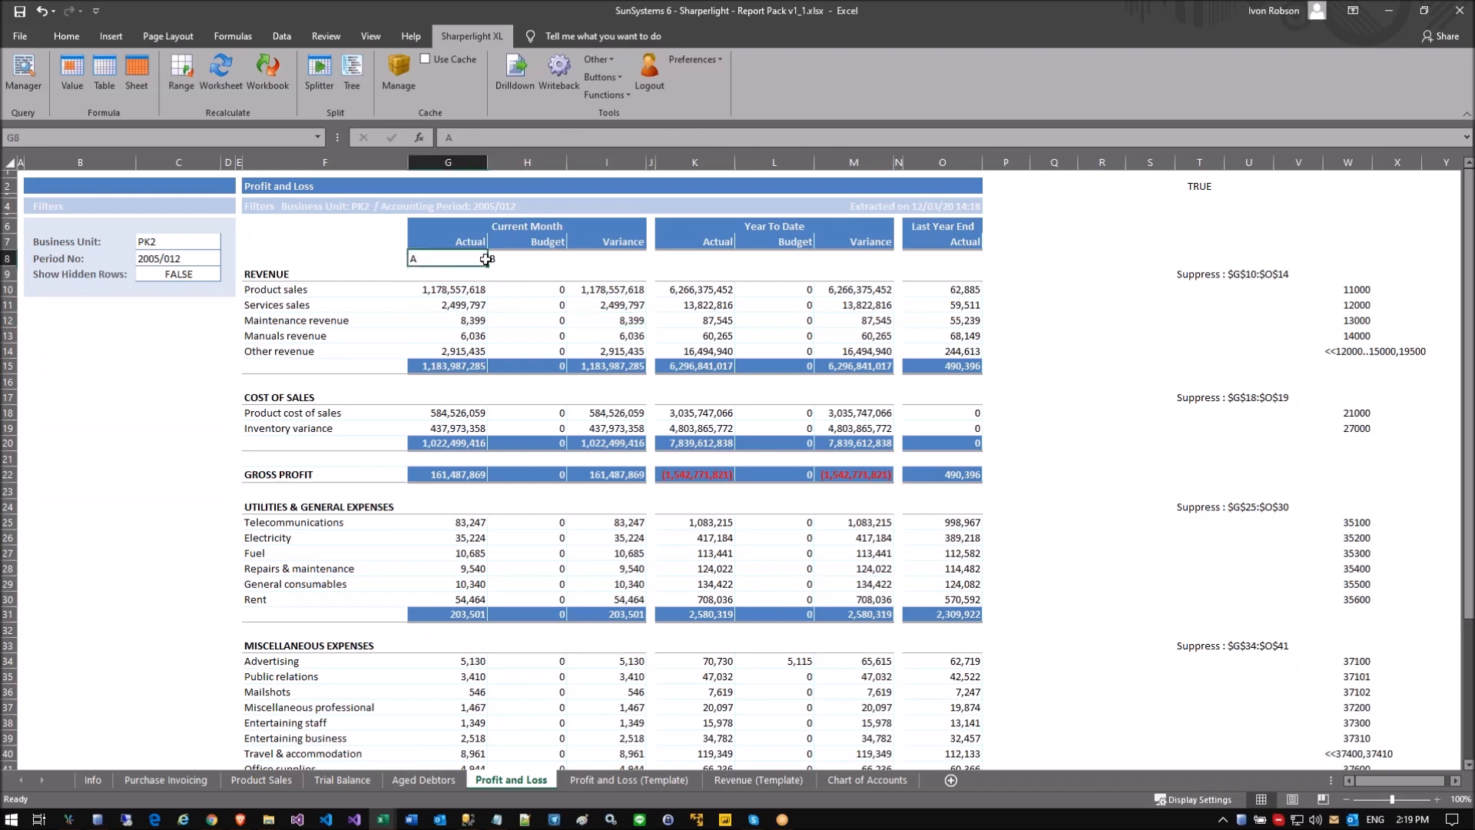
left_click(505, 258)
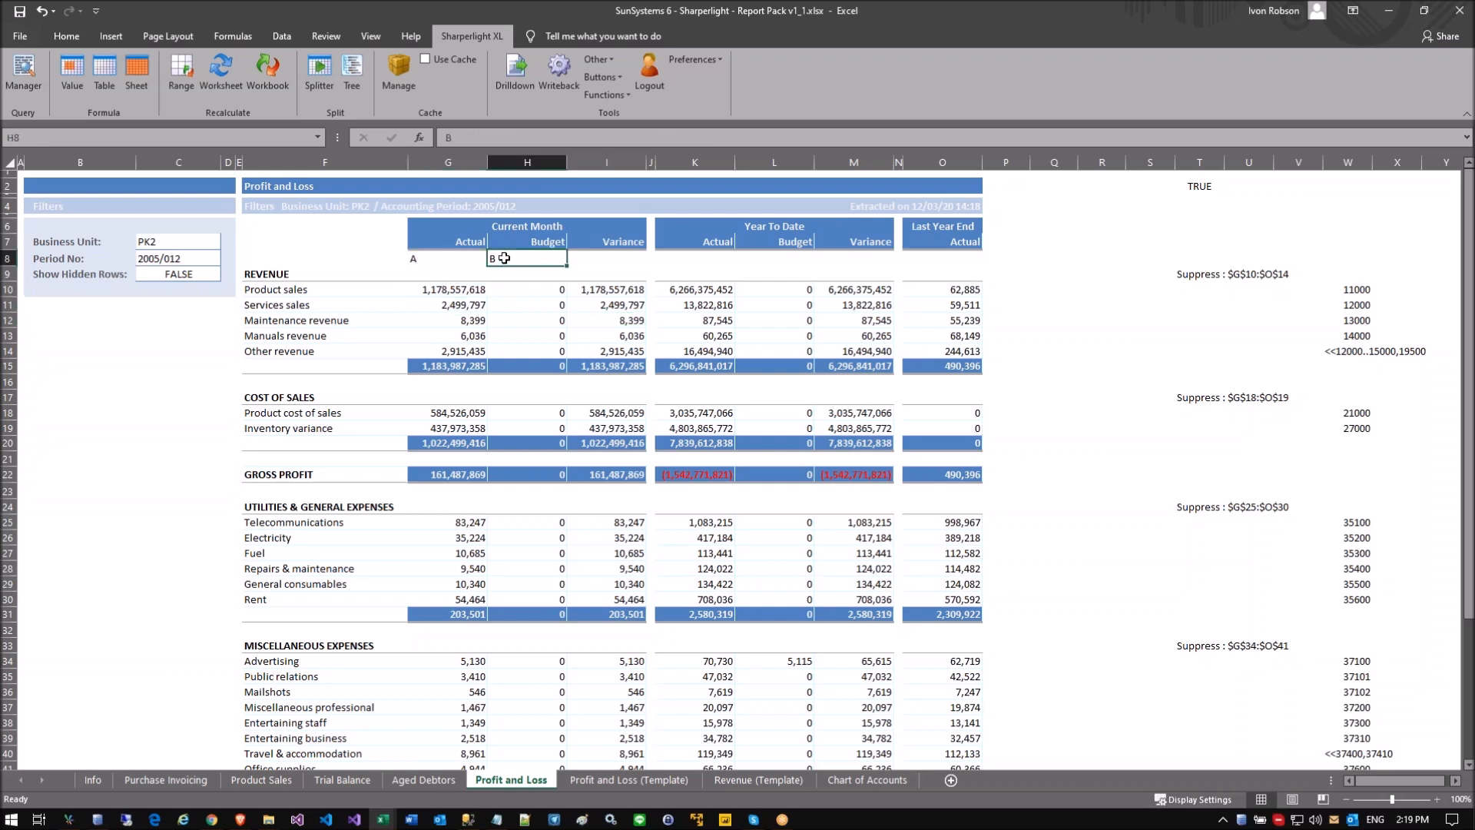
Step: Add Account Description as a filter to the Current Actual Revenue query in G10 and save the query
left_click(450, 291)
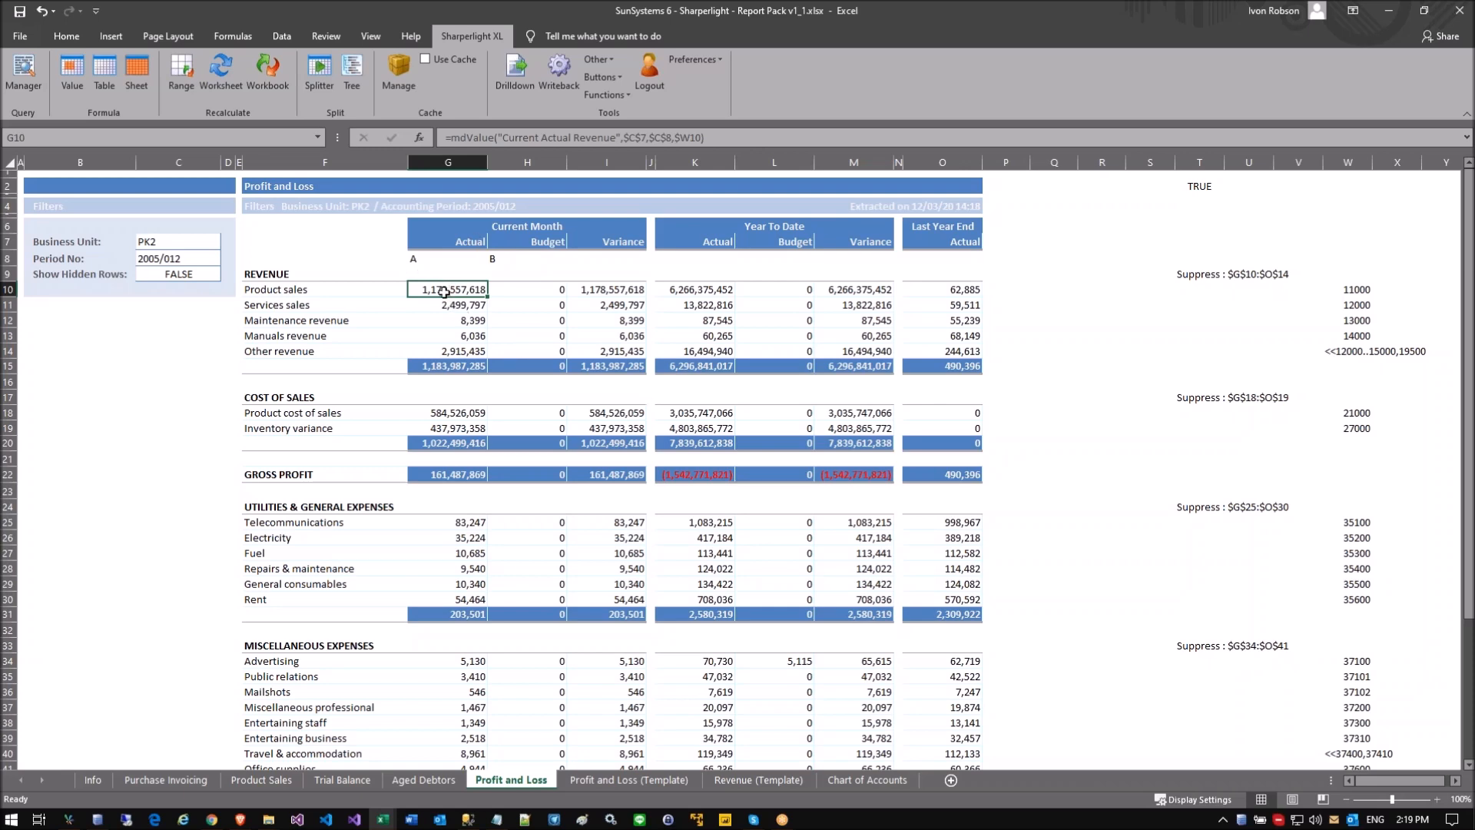
double_click(444, 292)
left_click_drag(295, 48, 658, 146)
left_click_drag(1009, 624, 1045, 718)
left_click_drag(470, 488, 594, 367)
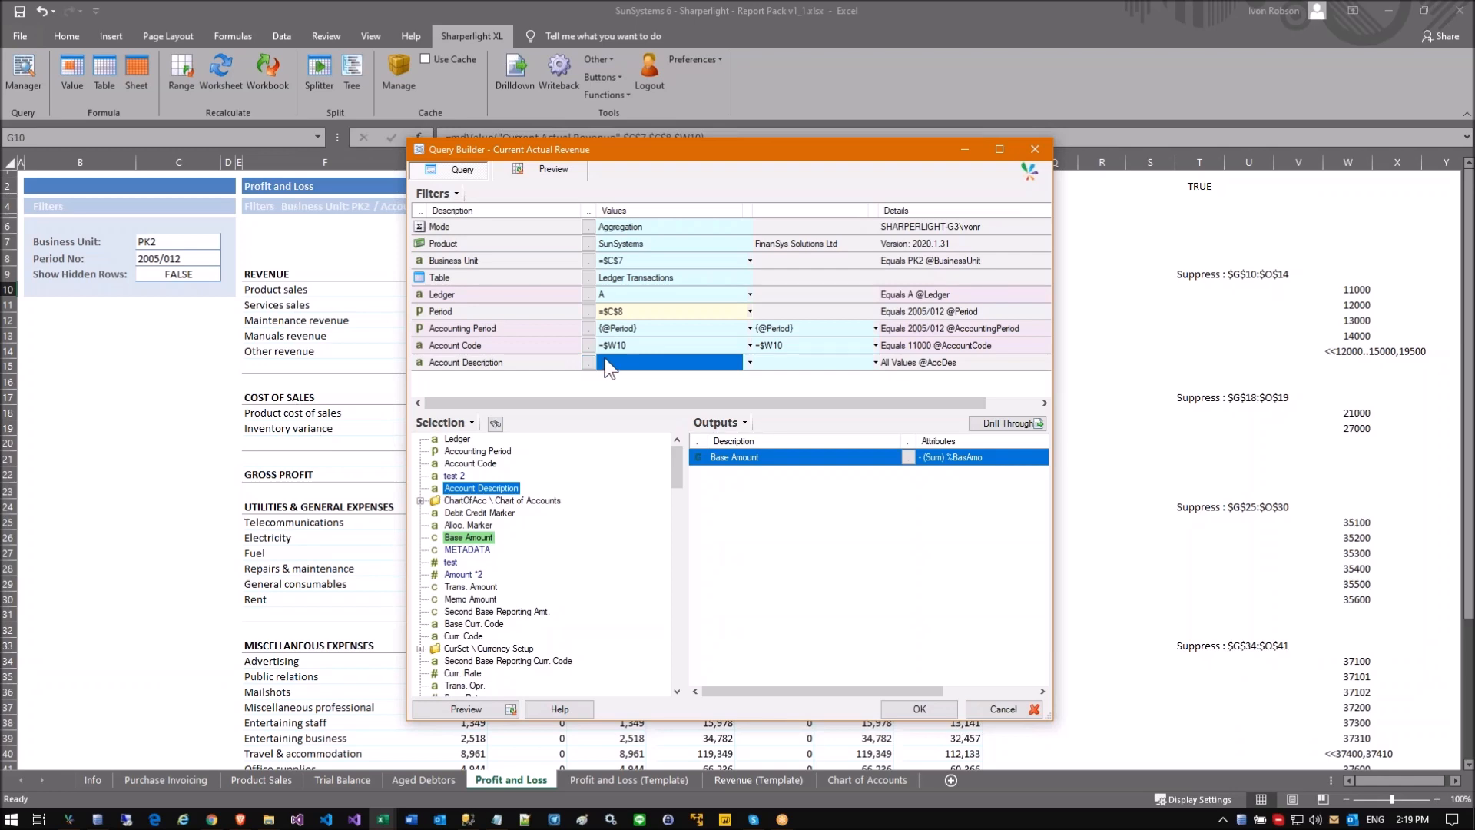
left_click(919, 708)
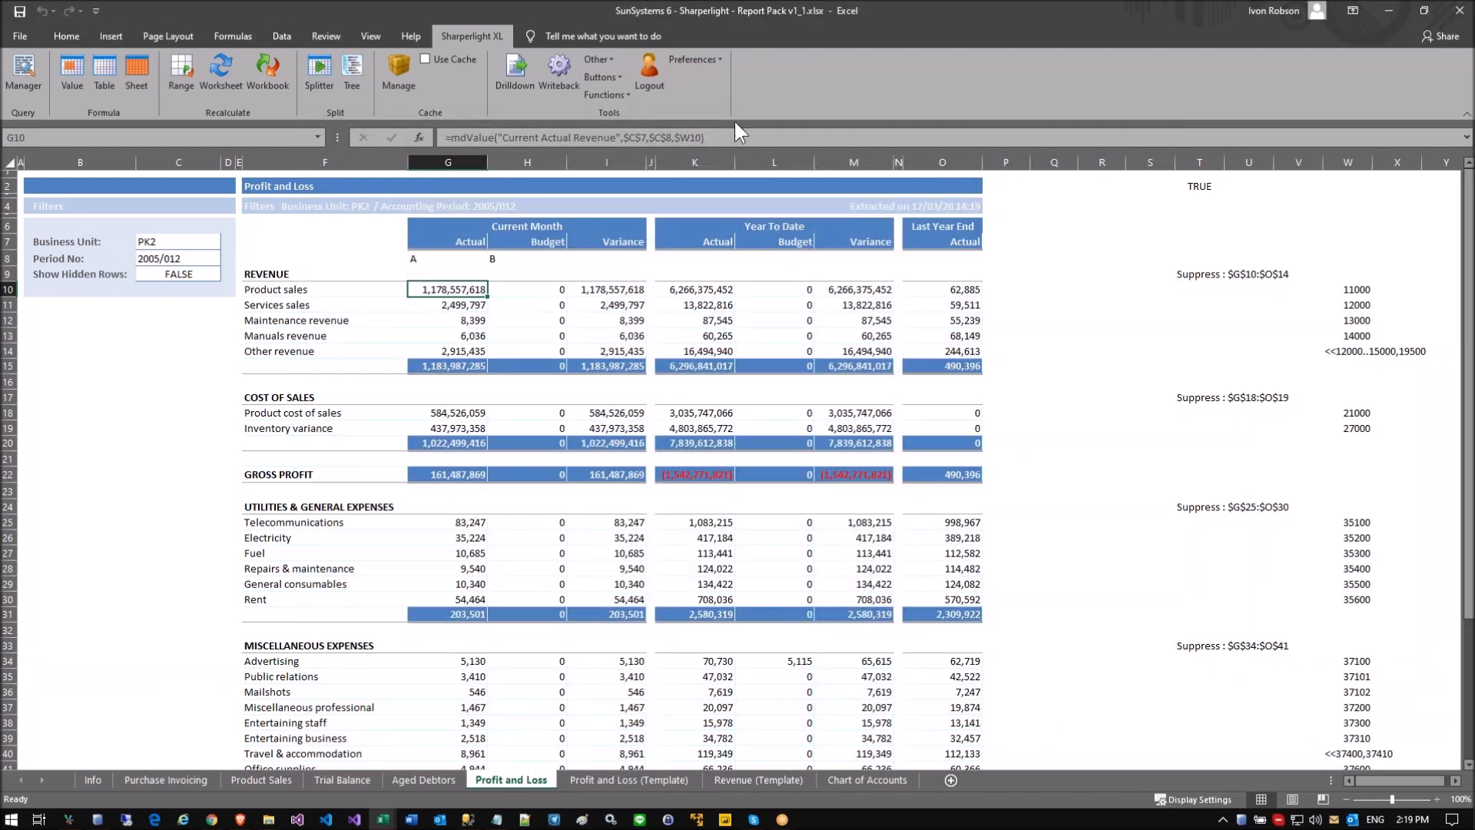
Step: Examine the cell references in the Product sales value formula in G10, highlighting the business unit argument $C$7
left_click(627, 138)
left_click_drag(625, 139, 645, 138)
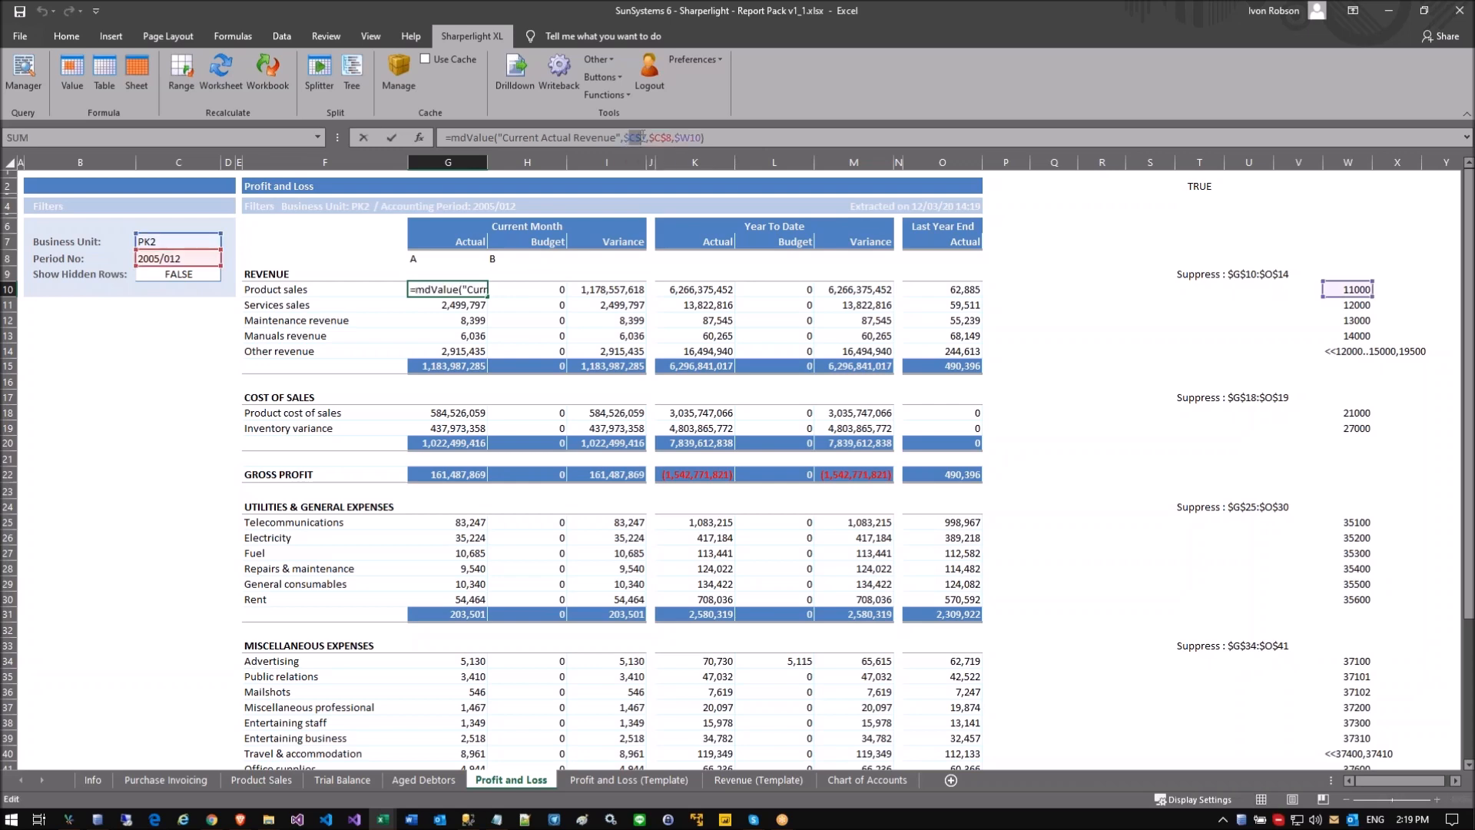
left_click(732, 144)
left_click(576, 335)
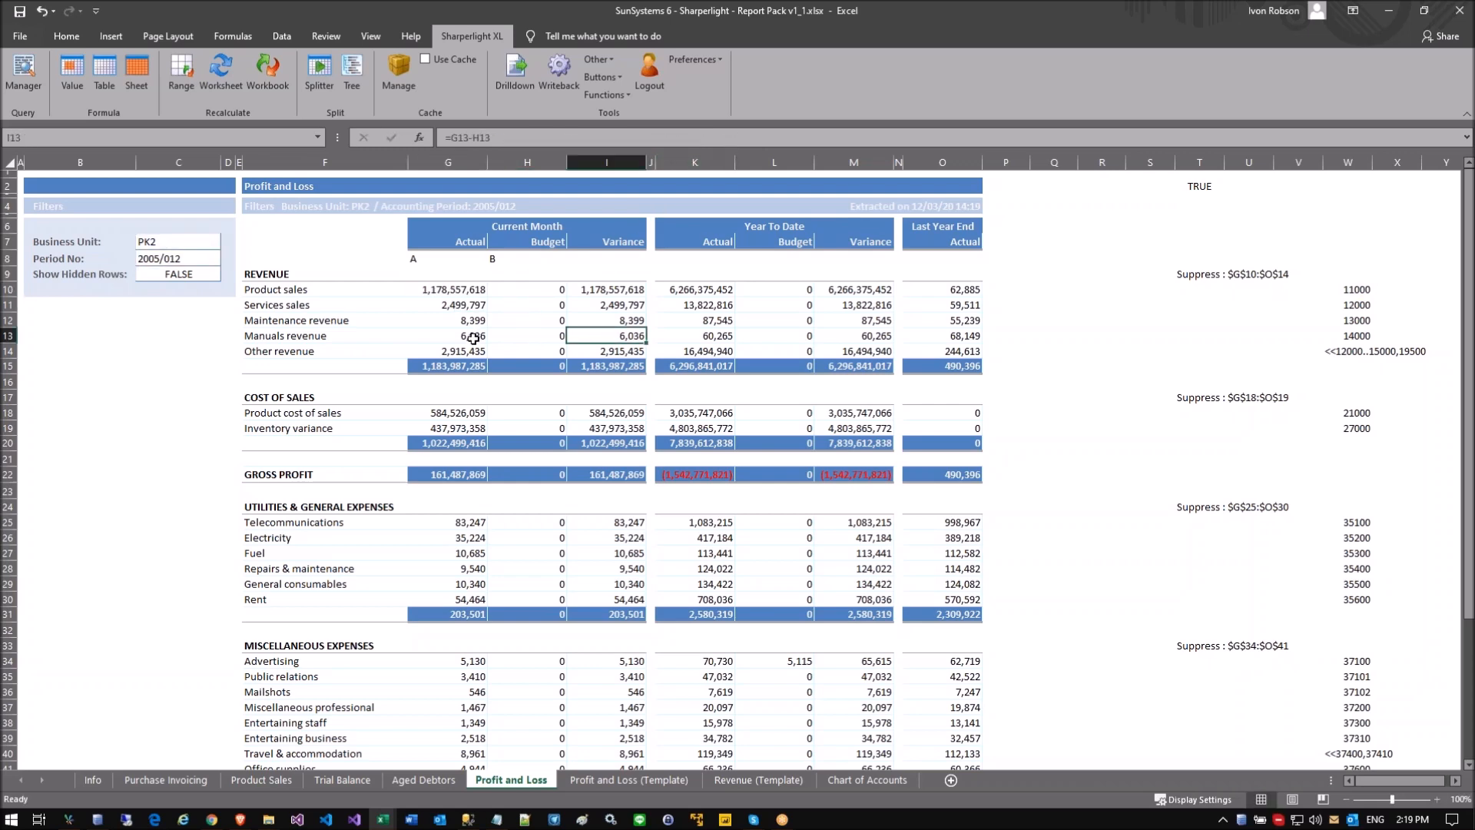
Step: Check the Account Description filter in the Manuals revenue query in G13, close it without changes, and review the formula cells G10:G13
double_click(474, 336)
scroll(111, 269, "down", 1)
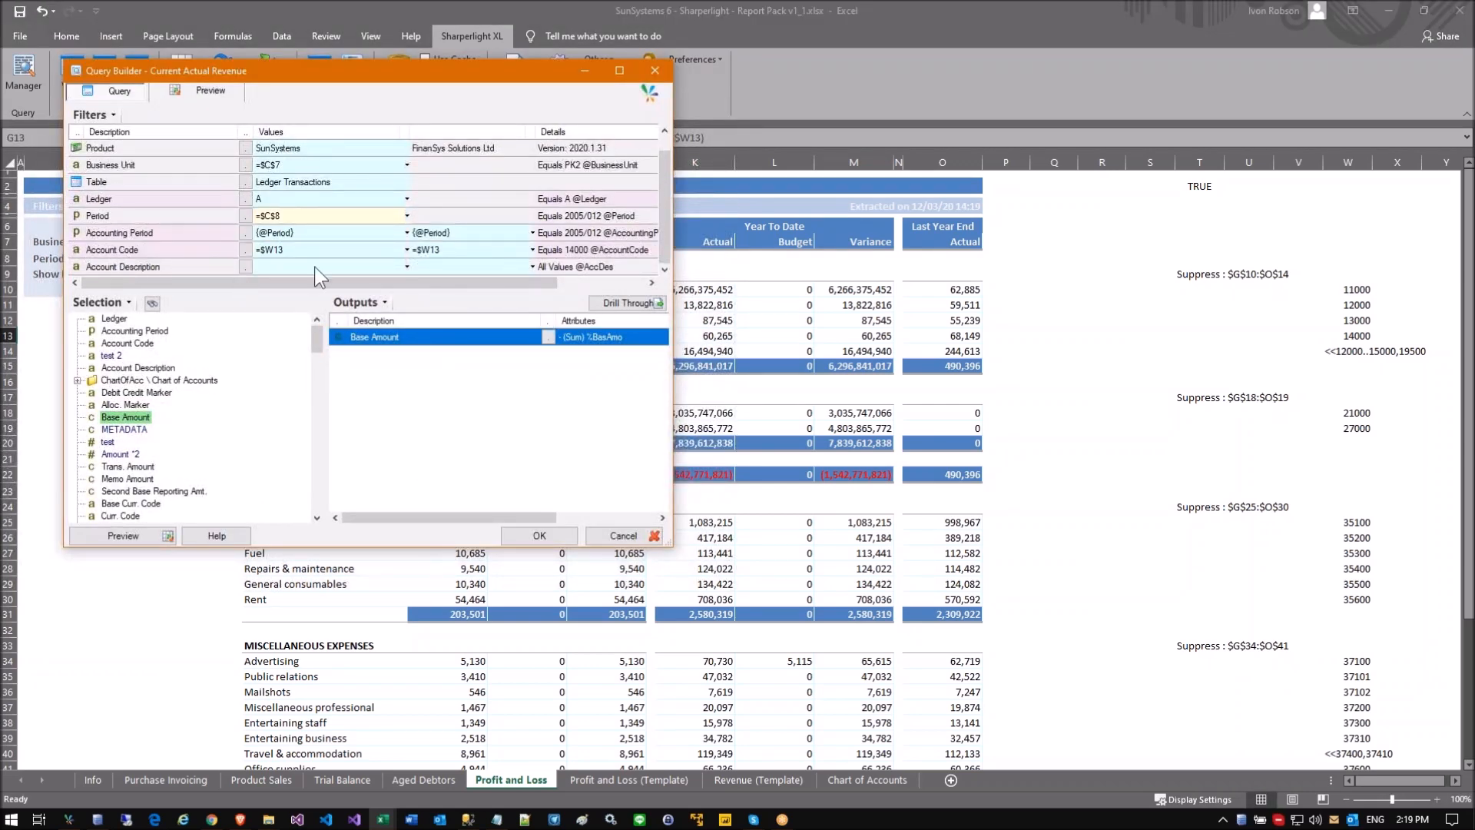
left_click(275, 266)
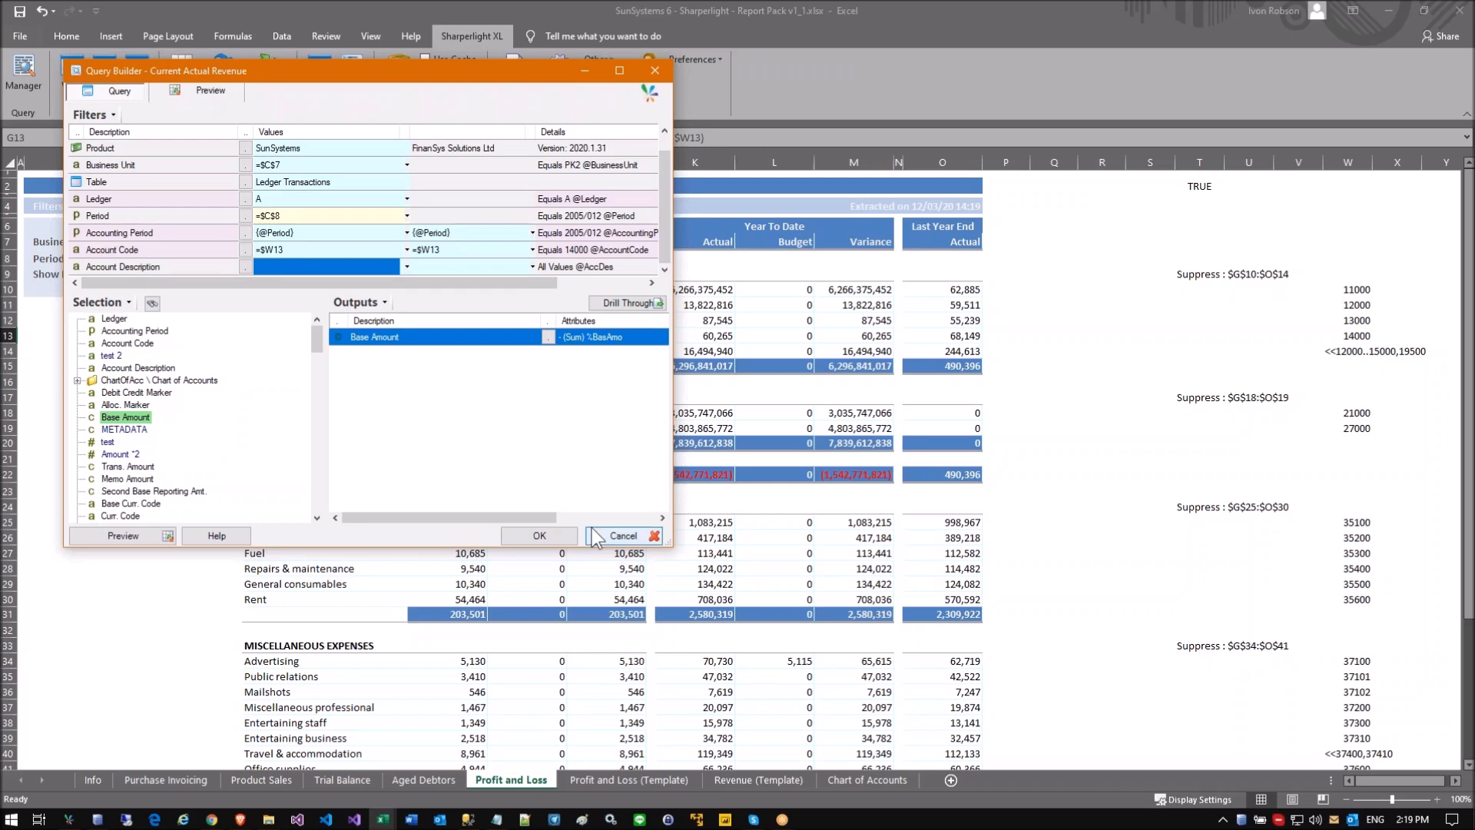
left_click(621, 537)
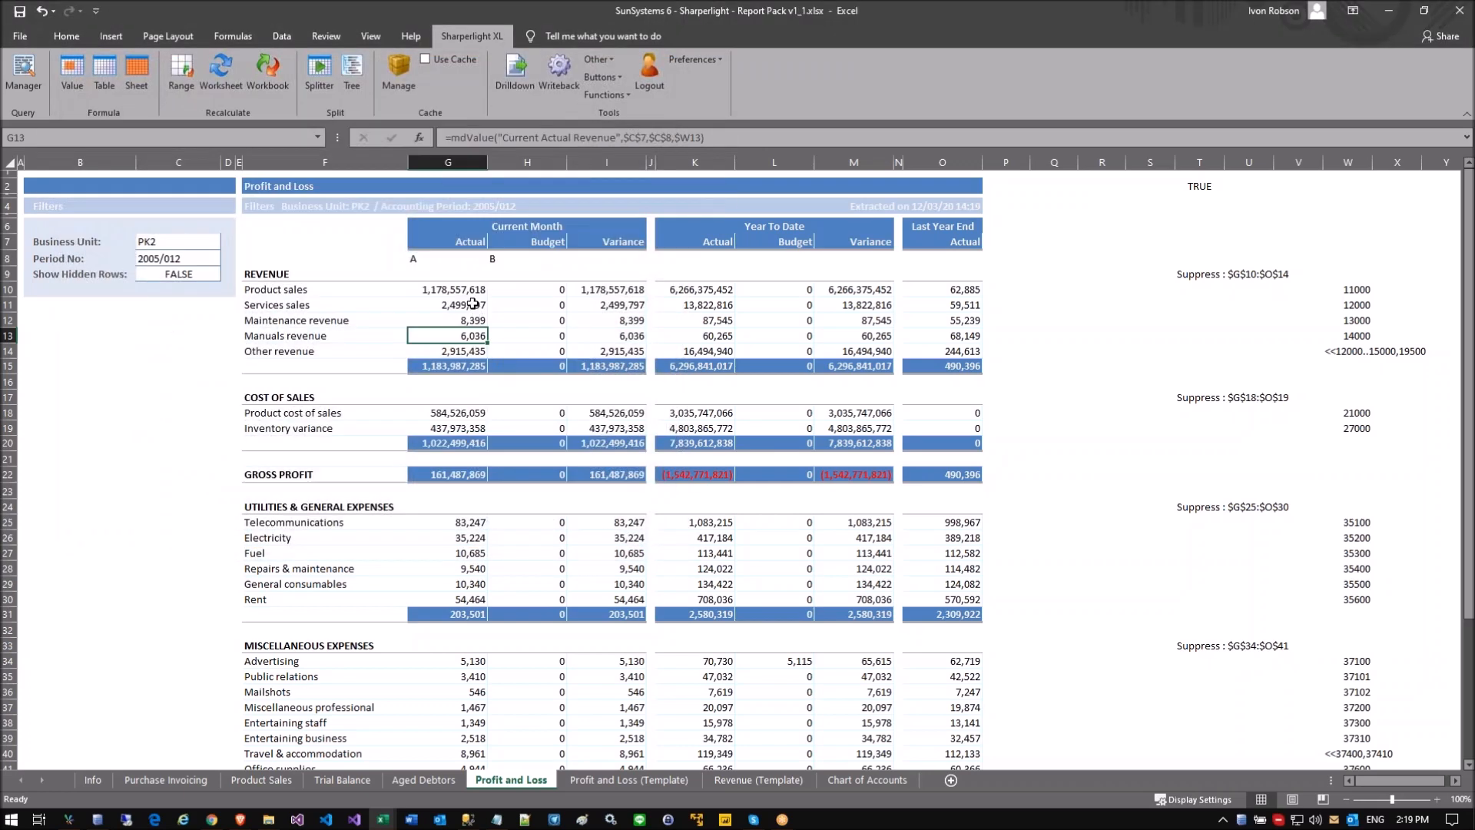
left_click_drag(461, 292, 455, 336)
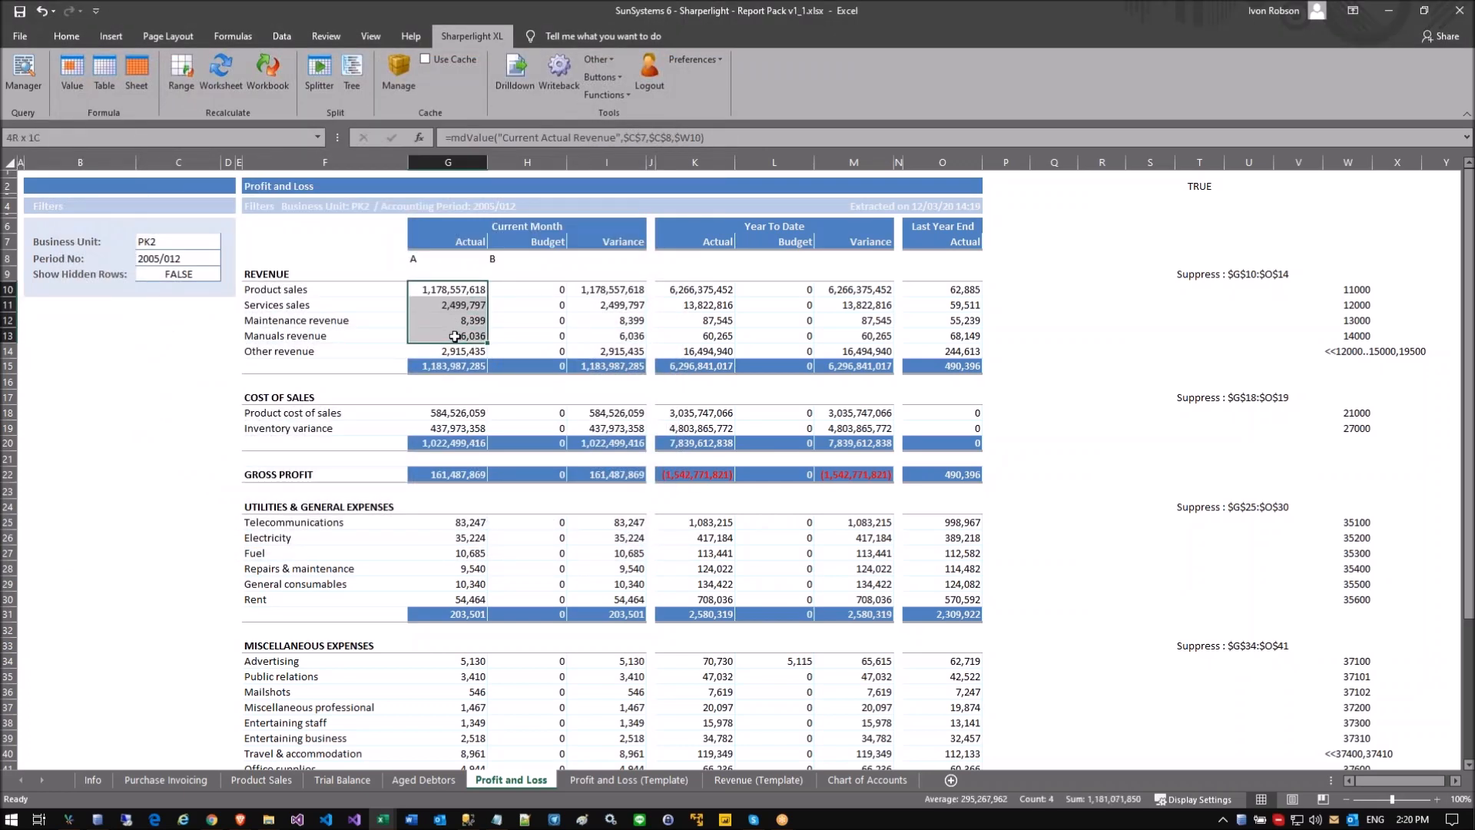
left_click(584, 443)
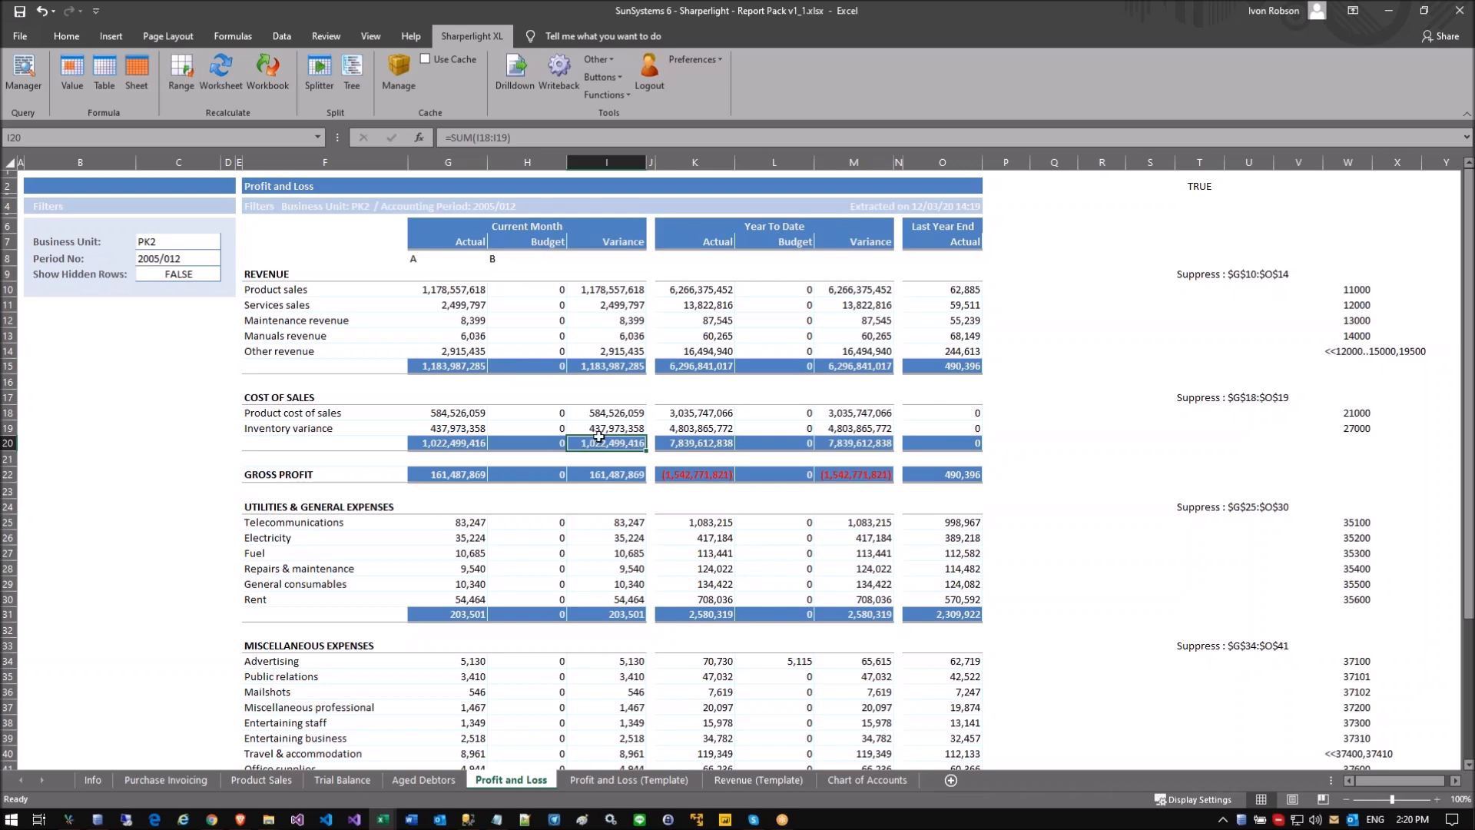
Step: Link the Ledger filter of the Product sales query in G10 to cell G8 and save the query
left_click(445, 289)
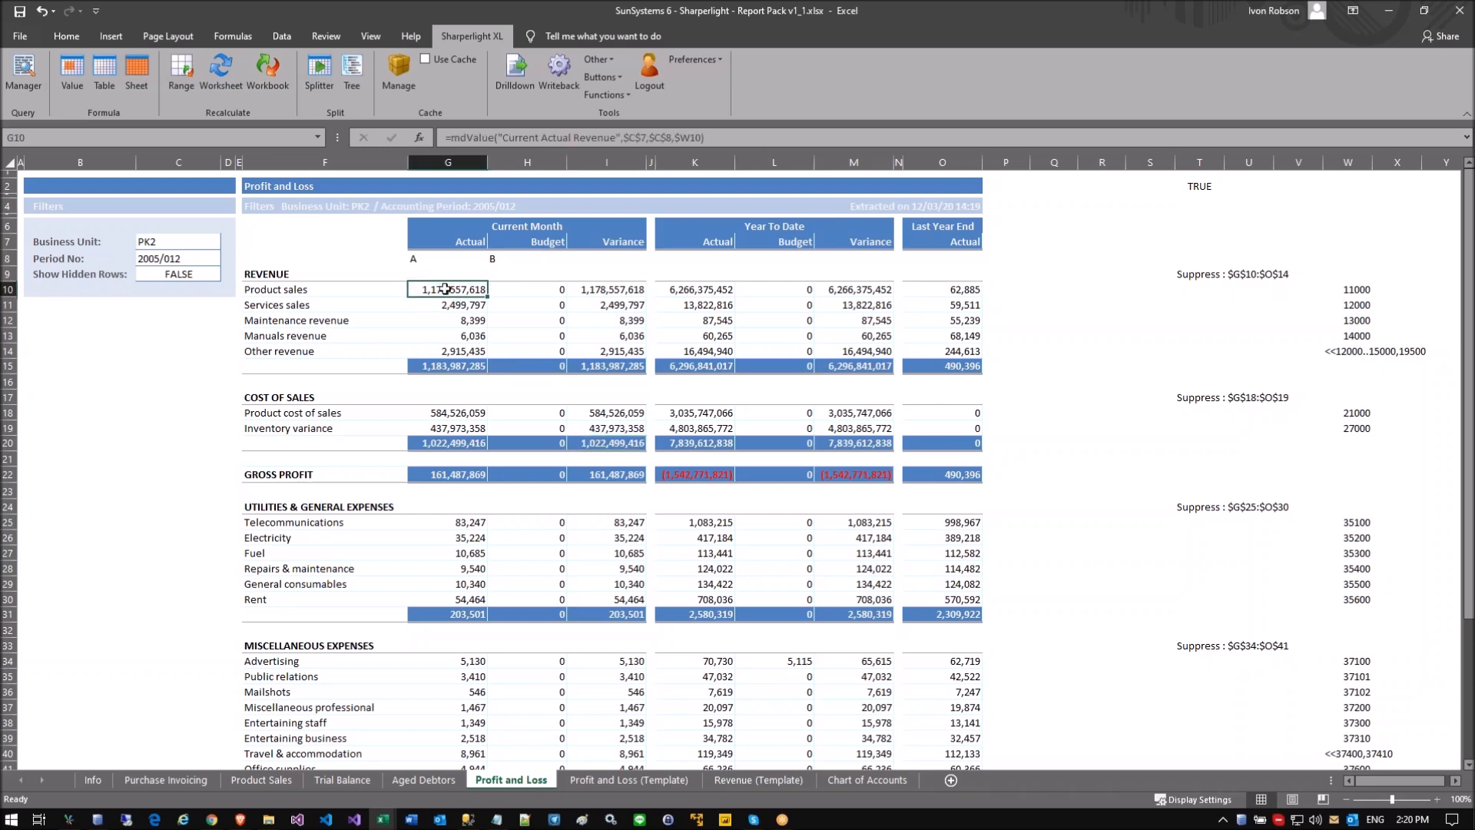
double_click(446, 288)
left_click_drag(318, 95, 790, 232)
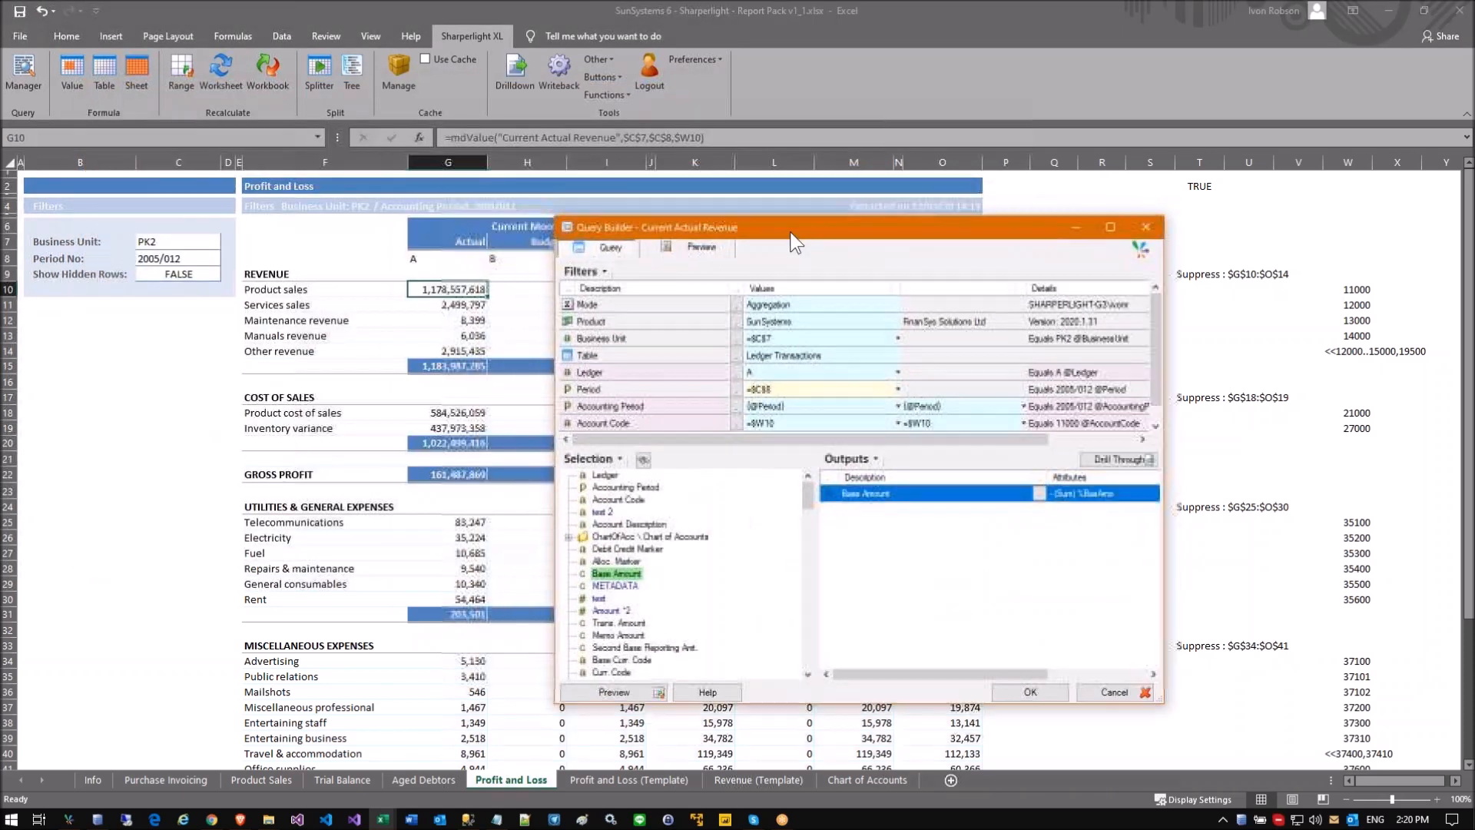
left_click(763, 372)
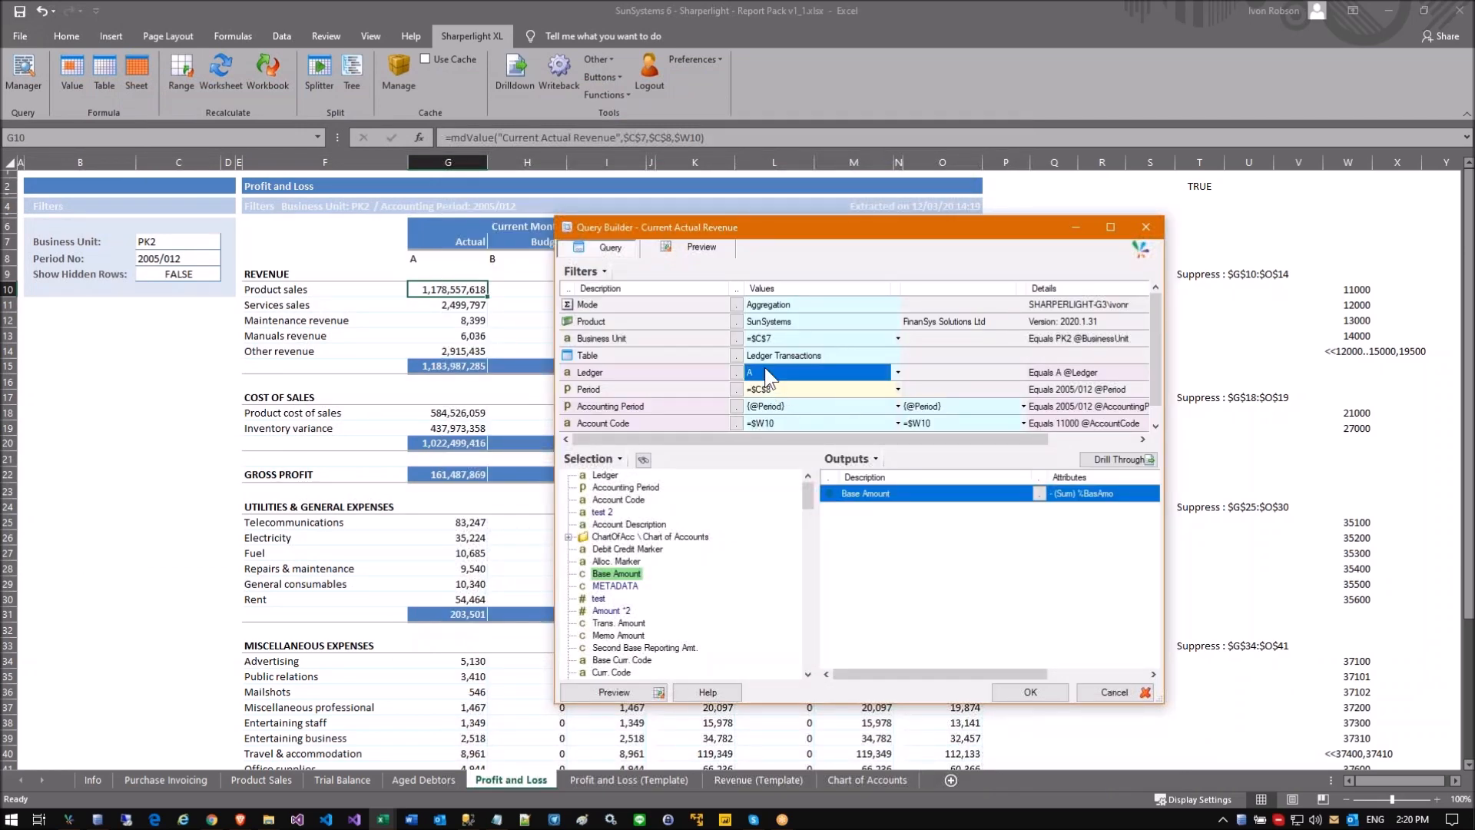
left_click(416, 258)
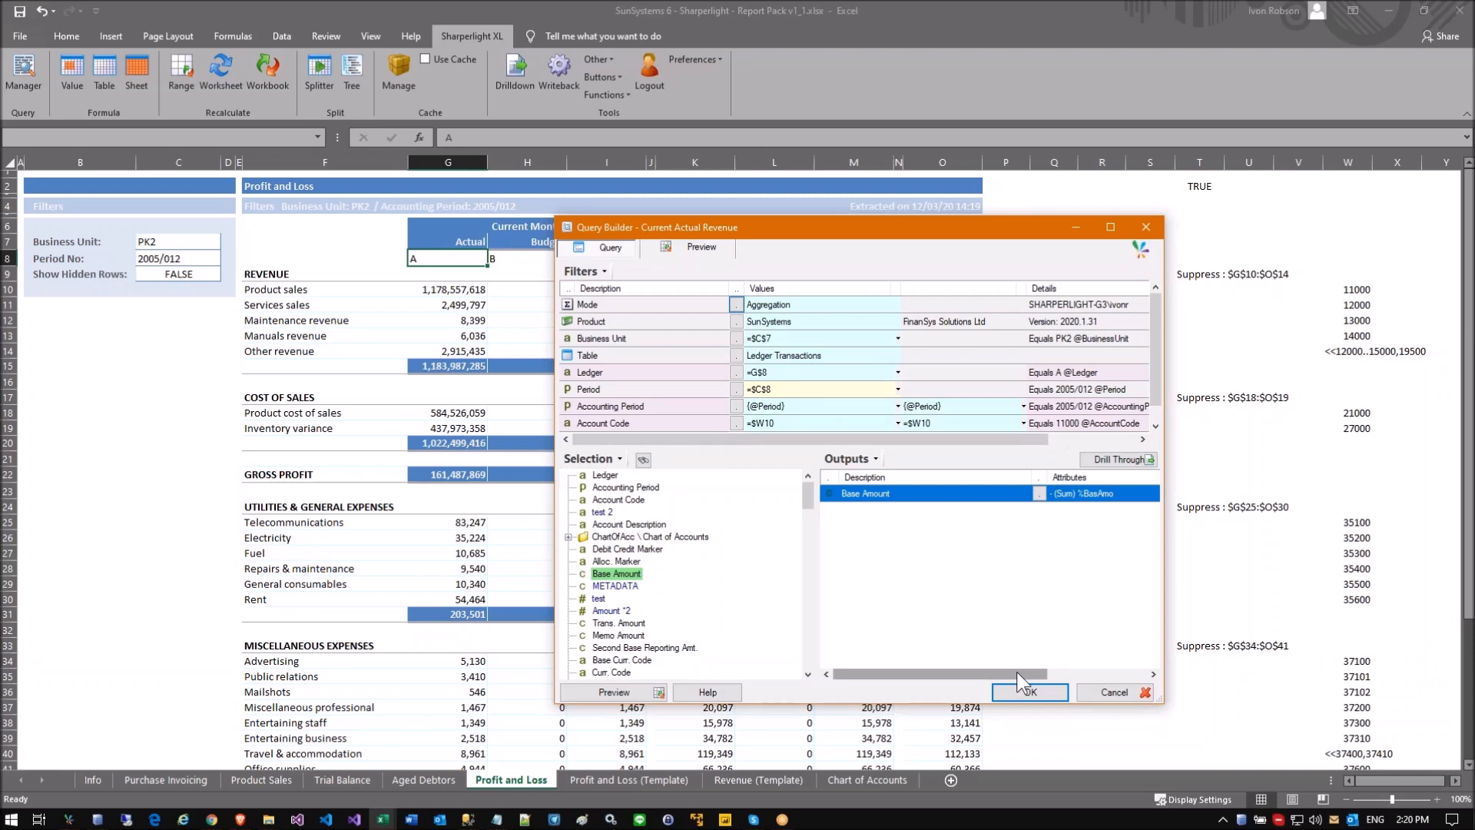
left_click(1014, 693)
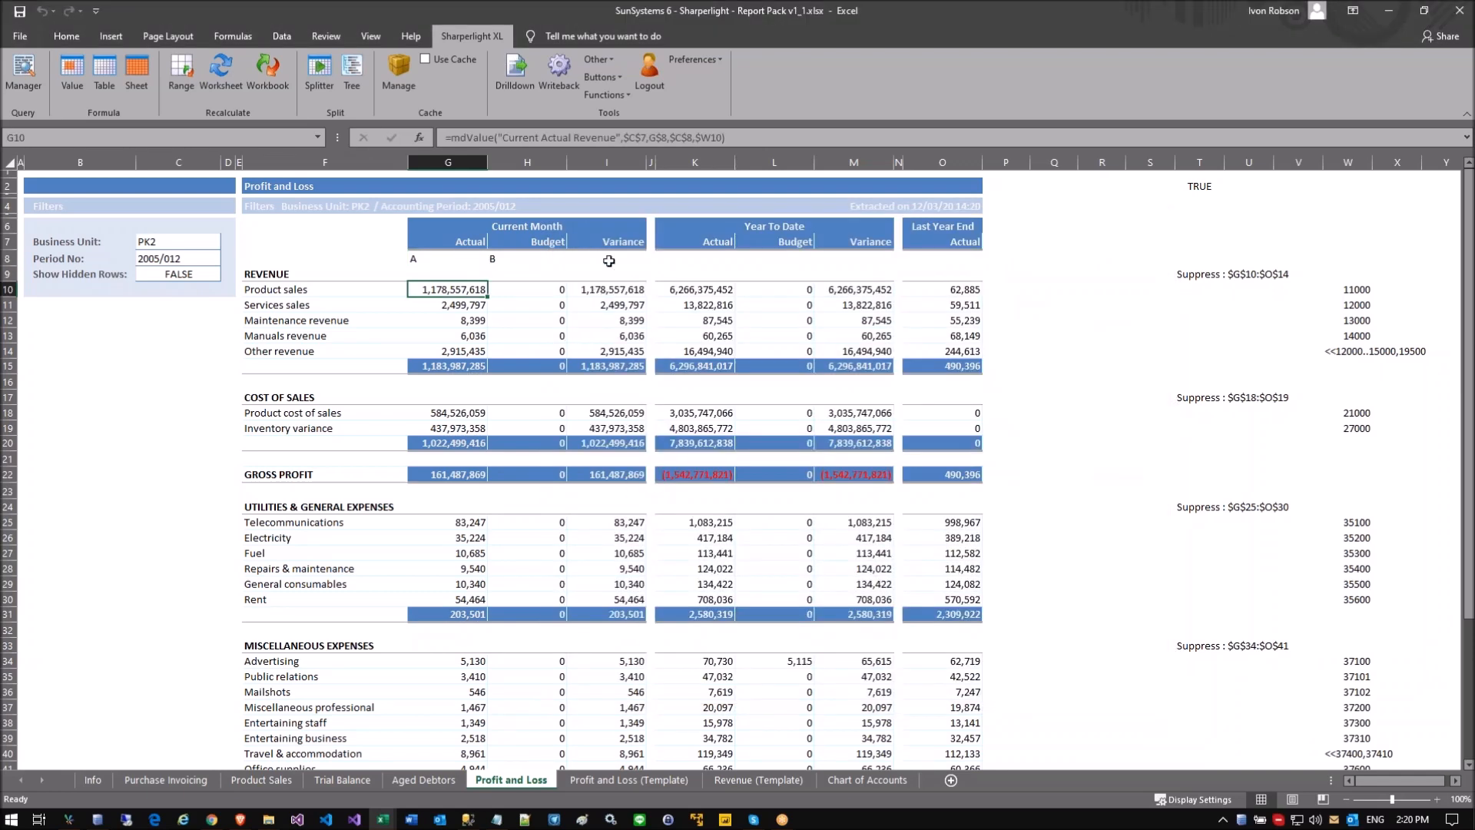
Step: Compare the cell references in the G10 value formula with those in G11 and G12, re-entering the Services sales formula in G11
left_click(739, 142)
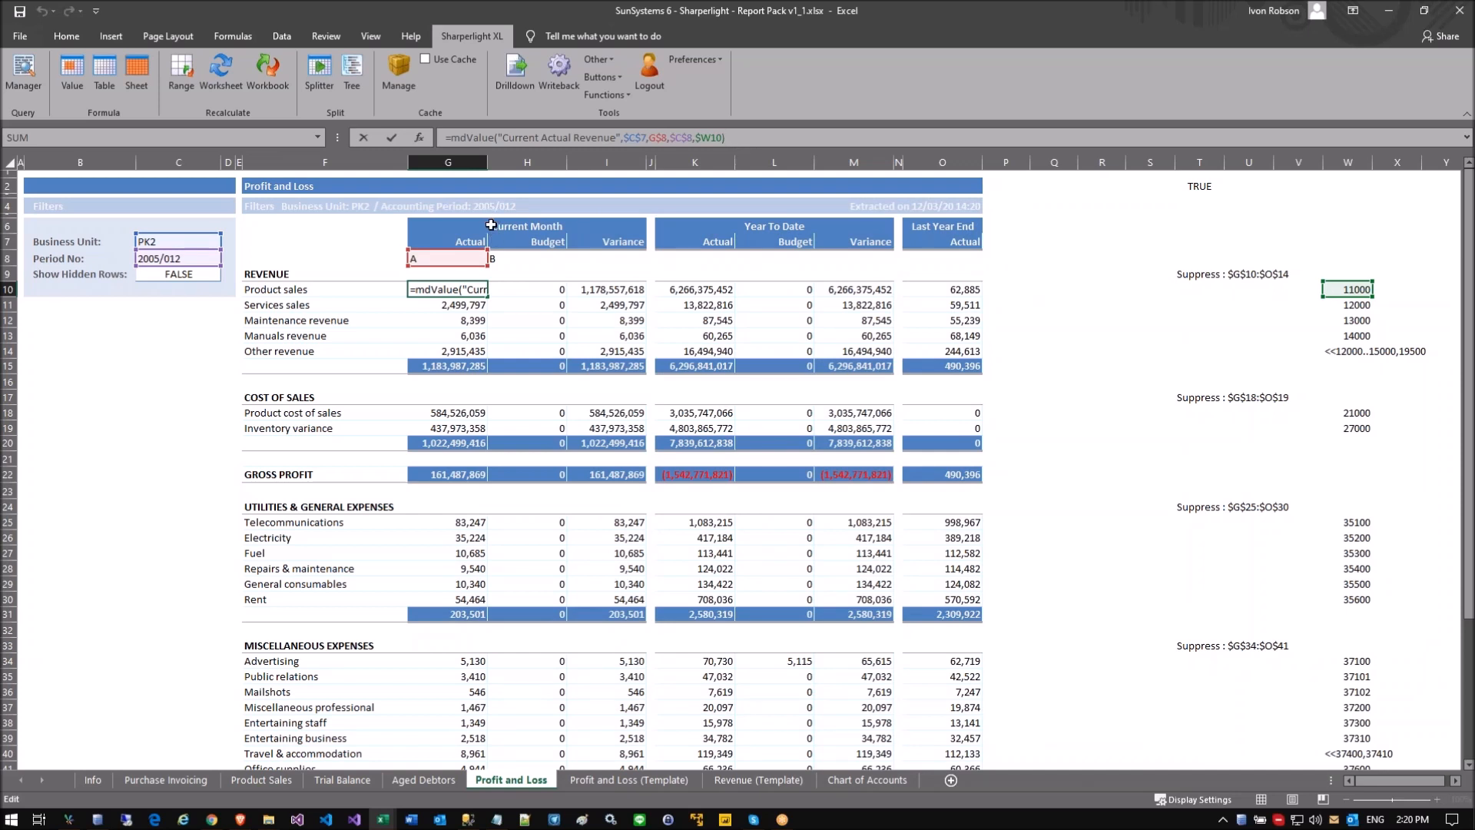
key("Escape")
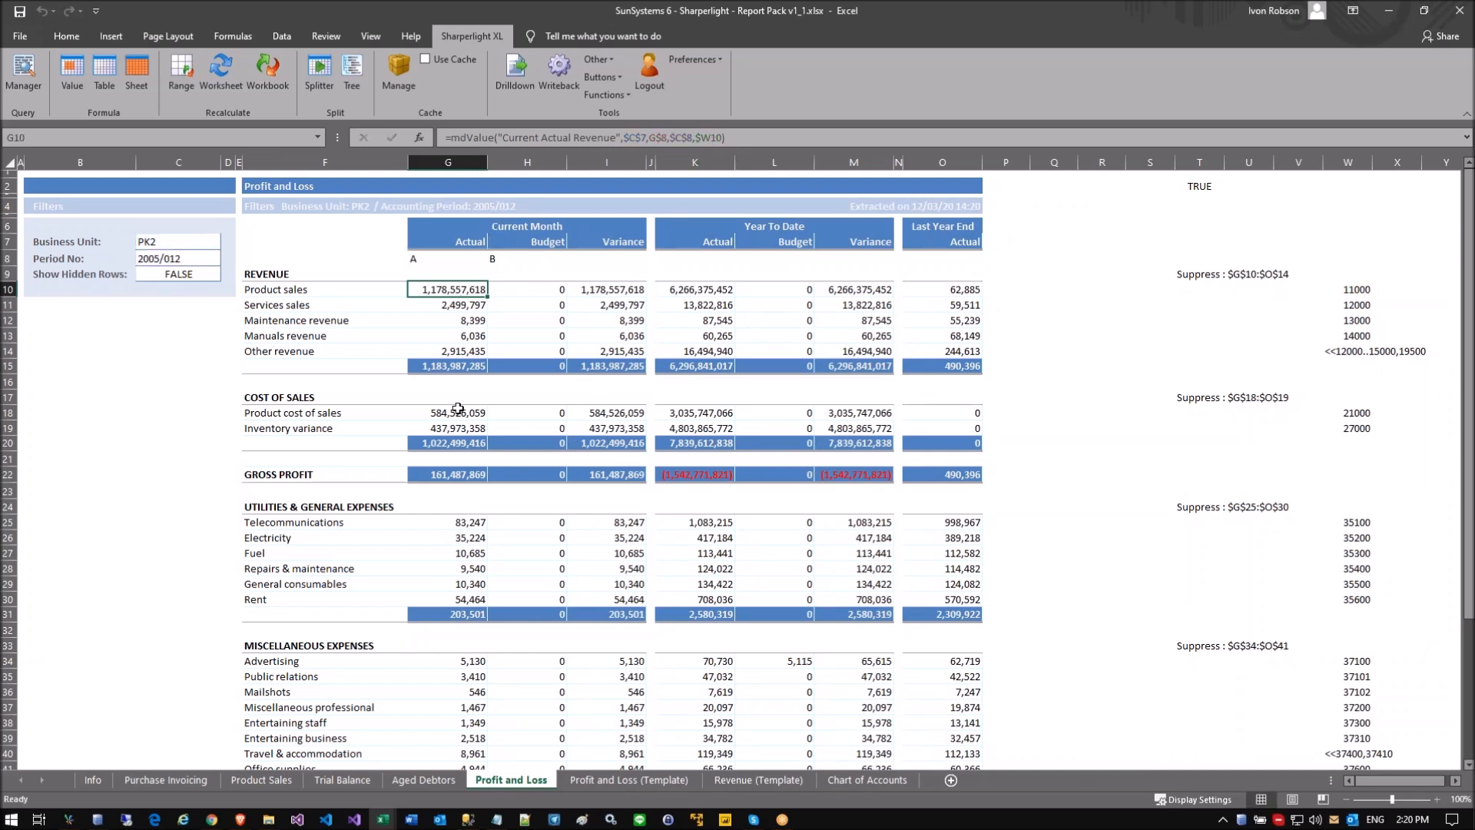
left_click(467, 305)
left_click(710, 138)
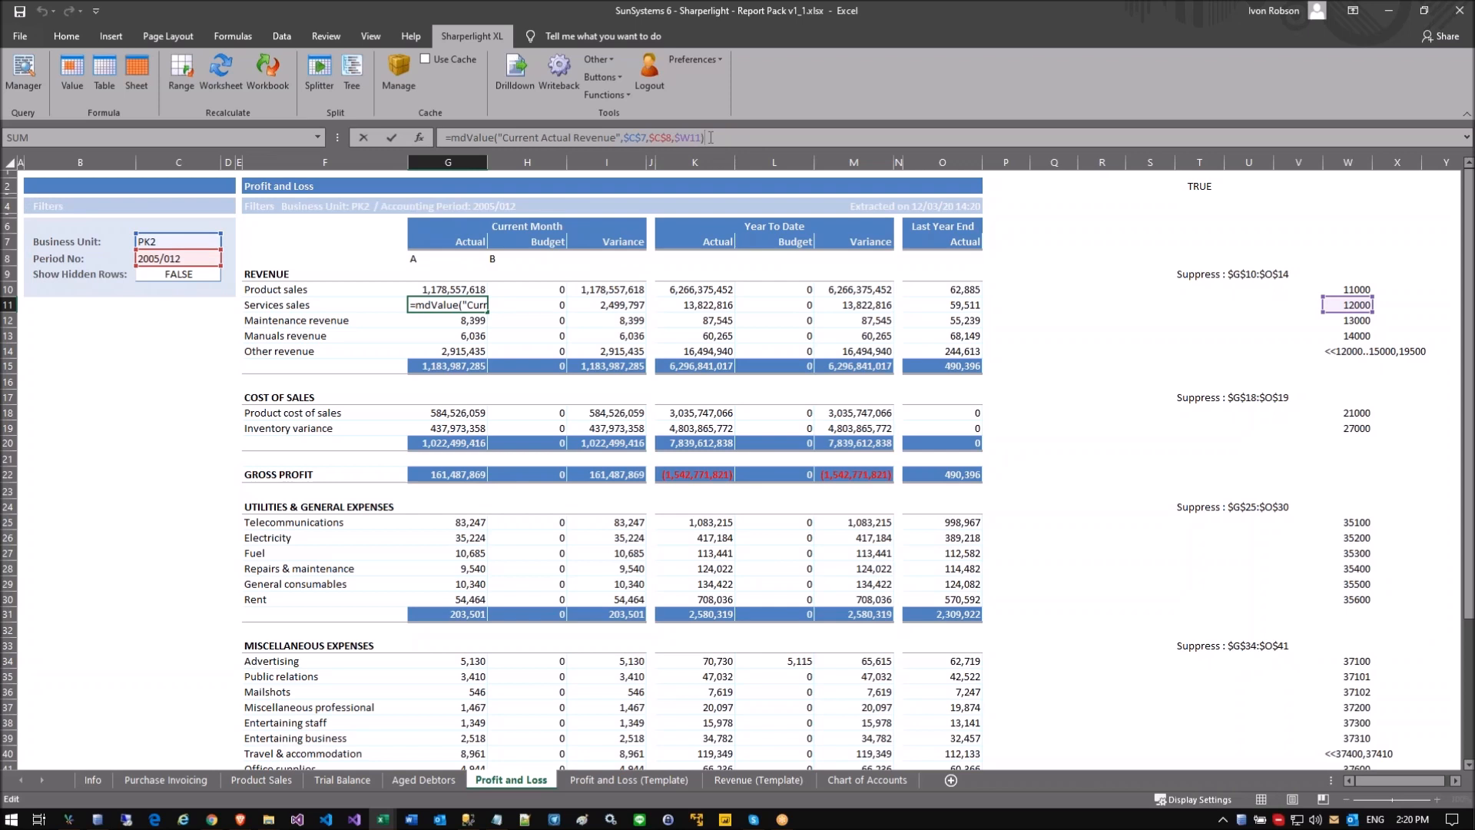
key("Return")
left_click(498, 321)
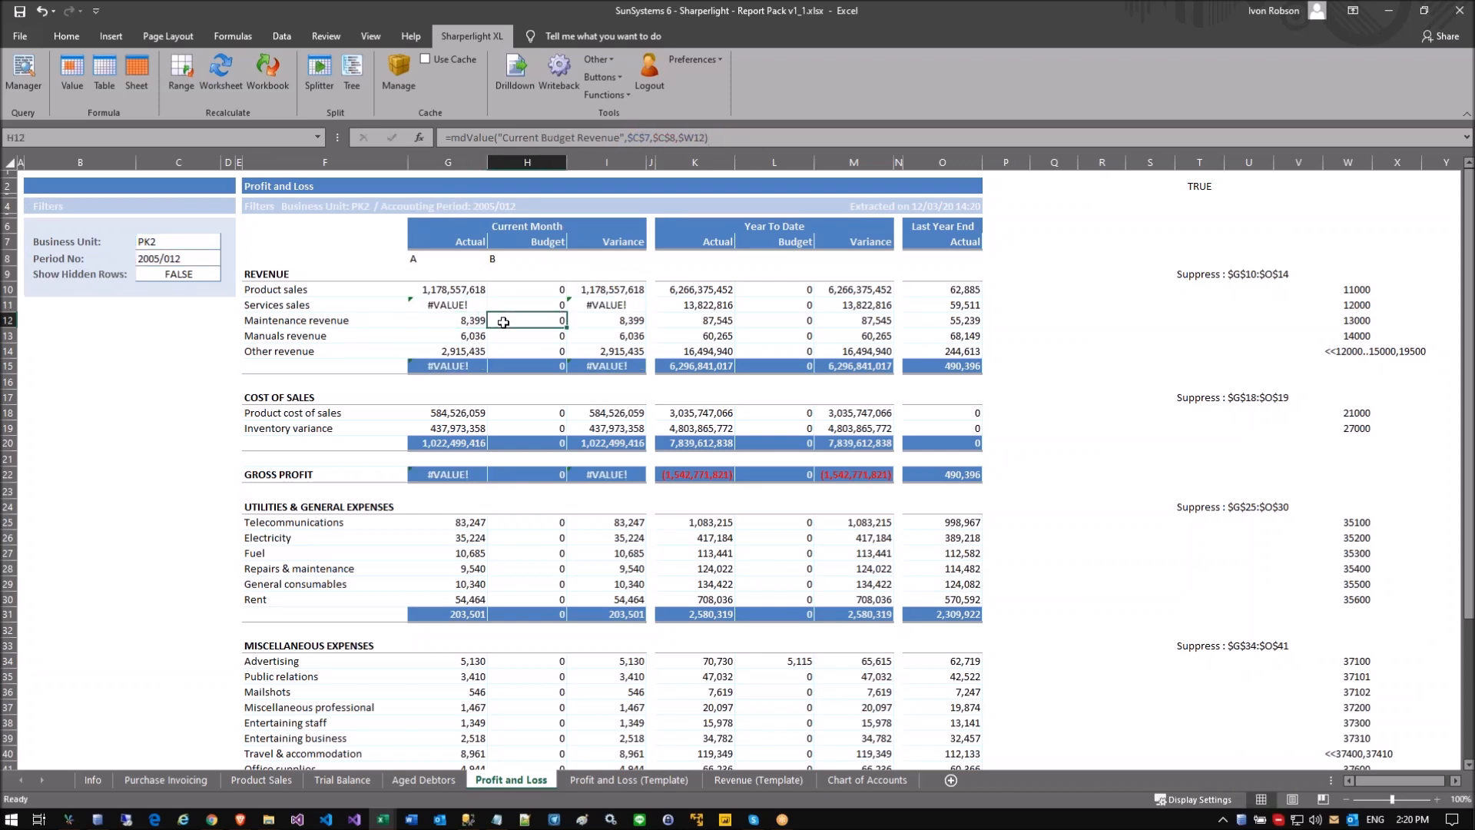
left_click(459, 319)
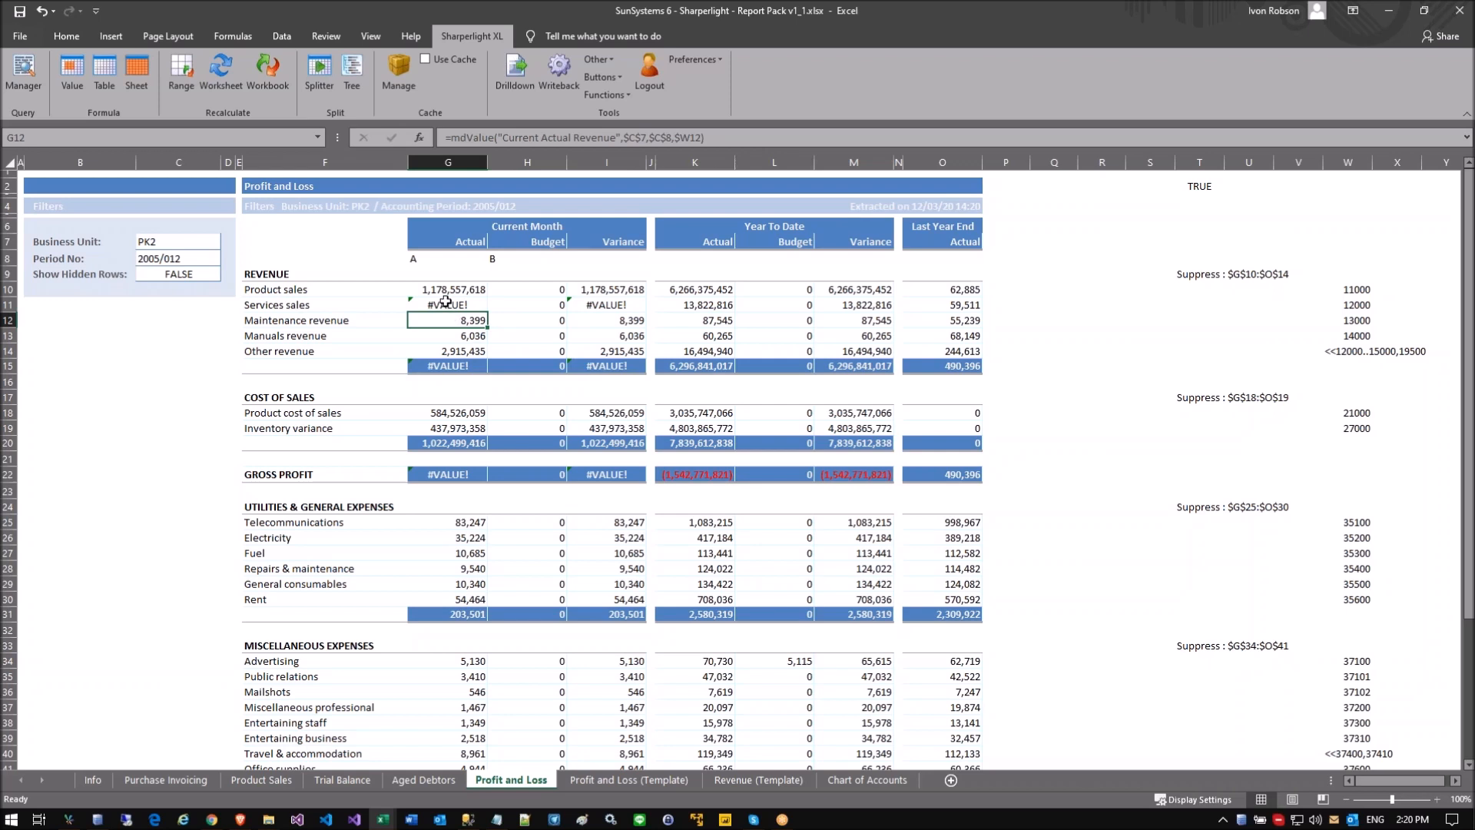
left_click(439, 305)
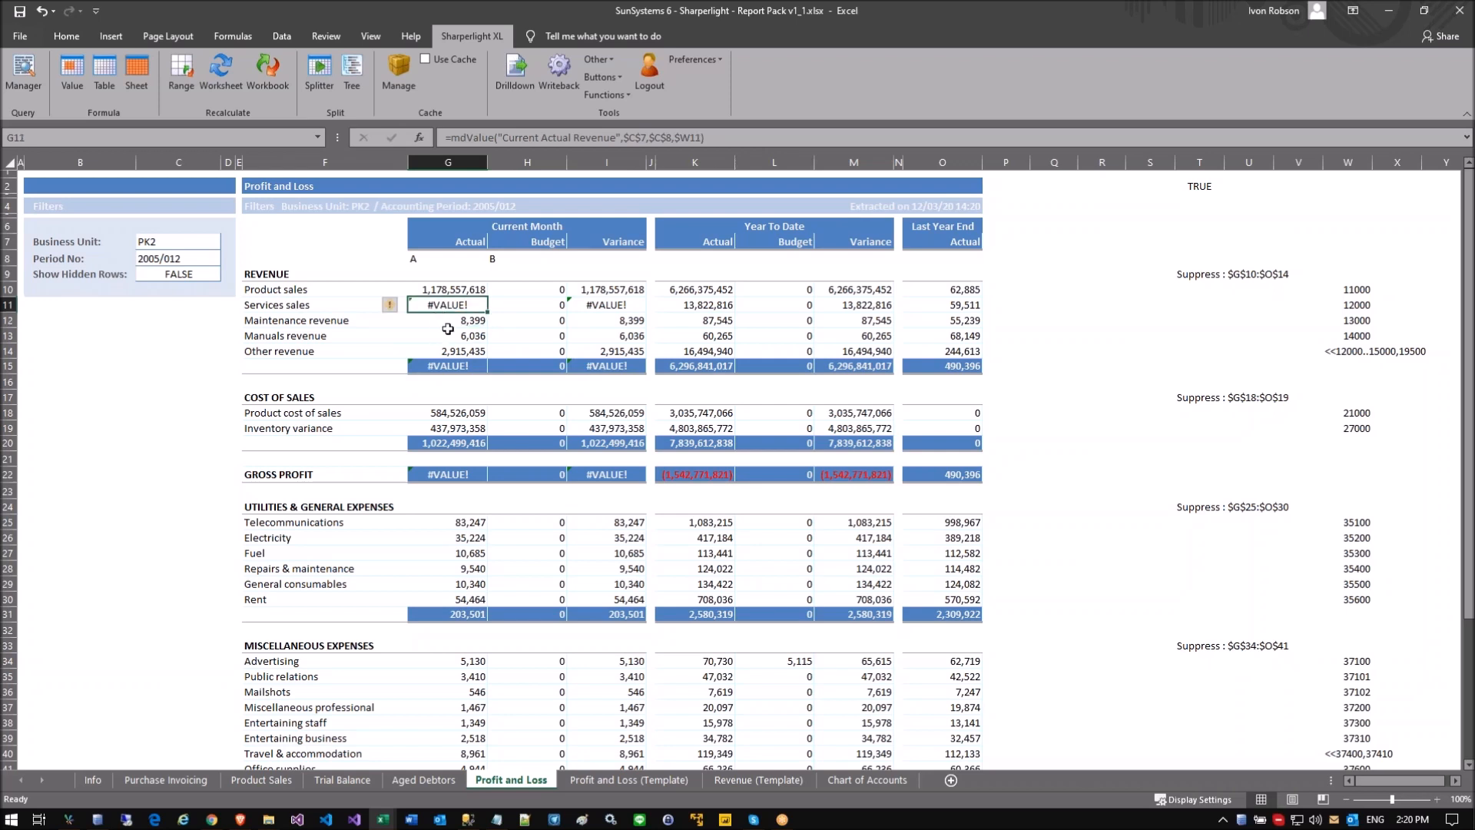
left_click(448, 326)
Step: Fill the Product sales value formula from G10 down through Other revenue in G14
left_click(470, 292)
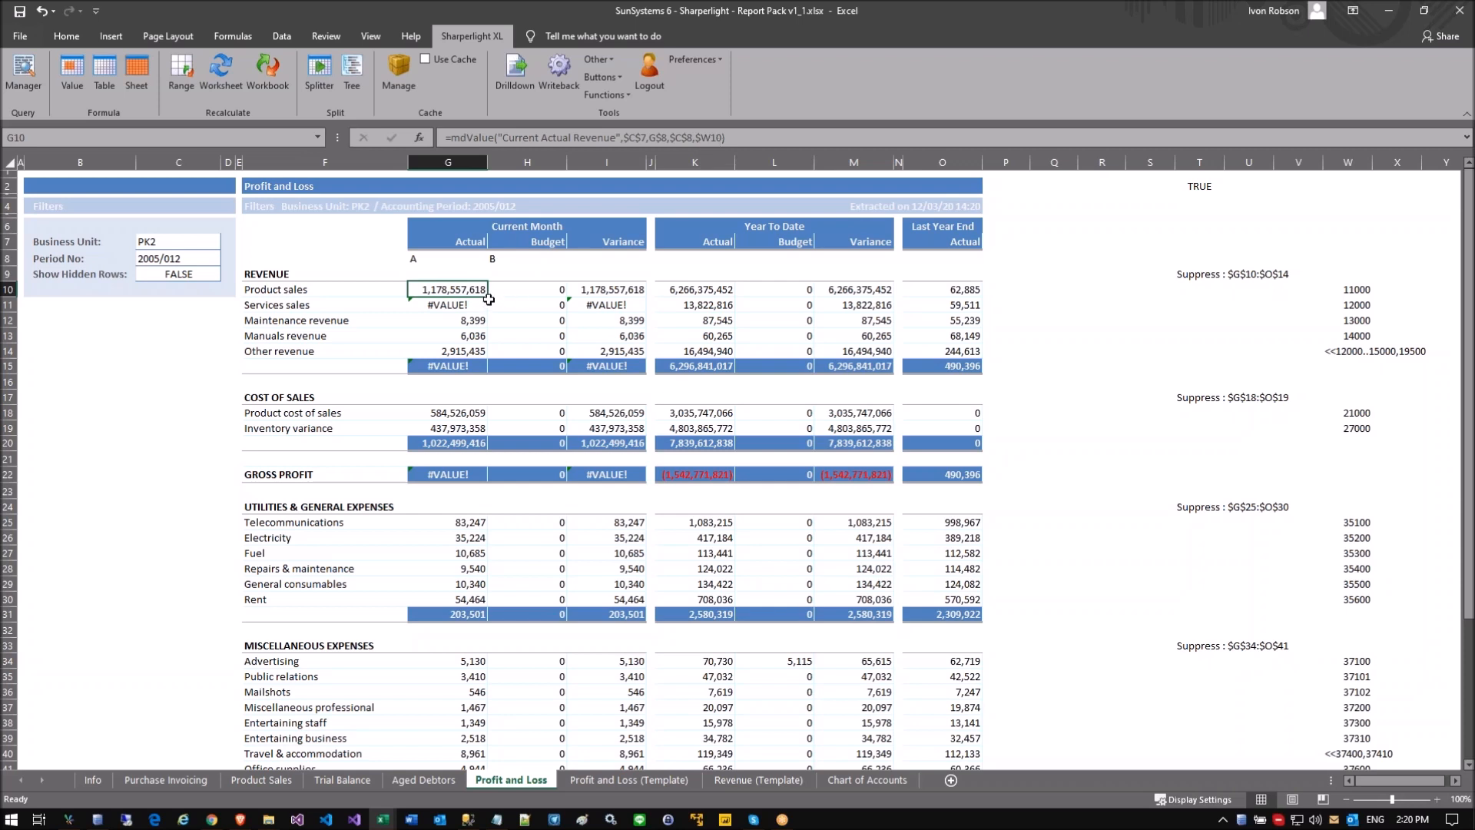
left_click_drag(490, 297, 492, 353)
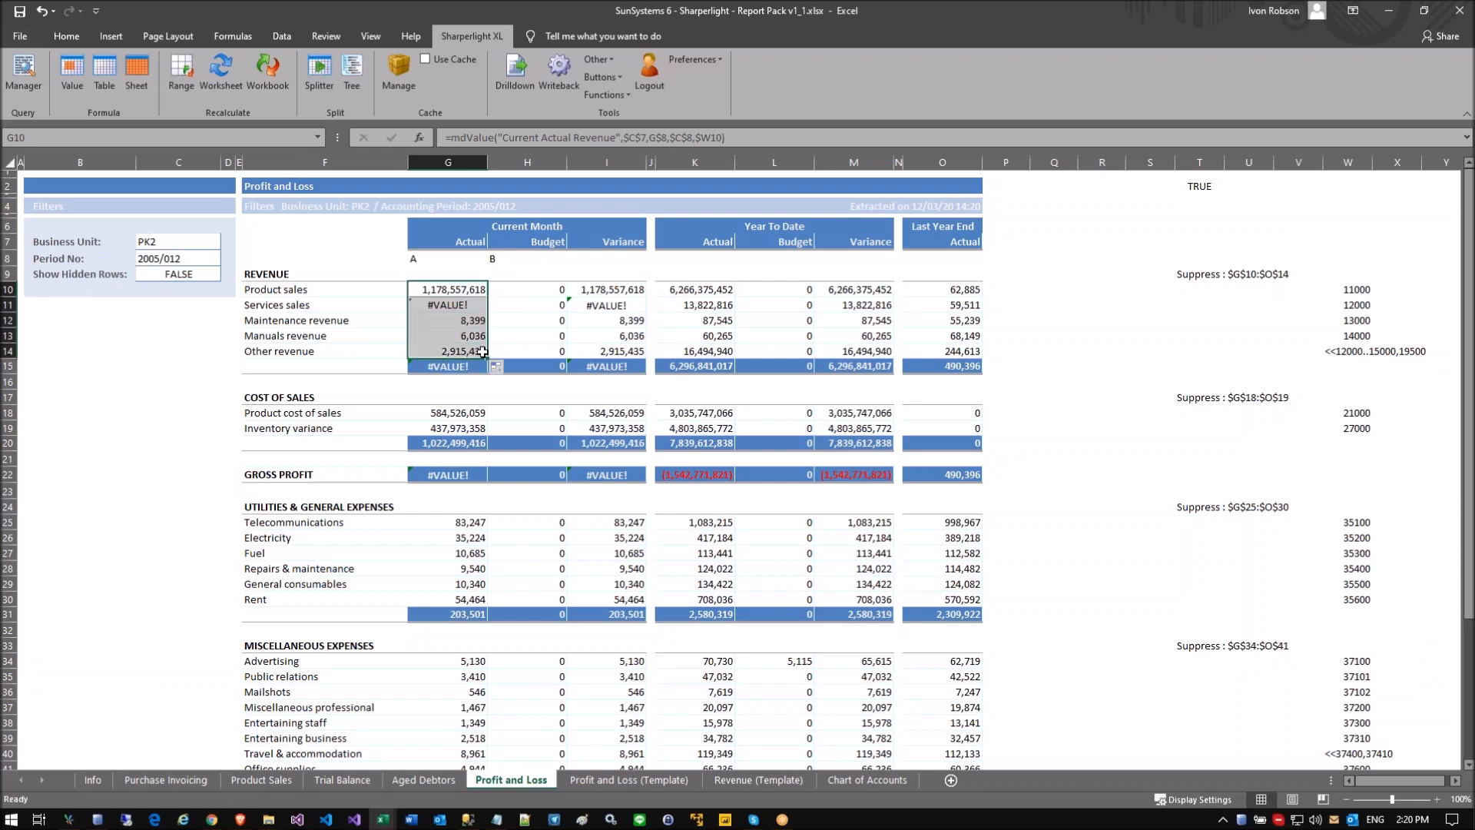
left_click(465, 310)
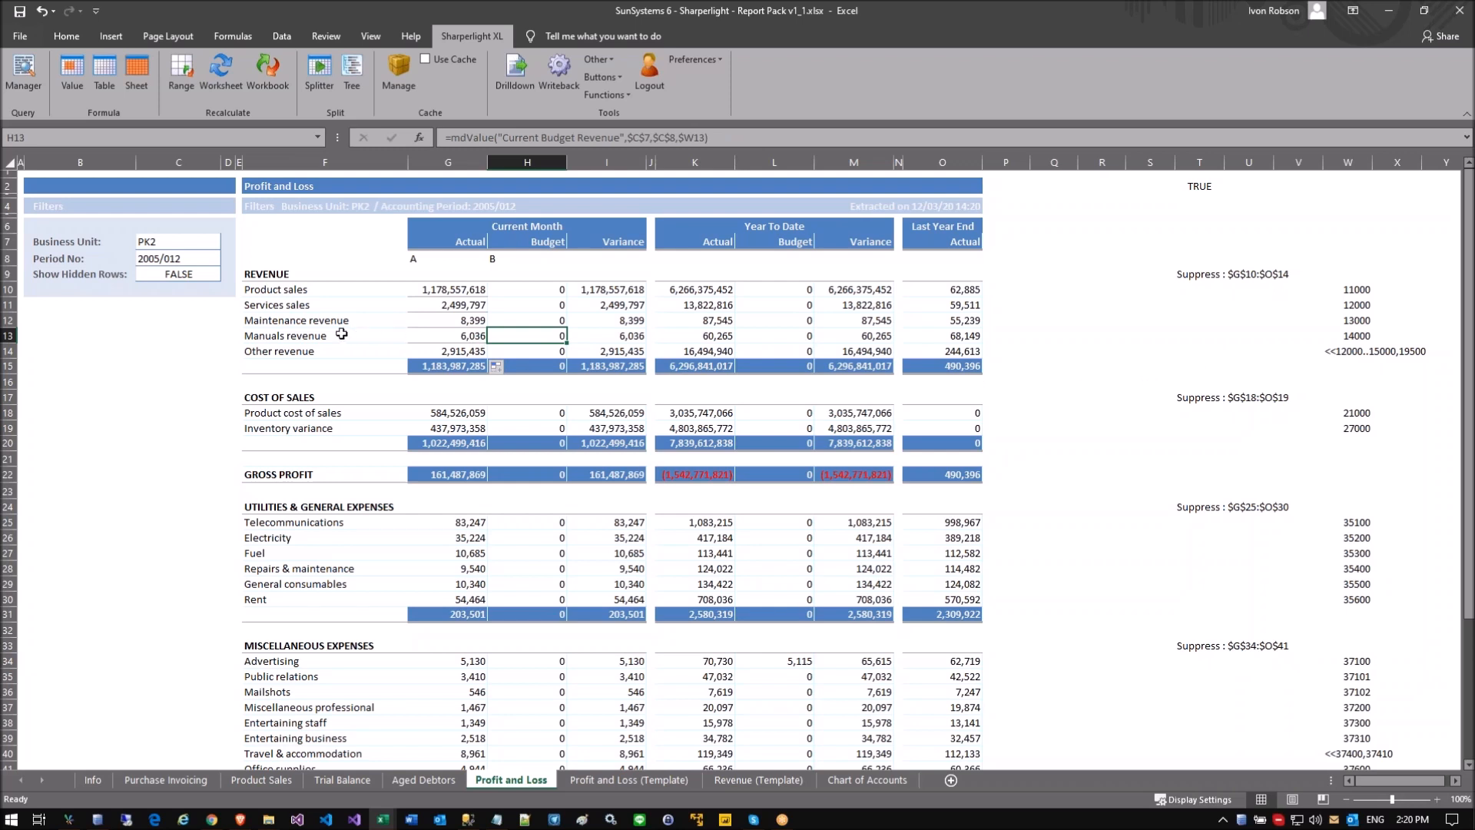
Step: Check the Account Code filter in the Services sales query in G11 and close the query without changes
left_click(184, 258)
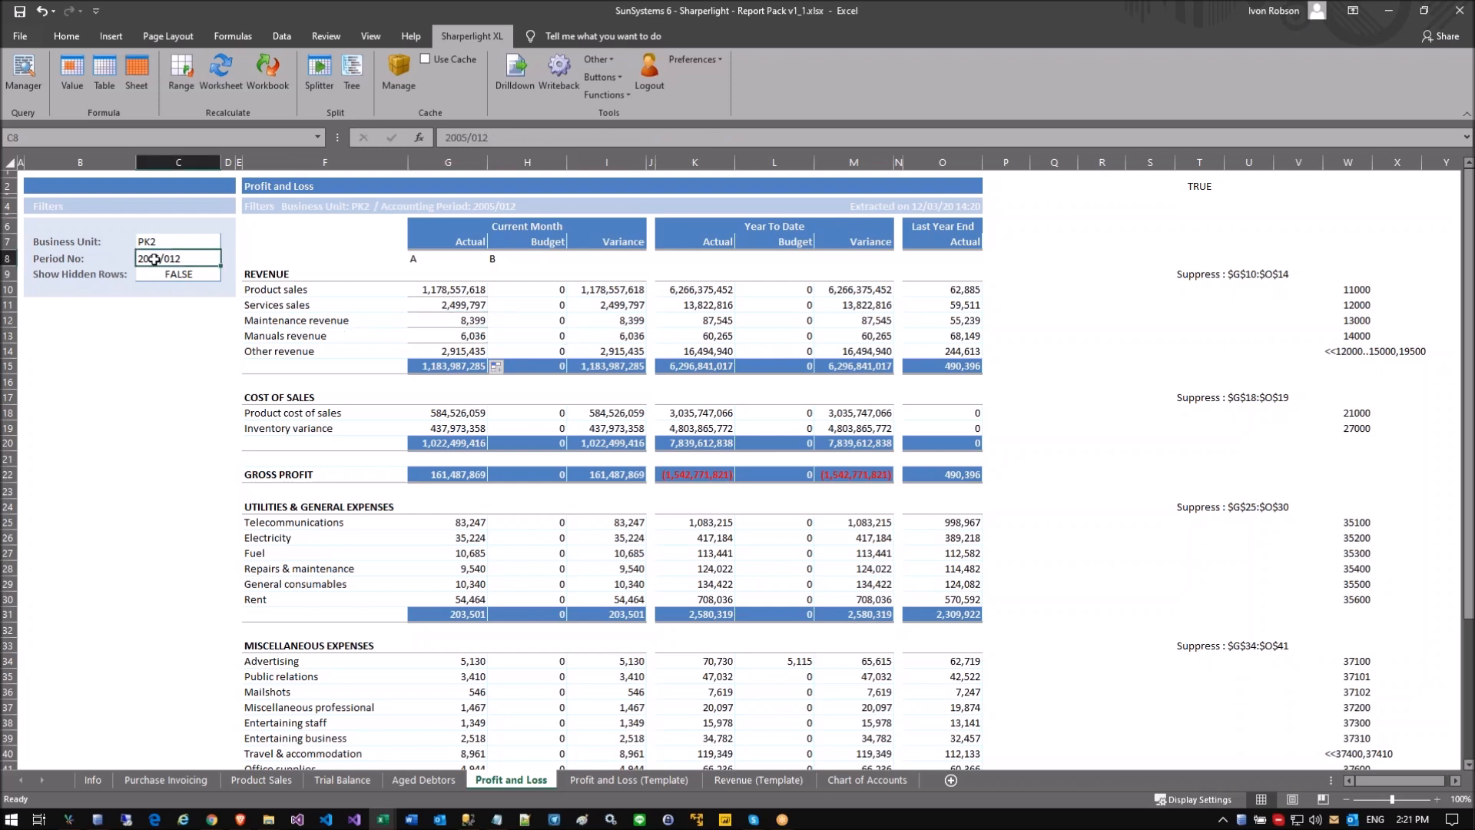
double_click(465, 305)
double_click(472, 307)
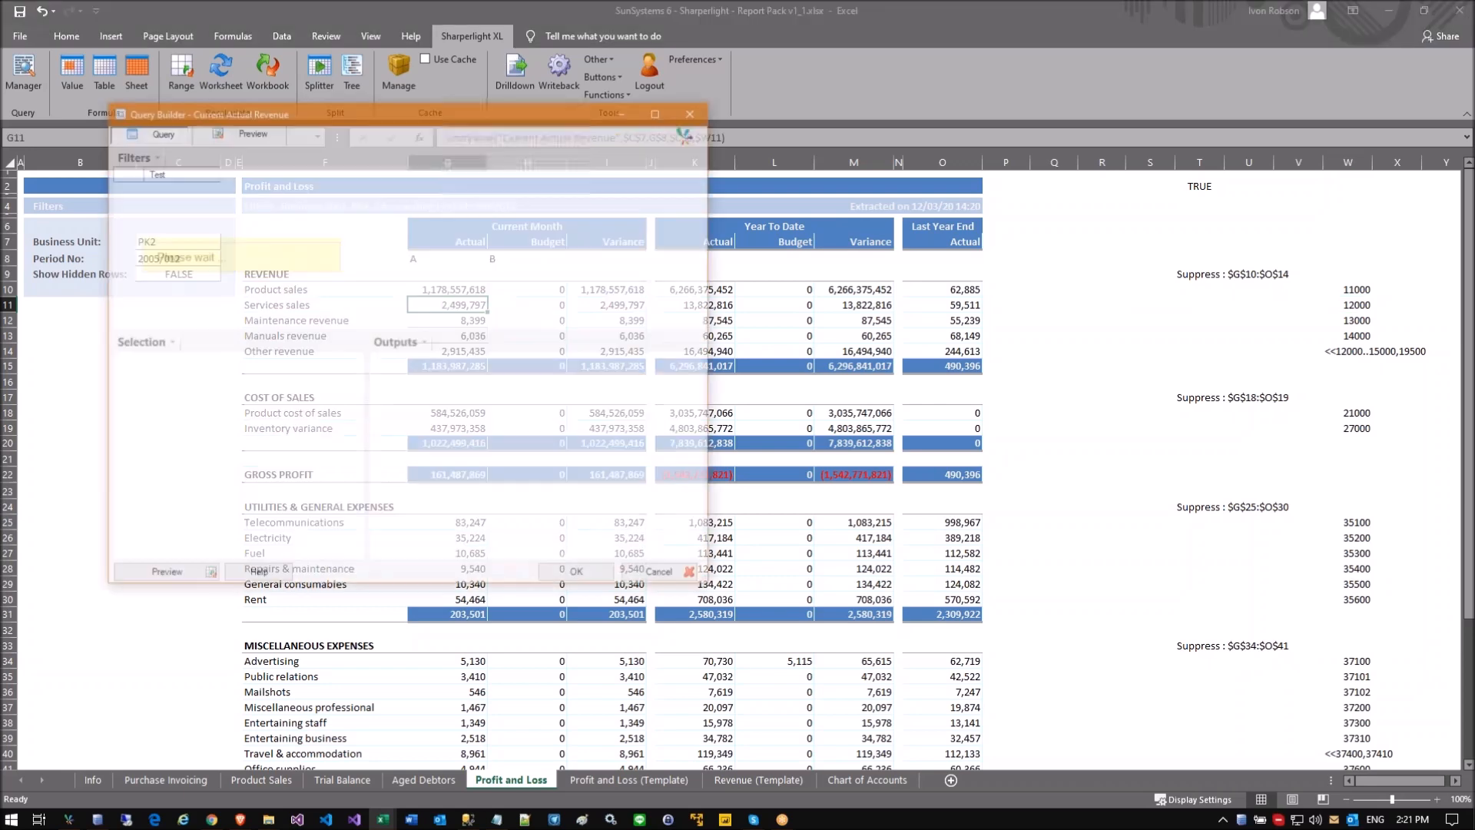
left_click(228, 306)
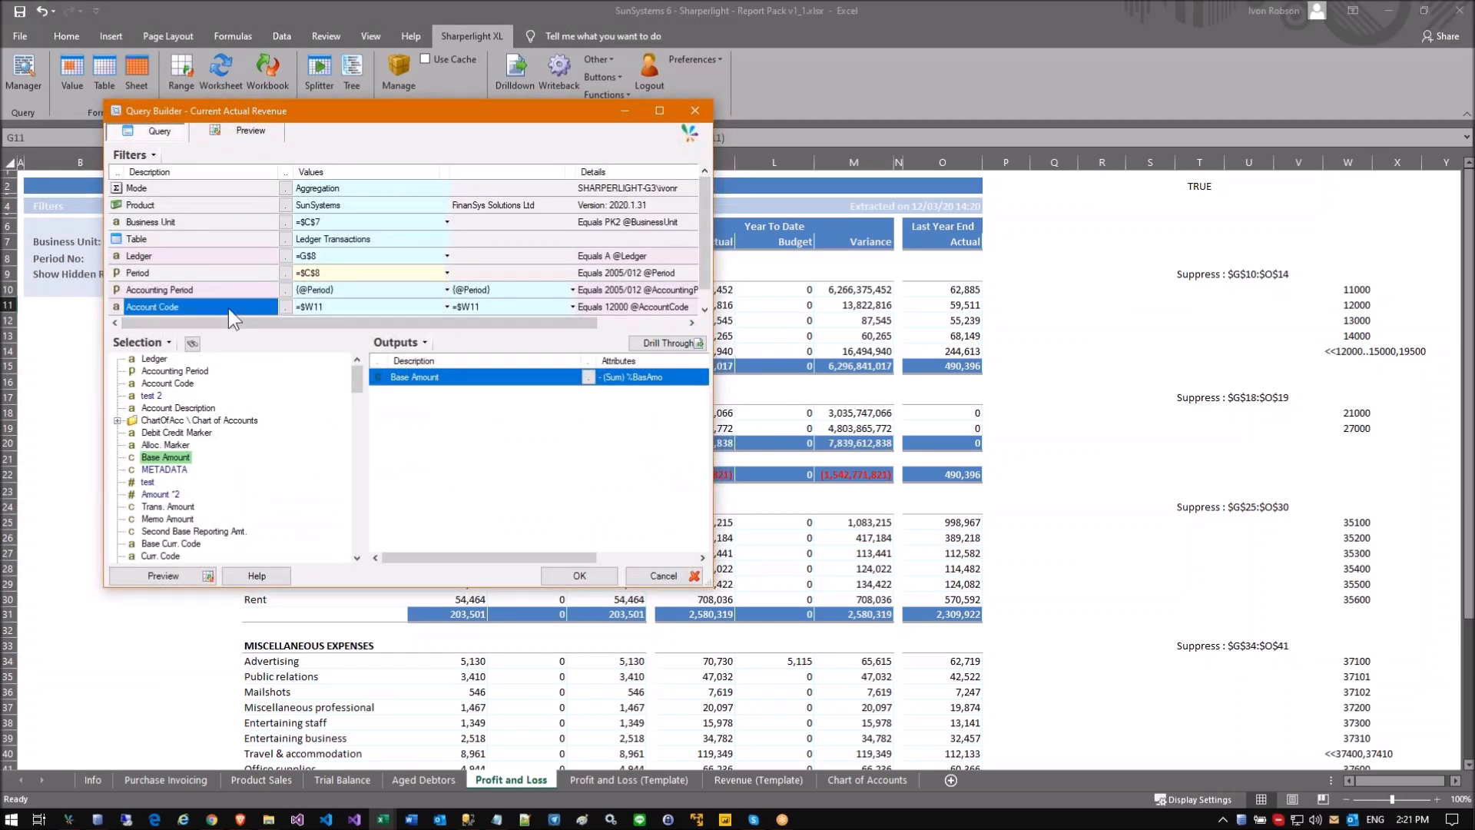
left_click(335, 304)
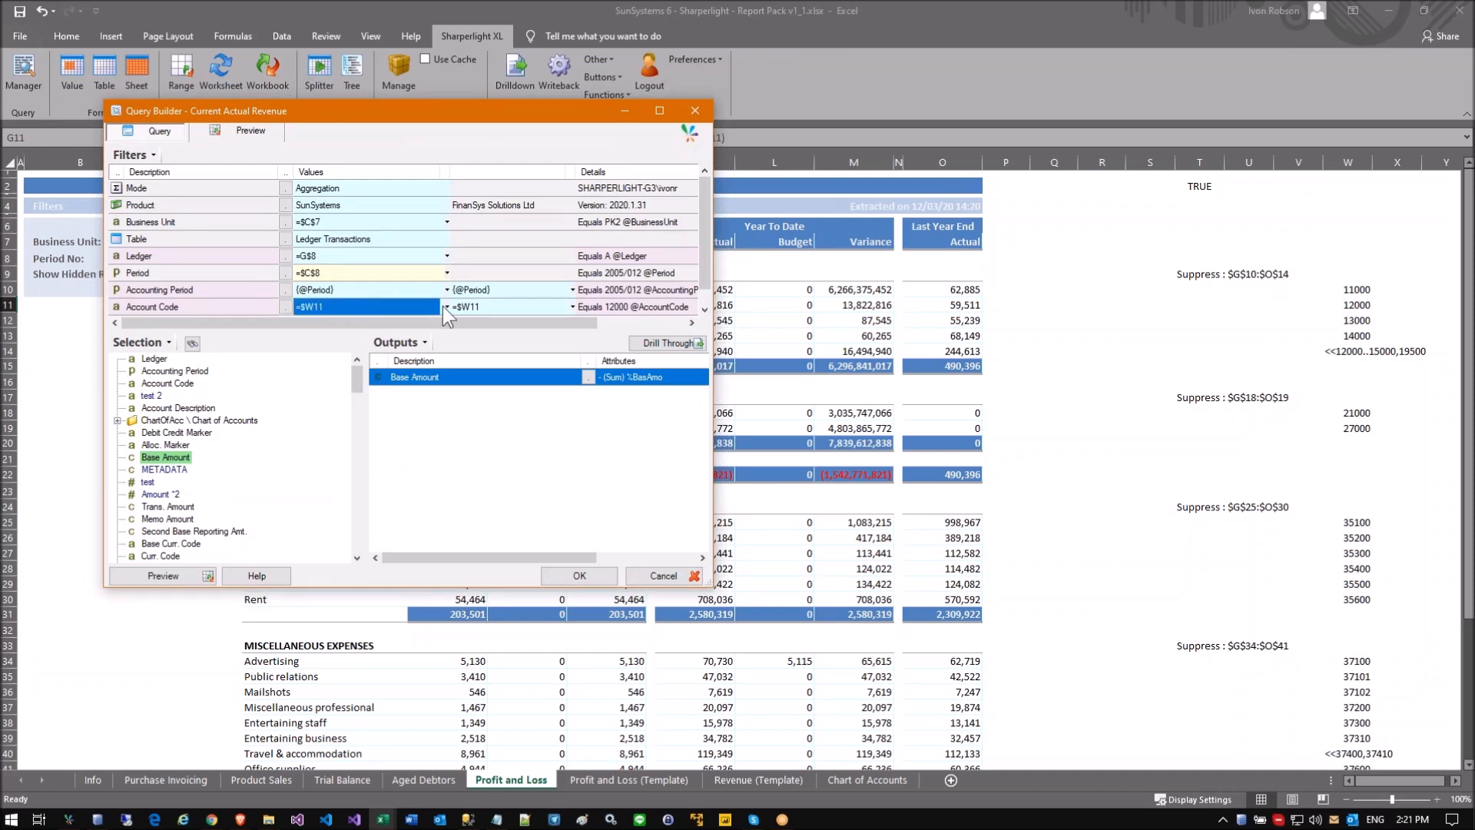
left_click(679, 576)
Step: Clear the Services sales account code in W11, enlarge the Logging window with its Message column and read the first entry's details
left_click(1349, 306)
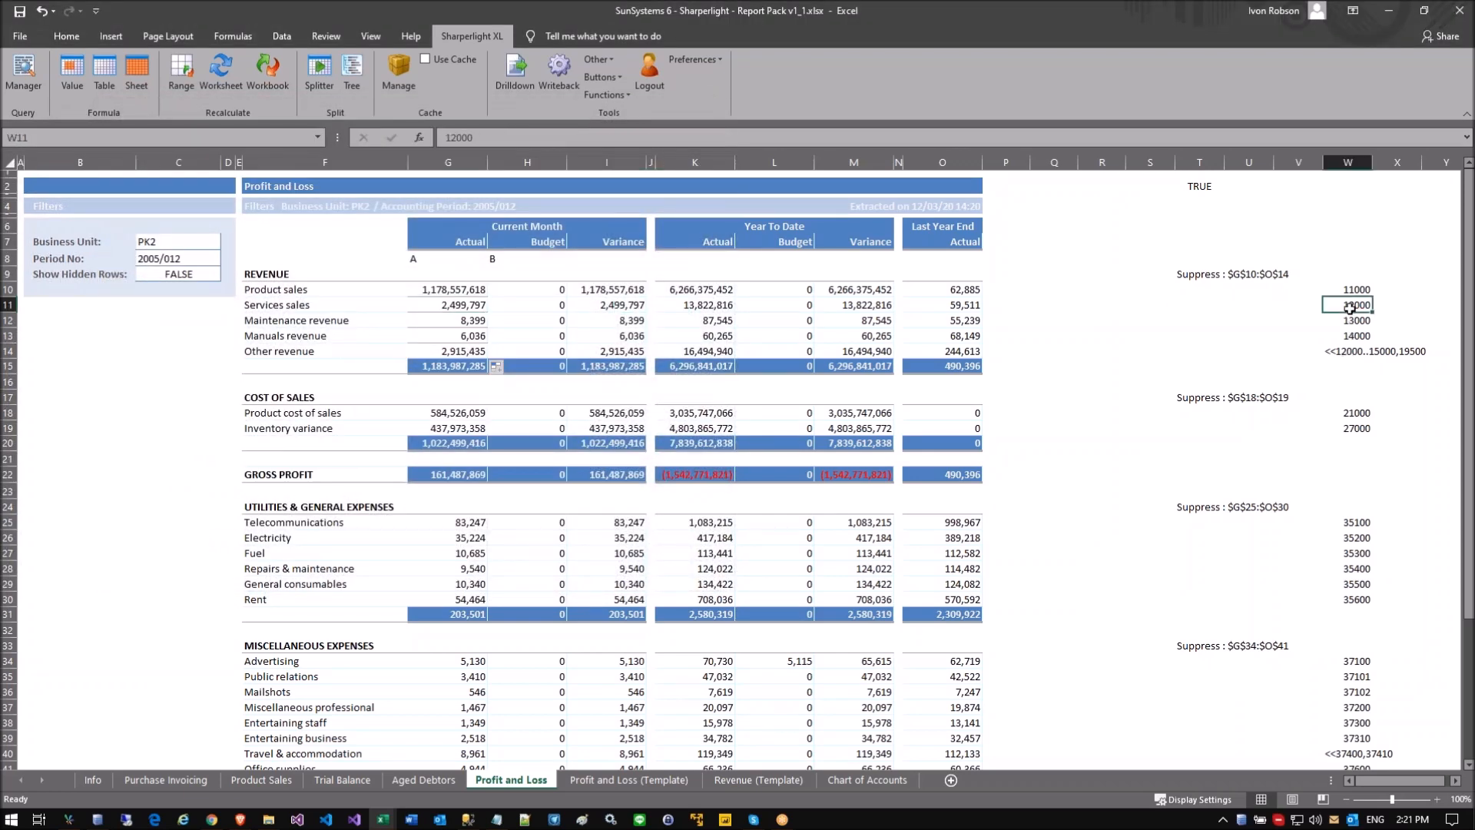
key("Delete")
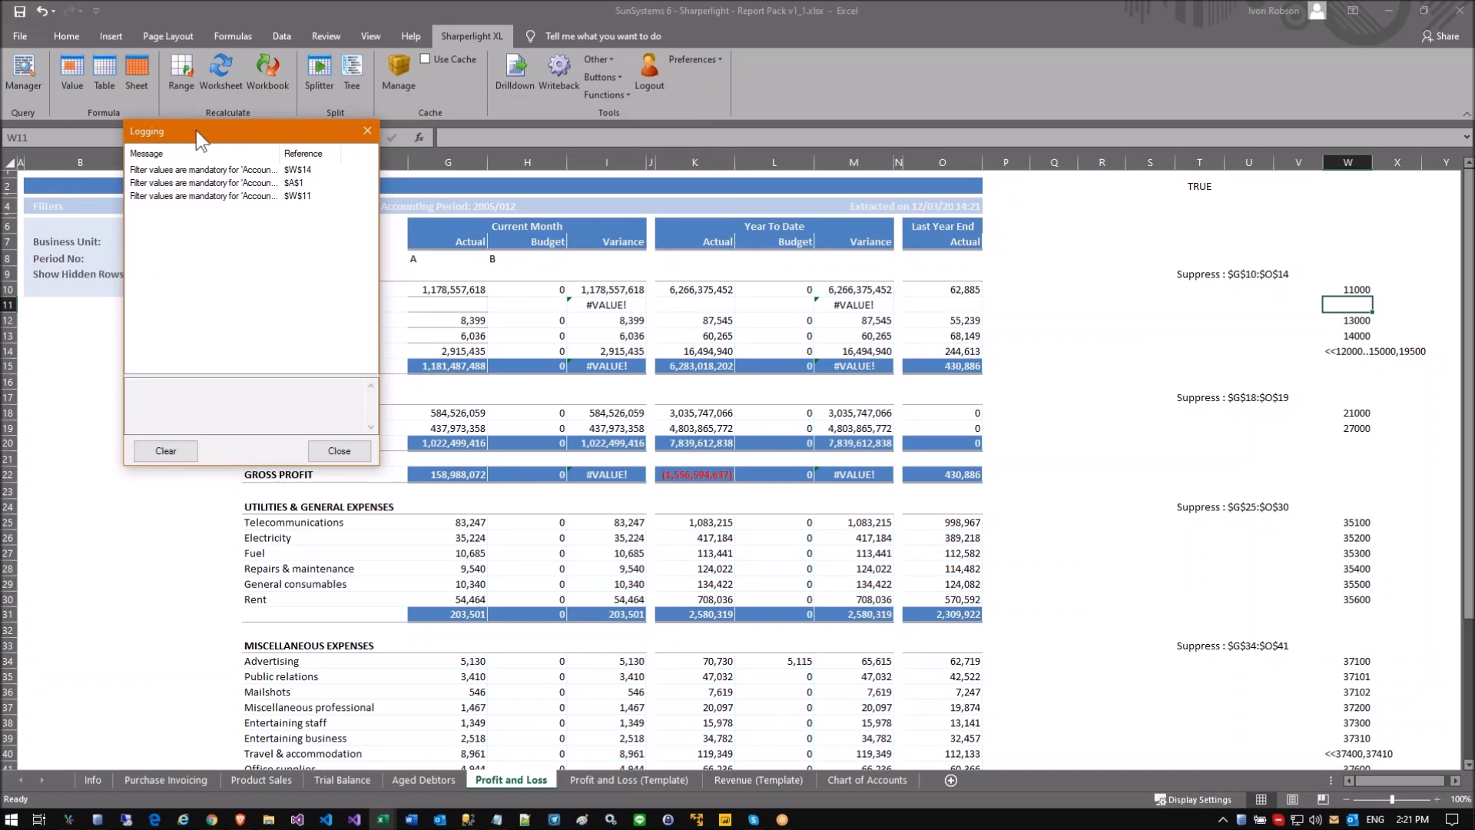
left_click_drag(196, 131, 159, 114)
left_click_drag(341, 447, 530, 490)
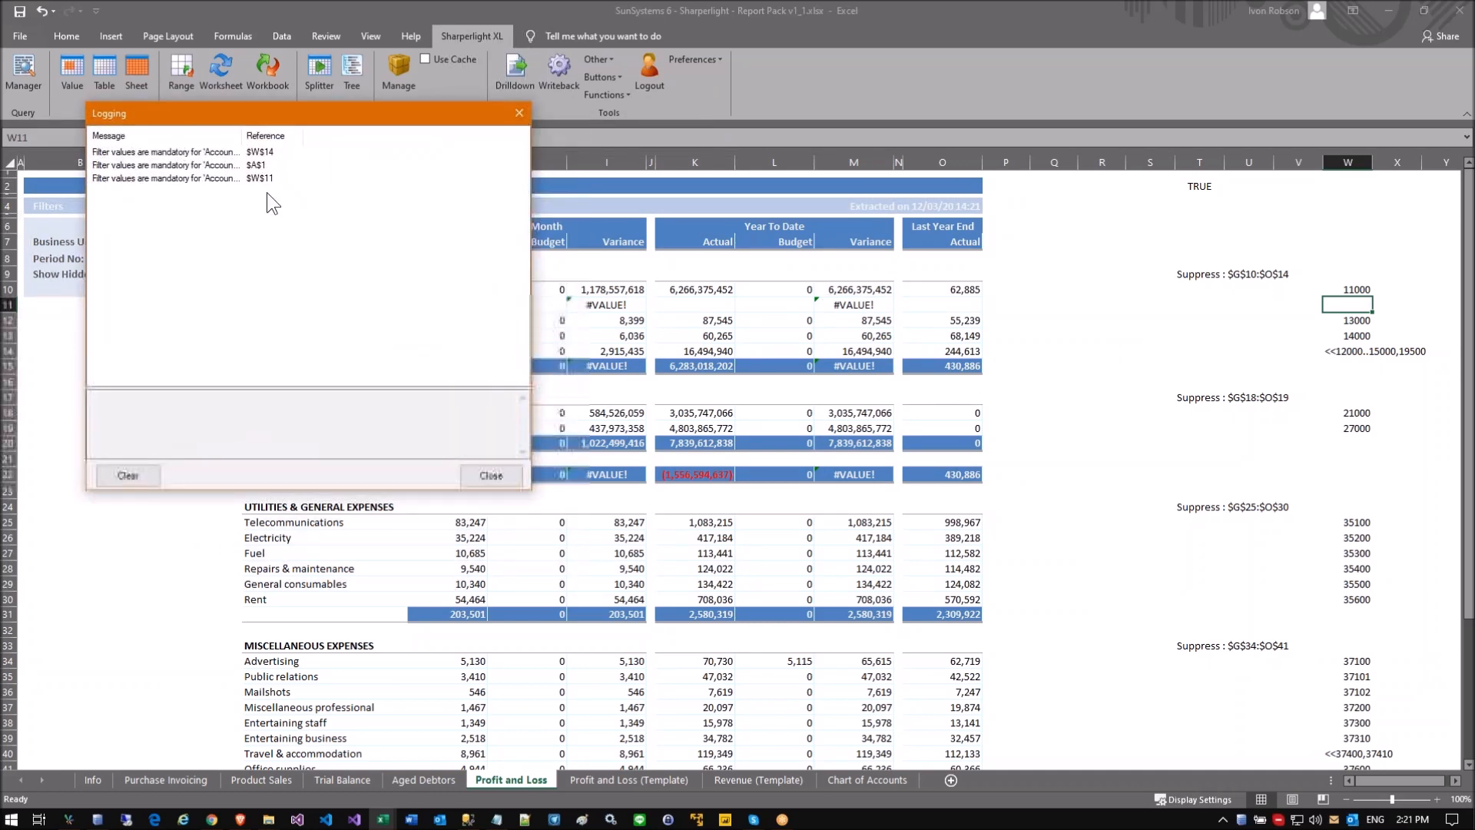
left_click_drag(242, 135, 292, 134)
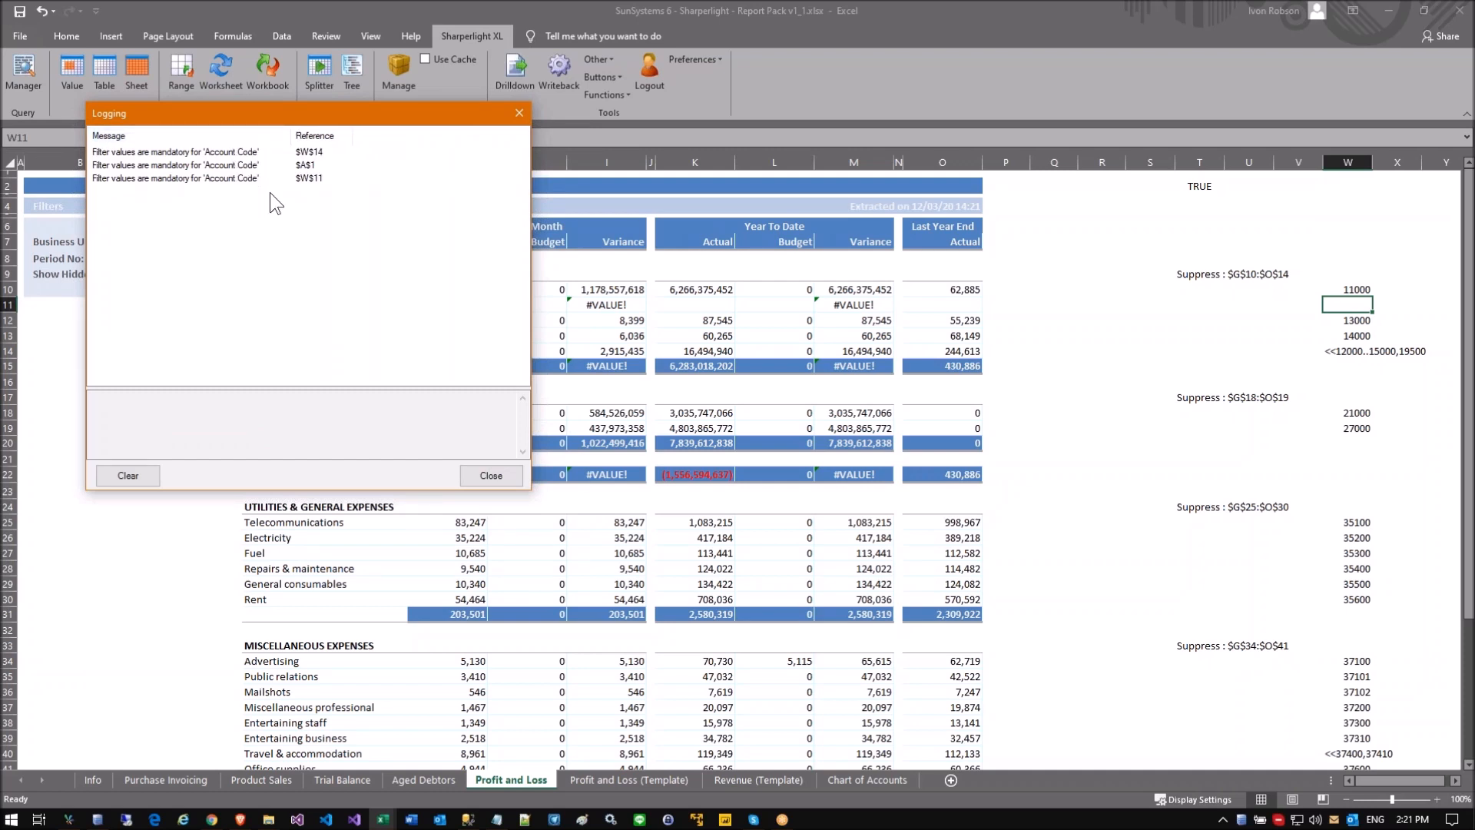
left_click(230, 152)
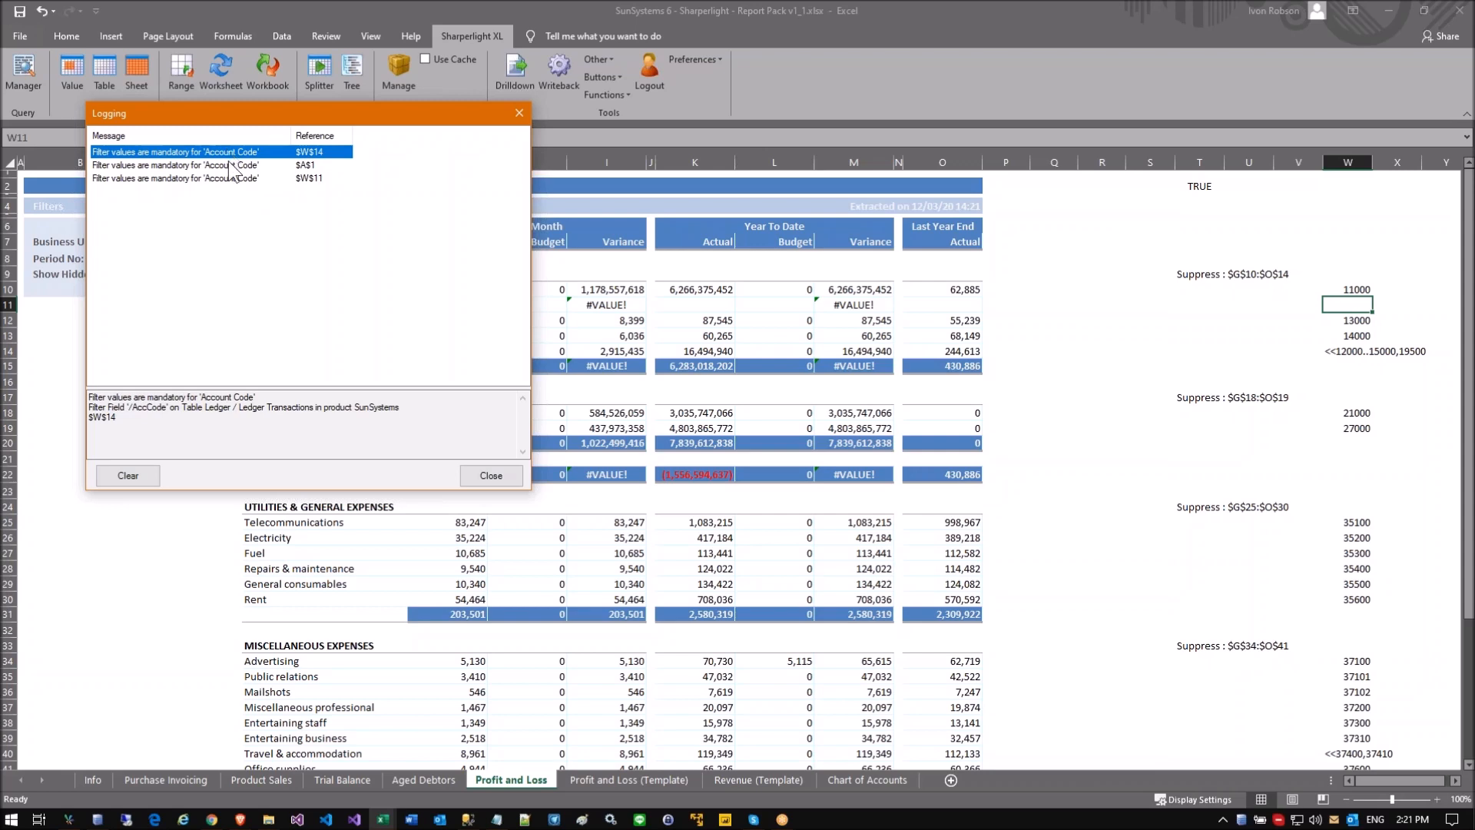
Step: Trace each logged message to its referenced cell, W14, A1 and W11, and close the log
left_click_drag(257, 113, 243, 378)
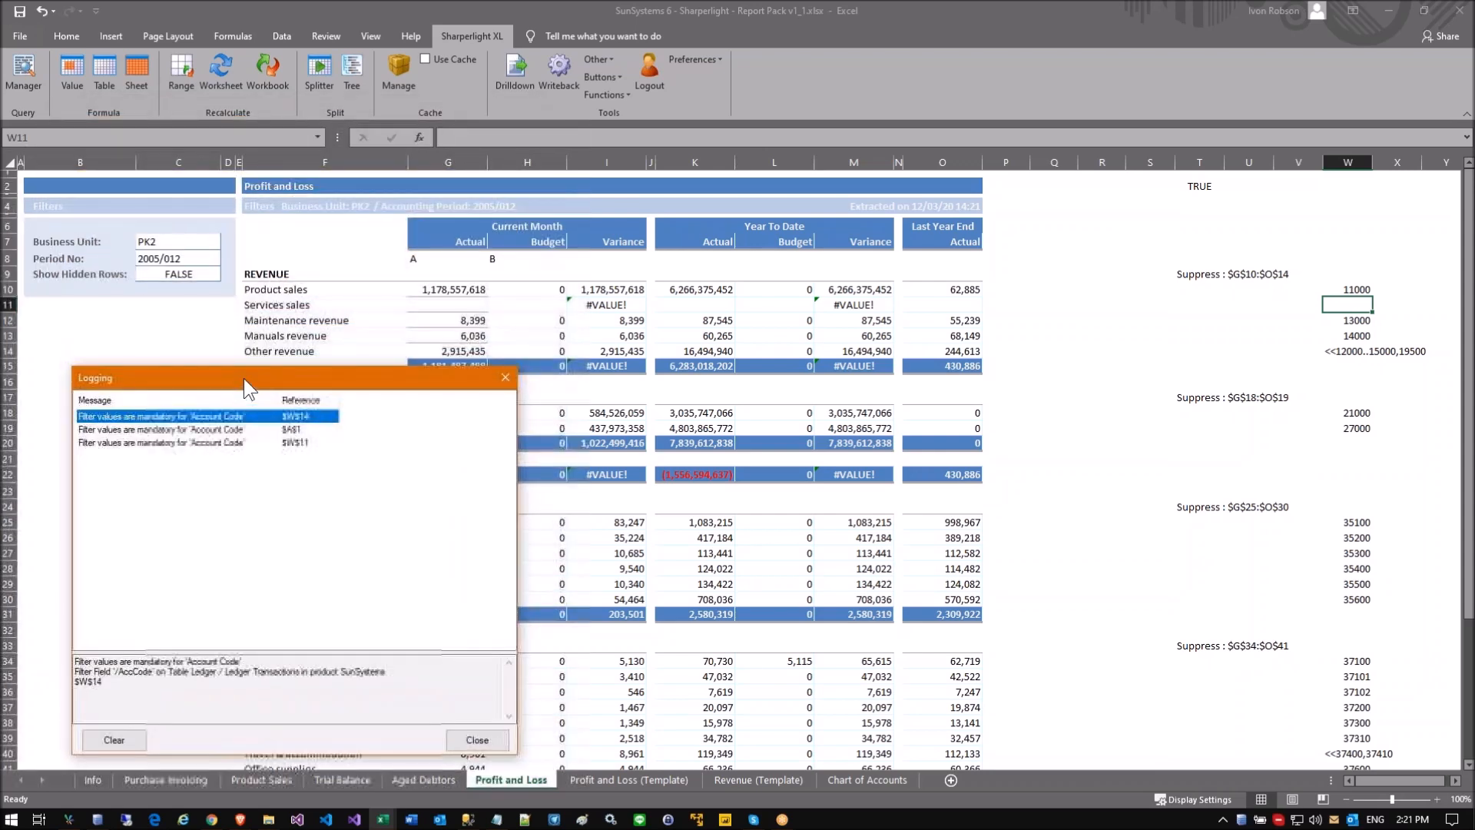
double_click(252, 415)
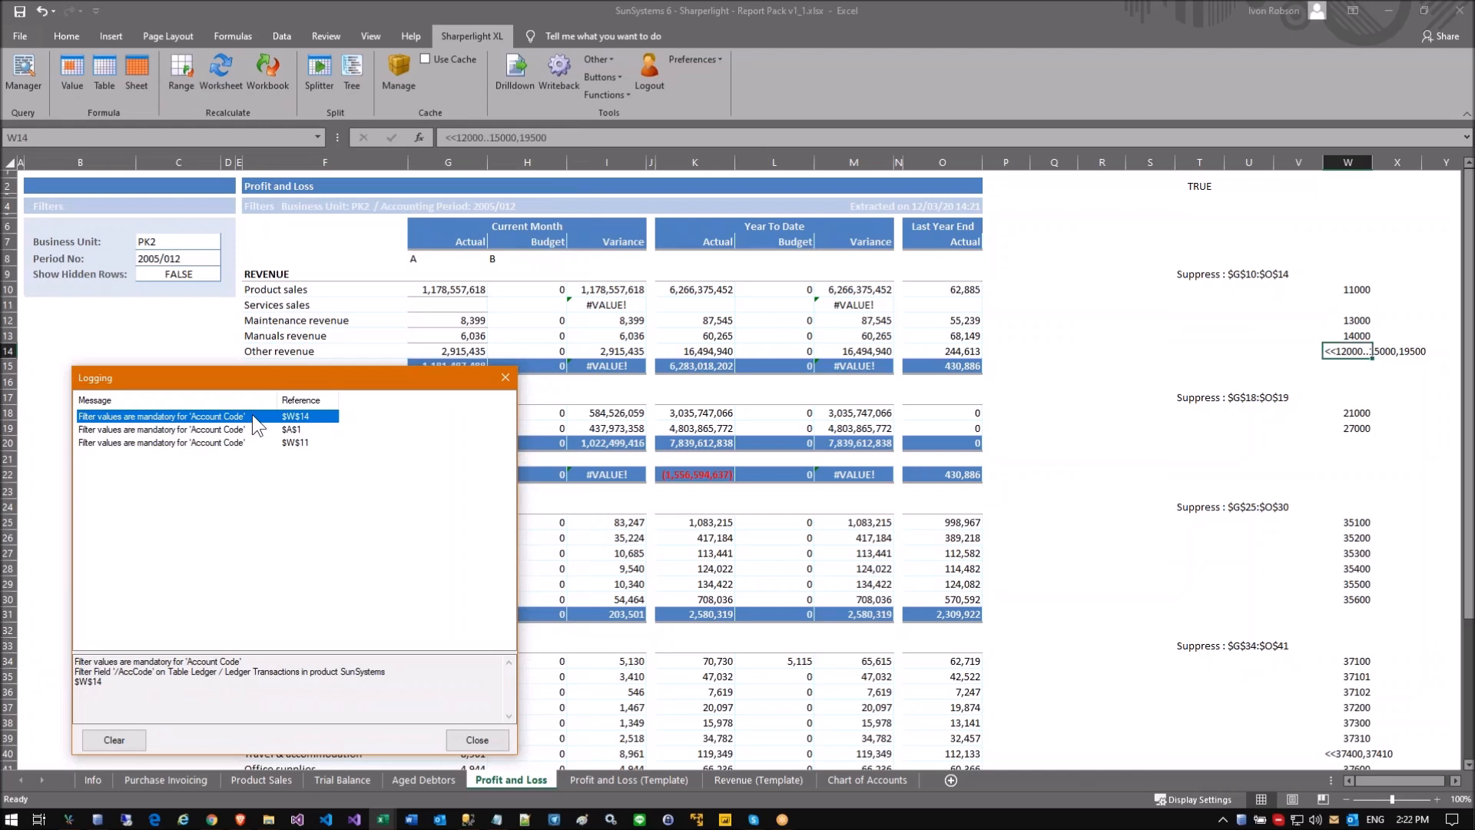
left_click(1351, 366)
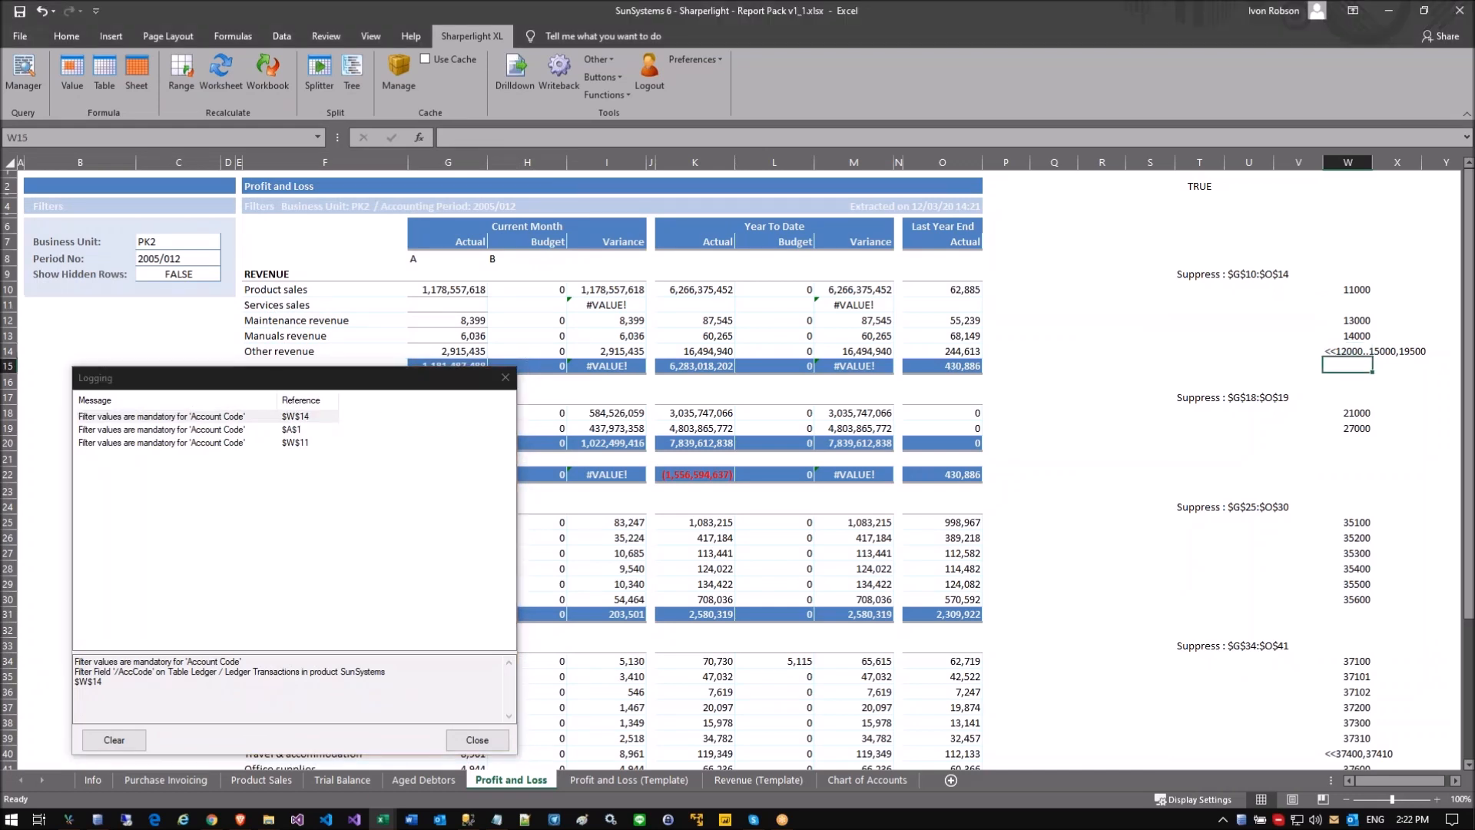
left_click(1350, 351)
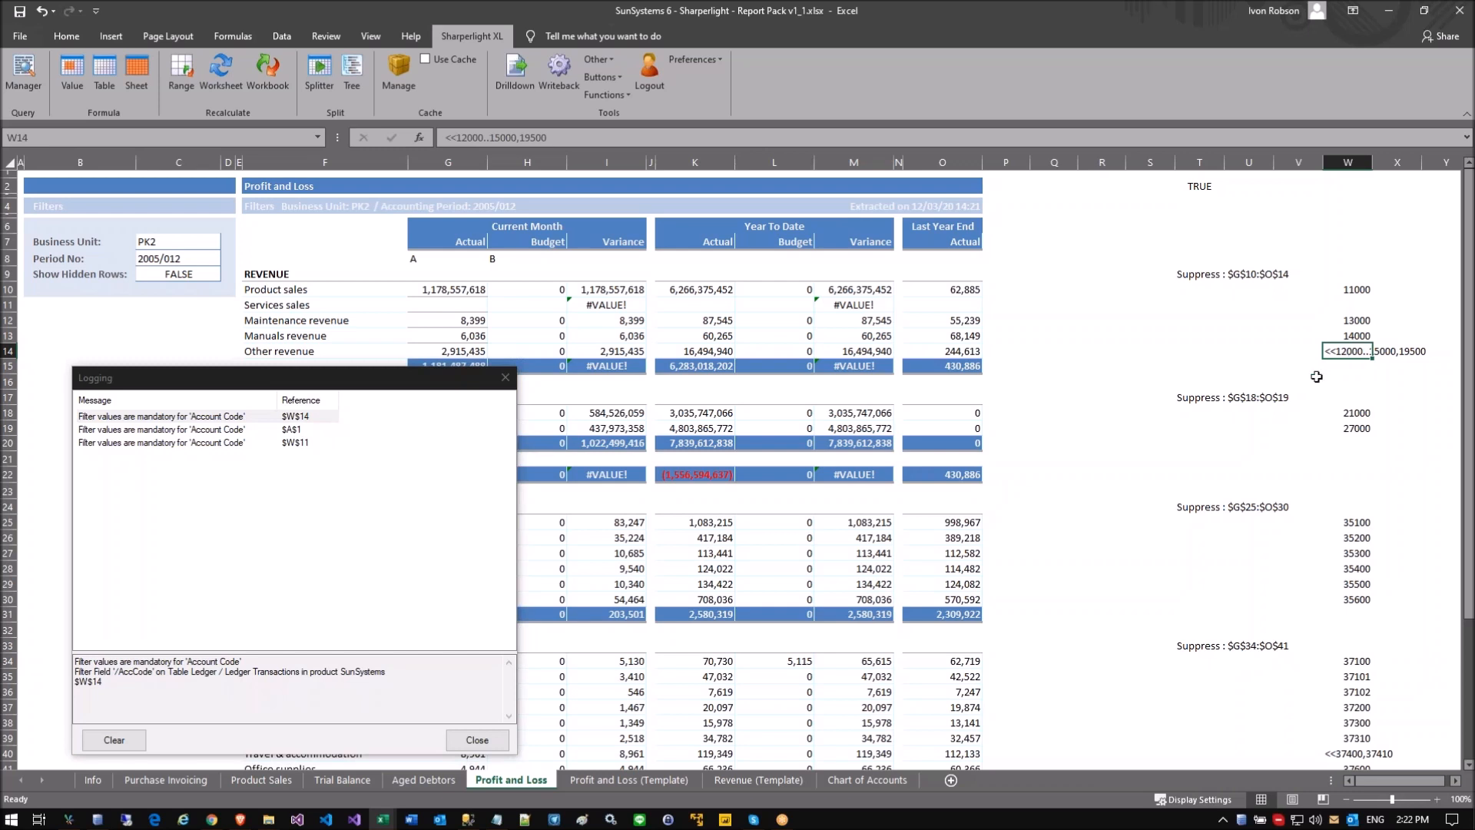
double_click(293, 429)
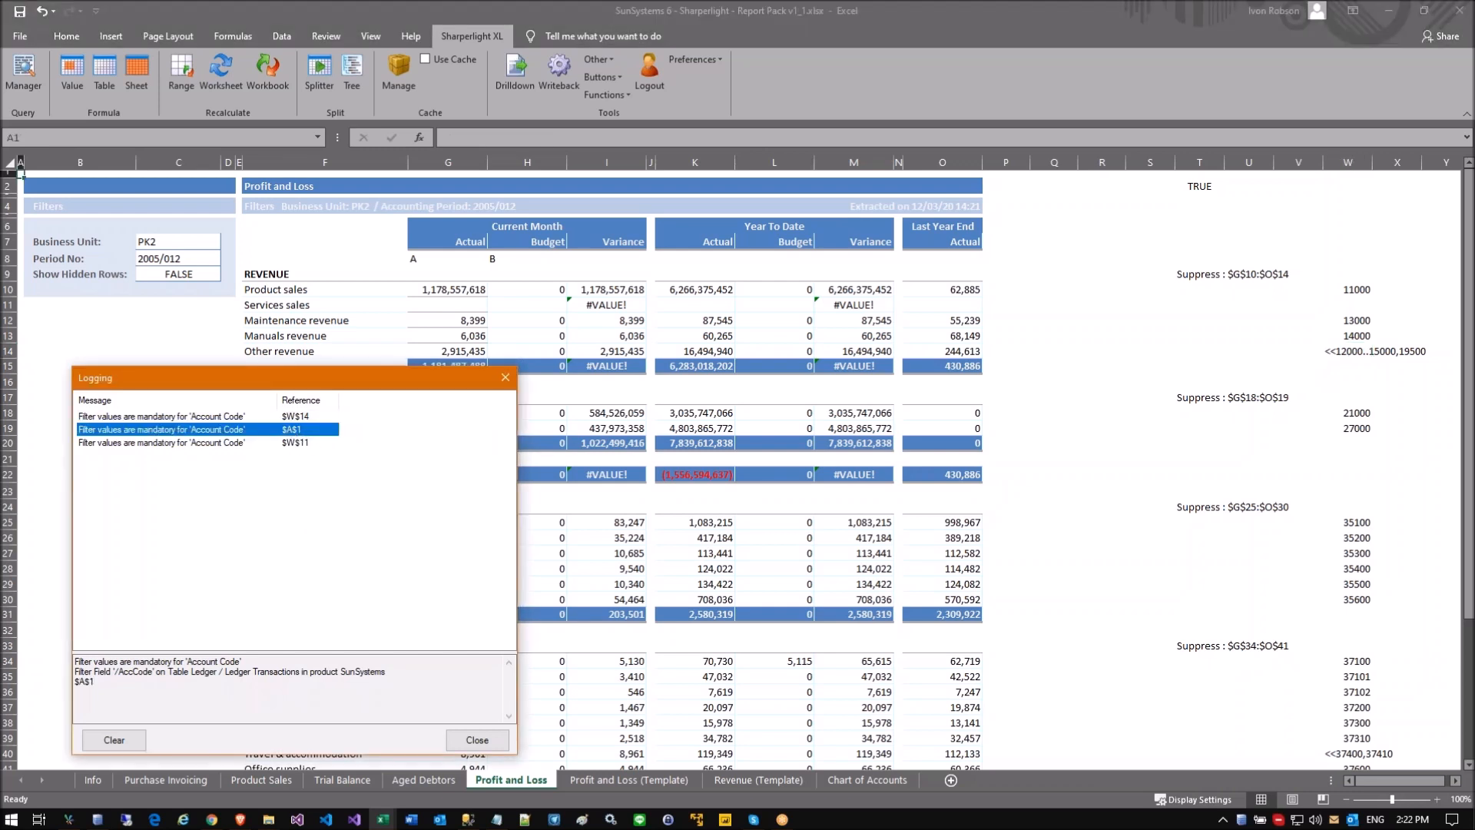
double_click(286, 444)
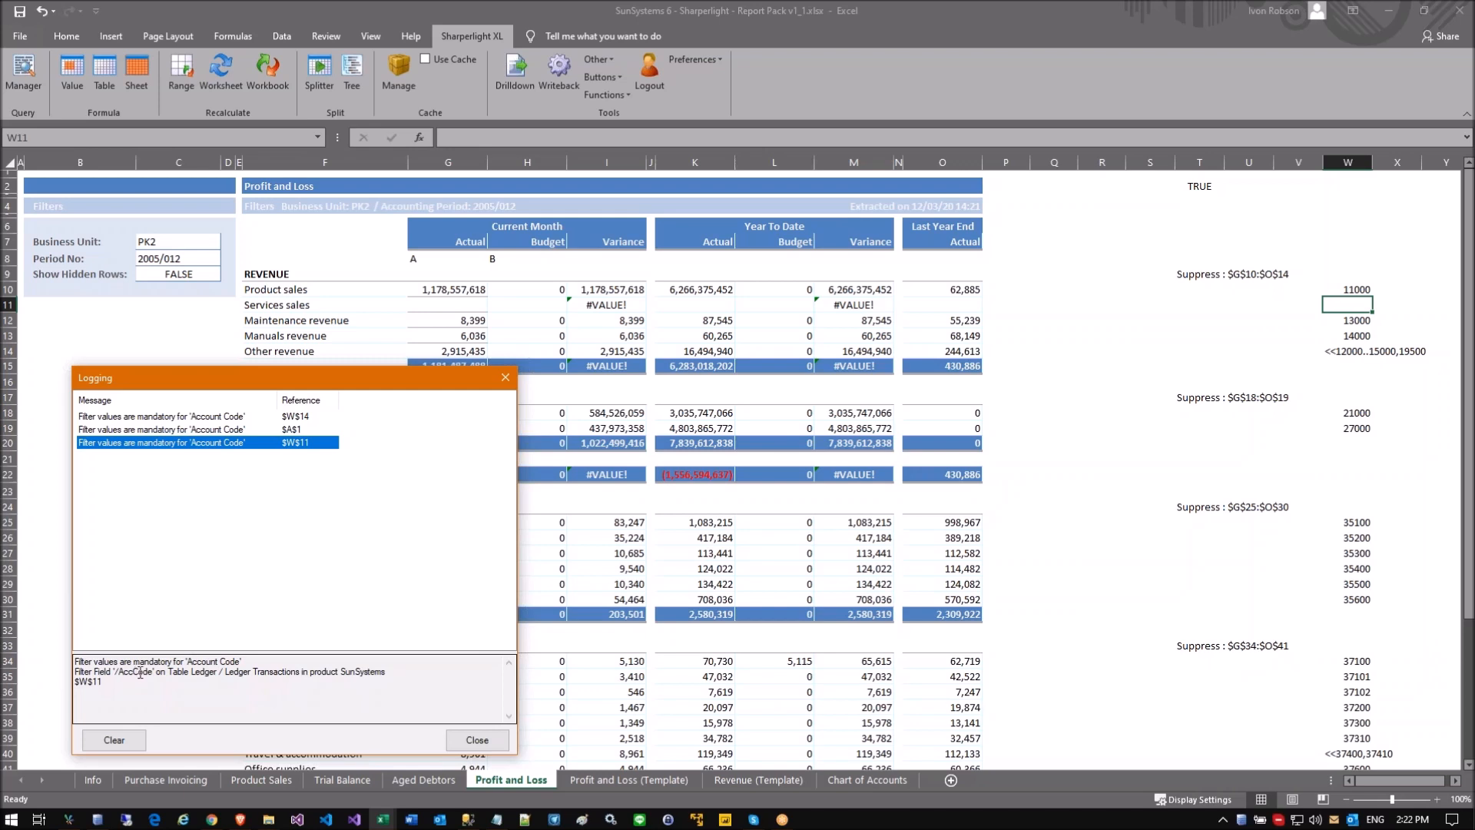
key("Escape")
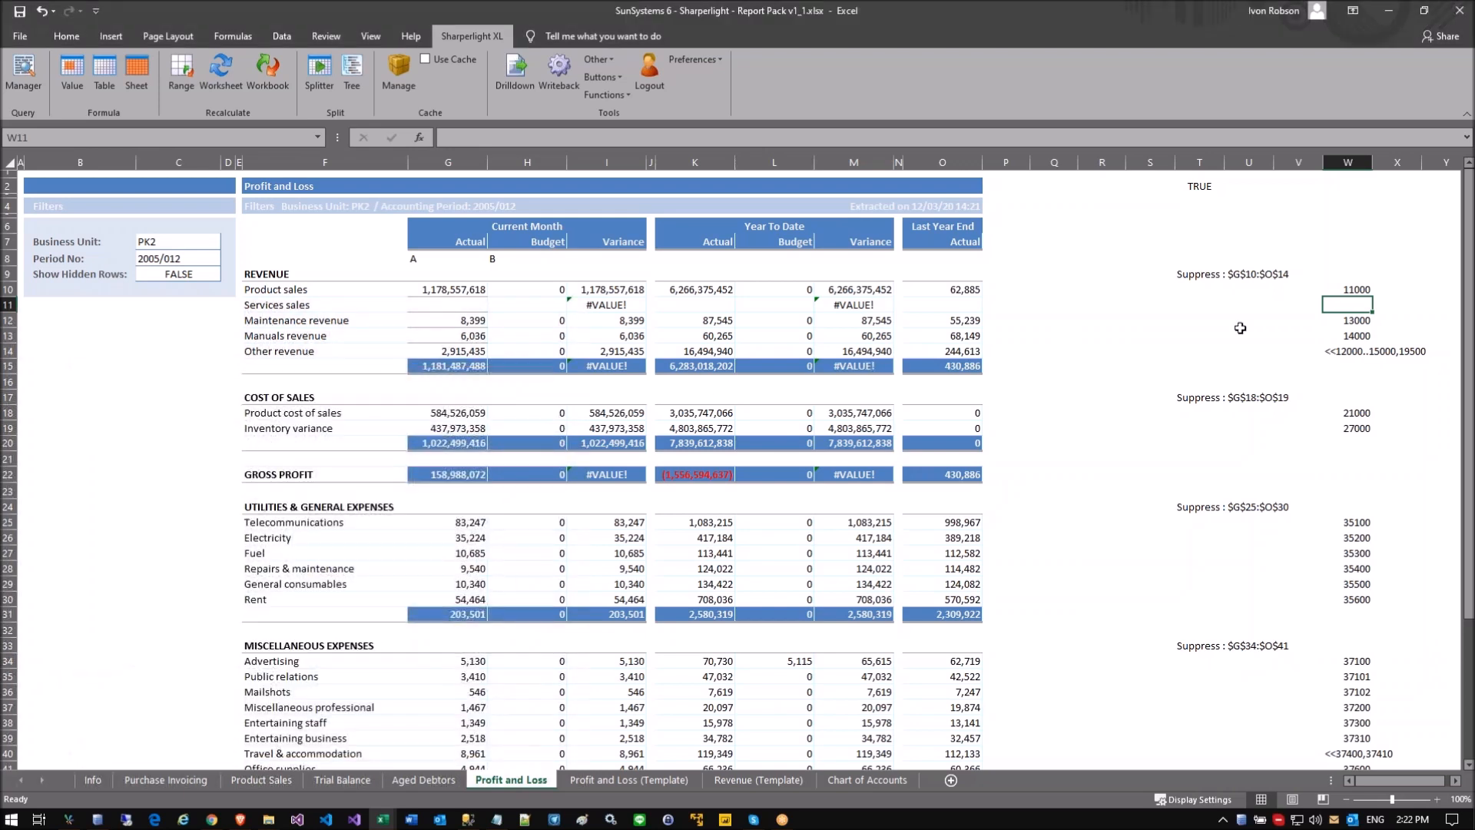
Step: Set the Services sales account code in W11 to <ALL> from the account lookup and dismiss the log
double_click(1344, 309)
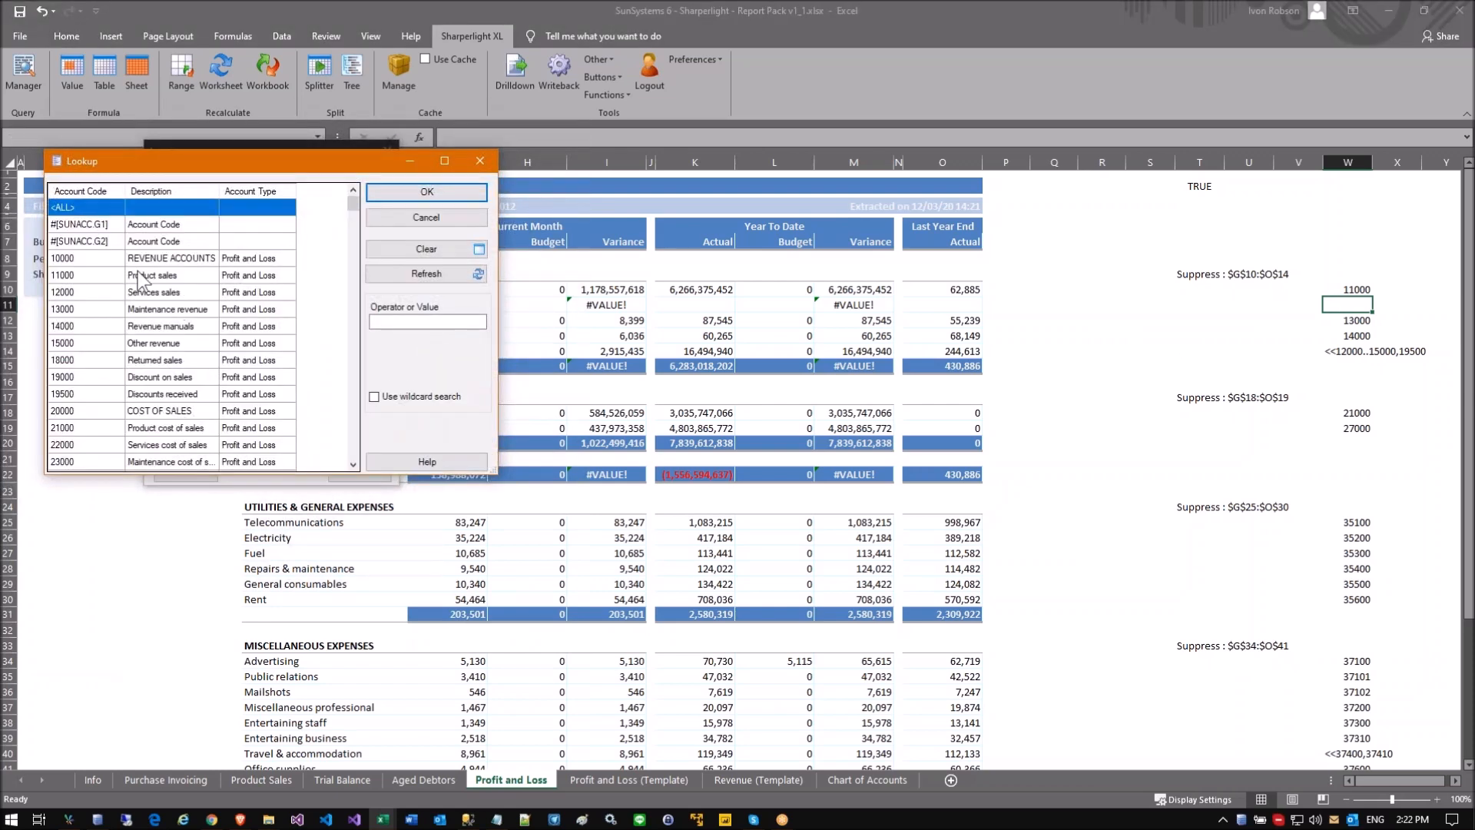
left_click(149, 207)
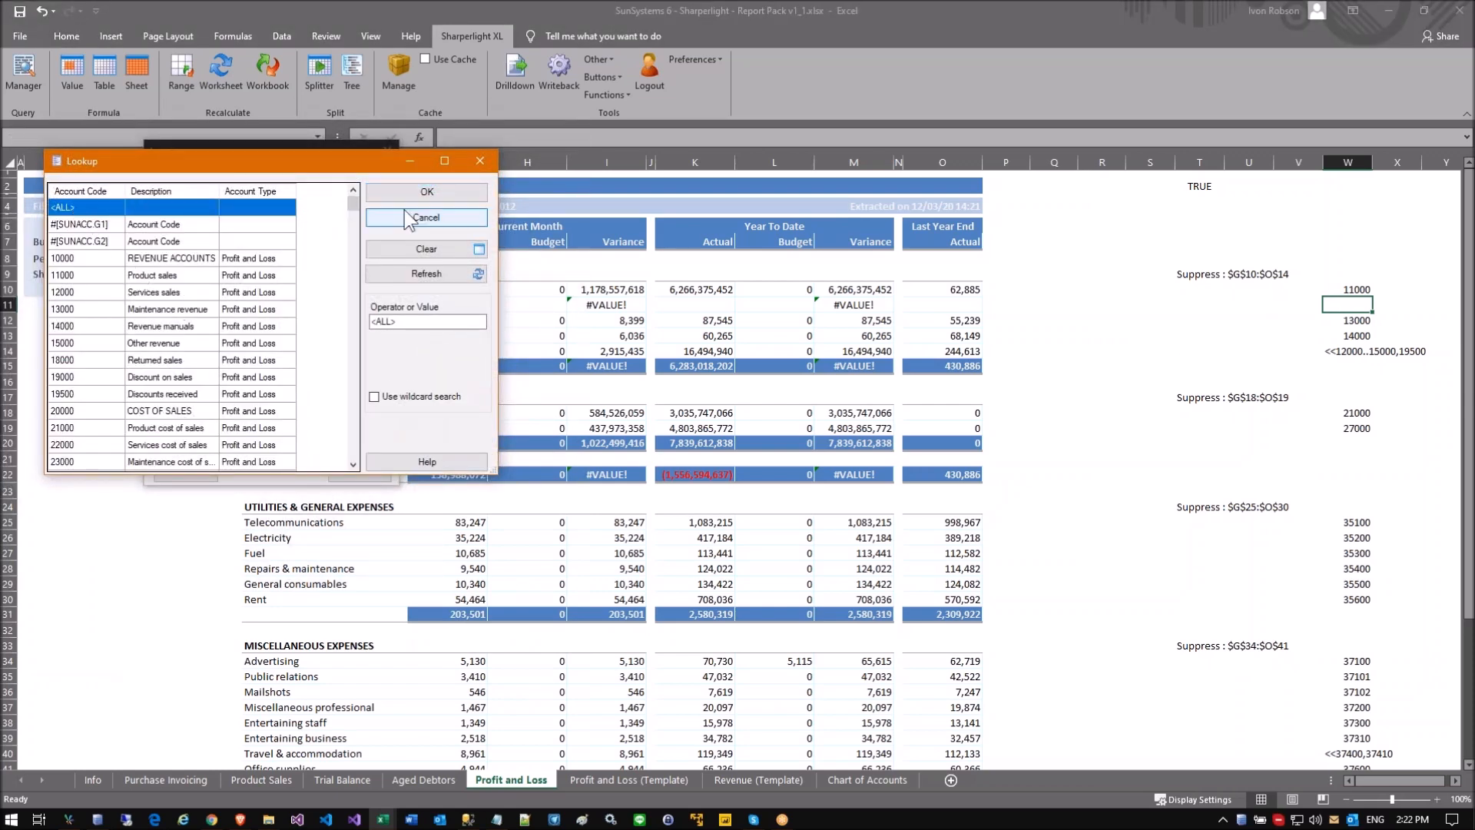
left_click(427, 191)
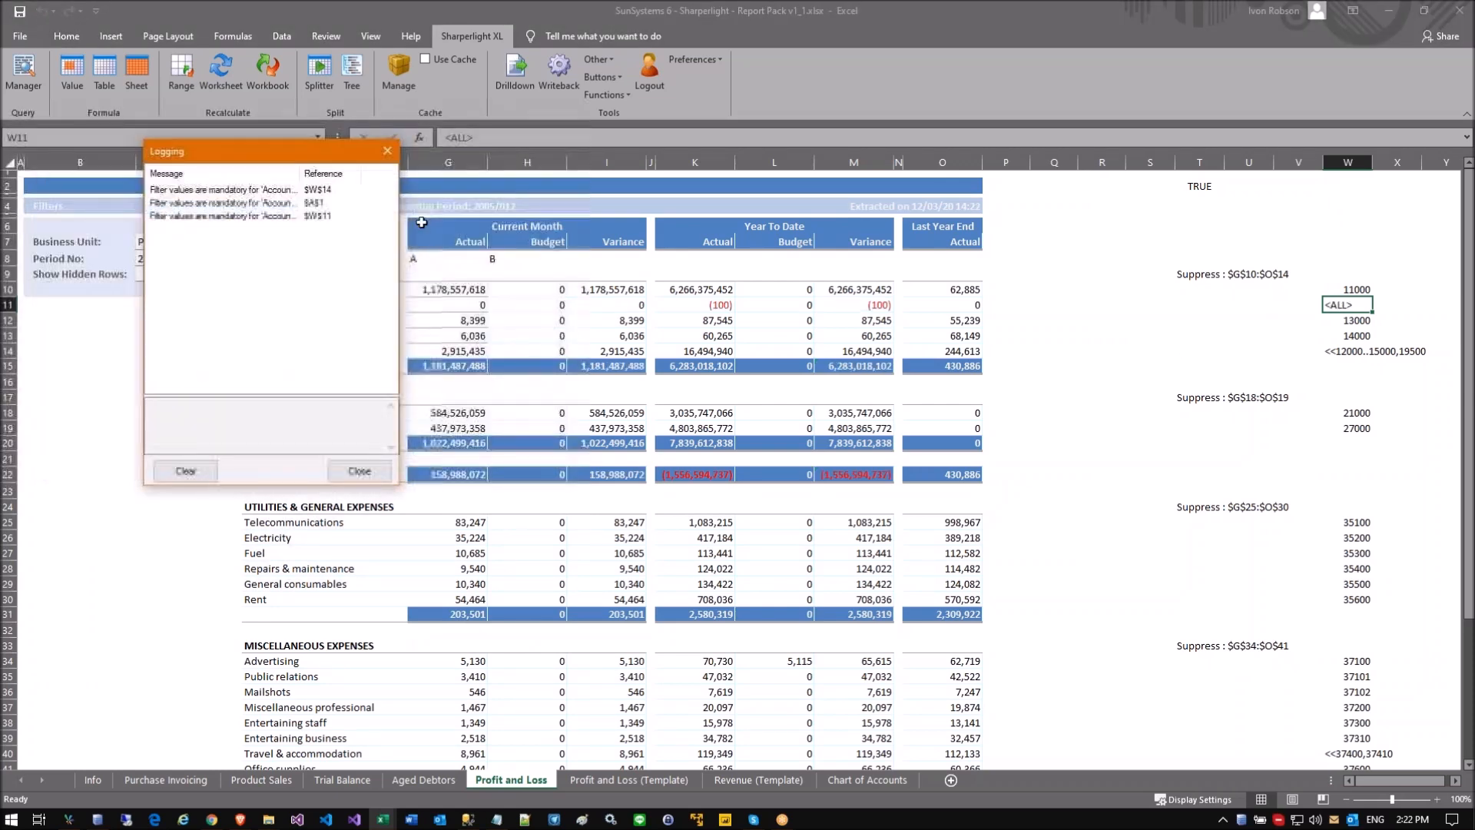
left_click(360, 470)
left_click(550, 341)
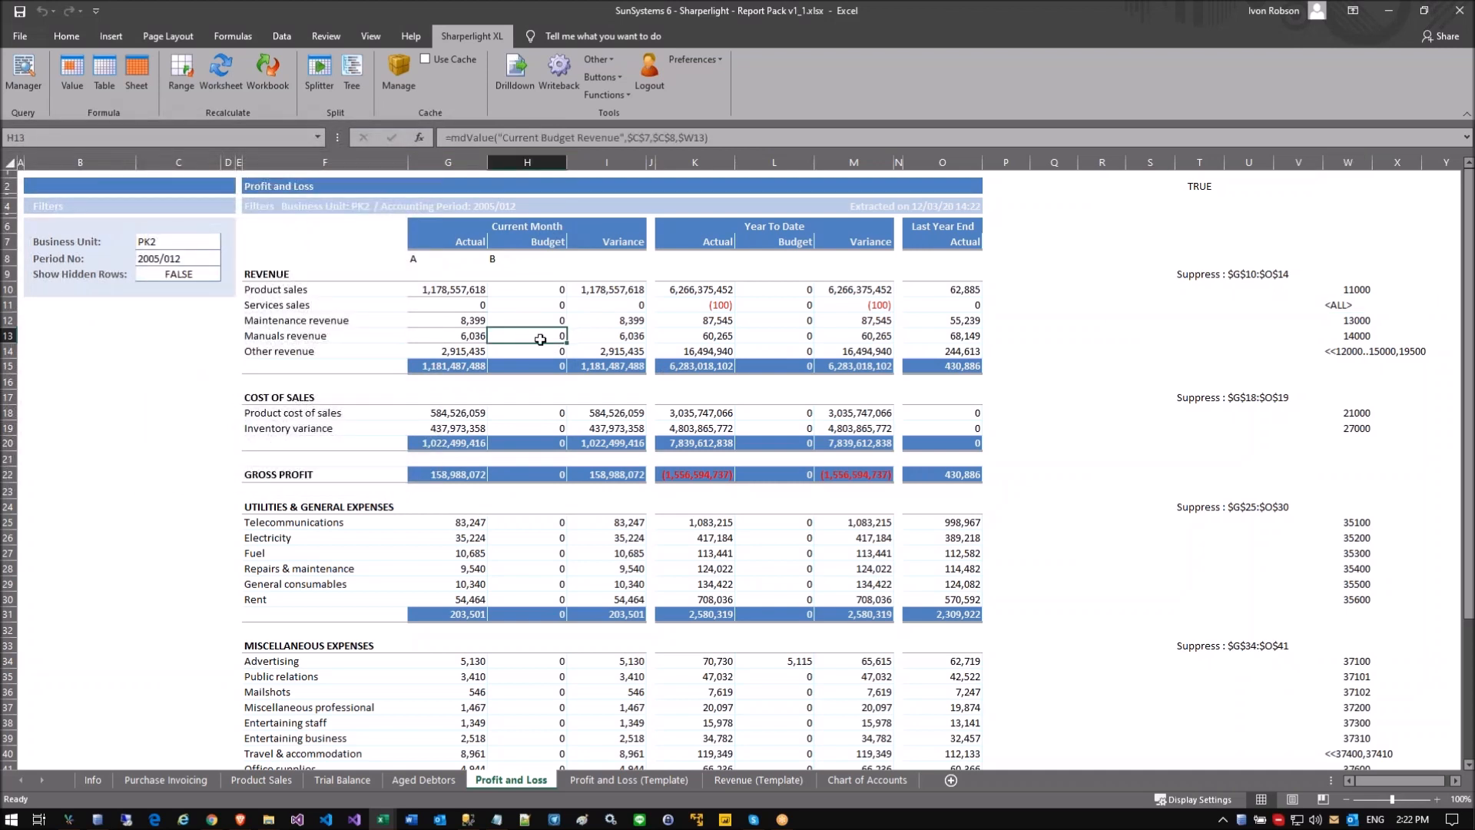
left_click(460, 334)
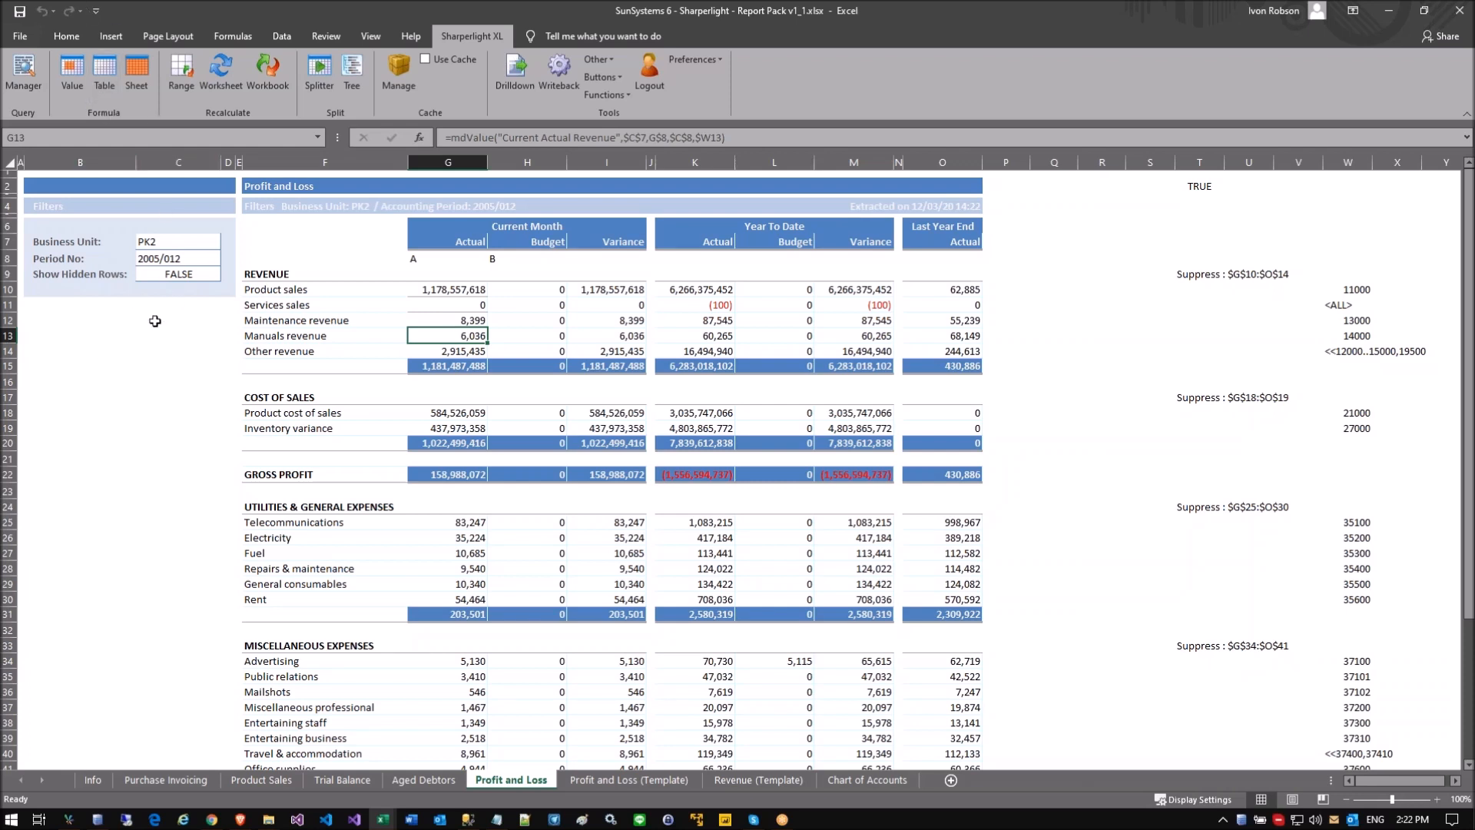
Step: Set the Business Unit filter in C7 to the invalid value PK2x
left_click(180, 236)
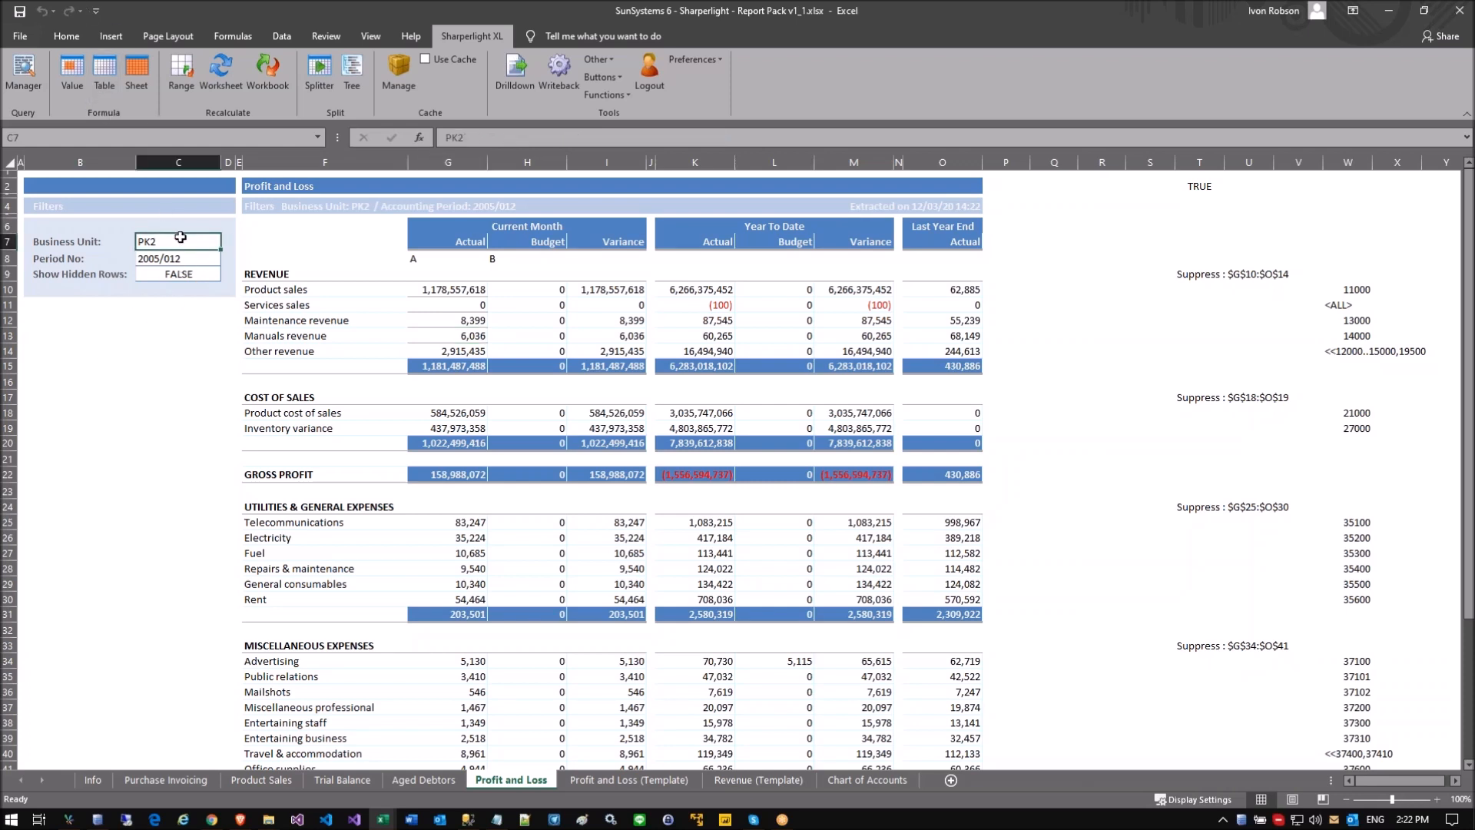
left_click(502, 140)
type("x")
key("Return")
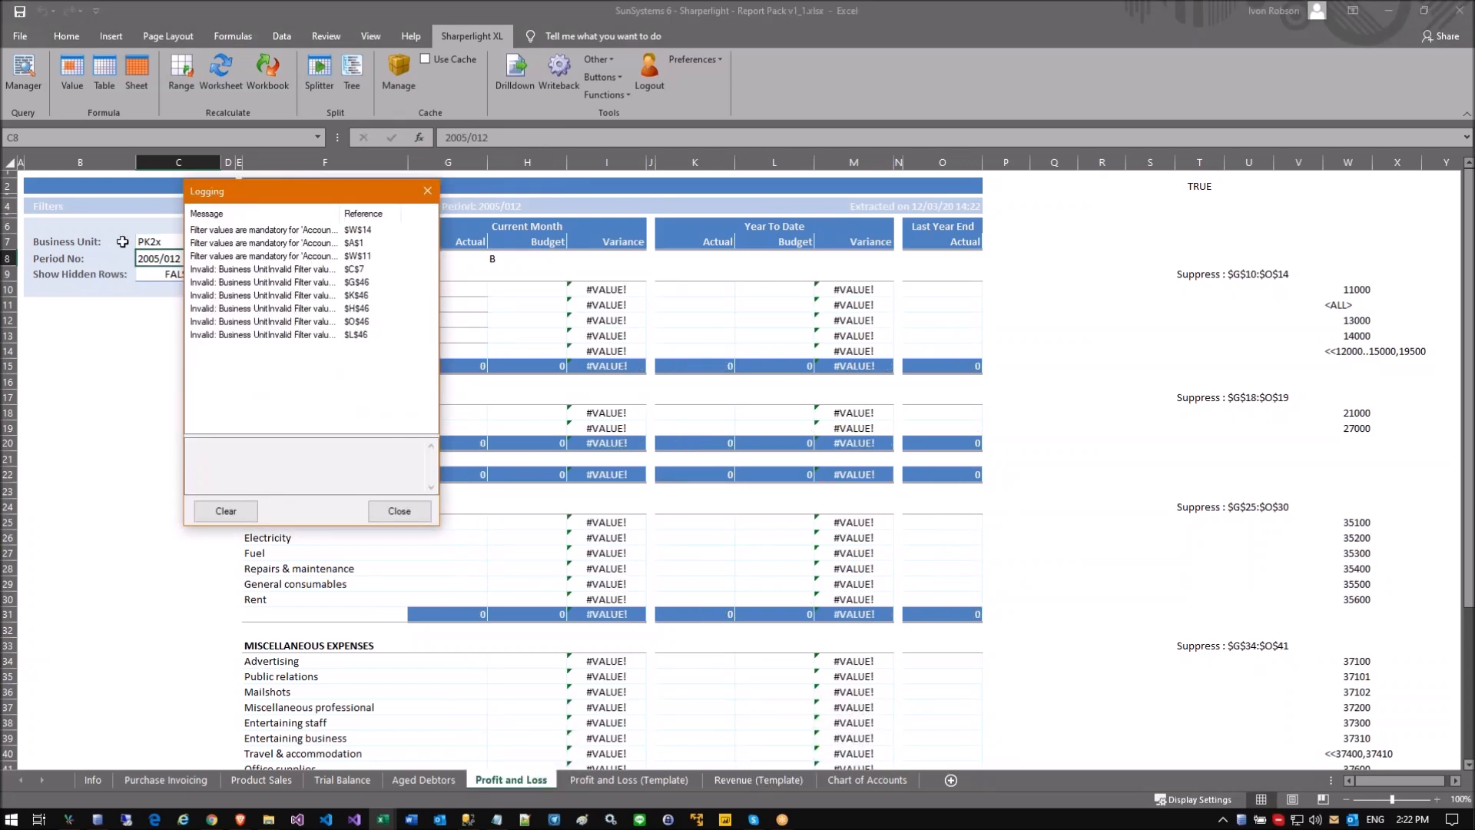
Step: Move the Logging window clear of the filters, read the details of the invalid Business Unit entries and close the log
left_click_drag(250, 191, 449, 285)
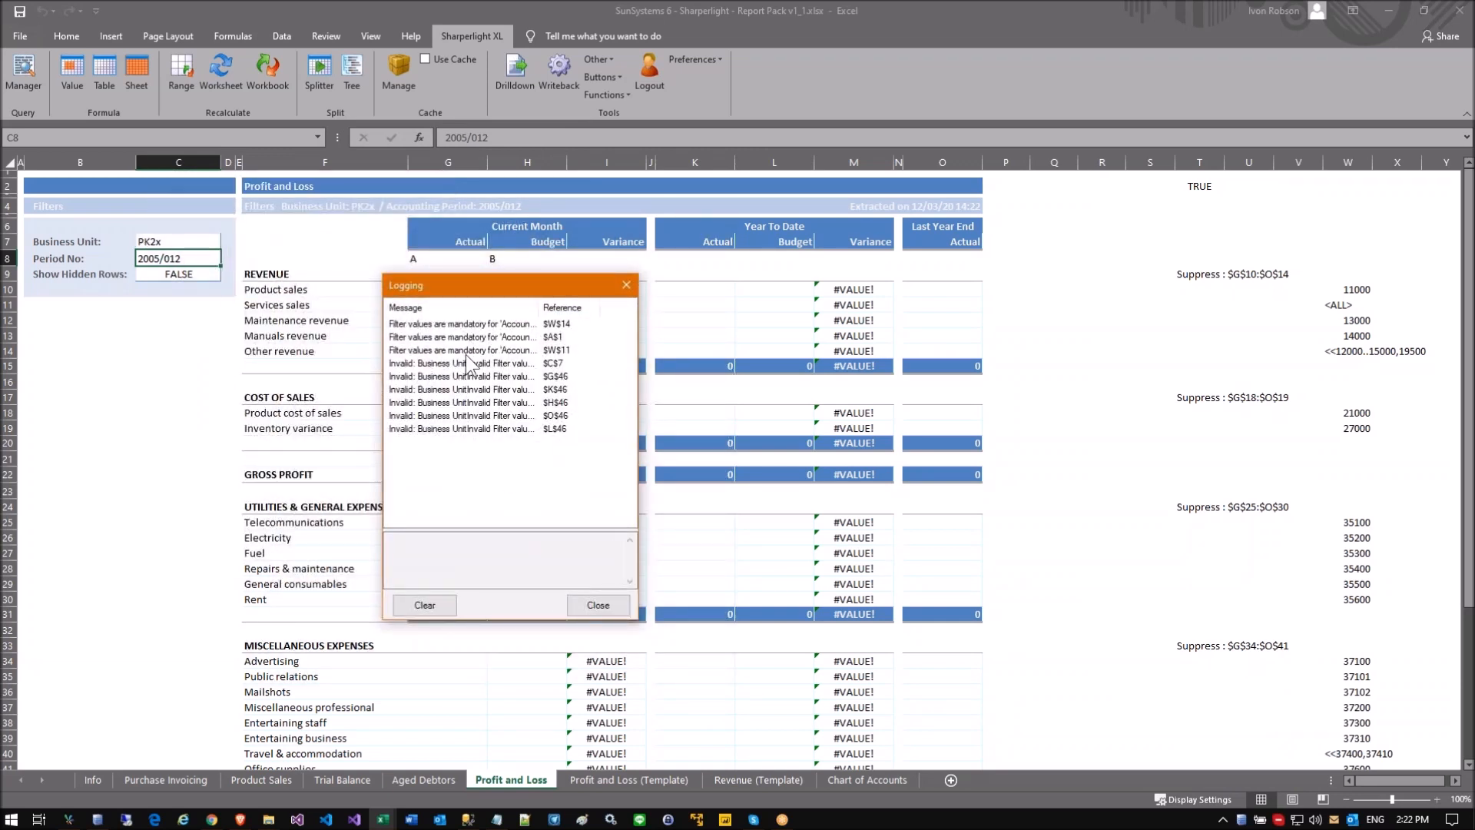
left_click(467, 361)
left_click(479, 377)
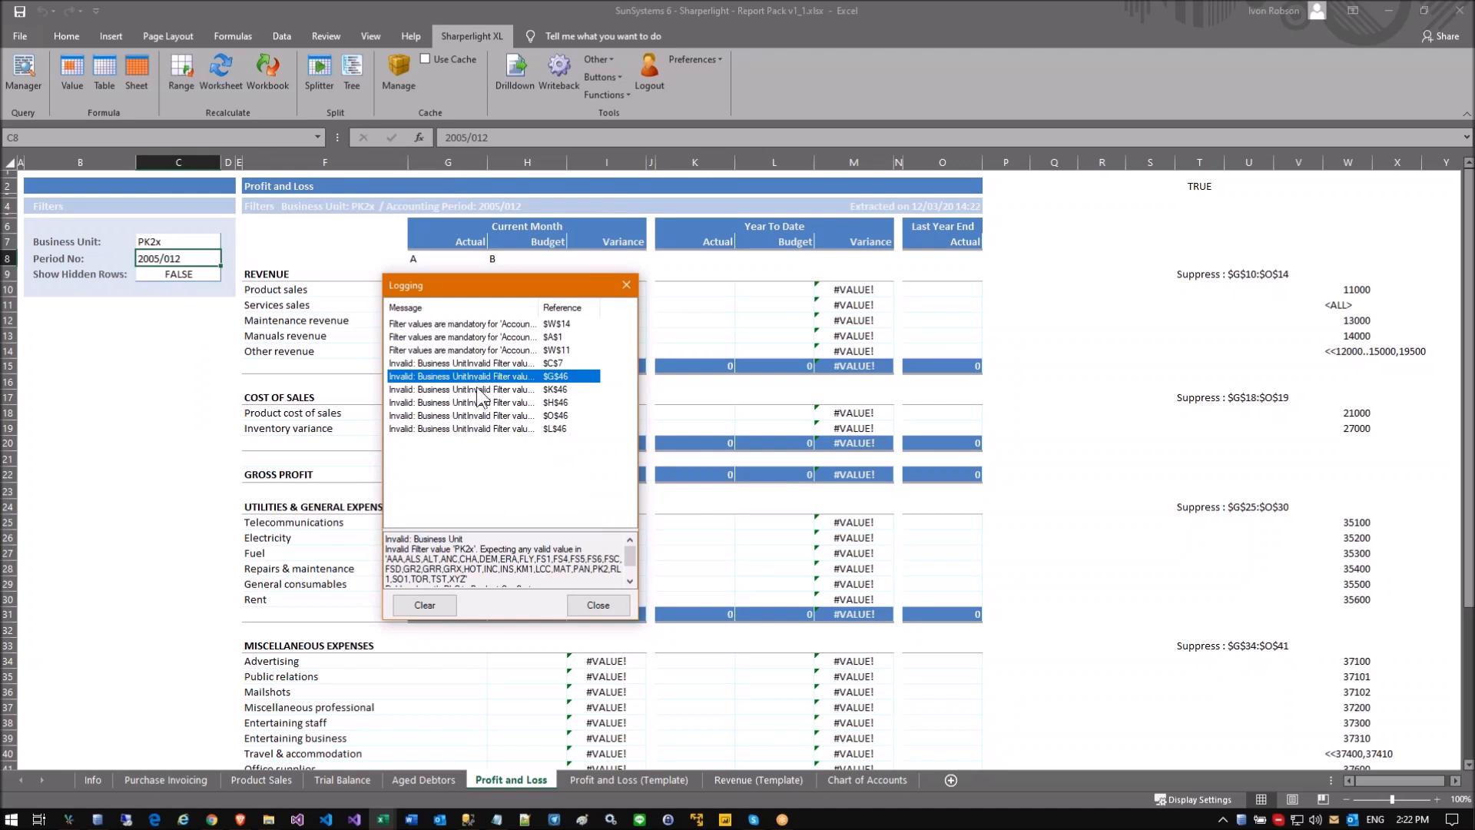
left_click(480, 403)
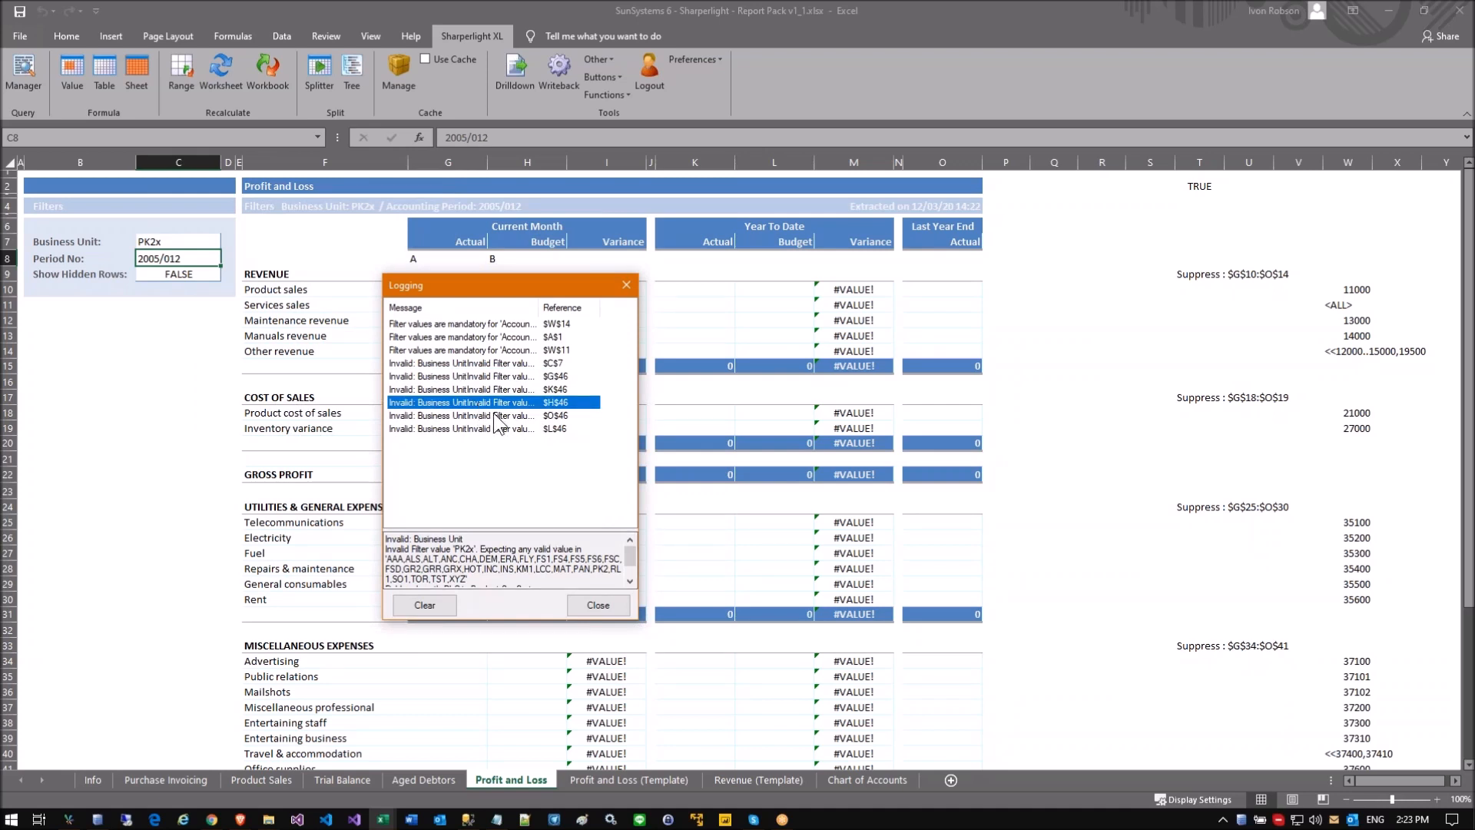
left_click(626, 285)
Step: Open the Product sales current-month actual query in G10 and fix its invalid Business Unit filter by picking PK2 from the lookup
left_click(150, 242)
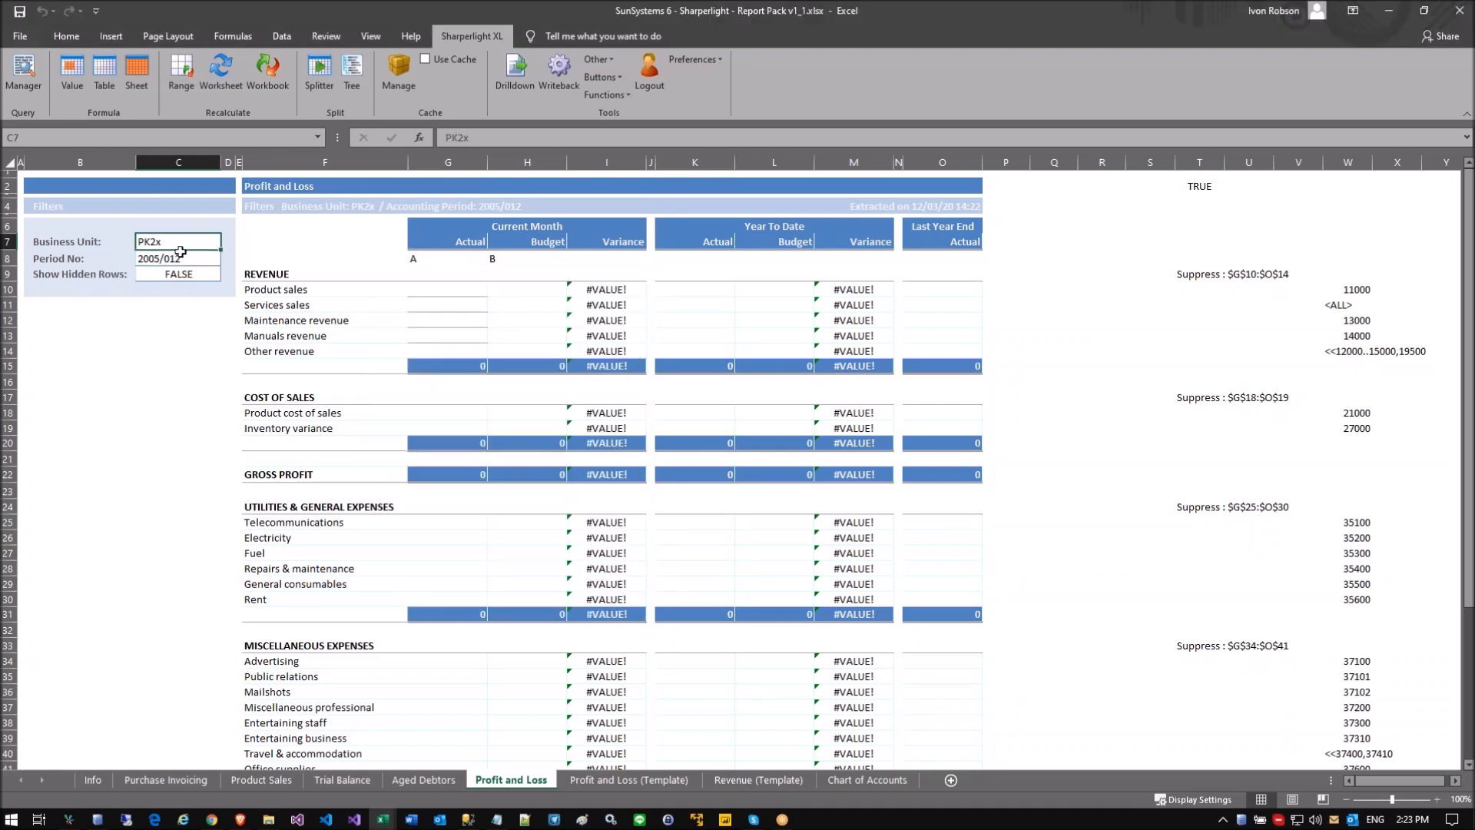
left_click(547, 303)
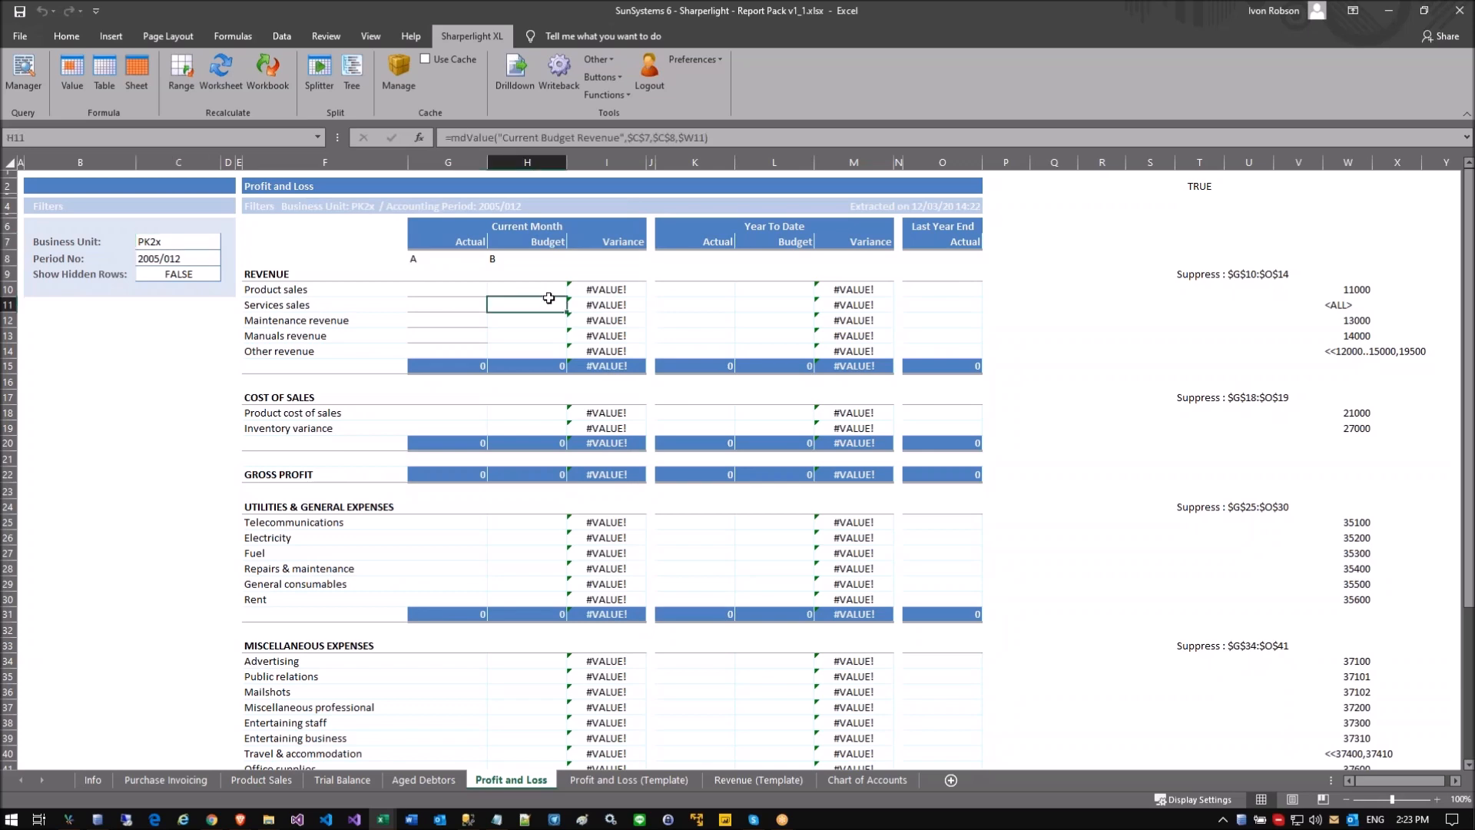
double_click(459, 291)
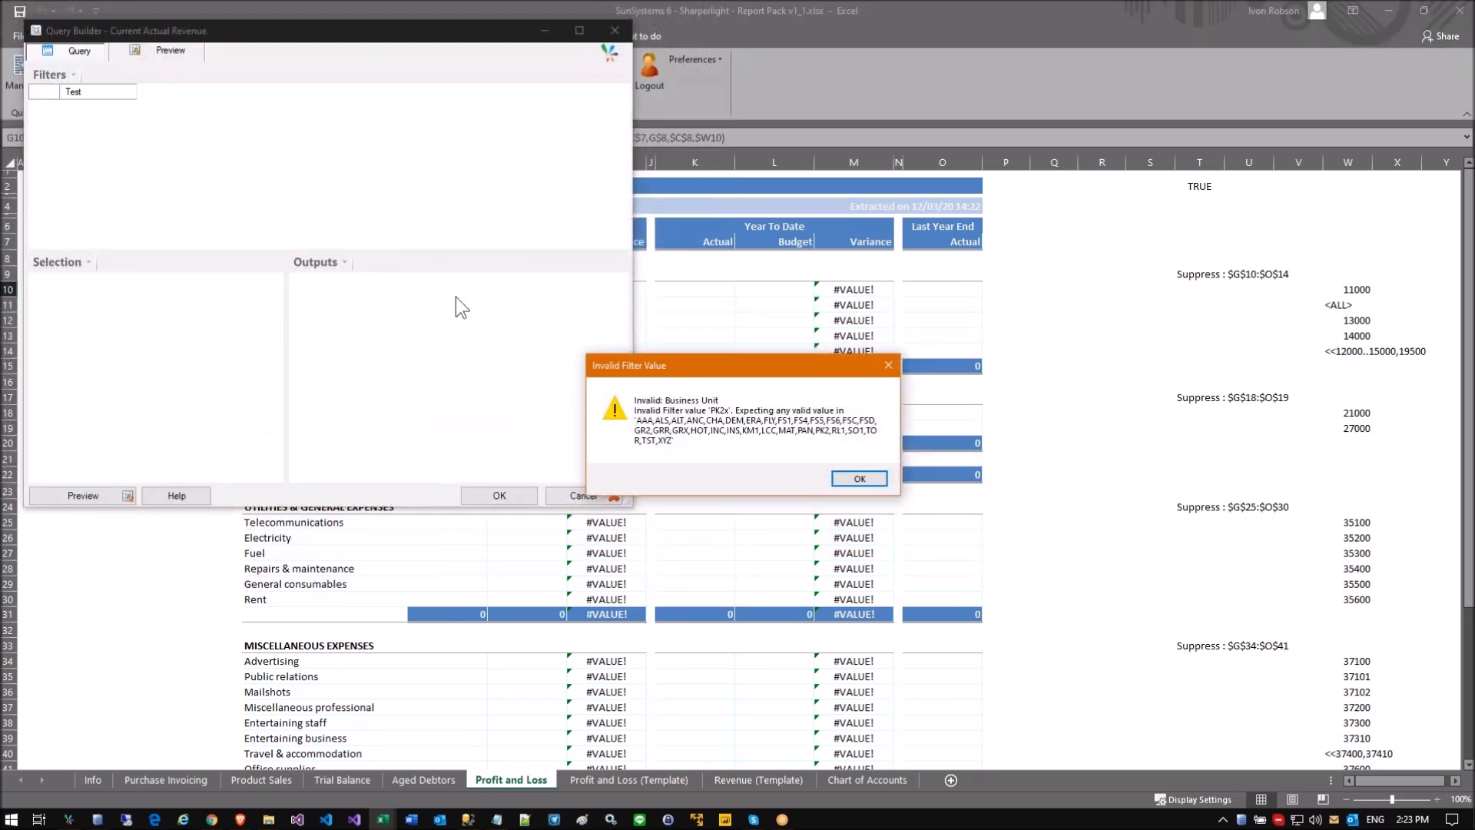
left_click_drag(744, 372, 687, 375)
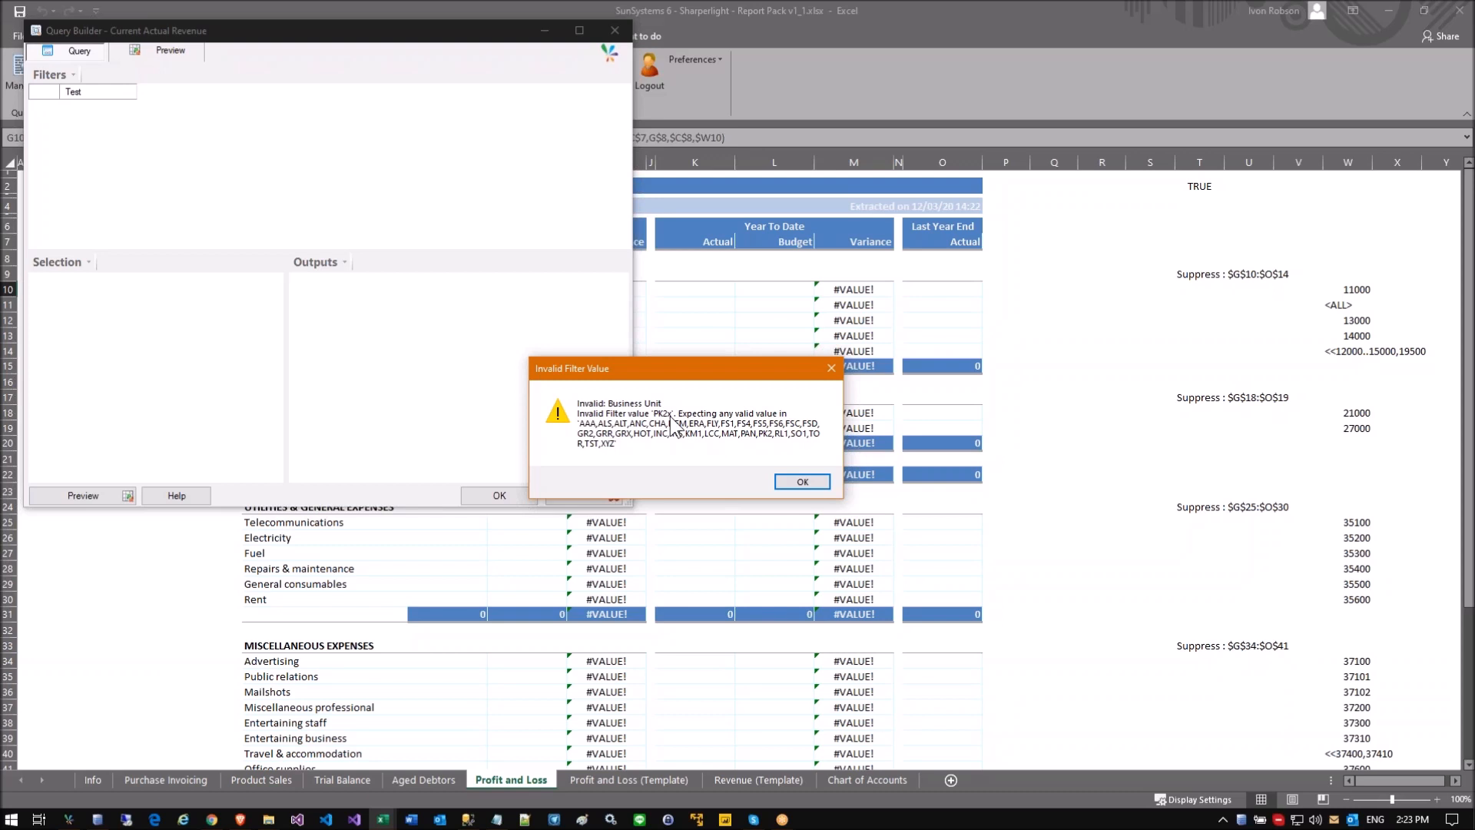
left_click(790, 483)
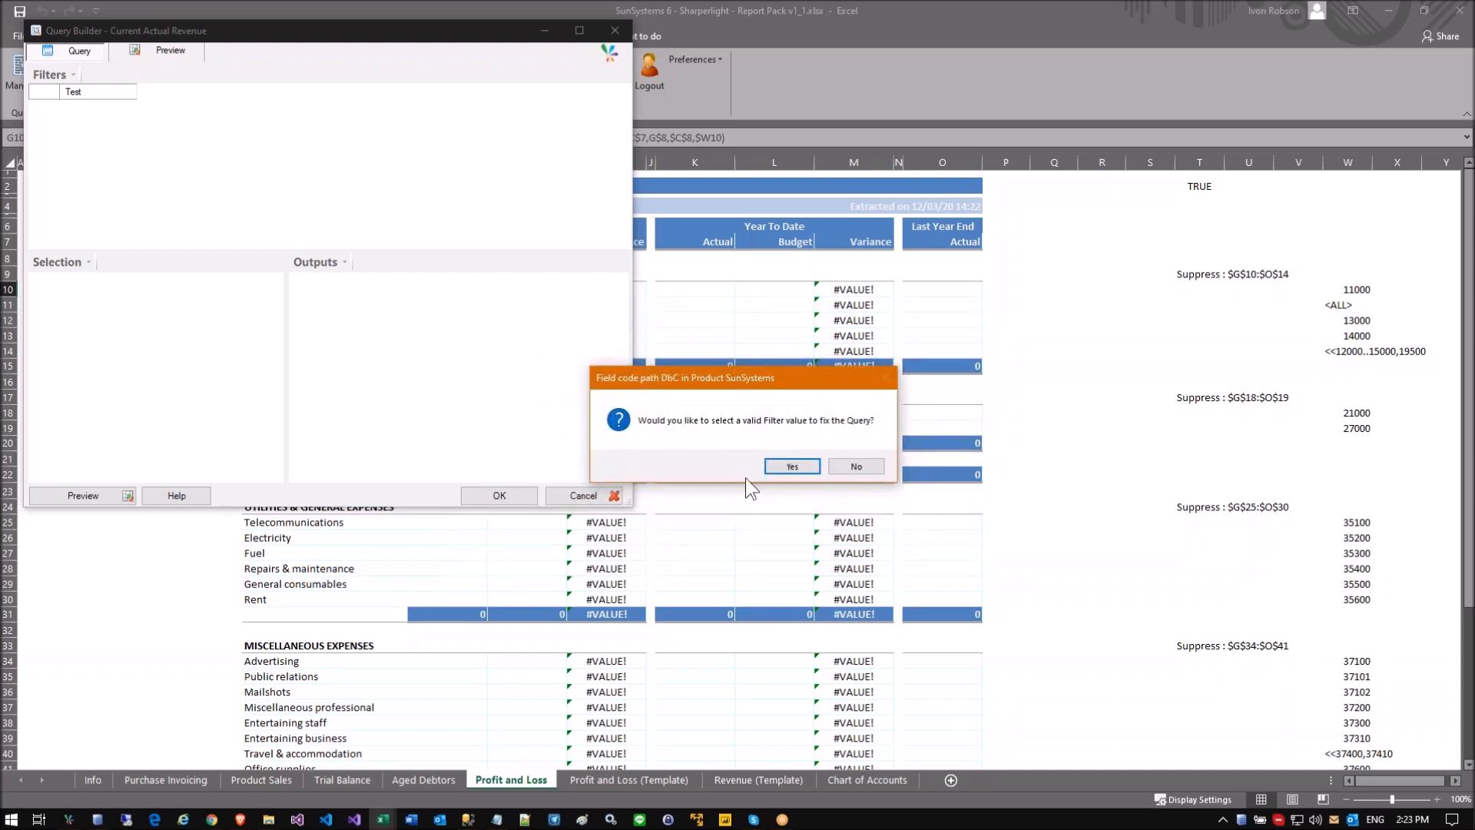
left_click(793, 468)
scroll(209, 327, "down", 1)
scroll(208, 327, "down", 3)
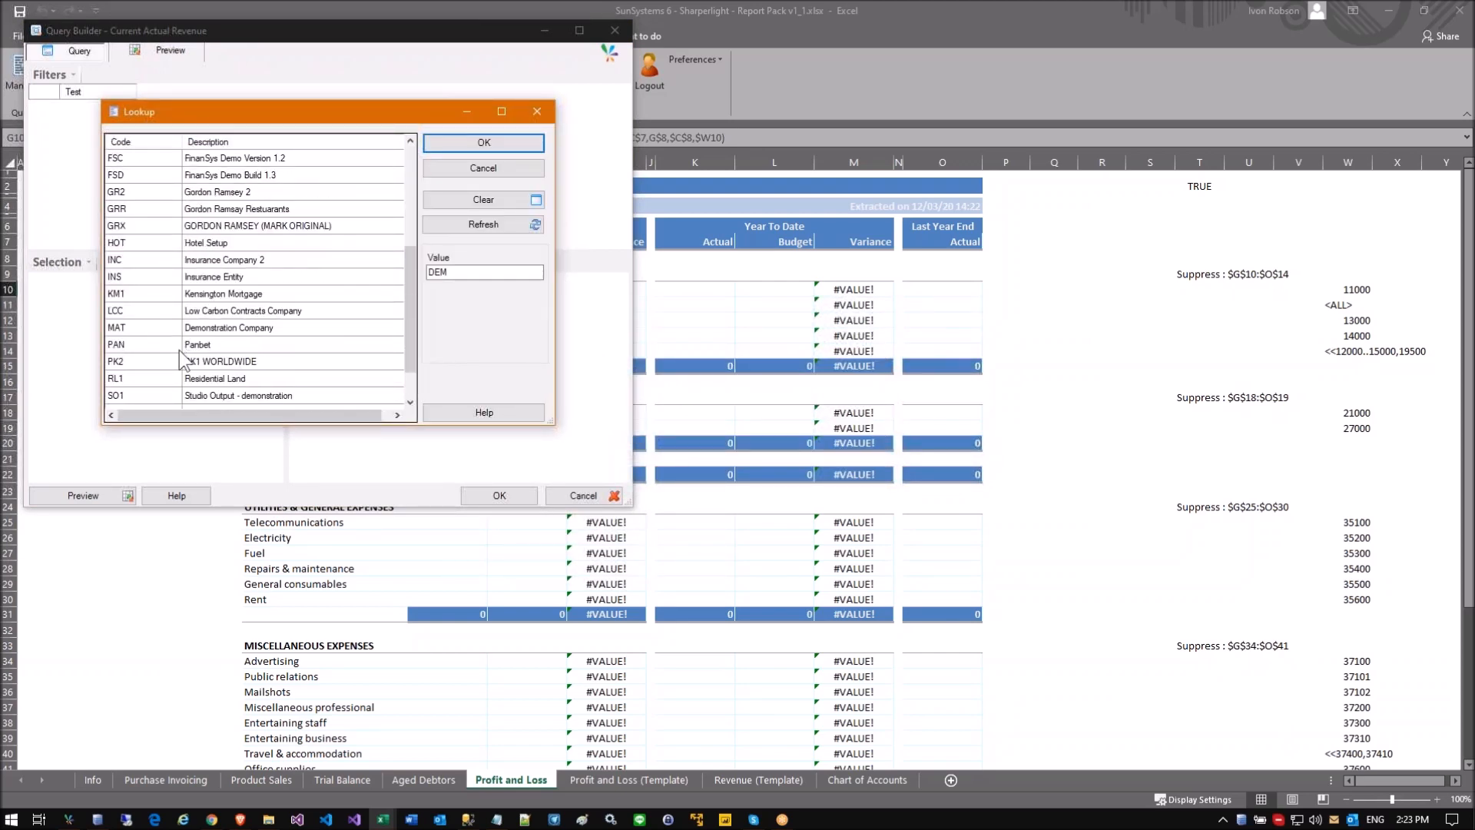
double_click(189, 357)
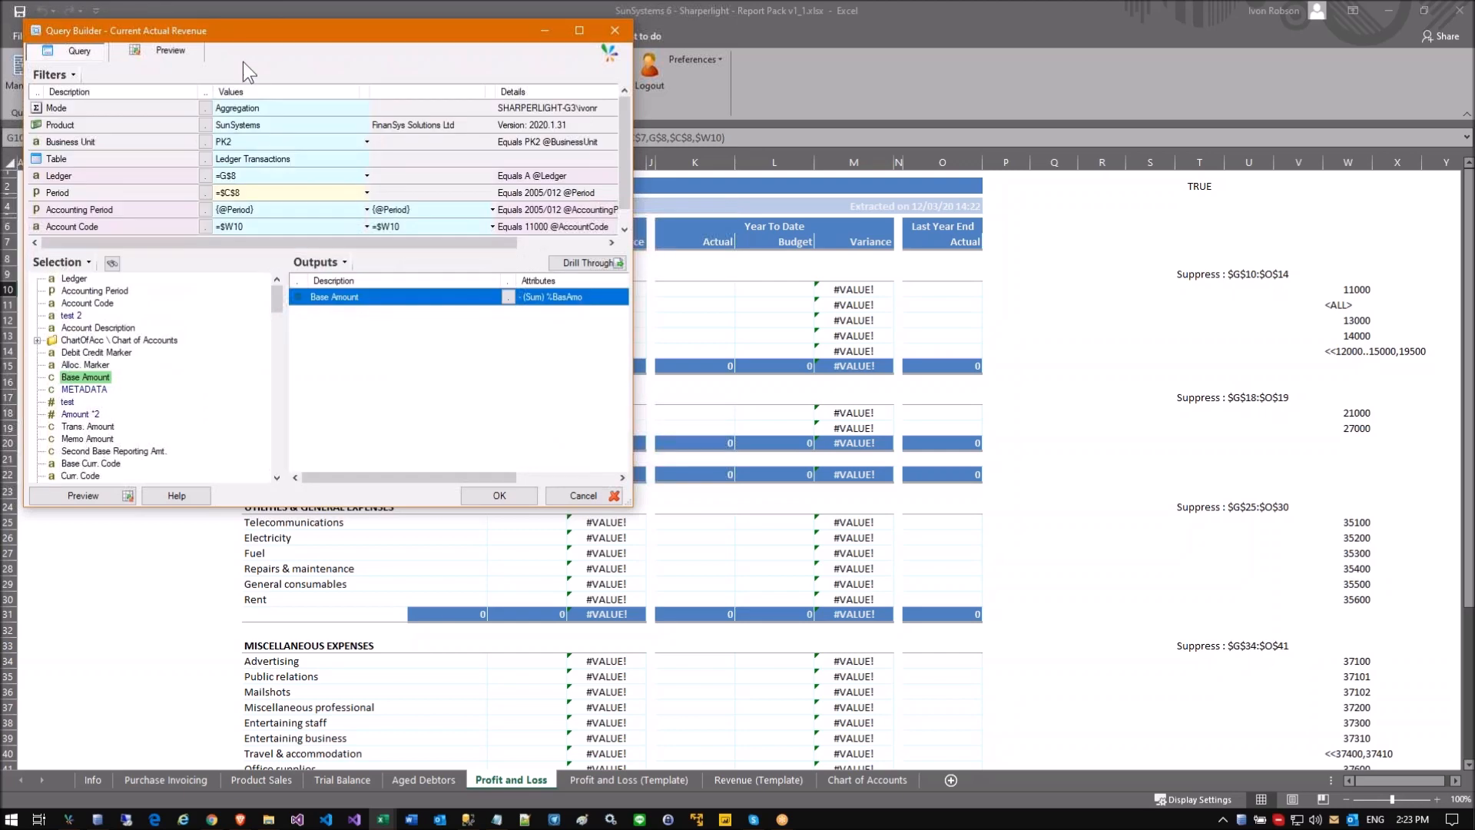
left_click_drag(242, 35, 715, 155)
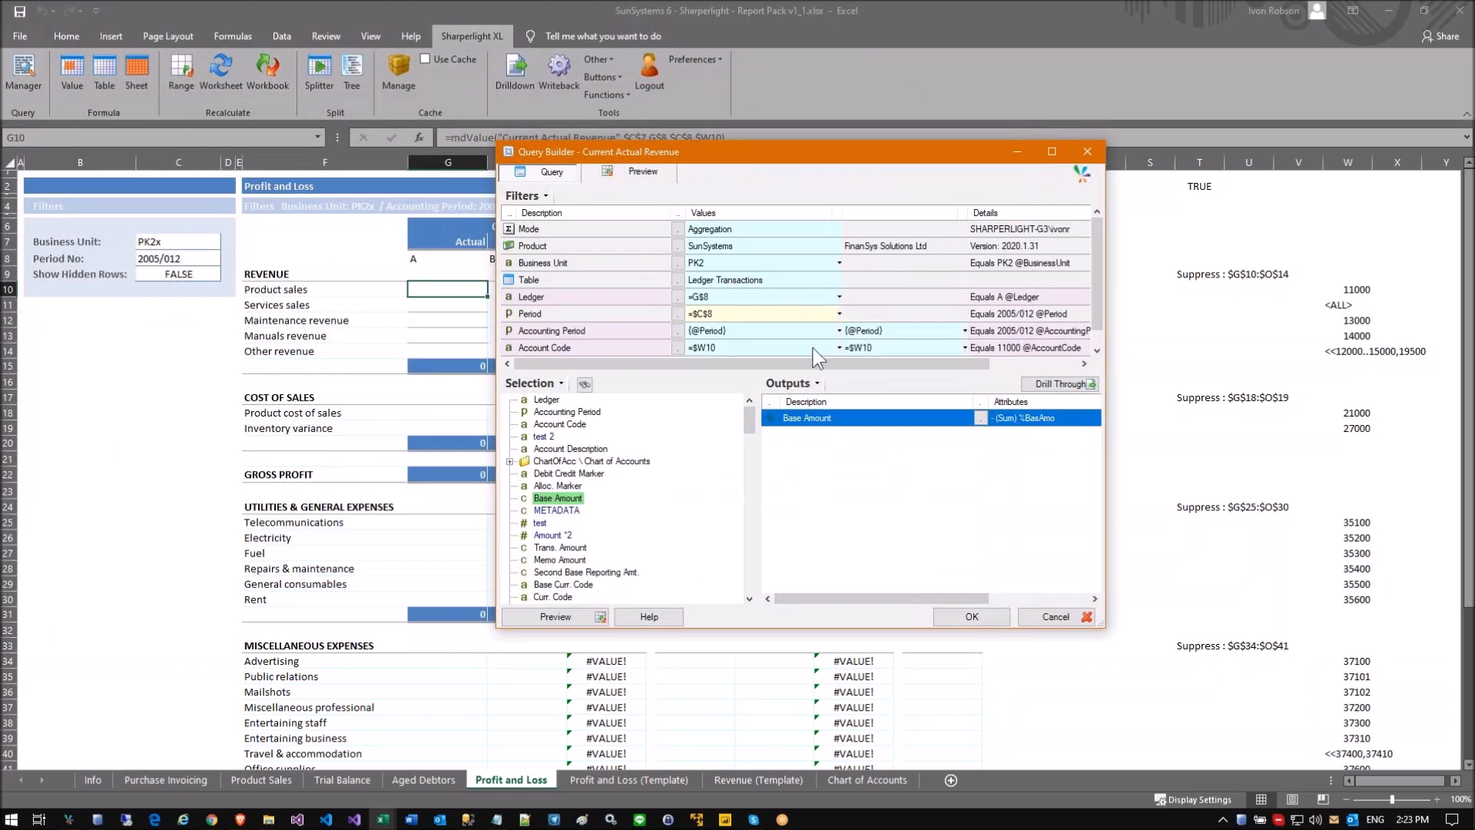
left_click(718, 263)
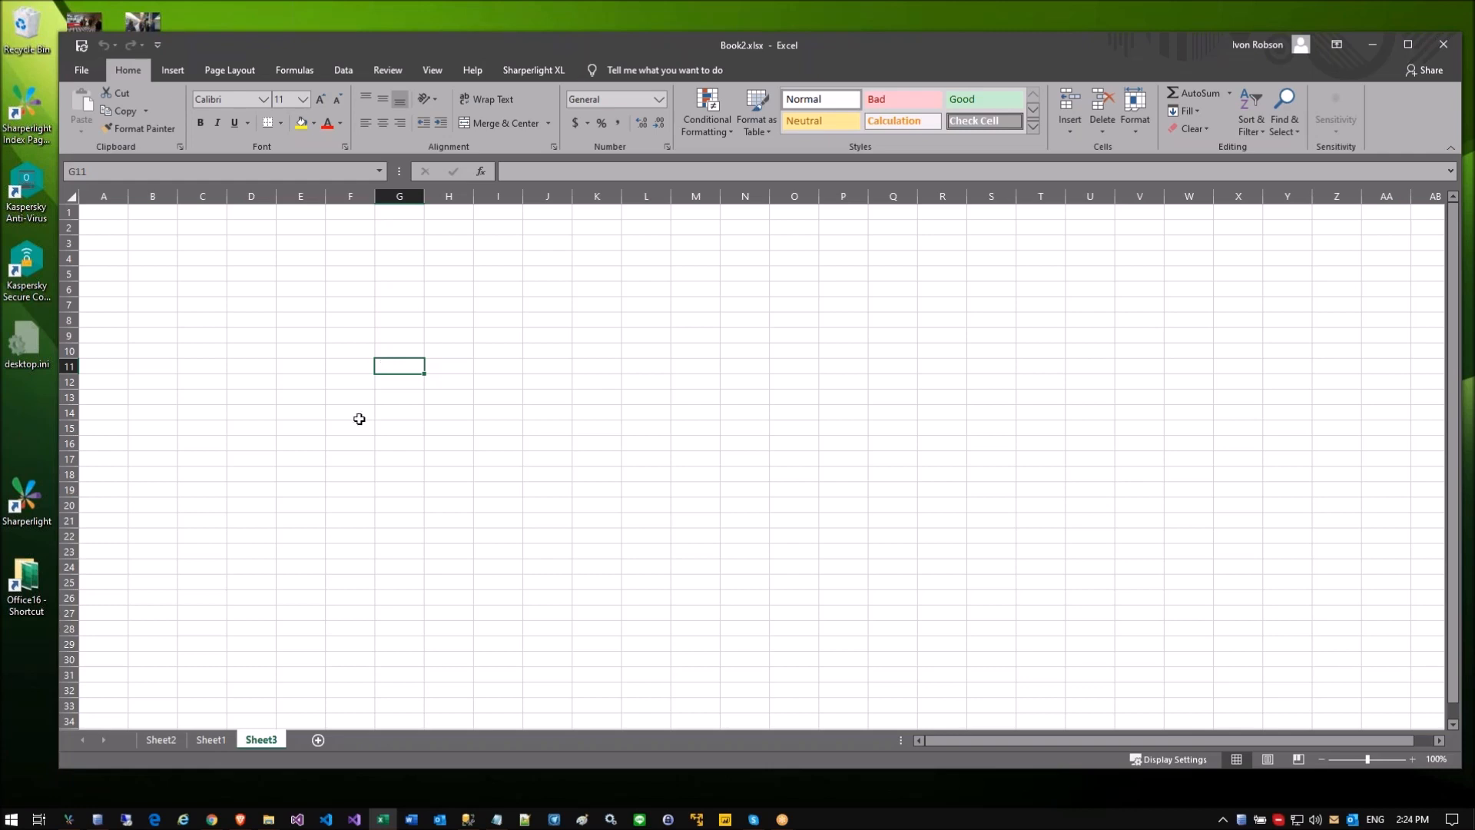
left_click(349, 320)
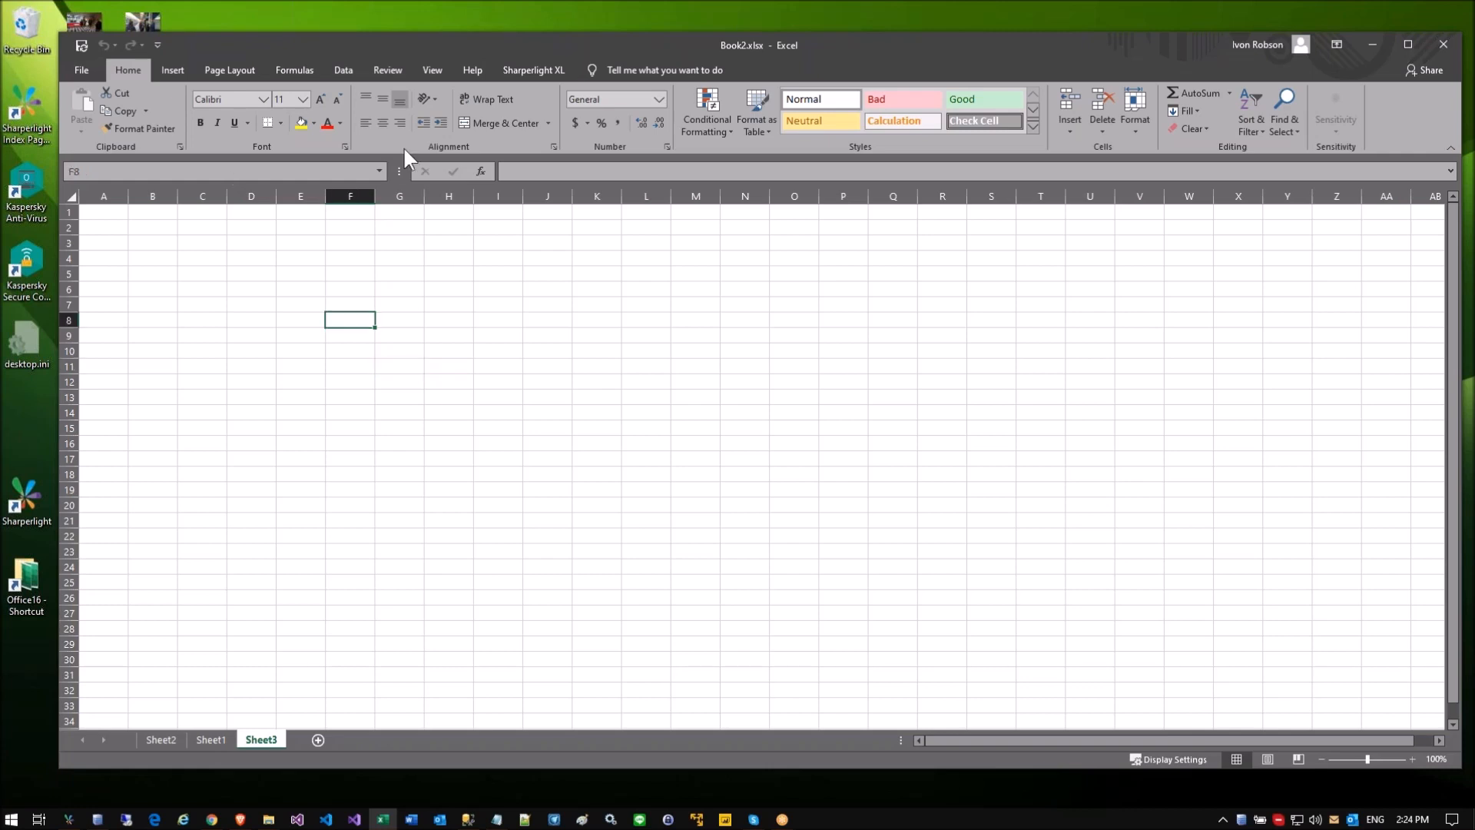
left_click(538, 70)
left_click_drag(290, 316, 279, 549)
left_click(200, 259)
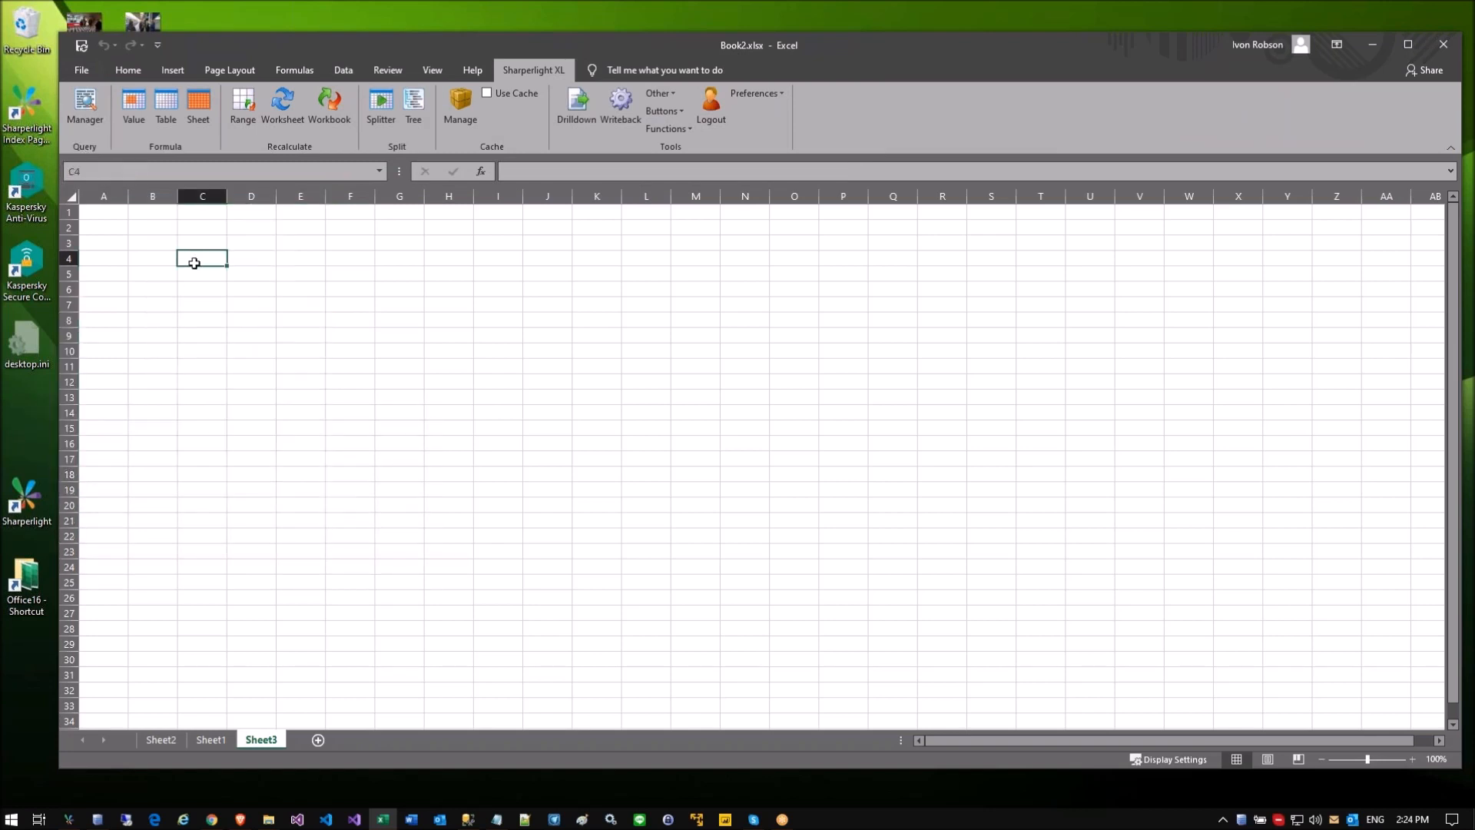
left_click_drag(306, 299, 285, 519)
left_click_drag(312, 299, 290, 528)
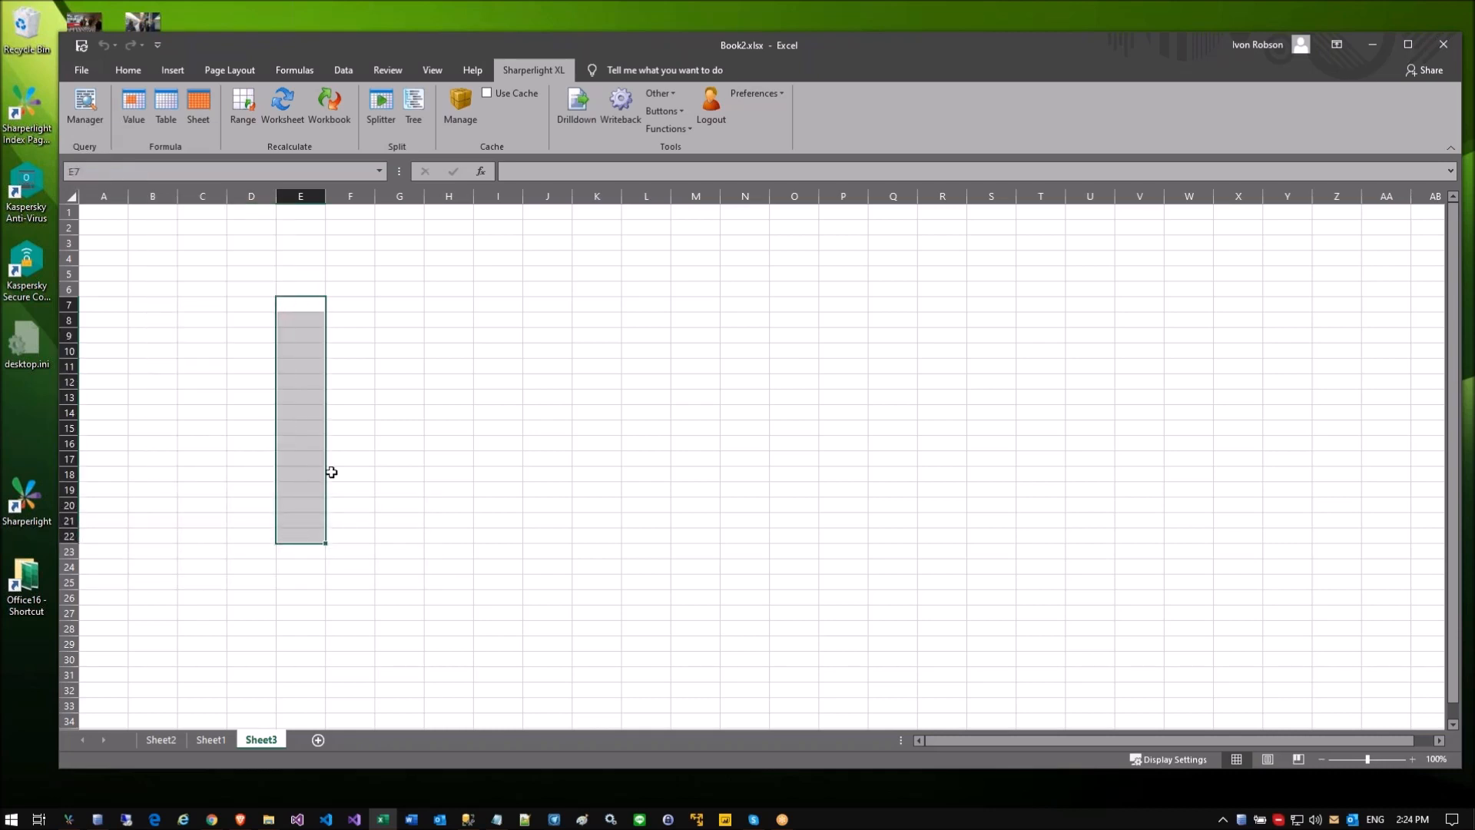
left_click_drag(395, 286, 738, 287)
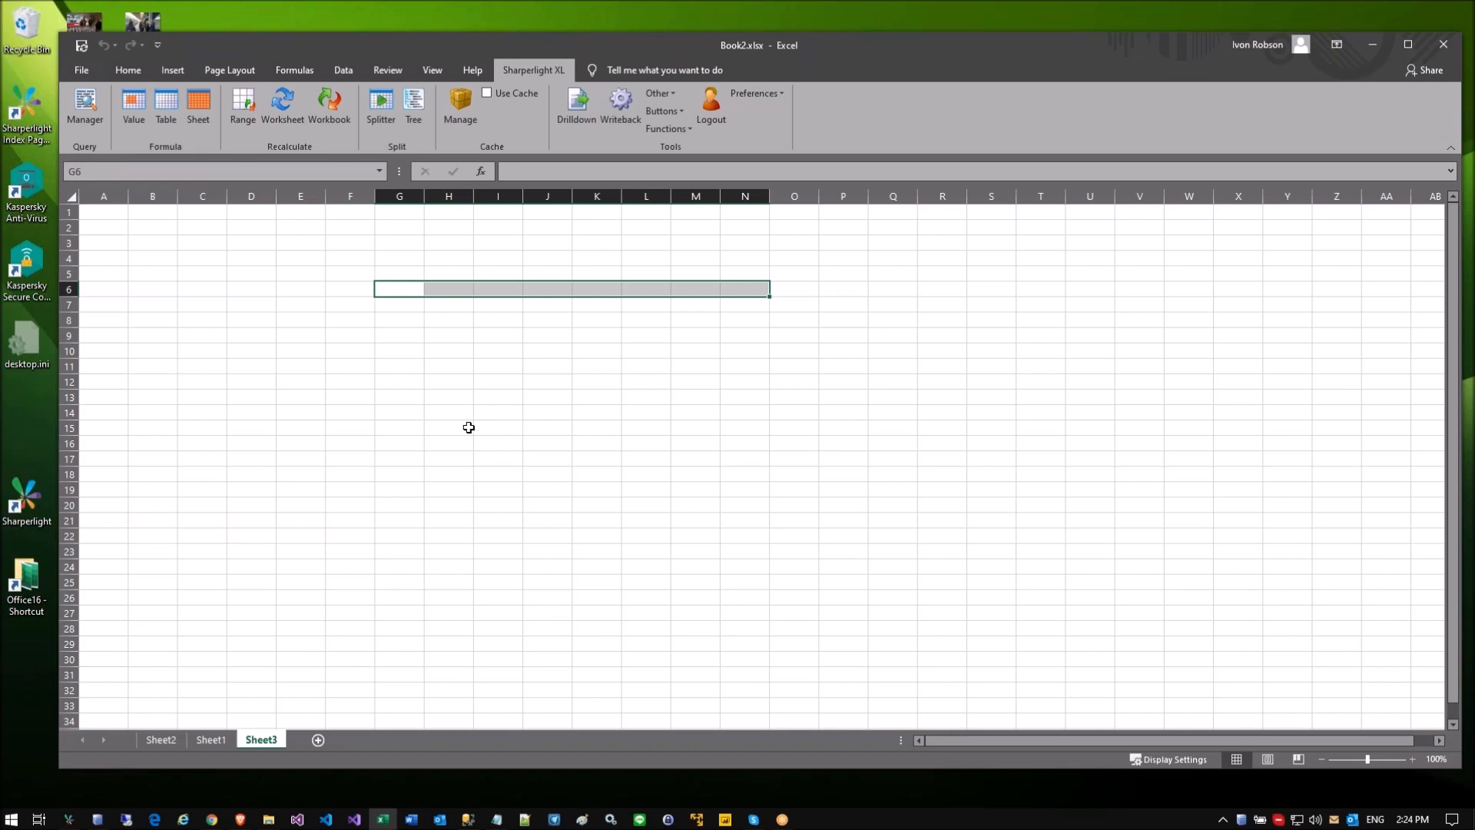
left_click_drag(300, 304, 269, 411)
left_click_drag(441, 273, 727, 271)
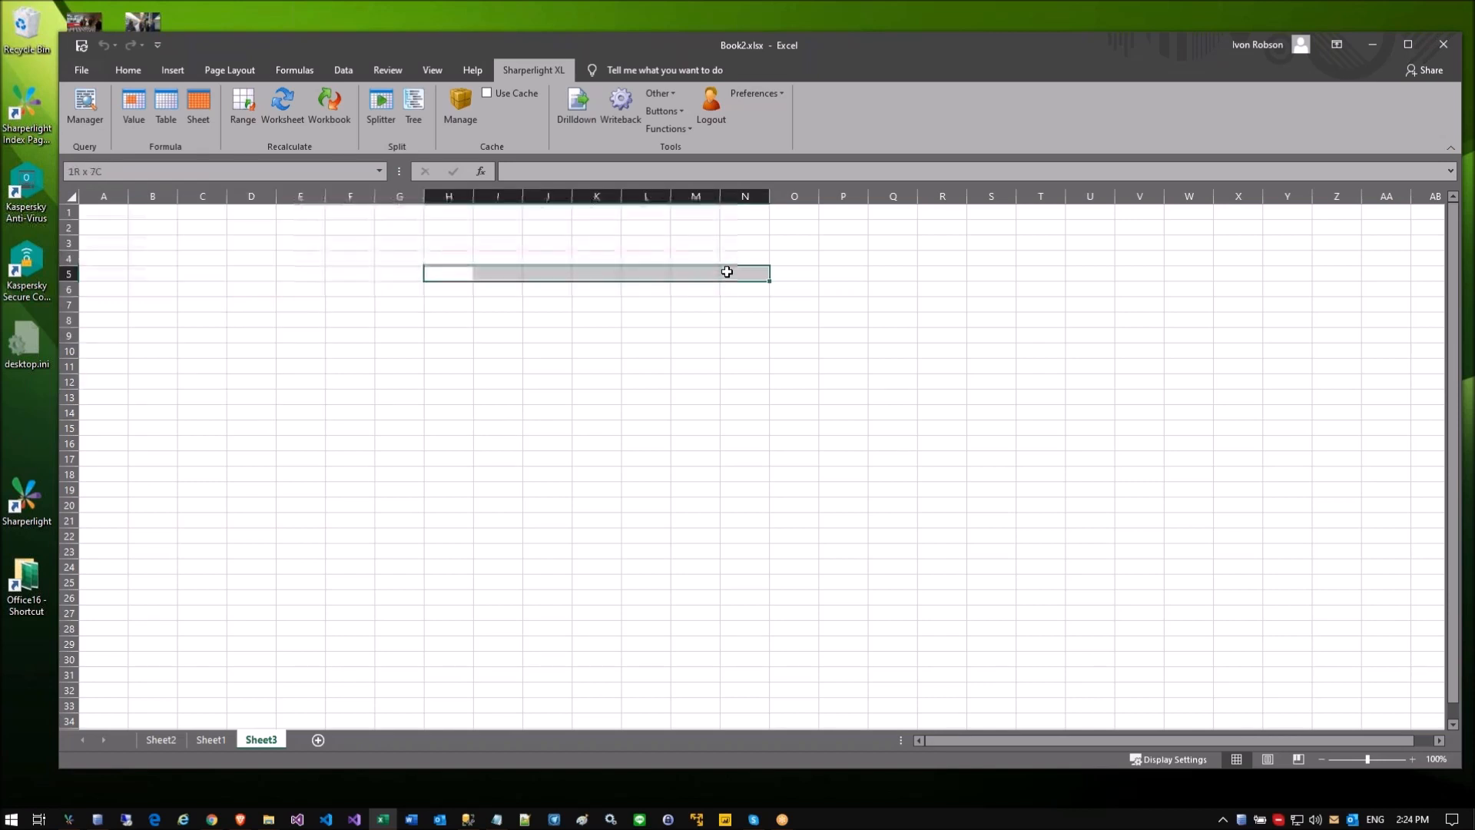
Step: Copy the product codes in G8:G22 of Sheet1 and paste them into Sheet3 starting at E9
key("ctrl+Page_Up")
left_click_drag(609, 318, 774, 537)
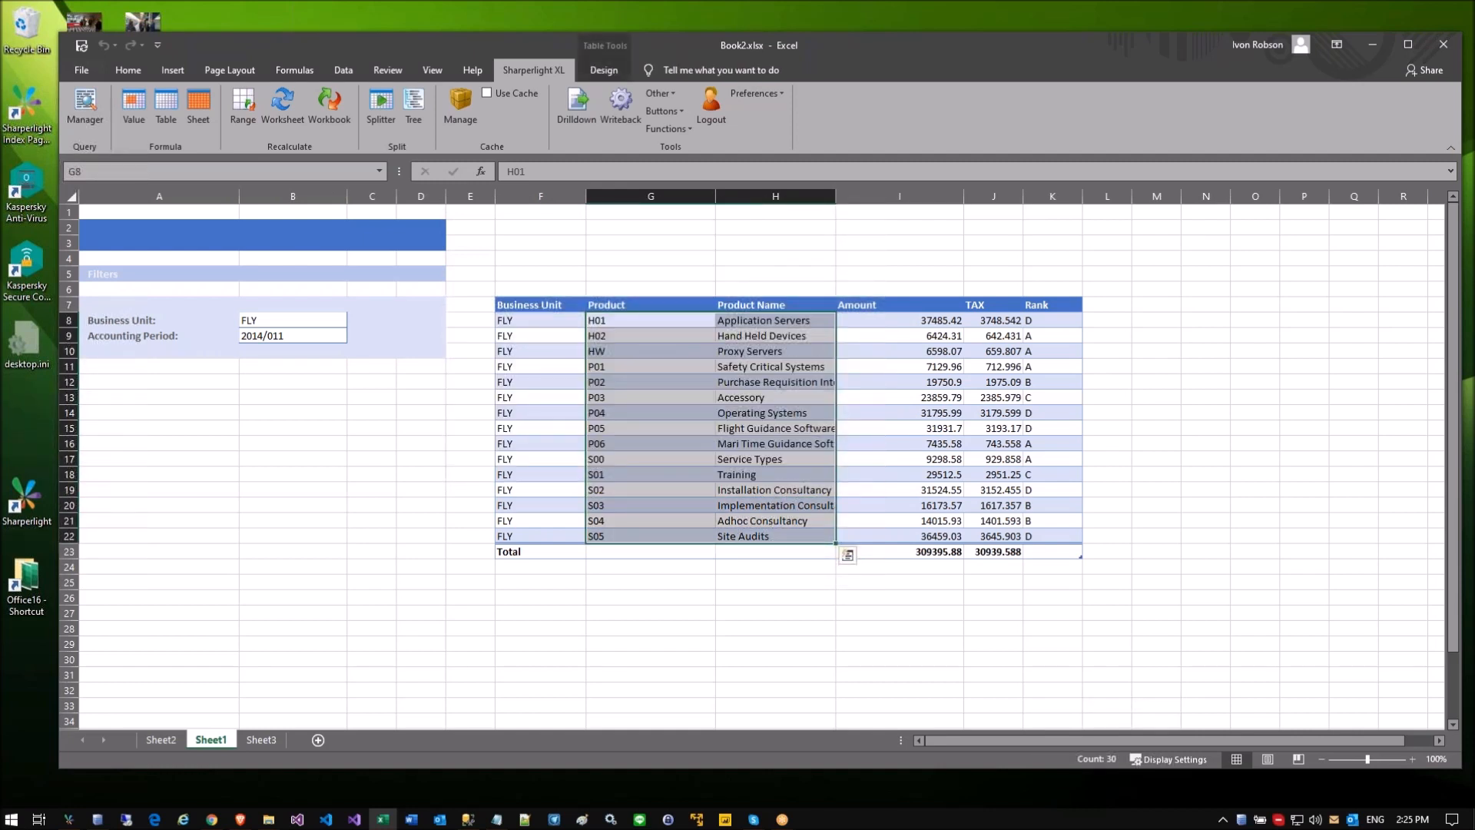
left_click_drag(607, 321, 600, 537)
right_click(603, 540)
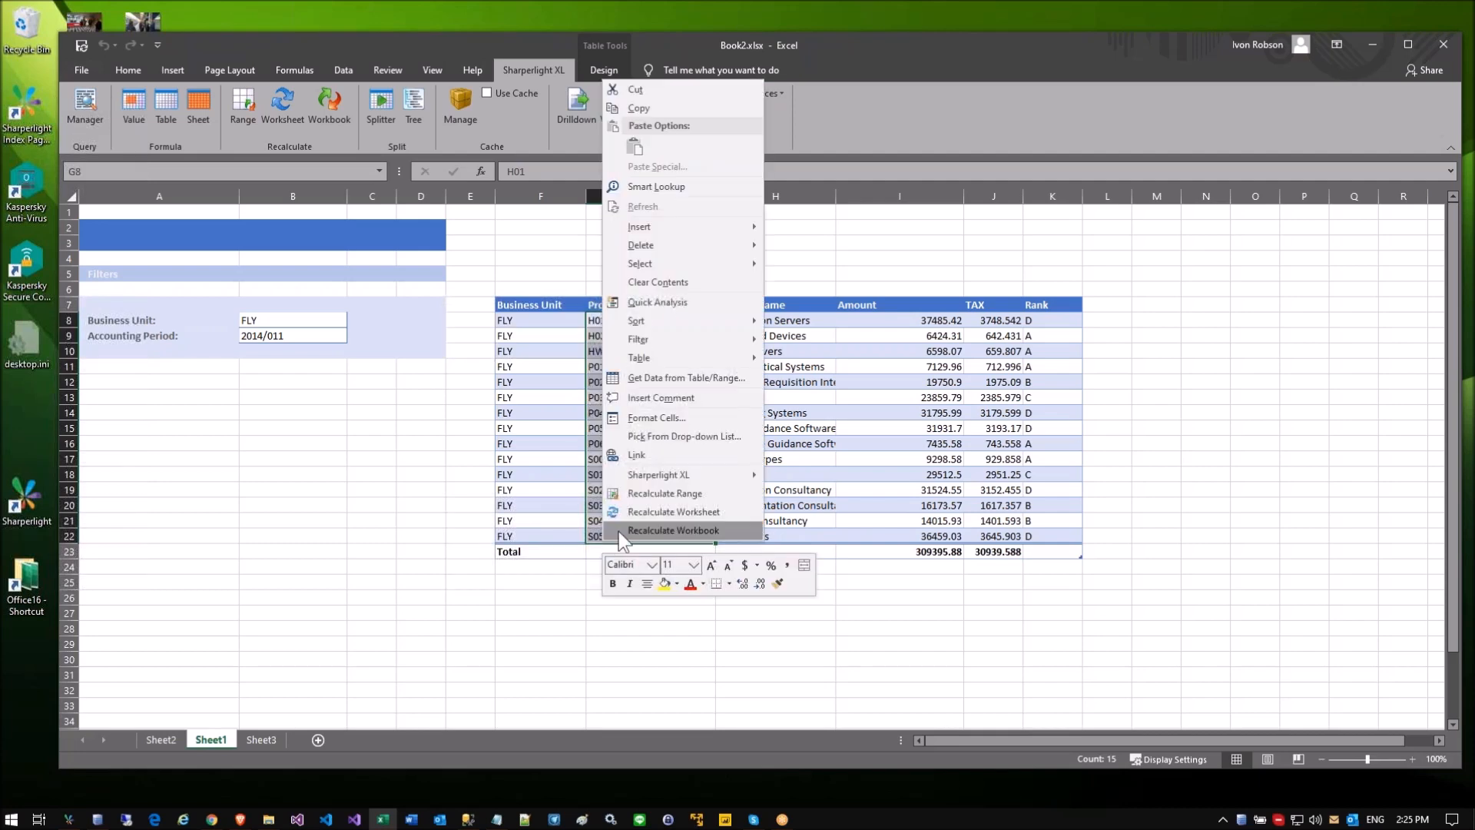
left_click(645, 109)
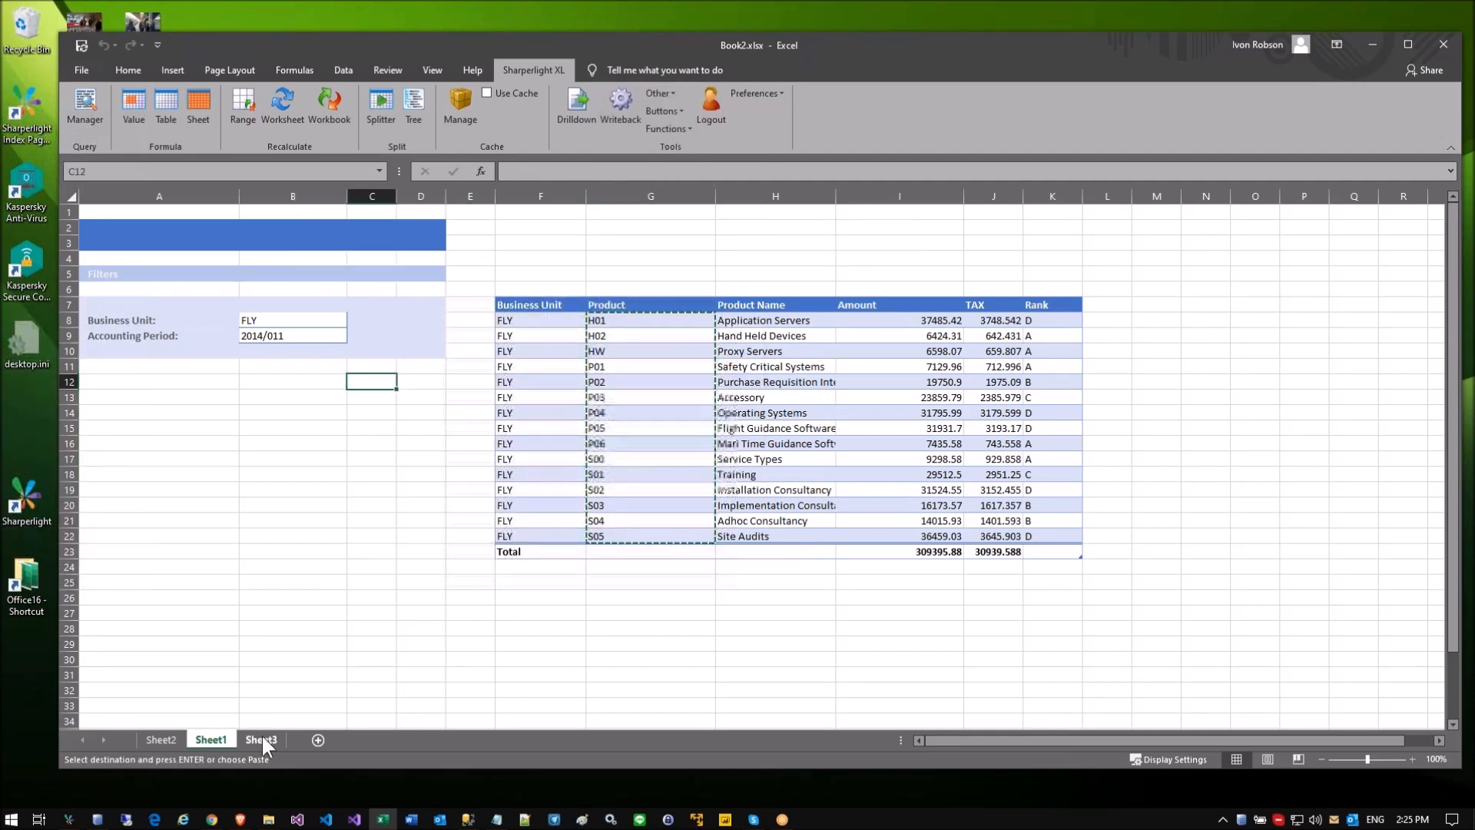
left_click(261, 739)
left_click(298, 334)
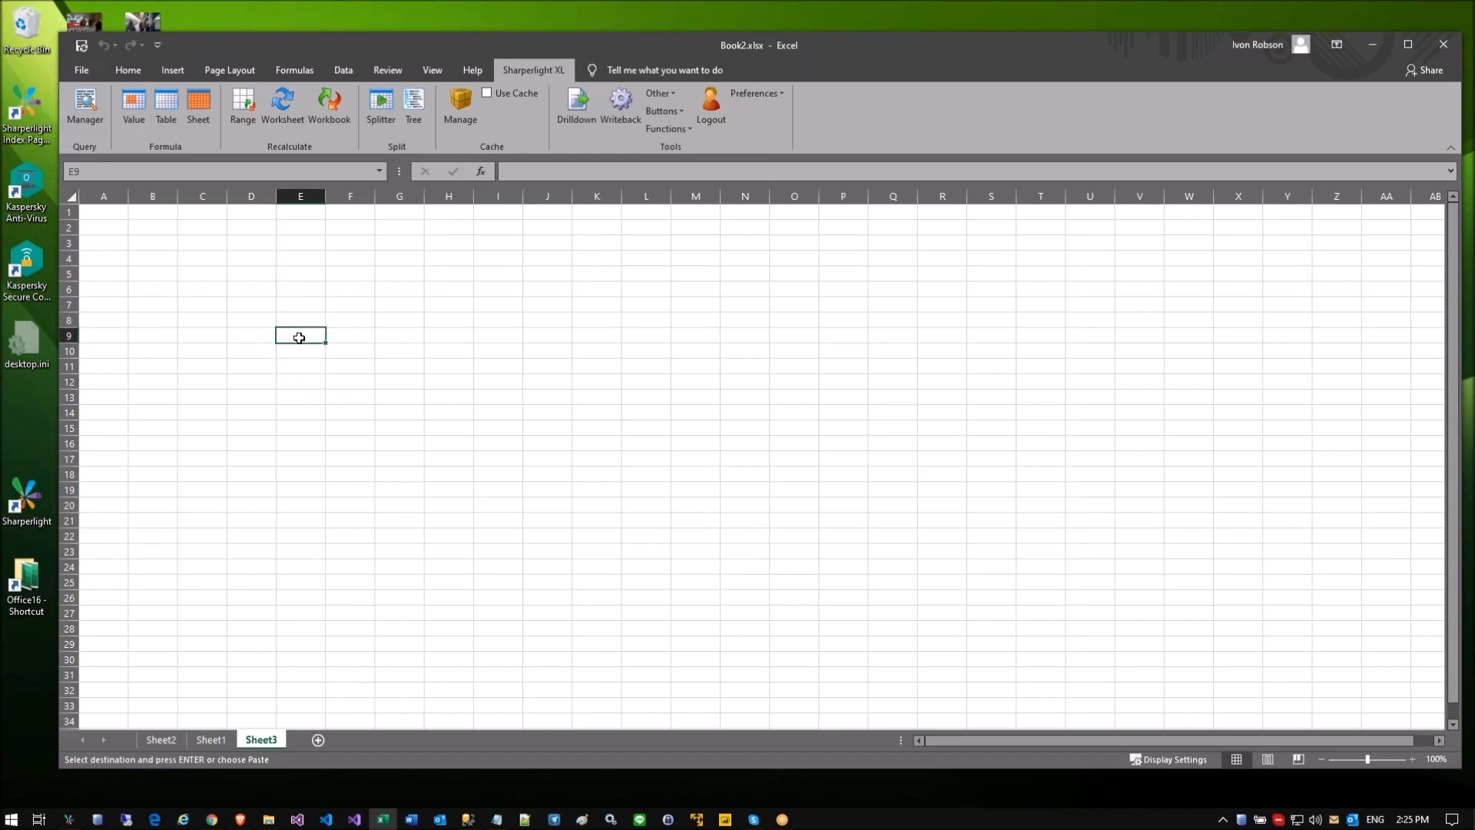
key("ctrl+v")
Step: Enter the heading Product Code in E8 above the pasted product codes
left_click(299, 321)
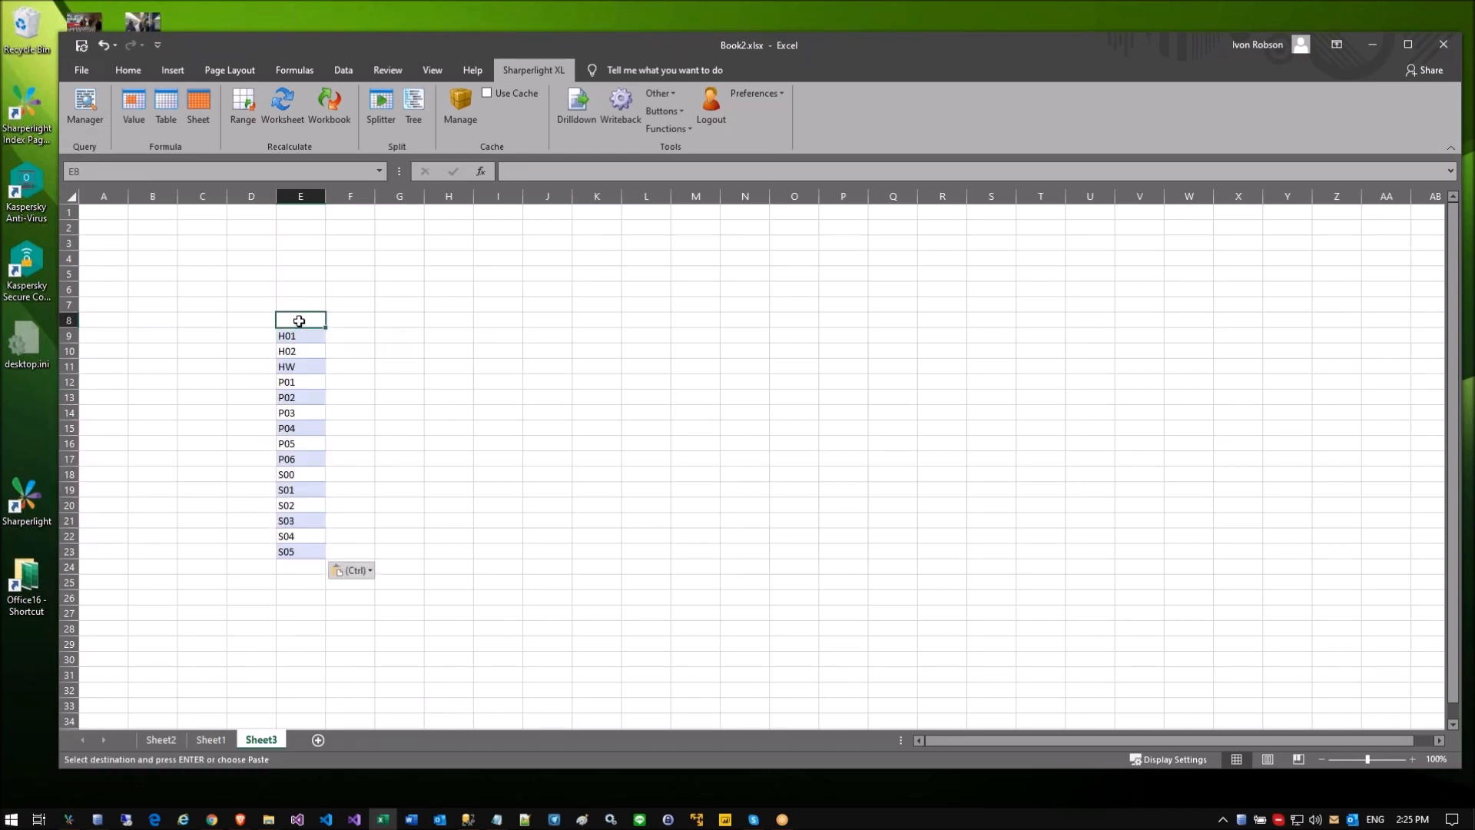
type("Product Code")
key("Return")
Step: Copy the Business Unit and Accounting Period filter block from Sheet1 and paste it into Sheet3 at A1
key("ctrl+Page_Up")
left_click_drag(154, 305, 406, 352)
key("ctrl+c")
left_click(262, 739)
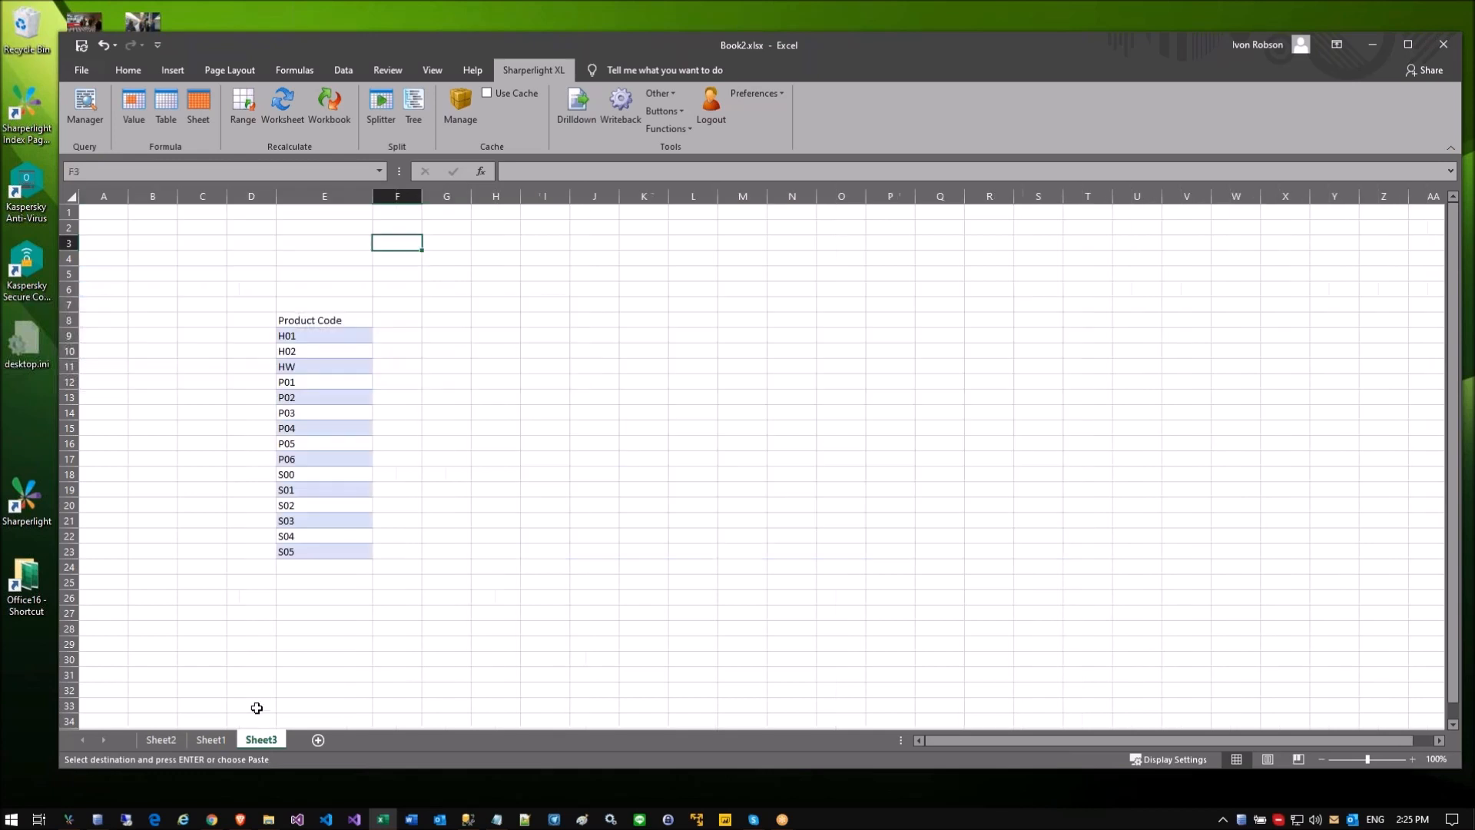
left_click(93, 216)
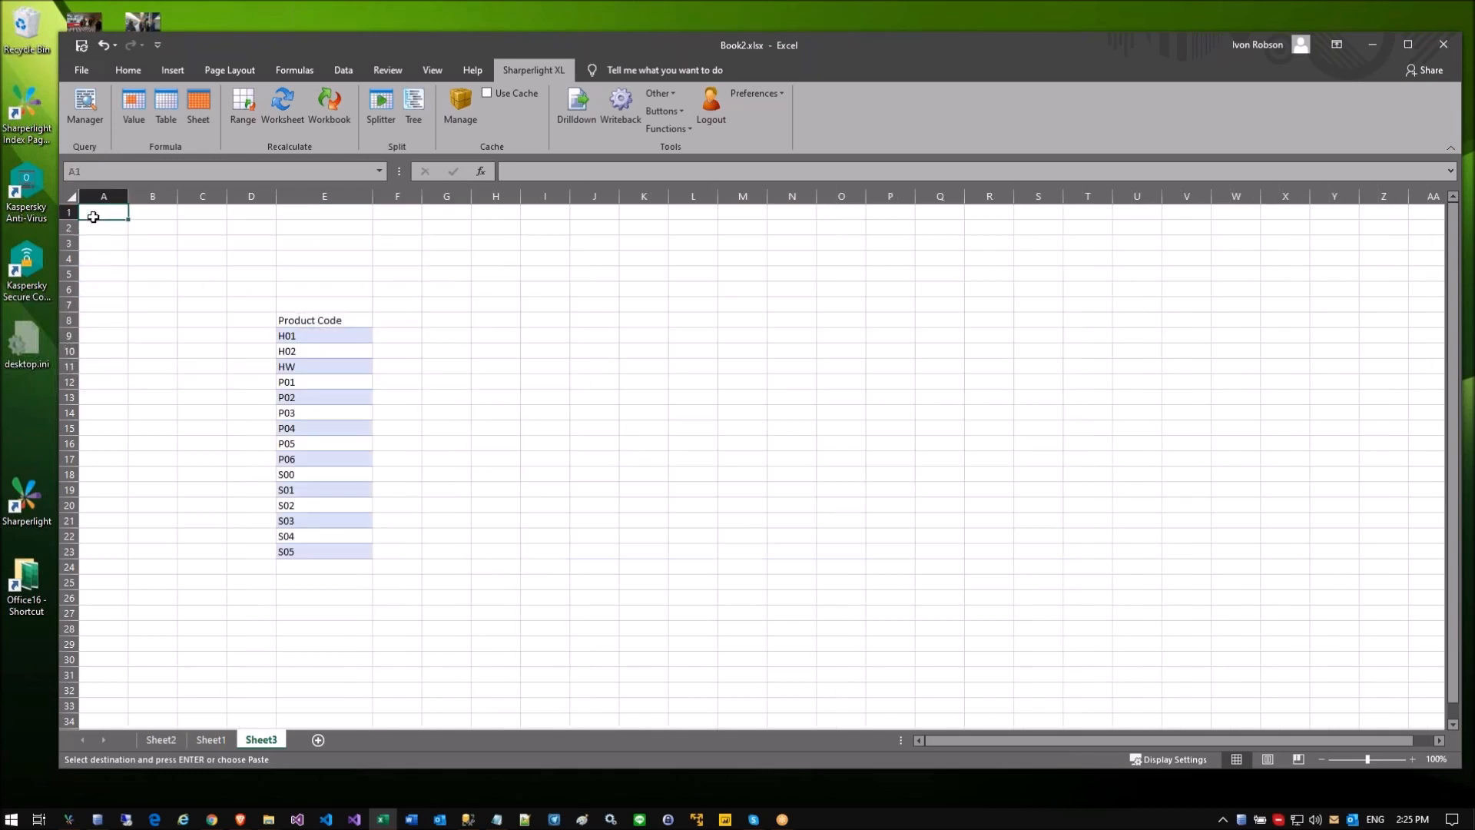
key("ctrl+v")
left_click(151, 288)
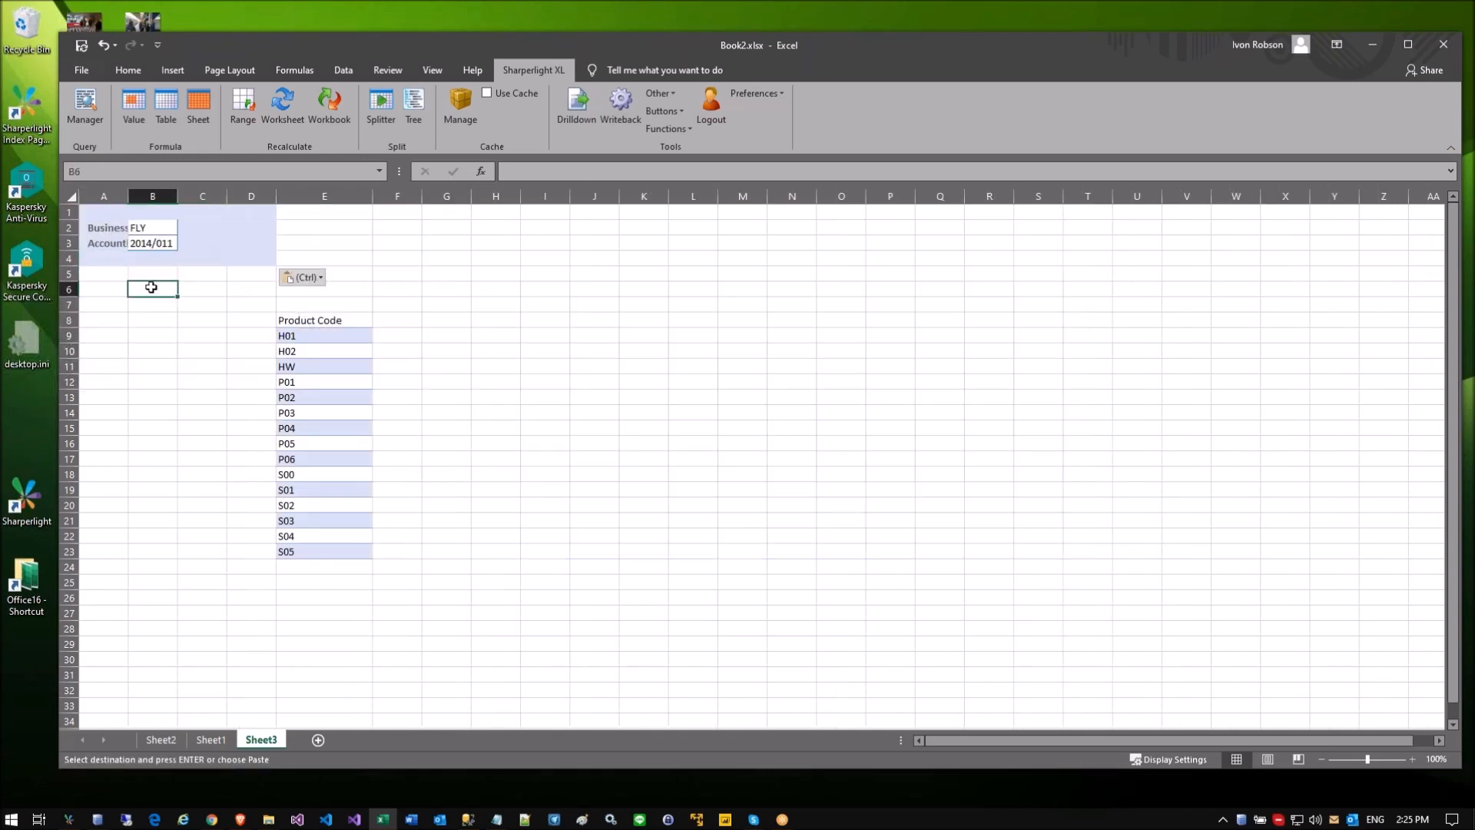
Step: Enter the period 2014/001 in F7 and fill the series across row 7 to 2014/005 in J7
left_click(408, 304)
type("2014/")
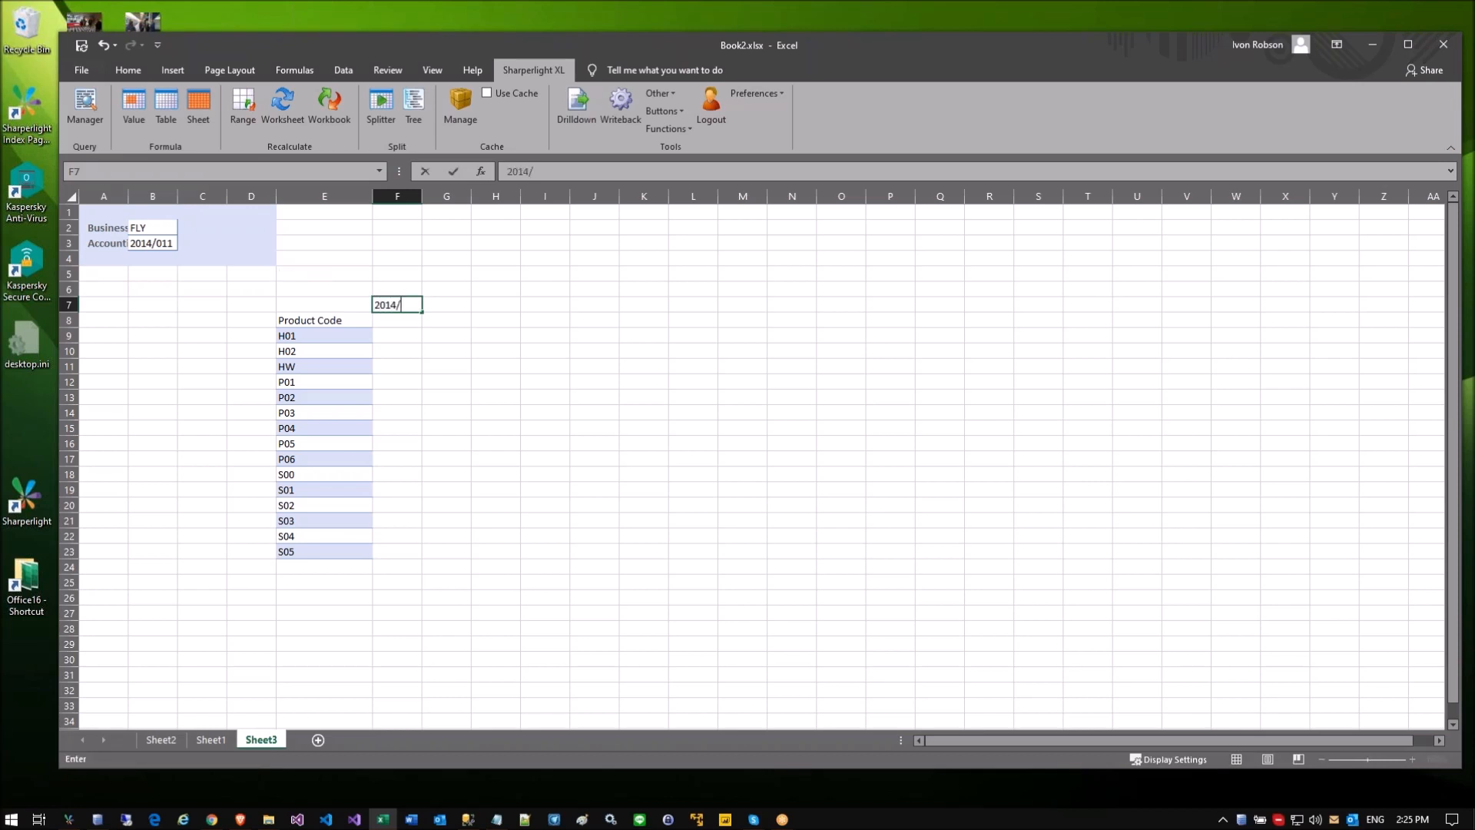
type("1")
key("Return")
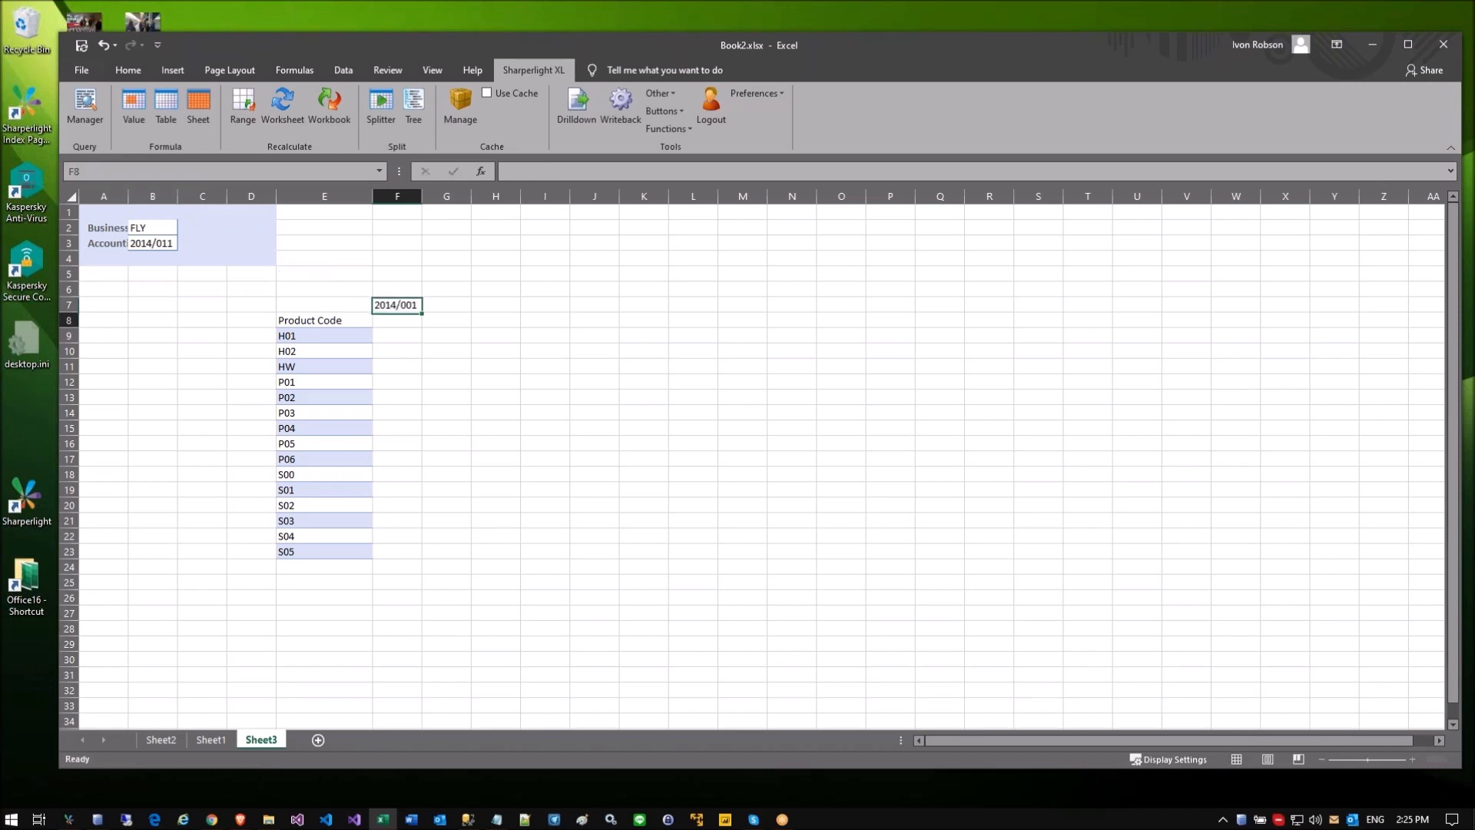
left_click(411, 302)
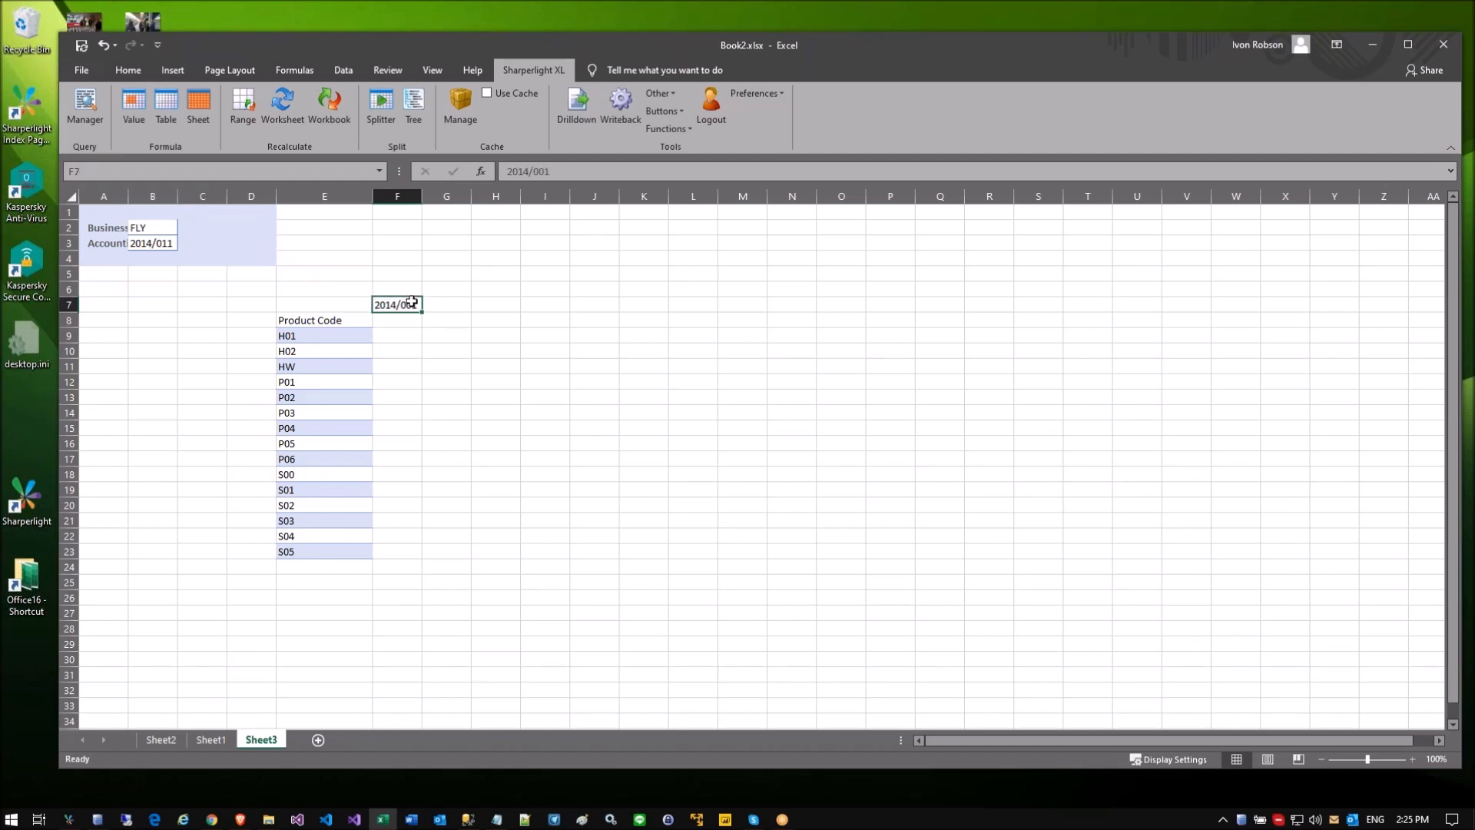
left_click_drag(424, 310, 617, 307)
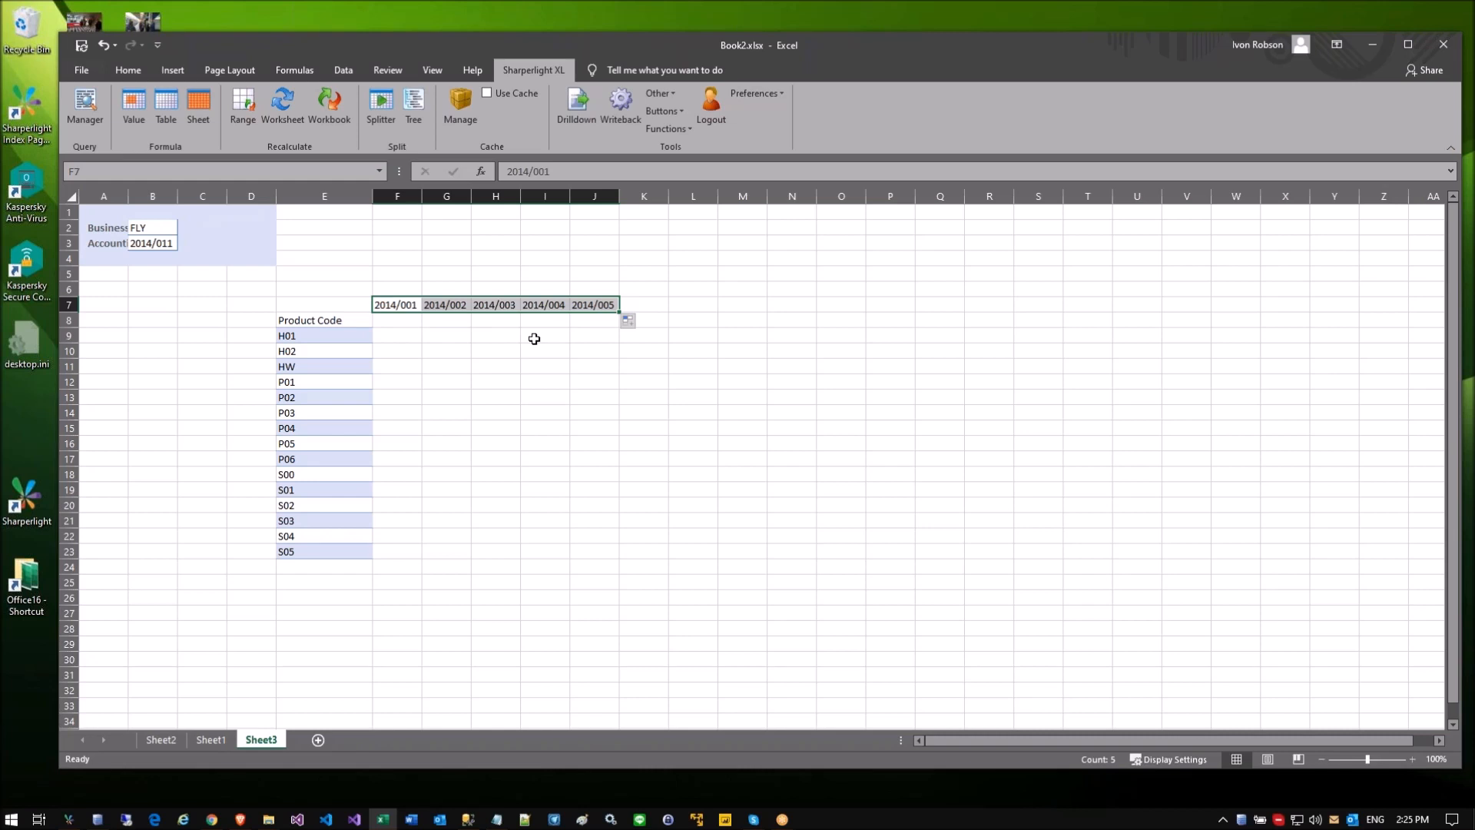
left_click(540, 337)
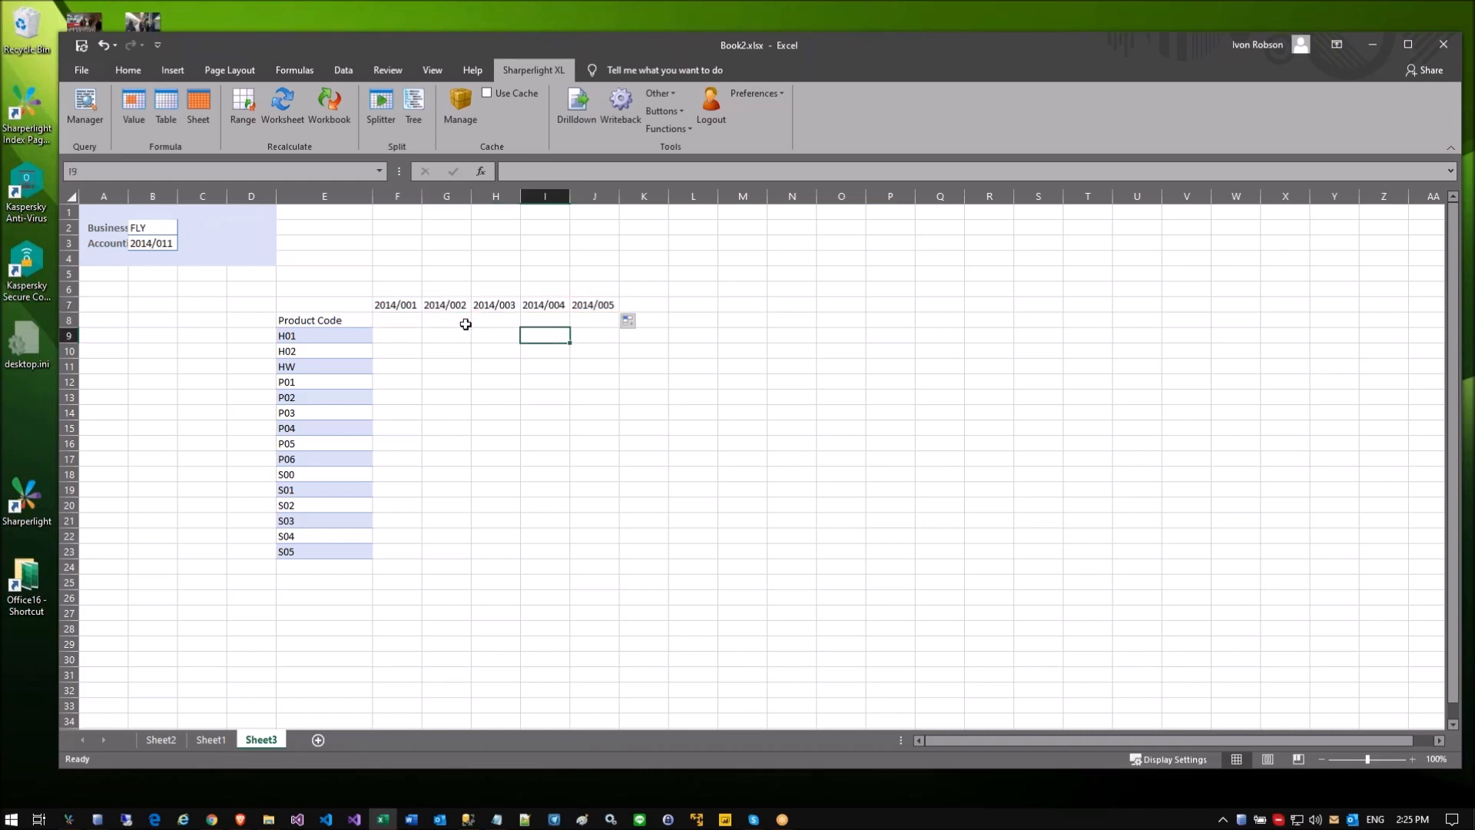
left_click(405, 318)
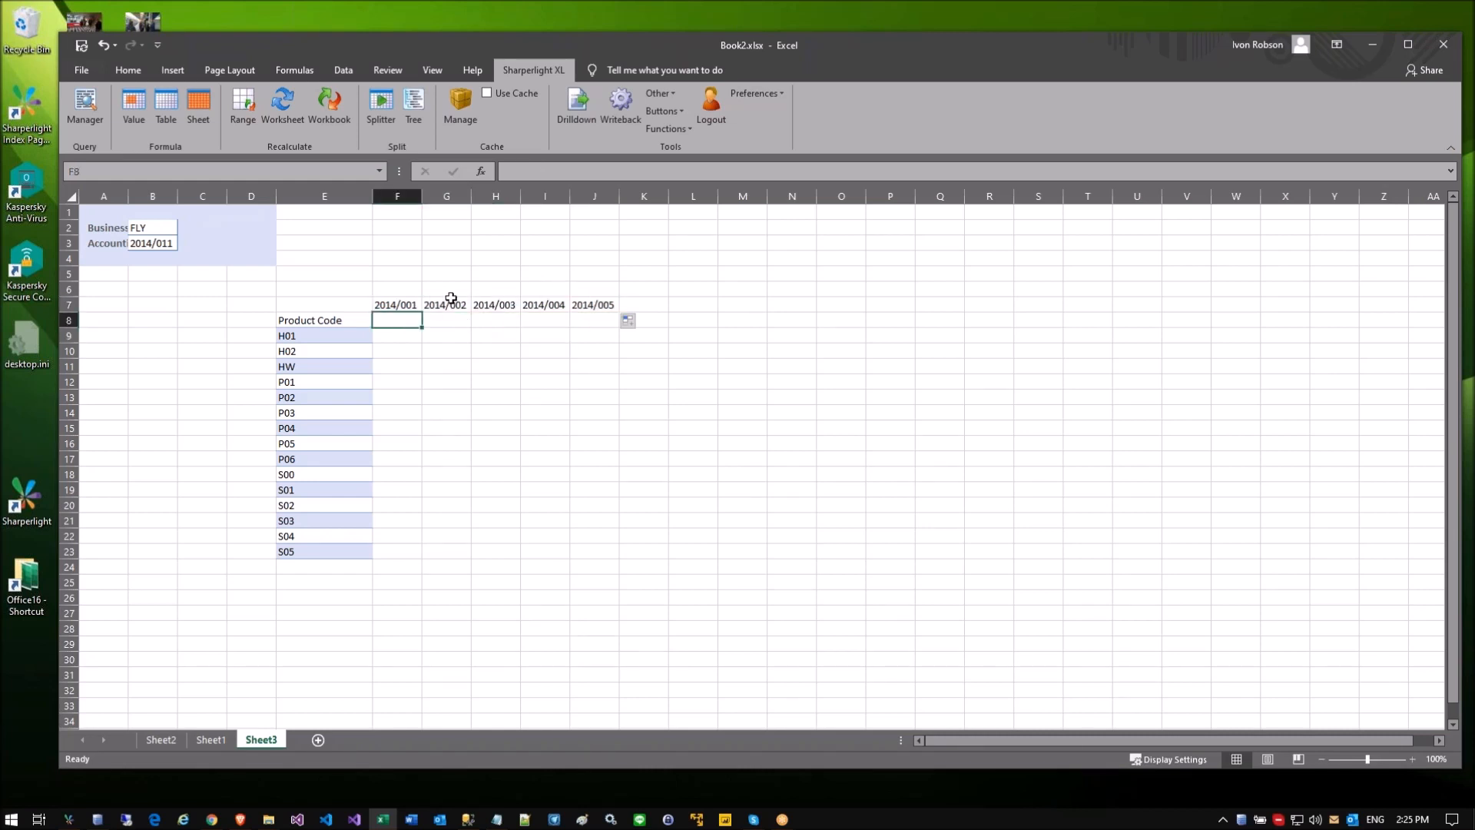
left_click(137, 241)
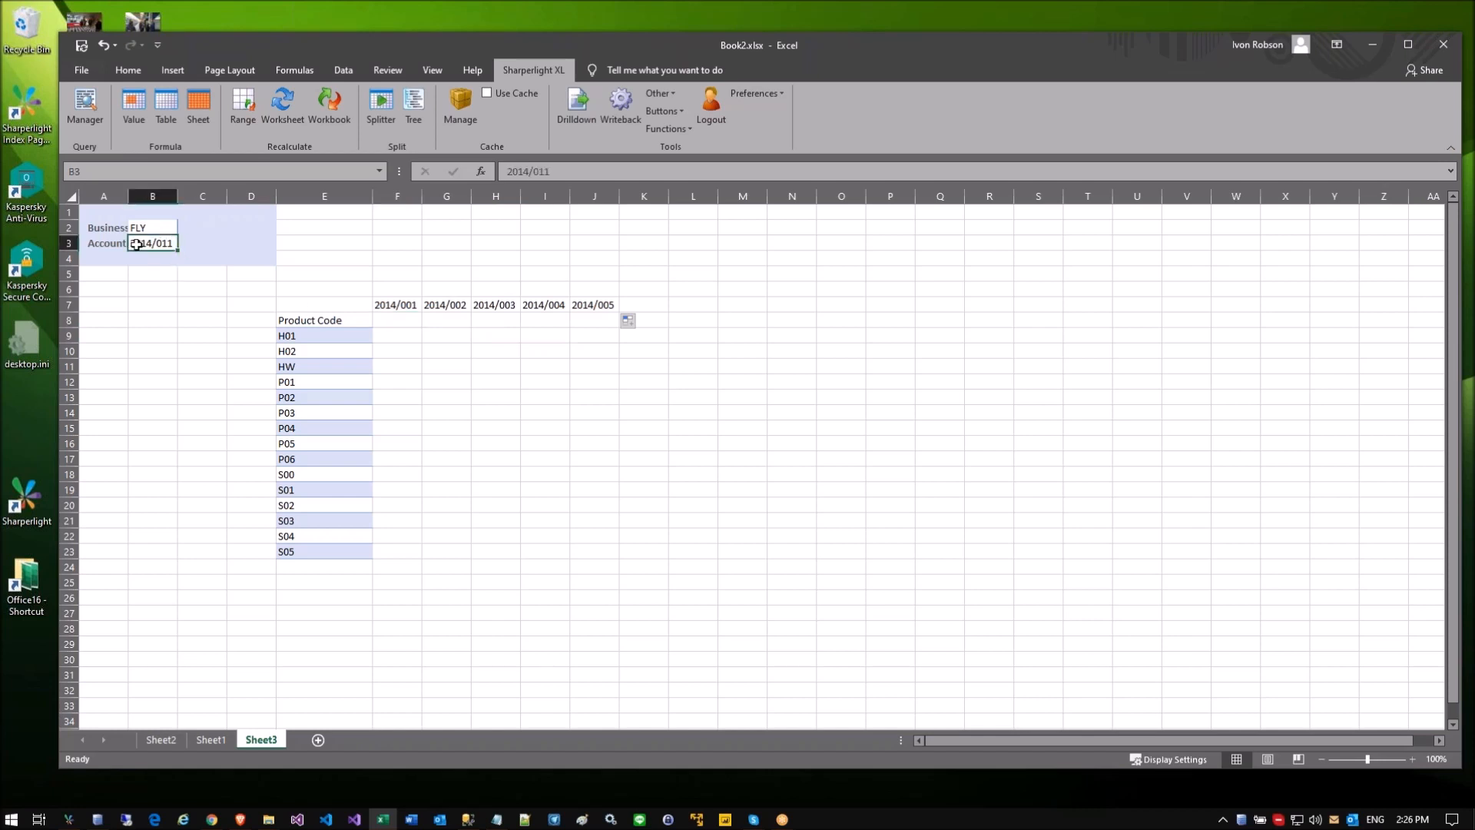
left_click(392, 304)
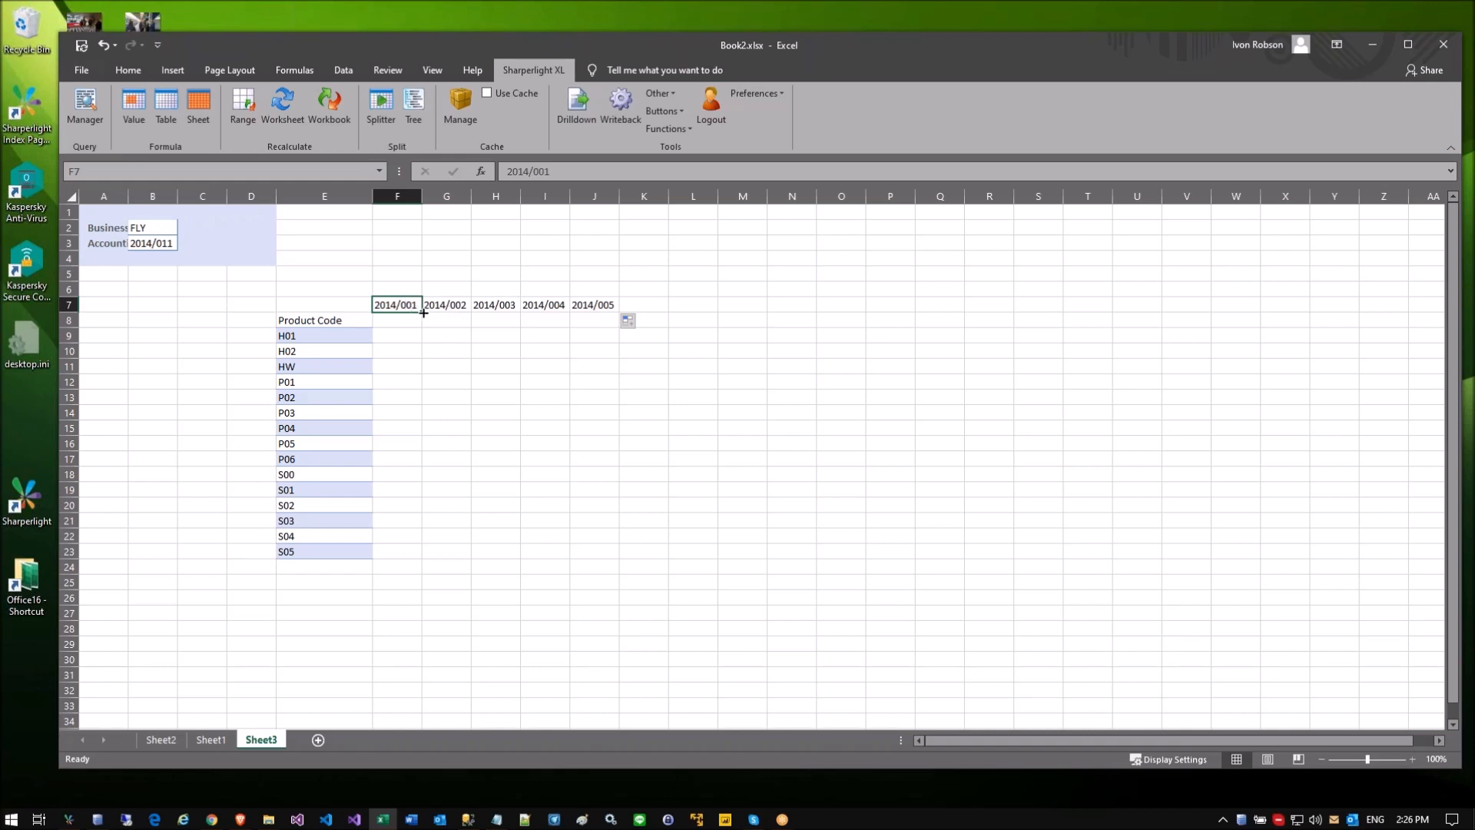
Step: Extend the period series in row 7 of Sheet3 from F7 to 2014/007 in L7
left_click_drag(424, 312, 718, 308)
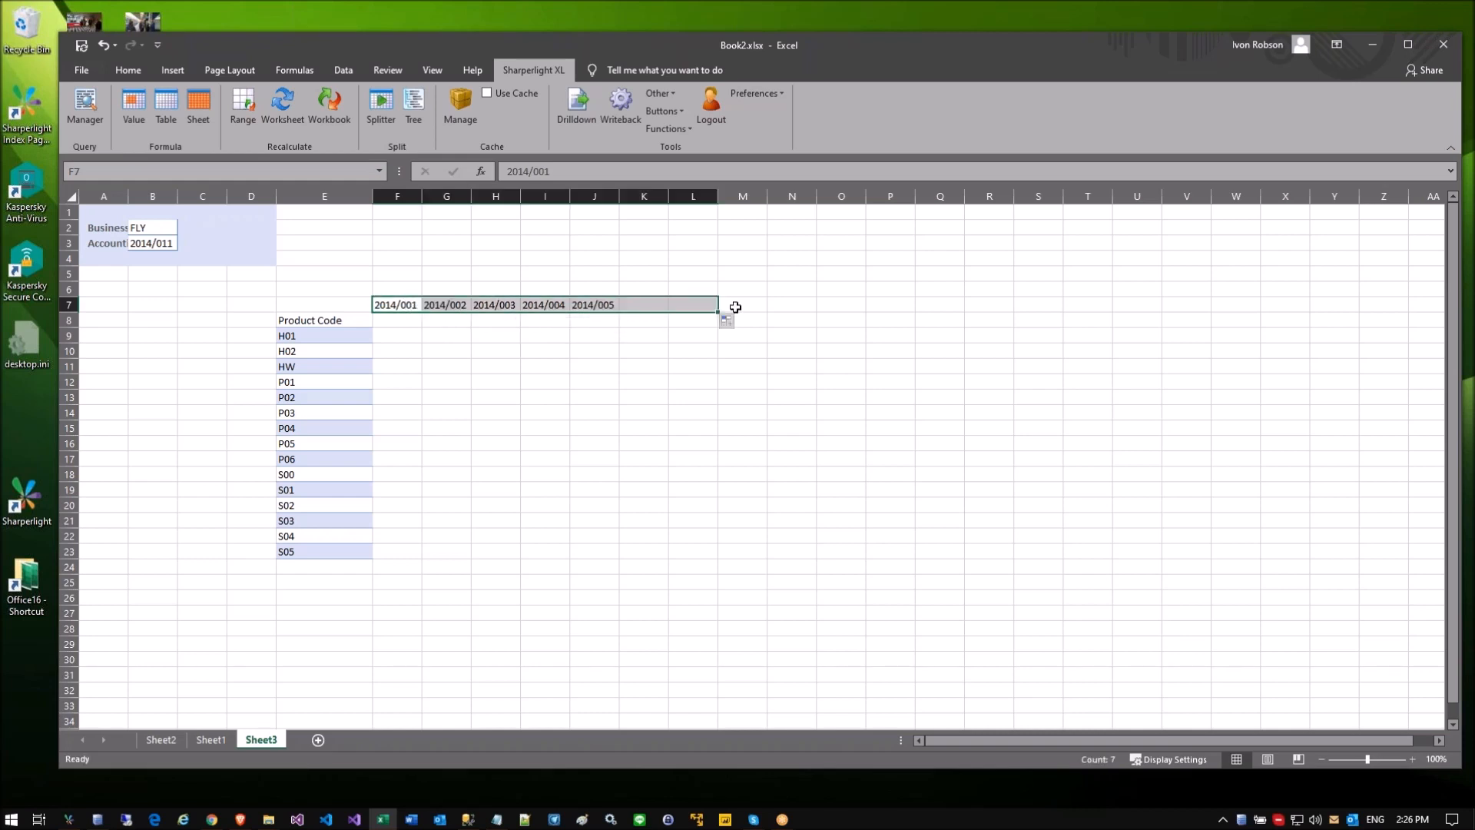
left_click(538, 319)
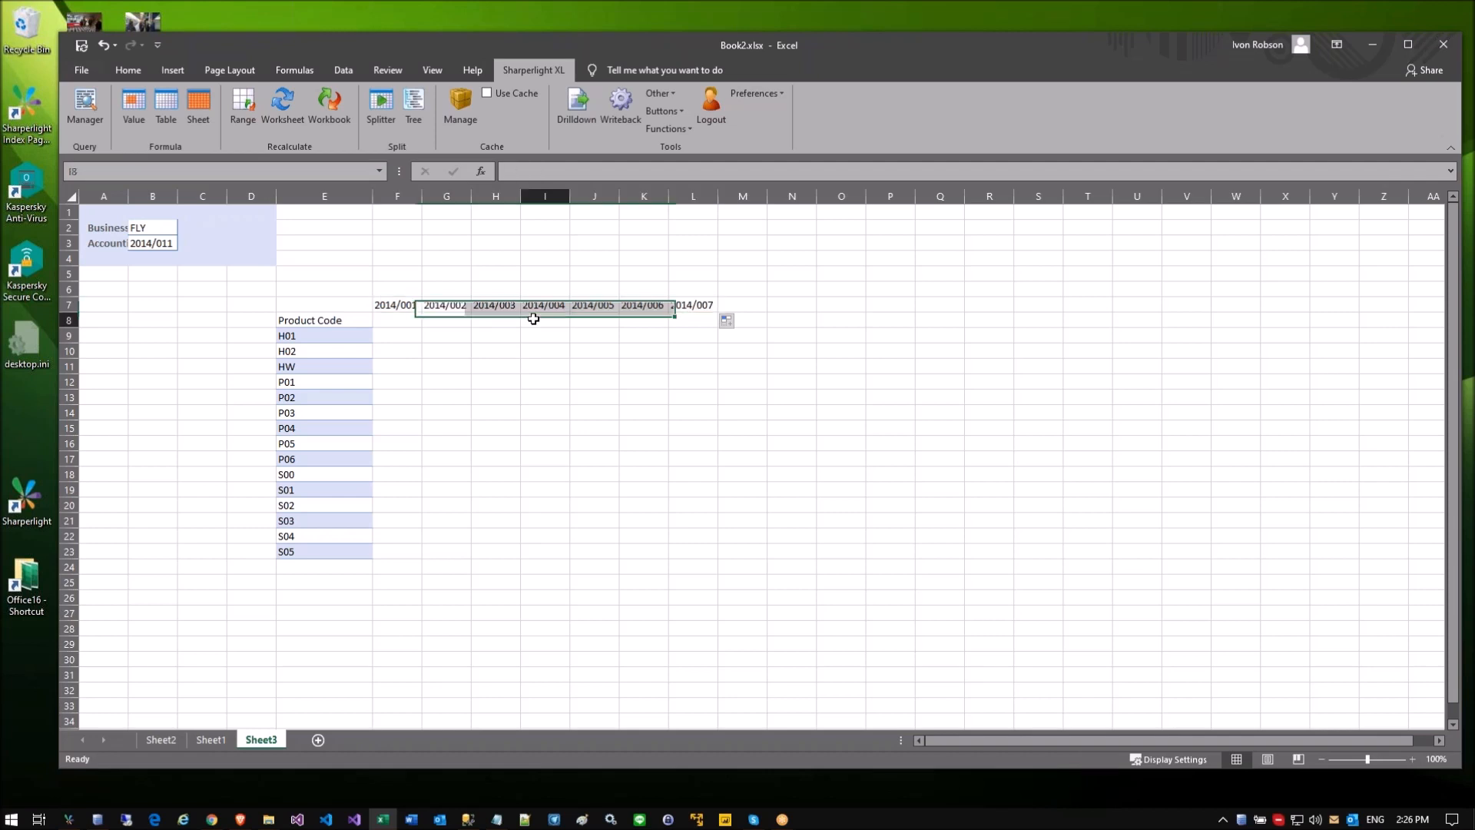
left_click(639, 301)
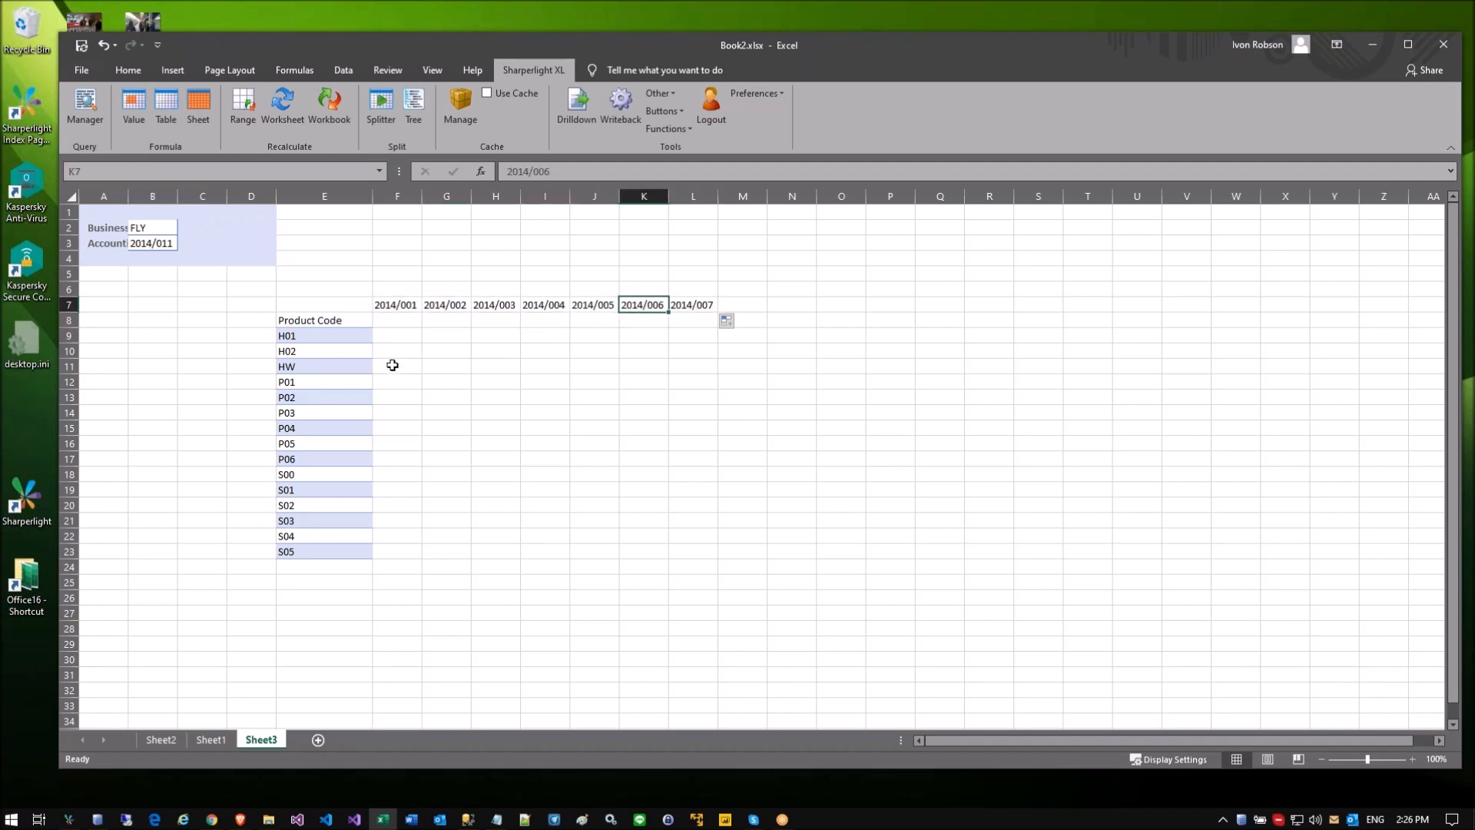
Step: Insert a blank column between the product codes in column E and the first period column
right_click(395, 198)
left_click(413, 312)
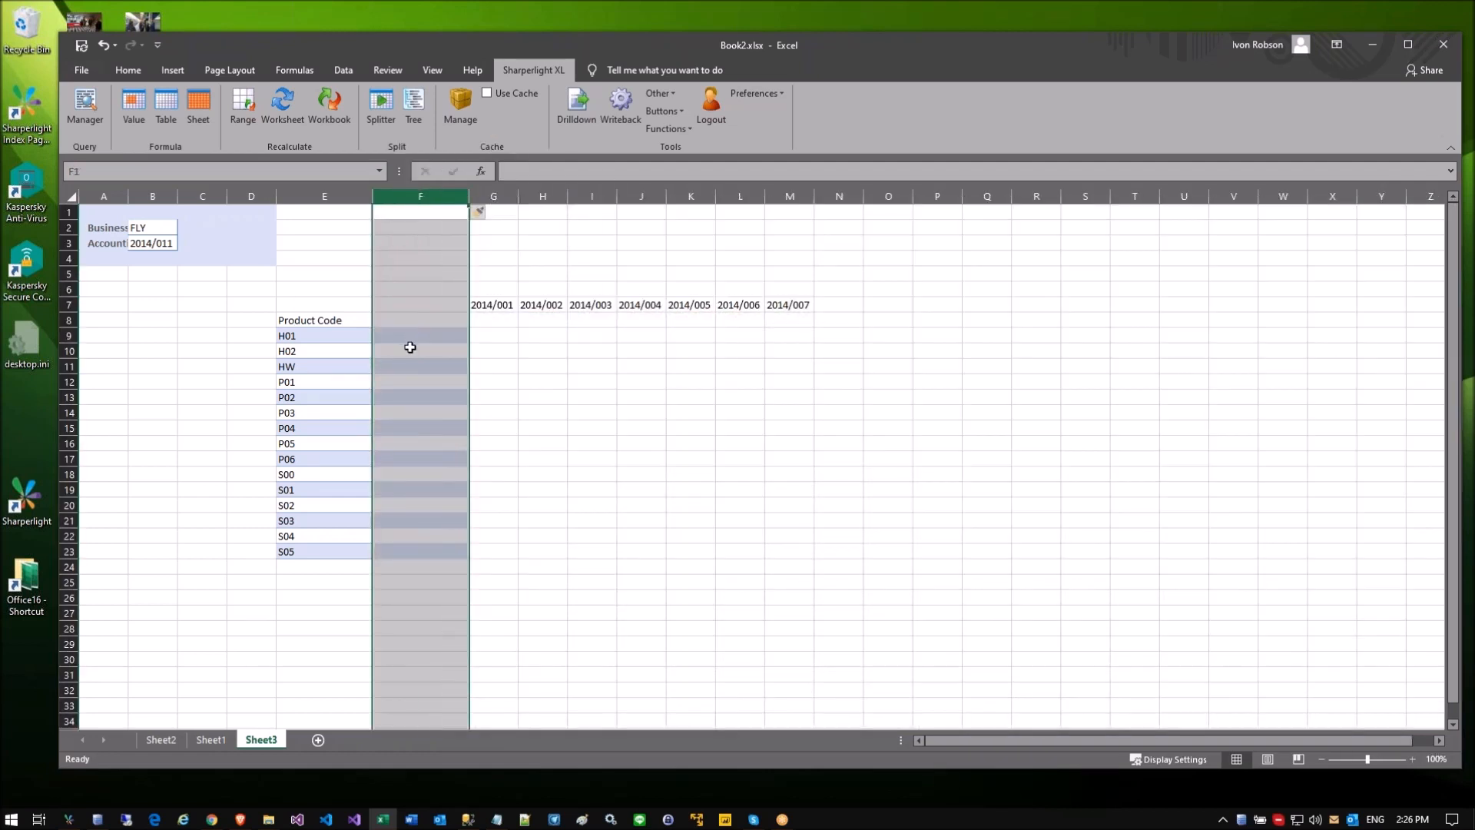
left_click(408, 351)
left_click(395, 339)
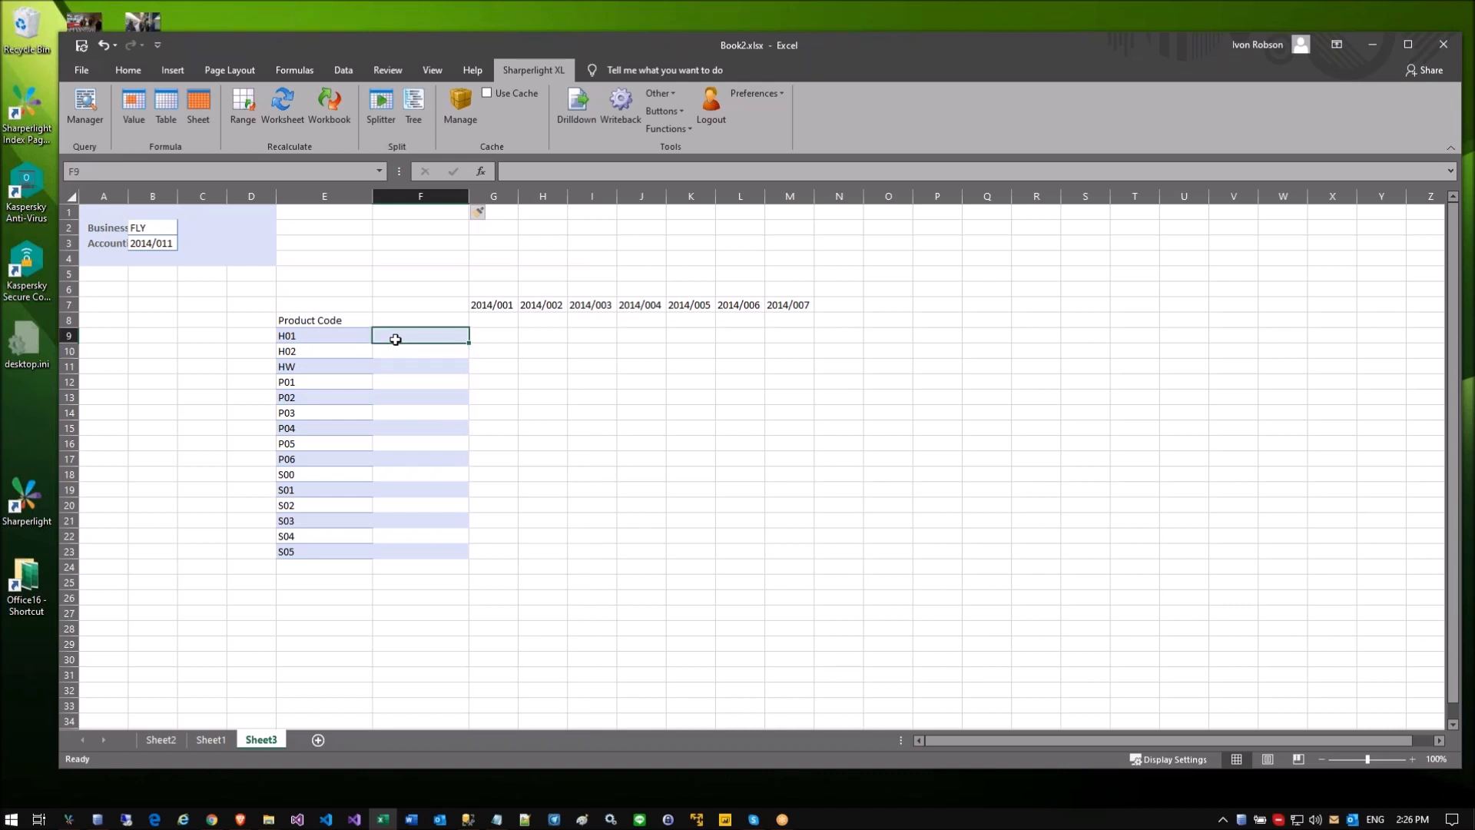
left_click(504, 333)
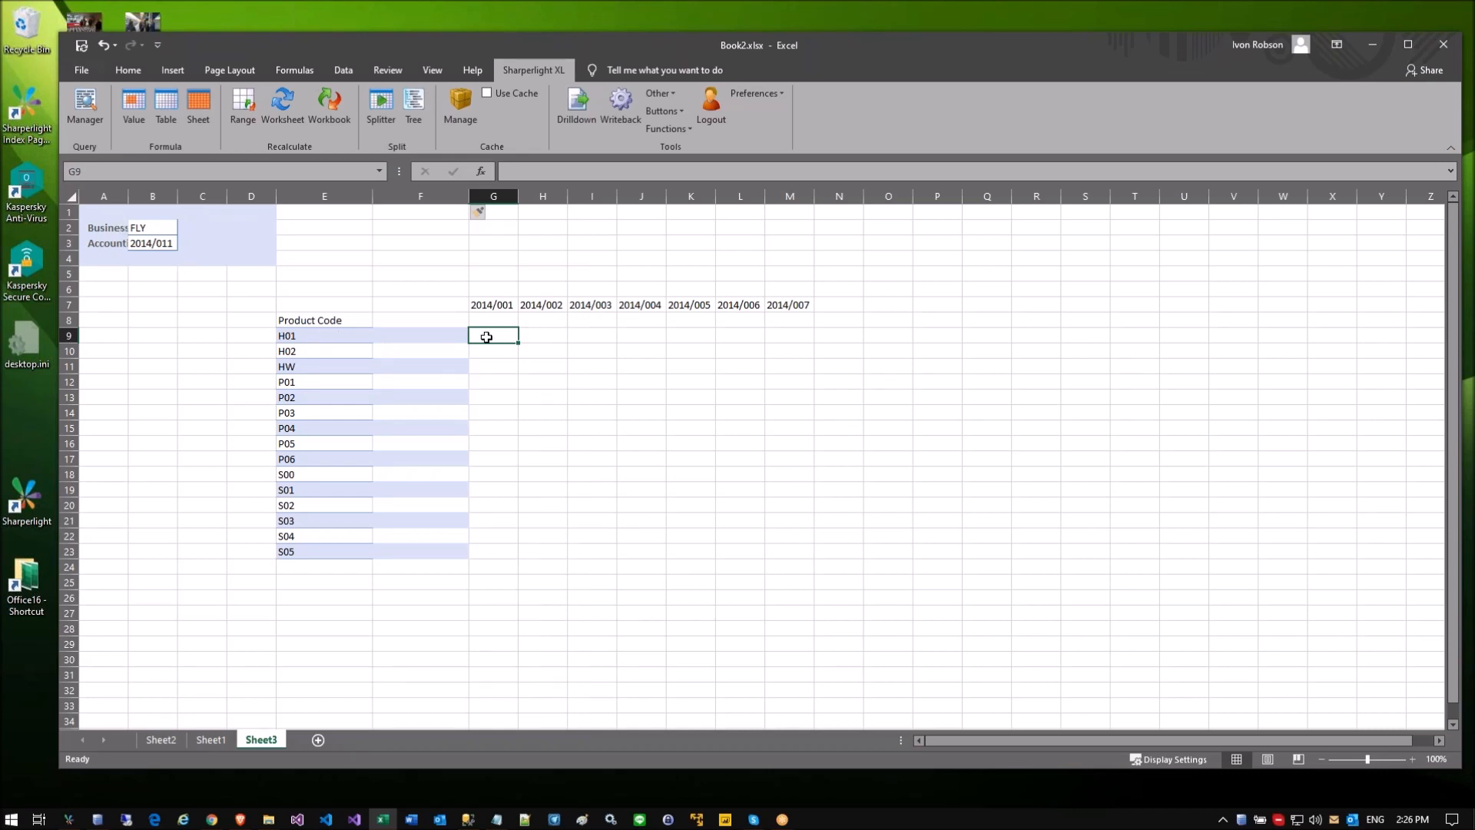
Step: Widen column A so the Business Unit and Accounting Period labels fit fully
left_click(329, 335)
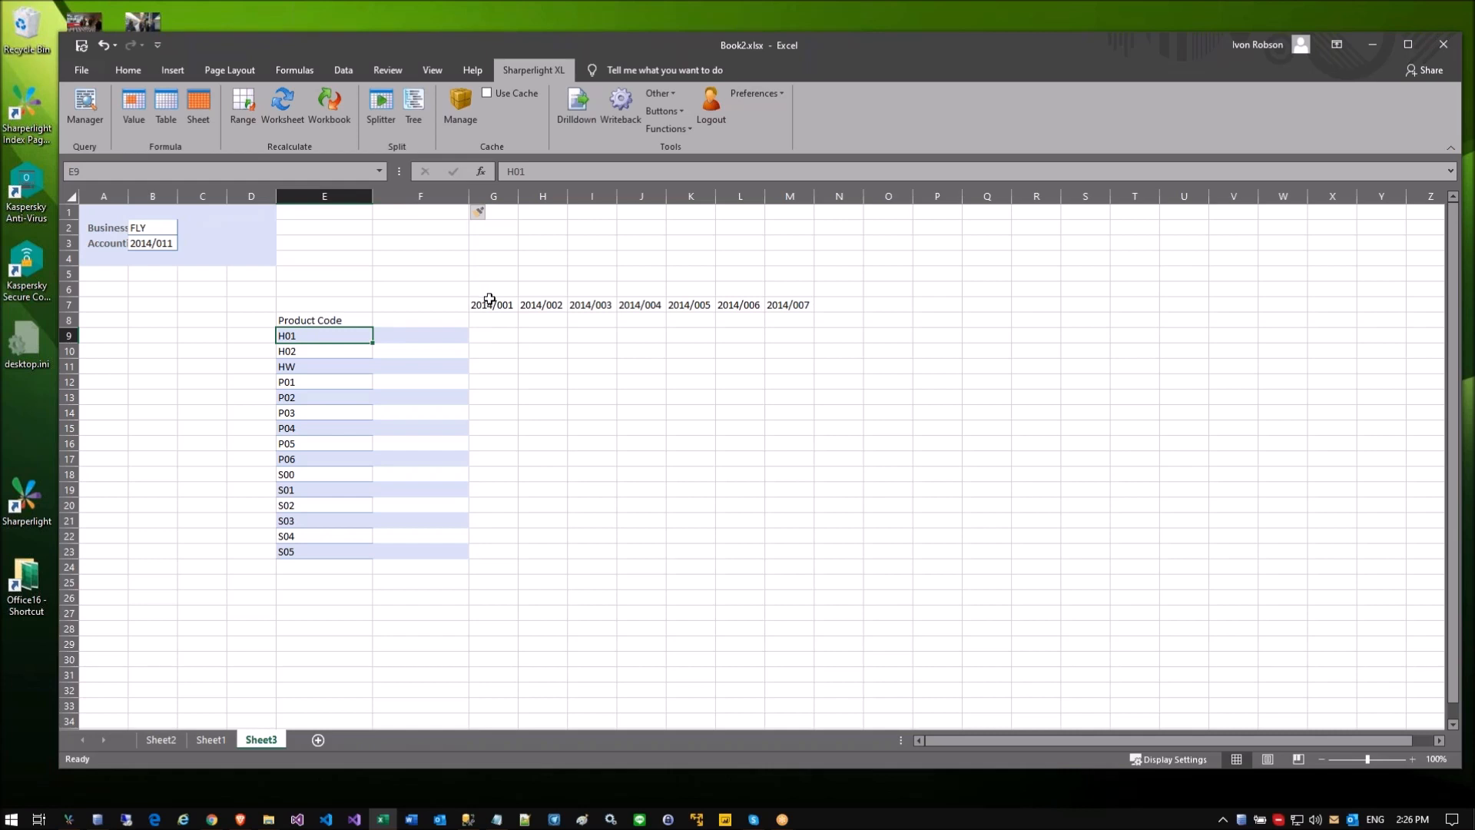
left_click(489, 303)
left_click(139, 228)
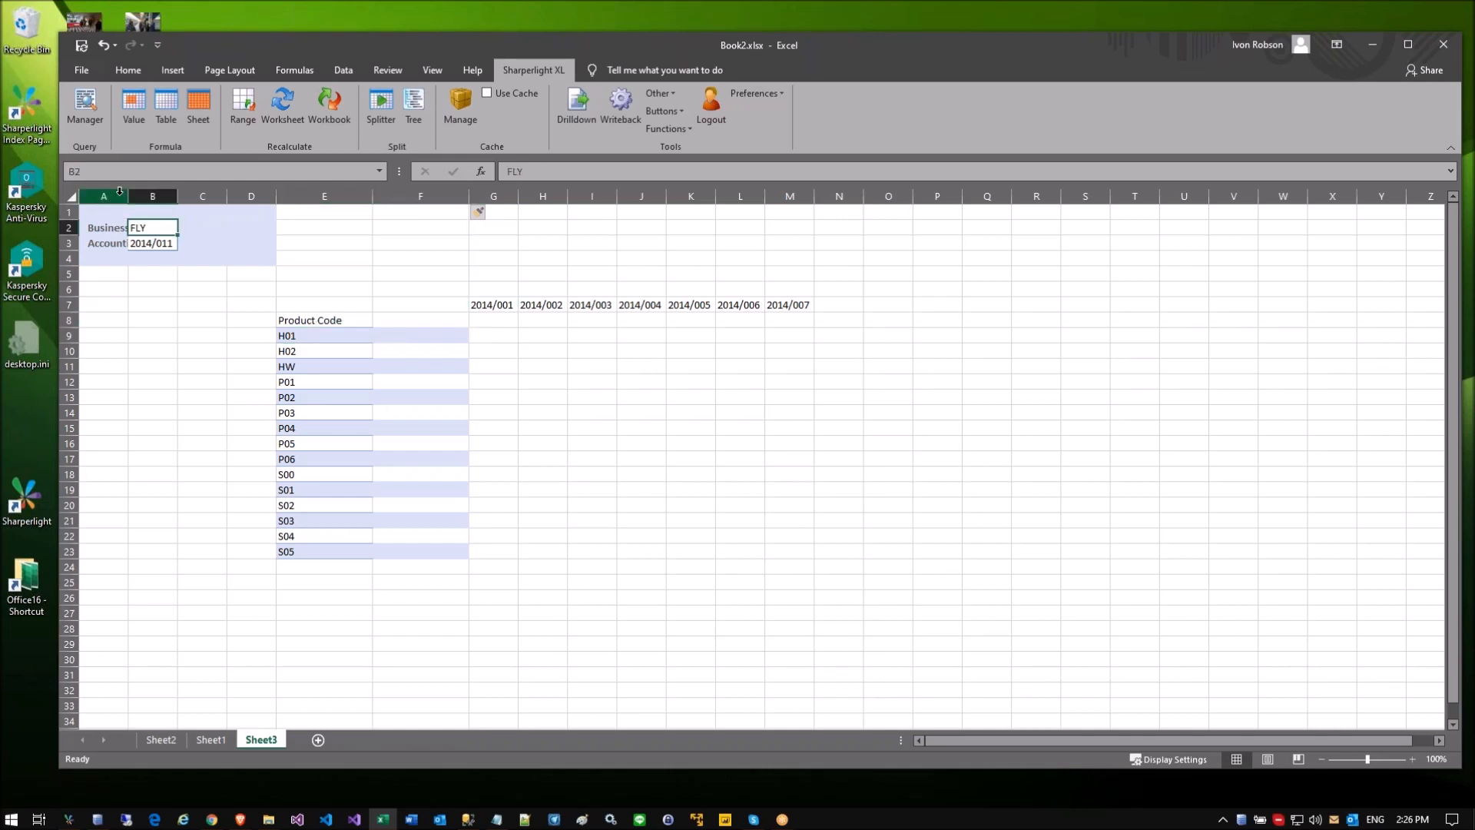
left_click_drag(127, 197, 157, 196)
left_click_drag(156, 197, 202, 197)
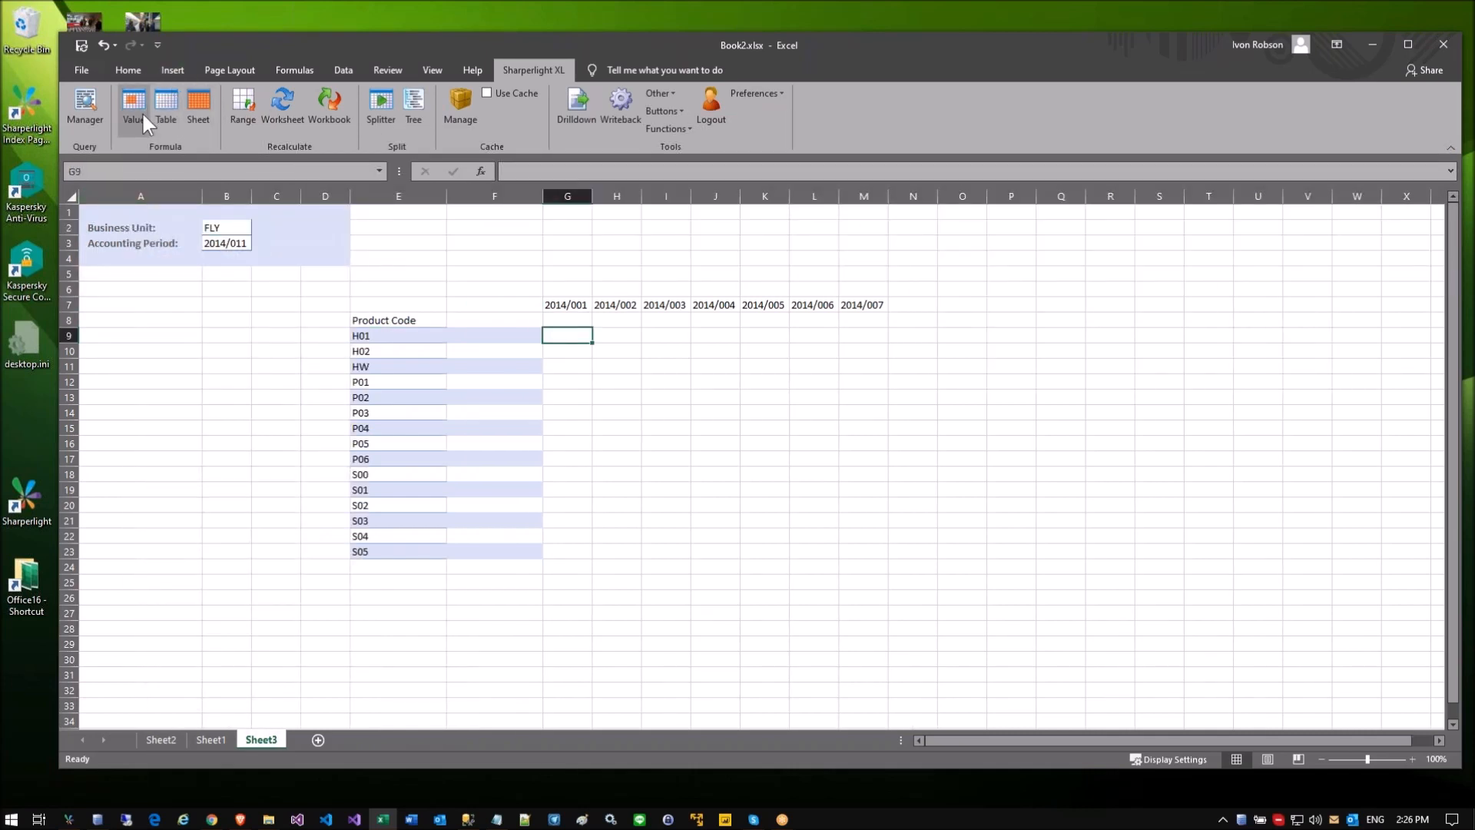
Step: Start a Sharperlight value query in G9 and link its Business Unit filter to cell $B$2
left_click(141, 112)
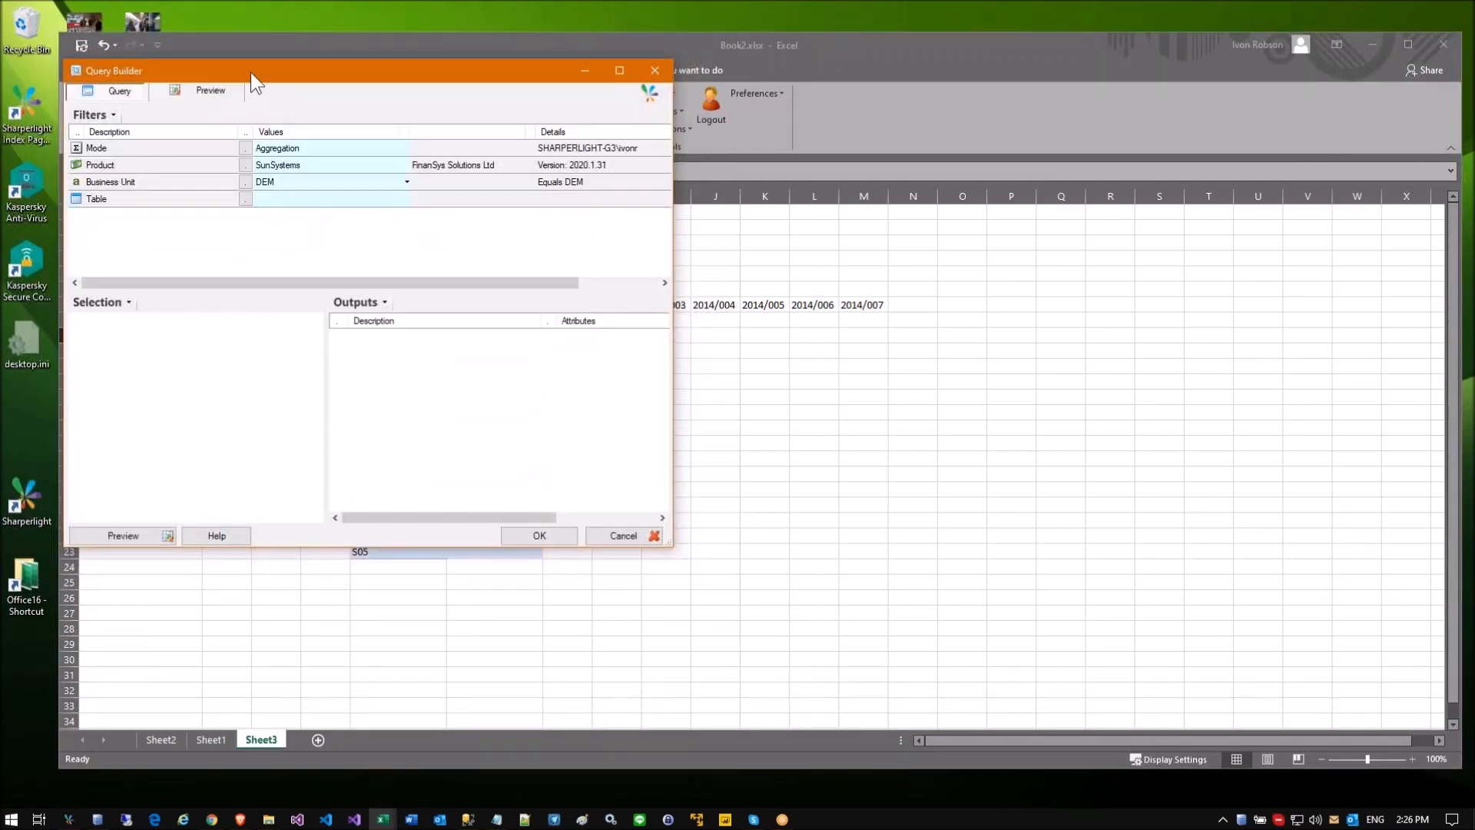
left_click_drag(252, 72, 934, 179)
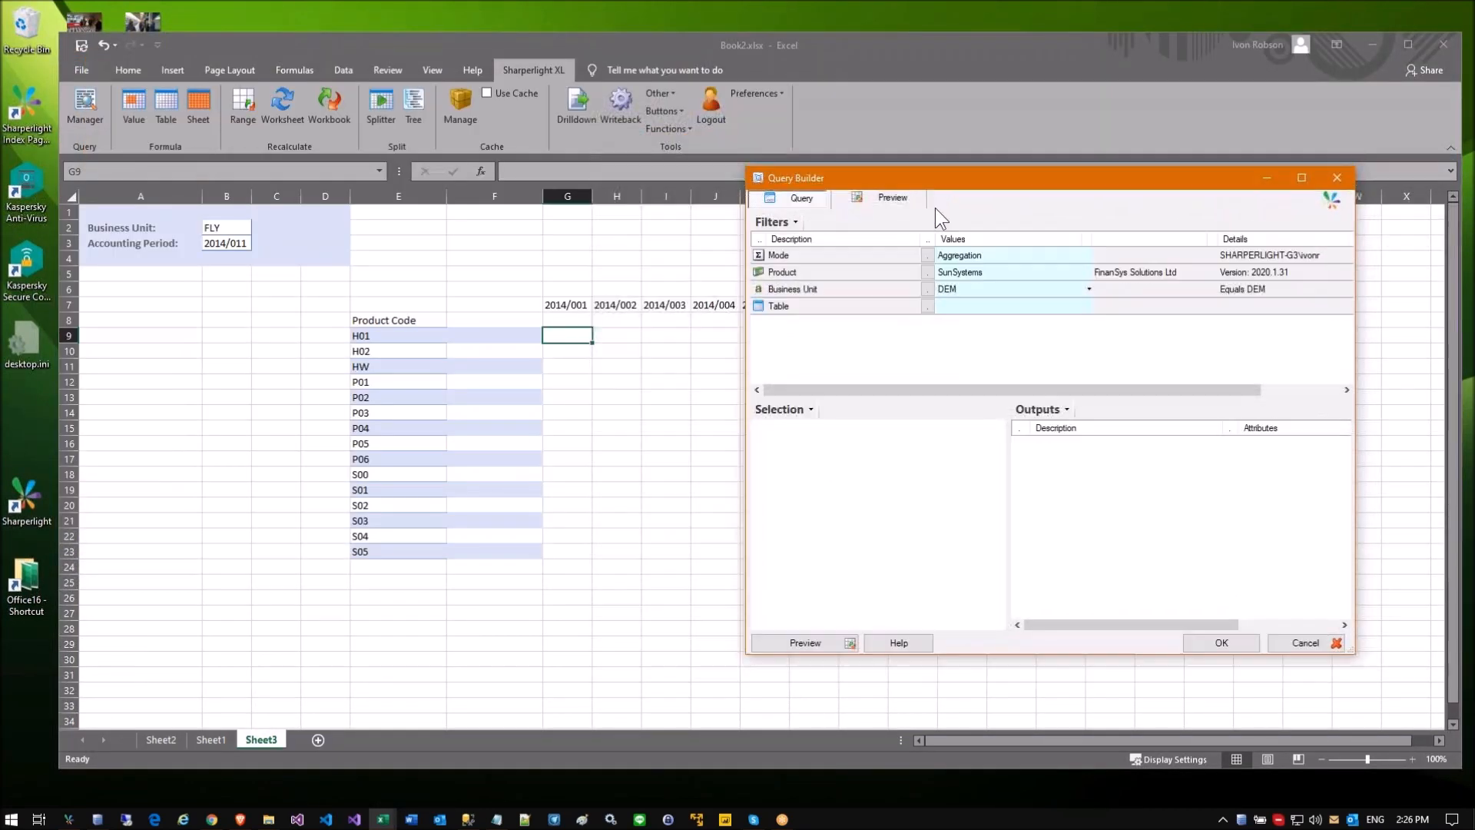
left_click(965, 255)
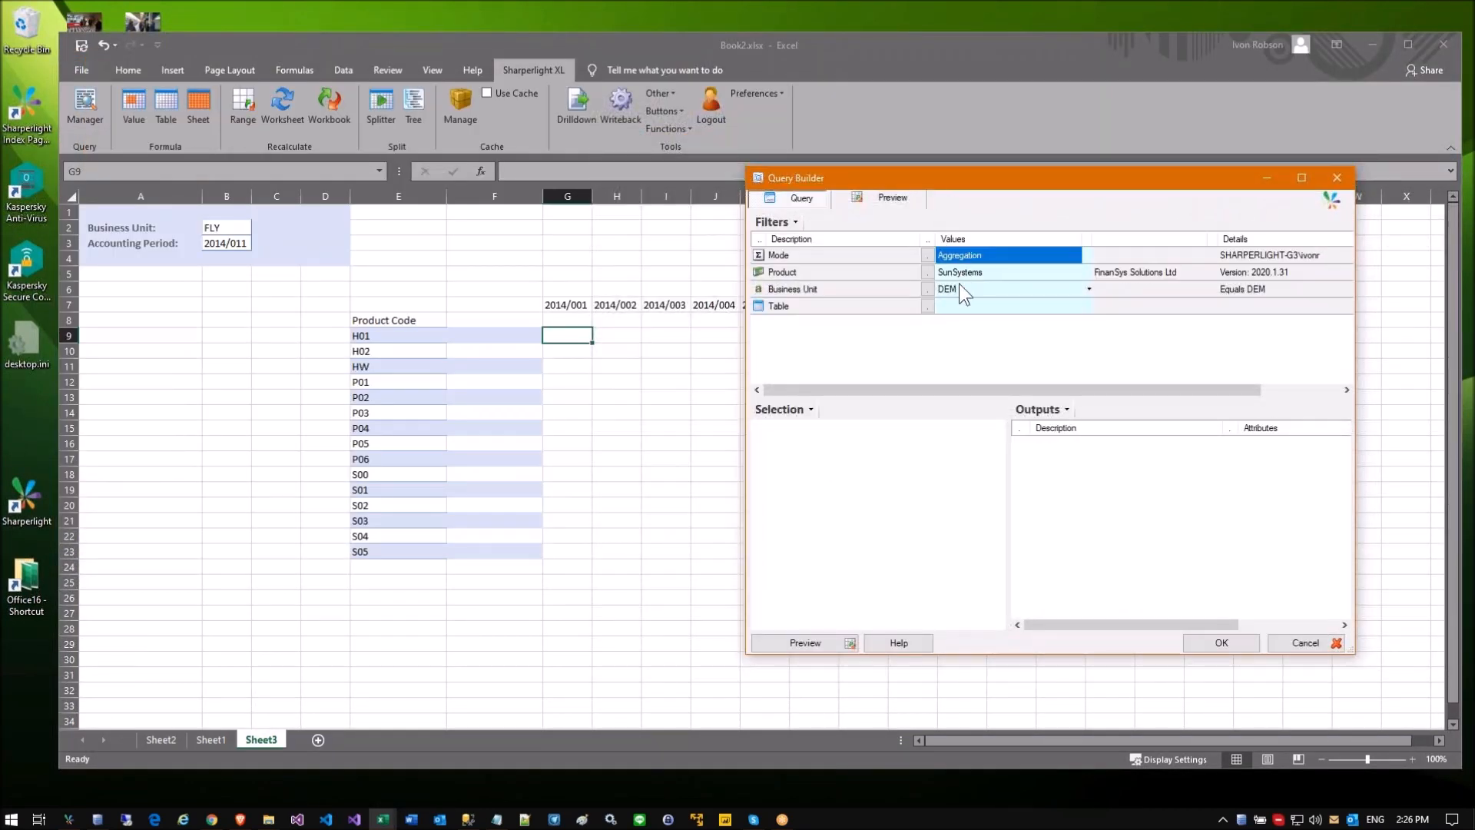
left_click(958, 285)
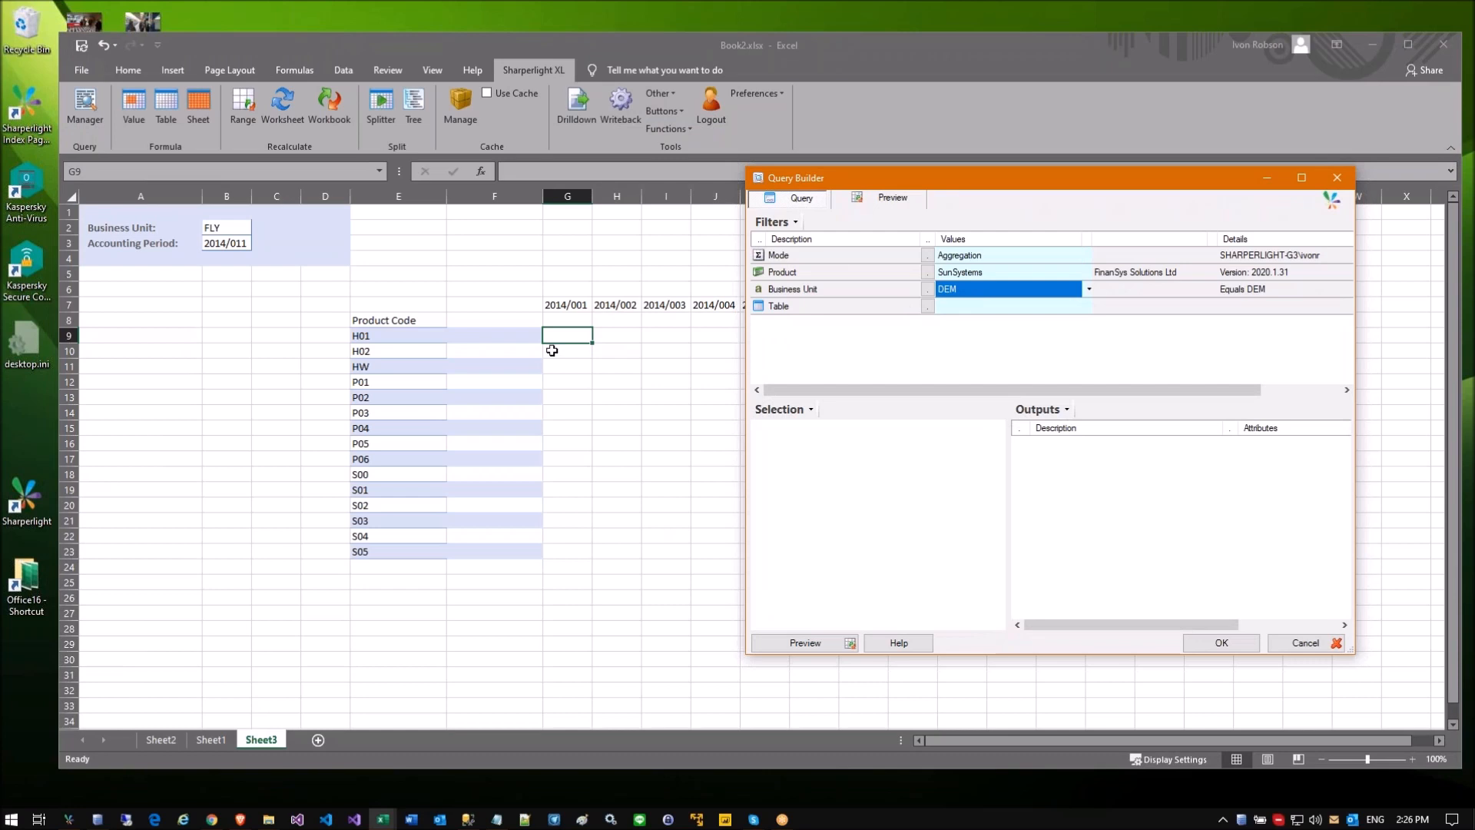
left_click(211, 226)
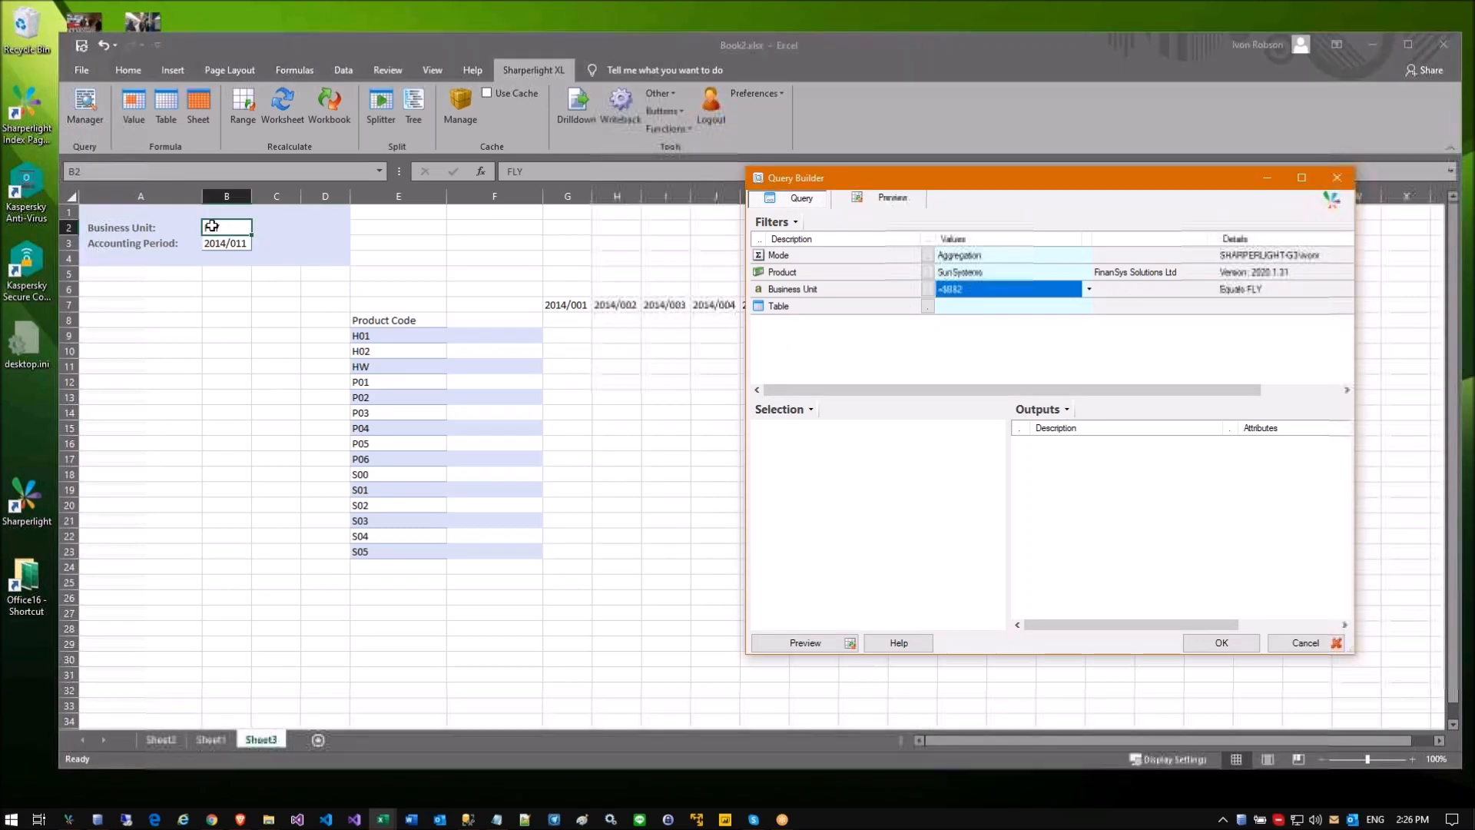
Step: Choose the Ledger Transactions table for the query and link the Accounting Period filter to the period heading G$7
left_click(925, 309)
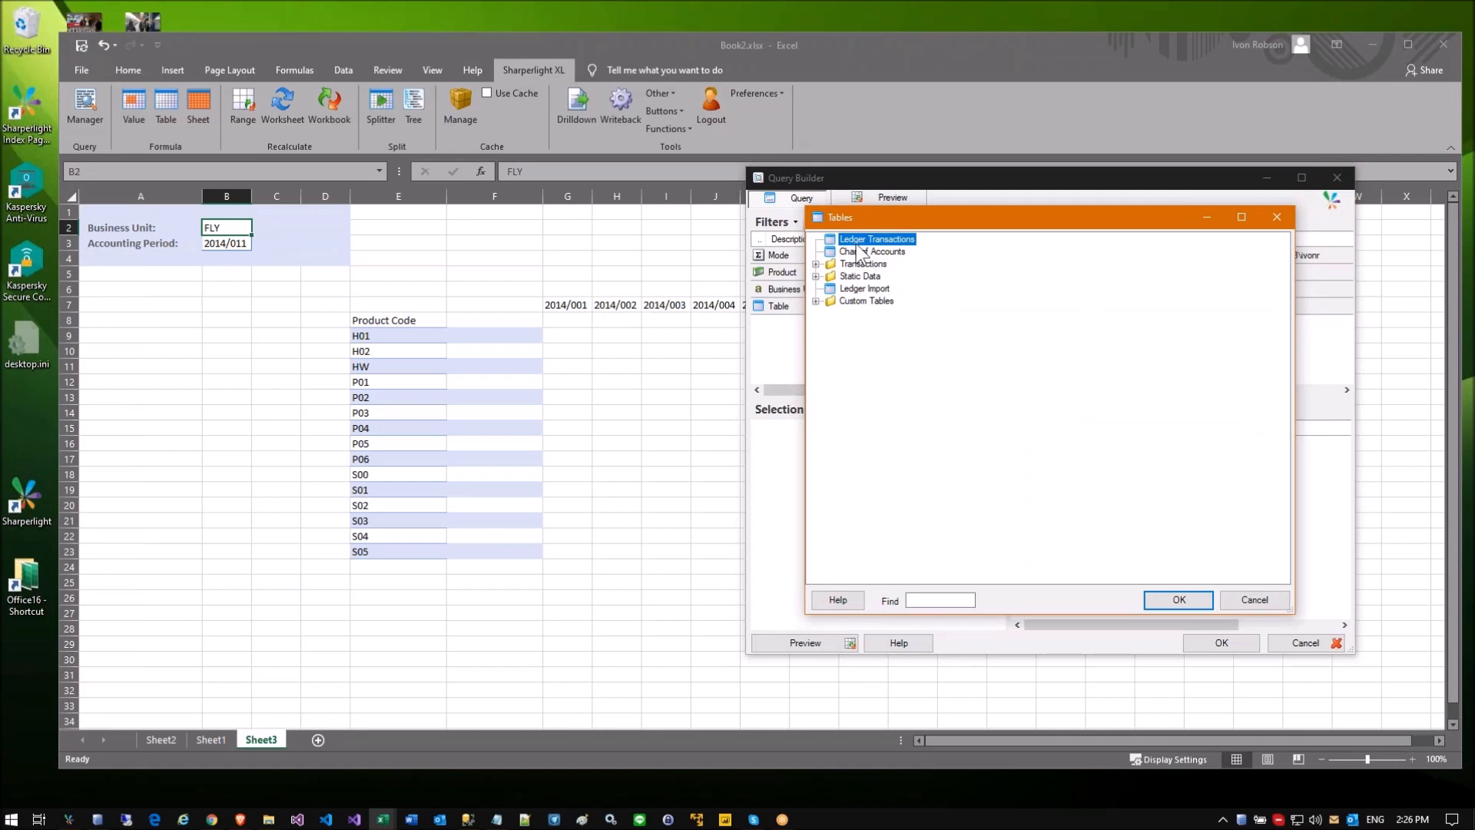
double_click(860, 240)
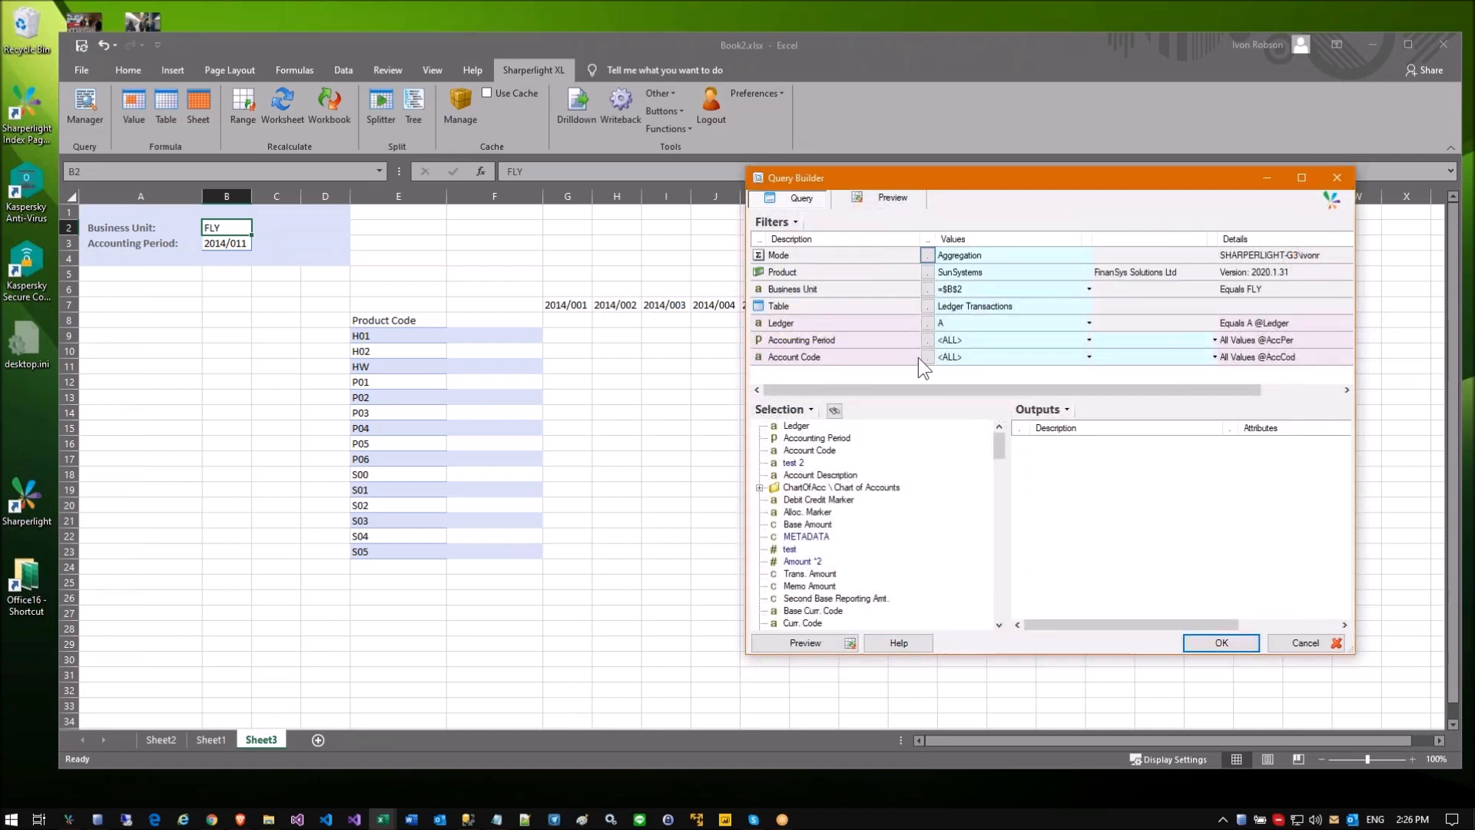
left_click(941, 321)
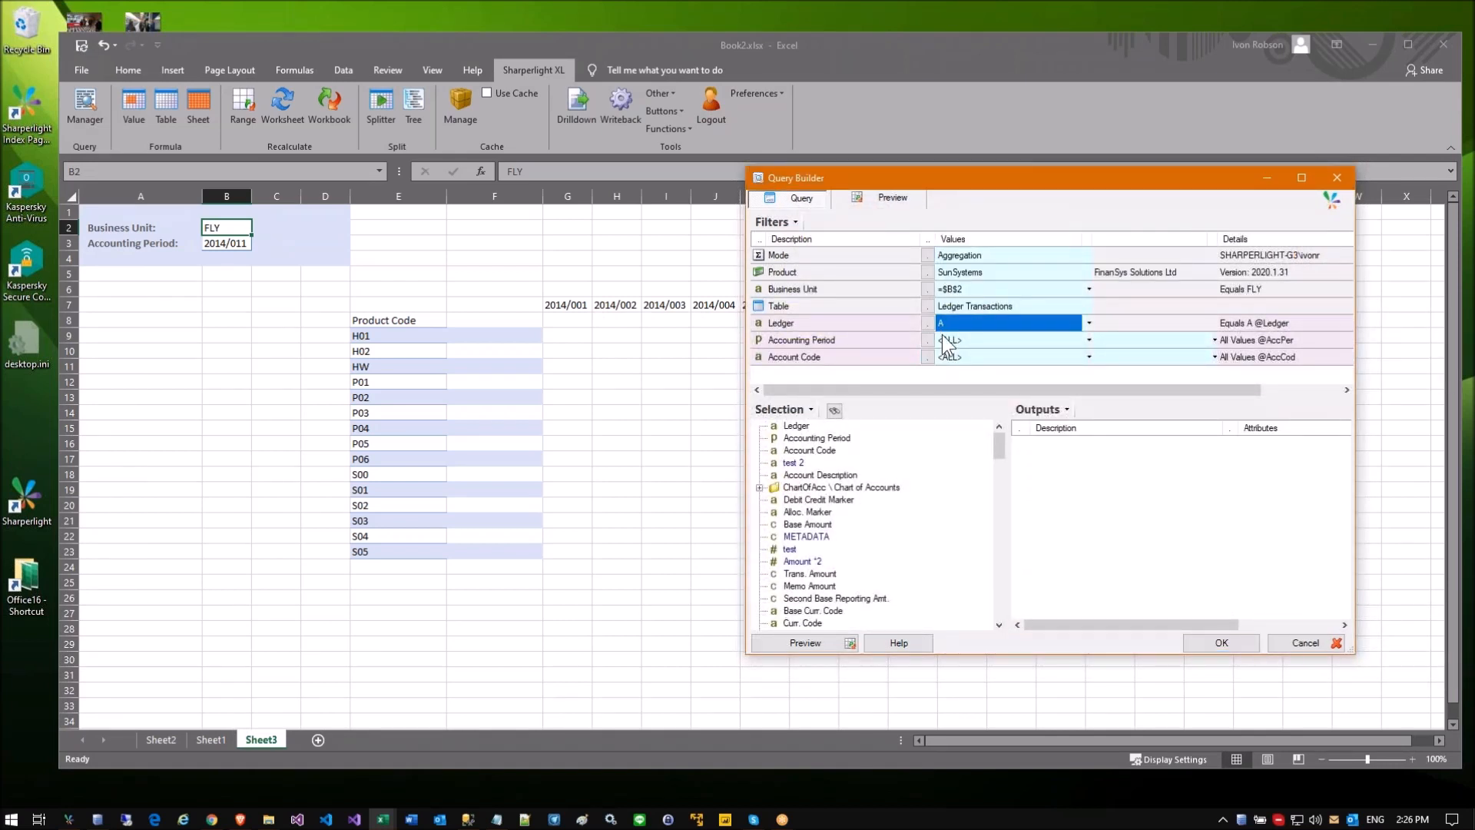
left_click(951, 340)
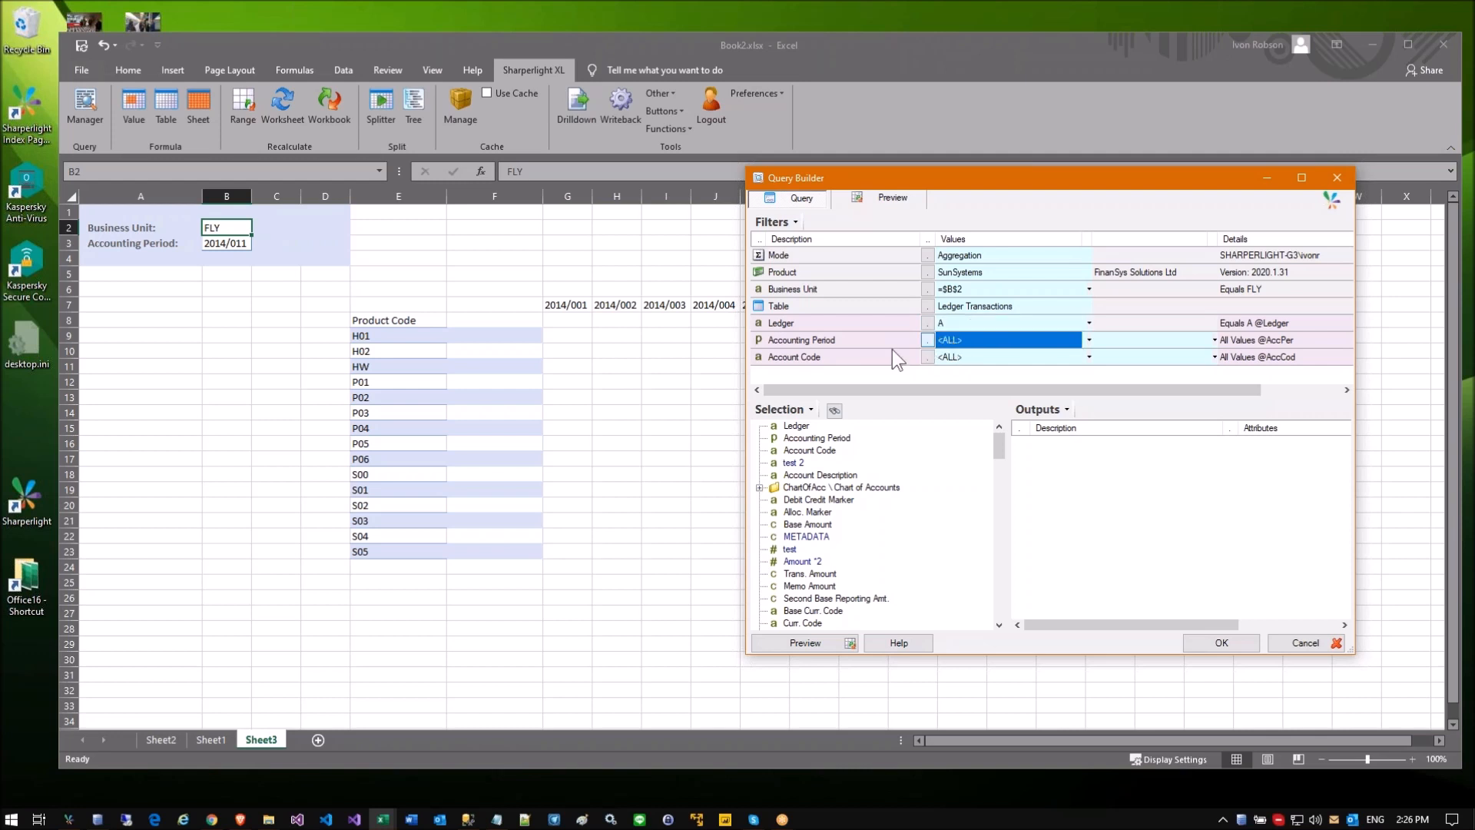
left_click(555, 302)
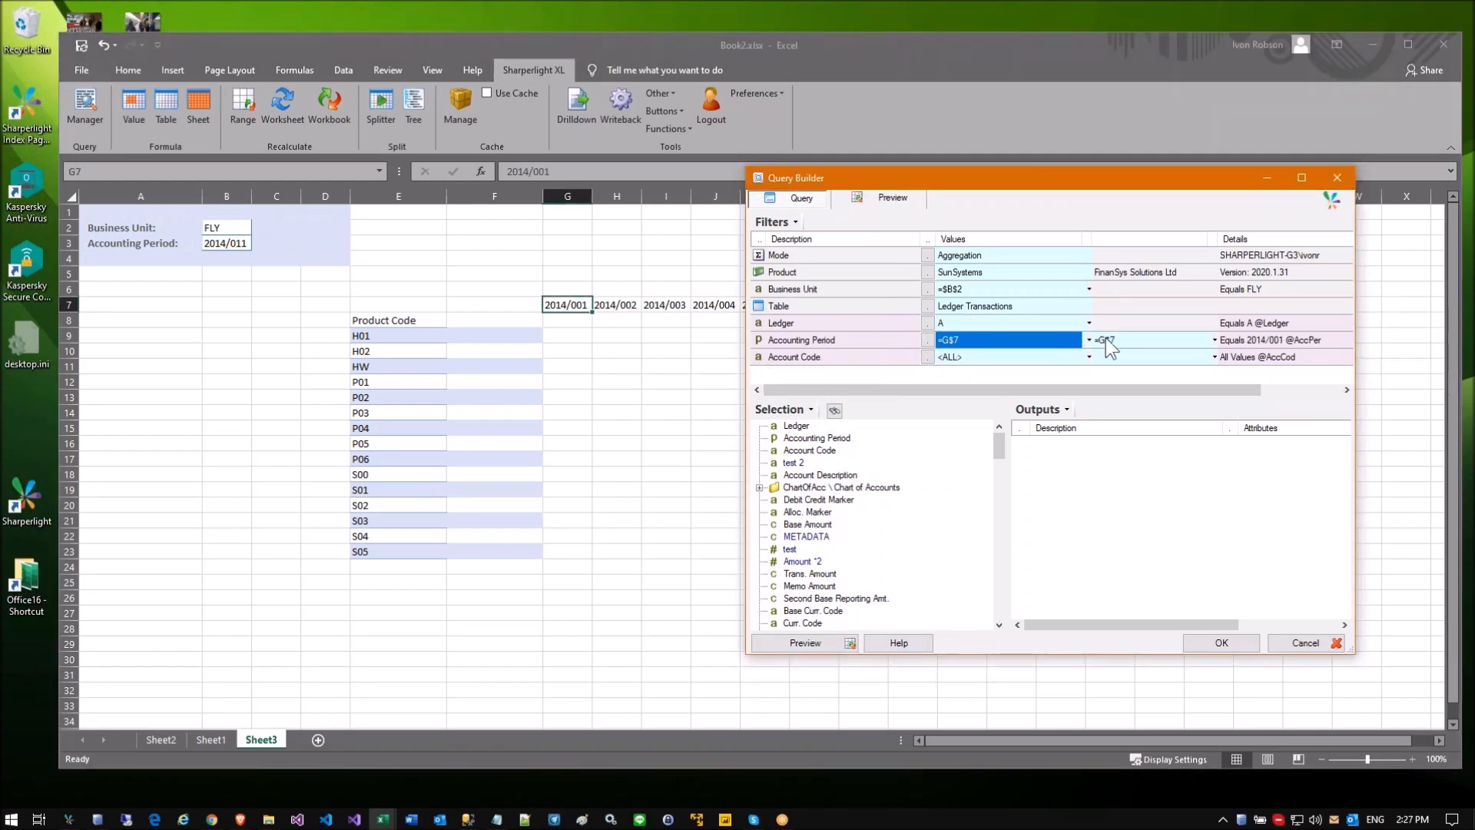
Step: Add PRODUCT Analysis Code as a query filter and link it to the product code in $E9
left_click(944, 355)
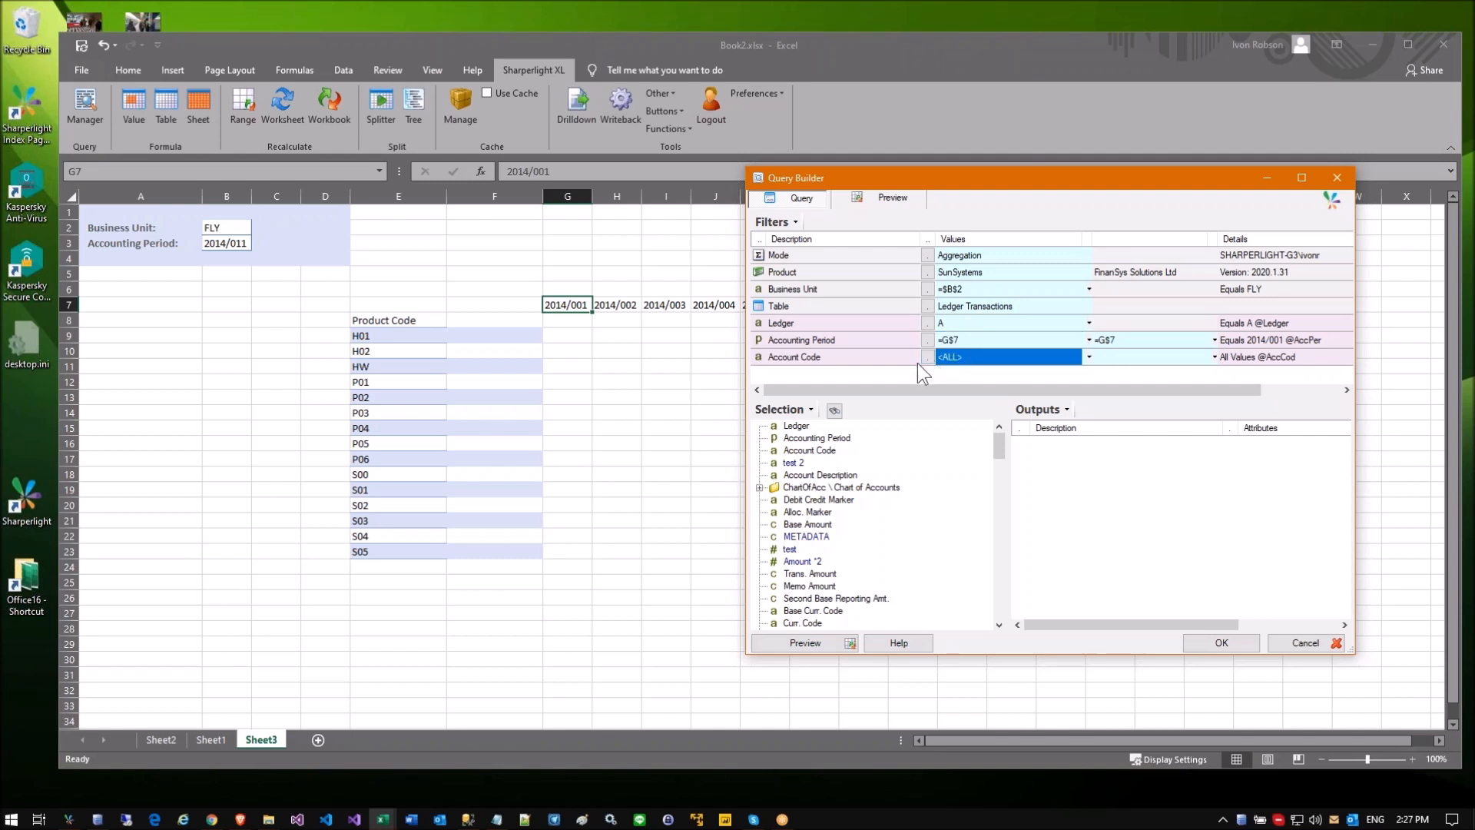
scroll(813, 499, "down", 10)
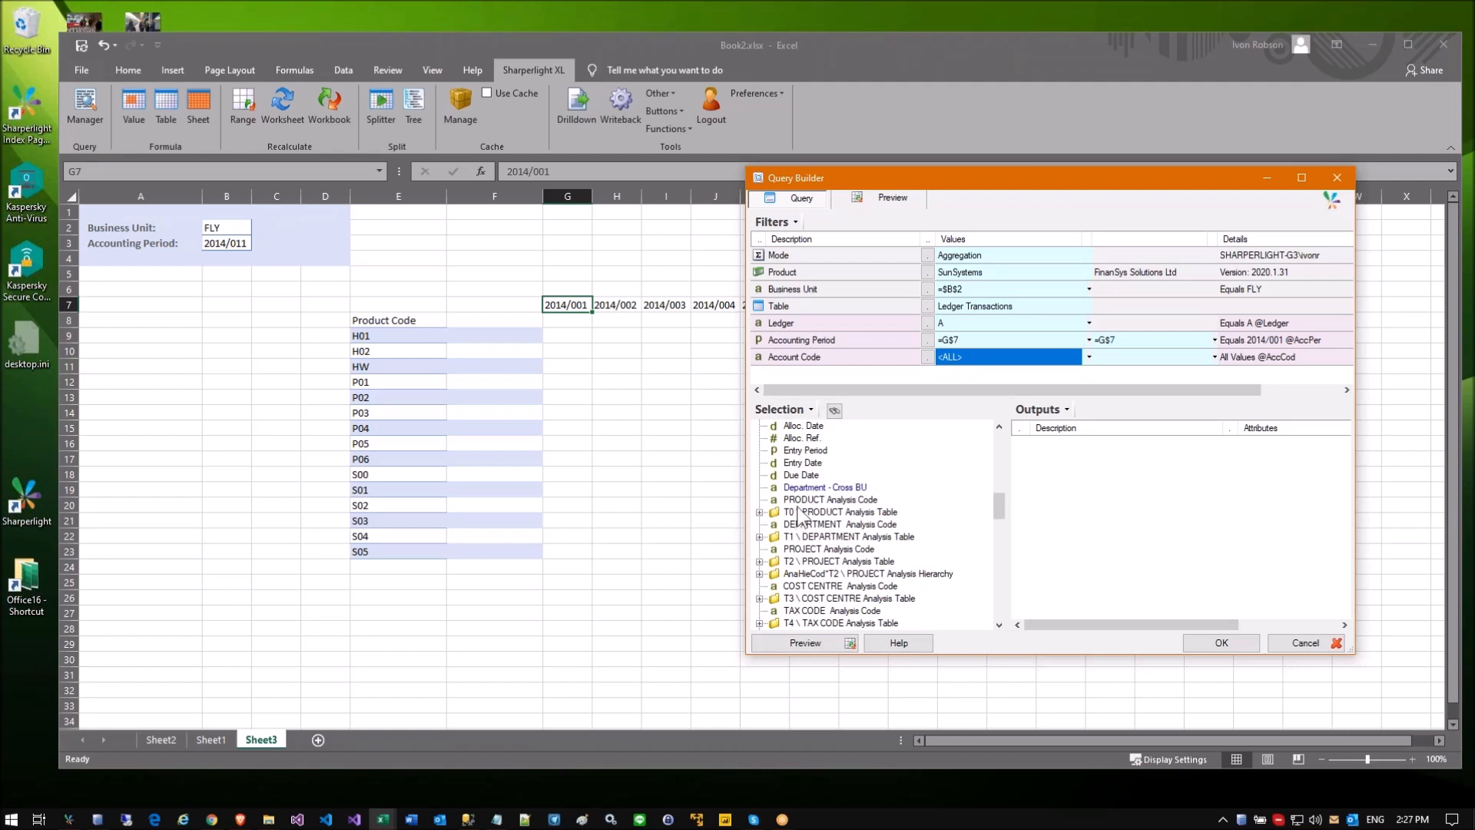
left_click(807, 500)
left_click_drag(813, 377, 816, 378)
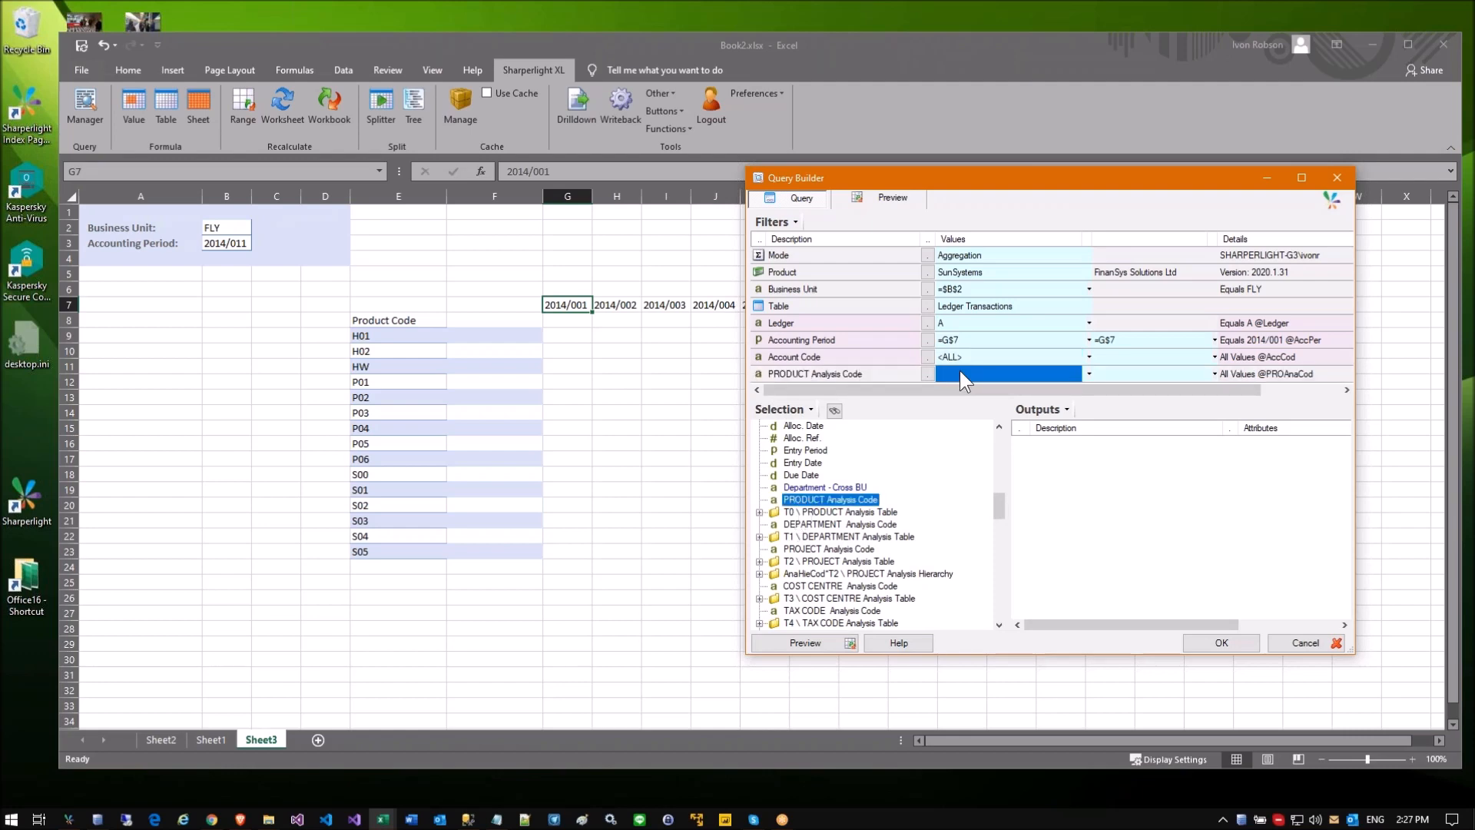
left_click(964, 375)
left_click(368, 334)
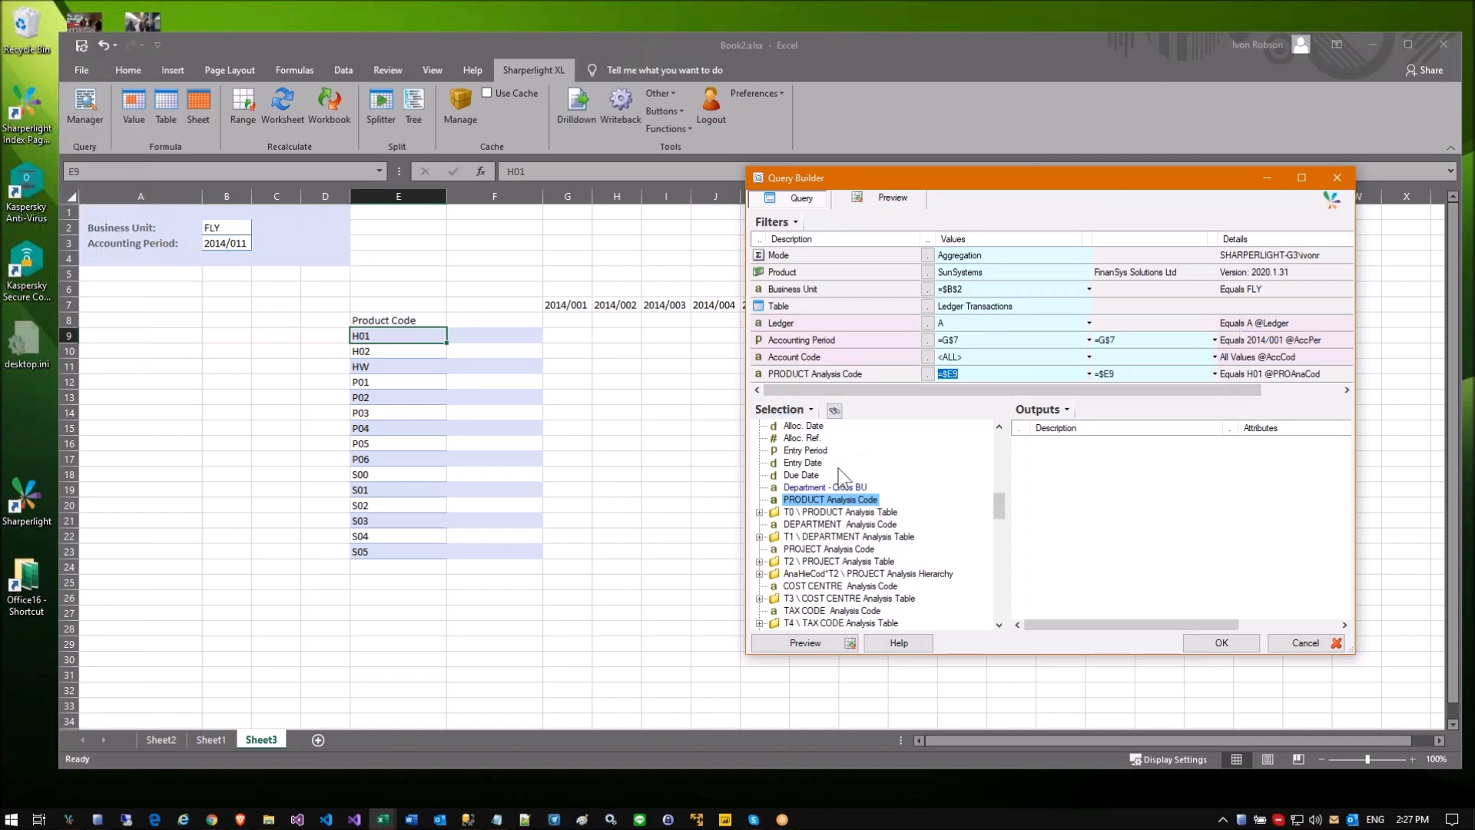
Step: Browse the query's available fields and search them for "amount", "account typ" and "type"
scroll(826, 523, "down", 5)
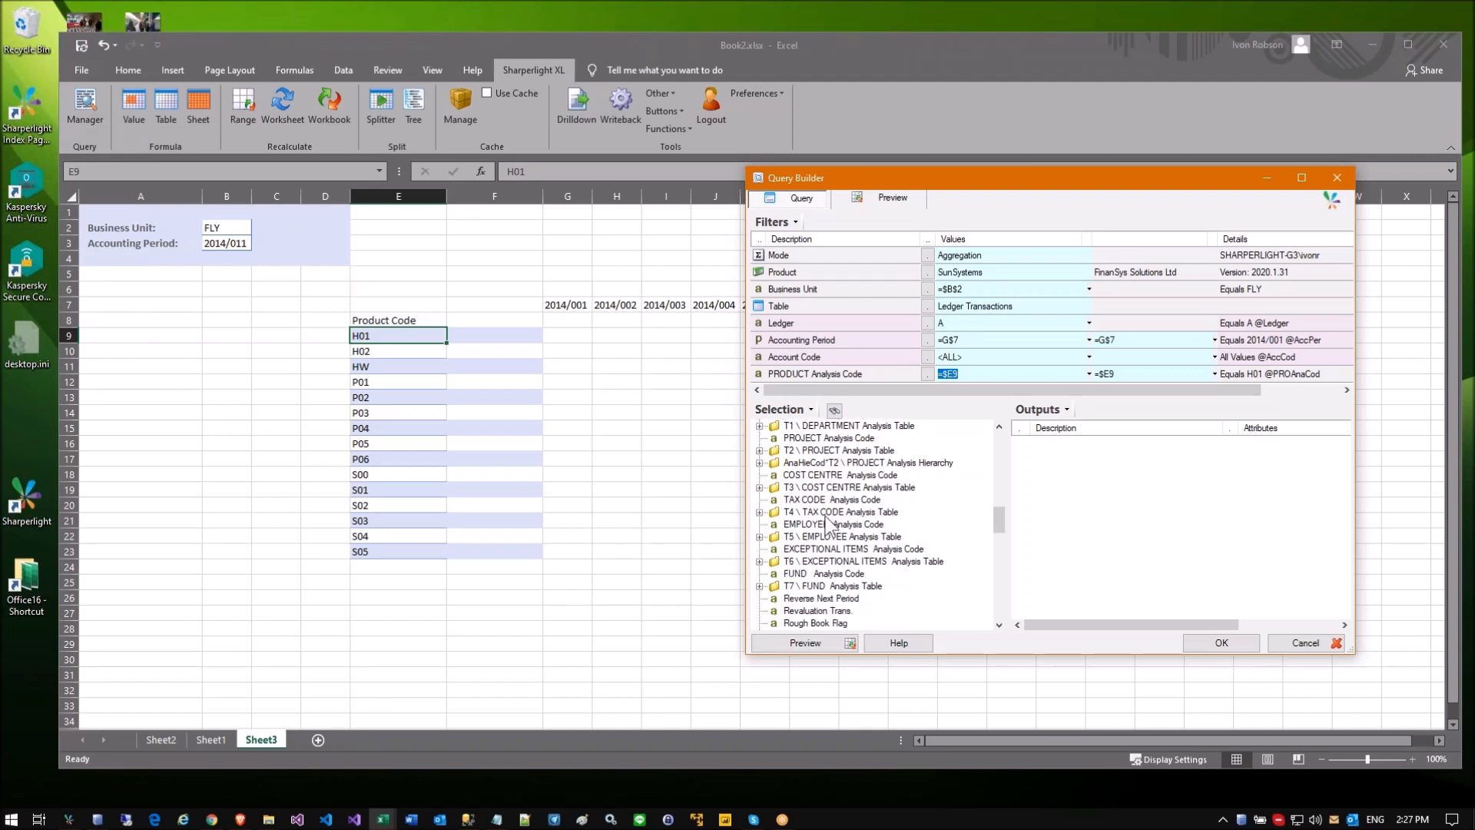
scroll(819, 544, "down", 2)
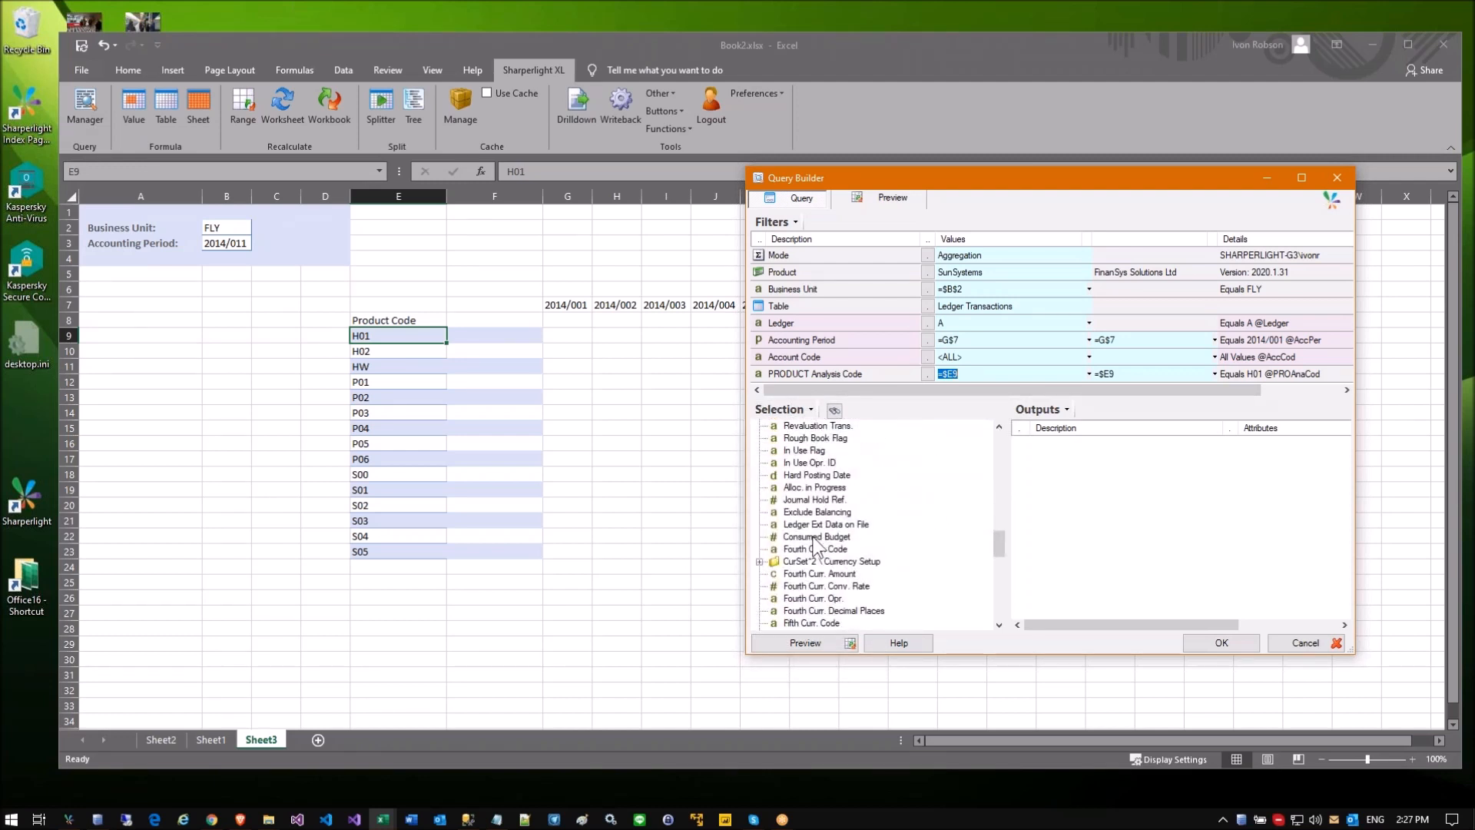
scroll(816, 547, "up", 6)
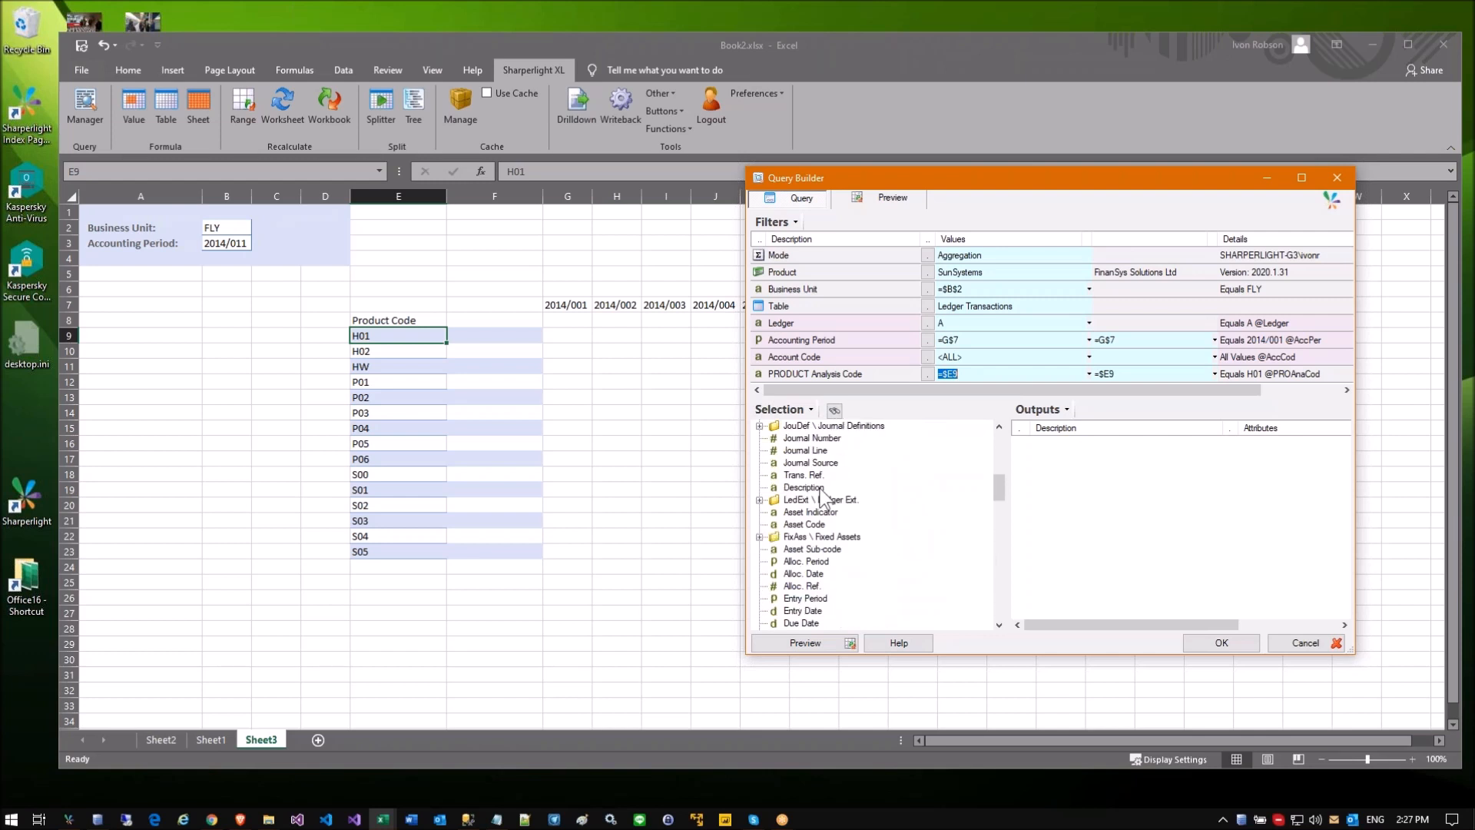
left_click(835, 414)
type("amount")
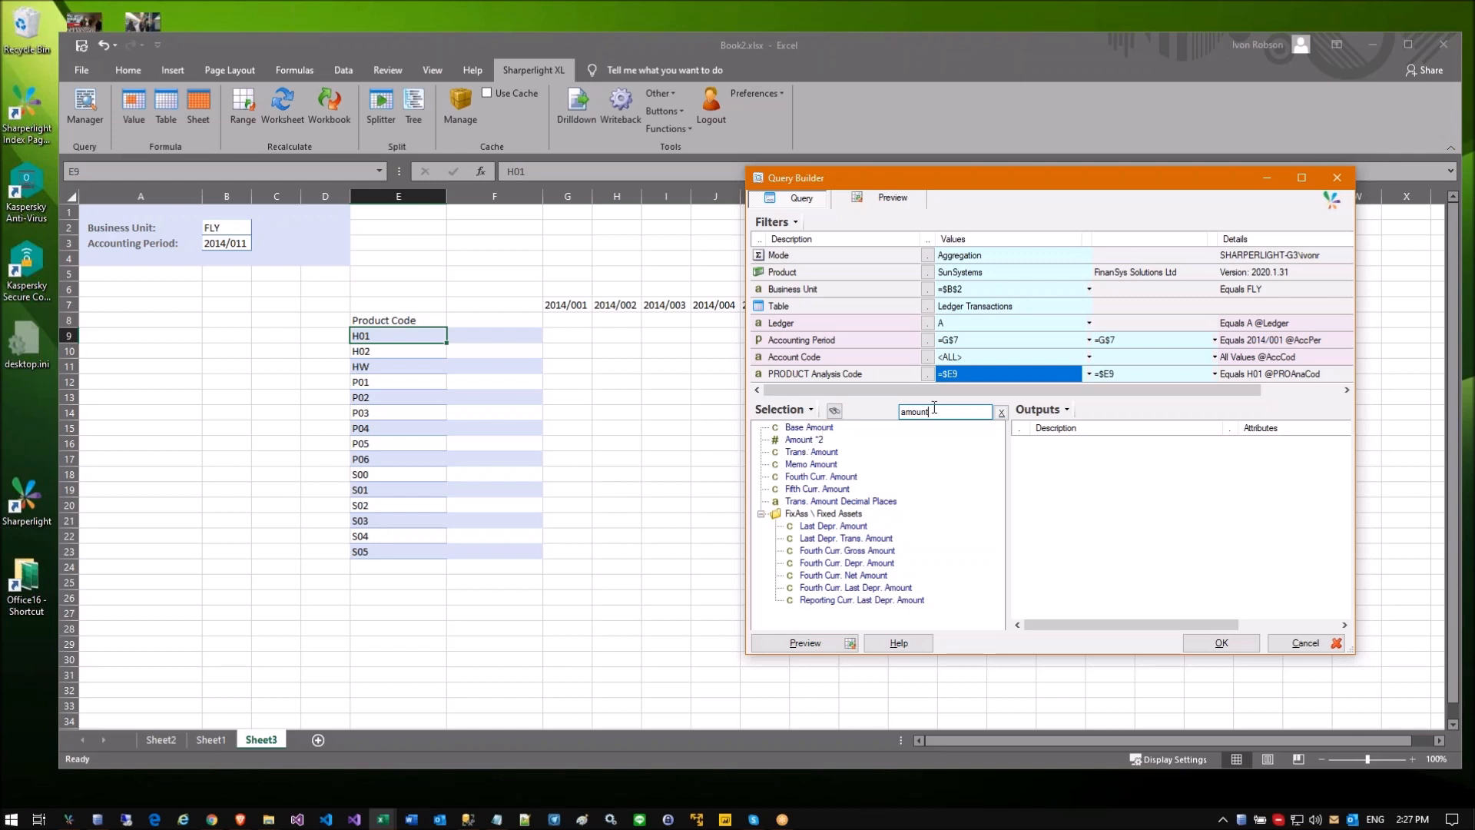
left_click_drag(933, 413, 897, 413)
type("account typ")
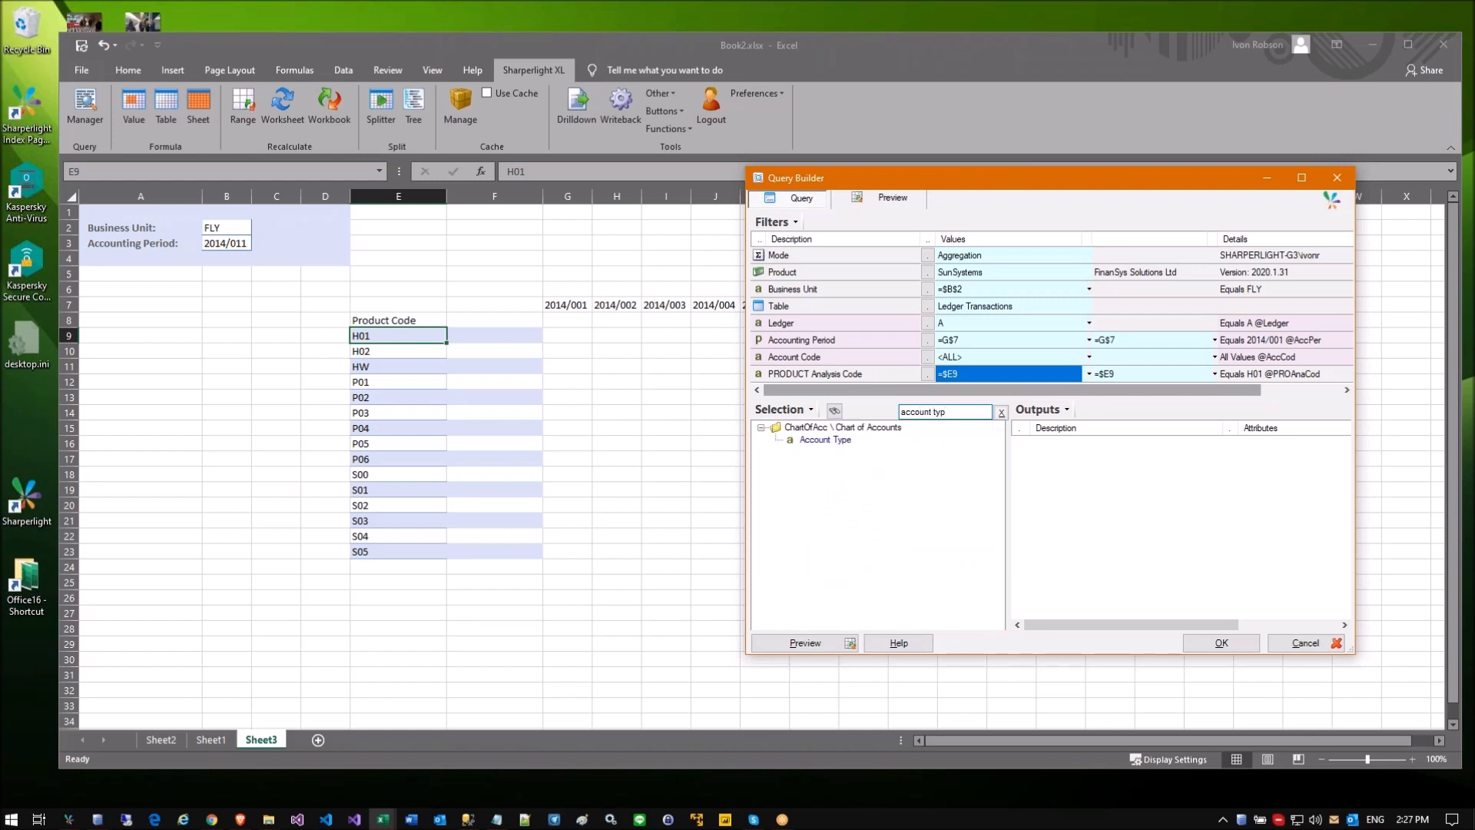
key("BackSpace")
key("BackSpace")
key("BackSpace")
key("BackSpace")
key("BackSpace")
key("BackSpace")
key("BackSpace")
key("BackSpace")
key("BackSpace")
key("BackSpace")
type("type")
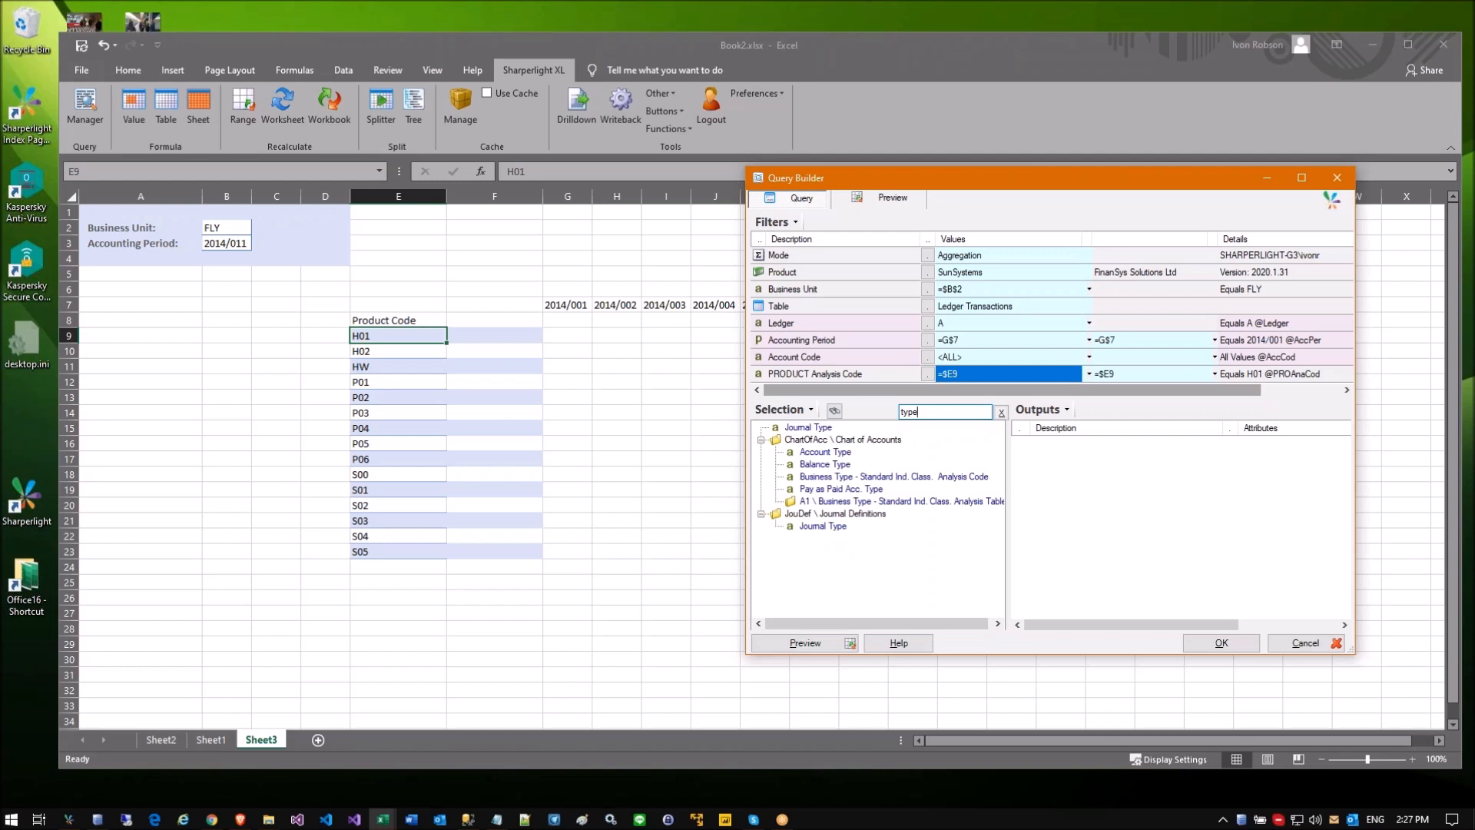
Step: Search the available fields for "base" and add Base Amount as the query output
key("BackSpace")
key("BackSpace")
key("BackSpace")
key("BackSpace")
type("base")
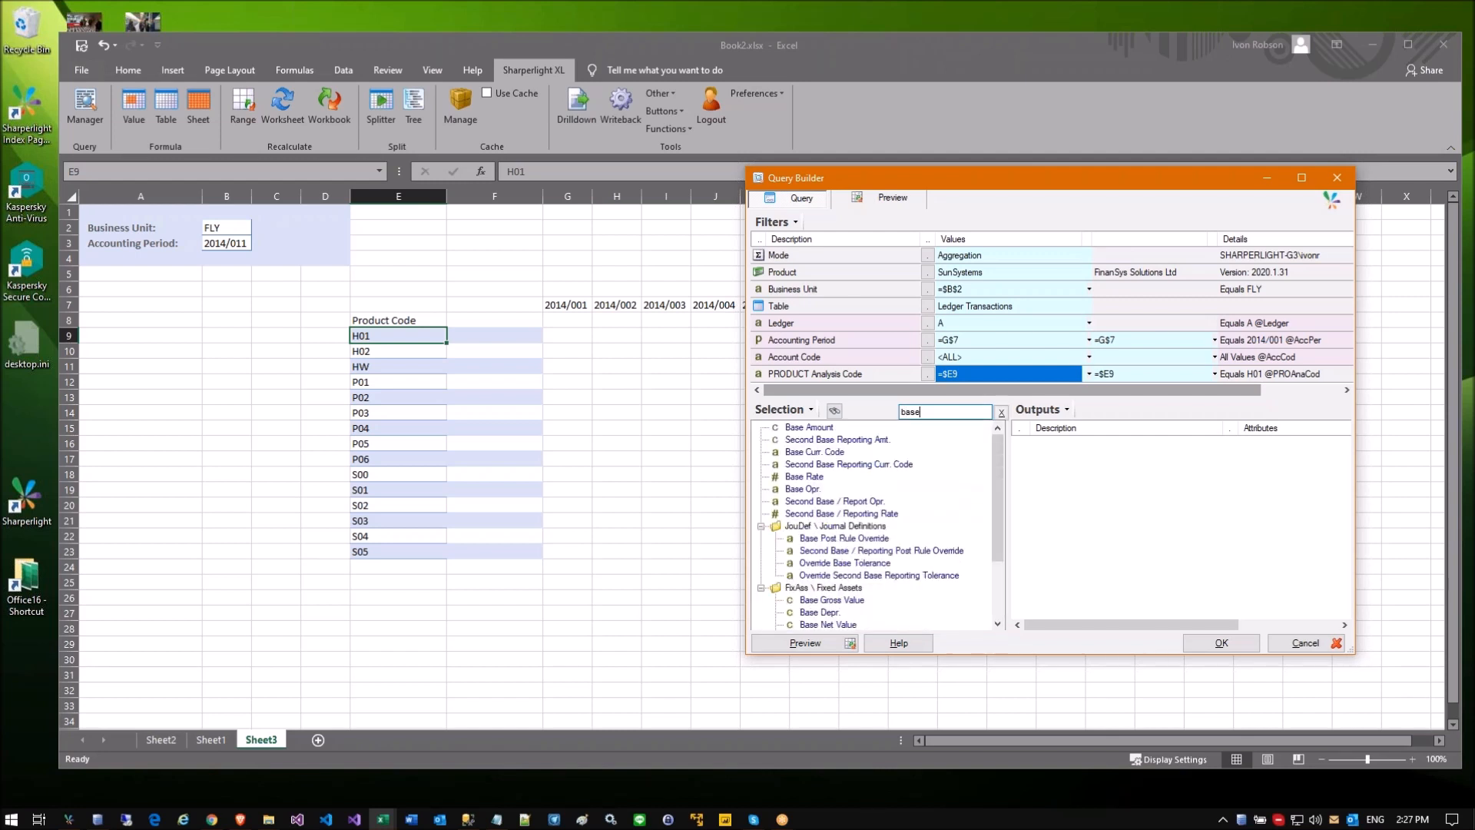
double_click(807, 427)
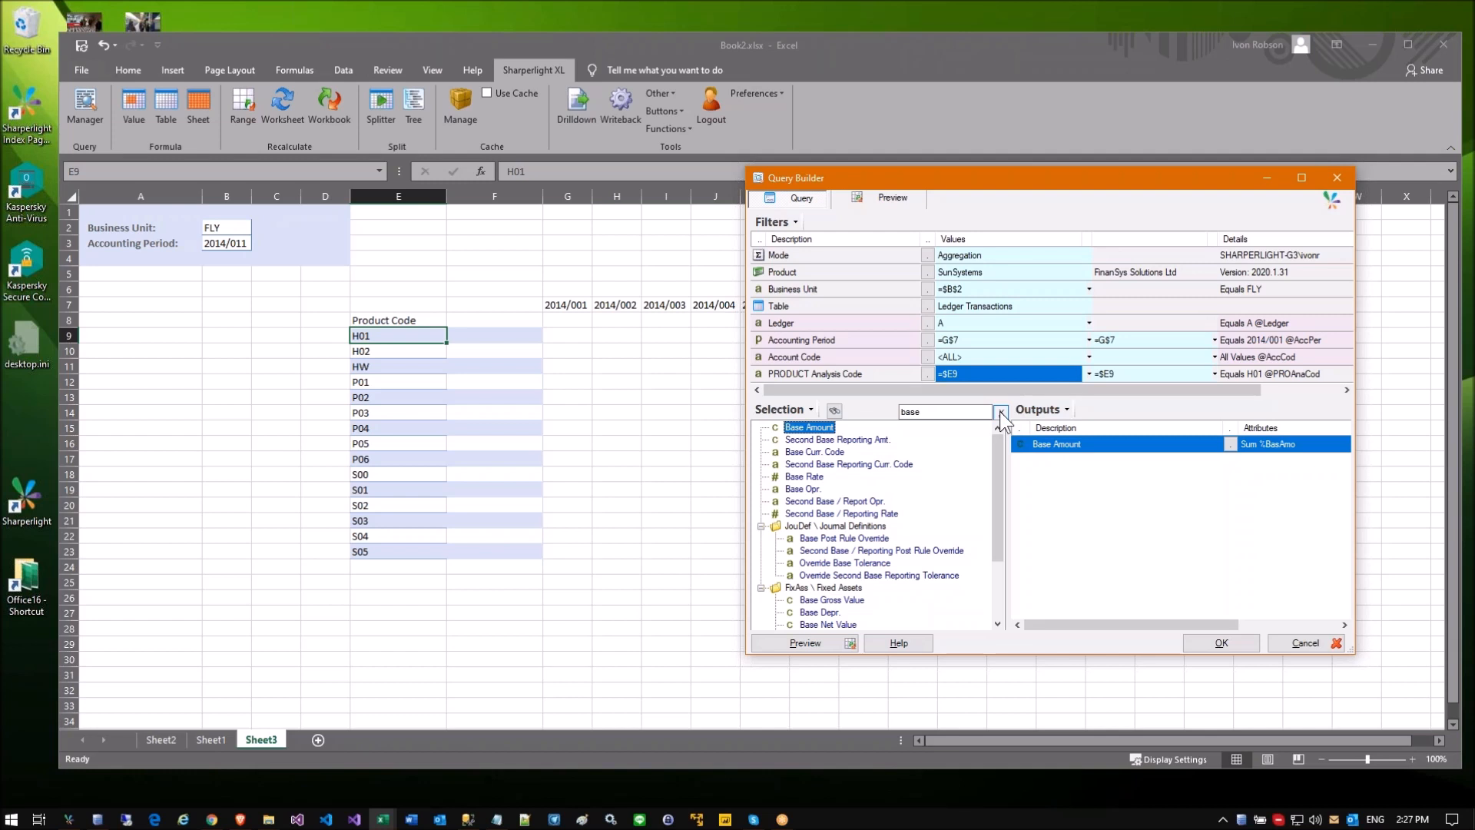
Step: Accept the query and name it ProductAmount to place its value formula in G9
left_click(1193, 641)
left_click(654, 440)
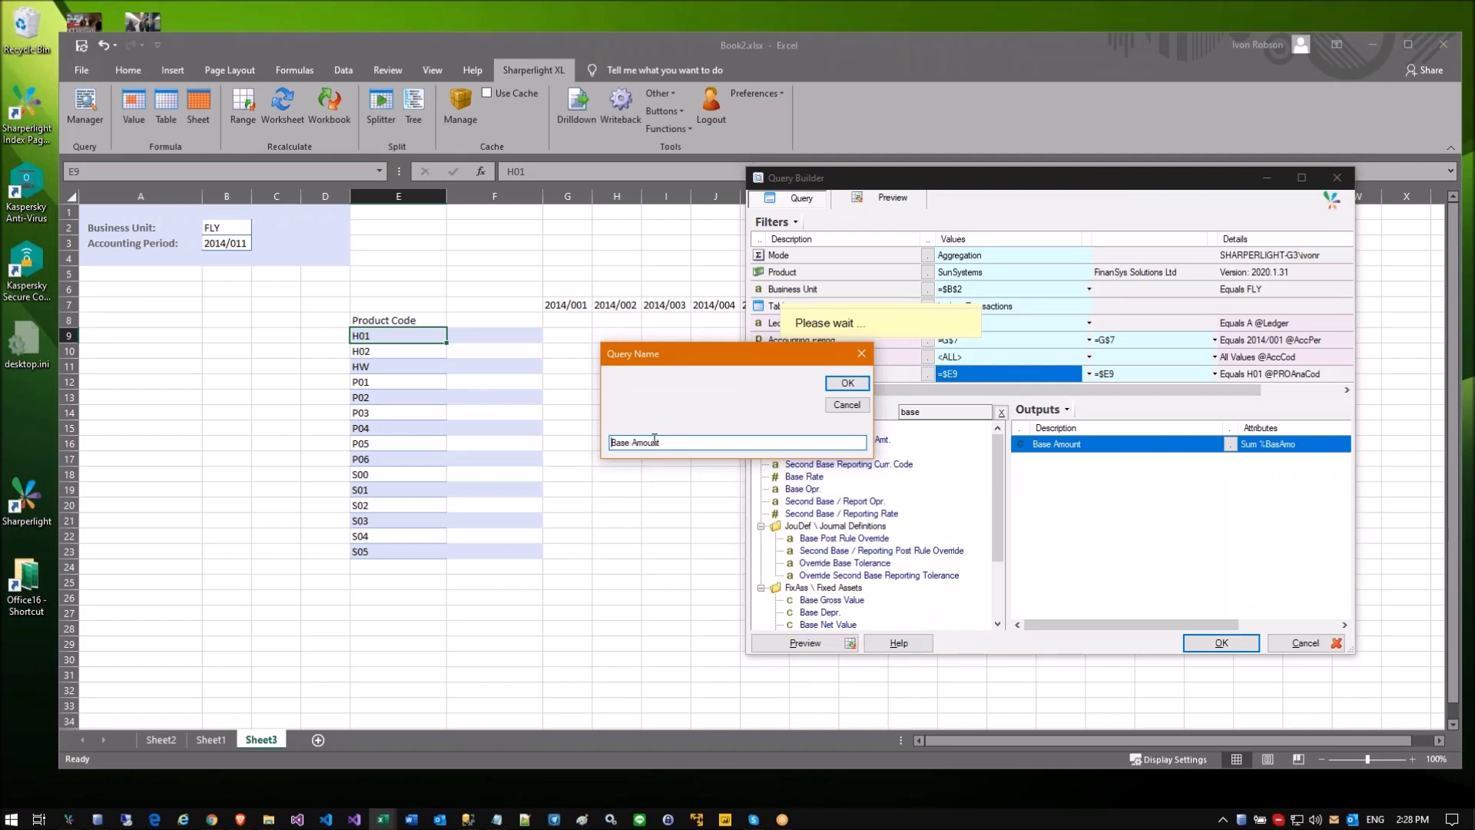
key("ctrl+a")
type("P")
left_click(848, 383)
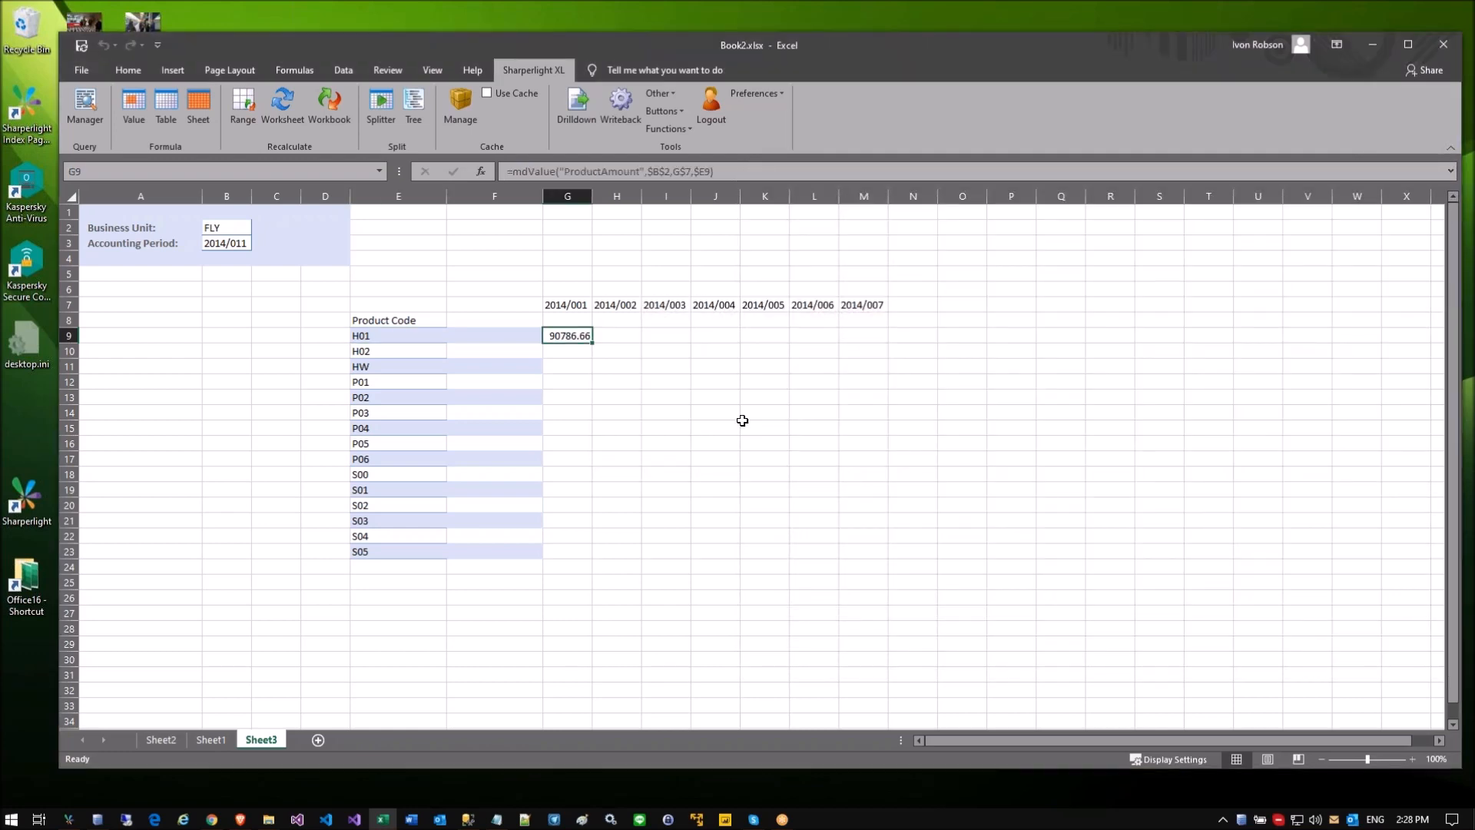
left_click(719, 397)
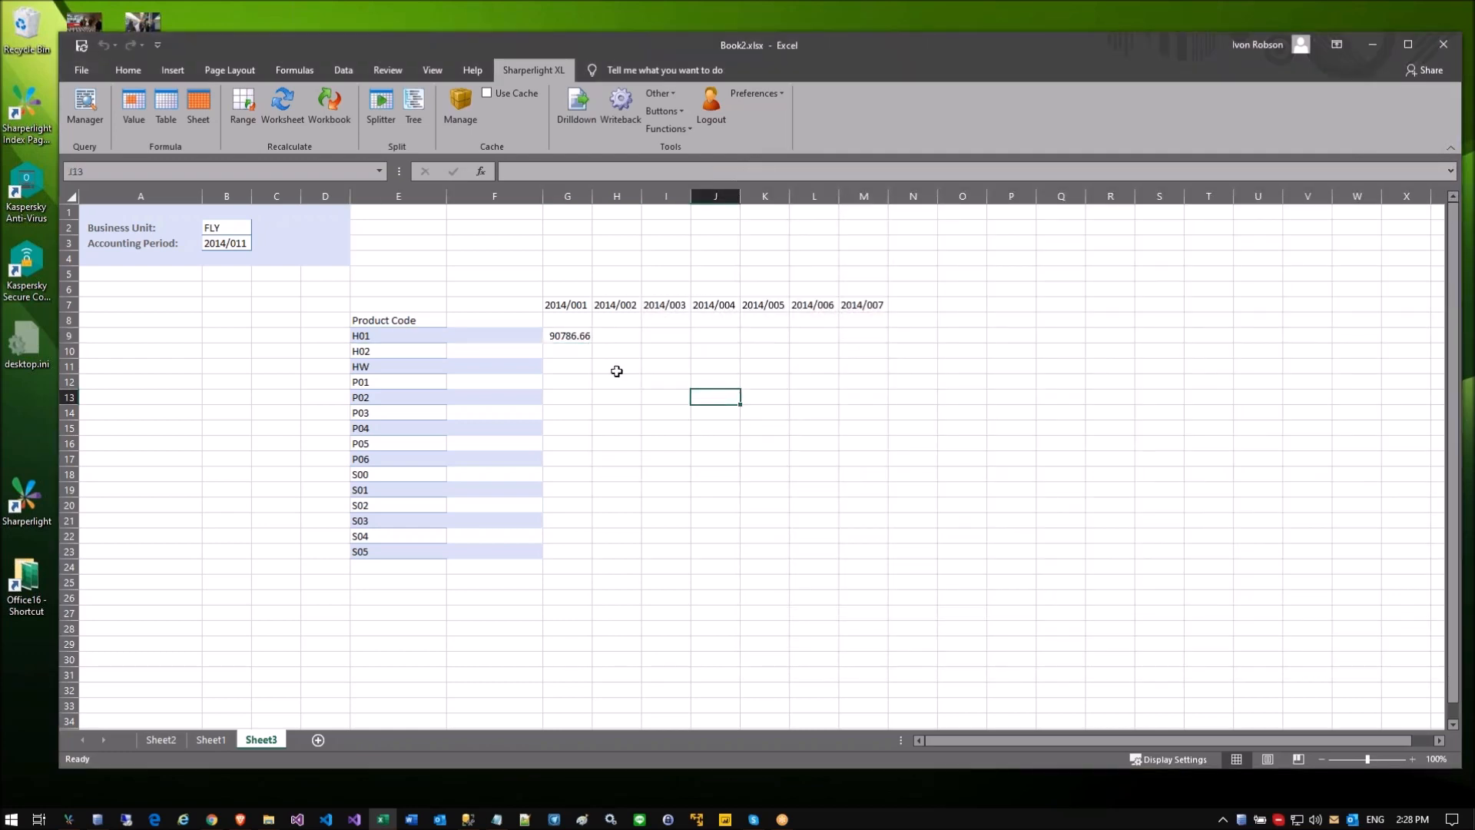
Step: Fill the ProductAmount value formula from G9 across all periods and product codes in G9:M23
left_click(574, 338)
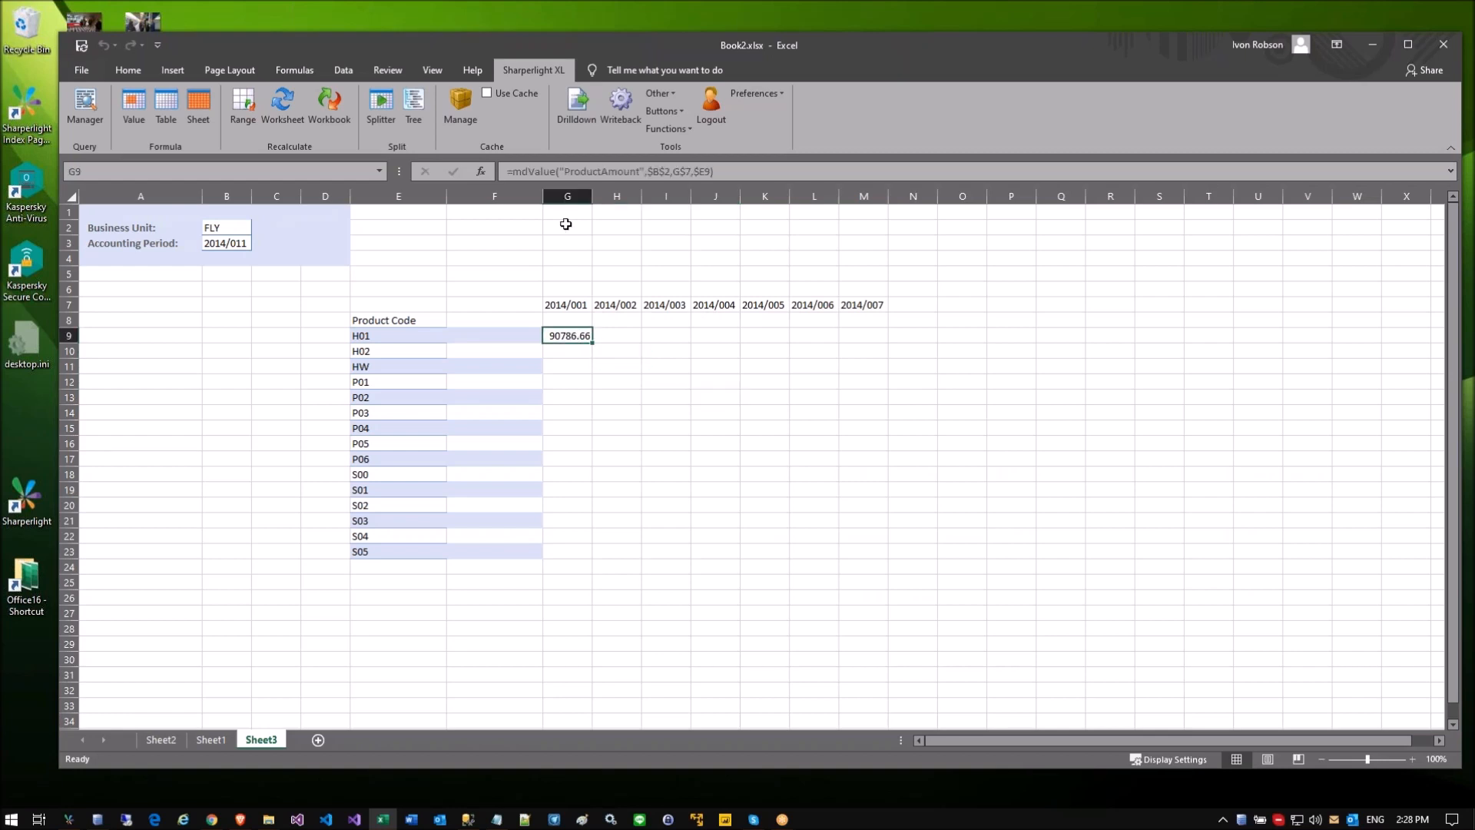
left_click(723, 172)
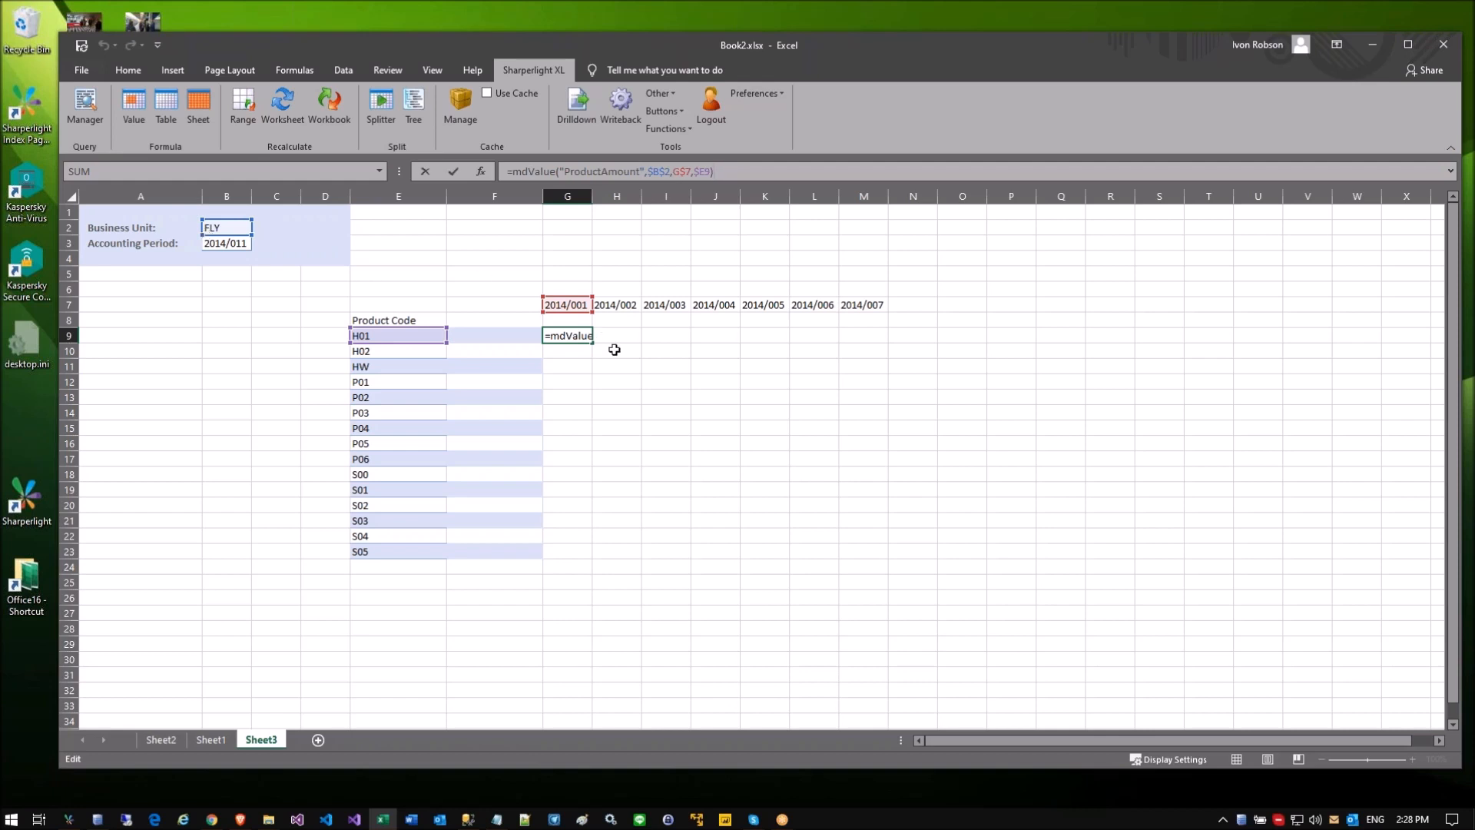
key("ctrl+Return")
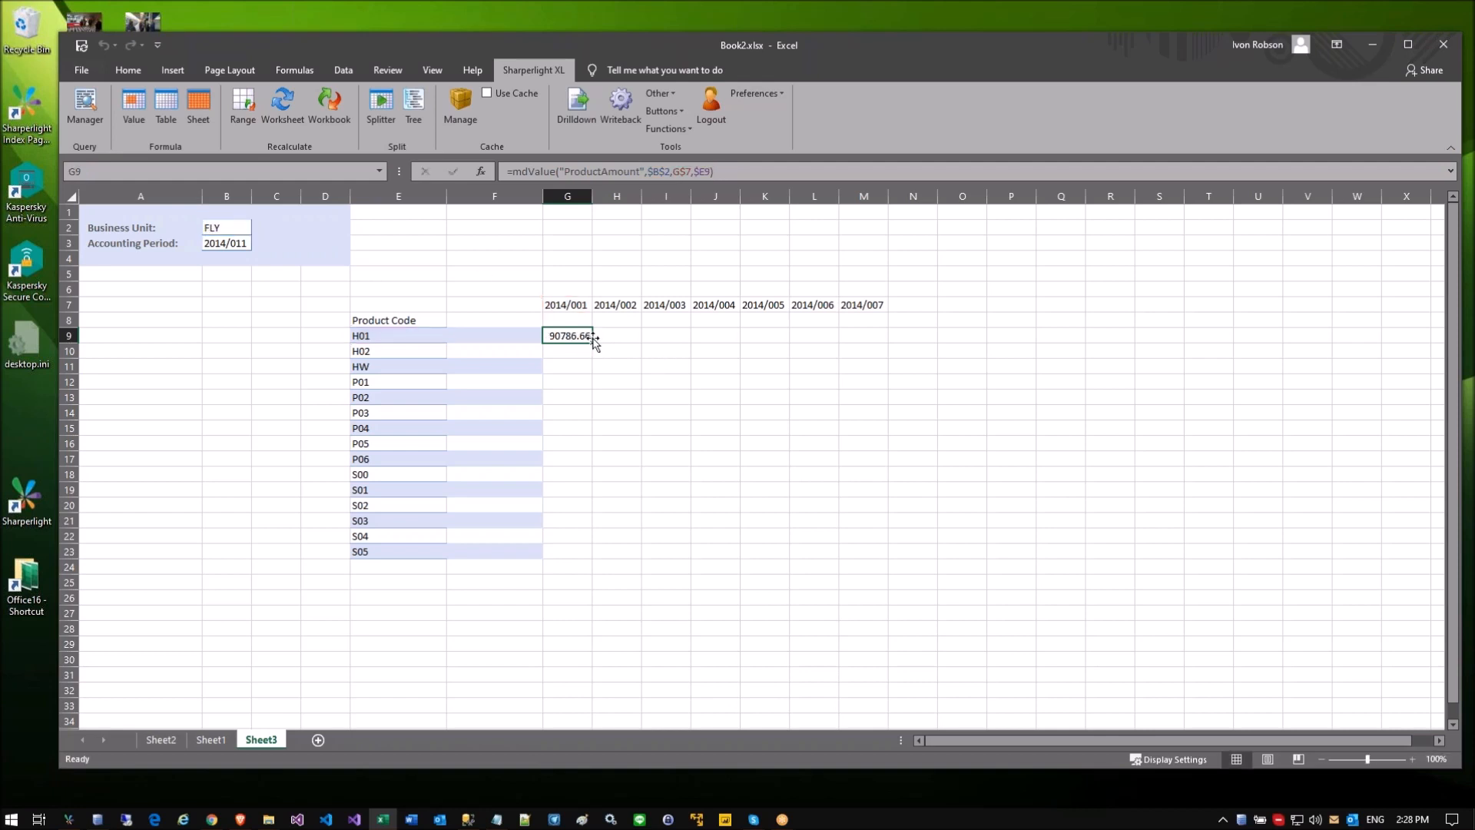
left_click_drag(592, 342, 868, 563)
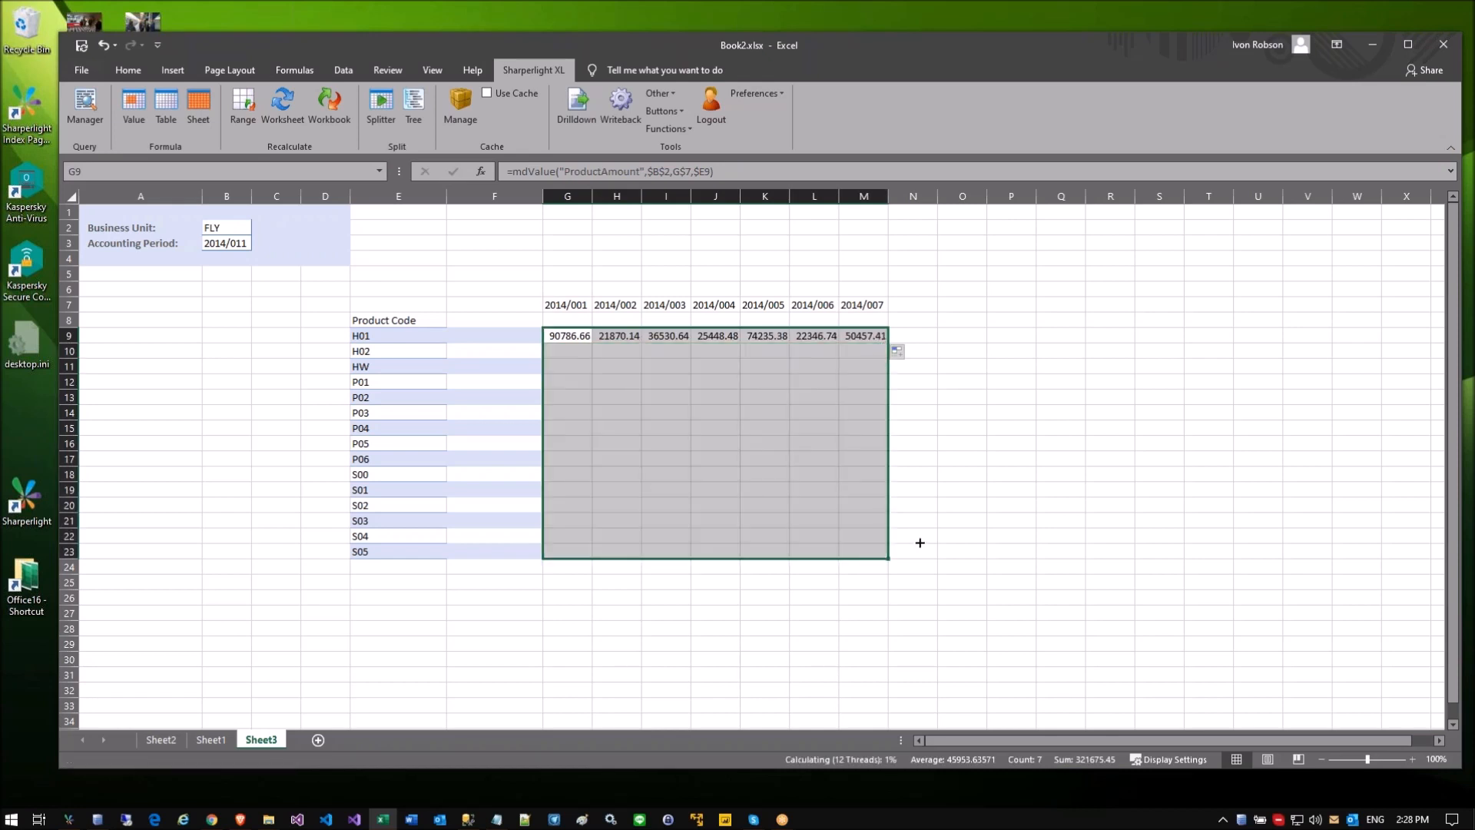
left_click(957, 435)
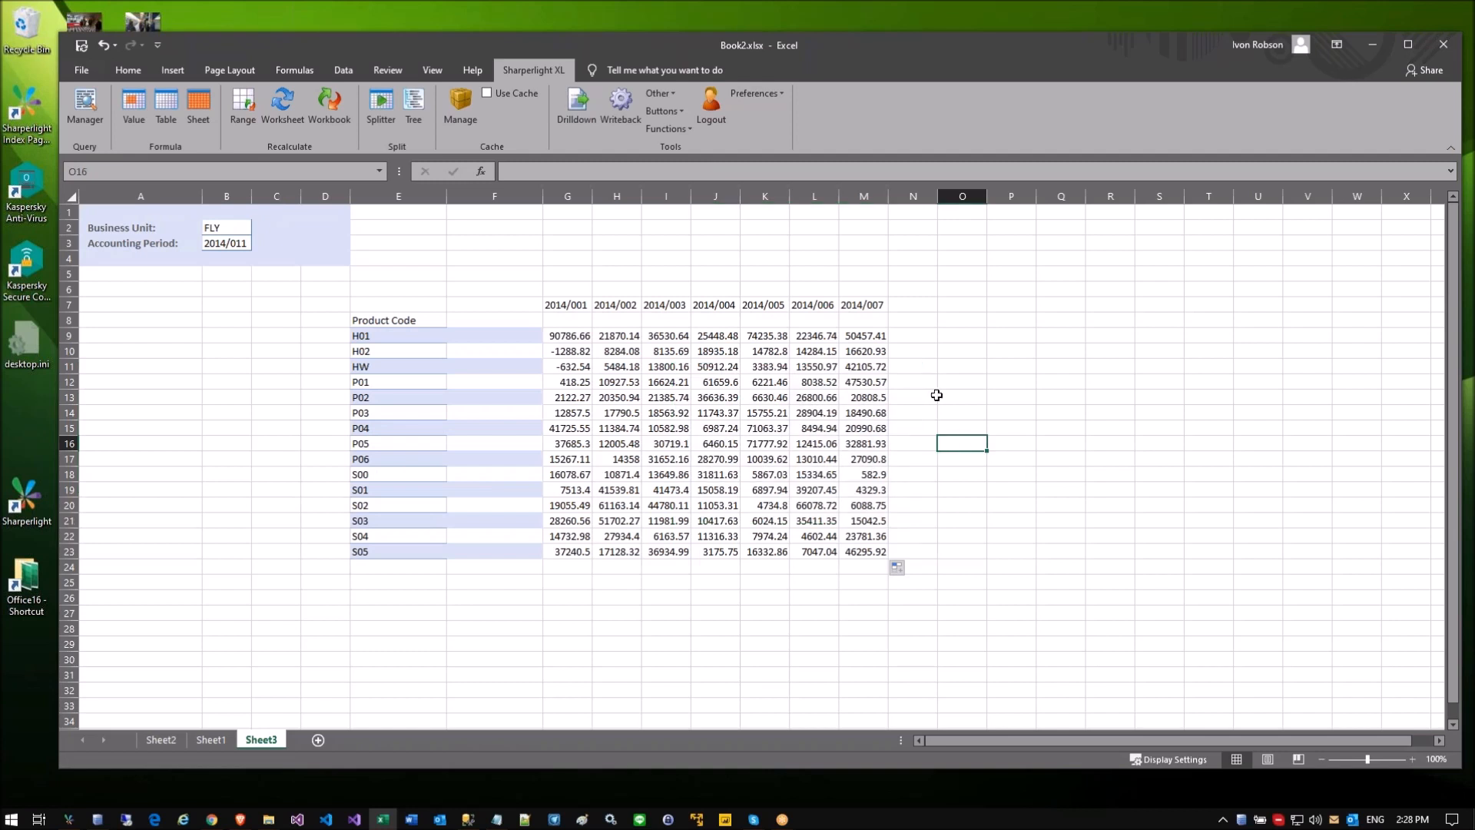
Step: Enter the heading TOTAL in cell O7, beside the accounting period headings
left_click(945, 306)
type("TO")
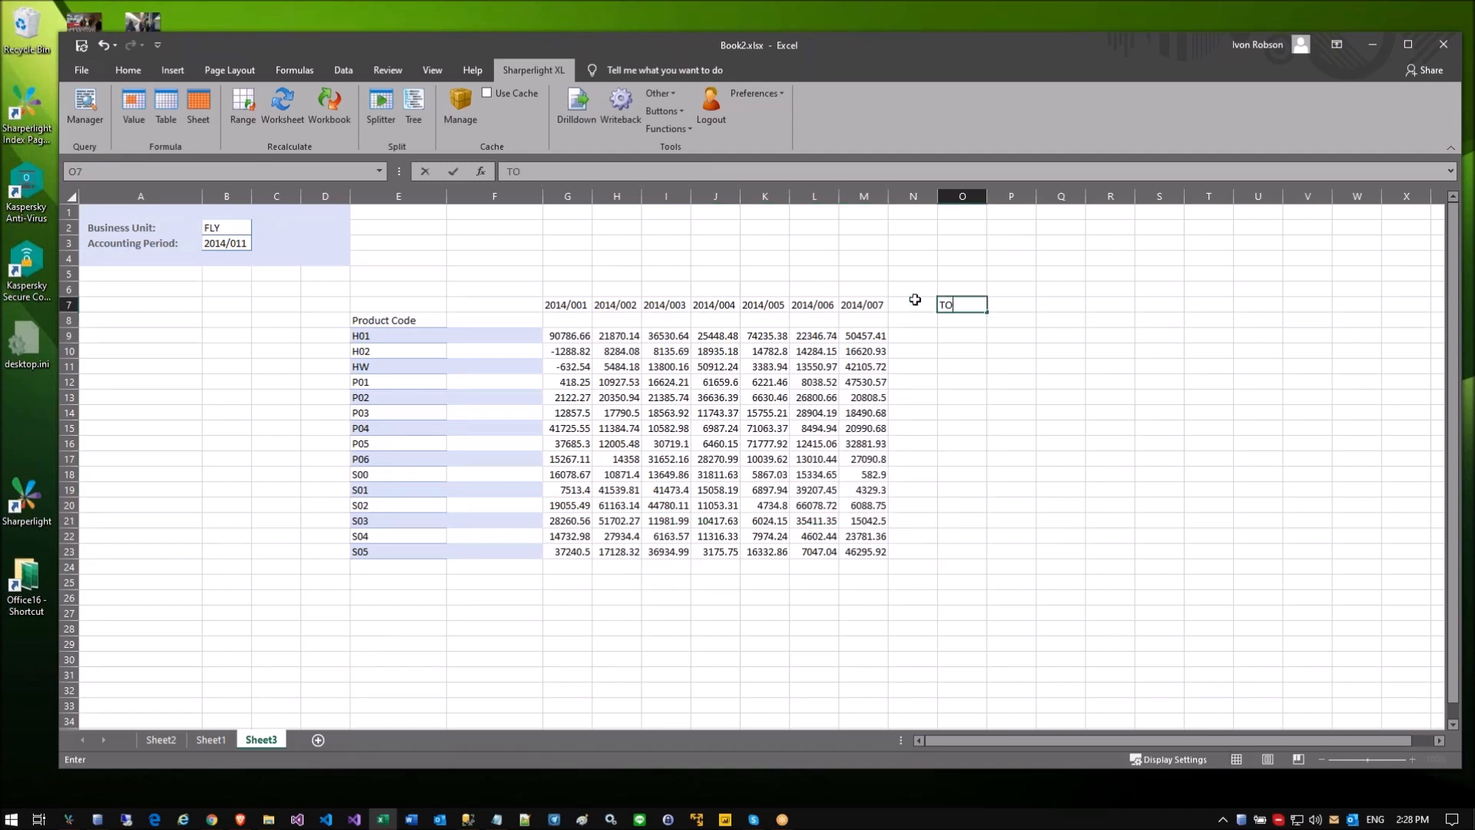
type("TAL")
key("Return")
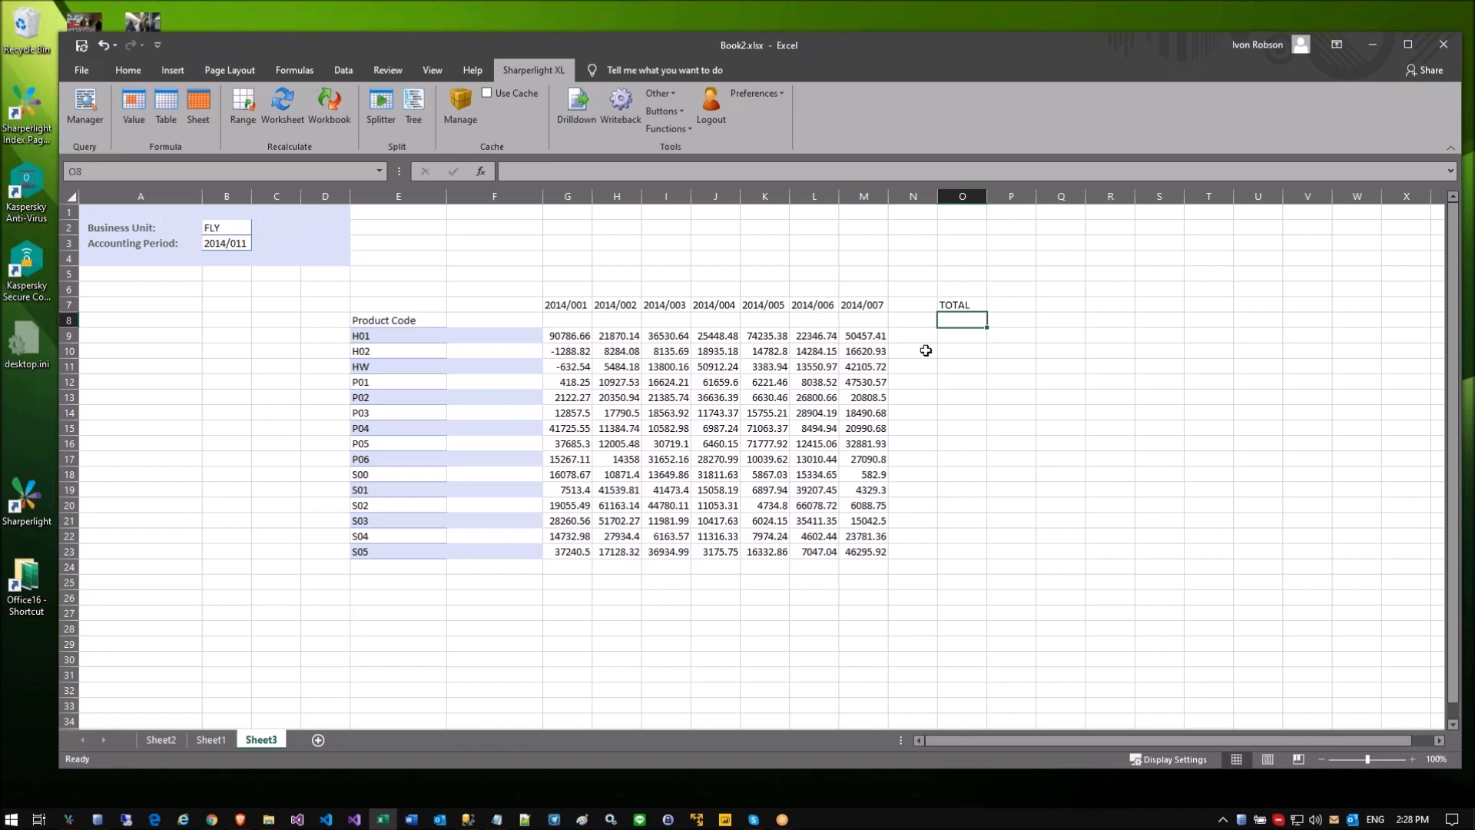
Step: Sum each product's monthly amounts in O9:O23 with AutoSum
left_click(980, 340)
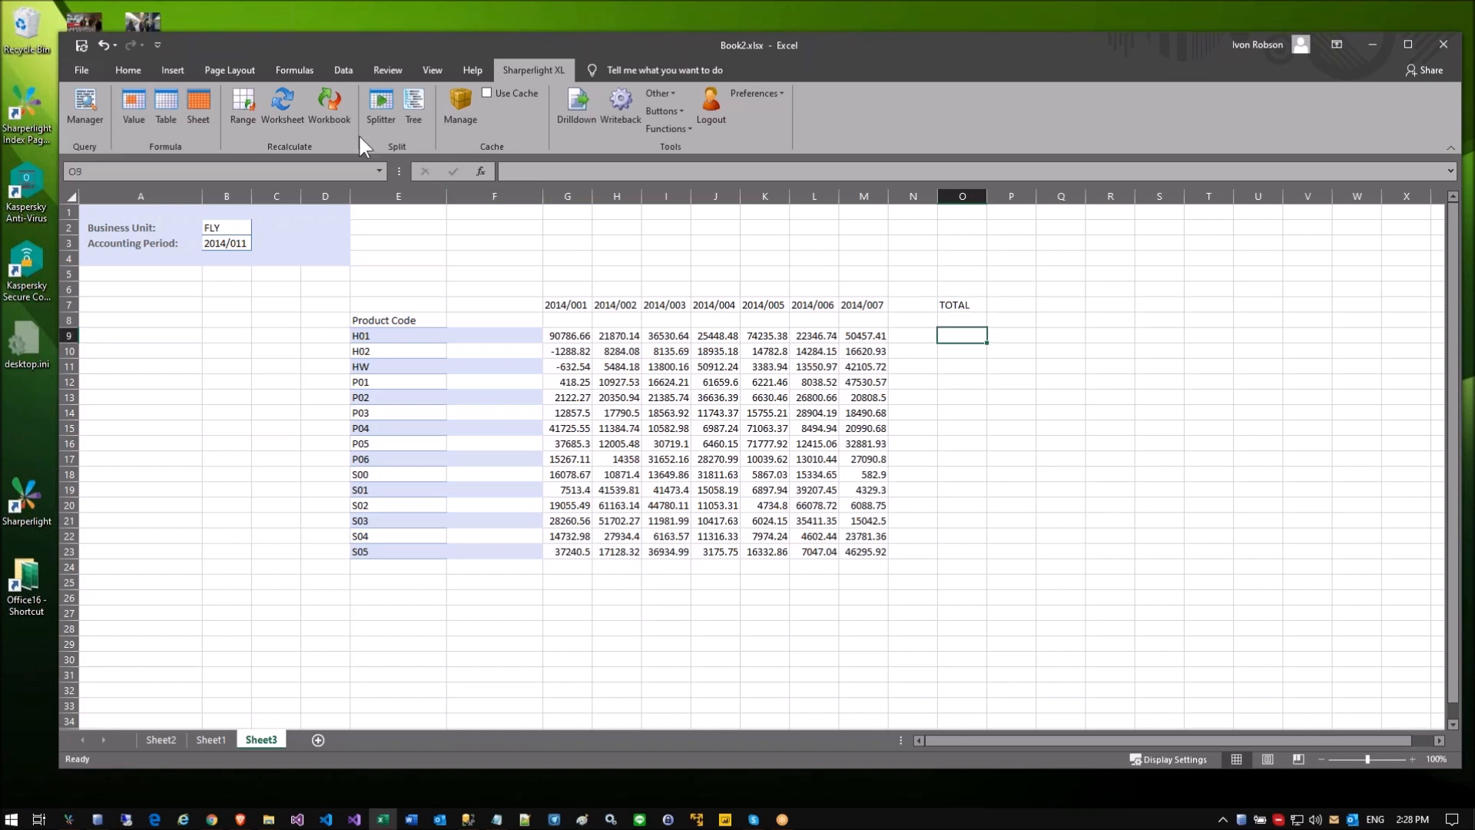
left_click(135, 66)
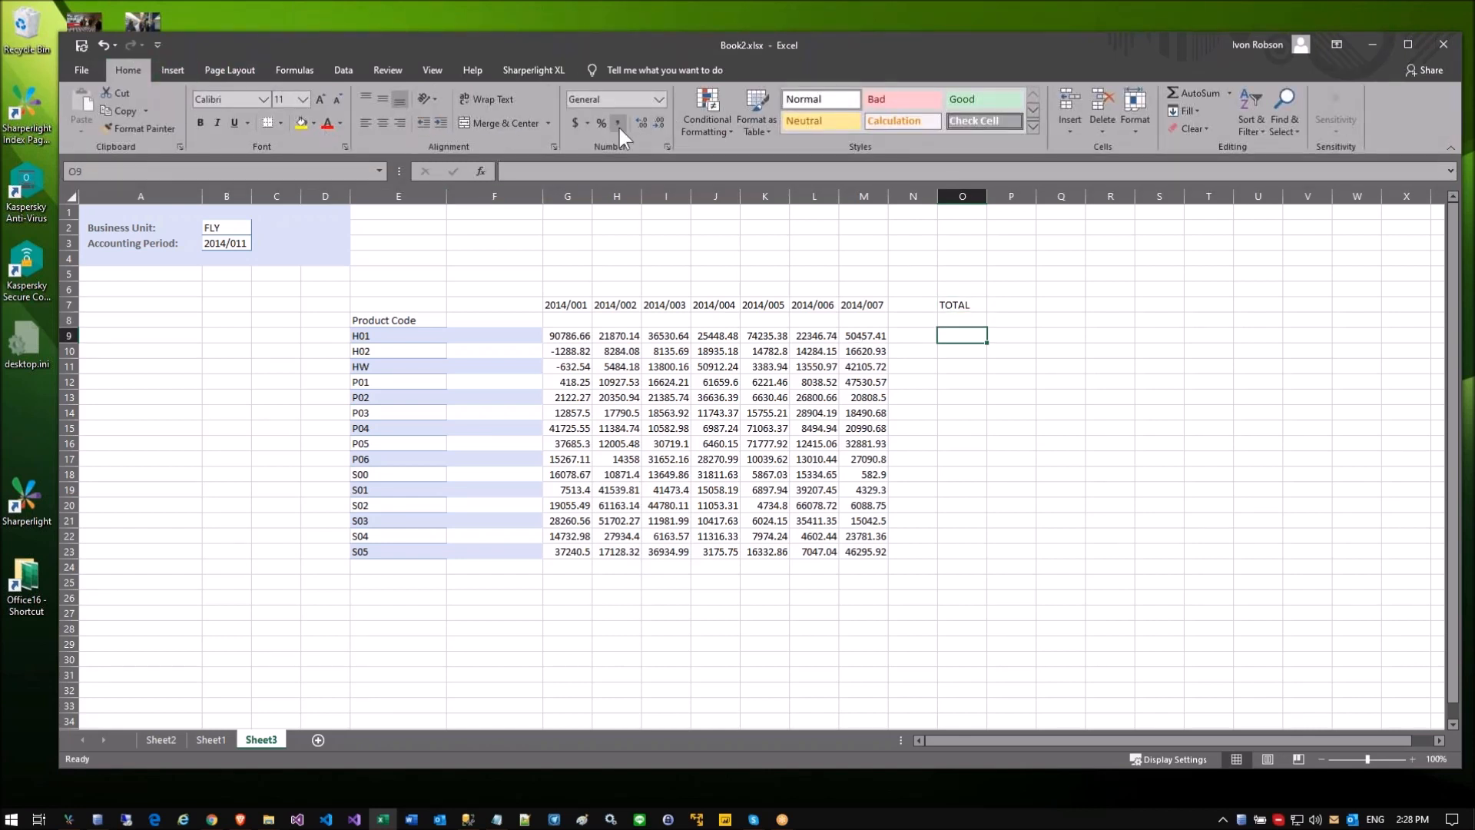
left_click(1187, 93)
key("Return")
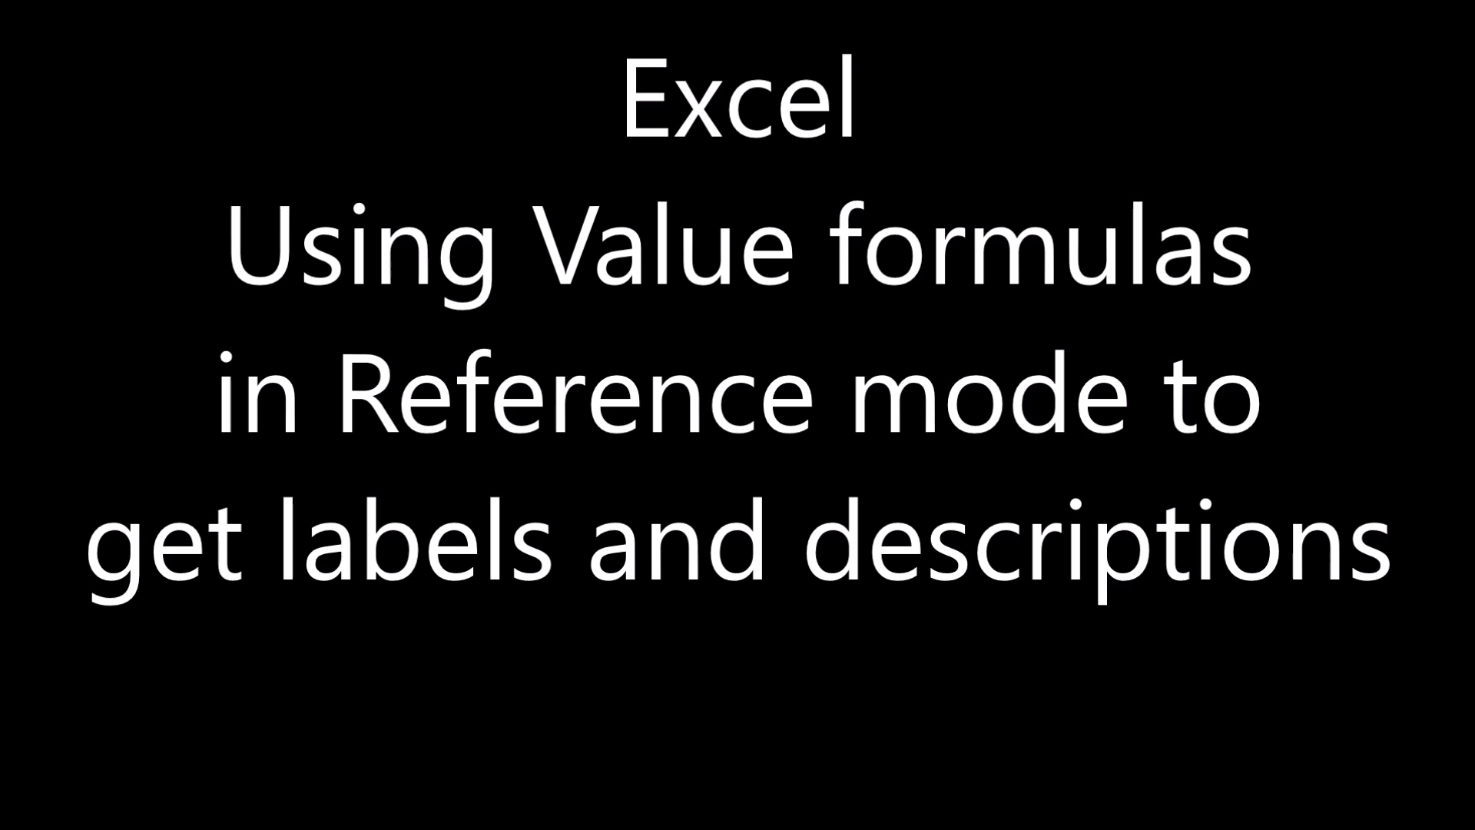
Step: View the lookup list of analysis codes and names for product code H01 in E9, leaving the code as it is
left_click_drag(476, 336, 475, 553)
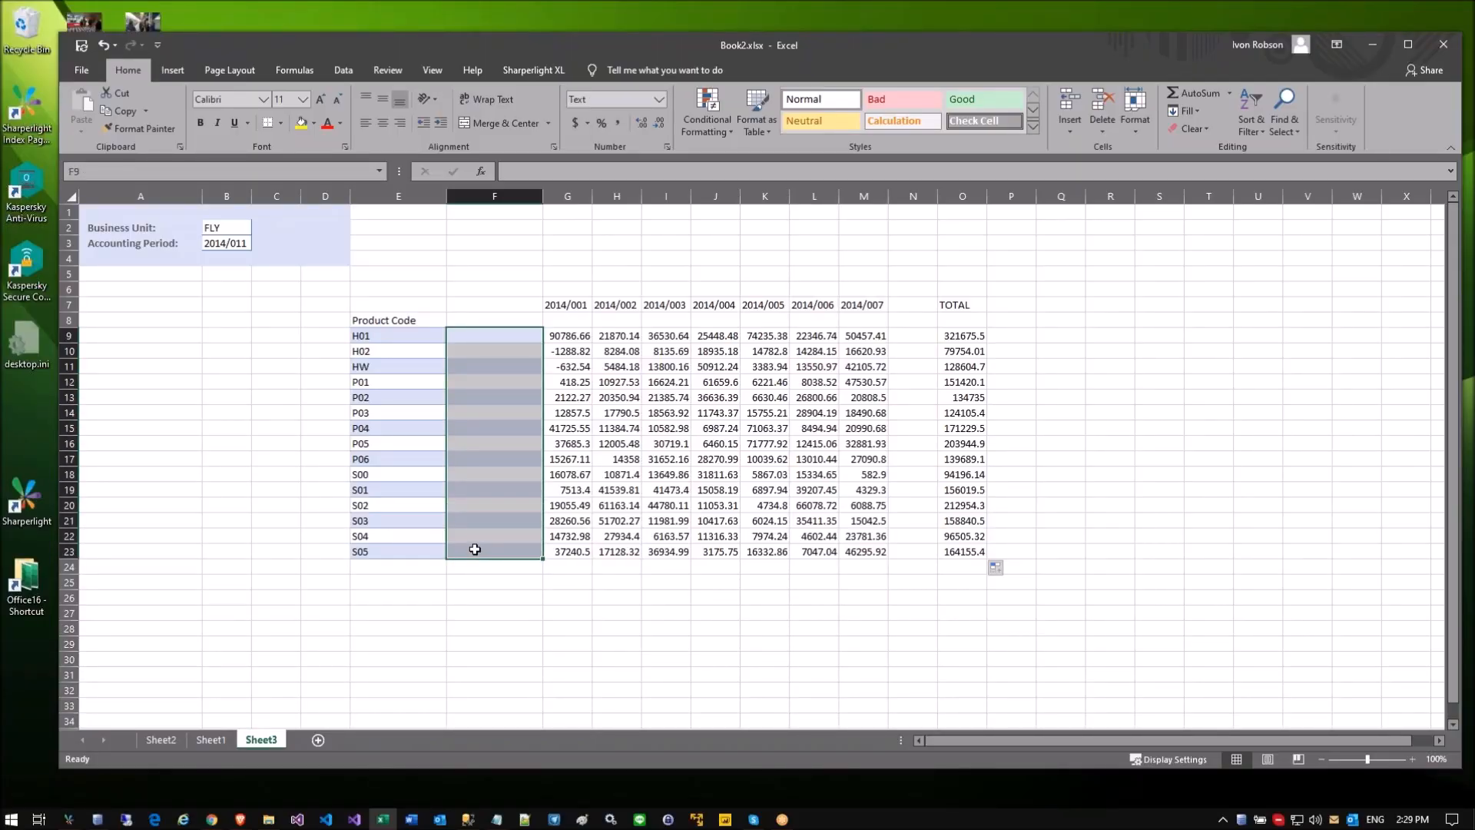
left_click(371, 337)
key("ctrl+shift+l")
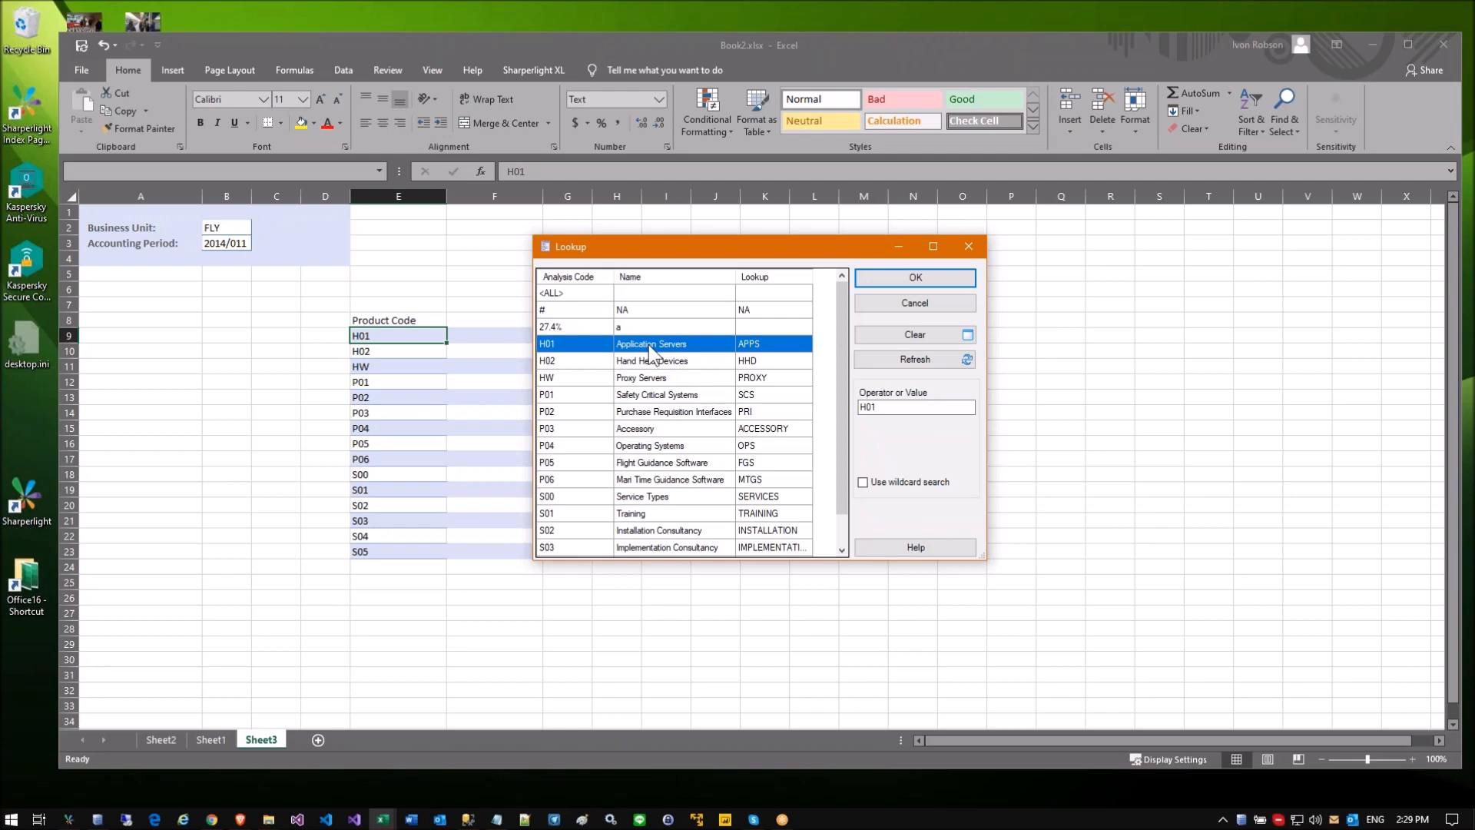
left_click(864, 303)
left_click(386, 361)
left_click(366, 338)
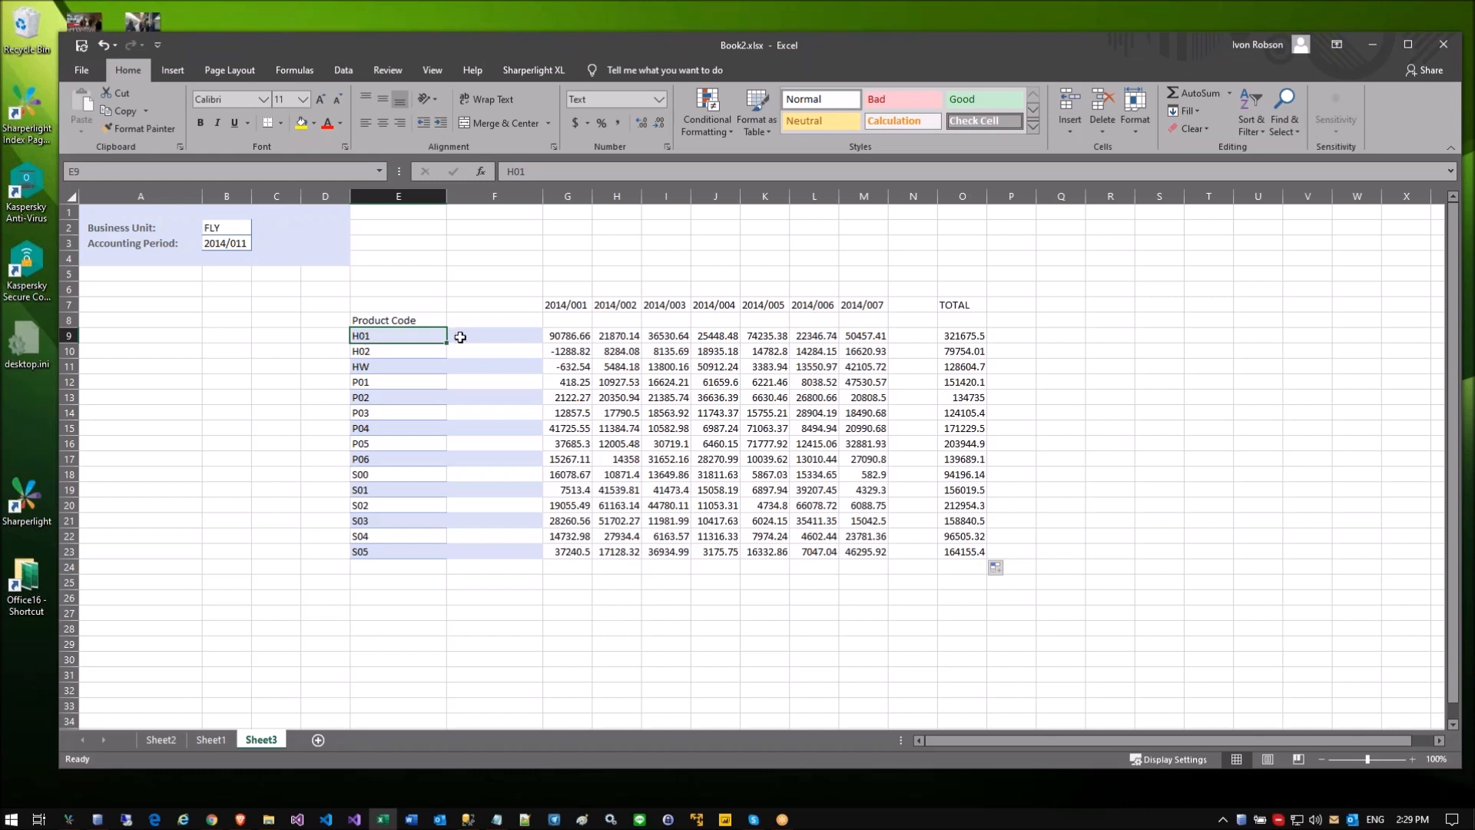
left_click(397, 371)
left_click(374, 338)
Step: Widen column G slightly
left_click(485, 338)
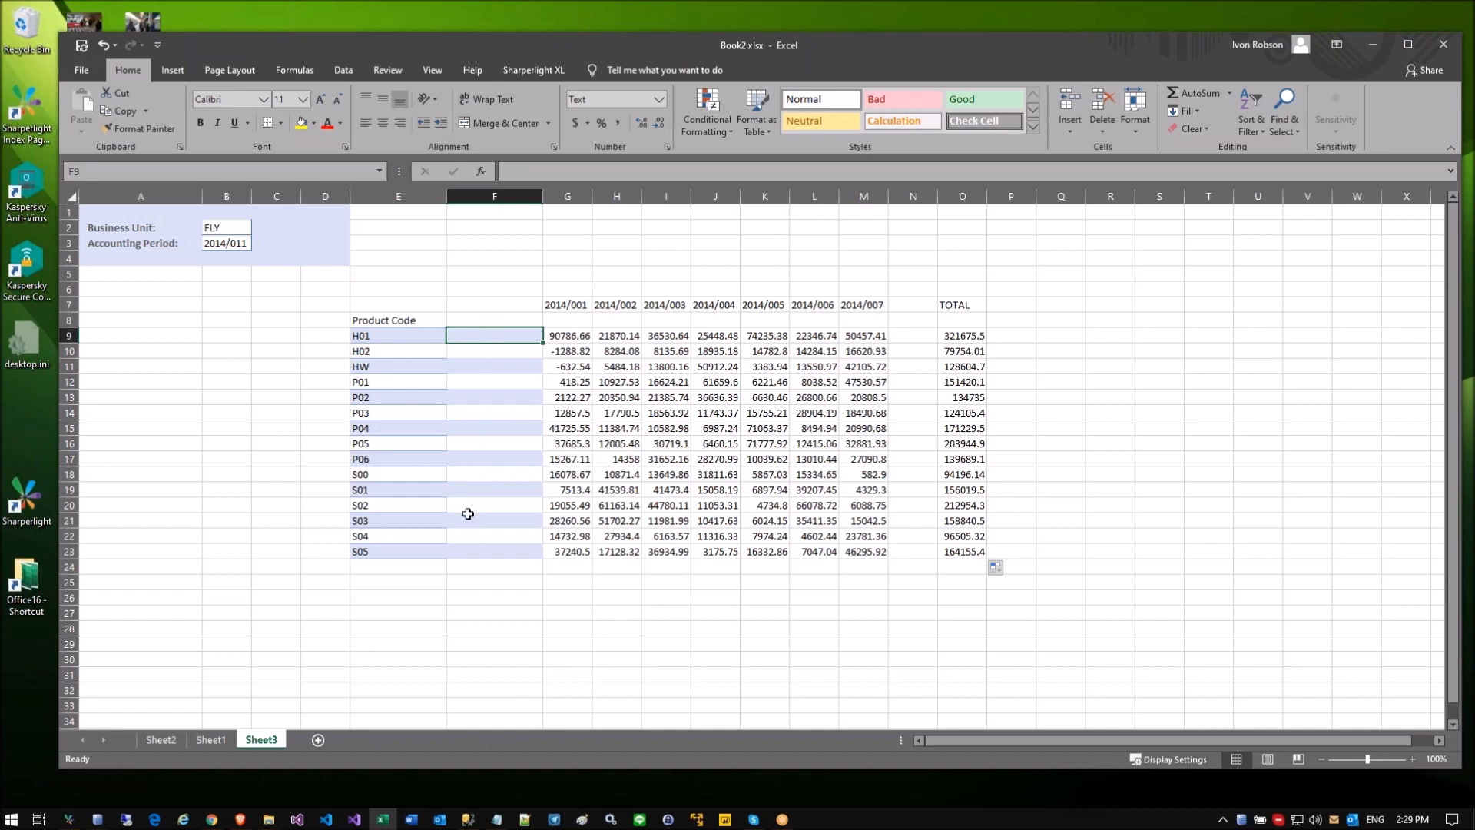
left_click(541, 74)
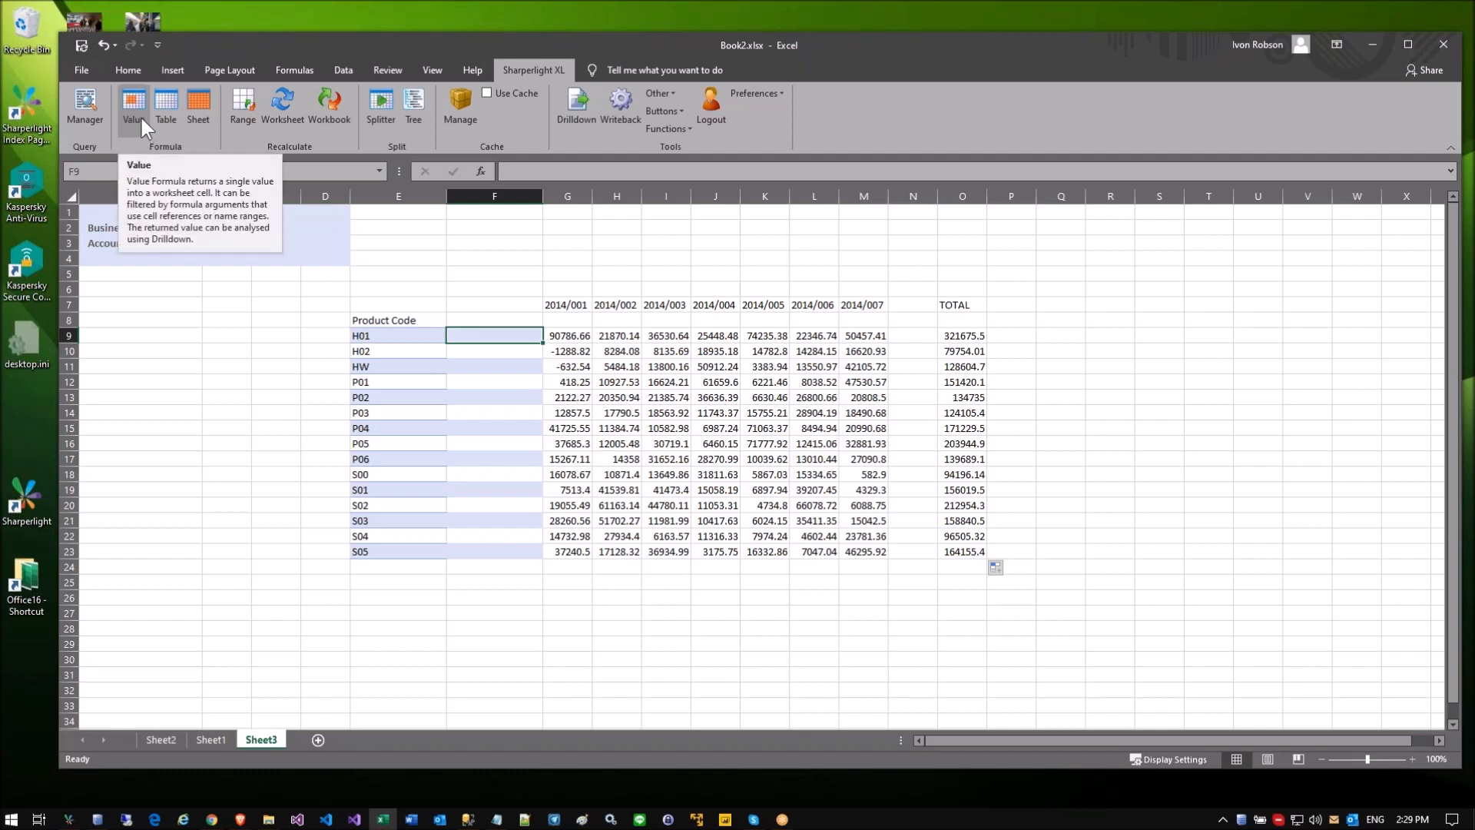
left_click(567, 338)
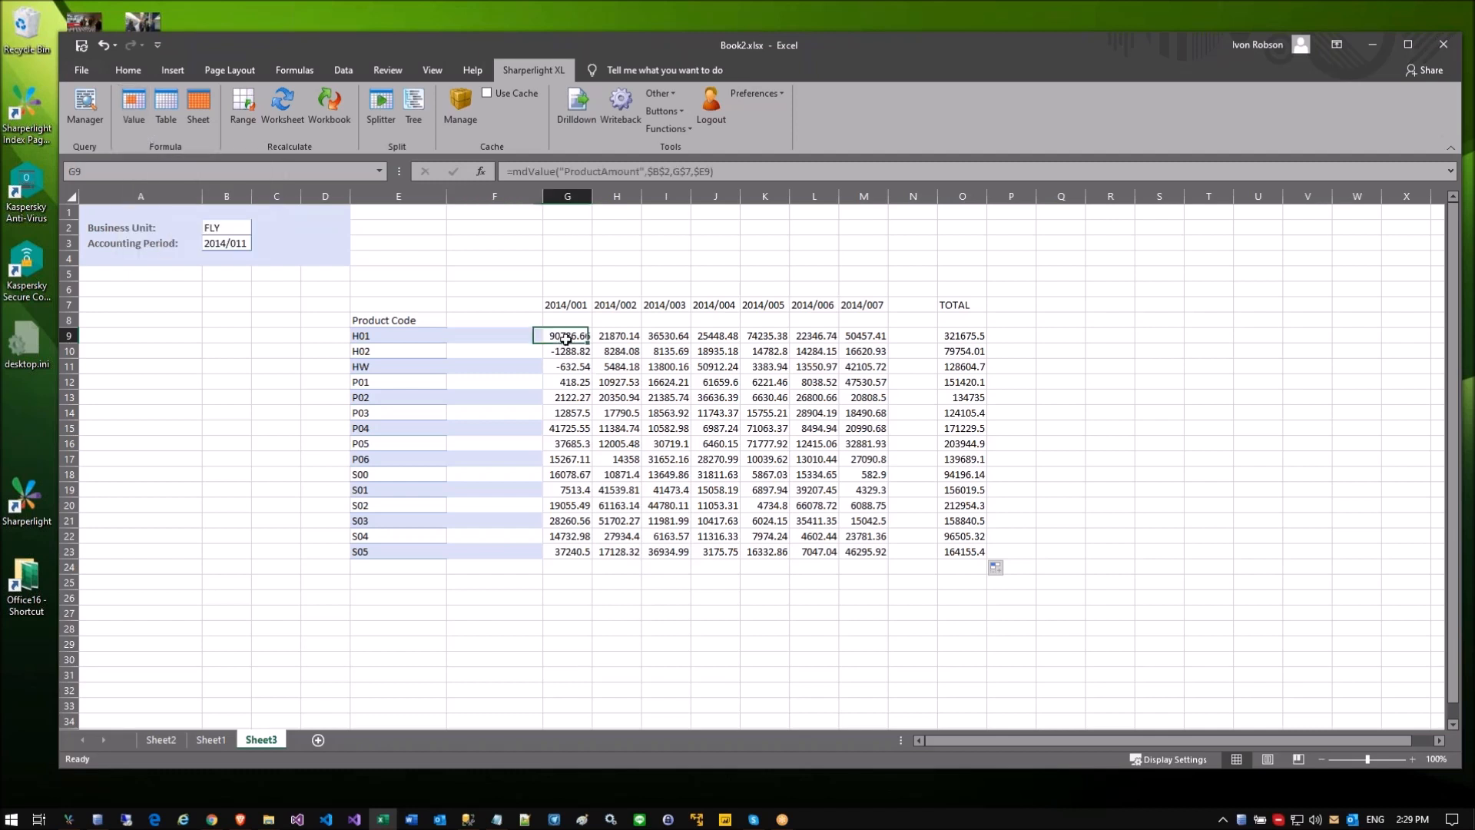
left_click_drag(594, 199, 597, 199)
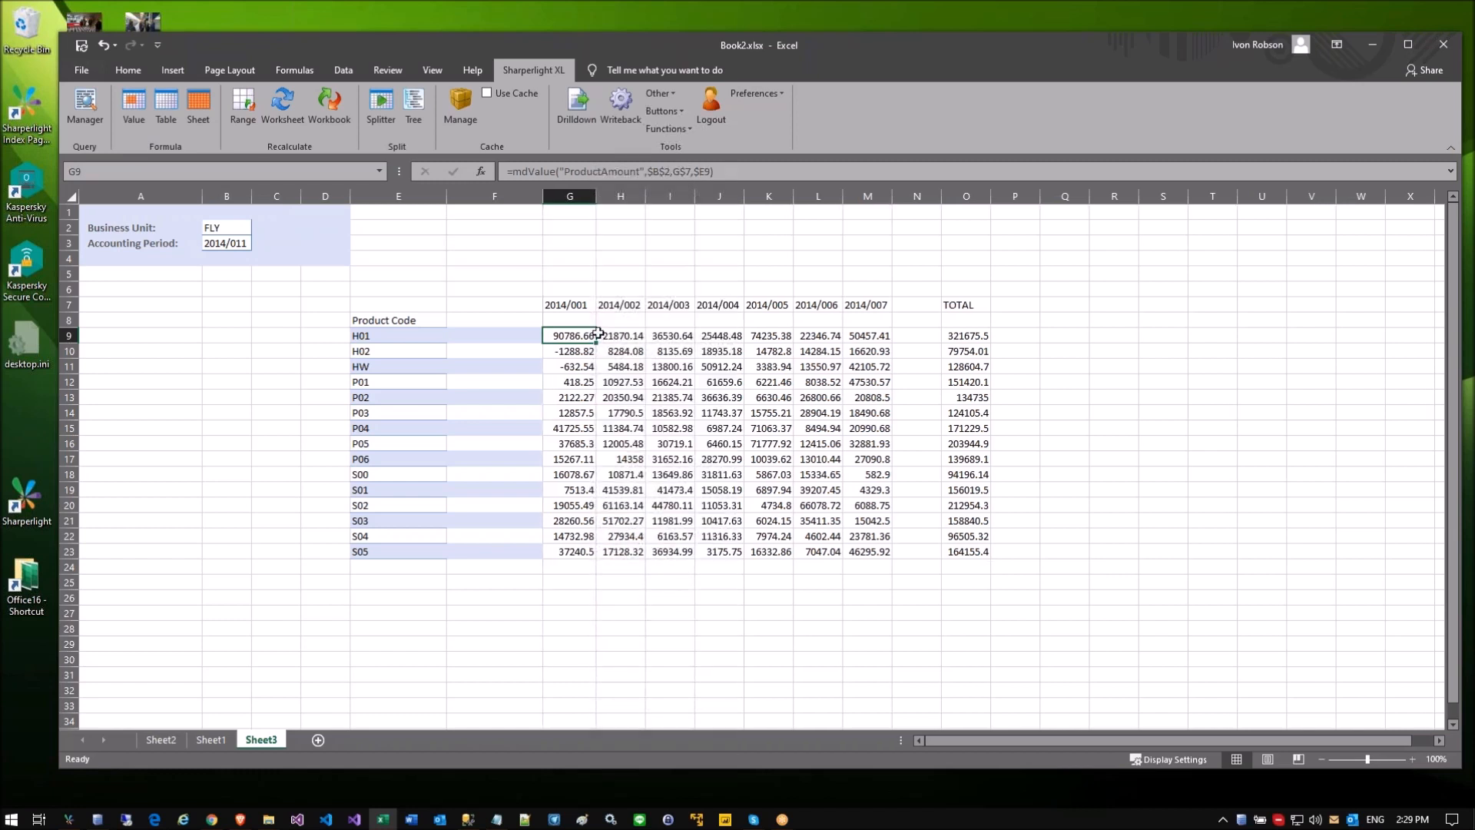
Step: Start a Sharperlight Value formula in F9 and set its query mode to Reference
left_click(490, 338)
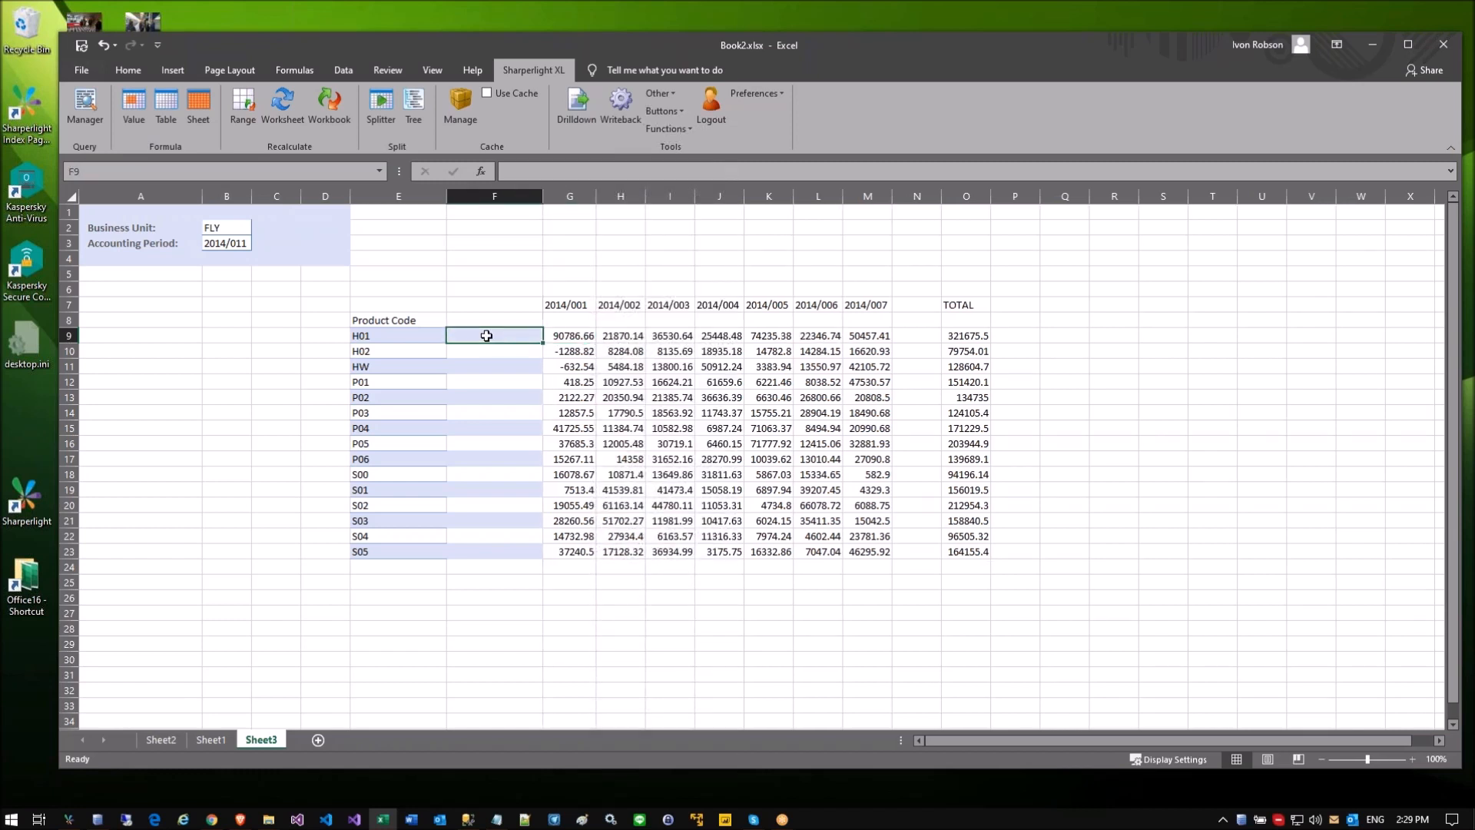
left_click(131, 115)
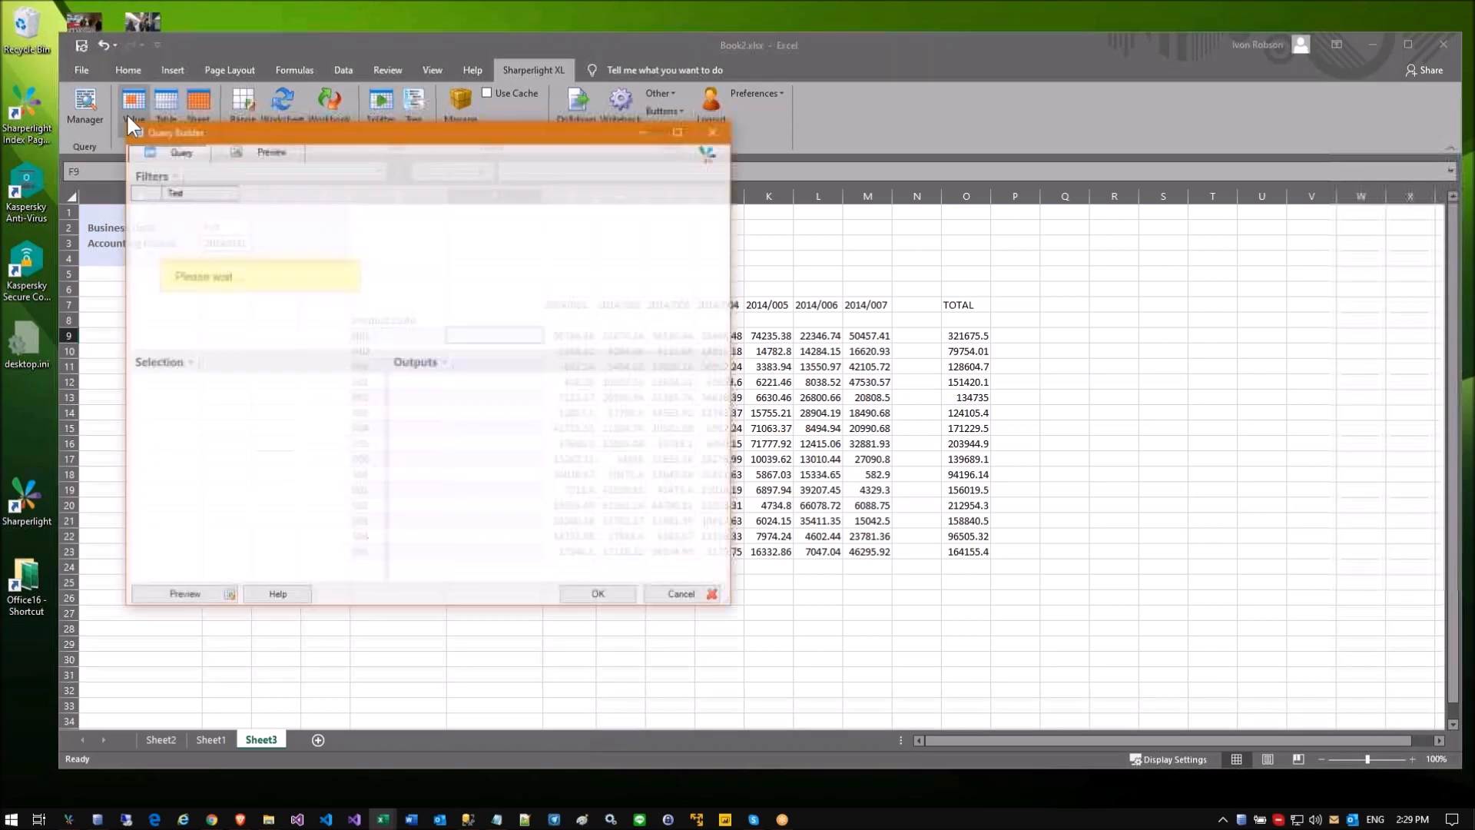
left_click_drag(338, 132, 879, 207)
left_click(846, 284)
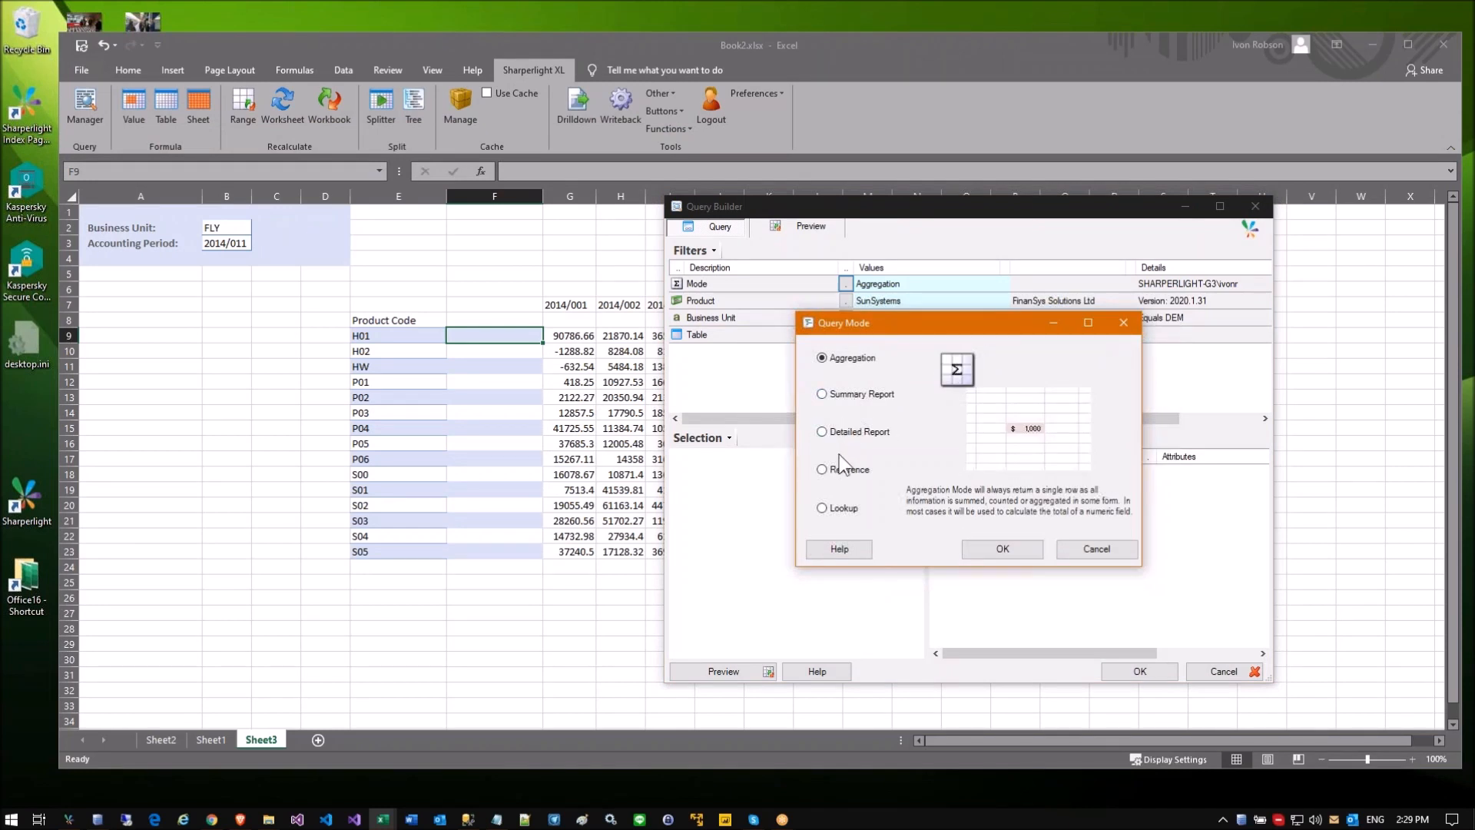
left_click(832, 472)
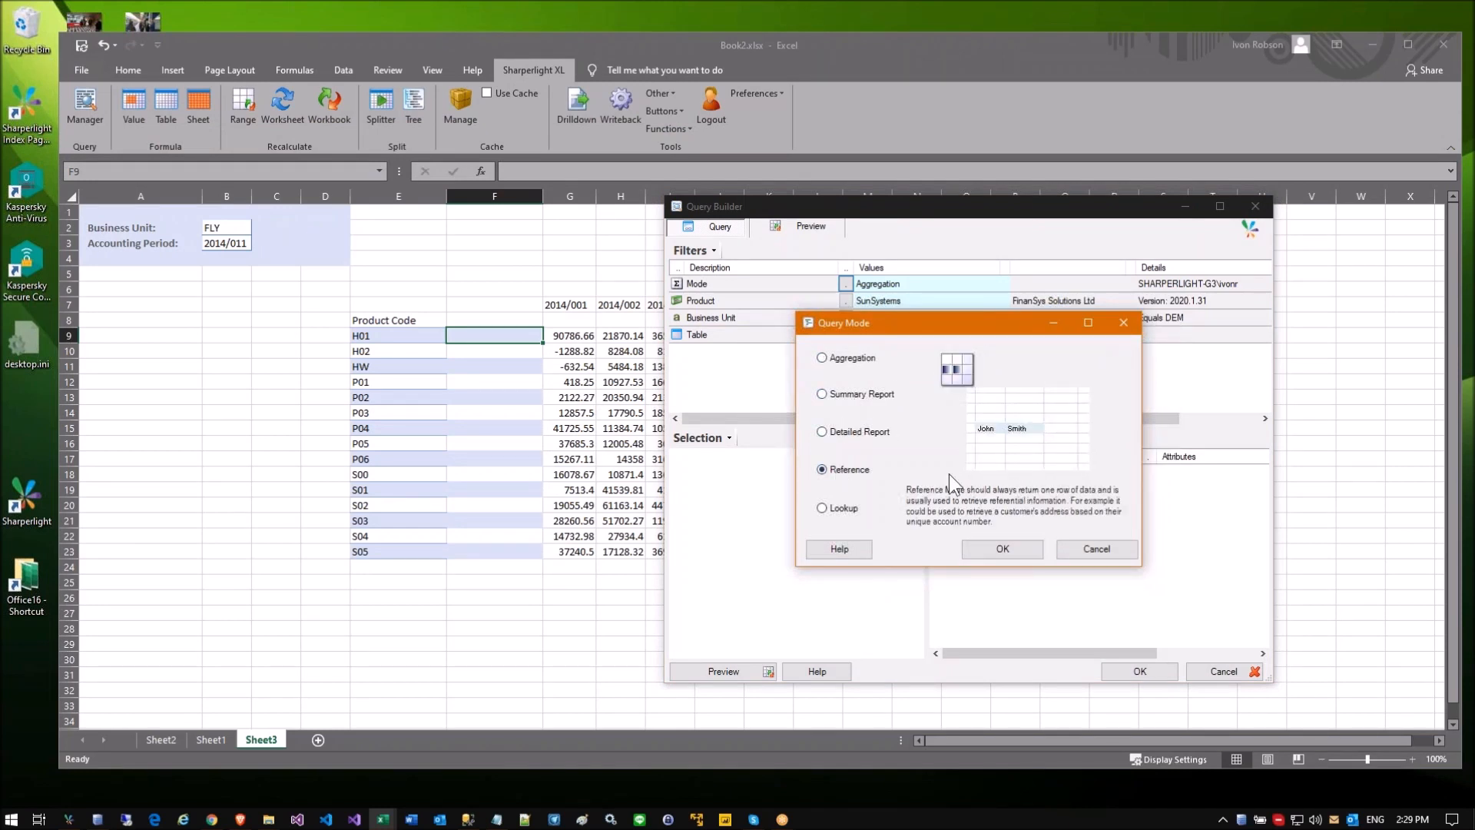
left_click(999, 548)
Step: Link the query's Business Unit filter to cell $B$2 and choose Analysis Codes as its table
left_click(873, 320)
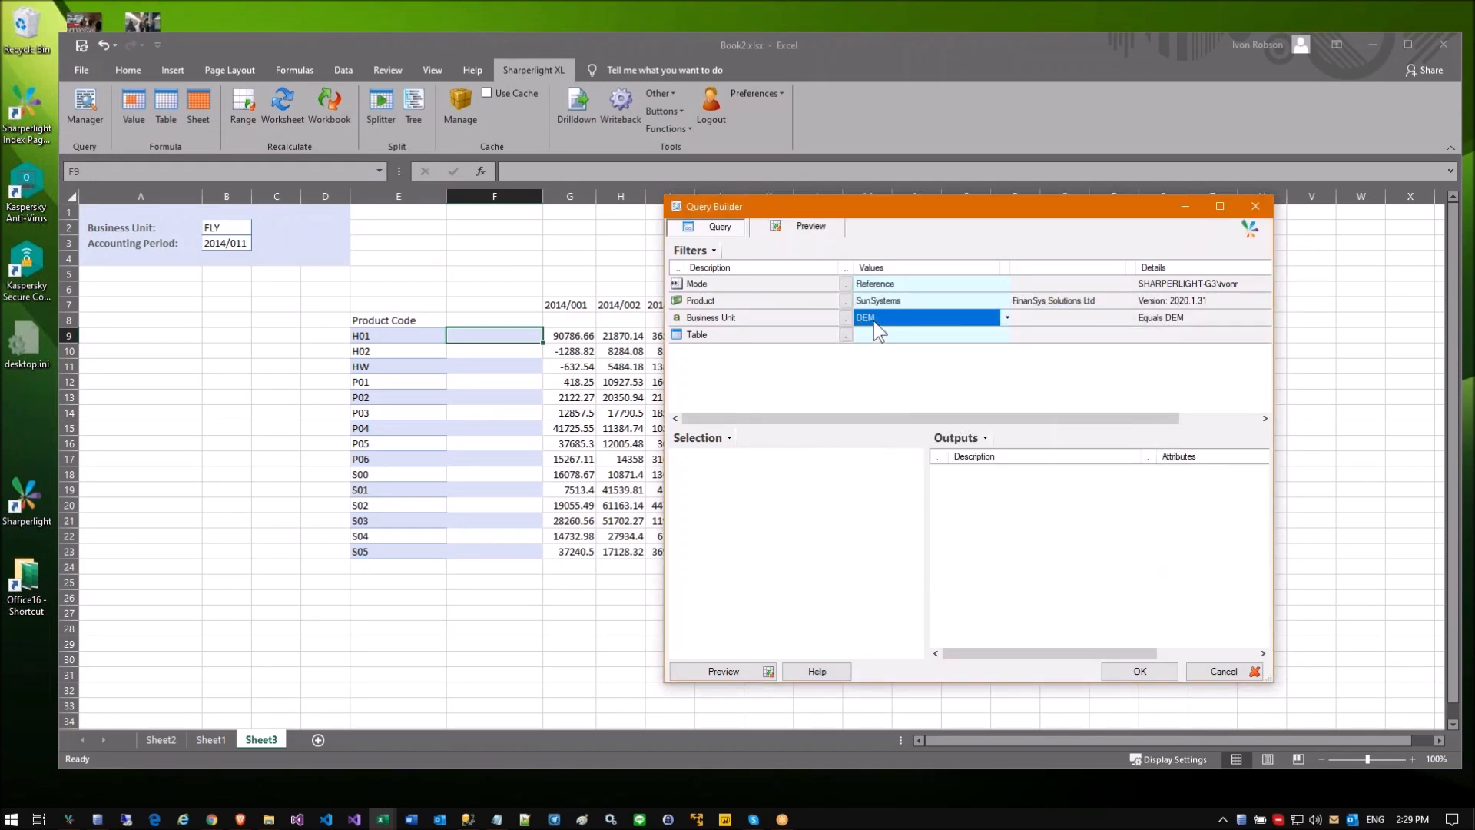
left_click(224, 228)
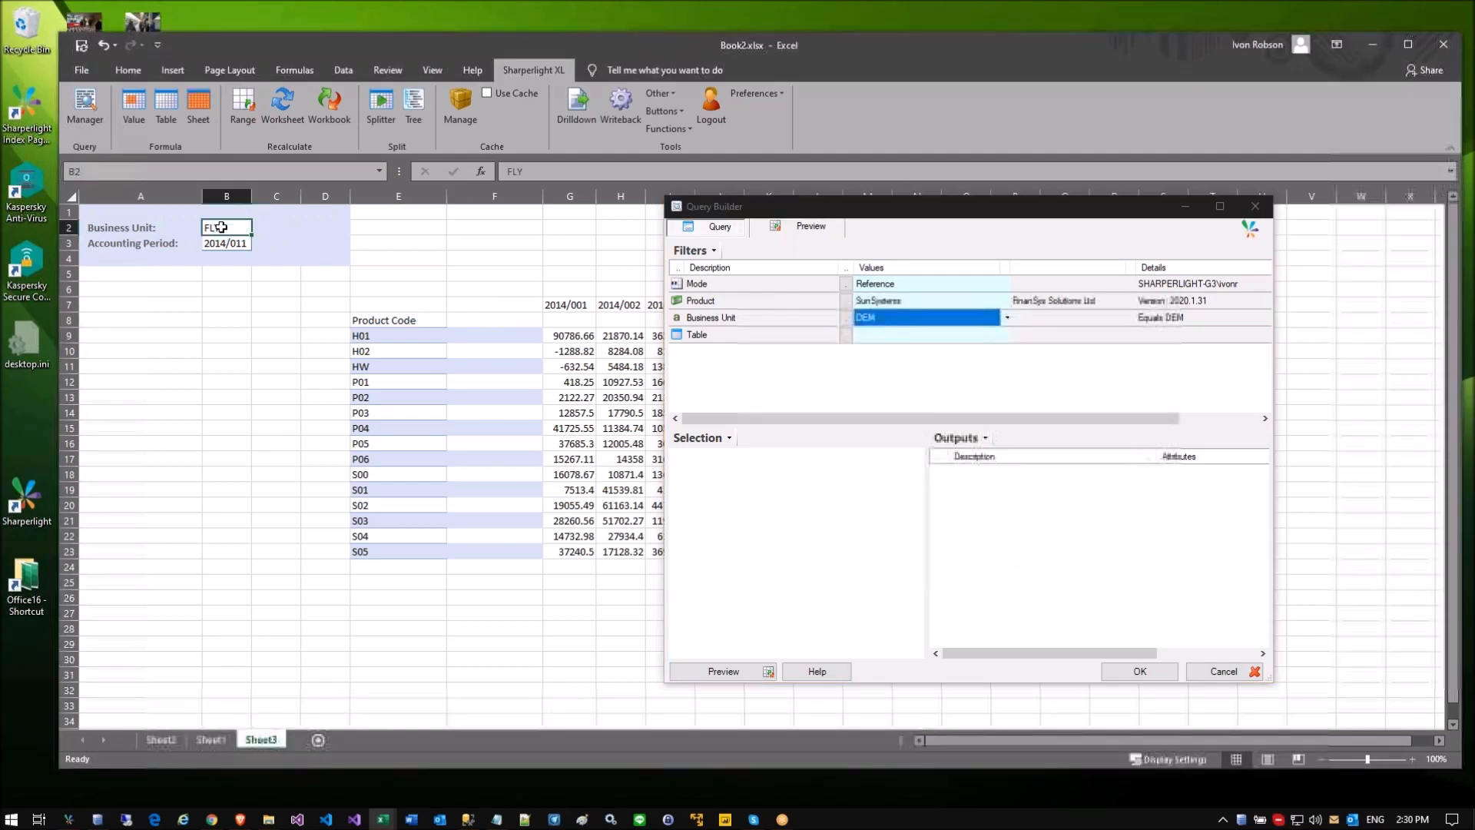
left_click(846, 338)
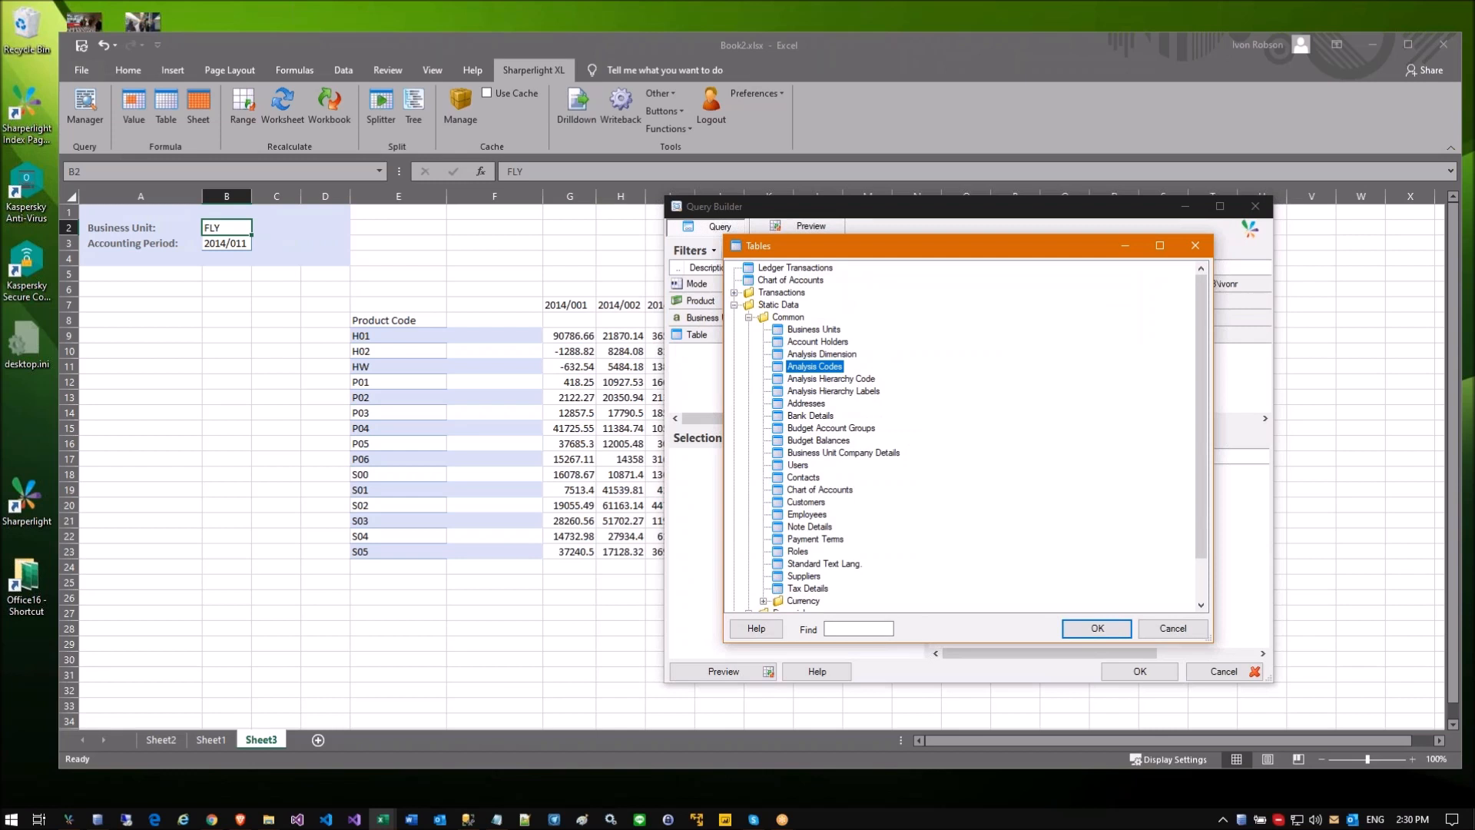
left_click(792, 271)
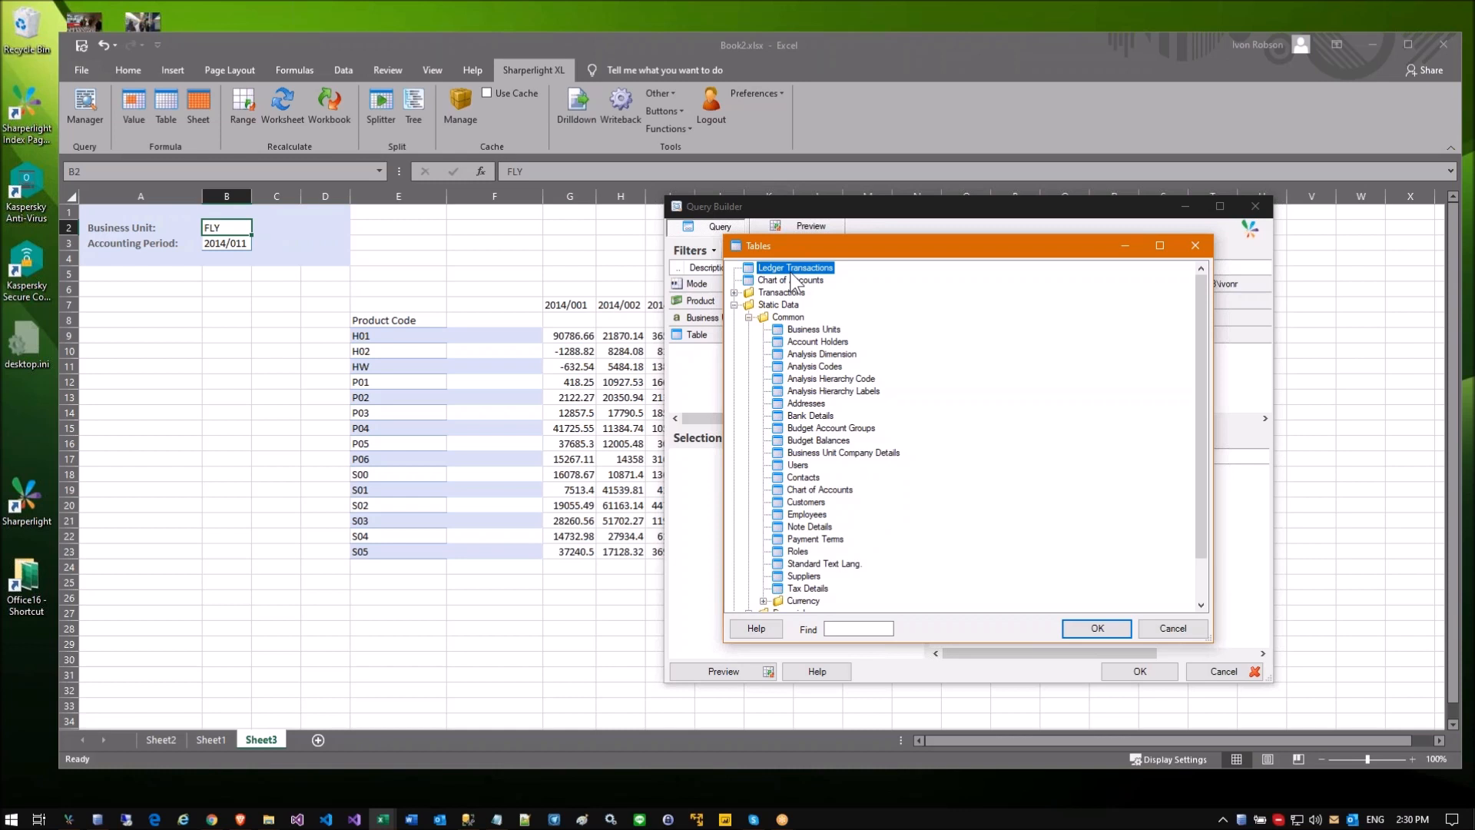
left_click(800, 354)
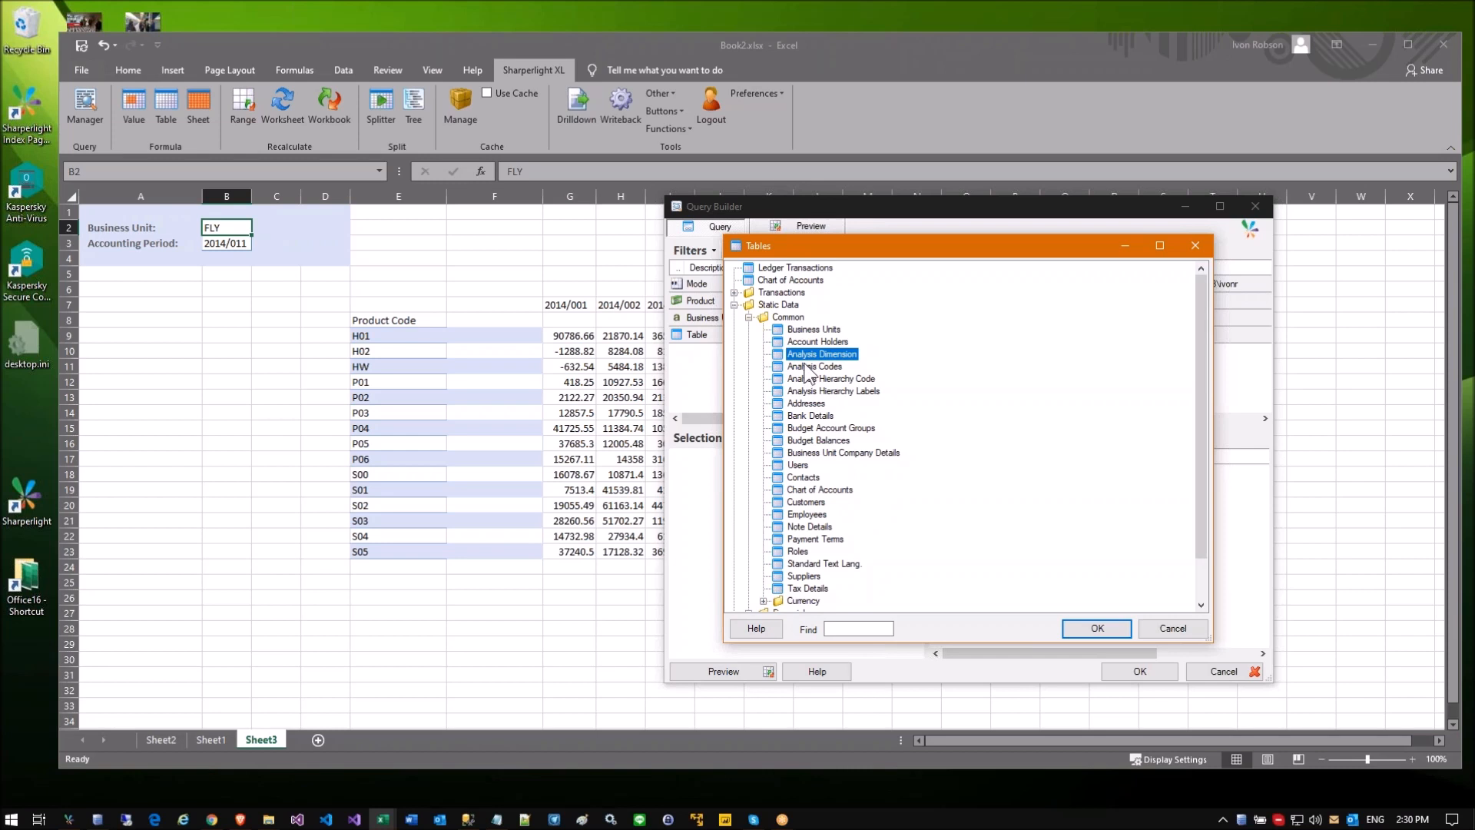
double_click(806, 367)
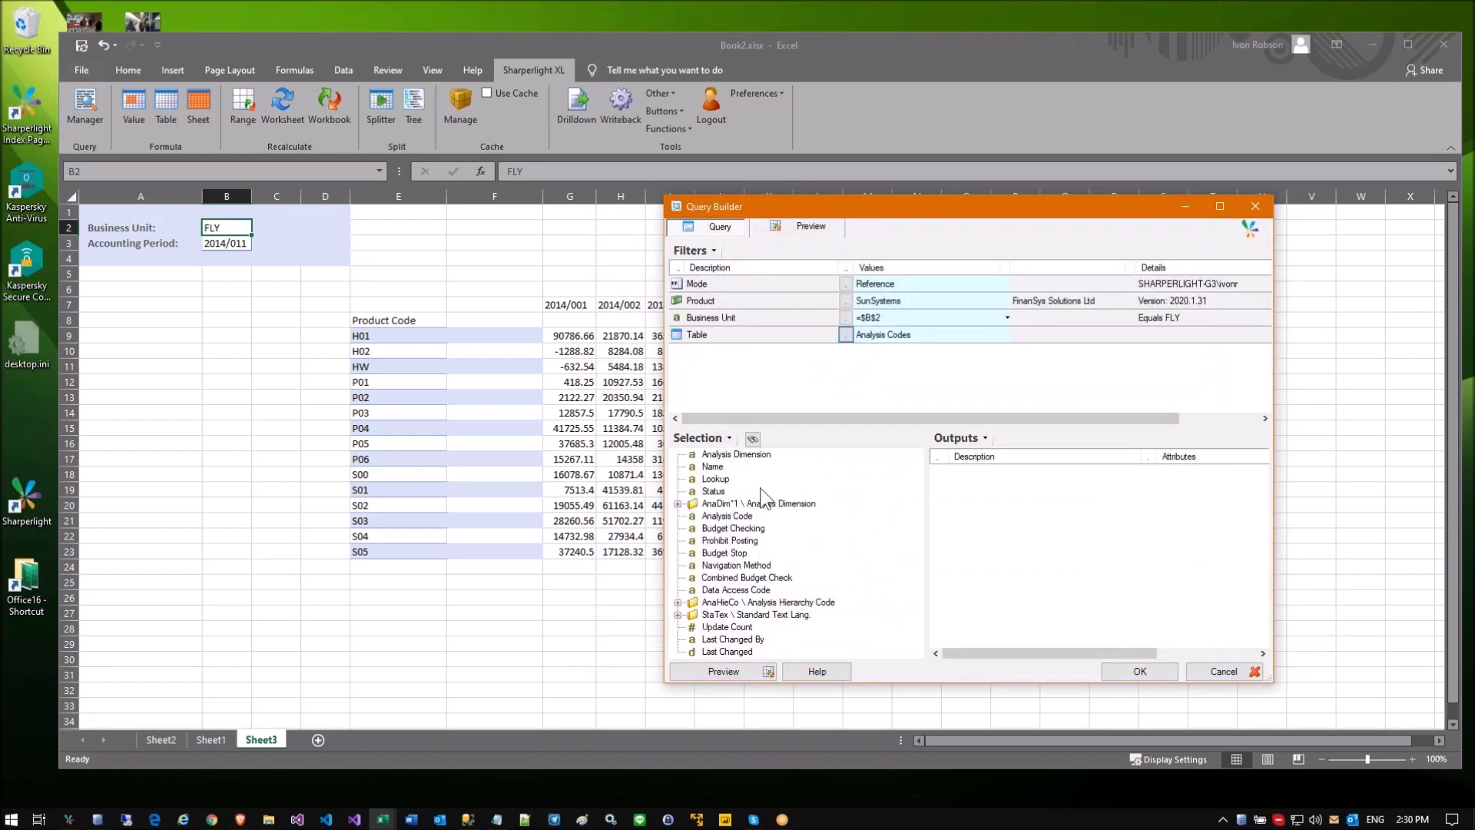
Step: Add an Analysis Dimension filter to the query and set it to 11
left_click_drag(726, 457, 837, 352)
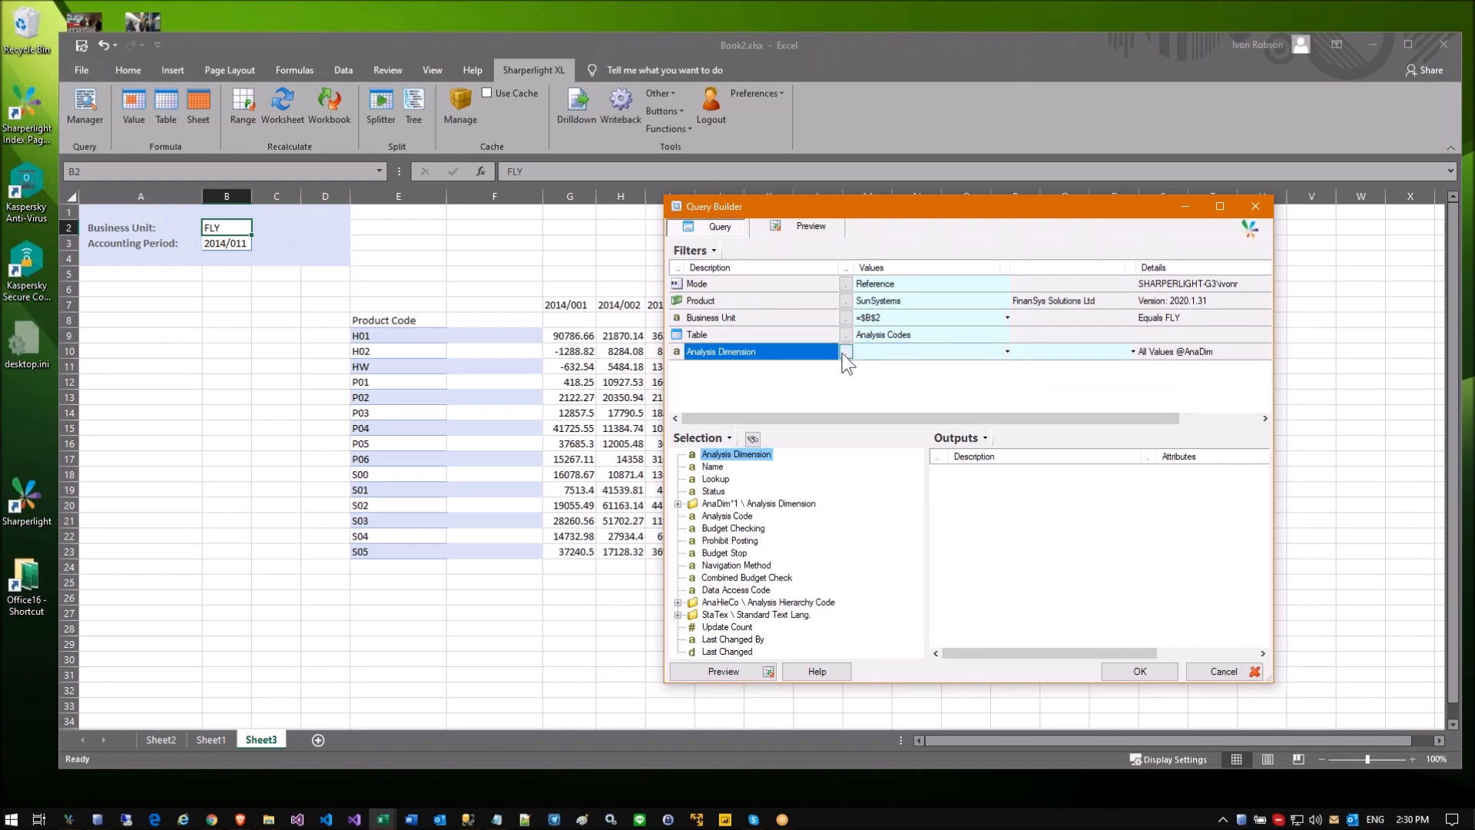
left_click(843, 353)
scroll(811, 480, "down", 1)
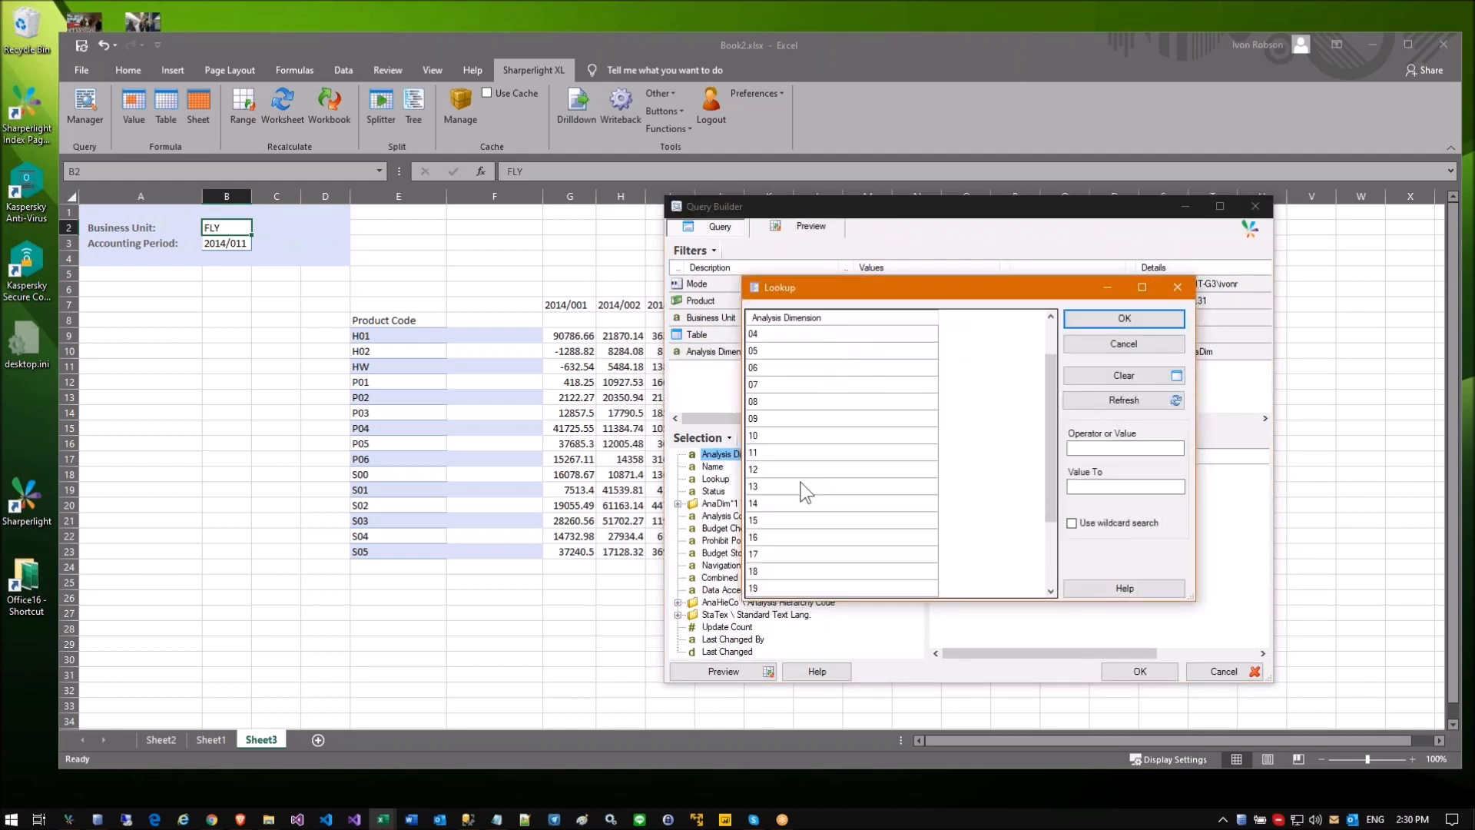
left_click(757, 453)
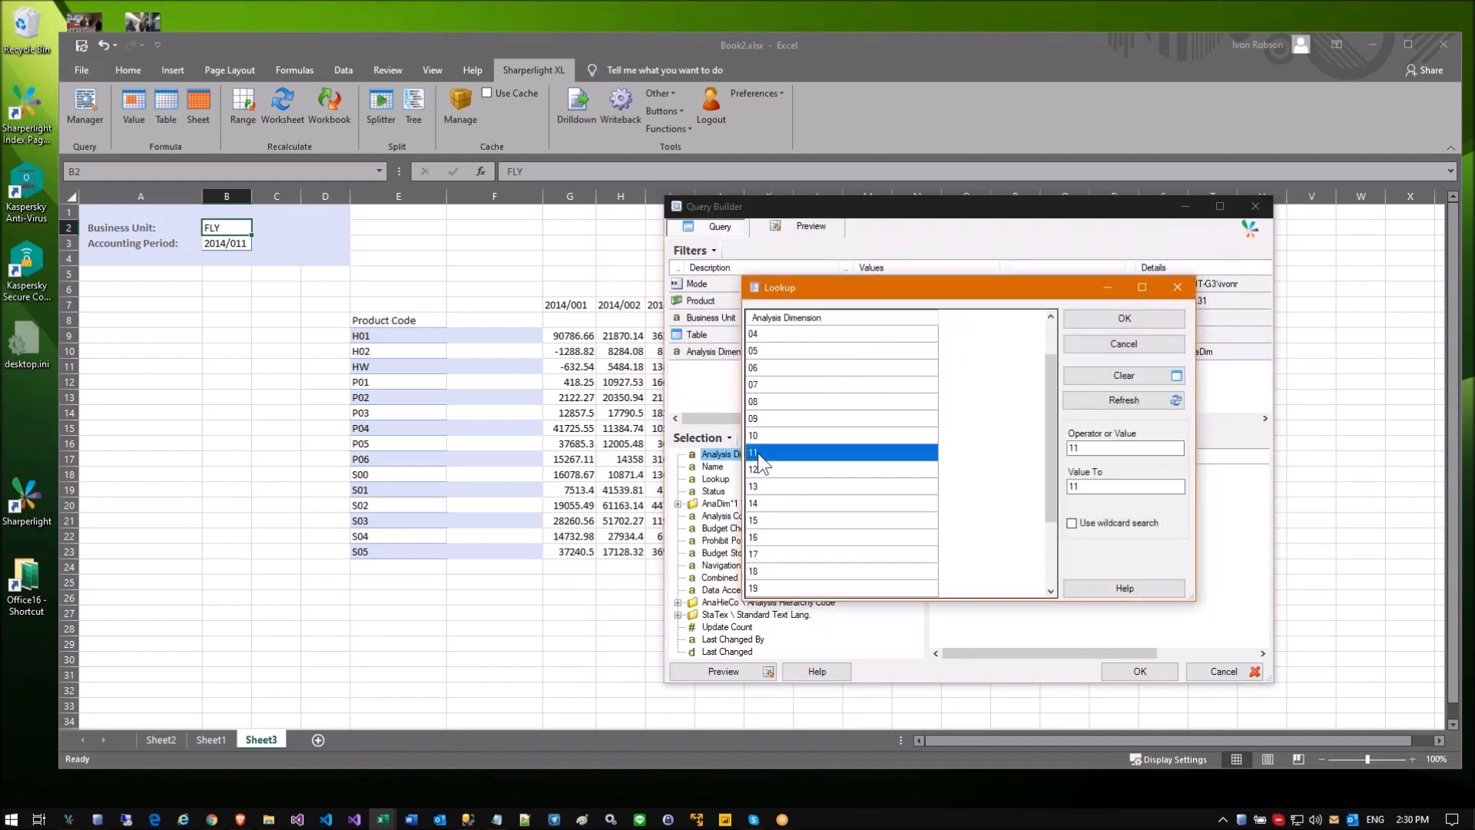
left_click(1115, 318)
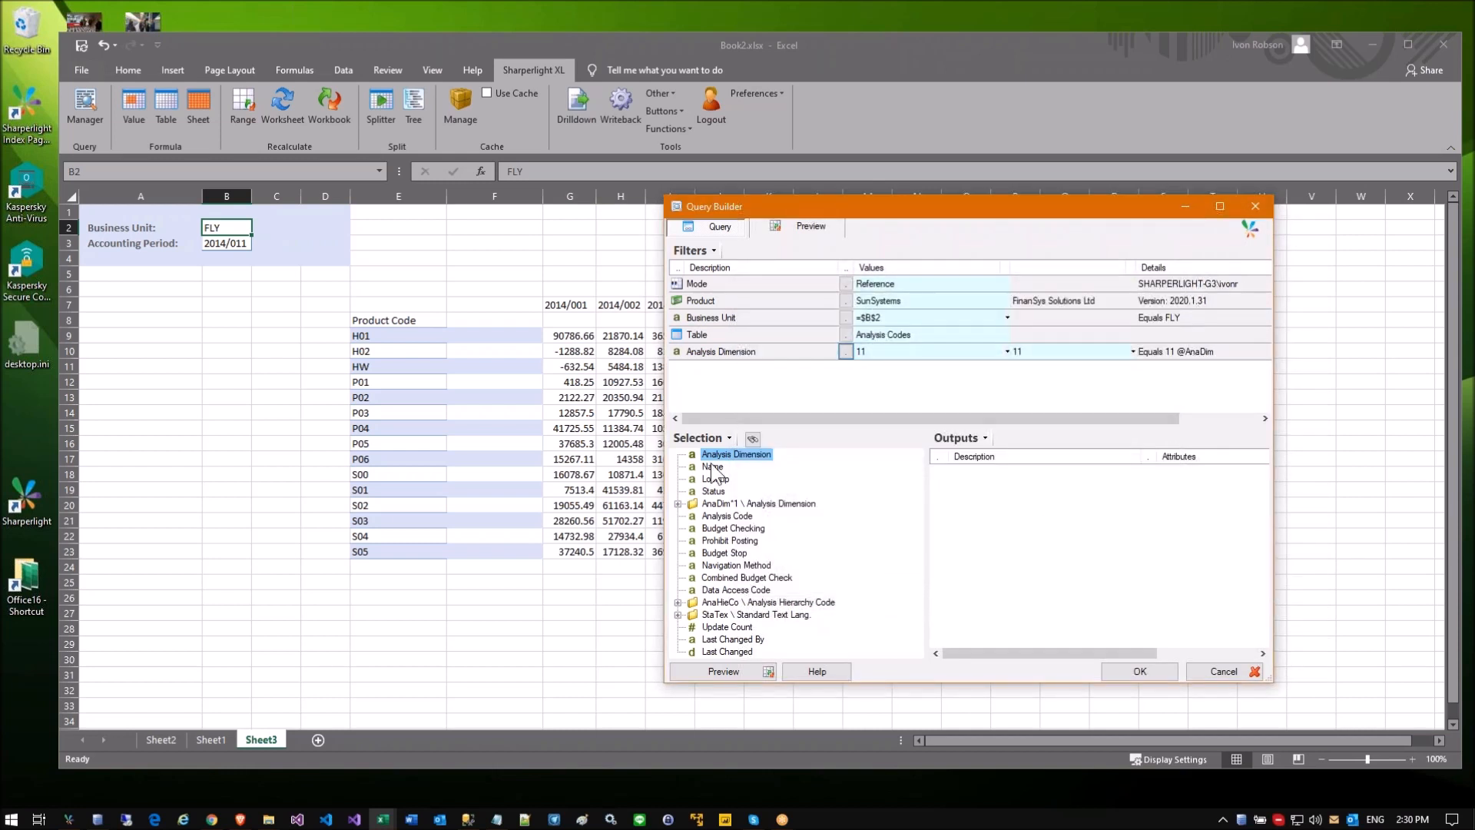
Step: Add Name as the query output and an Analysis Code filter linked to cell $E9
left_click_drag(716, 470, 977, 496)
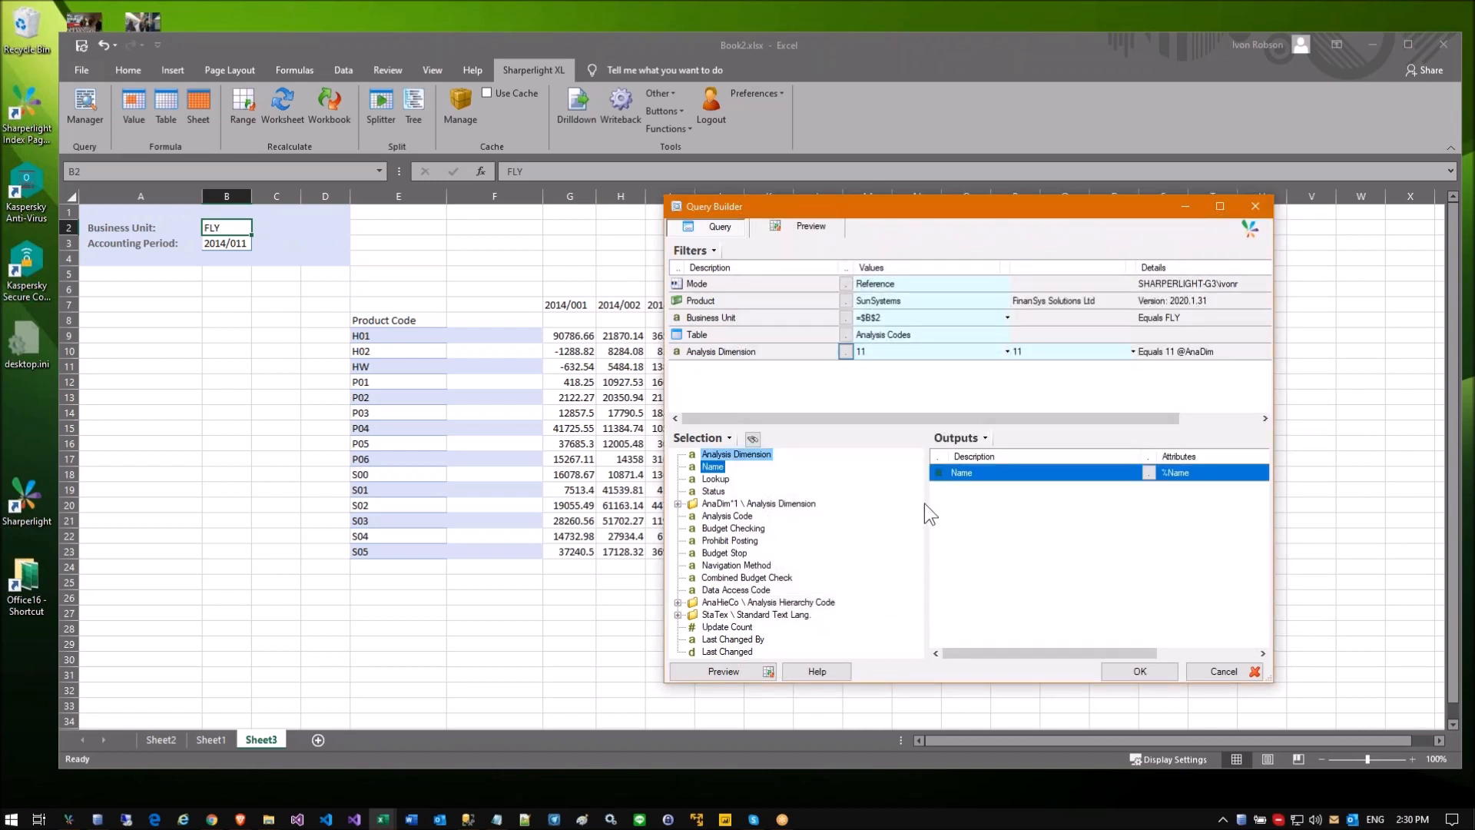
left_click_drag(732, 515, 757, 387)
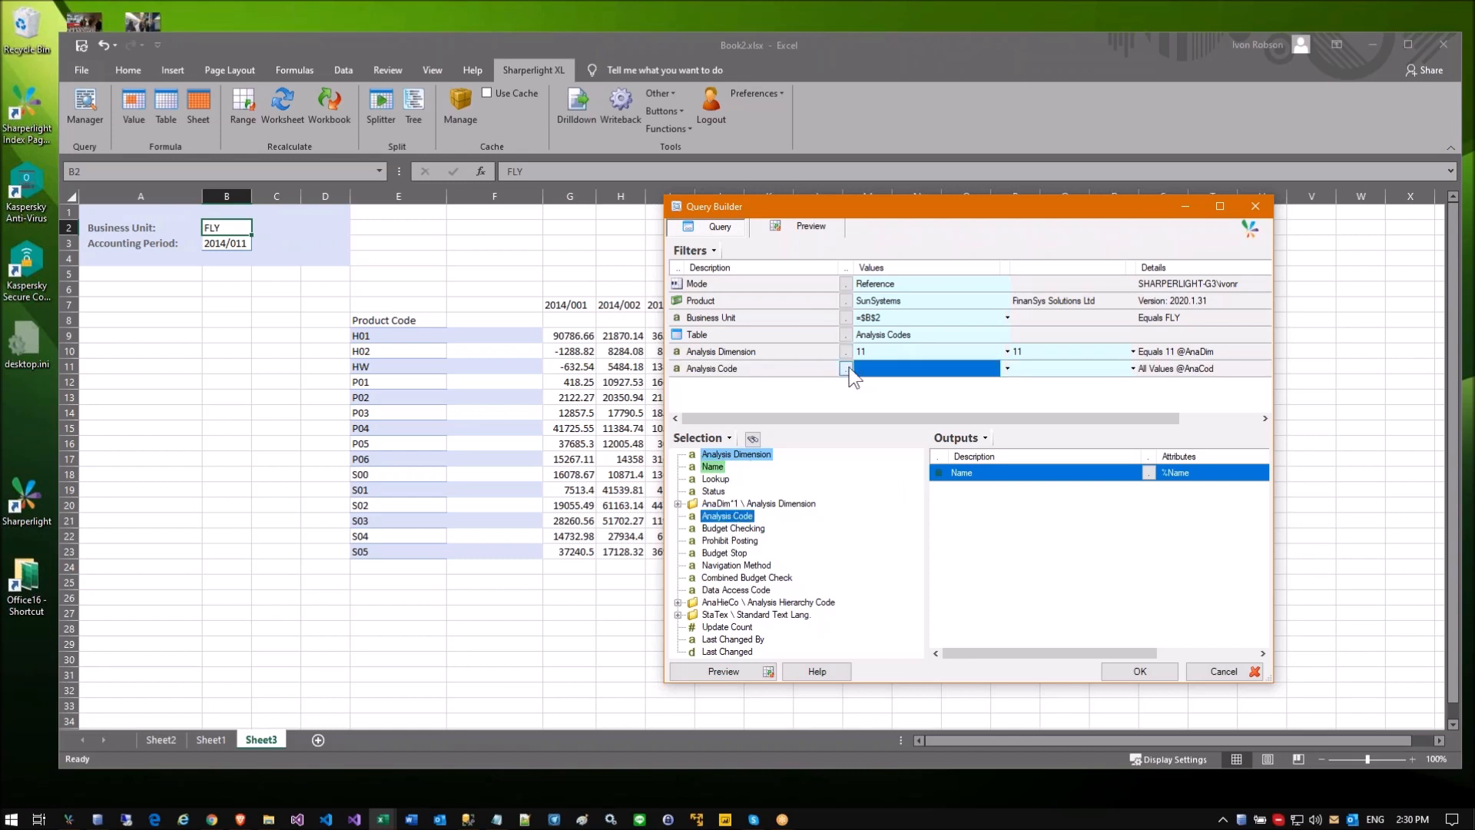
left_click(846, 369)
left_click(385, 338)
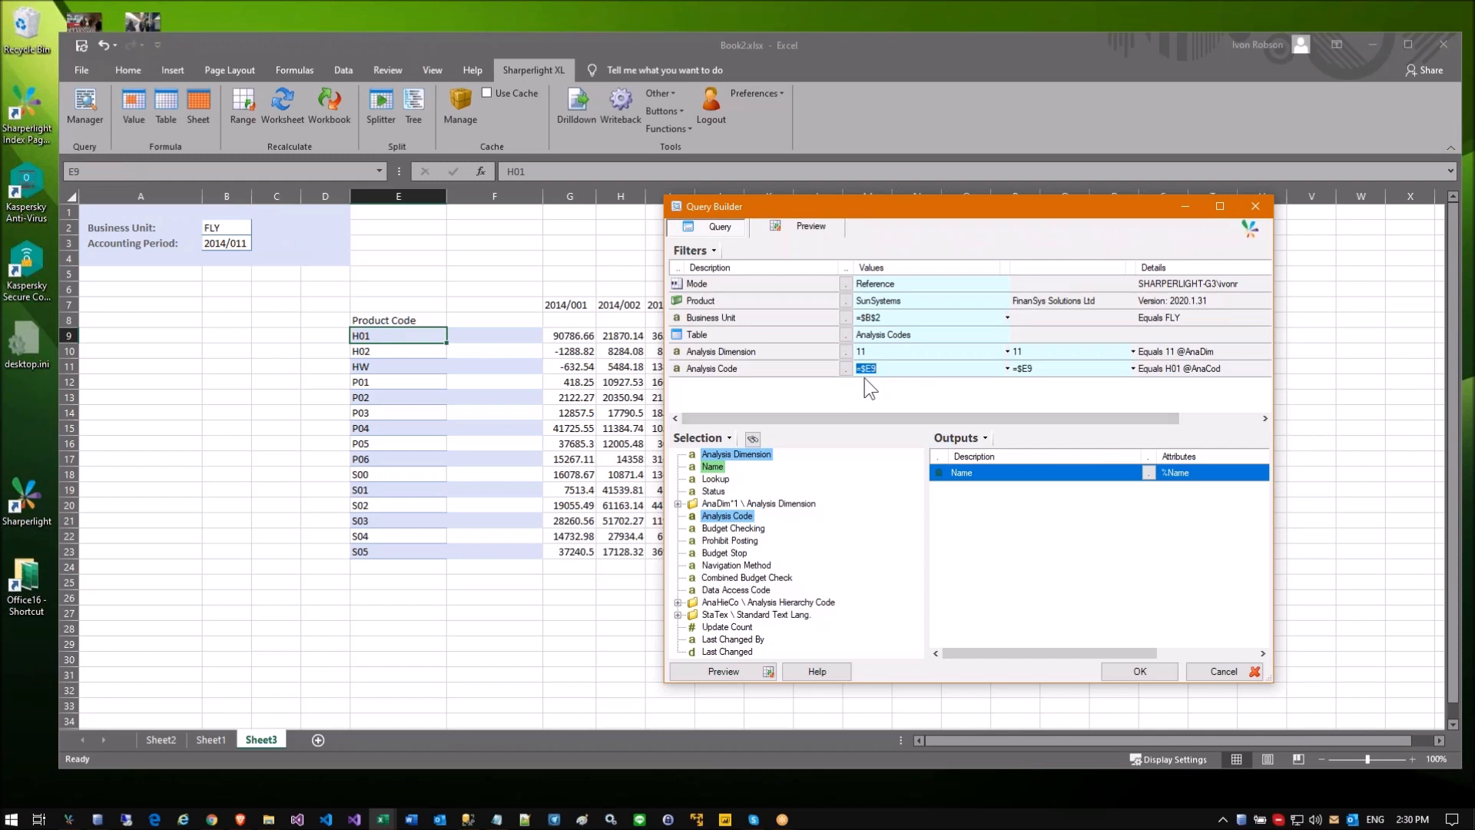
Step: Look up the available values for the query's Analysis Code filter and close the lookup without changing the filter
left_click(845, 369)
scroll(834, 513, "down", 2)
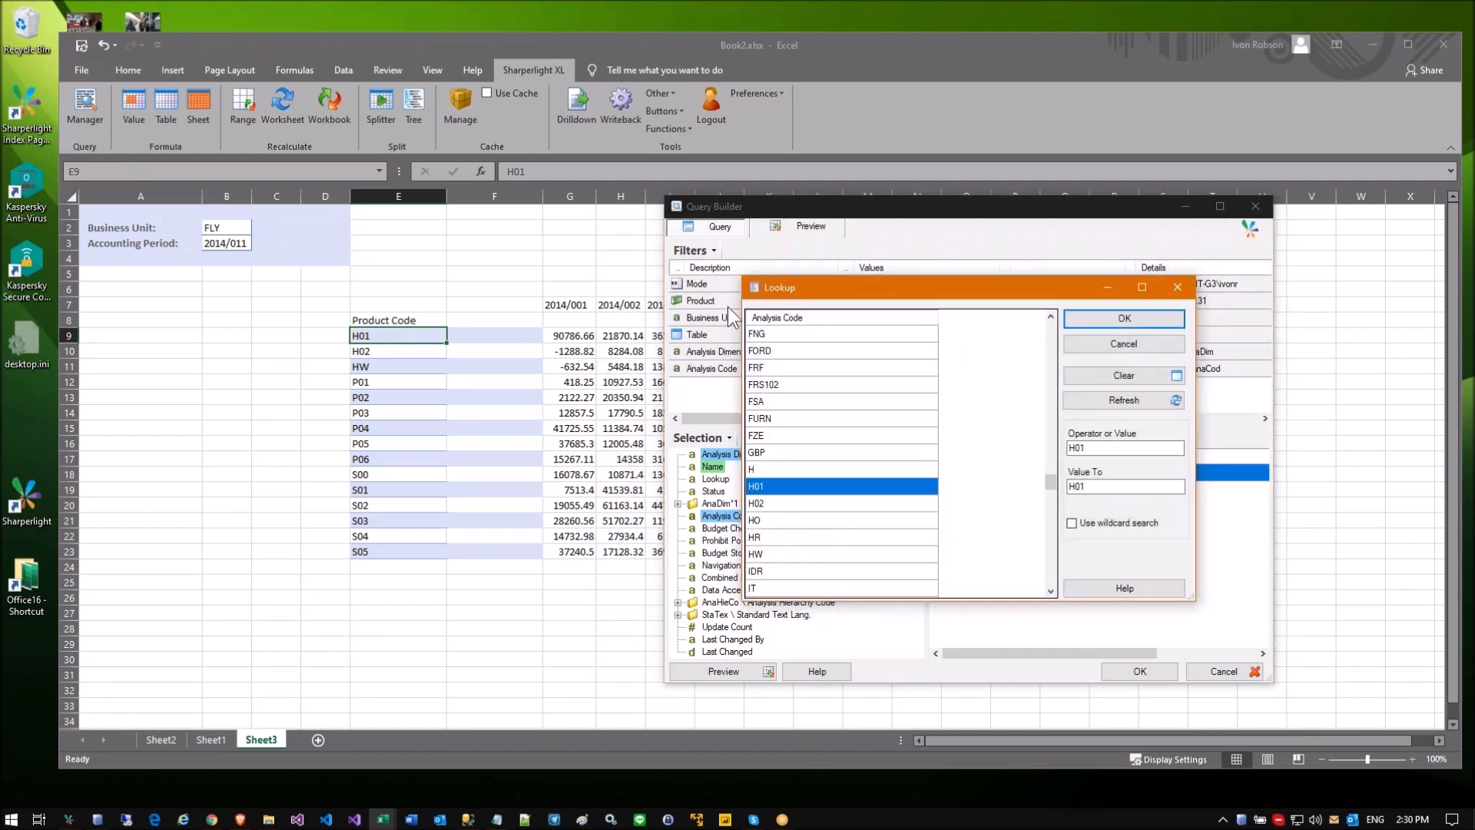
left_click_drag(799, 302, 803, 451)
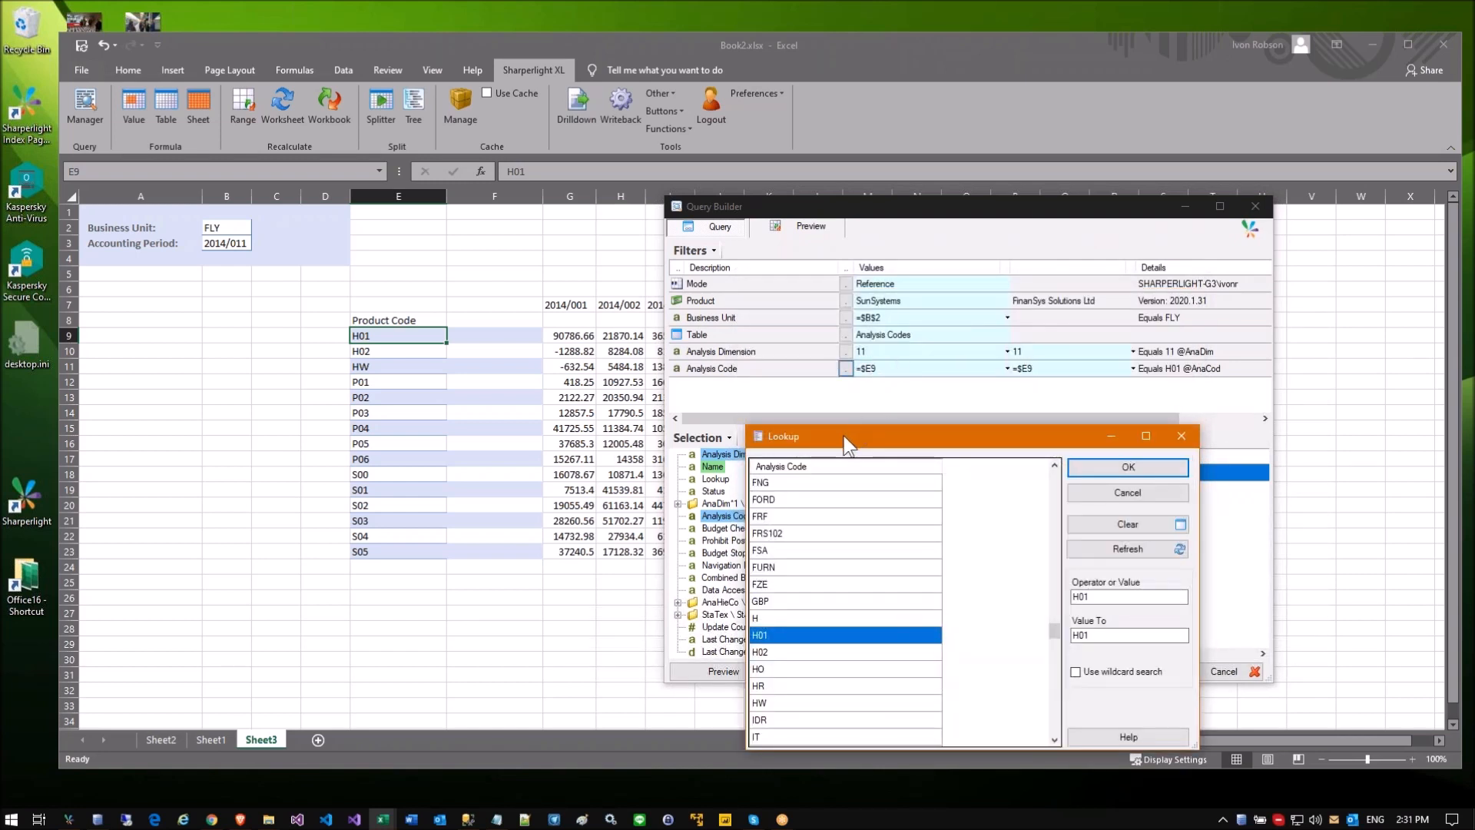
left_click_drag(849, 436, 844, 282)
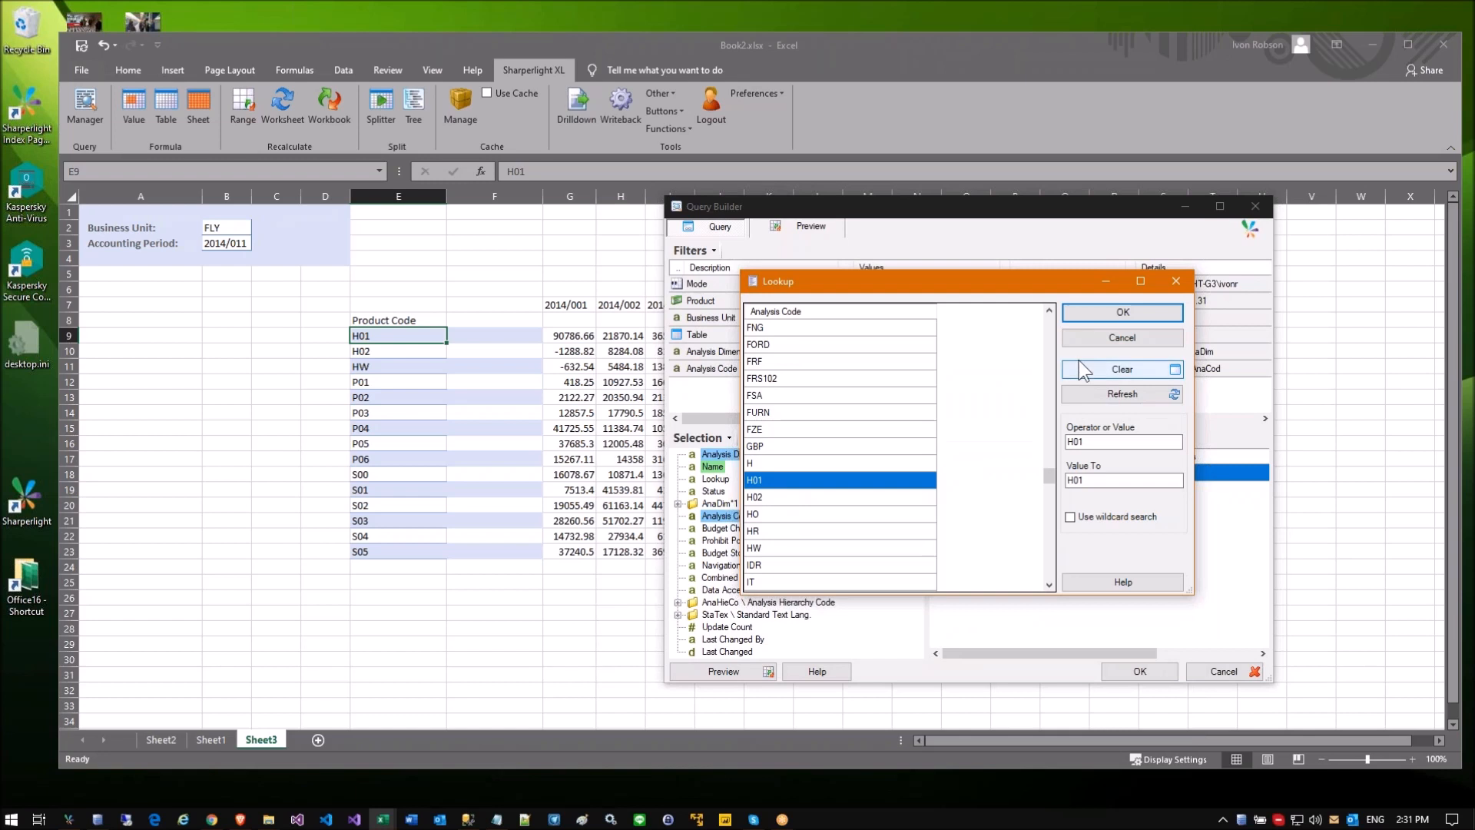
left_click(1081, 340)
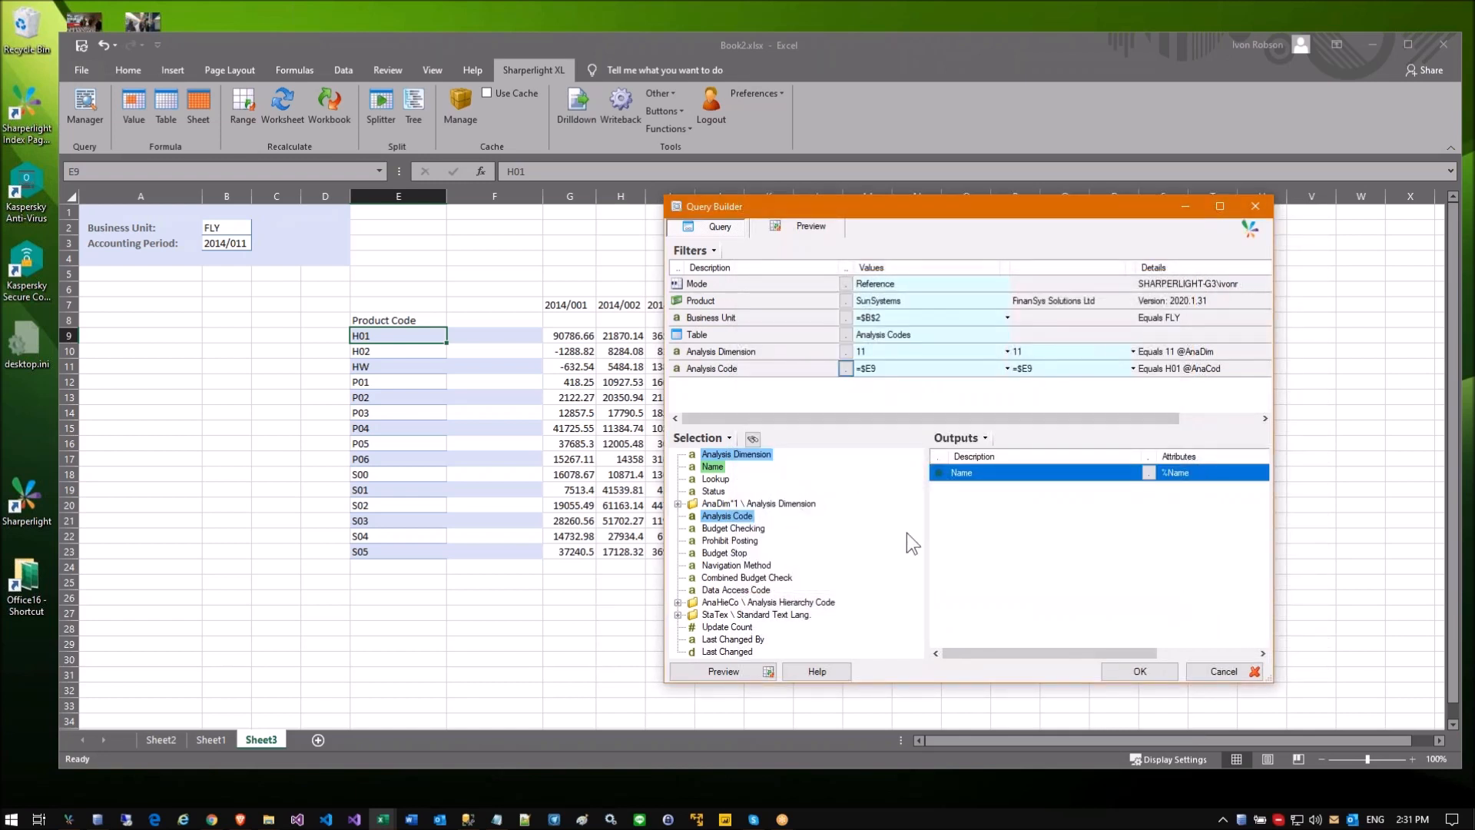
Step: Preview the query's result, widen the Name column to read it, and return to the query definition
left_click(810, 228)
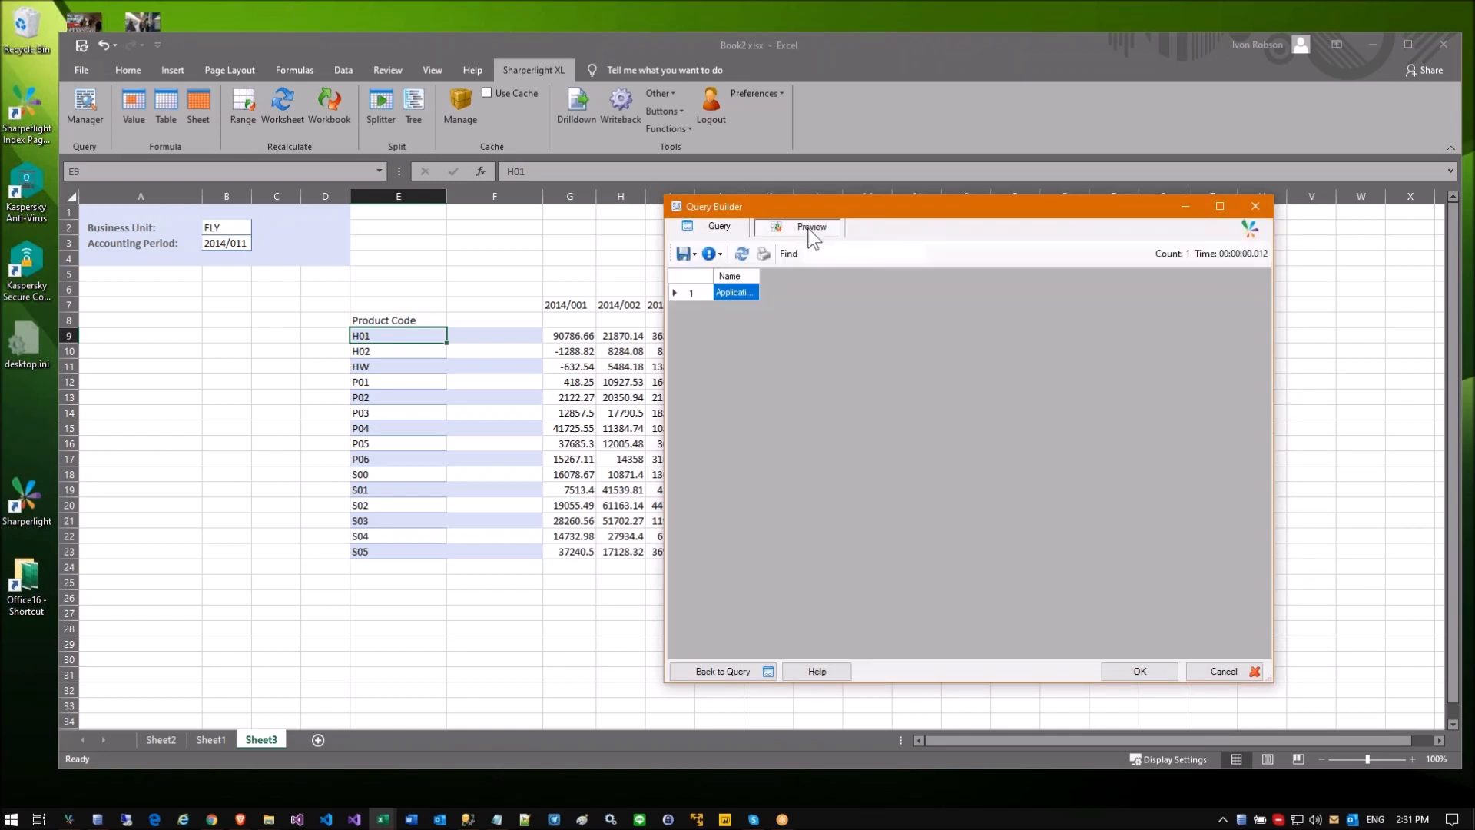
left_click_drag(759, 278, 861, 281)
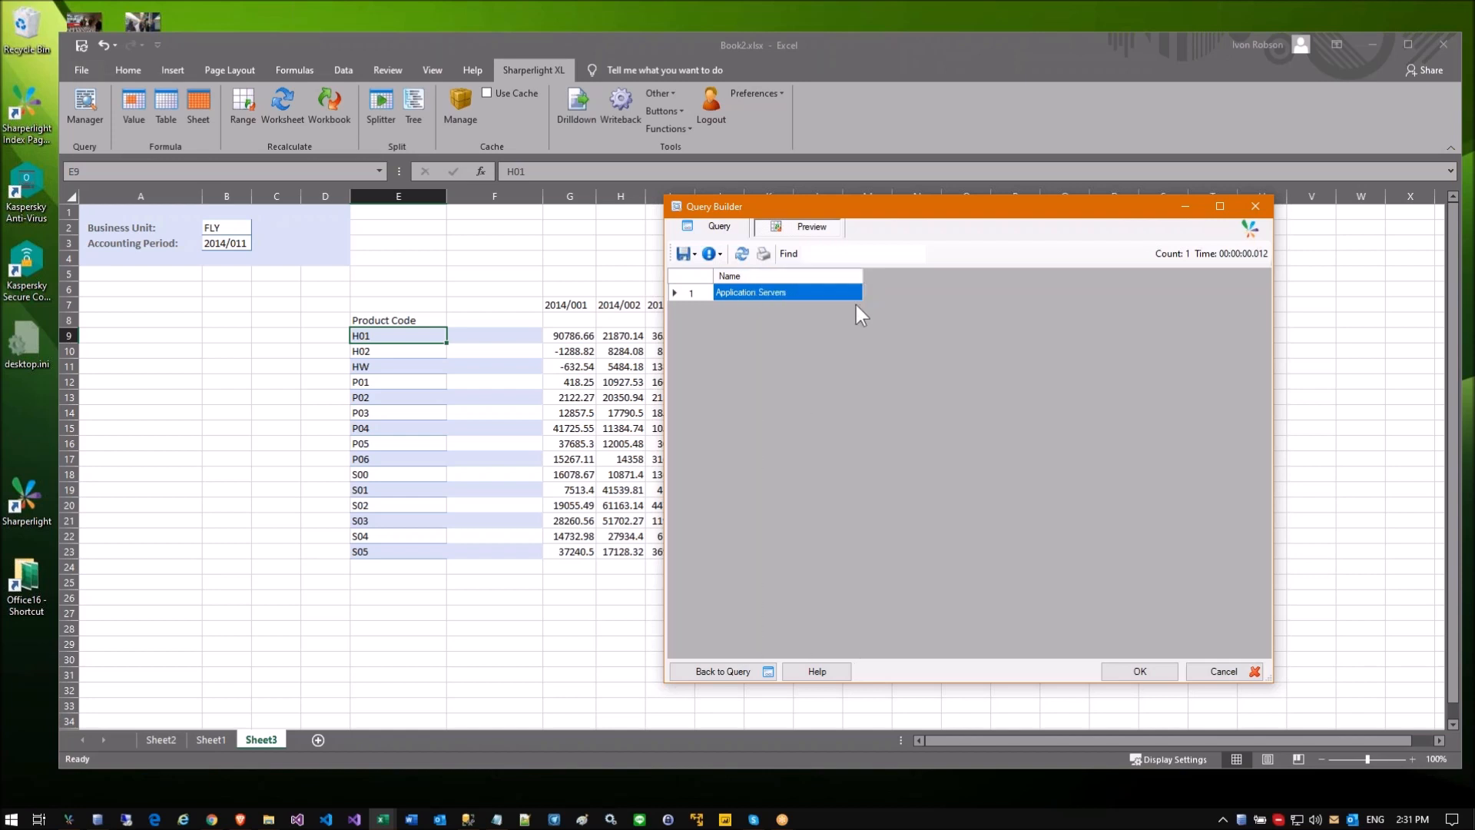
left_click(1118, 670)
Step: Accept the query with its 11 and =$E9 filters and name it ProductName to place its formula in F9
left_click(867, 352)
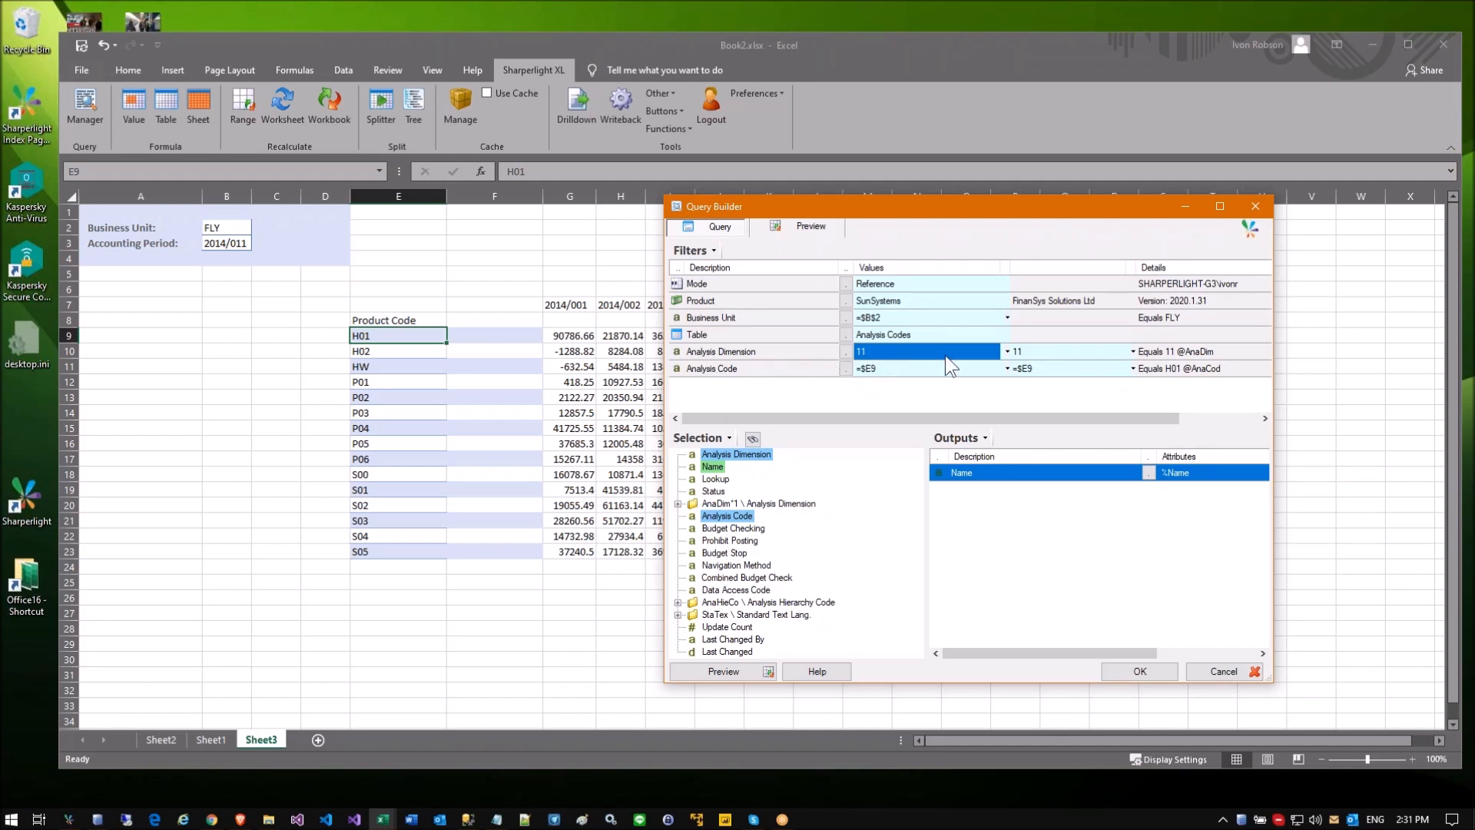
left_click(424, 288)
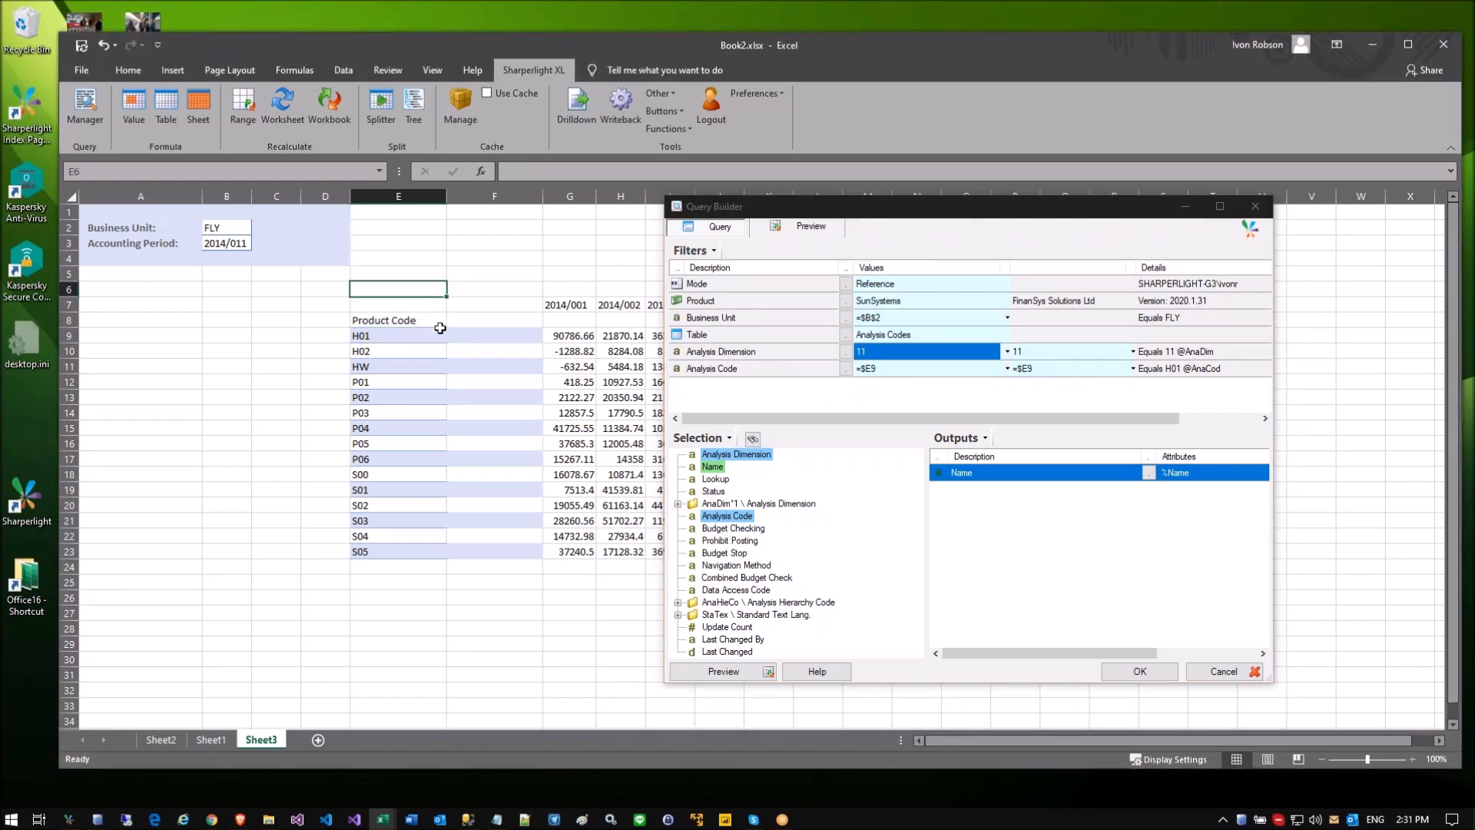
left_click(889, 364)
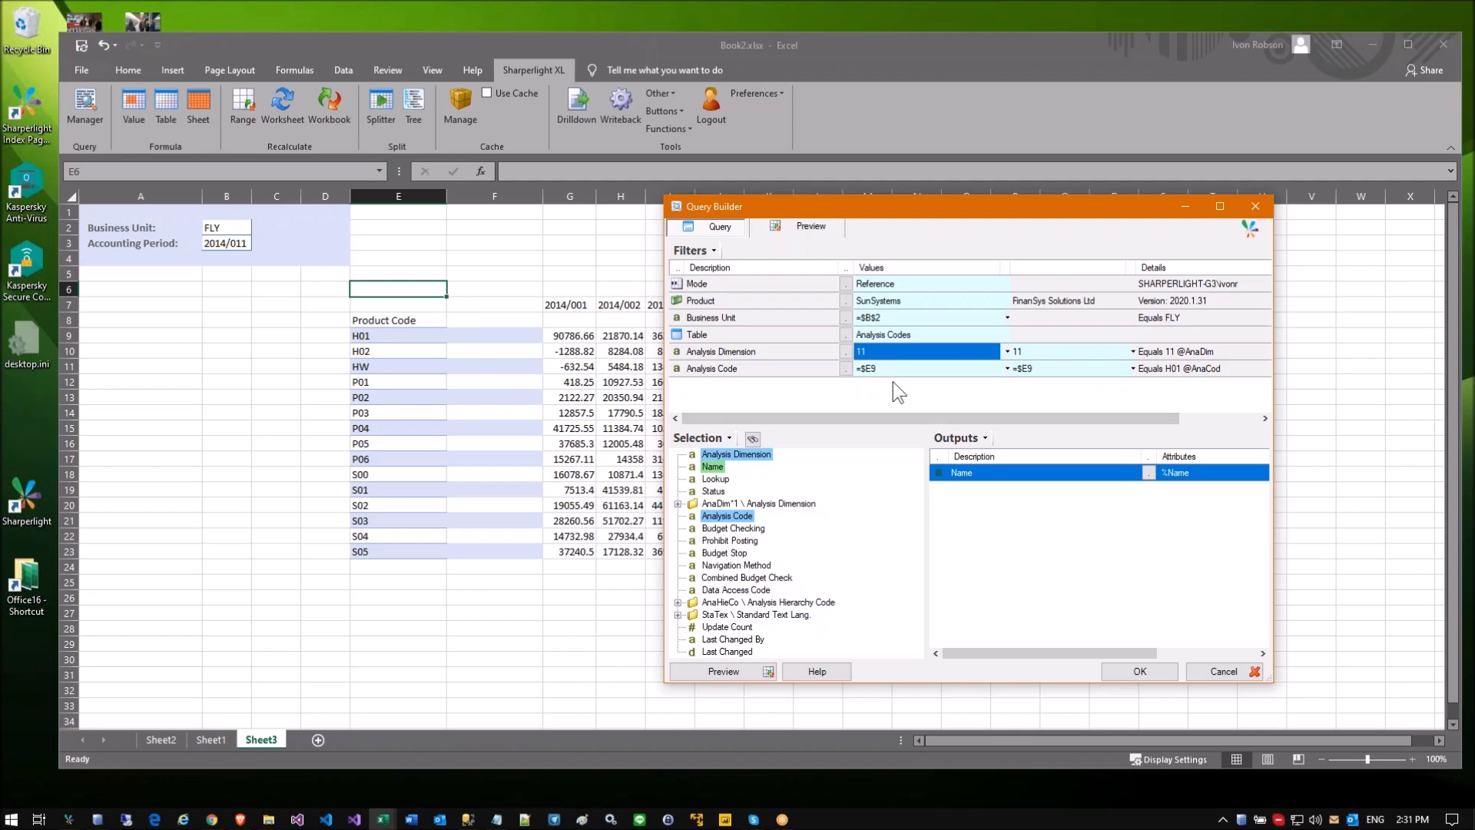
left_click(1128, 672)
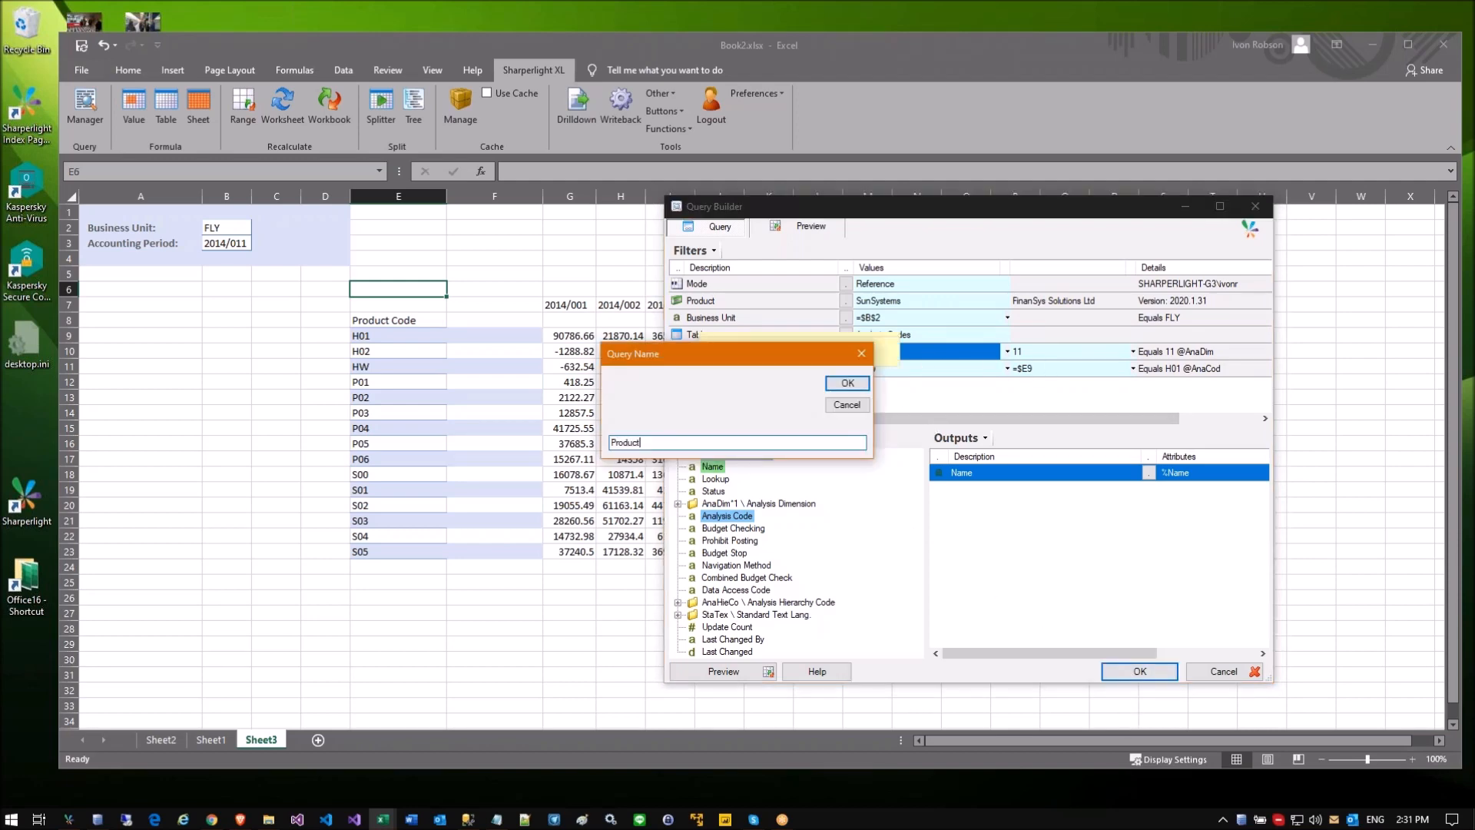
key("Return")
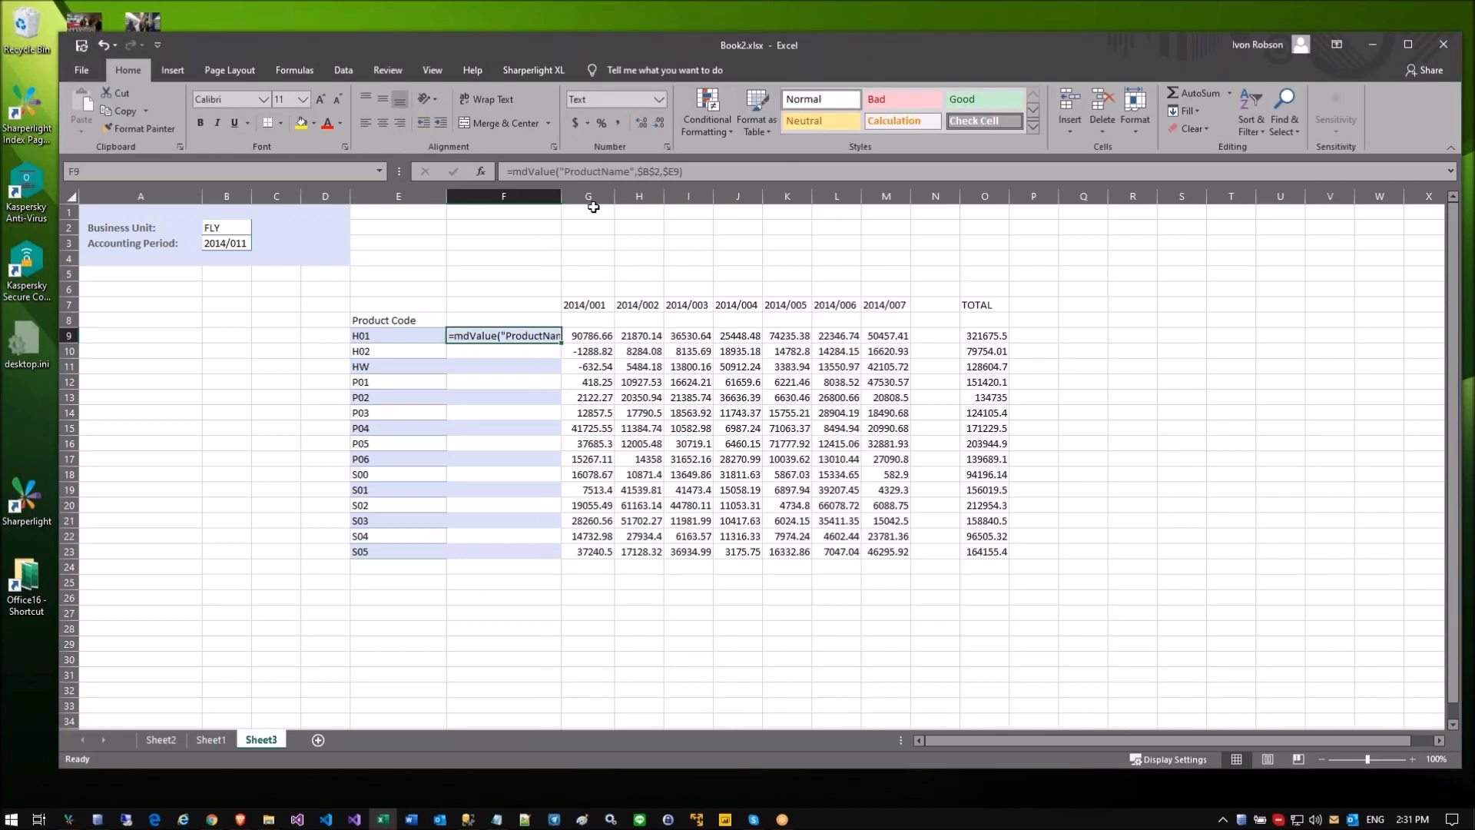
Step: Set the number format of the ProductName formula cell F9 to General
left_click(688, 171)
key("Escape")
left_click(659, 99)
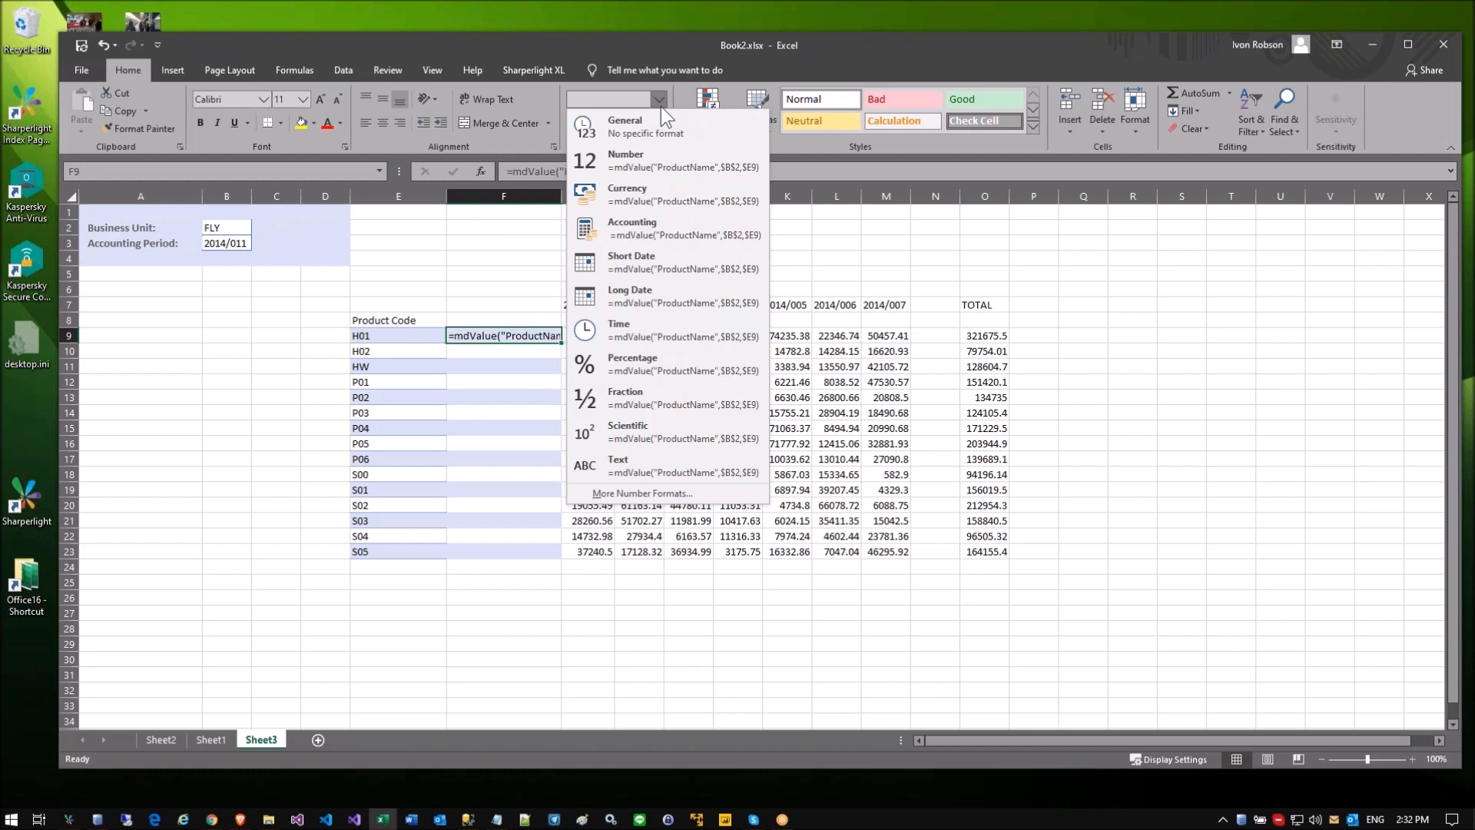
left_click(927, 330)
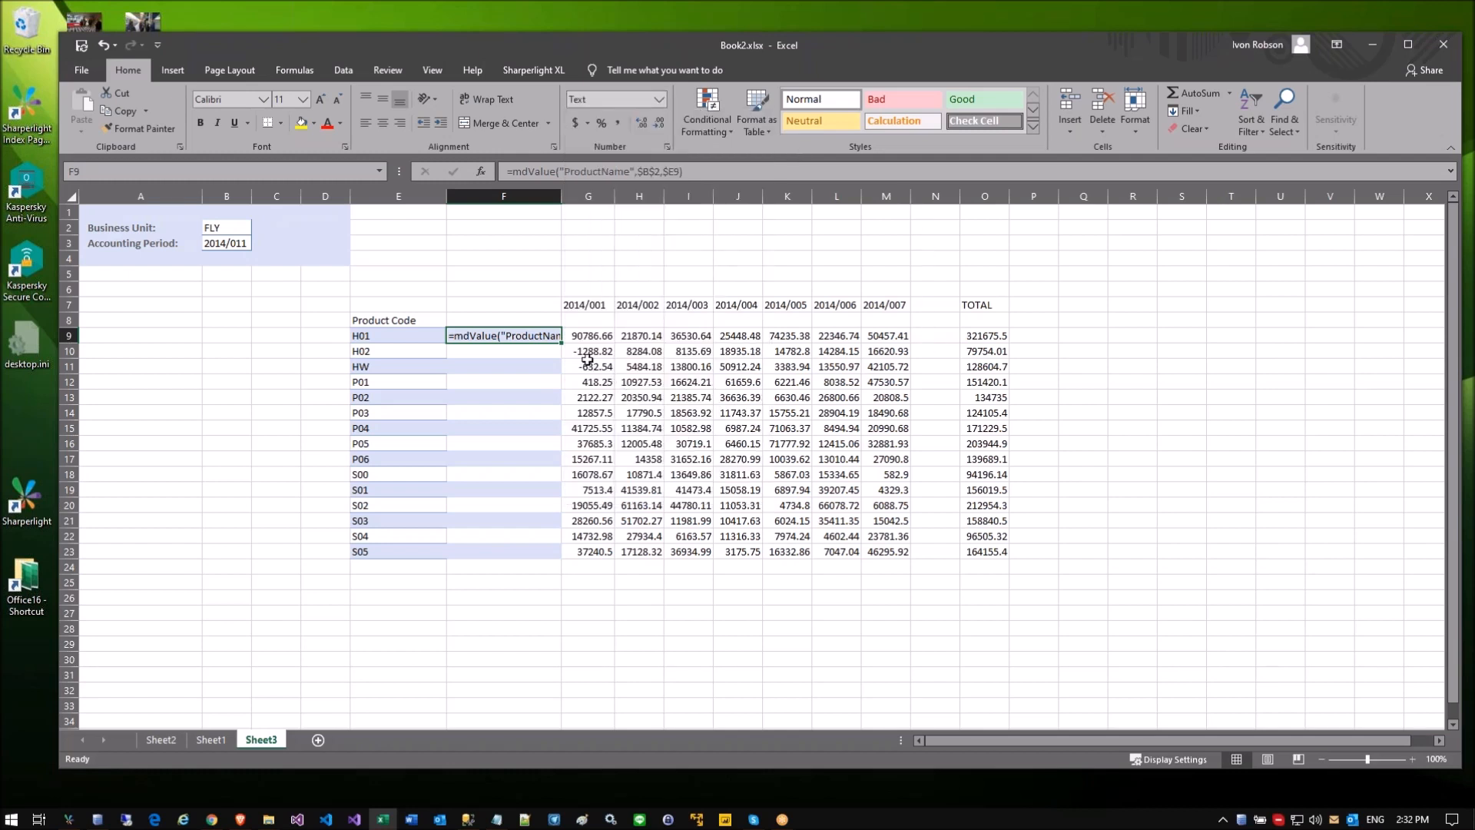
left_click(482, 359)
left_click(484, 337)
left_click(653, 100)
left_click(618, 129)
Step: Re-enter the ProductName formula in F9 so it calculates, and fill it down to F23
left_click(497, 382)
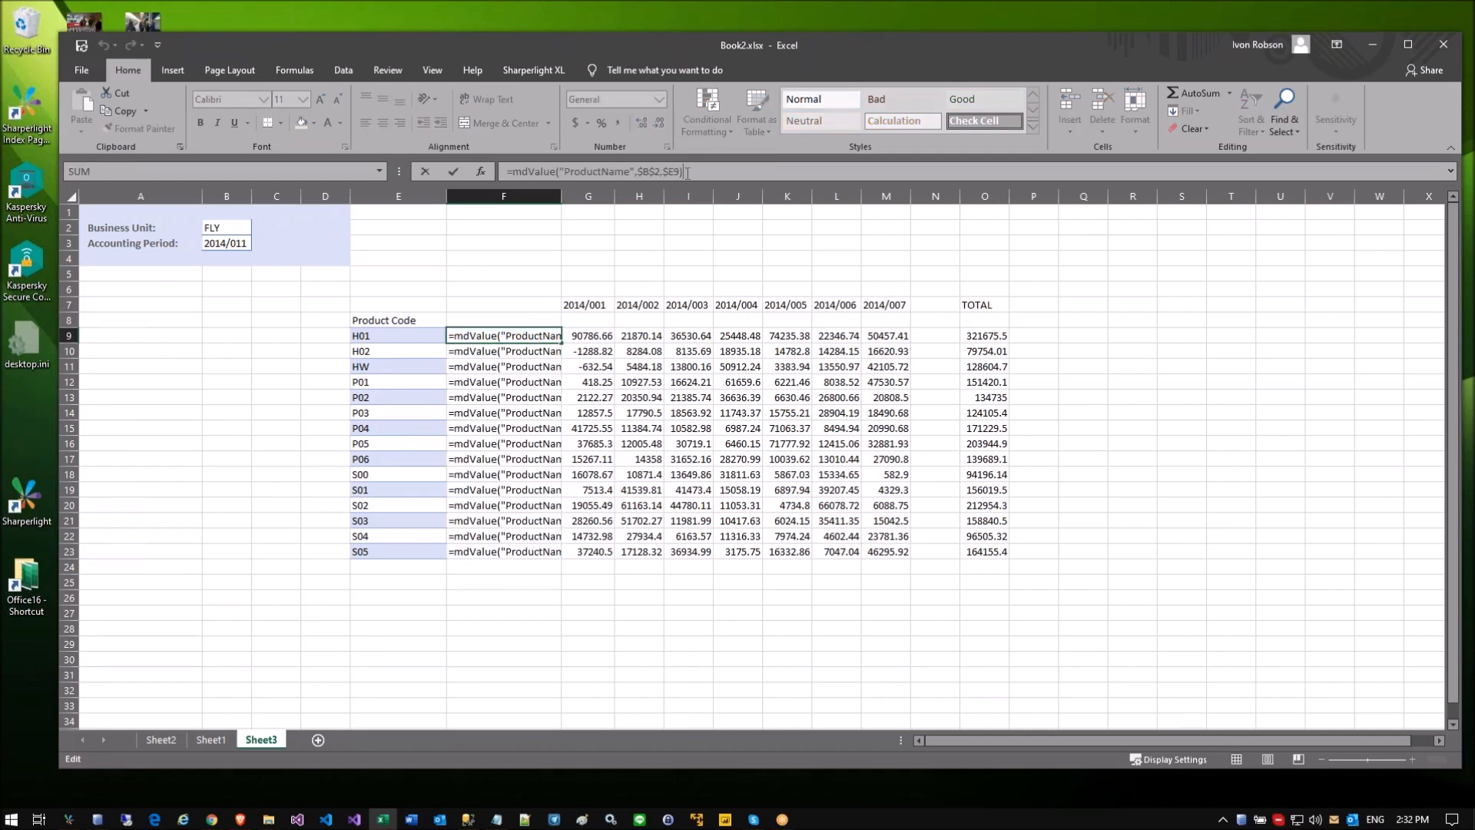
key("Return")
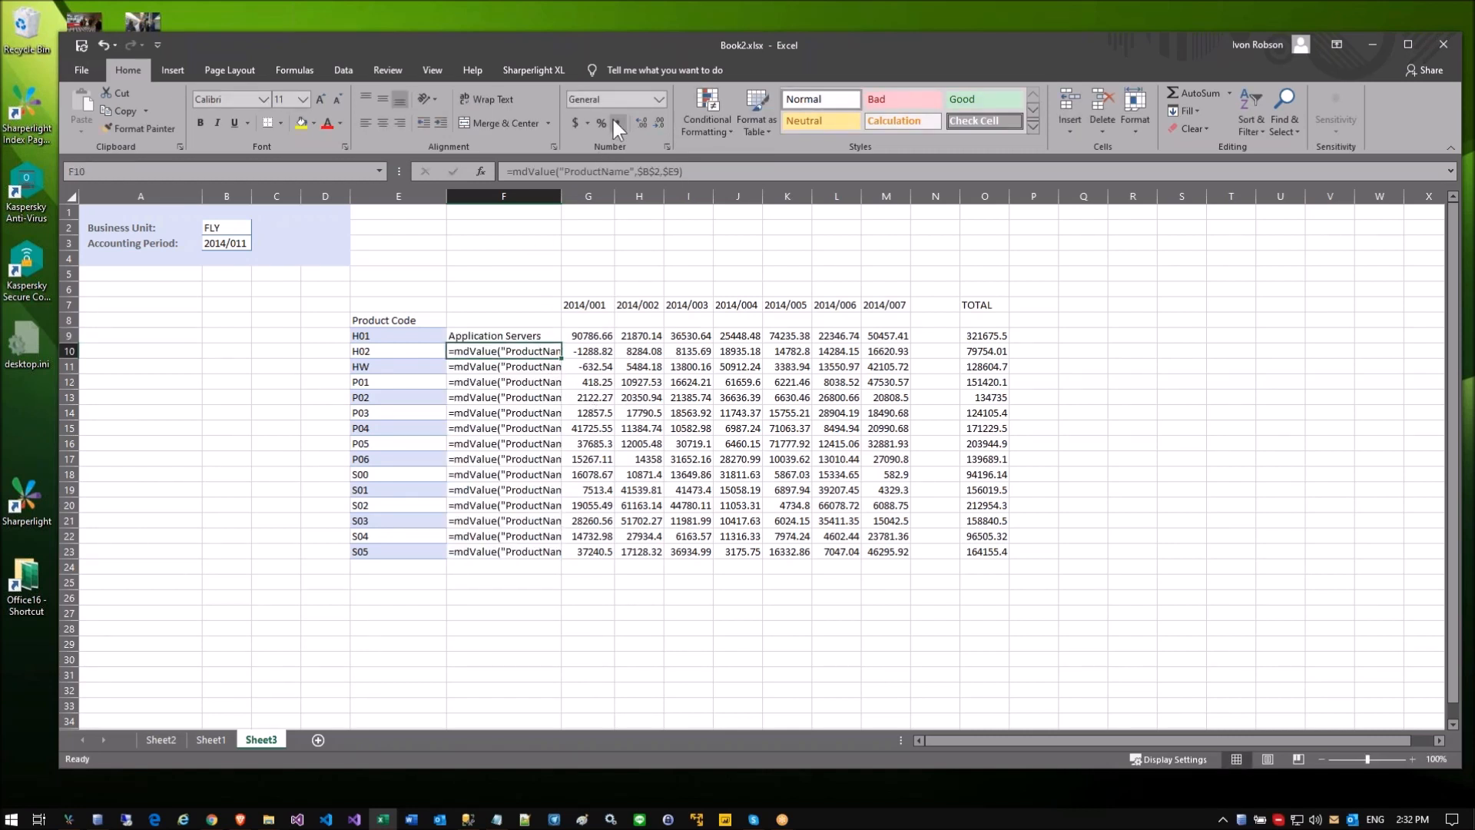
left_click(511, 337)
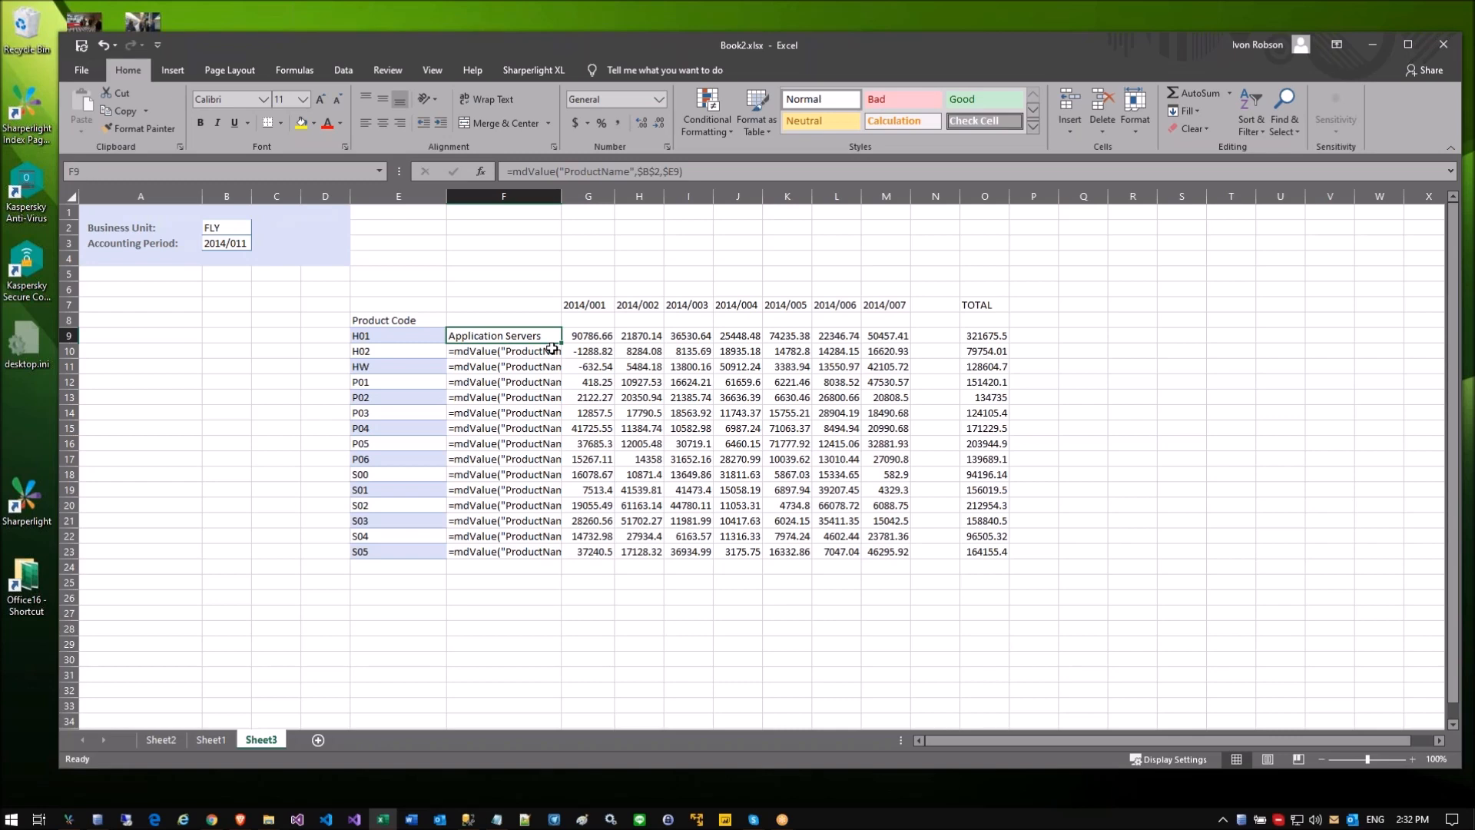
left_click_drag(562, 346, 545, 557)
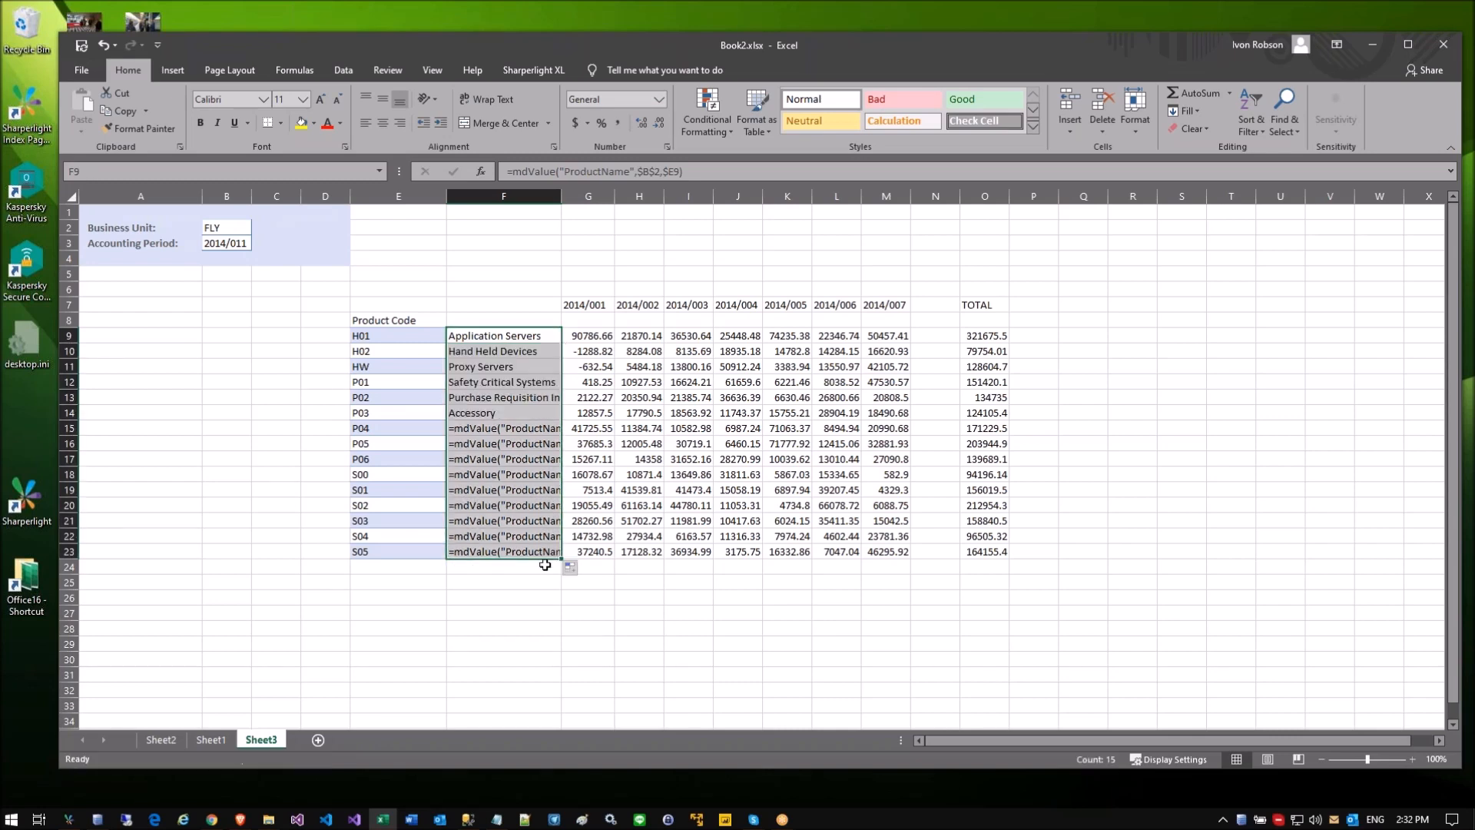
left_click(602, 598)
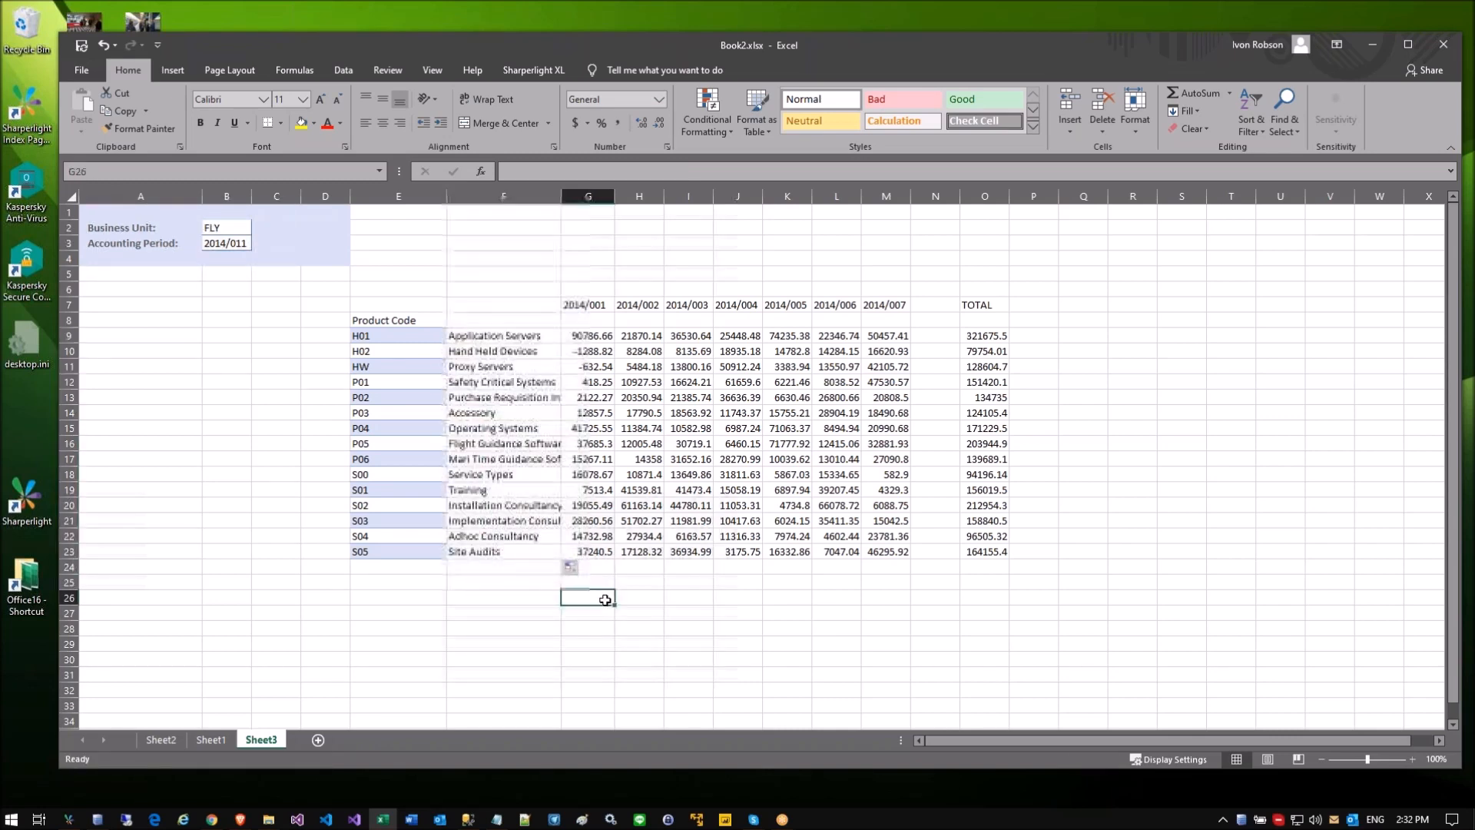
Step: Put an apostrophe in front of the formula in F9, remove it again, and re-enter the formula
left_click(478, 339)
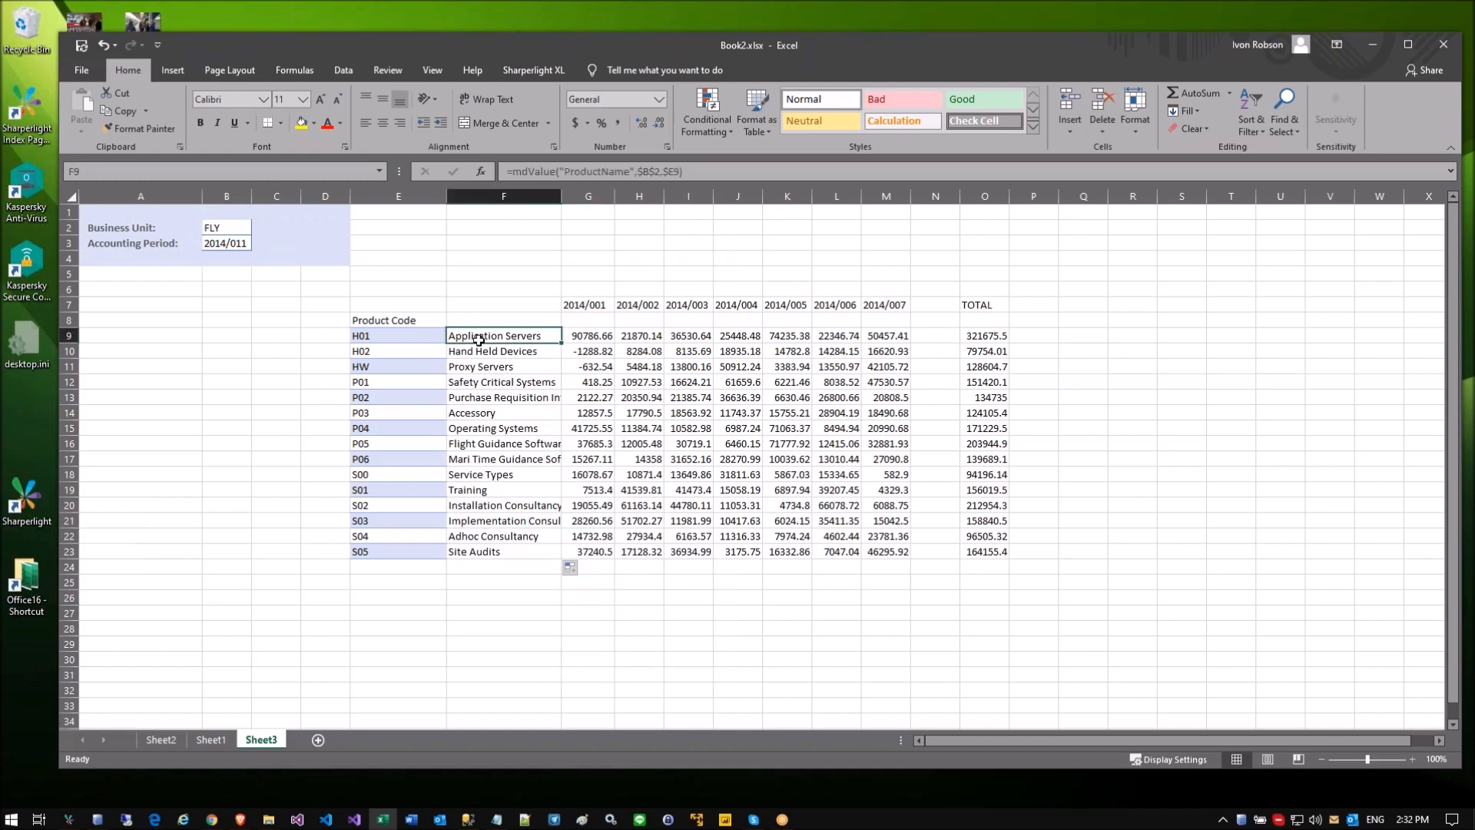
left_click(518, 173)
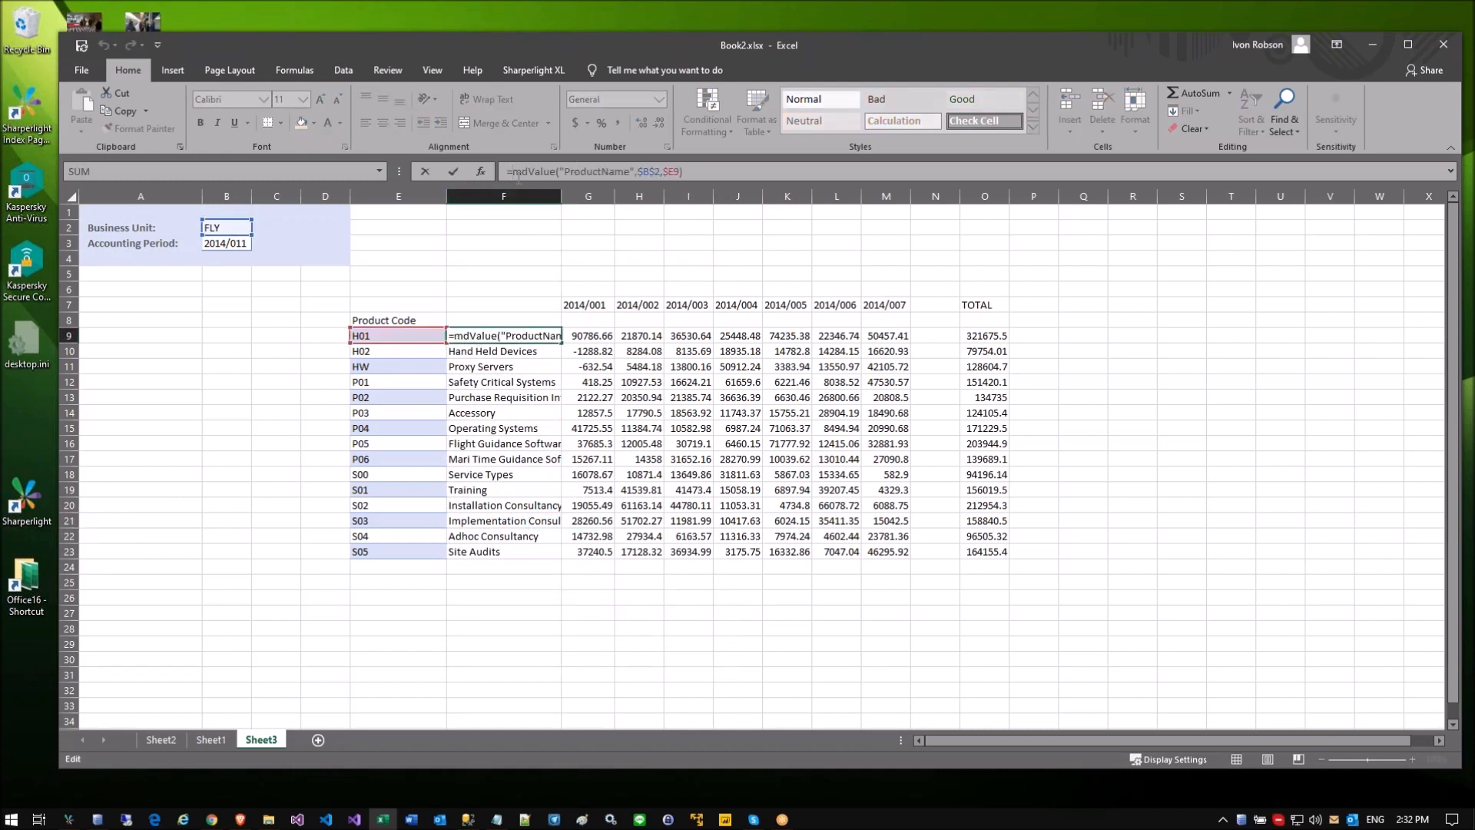
key("Home")
type("'")
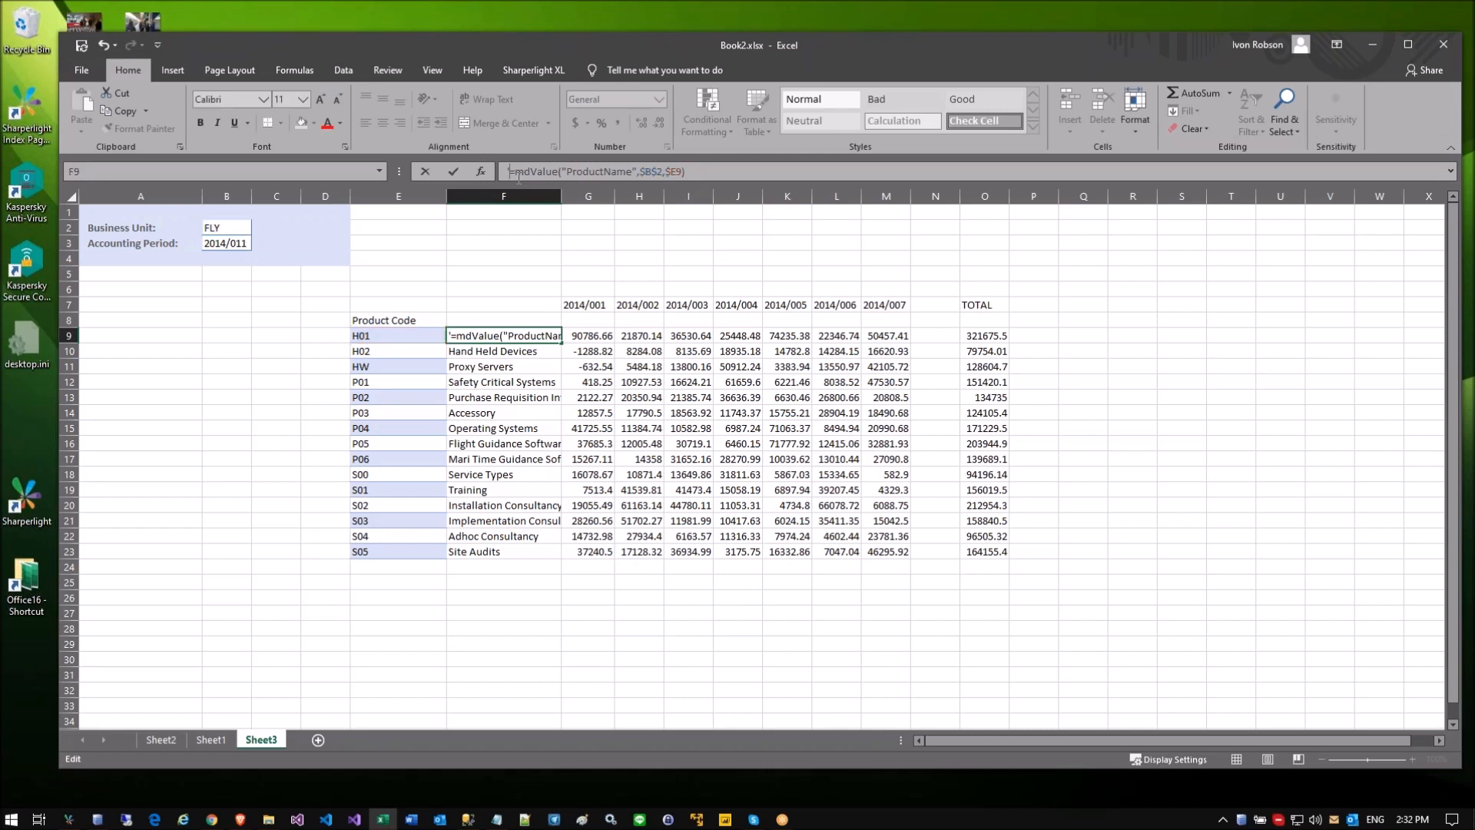
key("BackSpace")
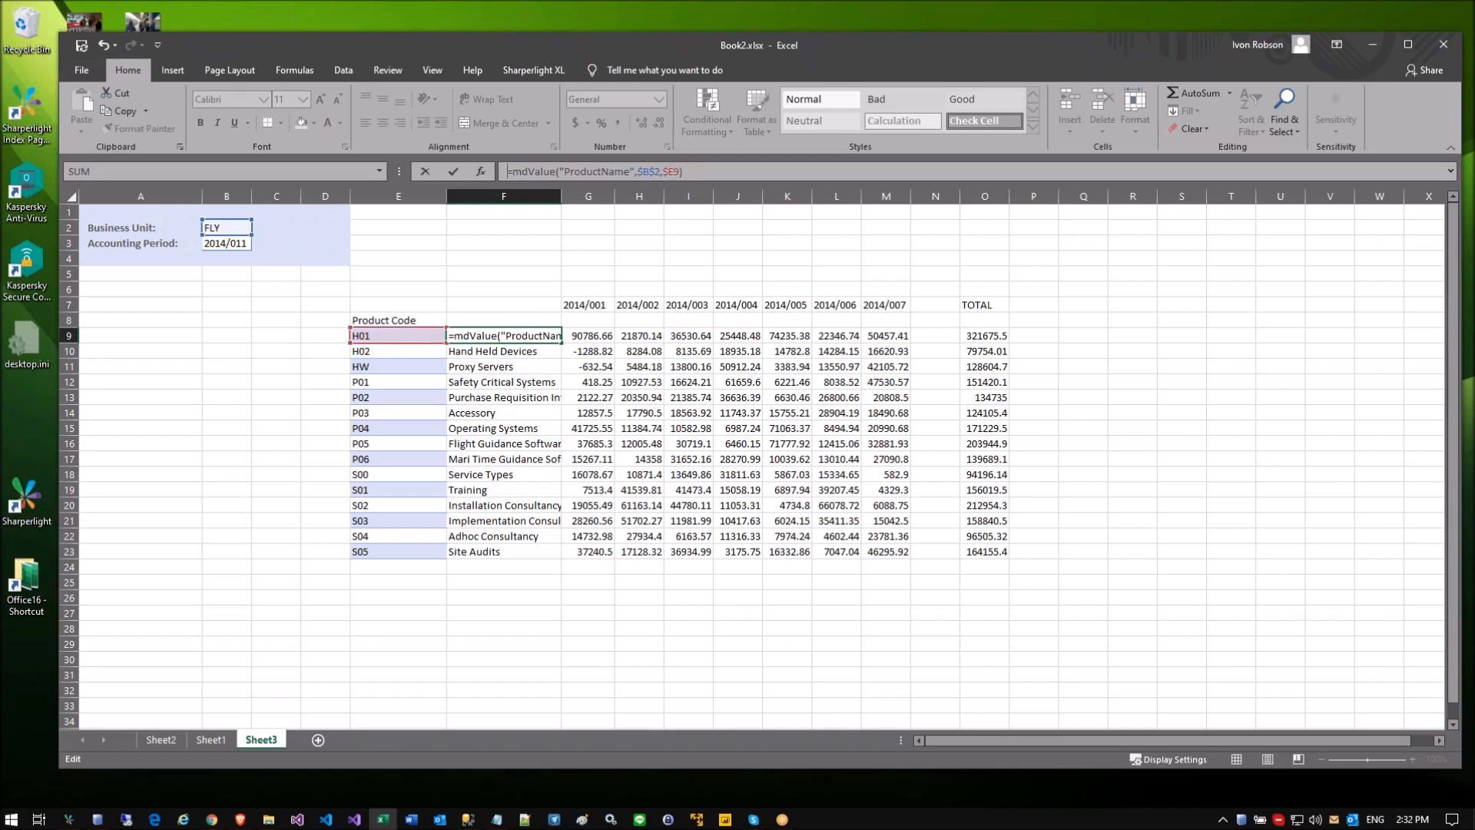
key("Return")
Step: Examine the formulas in the product name and amount cells and the product codes they refer to
left_click(589, 382)
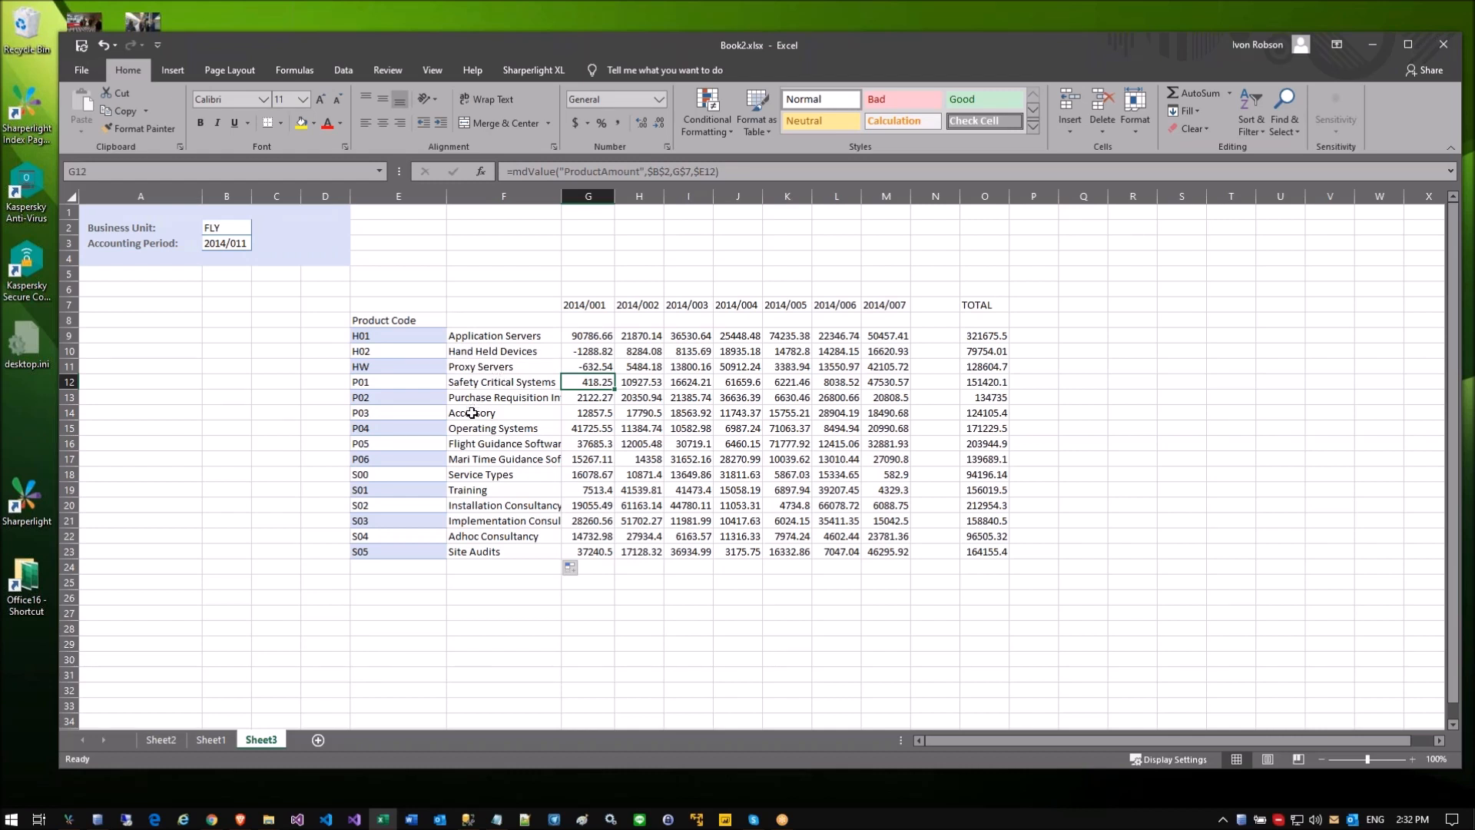
left_click(484, 446)
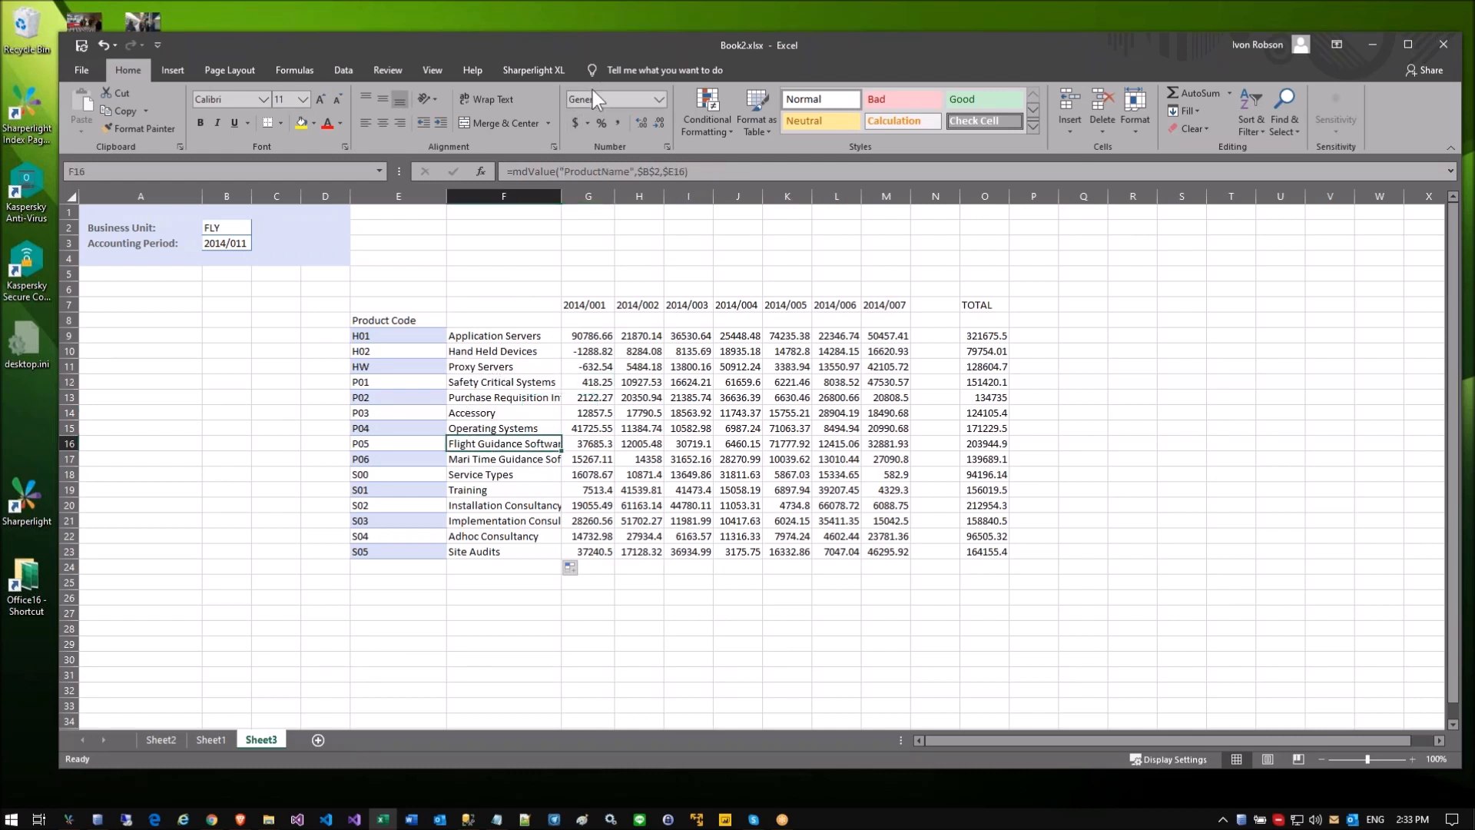
left_click_drag(517, 335, 520, 557)
left_click(385, 351)
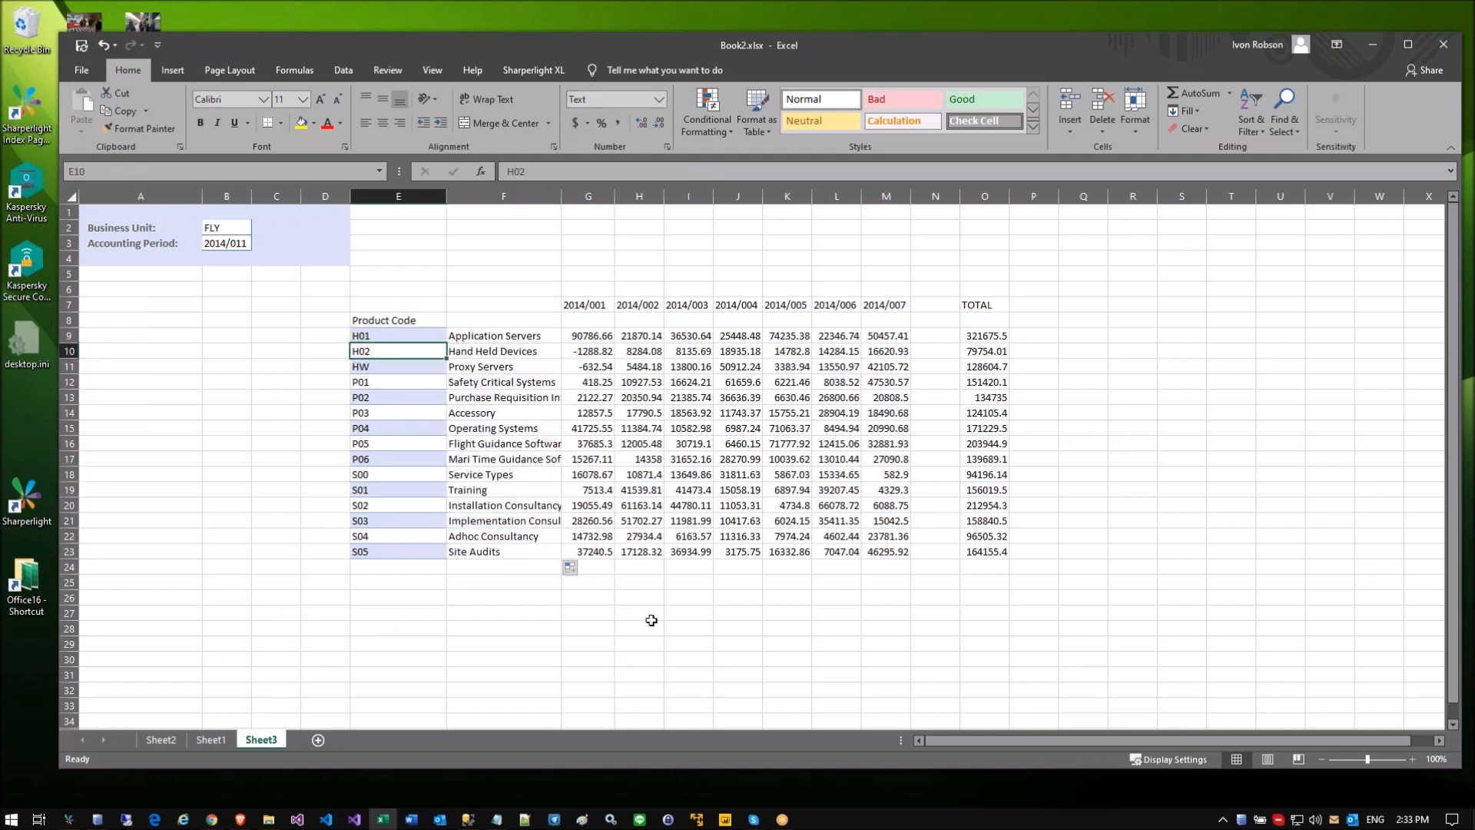
key("Up")
key("Right")
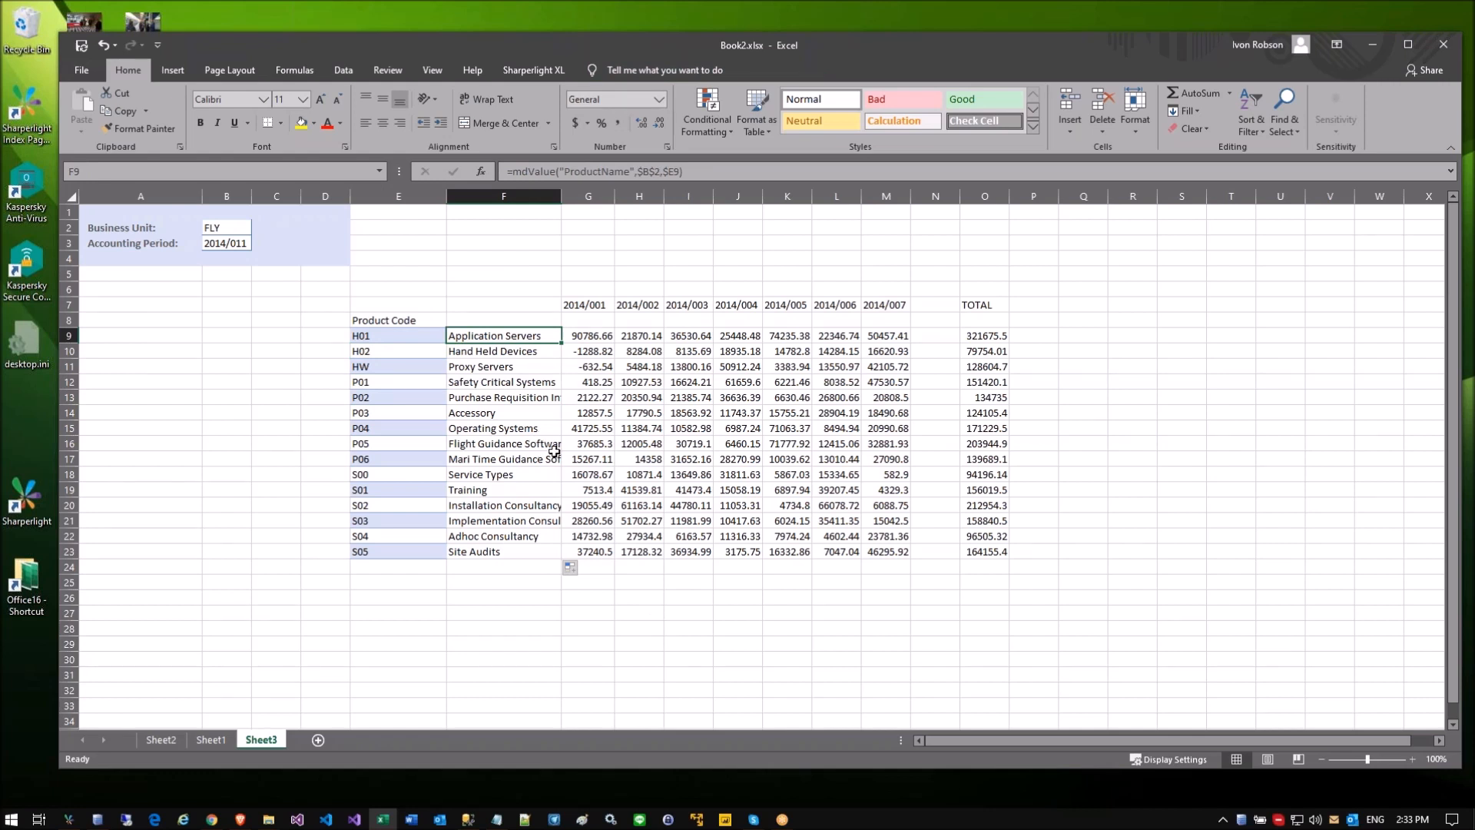
left_click(521, 427)
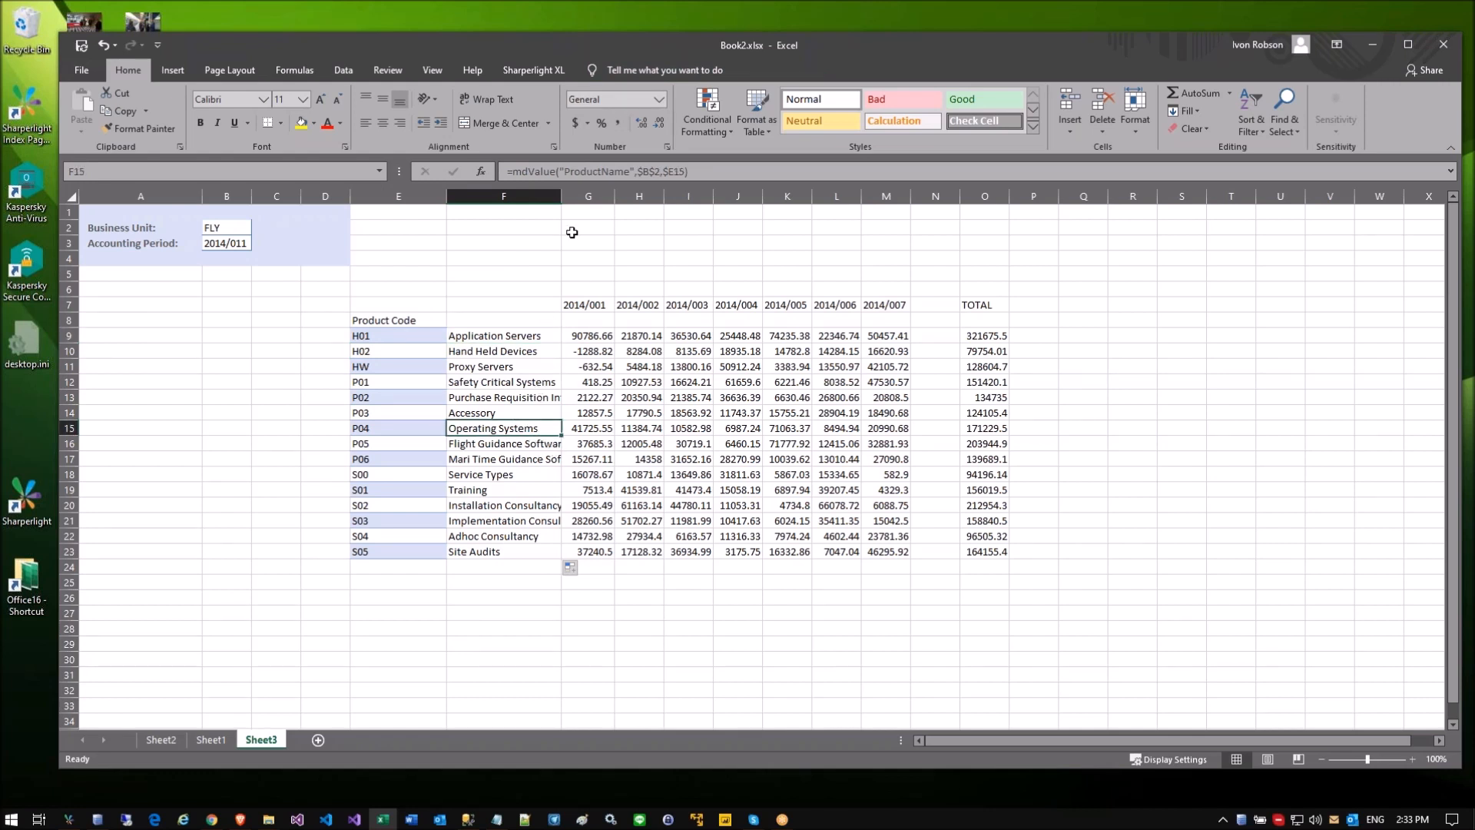
Step: Change the product code in E10 to H01 and compare rows 9 and 10 across the periods
left_click(366, 350)
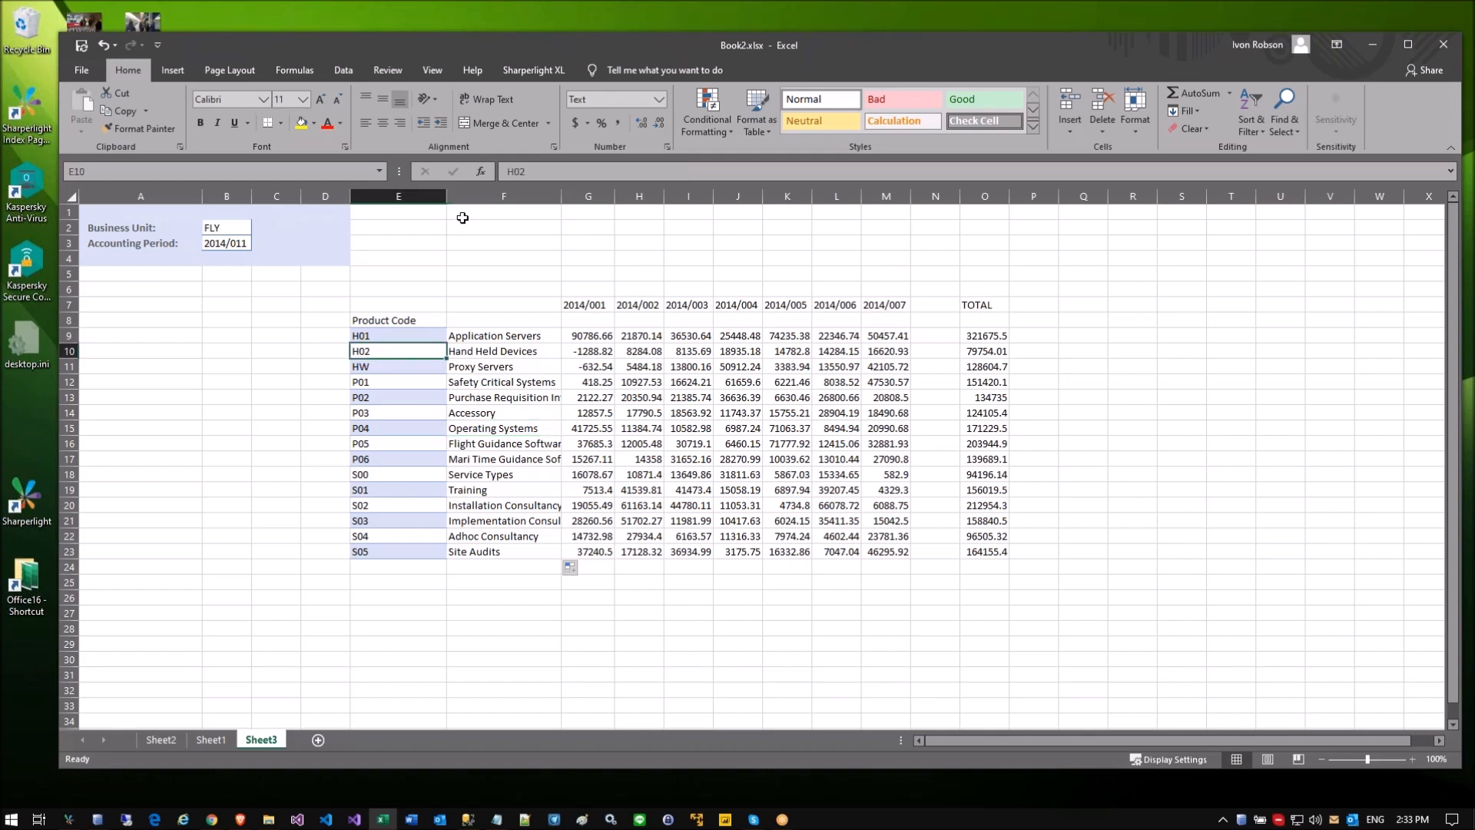
left_click(531, 172)
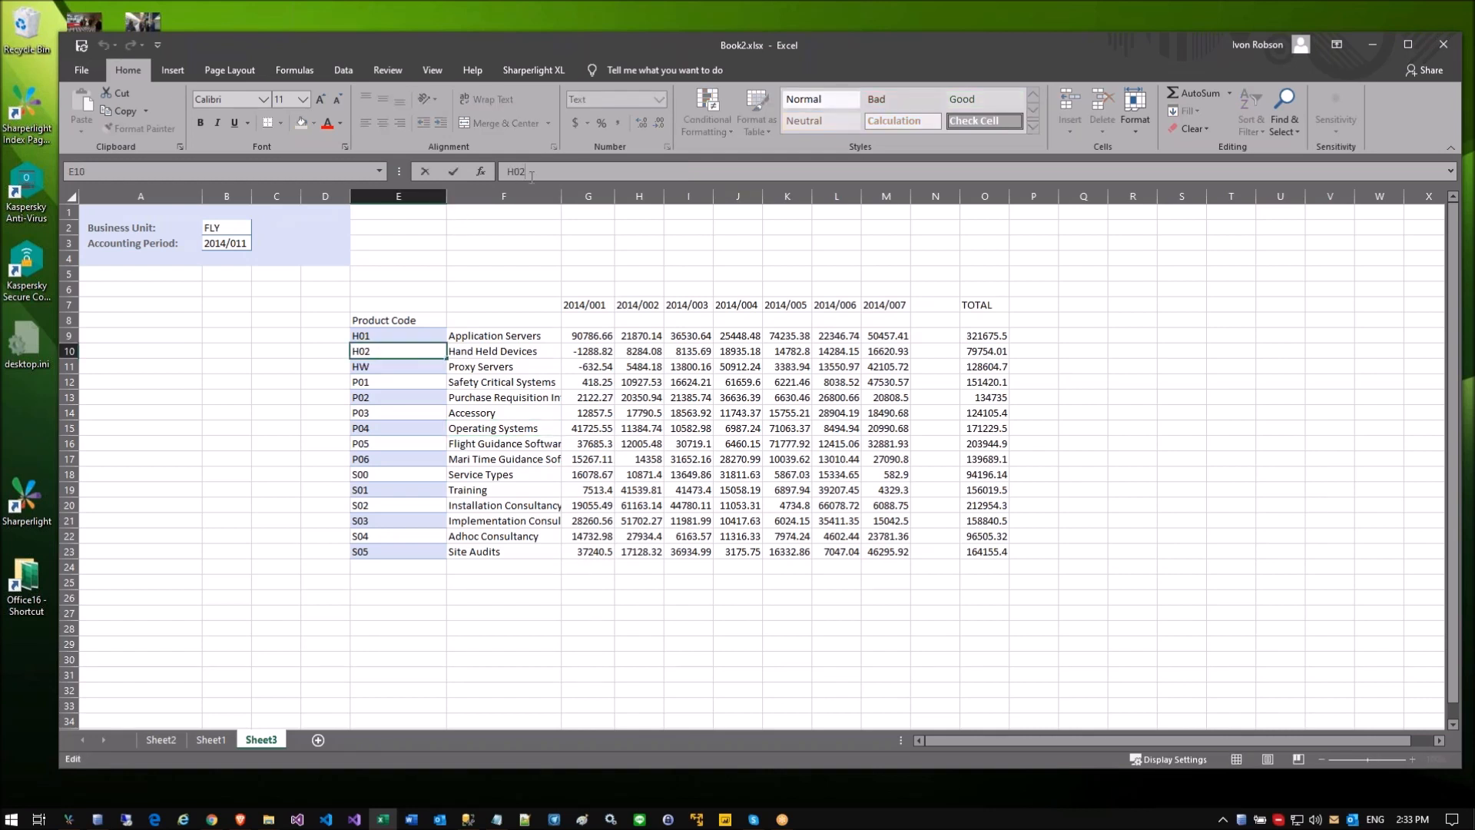
key("Return")
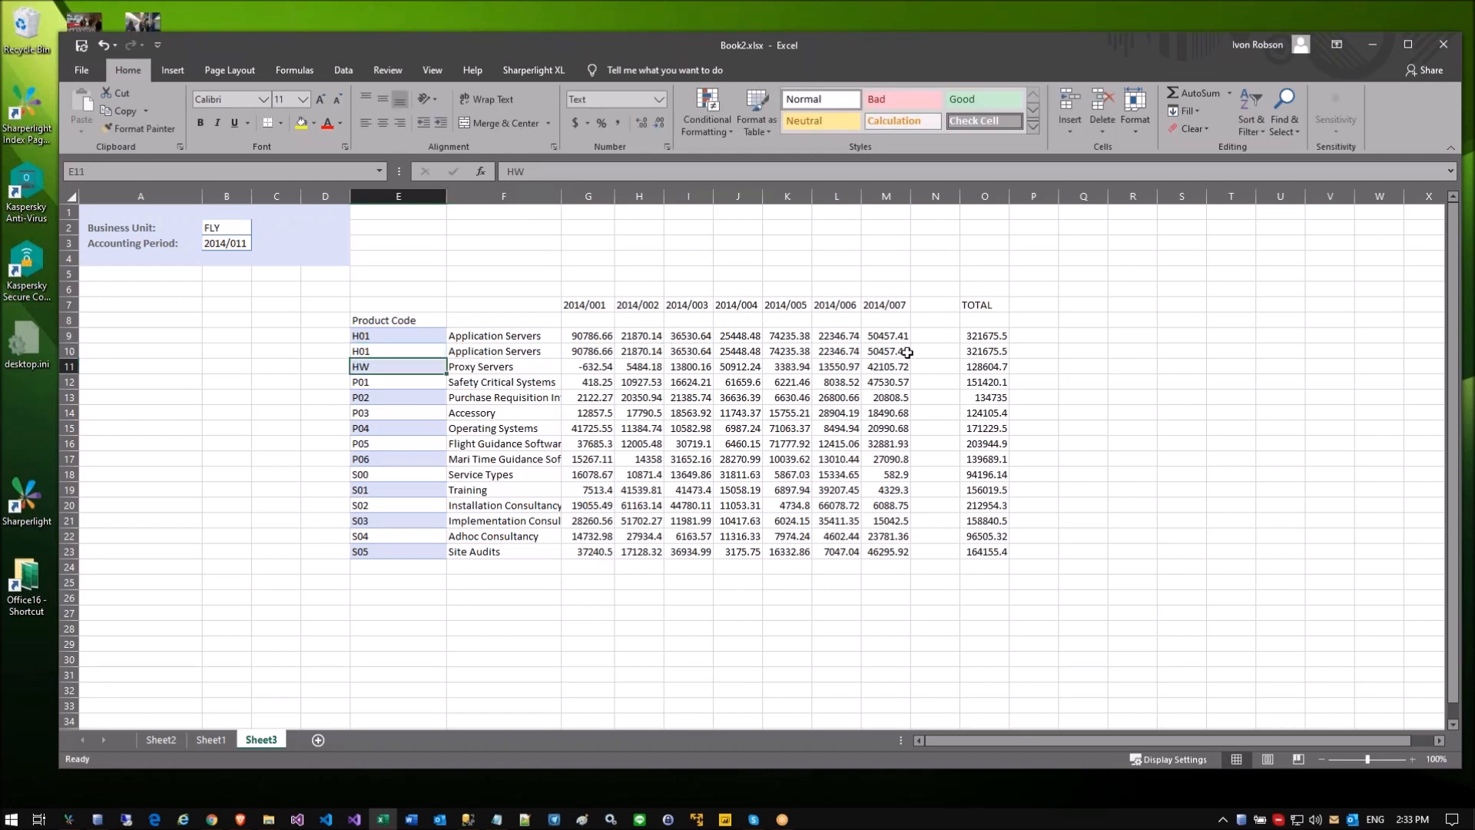
left_click_drag(899, 352, 411, 342)
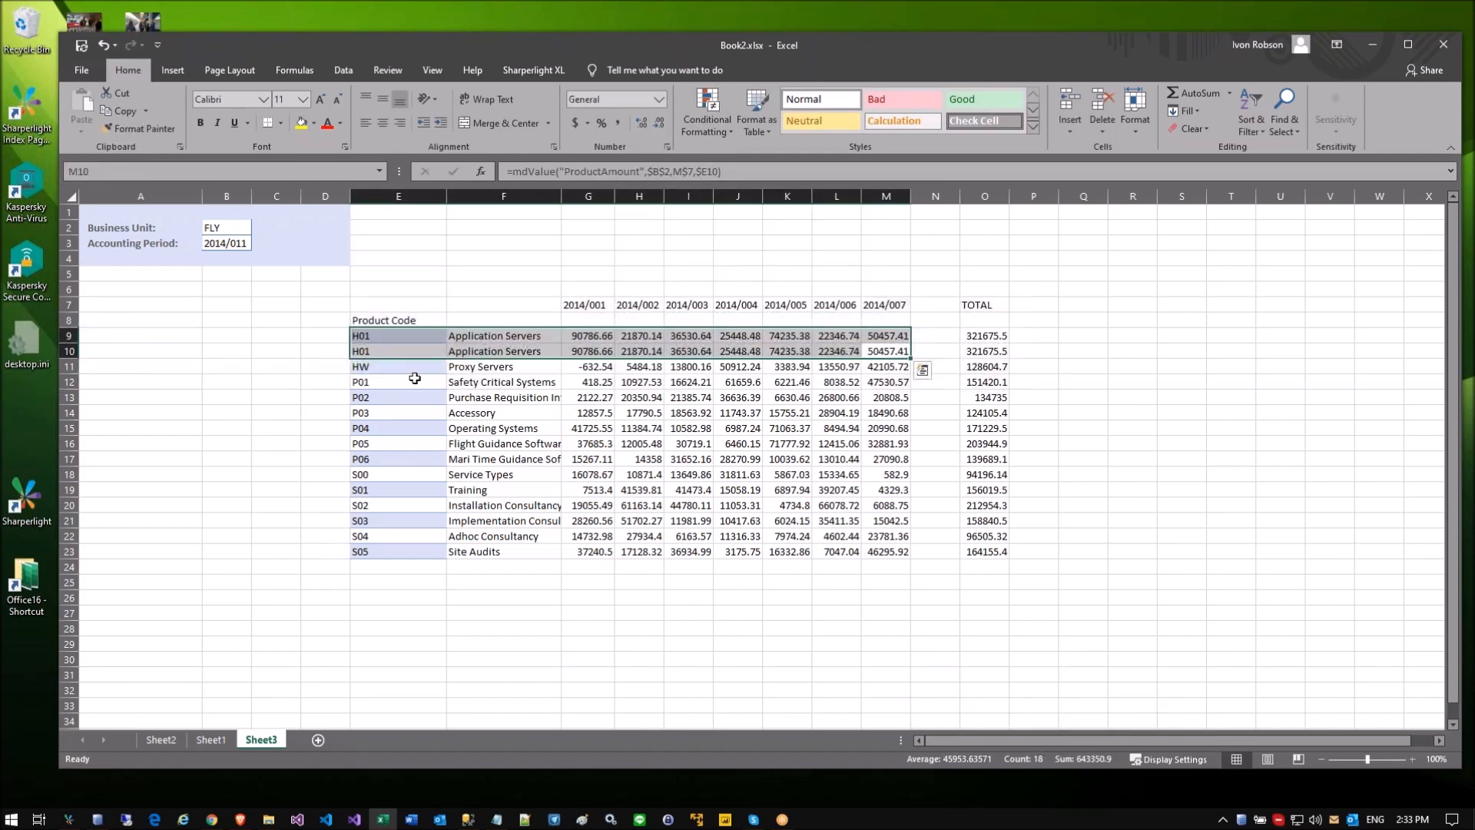
Step: Restore the product code in E10 to H02
left_click(367, 351)
left_click(542, 171)
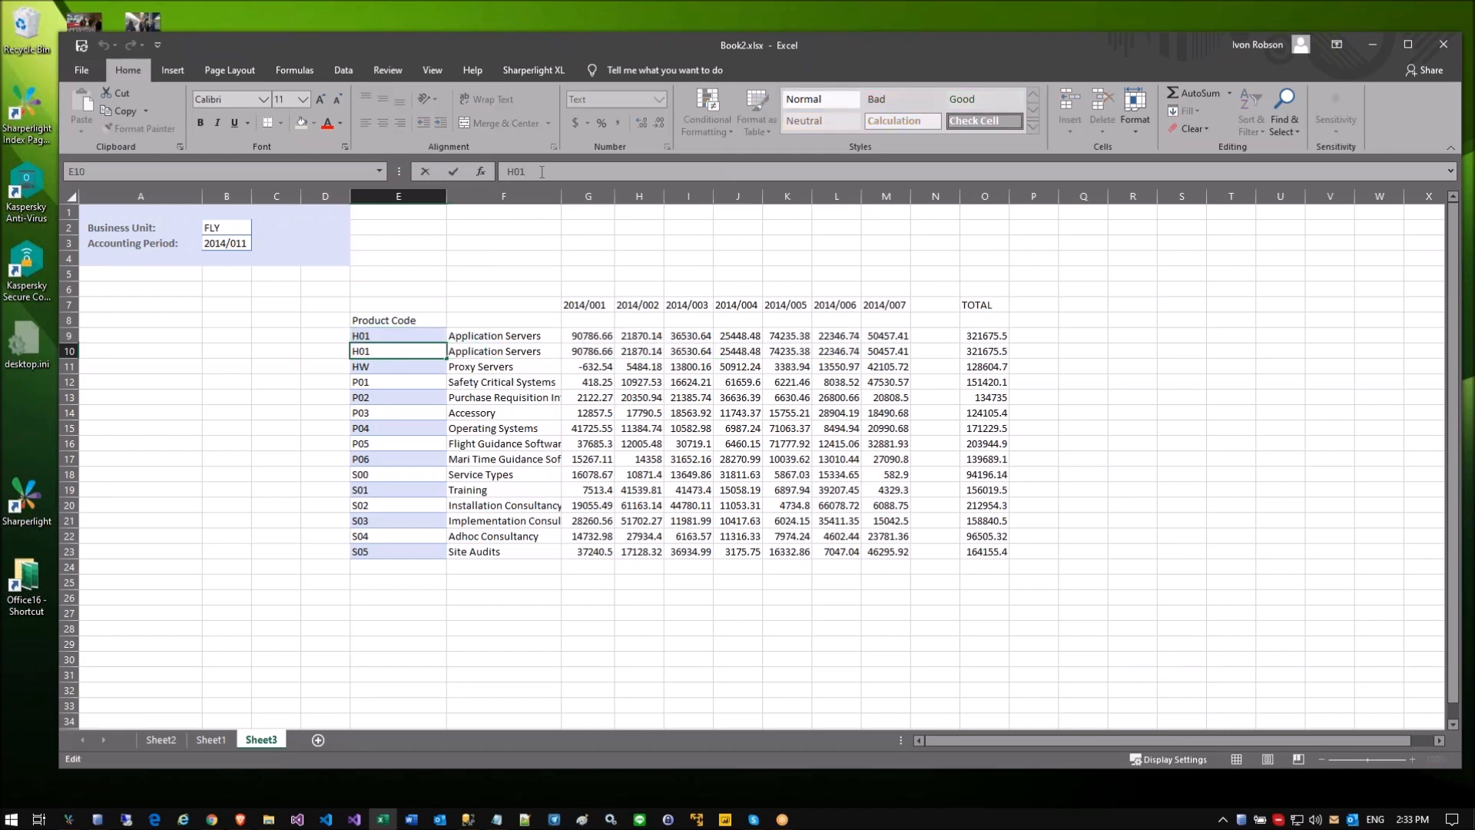
key("Return")
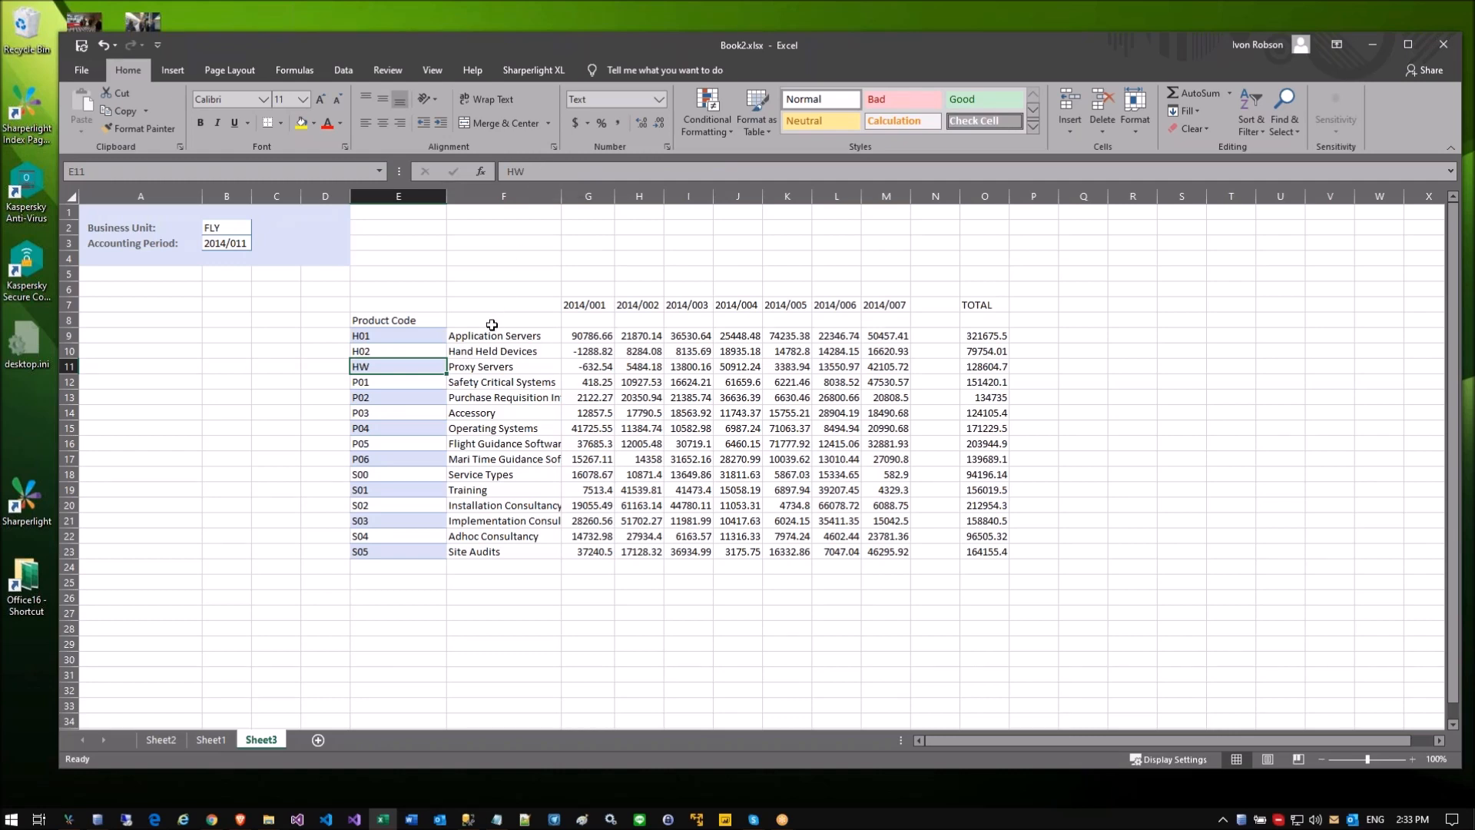
Step: Apply the comma number style to the period amounts and totals in G9:O23
left_click(487, 350)
left_click_drag(579, 335, 987, 552)
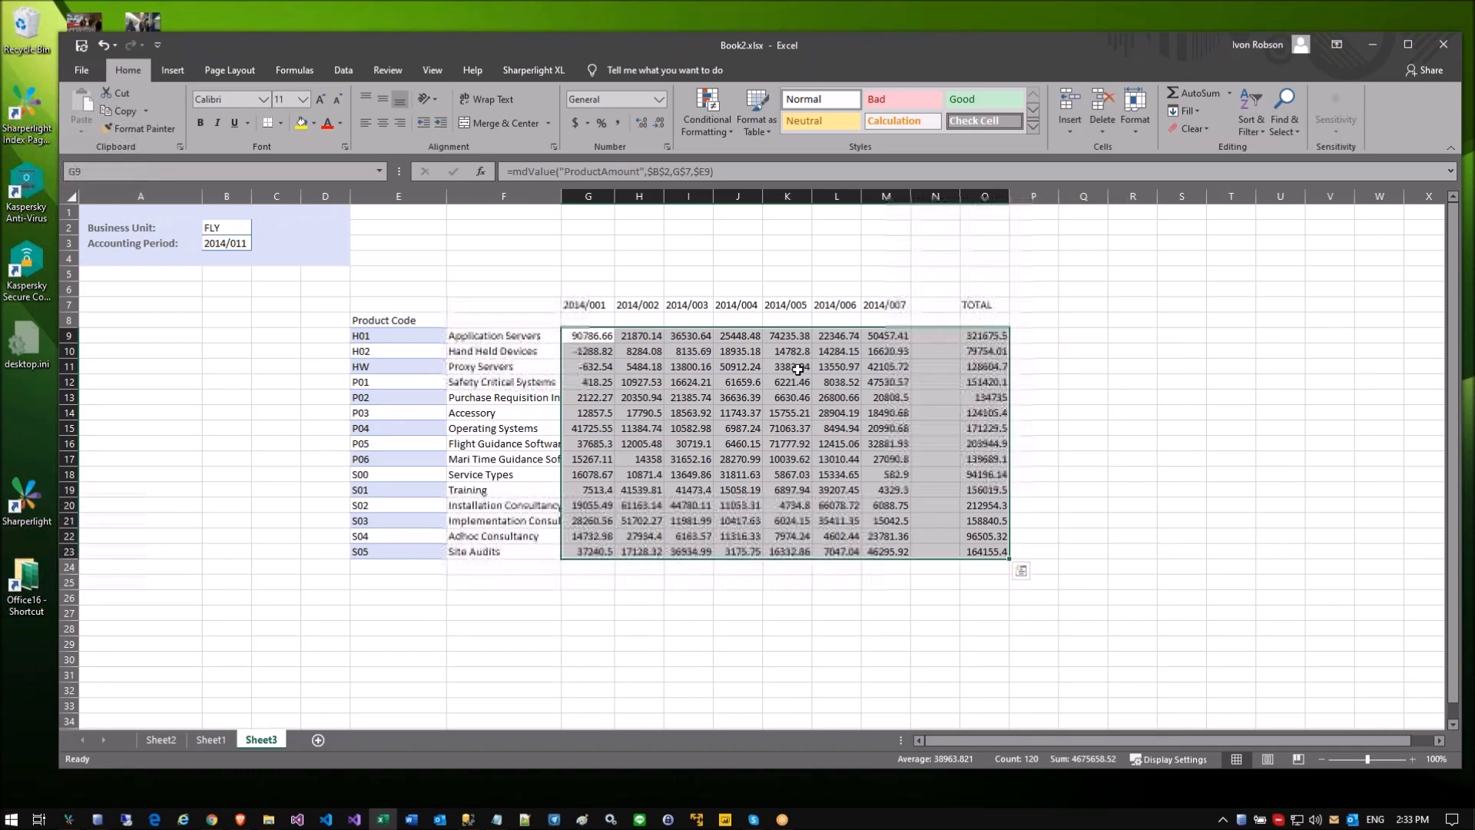
left_click(618, 120)
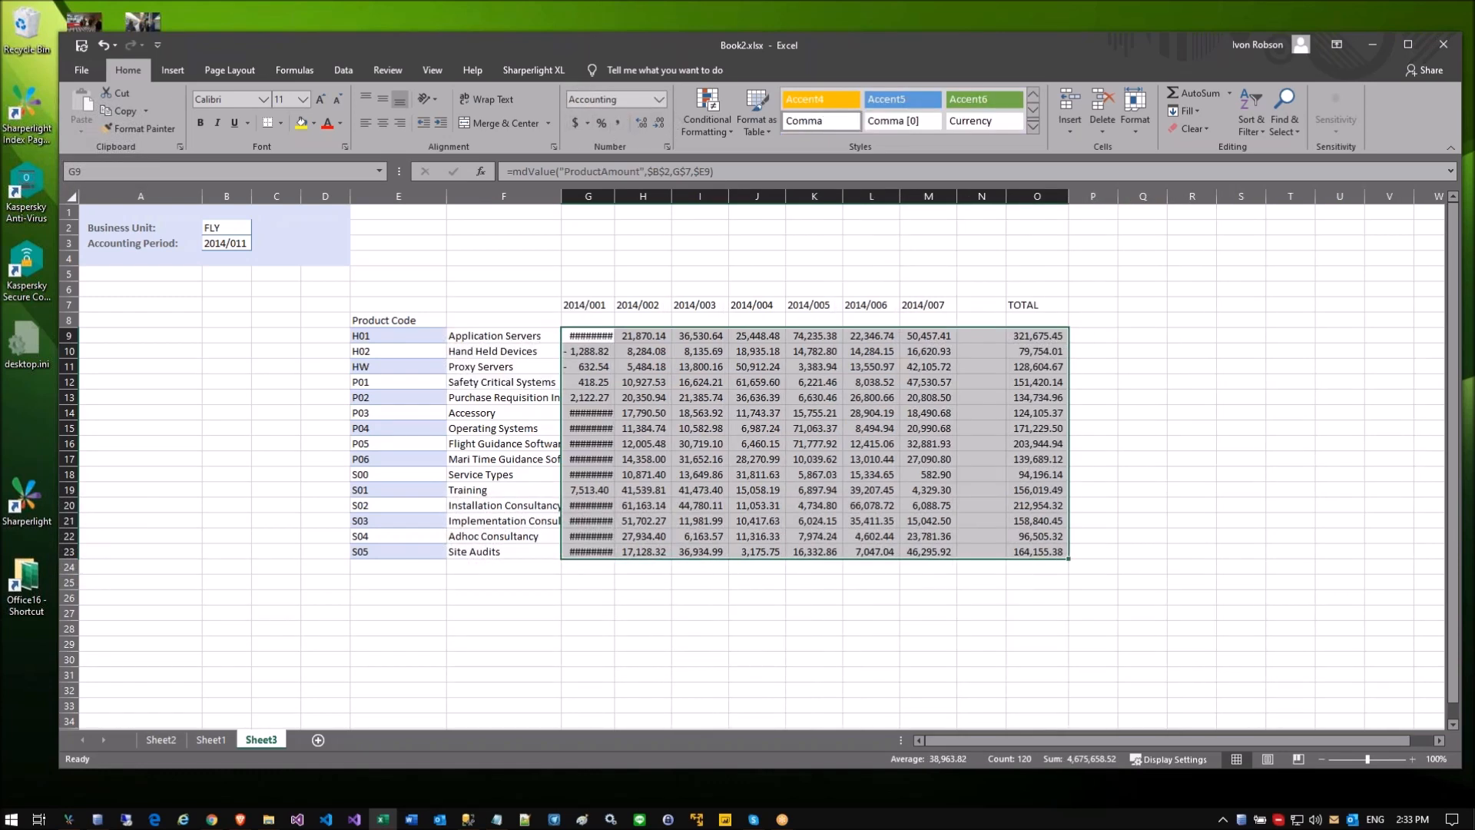
Step: Widen column G so the 2014/001 amounts fit in their cells
left_click(655, 410)
left_click_drag(615, 196, 628, 196)
left_click(650, 536)
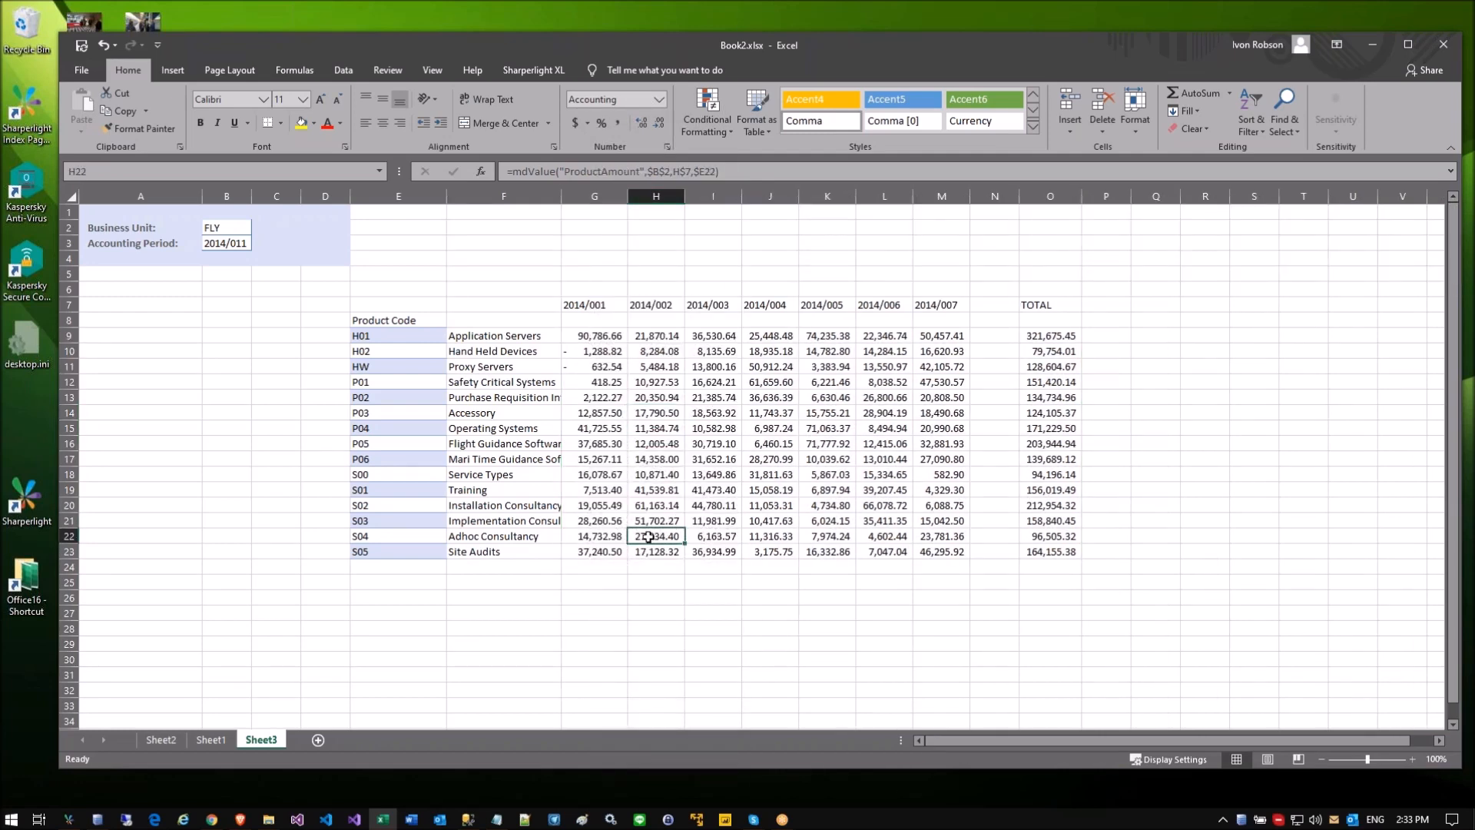
left_click(588, 590)
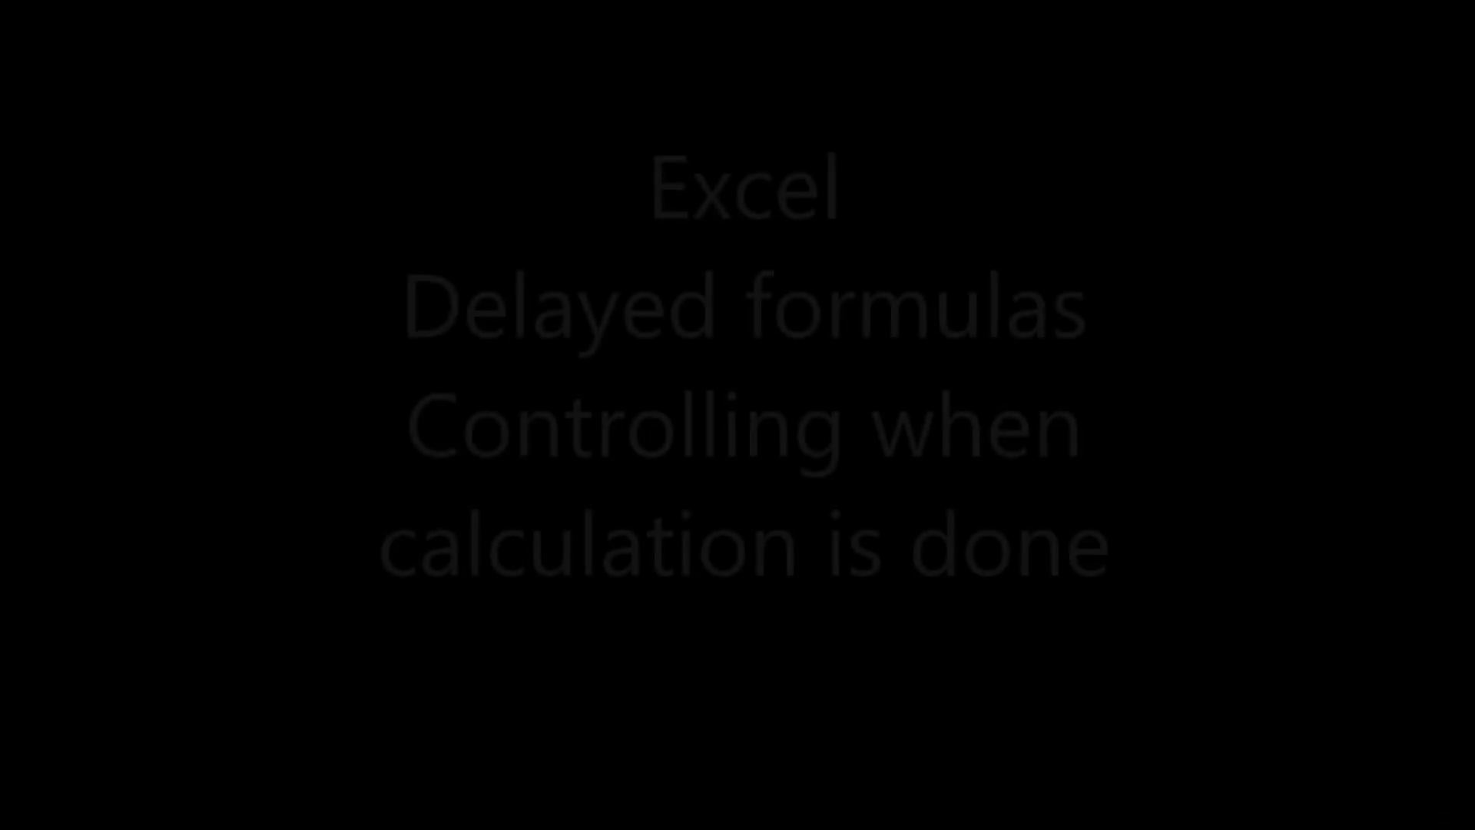
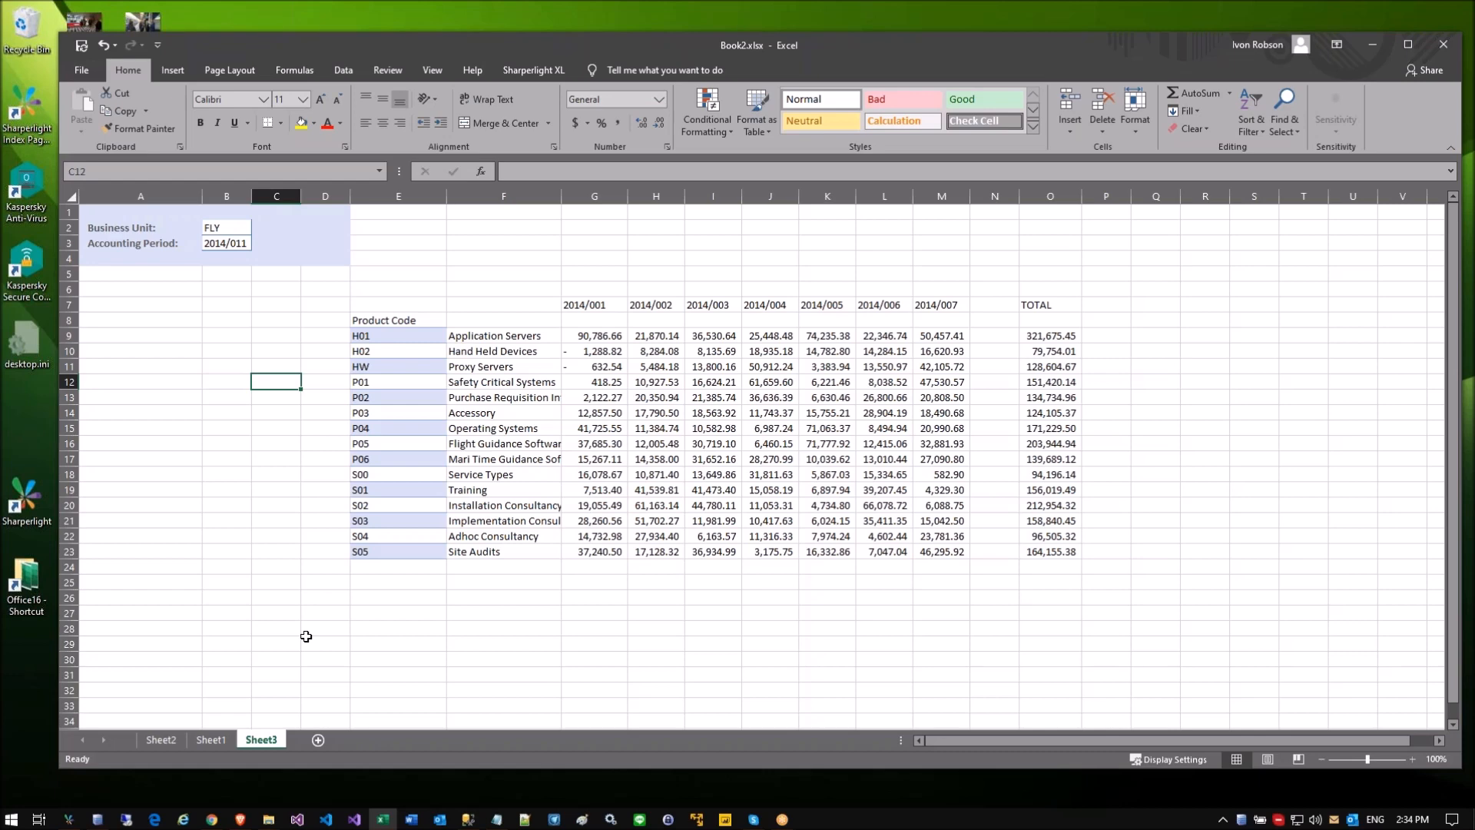
Step: Set the Business Unit in B2 of Sheet3 to FS1 from the lookup list
double_click(215, 227)
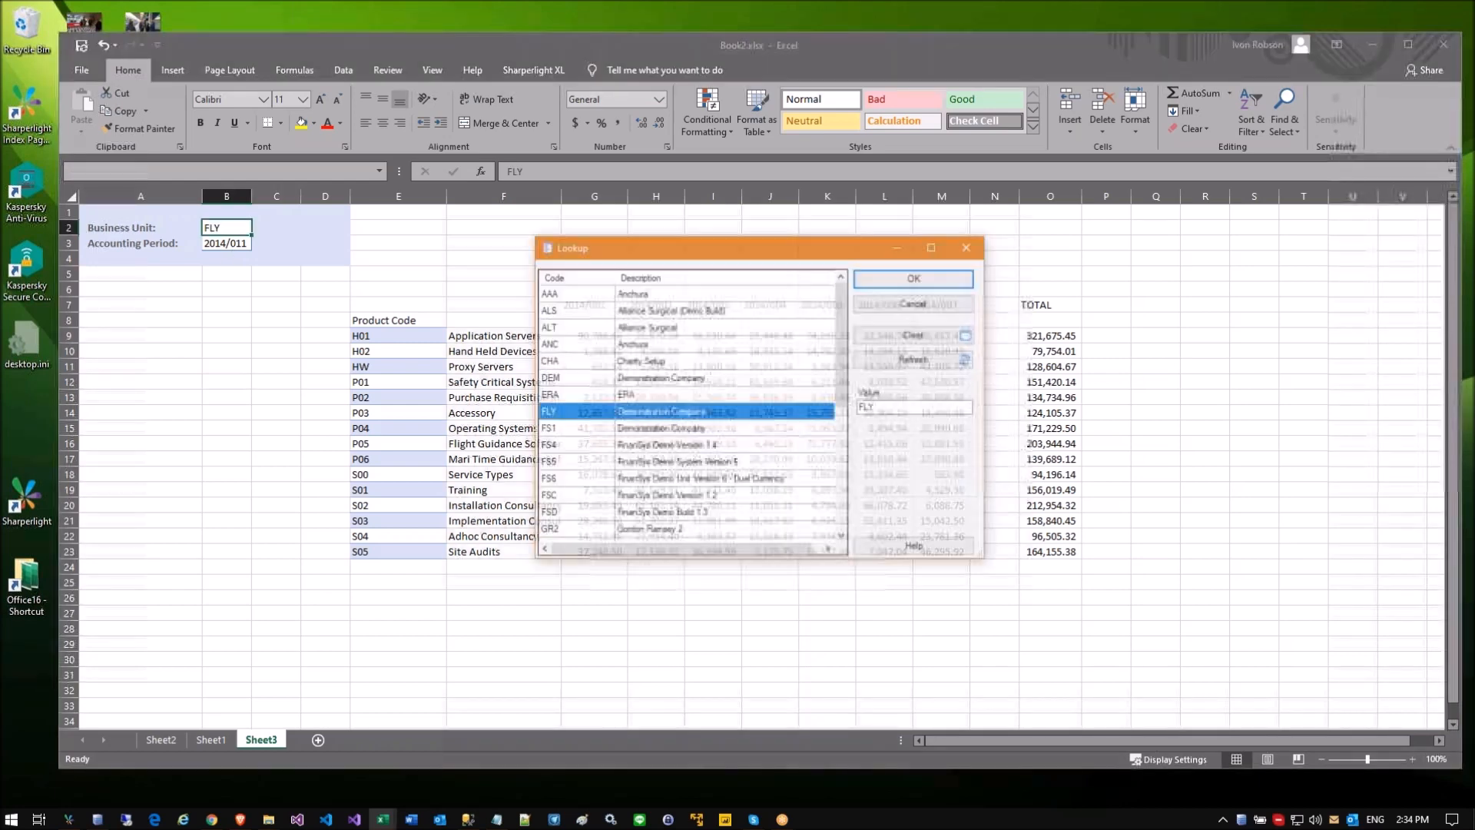
double_click(559, 432)
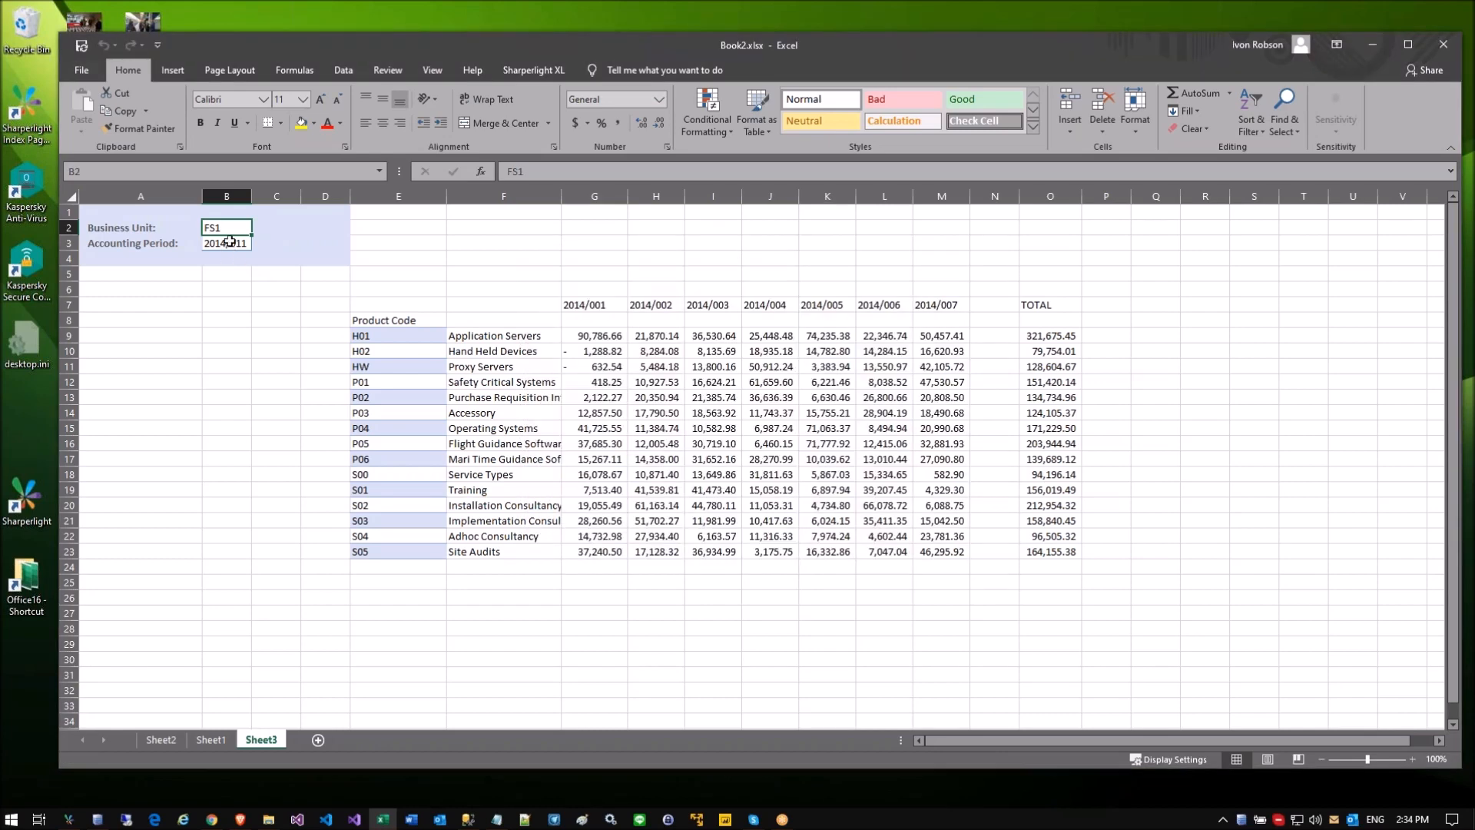
left_click_drag(595, 327, 1125, 537)
Step: On Sheet1, set the Business Unit filter in B8 to FS1 from the lookup list
left_click(210, 739)
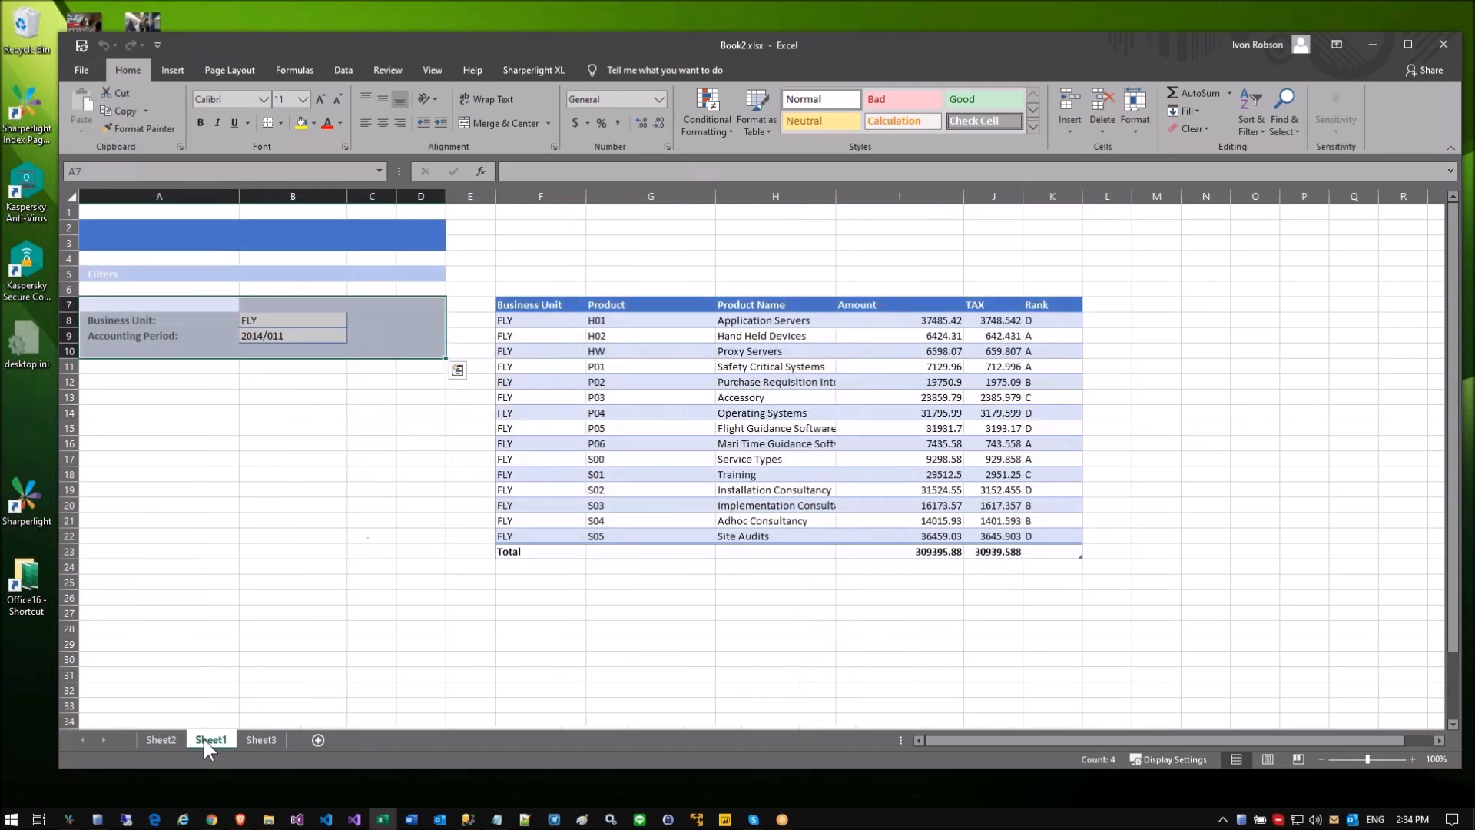
left_click(292, 413)
left_click(250, 320)
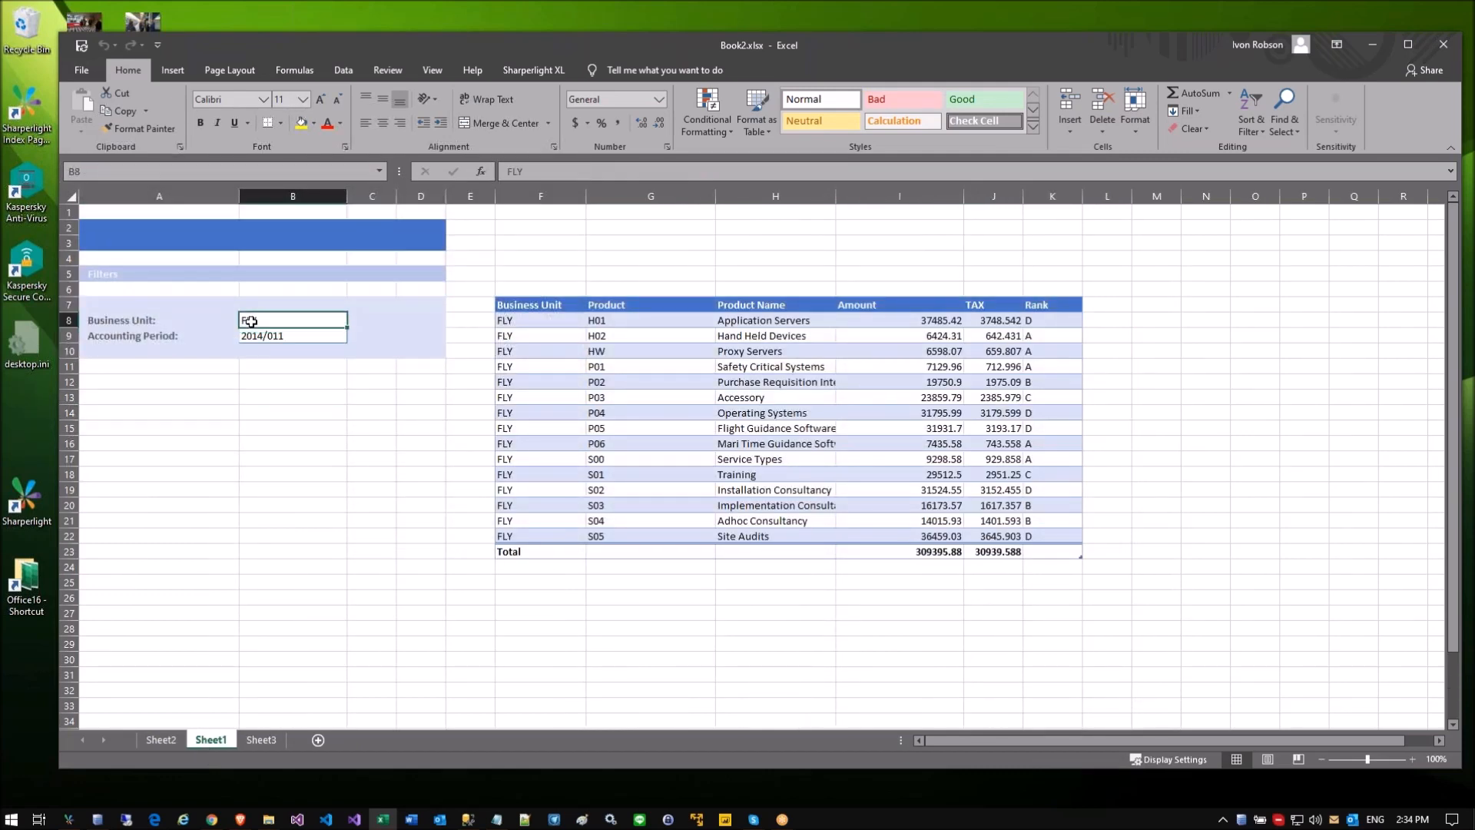
left_click(269, 336)
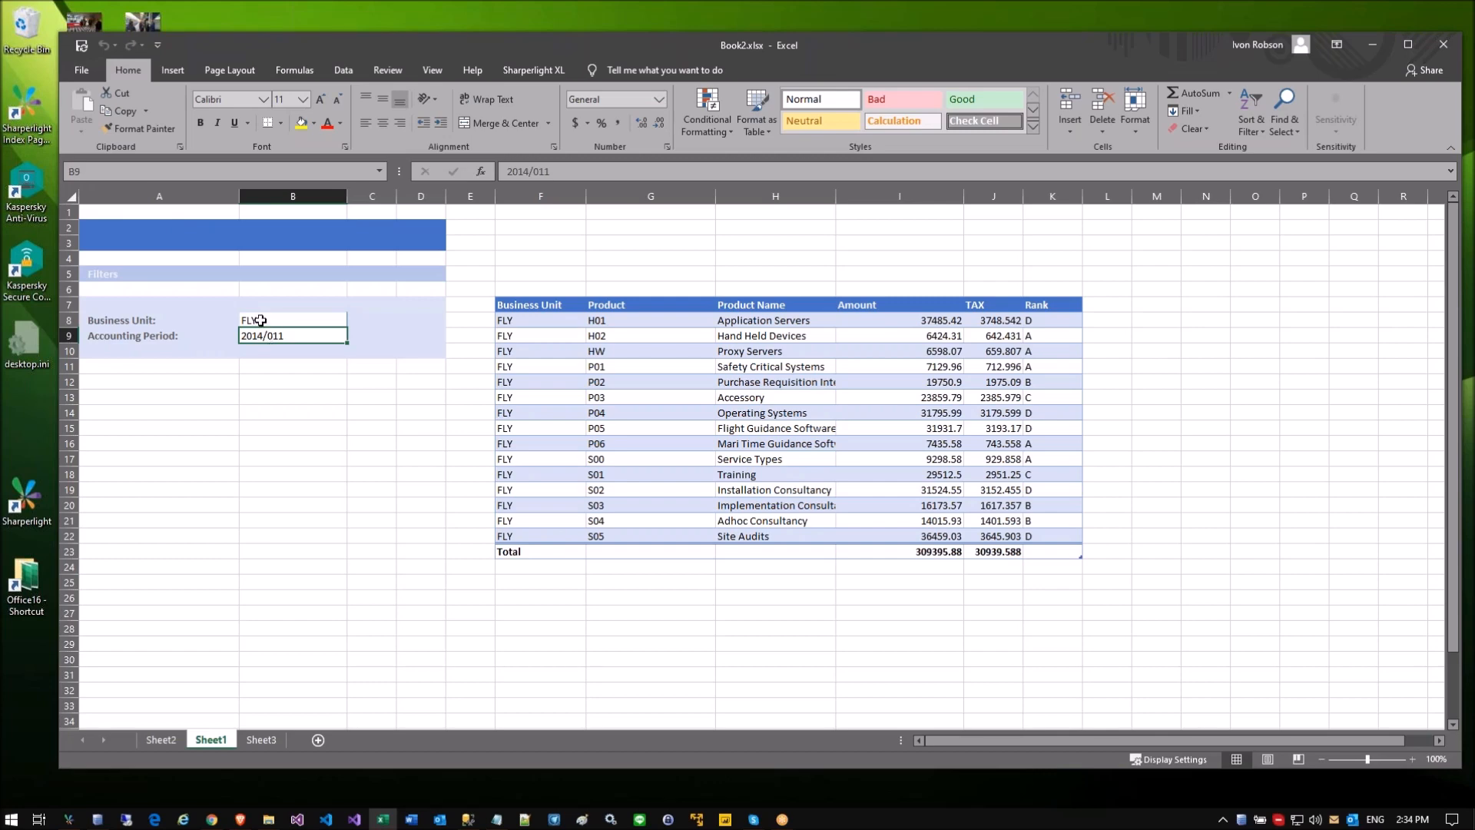
left_click(261, 321)
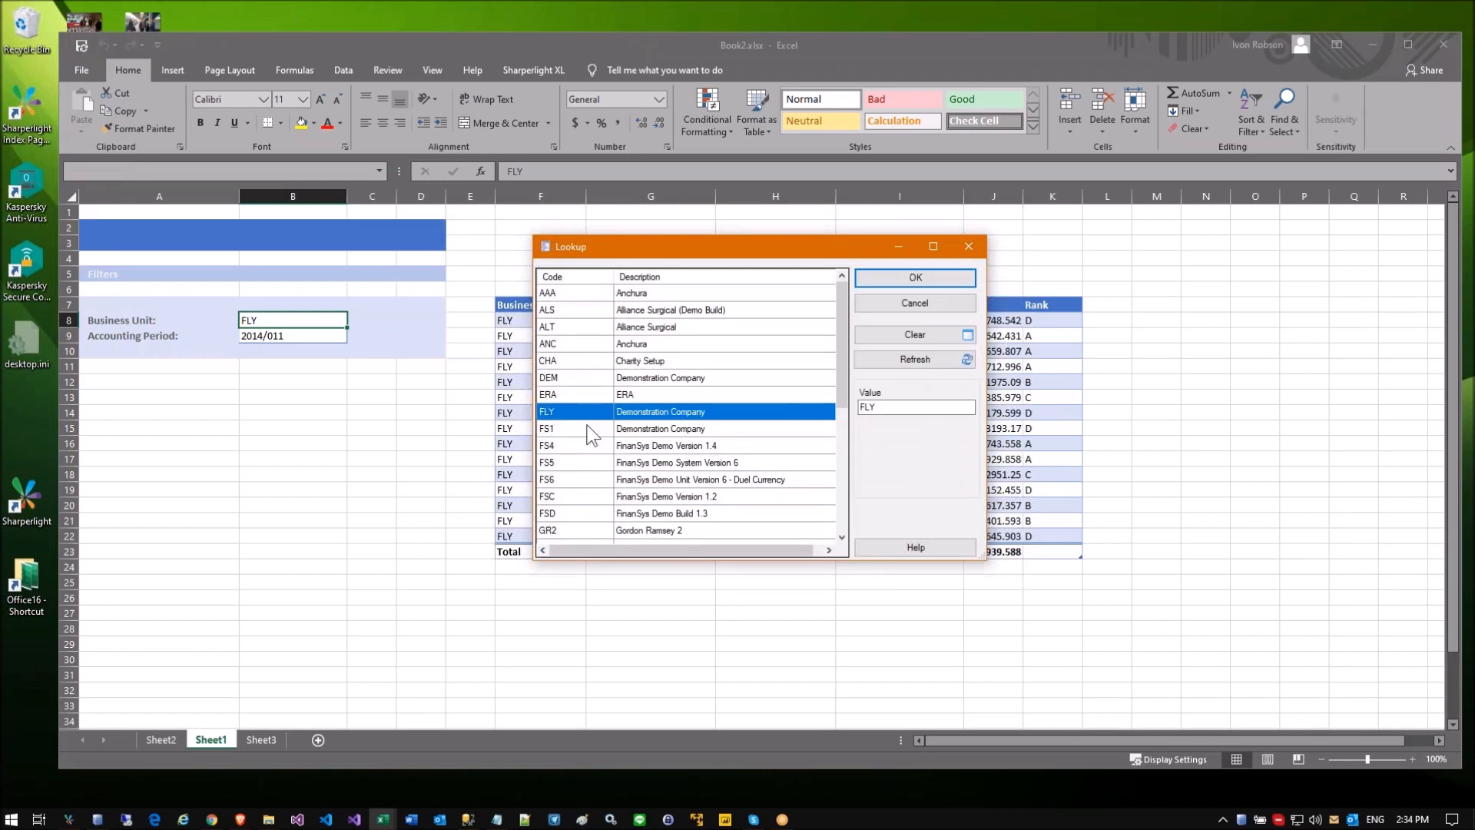
double_click(588, 428)
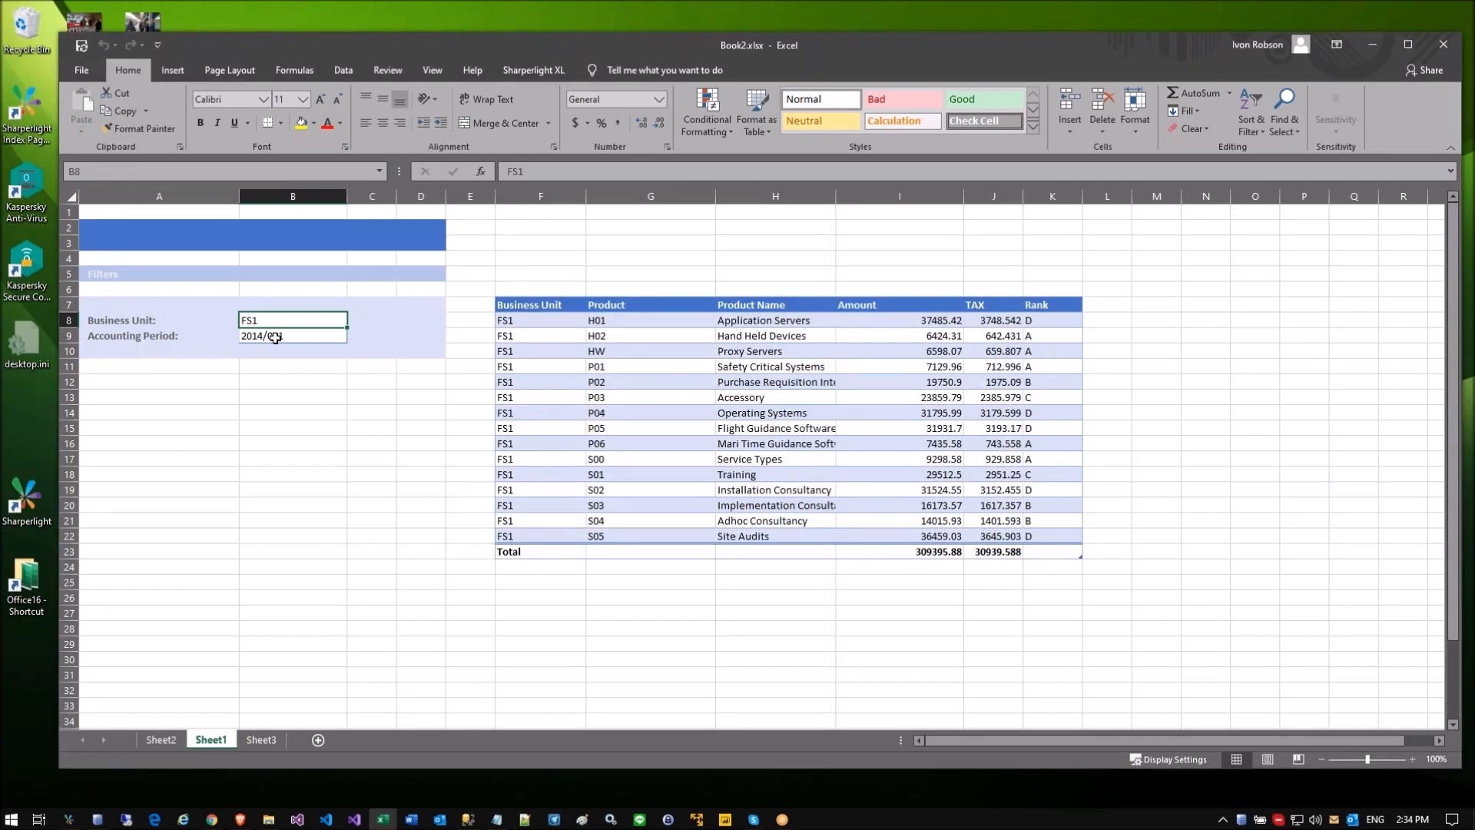
Step: Set the Accounting Period filter in B9 of Sheet1 to 2014/012
key("Return")
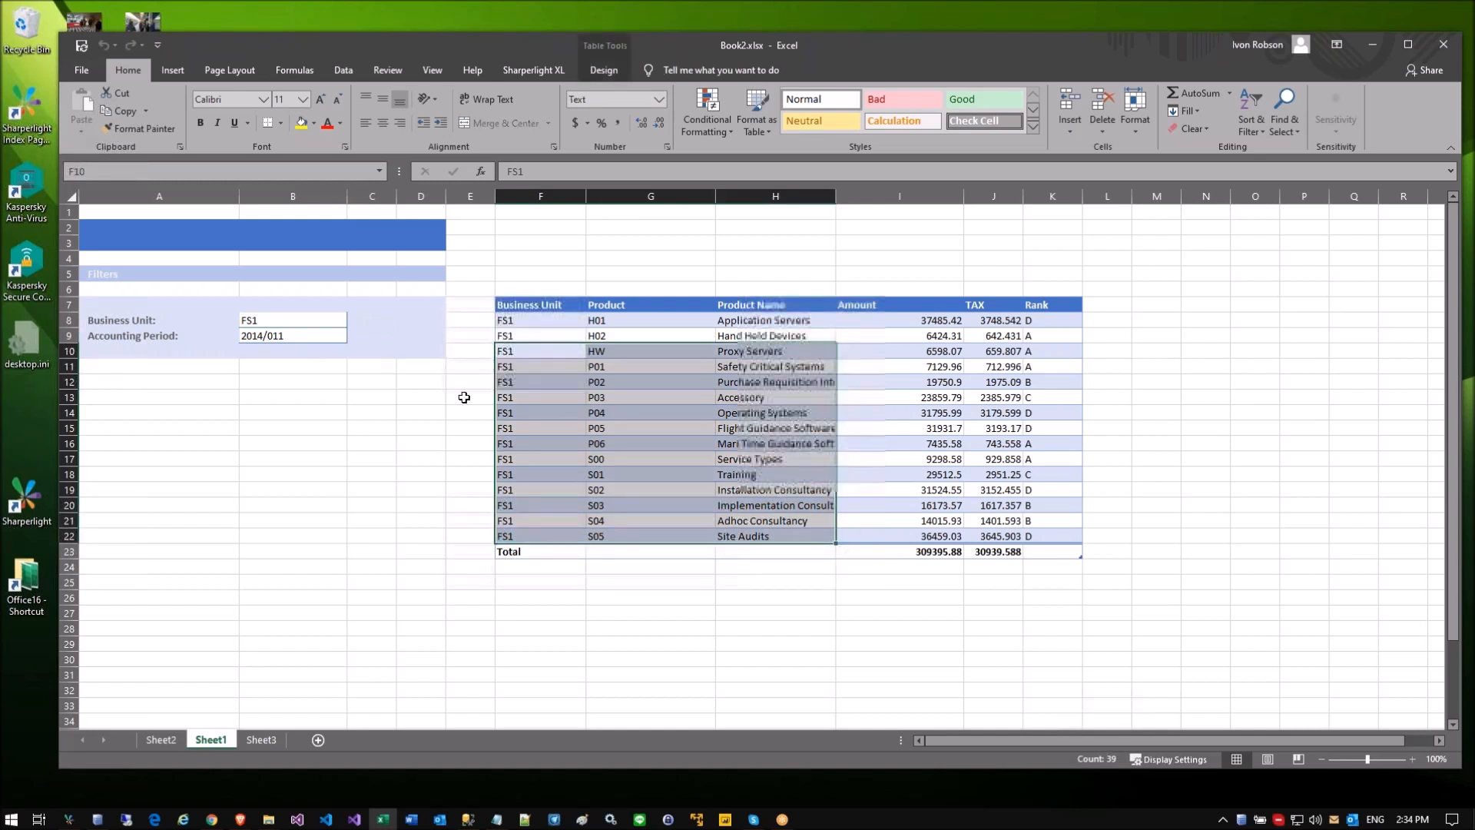
left_click(551, 171)
key("BackSpace")
type("2")
key("Return")
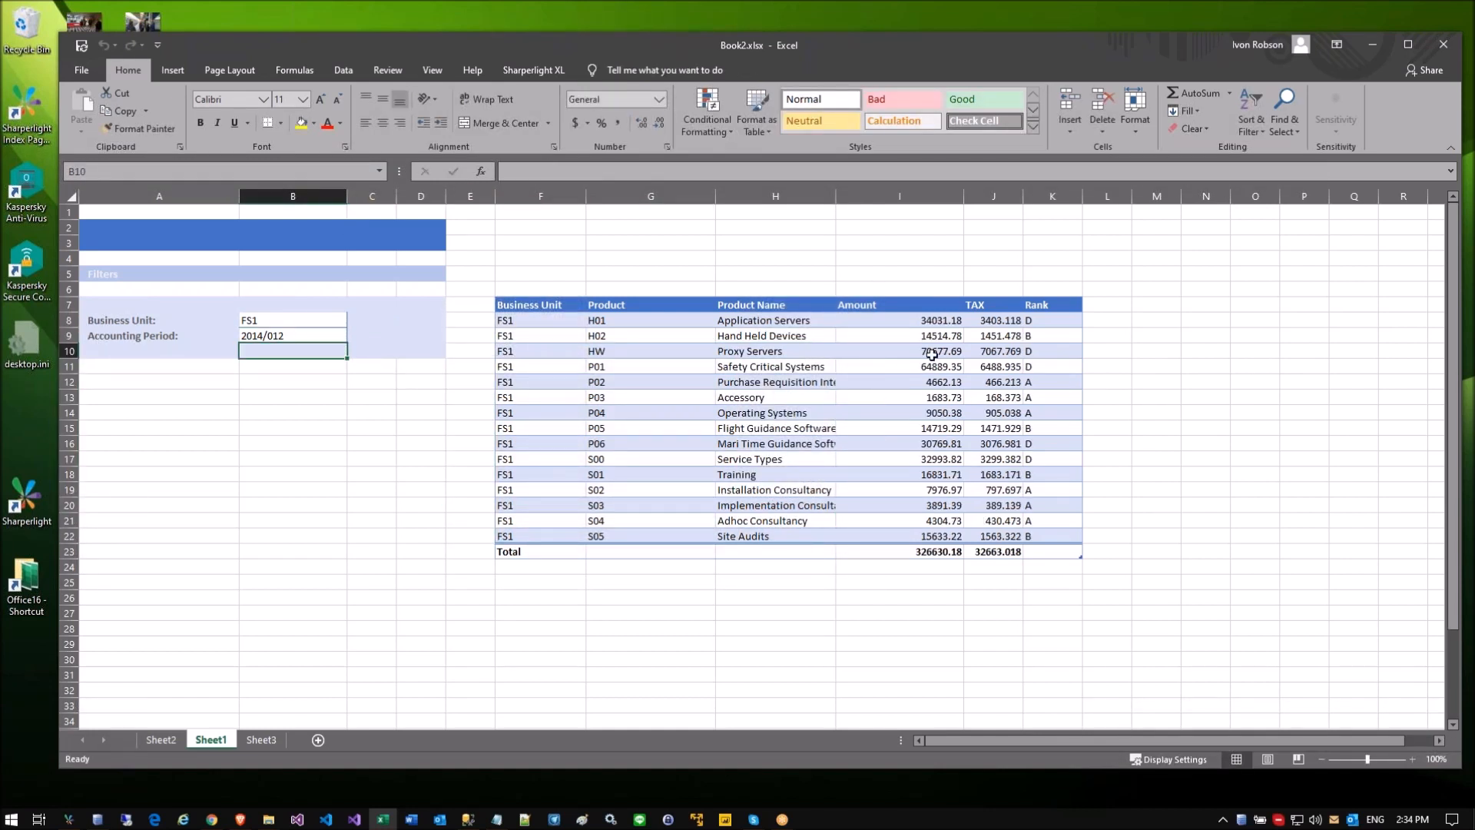
Step: Examine the product table, the formula in F6 and the filter cells that the formula refers to
left_click(498, 300)
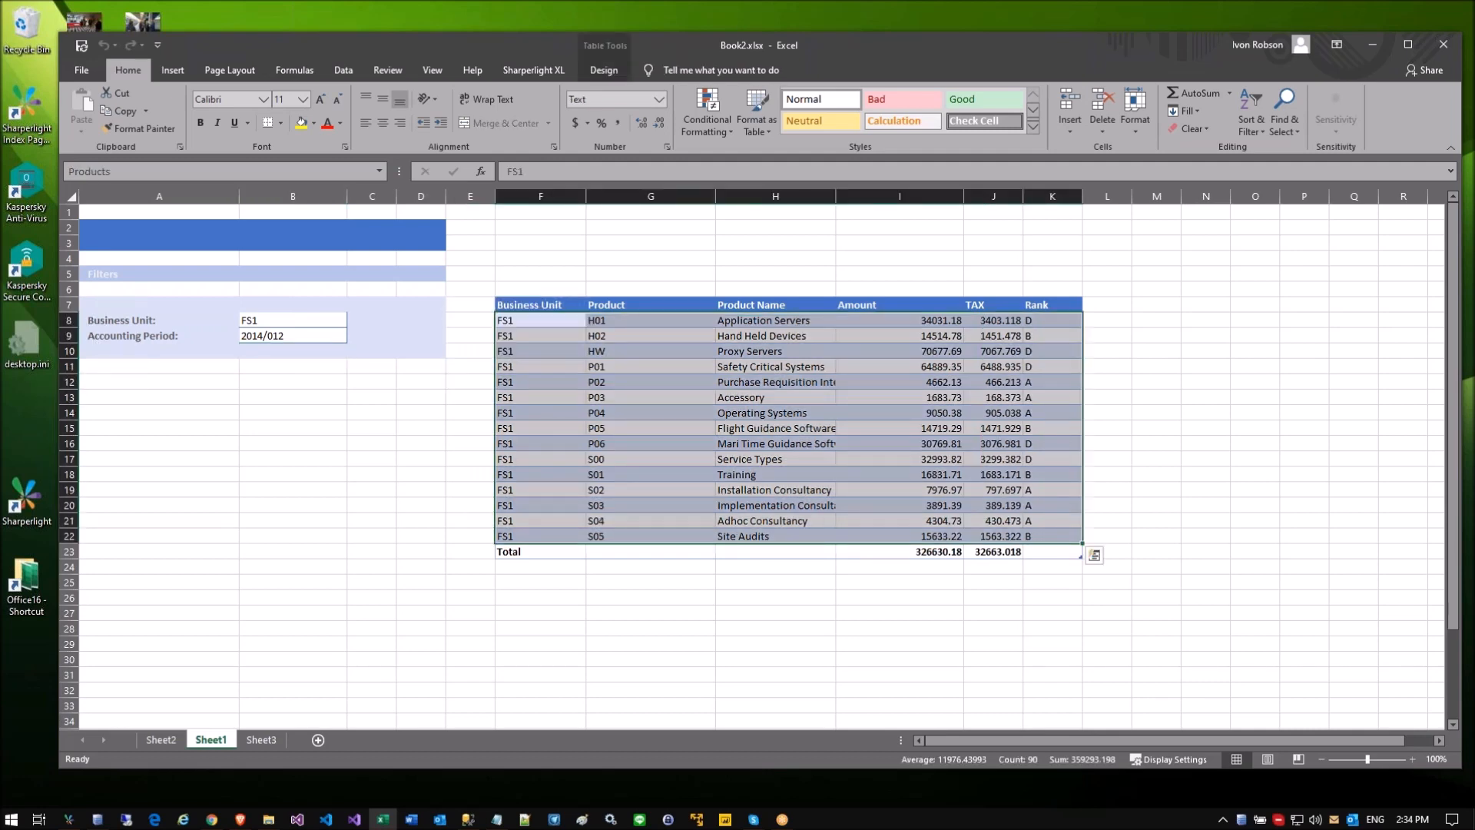
left_click(470, 397)
left_click(265, 338)
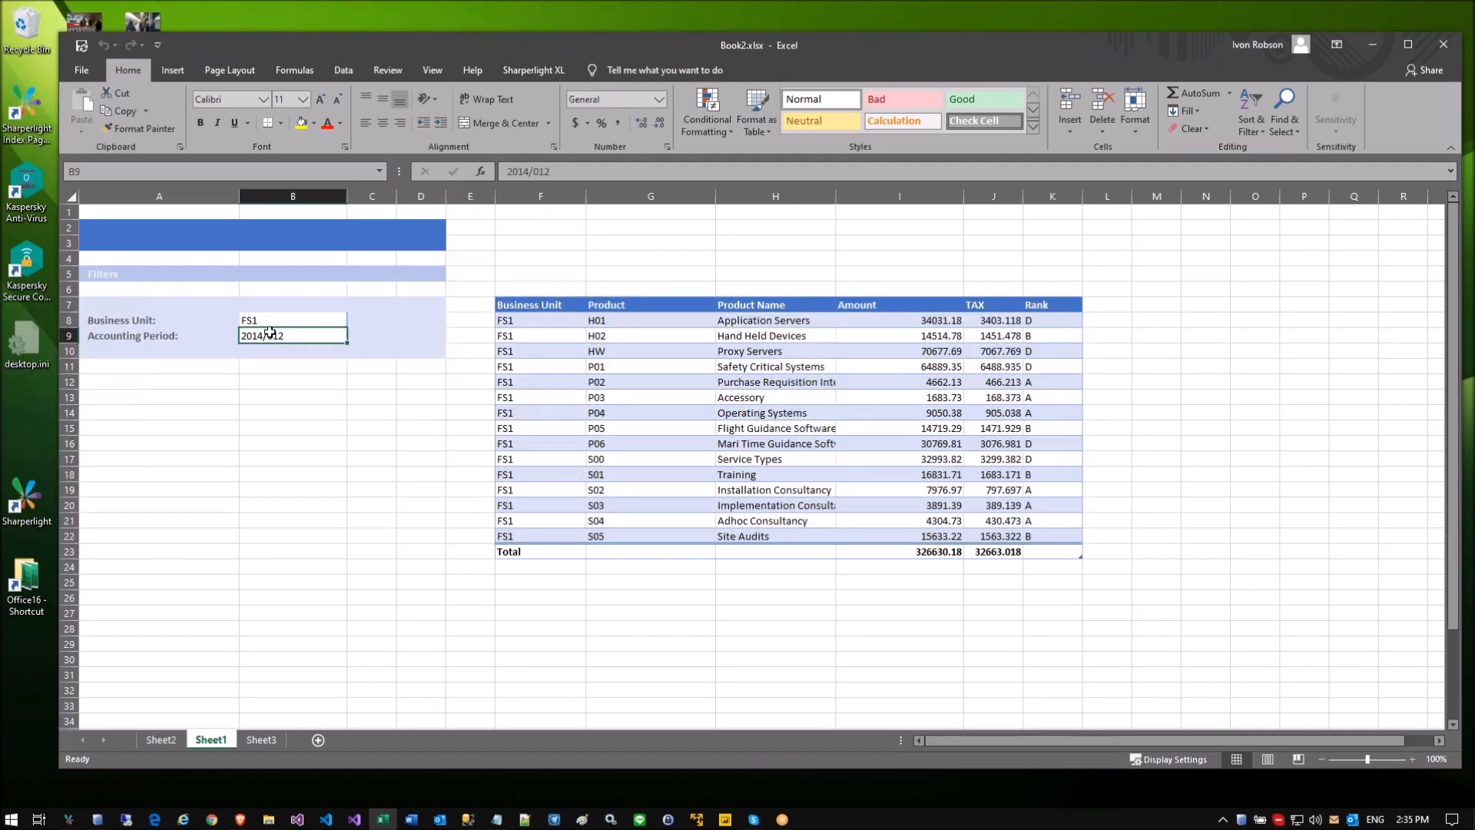
left_click(323, 393)
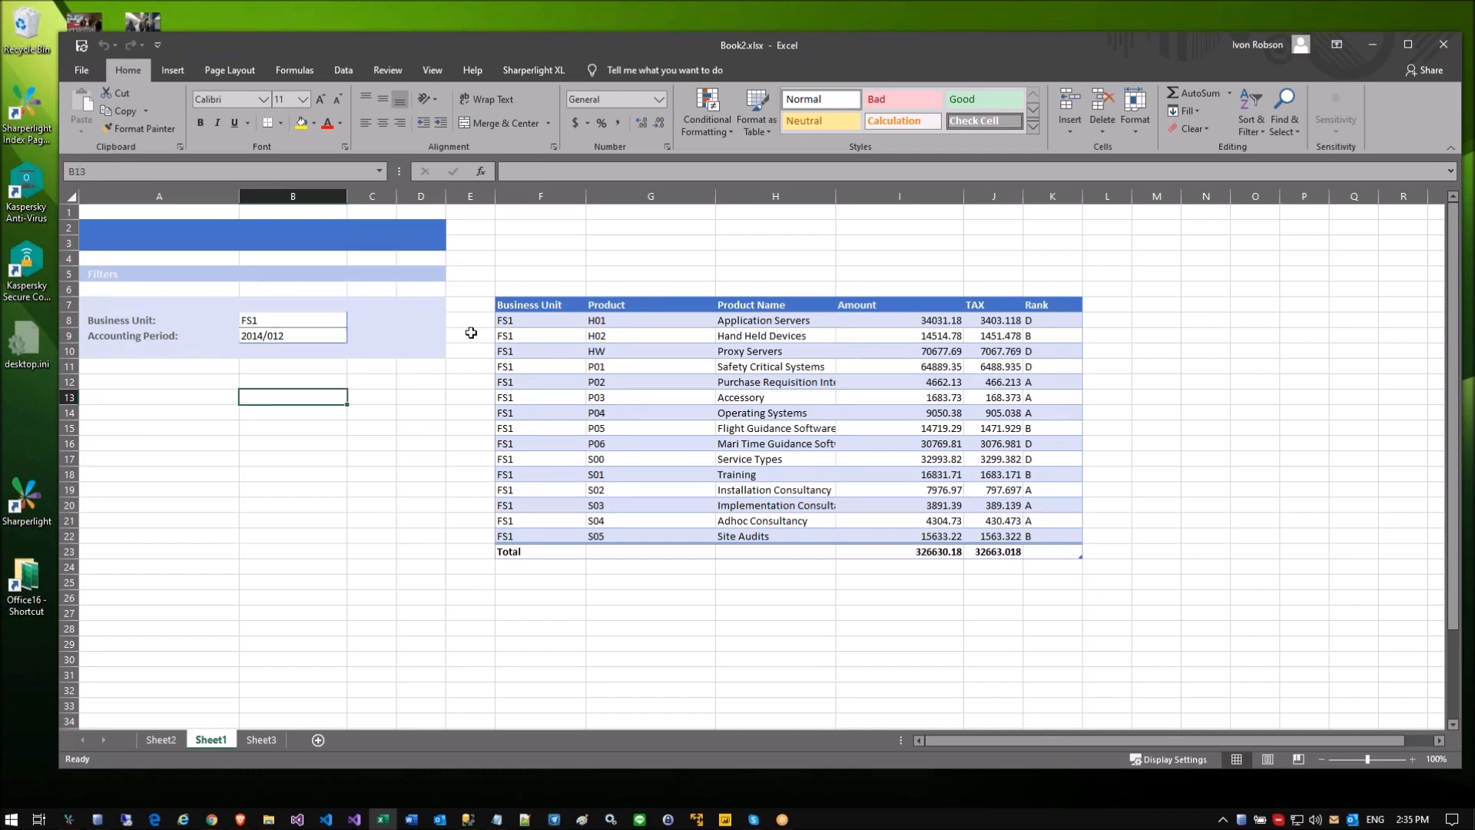
left_click(516, 290)
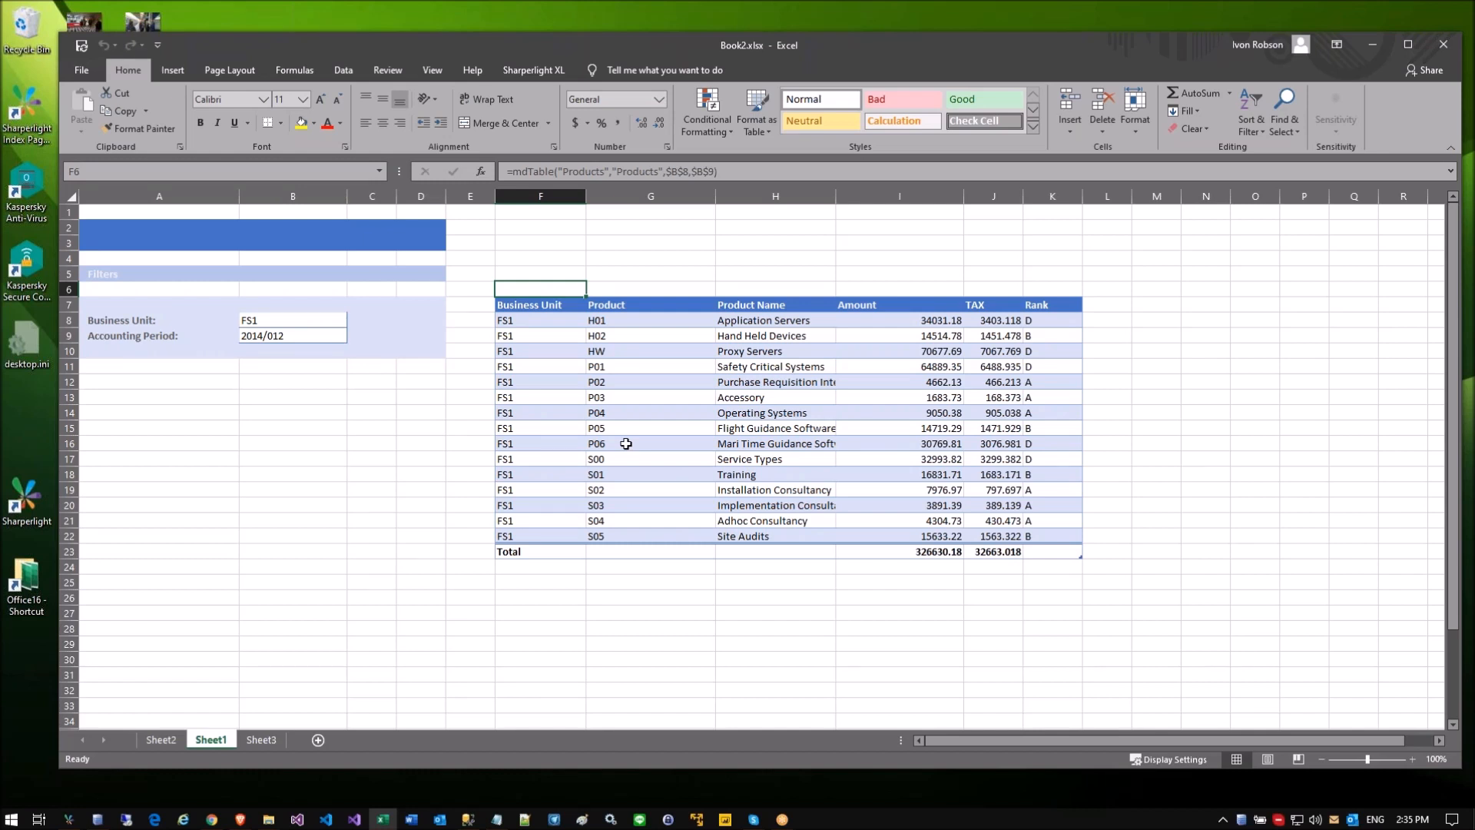
left_click(734, 175)
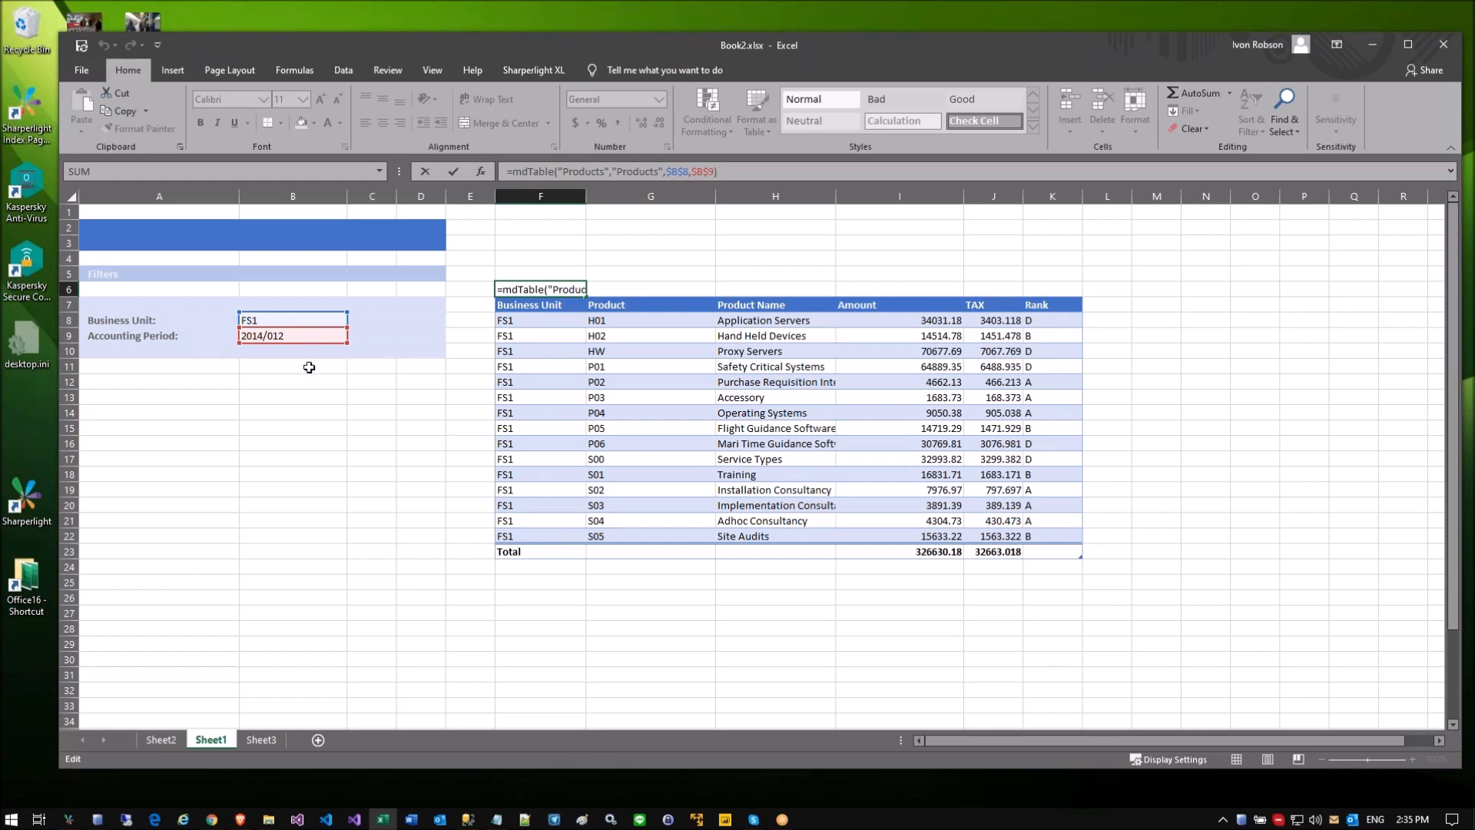
left_click(338, 401)
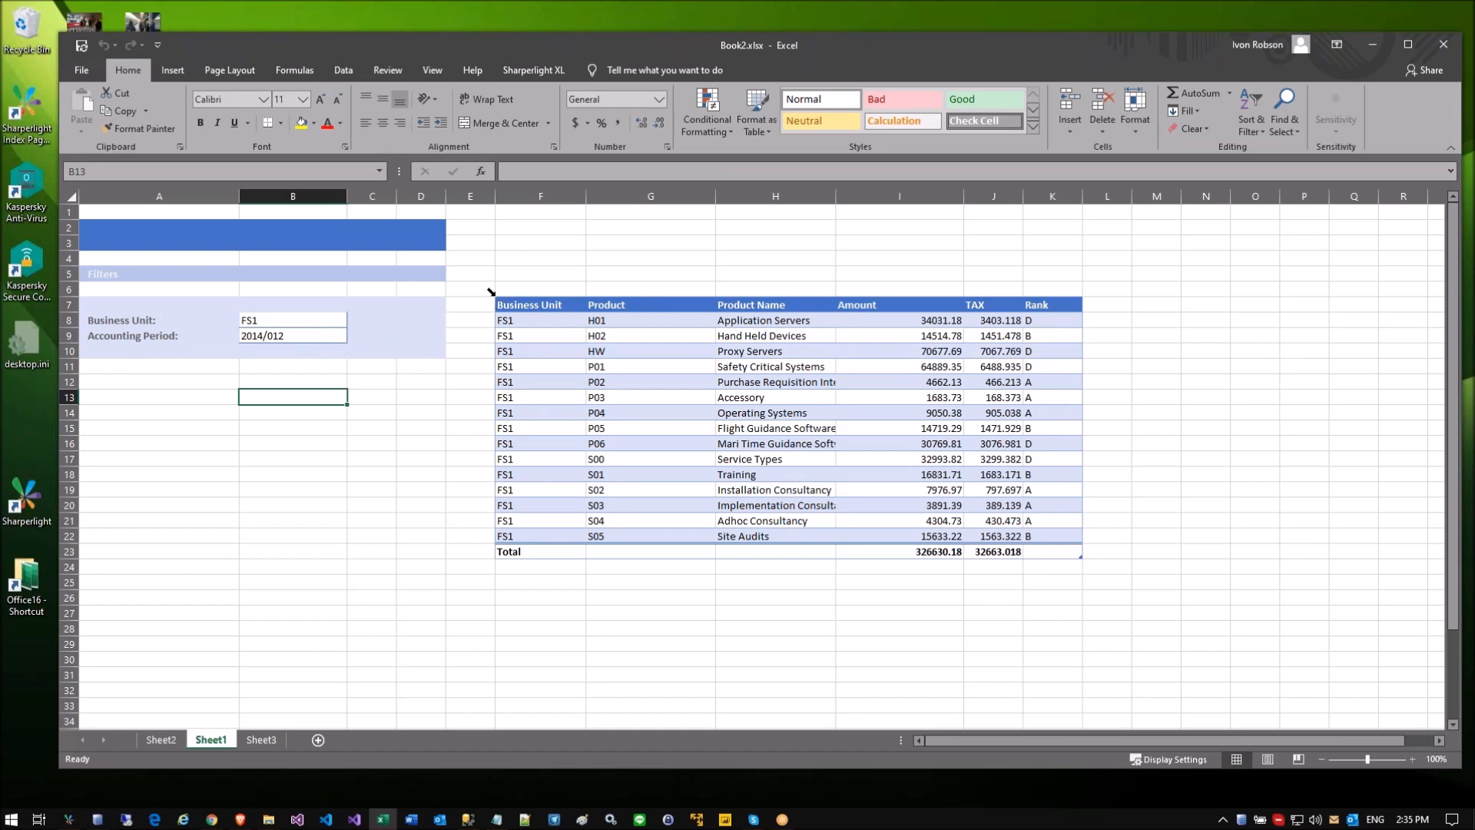
Step: Review the table range, the two filter cells and the mdTable function name in F6
left_click(491, 292)
left_click(492, 292)
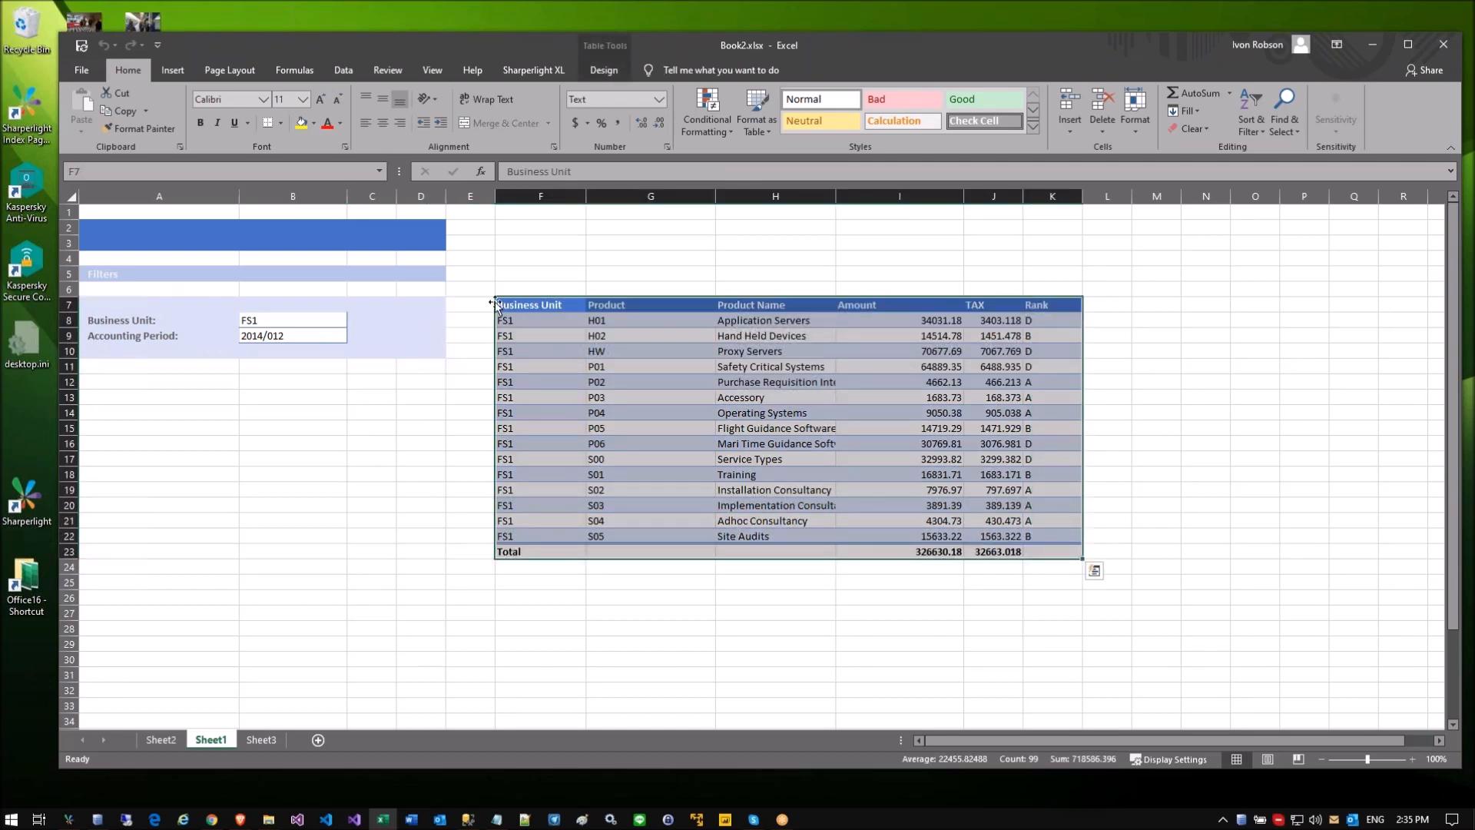
left_click(463, 366)
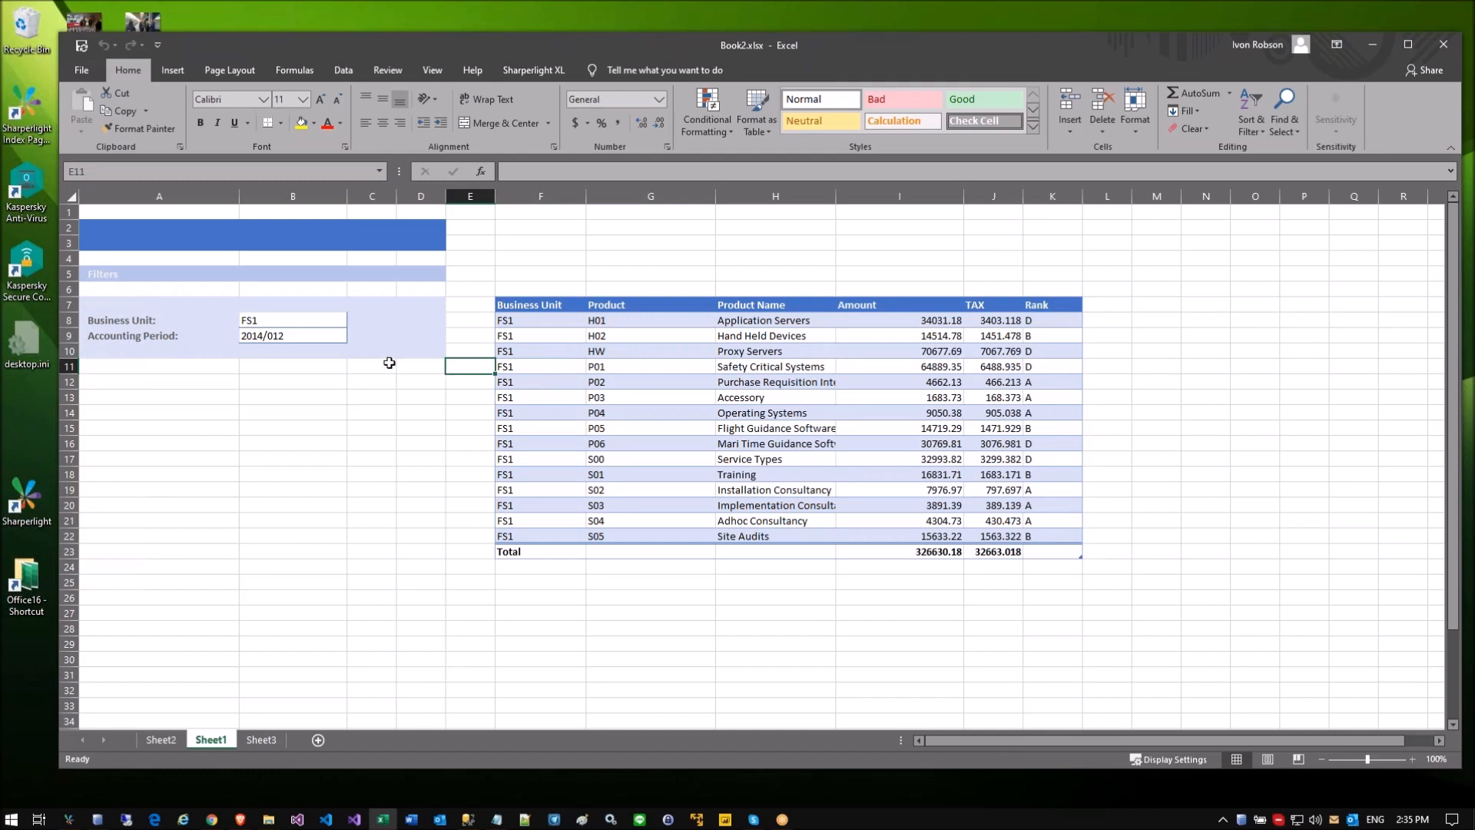
left_click(299, 340)
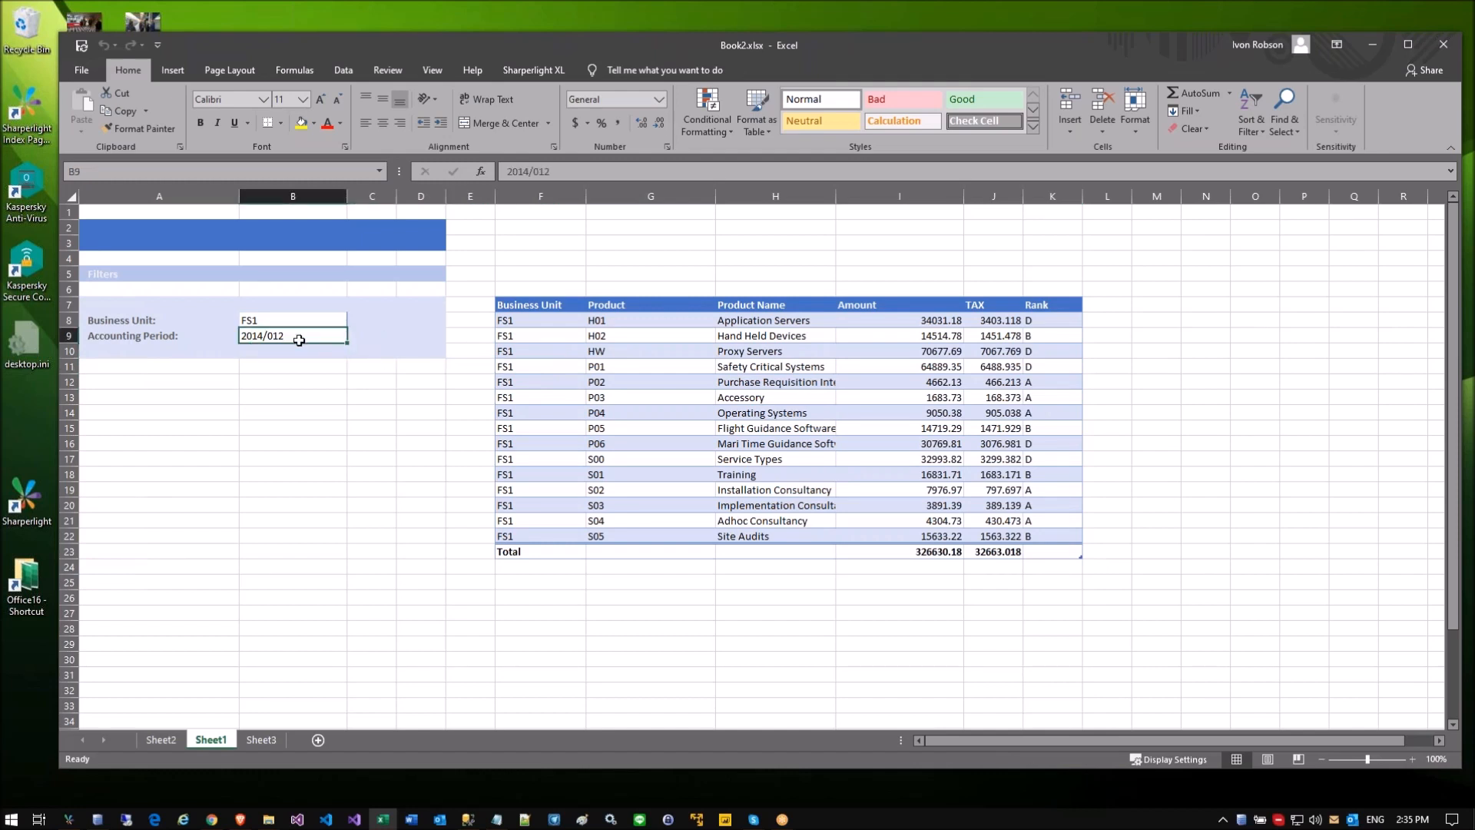
left_click(283, 323)
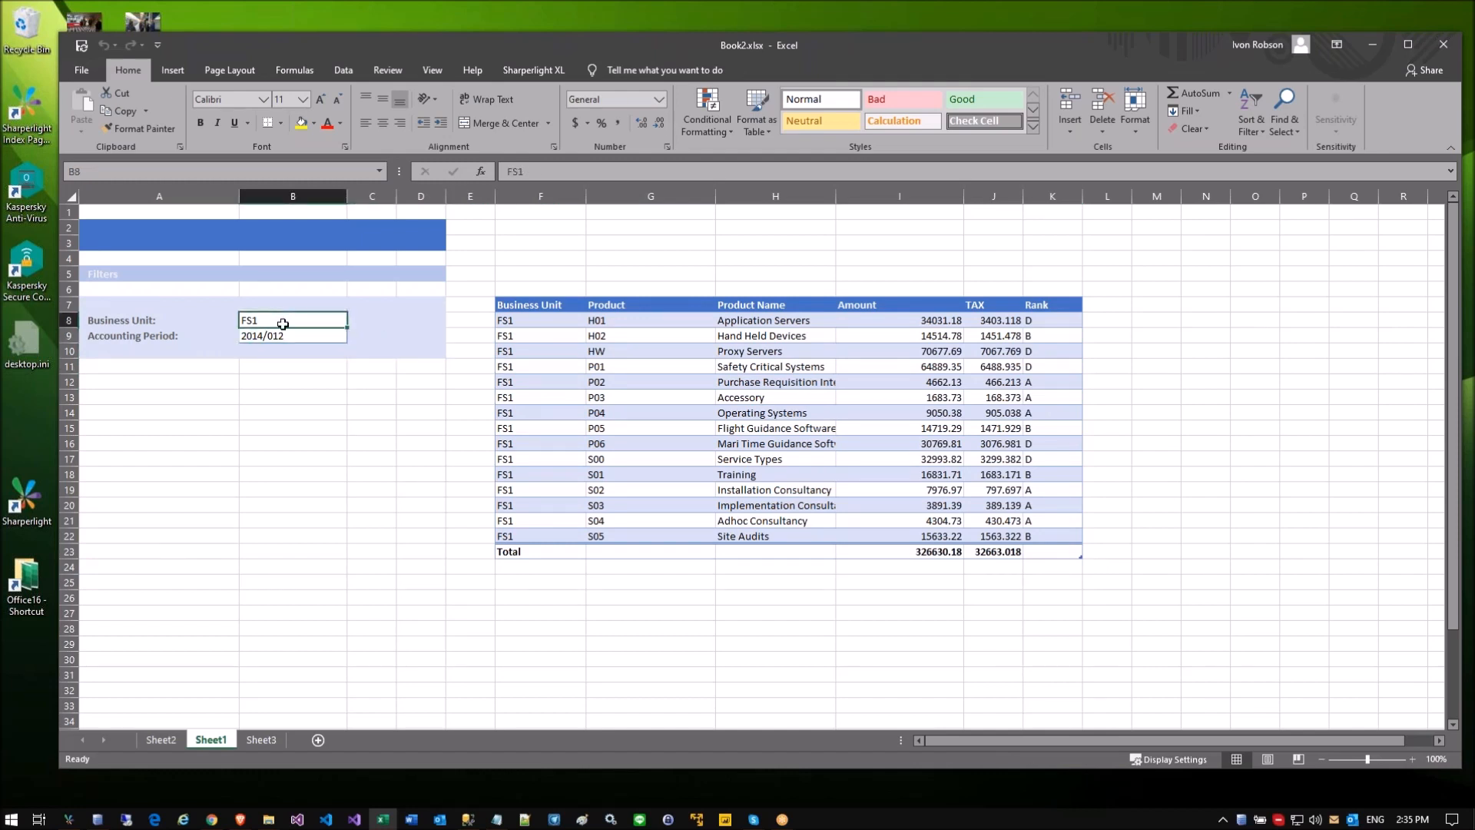
left_click_drag(250, 382, 372, 412)
left_click(511, 291)
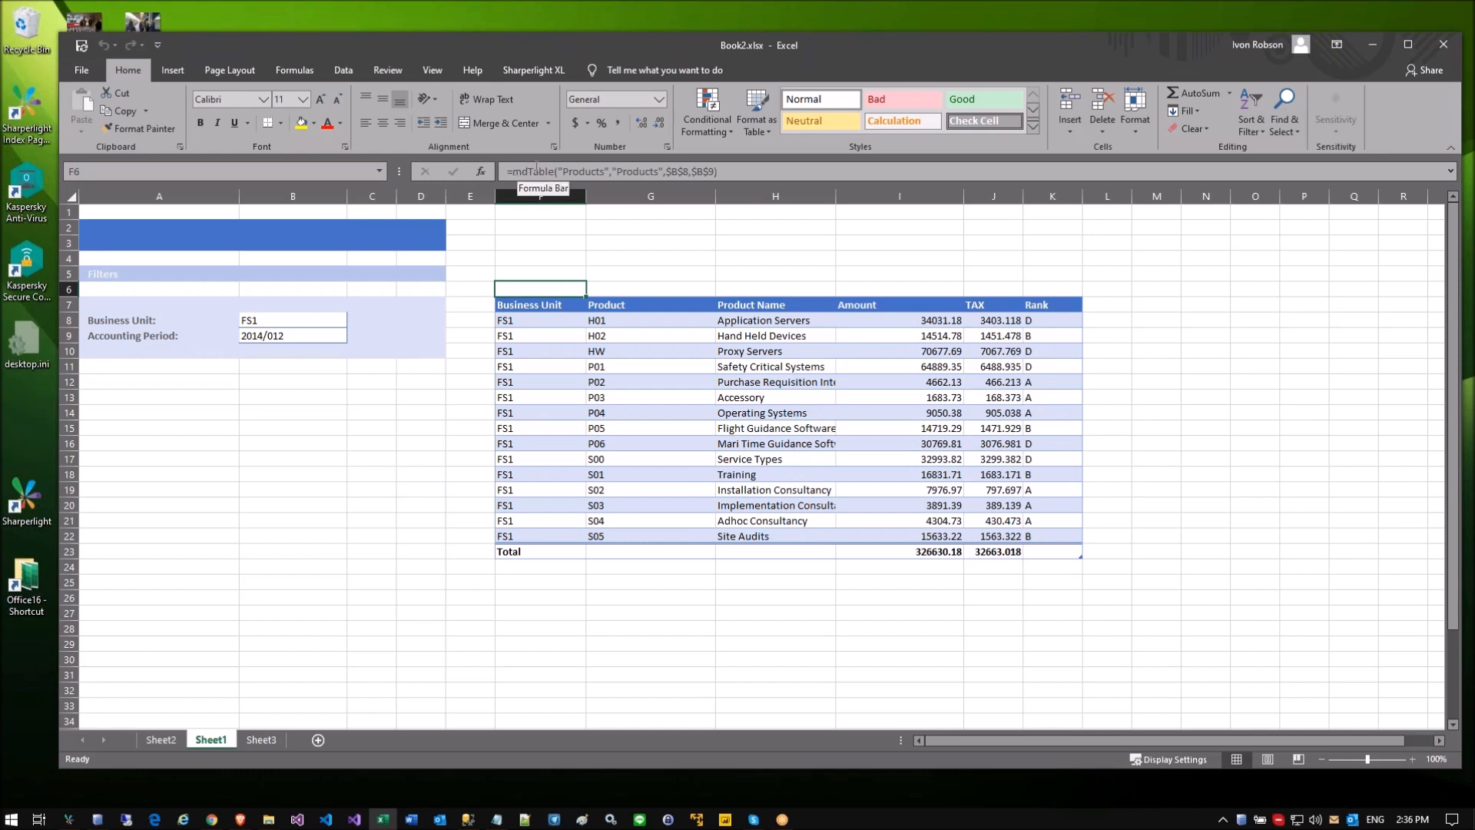
left_click(645, 275)
left_click(567, 295)
left_click(246, 377)
left_click_drag(246, 377, 306, 413)
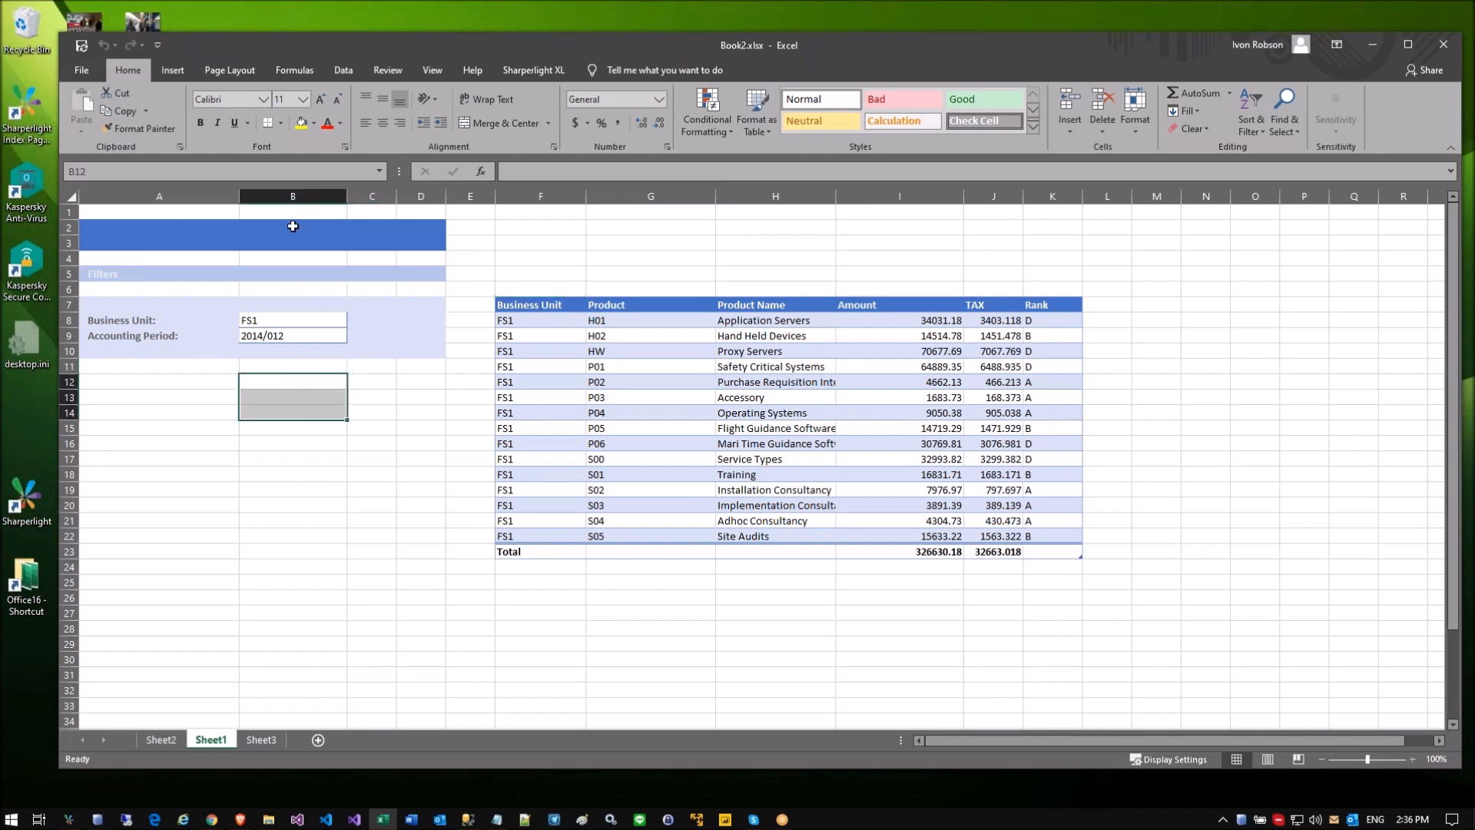
Step: Try changing the function name in the F6 formula to mdTableDL by hand
left_click(520, 72)
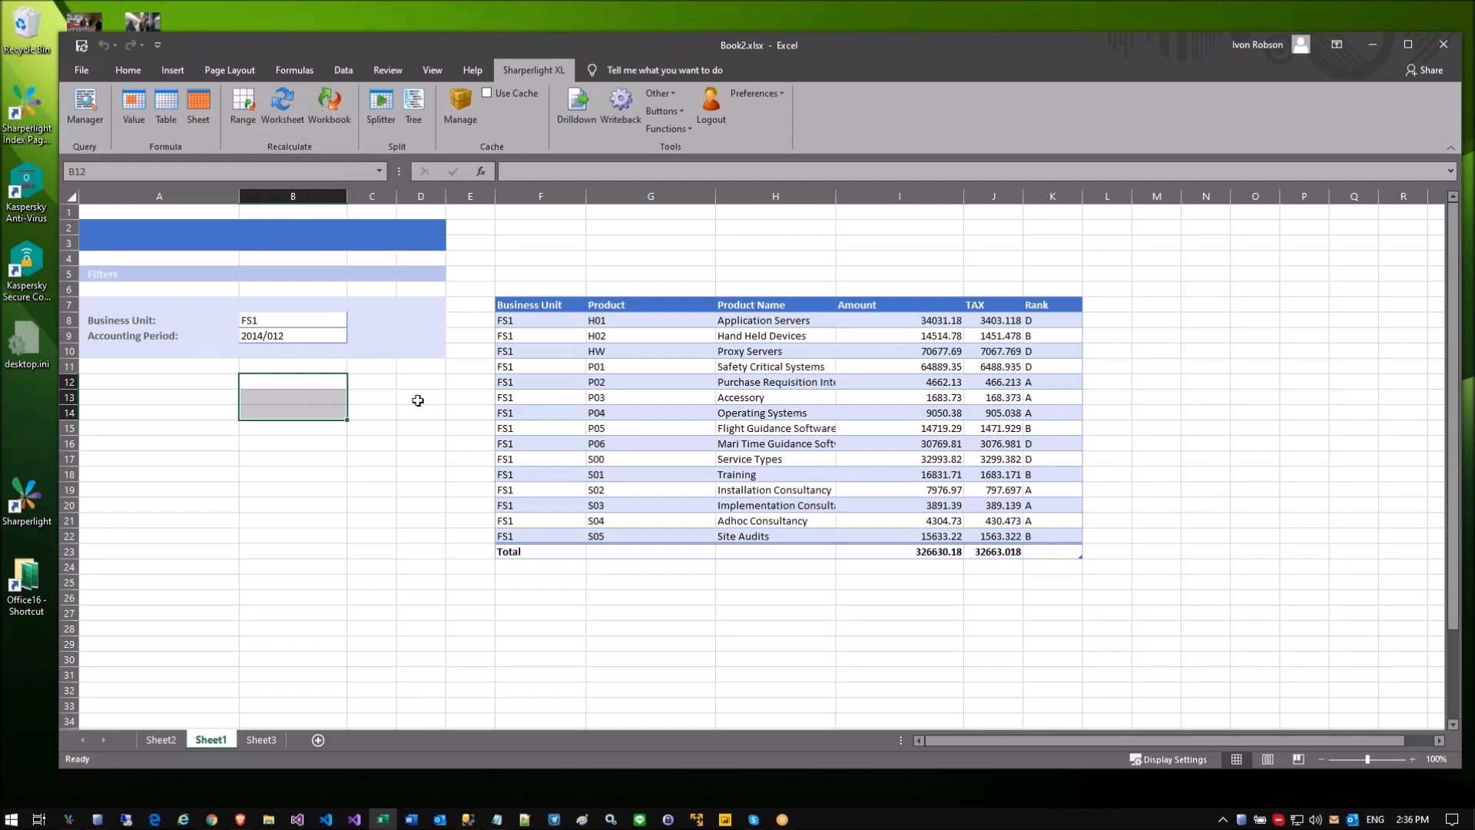
left_click(520, 290)
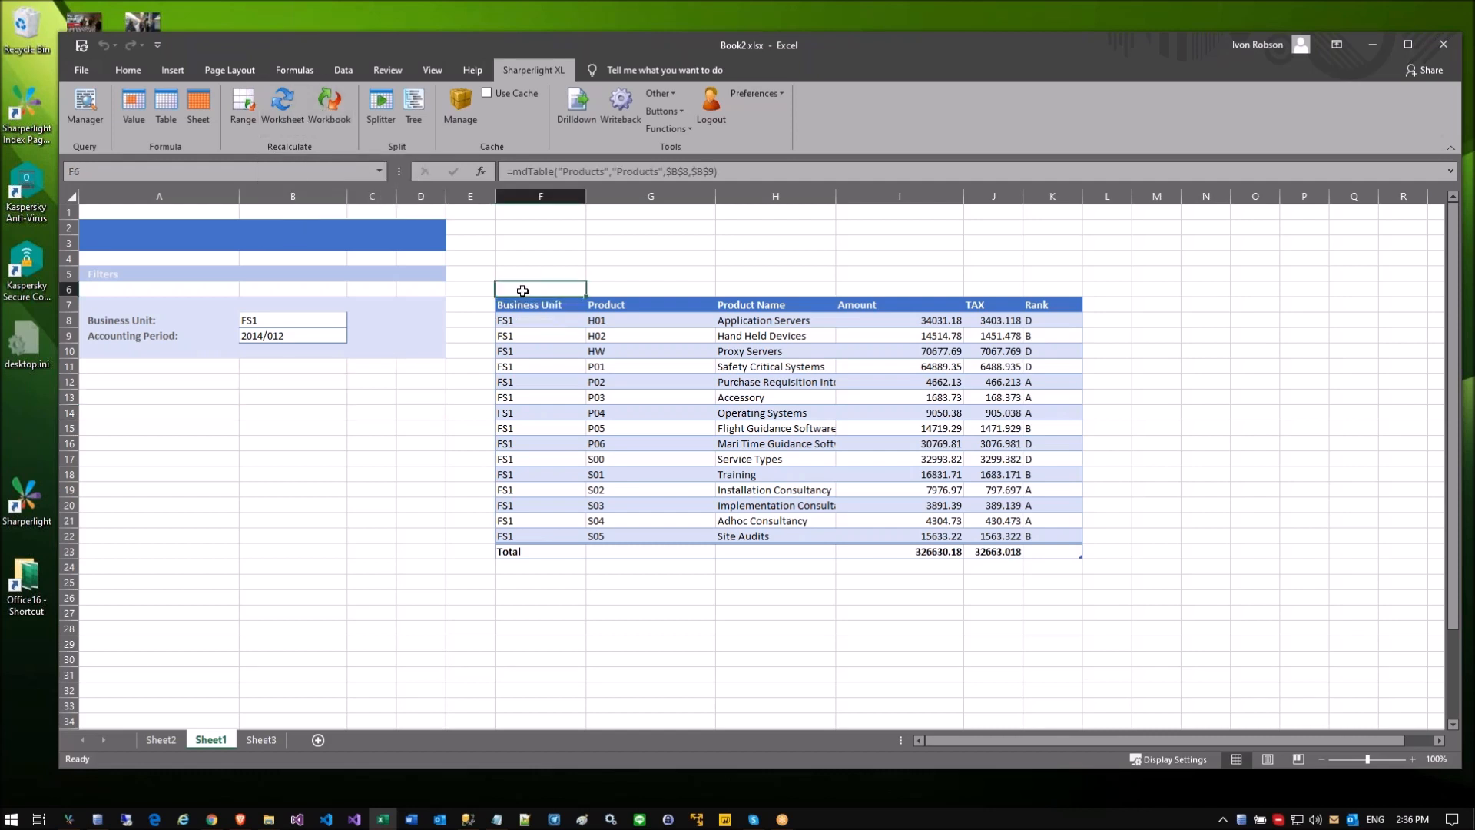
left_click(554, 171)
type("DL")
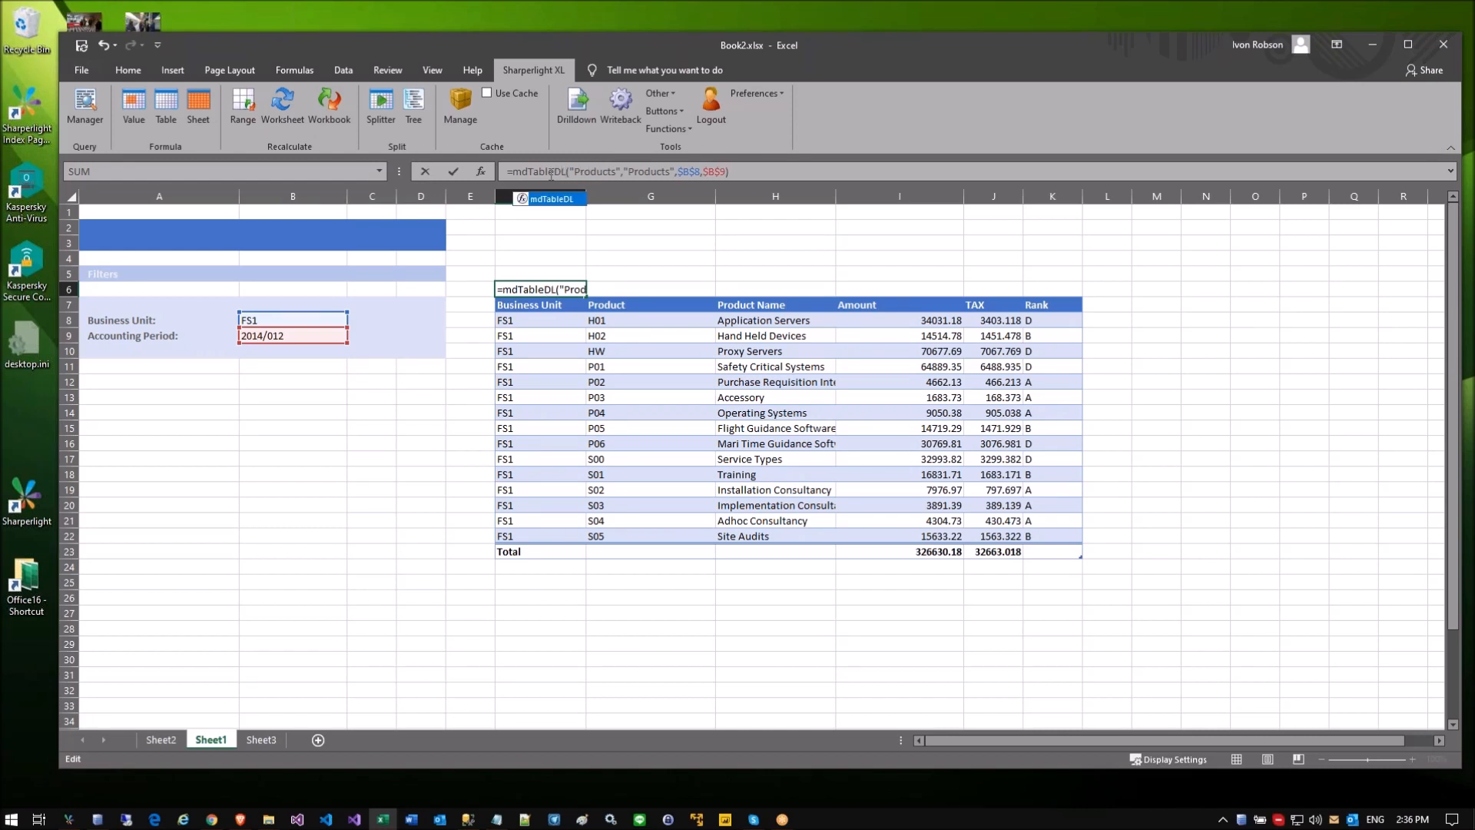
key("Return")
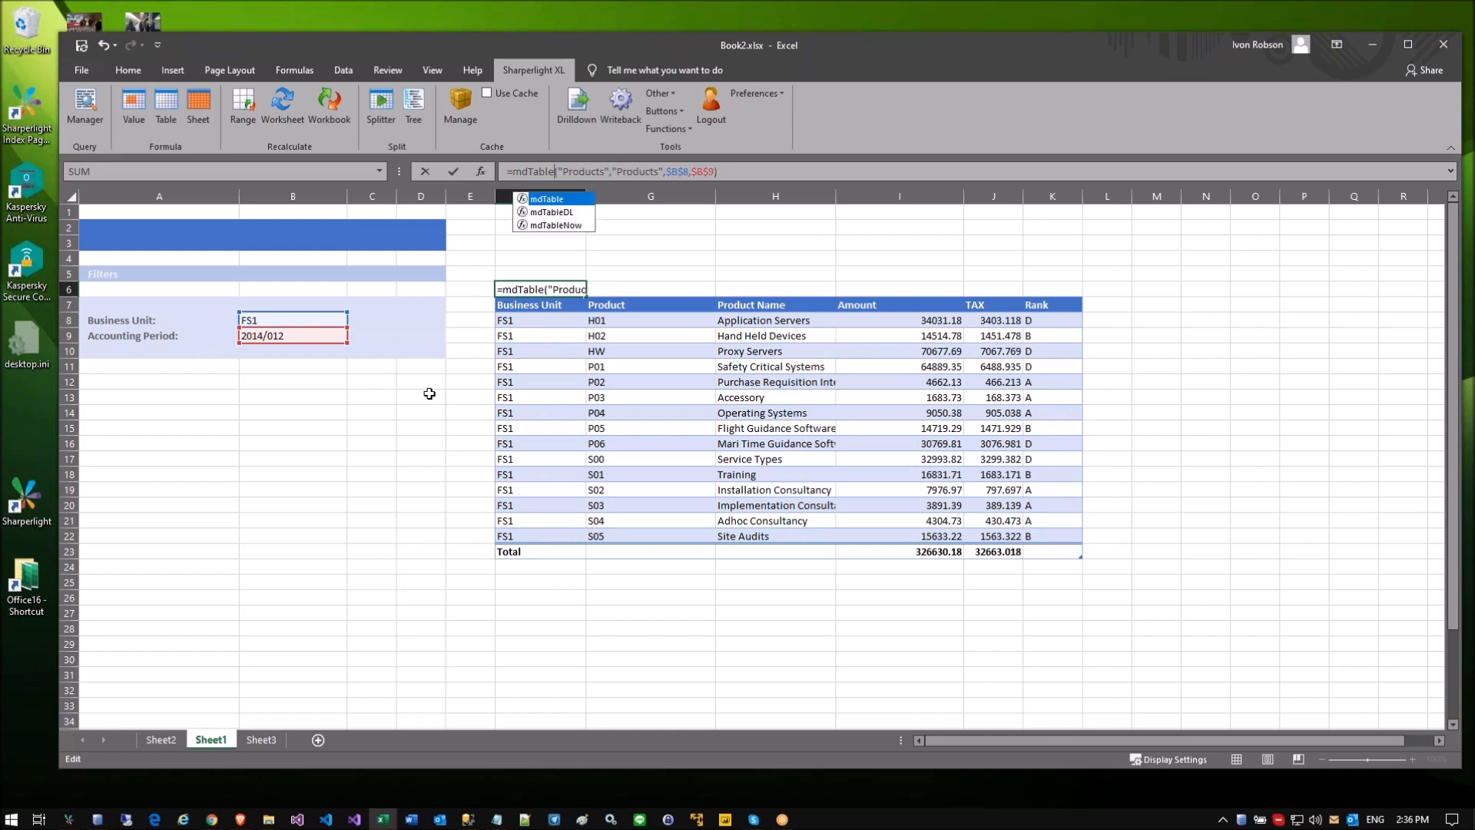
left_click(386, 446)
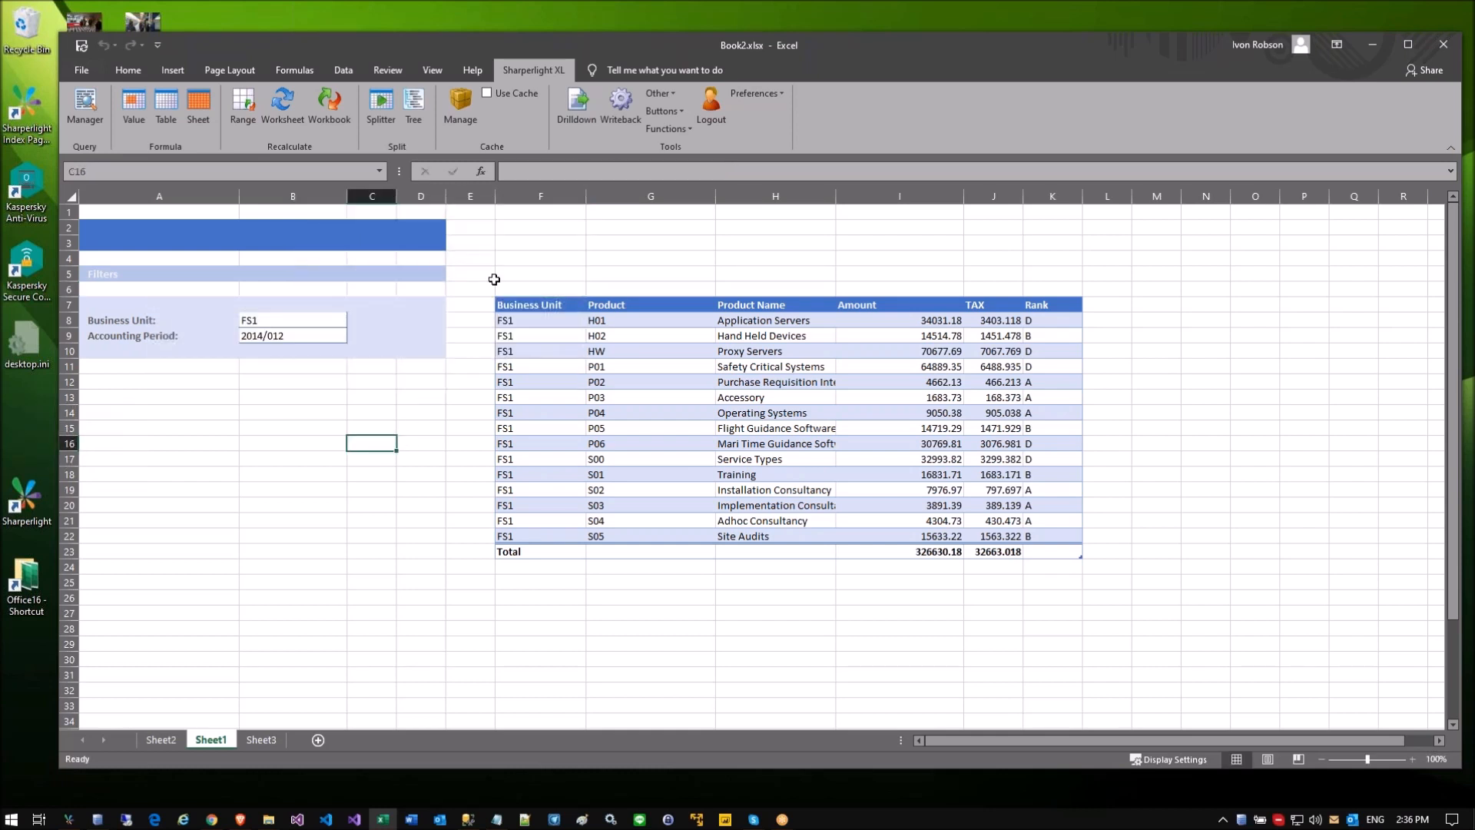
Step: Convert the Sharperlight formulas in E1:L25 to delayed formulas and check the formula in F6
left_click(521, 289)
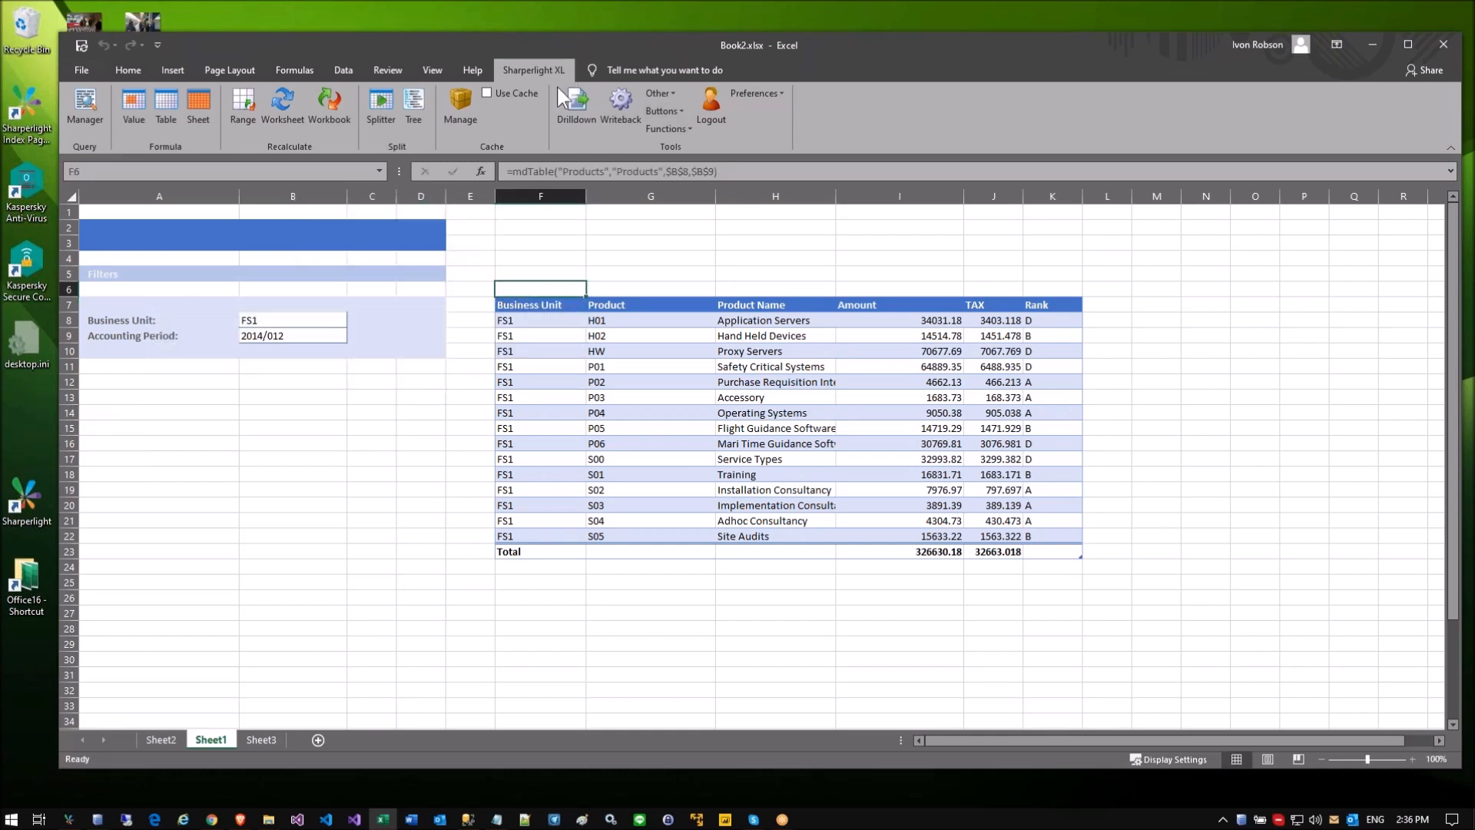
left_click(674, 99)
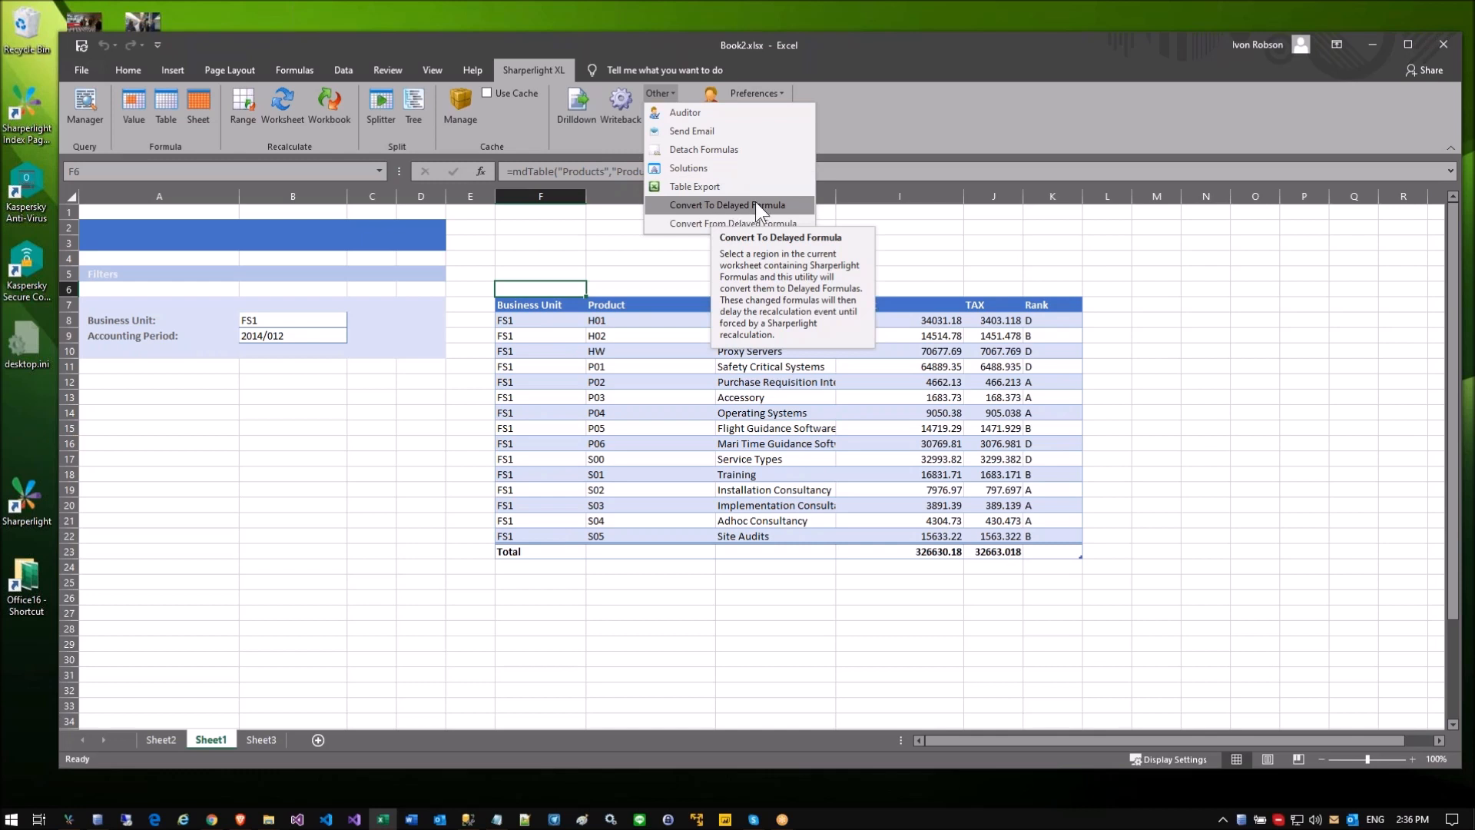
left_click(756, 205)
left_click_drag(470, 212, 1103, 582)
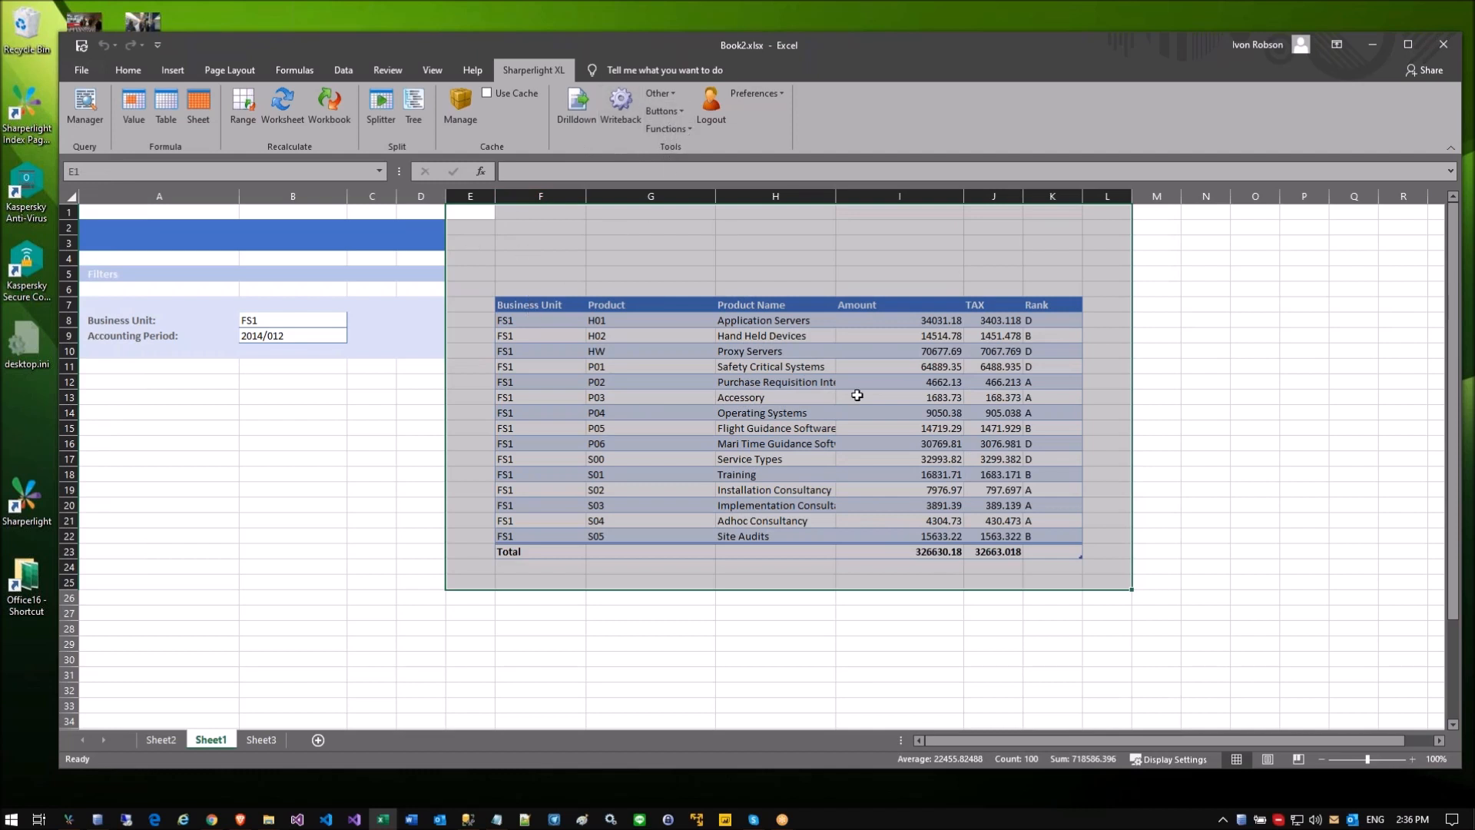
left_click(669, 91)
left_click(707, 204)
left_click(544, 286)
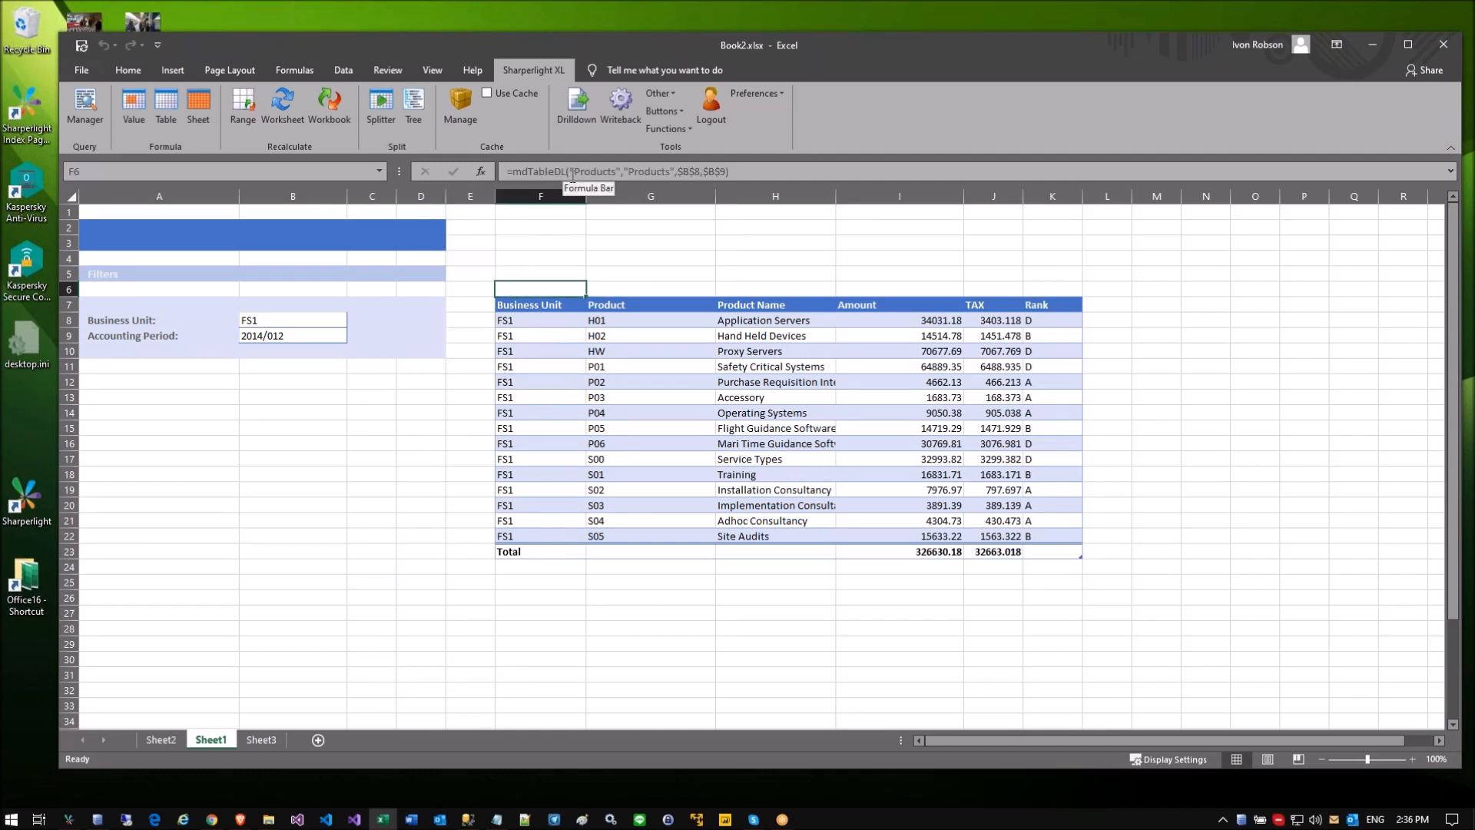
Step: Set the Business Unit filter in B8 to FLY using the lookup and recalculate the worksheet
left_click(355, 384)
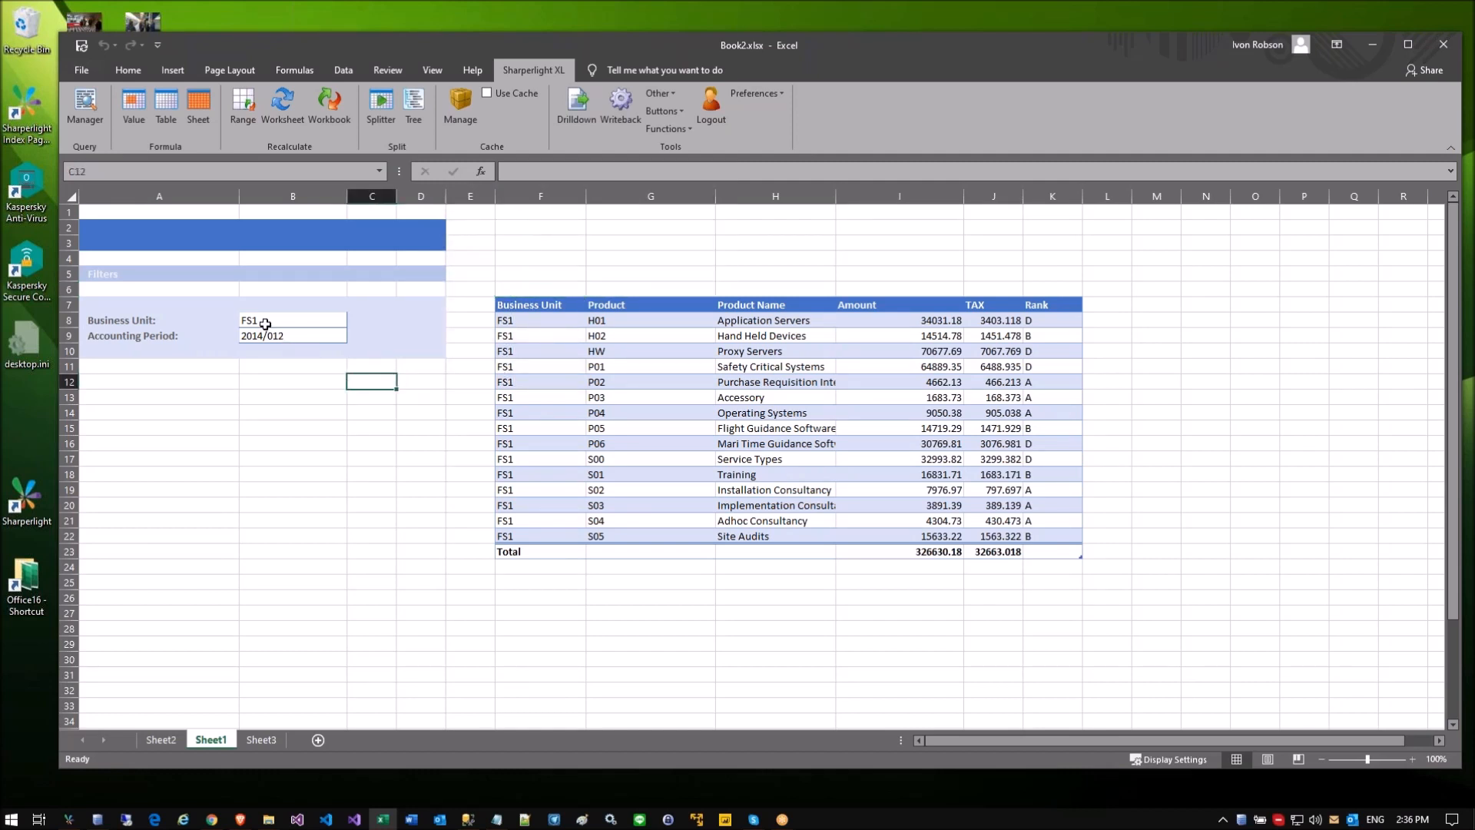
left_click(265, 323)
double_click(265, 323)
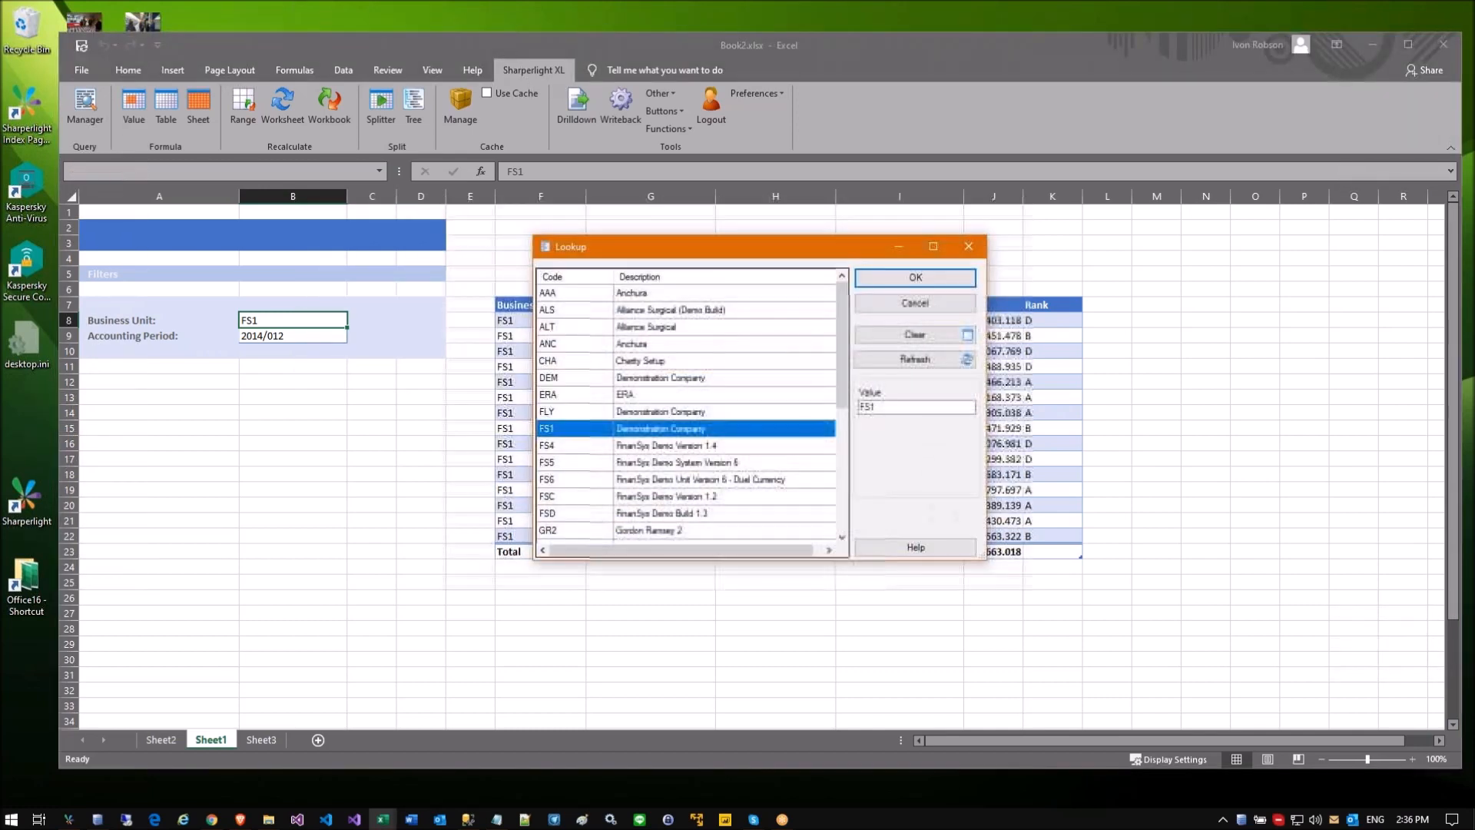
double_click(555, 411)
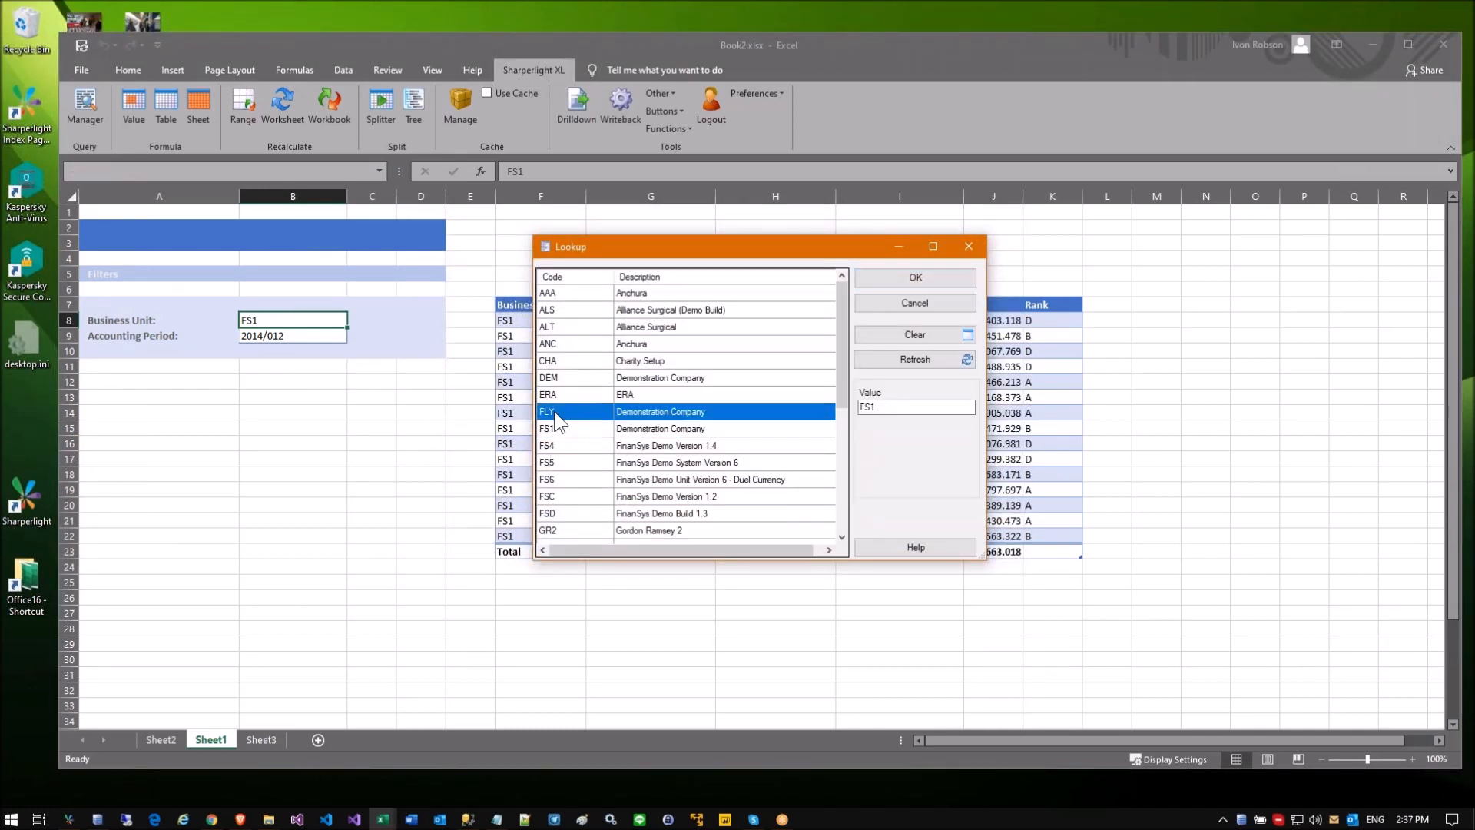
left_click_drag(526, 321, 538, 520)
left_click(352, 412)
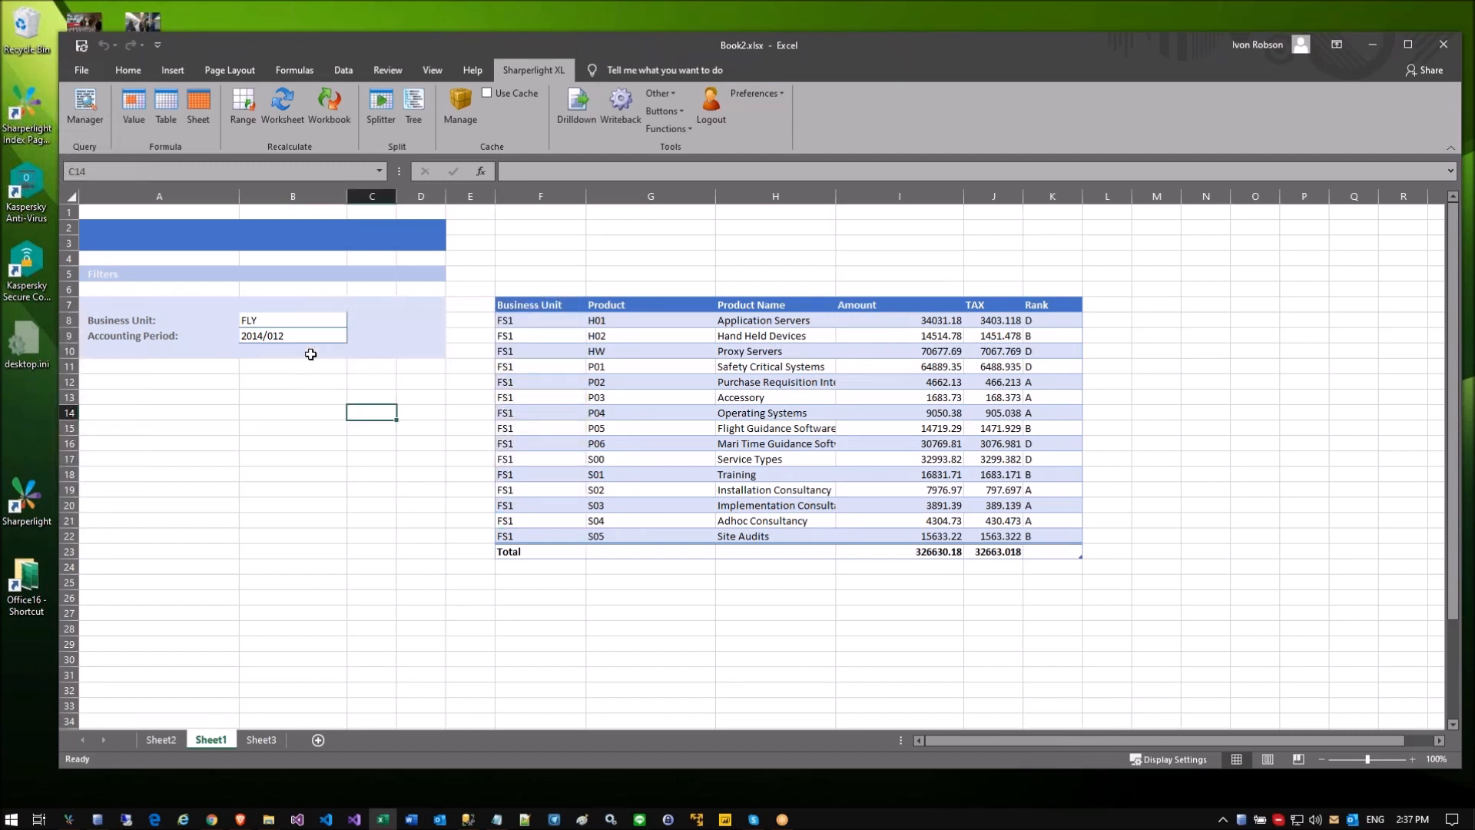
left_click(285, 112)
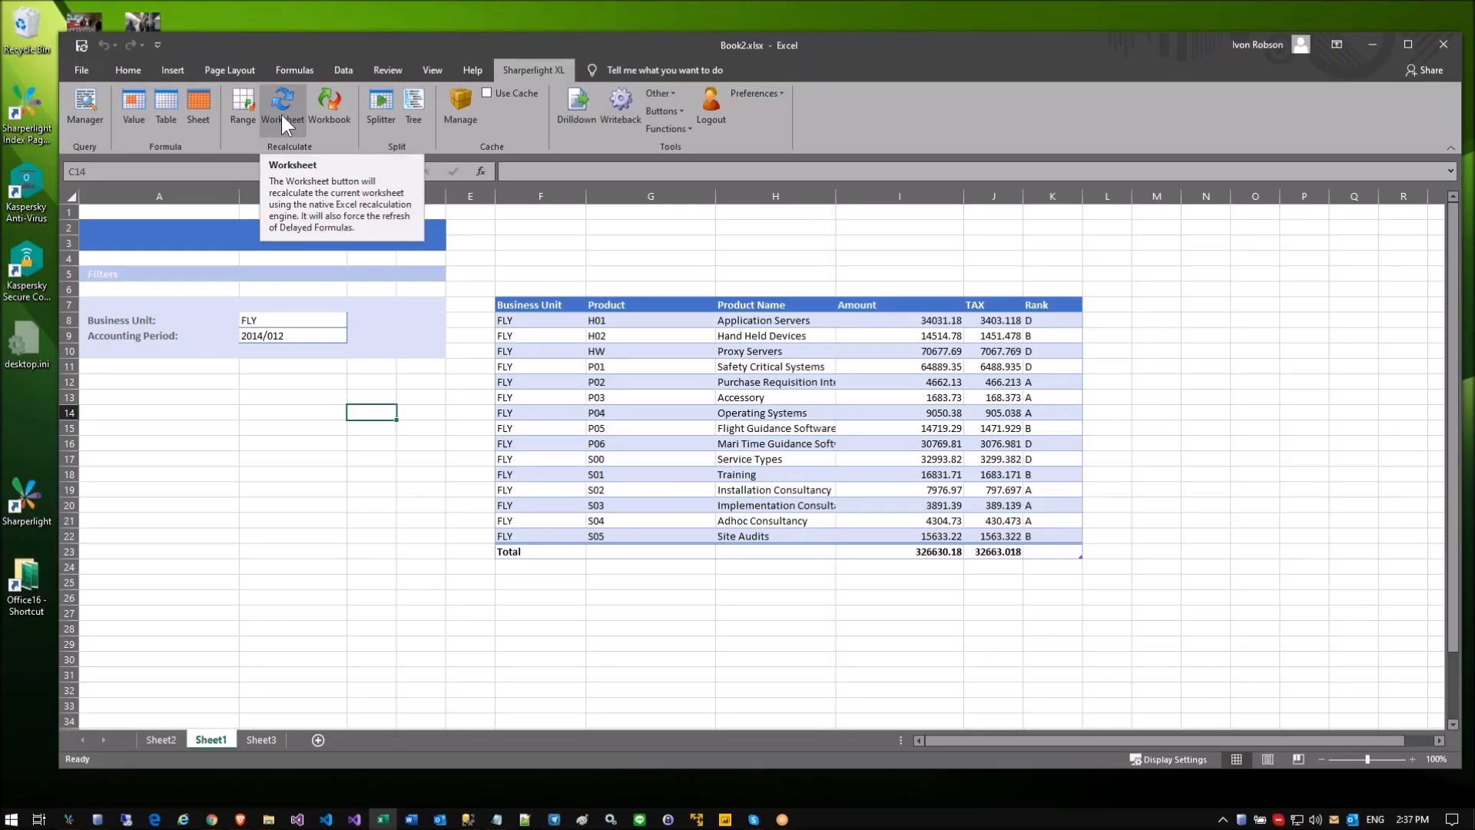
Step: Insert an mdRecalcActiveWorksheet button at cell B13, below the filter area
left_click_drag(239, 376, 392, 408)
left_click(372, 458)
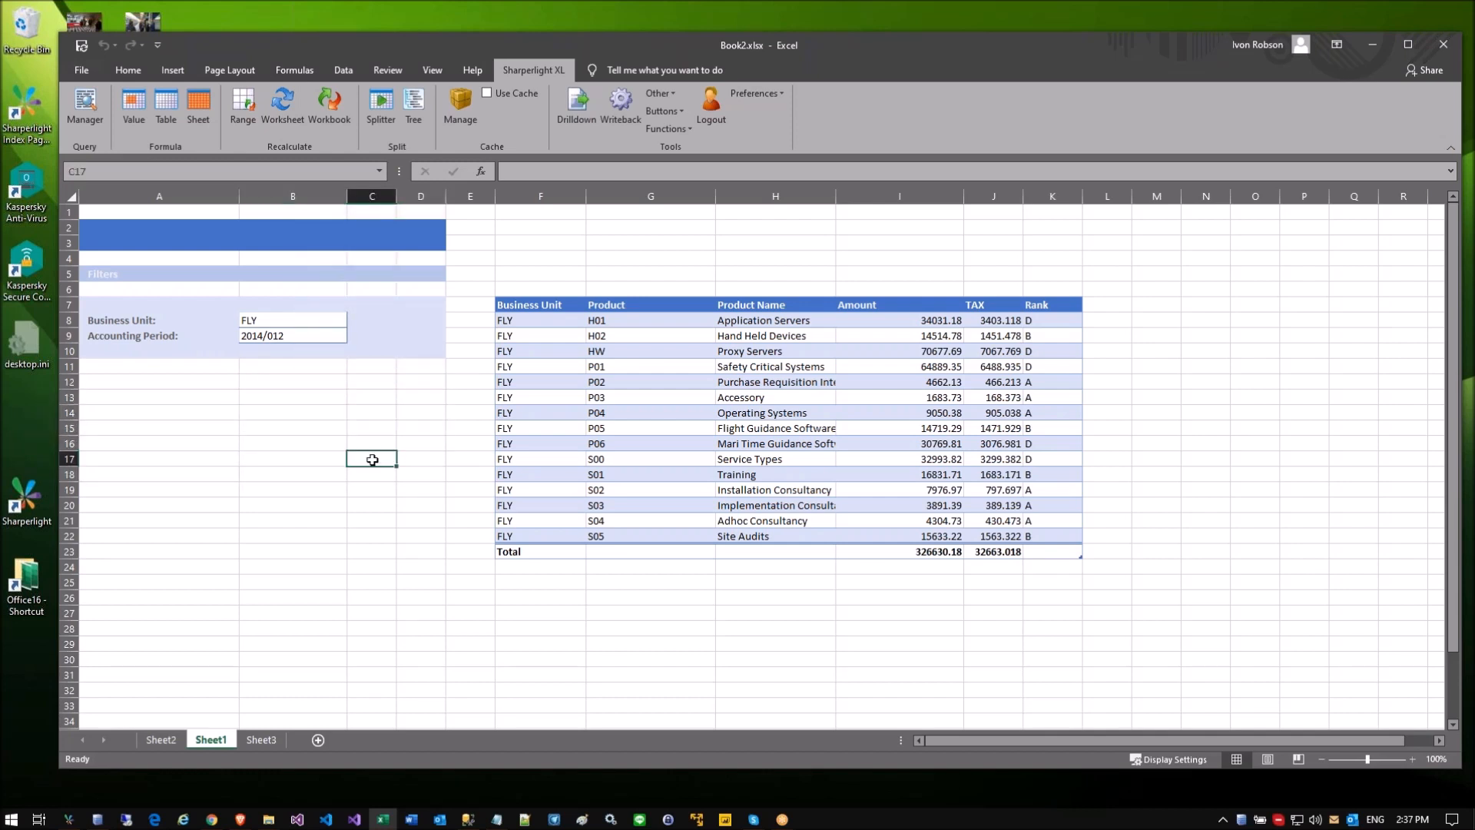
left_click(261, 322)
left_click(261, 338)
left_click(251, 394)
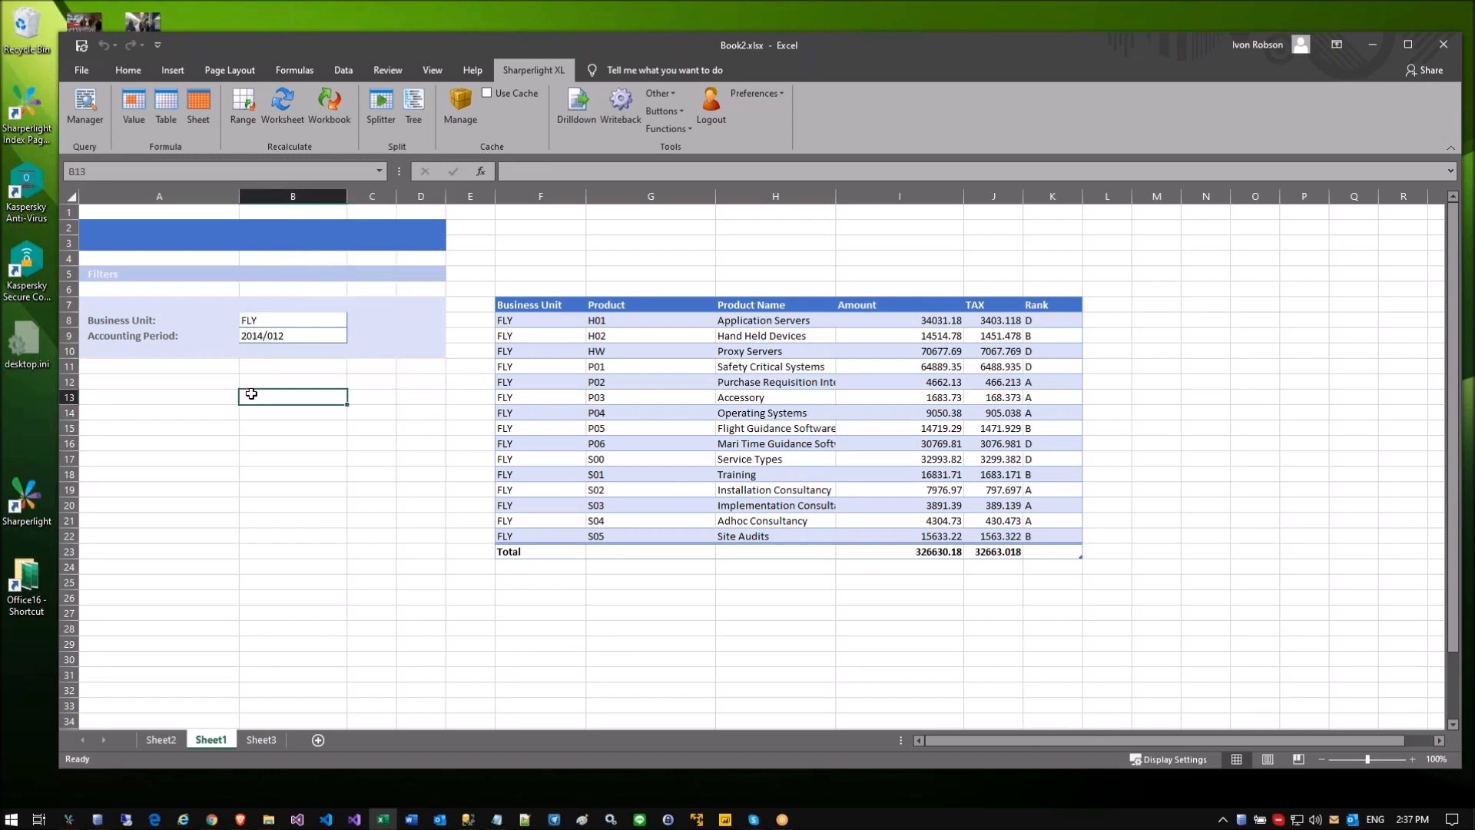
left_click(680, 109)
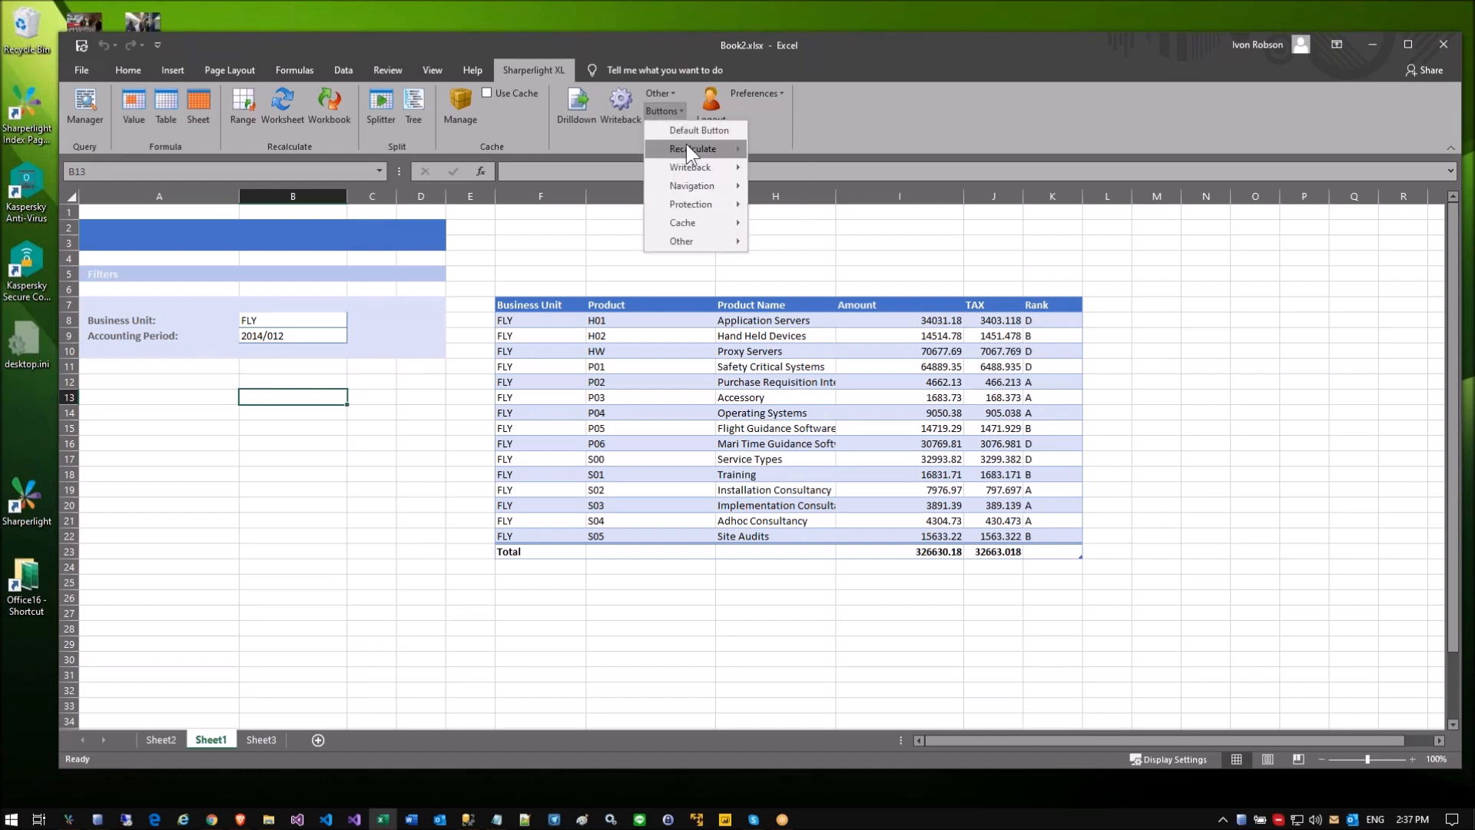
mouse_move(686, 147)
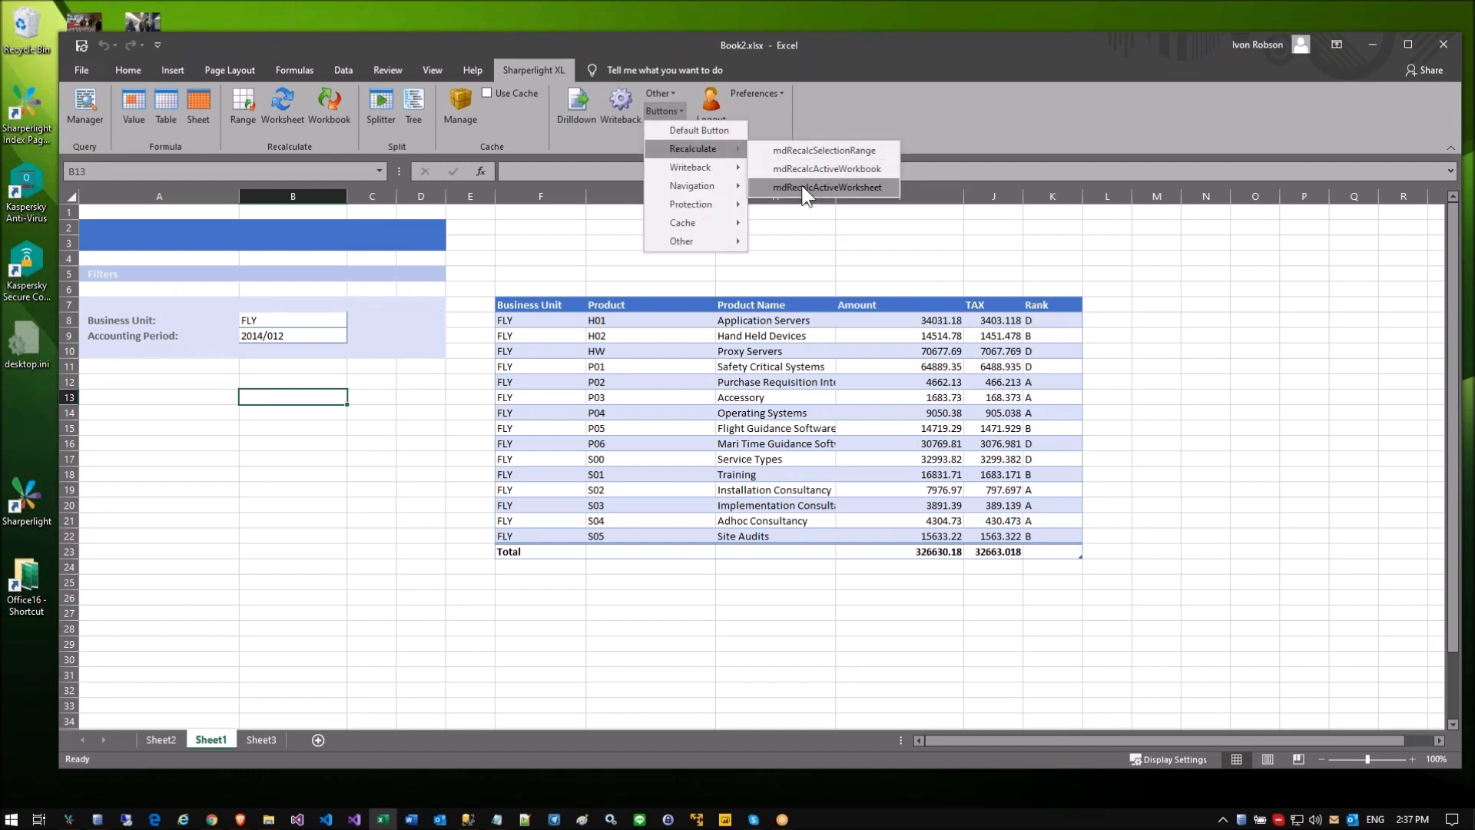
left_click(863, 187)
left_click(424, 426)
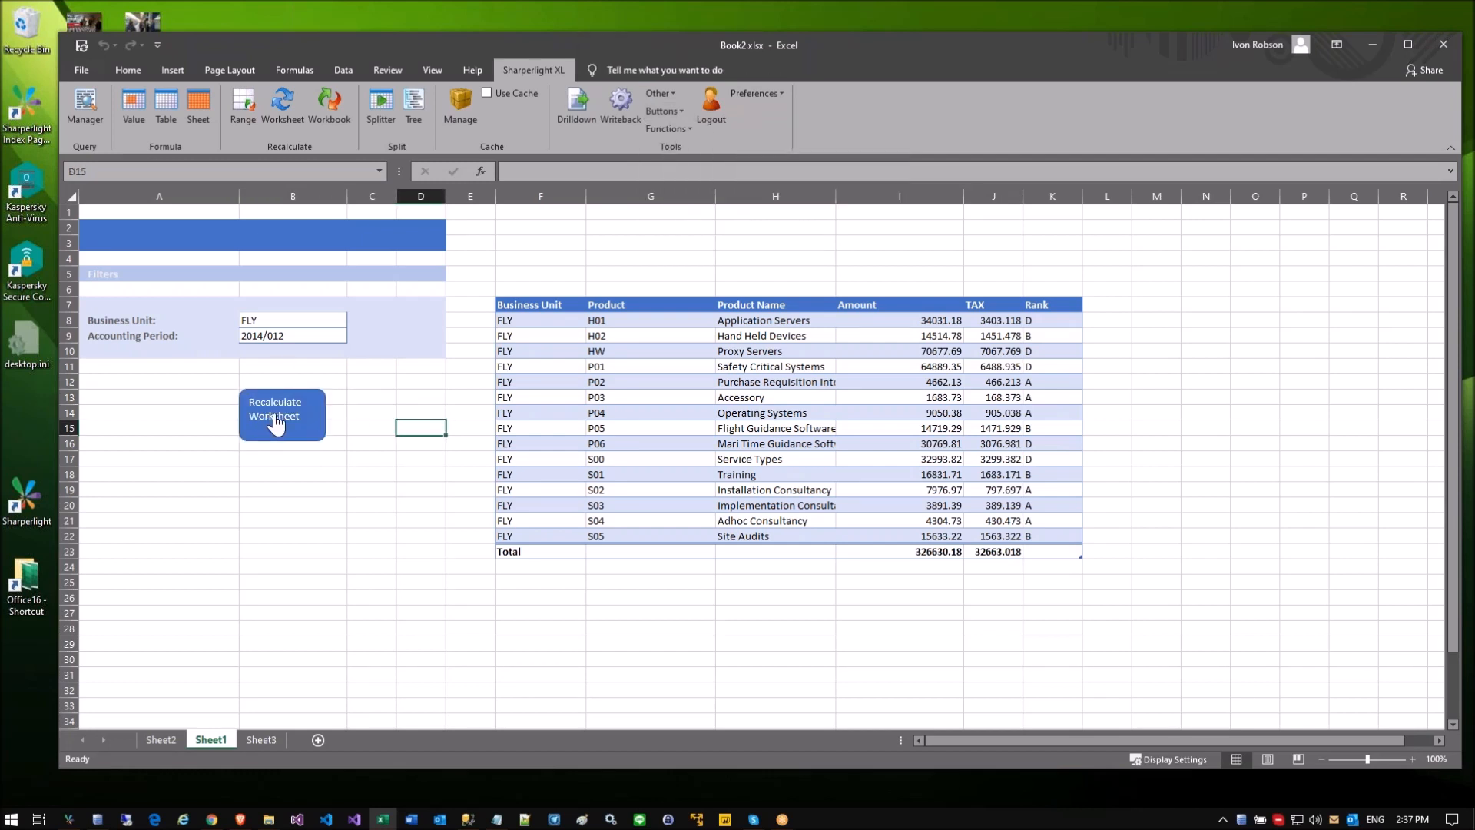
Step: Set the Business Unit filter in B8 to FS1 using the lookup and refresh the table with the Recalculate Worksheet shape
left_click(261, 319)
double_click(261, 319)
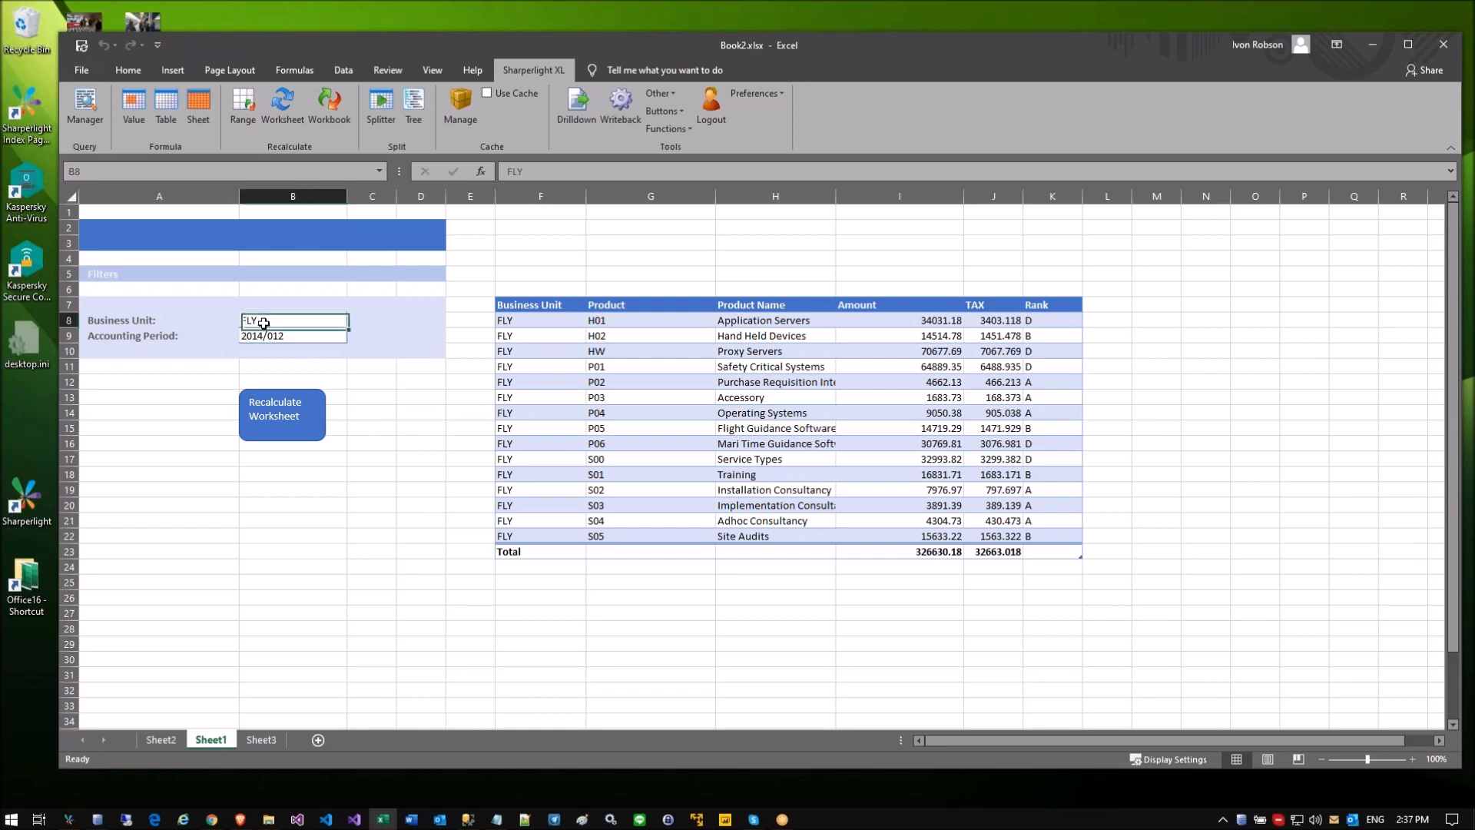
double_click(552, 429)
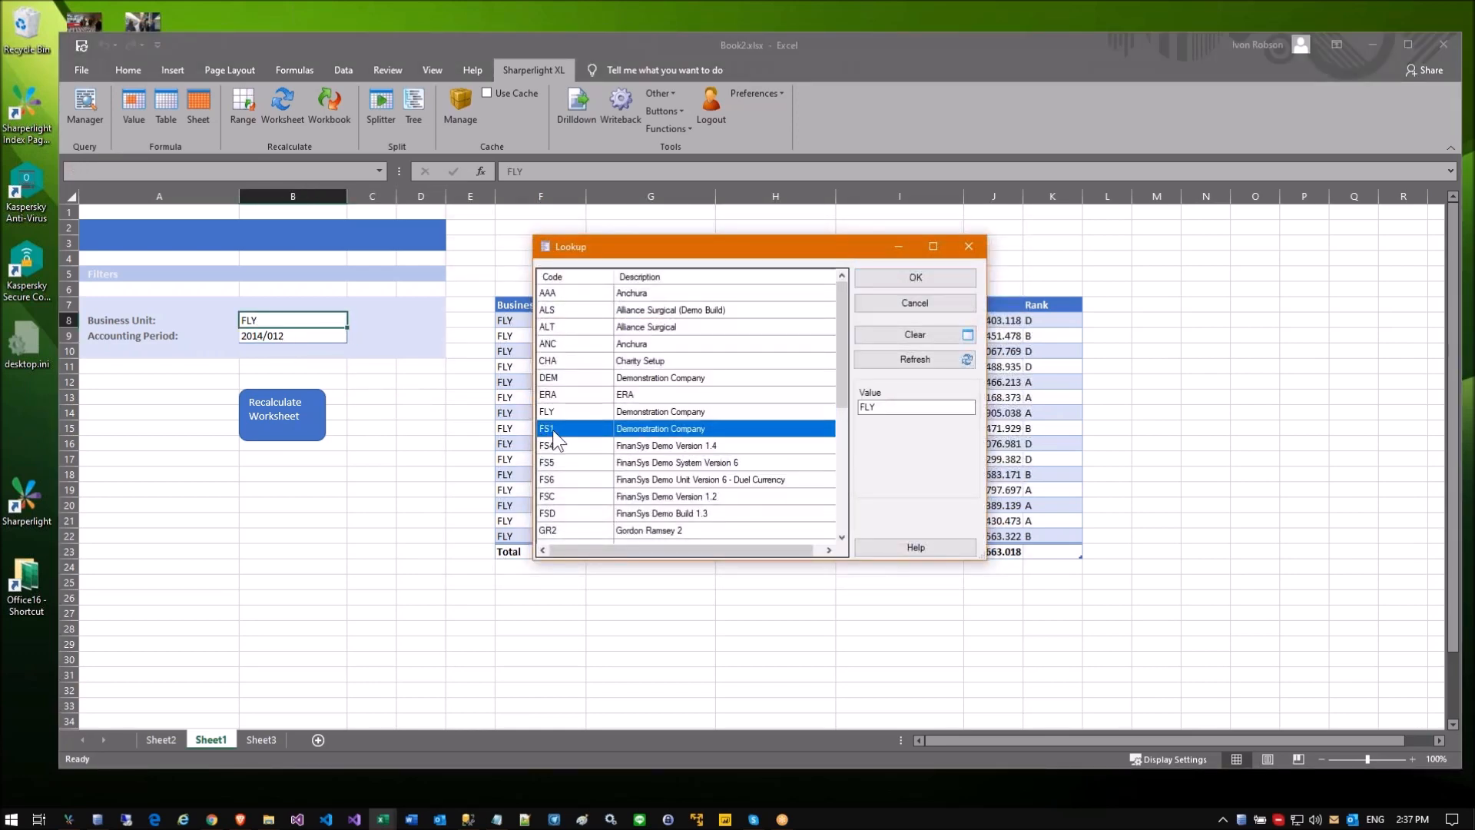
left_click(393, 401)
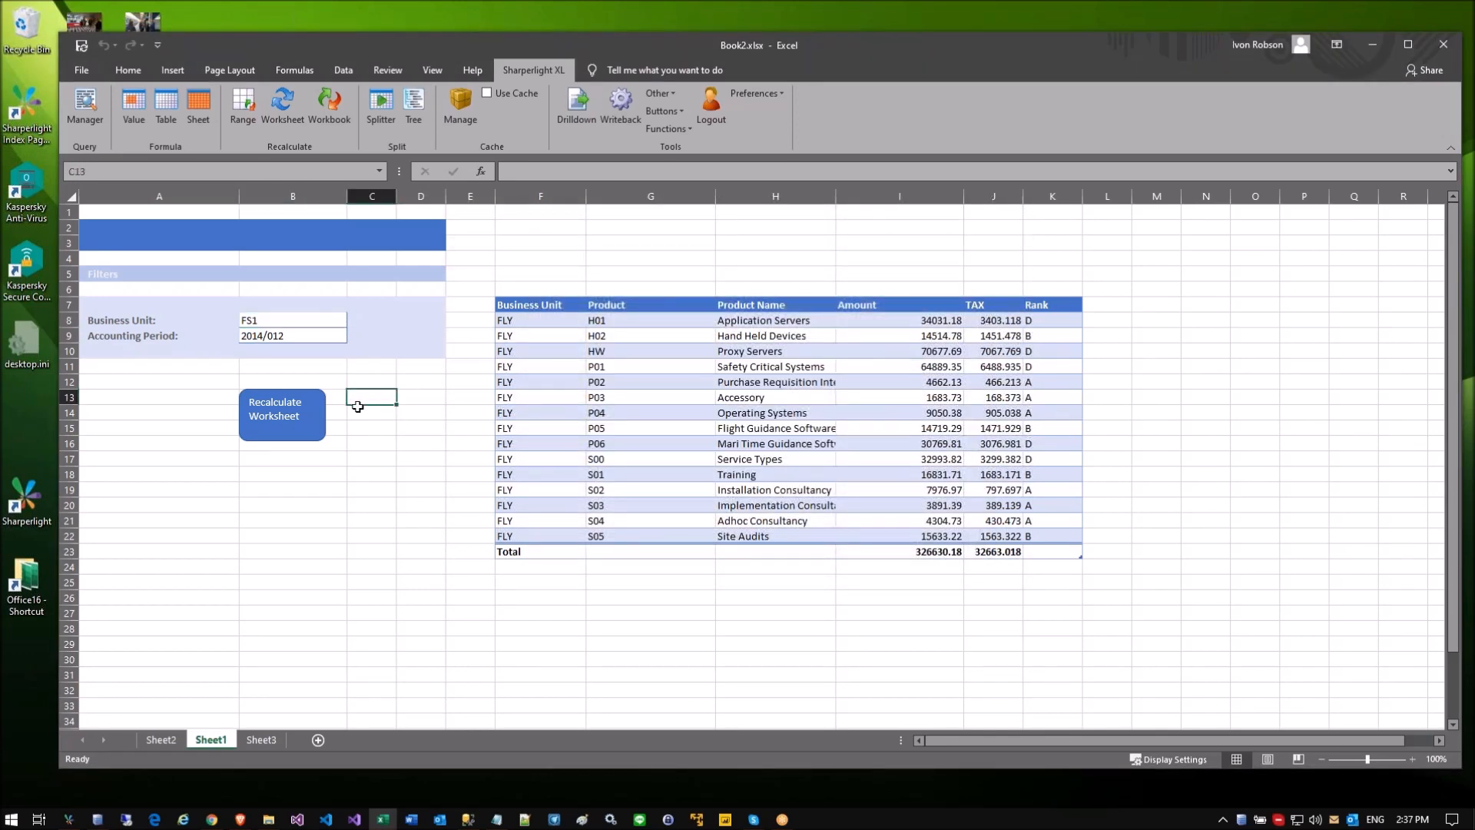
left_click(280, 429)
Step: Inspect the Recalculate Worksheet shape by selecting it without running it, and deselect it again
left_click(430, 429)
left_click(317, 419, "ctrl")
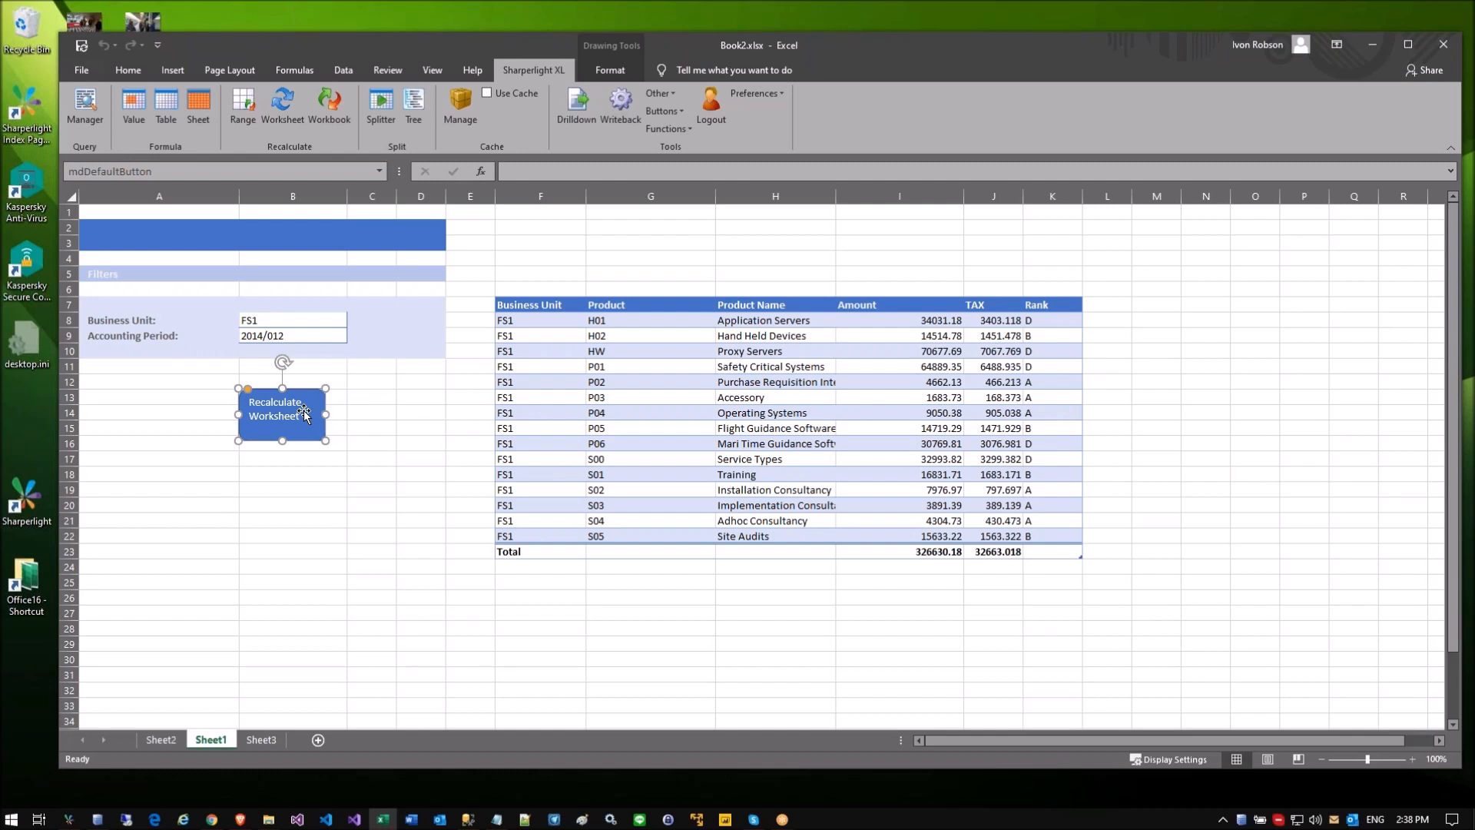
left_click(361, 415)
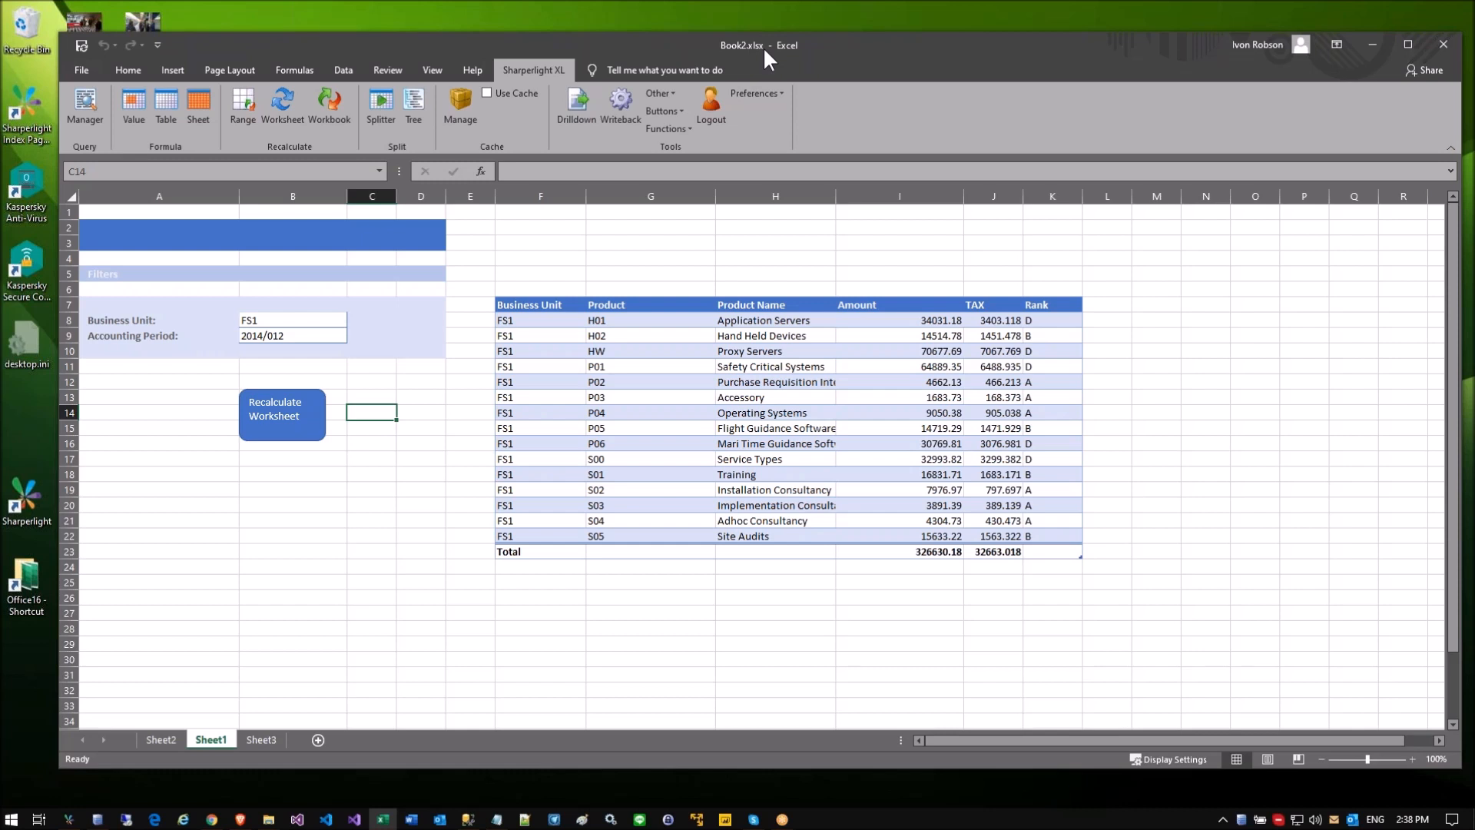
left_click(421, 400)
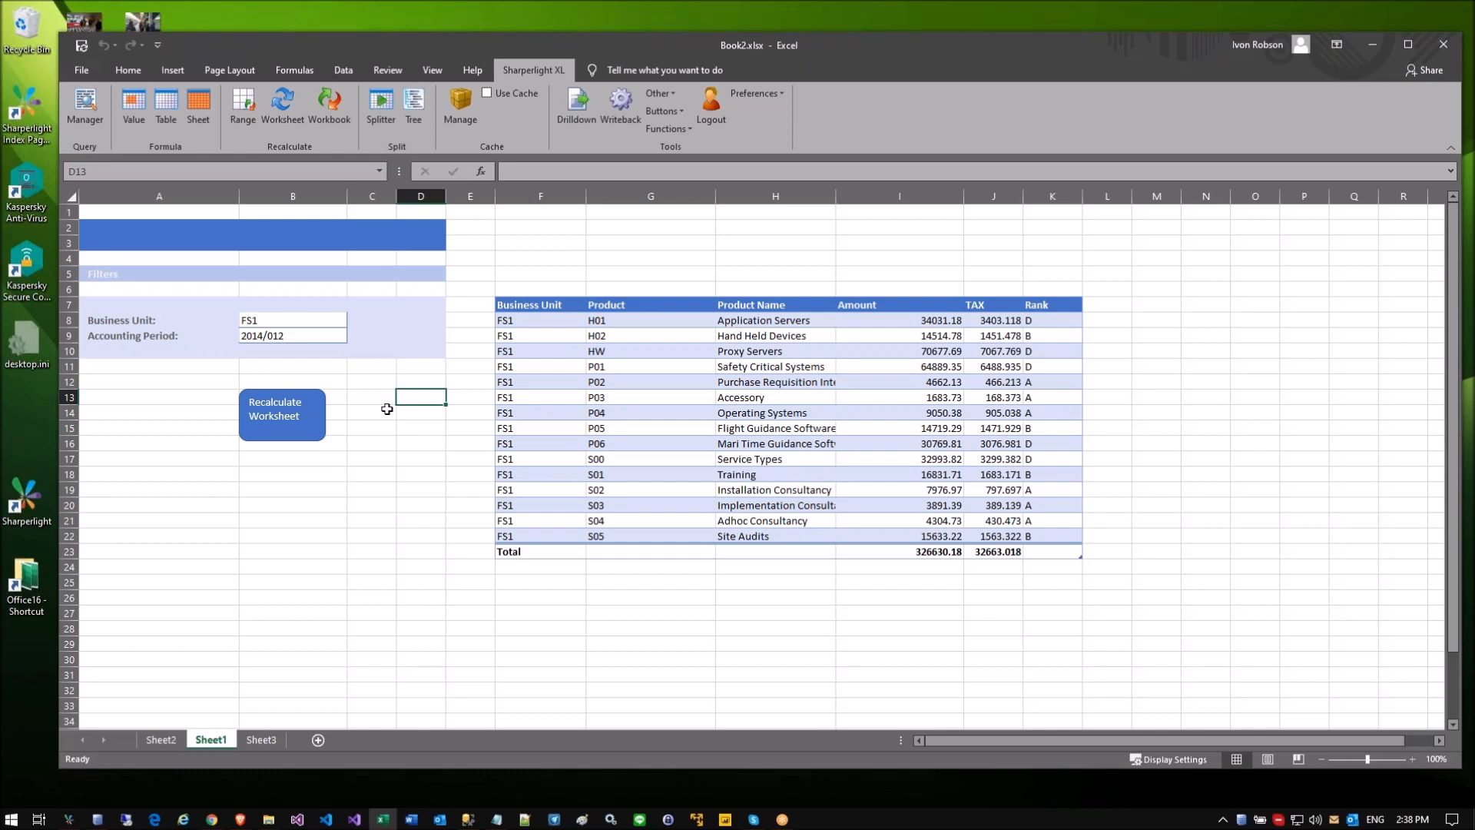
left_click(386, 408)
left_click(374, 446)
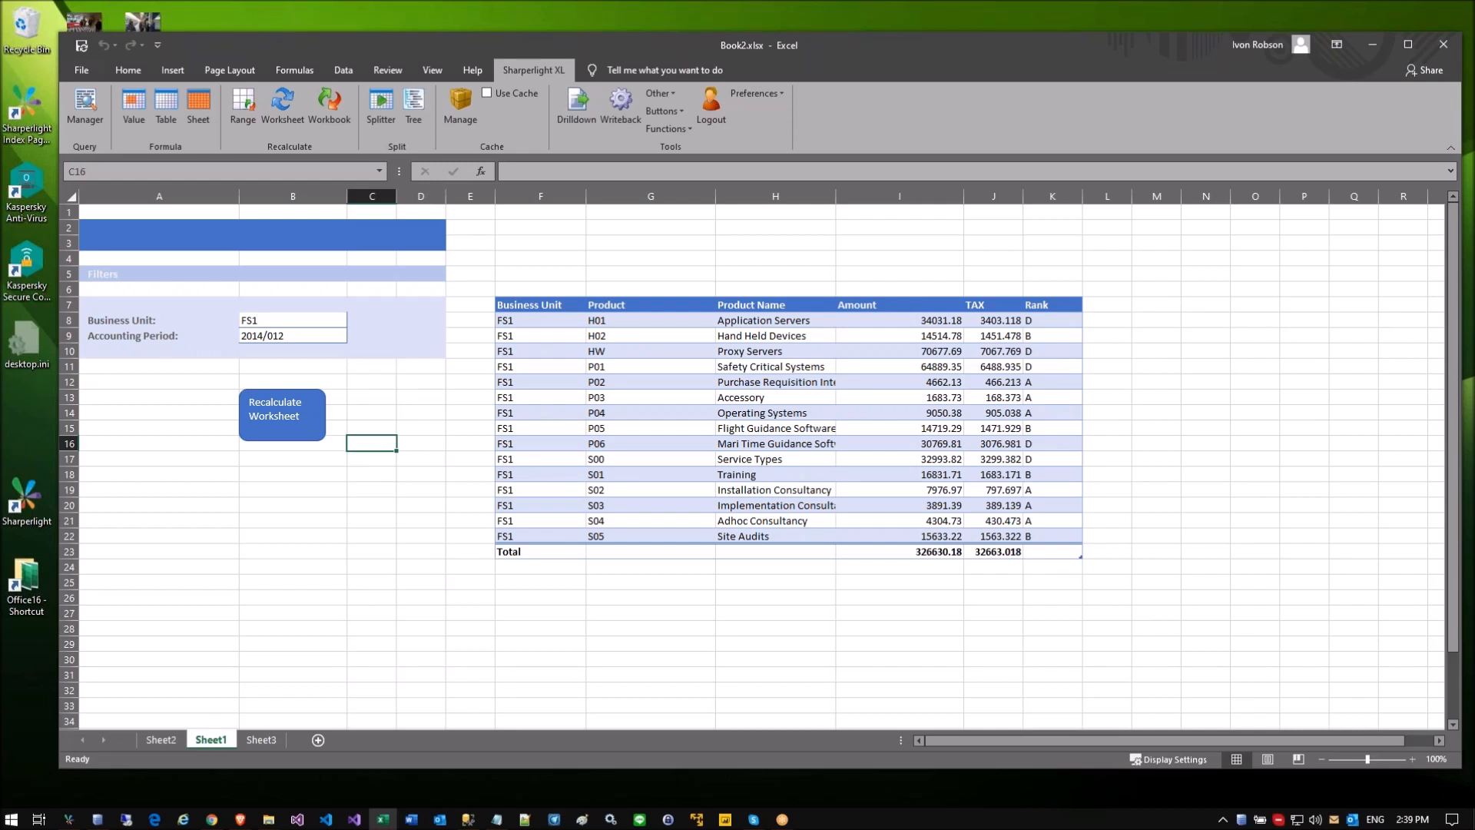
Step: Review the available Sharperlight button types and the DL suffix of the function name in F6
left_click(665, 110)
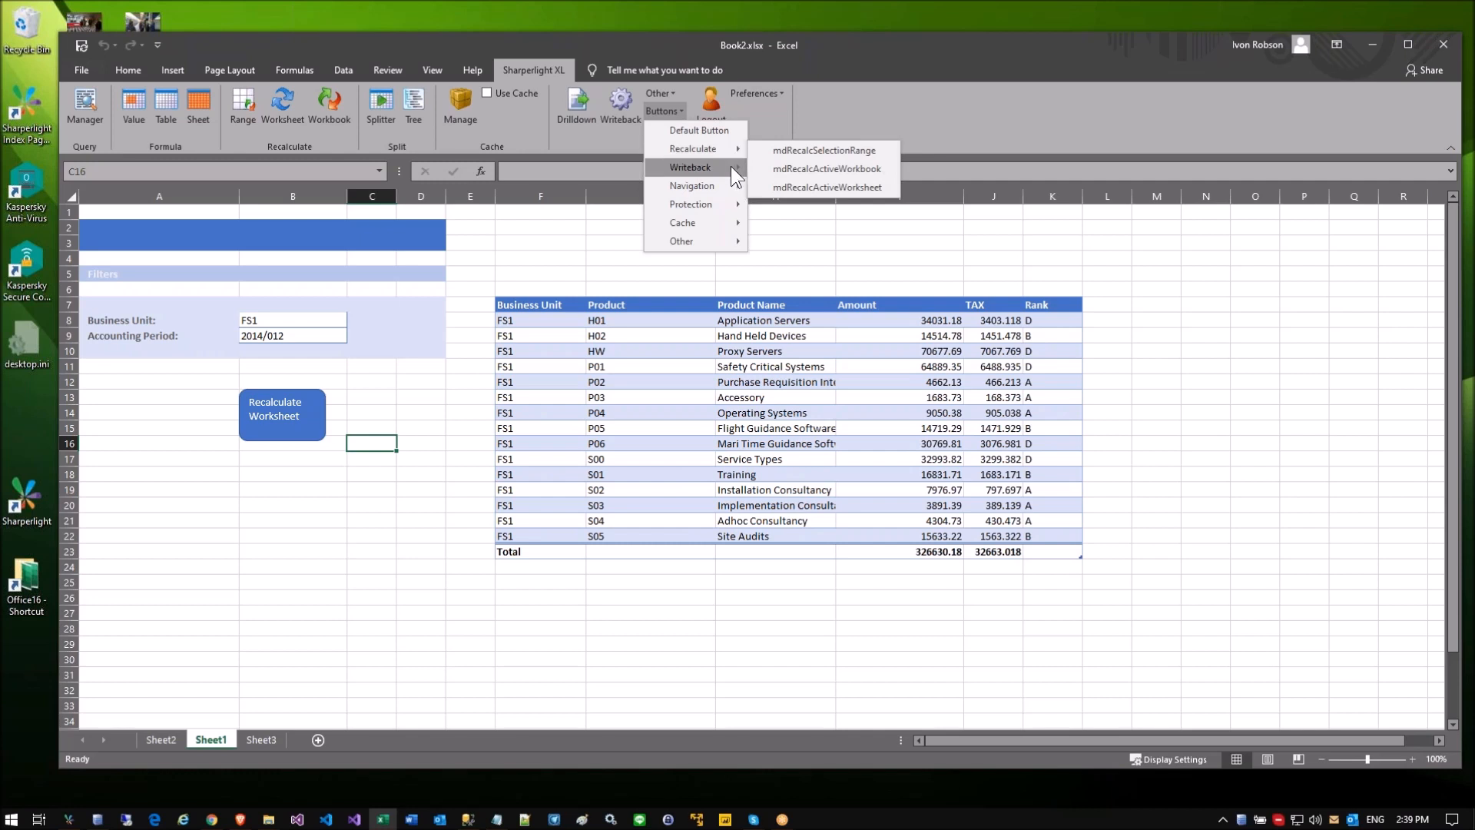
mouse_move(728, 167)
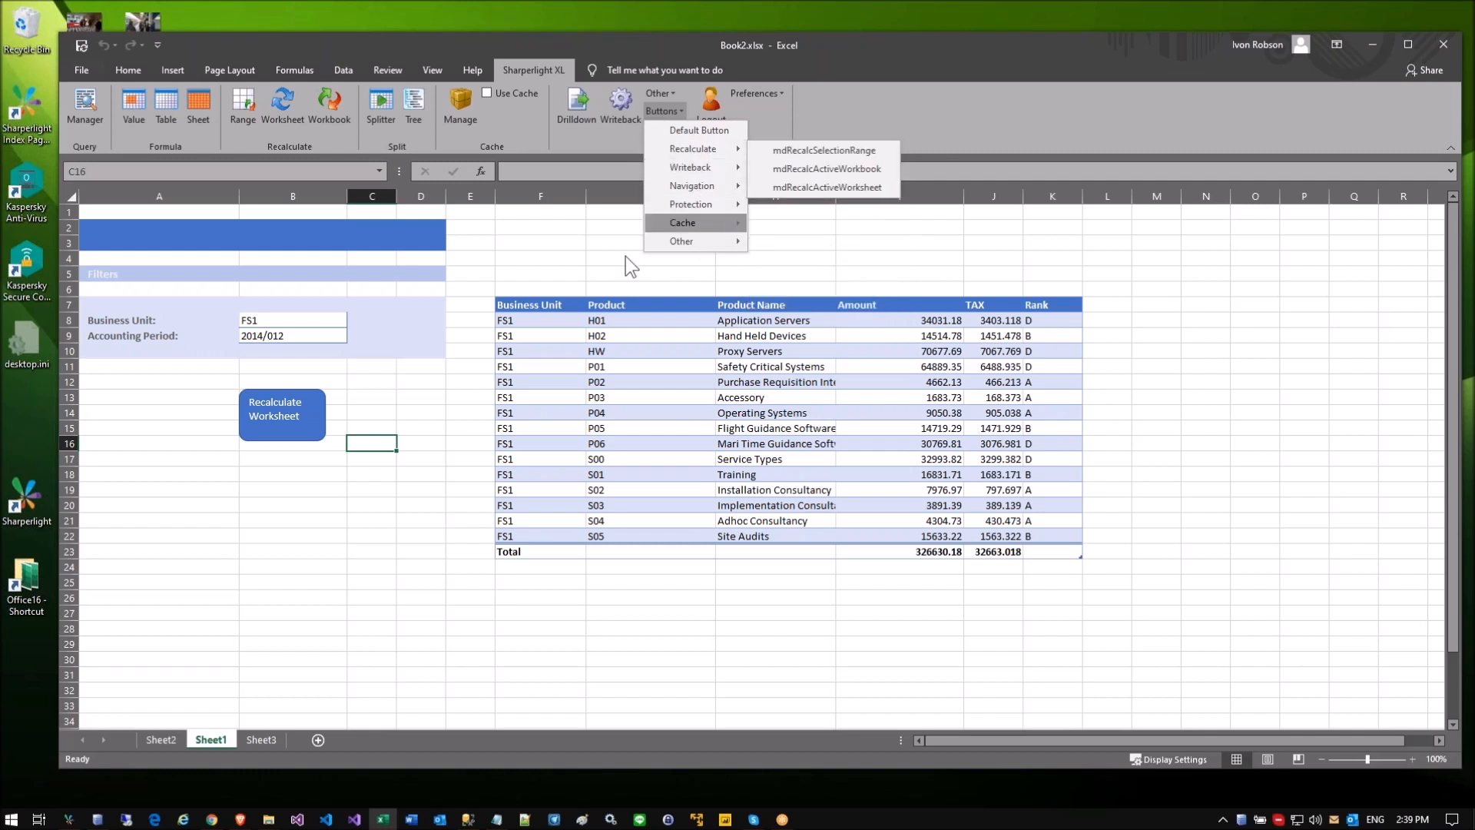
left_click(540, 289)
left_click(556, 172)
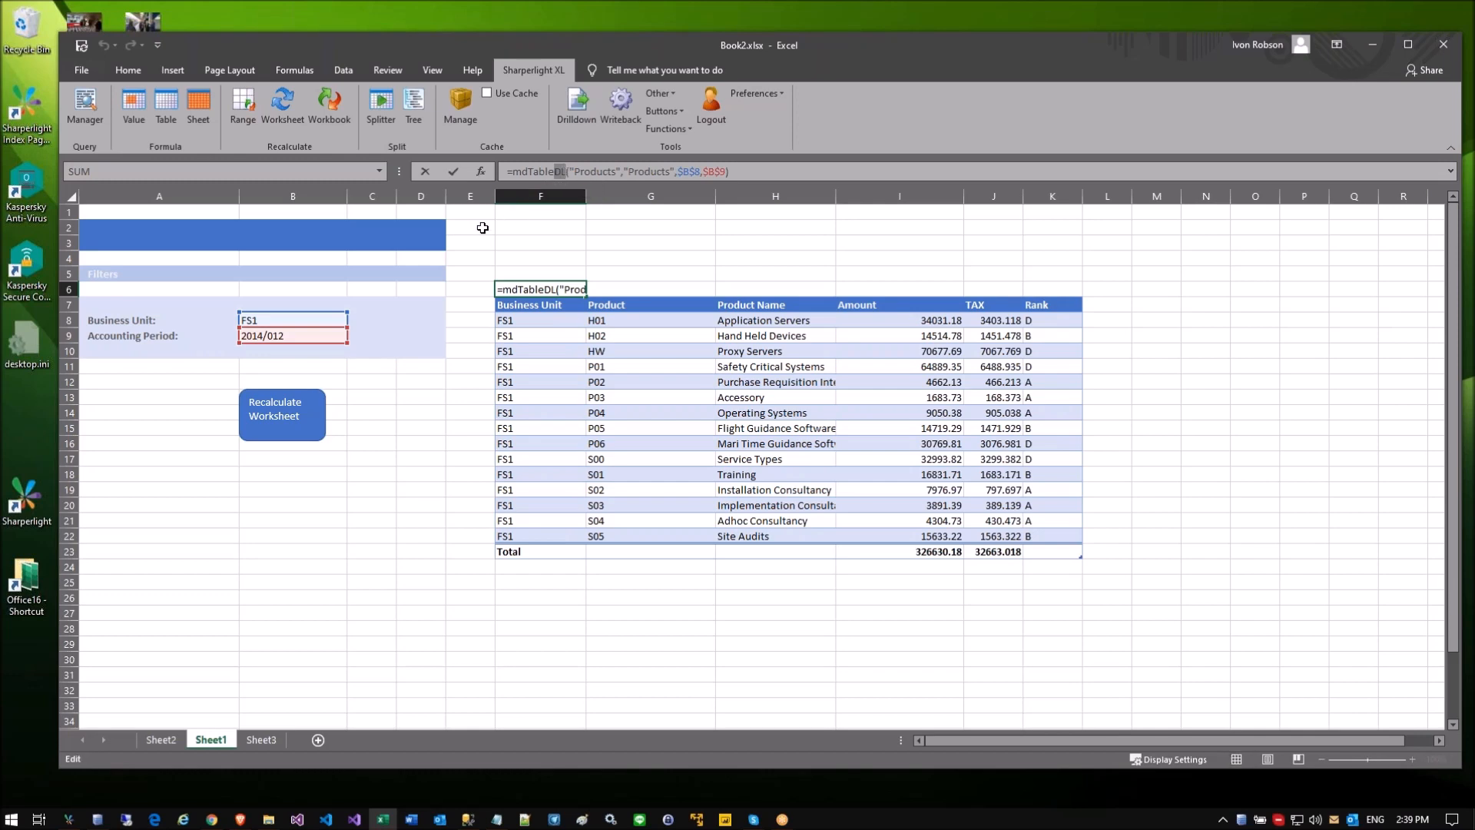
key("Escape")
left_click(405, 423)
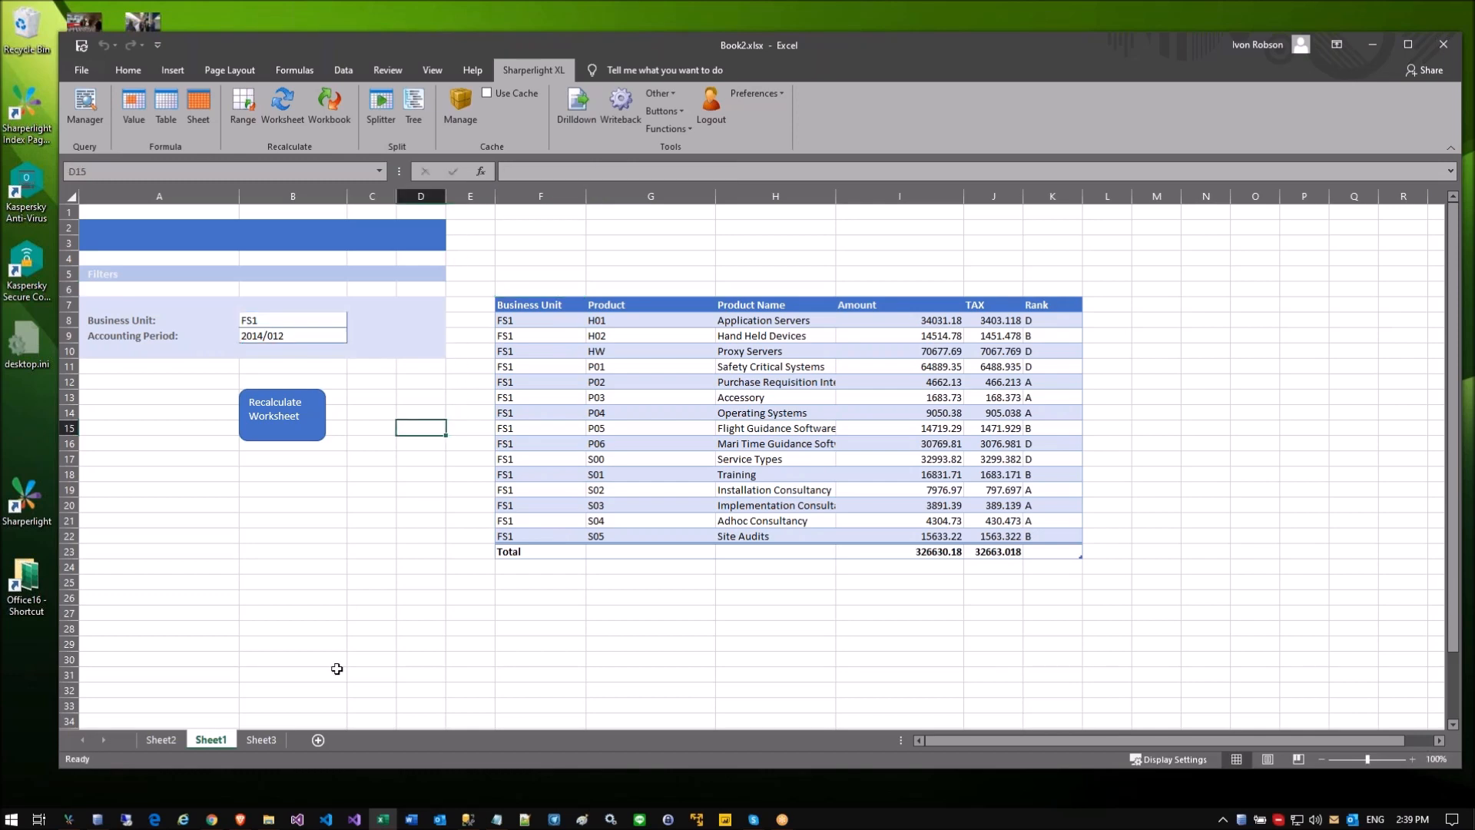
Step: Examine the mdValue formulas in the monthly amounts on Sheet3, including G9 and I11
left_click(262, 741)
left_click(463, 592)
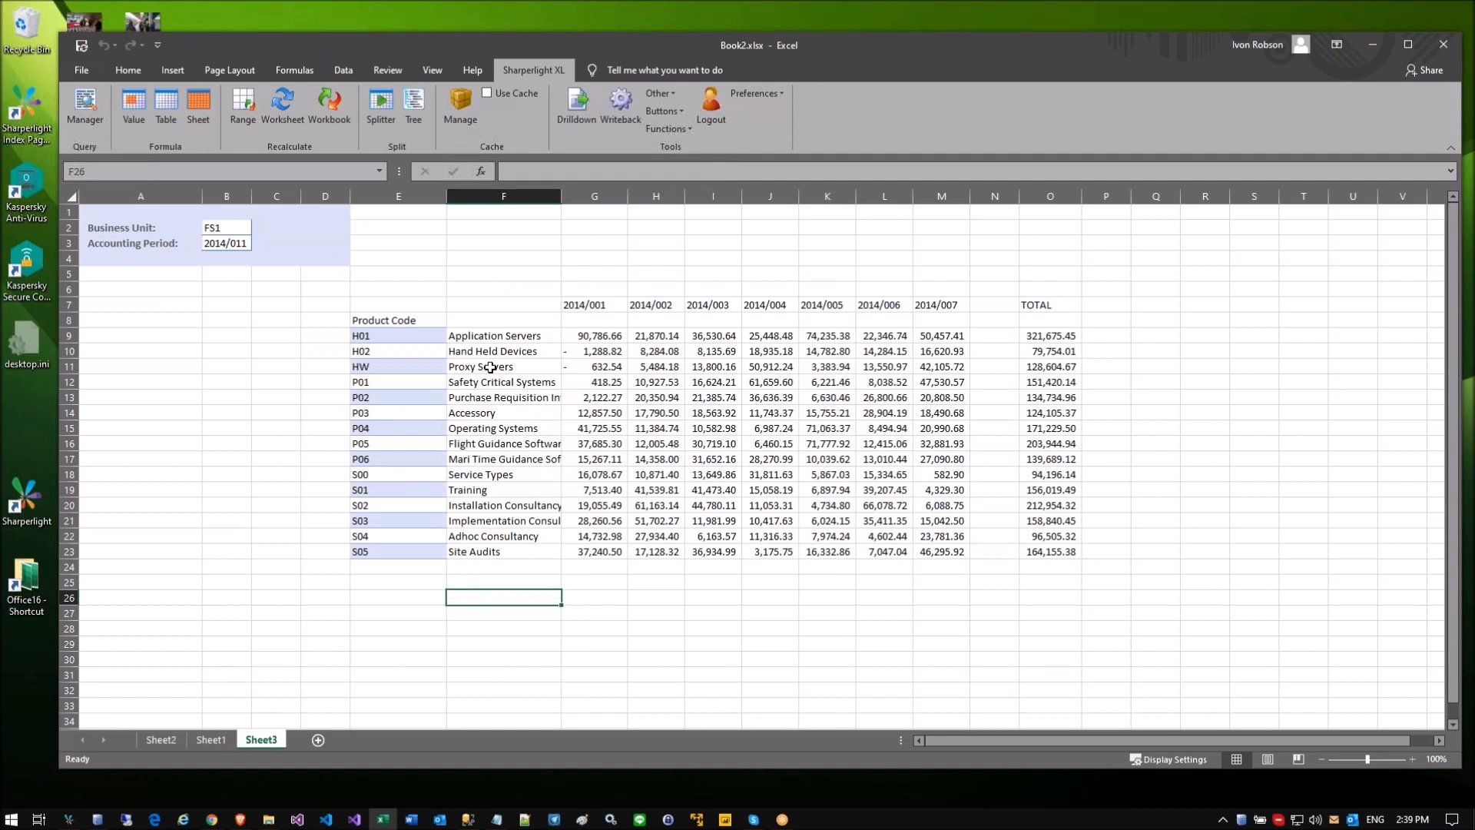
left_click(578, 336)
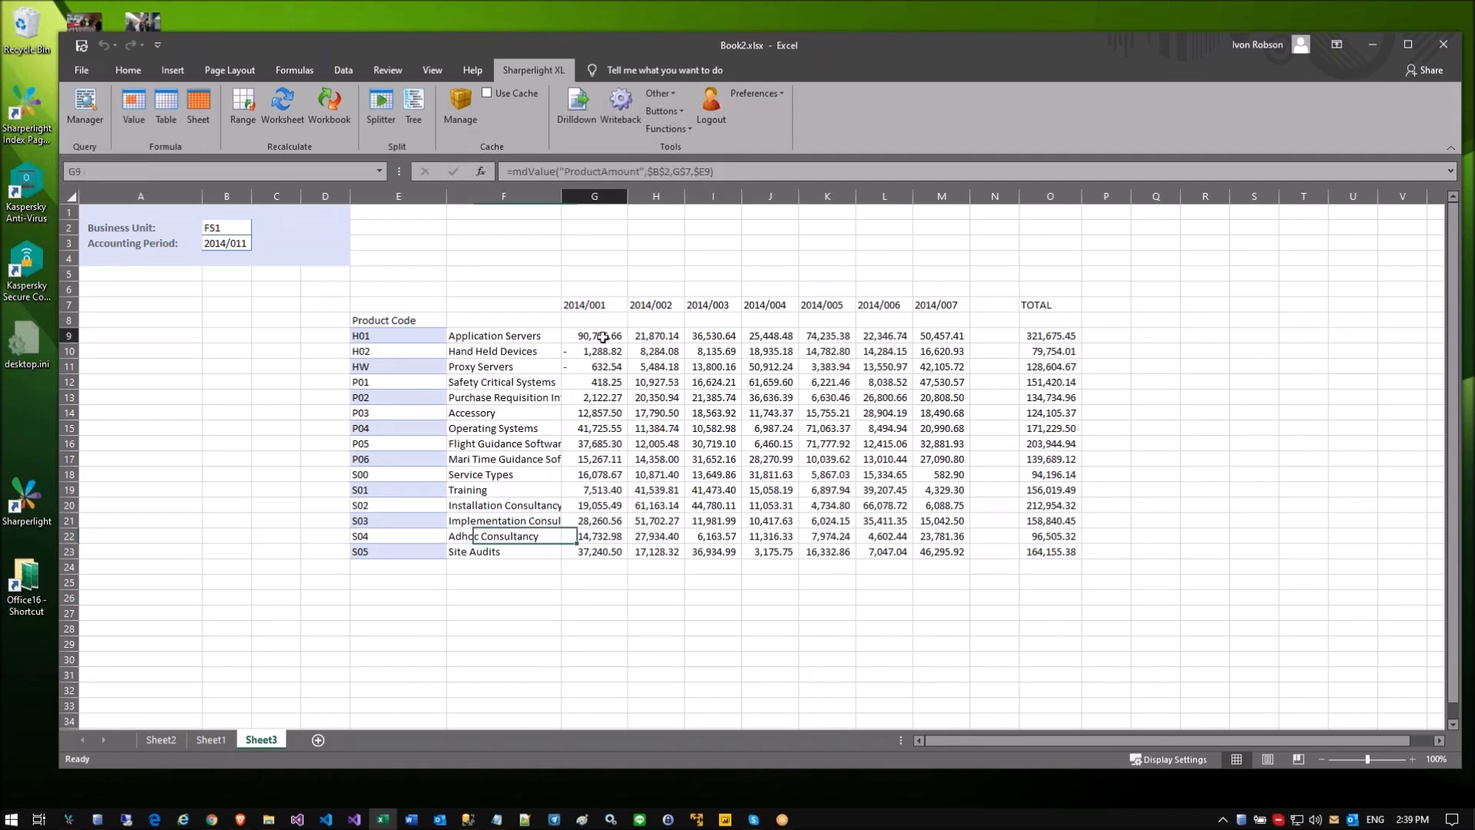
left_click(609, 368)
left_click(695, 368)
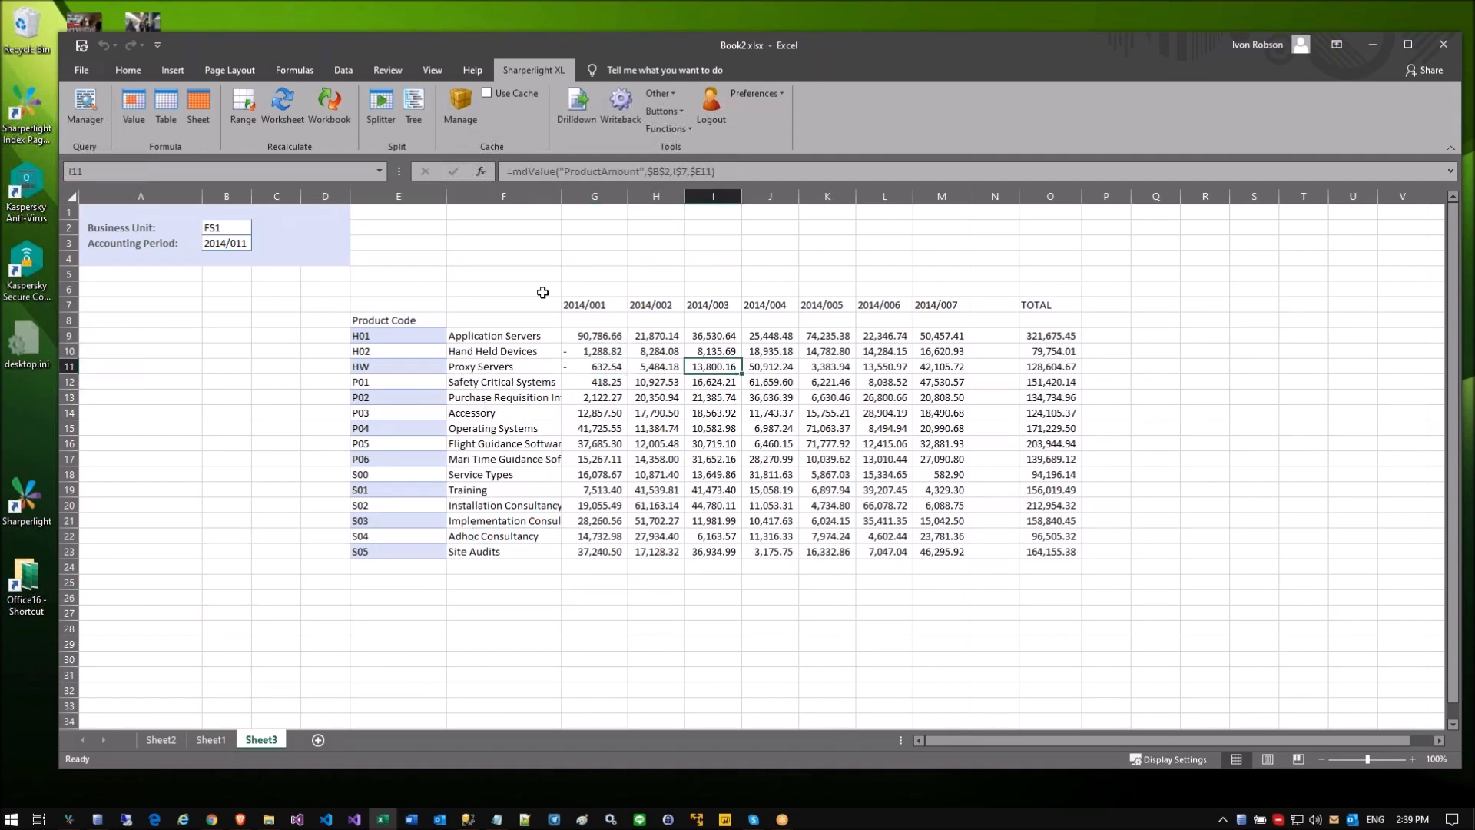
Step: Convert the Sharperlight formulas in F5:P24 to delayed formulas and check the formulas in J9, G9 and F9
left_click_drag(516, 277, 1128, 571)
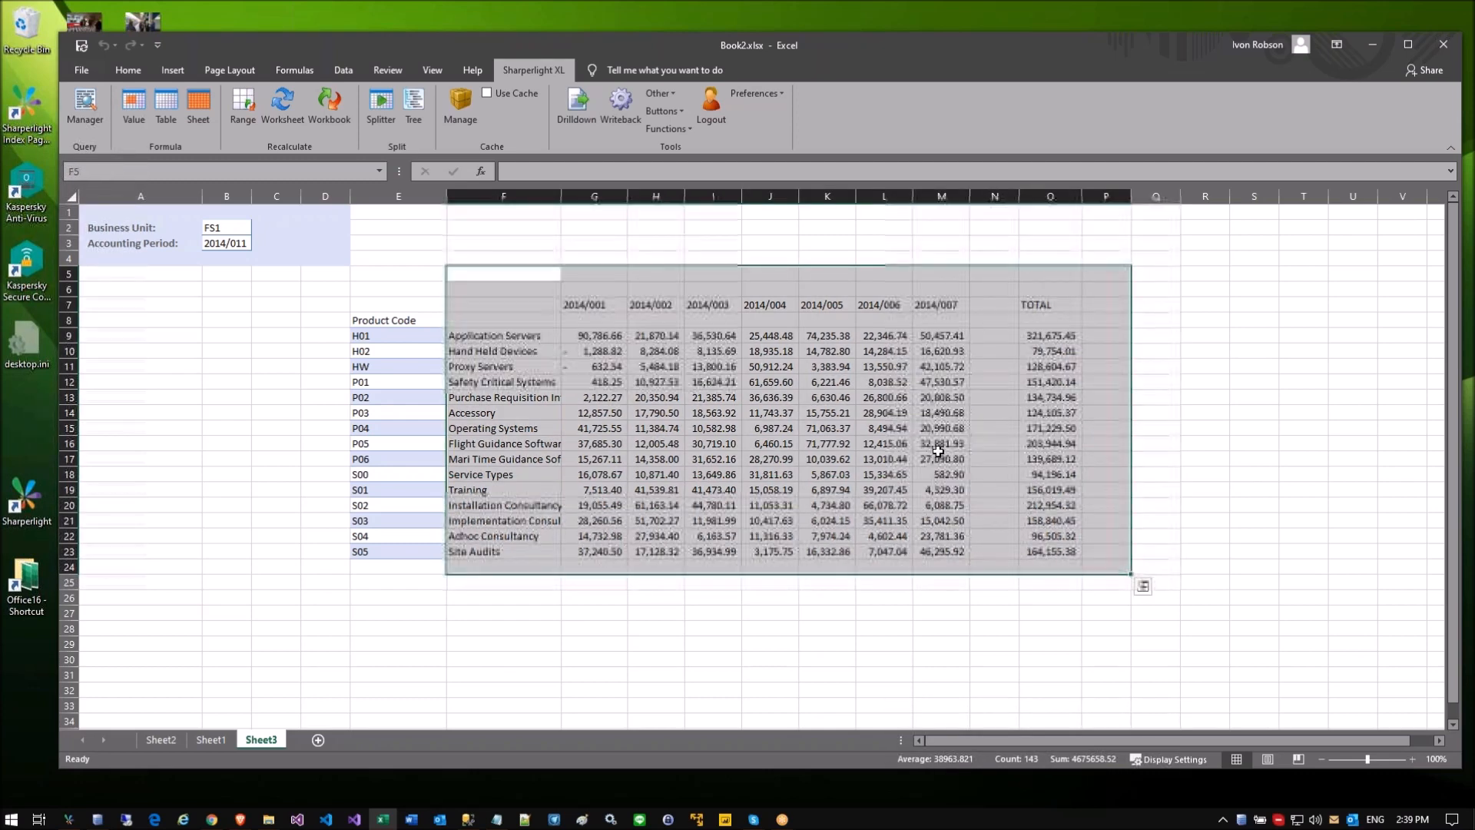
left_click(659, 93)
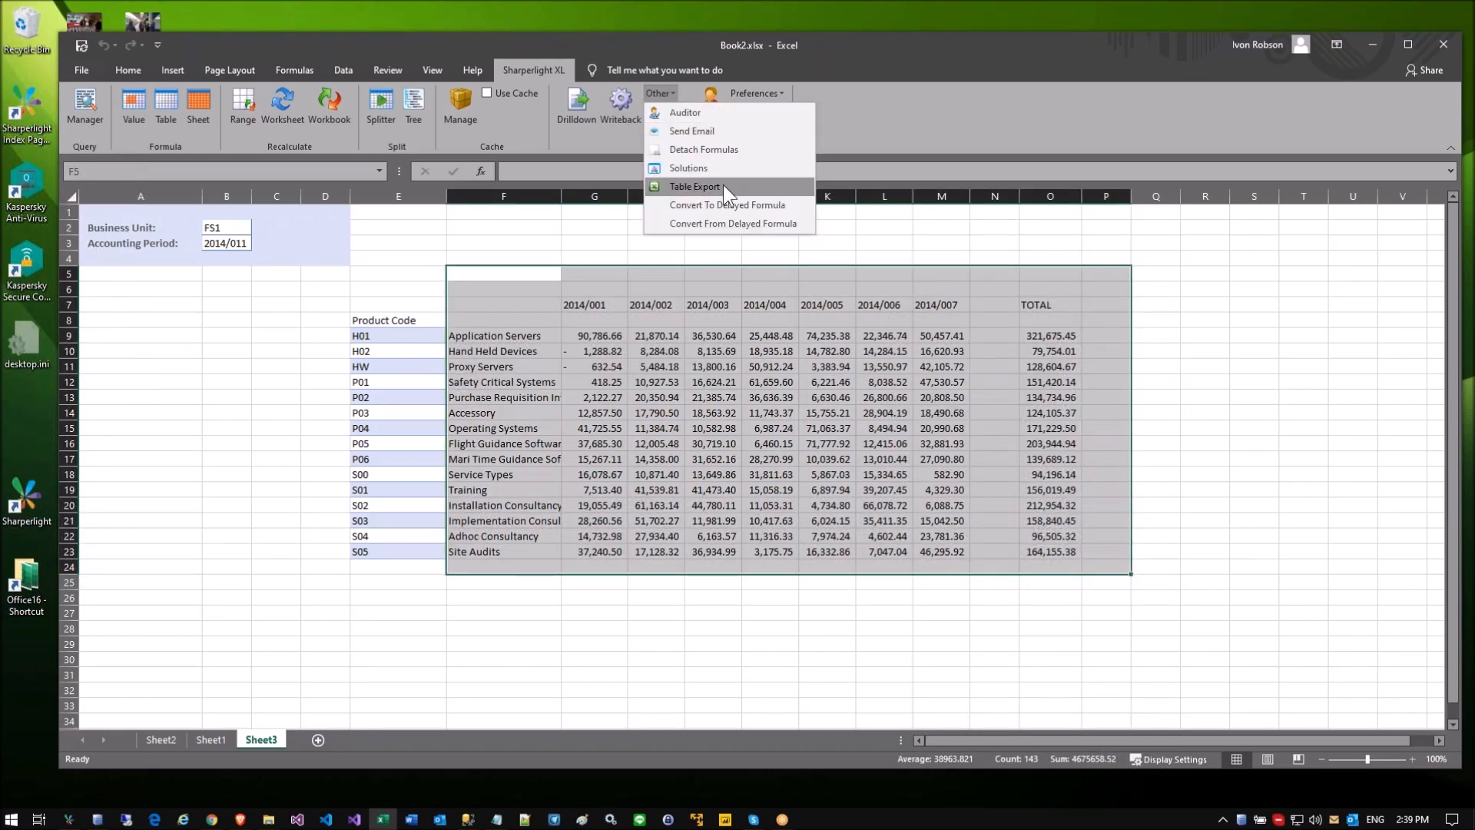
left_click(739, 206)
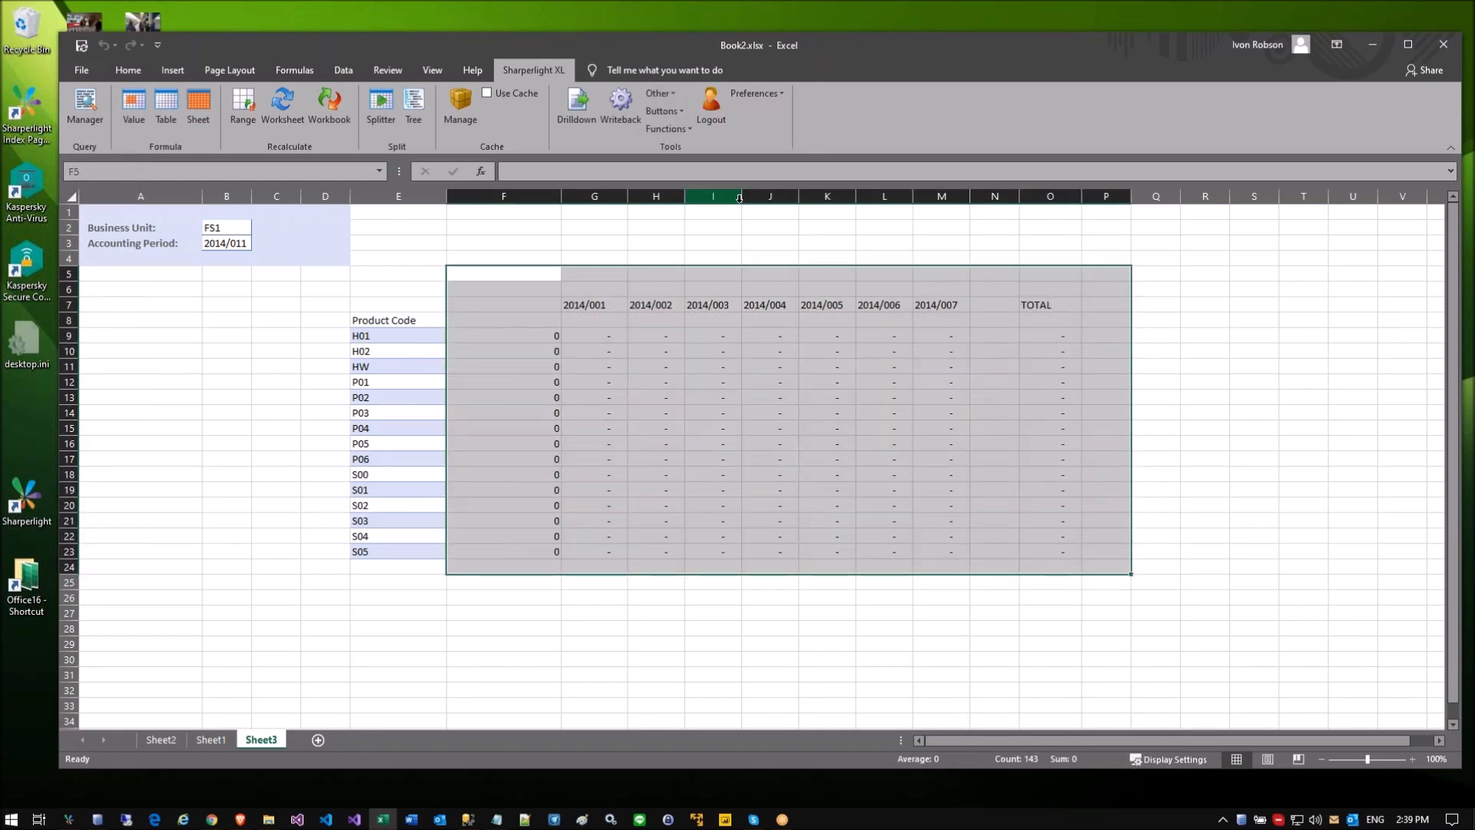
left_click(736, 334)
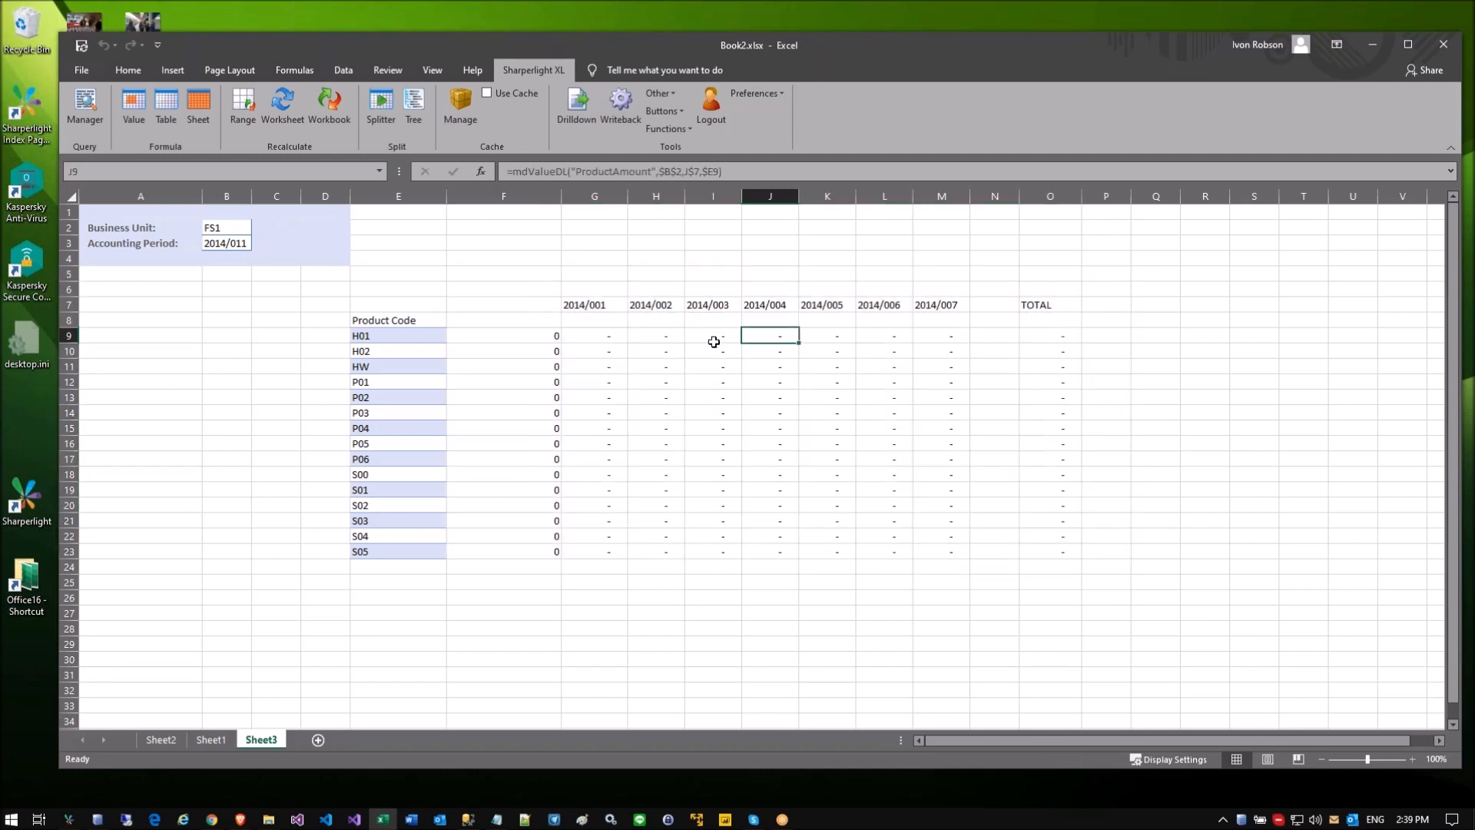
left_click(579, 336)
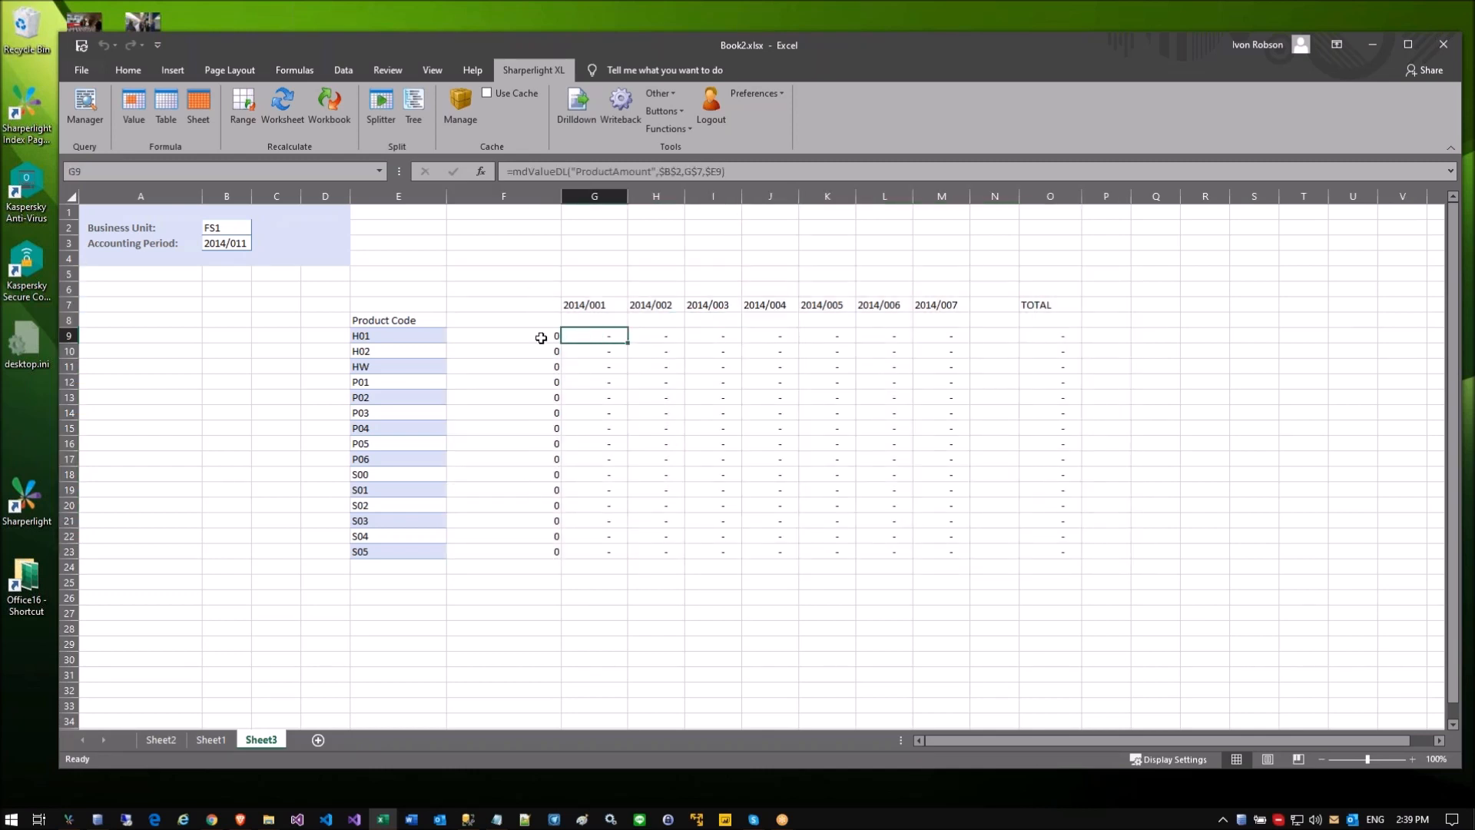
left_click(541, 338)
Step: Insert a Recalculate Worksheet button at A8 on Sheet3 and use it to refresh the delayed formulas
left_click(164, 320)
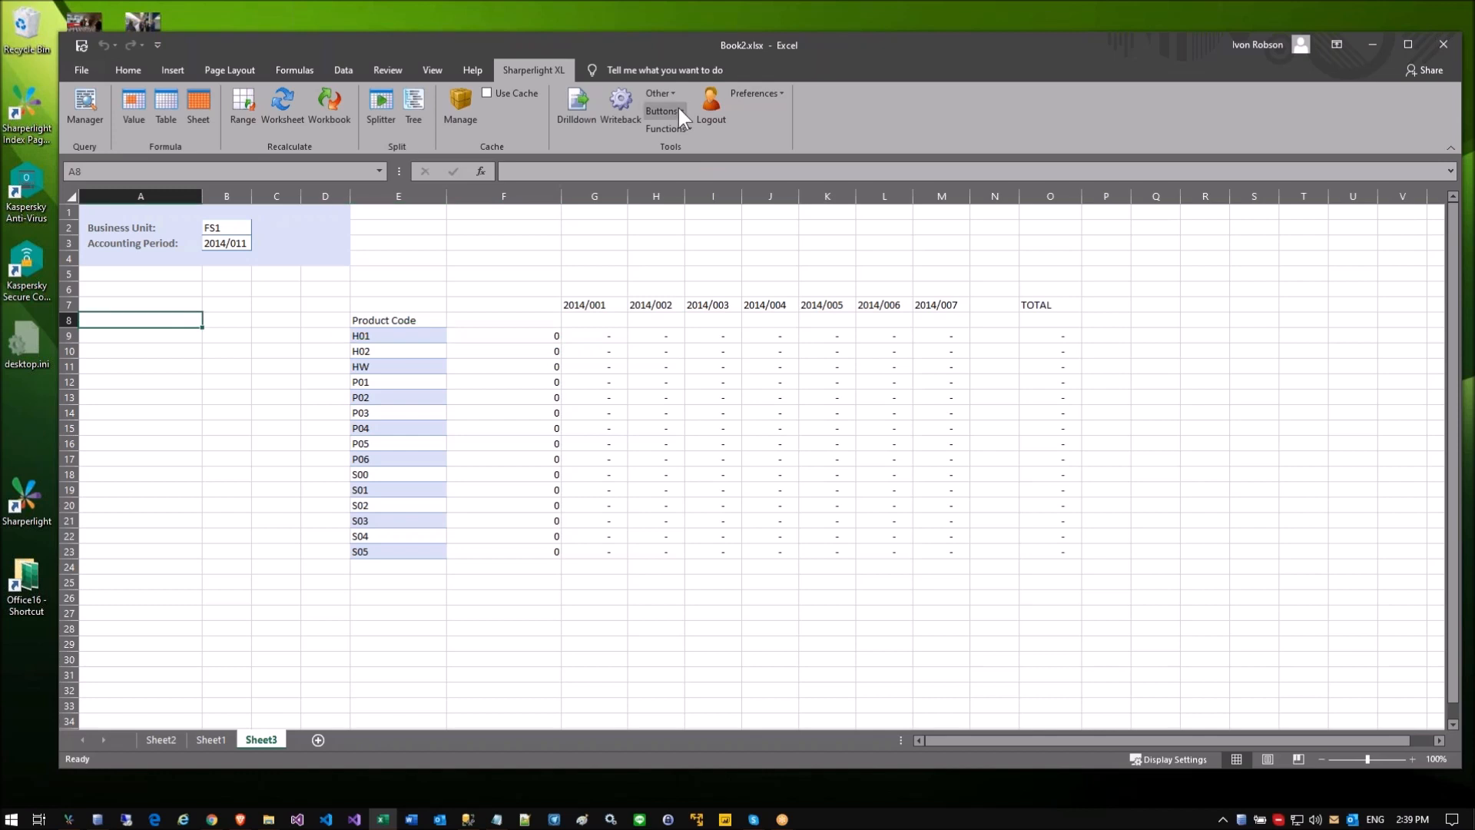
left_click(671, 92)
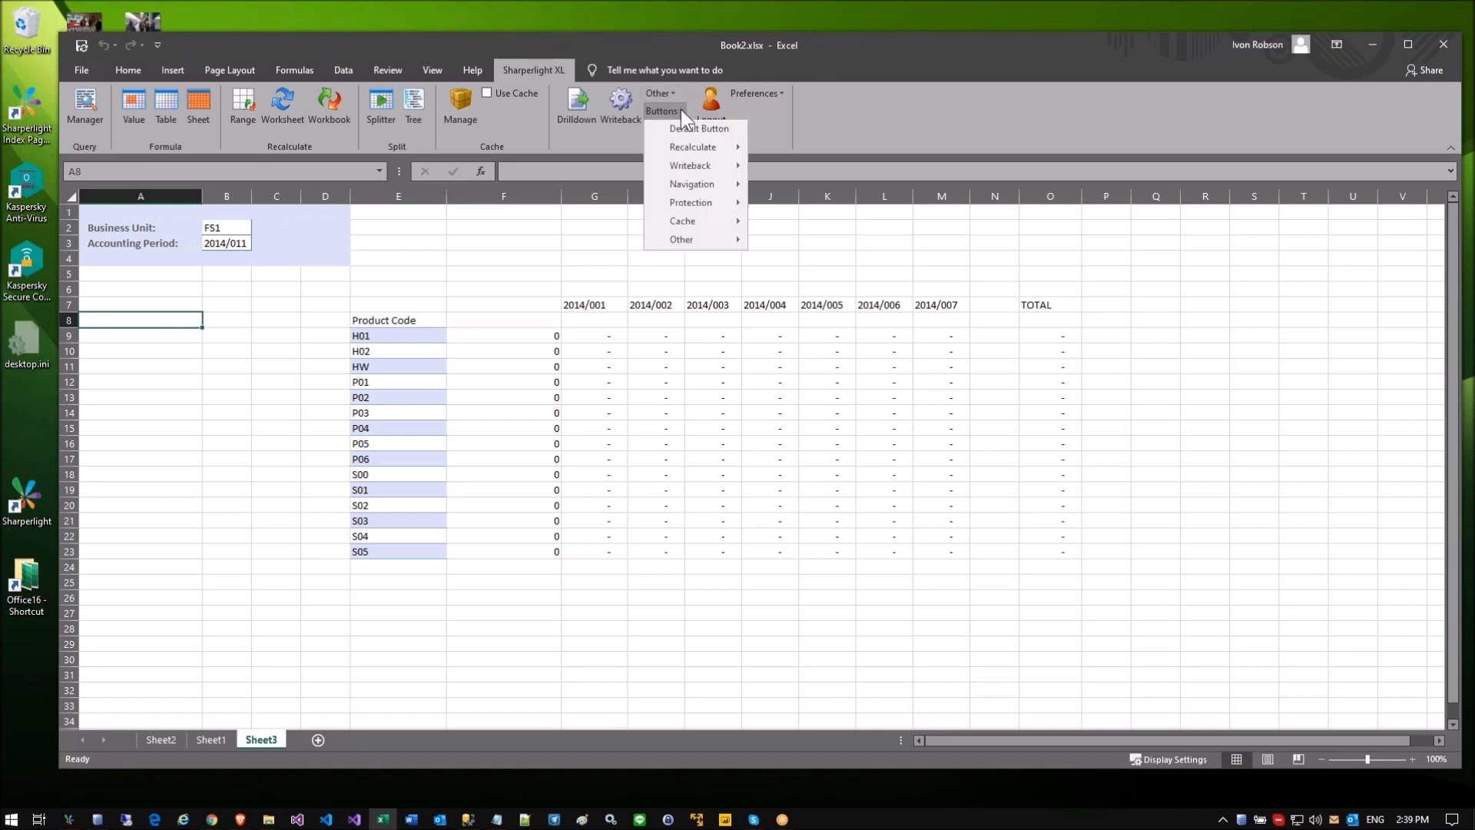
left_click(711, 163)
left_click(323, 304)
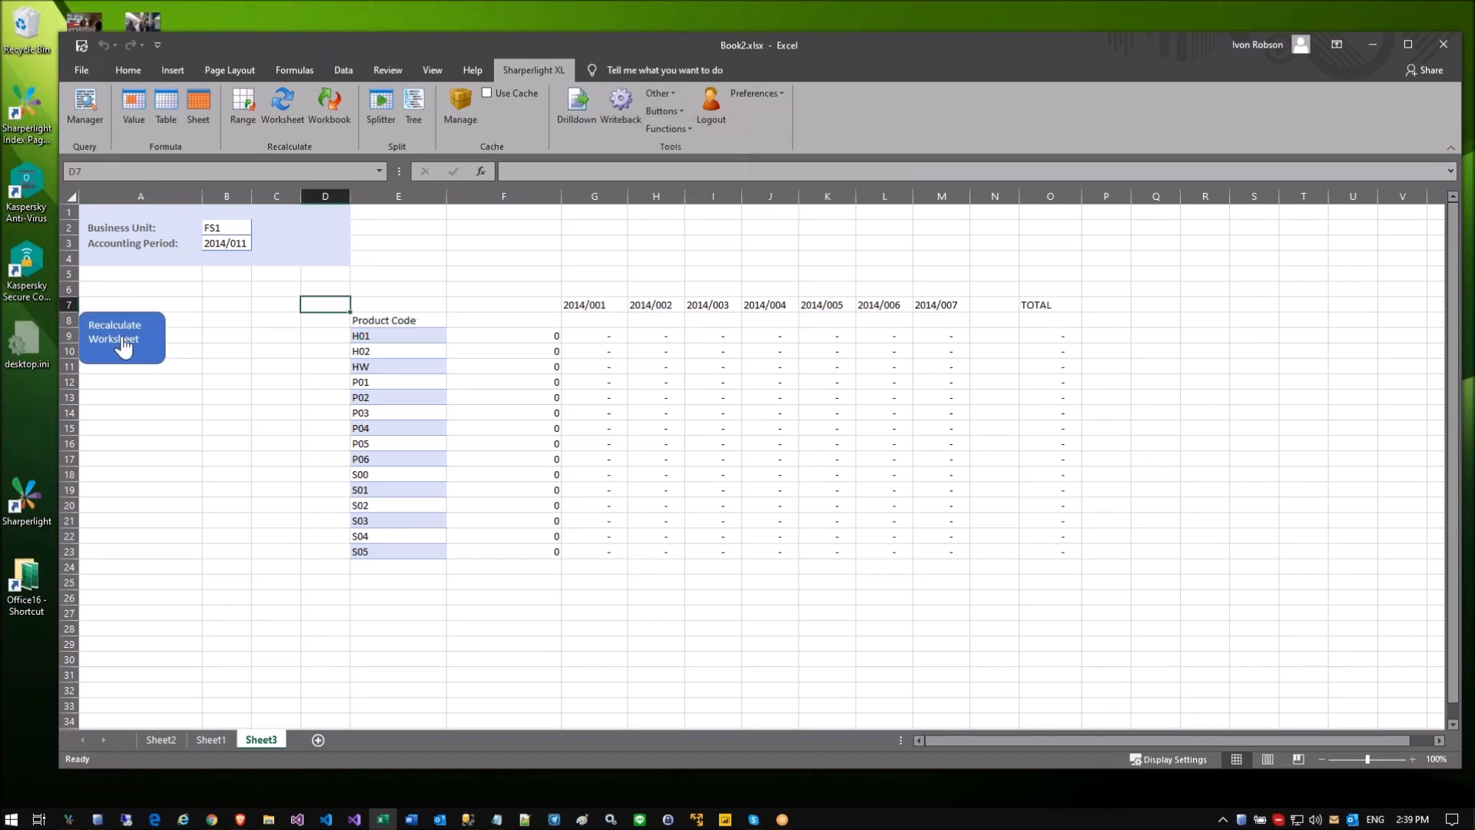
left_click(123, 346)
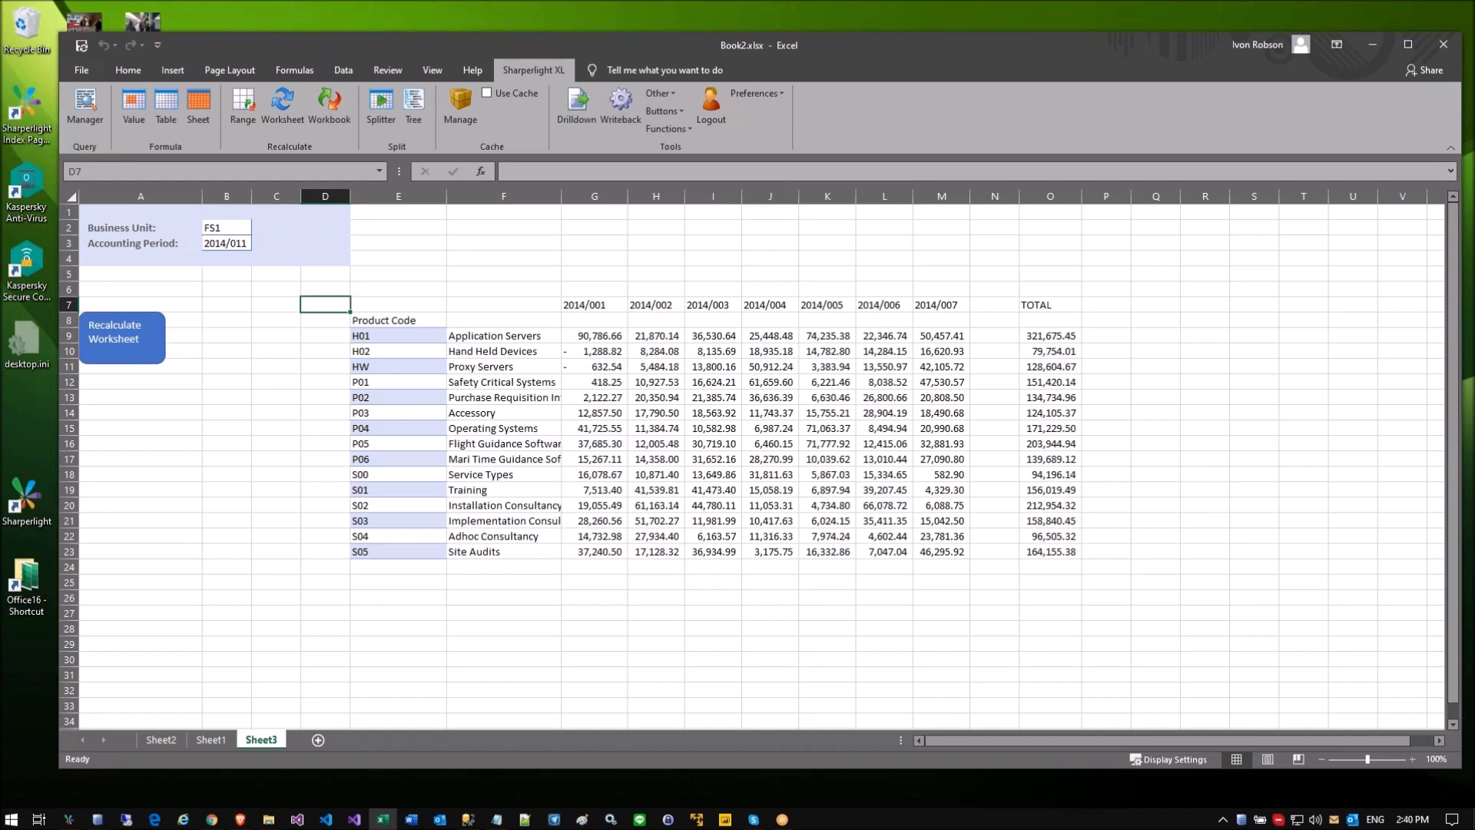
Step: Set the Business Unit filter in B2 of Sheet3 to FLY
left_click(228, 227)
type("F")
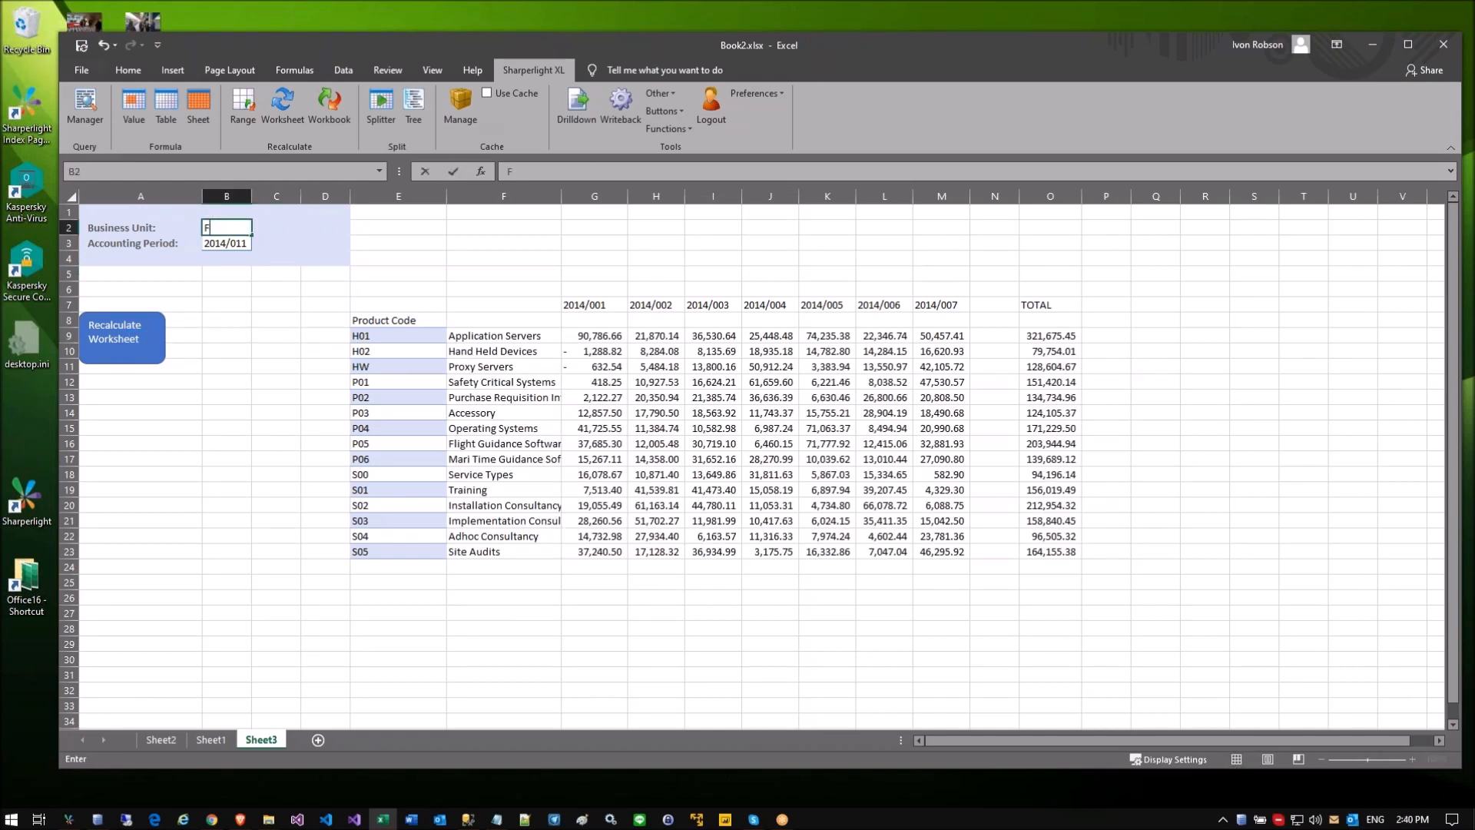
type("LY")
key("Return")
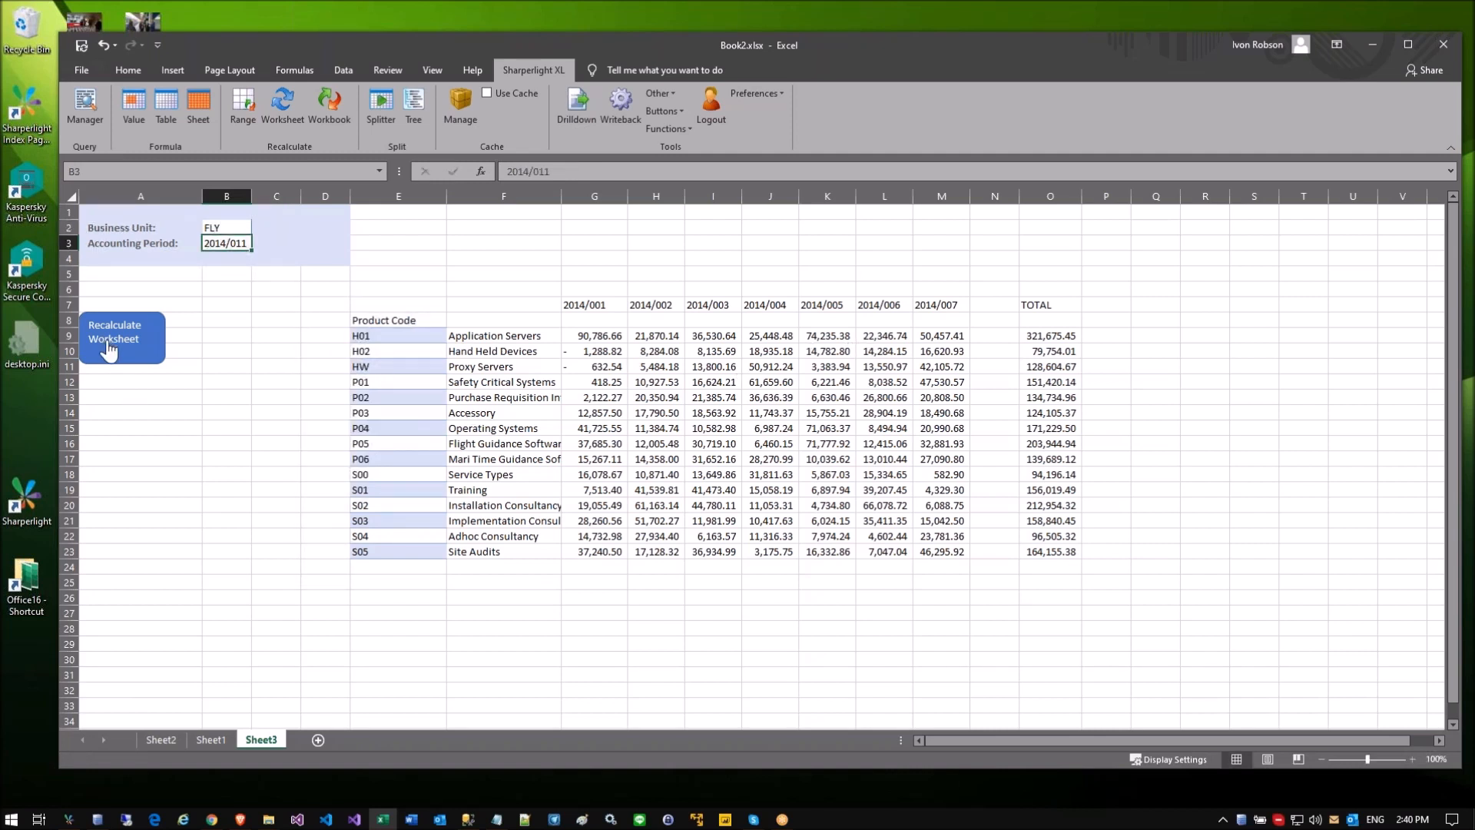
left_click(151, 357)
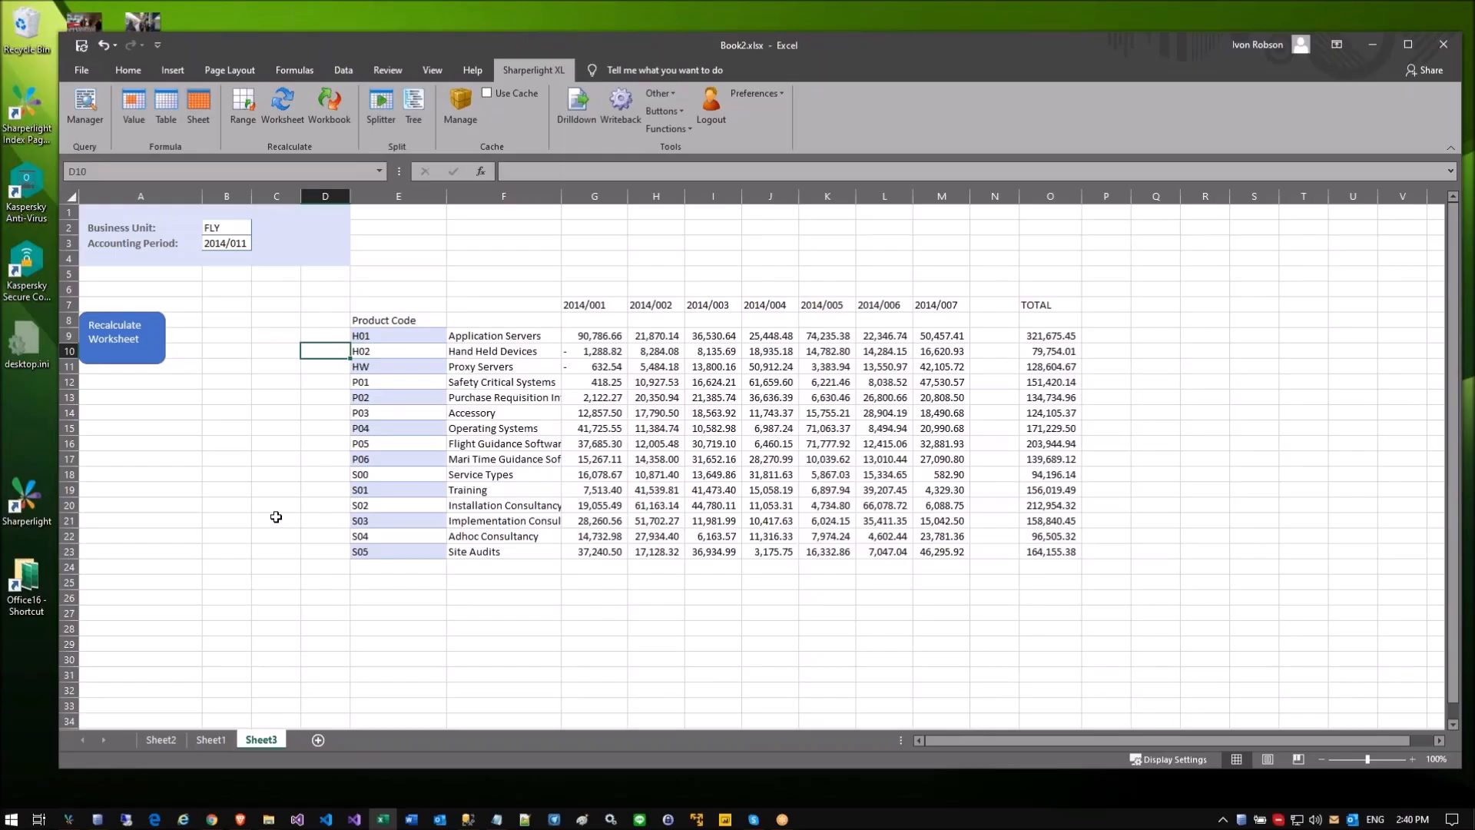
left_click(277, 516)
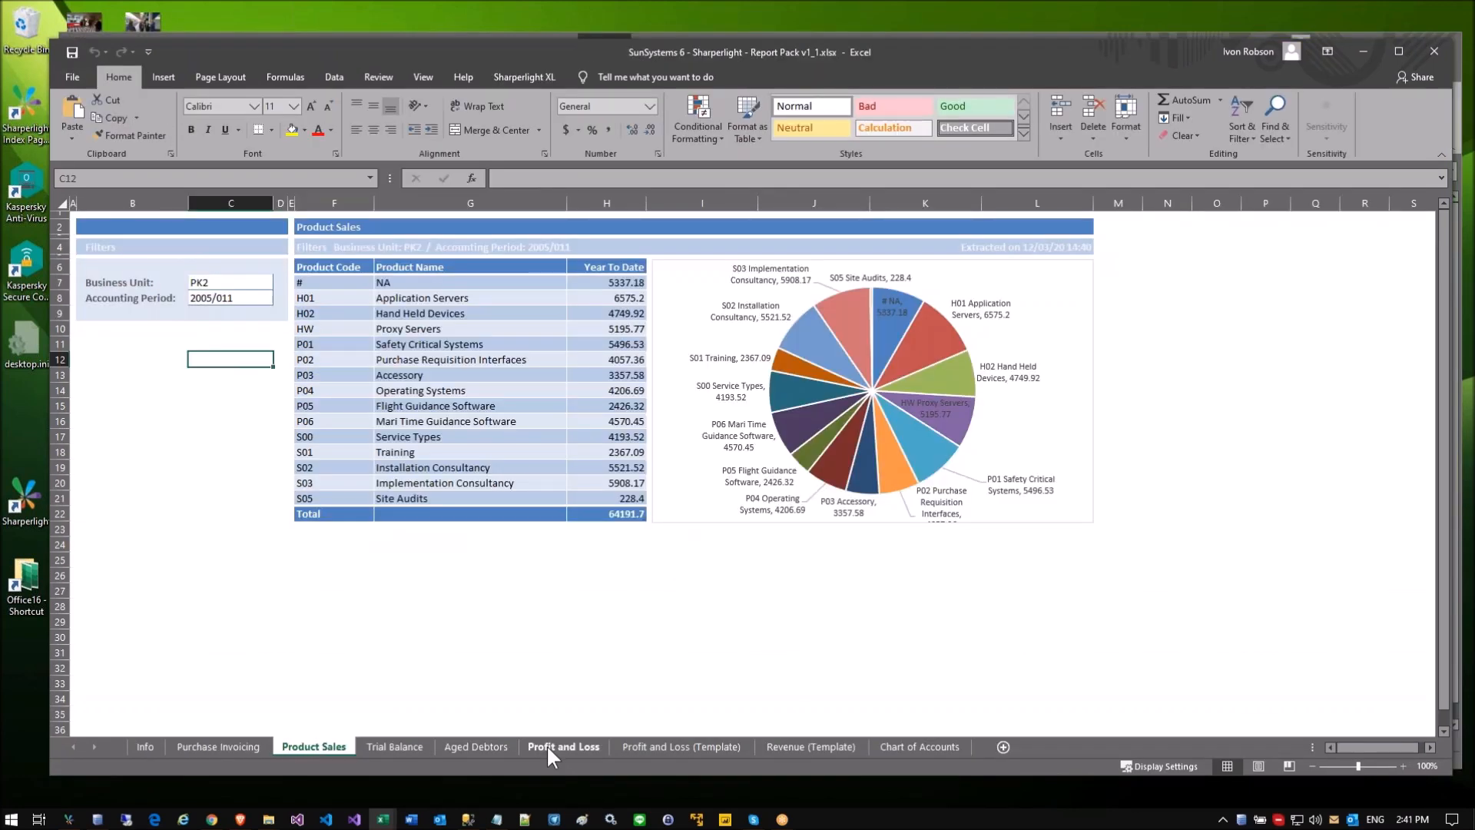
Step: Examine the Profit and Loss and Trial Balance sheets of the SunSystems 6 report pack, including the Business Unit and Accounting Period filters
left_click(550, 749)
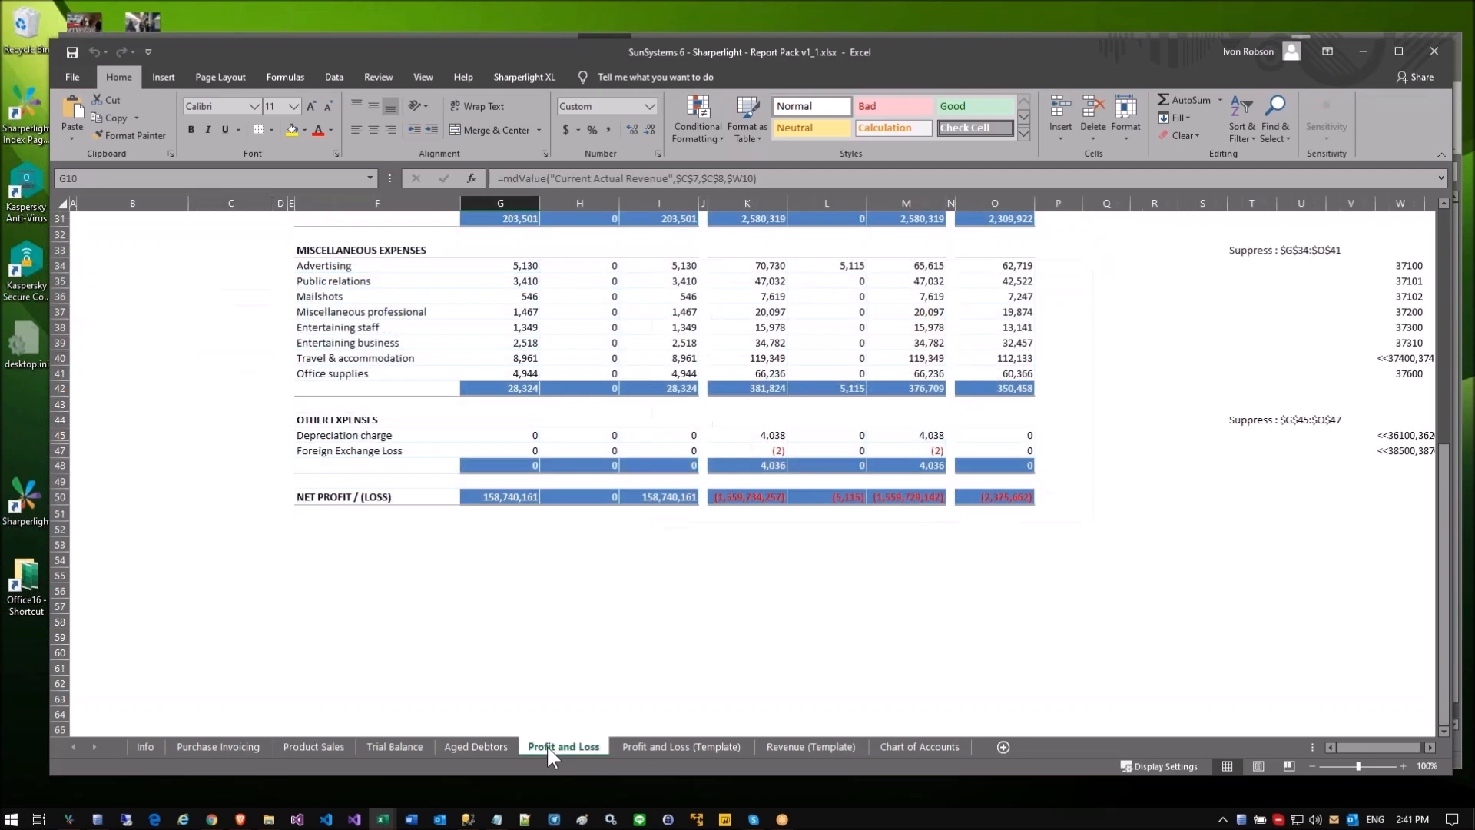
scroll(493, 546, "up", 10)
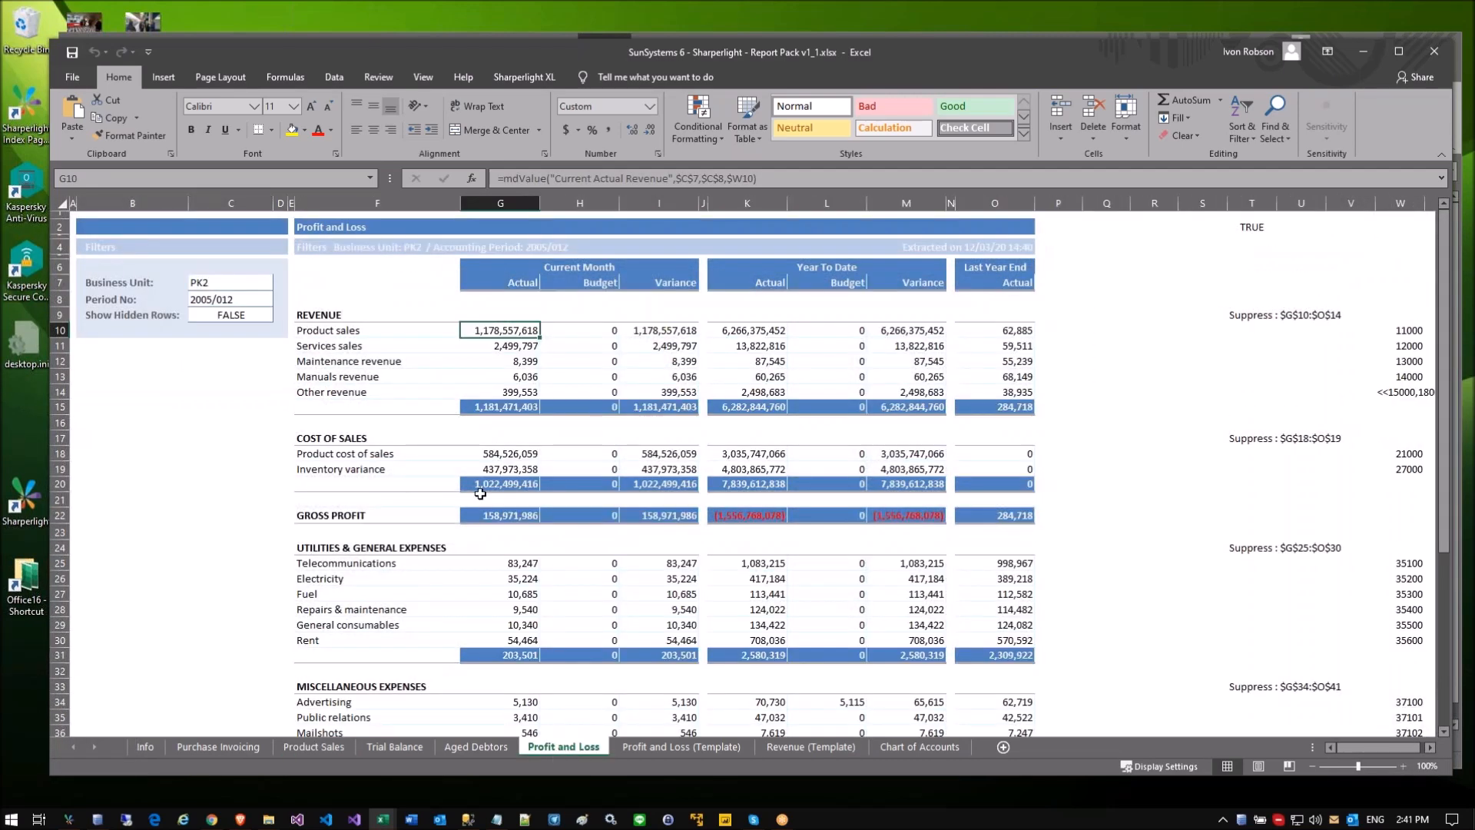
left_click(429, 371)
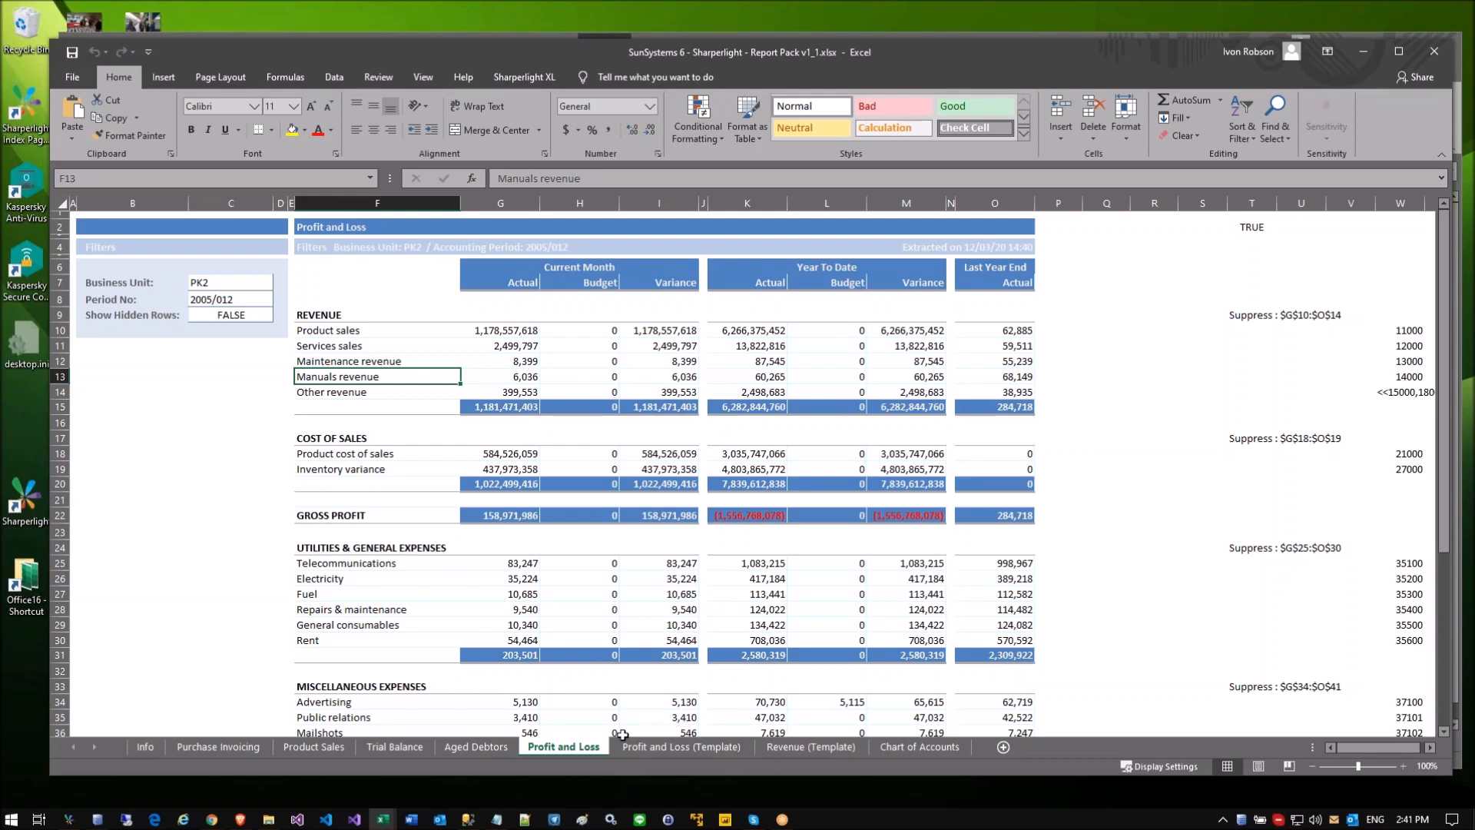
left_click(411, 747)
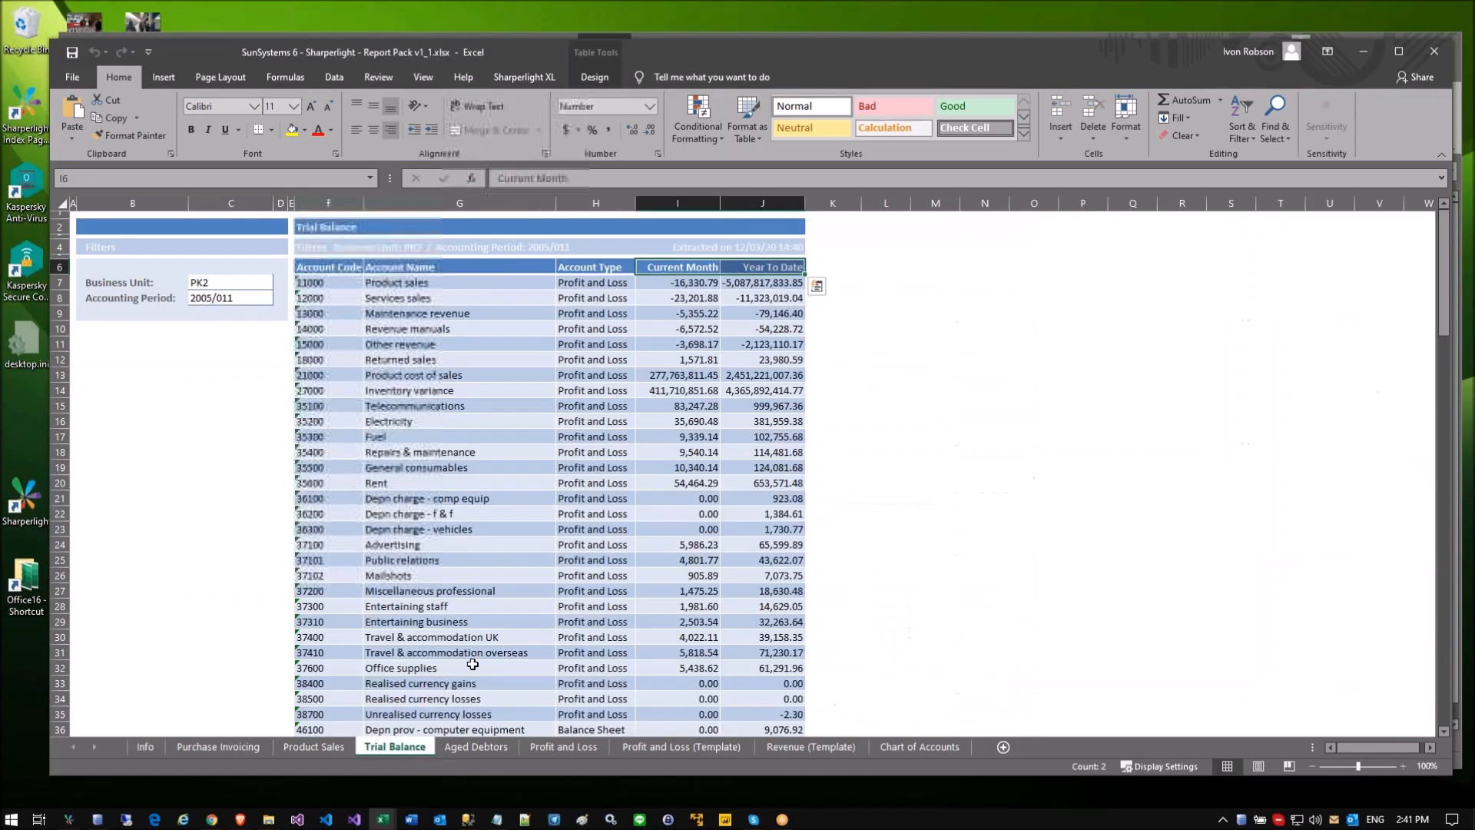
left_click(338, 330)
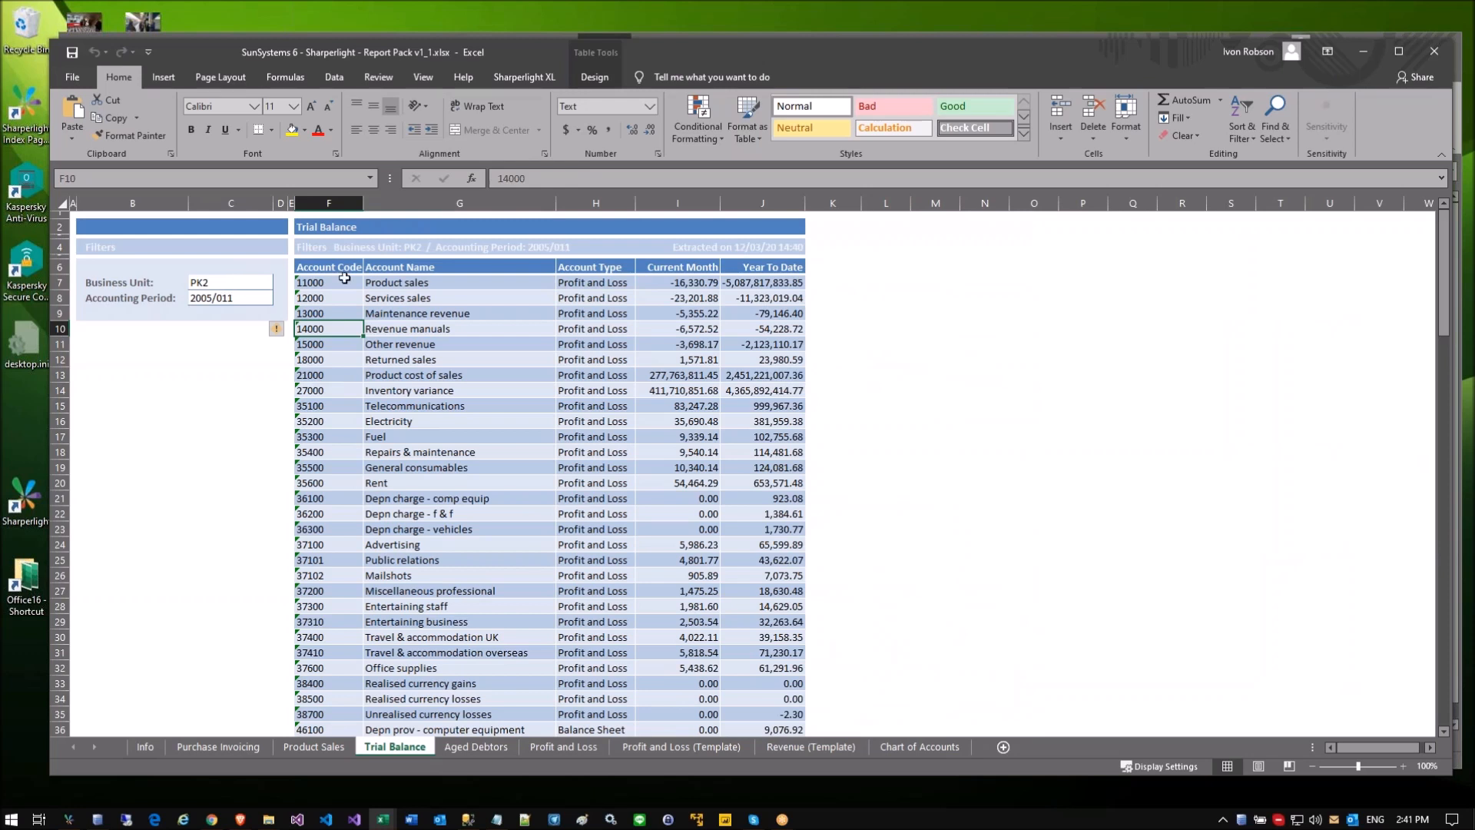
left_click(216, 283)
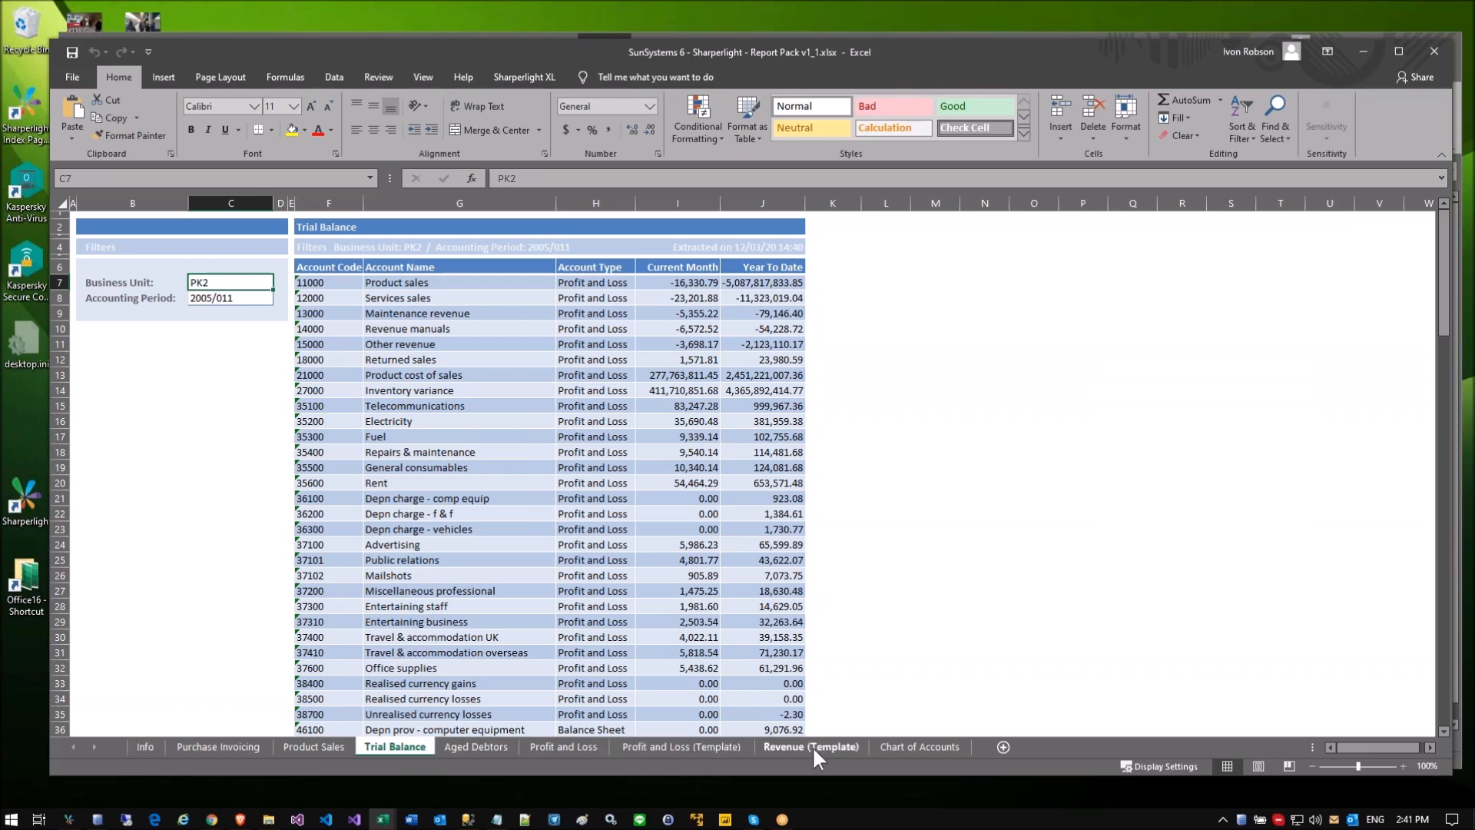
left_click(513, 476)
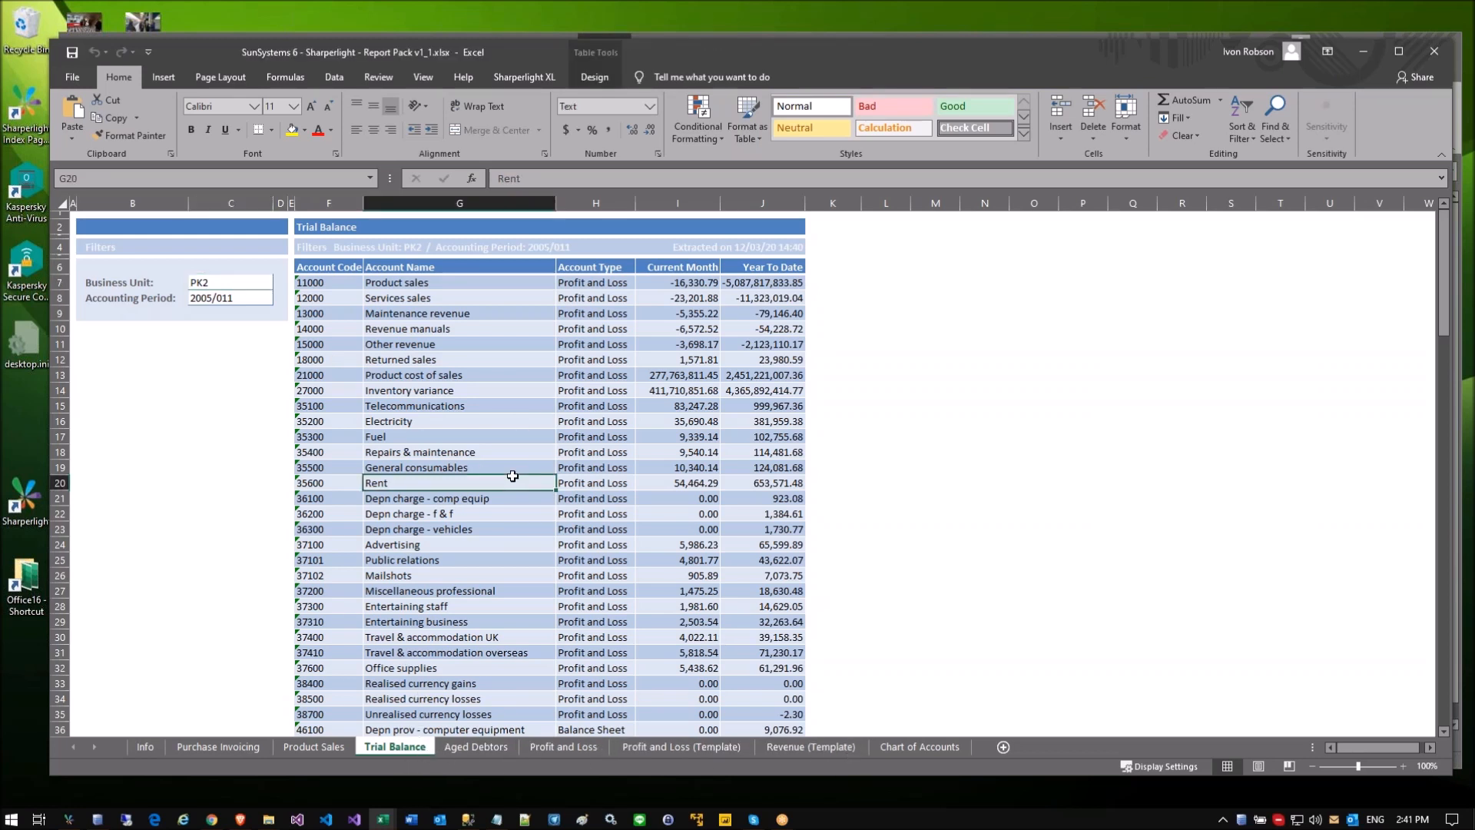
left_click(232, 299)
left_click(338, 345)
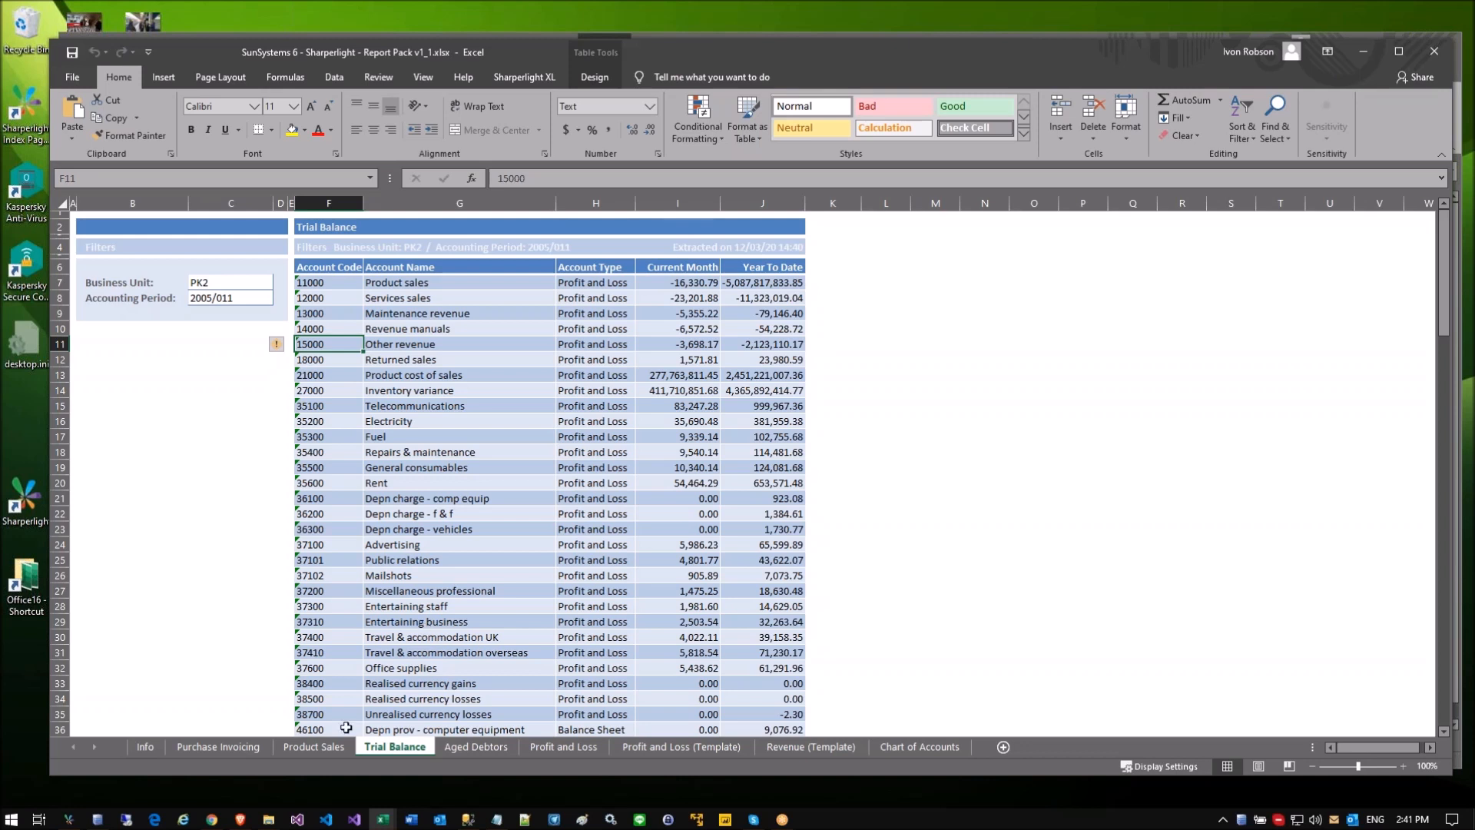
left_click(495, 513)
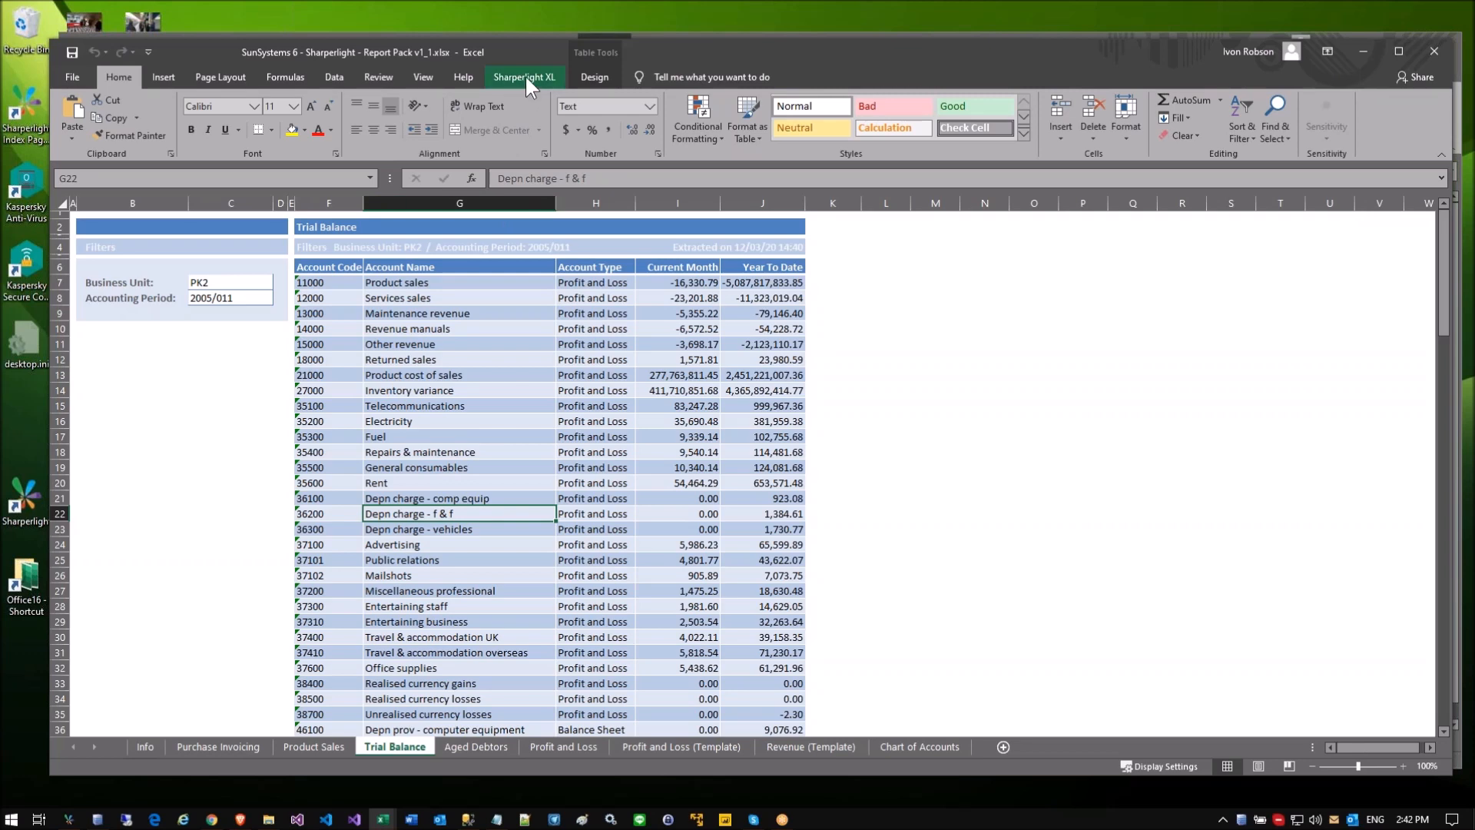
left_click(282, 479)
Step: Examine the Product Sales sheet, its product table and the Business Unit and Accounting Period filter cells C7 and C8
key("ctrl+Page_Up")
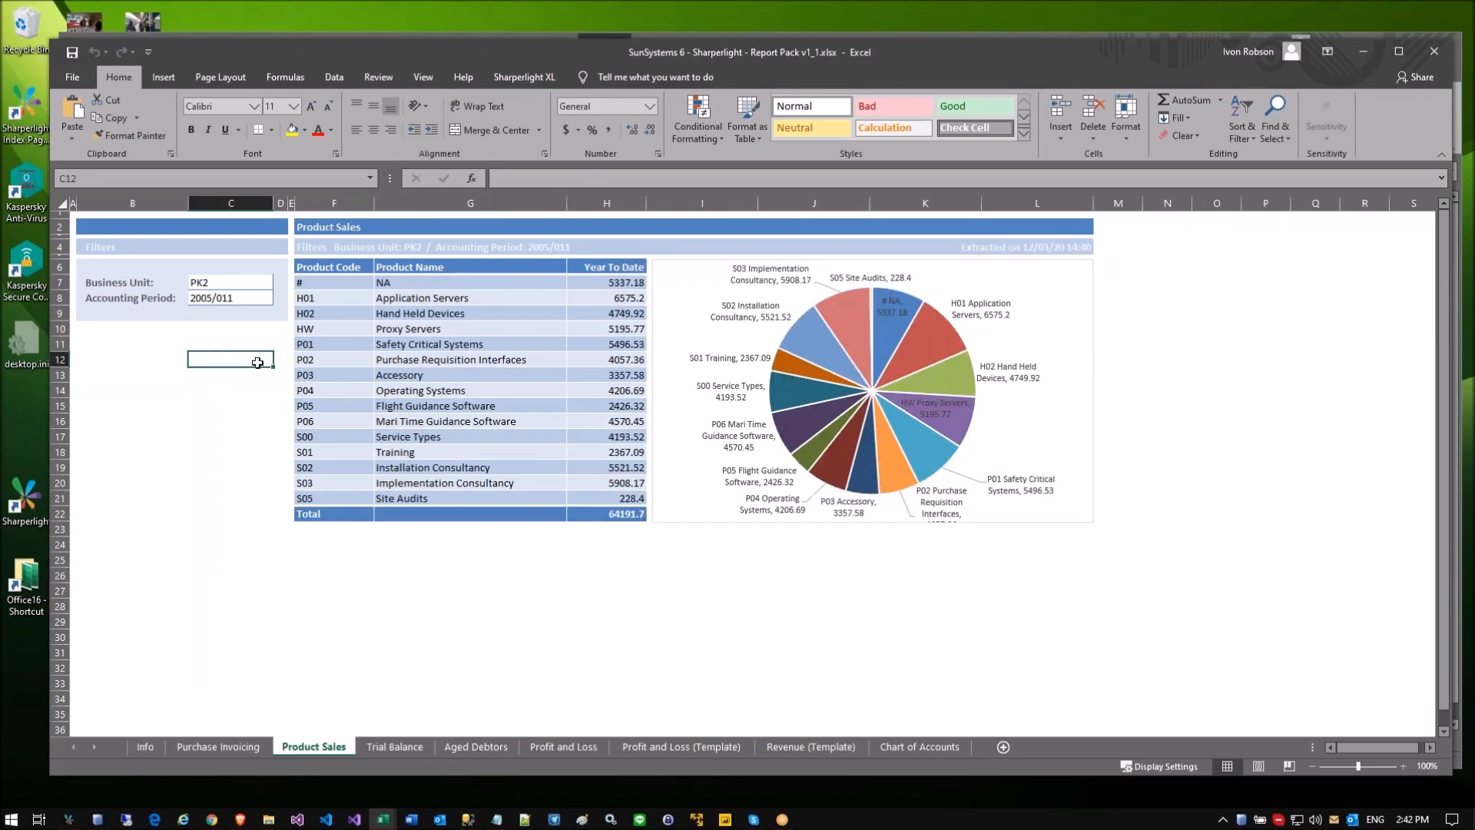
left_click(347, 278)
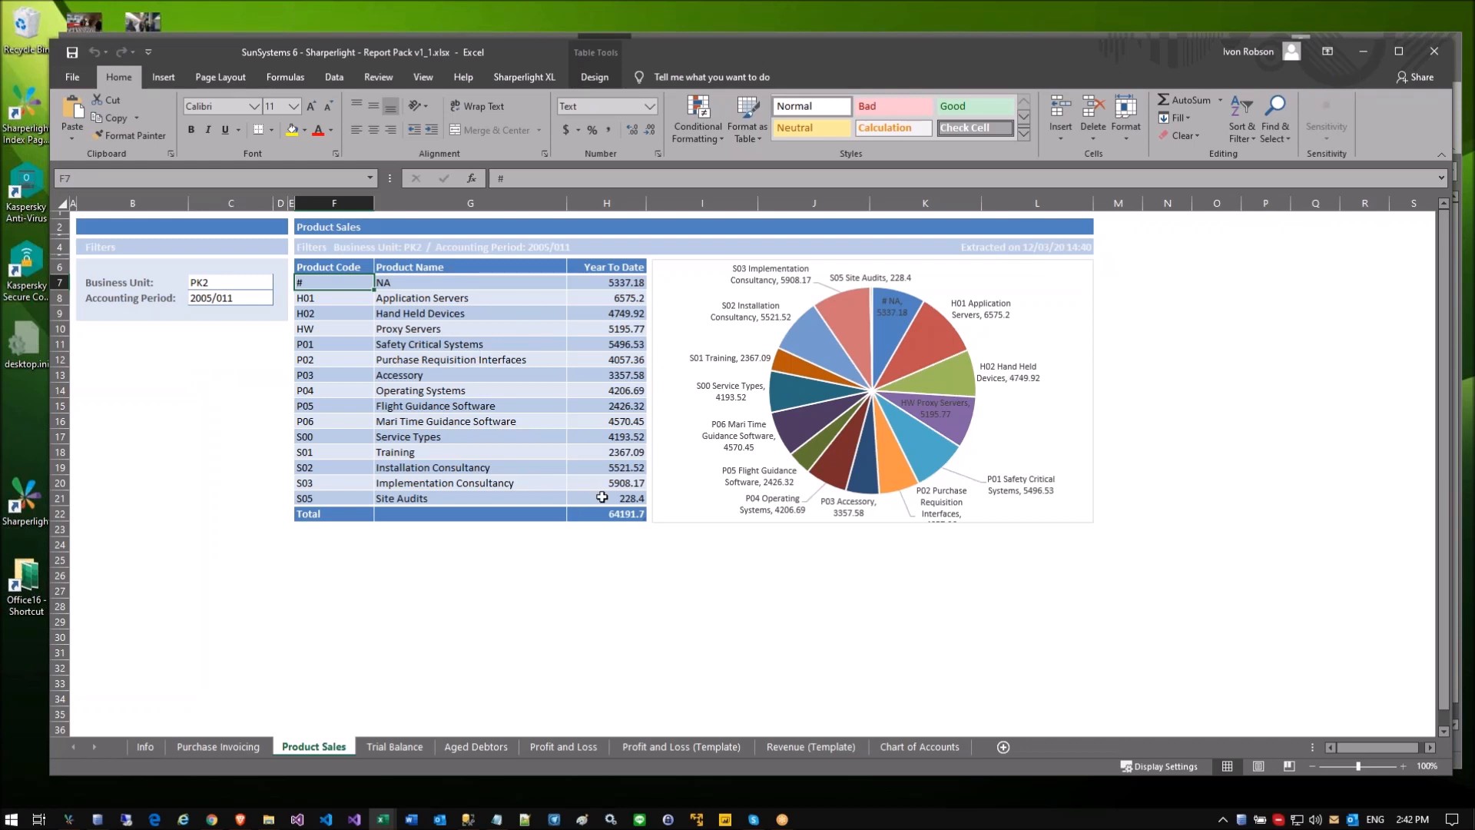
left_click(219, 300)
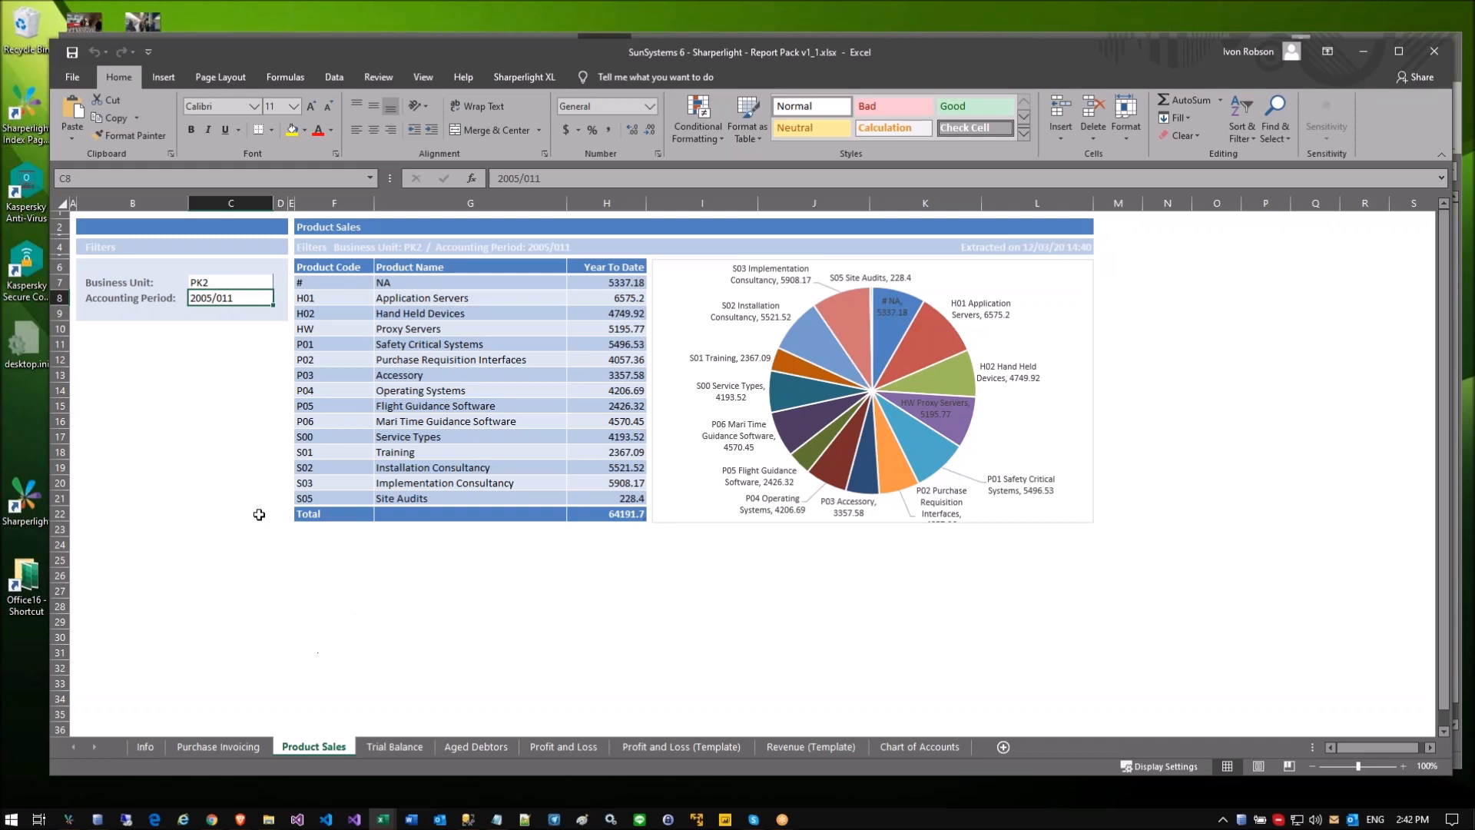
left_click(337, 357)
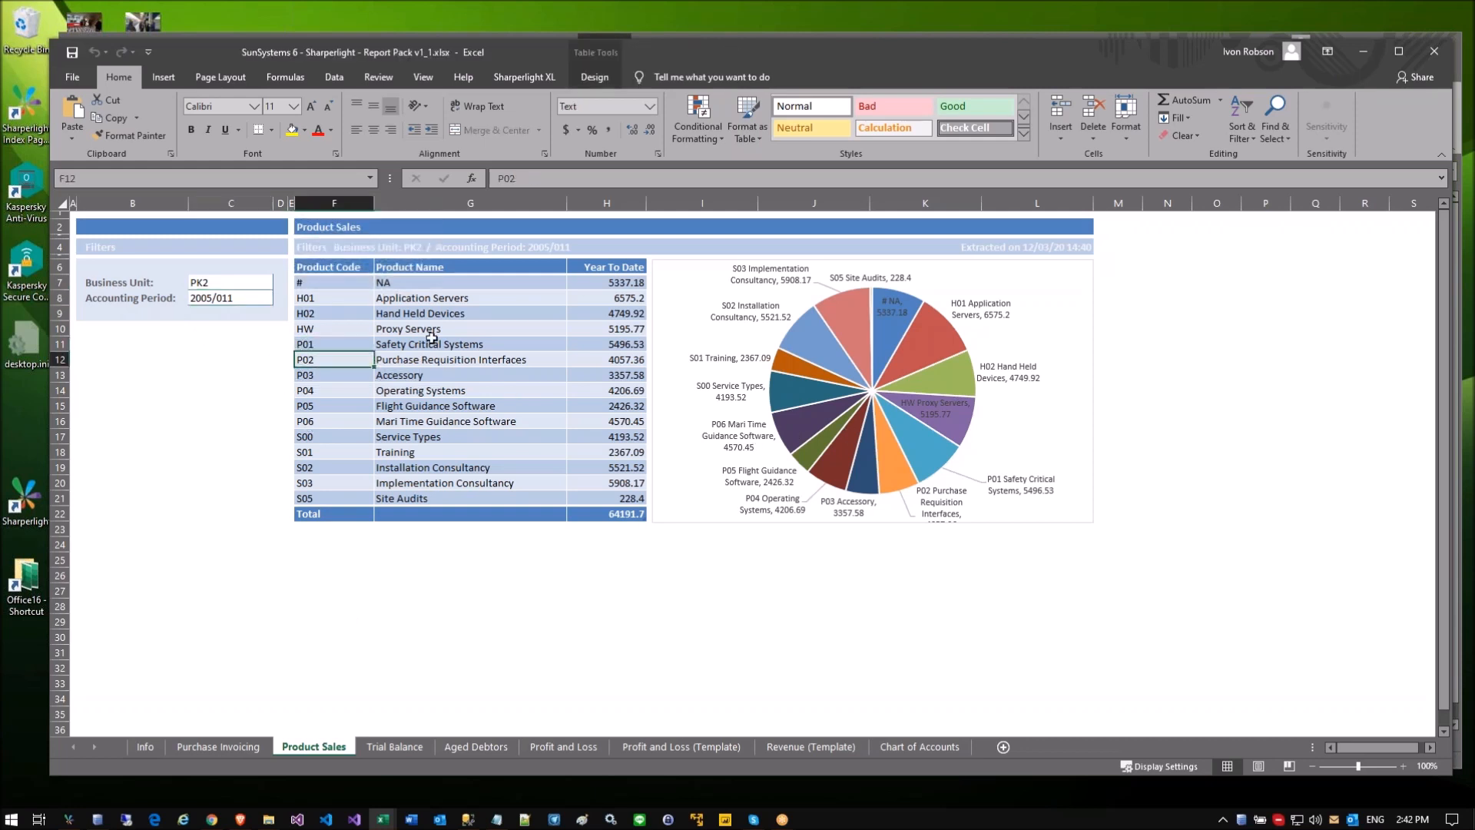
left_click(239, 281)
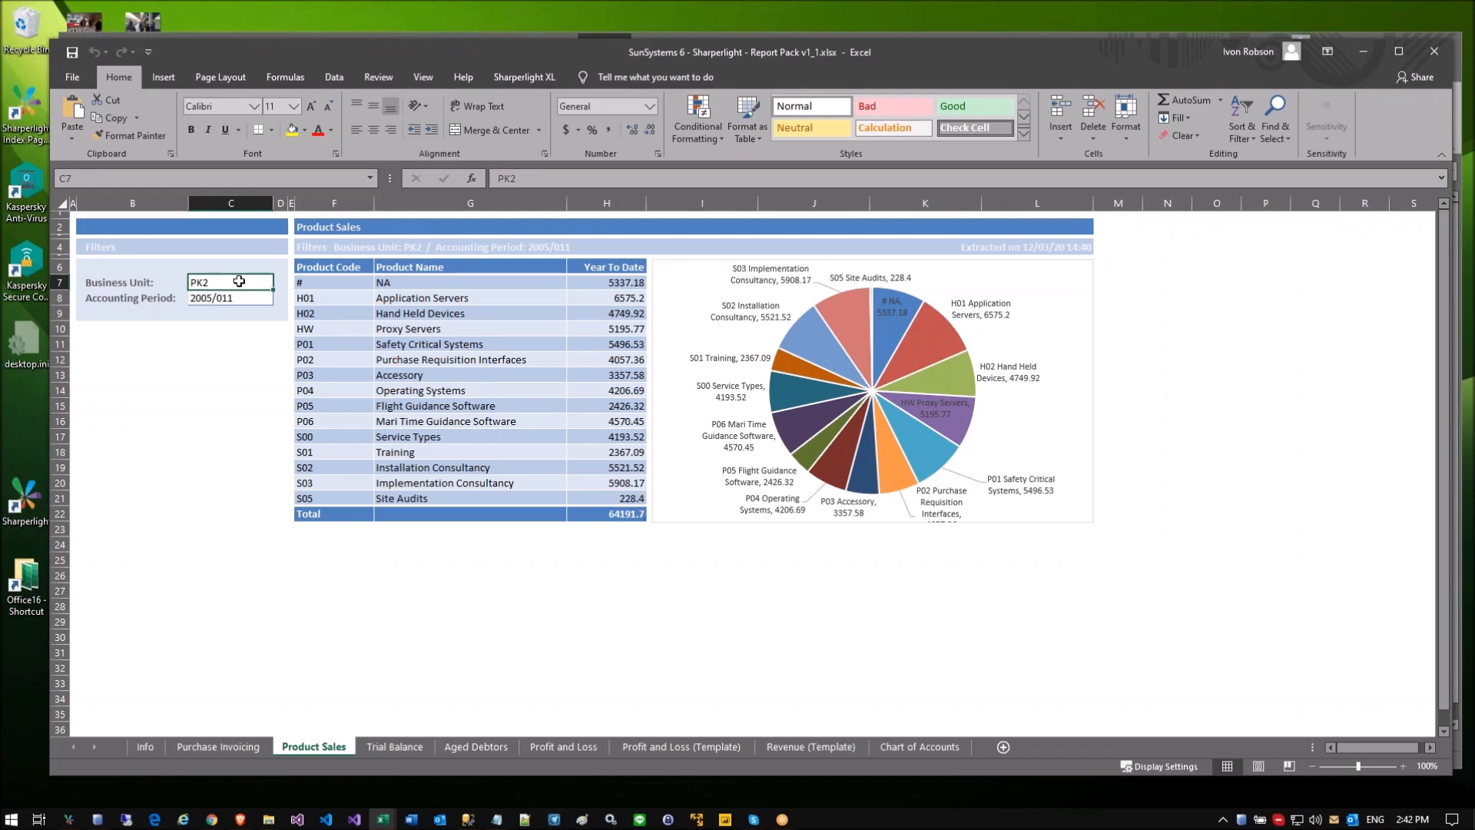
left_click(527, 559)
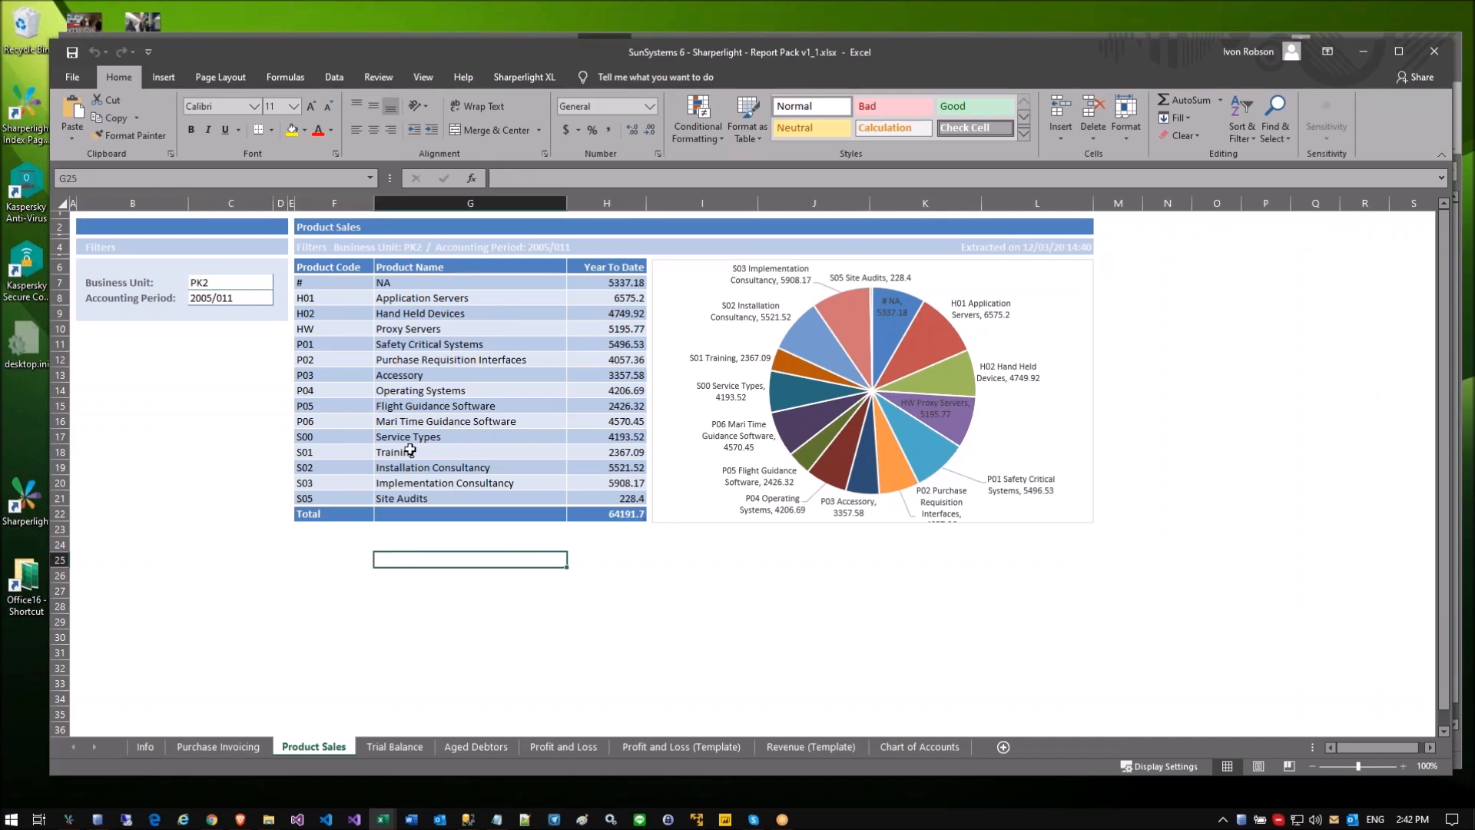
left_click(234, 302)
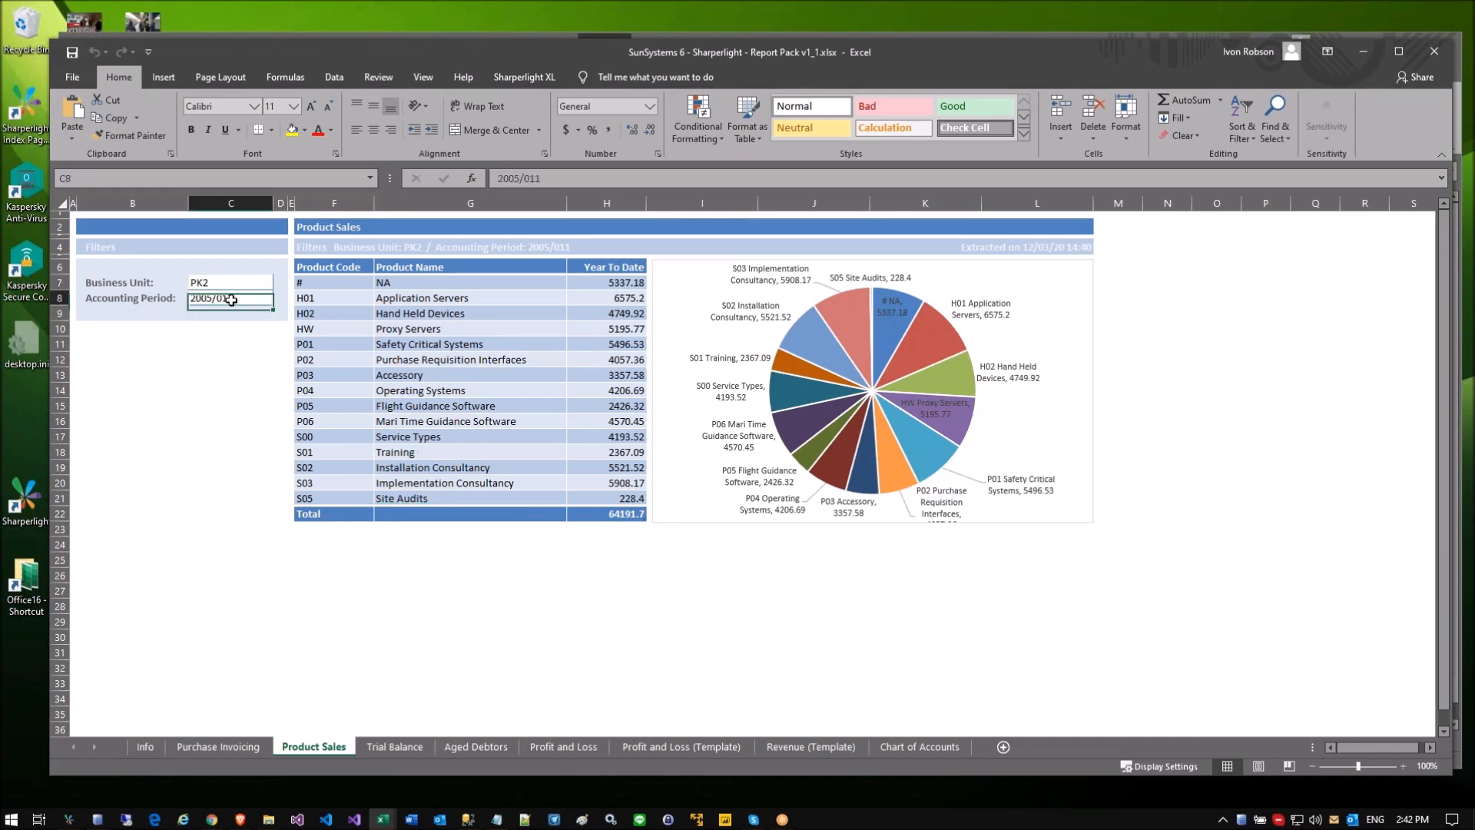
left_click(232, 285)
left_click(227, 299)
left_click(224, 281)
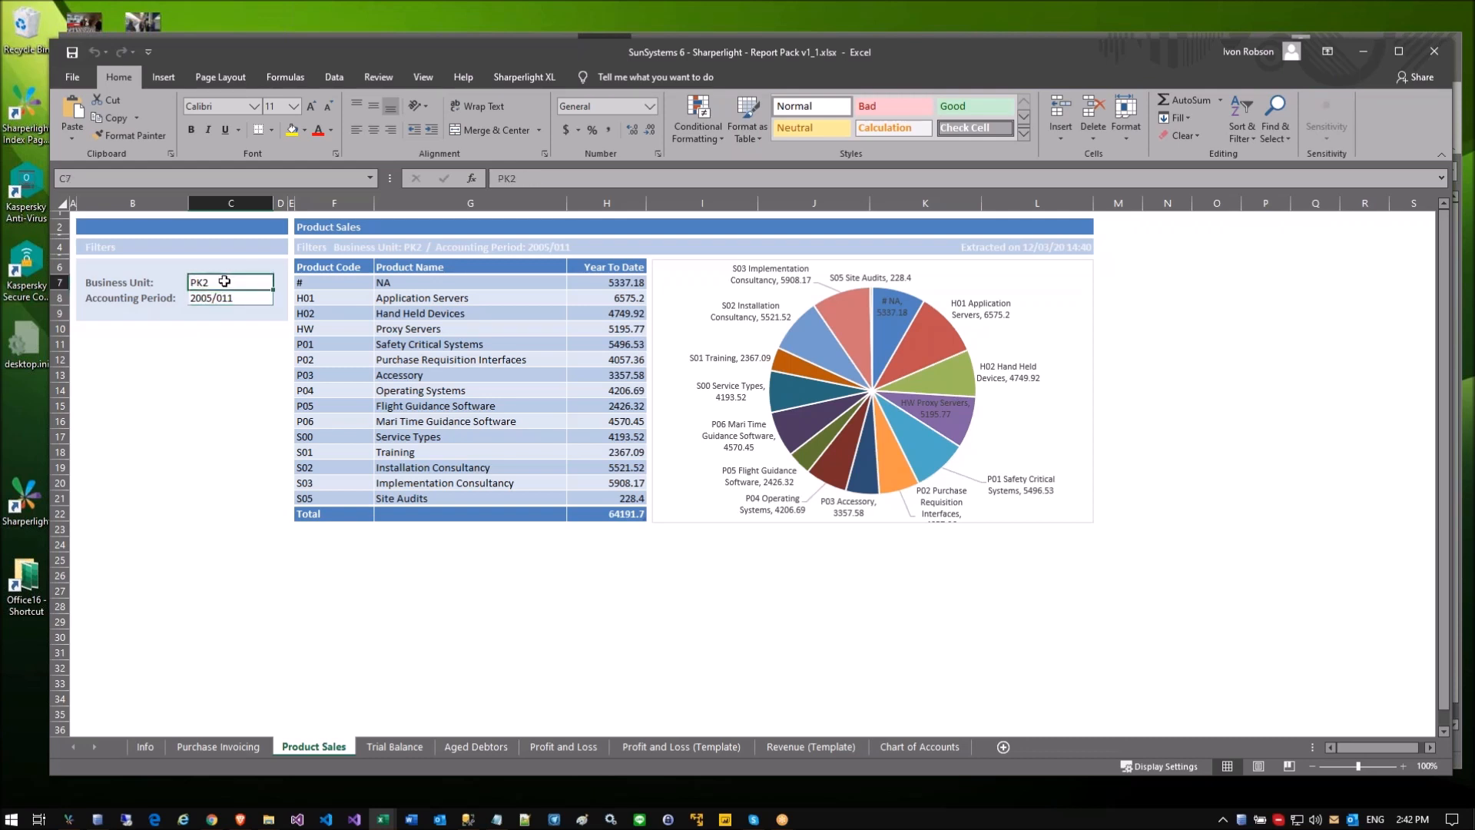
left_click(233, 299)
left_click(257, 358)
Step: Open the Sharperlight Splitter for the Product Sales sheet and detect its split dimensions
left_click(537, 77)
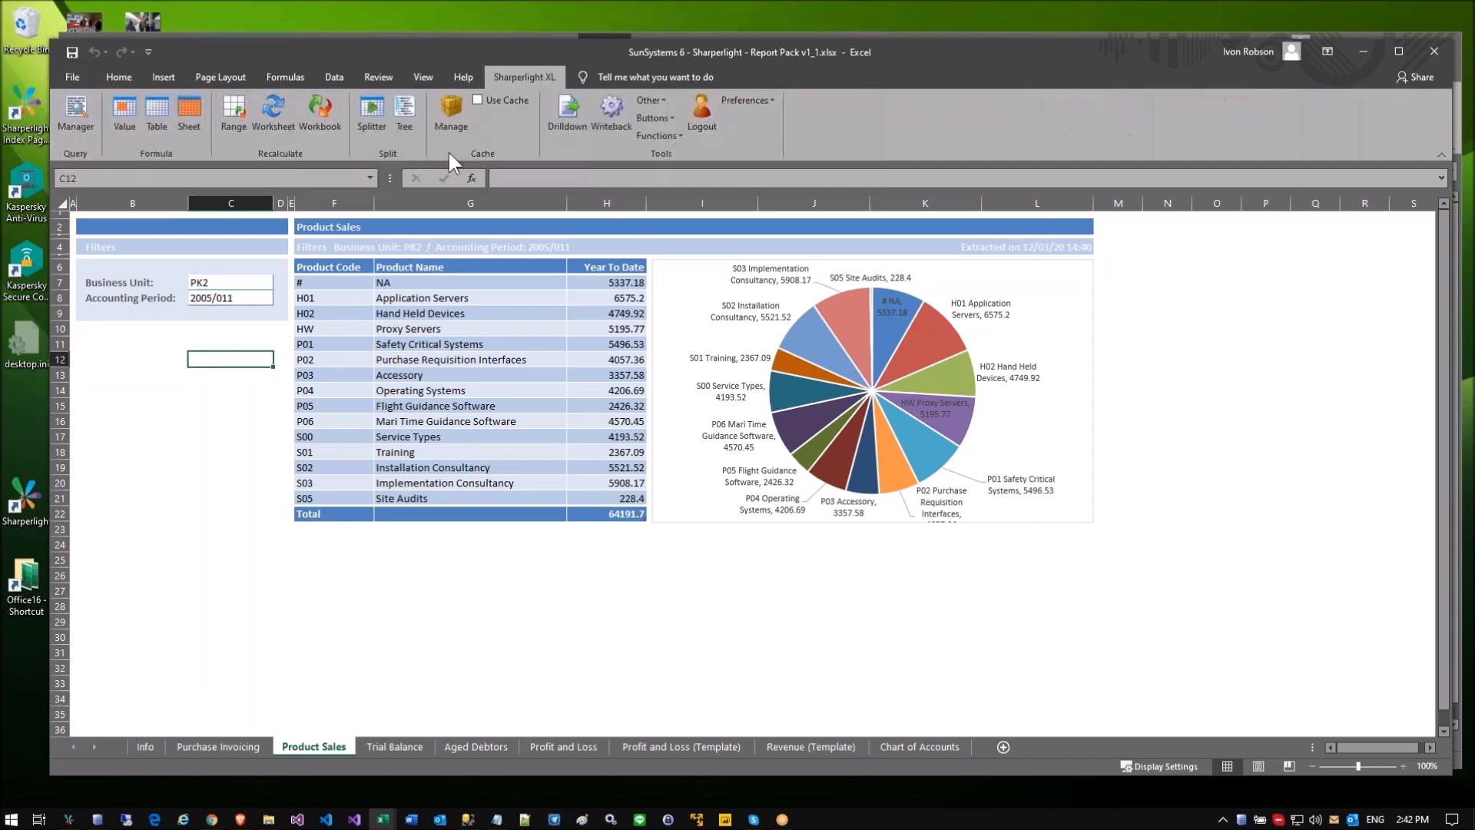
left_click(373, 121)
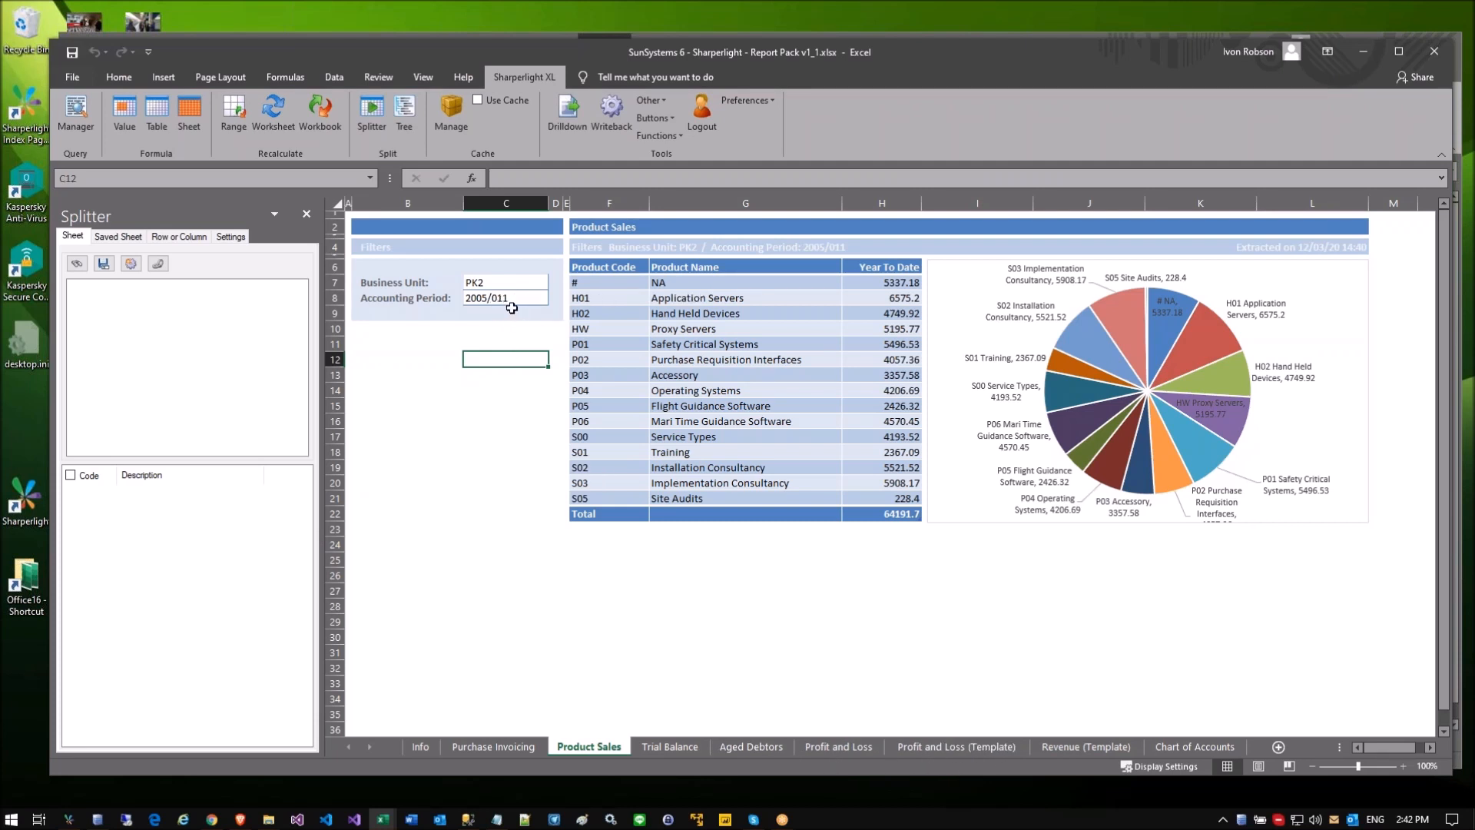
left_click(77, 265)
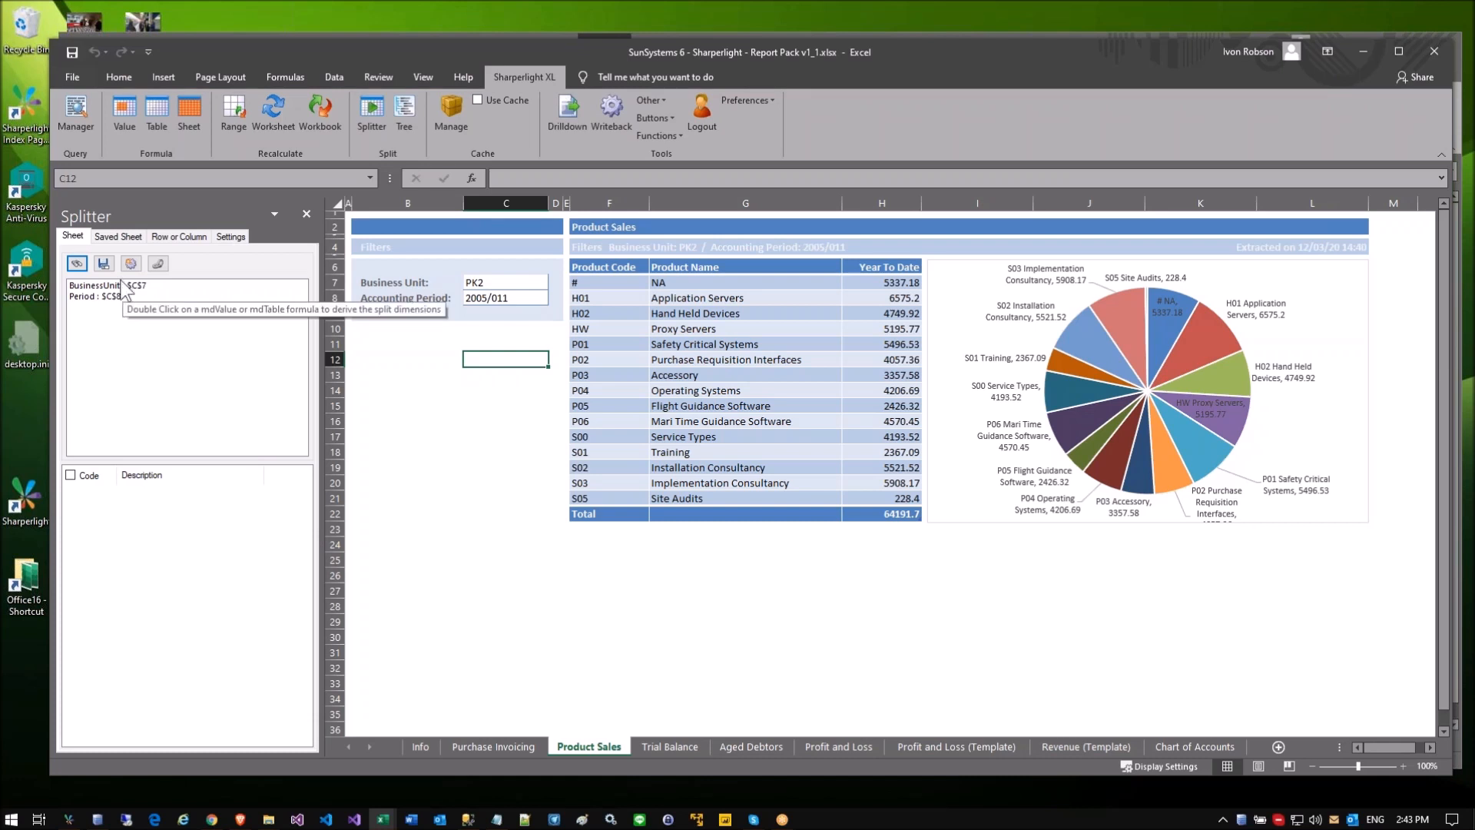
Step: Choose Period ($C$8) as the split dimension and tick the periods 2005/01 through 2005/12
left_click(122, 283)
left_click(103, 296)
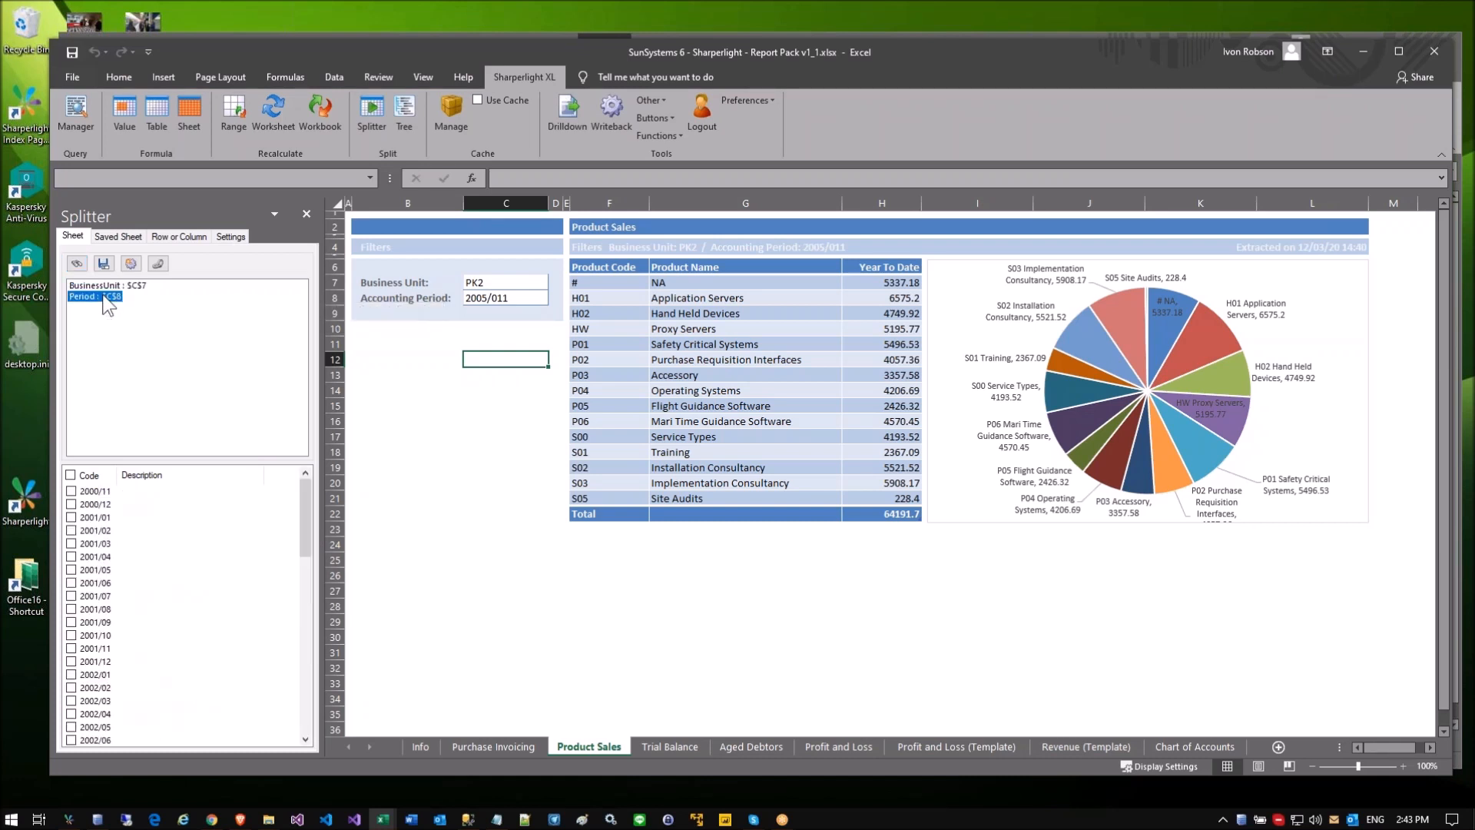
scroll(218, 540, "down", 1)
scroll(218, 539, "down", 13)
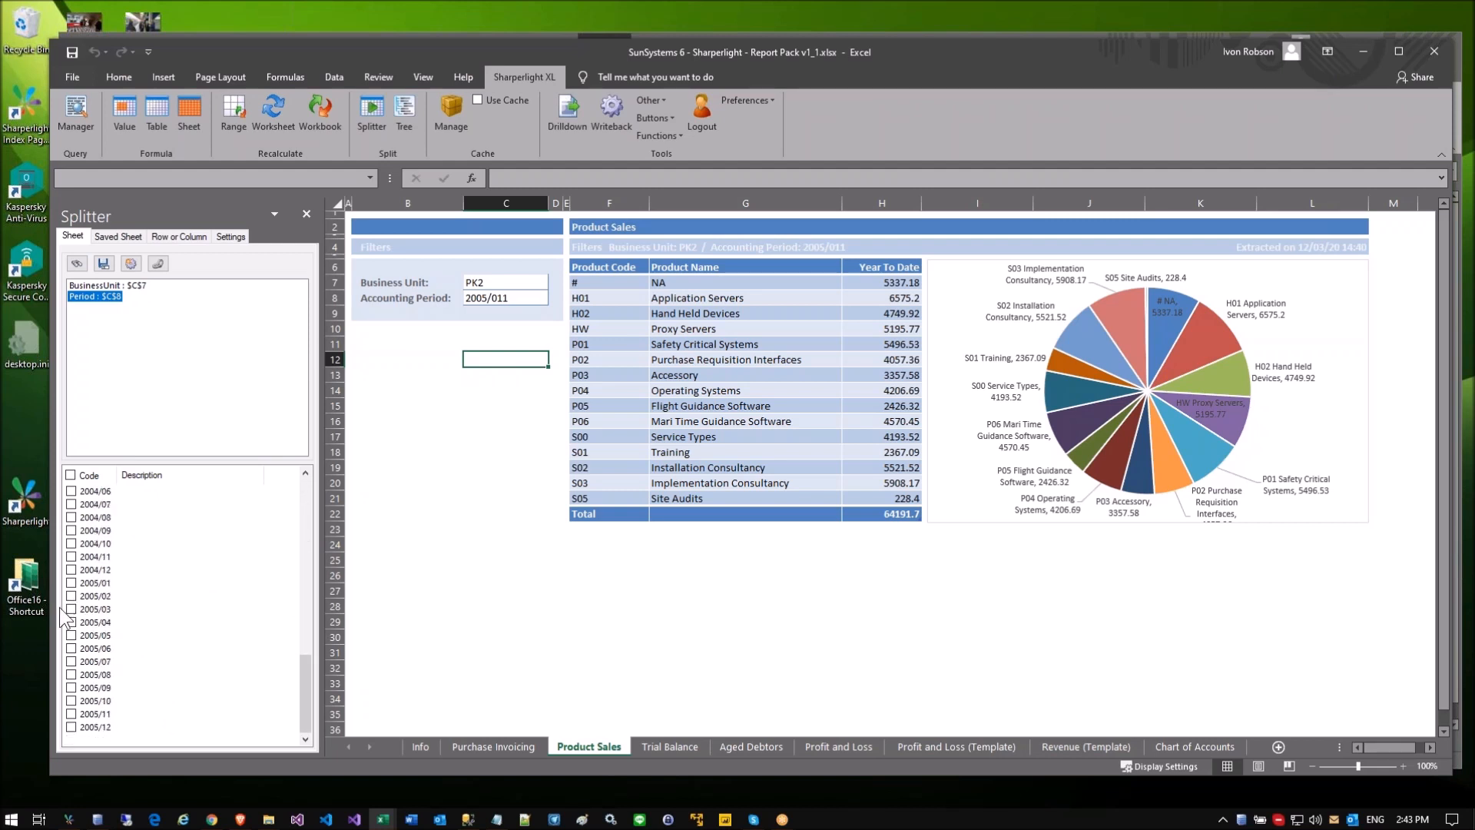
left_click(71, 582)
left_click(79, 597)
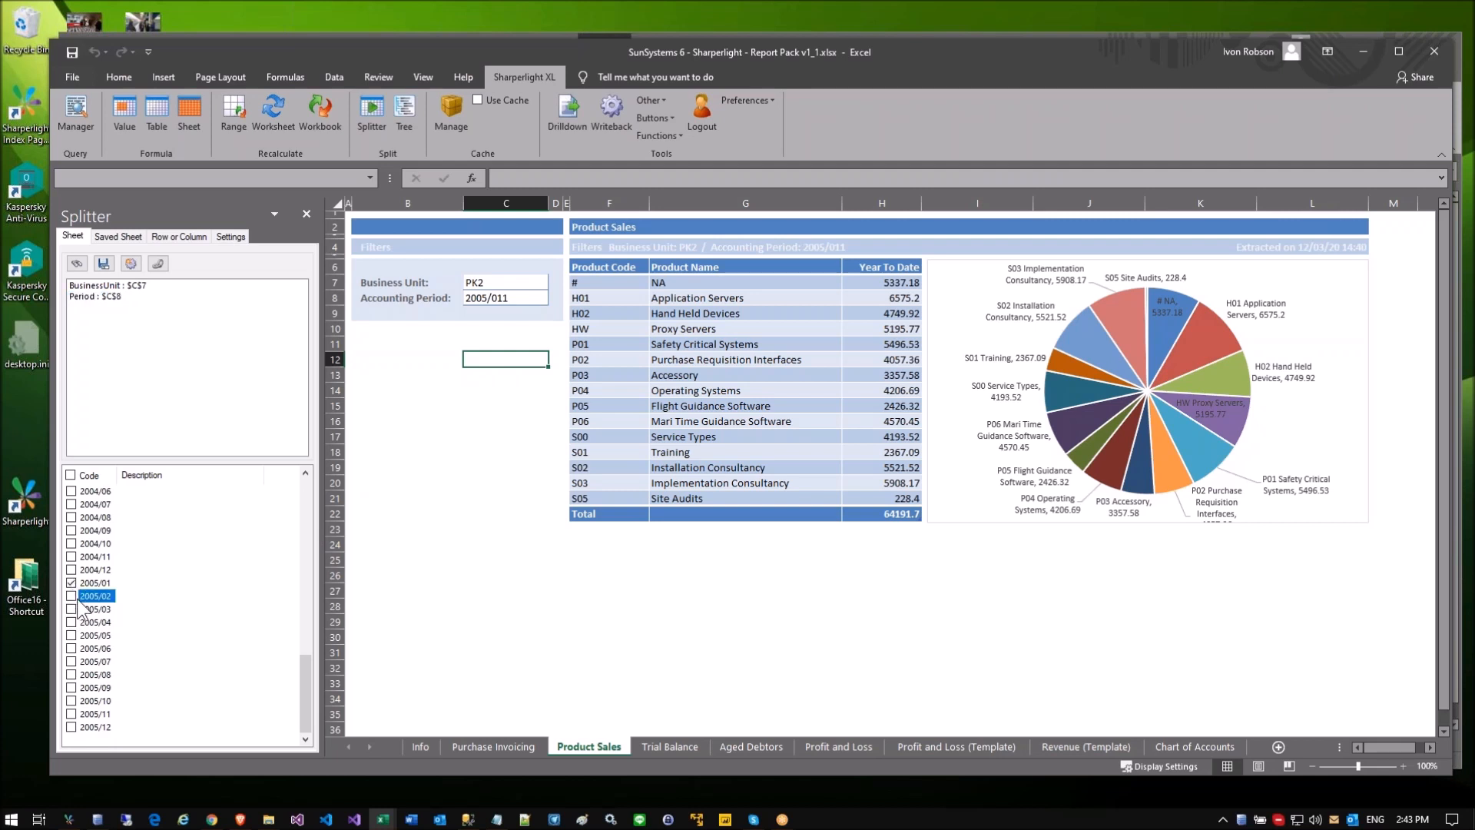
left_click(71, 595)
left_click(72, 608)
left_click(71, 622)
left_click(71, 635)
left_click(72, 648)
left_click(72, 661)
left_click(71, 674)
left_click(72, 687)
left_click(72, 700)
left_click(71, 713)
left_click(72, 726)
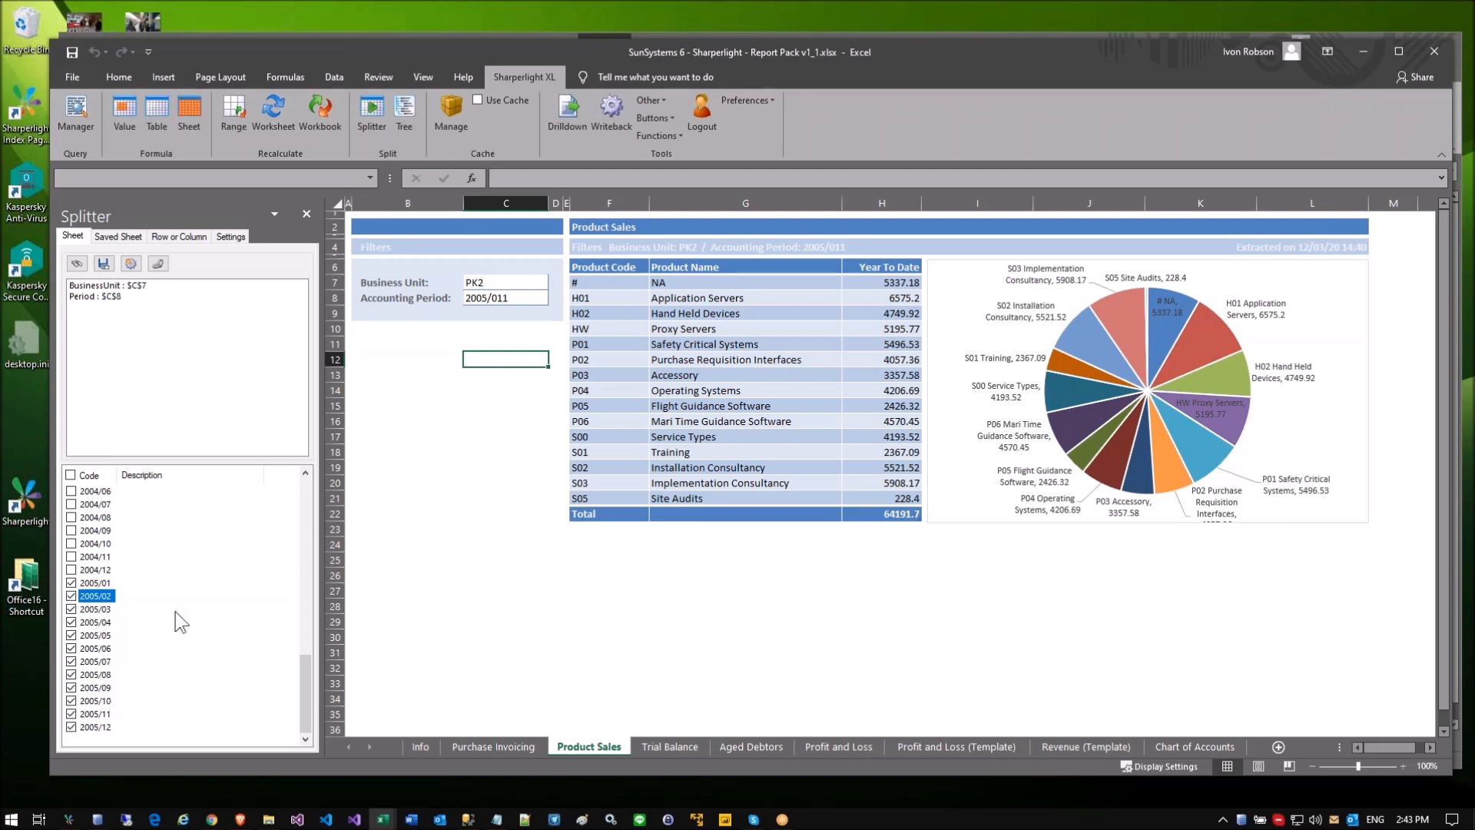
Step: Insert a button for the period split at C12 on the Product Sales sheet and close the Splitter
left_click(132, 264)
left_click(479, 408)
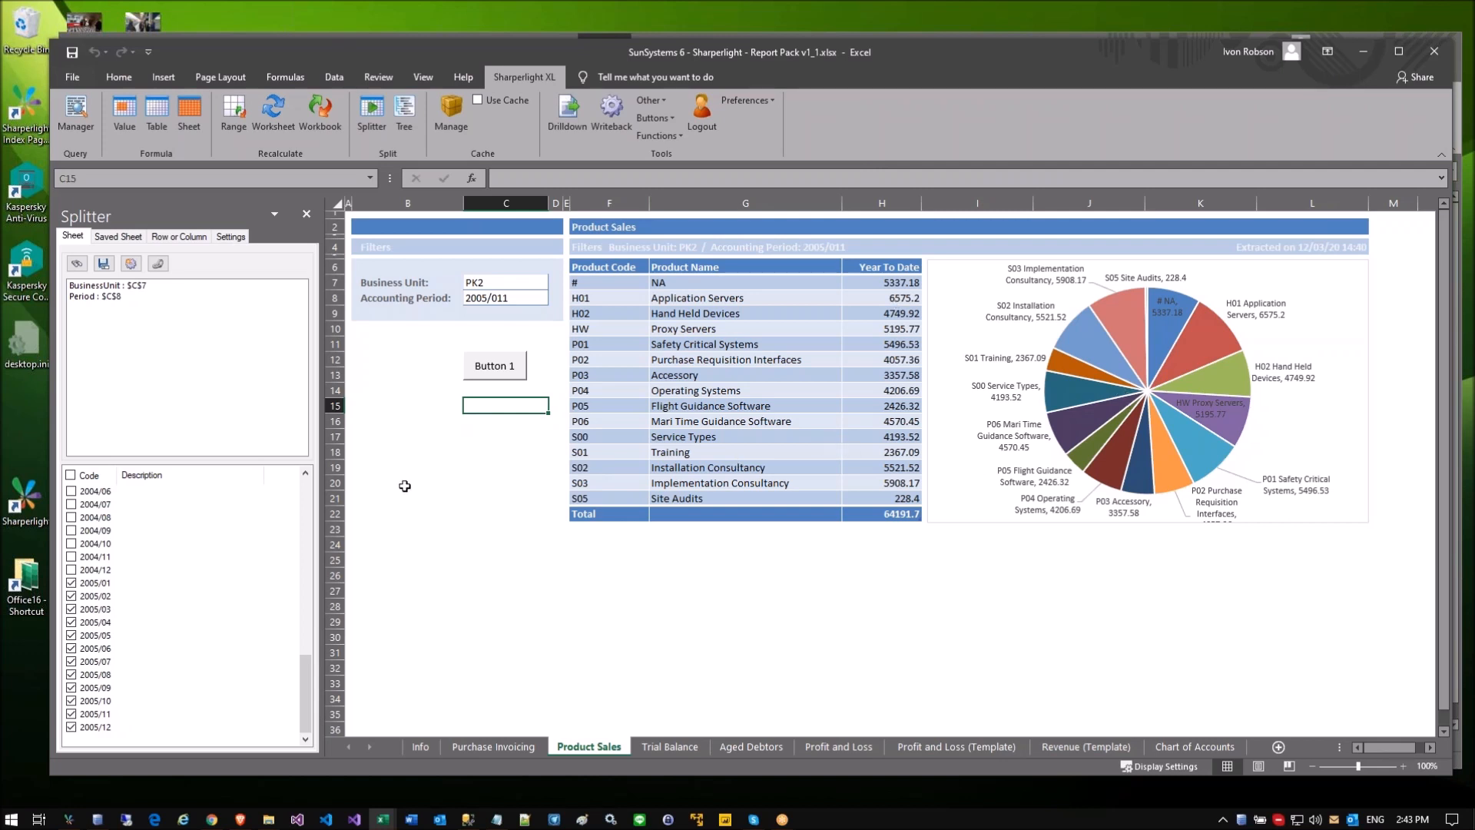
left_click(486, 455)
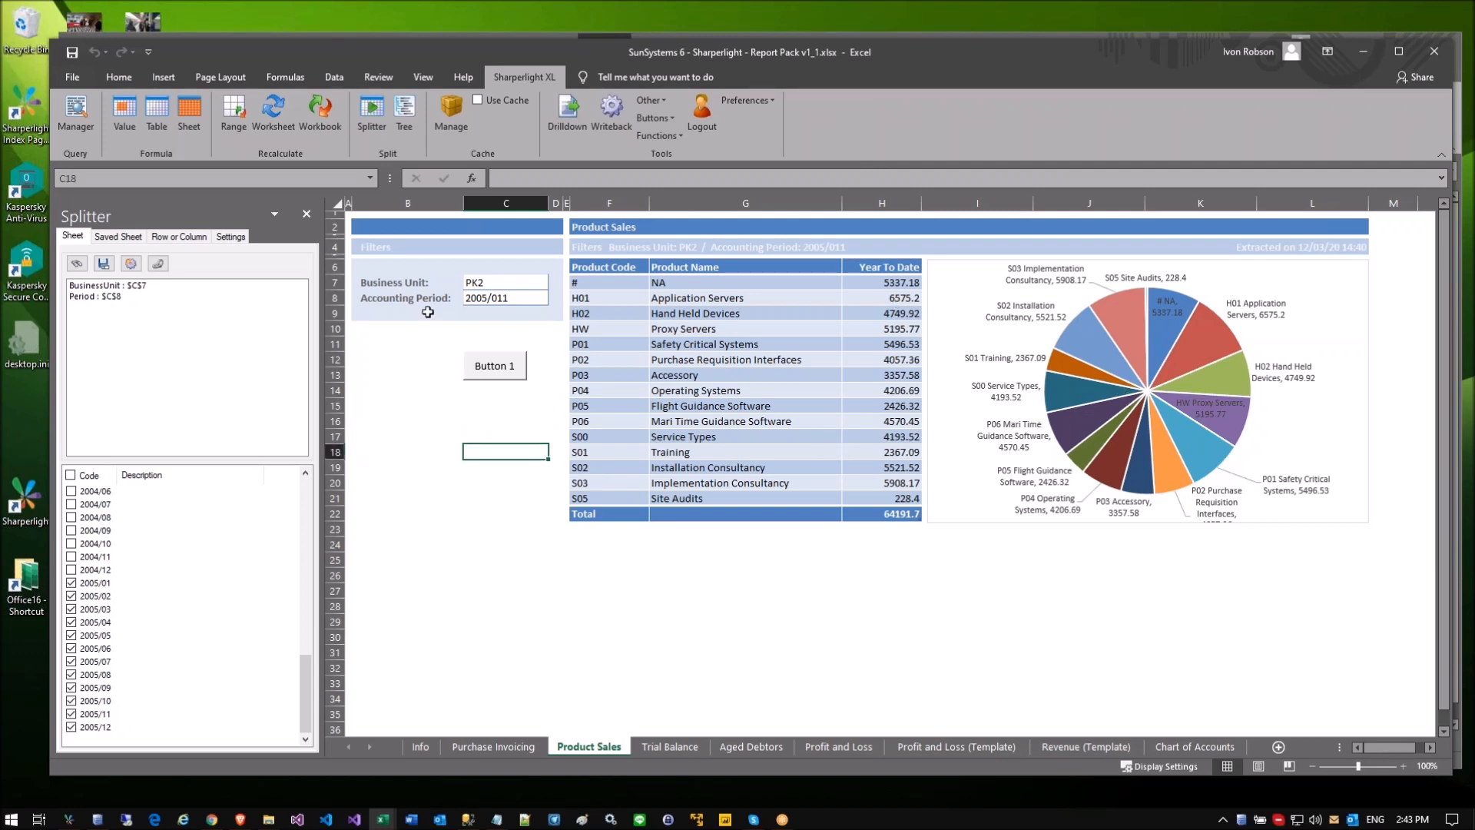
left_click(306, 214)
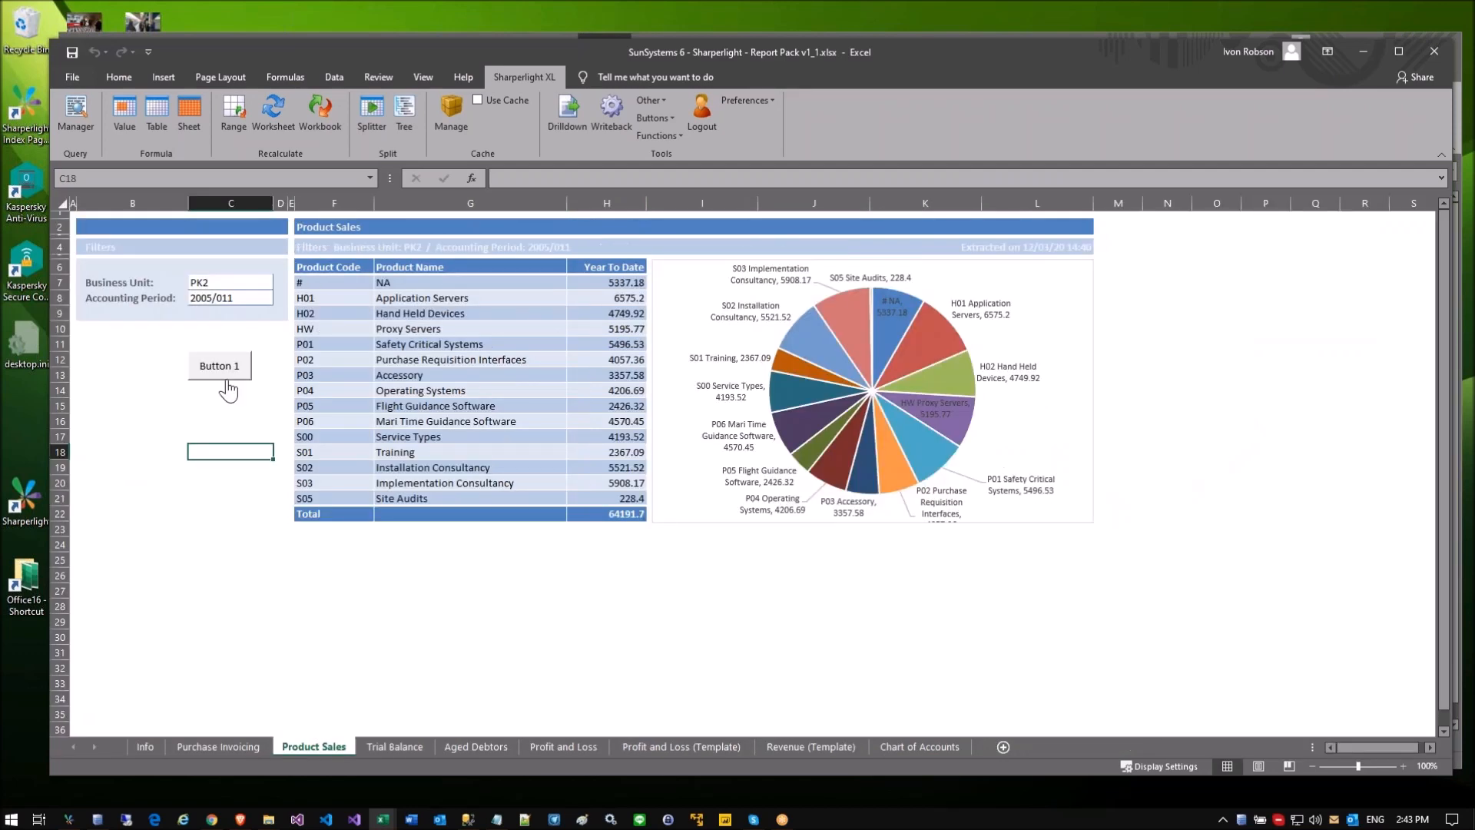
Step: Change the new button's label to "Split by Period"
right_click(227, 362)
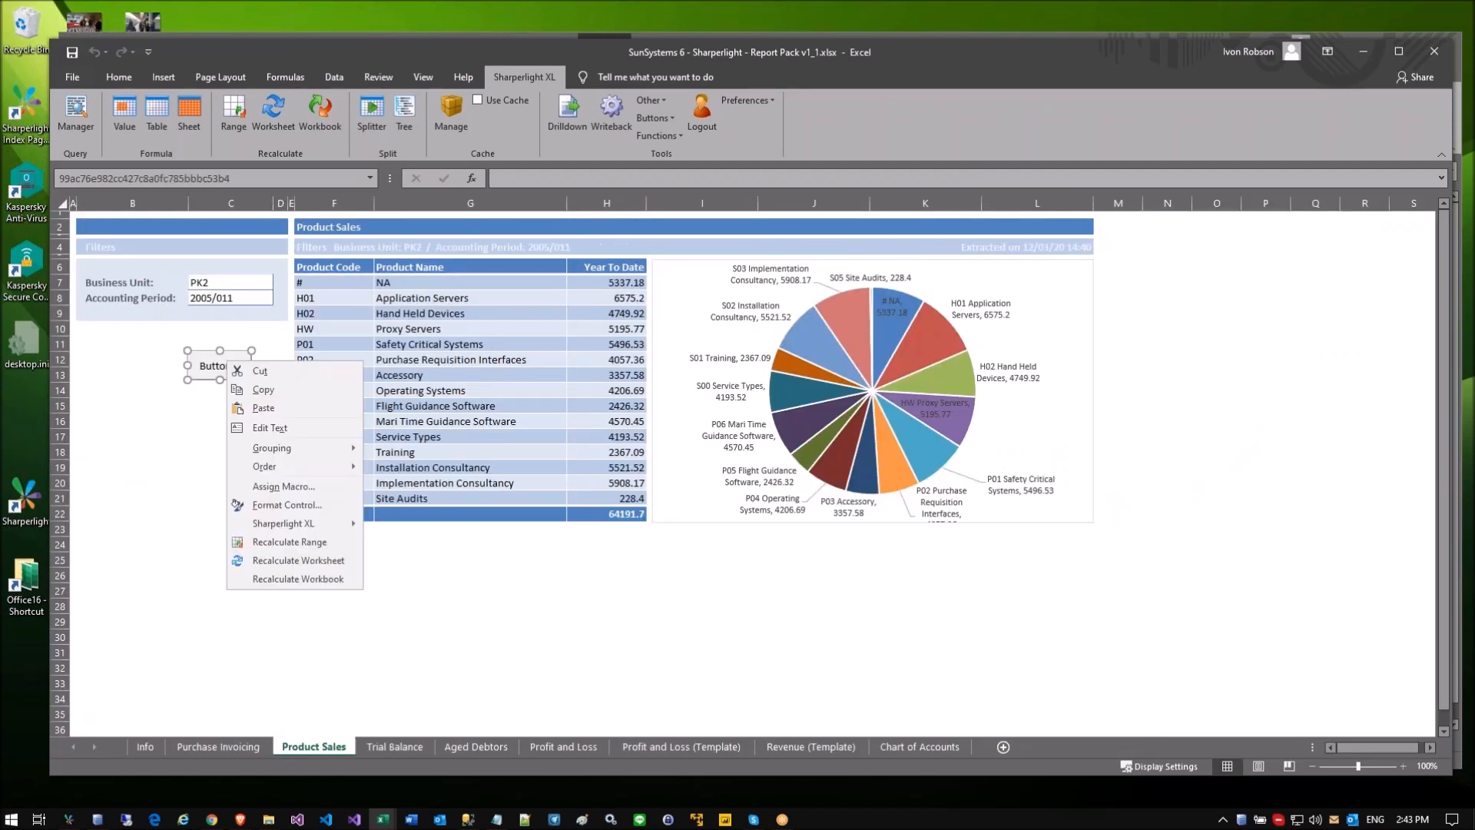
left_click(270, 428)
left_click_drag(199, 366, 239, 366)
type("Split by Period")
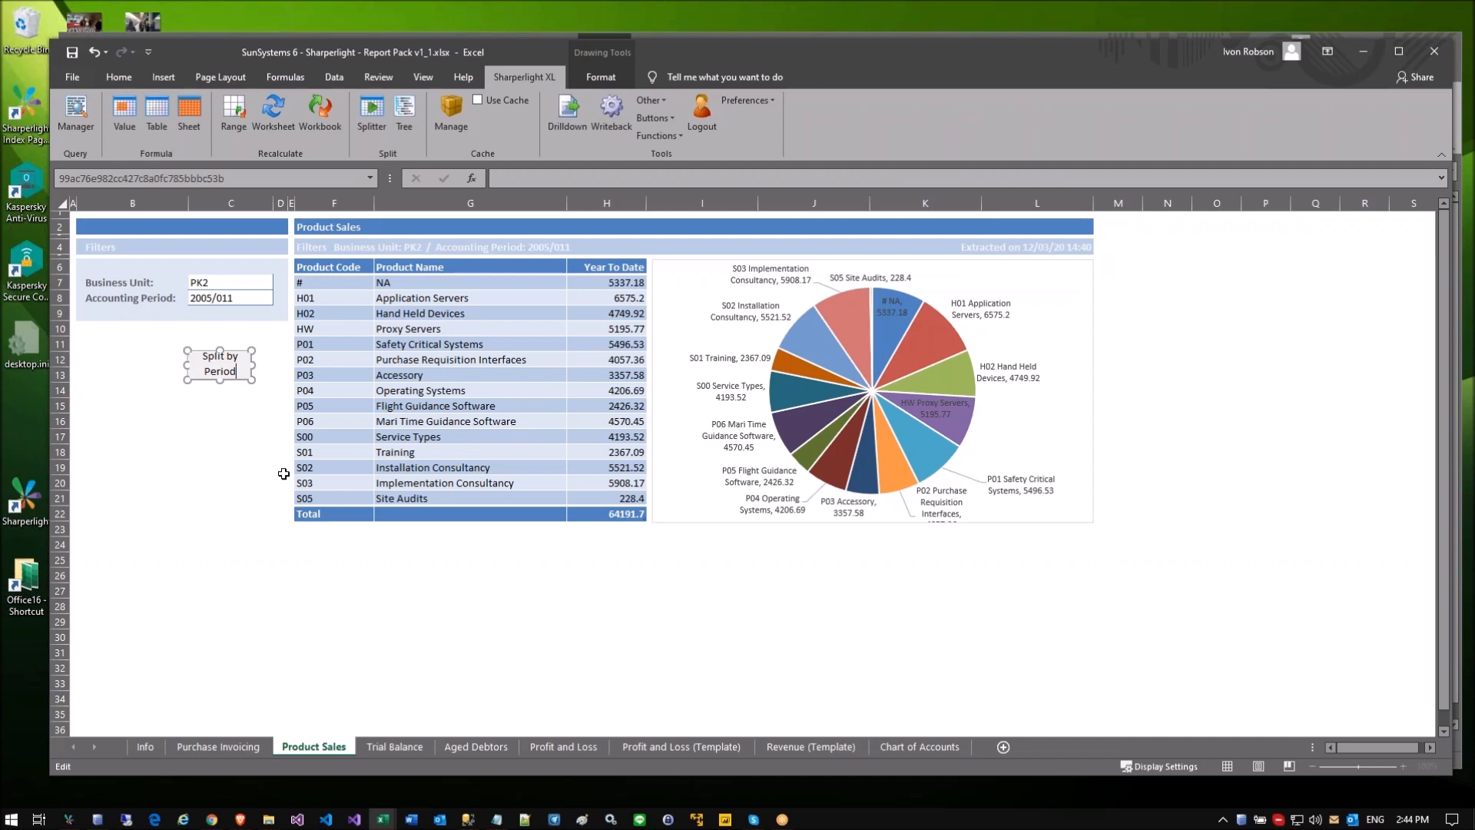
left_click(230, 437)
Step: Make the Split by Period button taller, extending it down to row 15
left_click(241, 375, "ctrl")
left_click_drag(253, 381, 253, 412)
left_click(216, 448)
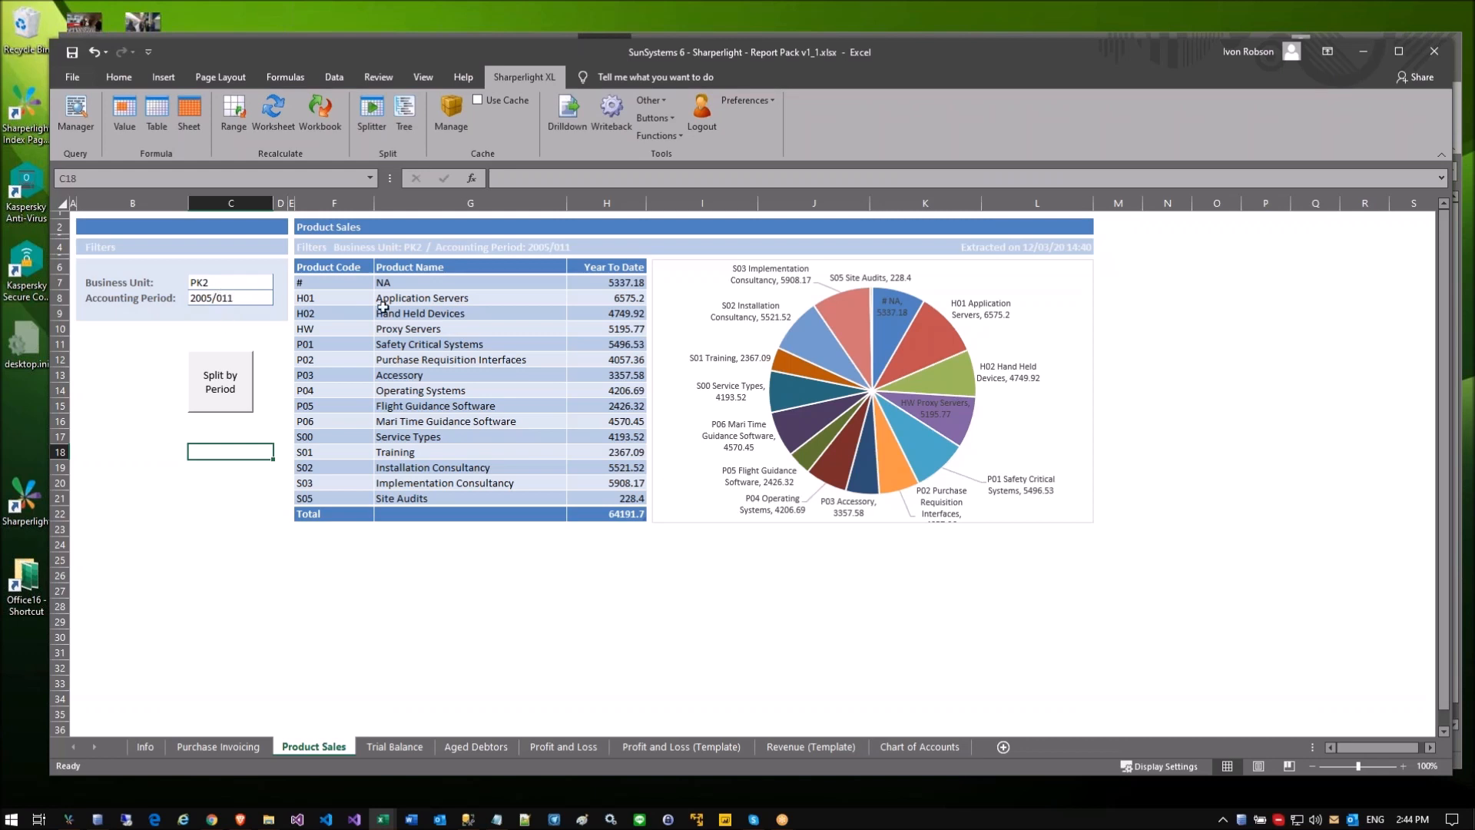
left_click(143, 432)
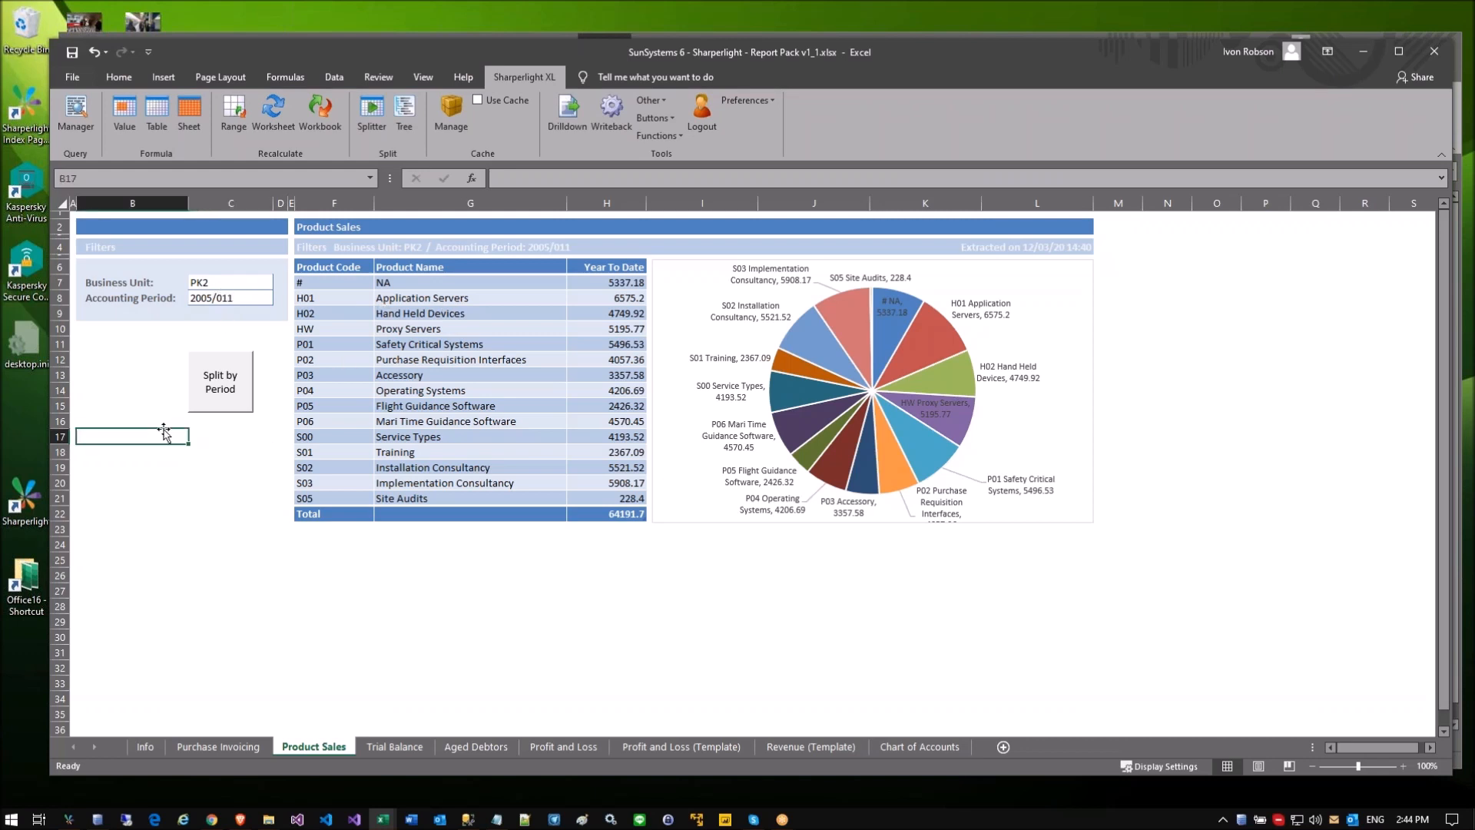
Step: Run the Split by Period button to generate the period sheets and view the 2005 02 sheet
left_click(226, 399)
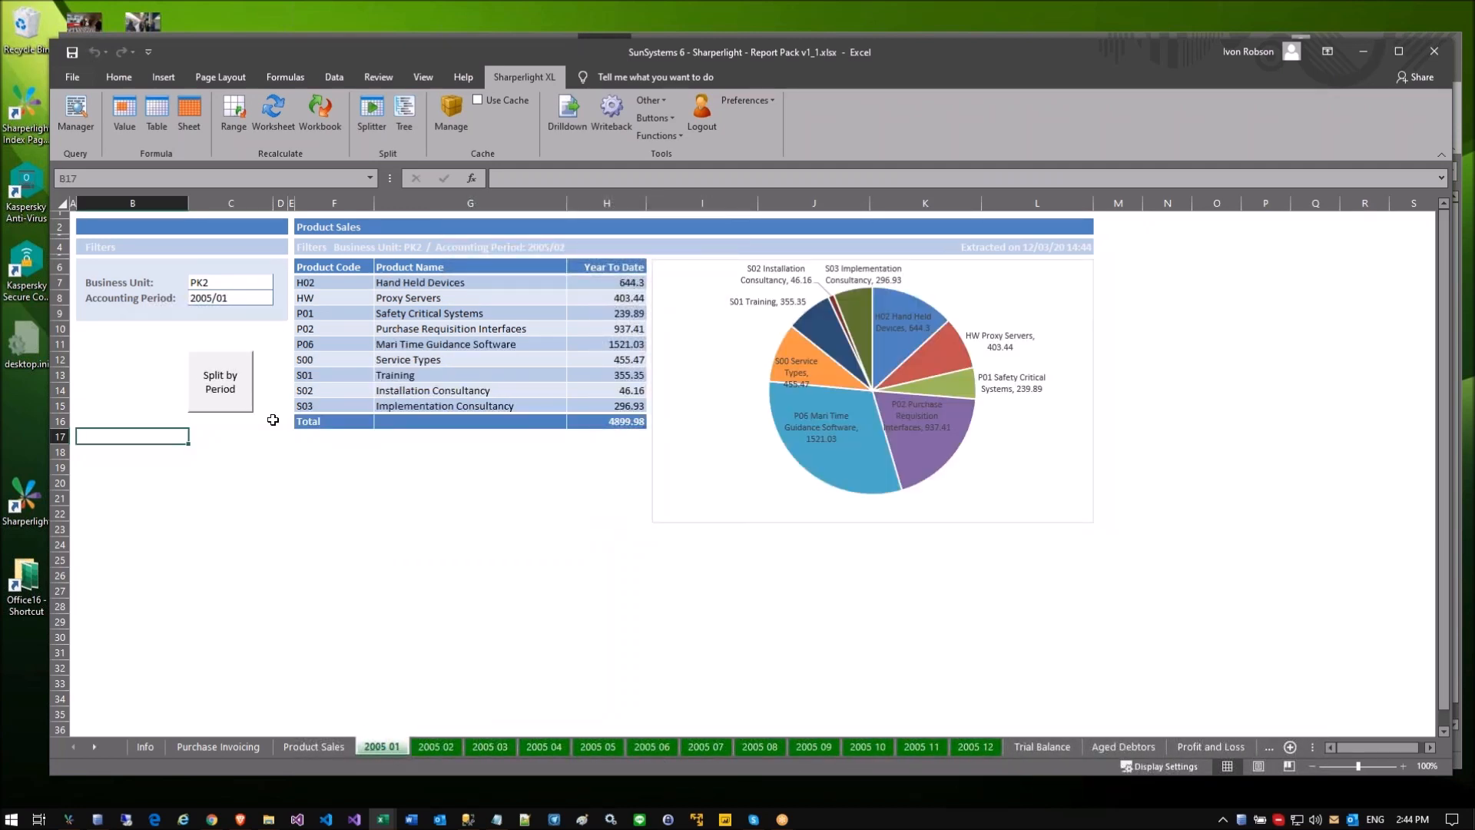
left_click(435, 749)
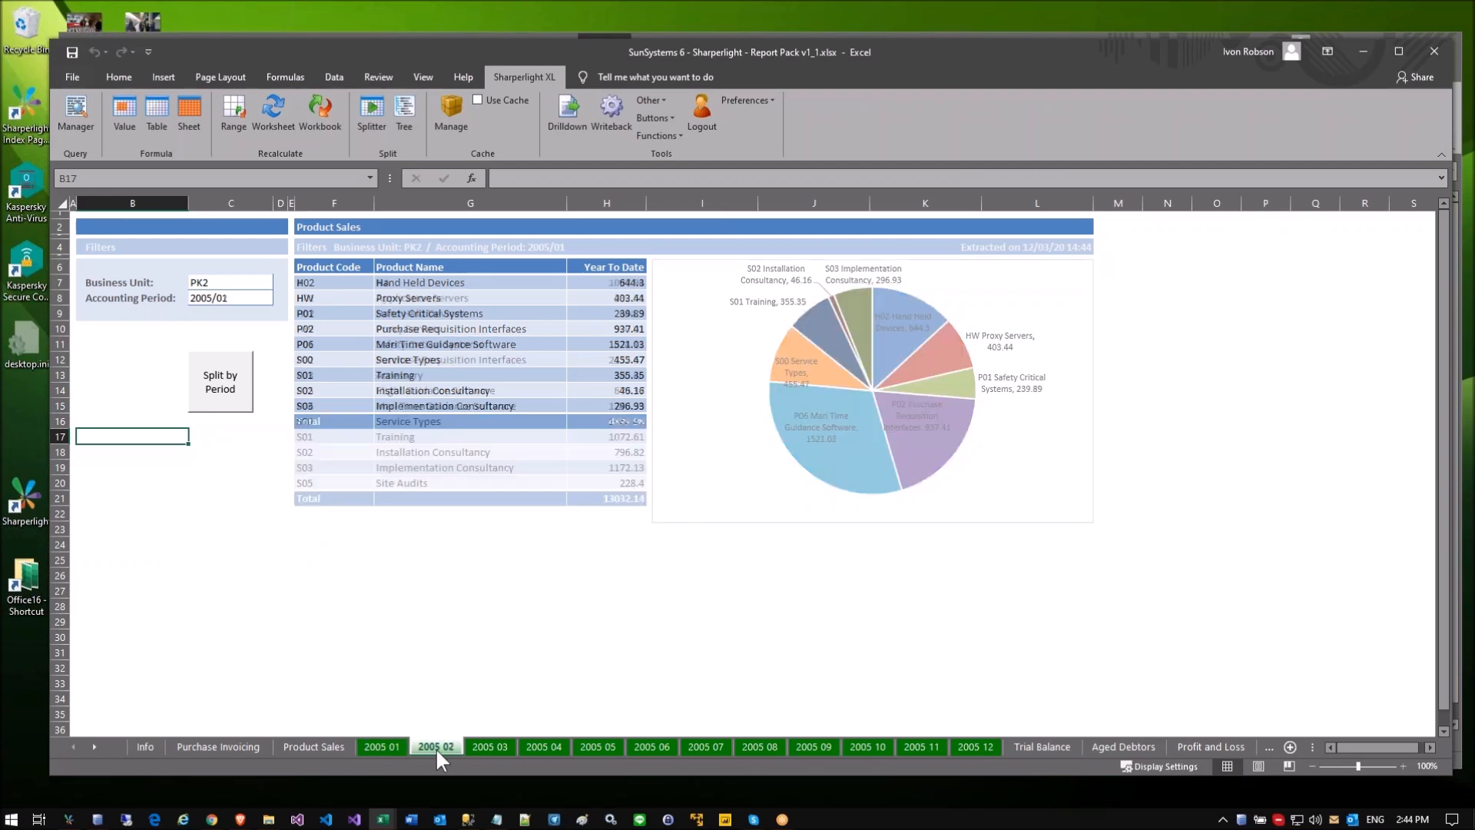
Step: Browse the 2005 03, 2005 04, 2005 05 and 2005 06 period sheets to review their sales tables and charts
left_click(495, 747)
left_click(551, 747)
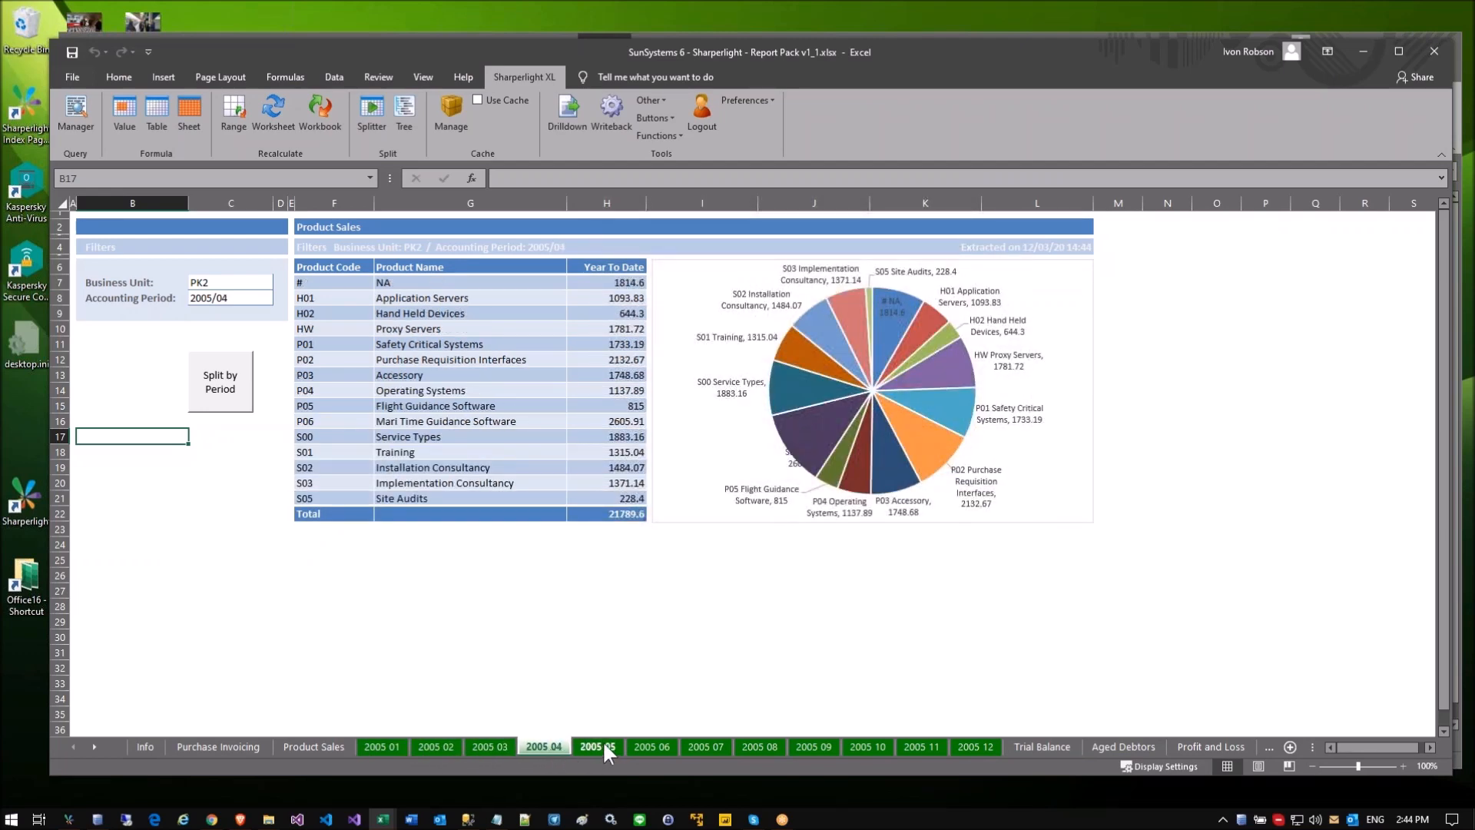
left_click(603, 747)
left_click(661, 745)
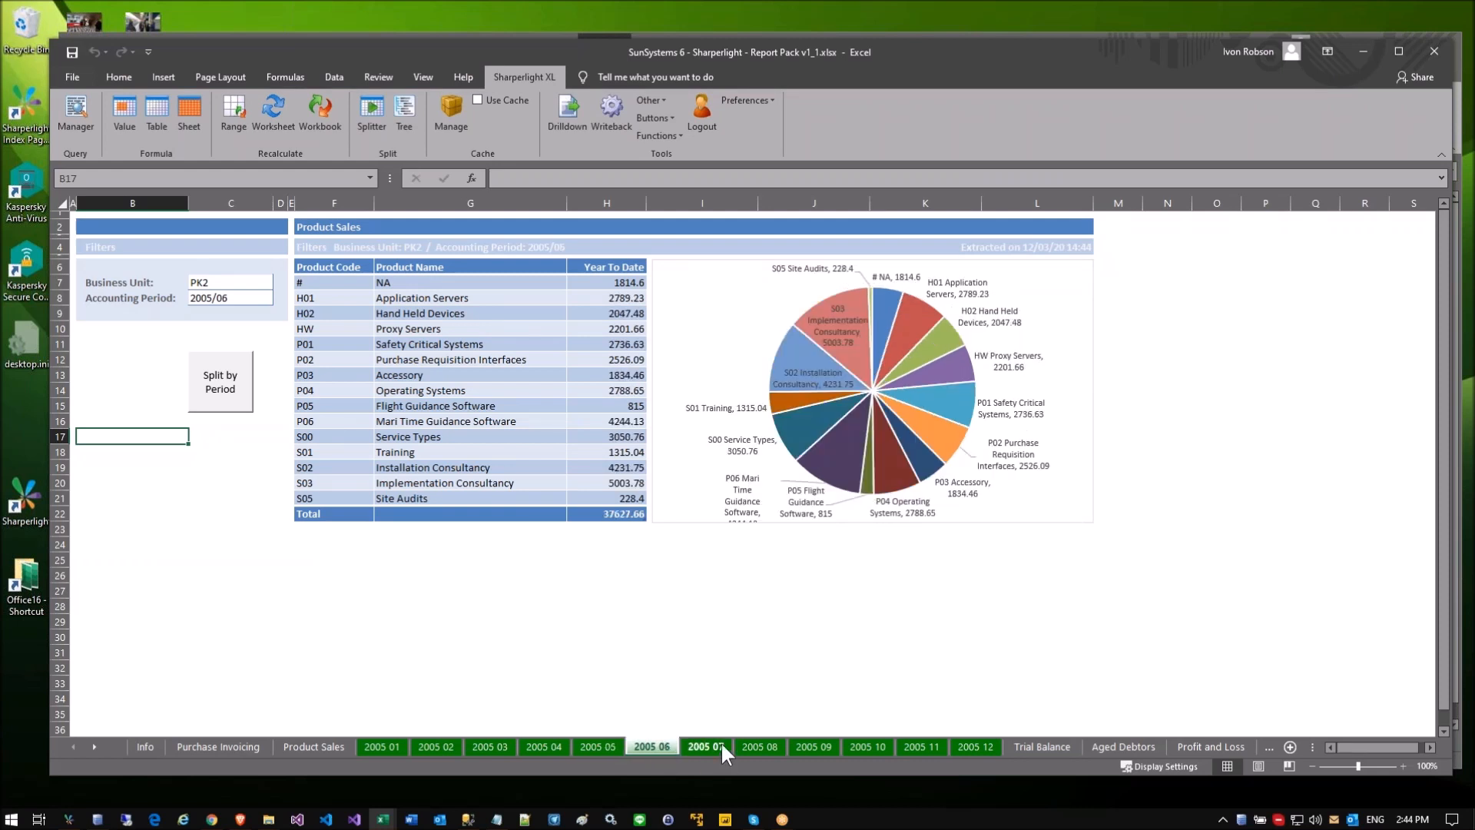
Step: Show the split Tree and delete the generated period sheets under Product Sales
left_click(404, 115)
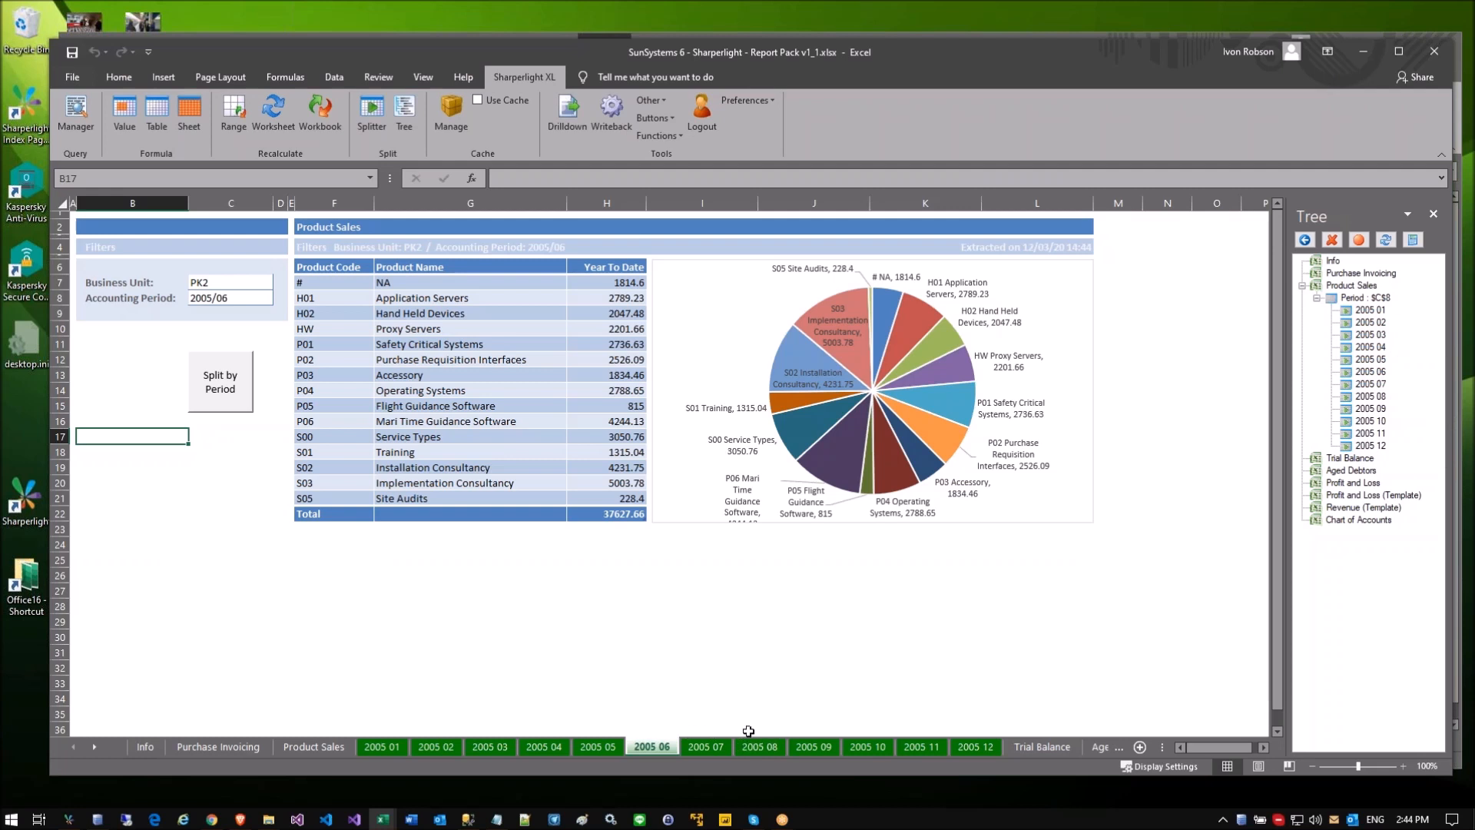
left_click(701, 664)
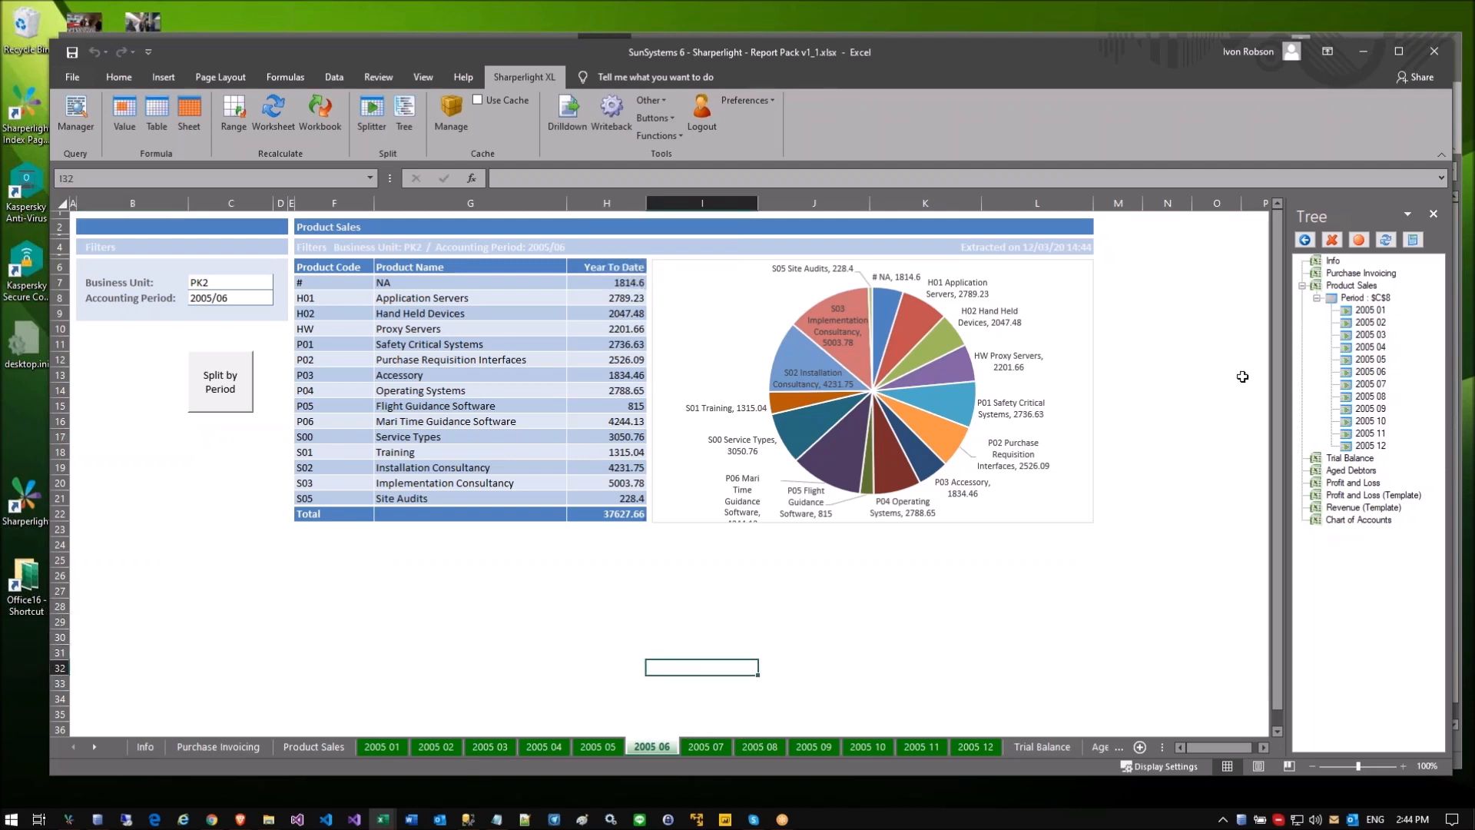
left_click(1349, 287)
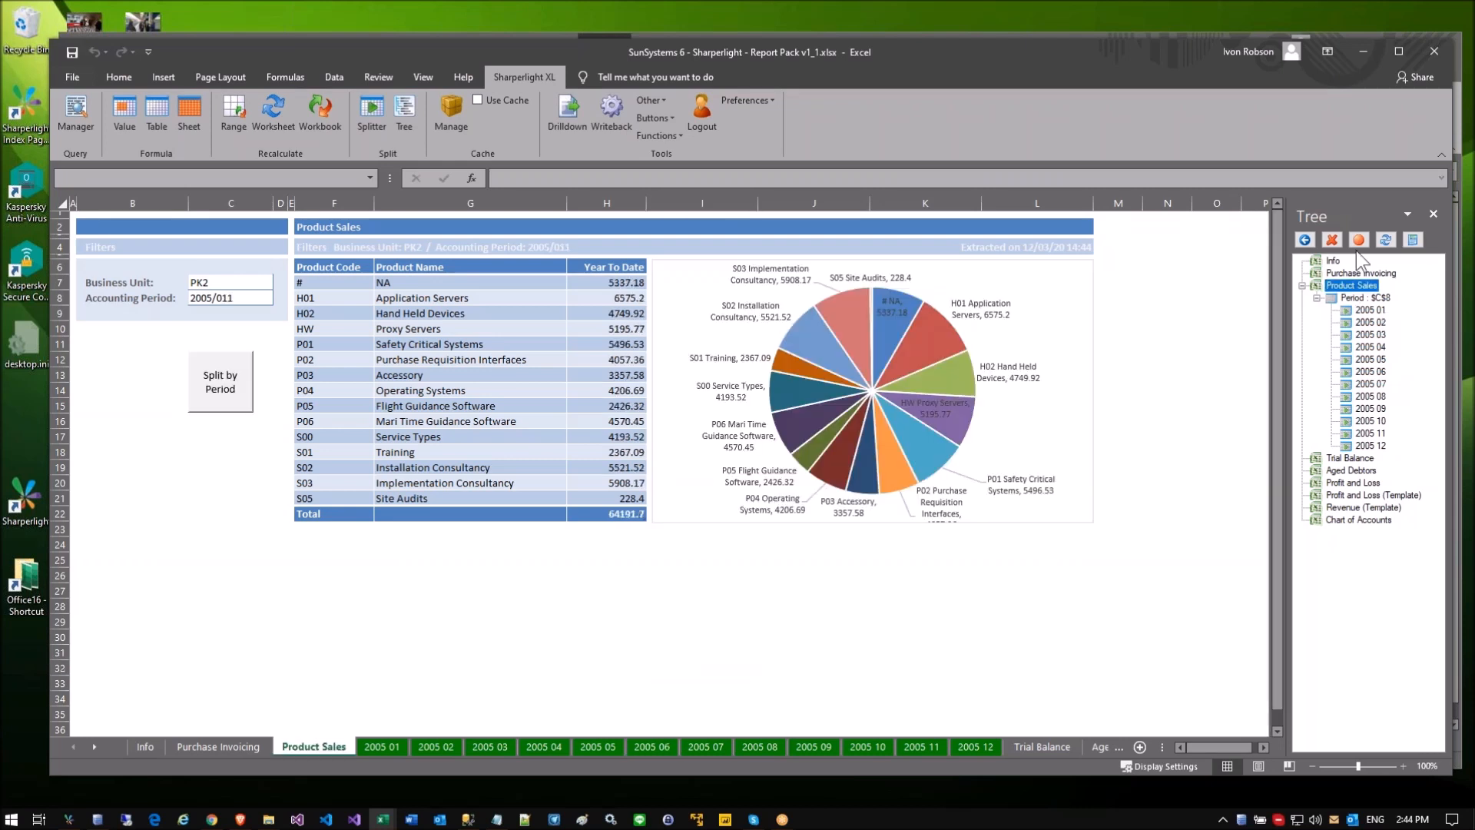
left_click(1358, 241)
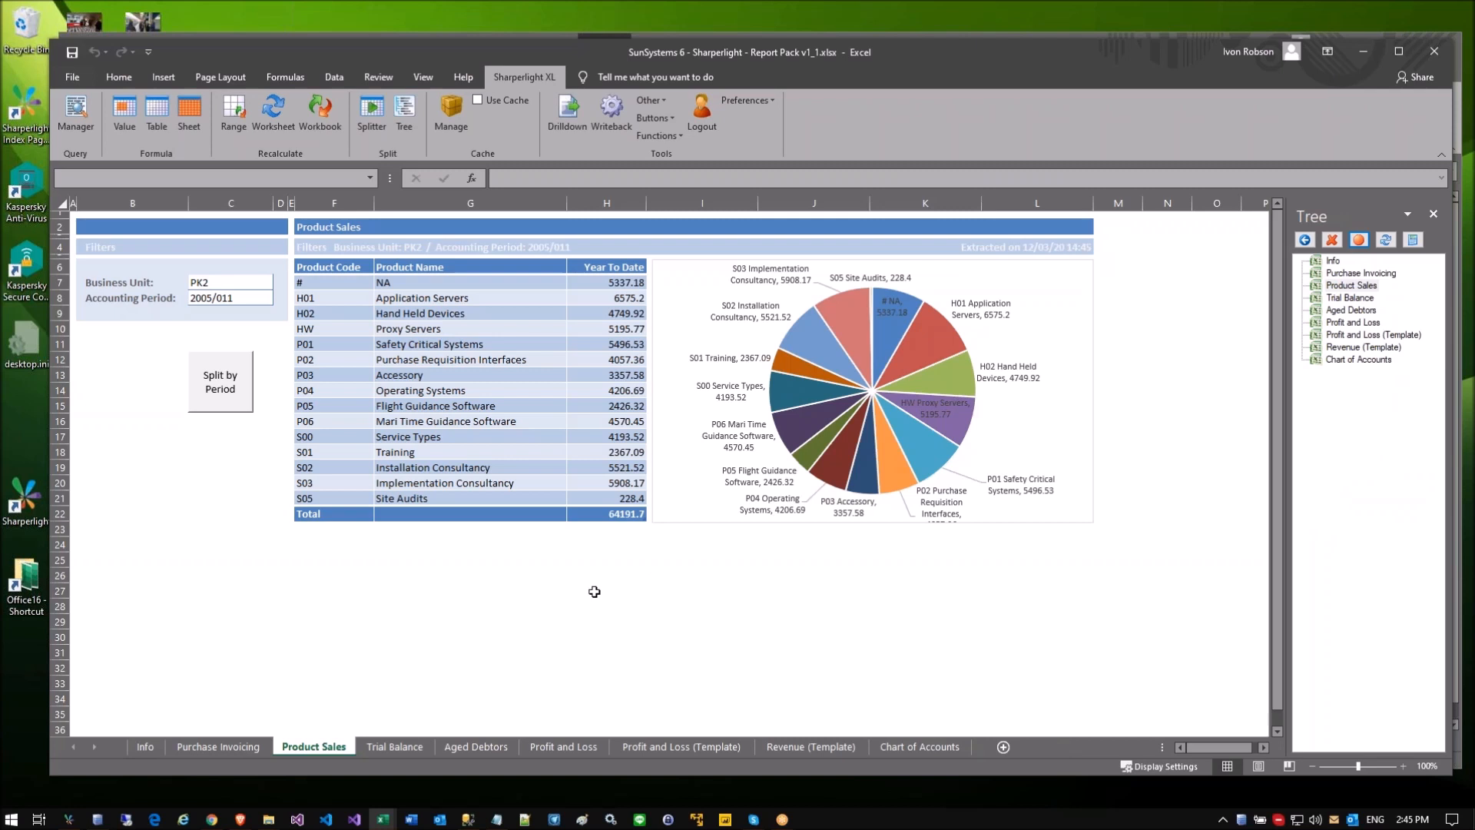
Step: Run Split by Period on the Product Sales sheet again to regenerate the 2005 period sheets
left_click(607, 563)
left_click(229, 478)
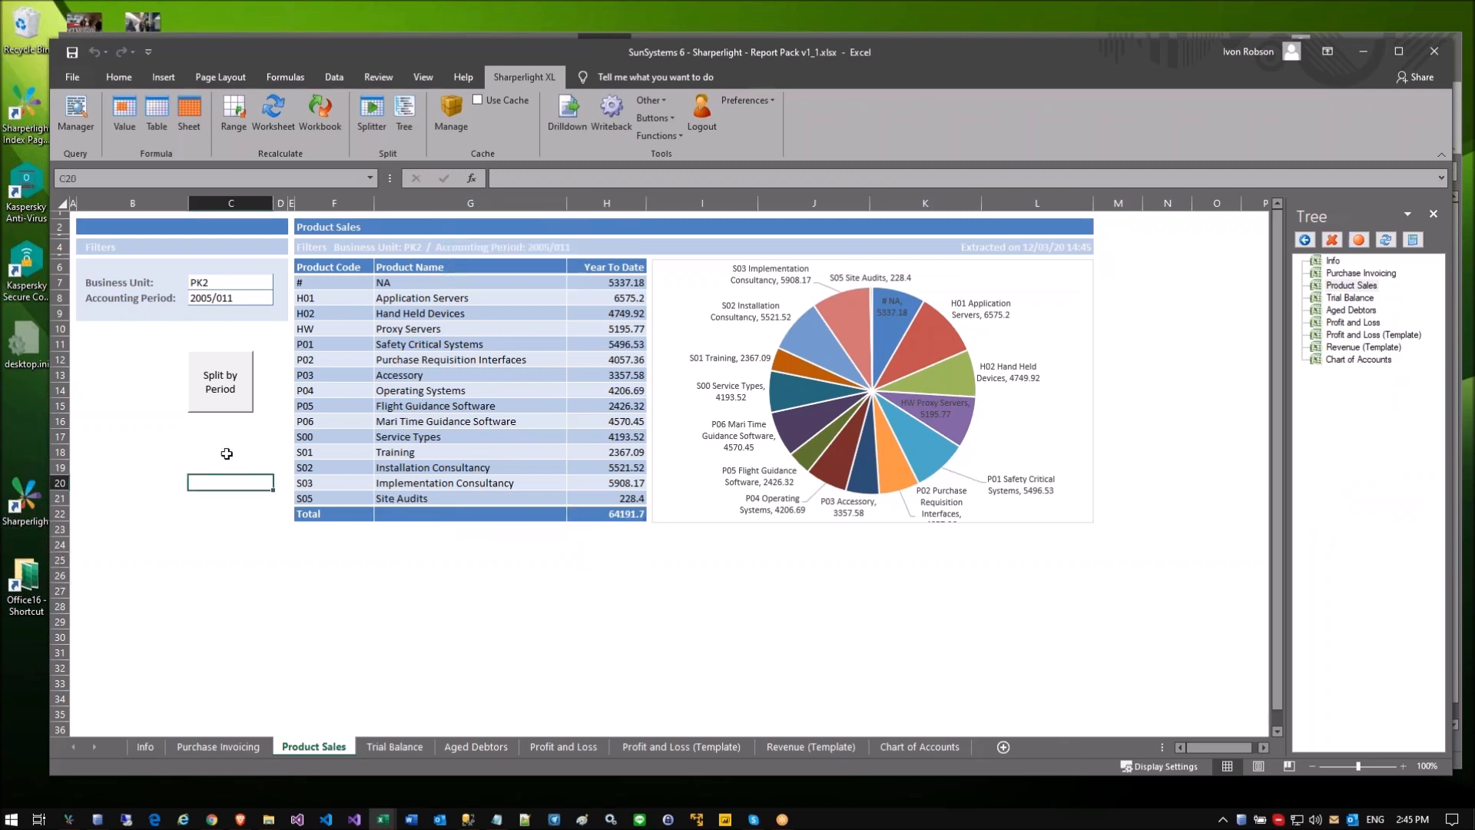
left_click(228, 396)
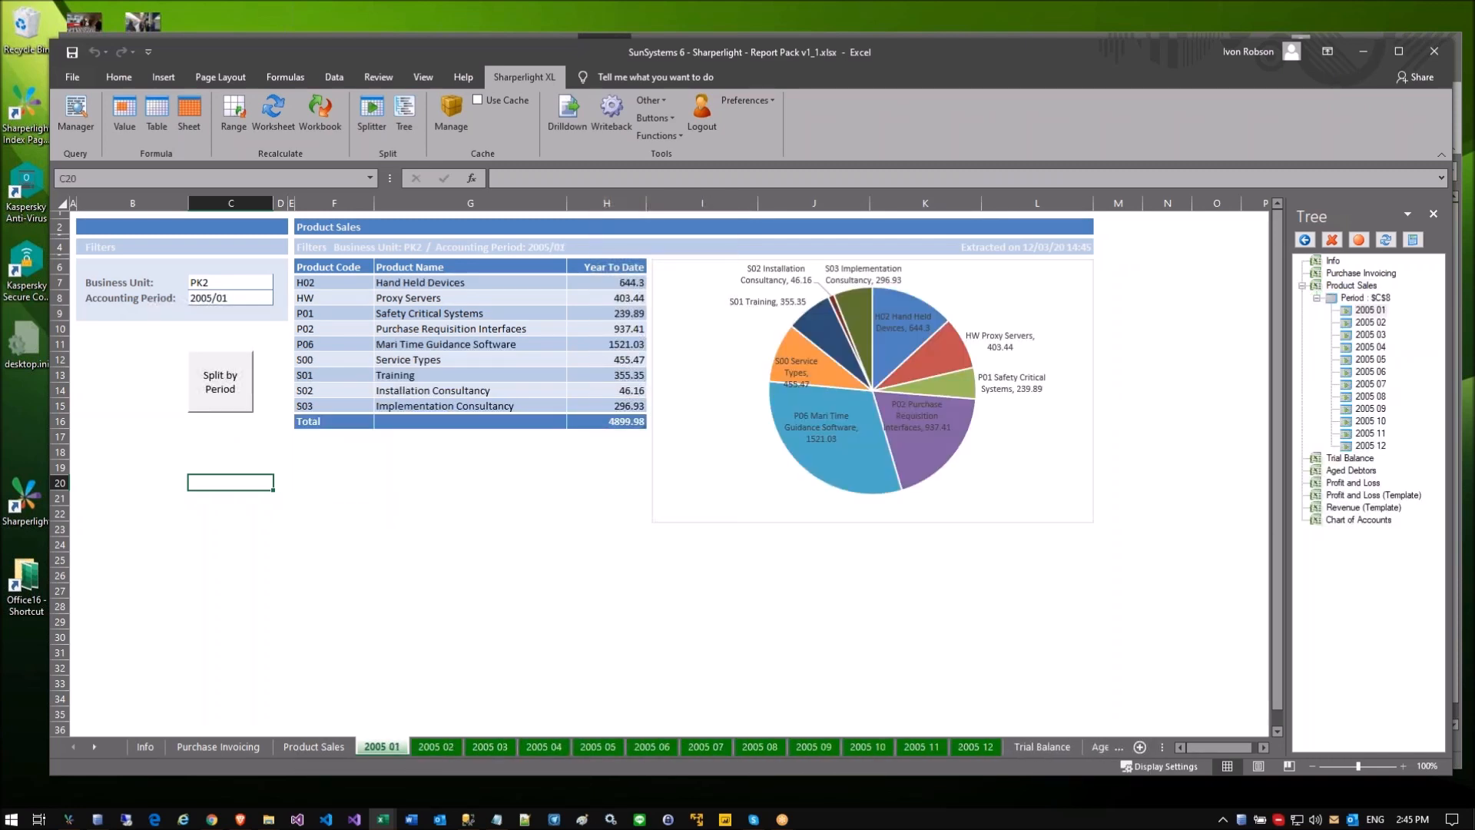
left_click(498, 477)
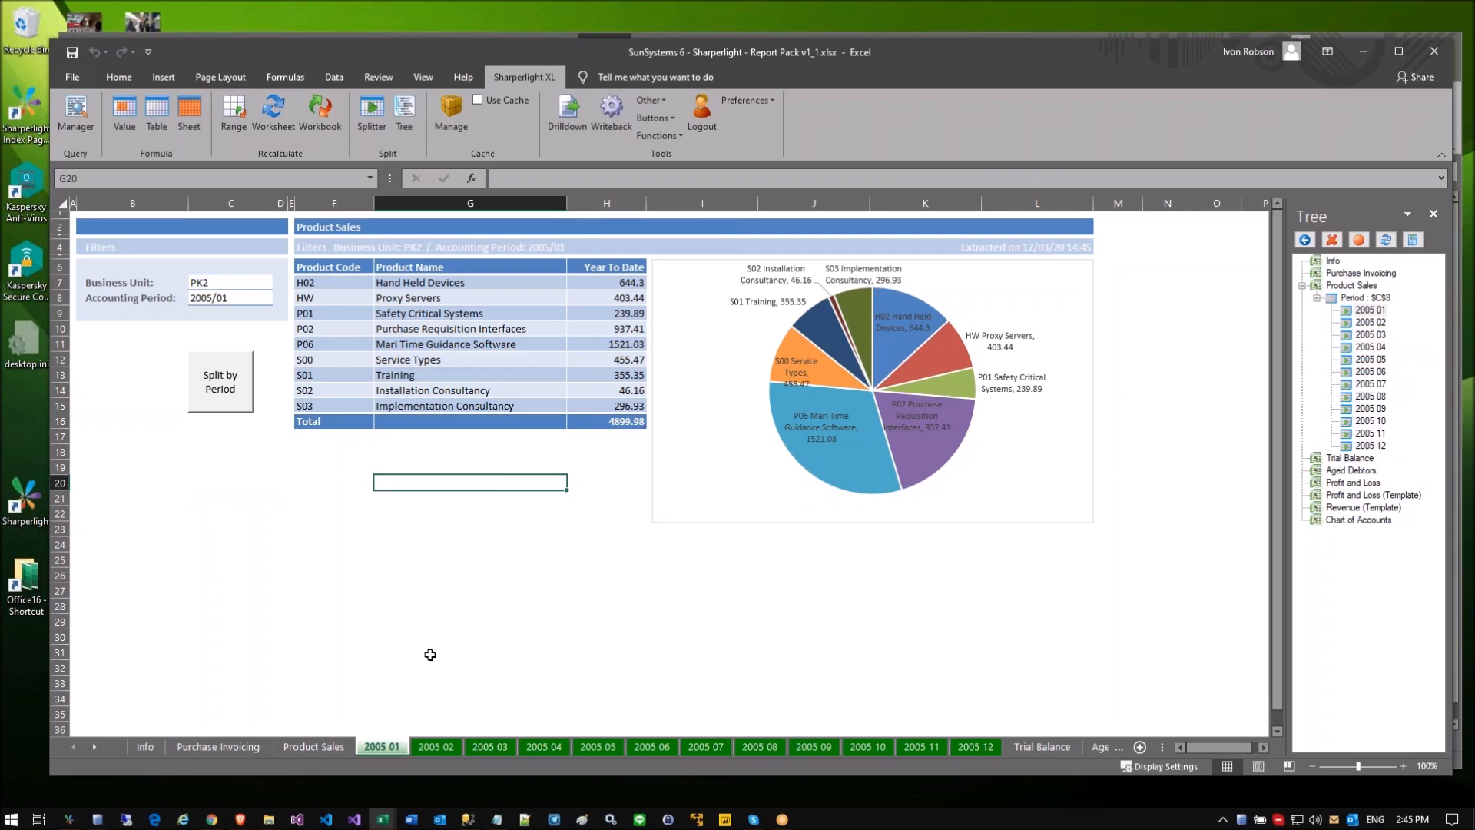
left_click(343, 573)
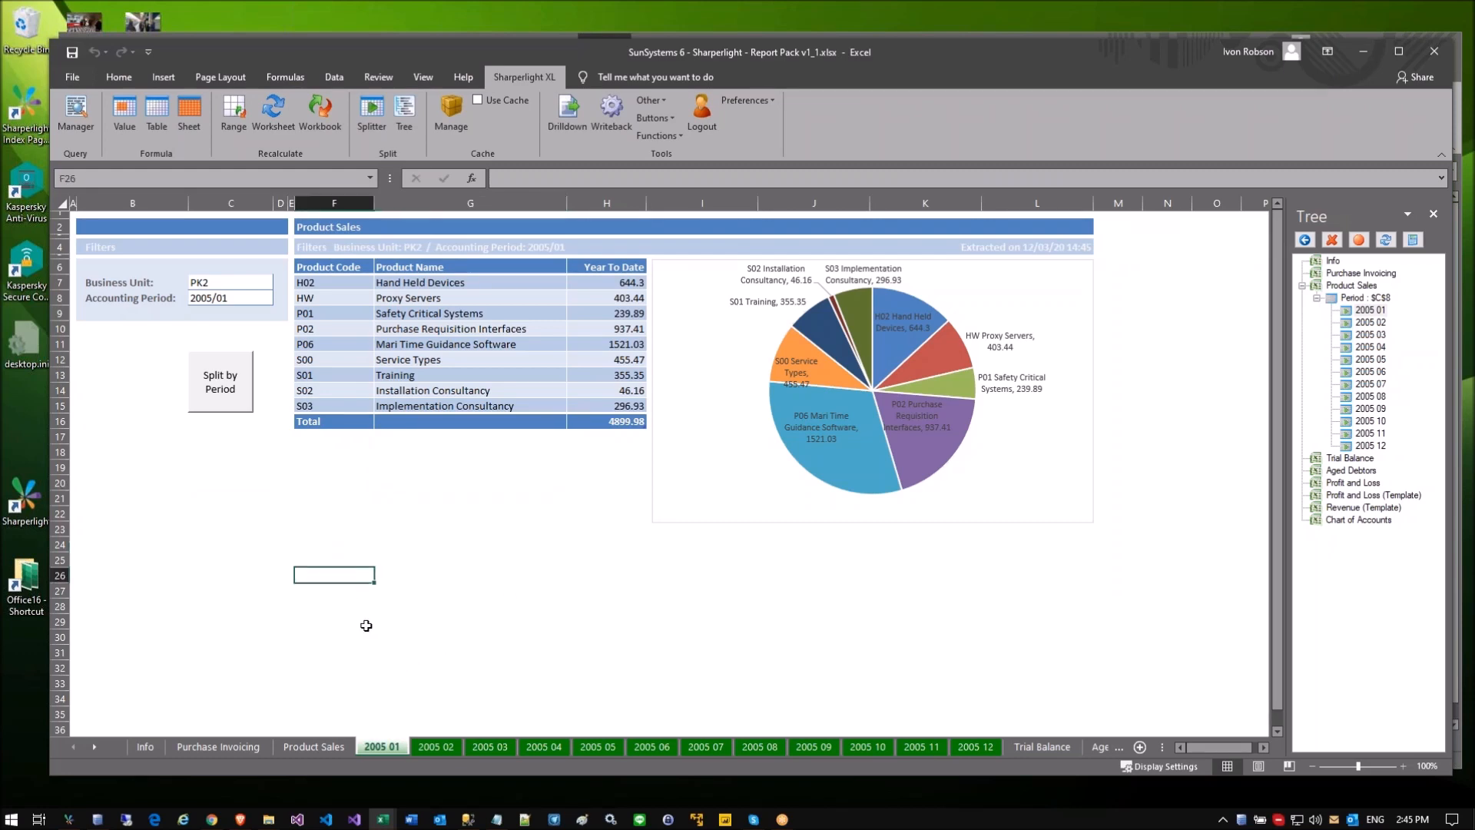
Step: Review the regenerated 2005 02, 2005 03 and 2005 04 sheets
left_click(440, 746)
left_click(485, 744)
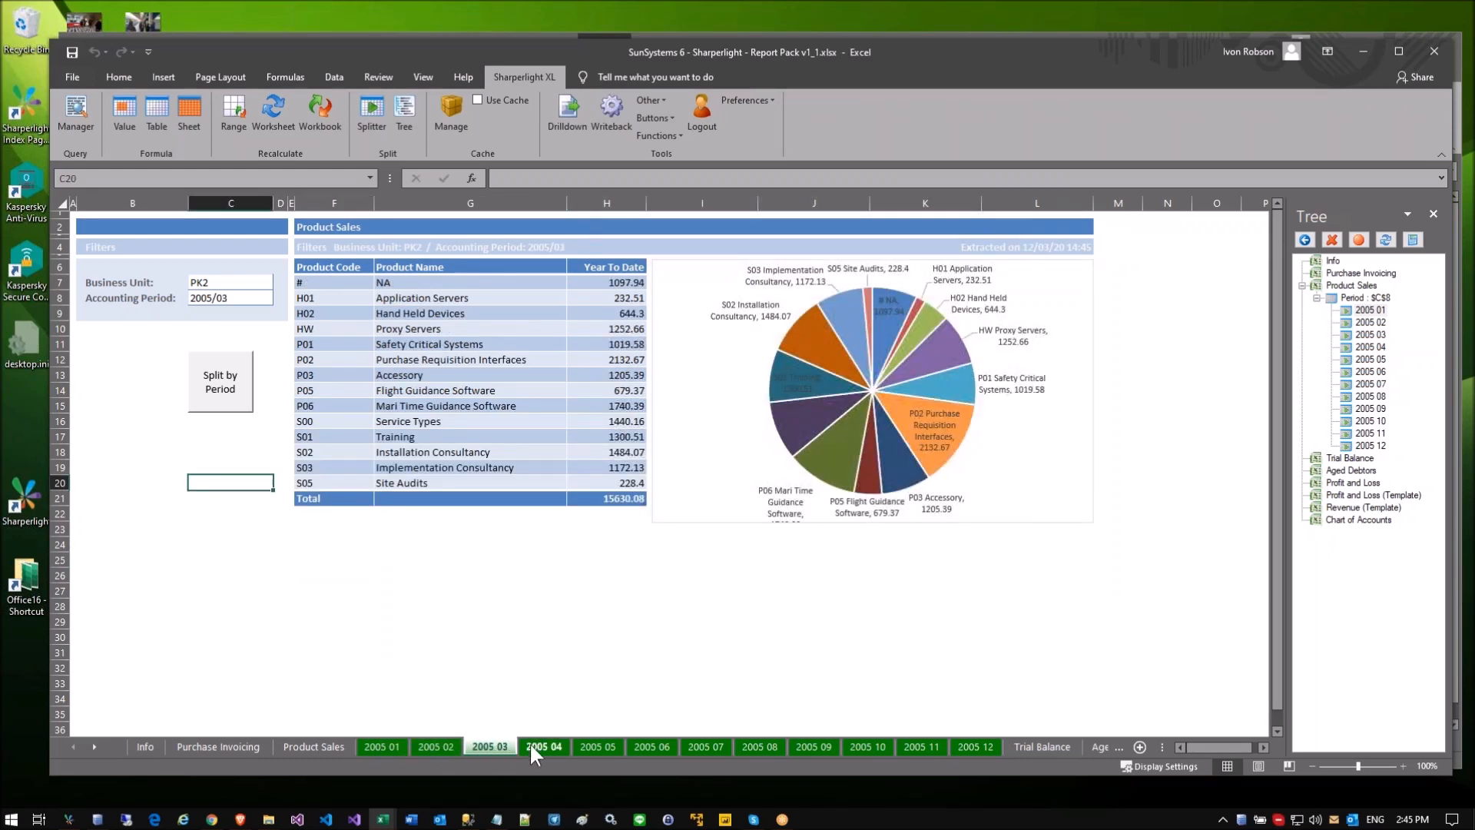
left_click(530, 744)
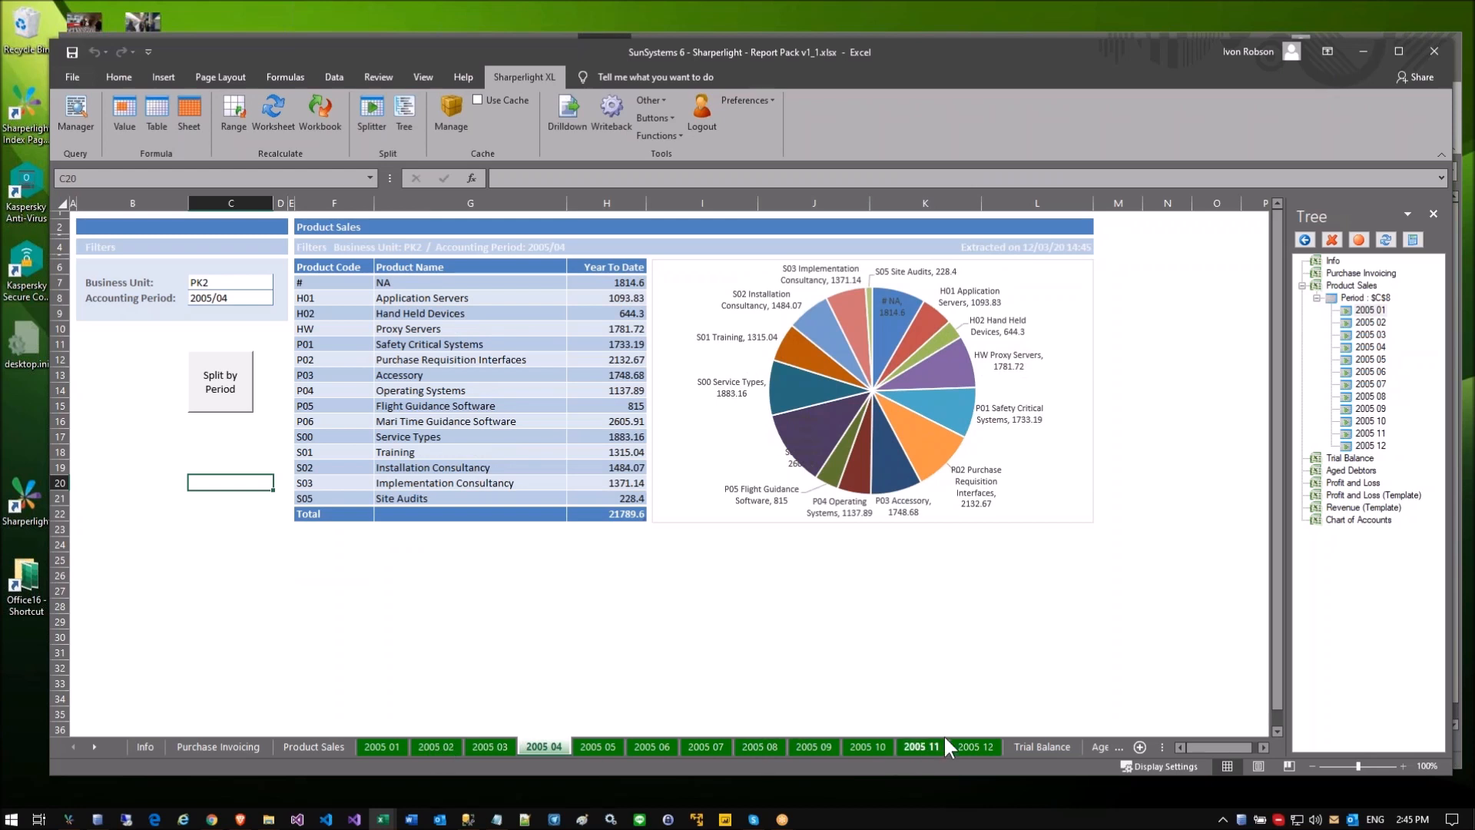
left_click(335, 547)
left_click(228, 480)
left_click(366, 561)
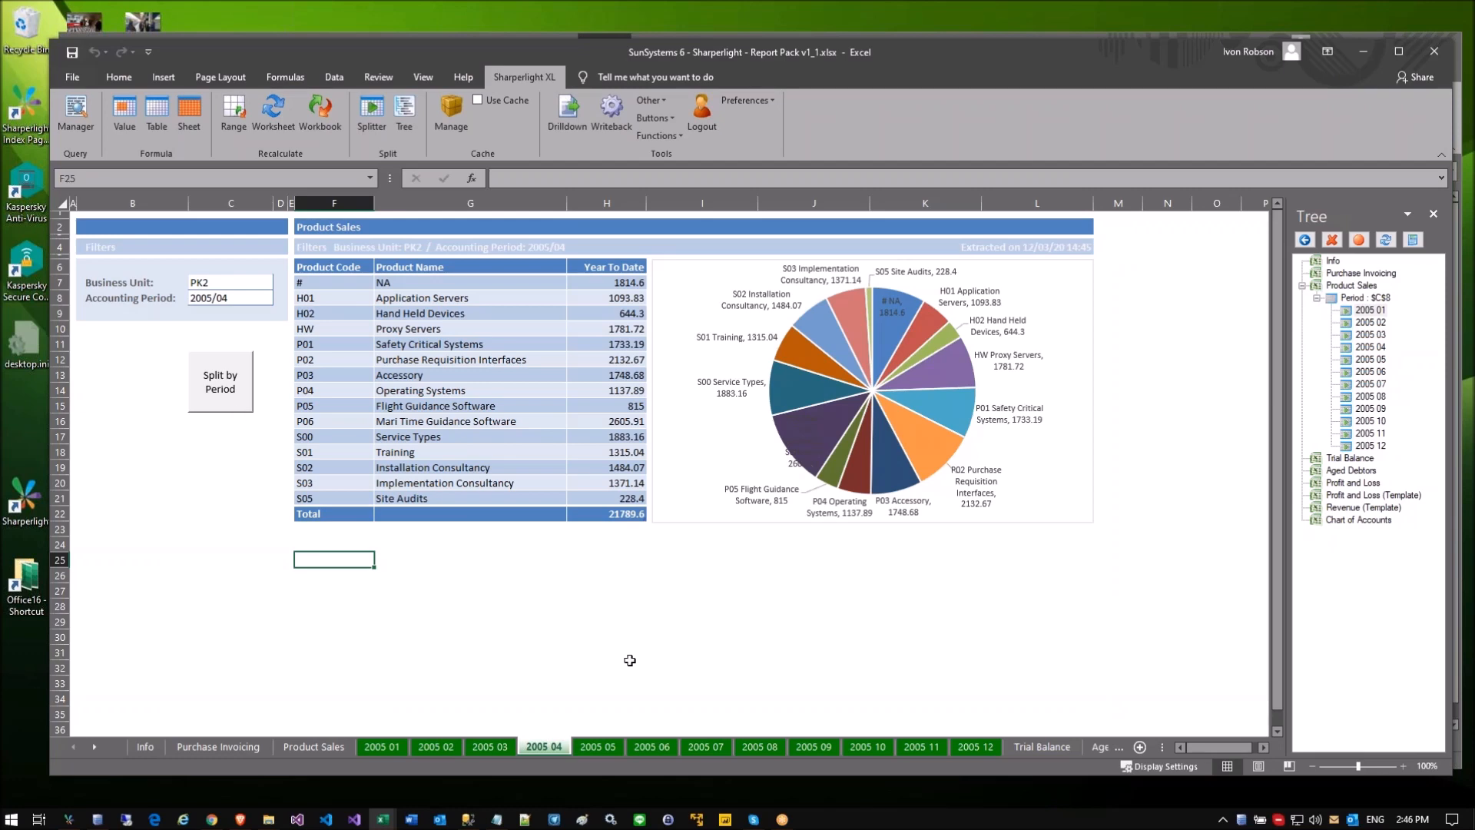
Step: Insert a blank worksheet after the 2005 04 sheet and try filling its empty cell I6 down column I
left_click(1140, 749)
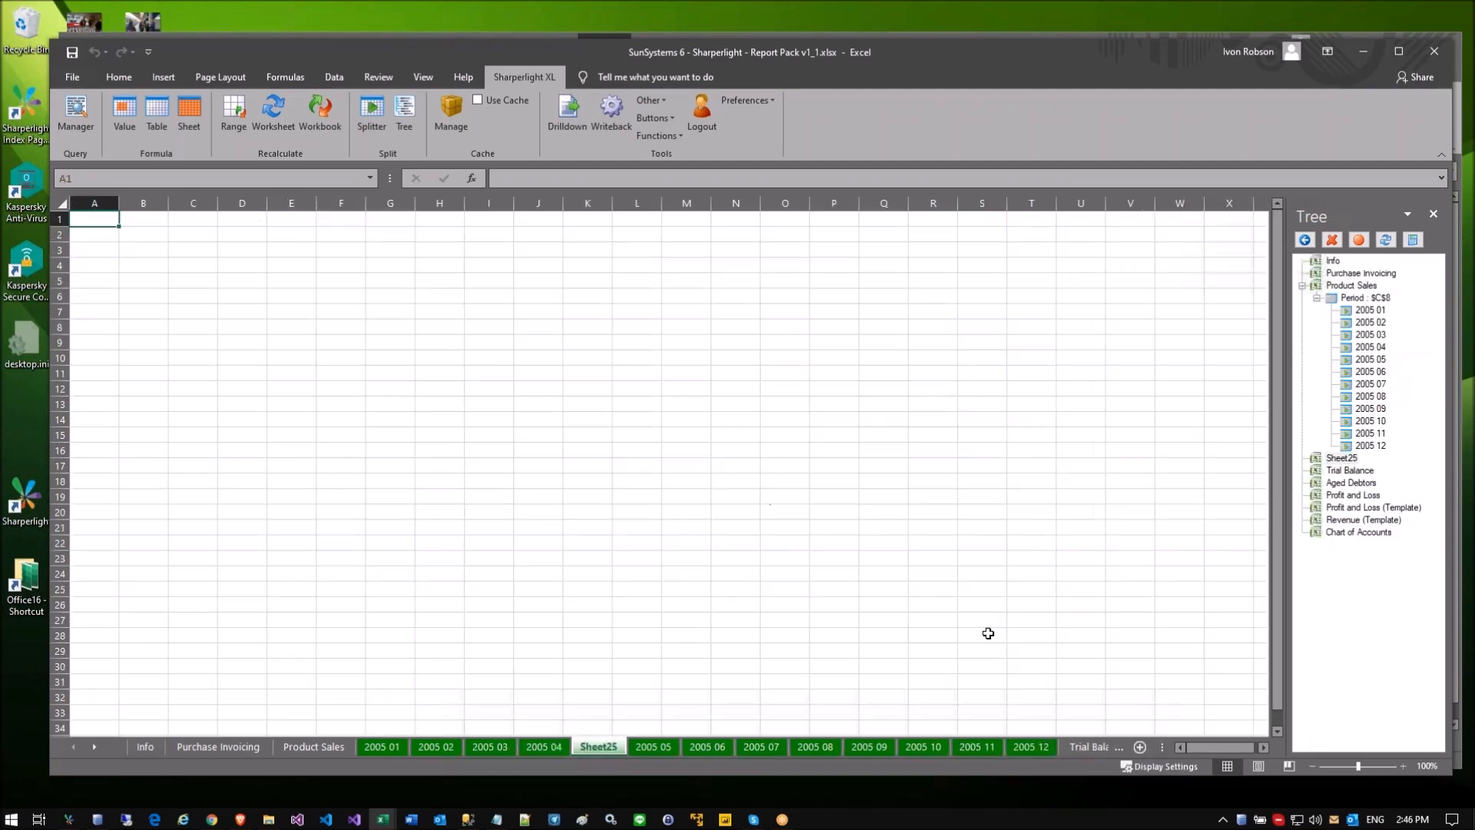
left_click(496, 293)
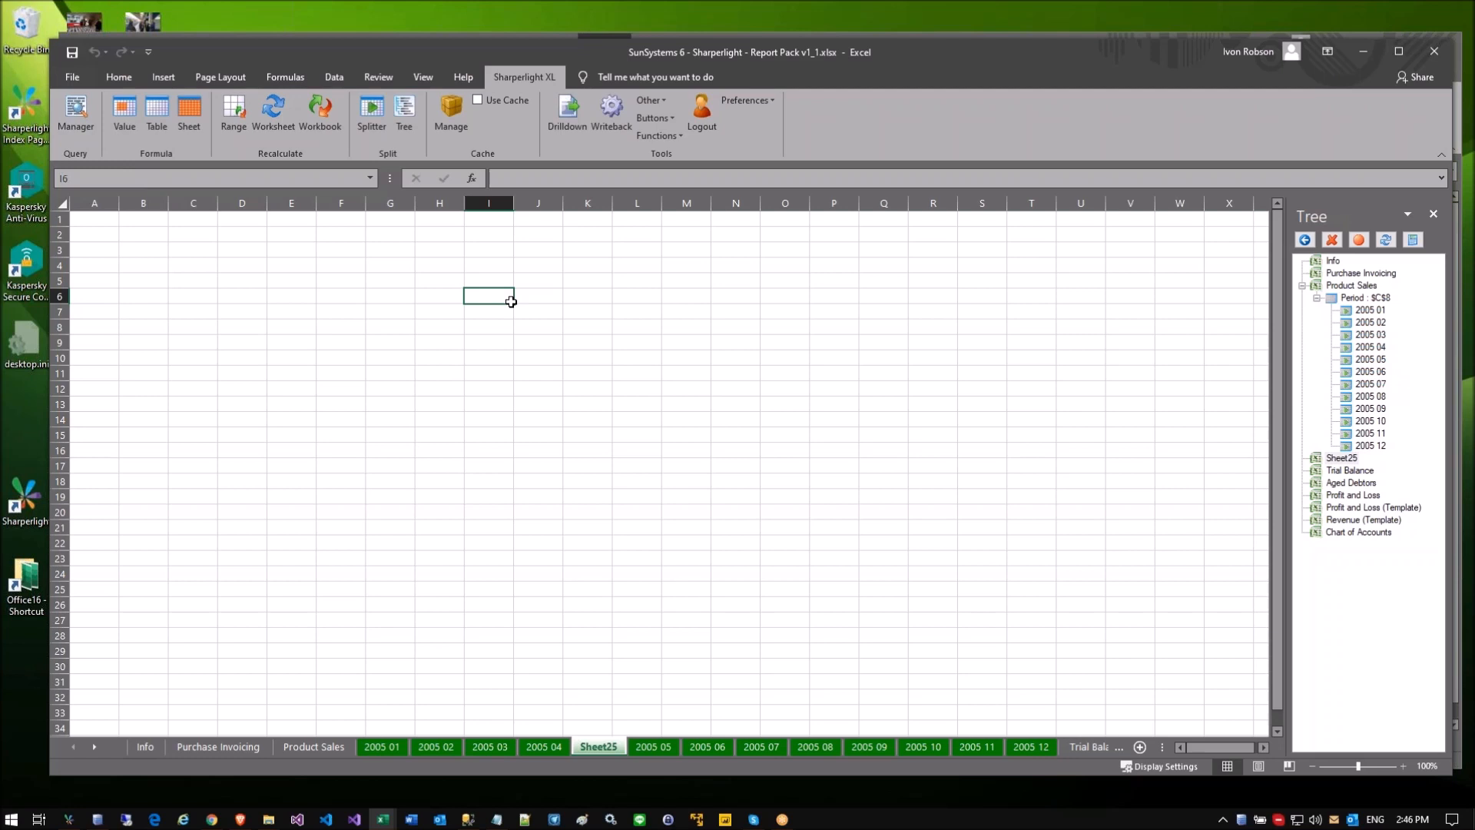
left_click_drag(516, 306, 612, 452)
left_click_drag(477, 301, 476, 430)
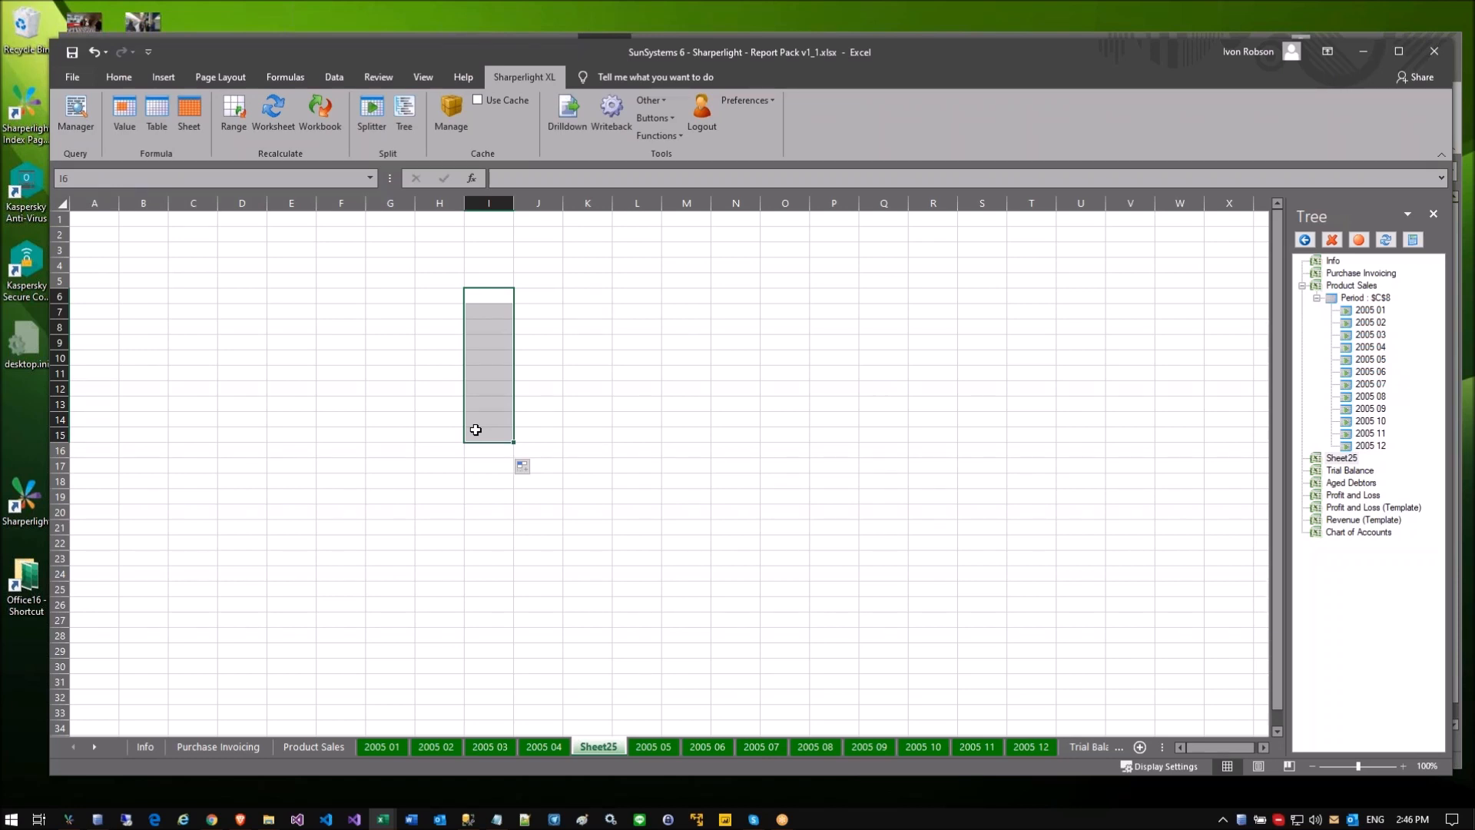
left_click(486, 275)
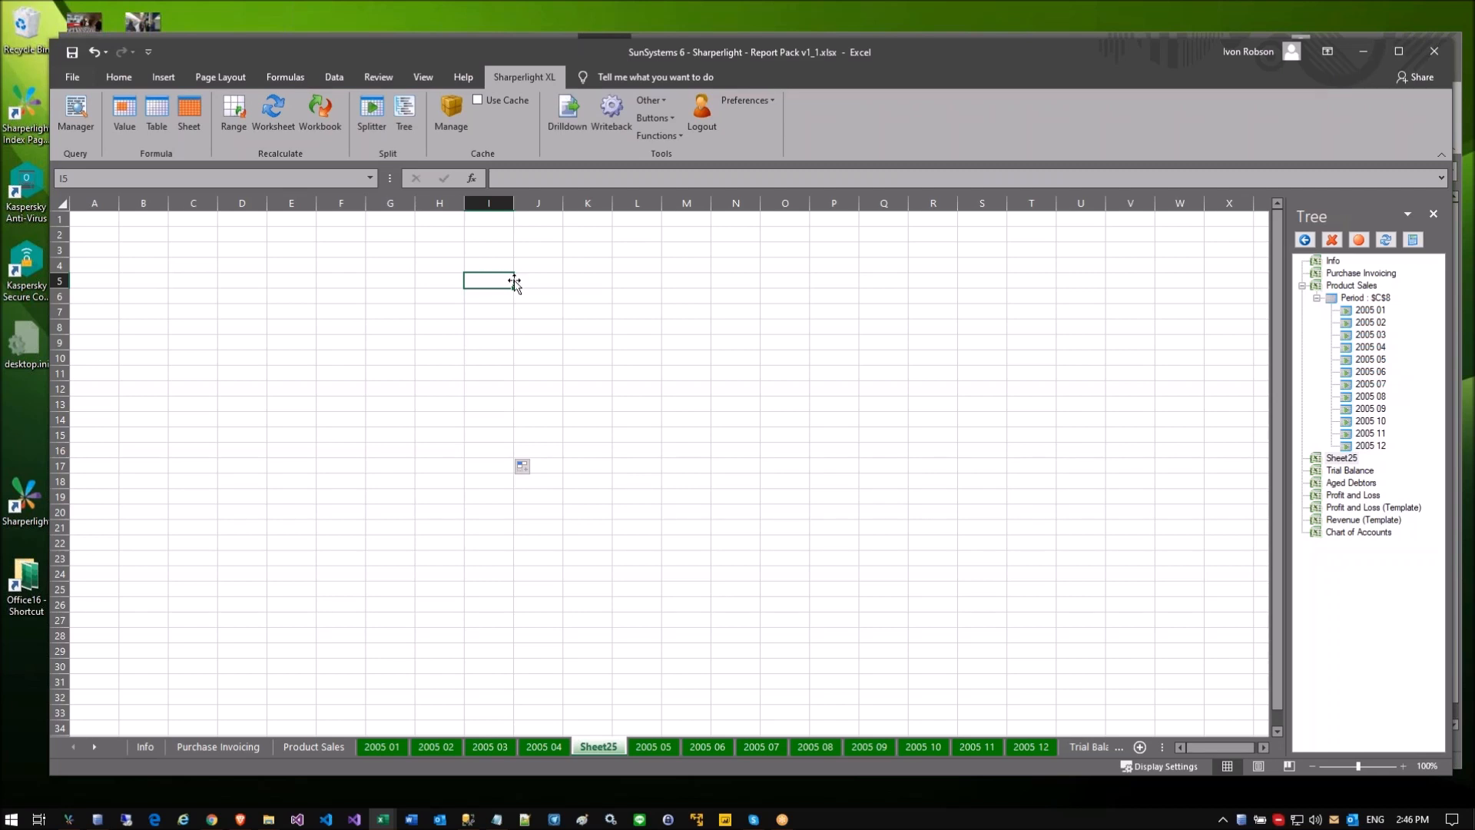
Step: Return to the Product Sales sheet and remove all of its period split sheets using the split Tree
left_click(291, 746)
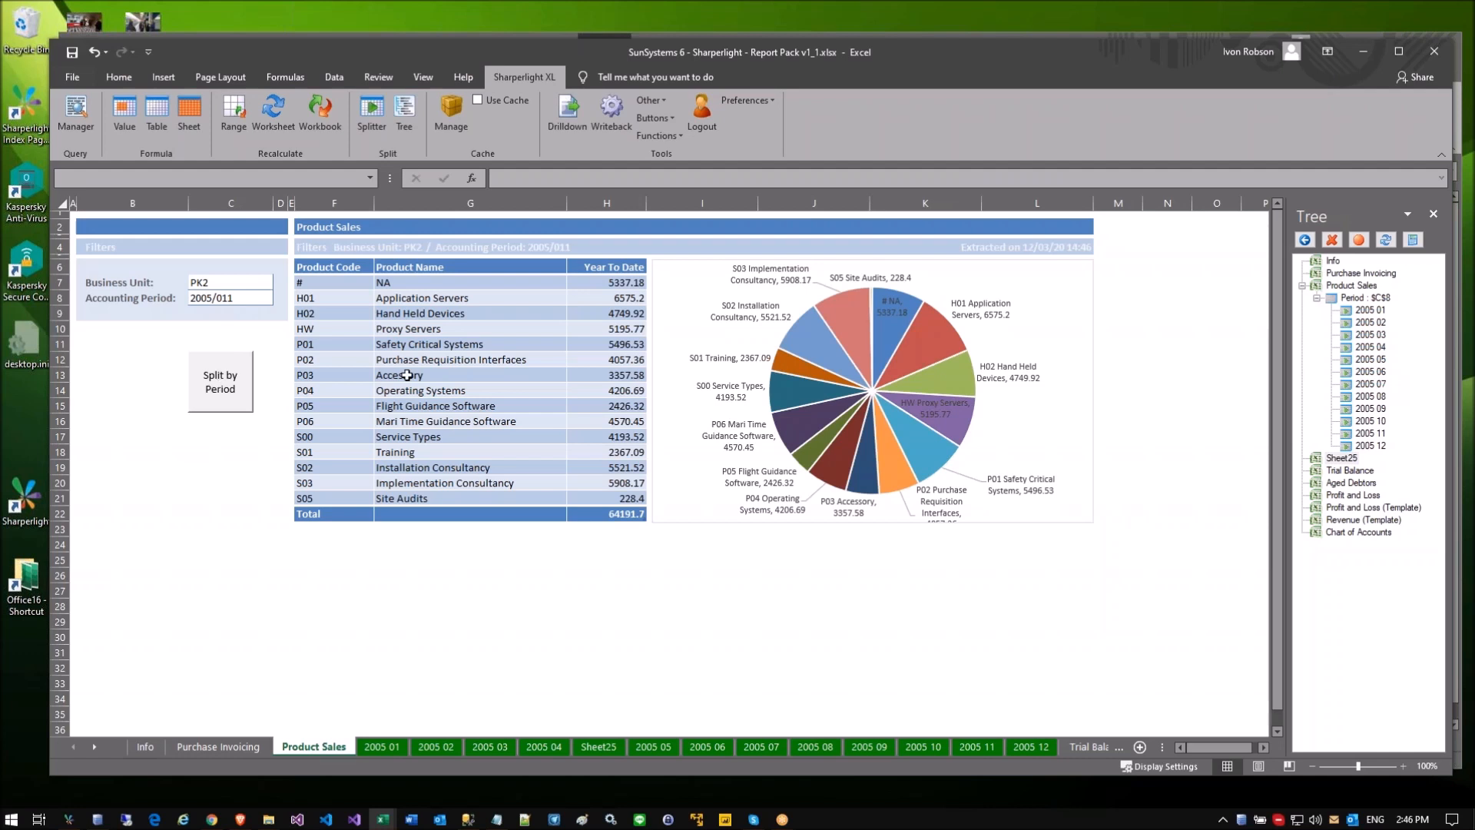
mouse_move(794, 419)
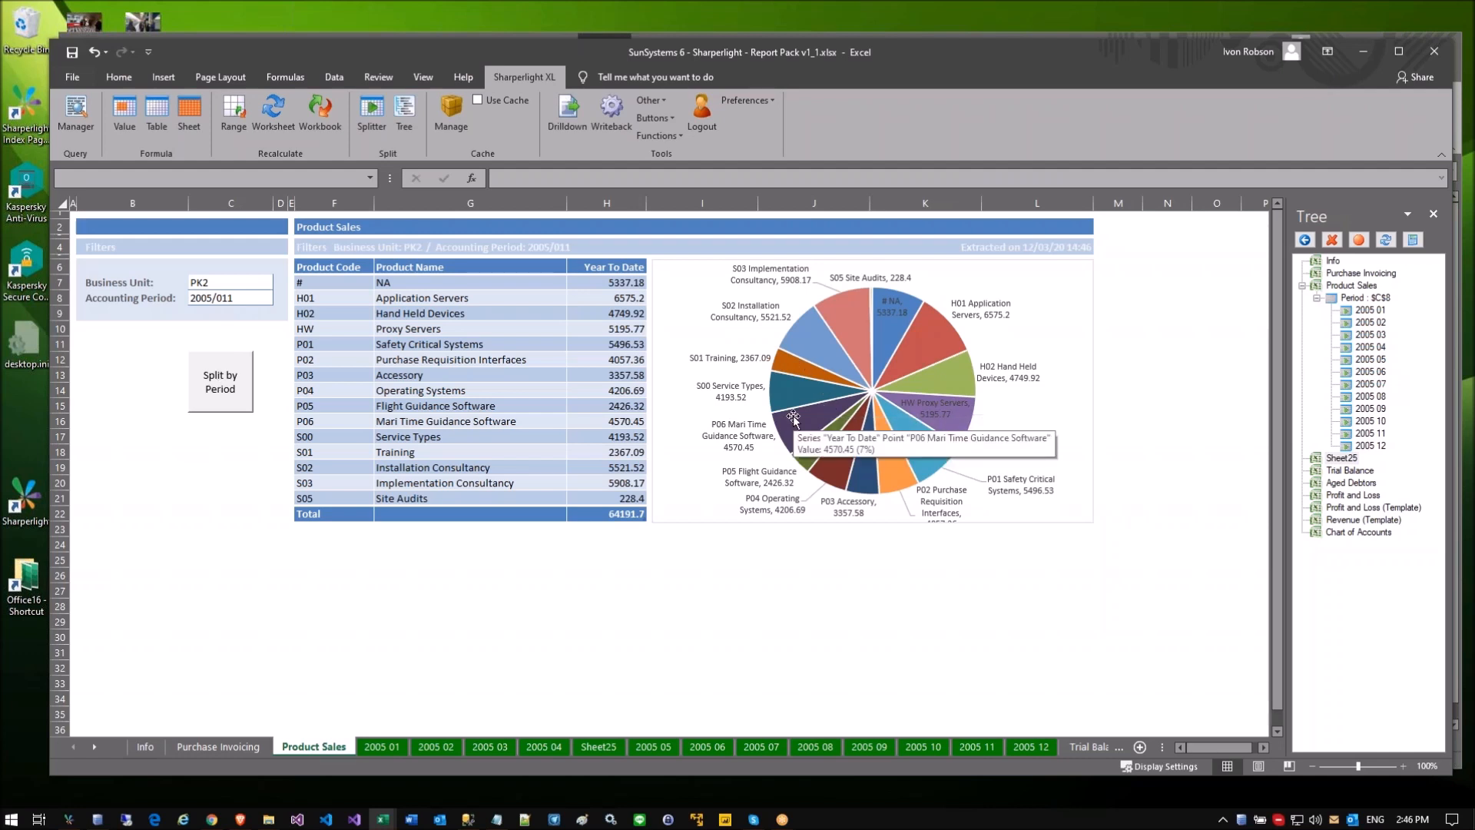
left_click(196, 452)
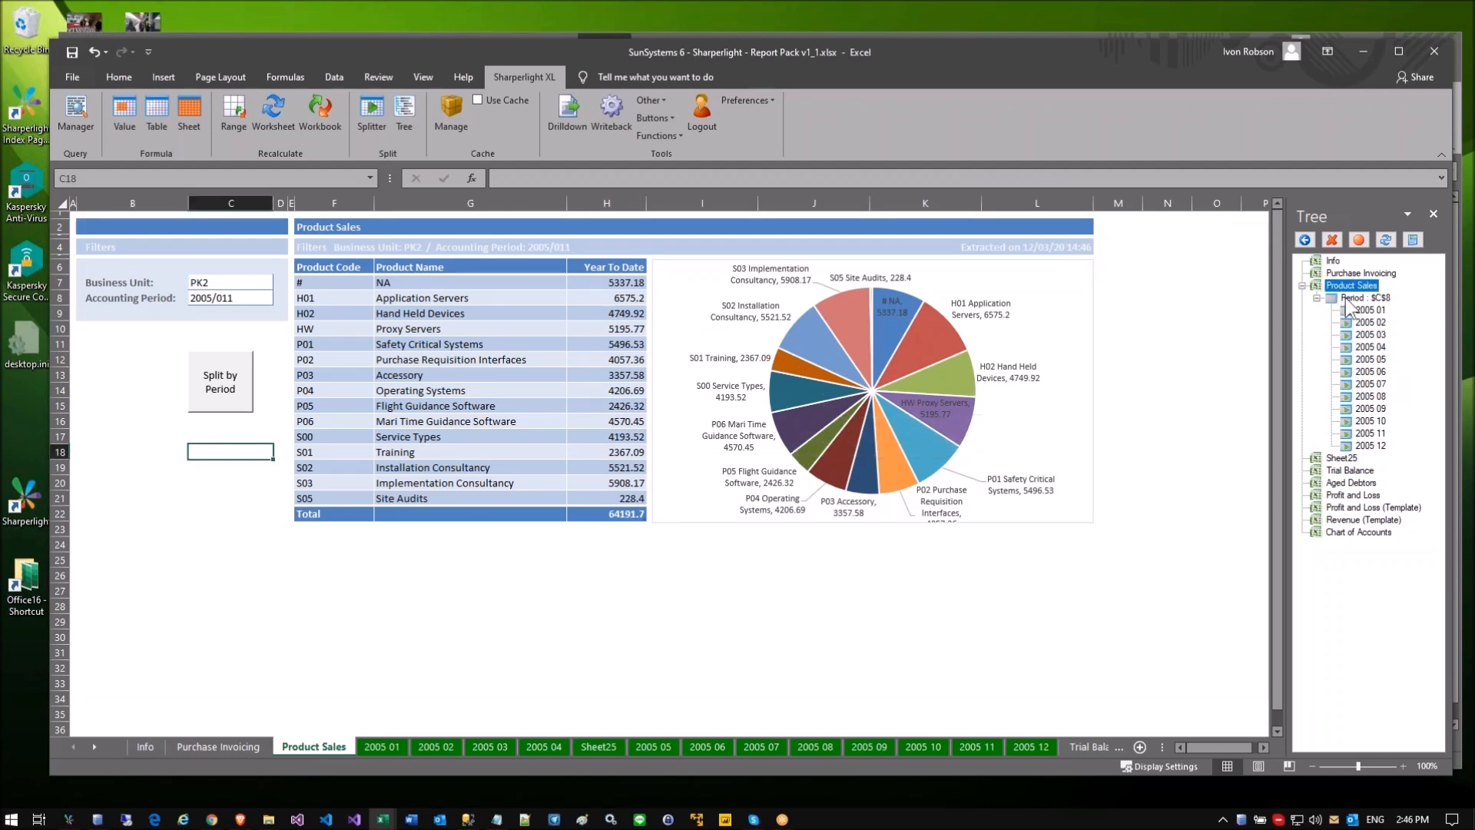
left_click(1331, 240)
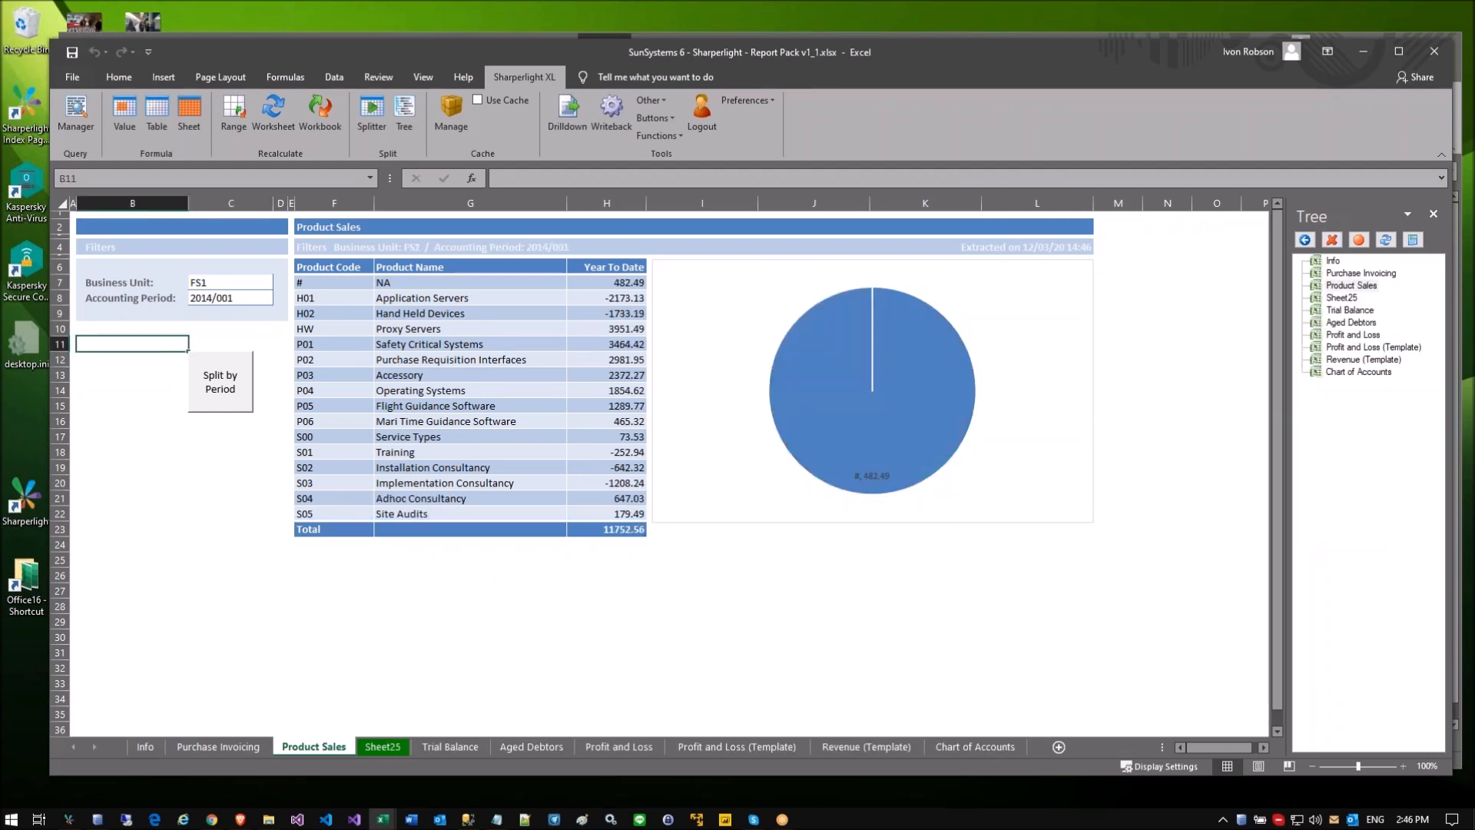
Step: Open the Splitter with cell C18 selected and choose business units FLY, FS1 and FS4 for the BusinessUnit split
left_click(205, 444)
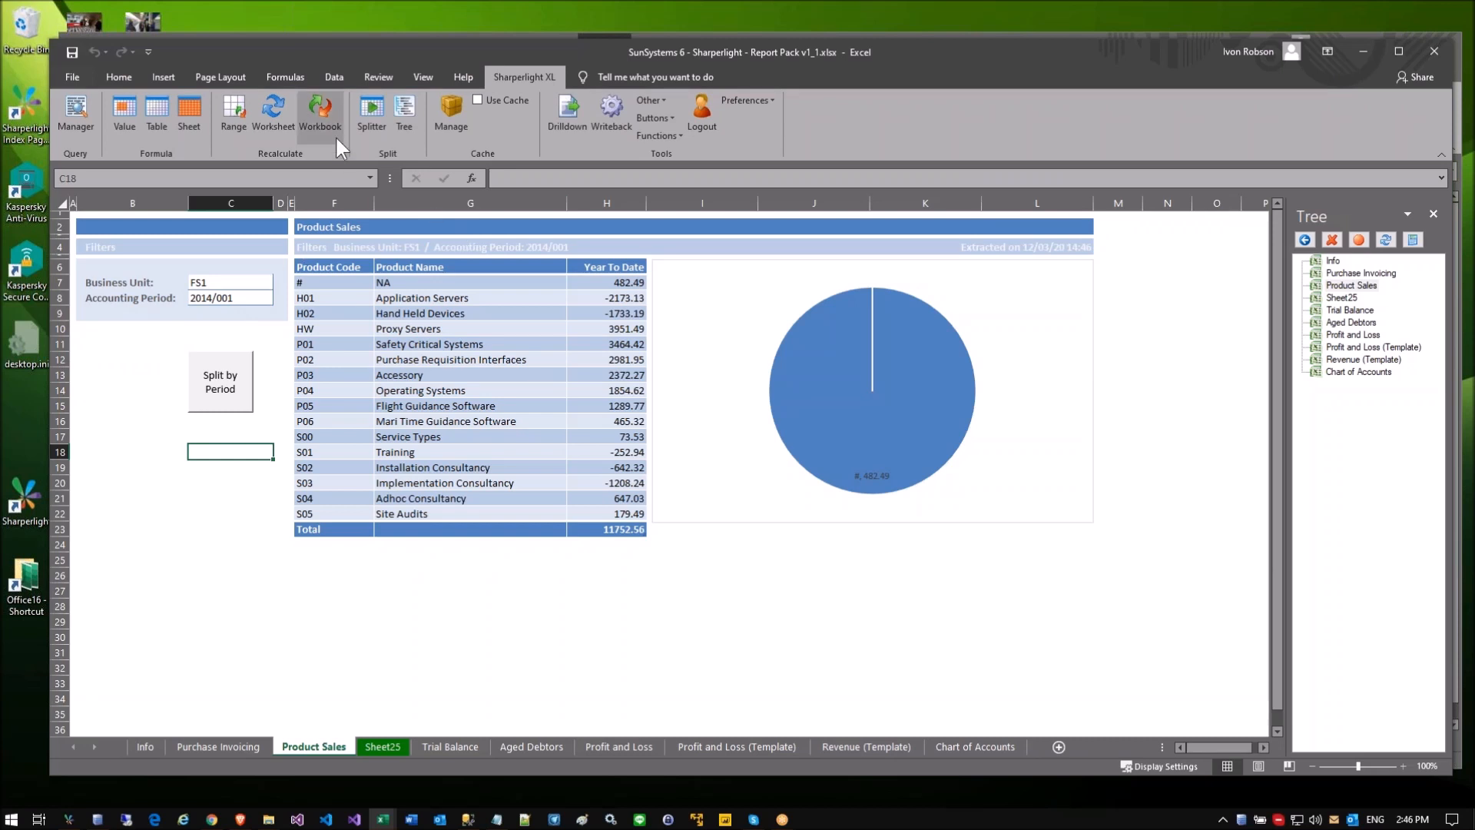
left_click(373, 108)
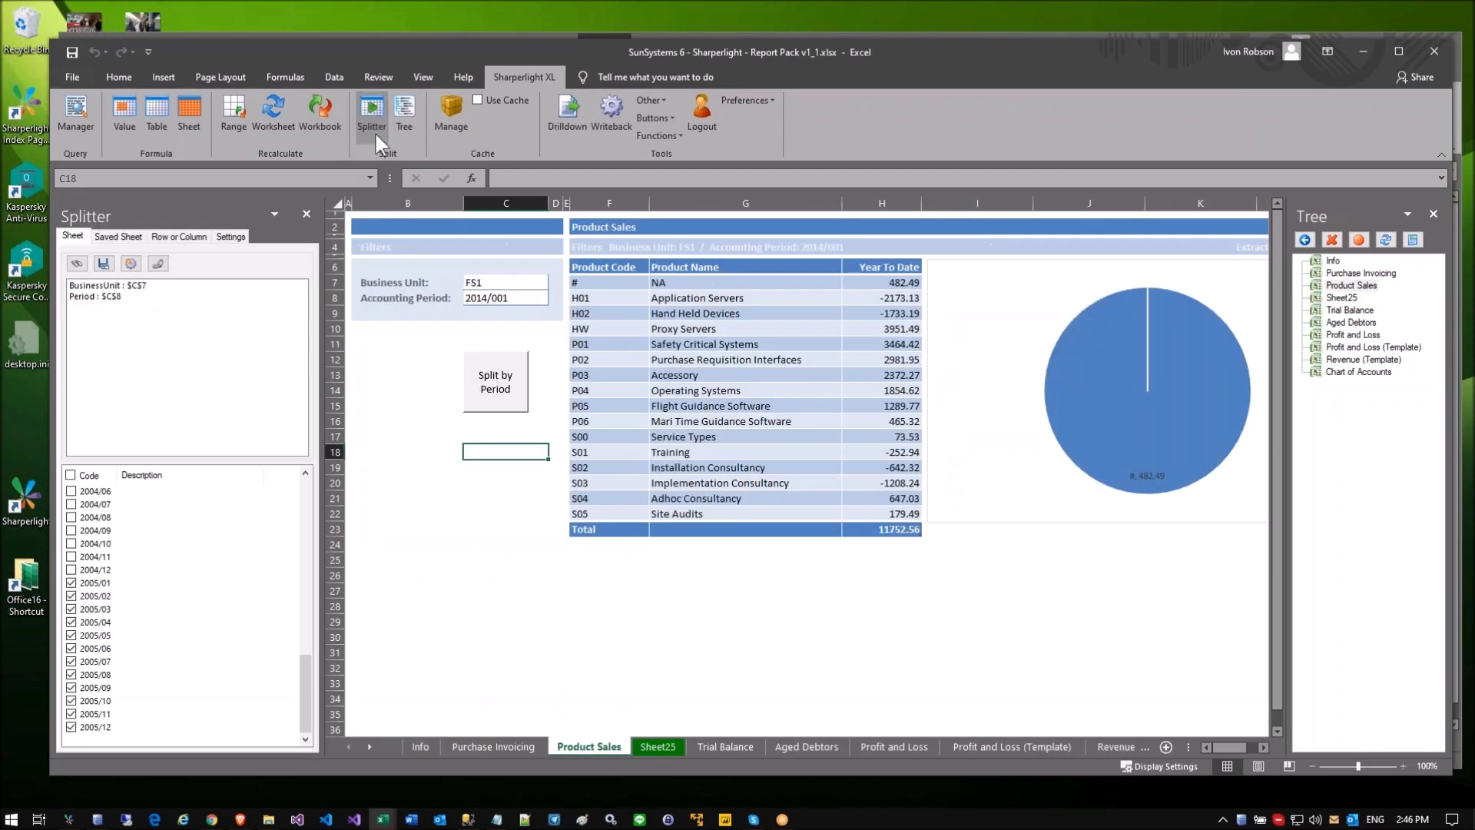
left_click(128, 287)
scroll(132, 611, "down", 1)
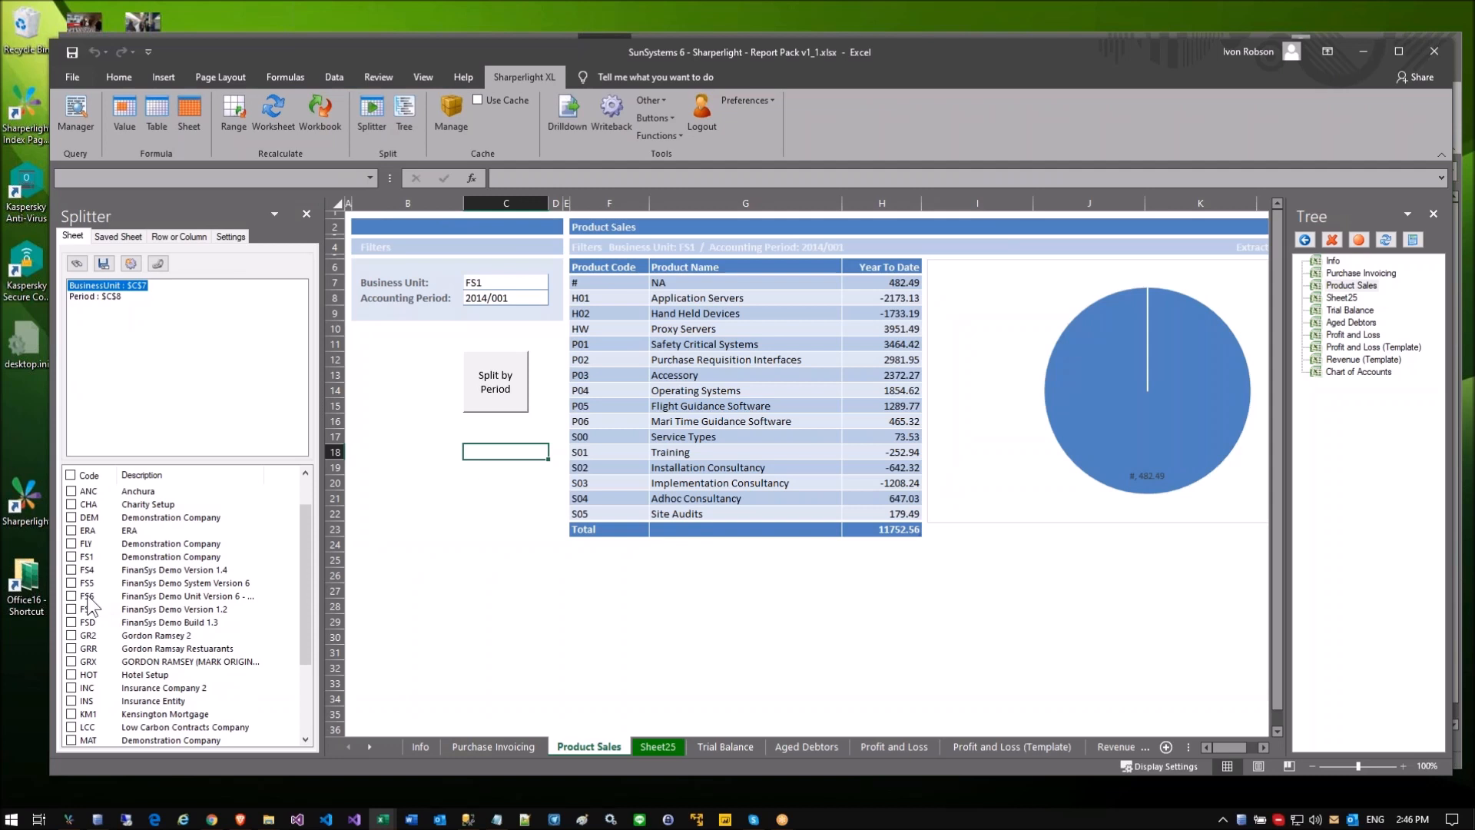
left_click(71, 557)
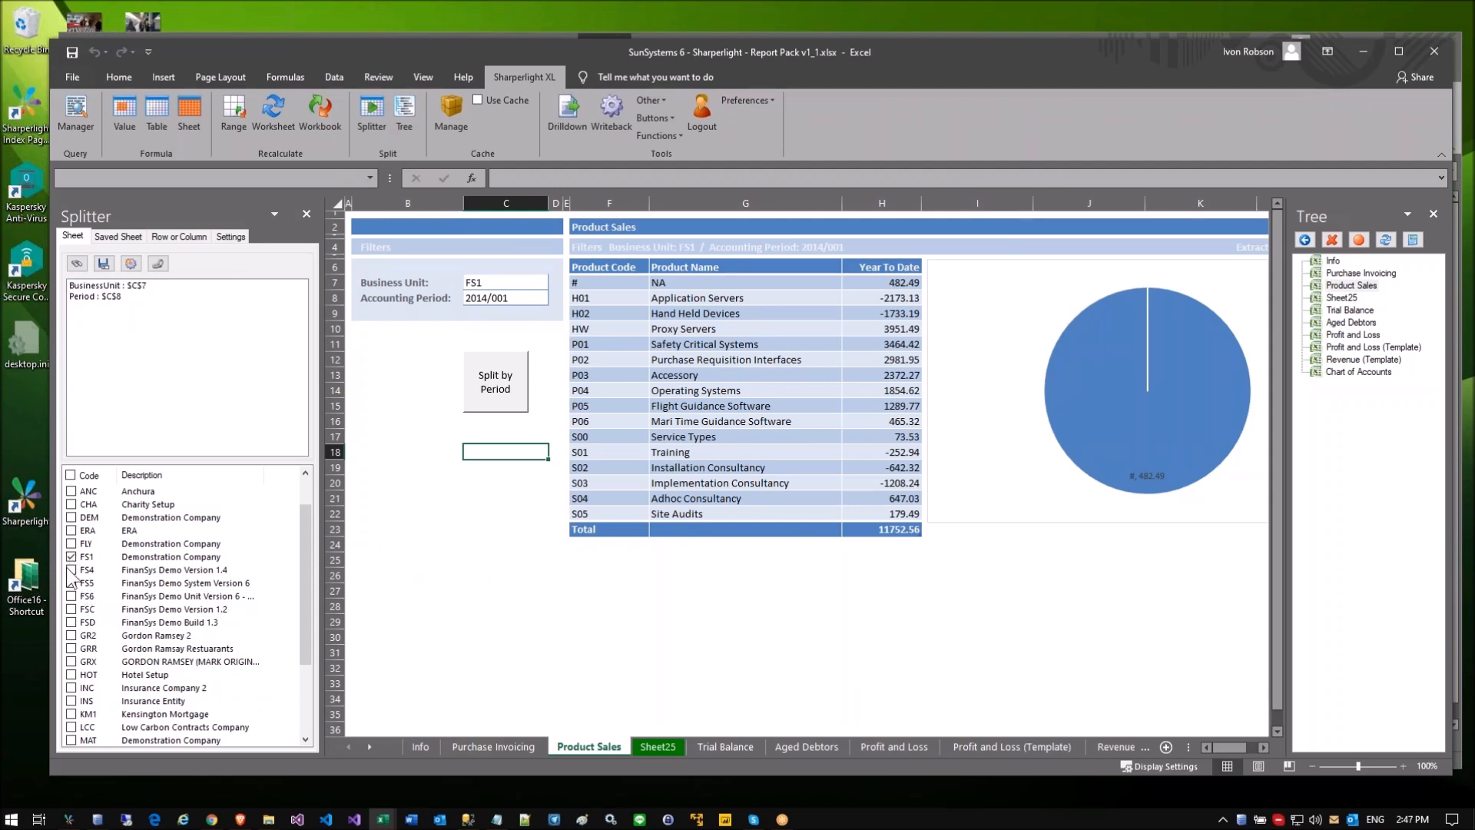
left_click(71, 556)
left_click(71, 543)
Step: Insert a button for the business unit split at C18 and close the Splitter
left_click(137, 264)
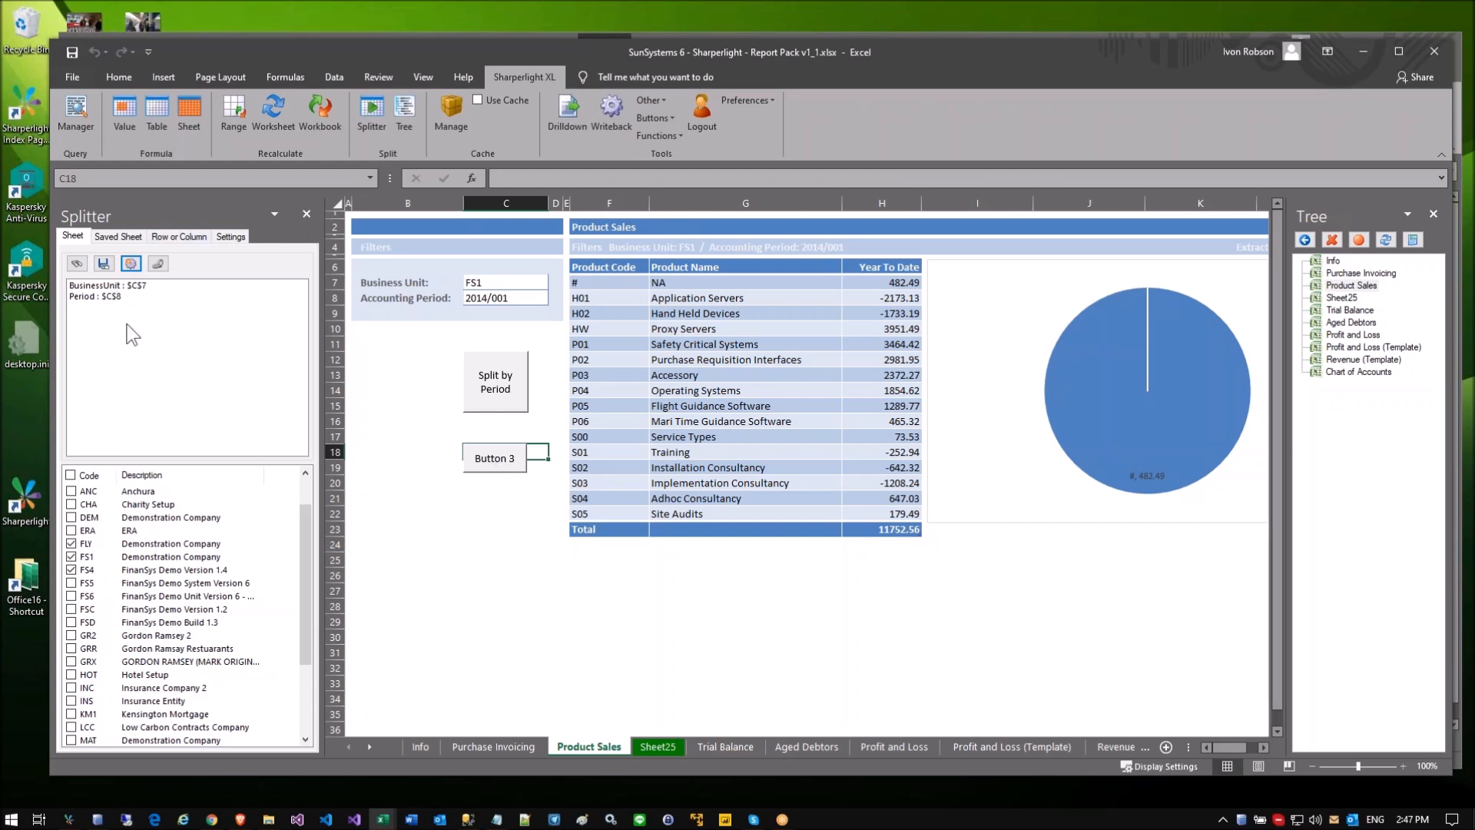
left_click(616, 305)
left_click(668, 297)
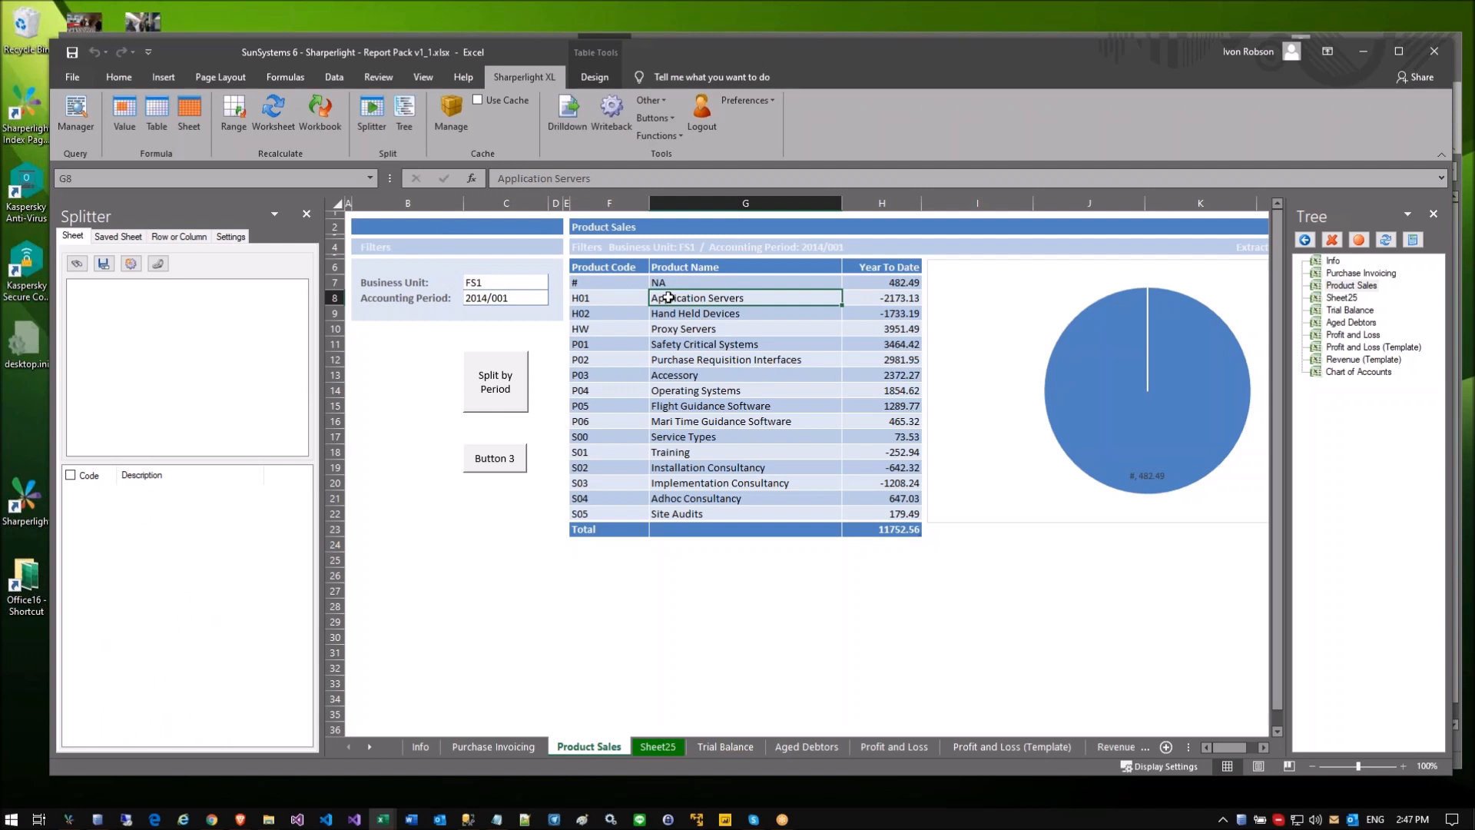
left_click(636, 385)
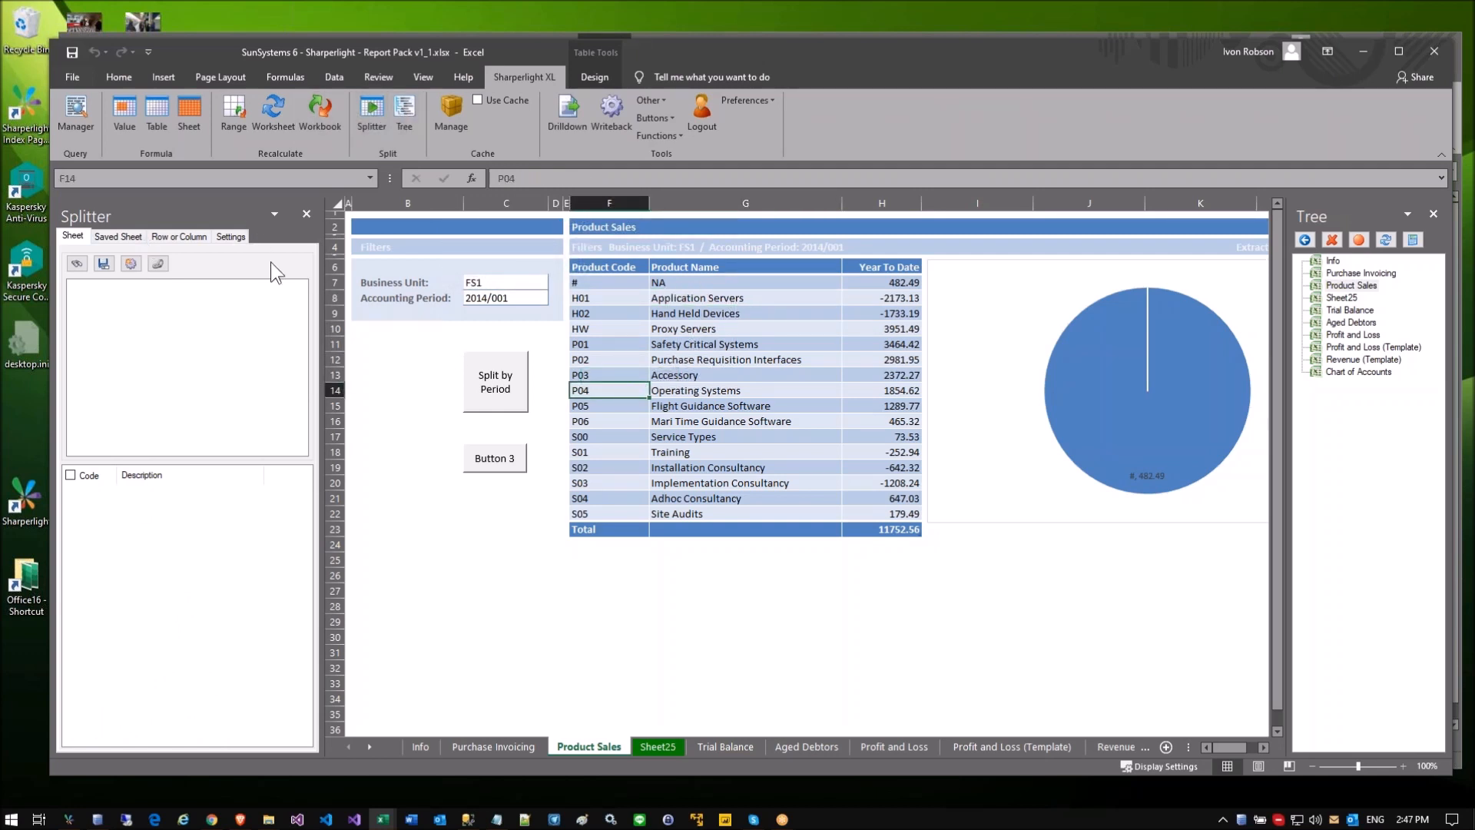
left_click(307, 214)
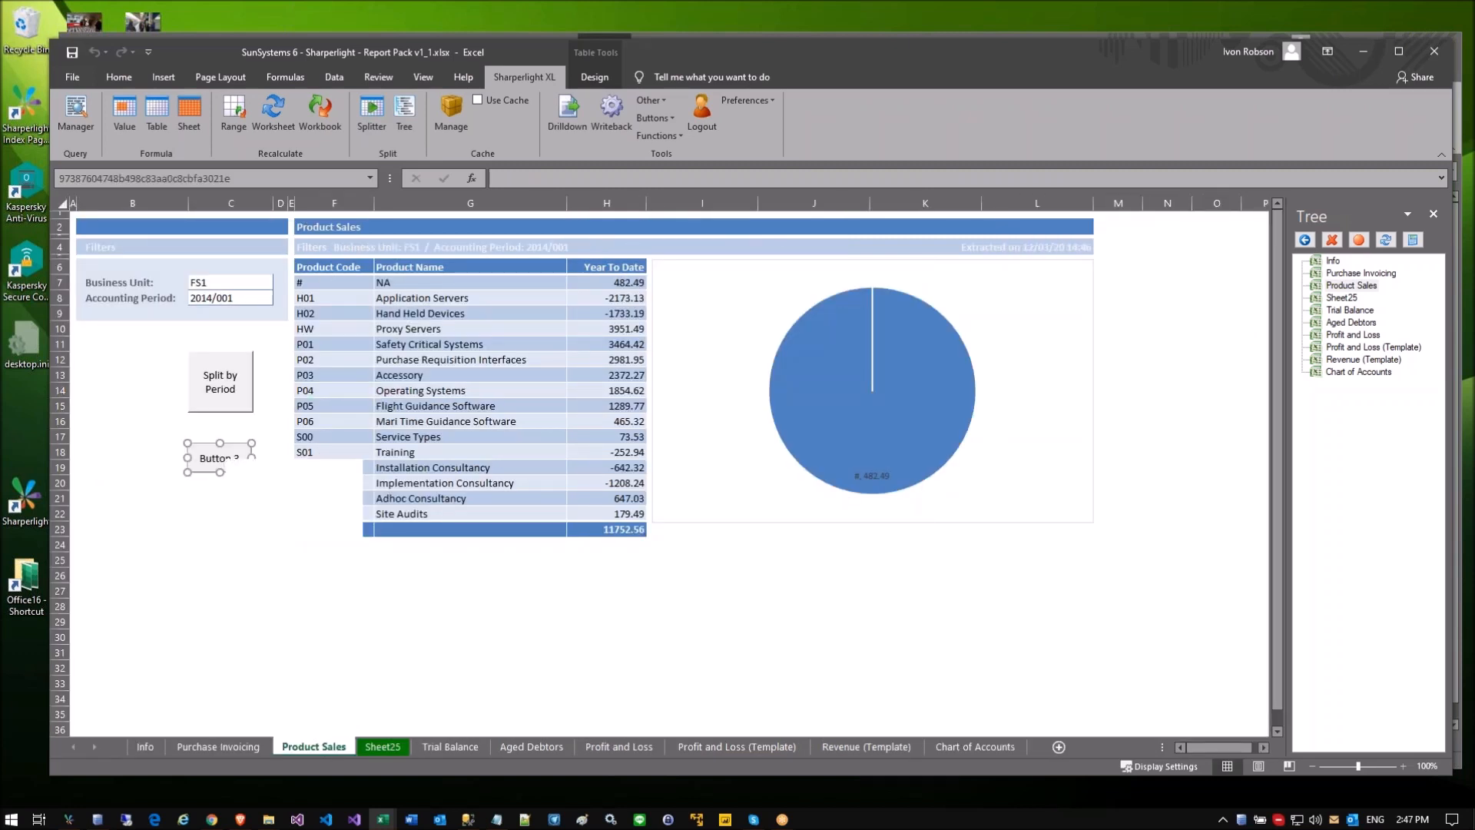
Step: Change the label of the new button at C18 to "BU"
right_click(227, 465)
left_click(271, 520)
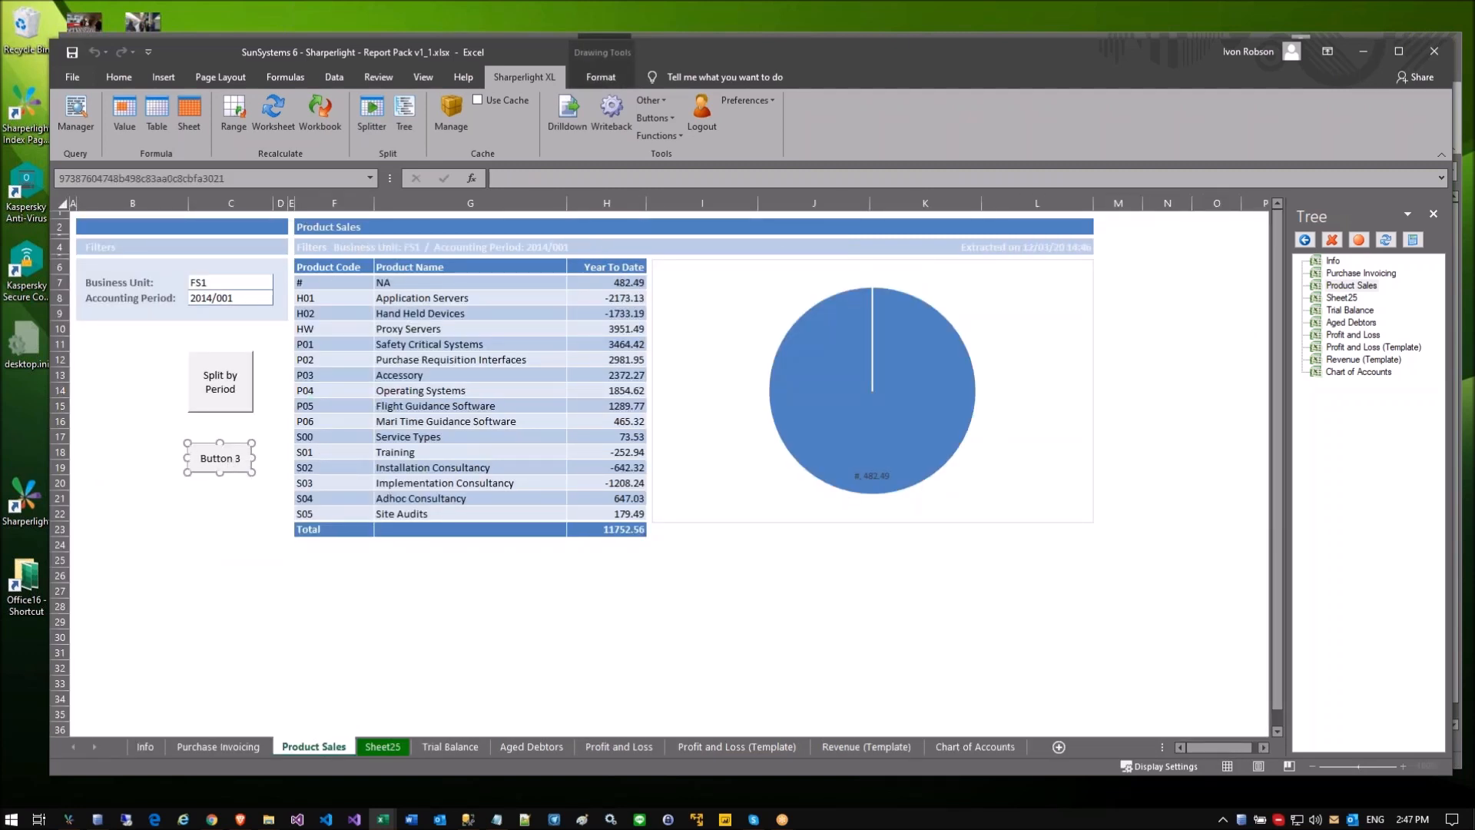
type("BU")
key("shift+End")
key("Delete")
left_click(231, 528)
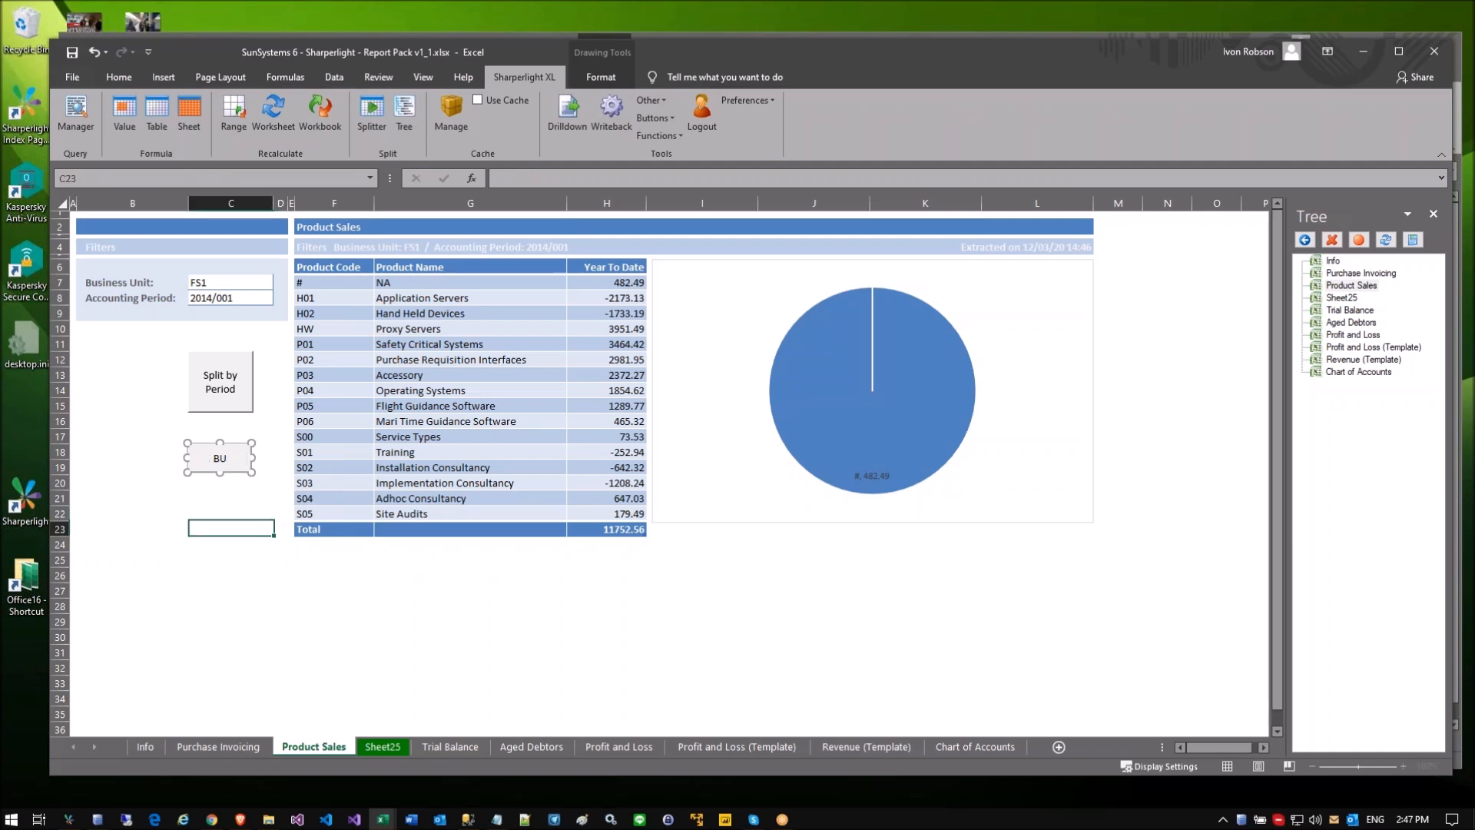
Step: Run the BU button to generate the business unit sheets and view the FS1 and FS4 sheets
left_click(239, 465)
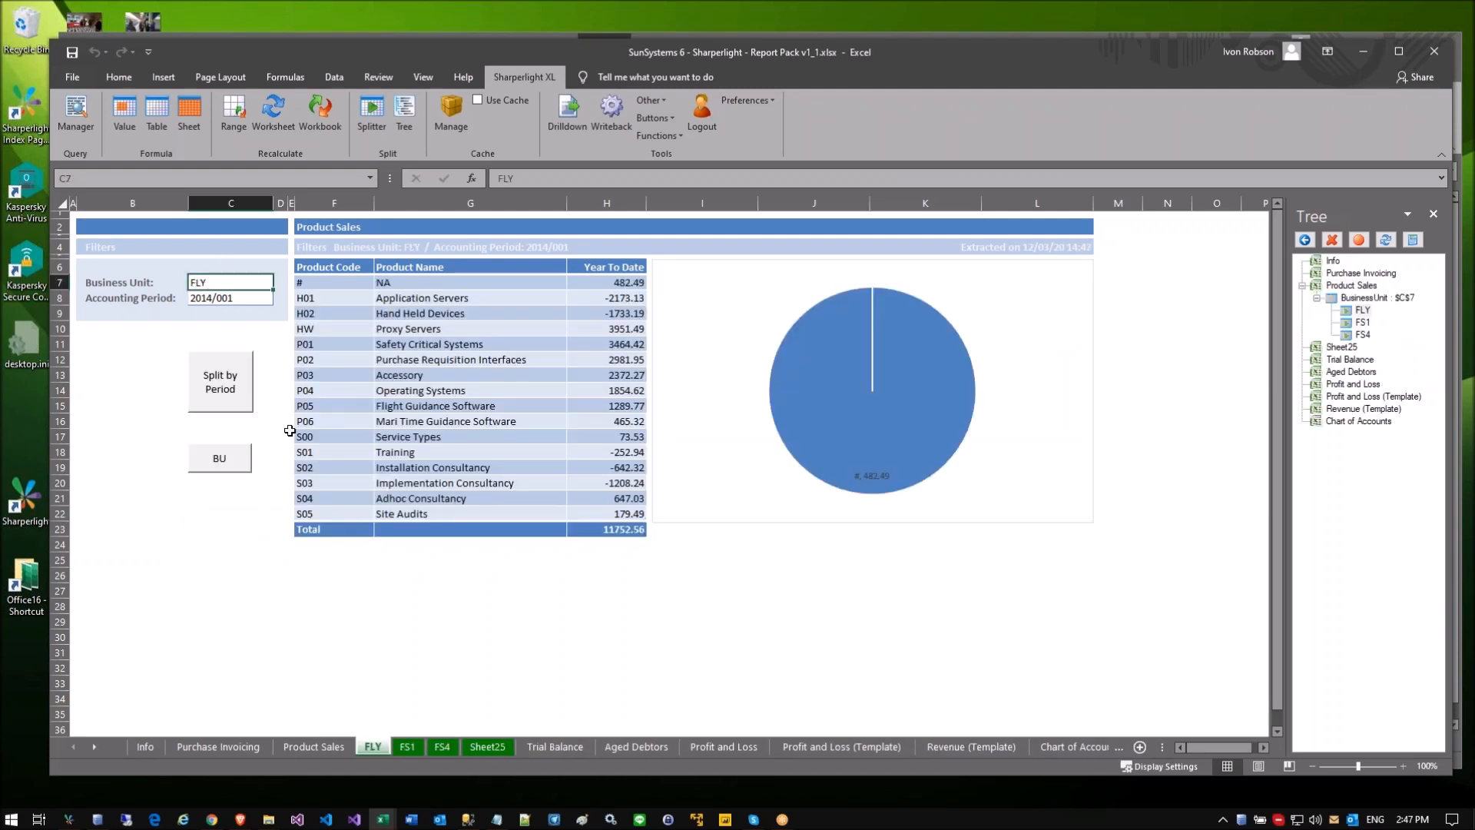
left_click(408, 746)
left_click(212, 286)
left_click(444, 746)
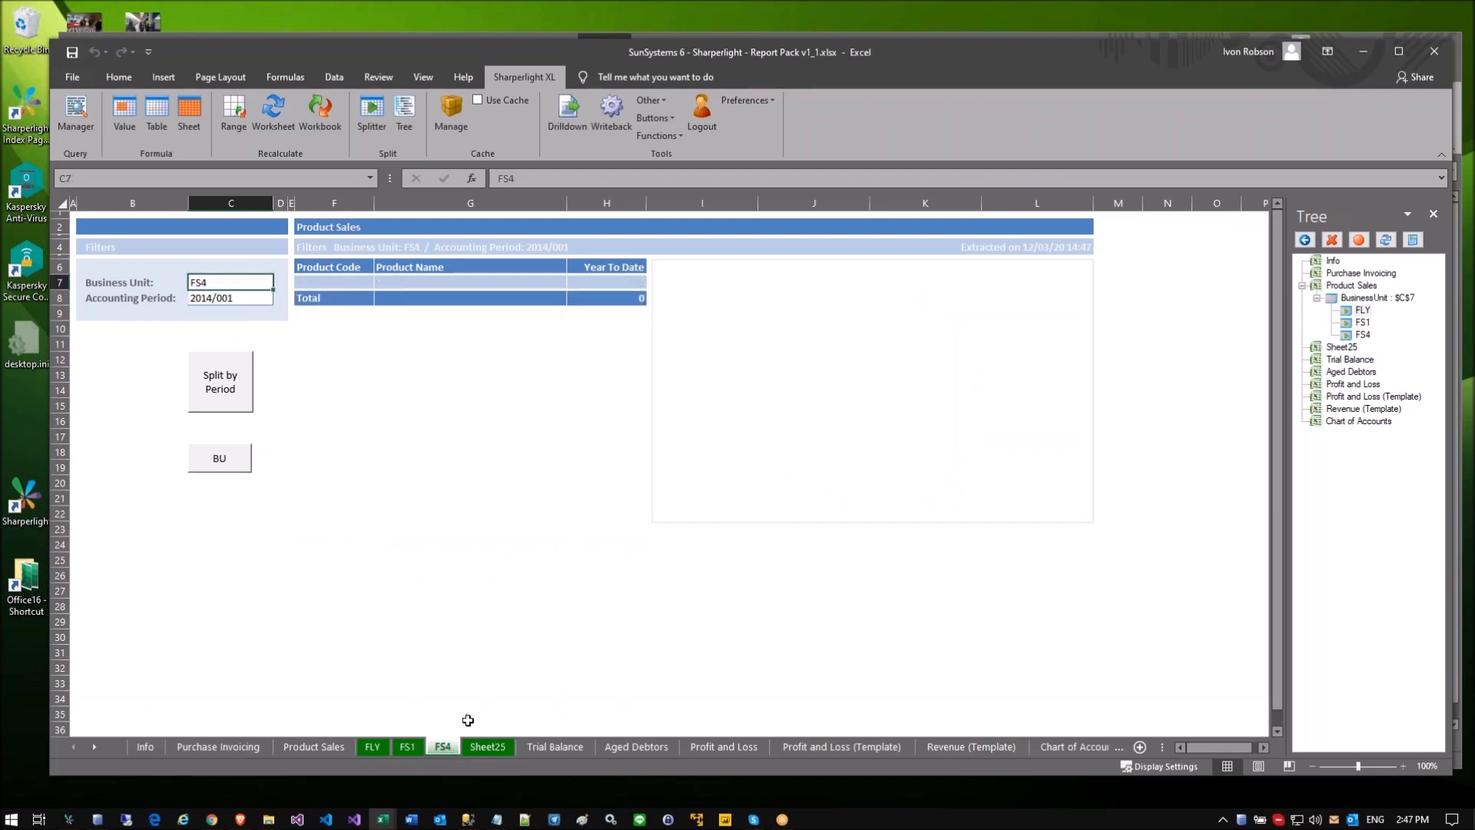
Step: Go to the FLY sheet from the split Tree and run its BU button to split that sheet by business unit
left_click(1354, 311)
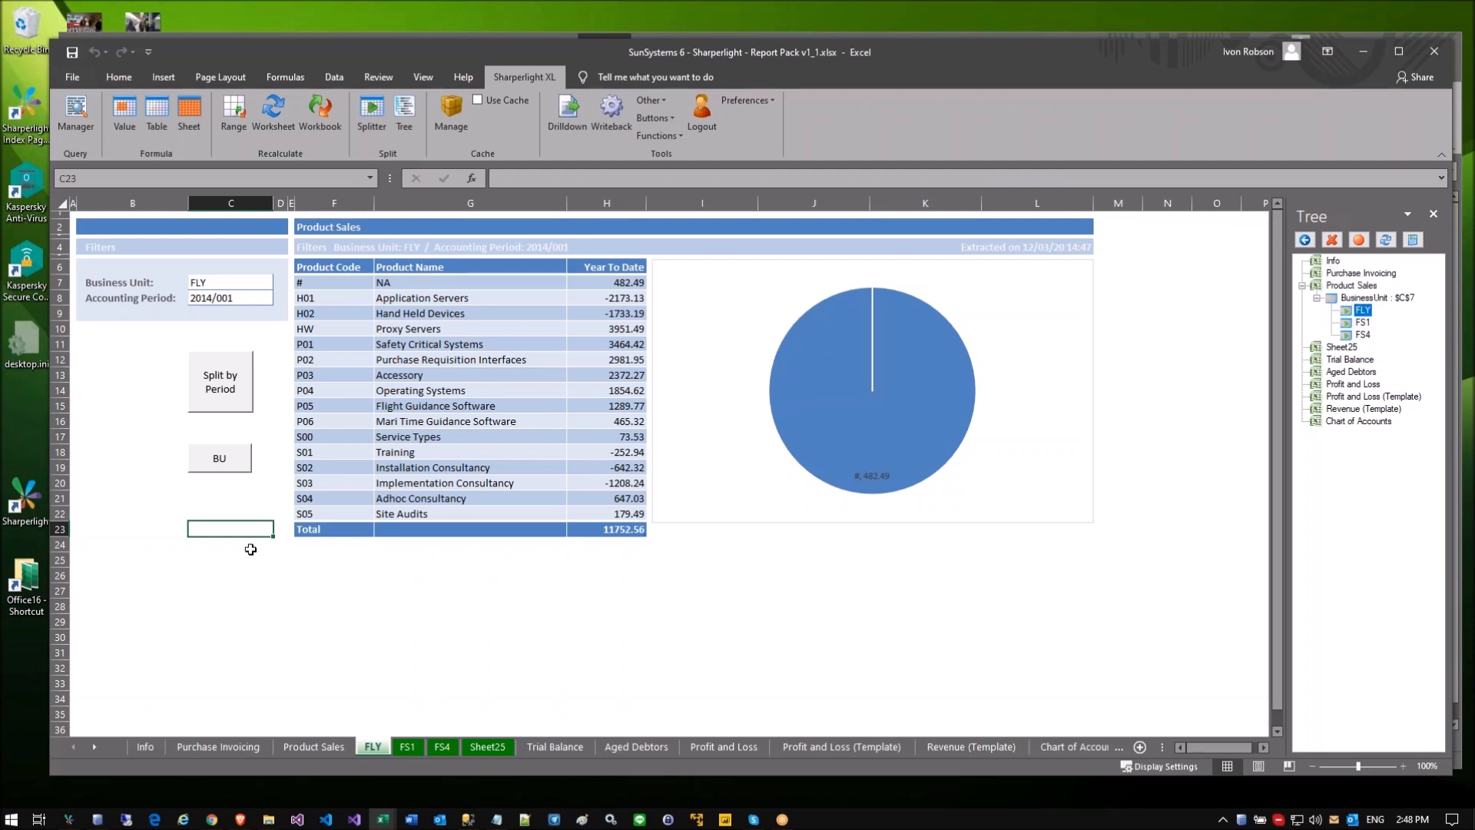
left_click(221, 464)
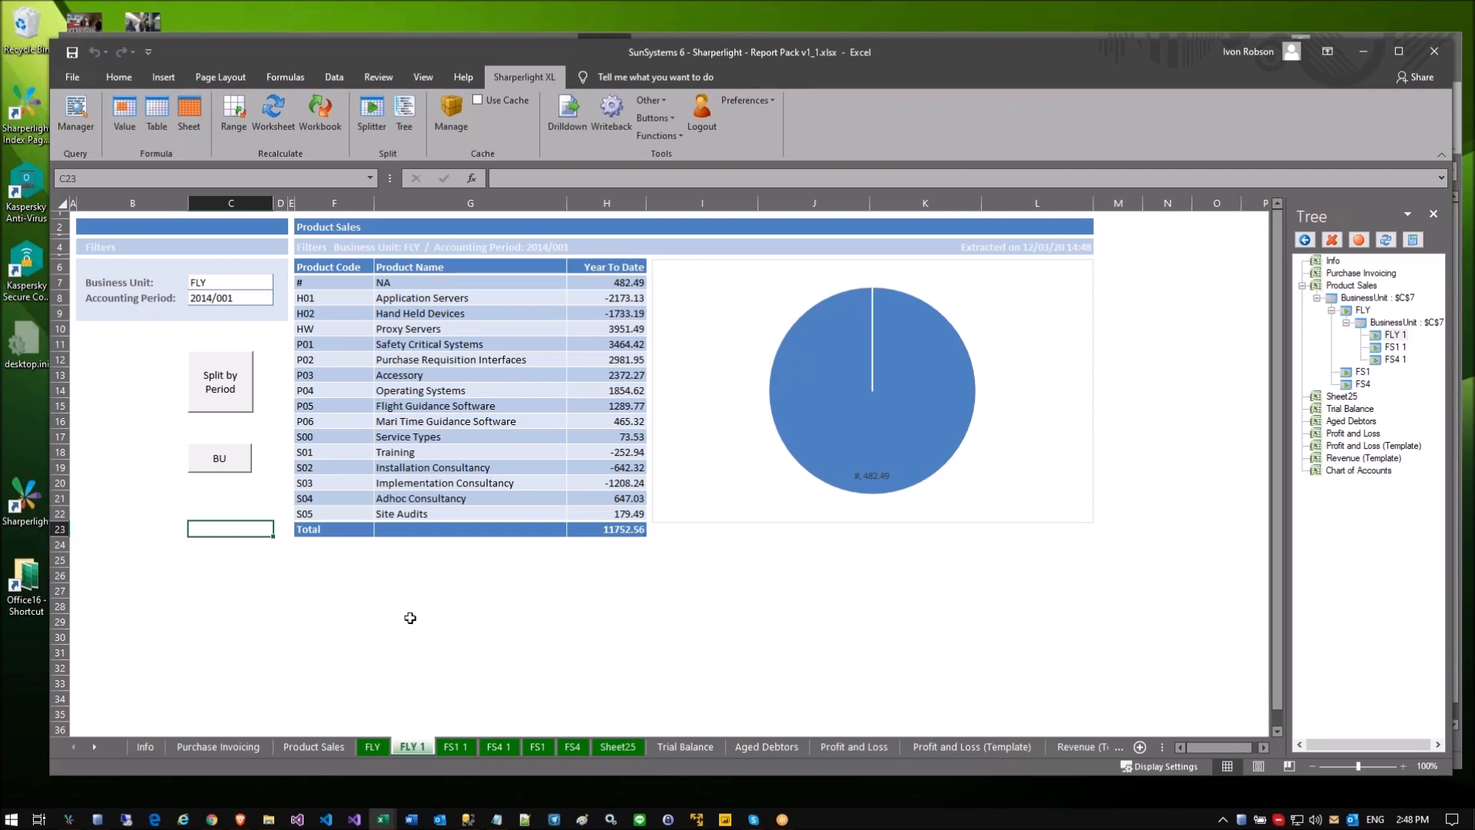
Step: Delete the generated split sheets through the split Tree and rerun the BU split from the Product Sales sheet
left_click(337, 594)
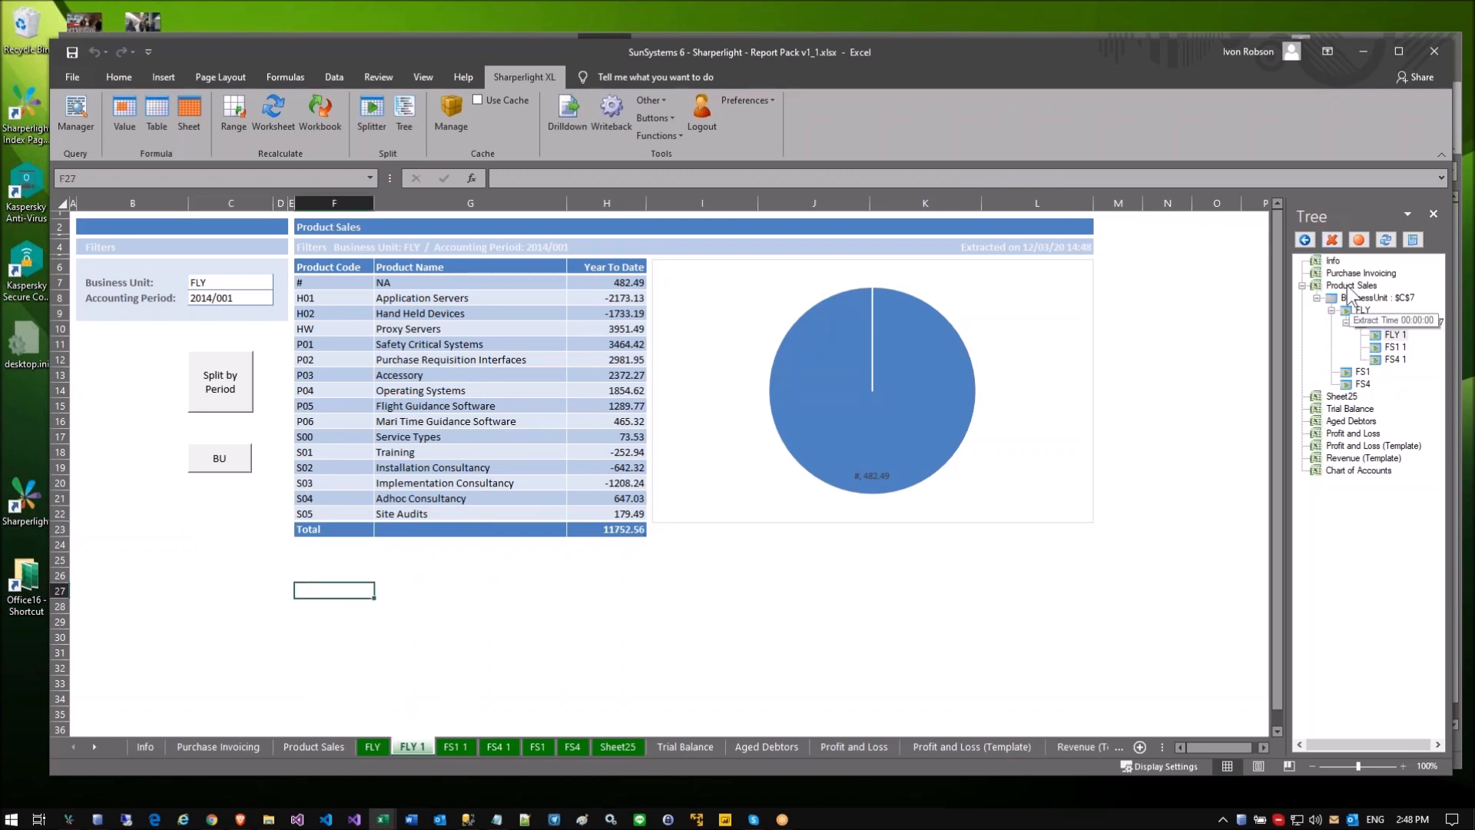
left_click(1332, 240)
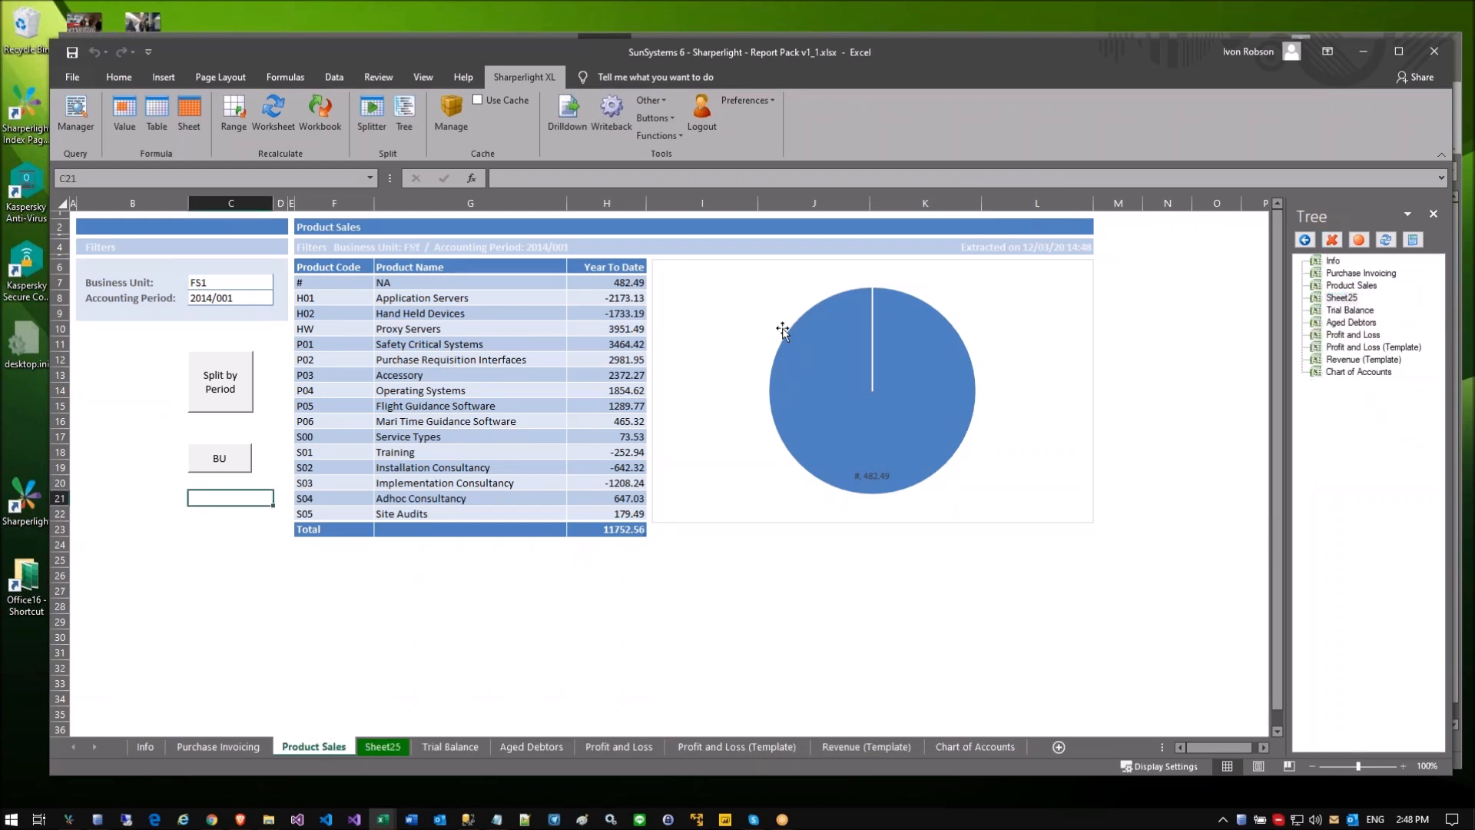
left_click(220, 459)
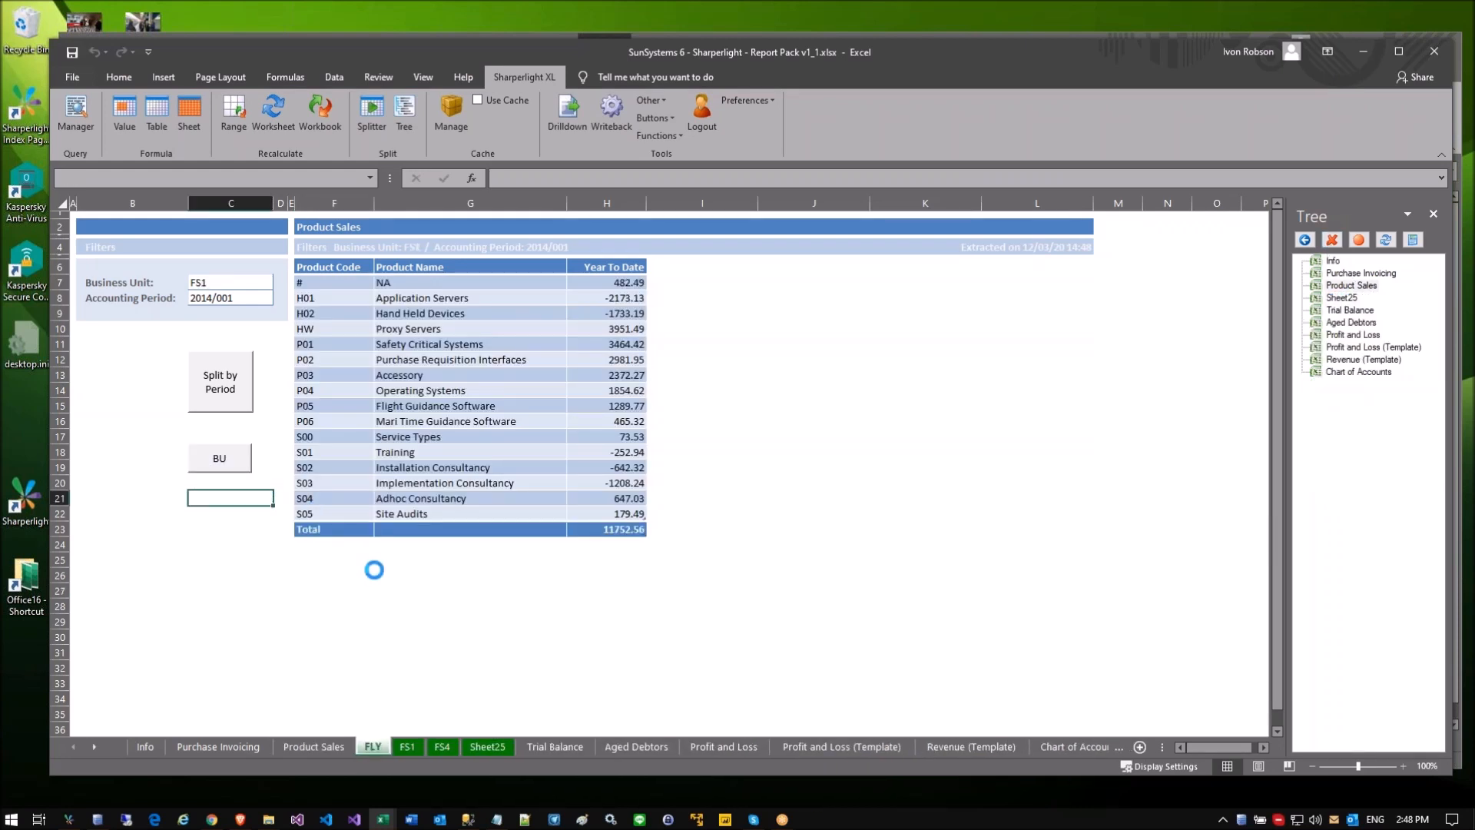
Step: View the generated FLY and FS1 business unit sheets
left_click(405, 575)
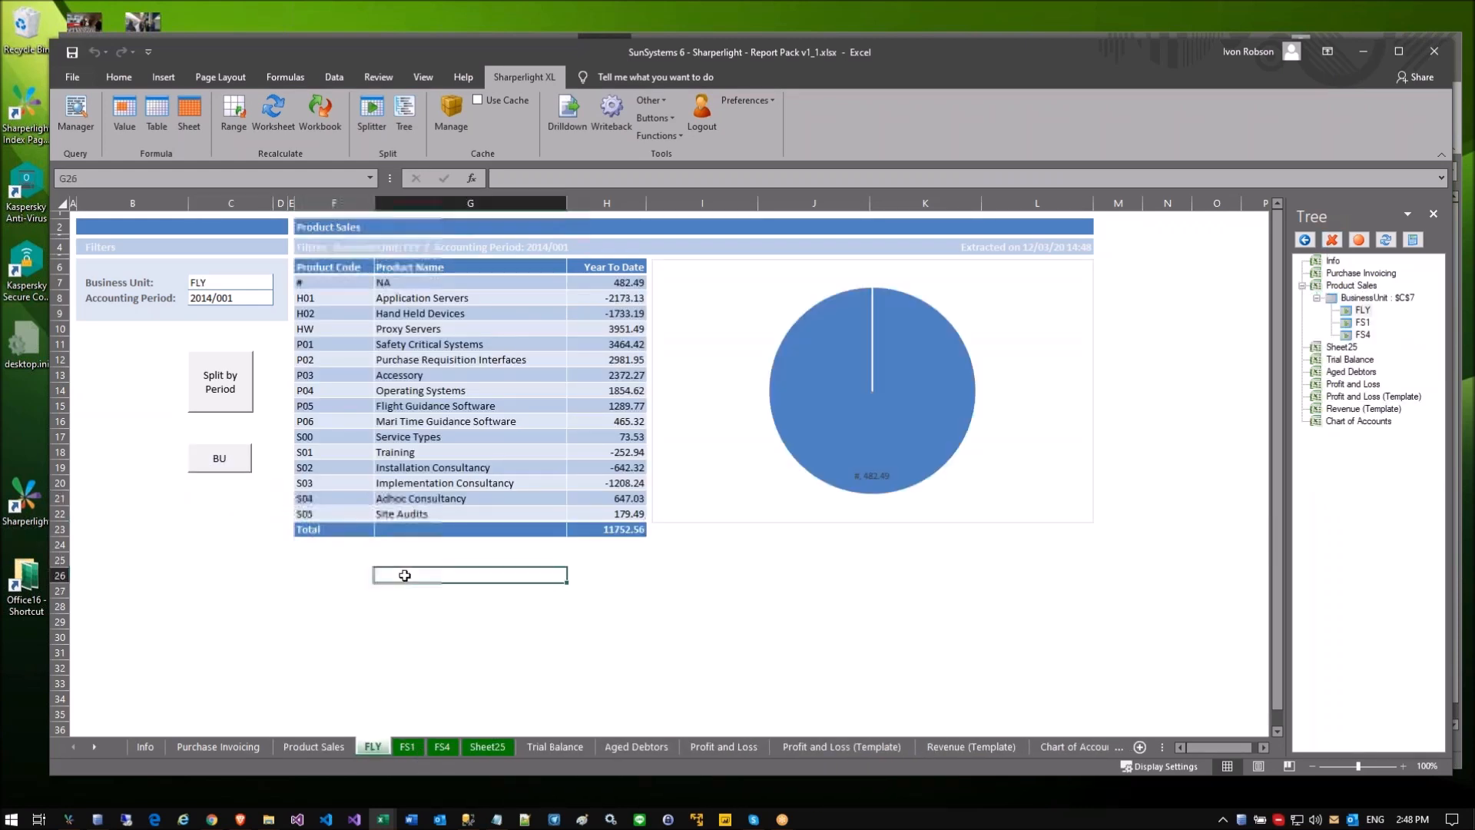
left_click(448, 455)
left_click(408, 747)
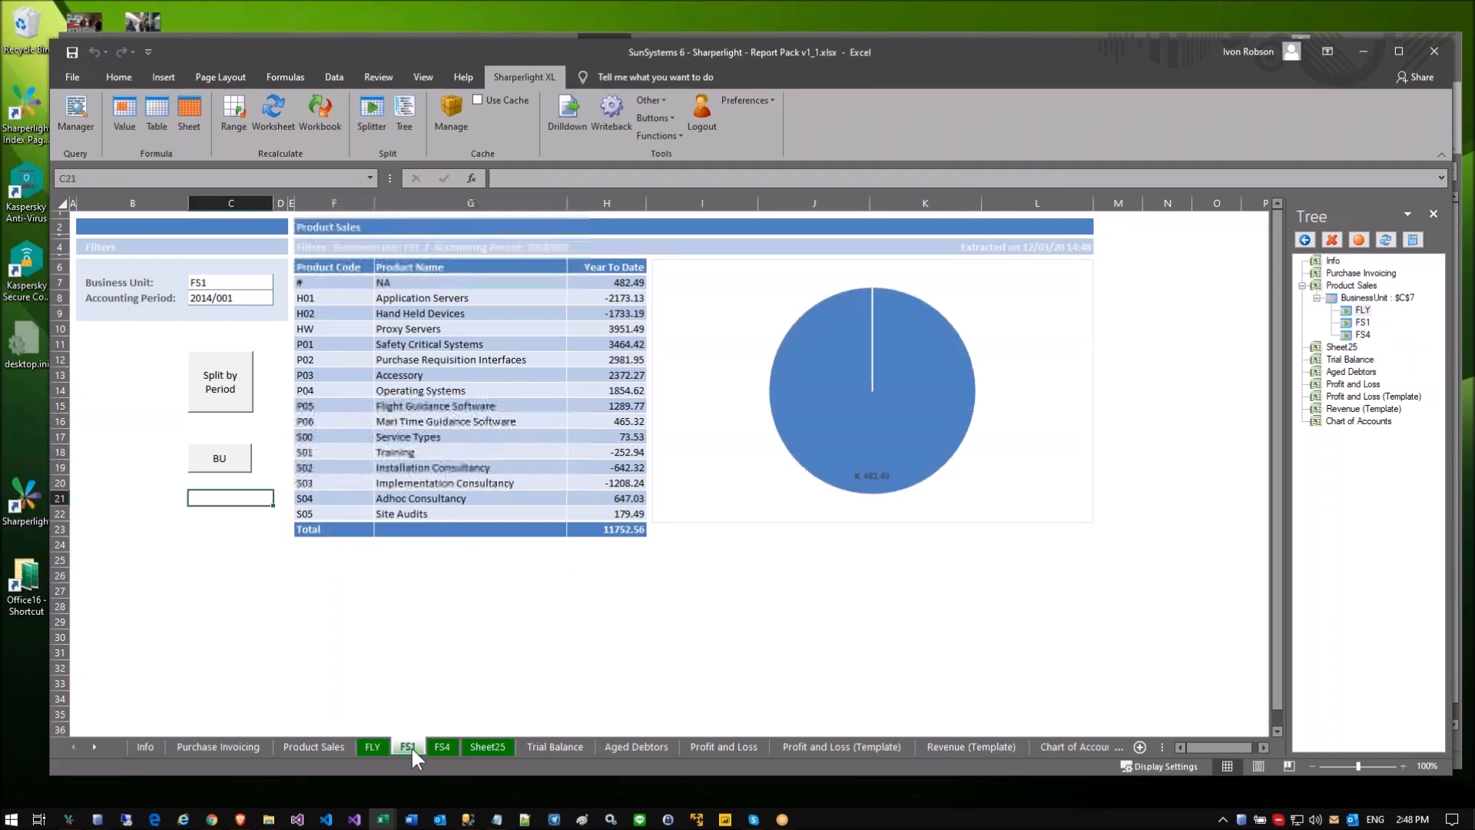
left_click(458, 421)
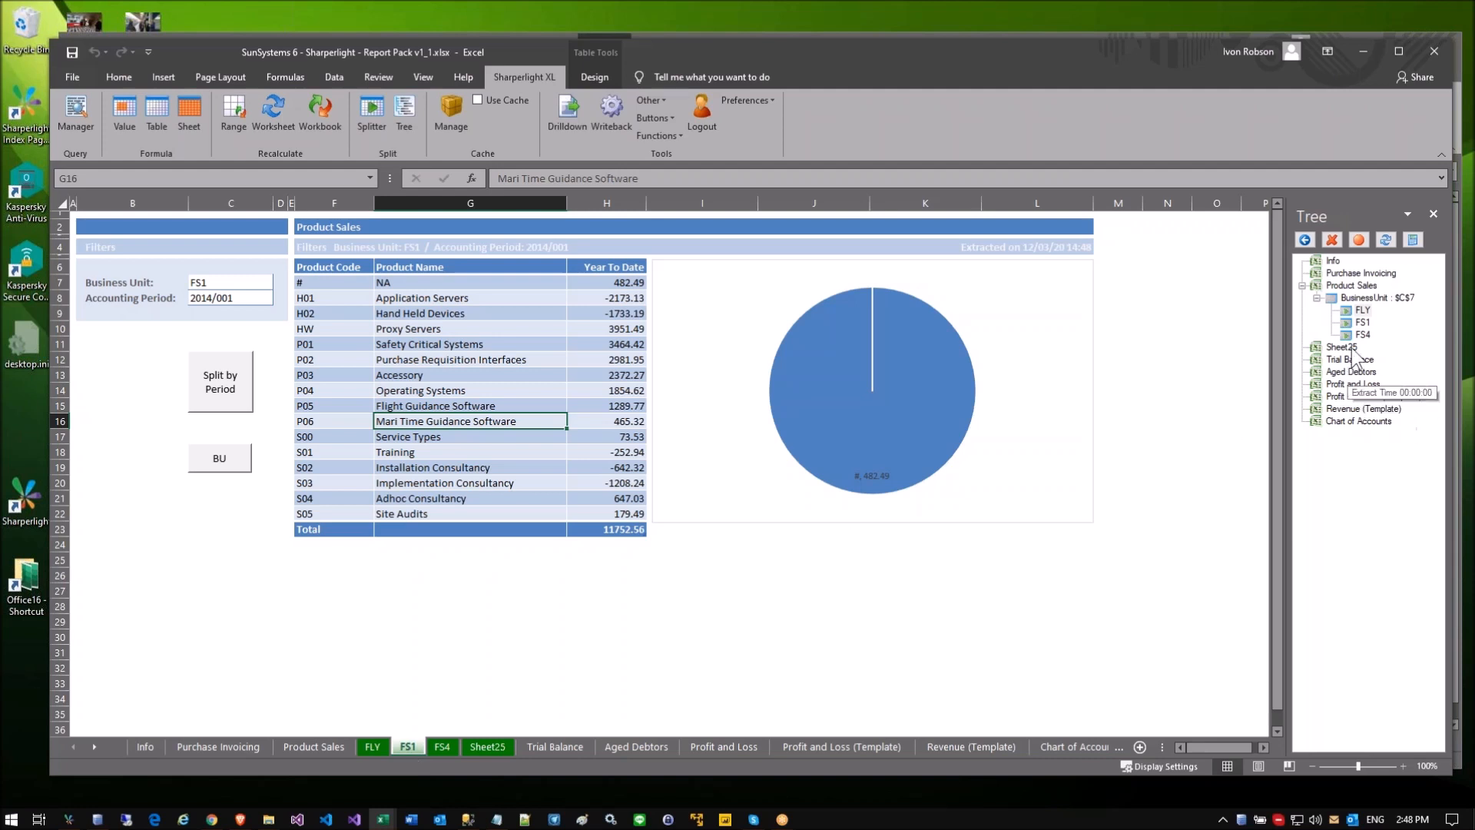
left_click(1367, 323)
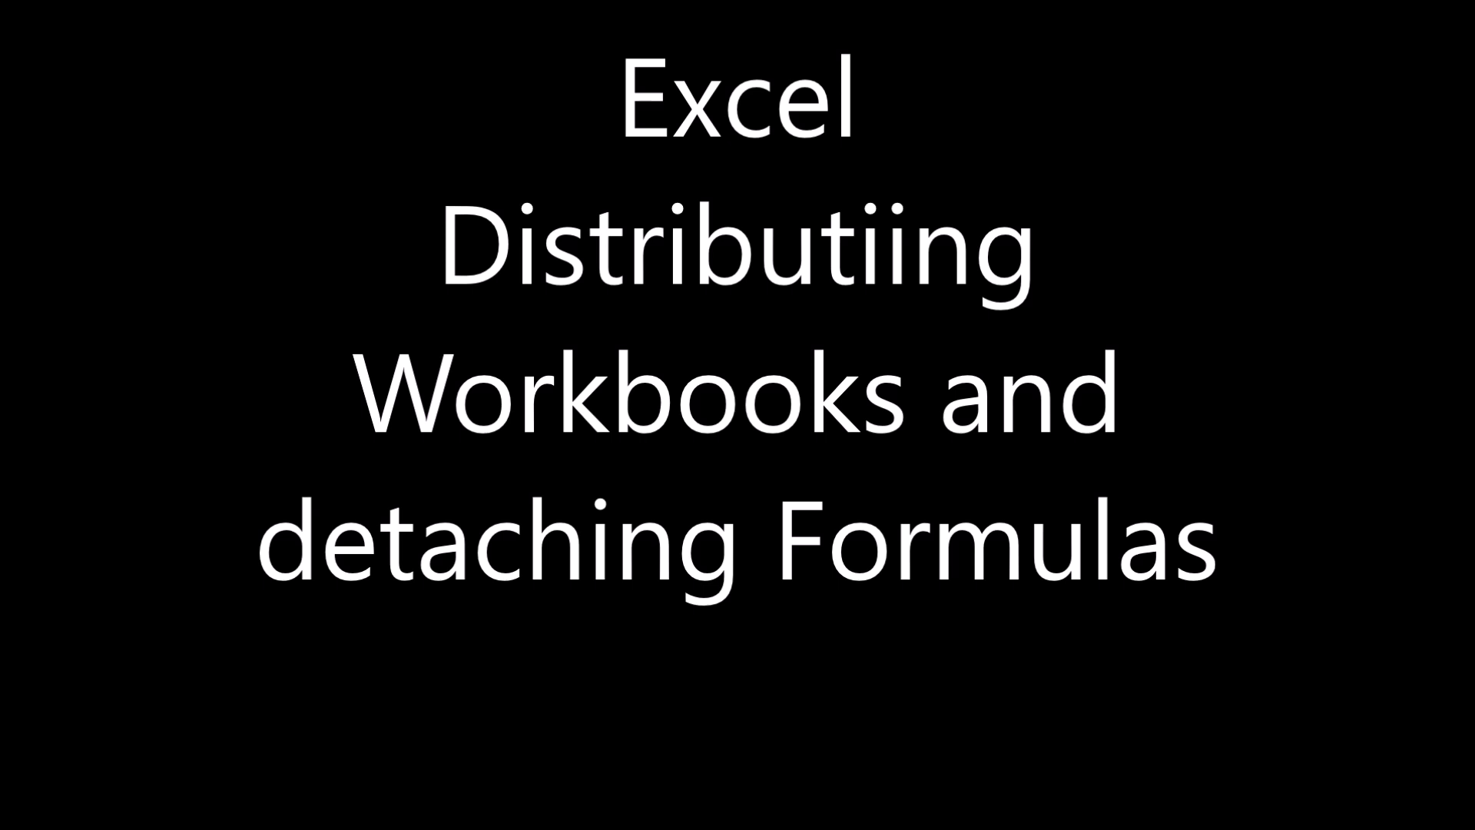
Step: Close the workbook containing the split sheets, discard its changes, and reopen SunSystems 6 - Sharperlight - Report Pack v1_1.xlsx
left_click(655, 543)
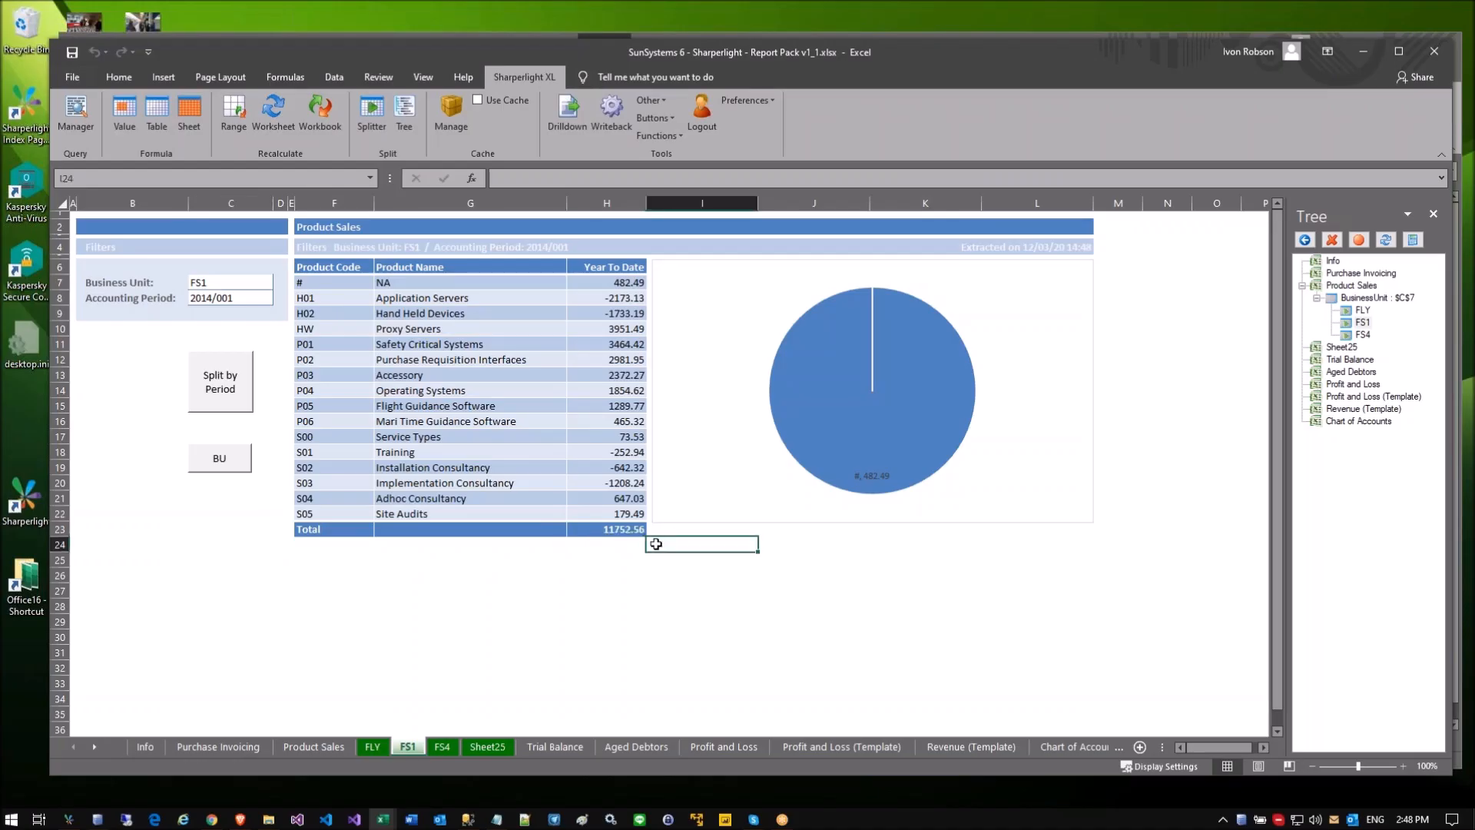
left_click(248, 560)
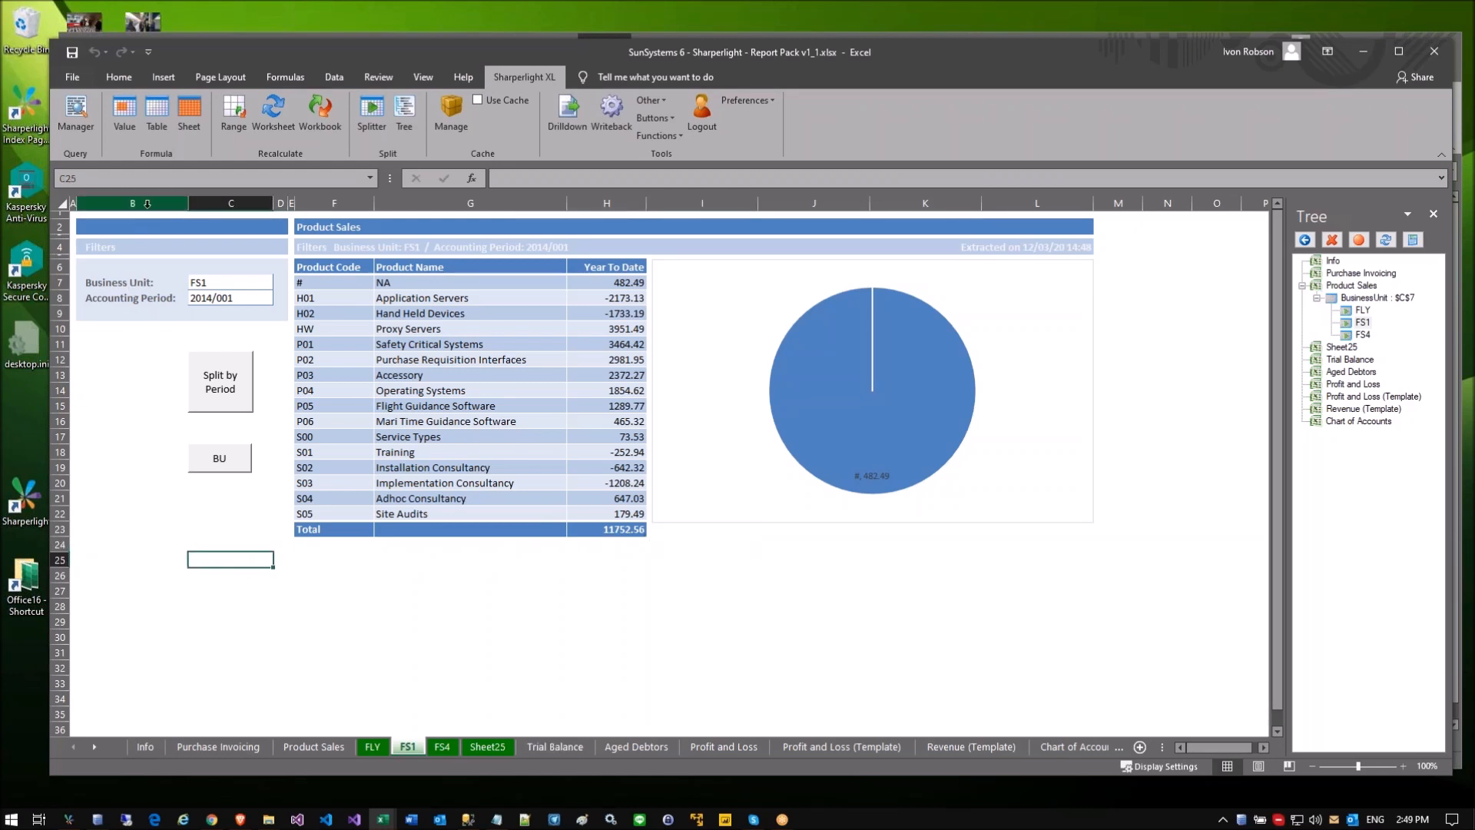
left_click(1434, 51)
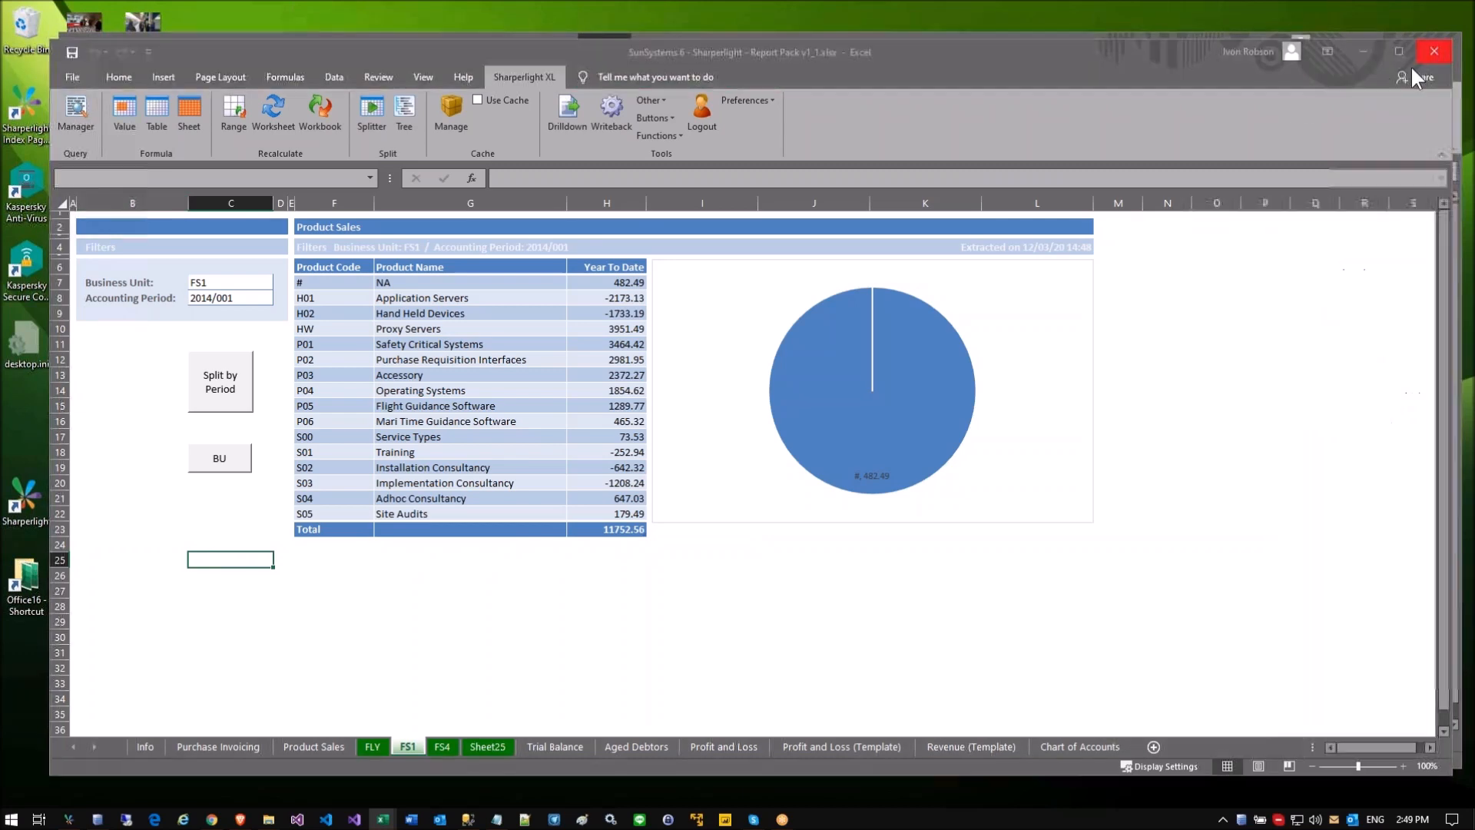
left_click(736, 430)
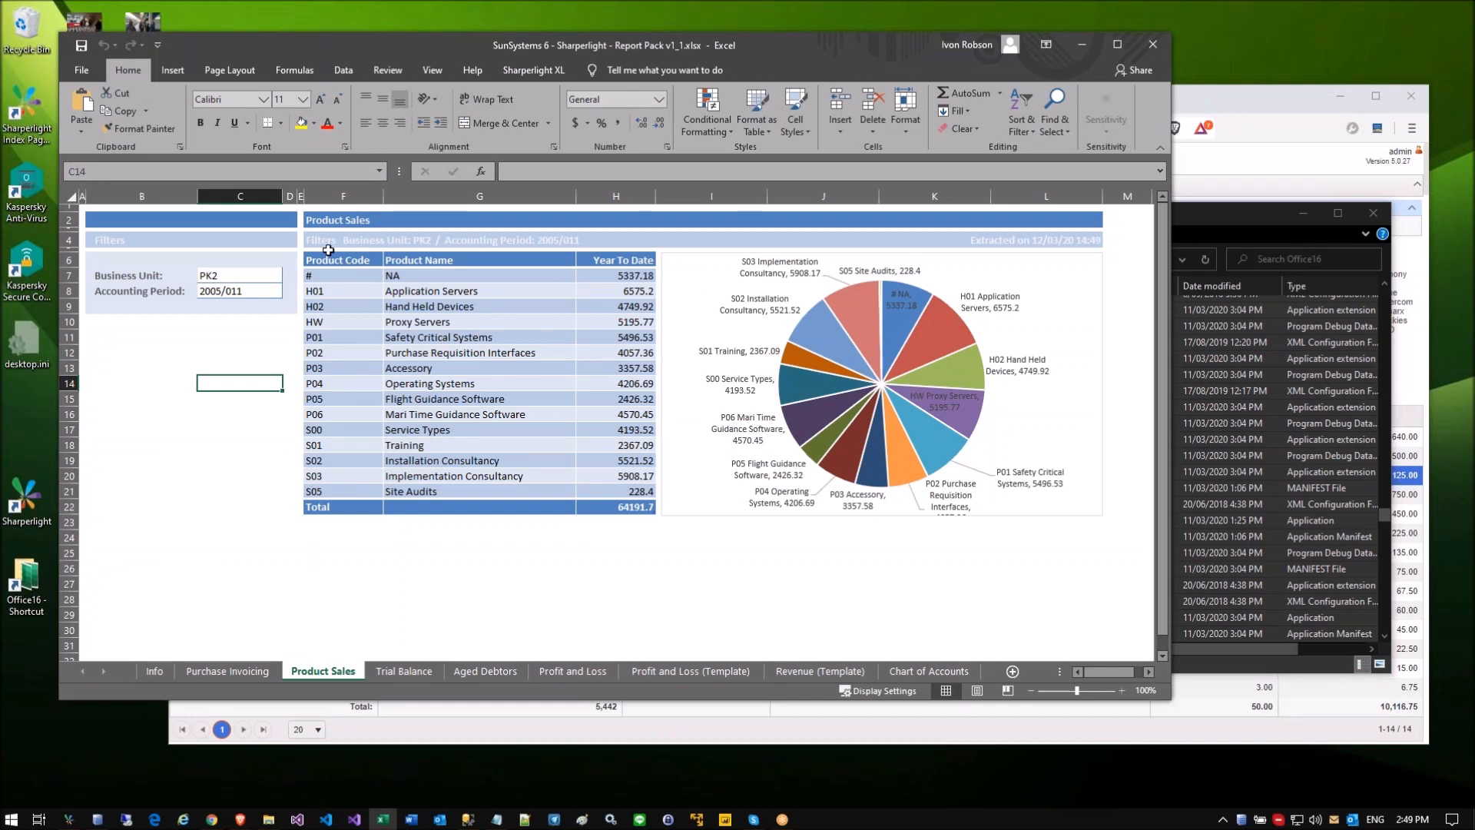
Step: Examine the Product Sales table formula in F5 and the Miscellaneous Expenses formulas on the Profit and Loss sheet
left_click(329, 250)
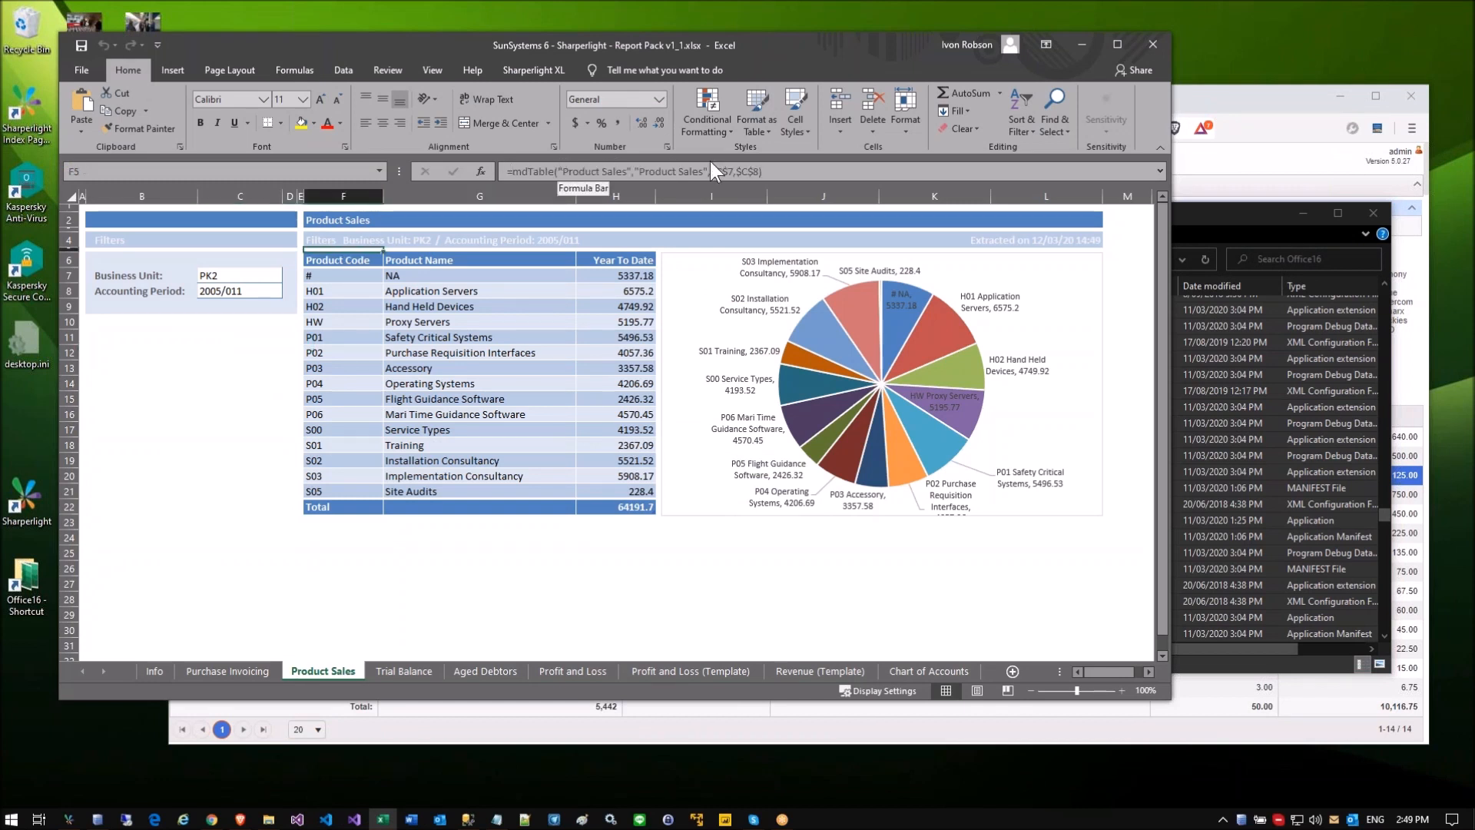
left_click(595, 365)
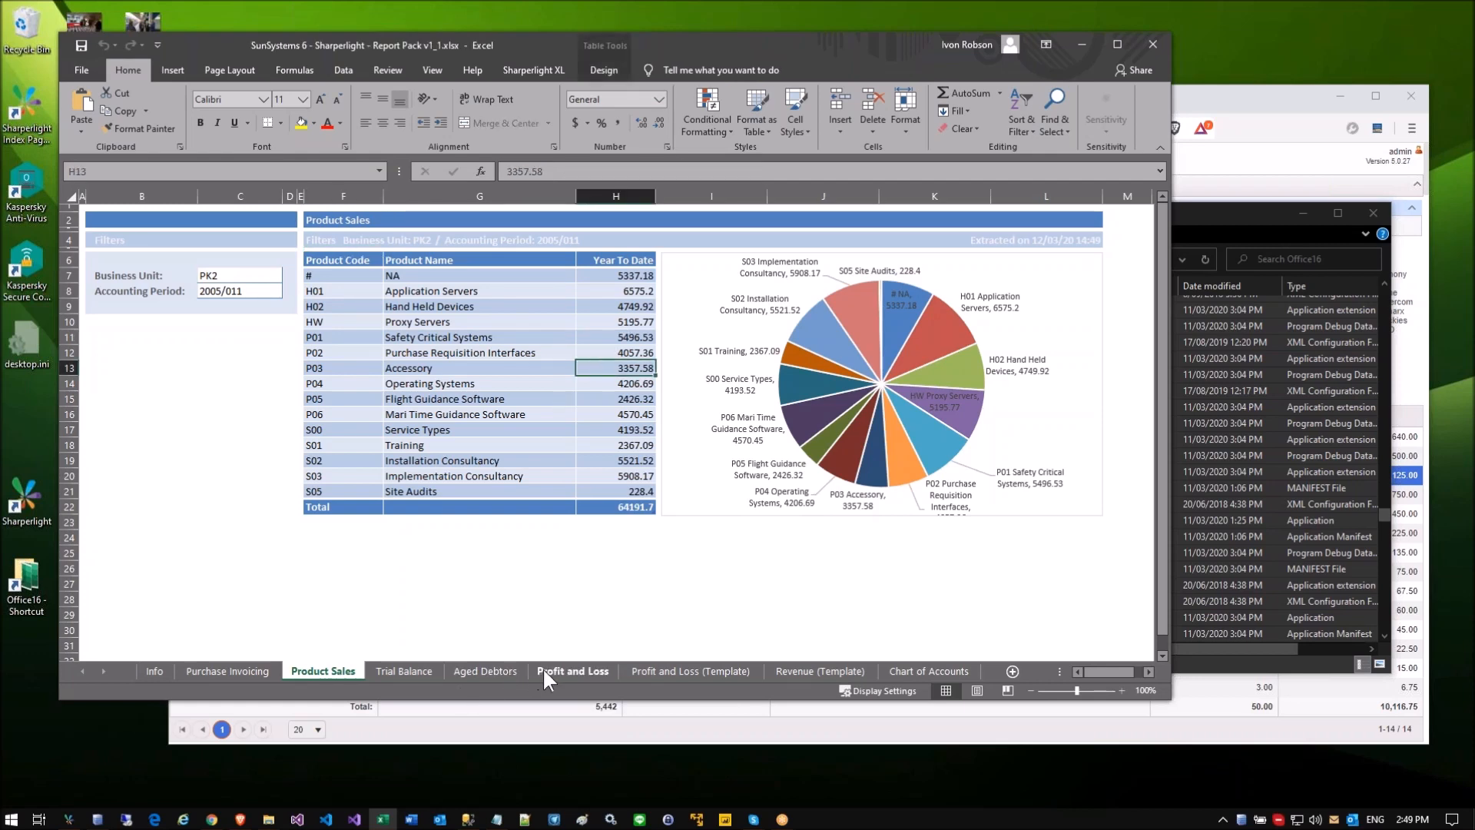
left_click(573, 671)
left_click_drag(491, 258, 491, 344)
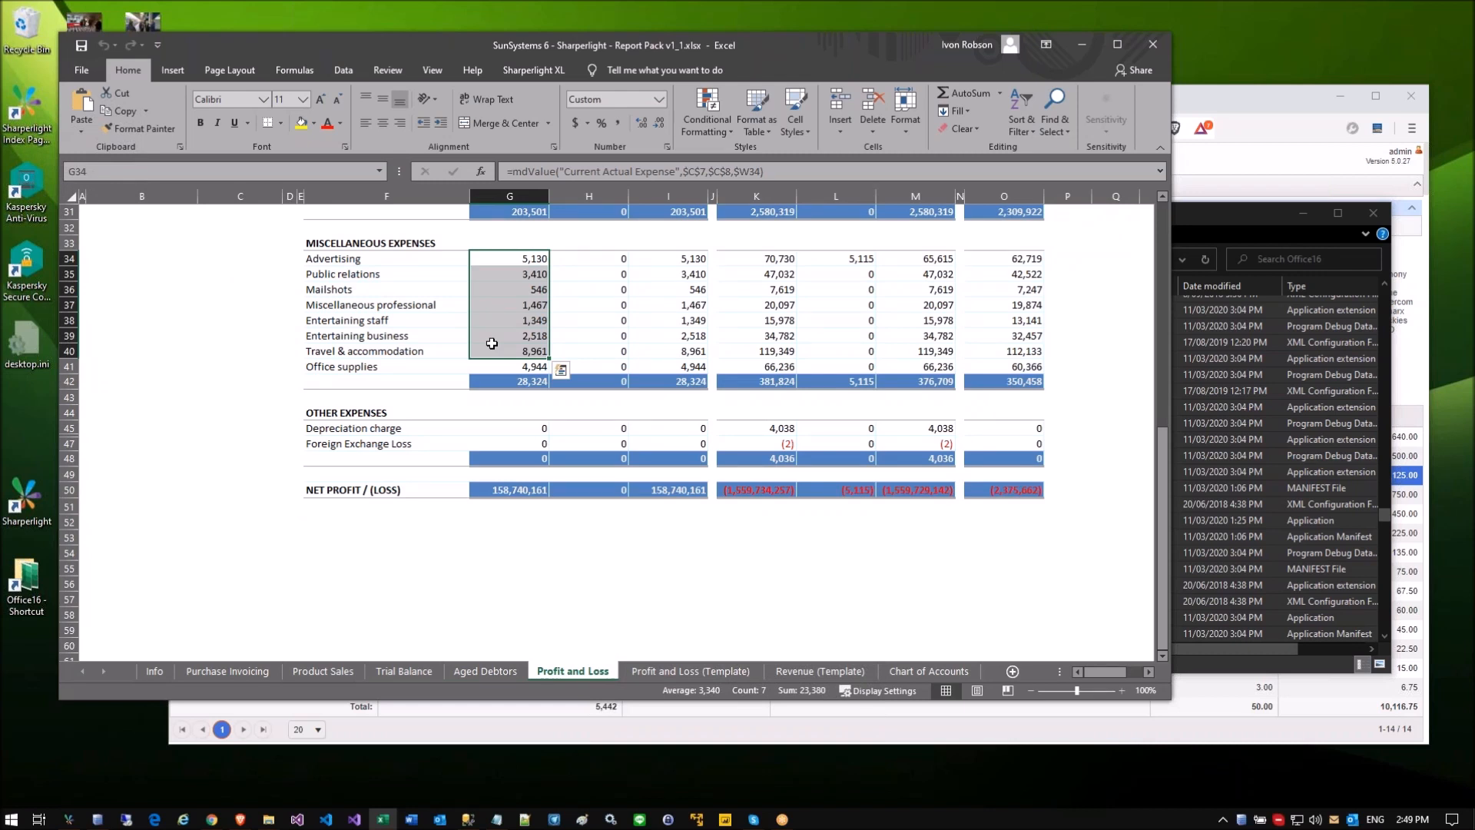
left_click(587, 301)
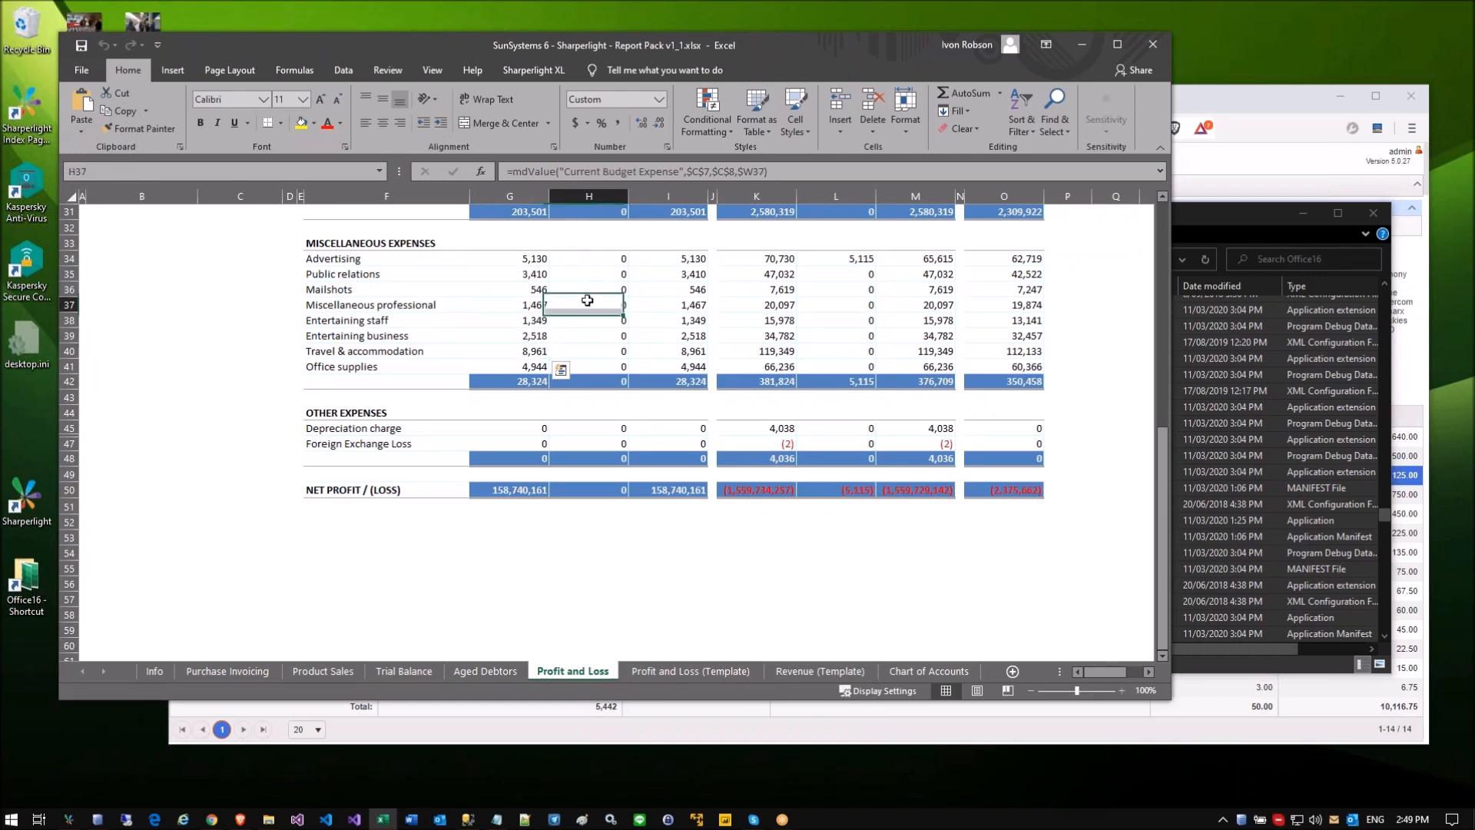
left_click_drag(534, 258, 541, 347)
left_click(668, 320)
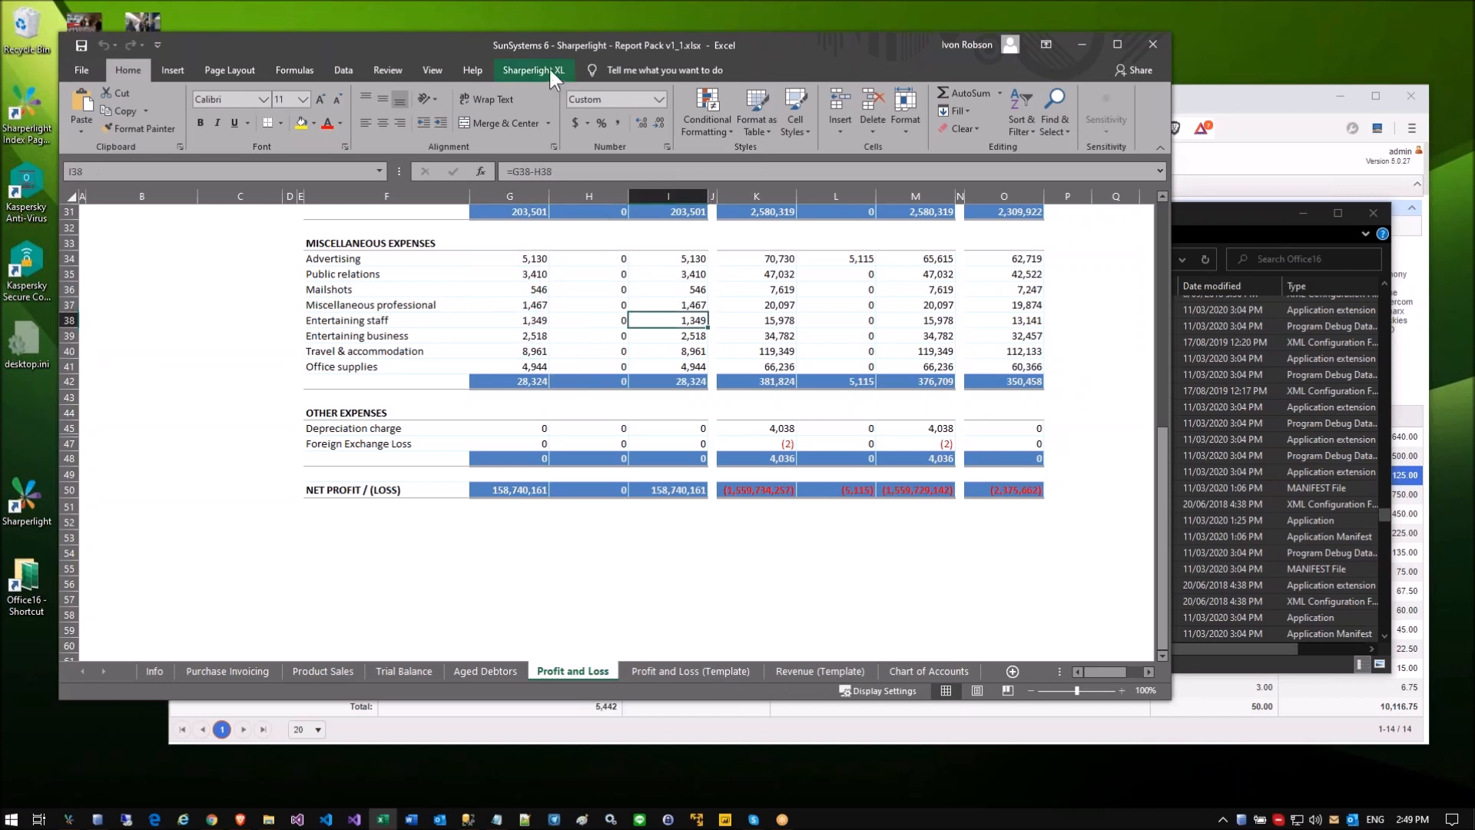
Step: Detach all Sharperlight formulas from the workbook
left_click(548, 67)
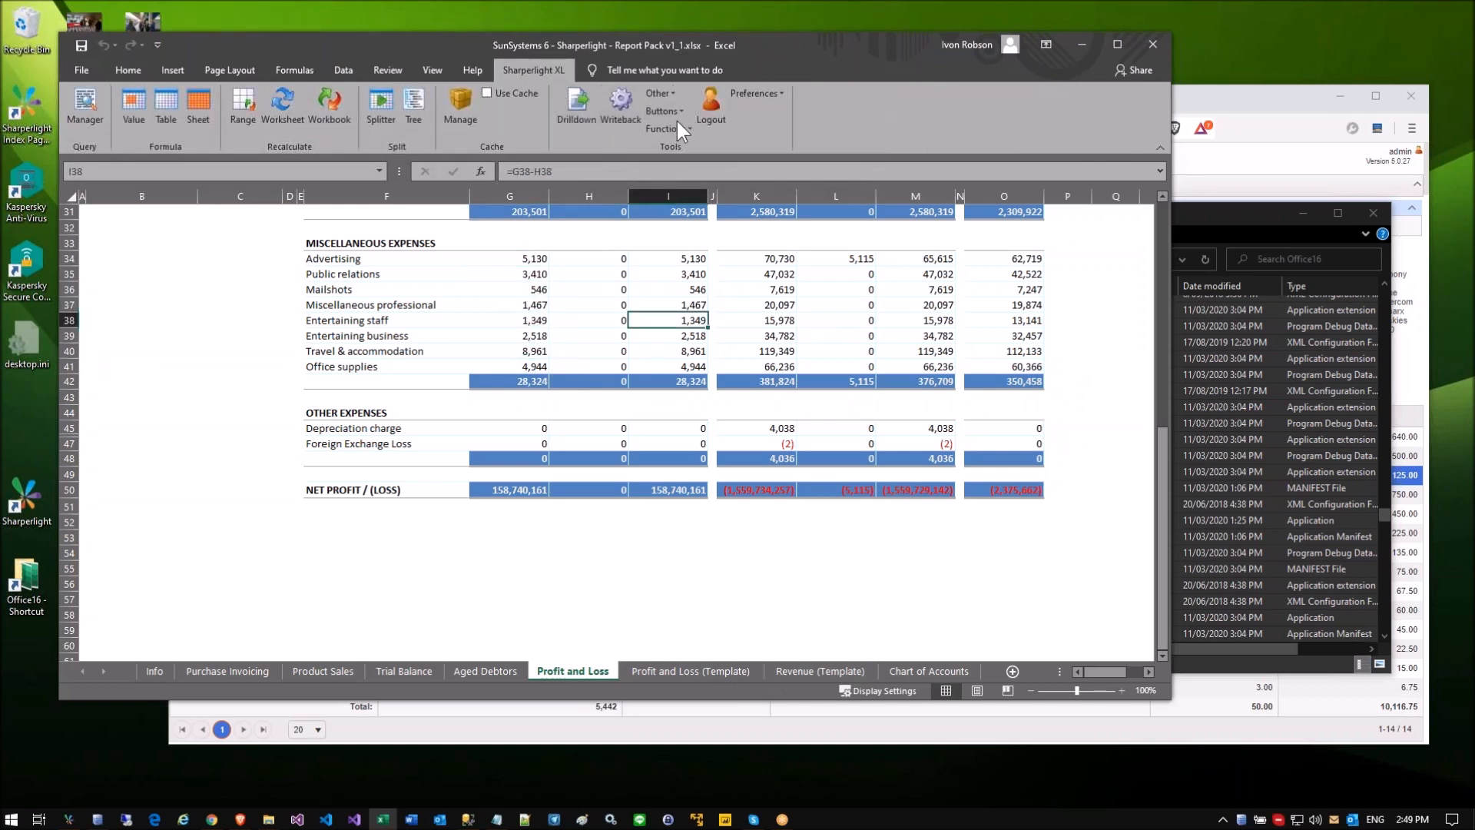
left_click(665, 91)
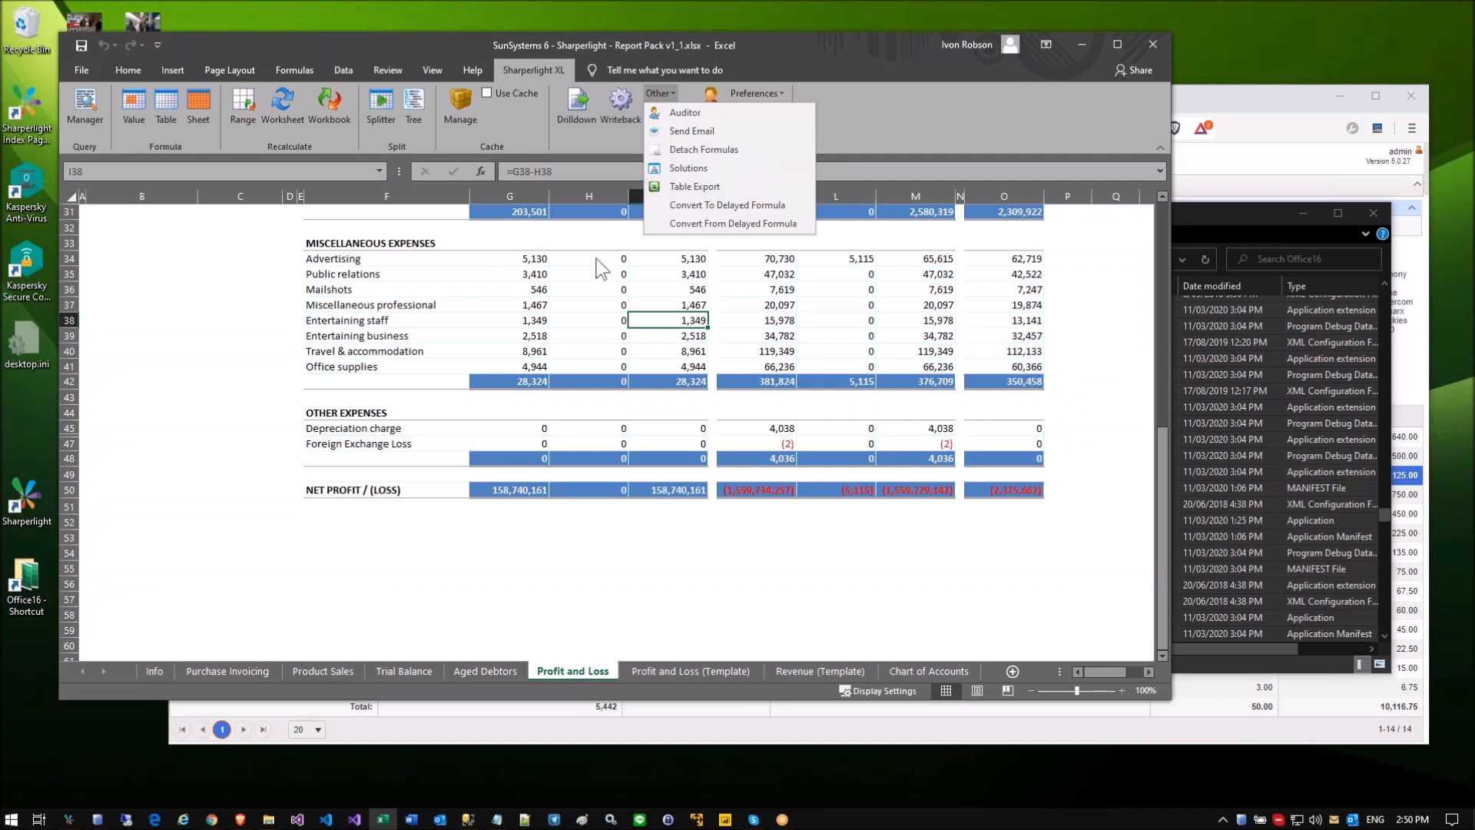
left_click(513, 287)
left_click(515, 286)
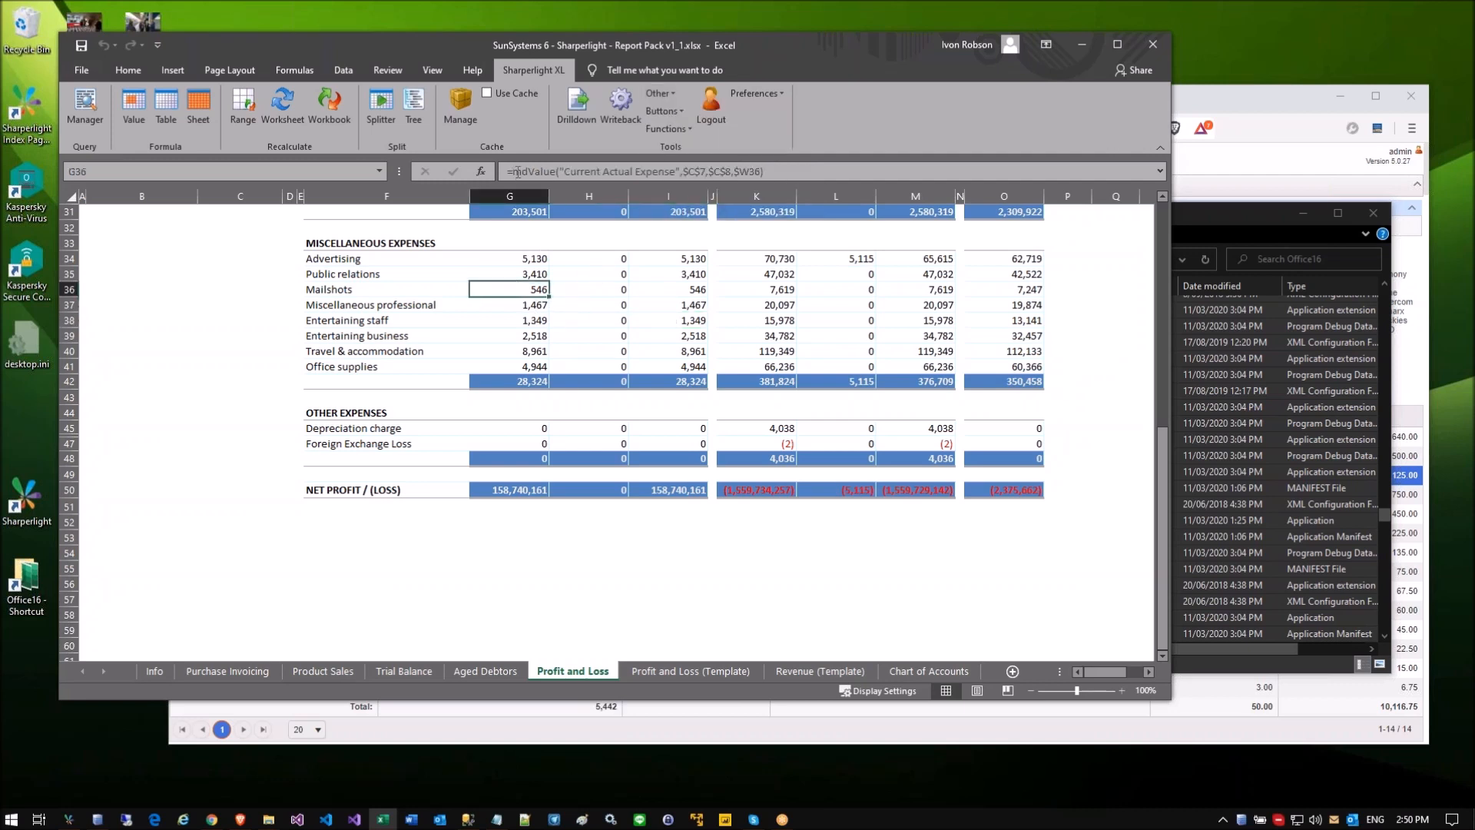
left_click(669, 93)
left_click(690, 150)
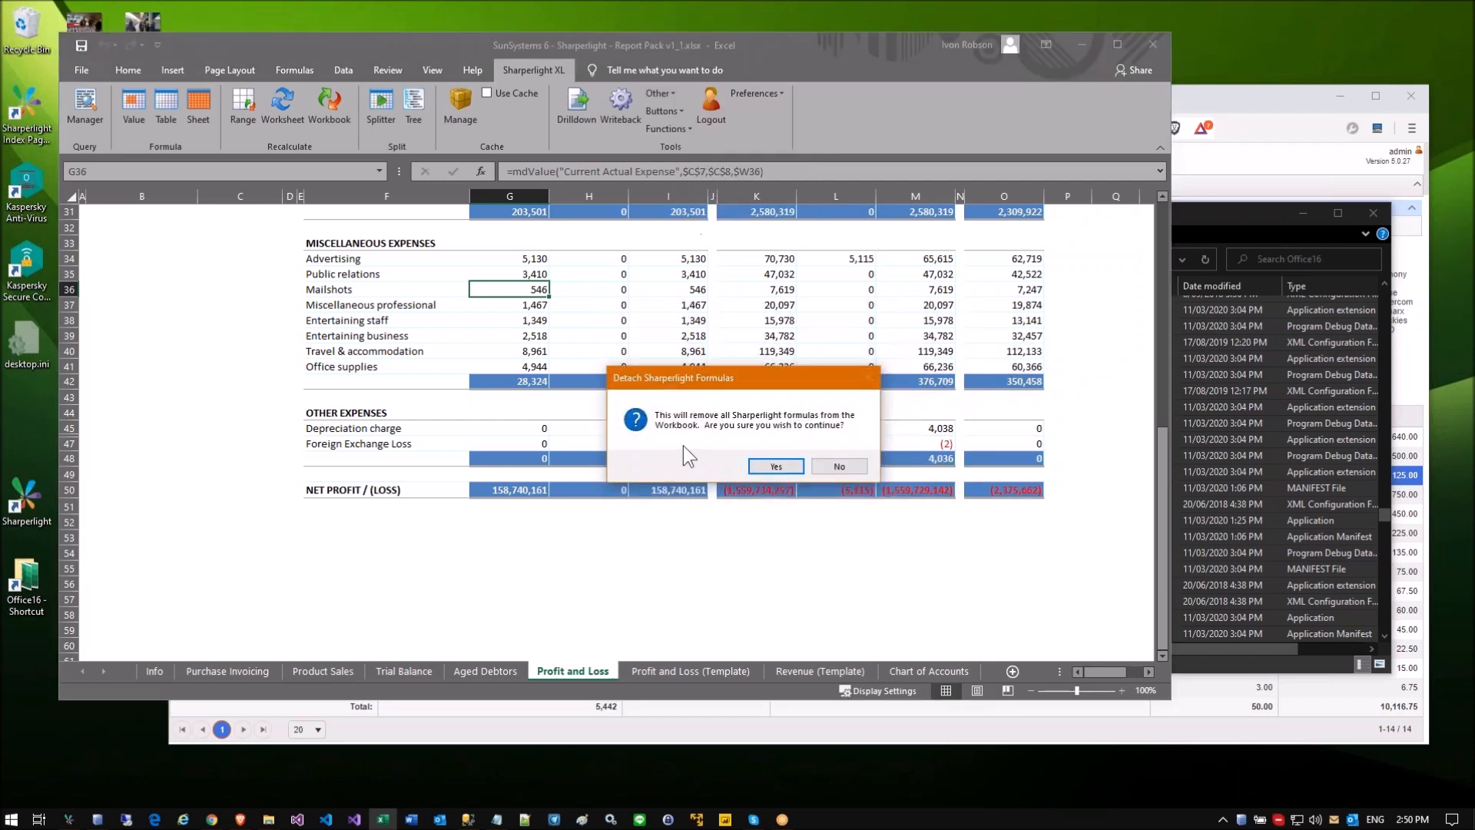
left_click(774, 466)
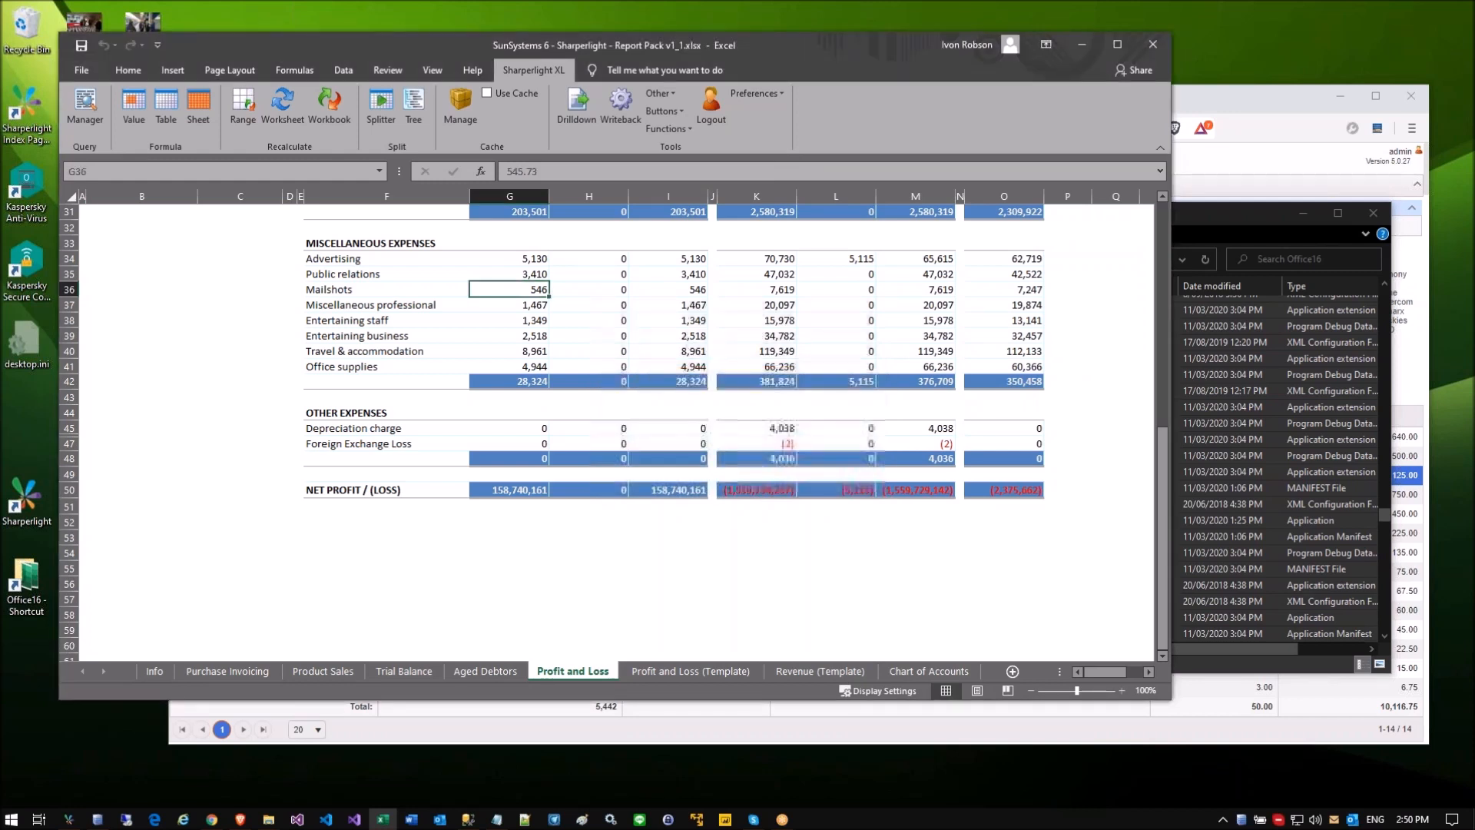
Step: Check the contents of the detached Miscellaneous Expenses cells in columns G and K on the Profit and Loss sheet
left_click(636, 339)
left_click(554, 324)
left_click(535, 309)
left_click(522, 333)
left_click(525, 306)
left_click(530, 274)
left_click(526, 258)
left_click(696, 285)
left_click(758, 284)
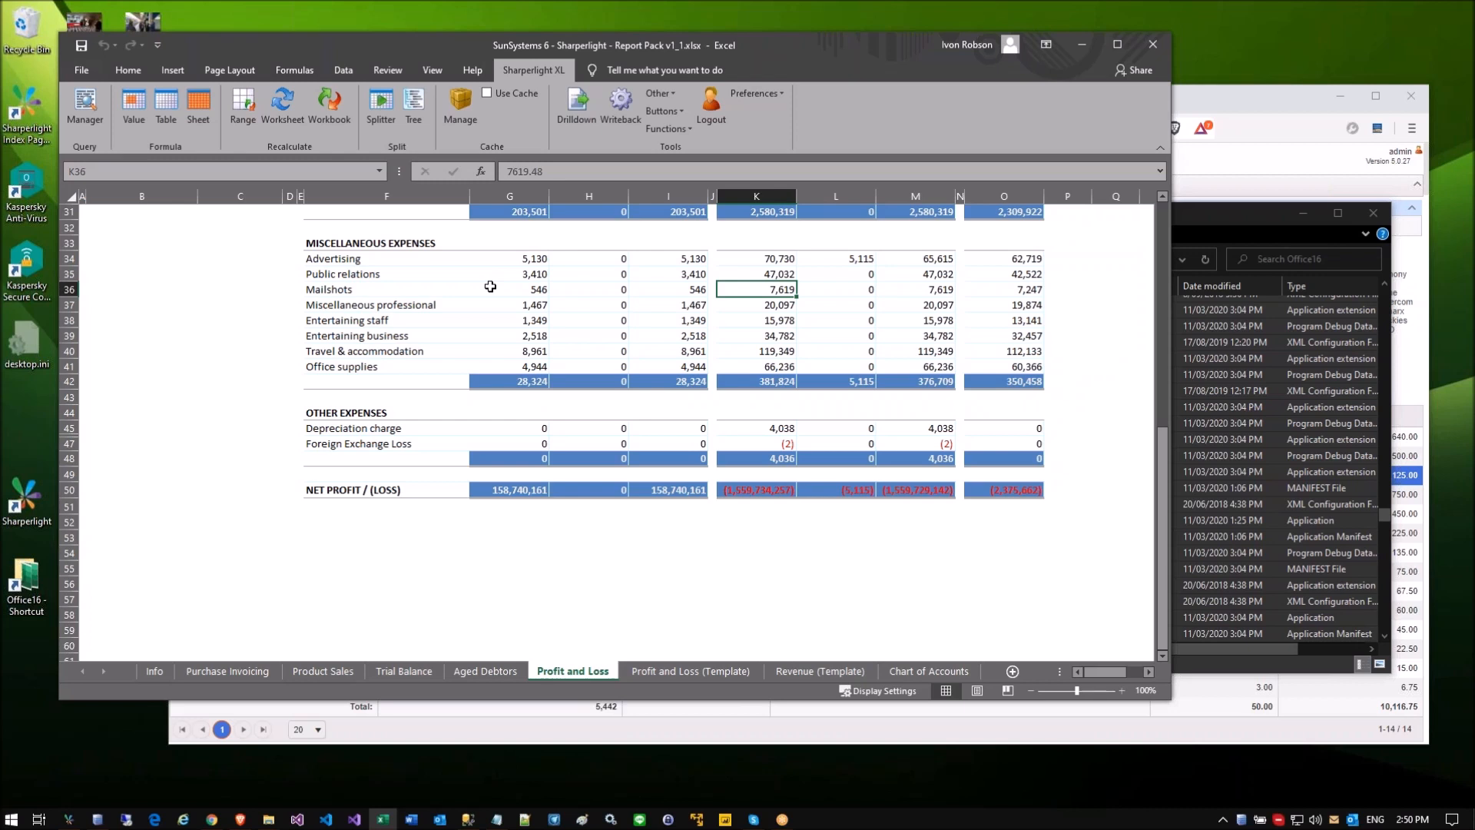
Step: Inspect the formula in G42, the Miscellaneous Expenses total, and leave it without editing
left_click(453, 302)
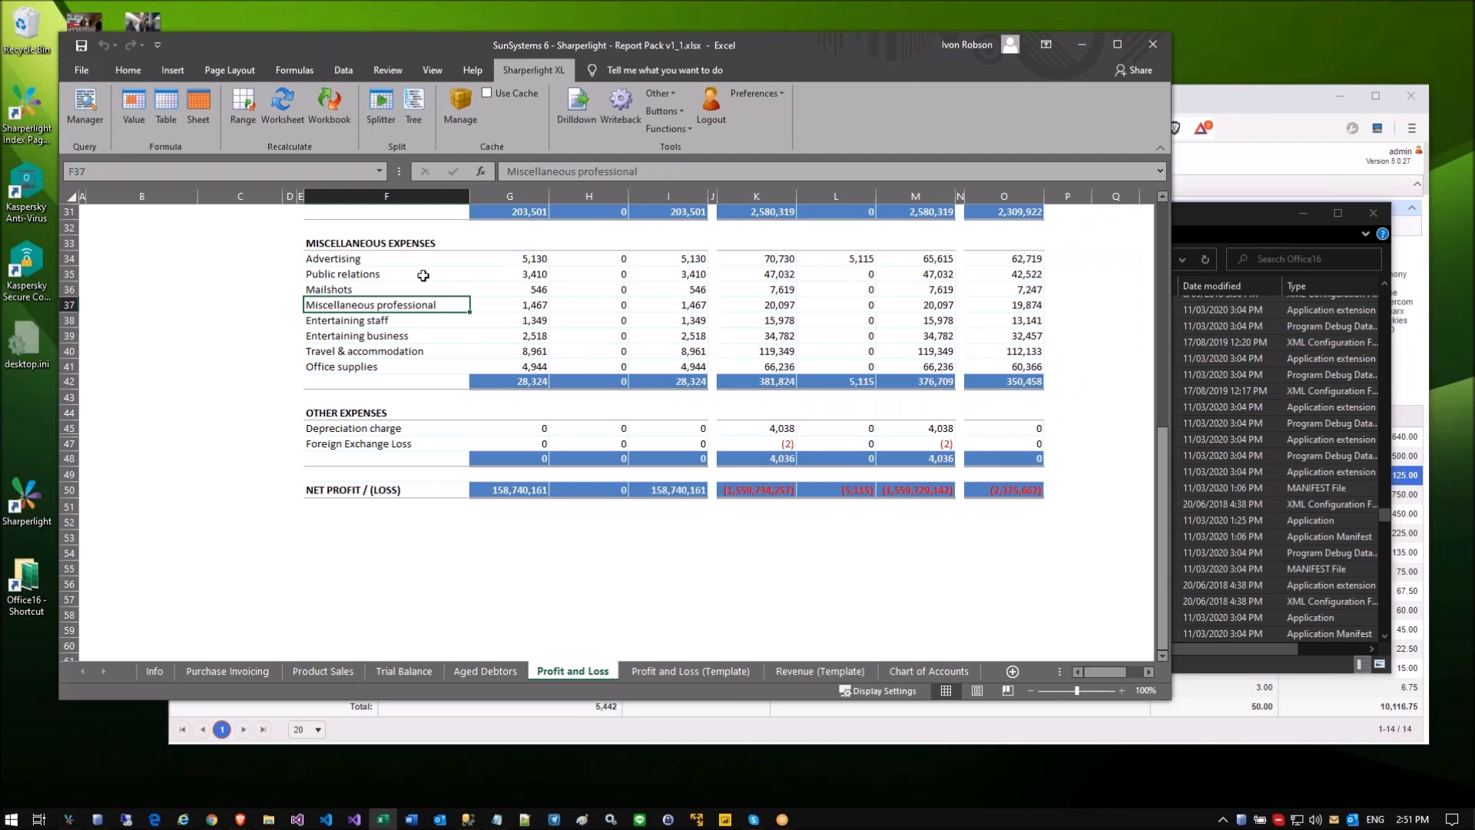
key("Right")
key("Down")
key("Down")
key("Down")
key("Down")
key("Down")
key("F2")
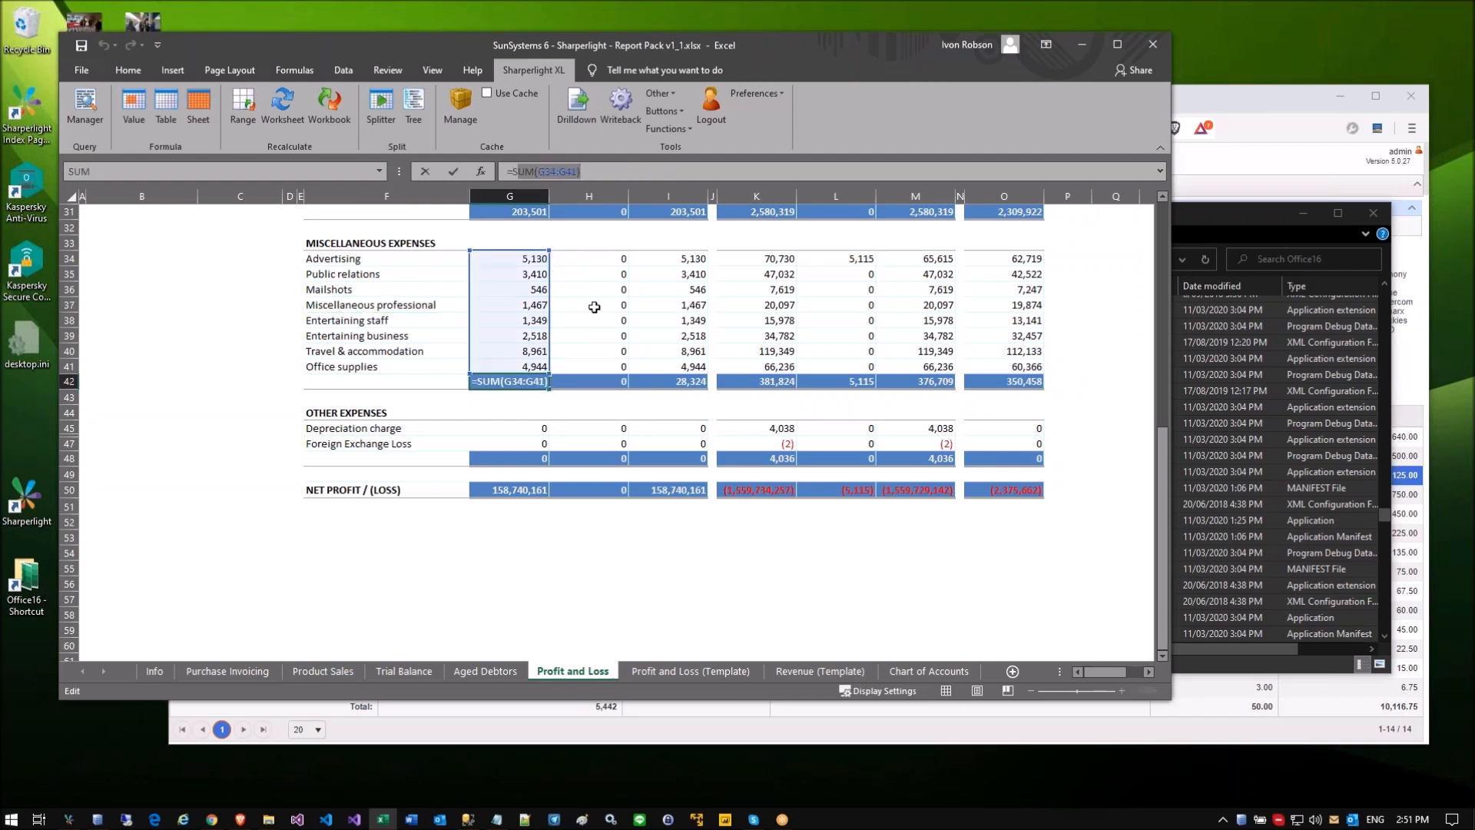
key("Escape")
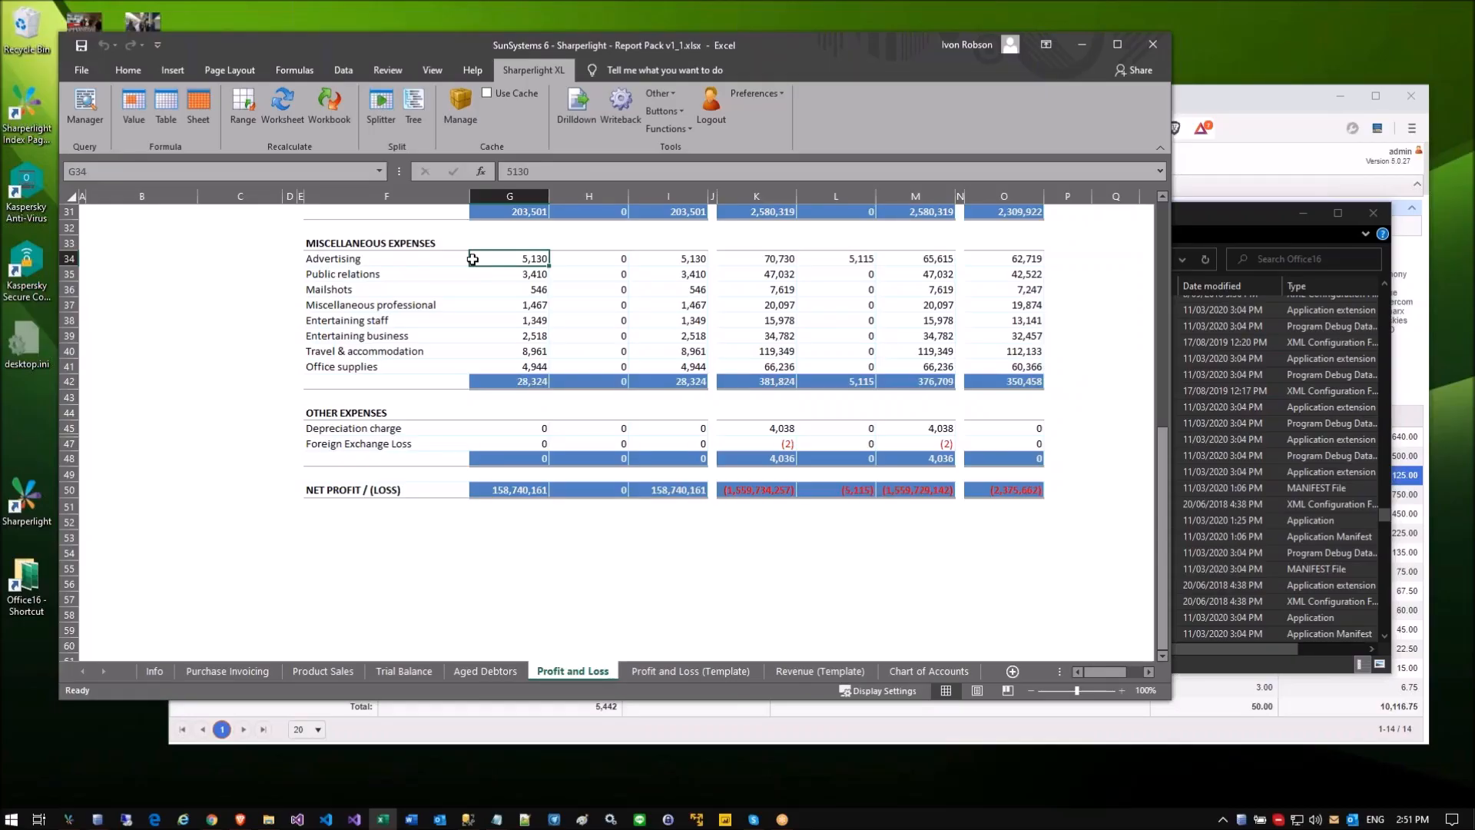
Step: Close the detached workbook without saving and reopen SunSystems 6 - Sharperlight - Report Pack v1_1.xlsx from the recent files
left_click(492, 290)
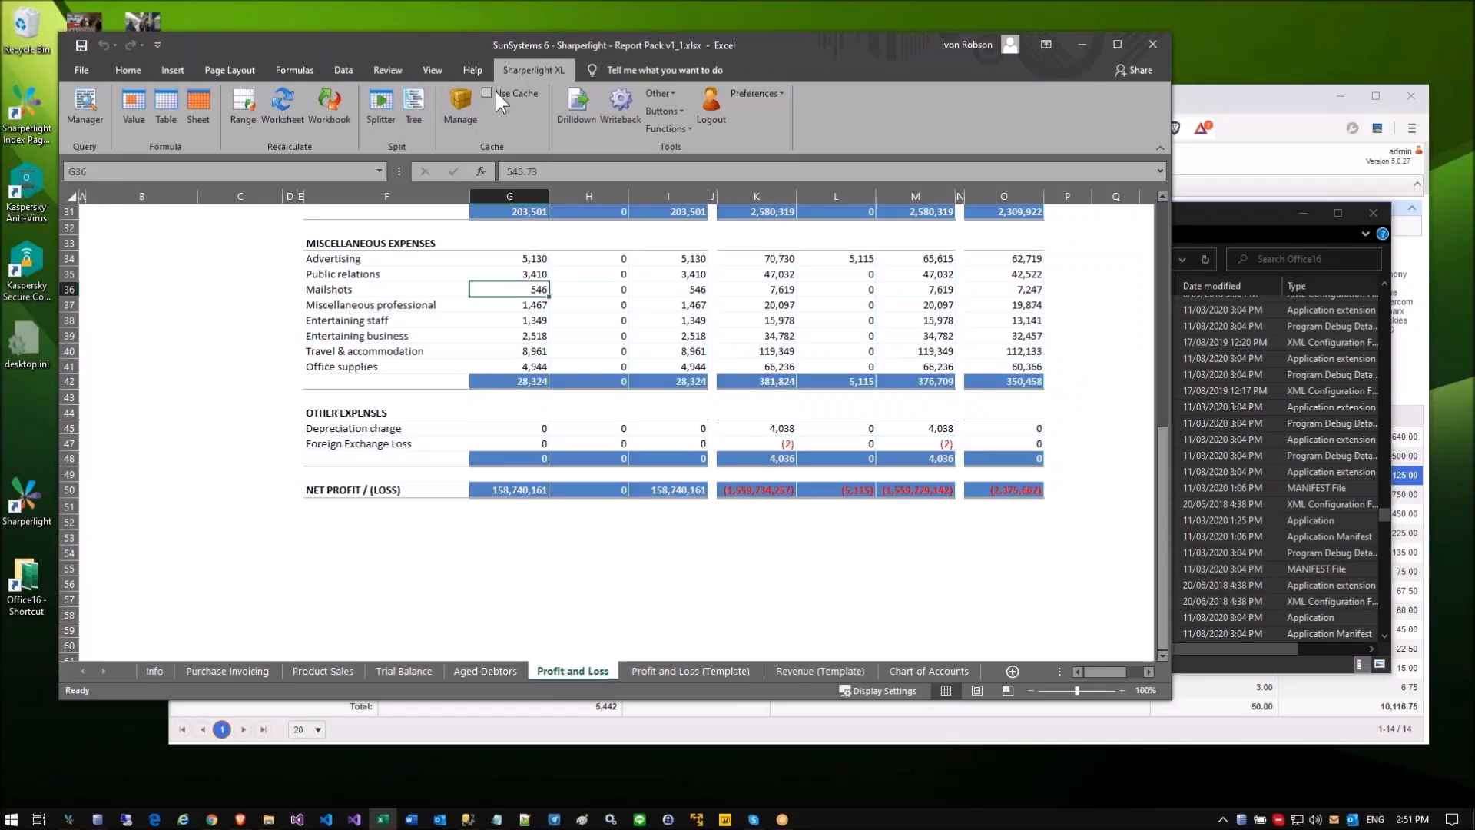
left_click(610, 303)
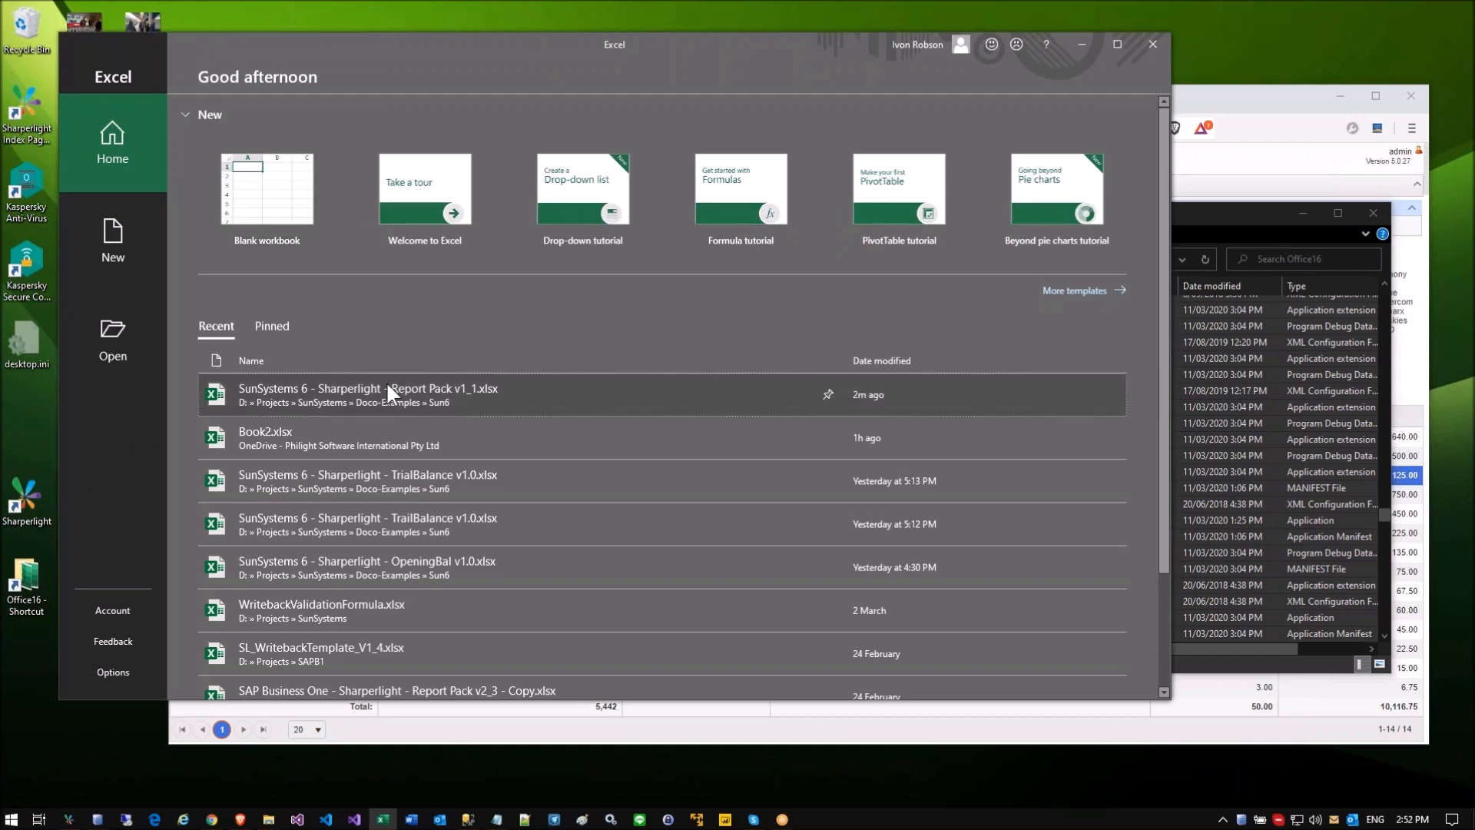
left_click(386, 383)
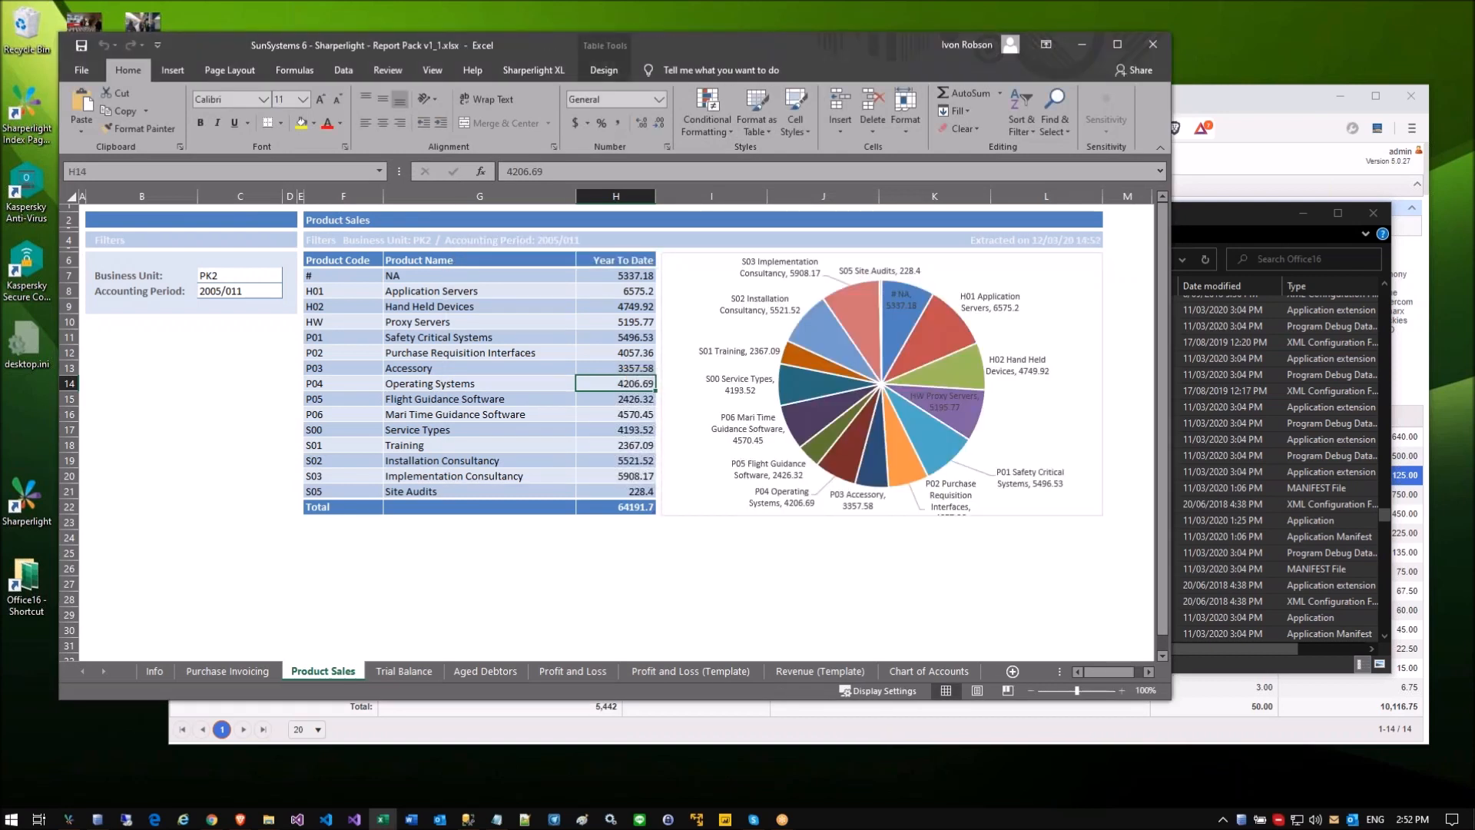
Step: Check the reopened workbook for Sharperlight formulas in F5 on Product Sales and G35 on Profit and Loss
left_click(479, 368)
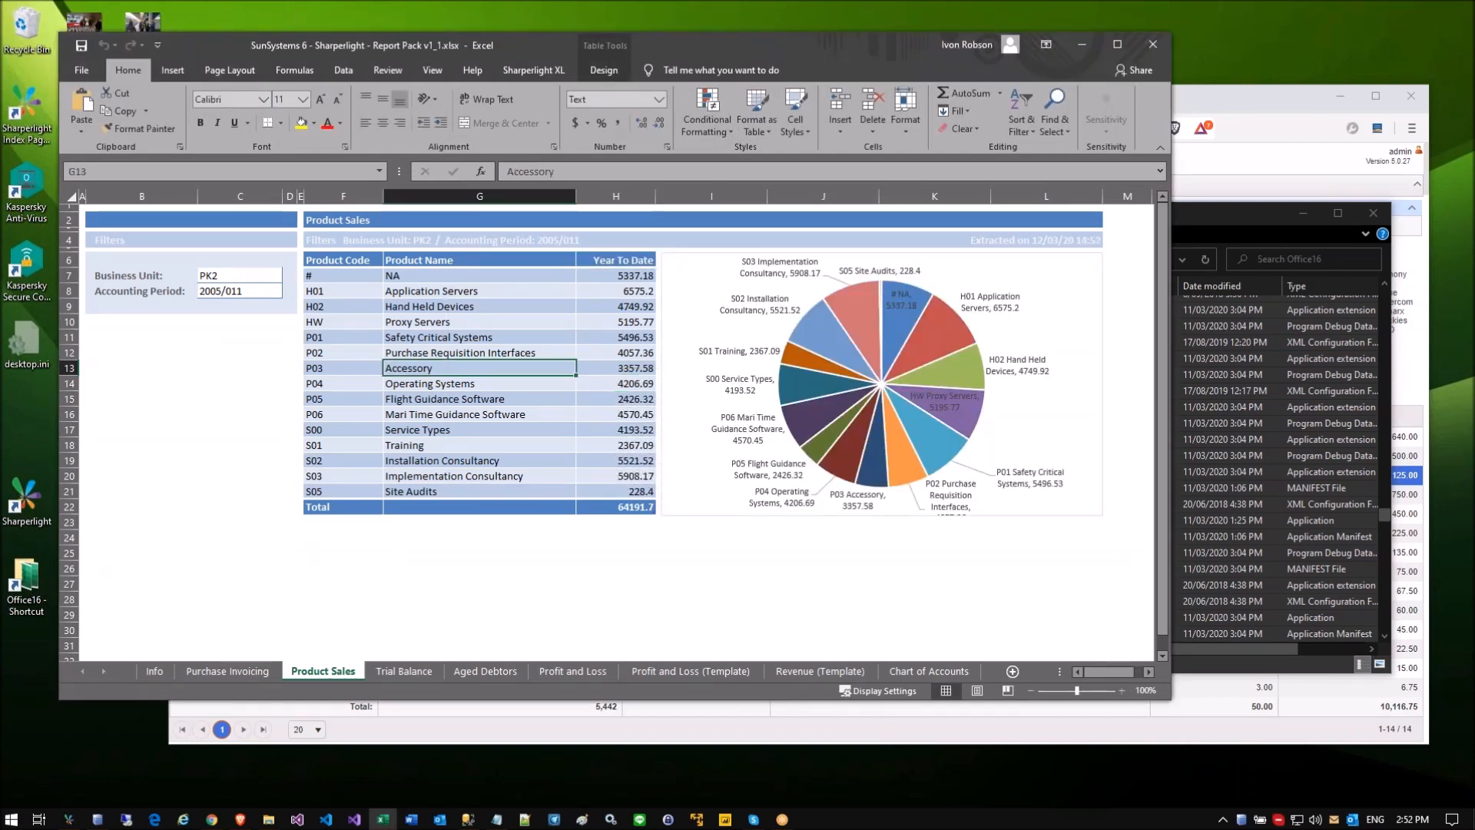
left_click(545, 75)
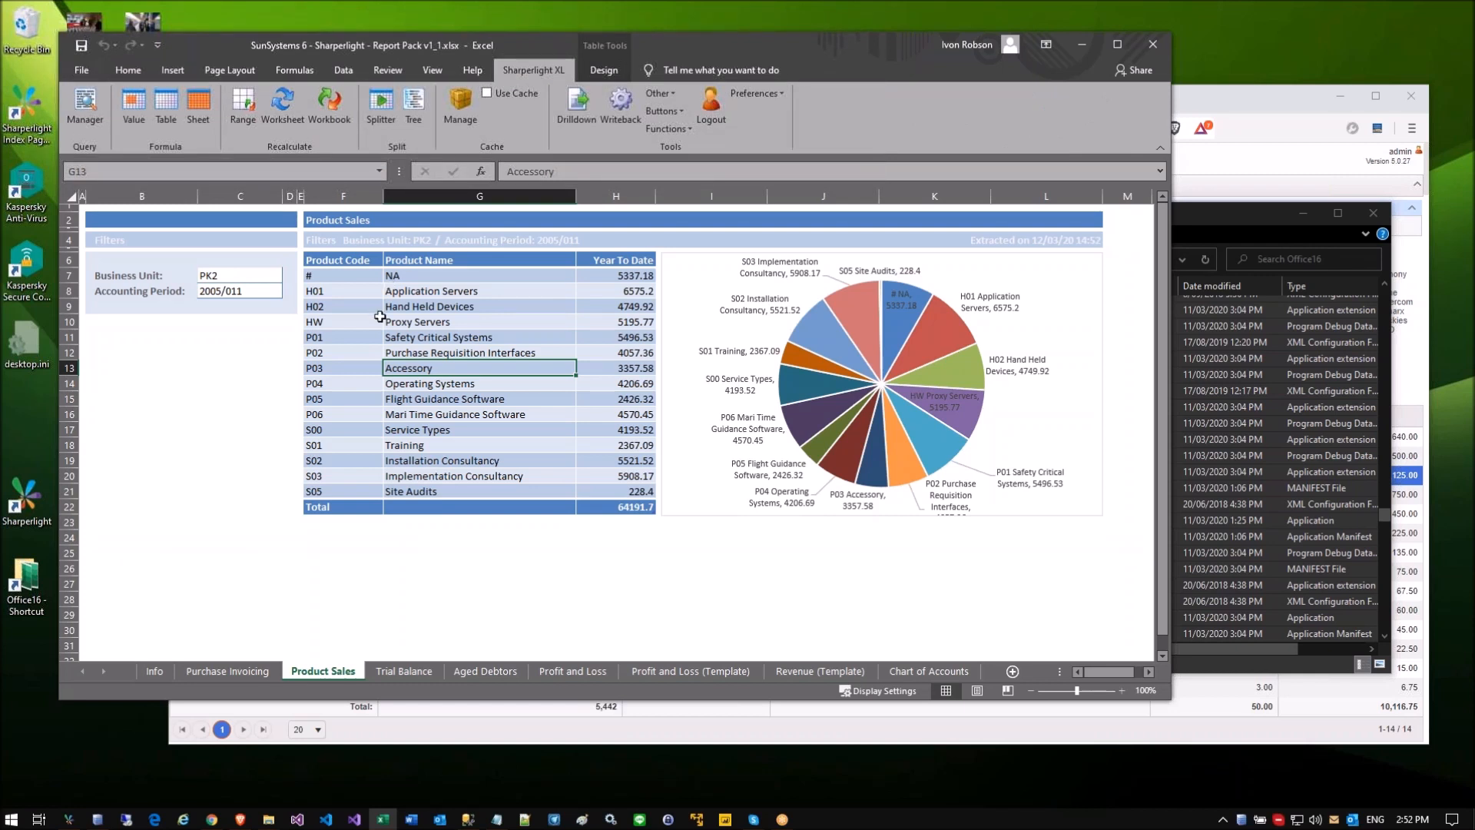
left_click(380, 317)
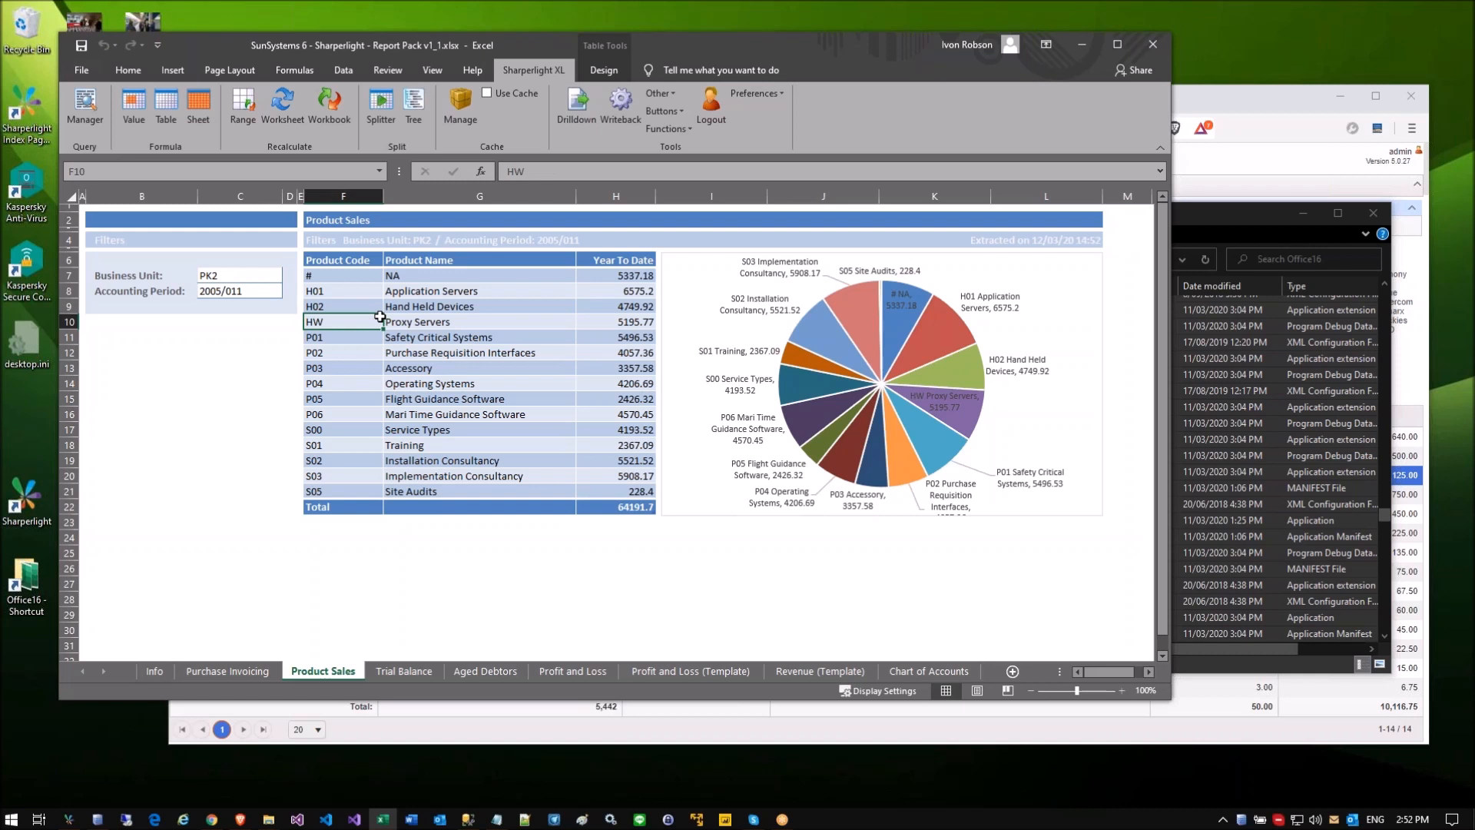
left_click(631, 384)
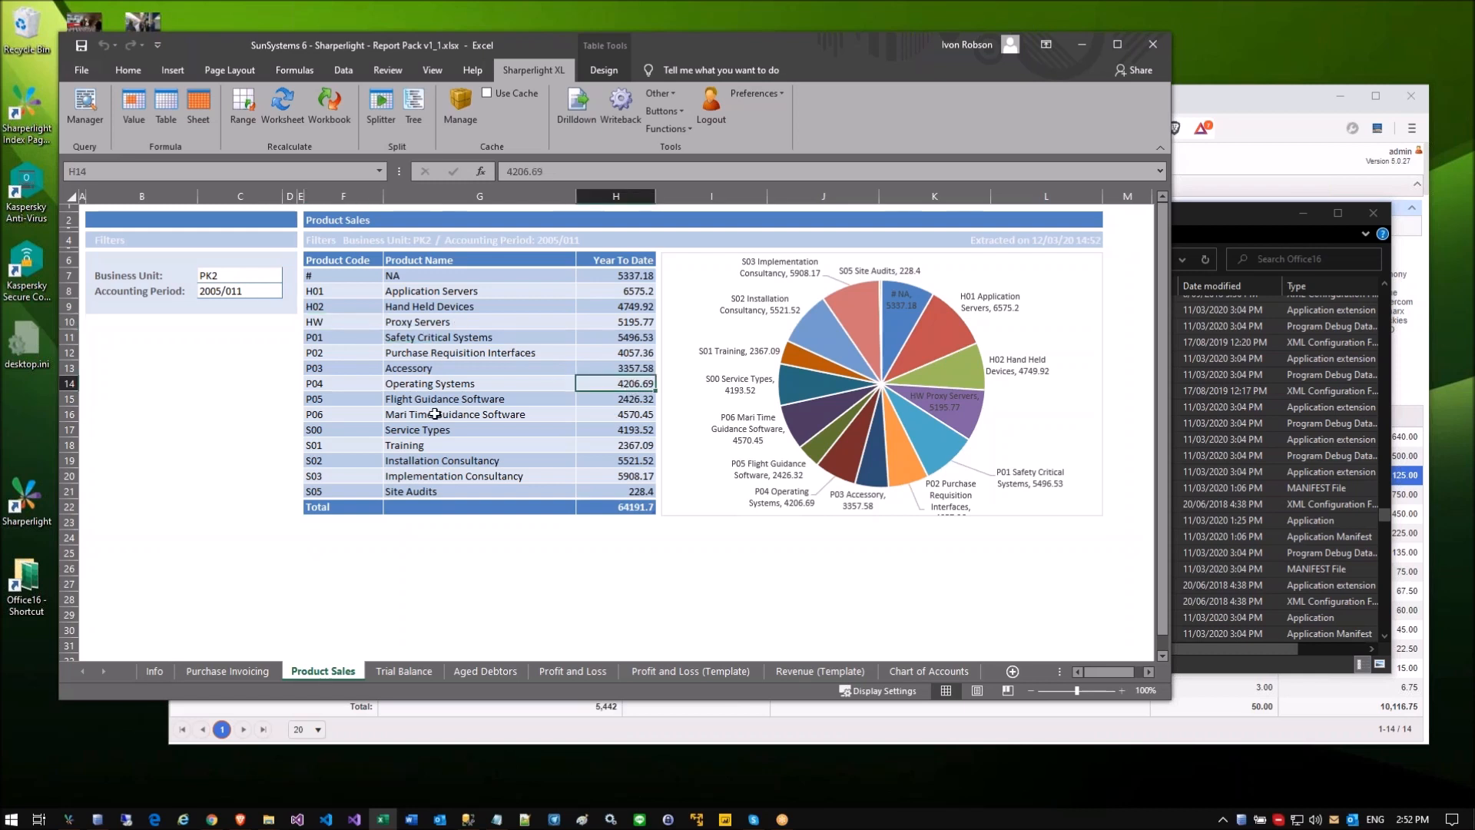
left_click(316, 249)
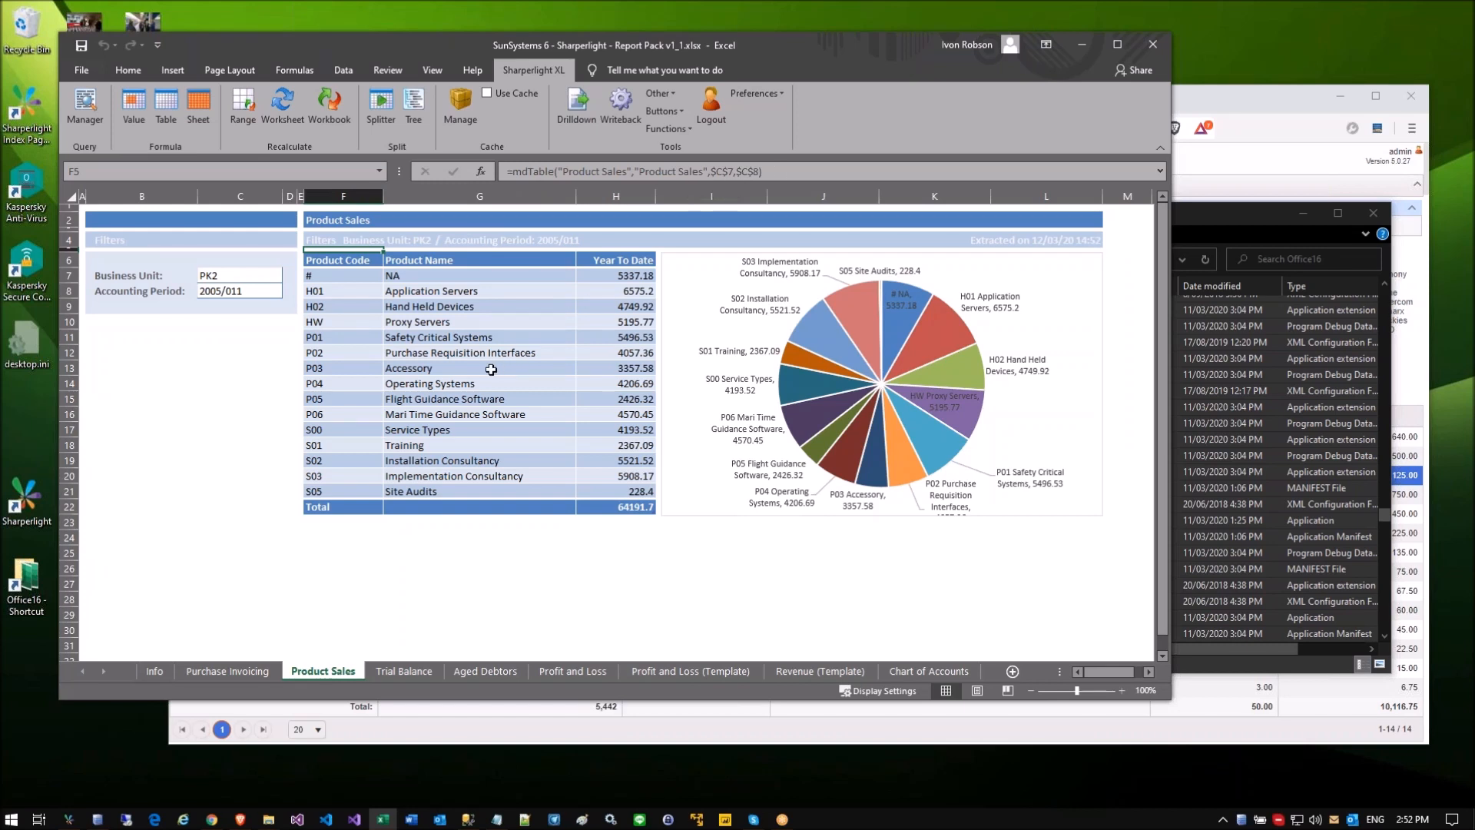
left_click(573, 671)
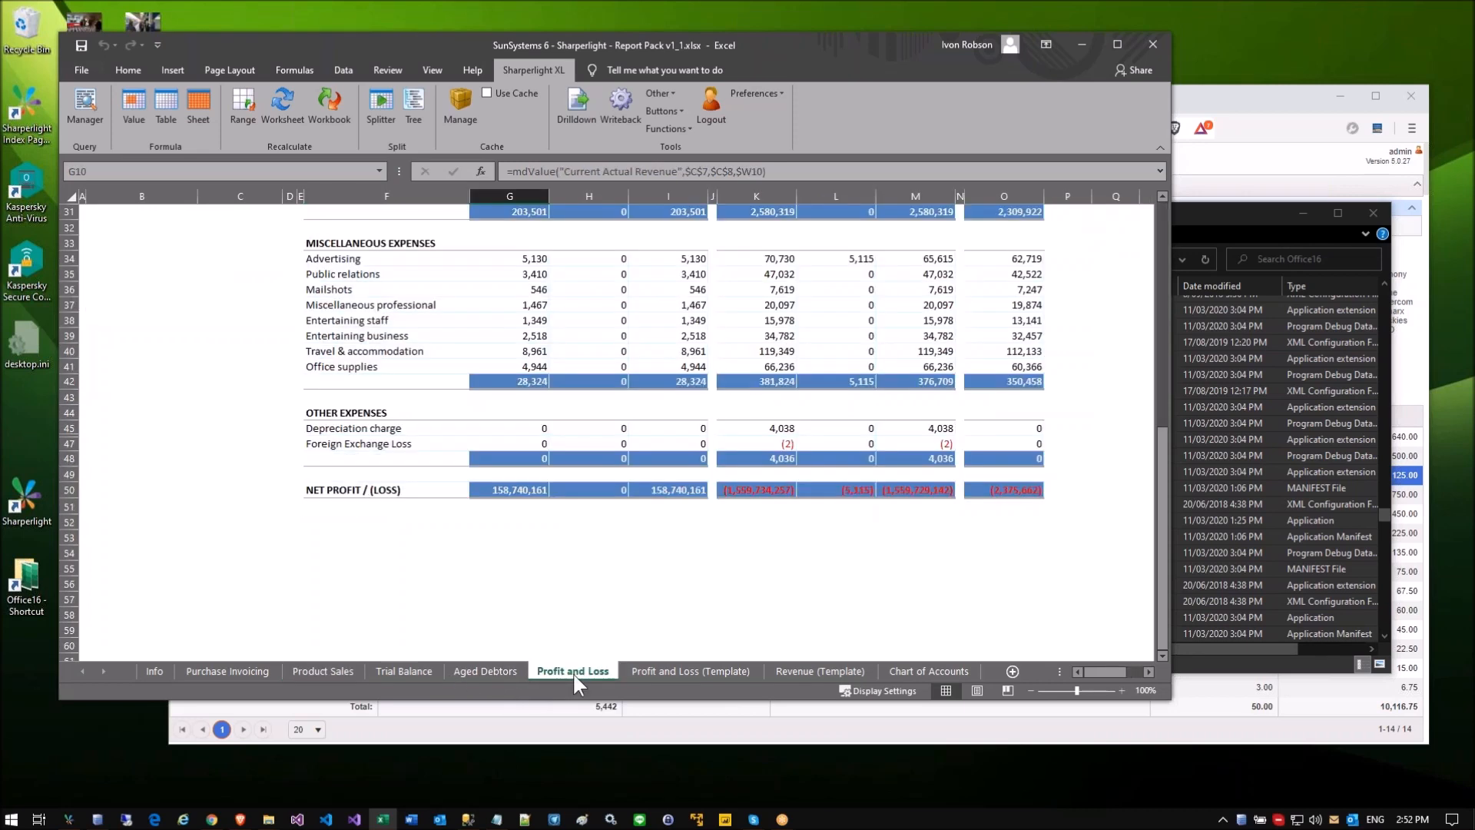
left_click(527, 273)
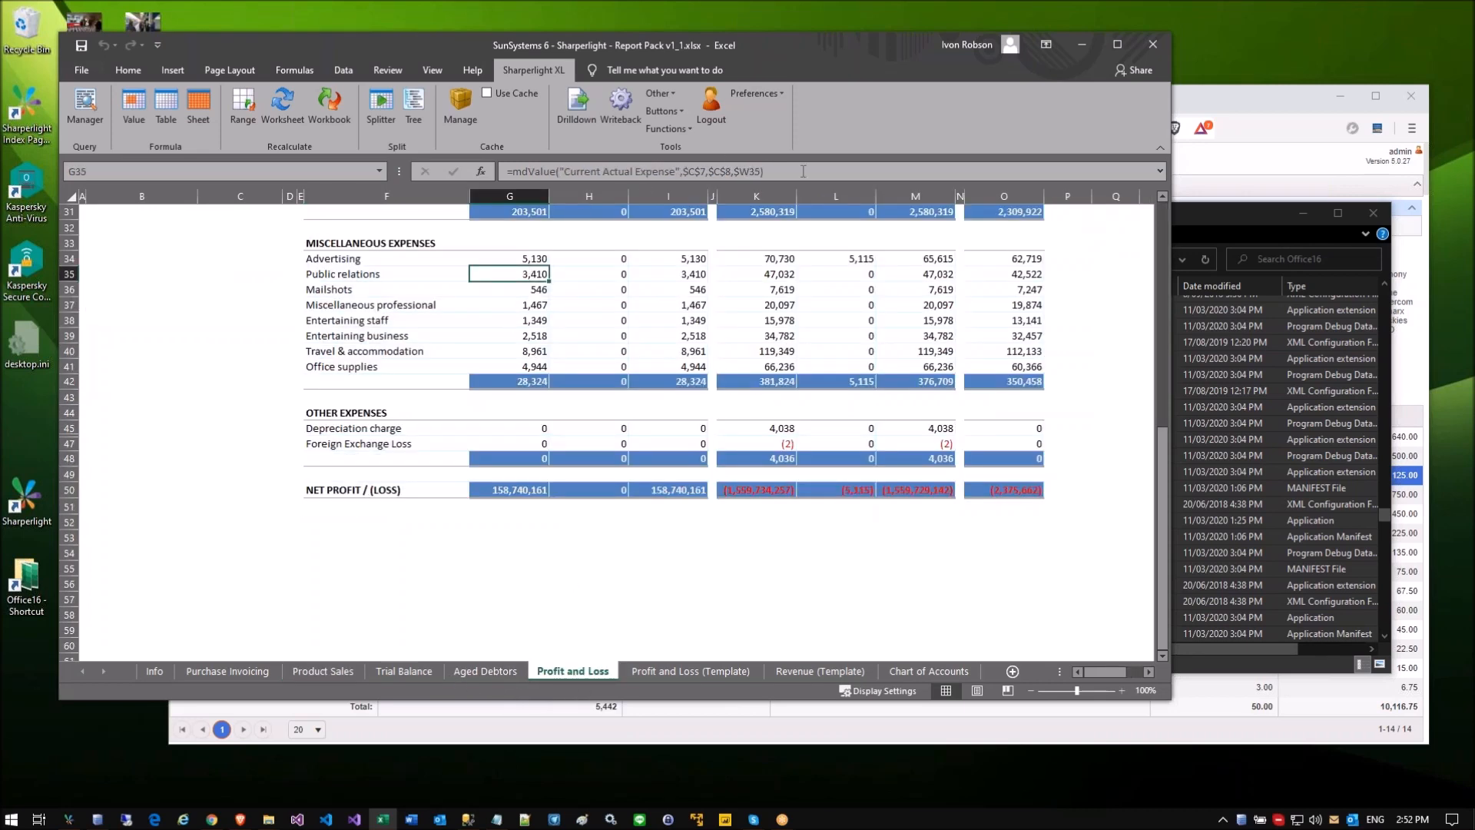
Step: Examine the Sharperlight formulas in the Miscellaneous Expenses rows of columns G and H on the Profit and Loss sheet
left_click(517, 289)
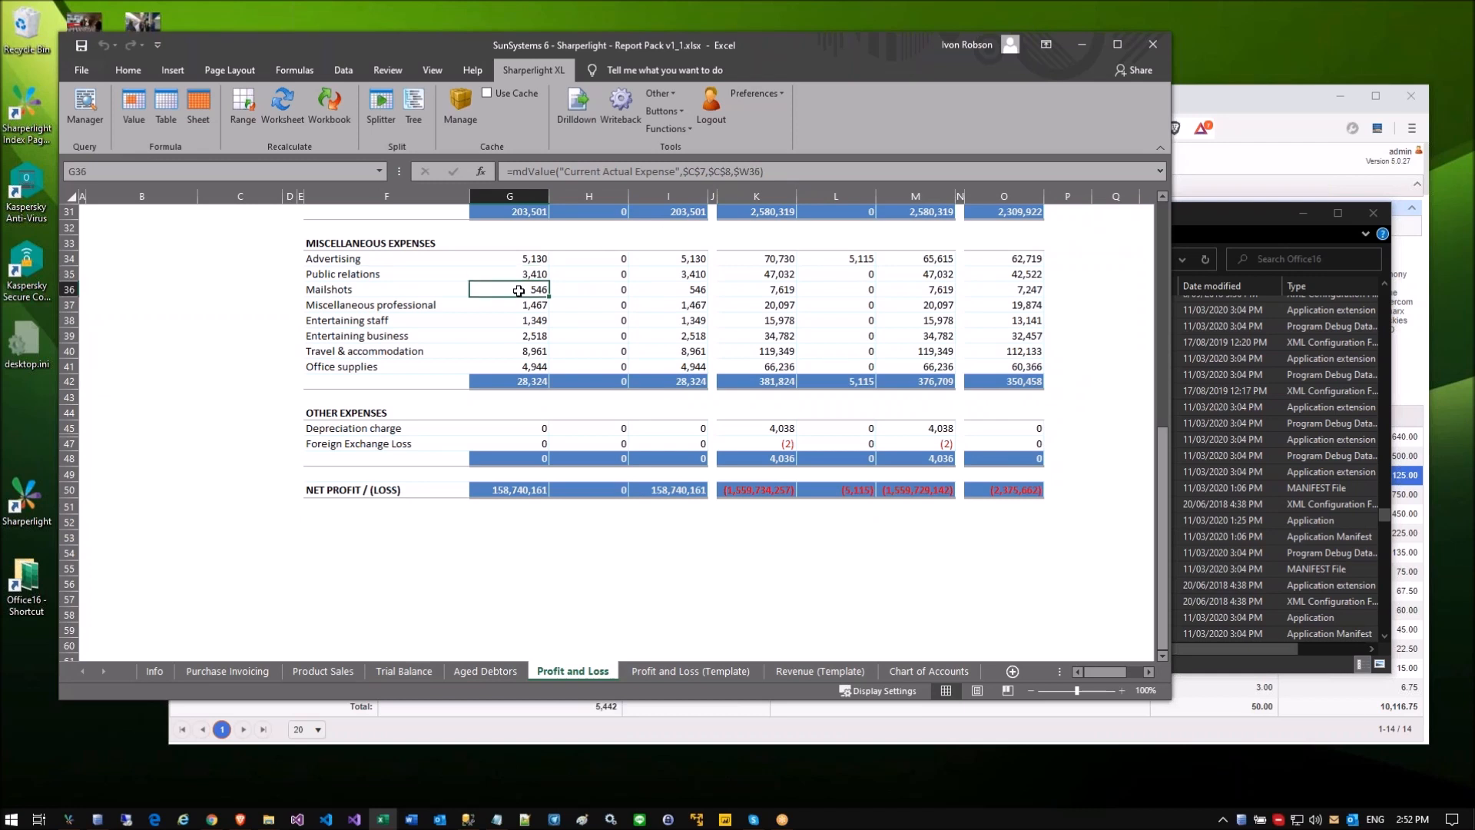
left_click(570, 324)
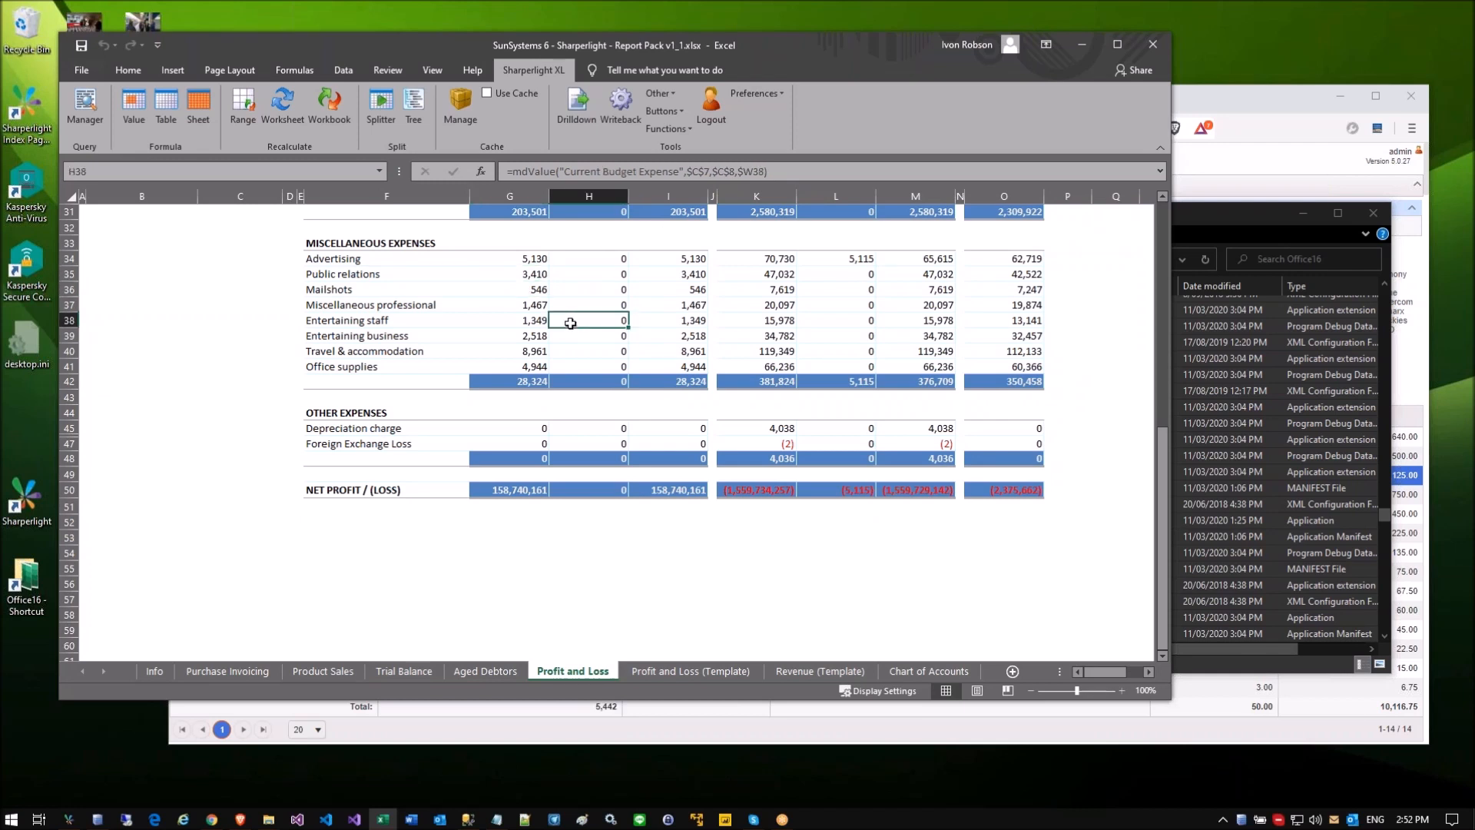
left_click(507, 321)
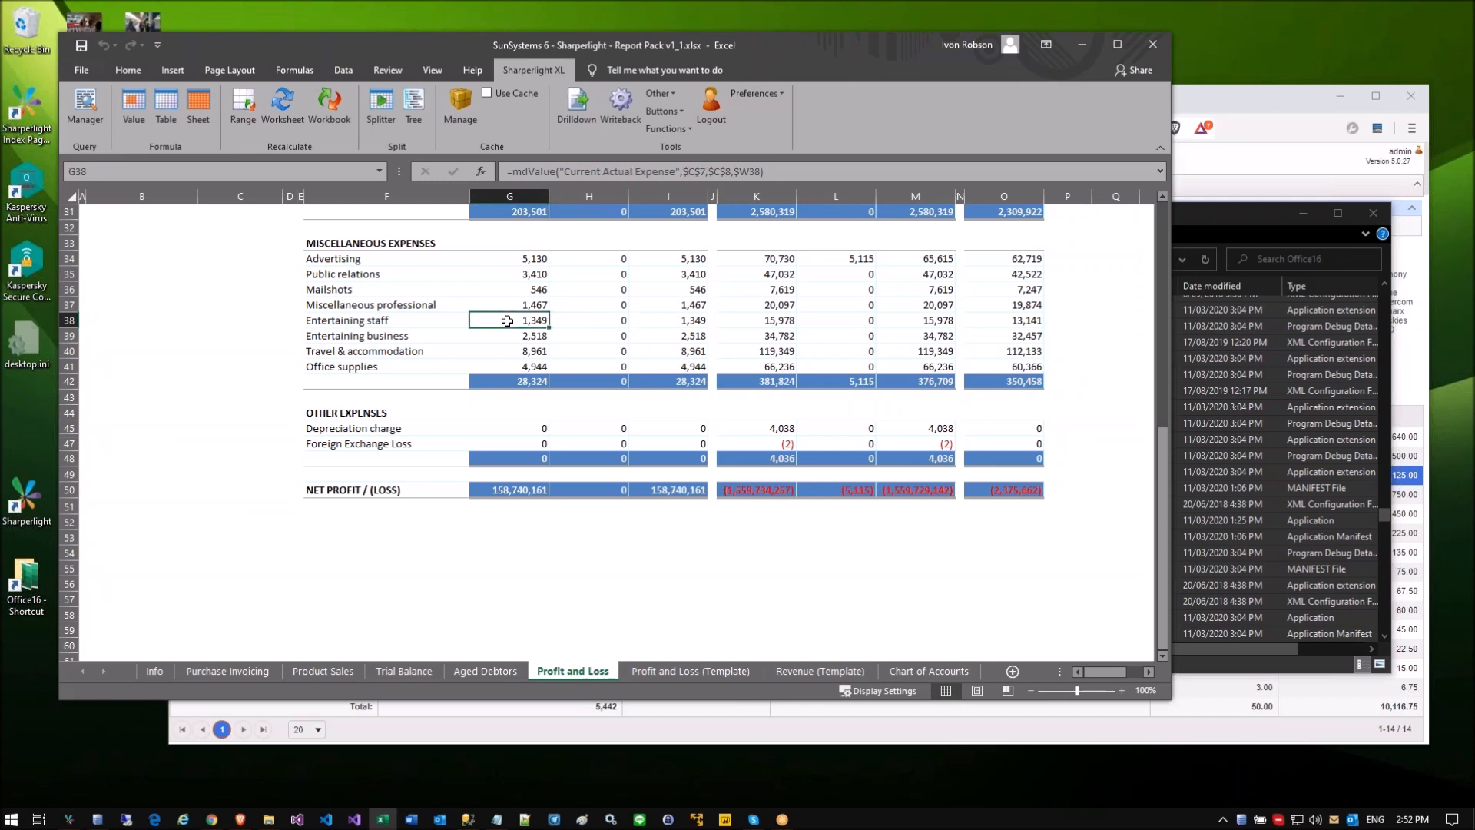
left_click_drag(522, 258, 533, 351)
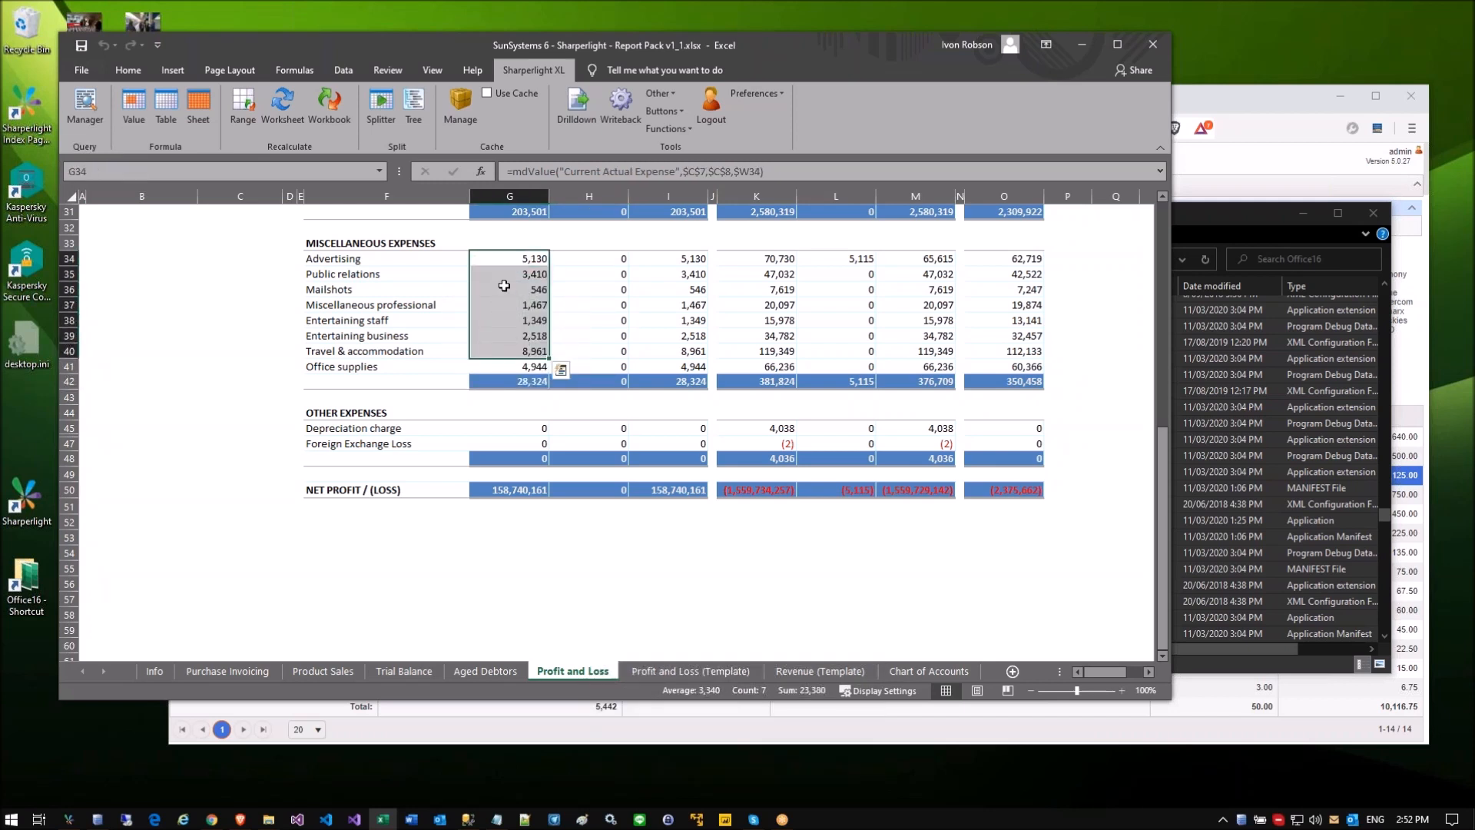
left_click_drag(514, 263, 524, 362)
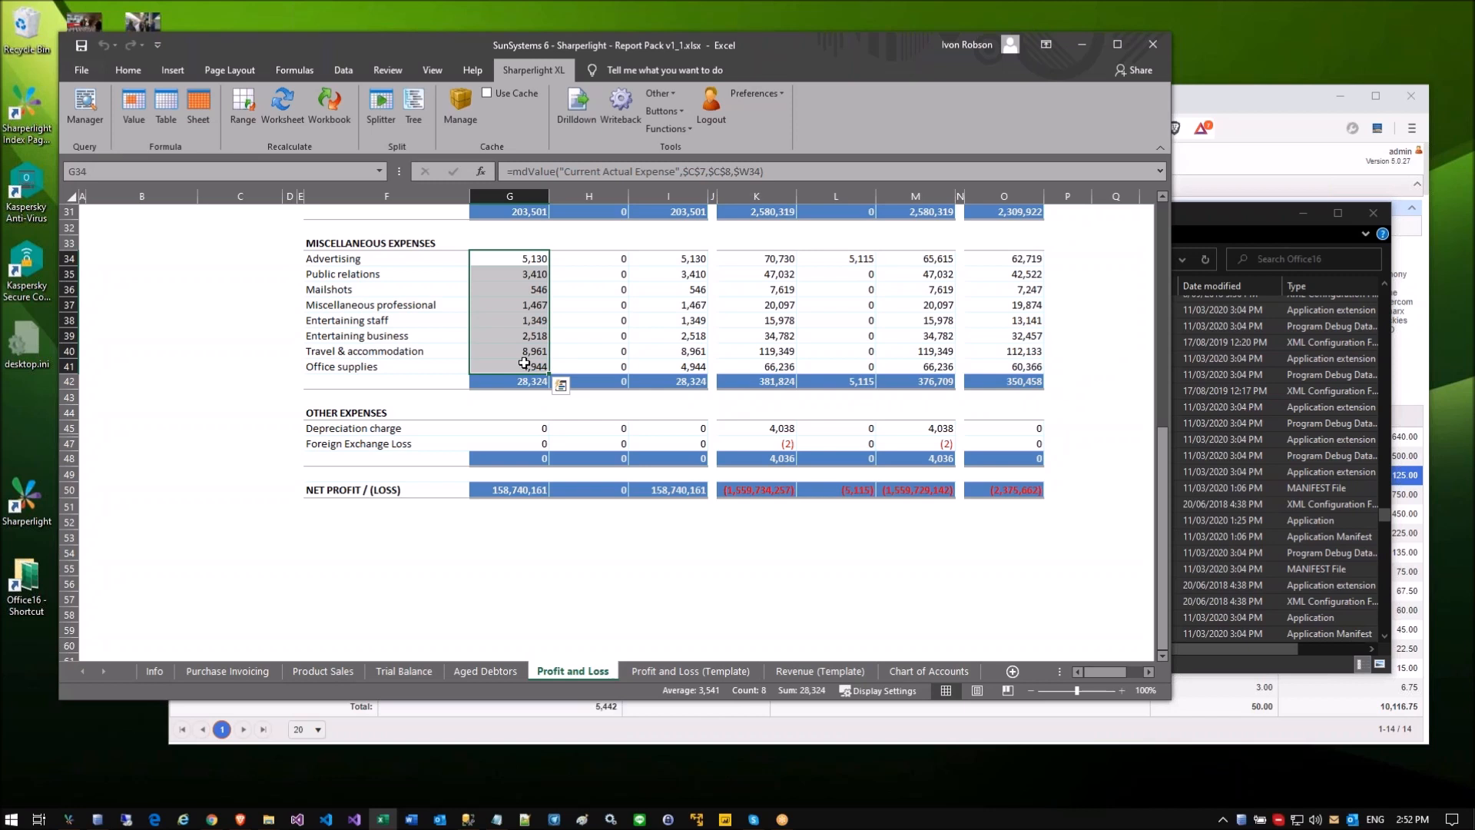
left_click(574, 329)
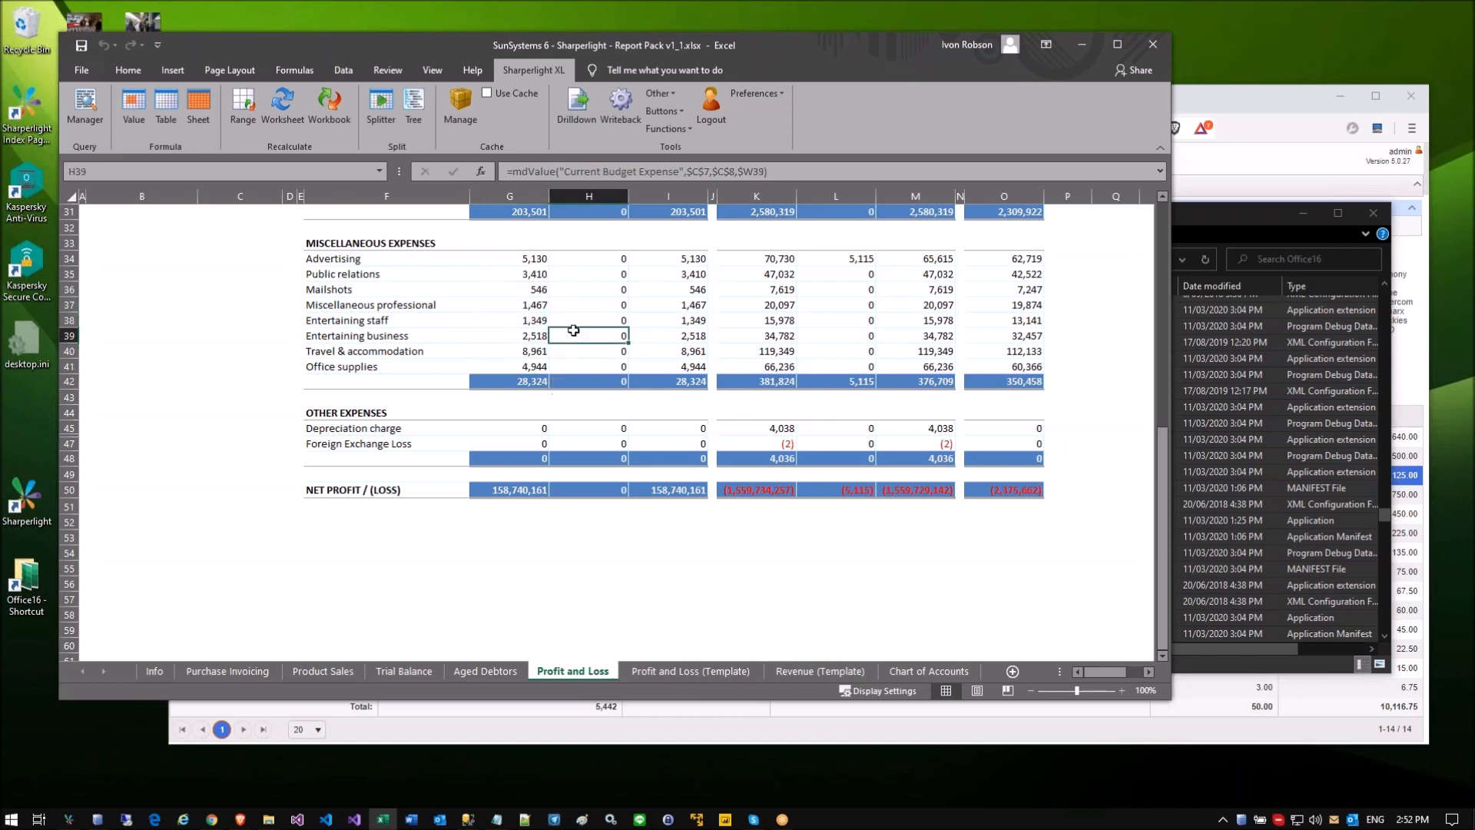
left_click(532, 286)
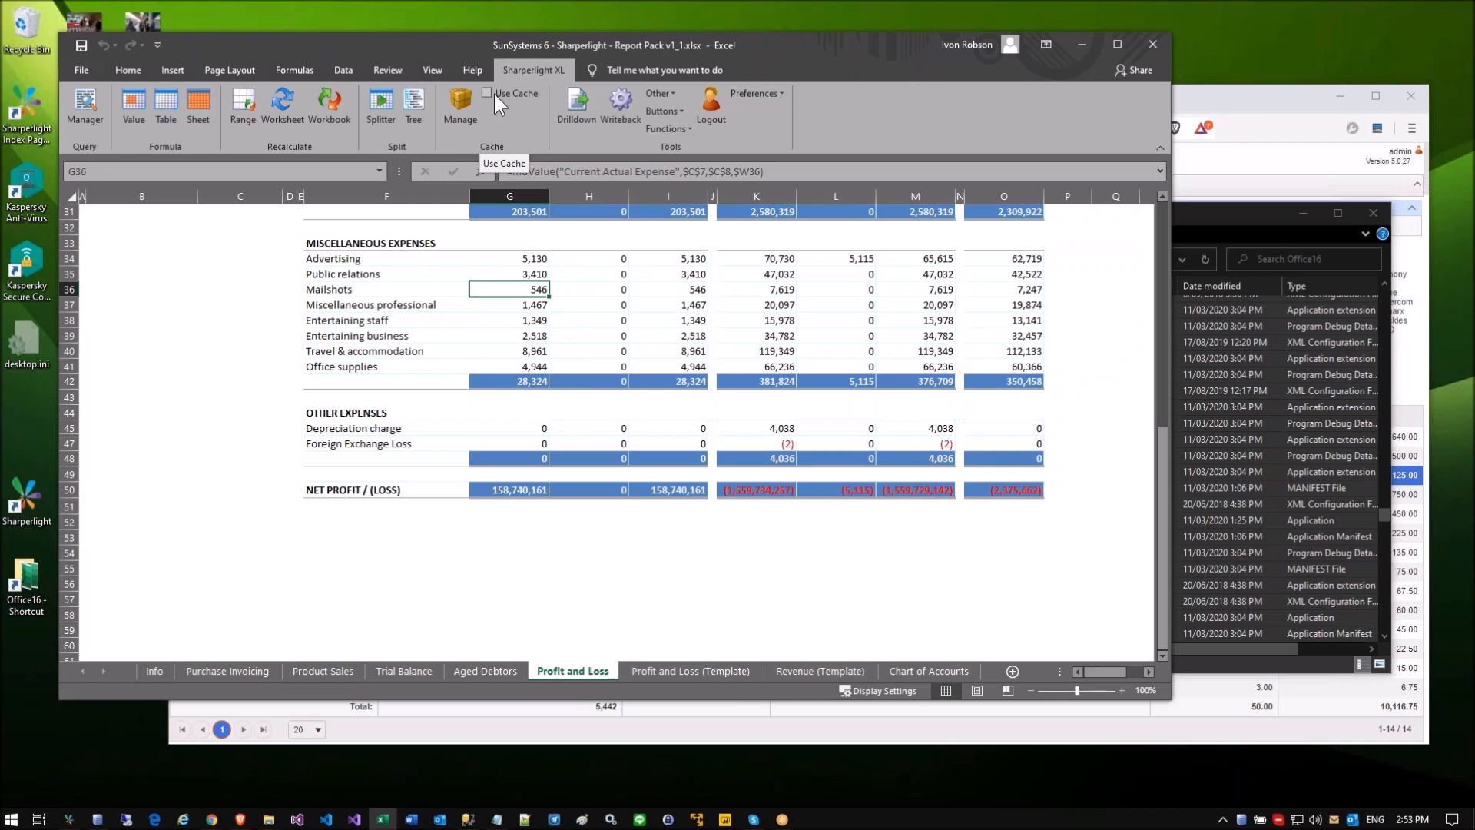
Step: Examine the formula cells across the Utilities & General Expenses and Miscellaneous Expenses blocks, including G34:G41 and H37
scroll(615, 422, "up", 5)
left_click(668, 383)
left_click_drag(509, 368, 965, 569)
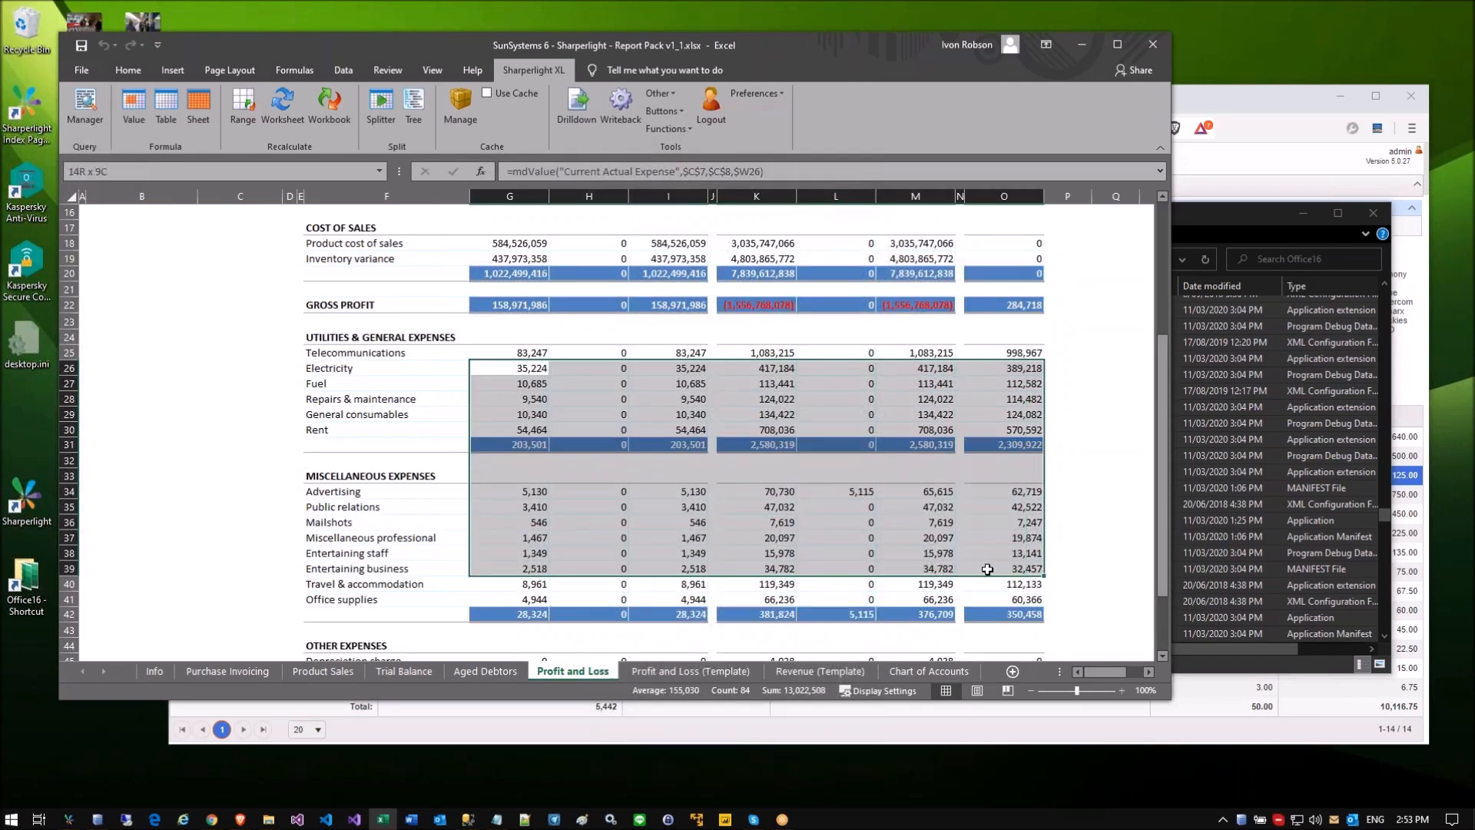
left_click(613, 537)
left_click_drag(534, 492, 537, 599)
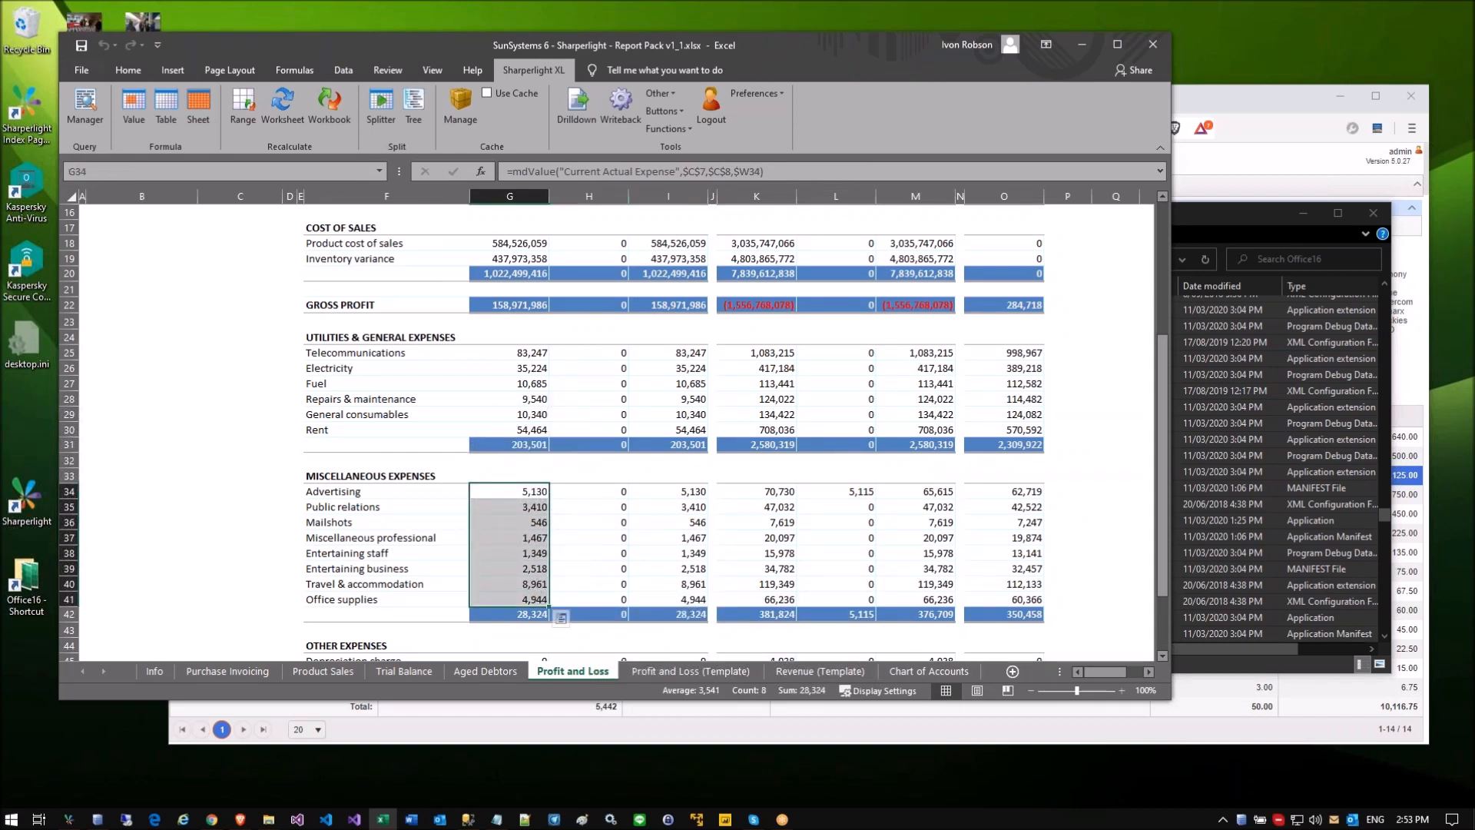
left_click(523, 496)
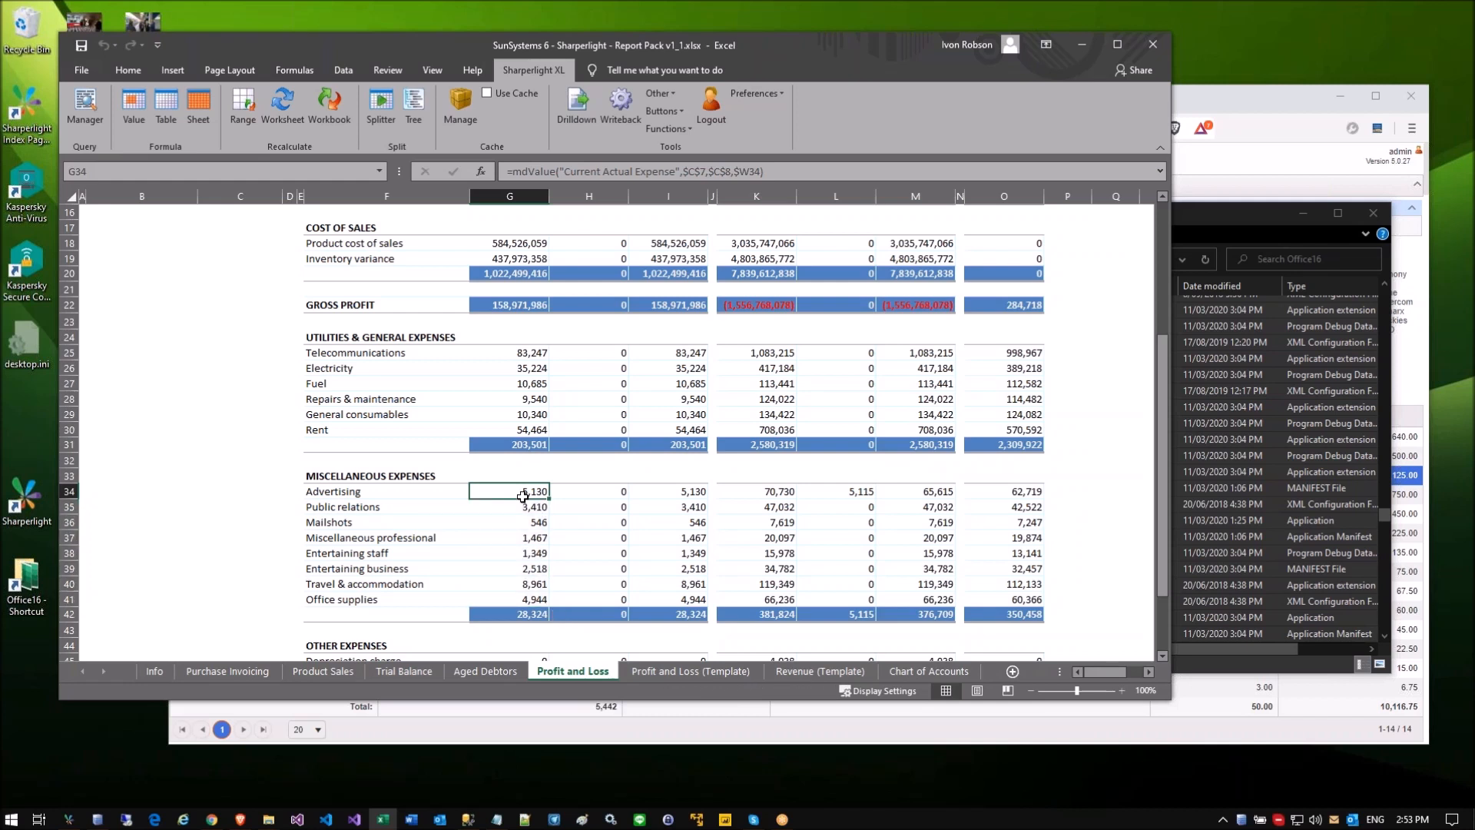
left_click(581, 536)
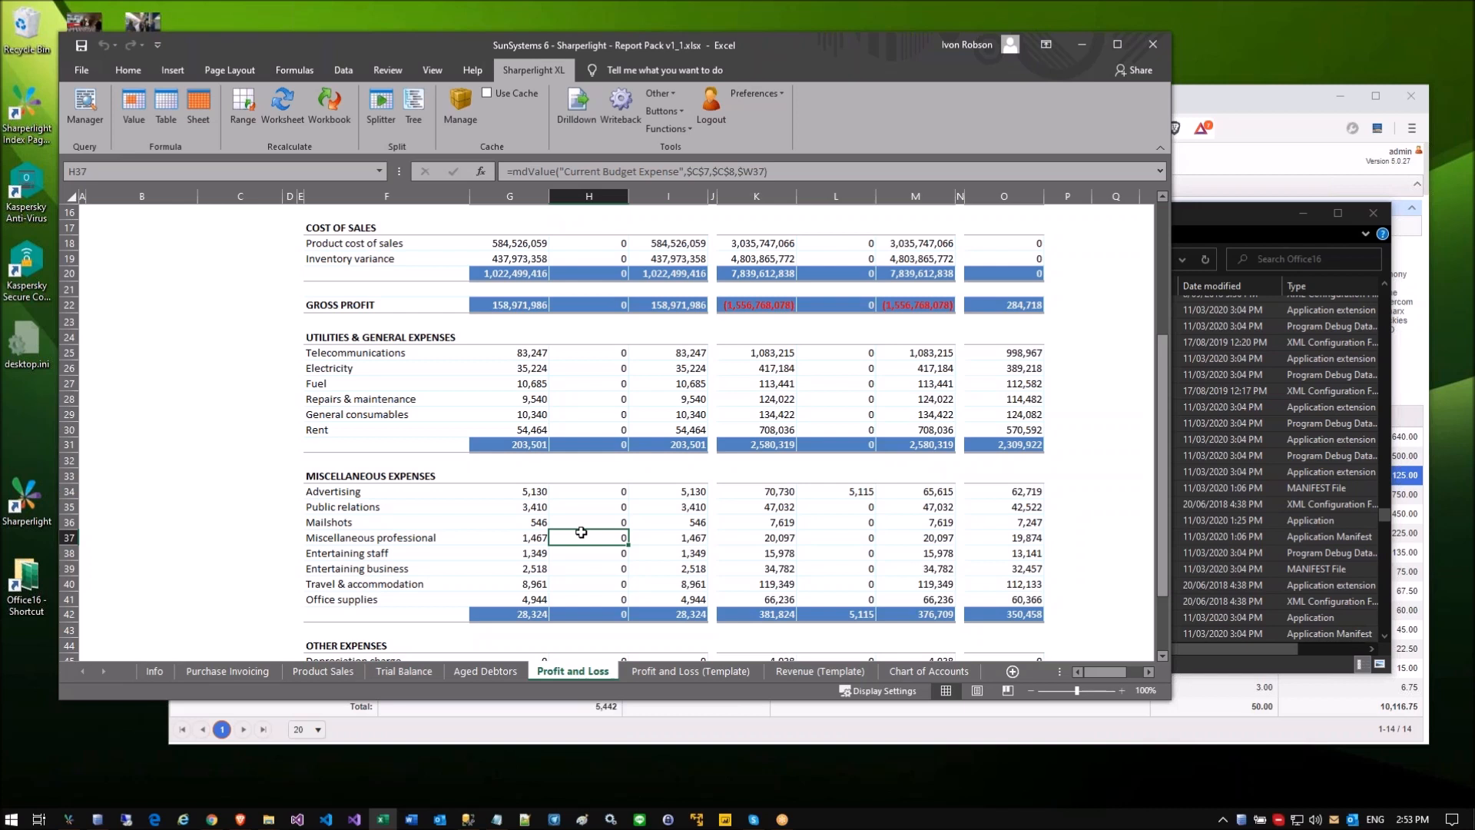
Step: Fill the Advertising formula in G34 down to Office supplies in G41, checking the formulas in G34 to G36
left_click(537, 496)
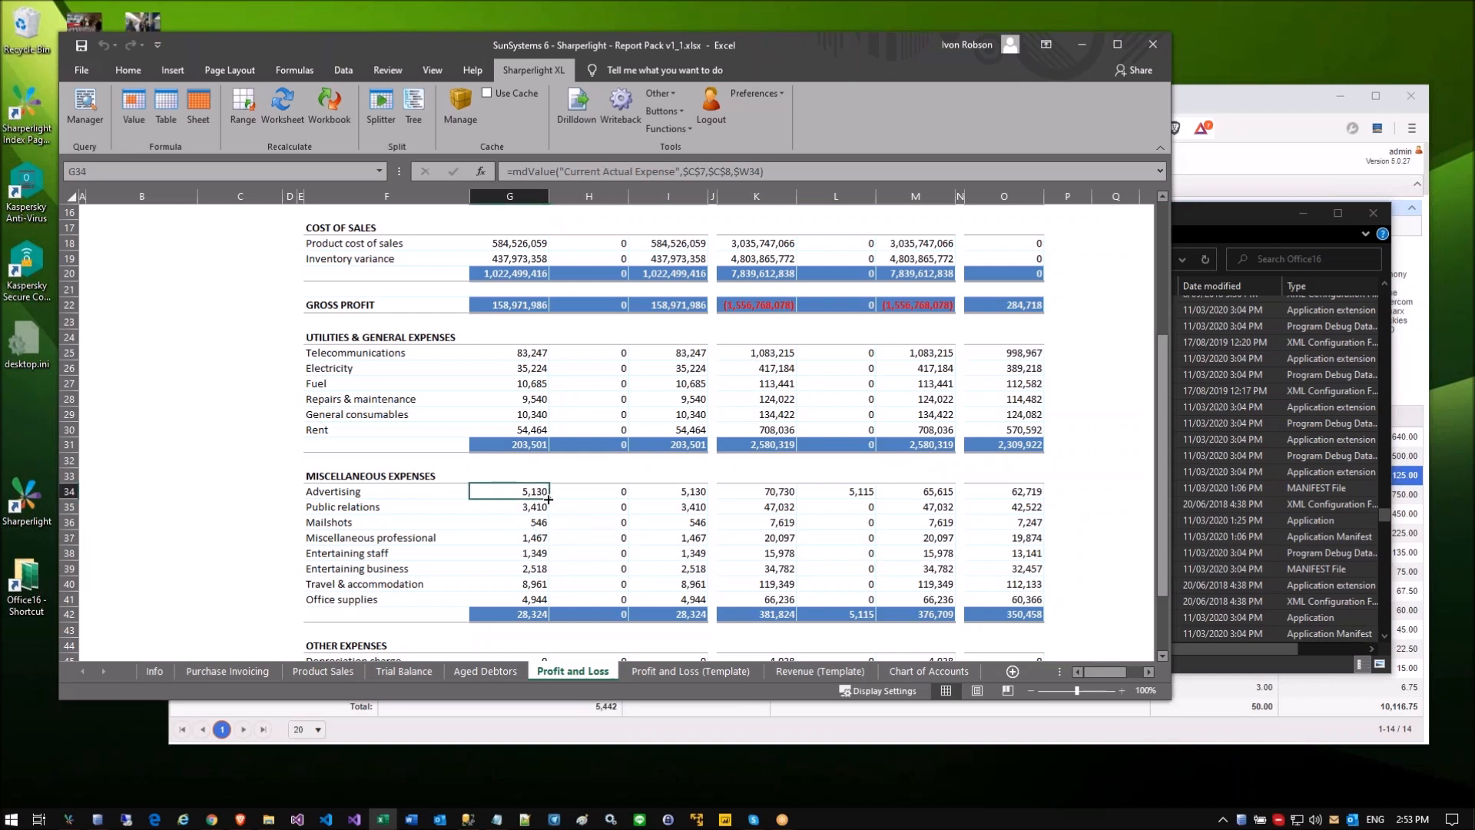
left_click_drag(548, 499, 548, 605)
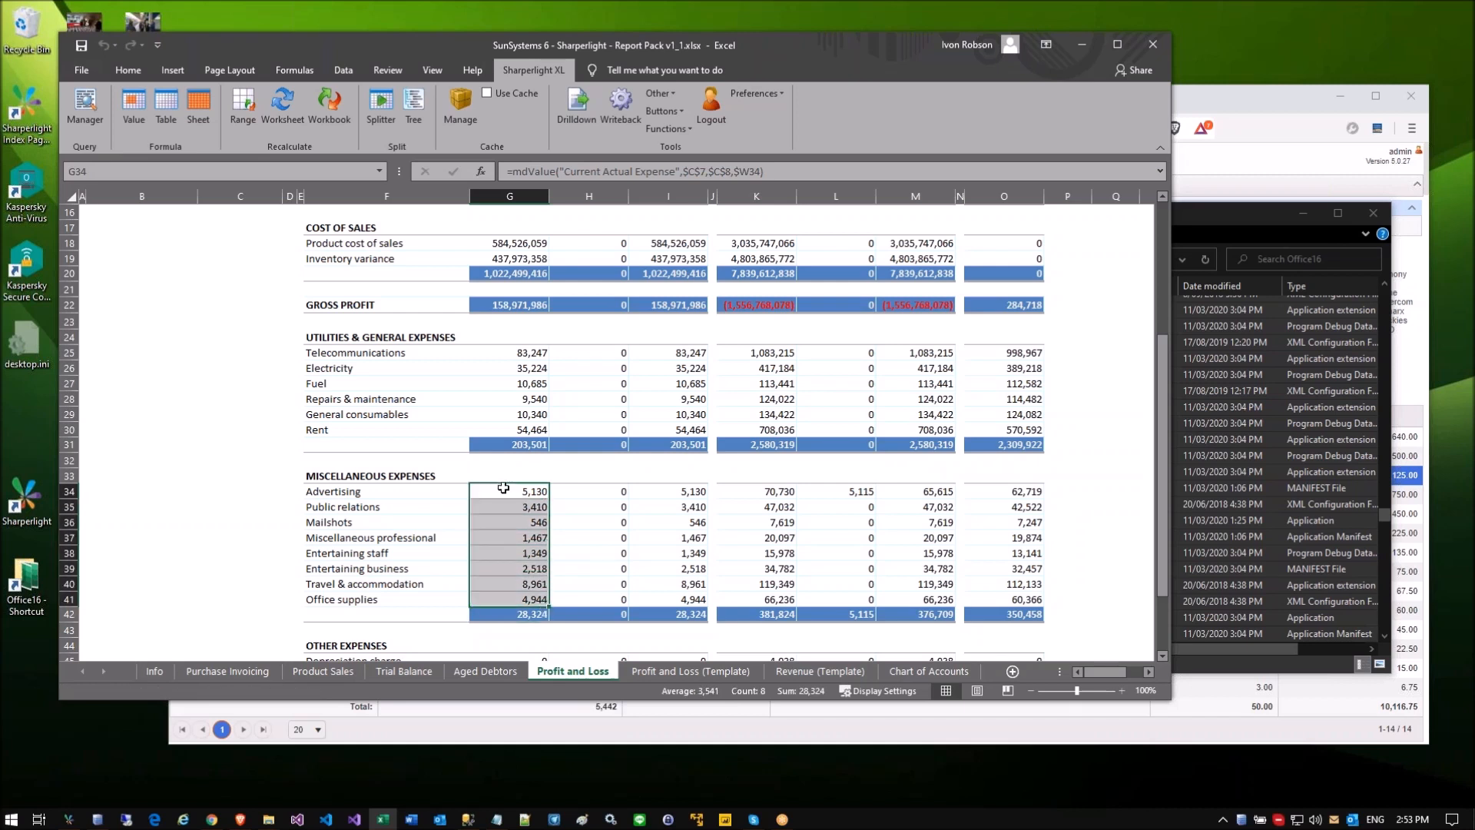
left_click(504, 488)
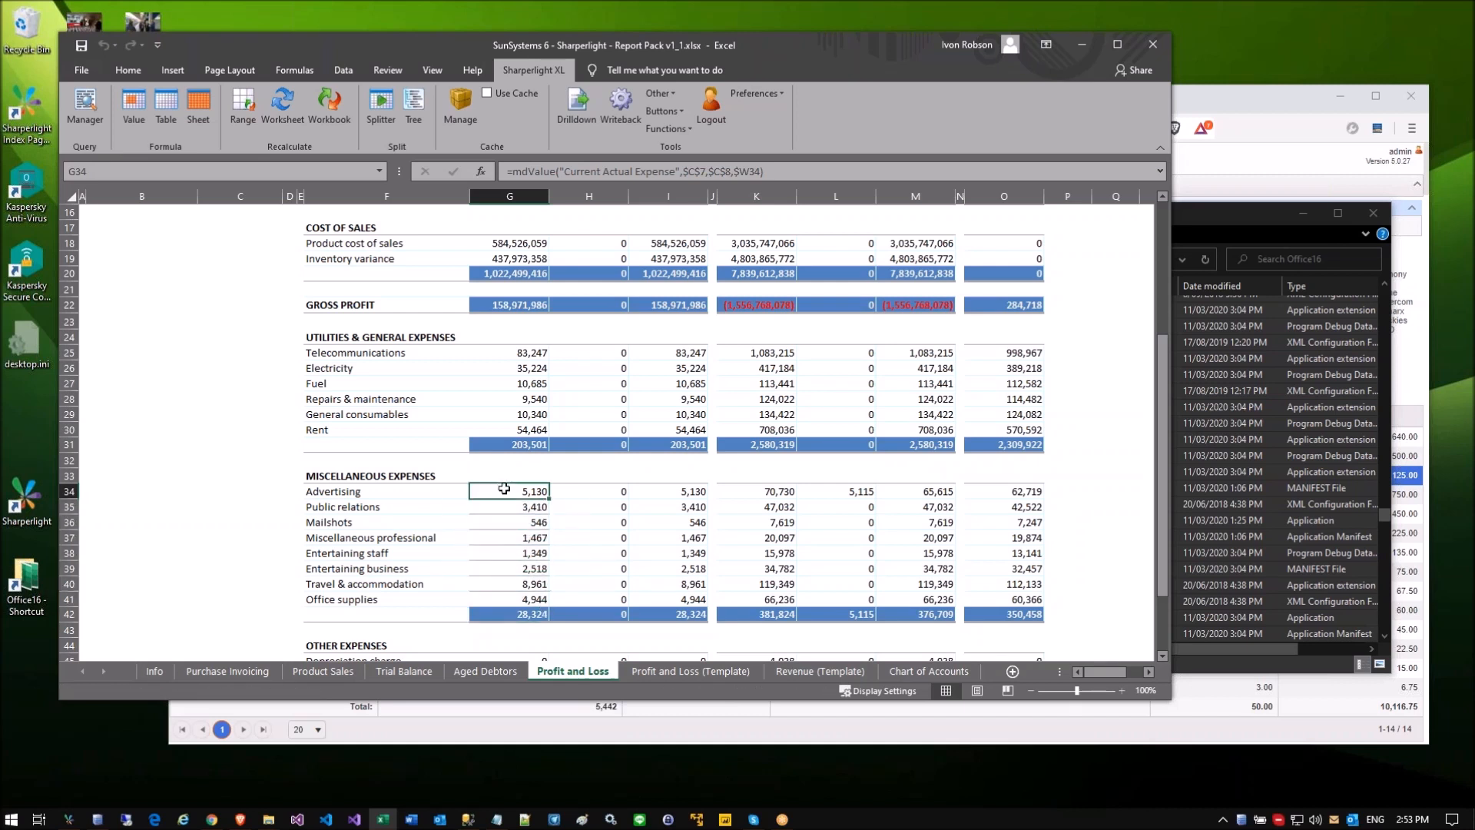
left_click(509, 508)
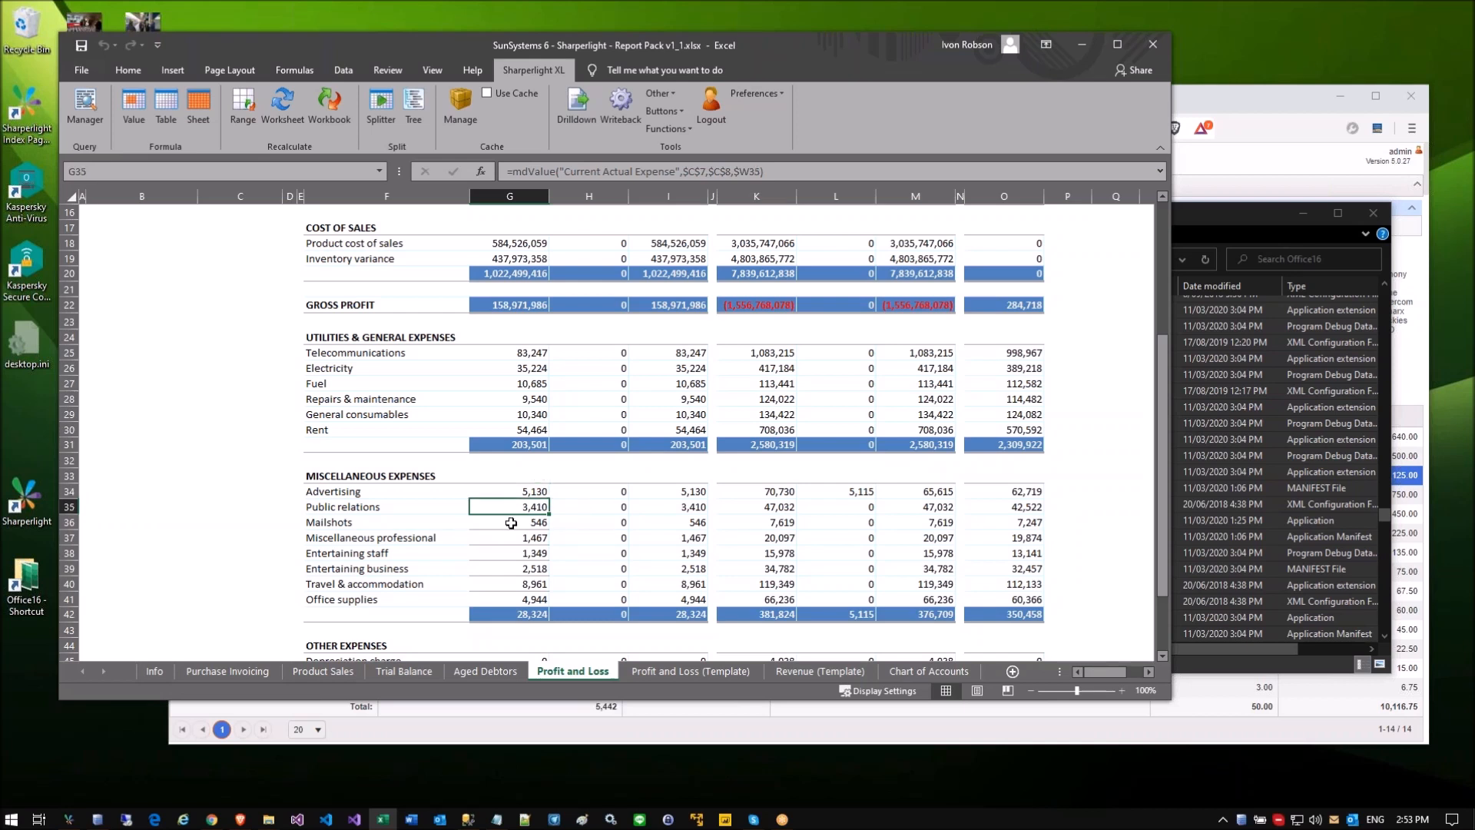
left_click(511, 525)
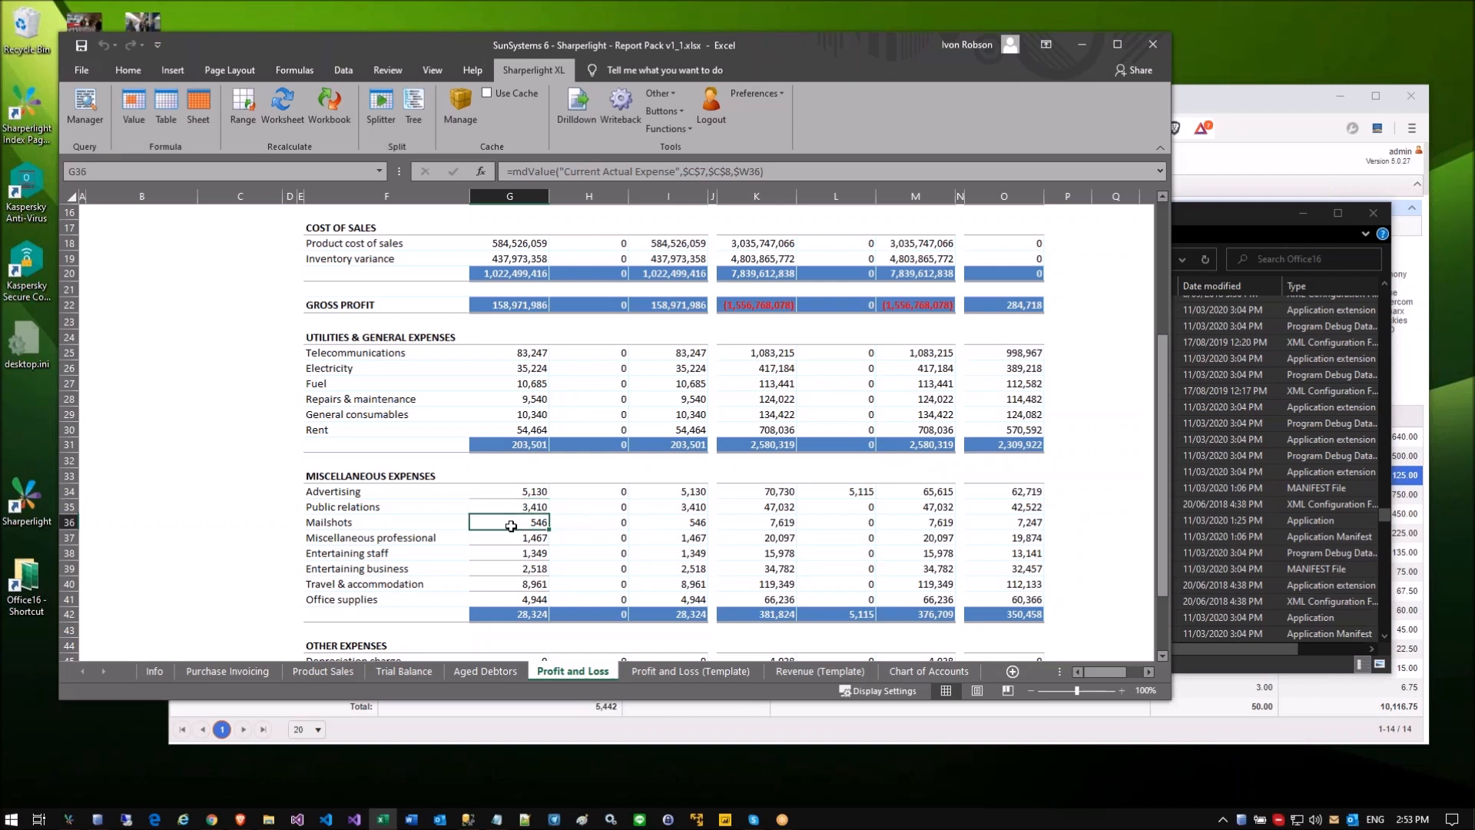
left_click(524, 493)
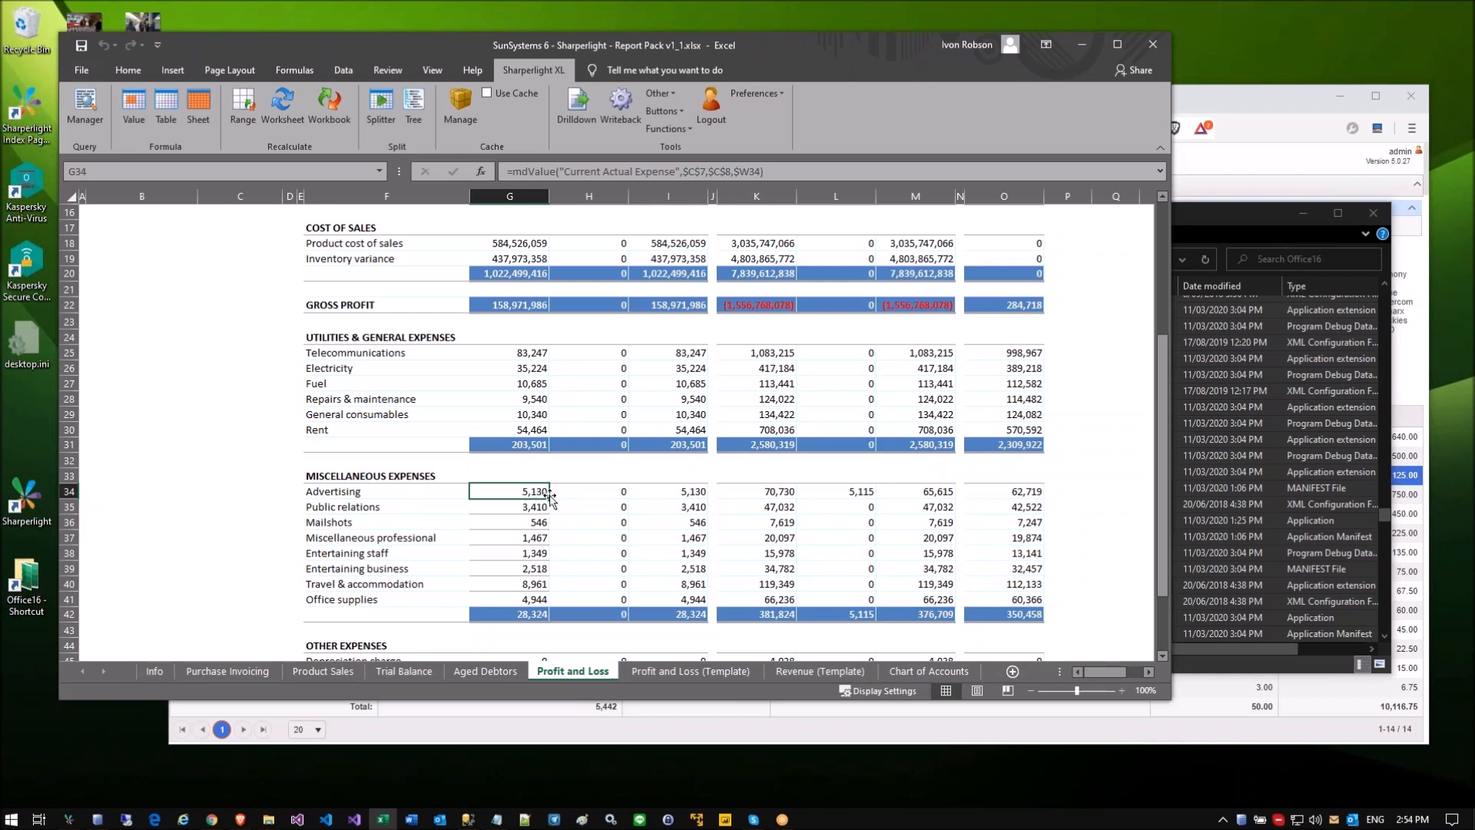
left_click_drag(551, 498, 553, 603)
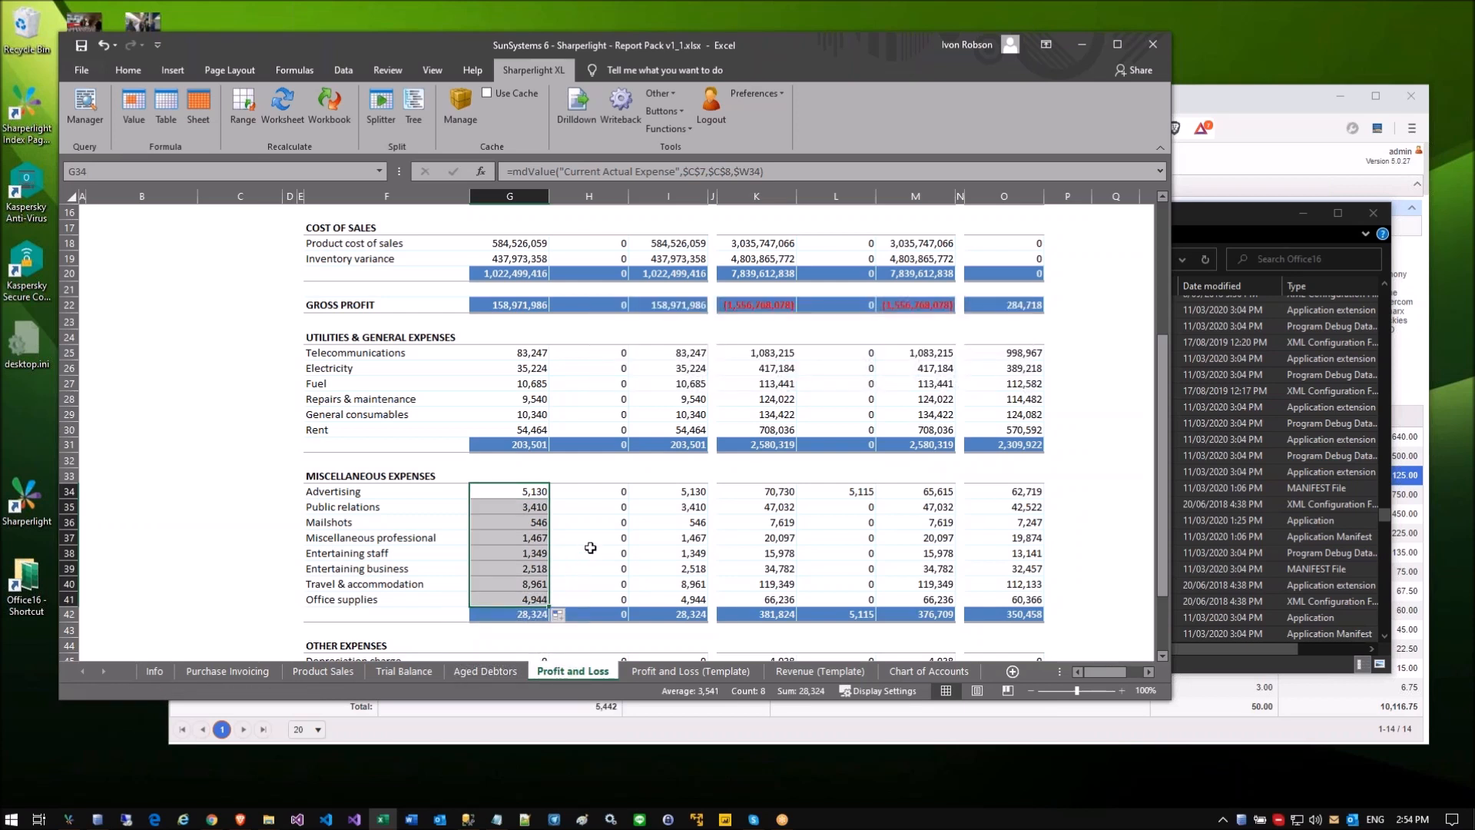
left_click(592, 542)
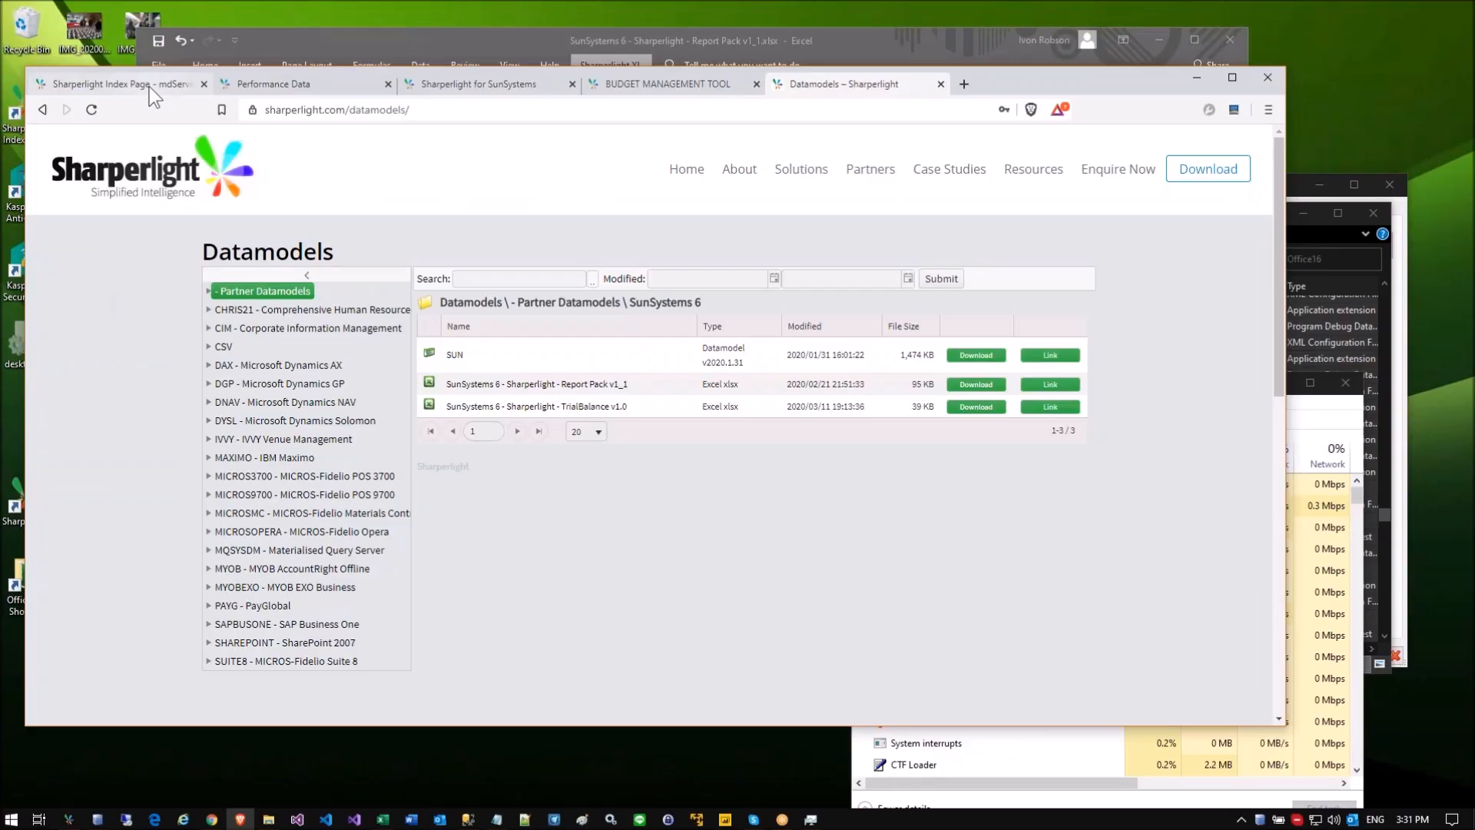
Step: Reload the Sharperlight for SunSystems dashboard in the browser and show it for OEC Computers, followed by OEC Computers Australia
left_click(149, 84)
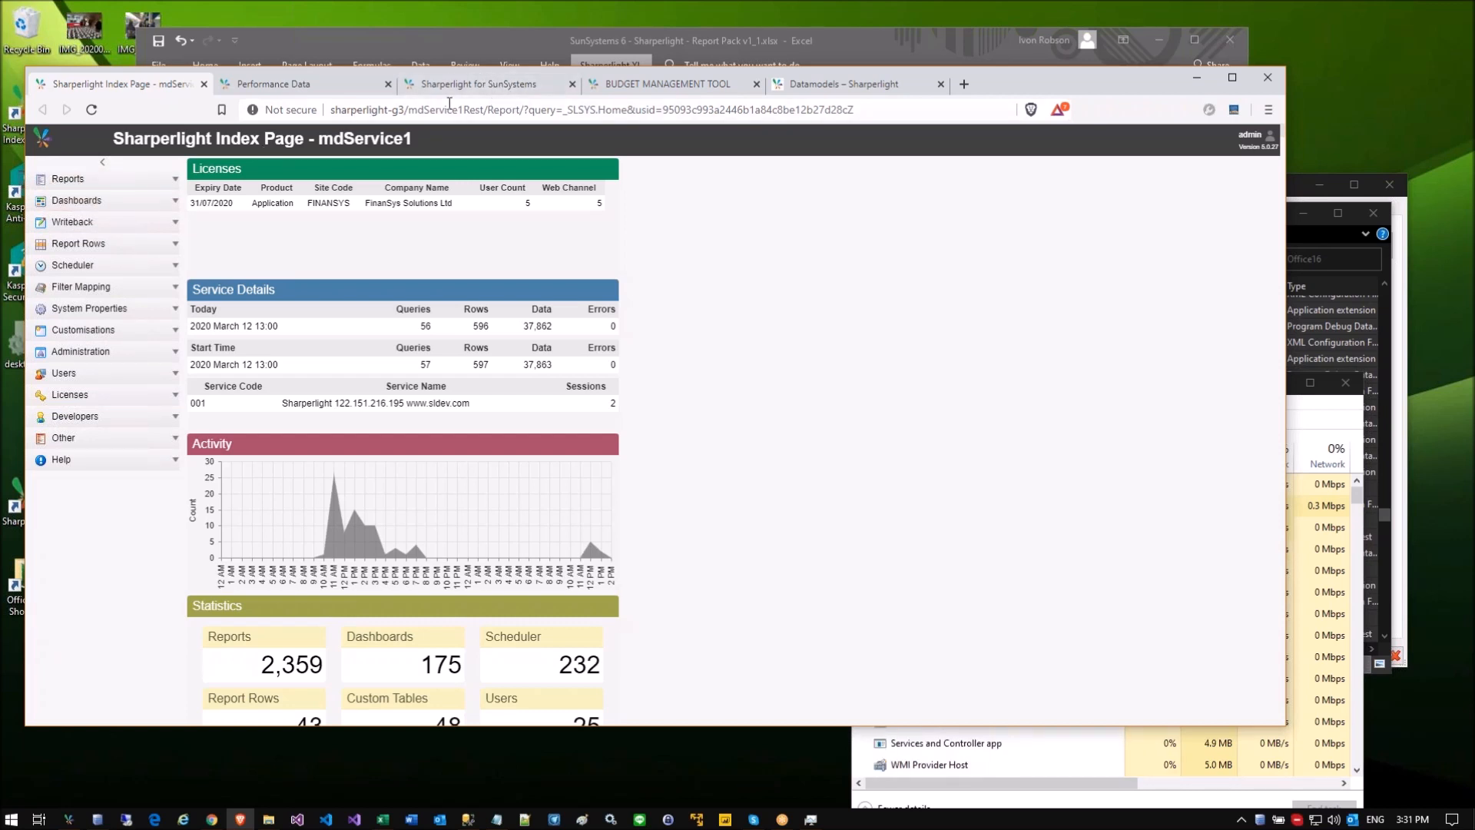
left_click(487, 87)
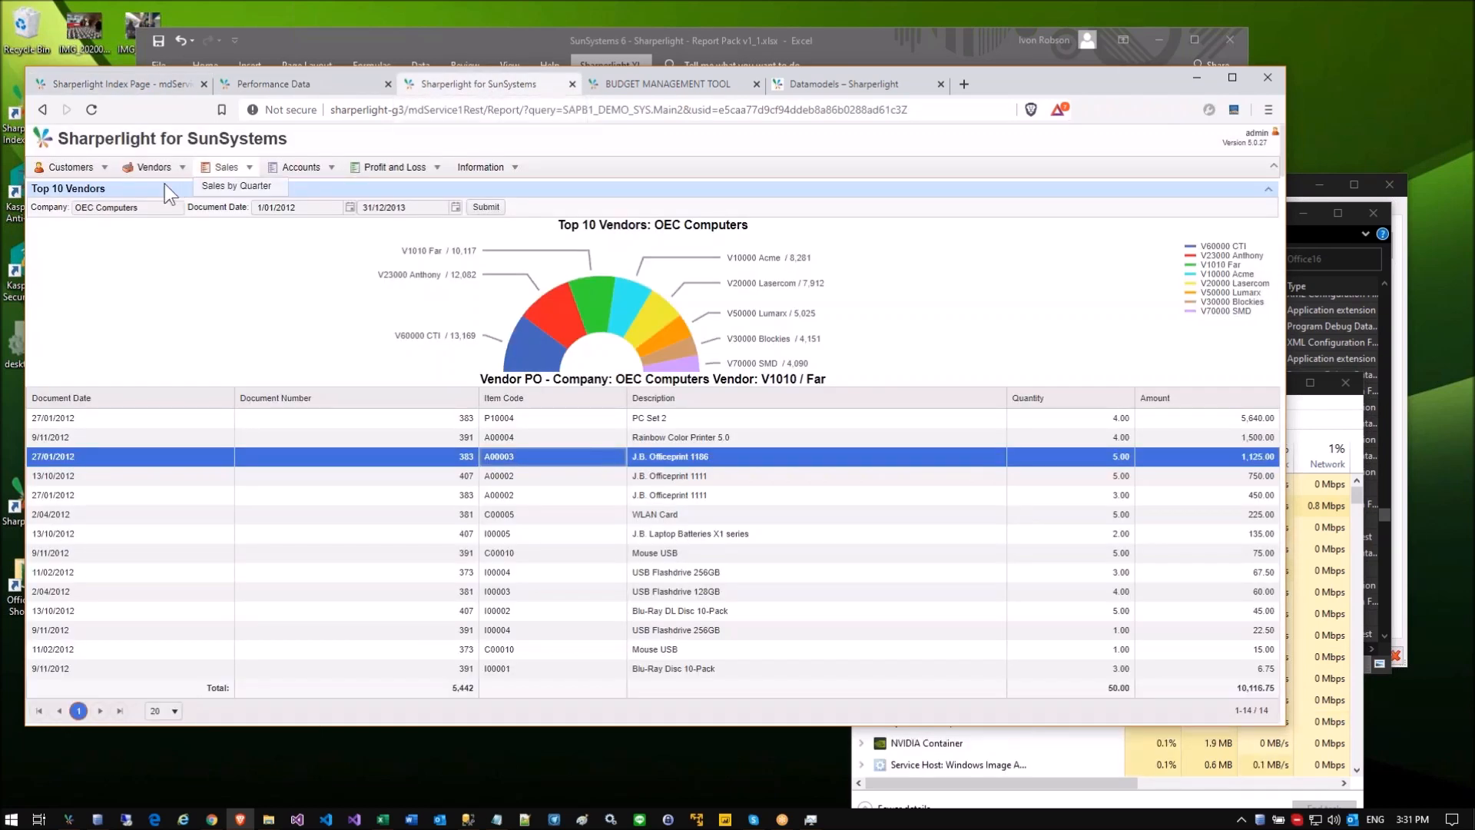
left_click(92, 110)
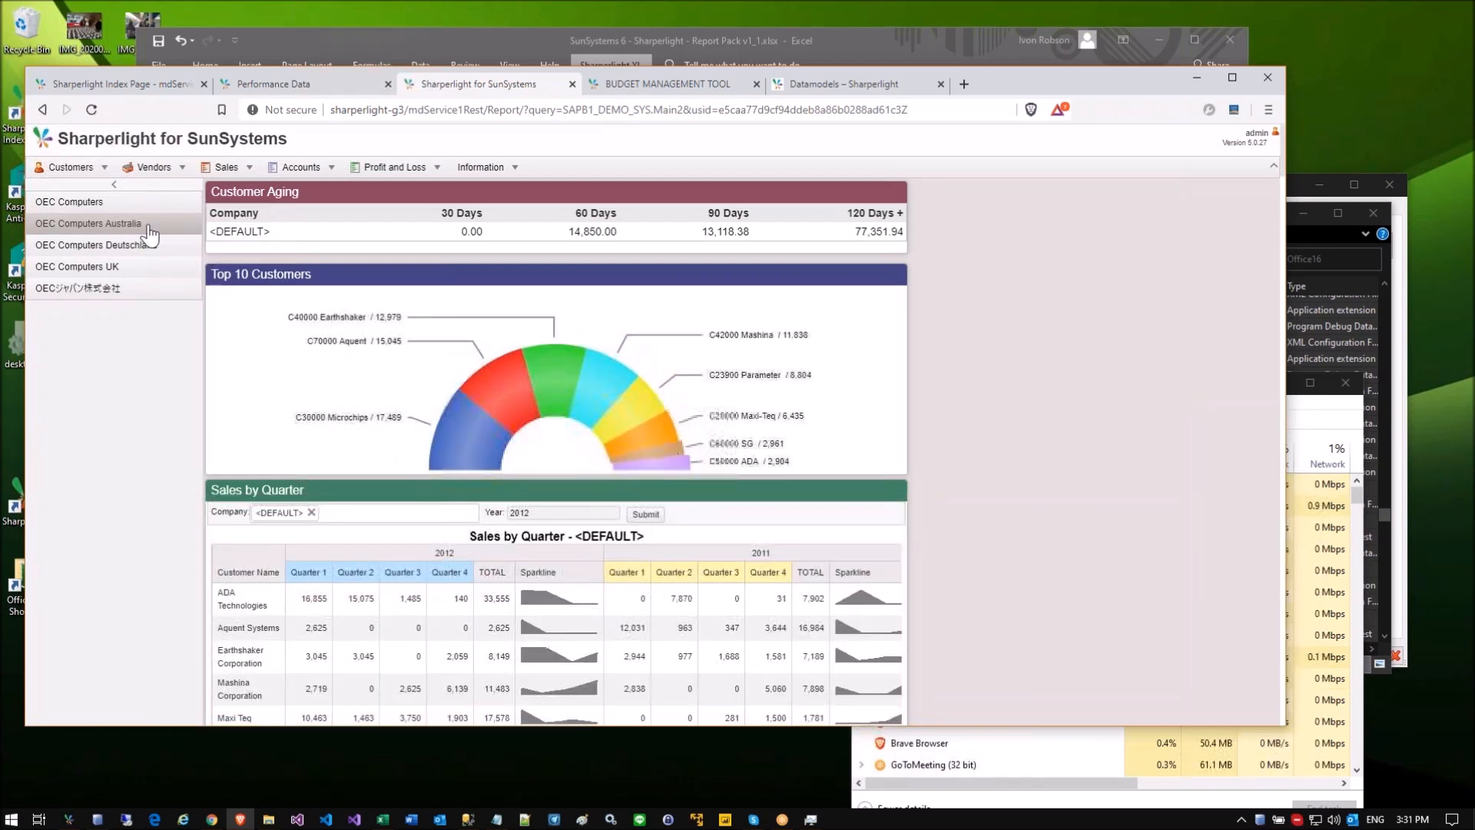
left_click(92, 201)
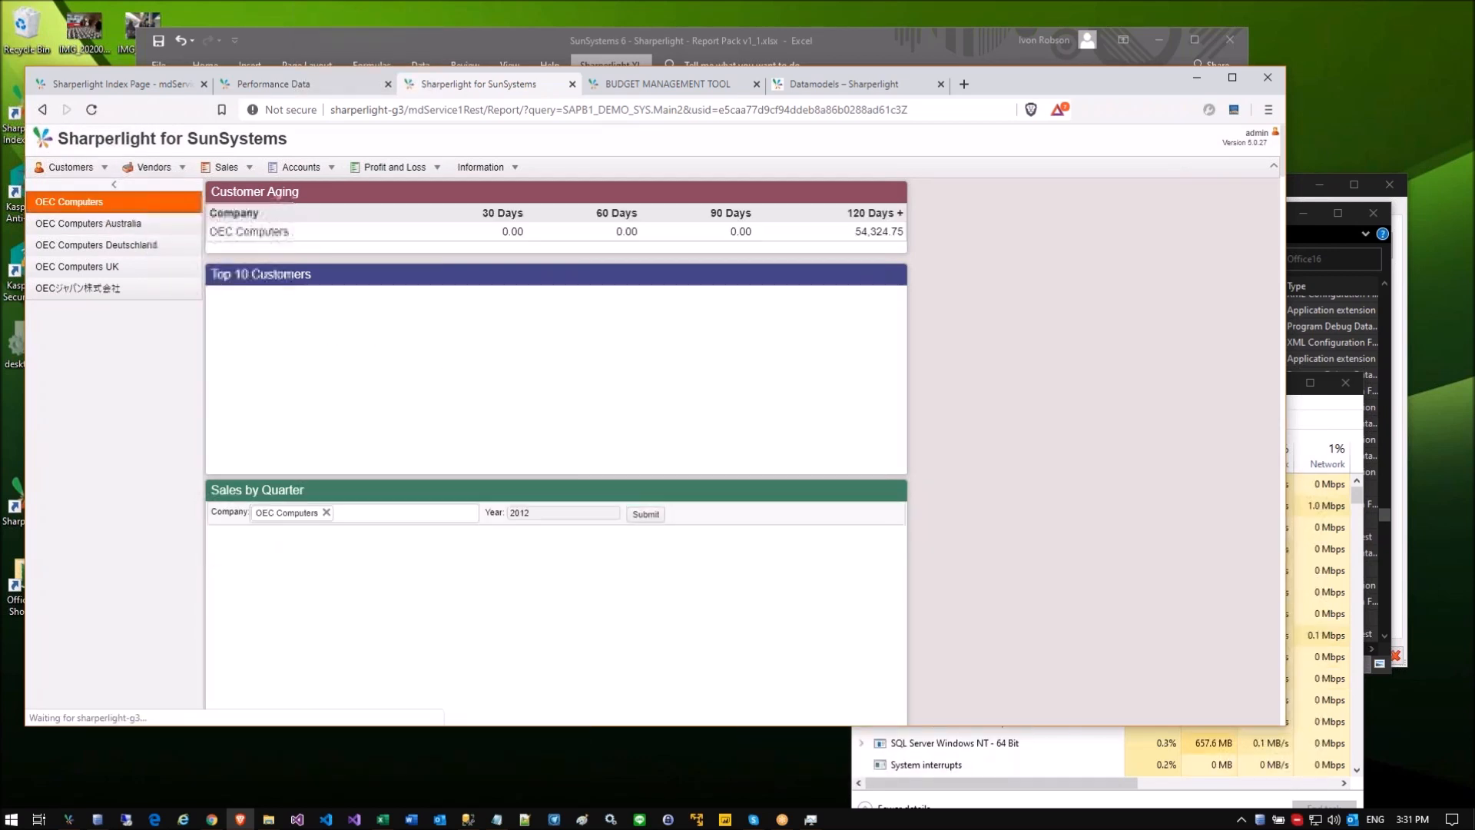
left_click(78, 168)
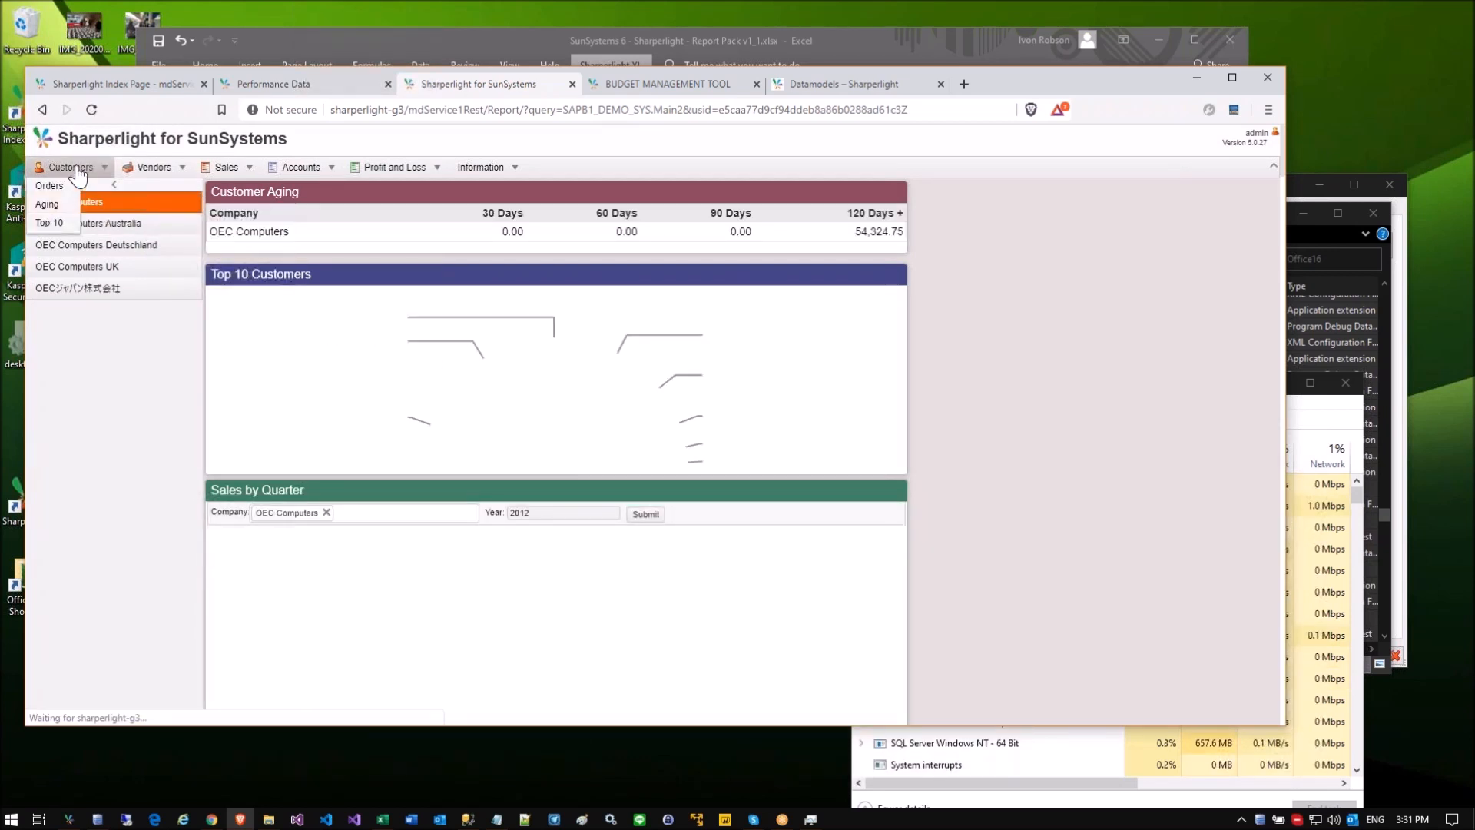
left_click(120, 226)
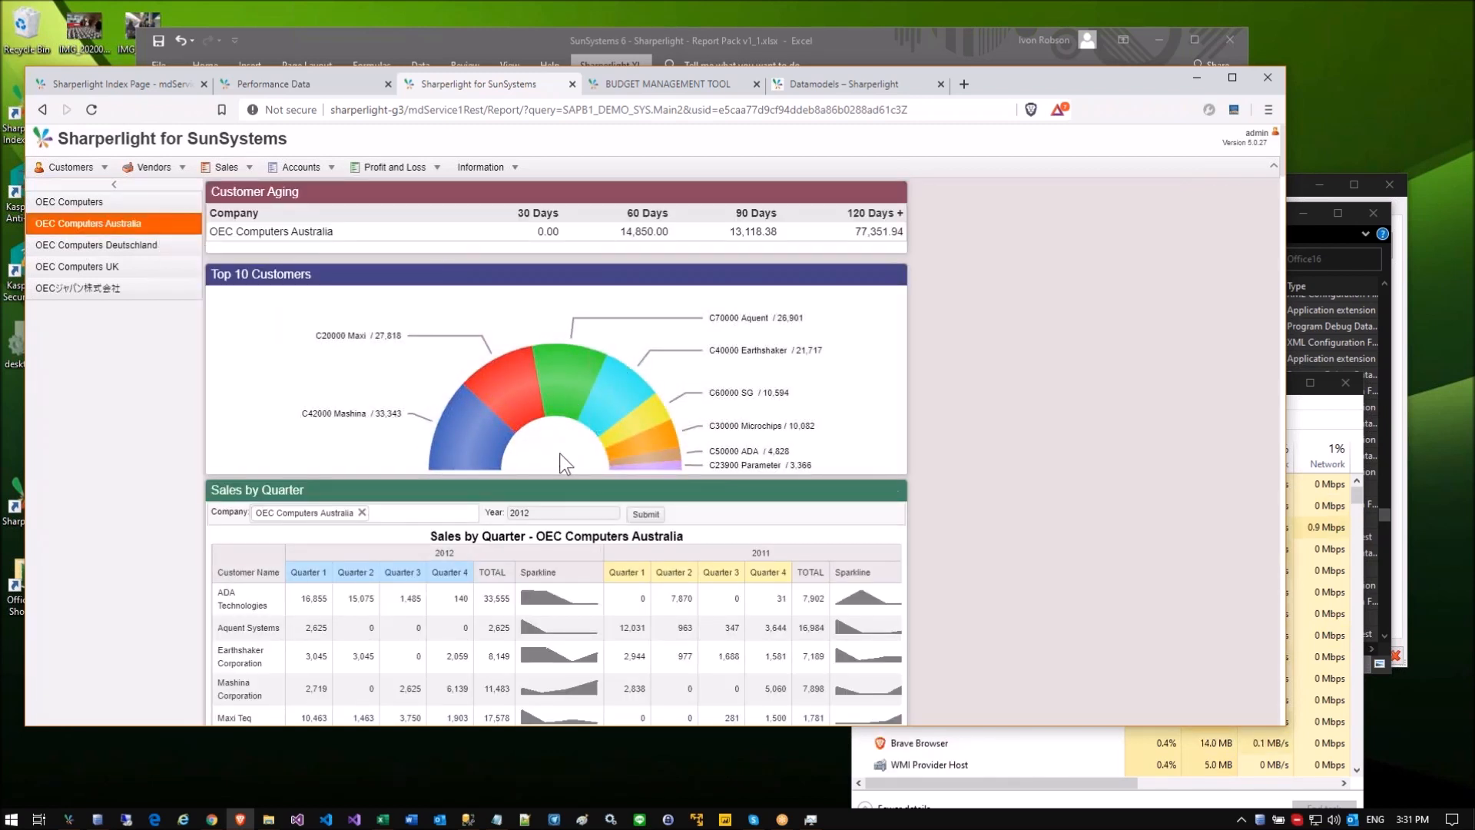
Step: View the Top 10 Vendors report, drill into vendor V1010 Far and highlight the J.B. Officeprint 1186 purchase line
mouse_move(153, 168)
left_click(157, 187)
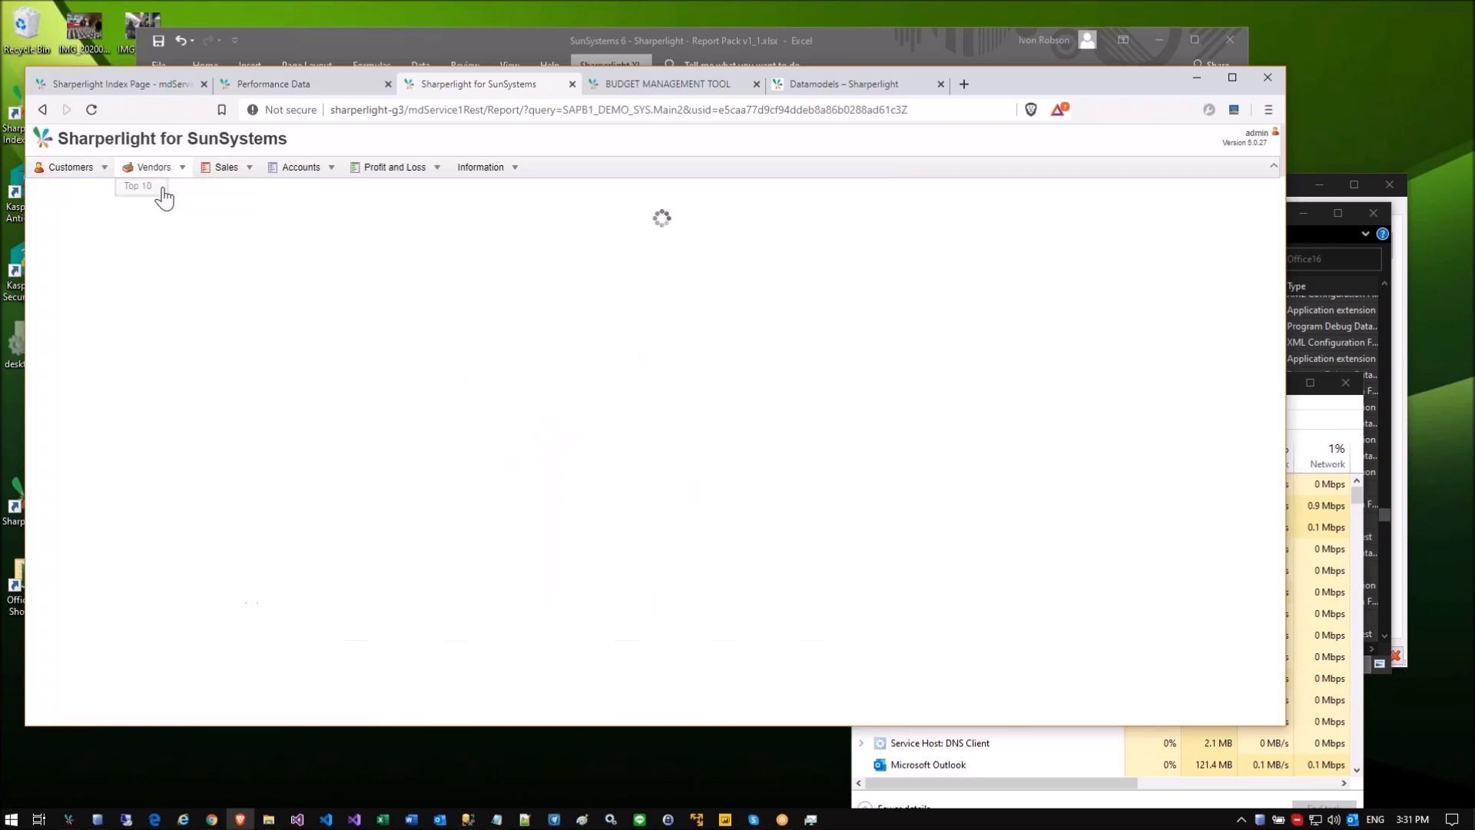
left_click(588, 309)
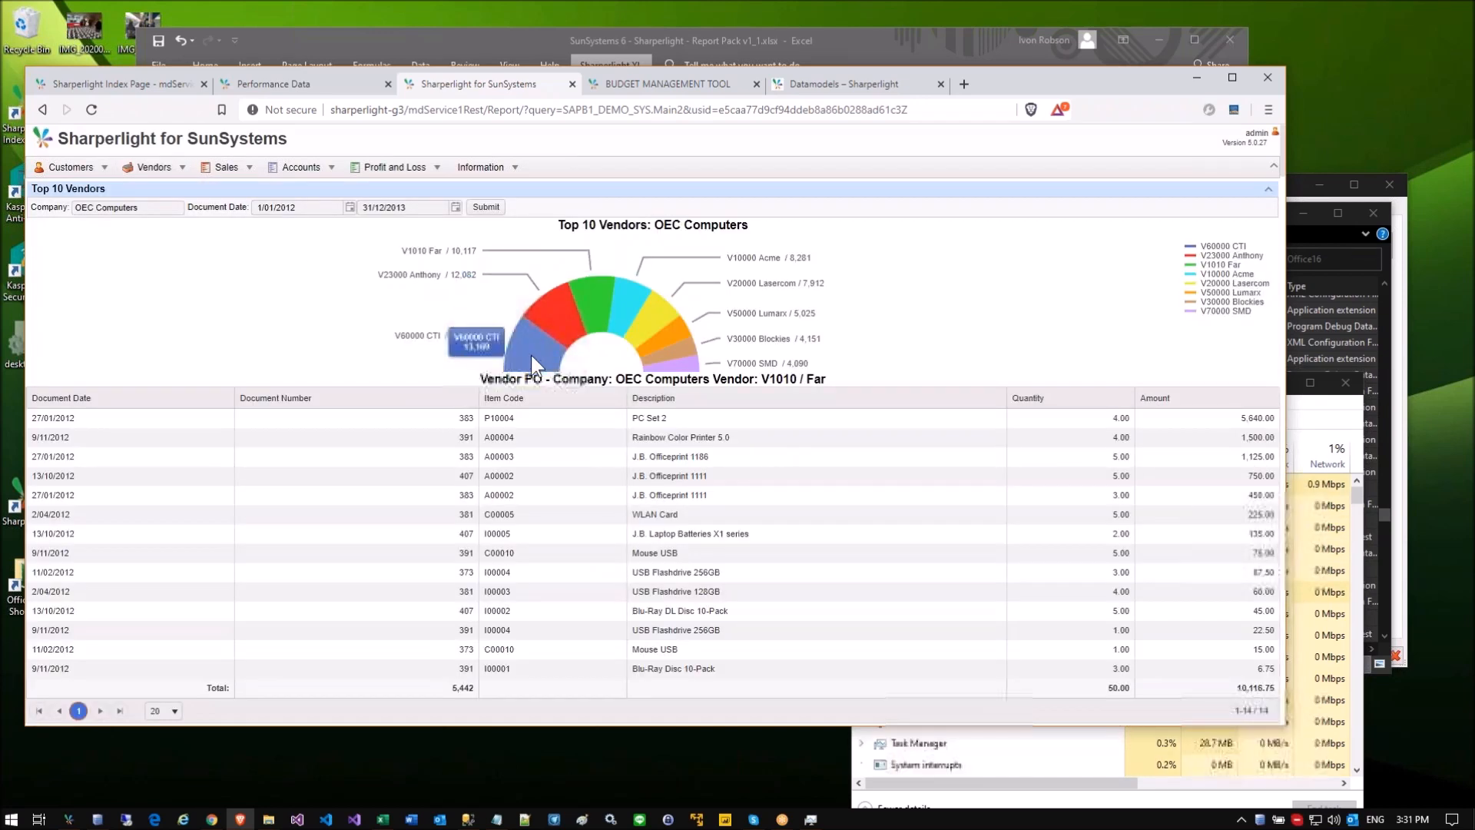
left_click(547, 461)
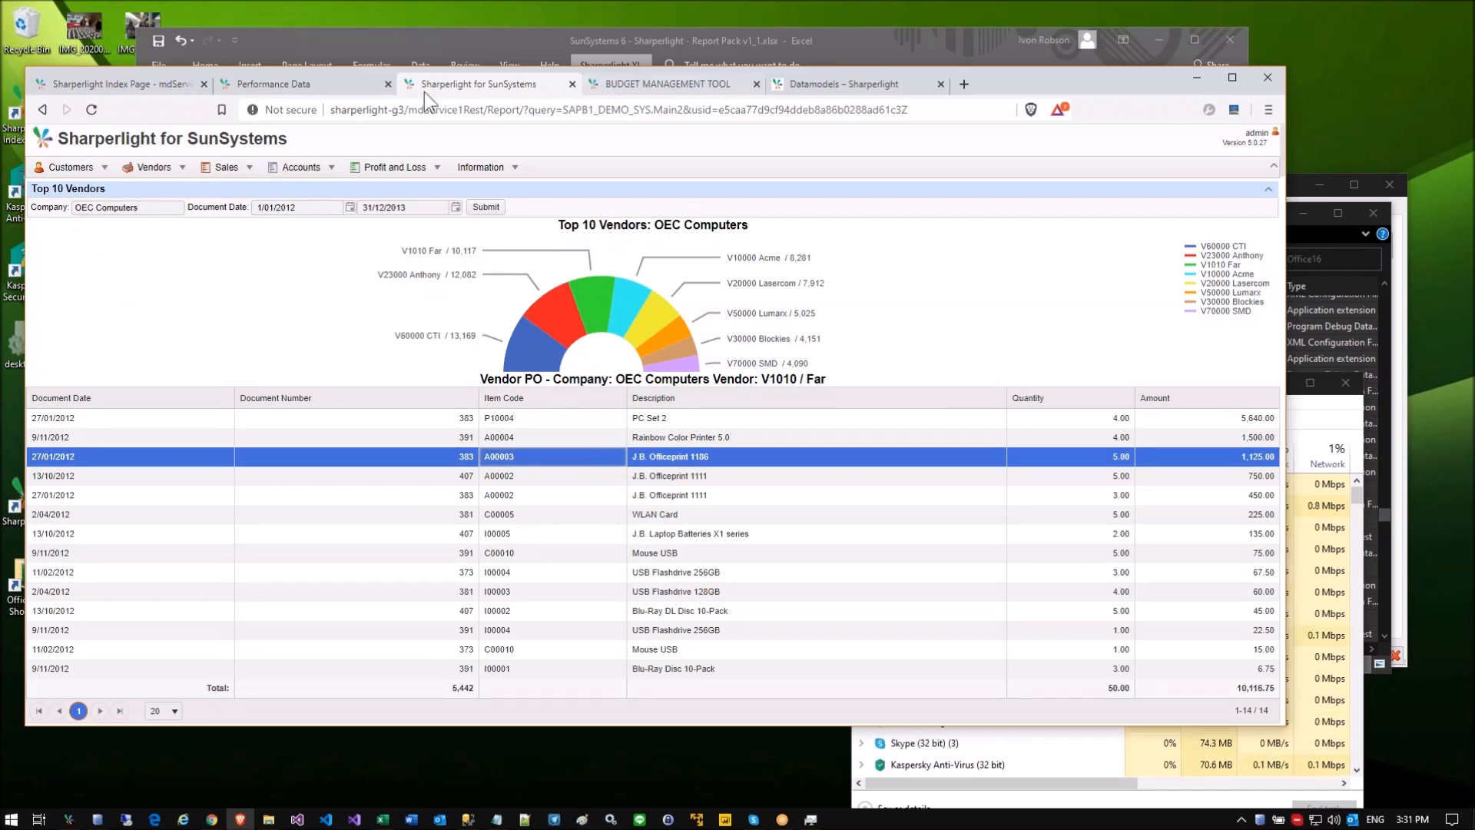
Step: On the Performance Data page, set the Actual value of Planning Proposals in progress at month end to 90
left_click(318, 85)
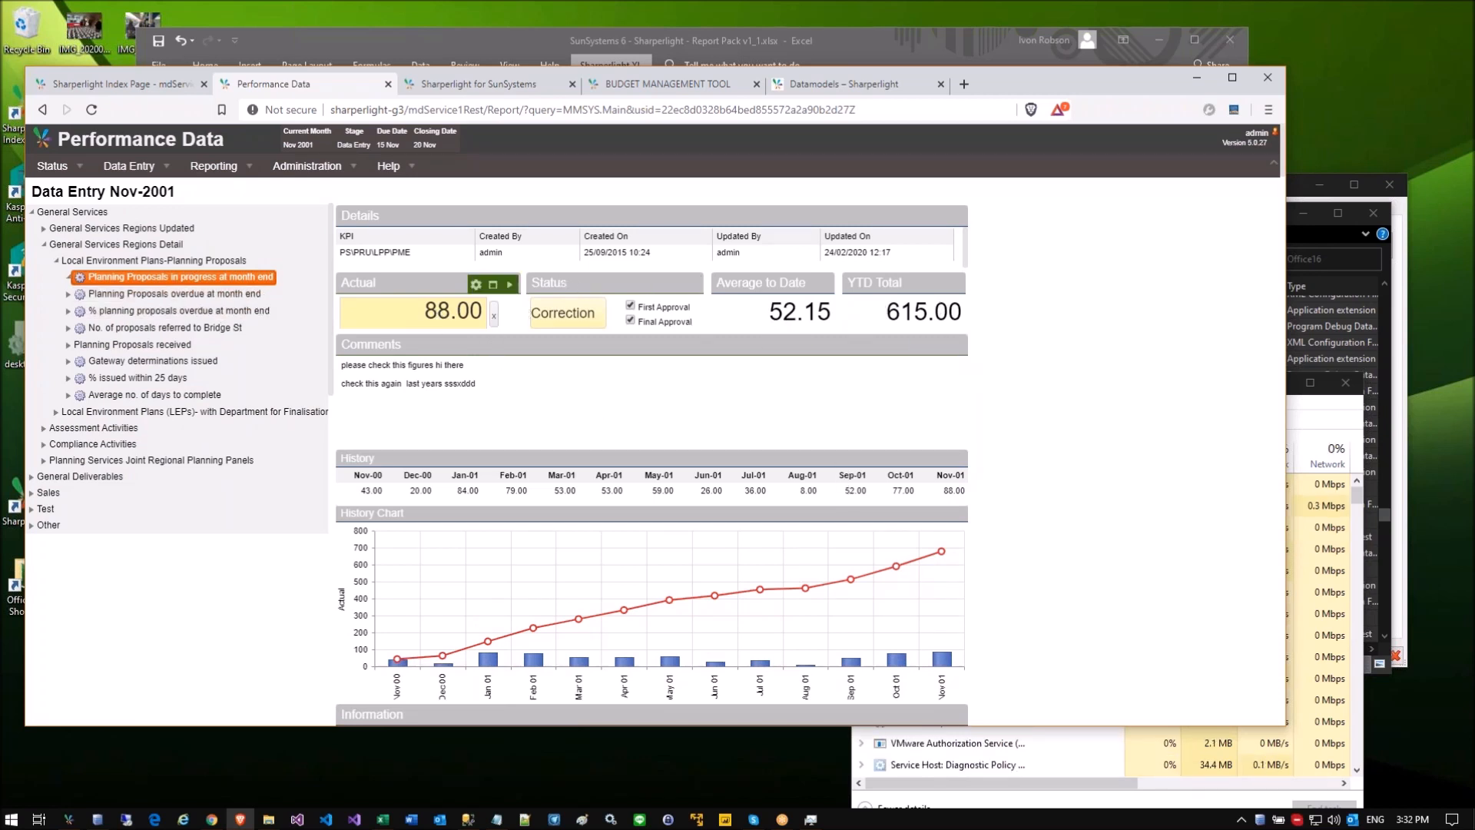
left_click(475, 309)
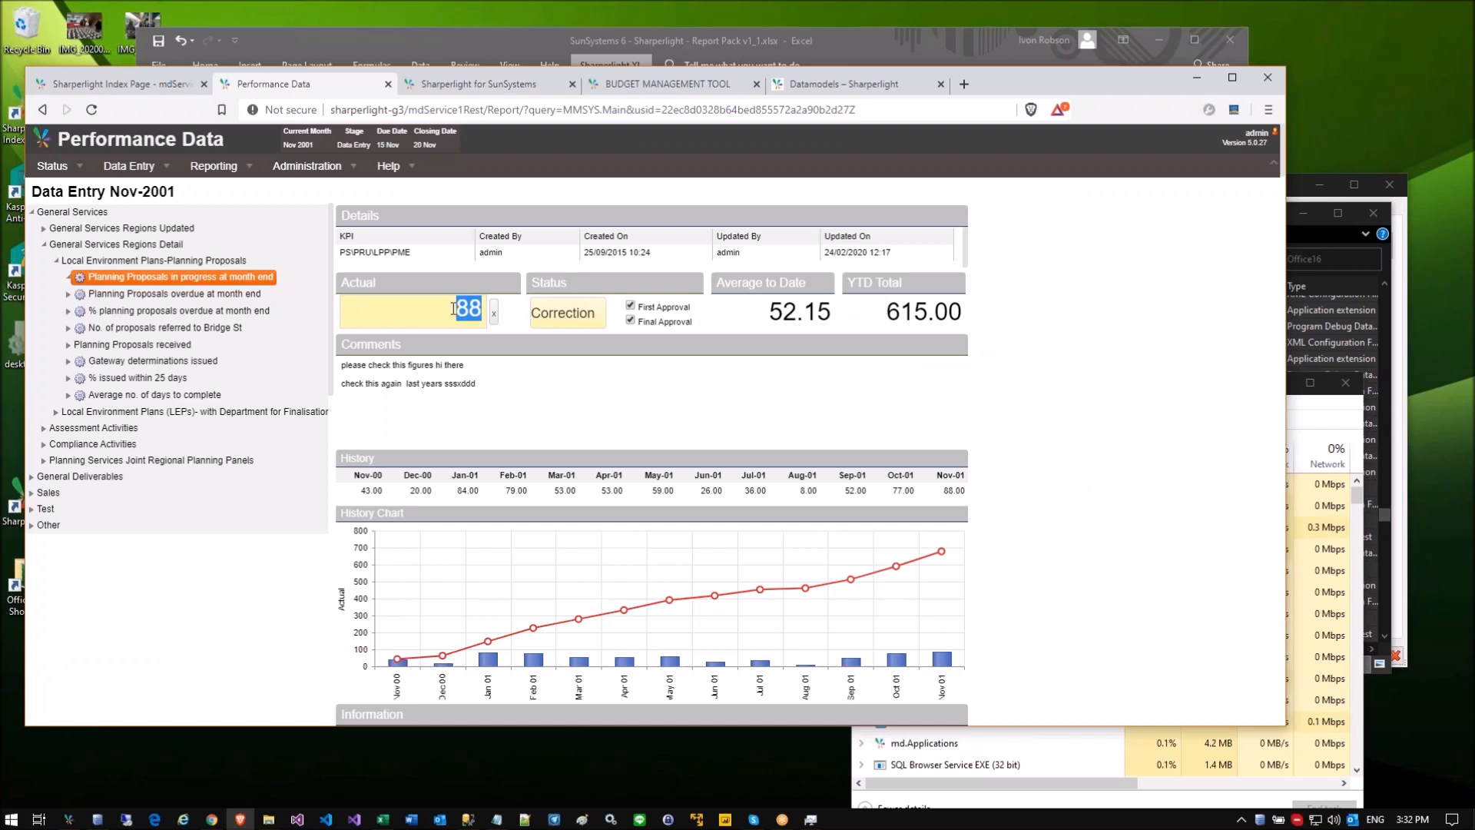
type("90")
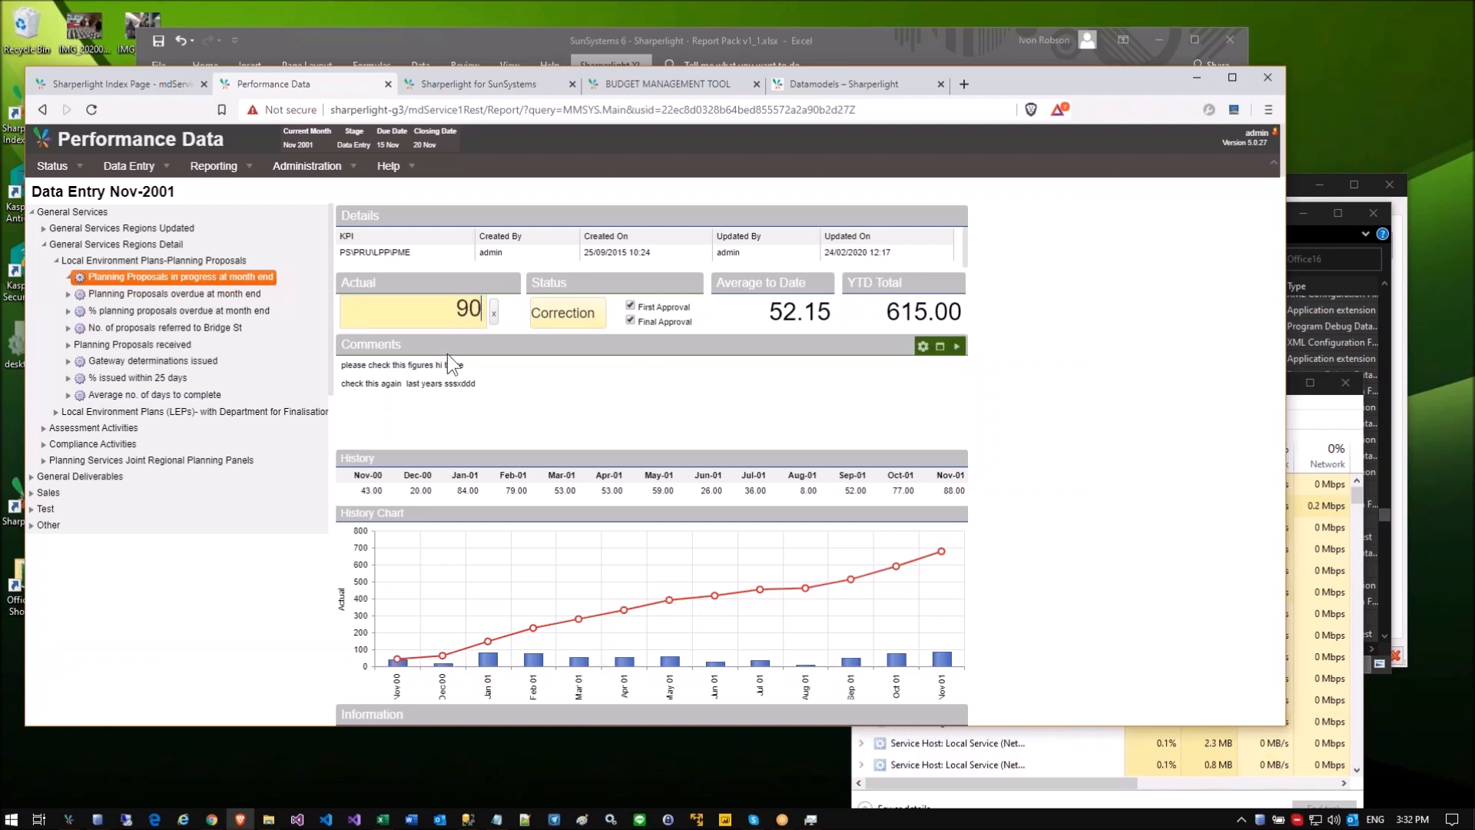
left_click(447, 354)
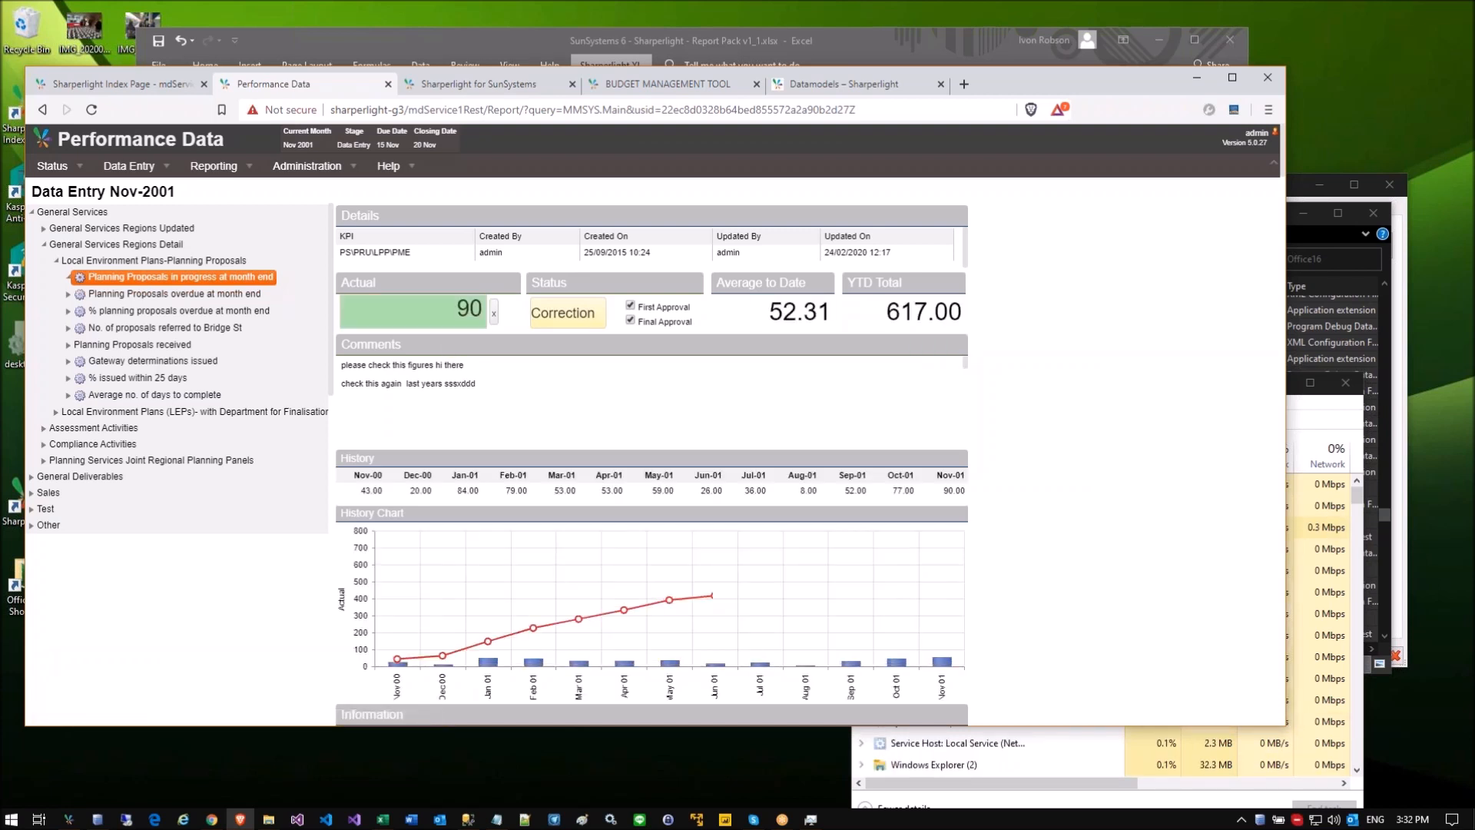
Step: Set the Actual value of Planning Proposals overdue at month end to 98
left_click(175, 294)
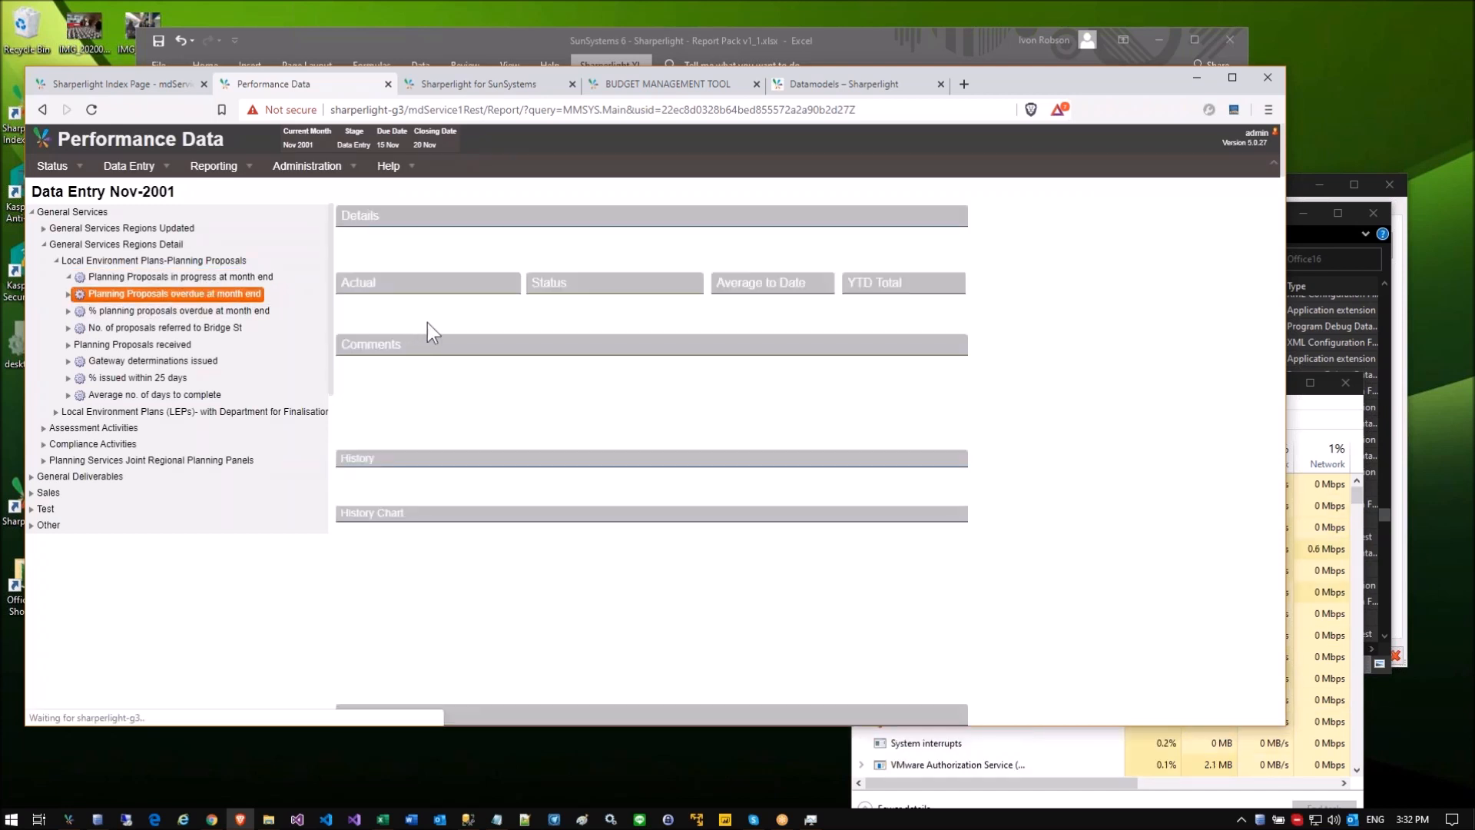
left_click(443, 317)
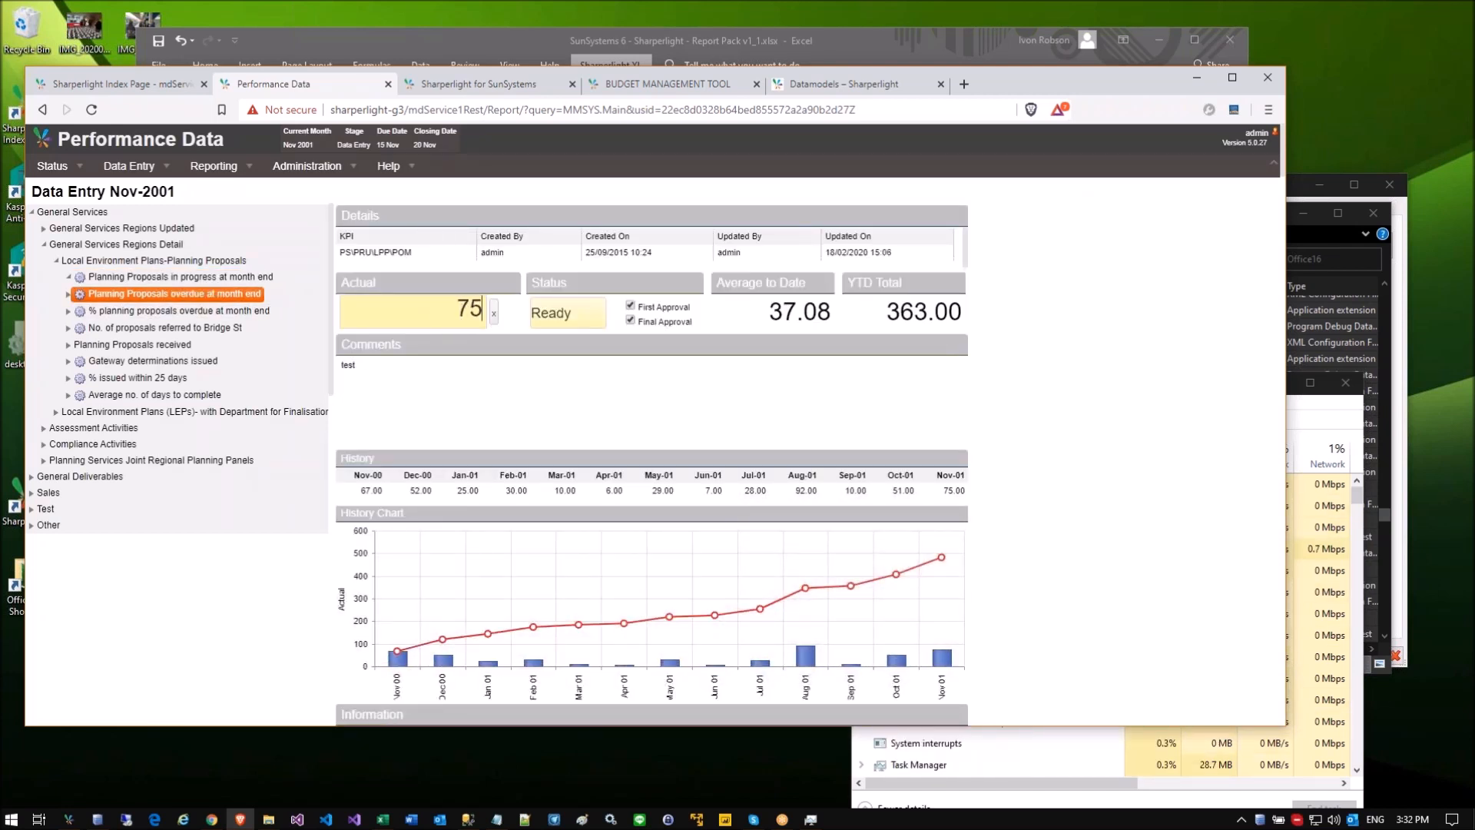
left_click_drag(455, 308, 484, 308)
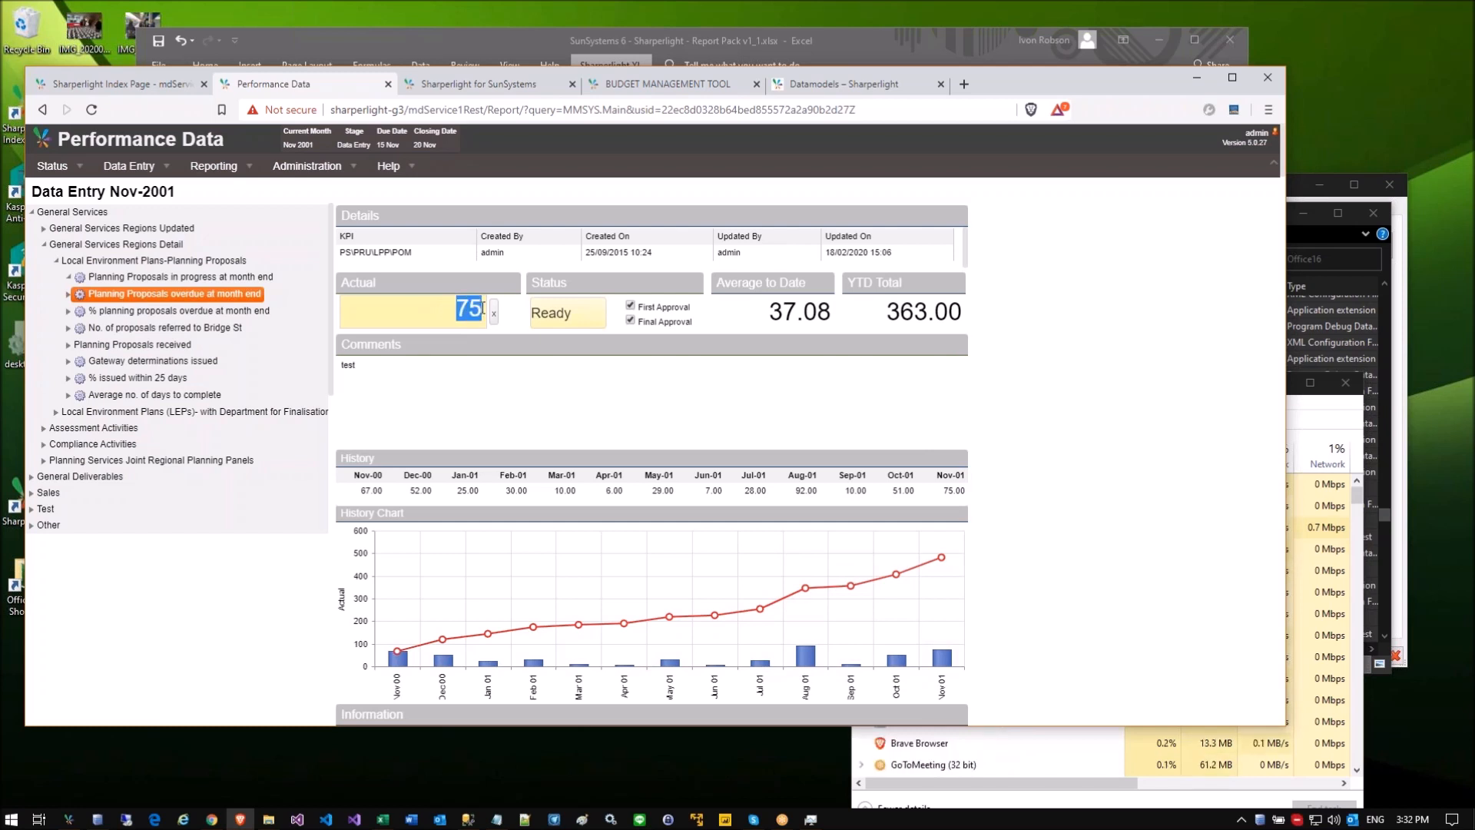
type("98")
left_click(482, 371)
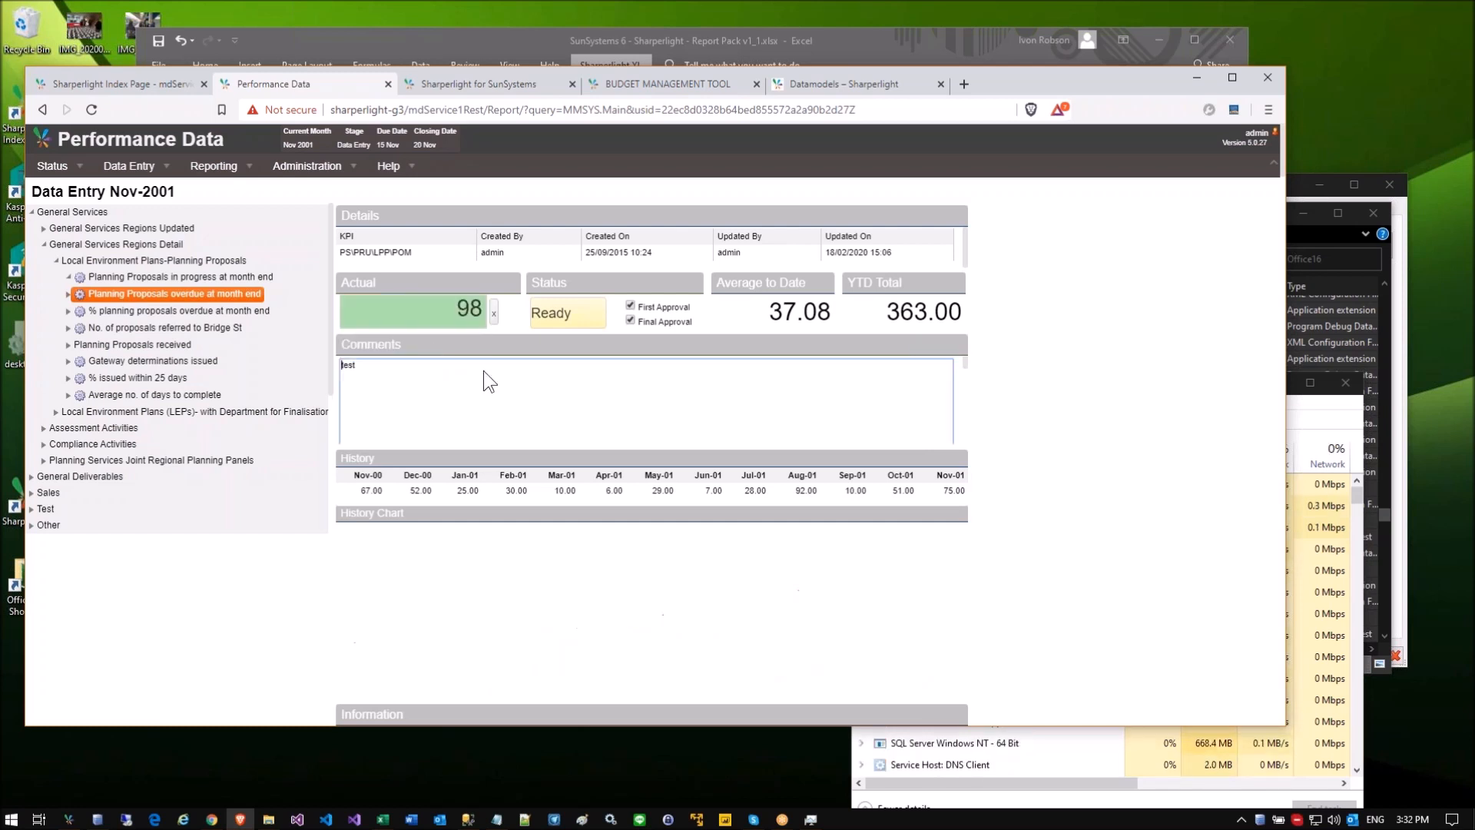
Step: In the Local Environment Plans-Planning Proposals overview, clear the first and final approvals of Planning Proposals in progress at month end
left_click(154, 261)
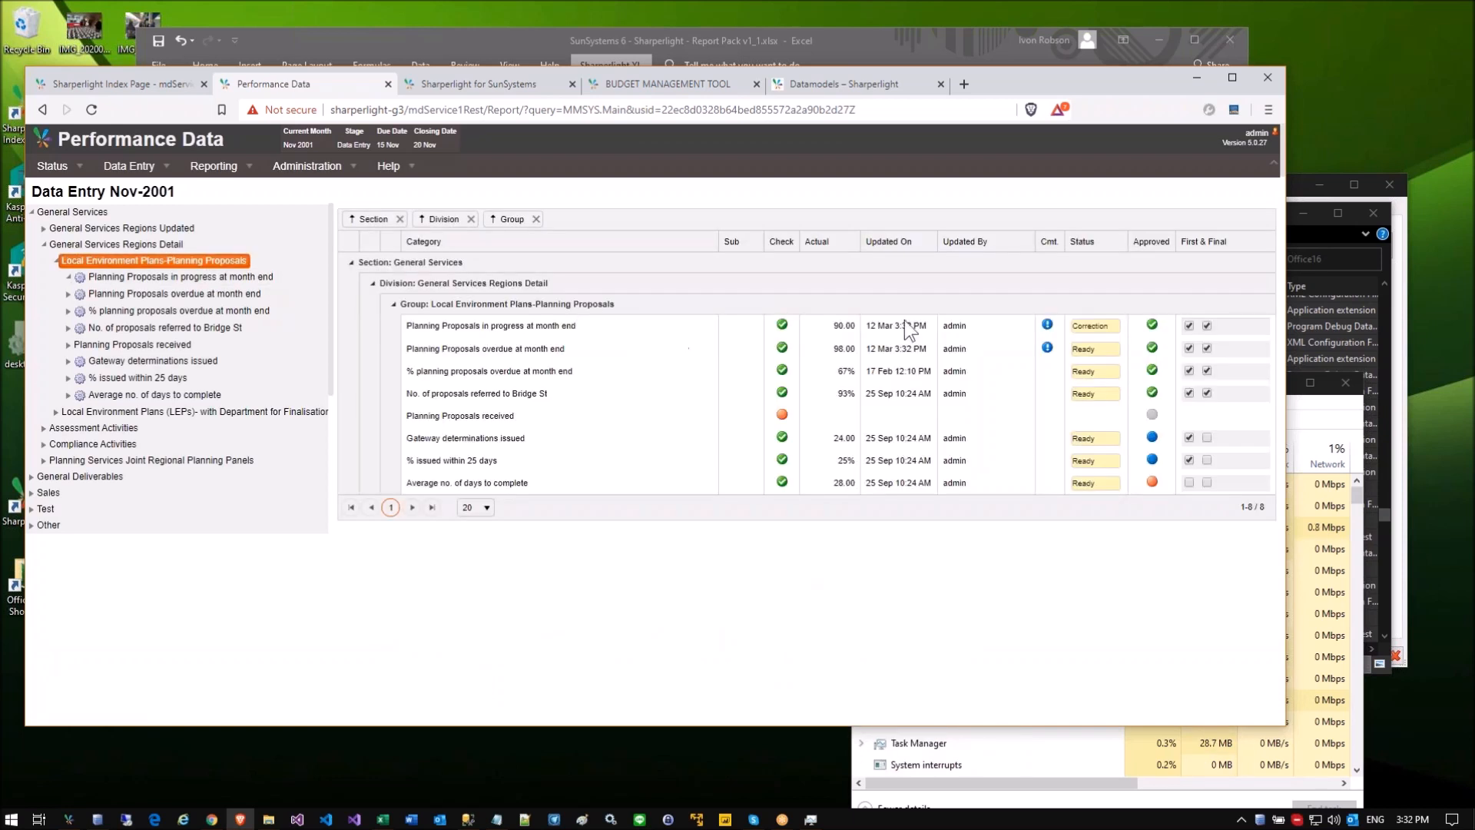
left_click(1207, 326)
left_click(1189, 326)
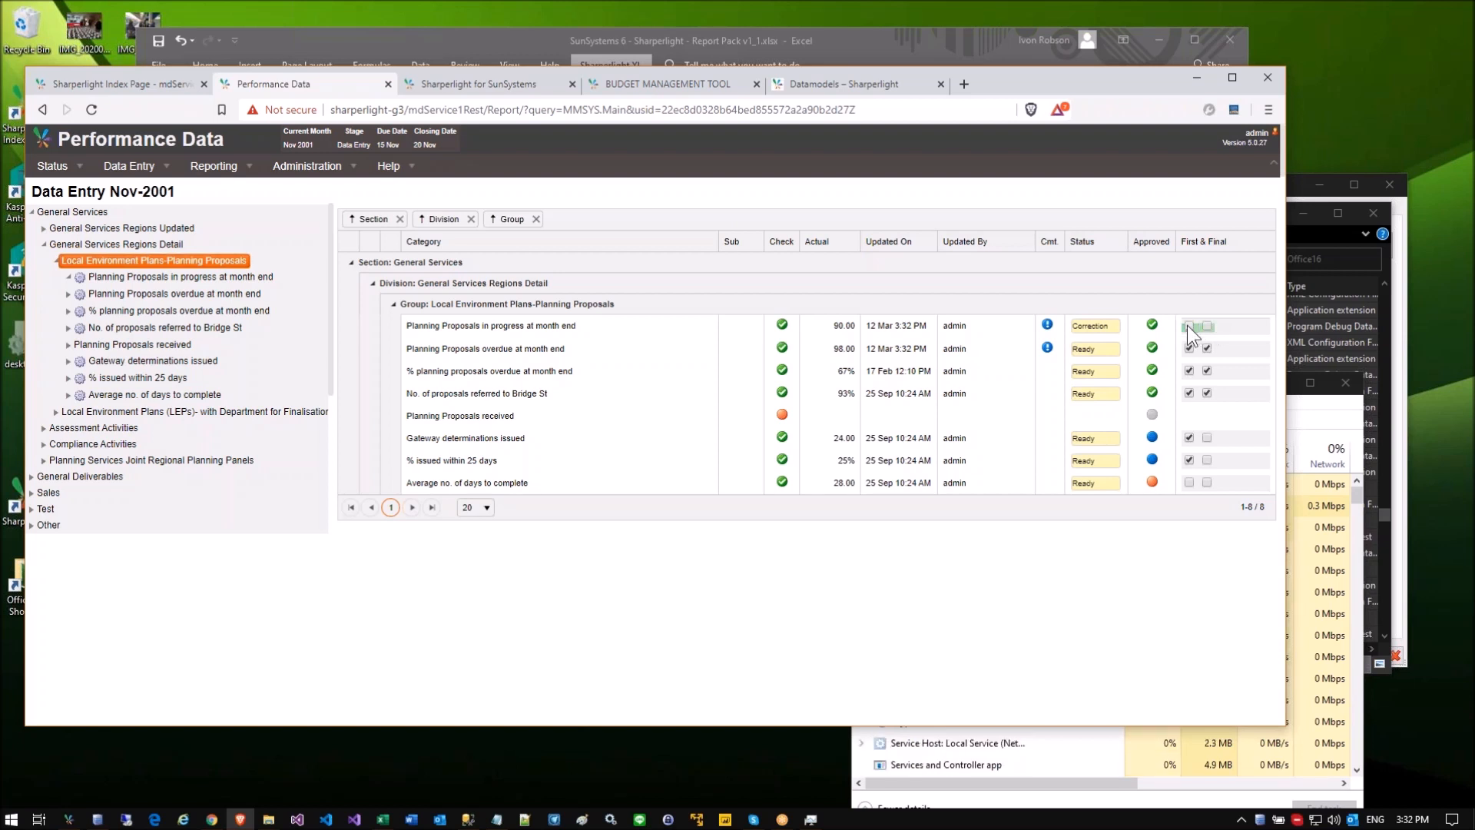
Step: Switch to the Budget Management Tool and open the 2018 budget entry for BR120 - MAIL ACQUISITION
left_click(613, 84)
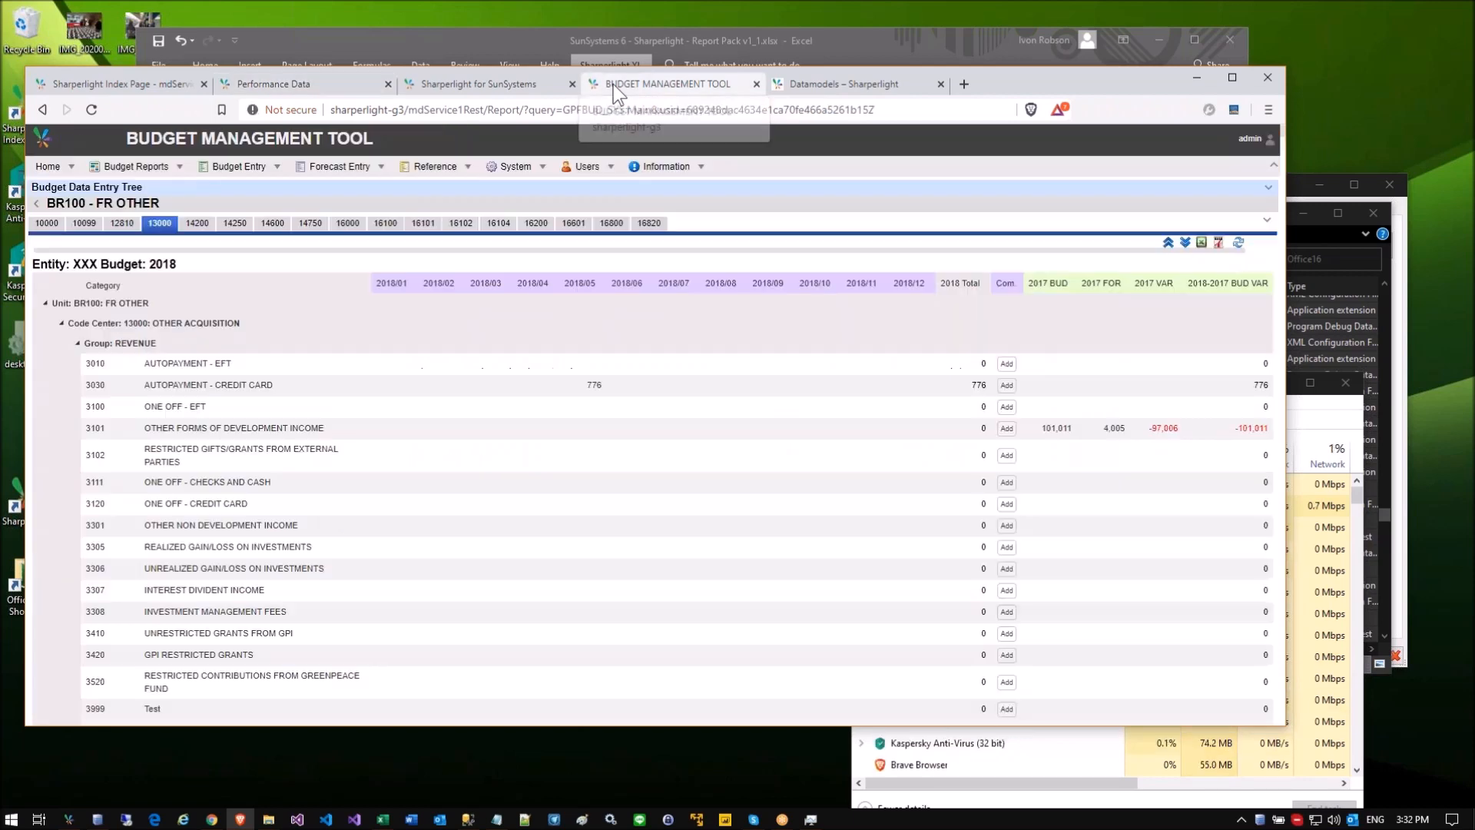
left_click(36, 203)
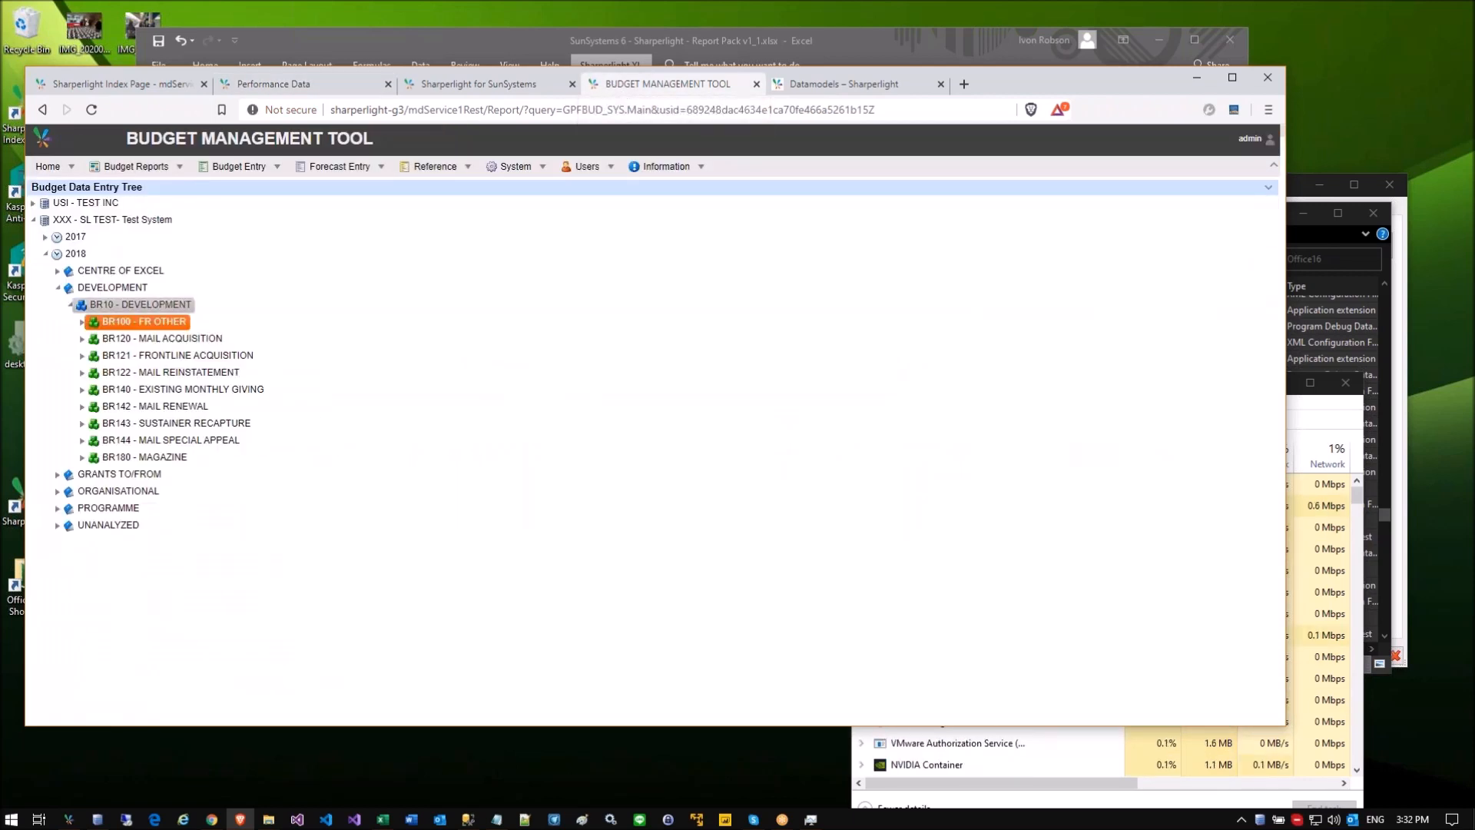
left_click(163, 339)
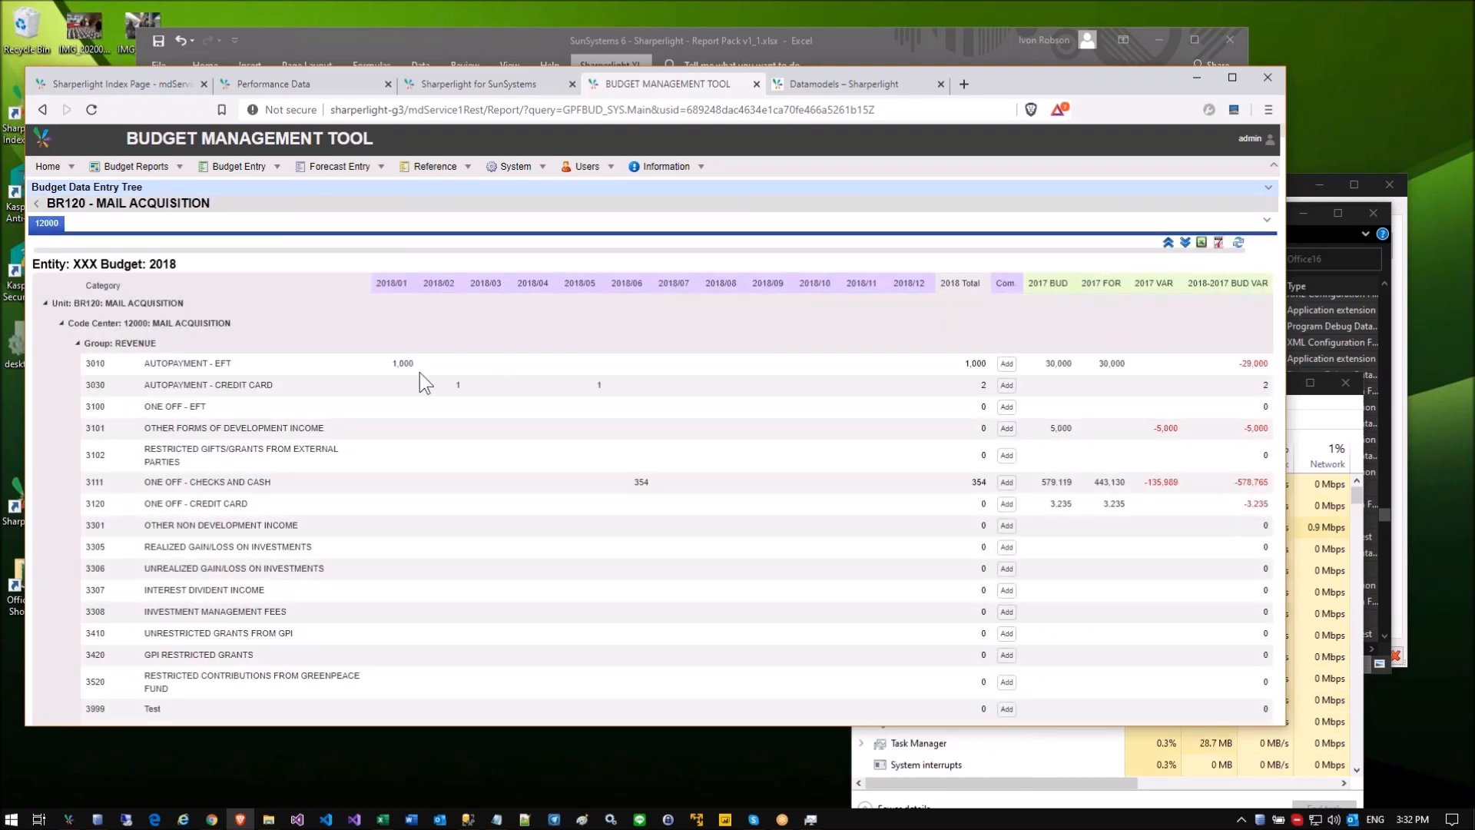
Step: Enter 4000 as the 2018/02 budget for account 3010 AUTOPAYMENT - EFT
left_click(412, 365)
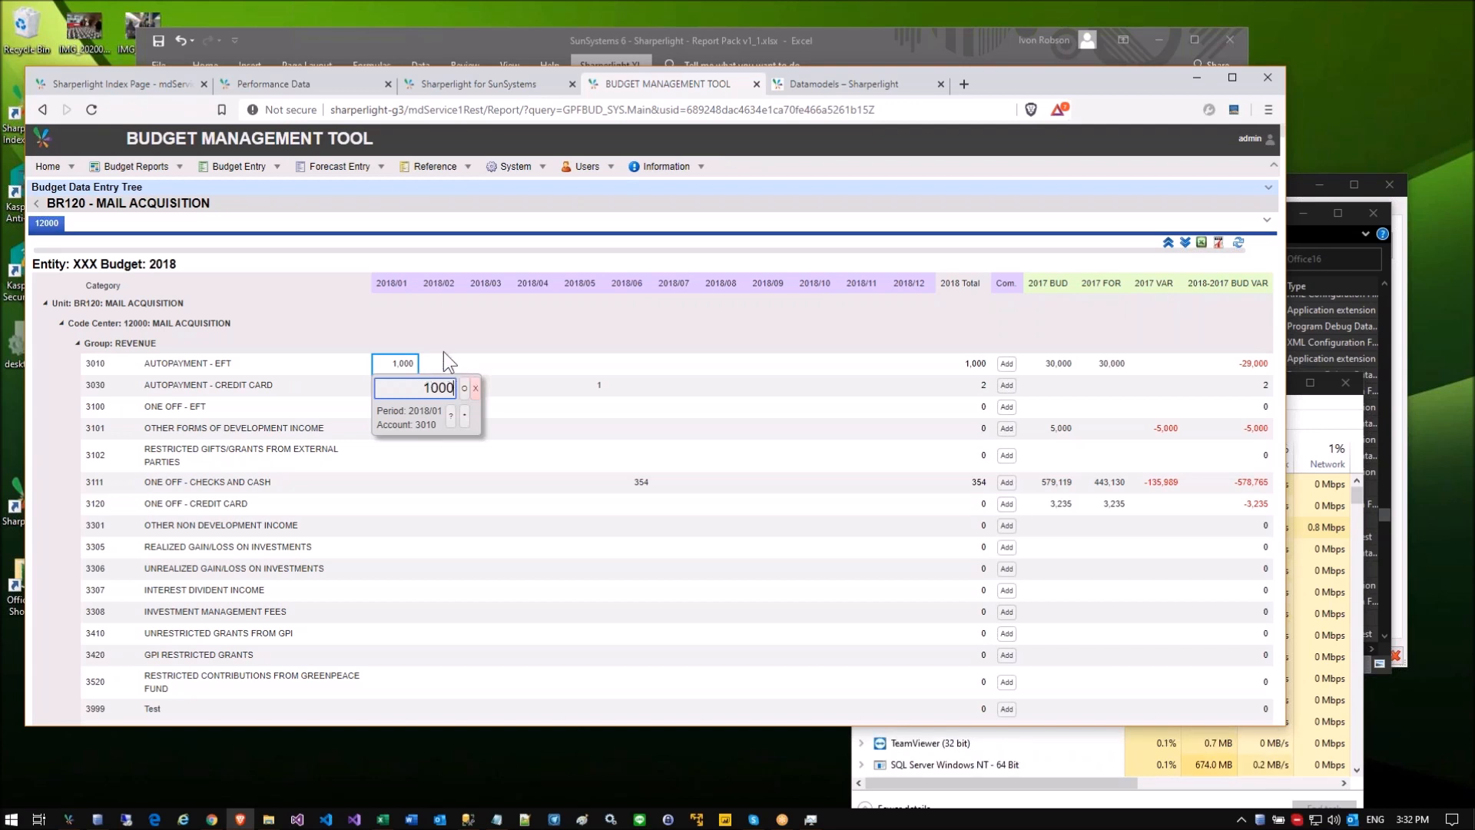
key("Tab")
scroll(444, 362, "down", 2)
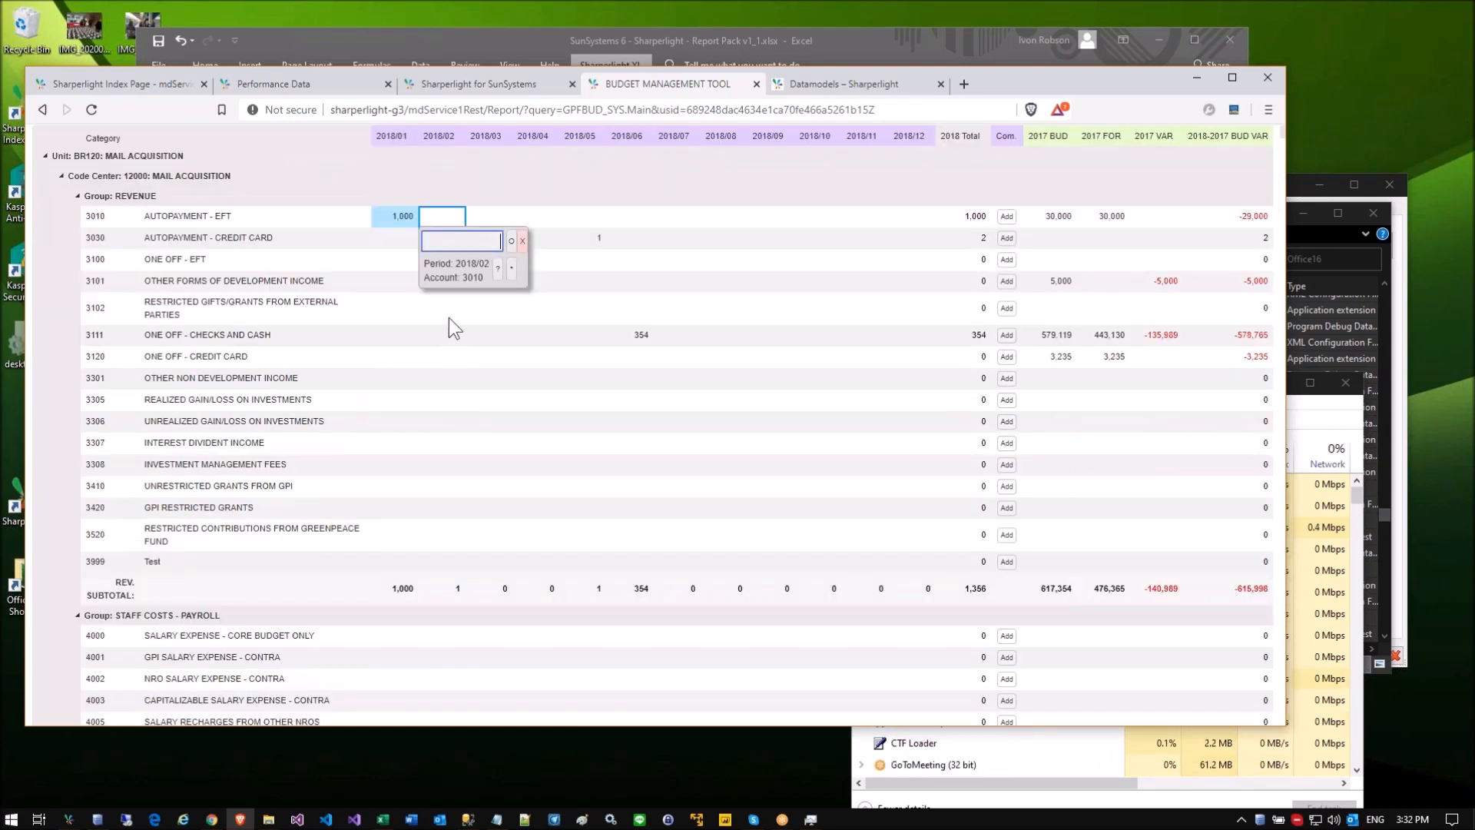
type("4000")
key("Return")
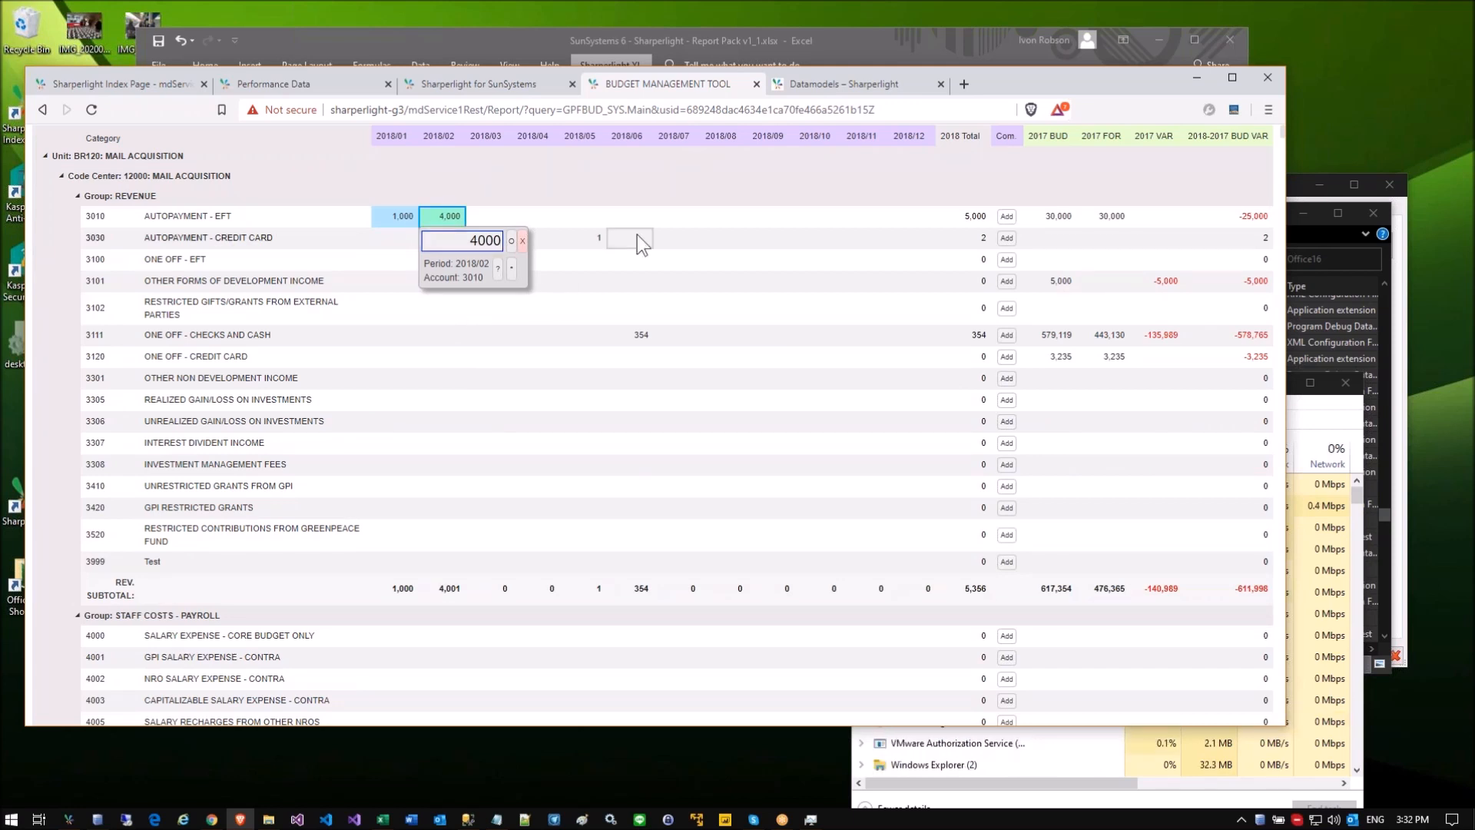
left_click(638, 240)
scroll(495, 296, "up", 2)
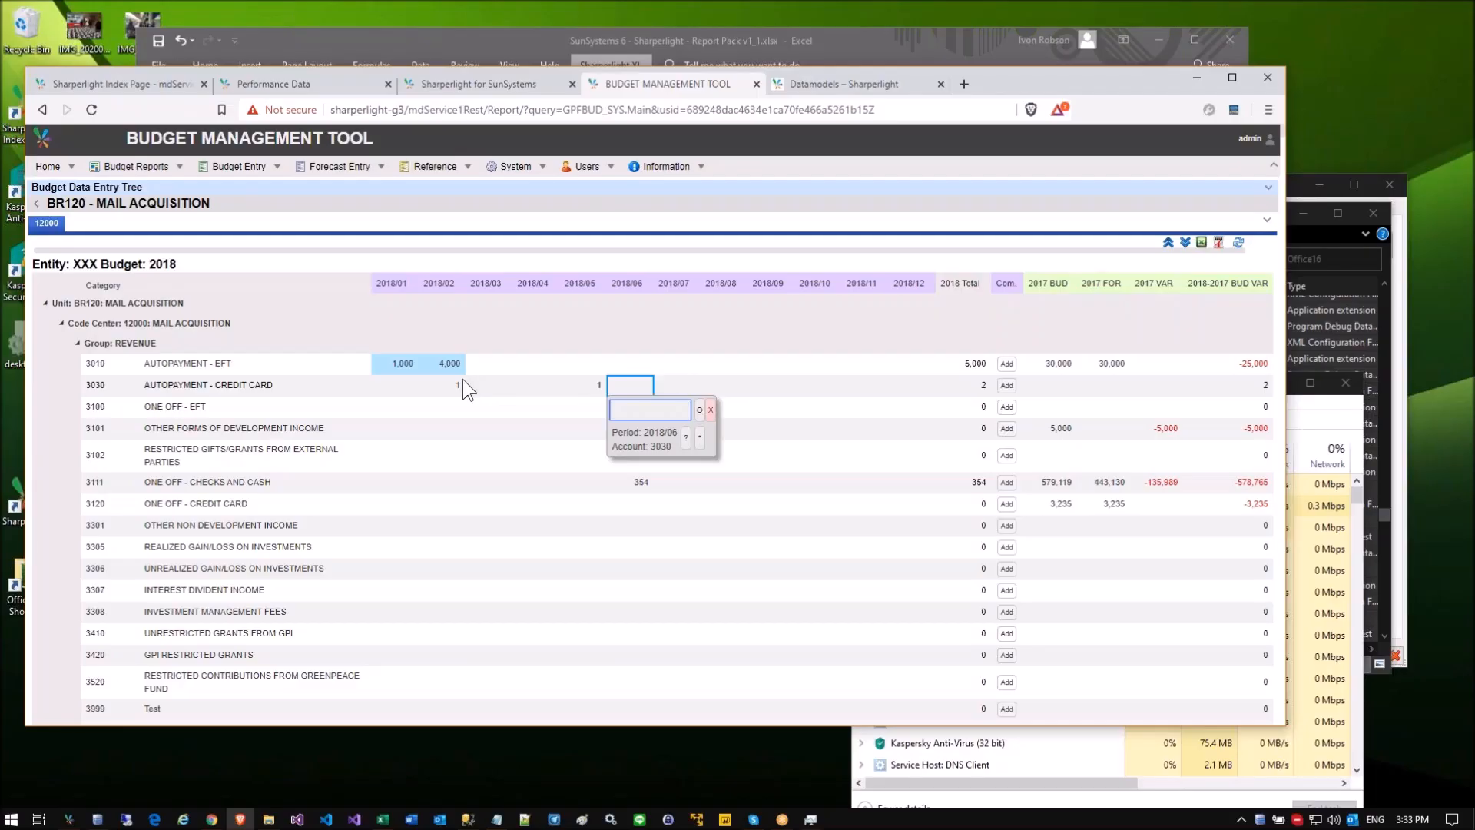
left_click(460, 382)
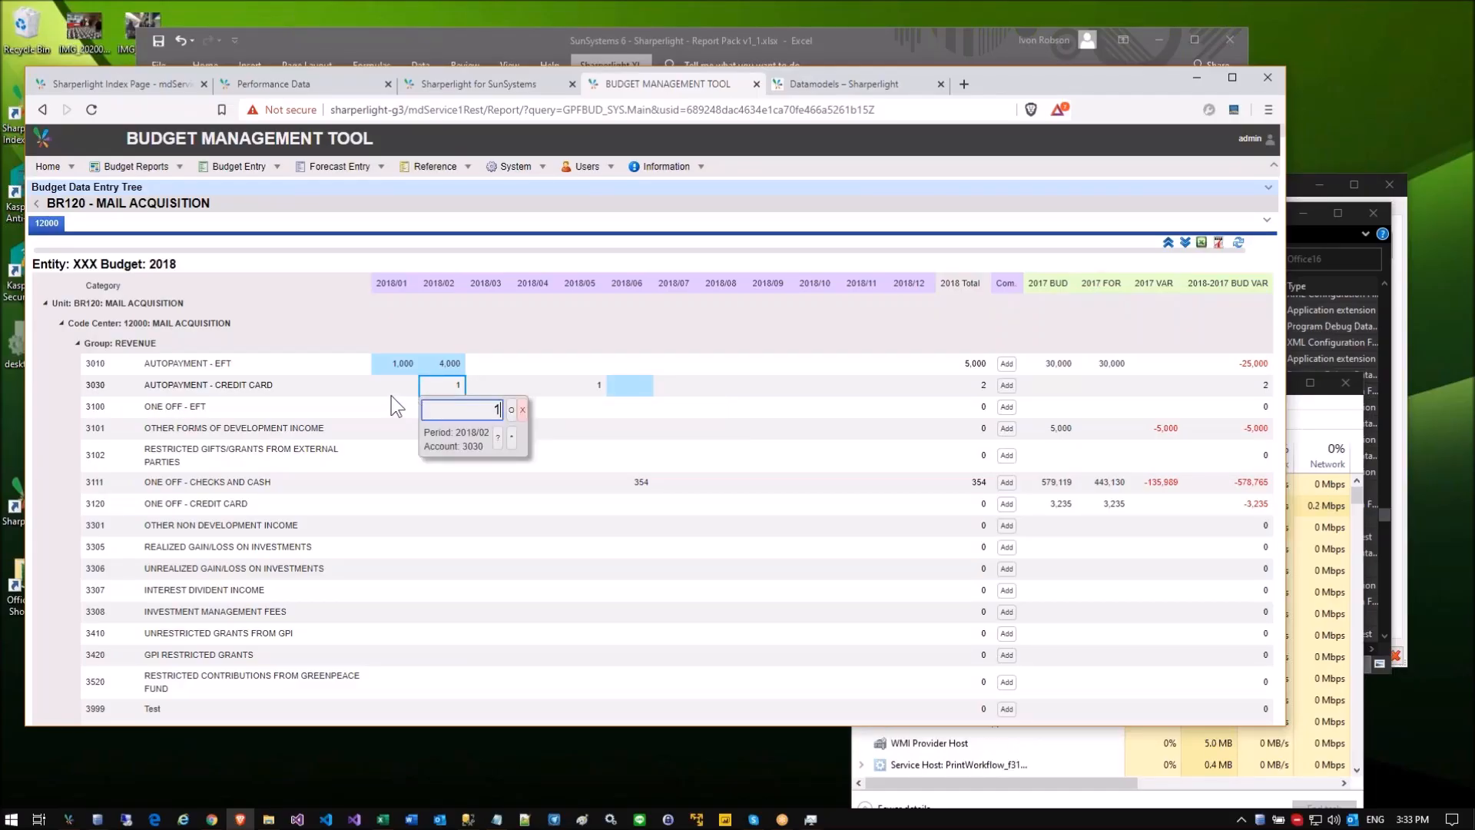
Step: Switch to the report pack workbook in Excel and create a new blank workbook
left_click(382, 819)
left_click(451, 455)
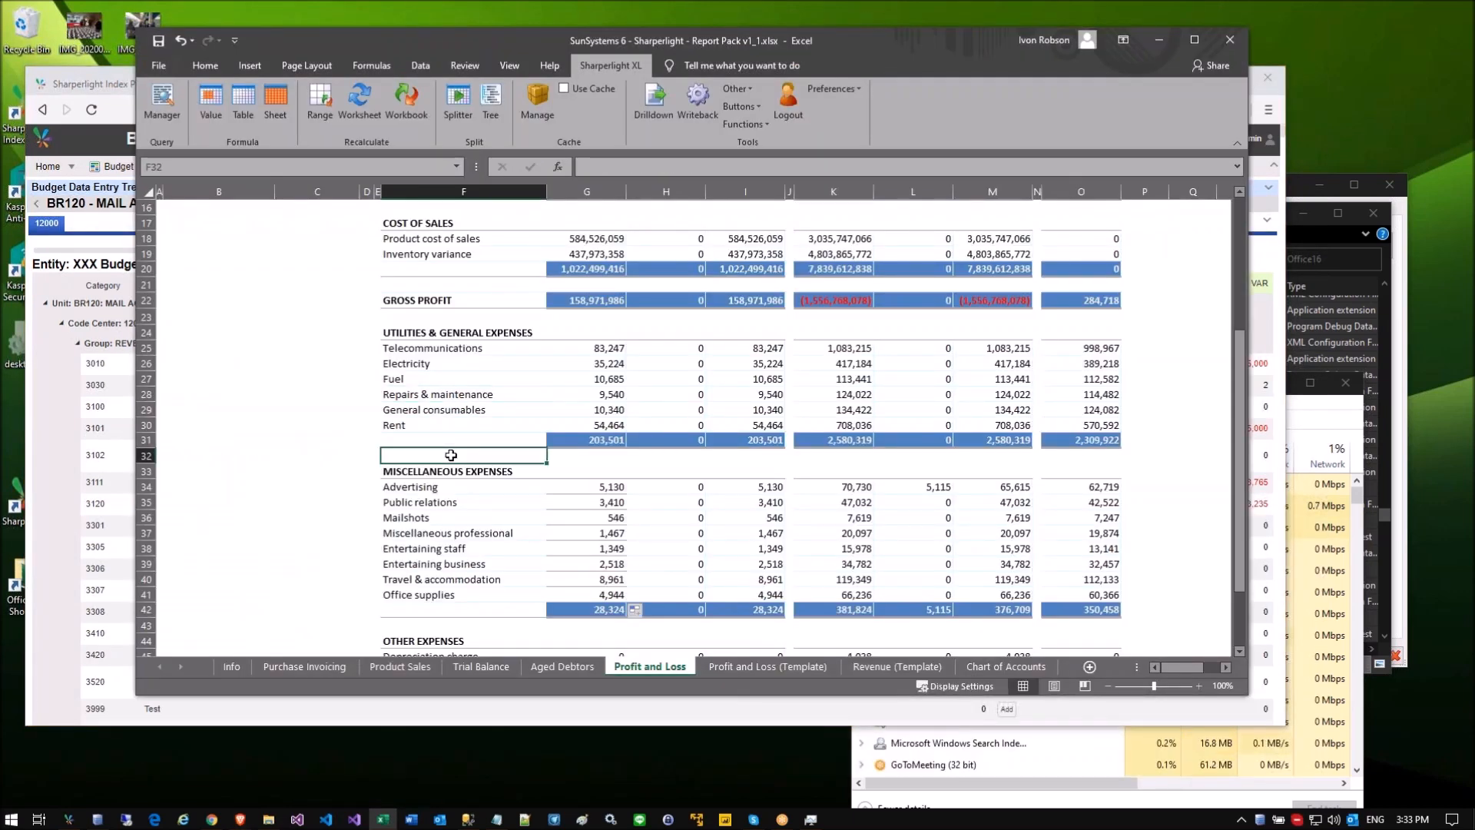
scroll(451, 455, "up", 5)
left_click(418, 381)
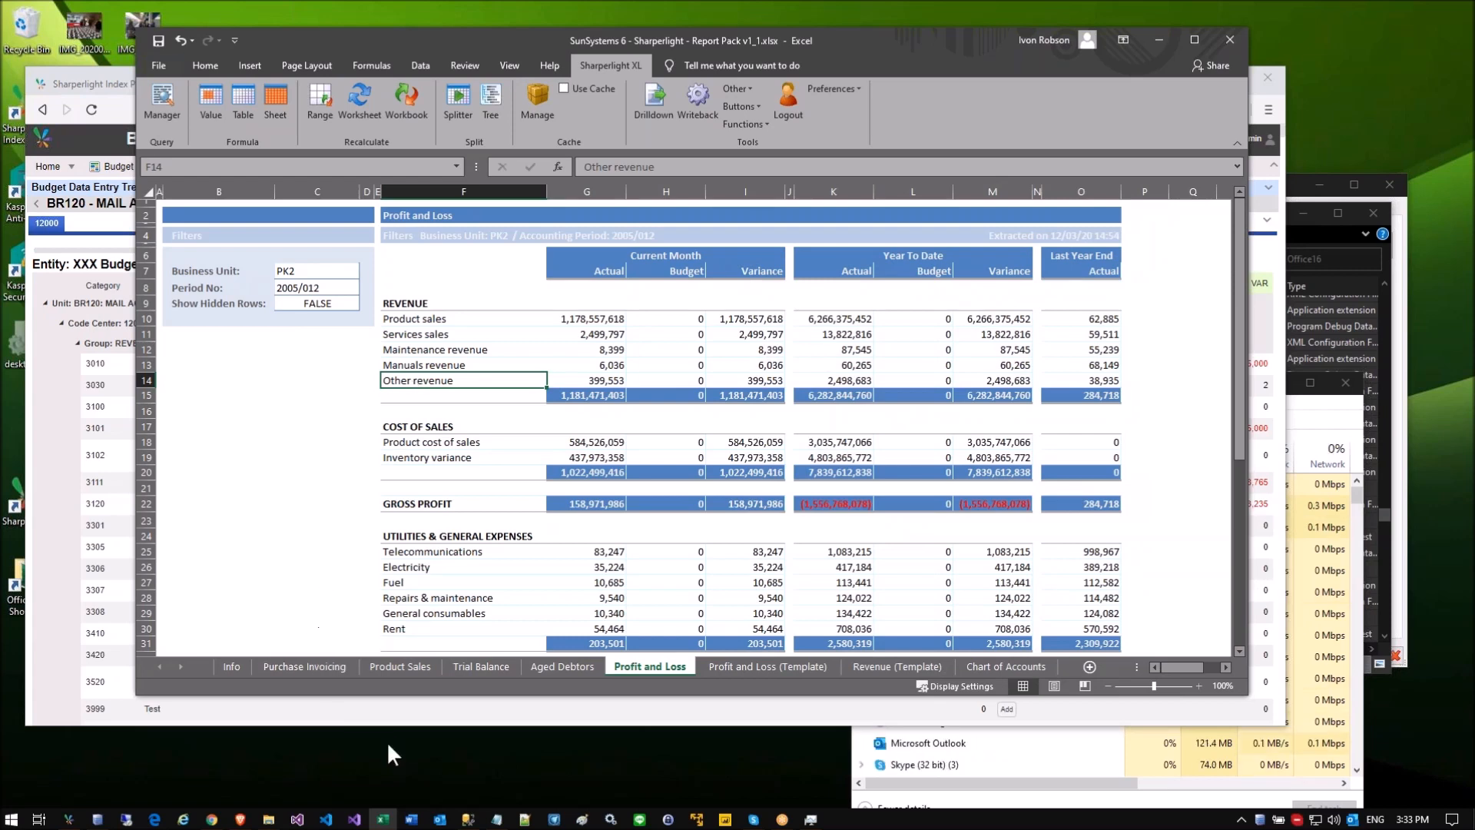
key("ctrl+n")
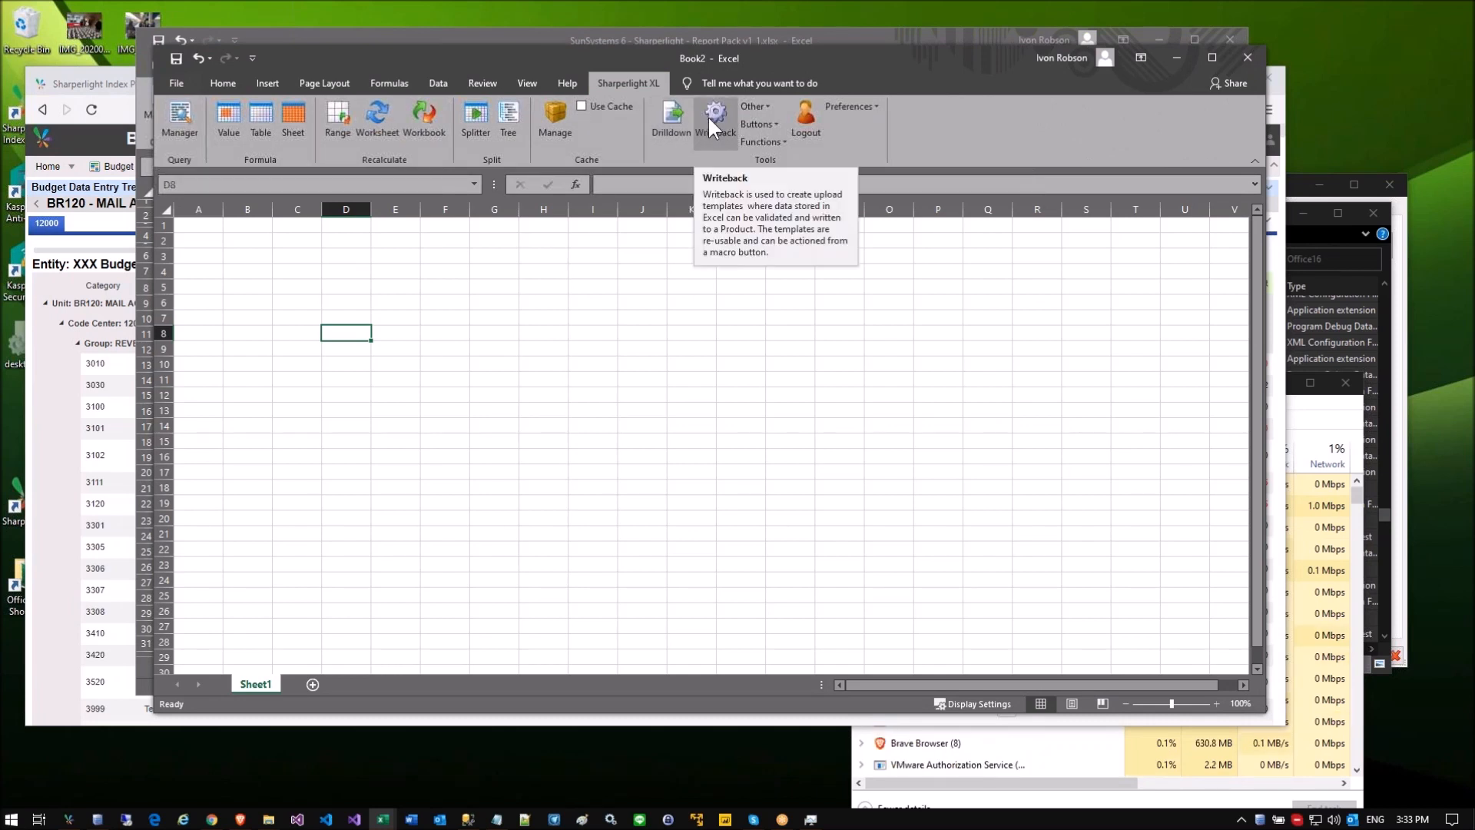
Step: Start a Sharperlight Writeback in the new workbook and choose SS5 / SunSystems as its product
left_click(361, 302)
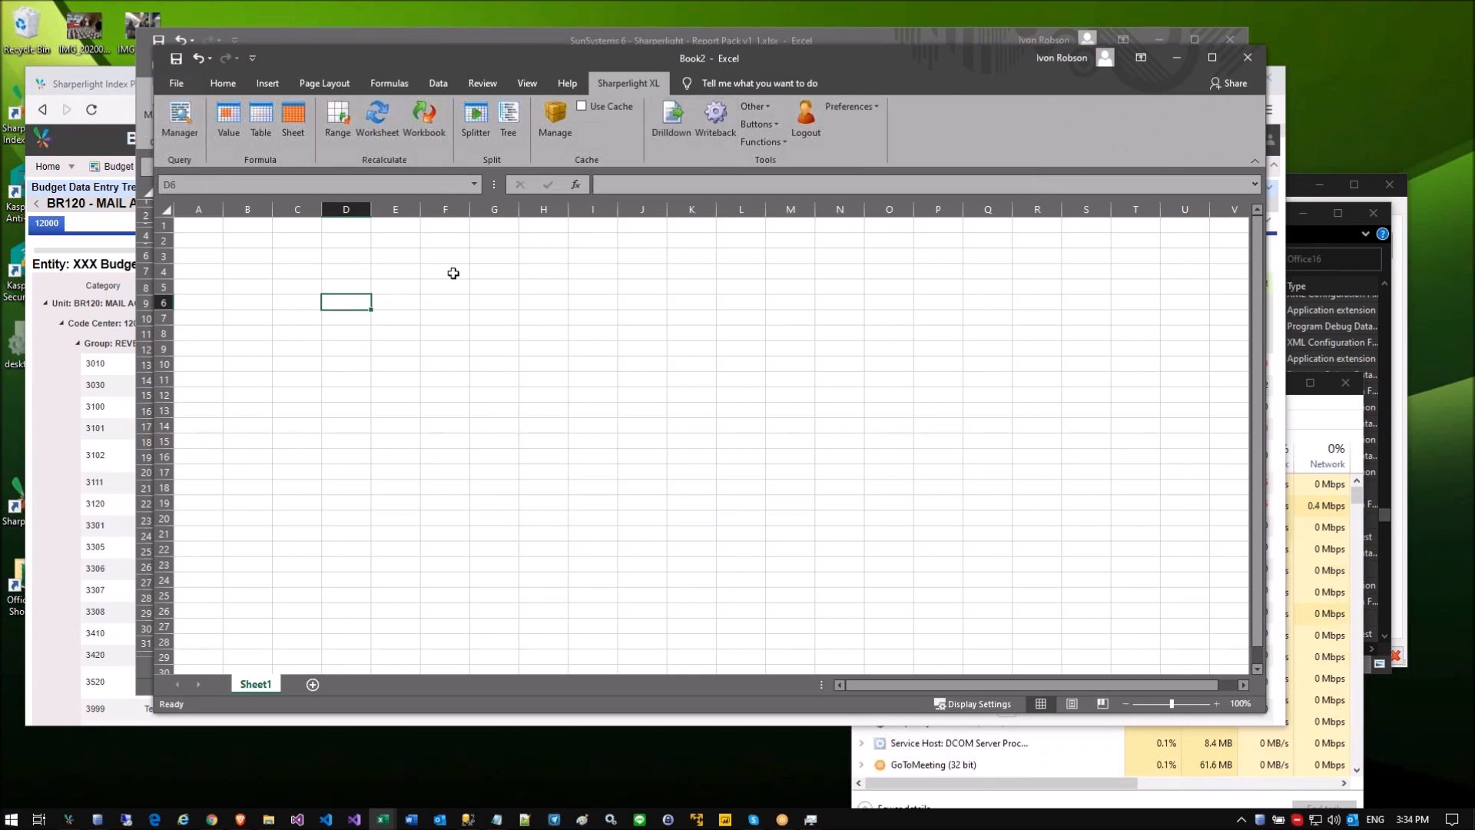
left_click(718, 126)
left_click_drag(270, 95, 742, 202)
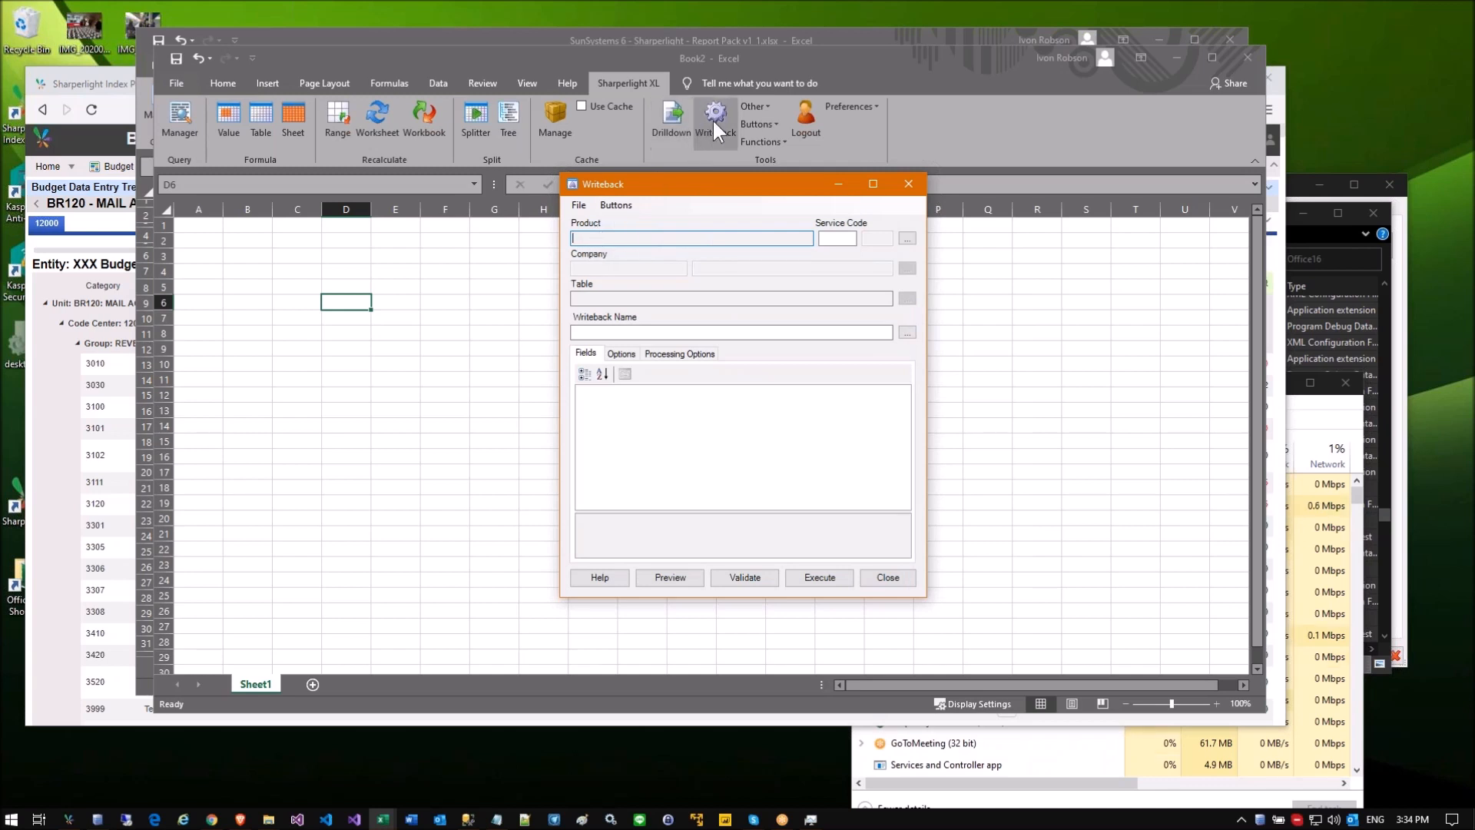
left_click(907, 239)
double_click(603, 380)
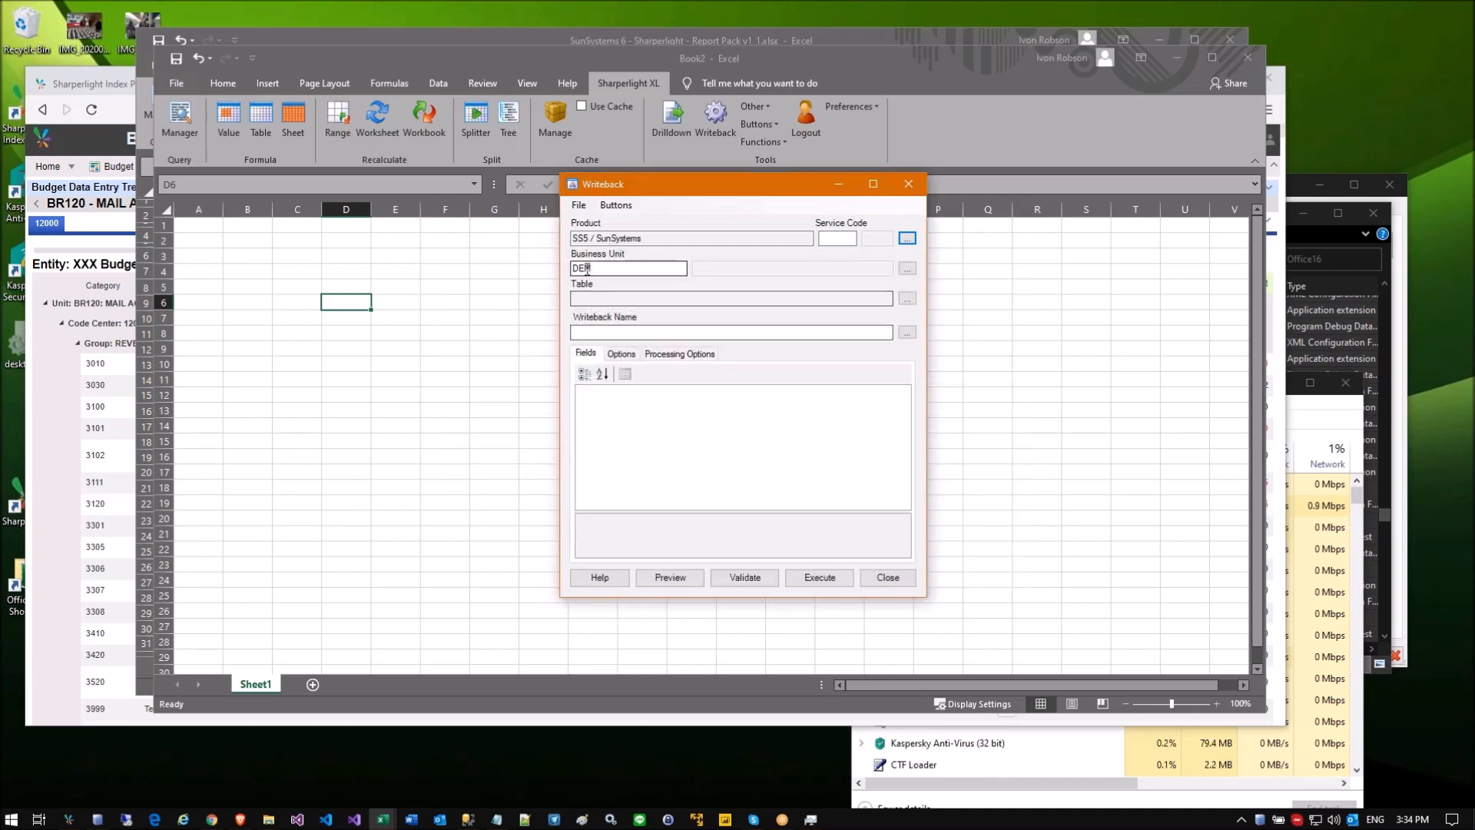
Step: Enter FLY in cell B2 and link the writeback's Business Unit to that cell as =$B$2
left_click(260, 243)
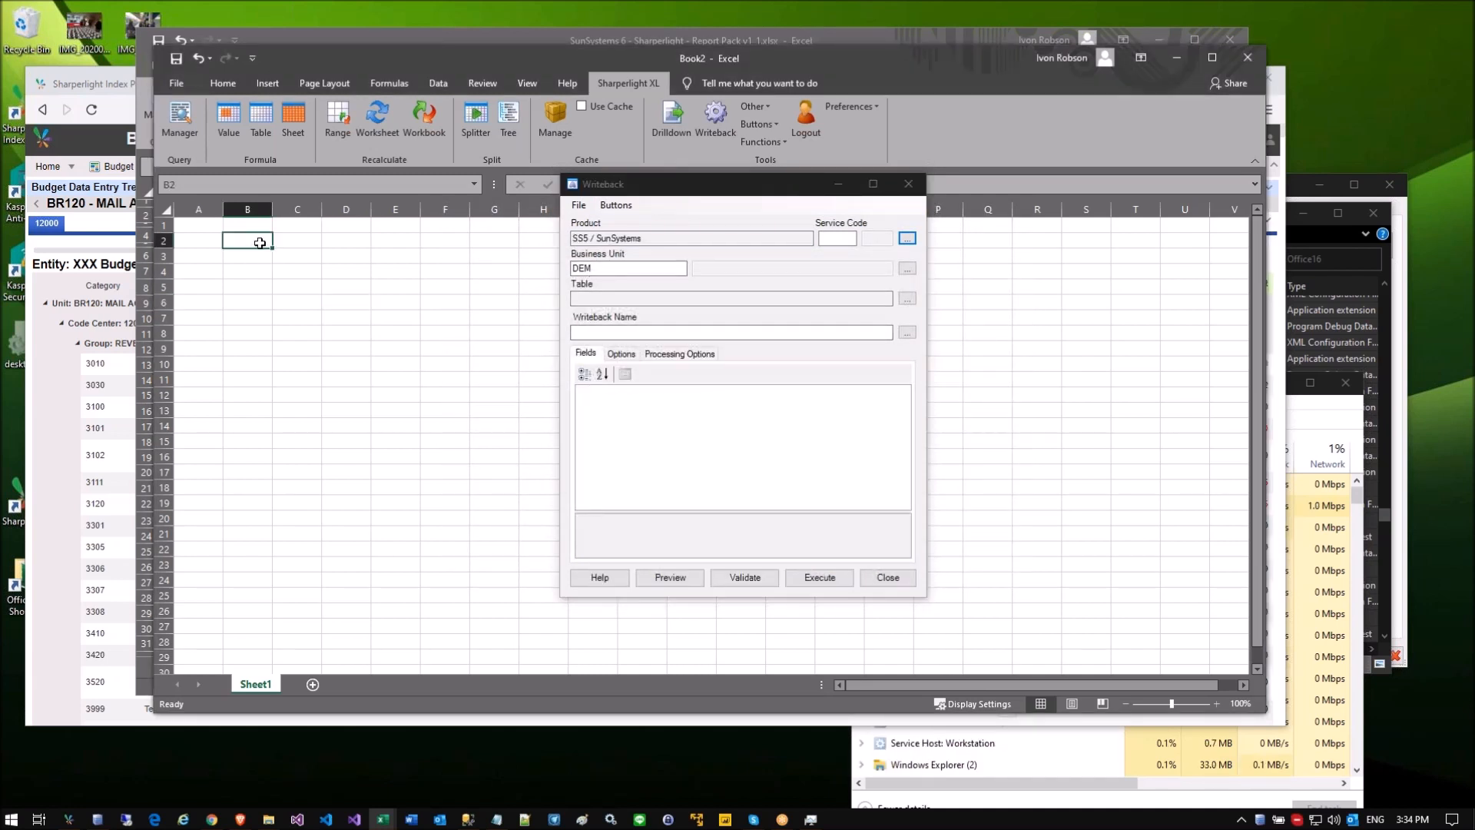
type("FS")
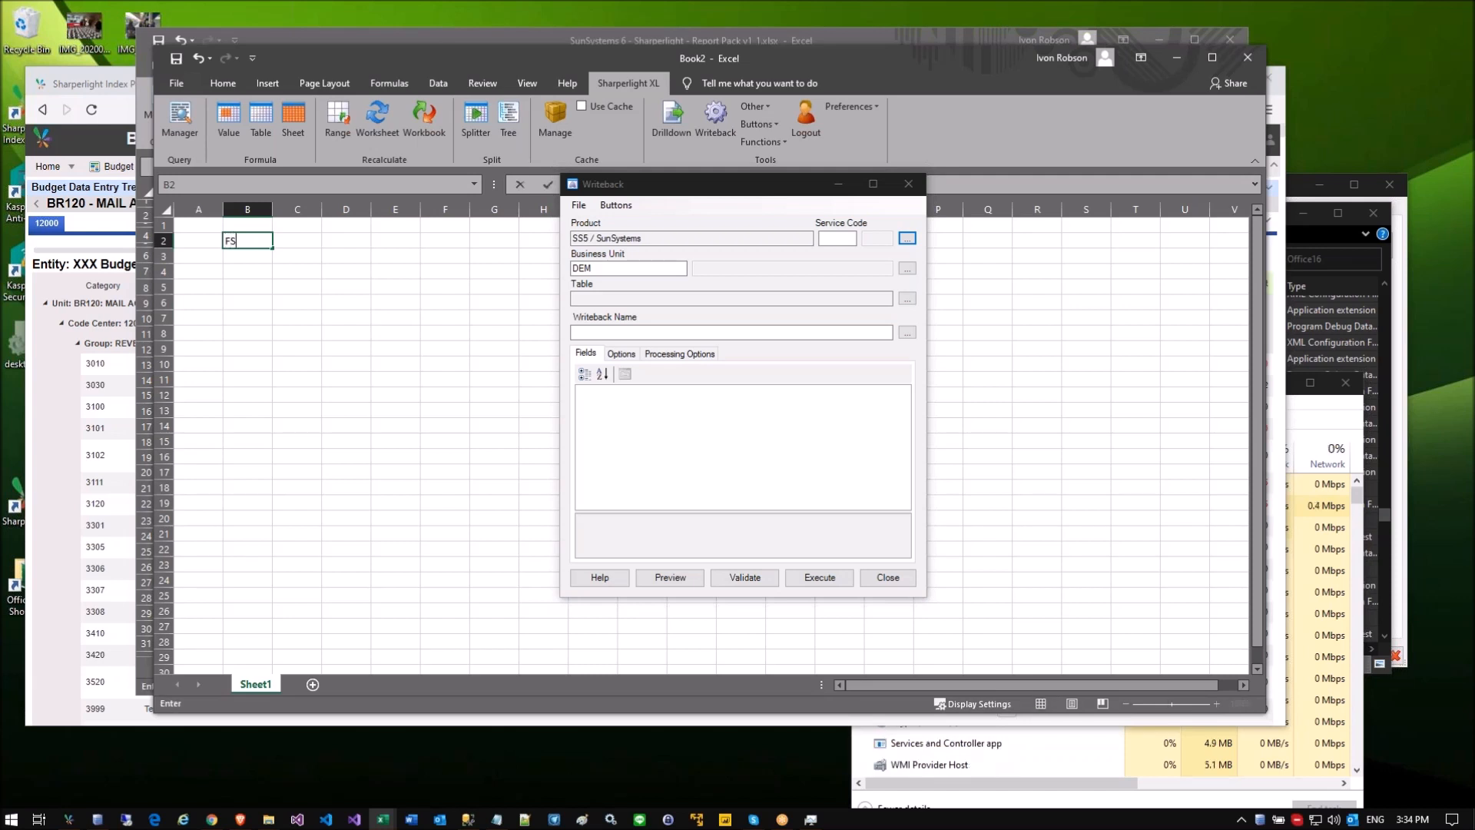
key("BackSpace")
type("LY")
key("Return")
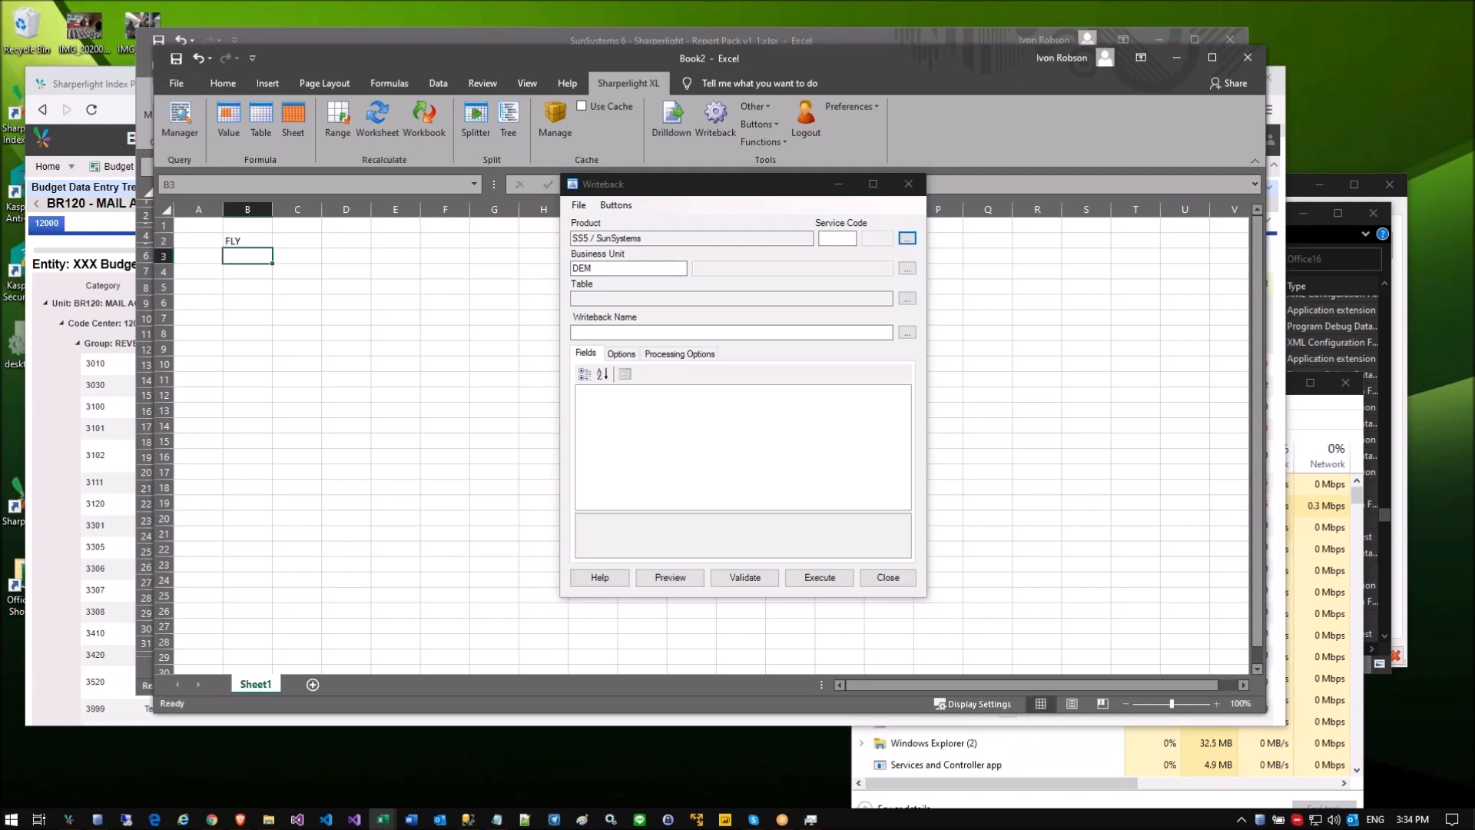
left_click(253, 243)
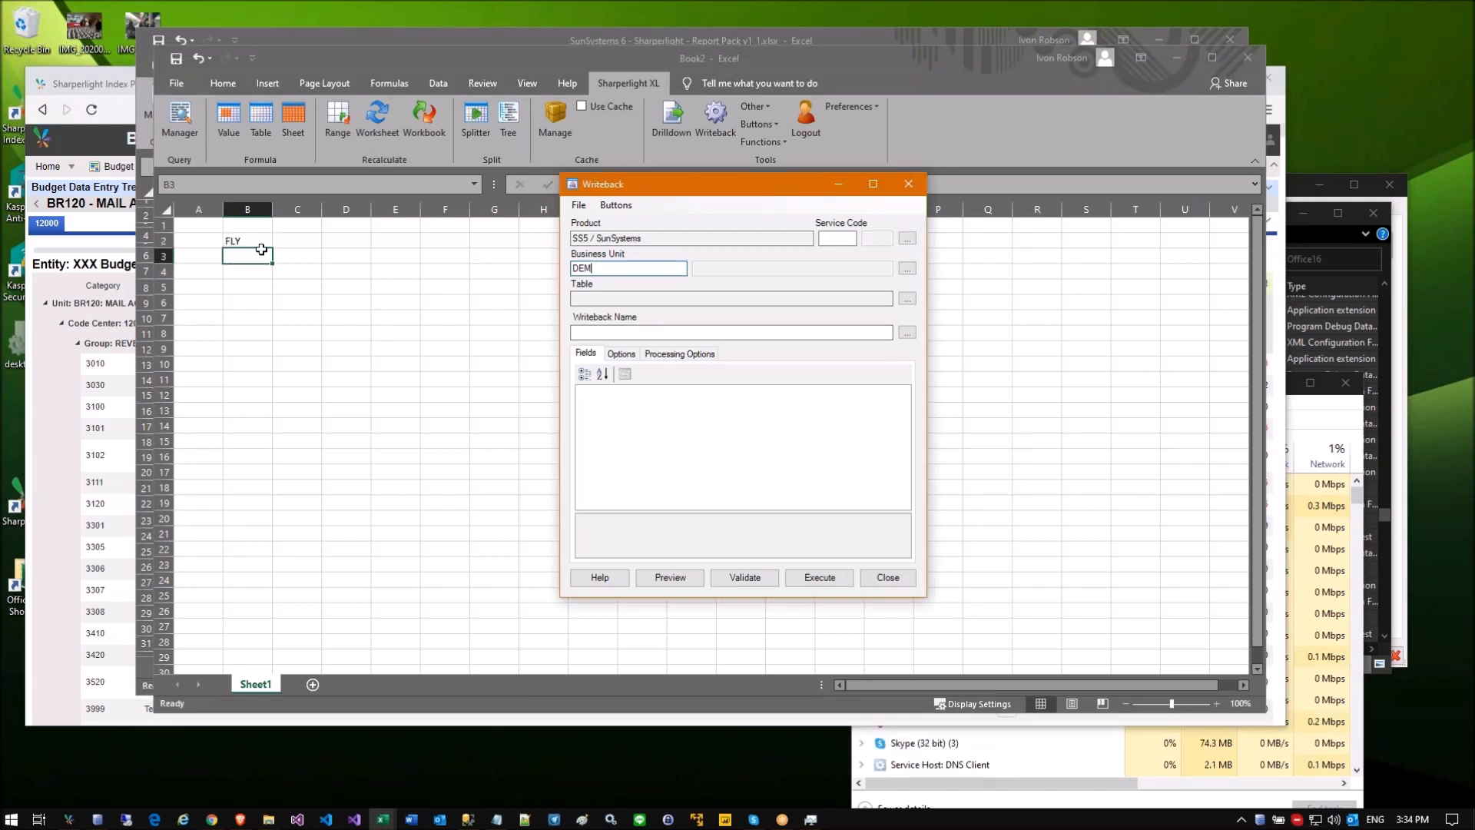
left_click(786, 302)
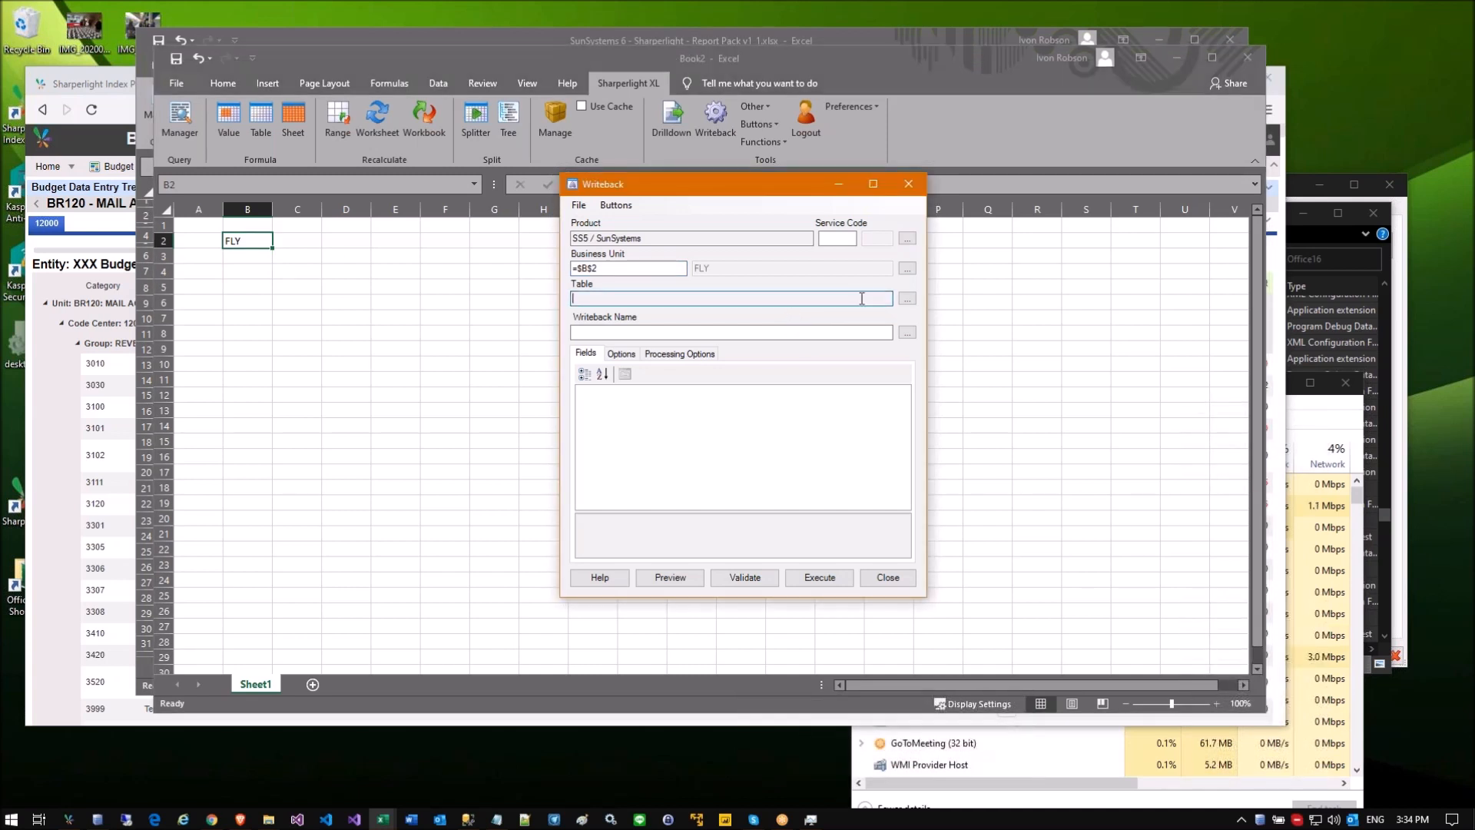
Step: Choose Ledger Import as the writeback table, looking briefly into the SSC table group
left_click(907, 299)
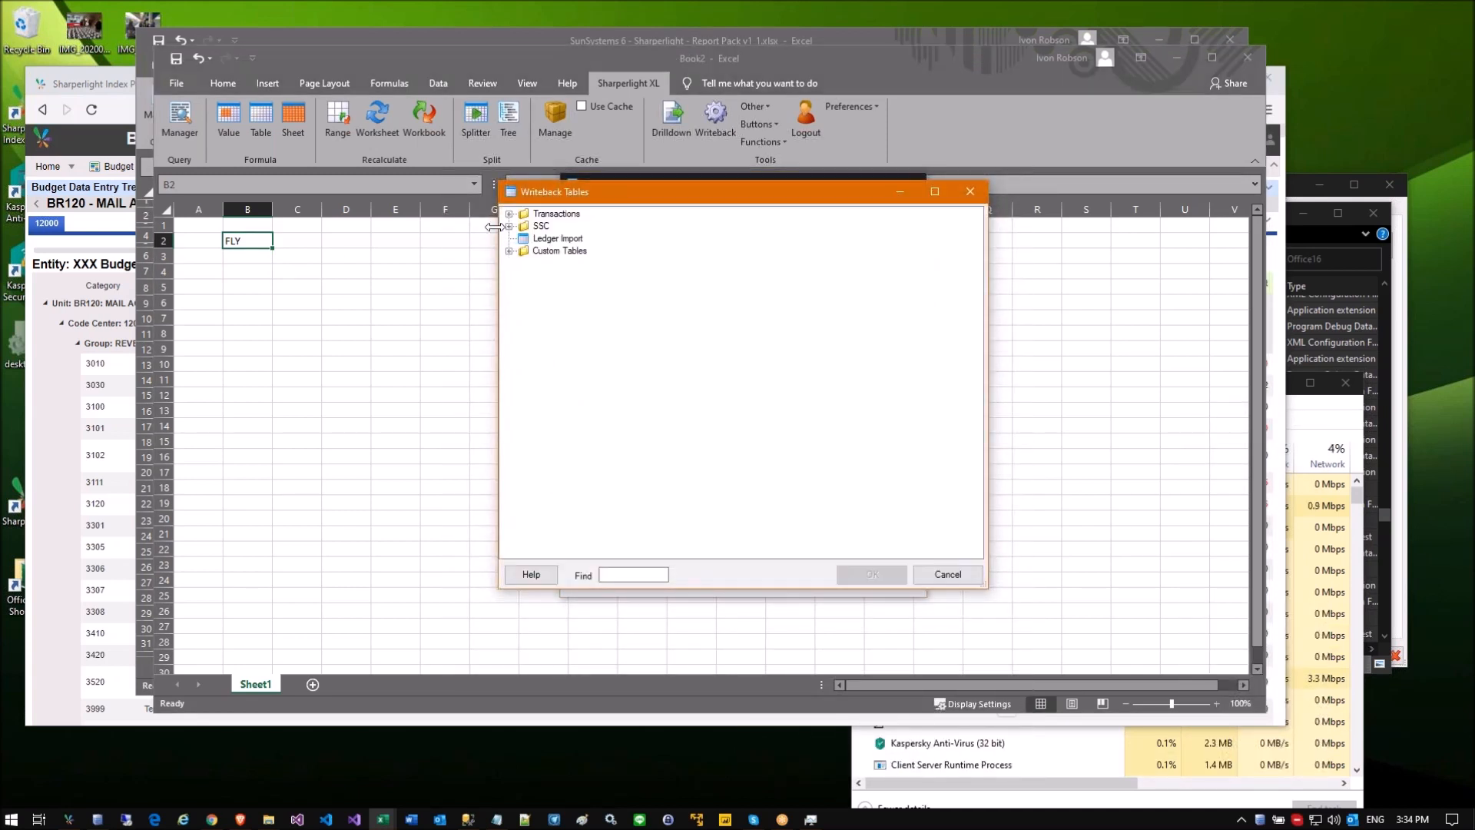
left_click(535, 239)
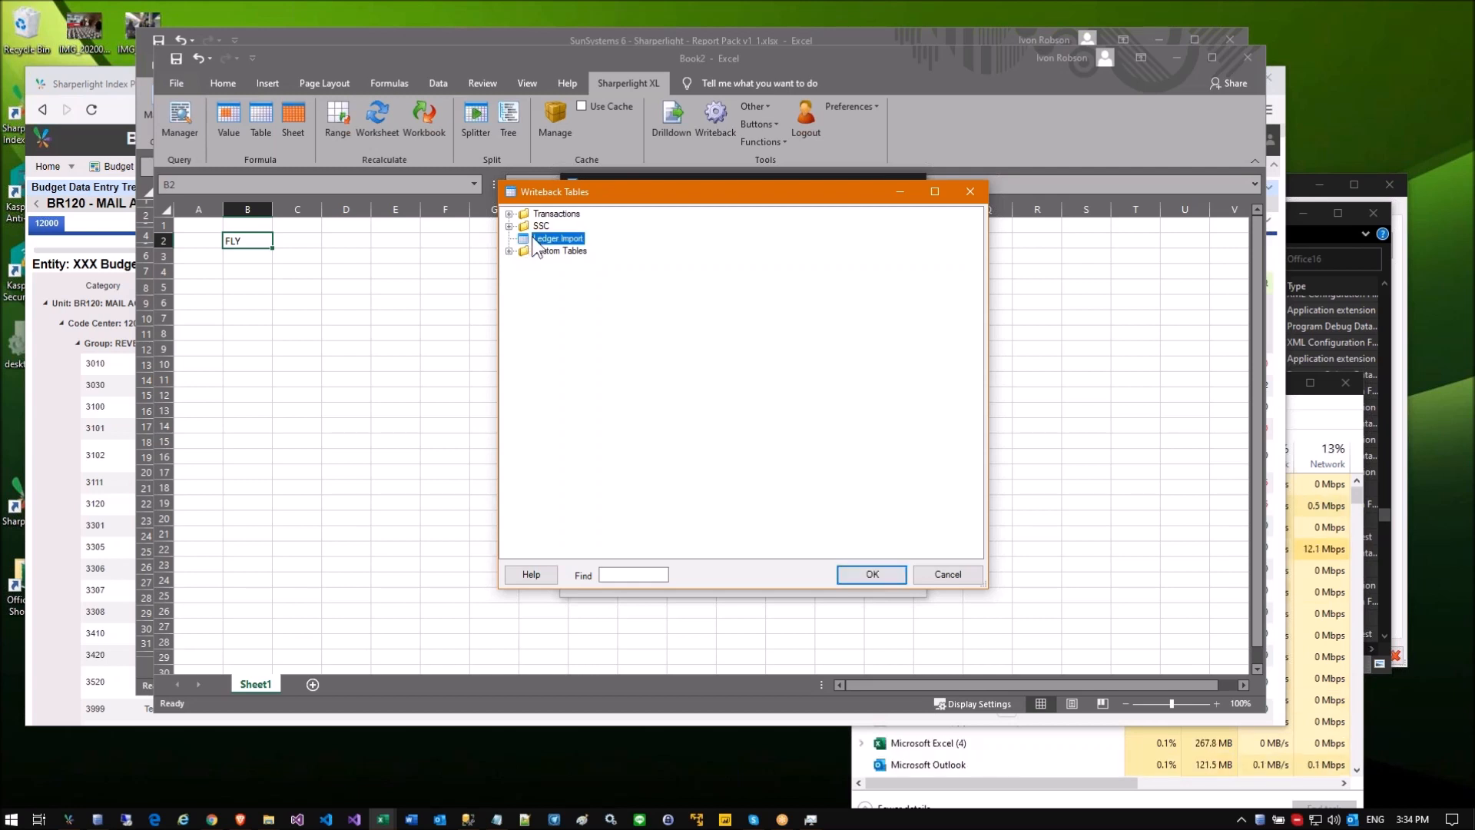
left_click(509, 226)
left_click(510, 226)
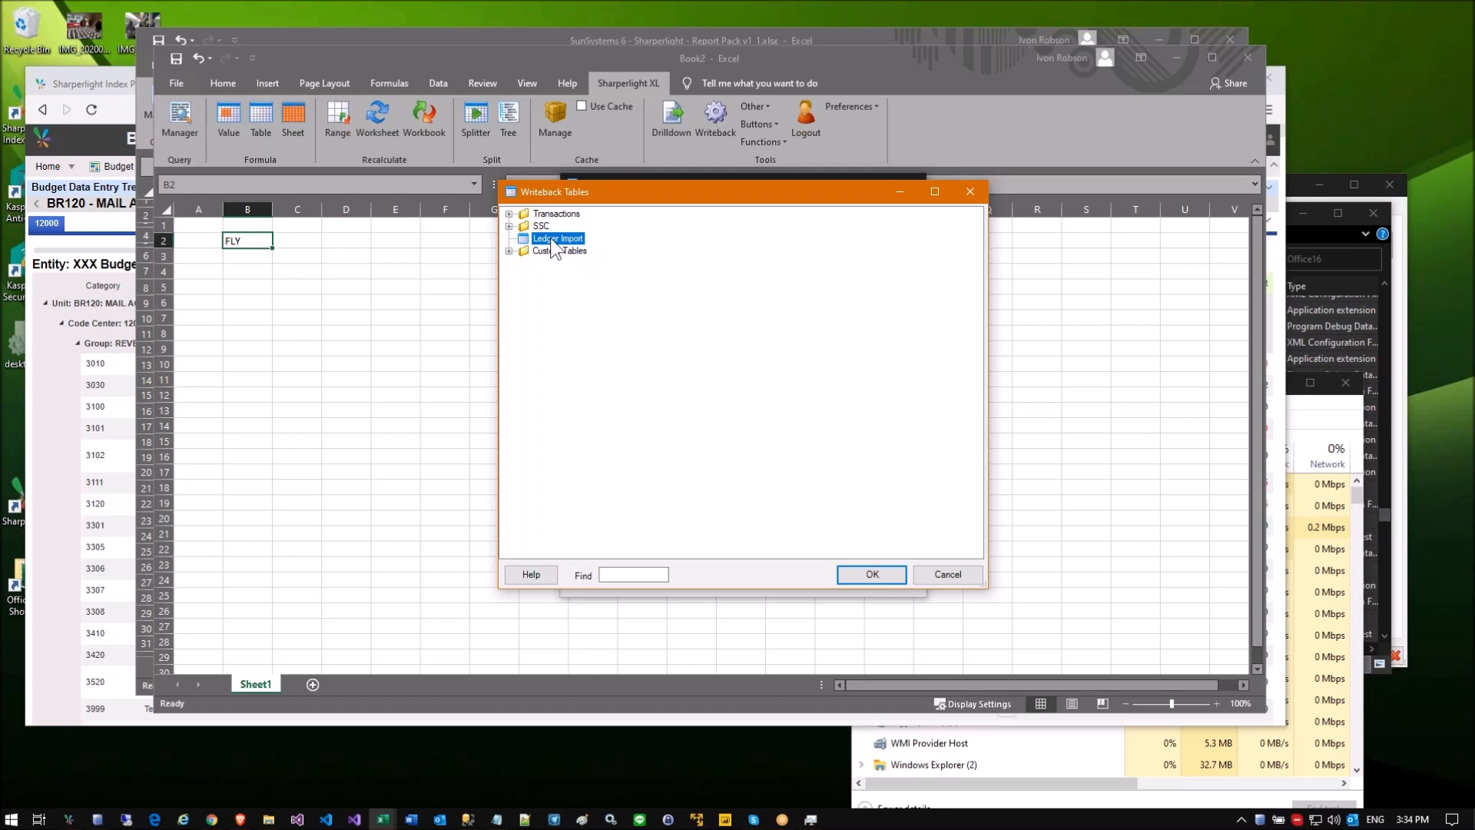
double_click(550, 238)
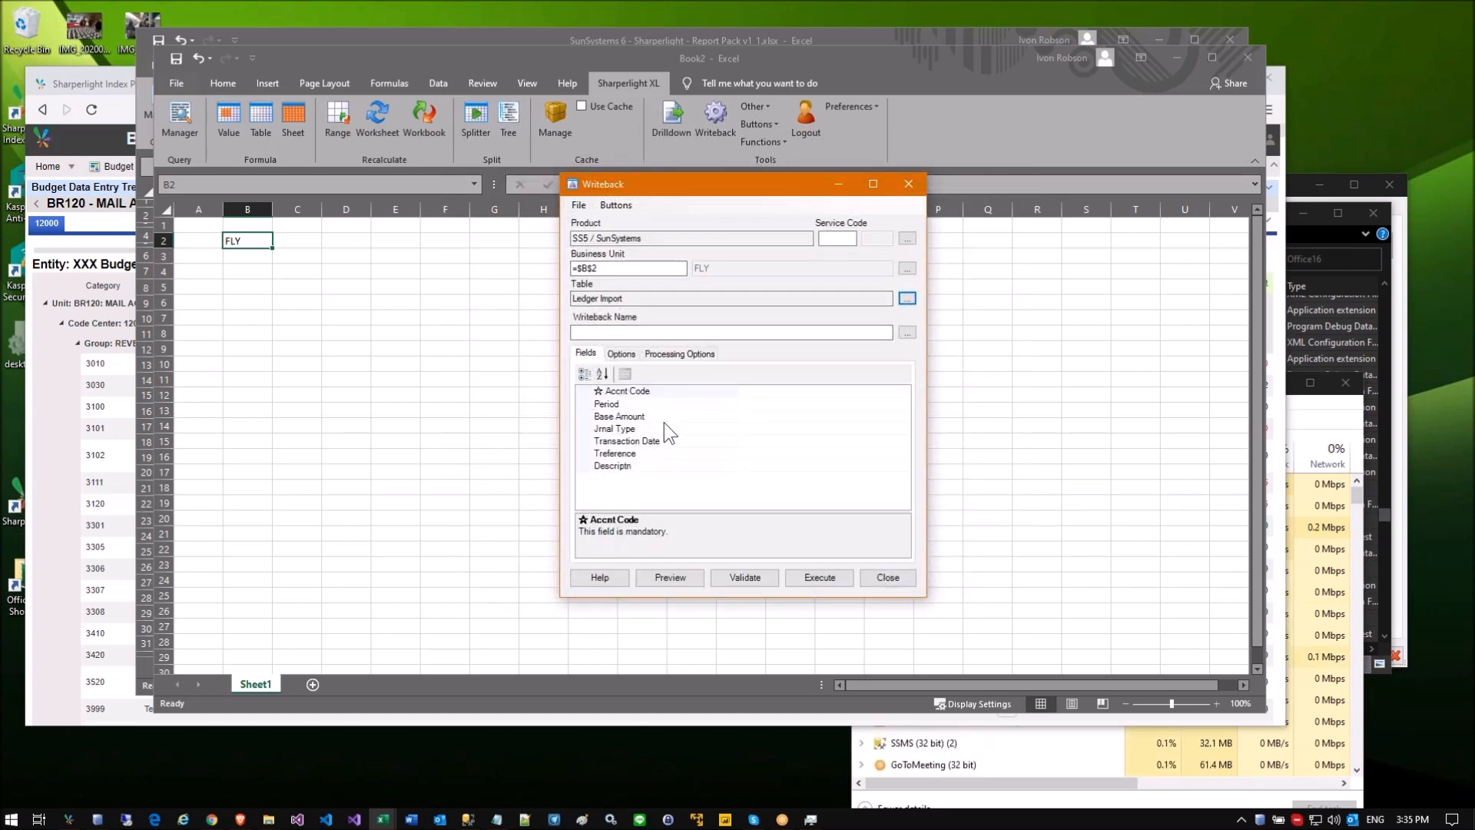
Step: Examine the Ledger Import writeback fields, including Accnt Code, Period, Base Amount, Transaction Date, Descriptn and Jrnal Type
left_click(650, 391)
left_click(649, 404)
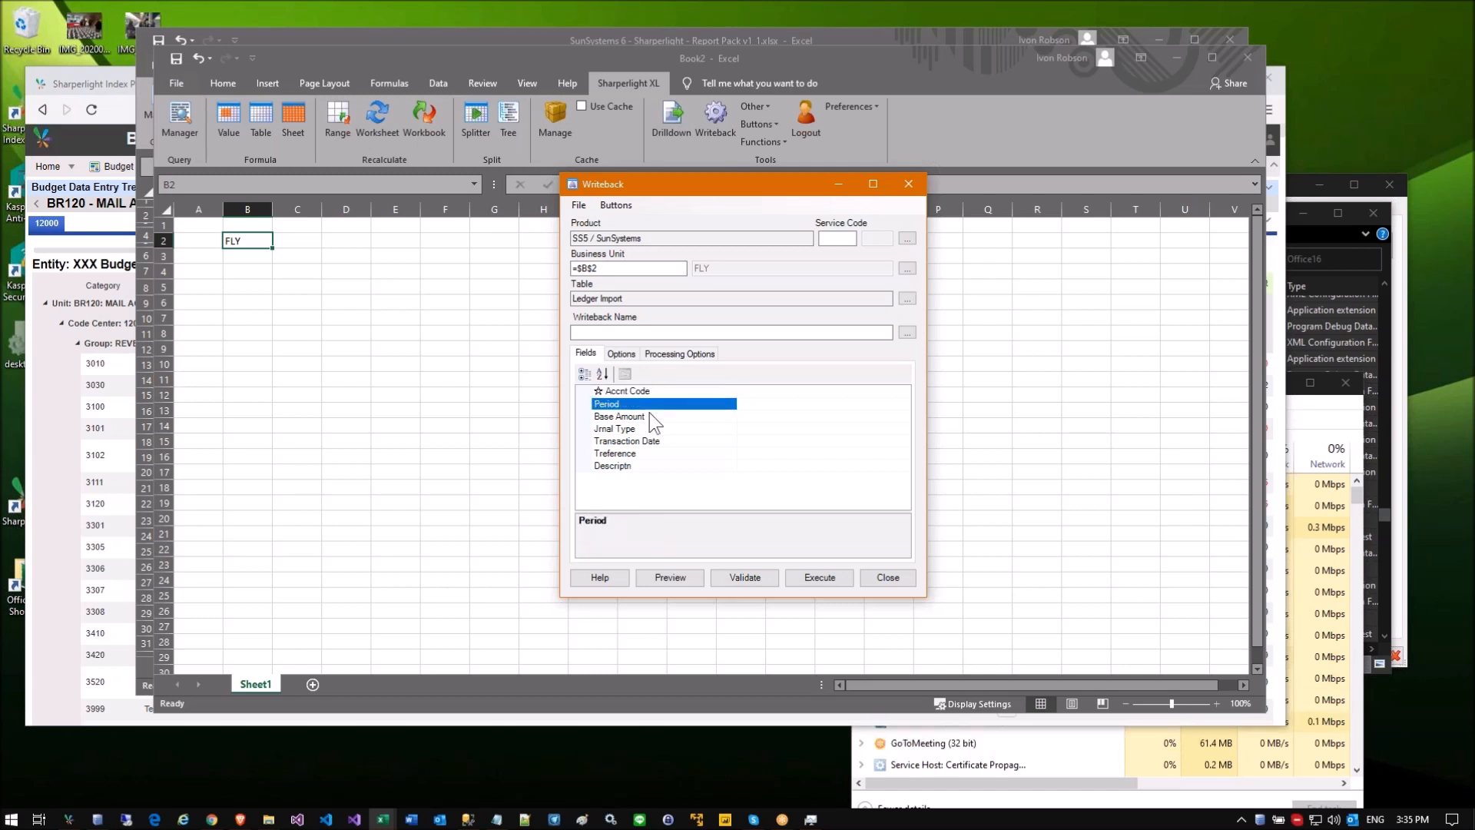
left_click(646, 417)
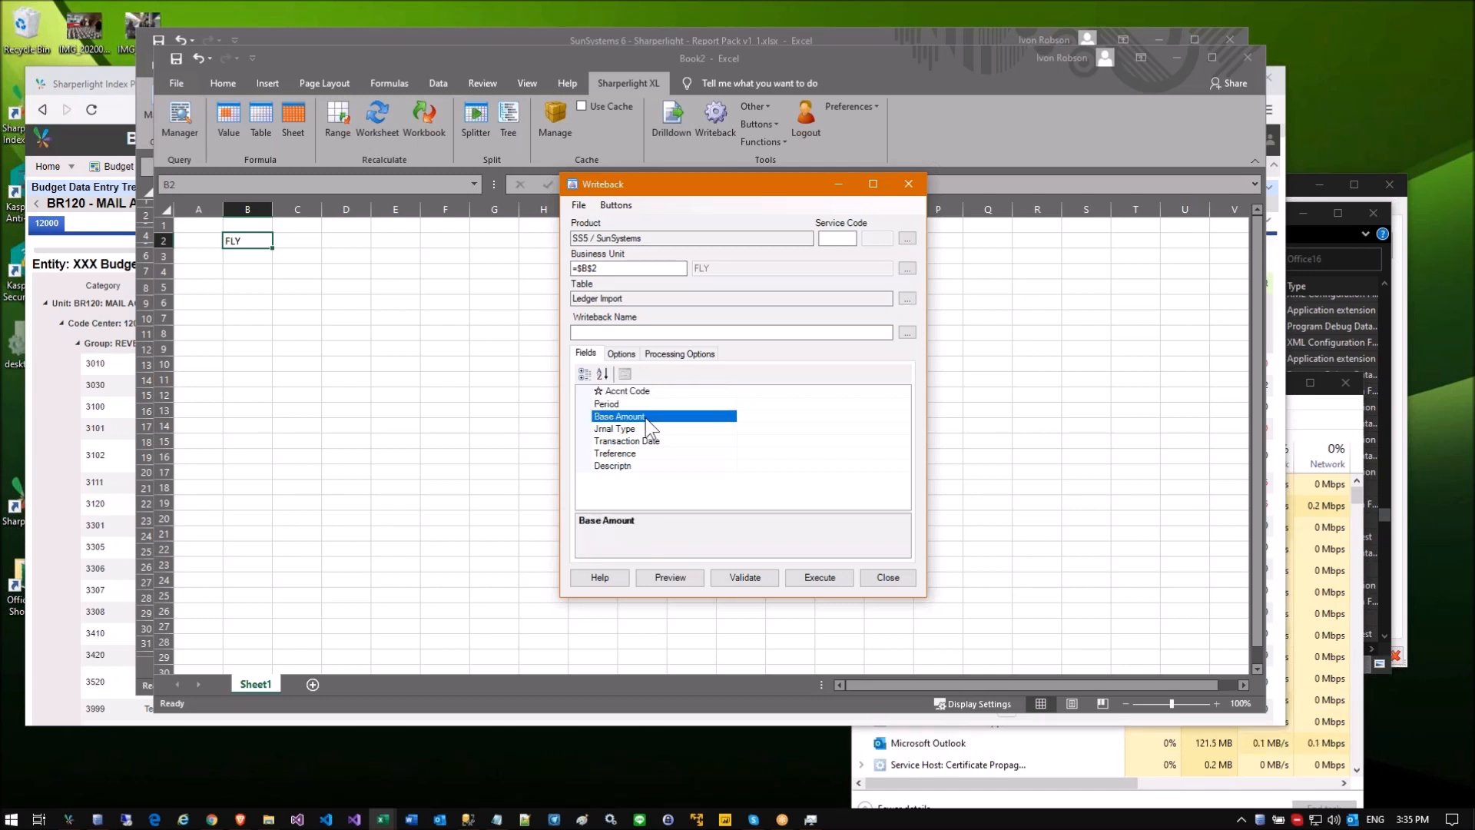
left_click(630, 442)
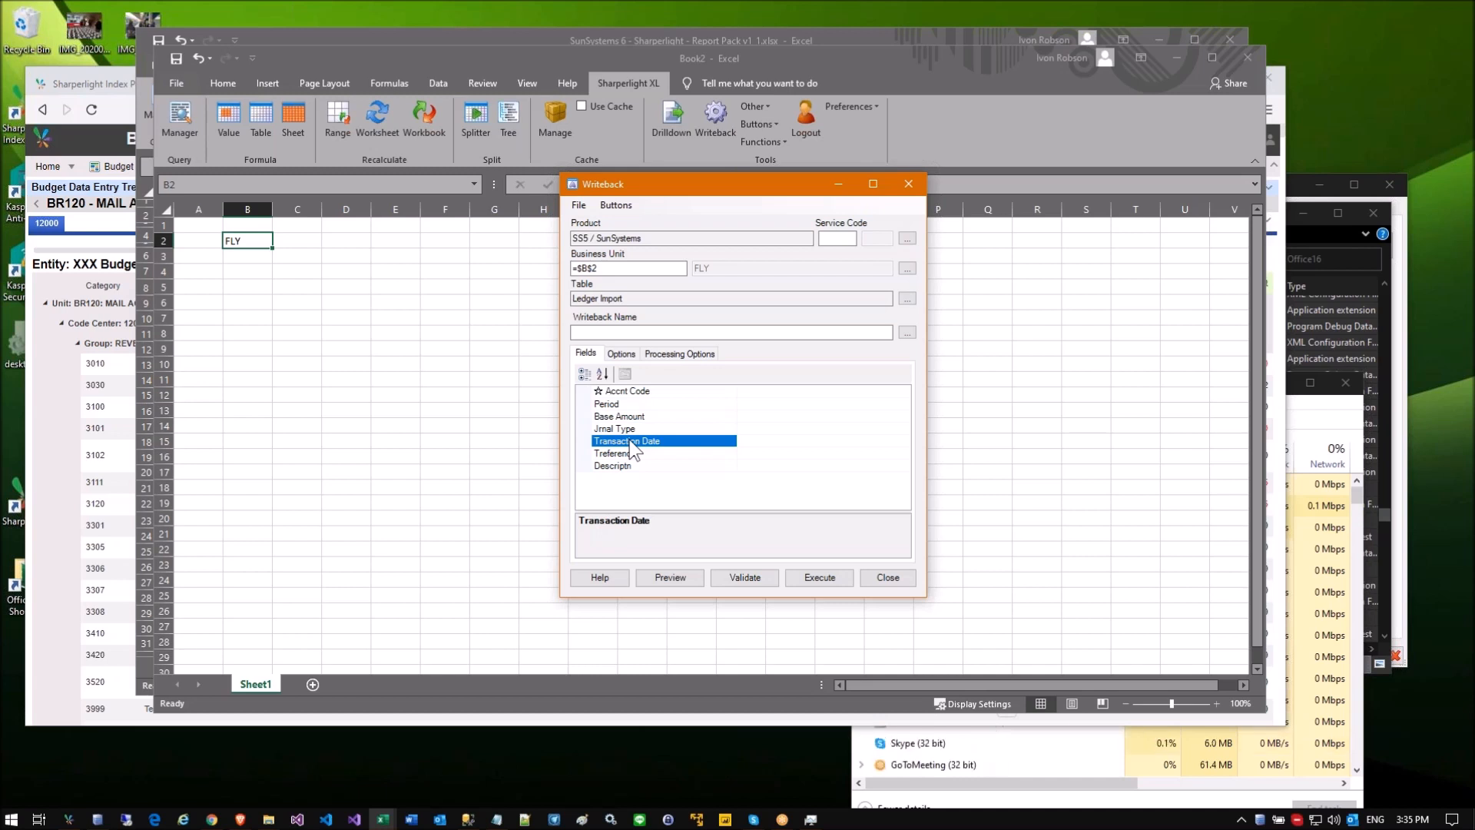
left_click(661, 391)
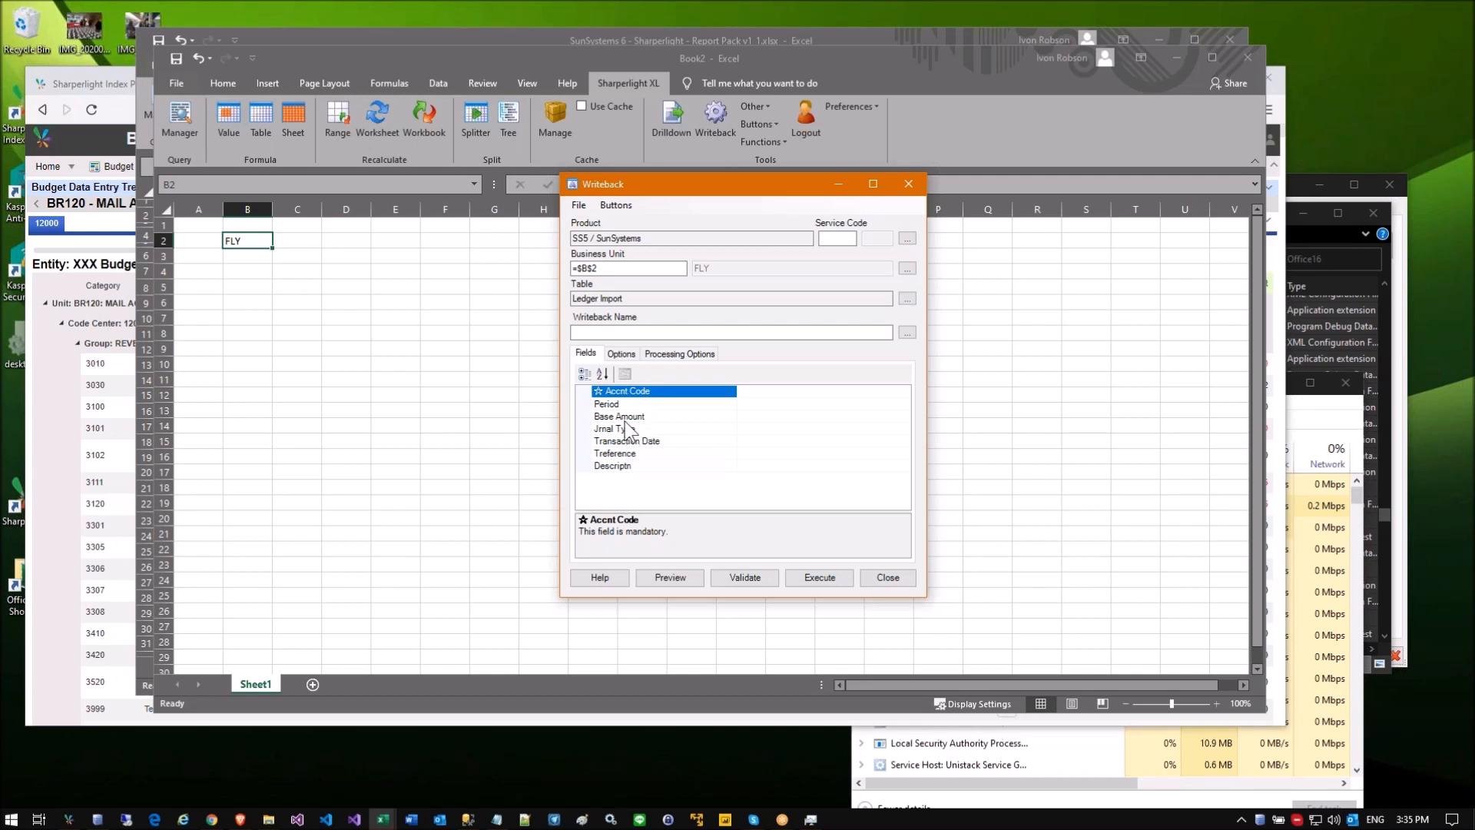
left_click(613, 465)
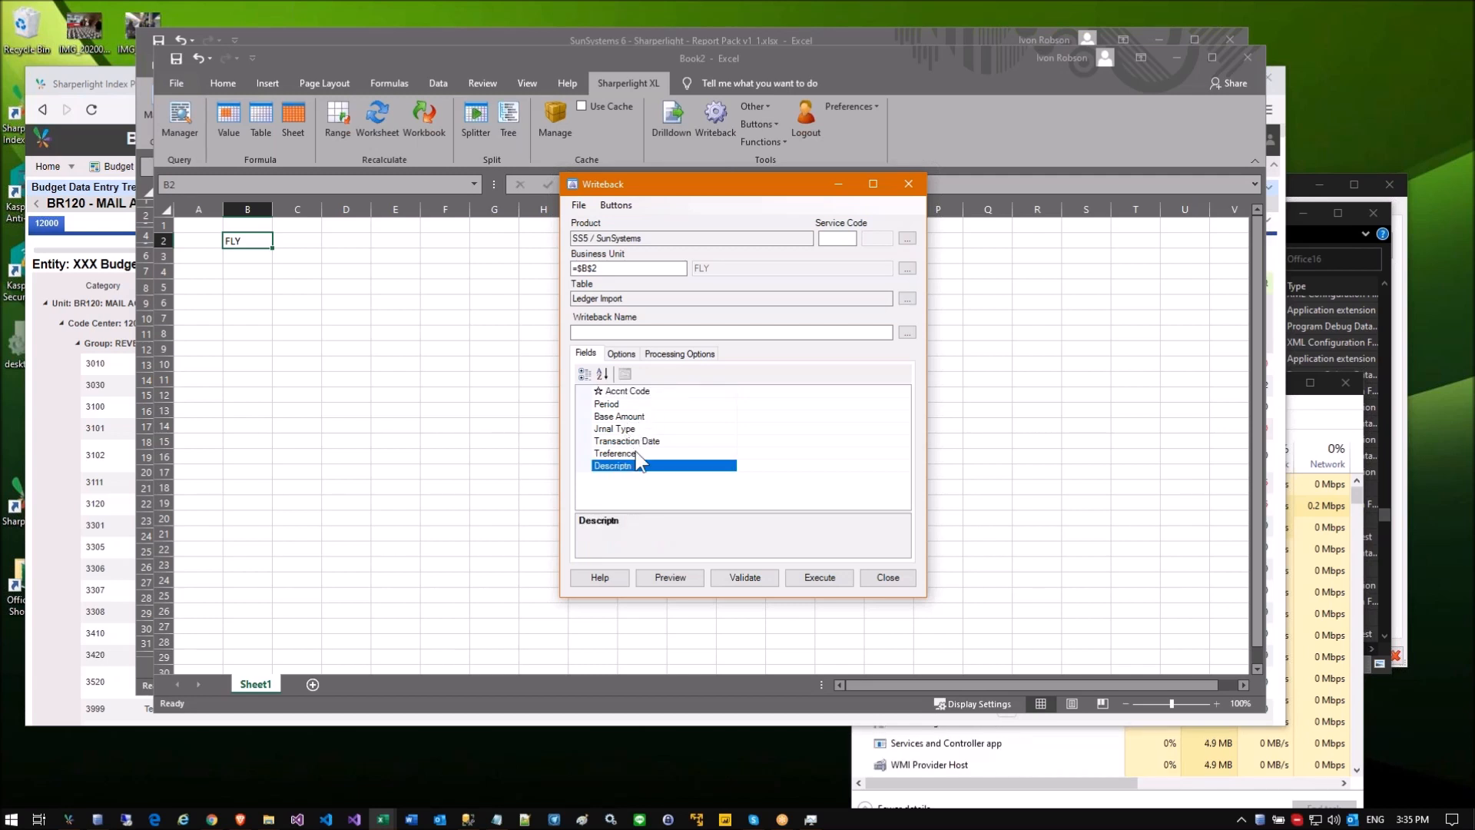
left_click(639, 430)
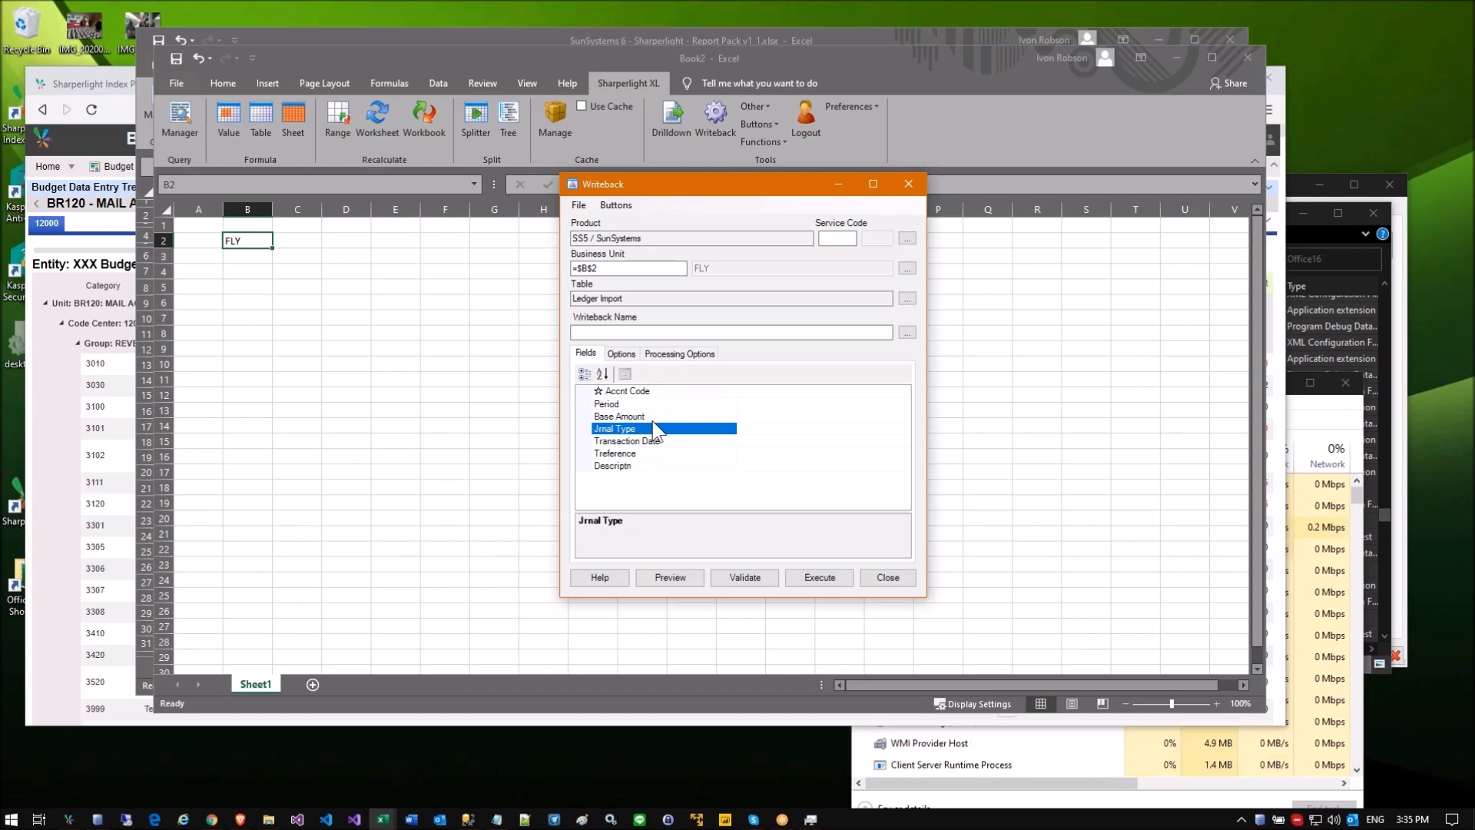
Step: Enter the account codes 1000 and 12000 in cells D5 and D6 as sample data for the Accnt Code field
left_click(647, 391)
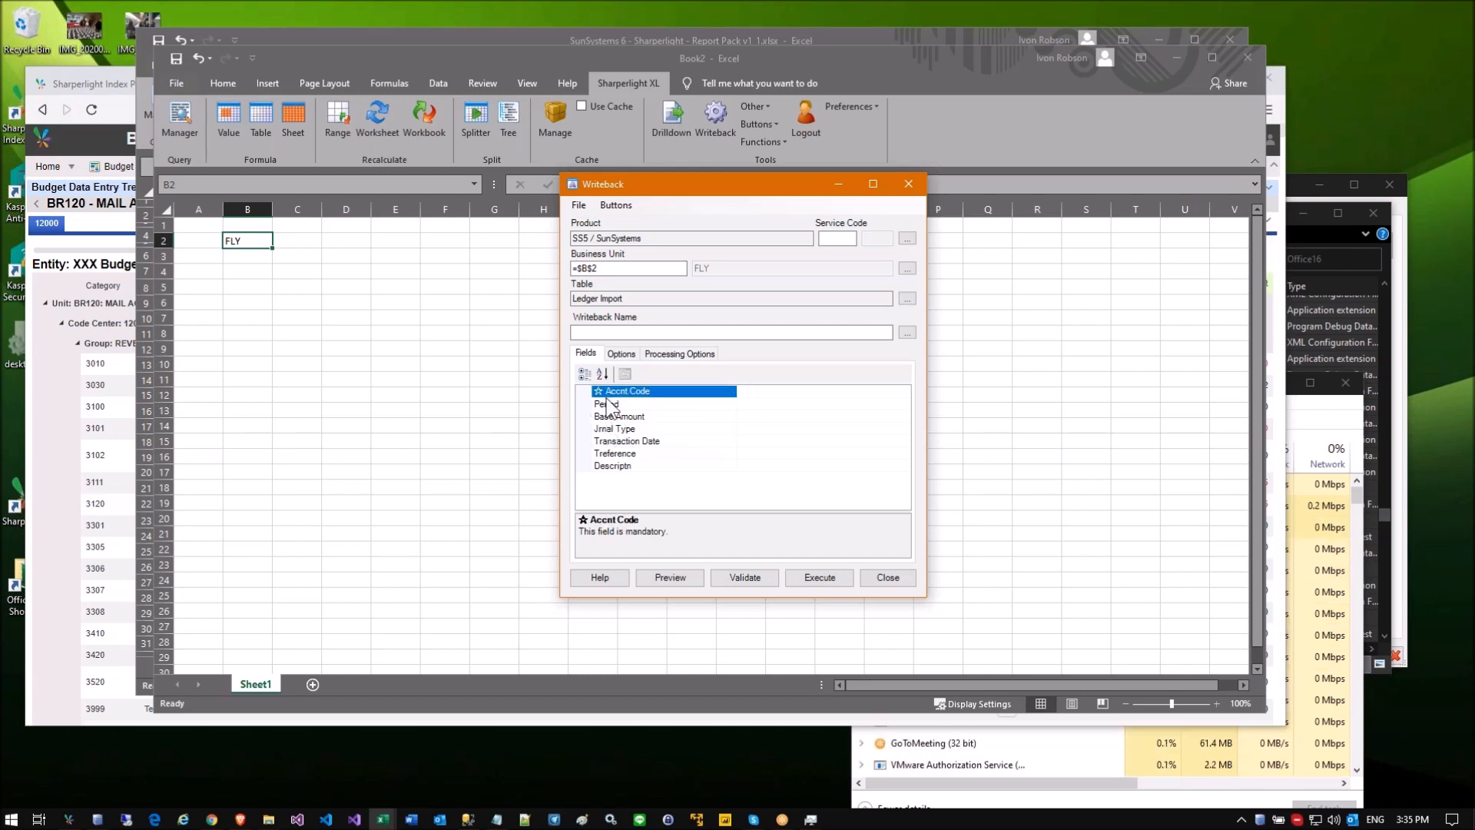
left_click(338, 288)
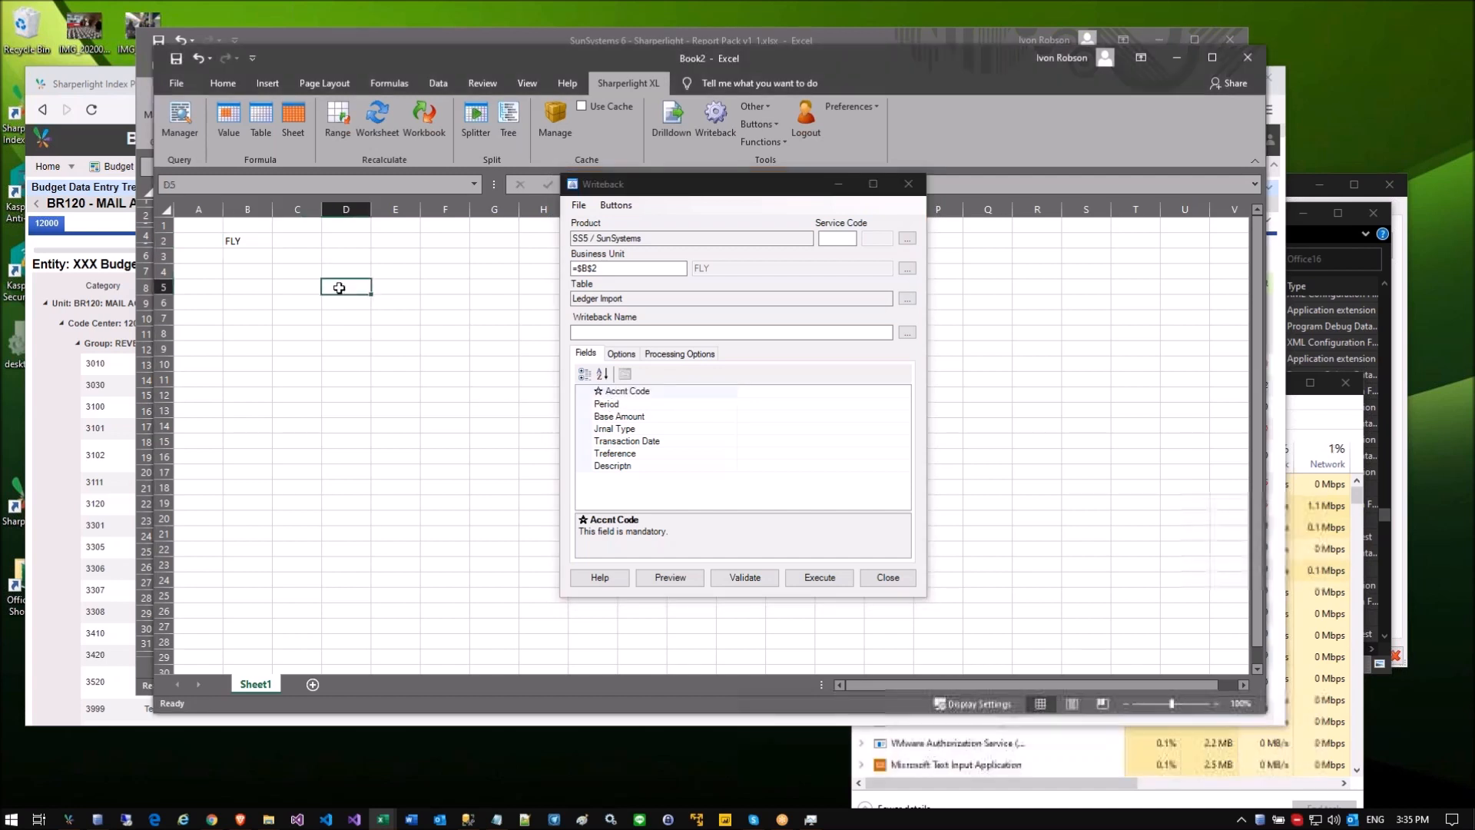
type("10000")
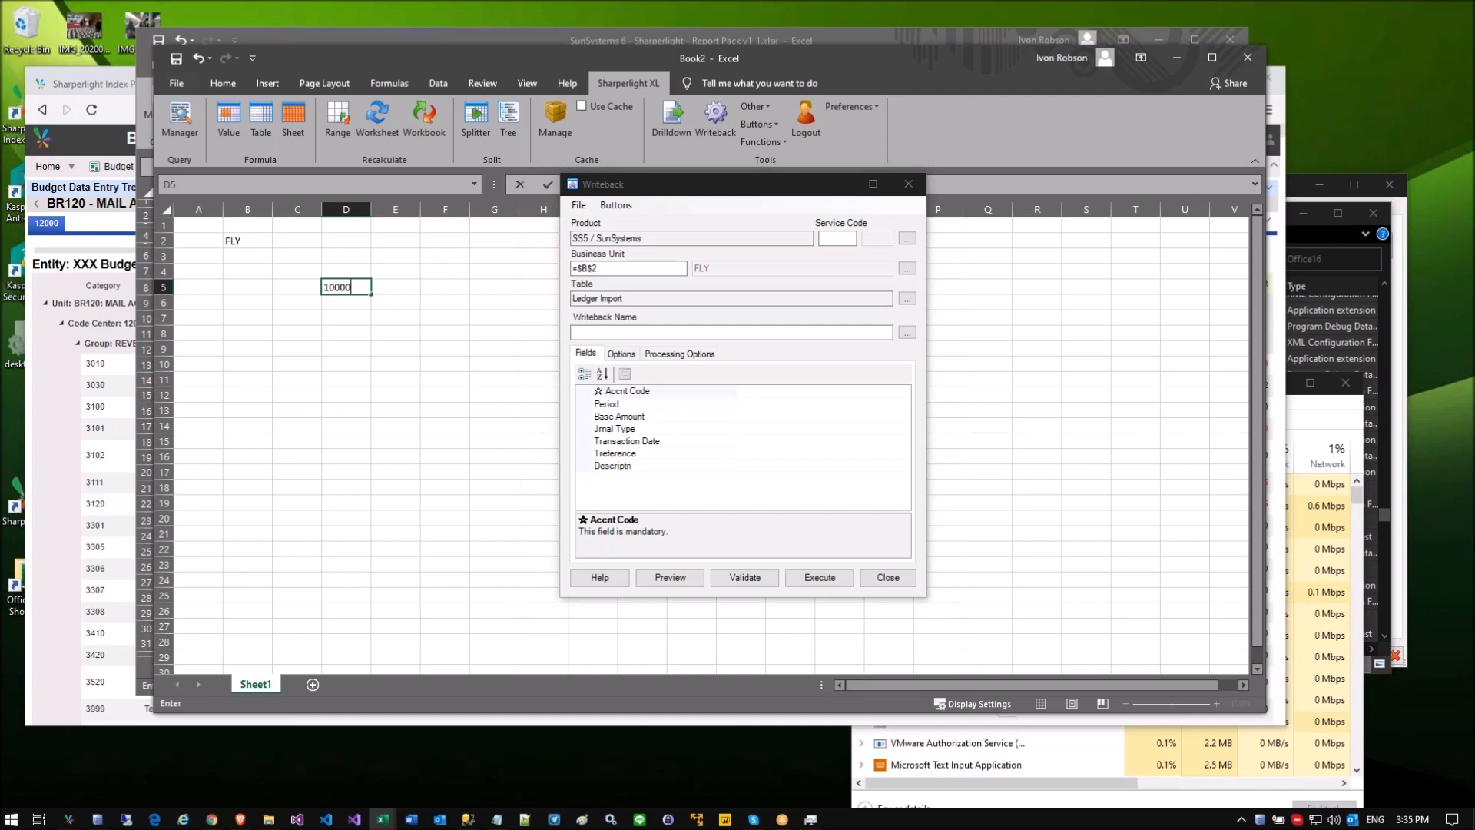
key("BackSpace")
key("Return")
type("12000")
key("Return")
Step: Enter the period 2014/005 in cell B3 beneath the business unit
left_click(405, 288)
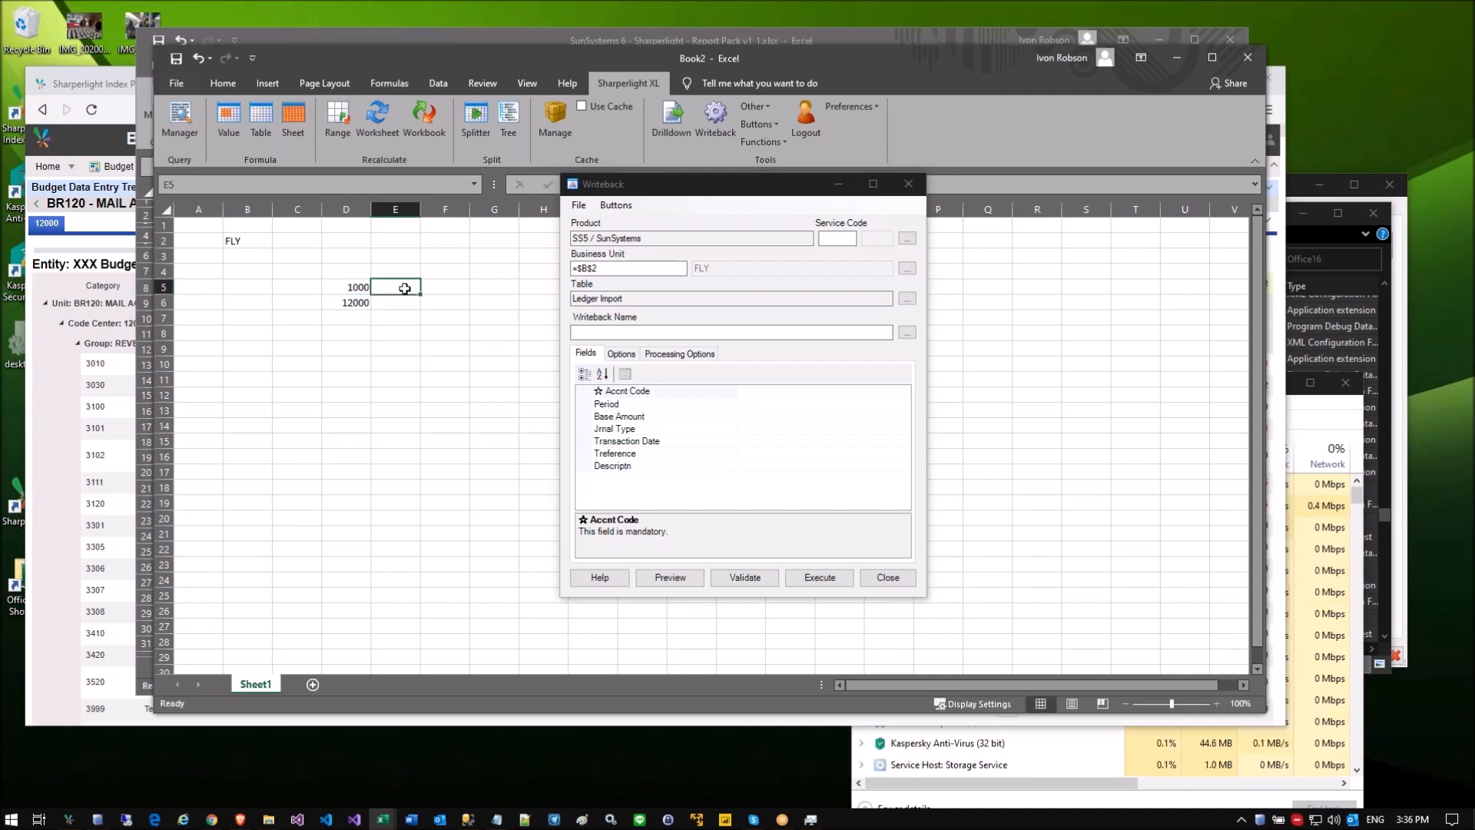
key("Up")
key("Up")
key("Up")
key("Left")
key("Left")
key("Left")
key("Down")
type("201")
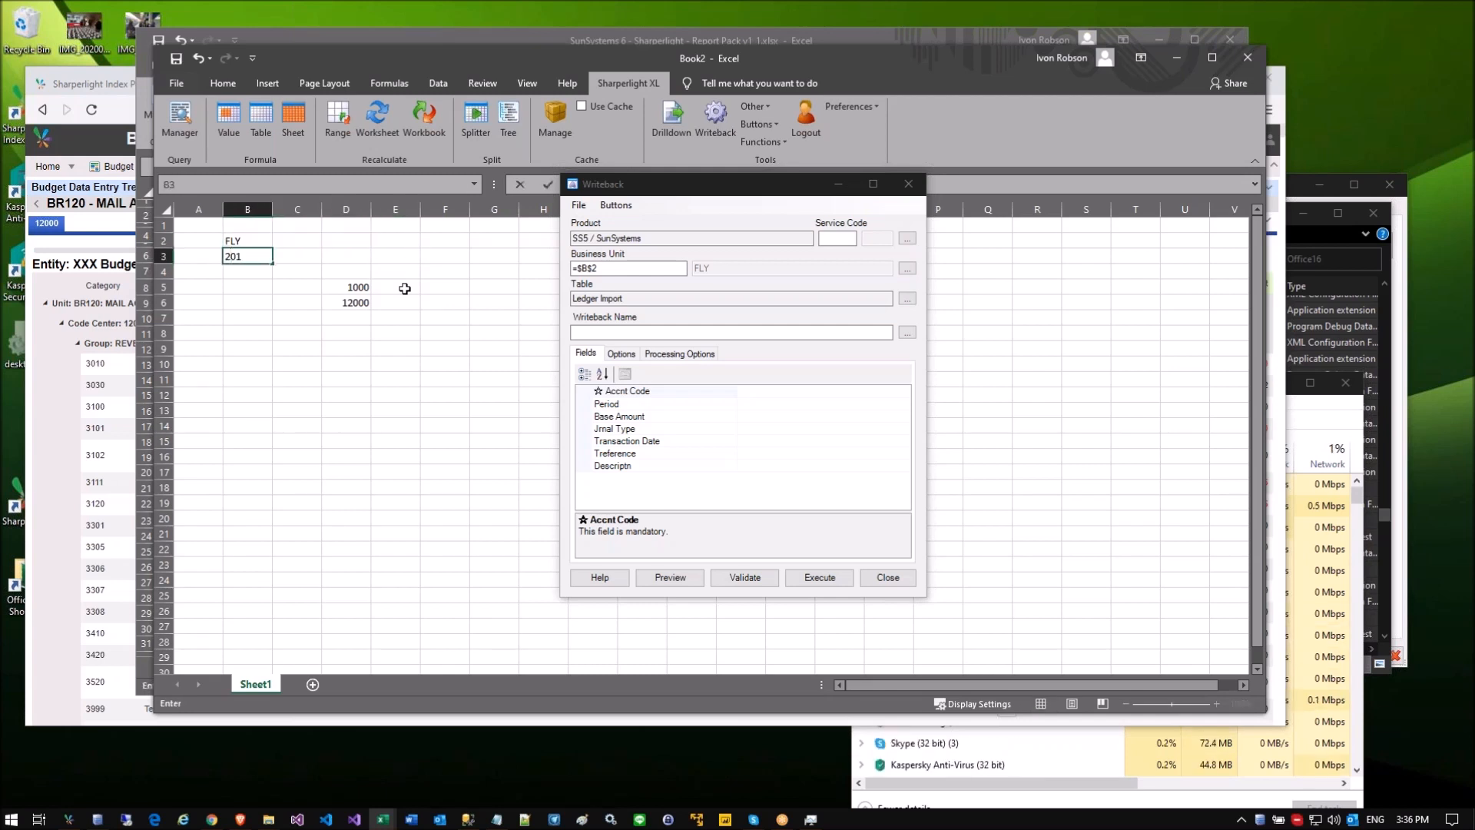
type("4/005")
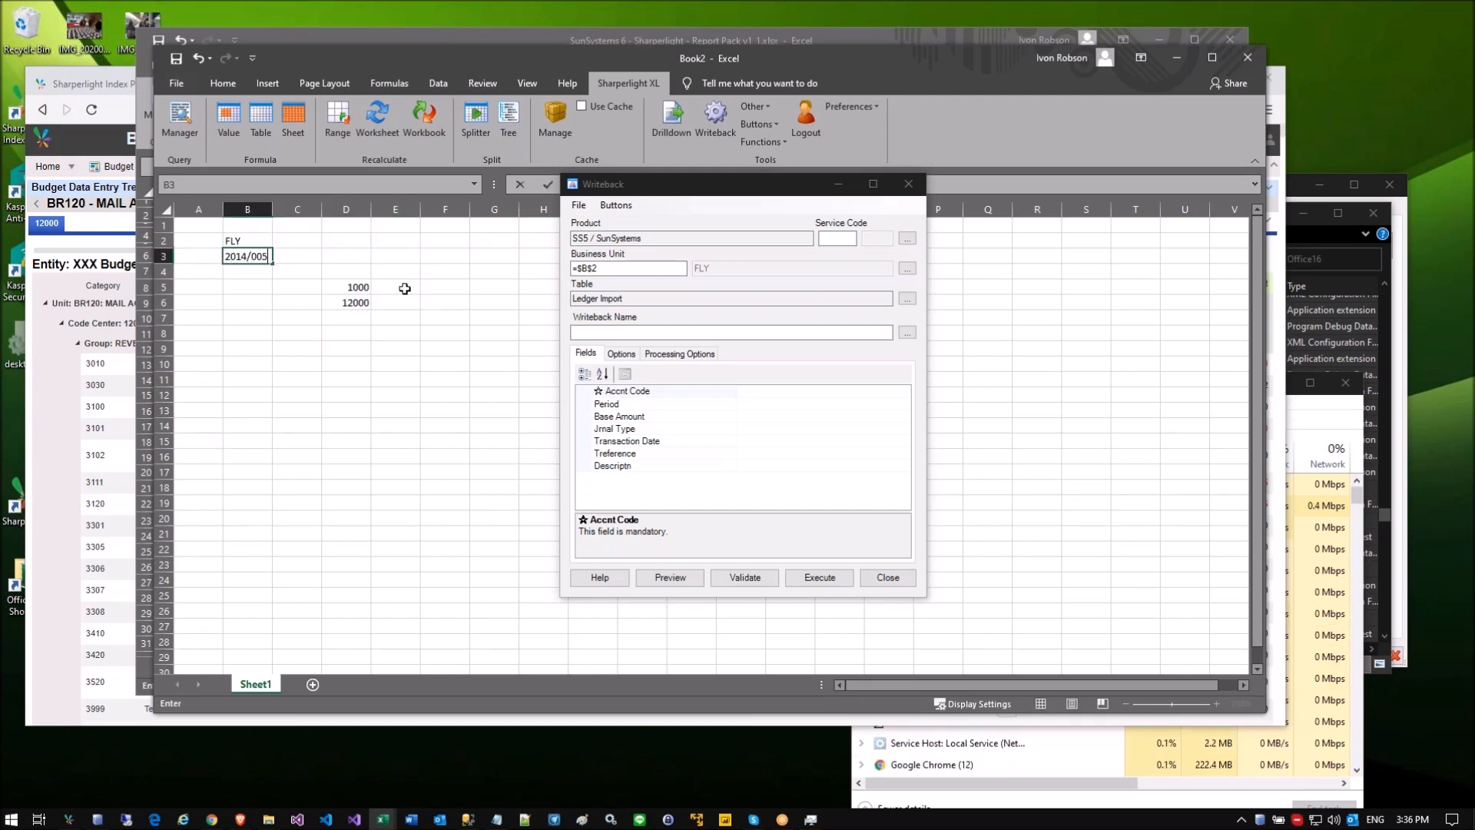
key("Return")
left_click(361, 311)
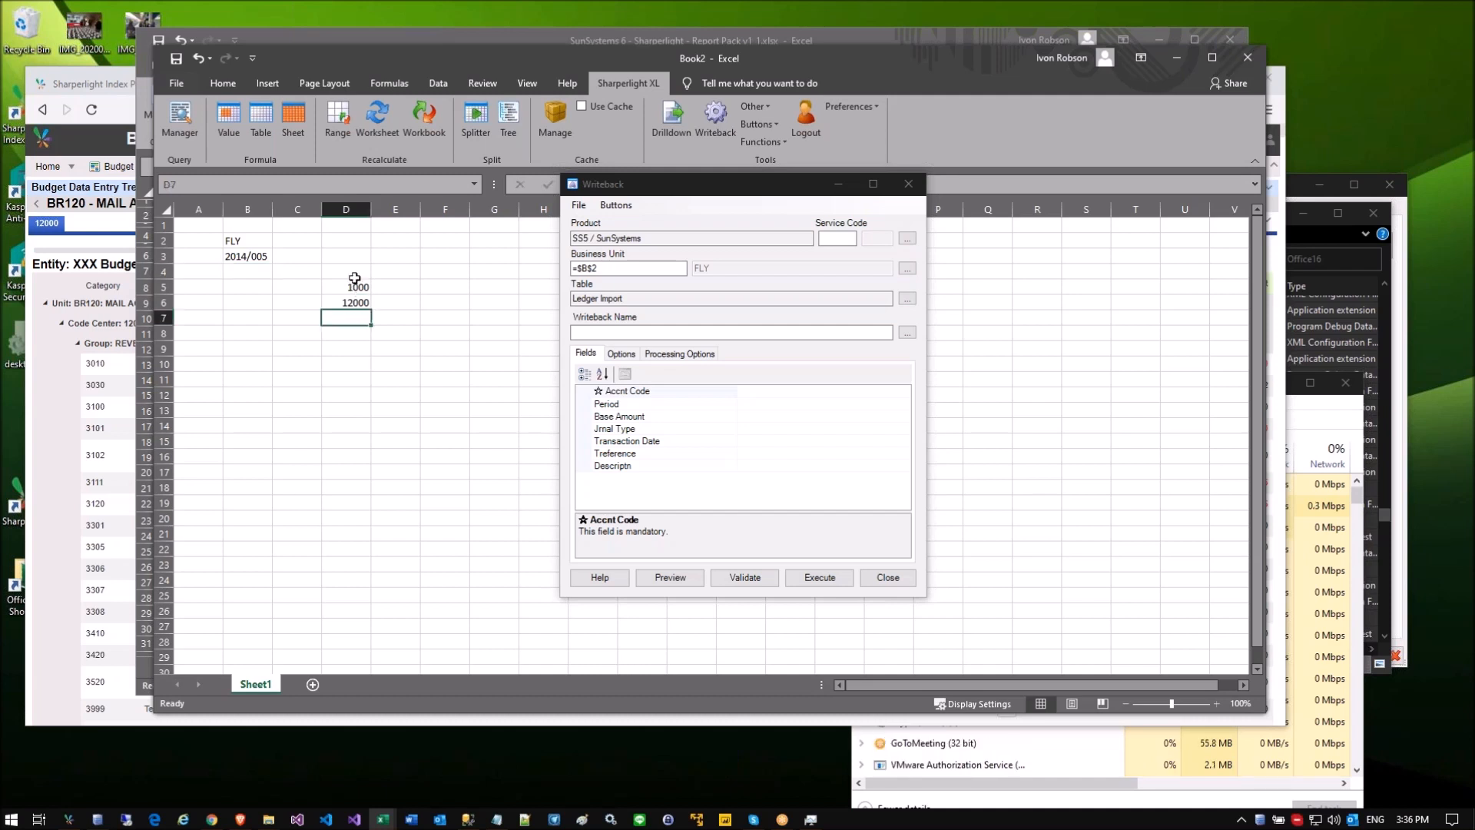
left_click(428, 301)
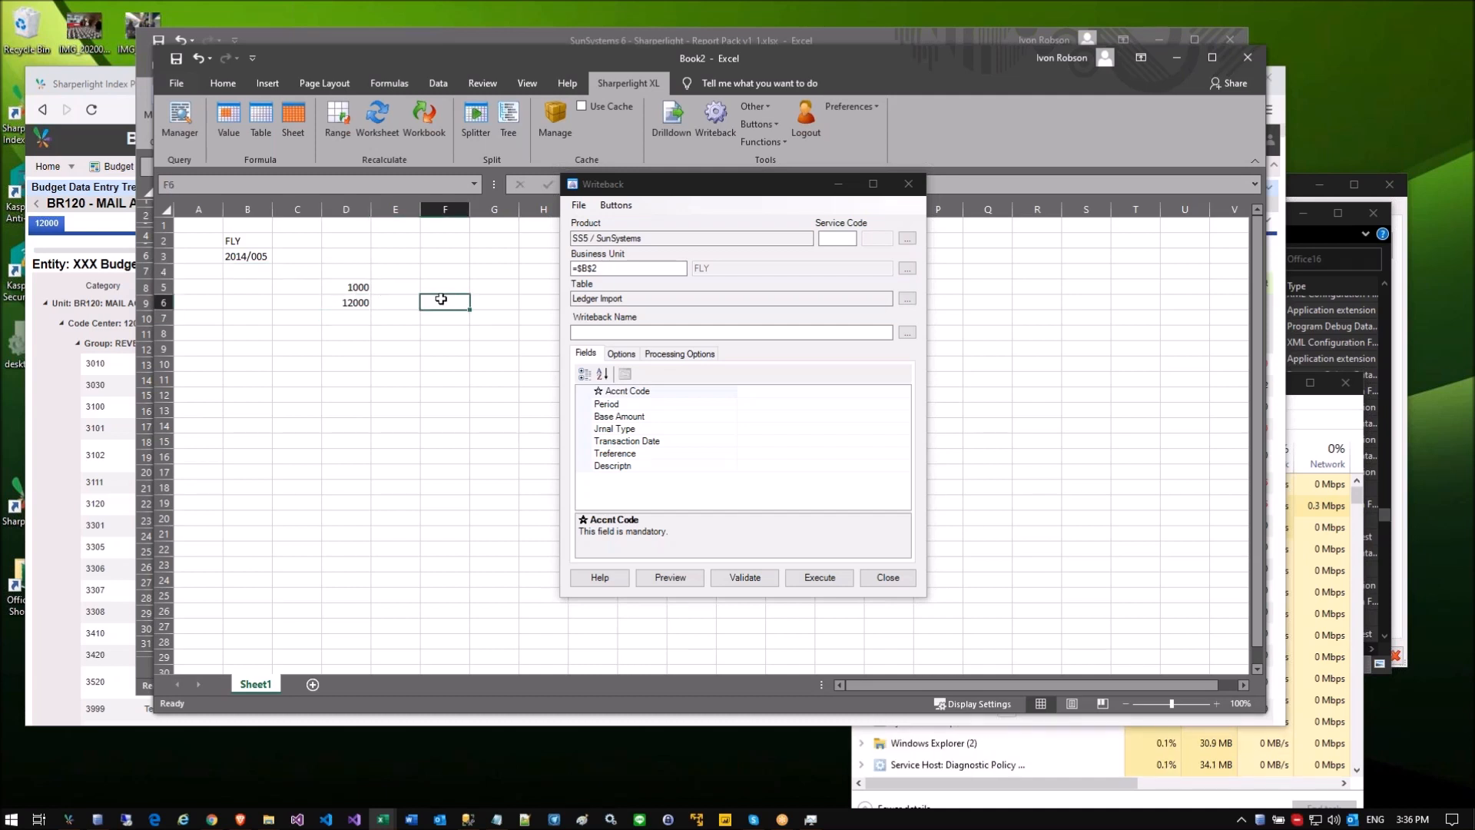
Step: Give the account column the heading Account in D4 and link the Accnt Code field to the range =D4:D1000
left_click(741, 390)
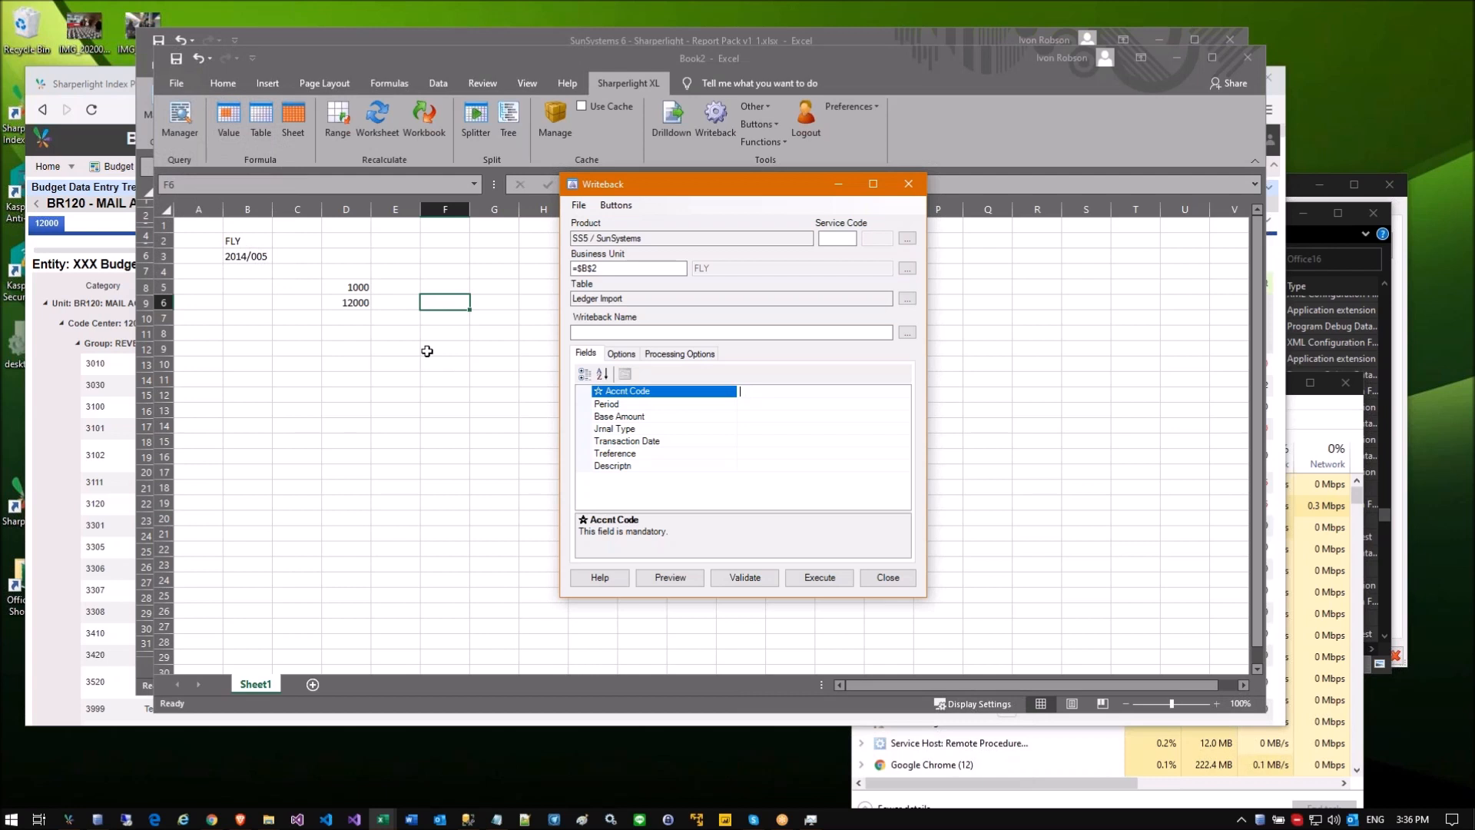
left_click(358, 286)
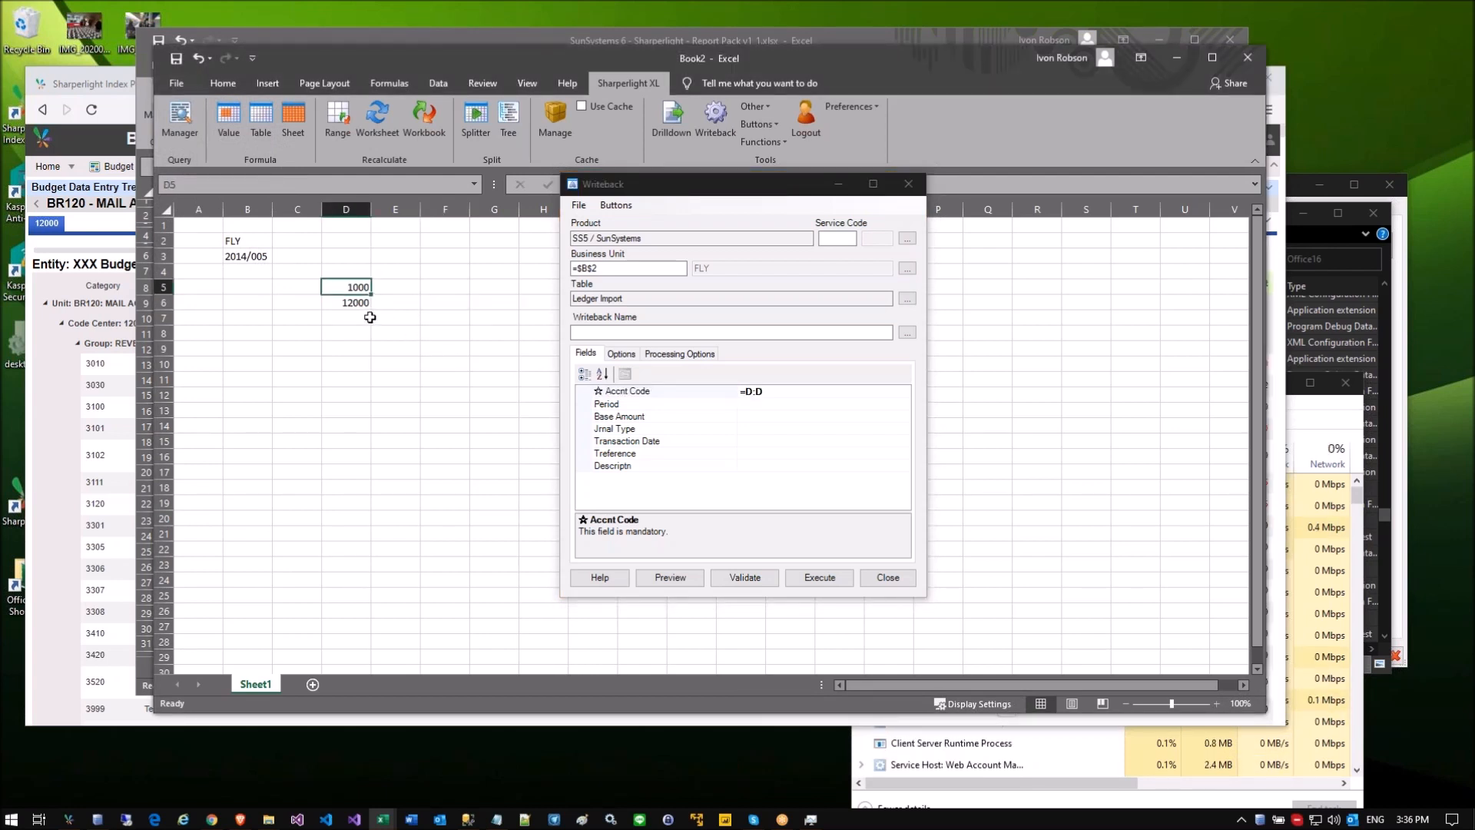
left_click(345, 272)
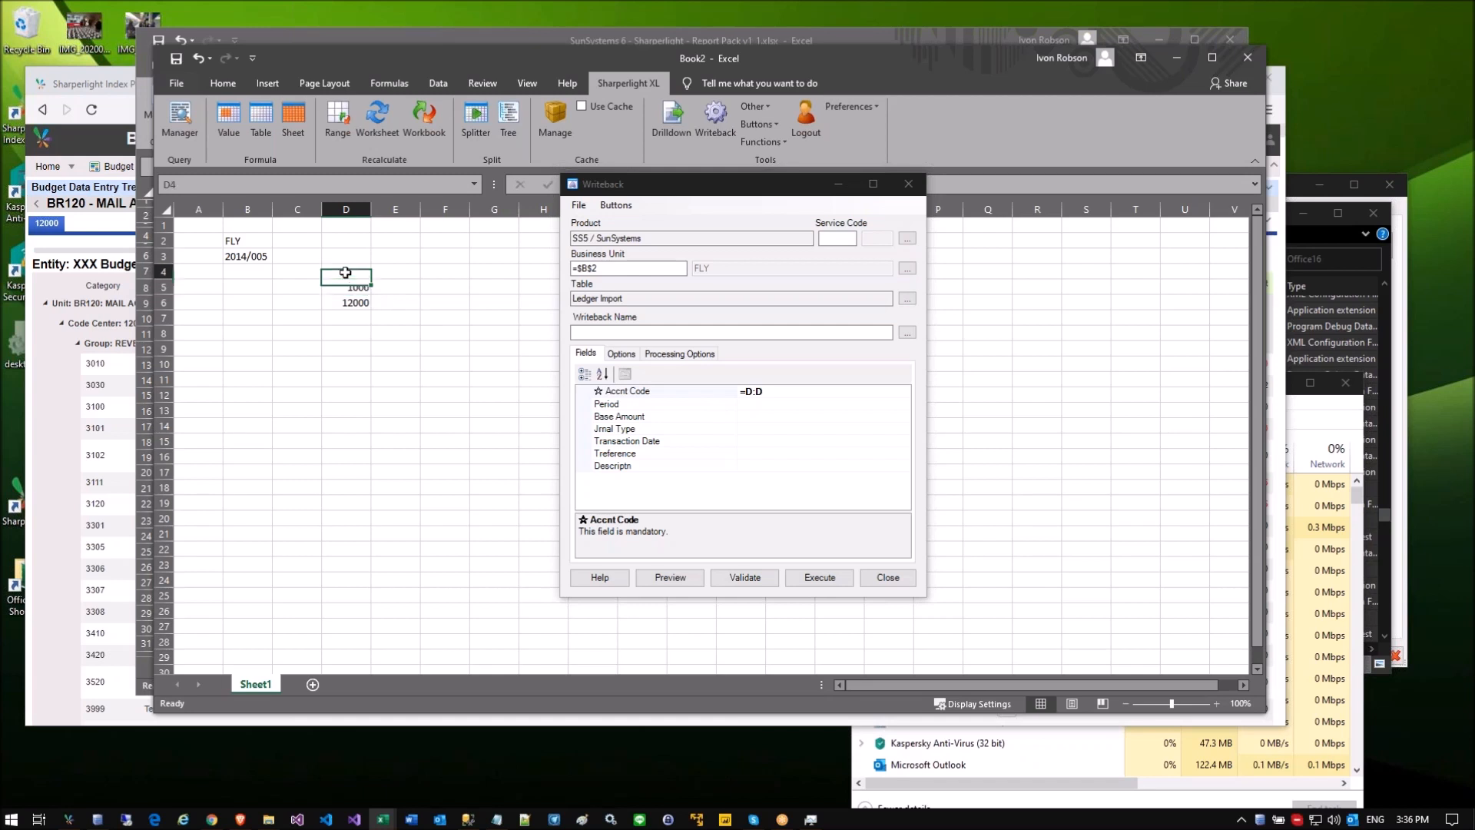
type("Account")
key("Return")
key("Up")
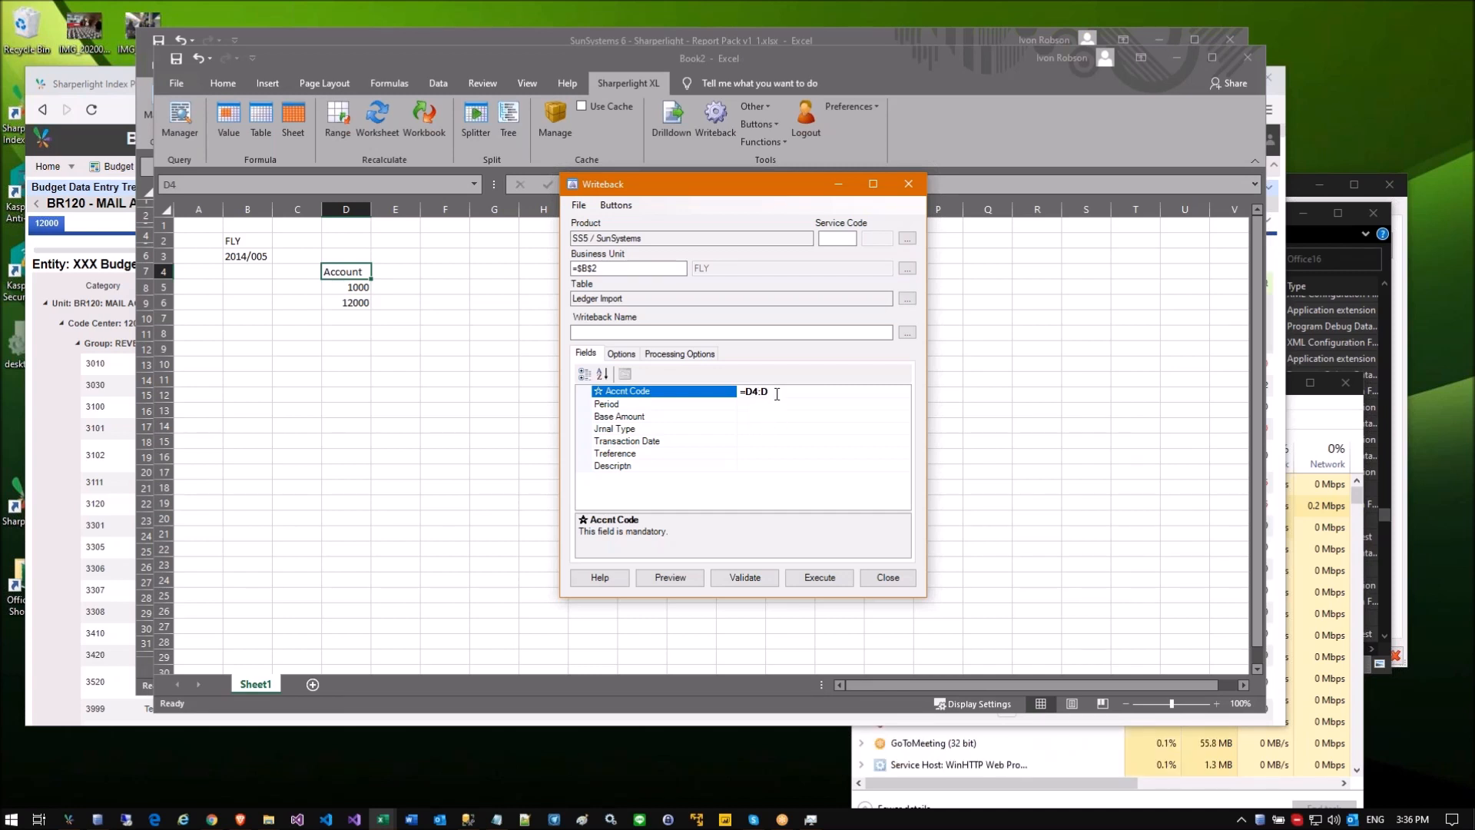
type("1000")
left_click(349, 348)
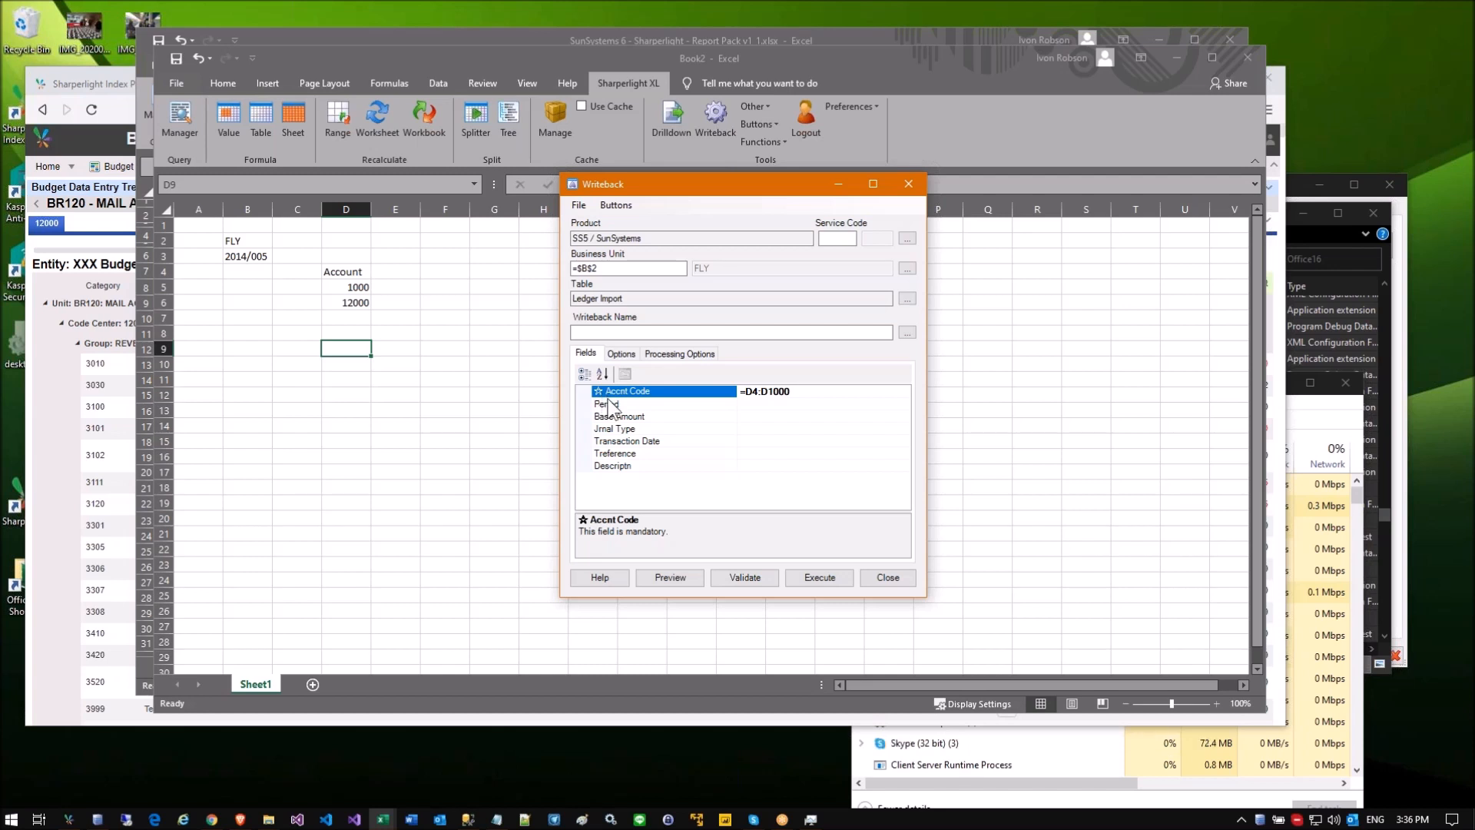
left_click(614, 404)
left_click(629, 393)
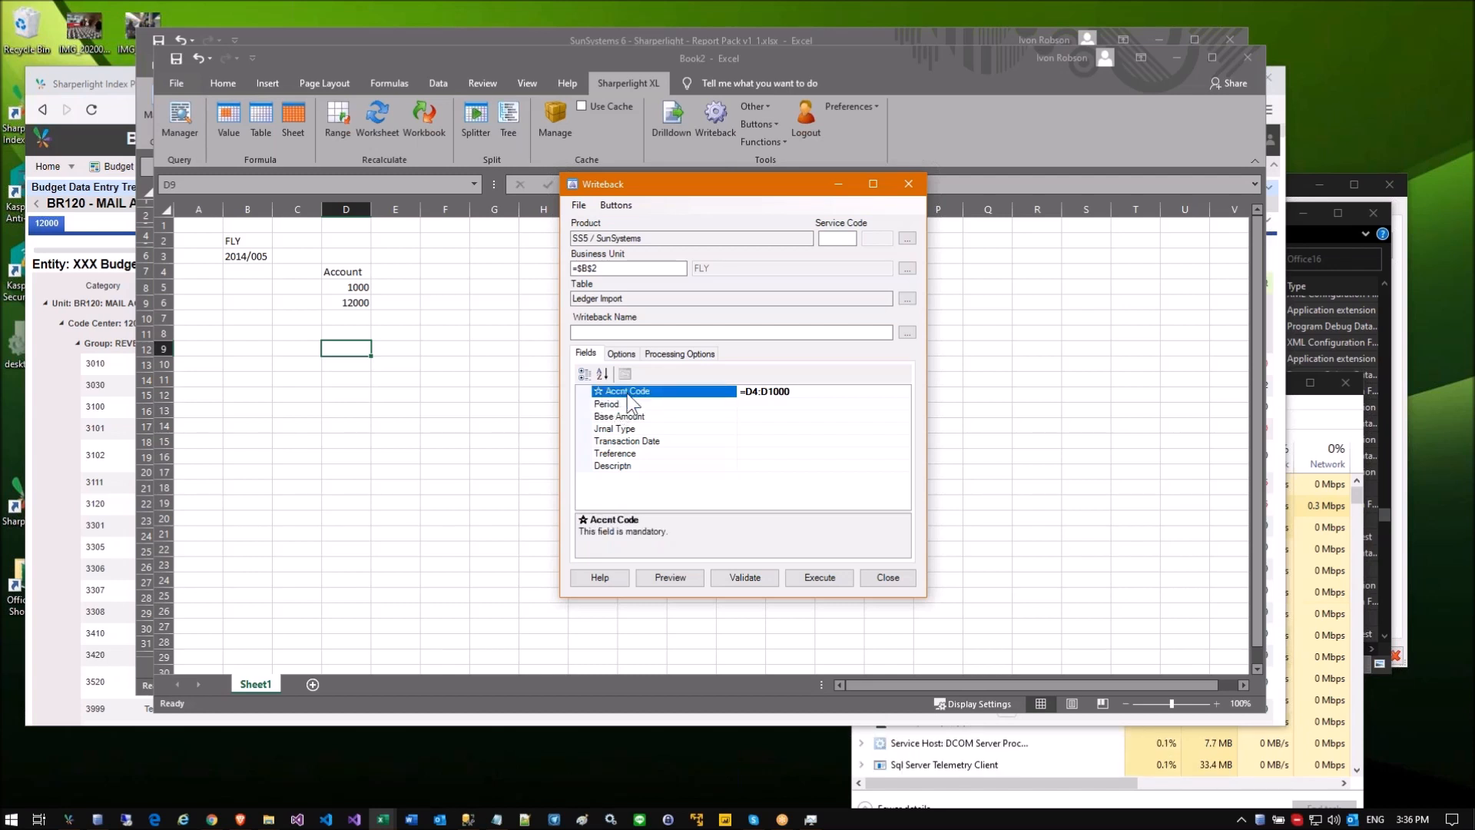
left_click(620, 416)
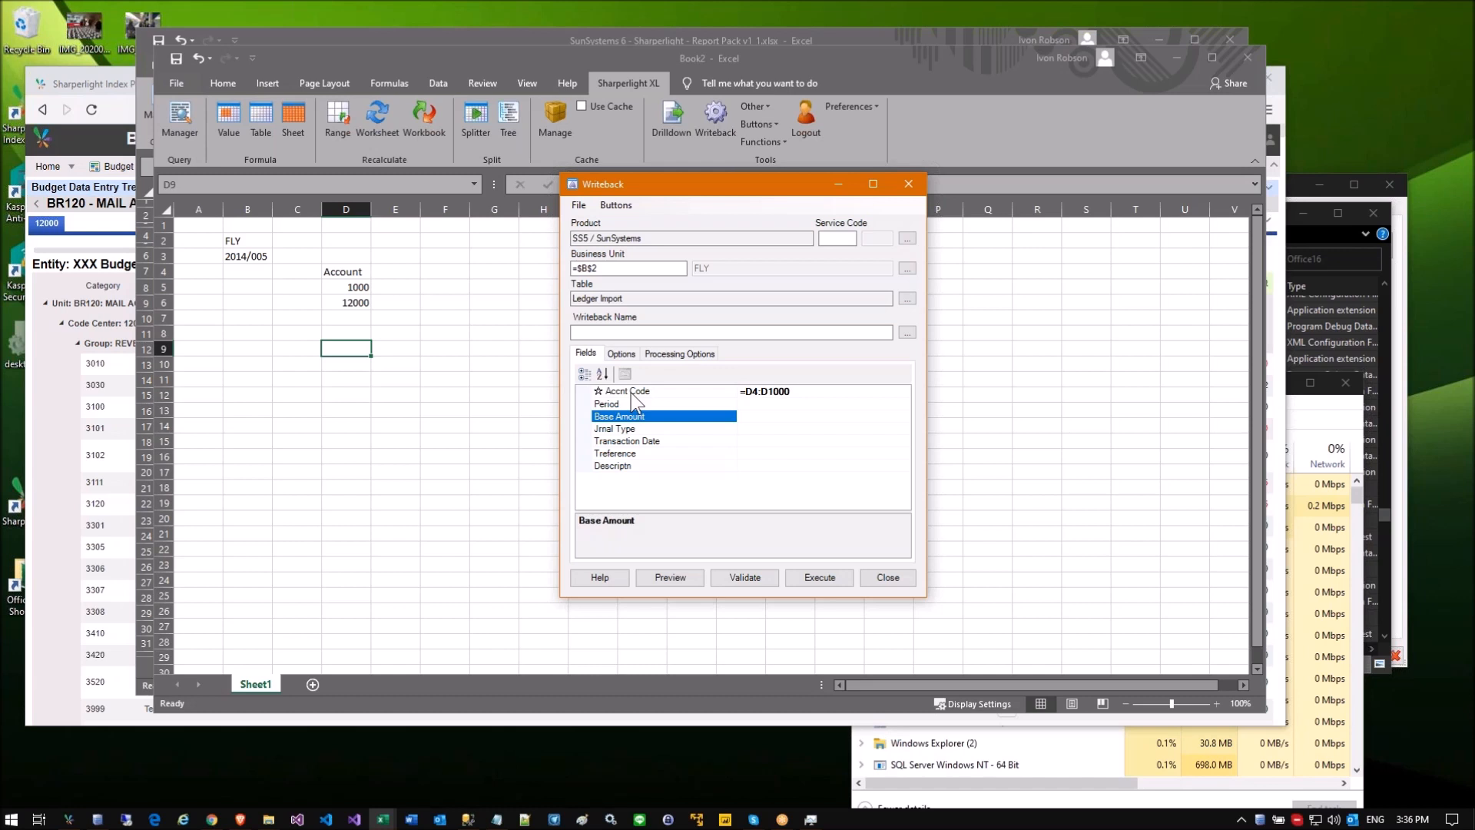
left_click(632, 392)
left_click(364, 345)
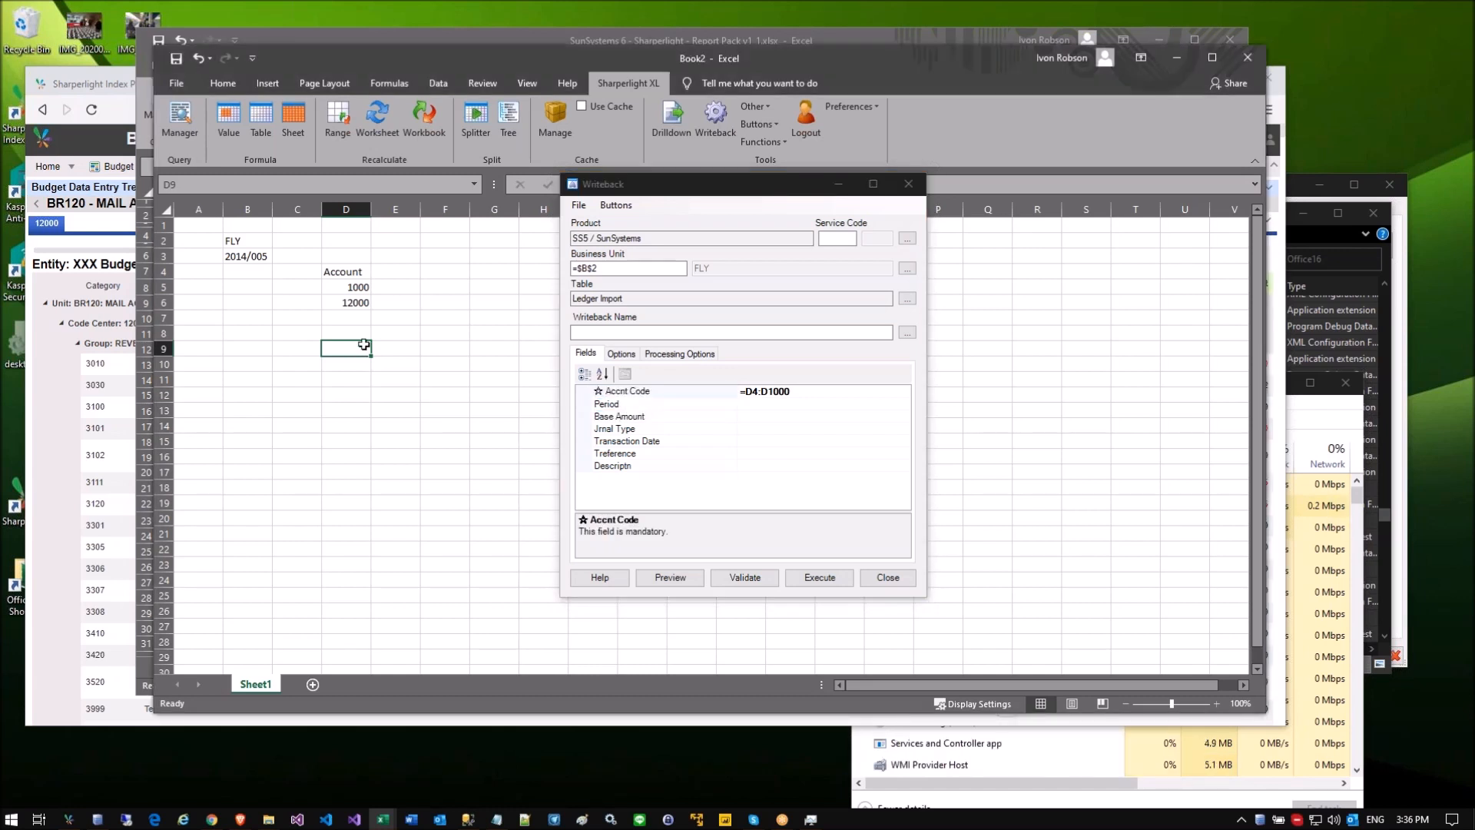
left_click(397, 335)
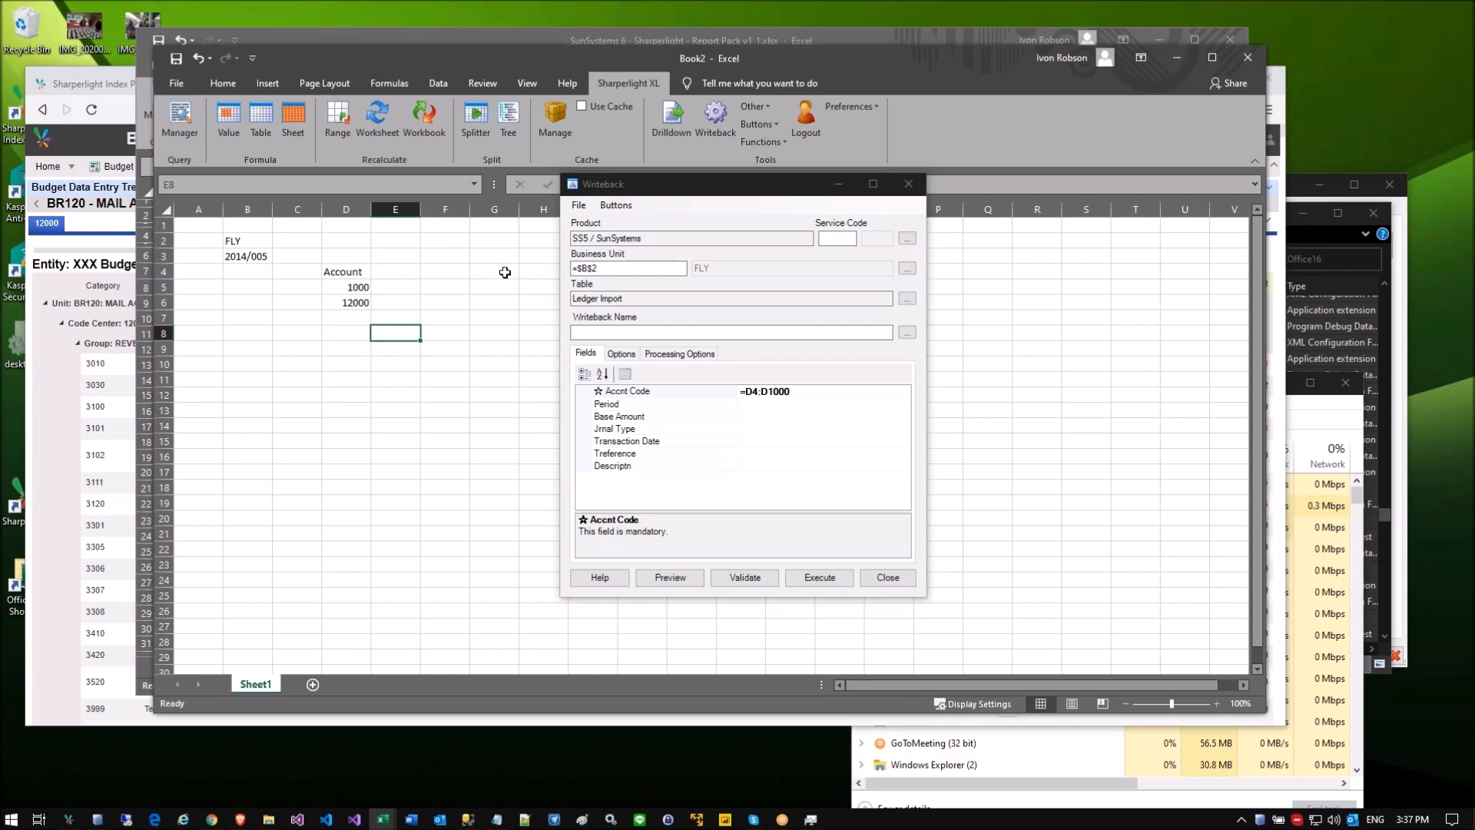
left_click_drag(340, 273, 342, 306)
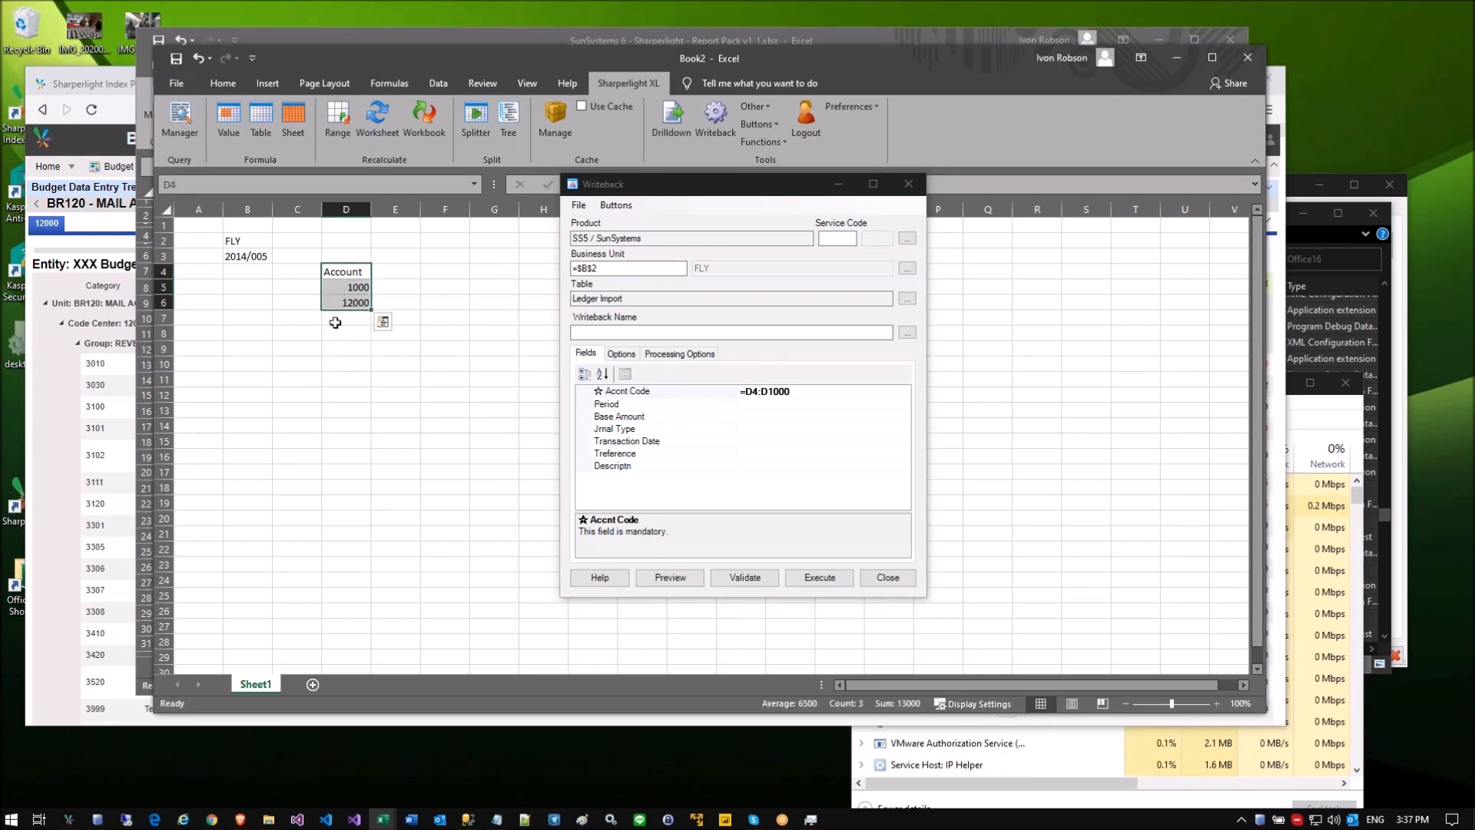
Step: Enter the label Total in cell E7 as a total row without an account code
left_click(404, 316)
type("T")
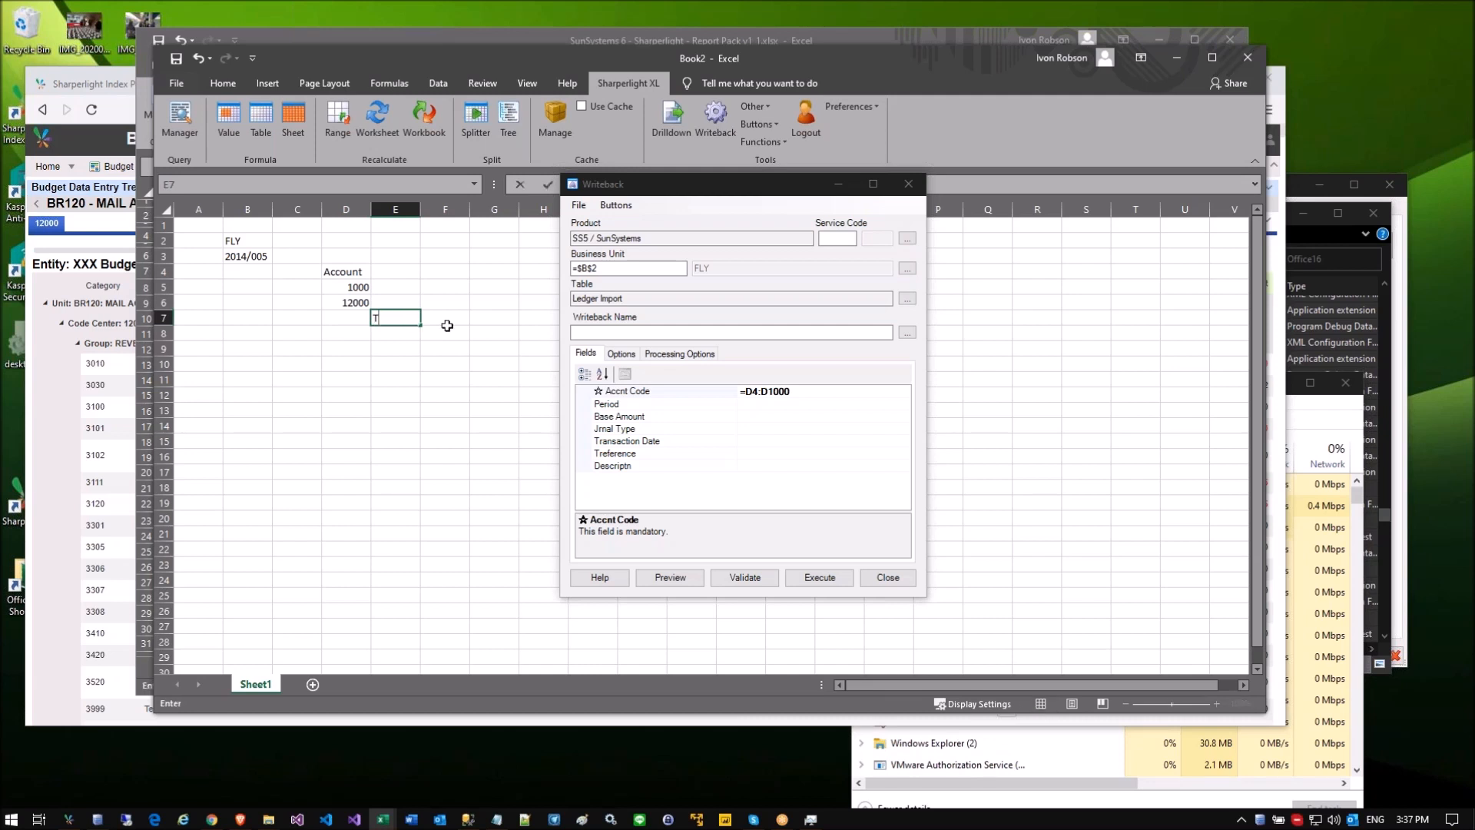
type("otal")
key("Return")
left_click(434, 333)
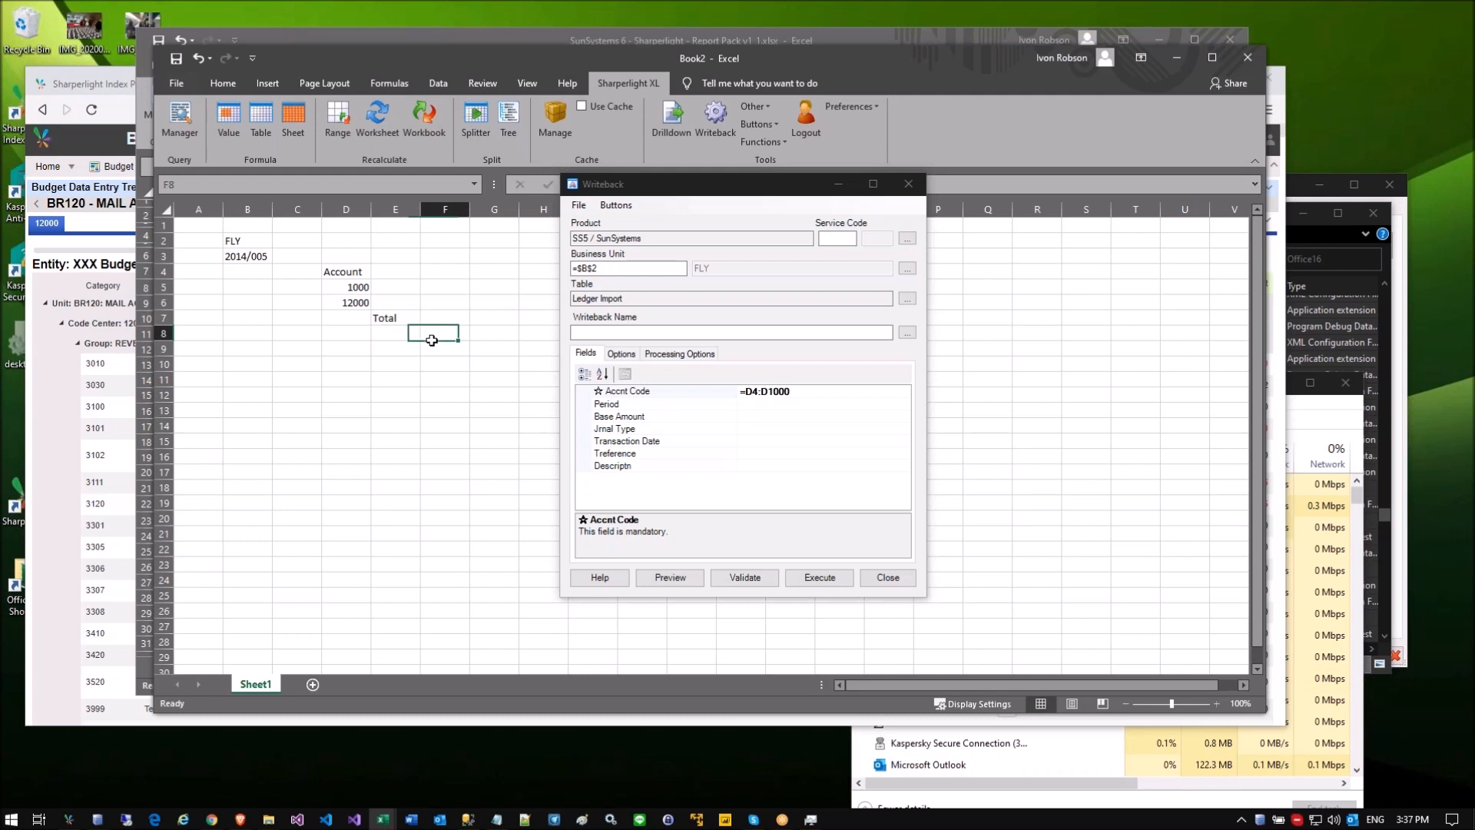
left_click_drag(358, 317, 471, 320)
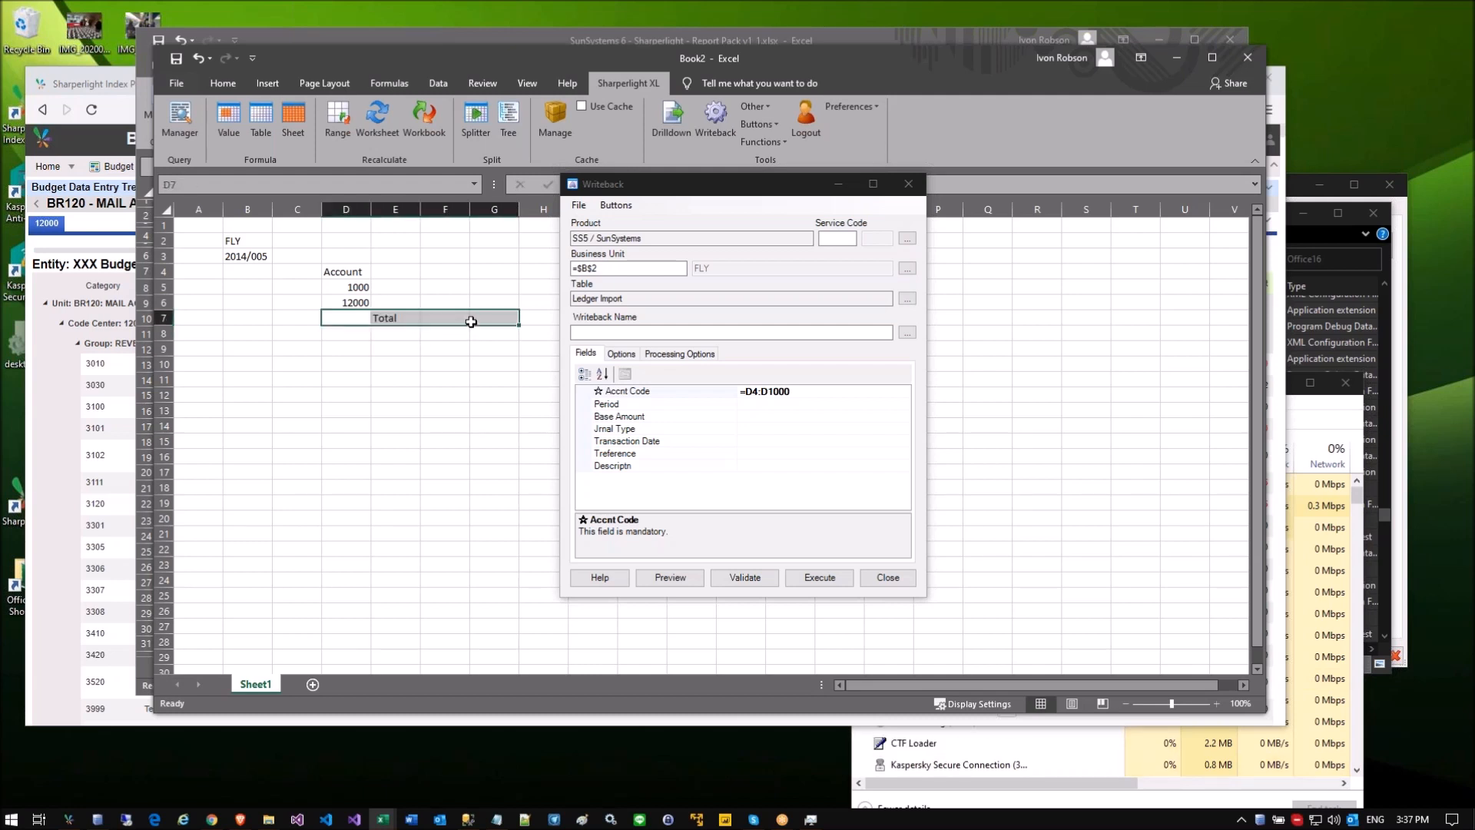
left_click(448, 360)
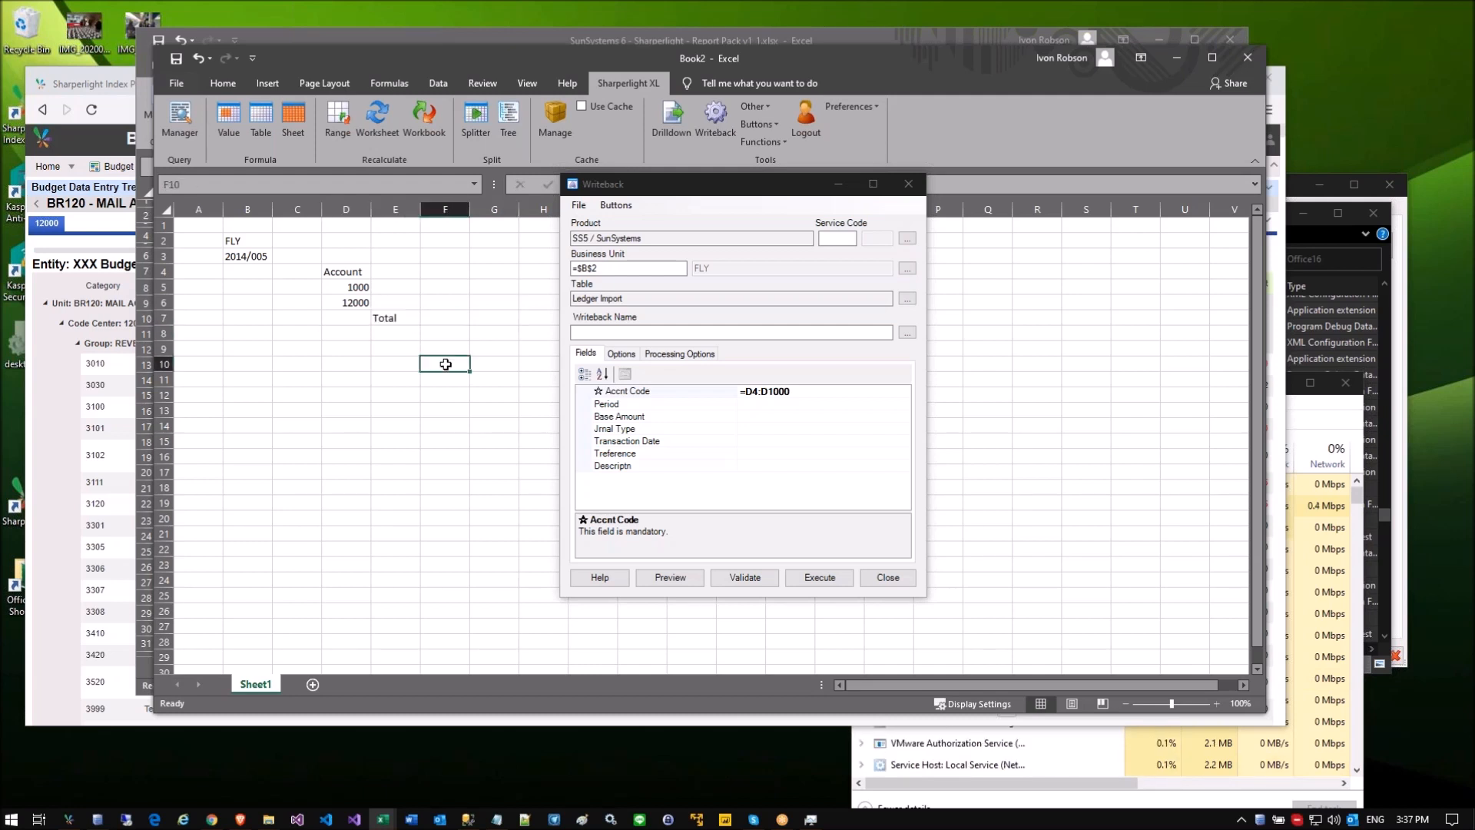
Step: Make Accnt Code the driver field of the writeback
left_click(628, 392)
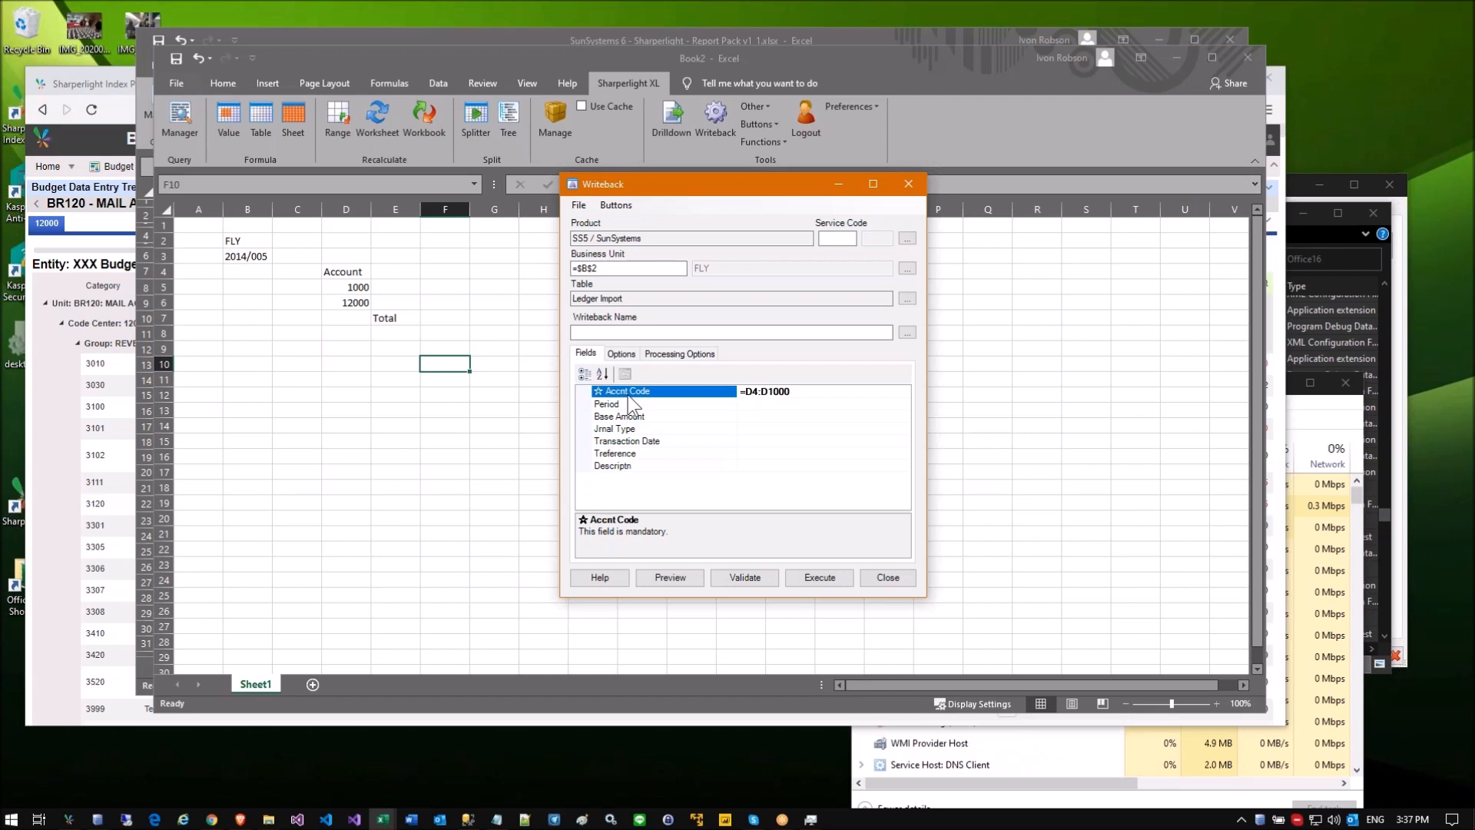
right_click(647, 390)
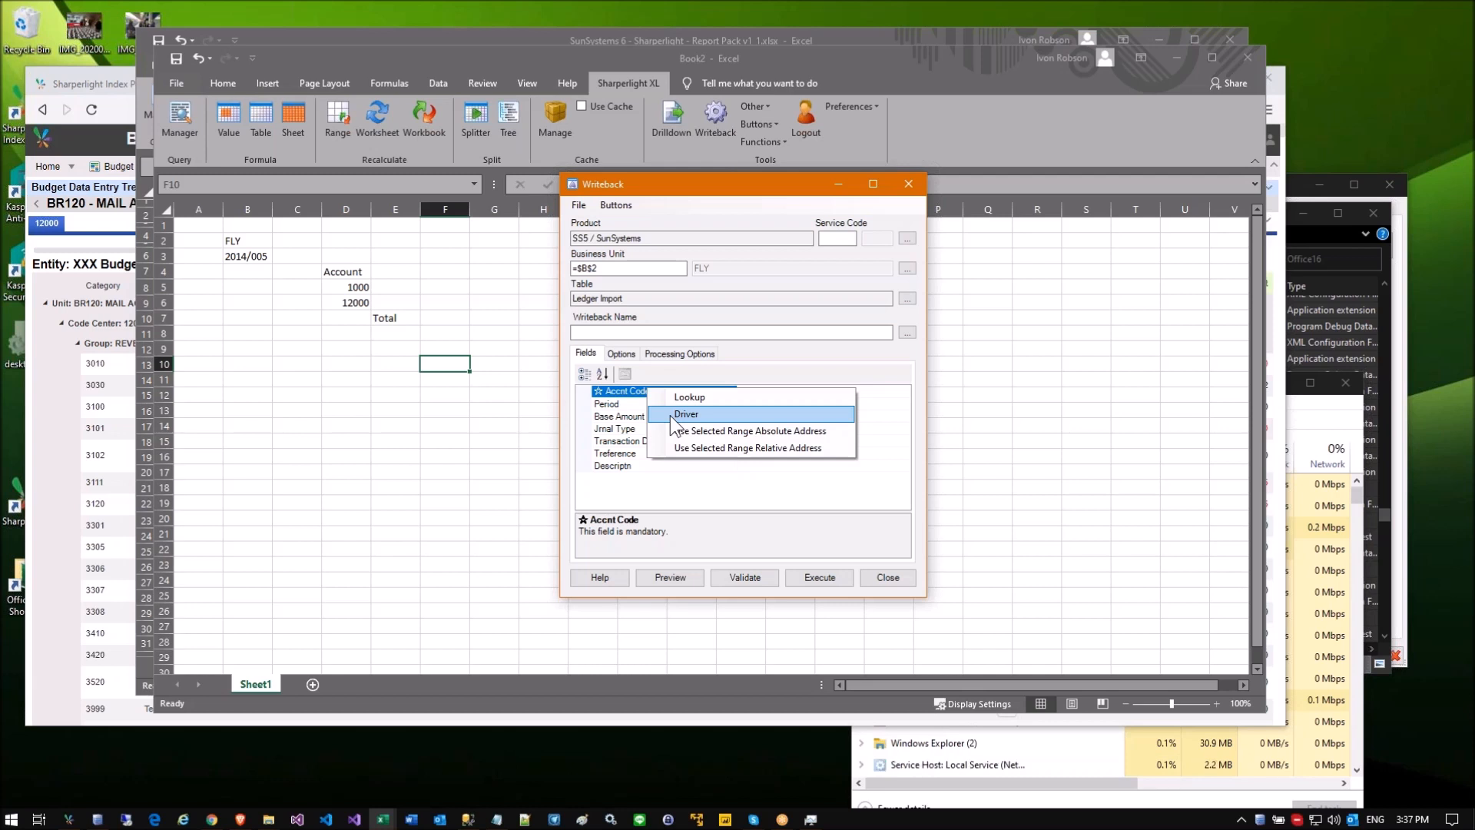
left_click(670, 416)
left_click(670, 416)
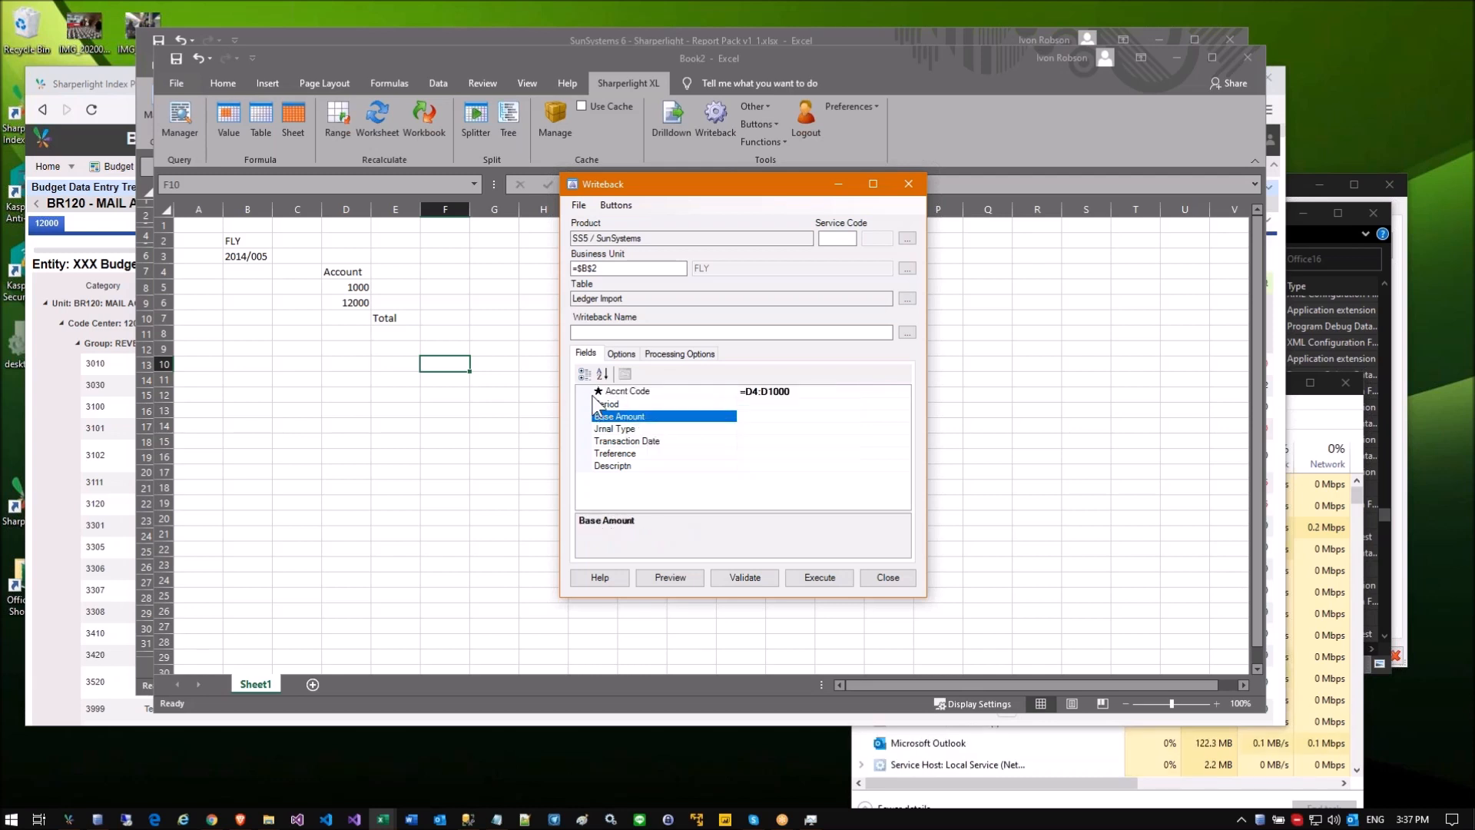
left_click(642, 390)
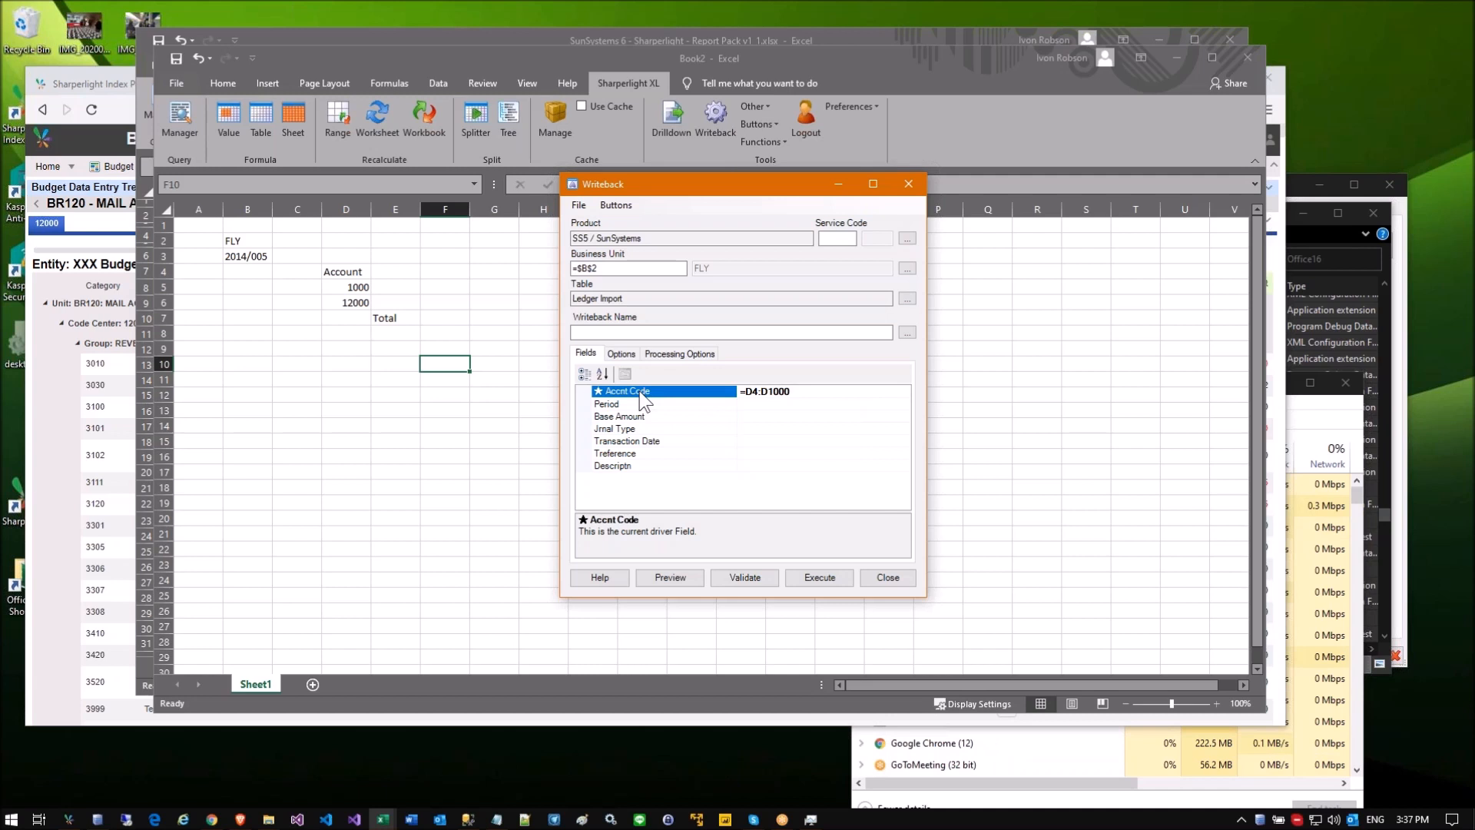
Step: Move the Writeback window clear of the data, change D5 to 10000 and enter account code 13000 in D8
left_click(349, 336)
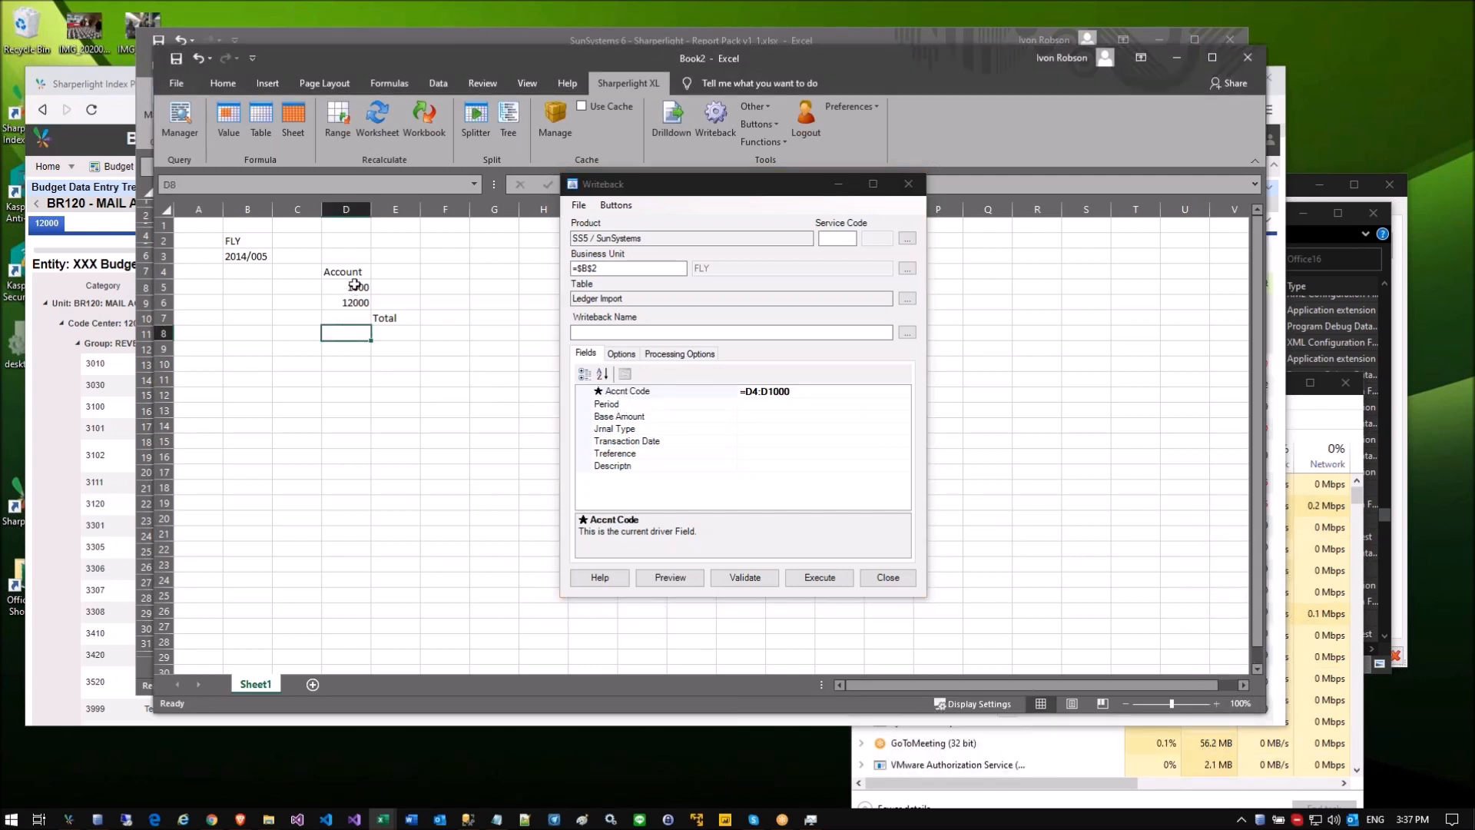
left_click_drag(354, 285, 354, 380)
left_click(418, 344)
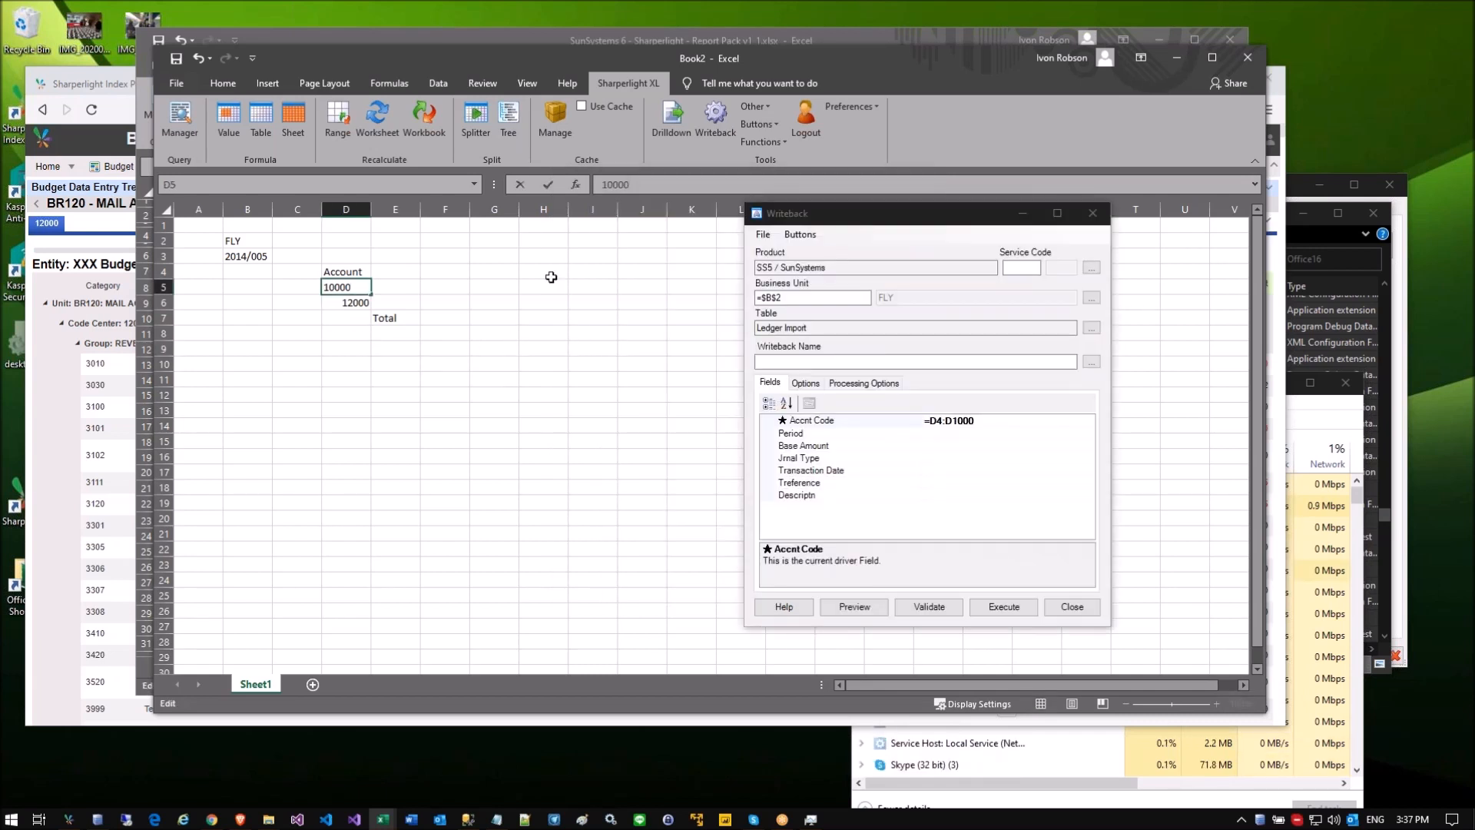
key("Return")
left_click(342, 363)
left_click(343, 336)
type("13000")
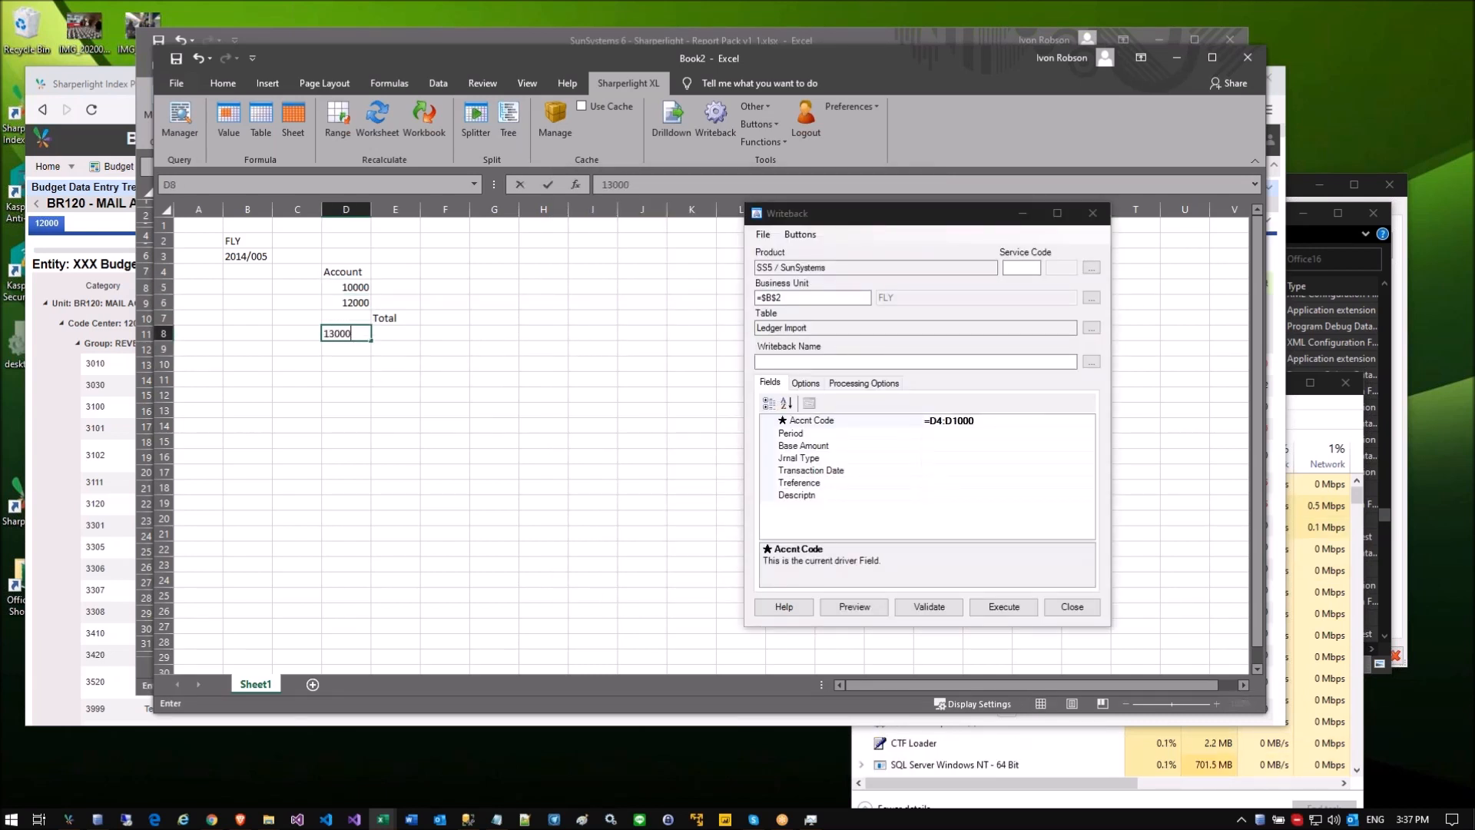
key("Return")
left_click_drag(358, 314, 507, 316)
left_click(440, 359)
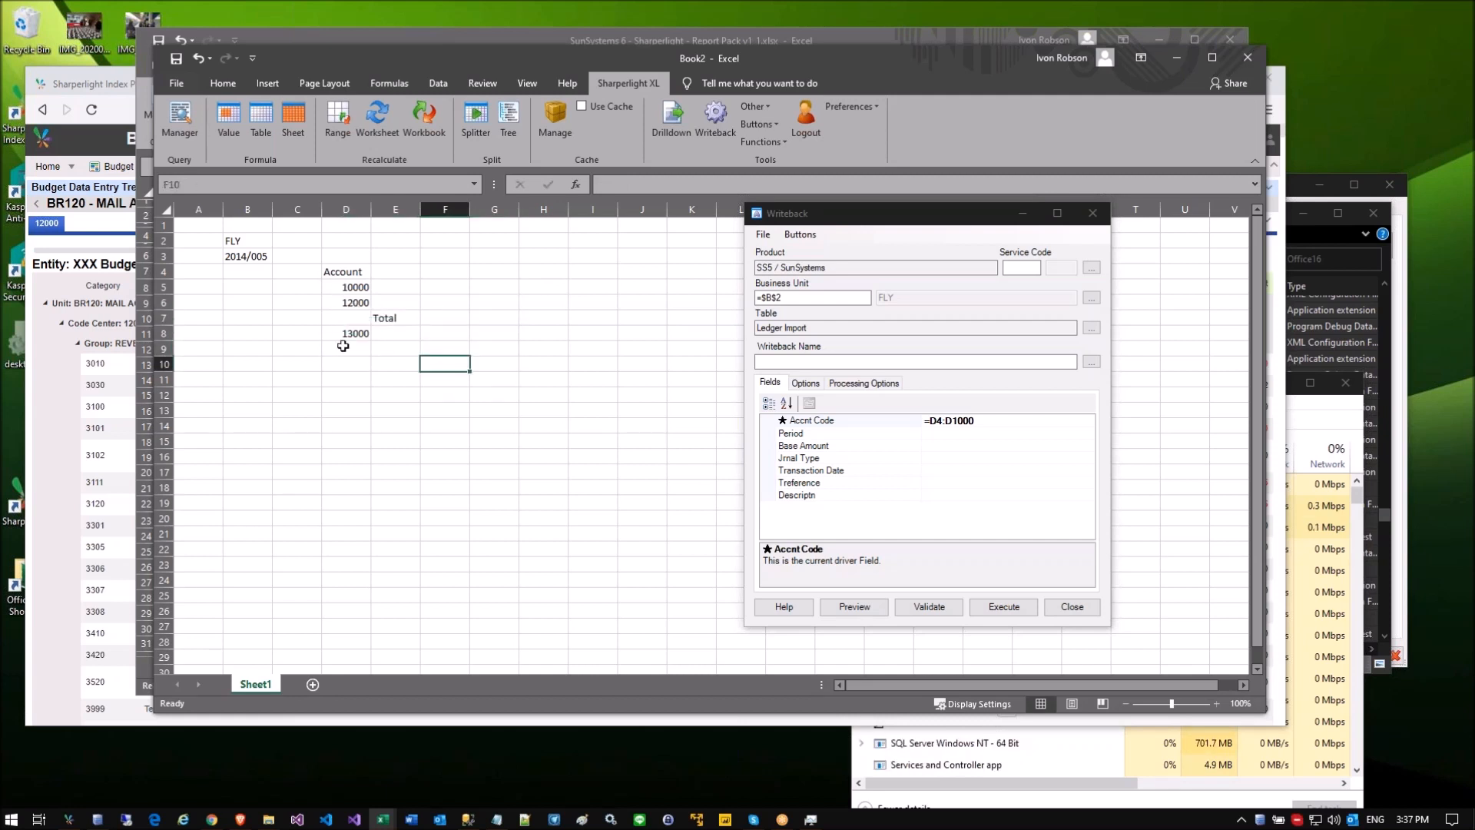
Step: Link the writeback's Period field to cell B3 as =$B$3
left_click(847, 423)
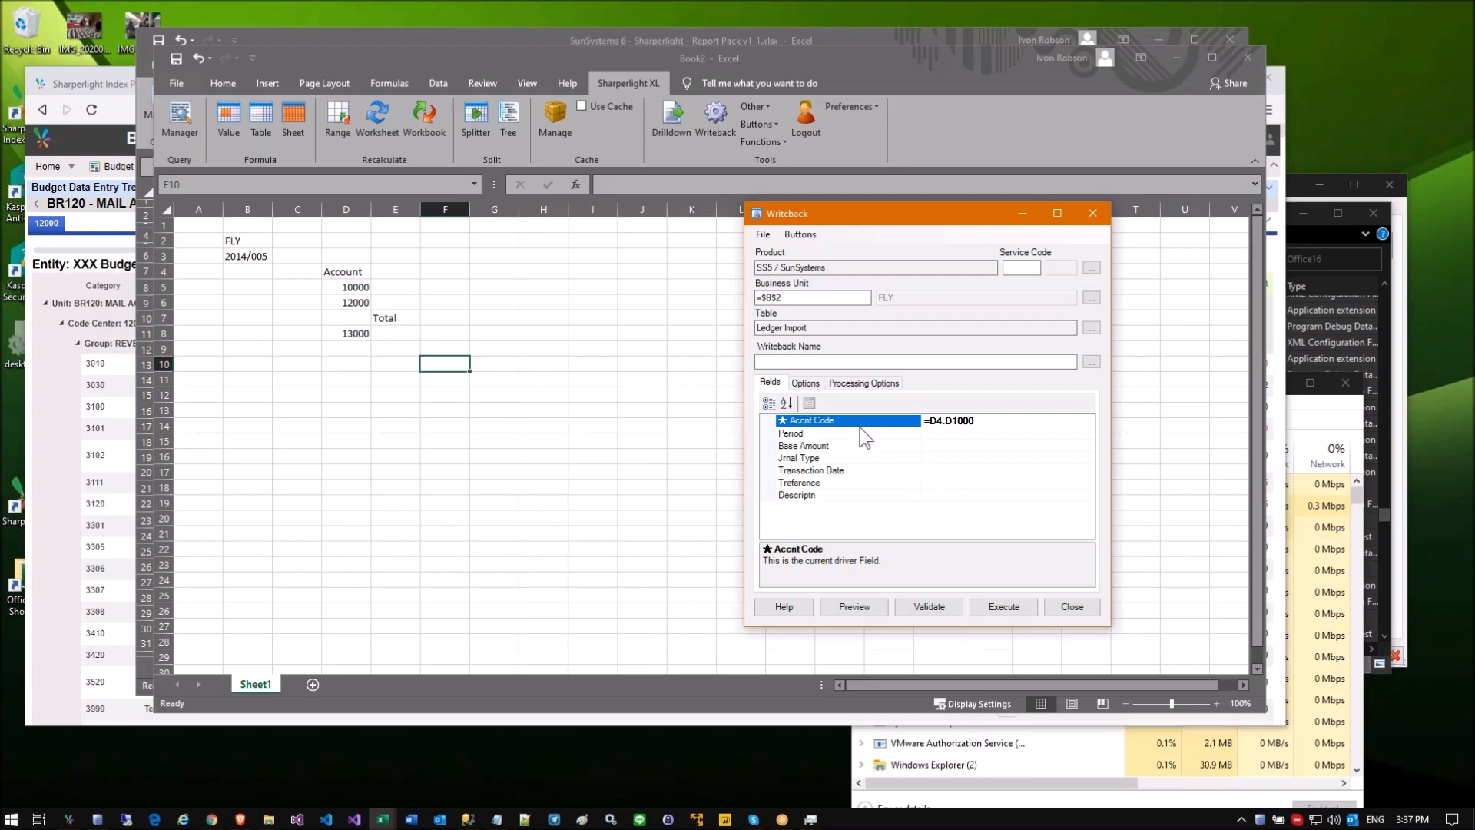
left_click(860, 434)
left_click(237, 257)
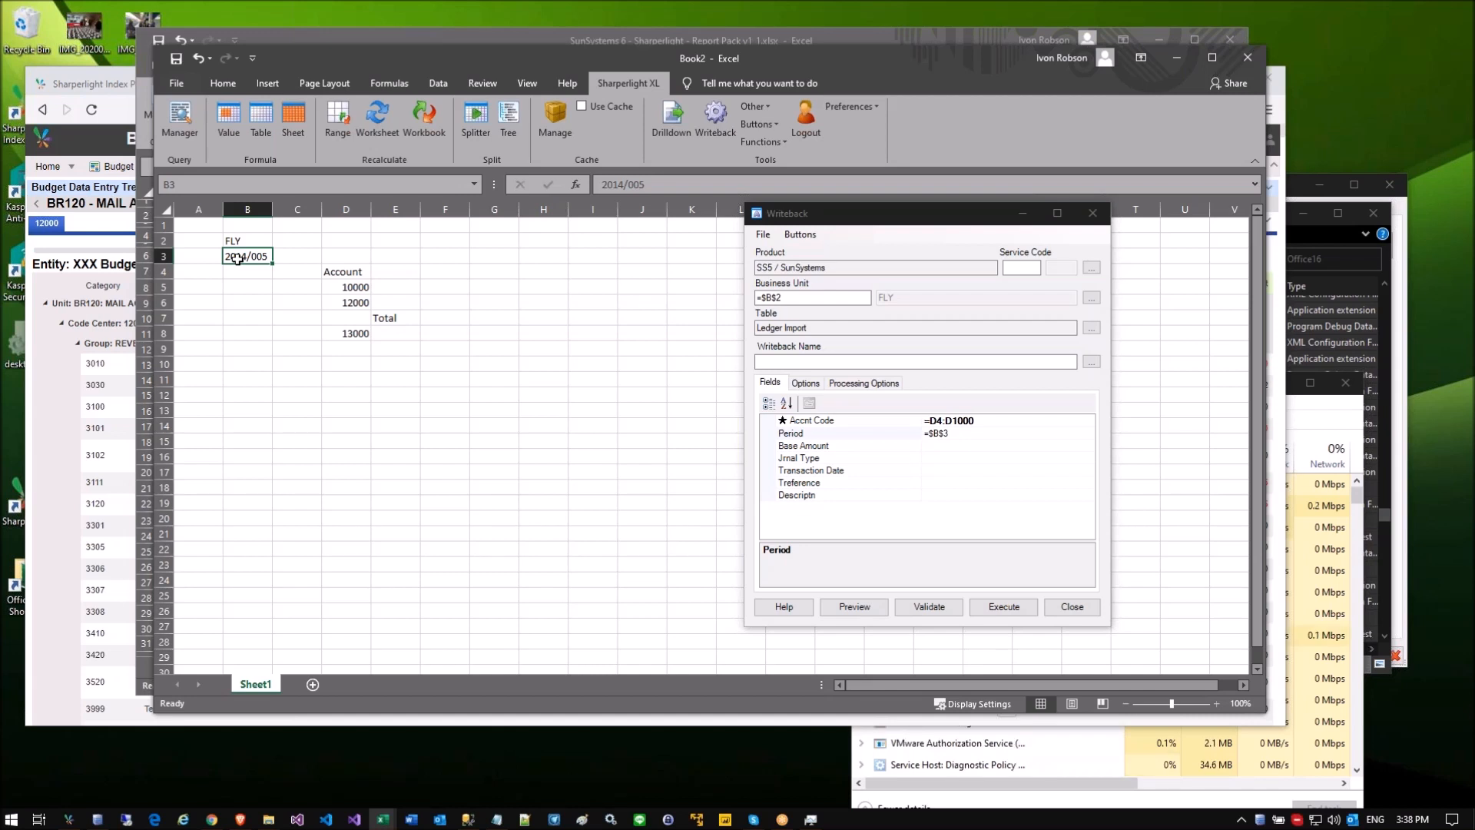
left_click(938, 435)
Step: Enter the base amounts 102 and 103 in cells G5 and G6 beside the first two account codes
left_click(929, 445)
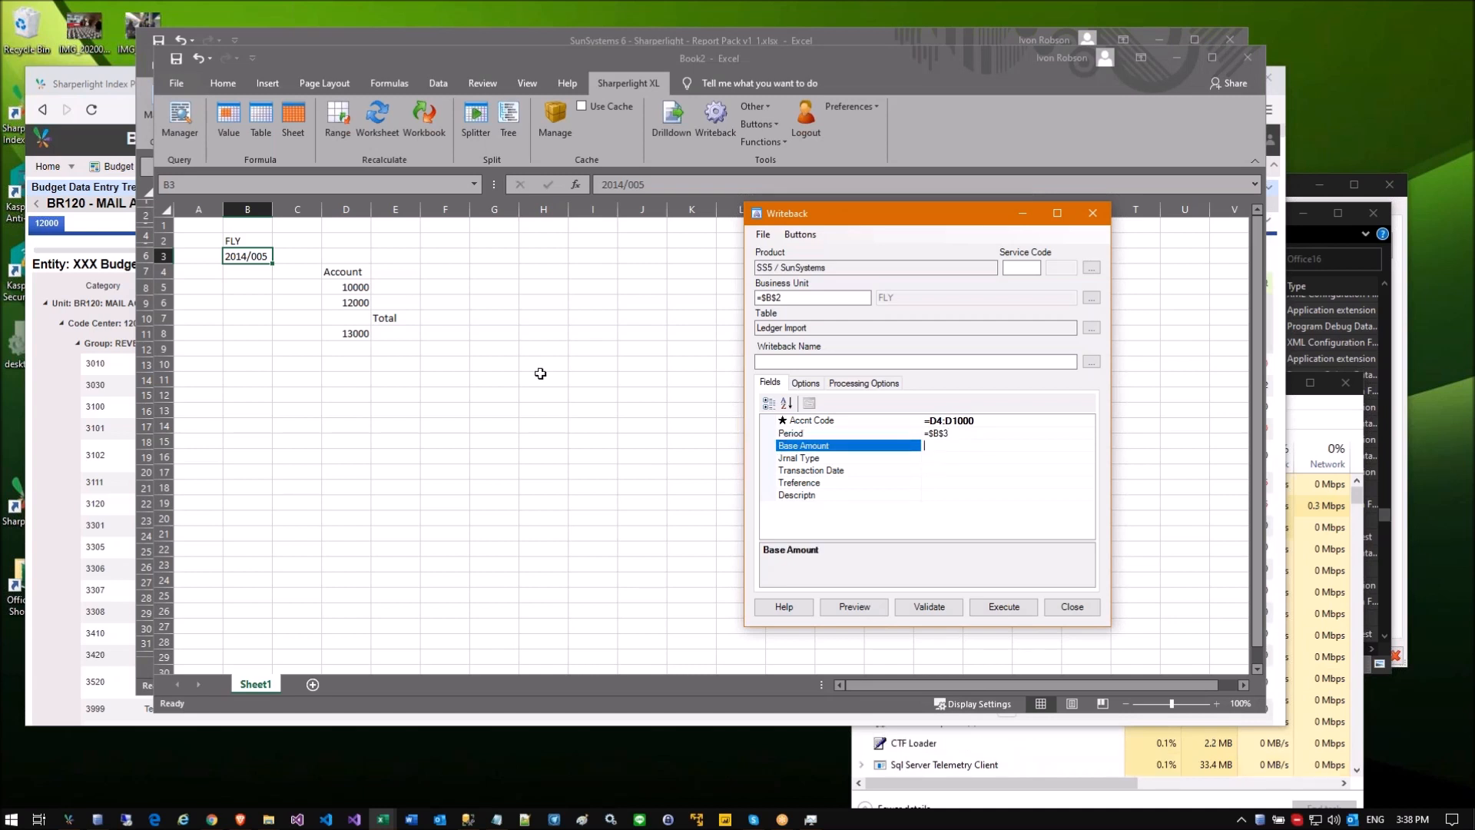
left_click(475, 287)
type("1000")
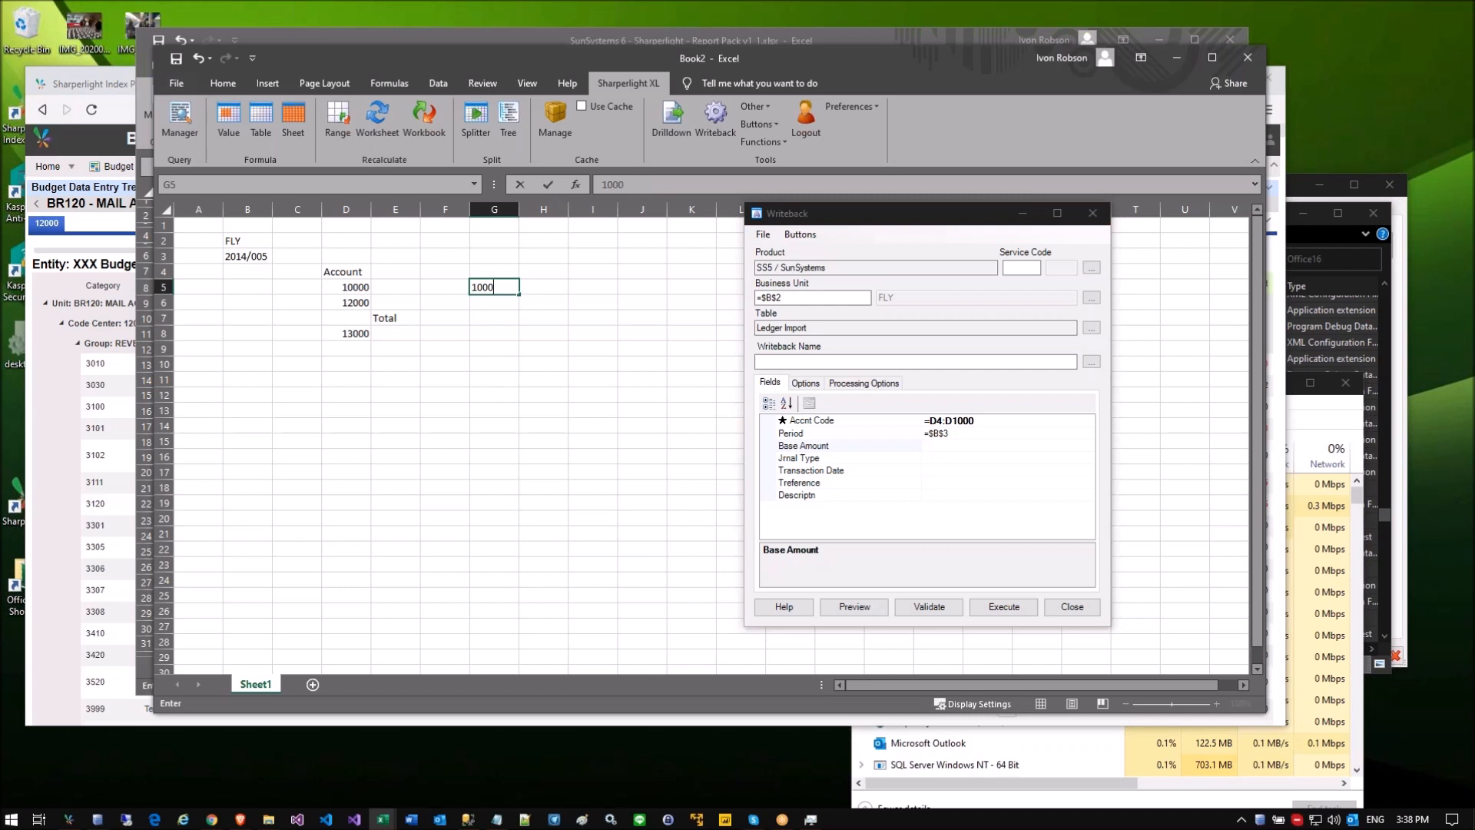
key("BackSpace")
key("BackSpace")
type("2")
key("Return")
type("103")
key("Return")
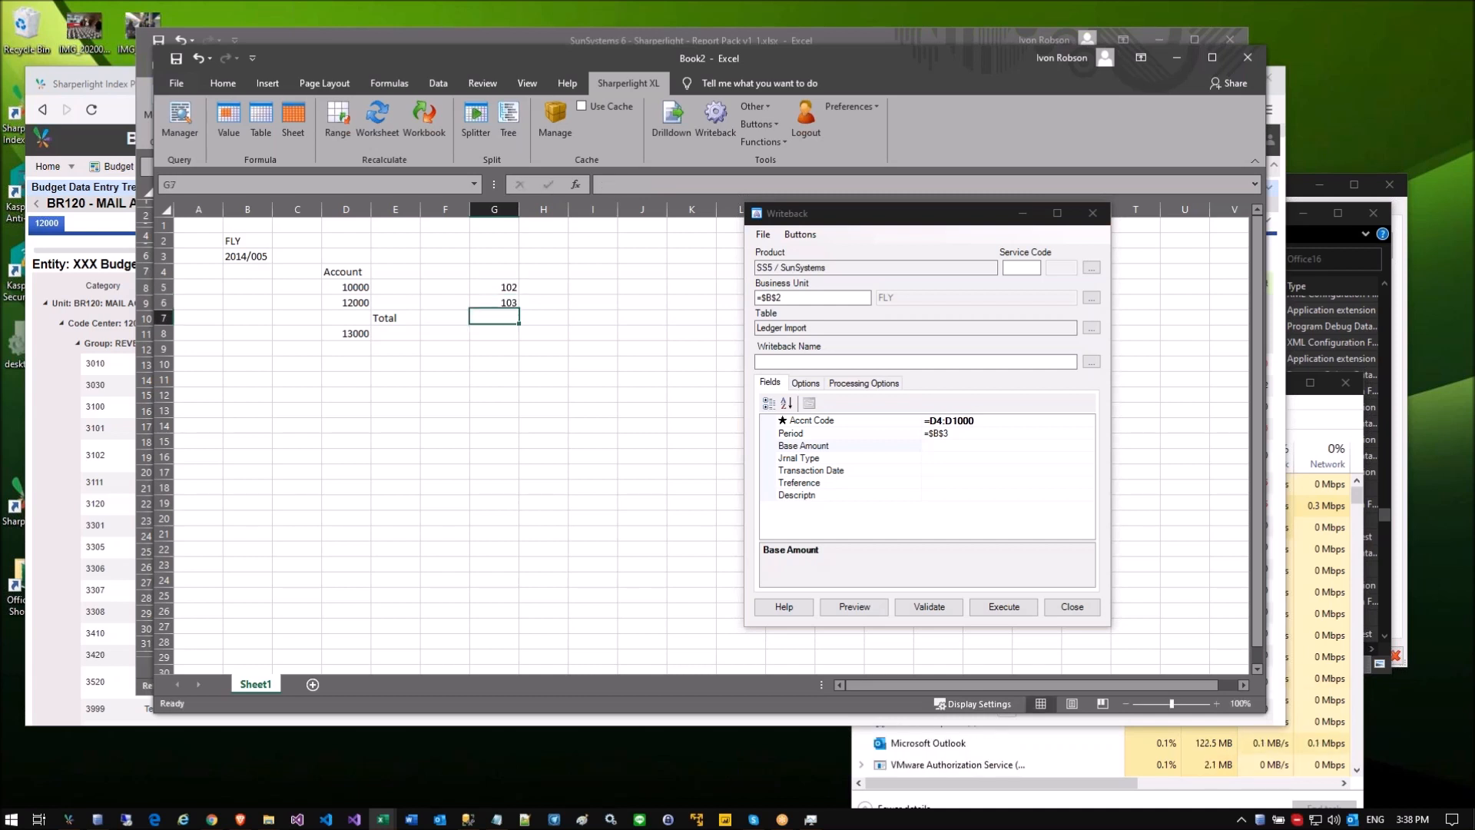
Step: Enter the base amount 104 in cell G8 beside account code 13000
key("Return")
type("104")
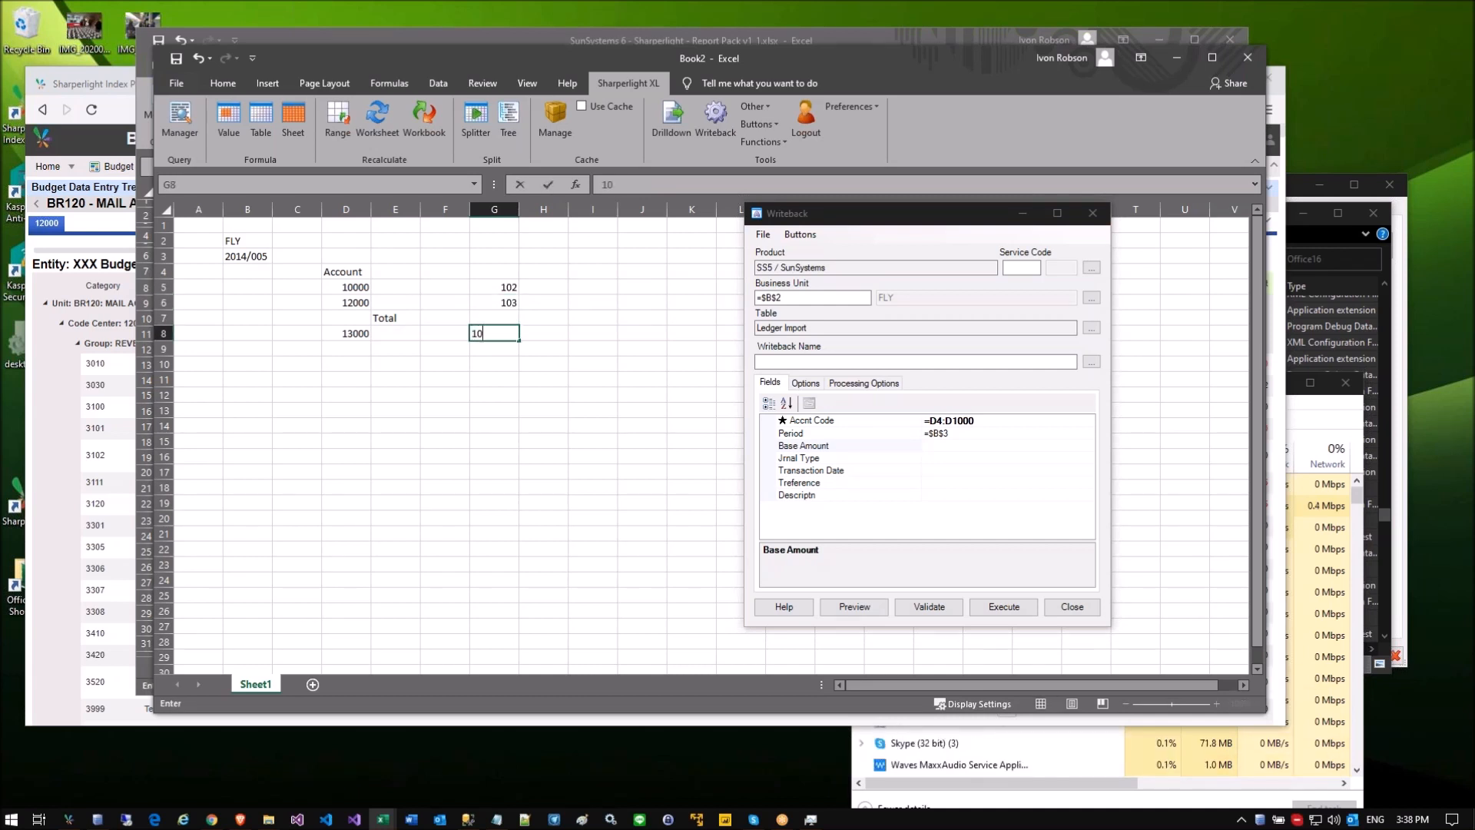
key("Return")
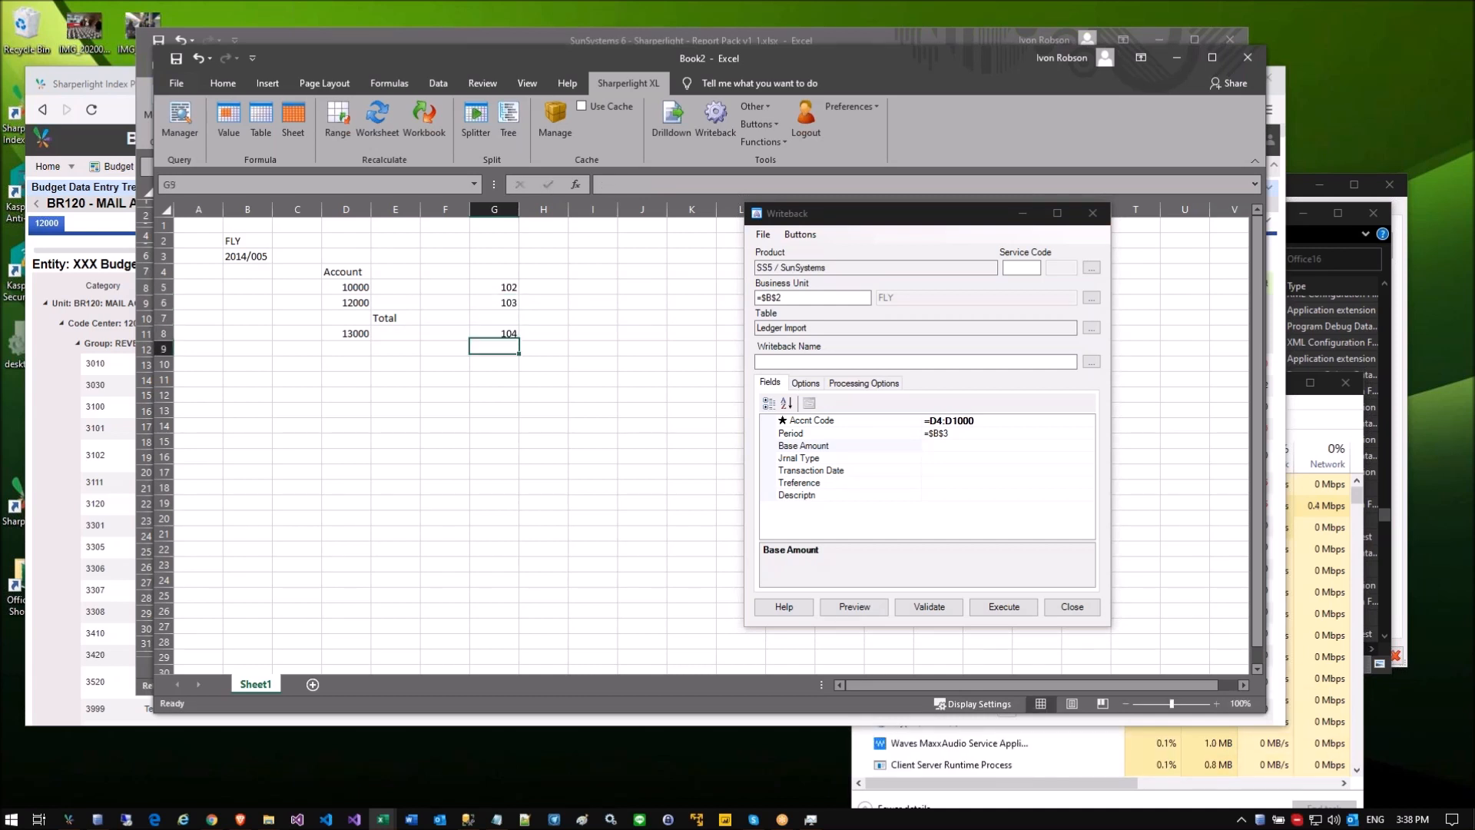
Step: Link the writeback's Base Amount field to column G as =G:G and select the Transaction Date field
left_click(938, 447)
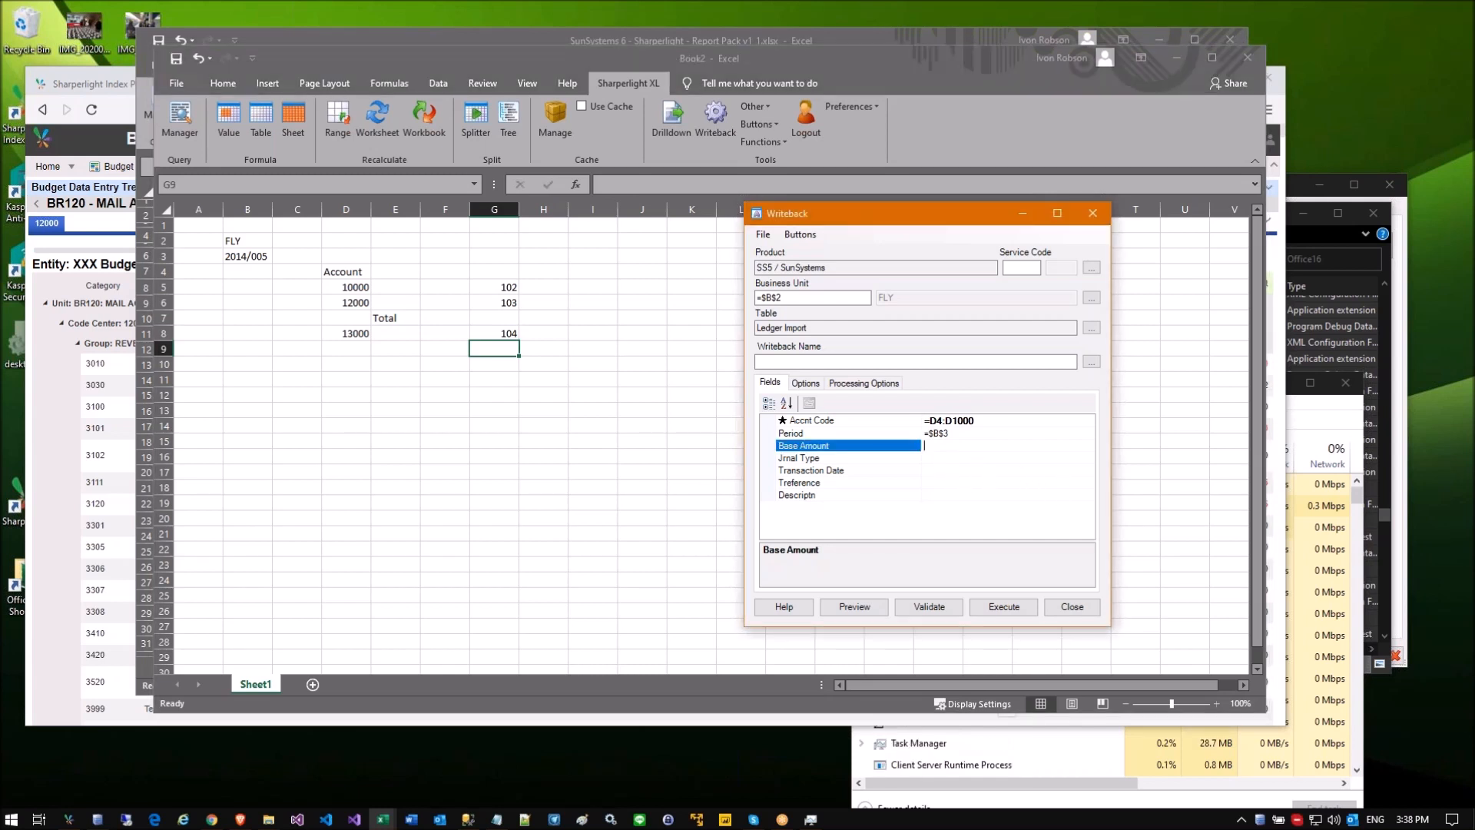
left_click(503, 289)
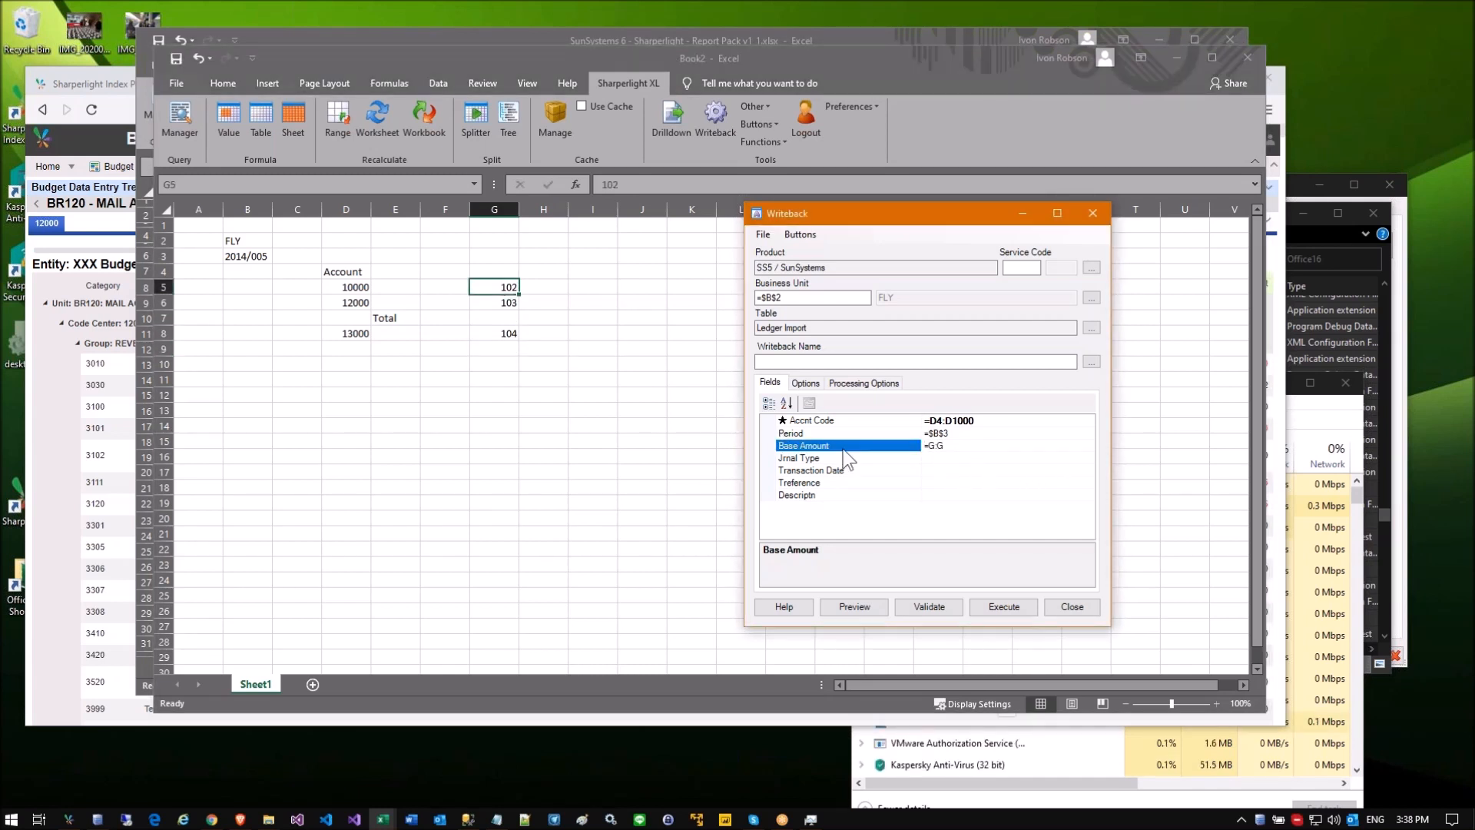
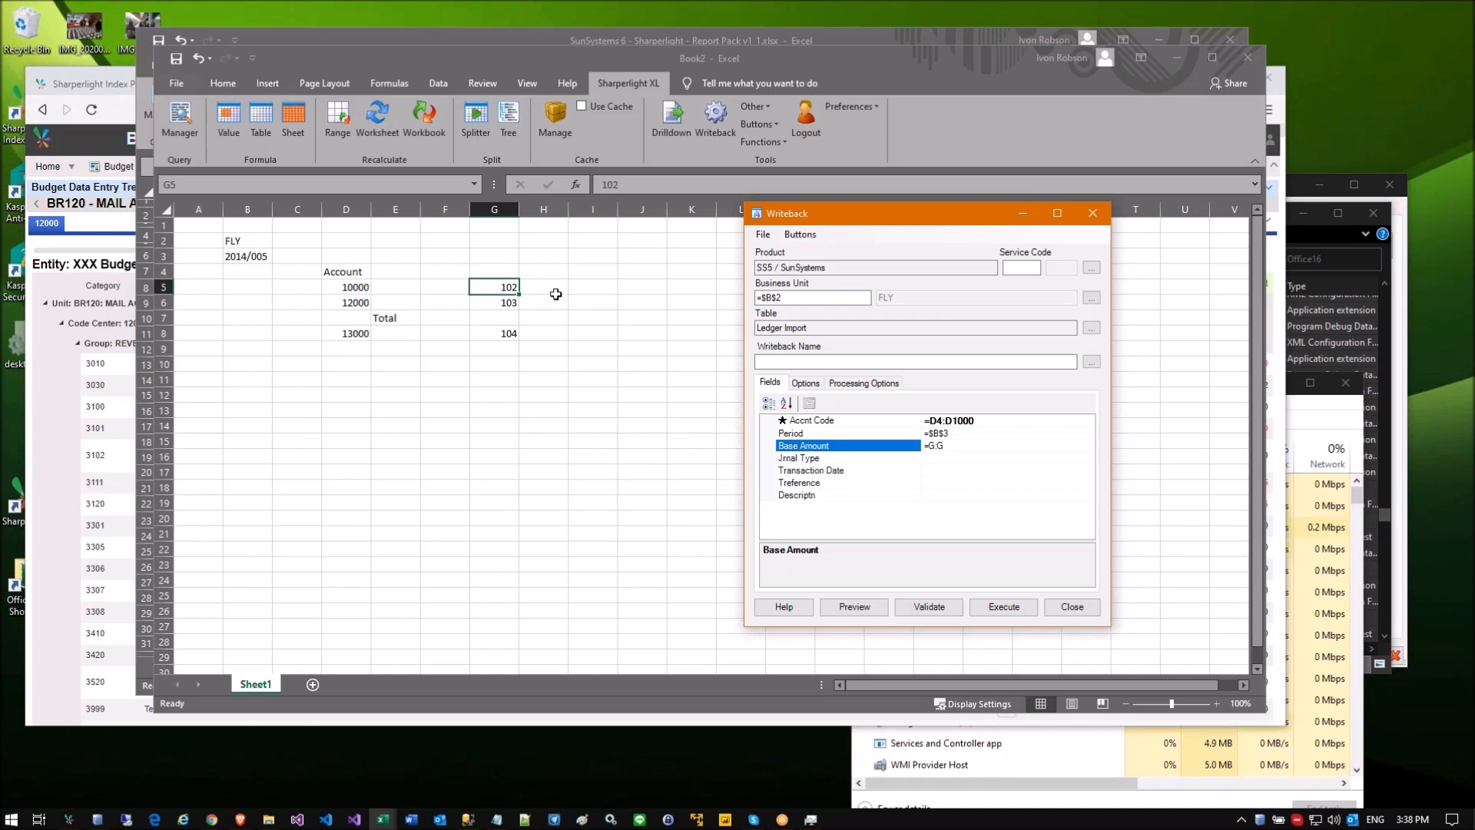
left_click(831, 470)
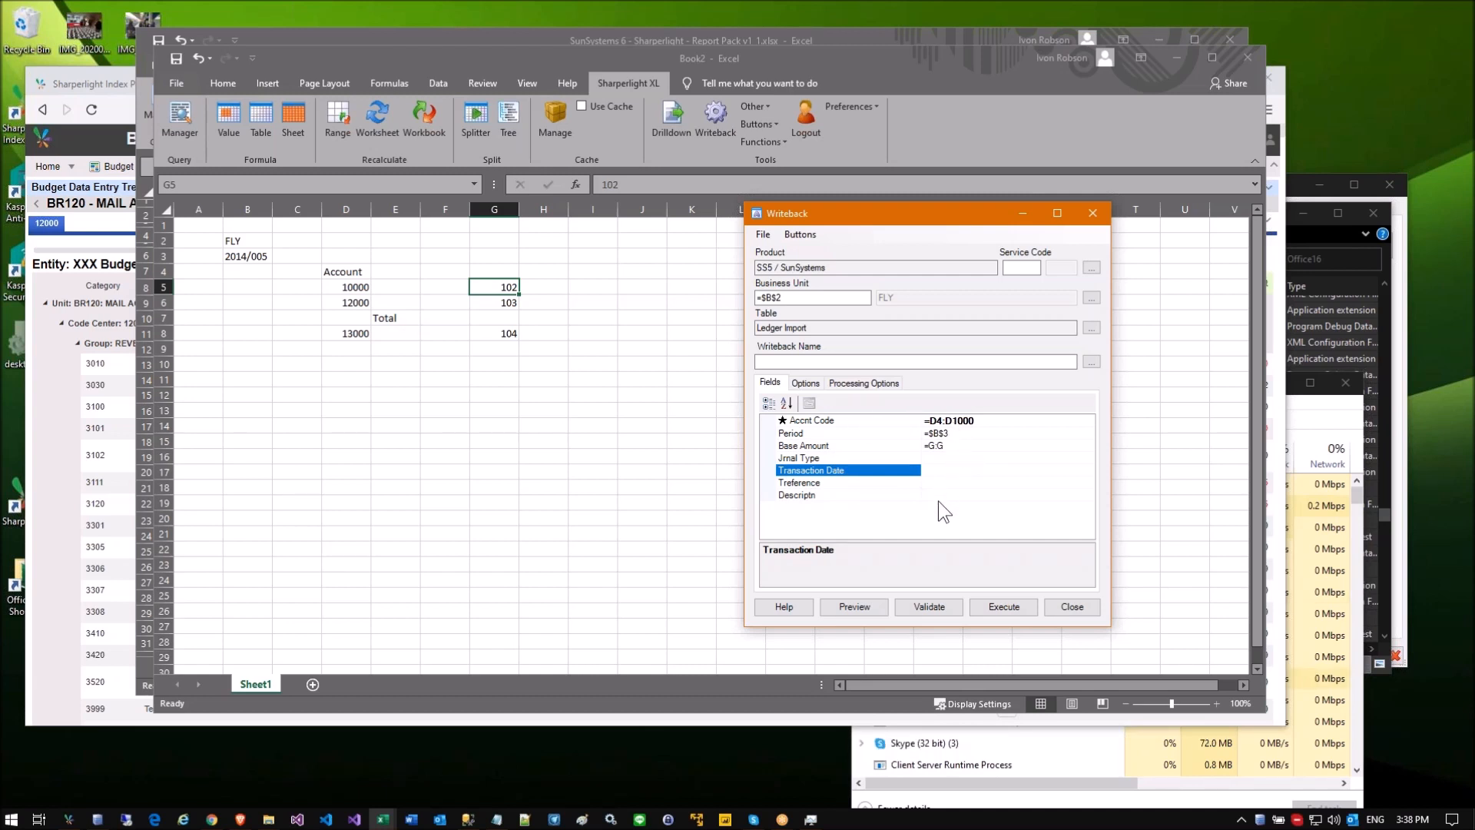
Step: Preview the Ledger Import writeback records and check the logged messages, closing both windows when finished
left_click_drag(850, 214, 868, 218)
left_click(876, 610)
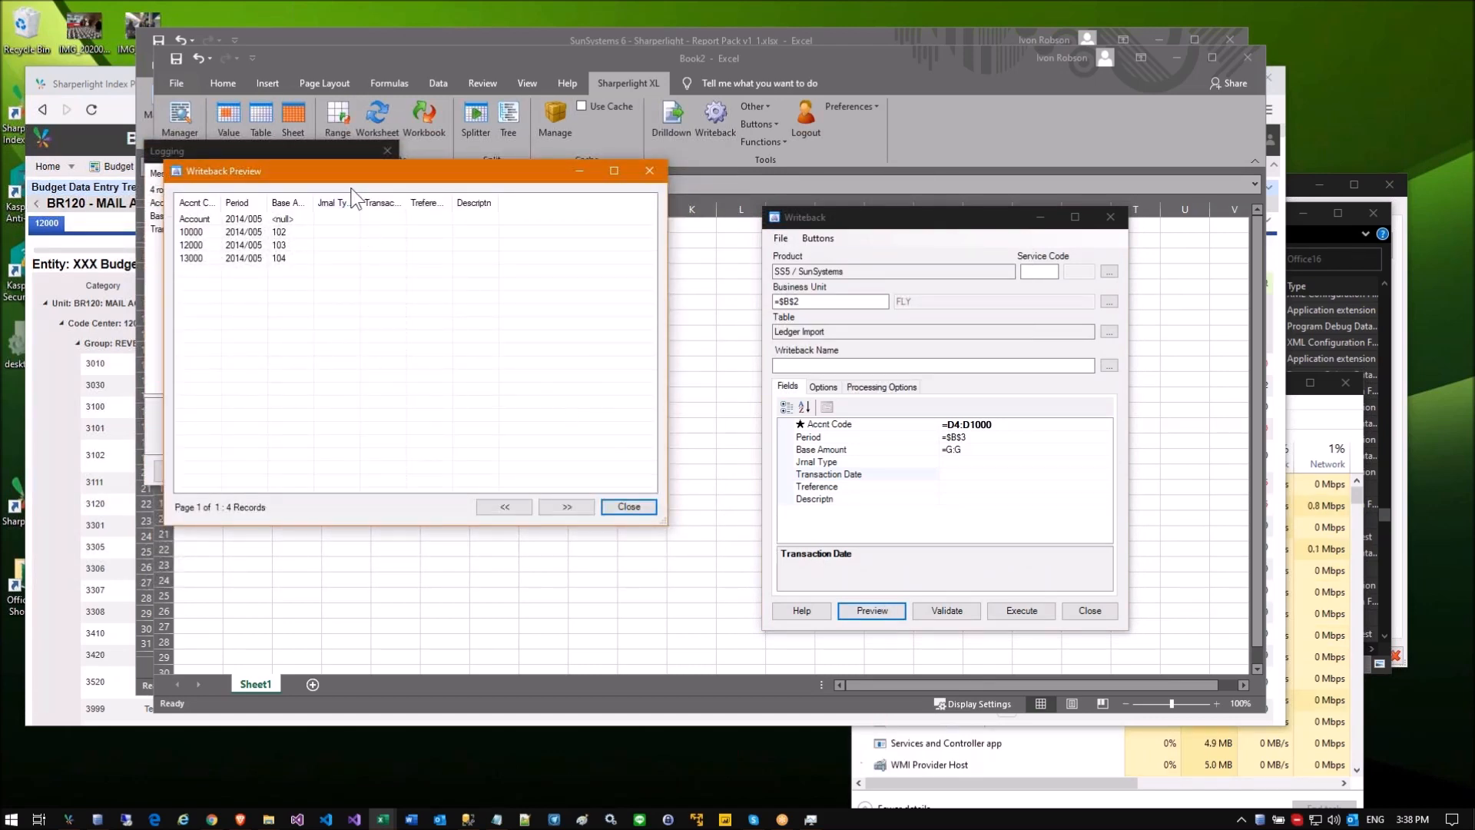
left_click_drag(350, 181, 566, 404)
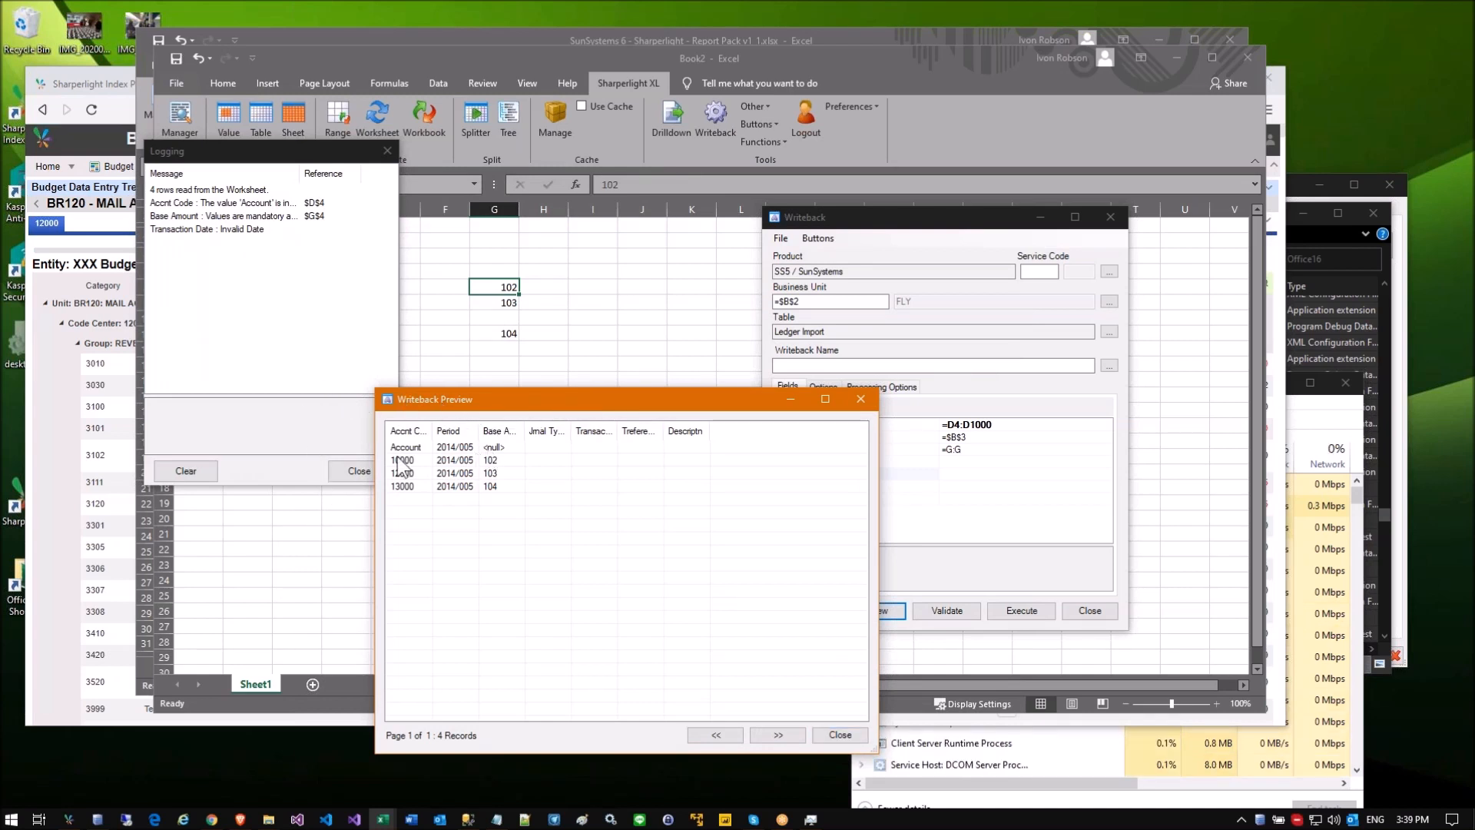
left_click(858, 399)
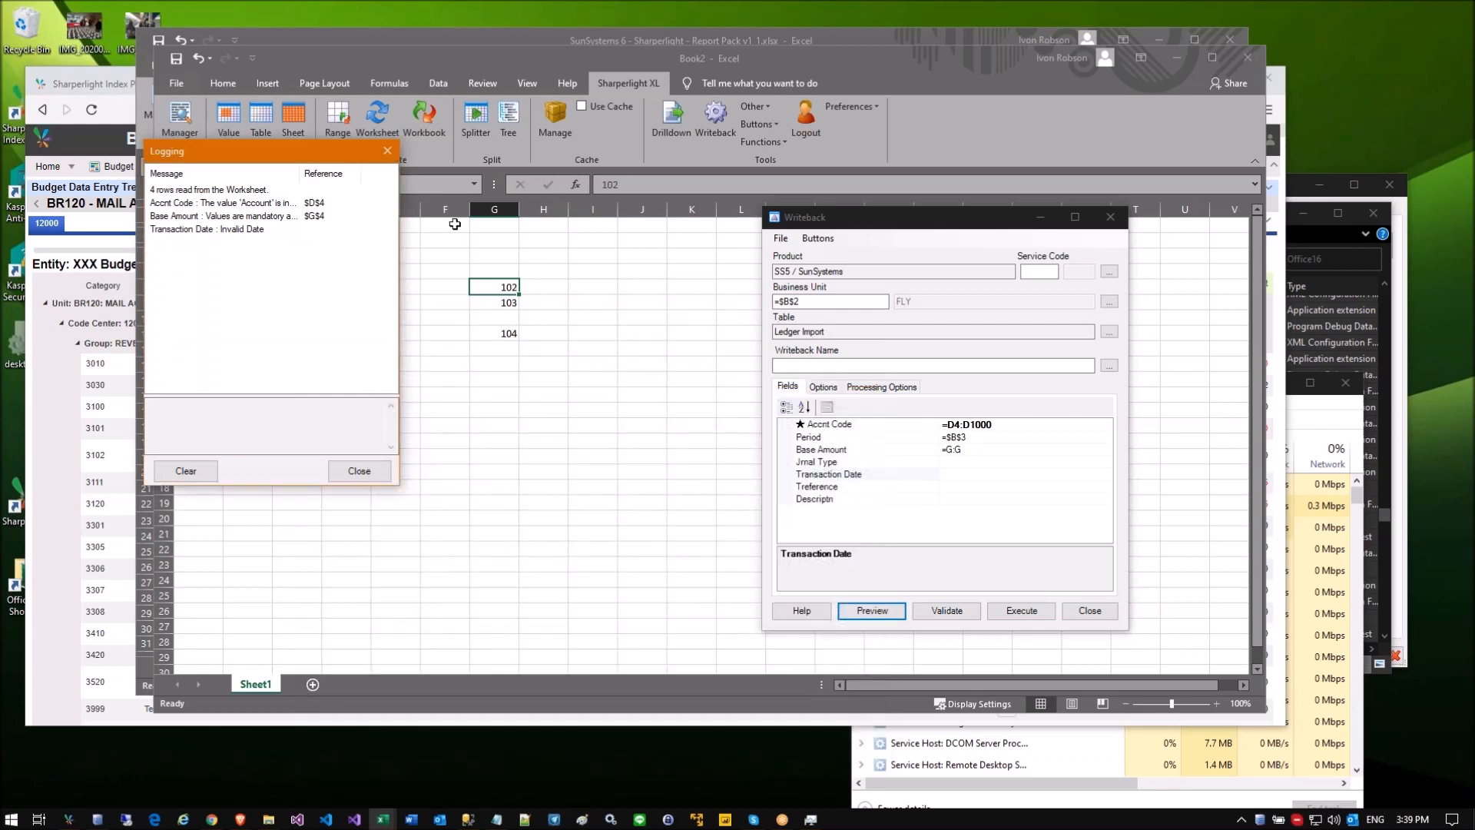
left_click(387, 150)
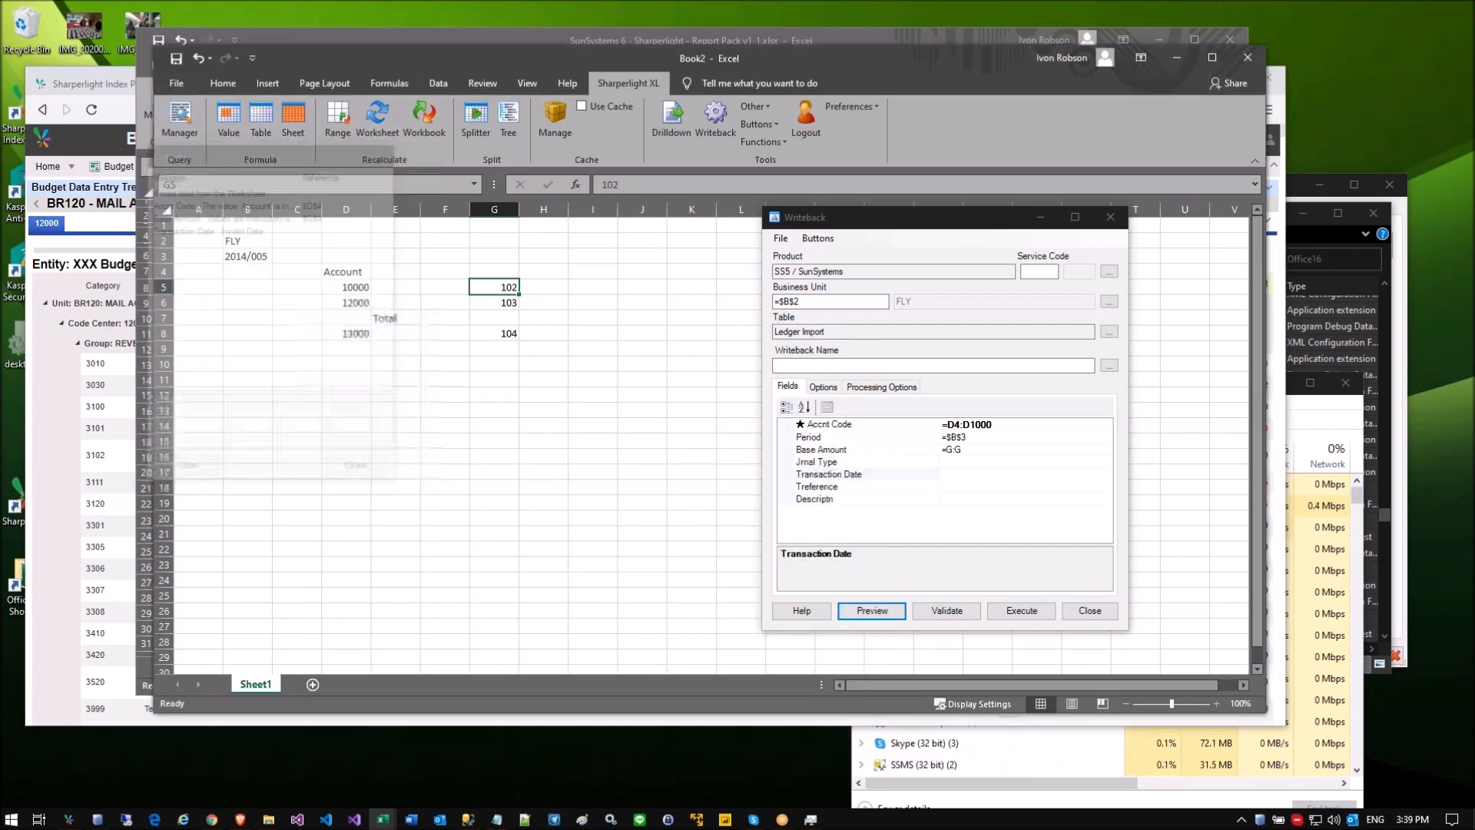
Step: Change the Accnt Code range of the writeback to =D5:D1000 so that it starts below the Account heading
left_click(957, 426)
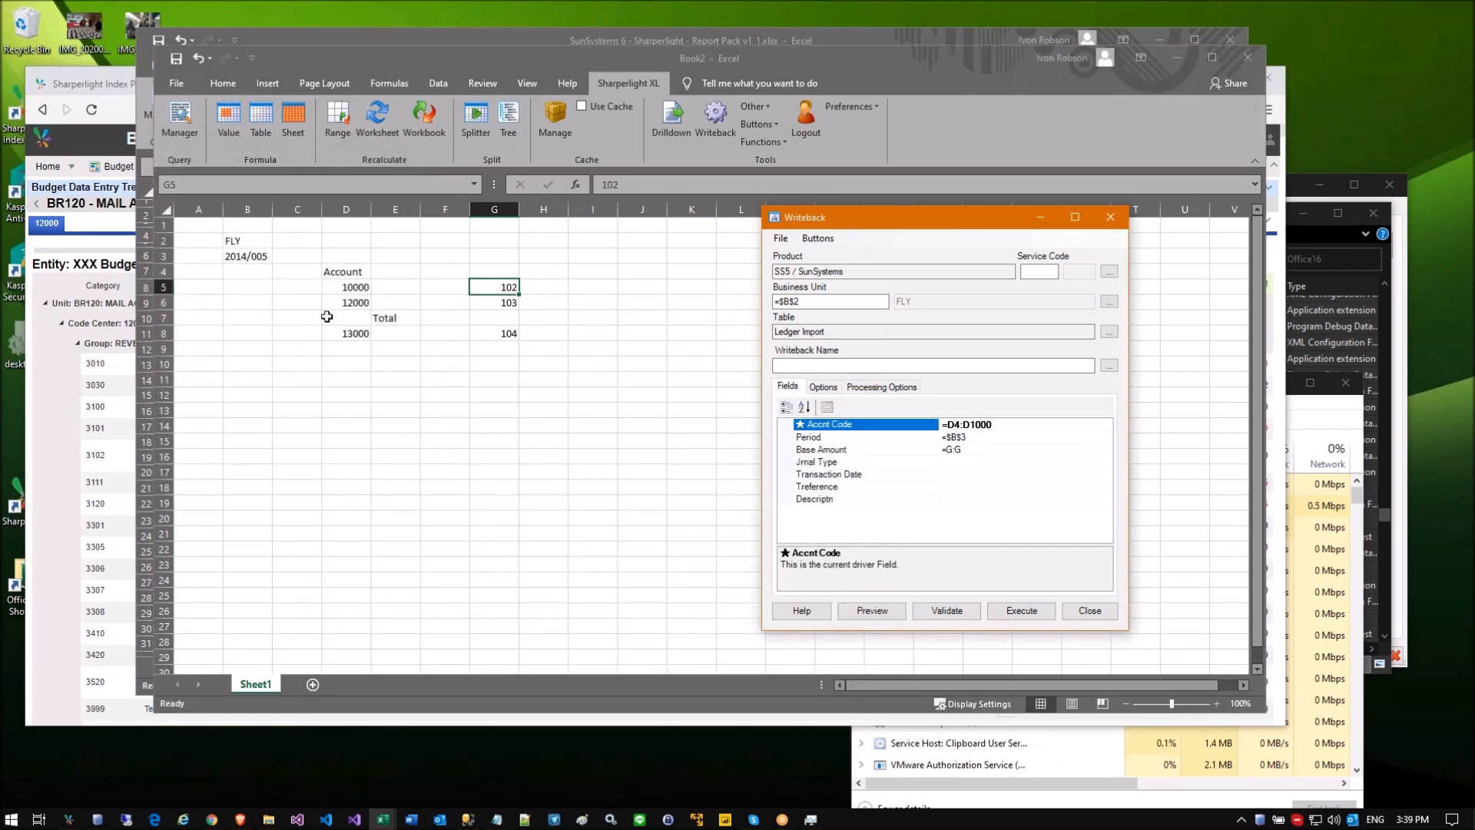
left_click(341, 273)
left_click(954, 426)
key("BackSpace")
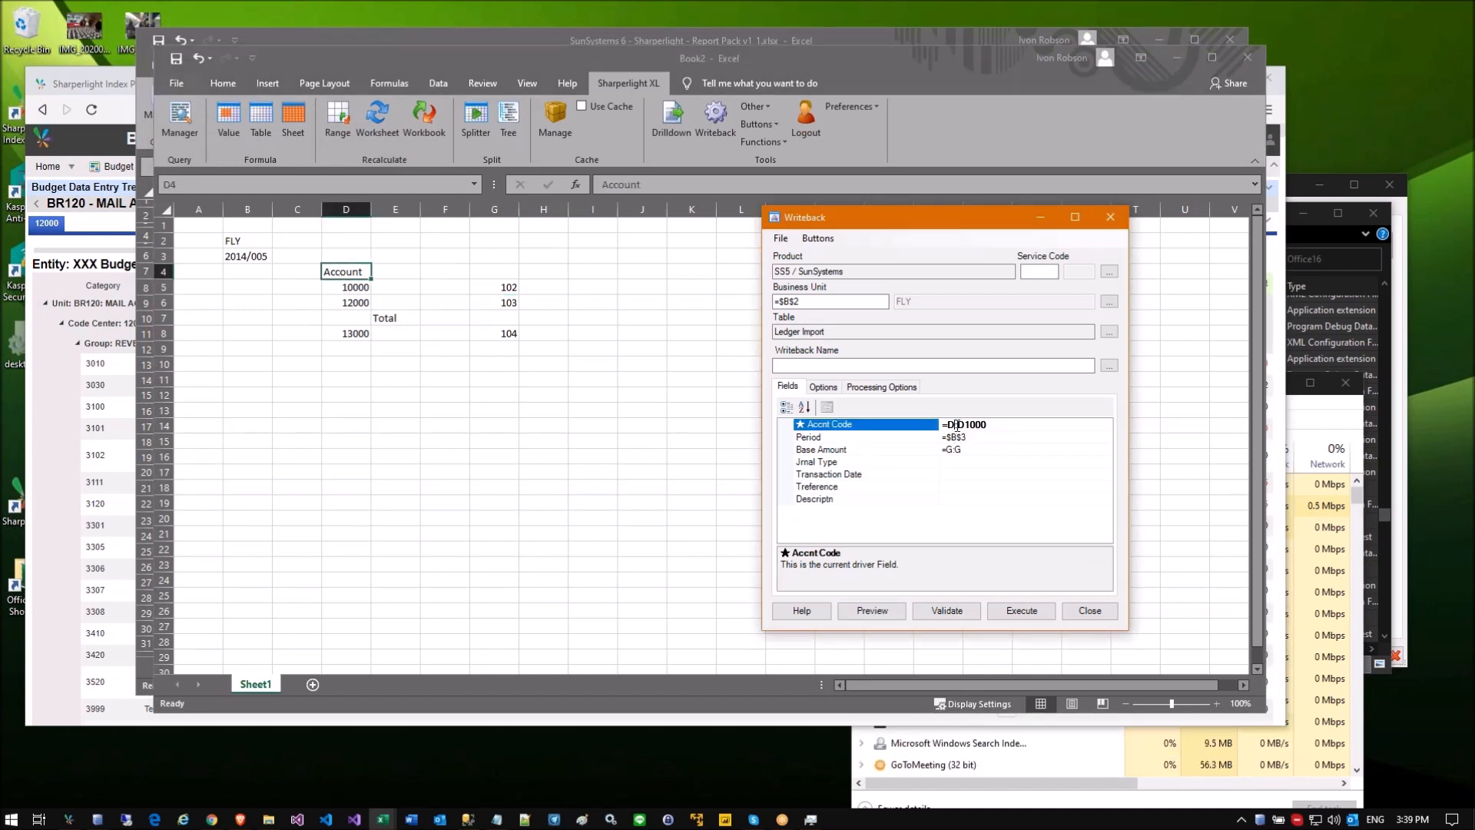
type("5")
left_click(960, 440)
Step: Preview the writeback with the corrected account range and read the Transaction Date log message in full
left_click(860, 610)
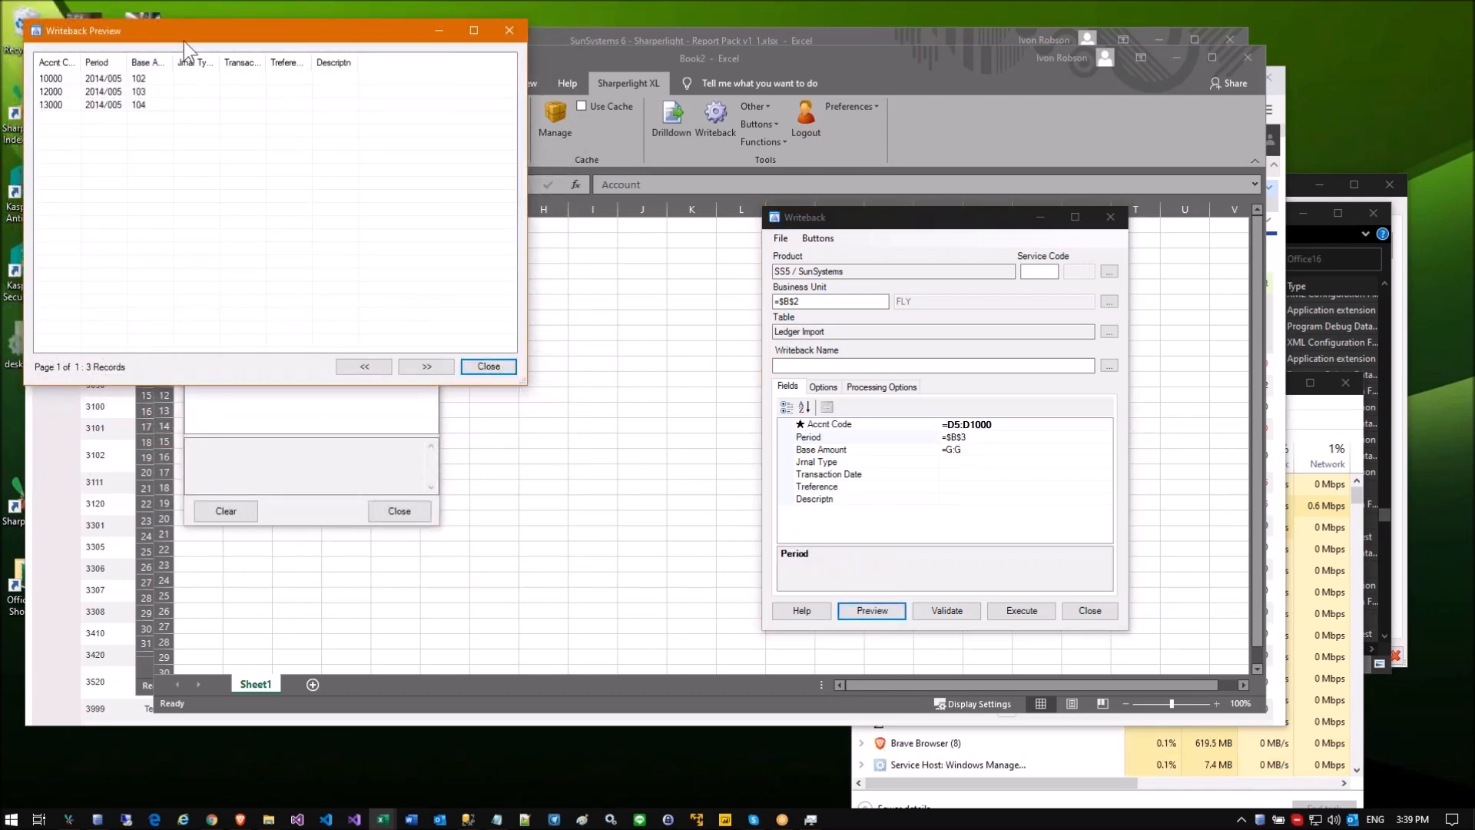
left_click_drag(188, 30, 527, 226)
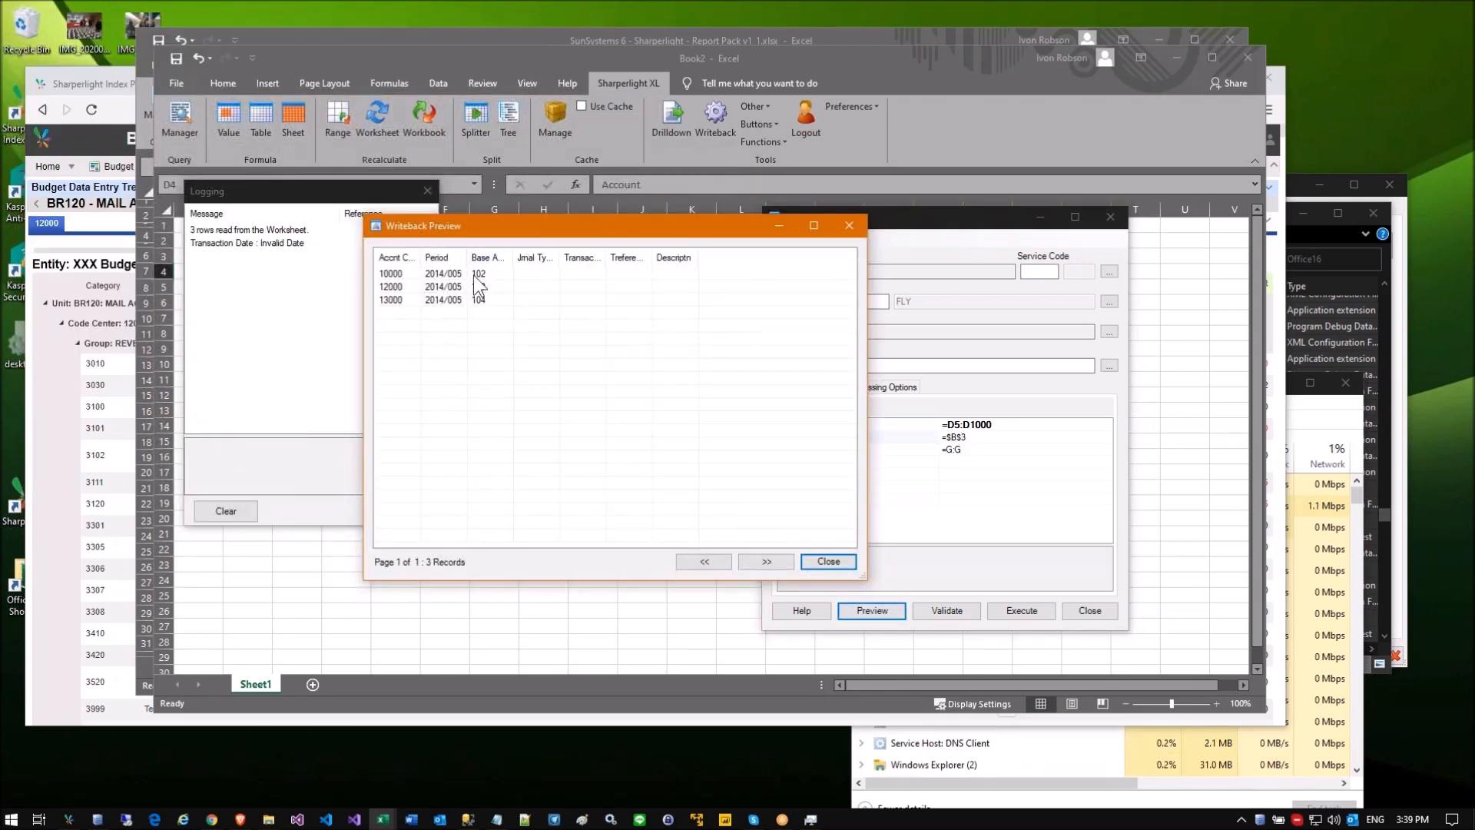
left_click_drag(514, 248, 530, 248)
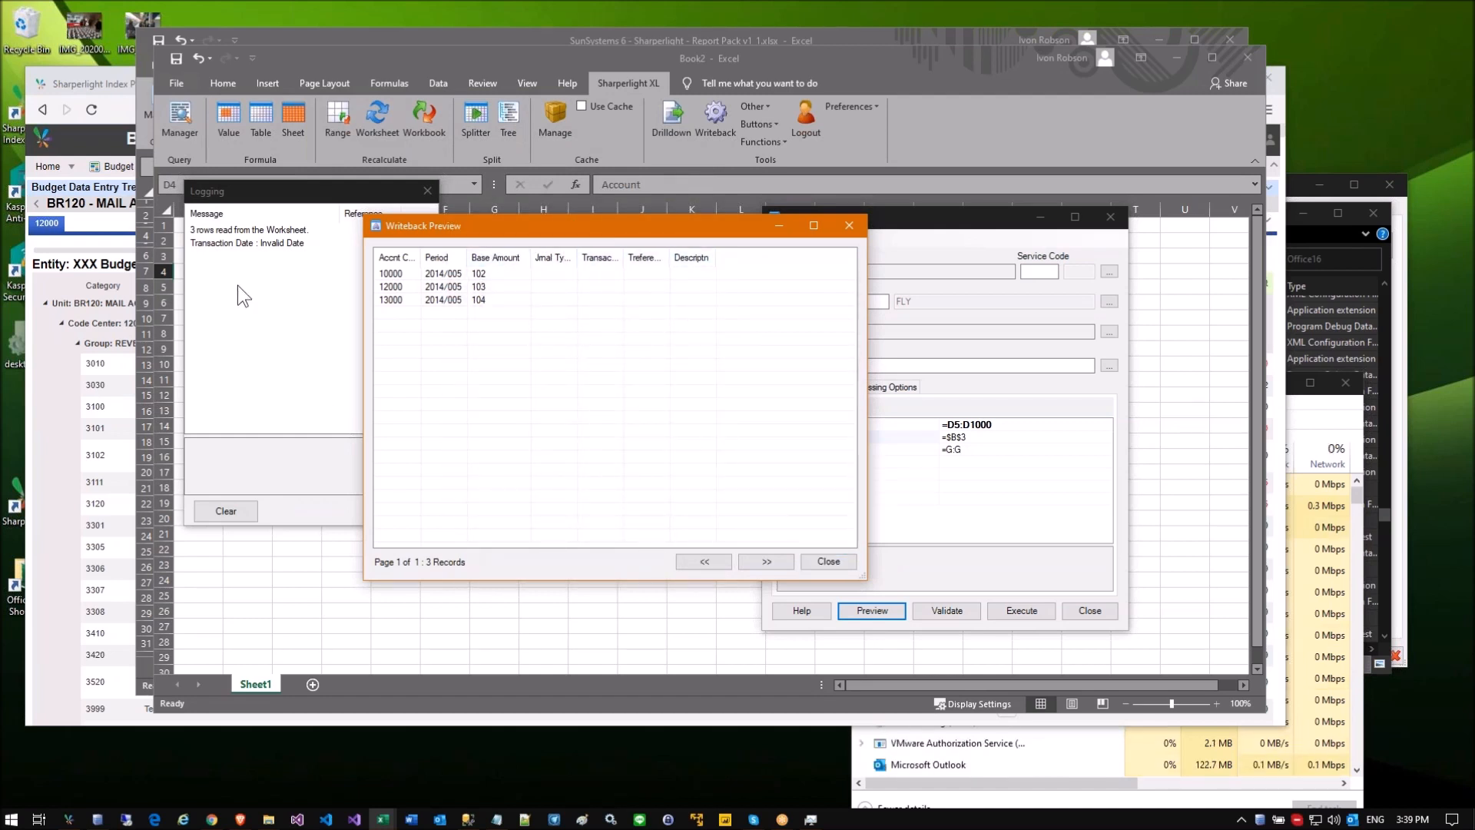
left_click(809, 561)
left_click(245, 242)
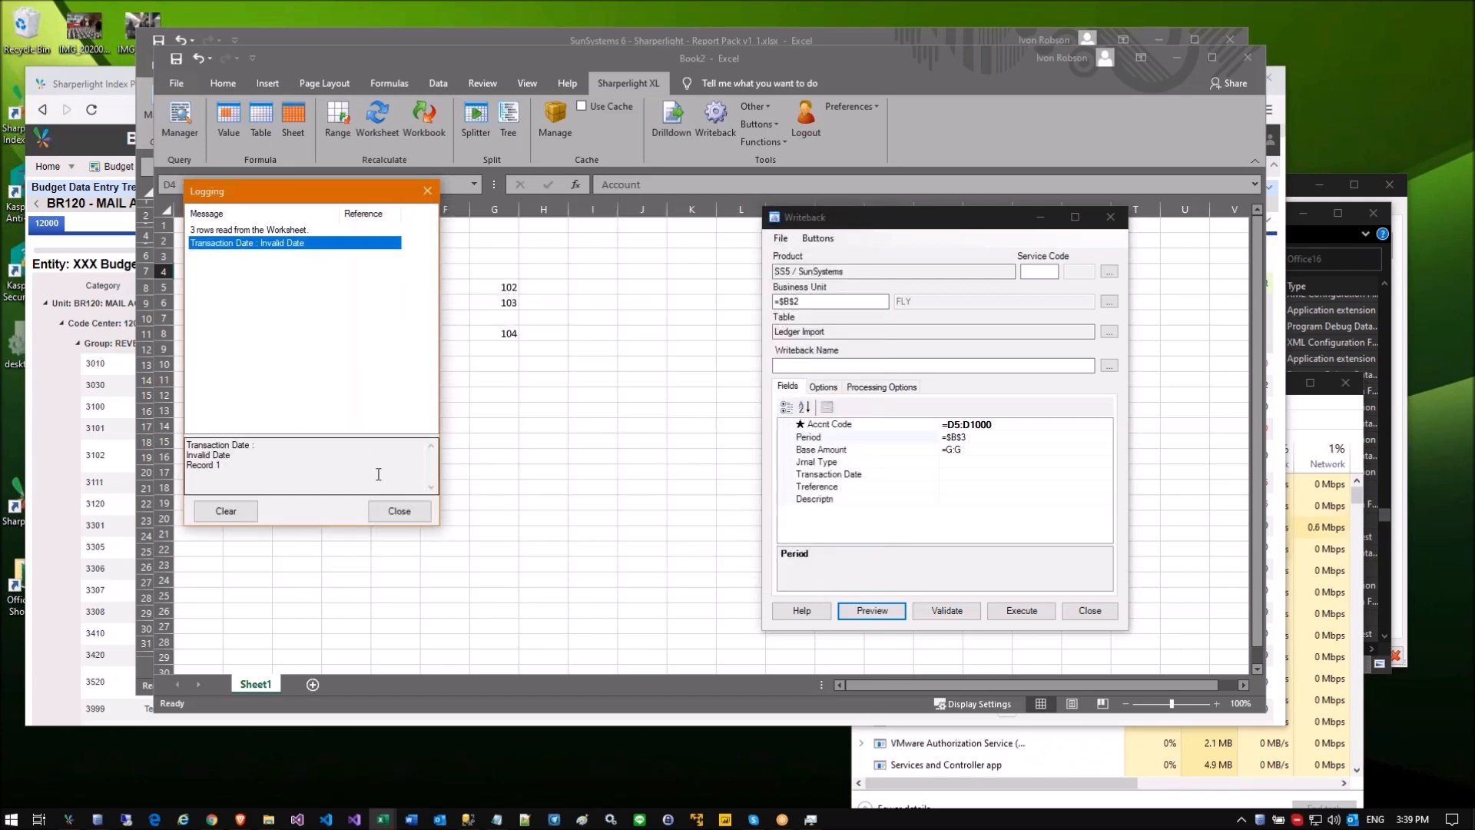
left_click(395, 508)
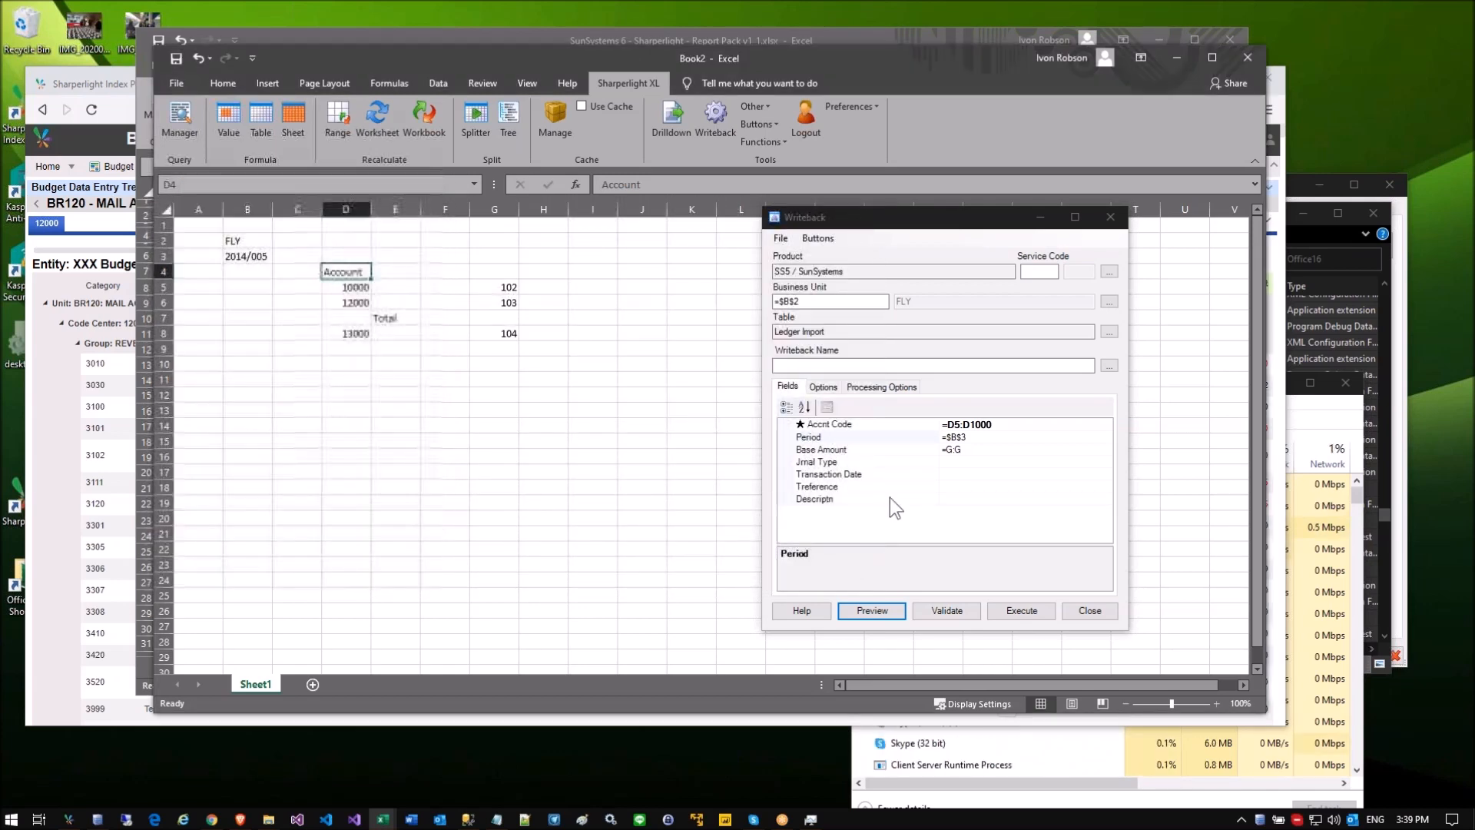
Step: Set the Transaction Date field of the writeback to DATE
left_click(888, 484)
left_click(884, 474)
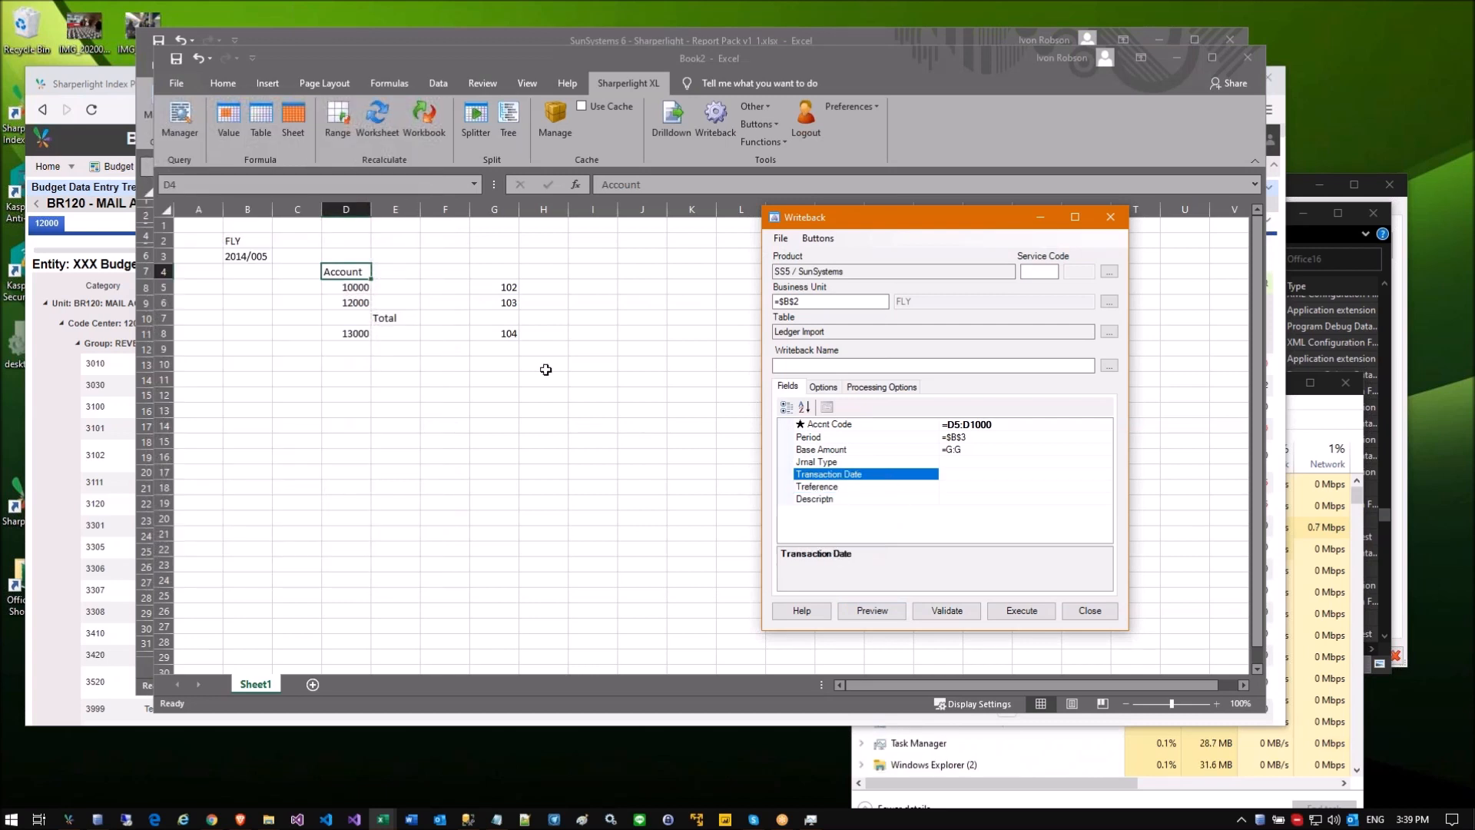
left_click_drag(547, 282, 563, 334)
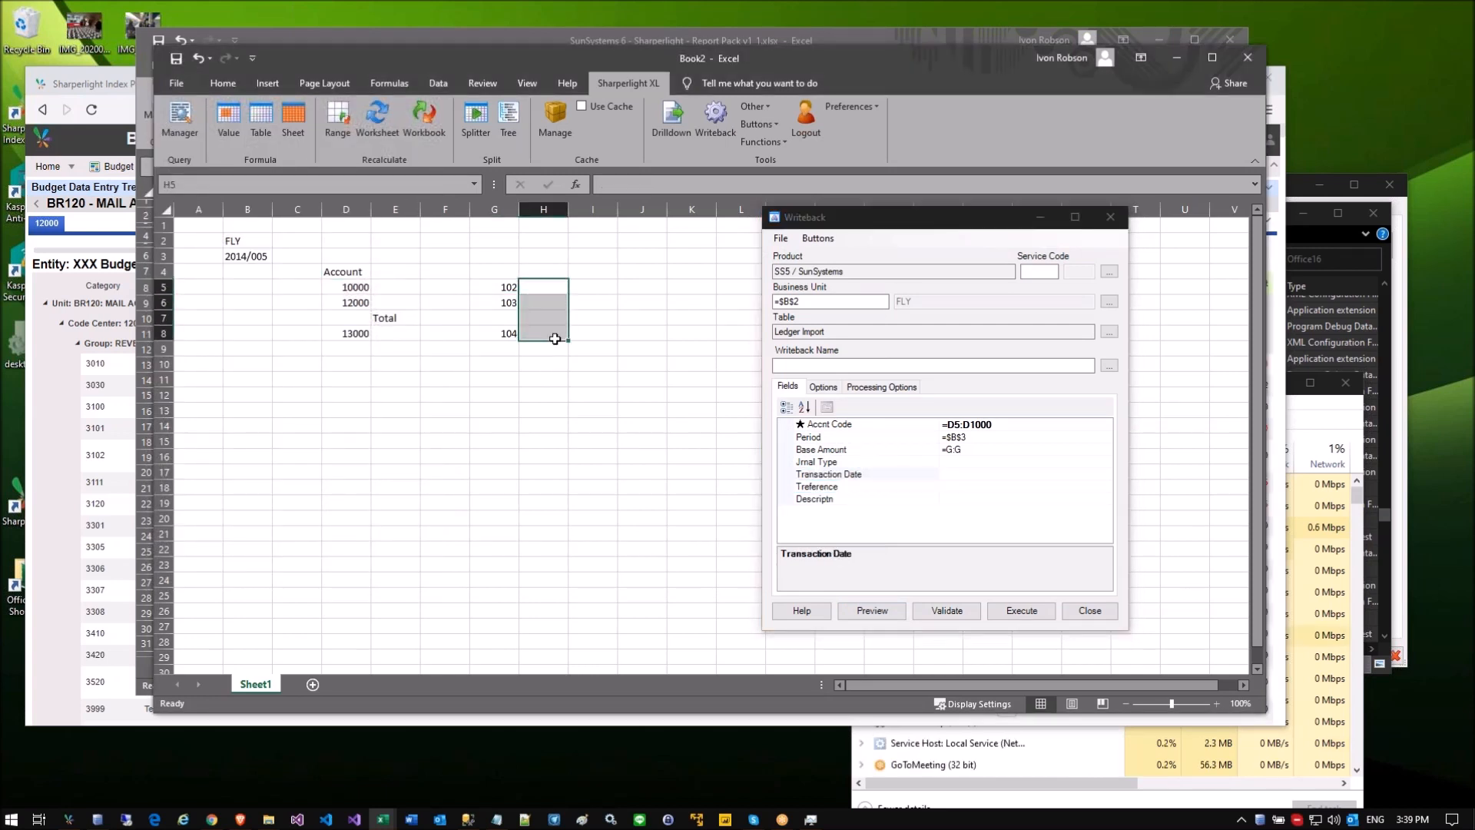
left_click(974, 474)
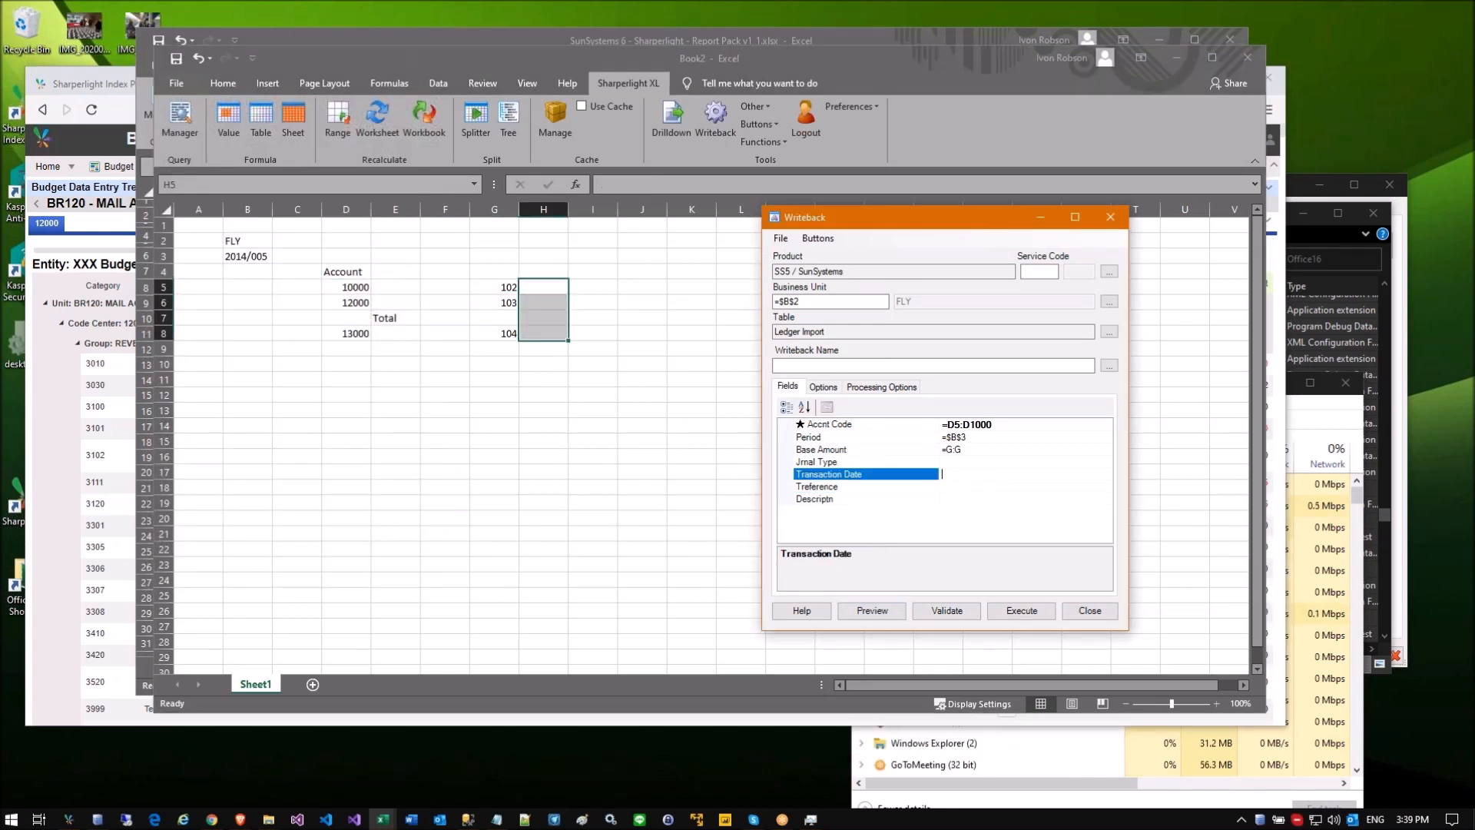
type("DATE")
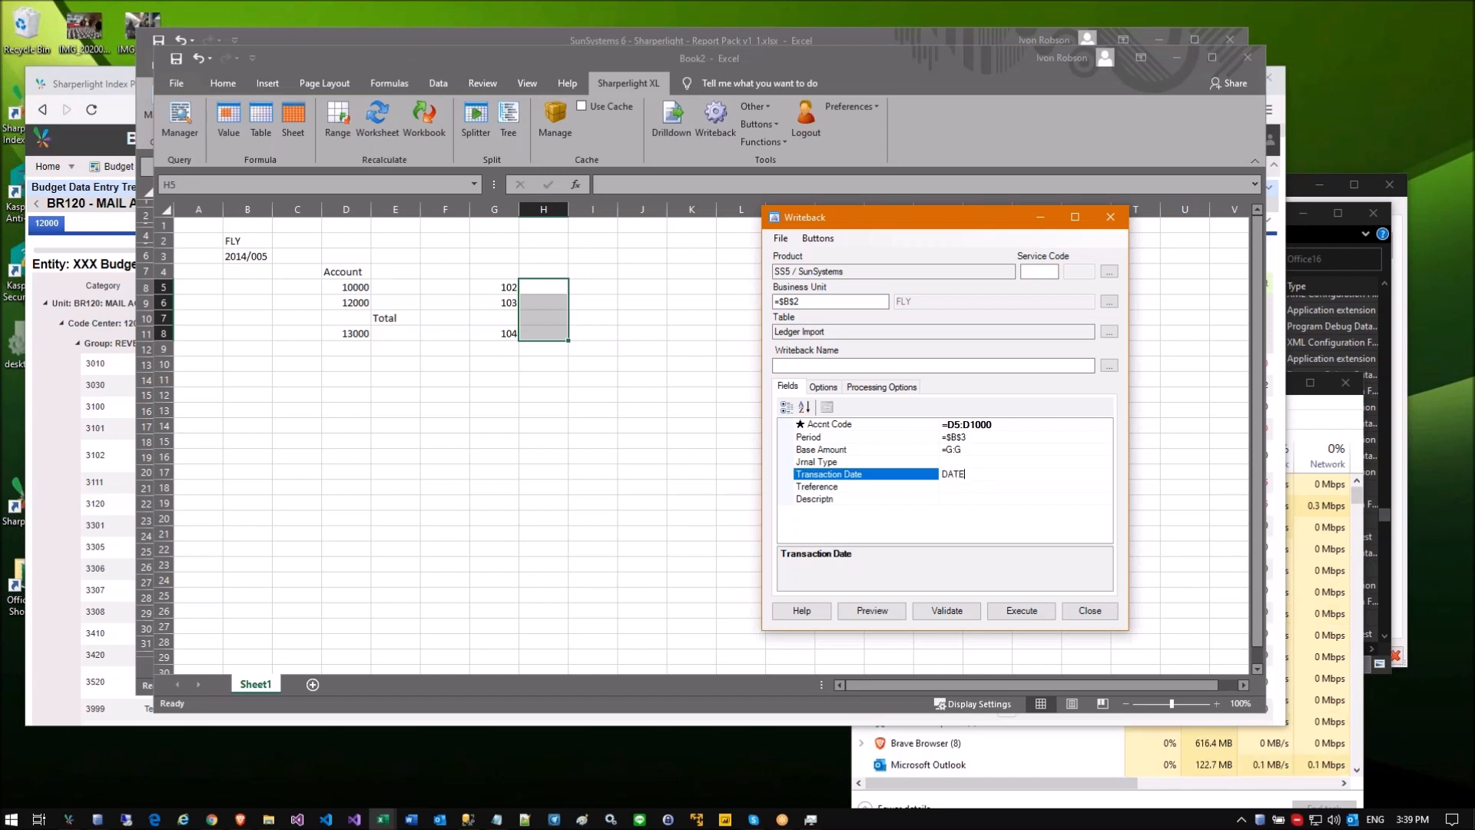
key("Down")
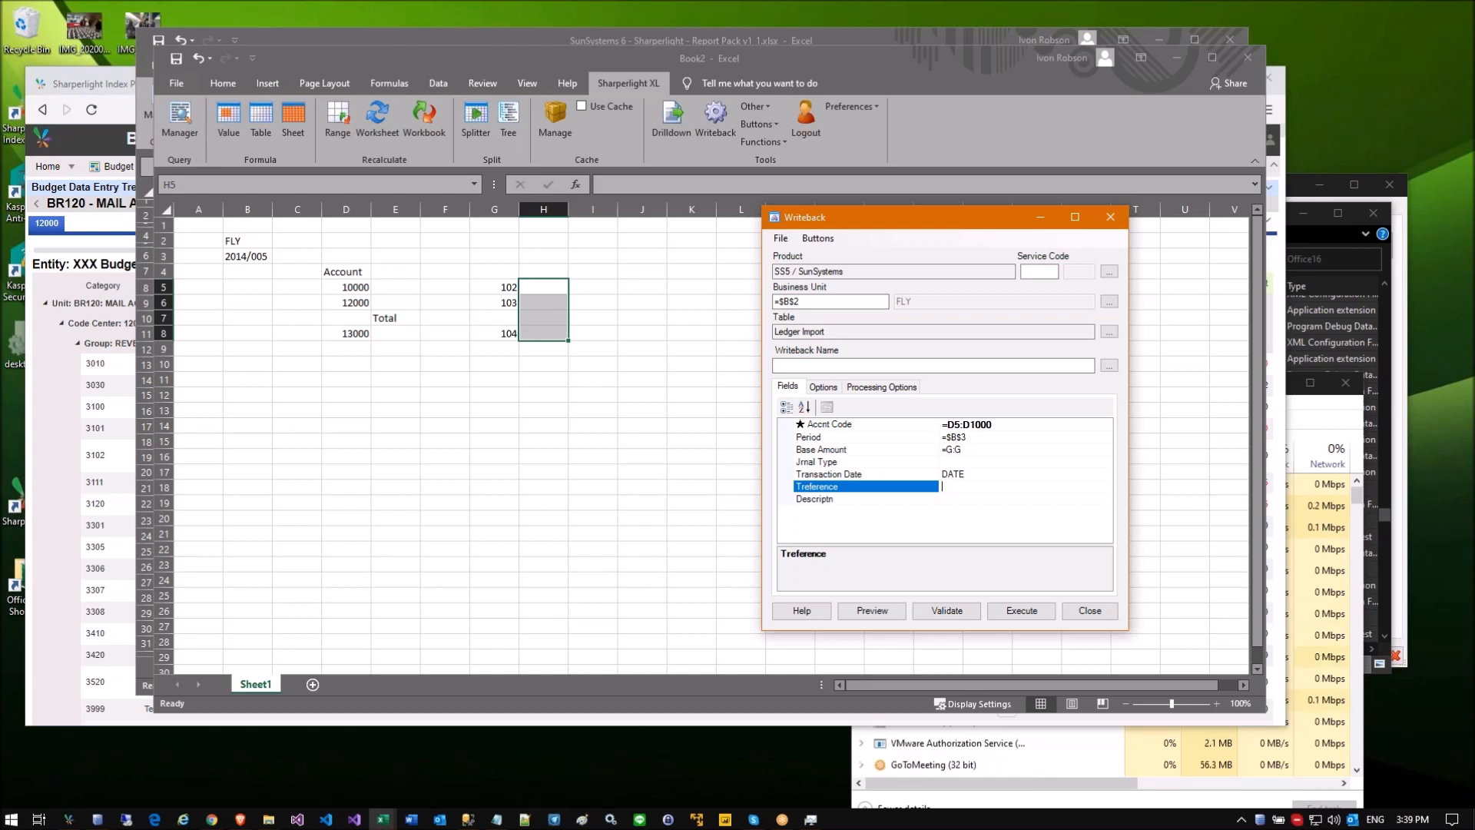
Step: Preview the writeback records with the Transaction Date filled in, checking the log before returning to the worksheet
left_click(884, 605)
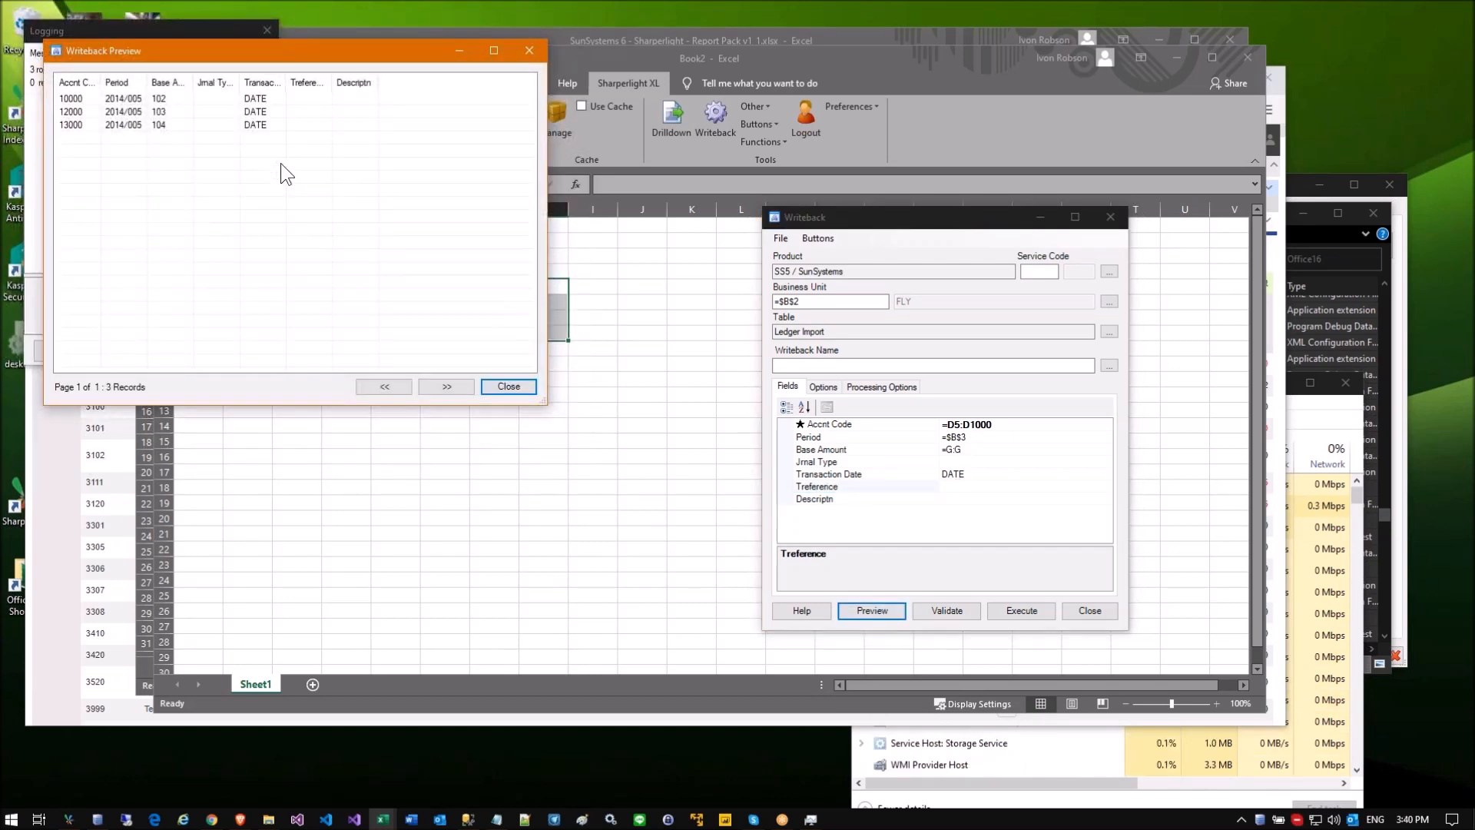
left_click(255, 126)
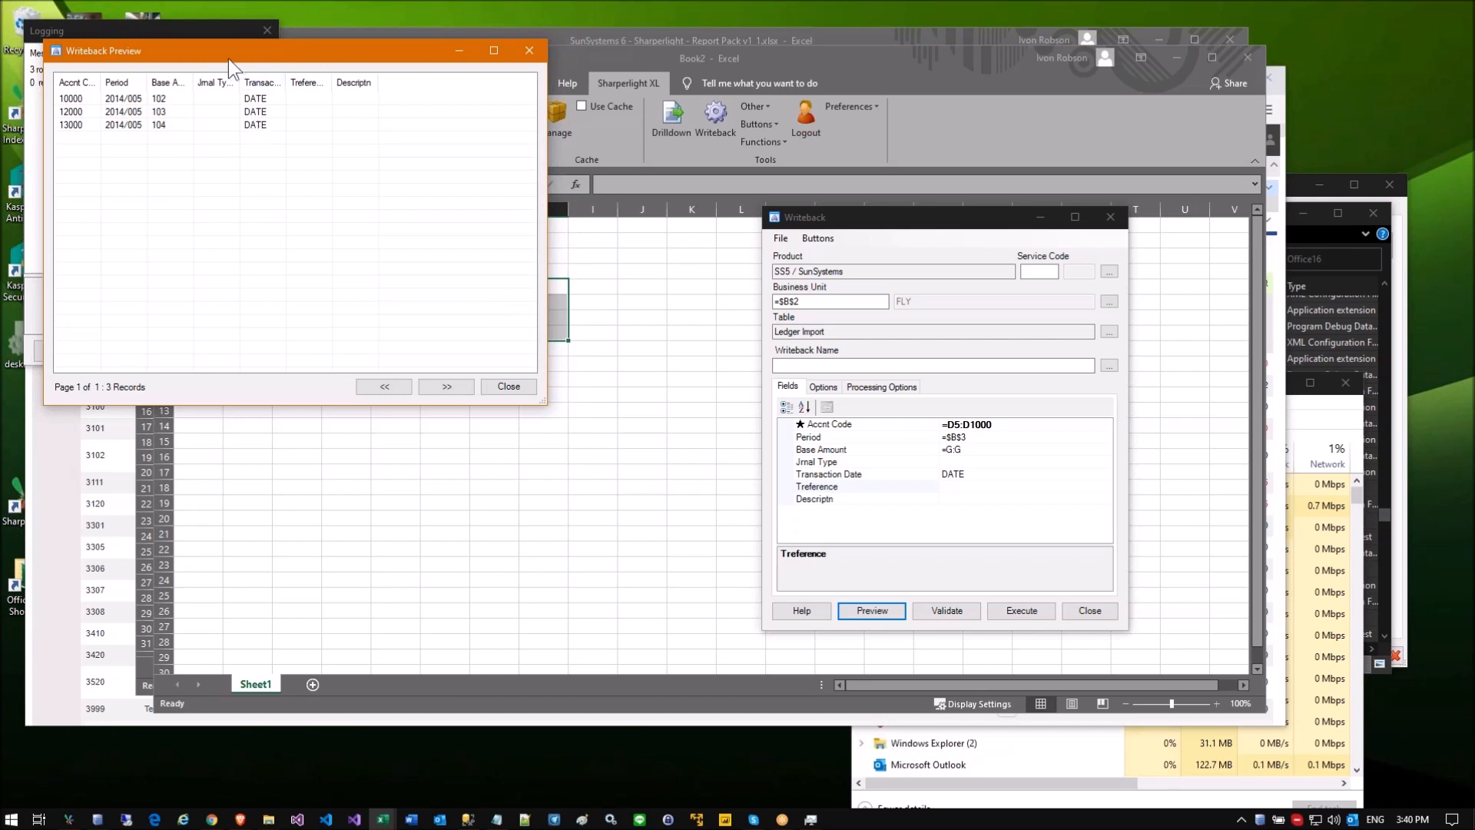
left_click_drag(227, 49, 446, 177)
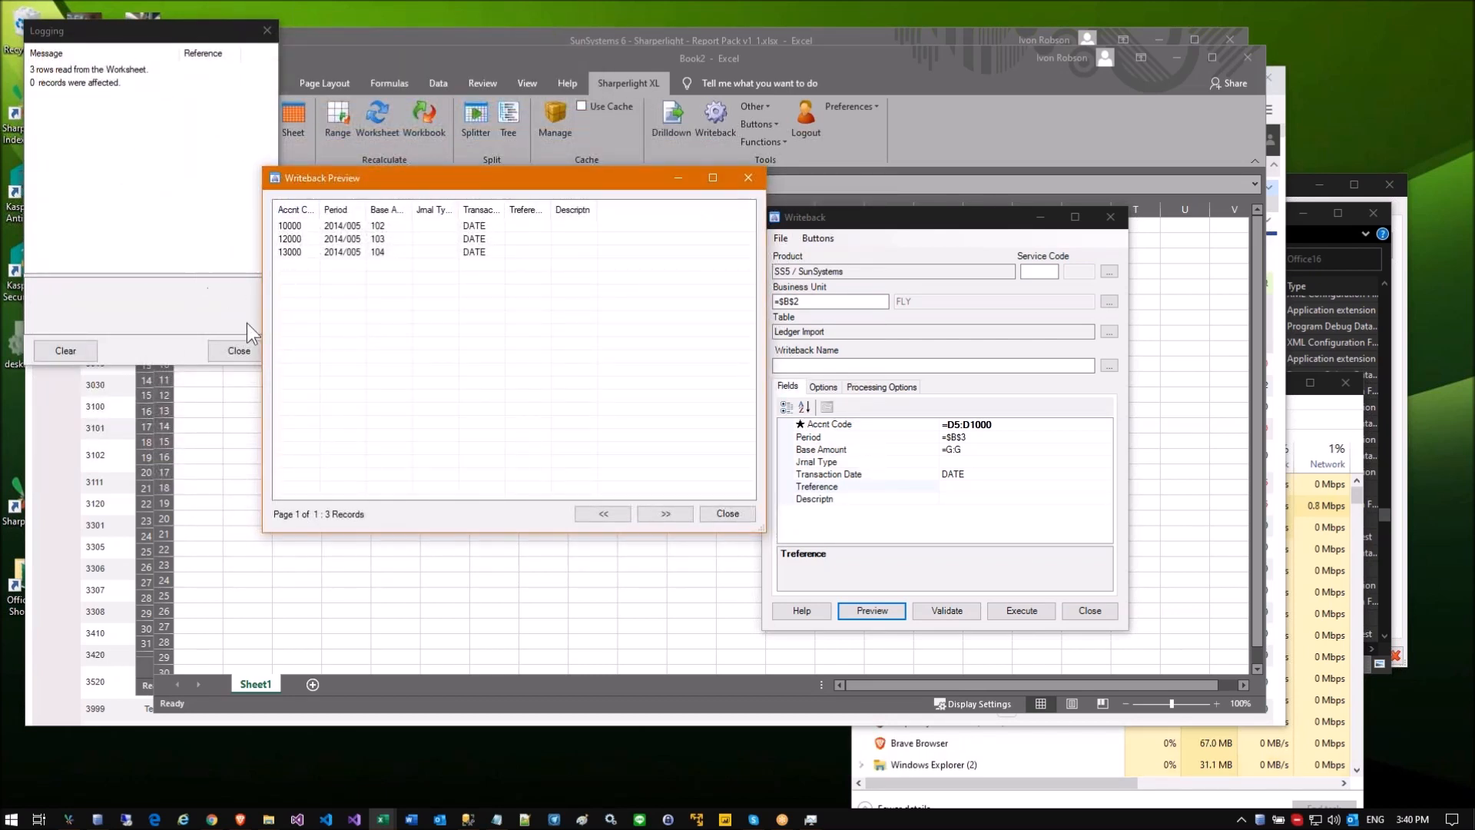
left_click(235, 350)
left_click(494, 364)
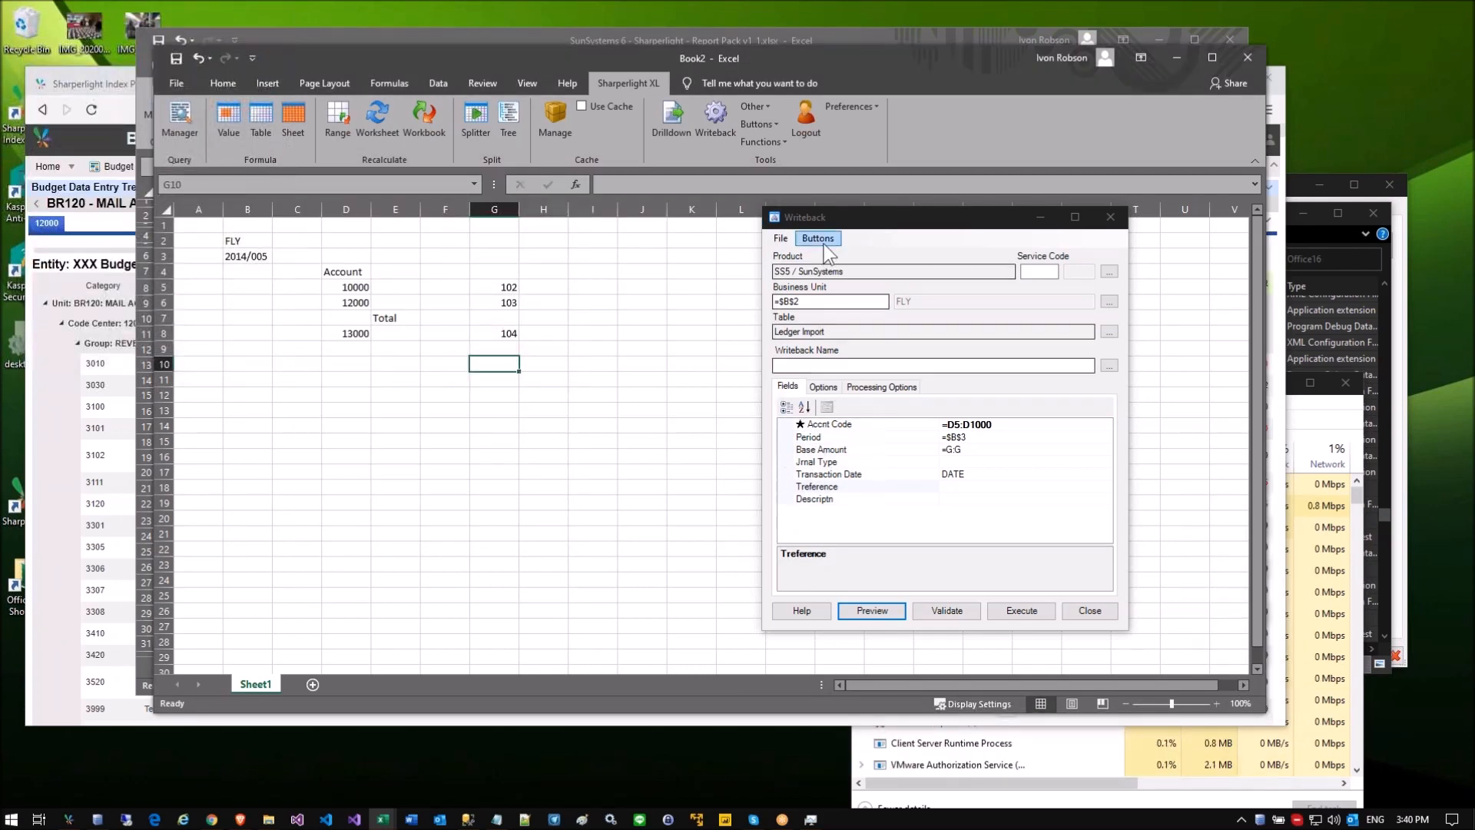
Step: Name the writeback ledgerImportTrans
left_click_drag(846, 221, 783, 237)
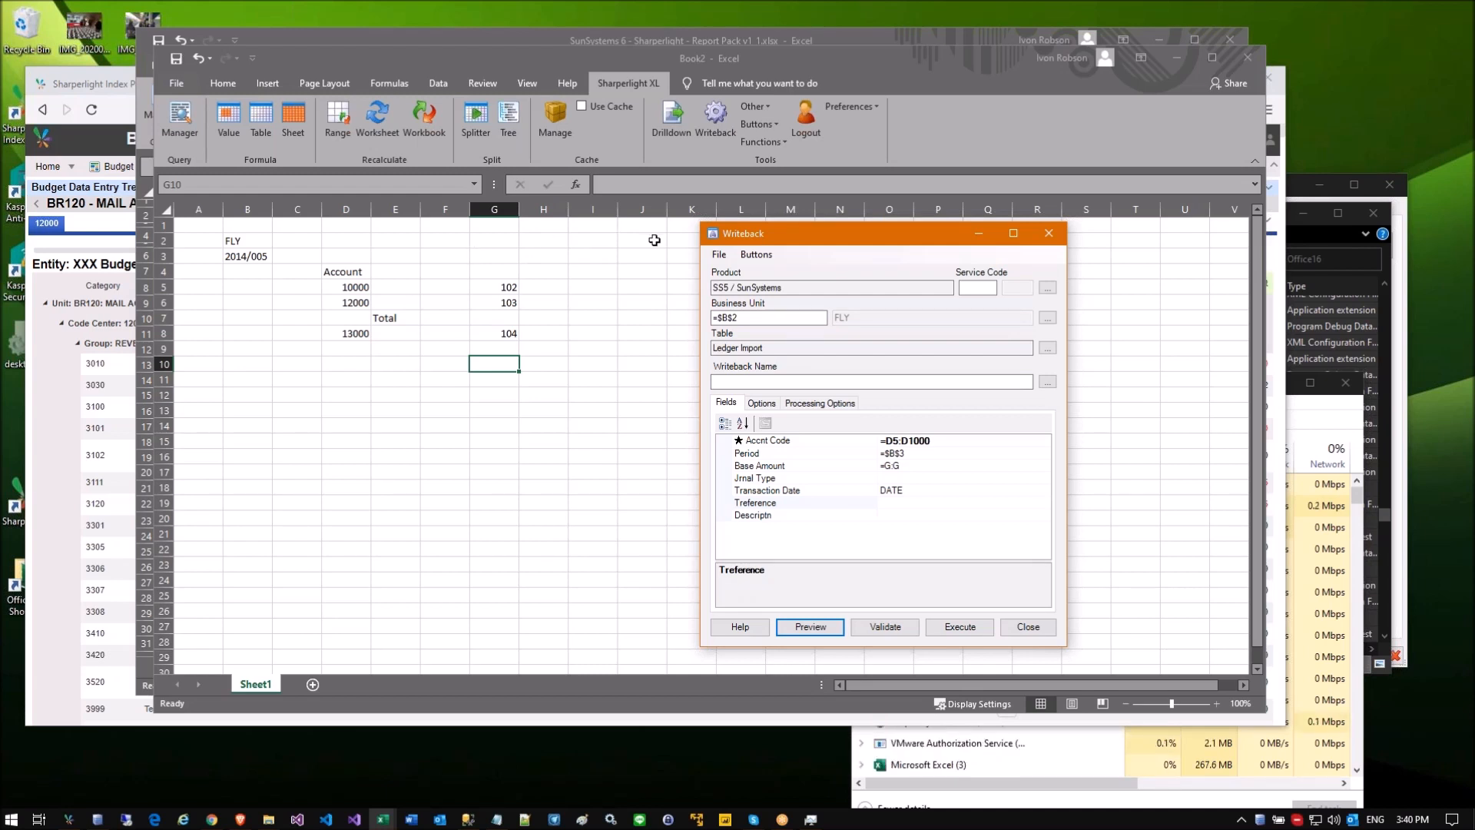
left_click(726, 377)
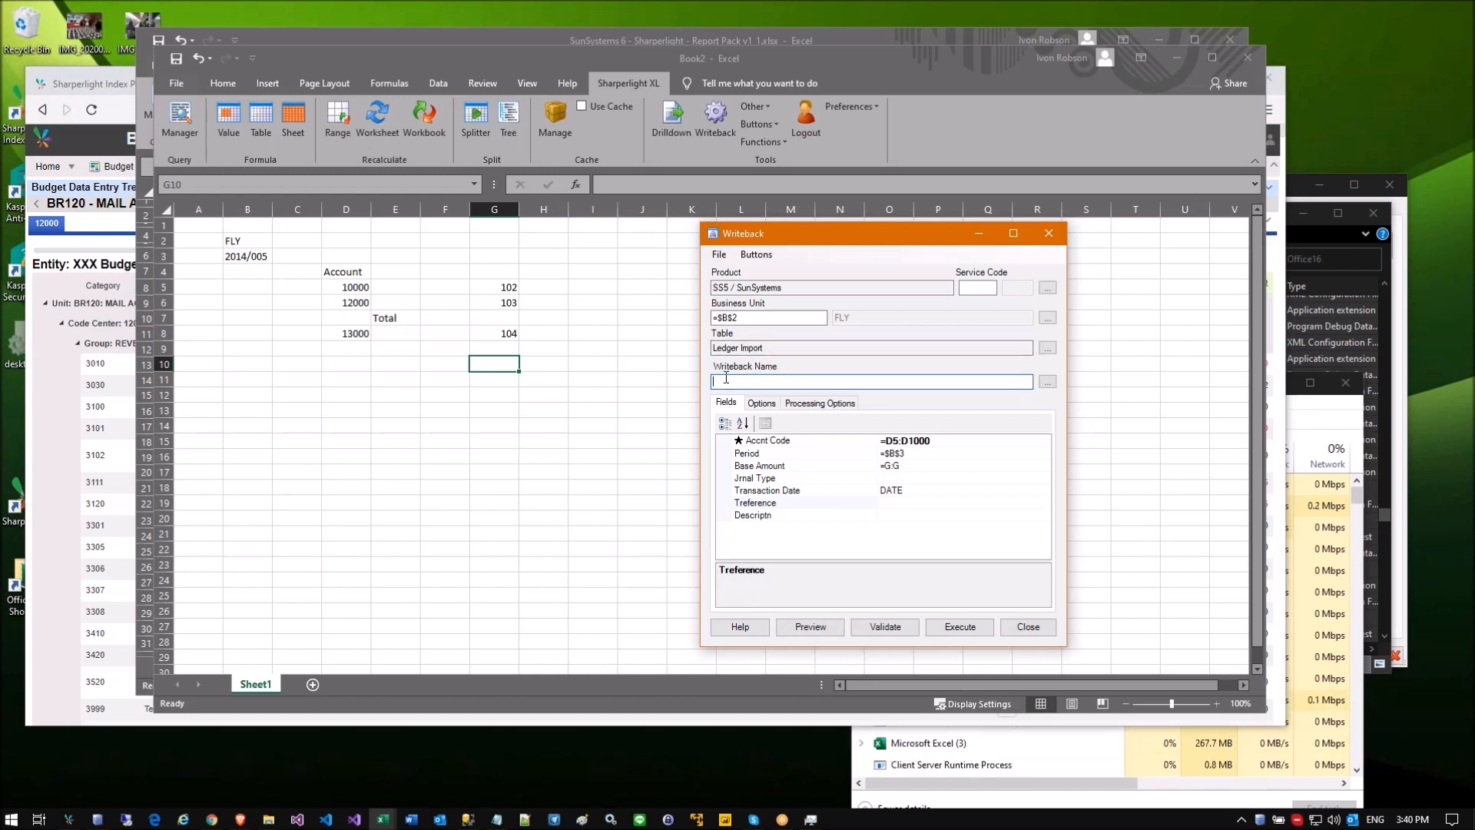
type("ledger")
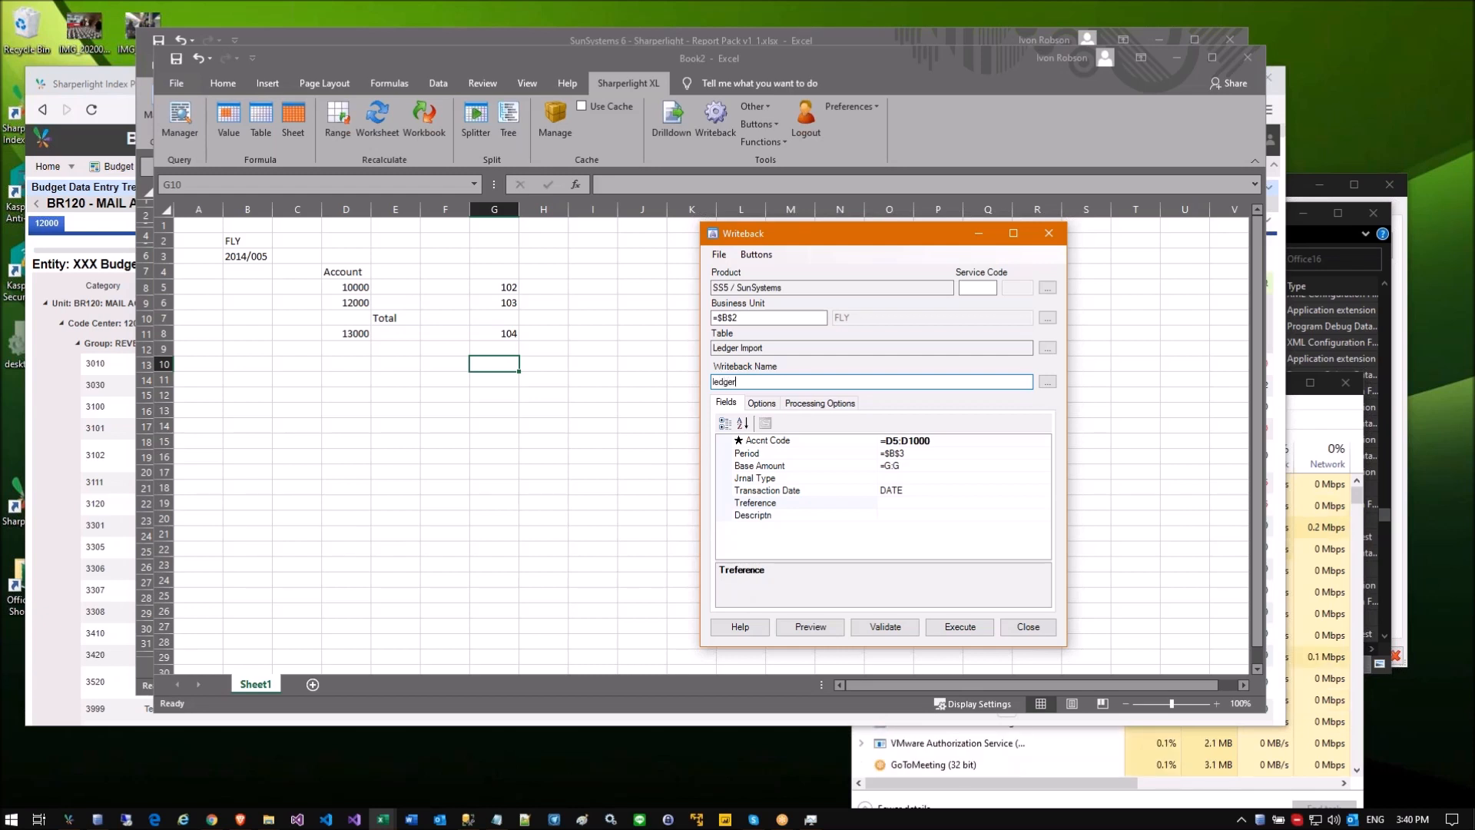
key("BackSpace")
type("Import Trans")
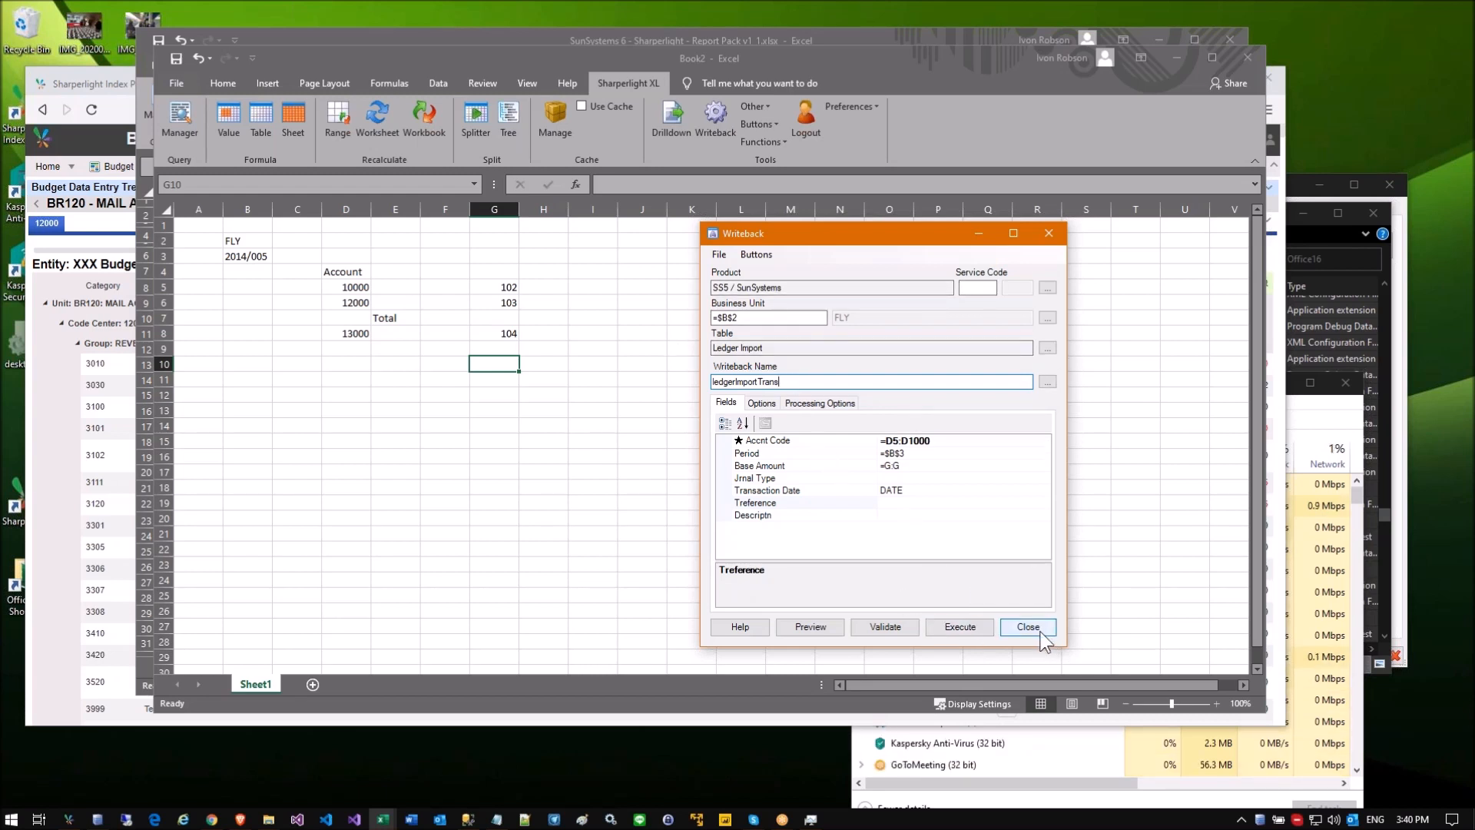
Step: Review the writeback field mappings from Base Amount through Descriptn, keeping Base Amount mapped to =G:G
left_click(885, 465)
key("Down")
key("Down")
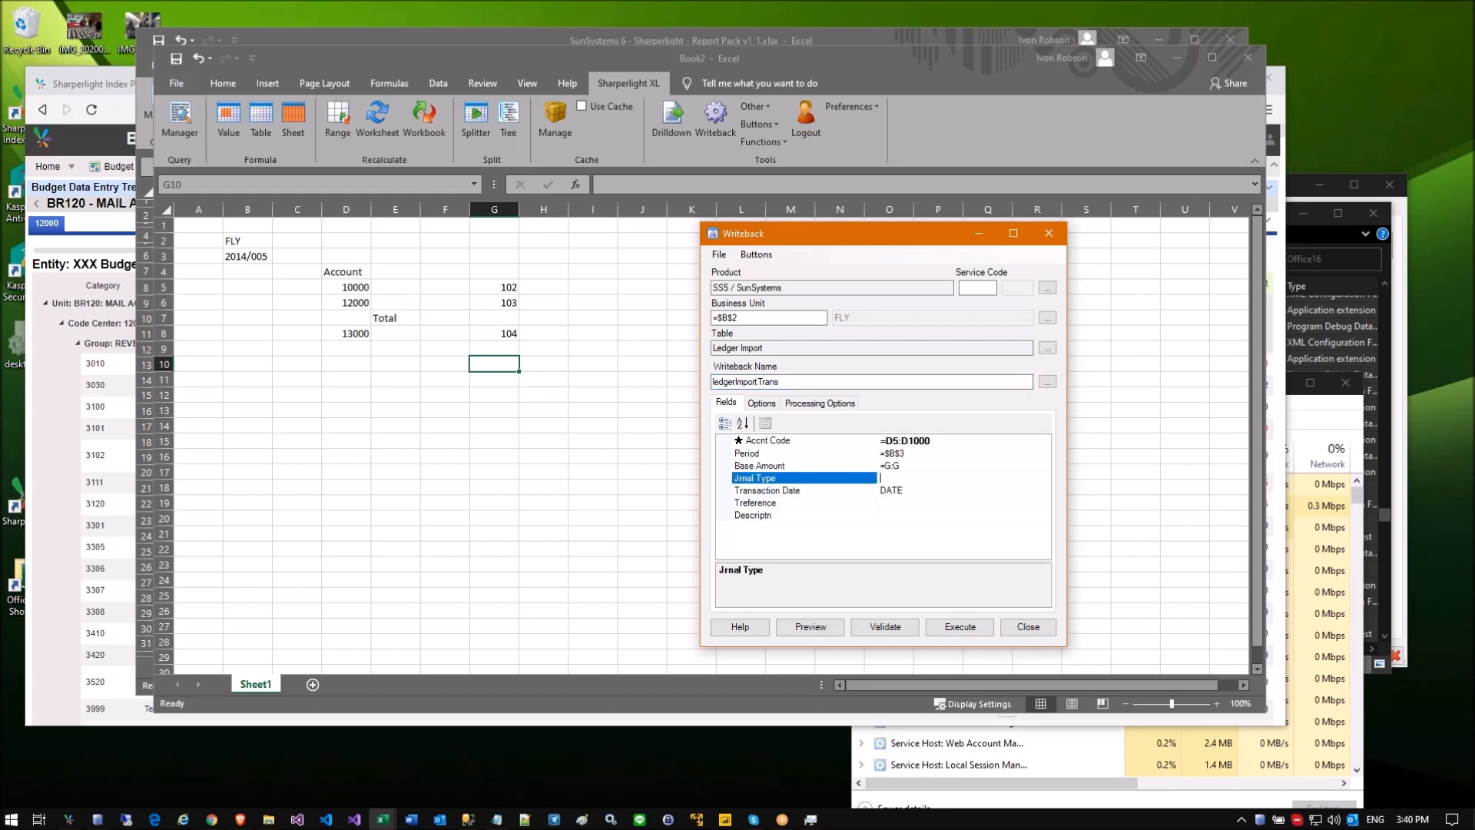
key("Down")
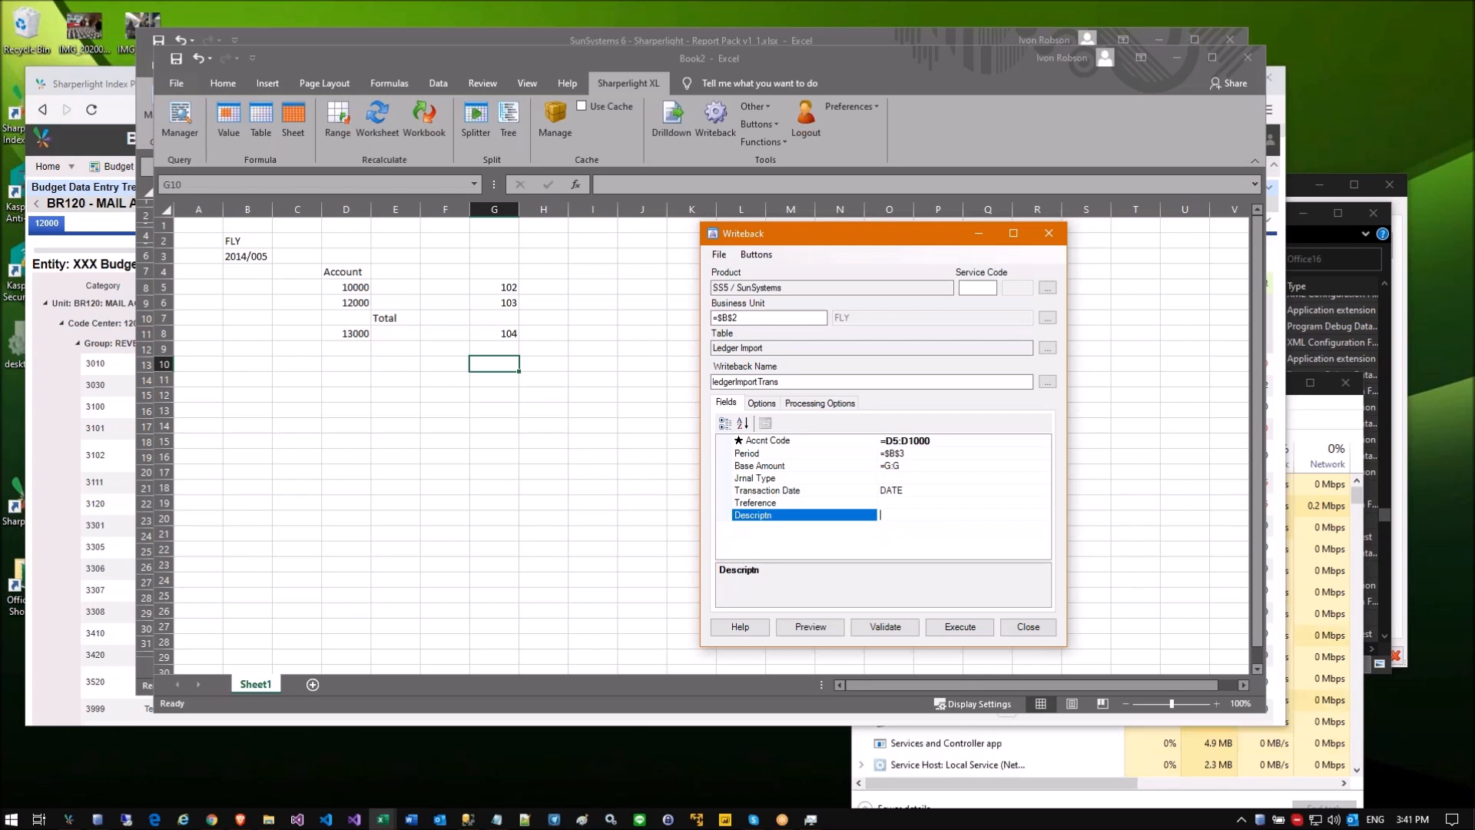
left_click(816, 465)
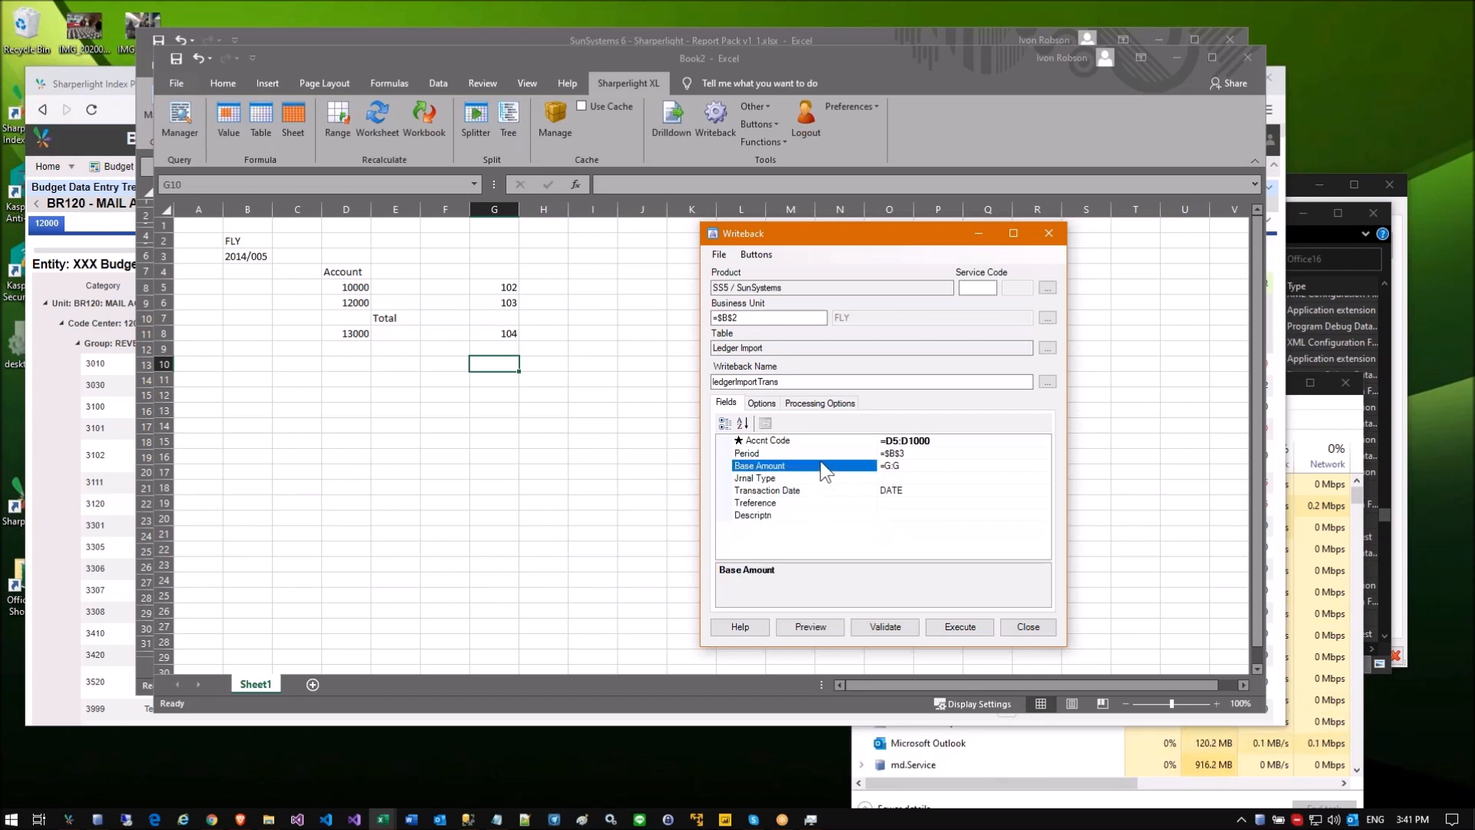
type("=G:G")
key("Return")
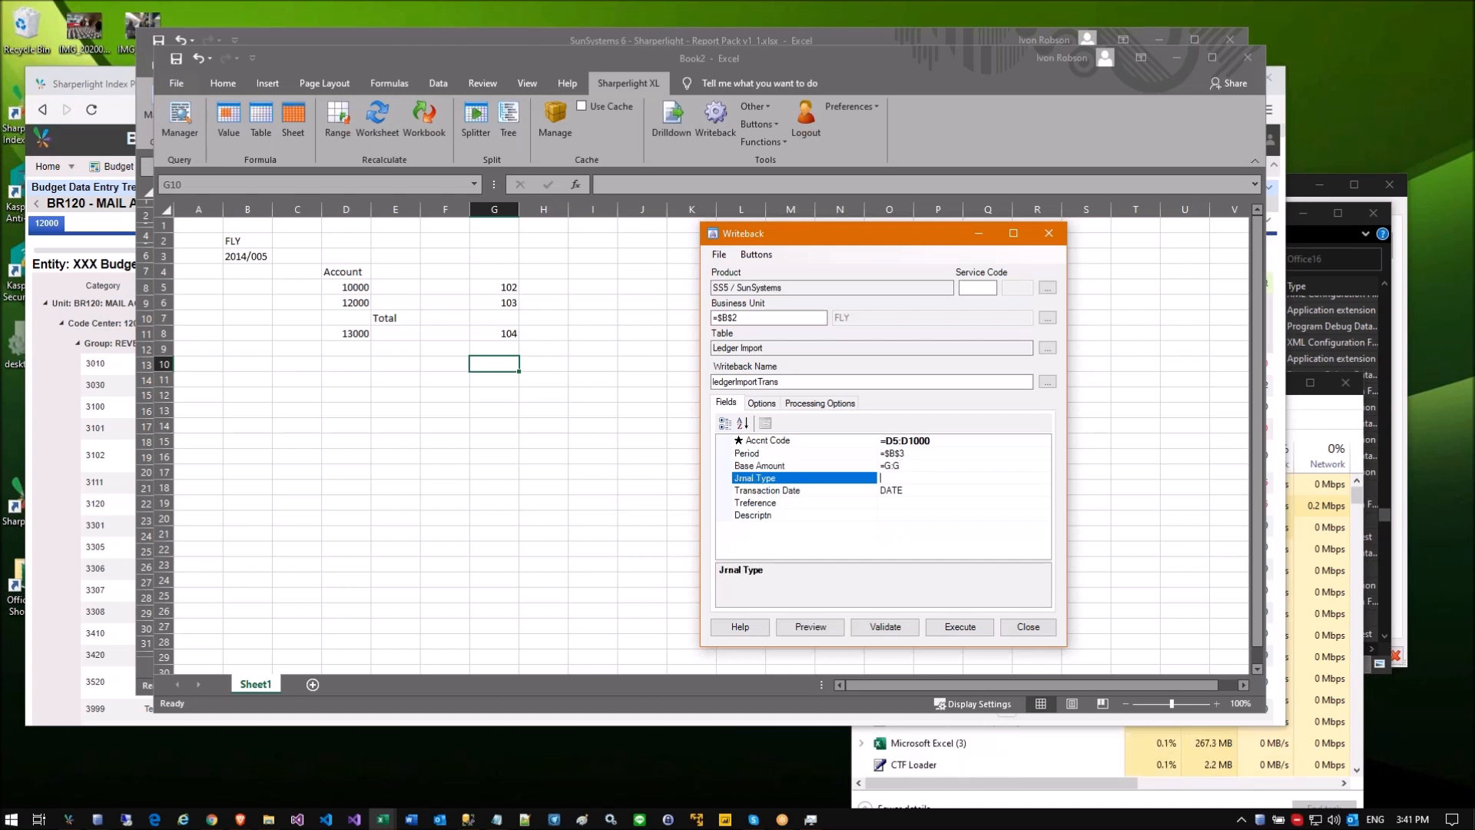
left_click(891, 490)
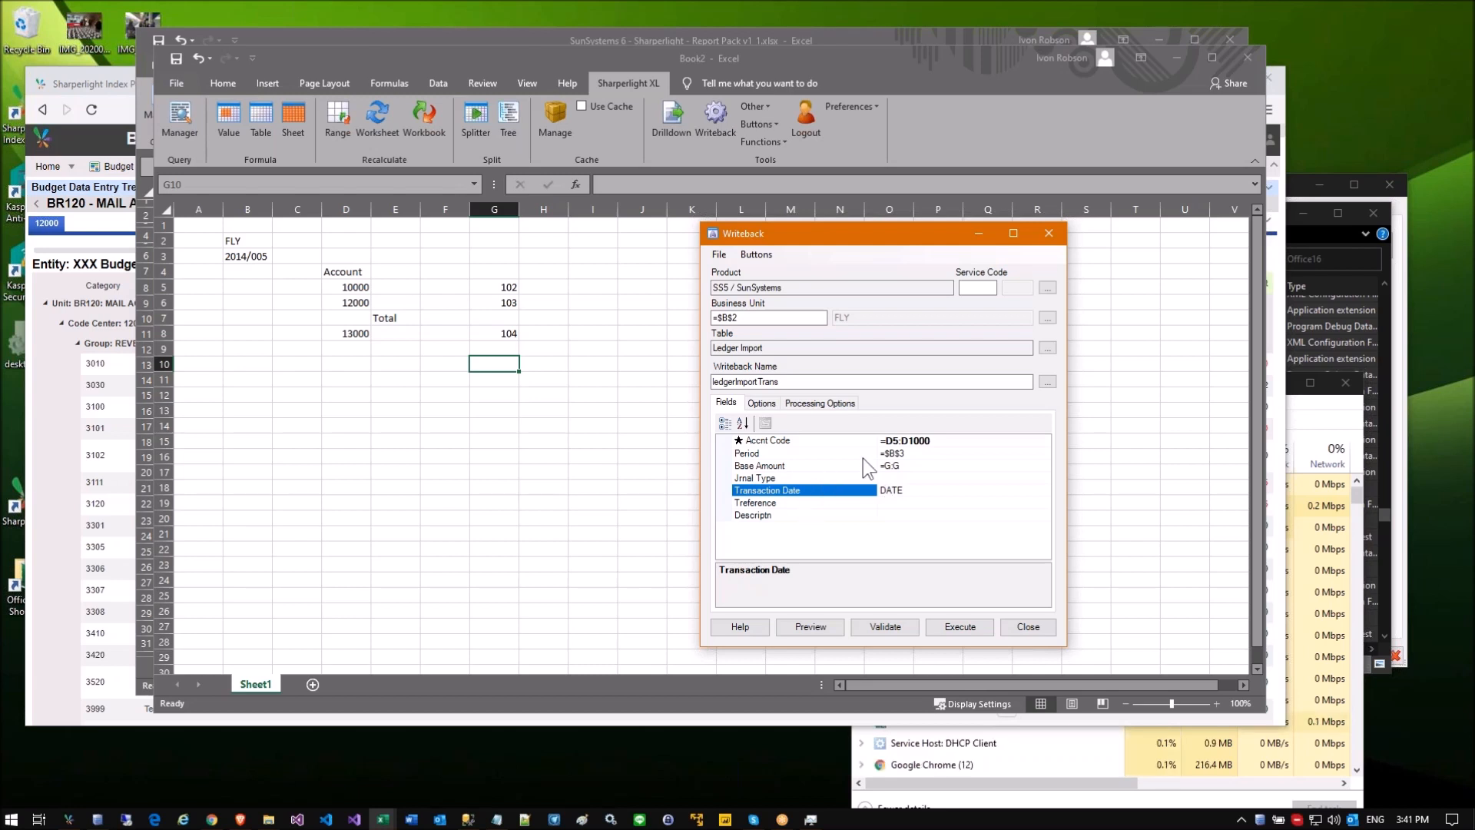
left_click(888, 466)
left_click(881, 504)
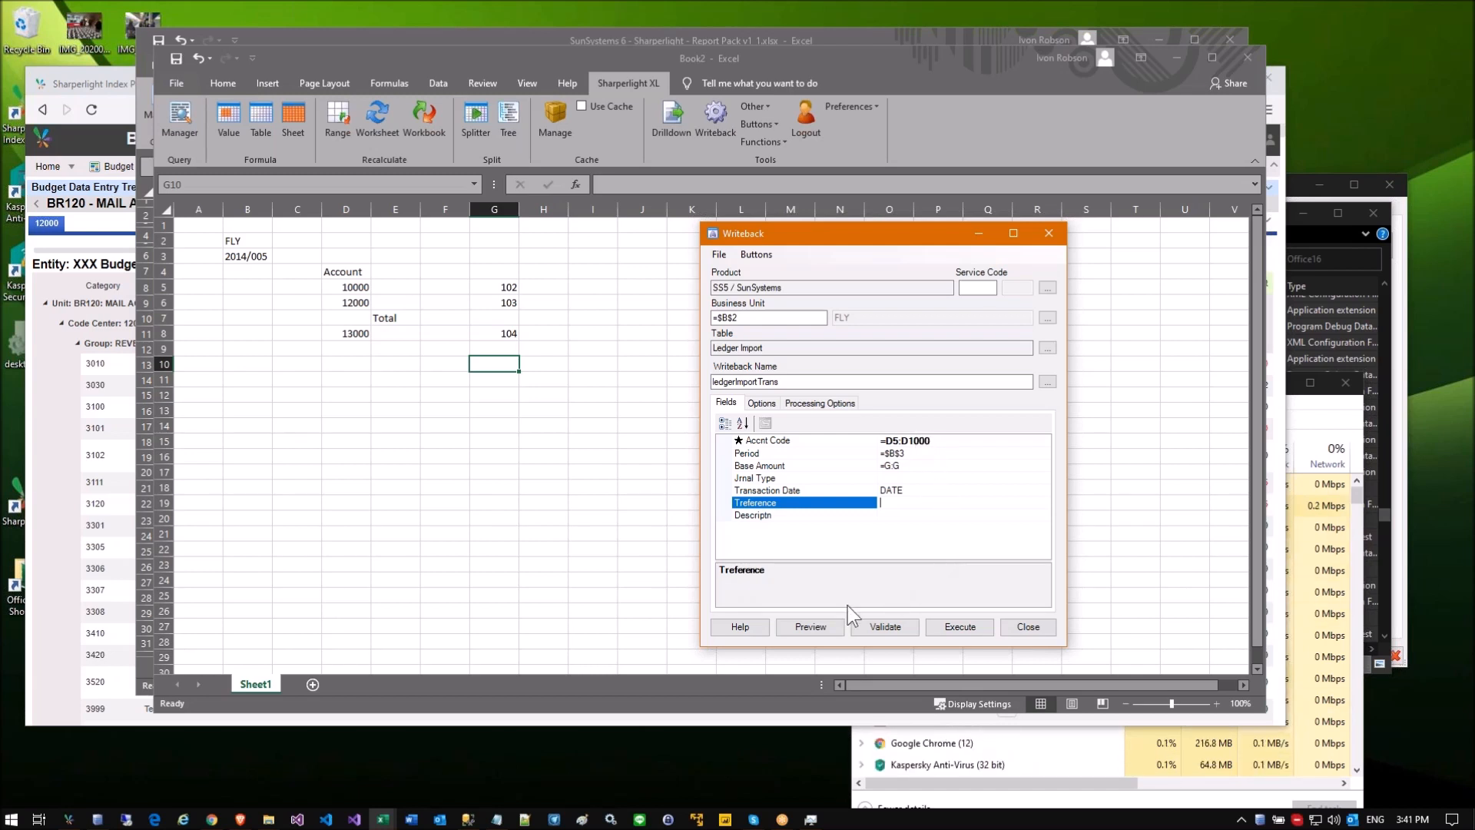
Step: Change the account code in cell D5 to the deliberately wrong value 10000x
left_click(335, 288)
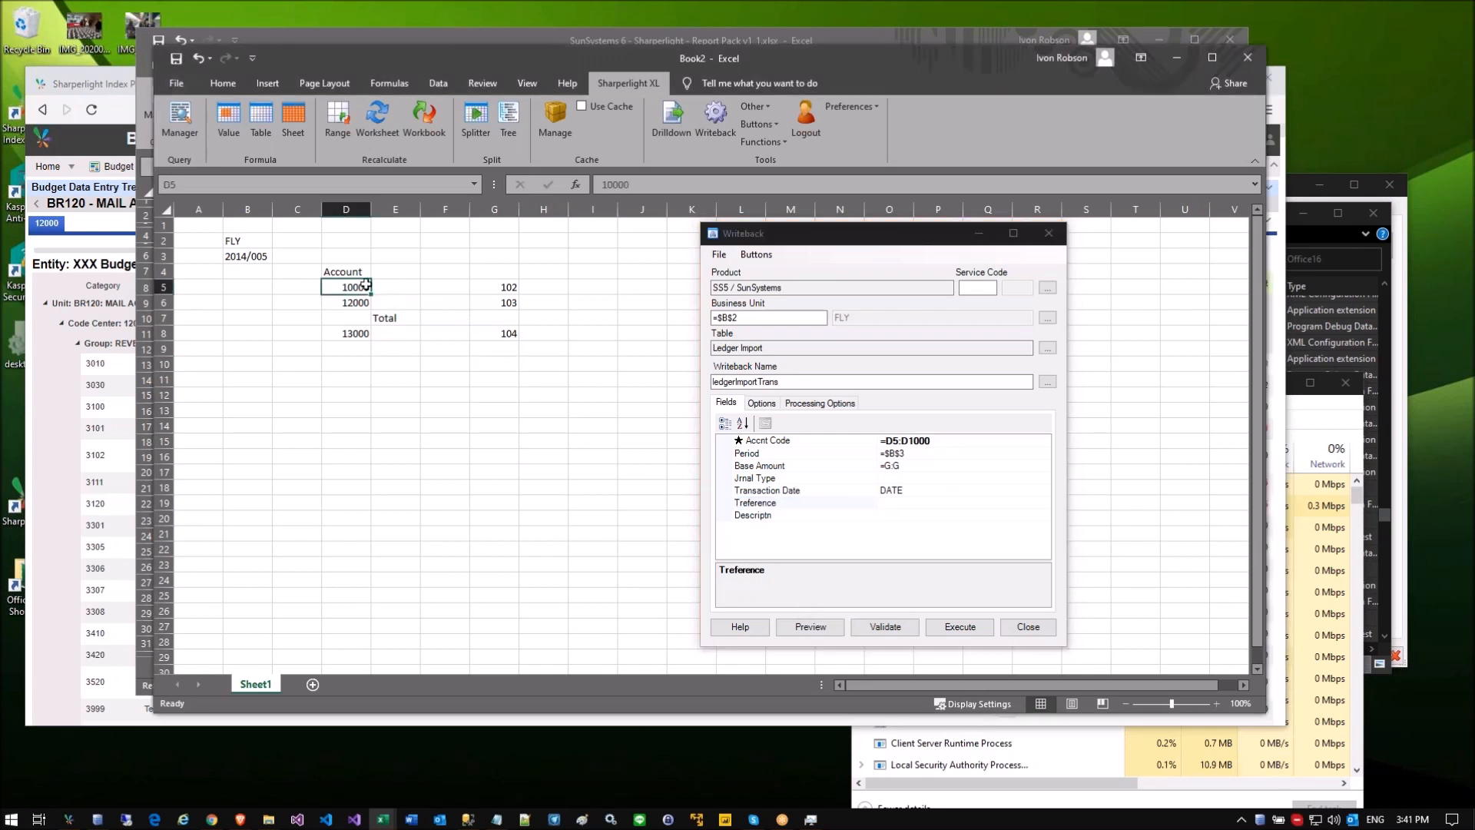
left_click(636, 185)
type("x")
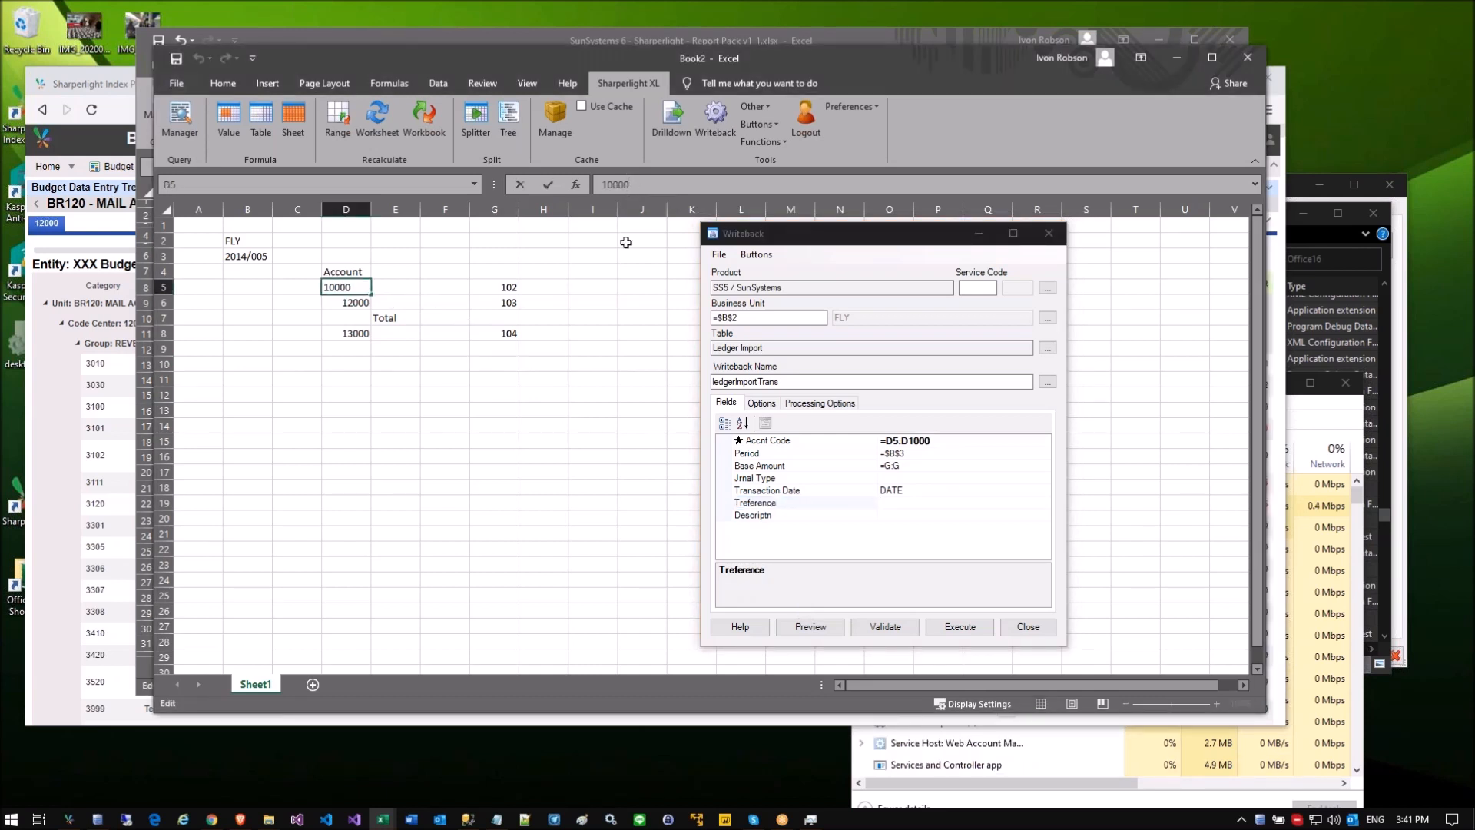
left_click(588, 344)
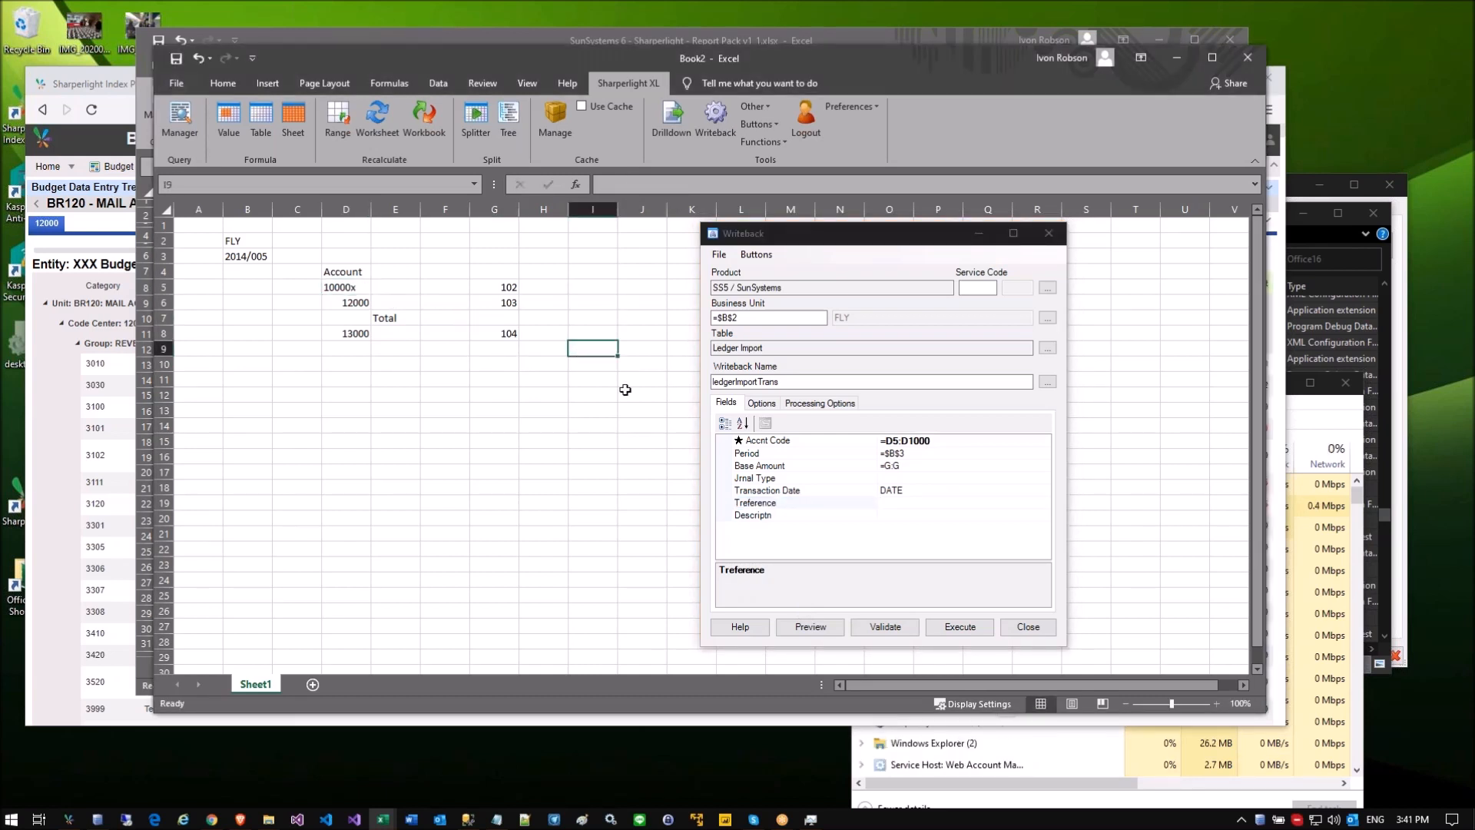
Step: Validate the writeback and display the full details of the Accnt Code log message
left_click(873, 628)
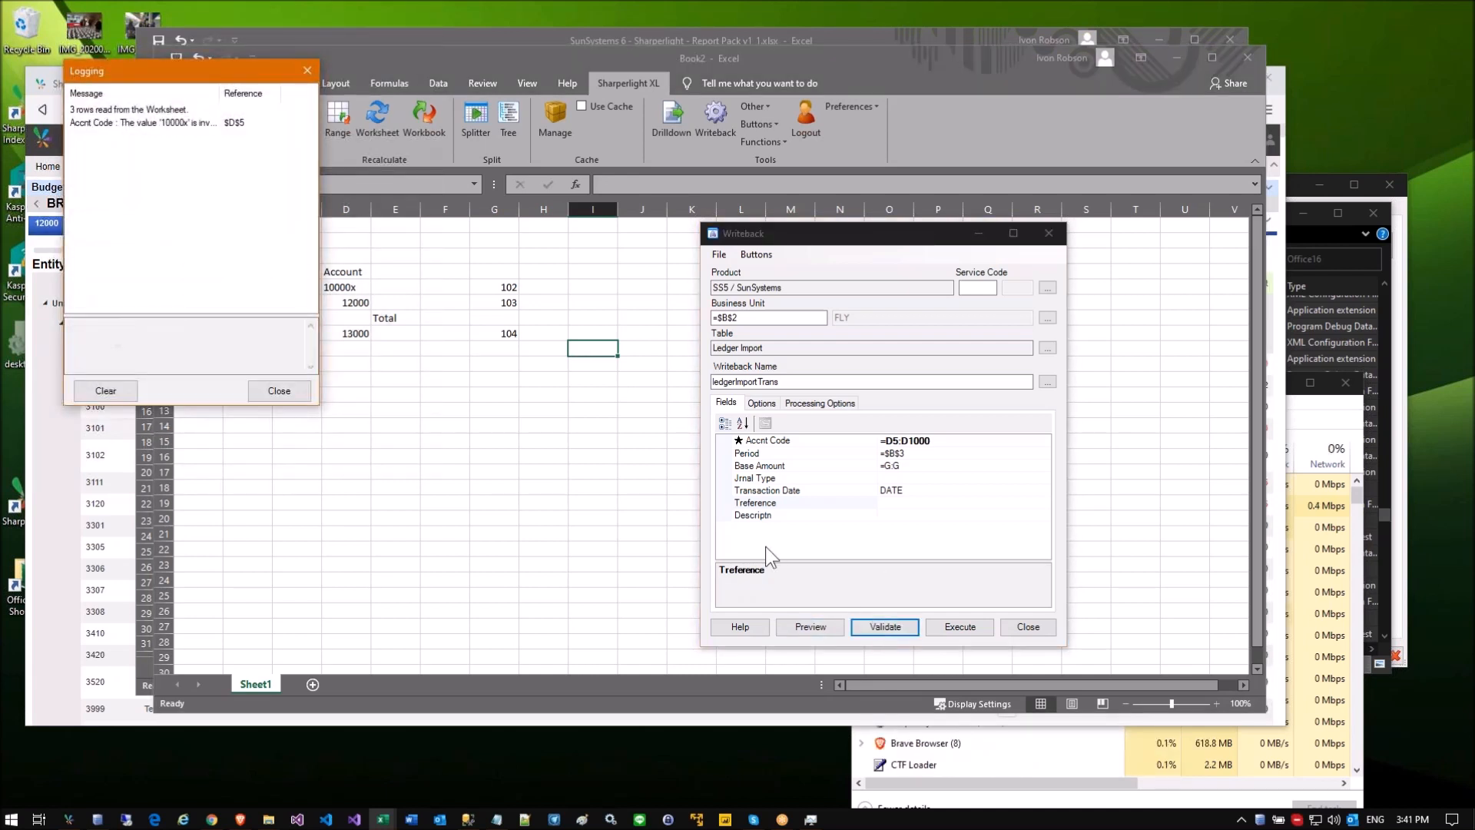
left_click(188, 122)
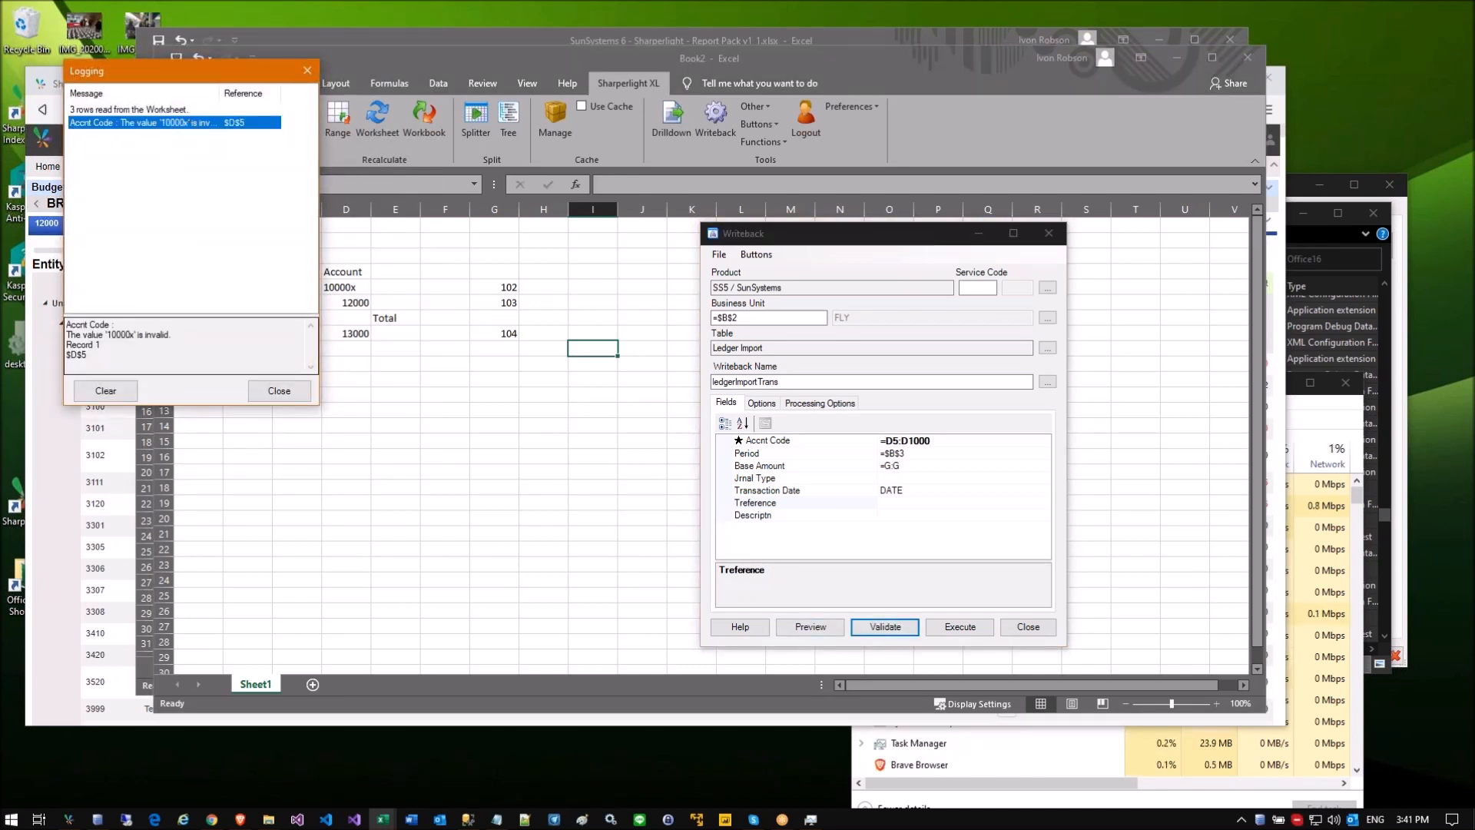
Step: Validate the writeback again and jump from the Accnt Code log message to the faulty cell D5
left_click(117, 347)
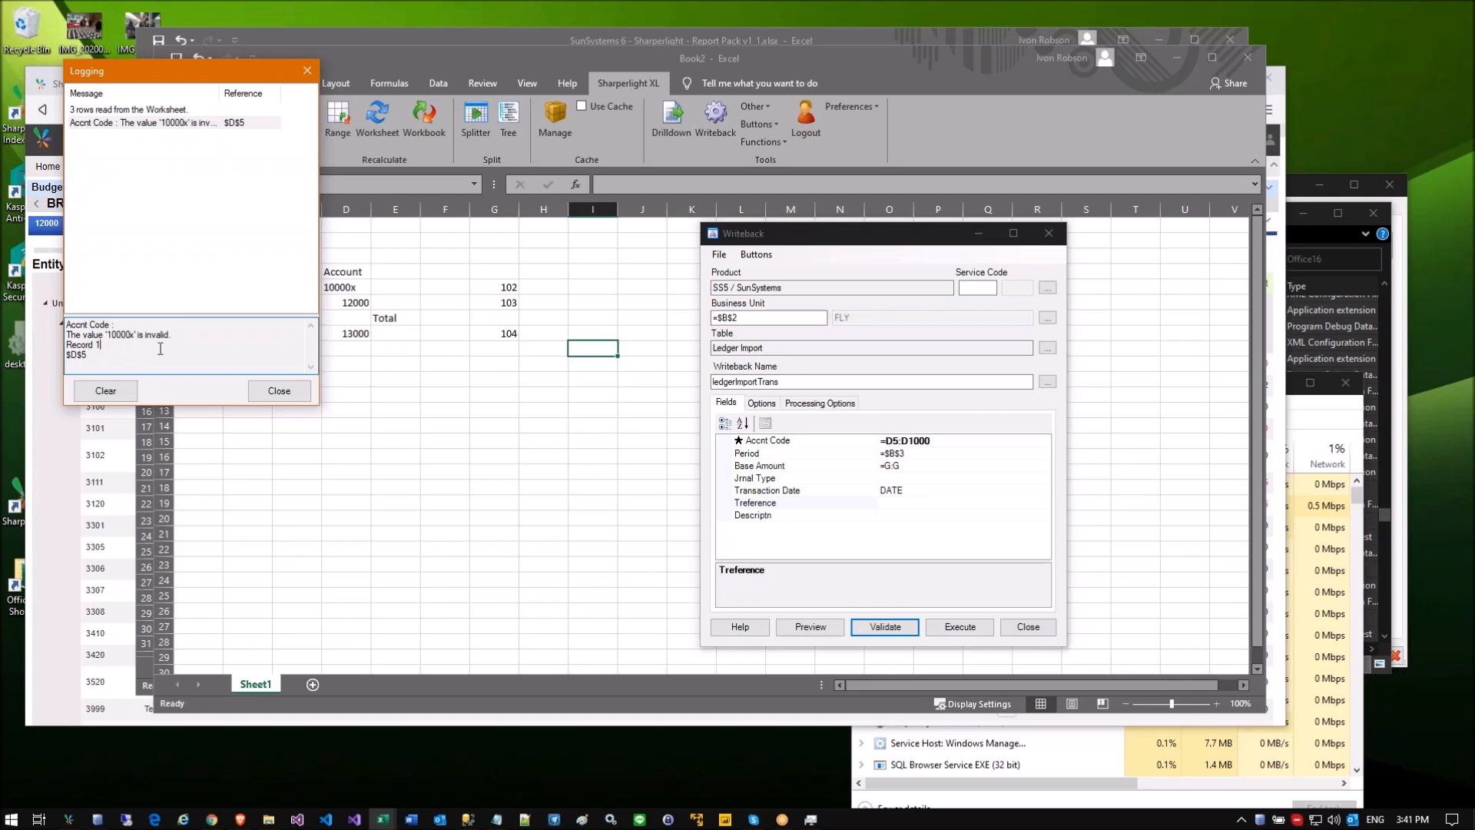
left_click(279, 391)
left_click_drag(785, 228, 527, 326)
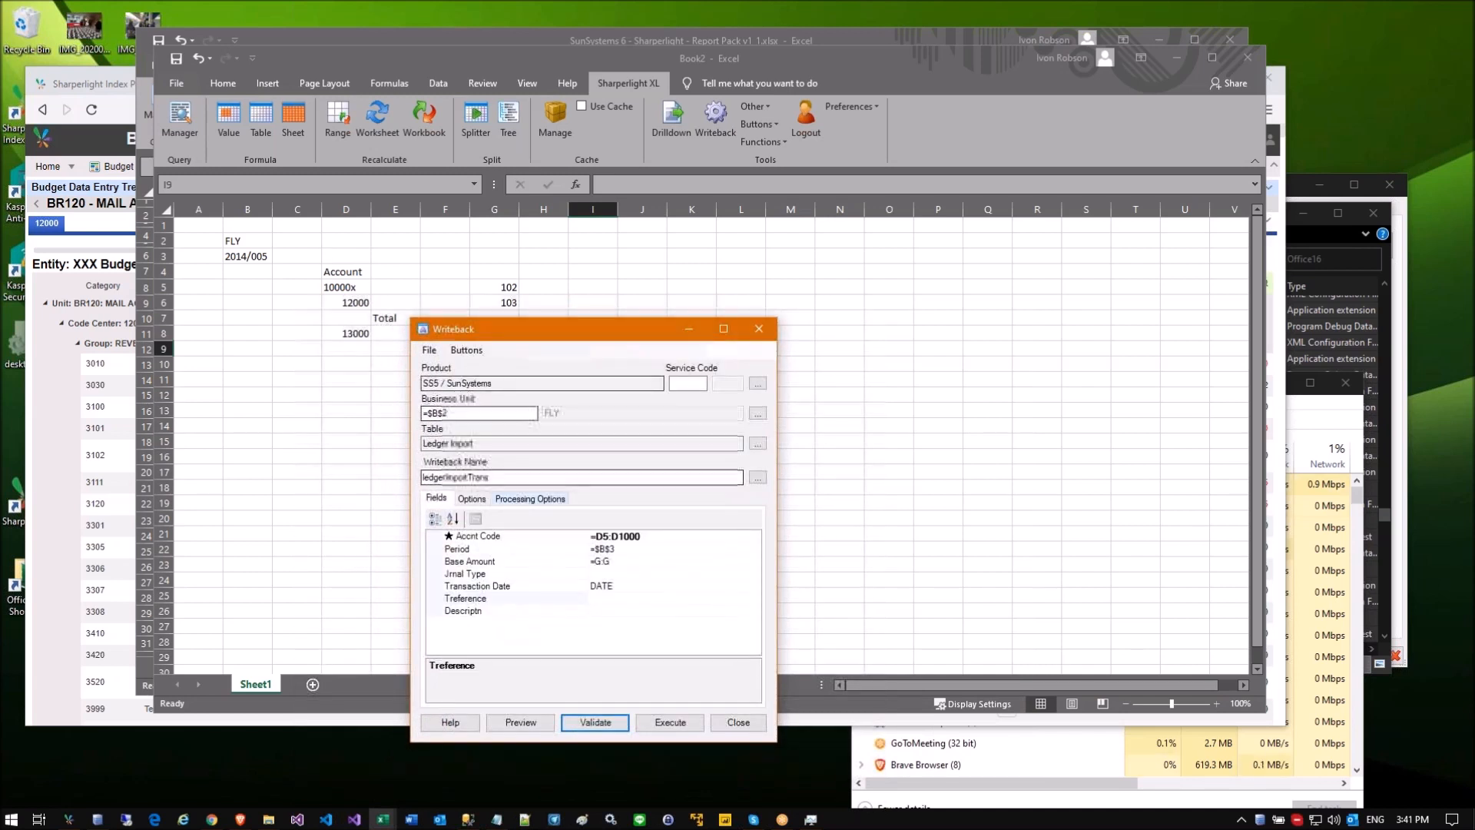
left_click(597, 729)
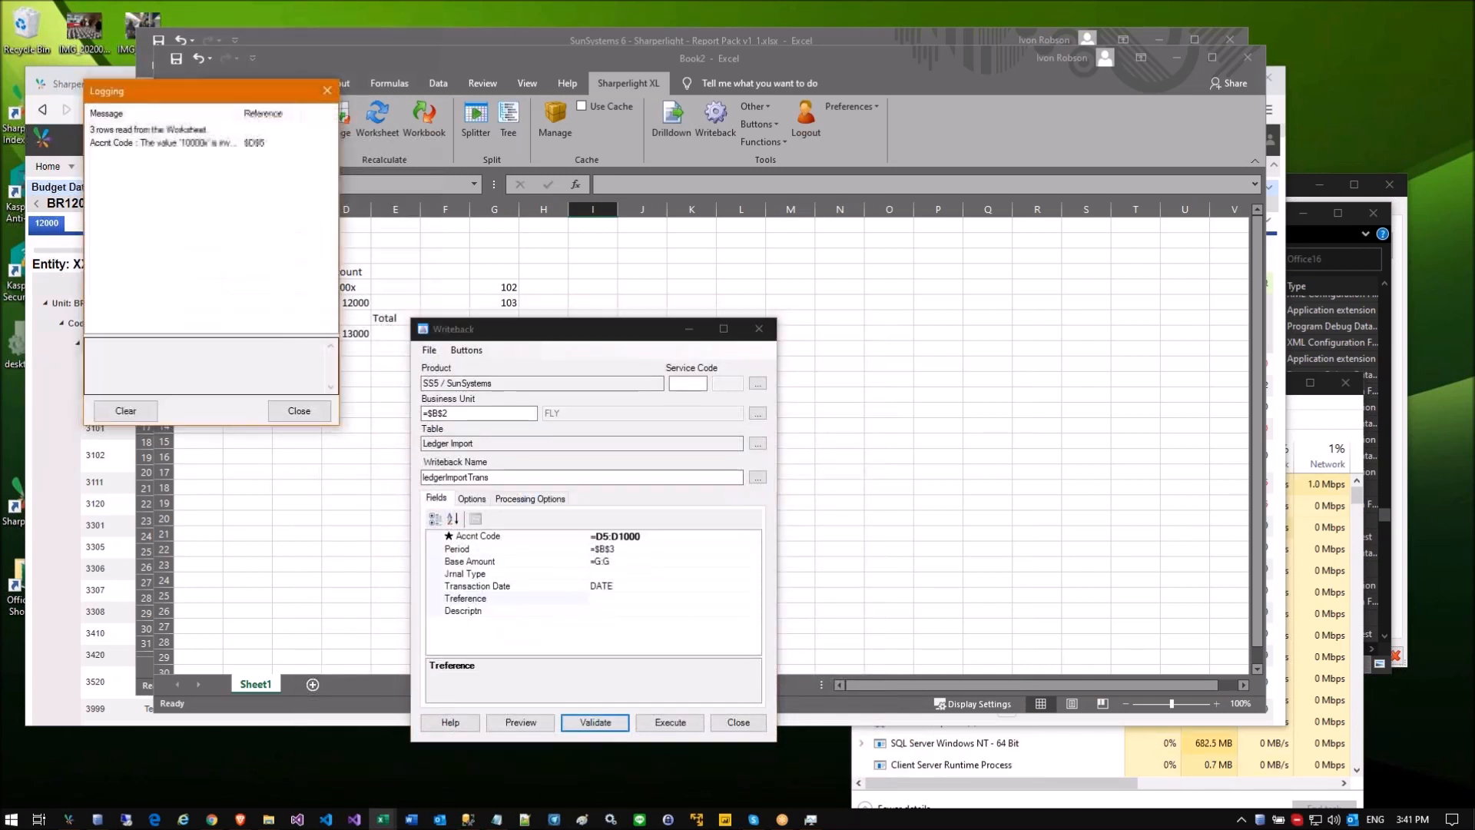
left_click(182, 143)
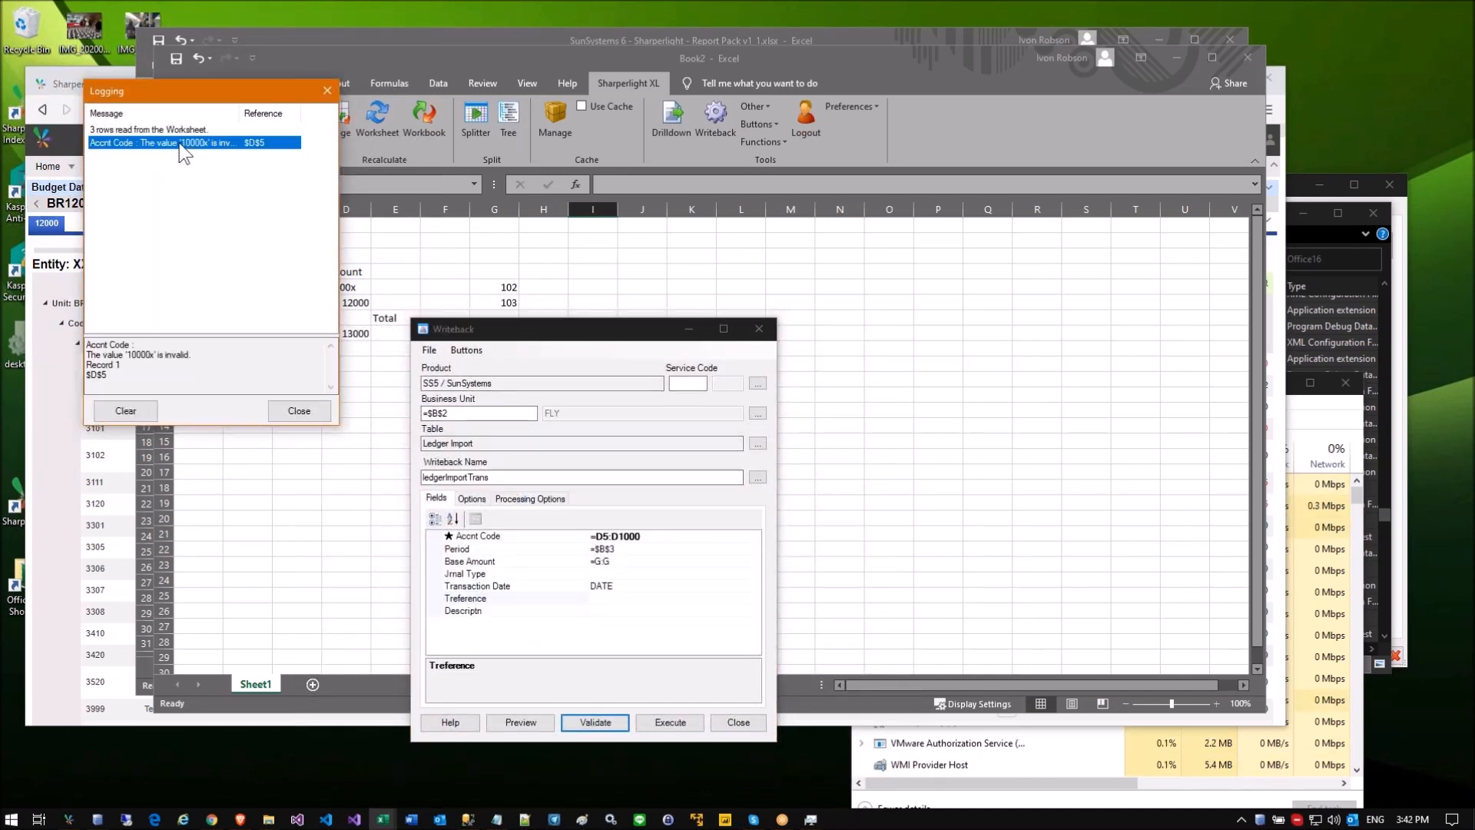
double_click(180, 145)
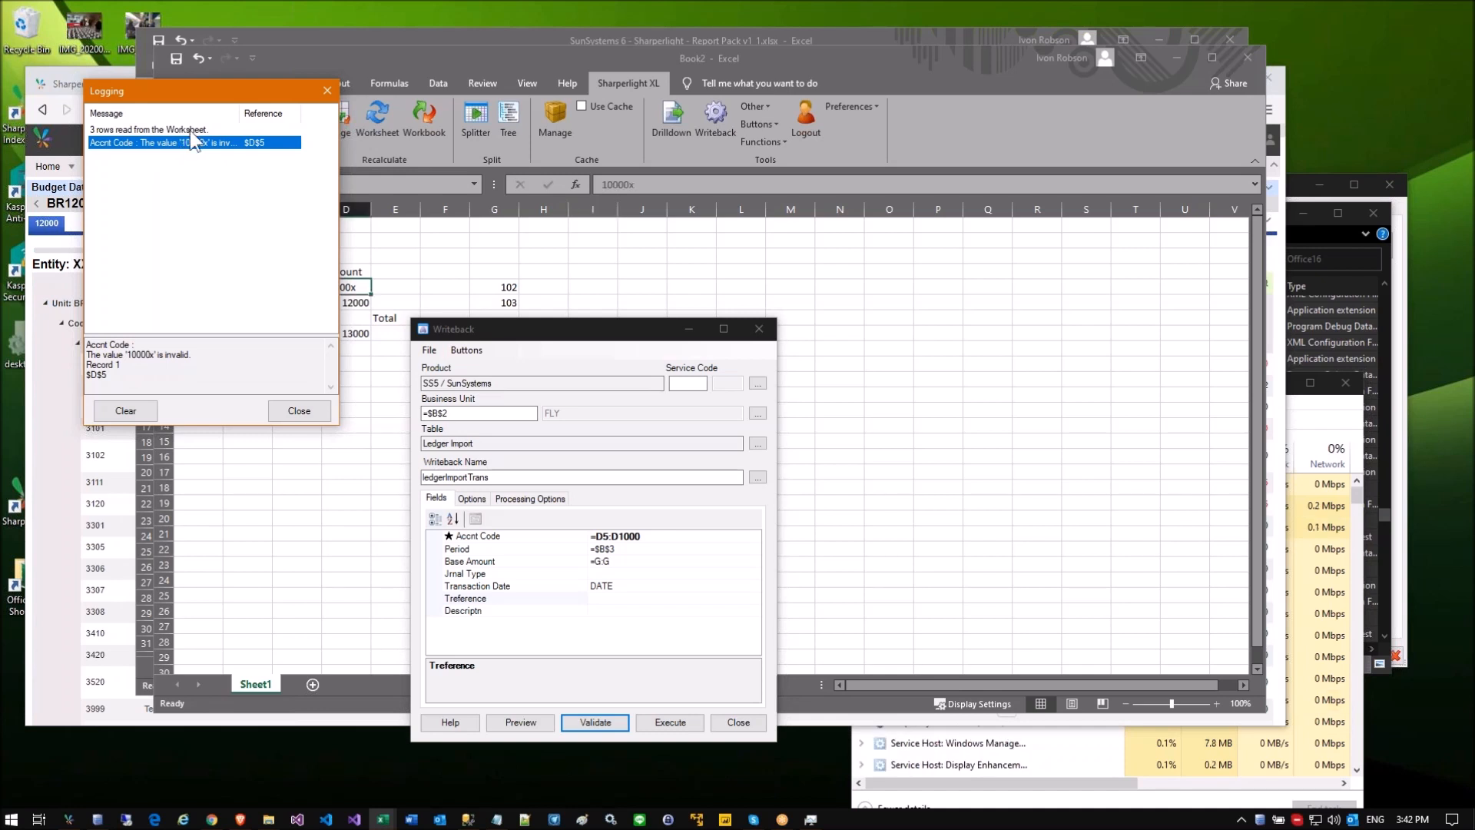
left_click_drag(202, 93, 762, 188)
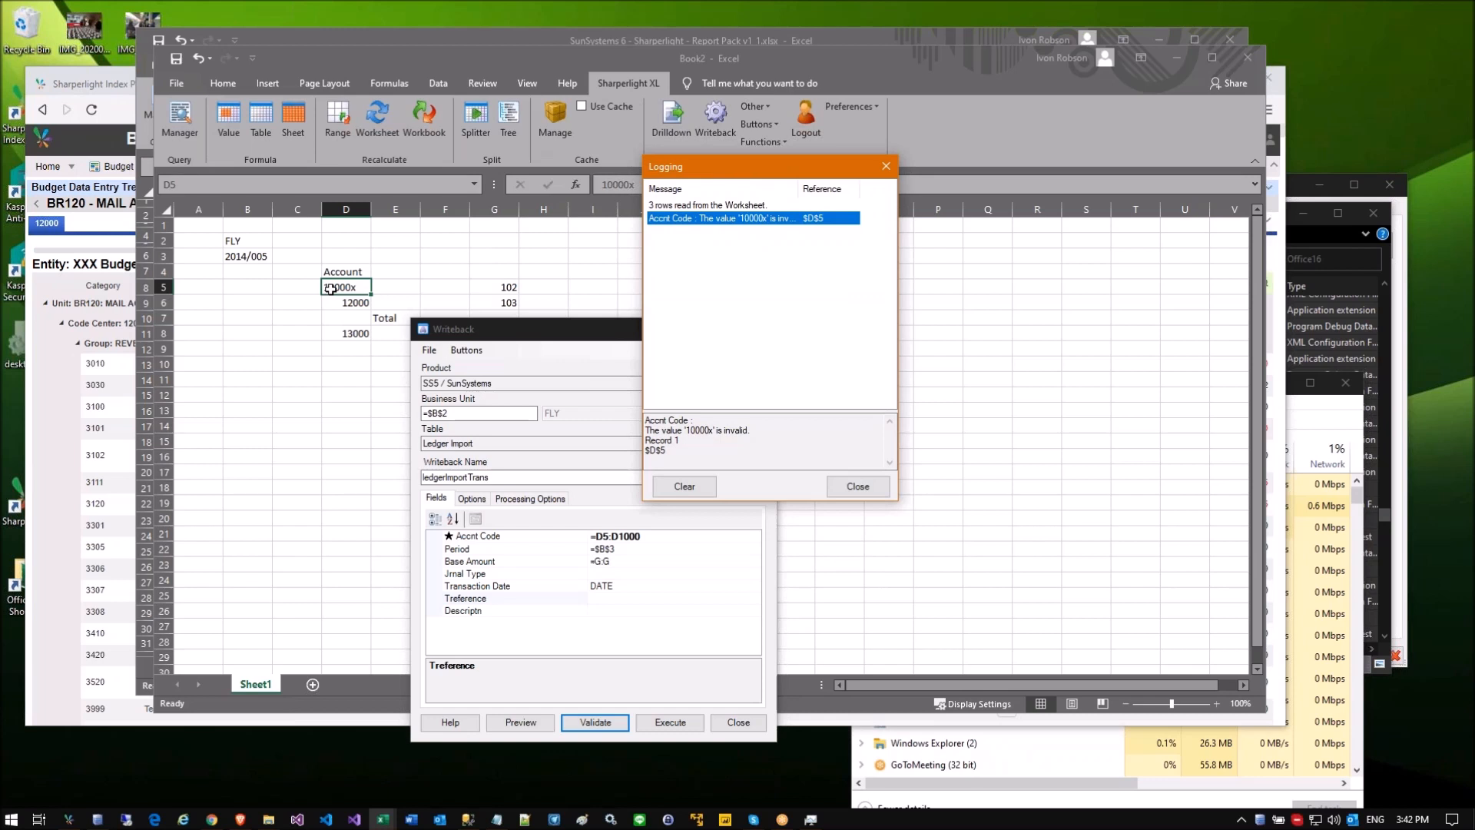
left_click(839, 488)
Step: Merge cells N2:T9 into one block on the sheet
left_click_drag(833, 267, 1100, 358)
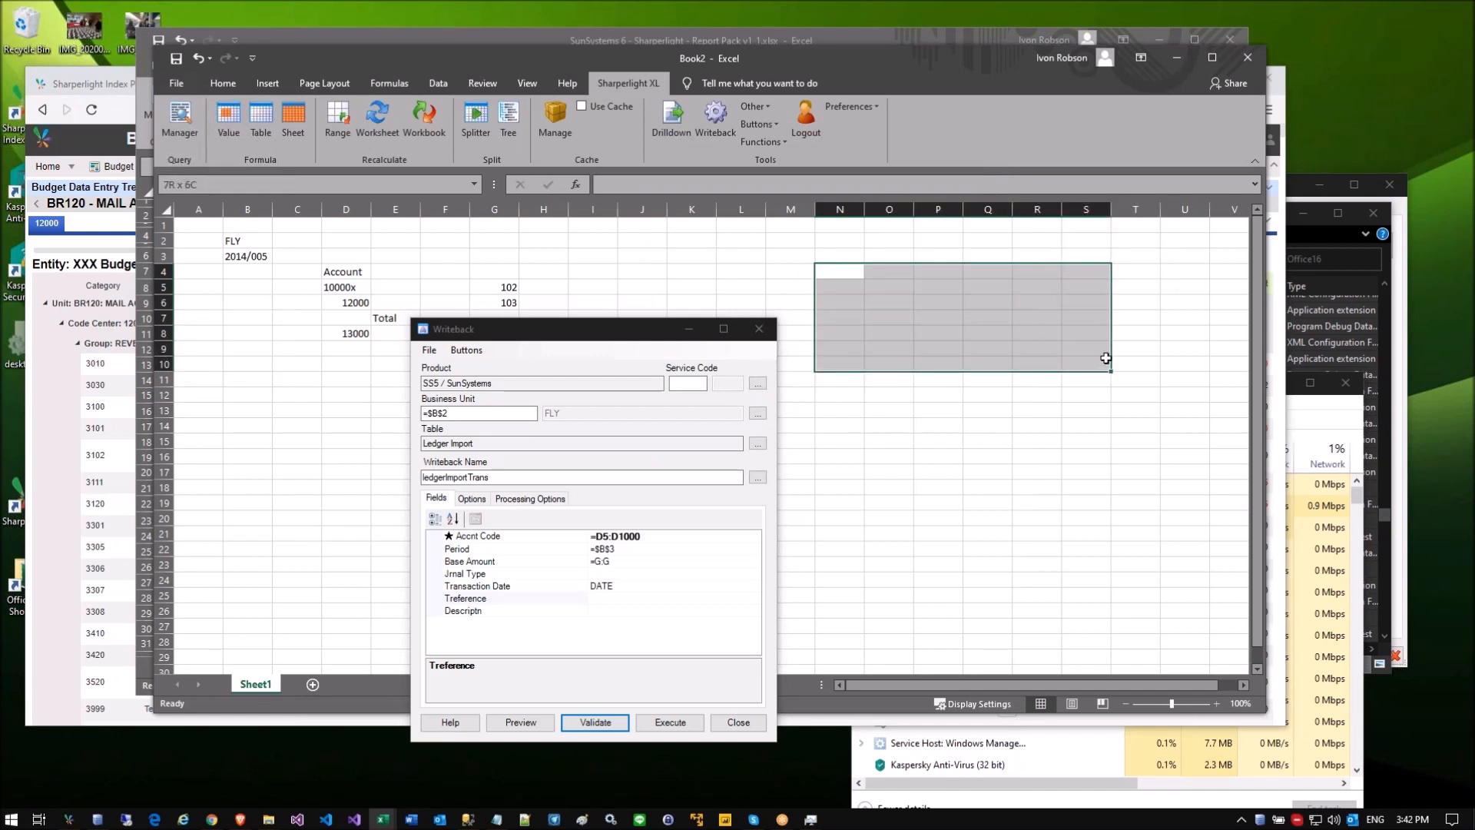
right_click(1015, 333)
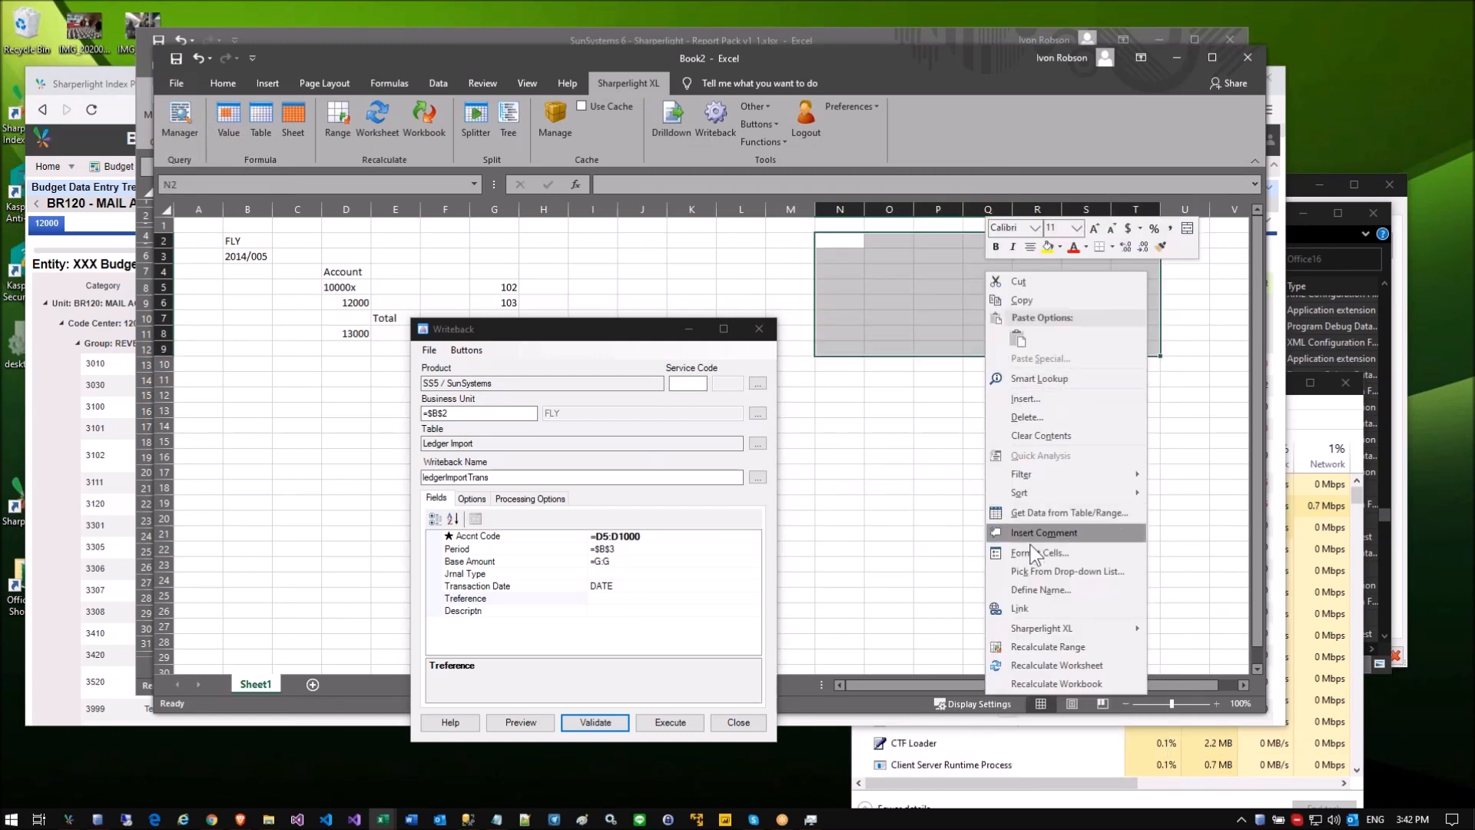
left_click(1039, 552)
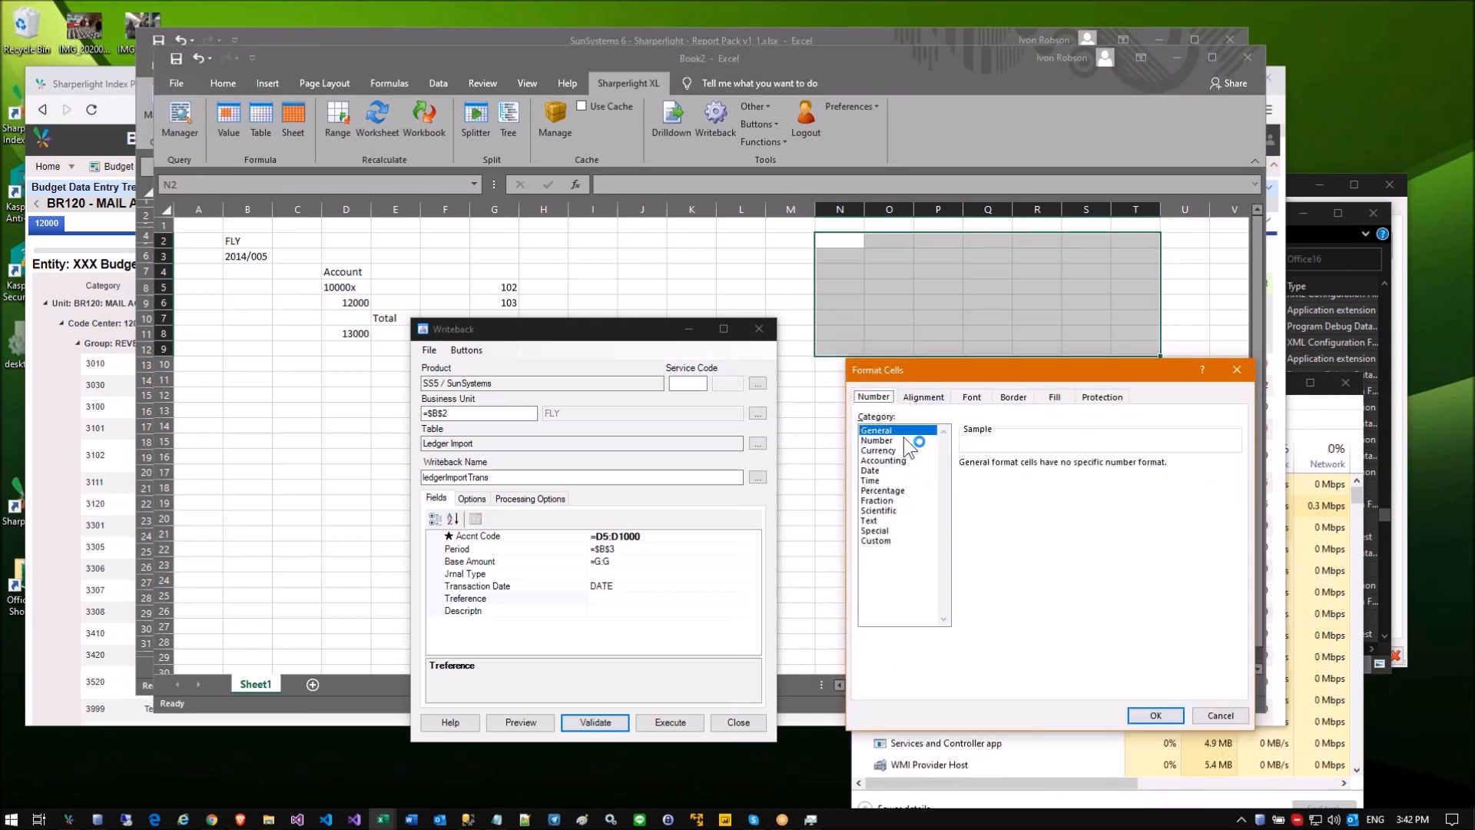
left_click(921, 395)
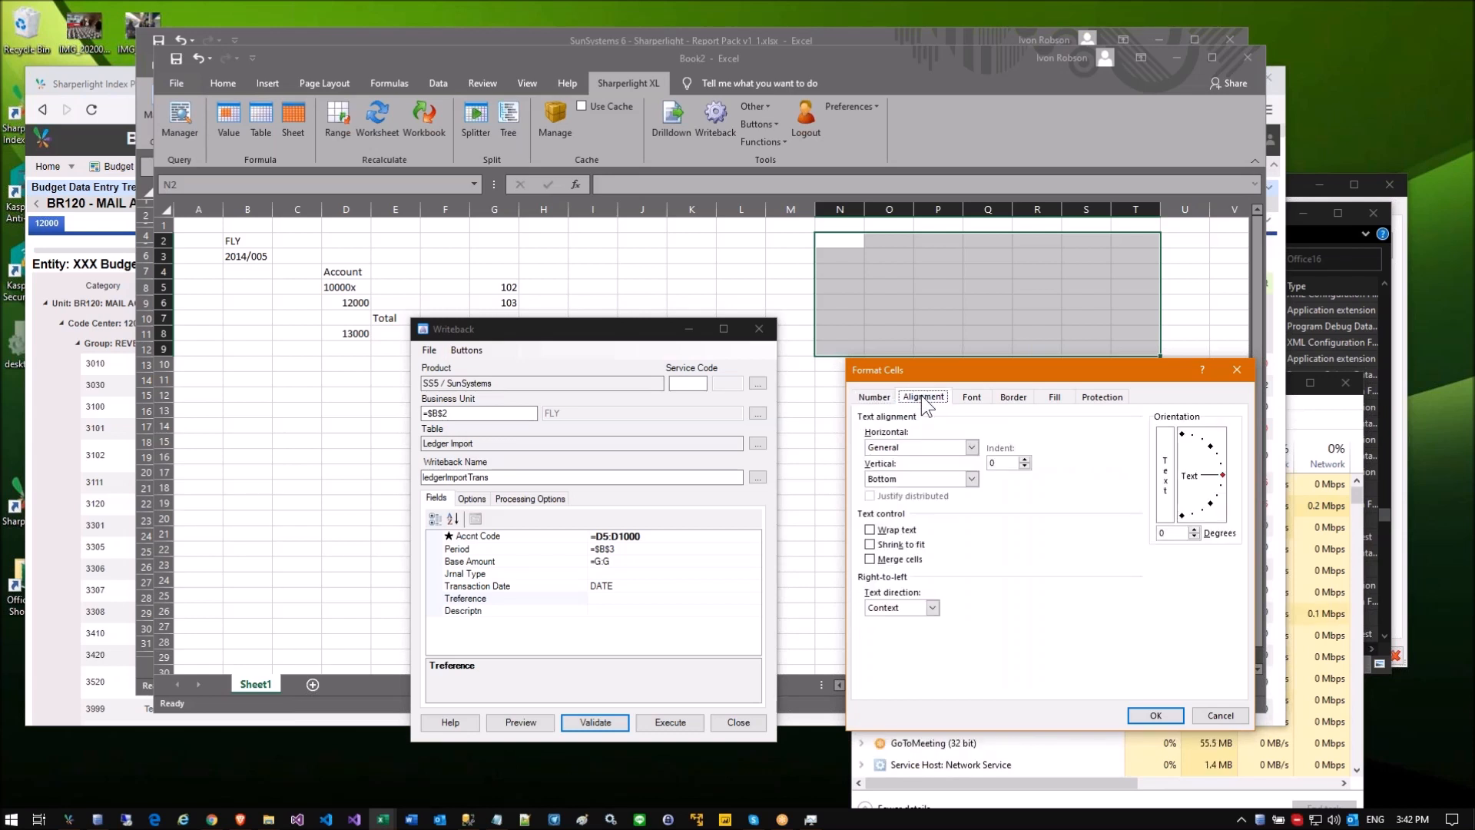
left_click(872, 559)
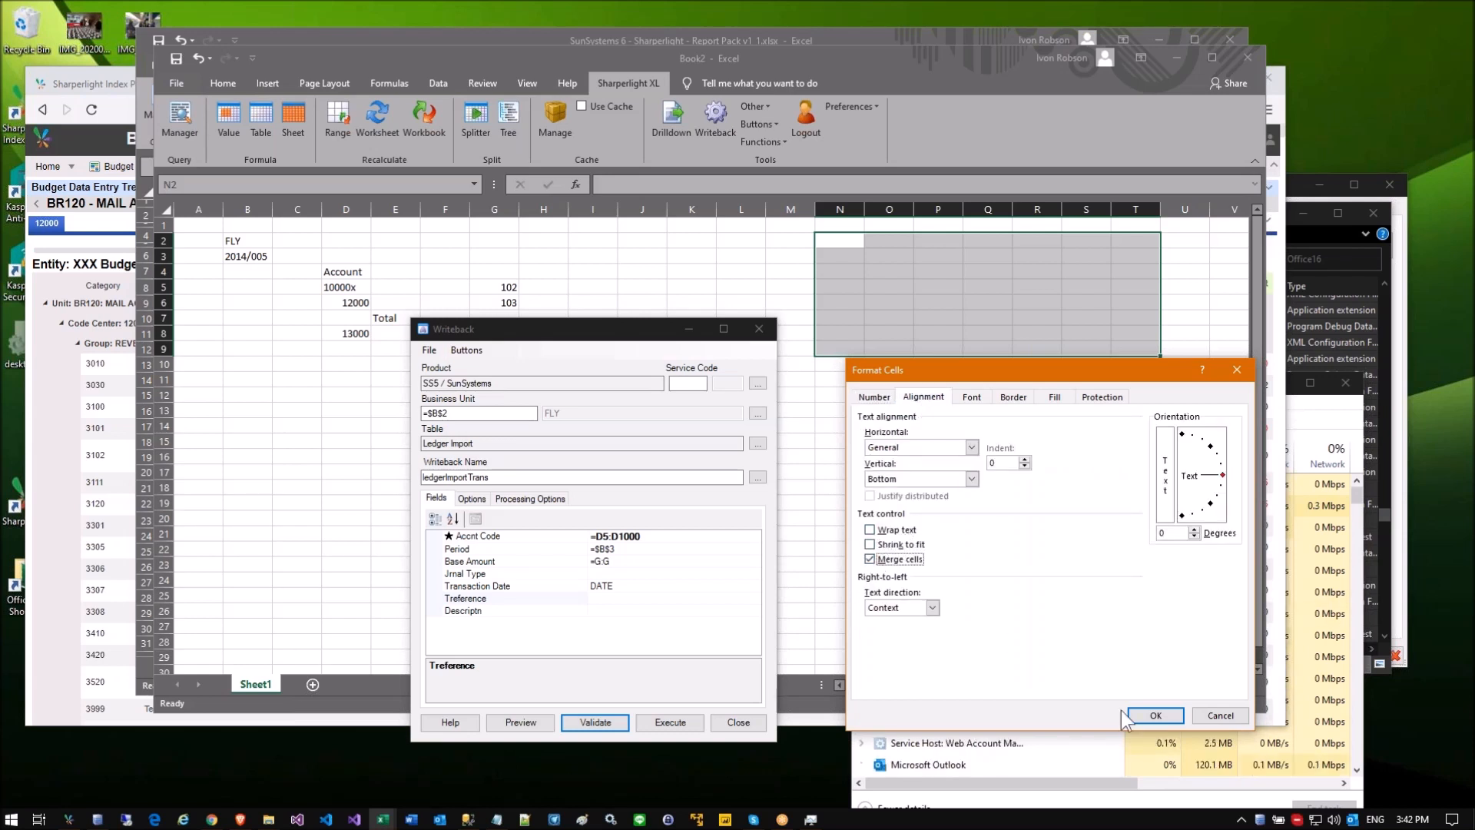
left_click(1155, 716)
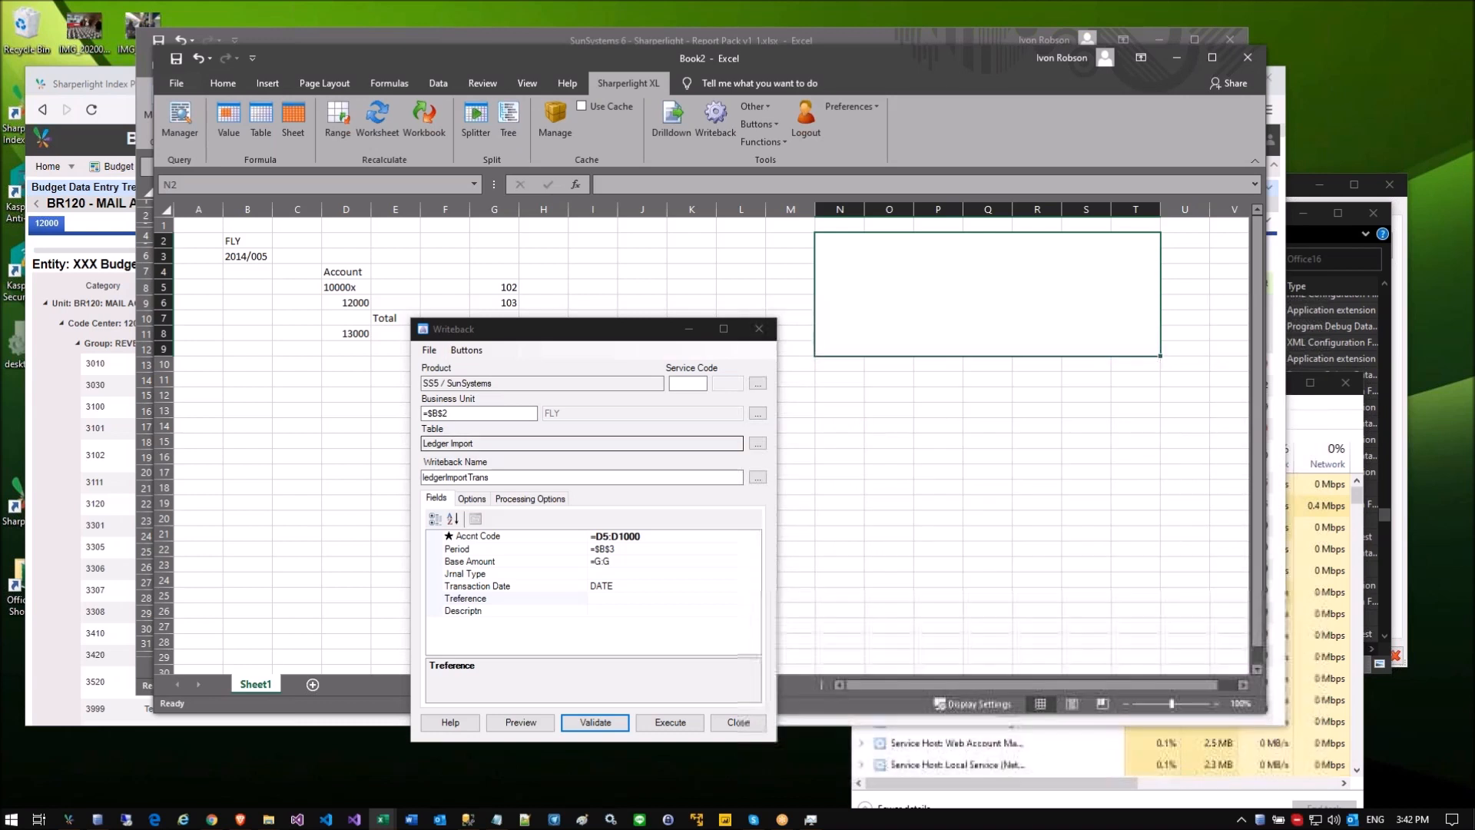
Step: Fill the merged N2:T9 block with yellow
left_click(221, 86)
left_click(395, 136)
left_click(887, 394)
left_click(828, 243)
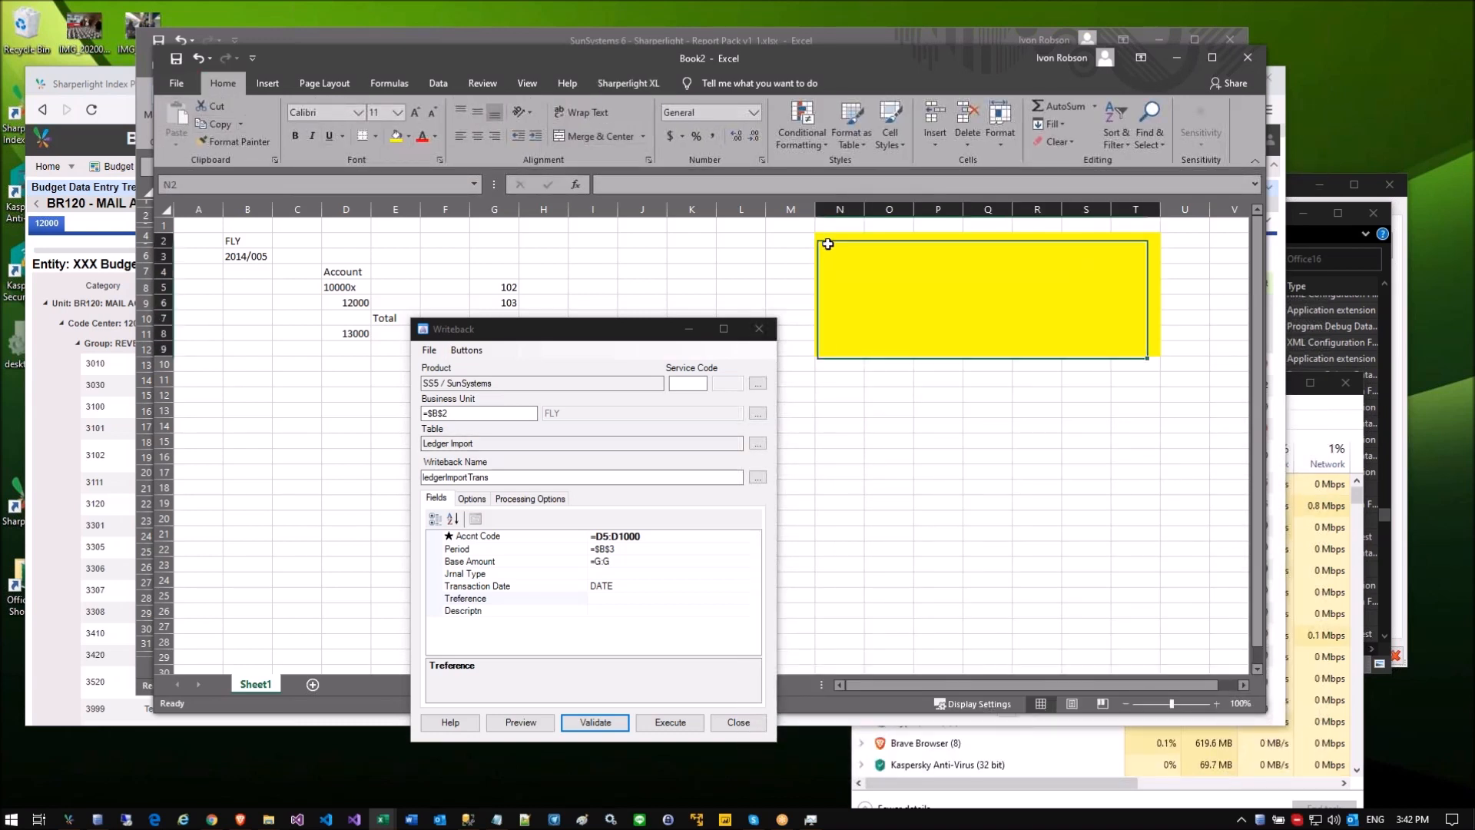
Step: Set the writeback's Logging Cell processing option to =$N$2, the yellow merged block
left_click(506, 340)
left_click_drag(506, 339, 507, 258)
left_click(472, 418)
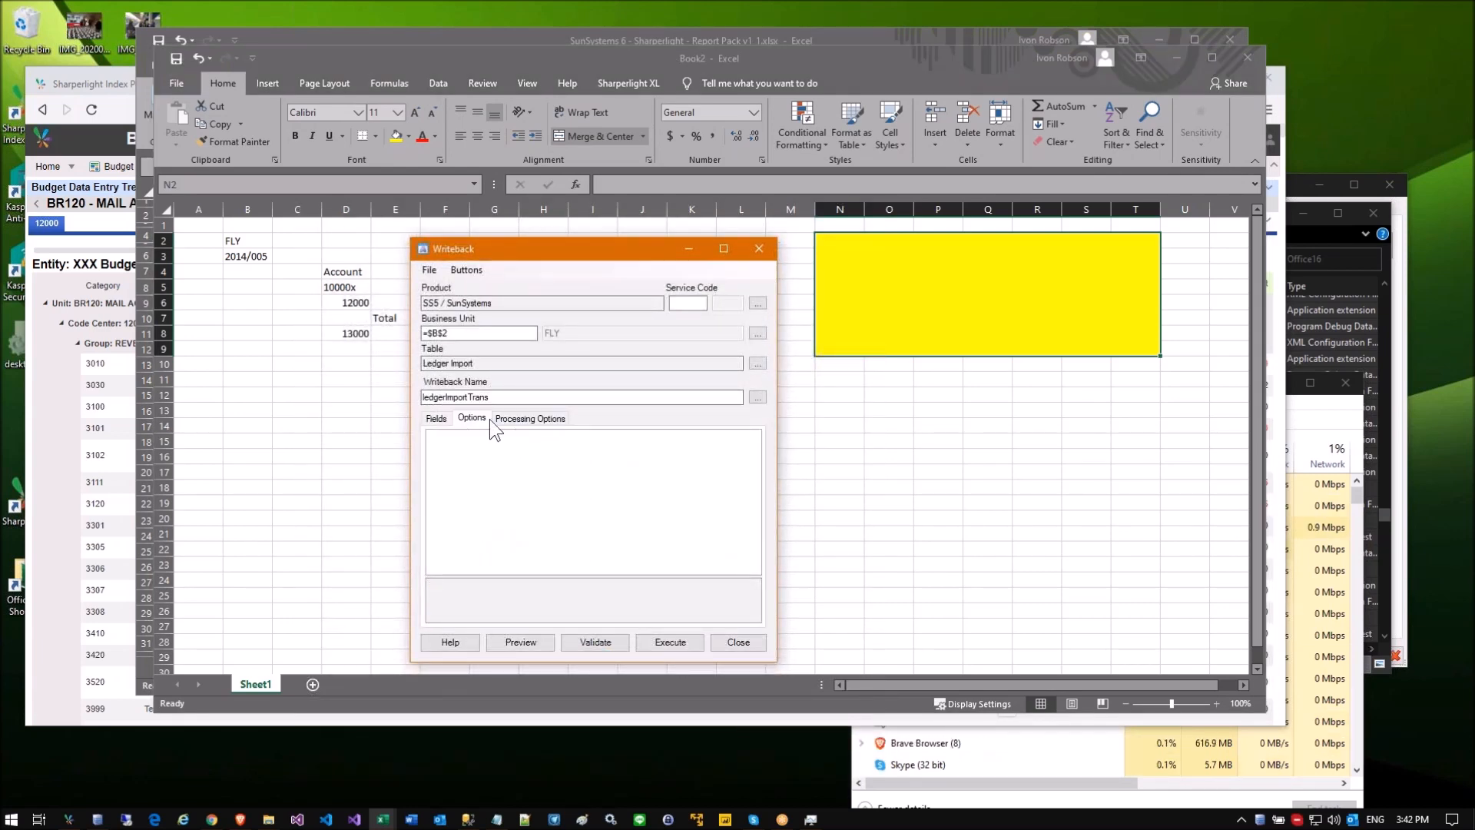
left_click(517, 418)
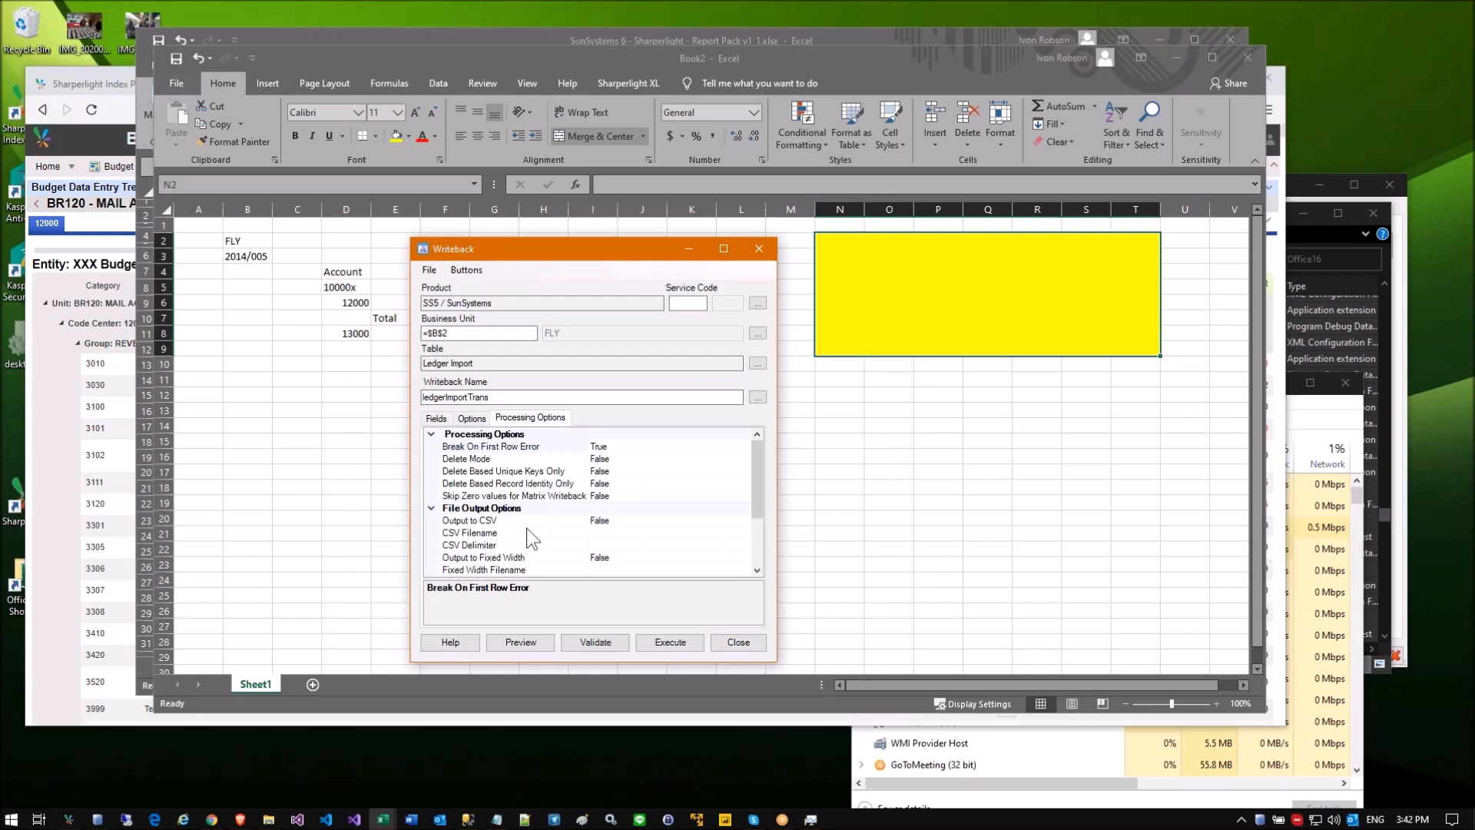
left_click_drag(776, 660, 776, 668)
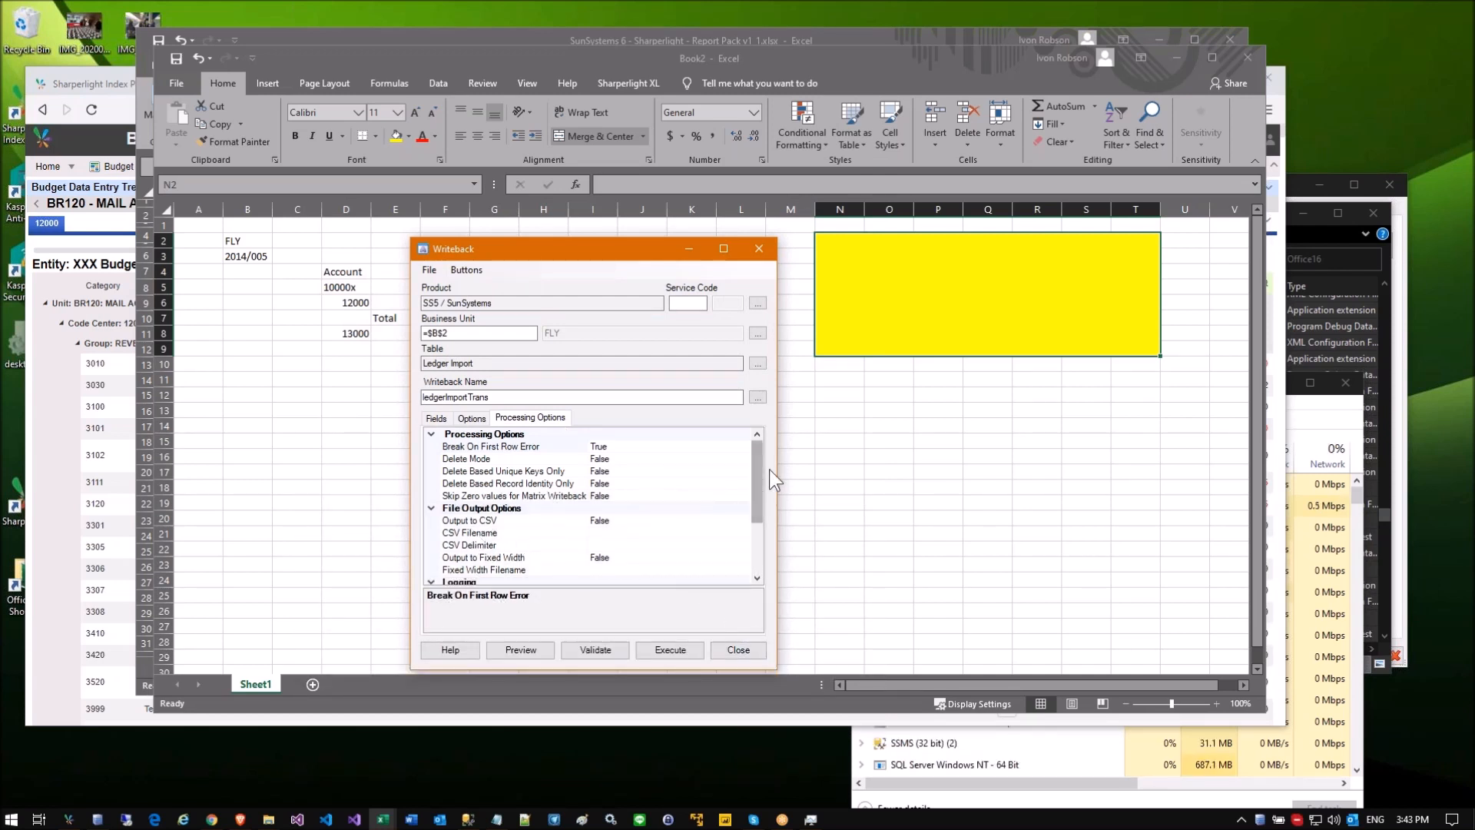
left_click_drag(764, 480, 761, 530)
left_click(597, 509)
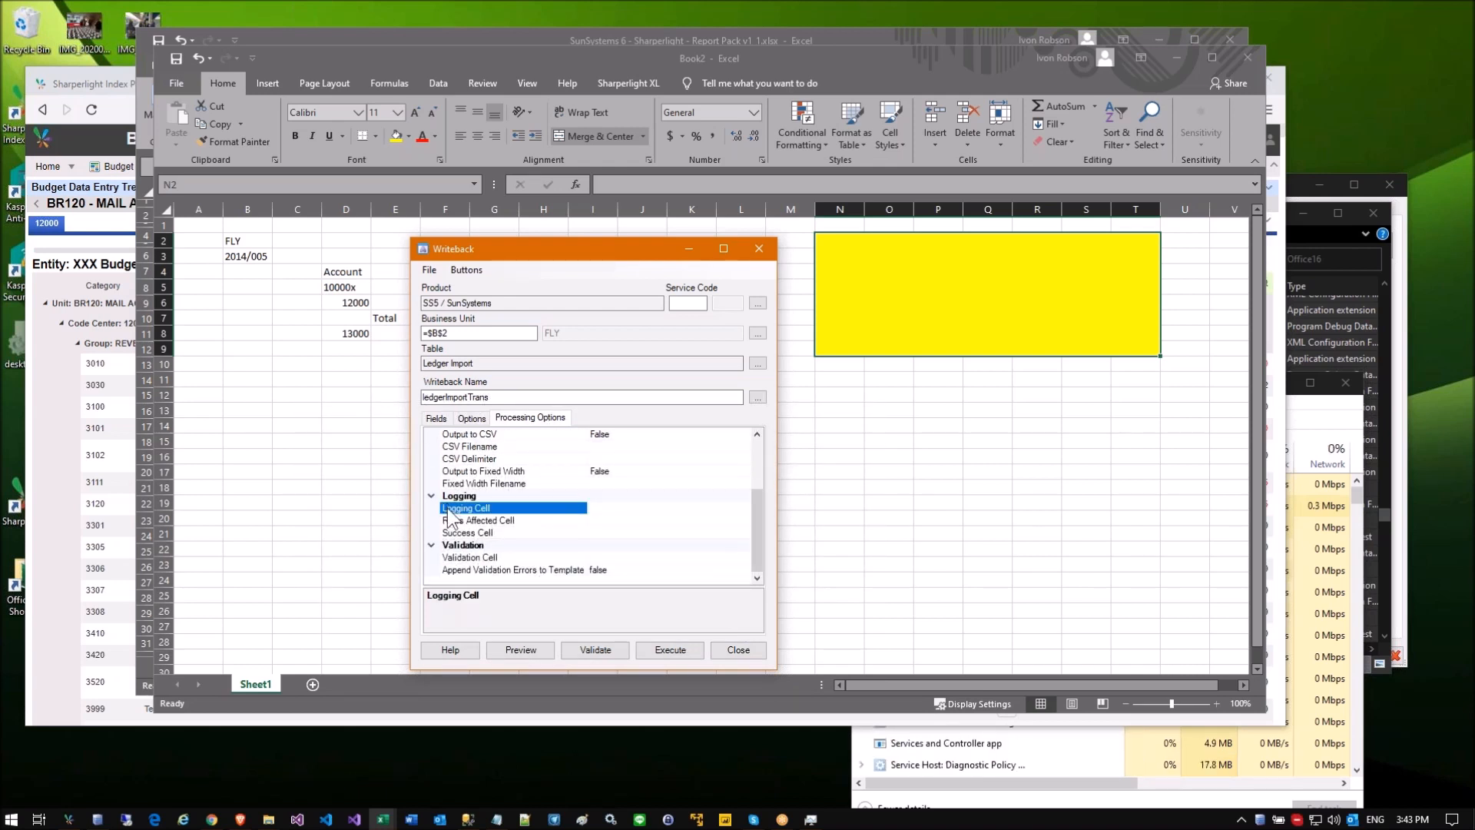
left_click(832, 243)
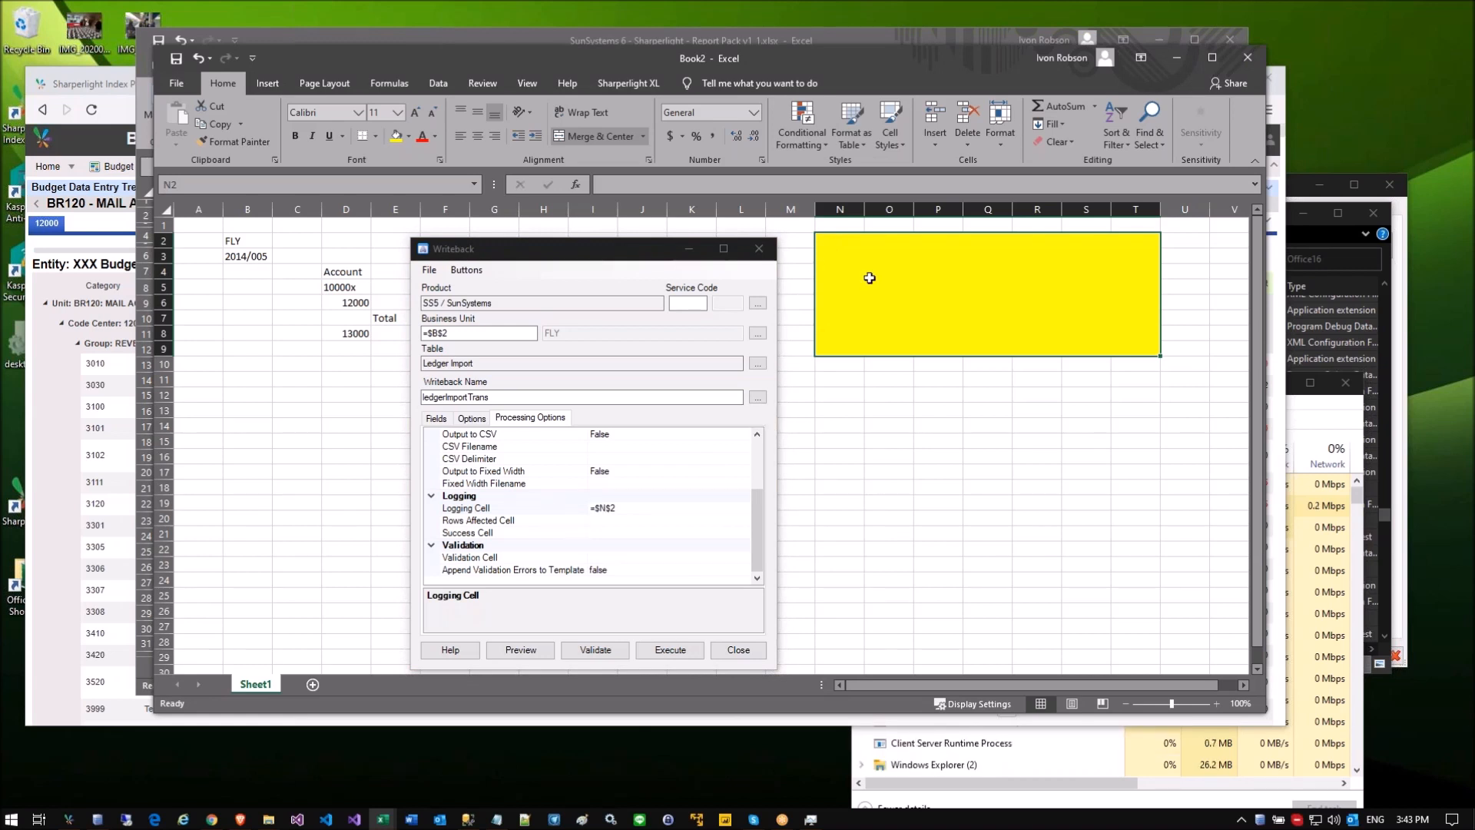
Step: Validate the writeback so its log is written to the sheet, and close the writeback definition
left_click(615, 652)
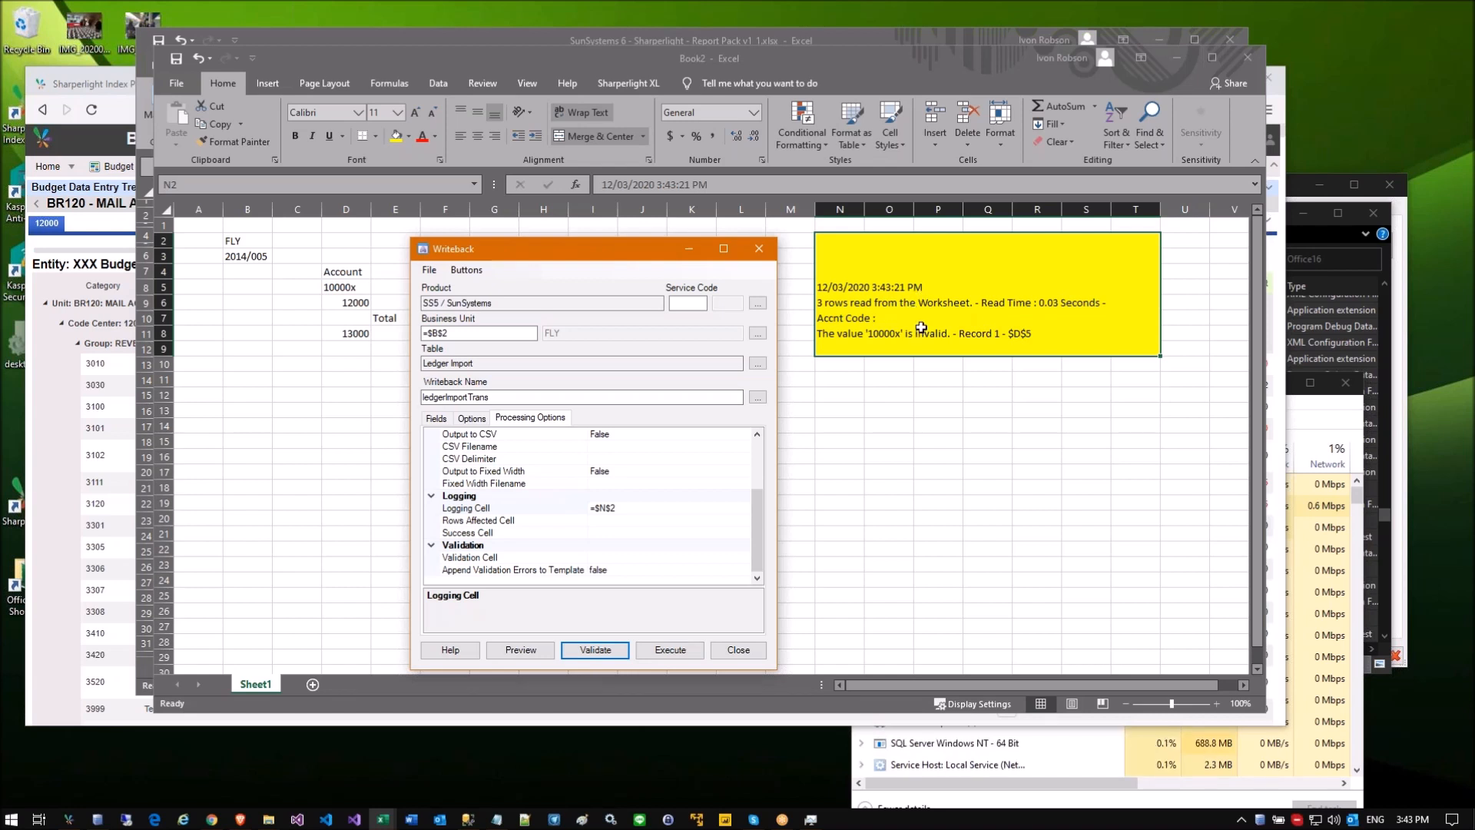
left_click(739, 649)
left_click(689, 467)
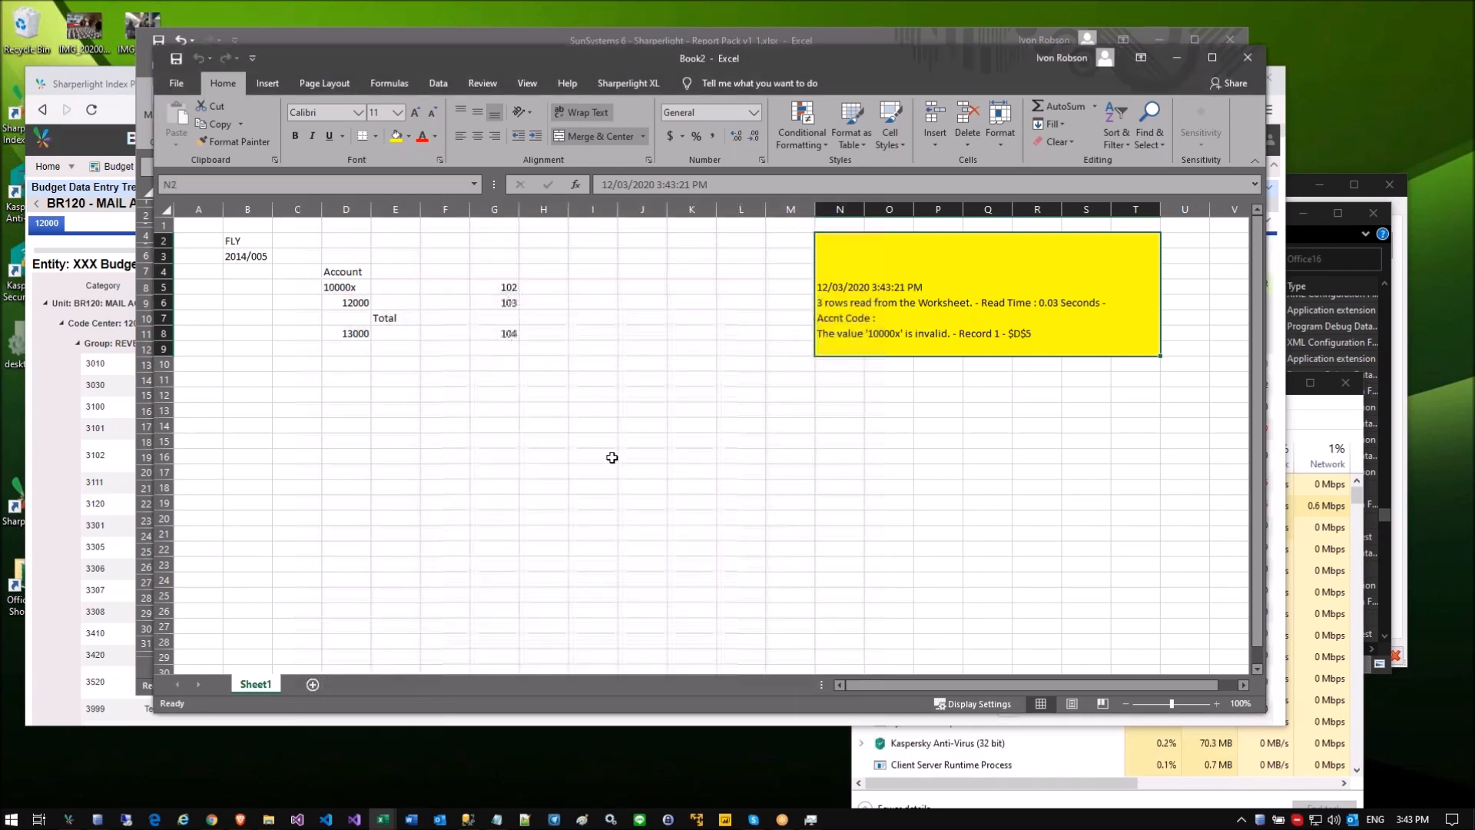
Step: Insert a Writeback Validate button for ledgerImportTrans at cell F11
left_click(465, 375)
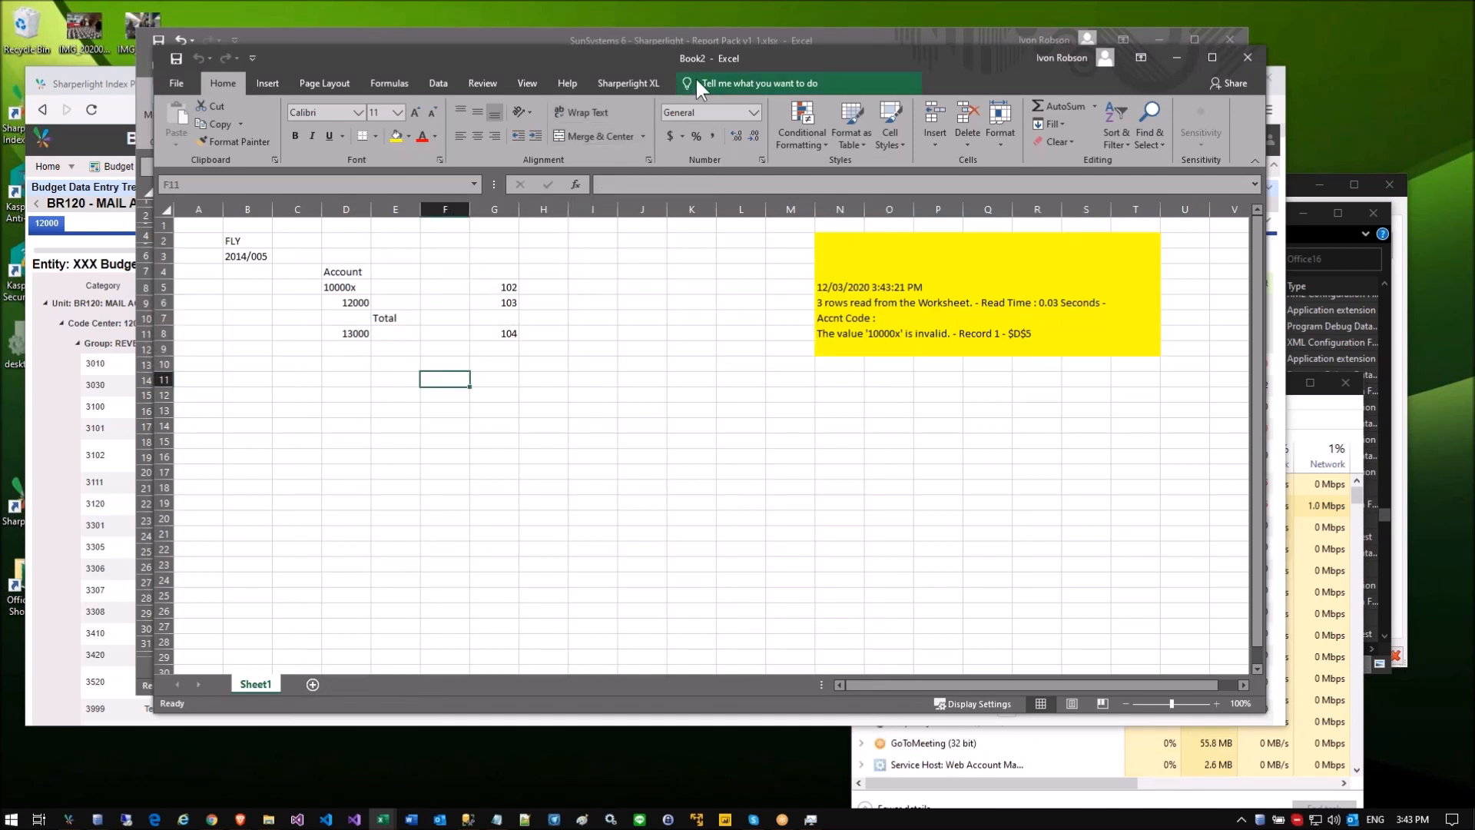
left_click(646, 86)
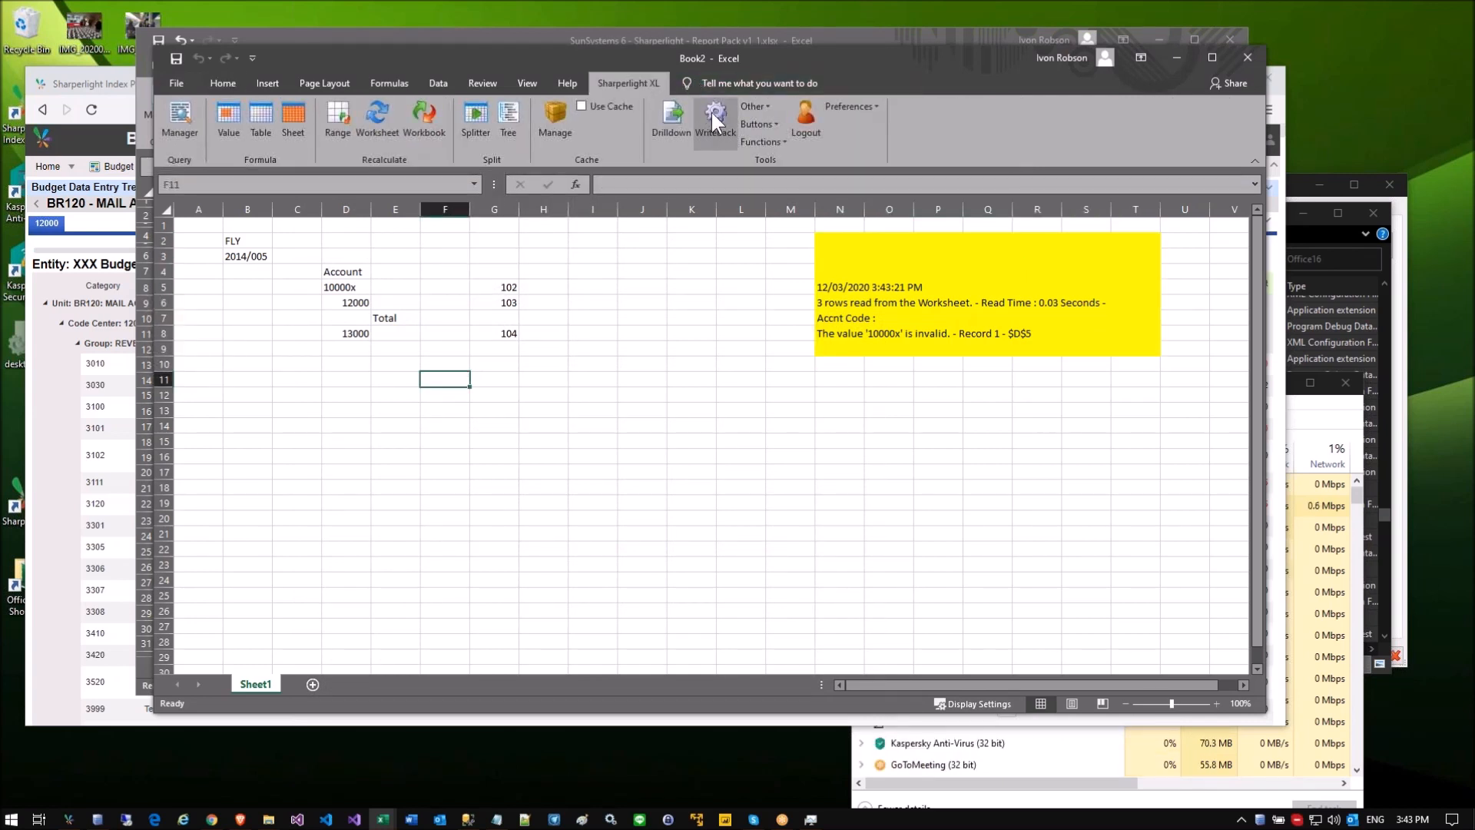
left_click(771, 124)
mouse_move(799, 180)
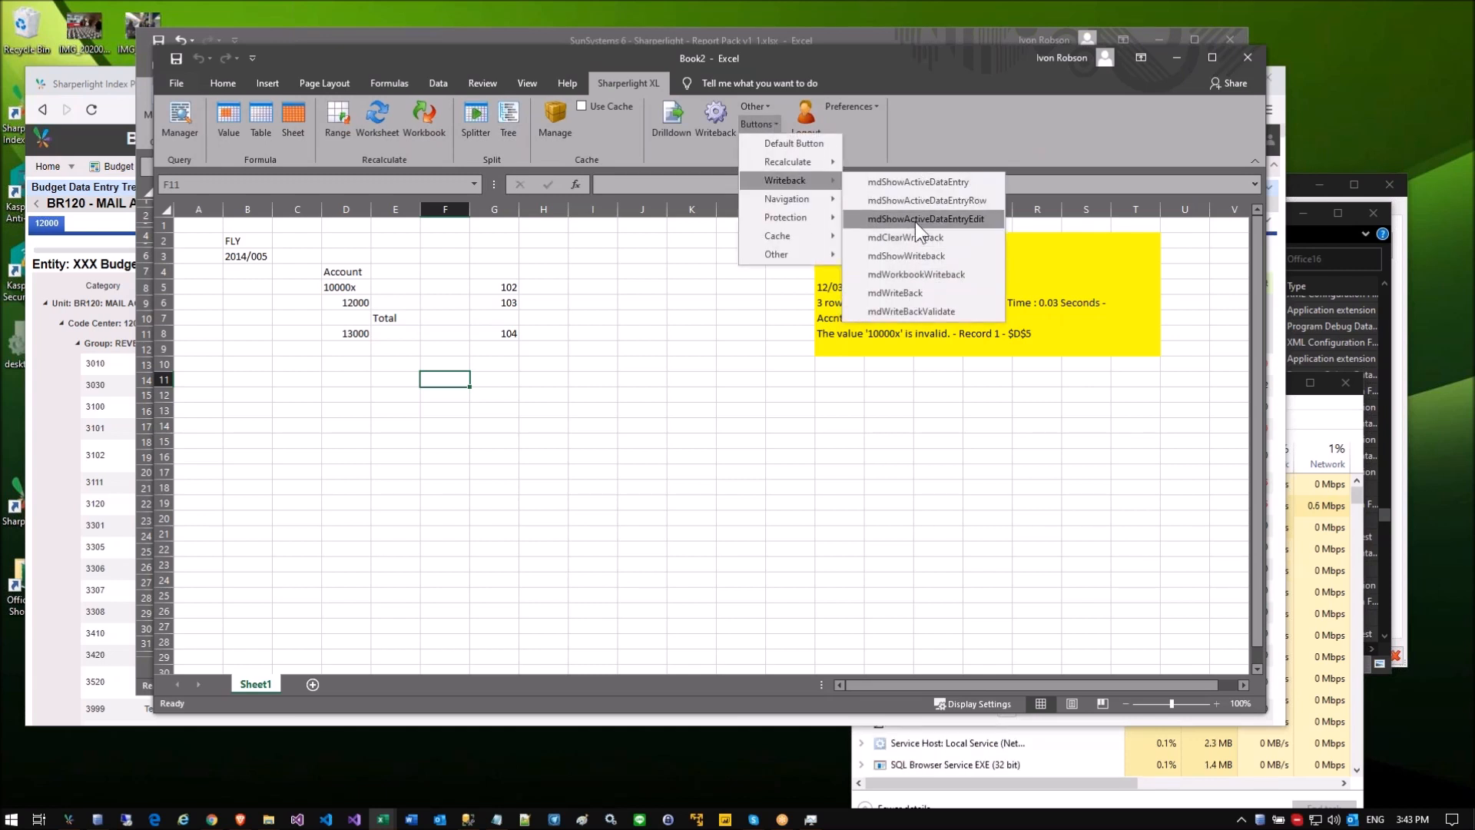
left_click(925, 278)
left_click(546, 273)
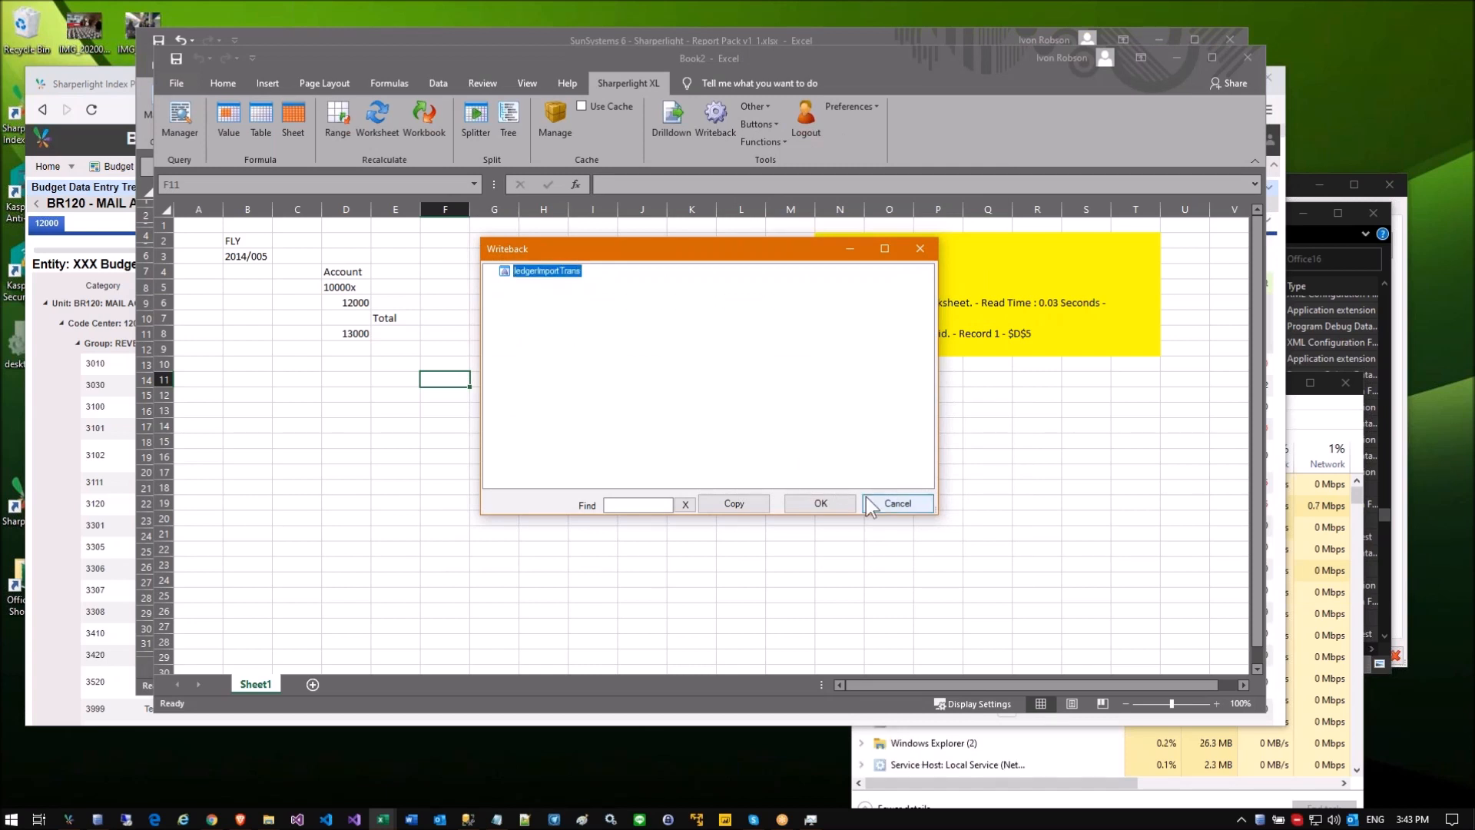
left_click(835, 501)
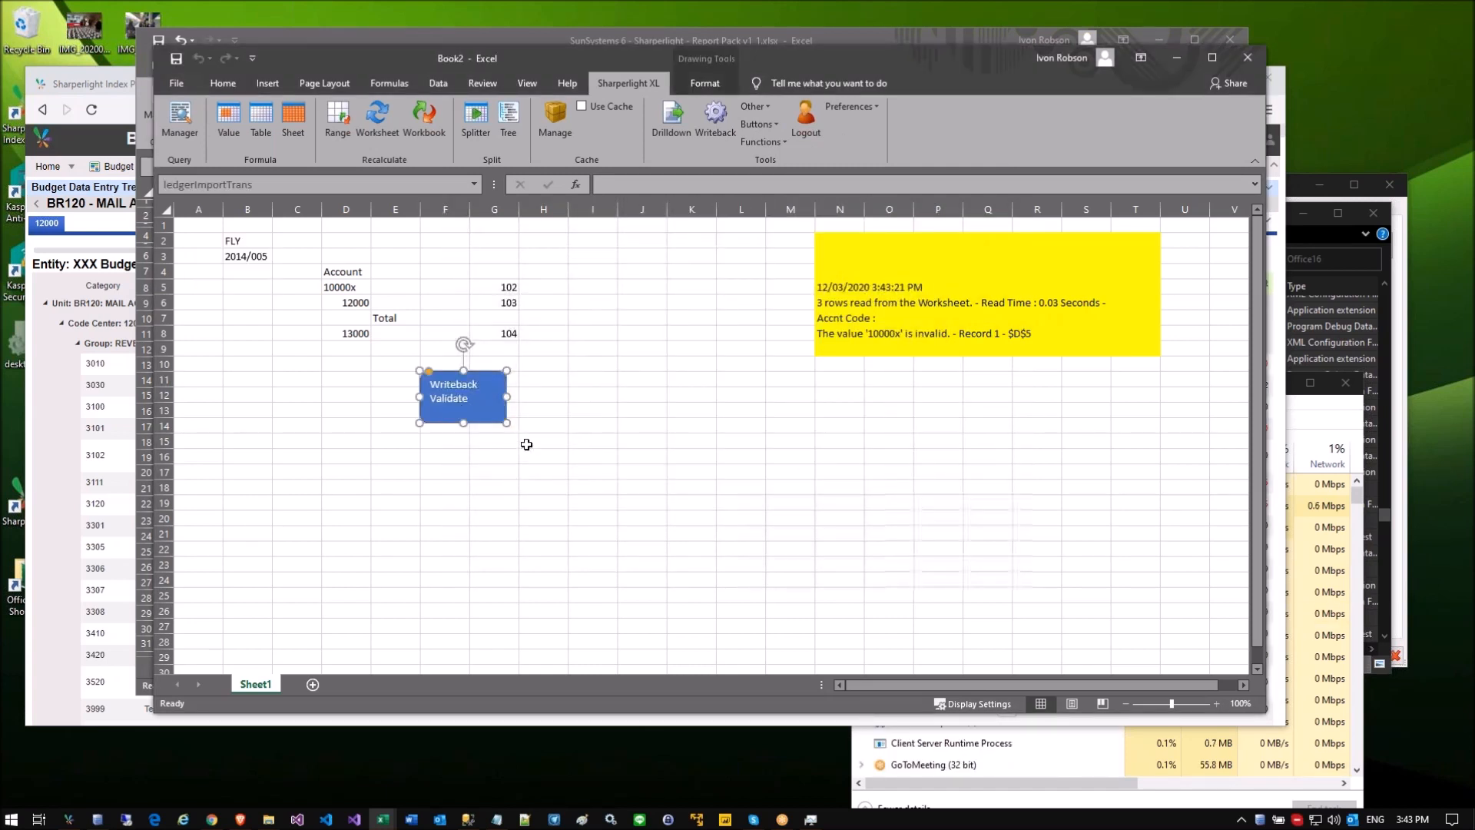
Step: Move the Writeback Validate button up to columns H to J, beside the first rows of the sheet
left_click(558, 423)
left_click(594, 390)
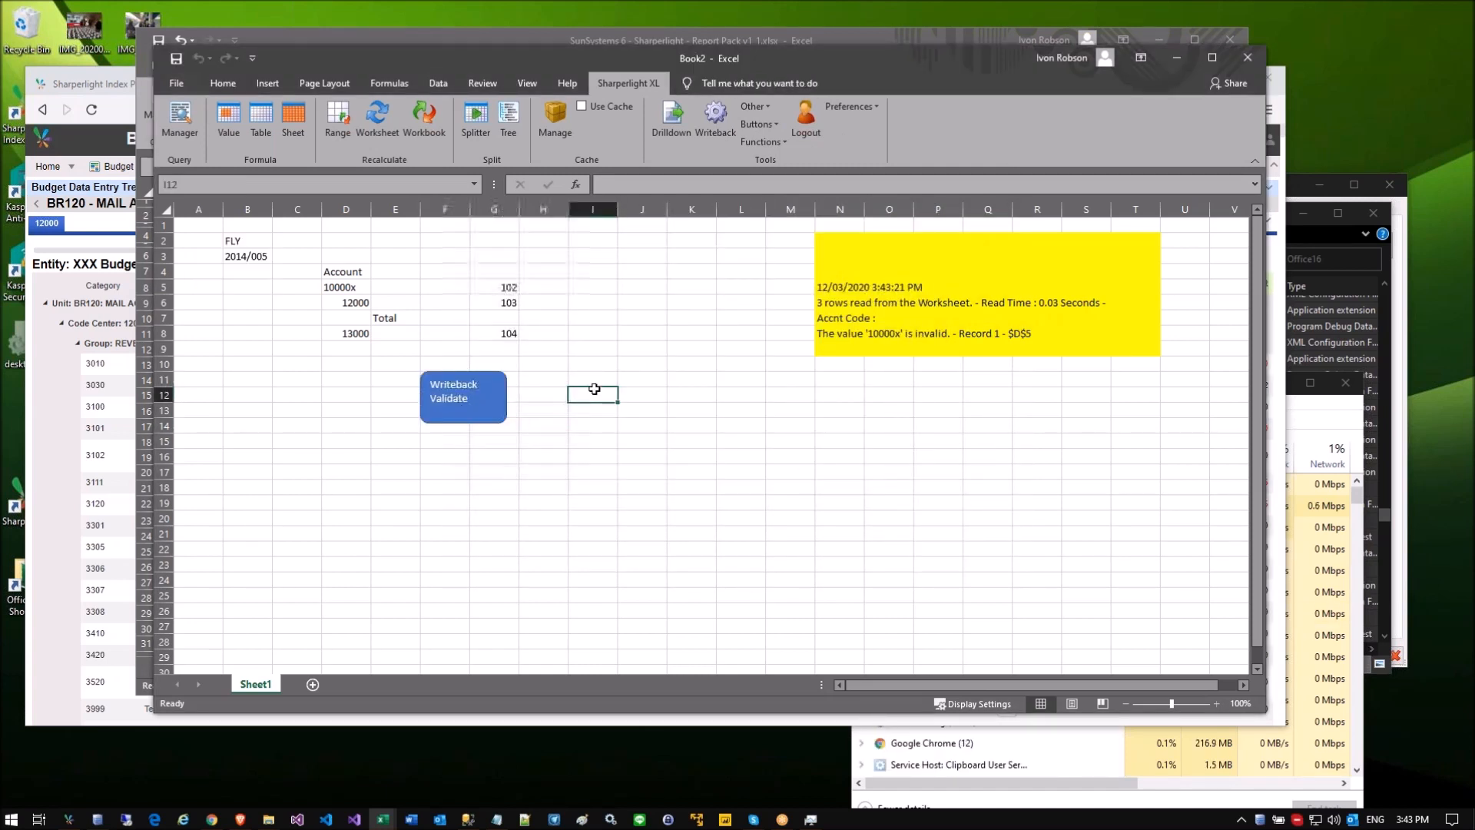
left_click(487, 401, "ctrl")
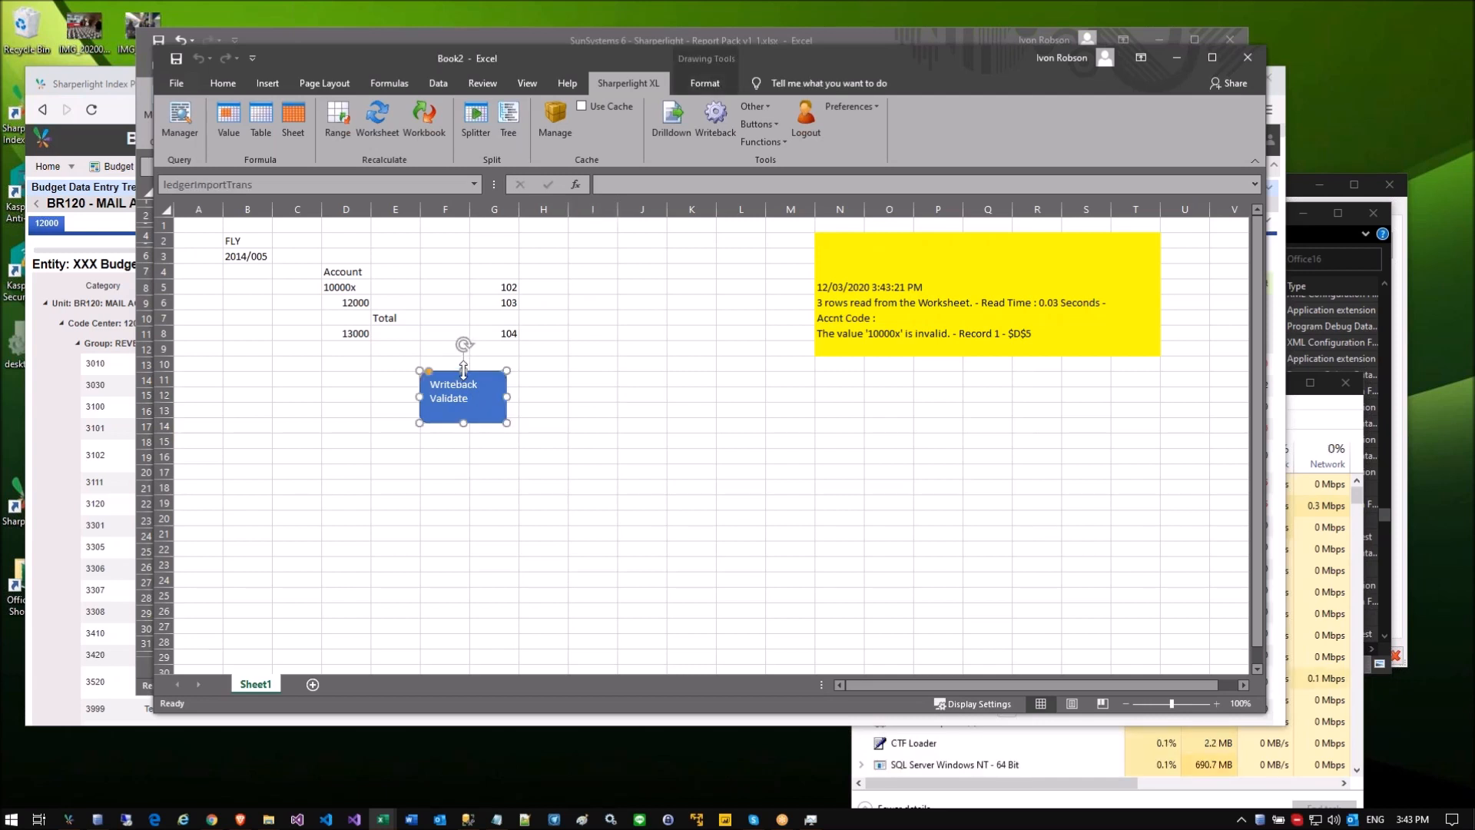
mouse_move(435, 377)
left_mouse_down()
mouse_move(550, 321)
mouse_move(589, 230)
left_mouse_up()
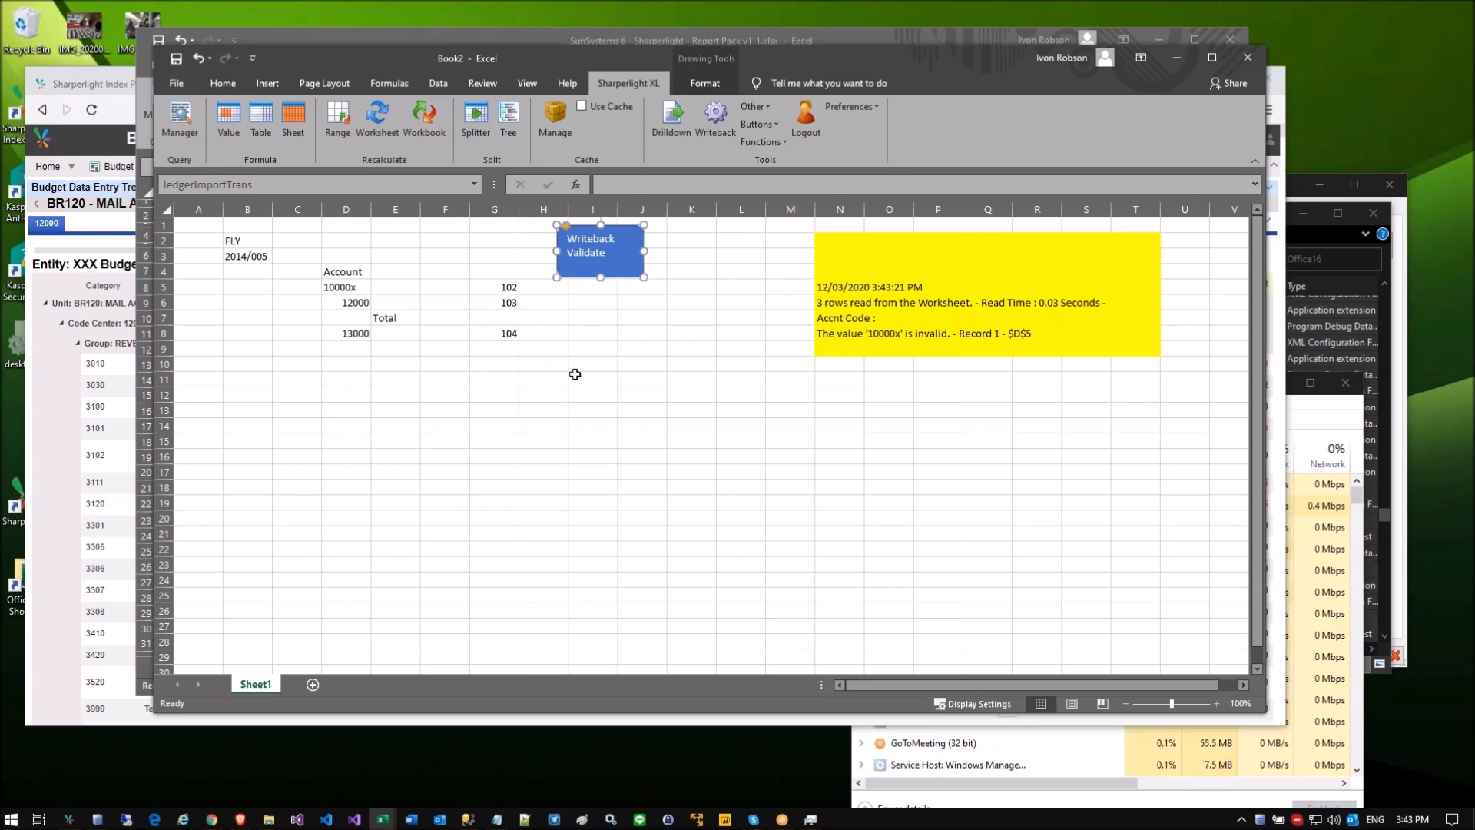
Step: Add an mdWriteBack button for ledgerImportTrans and place it beside the Writeback Validate button
left_click(553, 365)
left_click(778, 121)
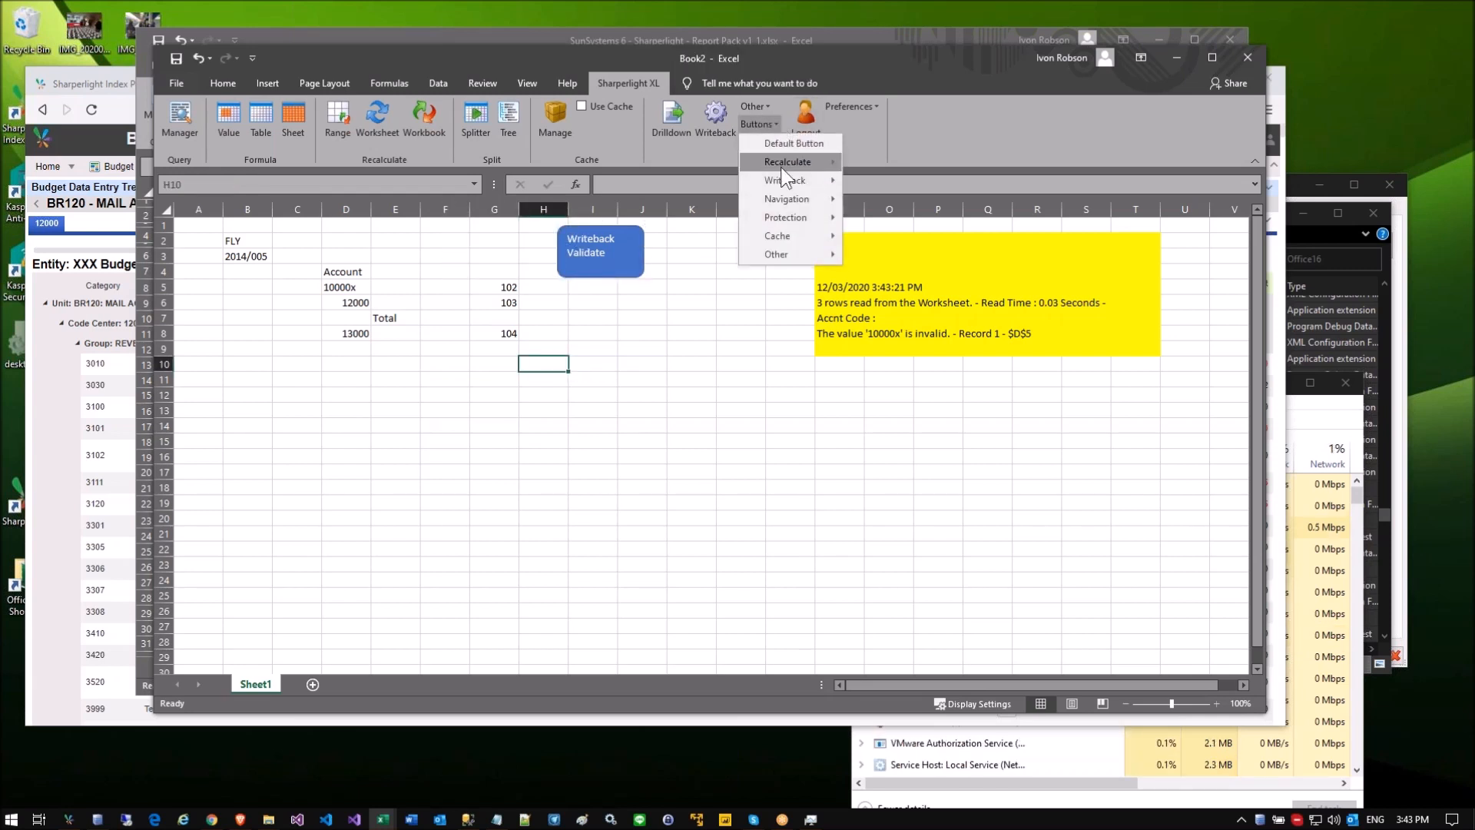
mouse_move(807, 181)
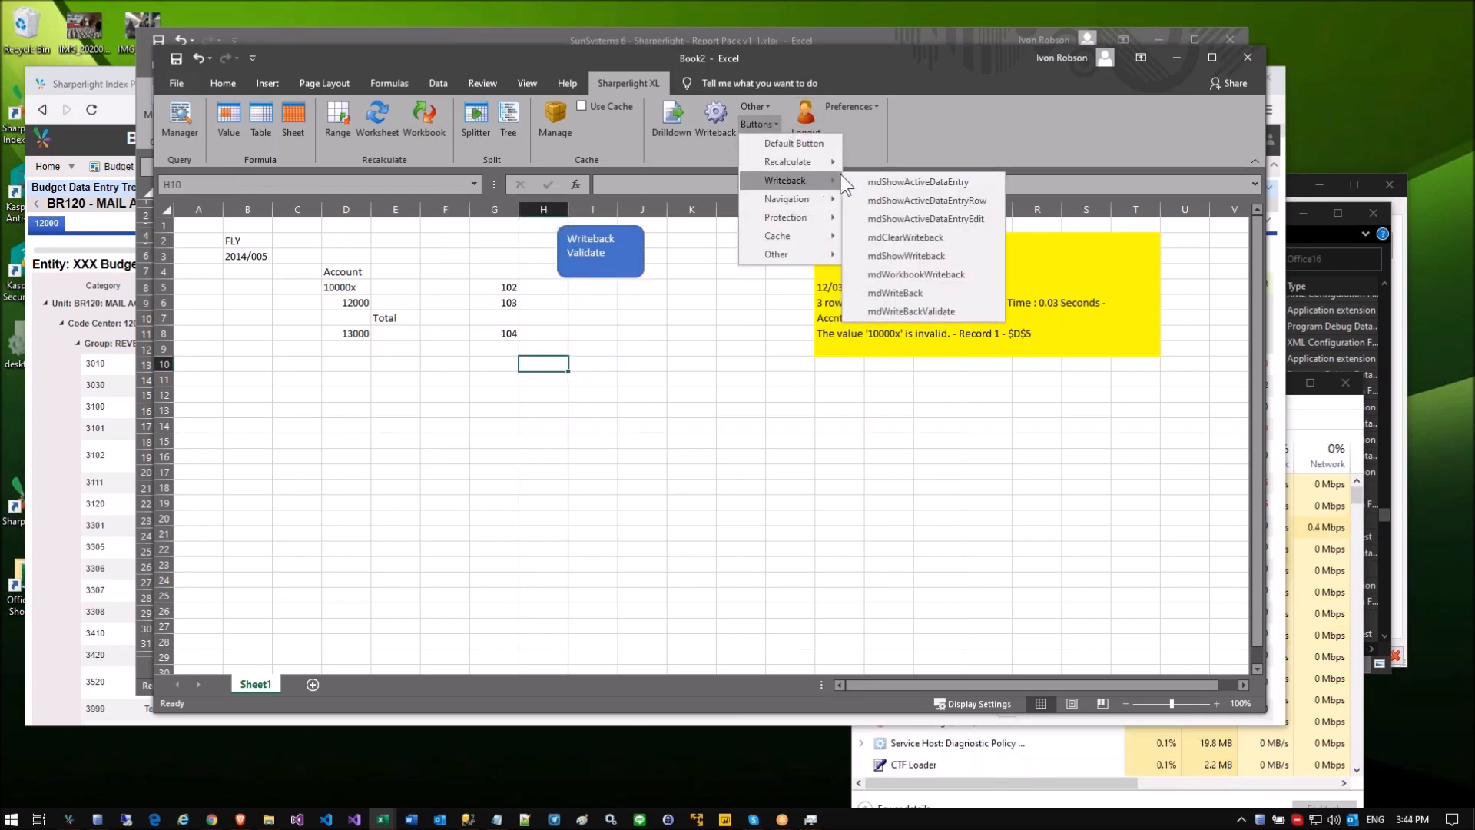
left_click(922, 291)
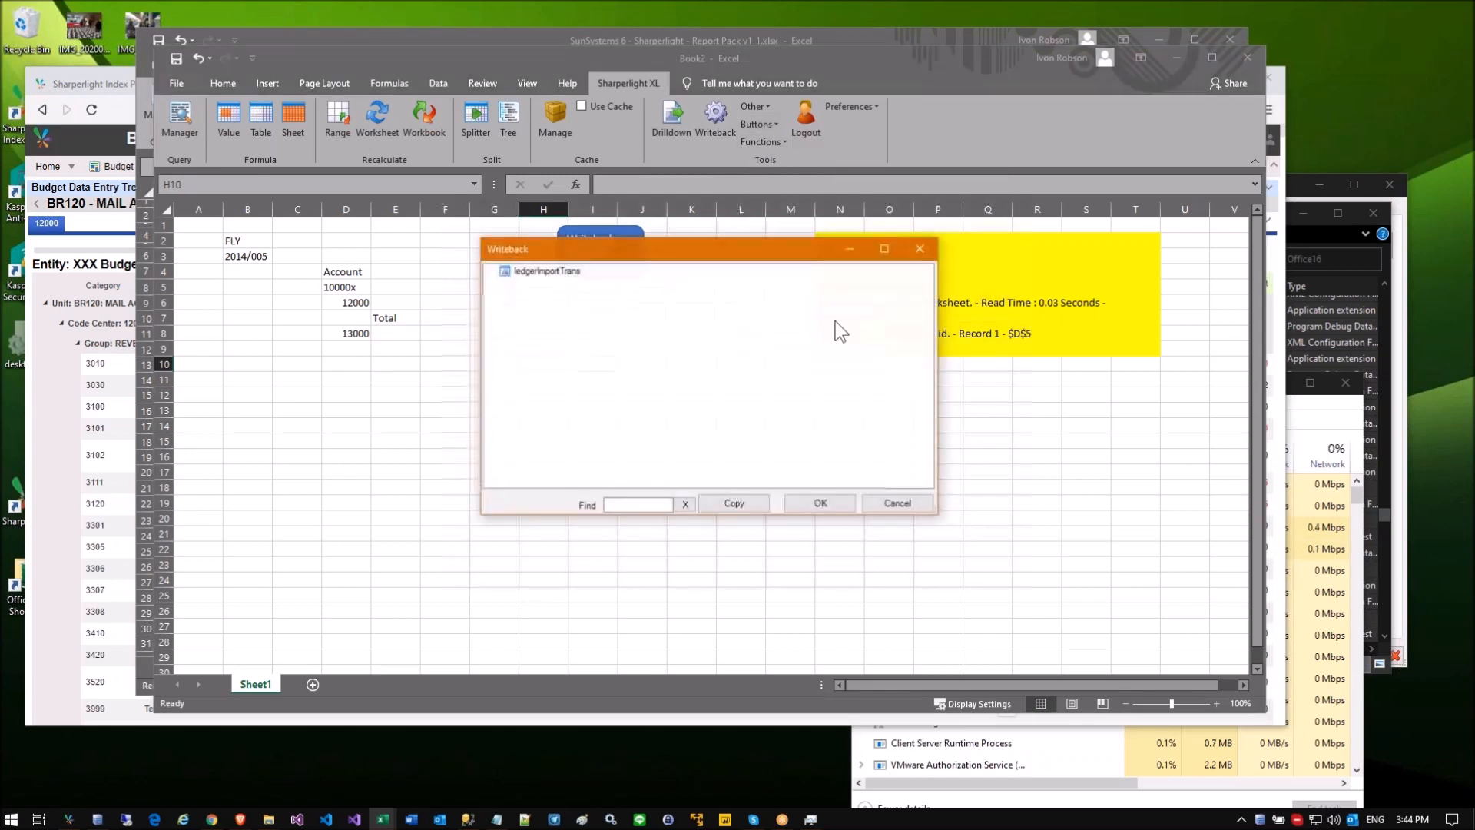
double_click(546, 270)
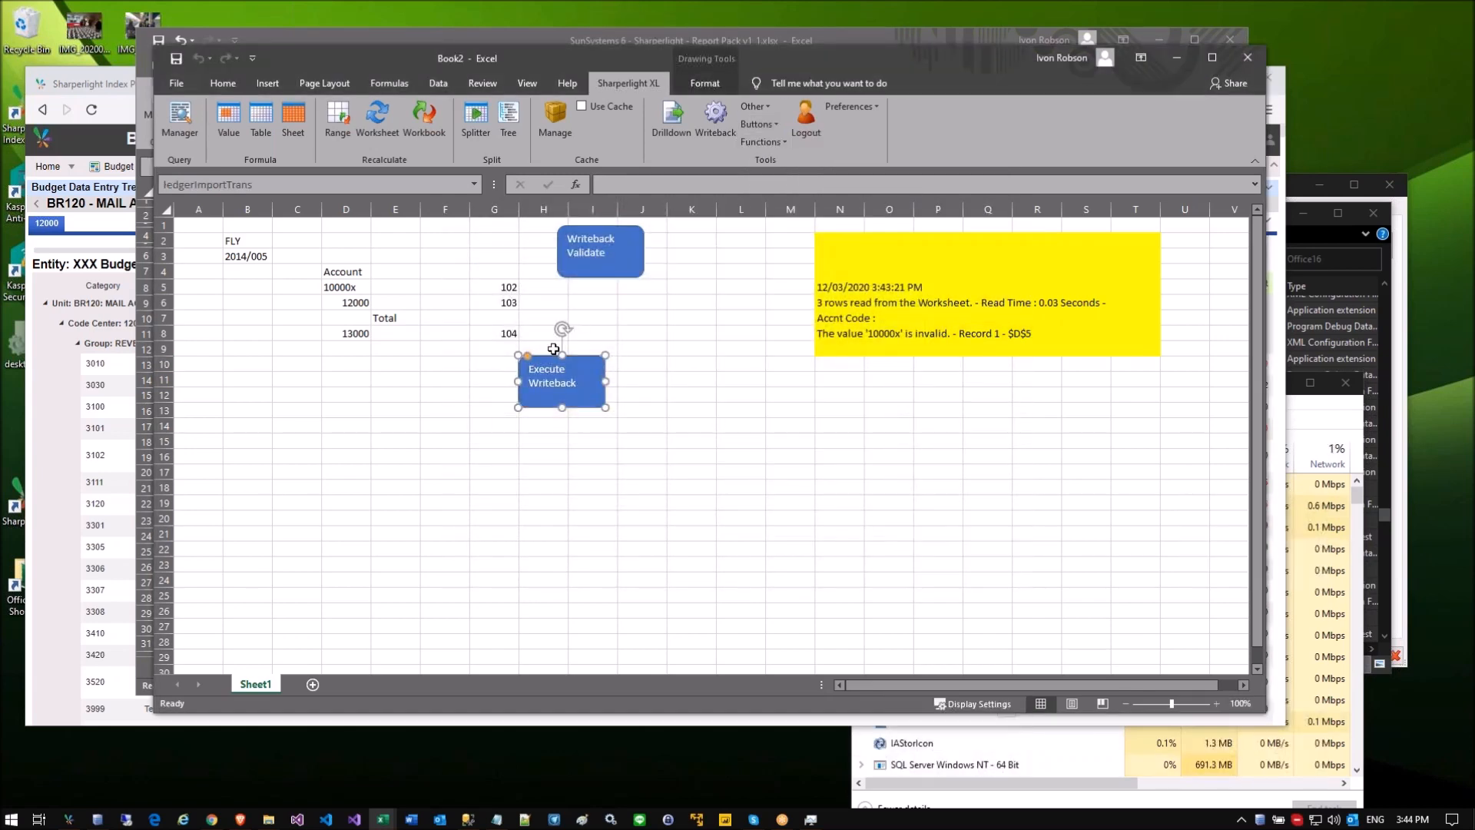
left_click_drag(546, 358, 691, 228)
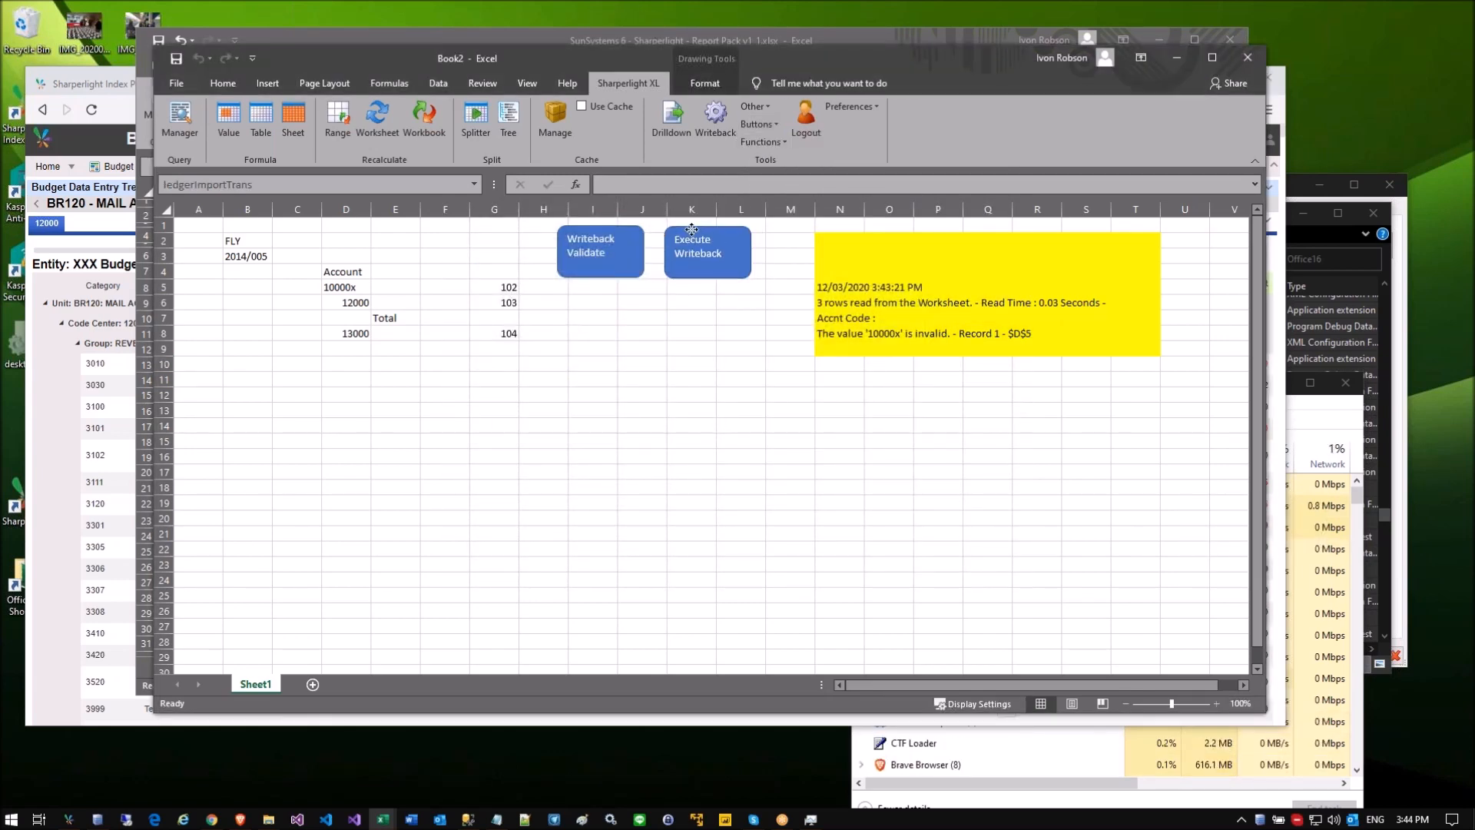
Step: Correct the first account code in cell D5 to 10000 and rerun the writeback validation
left_click(669, 362)
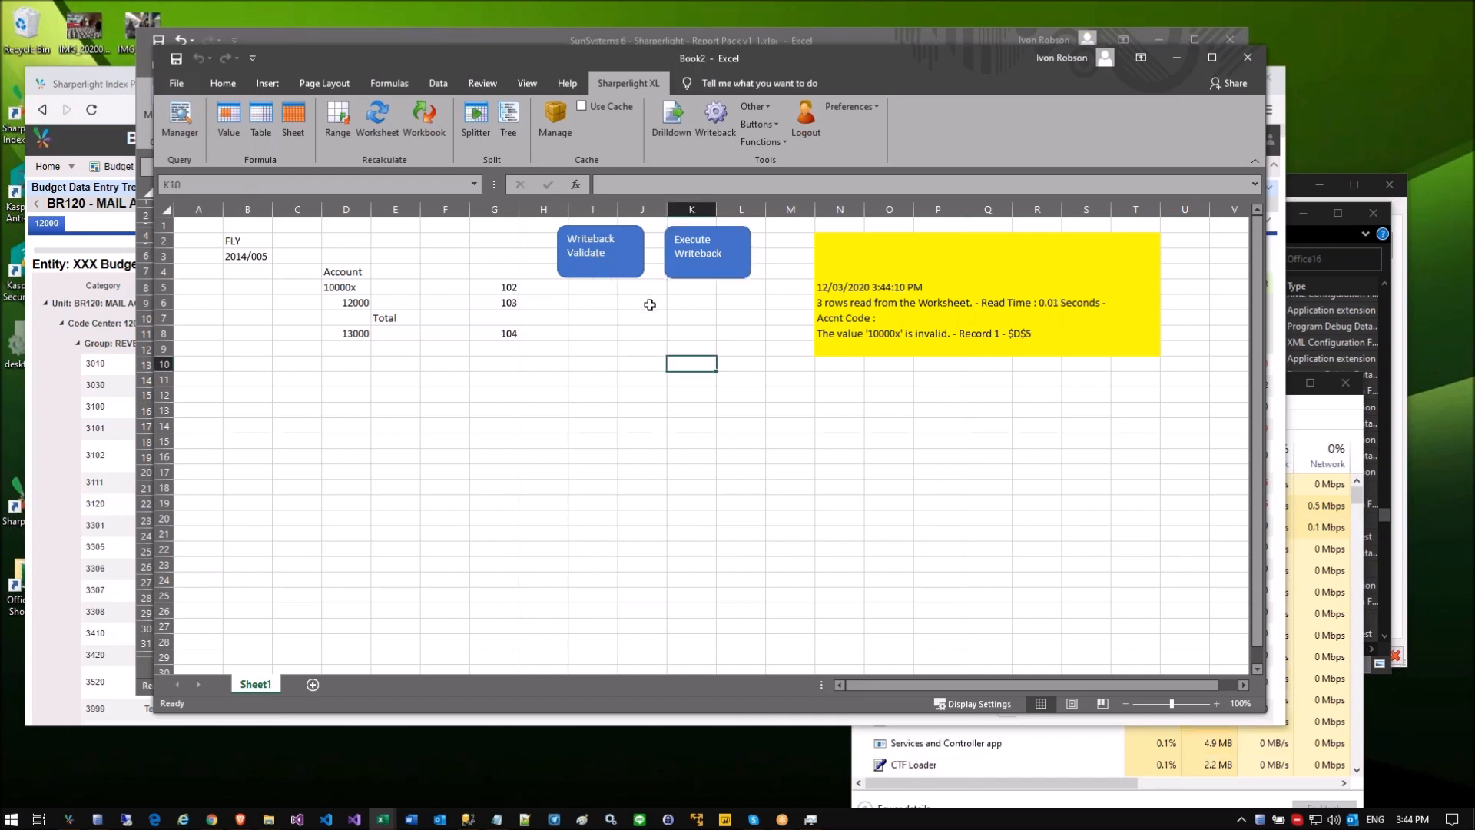
left_click(343, 285)
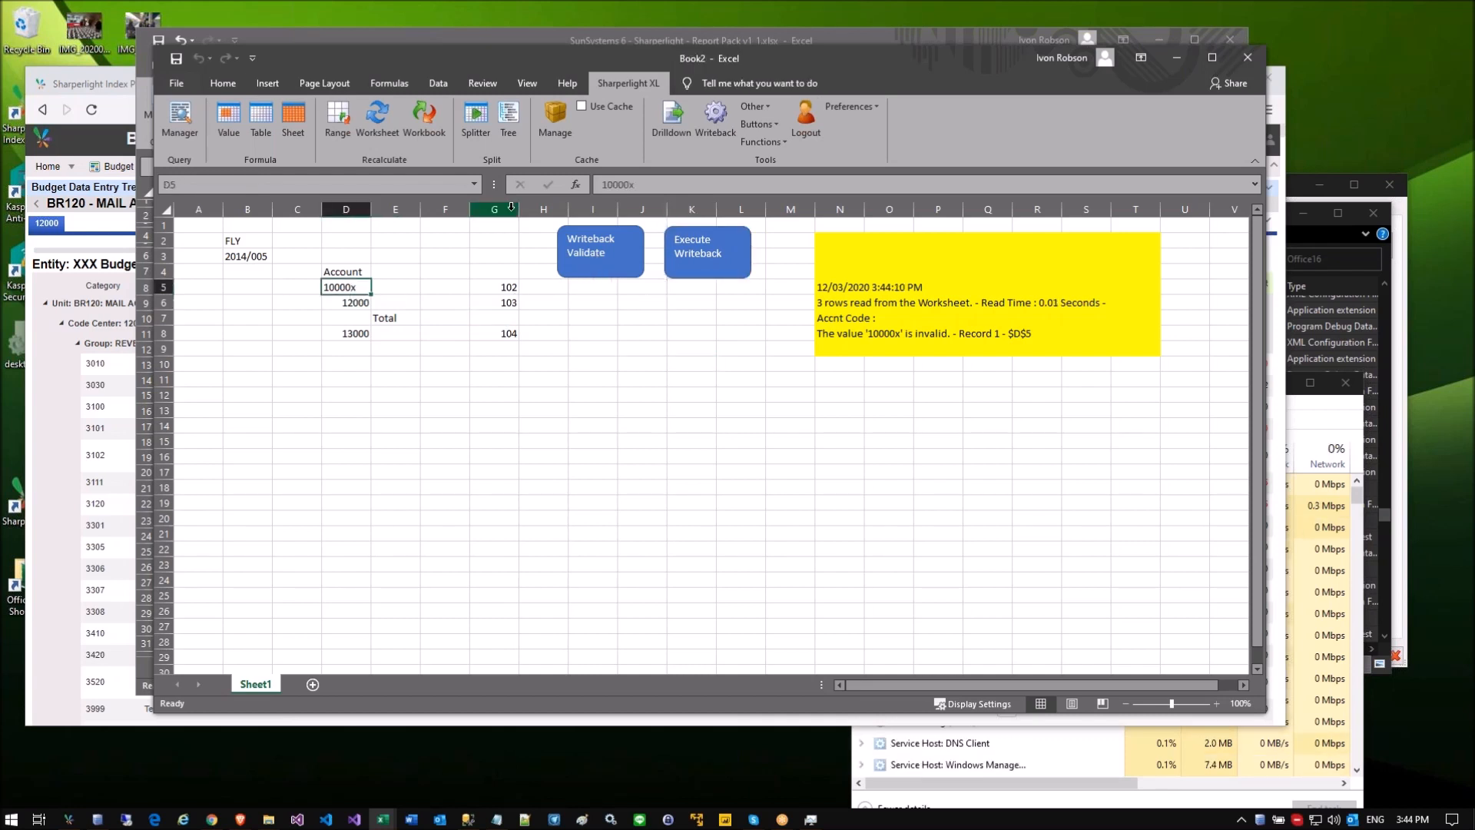
left_click(635, 185)
key("BackSpace")
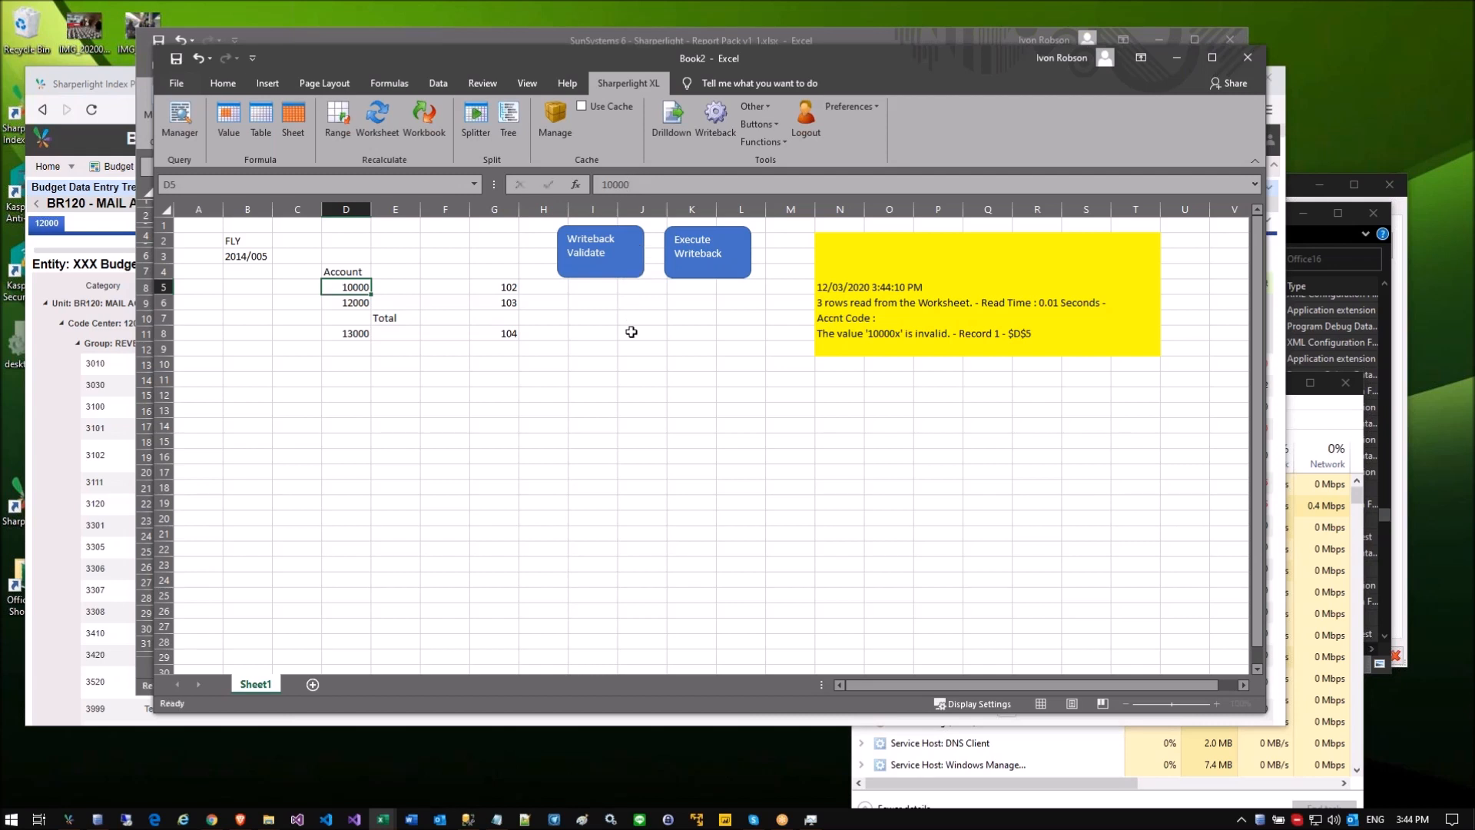
key("Return")
left_click(627, 332)
left_click(589, 269)
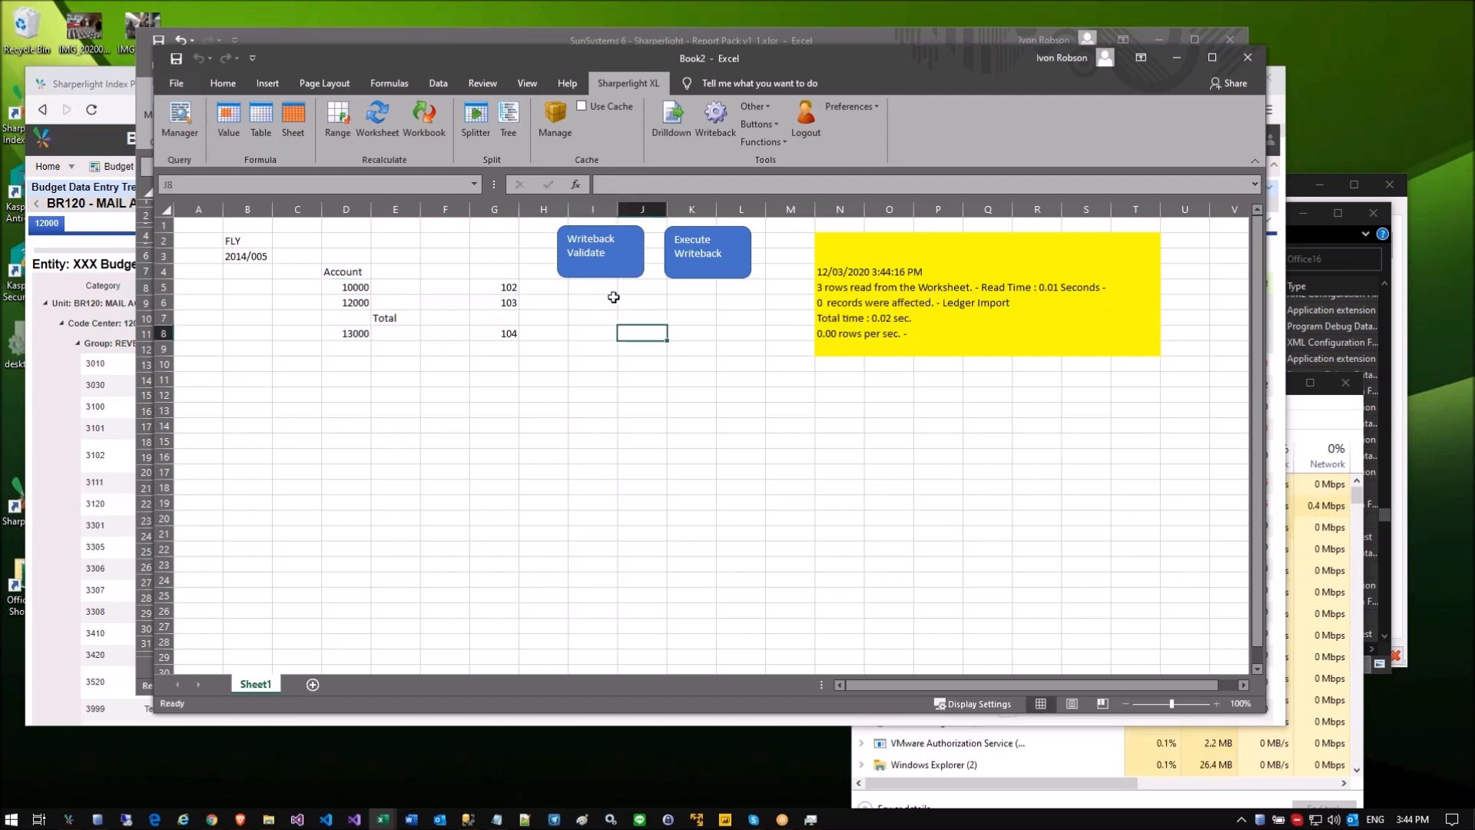
Step: Execute the ledger import writeback from its worksheet button and check the in-sheet log
left_click(461, 304)
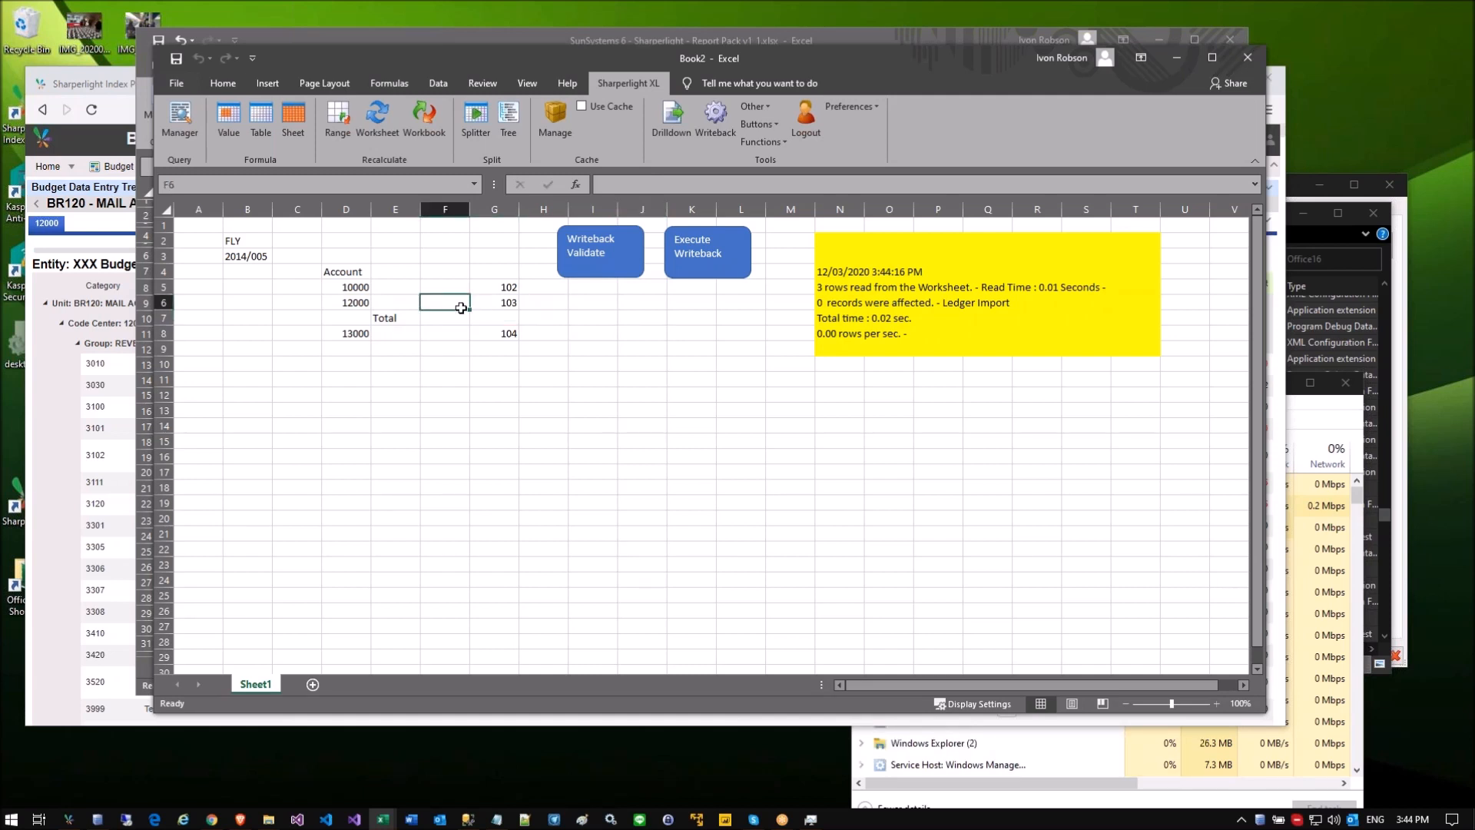
left_click(696, 265)
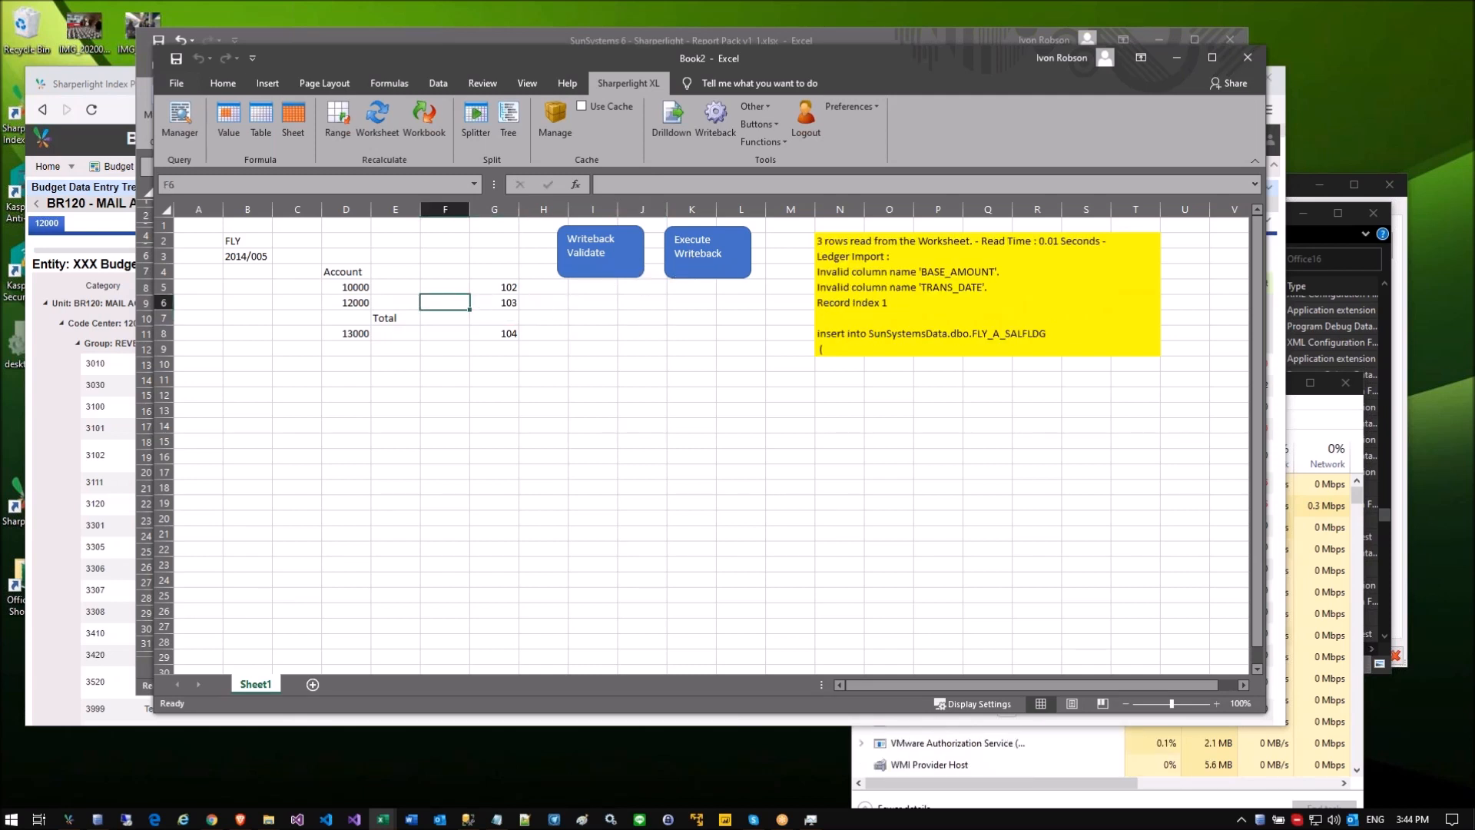
left_click(691, 315)
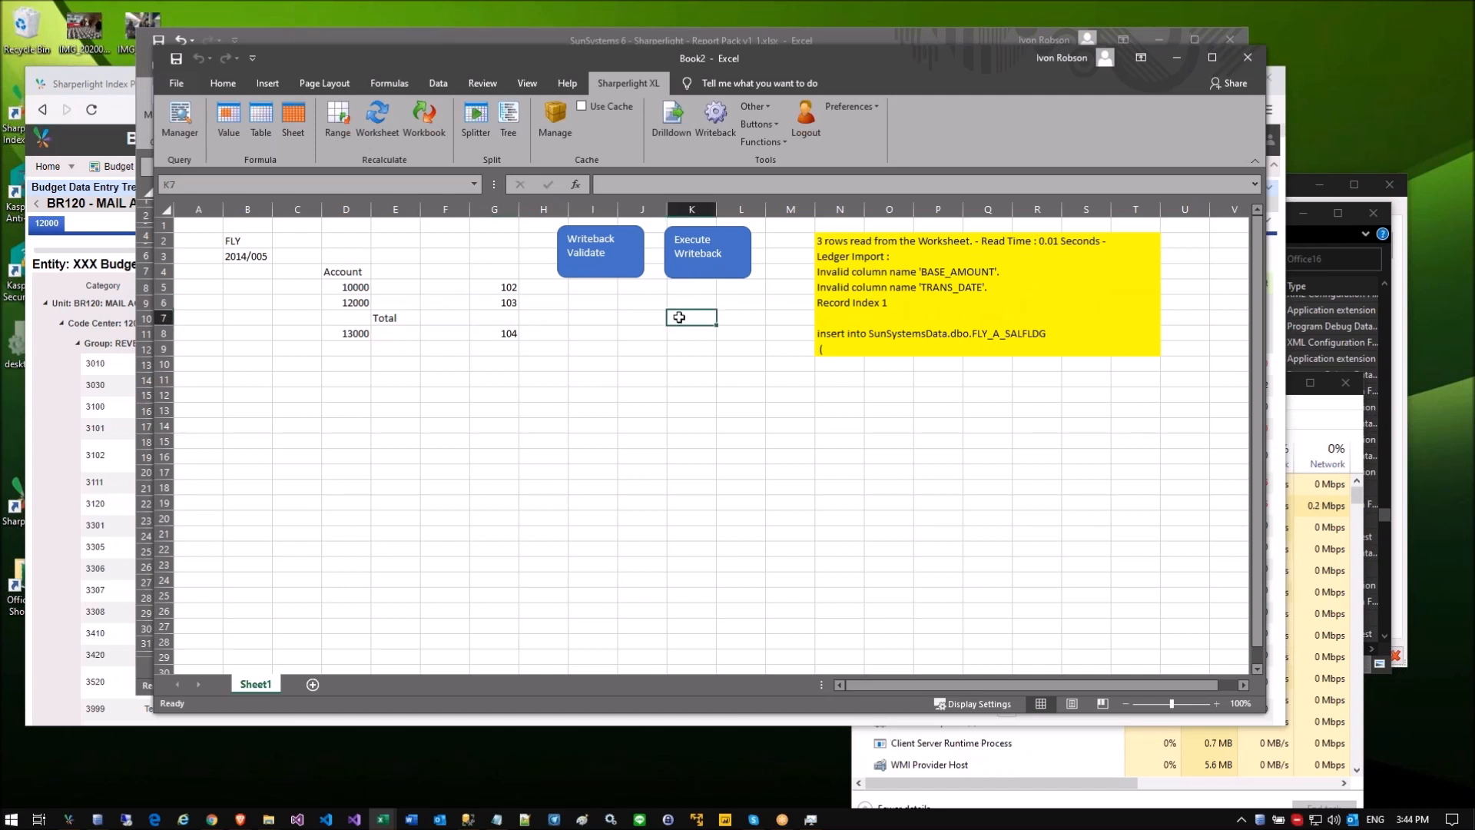
left_click(535, 302)
Step: Add a blank second worksheet to the ledger import workbook
left_click(312, 684)
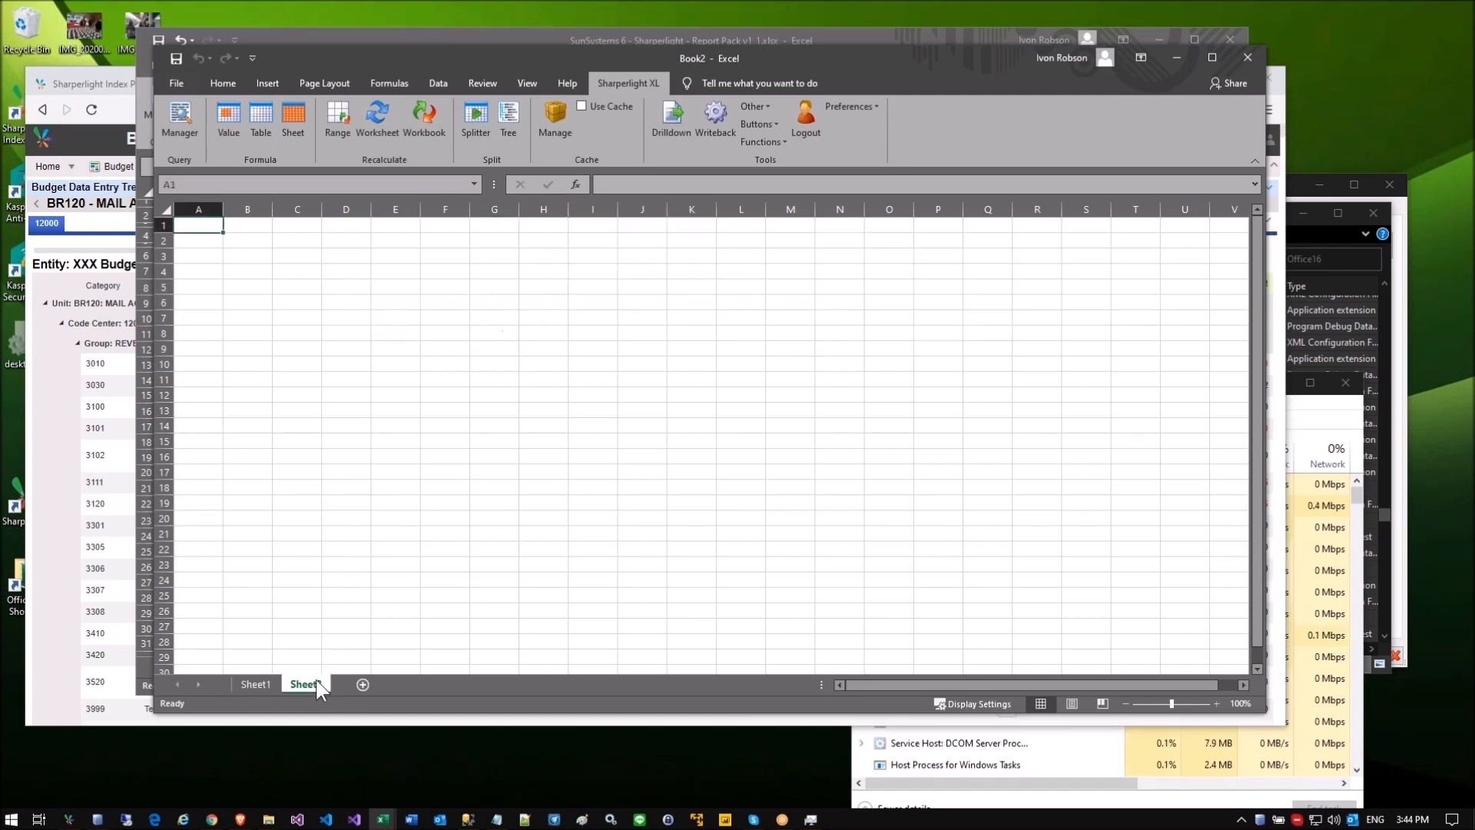
left_click(346, 318)
left_click(363, 292)
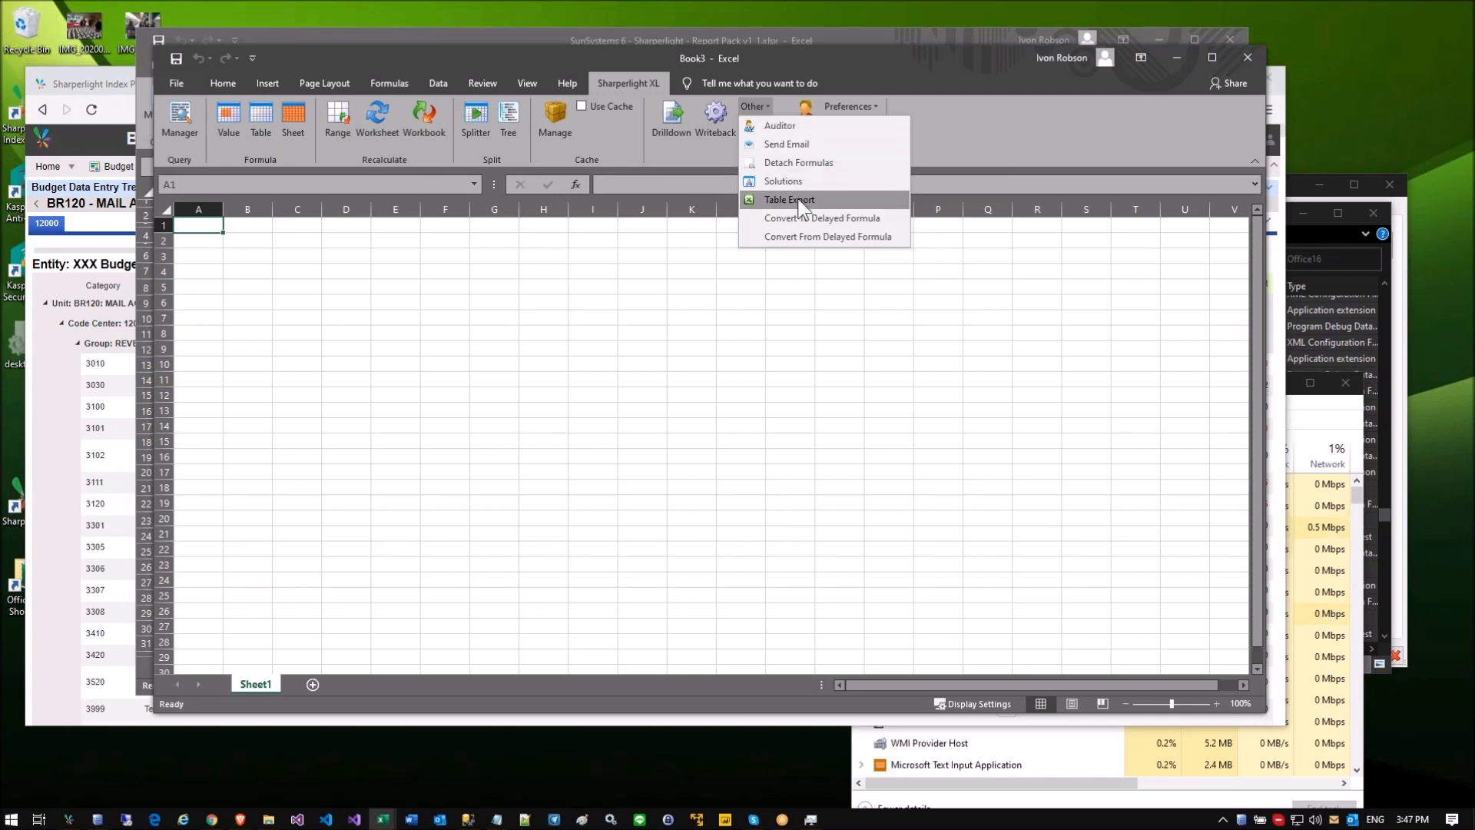
Step: Use Table Export to bring the Project Tracker Sample product's Employee Category and Employee Rates tables into the new workbook
left_click(797, 198)
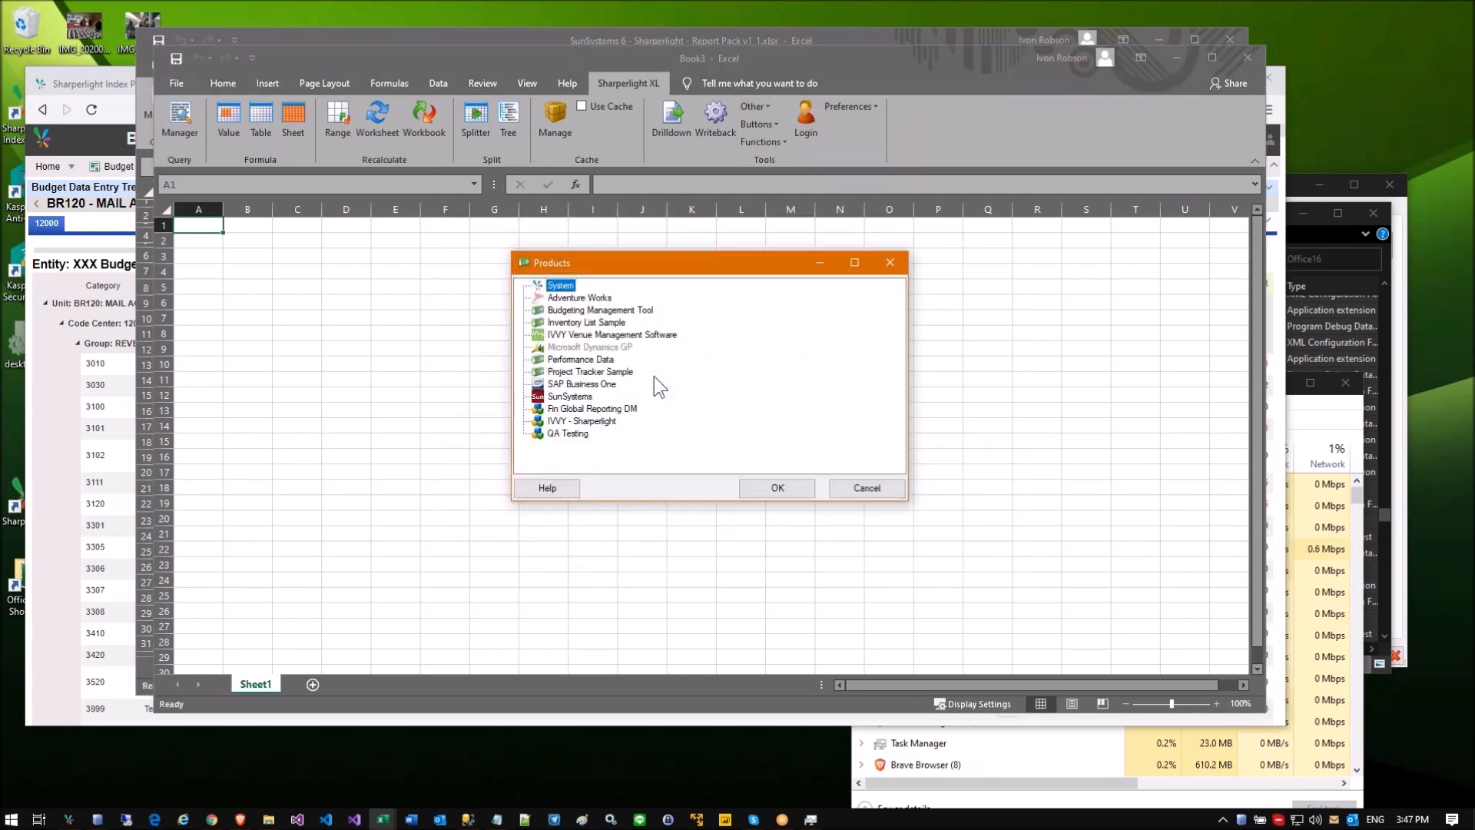
double_click(584, 372)
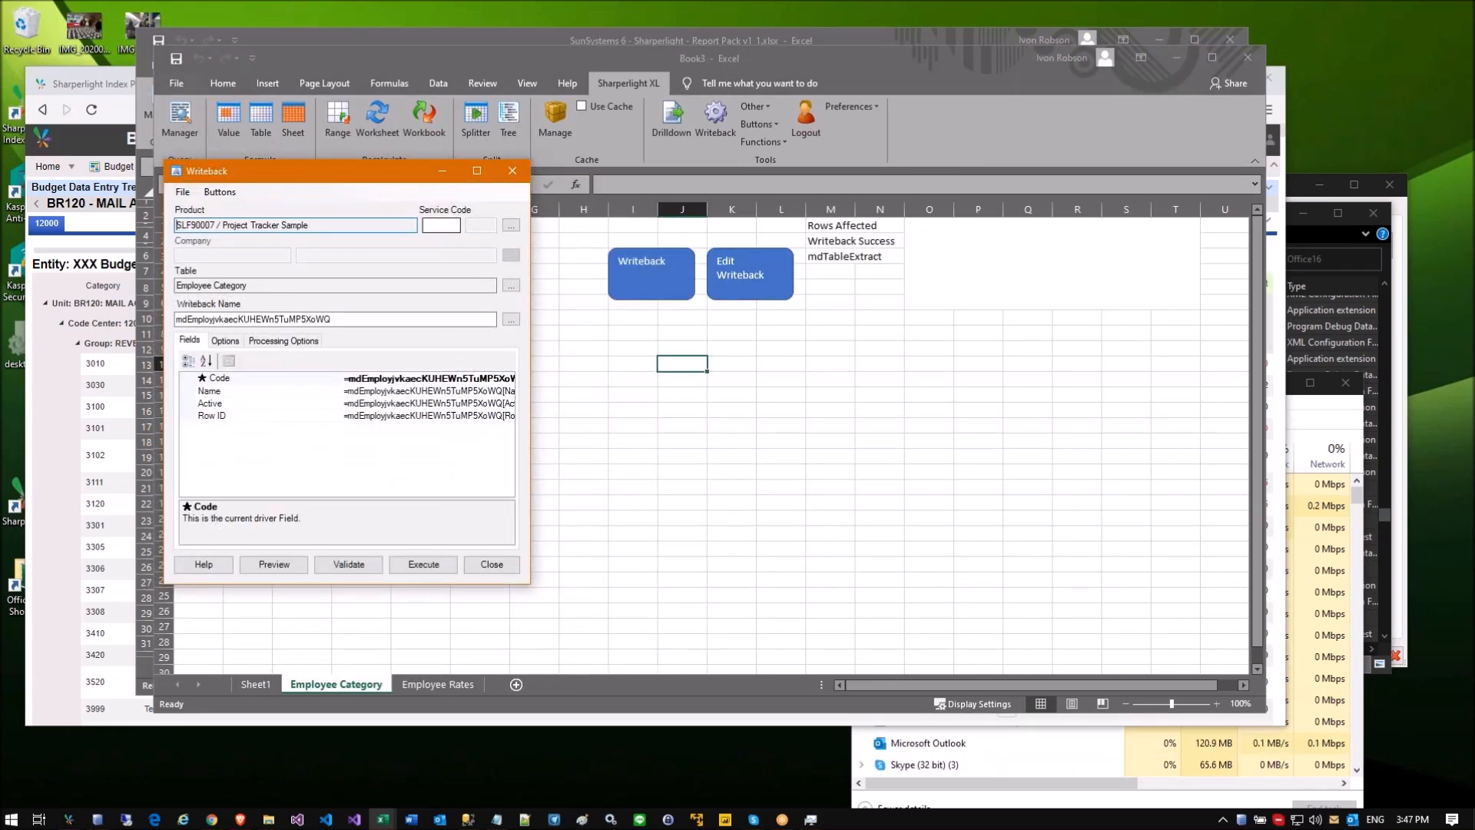
Step: Review the Employee Category writeback definition's table and Code driver field, and close it without saving
left_click_drag(328, 173, 881, 229)
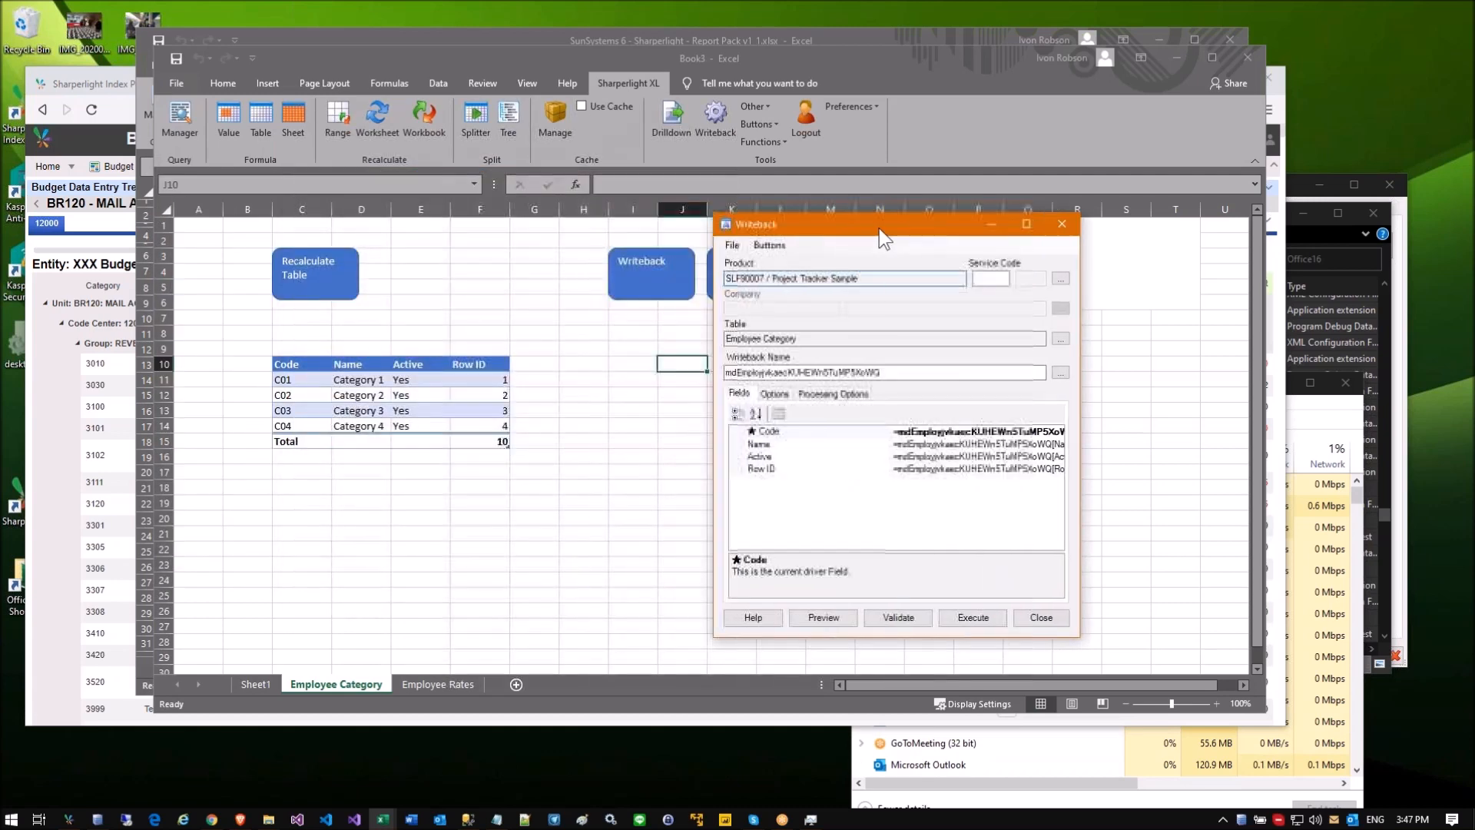
left_click(803, 335)
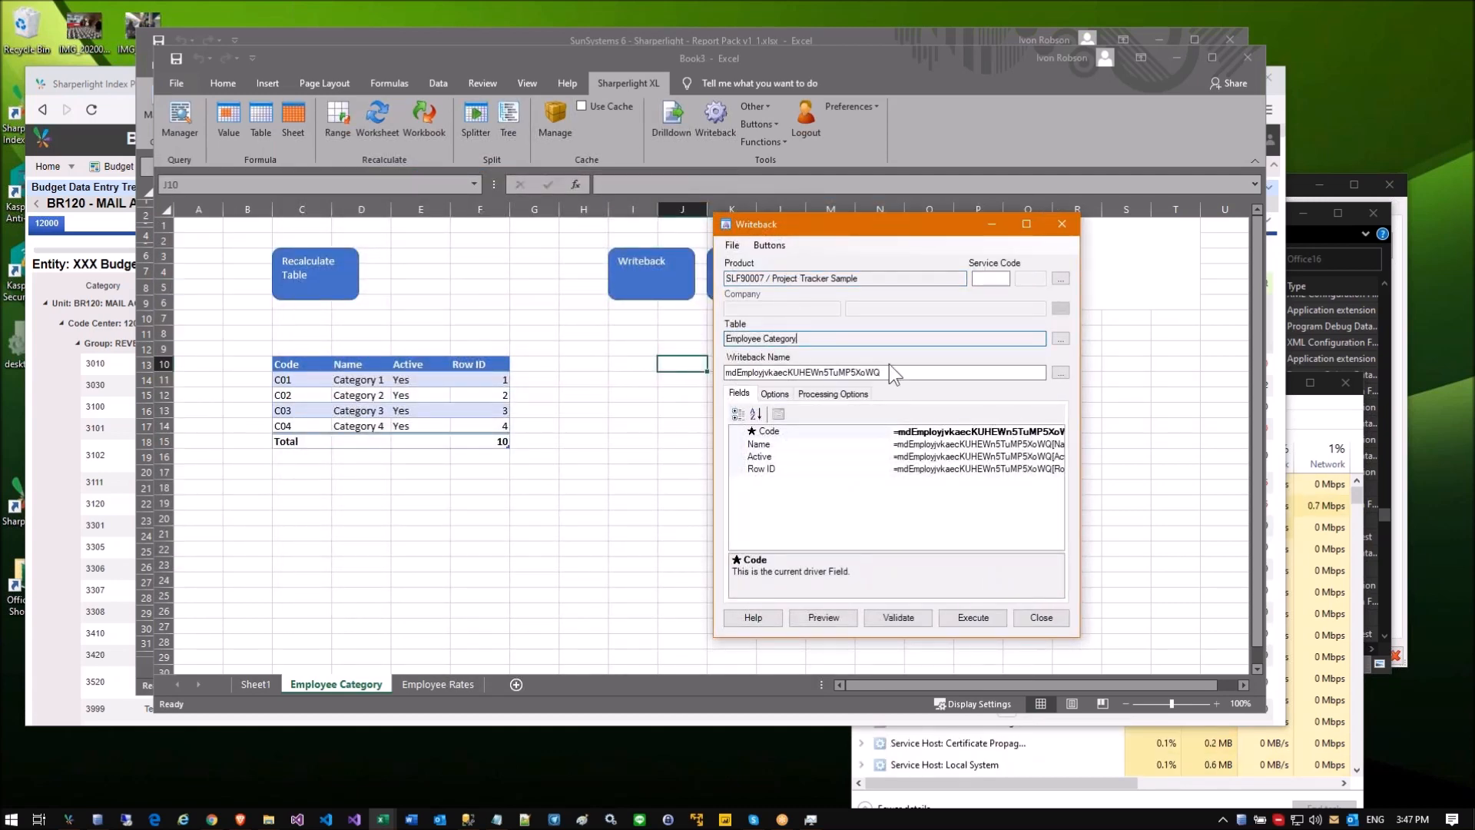
left_click(792, 433)
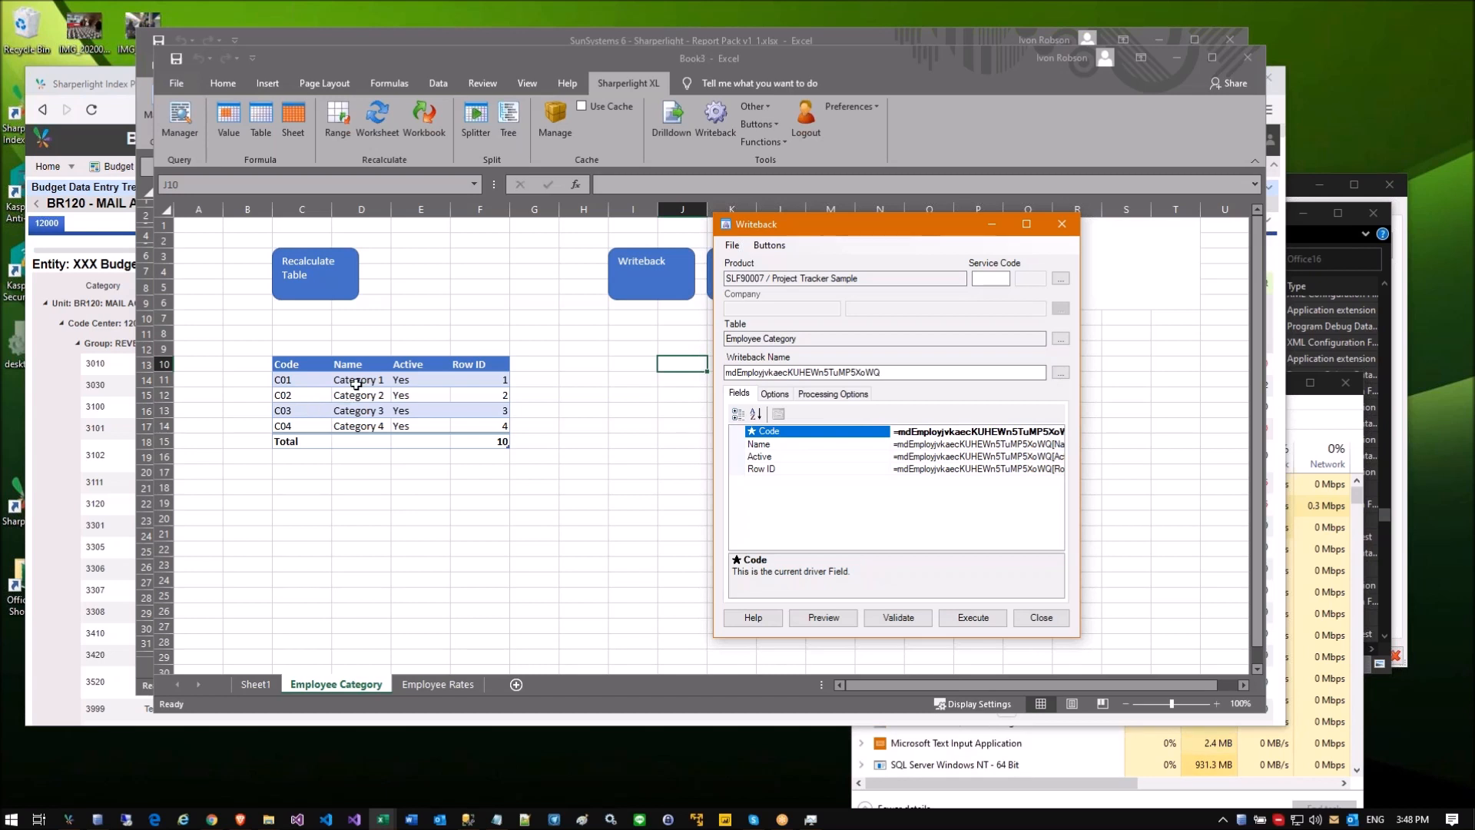
left_click(1041, 619)
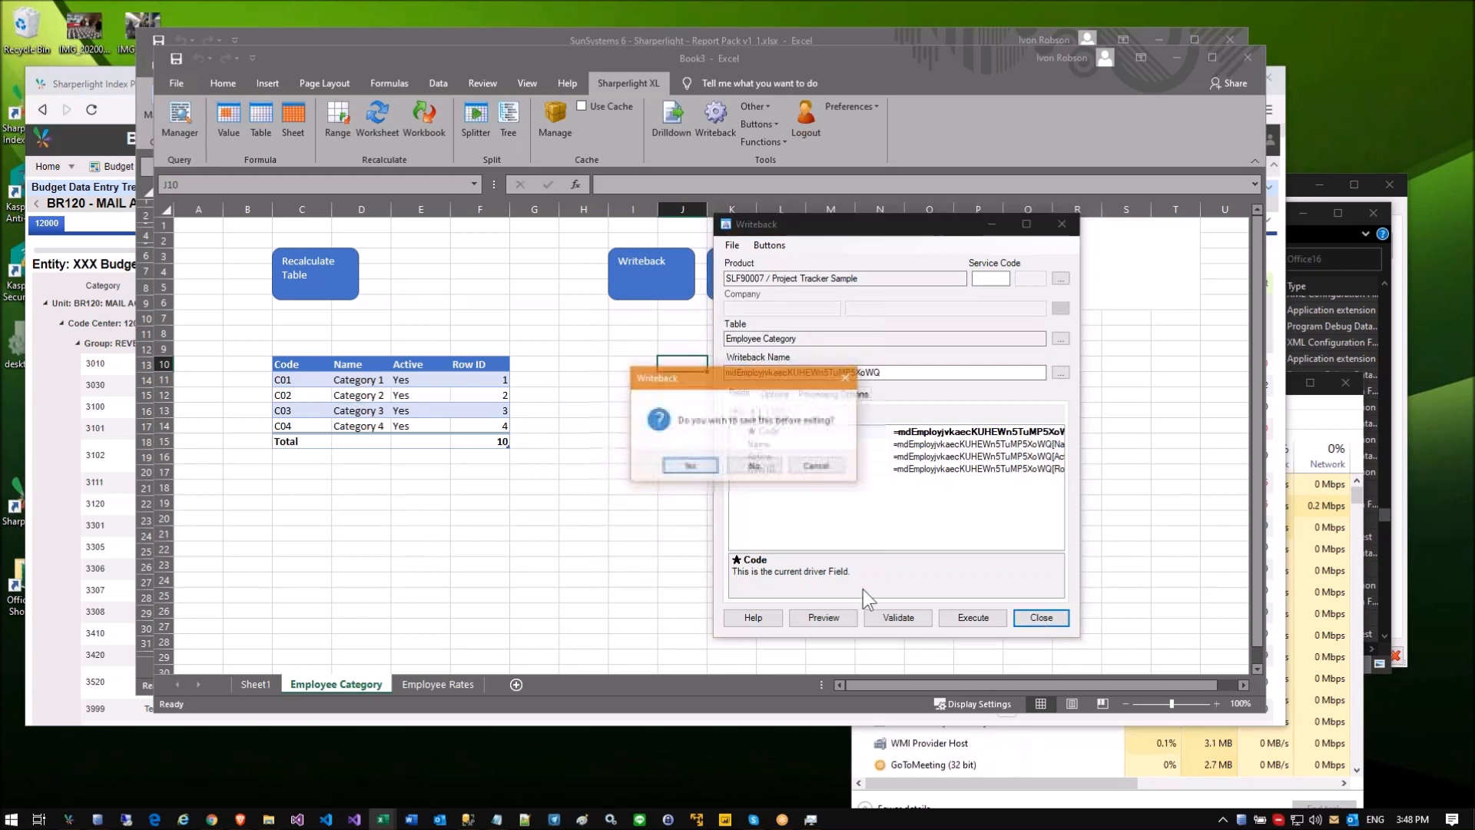
left_click(763, 459)
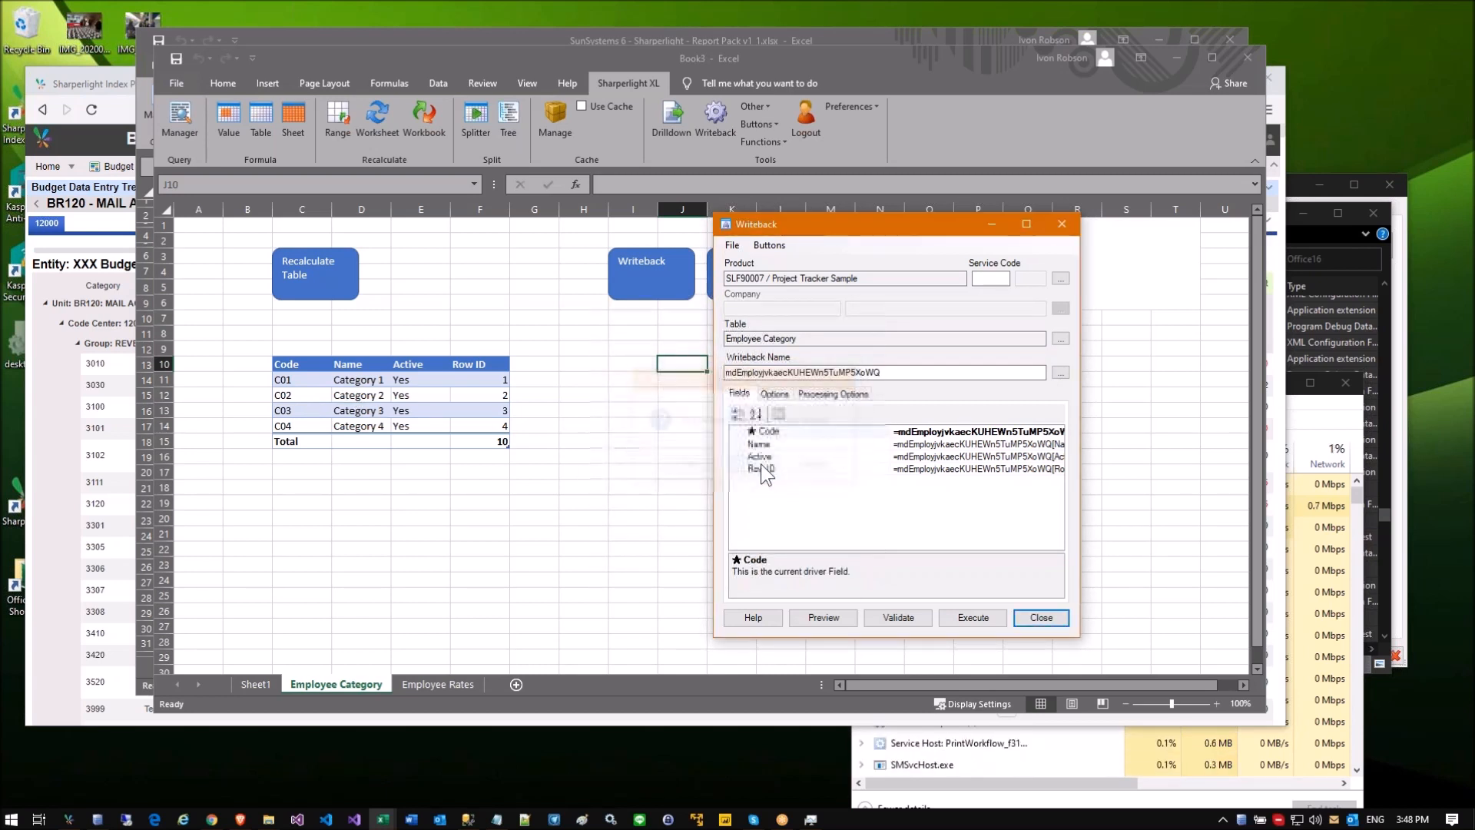
Step: Change the name of category C02 to Category 2xxx and widen the Name column to fit
left_click(353, 397)
left_click(667, 186)
type("xxx")
key("Return")
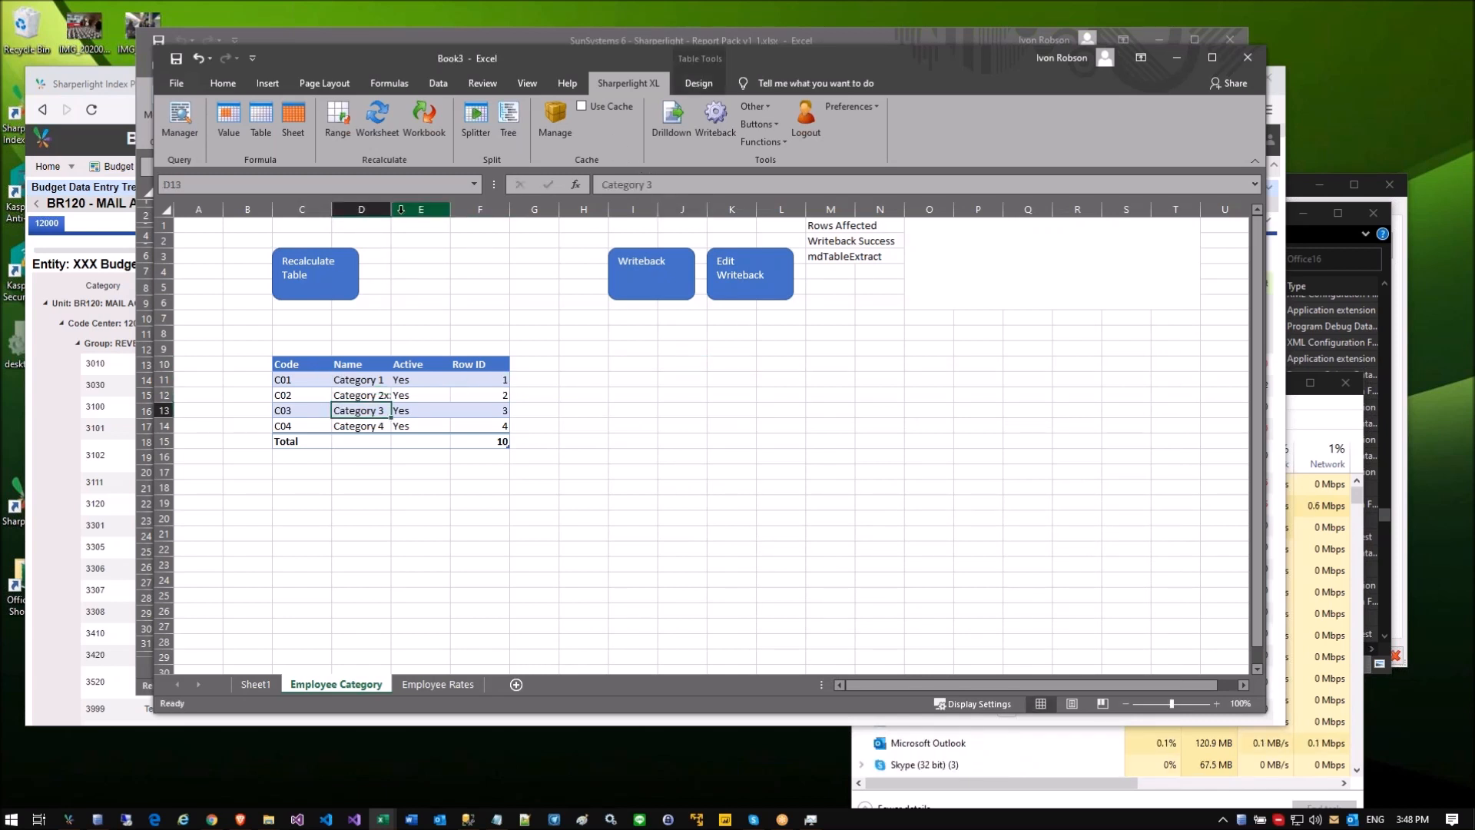
left_click_drag(390, 217, 428, 217)
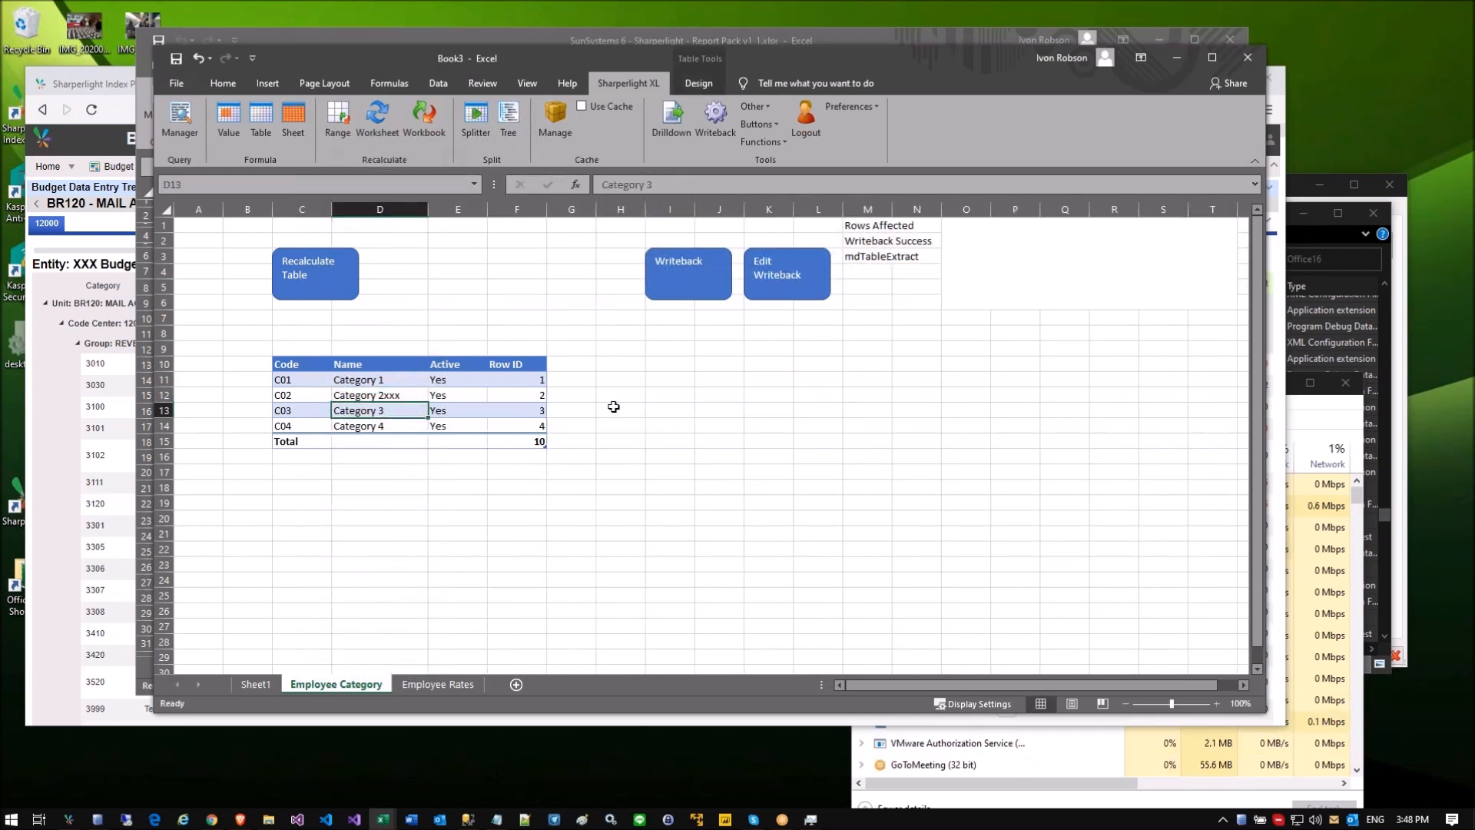
Step: Execute the Employee Category writeback from its worksheet button and check the in-sheet log
left_click(614, 407)
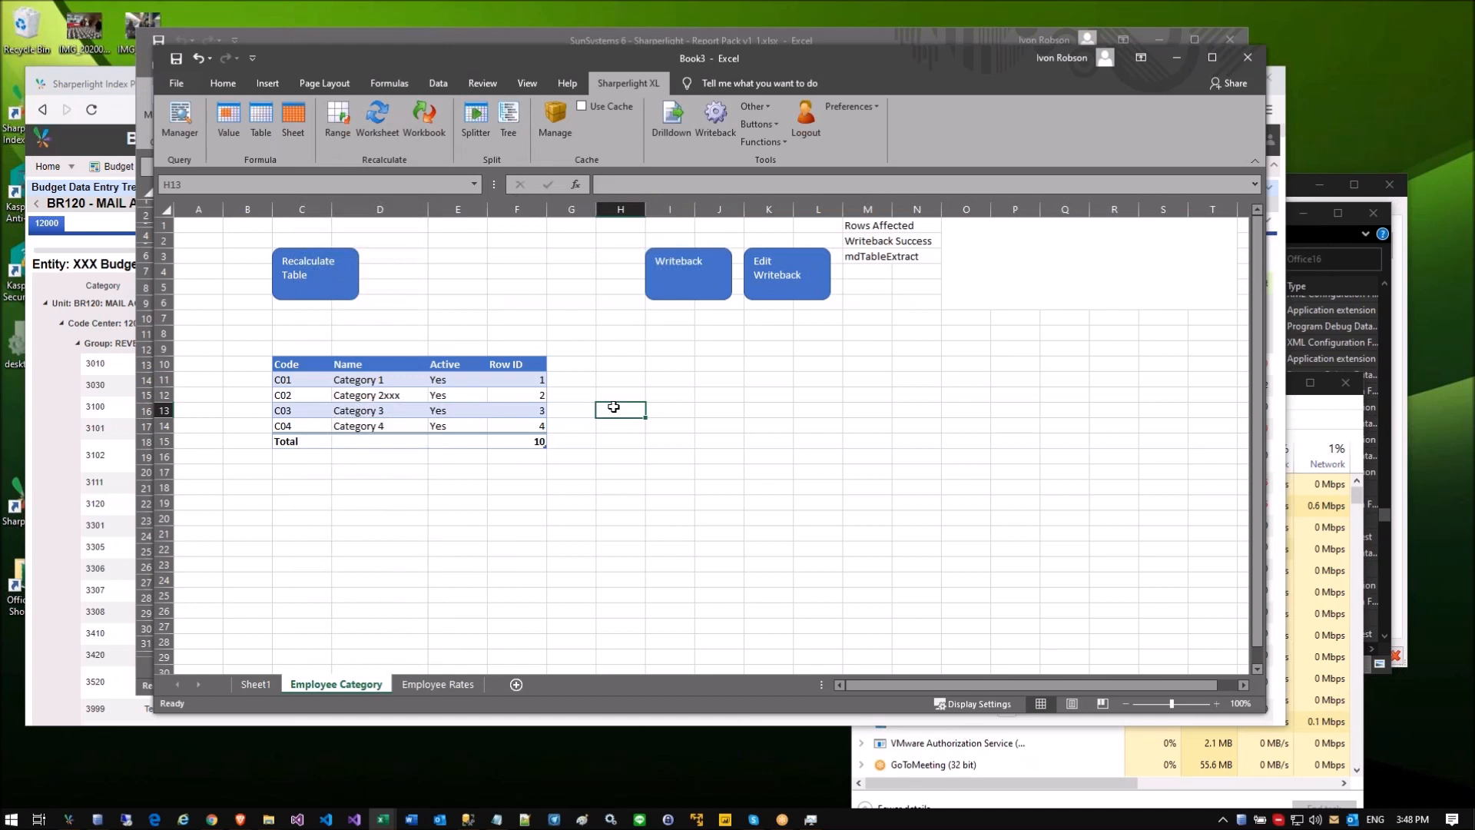
left_click(705, 287)
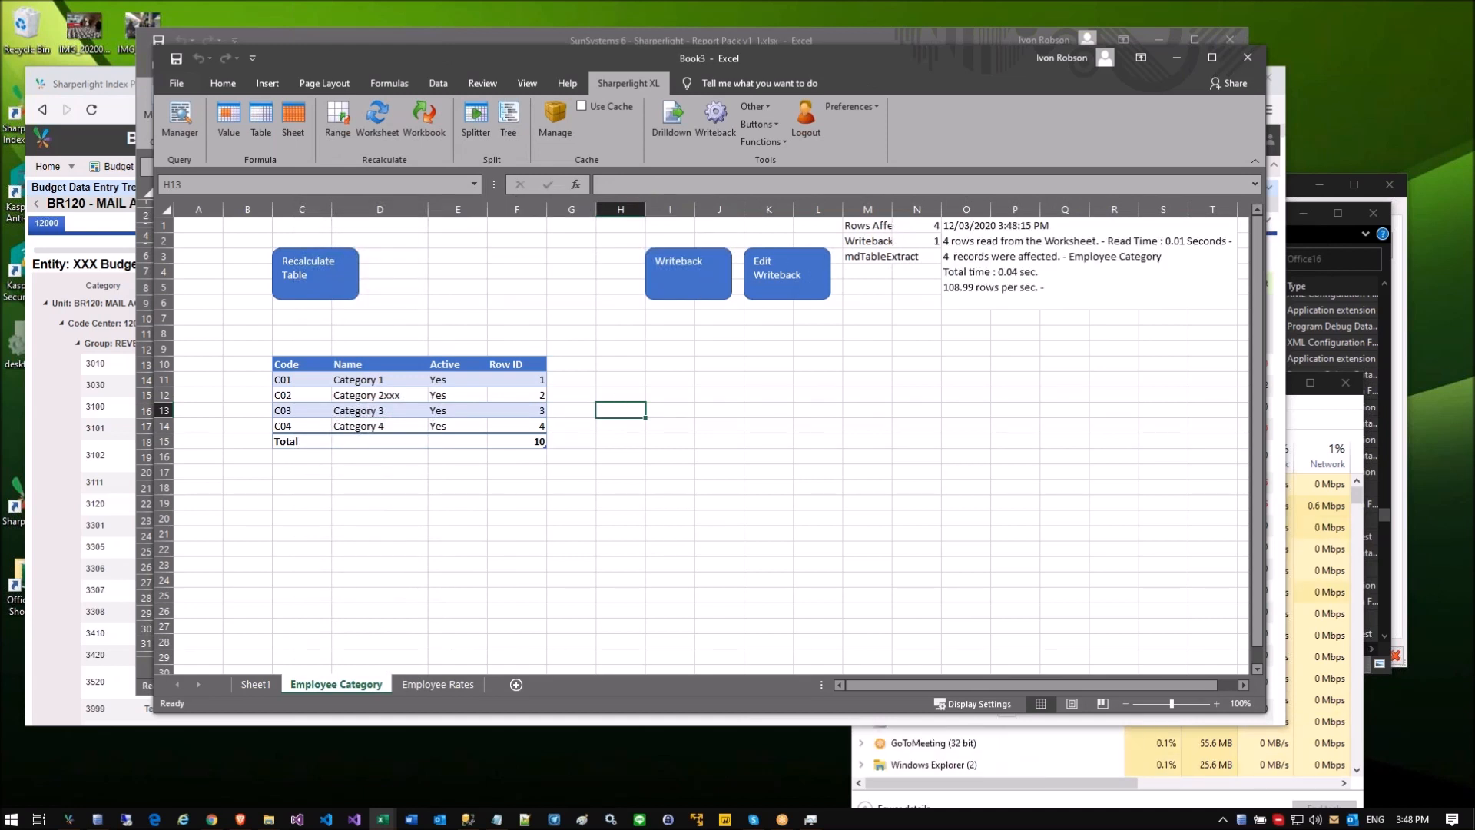
left_click(1000, 246)
left_click(708, 412)
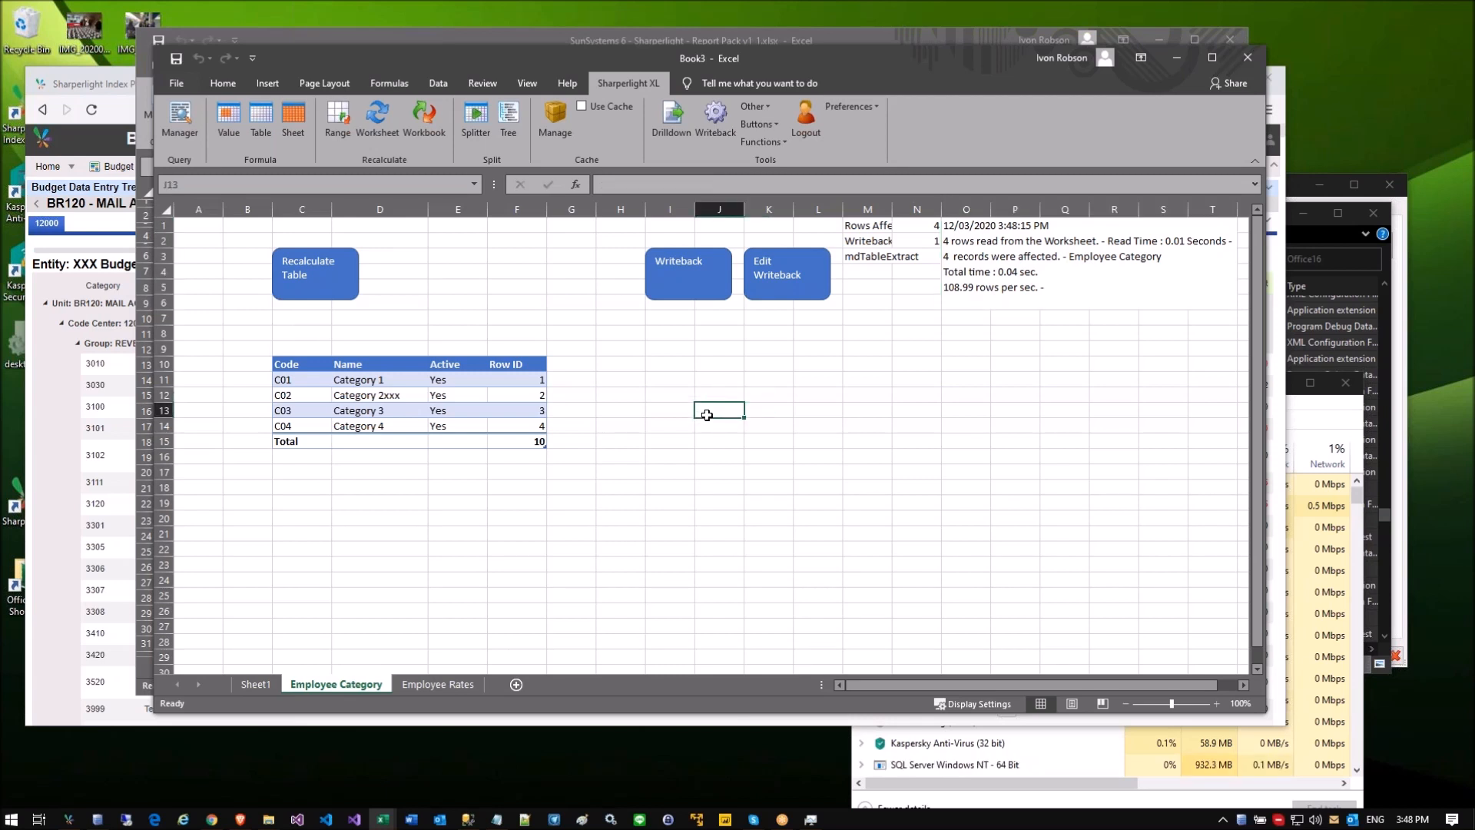
Step: Recalculate the Employee Category table from the database and inspect the C02 name and the table formula in C9
left_click(318, 296)
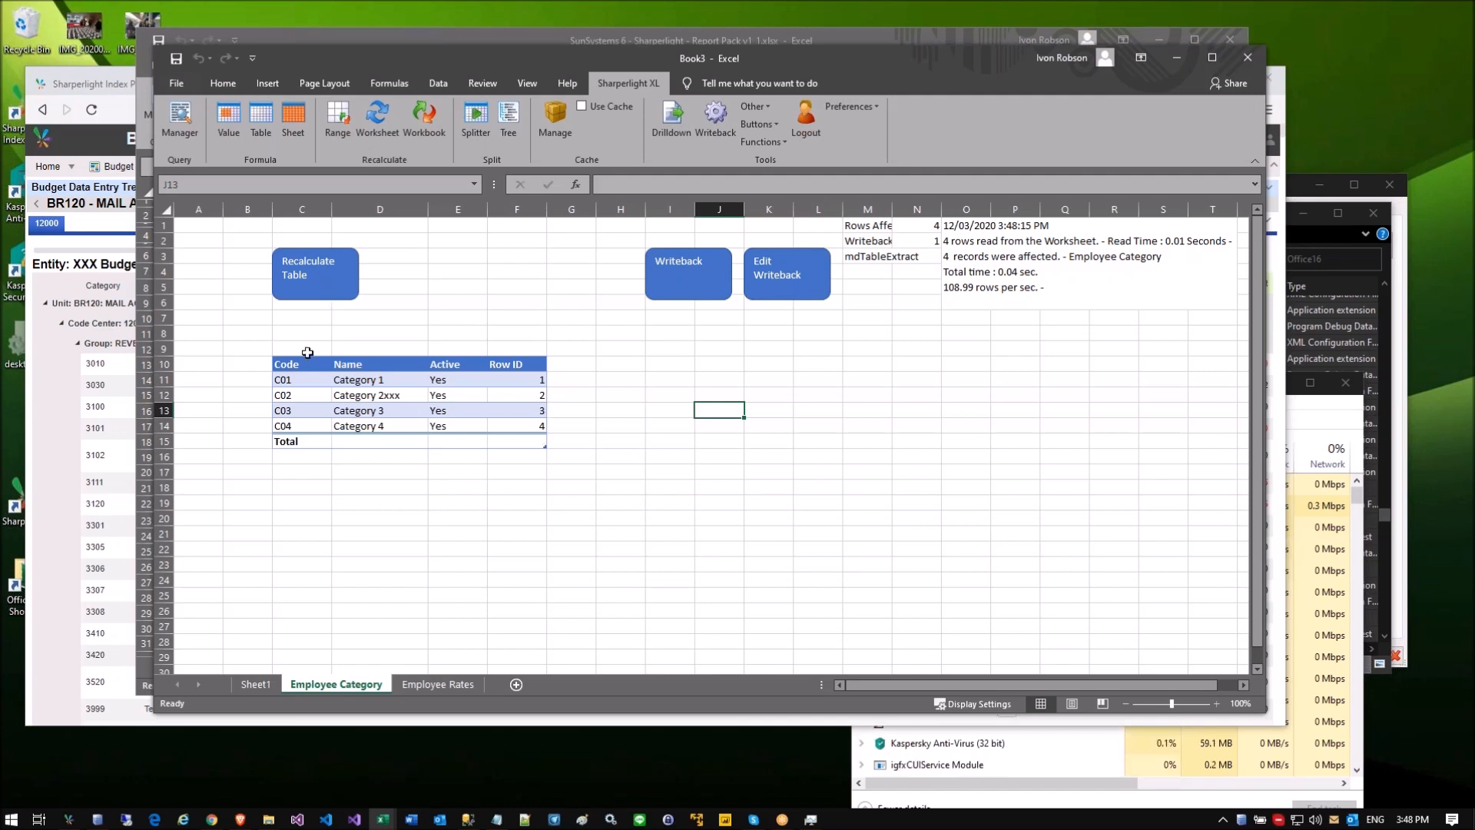
left_click(382, 409)
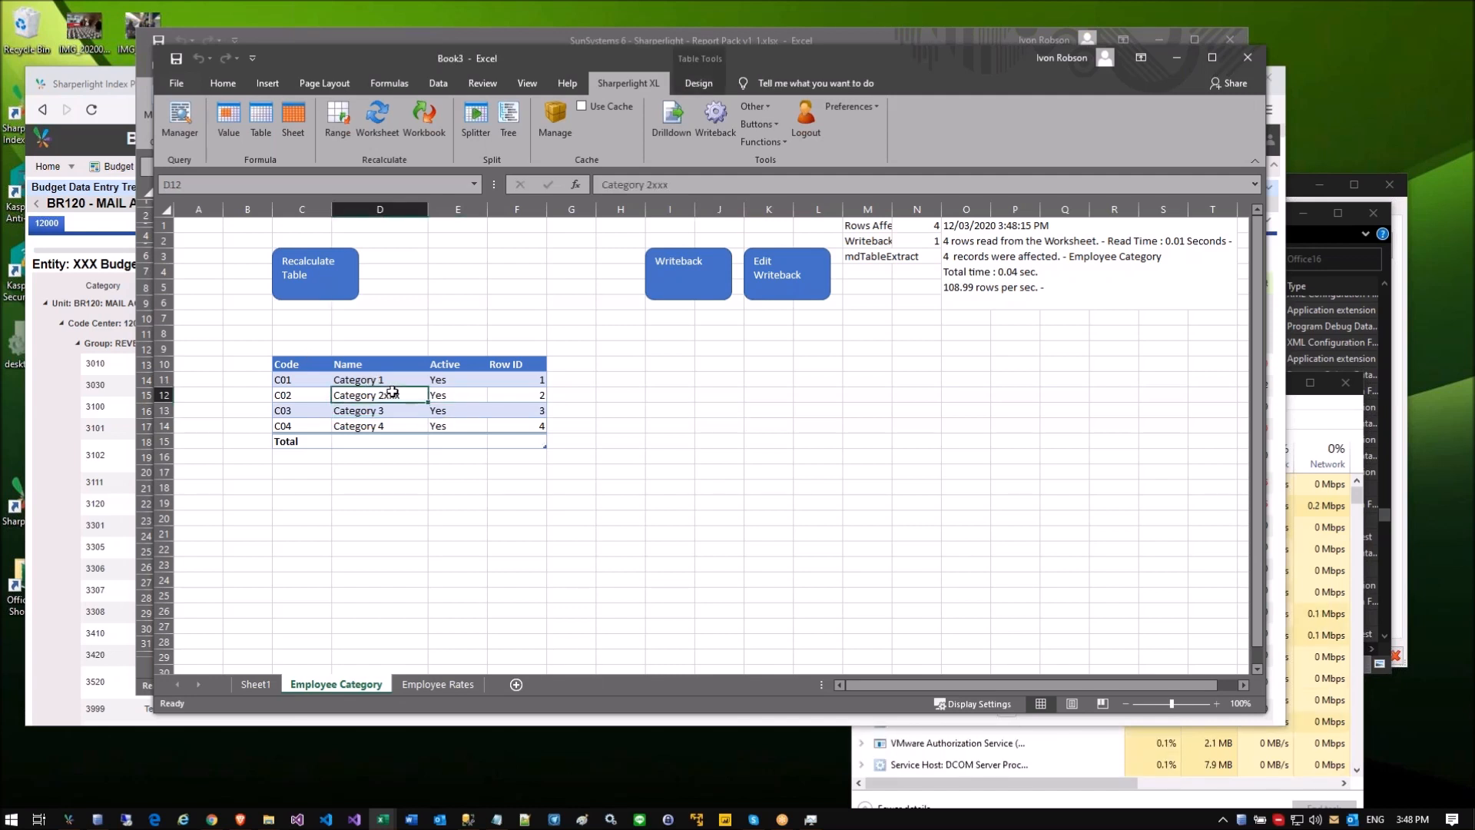
left_click(302, 348)
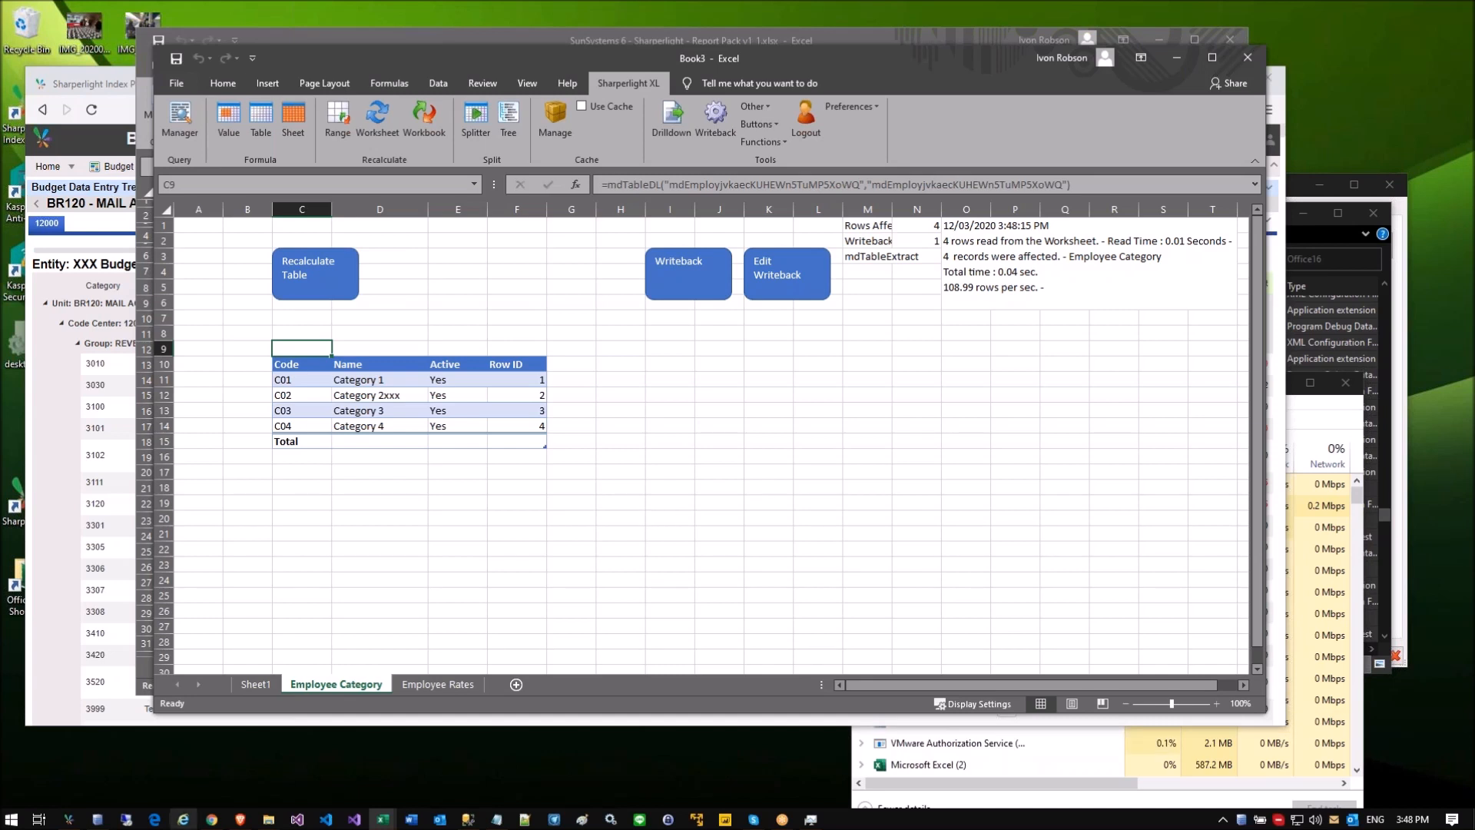
Step: Switch to the Sharperlight Index Page in the browser and open the list of writeback tables
left_click(97, 819)
left_click(763, 565)
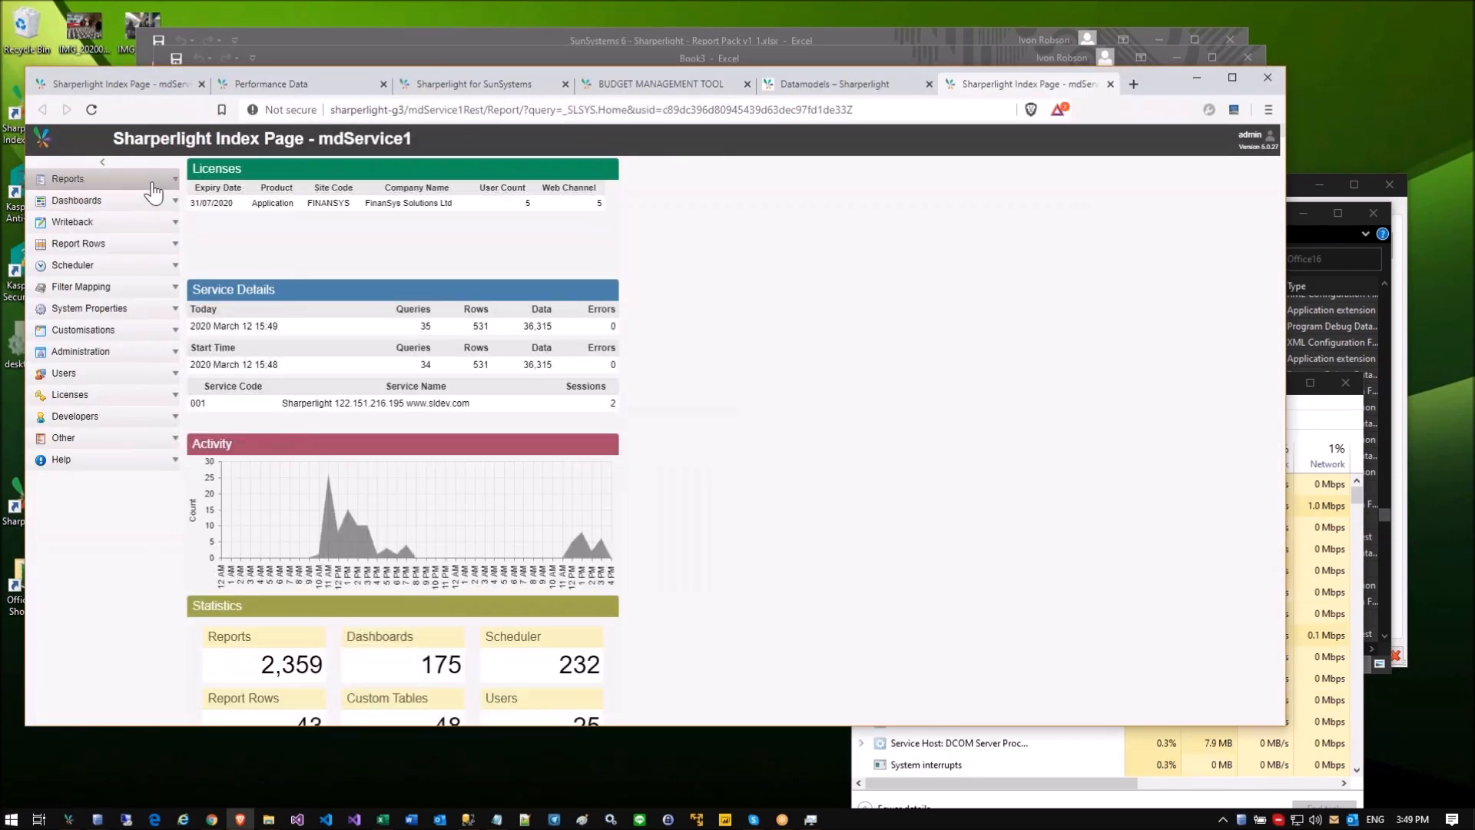
left_click(123, 180)
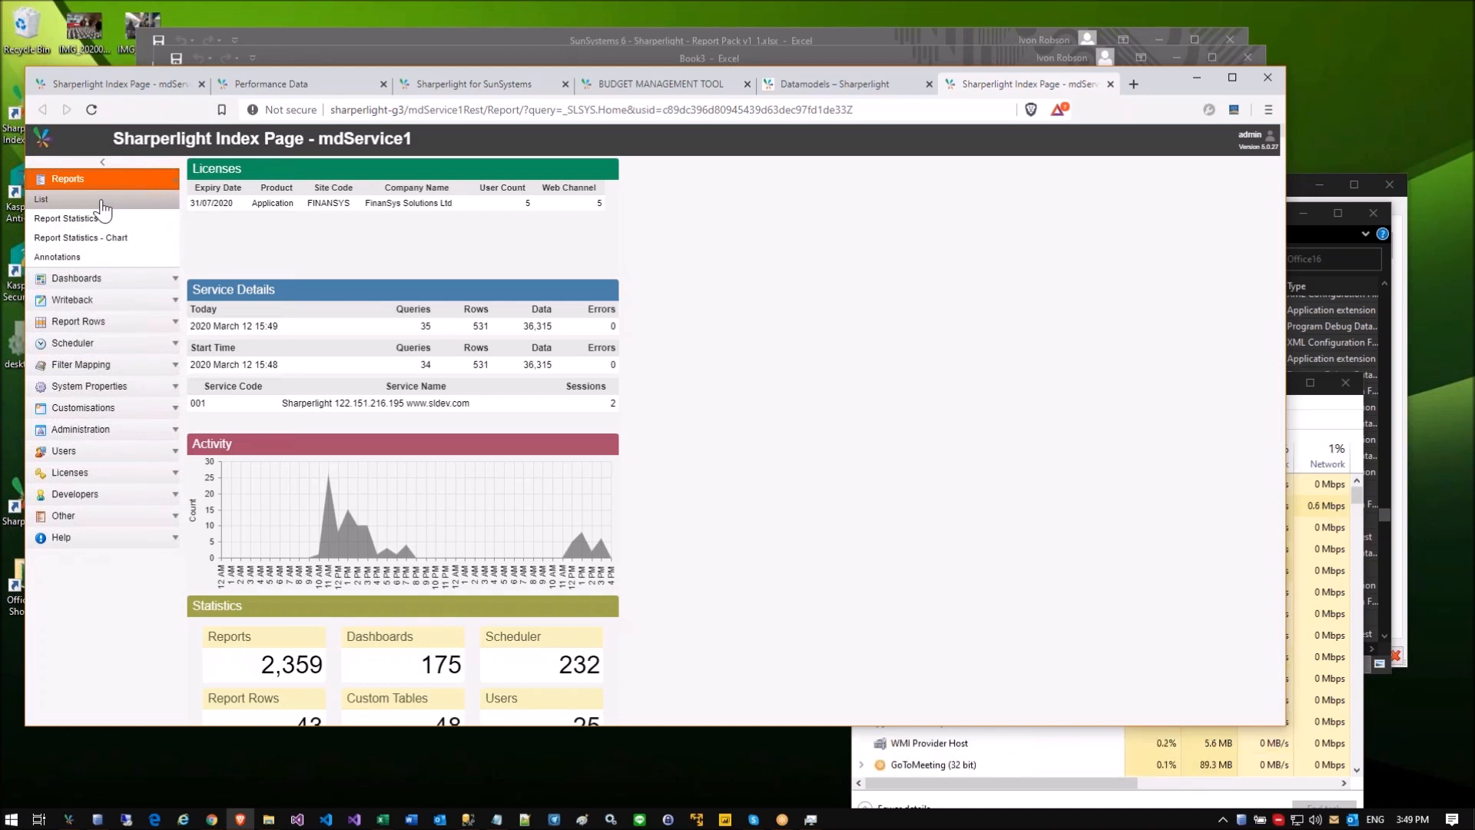
left_click(128, 303)
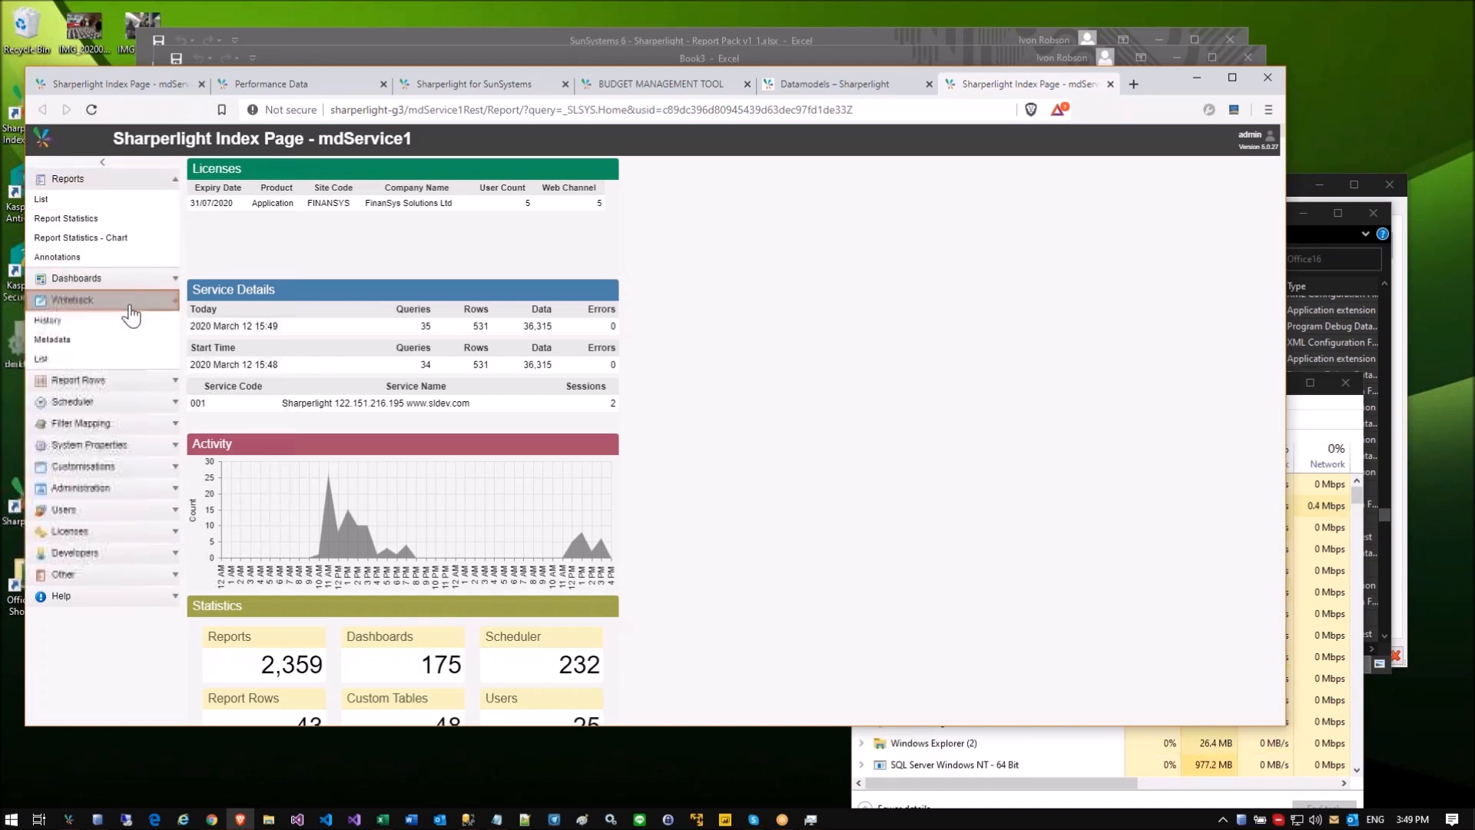
left_click(103, 361)
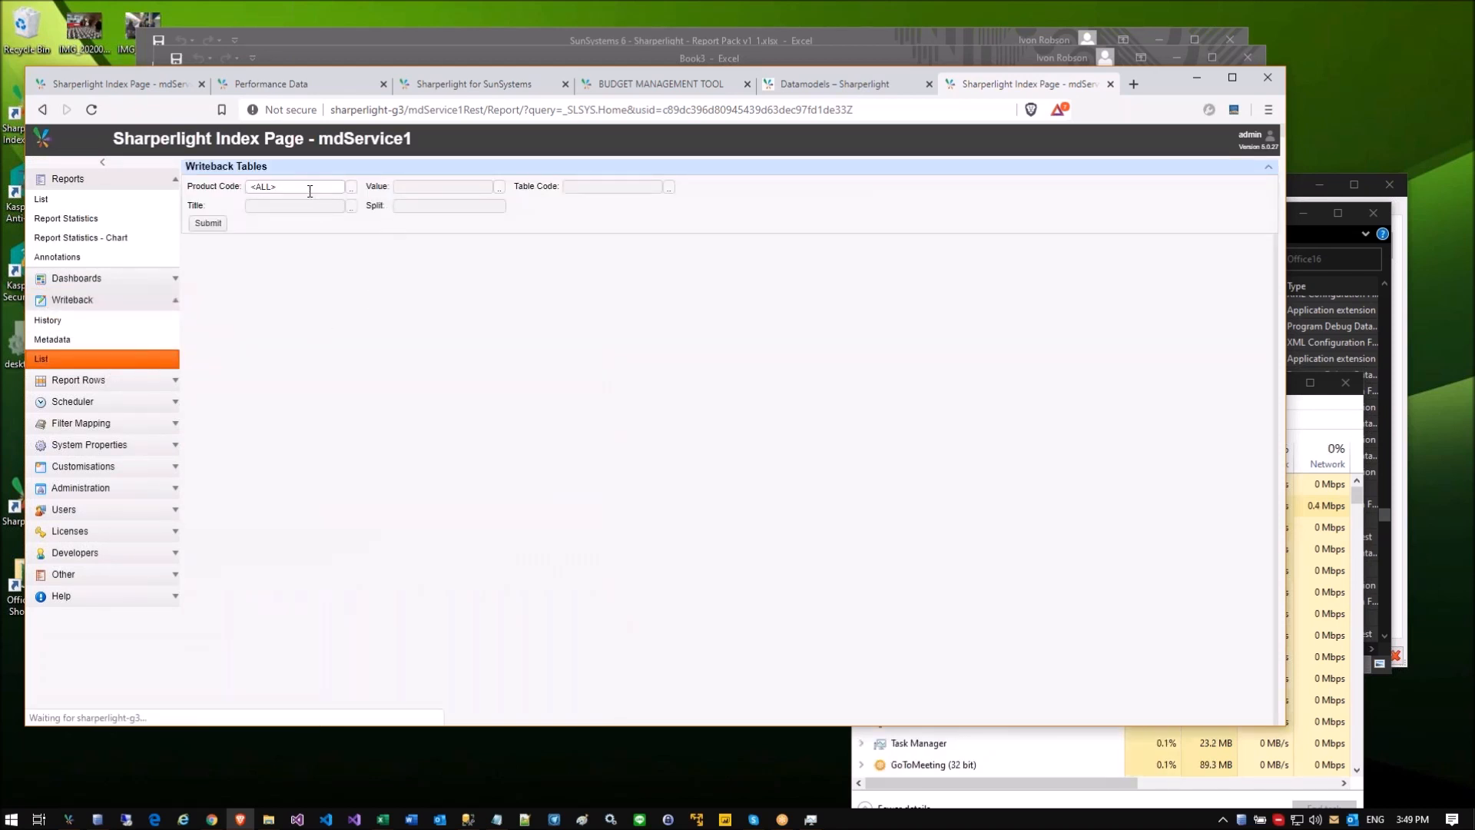
Step: Filter the writeback tables by product code SLF90007 and open the Employee Category grid
left_click(351, 186)
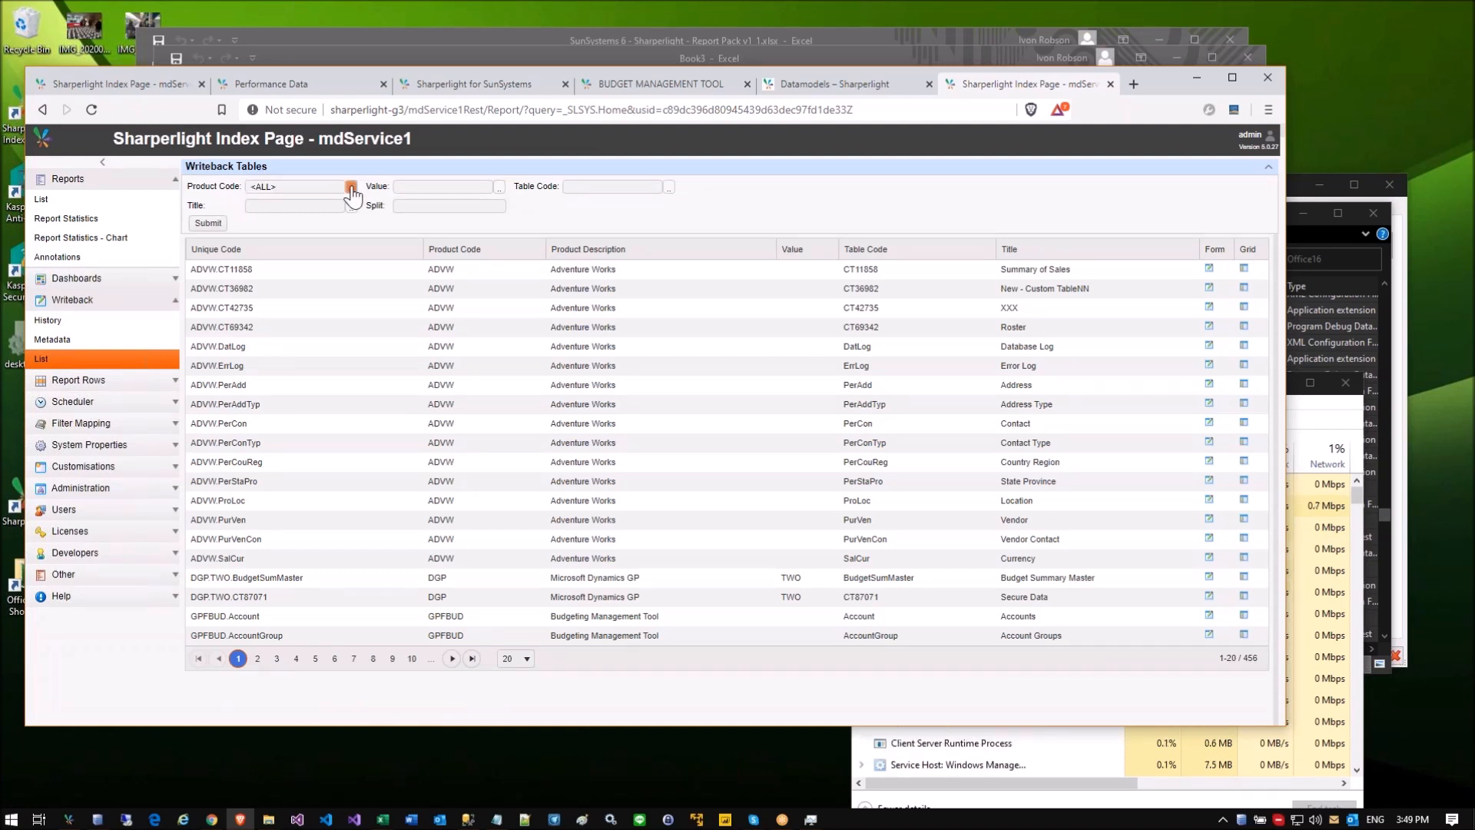
left_click(238, 397)
left_click(209, 223)
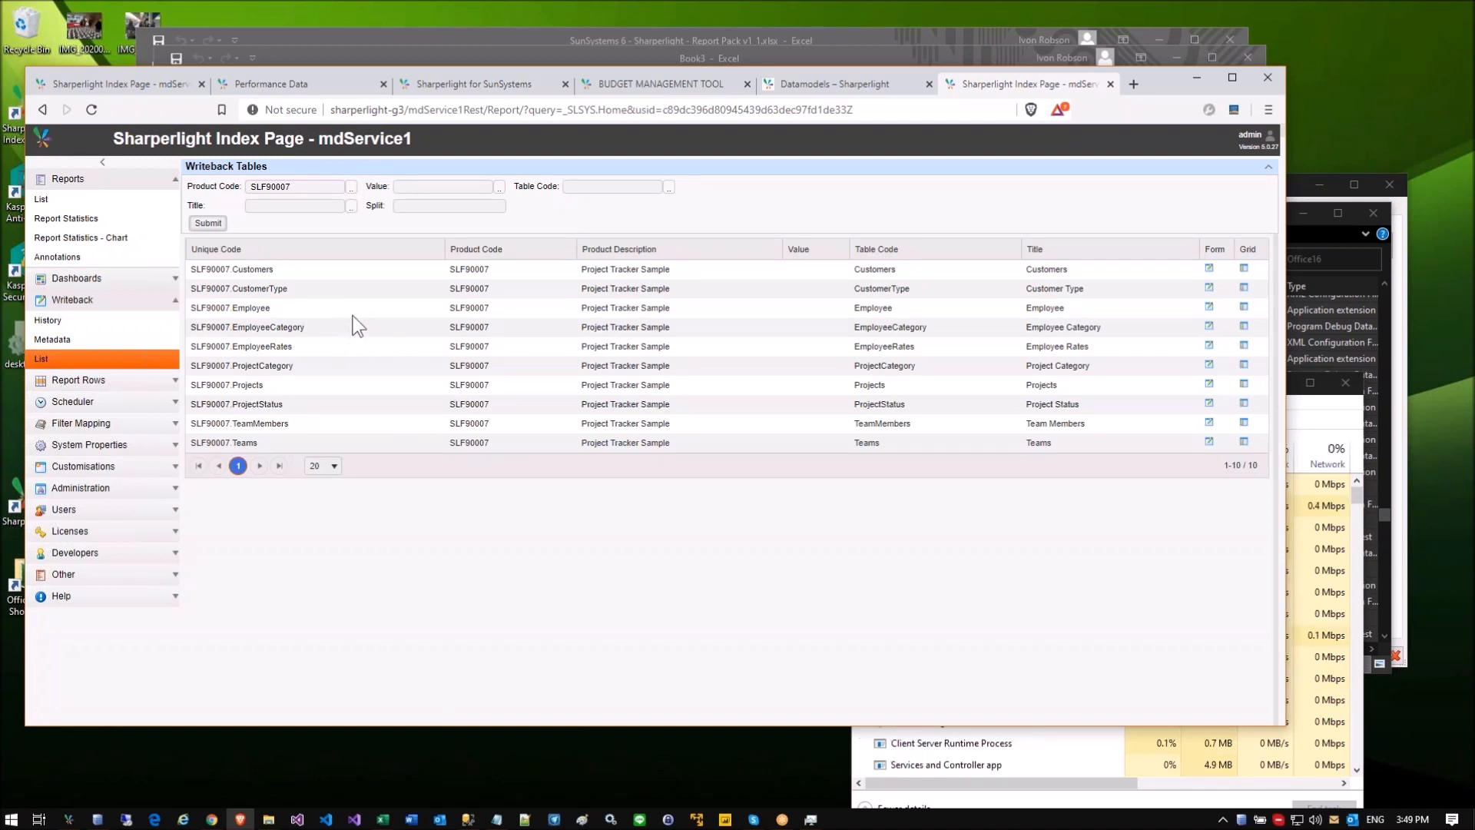
left_click(347, 382)
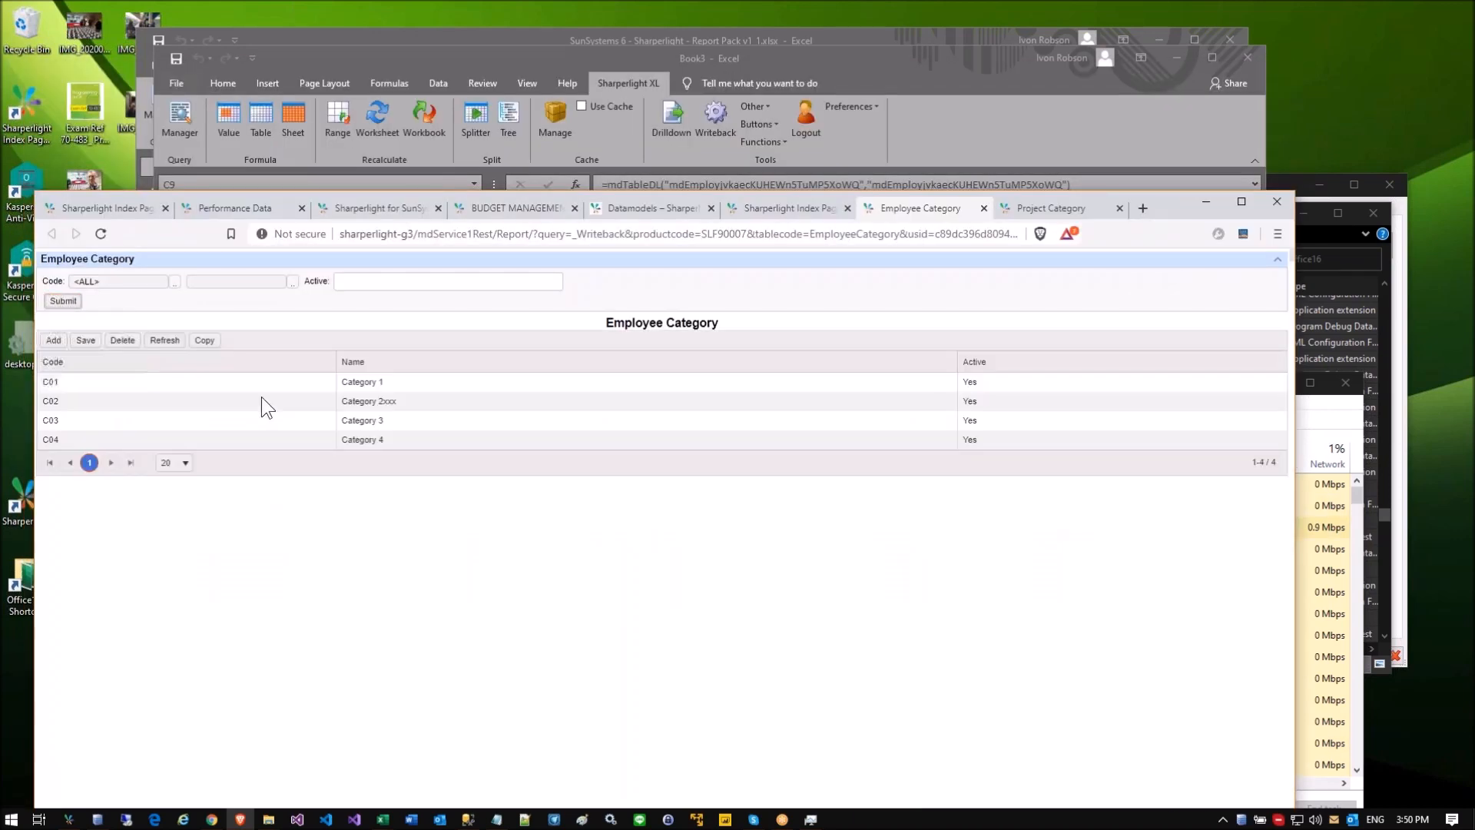
Step: Change the name of category C02 to Category 2AAA in the web grid and save it
left_click(404, 405)
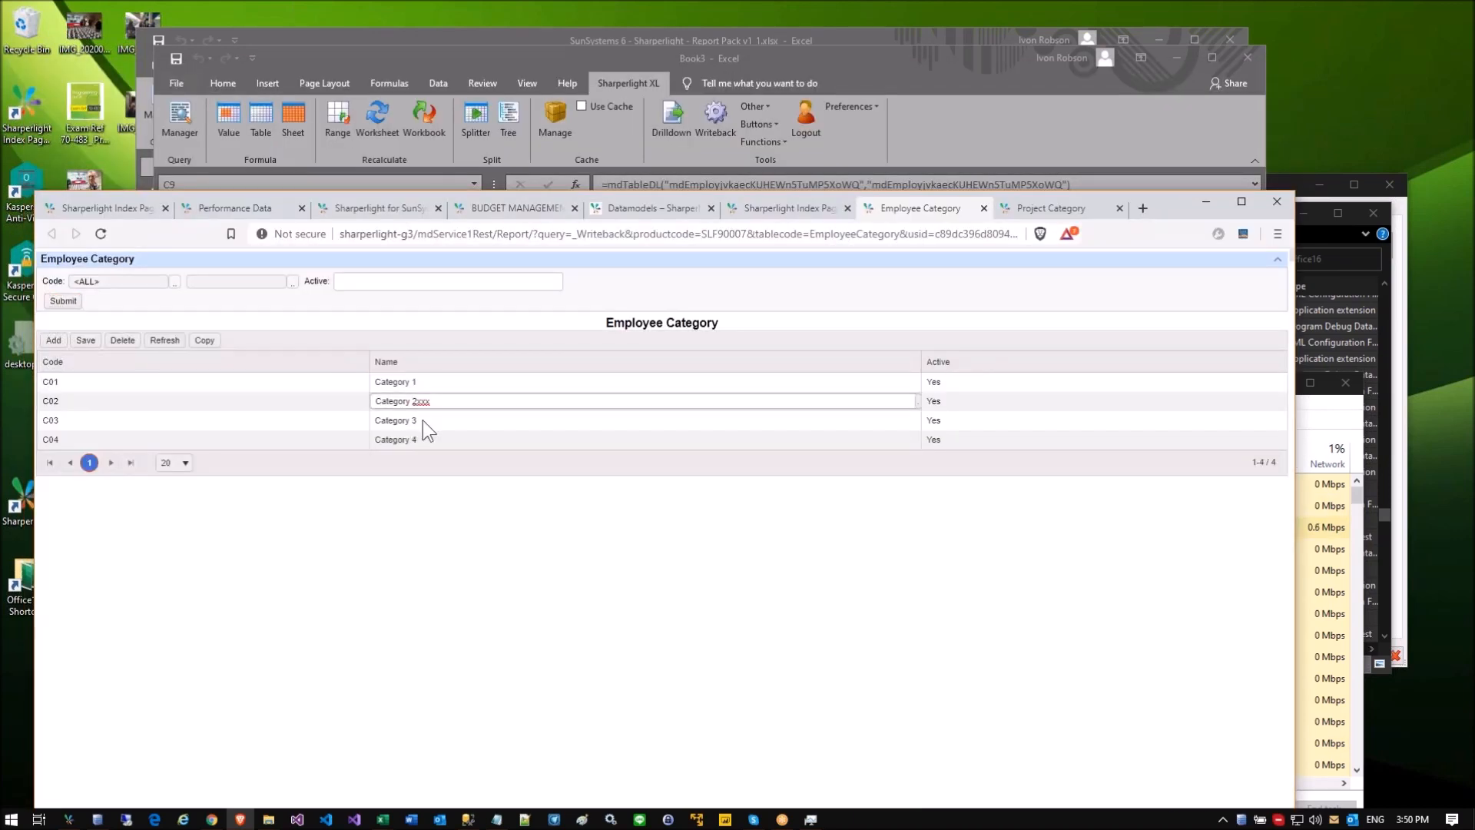
left_click(422, 420)
left_click(424, 400)
type("AAA")
left_click(437, 421)
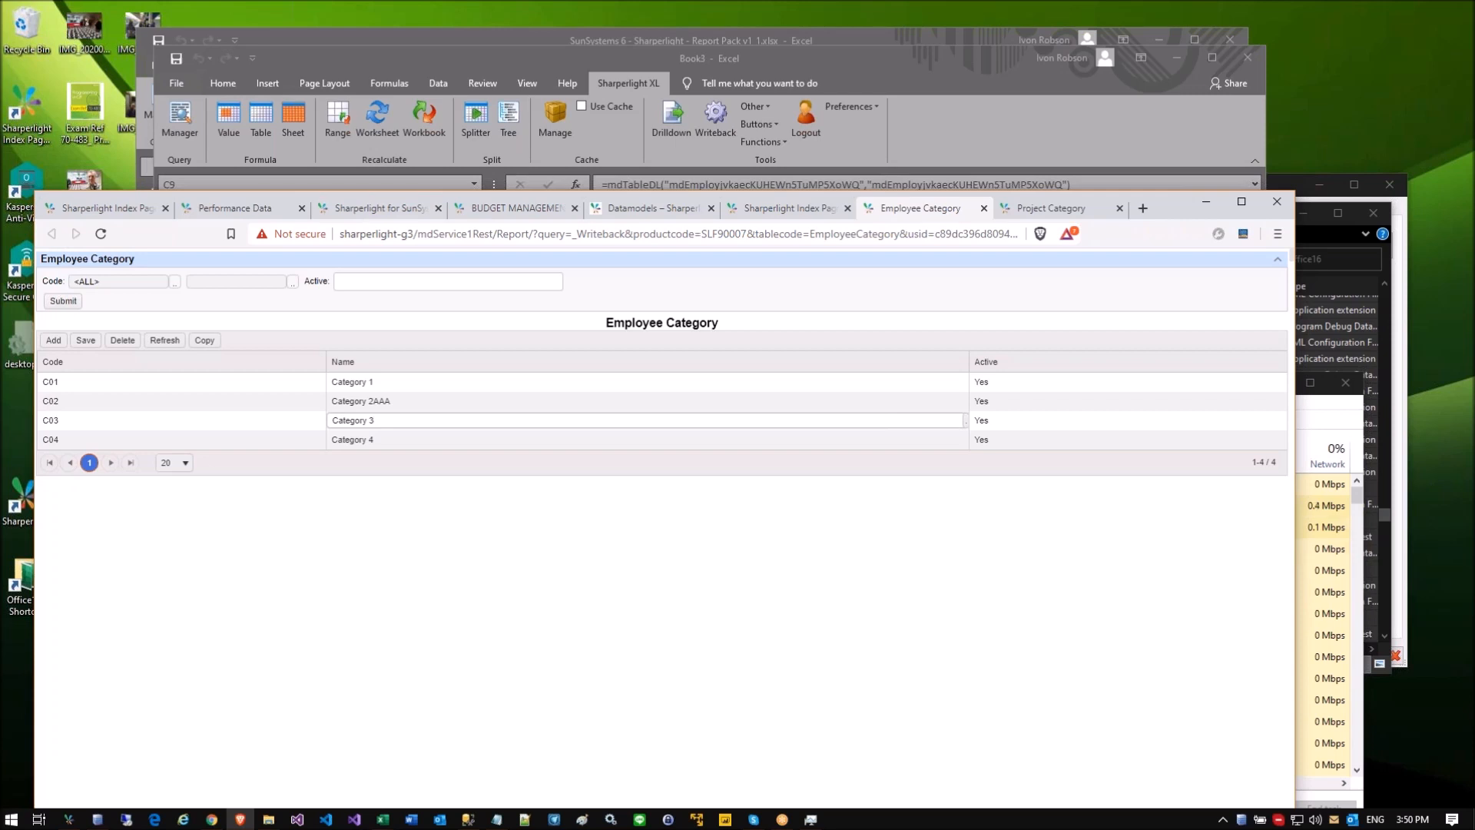
Step: Switch back to Excel and recalculate the Employee Category table to bring in the web edit
left_click(362, 169)
left_click(416, 118)
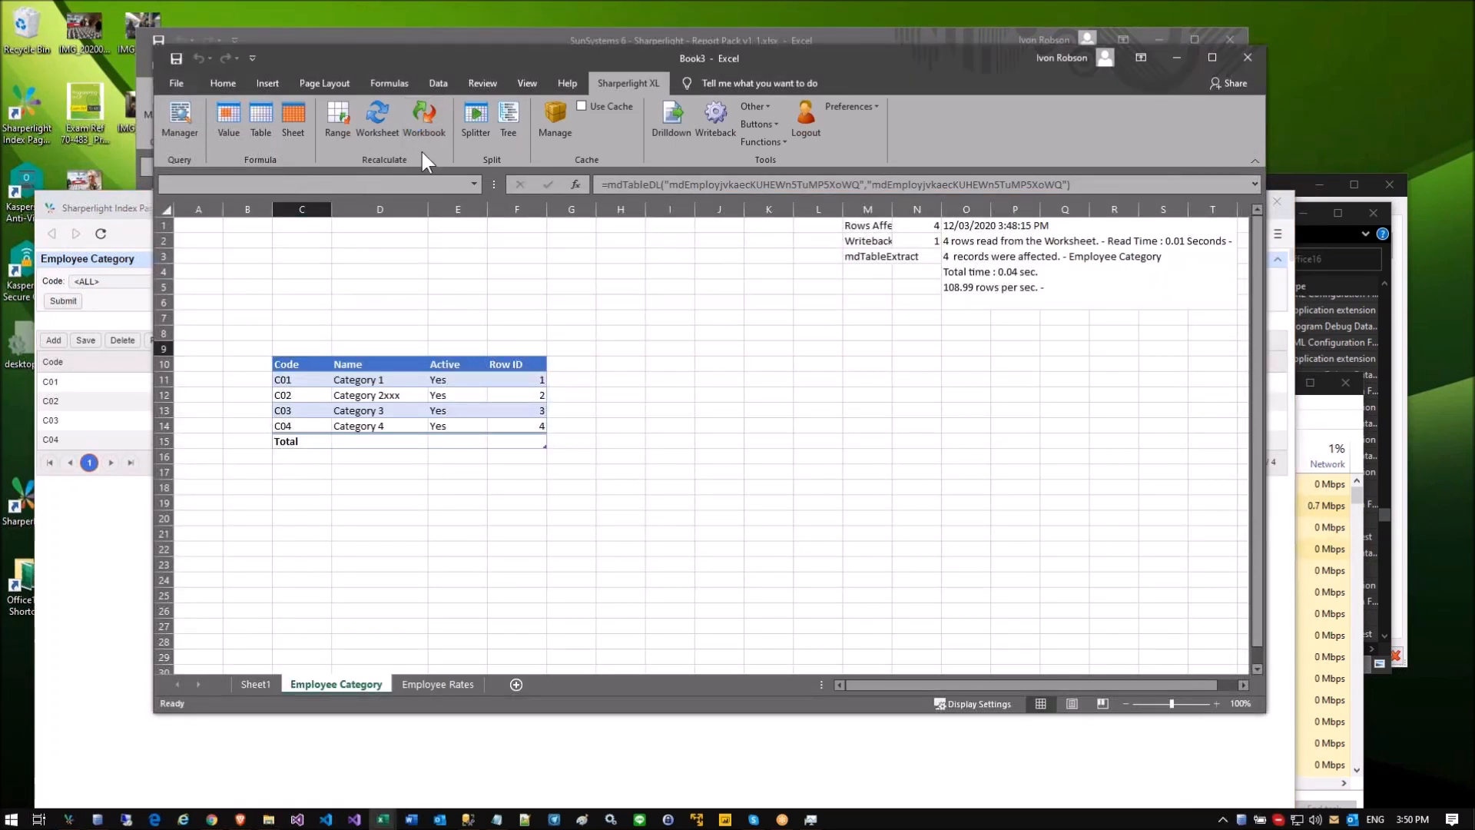
left_click(385, 421)
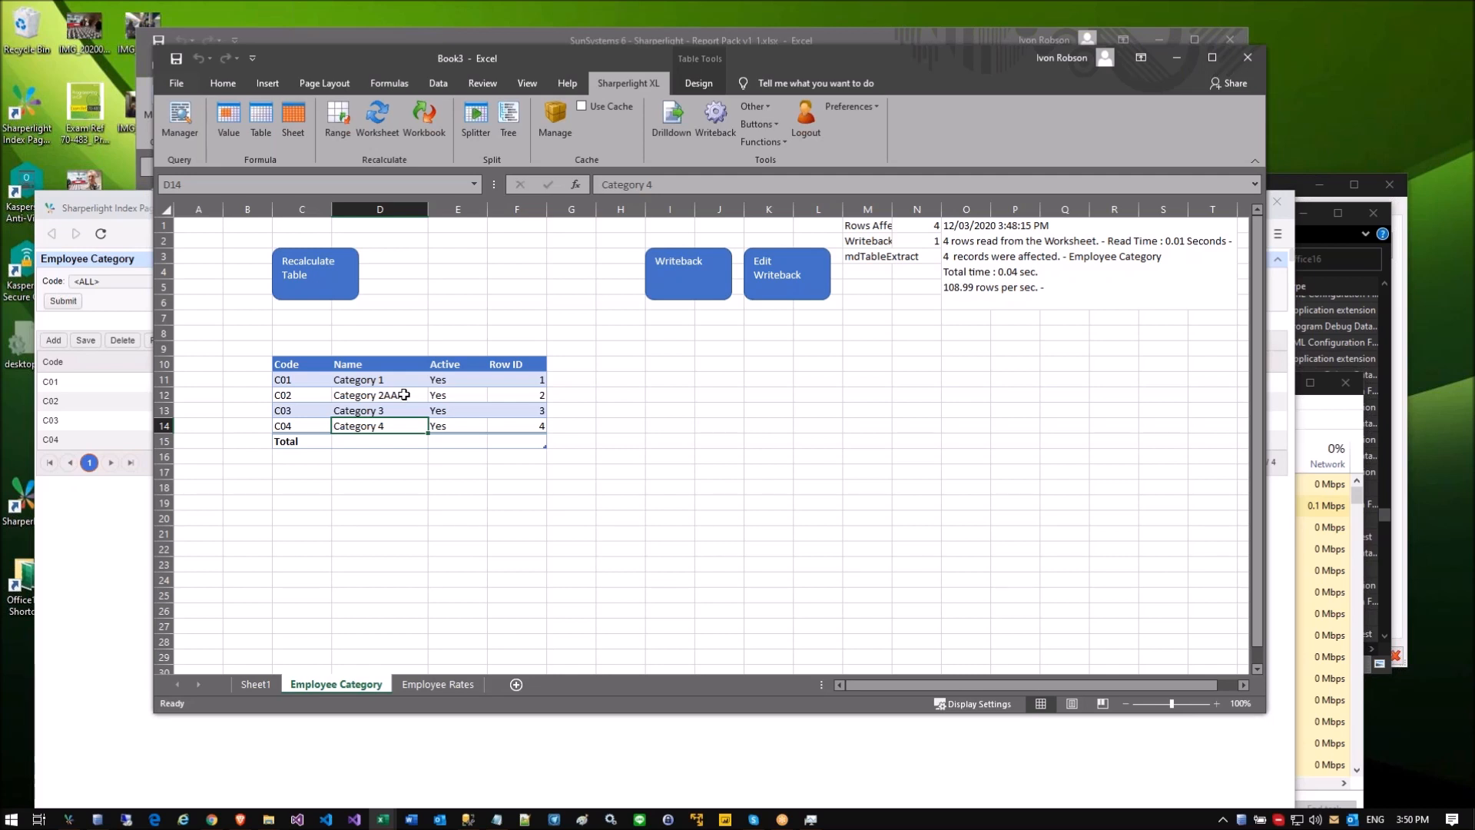
Step: Compare the Employee Category table in Excel with the Employee Category grid in the browser, and return to Excel
left_click(310, 456)
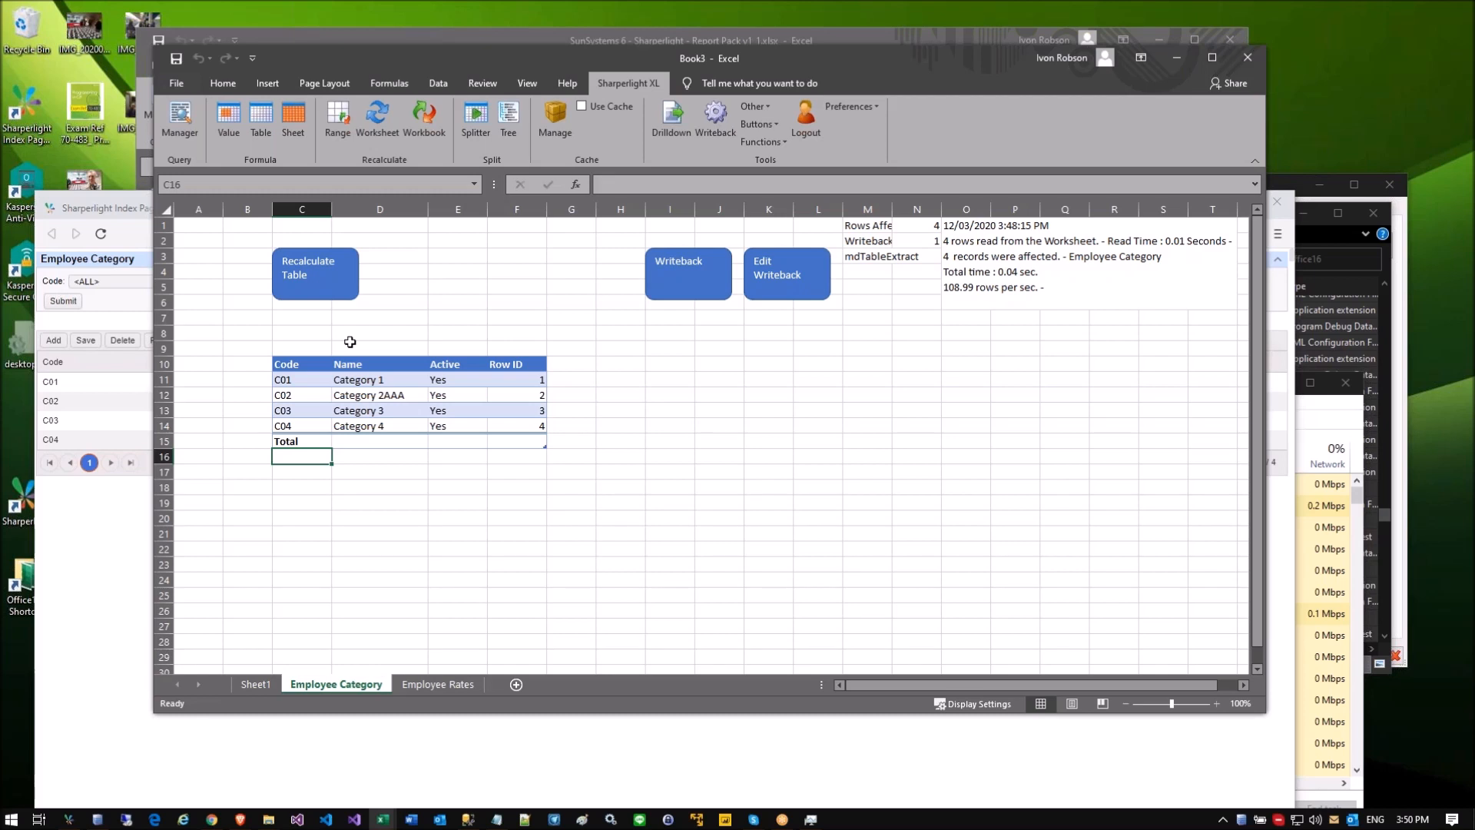
left_click(311, 350)
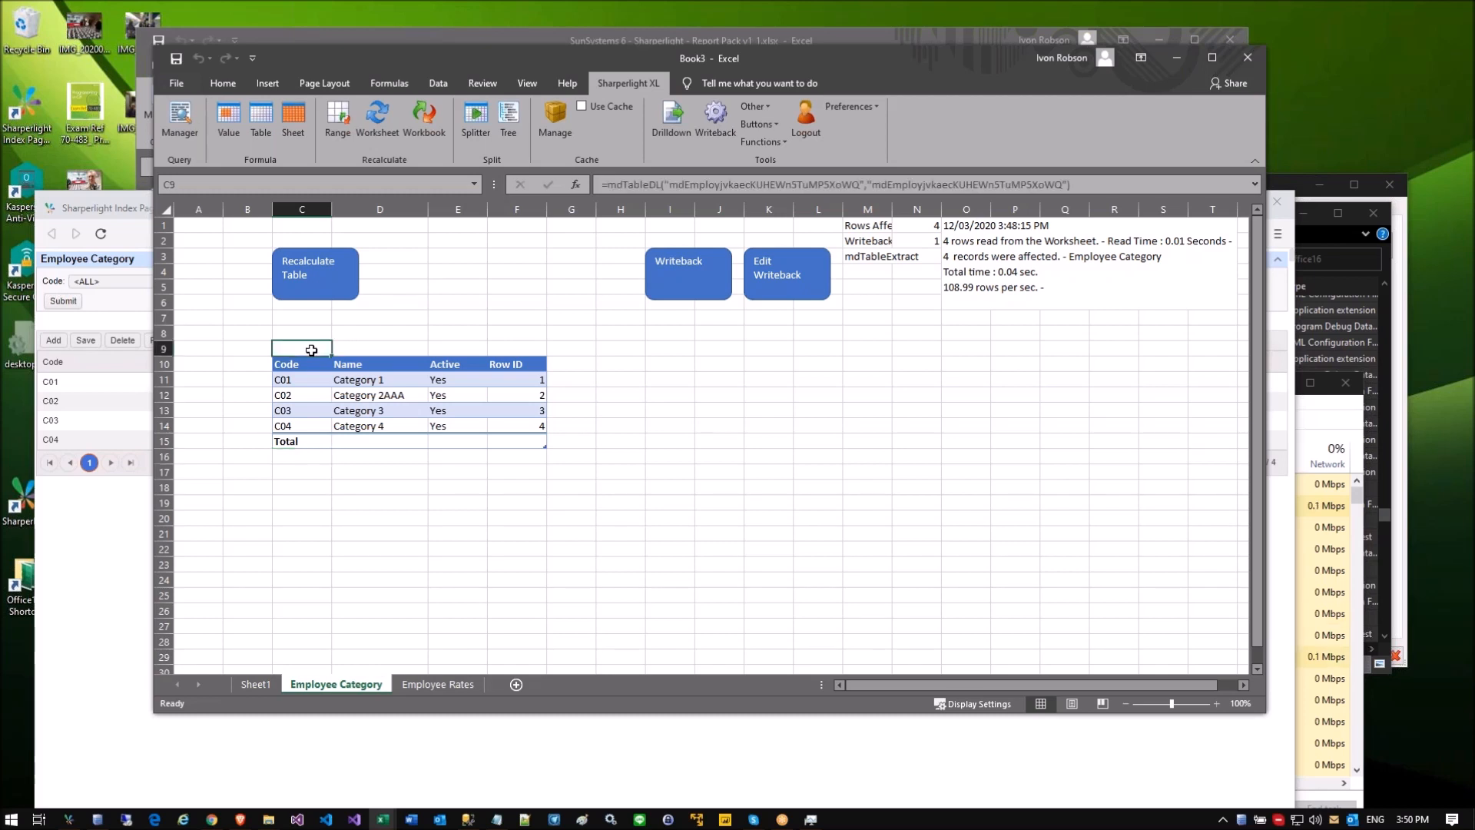
left_click(607, 408)
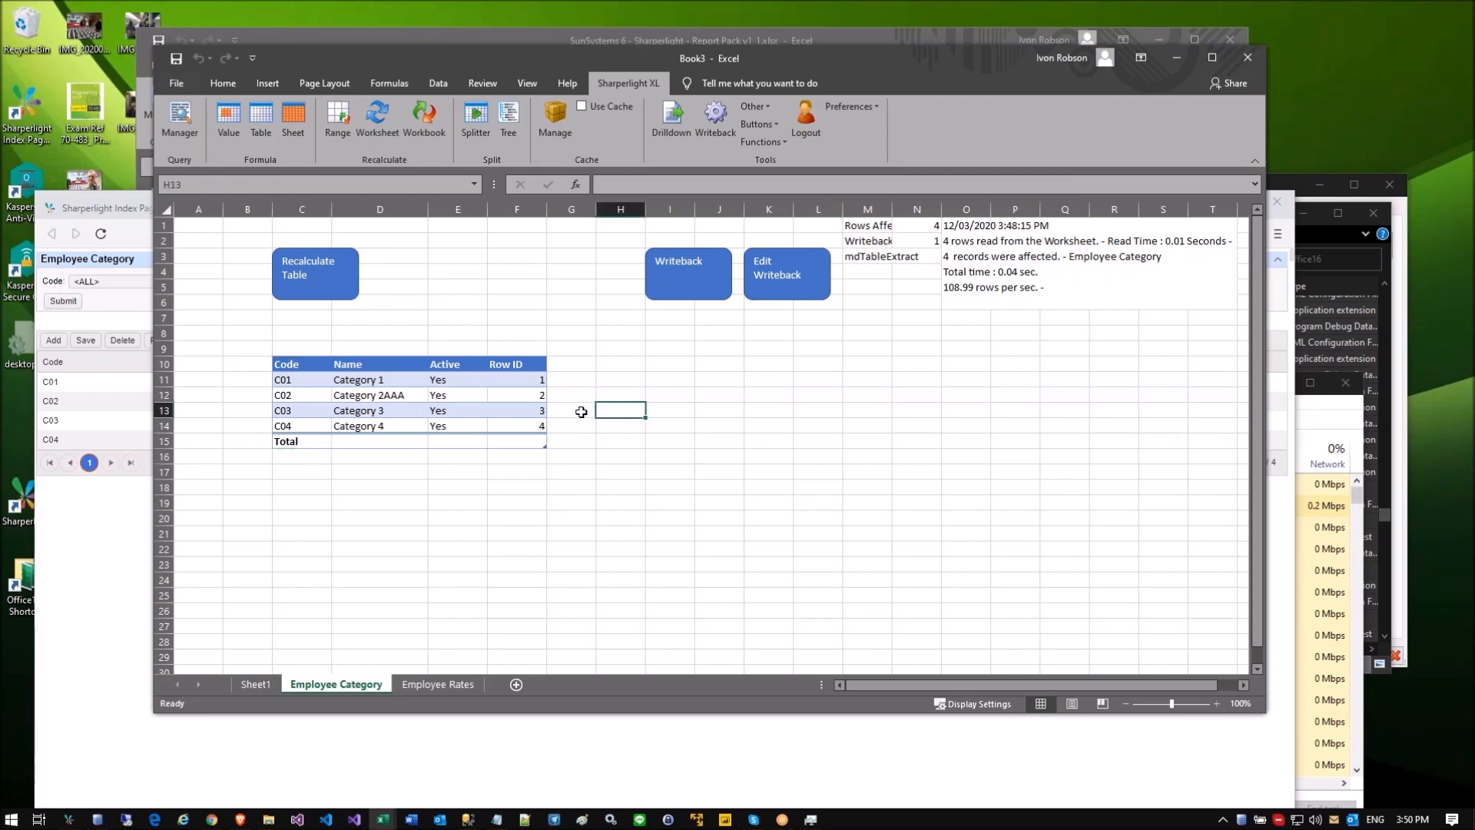
left_click(106, 550)
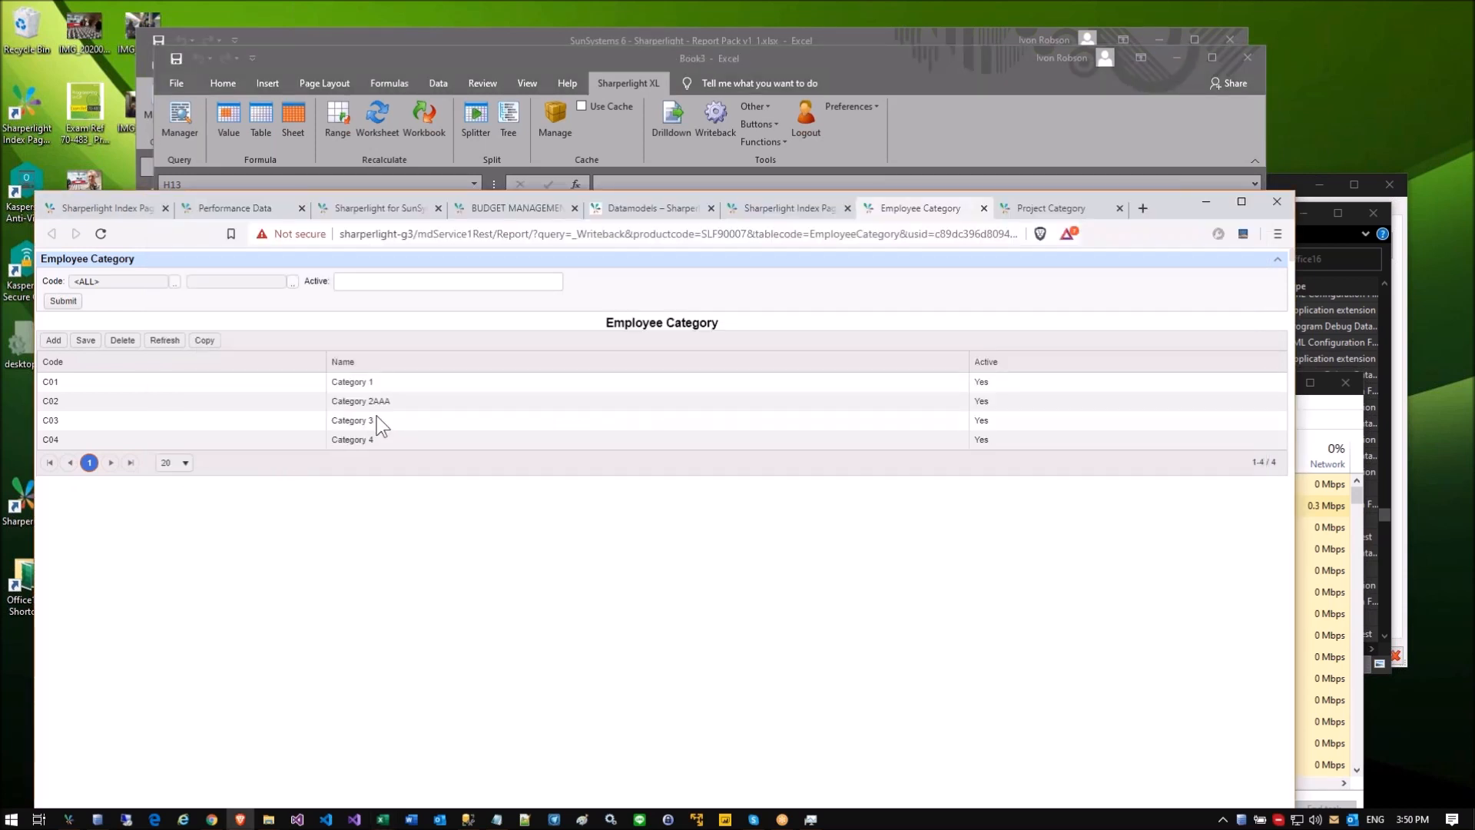
left_click(853, 54)
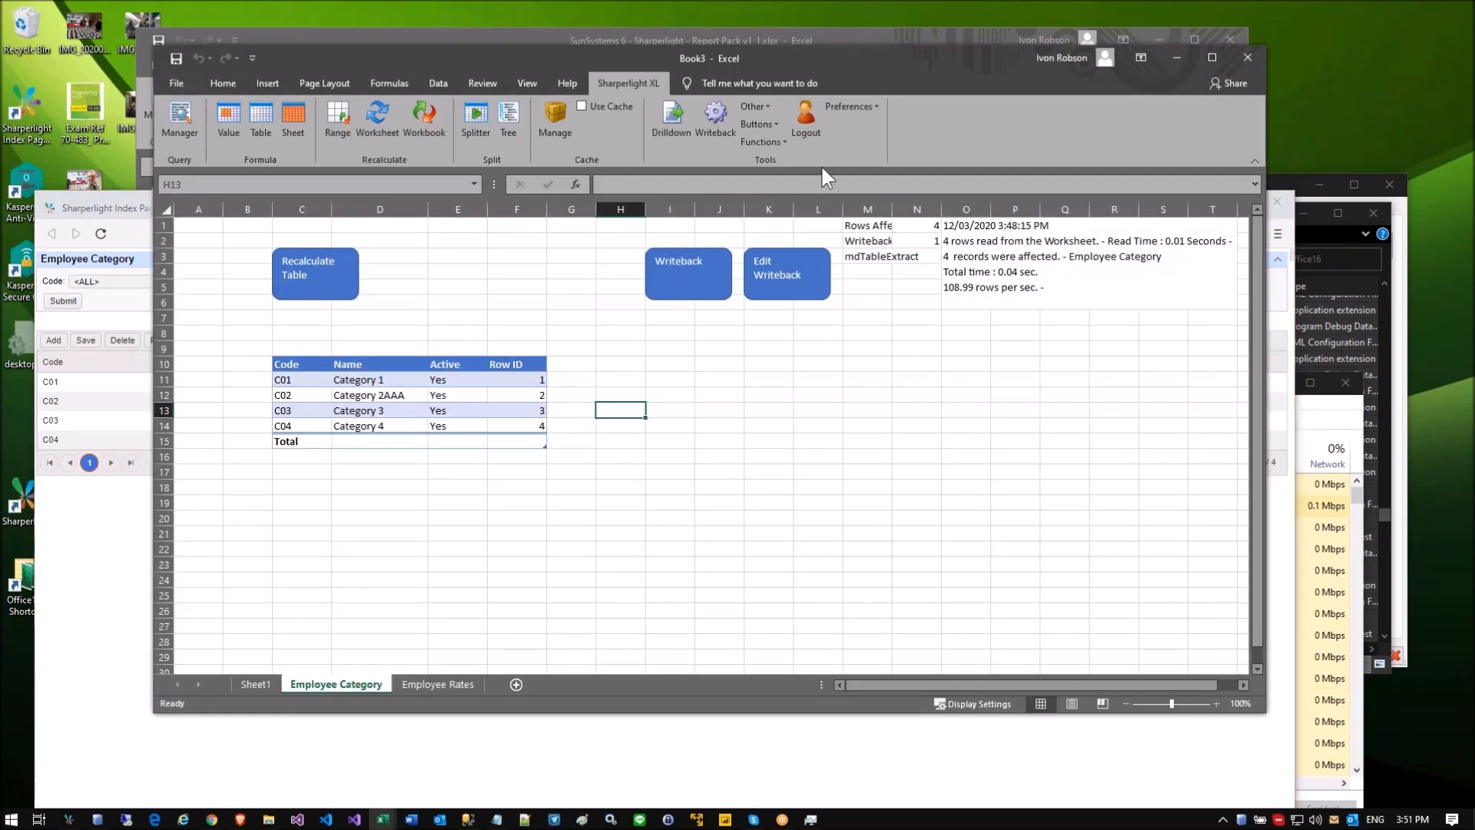
Step: Open the Employee Category writeback definition for editing and examine how its Code and Name fields map to the table columns
left_click(667, 367)
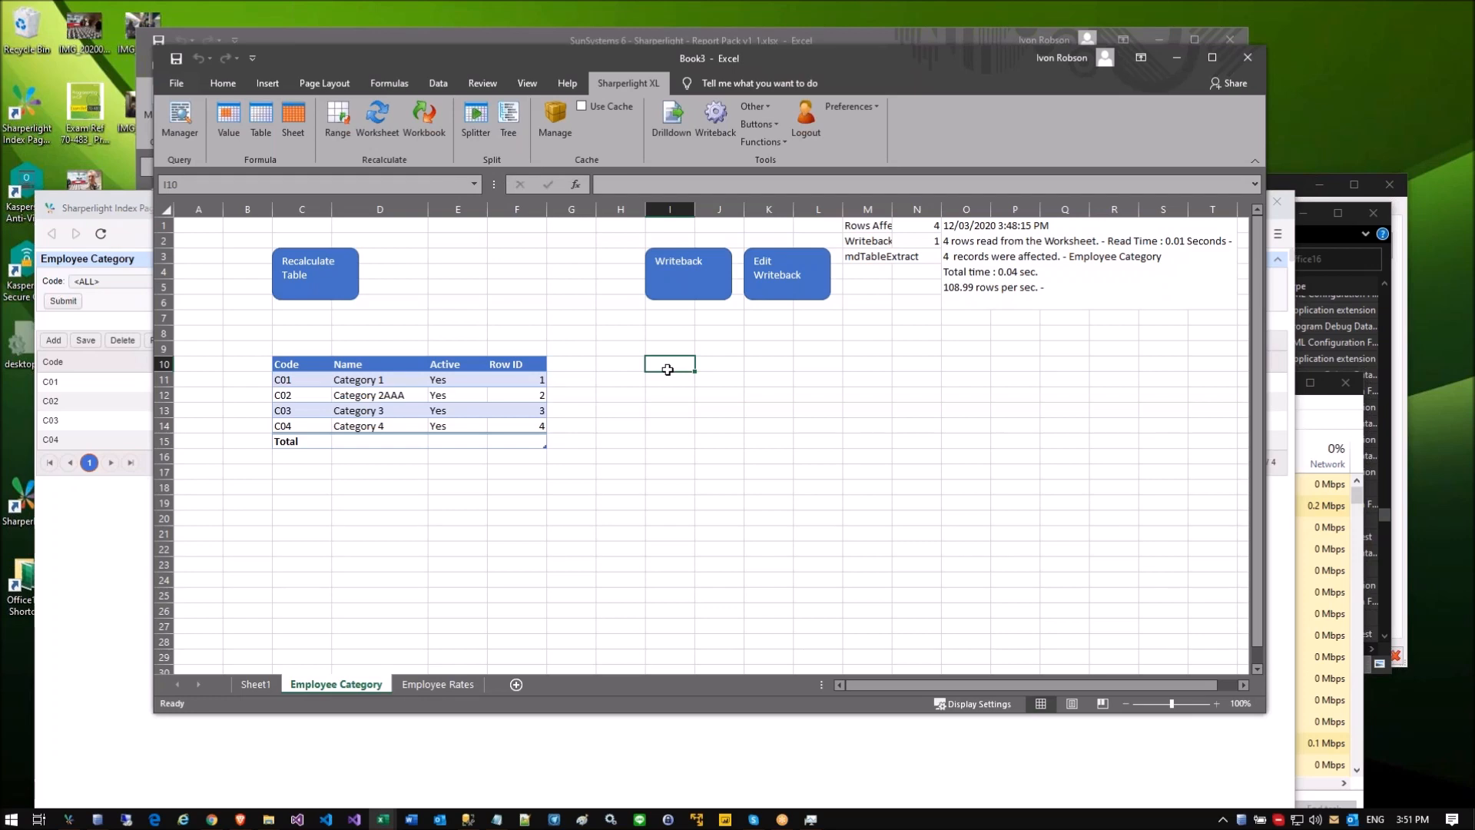
left_click(749, 307)
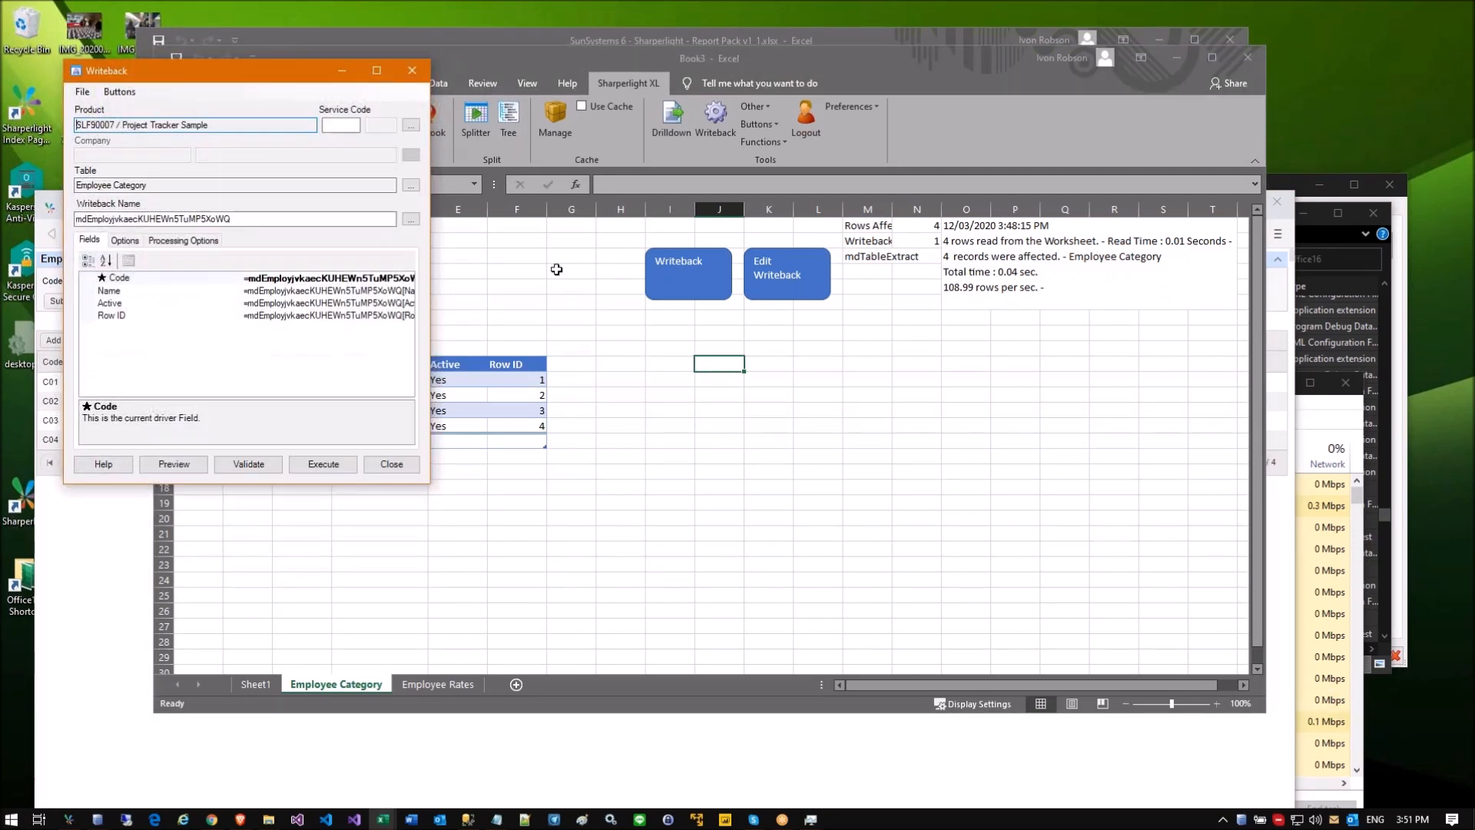
left_click_drag(210, 80, 891, 218)
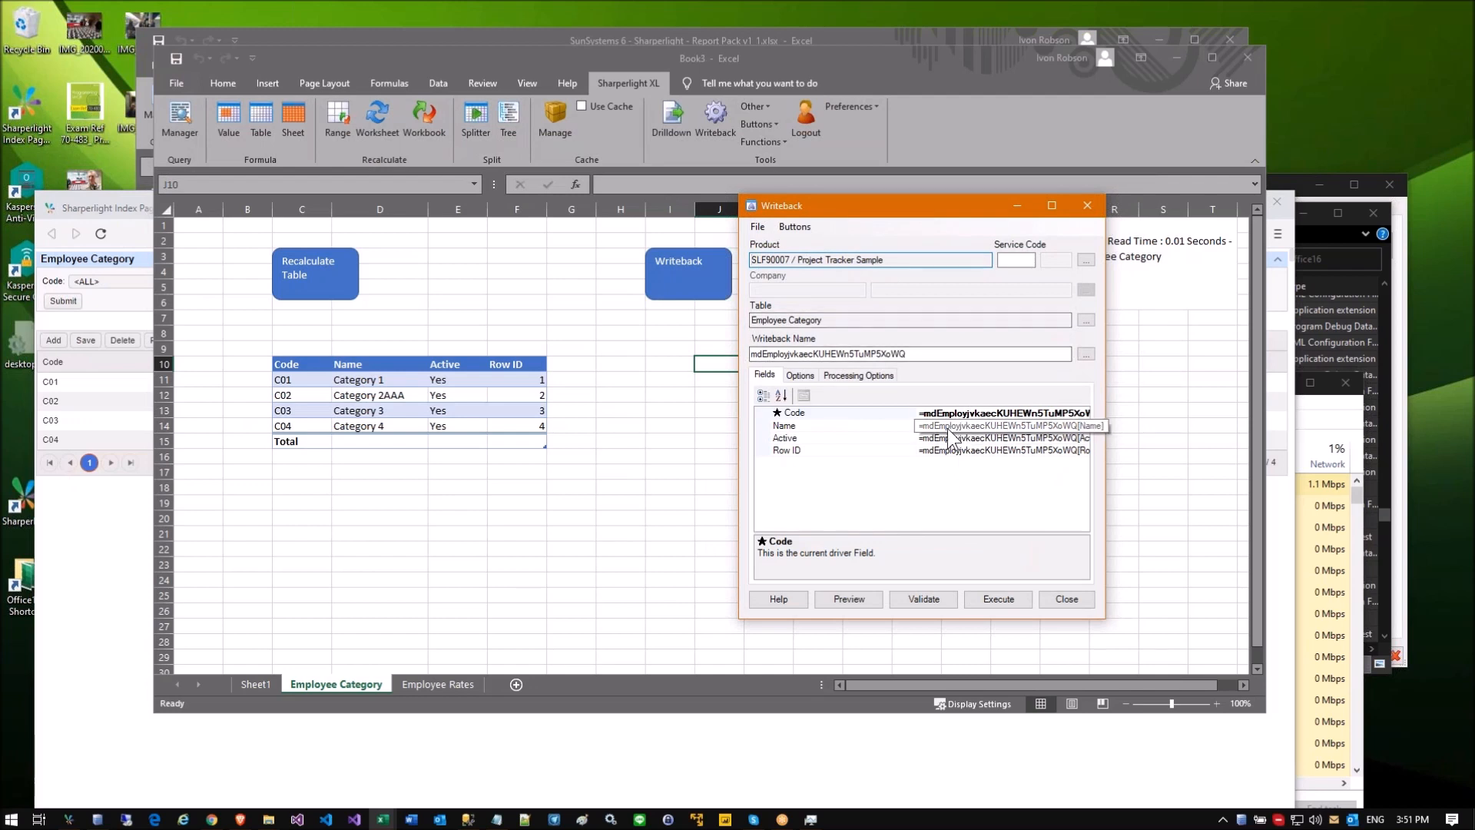
left_click(834, 416)
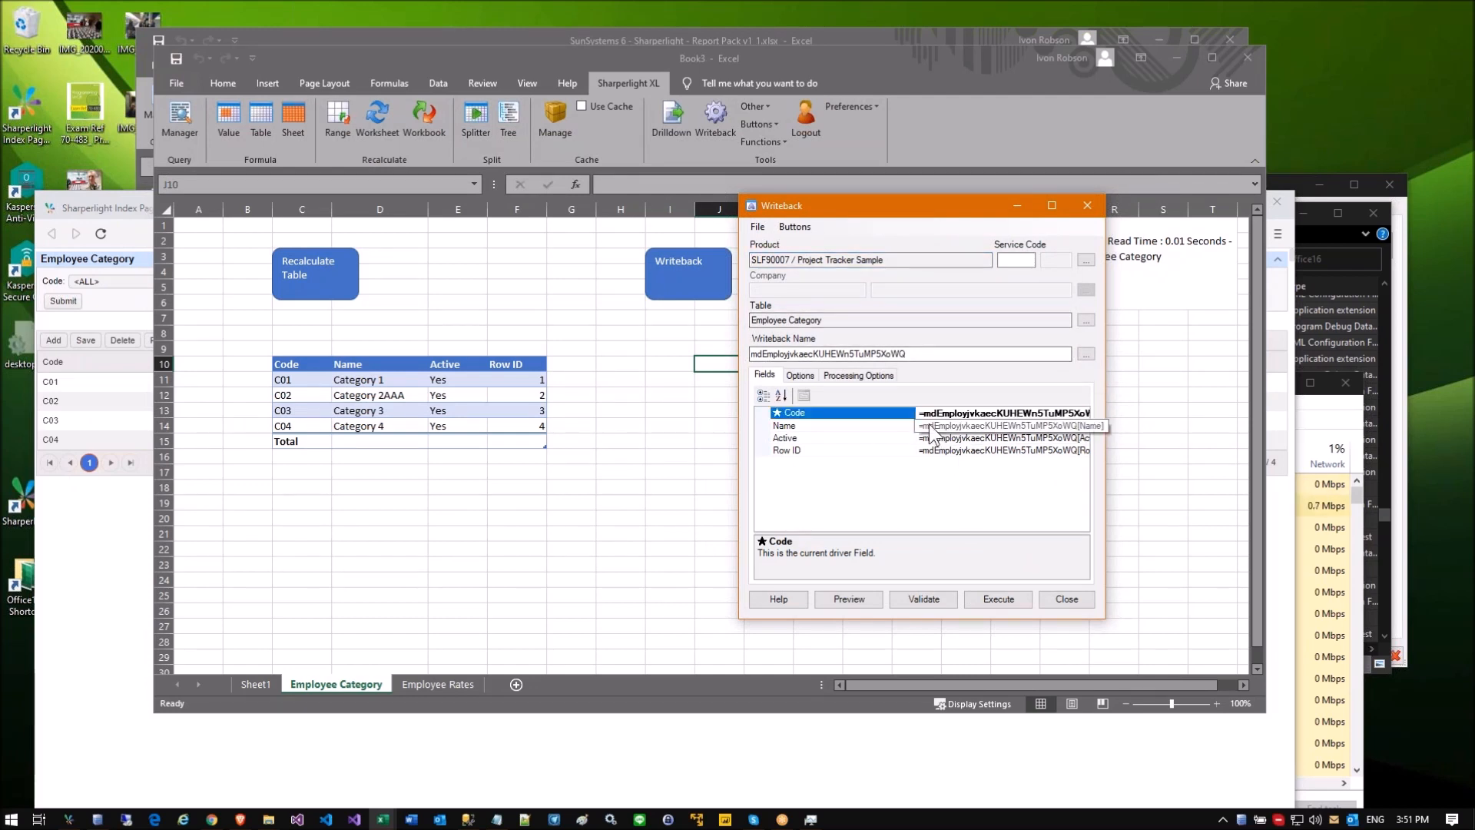
left_click(932, 427)
left_click(346, 382)
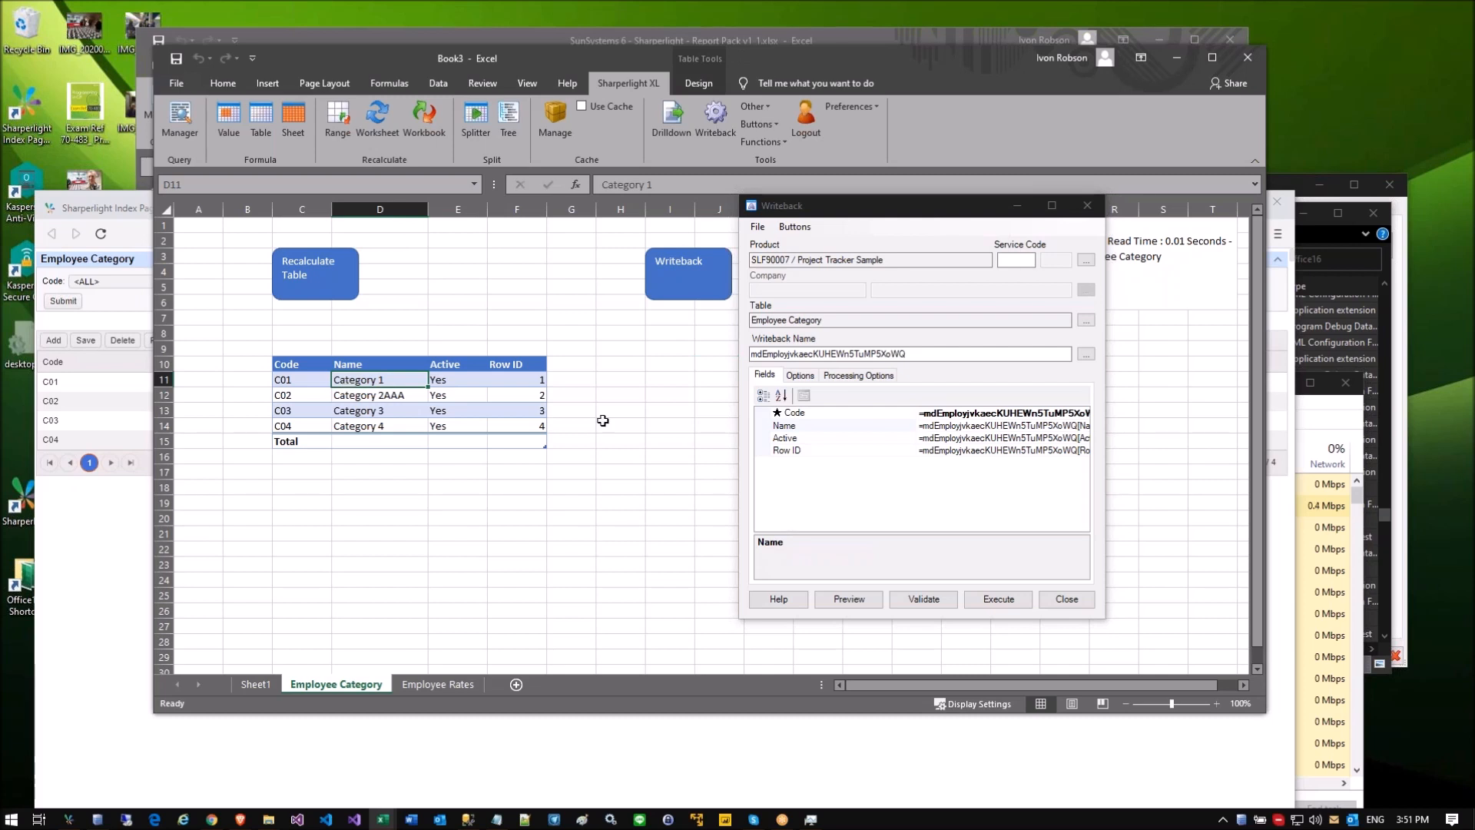
Step: Replace the column reference of the Active field in the writeback definition with the fixed value Yes
left_click(934, 436)
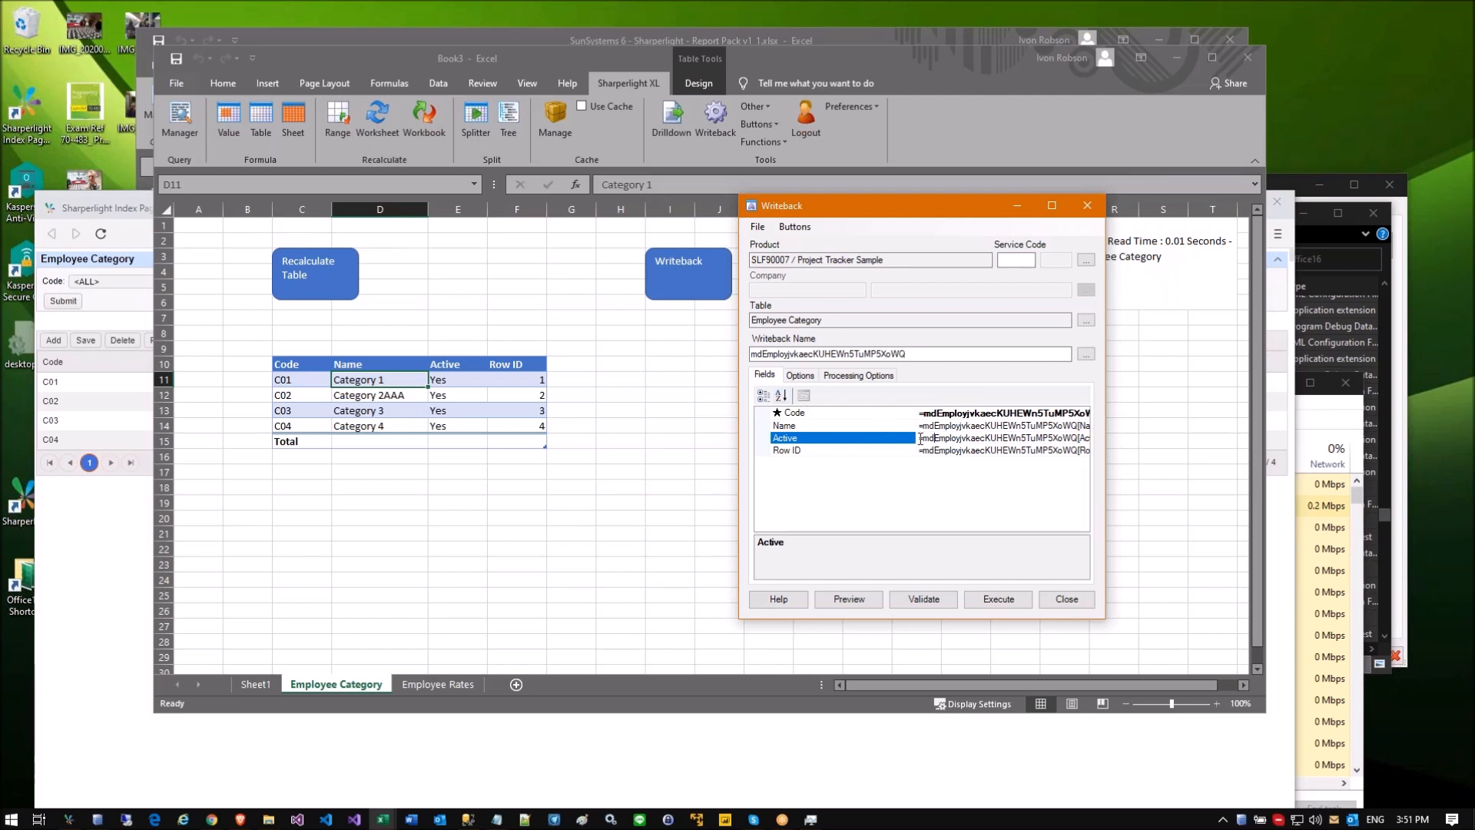
left_click_drag(919, 437, 1089, 437)
type("=Y")
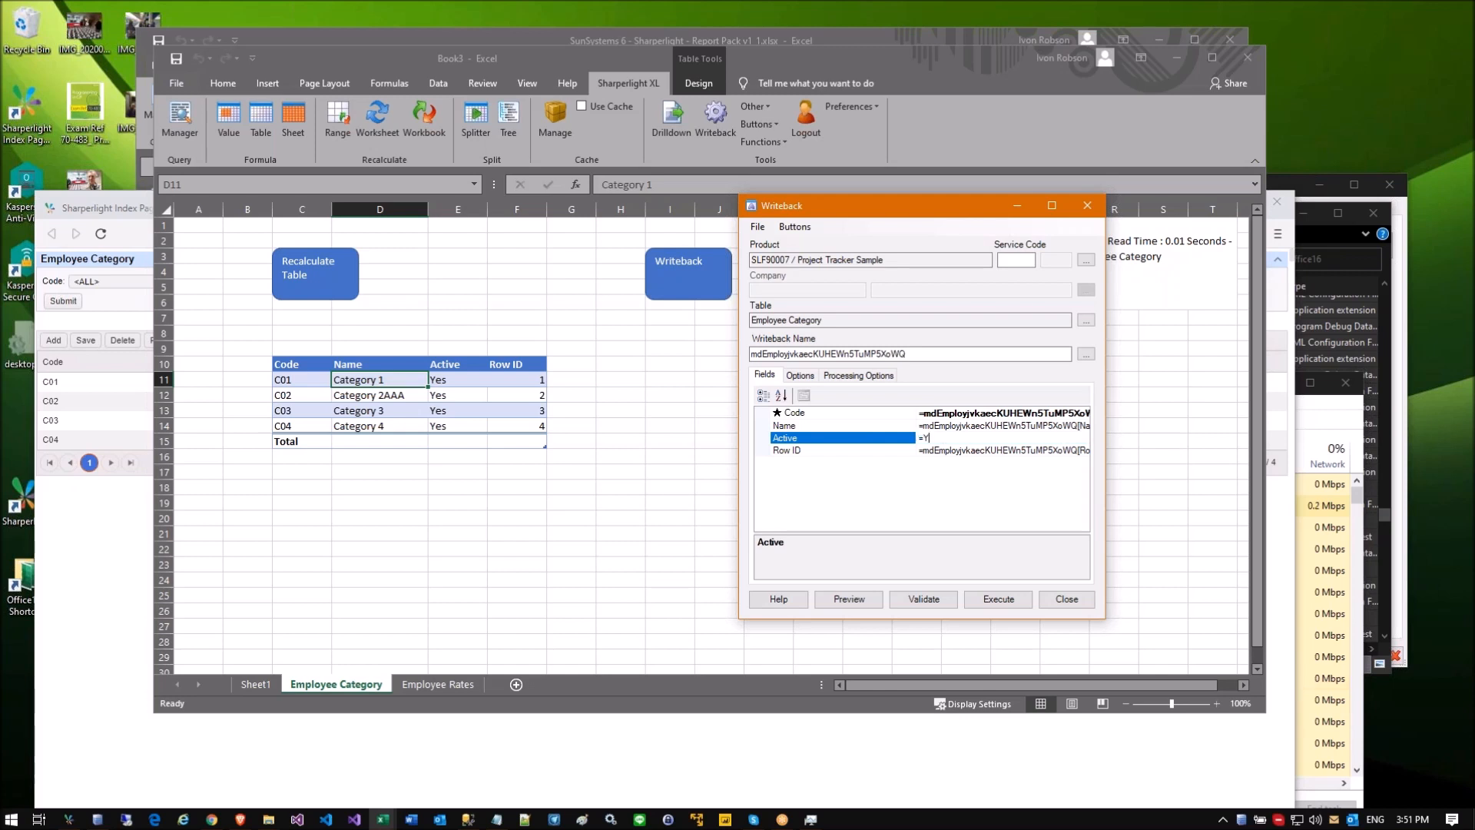
key("BackSpace")
key("BackSpace")
type("Yes")
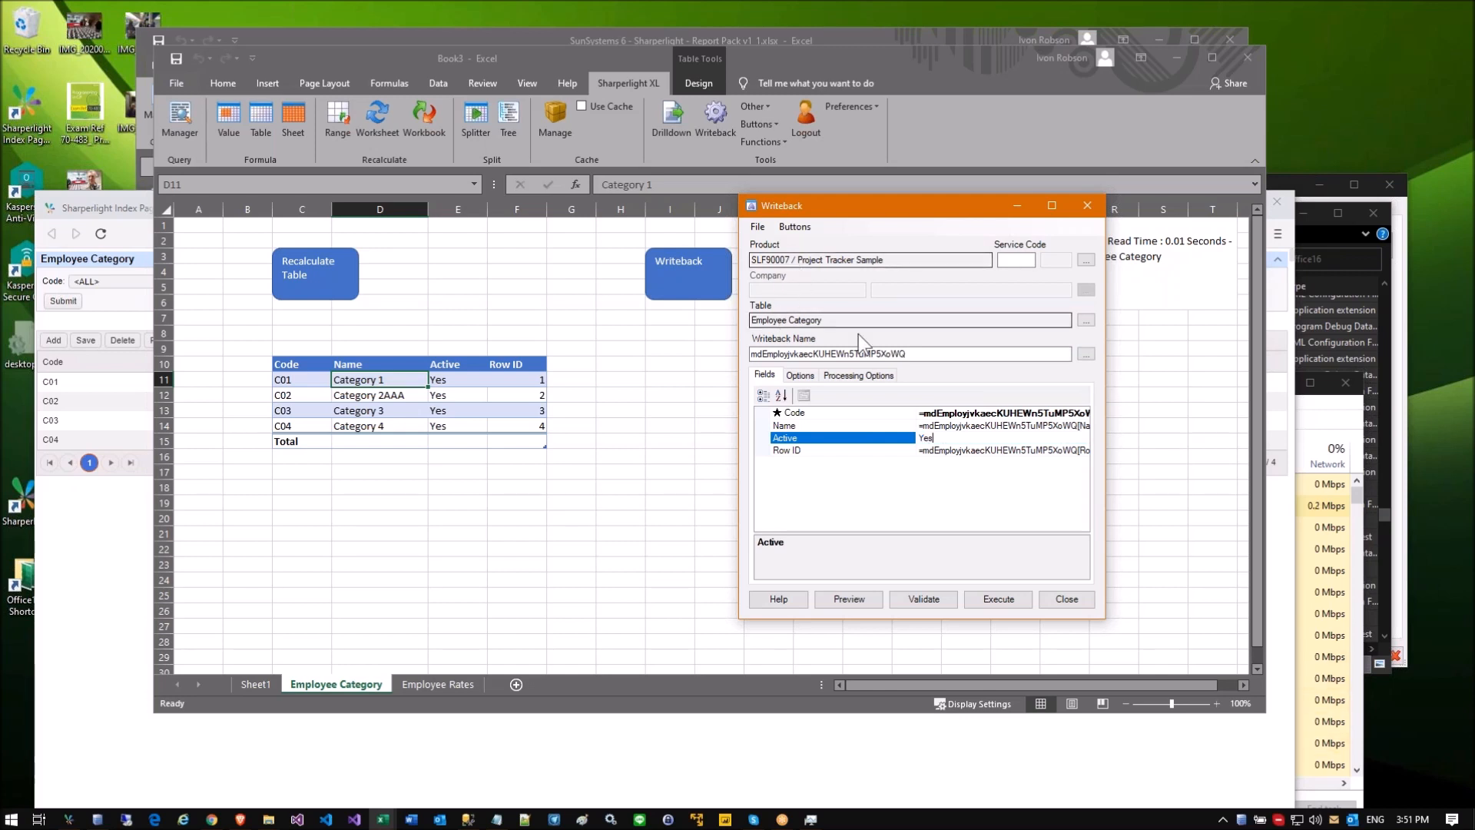
Step: Review the writeback's processing options down to the logging cell settings, and close the definition
left_click(856, 375)
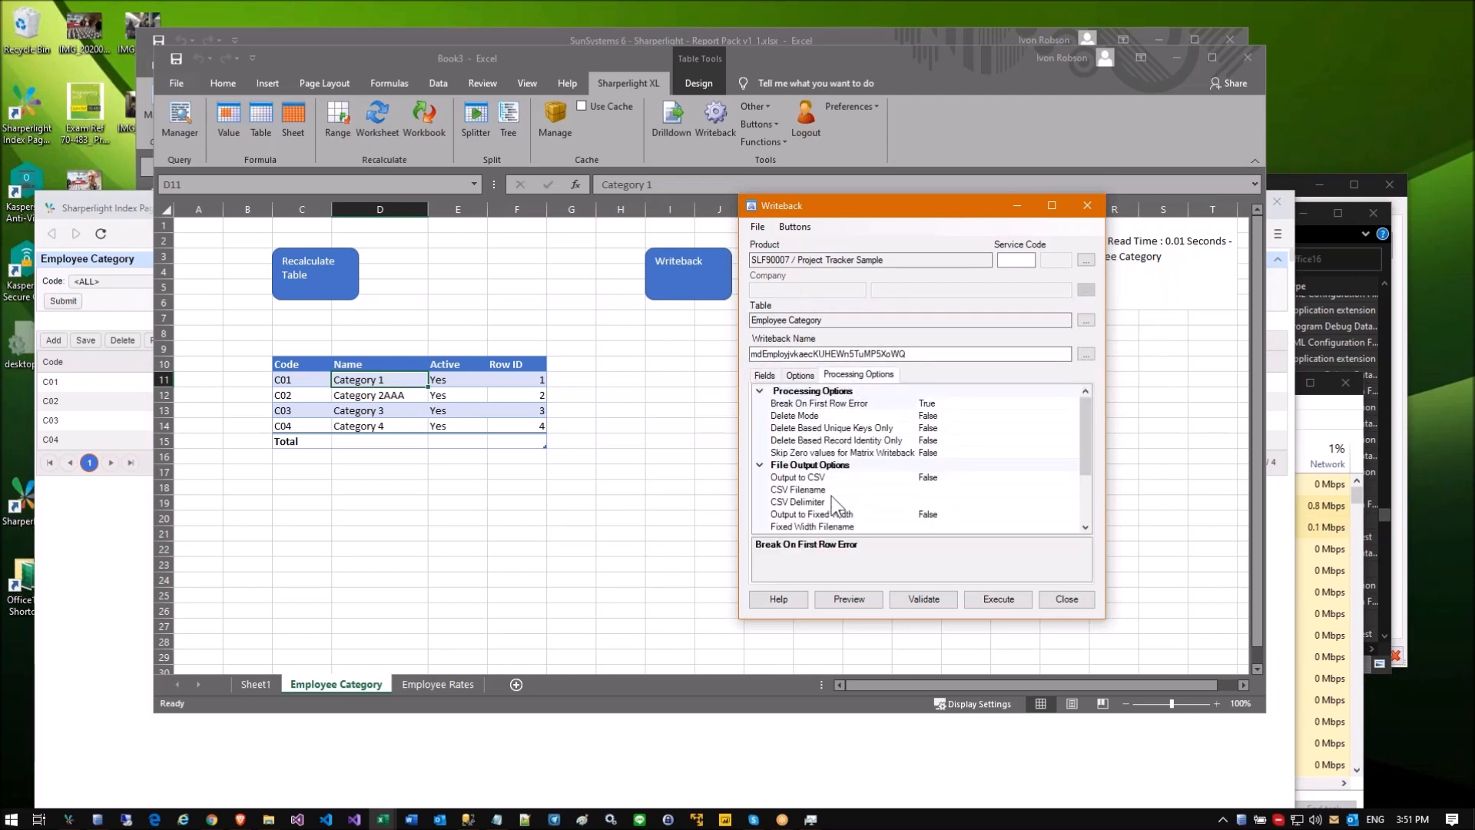
scroll(837, 501, "down", 2)
left_click(819, 477)
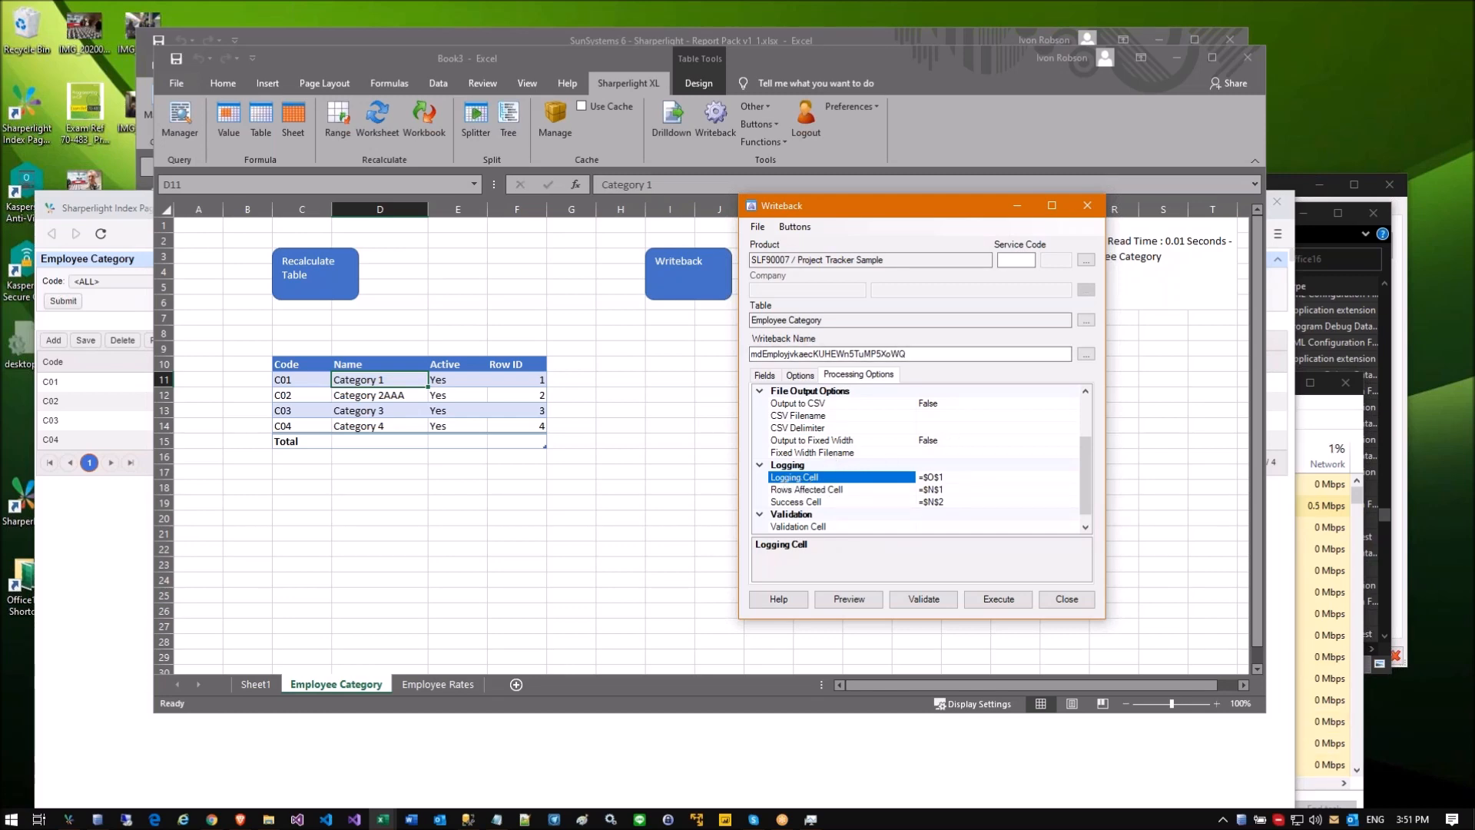
left_click(1090, 212)
left_click(795, 465)
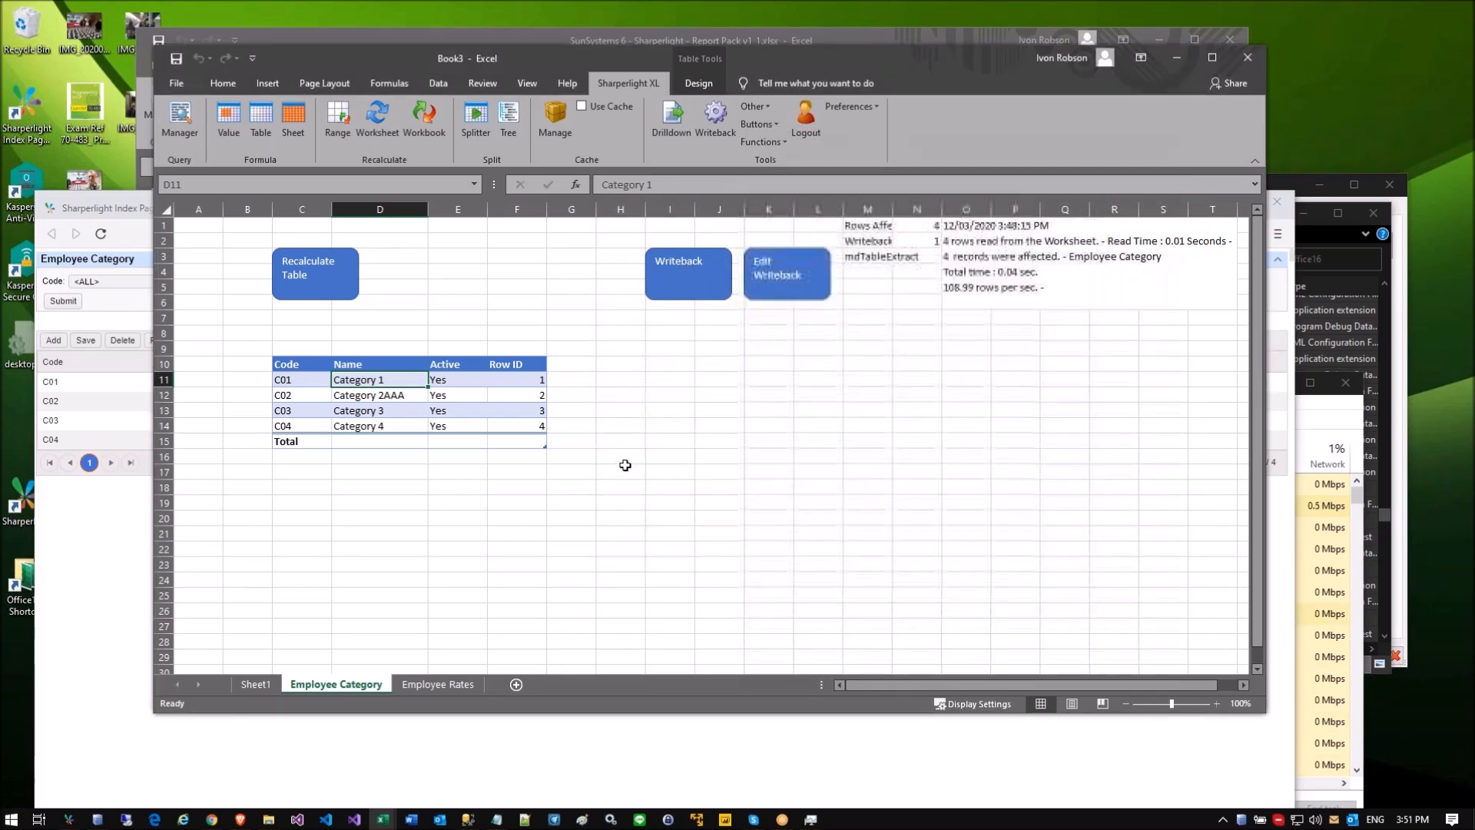
left_click(578, 437)
left_click(516, 490)
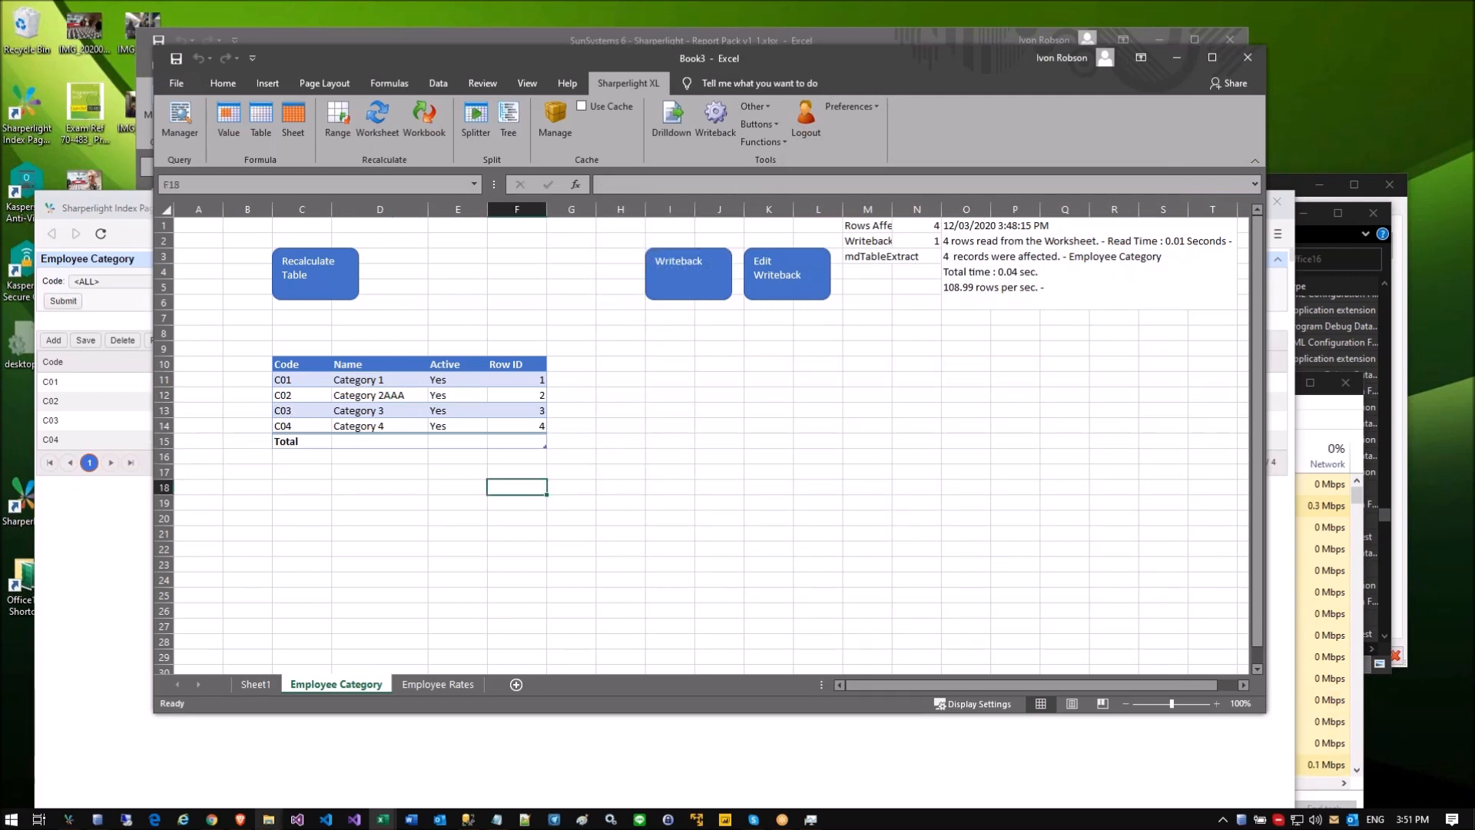
left_click(406, 484)
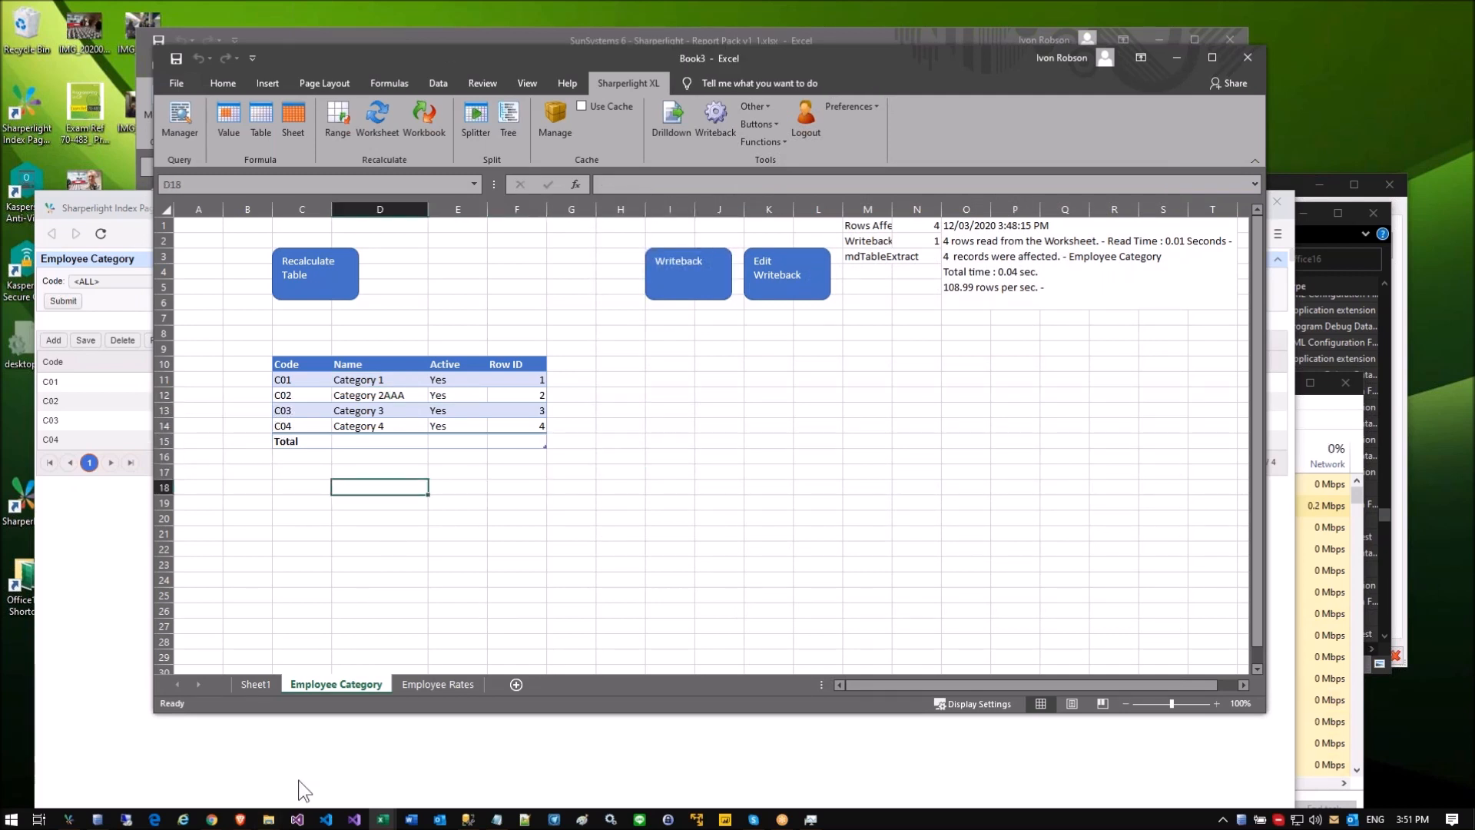
left_click_drag(302, 459, 550, 524)
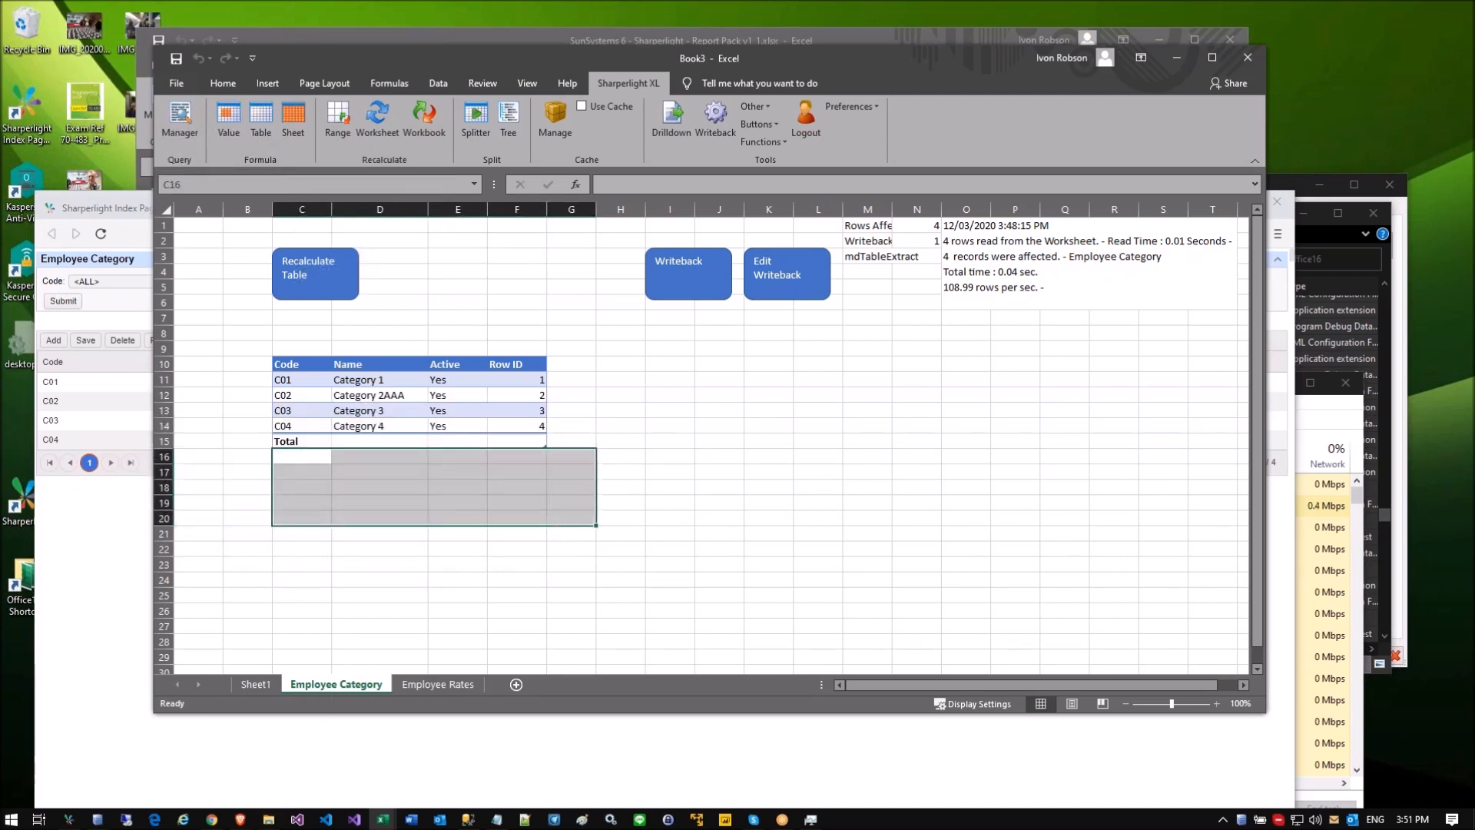
left_click(638, 461)
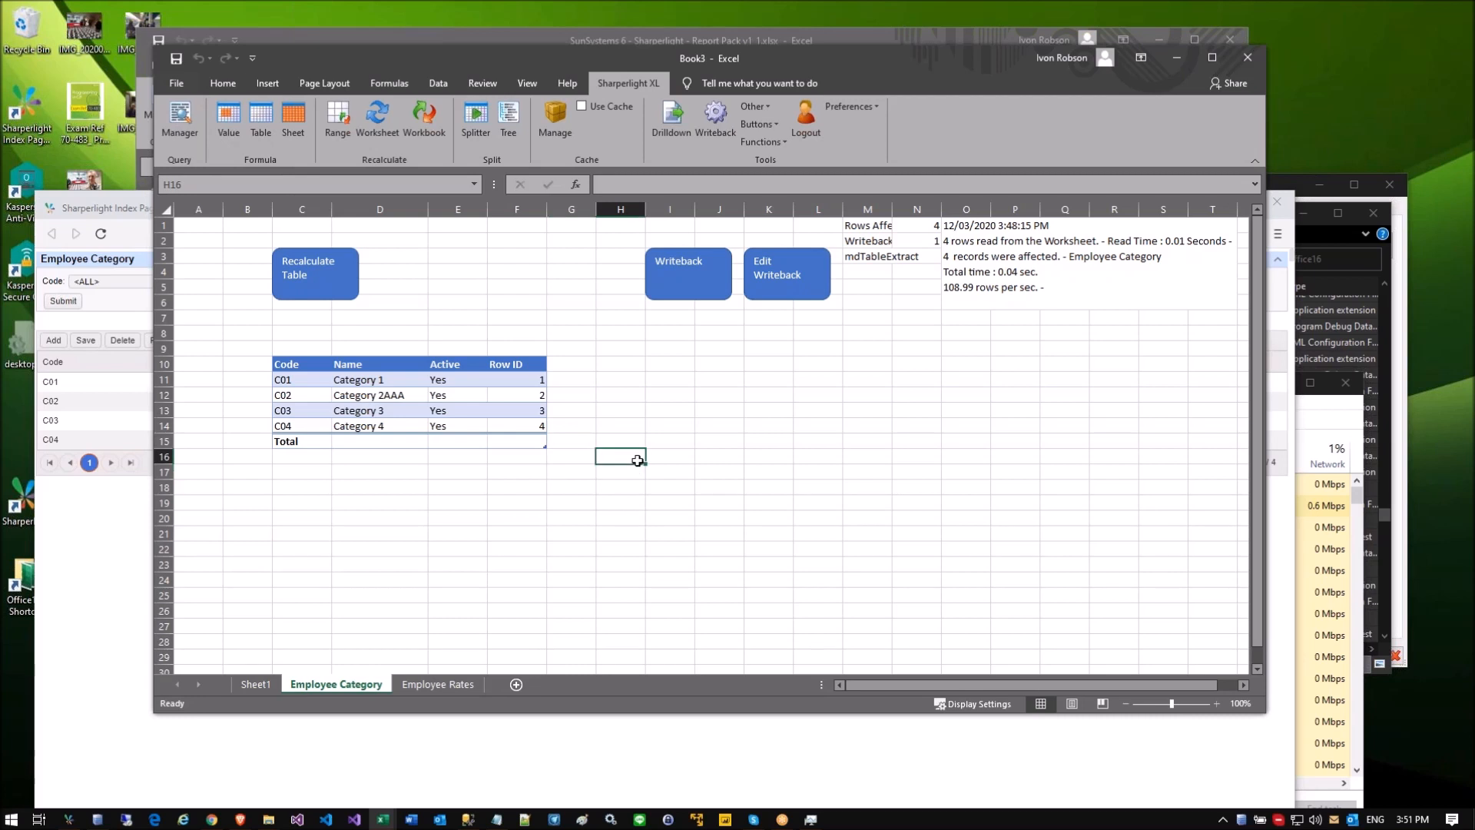
Step: Open the workbook WritebackValidationFormula.xlsx and look over the account, product and amount cells of its journal data
right_click(269, 819)
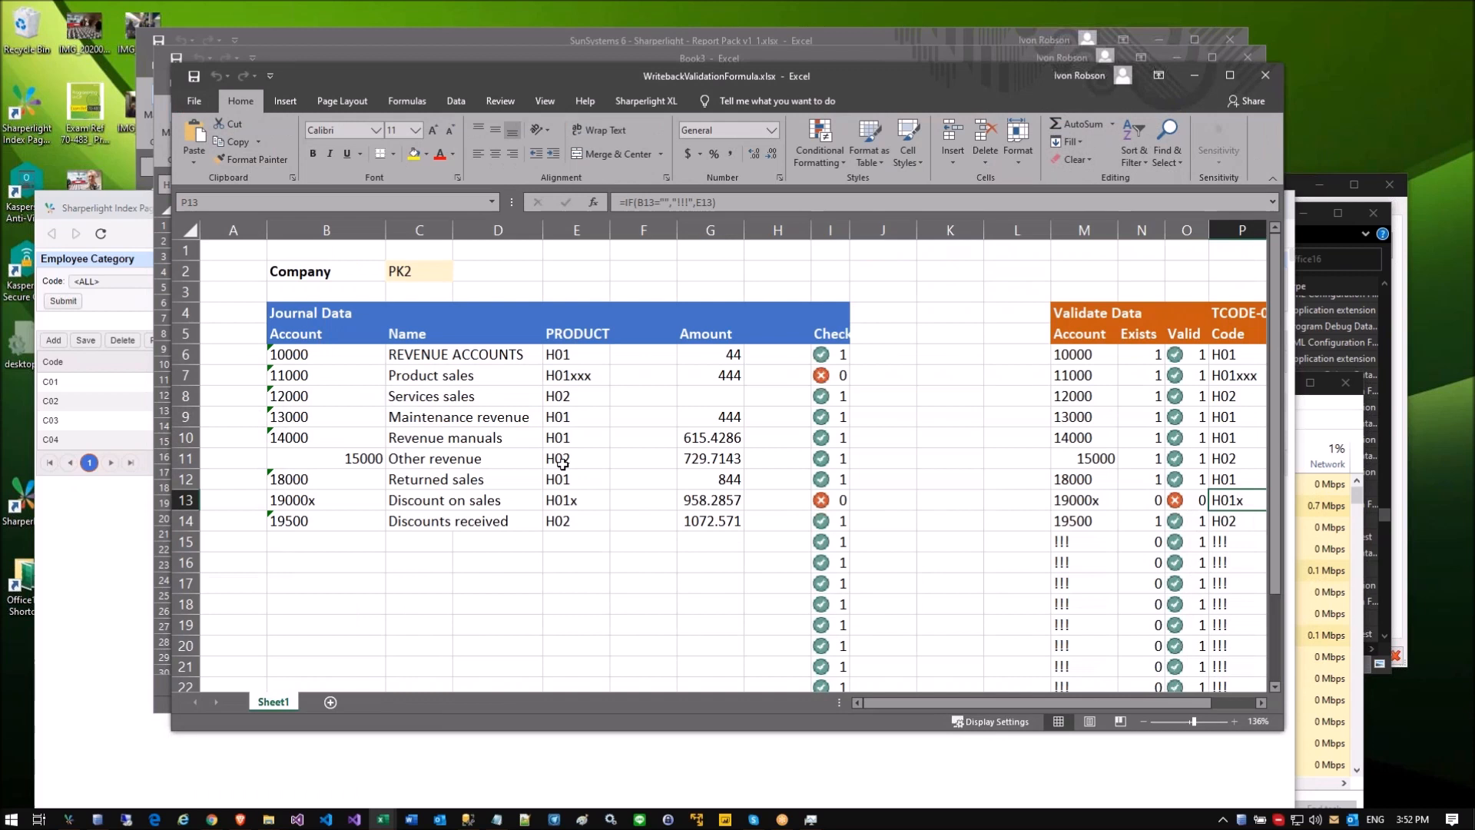
left_click(464, 400)
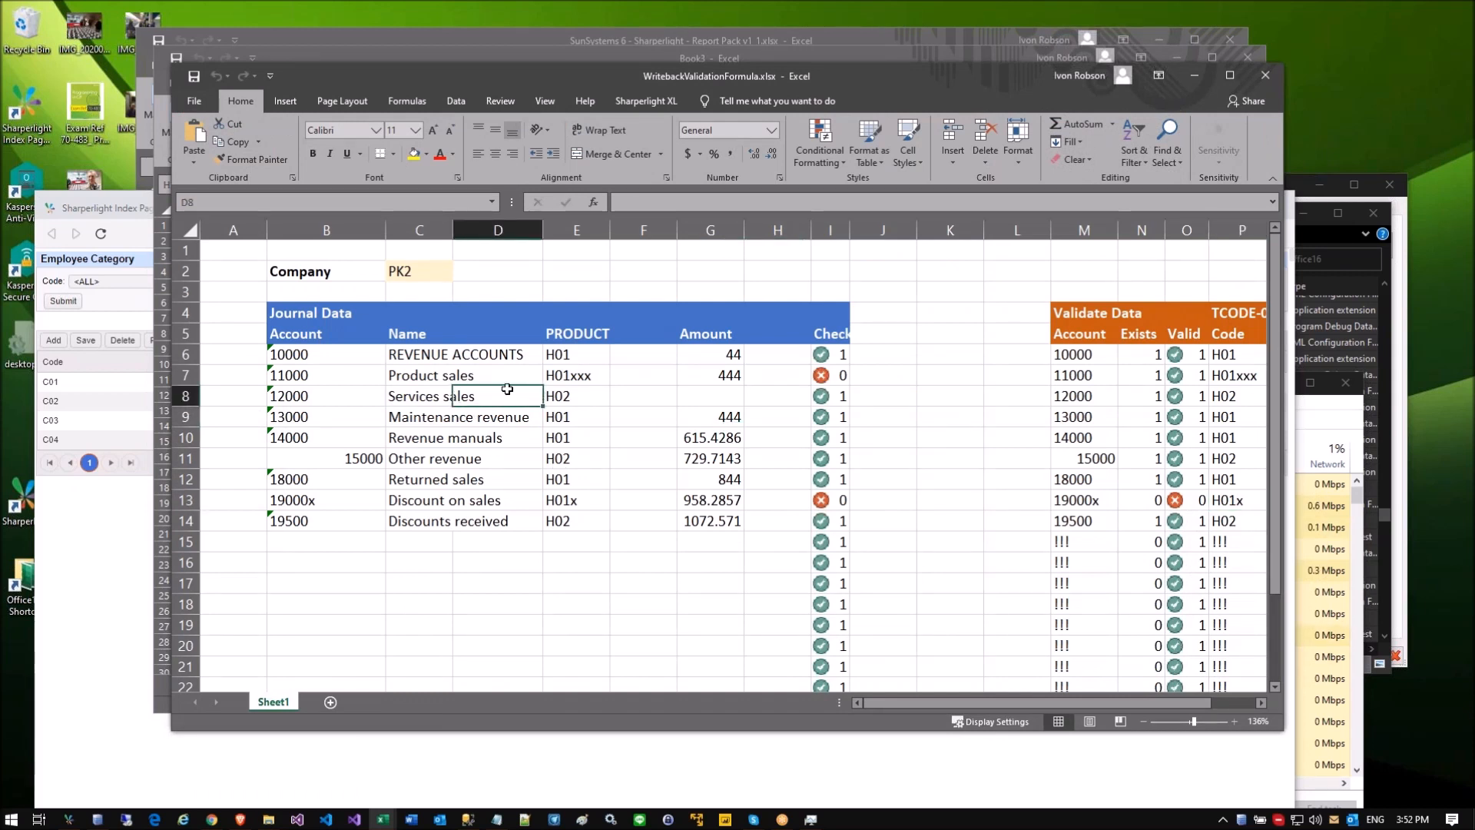
left_click(313, 357)
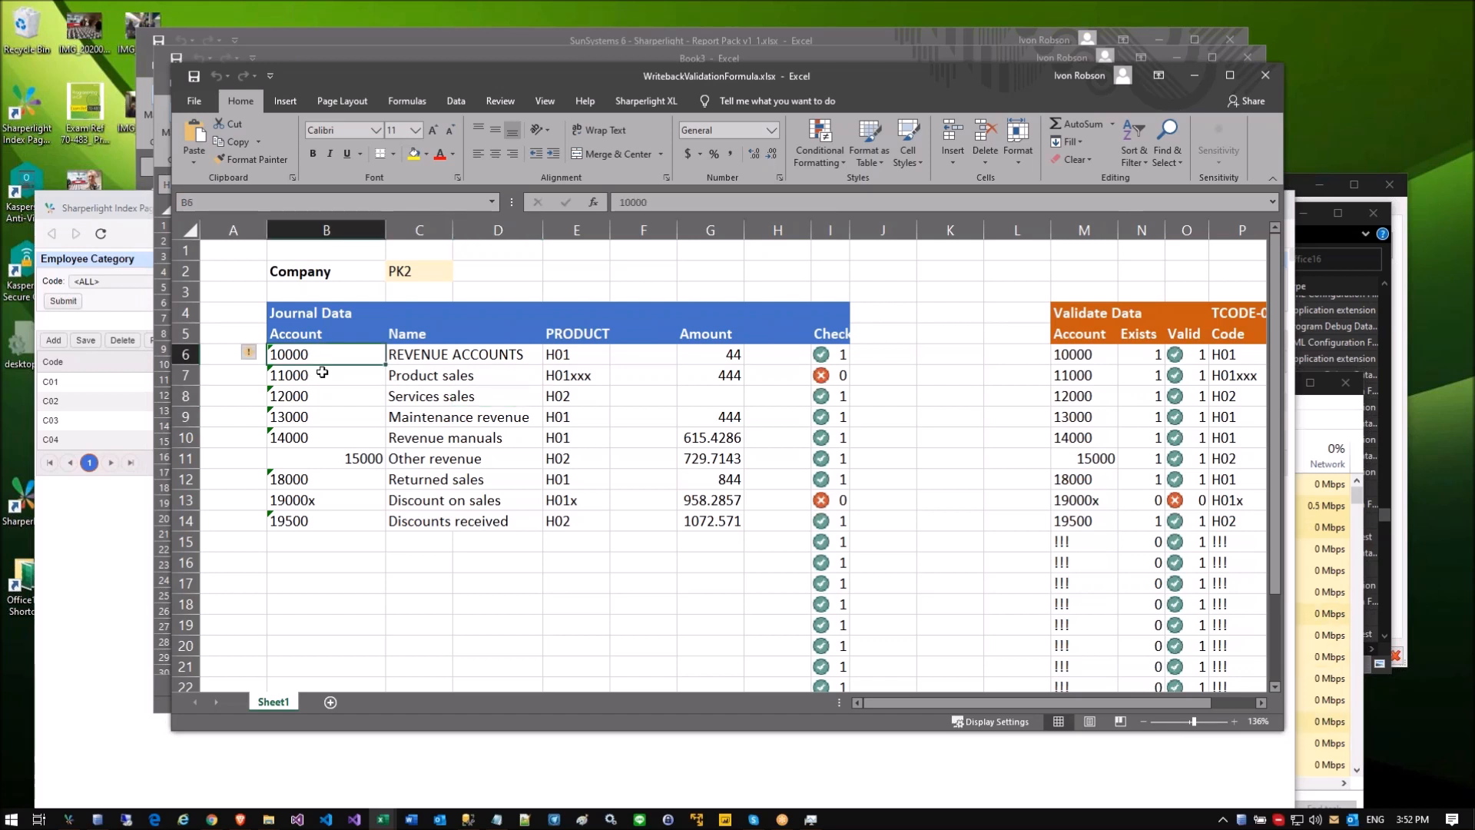
left_click(319, 374)
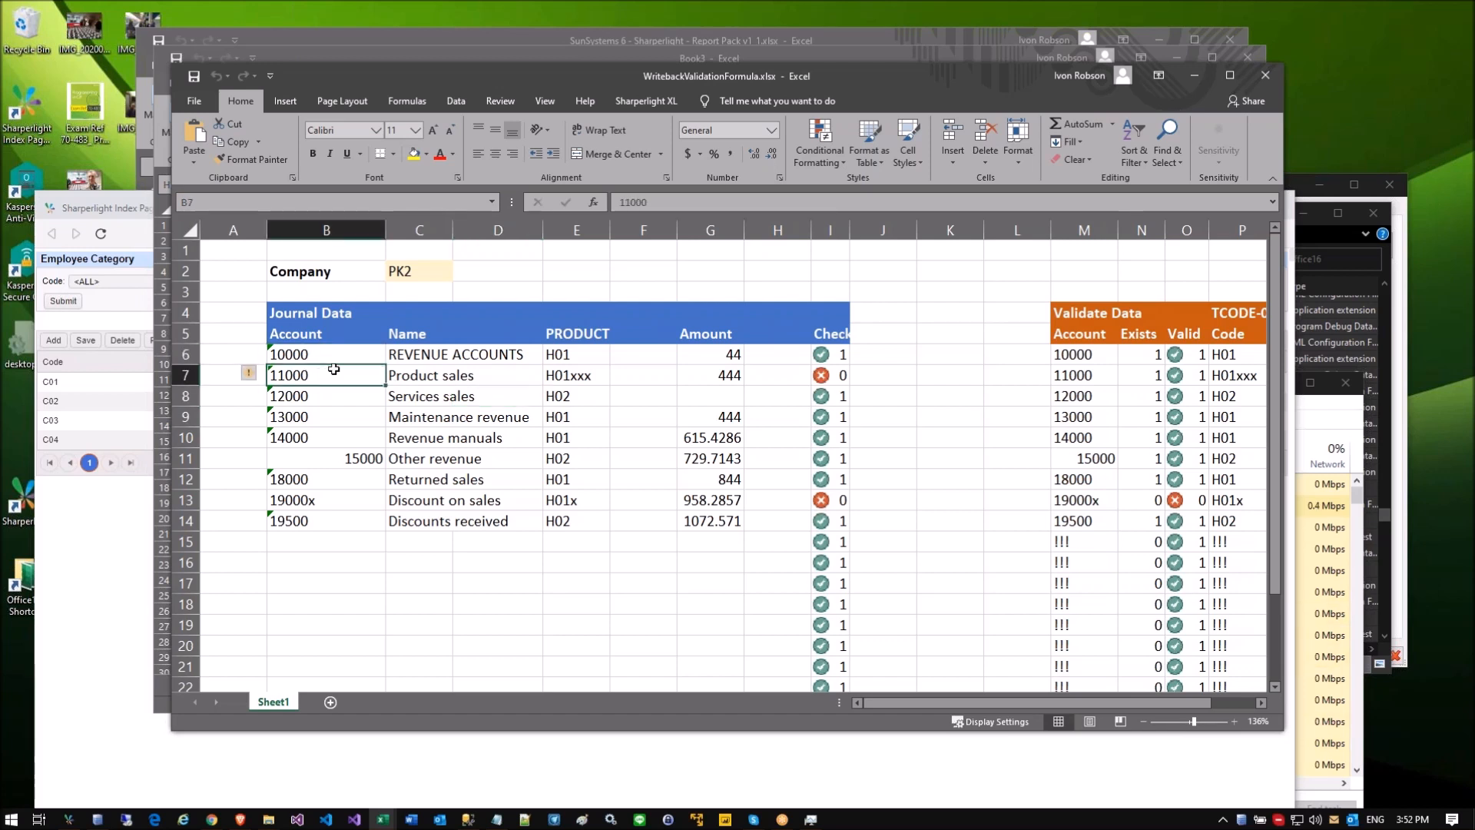
left_click(577, 354)
left_click(699, 352)
left_click(691, 393)
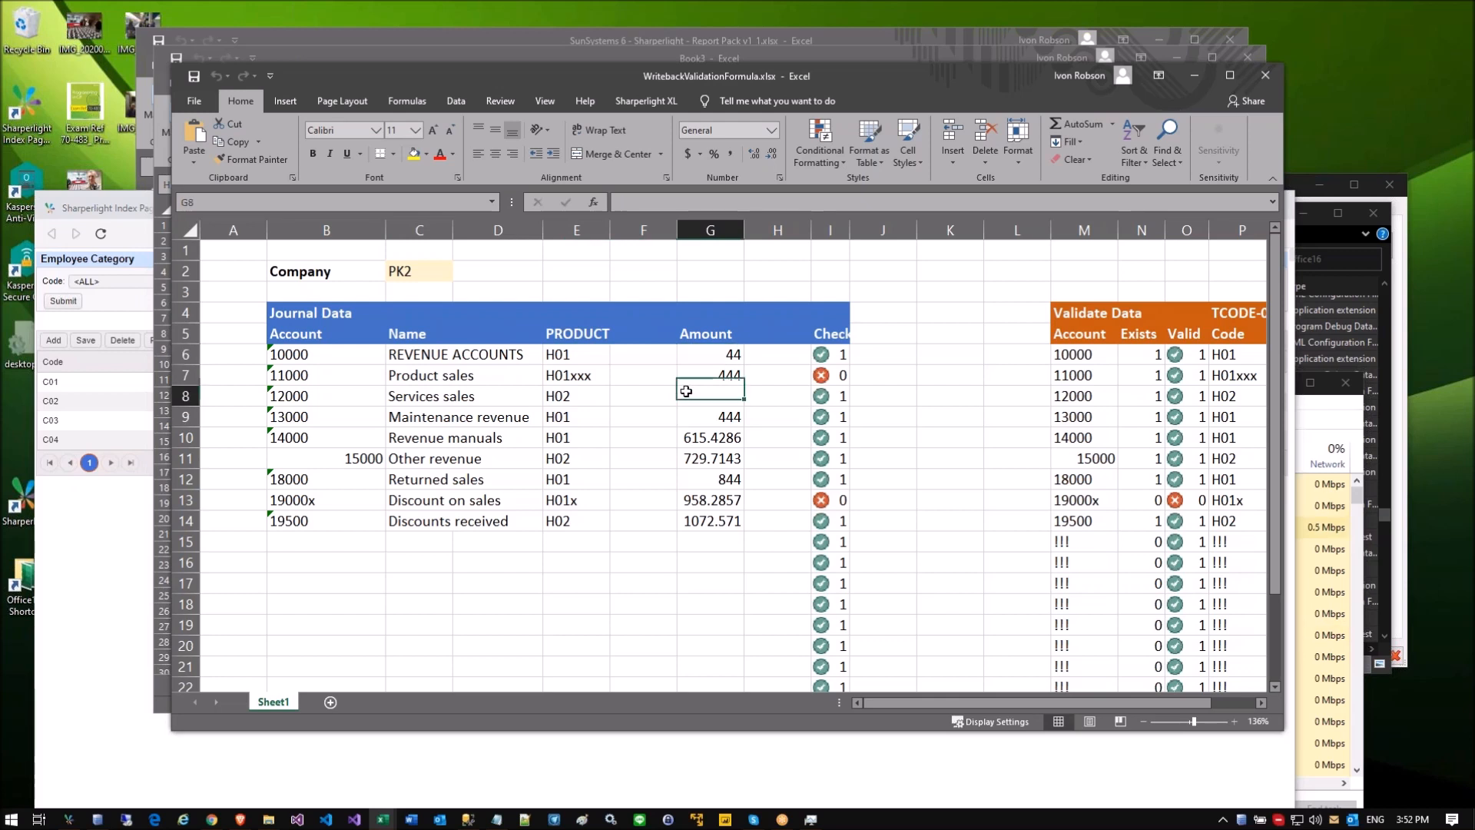
Step: Widen the Check column of the journal data
left_click_drag(850, 230, 888, 229)
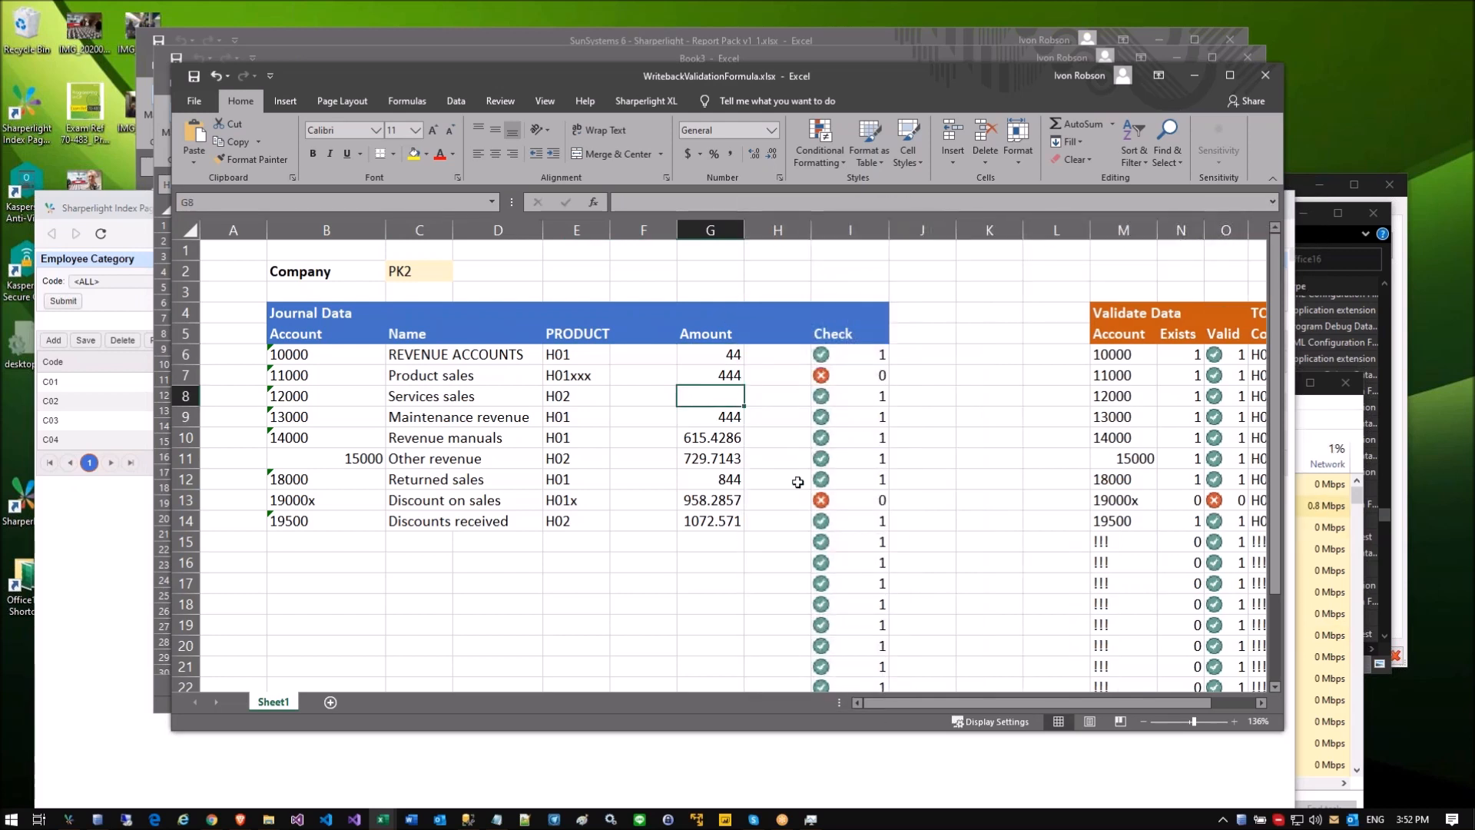
left_click_drag(1193, 721, 1187, 721)
left_click(683, 372)
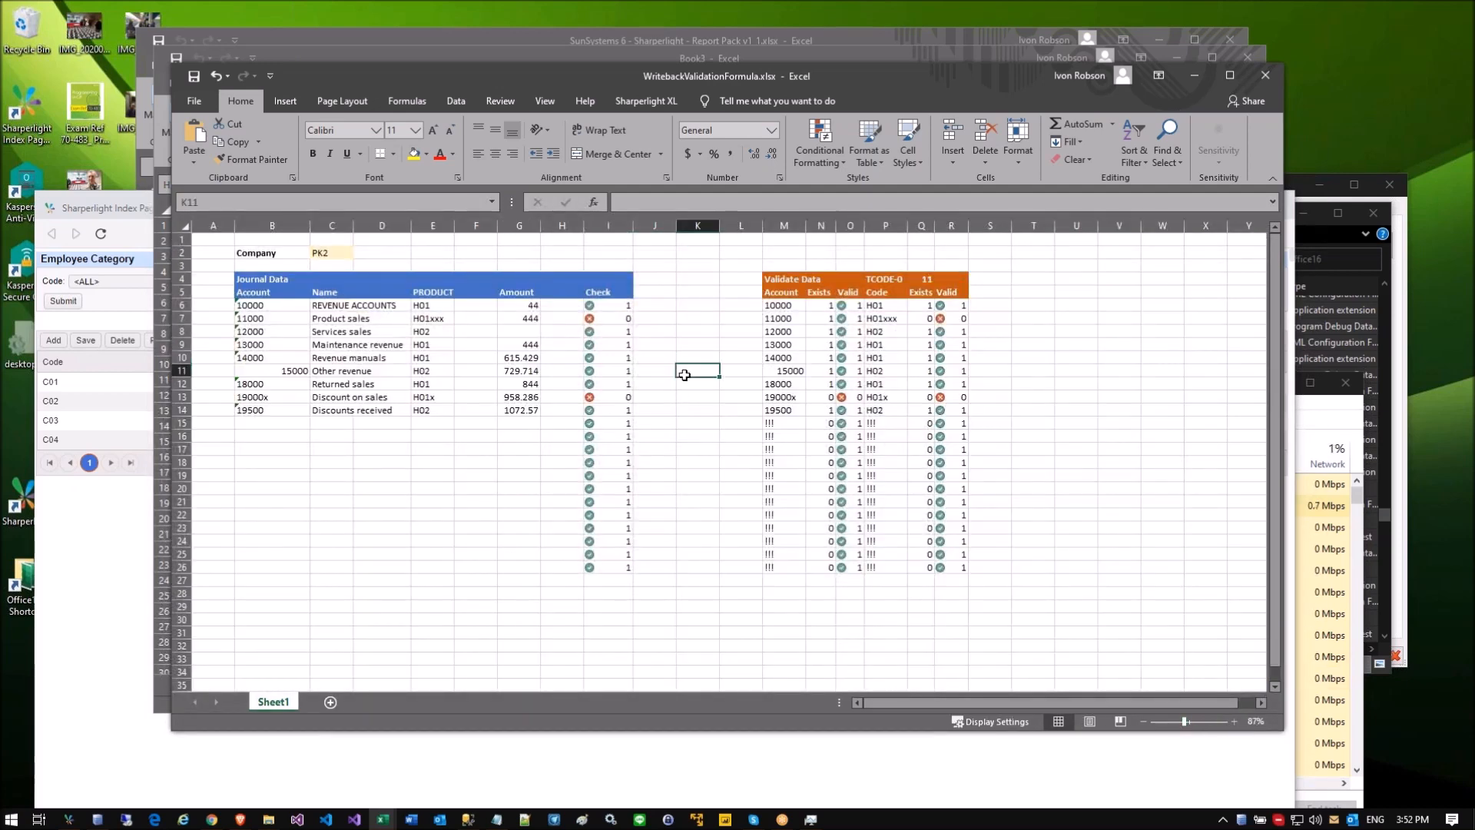
Step: Examine the formulas in the Account, Exists and Code columns of the Validate Data block
left_click(306, 318)
left_click(376, 318)
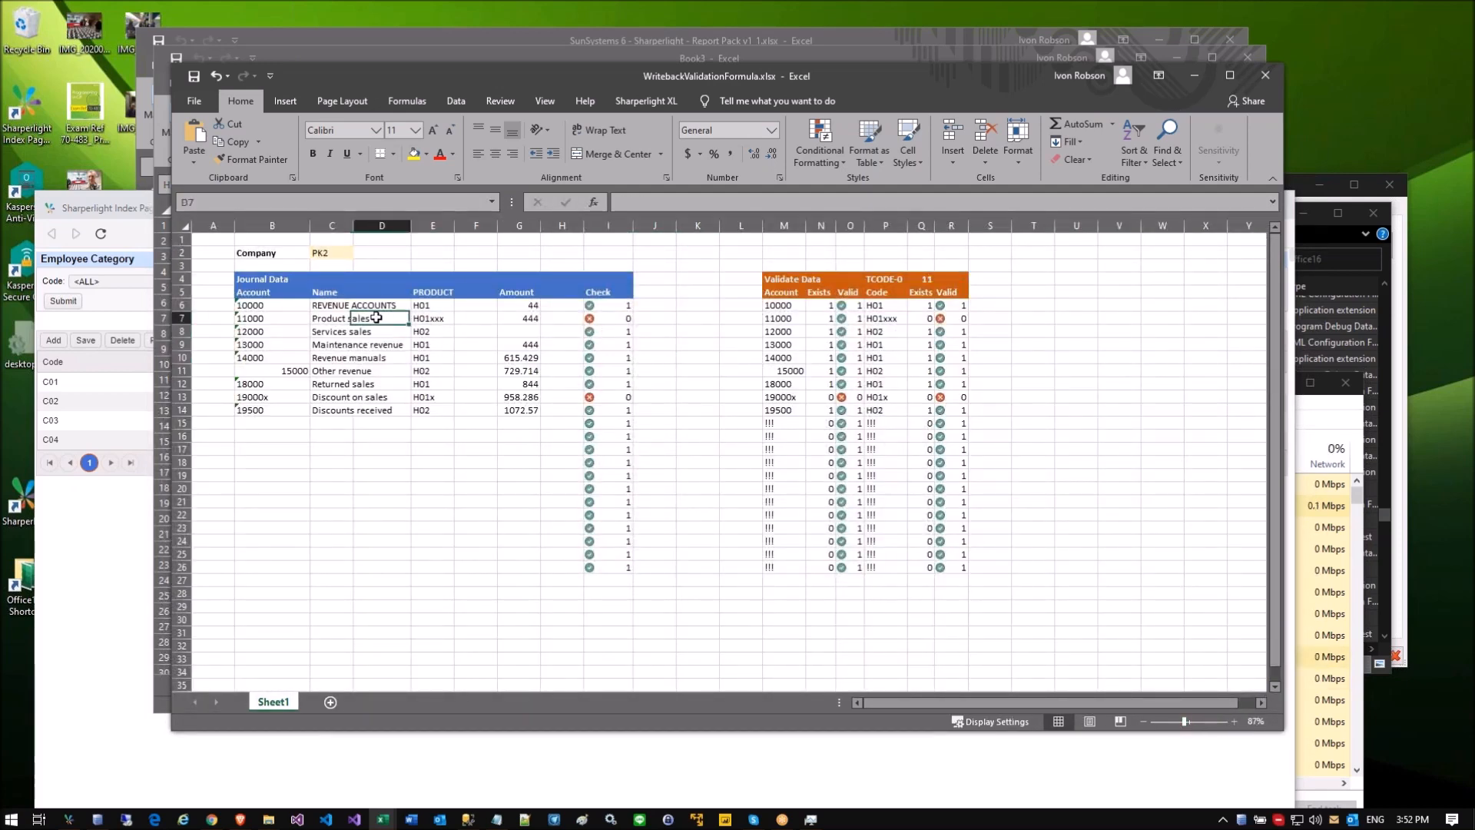
left_click(799, 318)
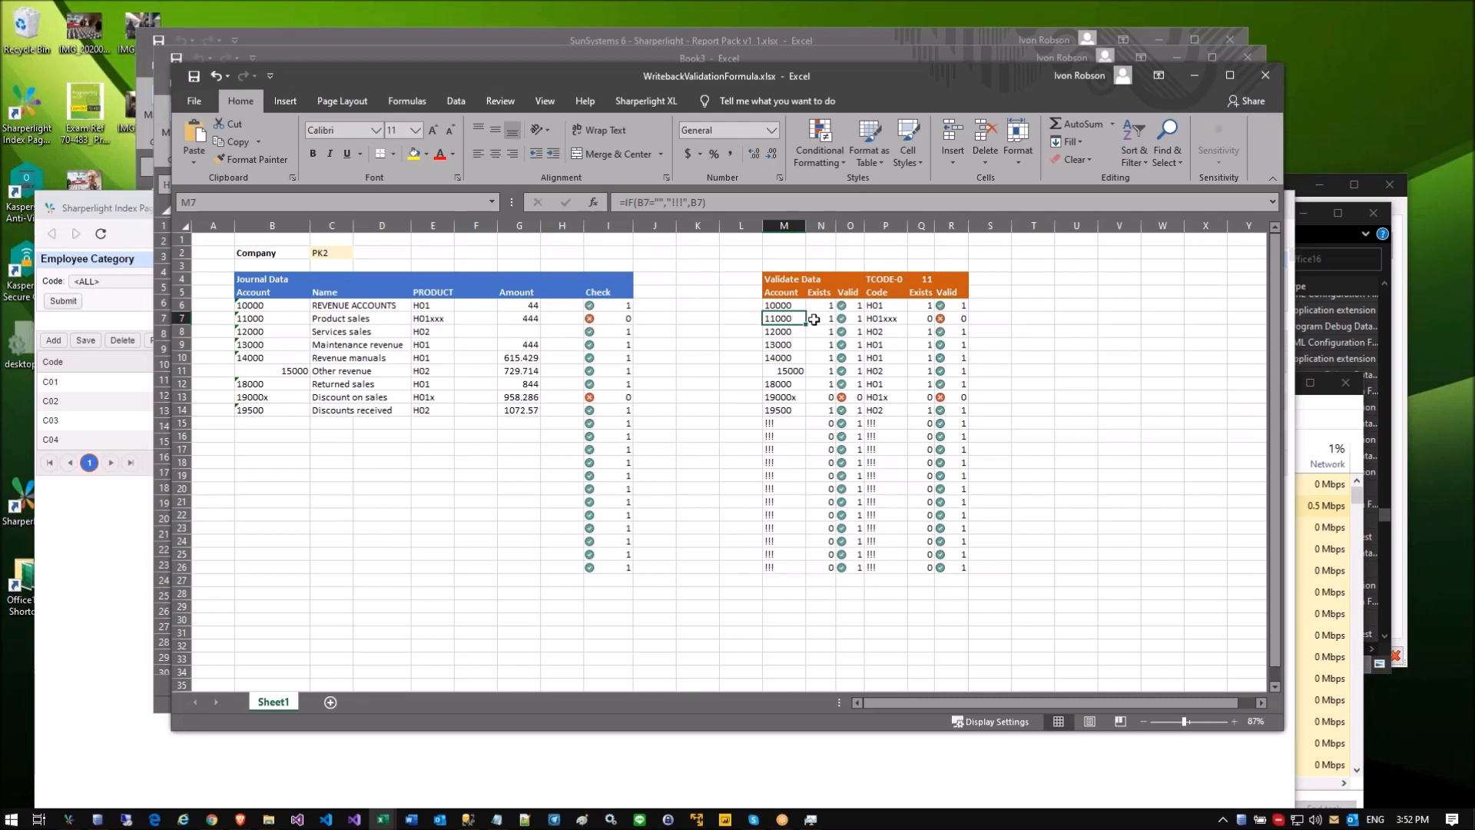
left_click(821, 318)
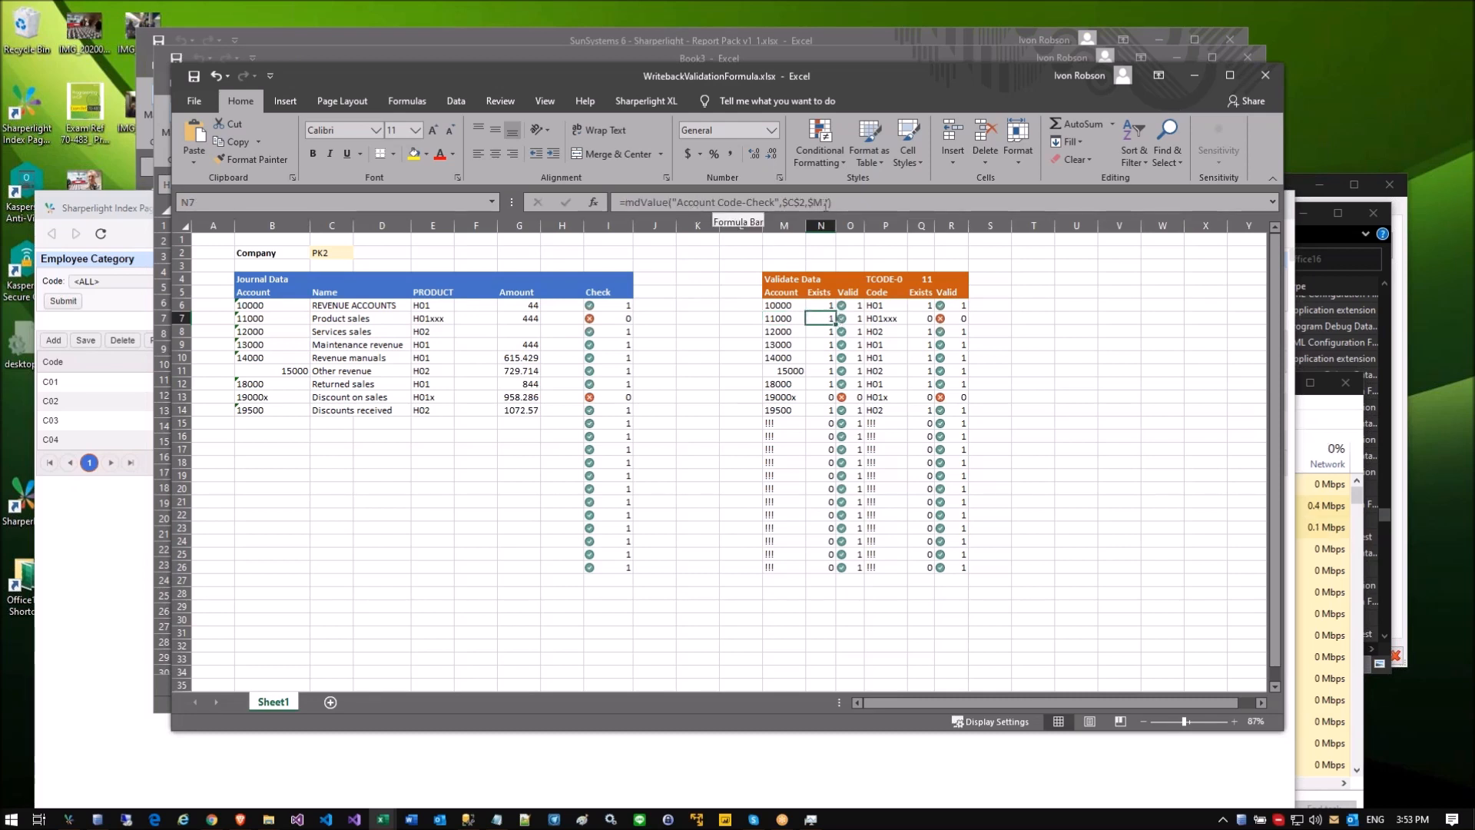
left_click(820, 344)
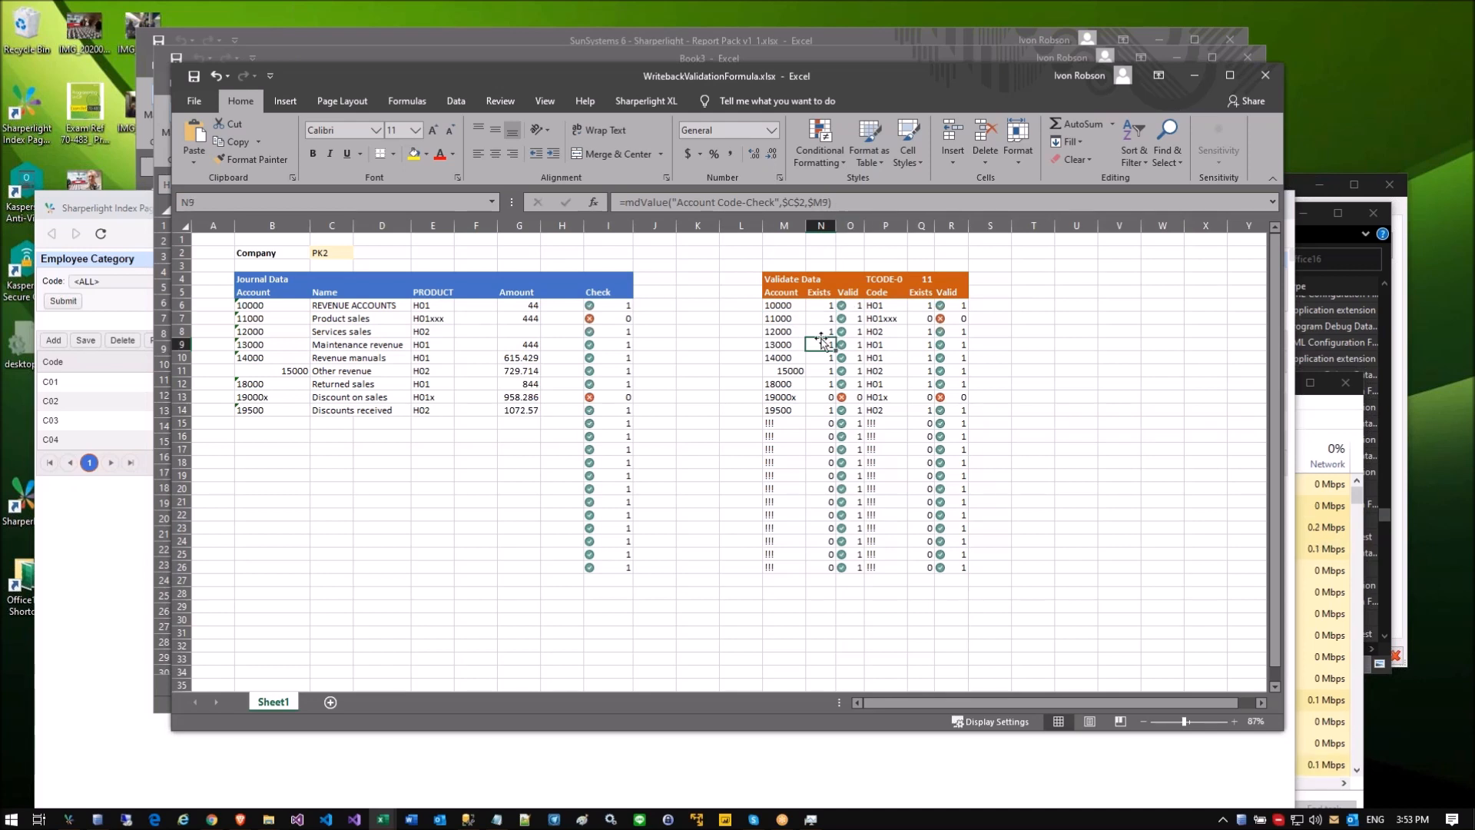
left_click(876, 317)
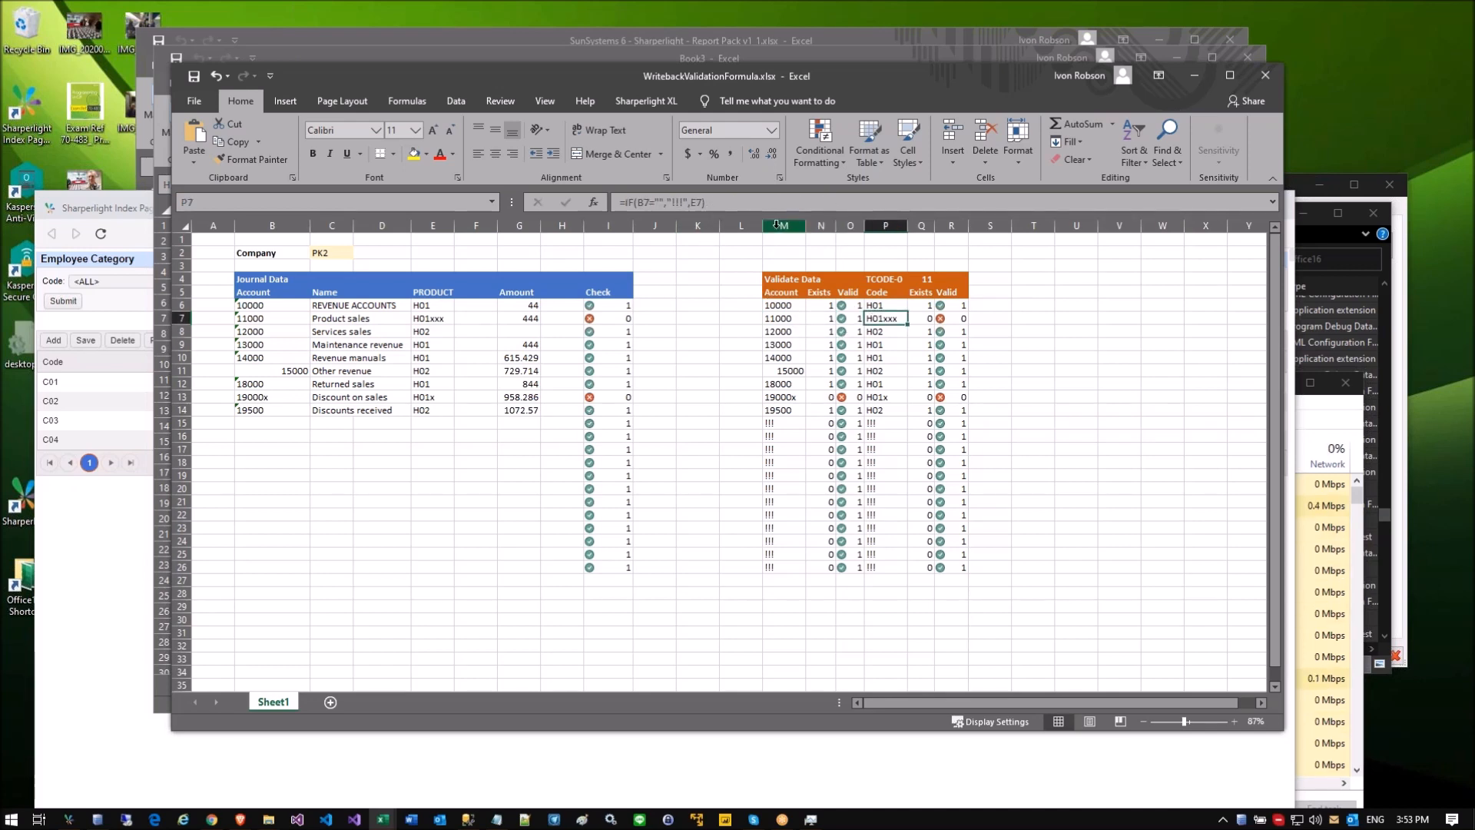
left_click(874, 332)
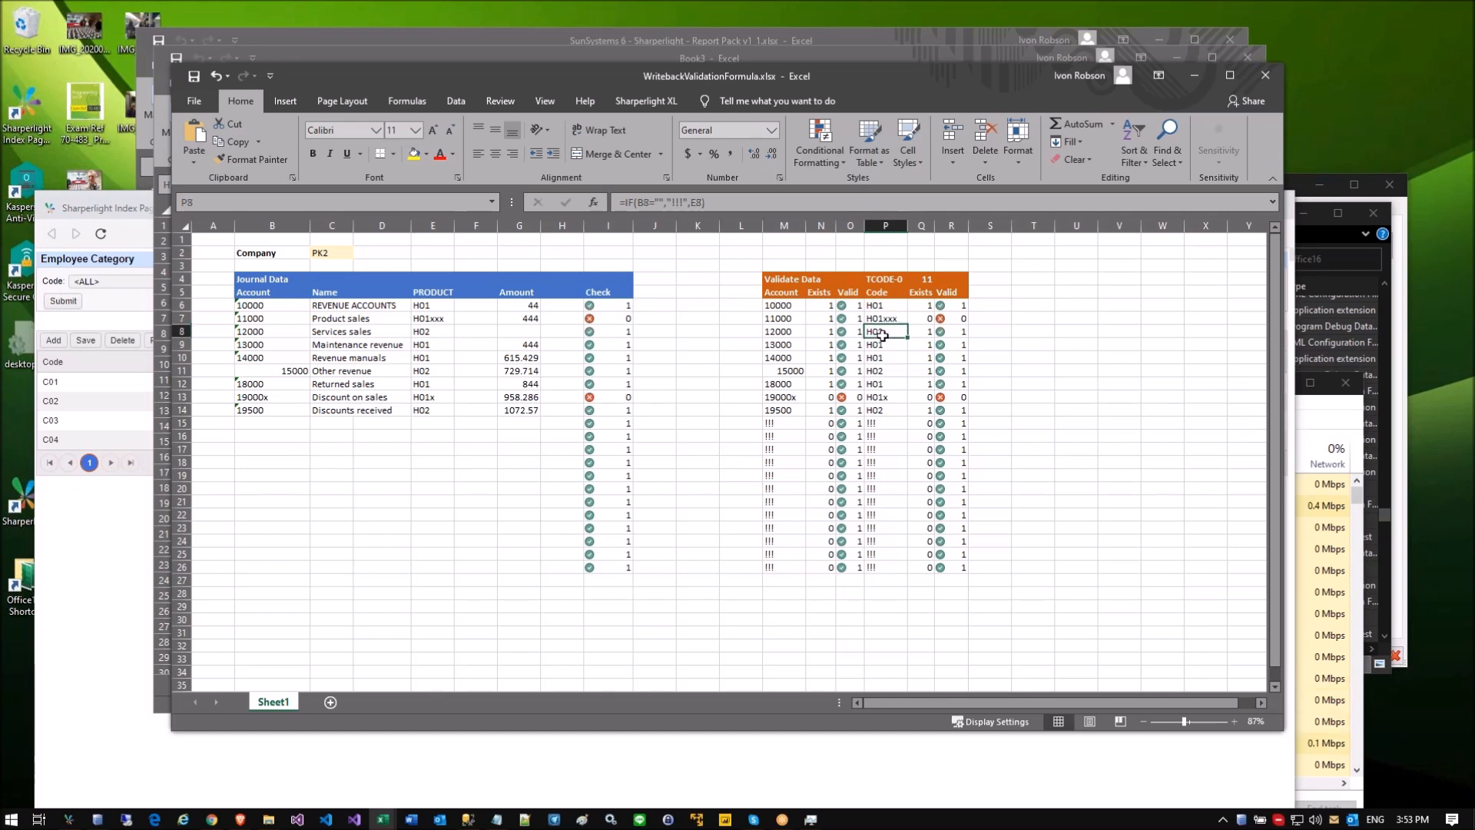
Step: Set the product code of the Returned sales row to H01x to test the validation check
left_click(427, 382)
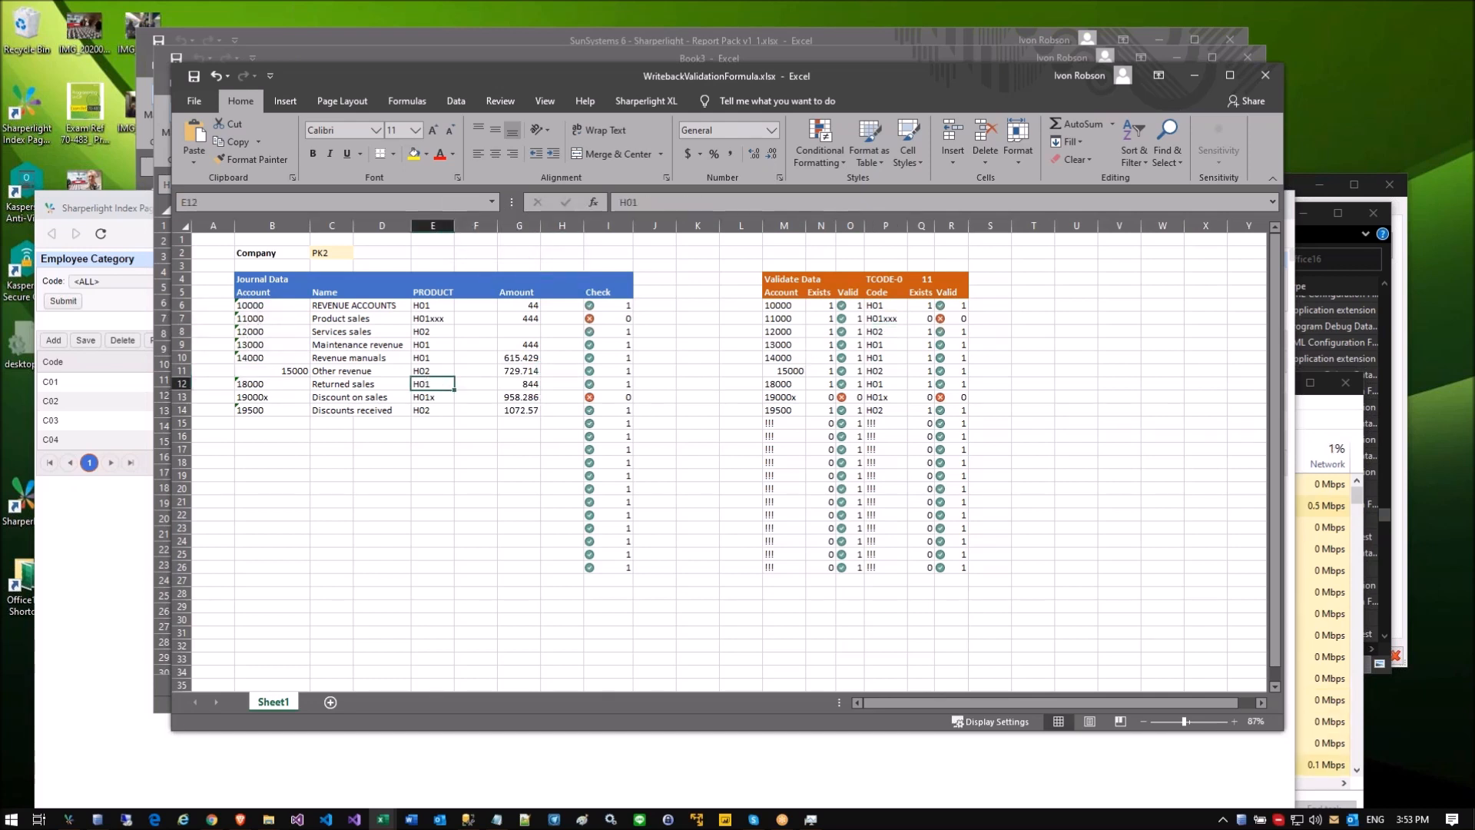
left_click(670, 202)
type("x")
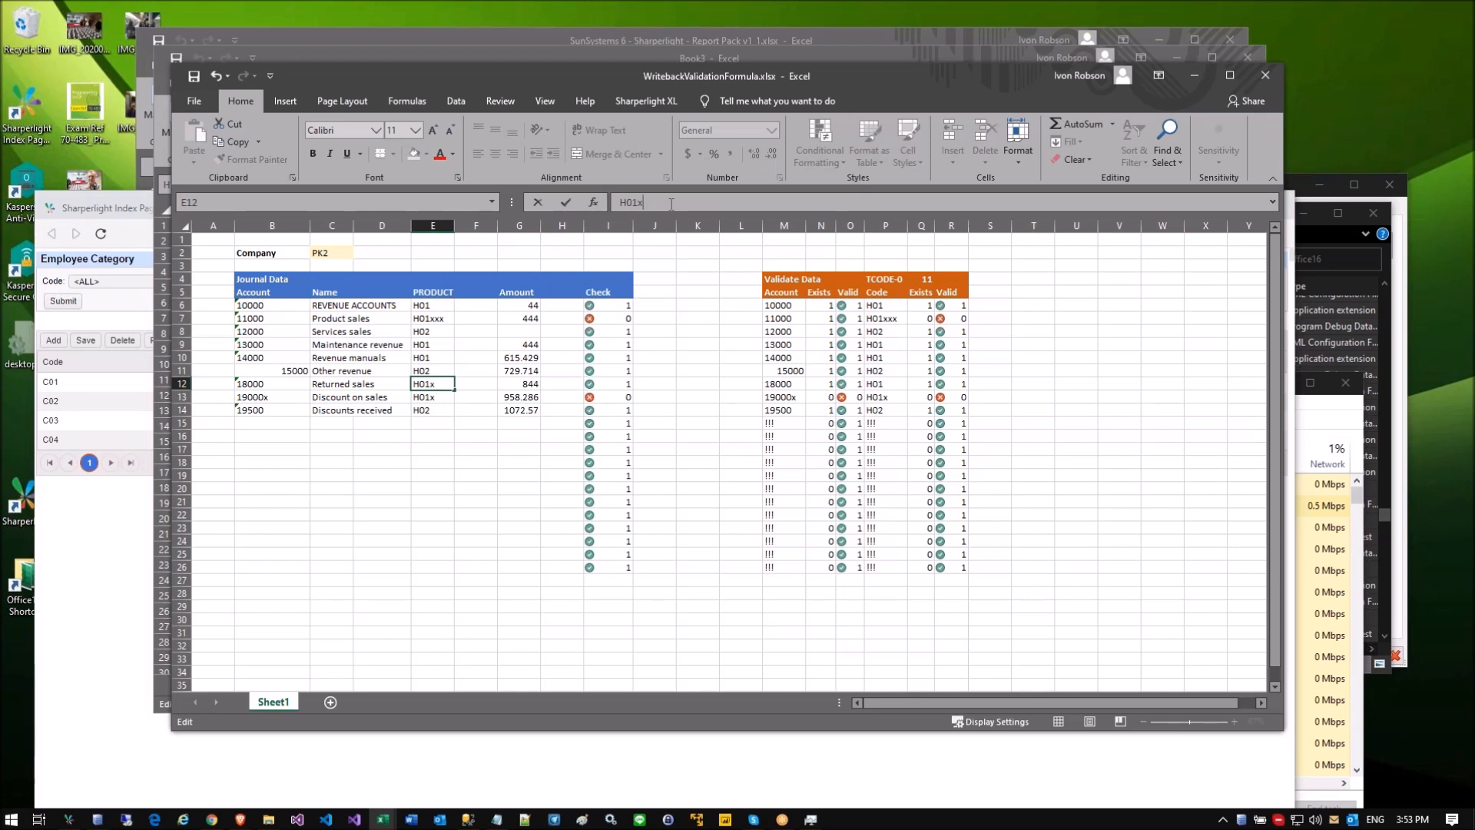
key("Return")
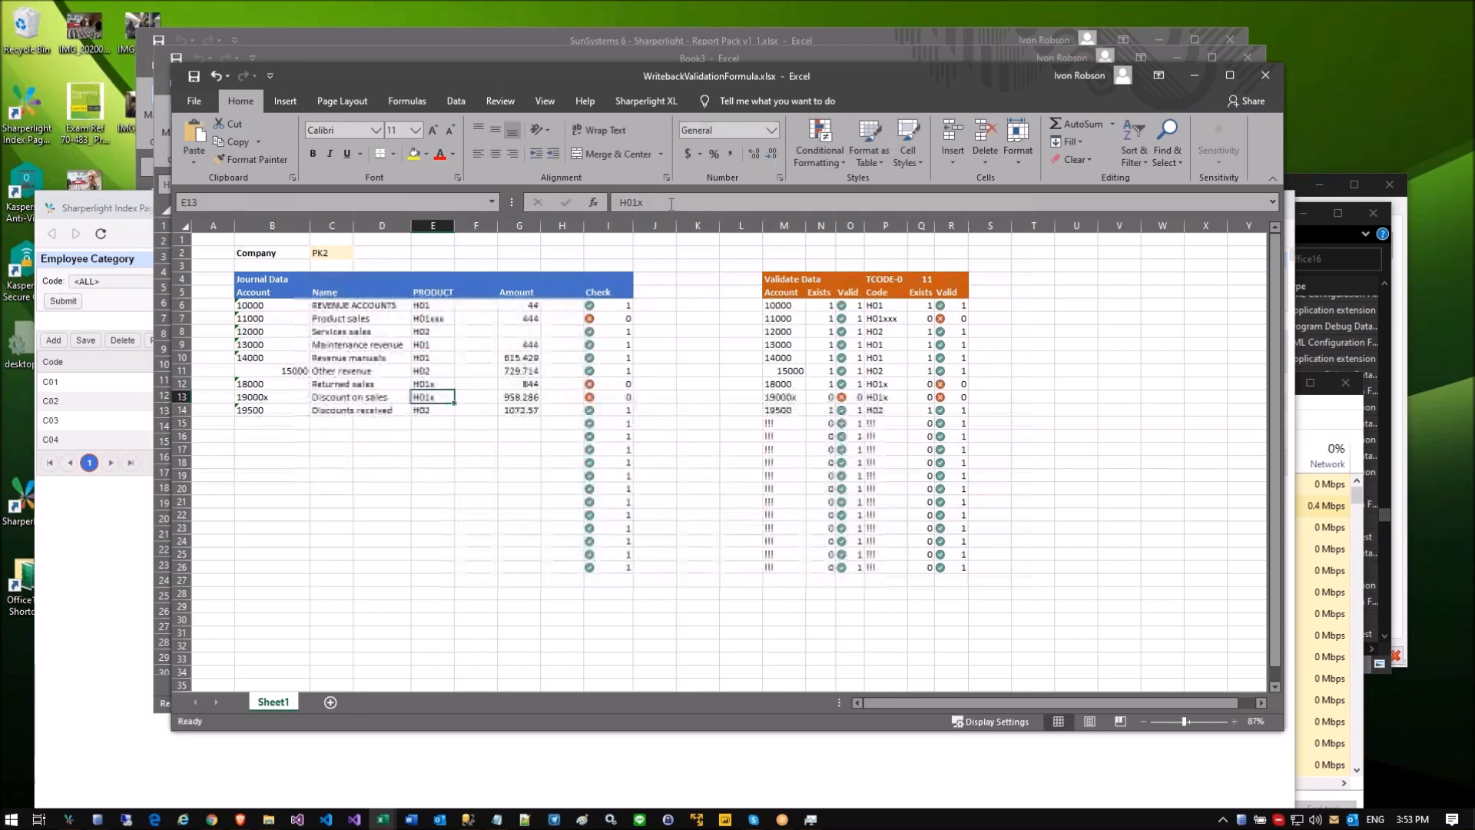
left_click(603, 385)
Step: Restore the product code of the Returned sales row to H01
left_click(427, 384)
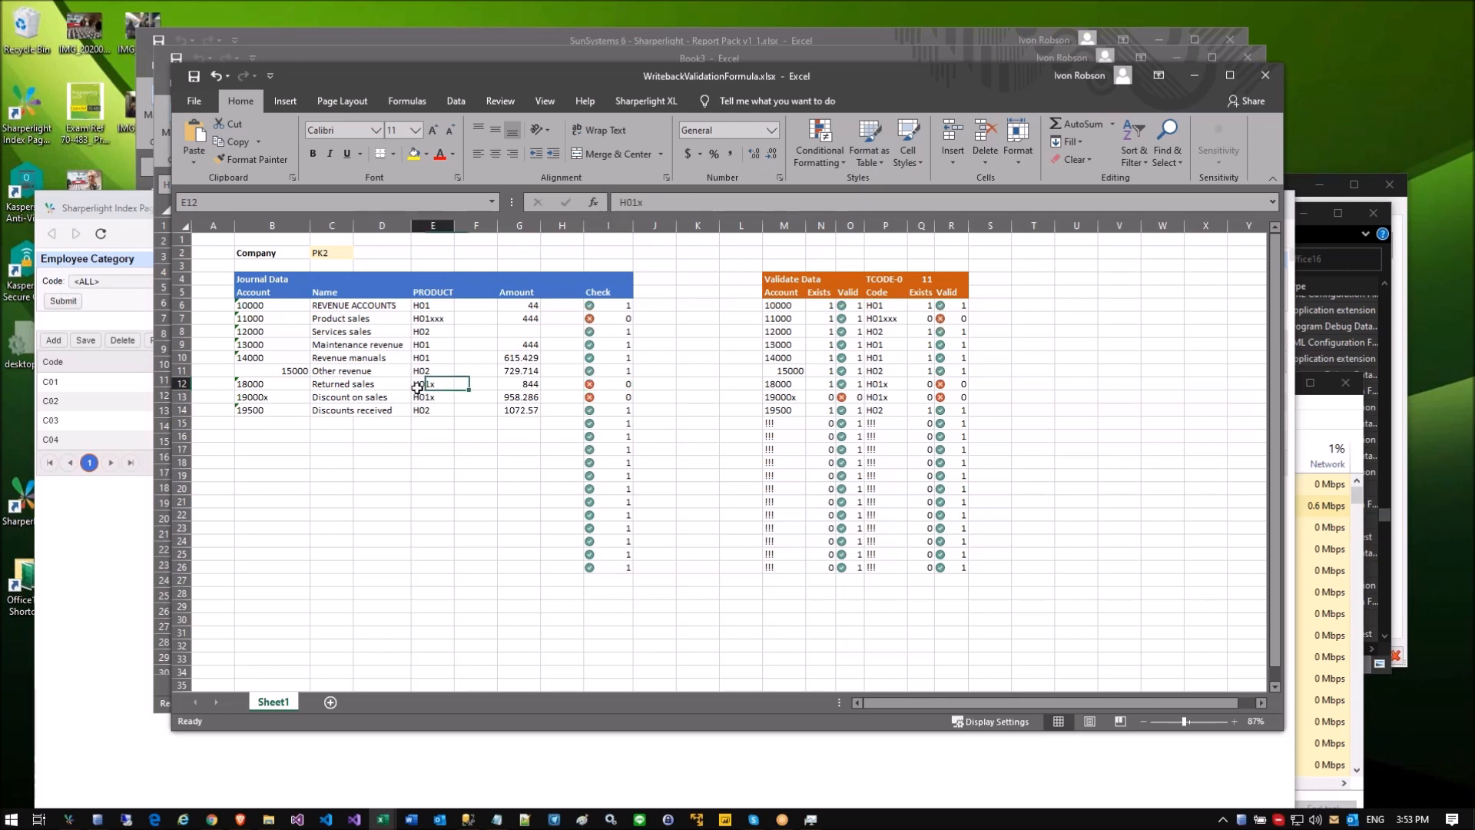
left_click(659, 203)
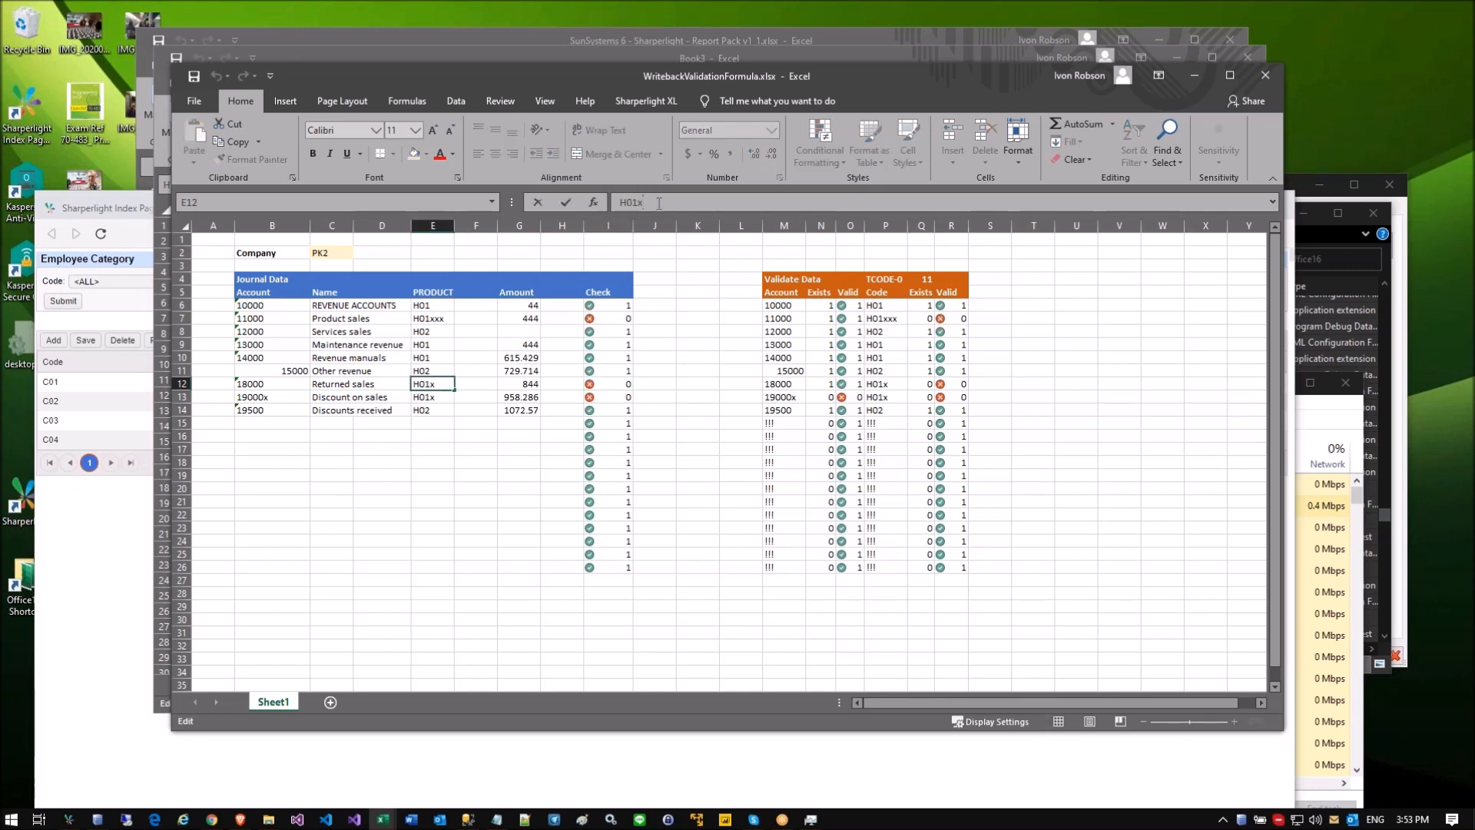
key("BackSpace")
key("Return")
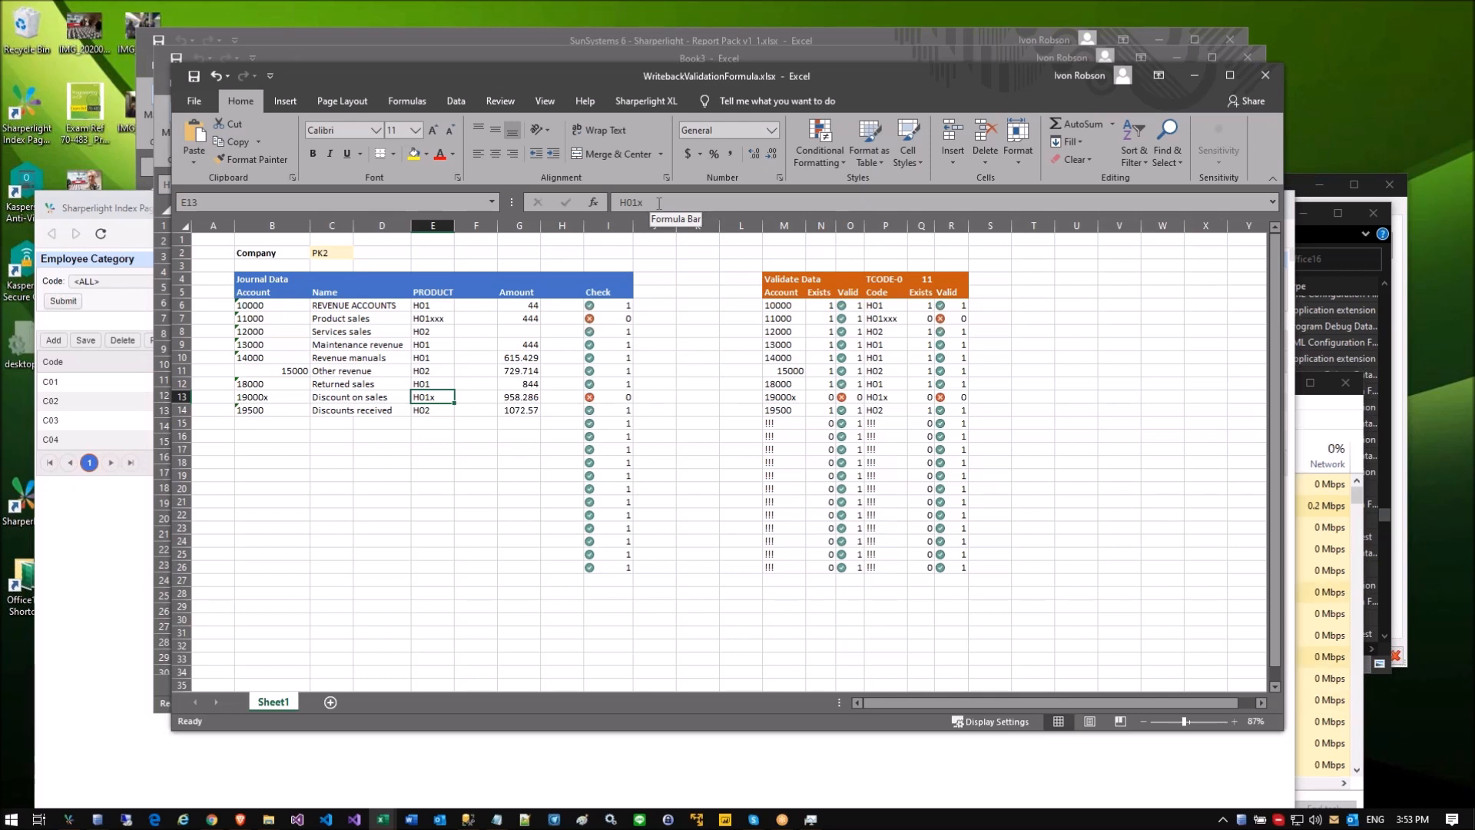
Step: Examine the formulas in the Code and second Exists columns of Validate Data, and the Check formula of the Discount on sales row
left_click(873, 366)
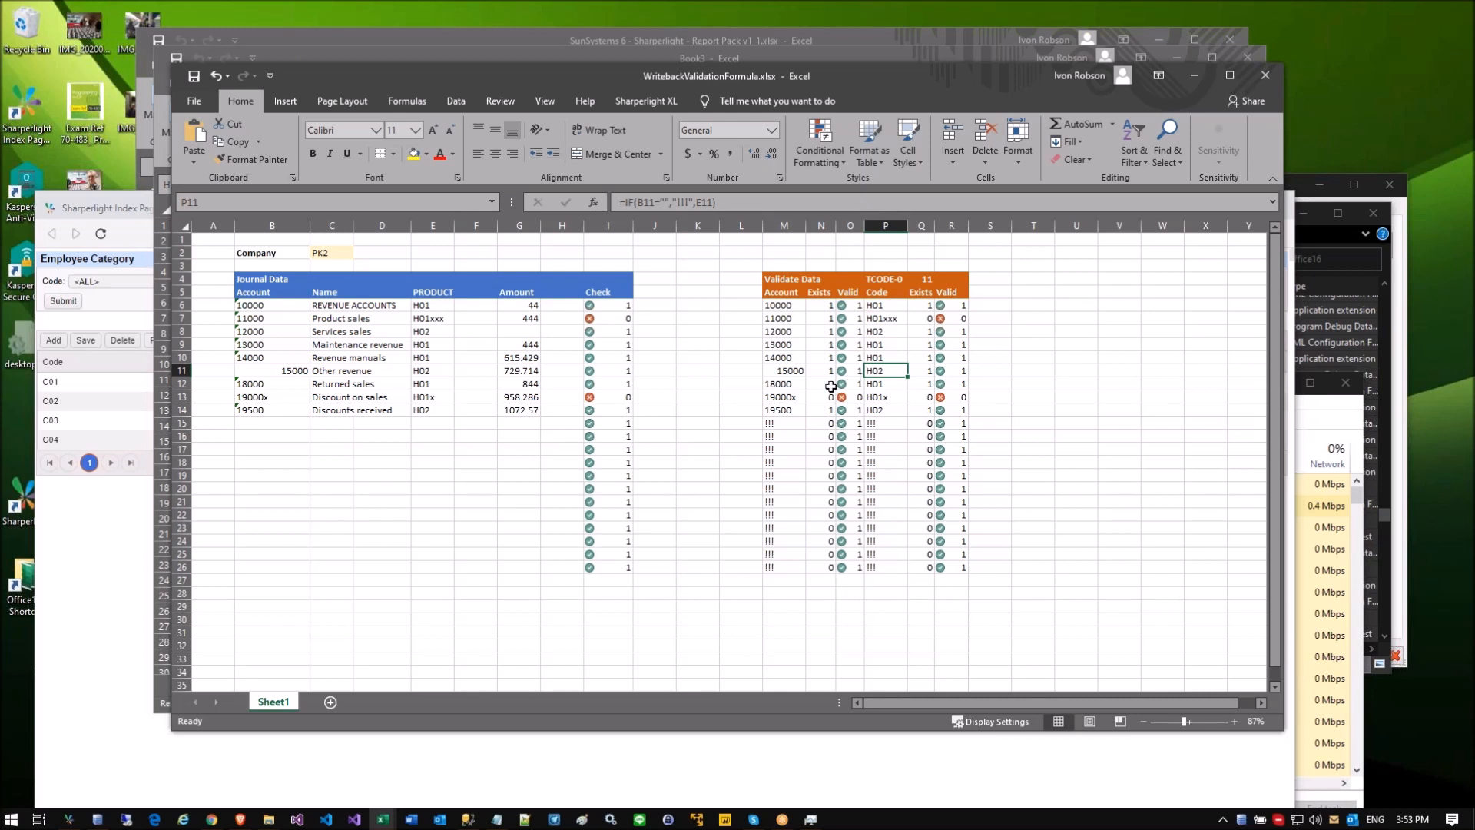
key("Up")
key("Up")
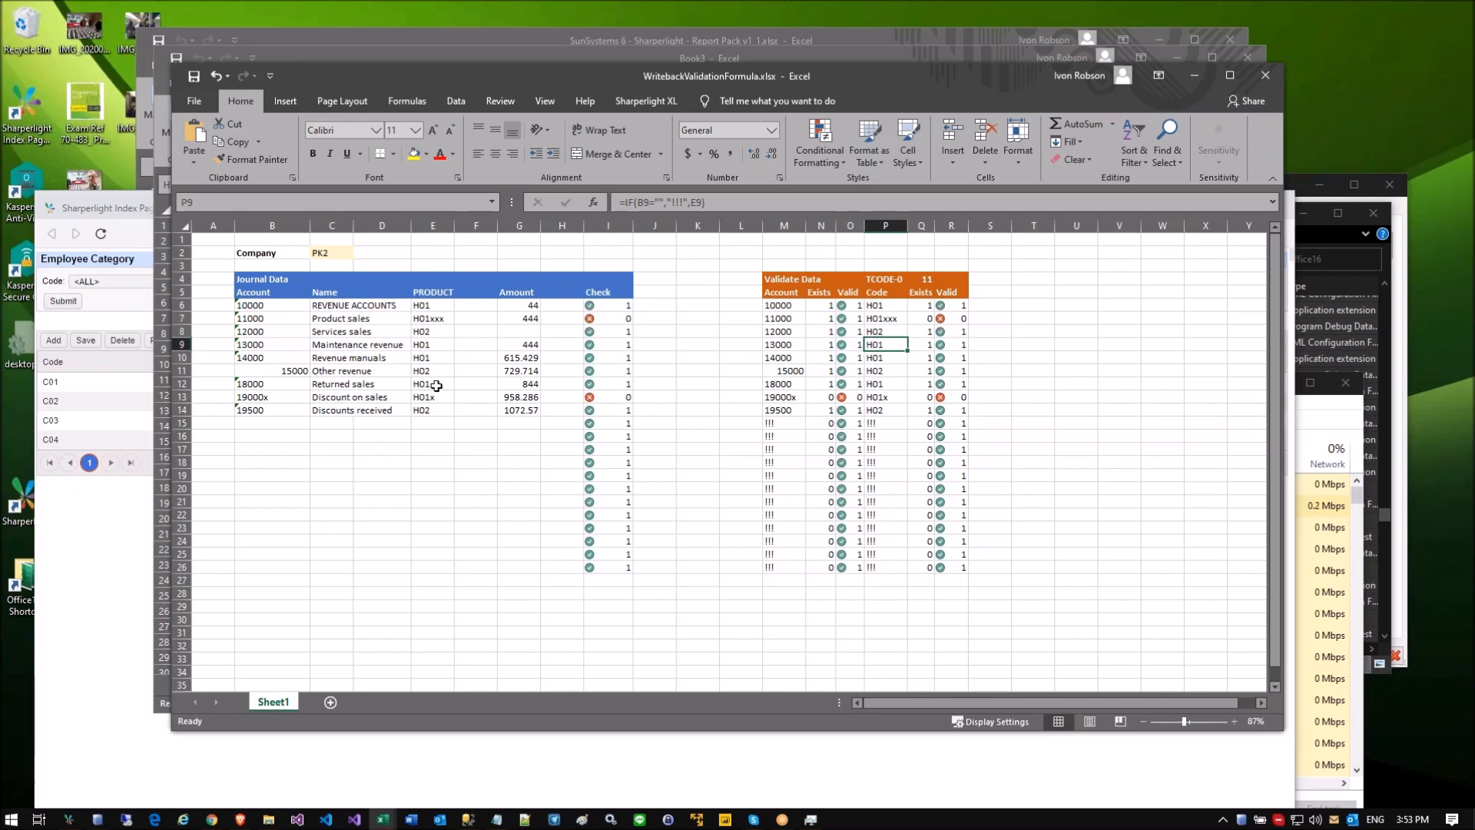
left_click(921, 396)
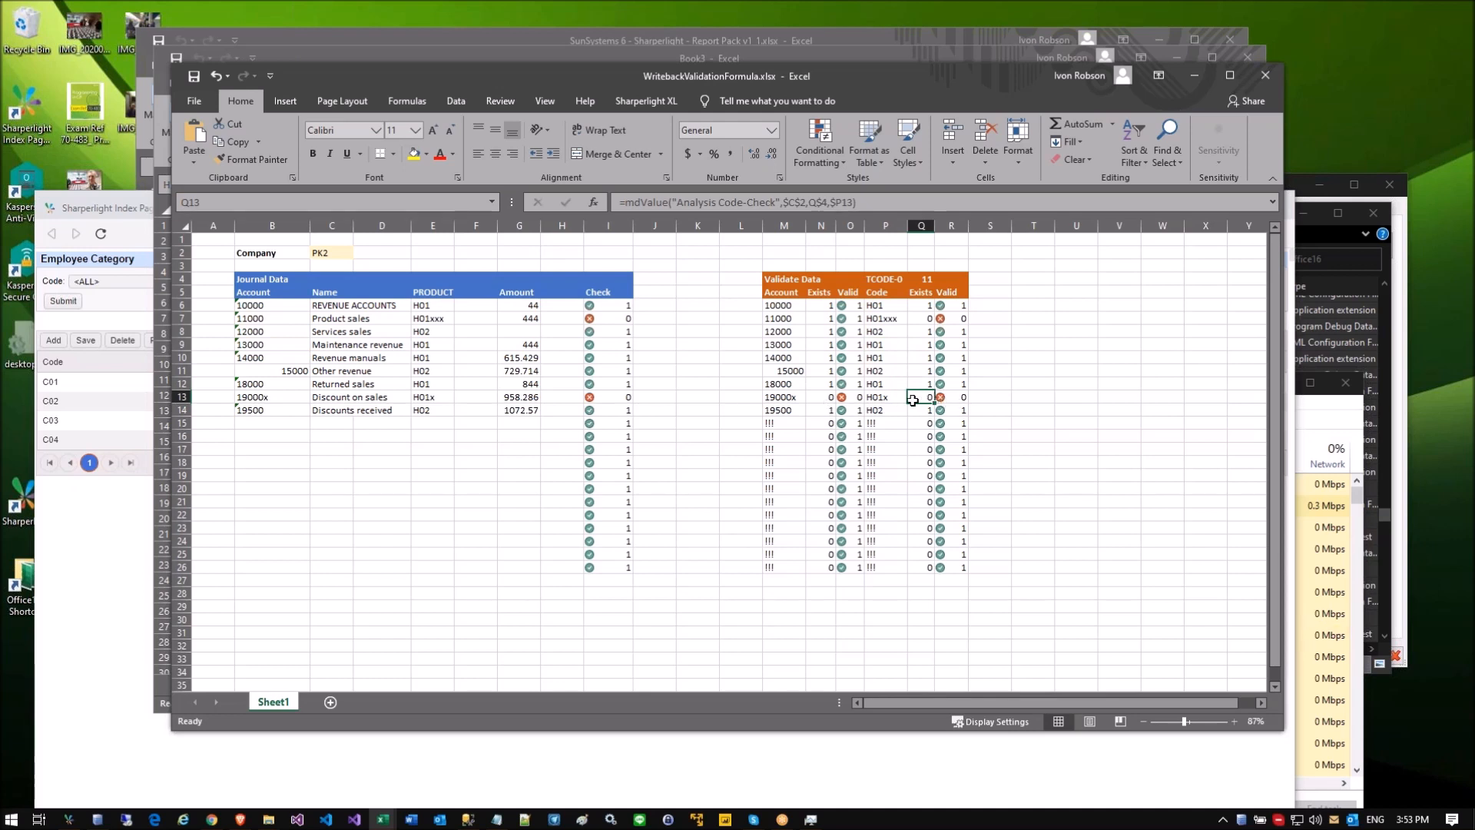
left_click(599, 393)
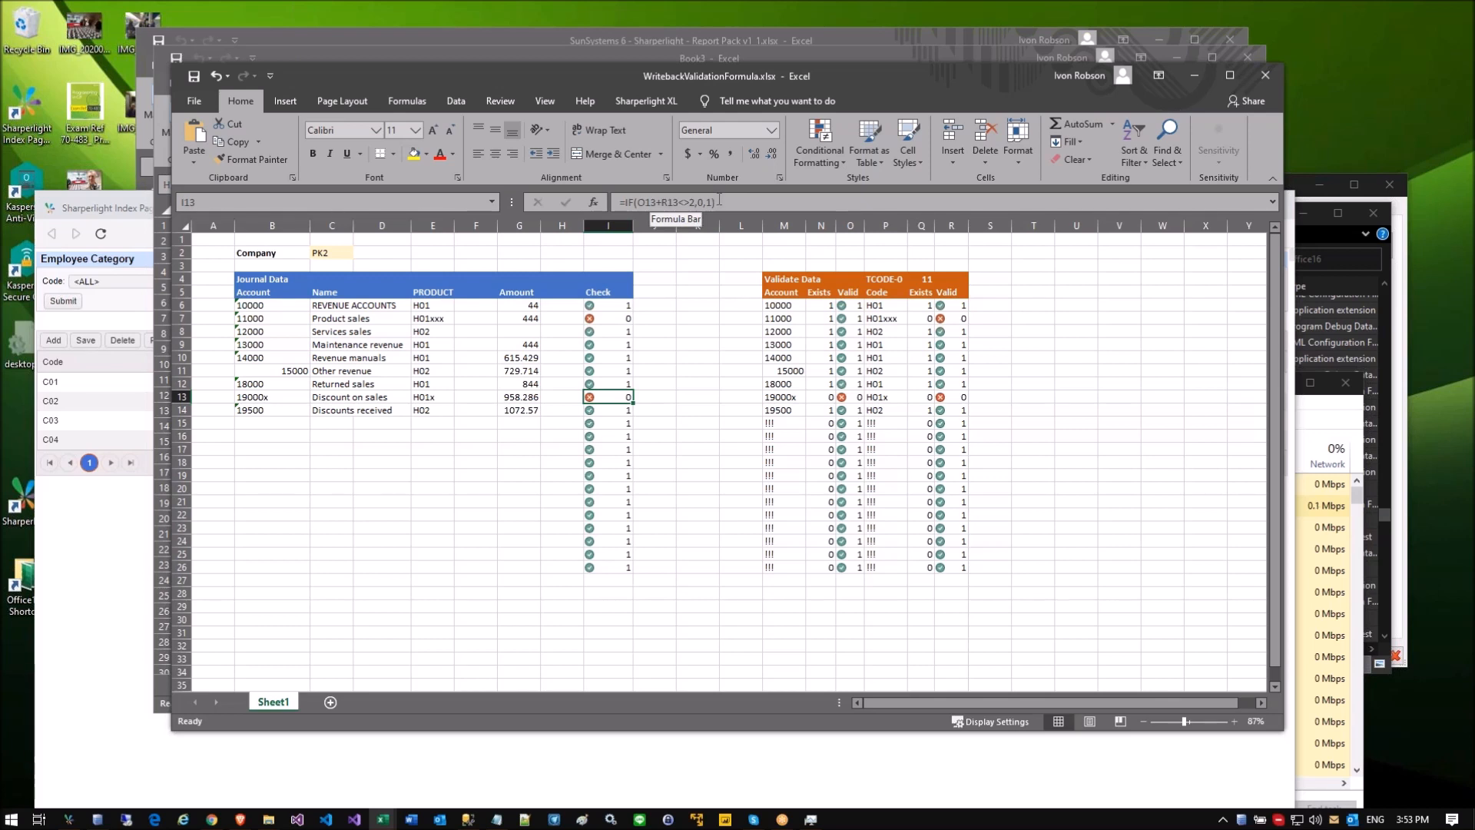
left_click(654, 423)
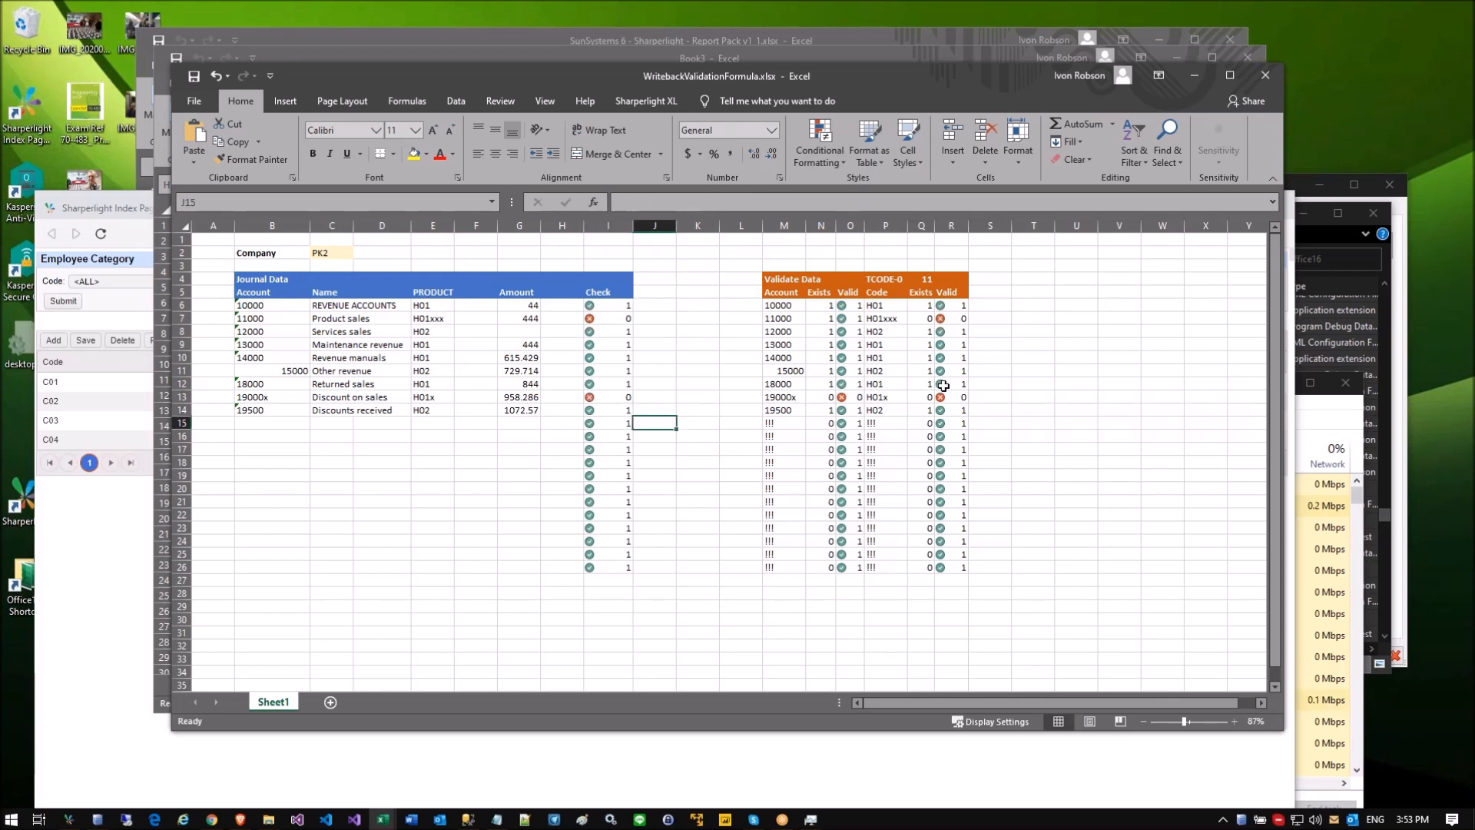
left_click(529, 447)
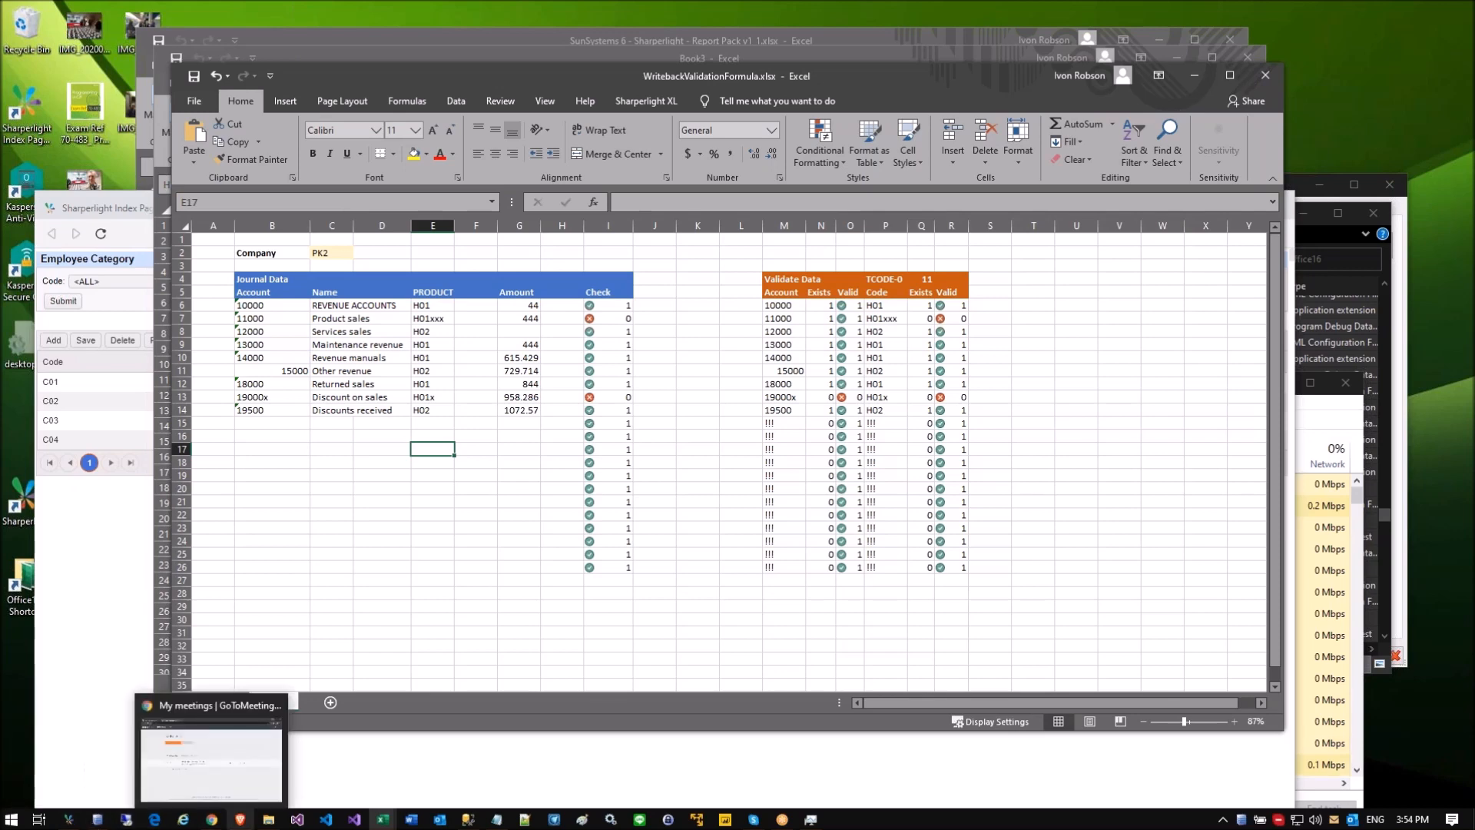
Step: Switch to the browser and open the Datamodels page of the Sharperlight website
left_click(216, 822)
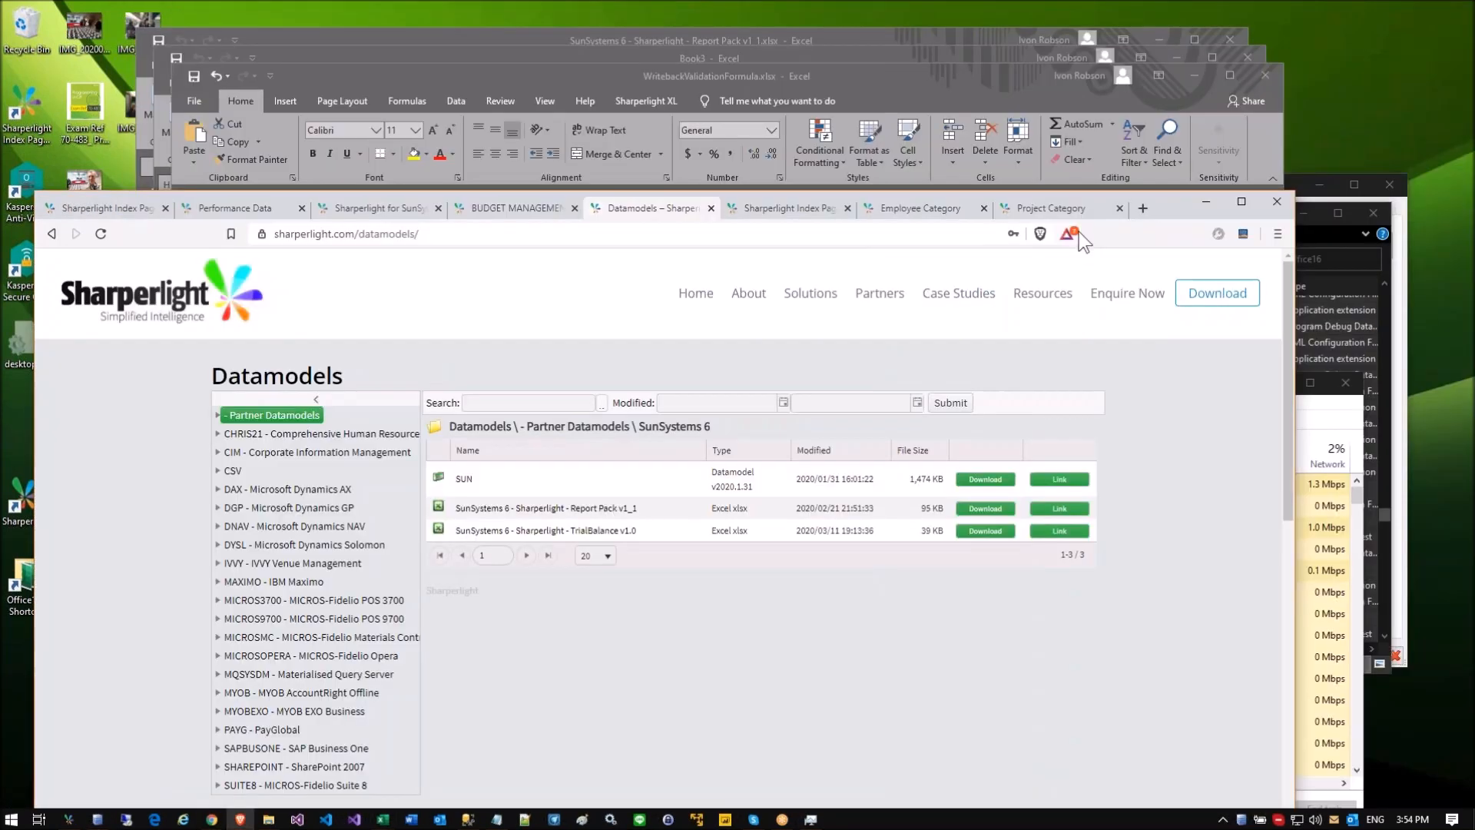
left_click_drag(1155, 205, 1177, 142)
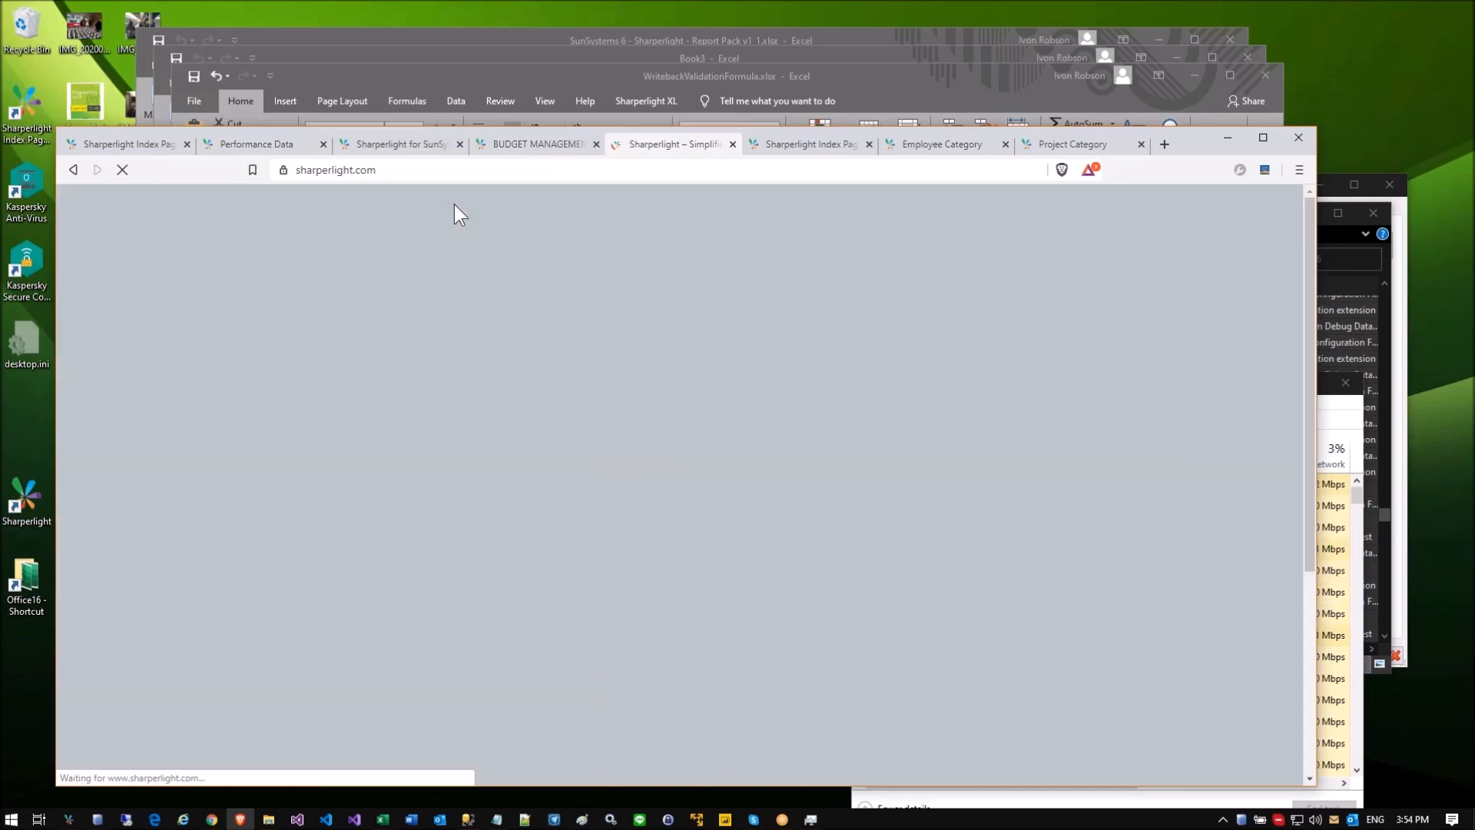
mouse_move(1050, 237)
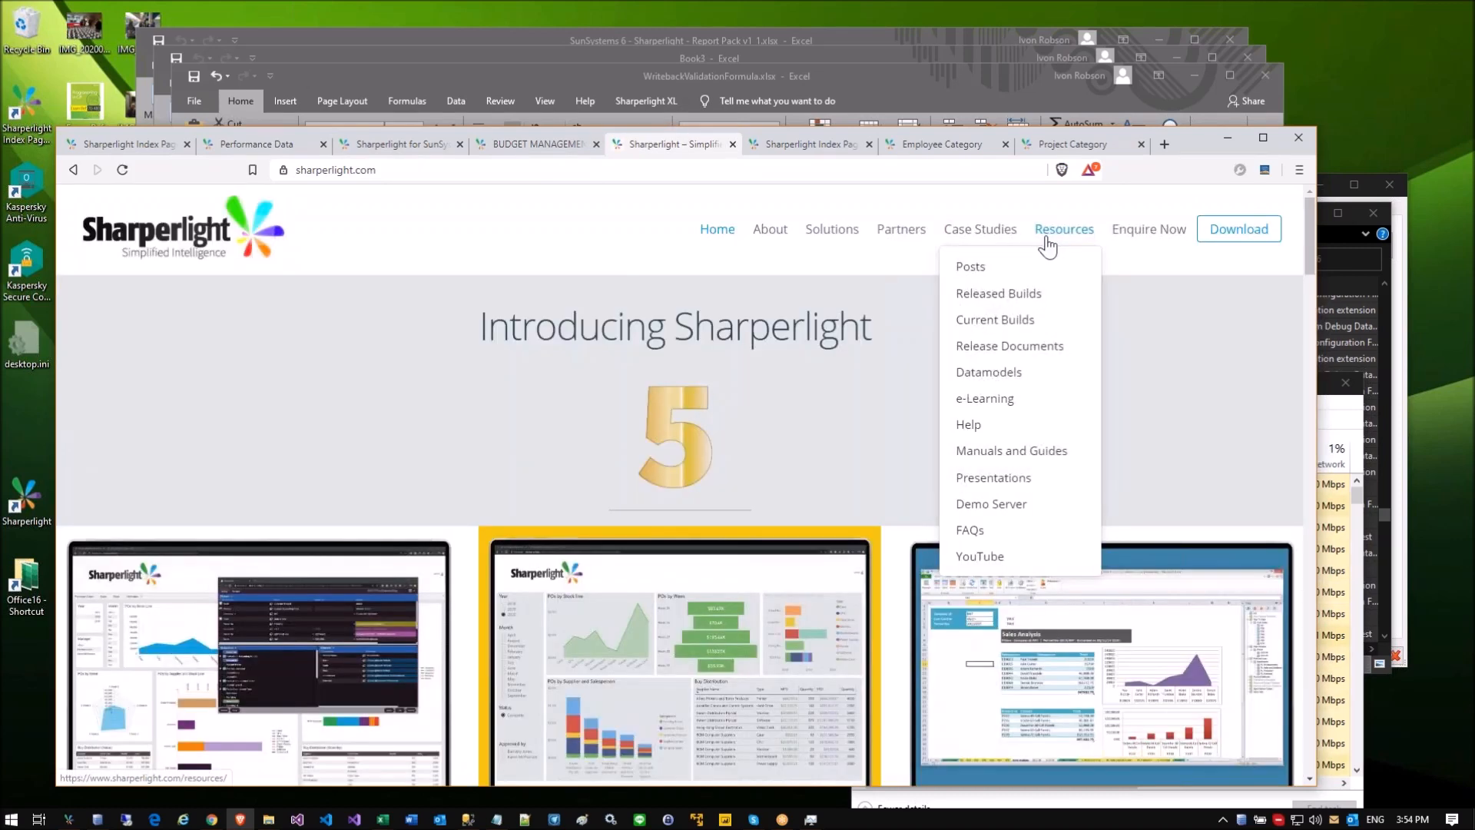
left_click(965, 375)
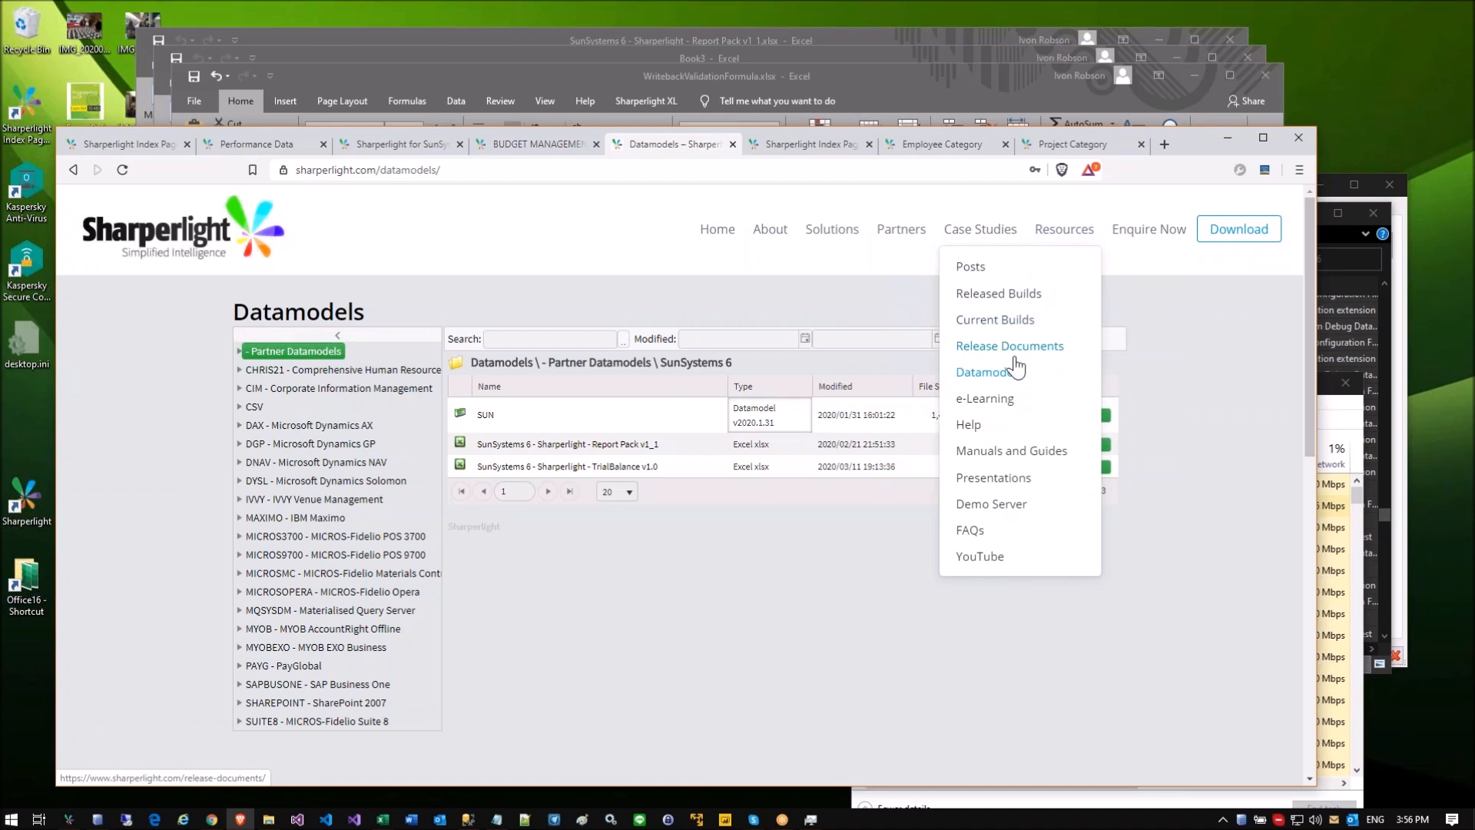
Step: Open the Released Builds page and look over its version 5.0 installers, including Sharperlight 5.0.39 32bit
left_click(997, 295)
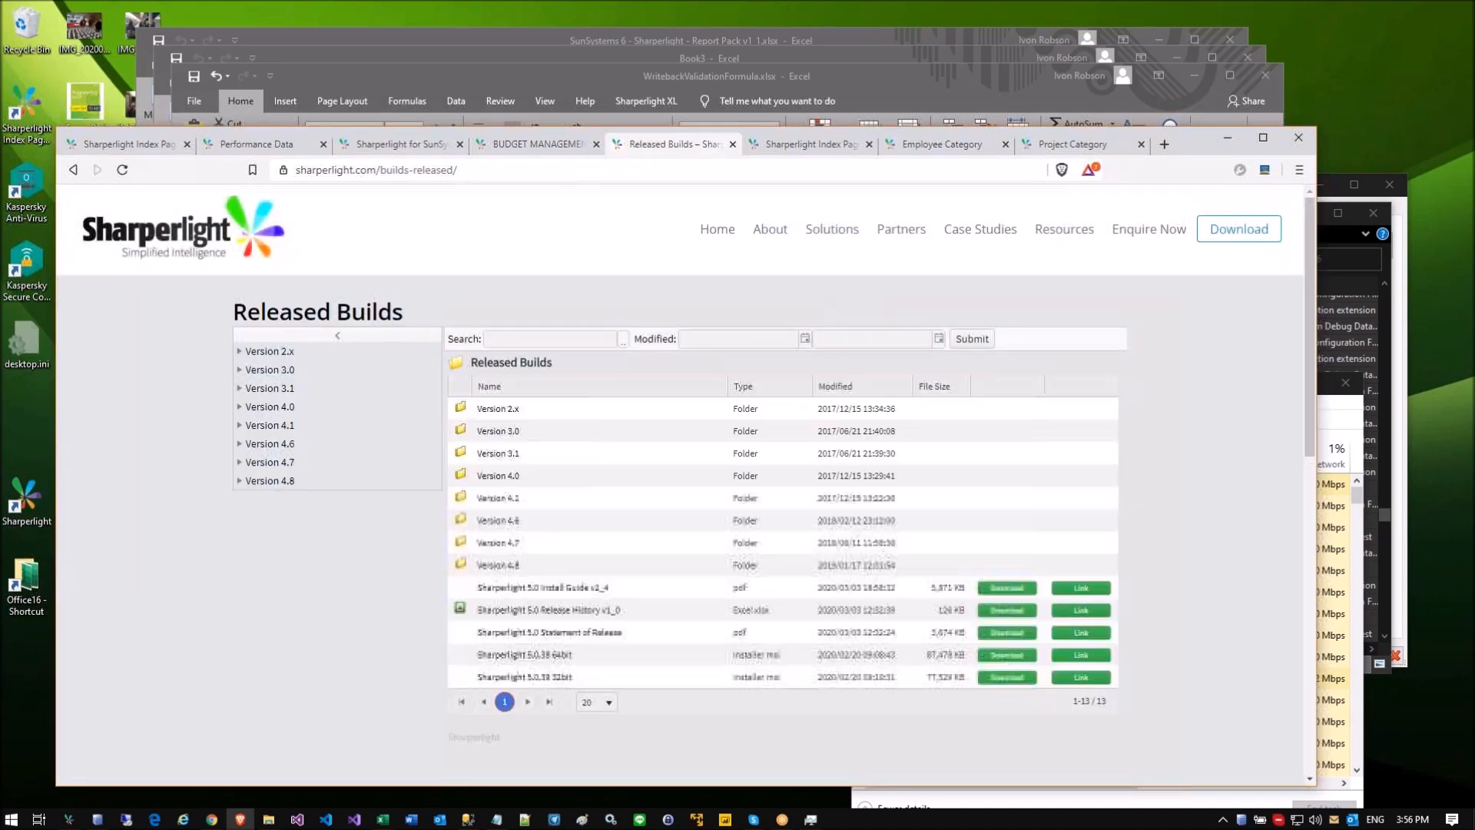
scroll(591, 585, "down", 1)
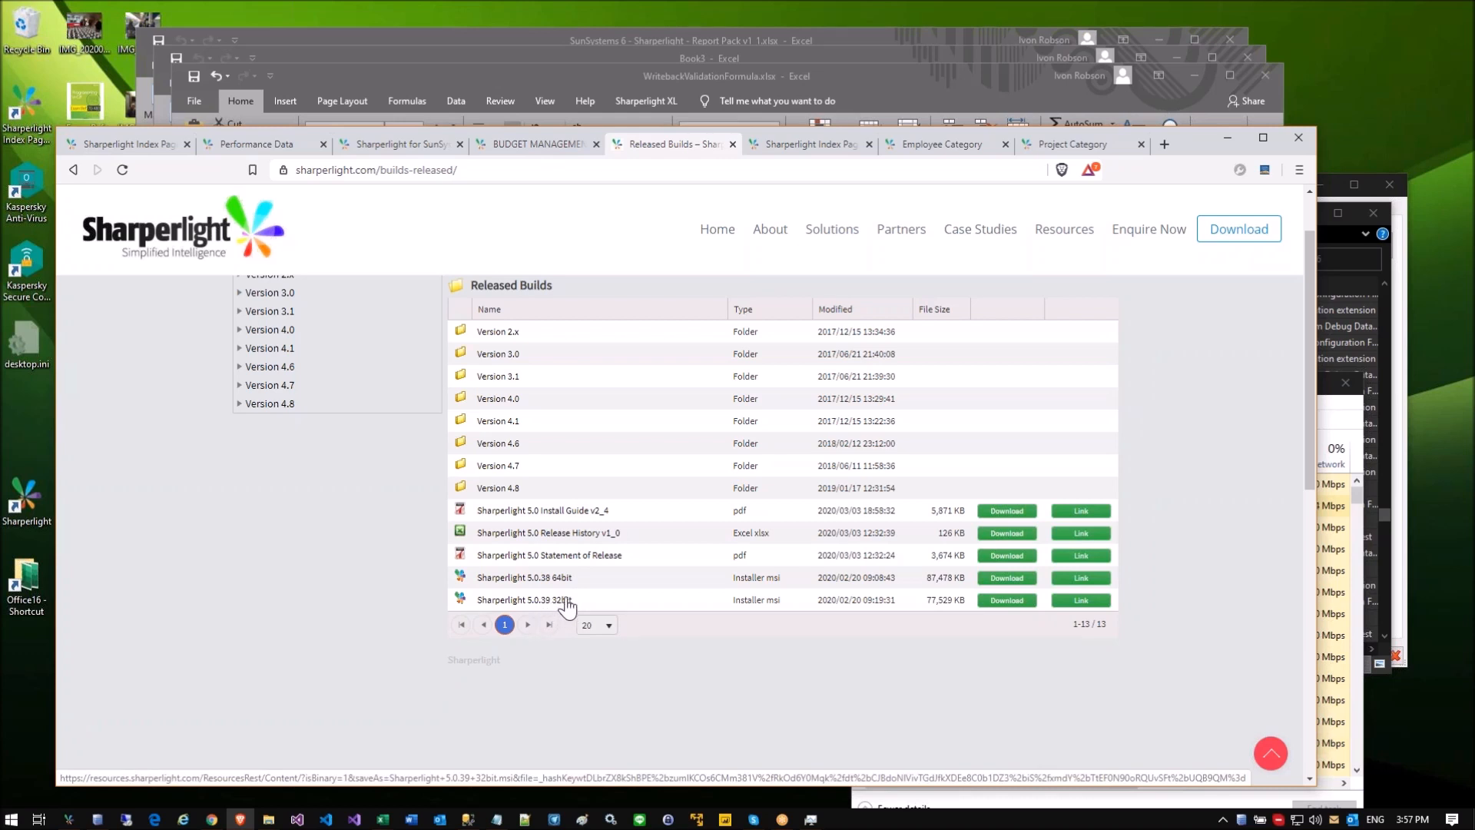
left_click_drag(574, 600, 484, 606)
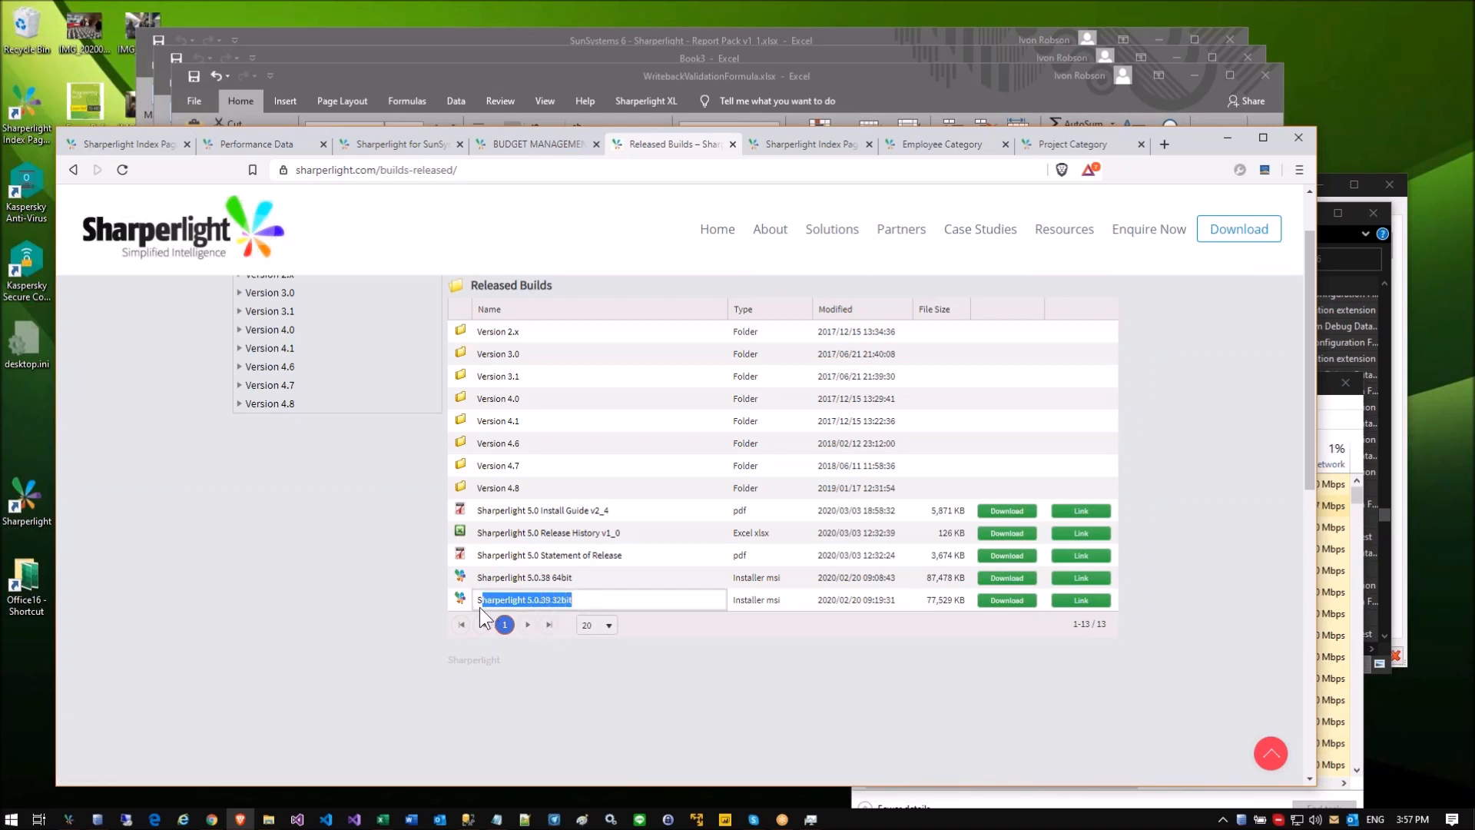
left_click(667, 639)
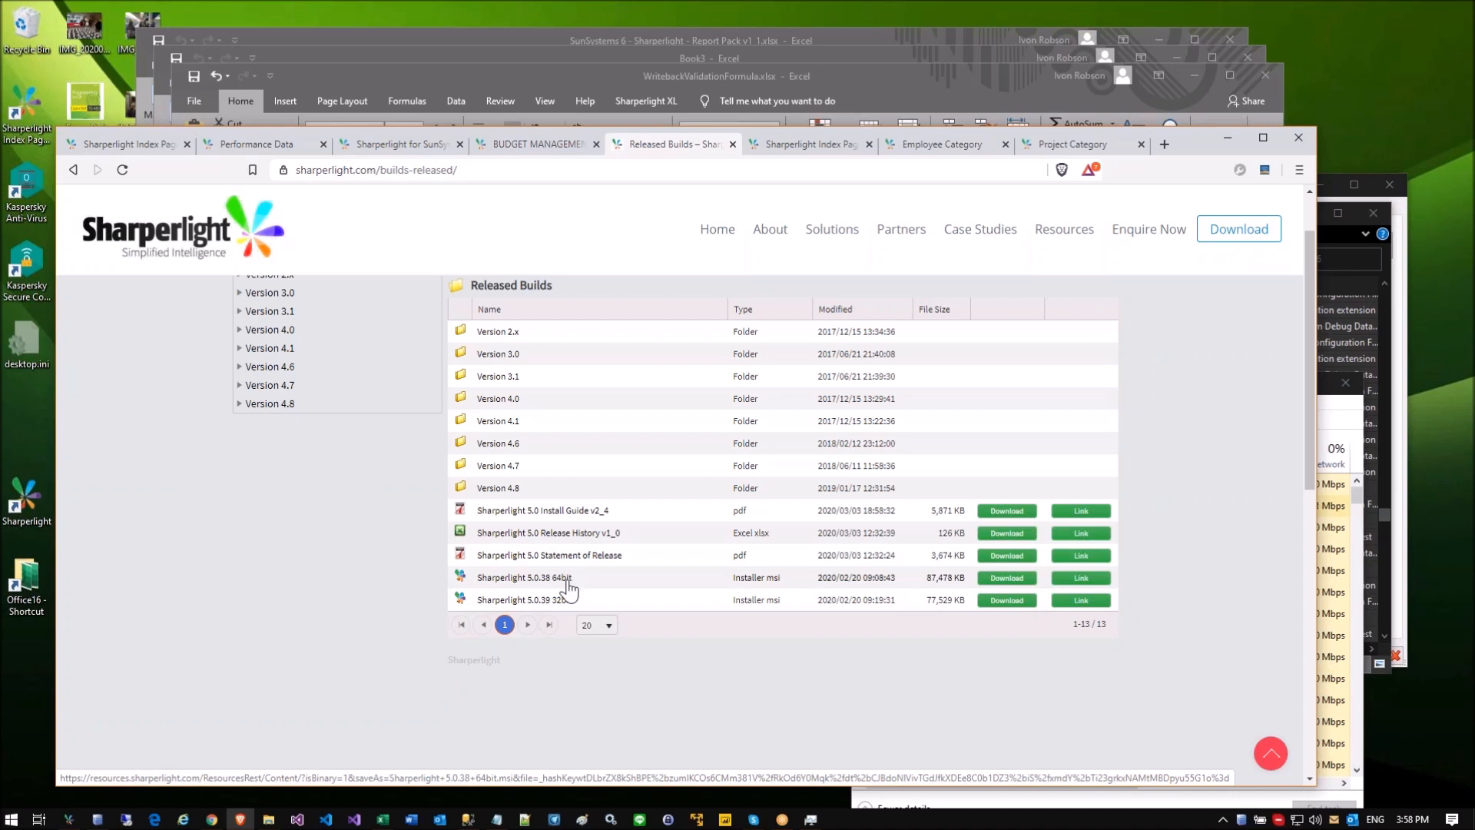
Step: Launch the Sharperlight desktop menu, look over its options, and minimize it
double_click(25, 495)
left_click_drag(759, 204, 796, 196)
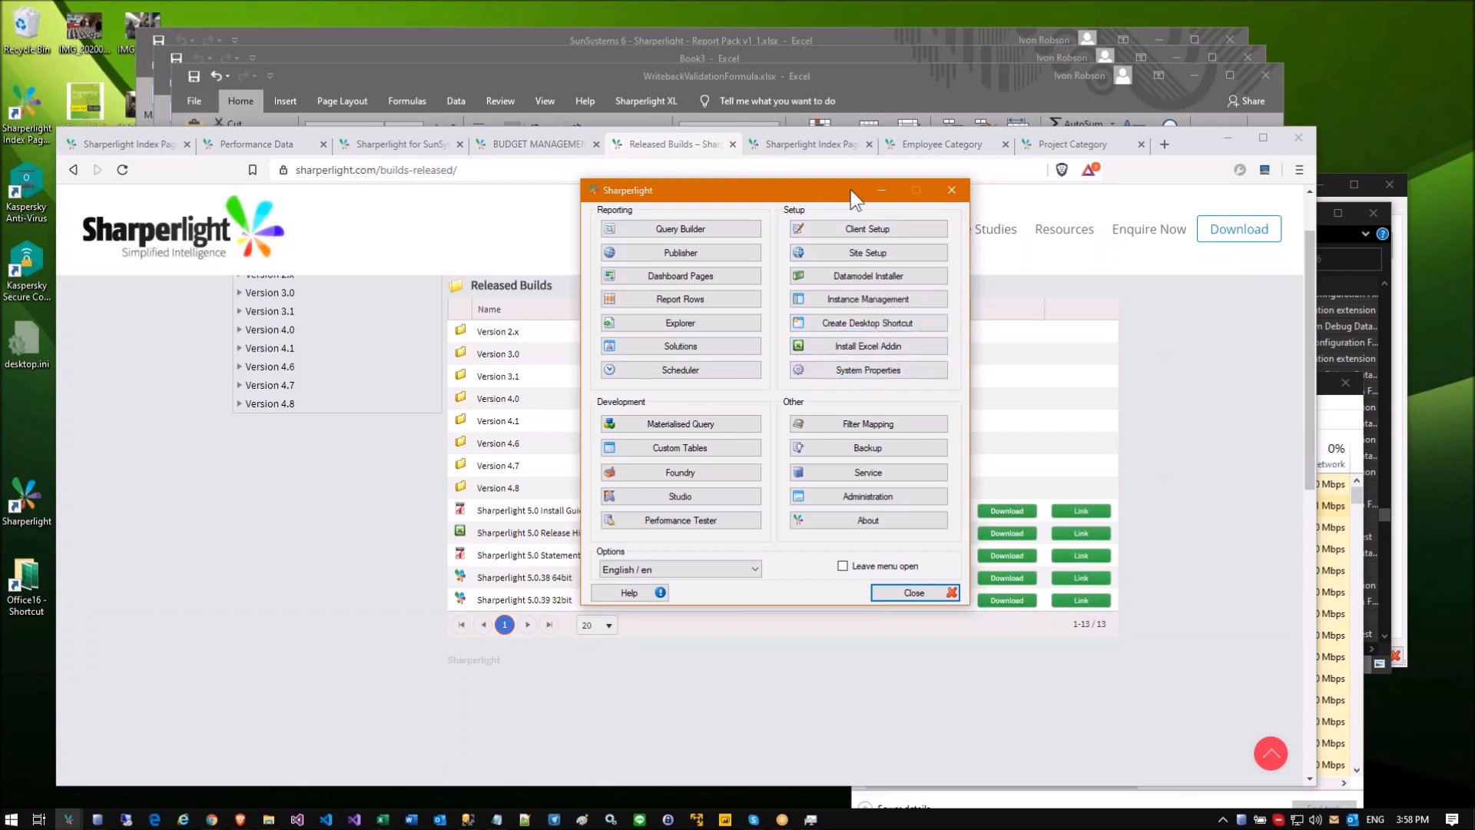
left_click(881, 190)
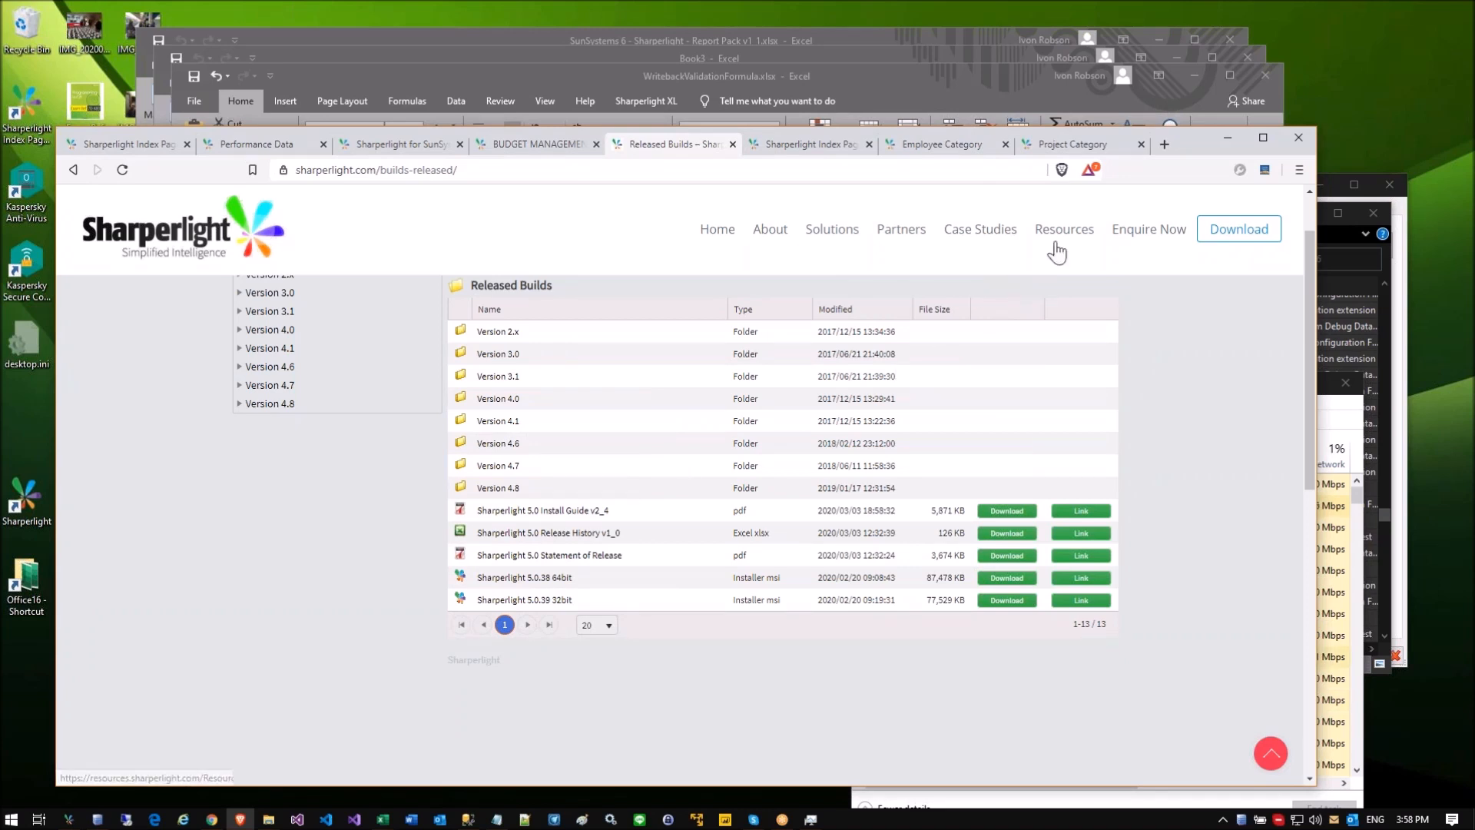
Step: Open the Current Builds page and look through its list of installers
mouse_move(1067, 230)
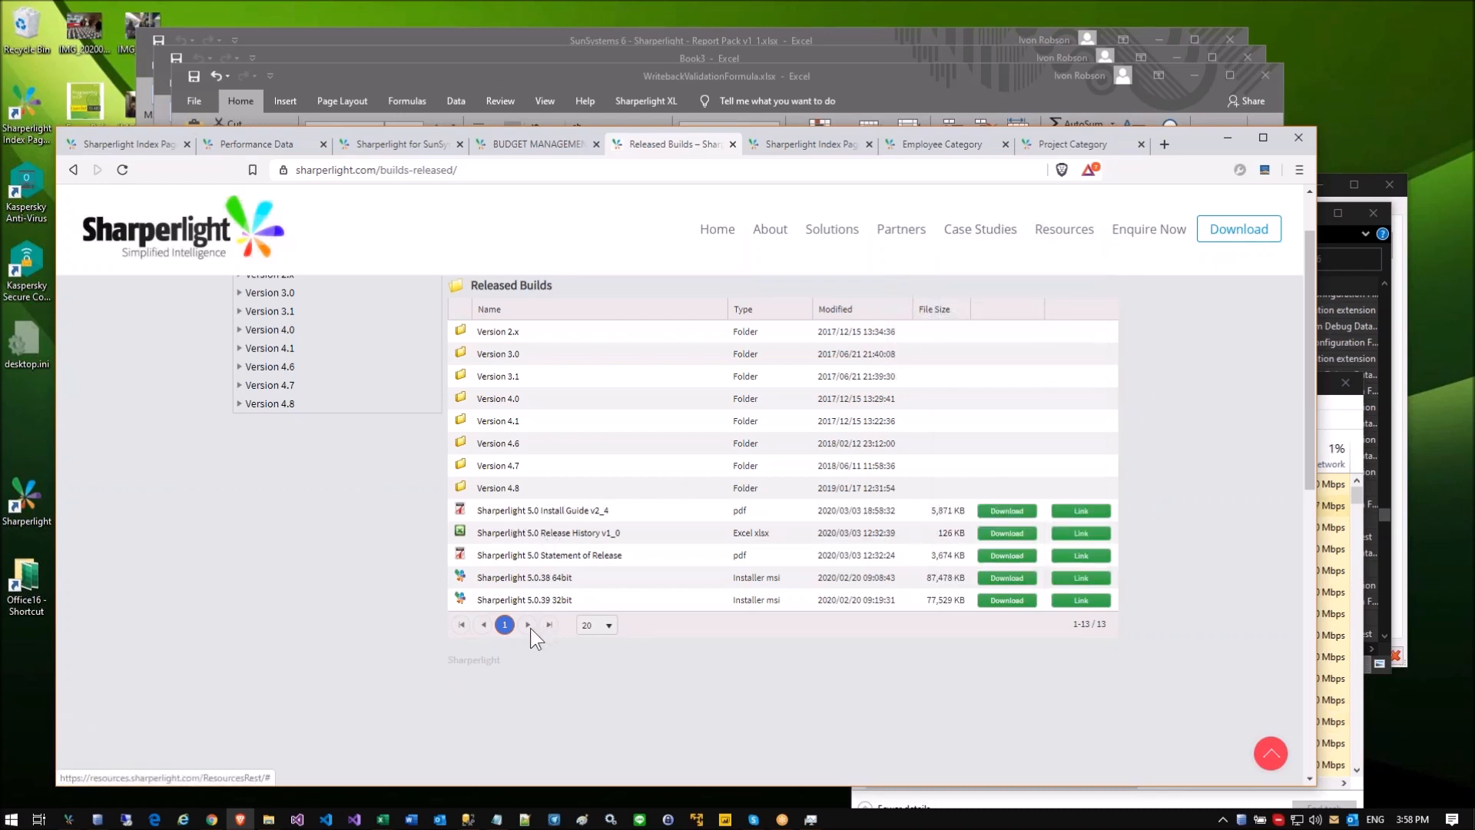
left_click(1028, 321)
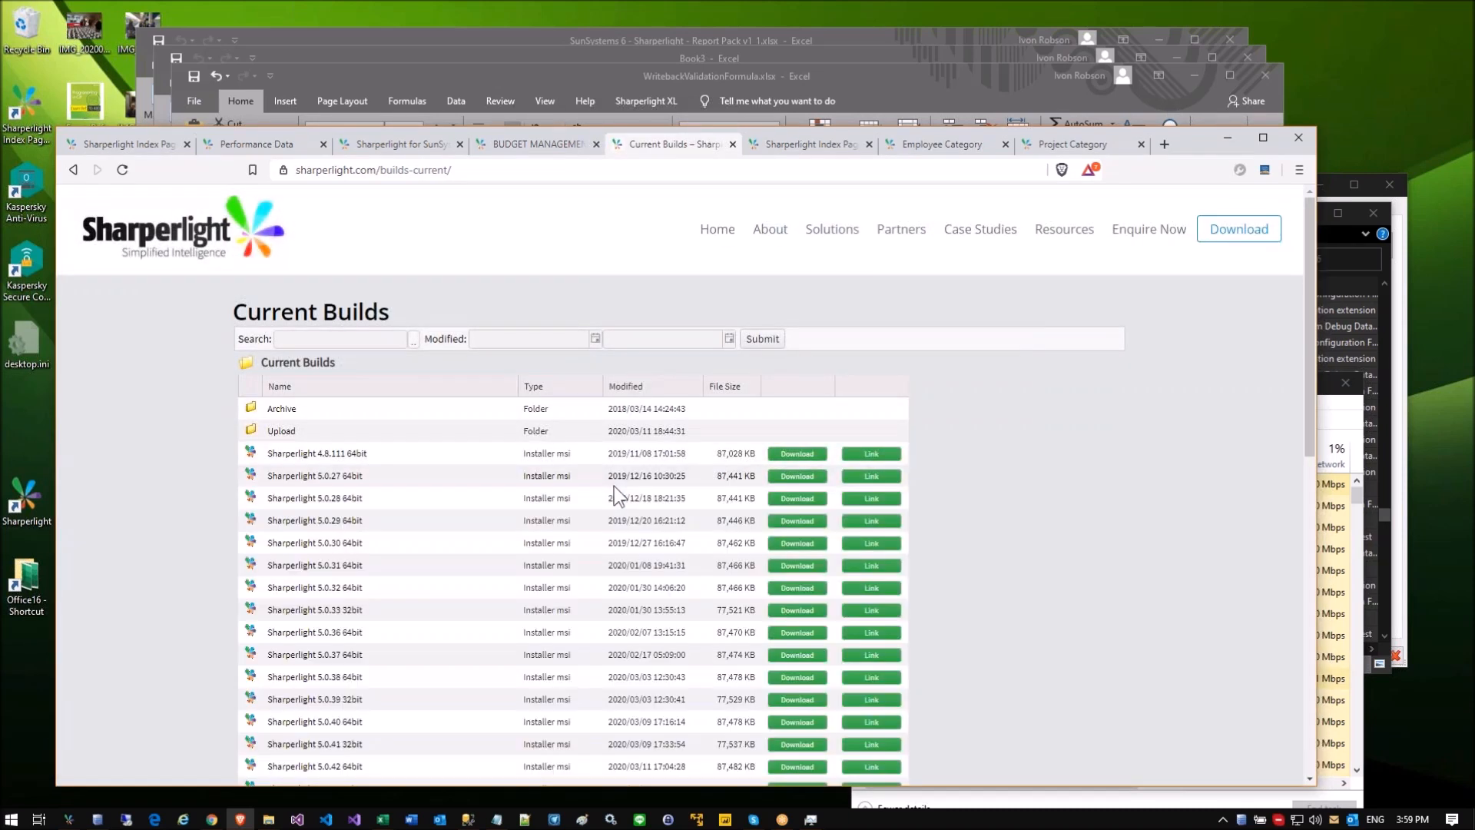
scroll(605, 524, "down", 3)
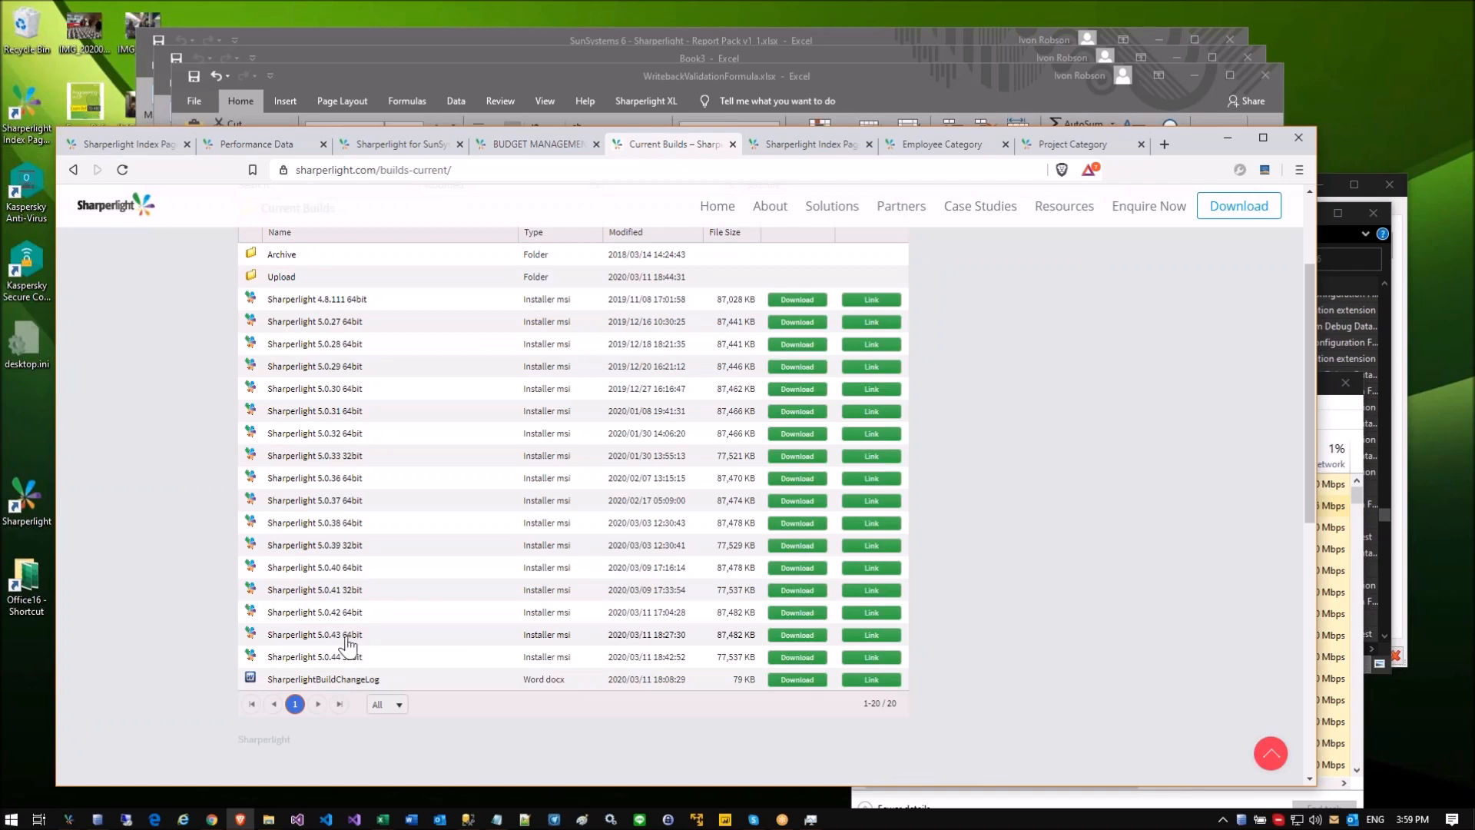
scroll(361, 645, "up", 3)
Step: Look through the Manuals and Guides page, and open the site's Posts page
mouse_move(1014, 437)
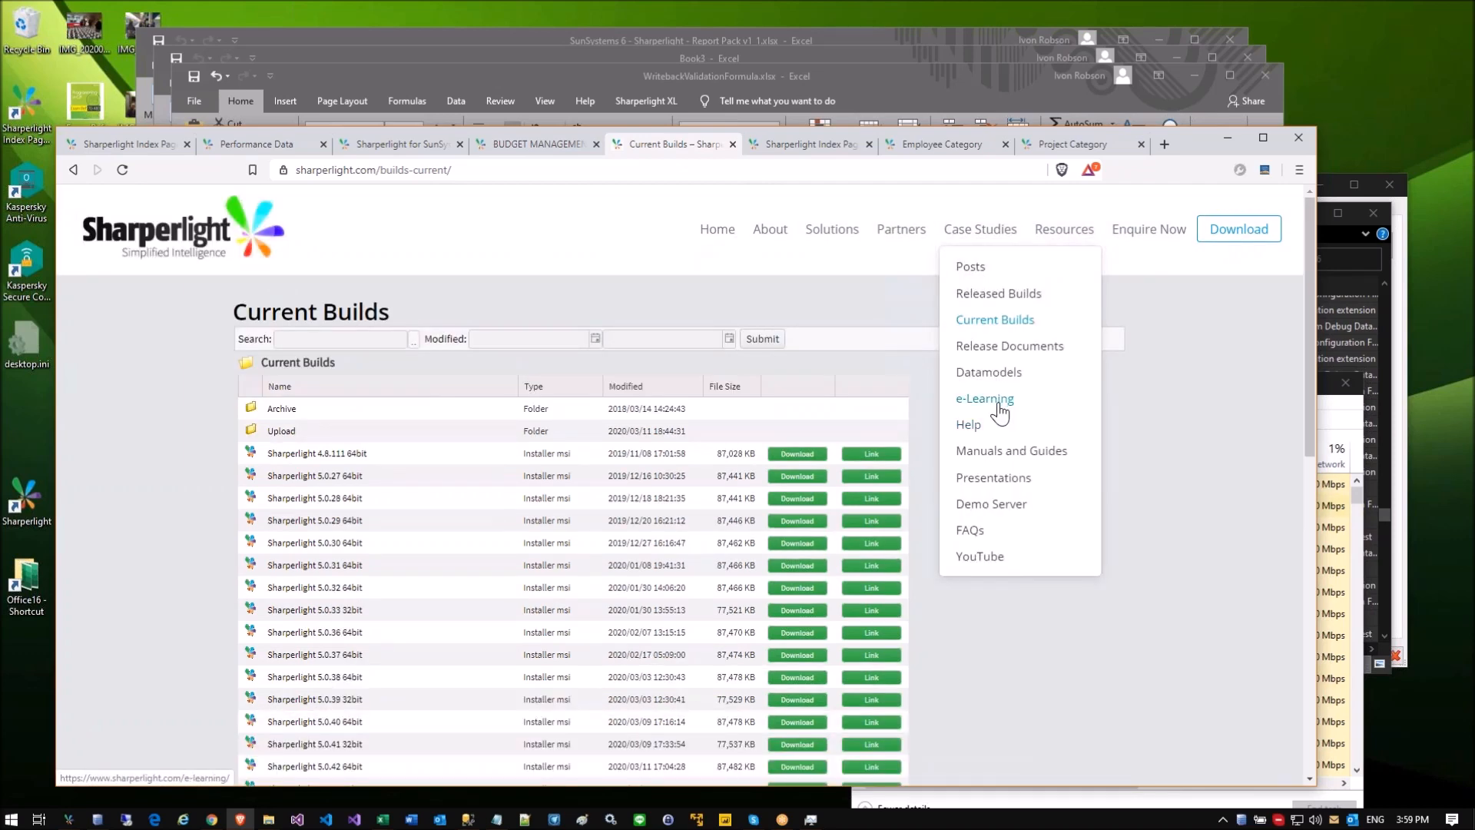
left_click(997, 452)
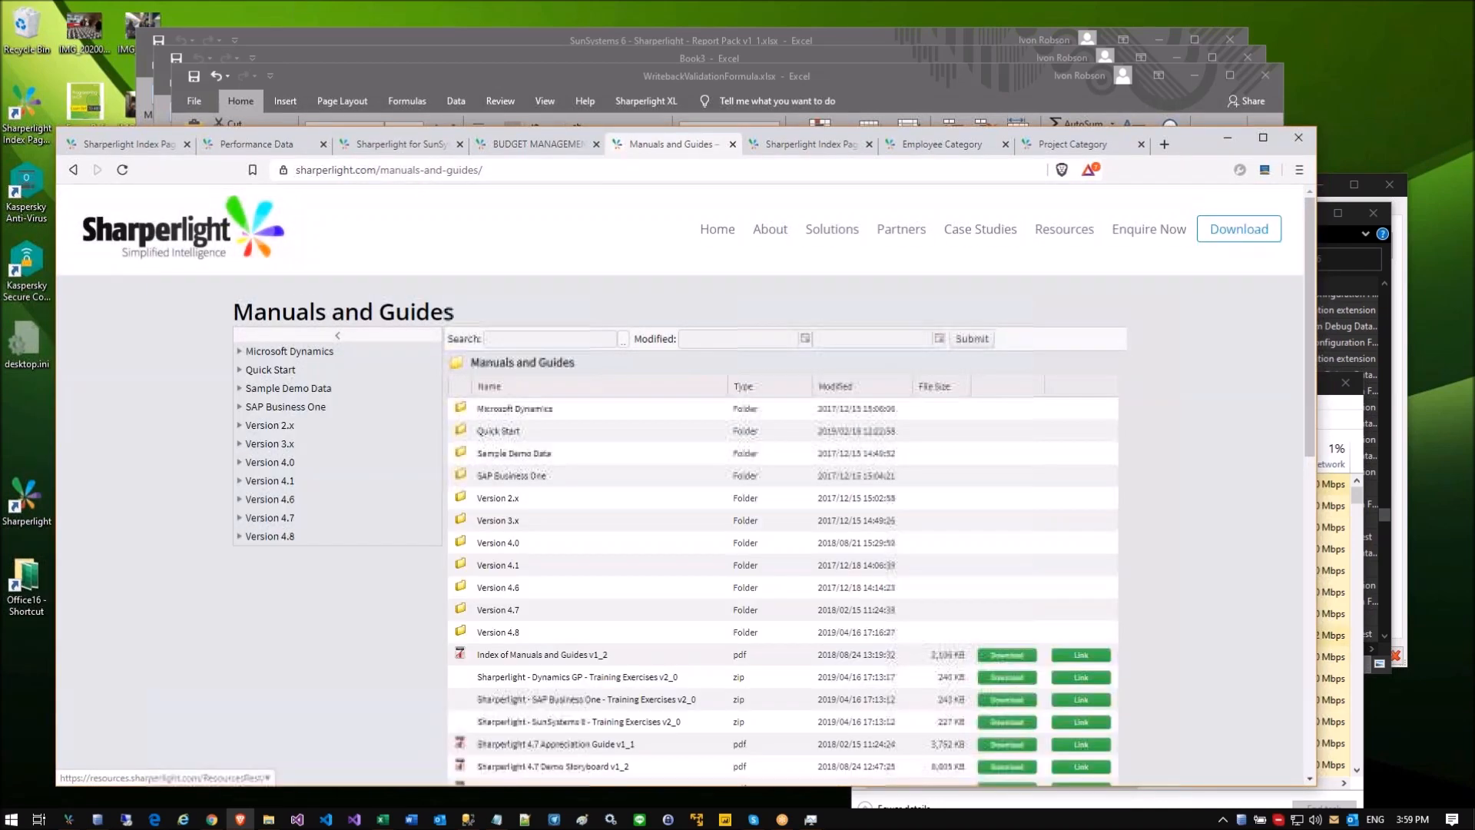
scroll(550, 528, "down", 2)
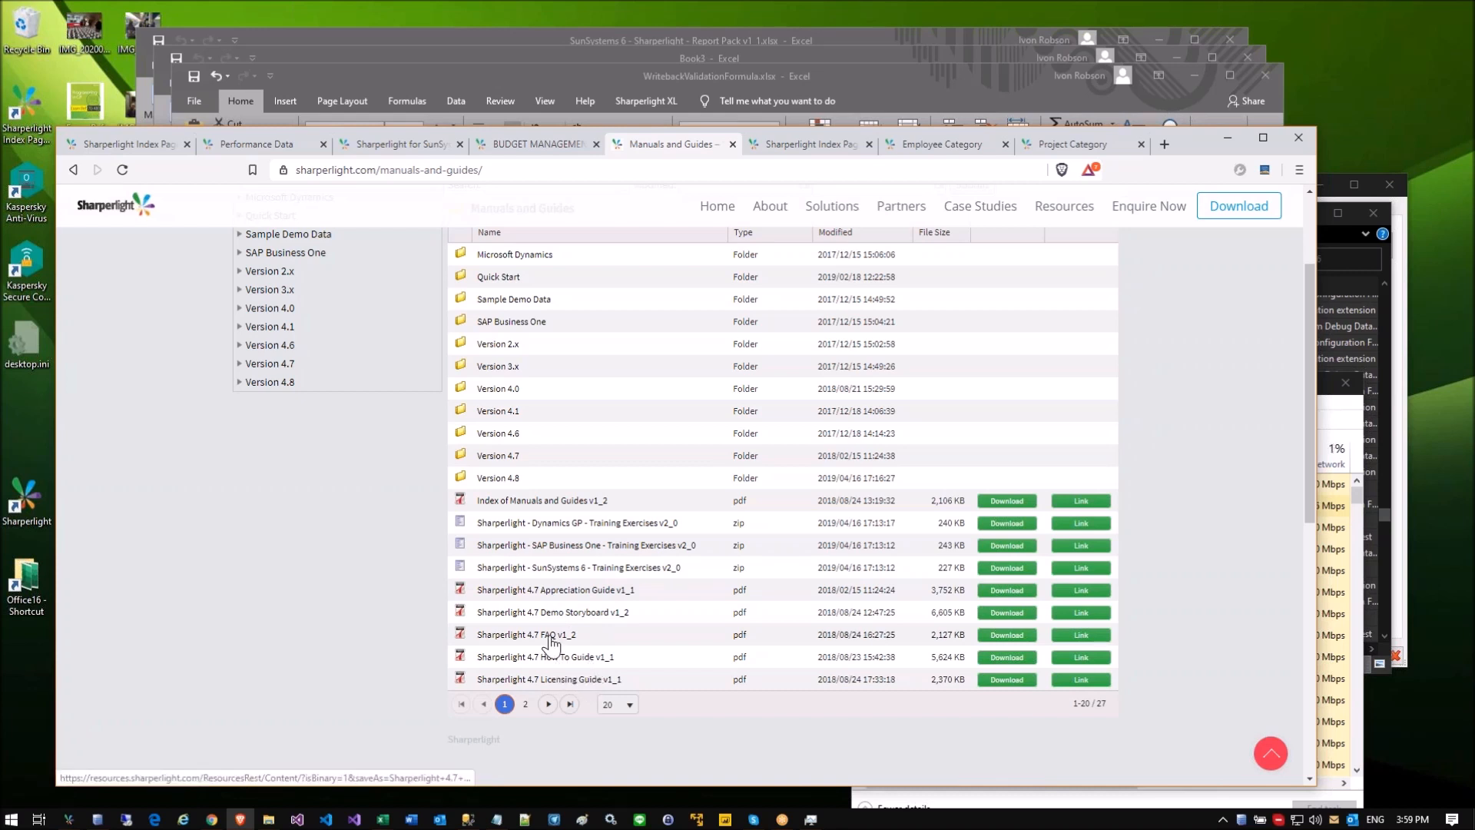
scroll(641, 559, "up", 2)
mouse_move(1064, 229)
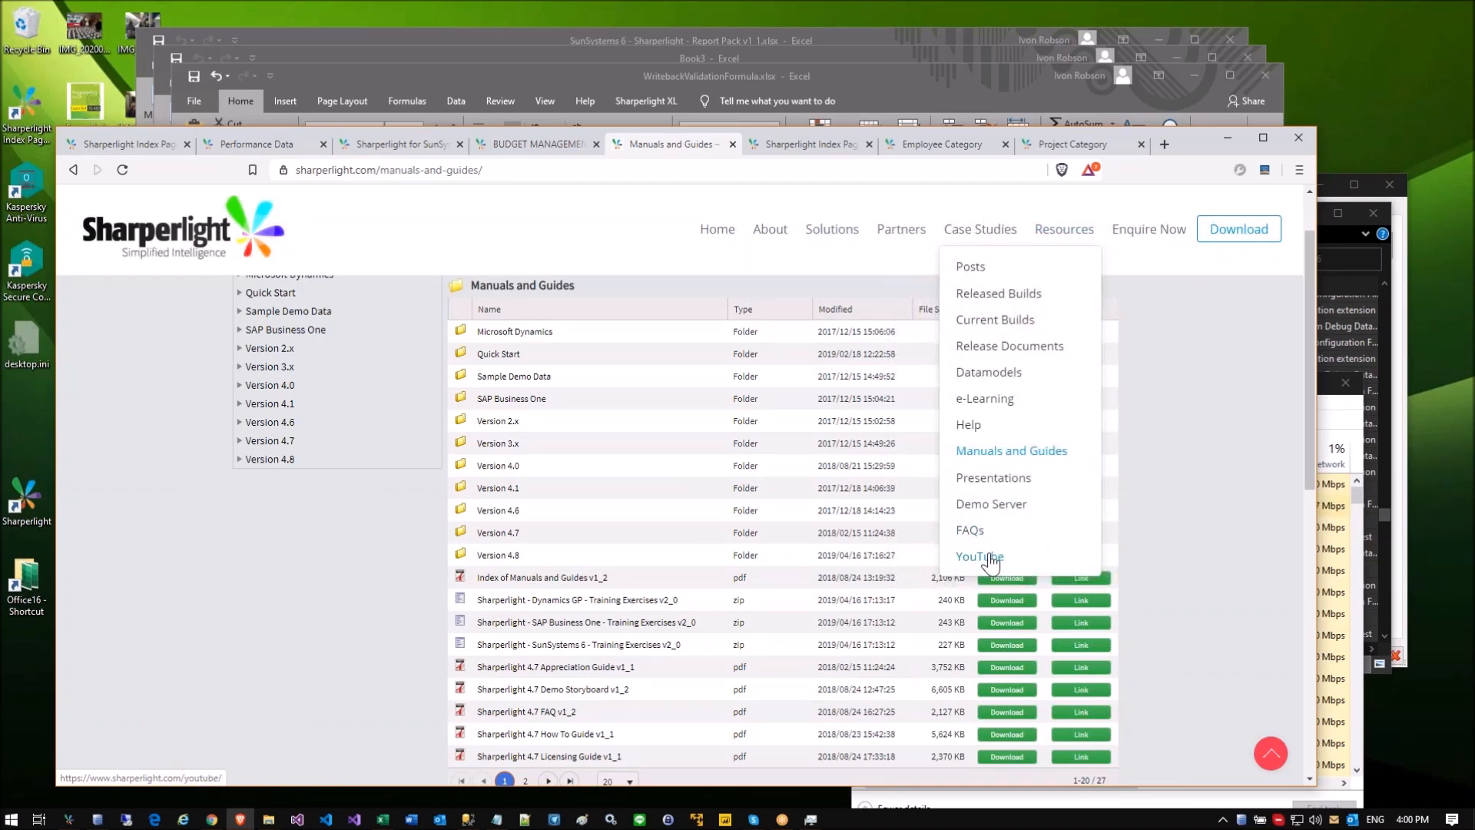
left_click(989, 557)
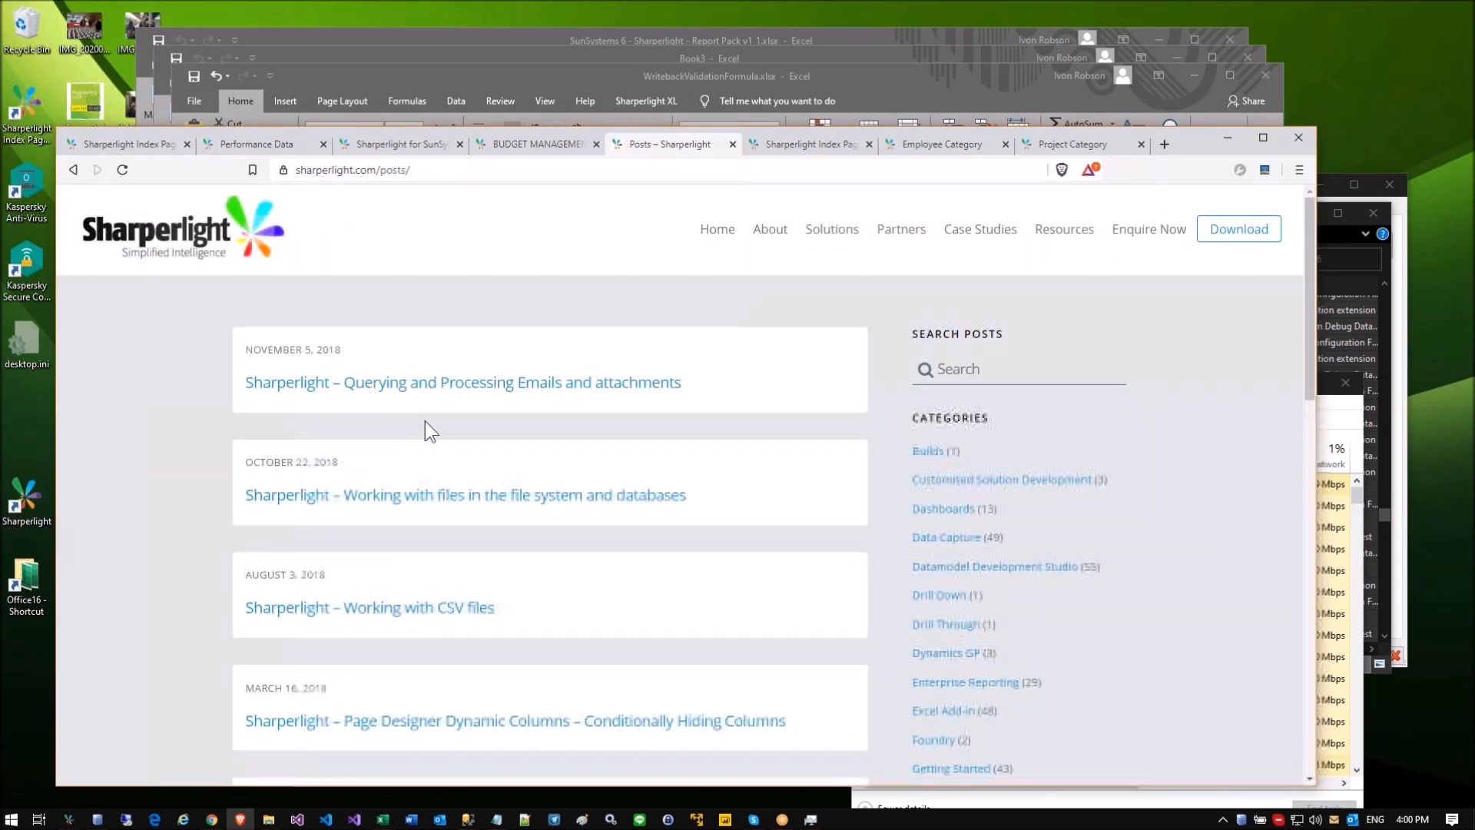
Step: Search the web in a new tab for "sharperlight writeback"
left_click(1163, 143)
type("sharperlight ")
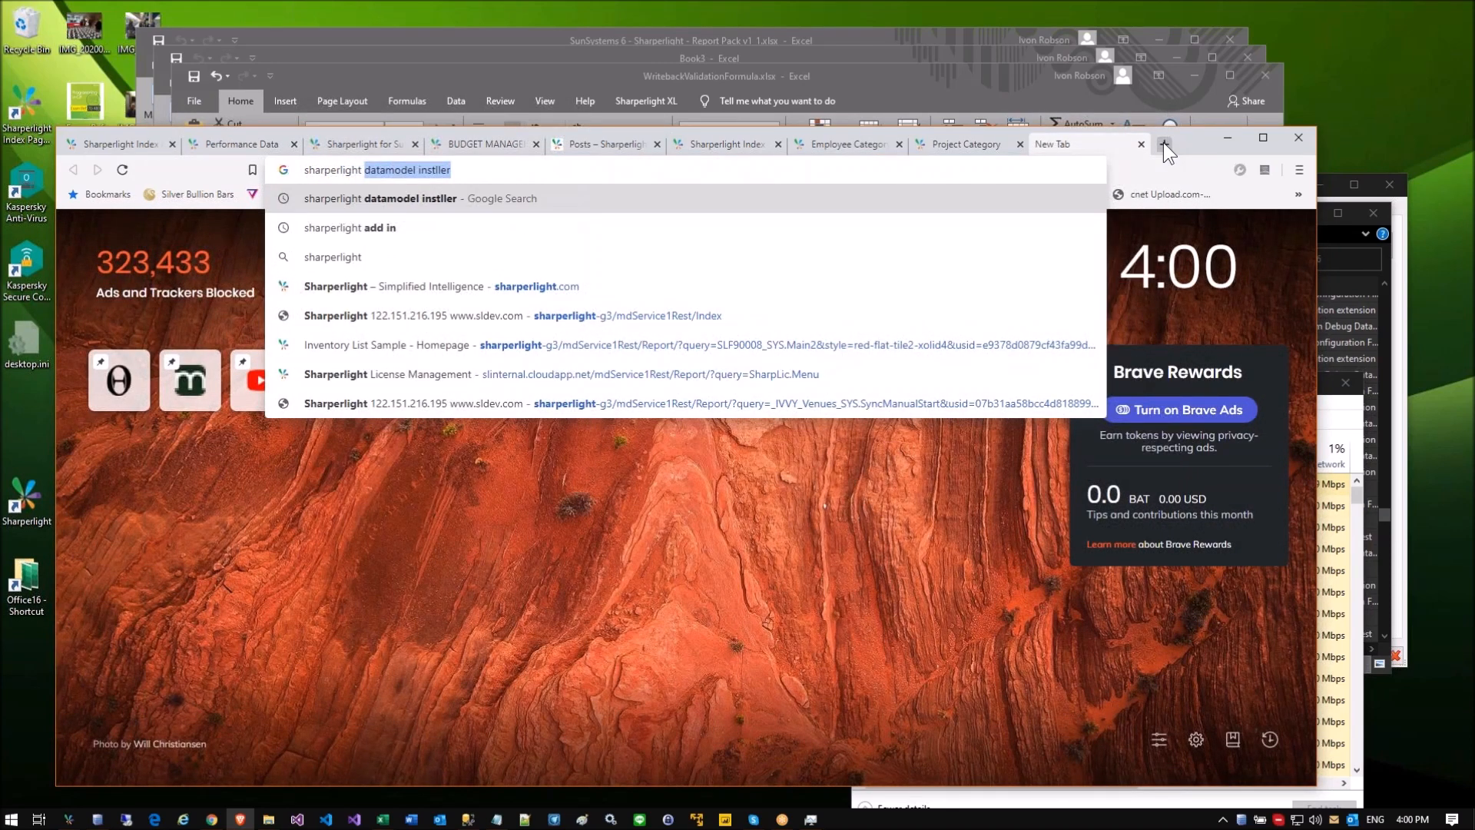
type("writeback")
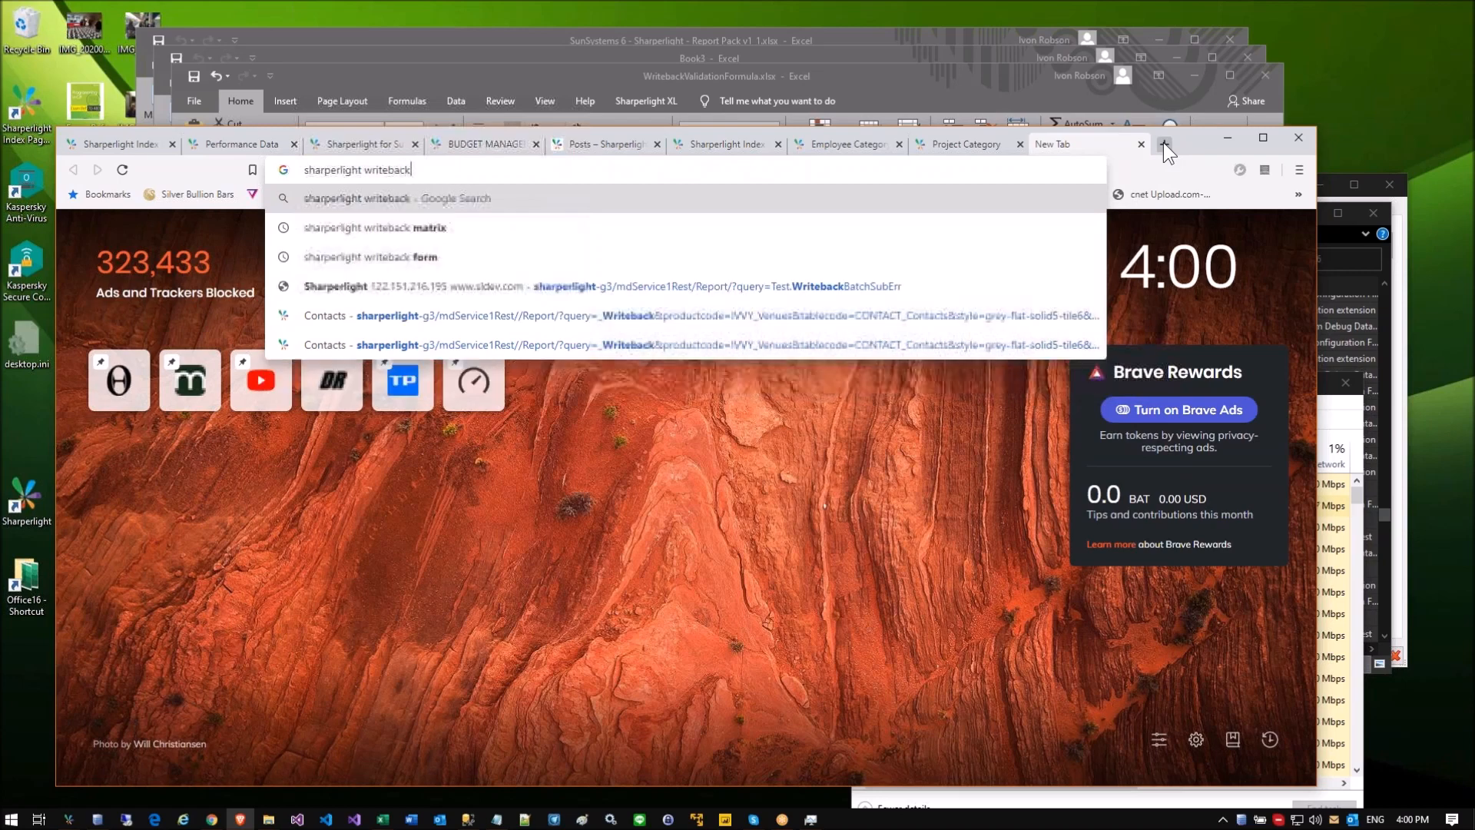
key("Return")
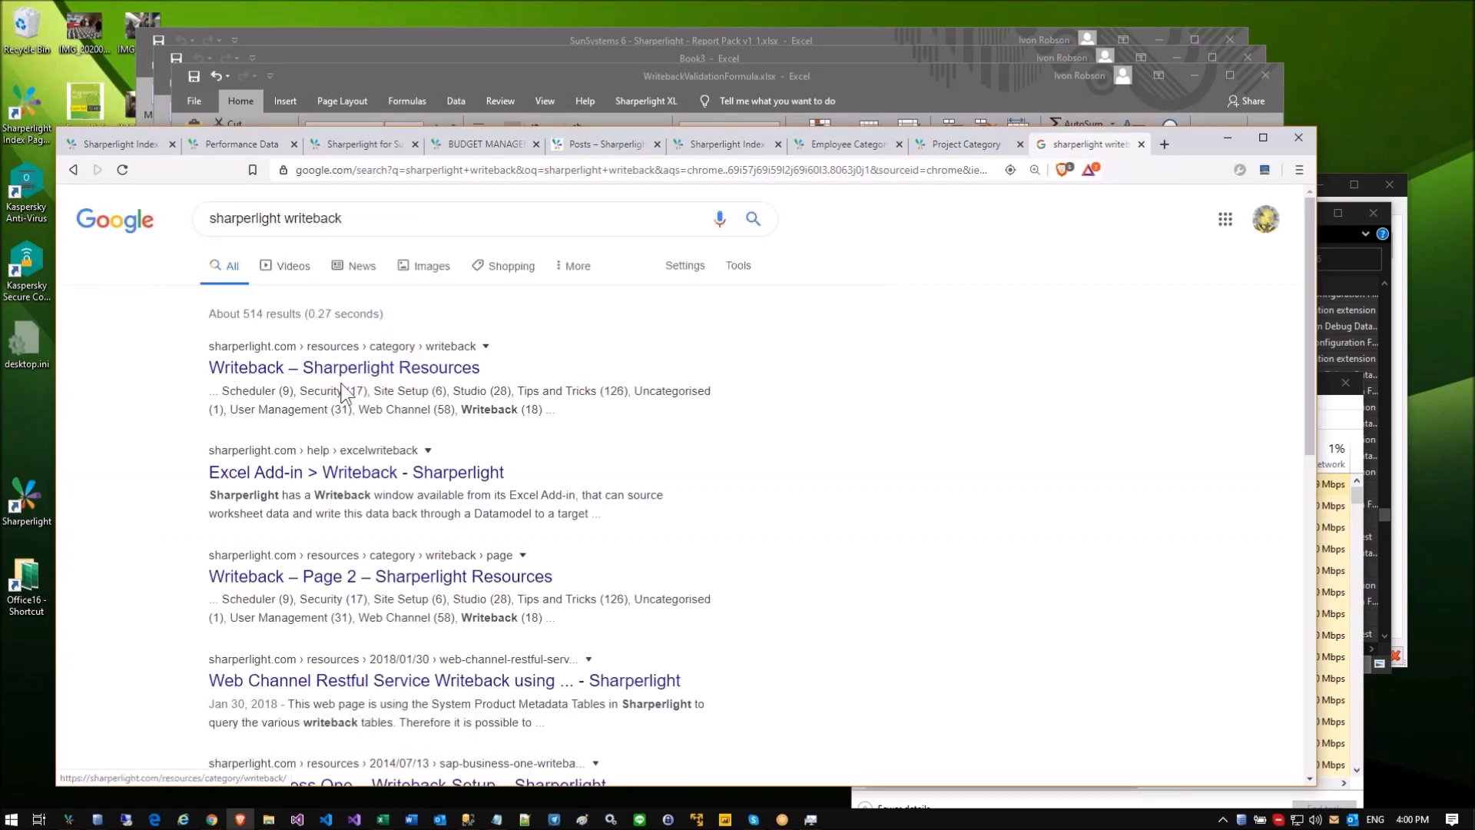
Step: Look through the search results and open the SAP Business One – Writeback Setup article
scroll(344, 393, "down", 1)
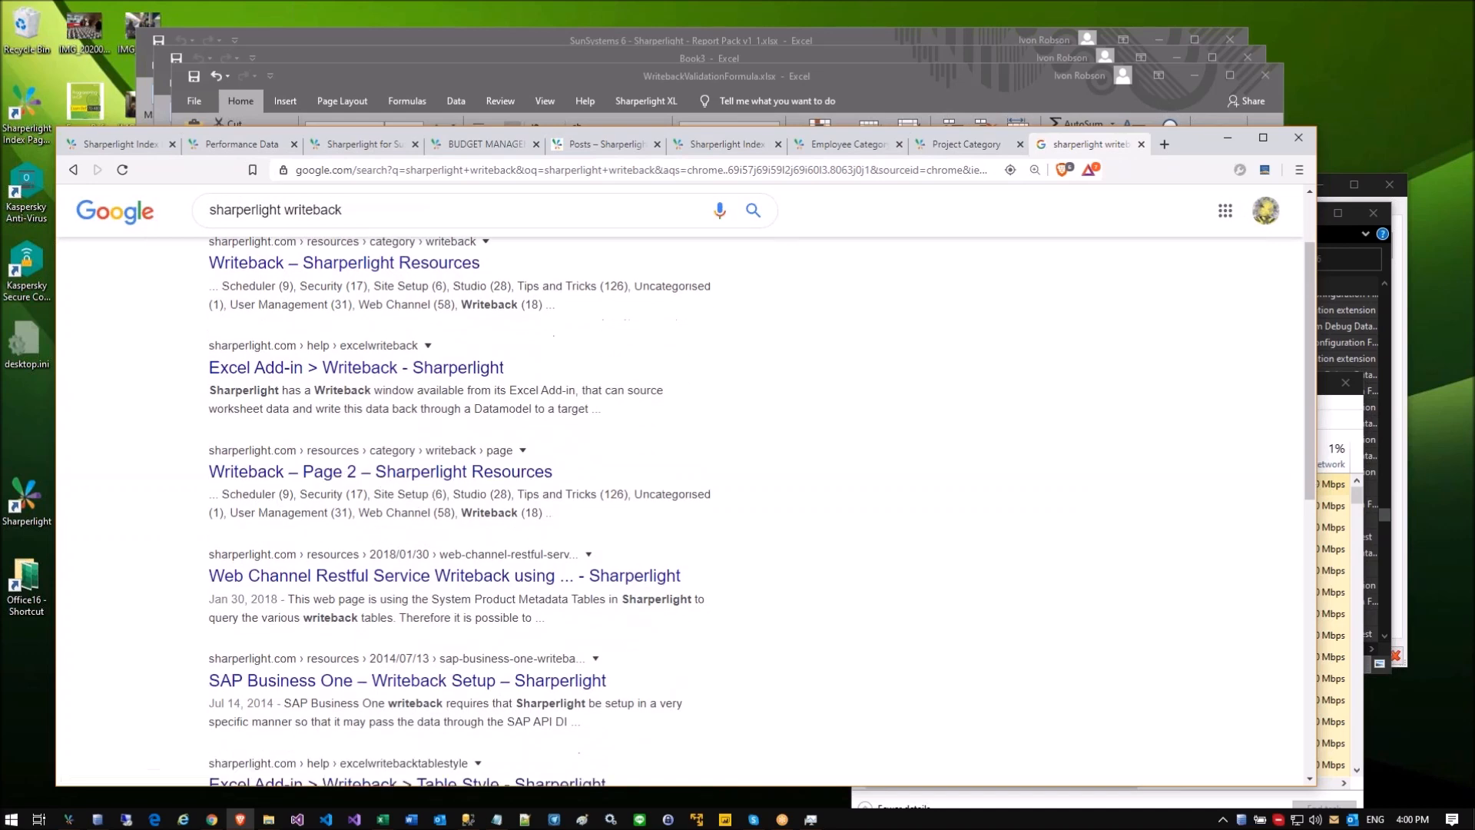
scroll(343, 430, "down", 1)
left_click(346, 548)
scroll(345, 549, "down", 1)
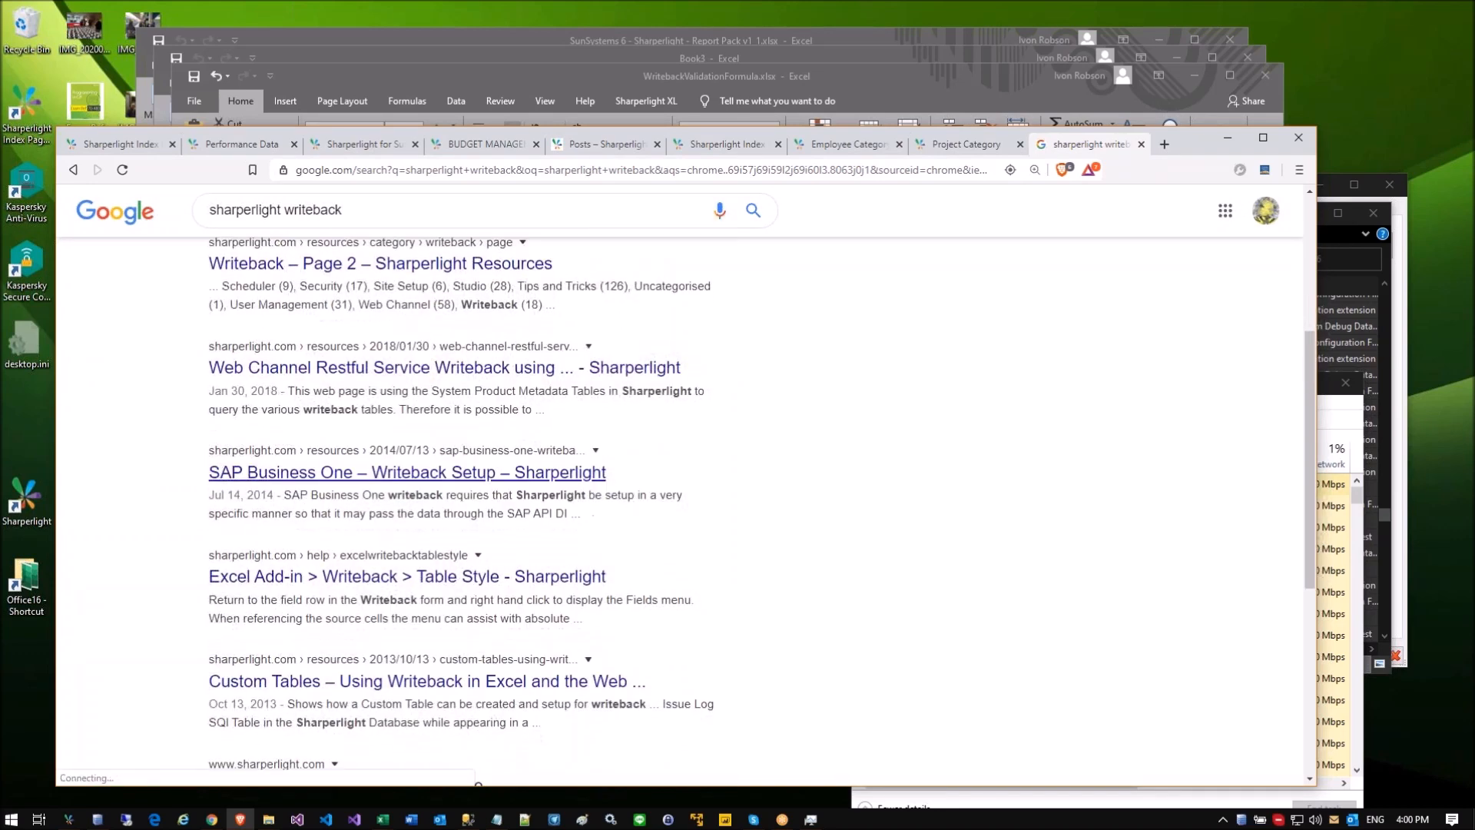
Step: Search the web for "sharperlight scheduler" and look through the results, including the videos
scroll(345, 461, "down", 3)
scroll(346, 461, "up", 6)
double_click(322, 218)
type("sched")
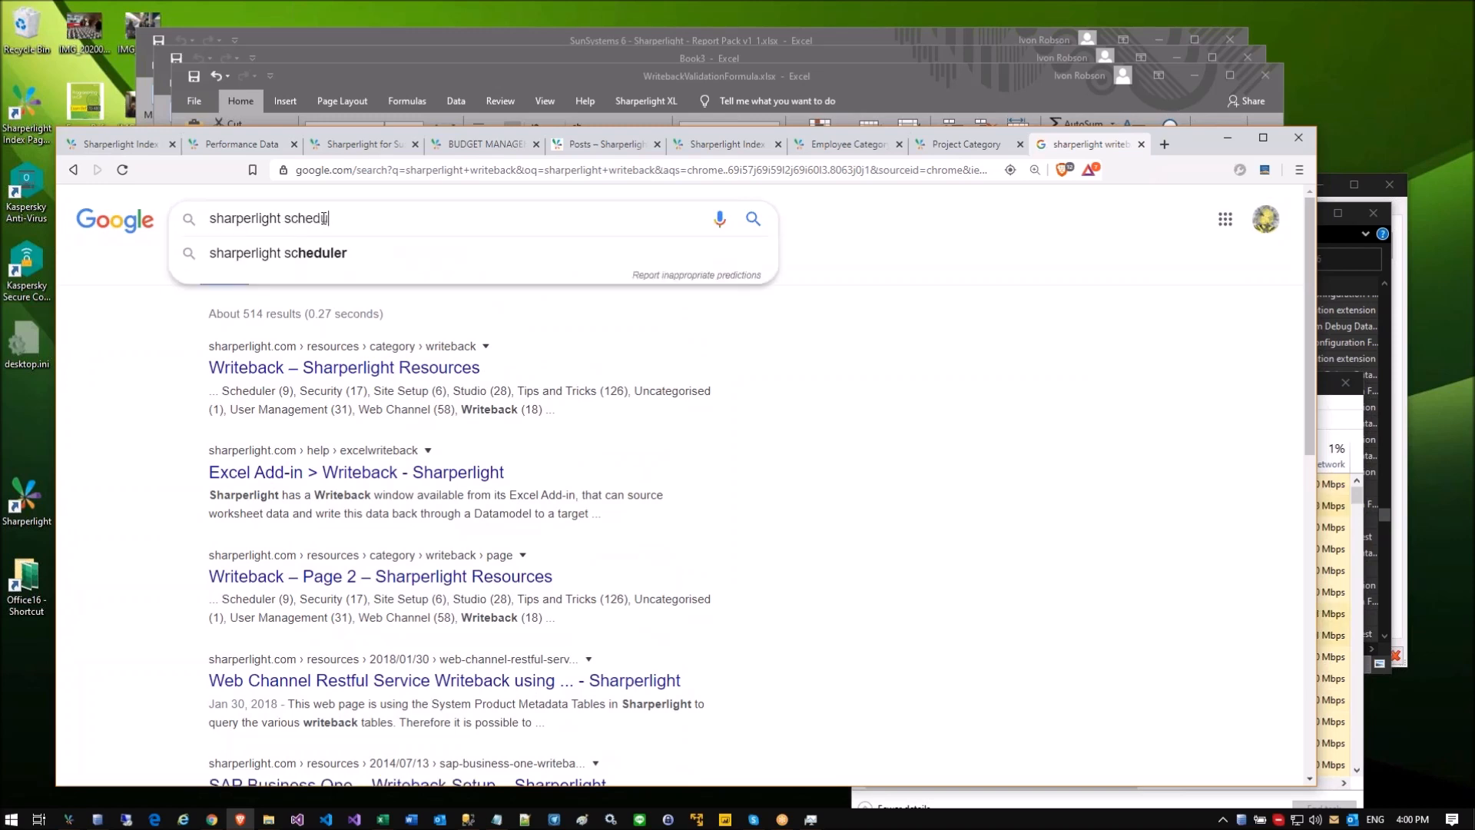
key("Return")
scroll(339, 626, "down", 1)
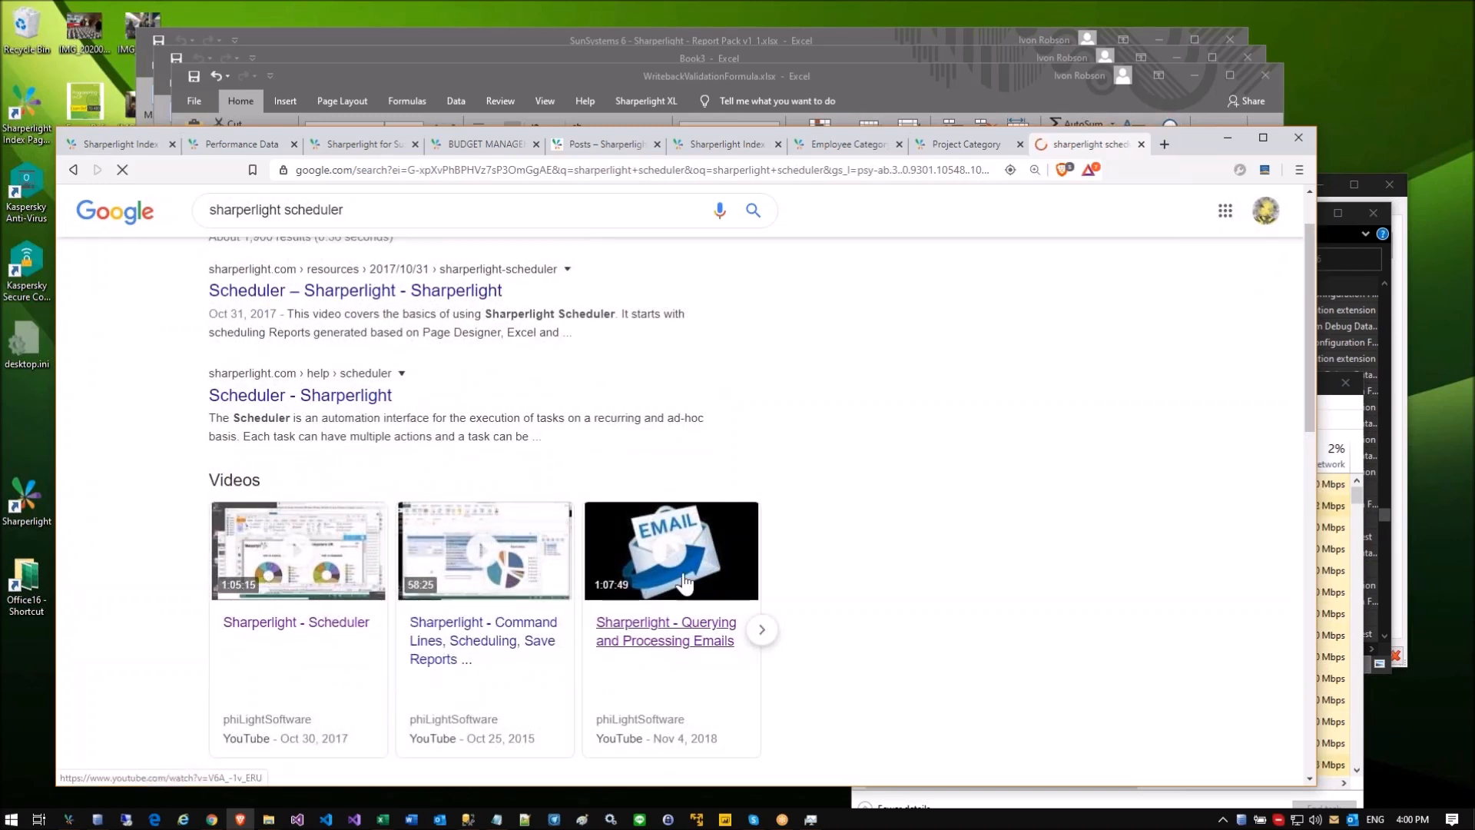
scroll(744, 563, "down", 3)
scroll(289, 591, "up", 4)
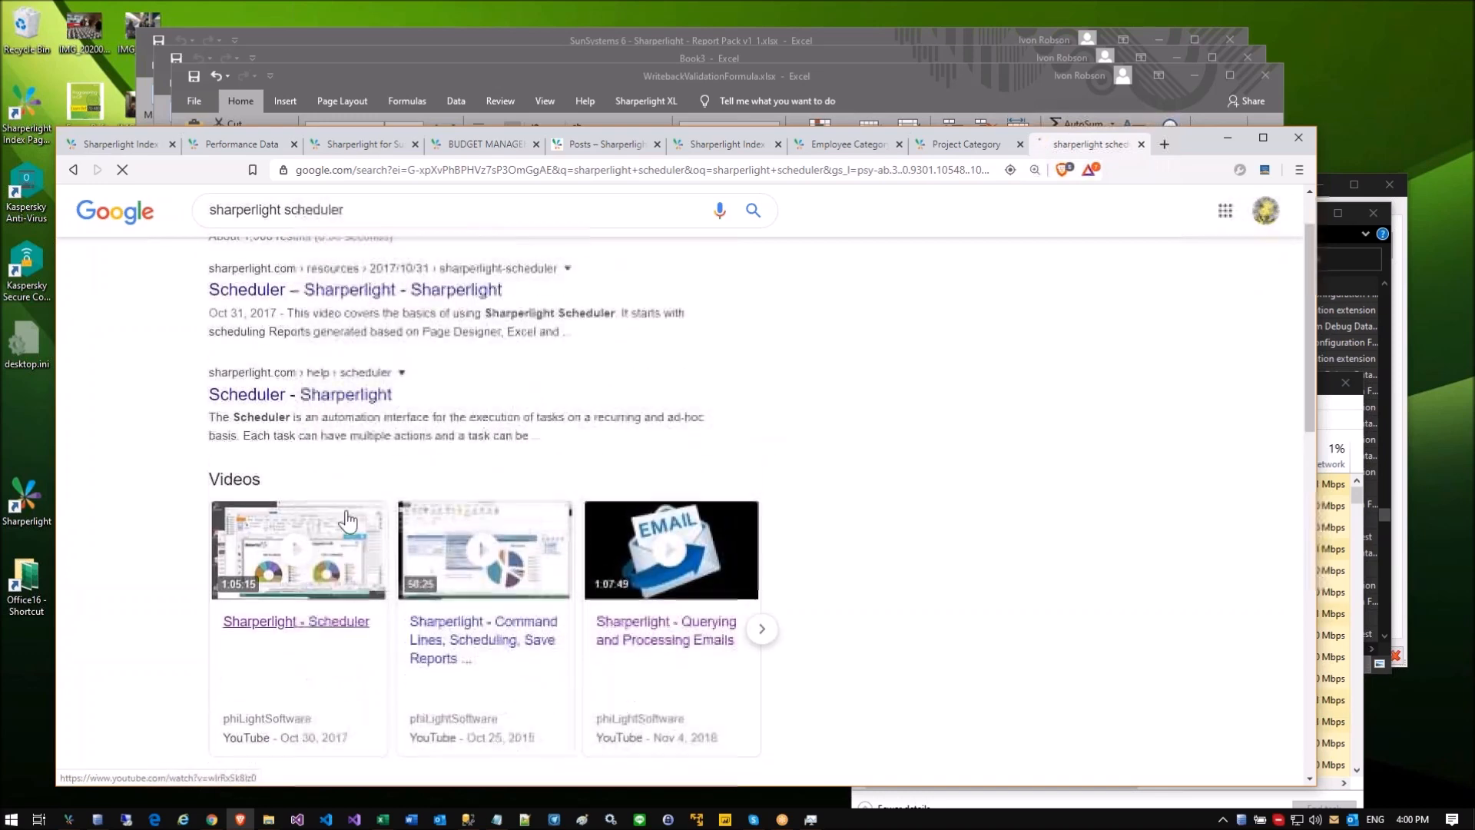
Step: Open the Sharperlight site's YouTube page and list the videos in the Publisher category
left_click(607, 145)
mouse_move(1089, 235)
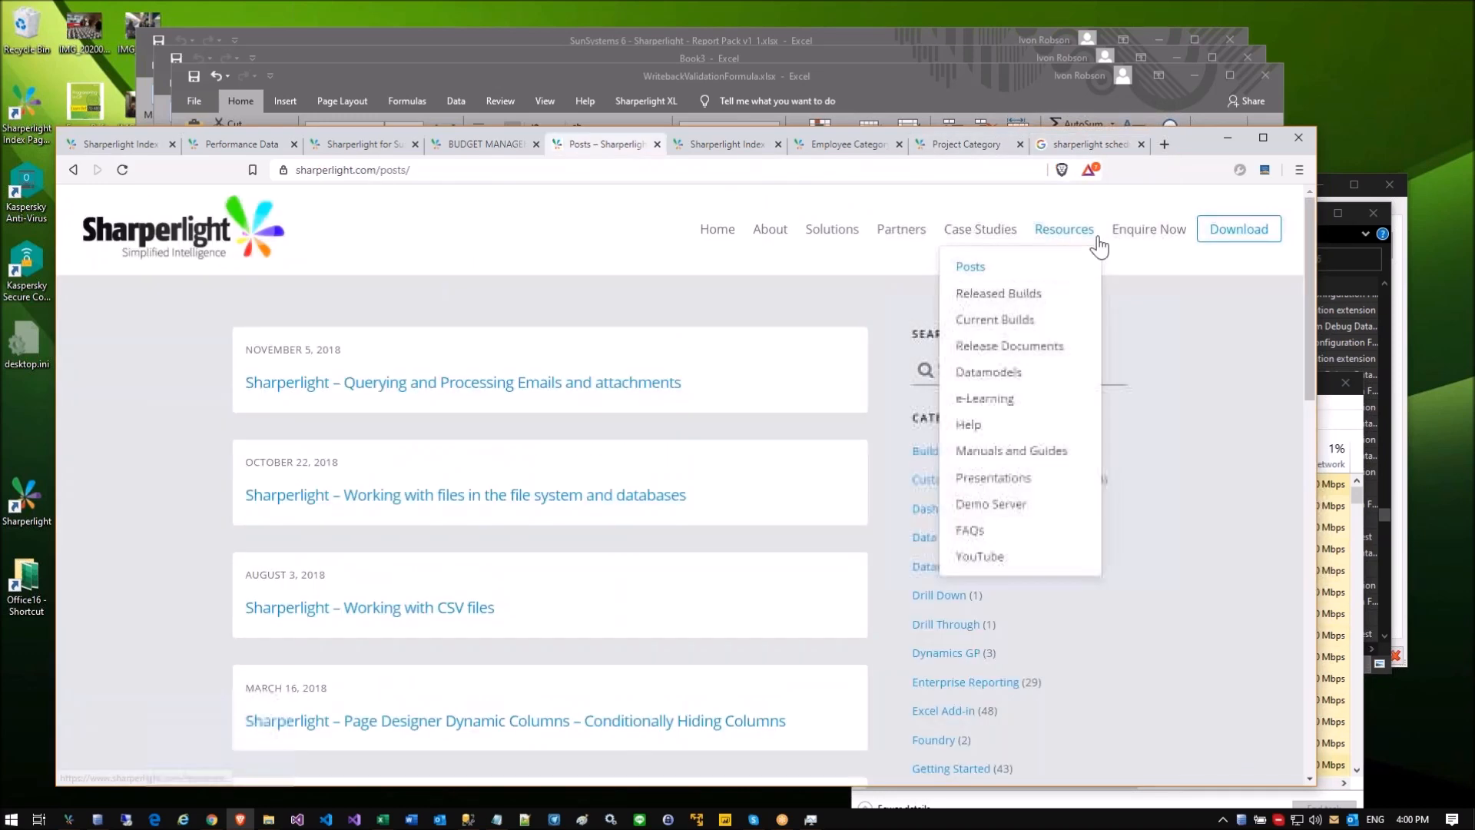
left_click(983, 556)
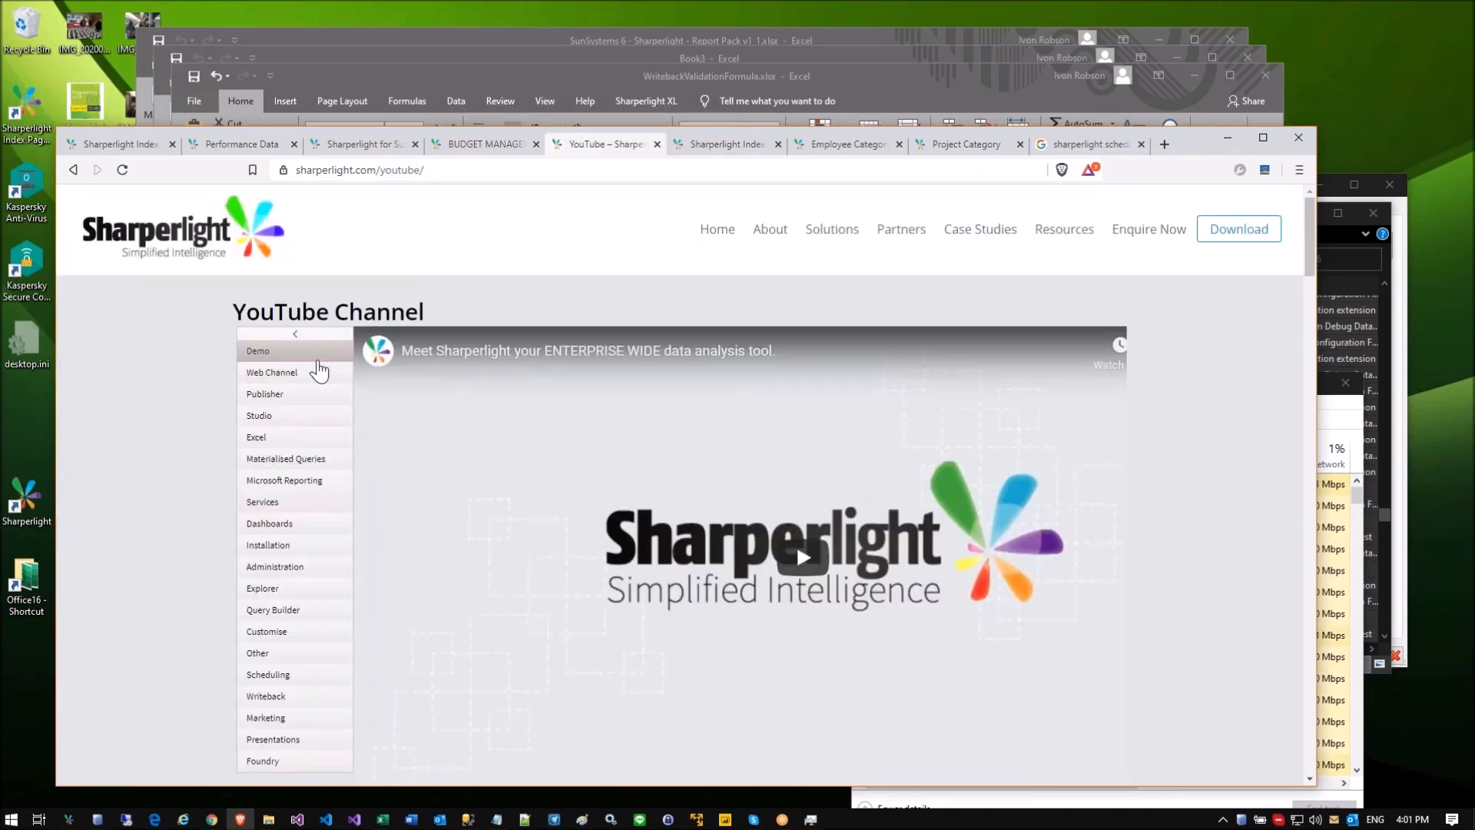
scroll(364, 407, "down", 1)
scroll(355, 419, "up", 1)
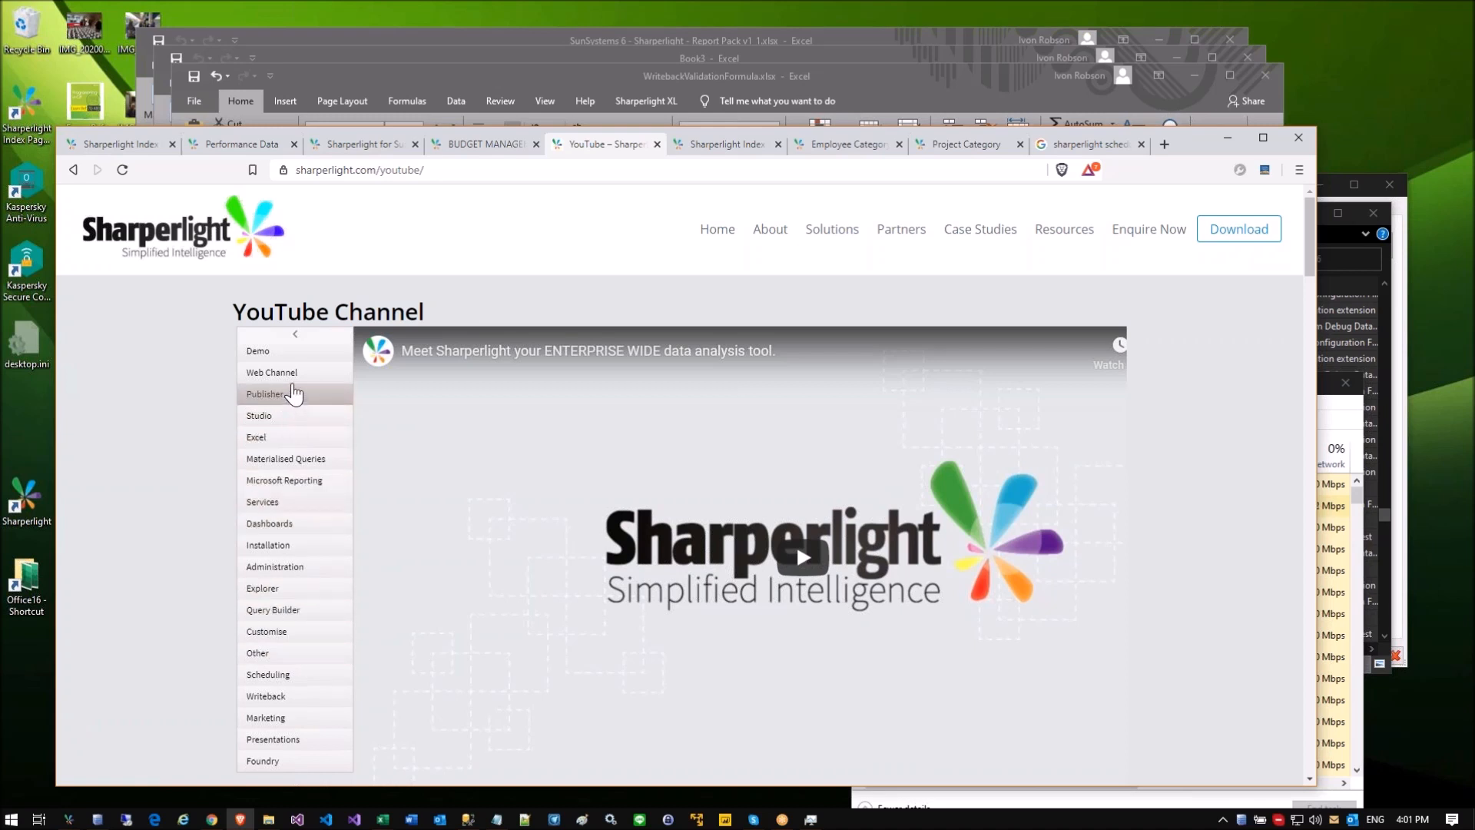
left_click(282, 396)
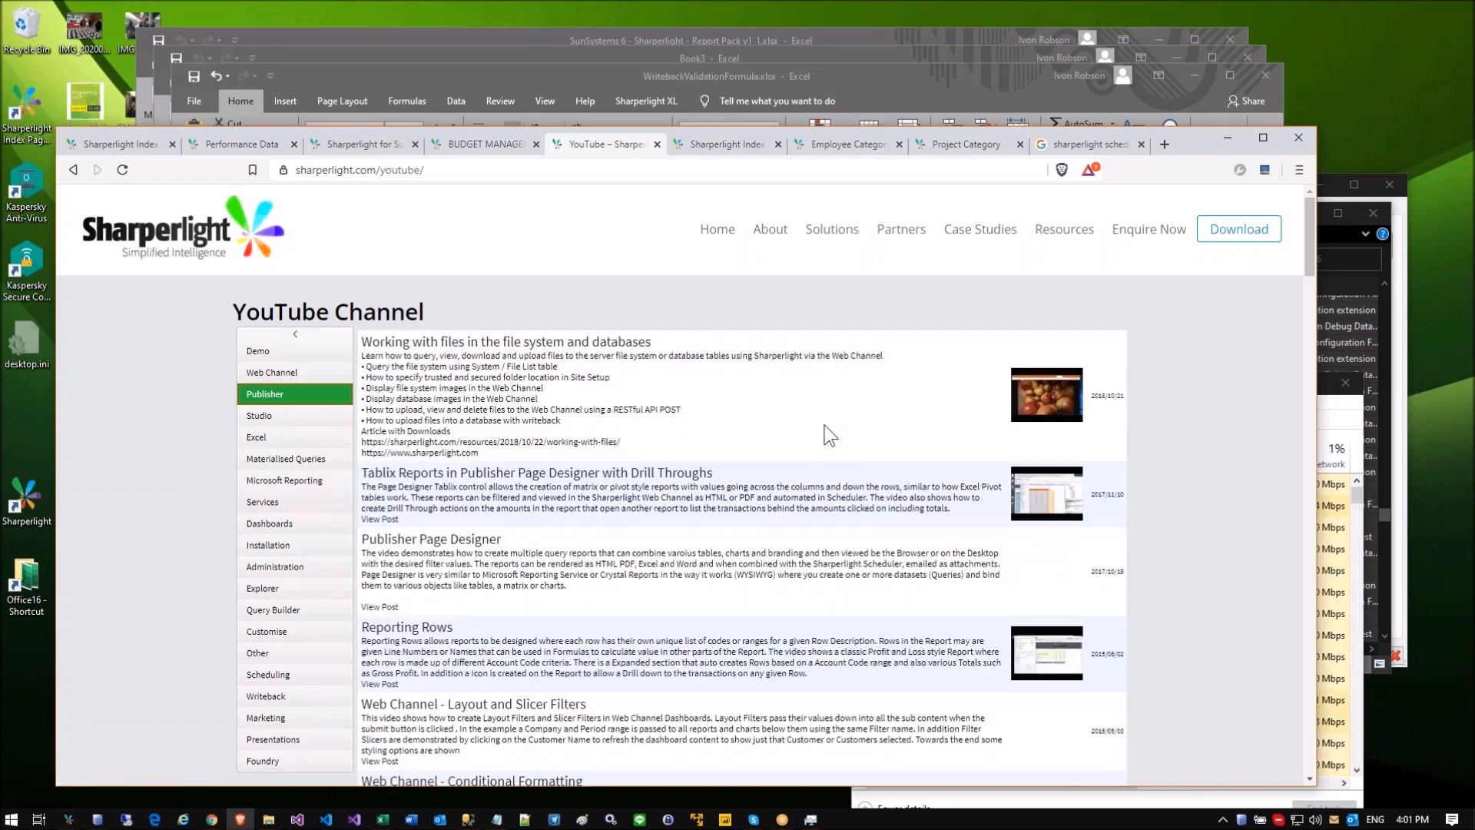
Step: Open youtube.com in a new tab and search for "sharperlight"
left_click(1162, 145)
type("youtube.com")
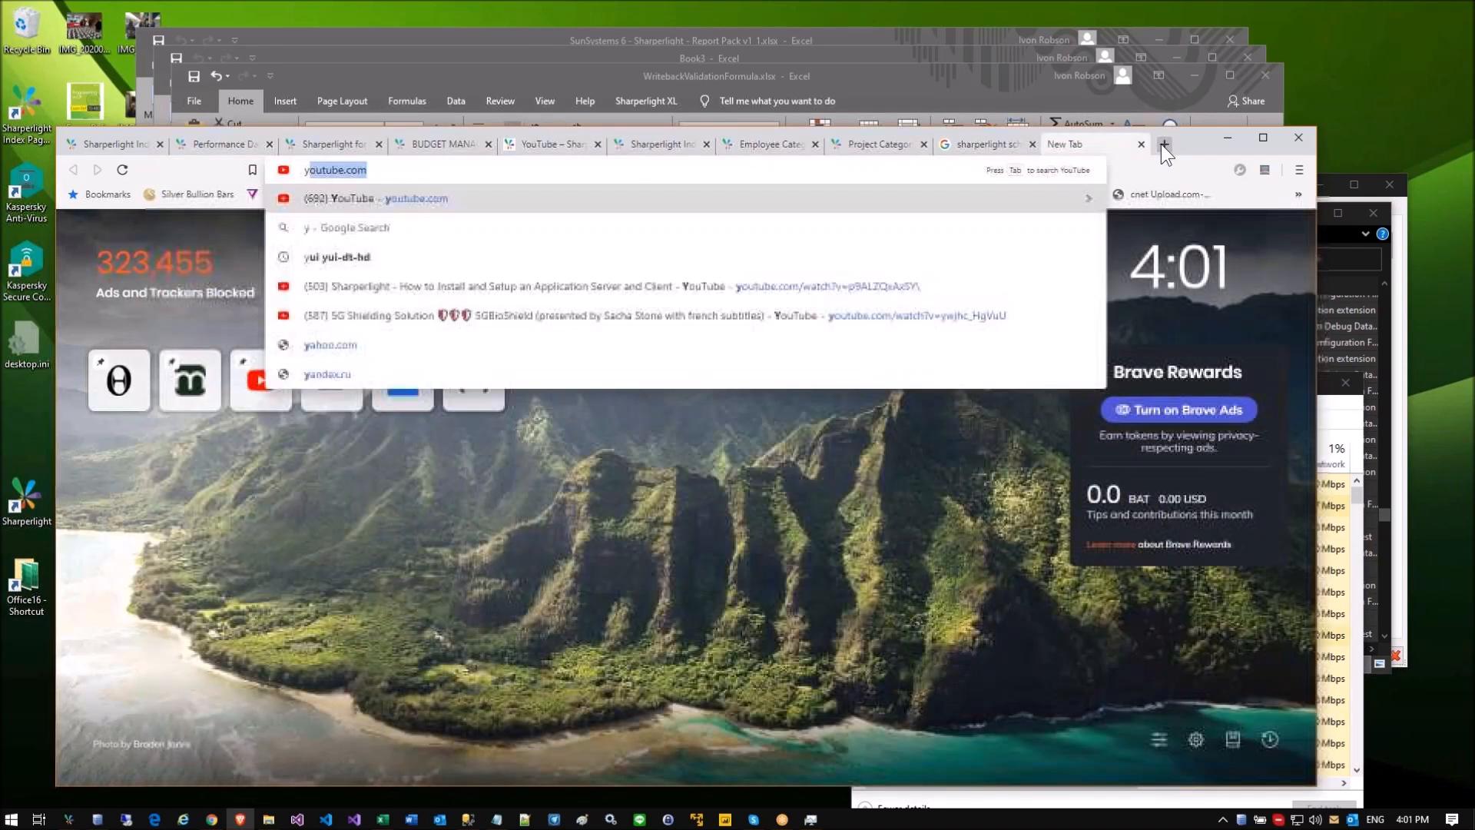
key("Return")
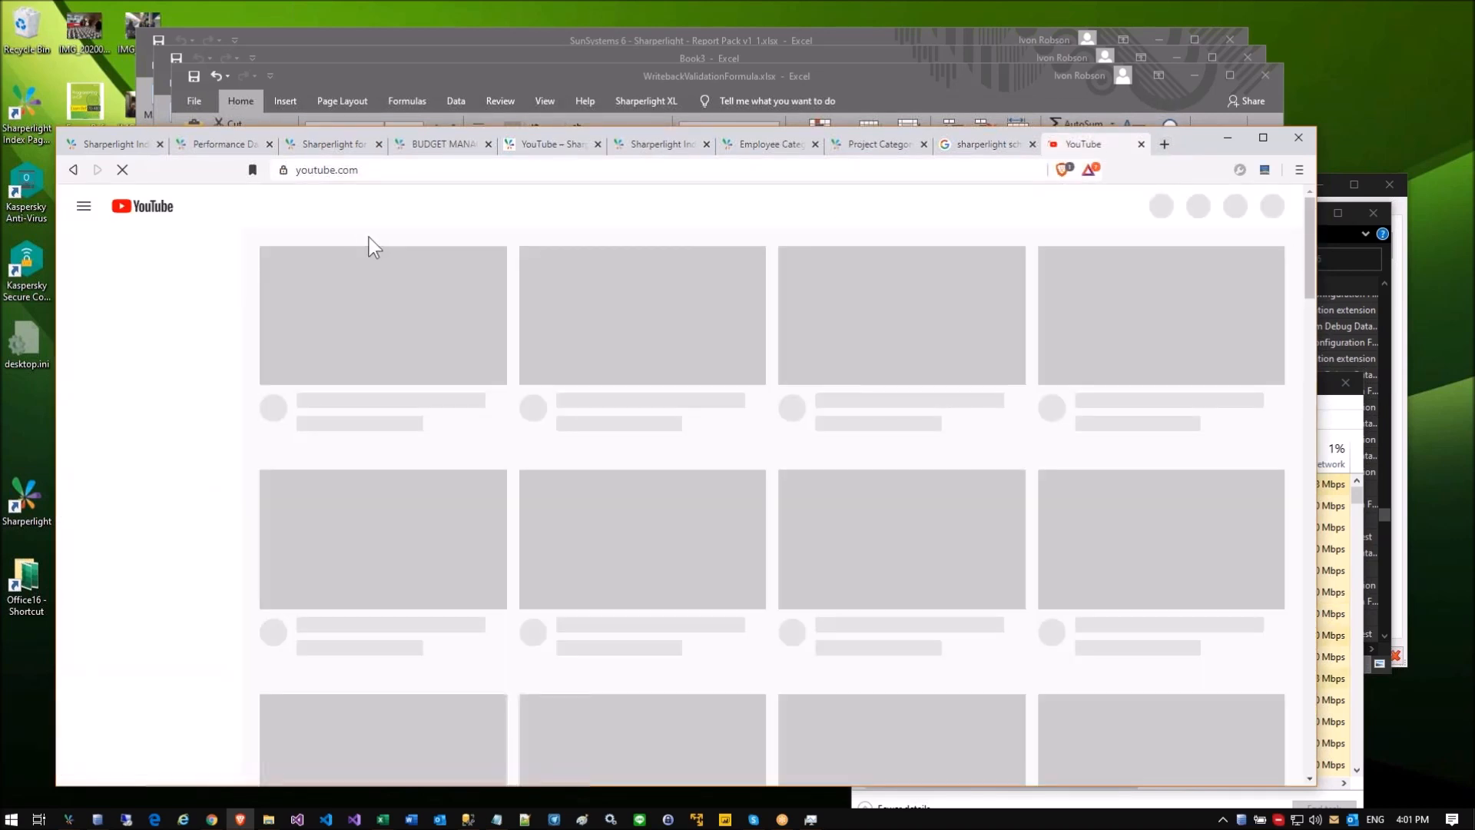
left_click(454, 210)
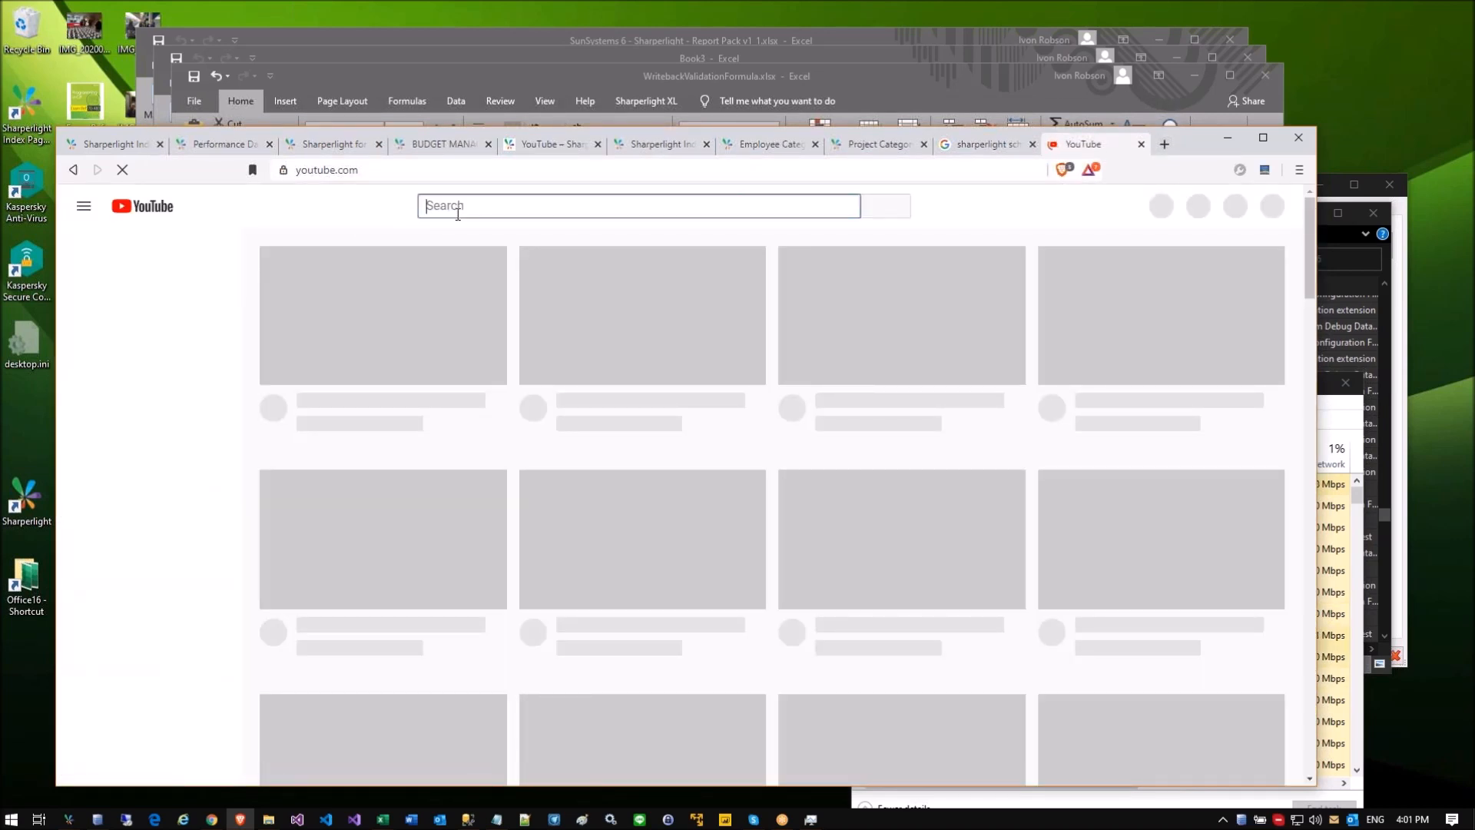
type("sharperlight")
key("Return")
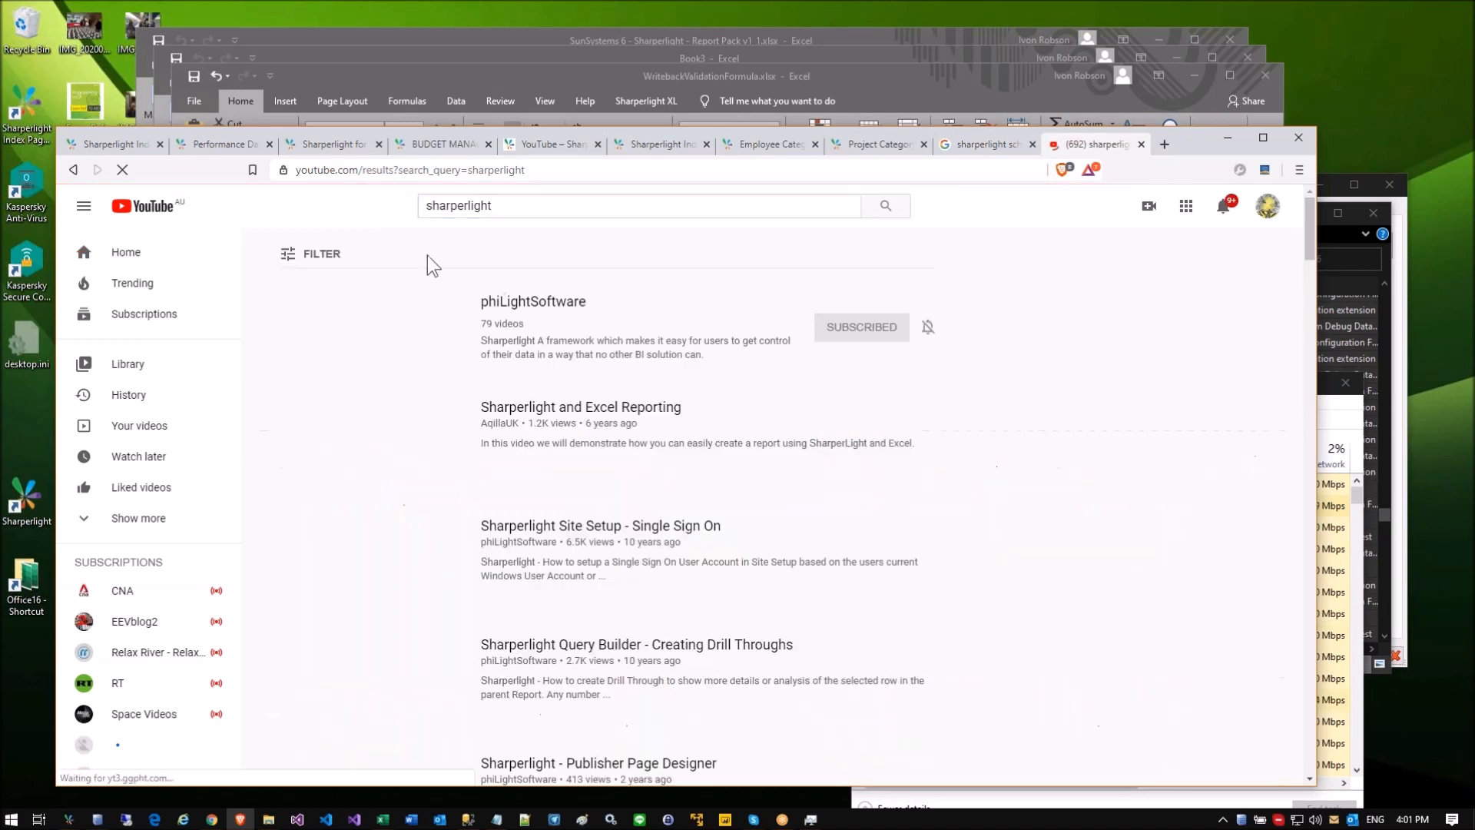
Step: Open the phiLightSoftware channel and look through its created playlists
left_click(532, 304)
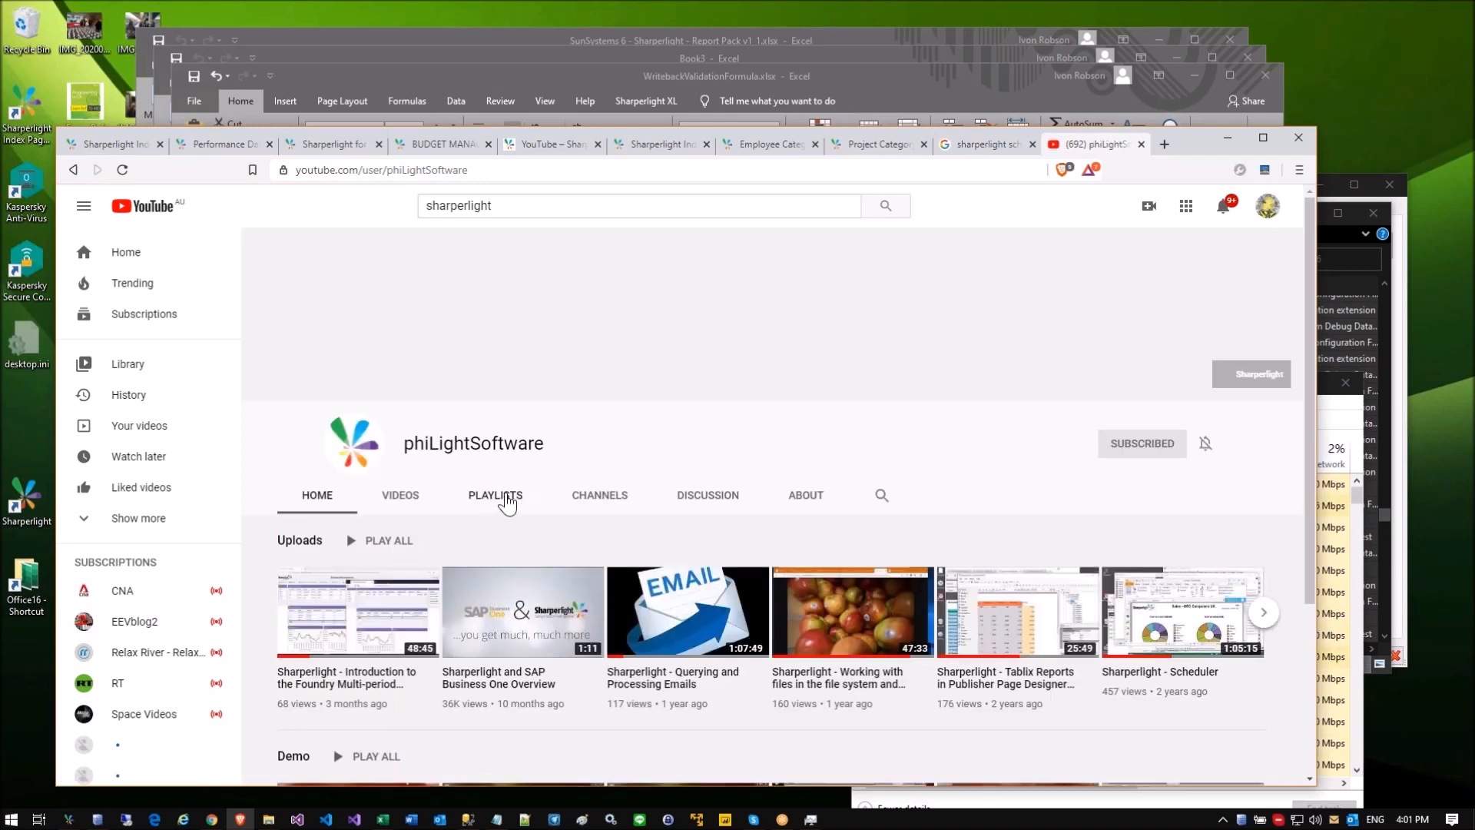
left_click(507, 500)
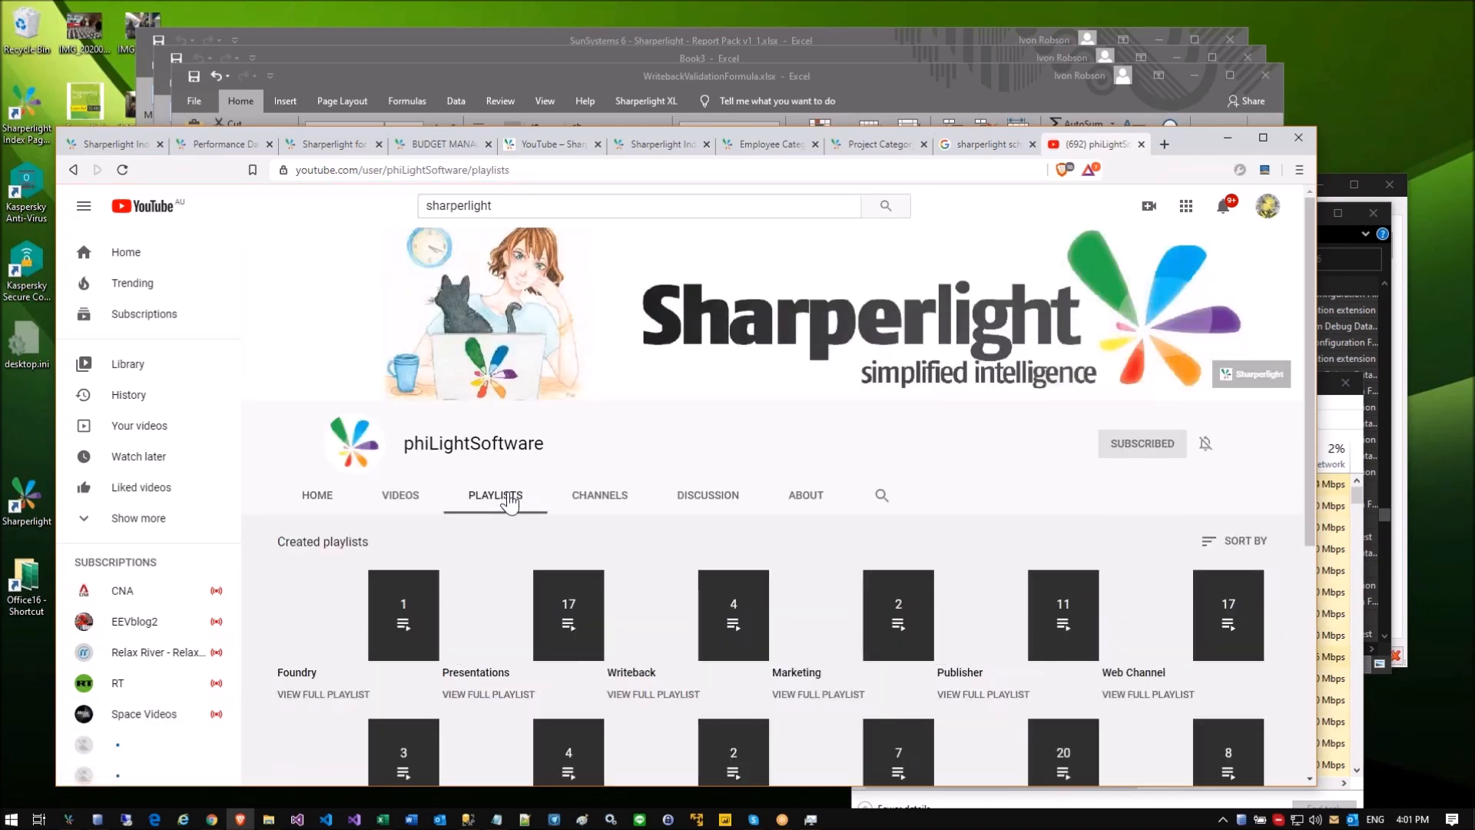
scroll(508, 500, "down", 3)
scroll(503, 401, "down", 1)
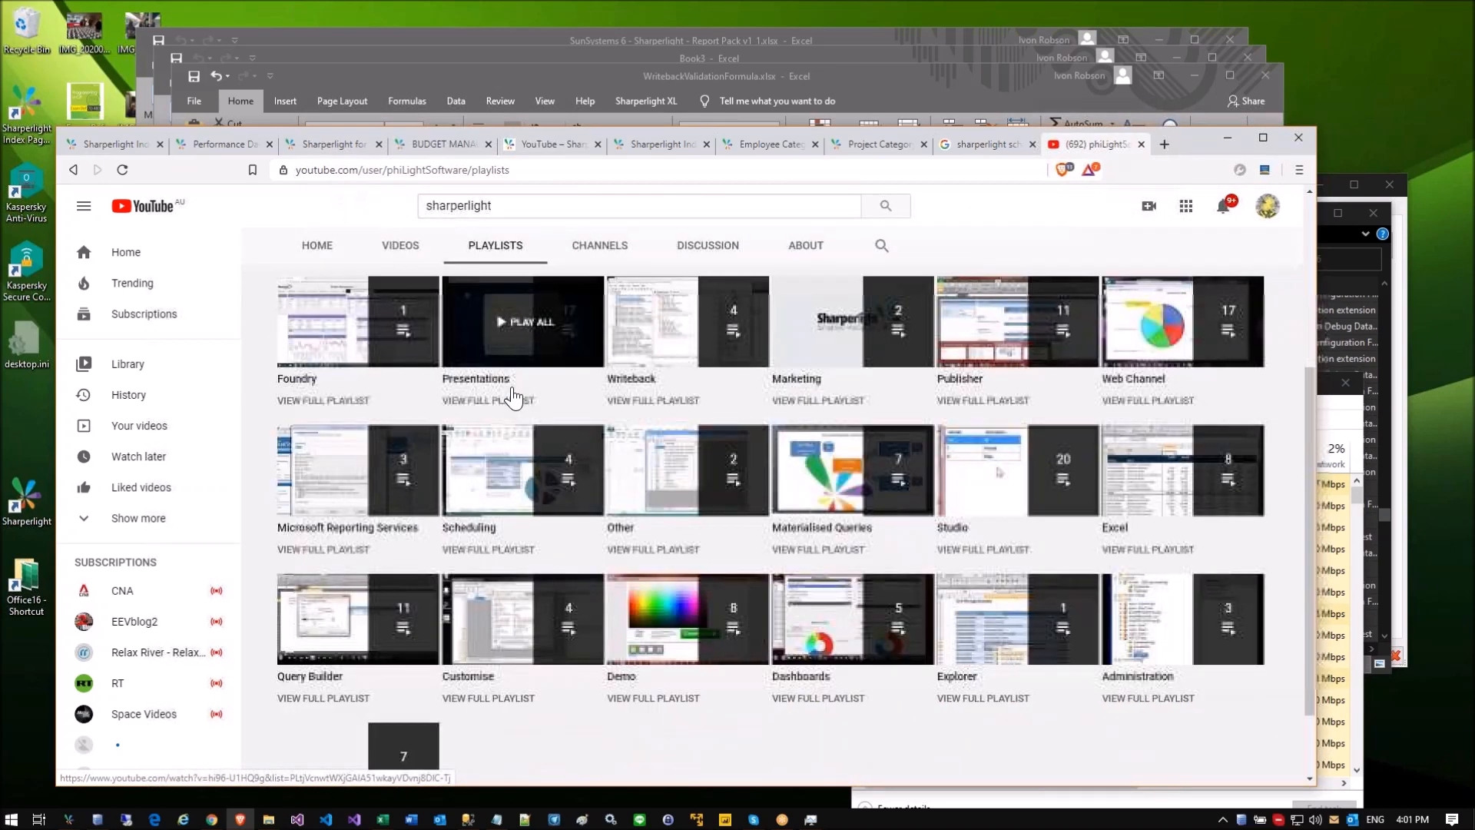
Step: Search Google for "sharperlight install" and open the sharperlight.com article on installing and setting up an application server
left_click(1165, 144)
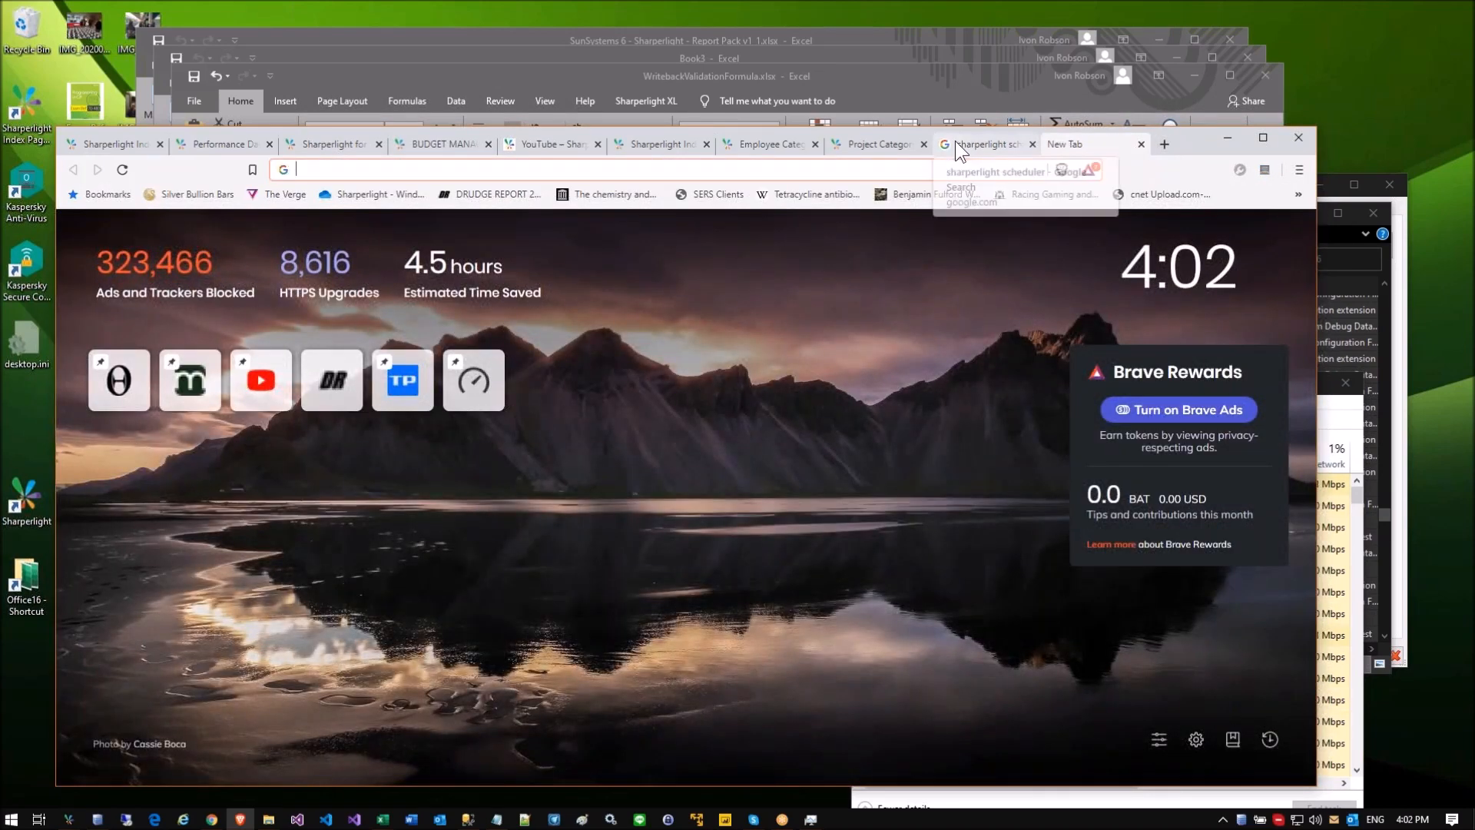
left_click(955, 142)
double_click(312, 218)
type("install")
key("Return")
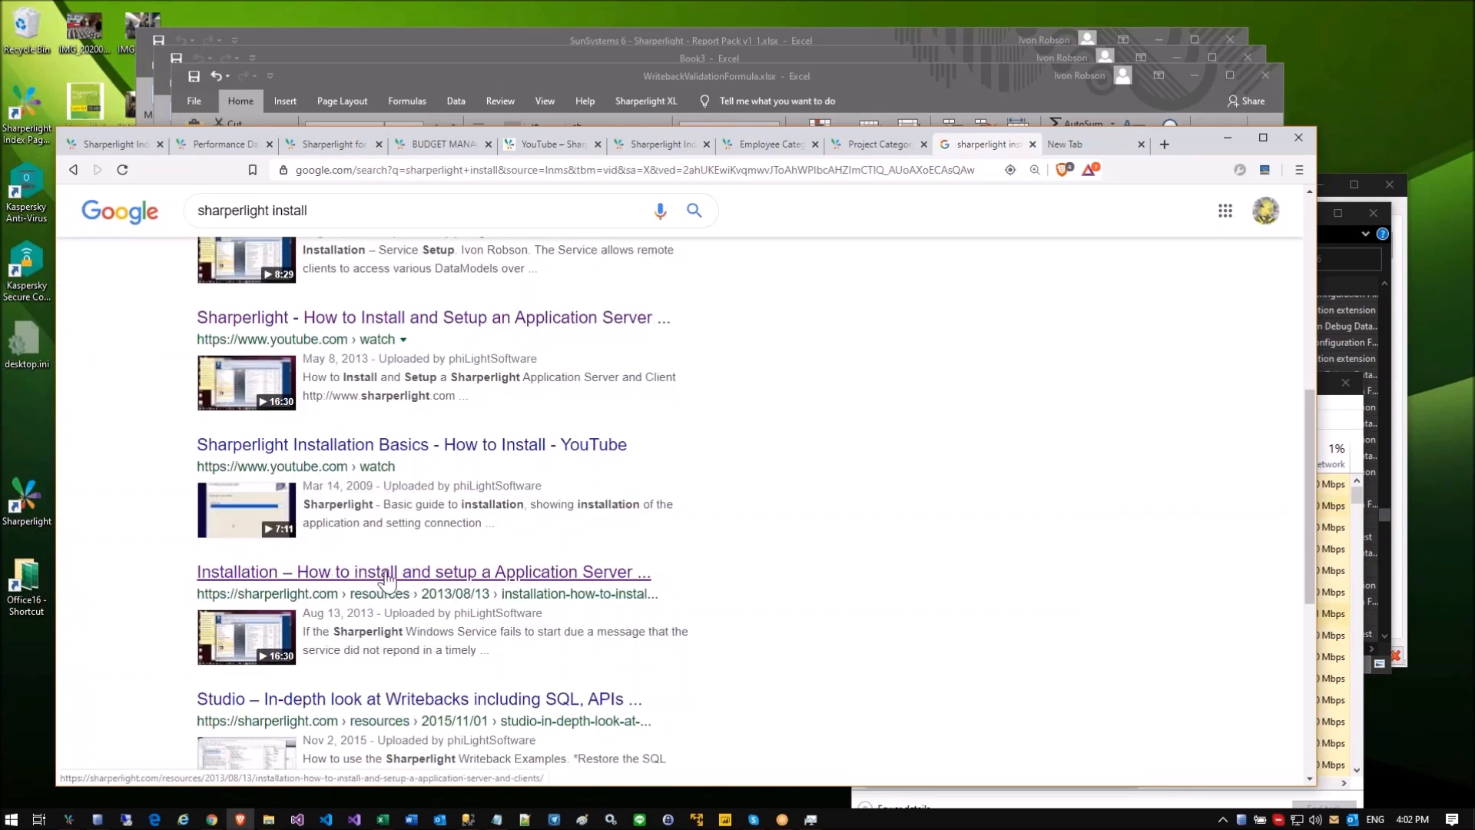
left_click(478, 578)
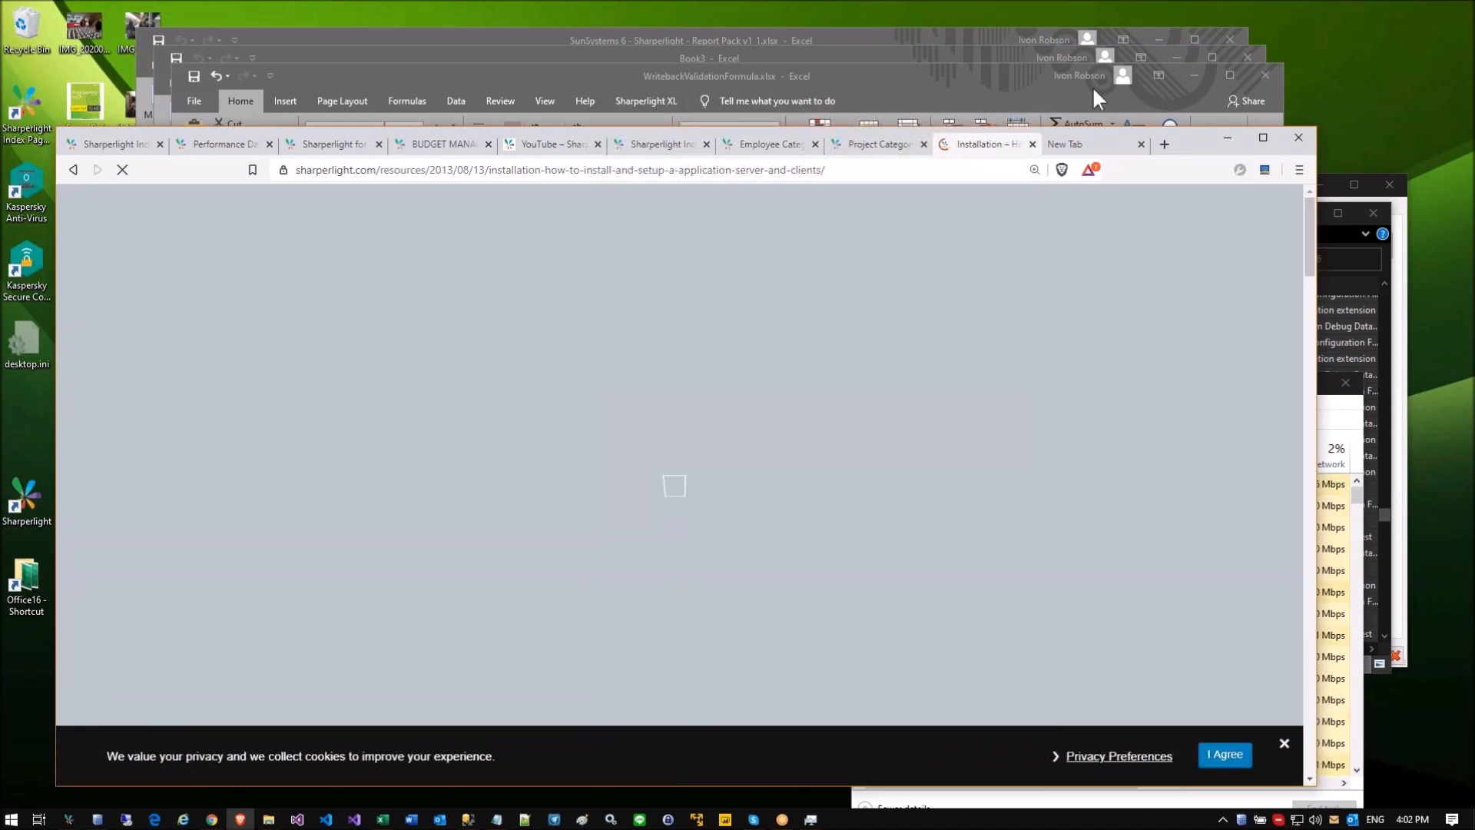
Step: Close the installation article's tab and bring up the Sharperlight application menu
left_click(1031, 143)
left_click(1031, 143)
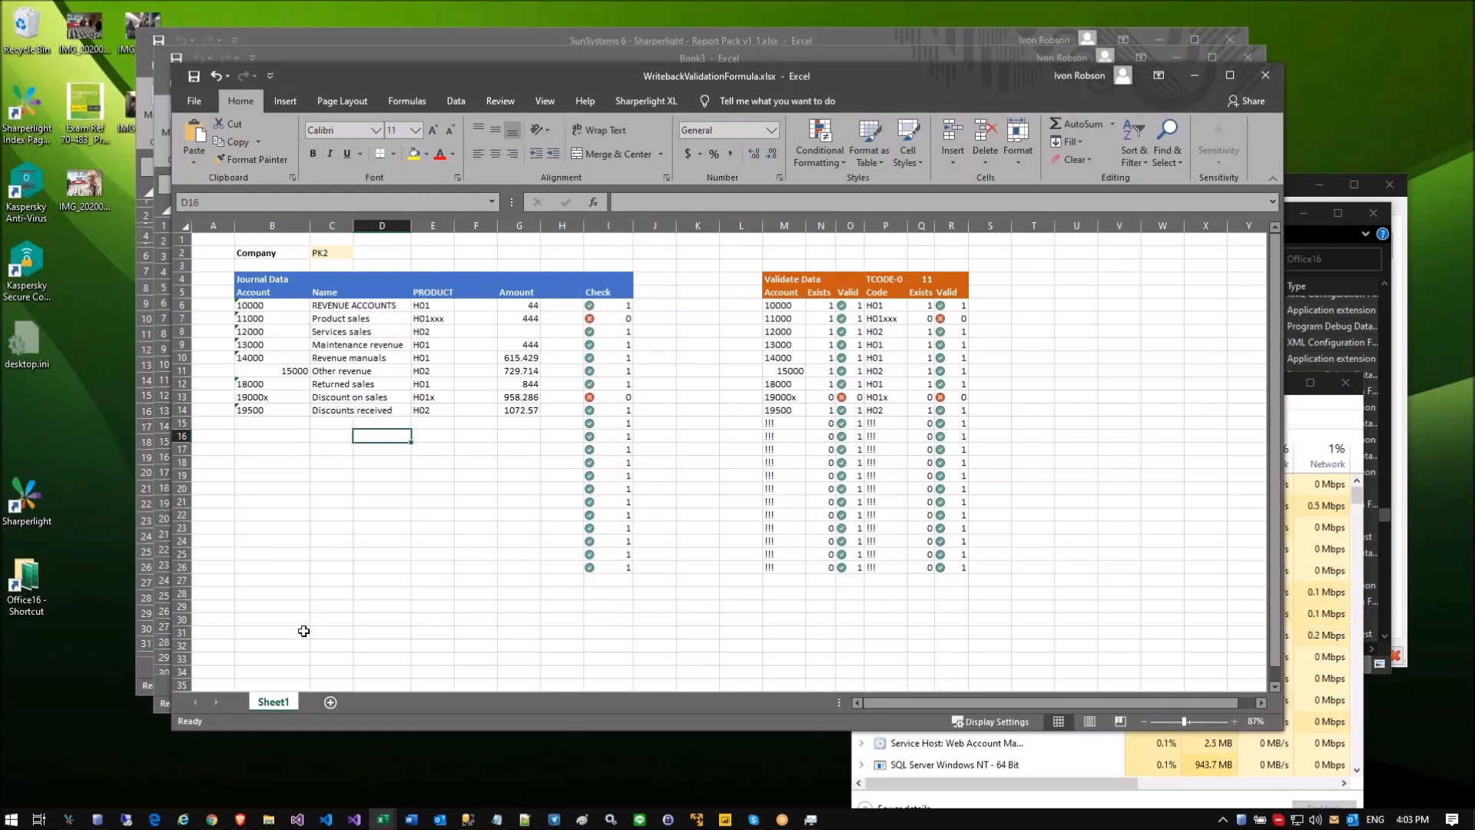
mouse_move(92, 820)
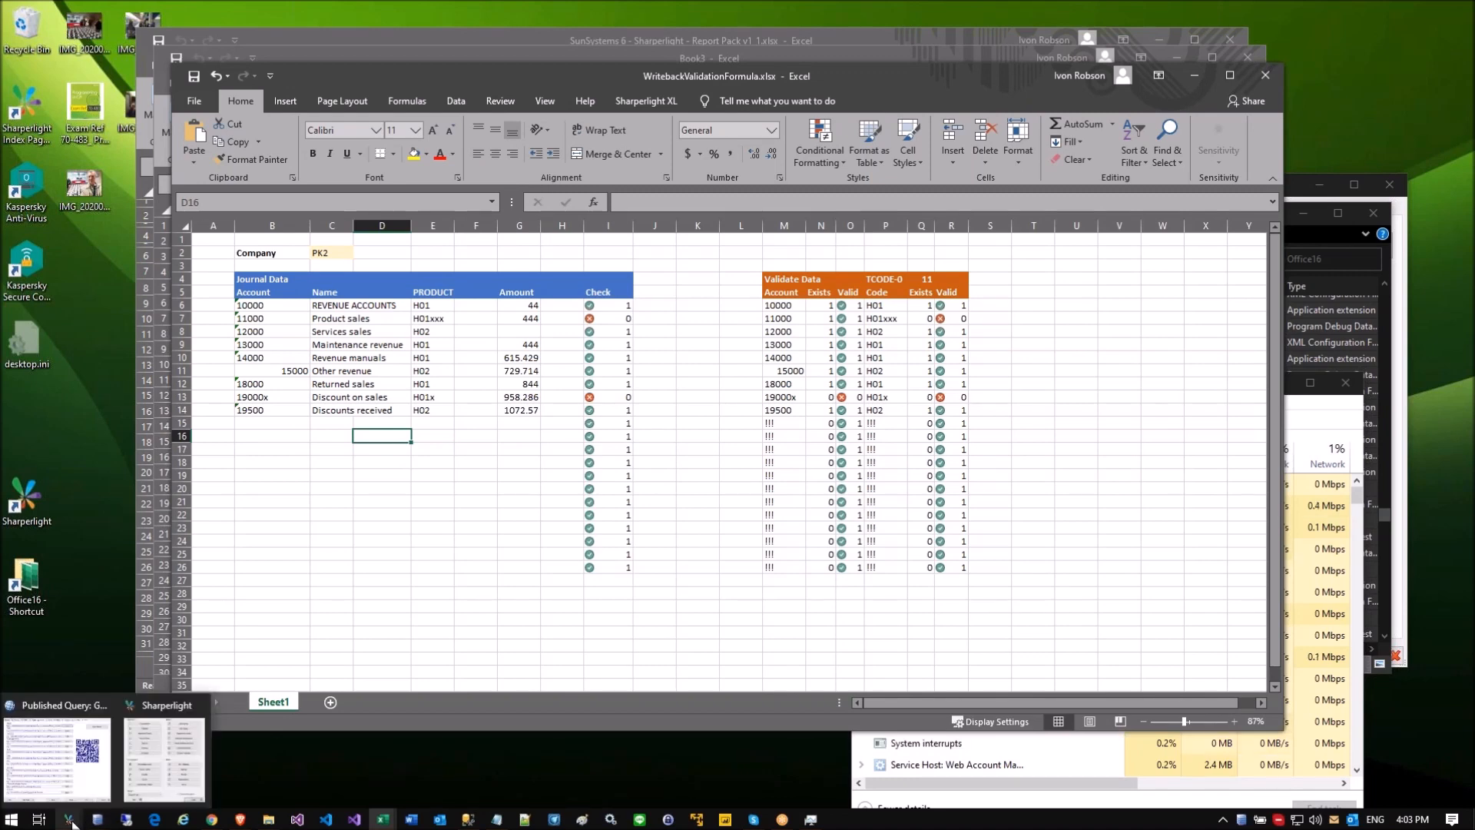
left_click(80, 819)
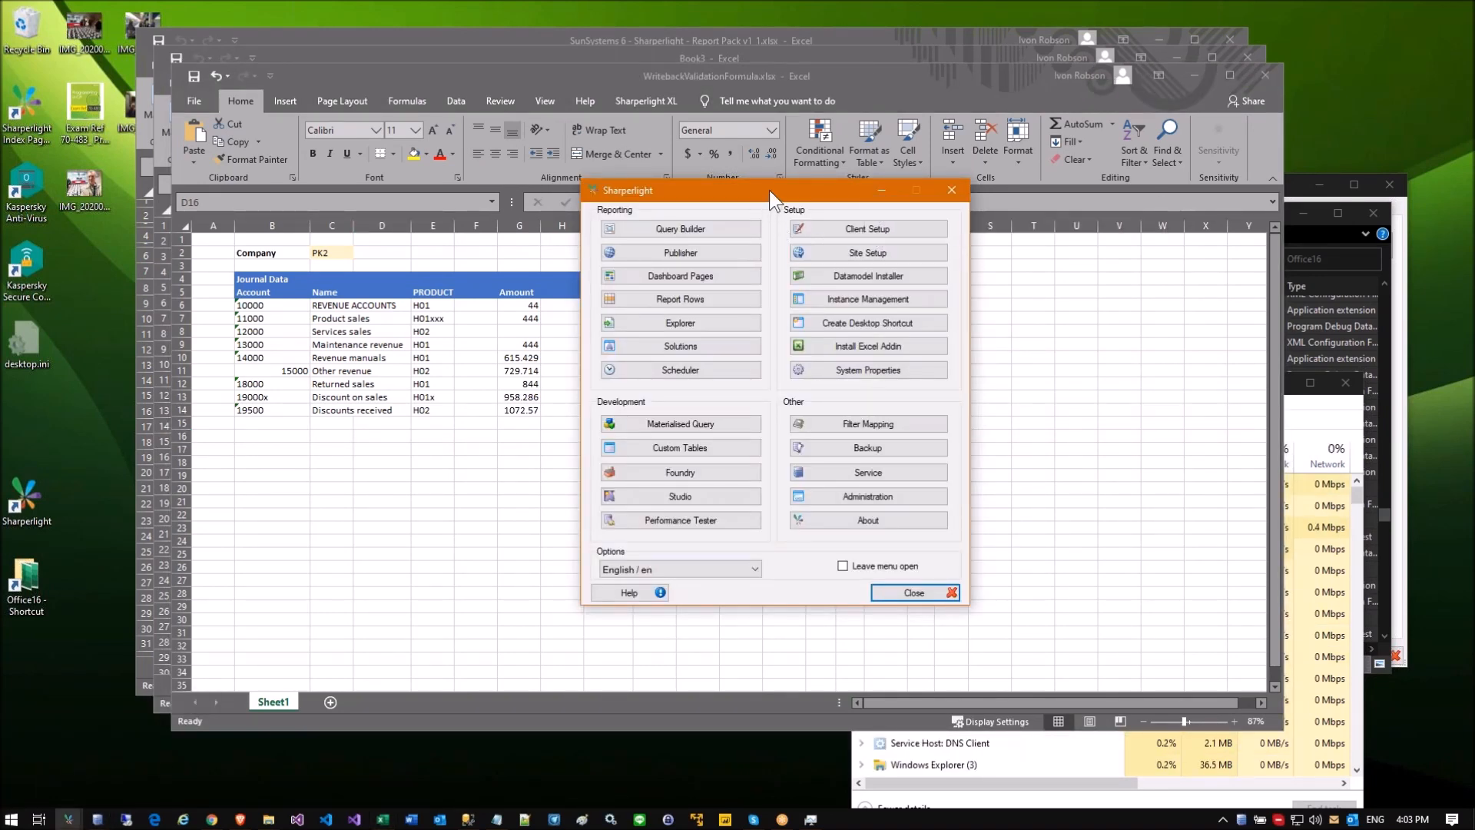
left_click_drag(768, 191, 772, 177)
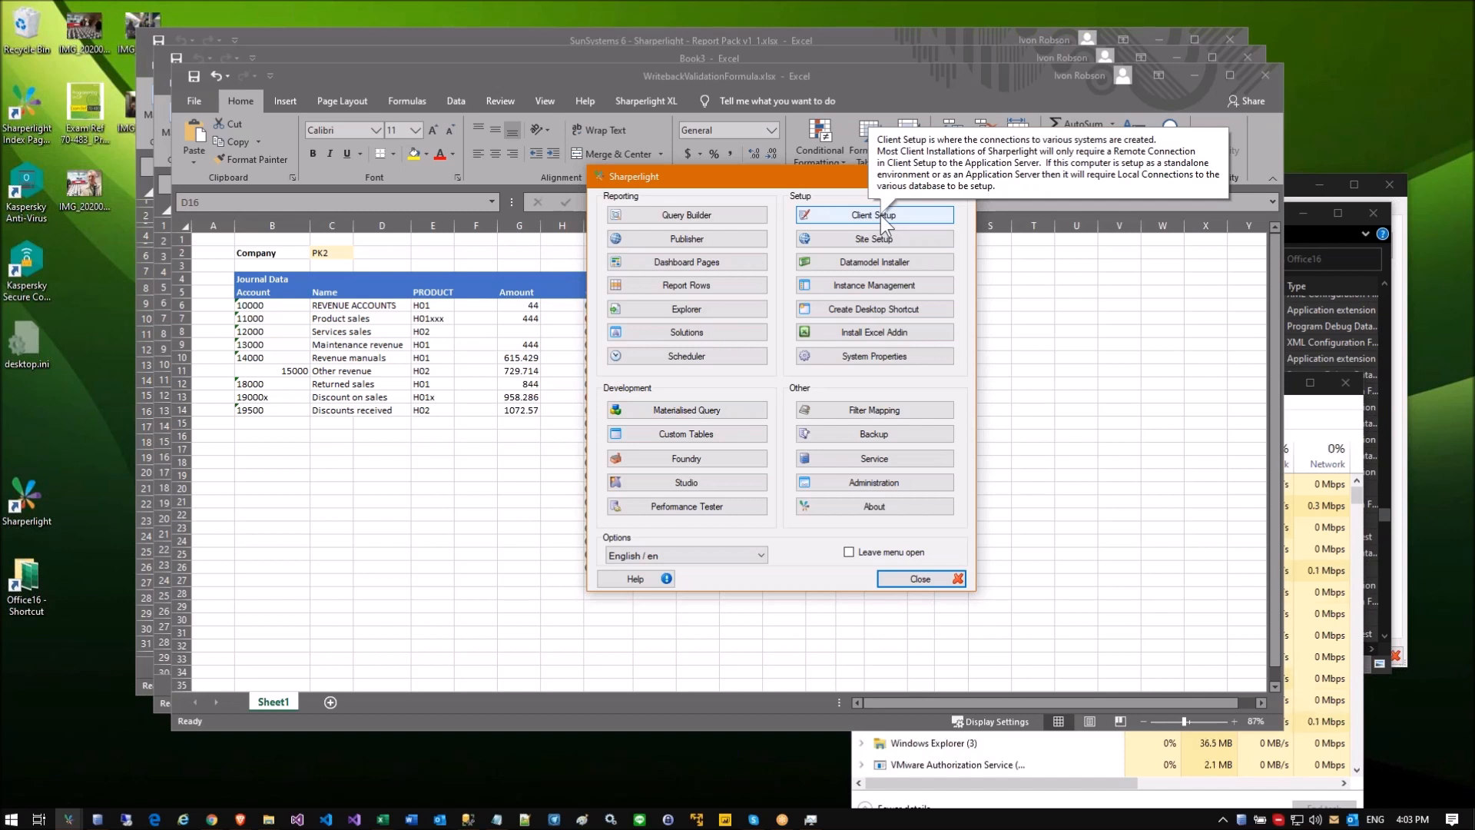
Step: Log in to Site Setup as admin and show the Application licence details
left_click(845, 241)
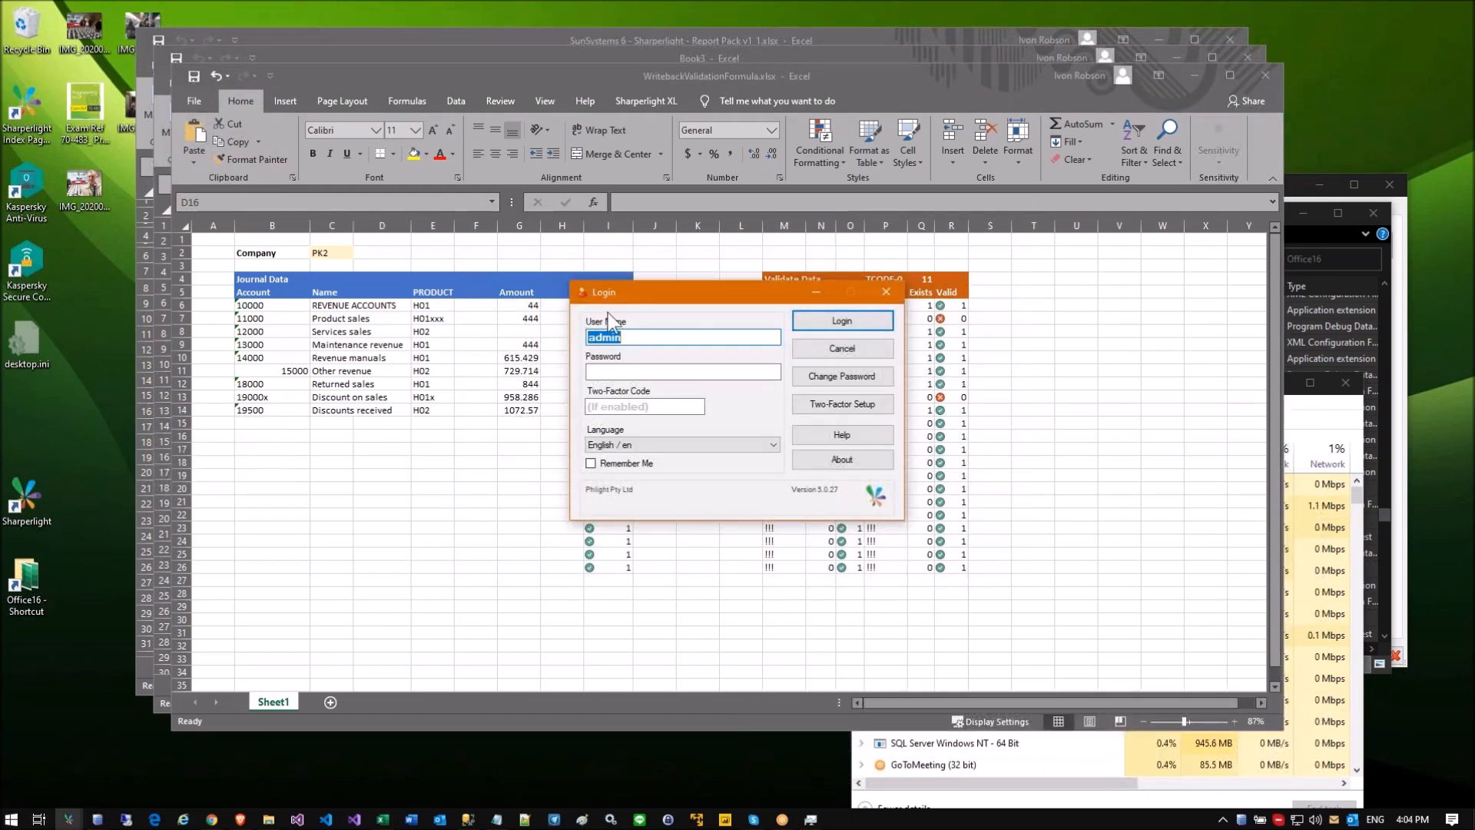
left_click(851, 320)
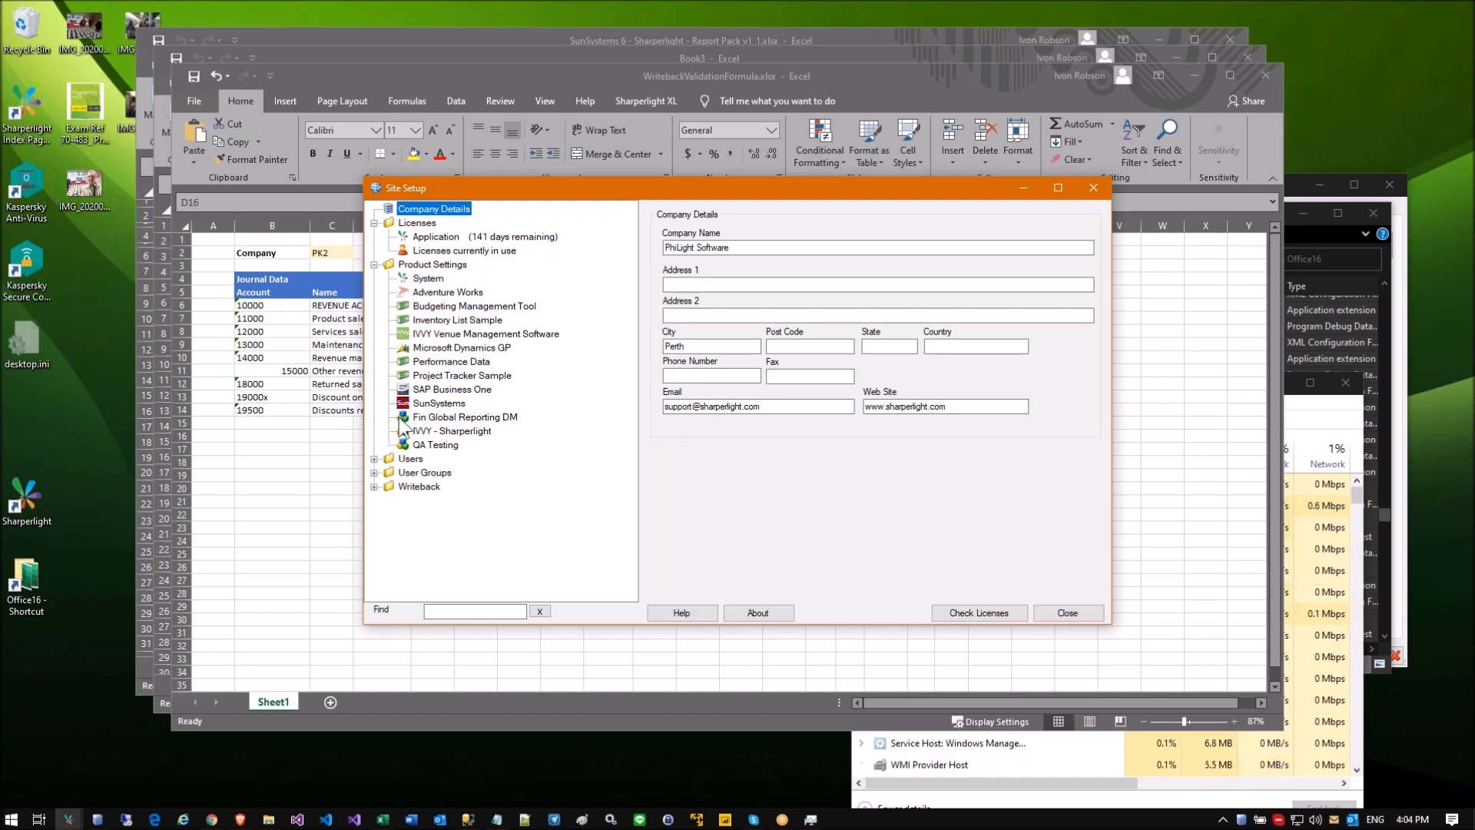
left_click(436, 237)
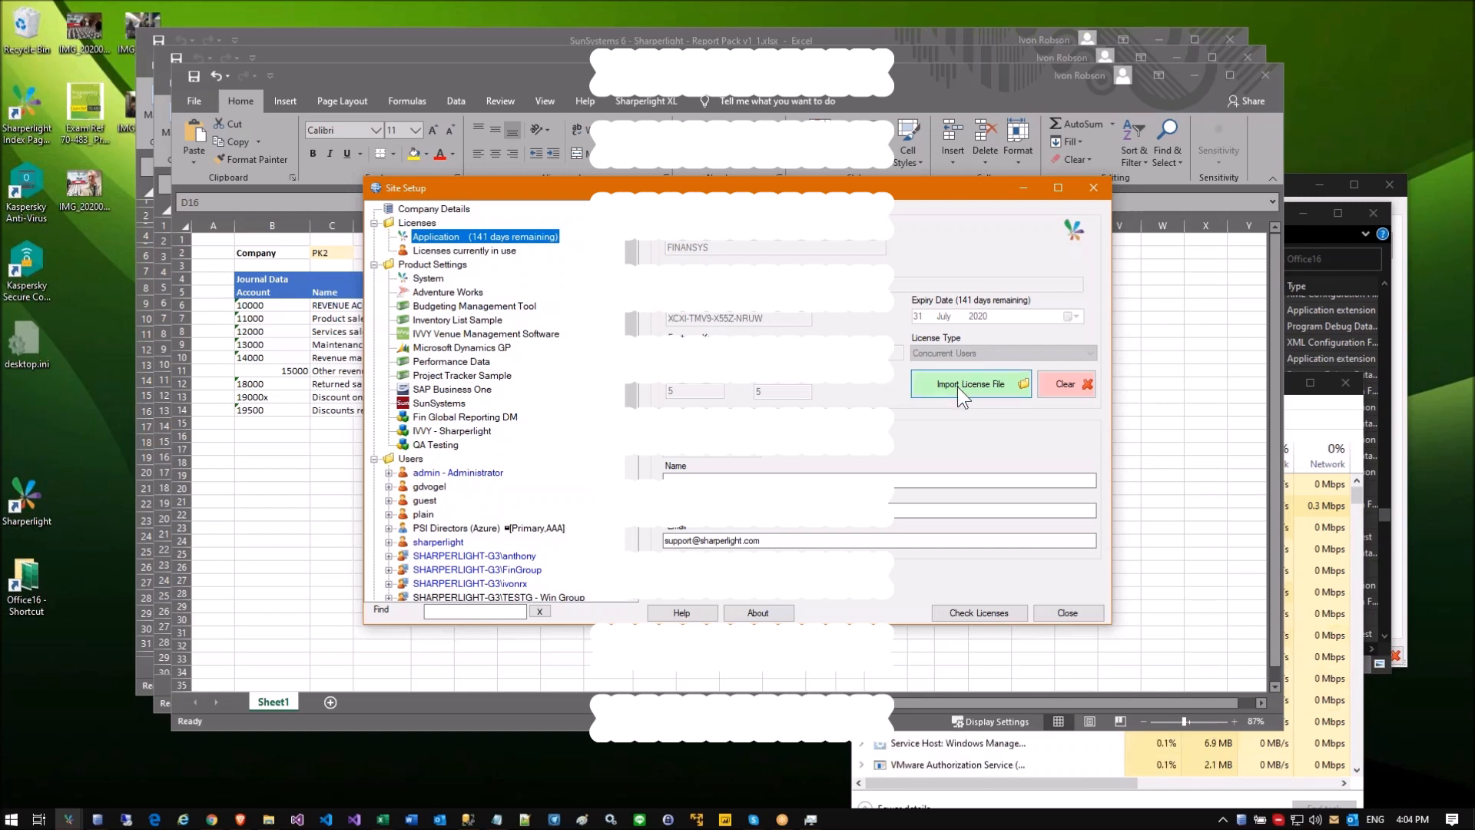
Step: Locate the FINANSYS application licence file in the Documents folder, and open and cancel the licence file import in Site Setup
mouse_move(271, 821)
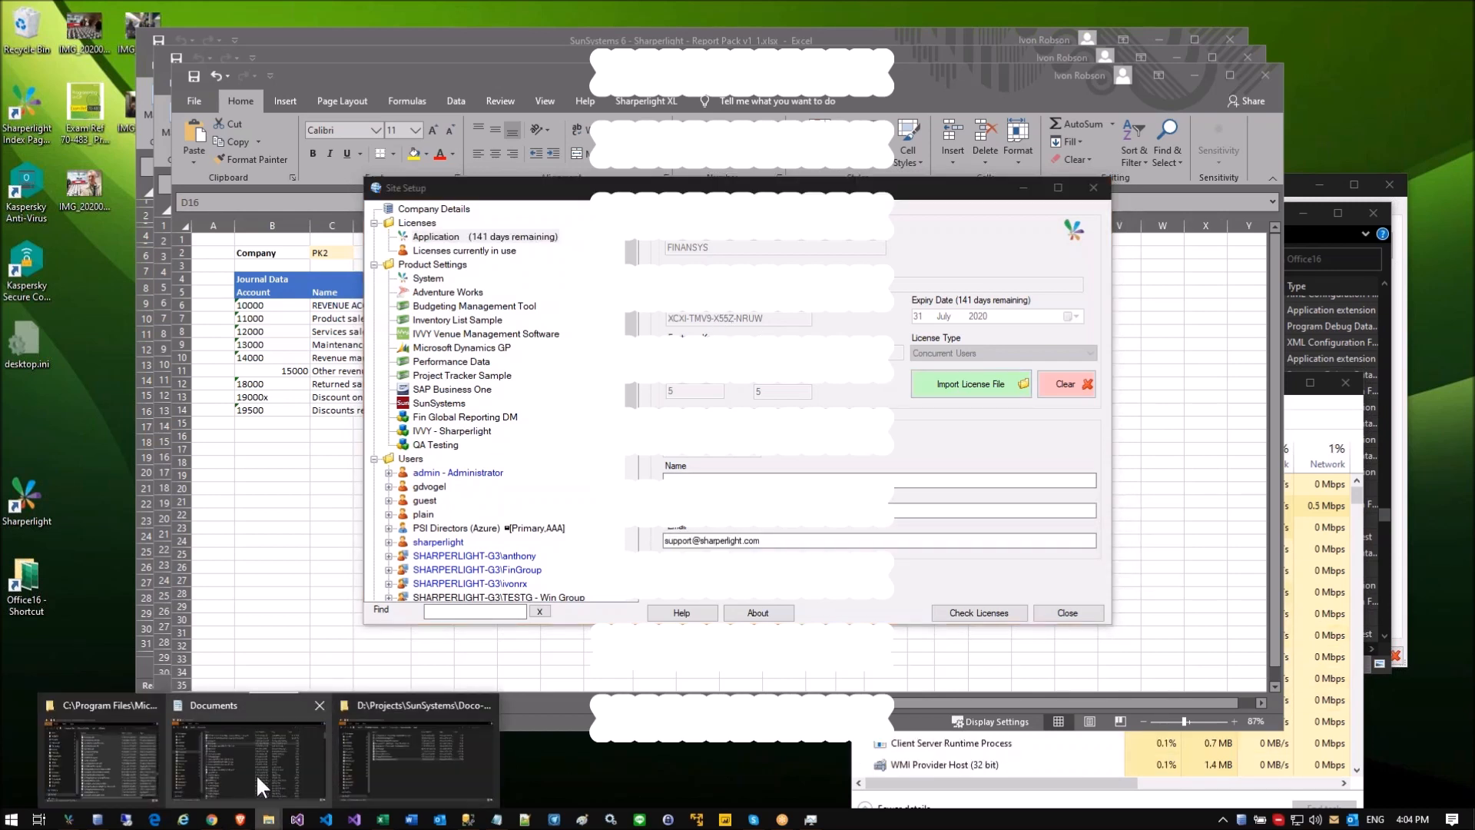
left_click(256, 773)
left_click(524, 379)
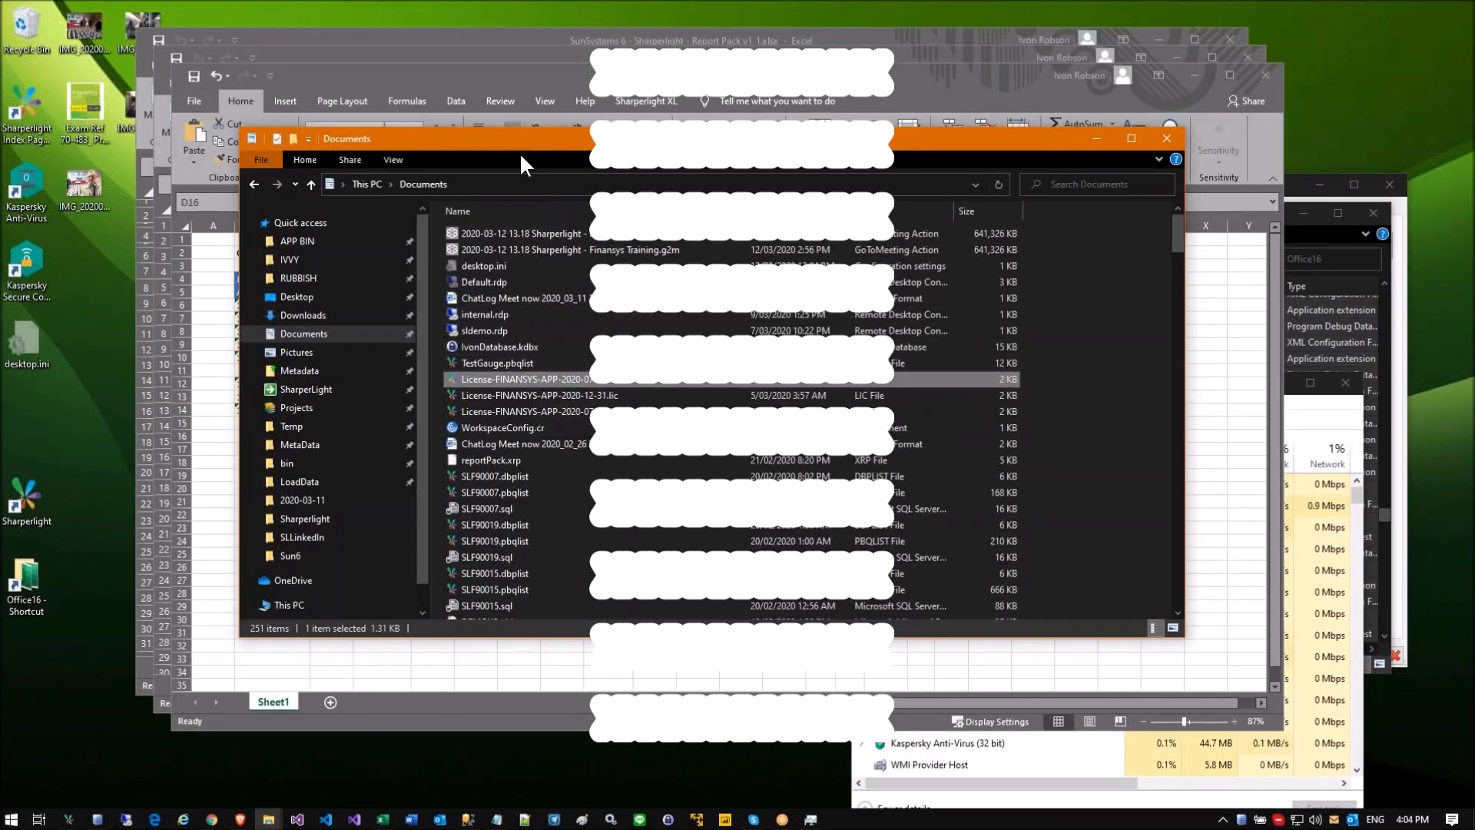
left_click_drag(519, 135, 536, 375)
left_click(752, 312)
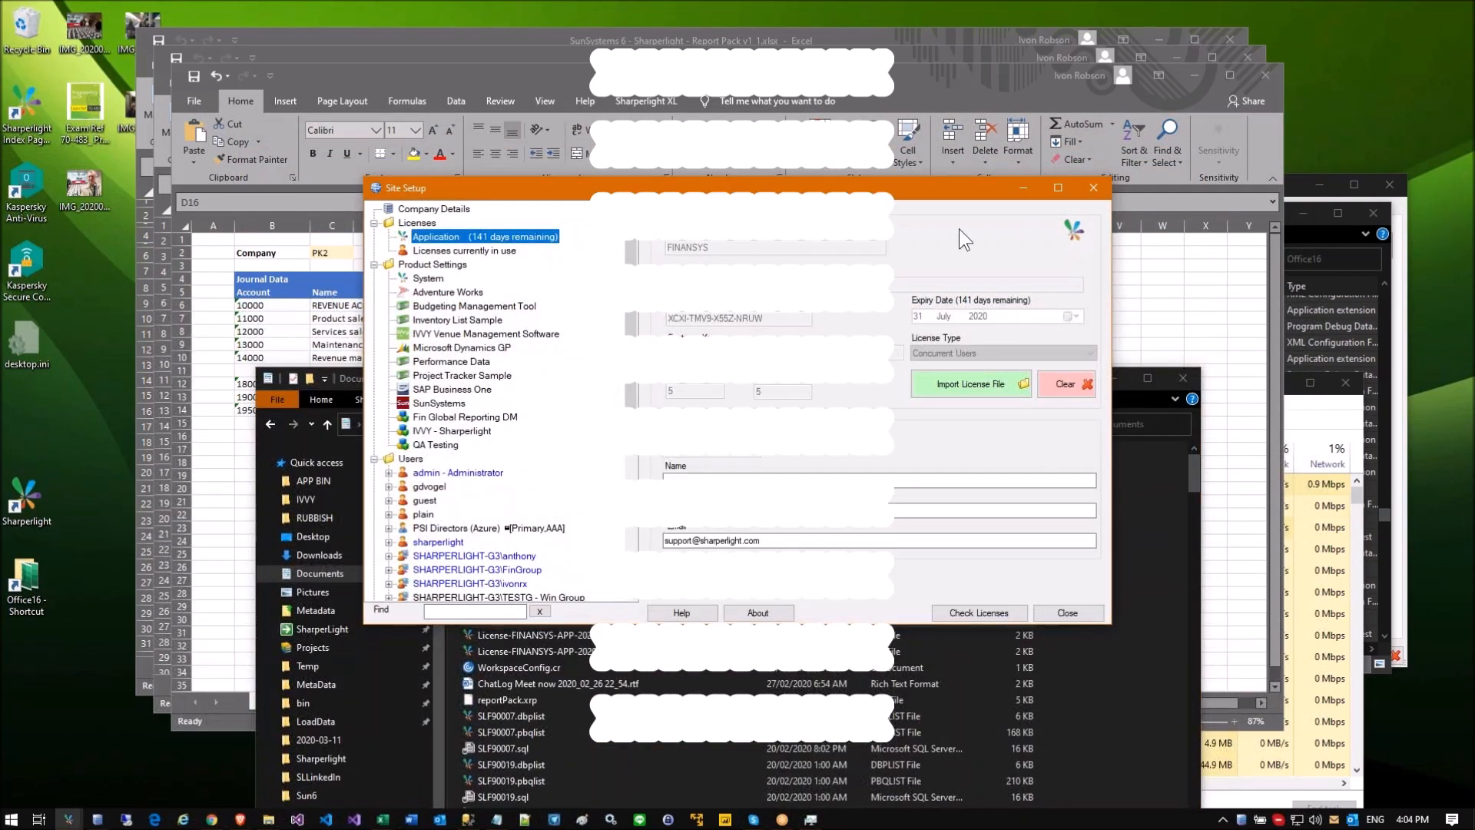
left_click(955, 389)
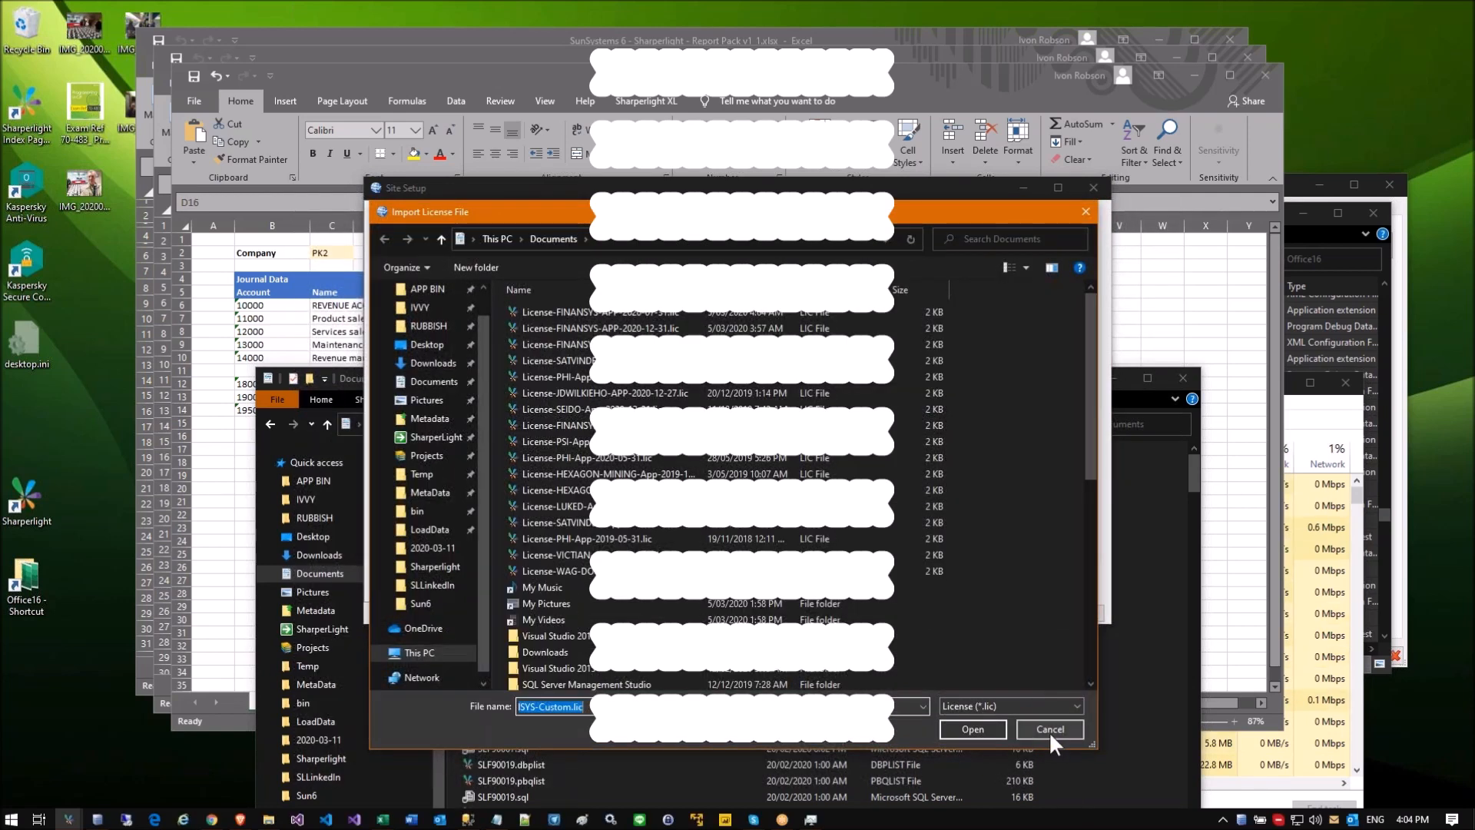
left_click(1048, 729)
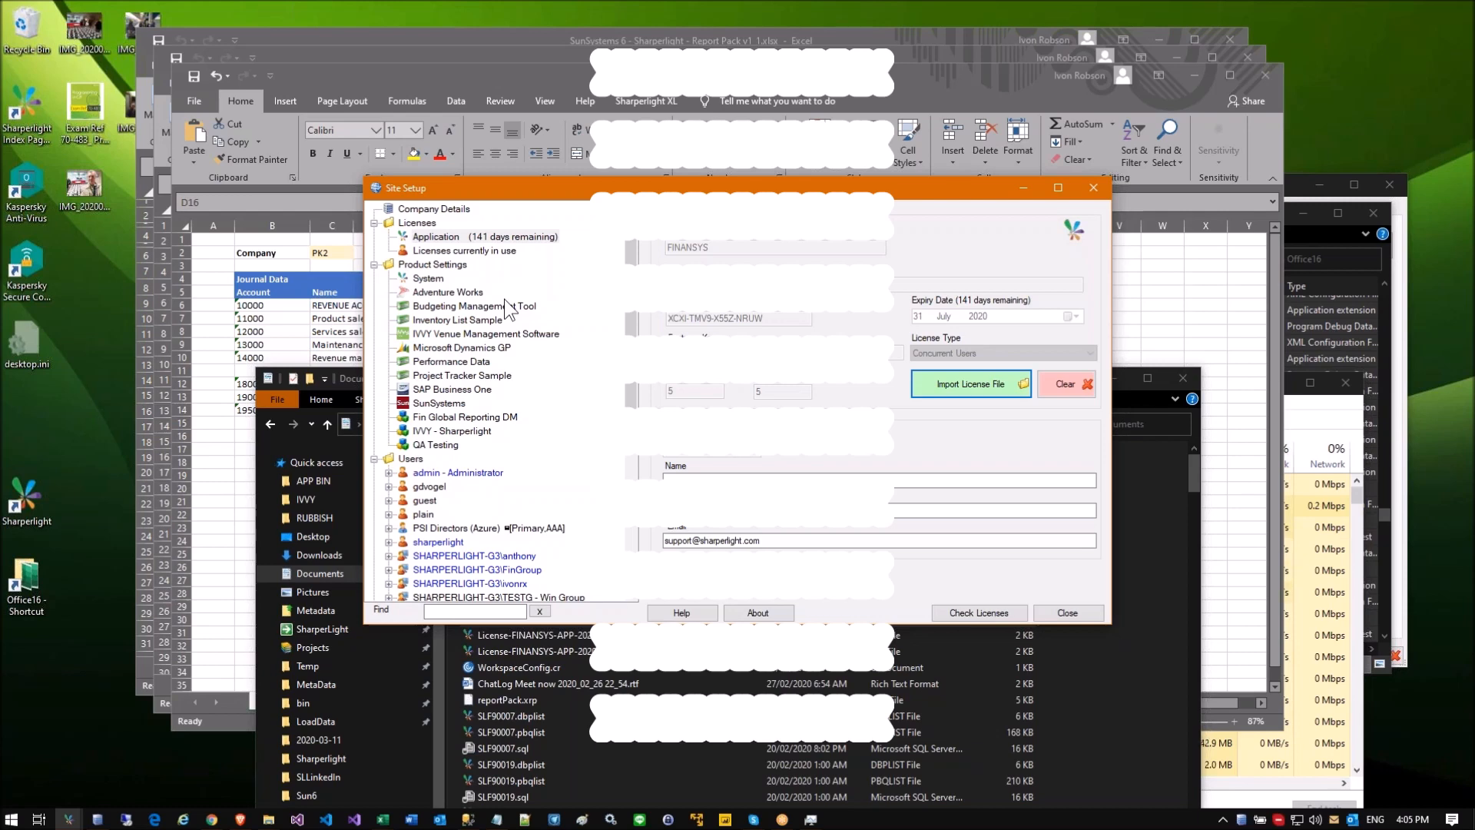
Step: Close the WritebackValidationFormula workbook without saving its changes
key("Escape")
left_click(433, 384)
left_click(1265, 74)
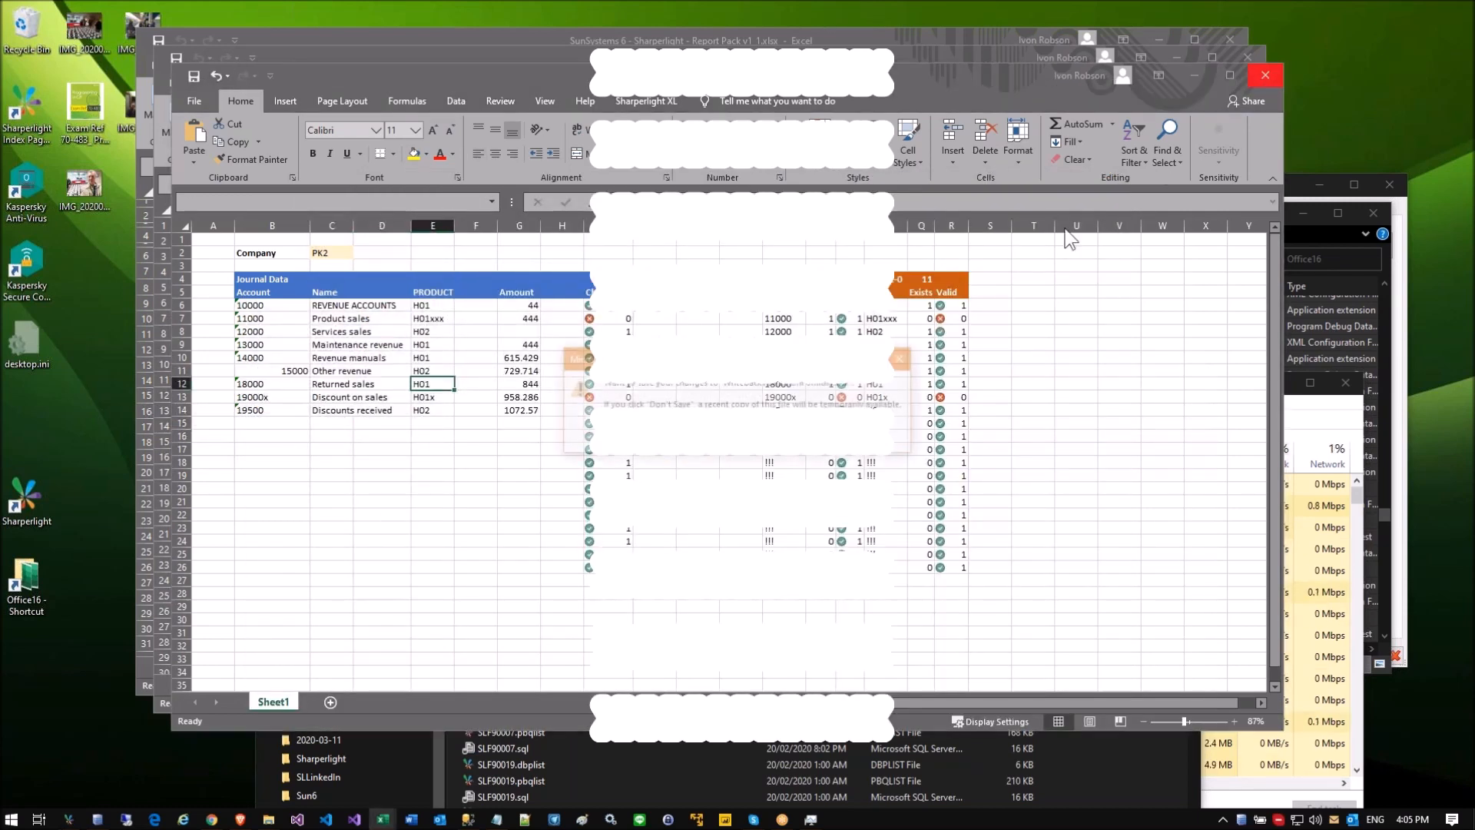
left_click(747, 459)
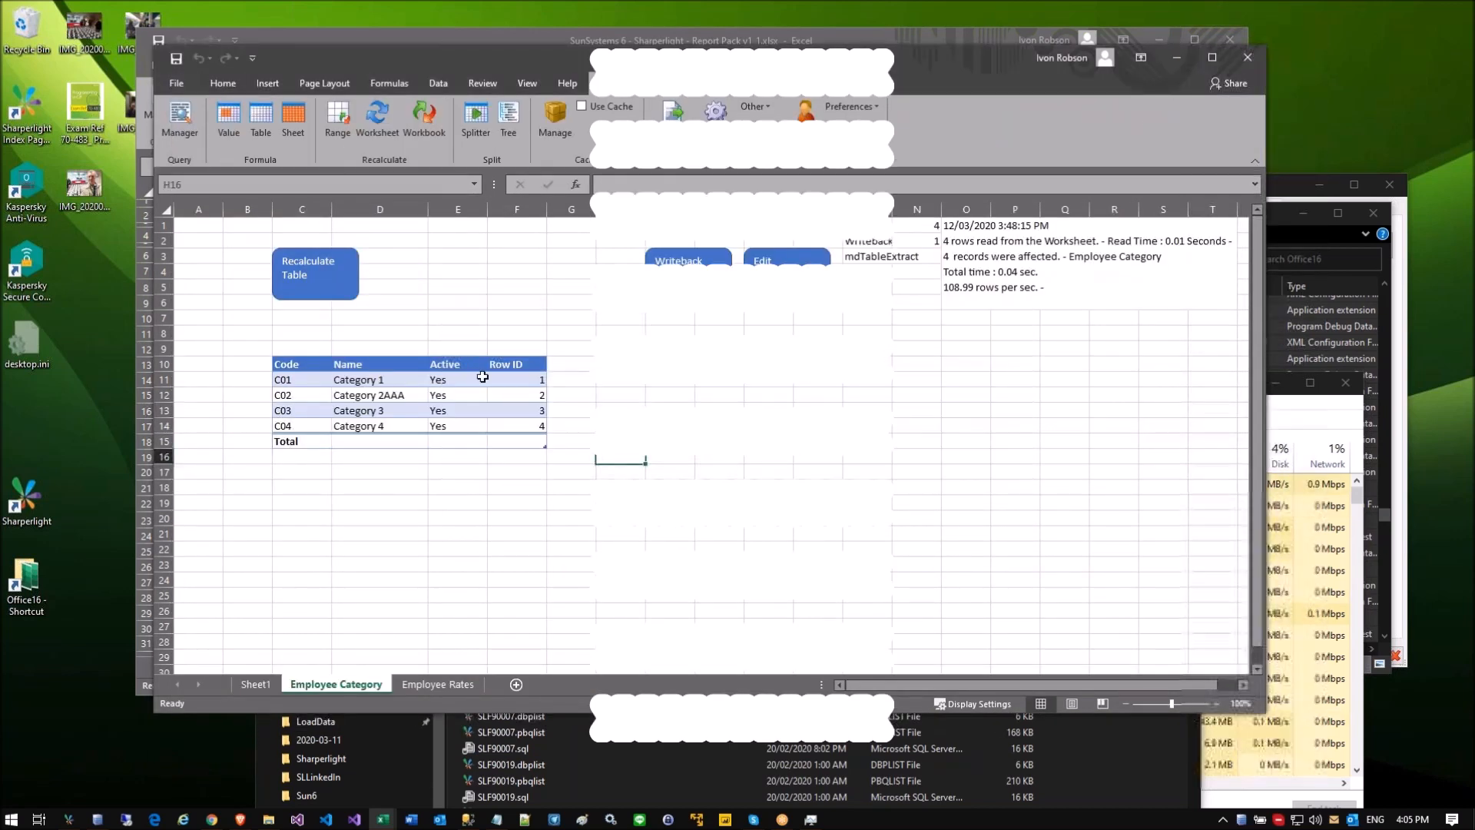
Step: Highlight the whole Employee Category table in Book3, clear the selection and minimize the workbook
left_click(298, 368)
left_click_drag(298, 368, 507, 439)
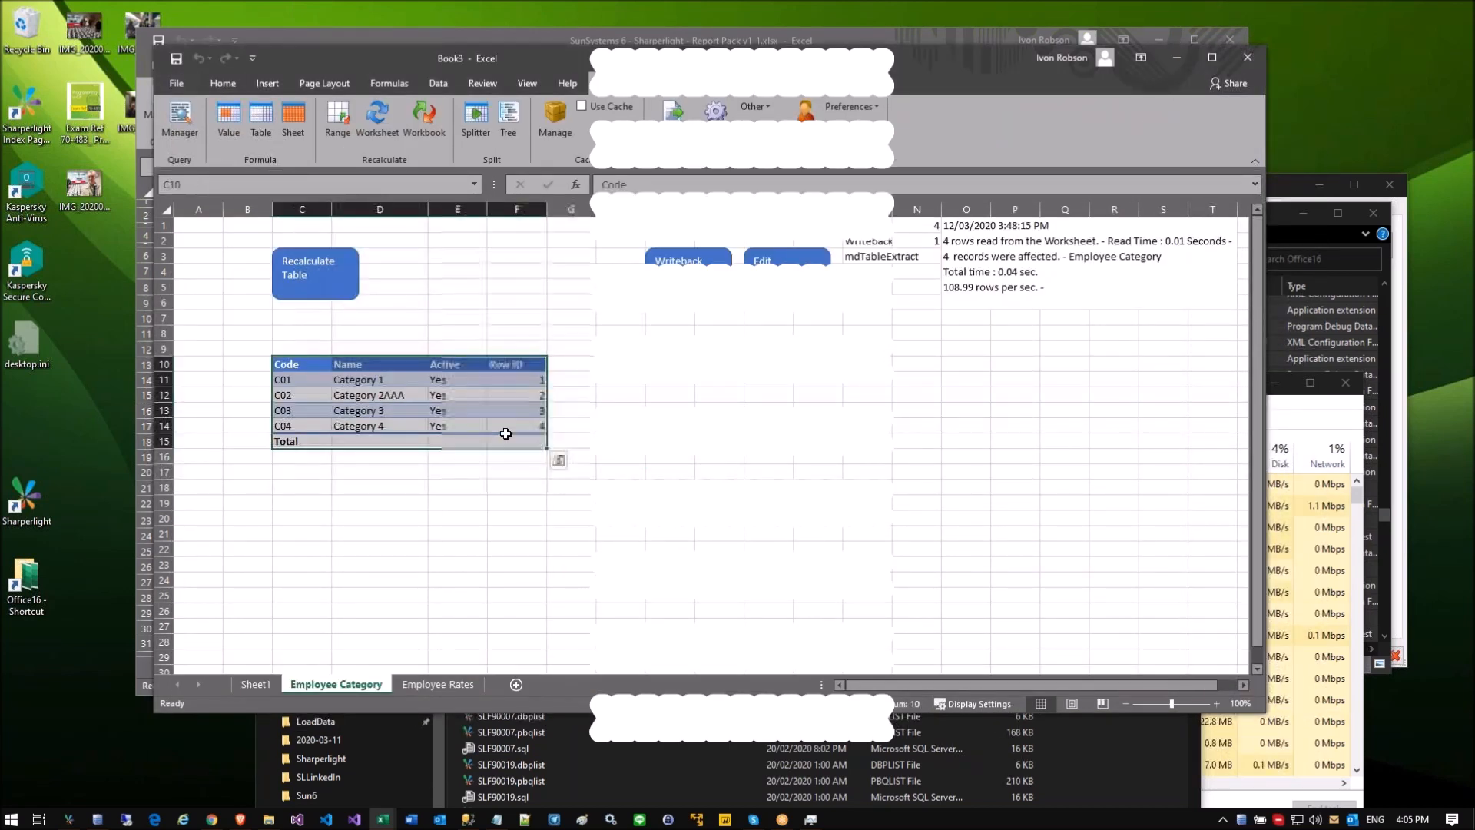
left_click(614, 364)
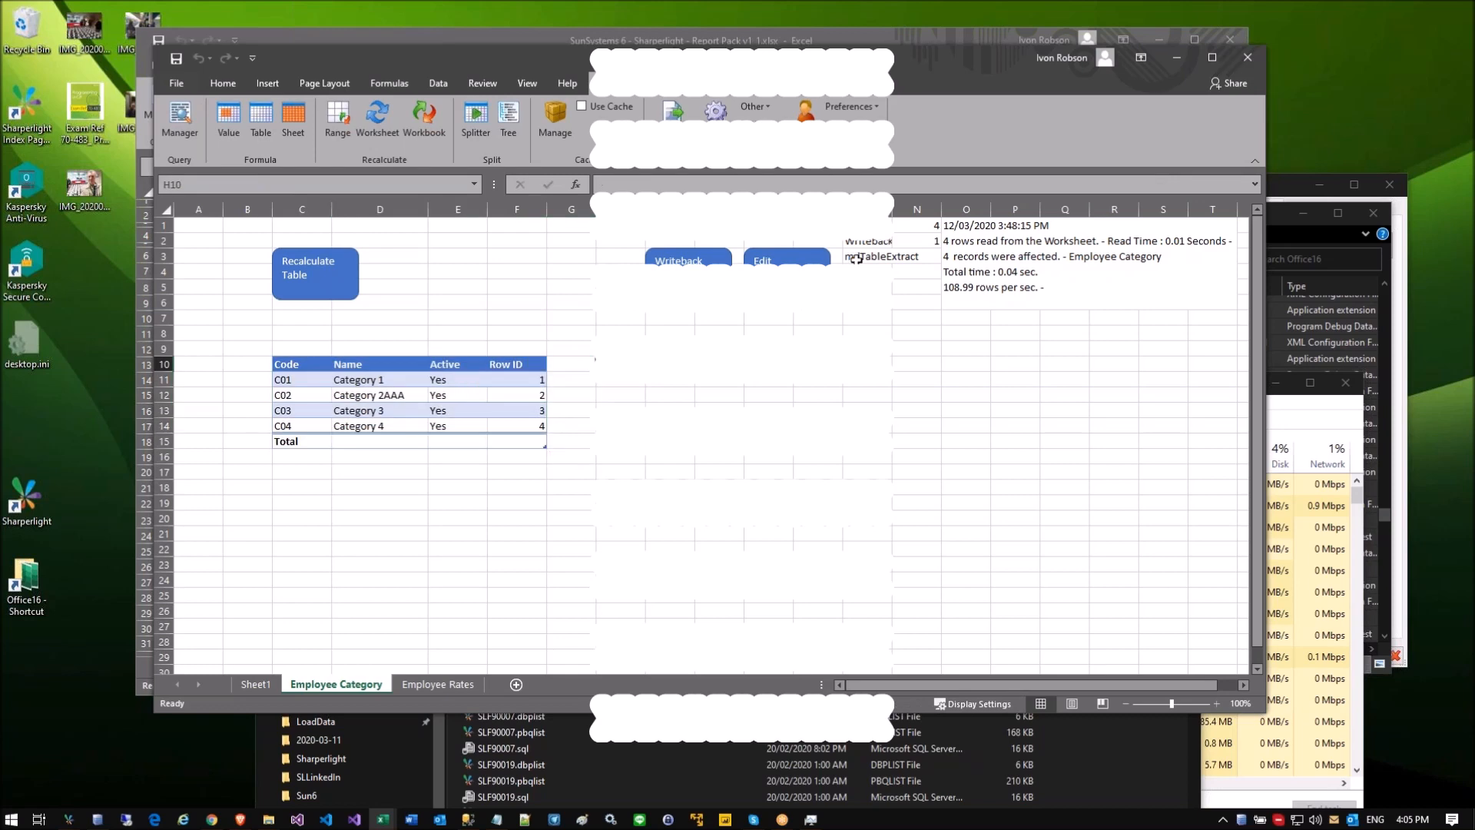
left_click(1173, 54)
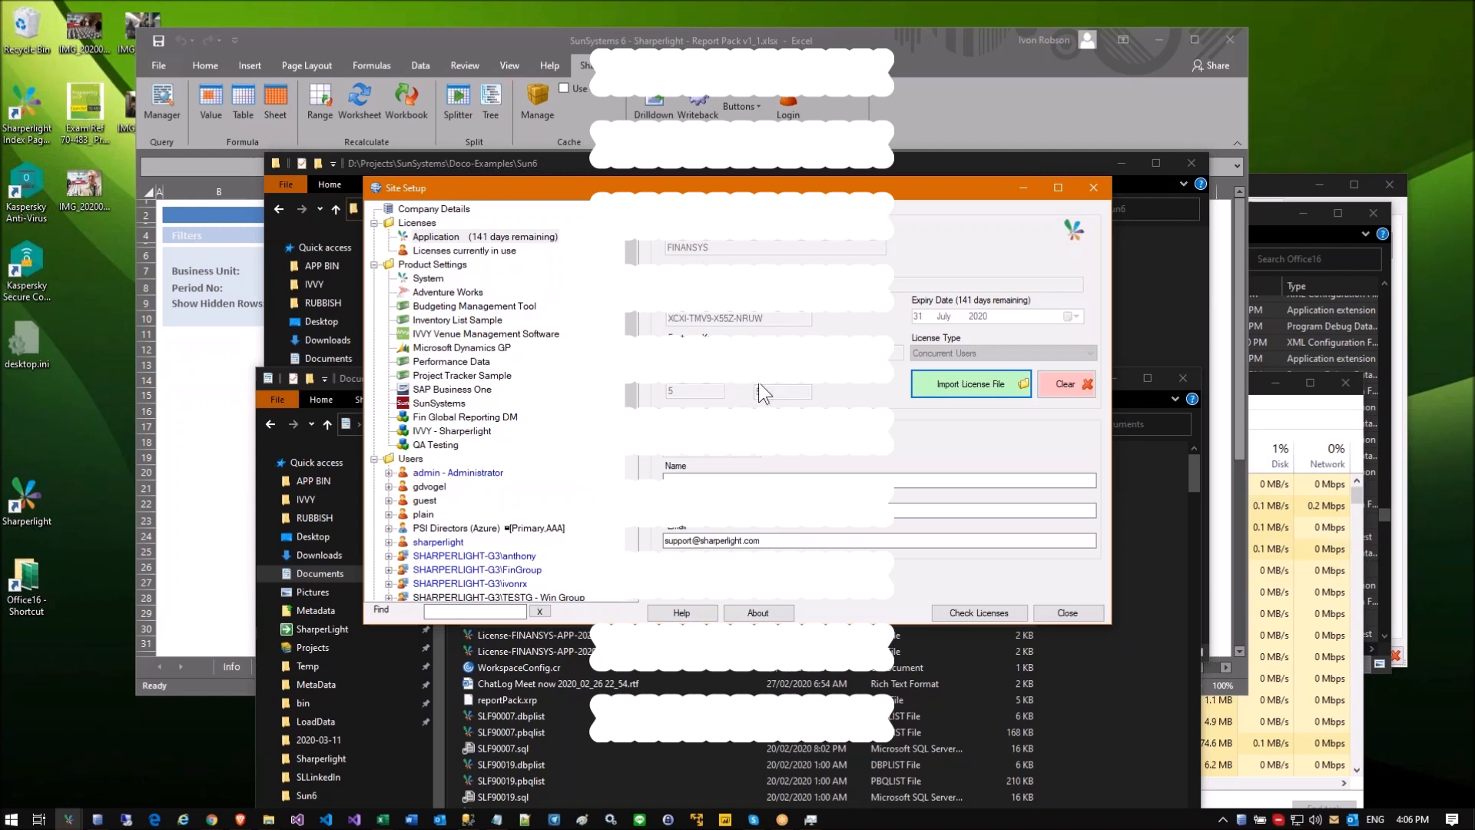
Step: Select the Users folder in Site Setup and look through the list of users
left_click(410, 458)
scroll(466, 478, "down", 3)
scroll(465, 478, "down", 1)
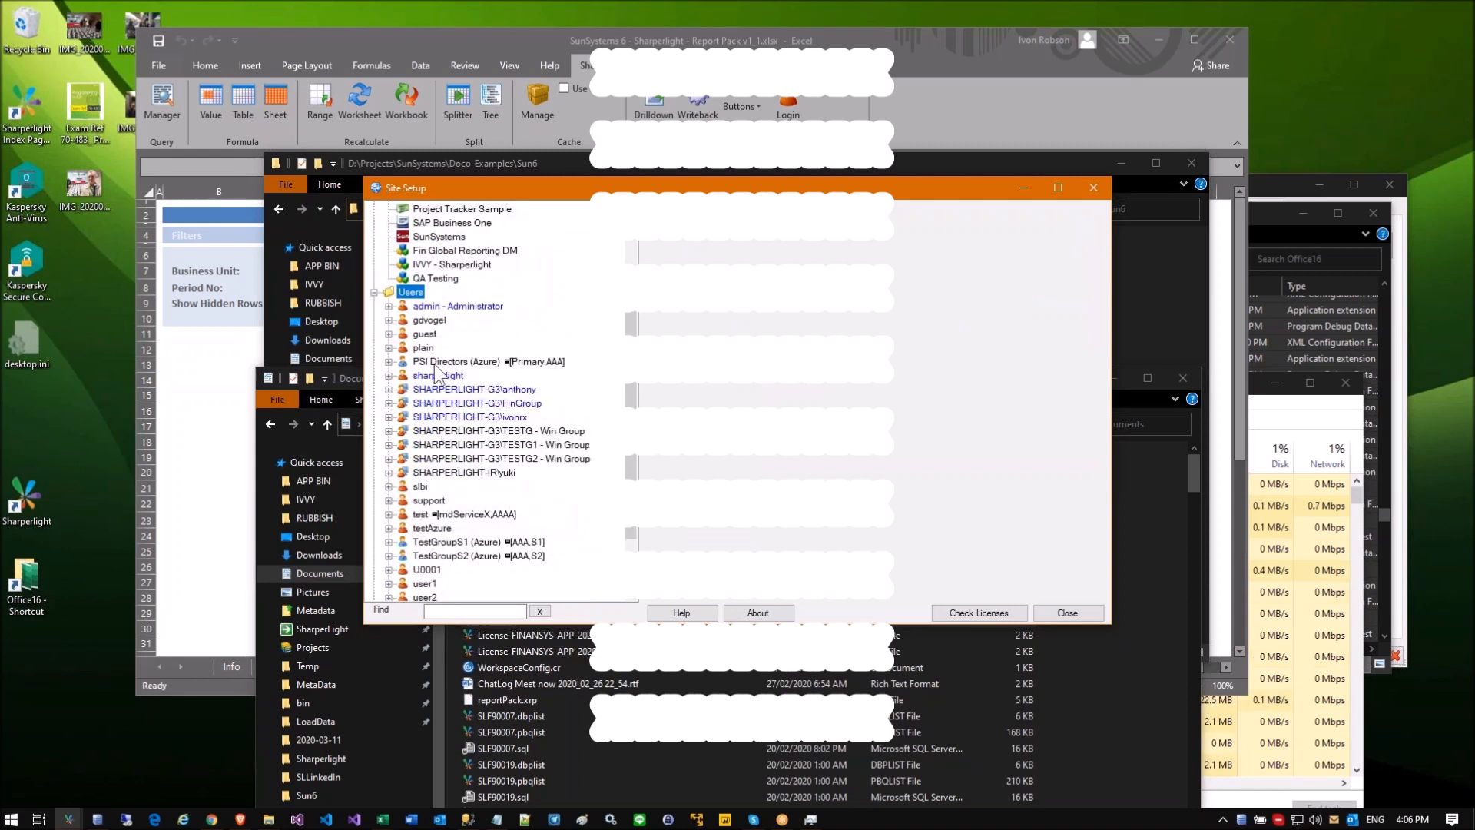
Step: Remove the trailing x from the SHARPERLIGHT-G3 Windows administrator account's user name and reselect that account
left_click(471, 432)
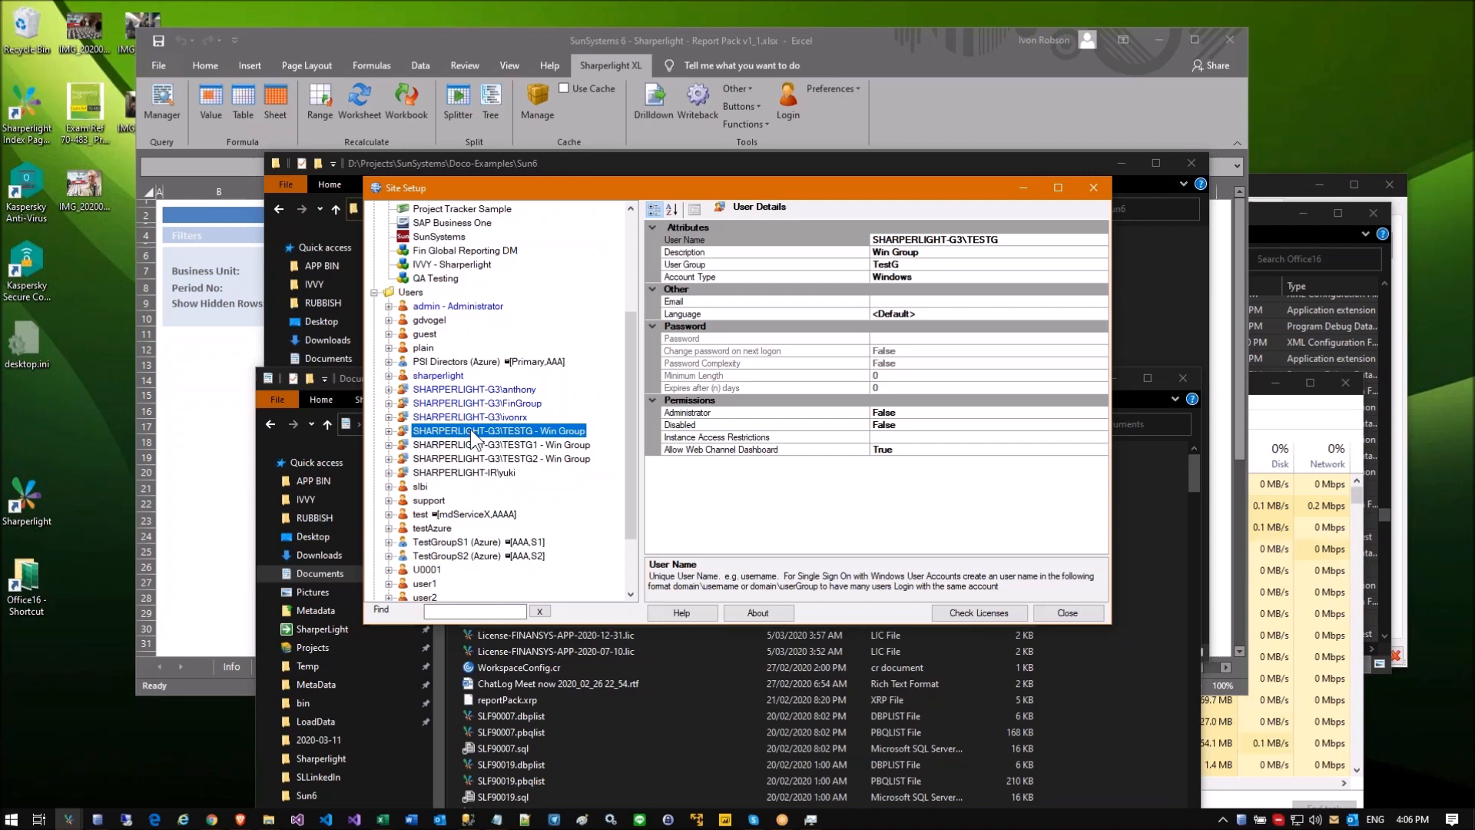
left_click(467, 411)
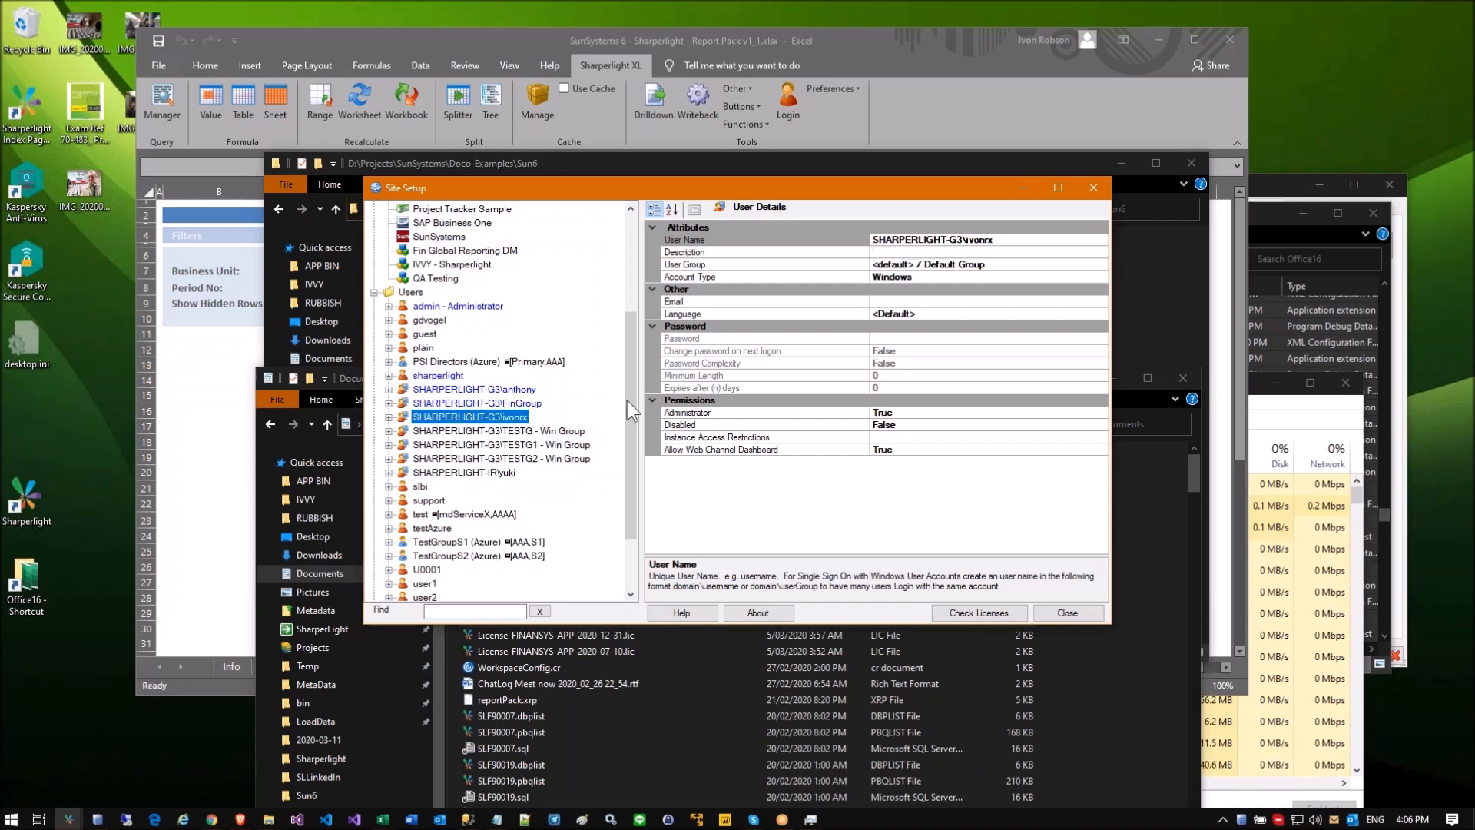
left_click(993, 239)
key("BackSpace")
left_click(953, 298)
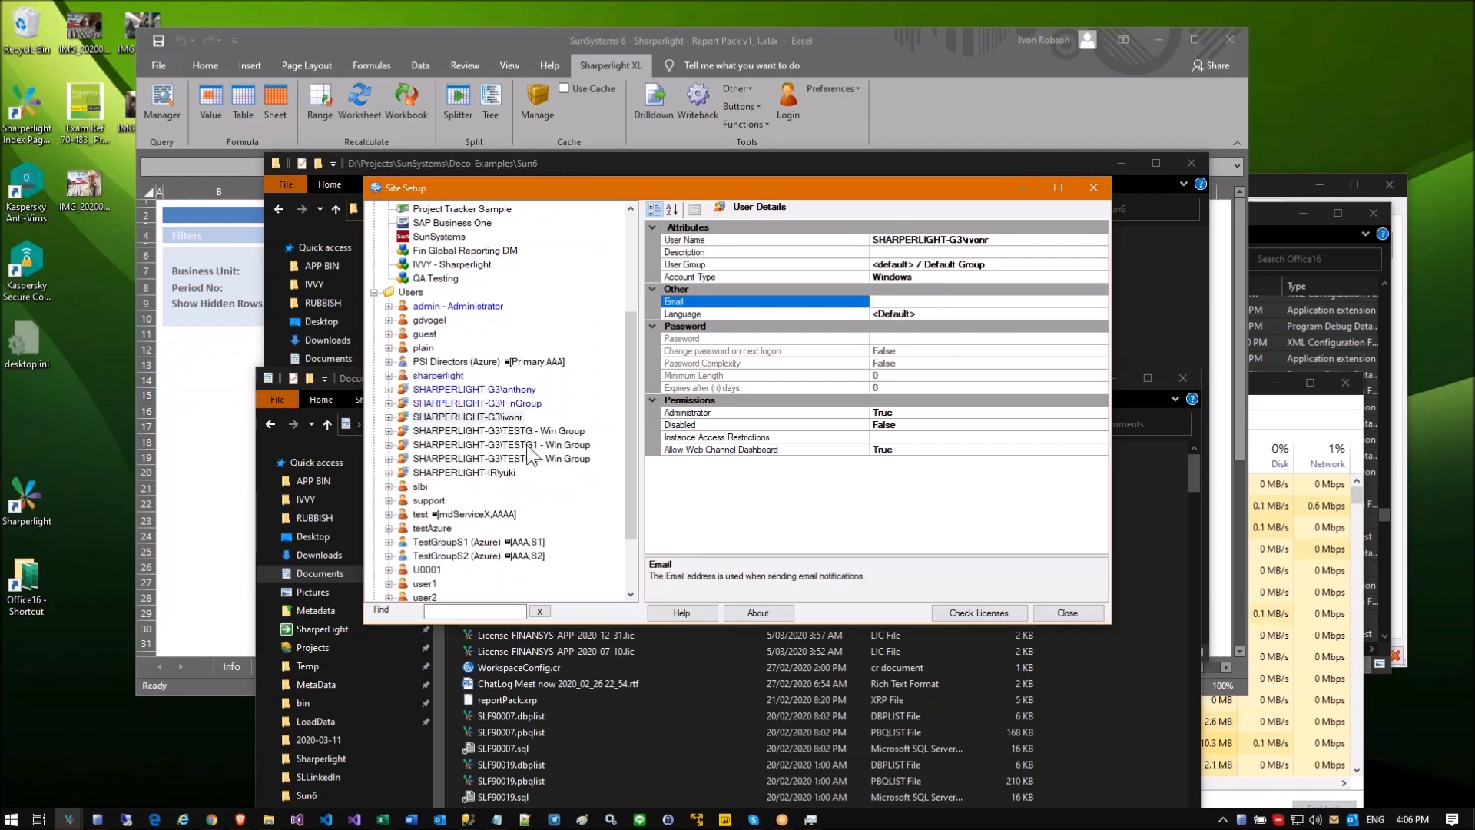
left_click(527, 444)
left_click(491, 416)
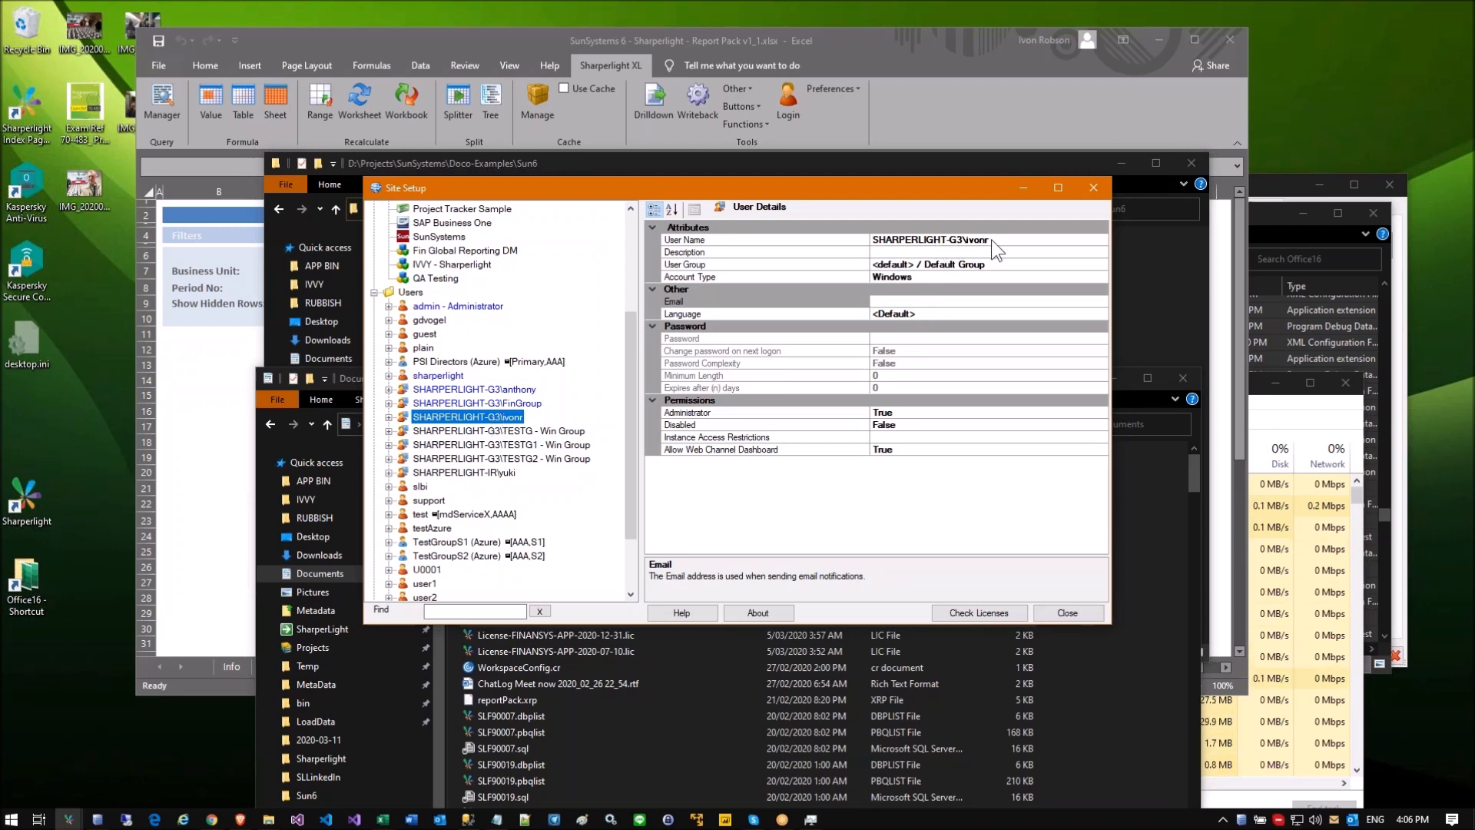
Step: Compare the user details of the guest and admin accounts with those of the Windows administrator accounts
left_click(425, 333)
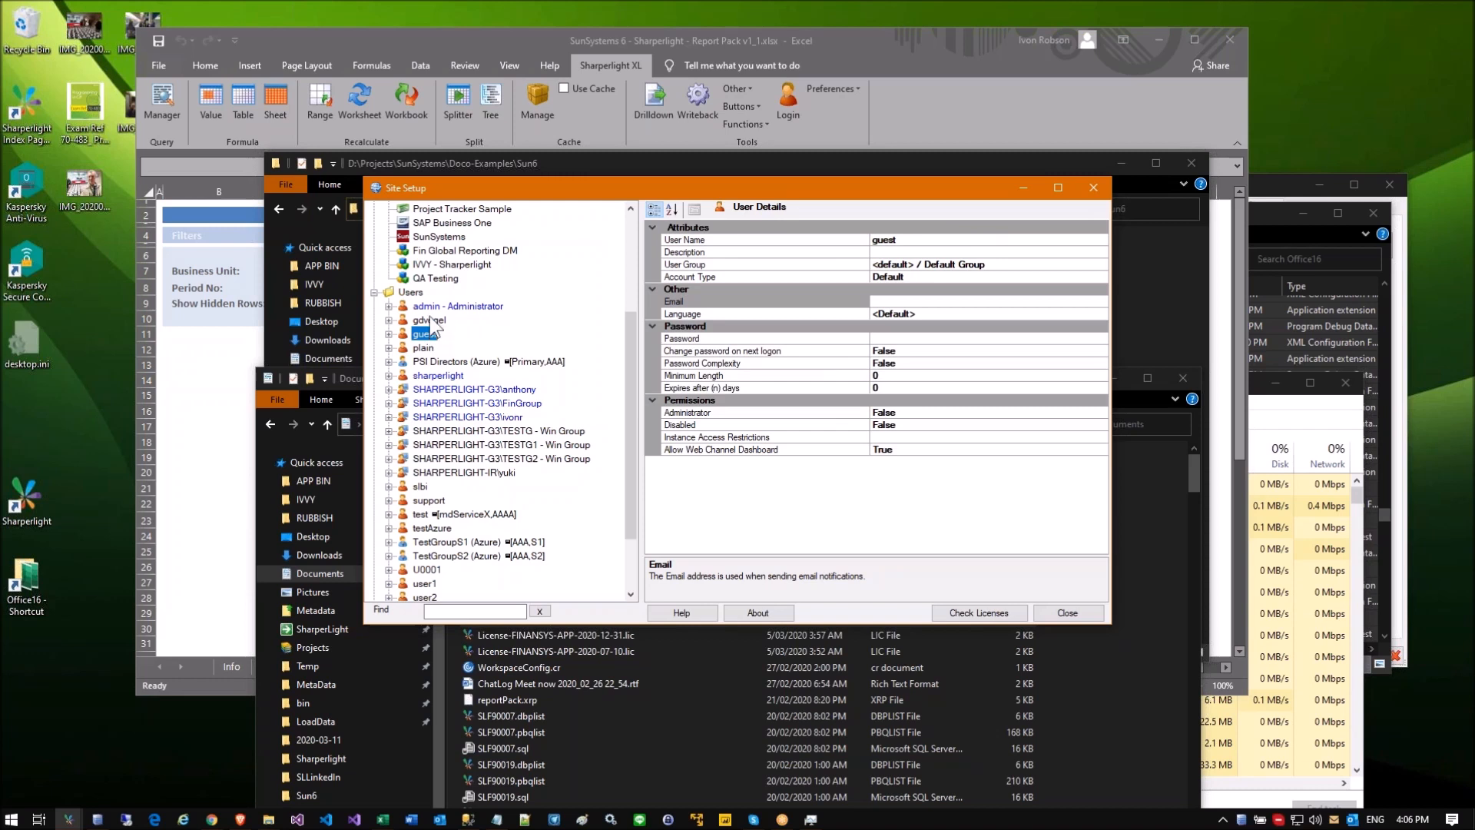
left_click(433, 308)
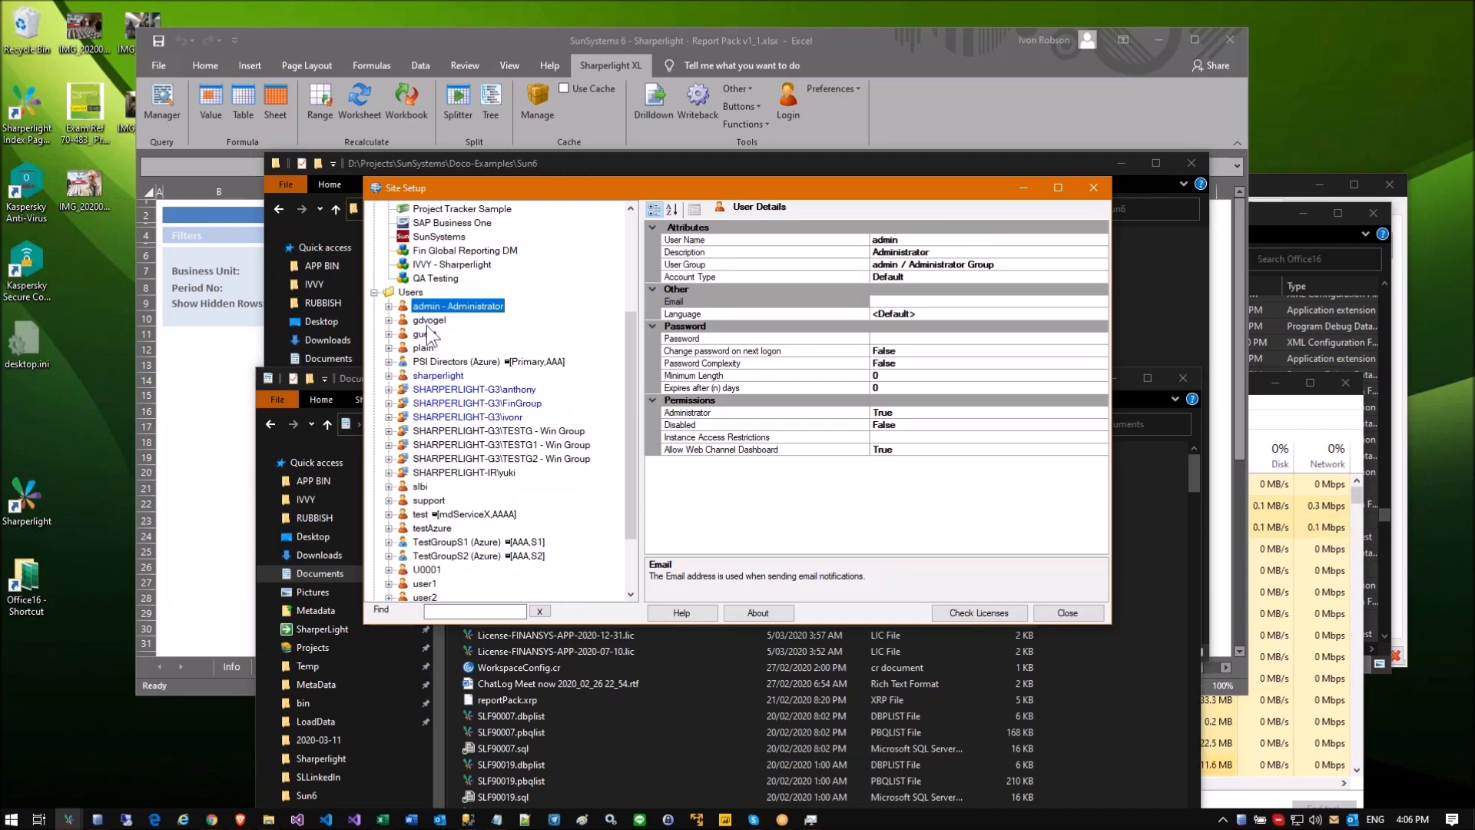
left_click(425, 335)
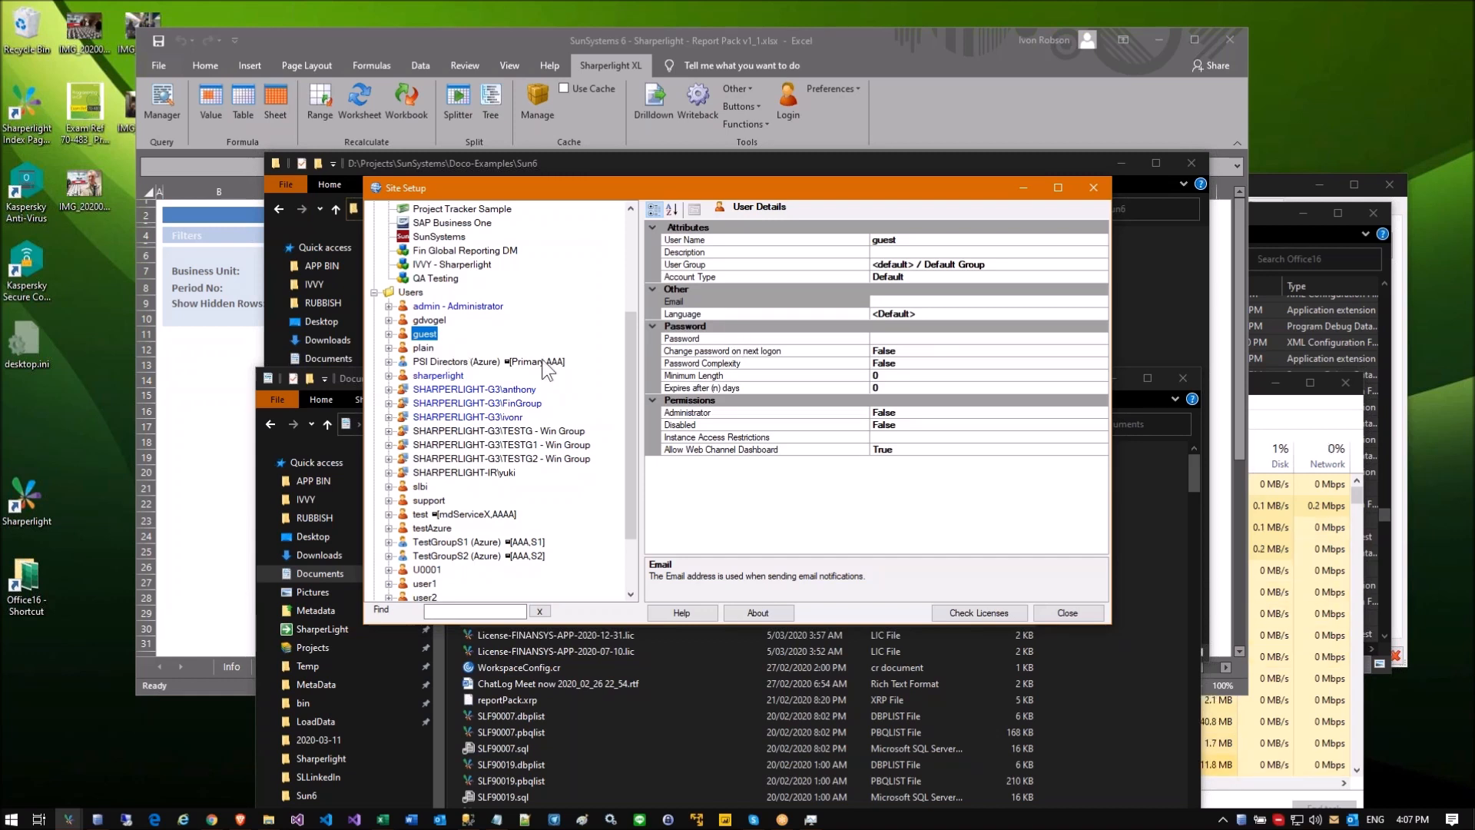
left_click(490, 389)
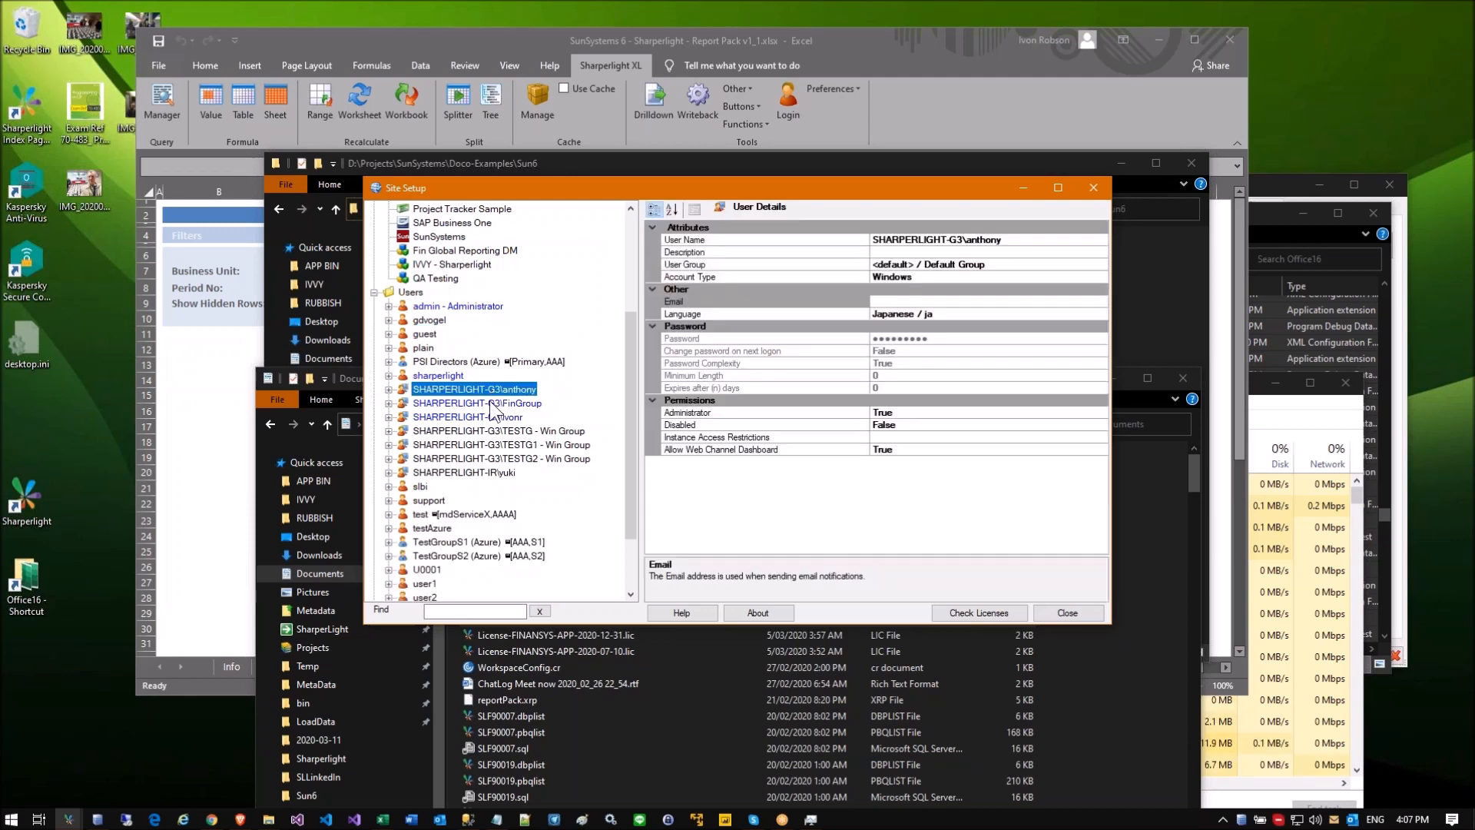
left_click(490, 417)
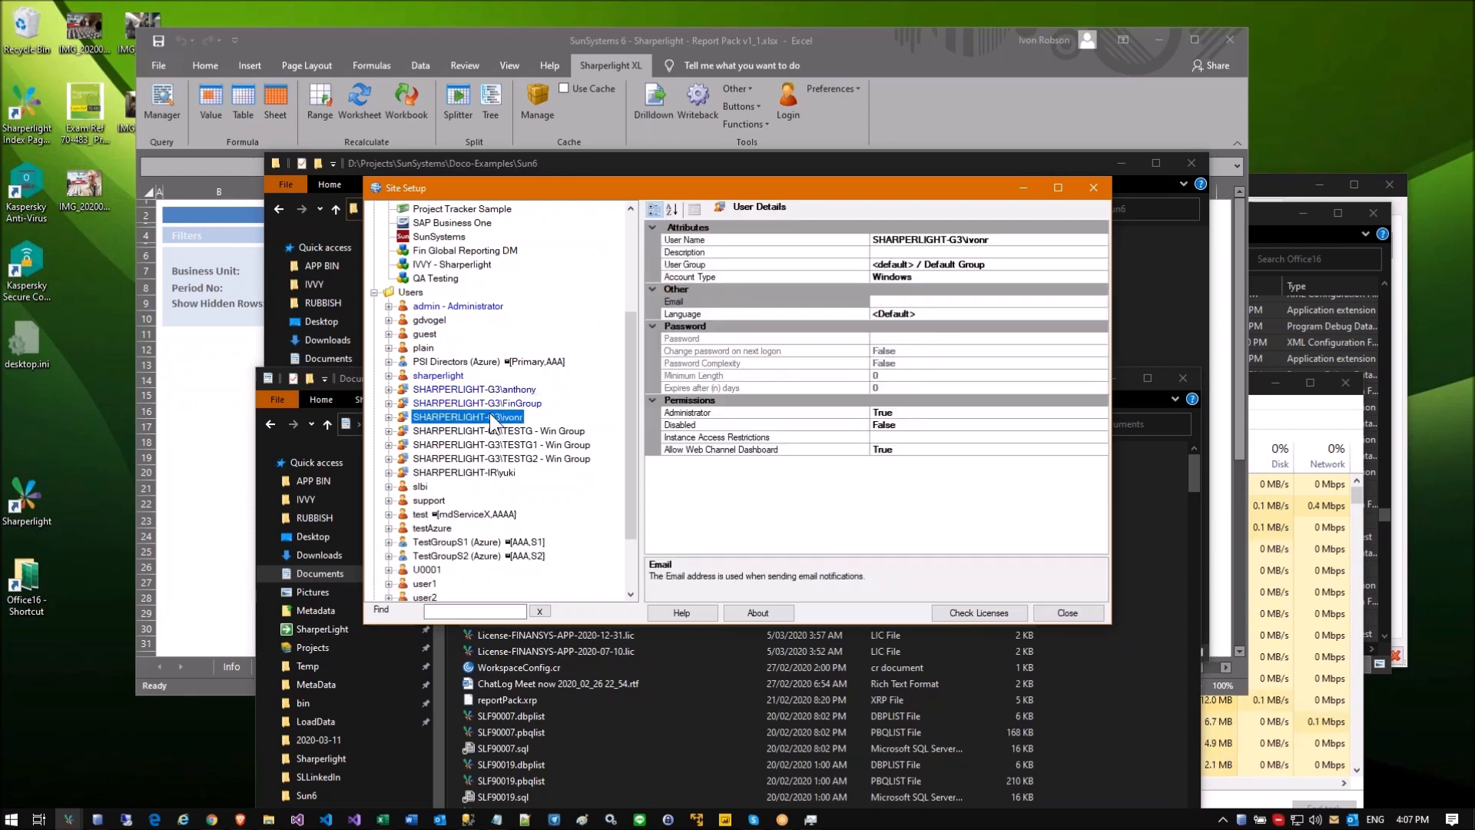
Step: Switch to the SunSystems 6 report pack in Excel, log out of Sharperlight and log back in
left_click(229, 380)
left_click(317, 364)
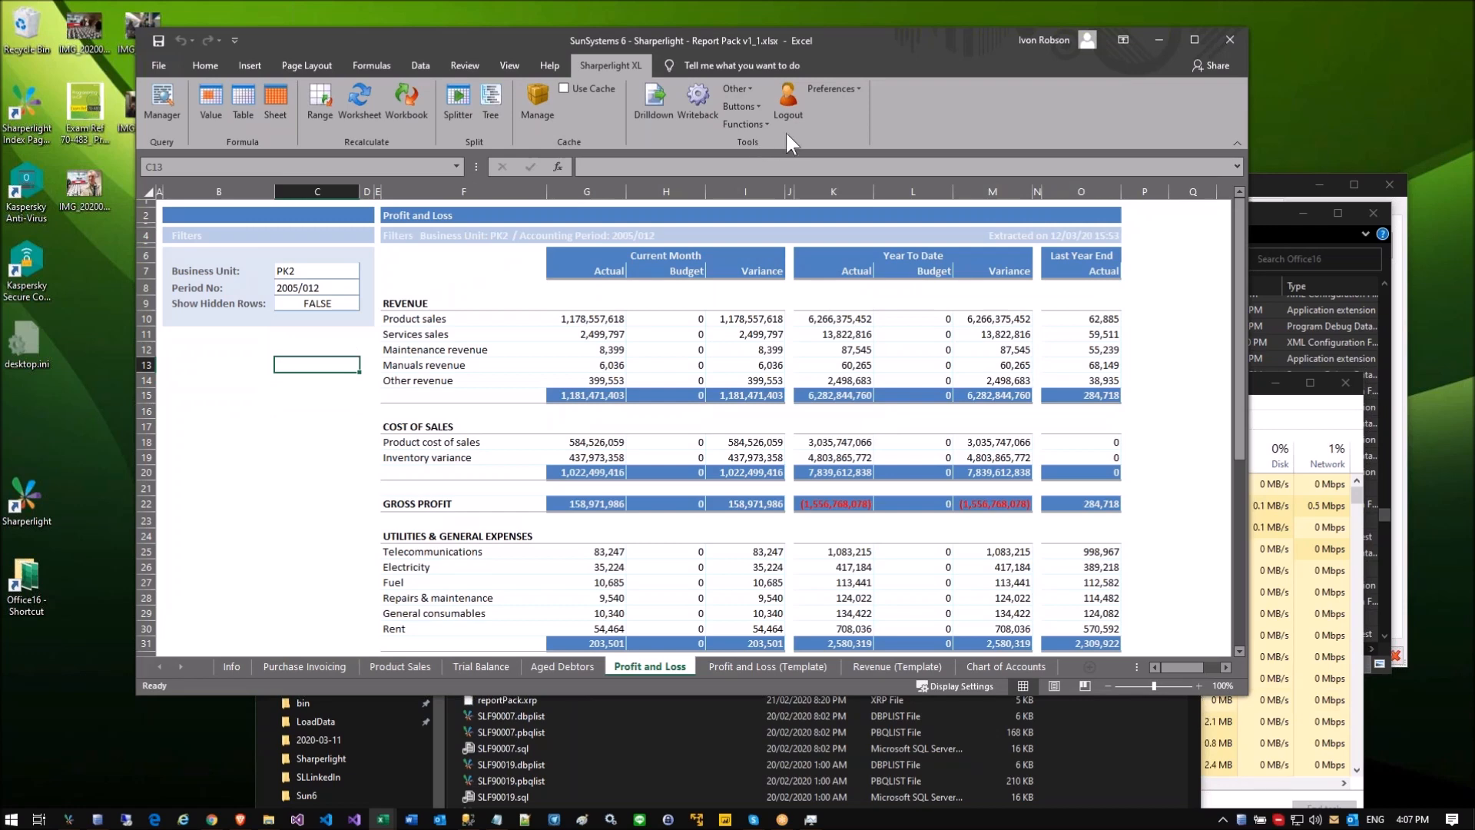
left_click(792, 109)
left_click(776, 466)
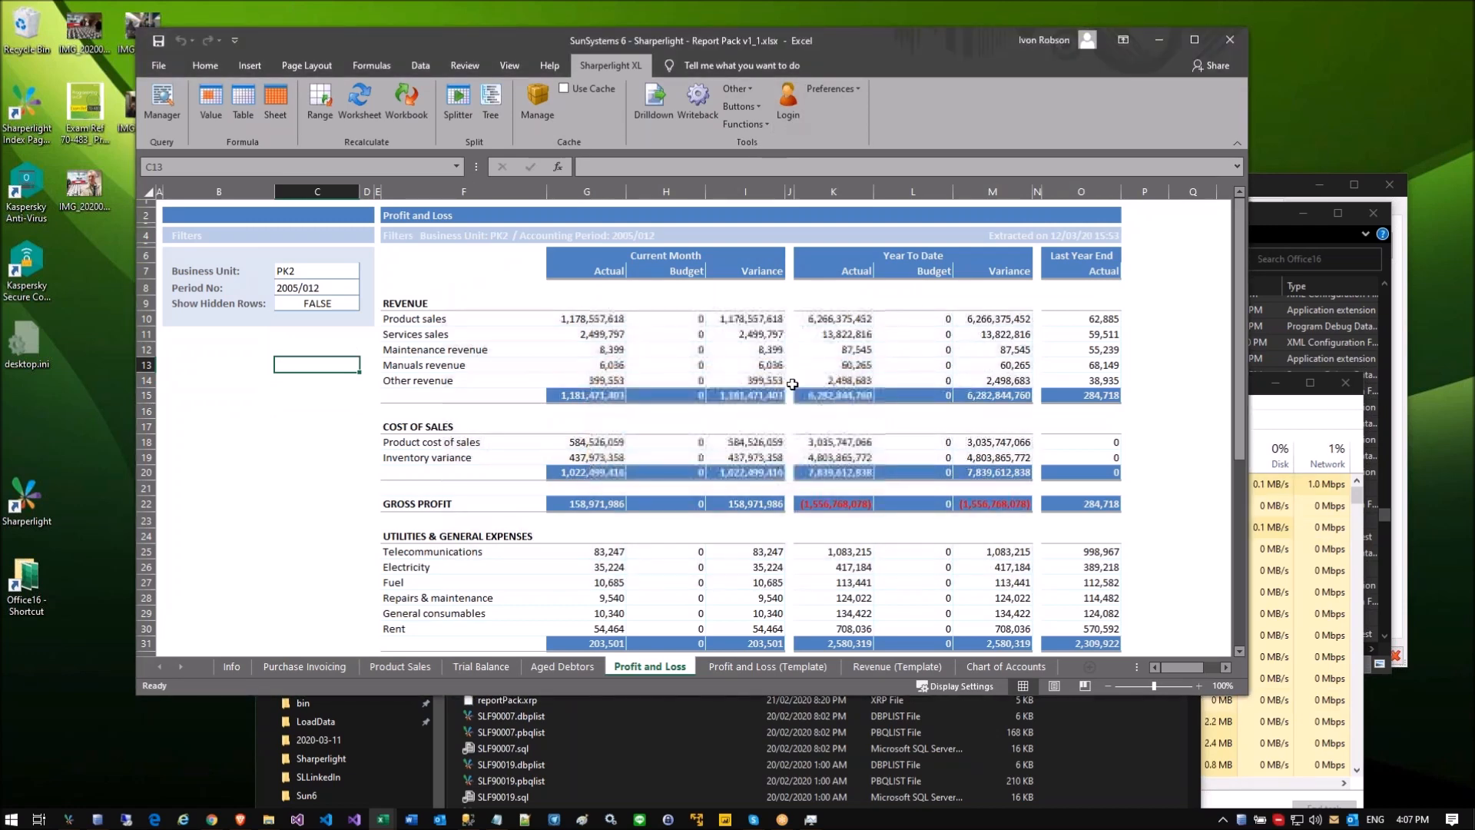
left_click(788, 113)
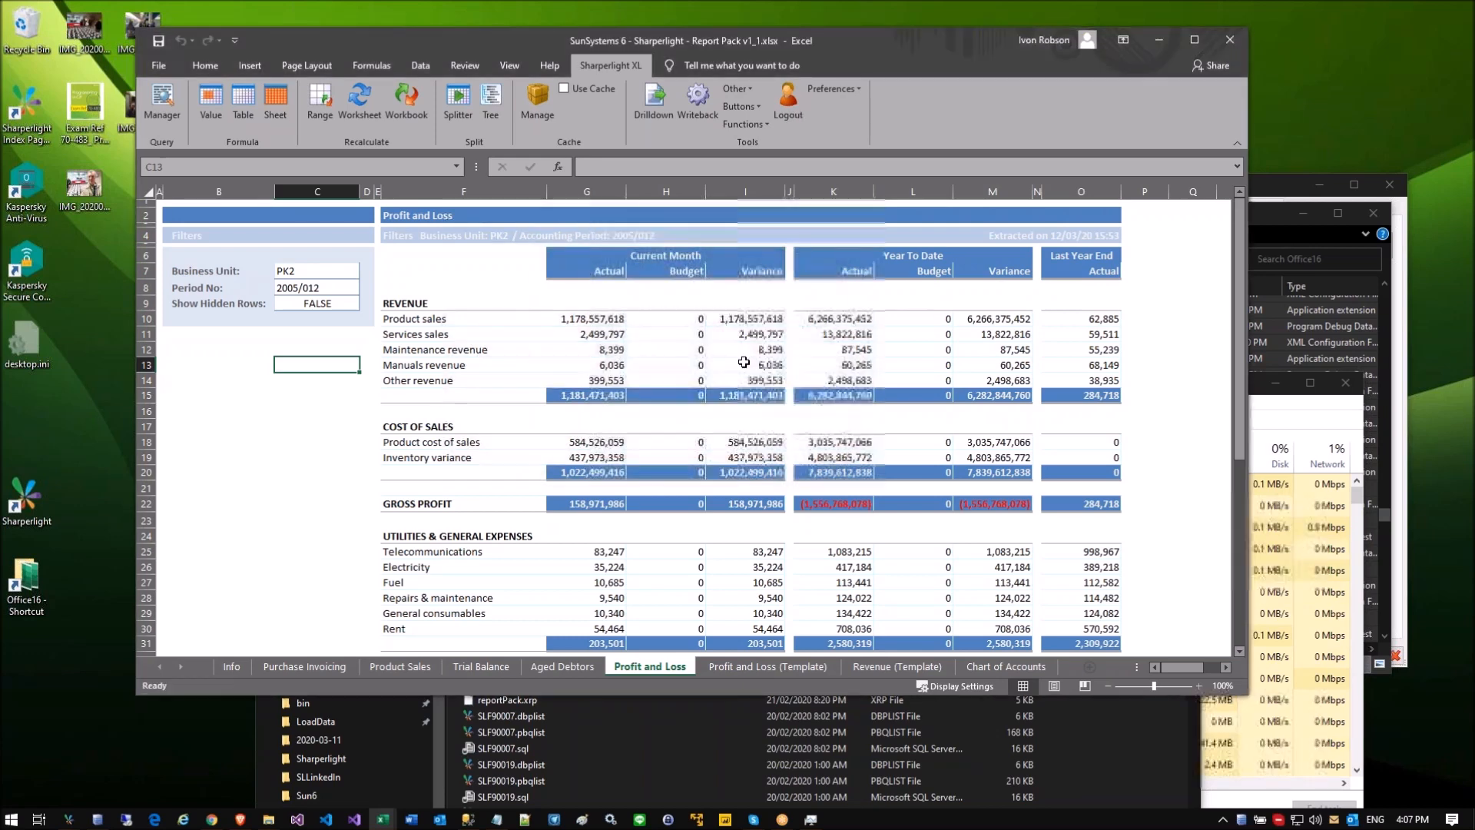
Step: Open the query behind the current month's Actual for Product sales, check the logged-in user in its Mode row, and close it
left_click(734, 364)
left_click(565, 363)
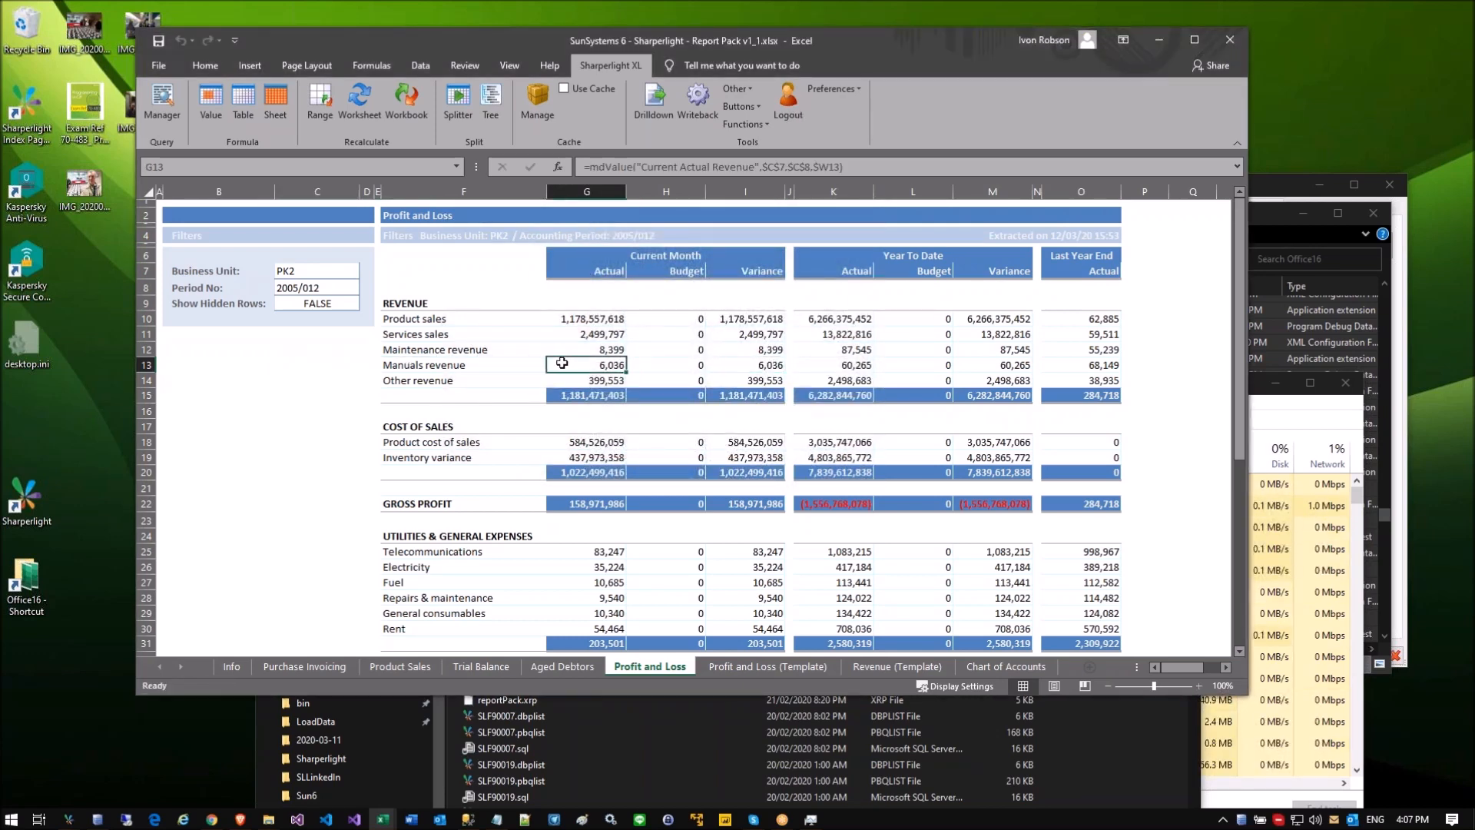
left_click(579, 318)
double_click(580, 318)
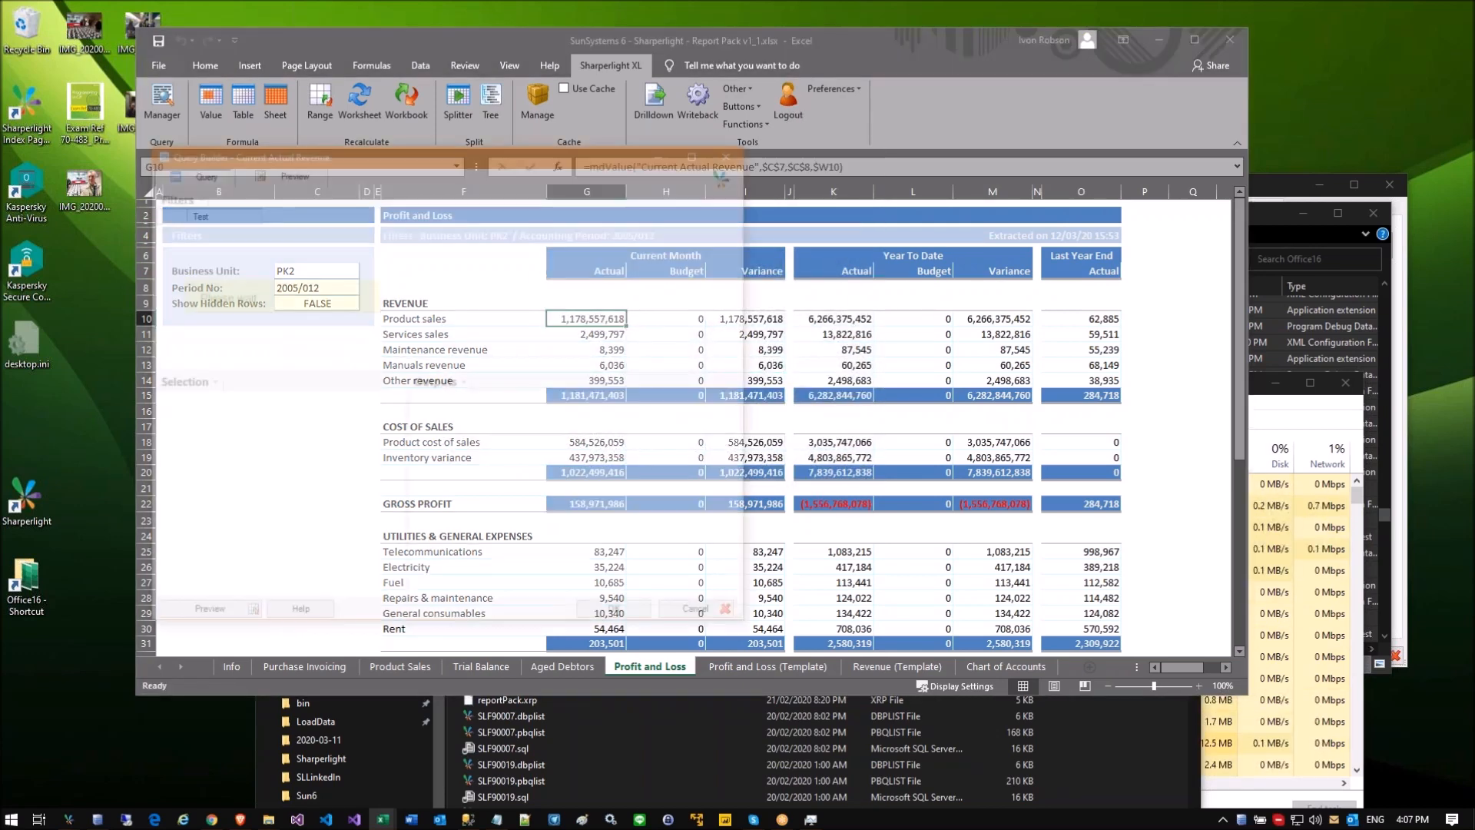
left_click(699, 229)
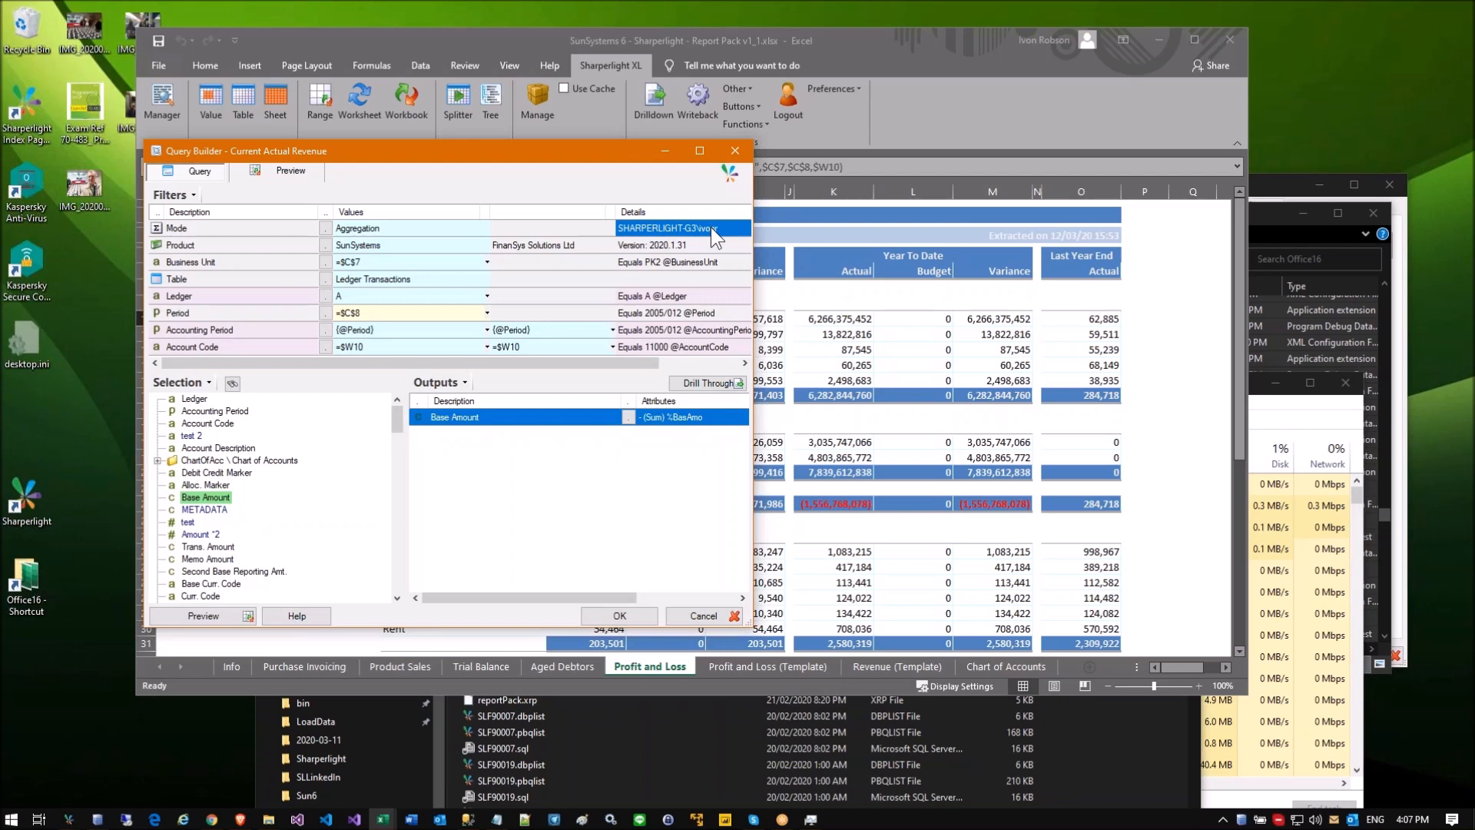
left_click(743, 151)
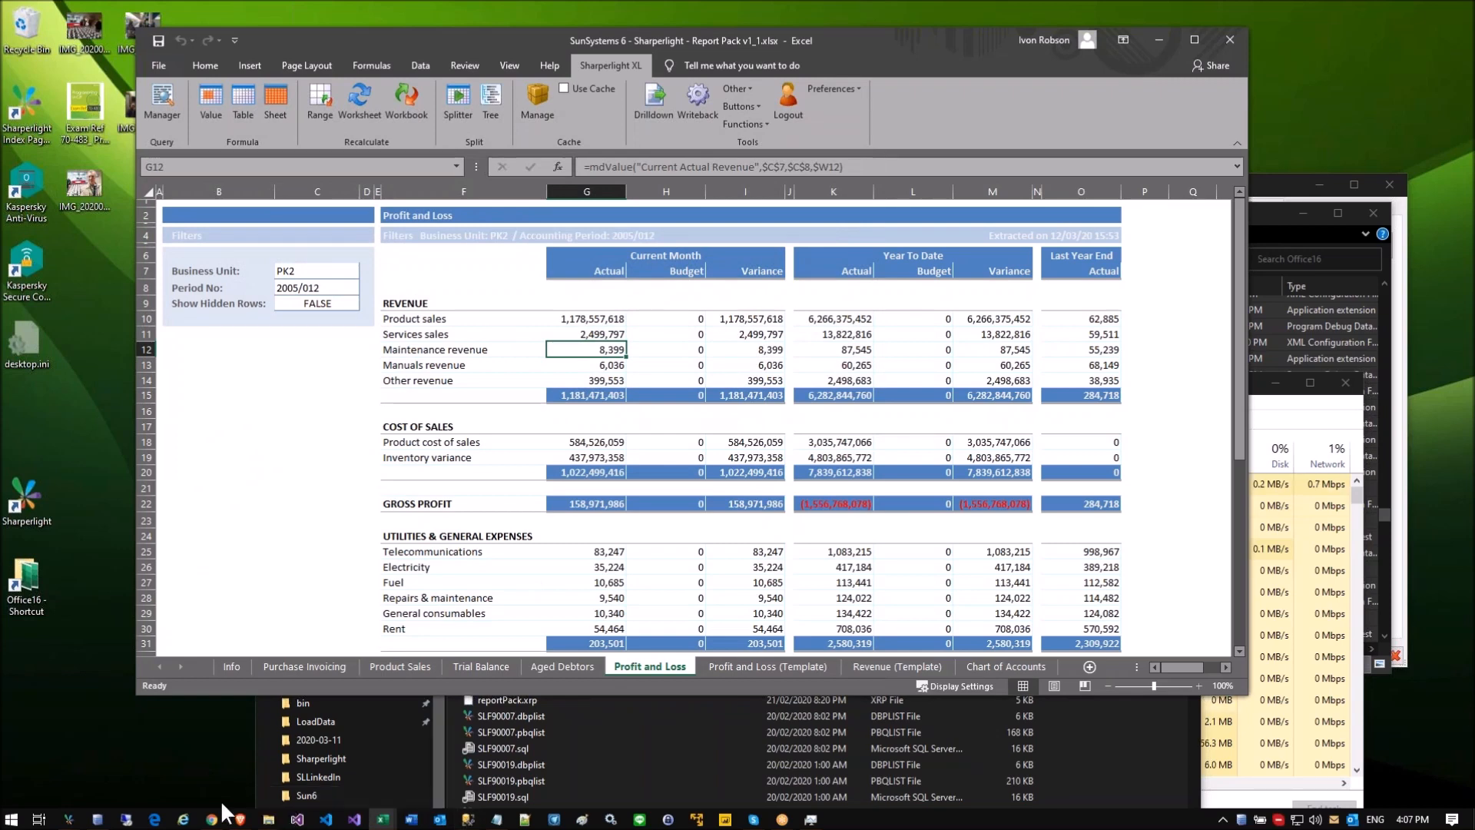
Step: Return to Site Setup and append X to the selected Windows administrator account's user name, then reselect the account
left_click(70, 819)
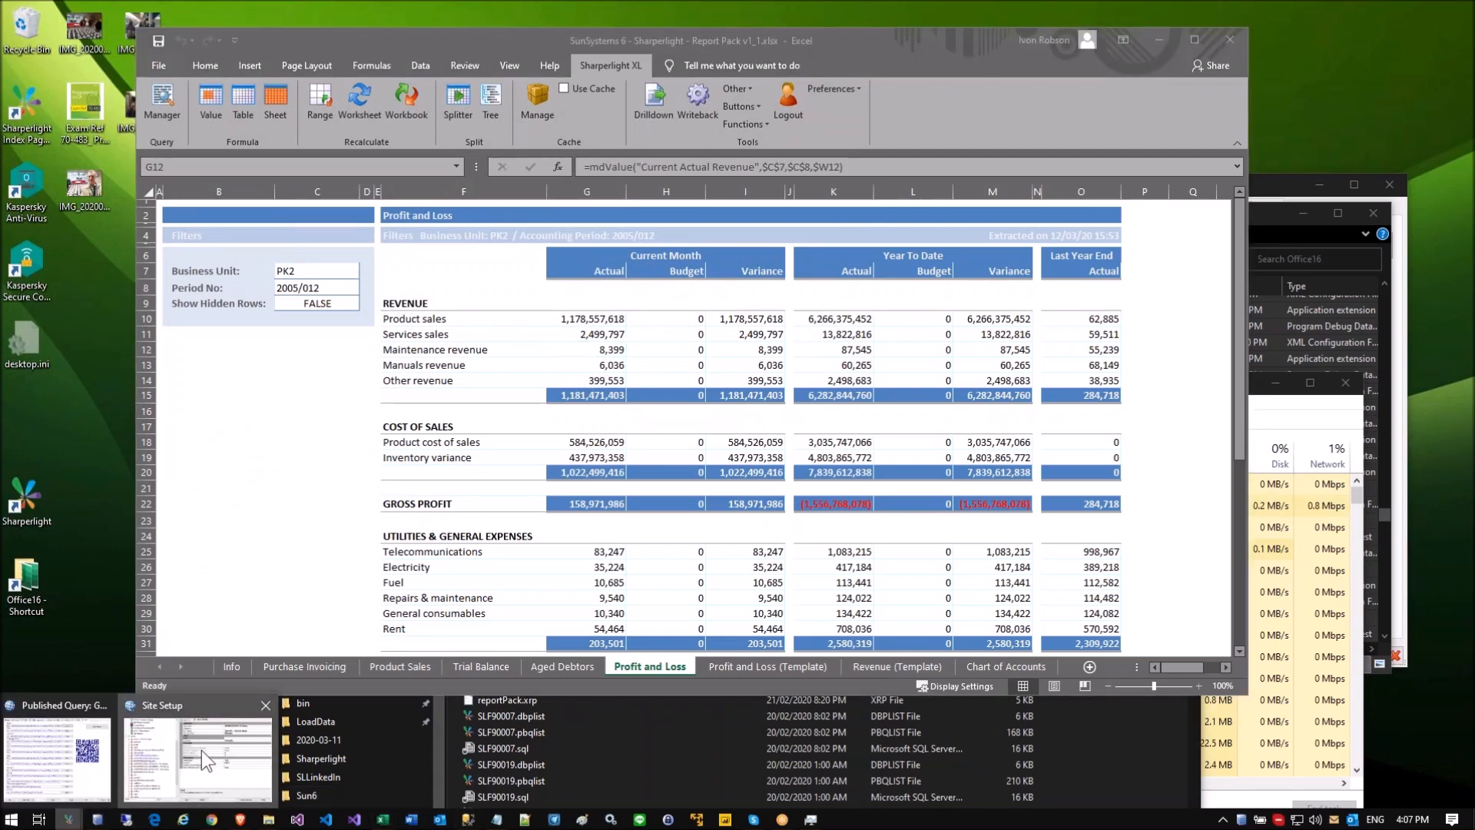
left_click(201, 750)
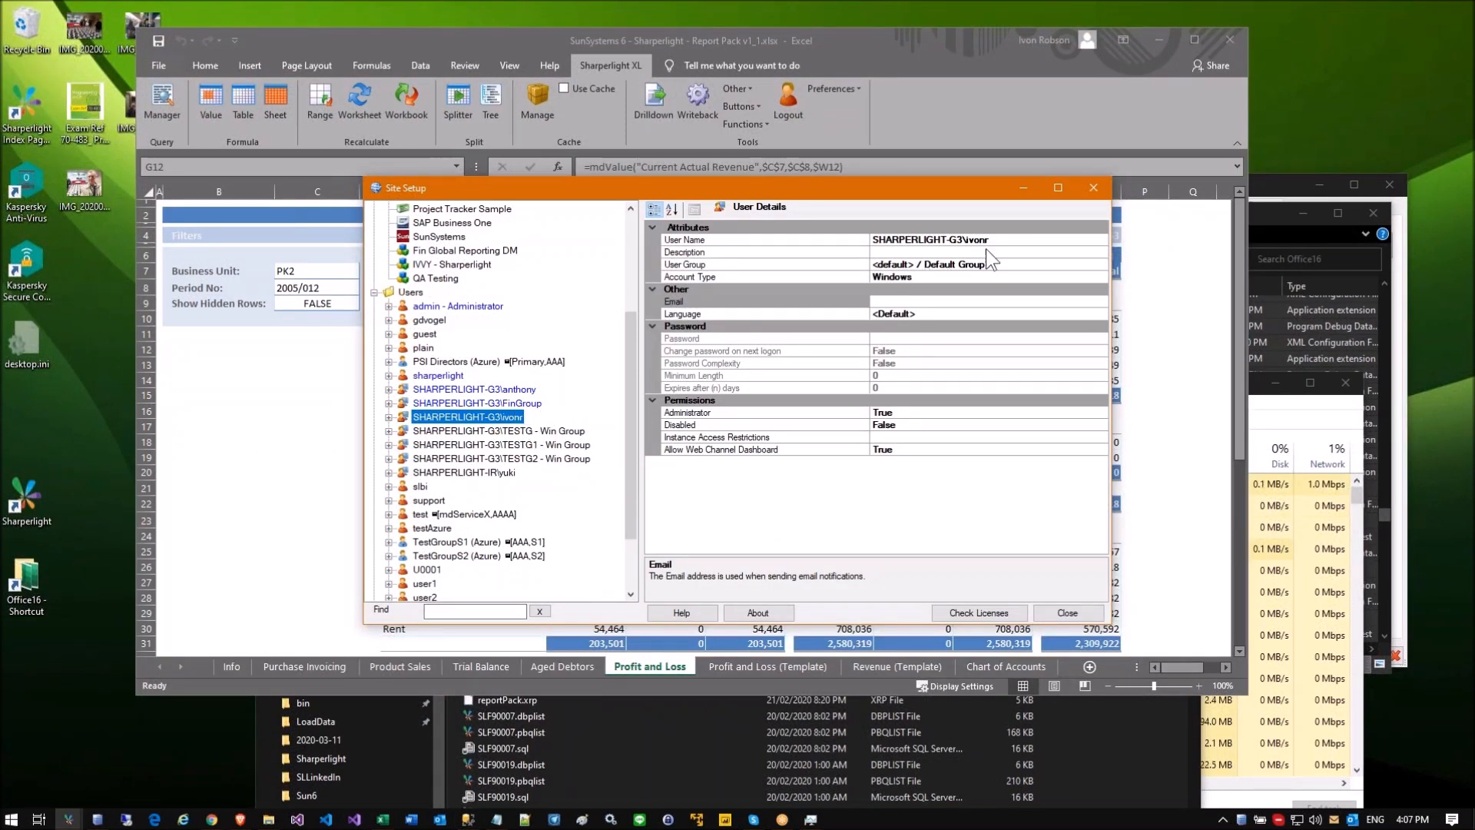
left_click(1006, 240)
type("X")
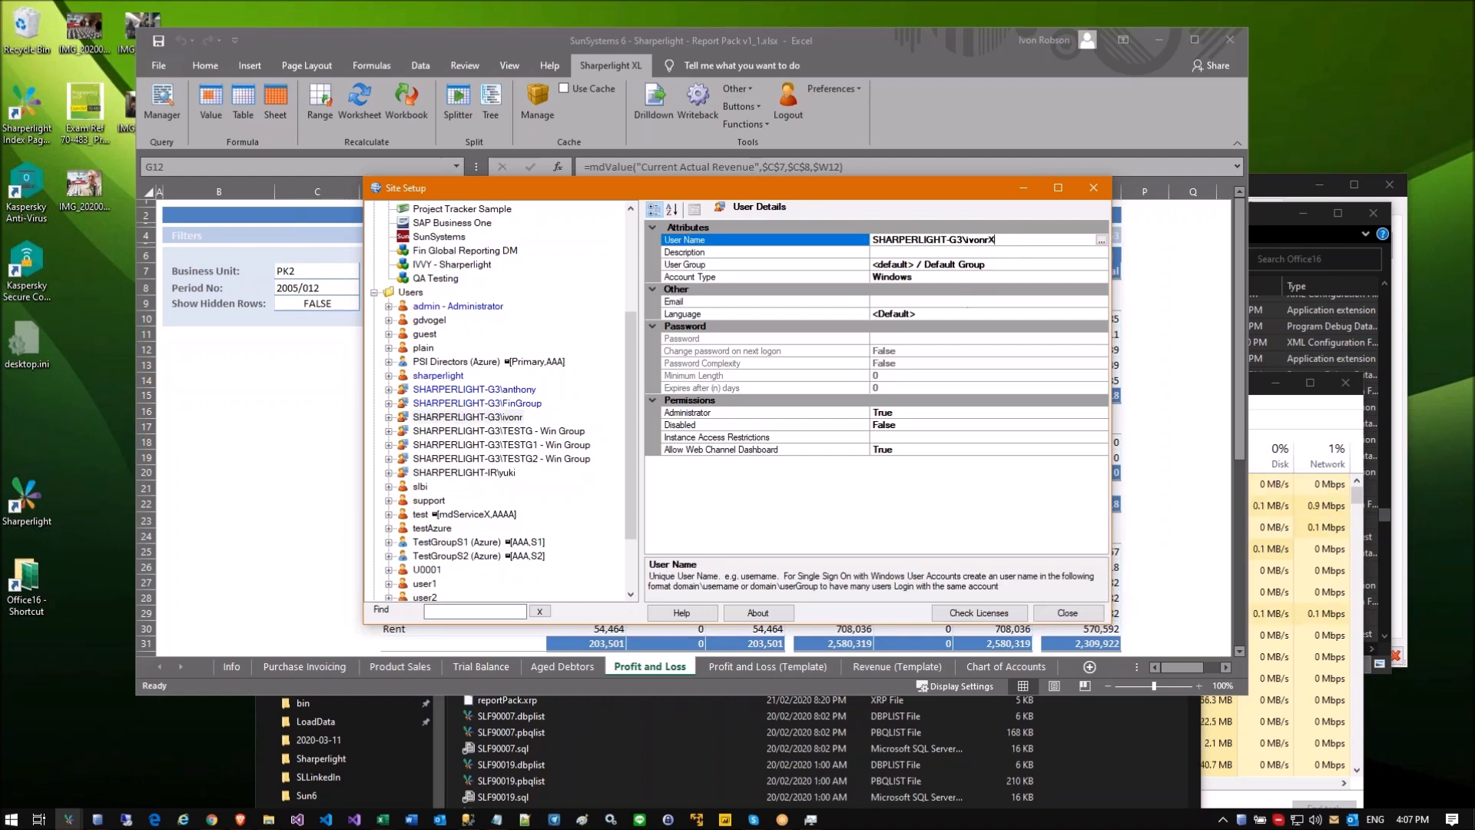
key("Return")
left_click(494, 445)
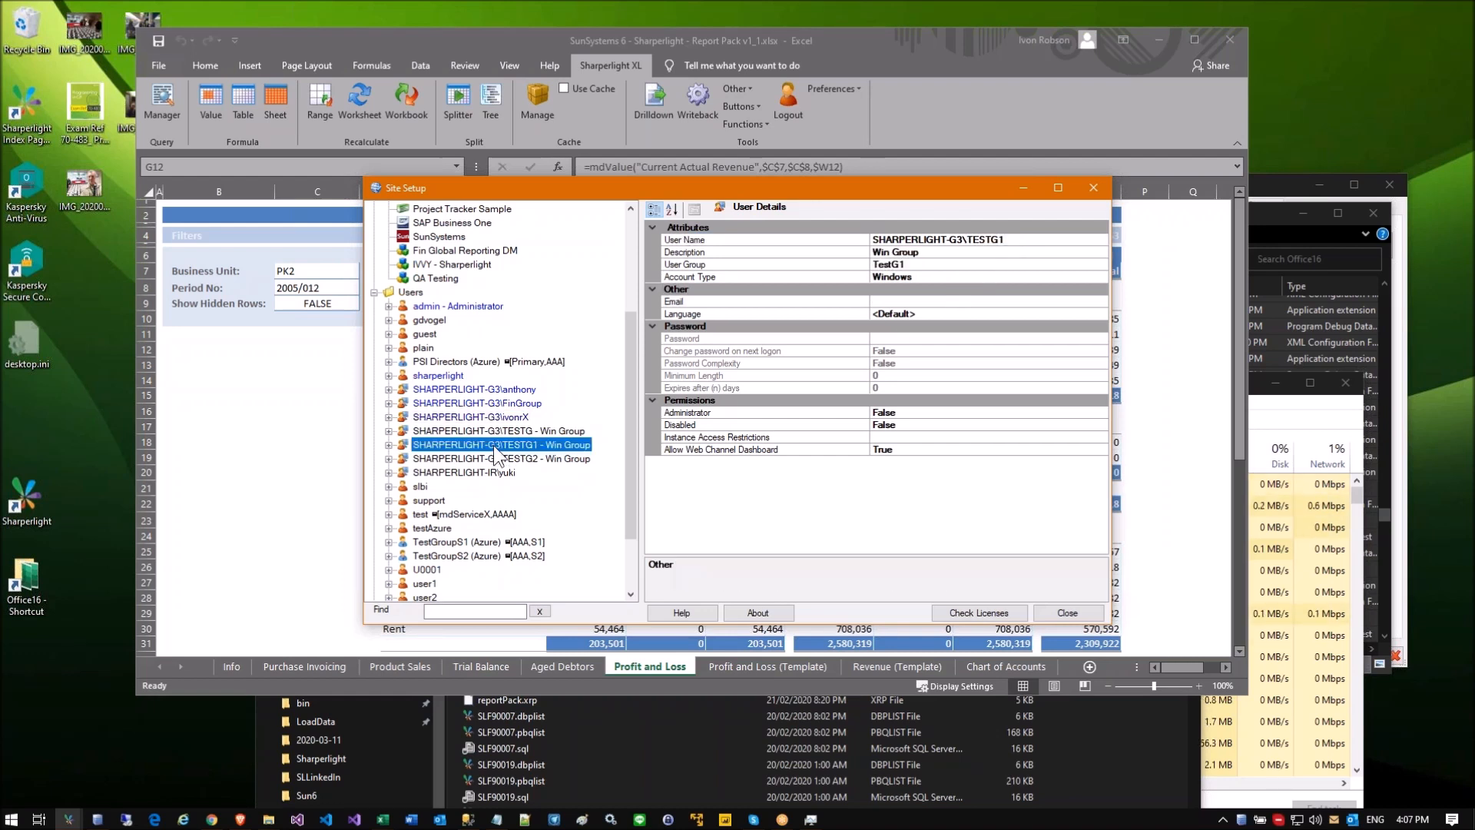
left_click(491, 417)
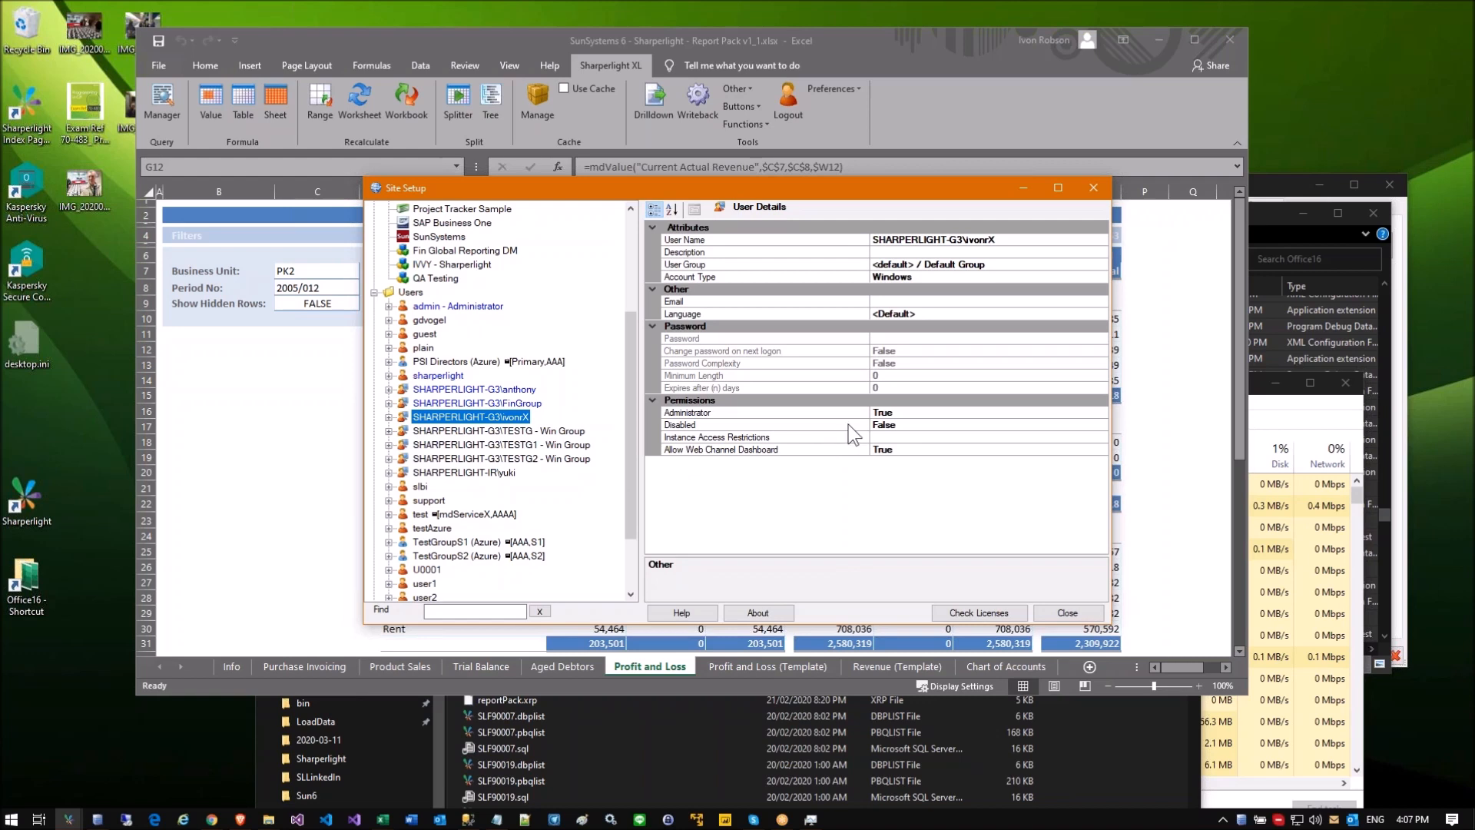
Step: Compare the user details of the TESTG and TESTG1 Windows group entries, including the TESTG user name
left_click(444, 432)
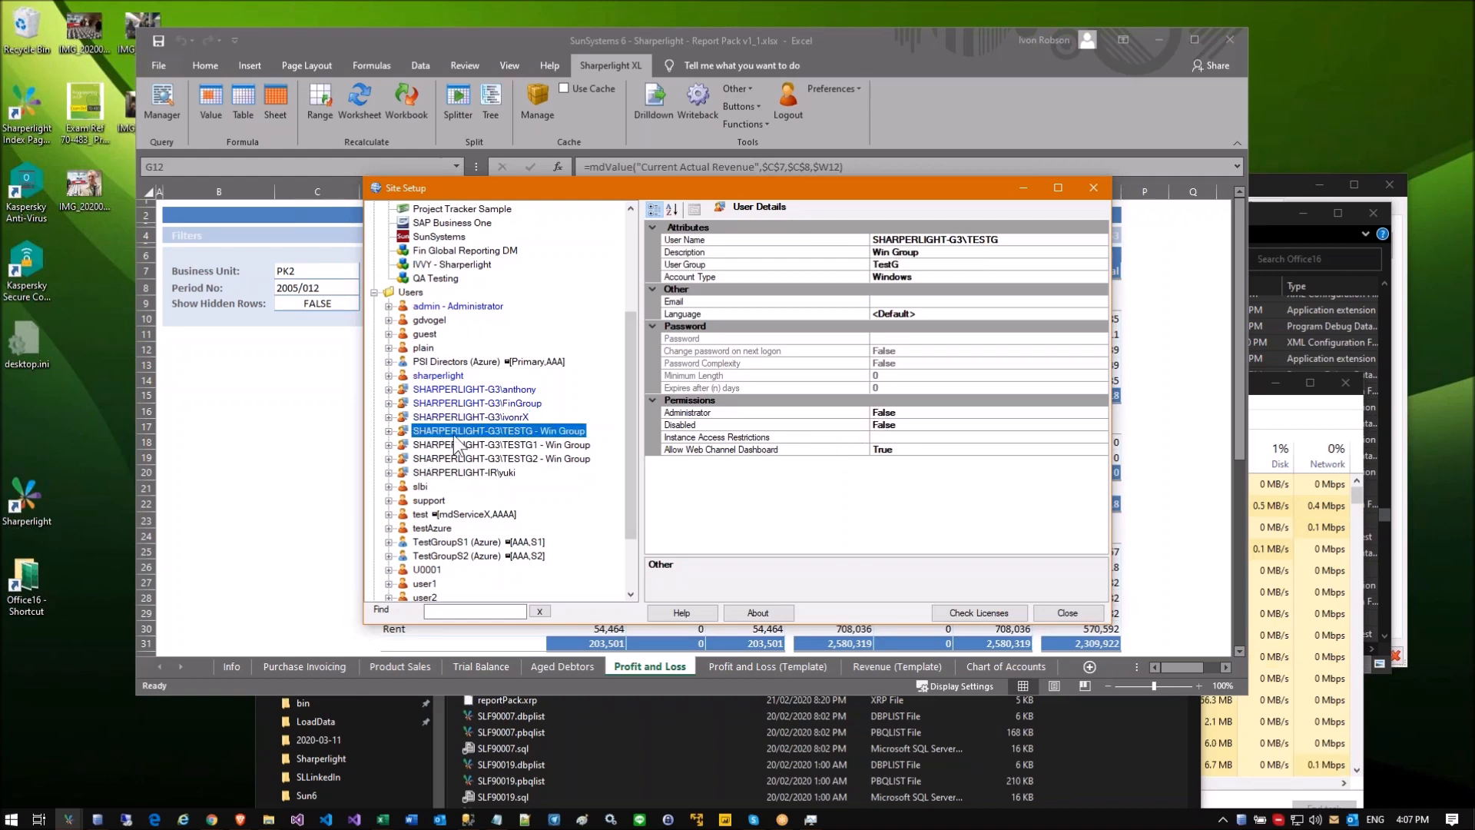
left_click(543, 445)
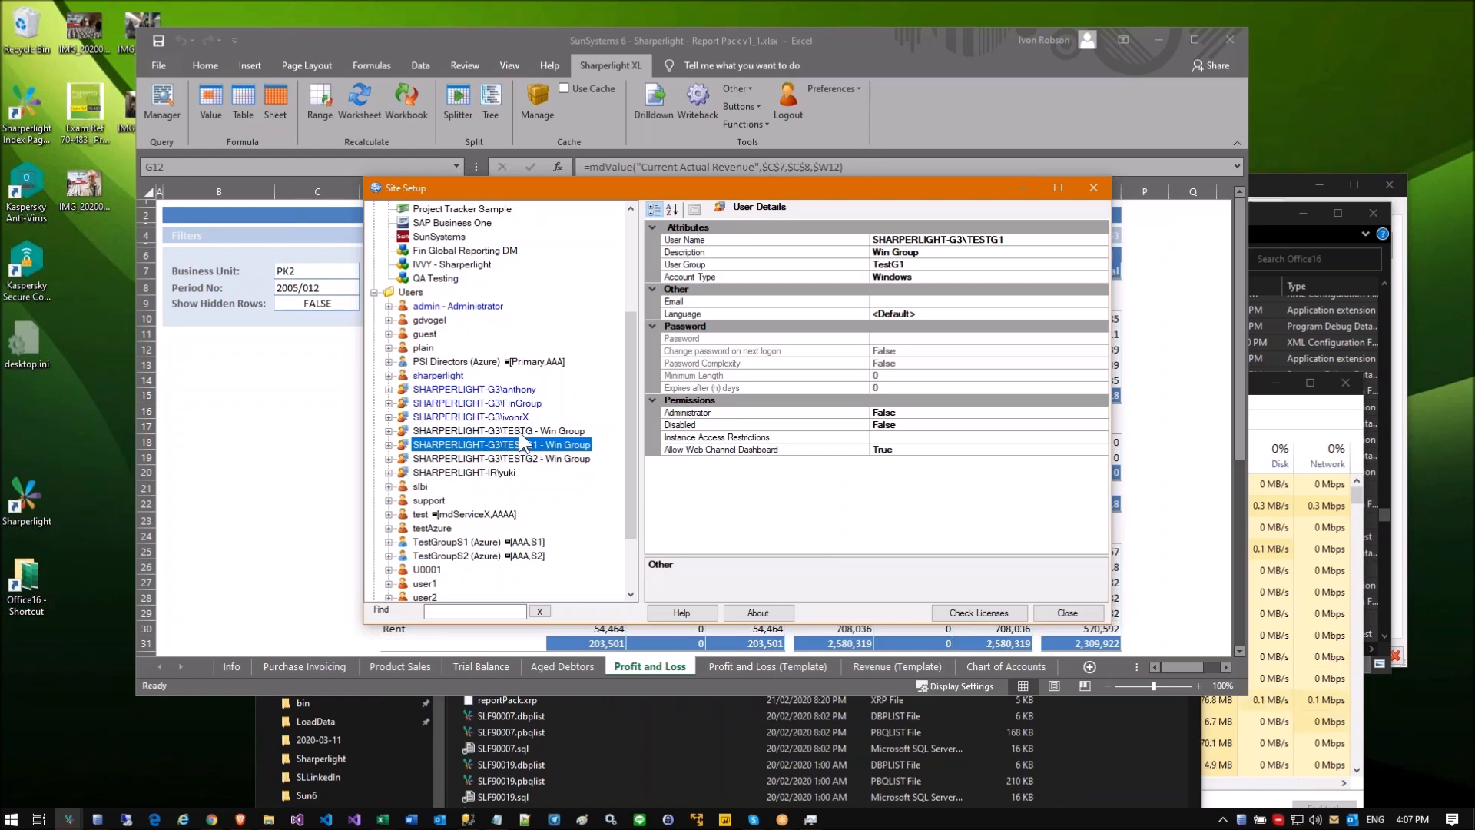
left_click(519, 434)
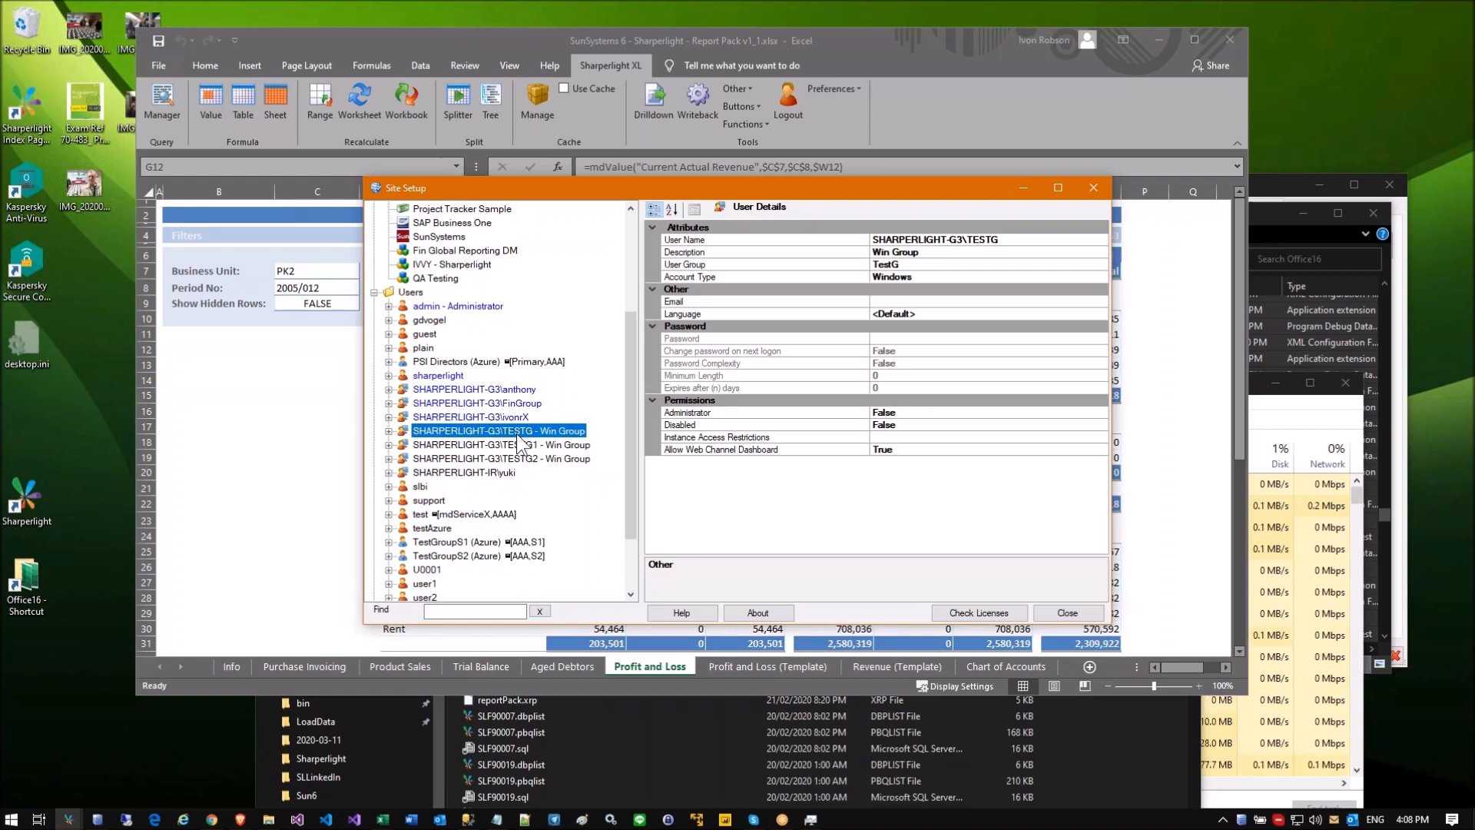
left_click(517, 441)
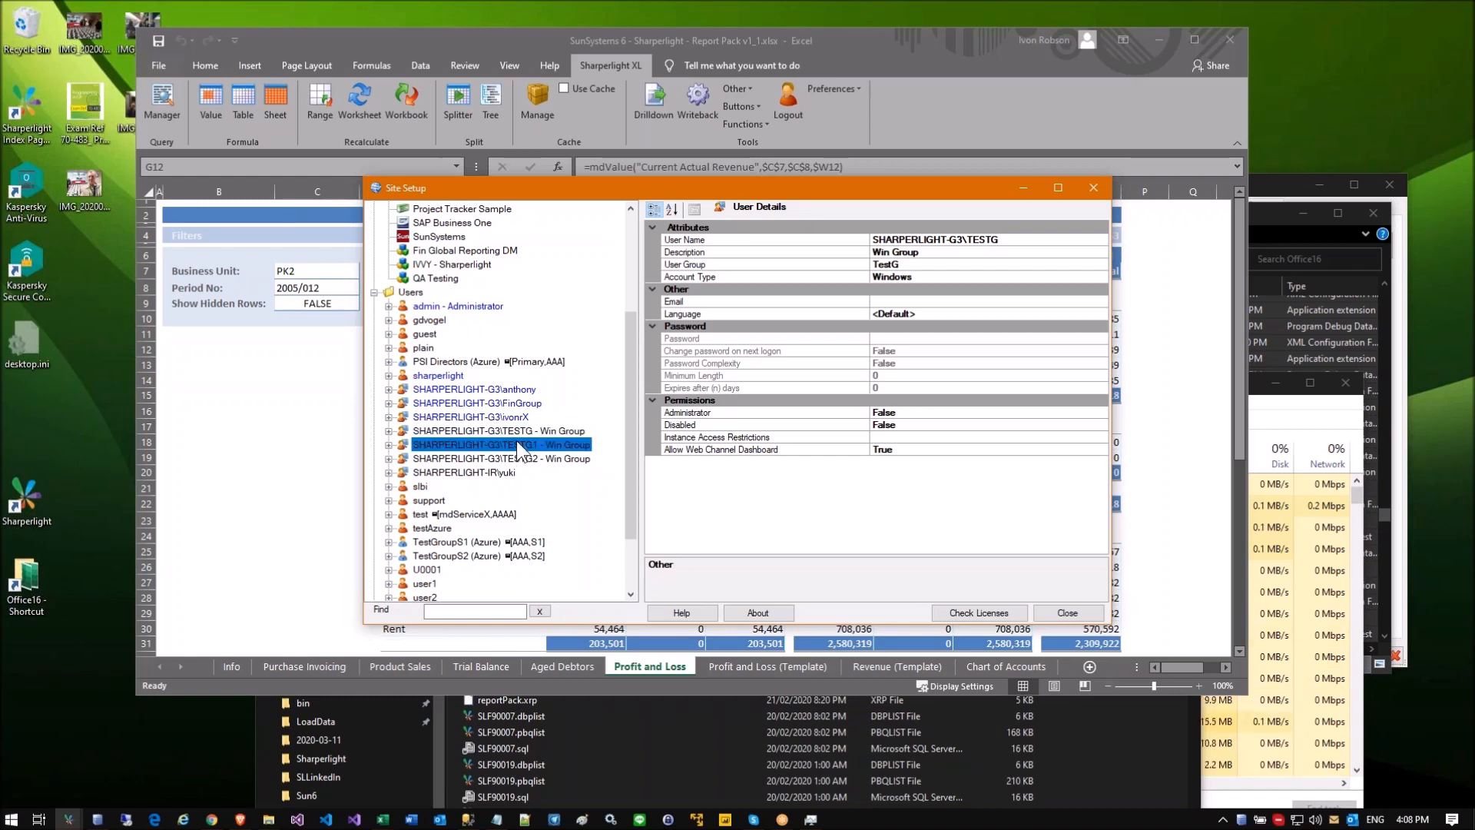
left_click(521, 431)
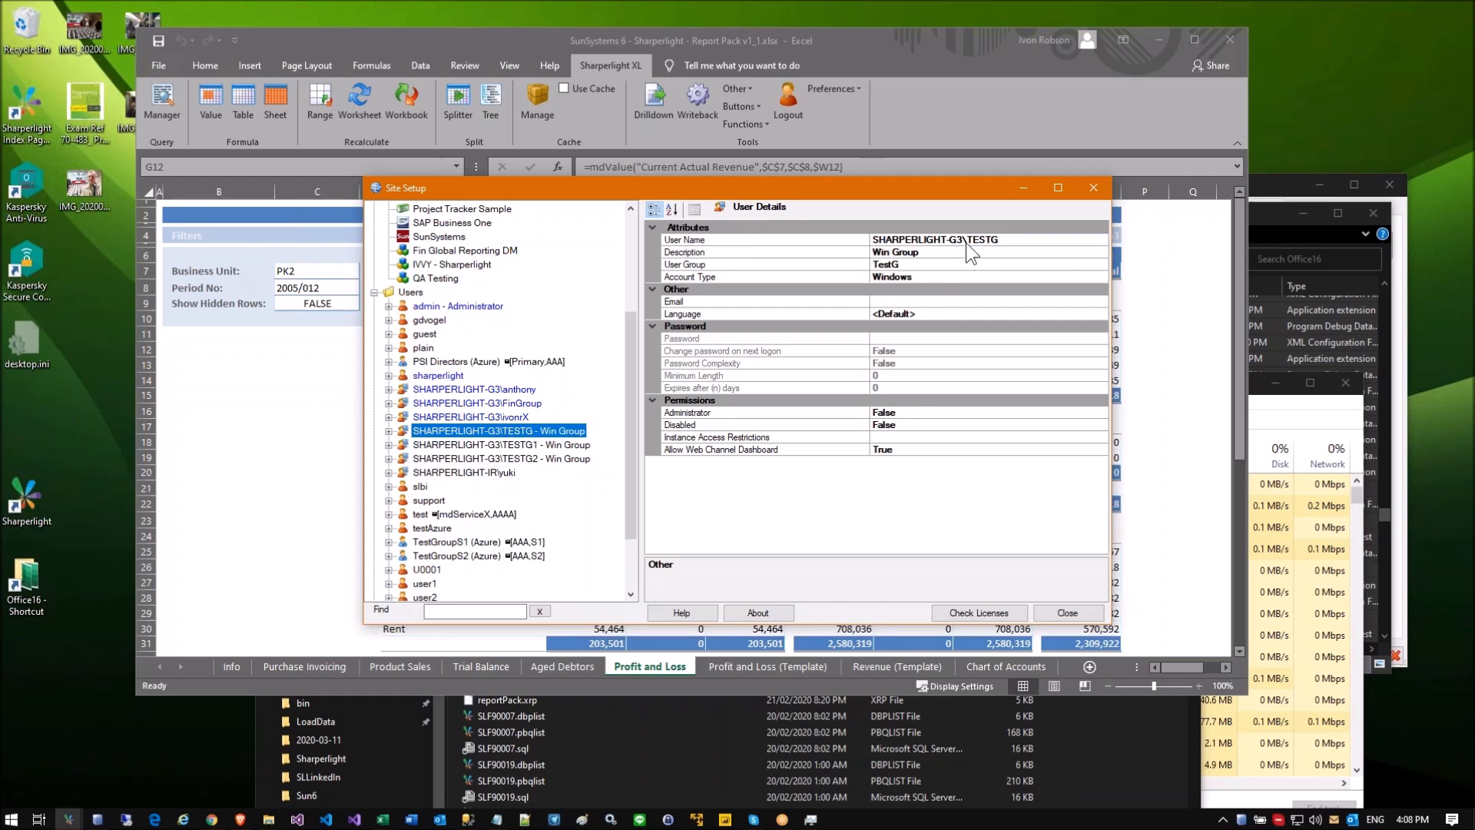
left_click(965, 242)
left_click(503, 447)
Step: Return to the Excel Profit and Loss report and renew the Sharperlight login by logging out and in again
left_click(292, 375)
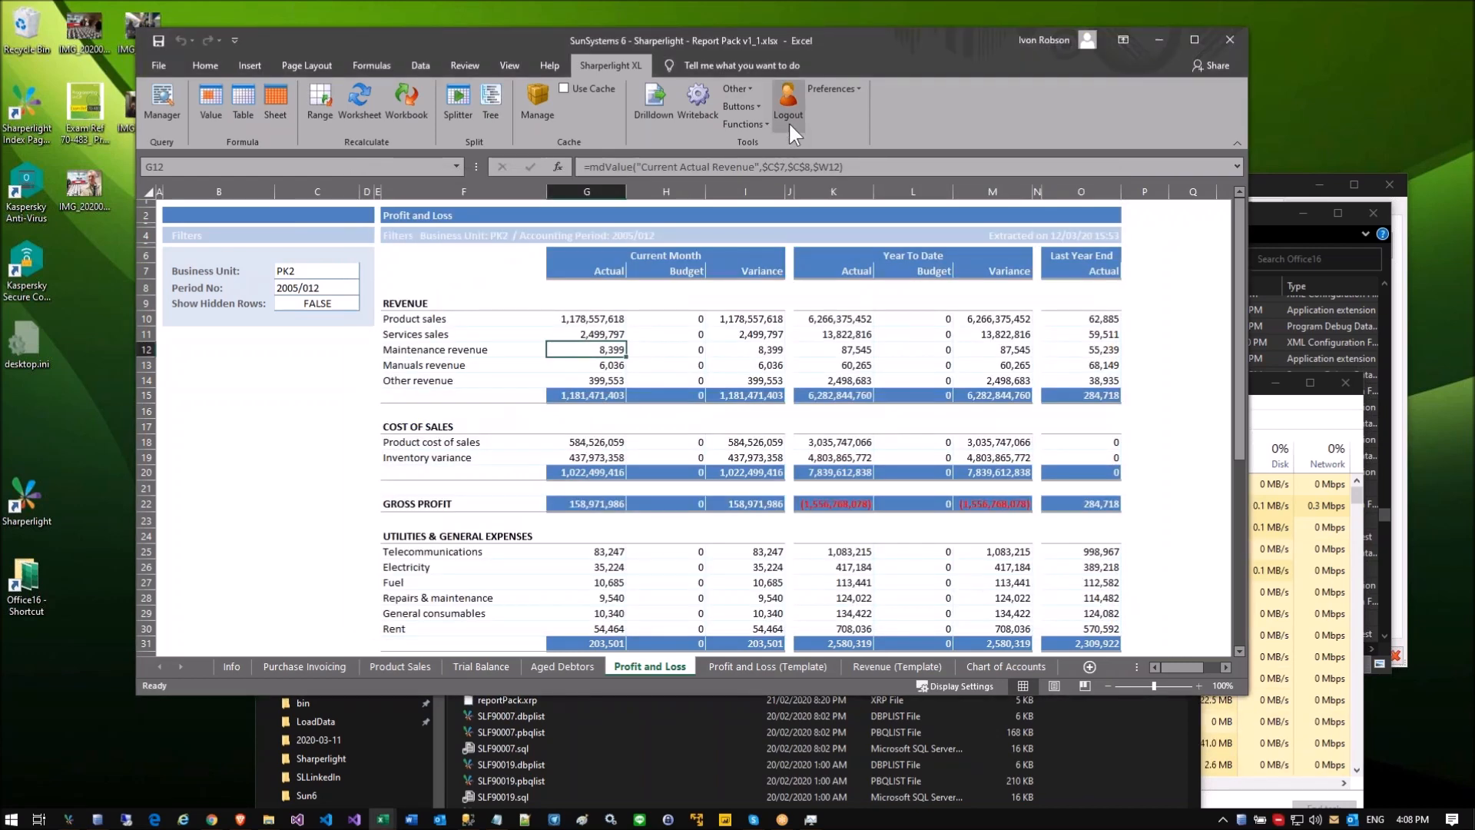
left_click(788, 121)
left_click(791, 466)
left_click(777, 111)
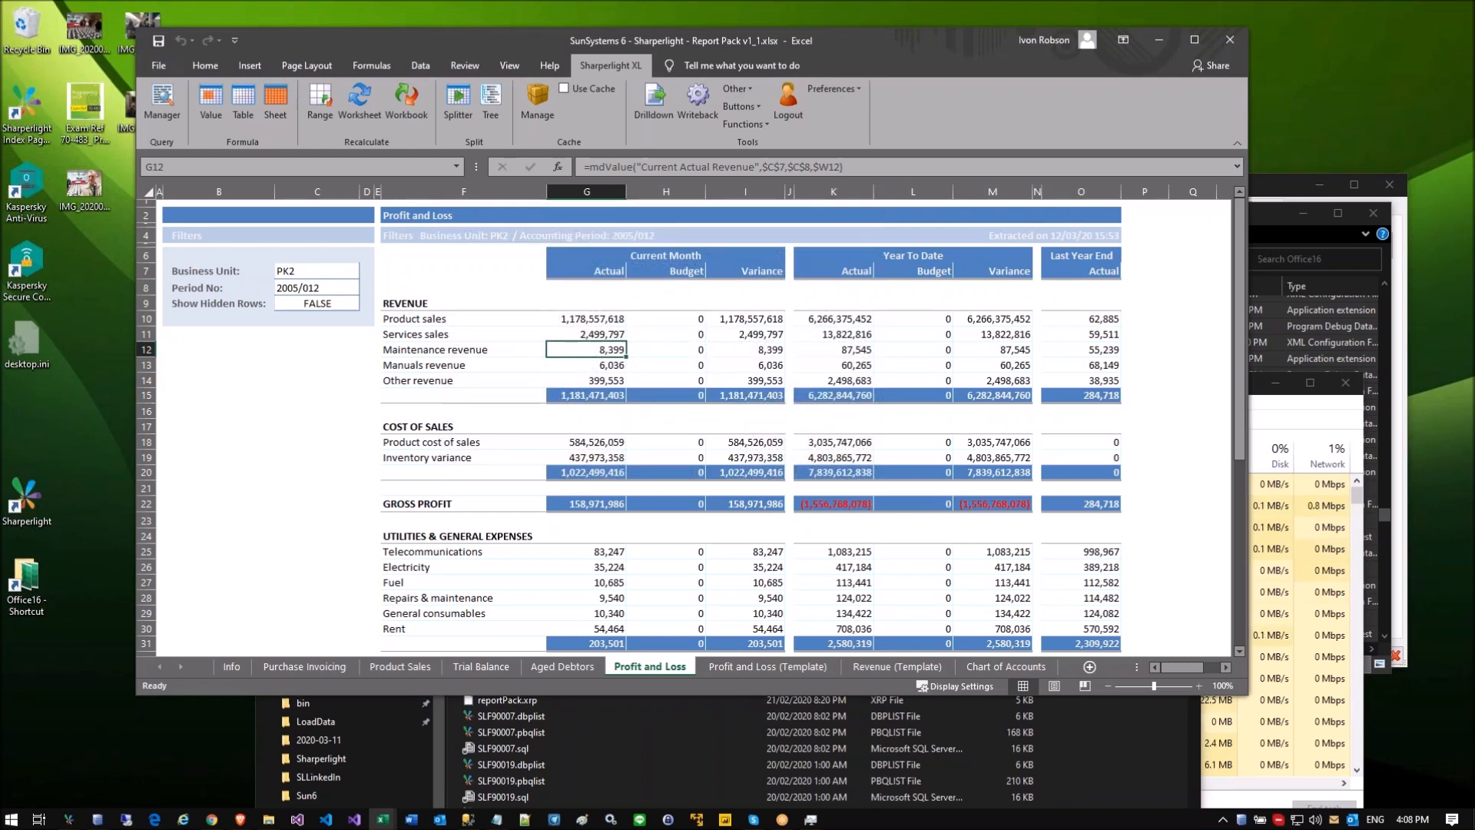
Step: Reopen the Current Actual Revenue query from the Product sales row and check the user in its Mode row
left_click(711, 320)
double_click(608, 322)
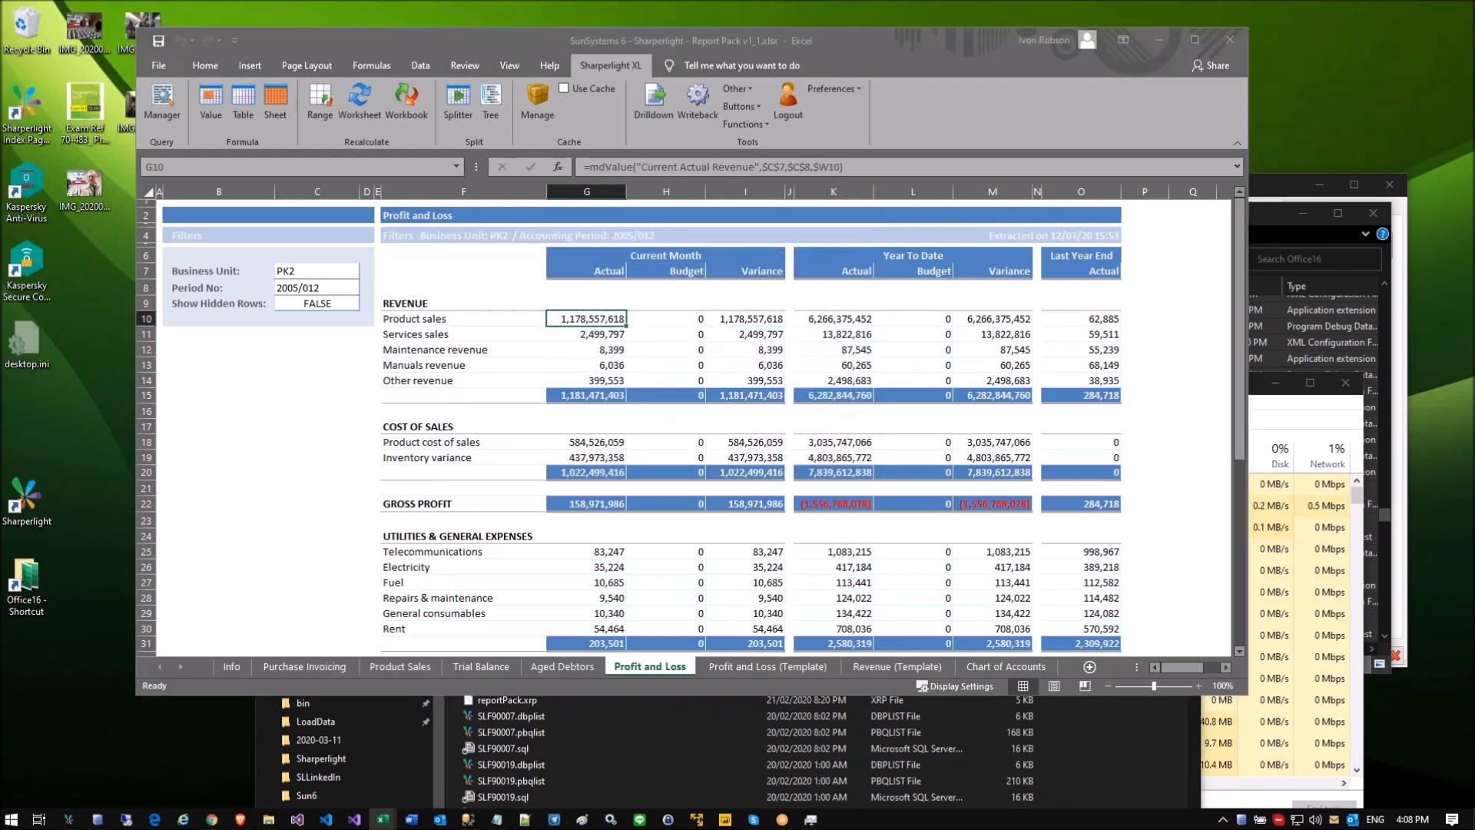
left_click(720, 266)
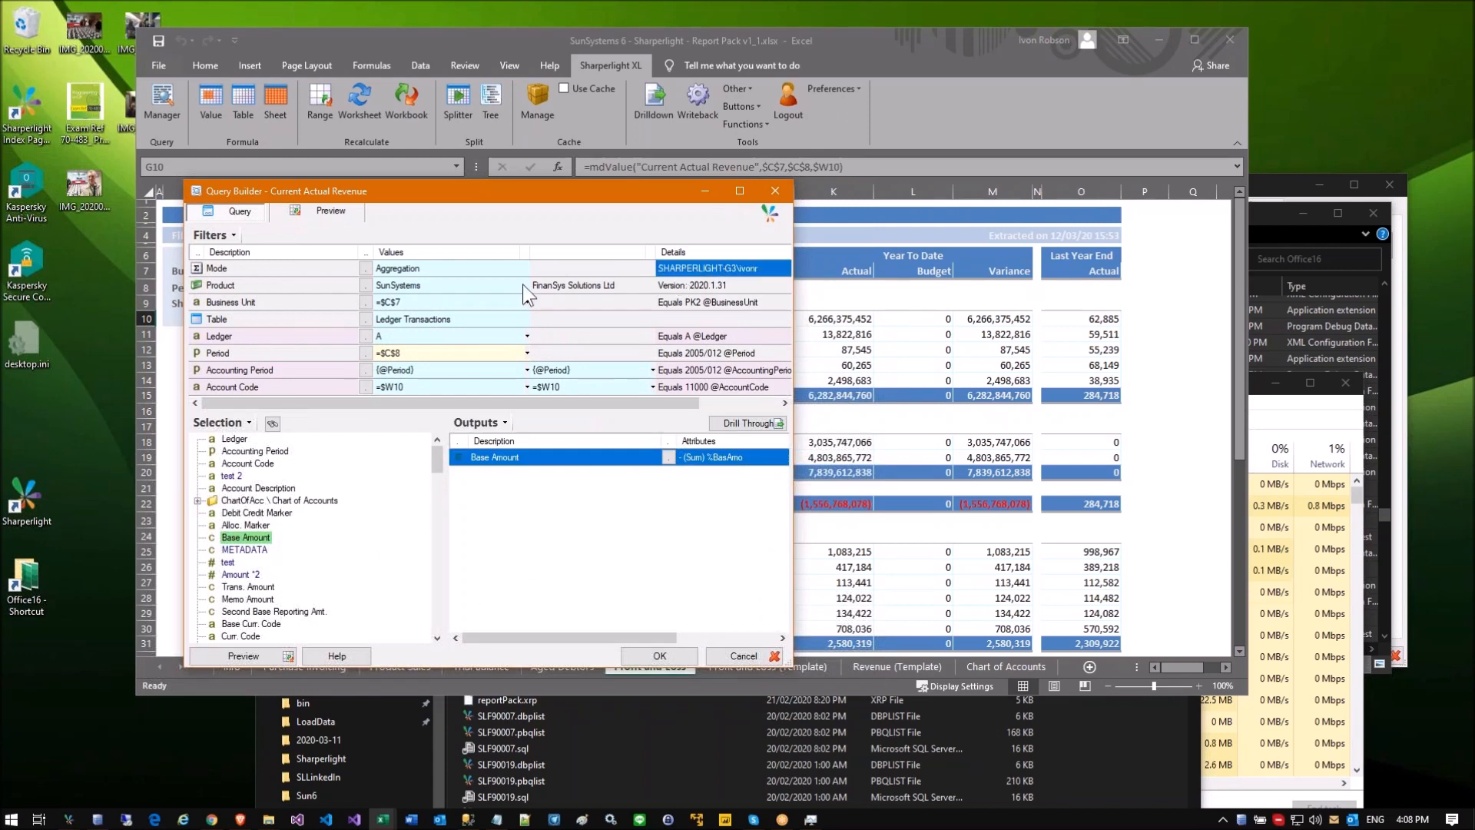
Step: View the SunSystems product information from the query's product selection, close it, and return to the Site Setup user list
left_click(366, 285)
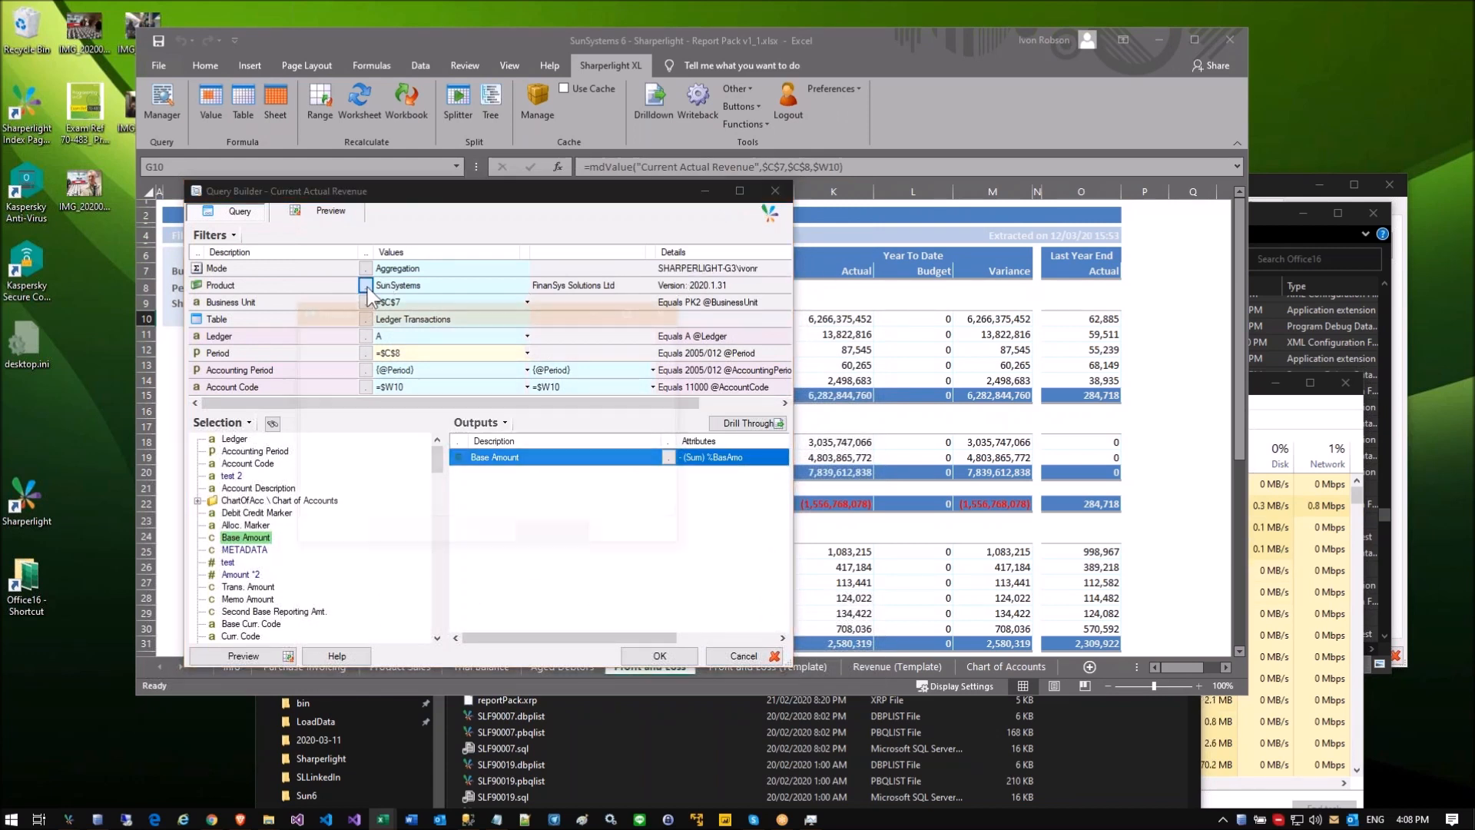
right_click(347, 446)
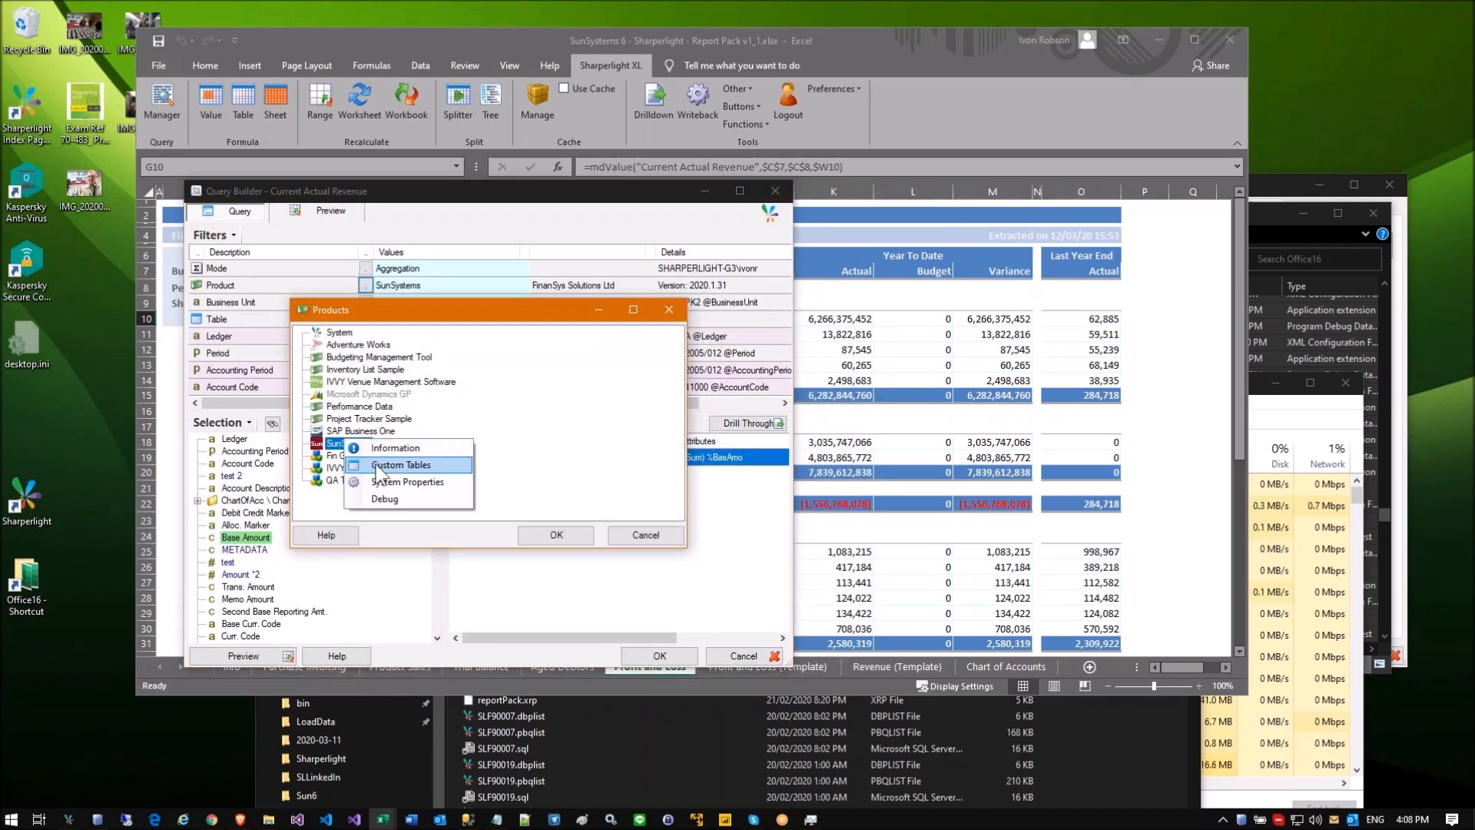
left_click(400, 447)
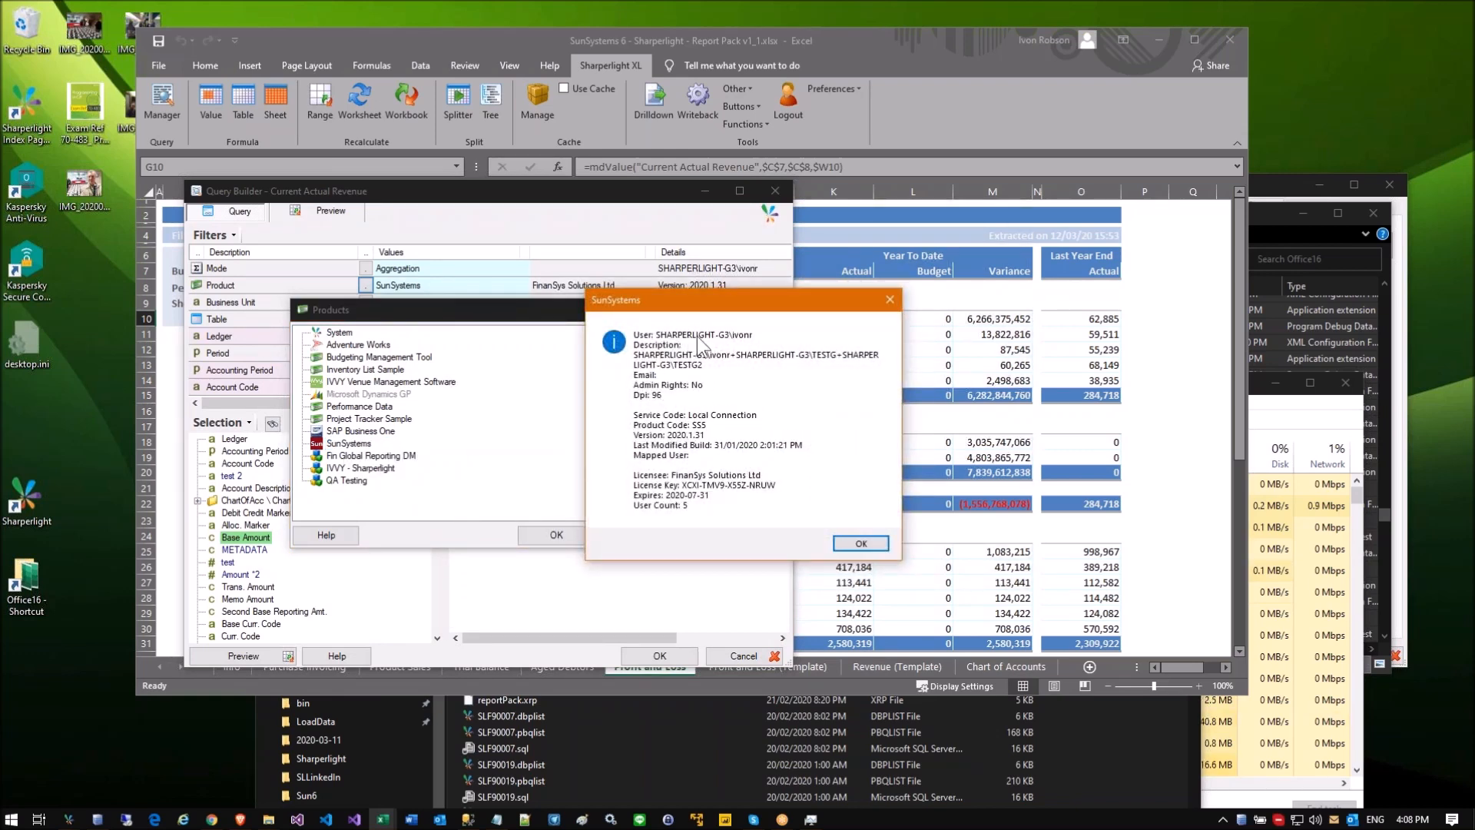
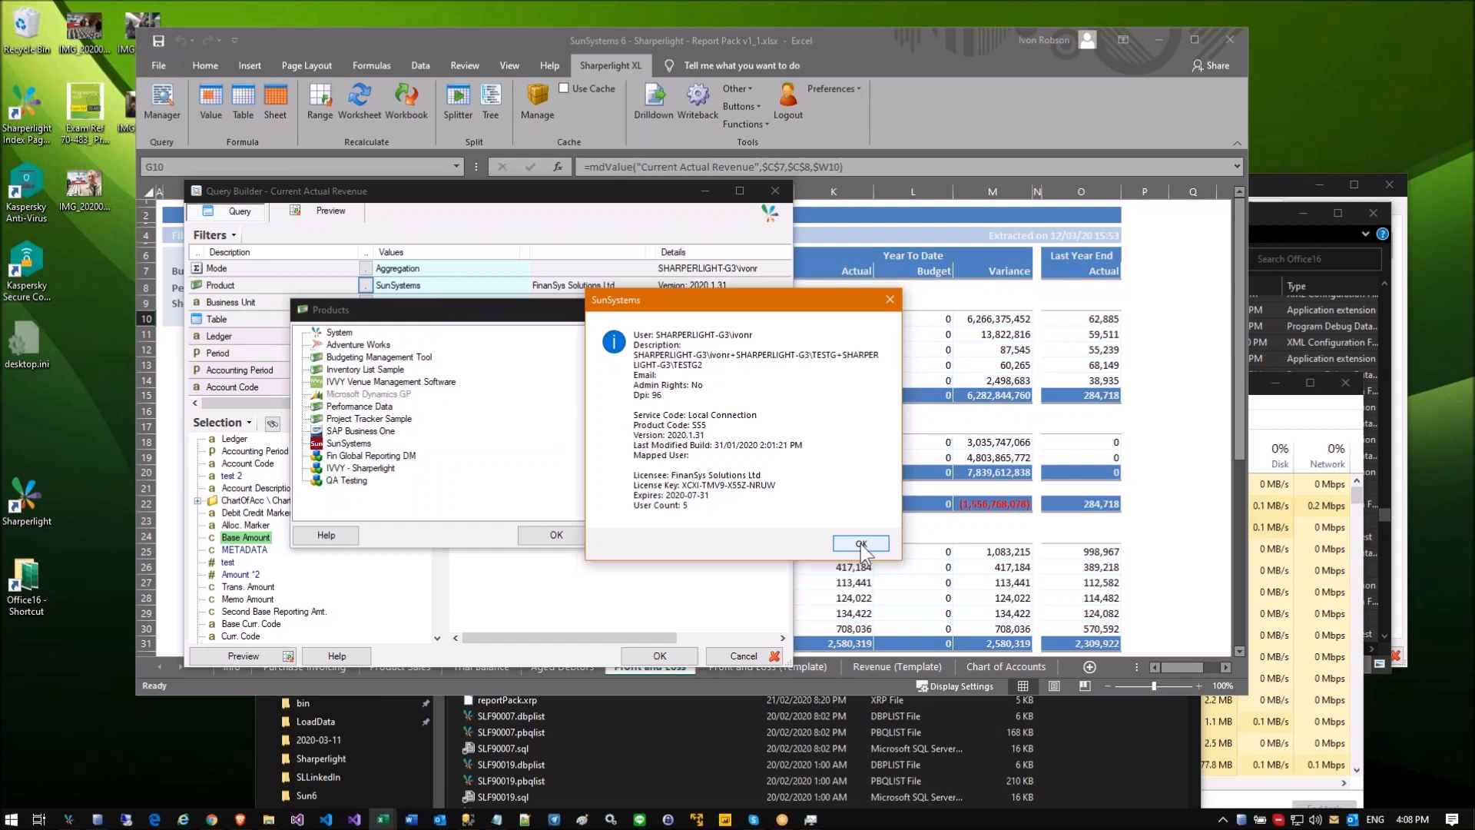
left_click(860, 544)
left_click(69, 819)
left_click(209, 752)
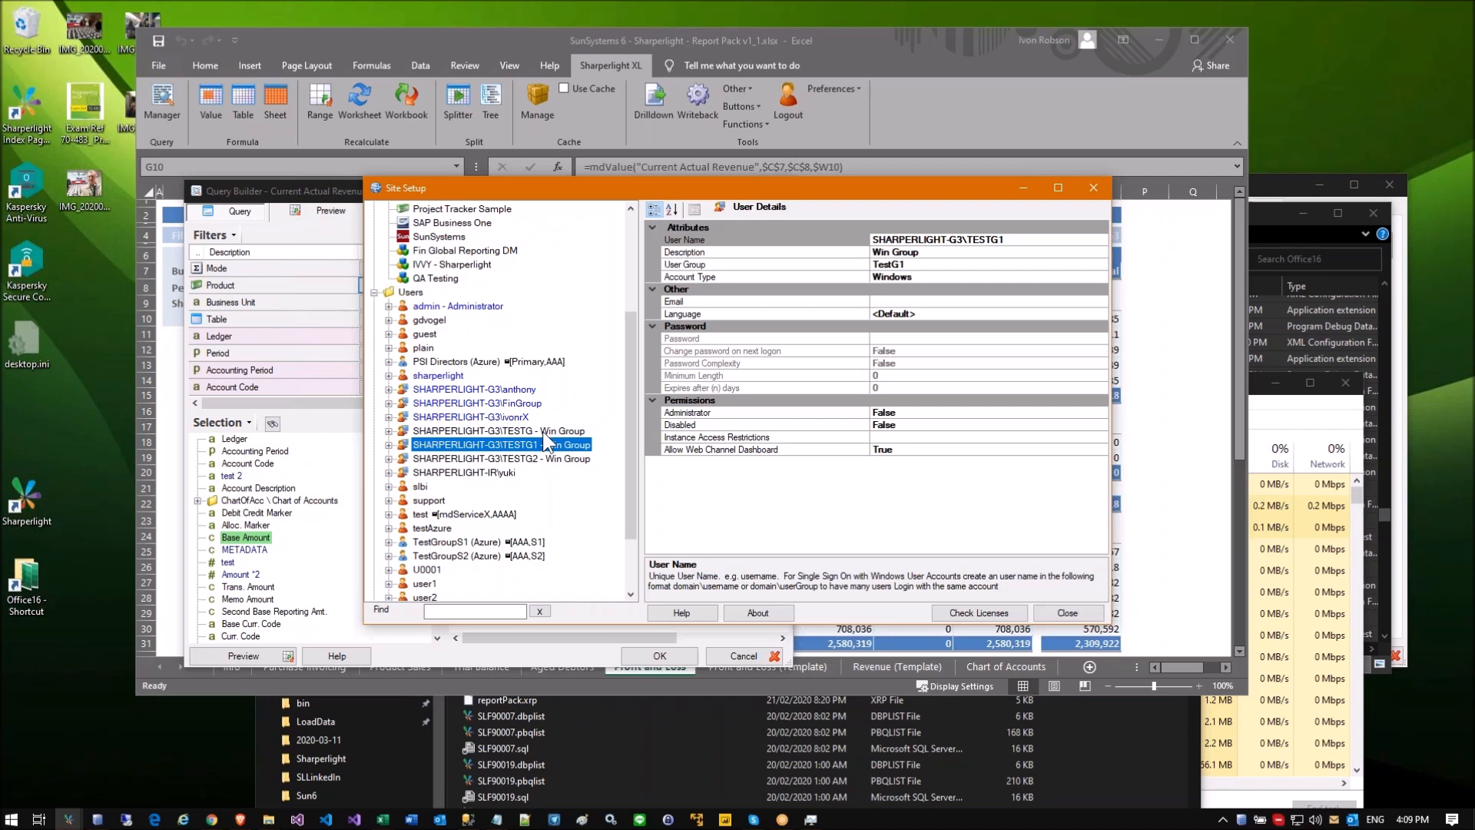
Step: Correct the user name of the individual Windows user below FinGroup by removing its trailing X
left_click(523, 417)
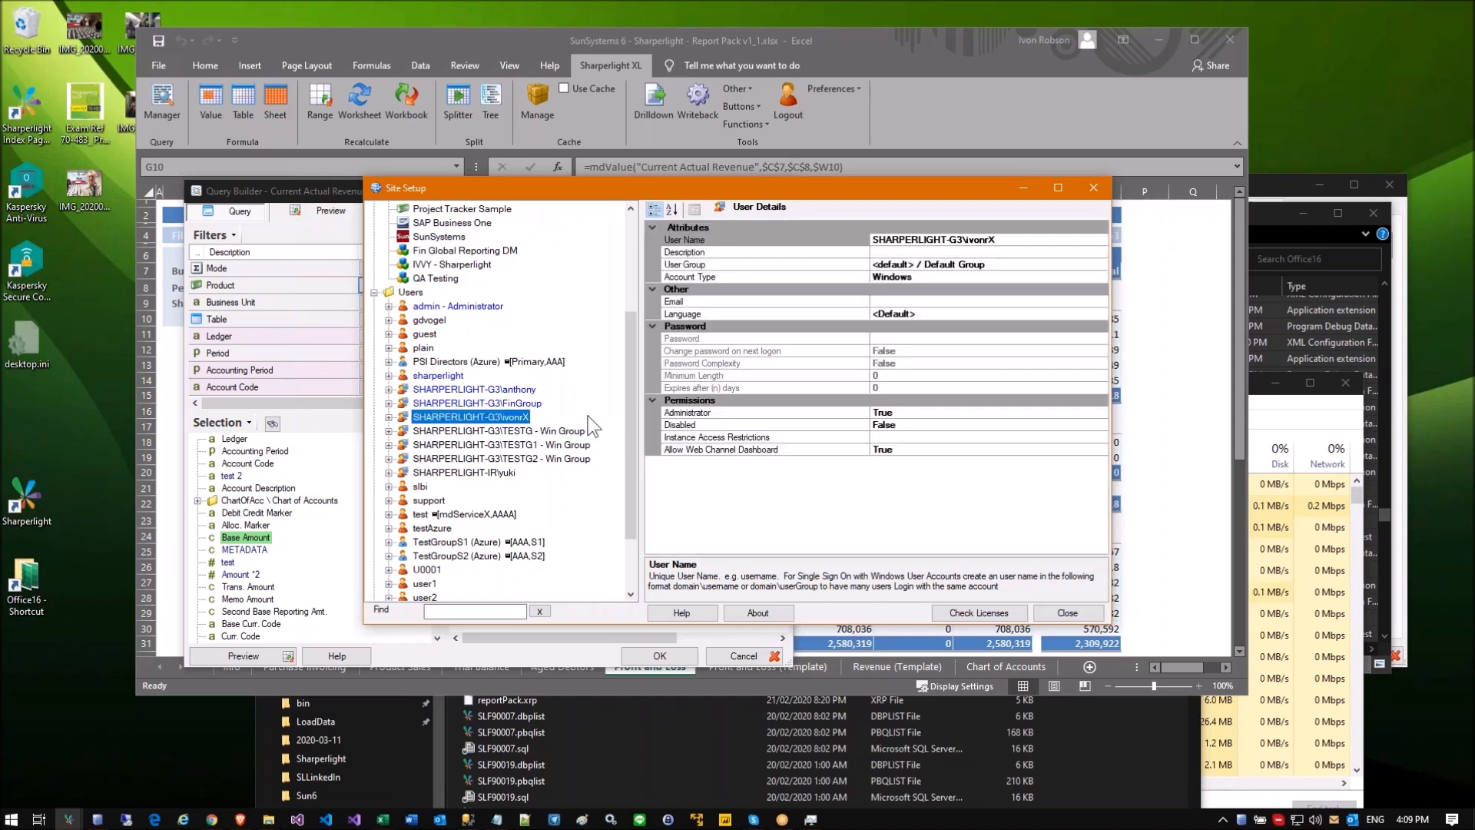
left_click(989, 243)
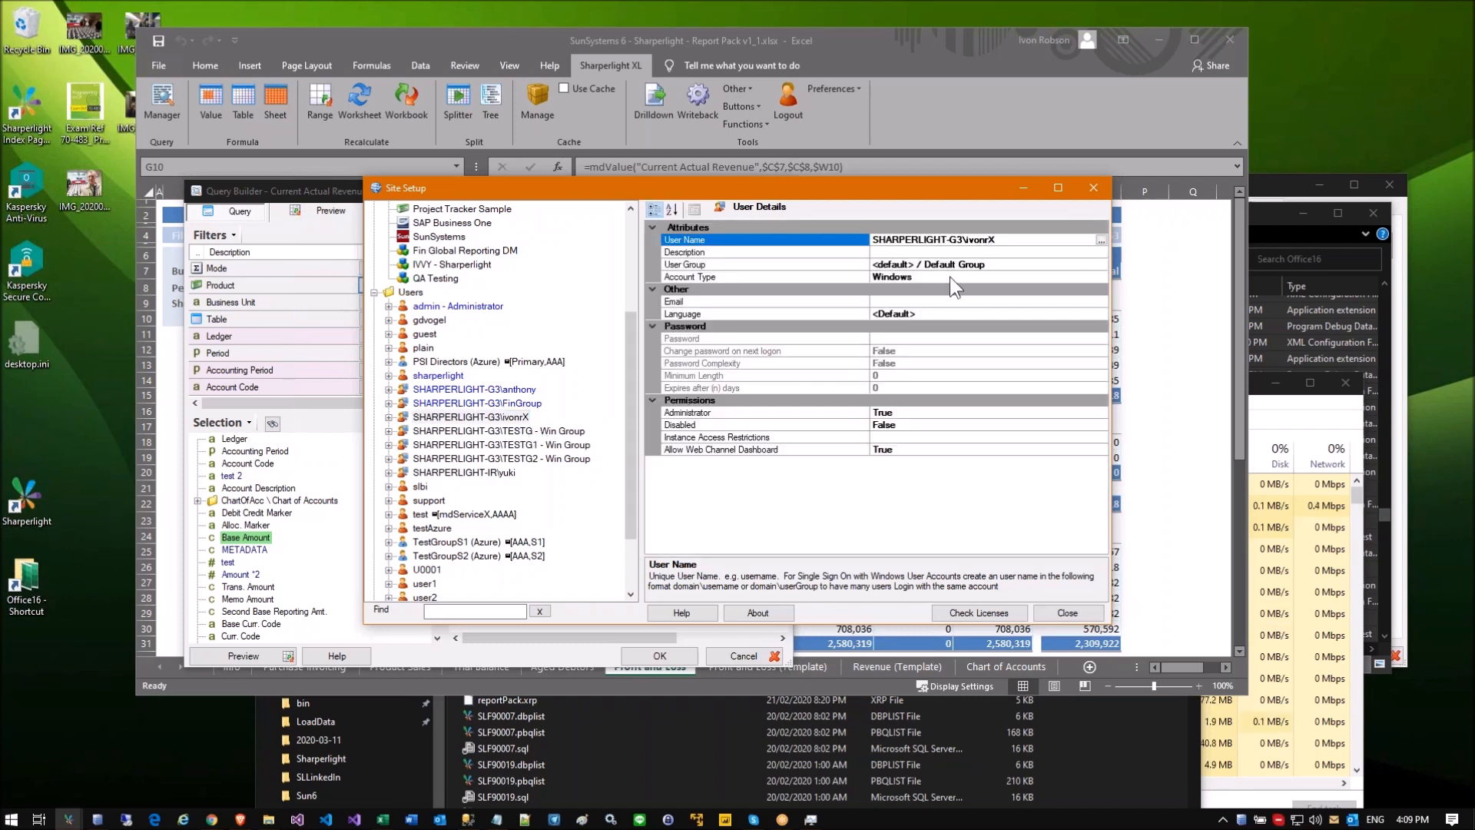
left_click(503, 433)
left_click(492, 414)
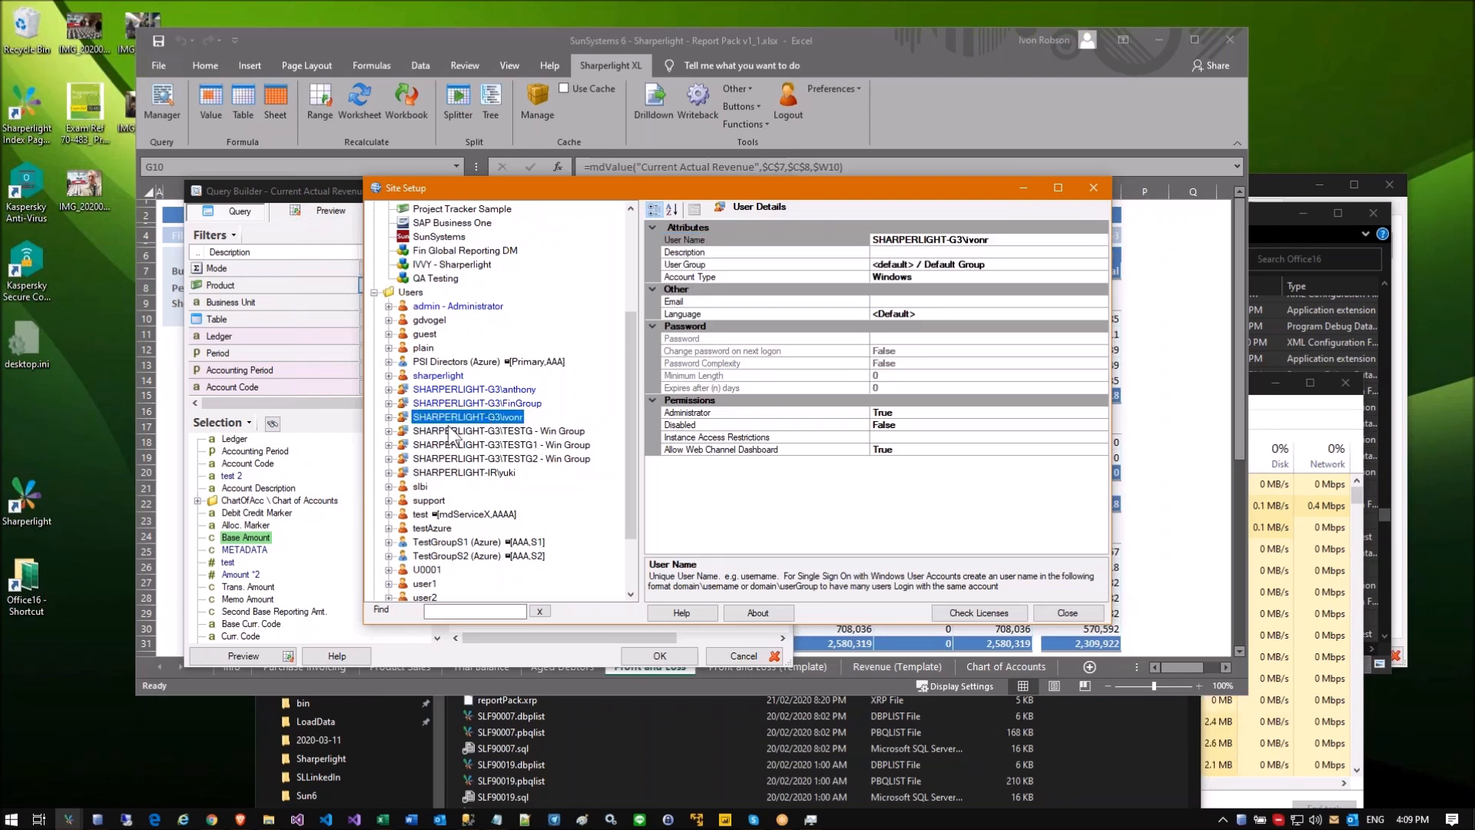
Step: Deny that individual Windows user access to SunSystems by setting its Access Granted permission to False
left_click(389, 418)
left_click(453, 431)
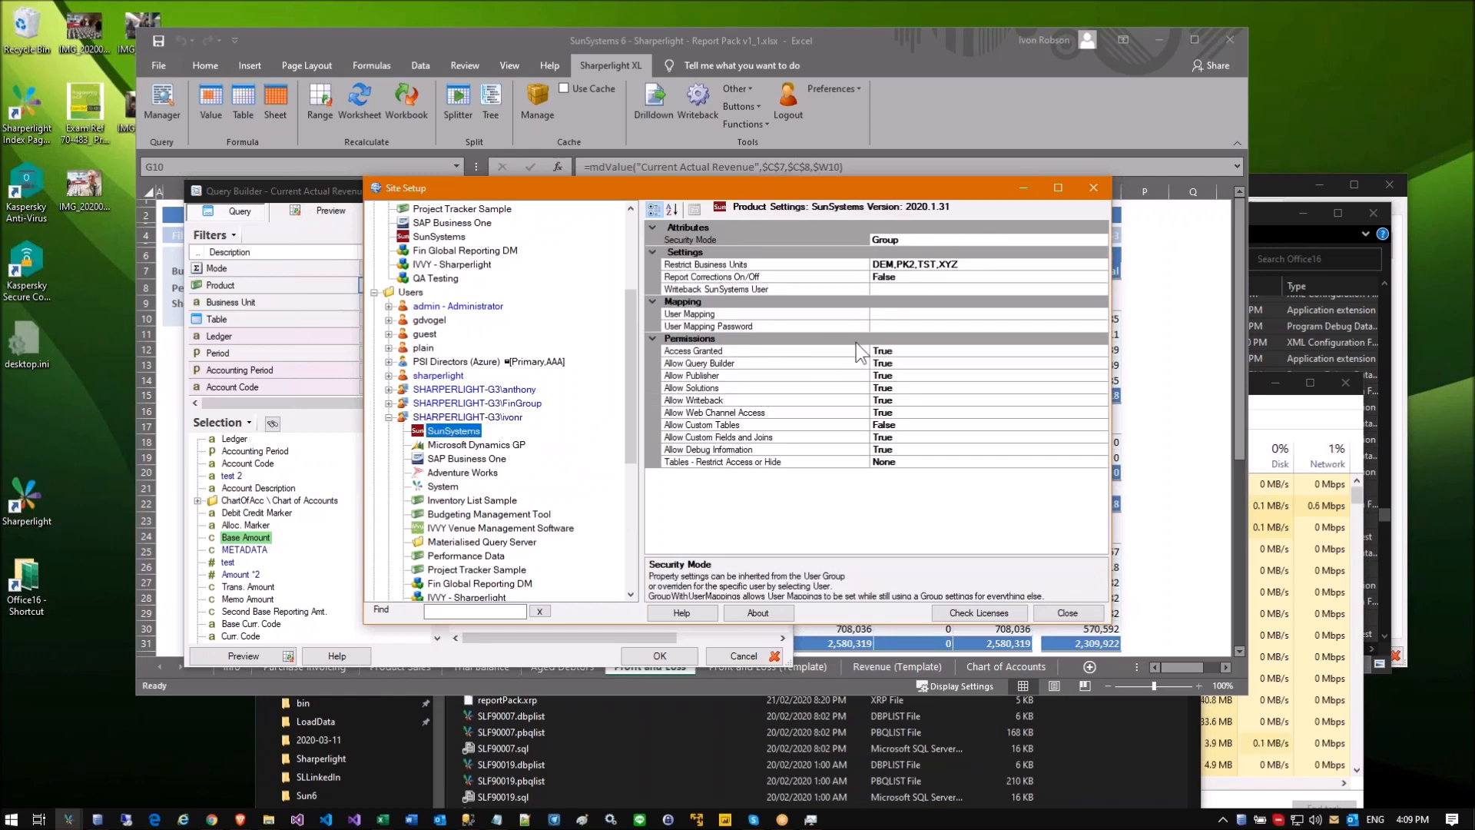
left_click(900, 348)
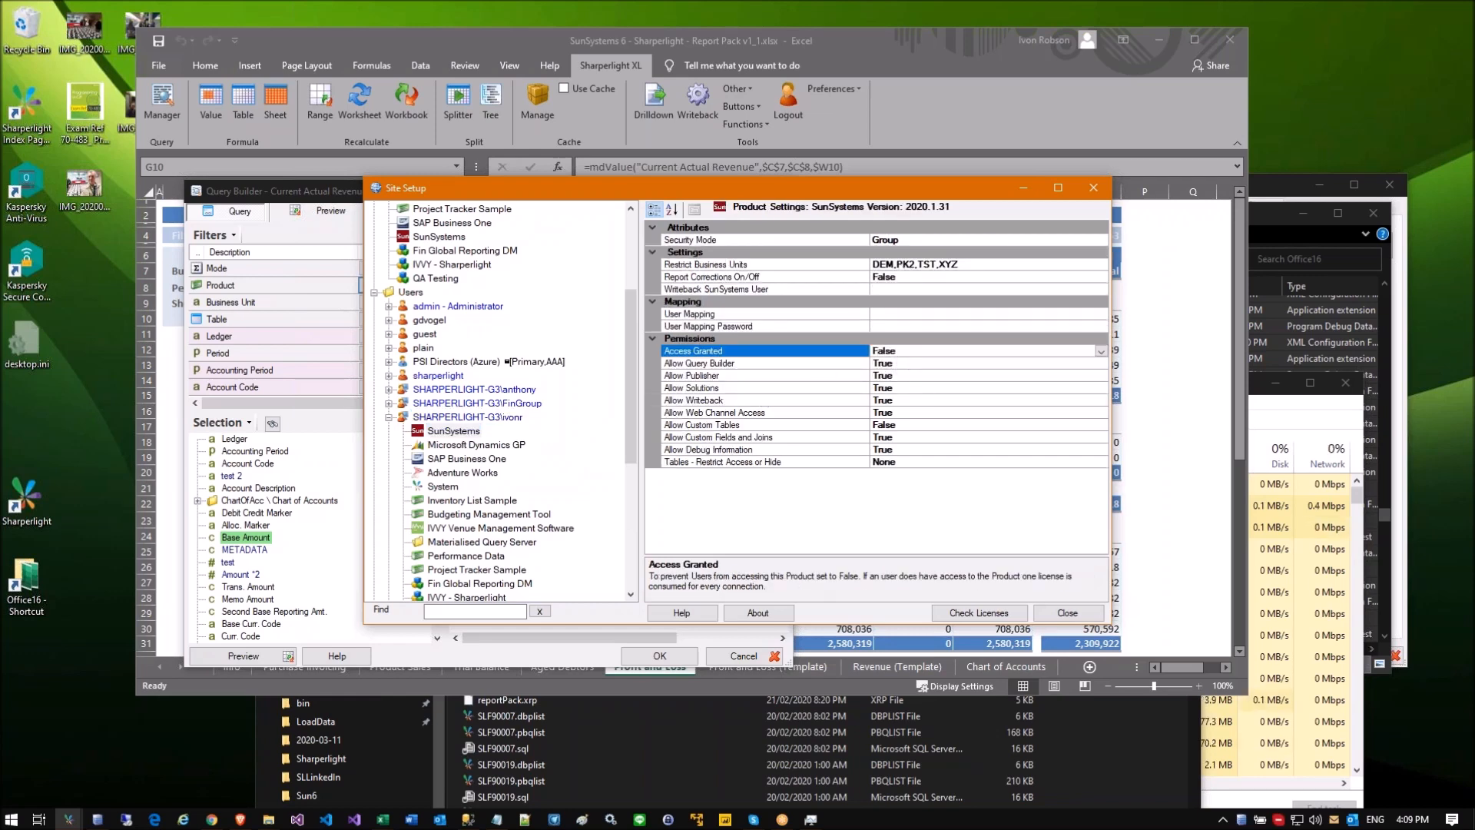
left_click(478, 471)
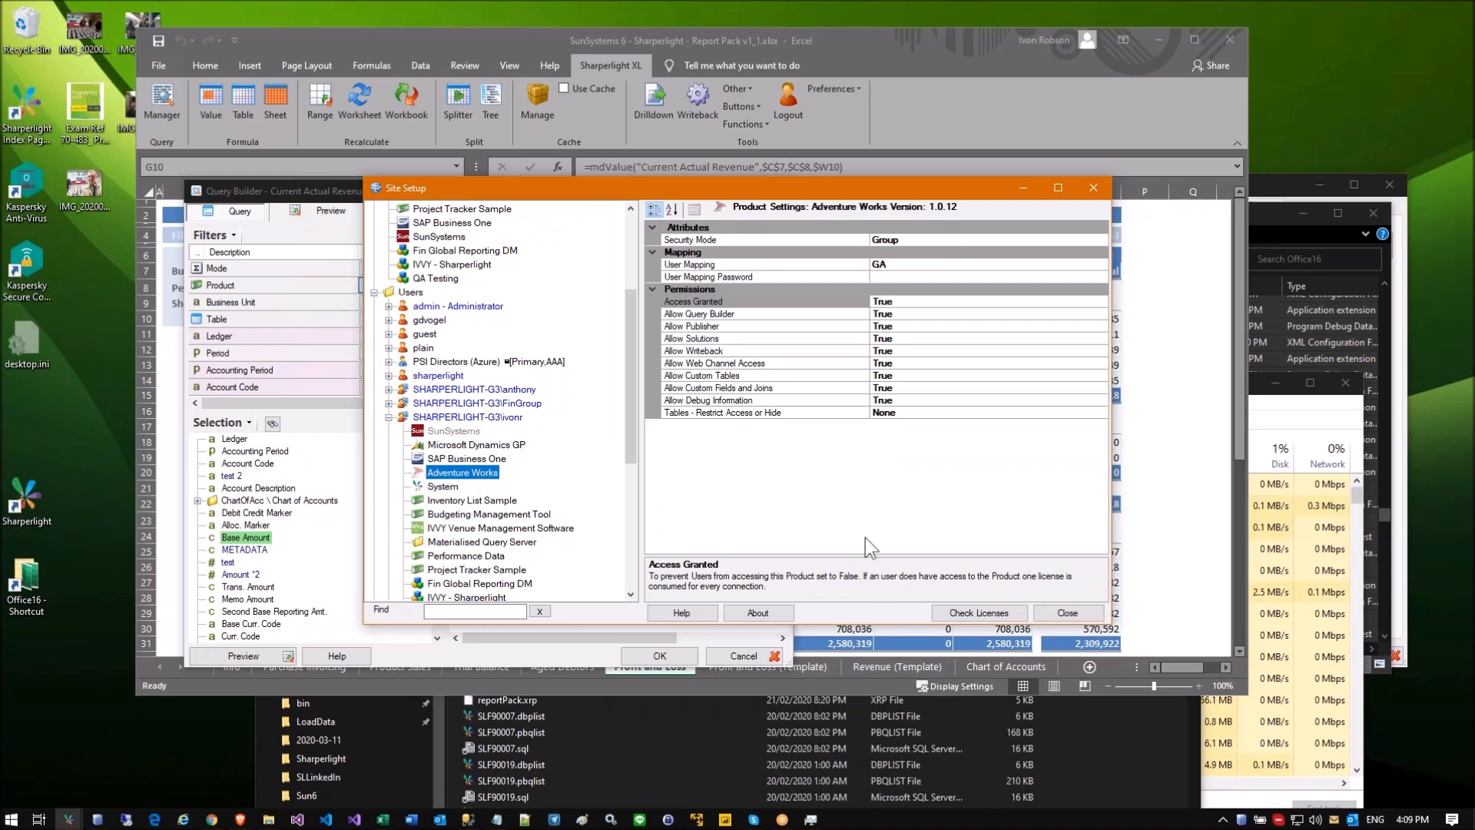
left_click(442, 402)
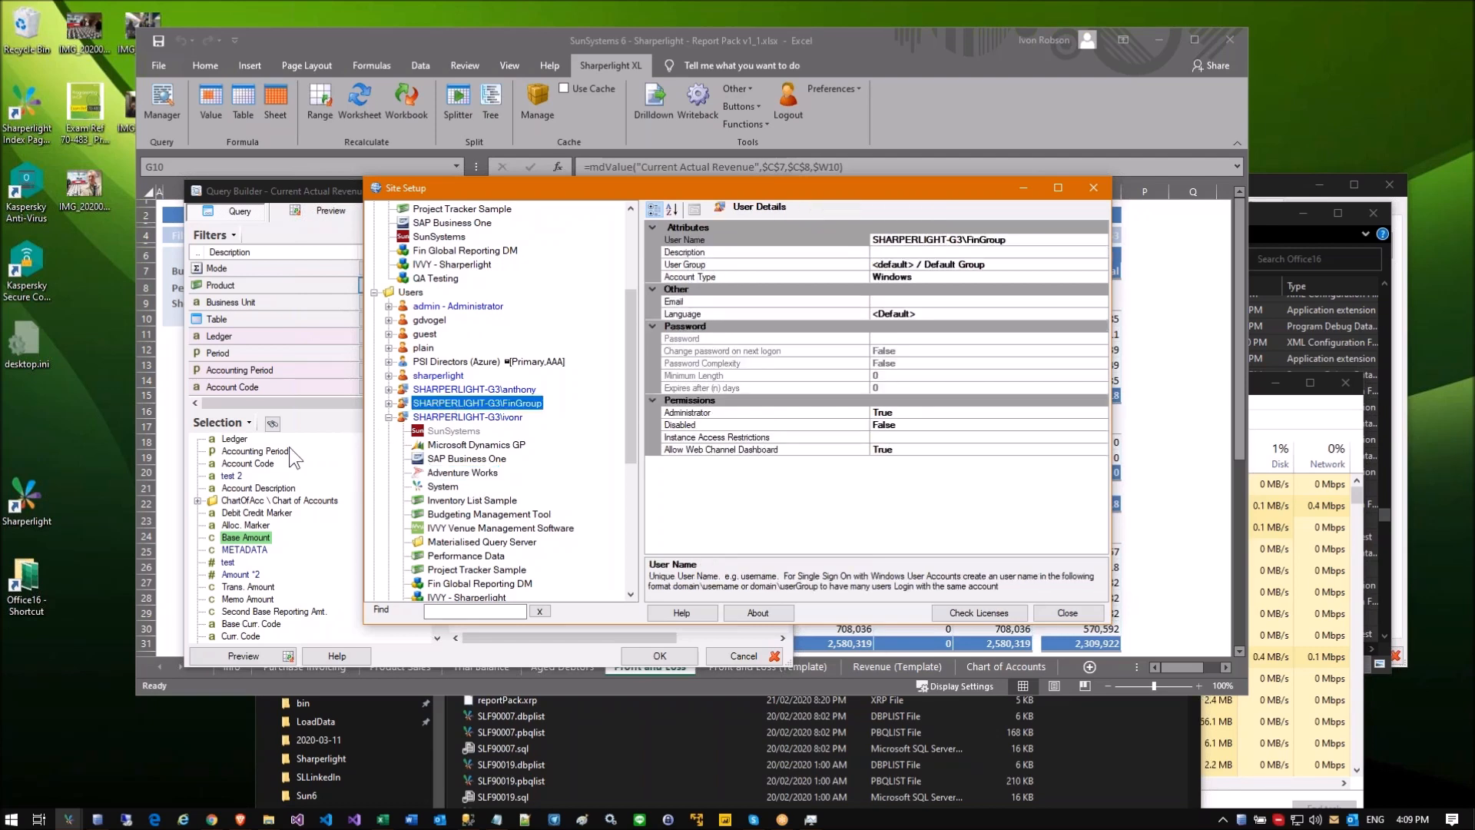
Step: Cancel the open query, renew the Sharperlight login in Excel, and reopen the Current Actual Revenue query from Product sales to check SunSystems access
key("Escape")
left_click(754, 657)
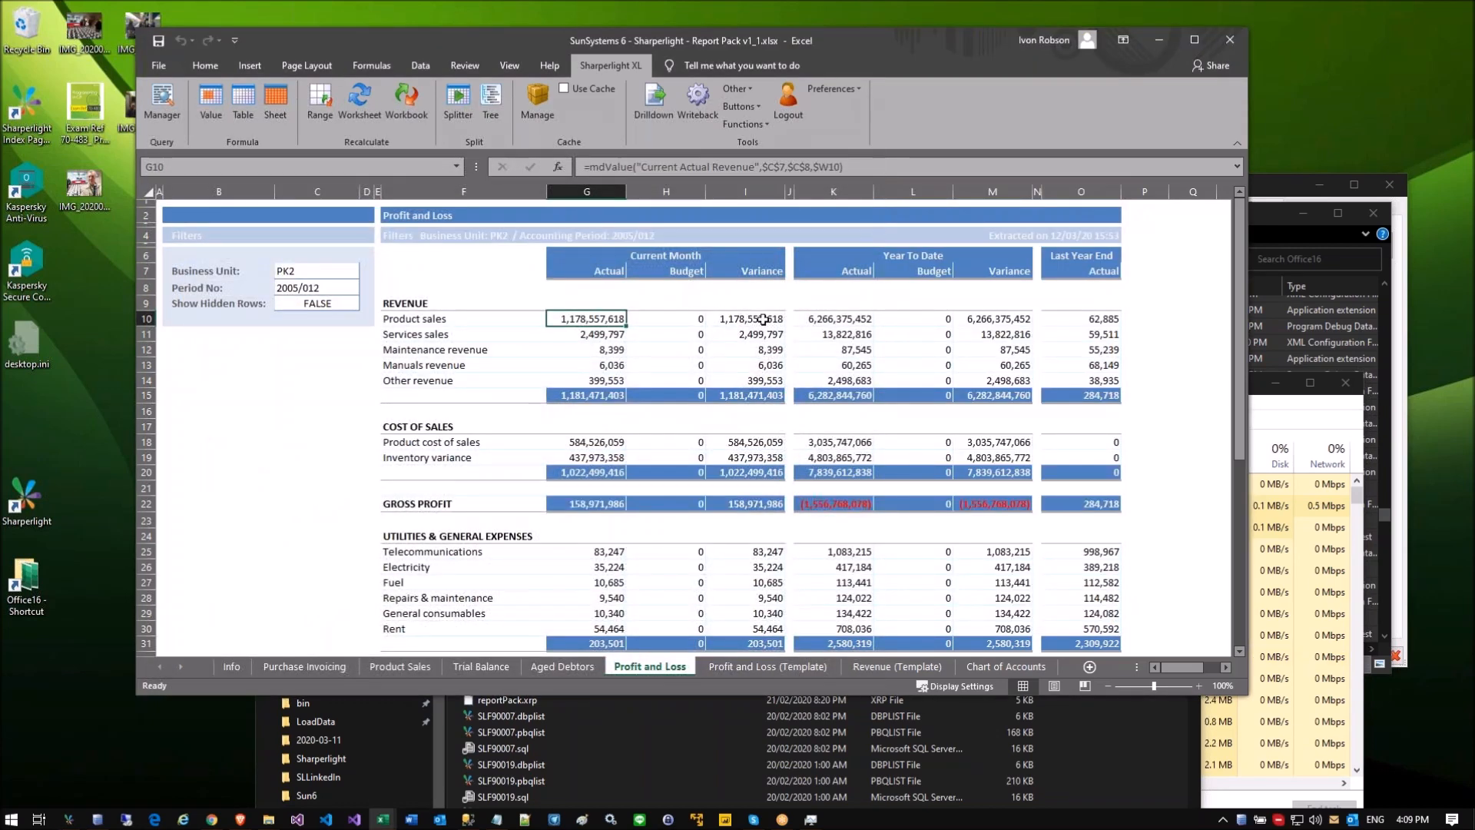
left_click(803, 461)
left_click(789, 106)
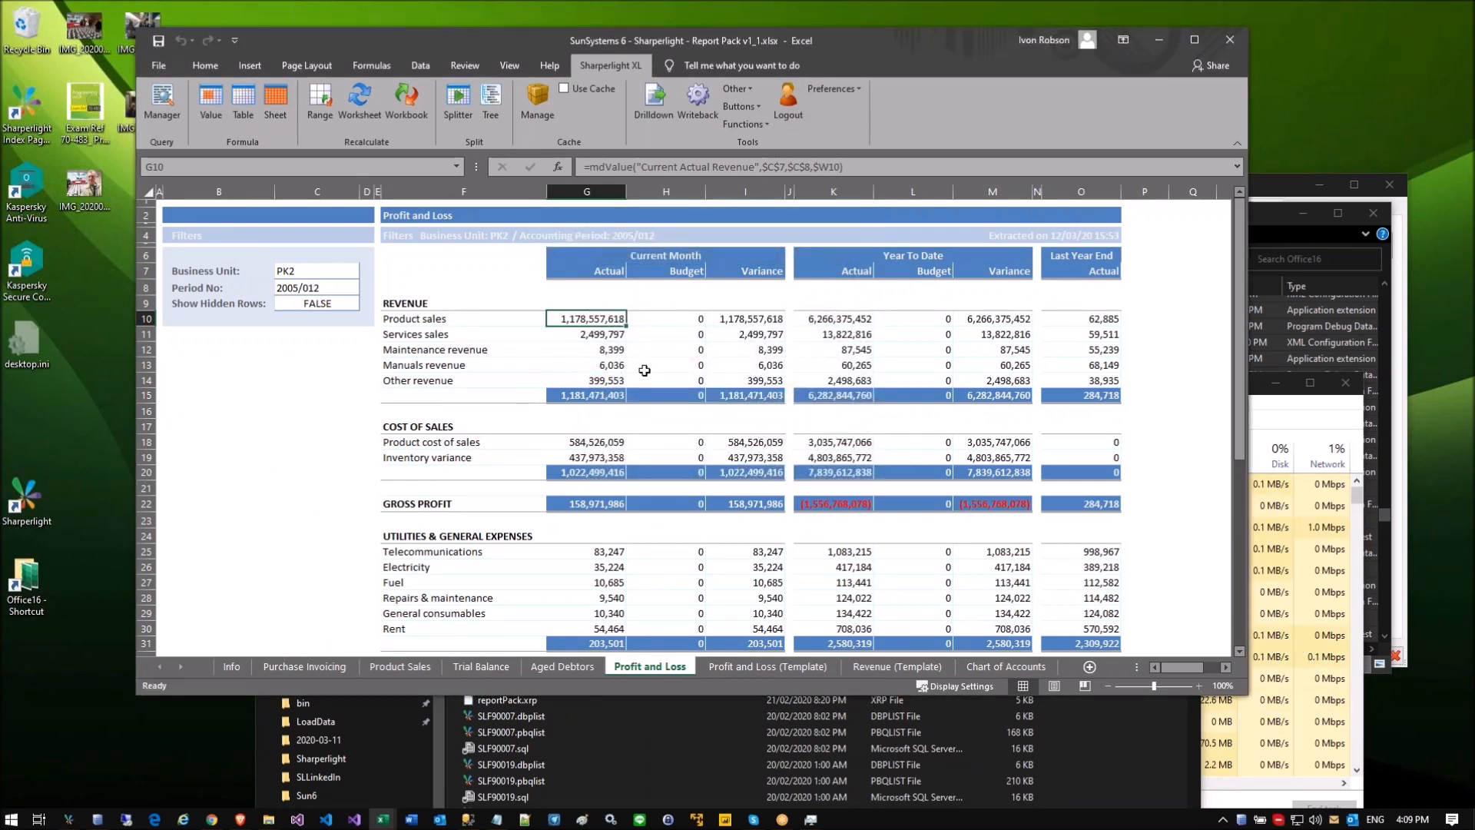
double_click(601, 319)
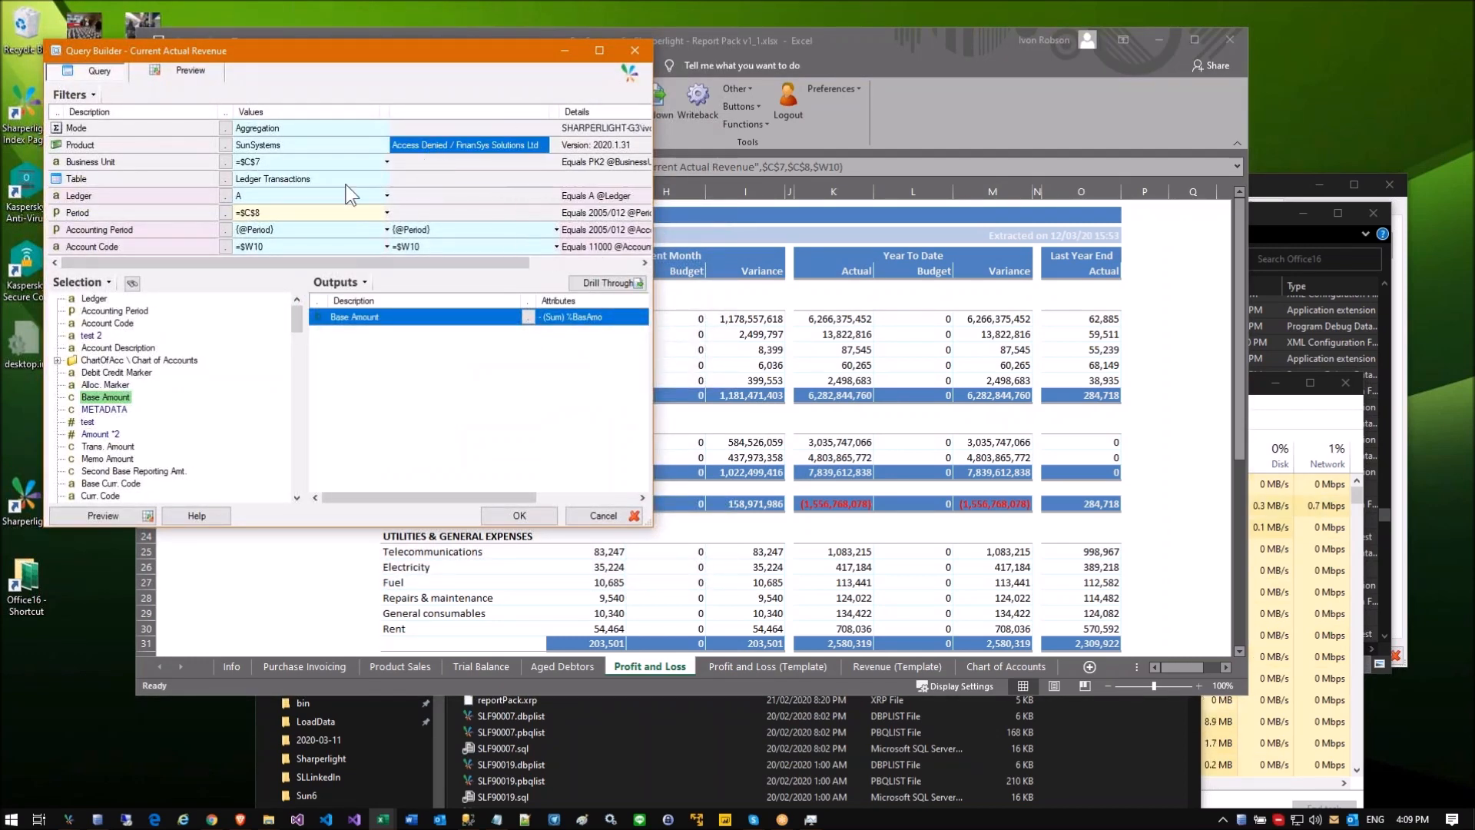
left_click(192, 72)
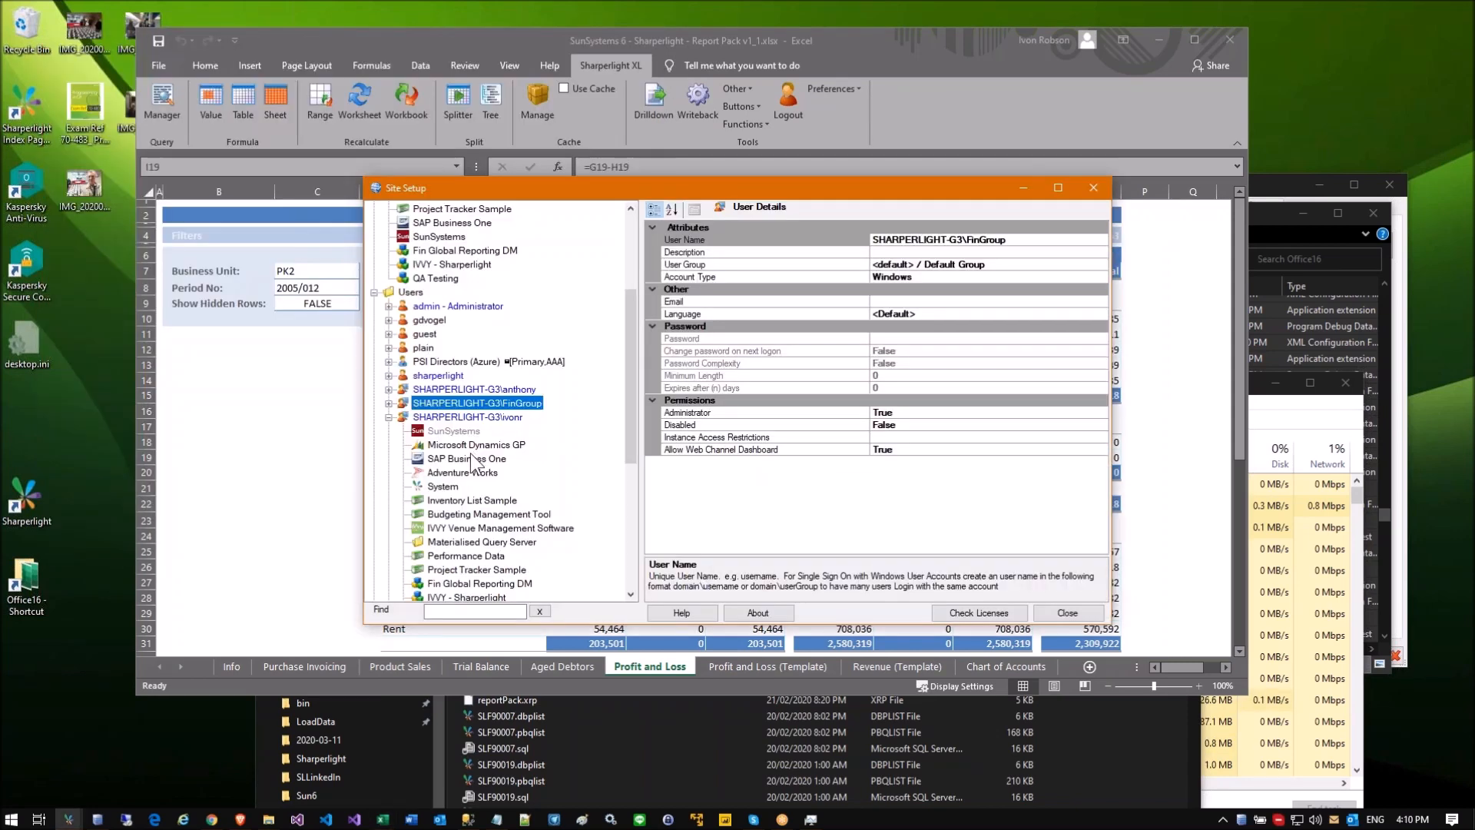
Step: Grant the FinGroup Windows group access to the SunSystems product in Site Setup
scroll(470, 453, "down", 1)
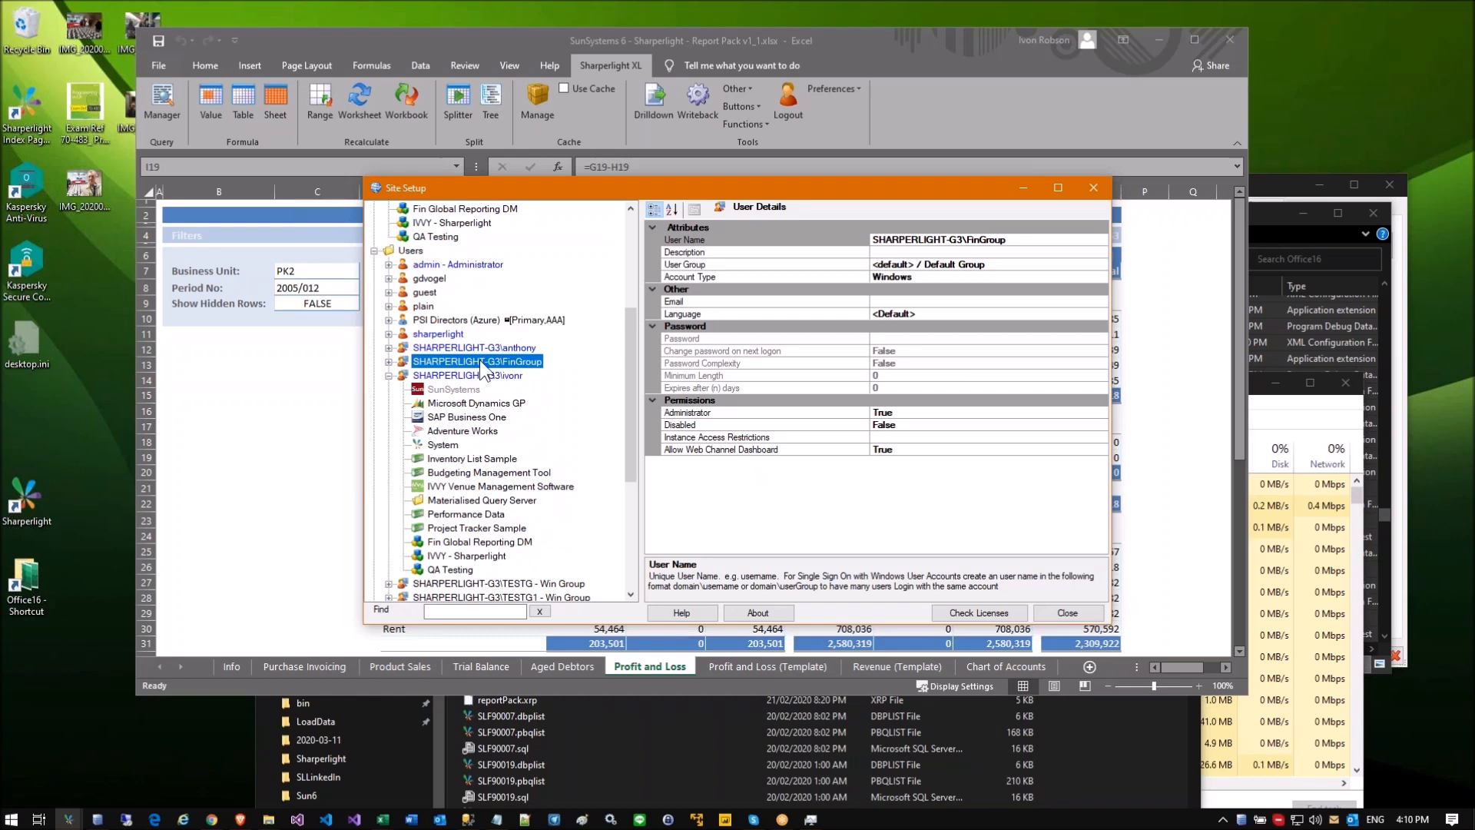
left_click(389, 361)
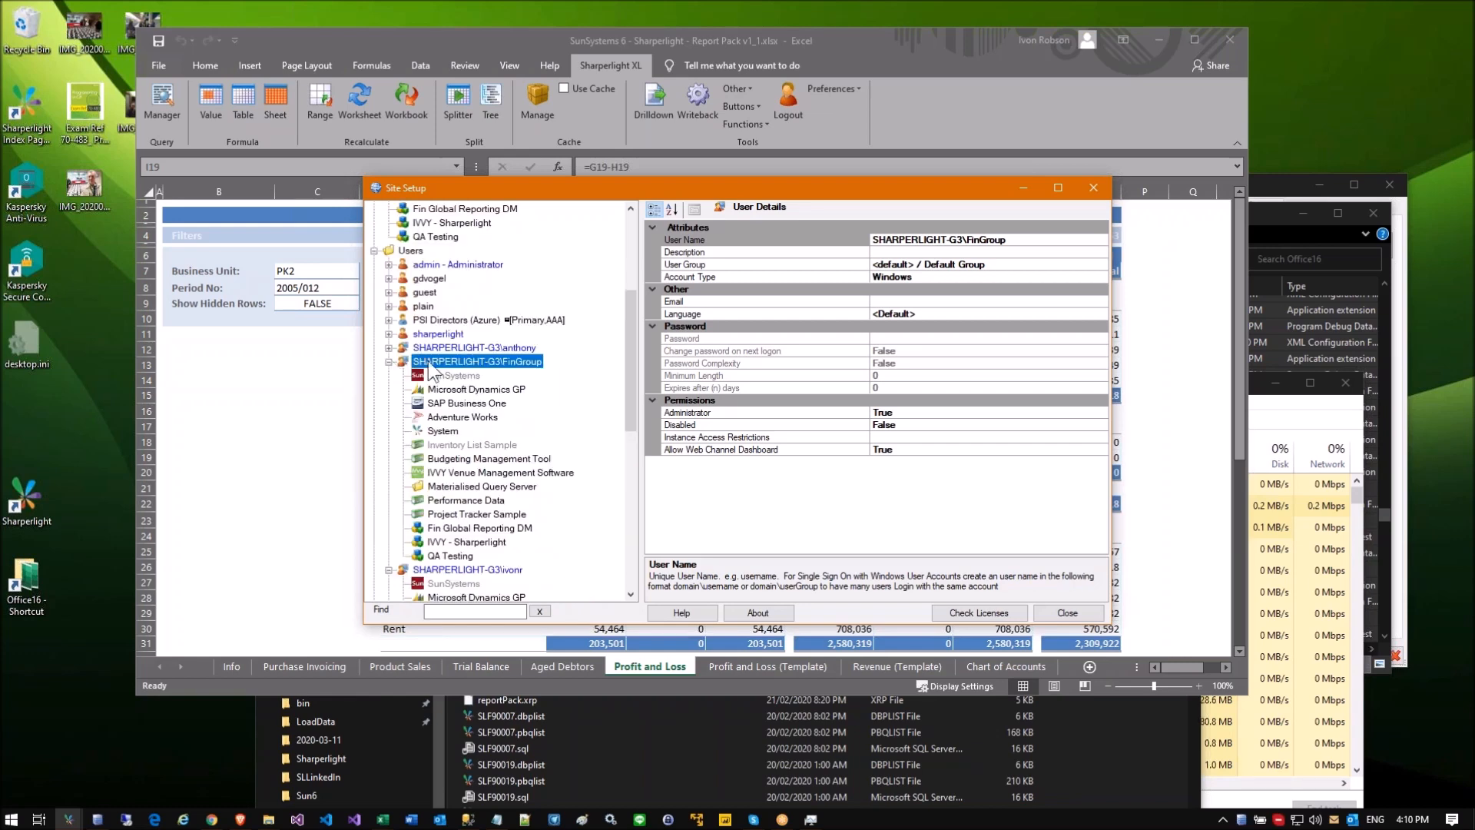
left_click(455, 376)
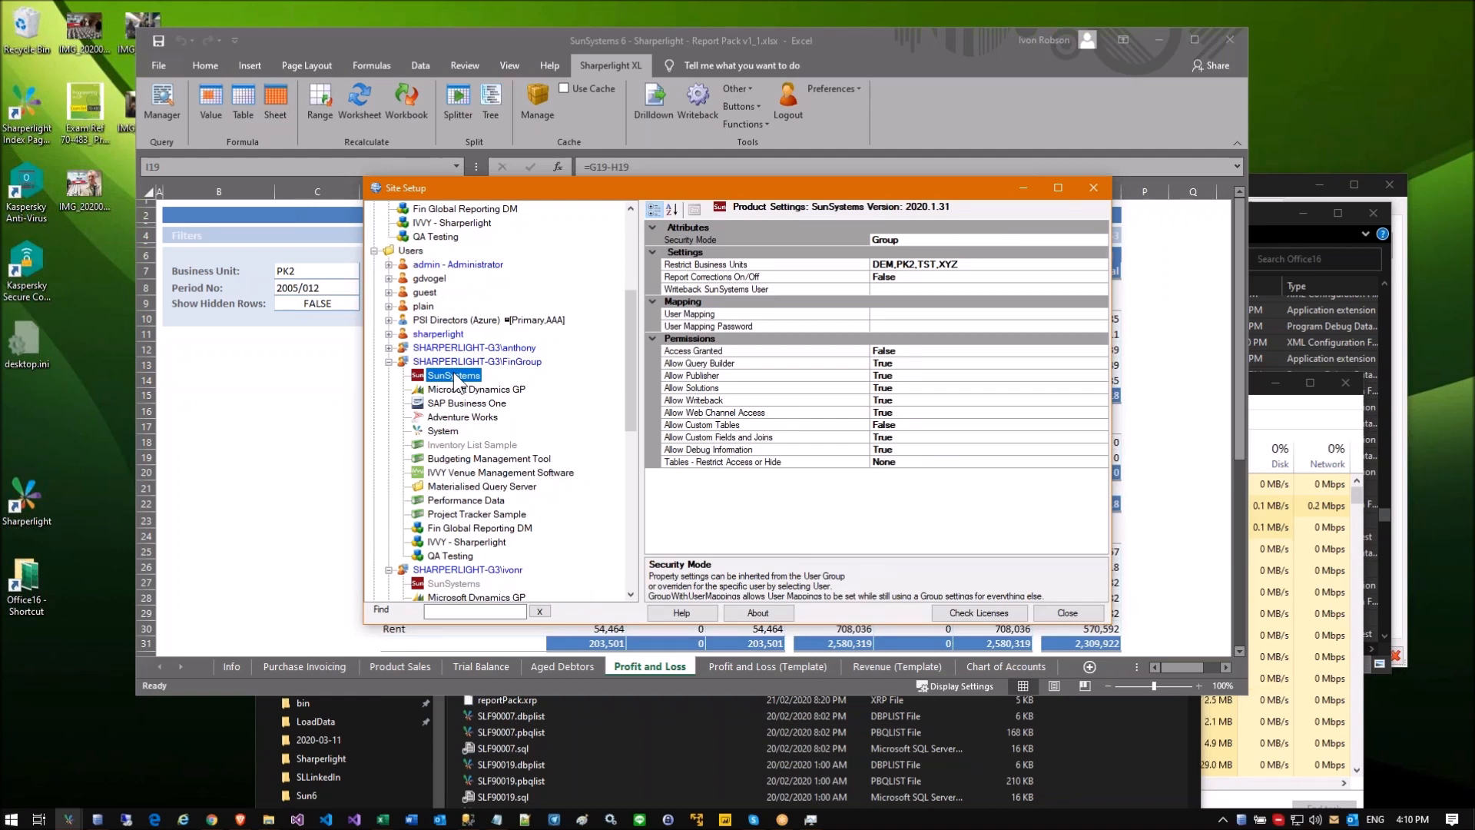
key("Down")
key("Down")
key("Down")
Step: View the user groups available for assignment to FinGroup and cancel without choosing one
left_click(484, 361)
left_click(990, 264)
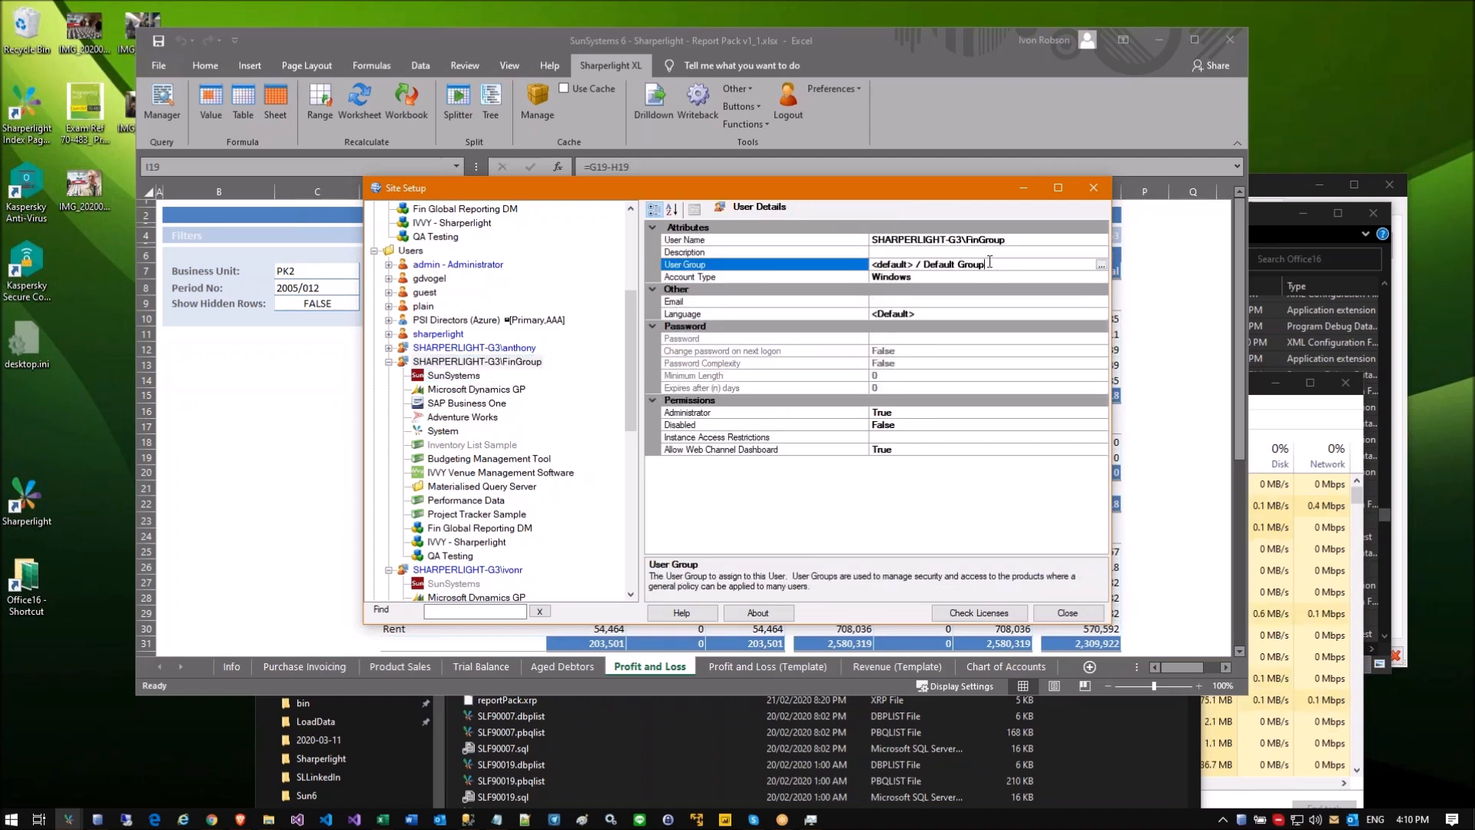
left_click(1100, 263)
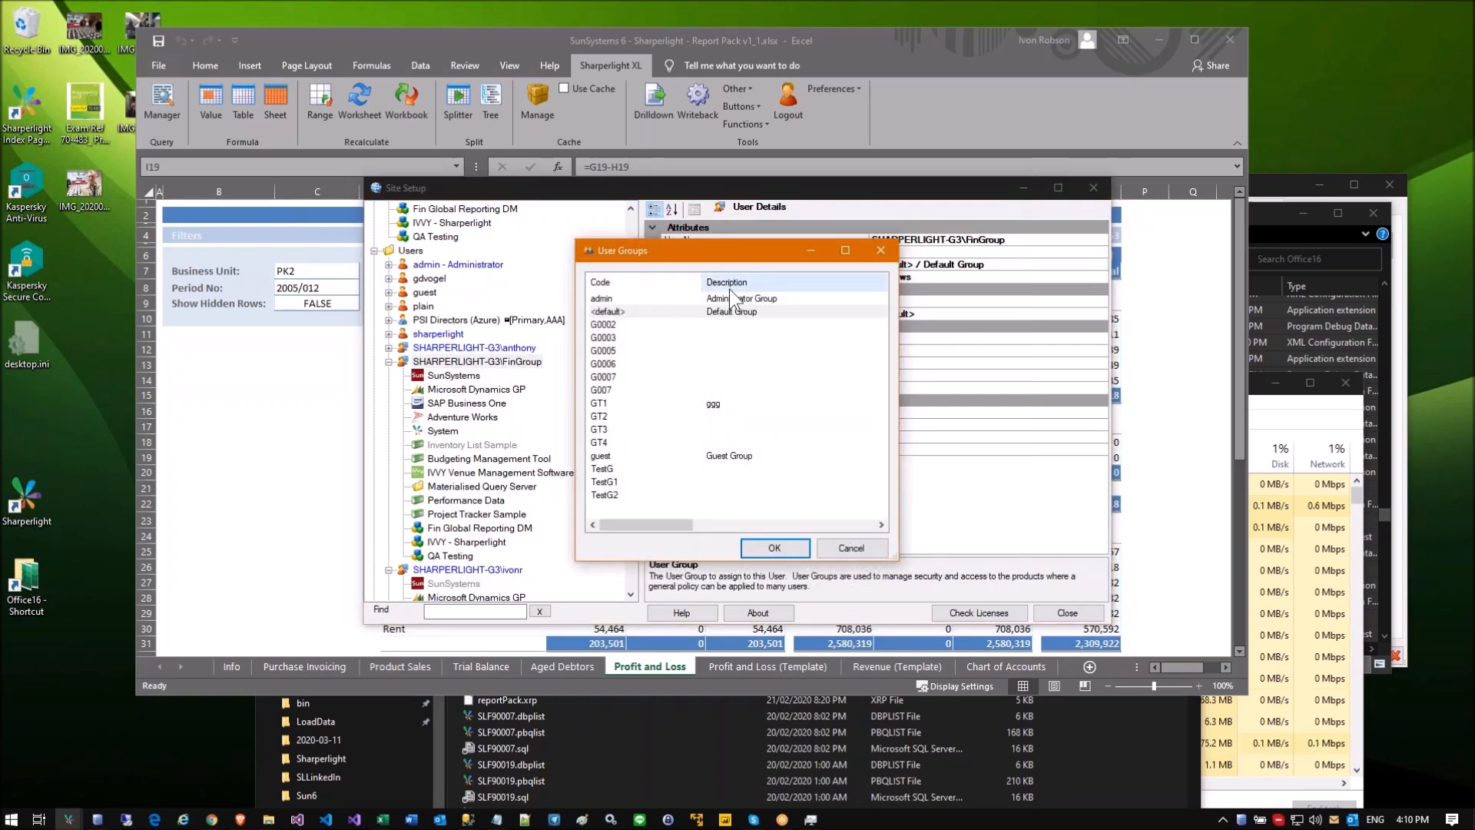
left_click(851, 548)
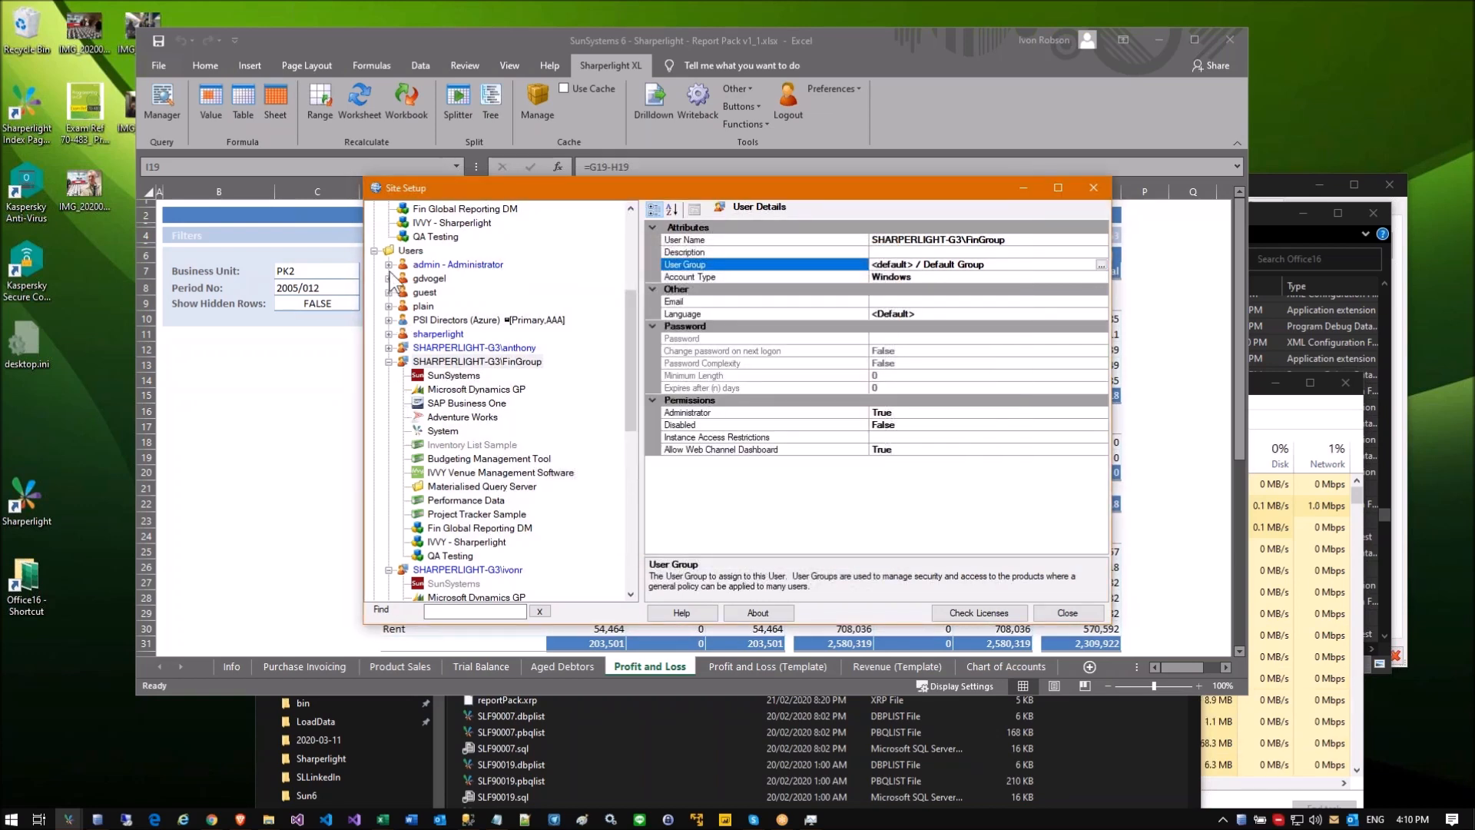
Step: Examine the User Groups list, including the permissions of group G0002 and its IVVY Venue Management Software settings
scroll(423, 442, "down", 6)
scroll(407, 515, "down", 6)
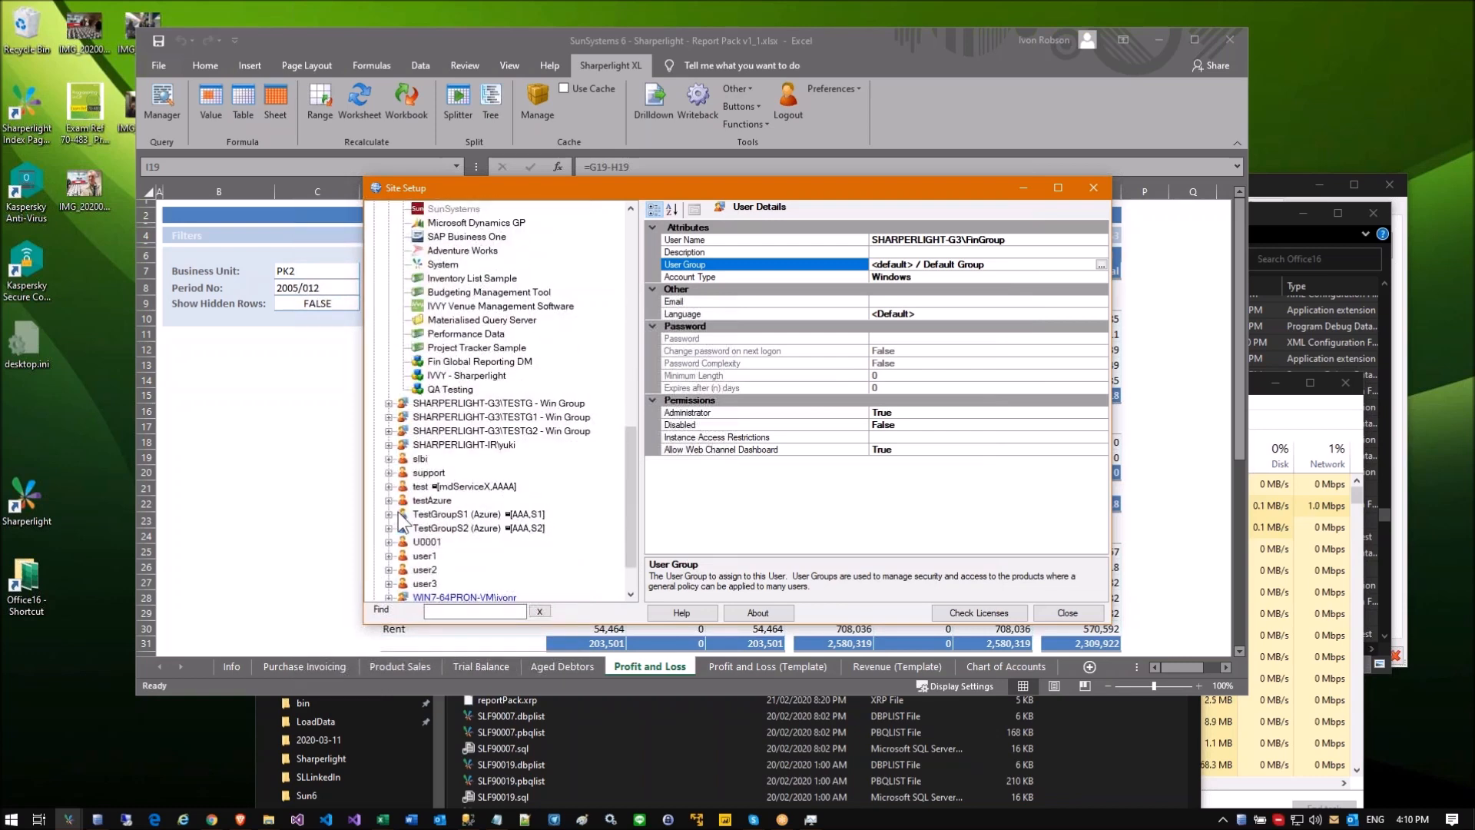
scroll(381, 584, "down", 3)
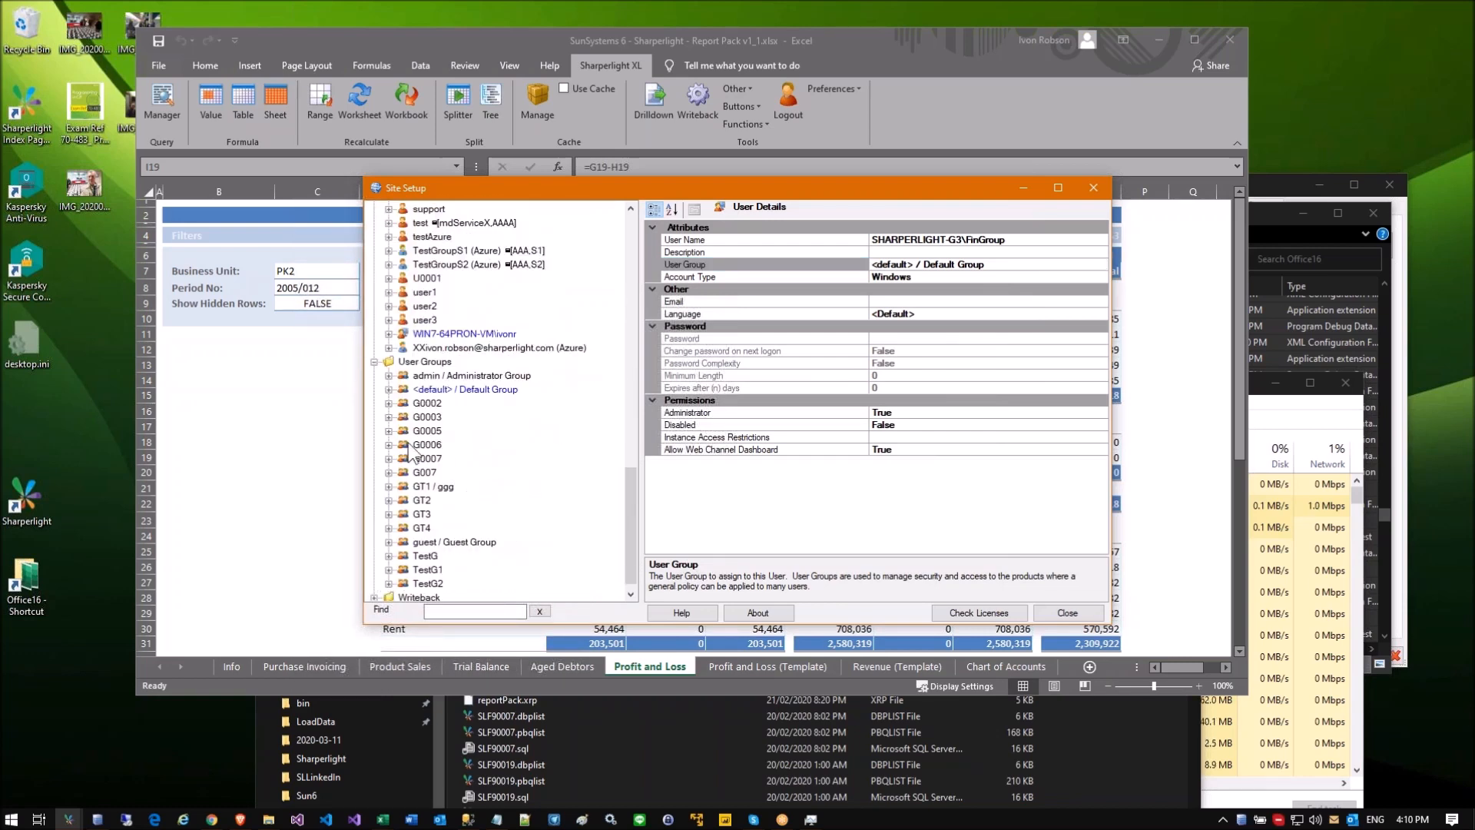
scroll(444, 415, "up", 4)
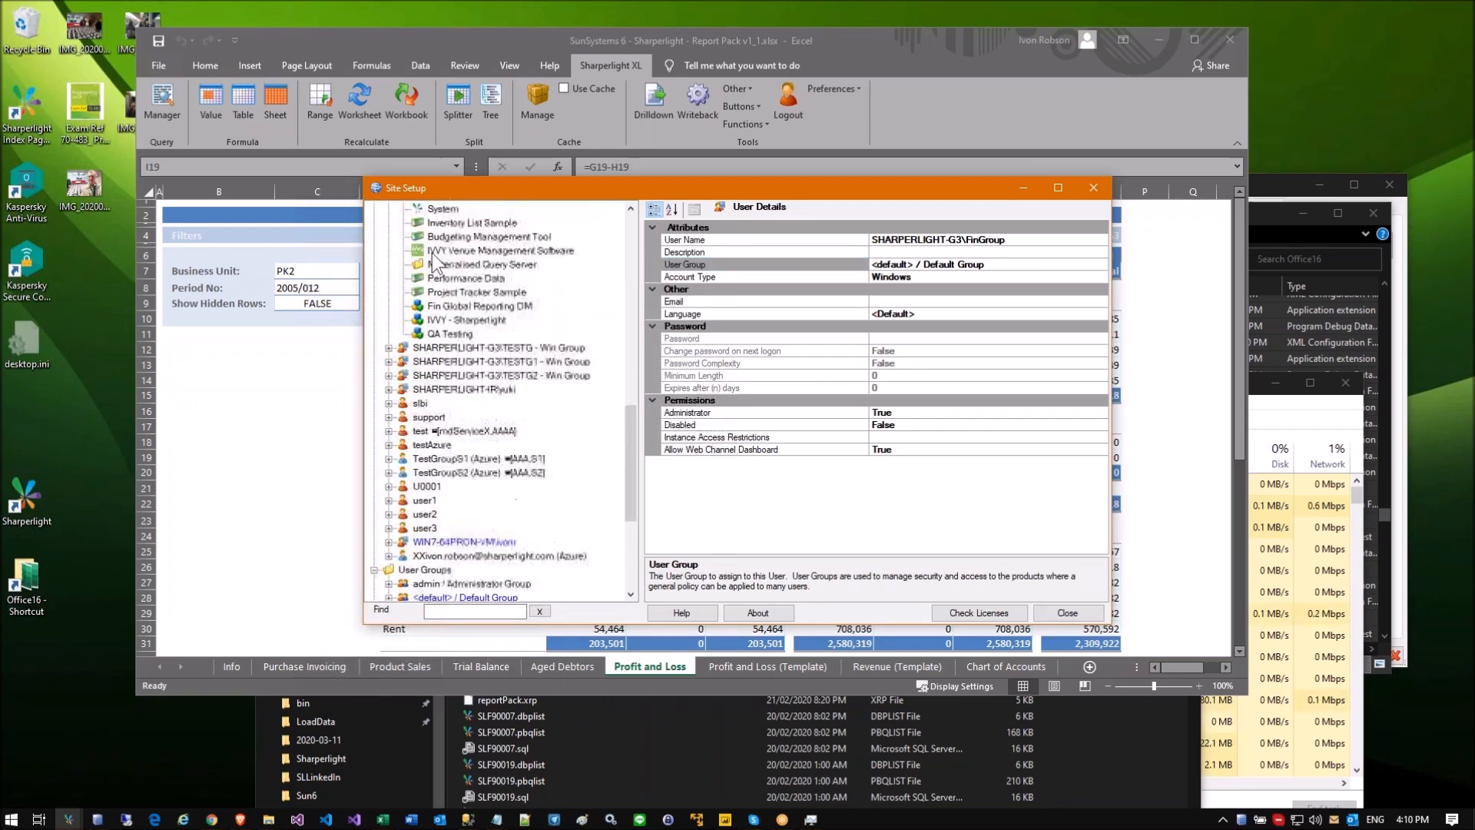
scroll(450, 445, "down", 3)
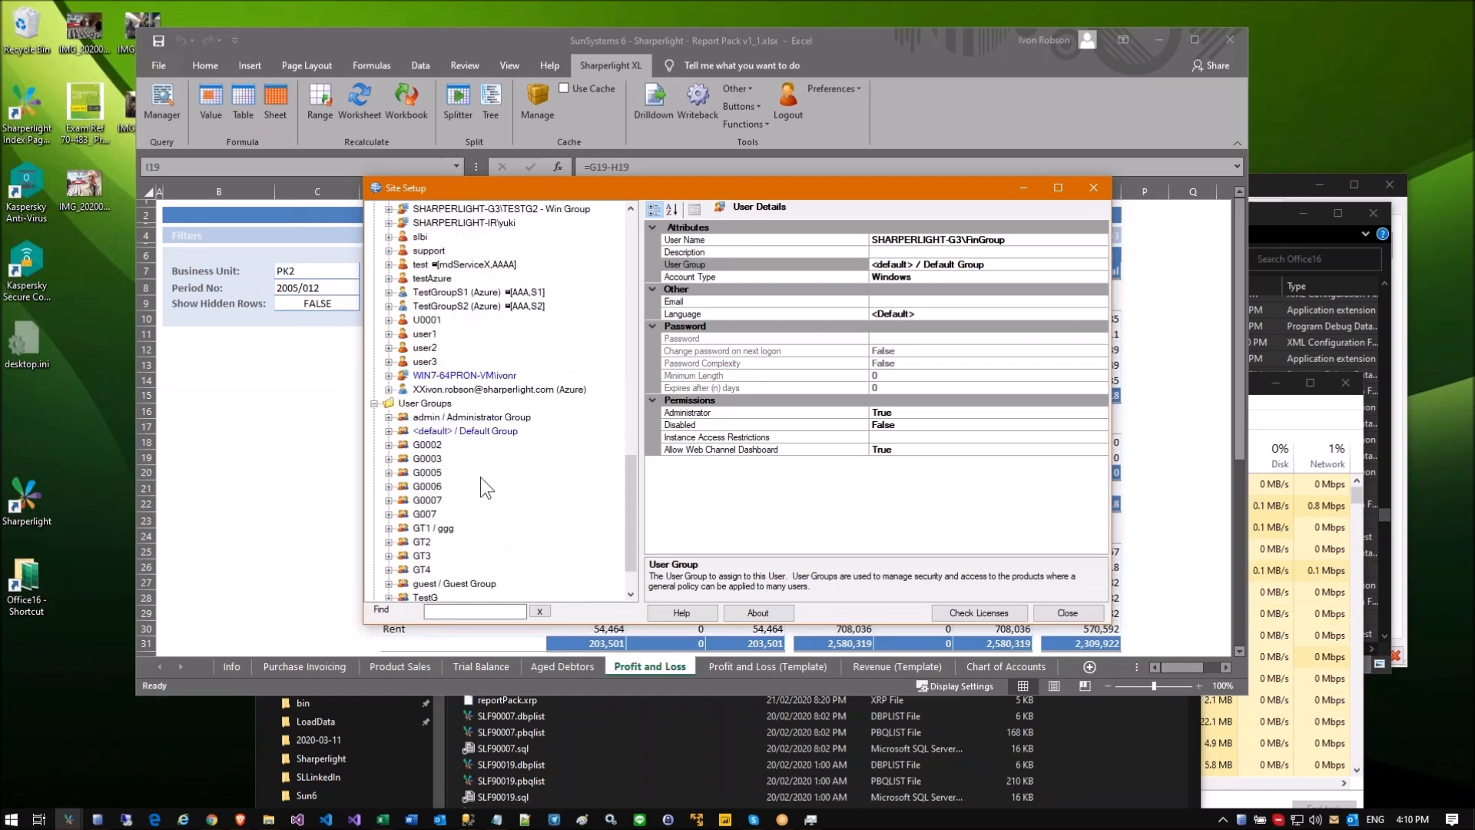
left_click(389, 444)
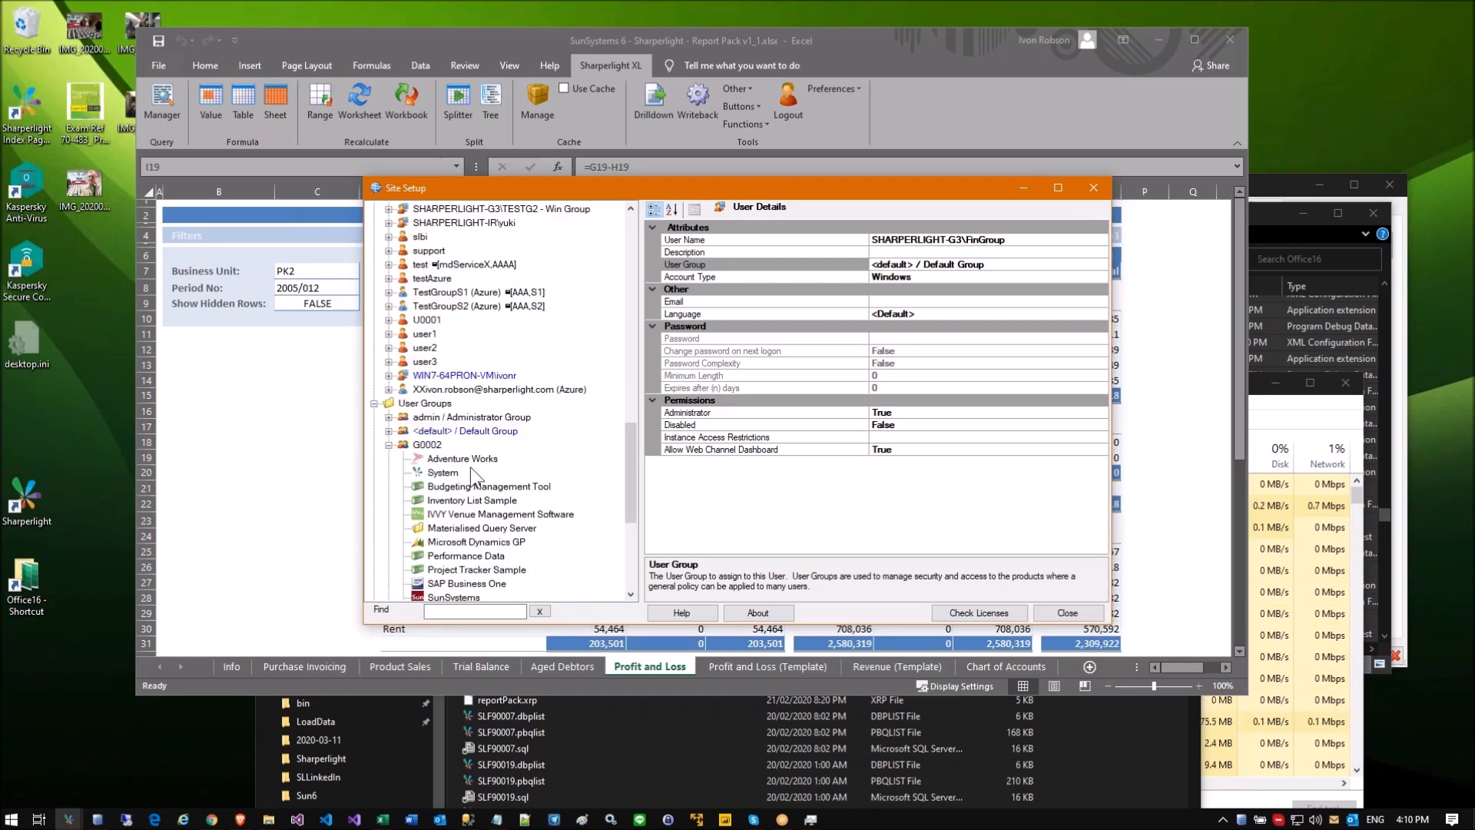
left_click(425, 447)
scroll(461, 465, "down", 3)
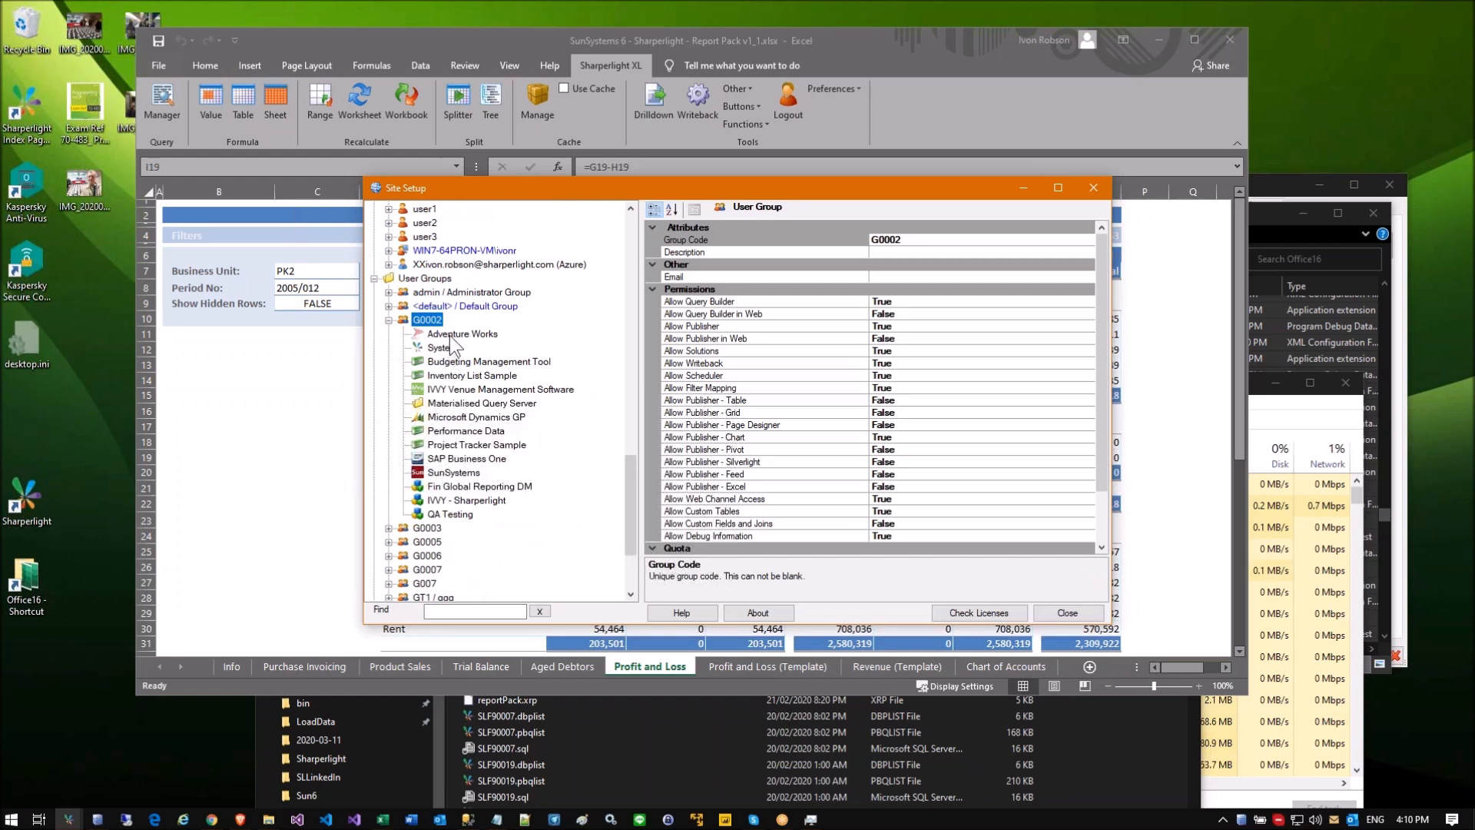
left_click(444, 382)
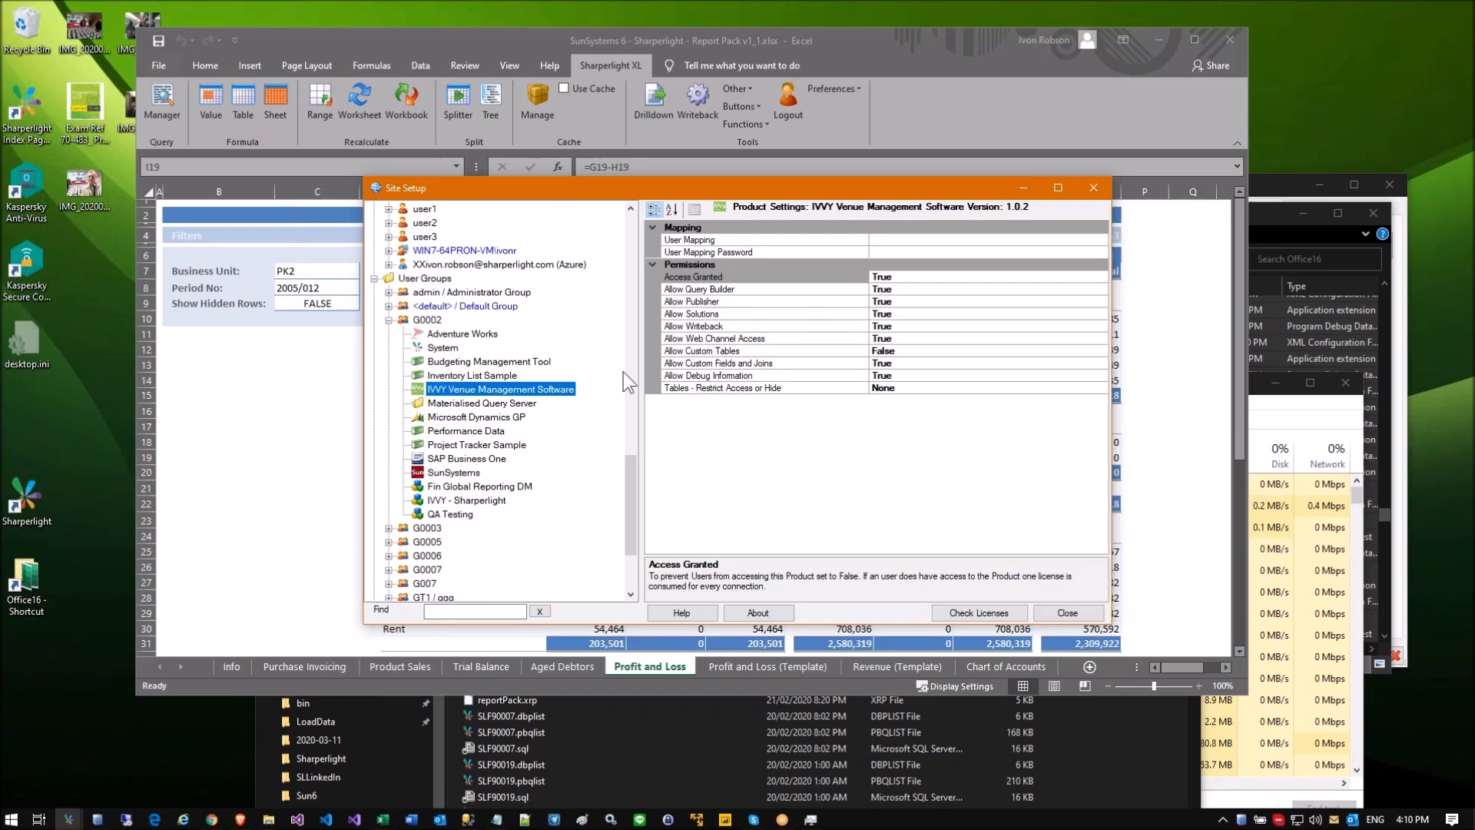
Step: Assign the individual Windows user below FinGroup to the admin user group and view its Microsoft Dynamics GP settings
scroll(464, 432, "up", 8)
scroll(479, 338, "up", 7)
left_click(468, 347)
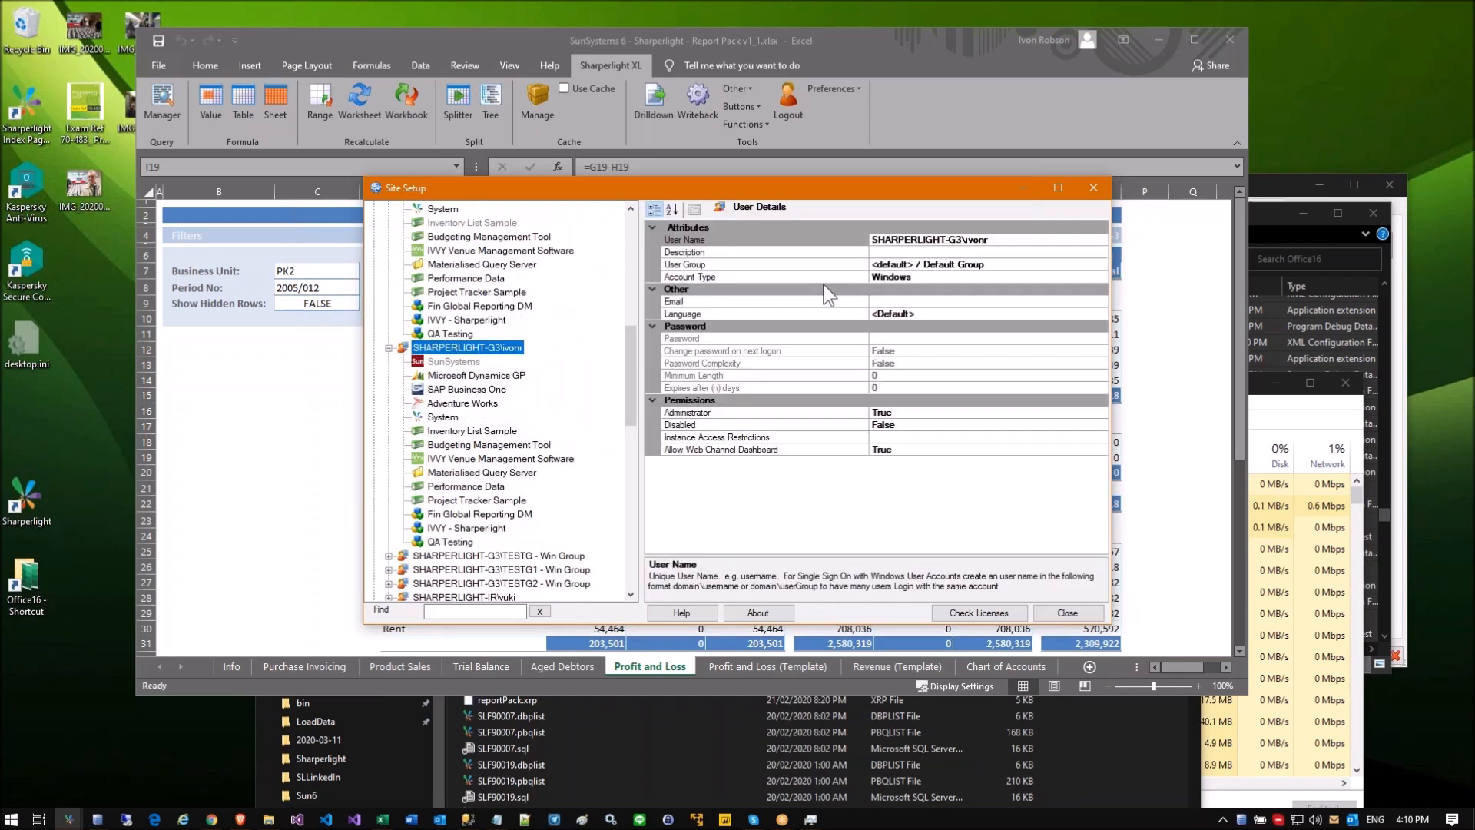
left_click(1091, 263)
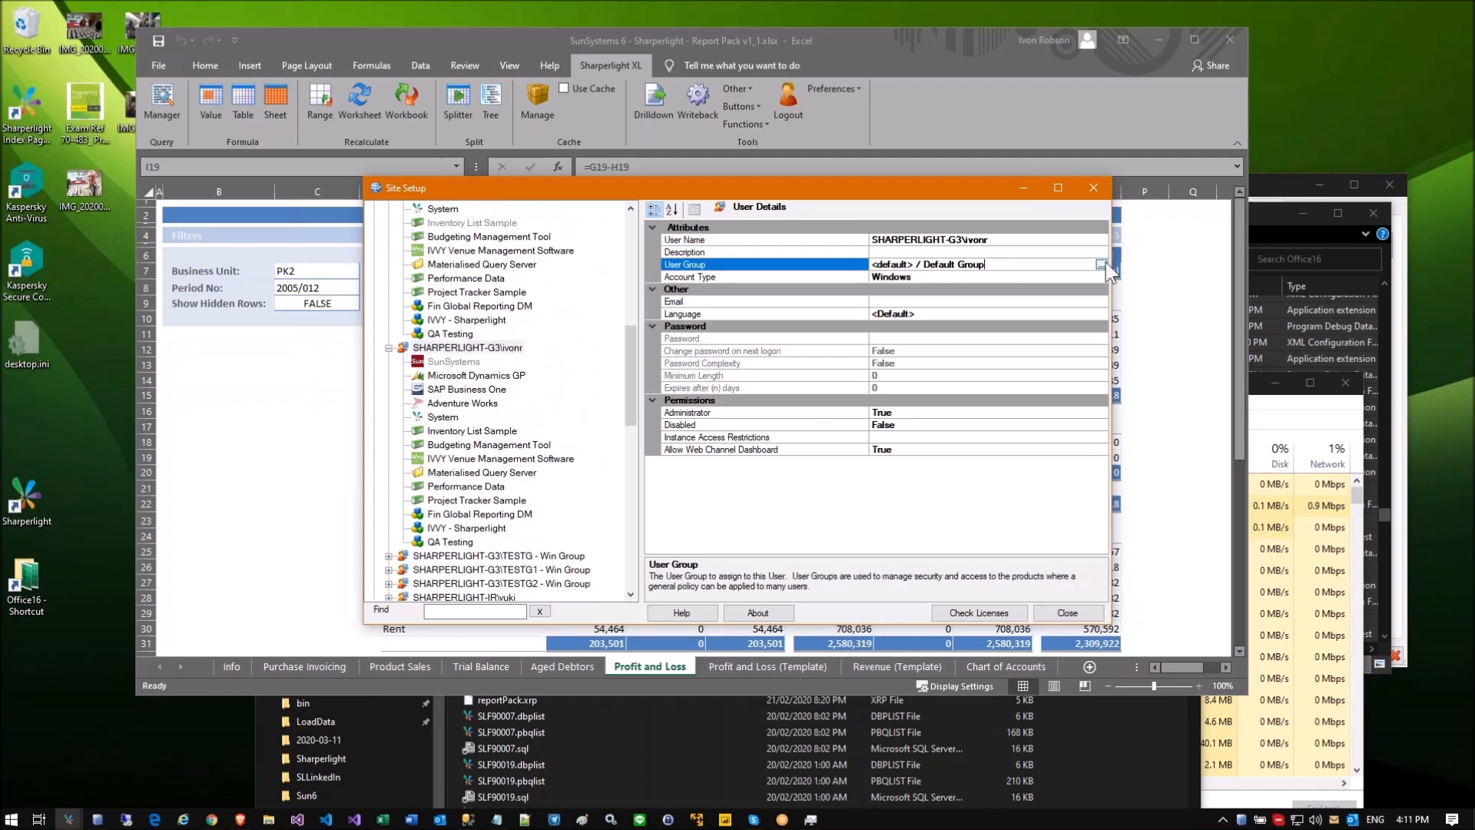
left_click(1101, 264)
double_click(619, 299)
left_click(472, 377)
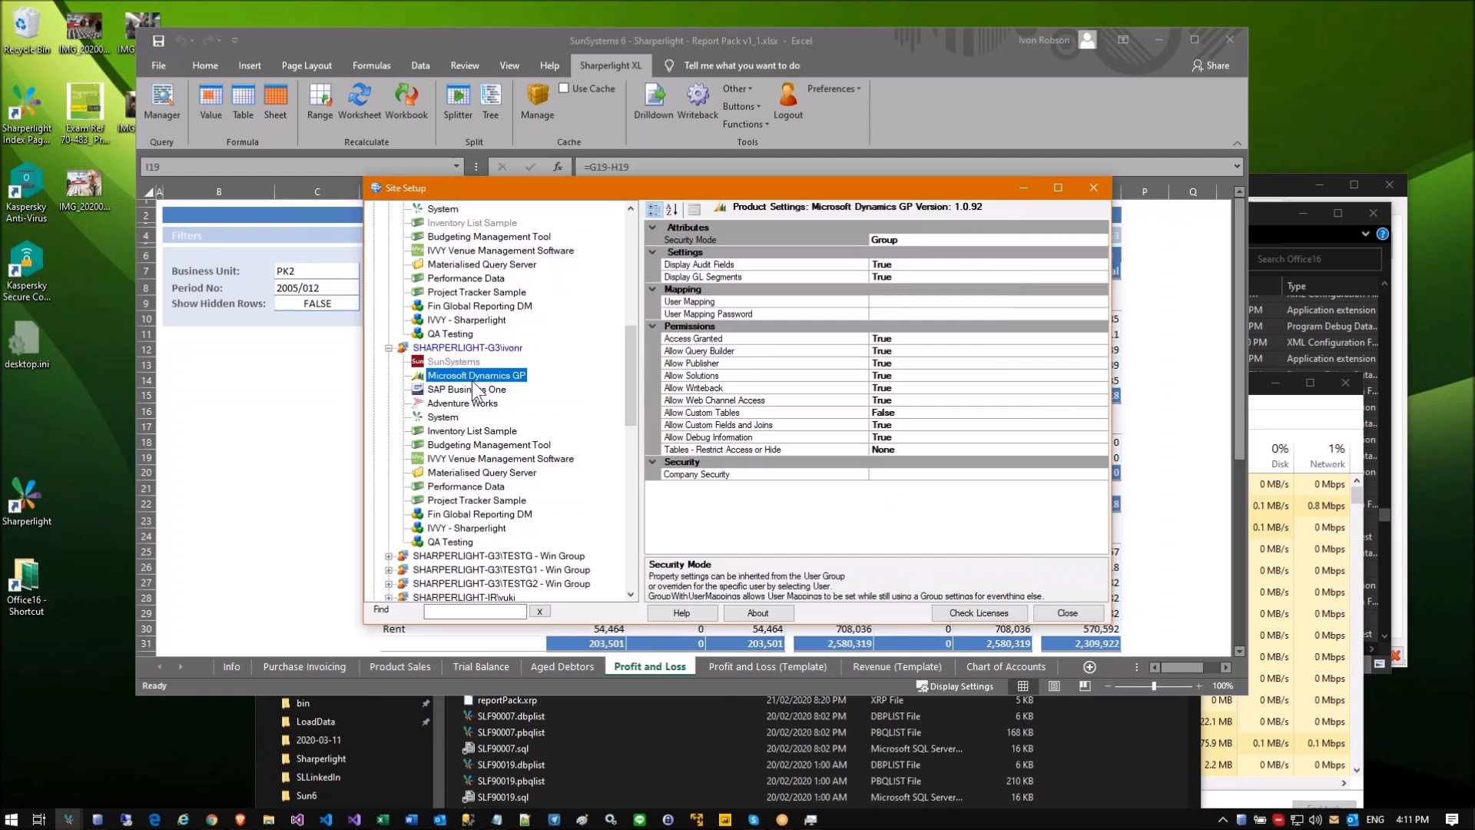
Step: View the available actions for the Users folder, dismiss them, and inspect the admin user's details, including the Password property
scroll(472, 381, "up", 8)
scroll(489, 366, "up", 2)
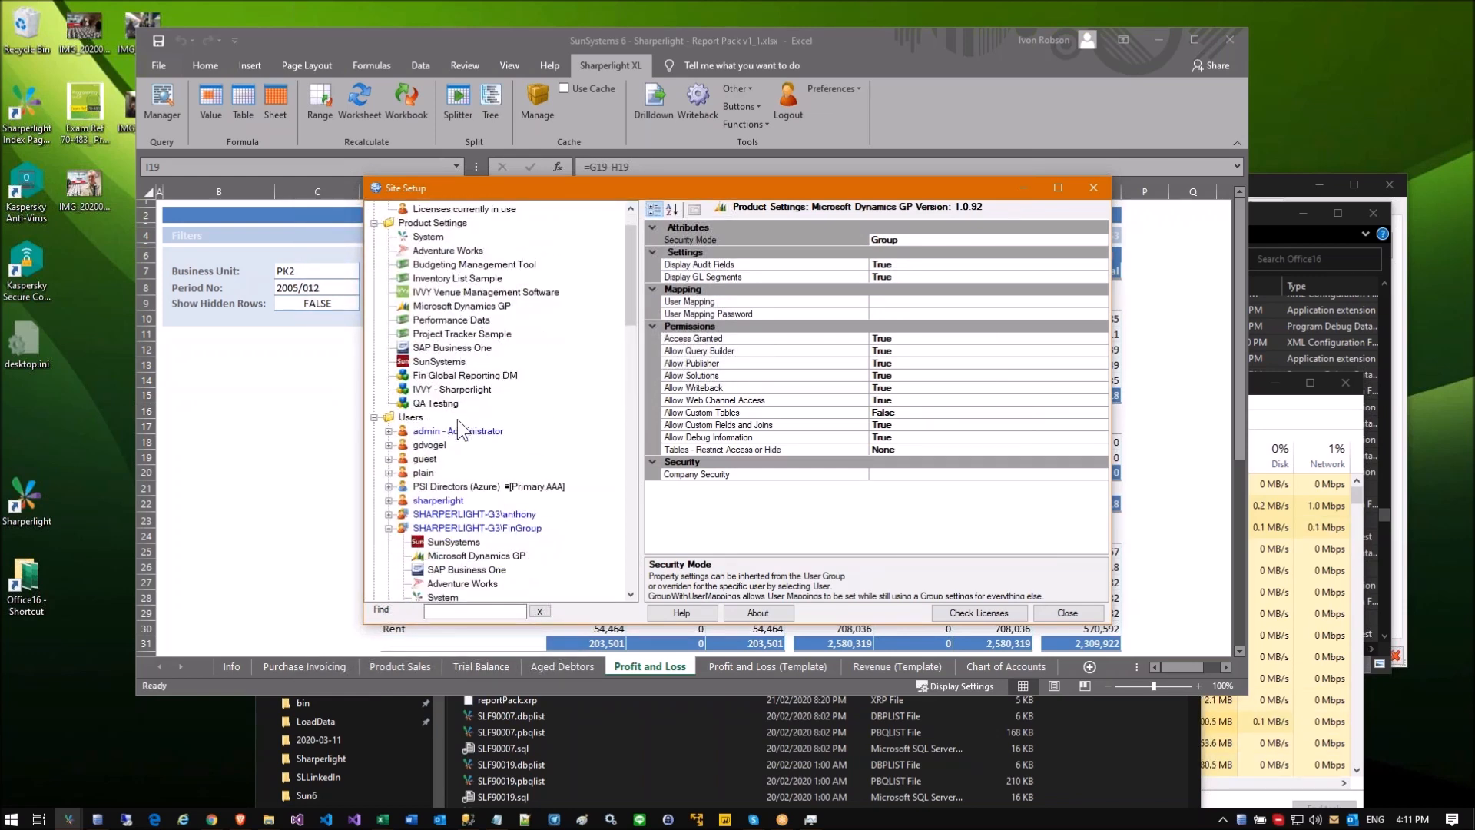
scroll(458, 418, "down", 1)
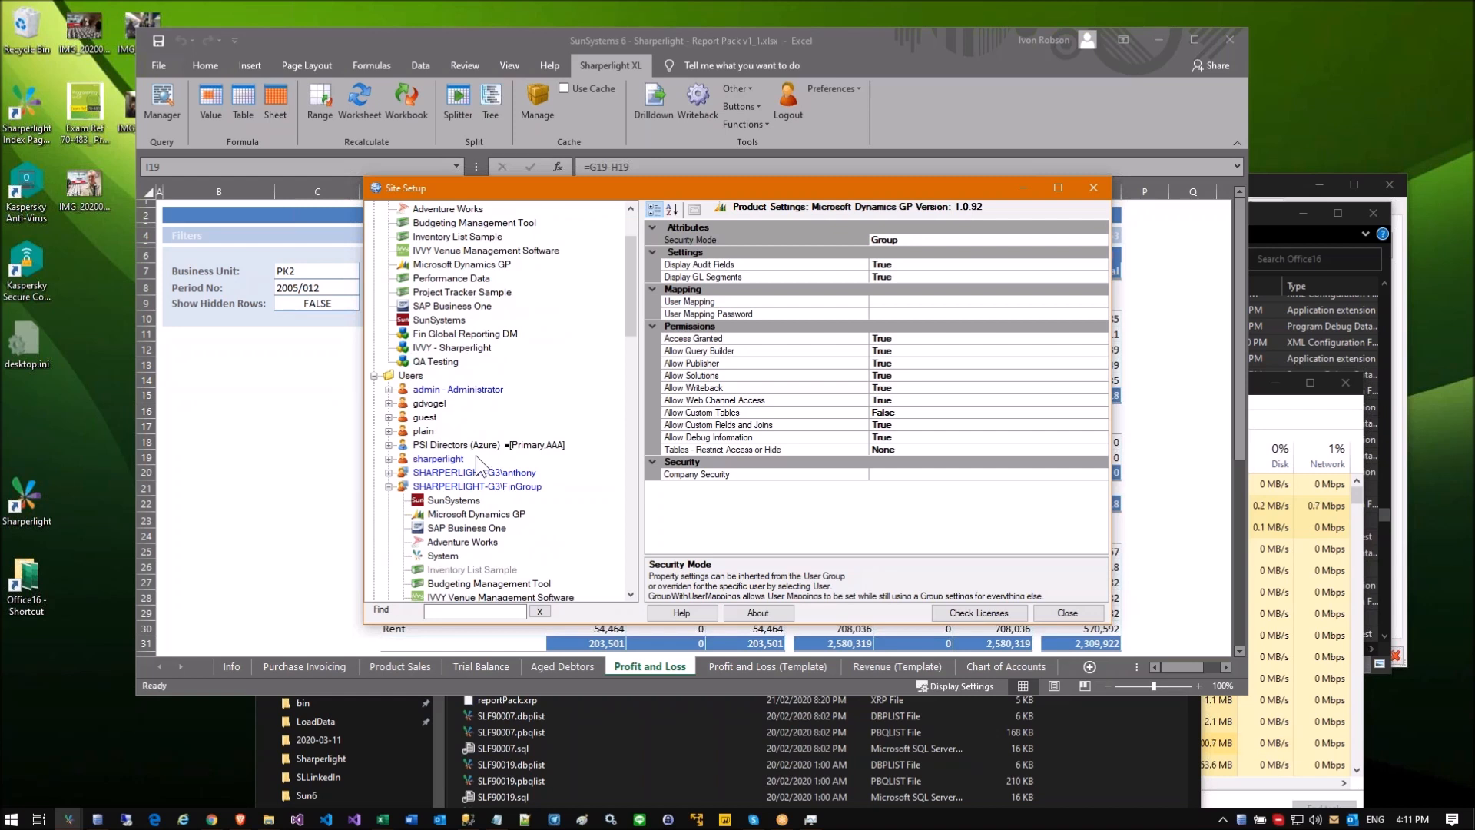
right_click(410, 377)
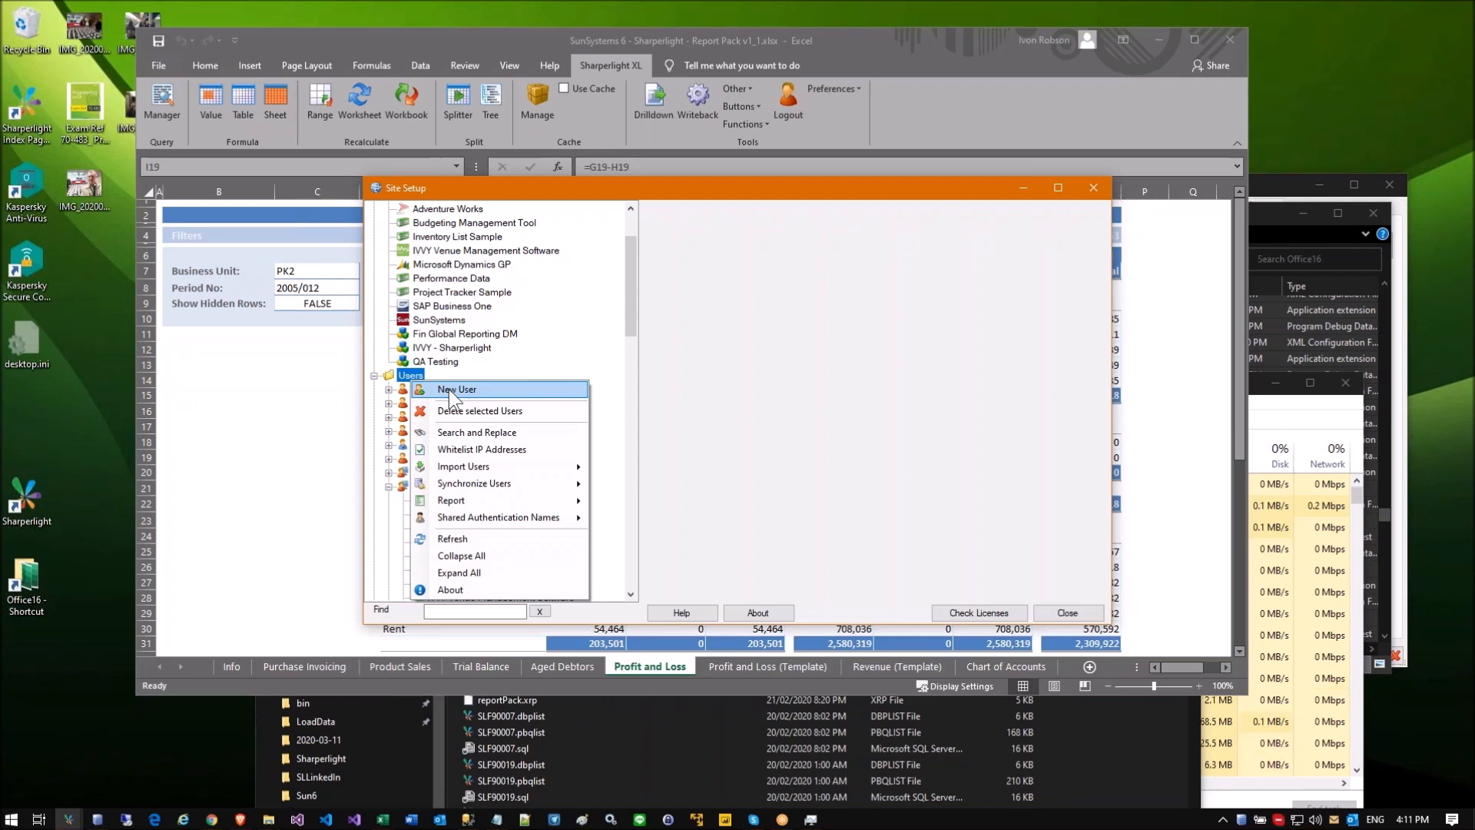
left_click(627, 307)
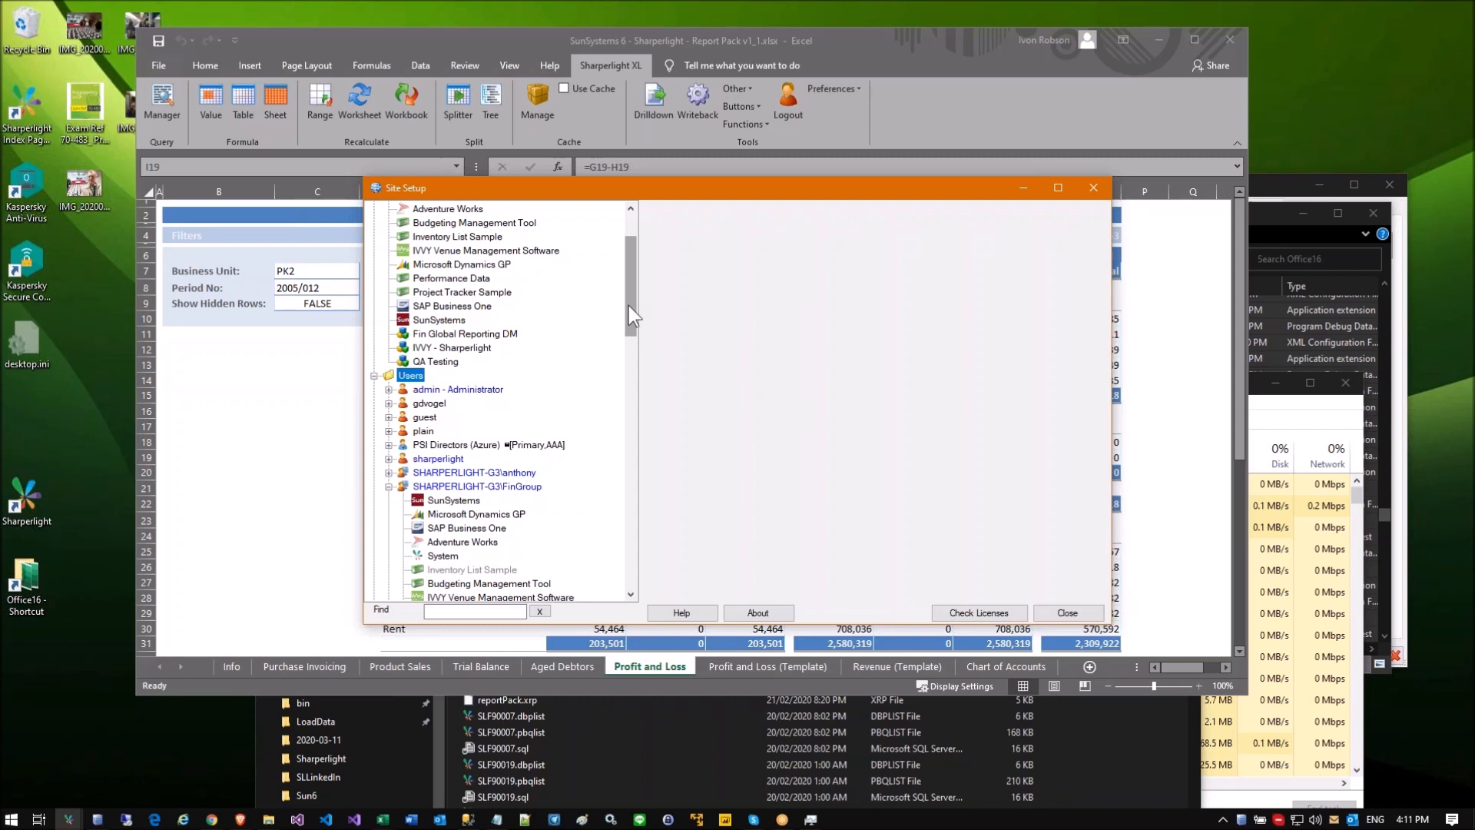
left_click(450, 389)
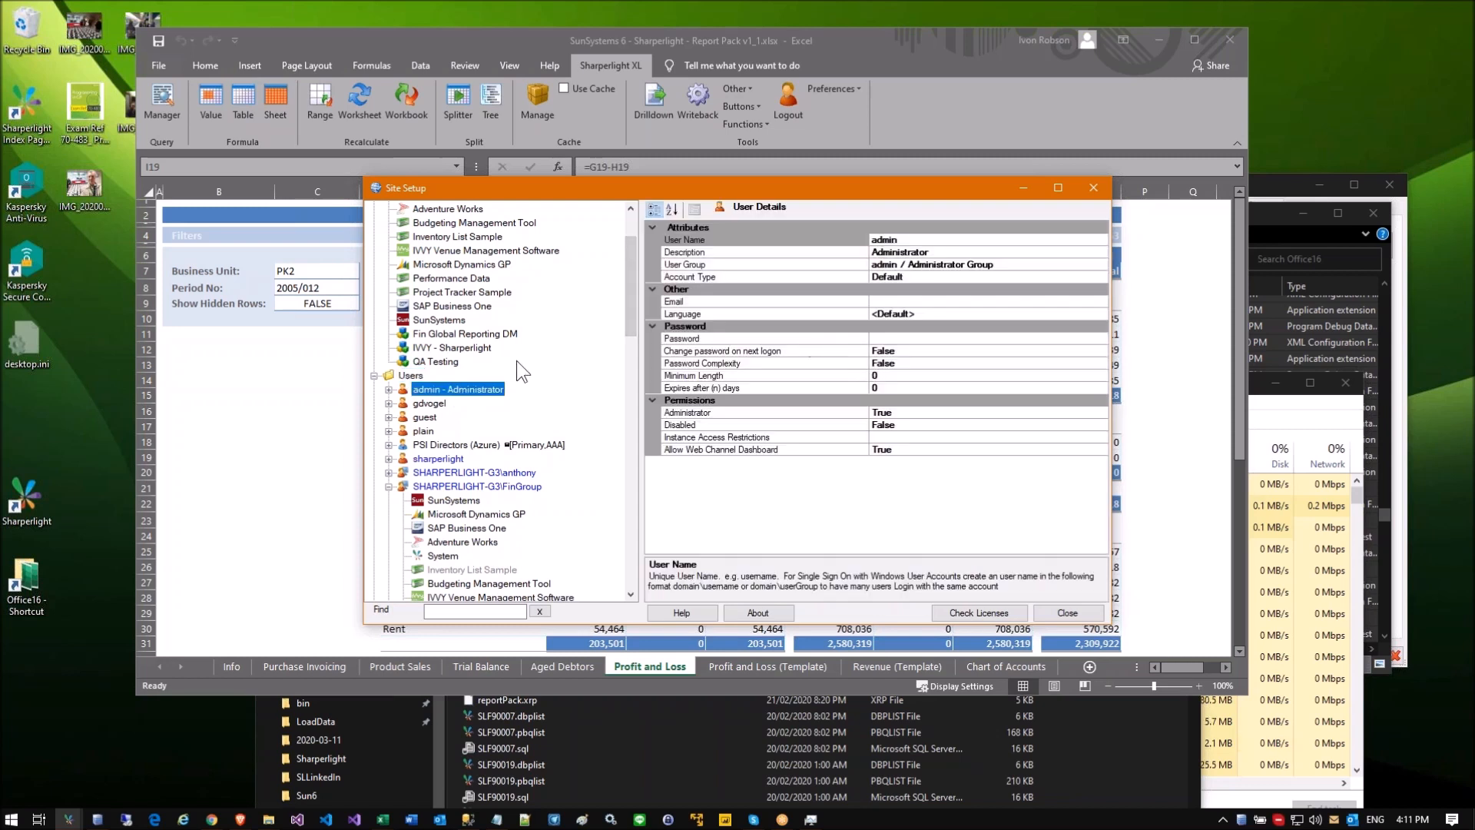
left_click(895, 421)
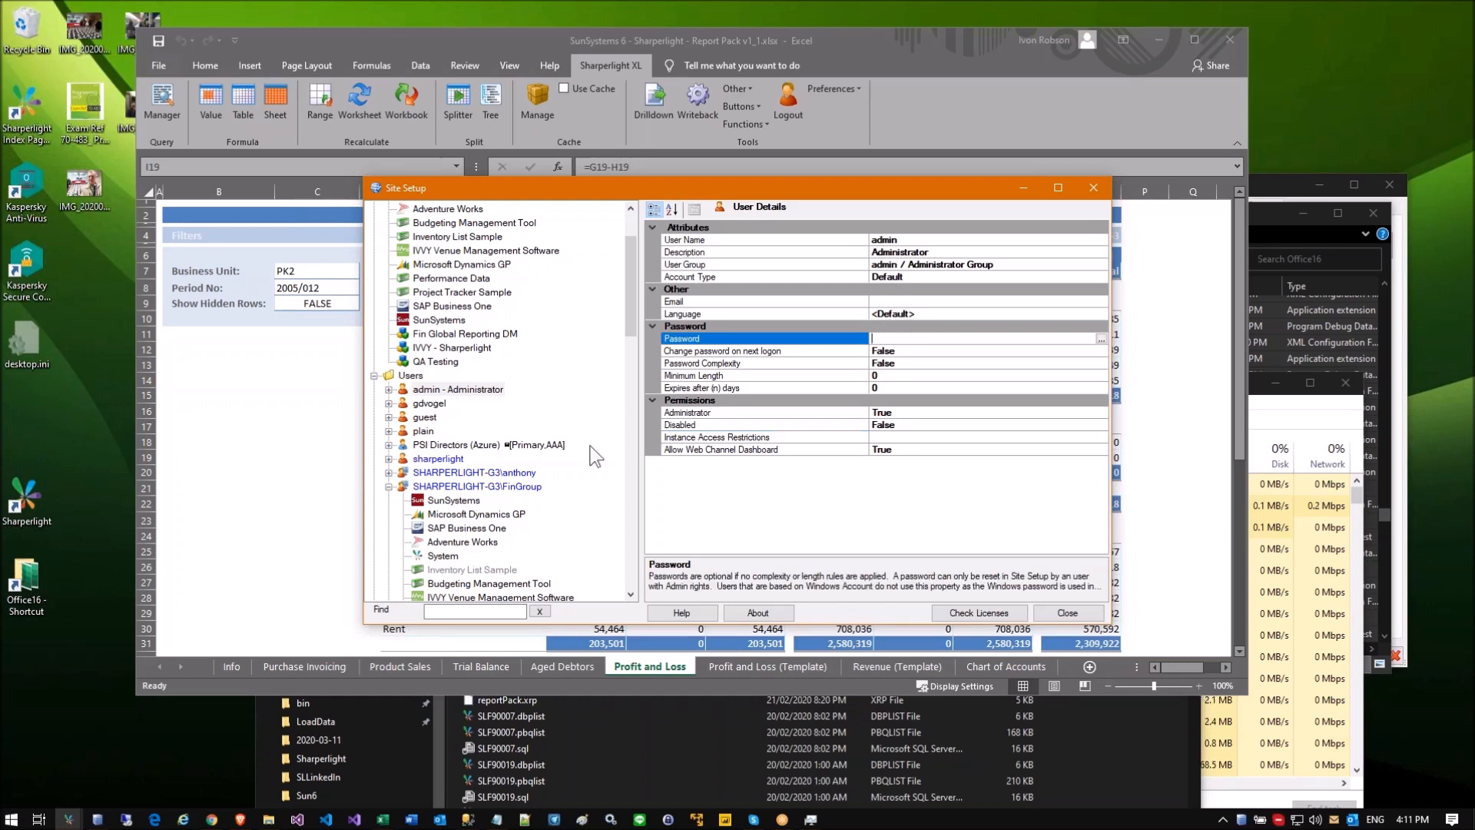
Step: Open the Windows account selection for the individual user above FinGroup and list the User Groups in the SHARPERLIGHT-G3 domain
left_click(442, 528)
left_click(484, 473)
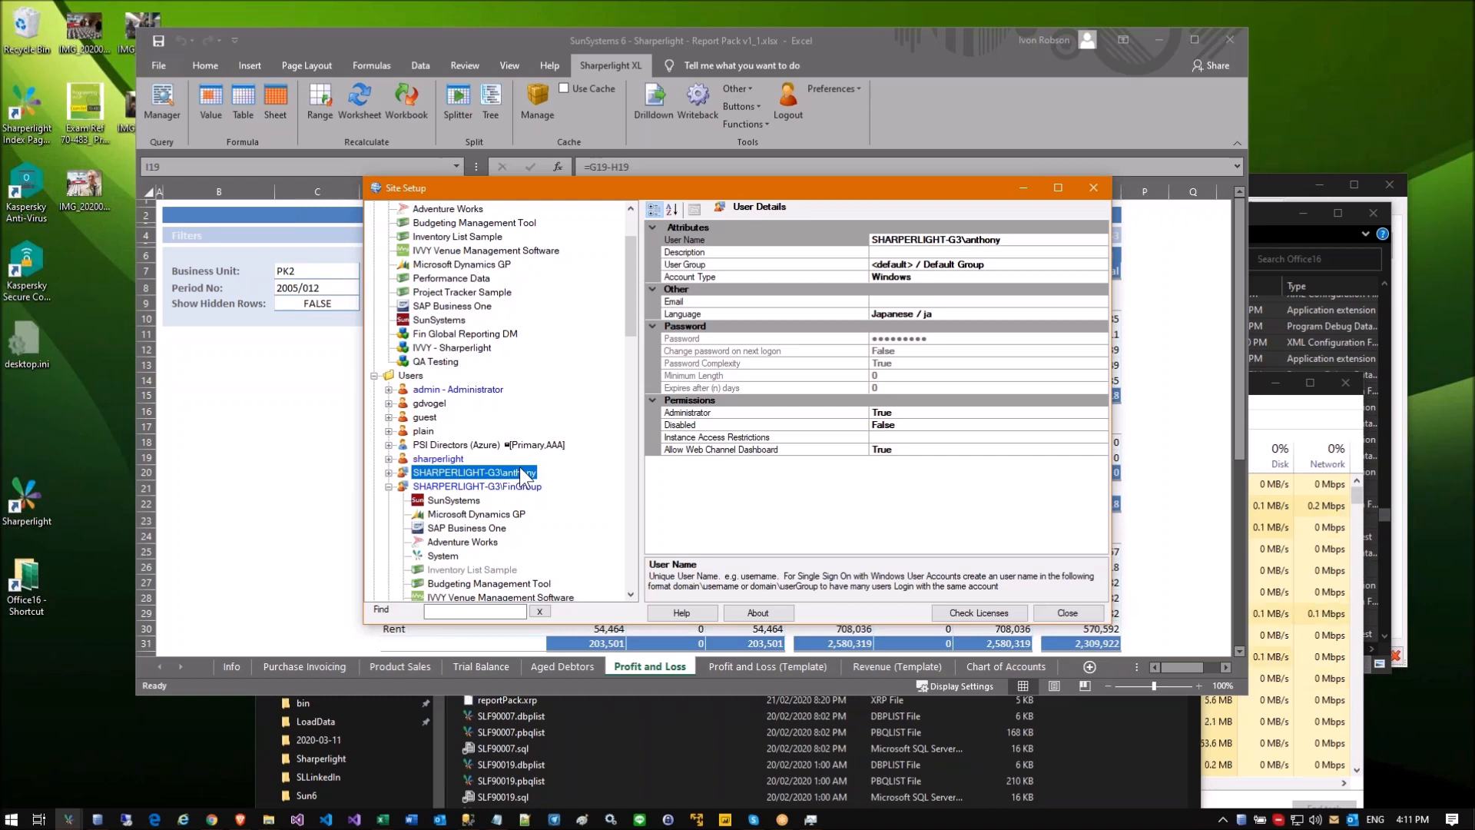
left_click(1104, 240)
left_click(1104, 239)
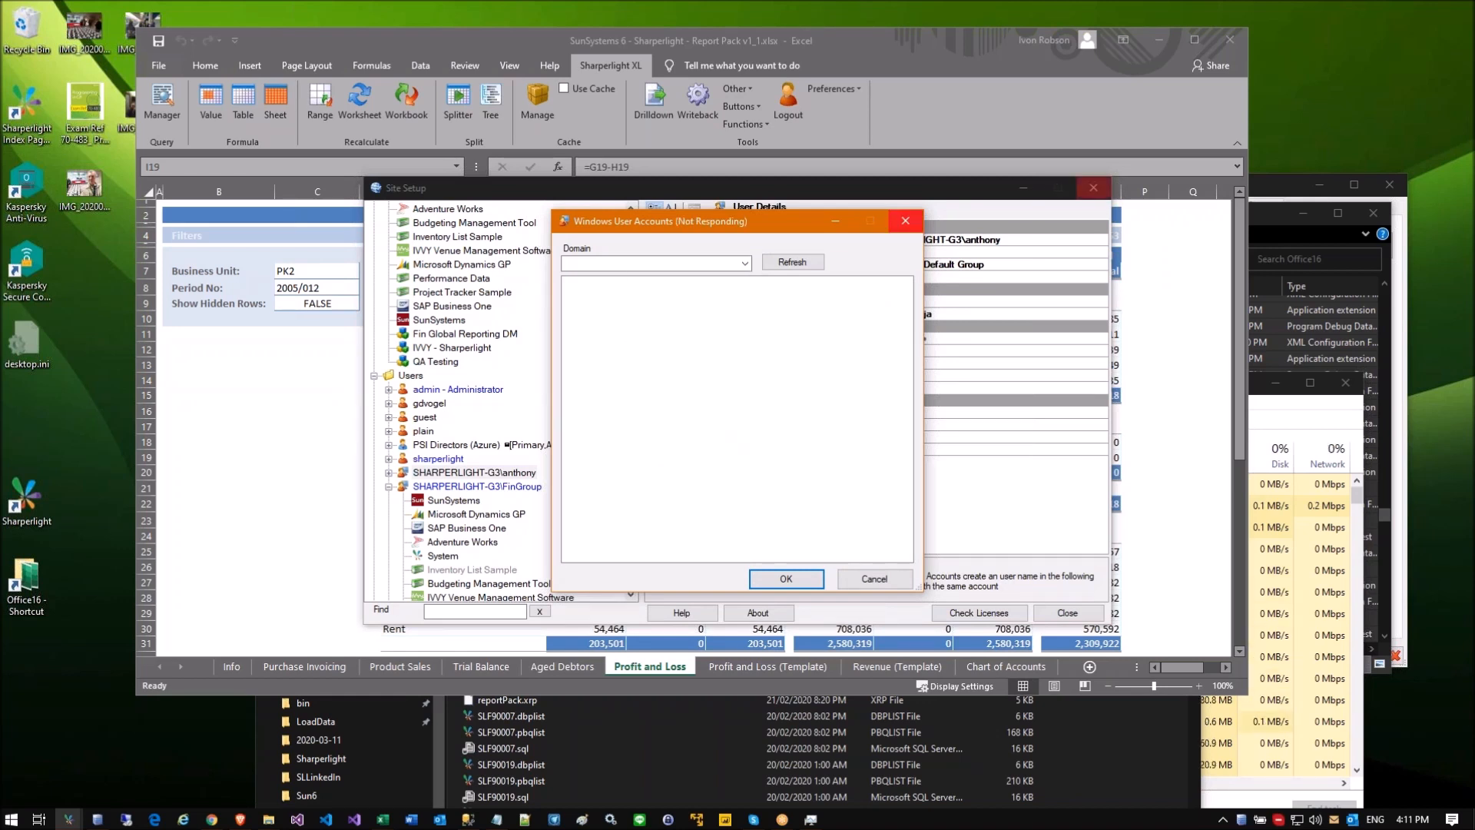
left_click(573, 284)
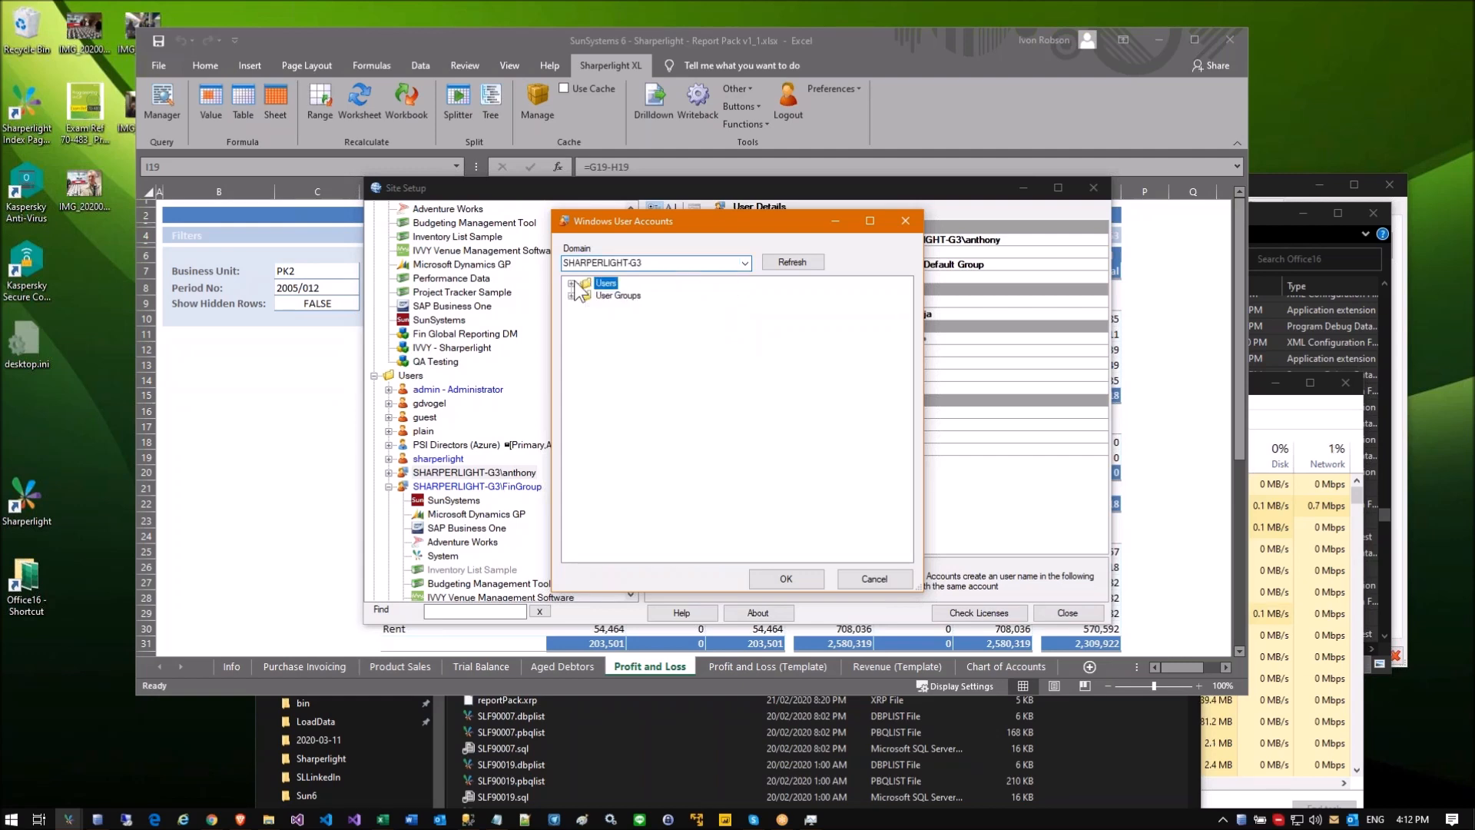
left_click(573, 296)
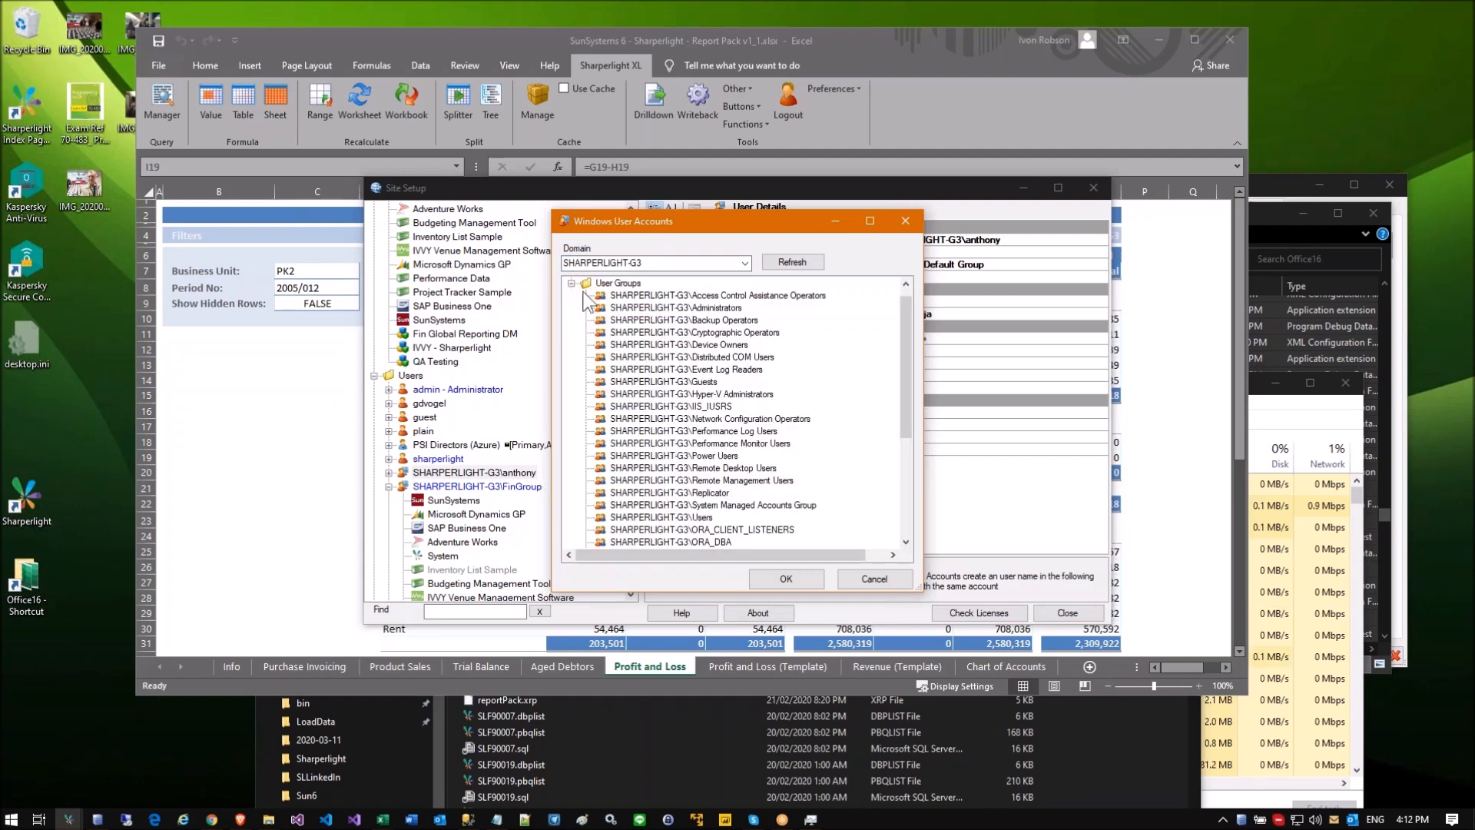
Step: Examine the available Windows user groups, including Device Owners and Administrators, and cancel without assigning one
double_click(641, 263)
left_click(683, 345)
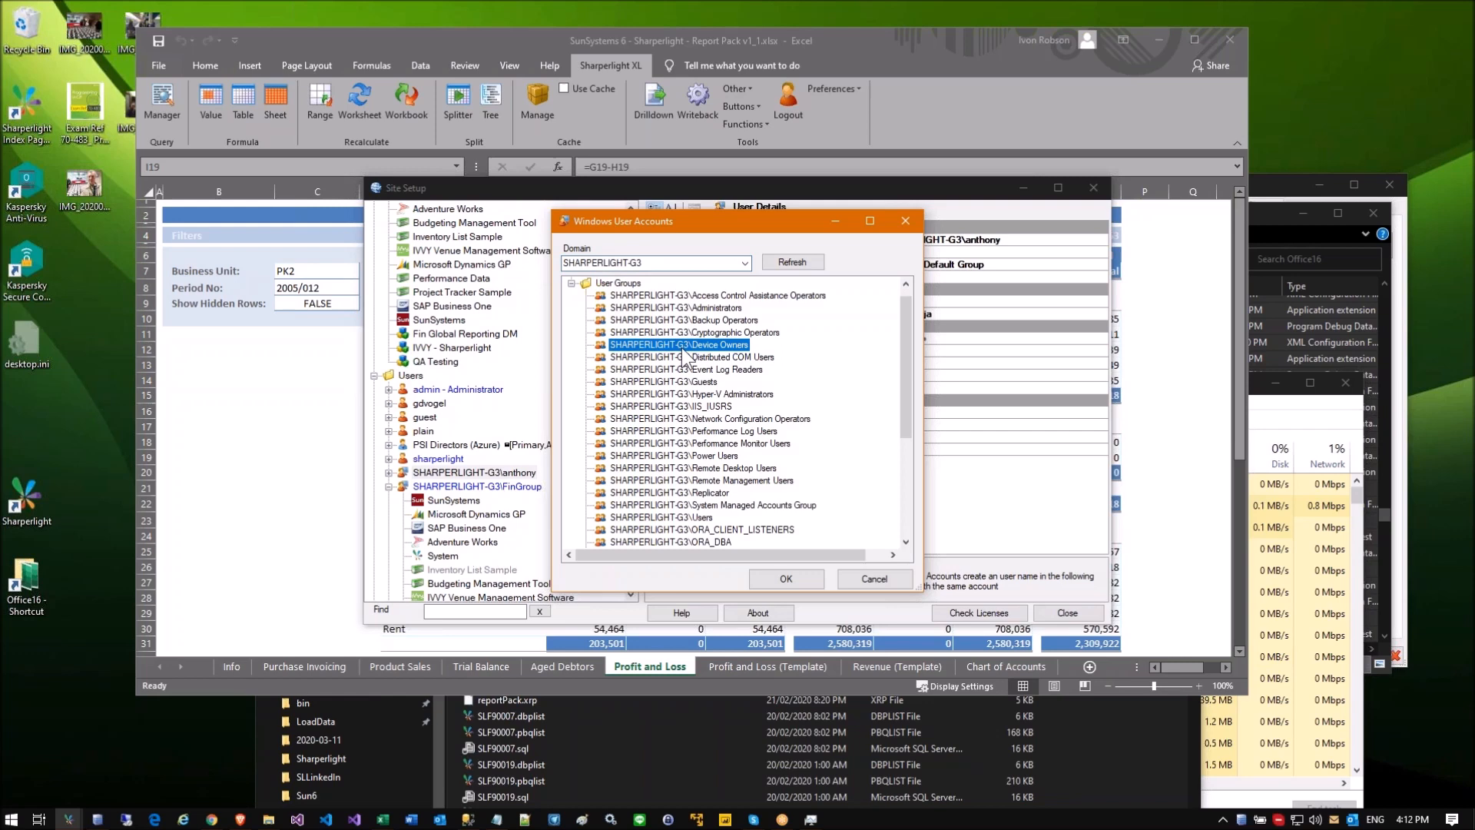
scroll(680, 369, "down", 5)
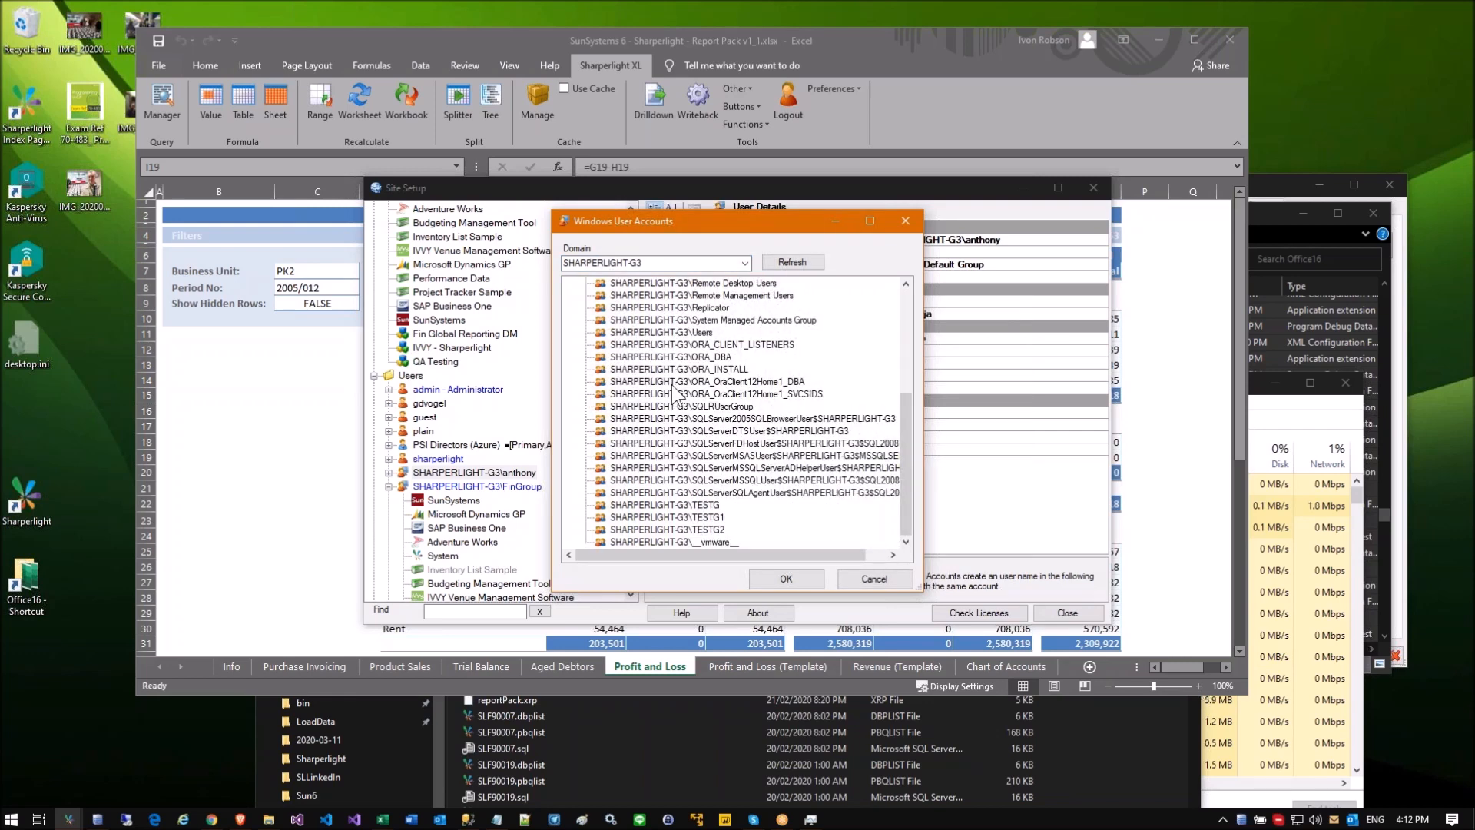
scroll(674, 392, "up", 5)
left_click(673, 308)
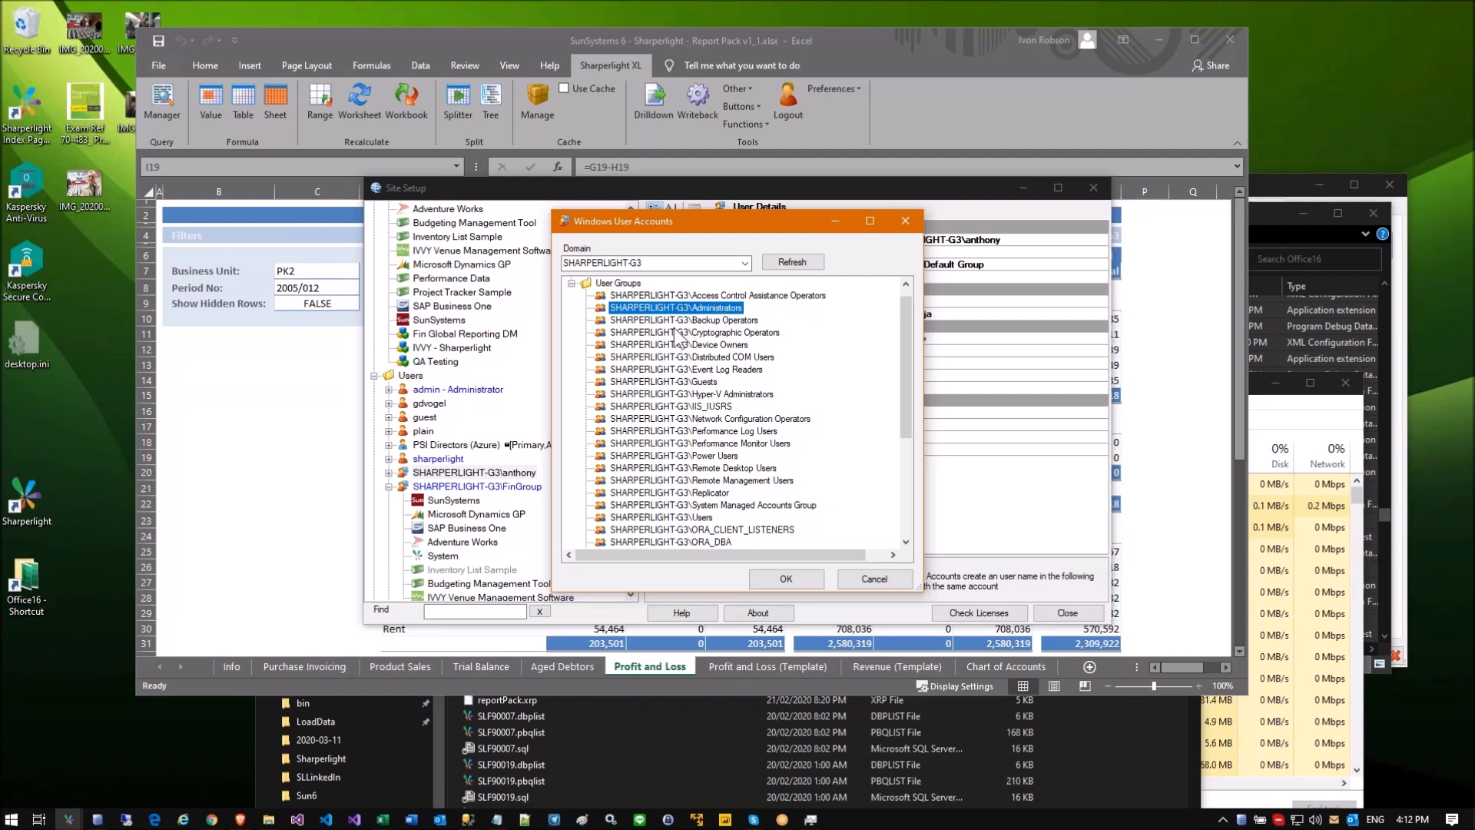
left_click(675, 332)
left_click(680, 307)
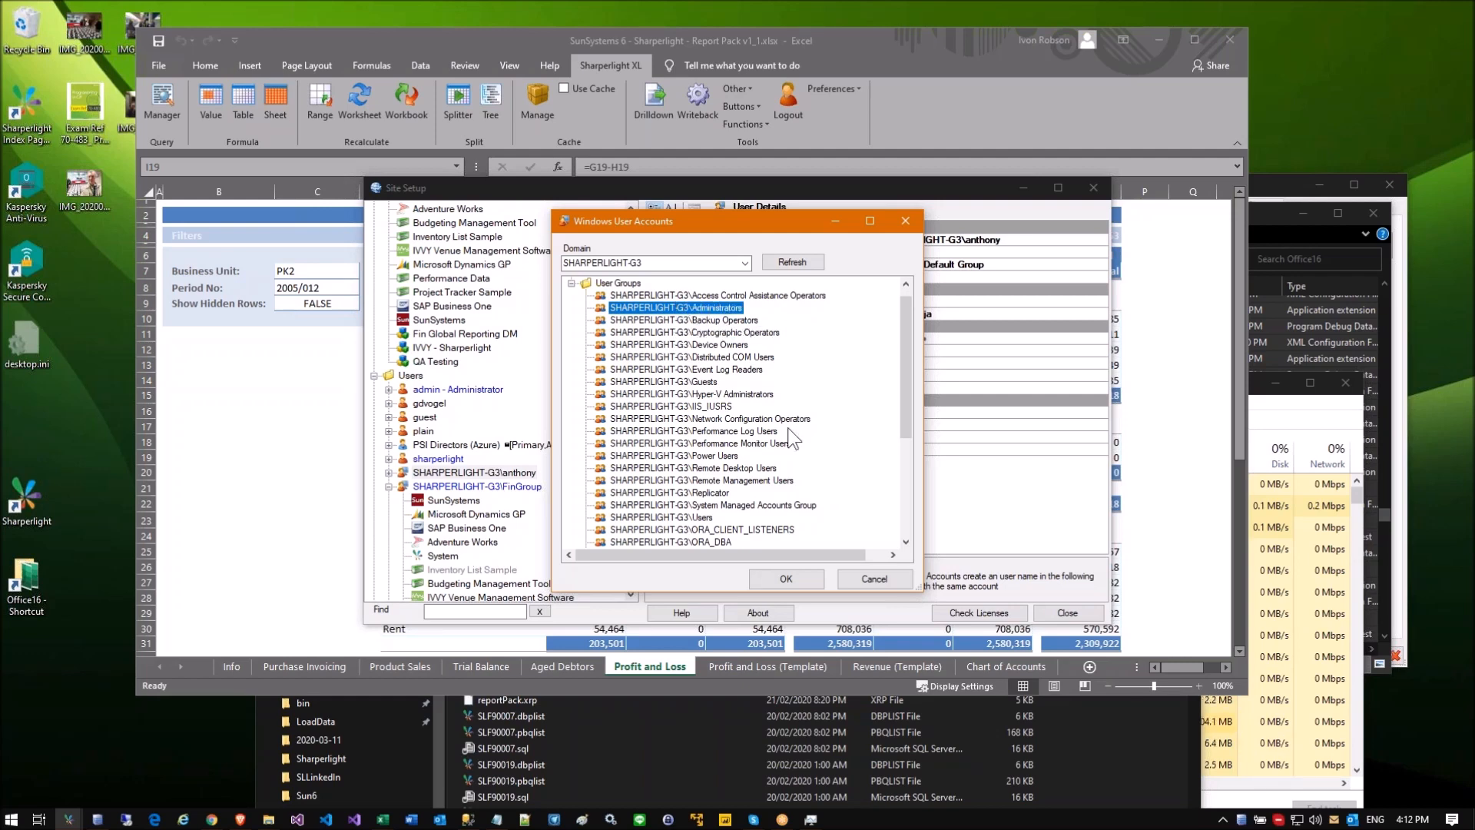
left_click(862, 580)
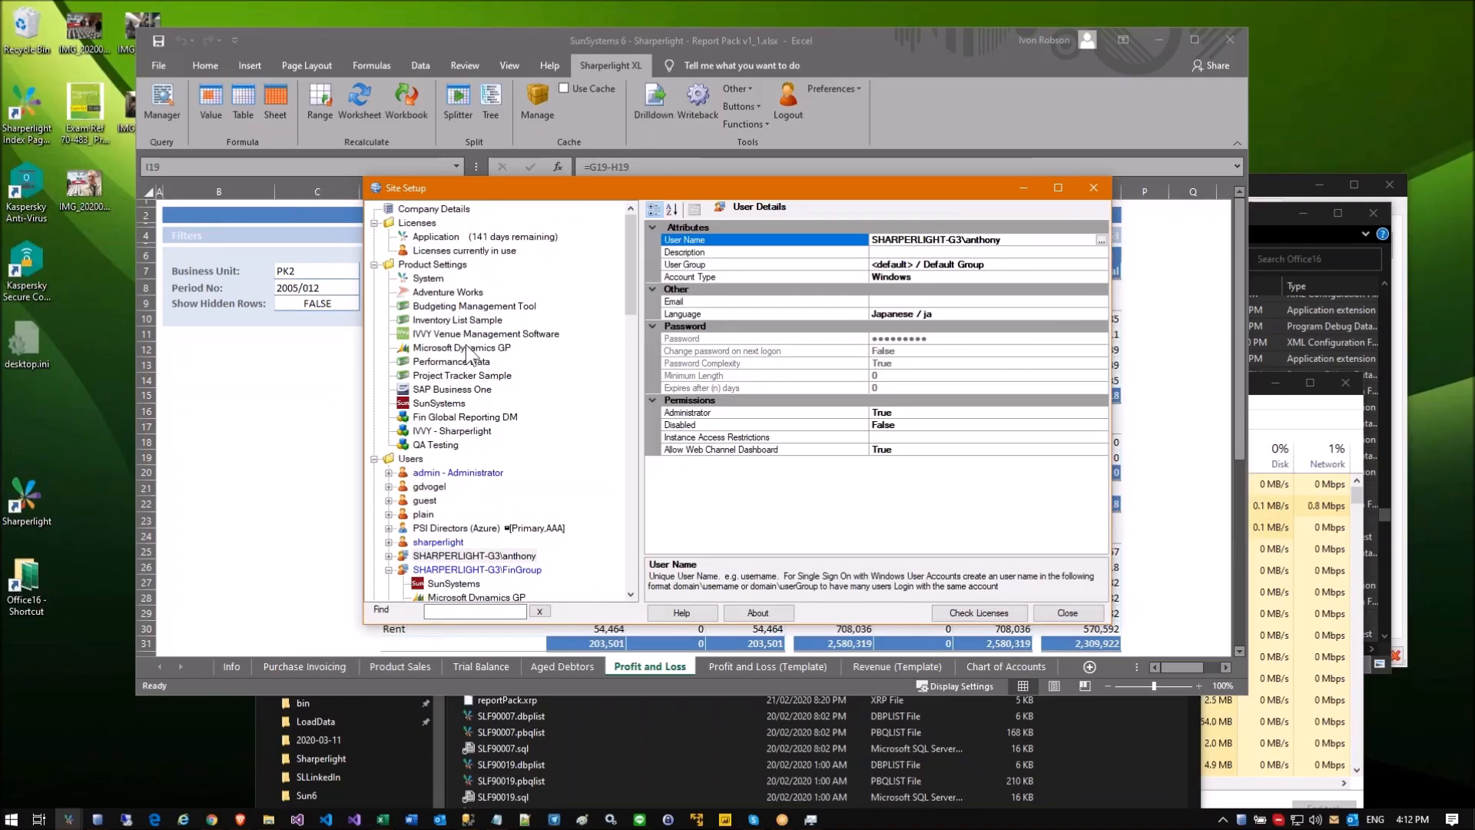
Step: View the site-wide SunSystems product settings and inspect the Business Unit Default property
left_click(433, 266)
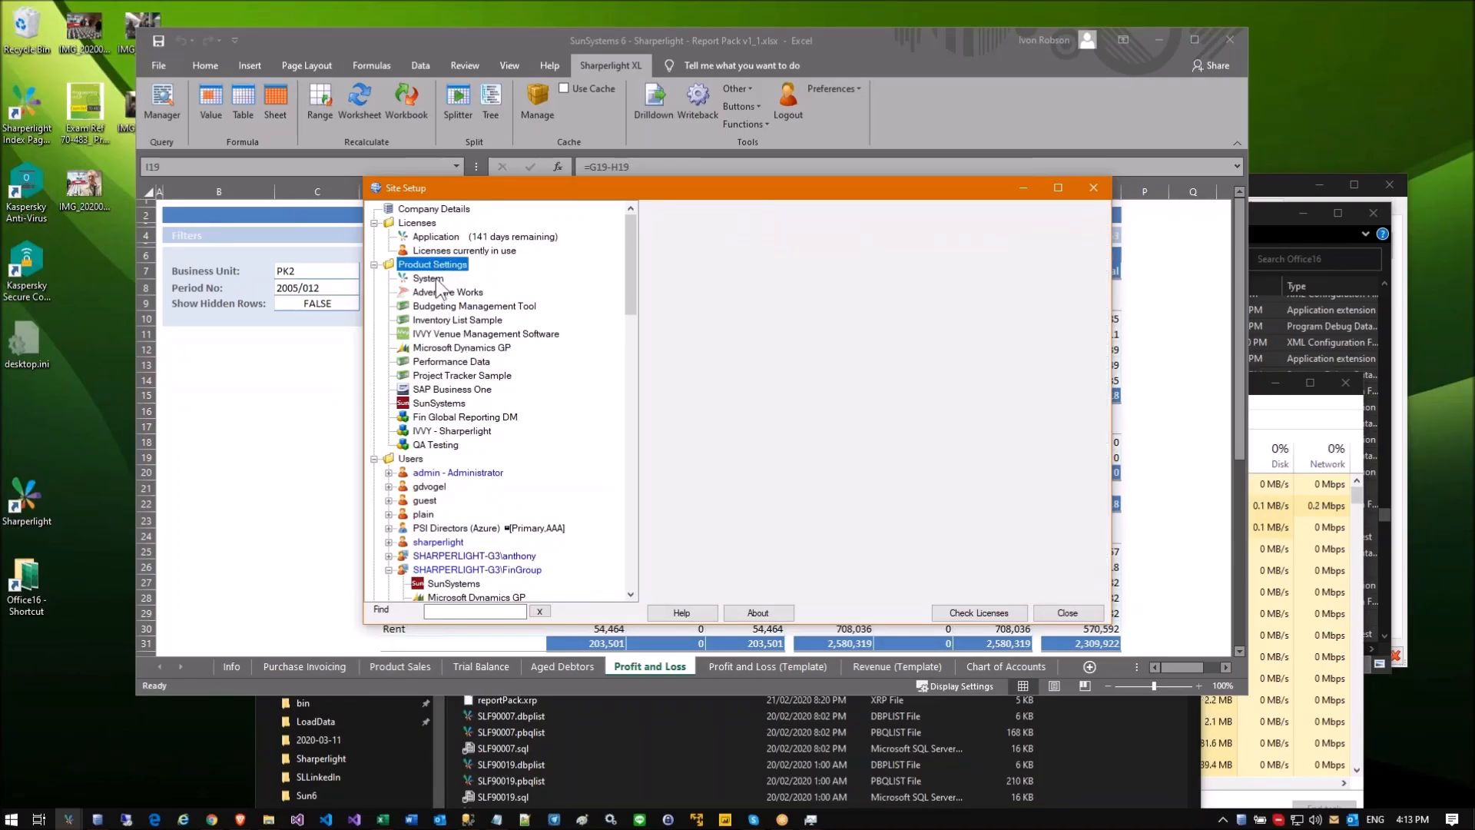
left_click(450, 405)
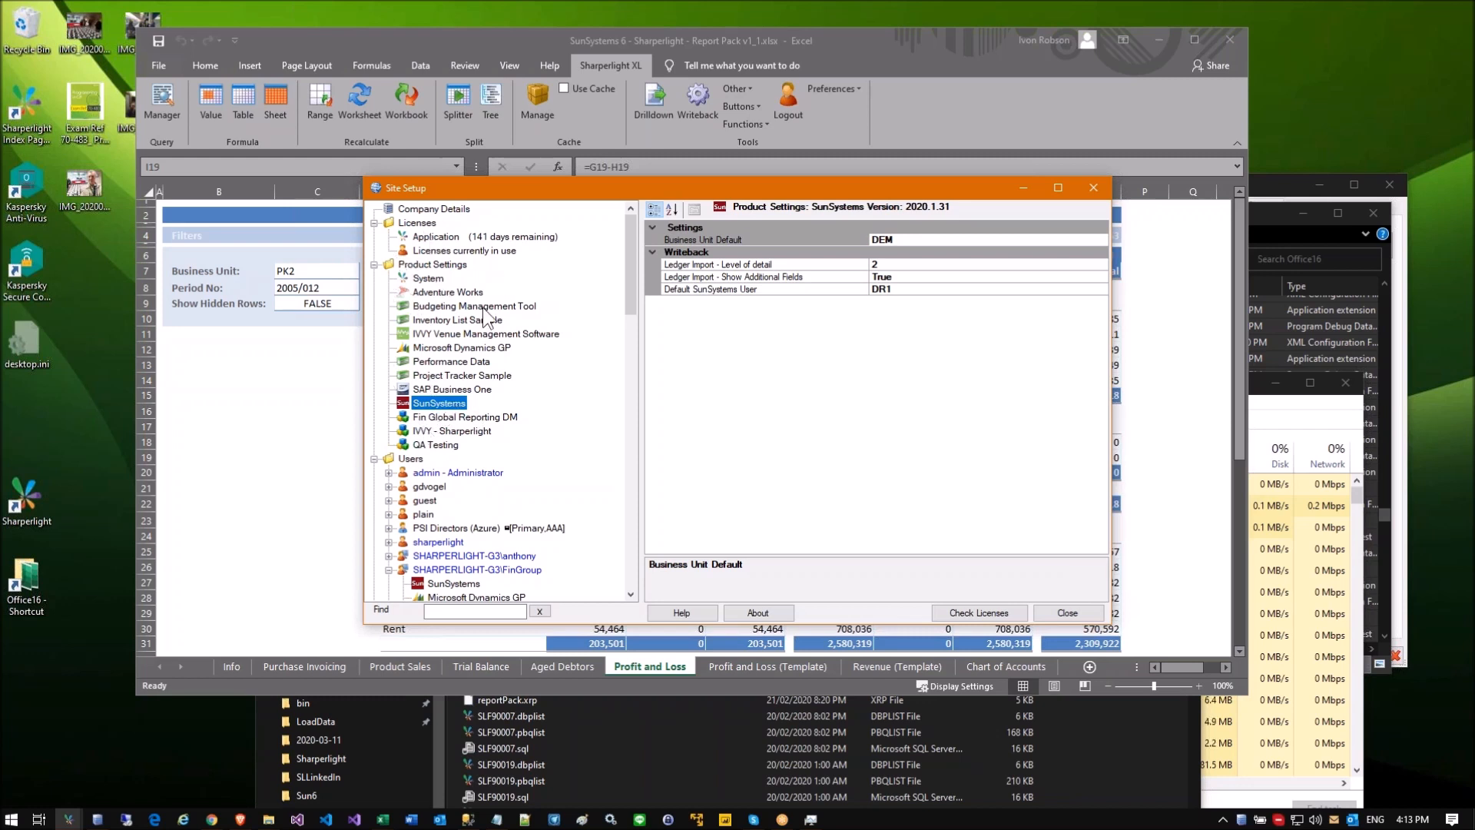
left_click(736, 235)
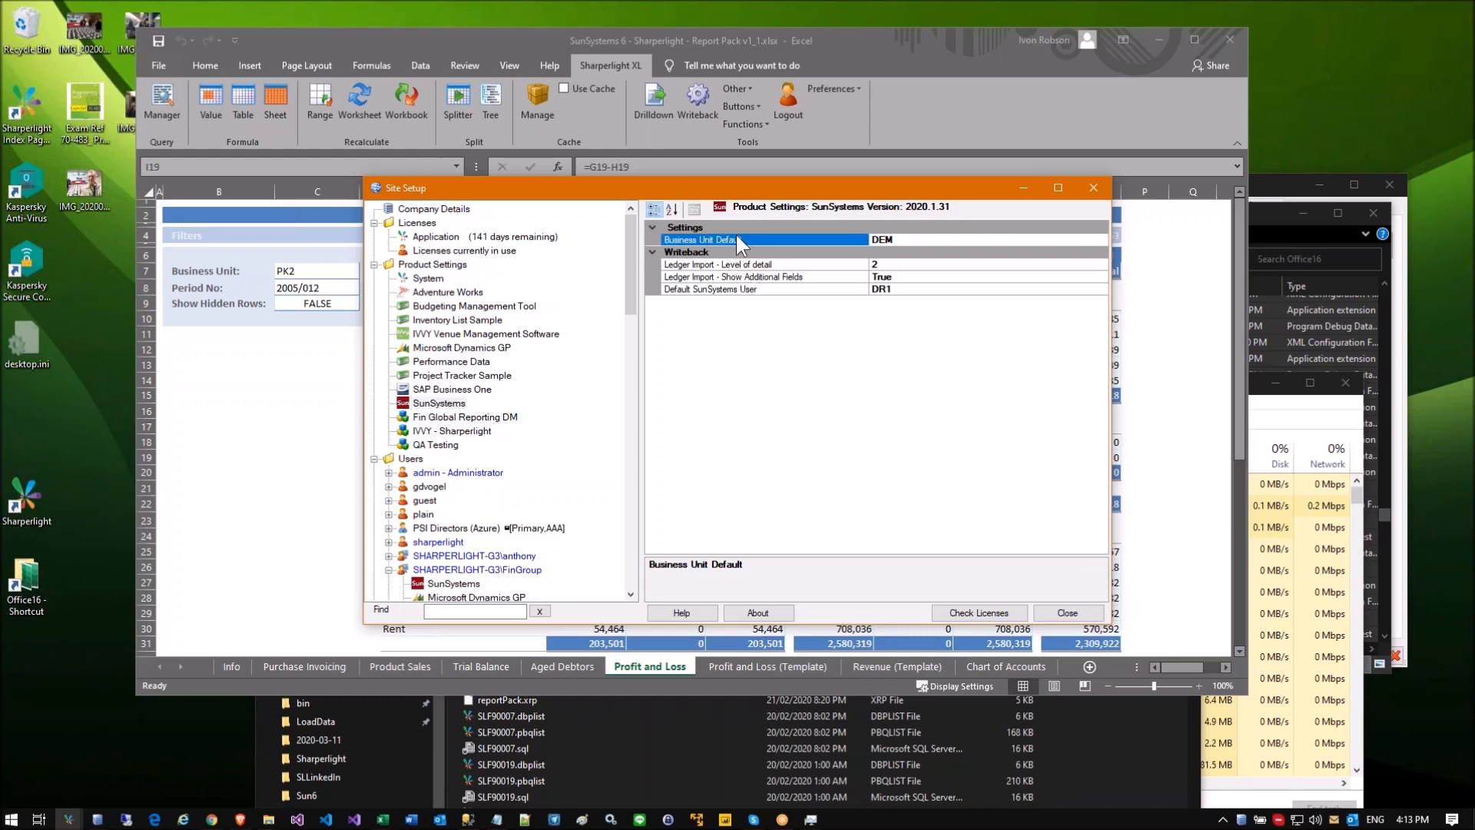
left_click(896, 241)
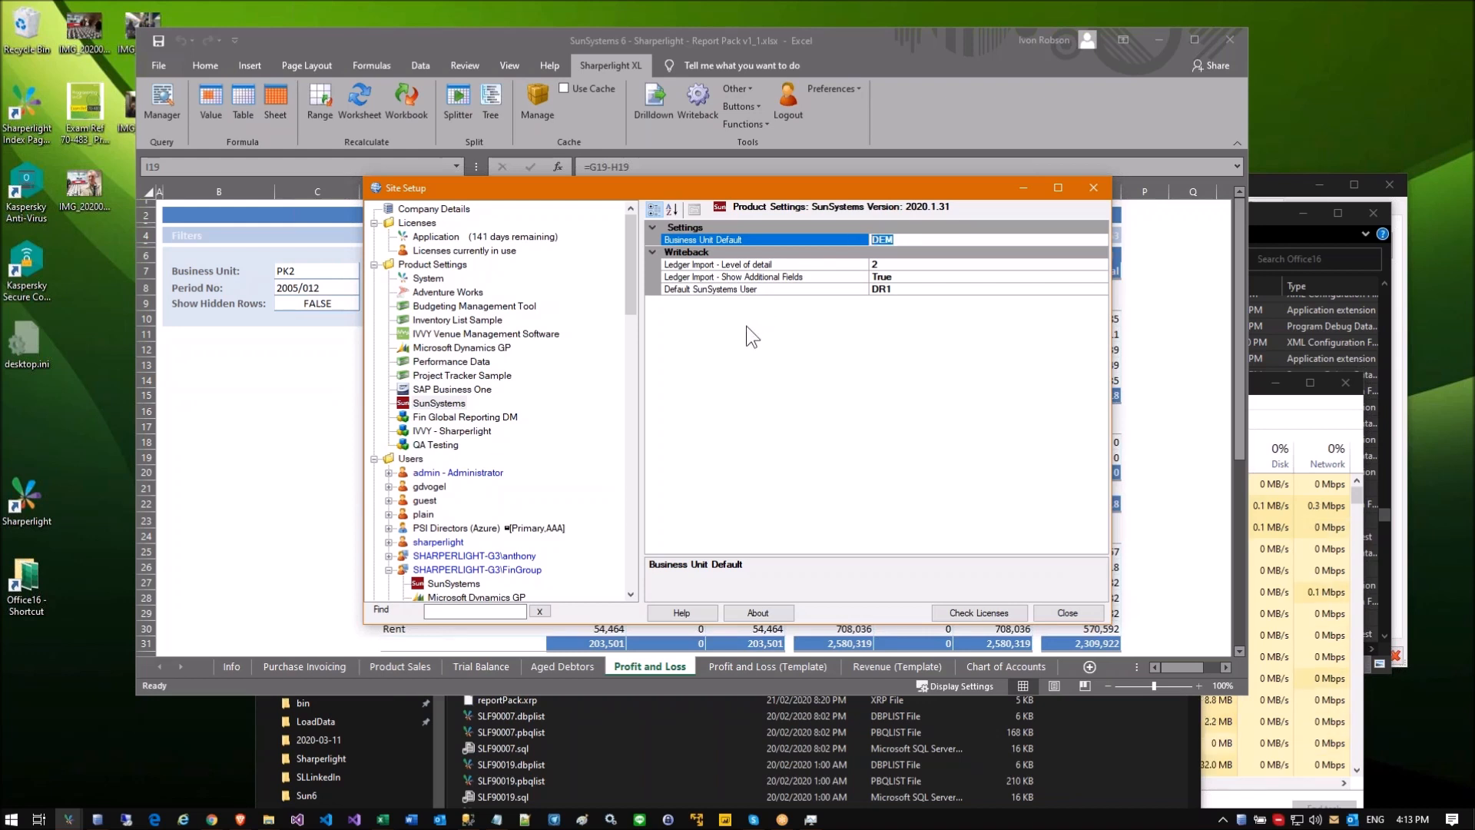
left_click(906, 236)
Step: Inspect the SunSystems Writeback properties: Ledger Import level of detail, Show Additional Fields and Default SunSystems User
left_click(730, 264)
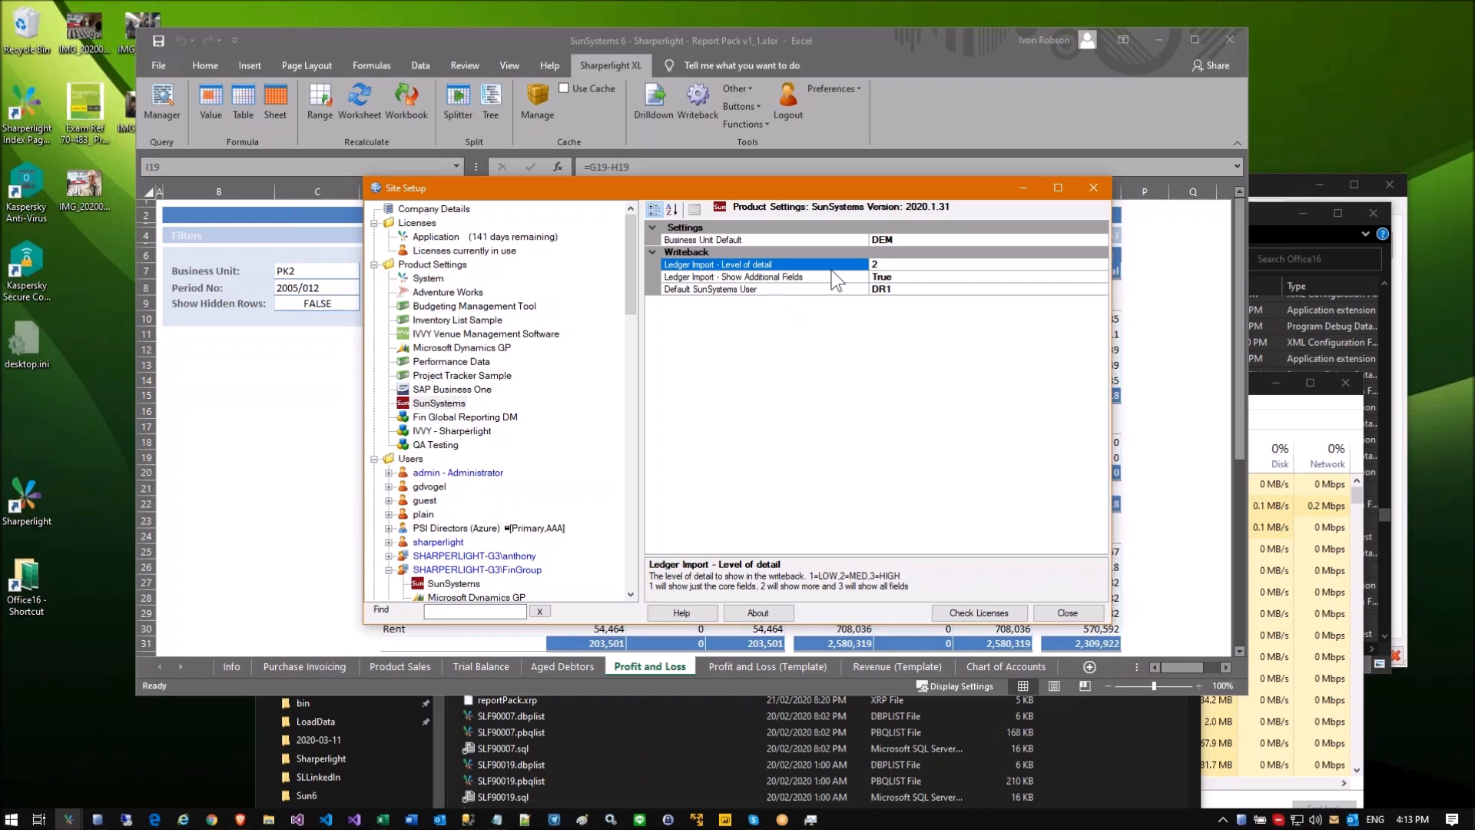
left_click(683, 277)
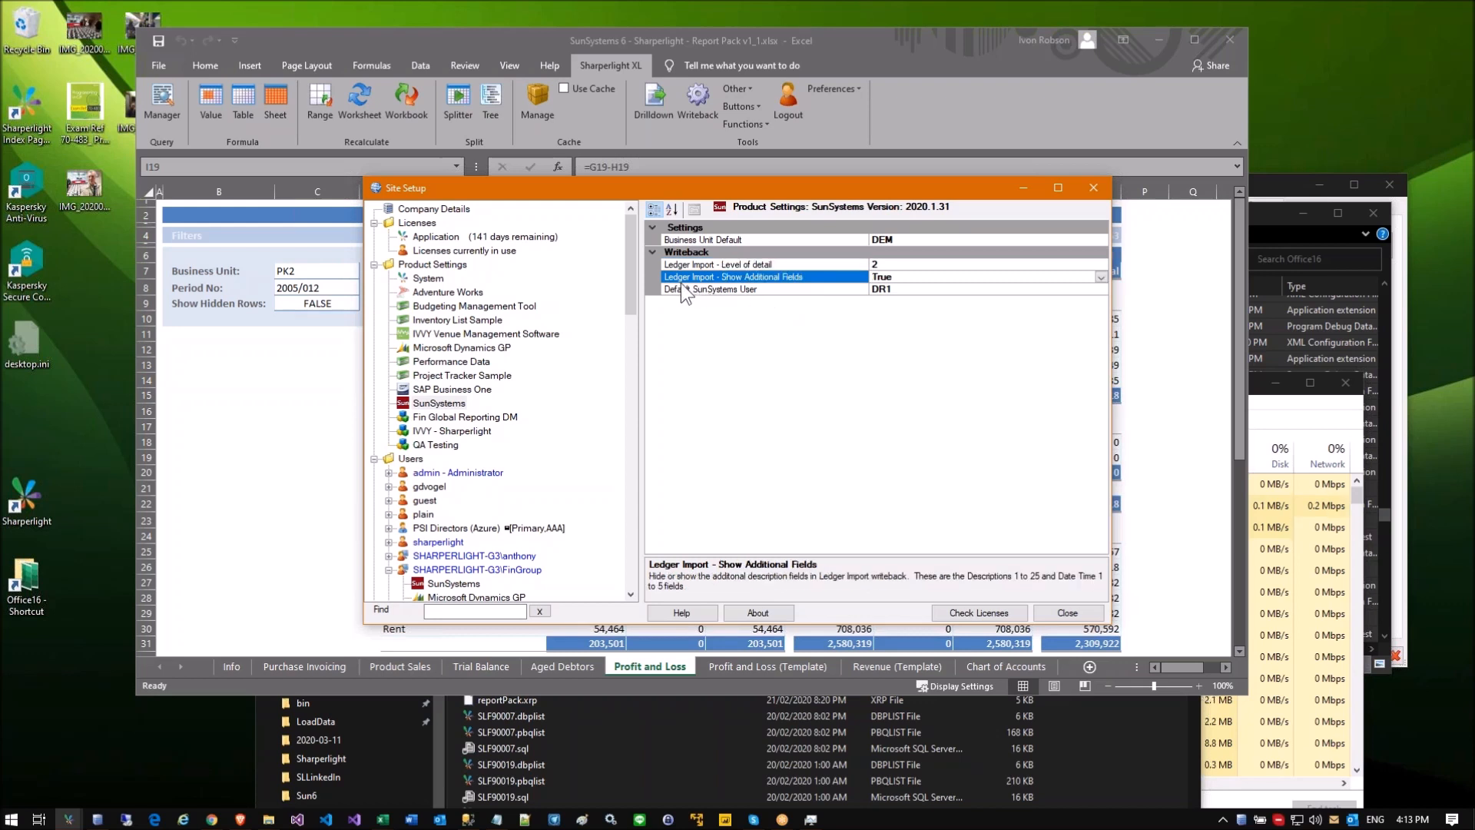
left_click(888, 276)
left_click(722, 290)
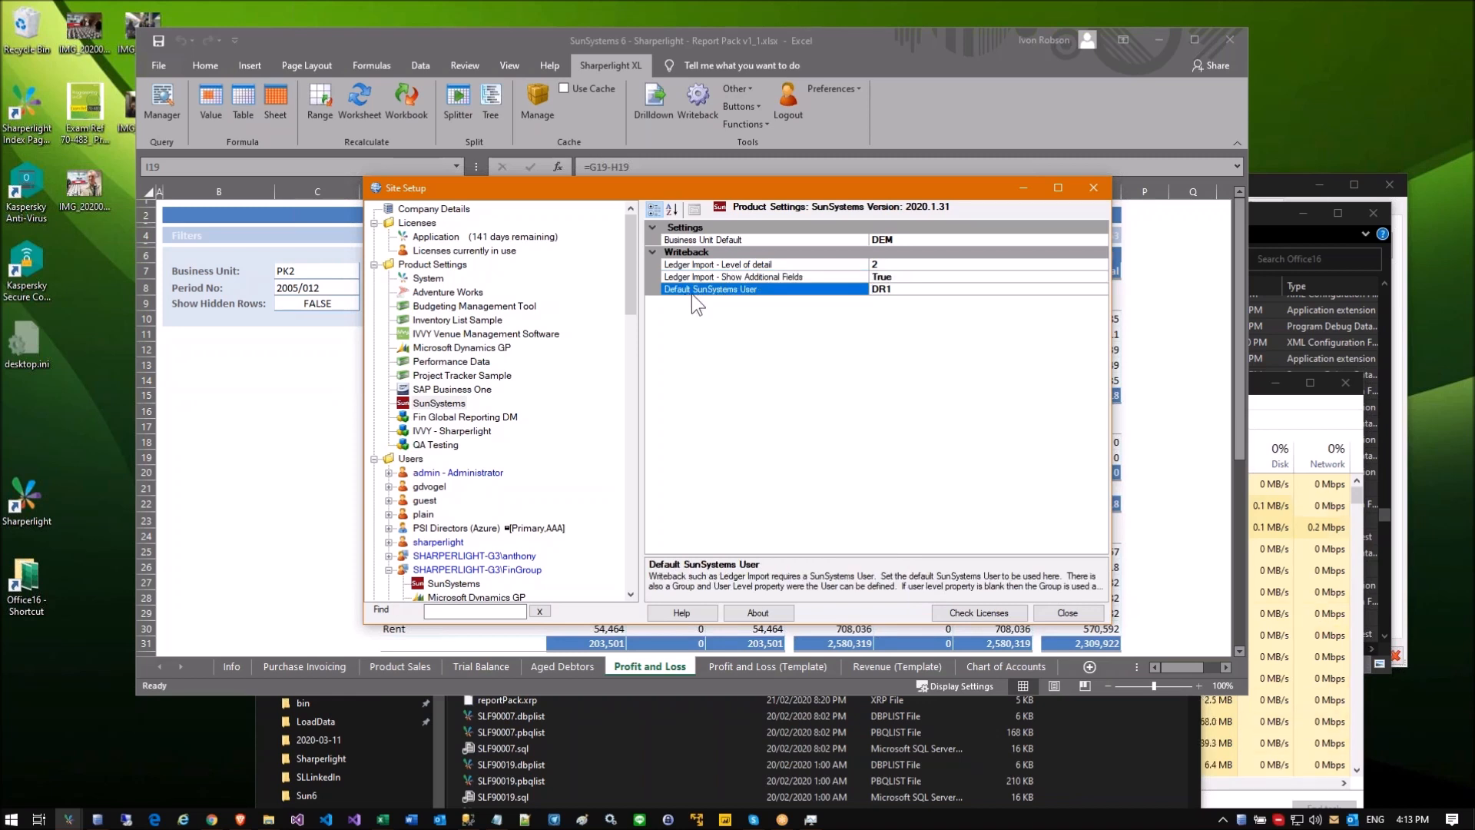
left_click(887, 289)
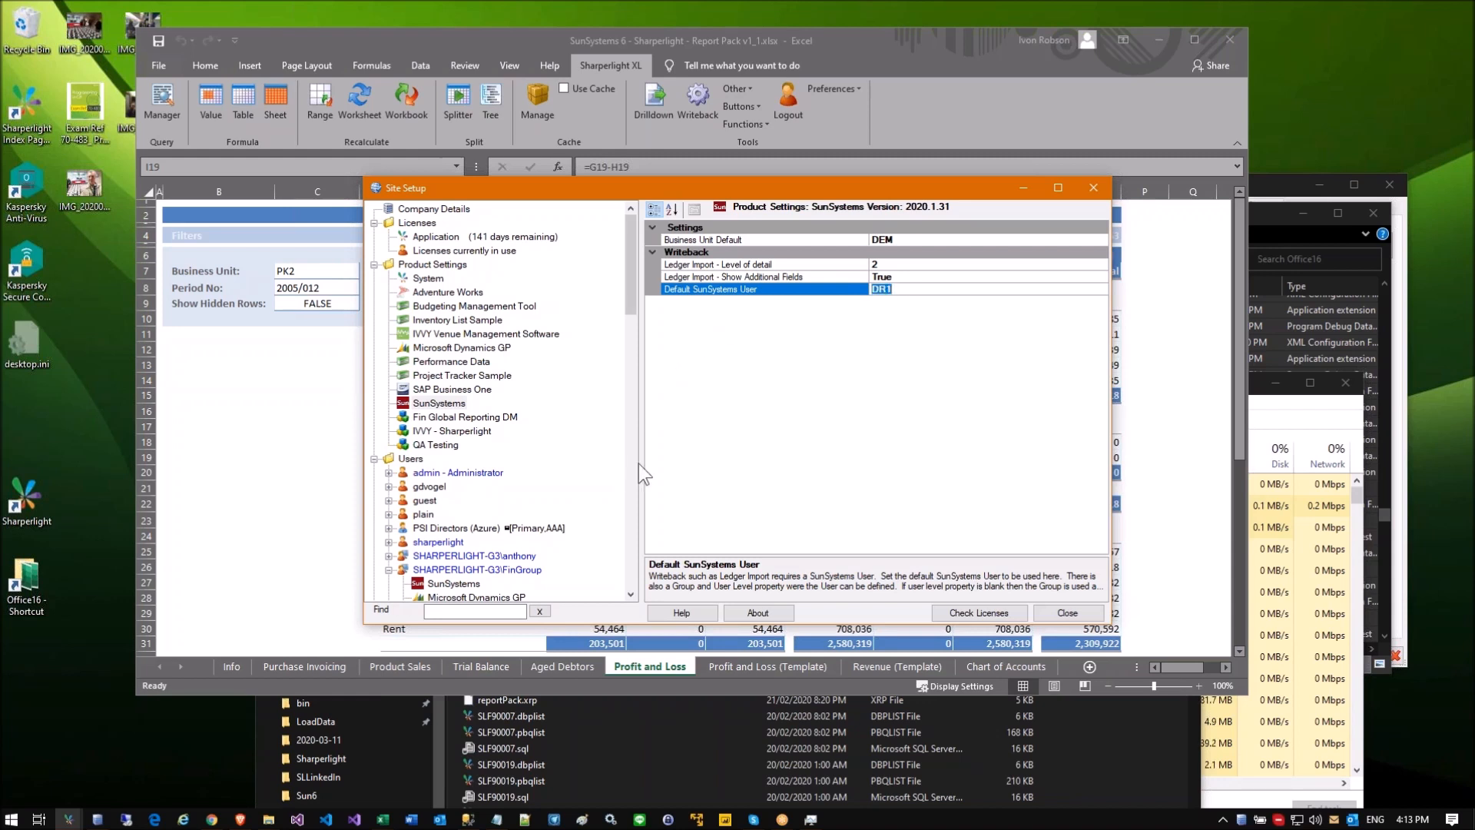
Step: View FinGroup's SunSystems product settings and inspect its Restrict Business Units property
left_click(439, 403)
scroll(439, 408, "down", 1)
scroll(439, 407, "down", 3)
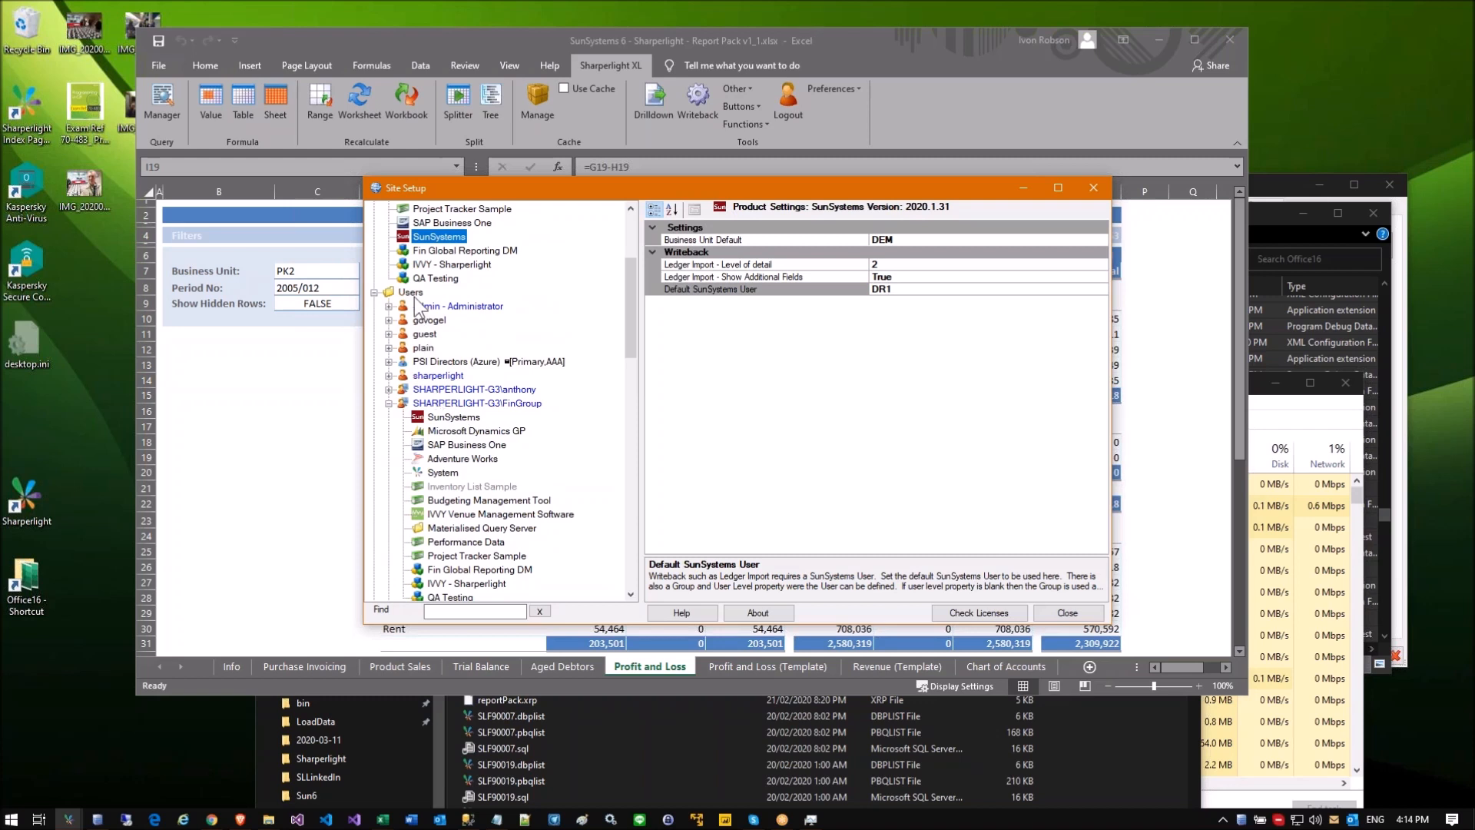
left_click(454, 417)
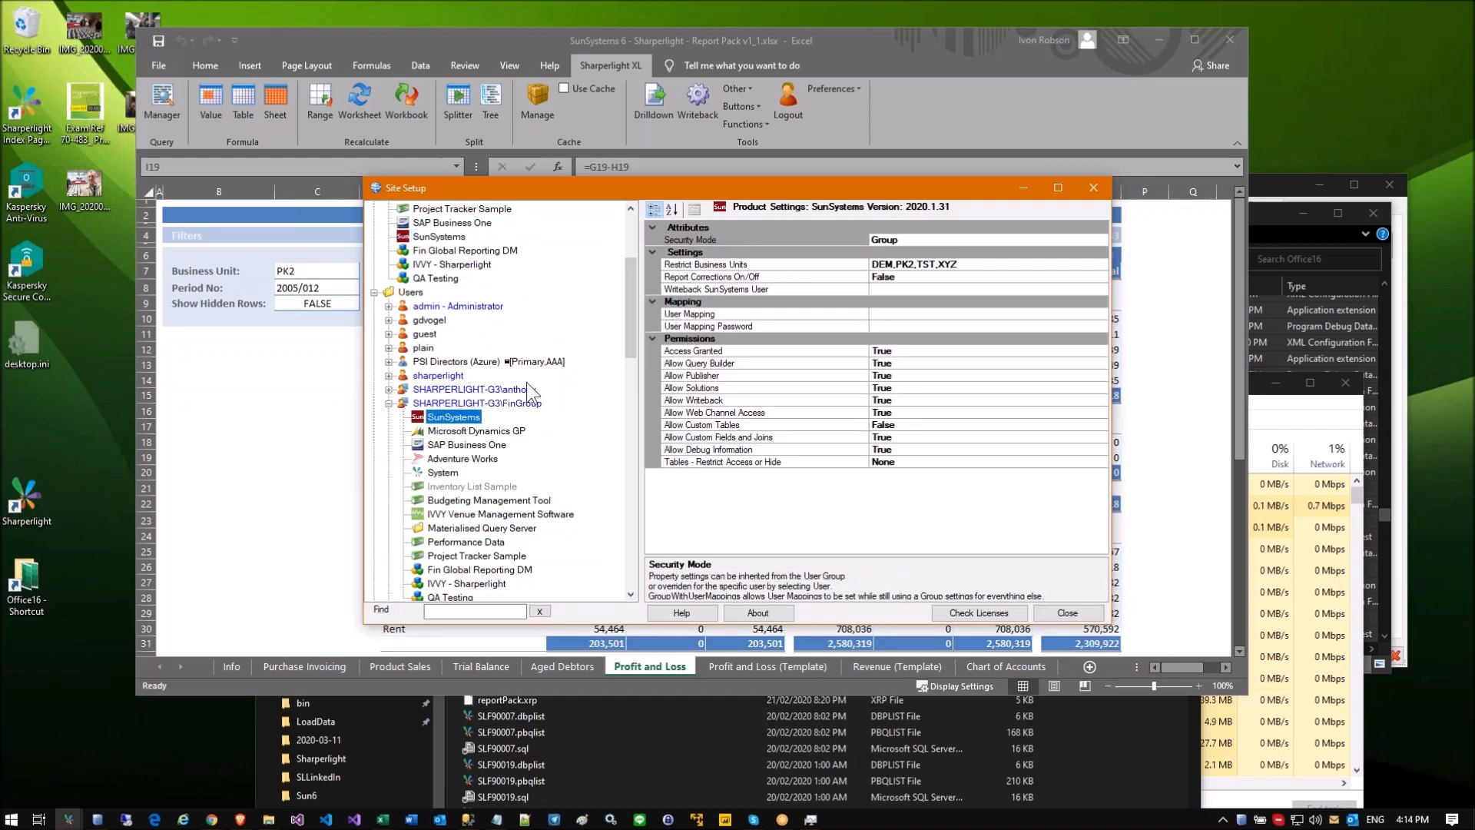
left_click(726, 265)
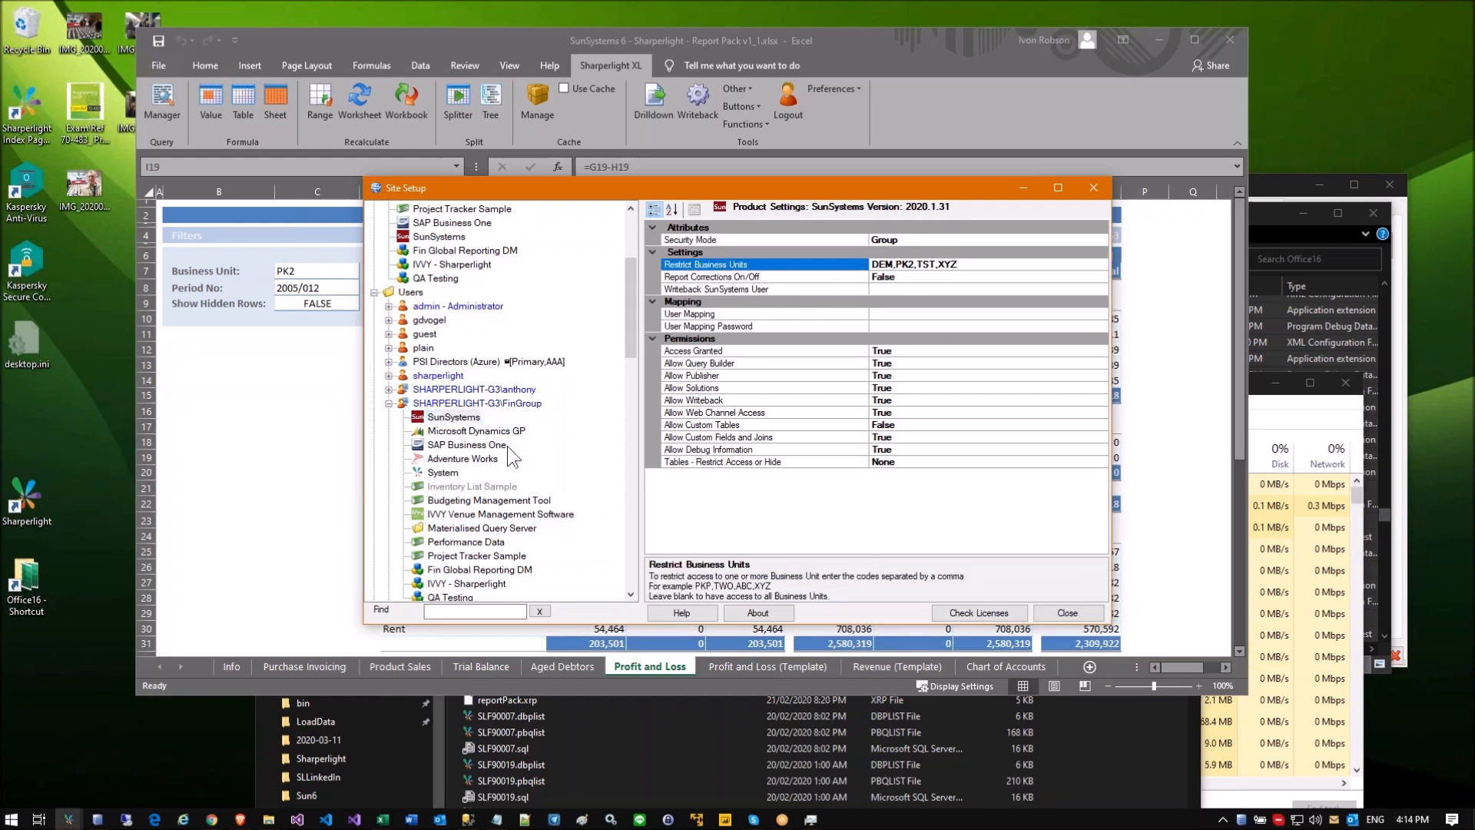
Step: Check the SunSystems settings of the individual Windows user below FinGroup and assign that user to user group G0002
left_click(492, 416)
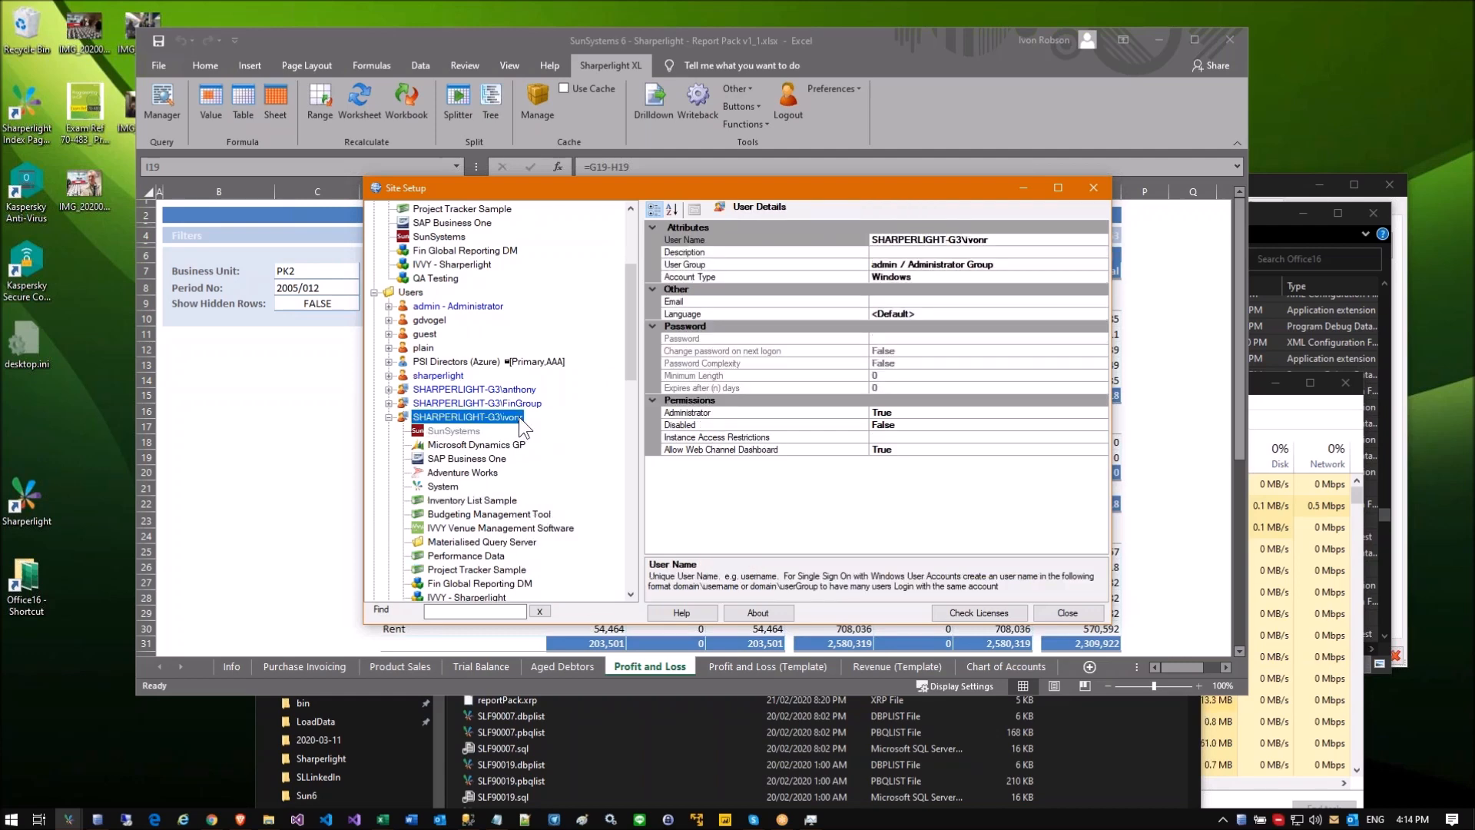
left_click(470, 432)
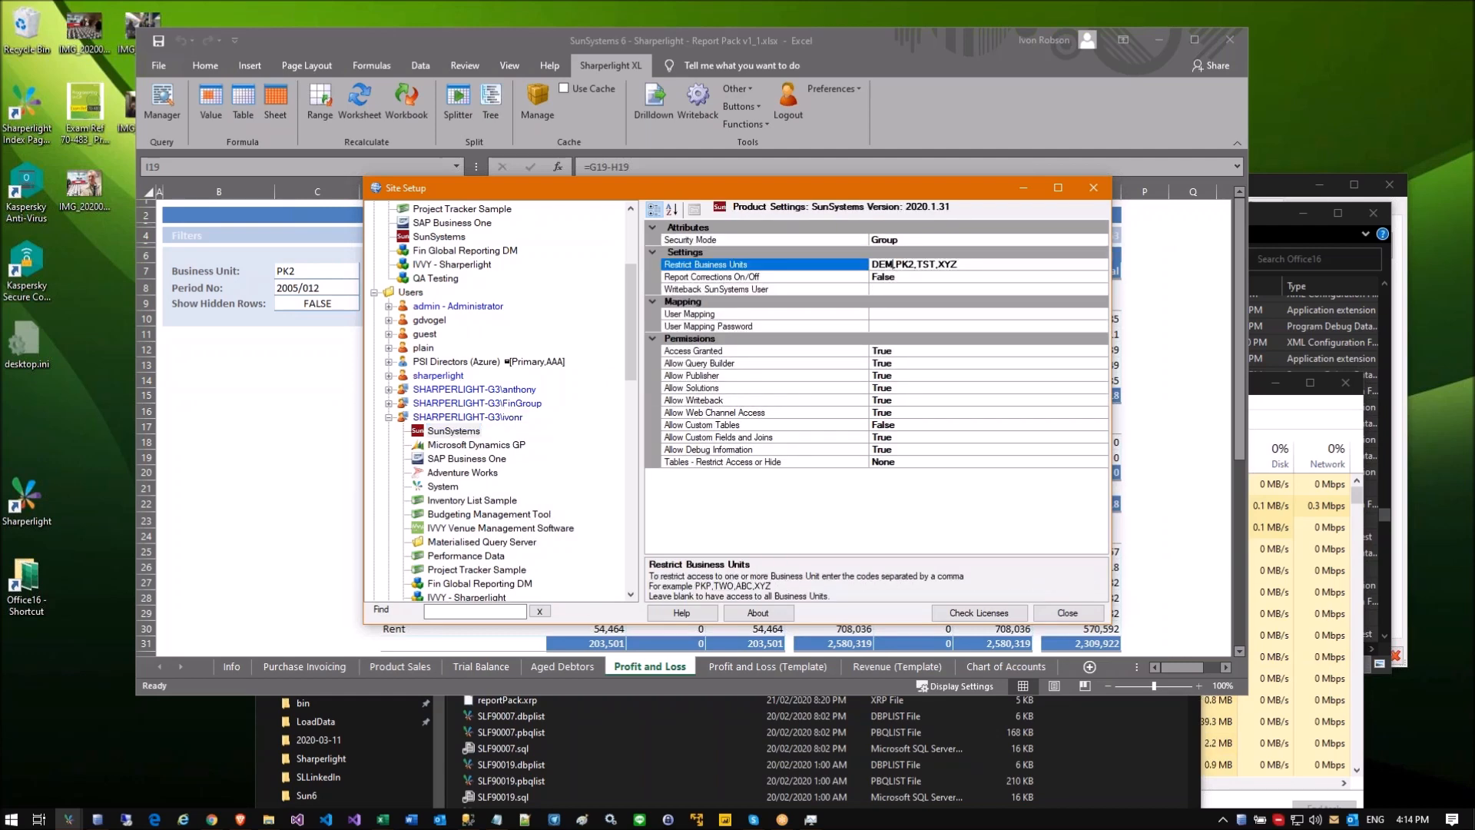
left_click(465, 418)
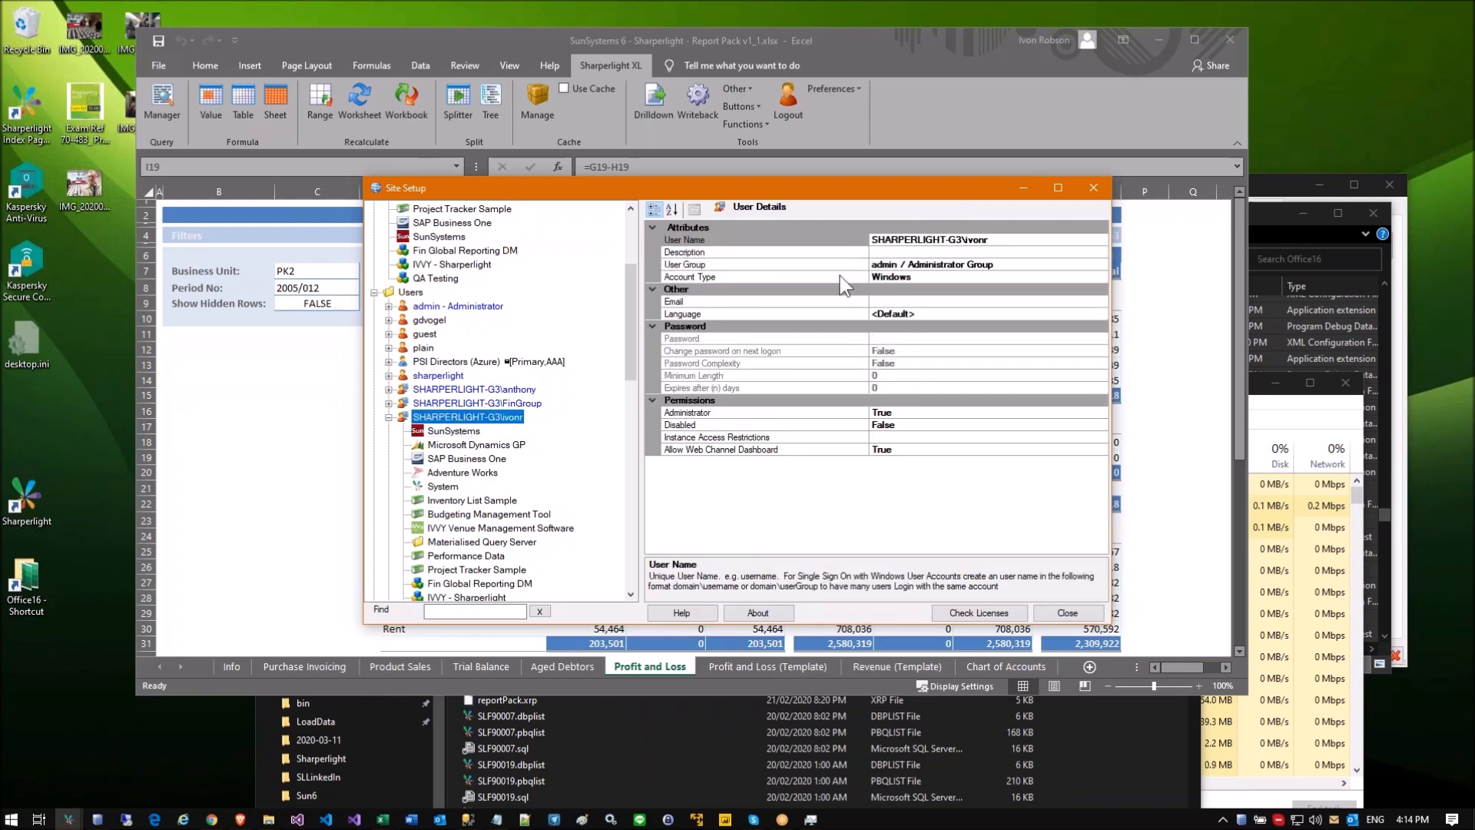
left_click(1084, 264)
left_click(1100, 264)
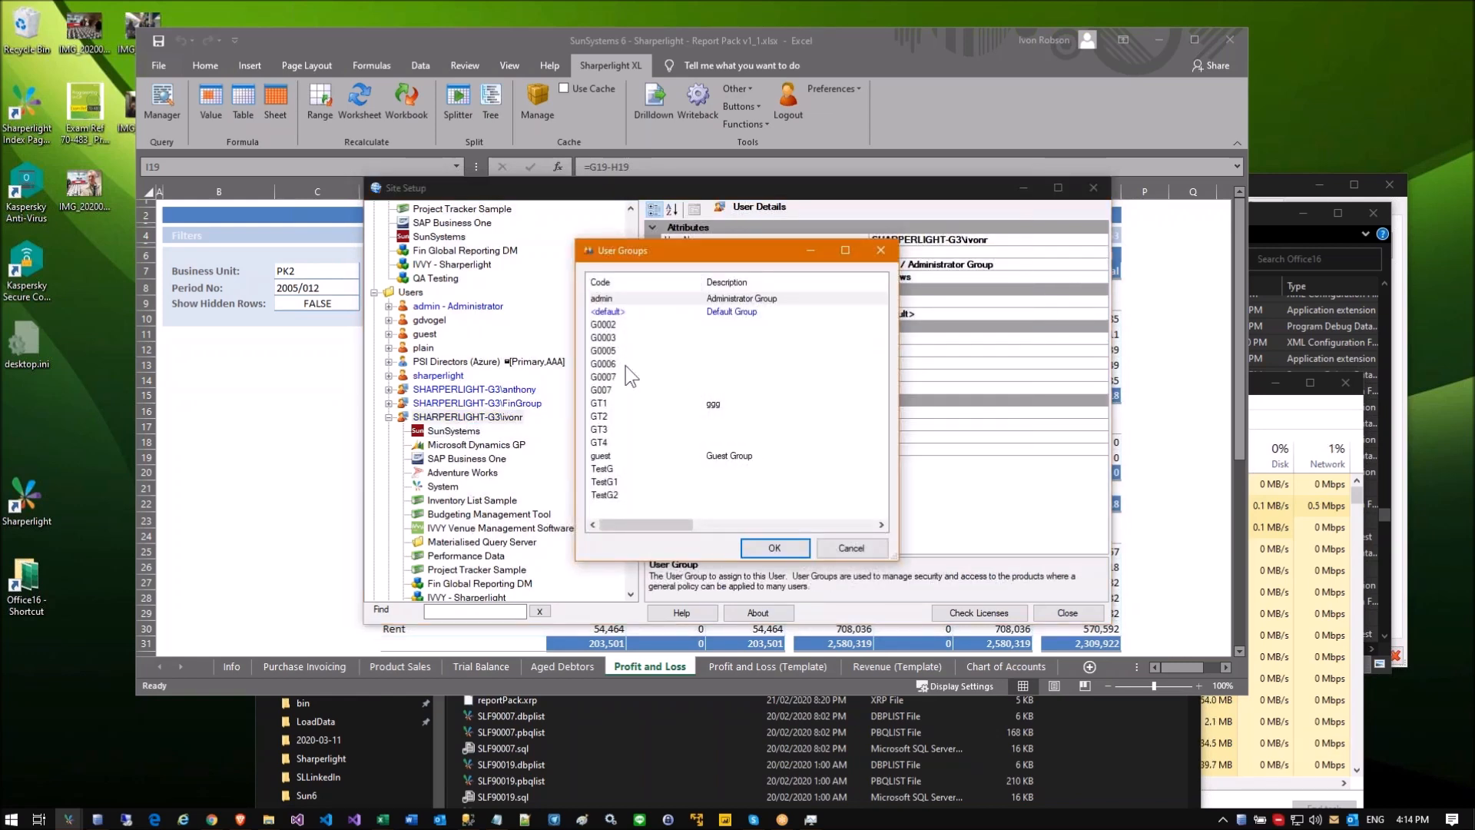
double_click(607, 324)
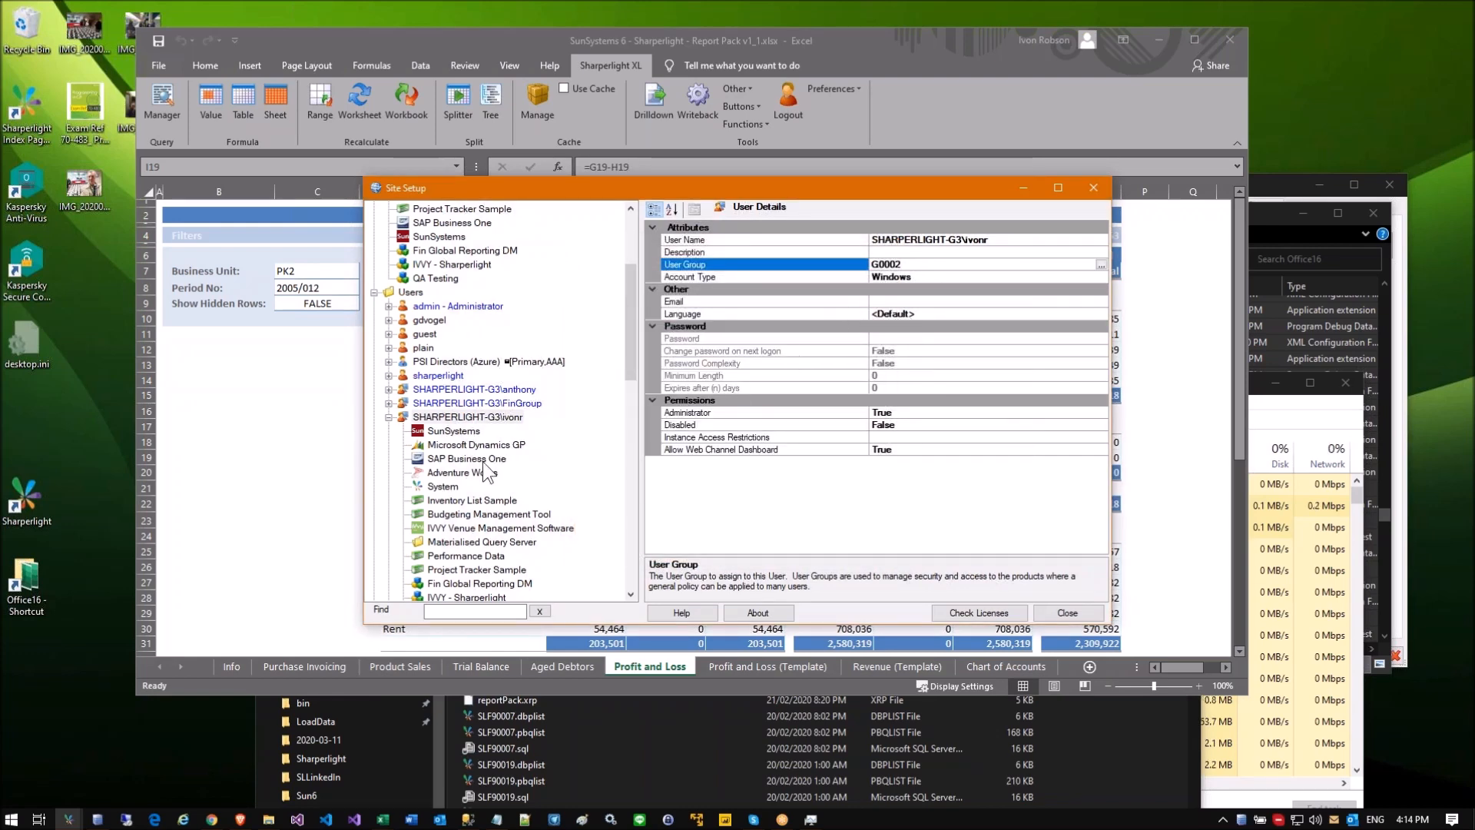
Step: Set Restrict Business Units to PK2,FLY in the SunSystems settings of the Windows user below FinGroup
left_click(454, 431)
type("PK2,")
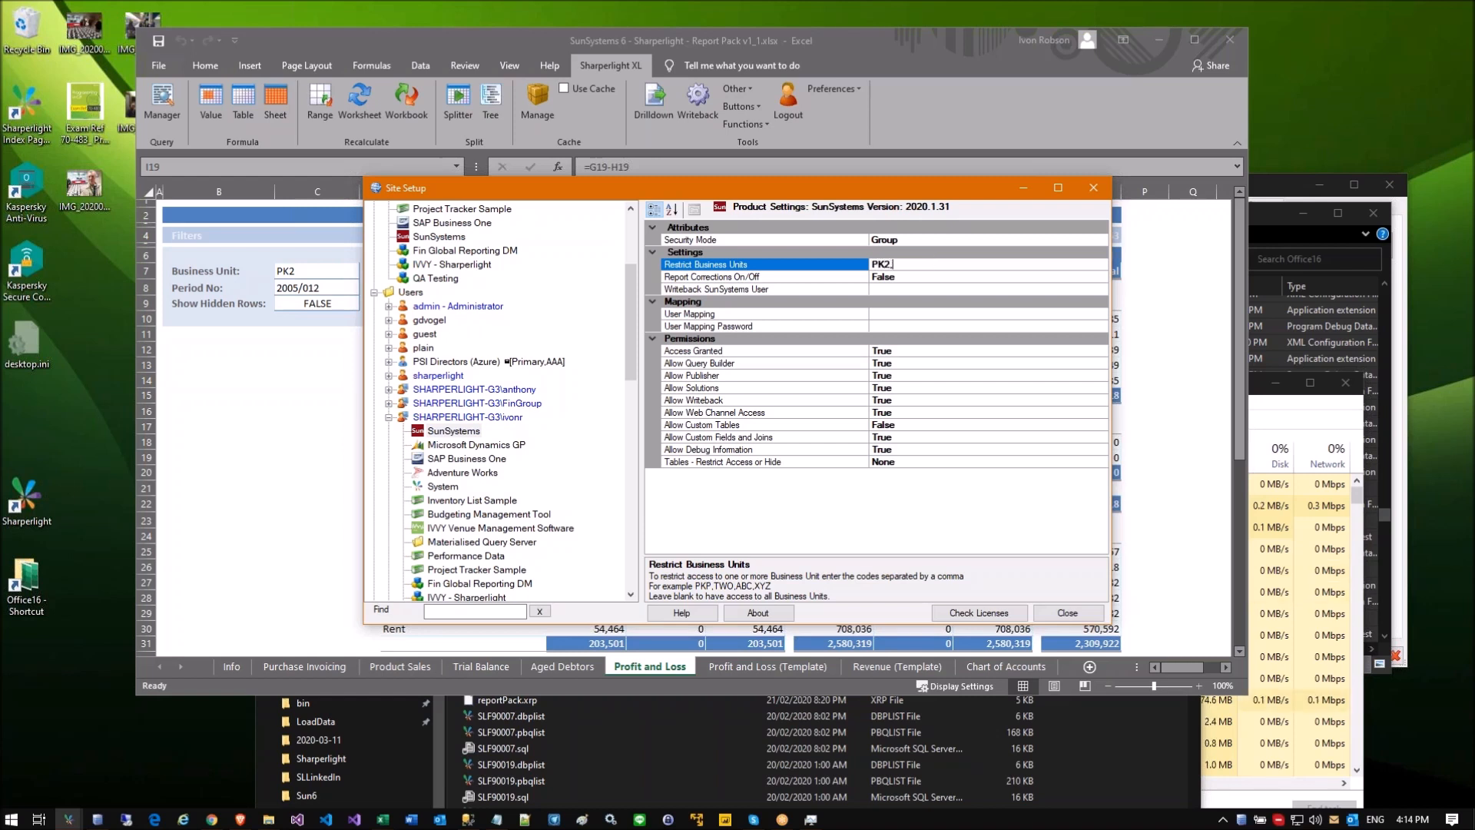
type("FLY")
left_click(897, 299)
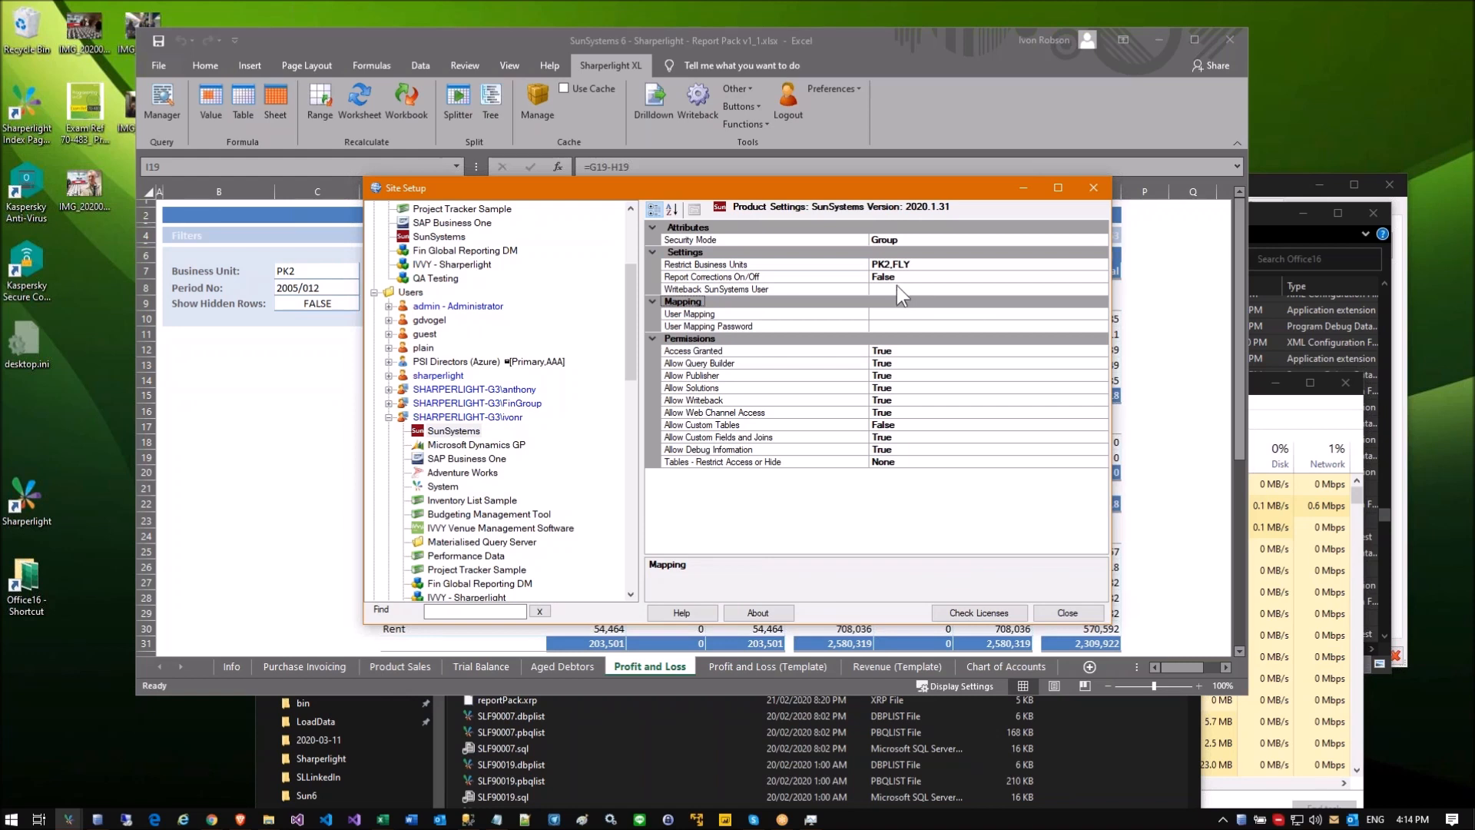
Step: Inspect the Report Corrections On/Off, Writeback SunSystems User and Restrict Business Units properties of this user's SunSystems settings
left_click(896, 277)
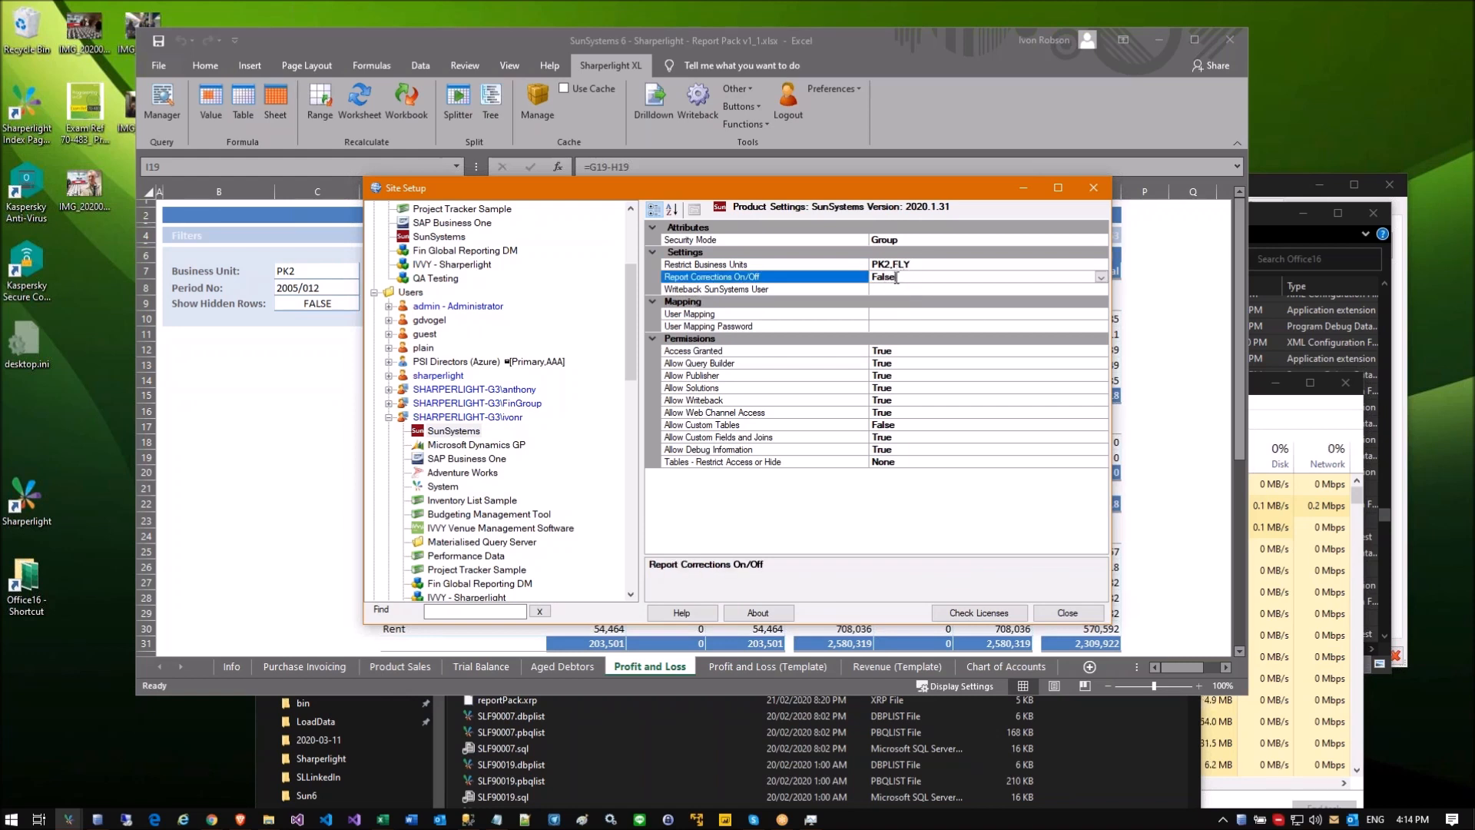
left_click(734, 289)
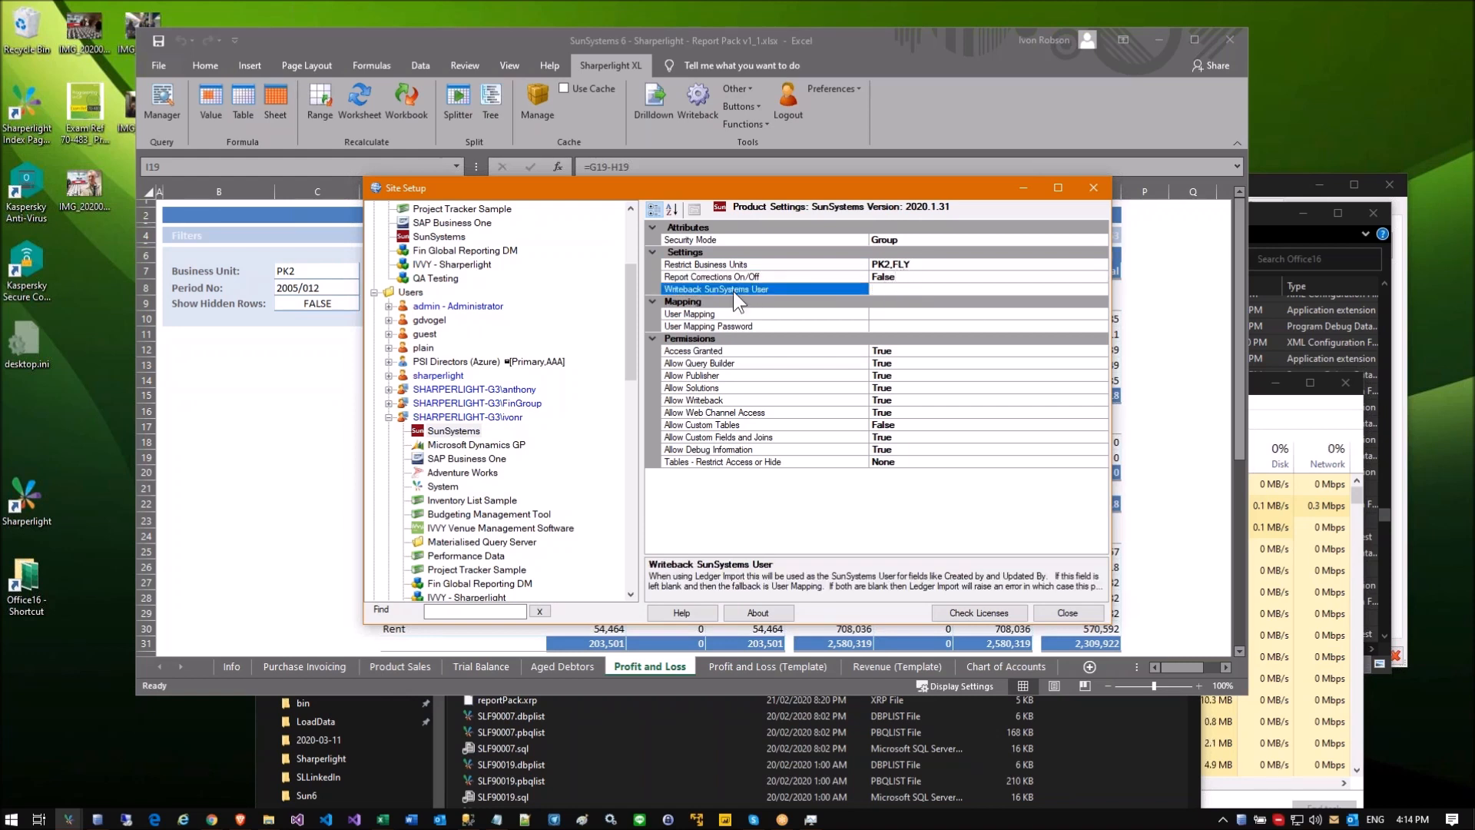
left_click(886, 289)
left_click(739, 265)
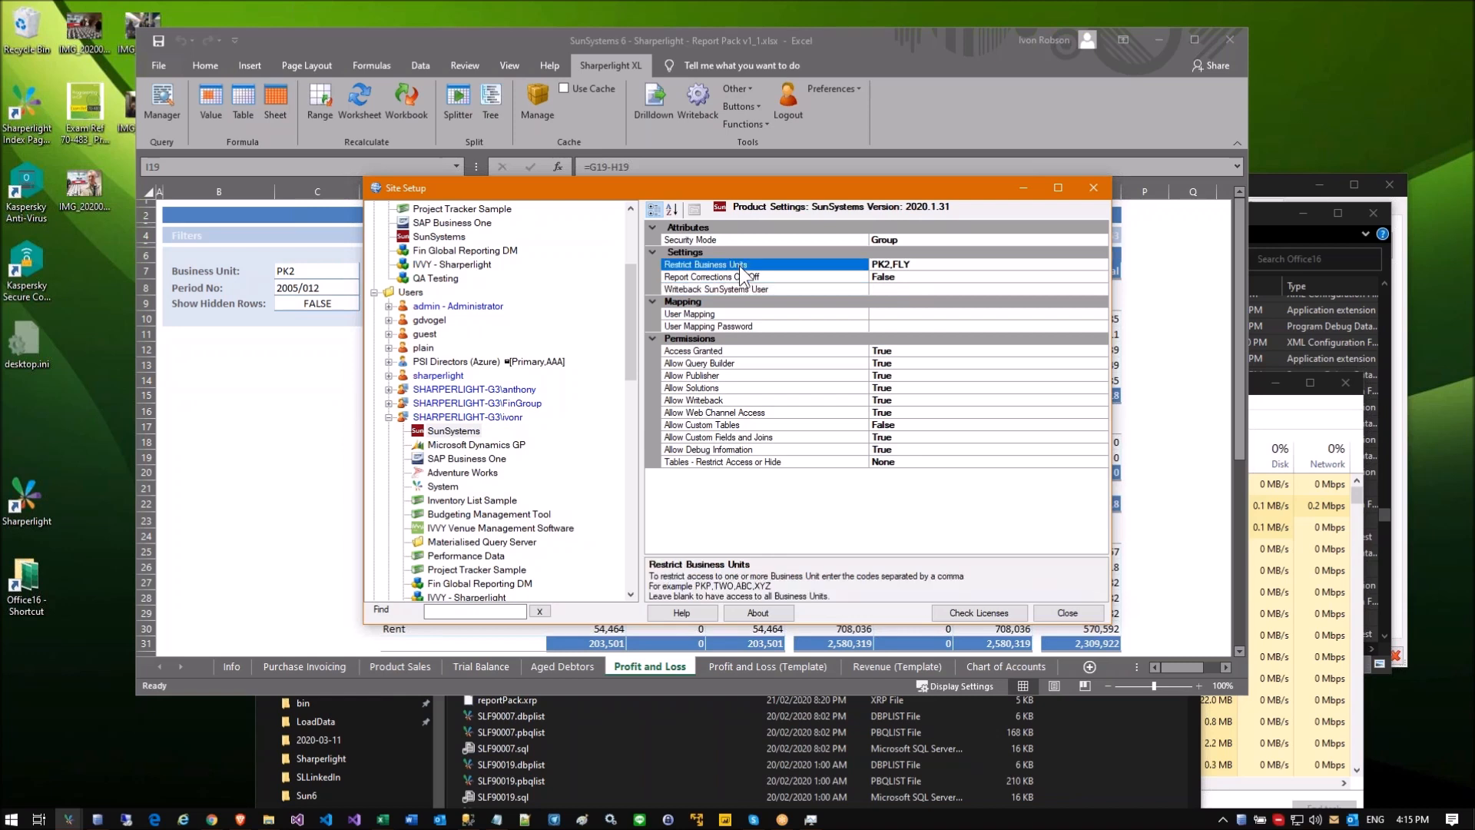
left_click(879, 290)
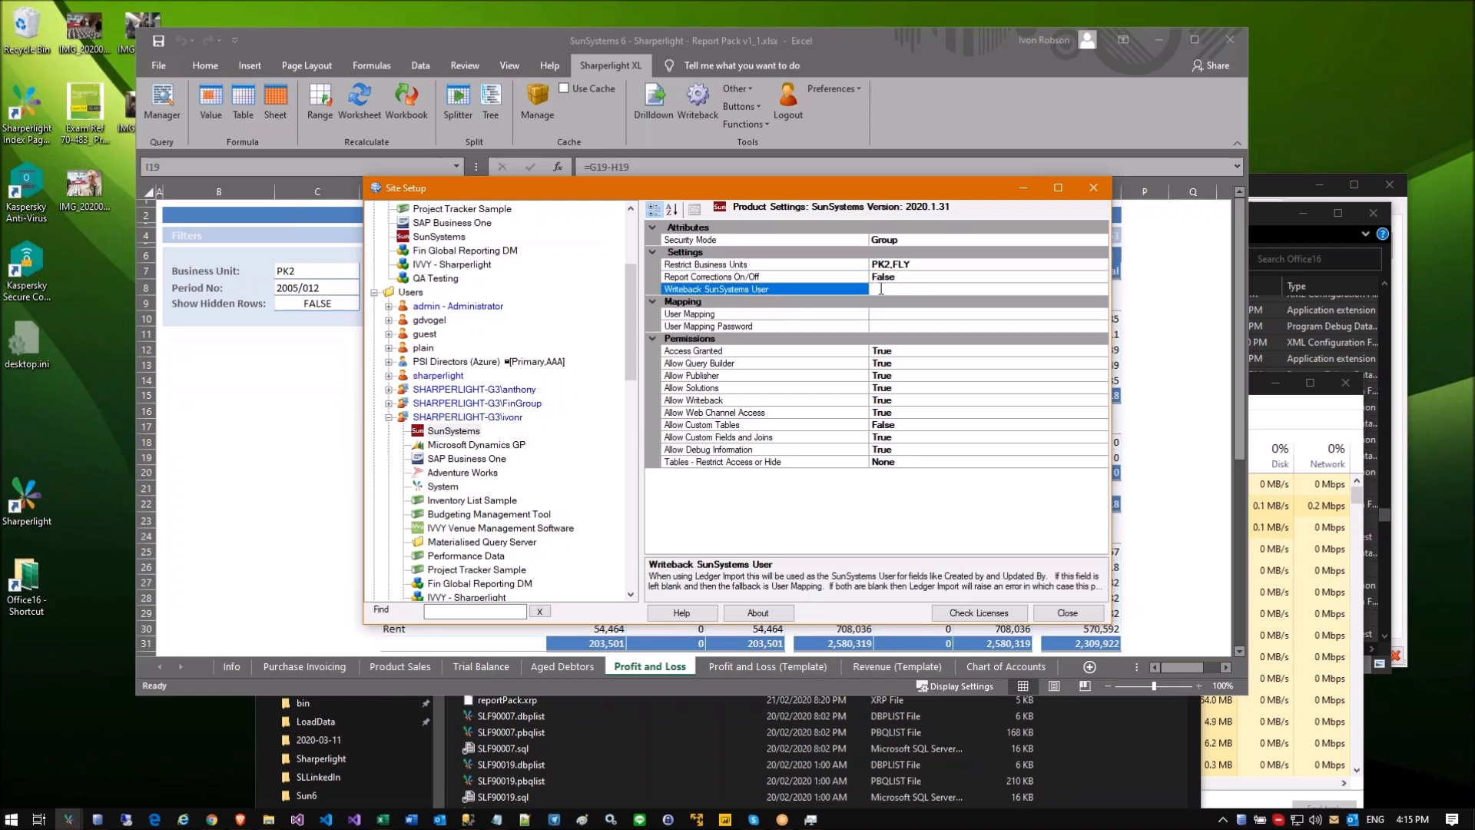
Step: Expand the site's Writeback products and view the writeback settings and history options for SunSystems
left_click(439, 584)
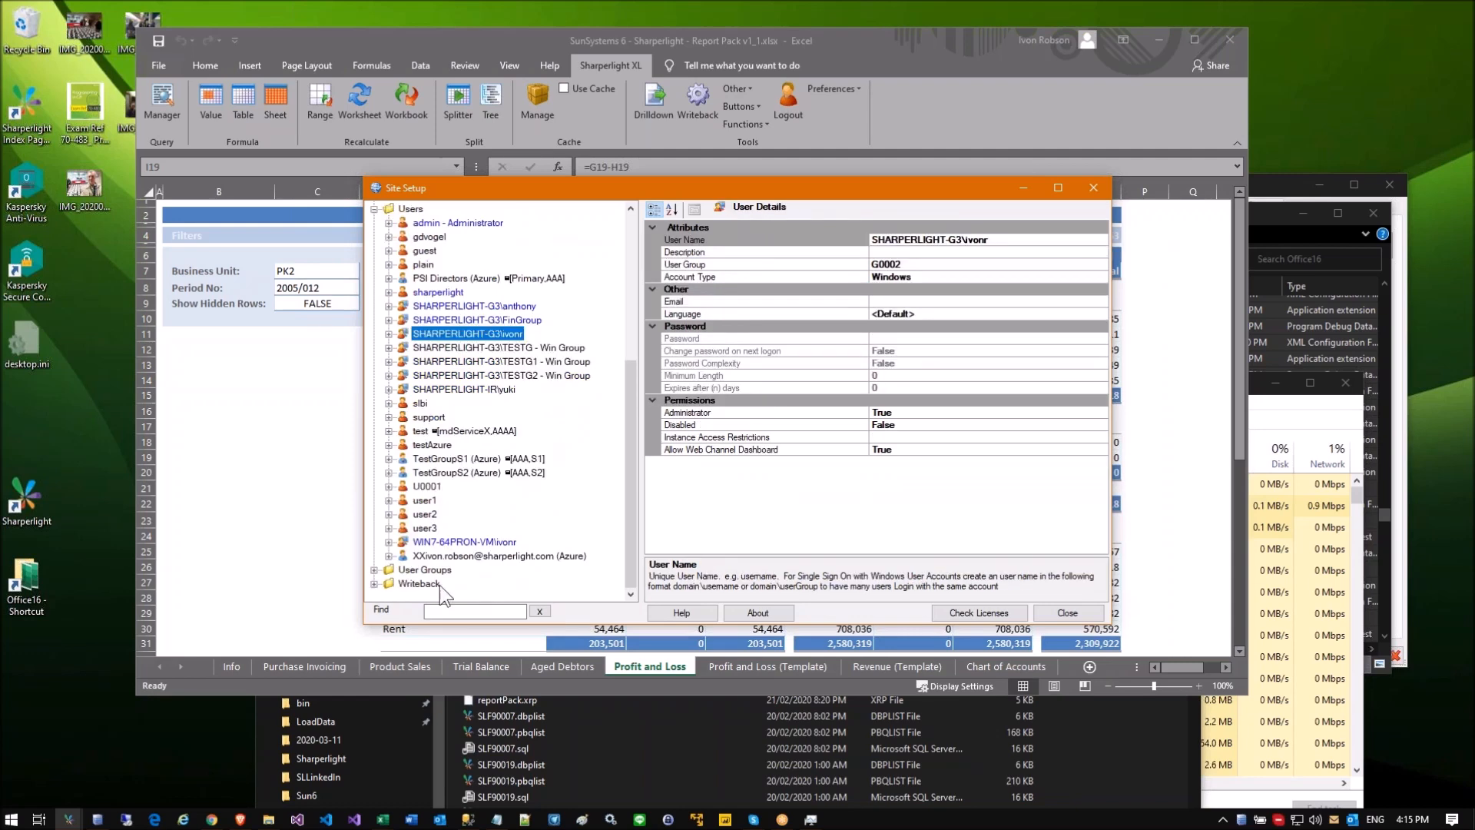
left_click(375, 585)
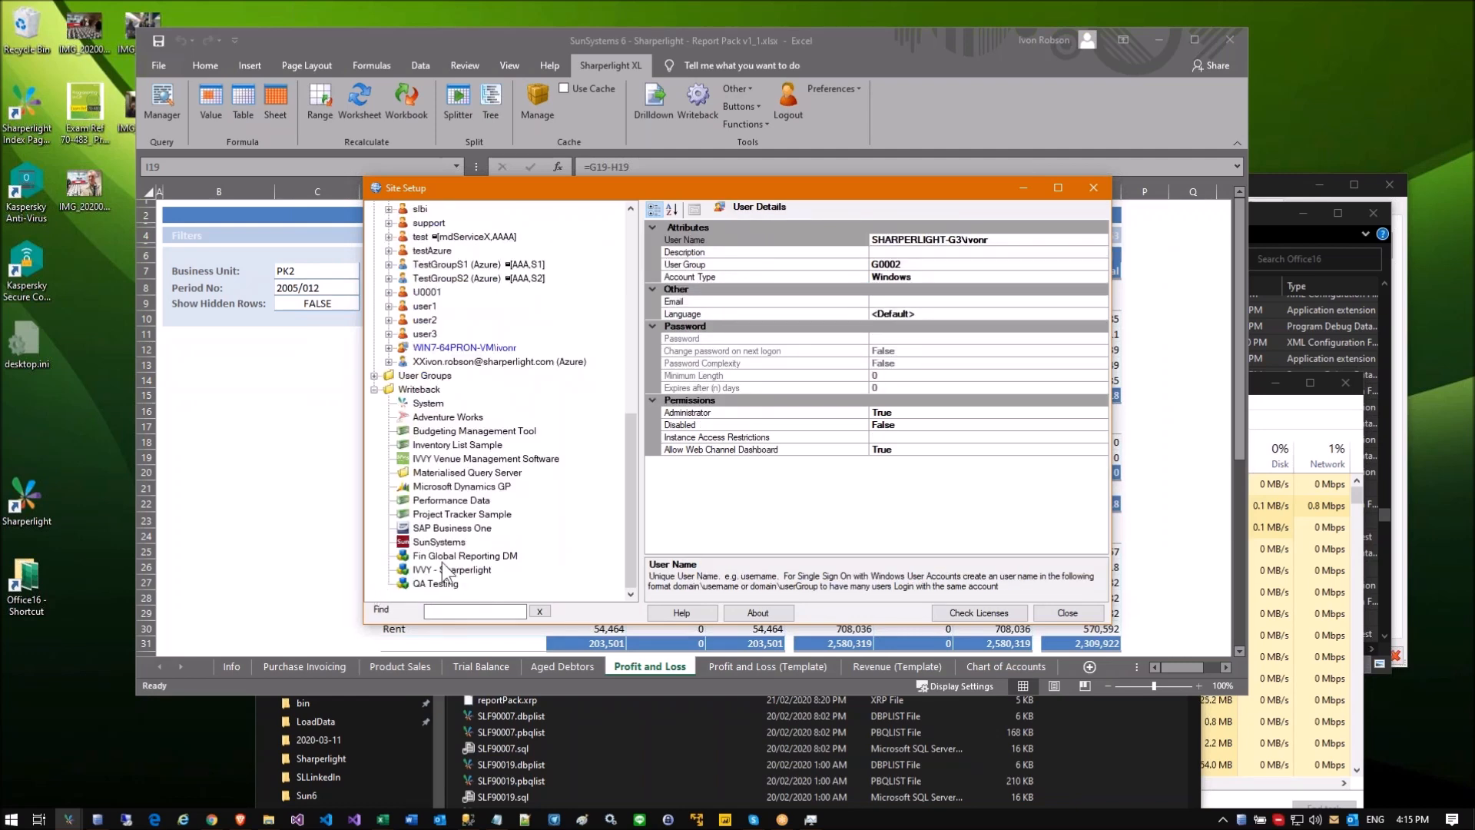
left_click(424, 390)
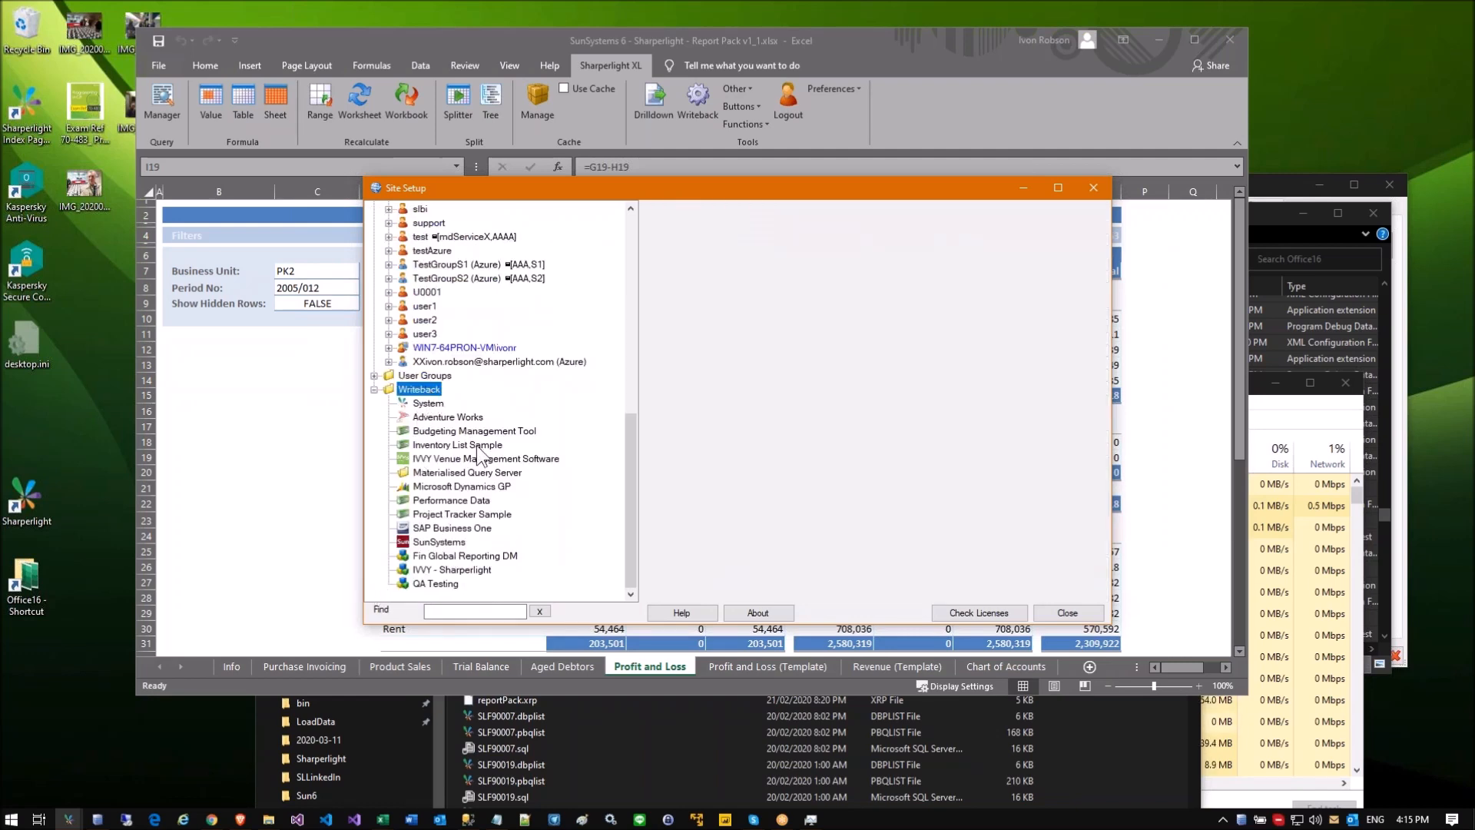
left_click(445, 542)
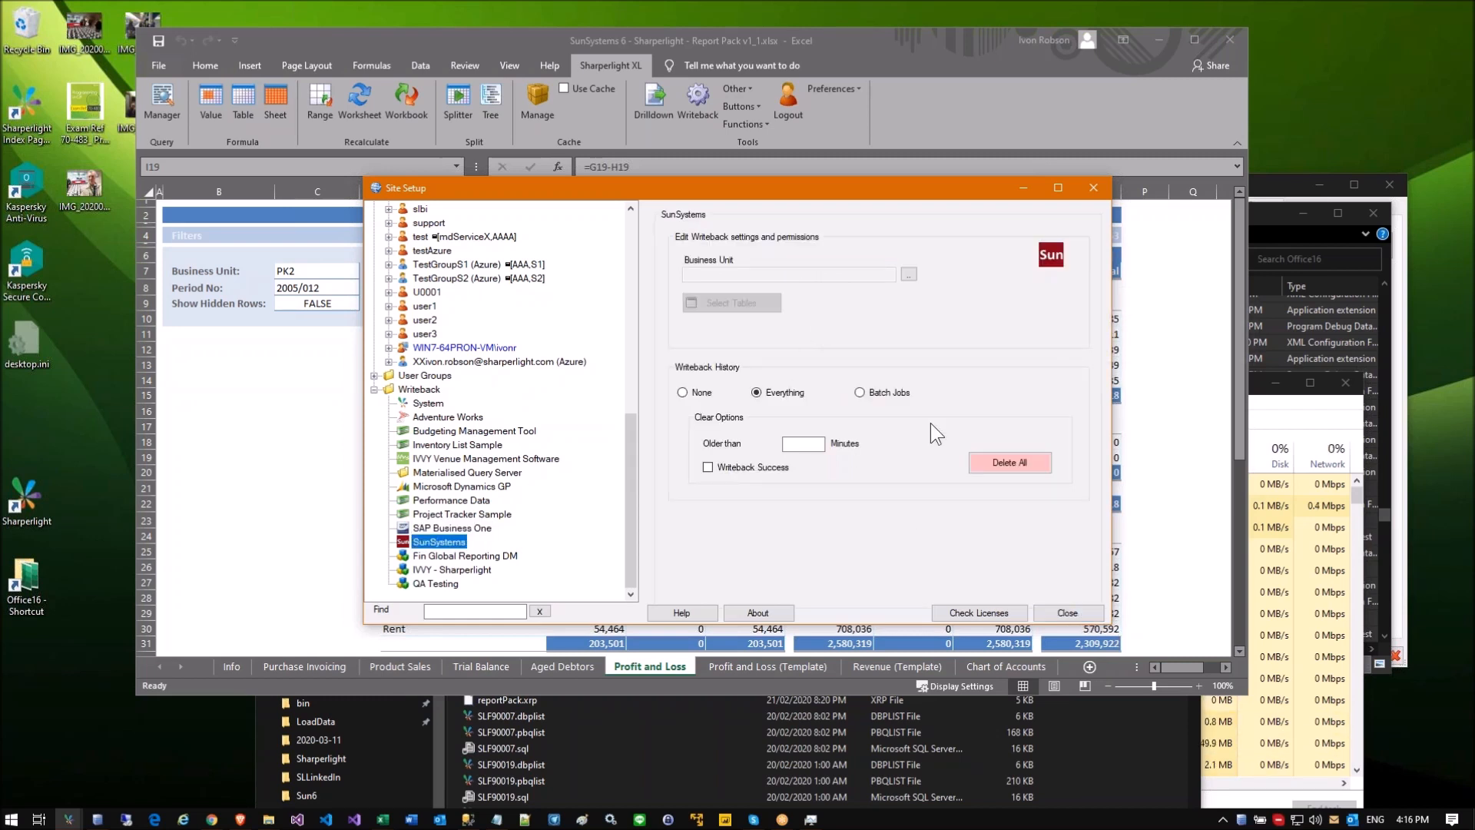
Step: Close Site Setup, add a new worksheet and start a table formula query at cell F9 with System as the product
left_click(1068, 613)
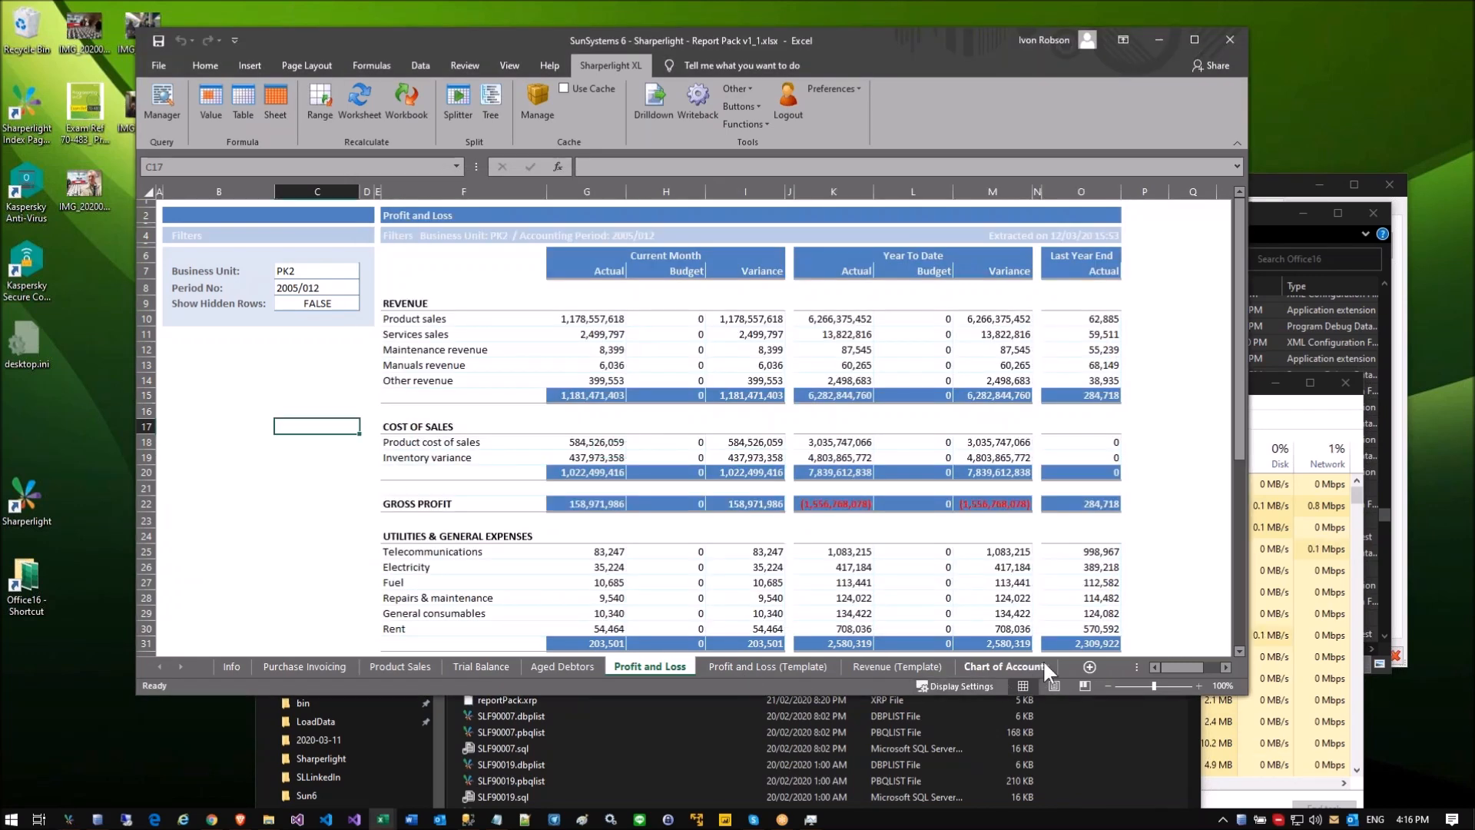
left_click(1088, 666)
left_click(414, 334)
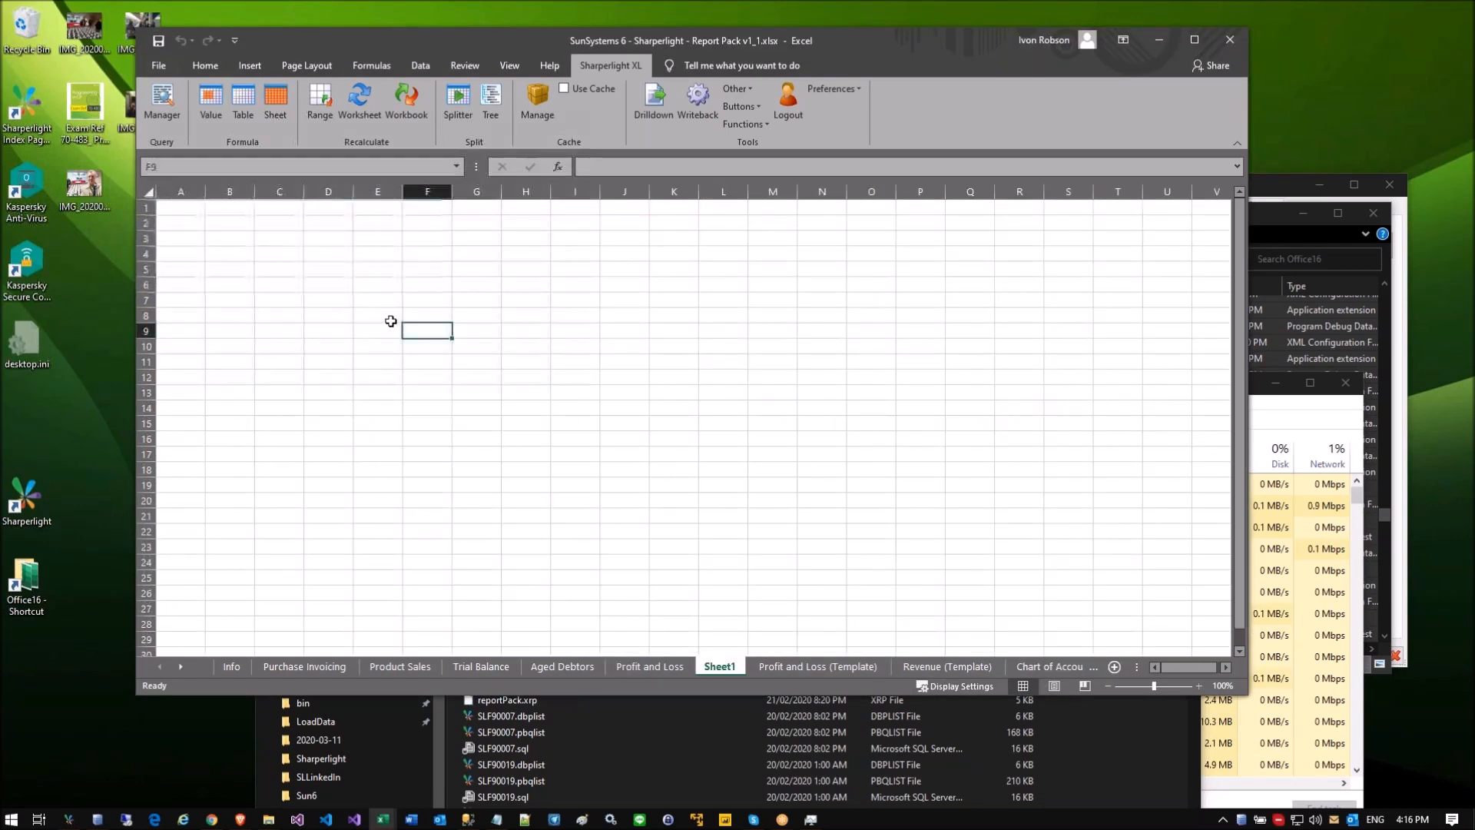
left_click(237, 102)
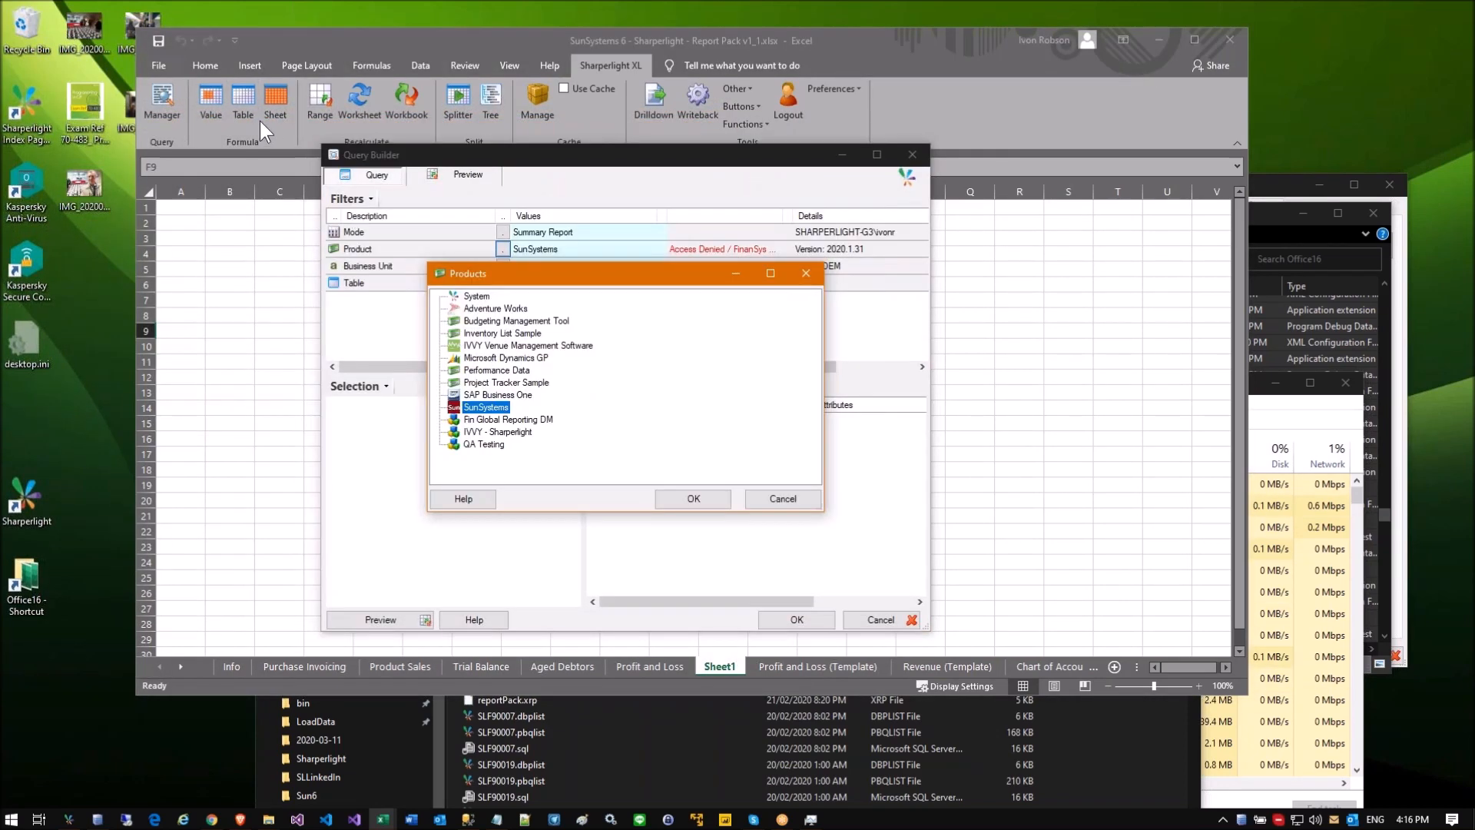
double_click(485, 296)
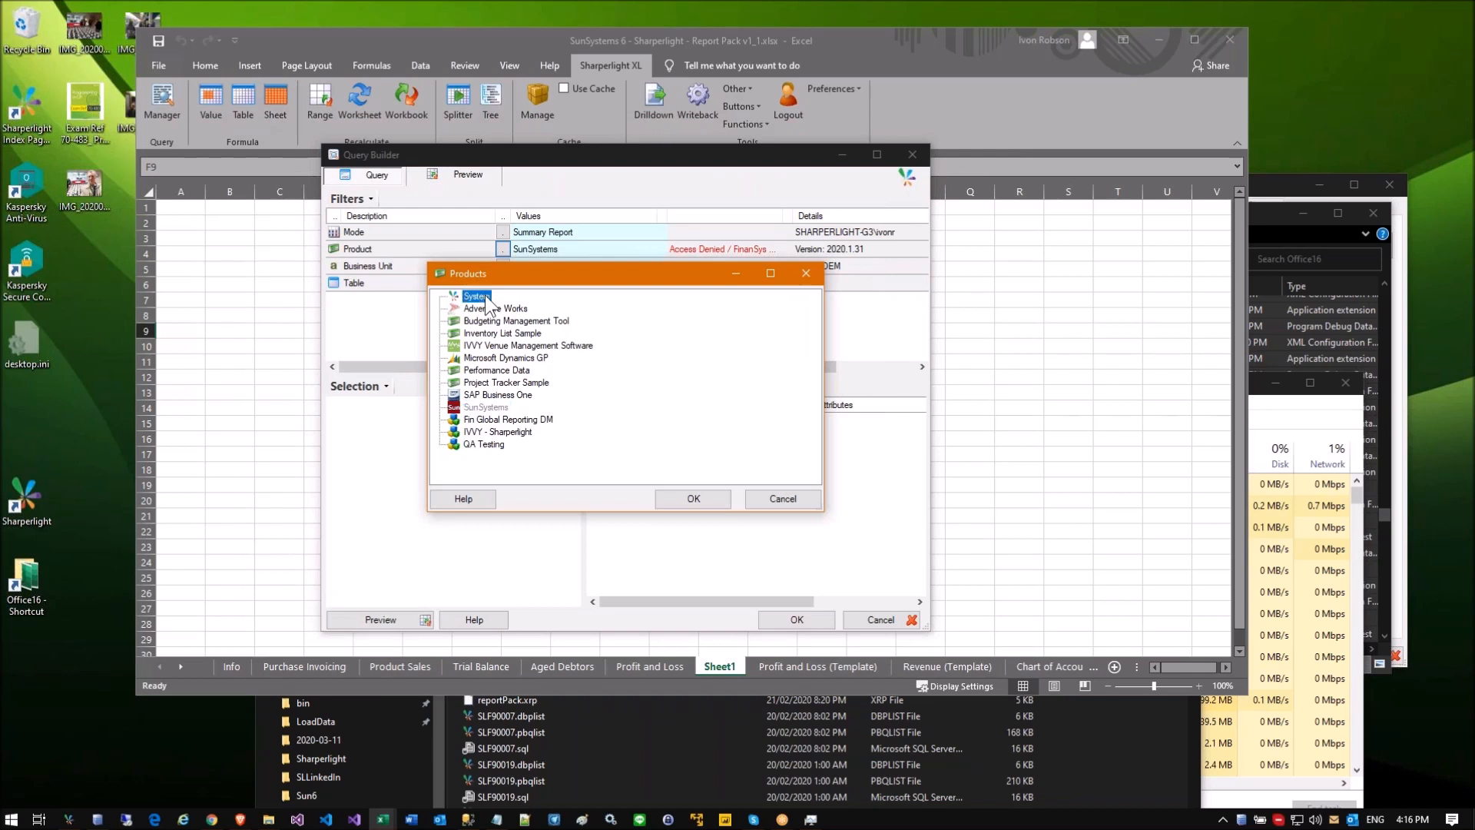
Step: Browse the System product's table folders and choose Writeback History as the query's table
left_click(504, 269)
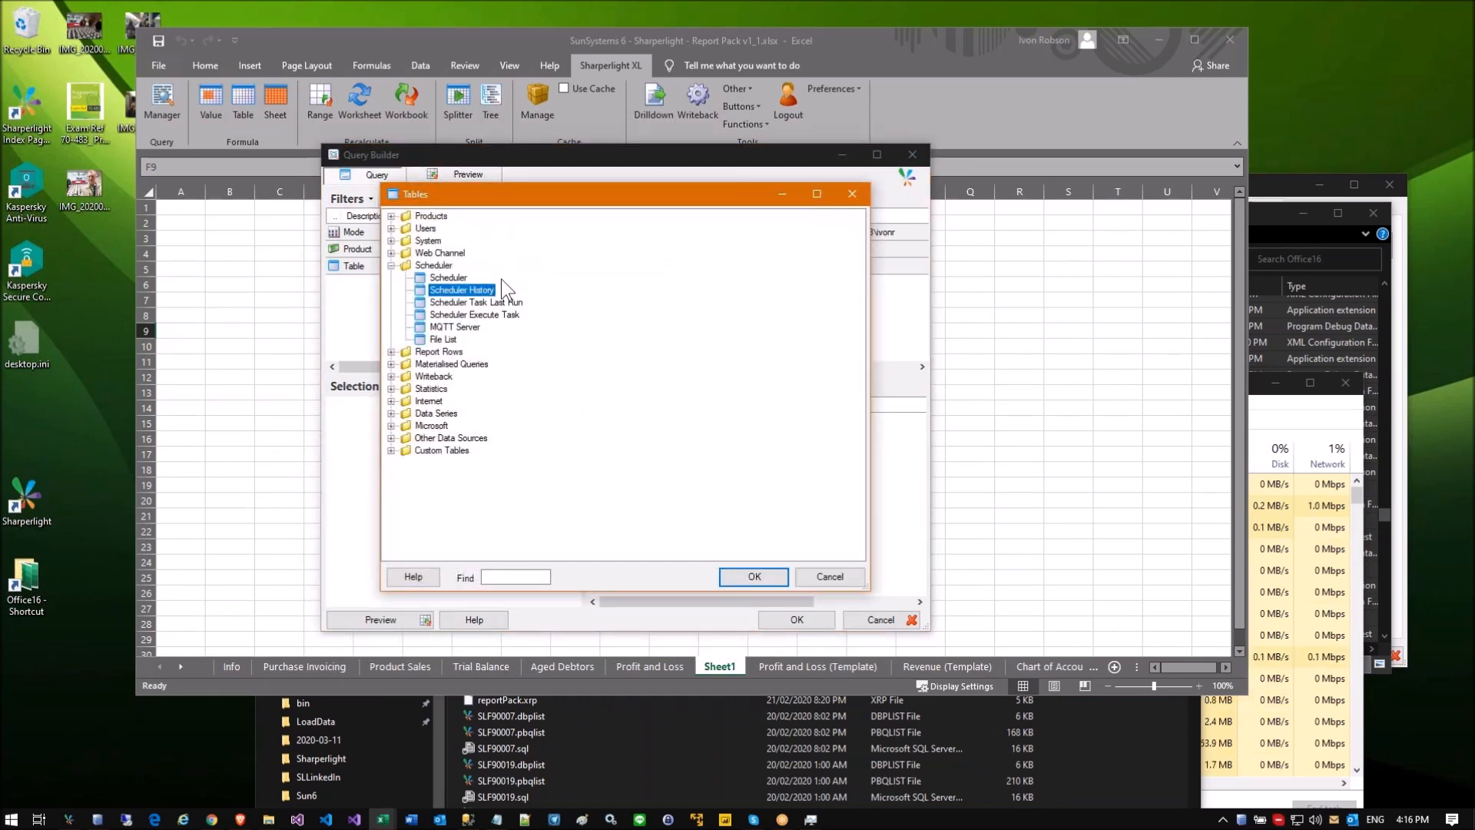
left_click(391, 229)
left_click(392, 229)
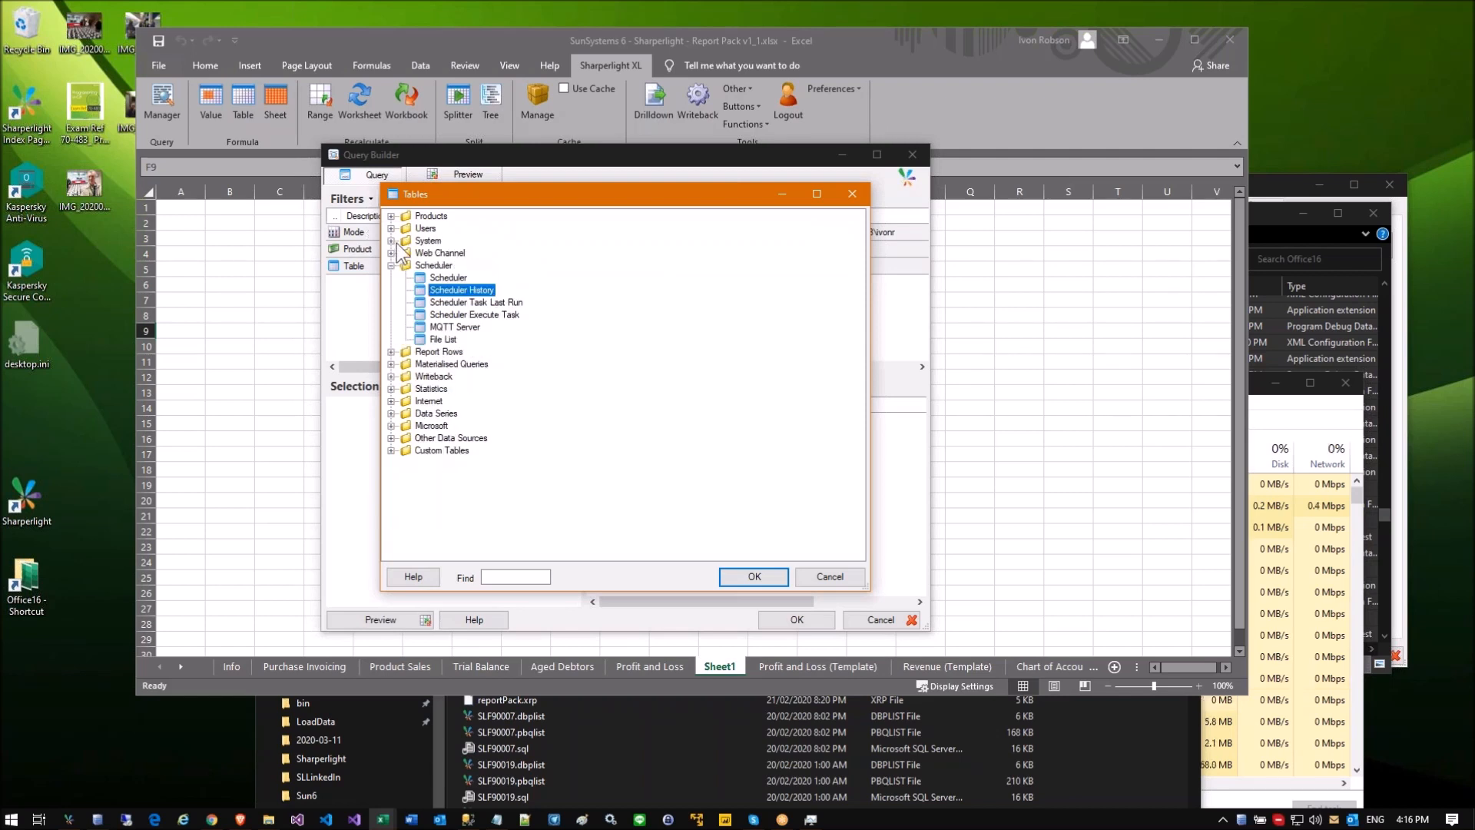
left_click(392, 240)
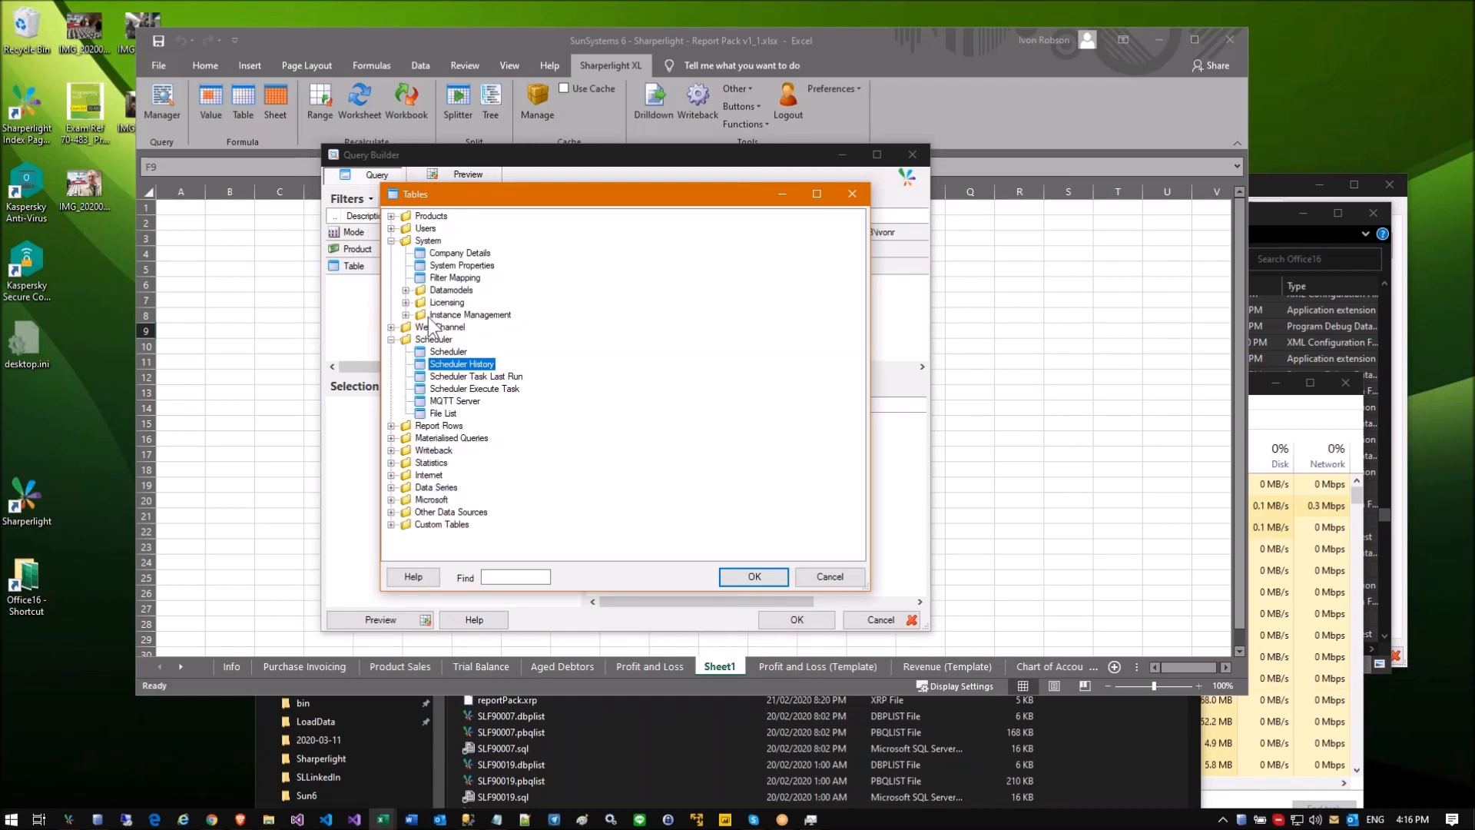
left_click(392, 451)
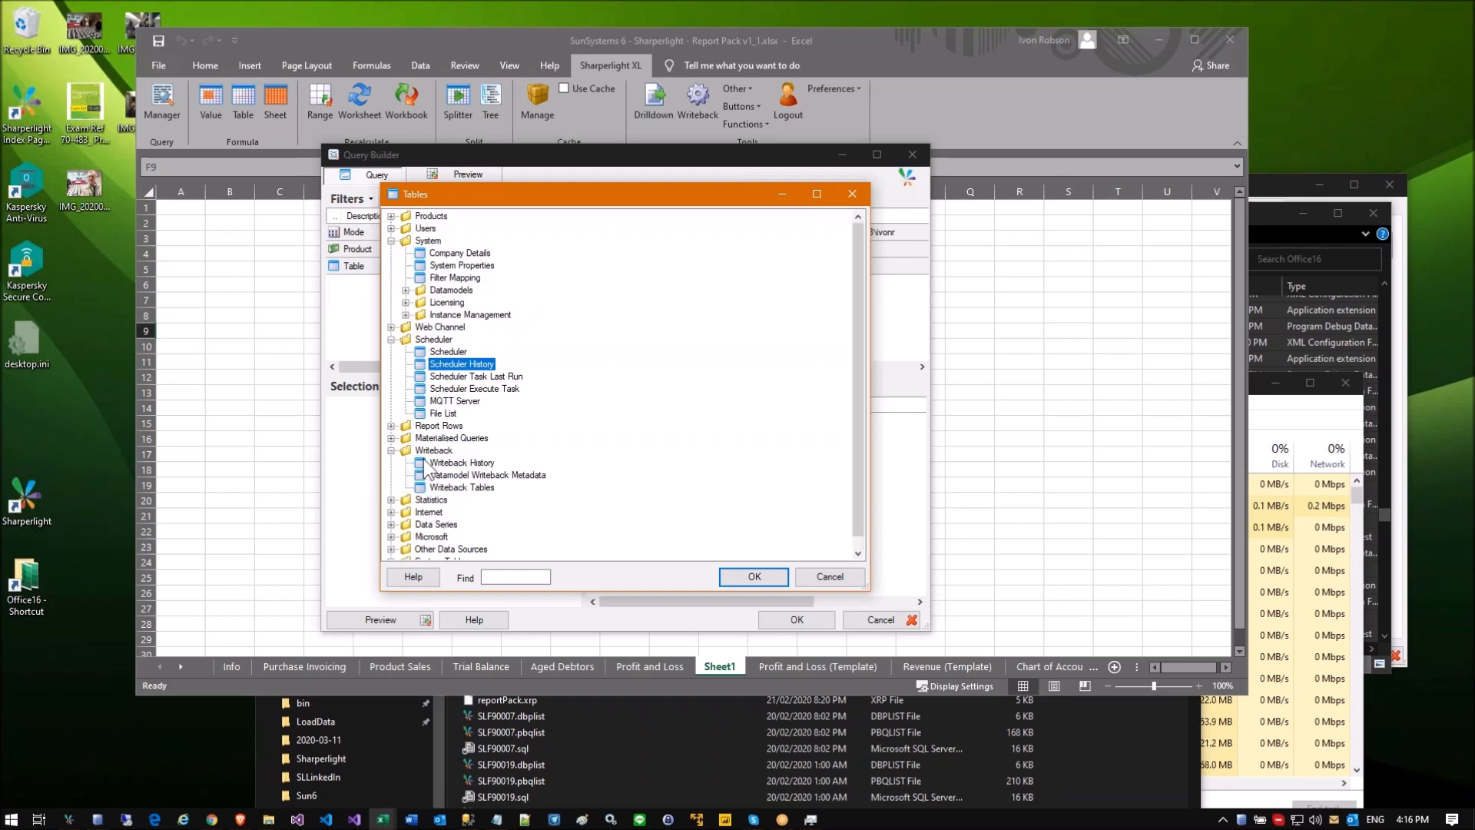
left_click(455, 464)
double_click(454, 463)
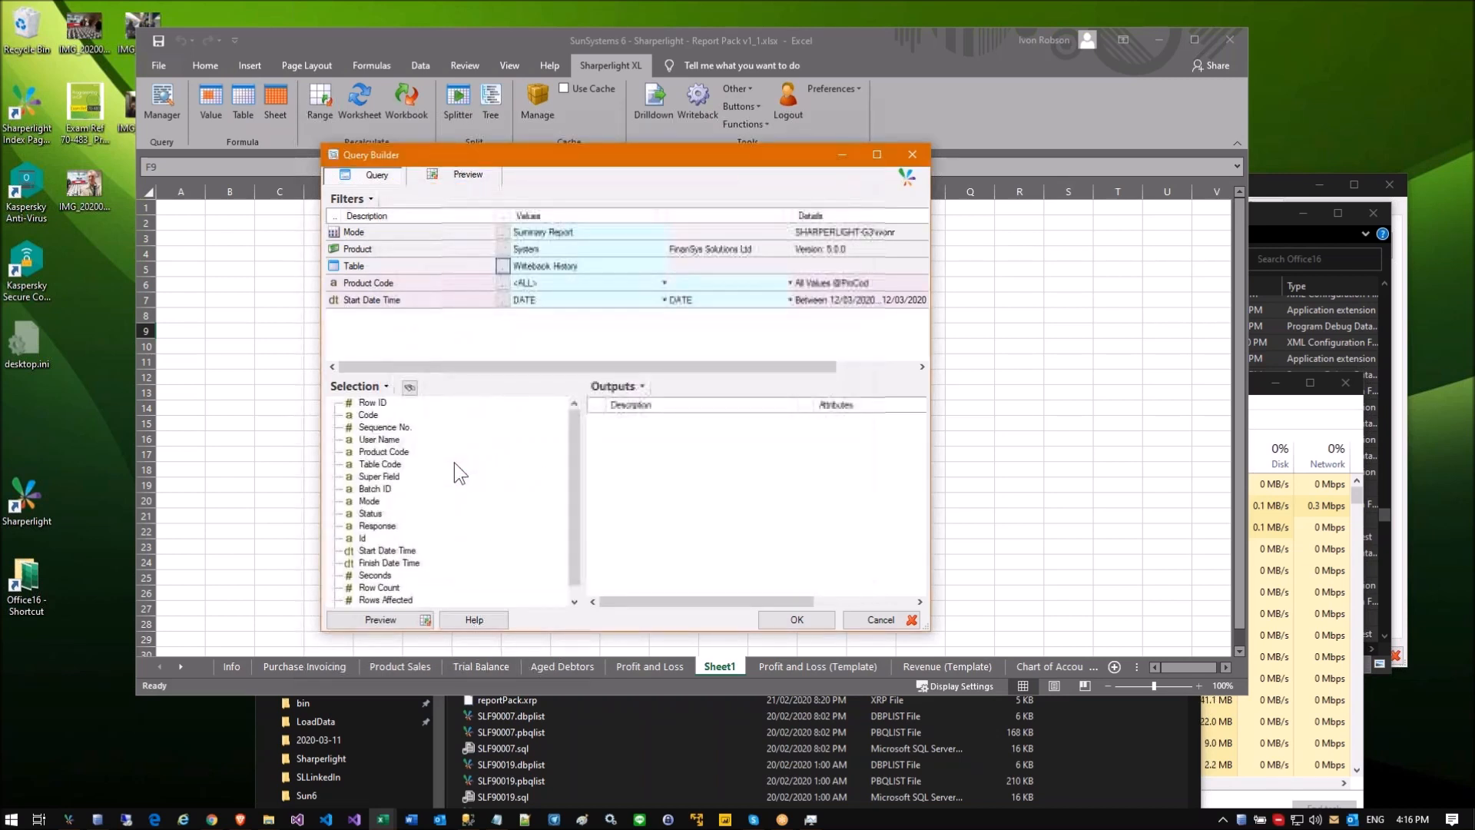
Step: Set the from value of the Start Date Time filter to DATE -1y using a minus one year offset
left_click(537, 302)
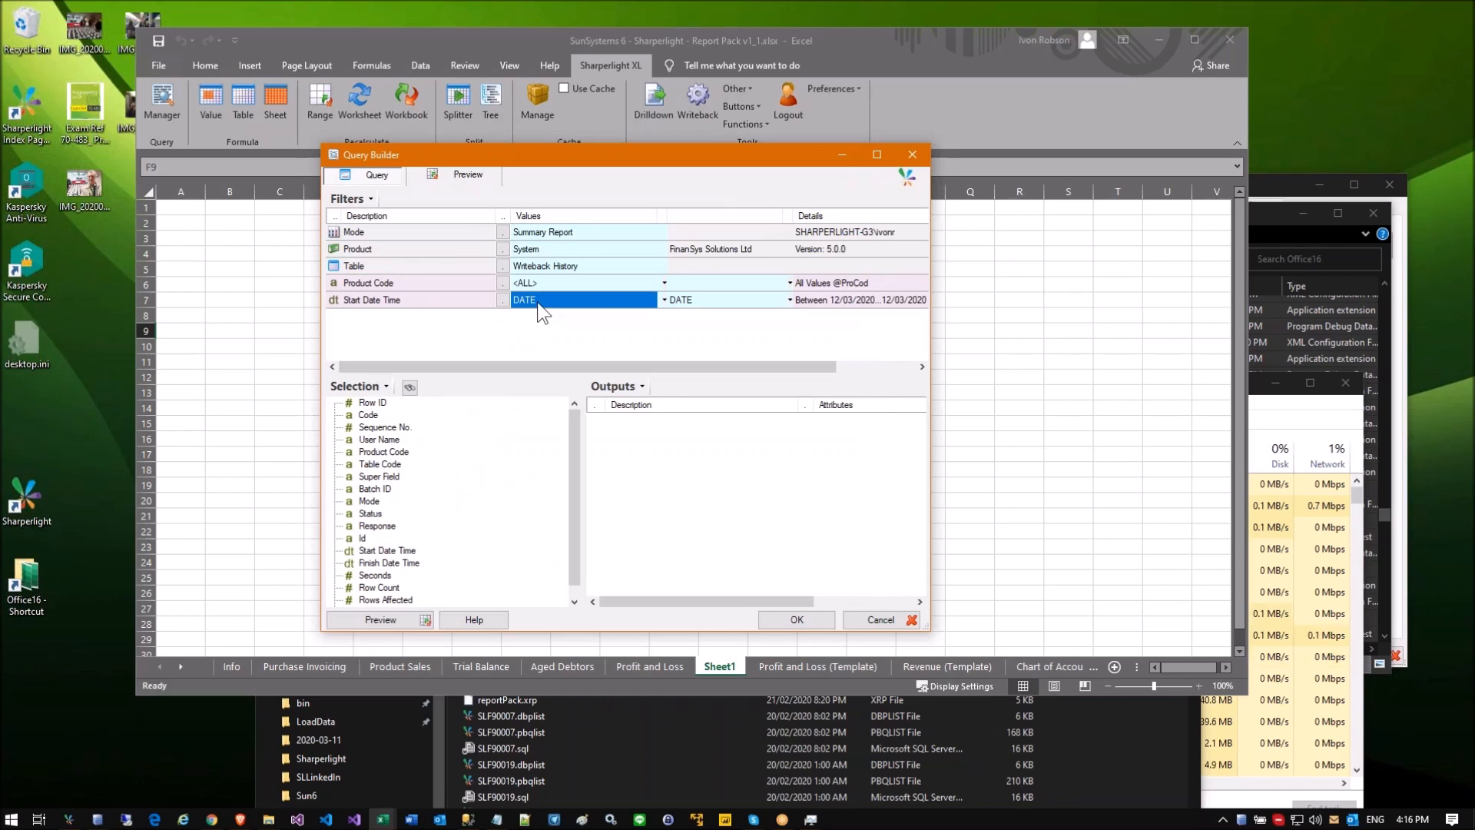
left_click(539, 305)
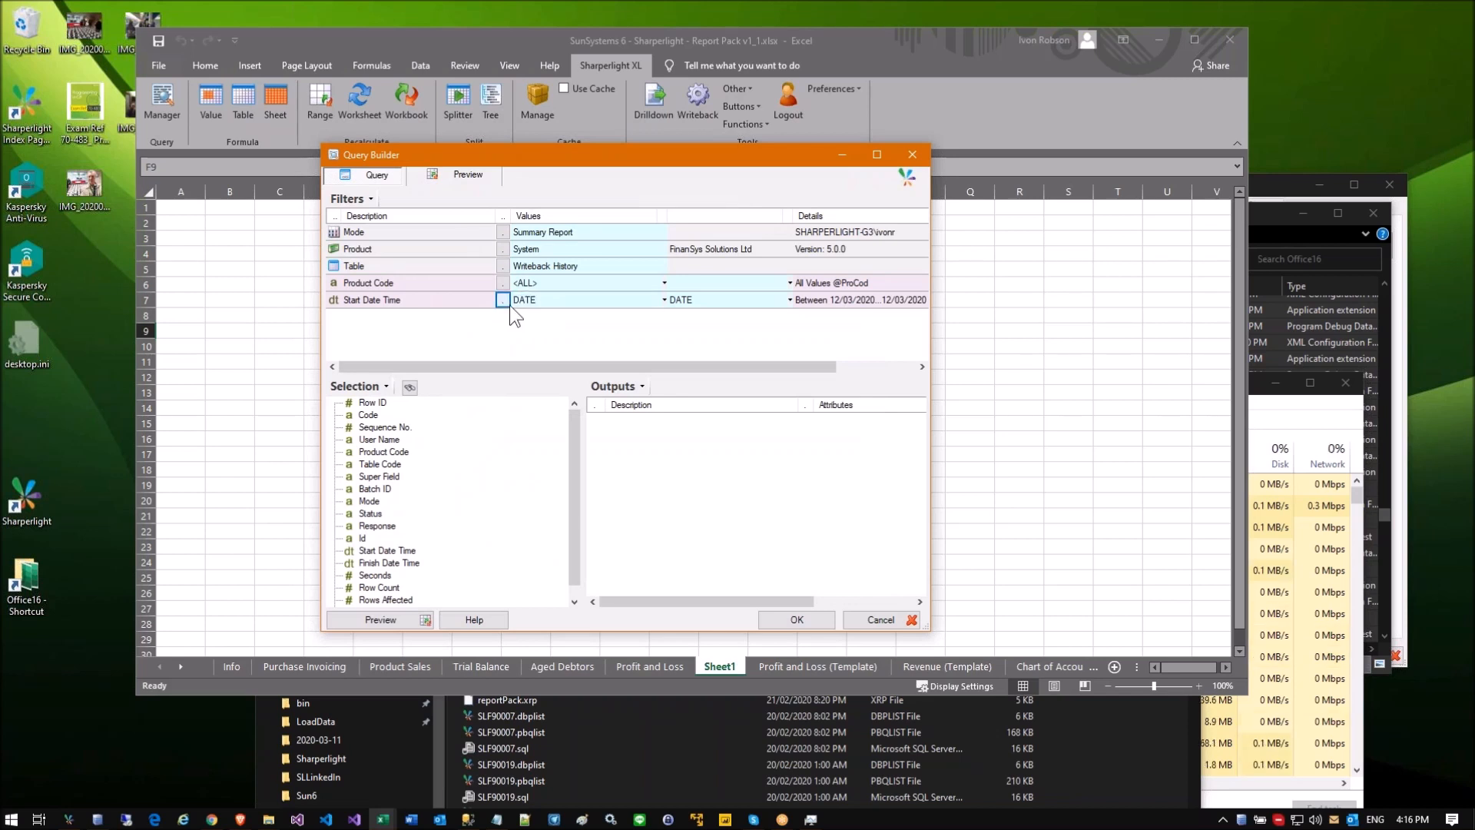
left_click(504, 304)
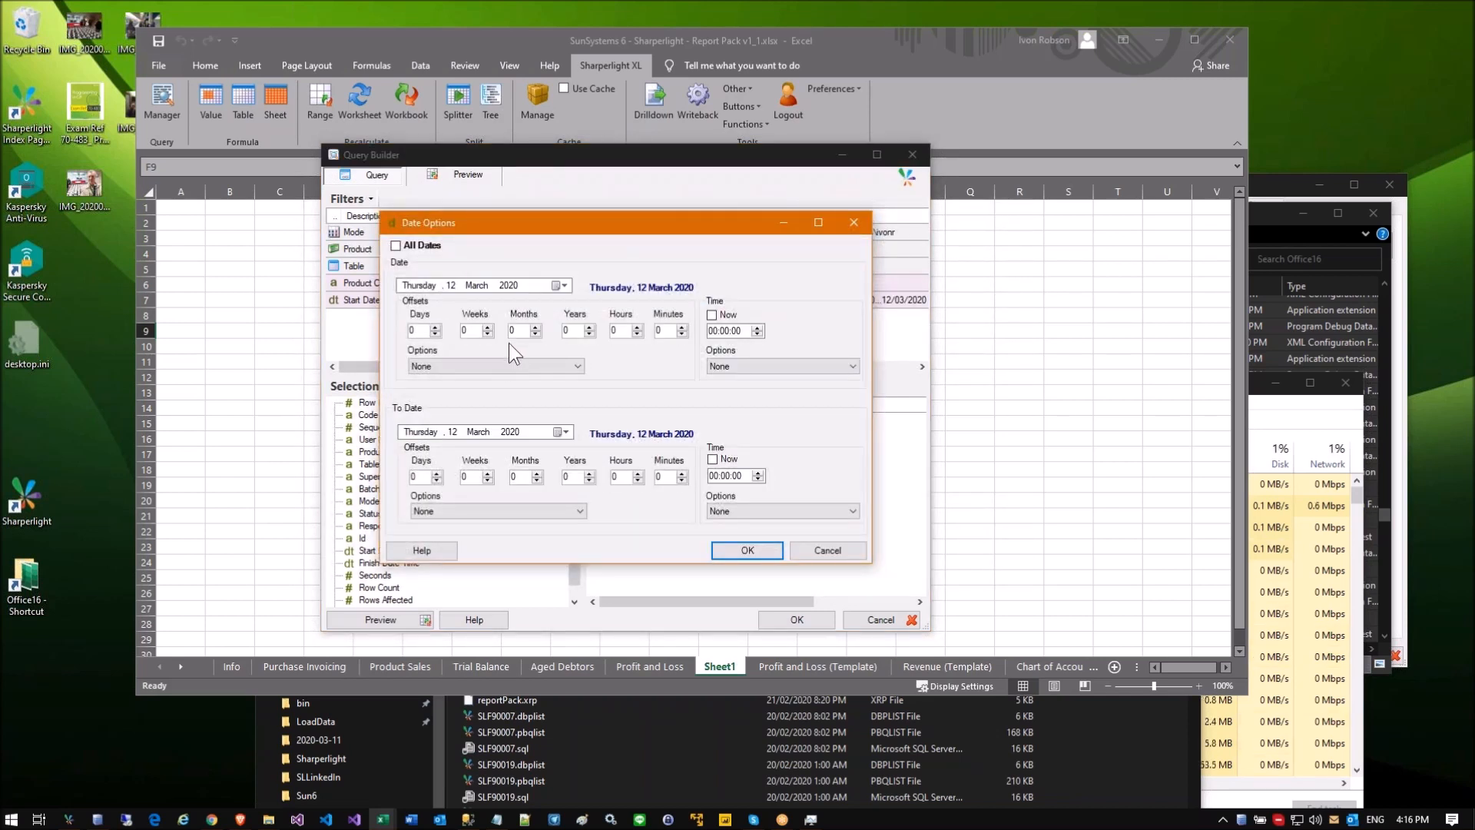
left_click(590, 333)
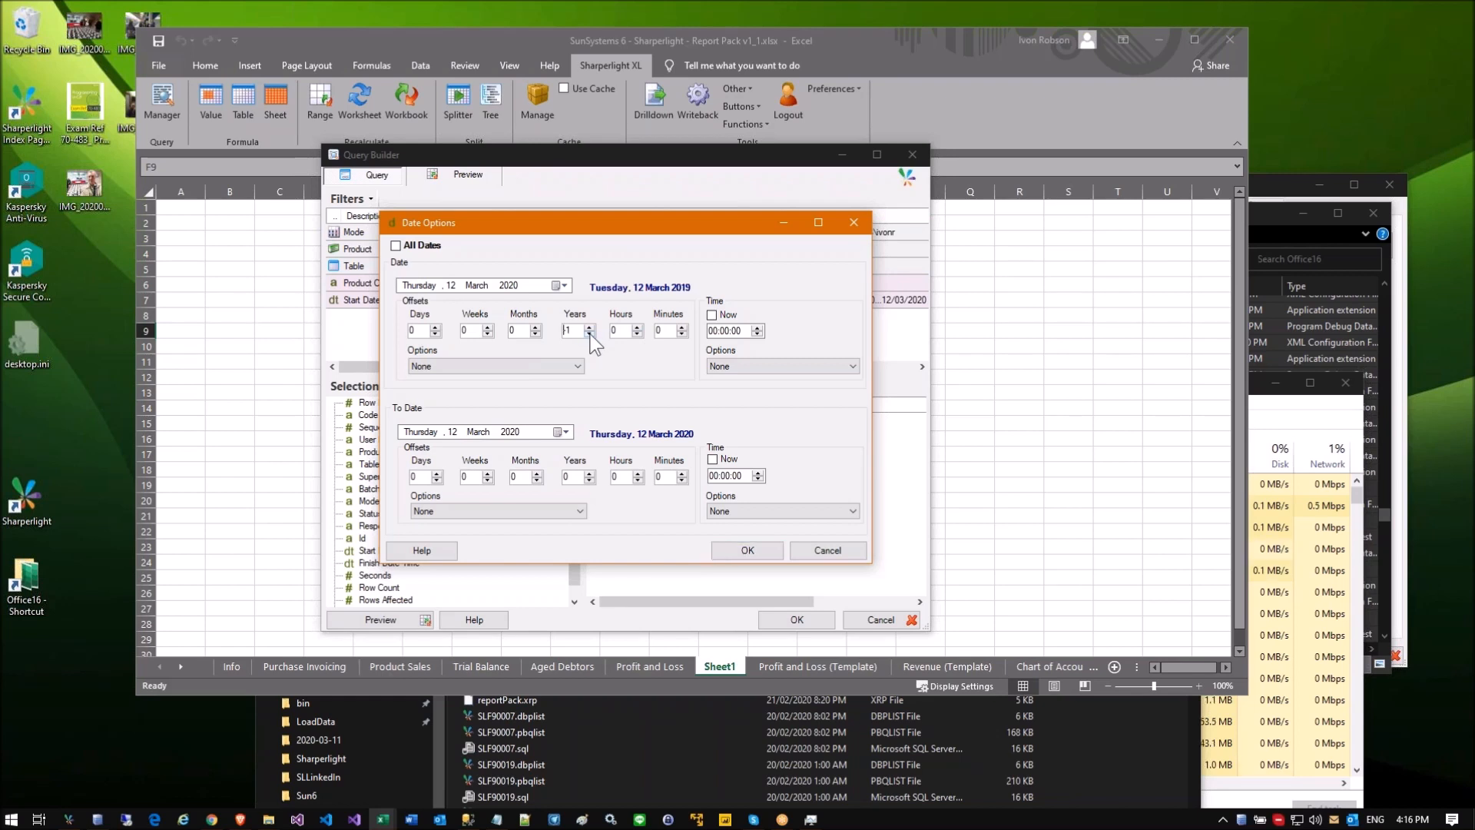
left_click(745, 550)
left_click(527, 302)
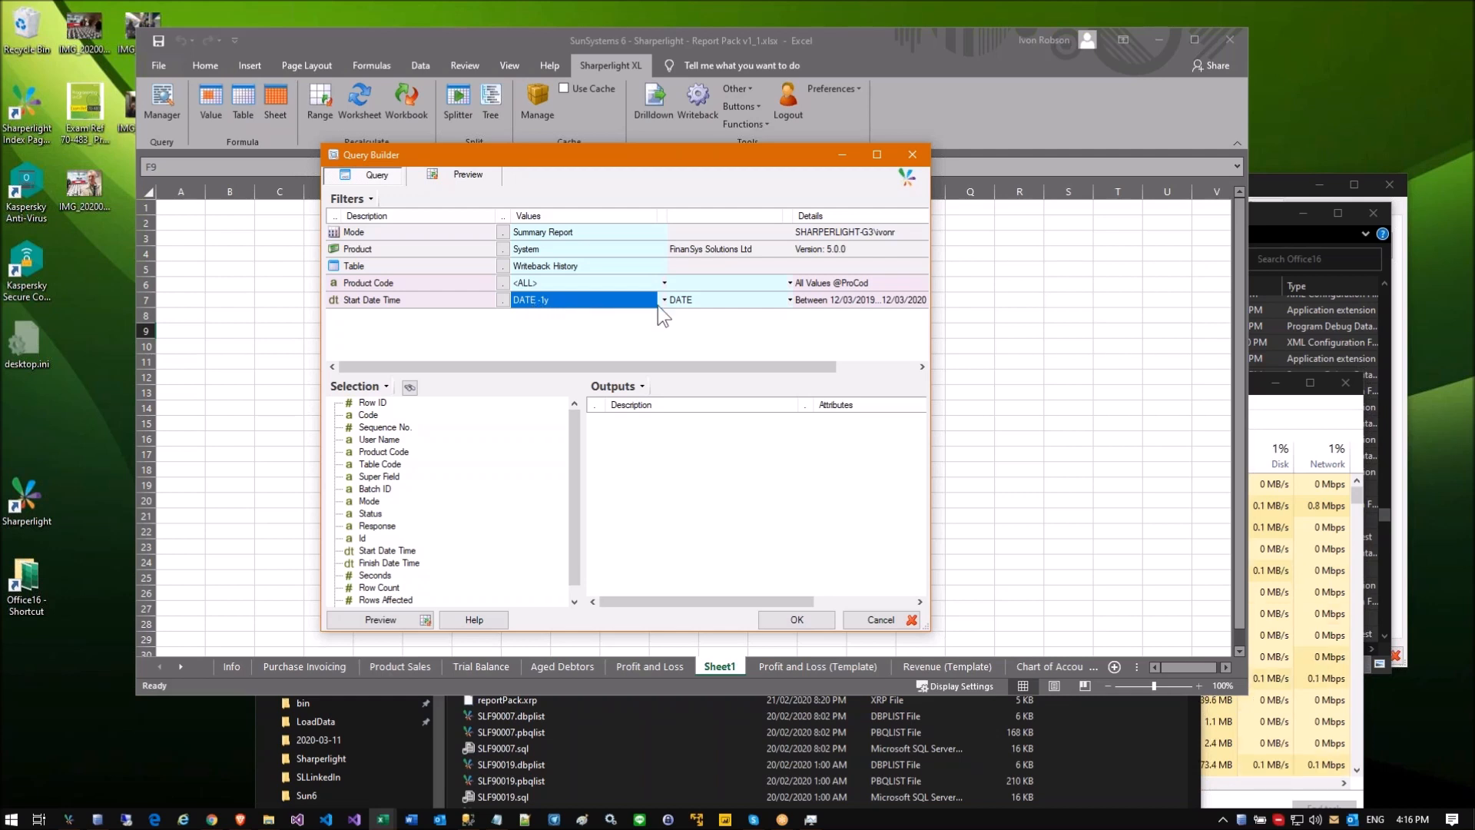
left_click(686, 301)
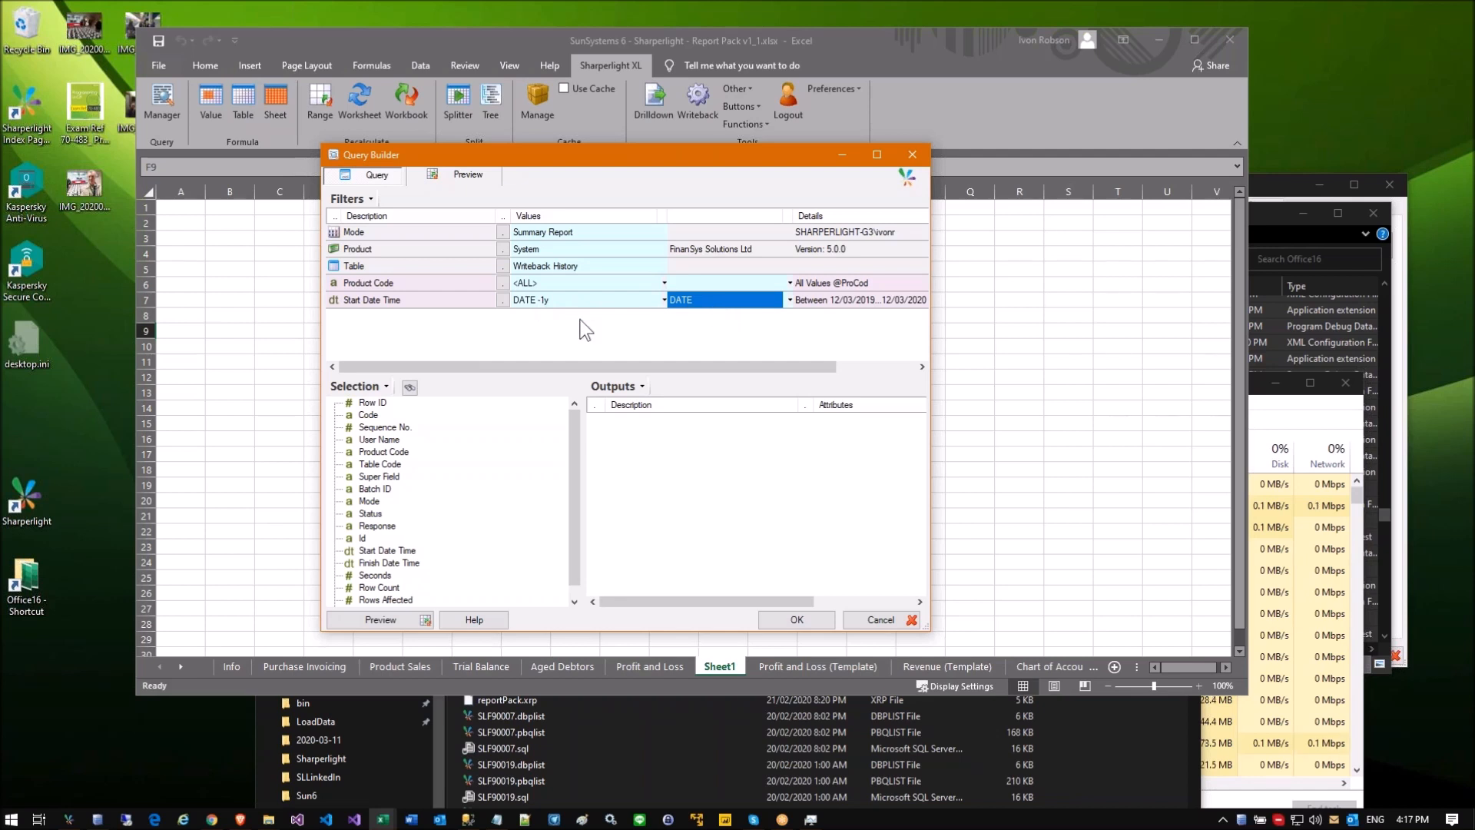
left_click(537, 300)
left_click(687, 300)
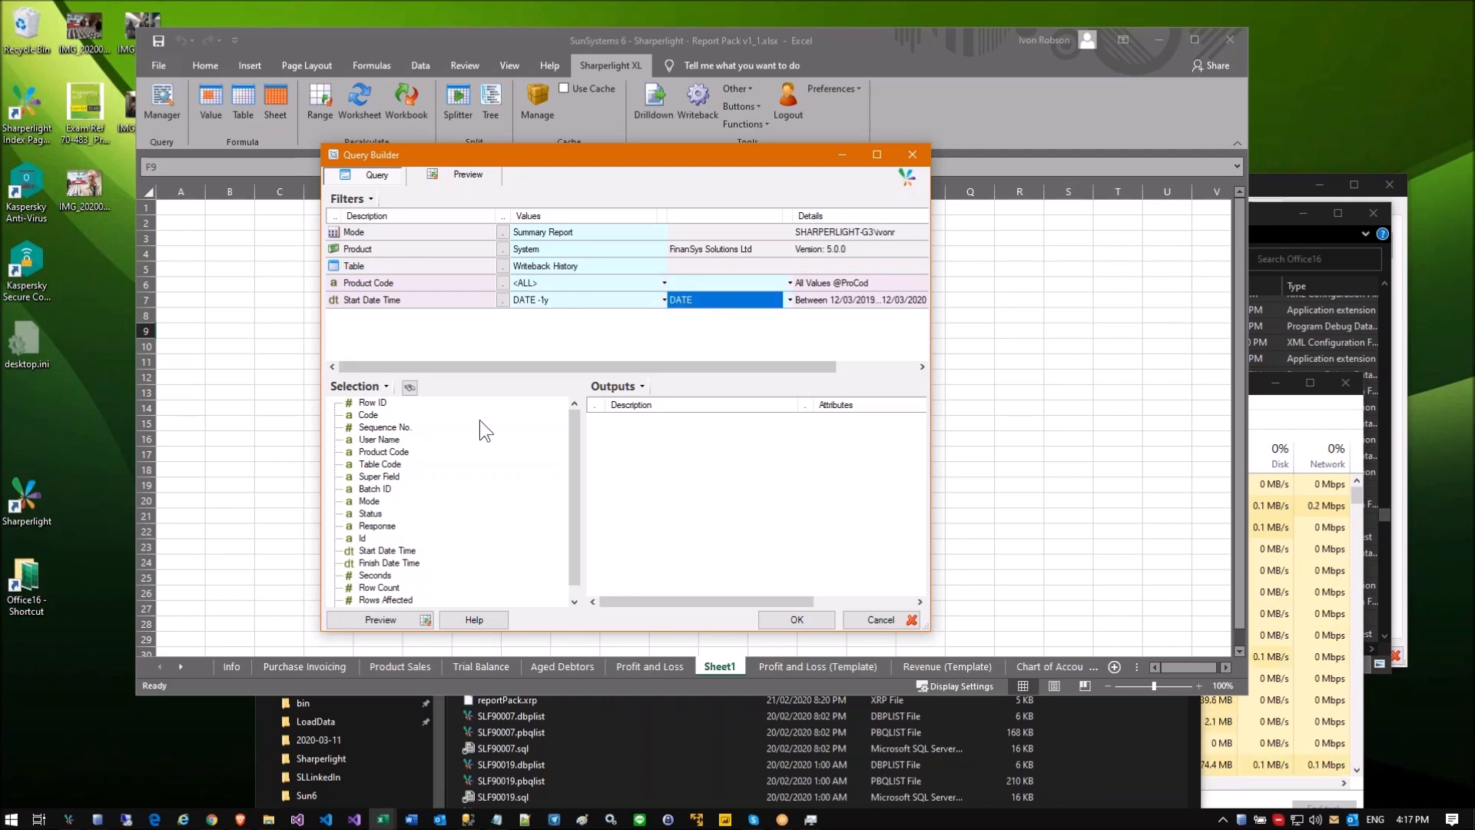
Step: Add all Writeback History fields to the query outputs, preview the records and accept the query
right_click(372, 402)
left_click(408, 441)
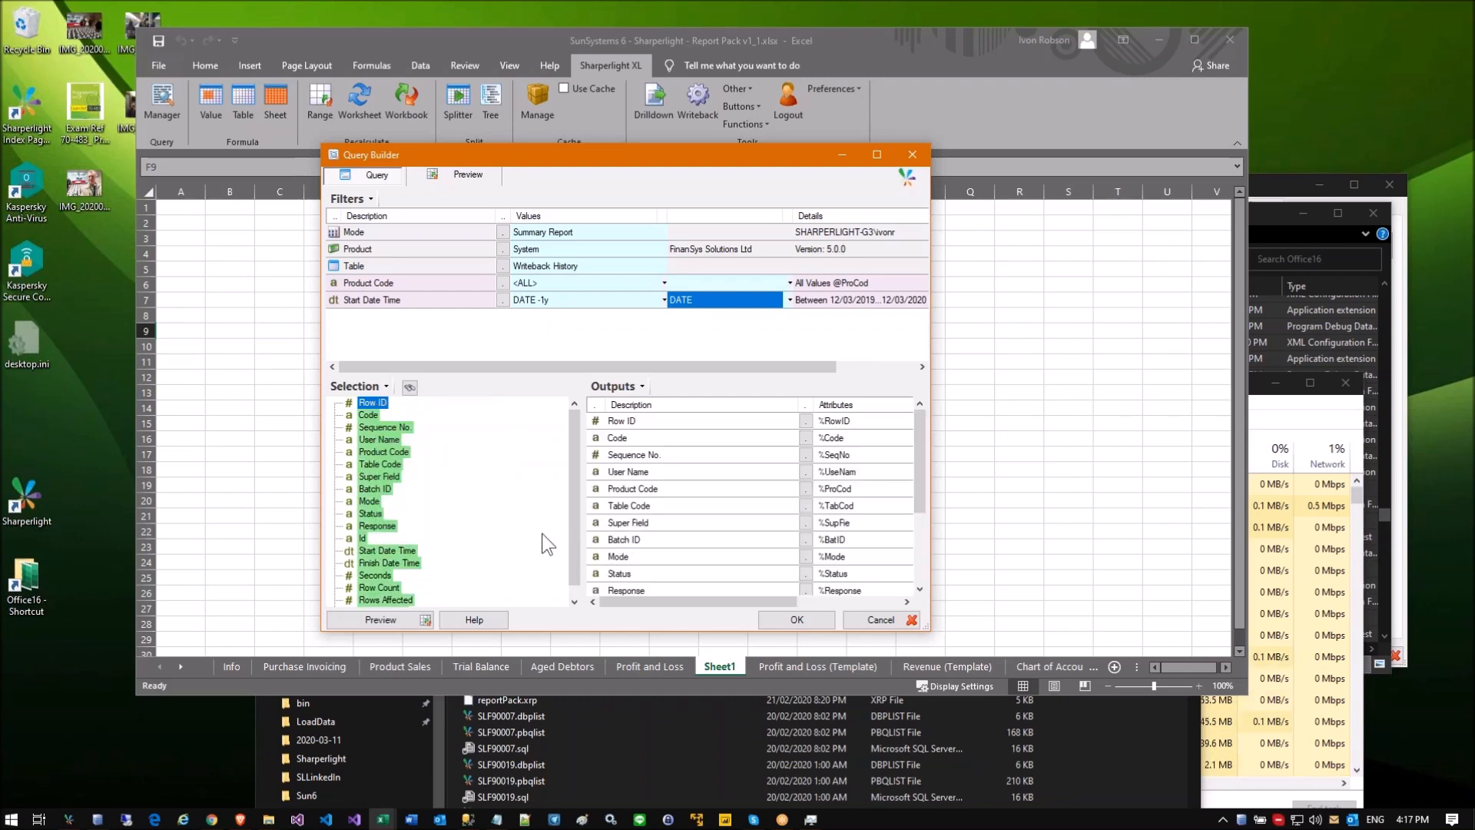
left_click(380, 619)
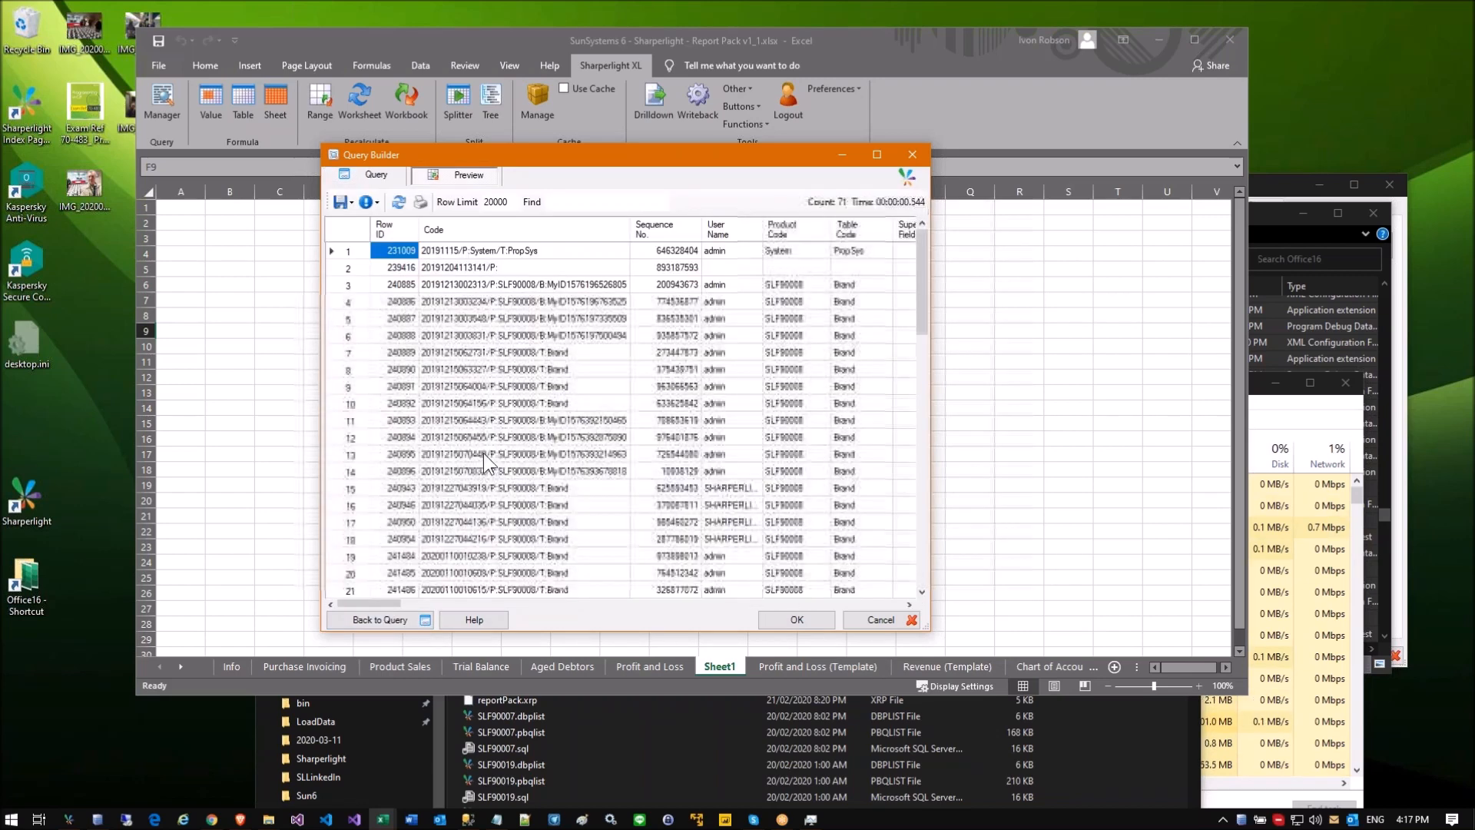
left_click(515, 320)
left_click(777, 615)
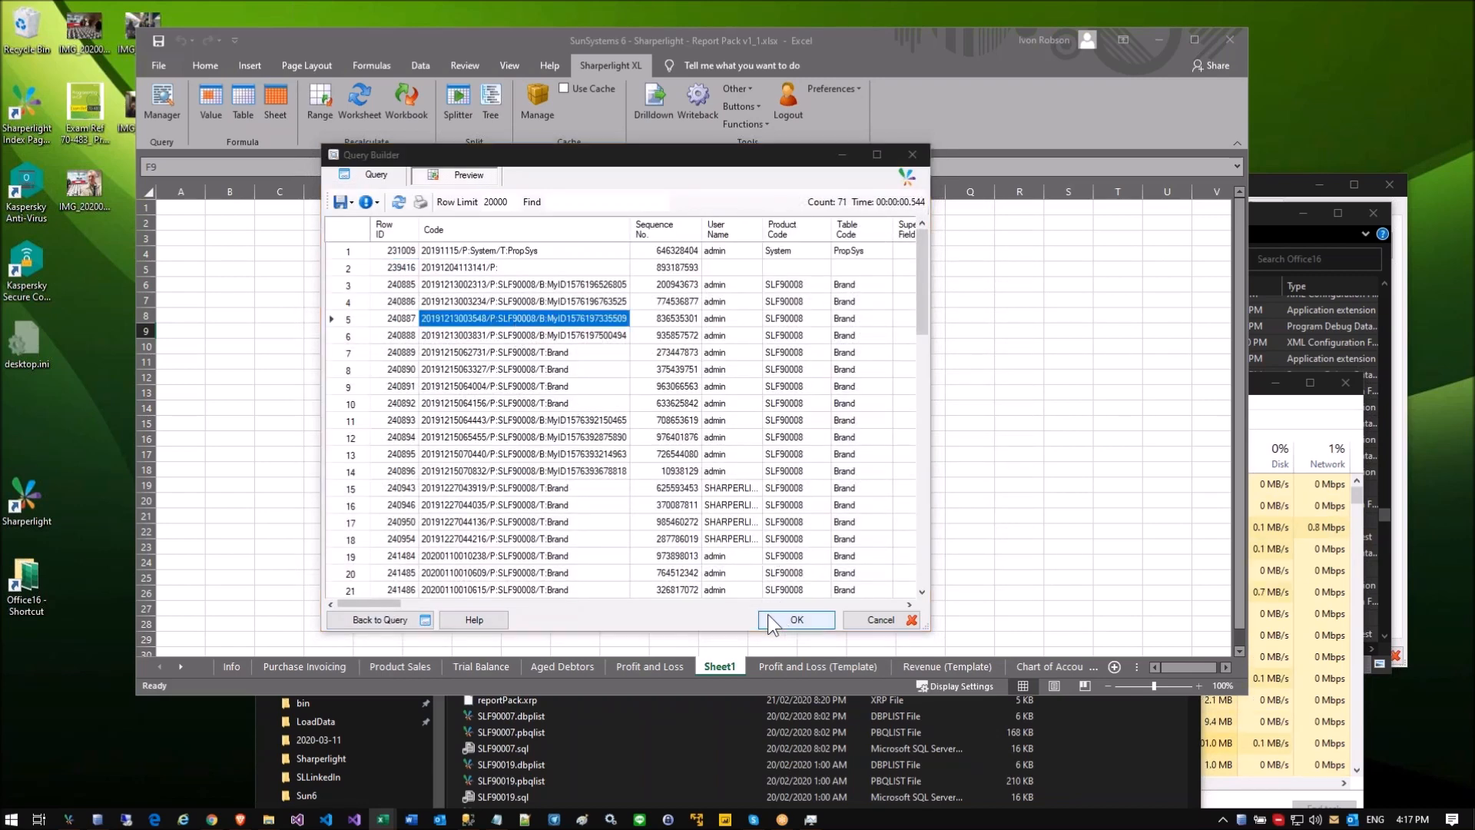
Step: Open Windows Services and locate SharperLight Service in the list
key("Return")
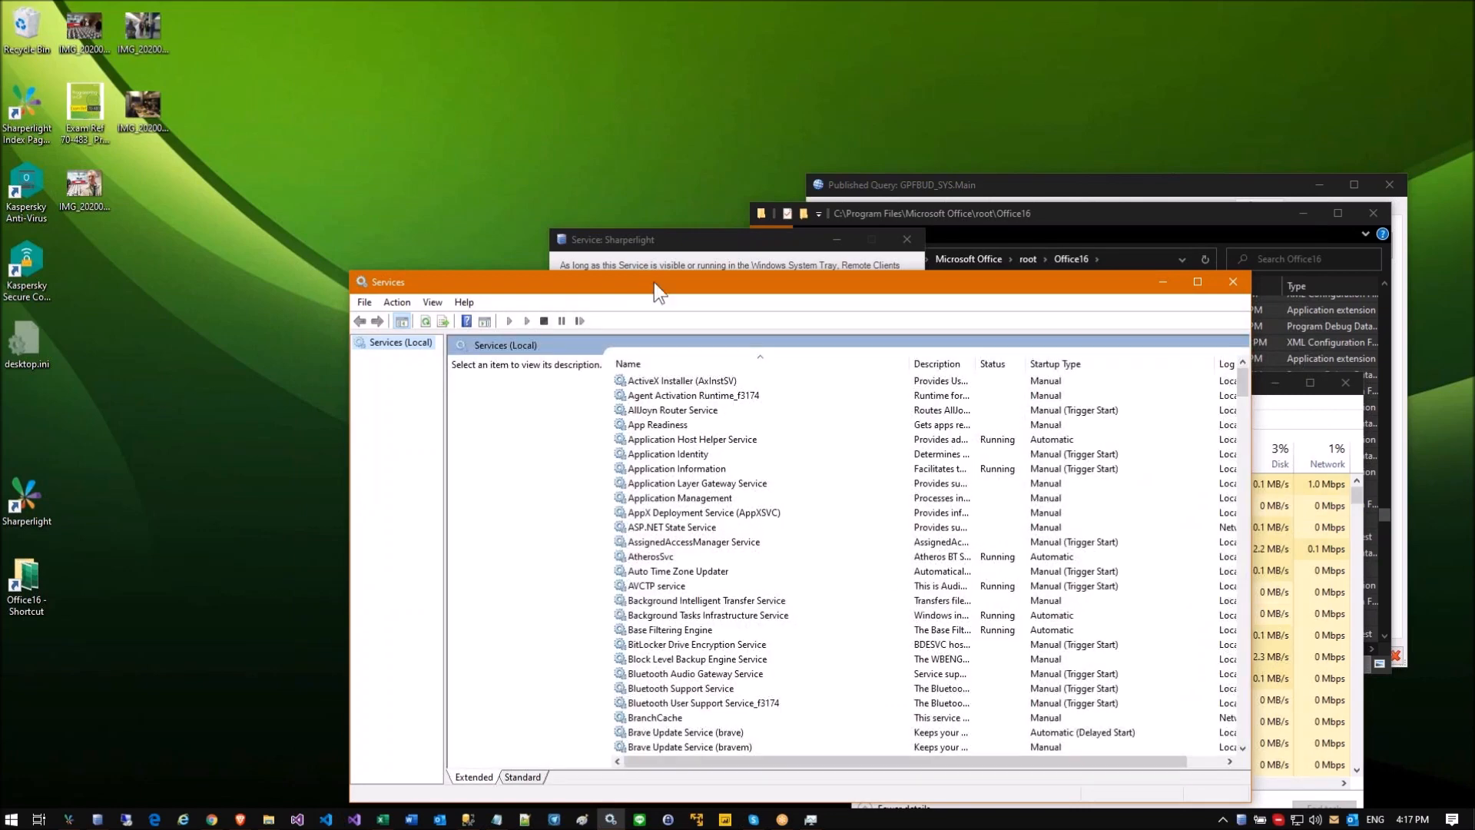
left_click_drag(653, 279, 667, 146)
left_click(735, 518)
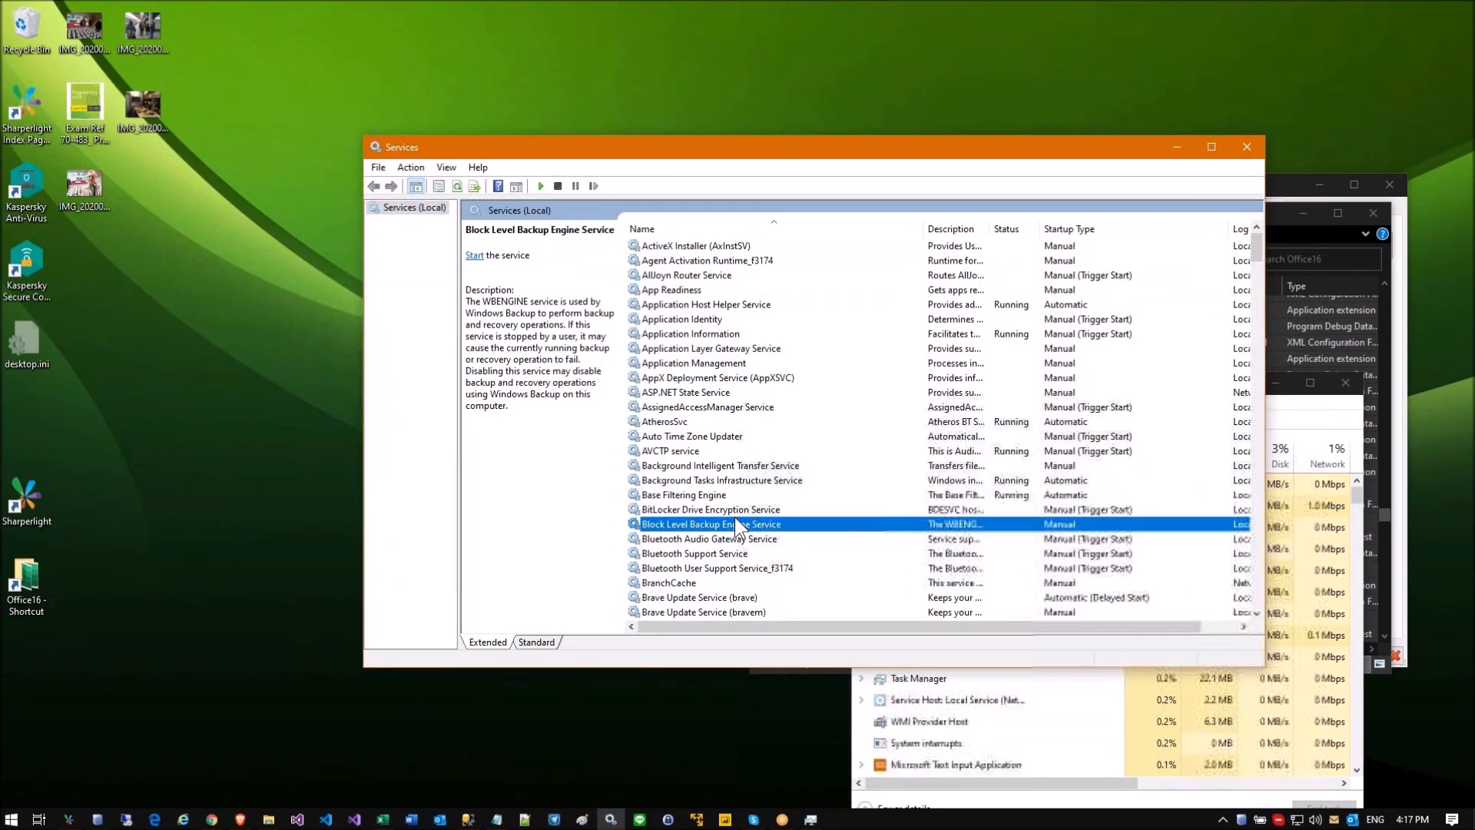
scroll(734, 518, "down", 3)
left_click(726, 466)
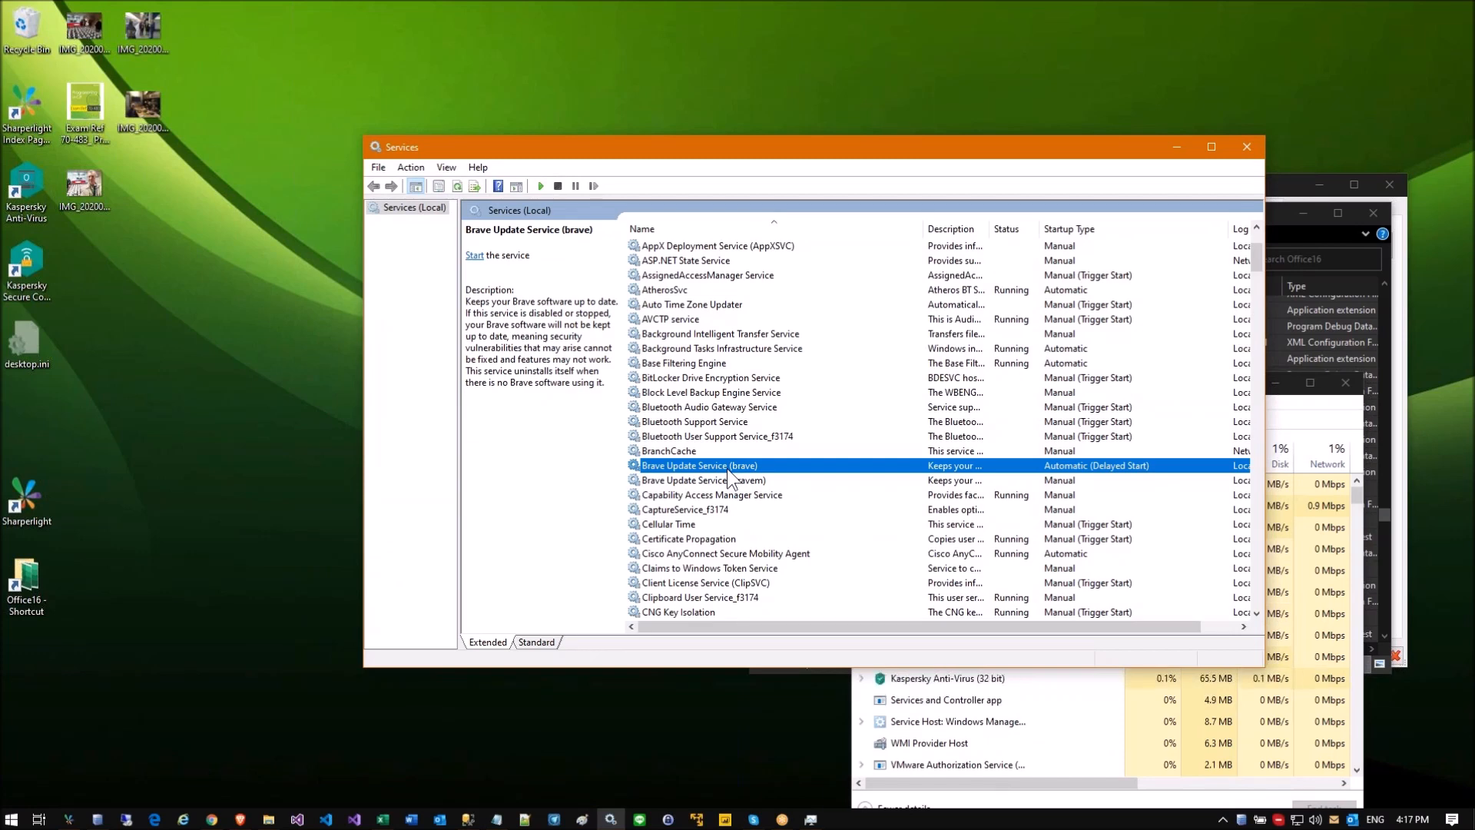
type("sh")
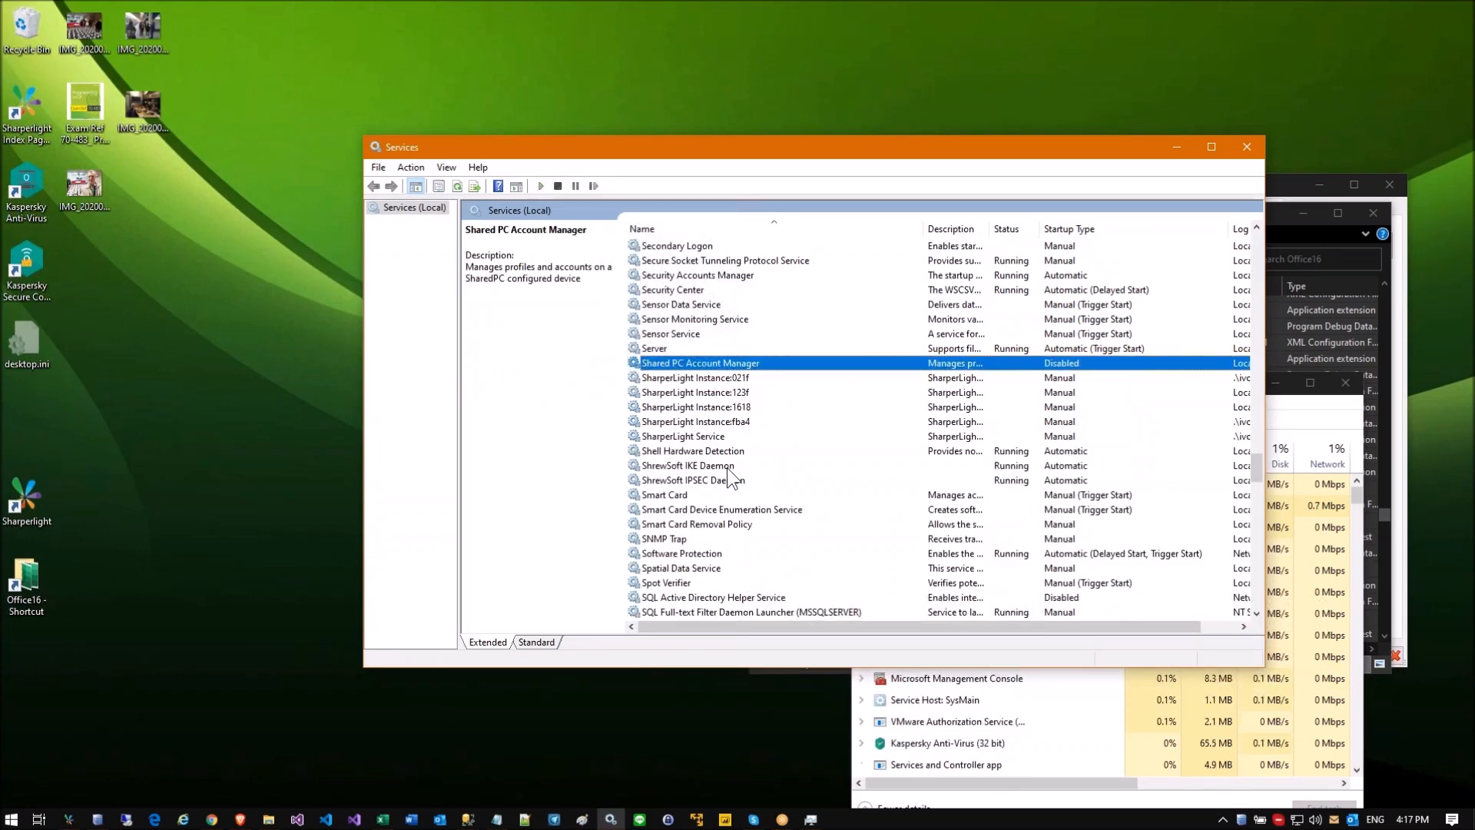
left_click(714, 437)
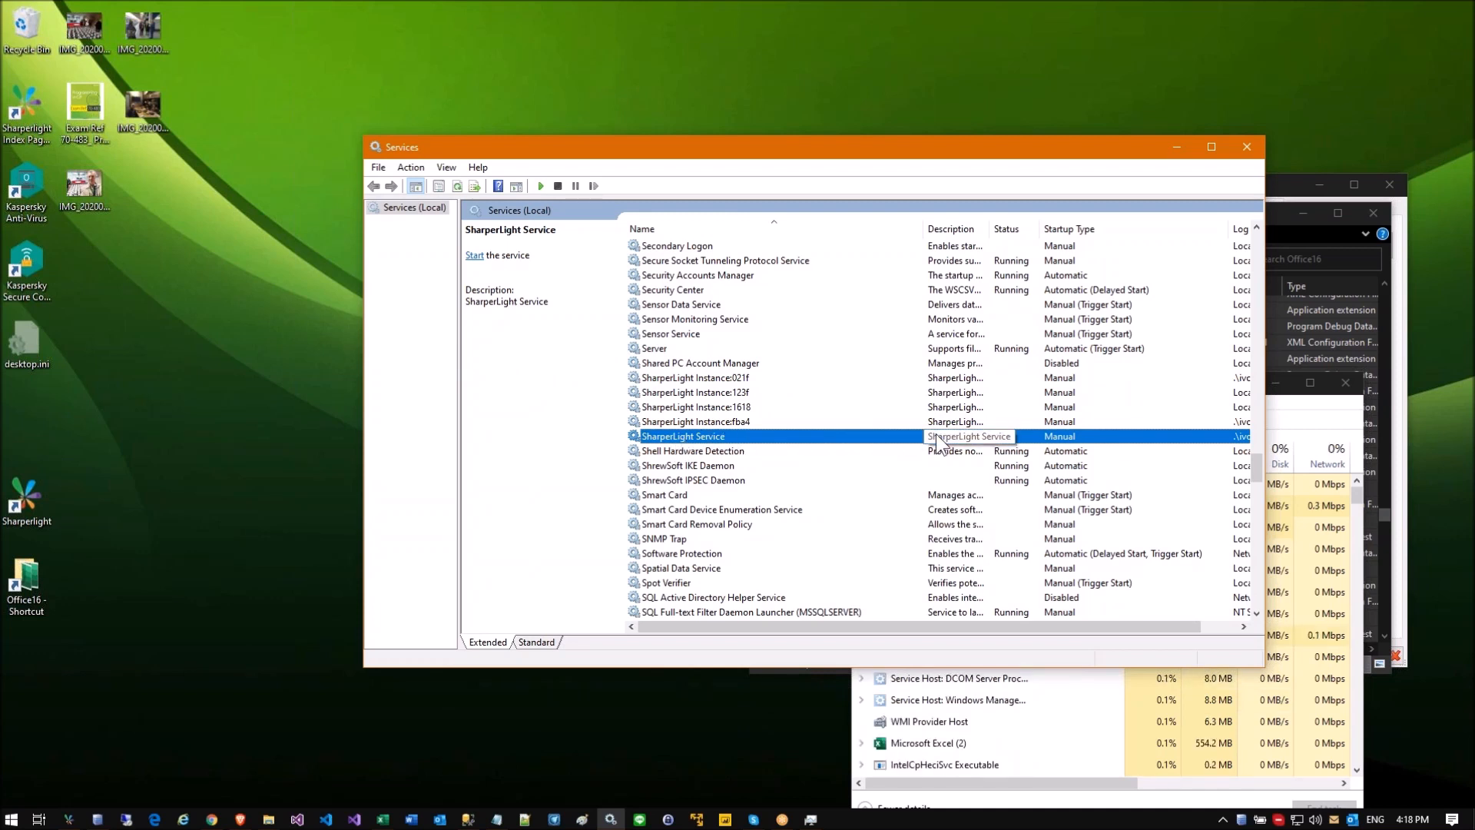
Step: Inspect the startup type options and log on account in the SharperLight Service properties, closing them without changes
double_click(909, 446)
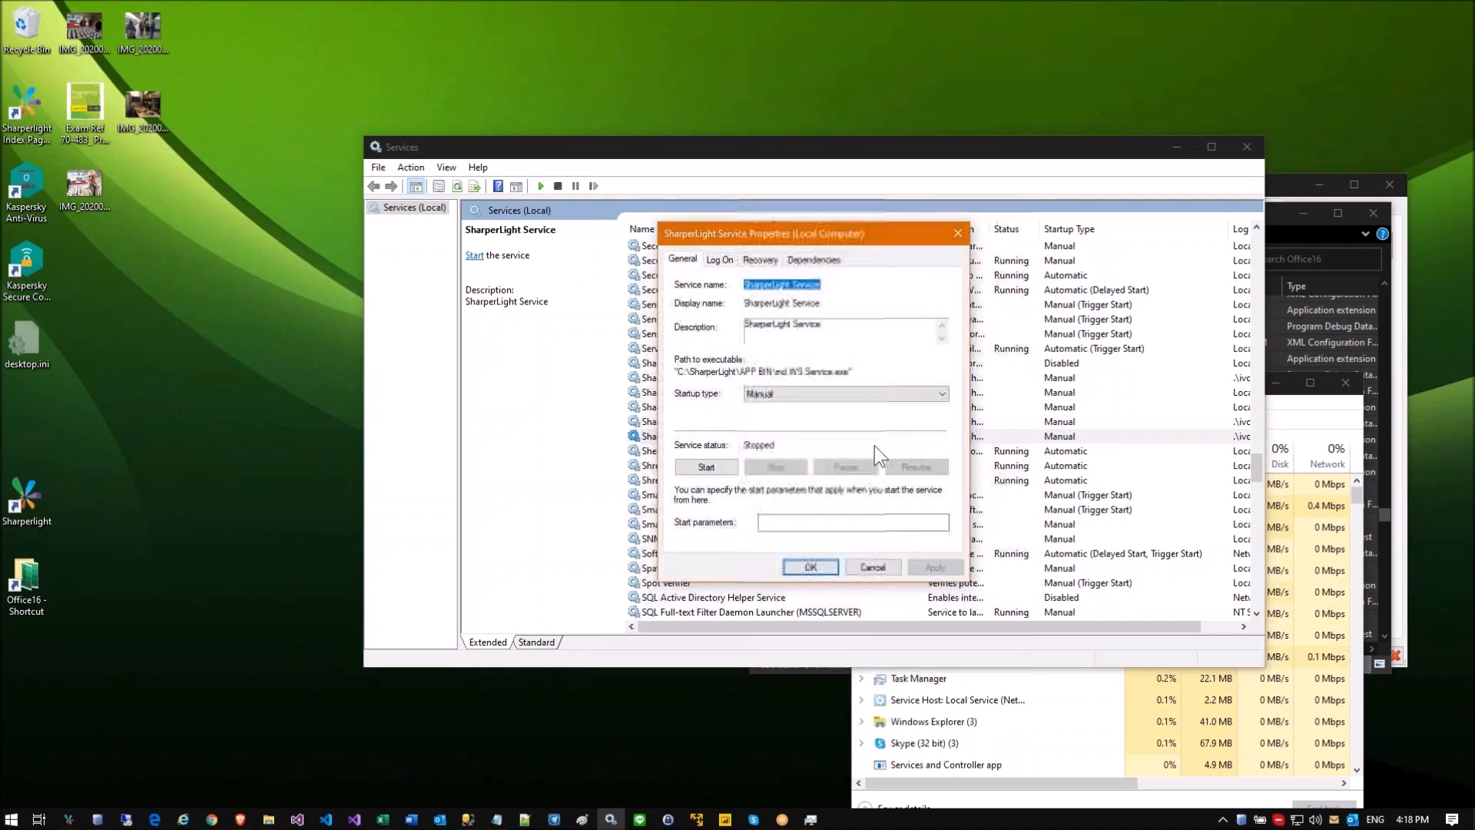
left_click(780, 390)
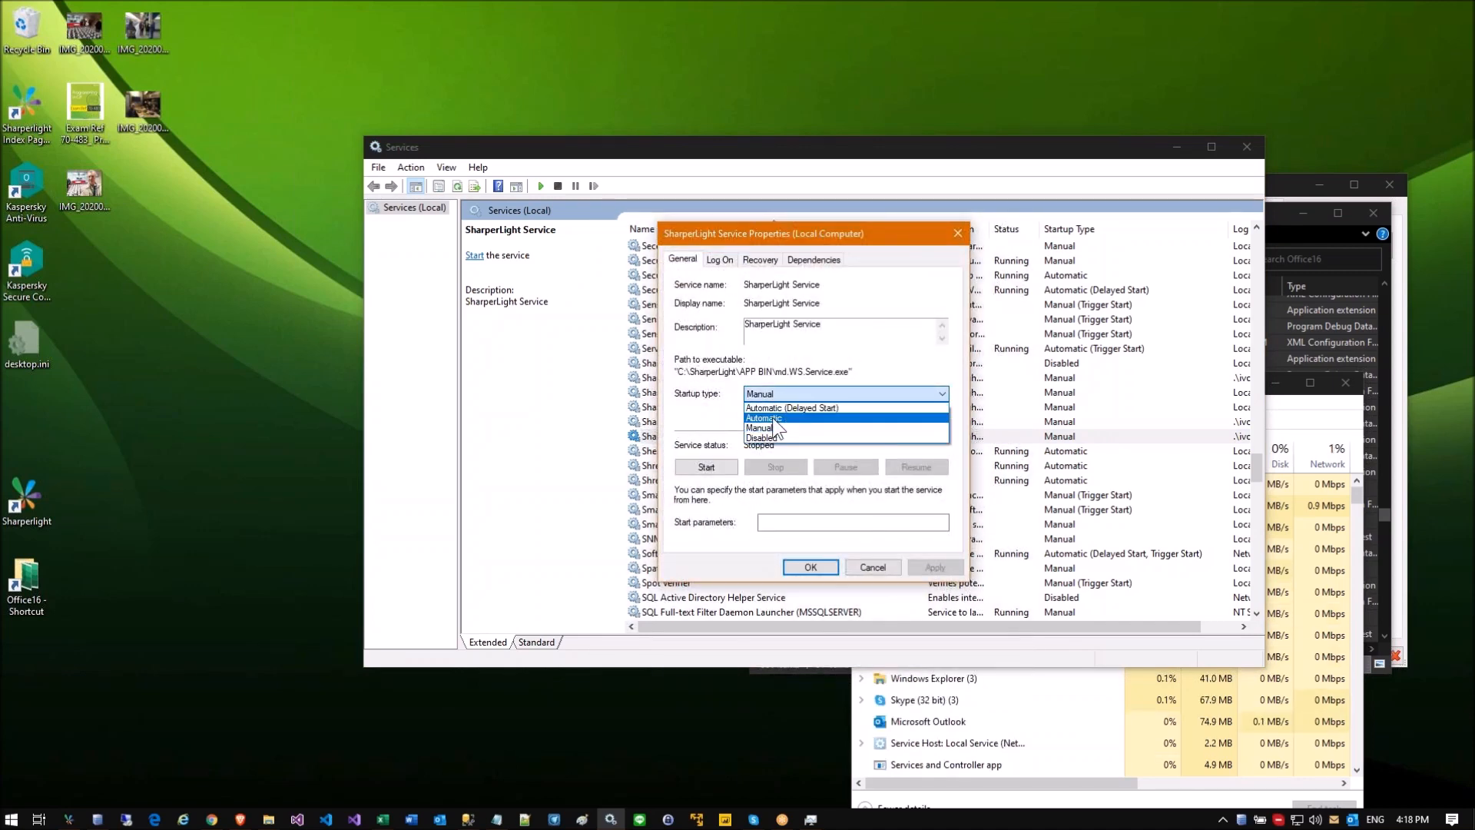
left_click(727, 261)
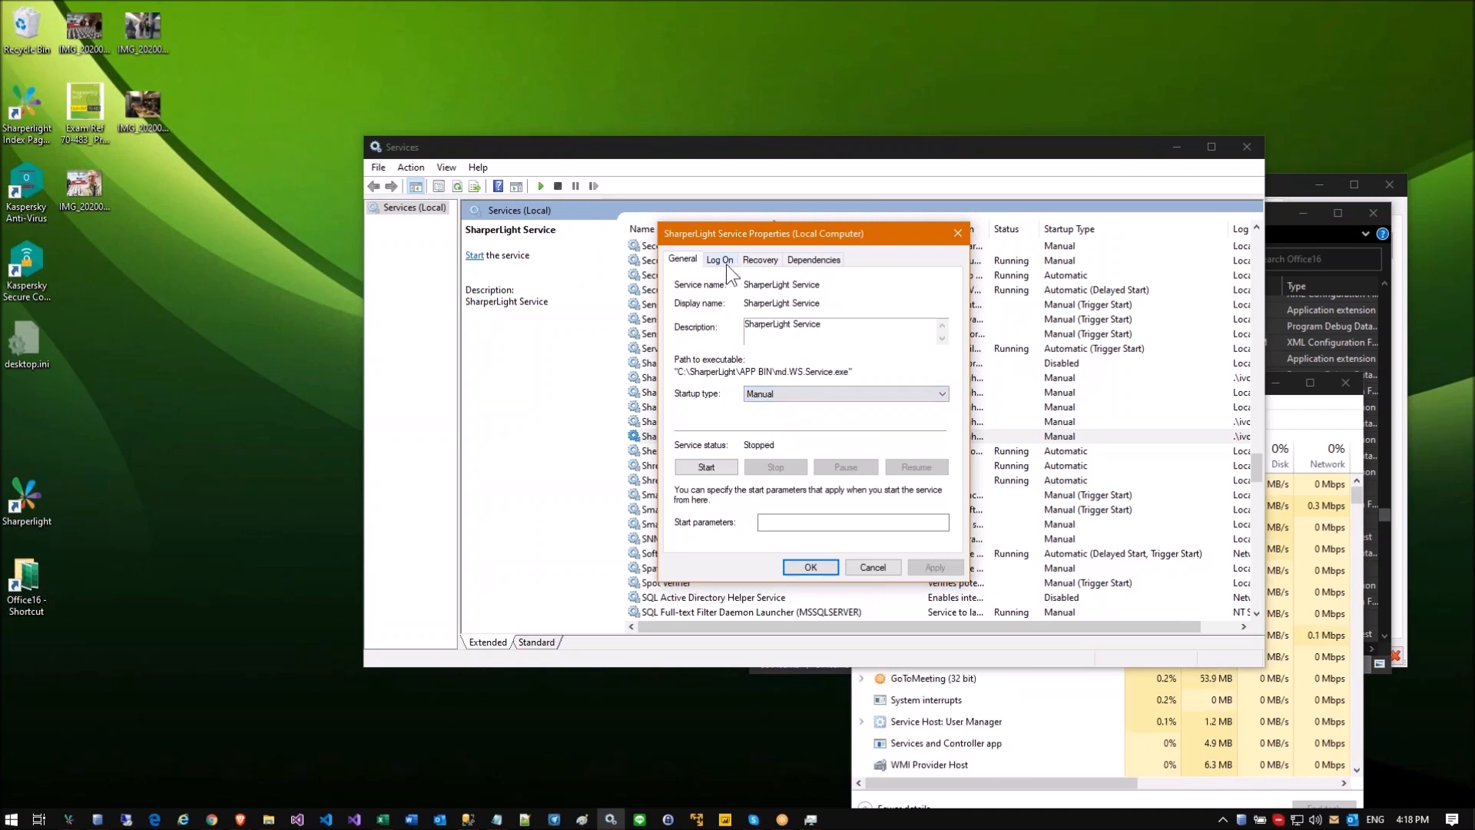
left_click(726, 263)
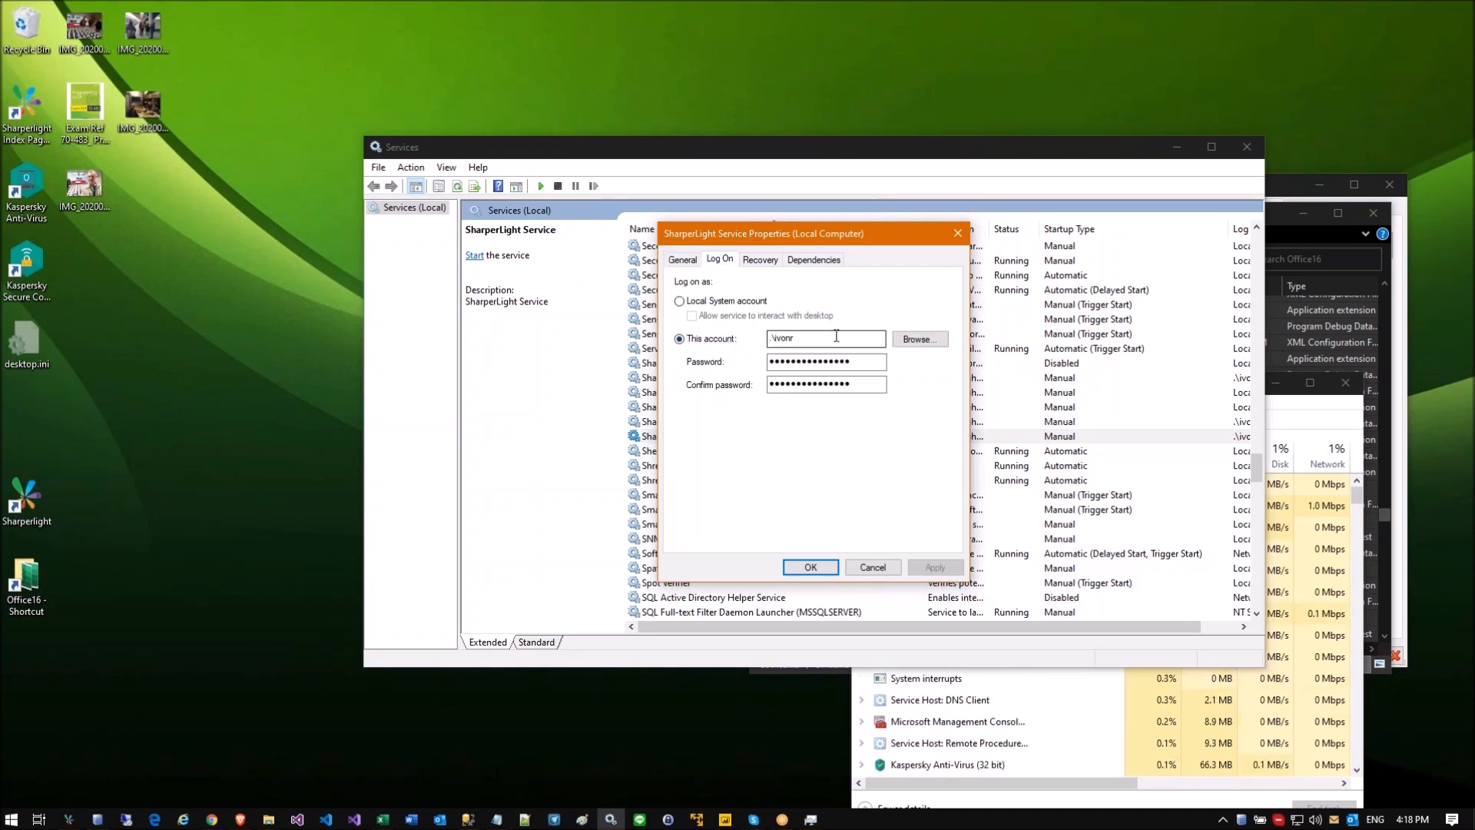
double_click(791, 338)
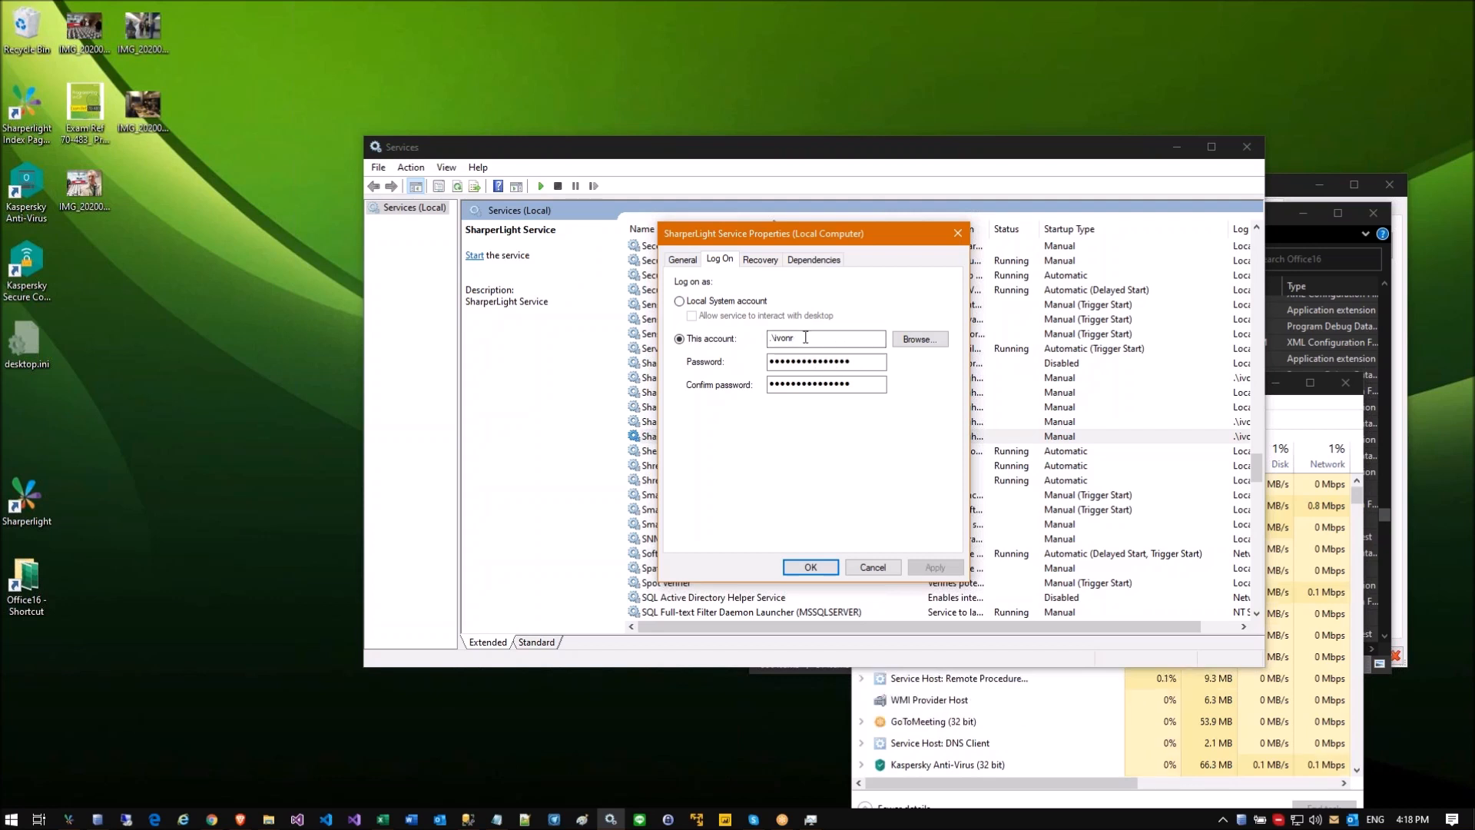
left_click(877, 567)
double_click(801, 337)
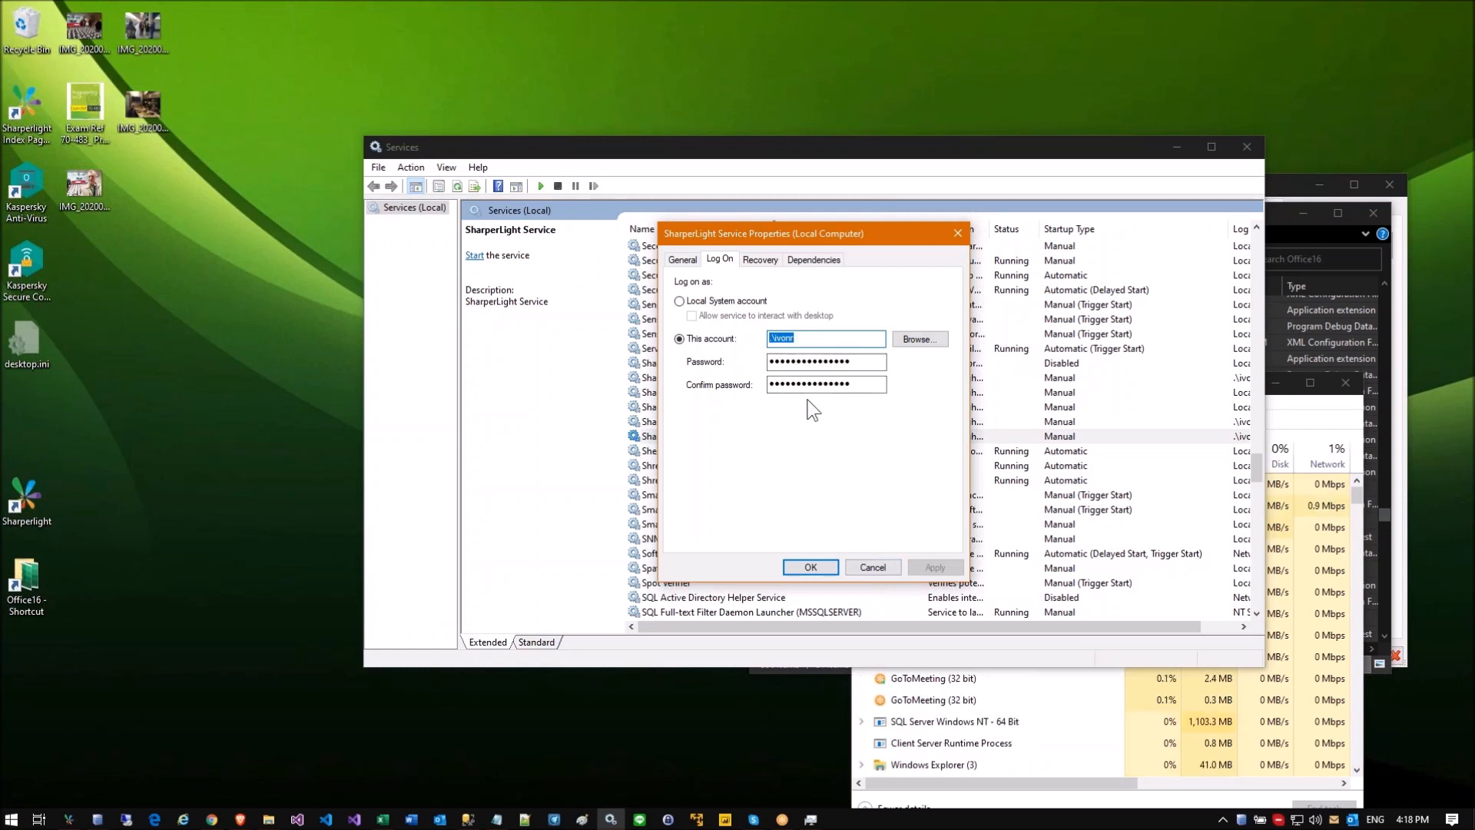
left_click(873, 567)
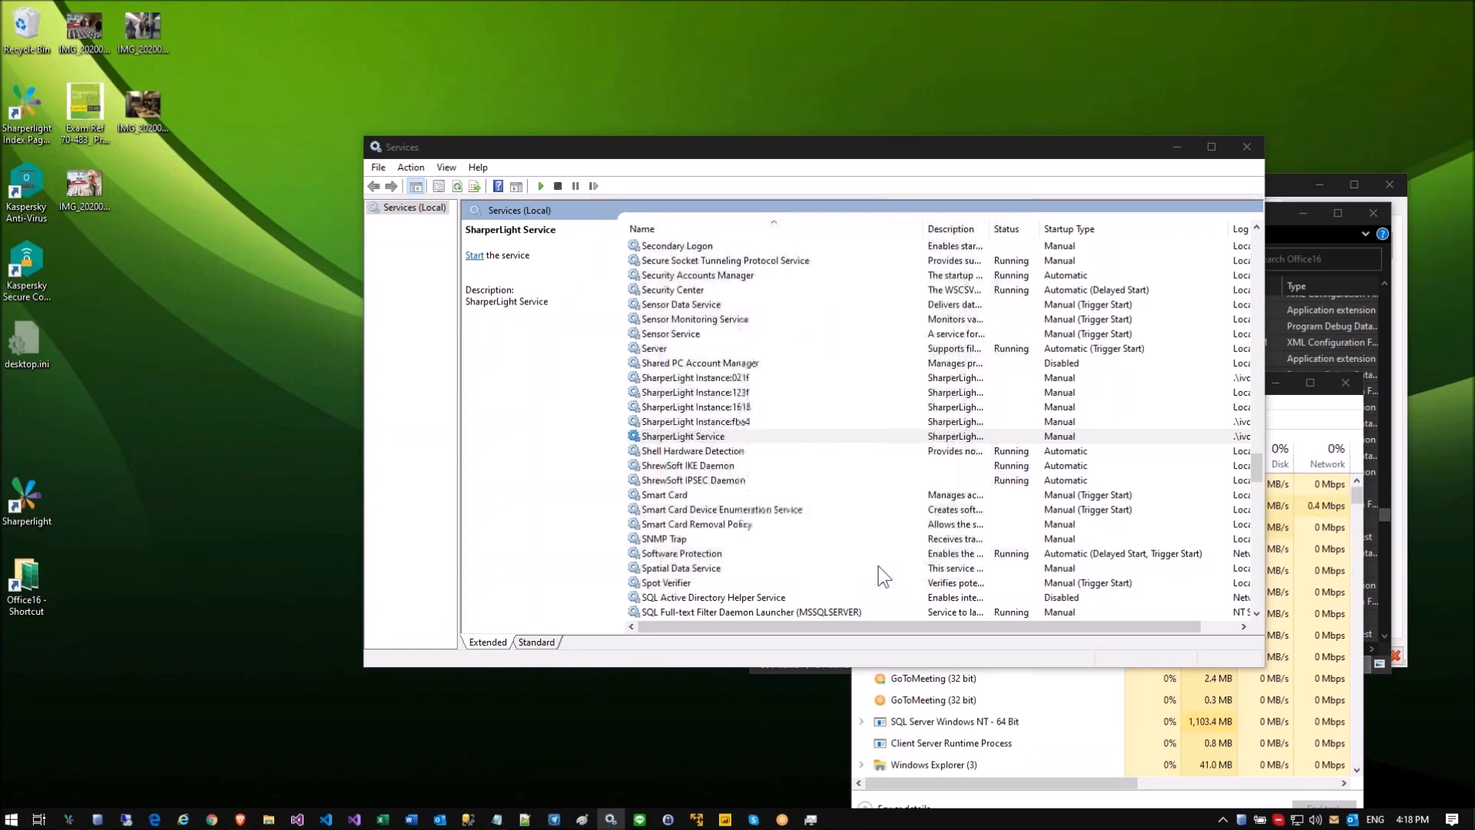
left_click(715, 452)
left_click(712, 436)
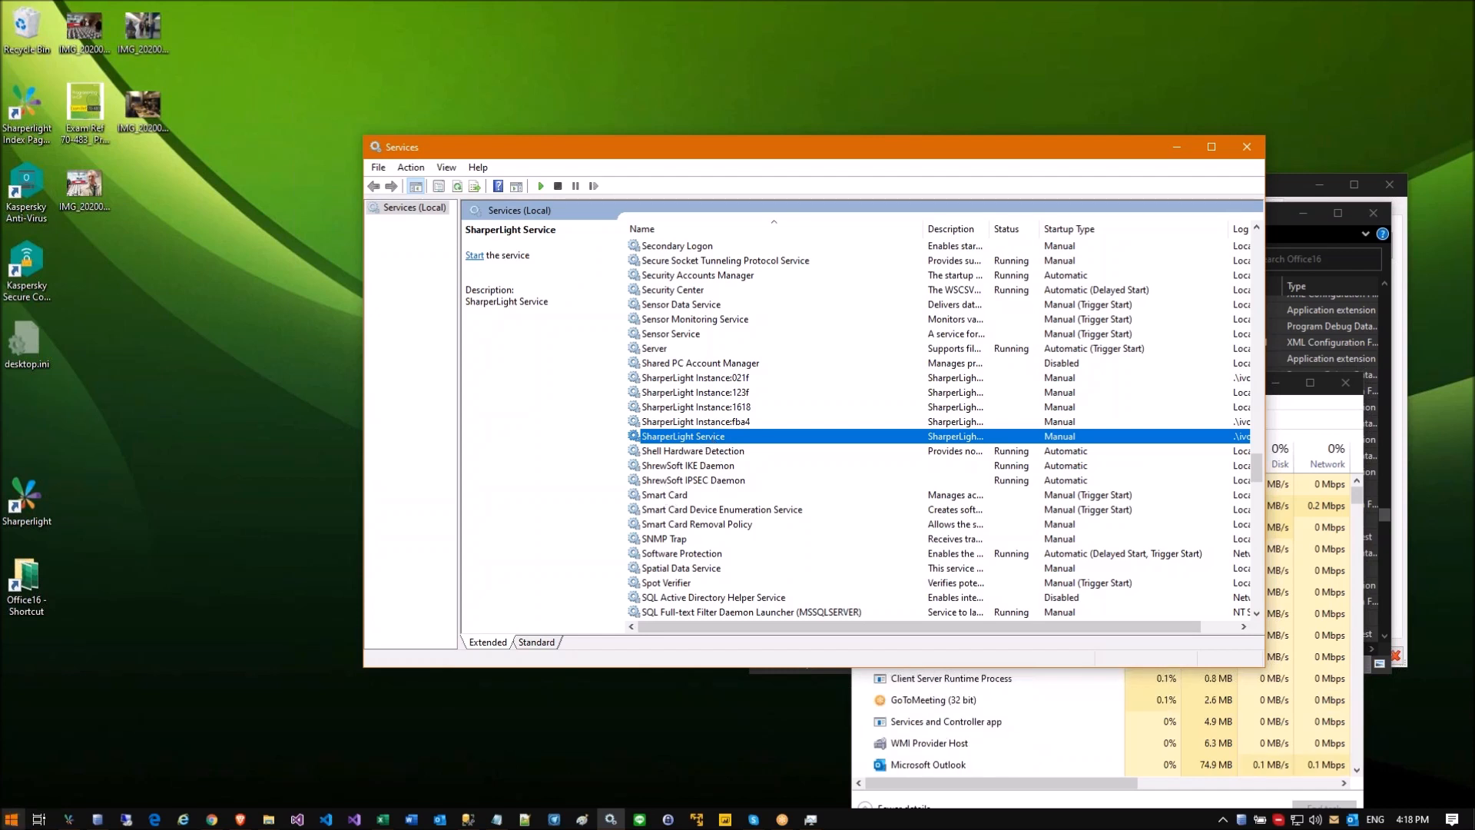
Step: Switch to the web browser and examine the mdService1 address path of the Sharperlight Index Page
left_click(239, 819)
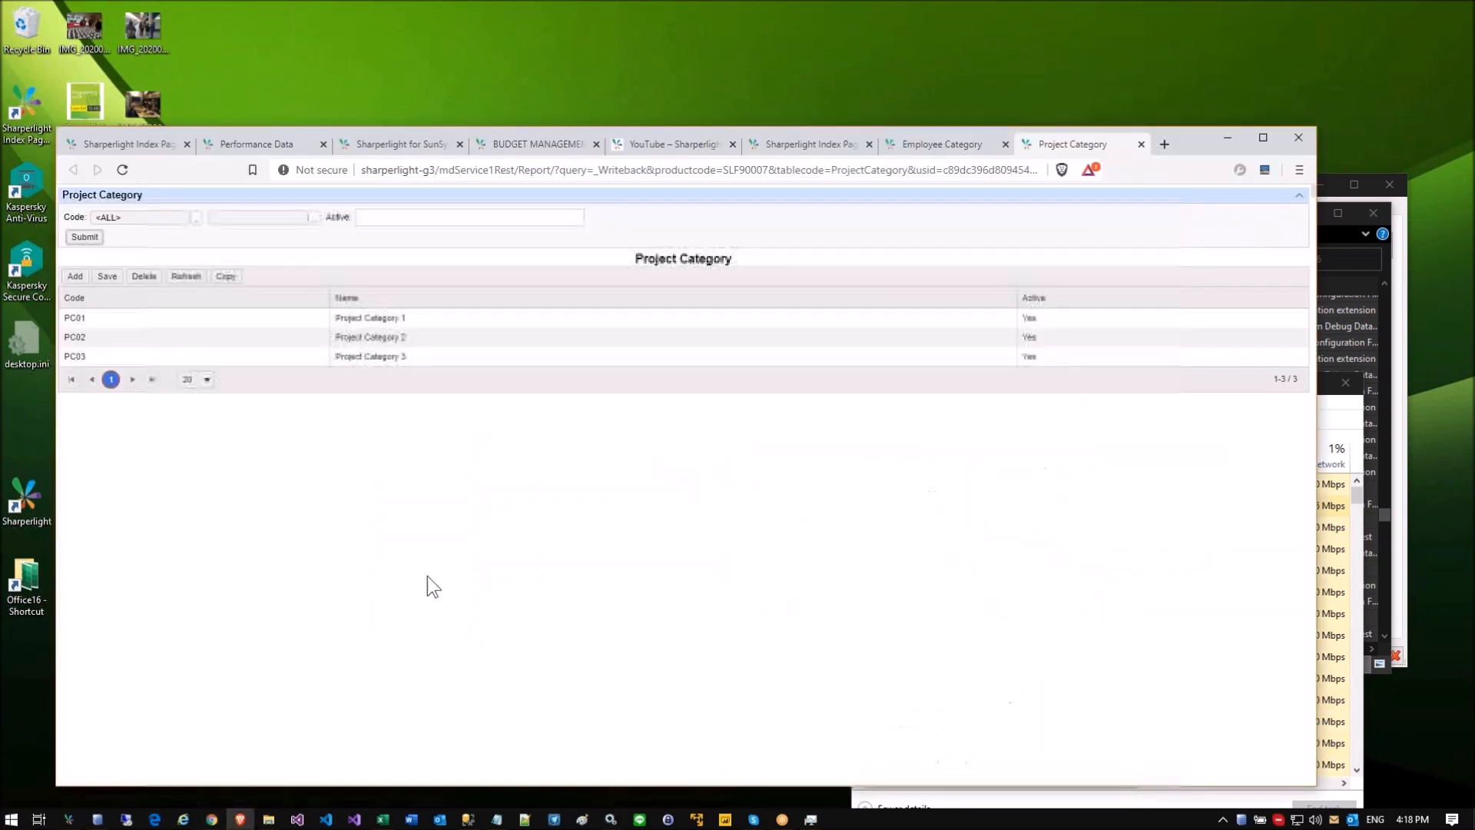
left_click(147, 148)
left_click_drag(439, 170, 872, 186)
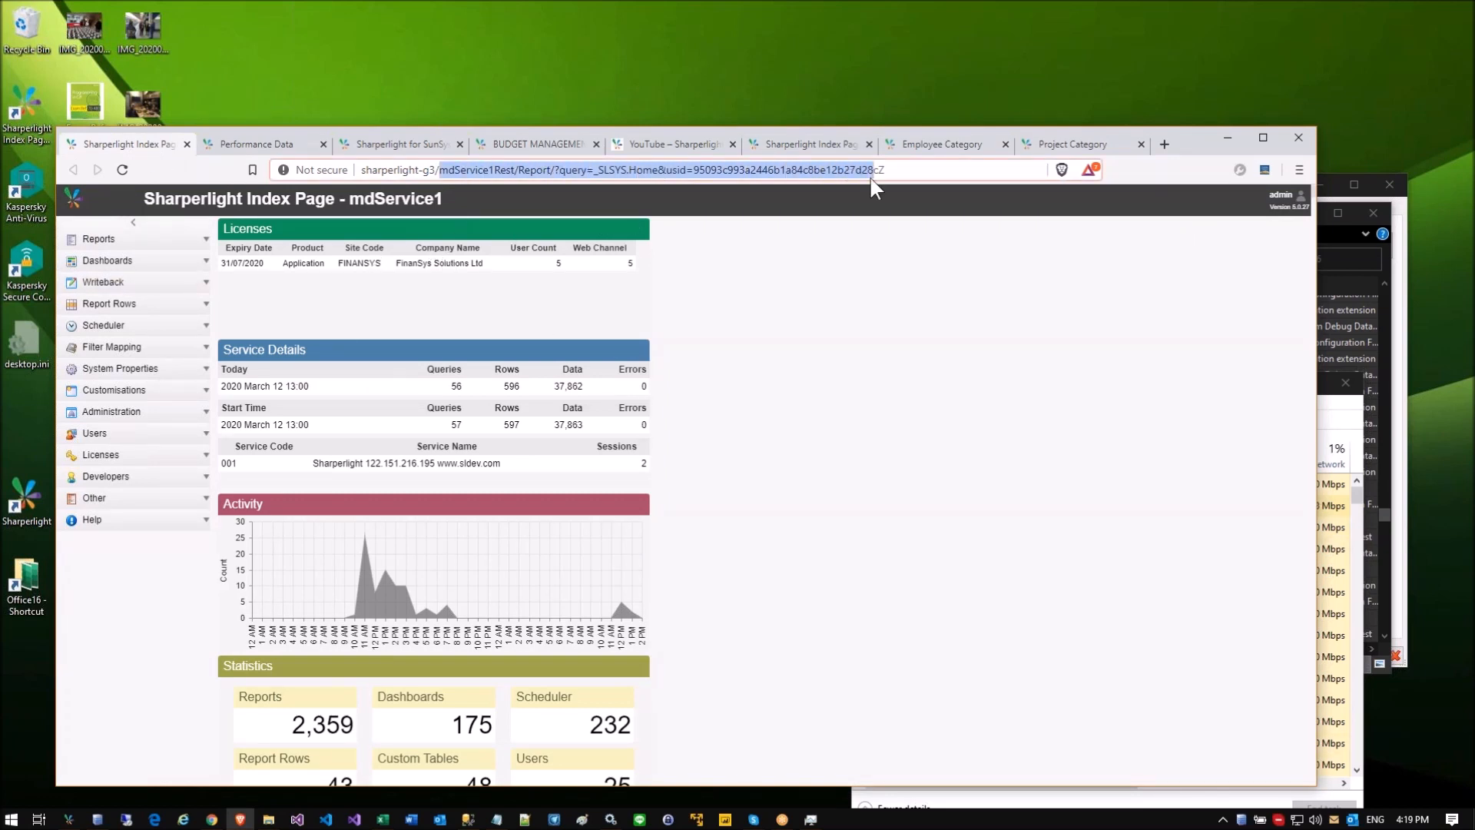
left_click(849, 254)
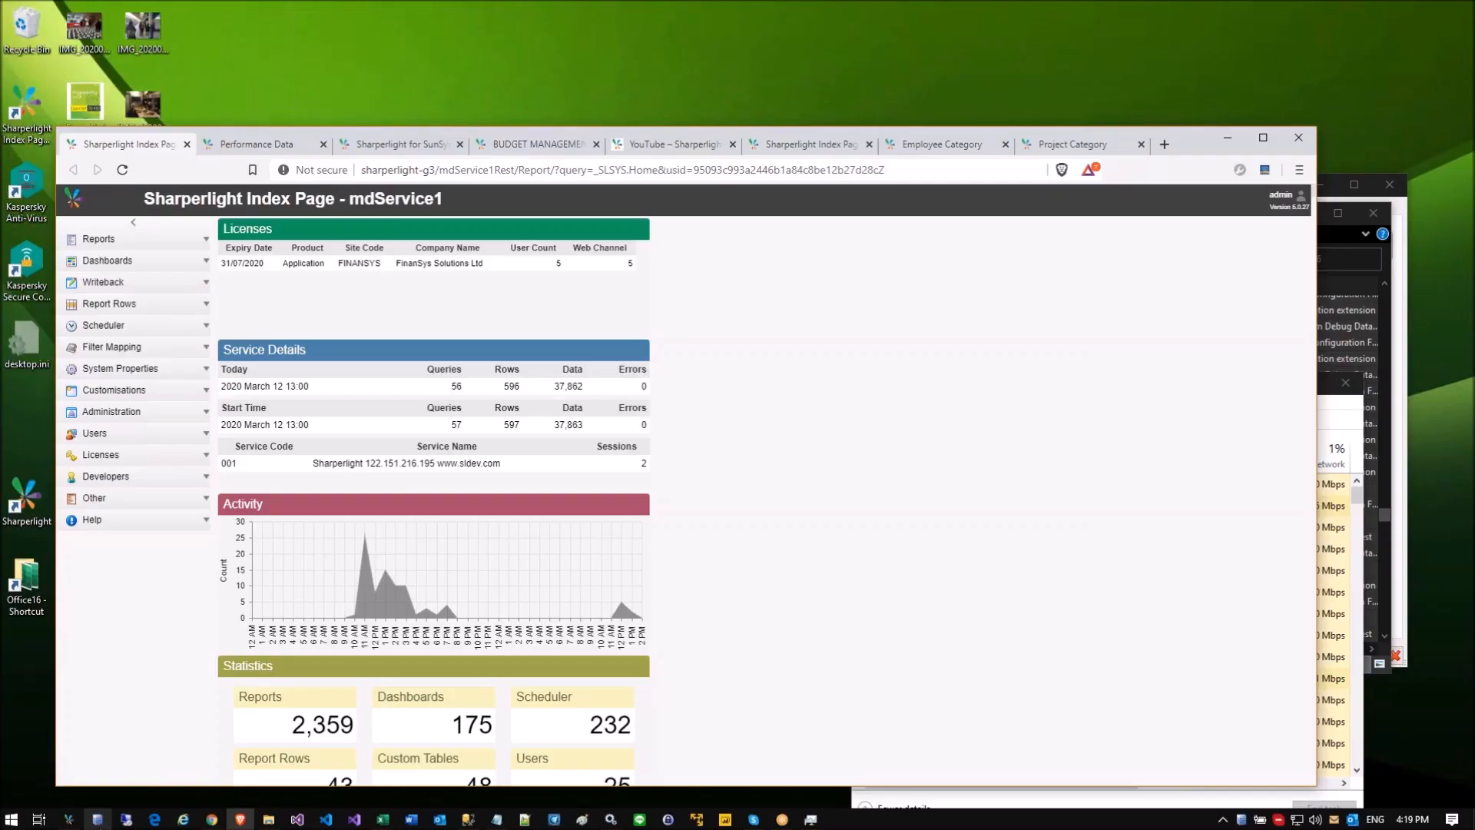
Step: Close the GPFBUD_SYS.Main published query and the Publisher window that is filtered on main
left_click(84, 820)
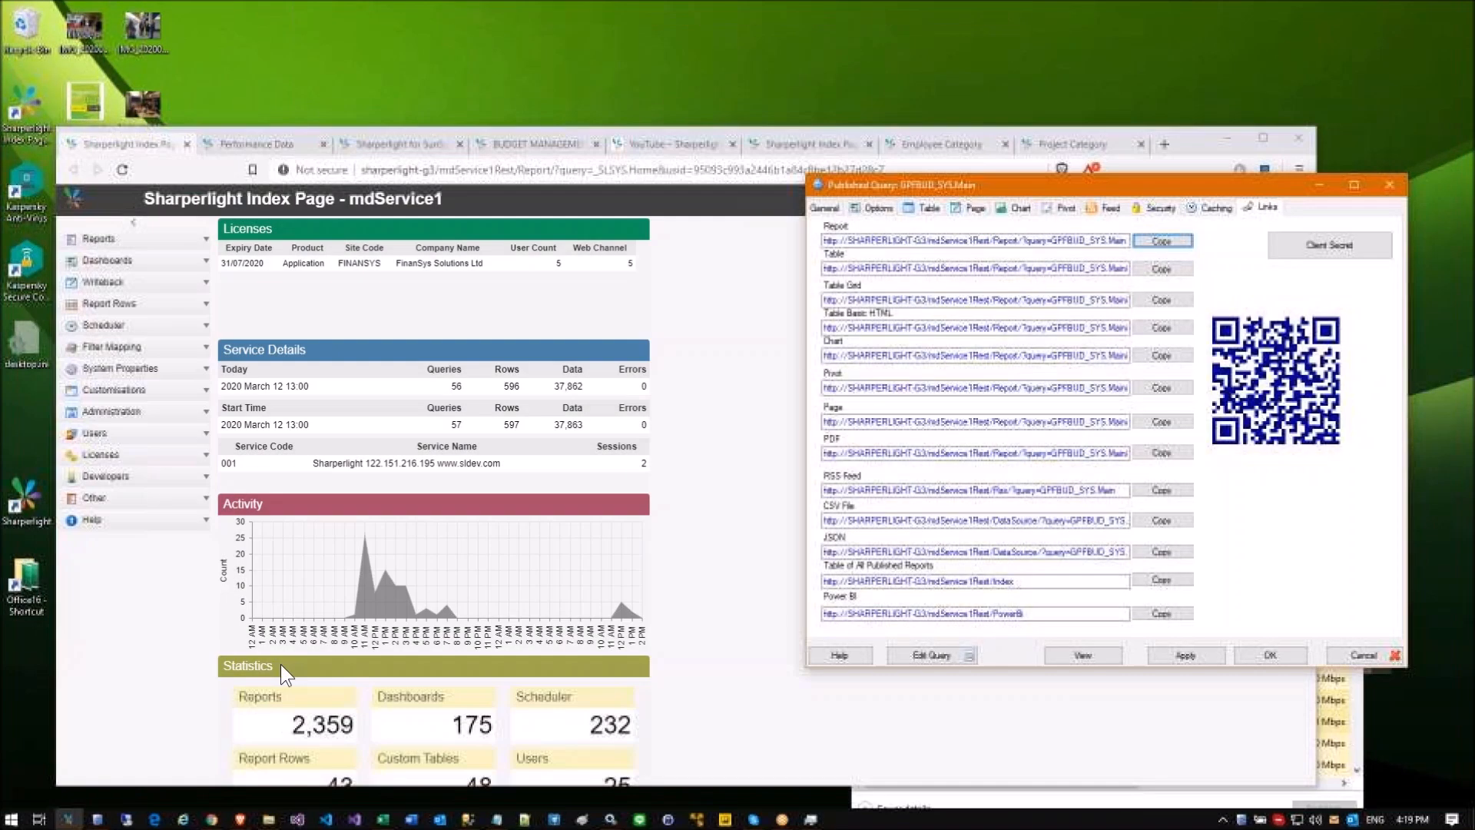
left_click(1391, 189)
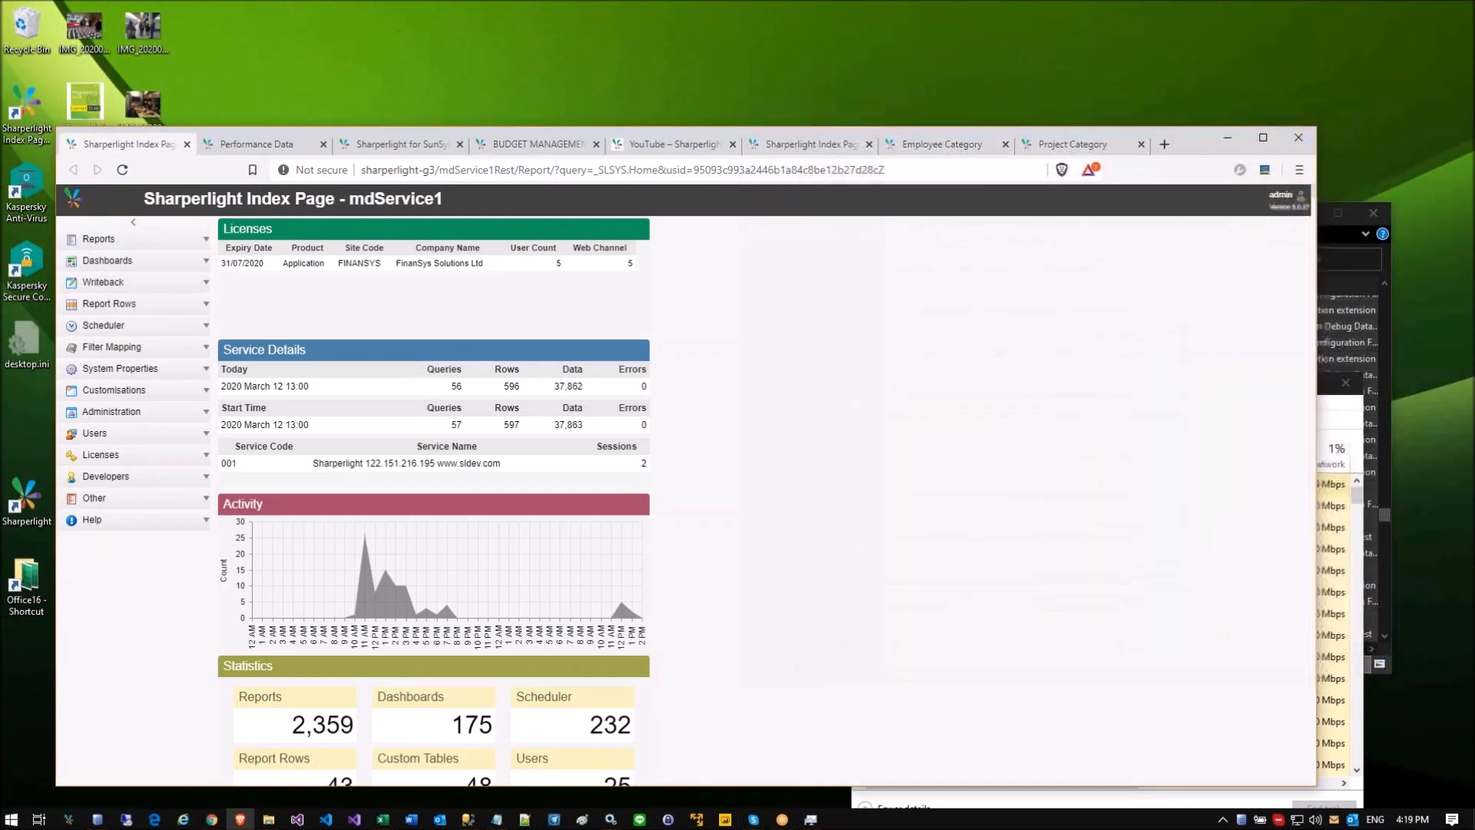
right_click(68, 819)
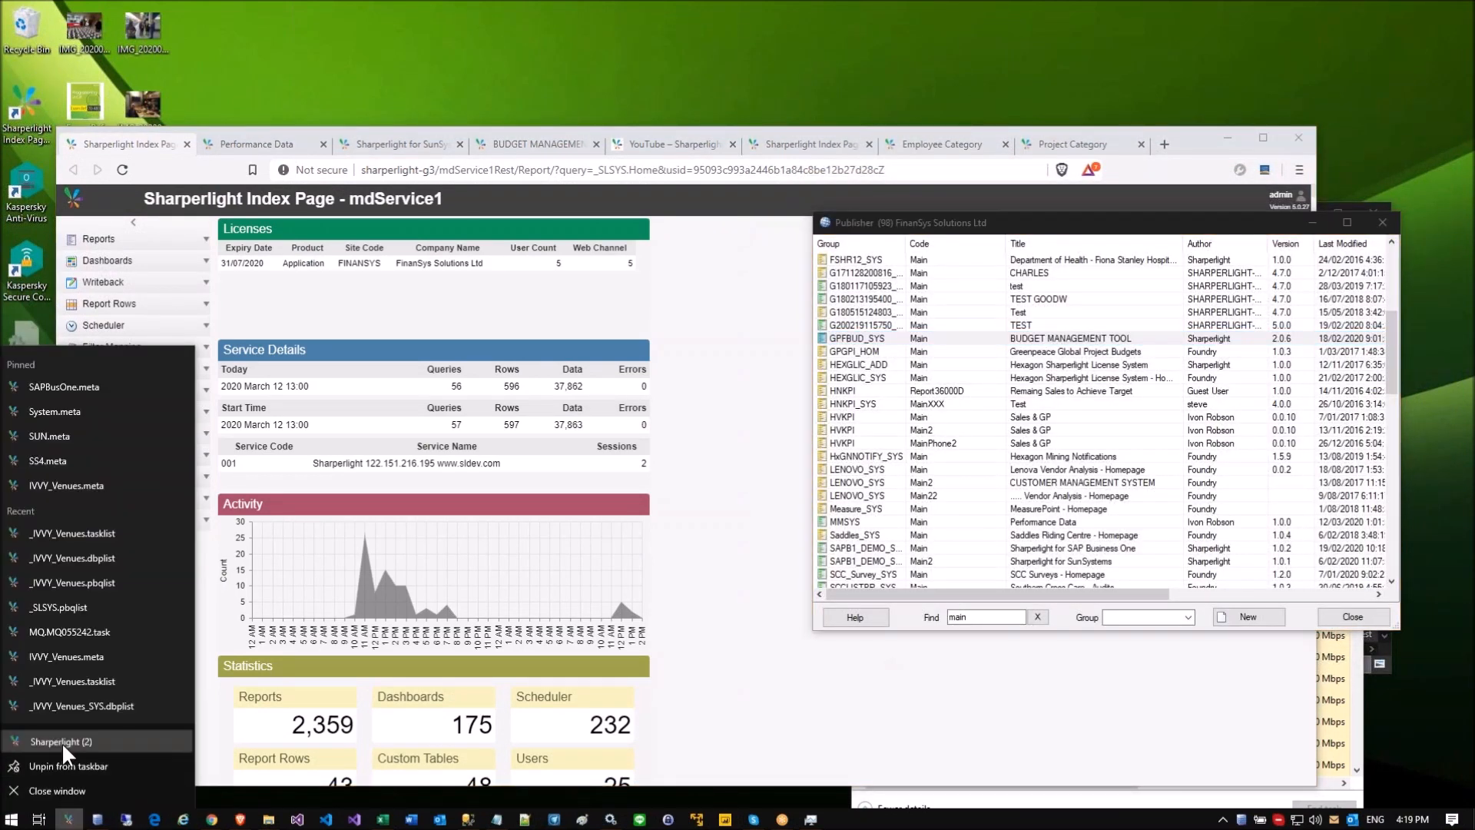
left_click(58, 789)
Step: Open Sharperlight Publisher with the unfiltered list of published queries and start a new published query
left_click(614, 260)
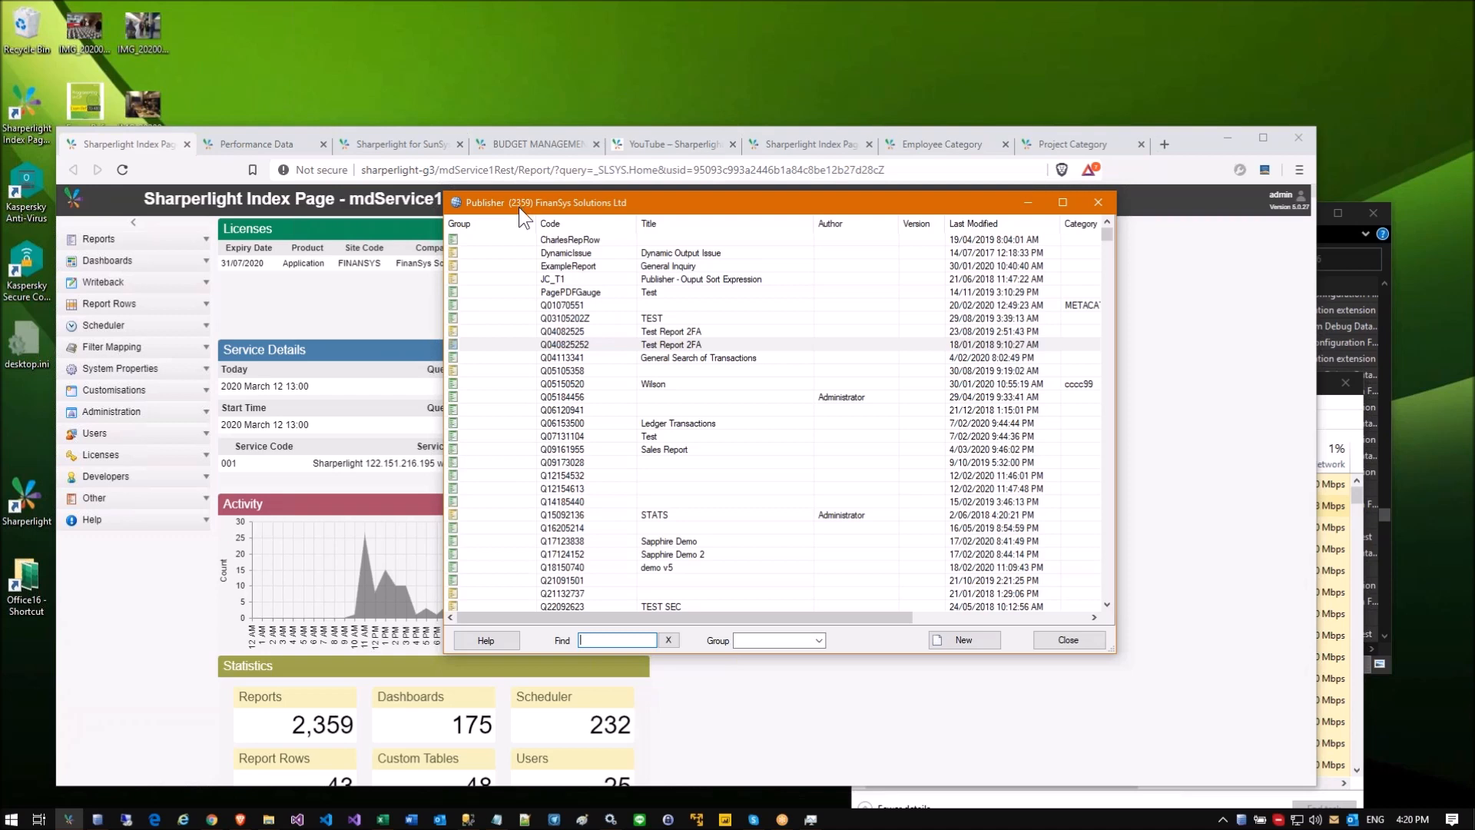
left_click(599, 280)
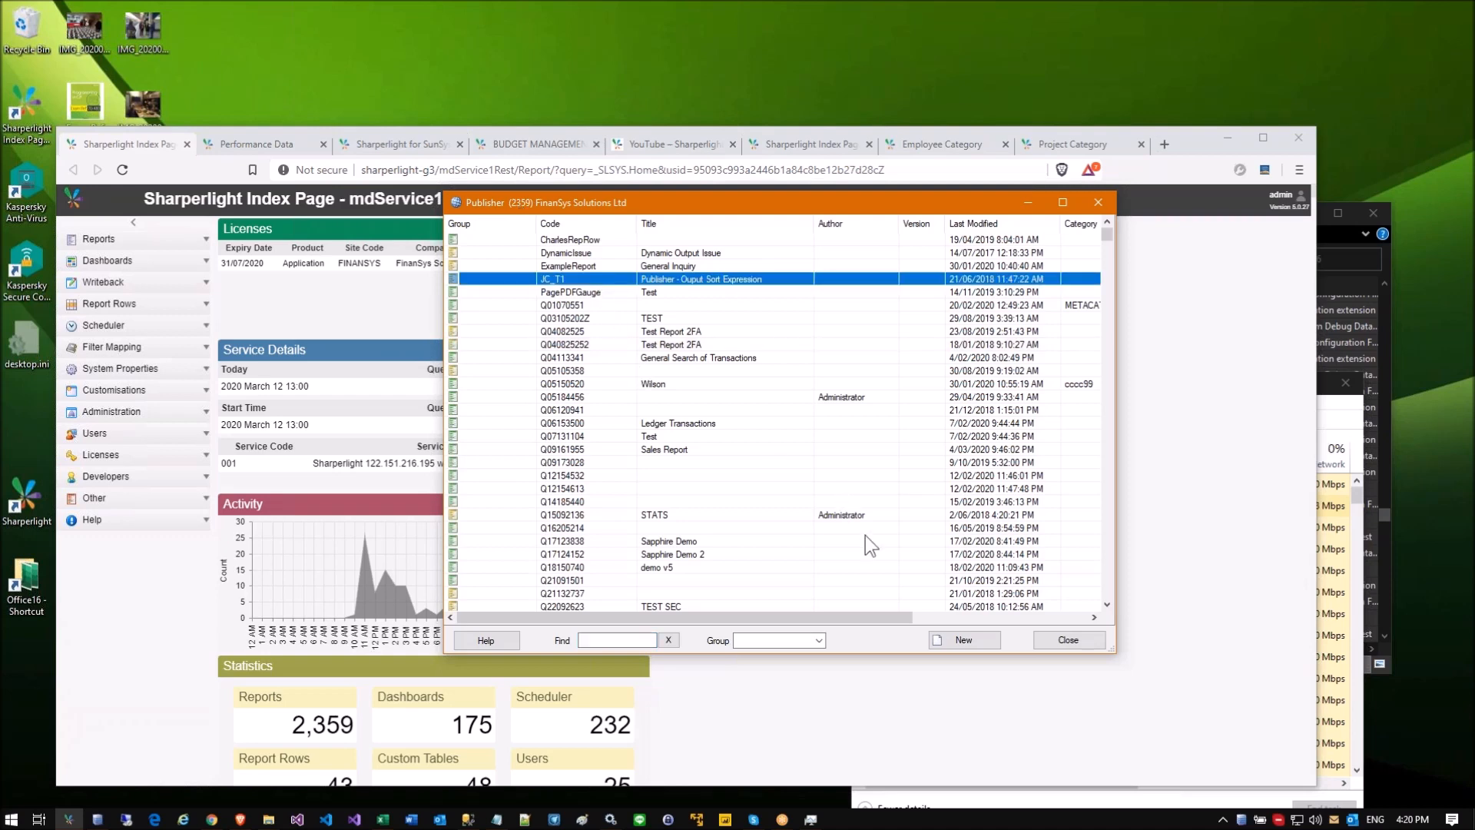
left_click(964, 639)
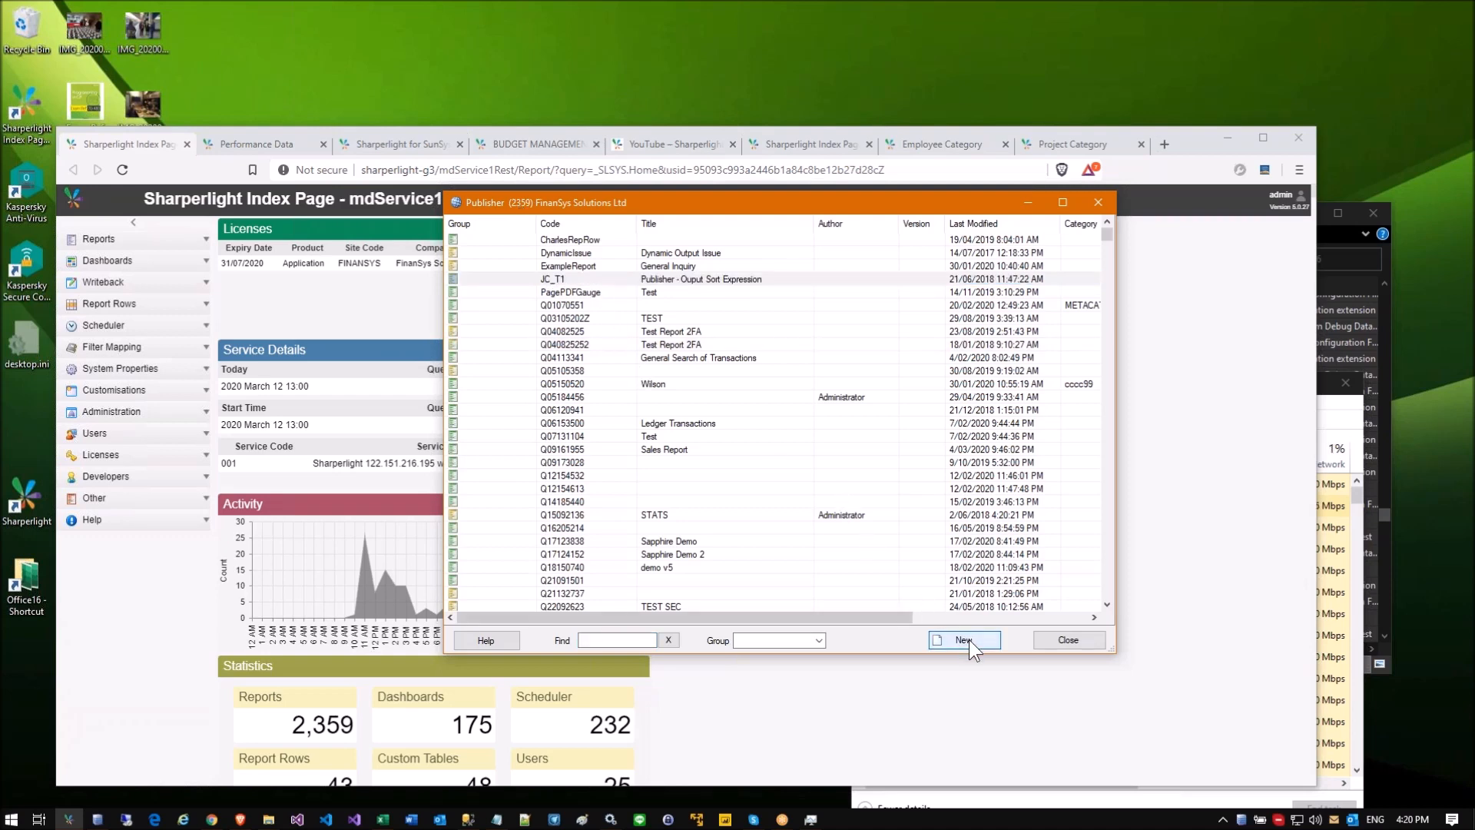
Step: Set the new published query's group to TrainFS, its code to ReportT1 and its title to "Basic Account Report"
type("Tr")
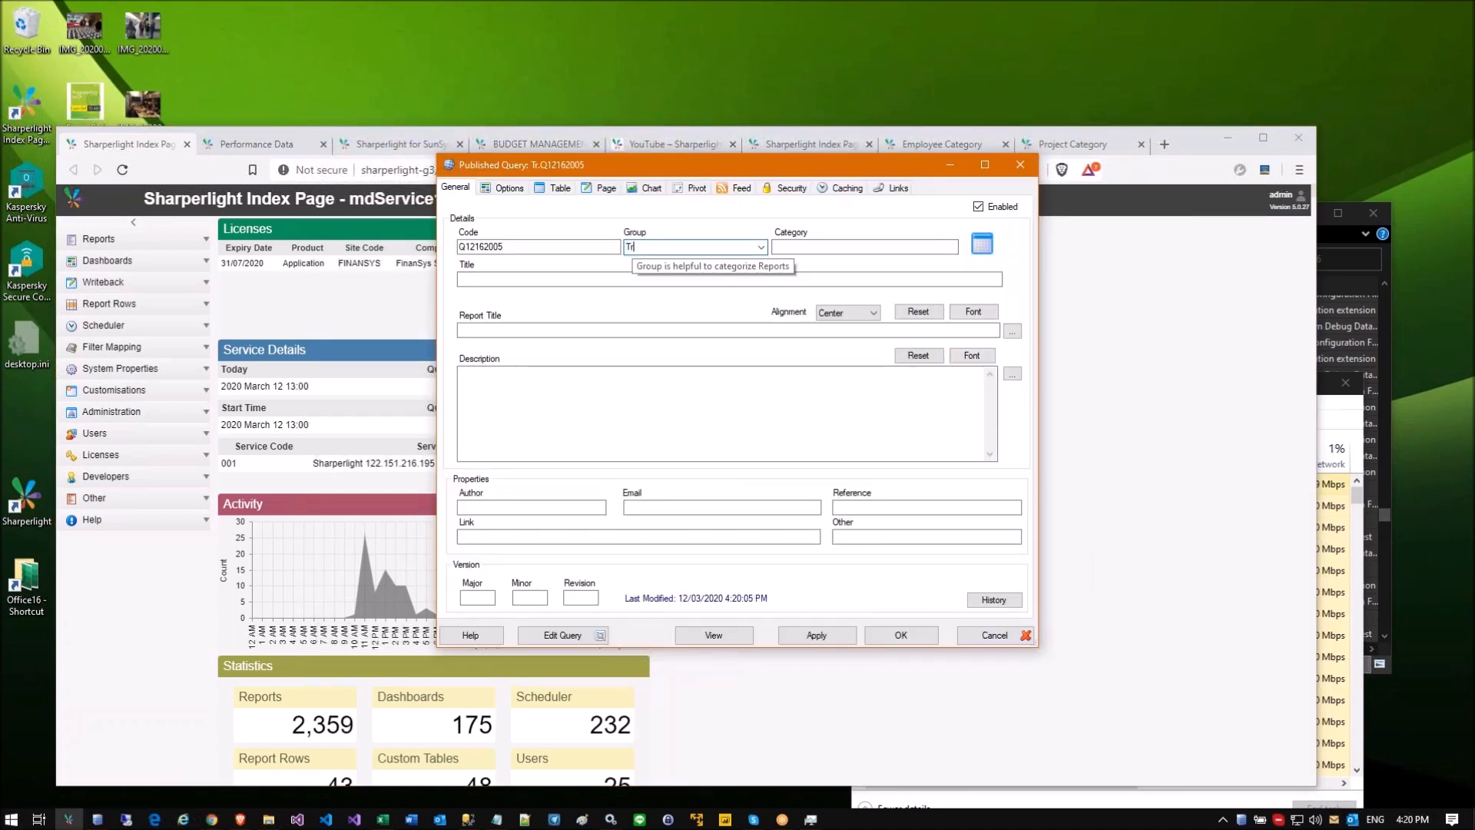
type("ainFS")
key("shift+Tab")
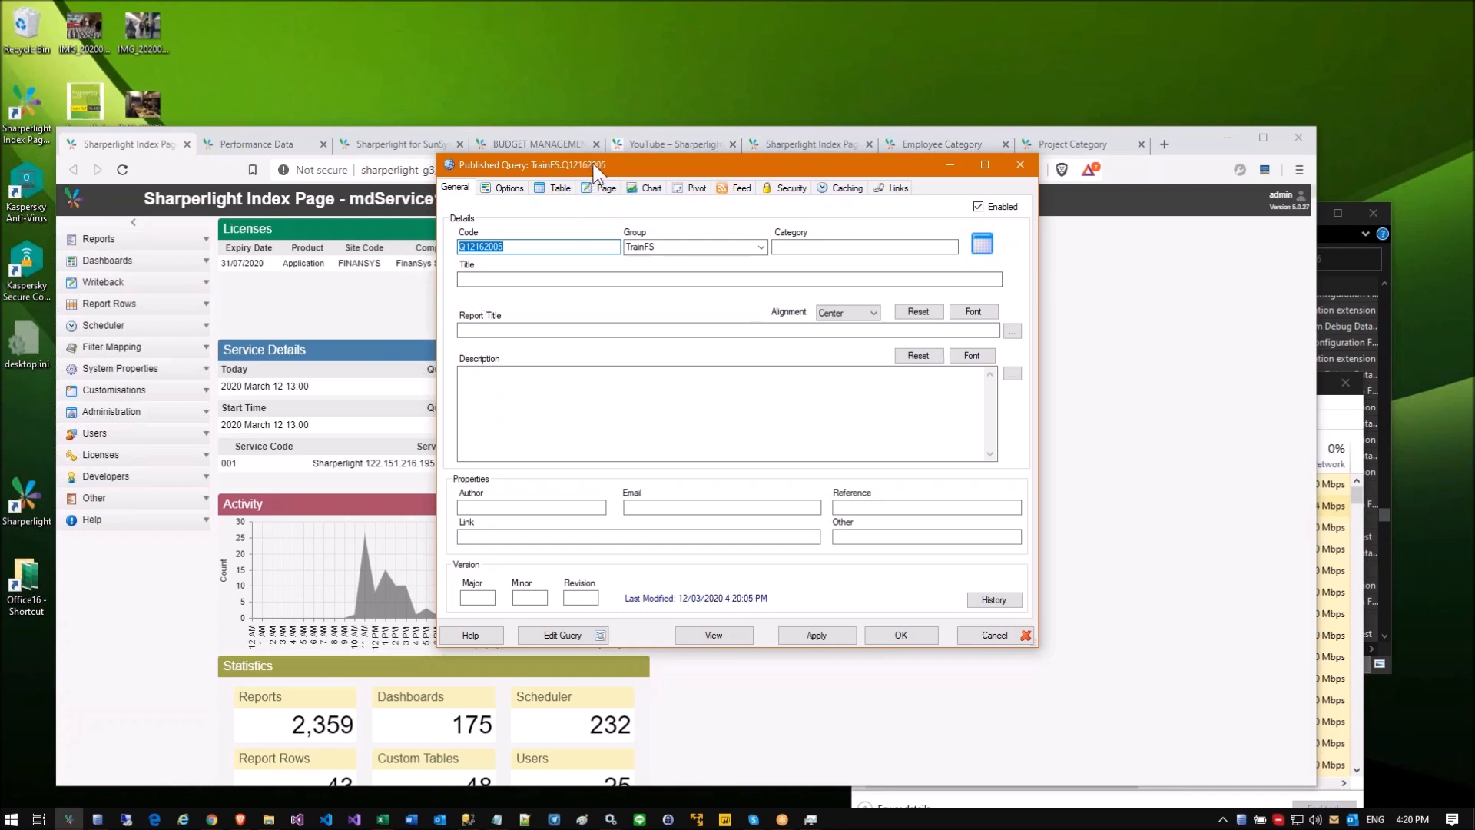
left_click_drag(542, 164, 543, 318)
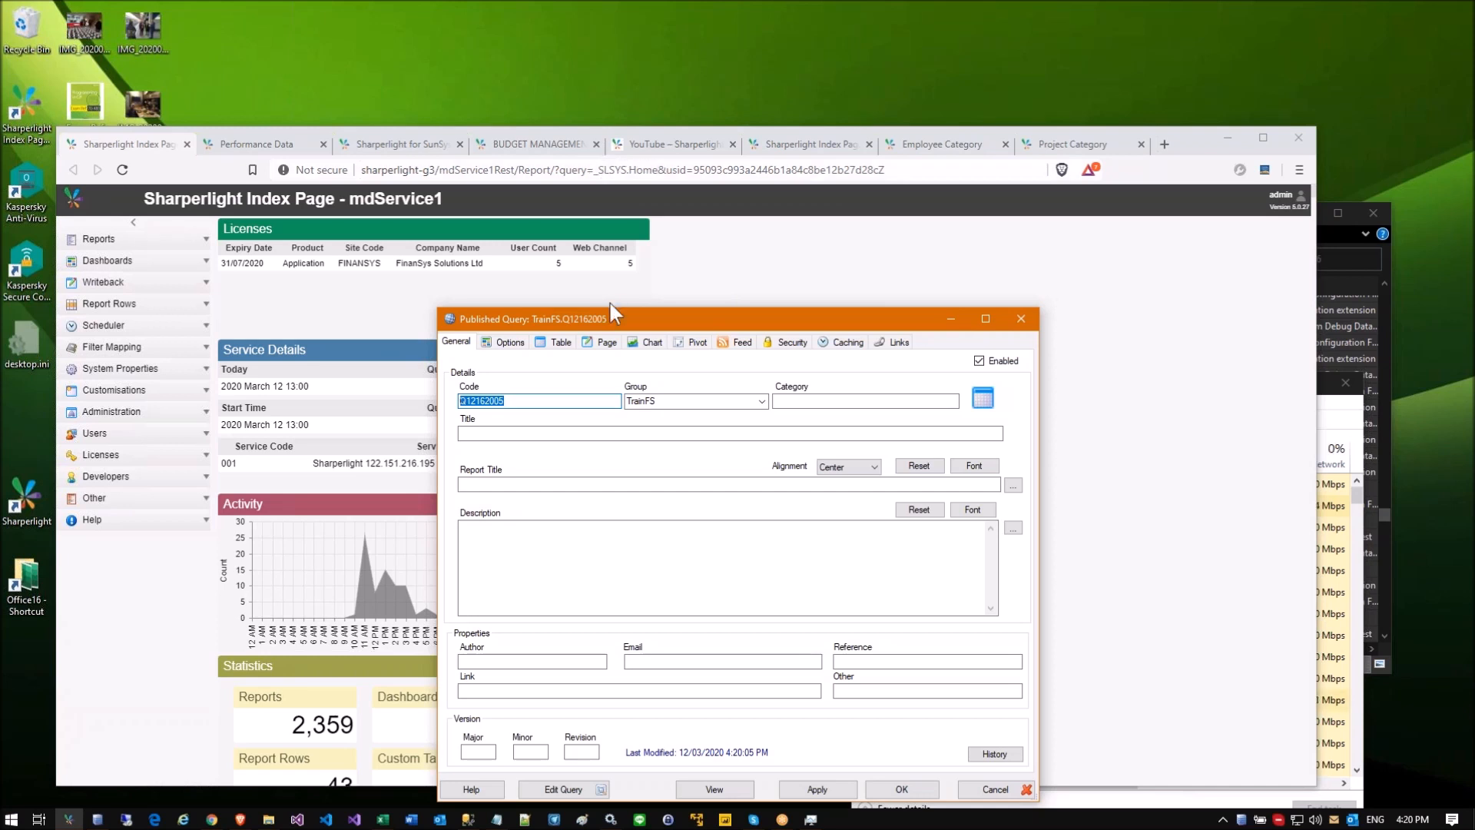
left_click_drag(642, 316, 656, 253)
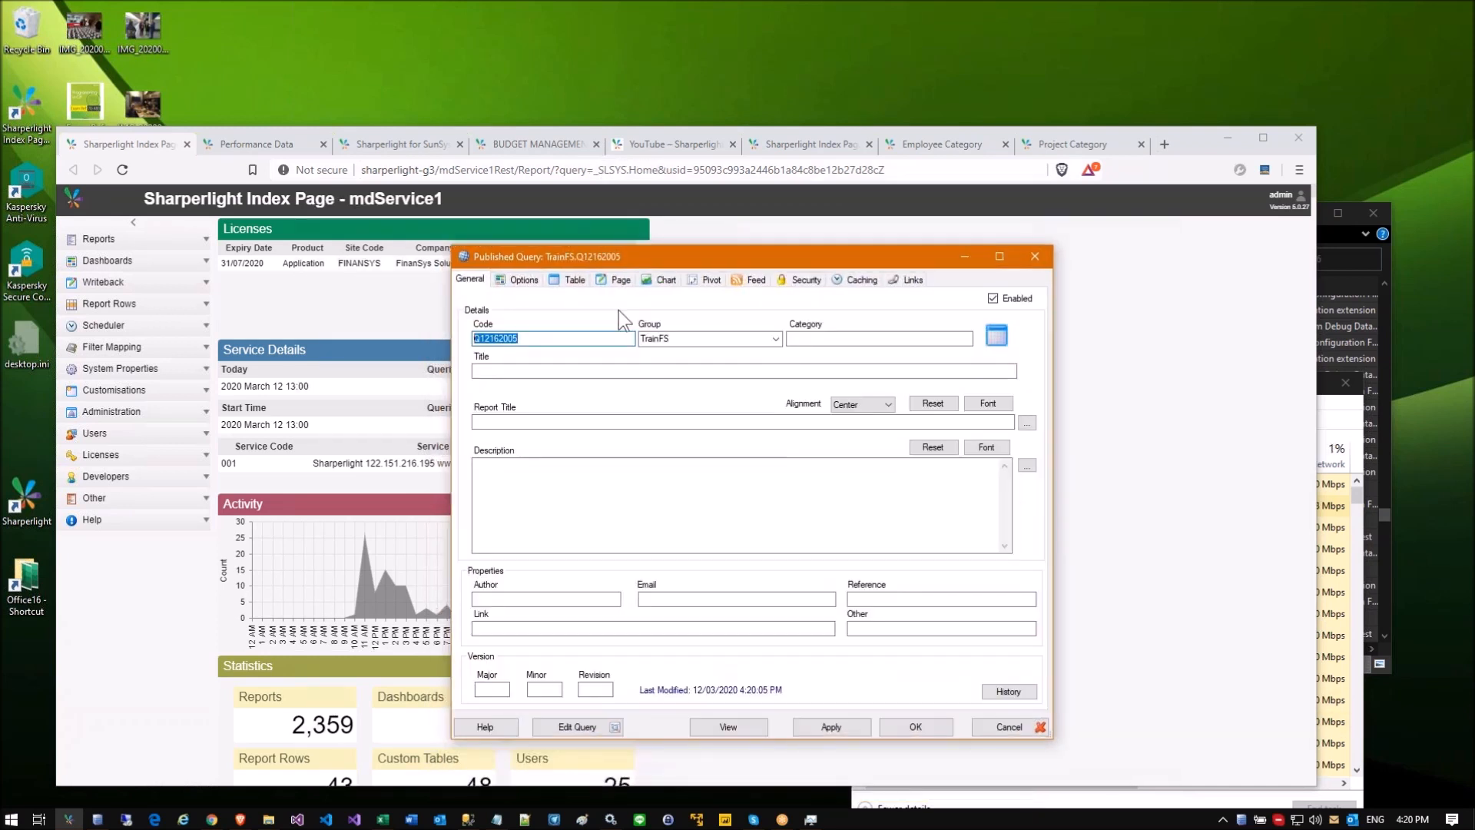
type("ReportT1")
key("Tab")
type("Basic Account Report")
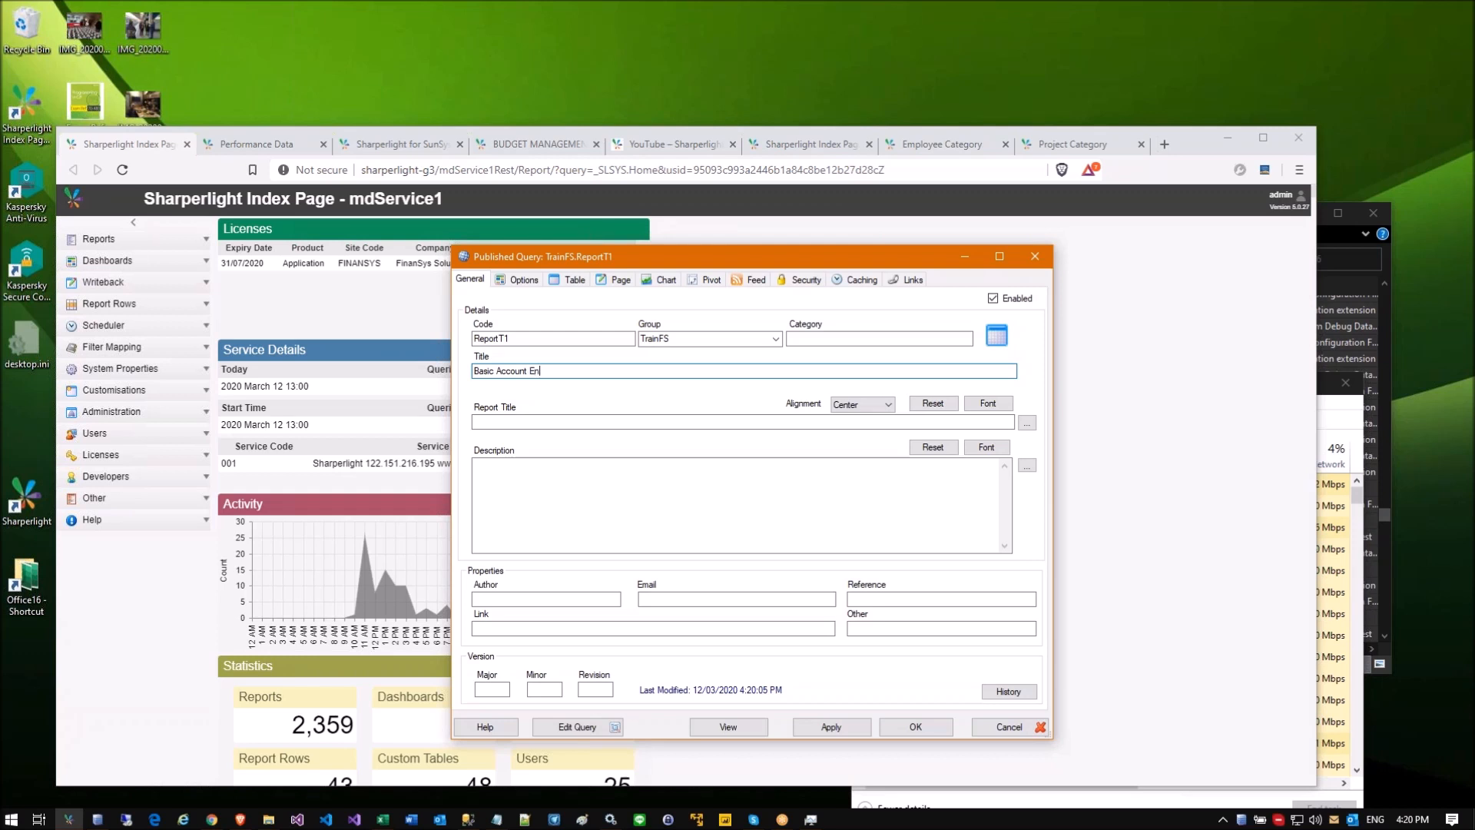
Step: Open the report's query for editing and base it on the SunSystems product's Ledger Transactions table
left_click(572, 726)
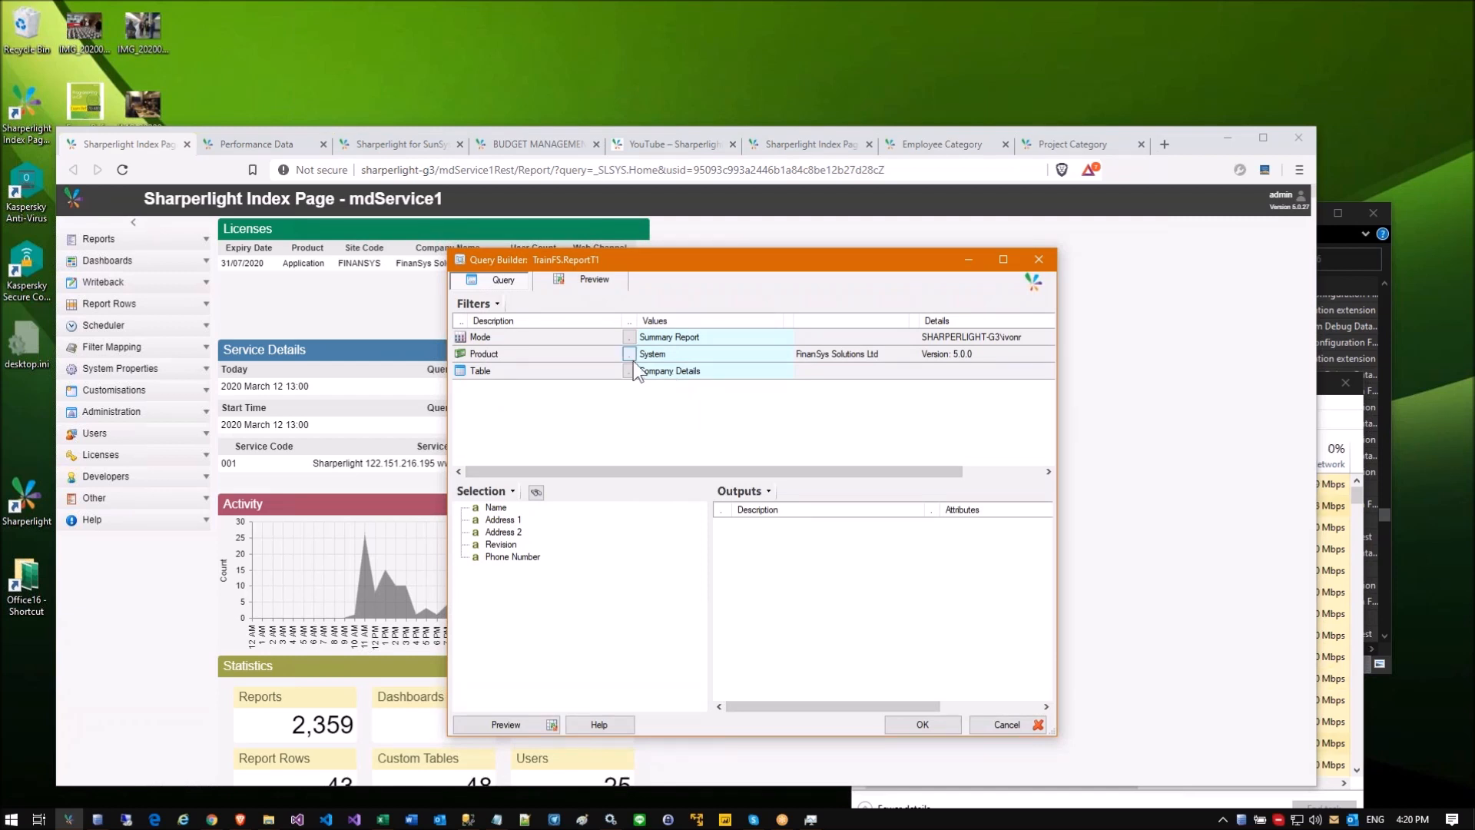
left_click(661, 336)
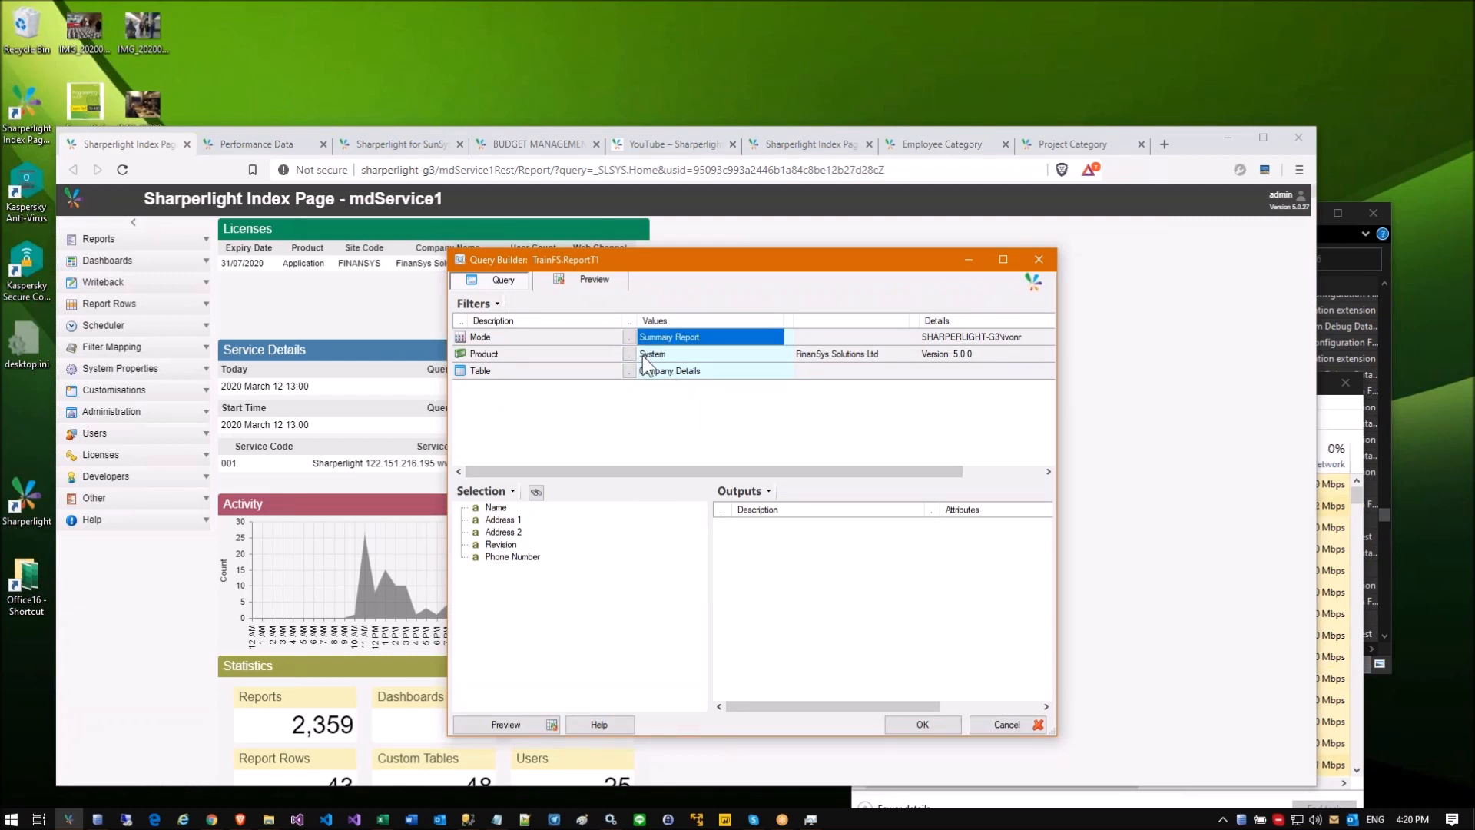
left_click(629, 354)
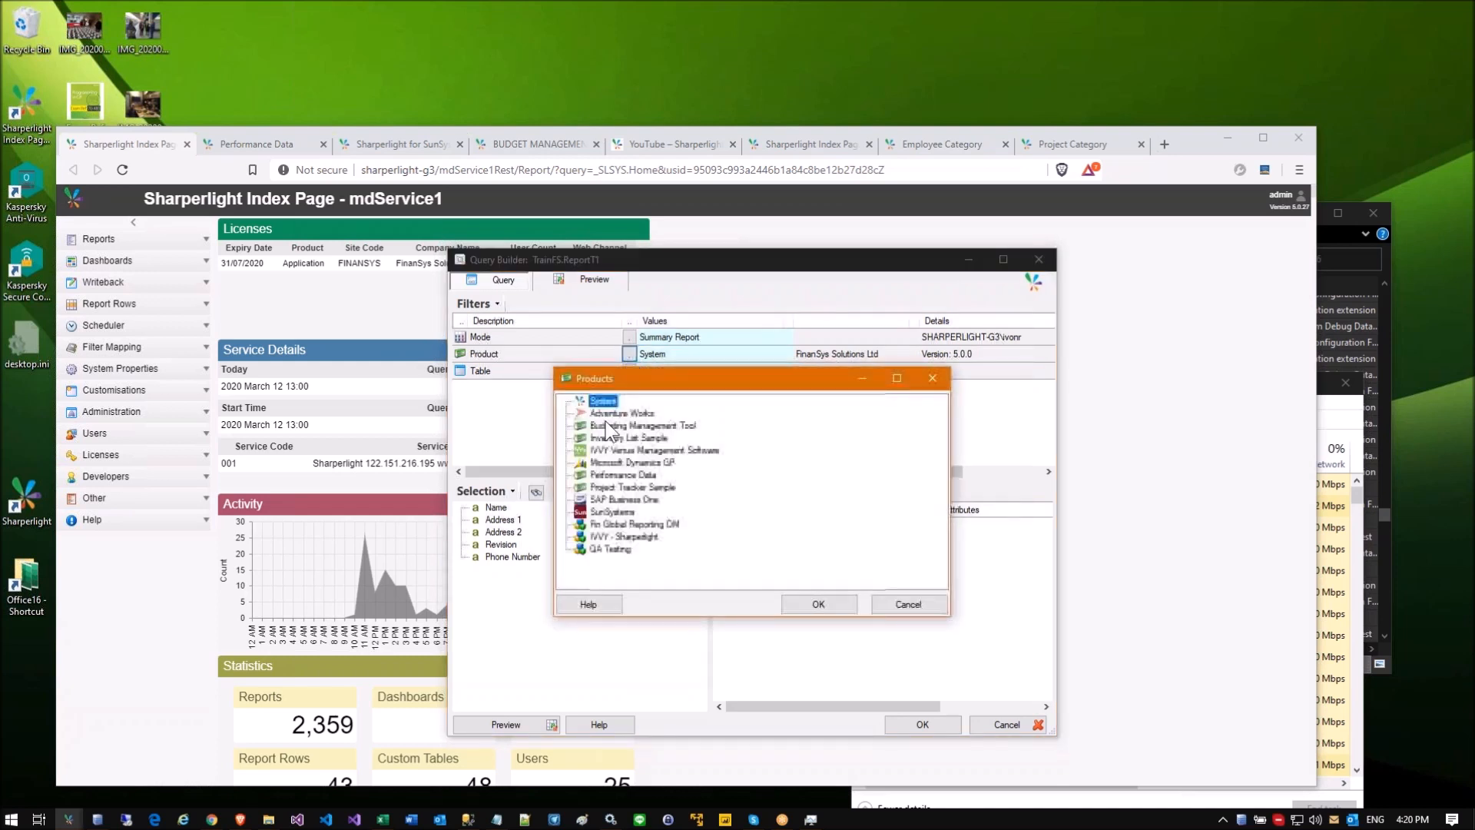
double_click(614, 511)
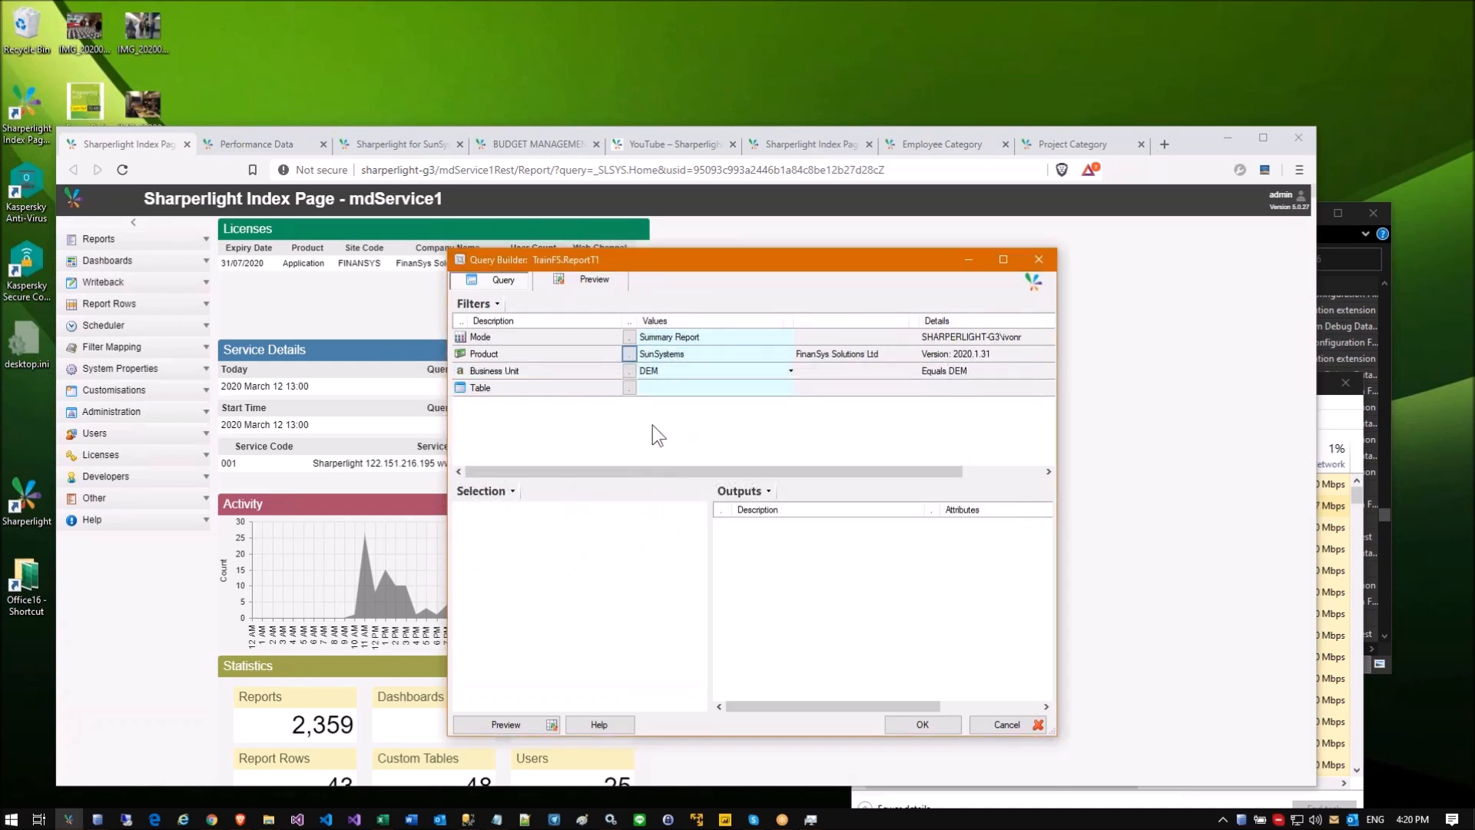
left_click(664, 371)
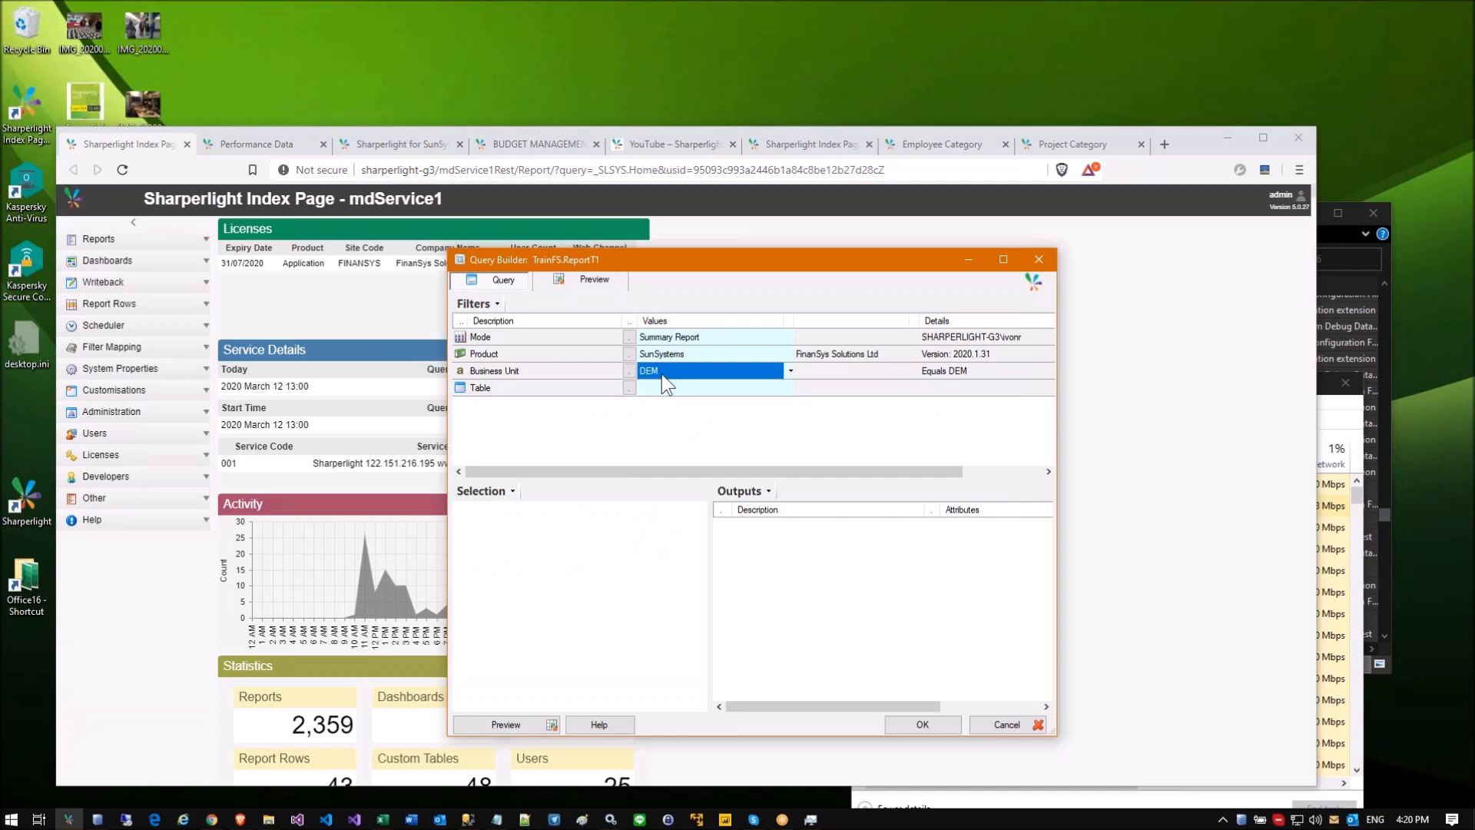
left_click(629, 387)
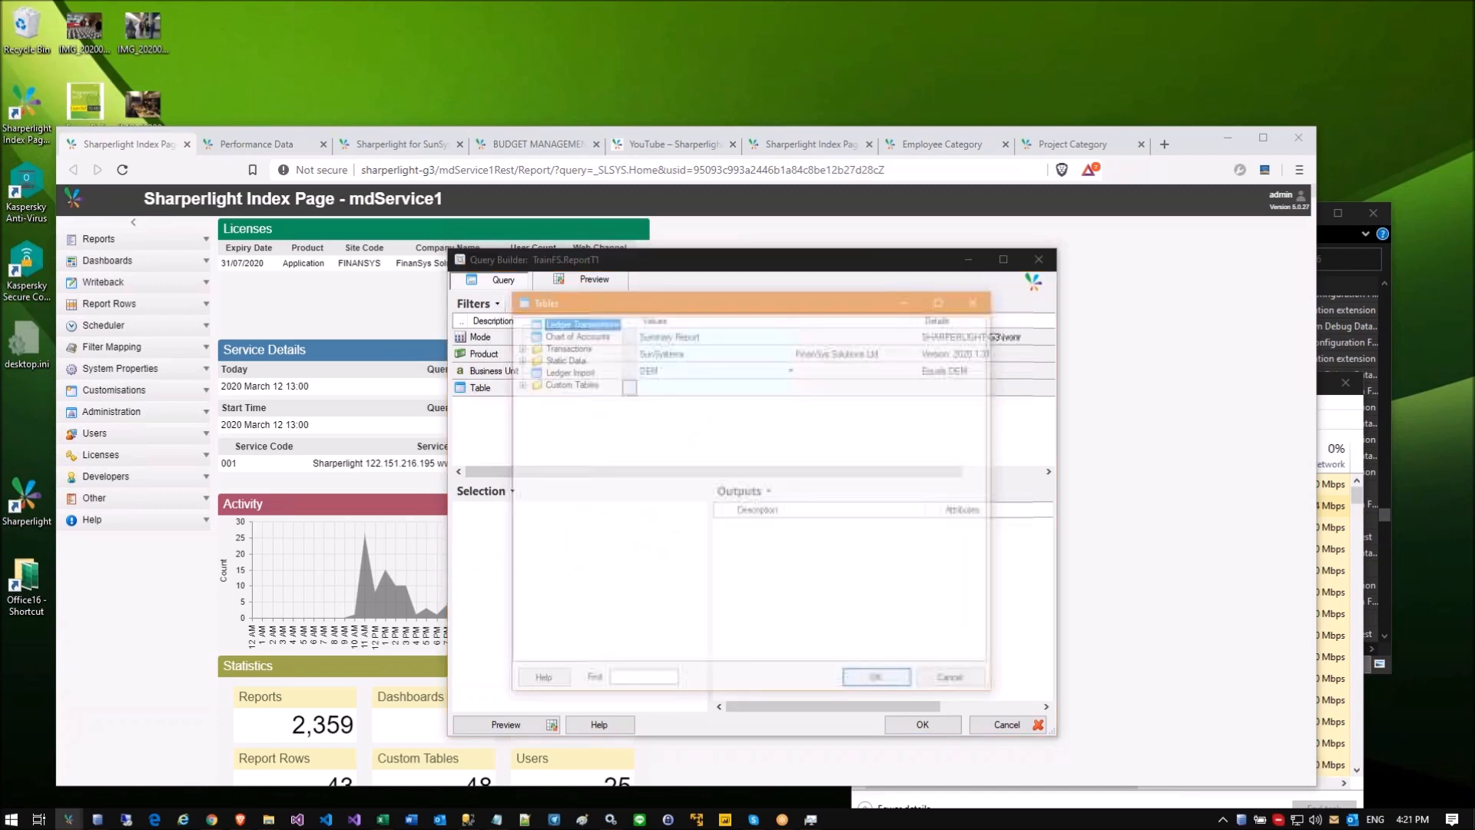
double_click(564, 323)
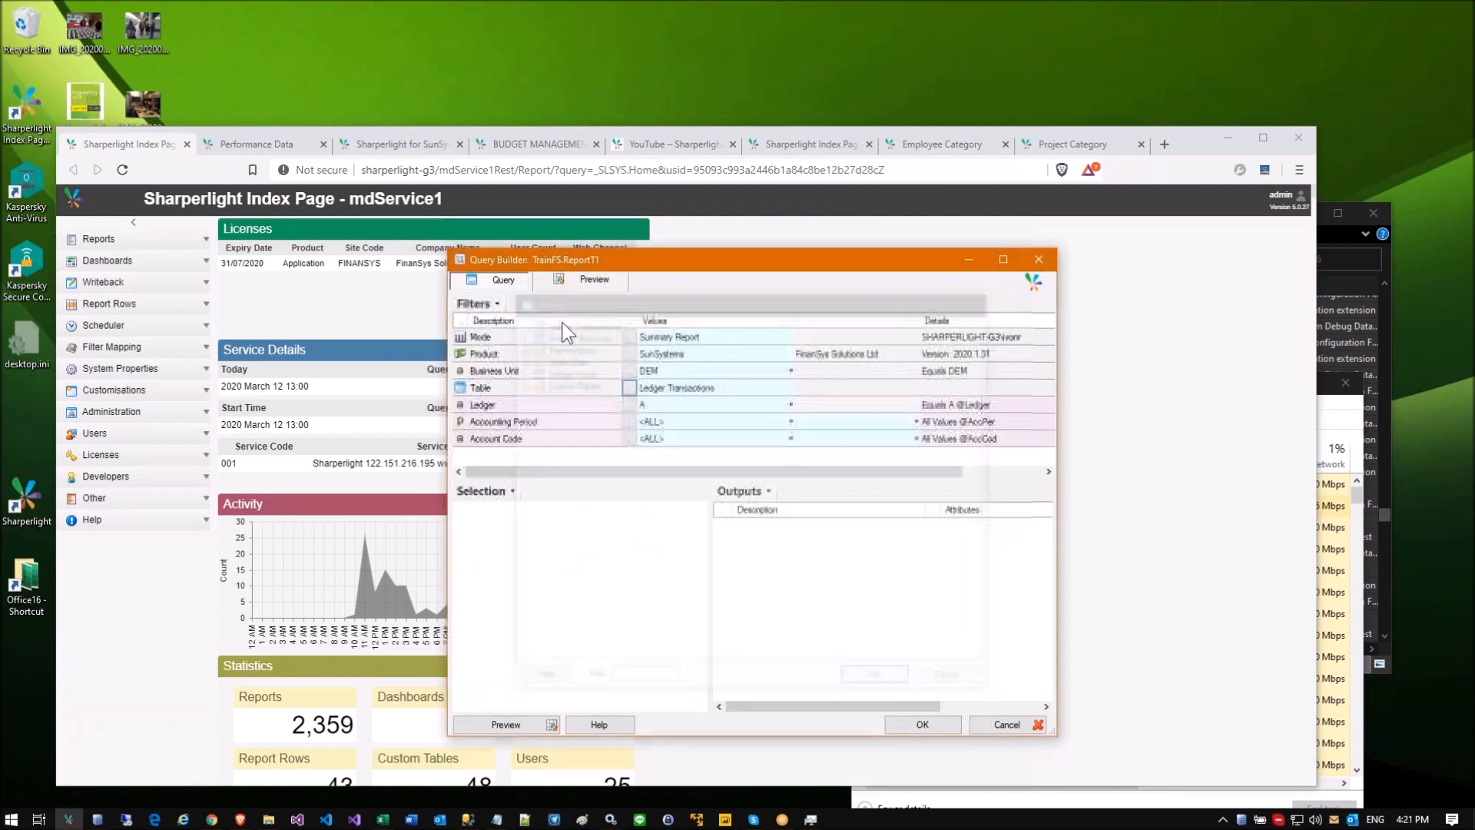
Step: Add the PRODUCT Analysis Code and the Name from the T0 PRODUCT Analysis Table to the query outputs
scroll(539, 628, "down", 1)
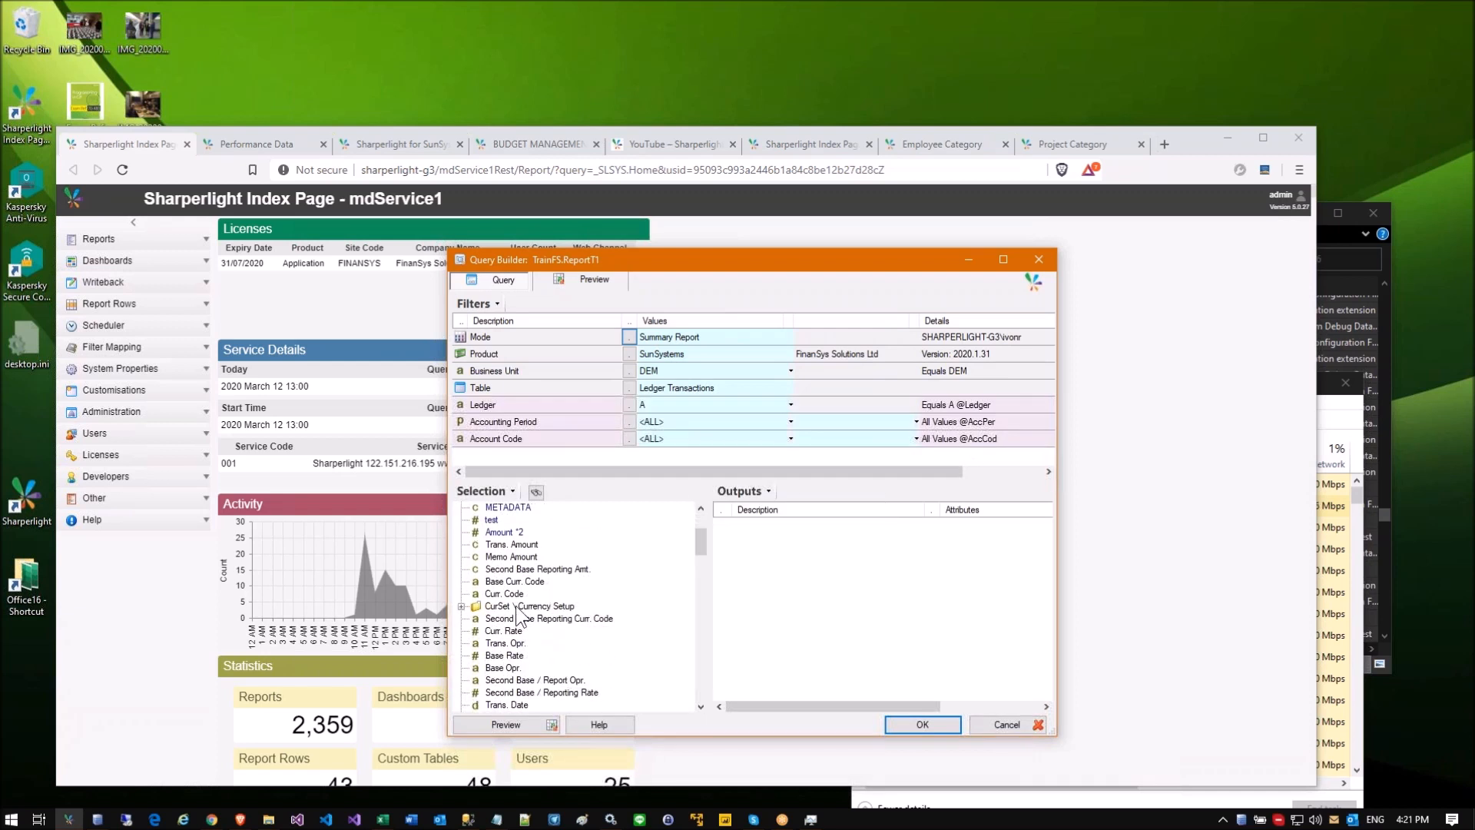
scroll(530, 624, "down", 1)
scroll(533, 620, "down", 7)
left_click_drag(538, 655, 776, 623)
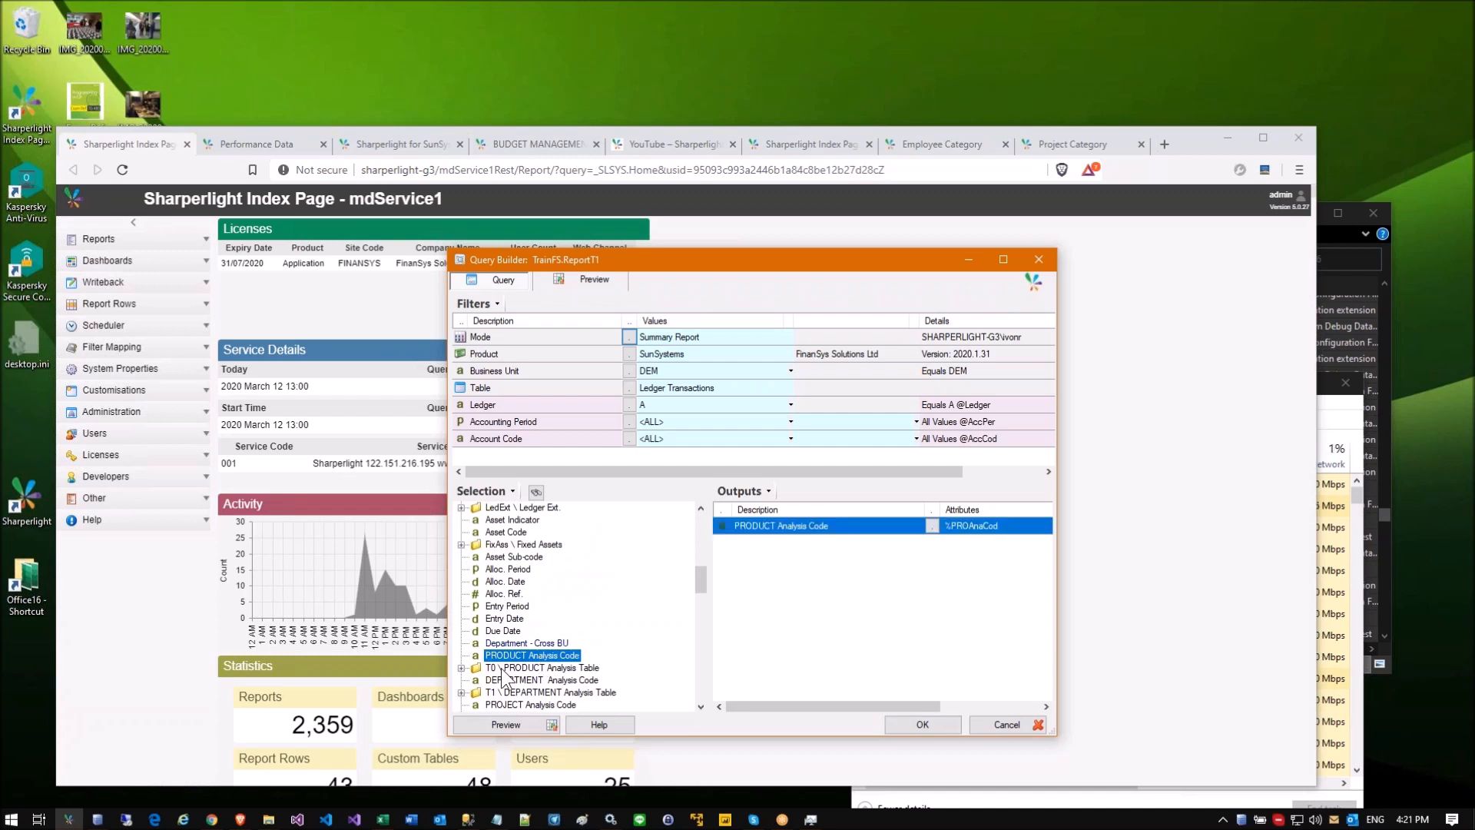
left_click(461, 668)
left_click(510, 618)
left_click_drag(668, 614, 803, 587)
Step: Search the selection fields for "amount" and add Base Amount to the outputs
scroll(474, 592, "up", 10)
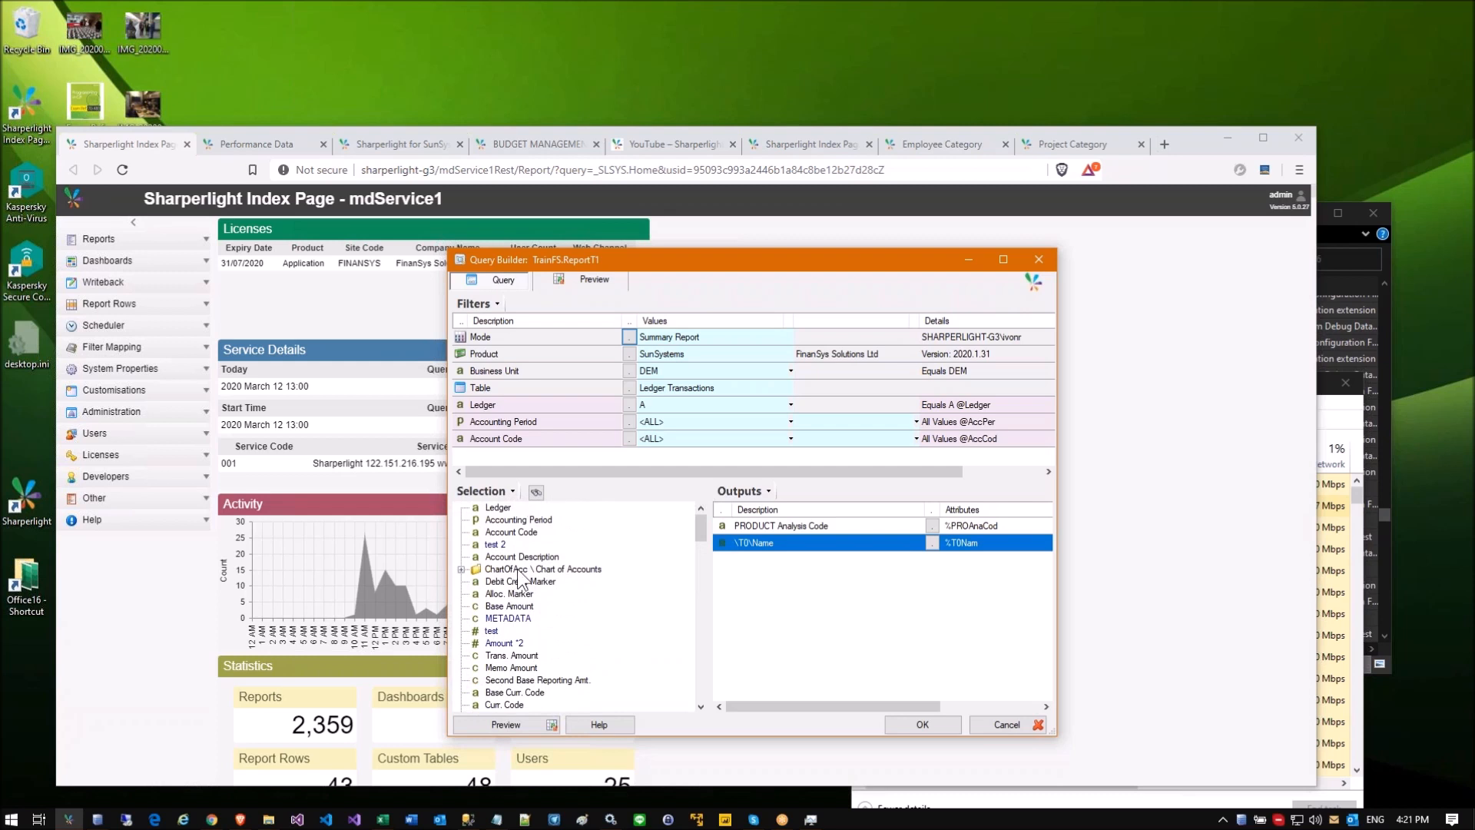
left_click(541, 492)
type("nt")
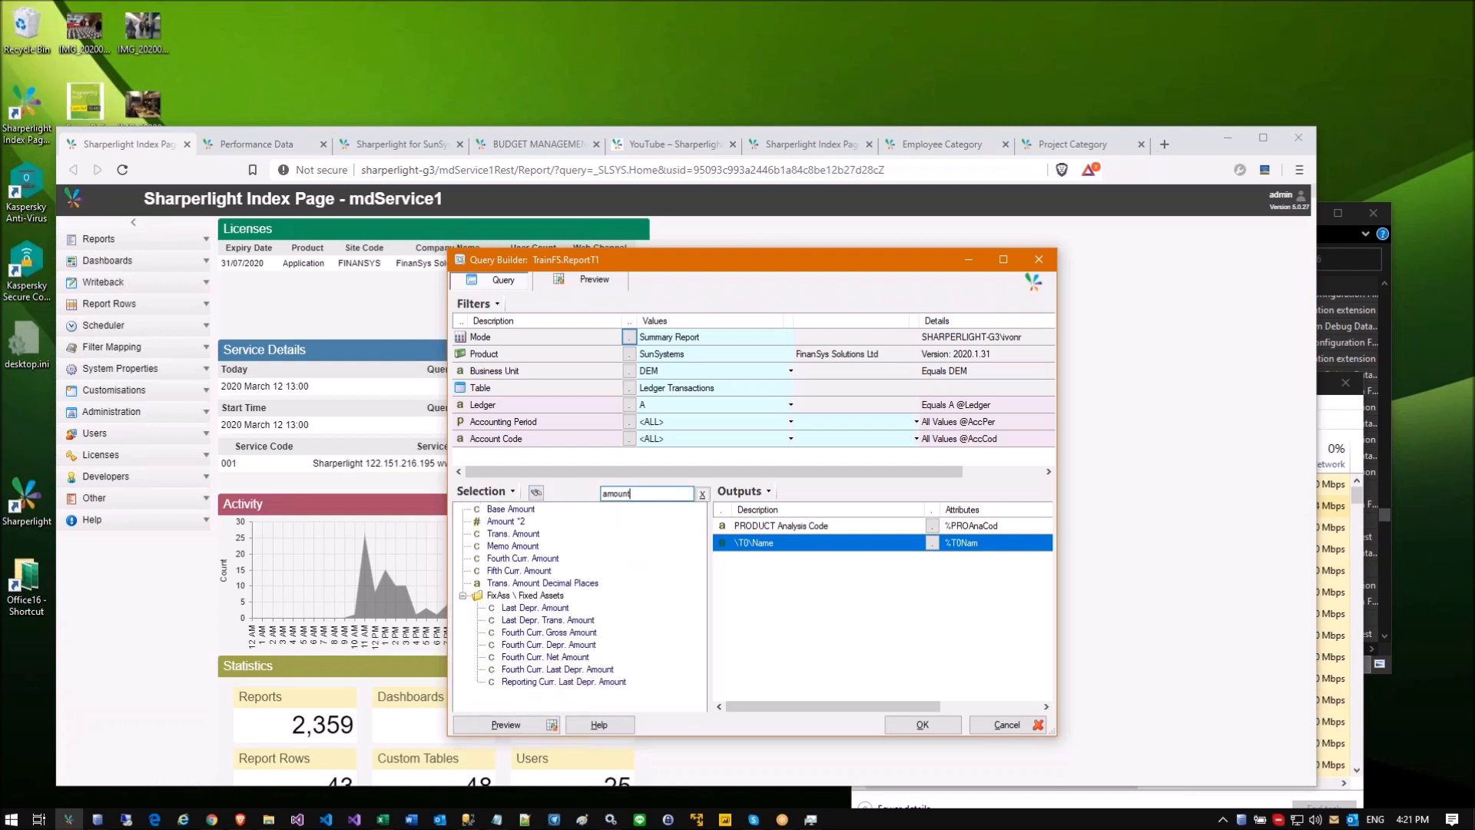
double_click(508, 505)
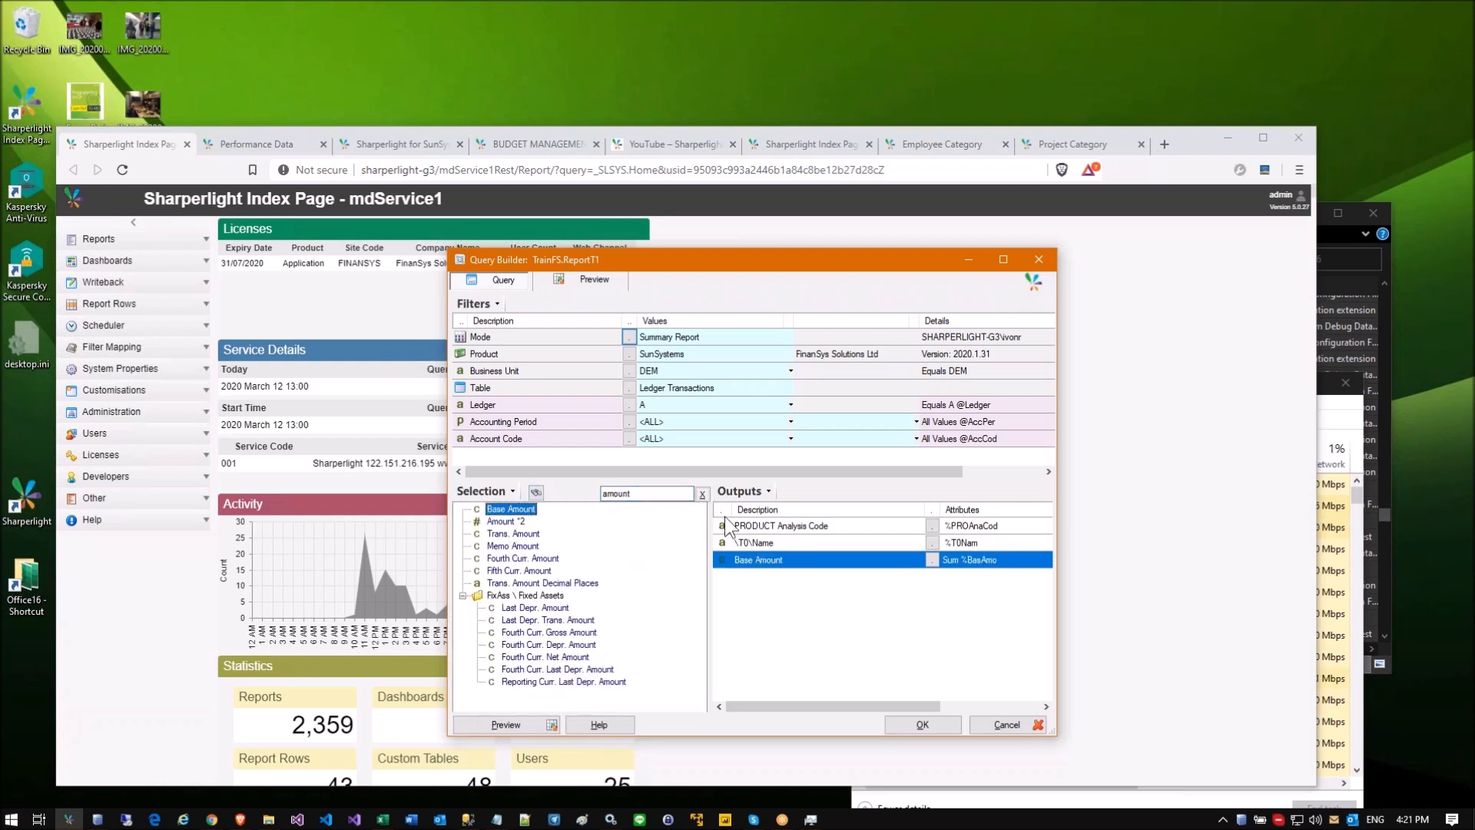
Step: Change the descriptions of the PRODUCT Analysis Code and T0 Name outputs to "Product Code" and "Product Name"
right_click(750, 527)
left_click(808, 493)
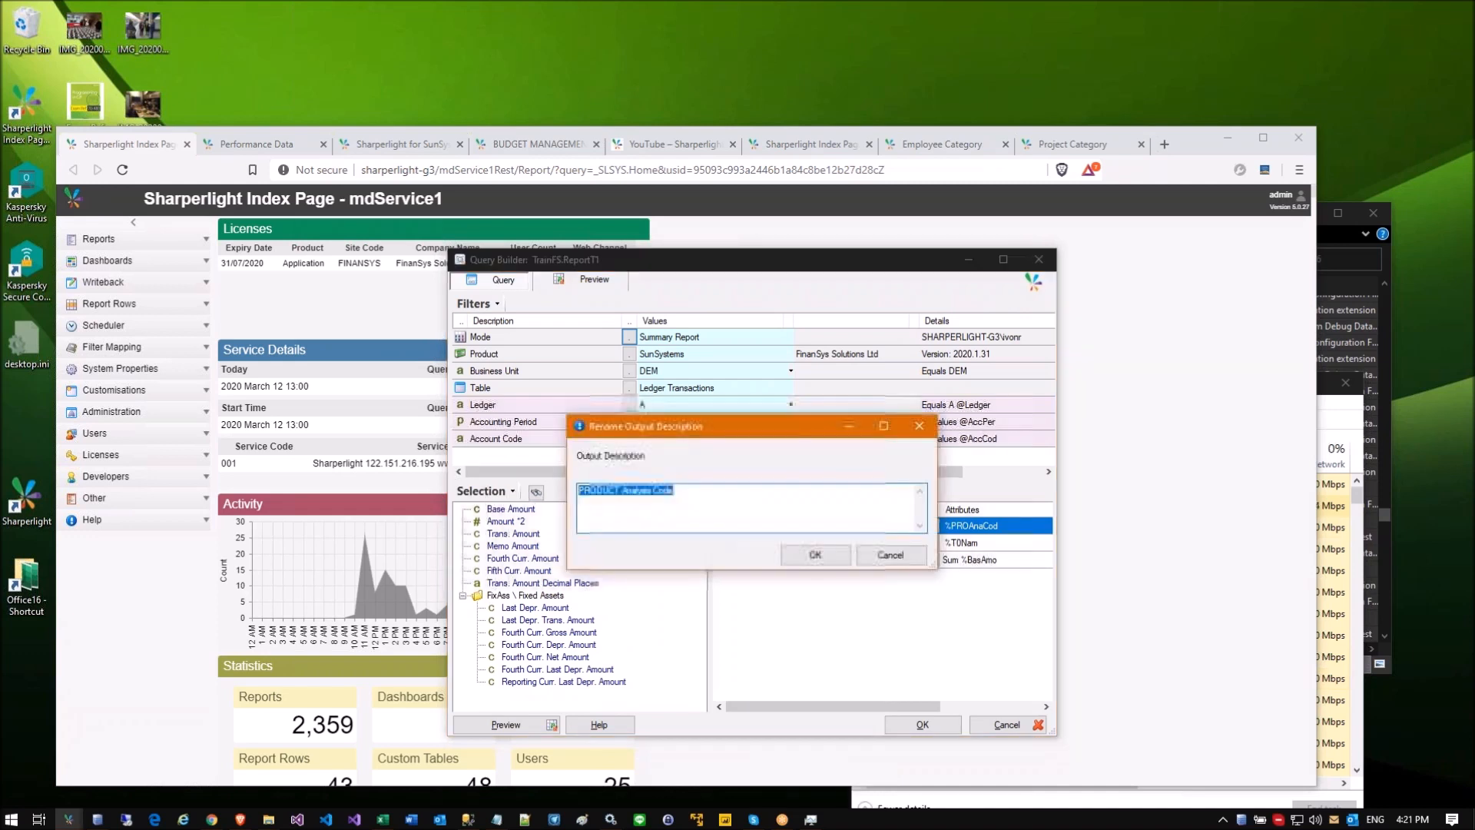
type("Product")
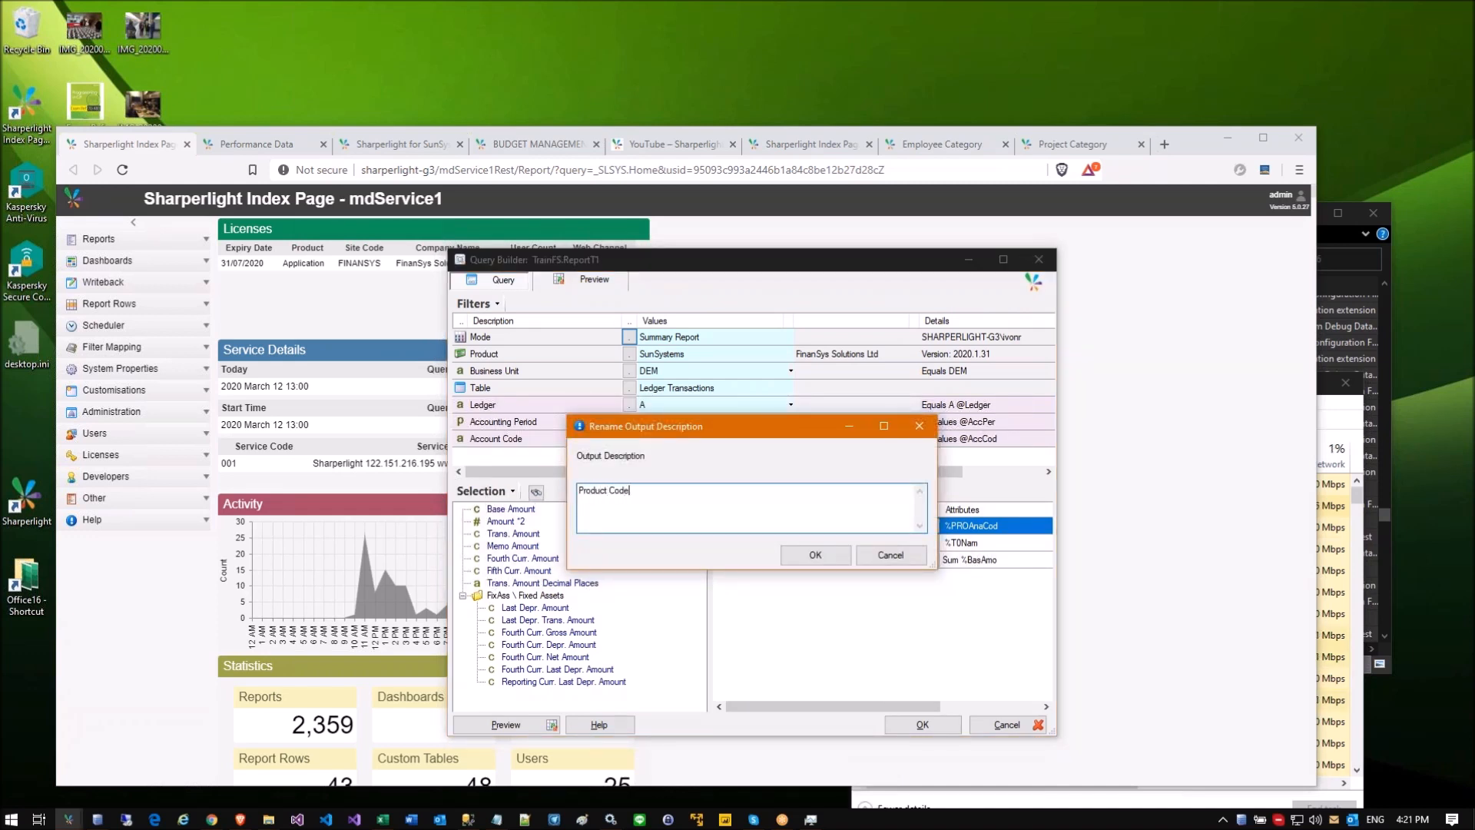
key("Return")
right_click(749, 543)
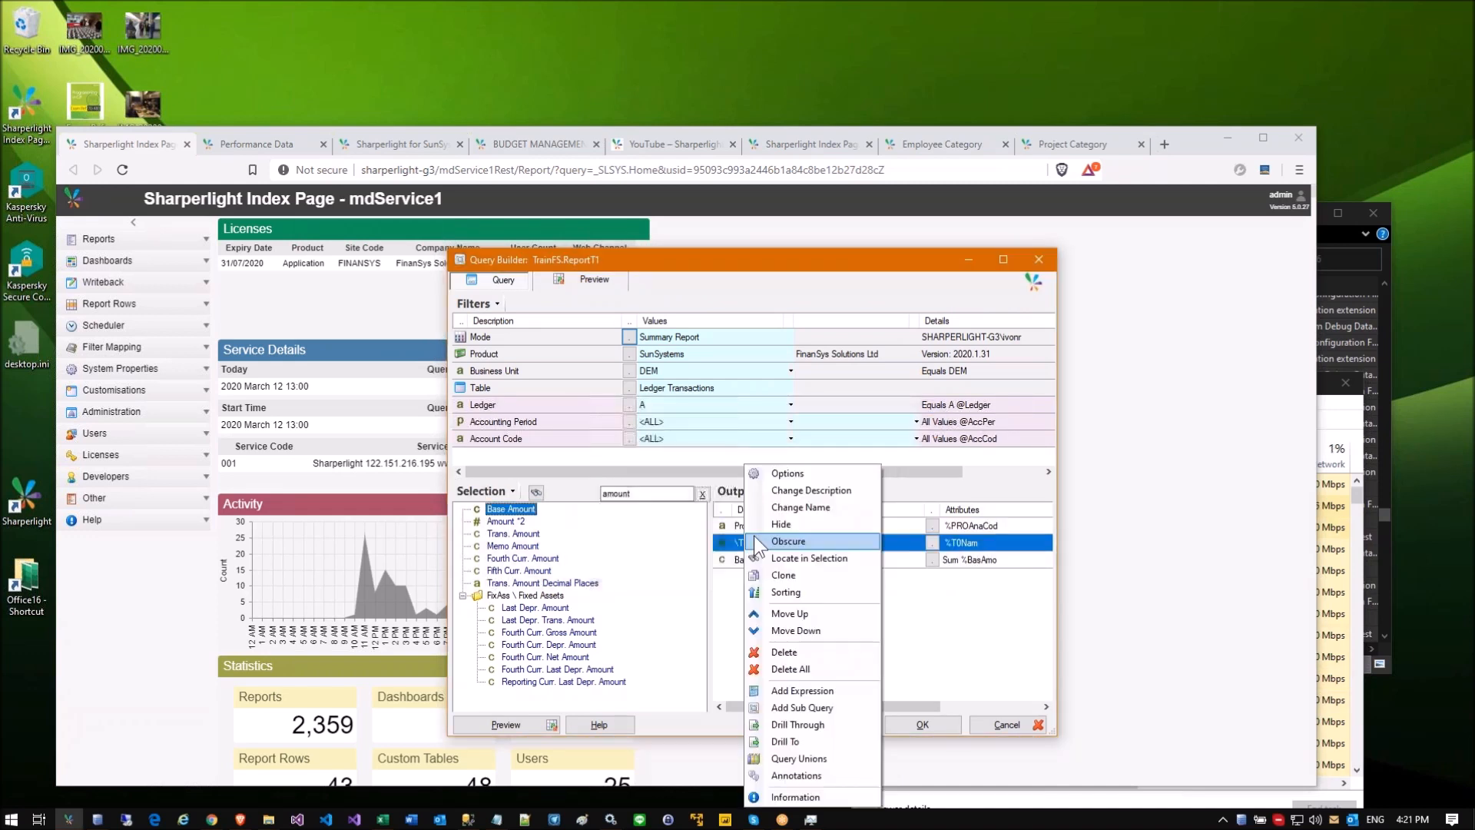
left_click(808, 493)
type("Produ")
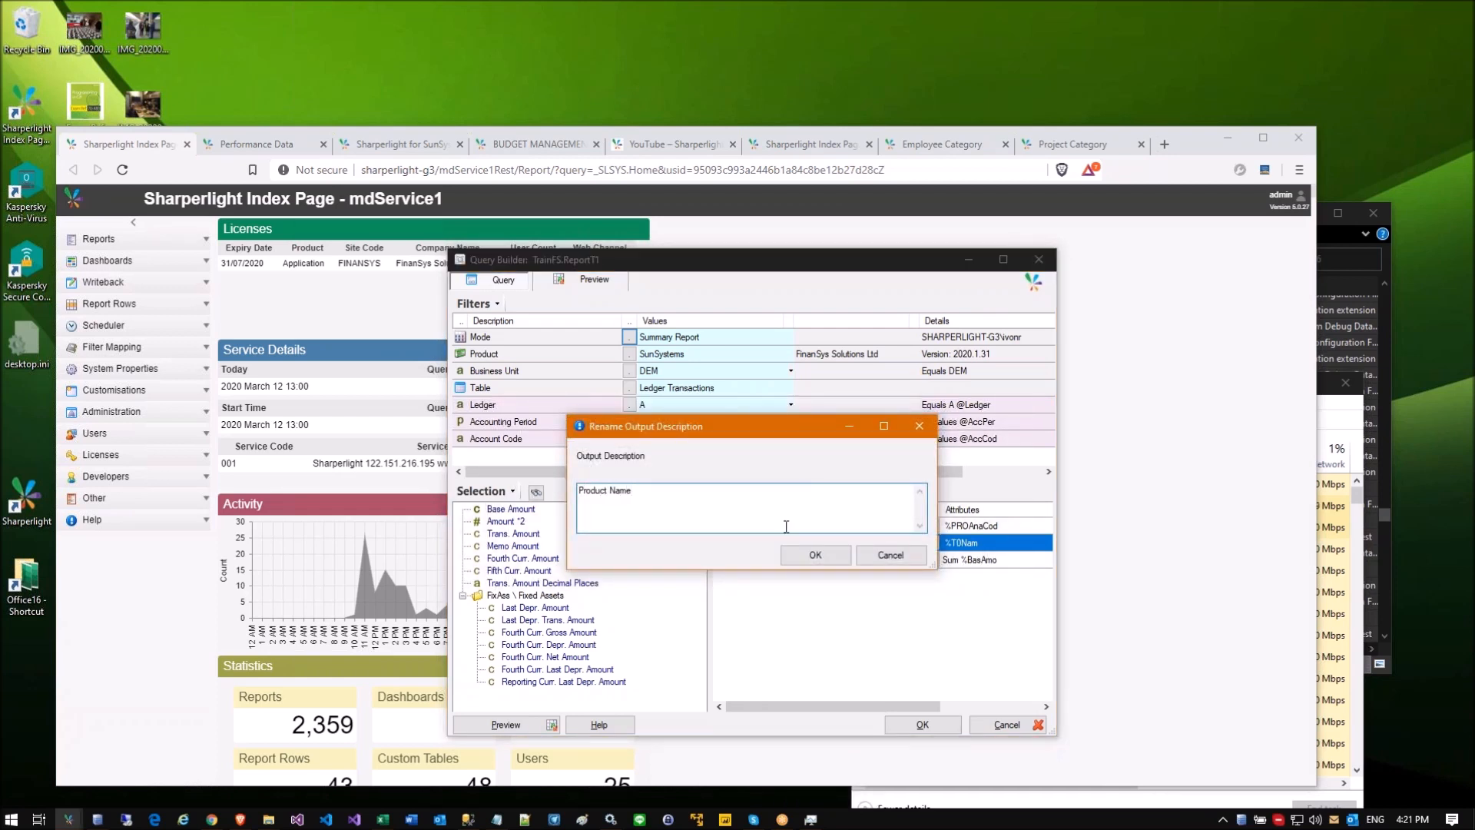
type("ct Name")
left_click(787, 555)
Step: Change the Base Amount output's description to "Amount"
right_click(739, 561)
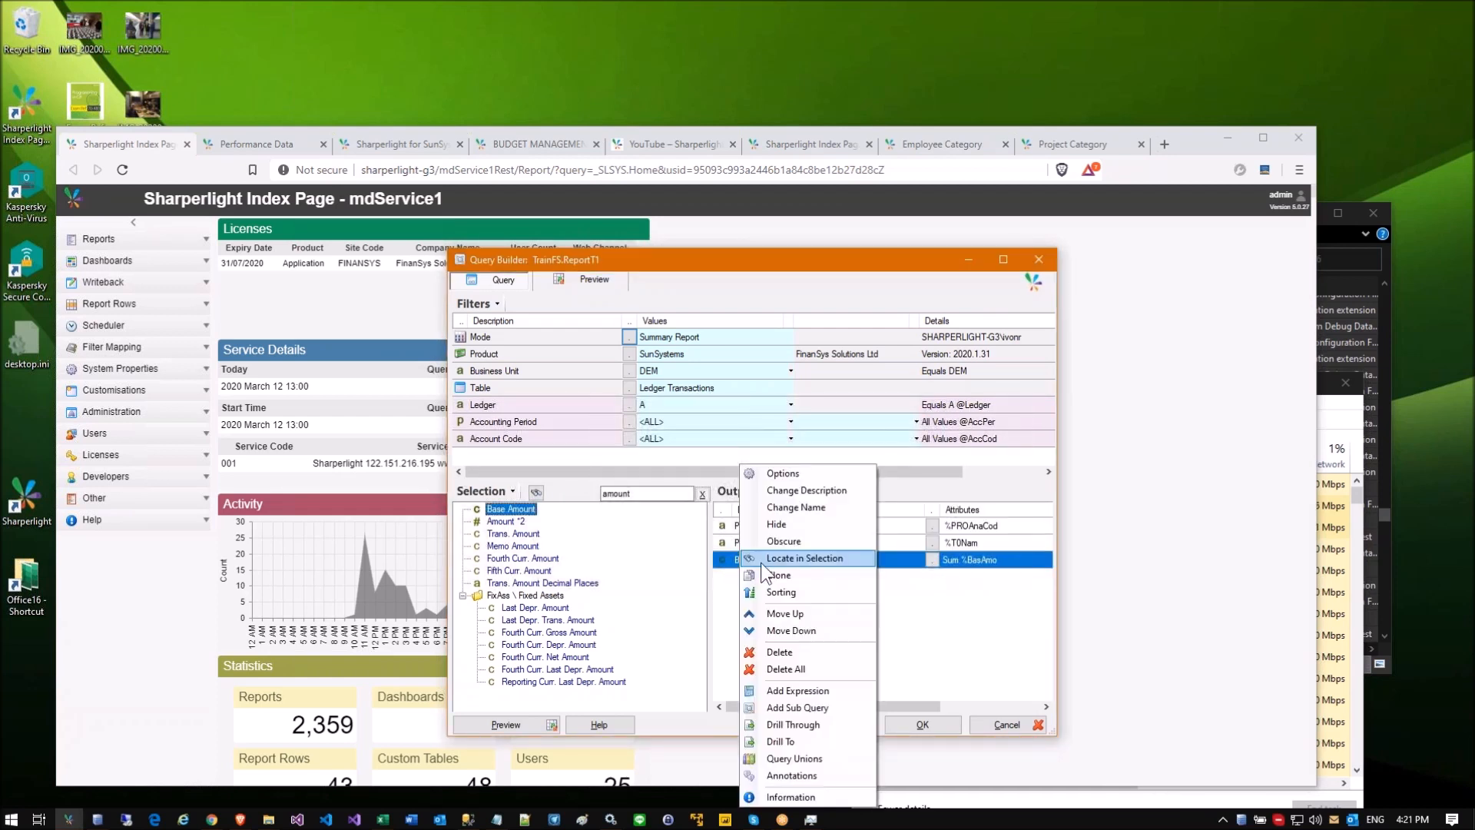
left_click(781, 490)
type("Amount")
key("Return")
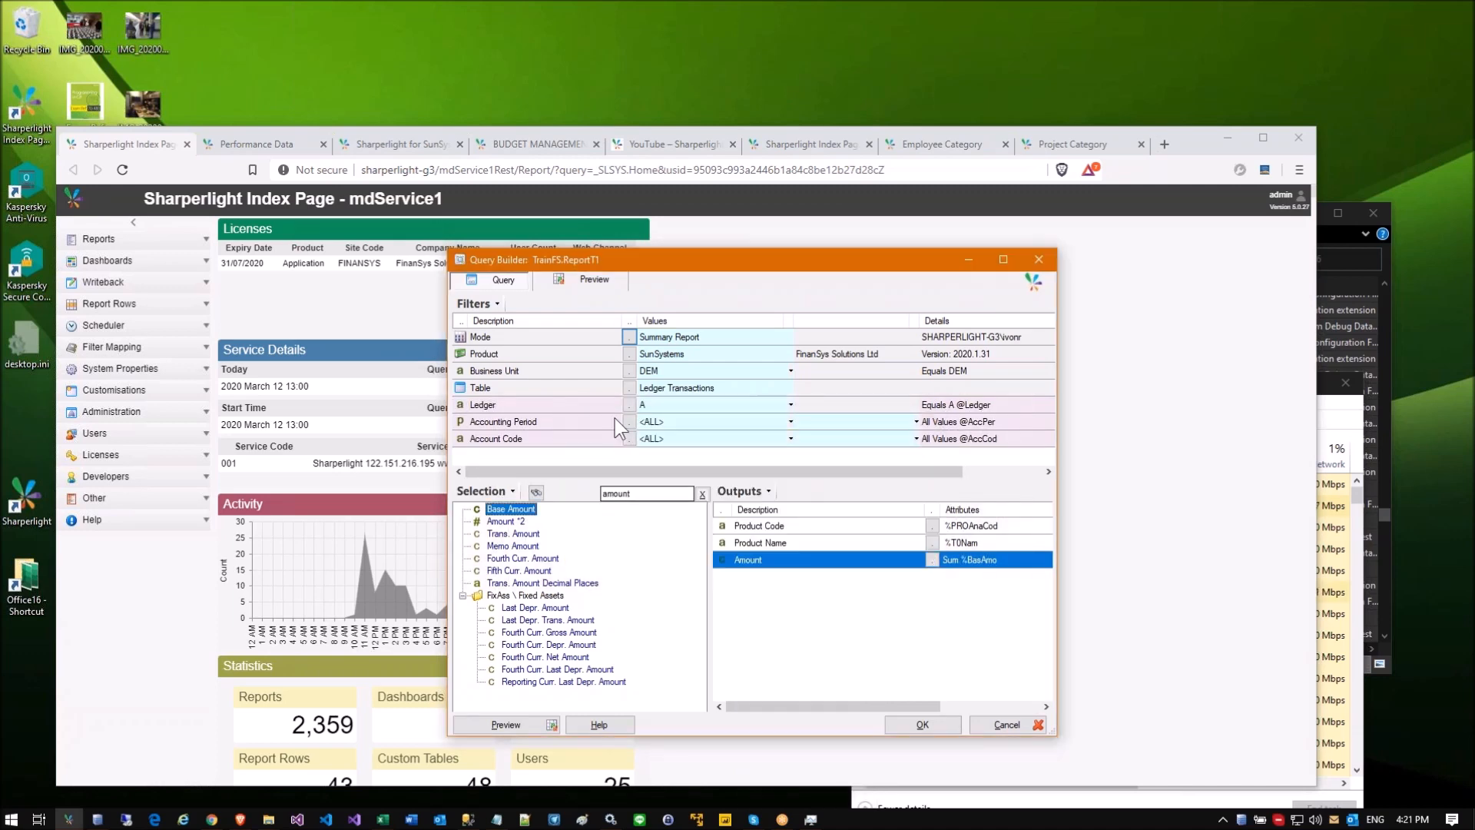
Step: Set the Business Unit filter to PK2 and preview the query results
left_click(568, 278)
left_click(522, 281)
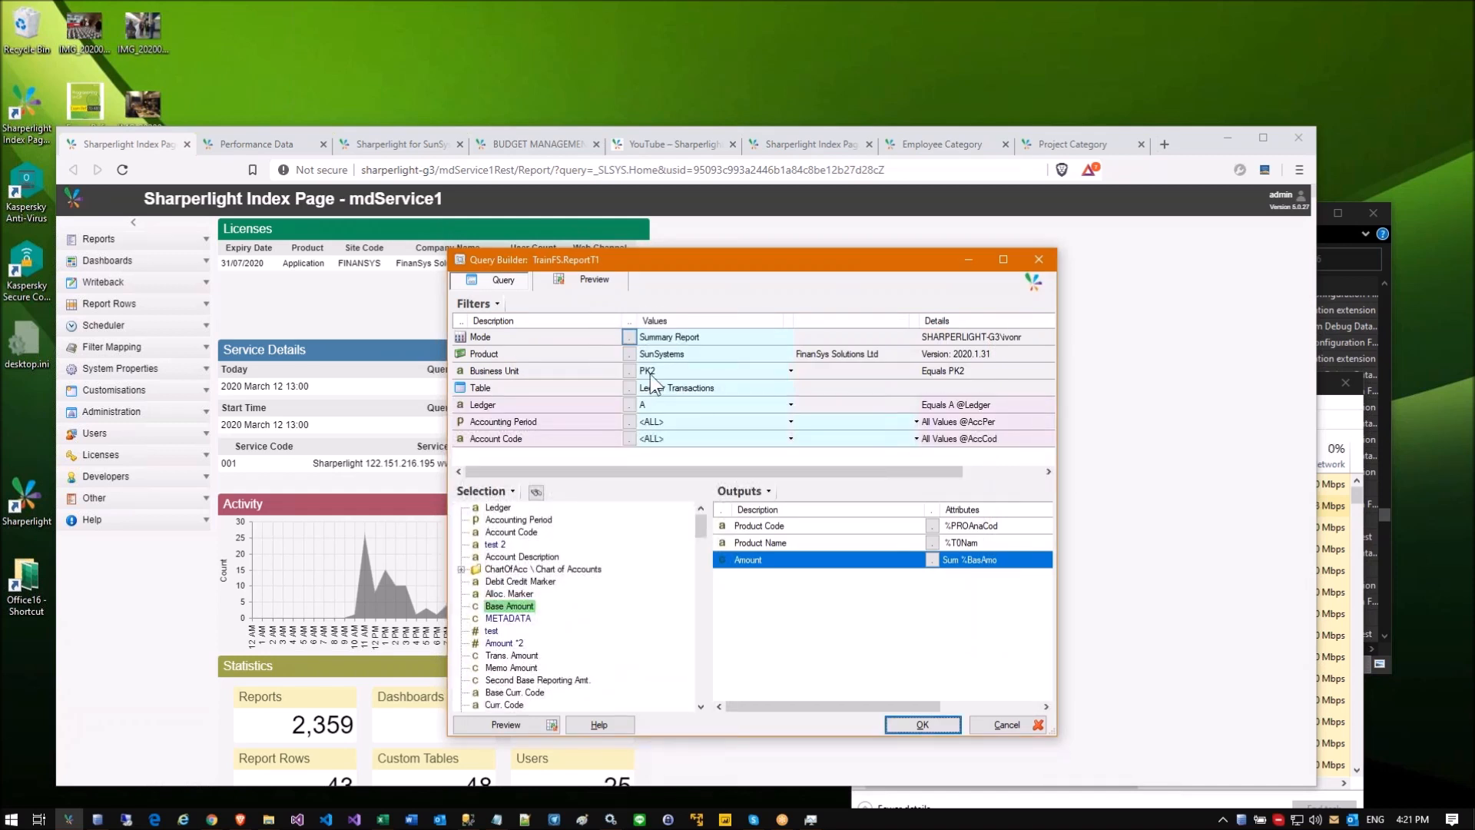
left_click(578, 280)
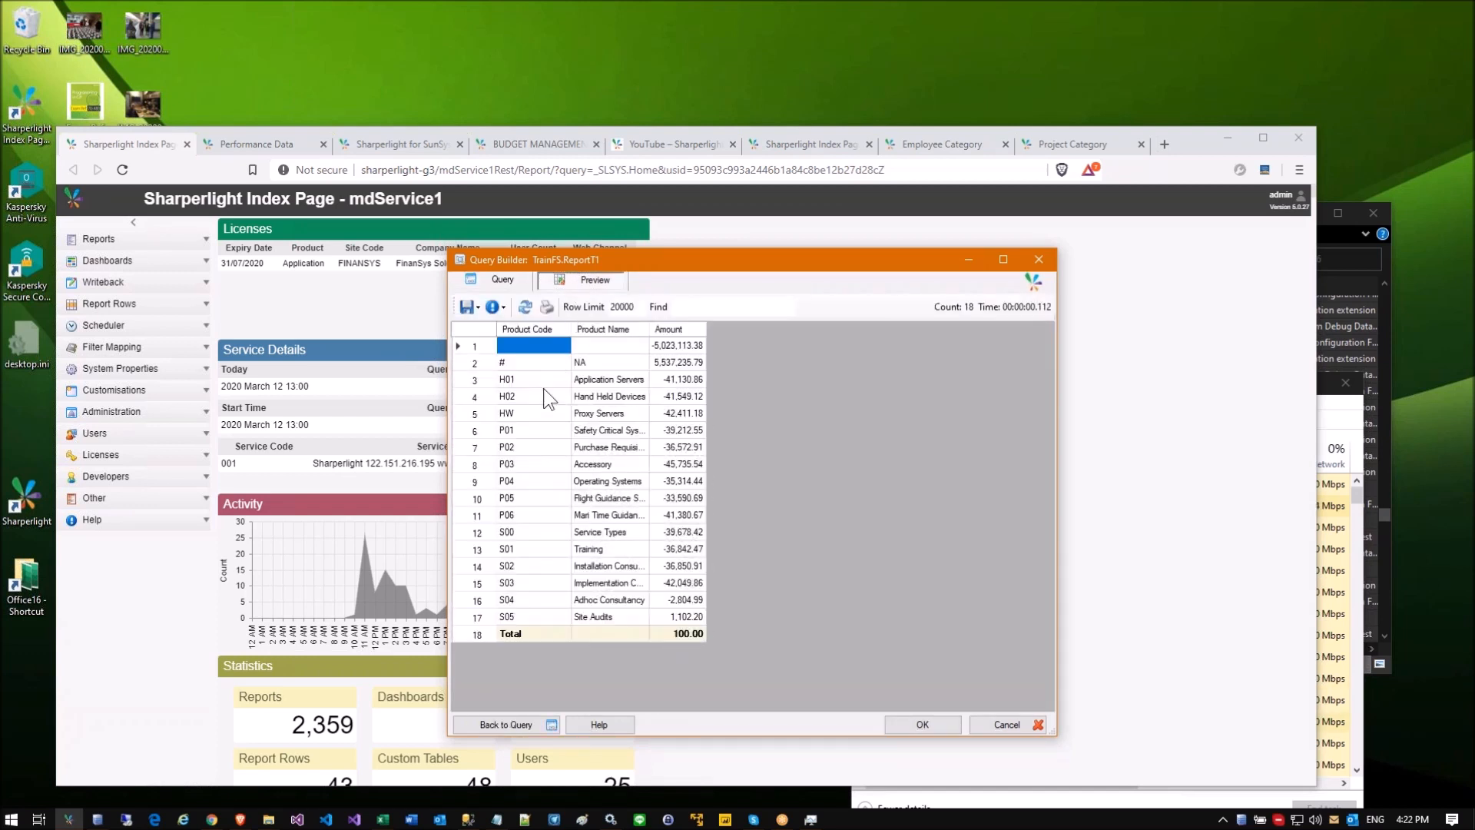
left_click(546, 396)
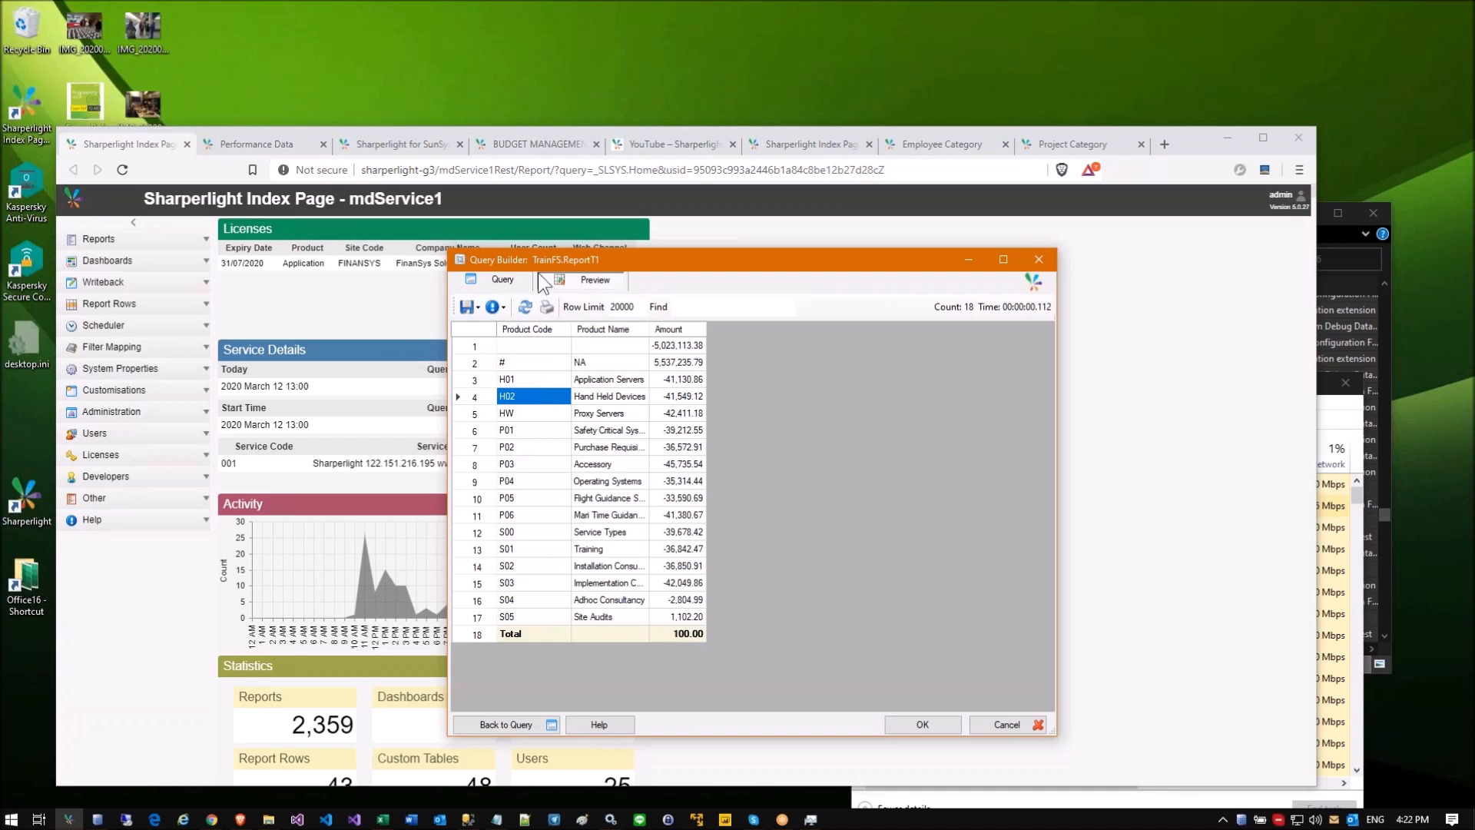
Step: Add the Product Code output as a filter, restrict it to values >= A, and preview the filtered results
left_click_drag(525, 260, 731, 274)
left_click(709, 293)
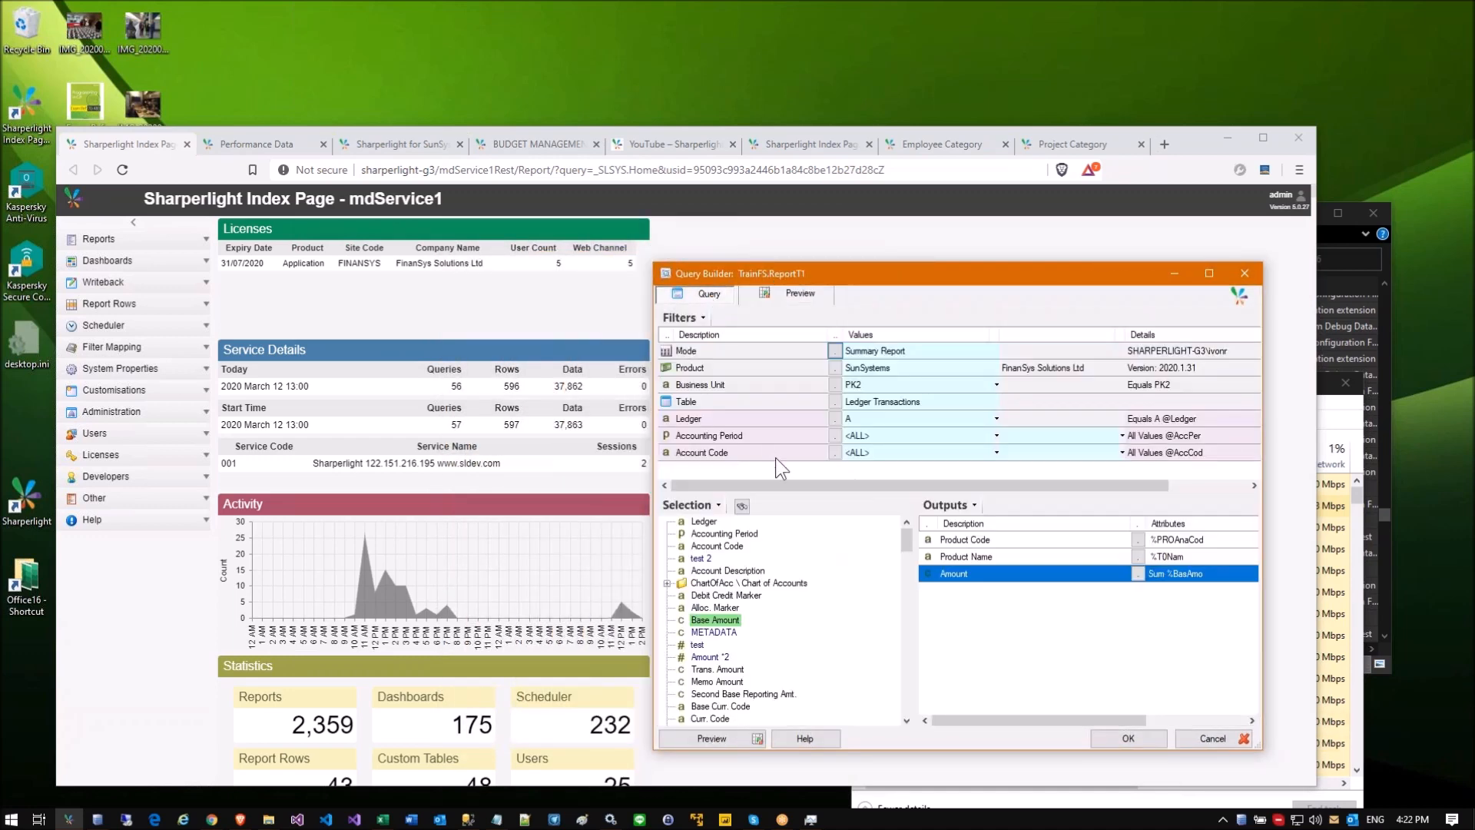
left_click_drag(944, 540, 780, 475)
left_click(847, 468)
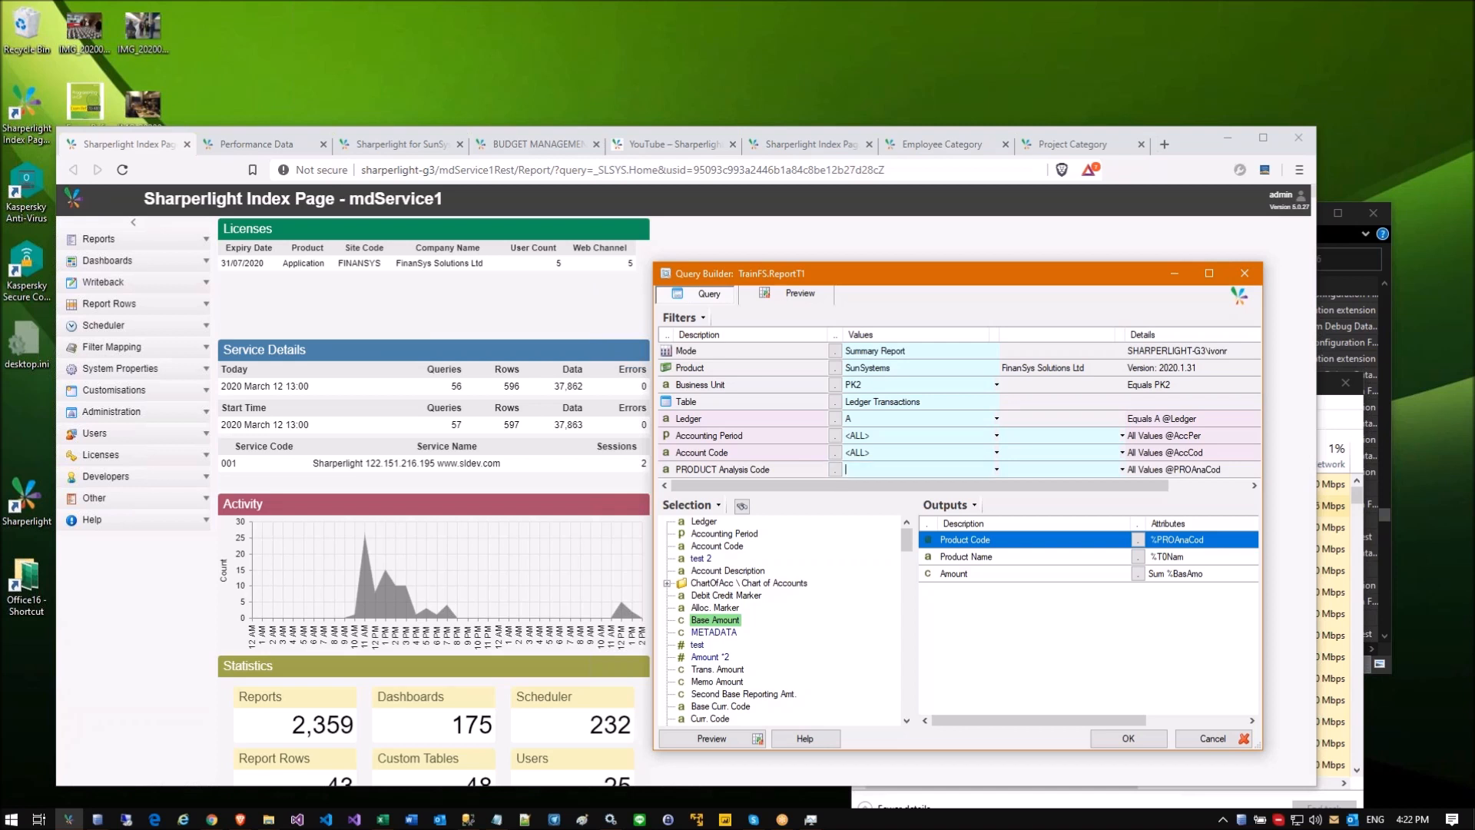
type(">")
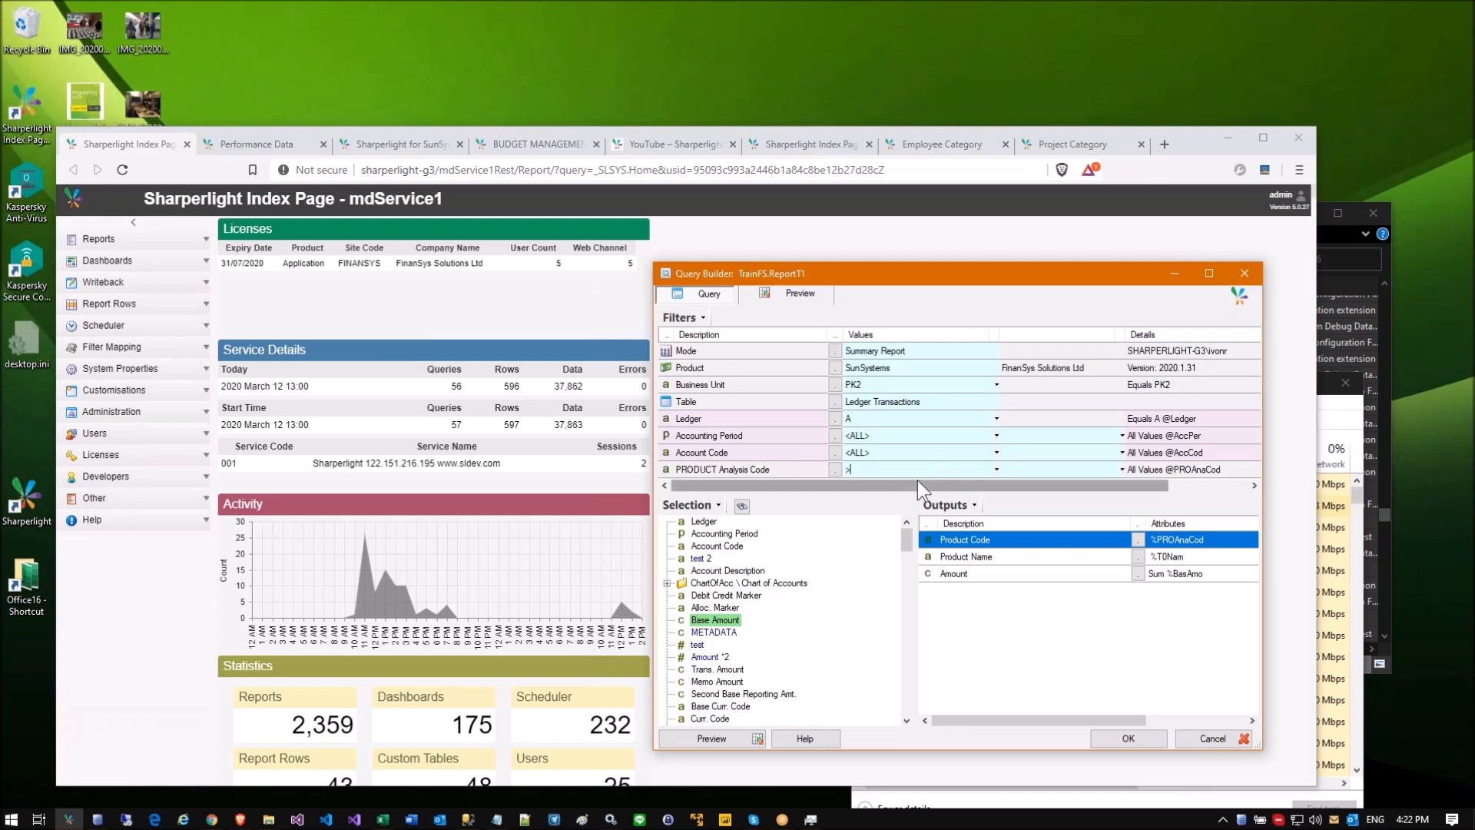
type("=")
left_click(1026, 470)
type("A")
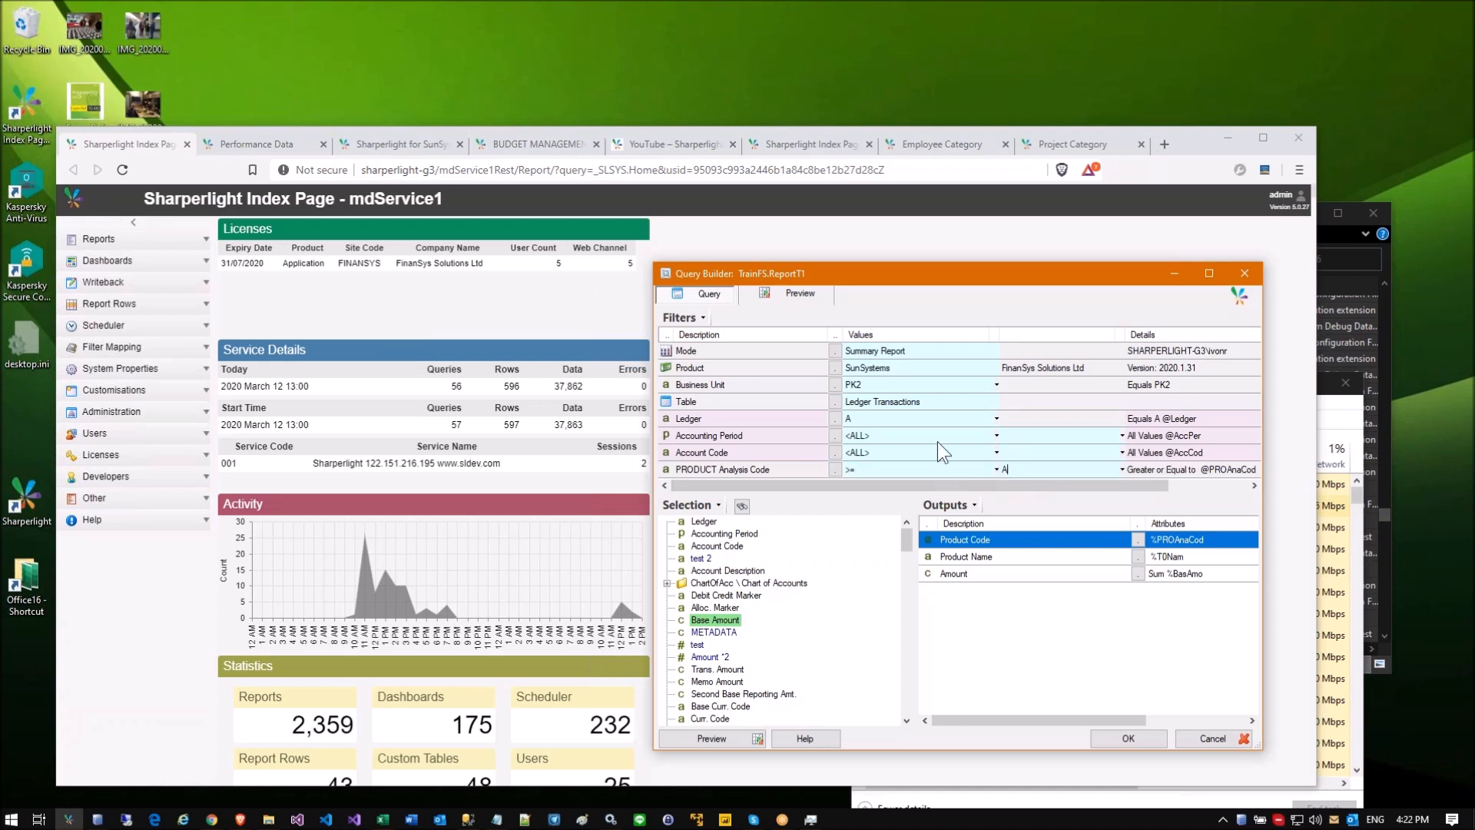
left_click(937, 437)
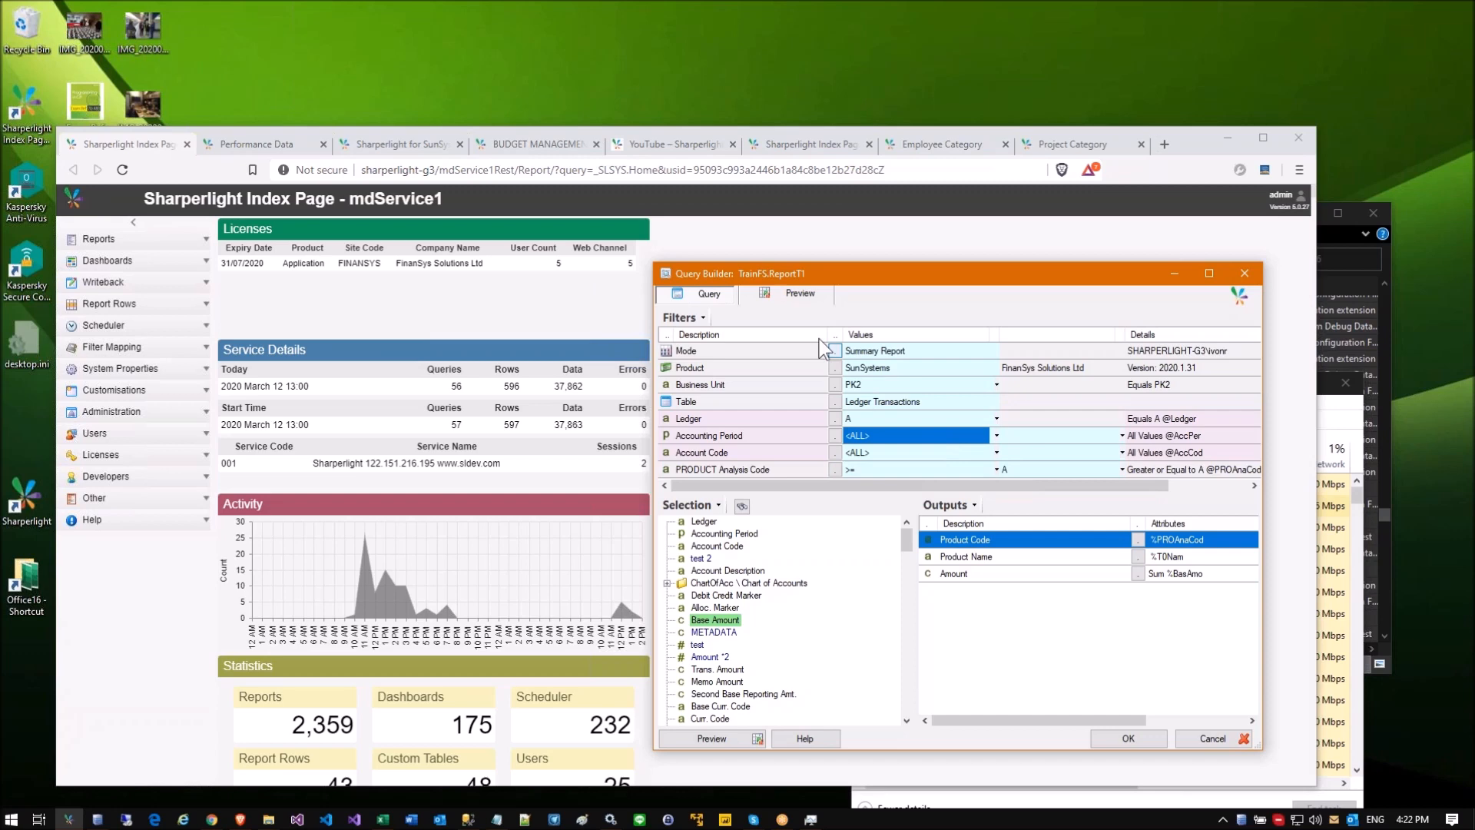
left_click(785, 293)
left_click(787, 498)
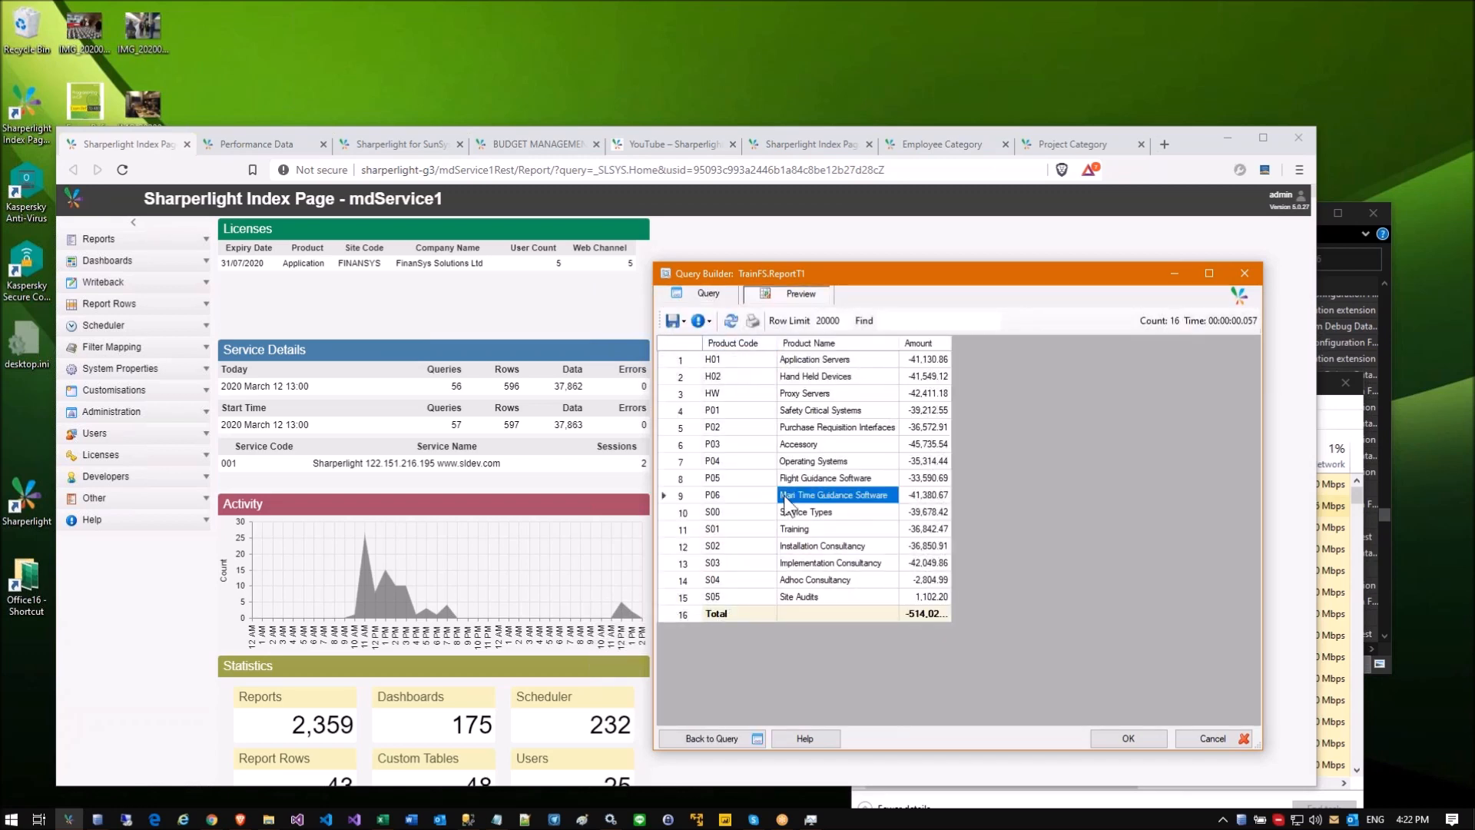
Step: Accept the query, apply the changes to the published report and view the report
left_click(1113, 738)
left_click(818, 727)
left_click(739, 725)
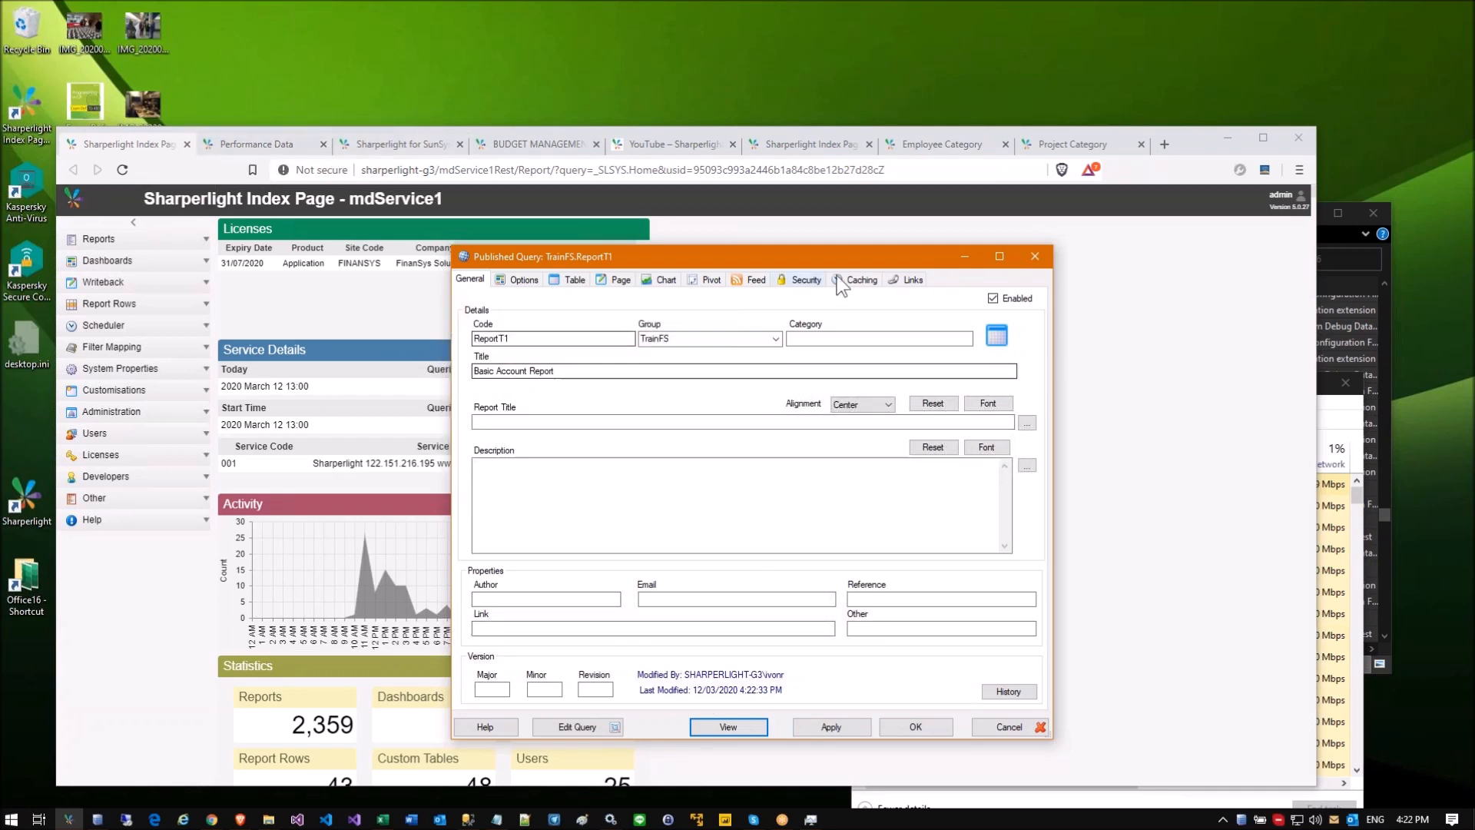
Step: Copy the published query's Report link
left_click(903, 279)
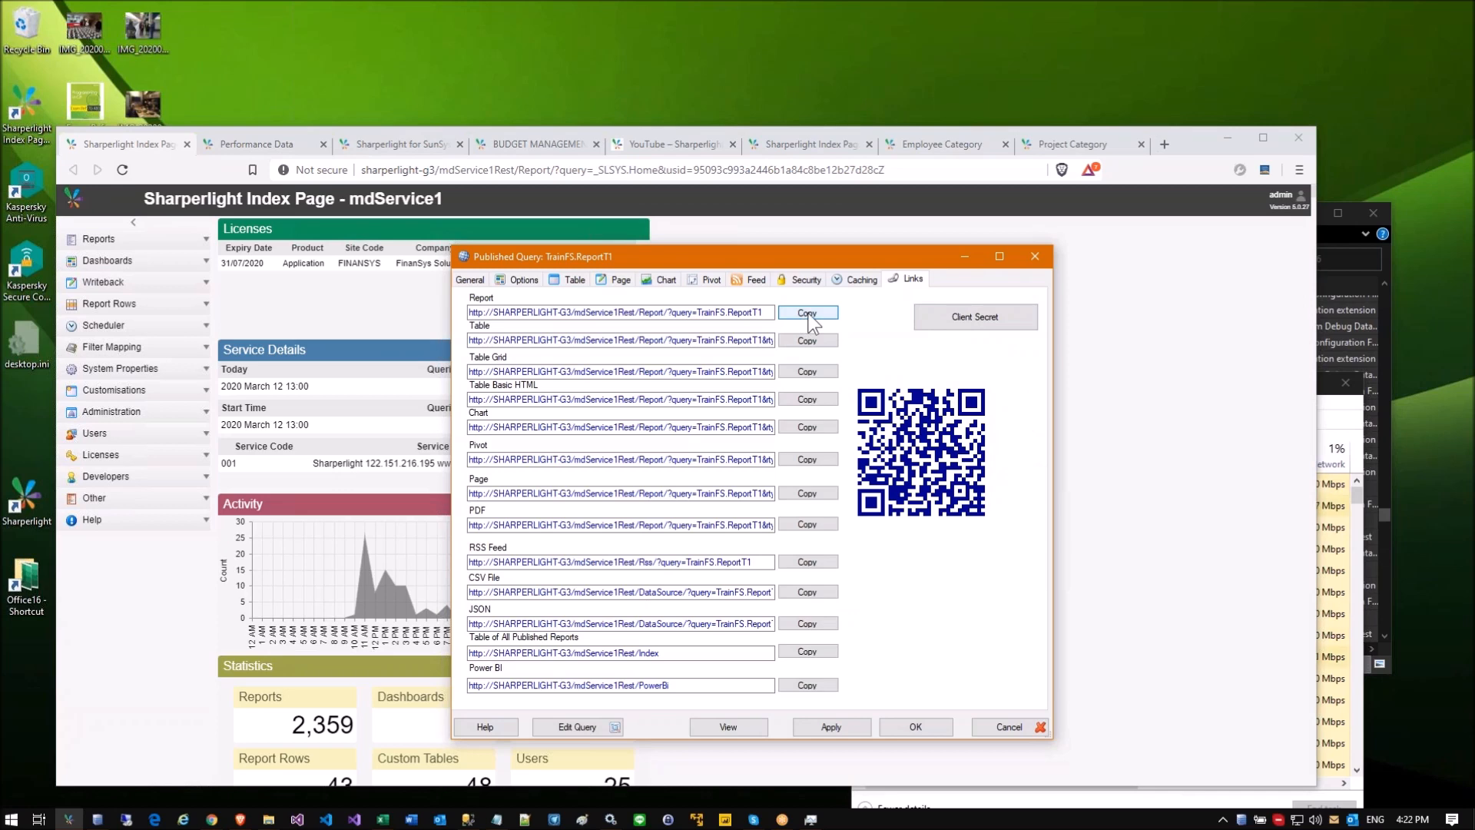
left_click(808, 315)
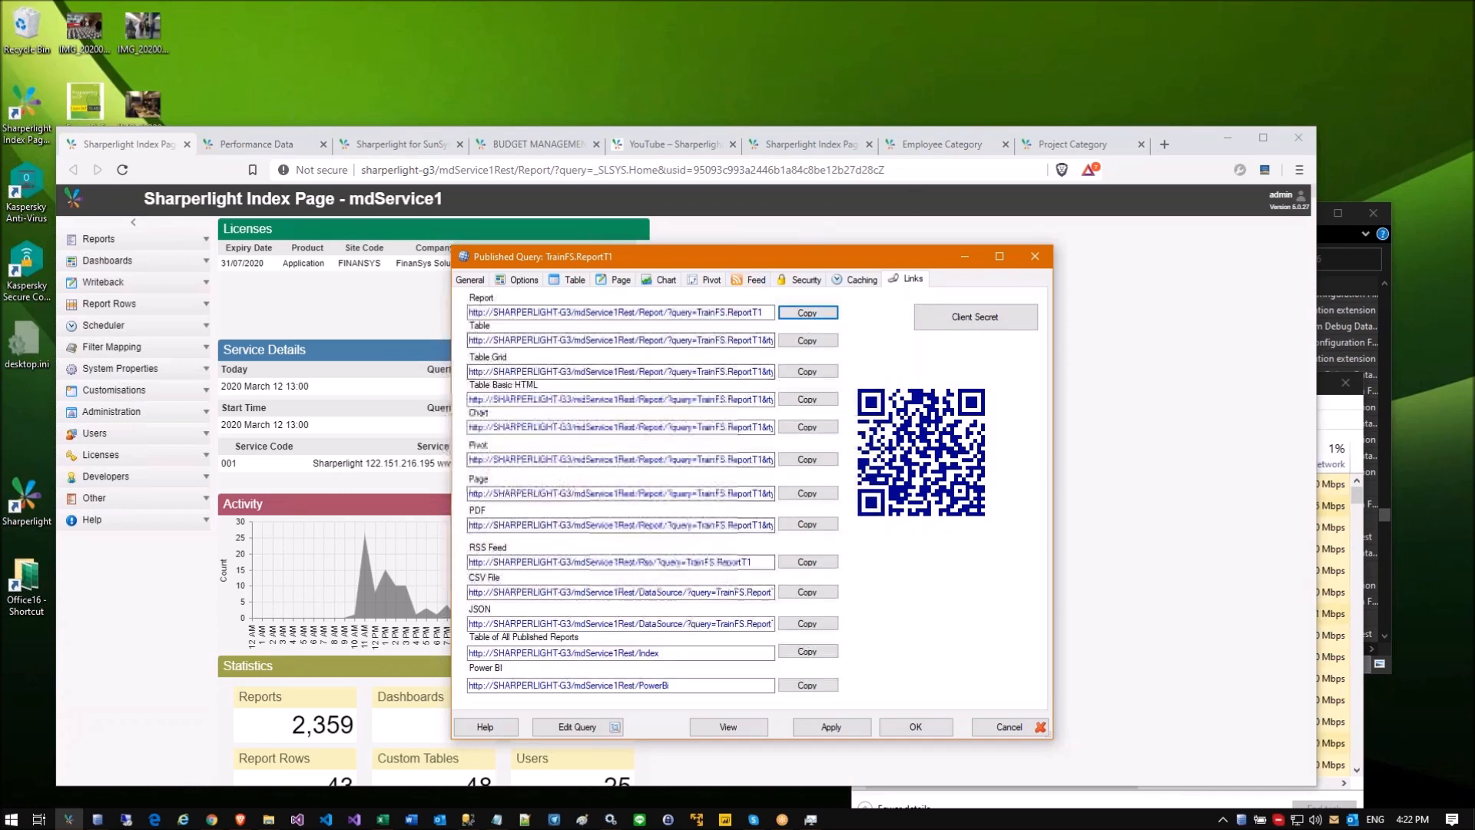
Step: Open the copied report link in the browser's Project Category page and run the Basic Account Report with its default filters
left_click(1101, 145)
left_click(999, 170)
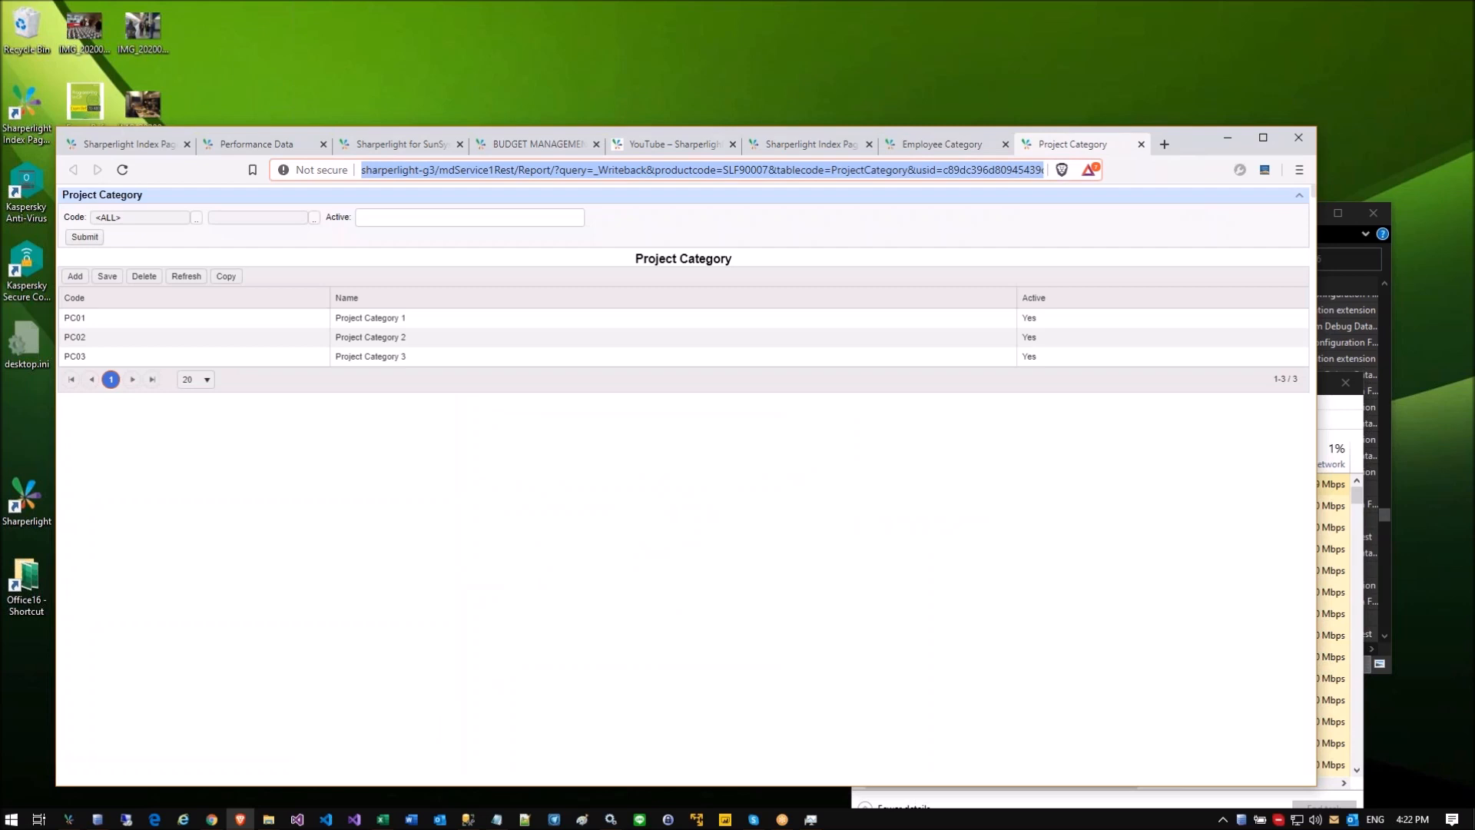
key("ctrl+v")
key("Return")
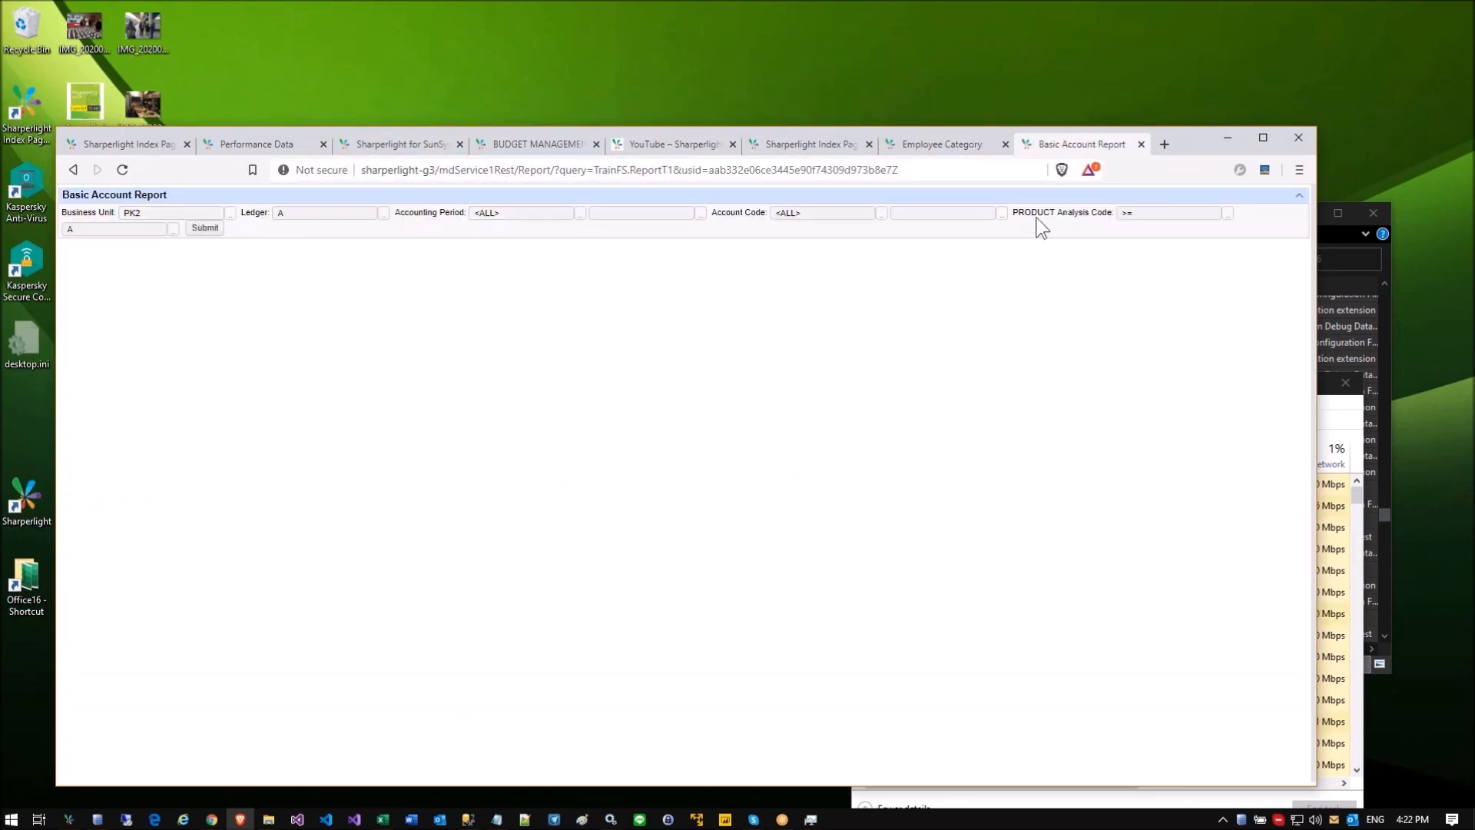
left_click(204, 229)
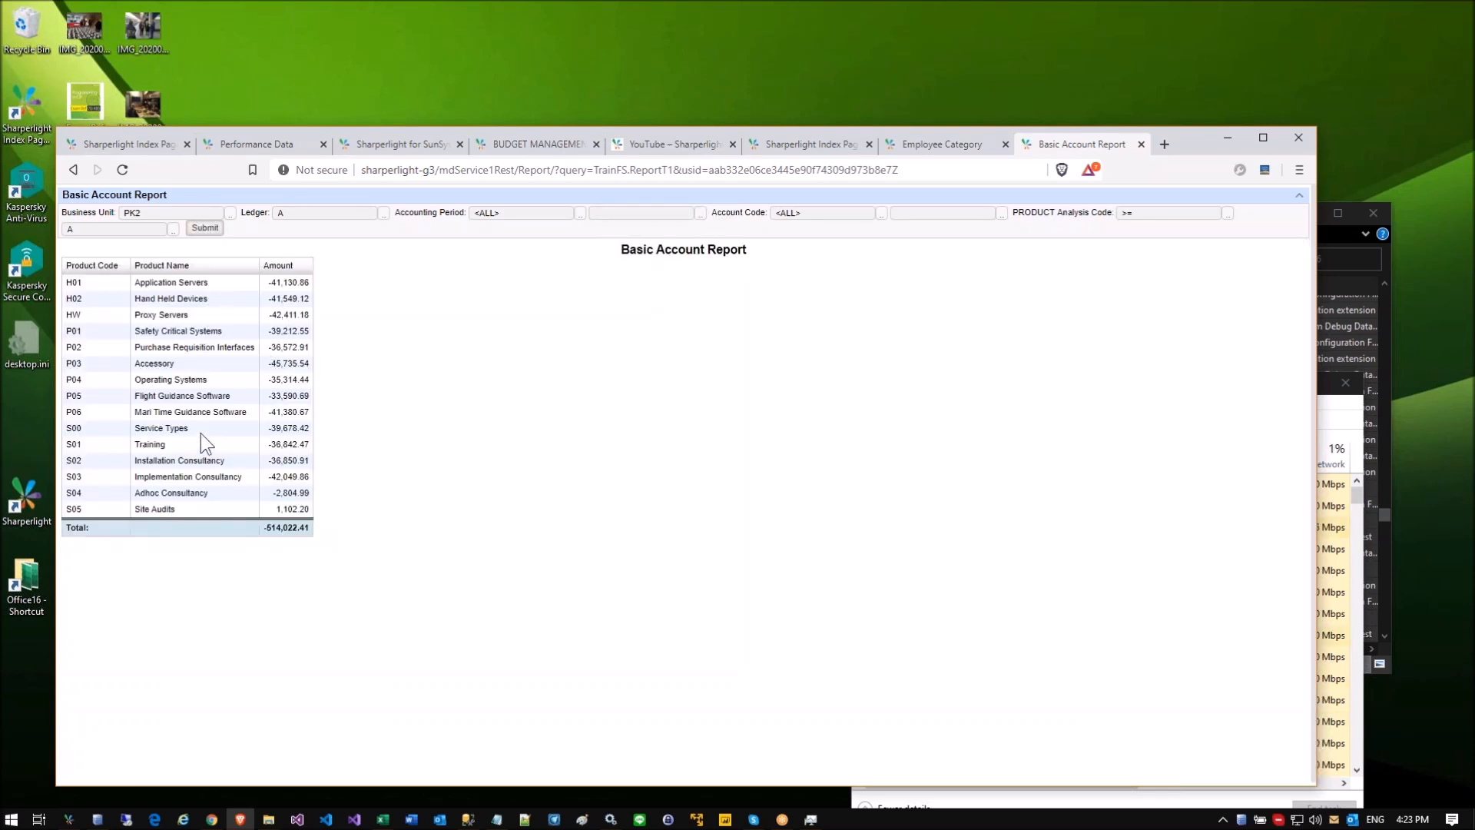
Step: Examine the report's Business Unit and Ledger prompts and look up the available business units
left_click(178, 210)
left_click(301, 215)
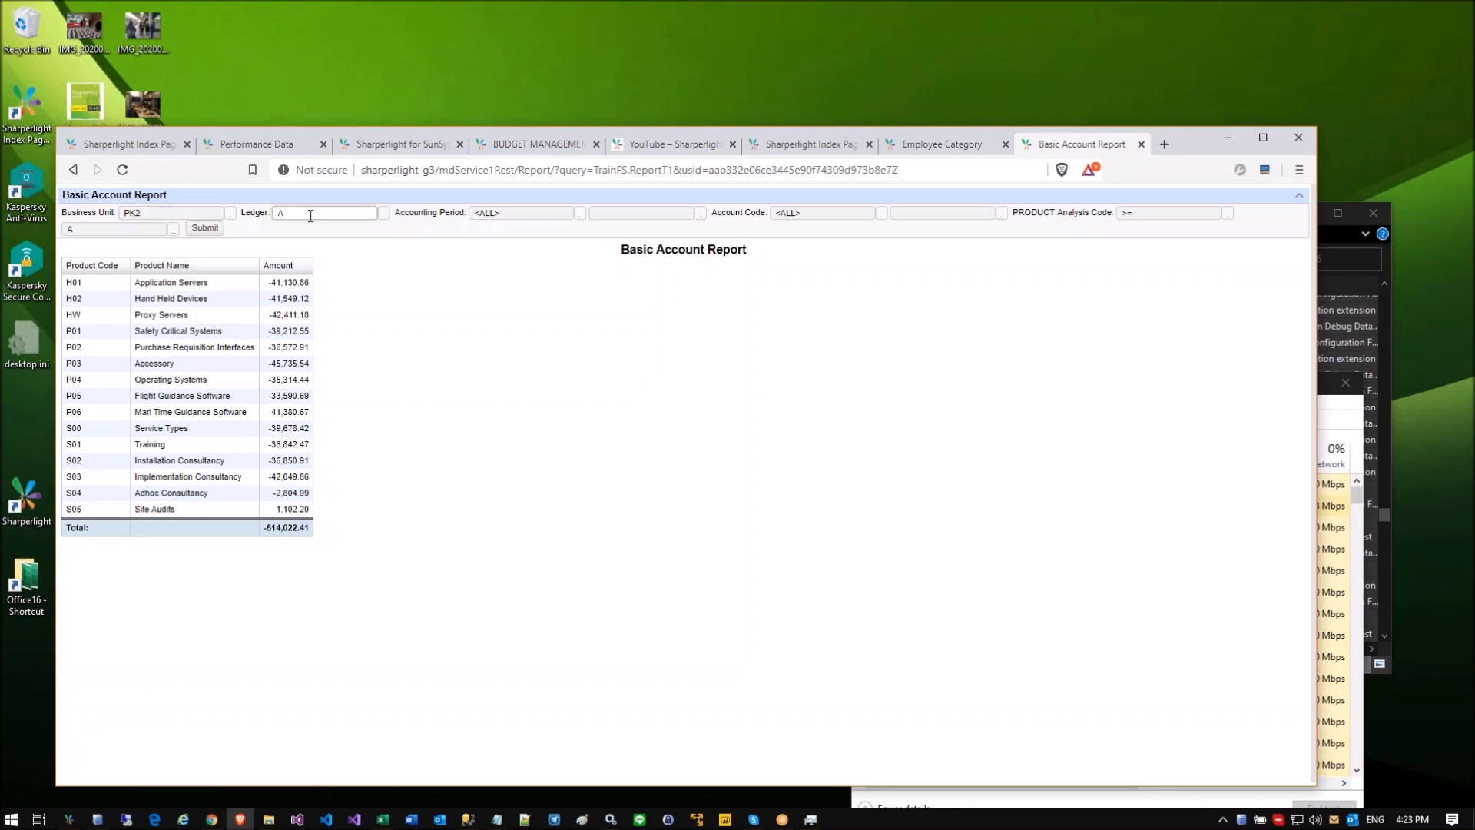
left_click_drag(311, 216, 259, 214)
left_click(231, 213)
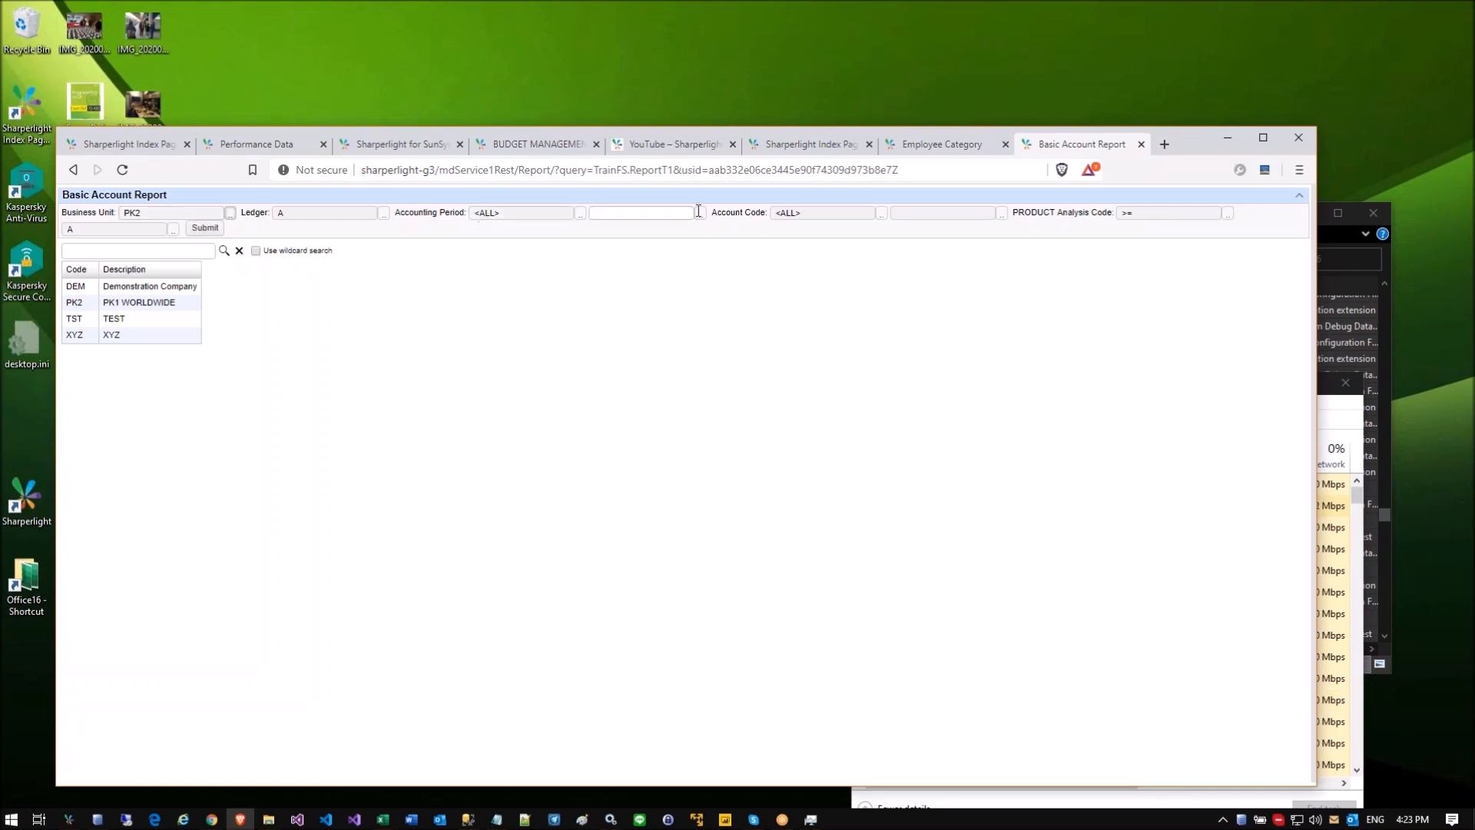
Step: Enable Stack Filters in the published query's options, apply the change and reload the report in the browser
left_click(71, 820)
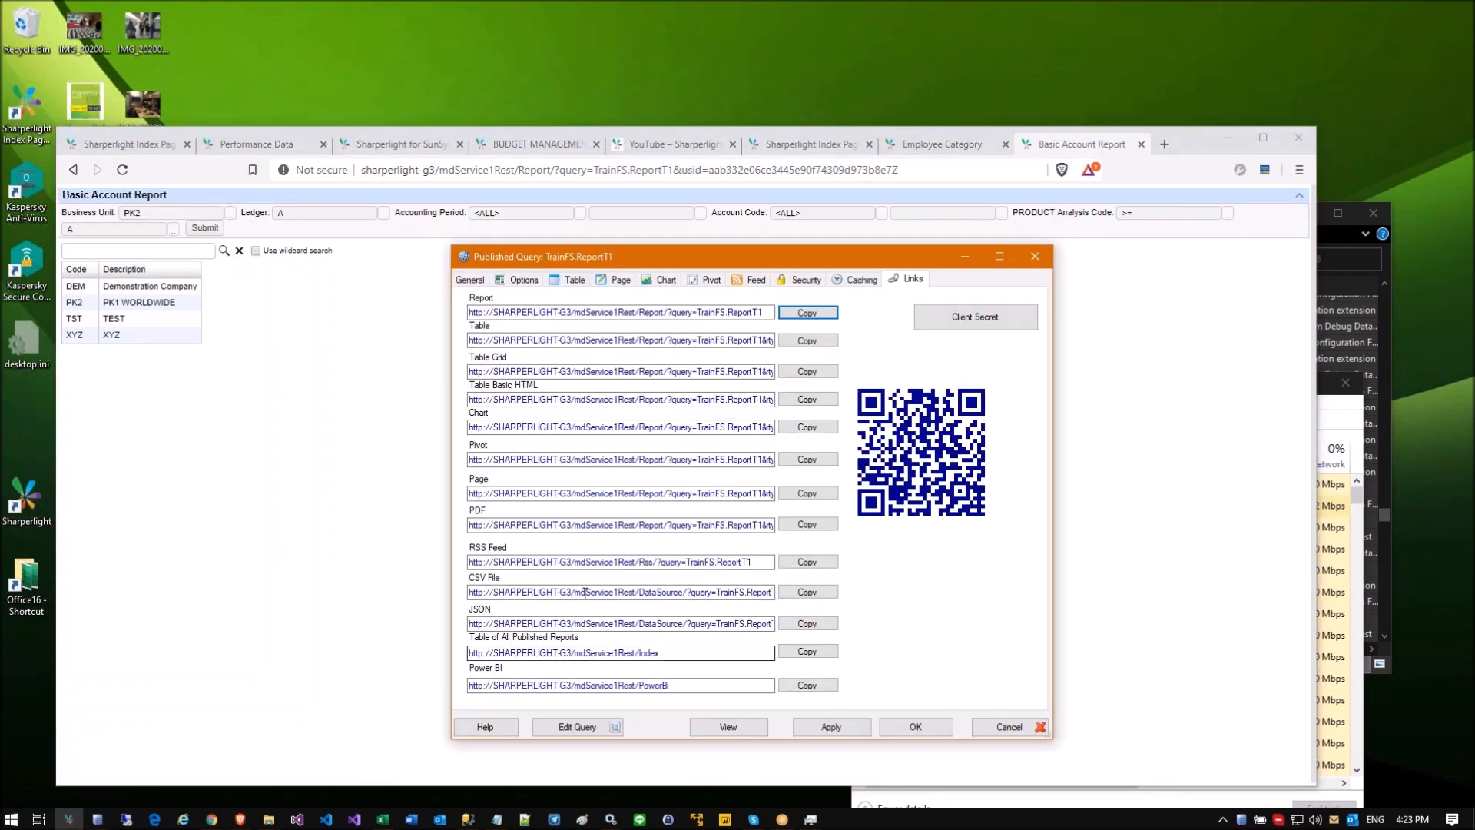
left_click(525, 279)
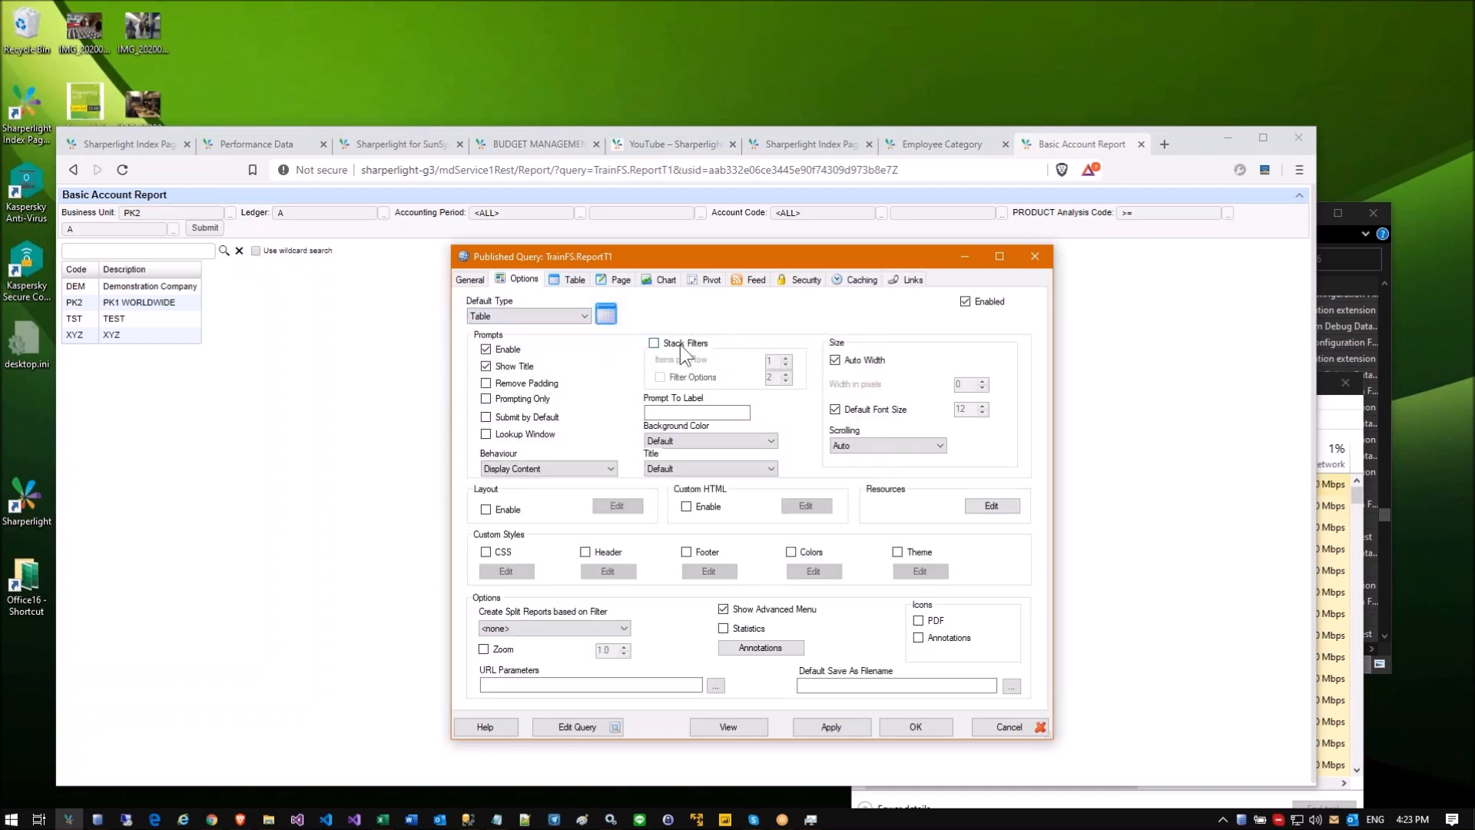
left_click(679, 344)
left_click(829, 728)
left_click_drag(541, 255, 873, 218)
left_click(122, 170)
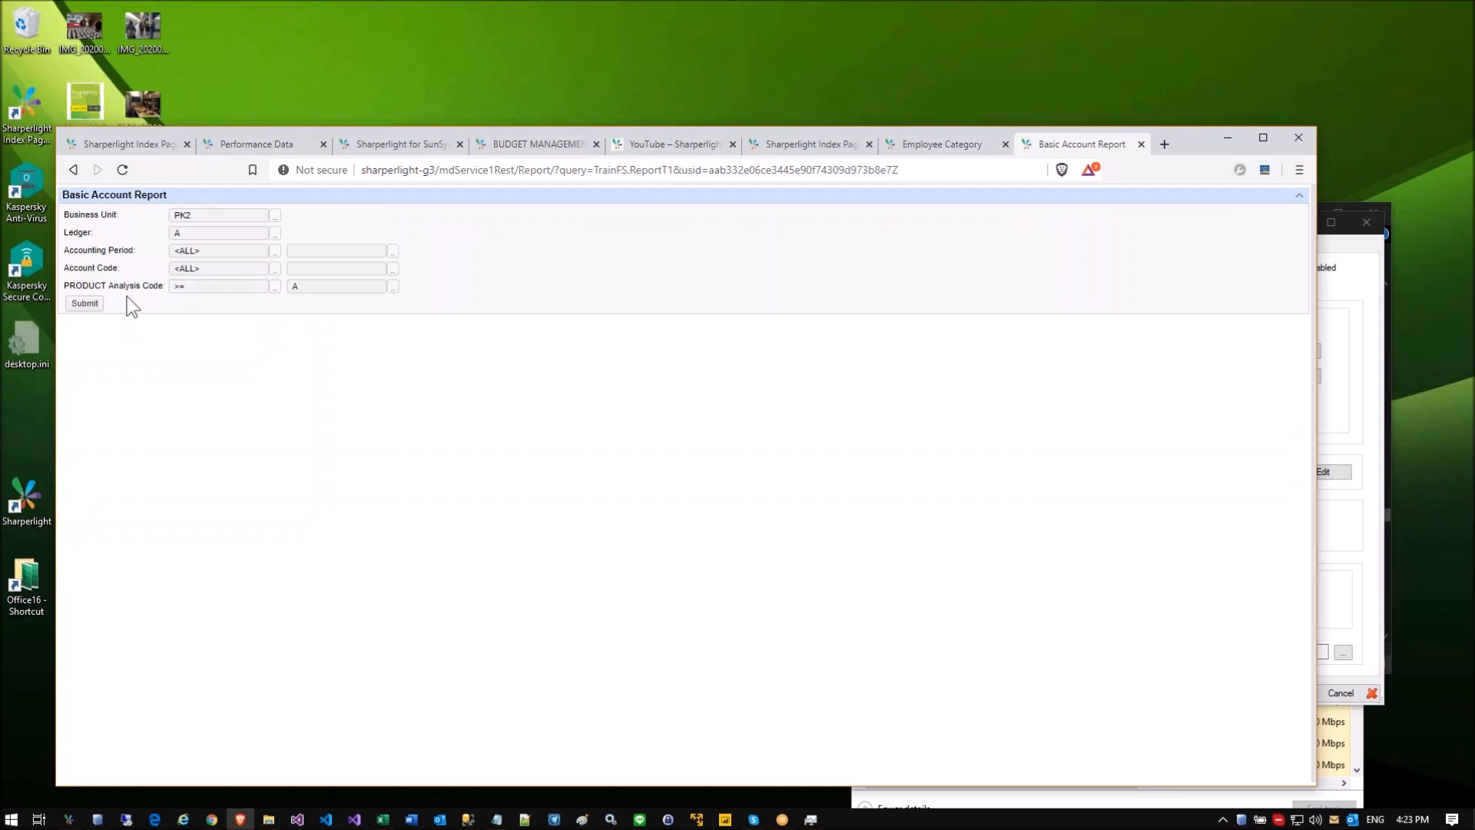
Step: Hide the Ledger, Accounting Period, Account Code and PRODUCT Analysis Code filters in the published query and accept the query
key("alt+Tab")
left_click(915, 693)
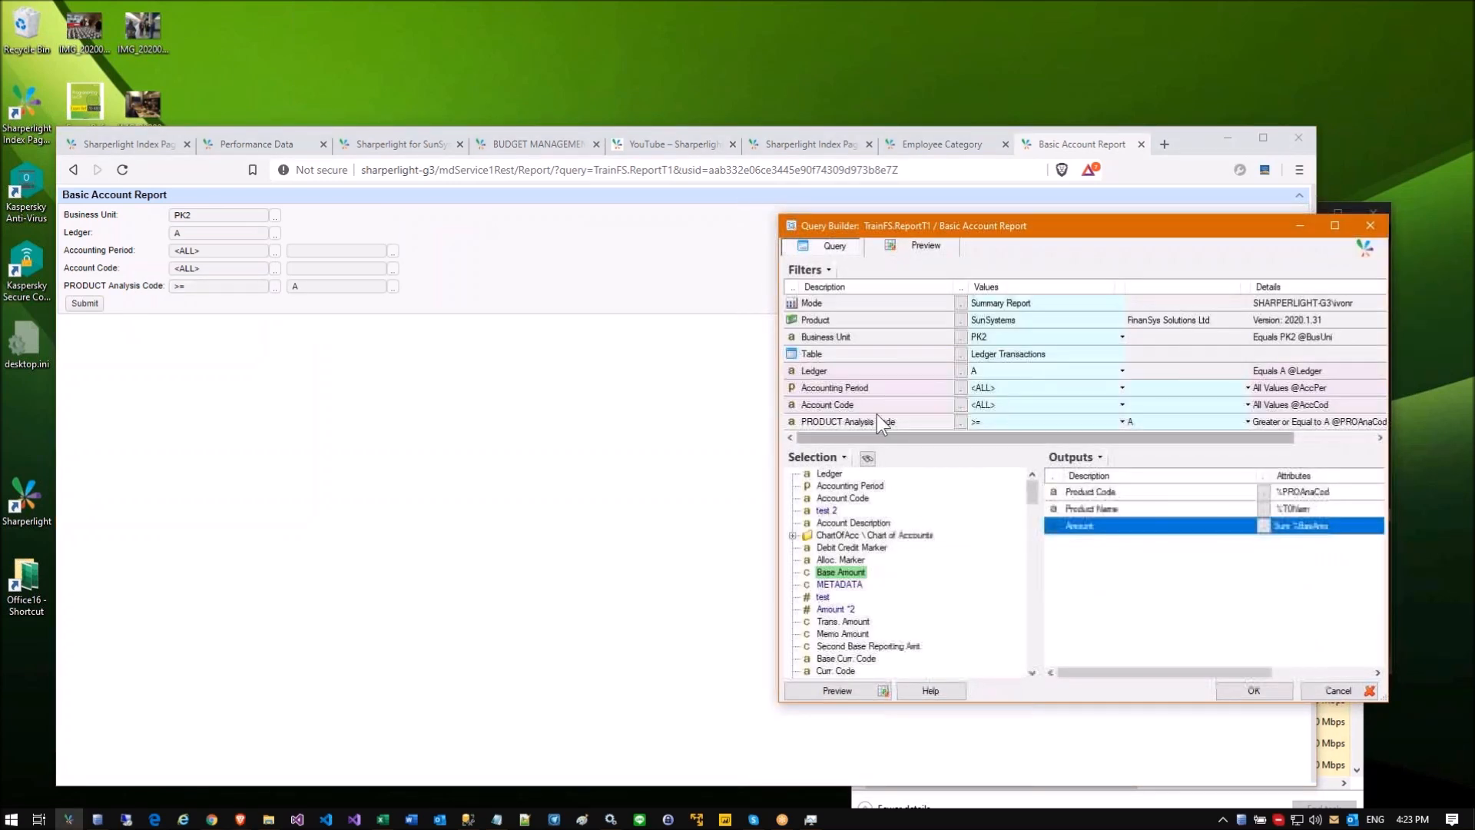
right_click(856, 372)
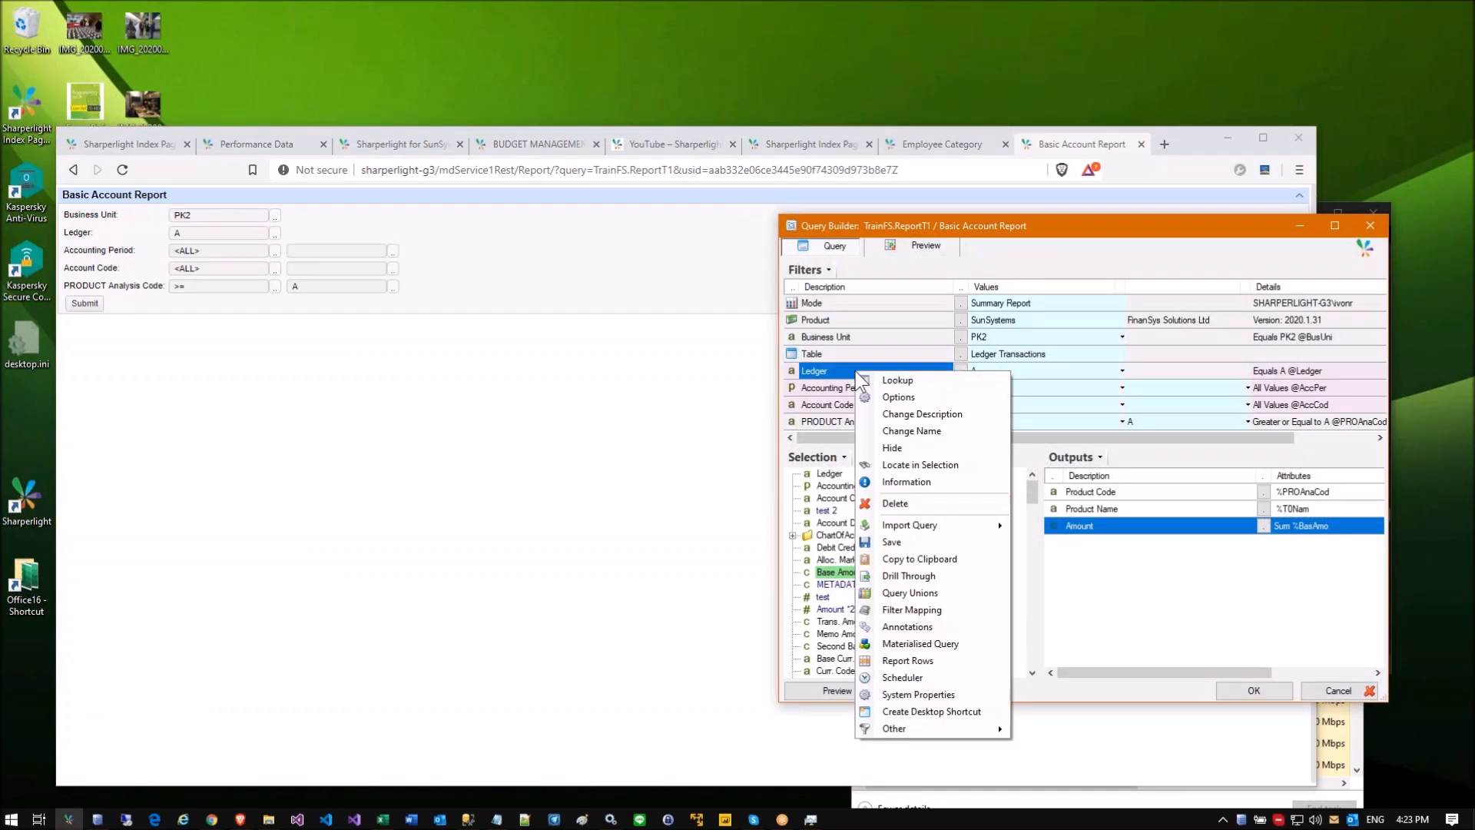
left_click(896, 447)
right_click(843, 393)
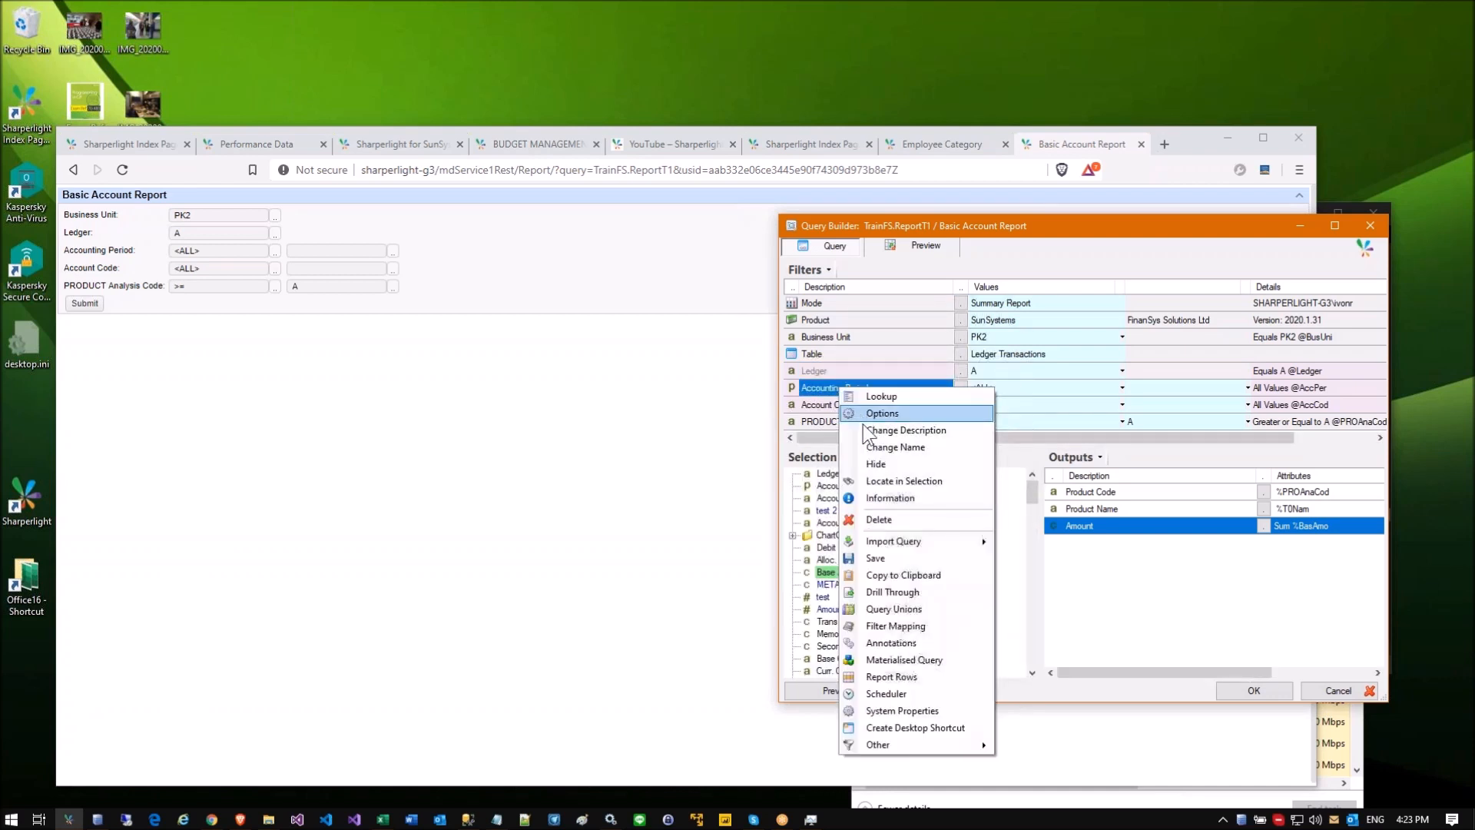
key("Escape")
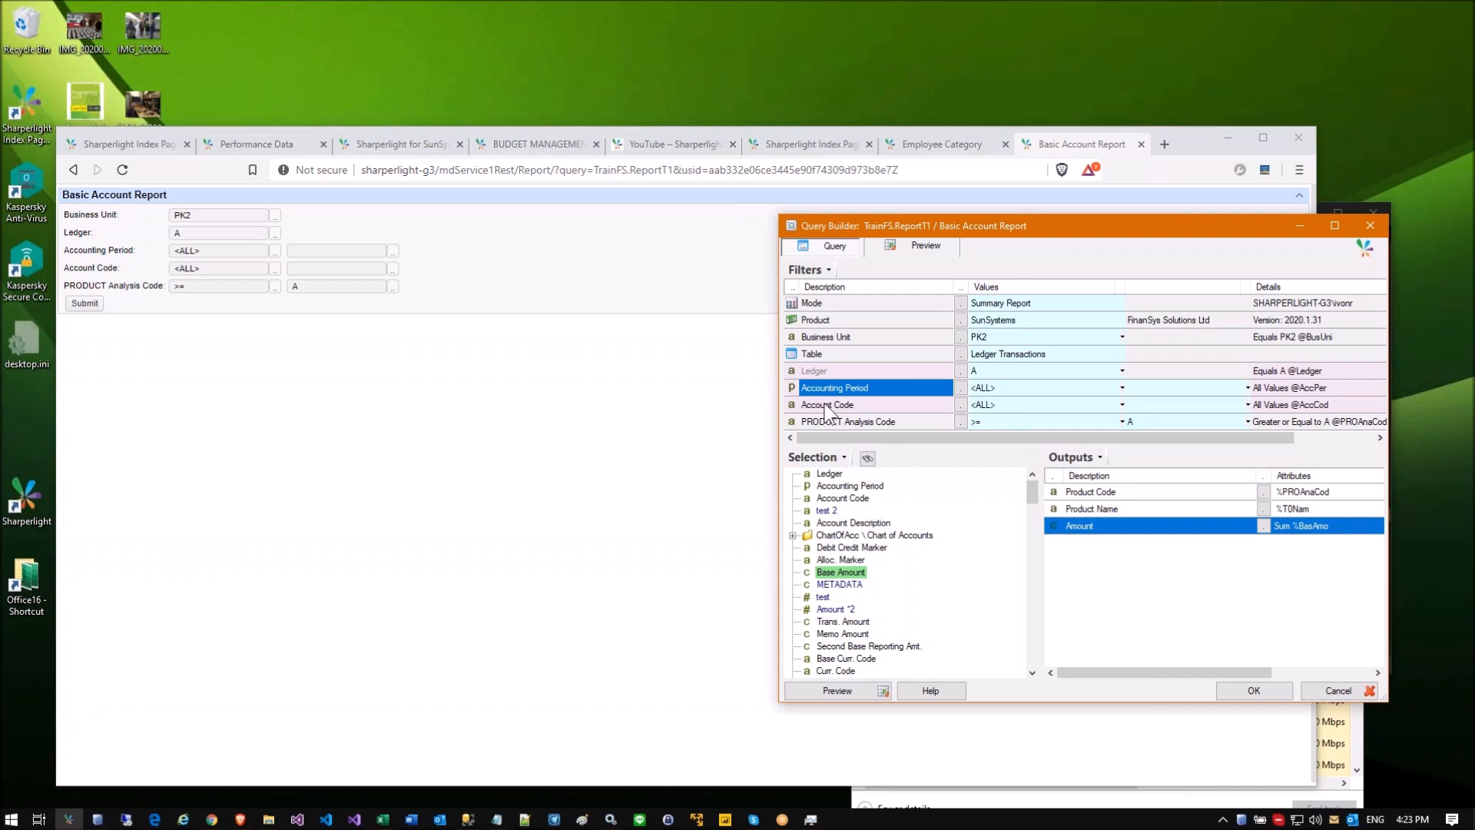
right_click(825, 404)
left_click(862, 481)
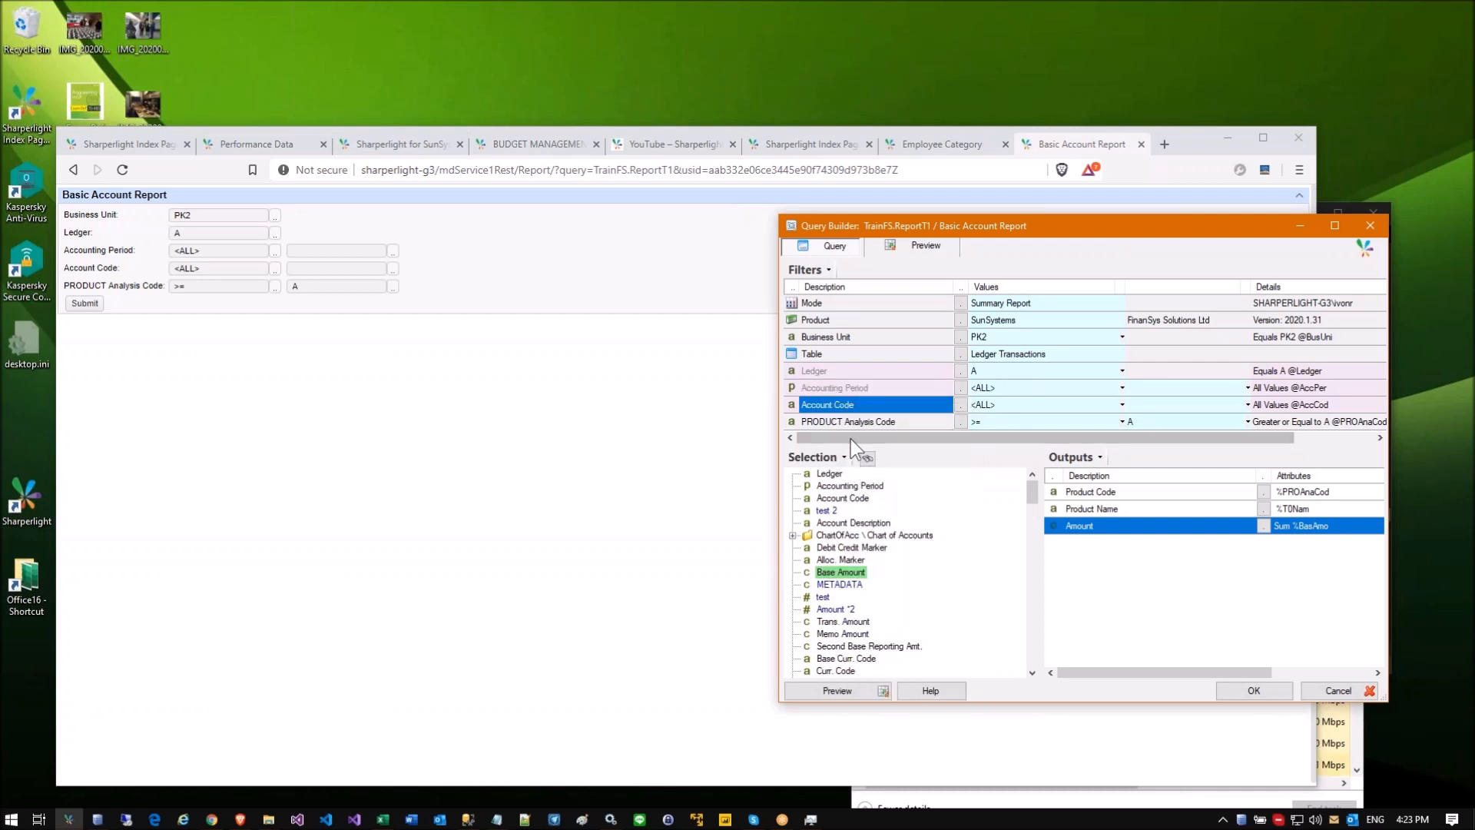
right_click(842, 421)
left_click(882, 497)
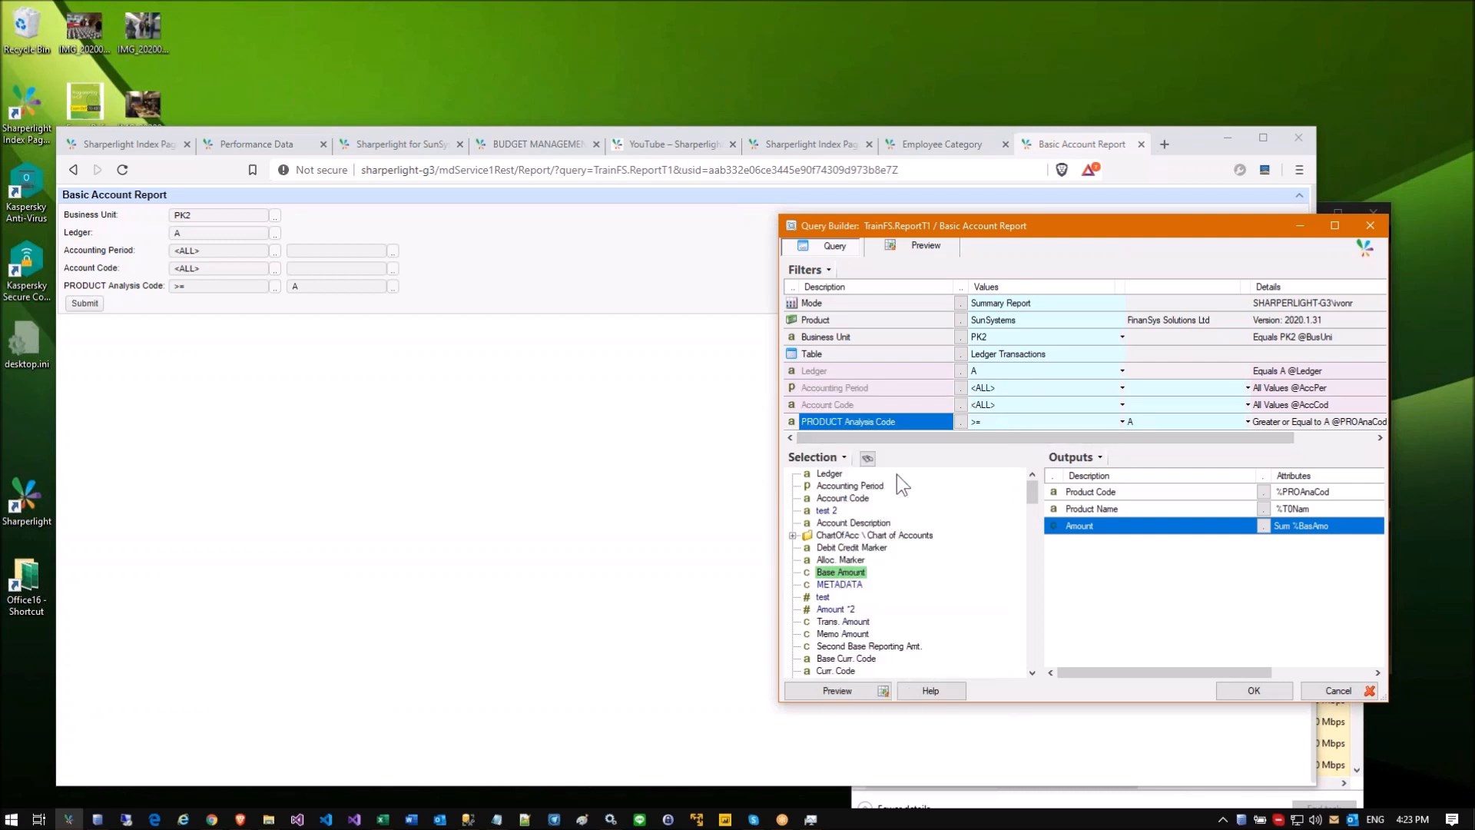
left_click(850, 386)
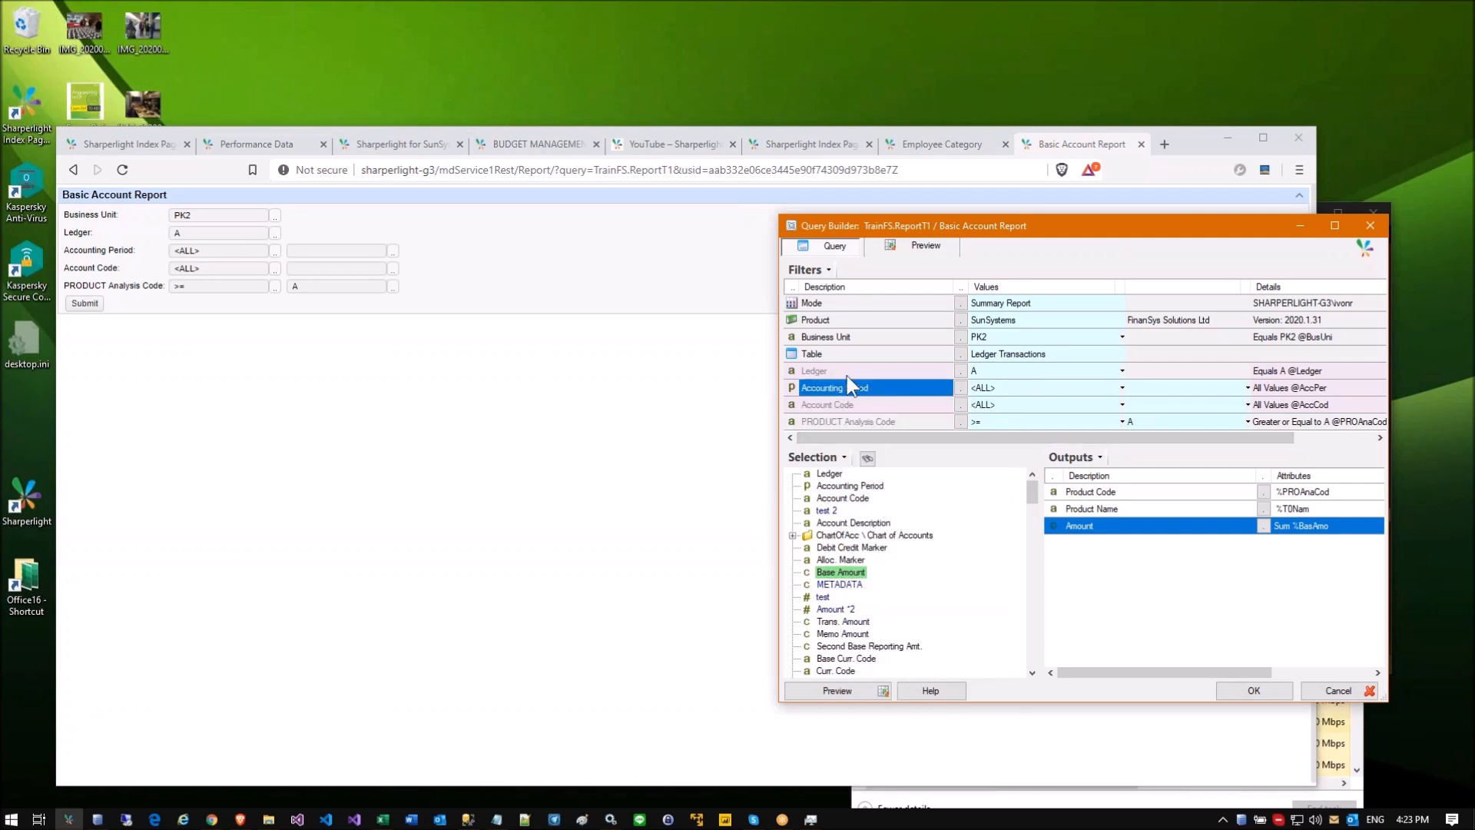
left_click(1239, 686)
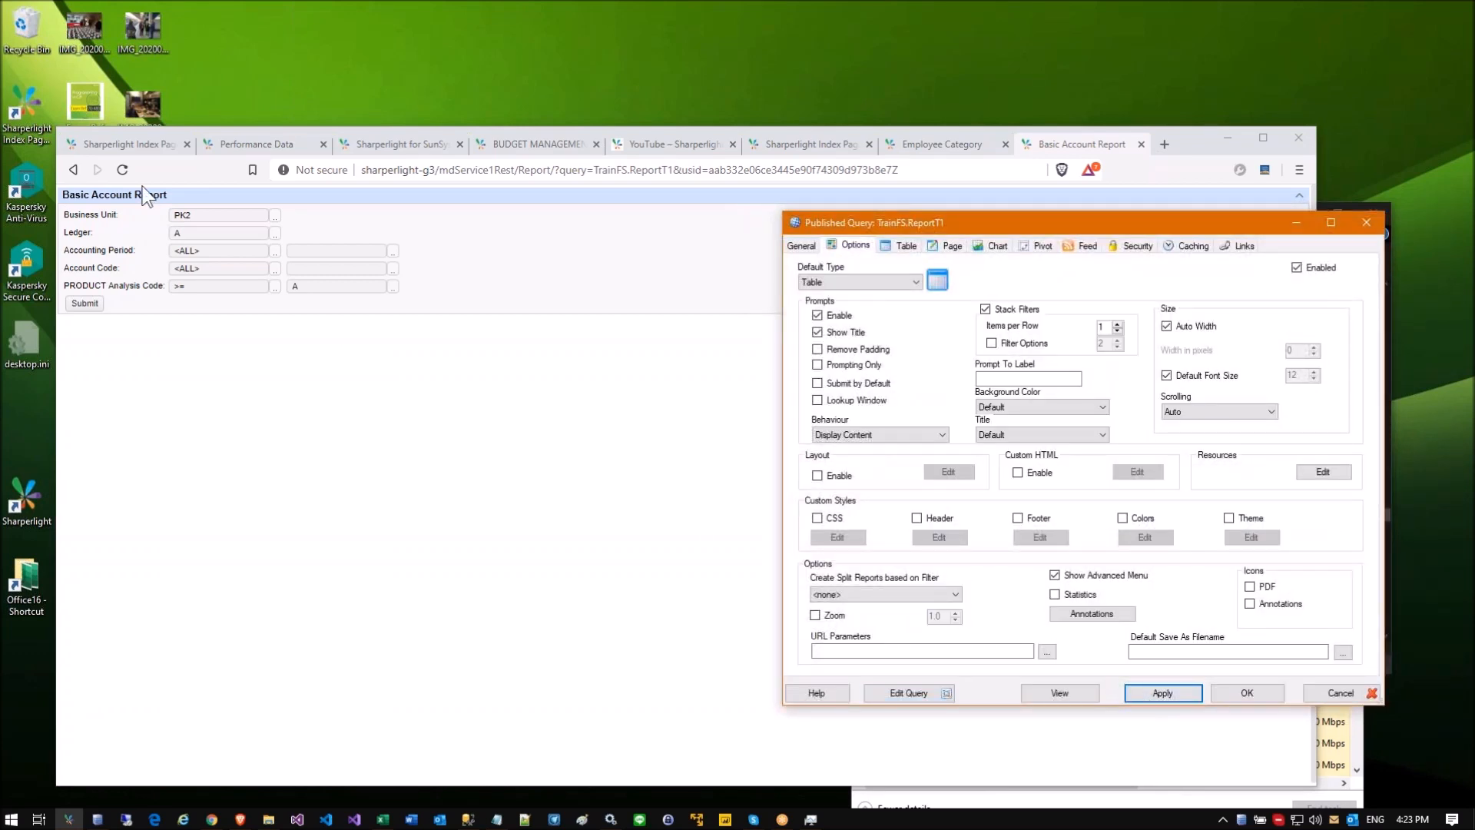
Step: Reload and run the report in the browser, and examine the lookup list of the Business Unit prompt
left_click(124, 171)
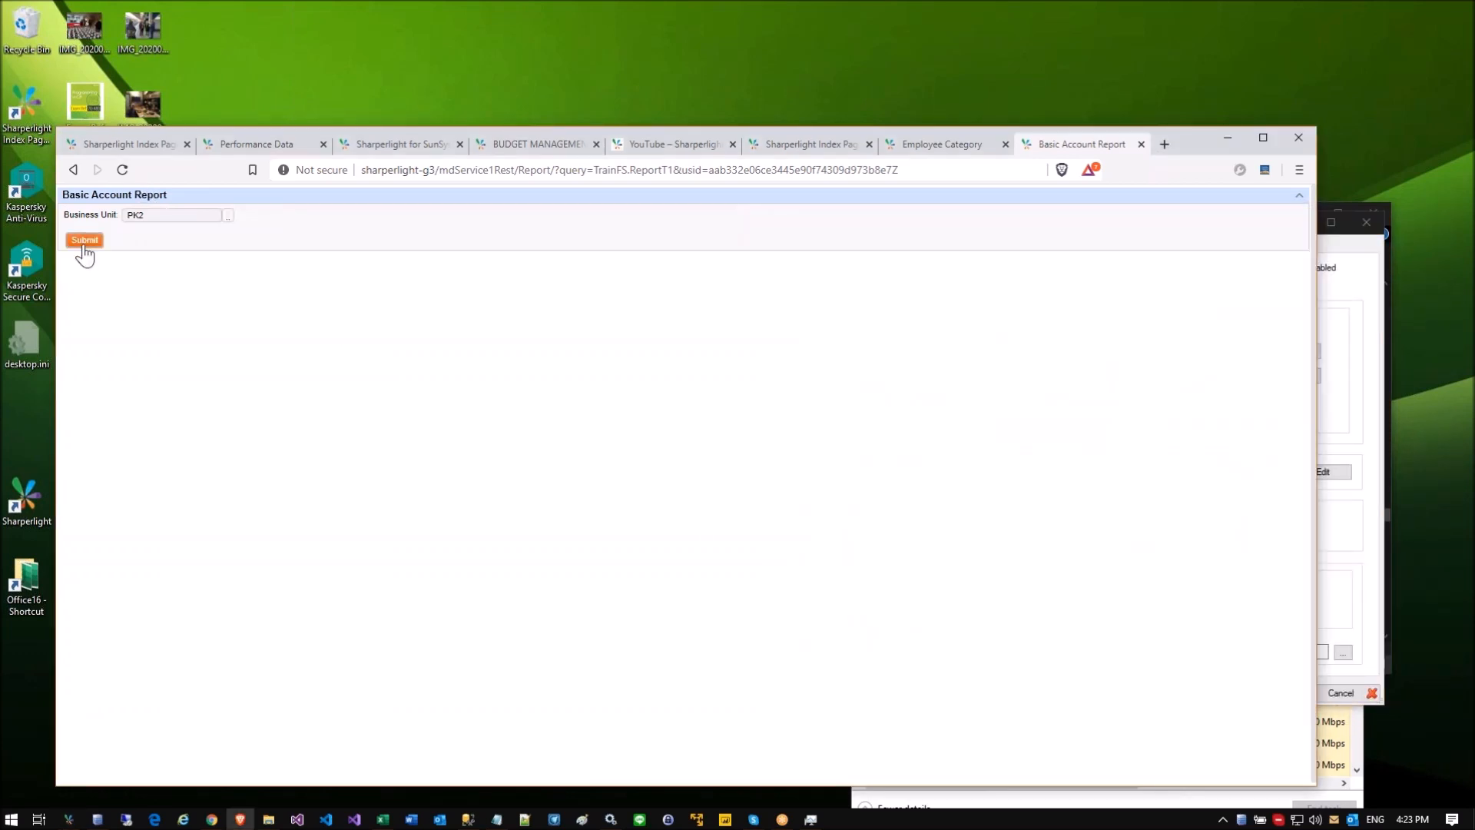
left_click(84, 241)
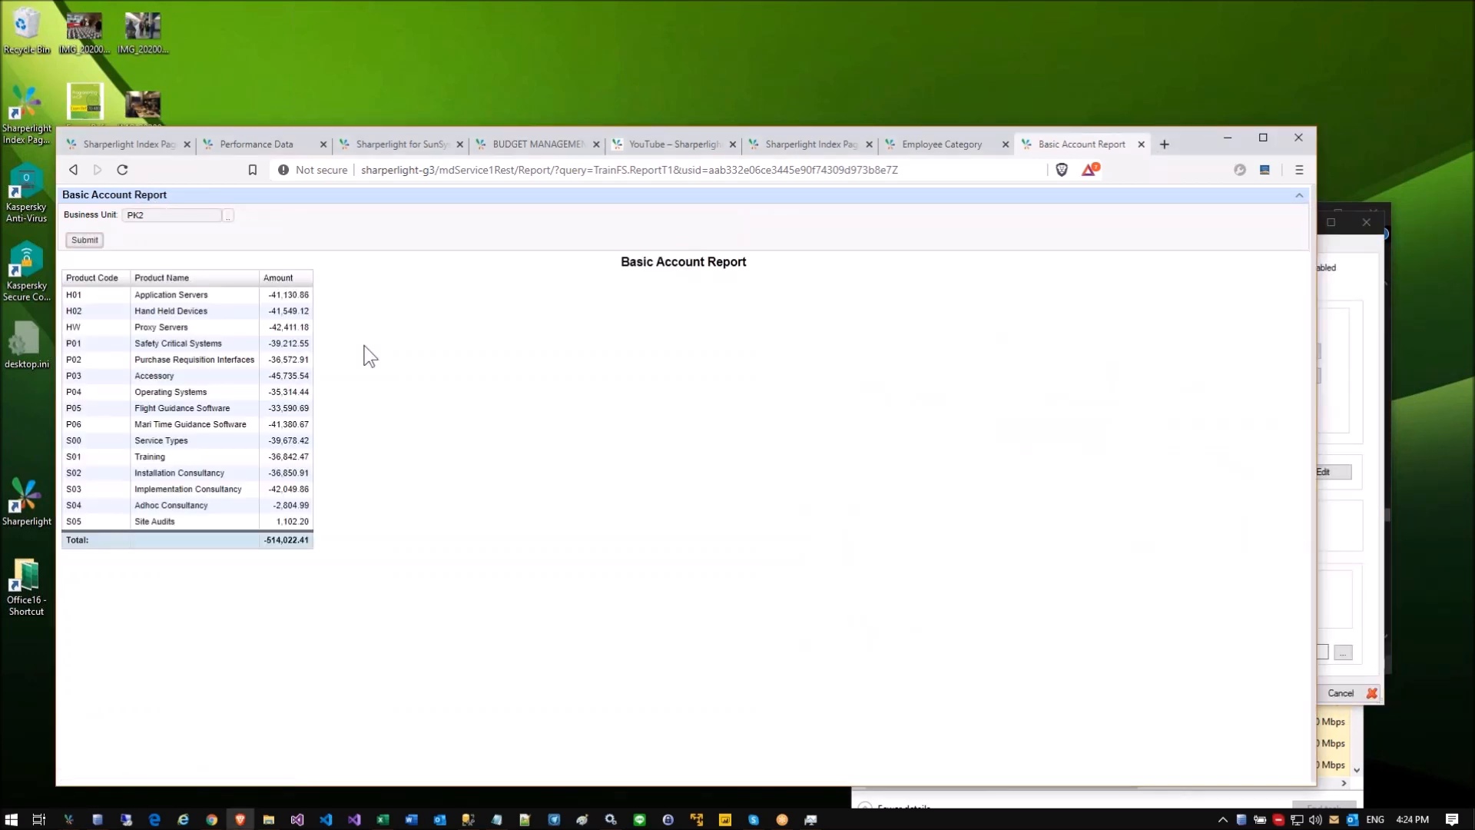
left_click(131, 215)
left_click(228, 216)
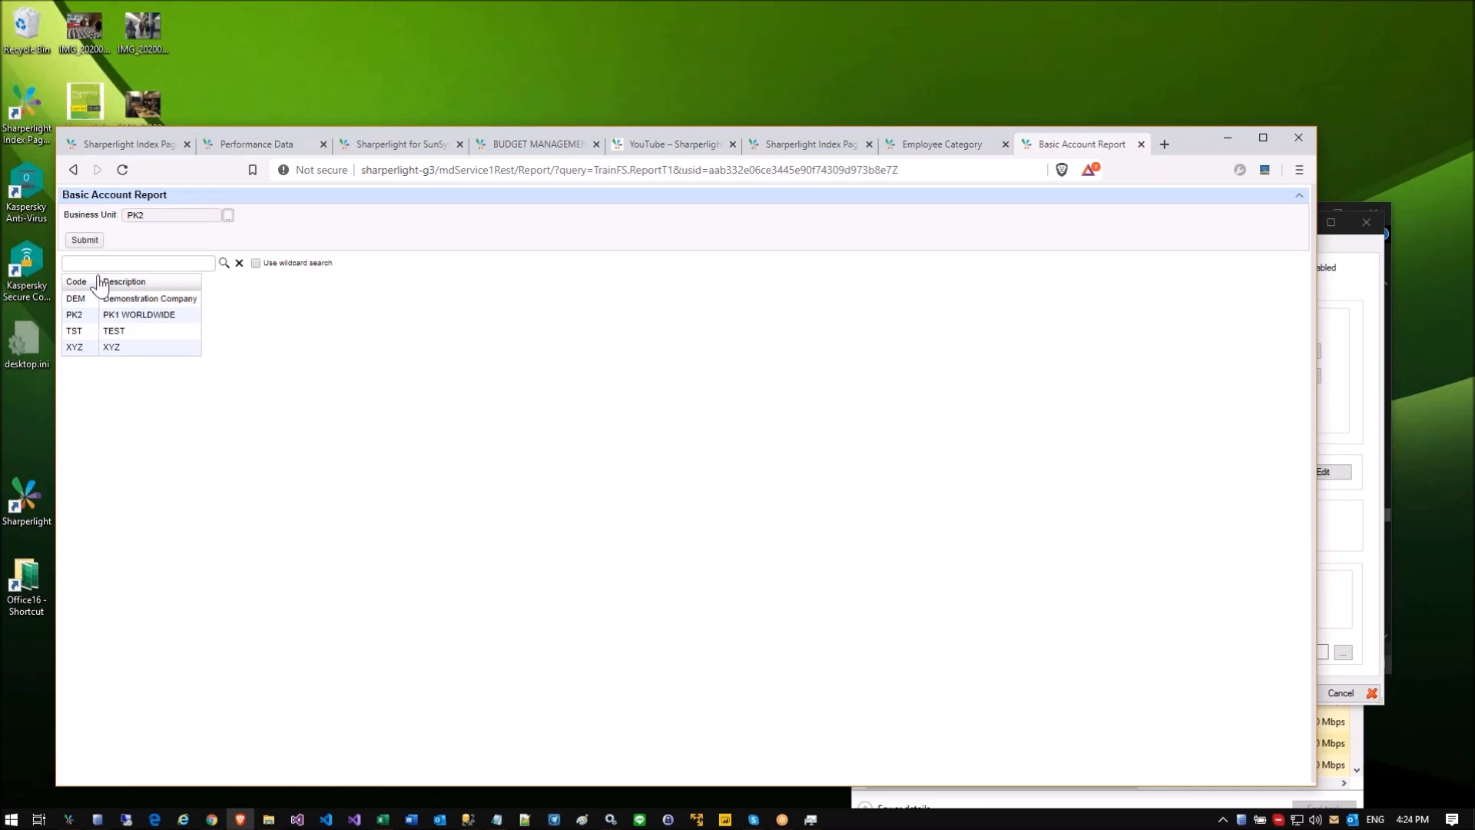
left_click(85, 240)
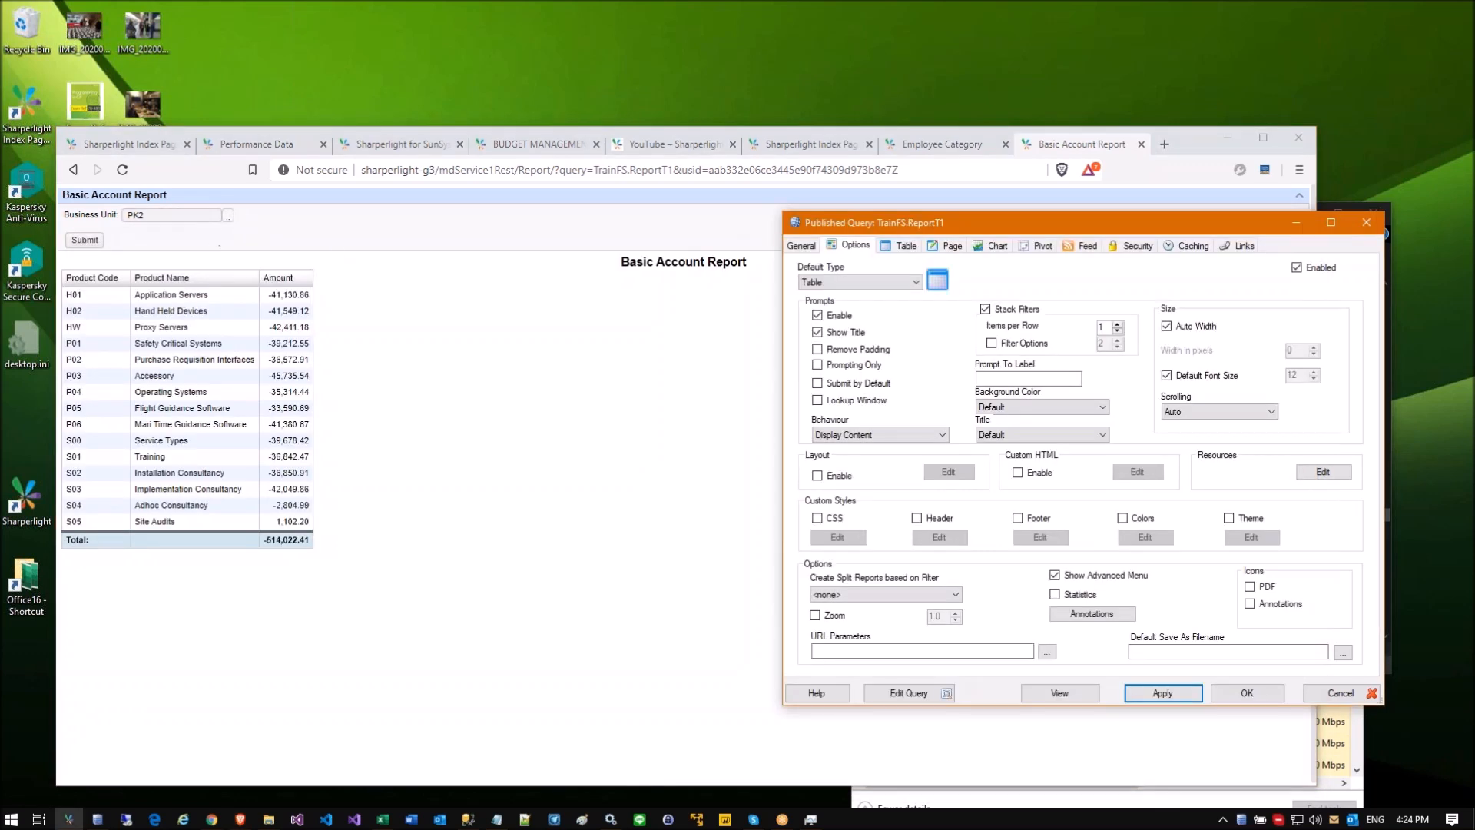
left_click(167, 209)
left_click(199, 216)
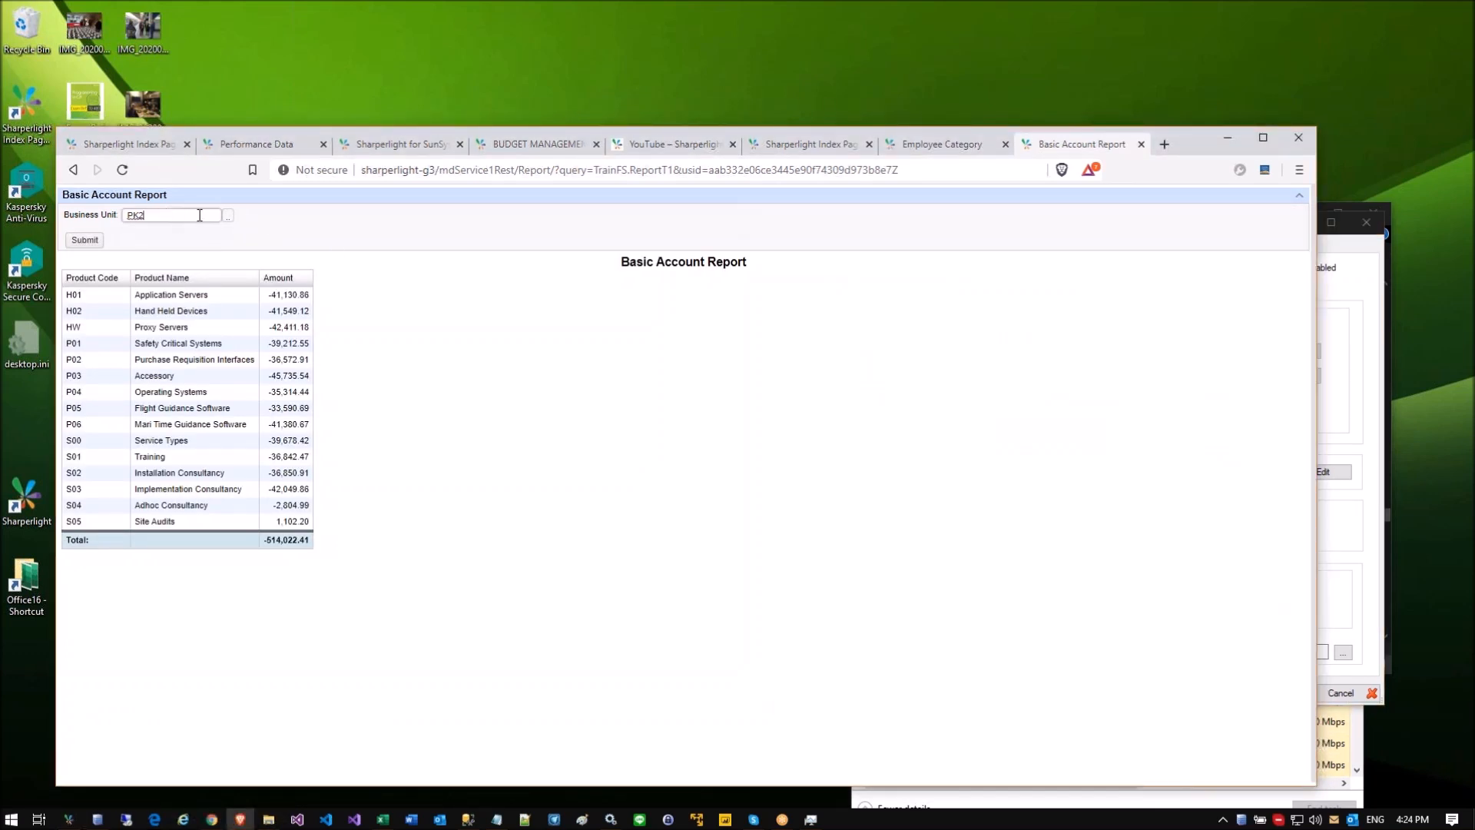
left_click(227, 216)
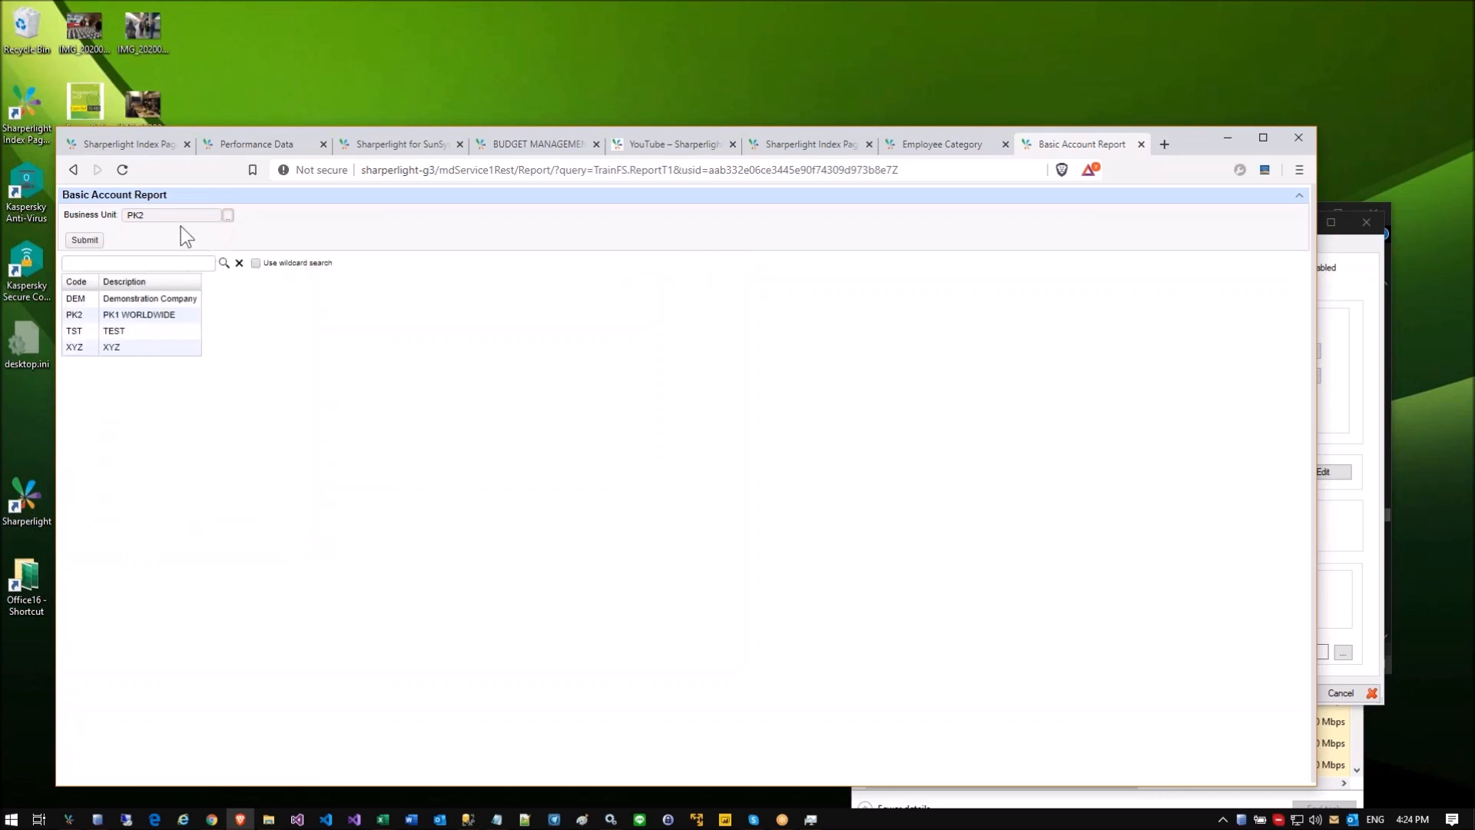
Step: Set the query's Business Unit filter to show its values in a dropdown picklist with Multi-select, and accept the query
key("alt+Tab")
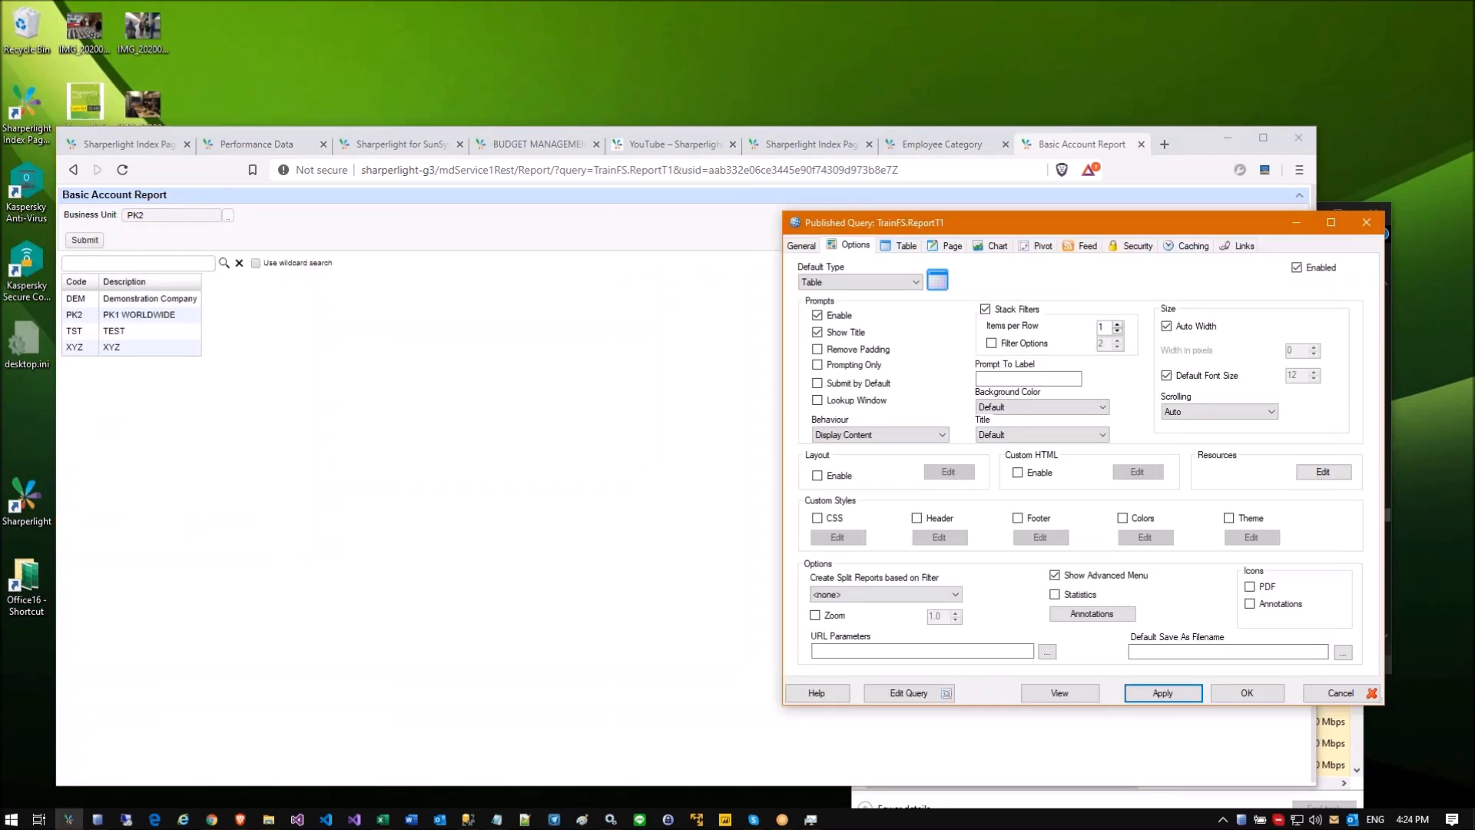
left_click(904, 691)
left_click(839, 338)
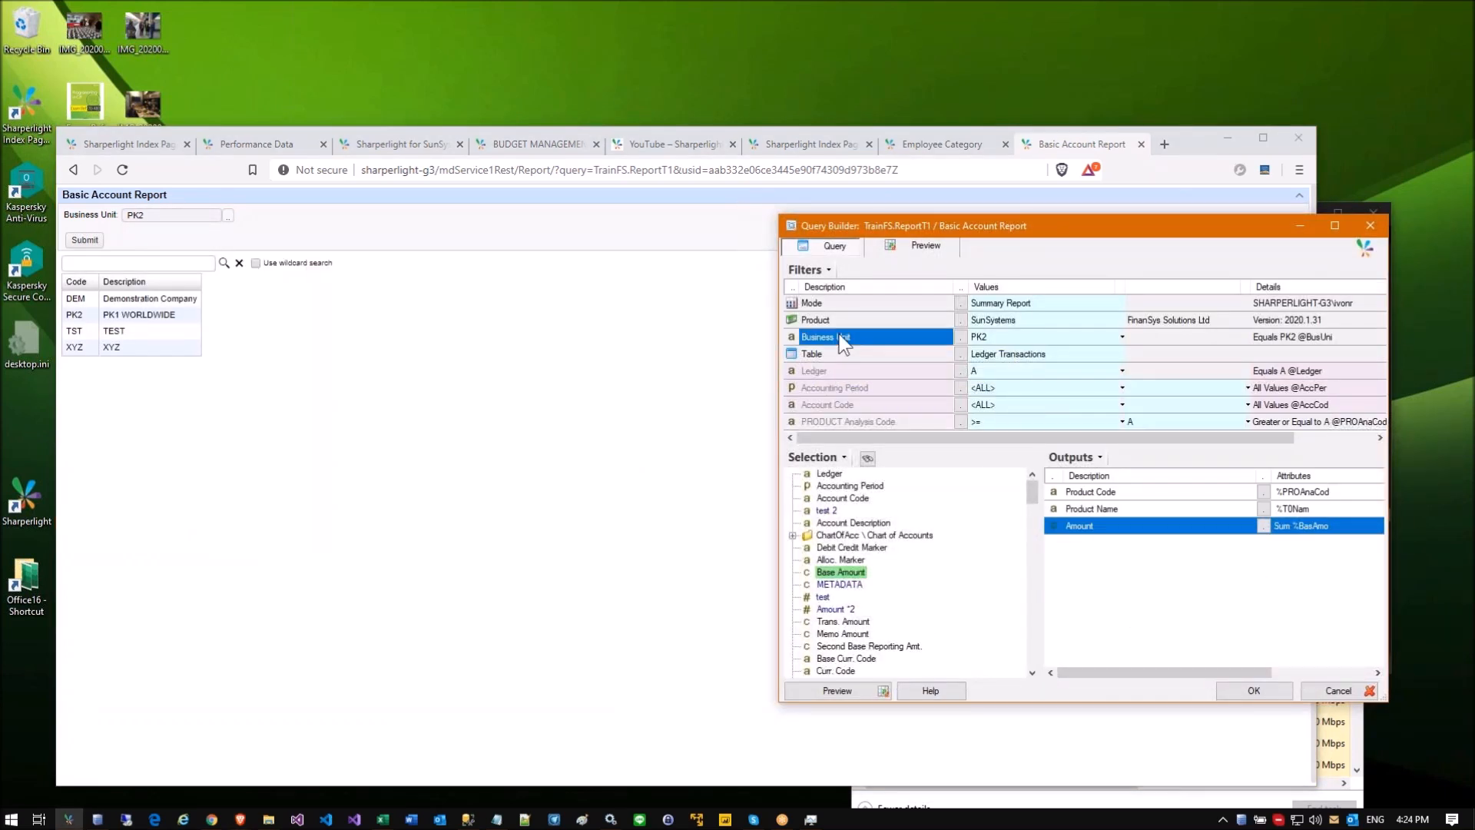
right_click(842, 344)
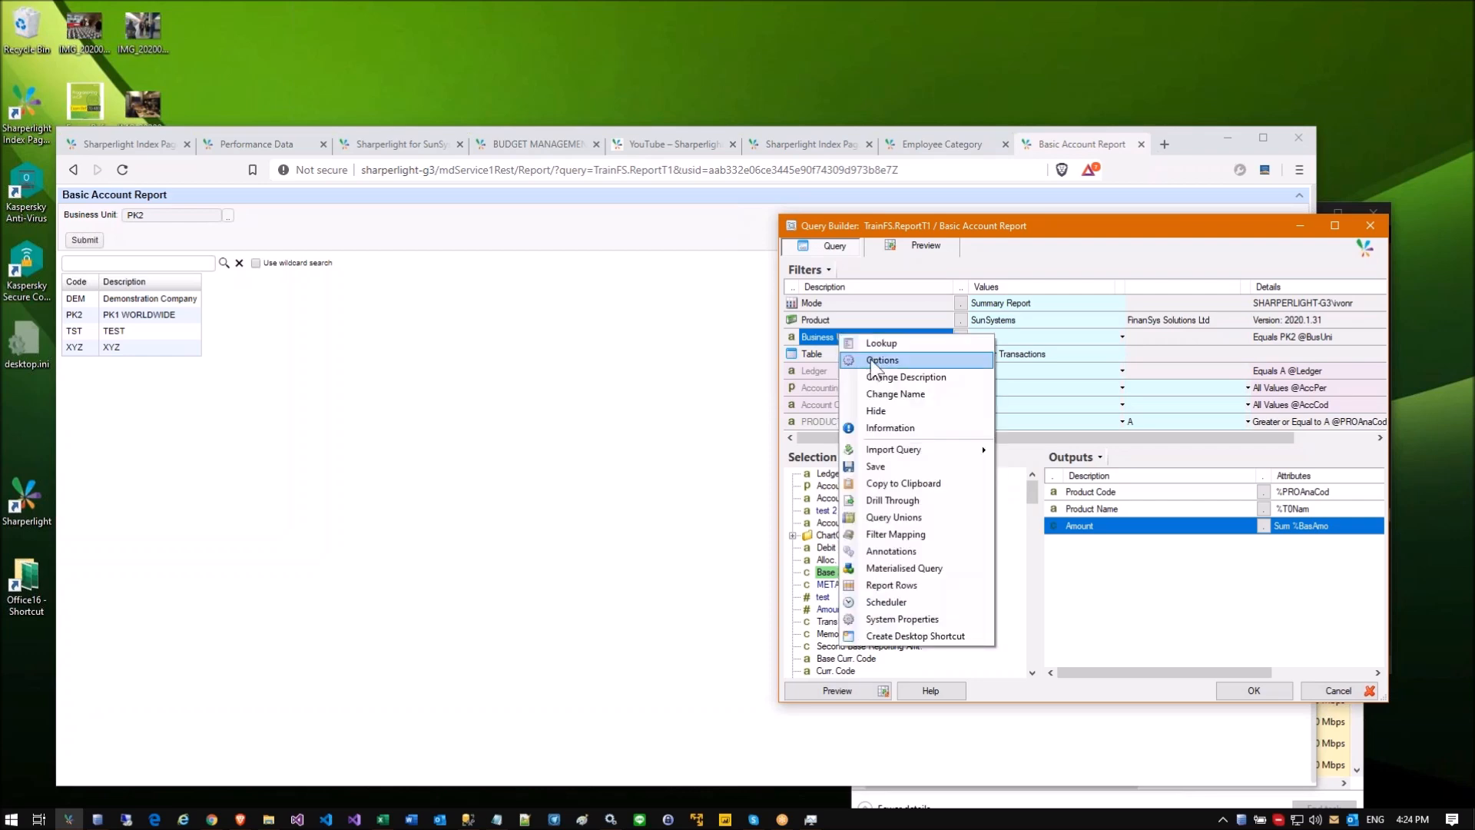
left_click(868, 357)
left_click(859, 517)
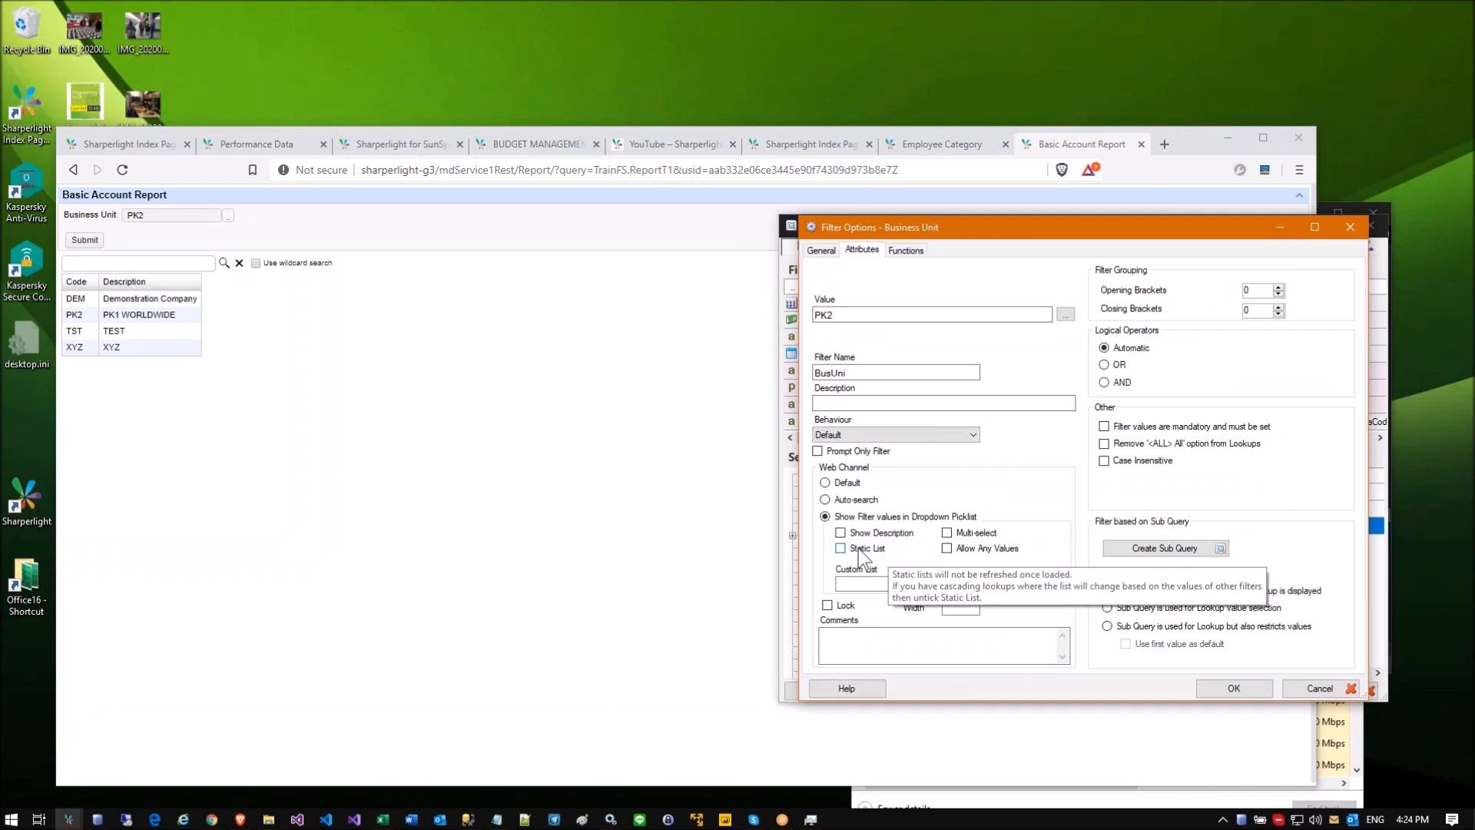
left_click(966, 531)
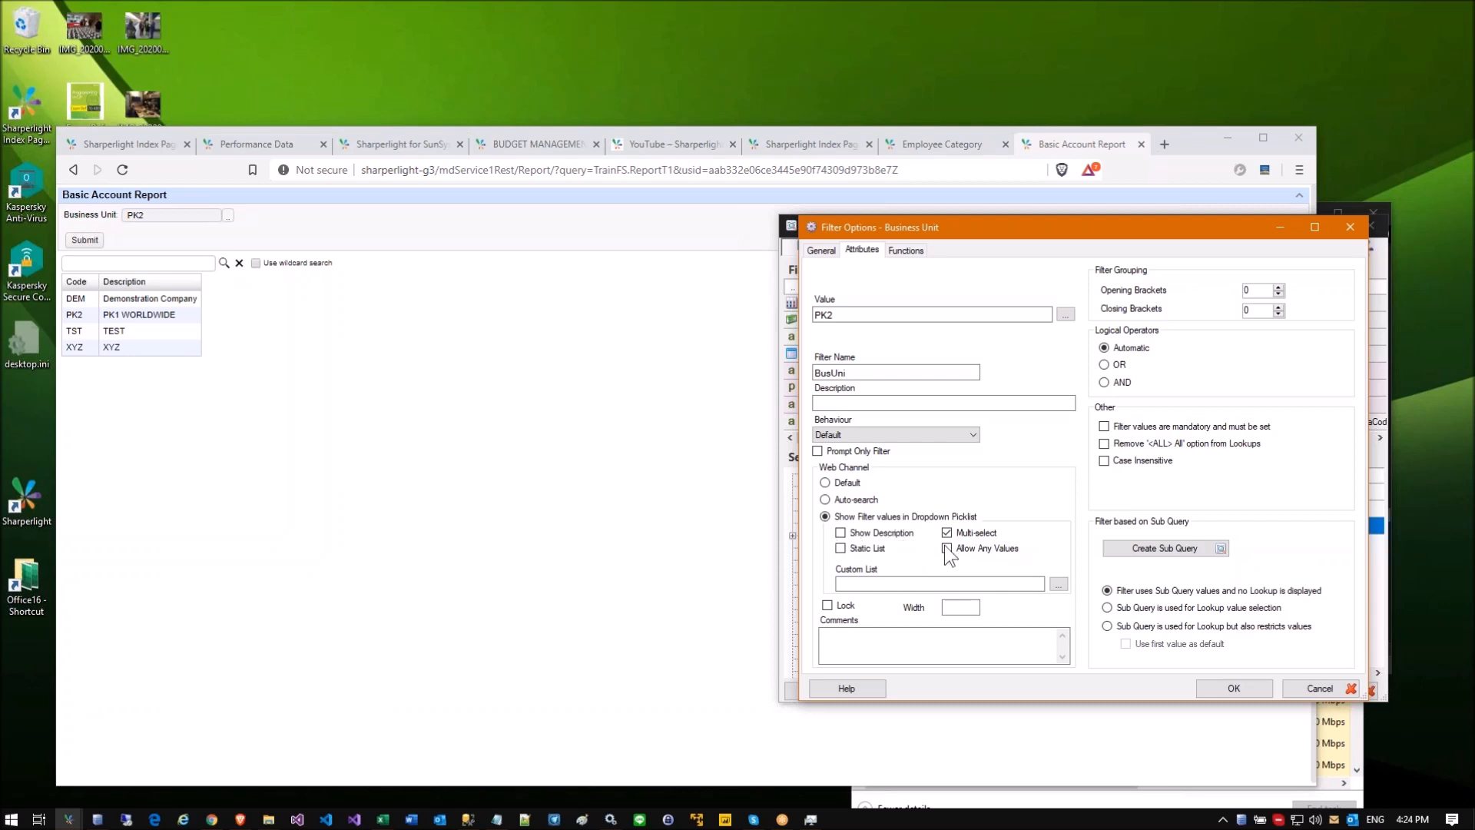
left_click(1227, 686)
left_click(1229, 687)
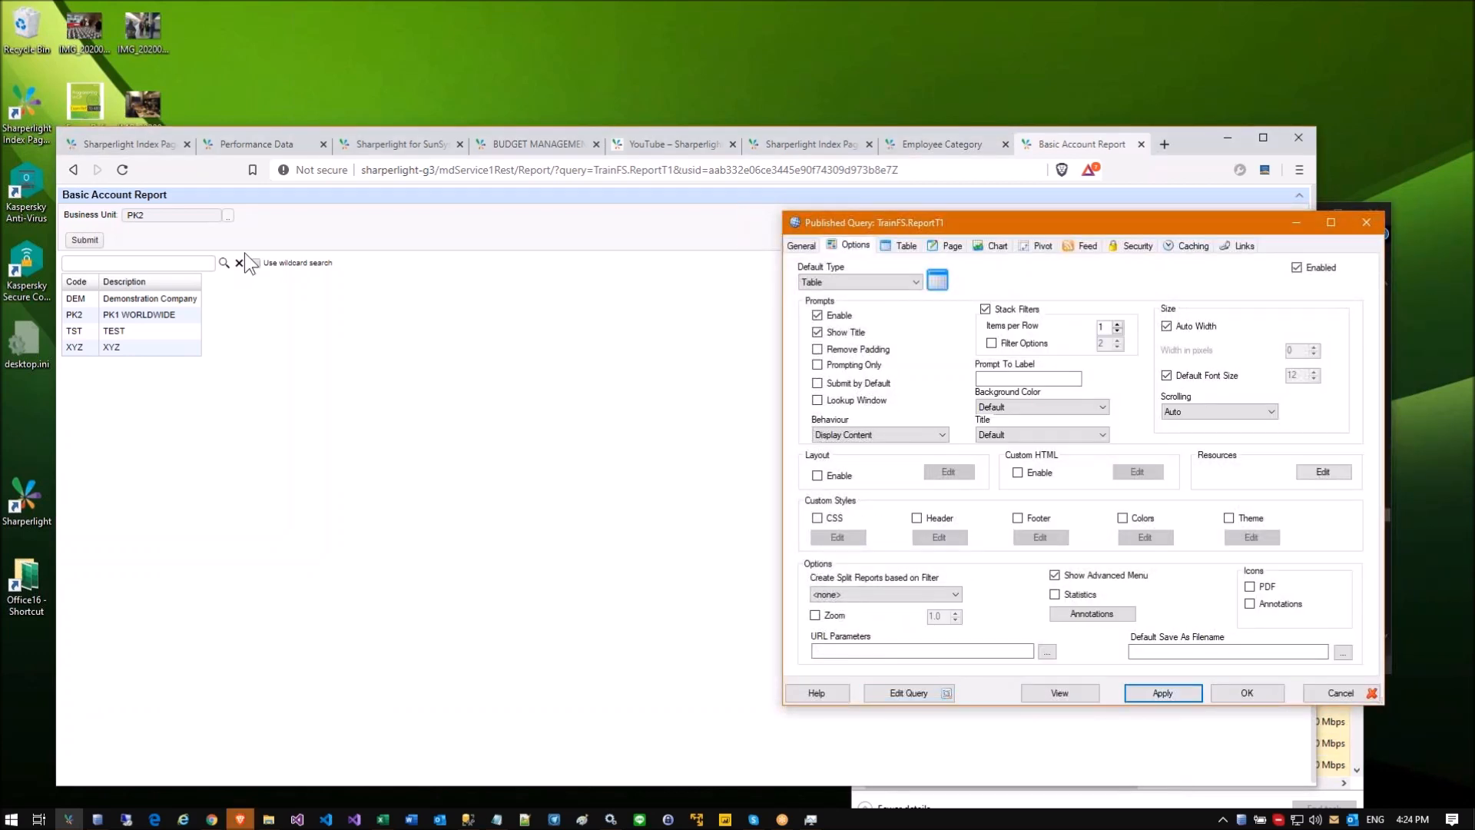
Step: Reload the report, run it for business units PK2 and TST together, and rerun it for PK2 alone
left_click(122, 169)
left_click(220, 216)
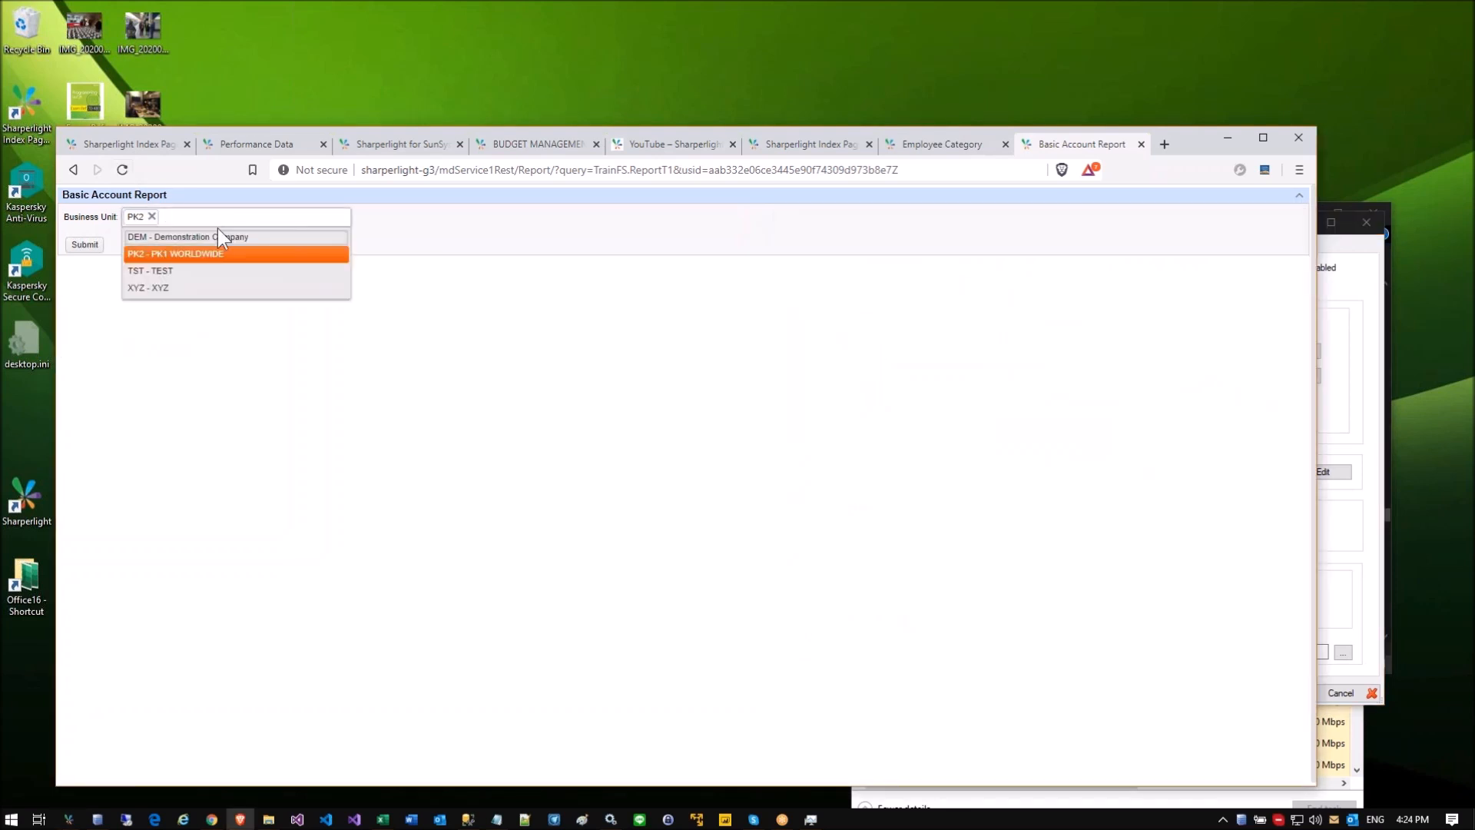
left_click(187, 267)
left_click(85, 244)
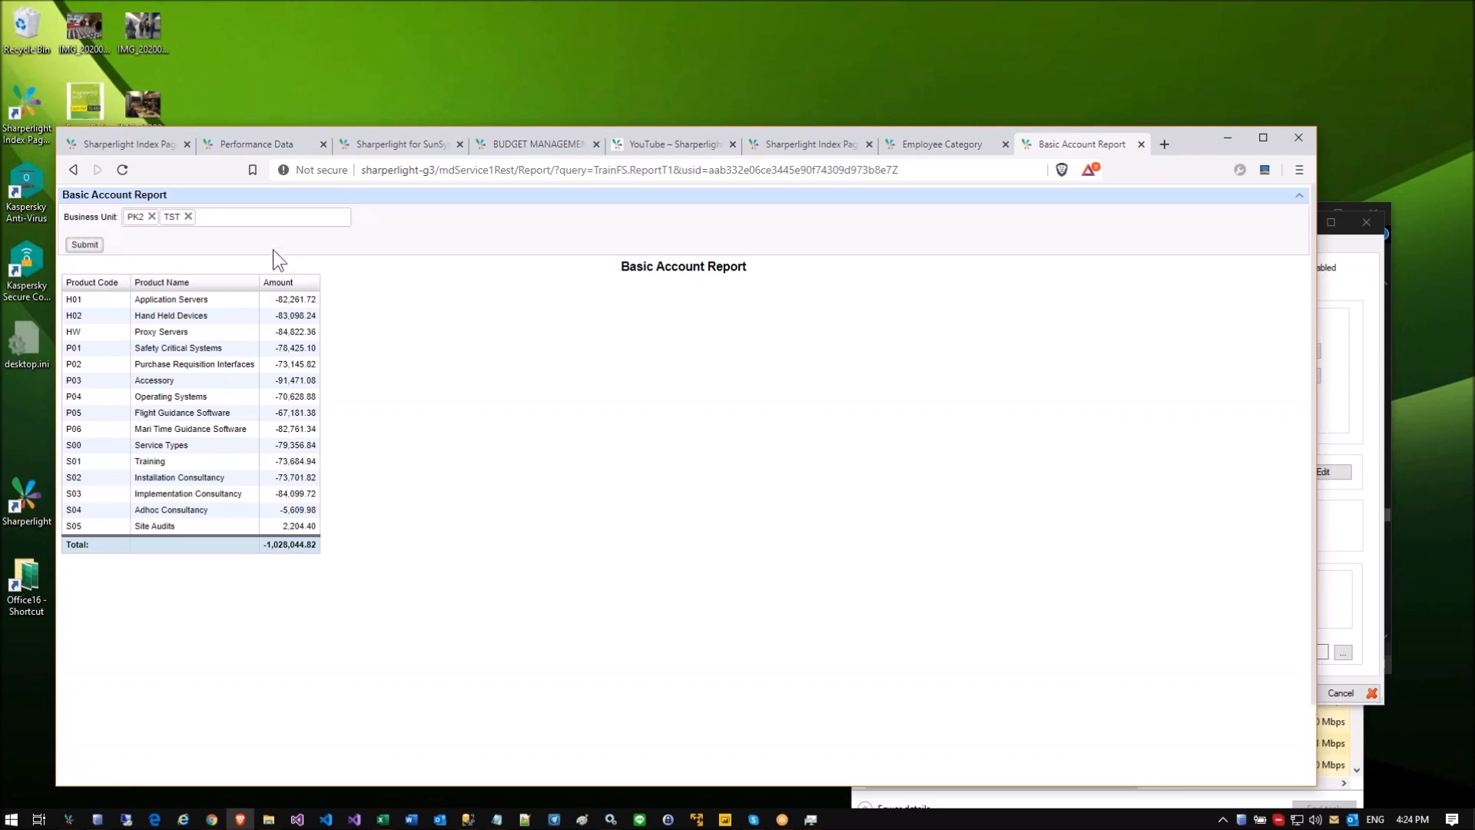
left_click(187, 215)
left_click(85, 245)
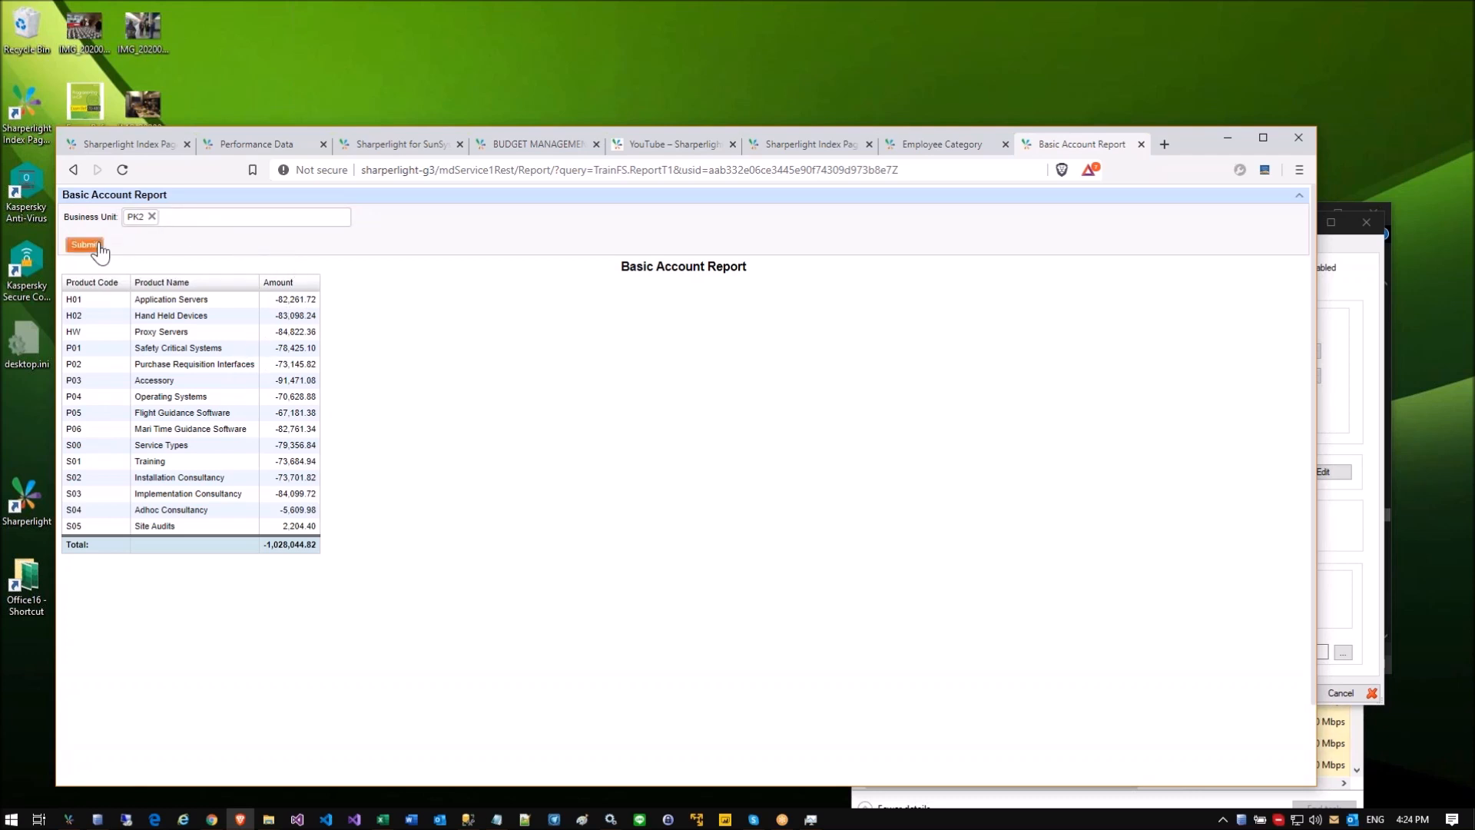
Step: View the report data as a column chart, and close the chart to return to the report table
right_click(274, 331)
mouse_move(323, 367)
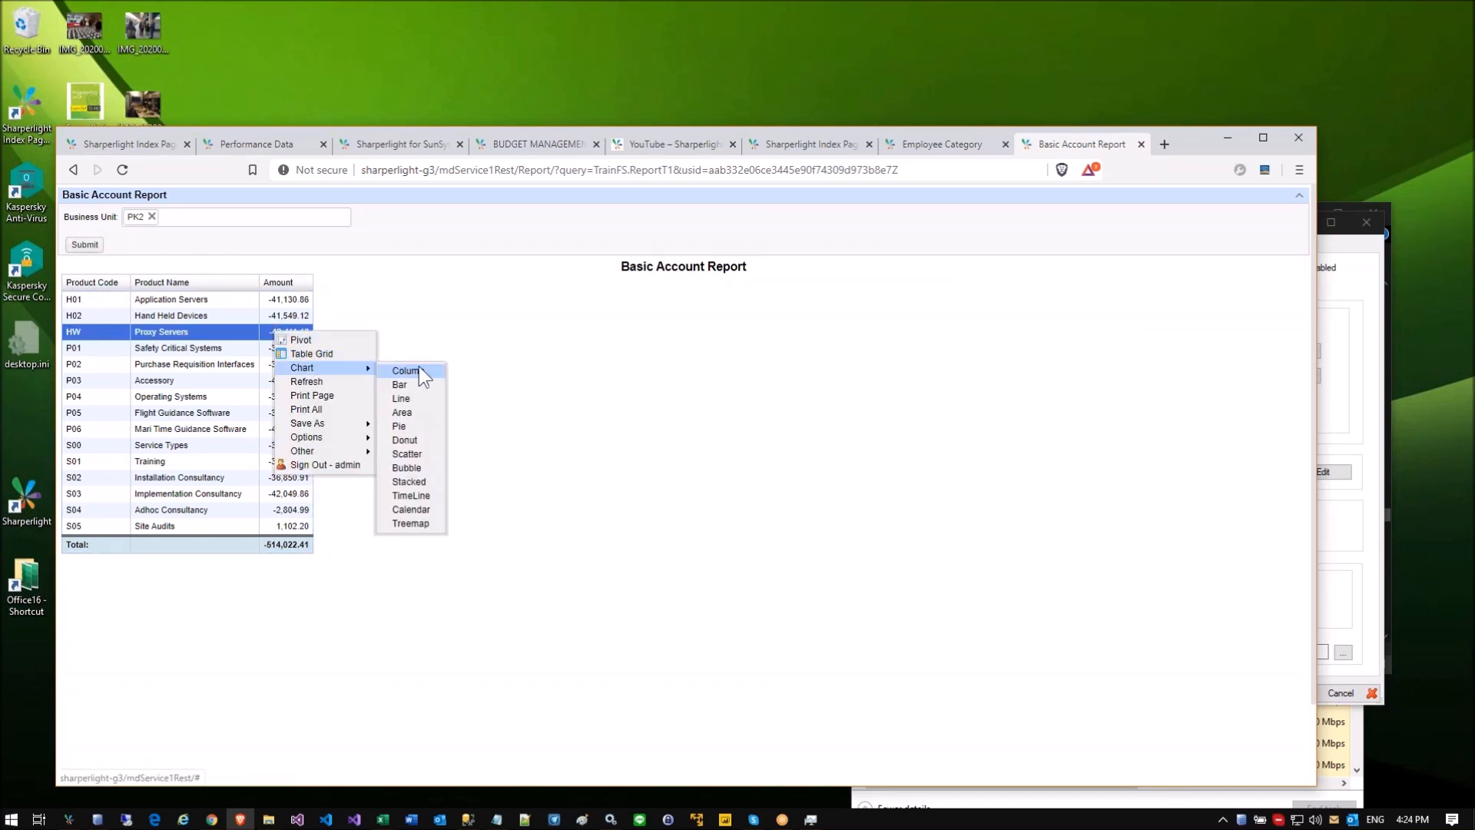
left_click(424, 370)
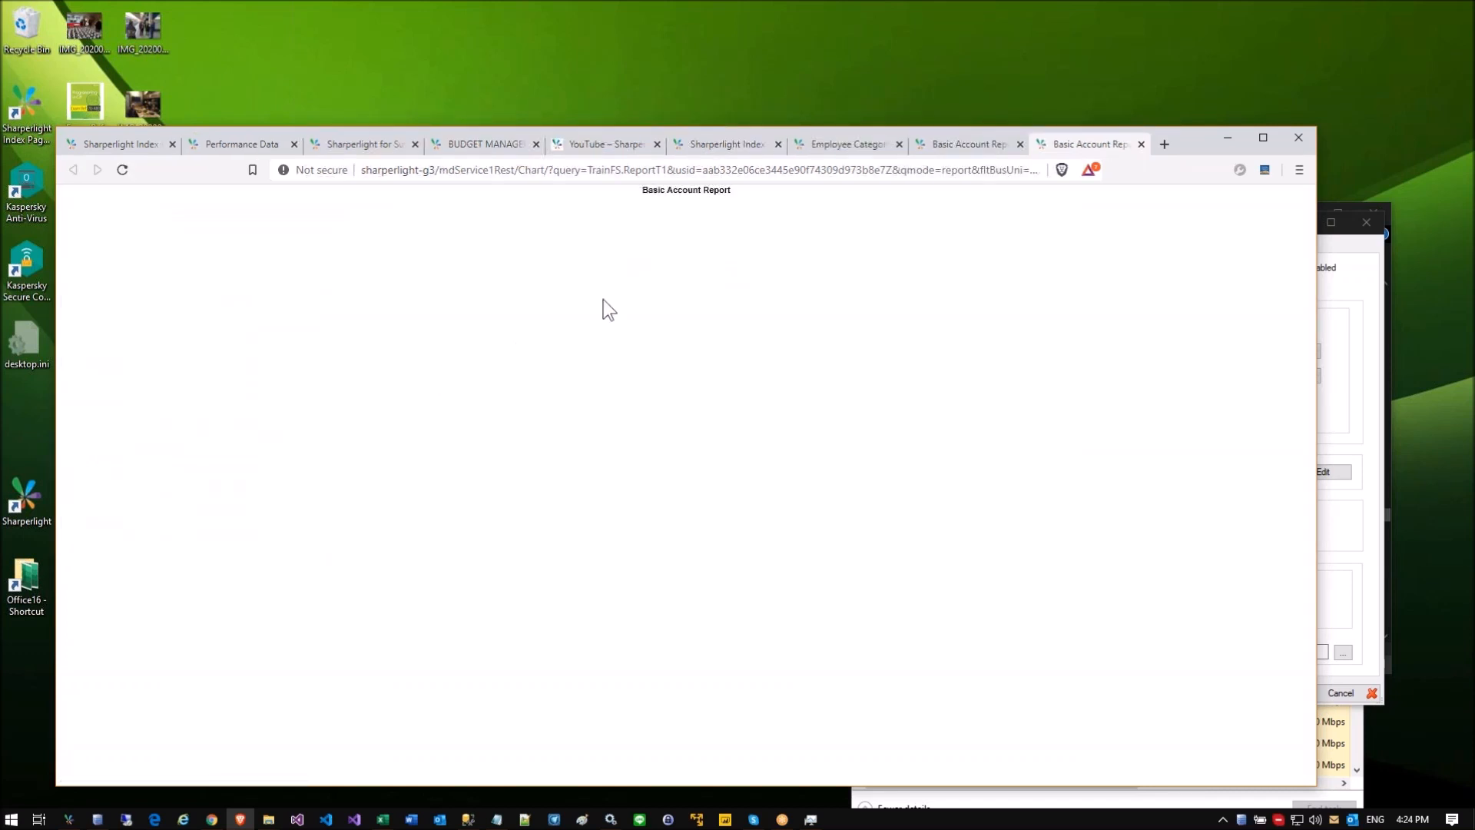
left_click(1140, 144)
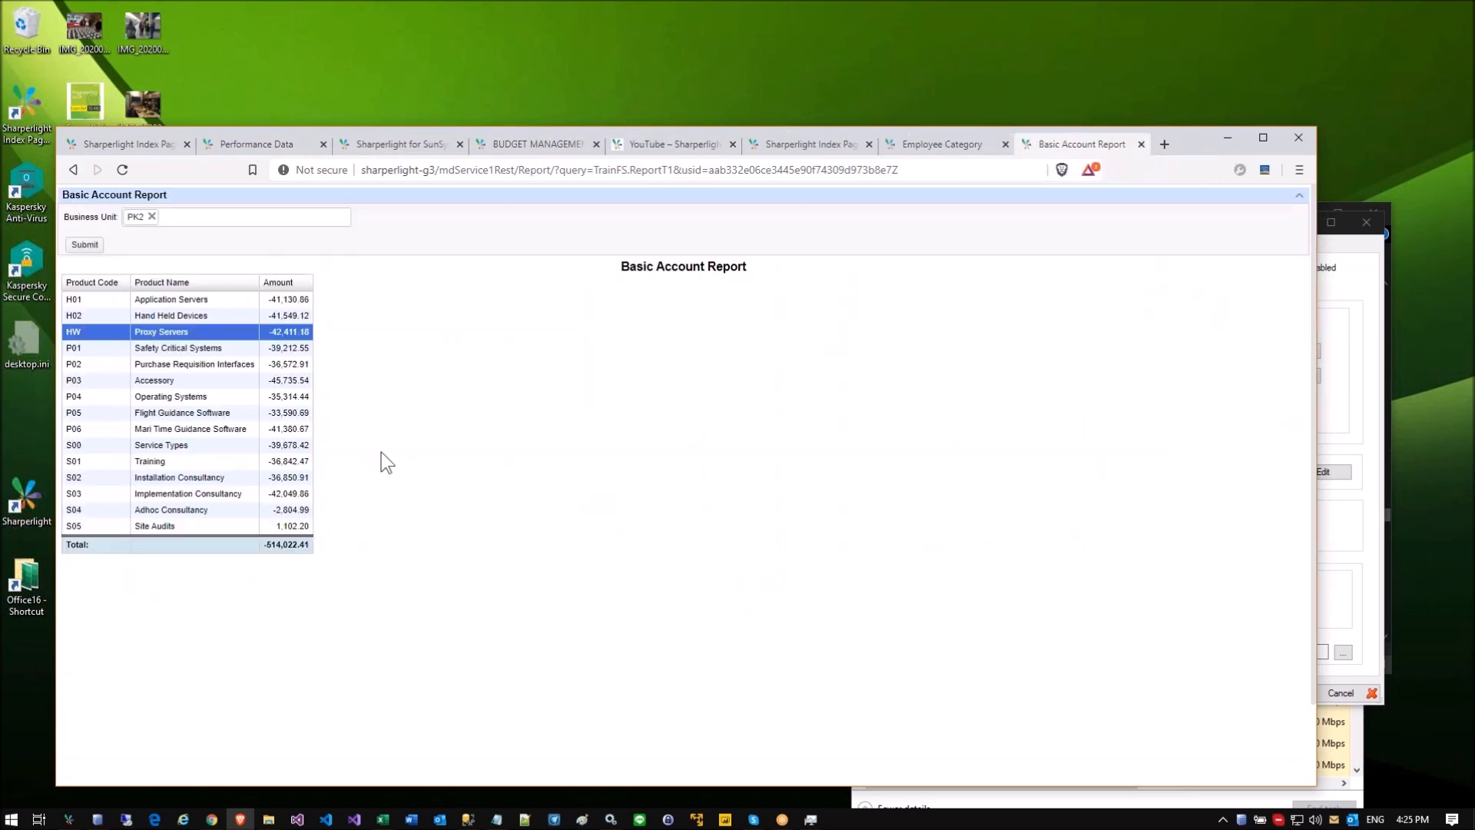
left_click(222, 368)
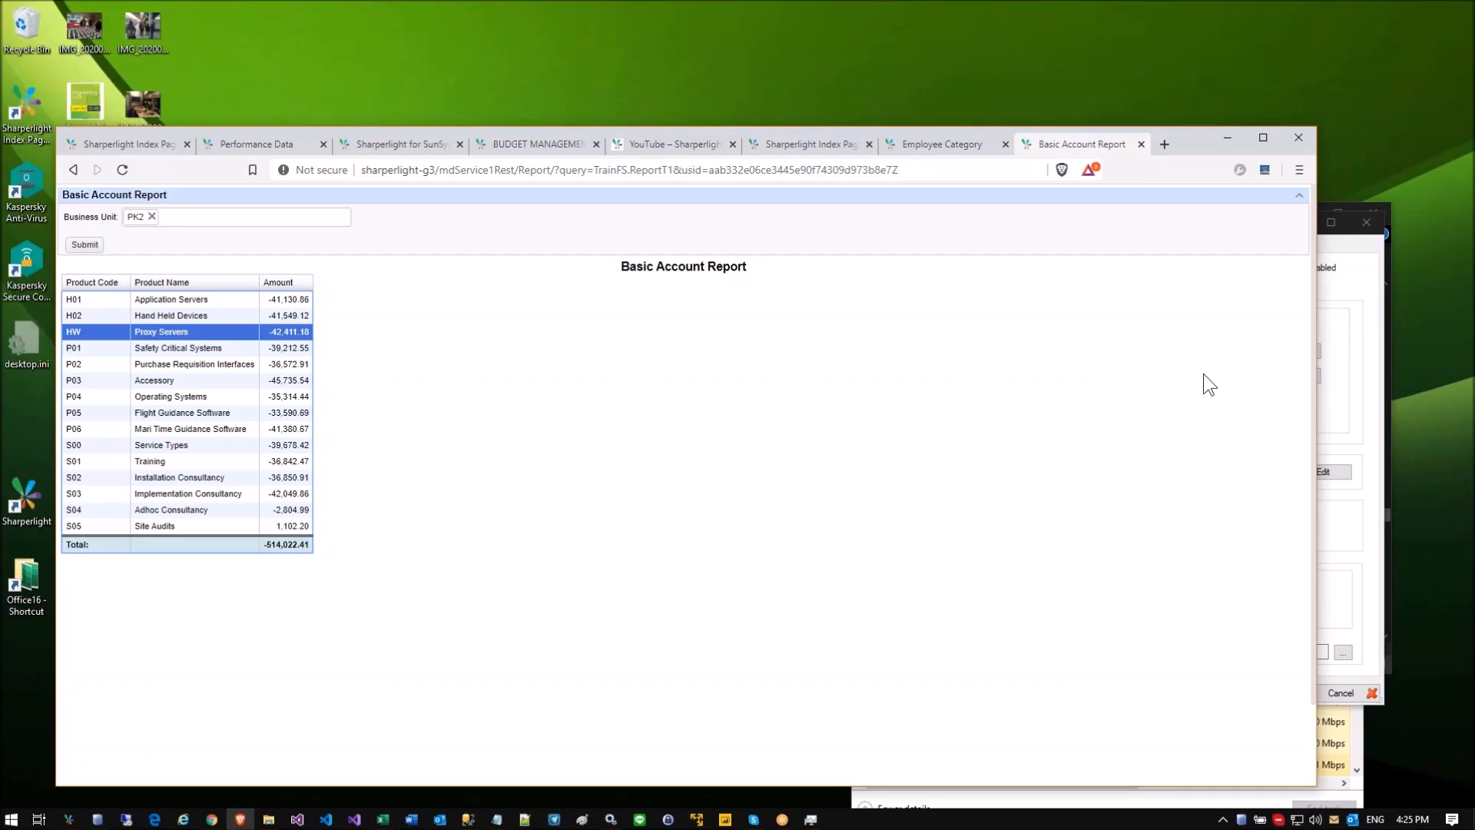
Step: Examine the published query's default type choices and the Reference menu of the Budget Management Tool as a menu-type example
left_click(1345, 326)
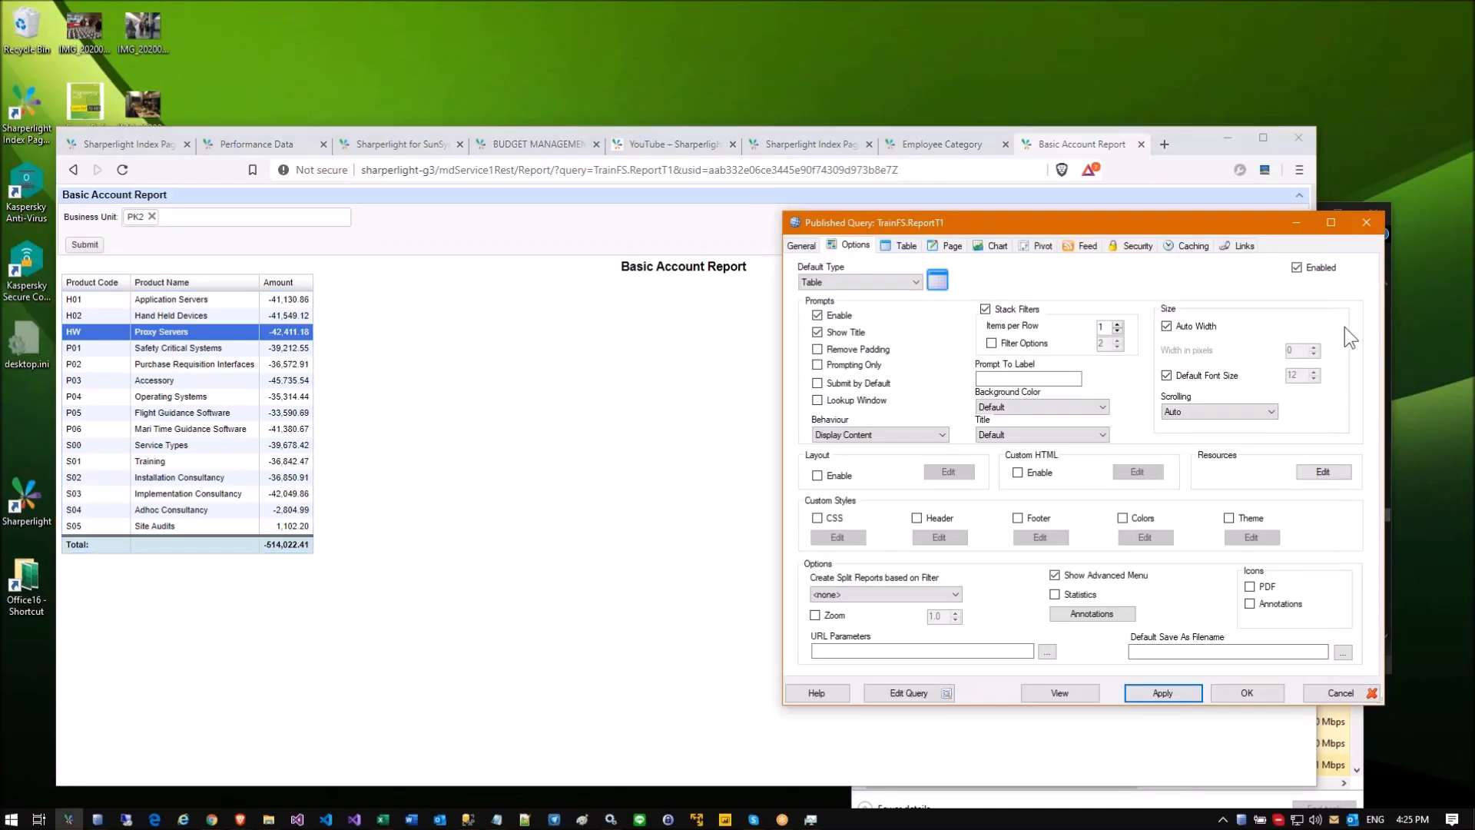
left_click(829, 283)
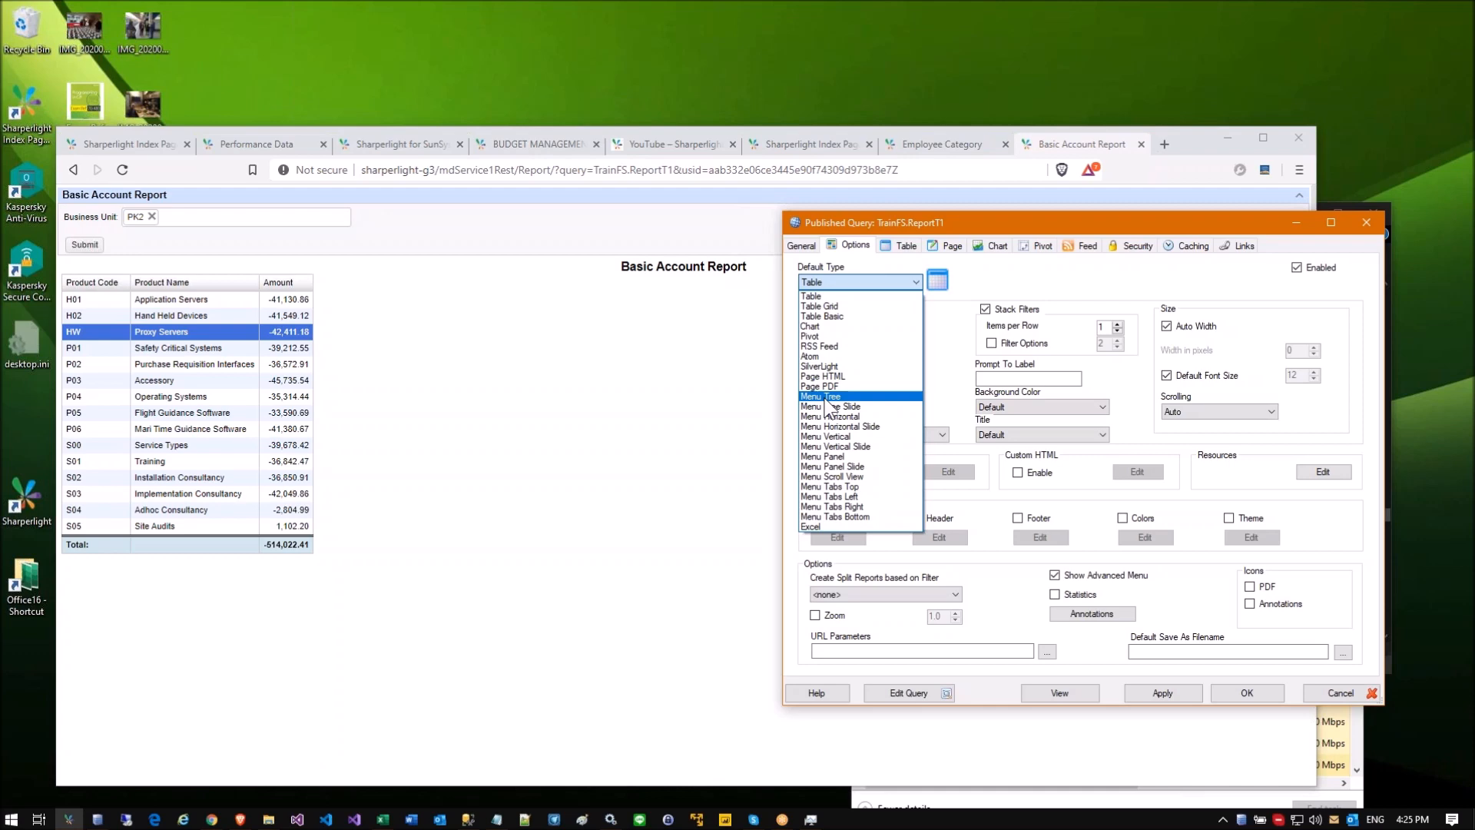
left_click(373, 286)
left_click(495, 146)
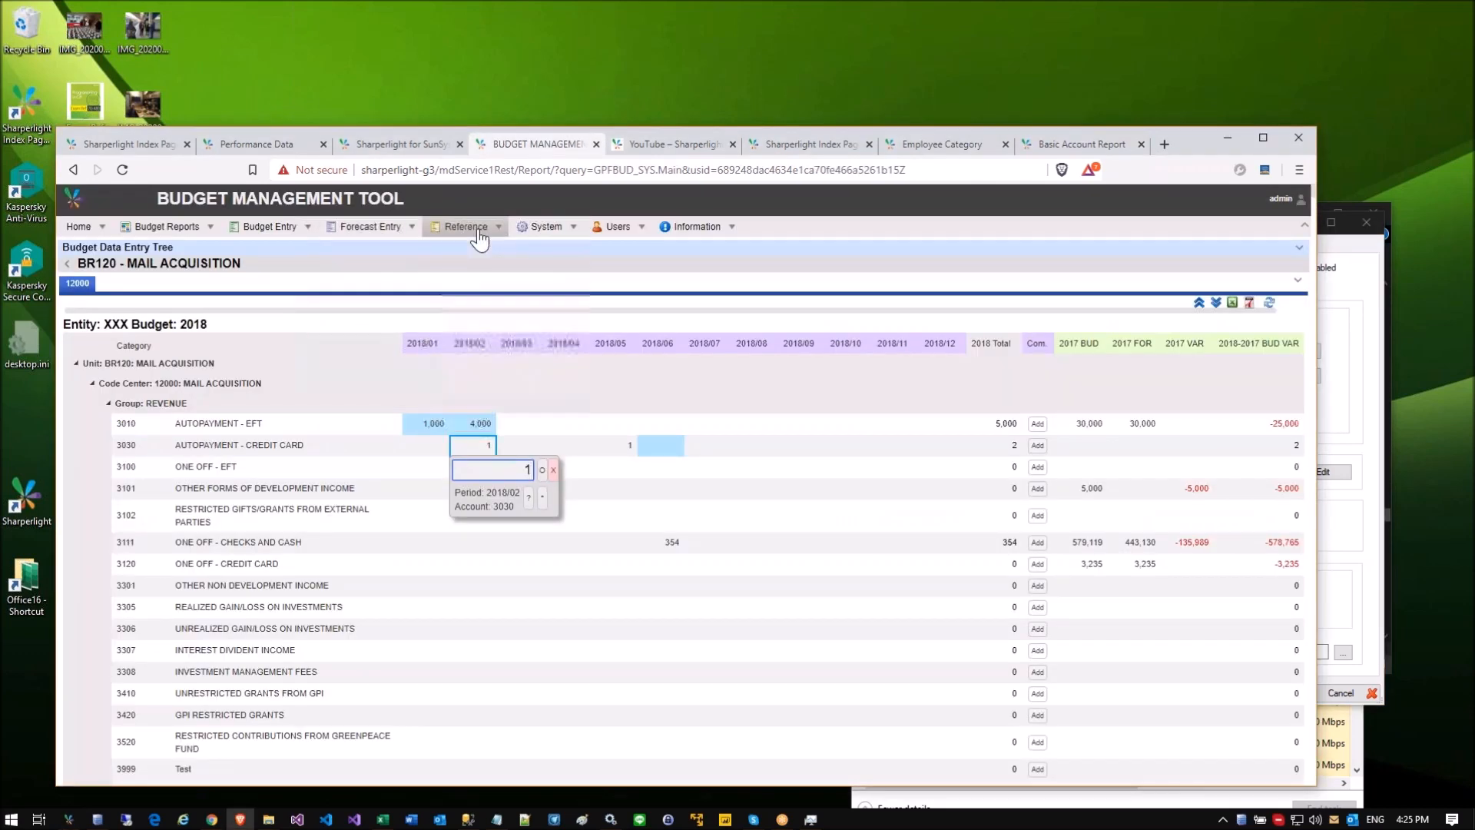
mouse_move(472, 235)
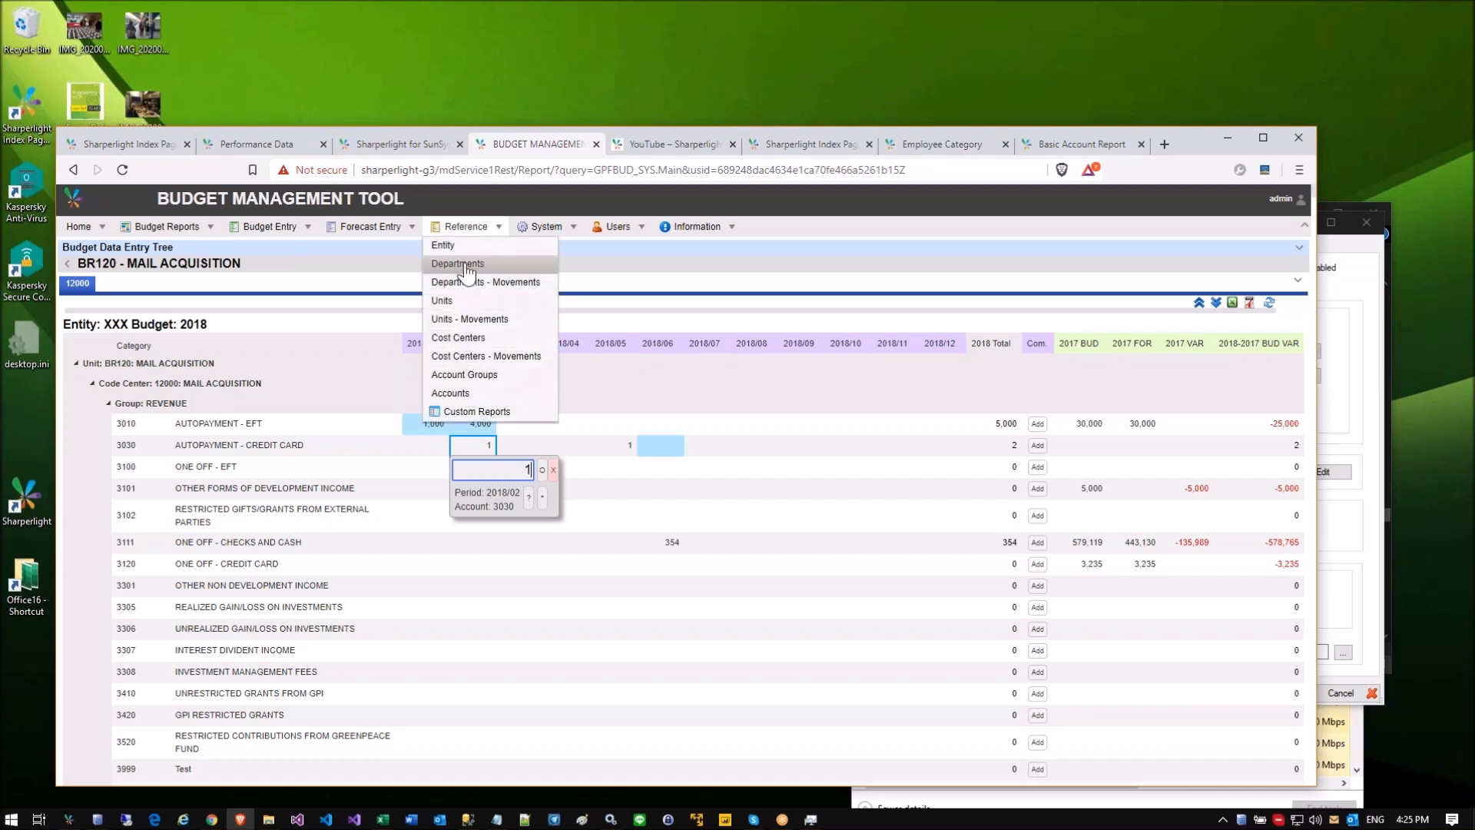
left_click(1358, 284)
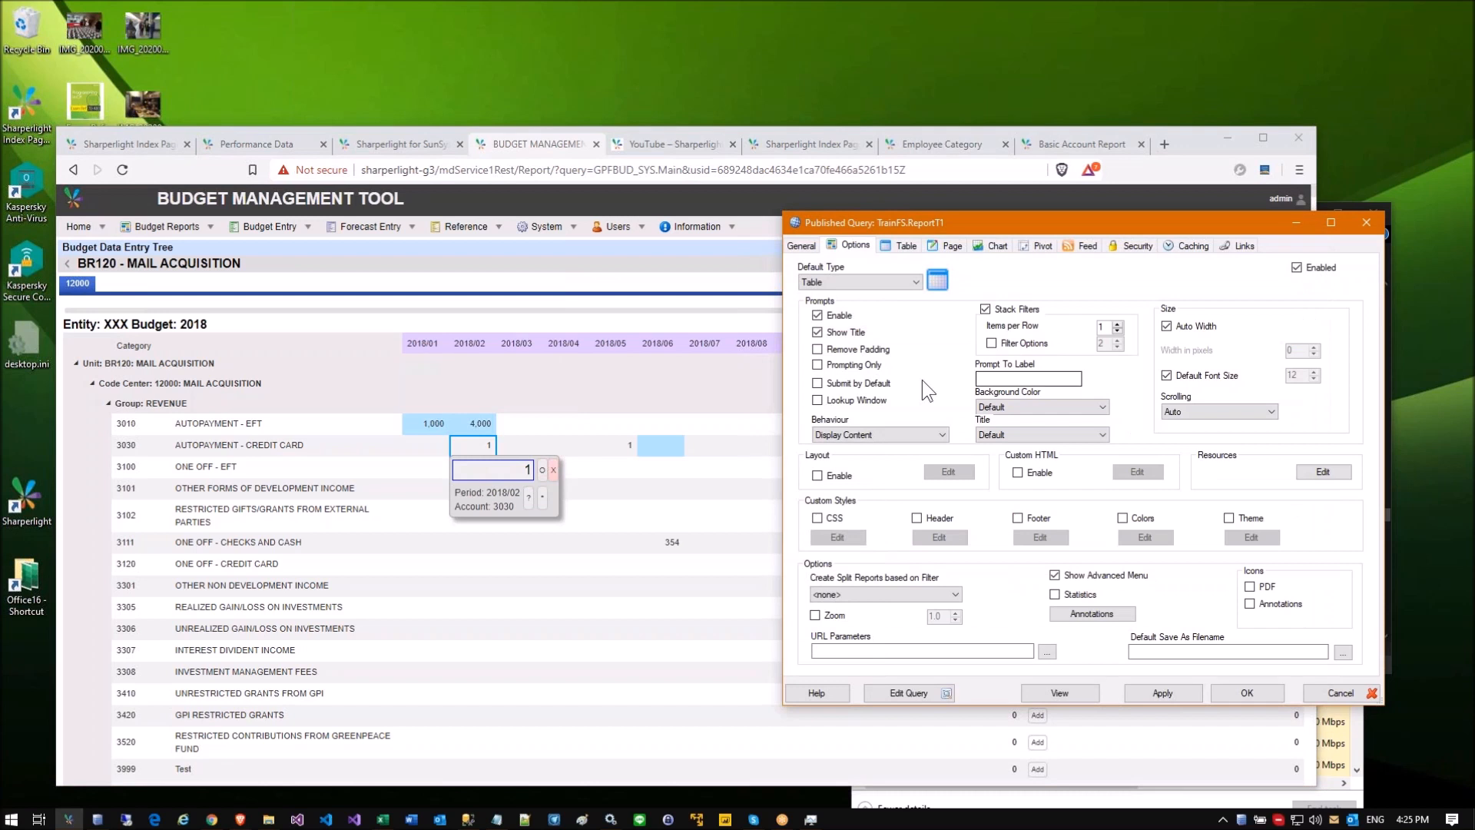
Step: Set the published query's default type to Chart and apply the change
left_click(869, 283)
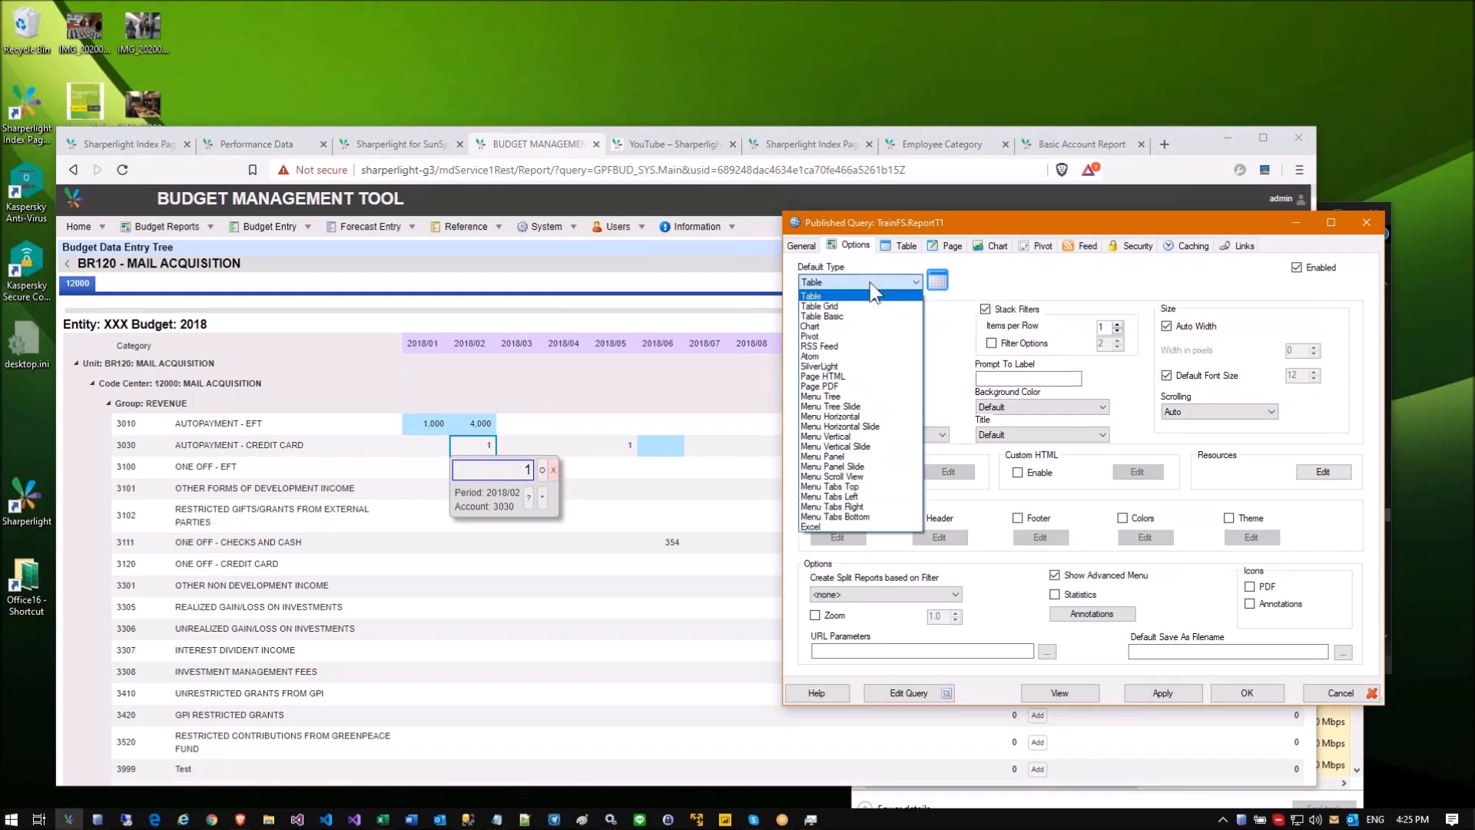
left_click(837, 327)
left_click(1158, 694)
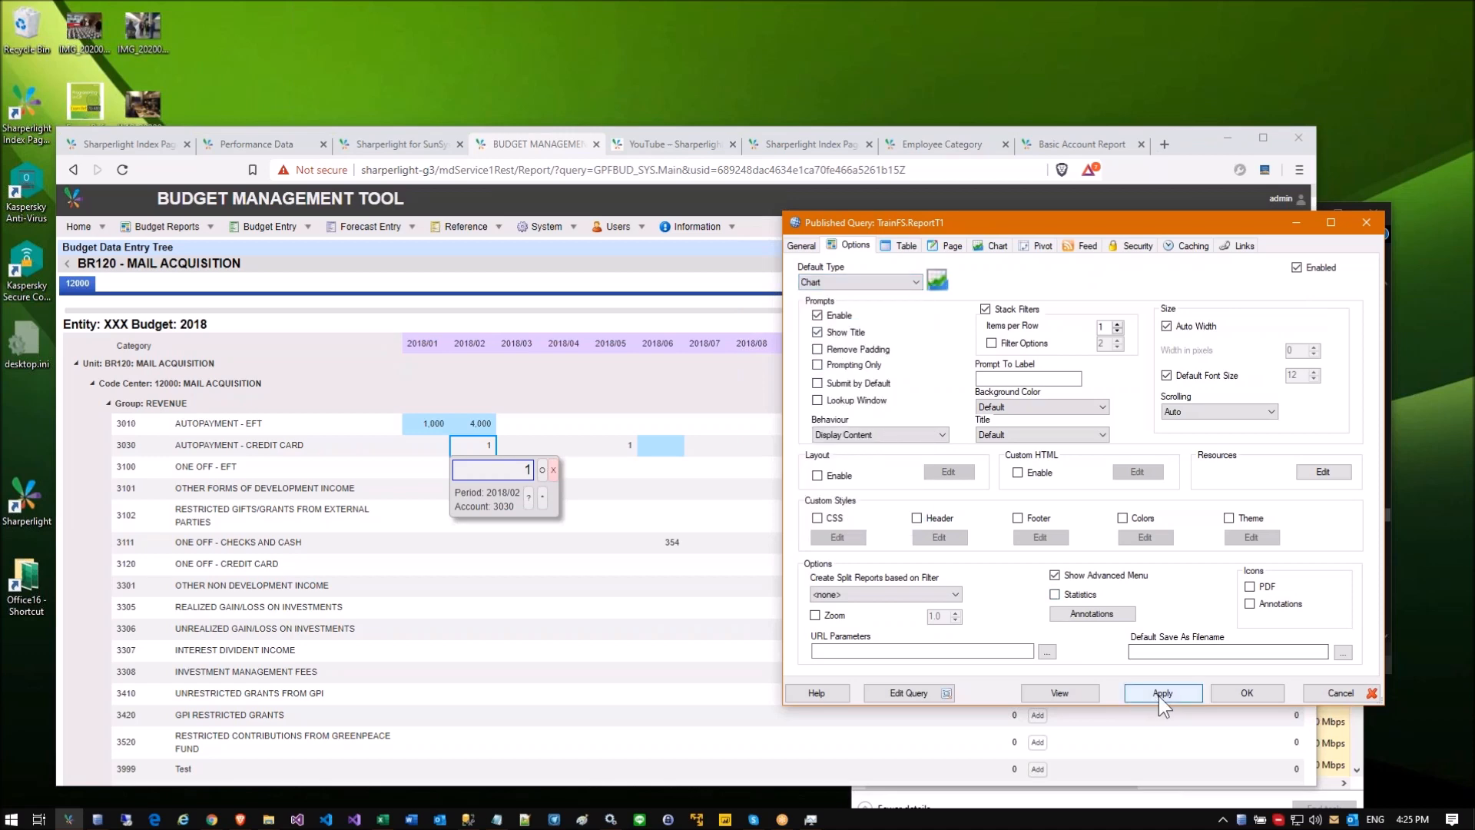
Step: Set the Amount output of the query to Reverse Sign, and apply the change to the published query
left_click(932, 691)
left_click(1083, 526)
double_click(1086, 528)
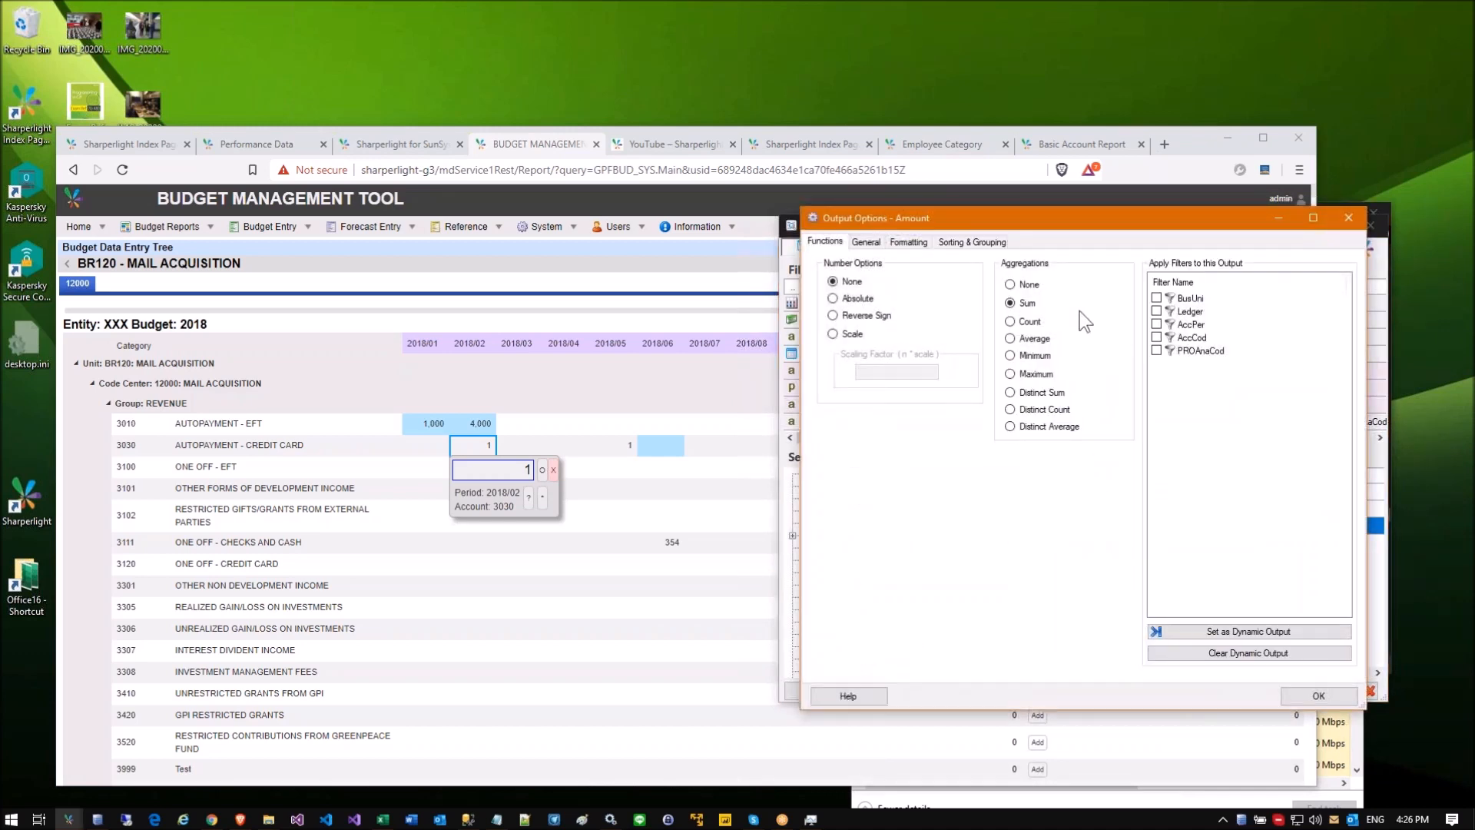
left_click(850, 316)
left_click(1311, 697)
left_click(1164, 689)
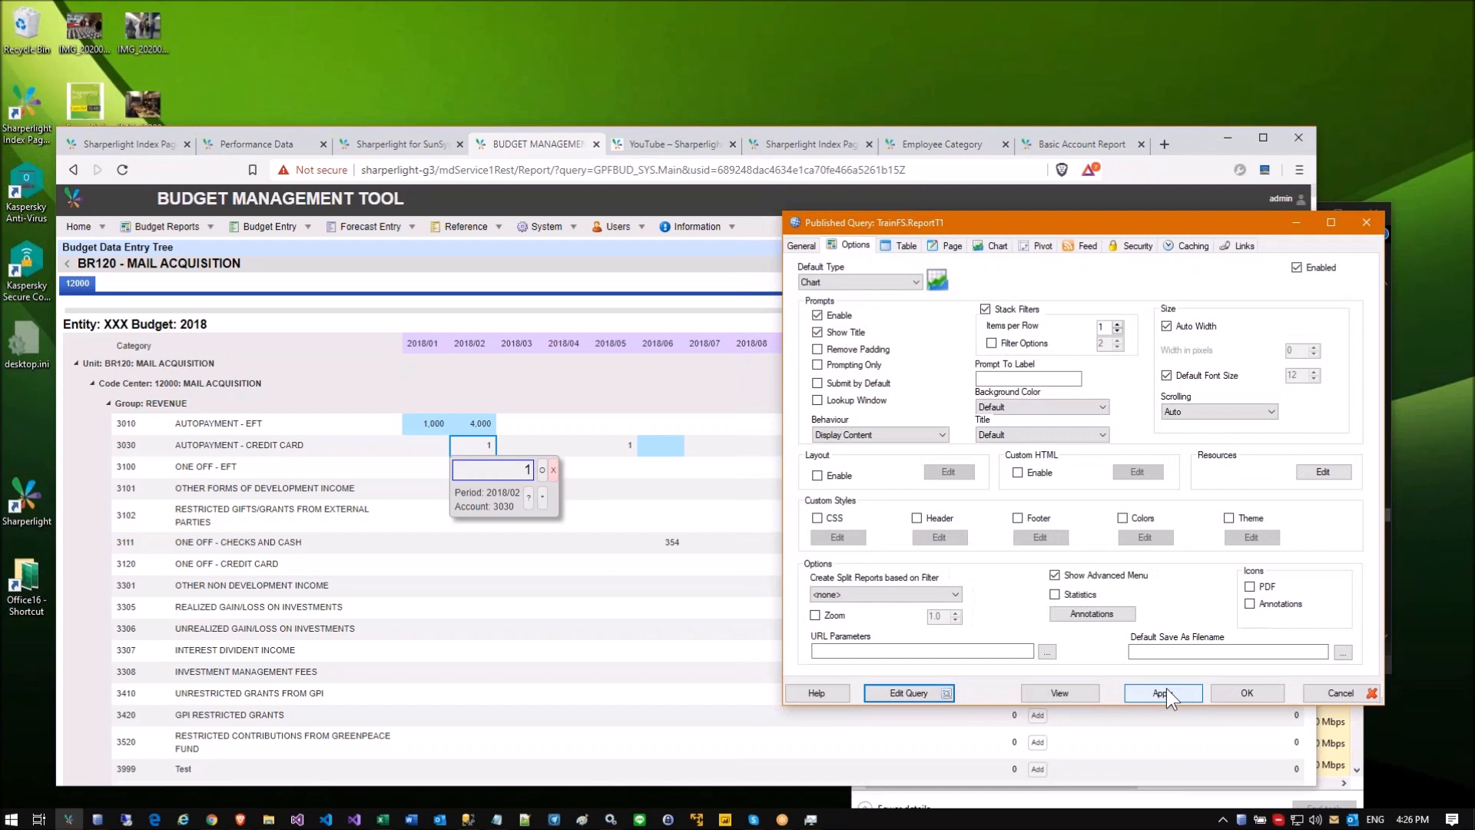
Step: Reload the Basic Account Report in the browser and run it for business unit PK2
left_click(1062, 145)
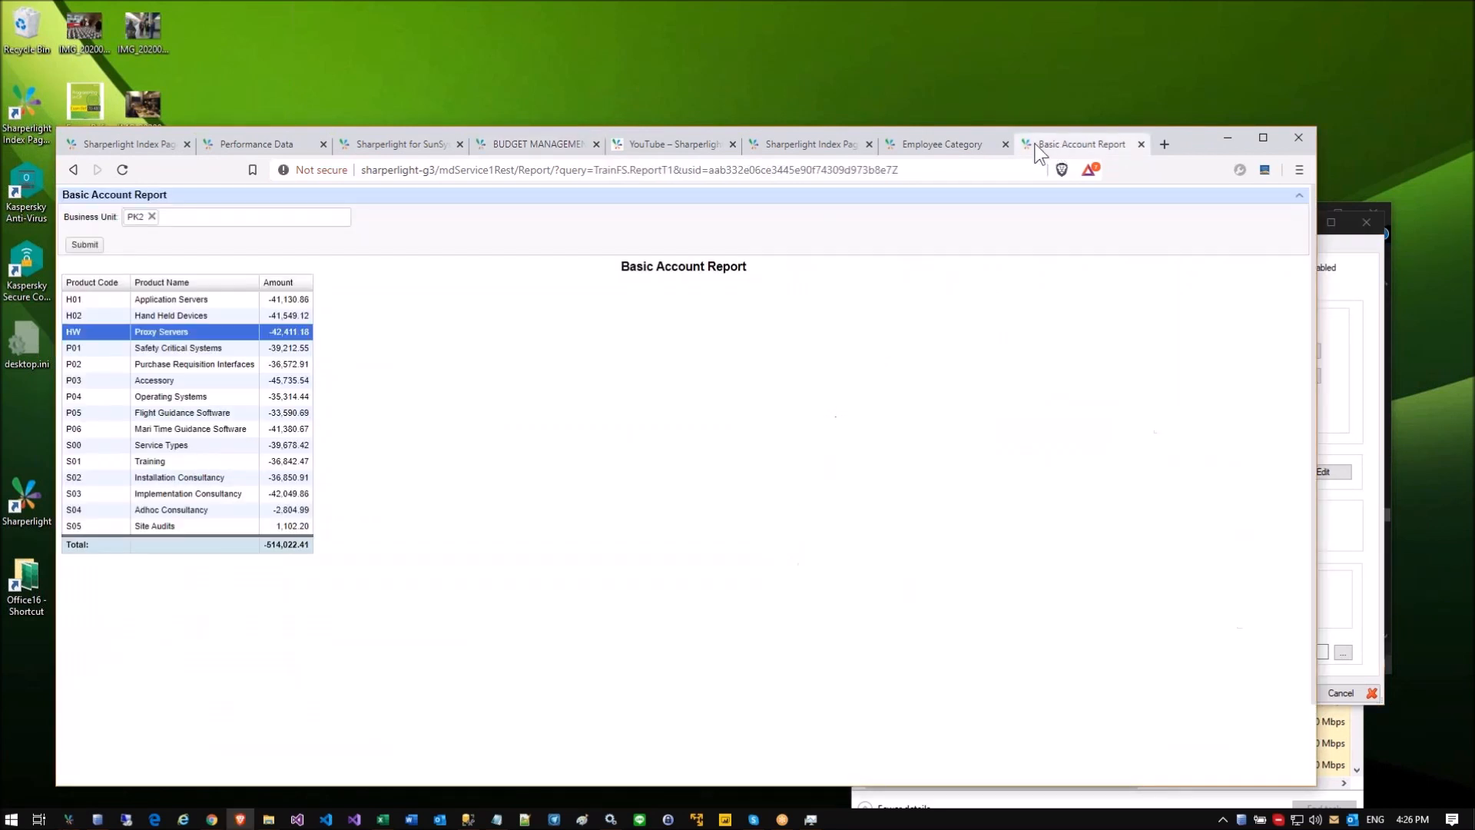
left_click(122, 169)
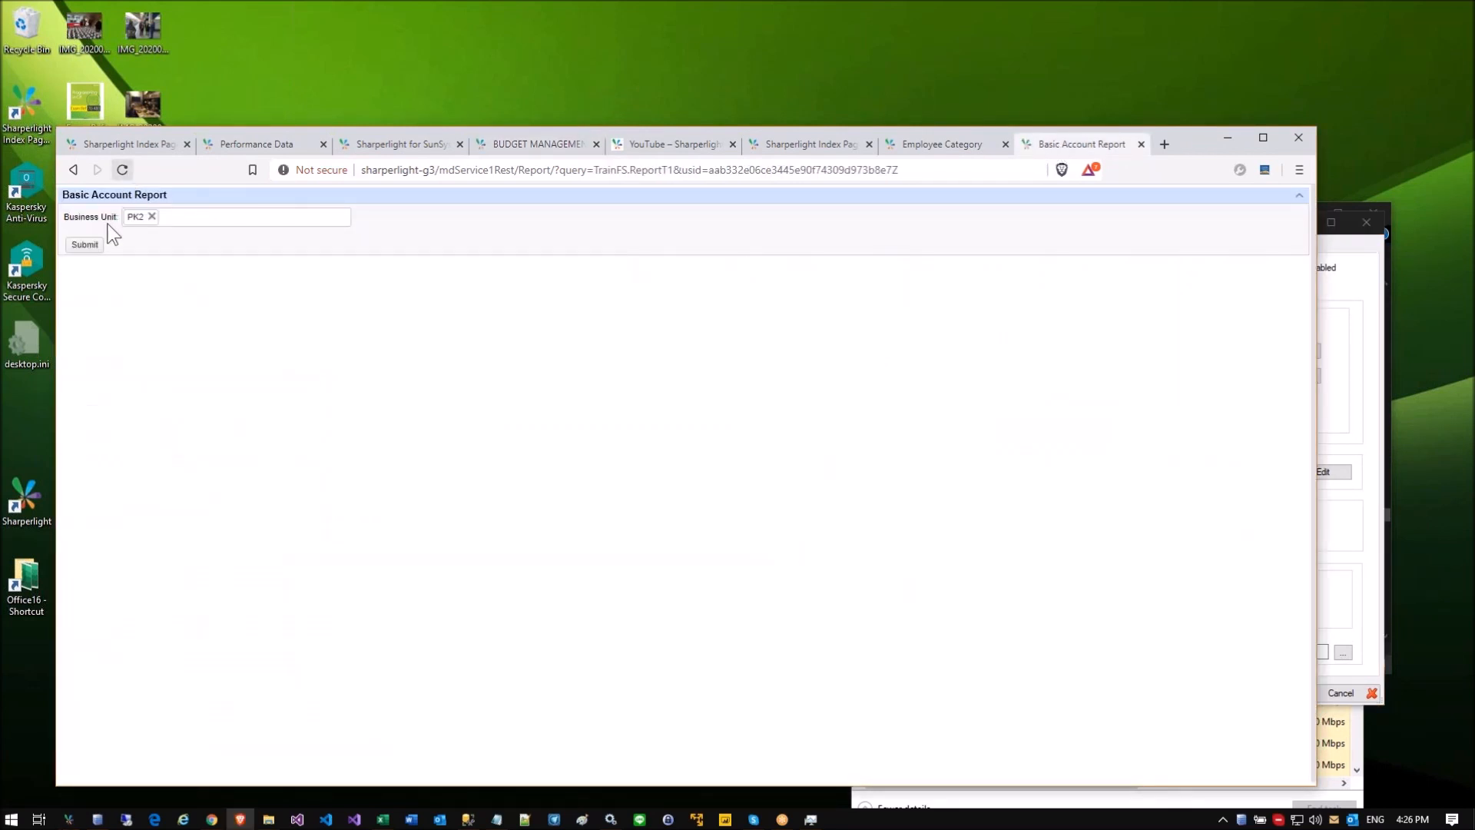
left_click(84, 247)
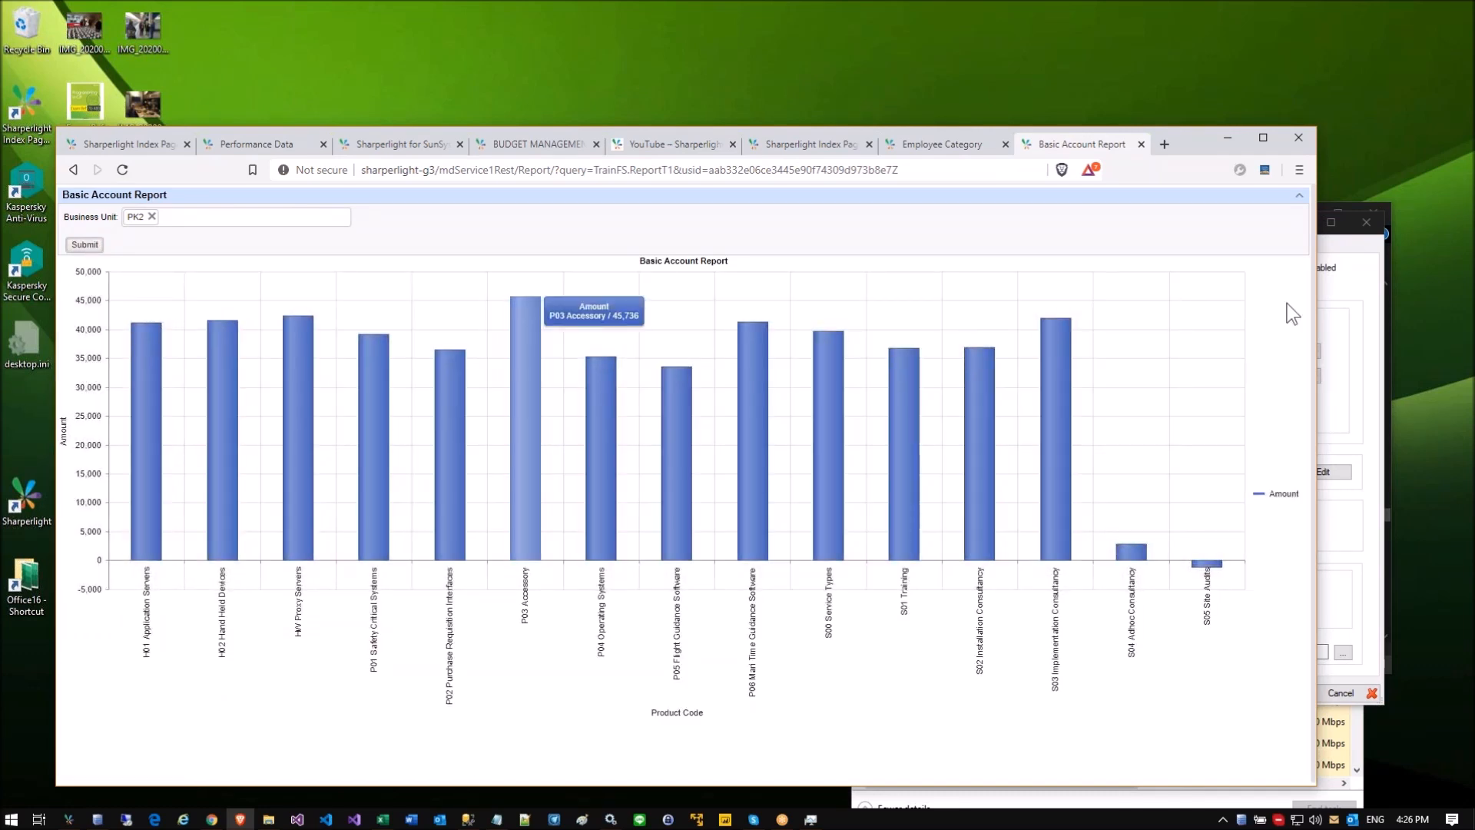
Step: Examine the chart settings of the published query and the list of available chart types
left_click(1357, 288)
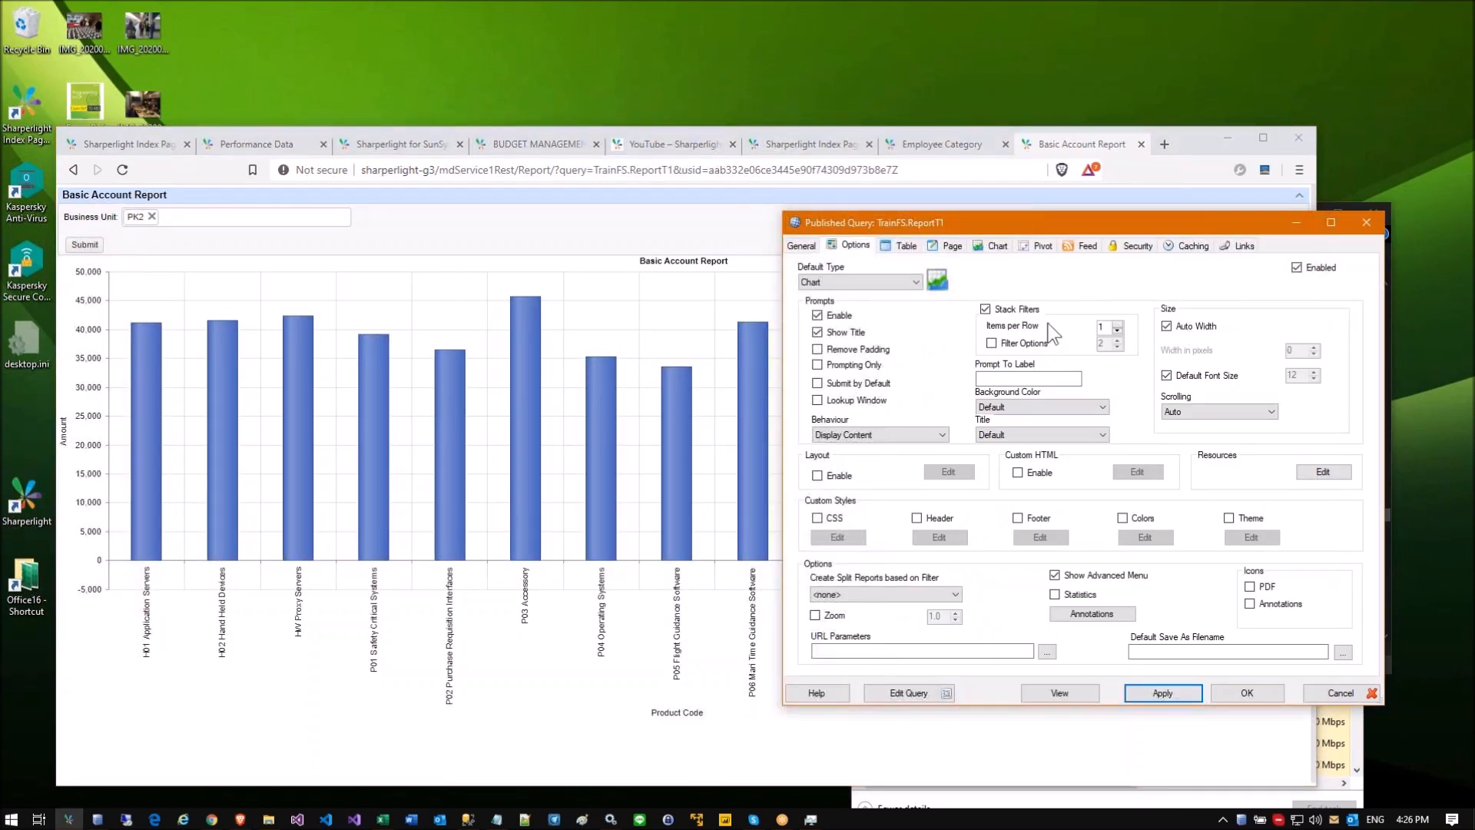
left_click(995, 246)
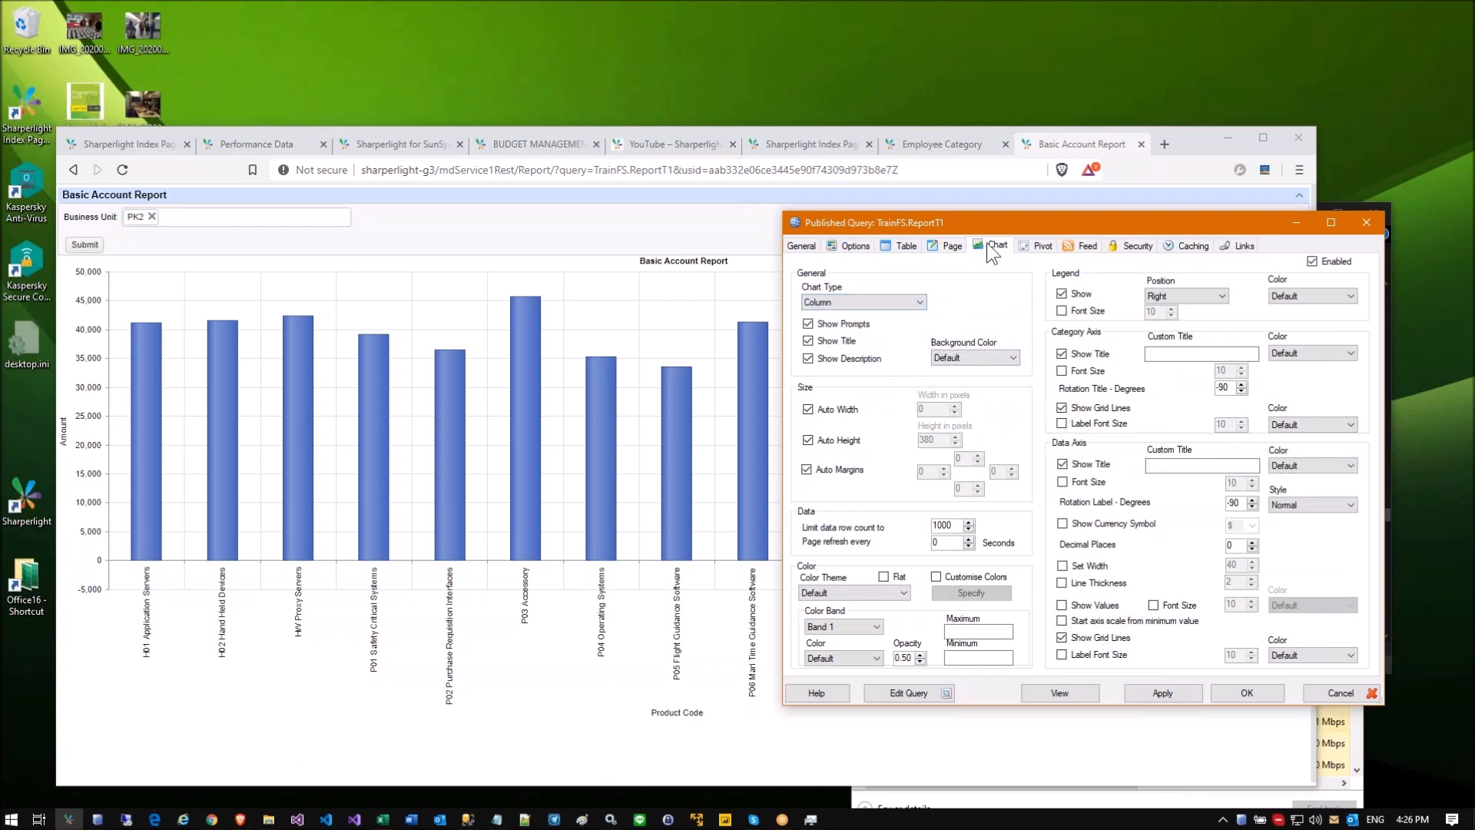
left_click(874, 300)
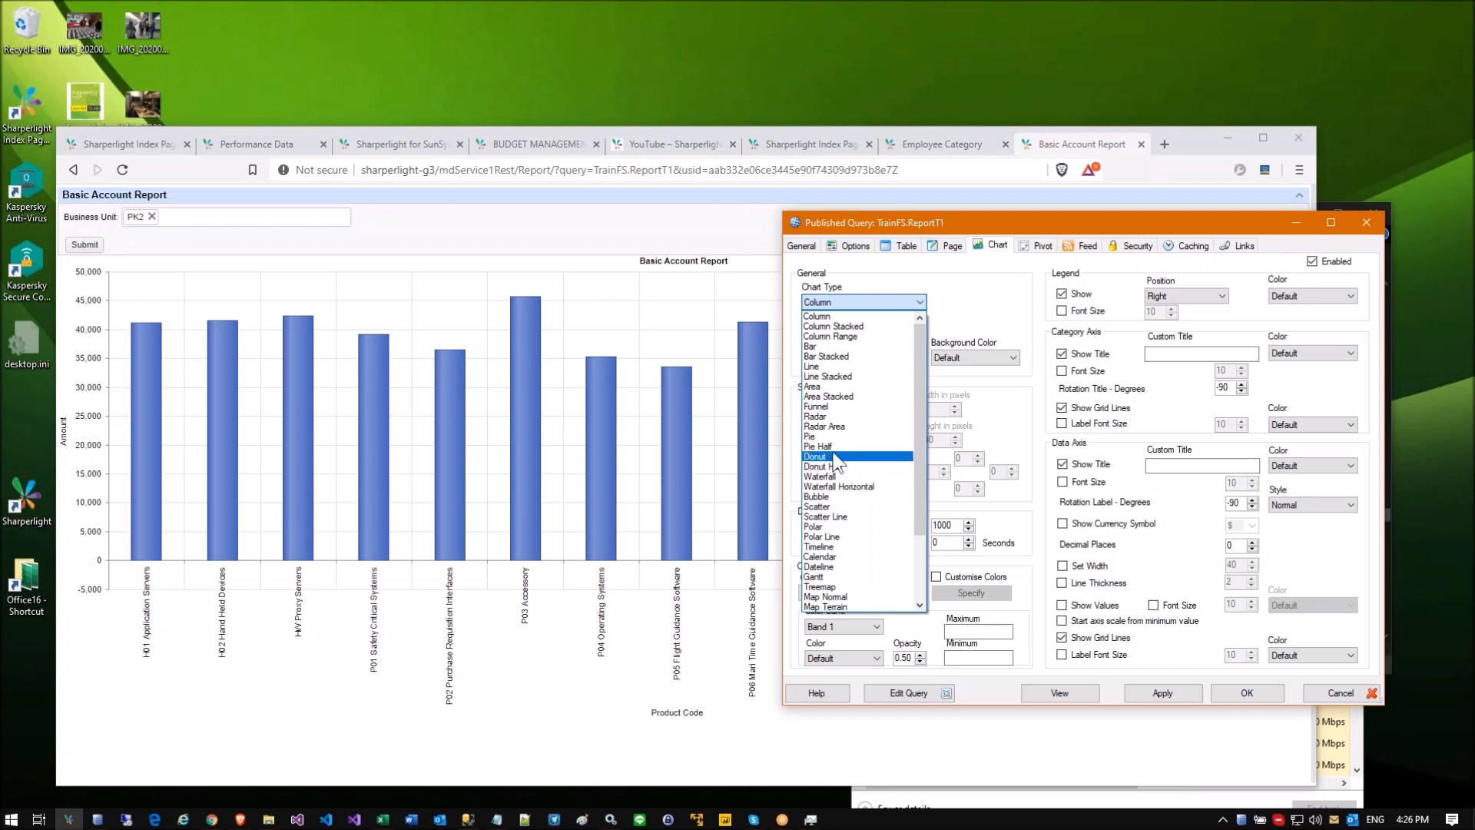
left_click(974, 306)
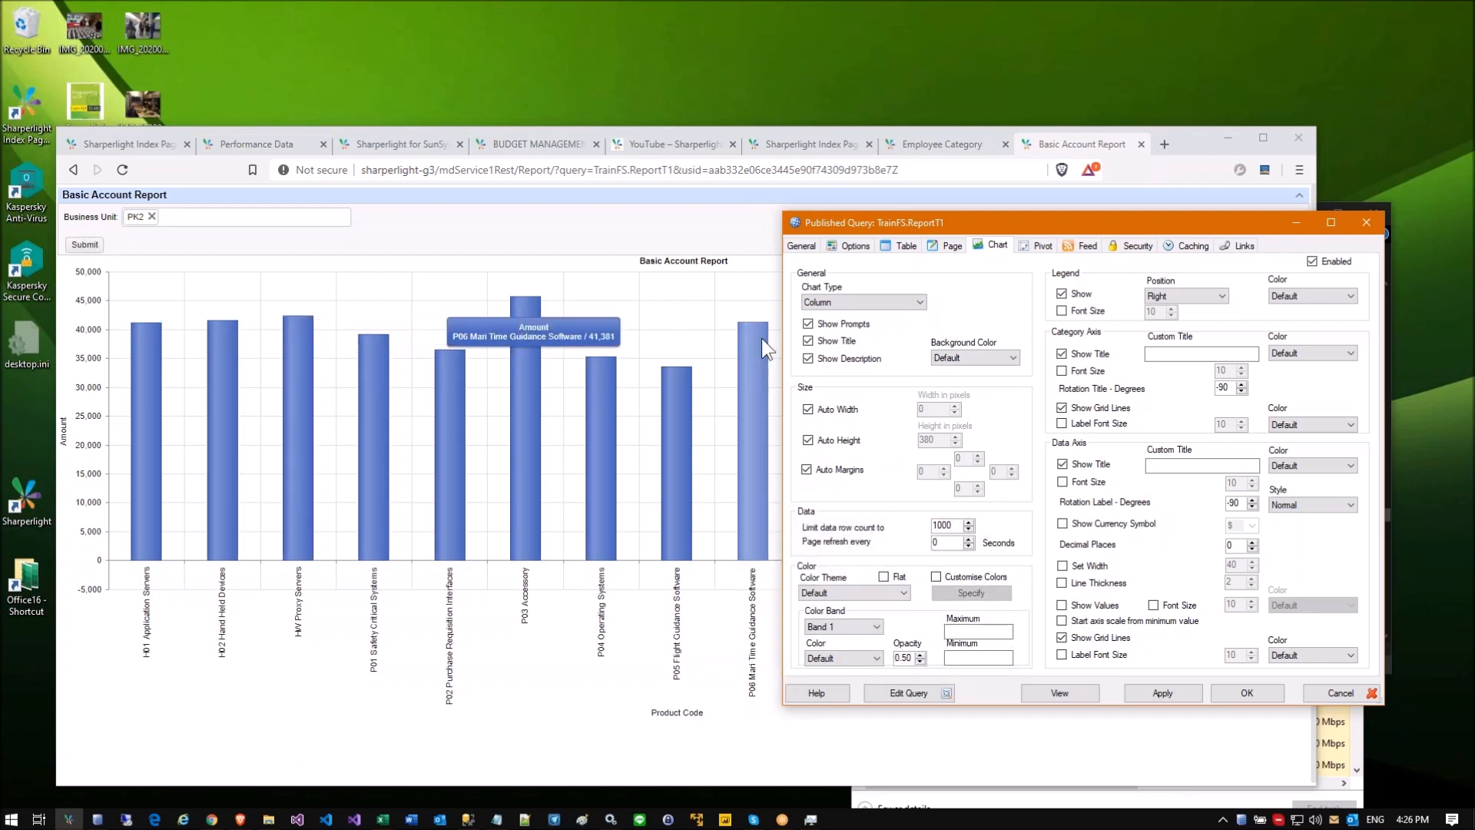
left_click(868, 302)
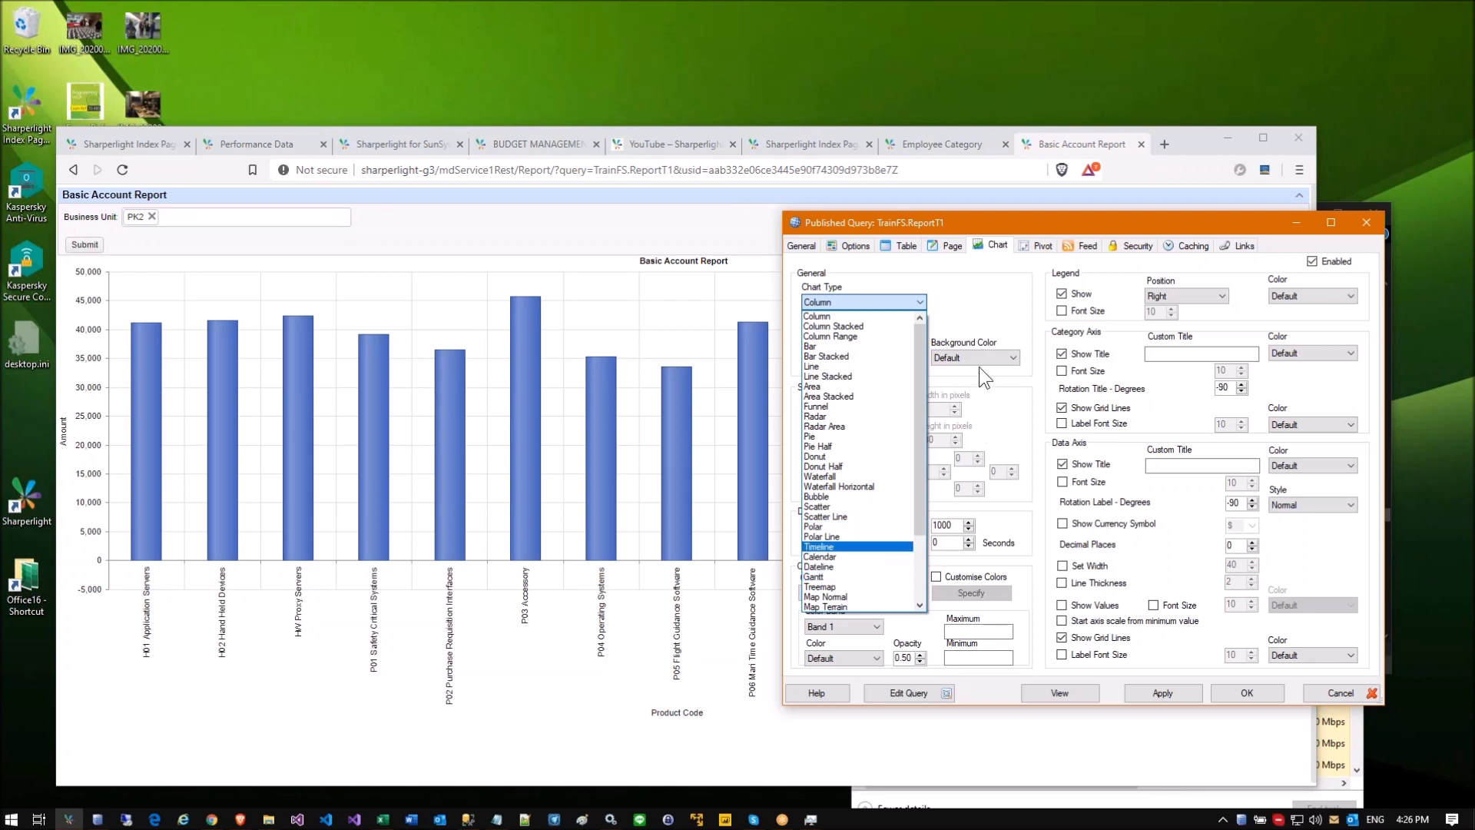
left_click(979, 304)
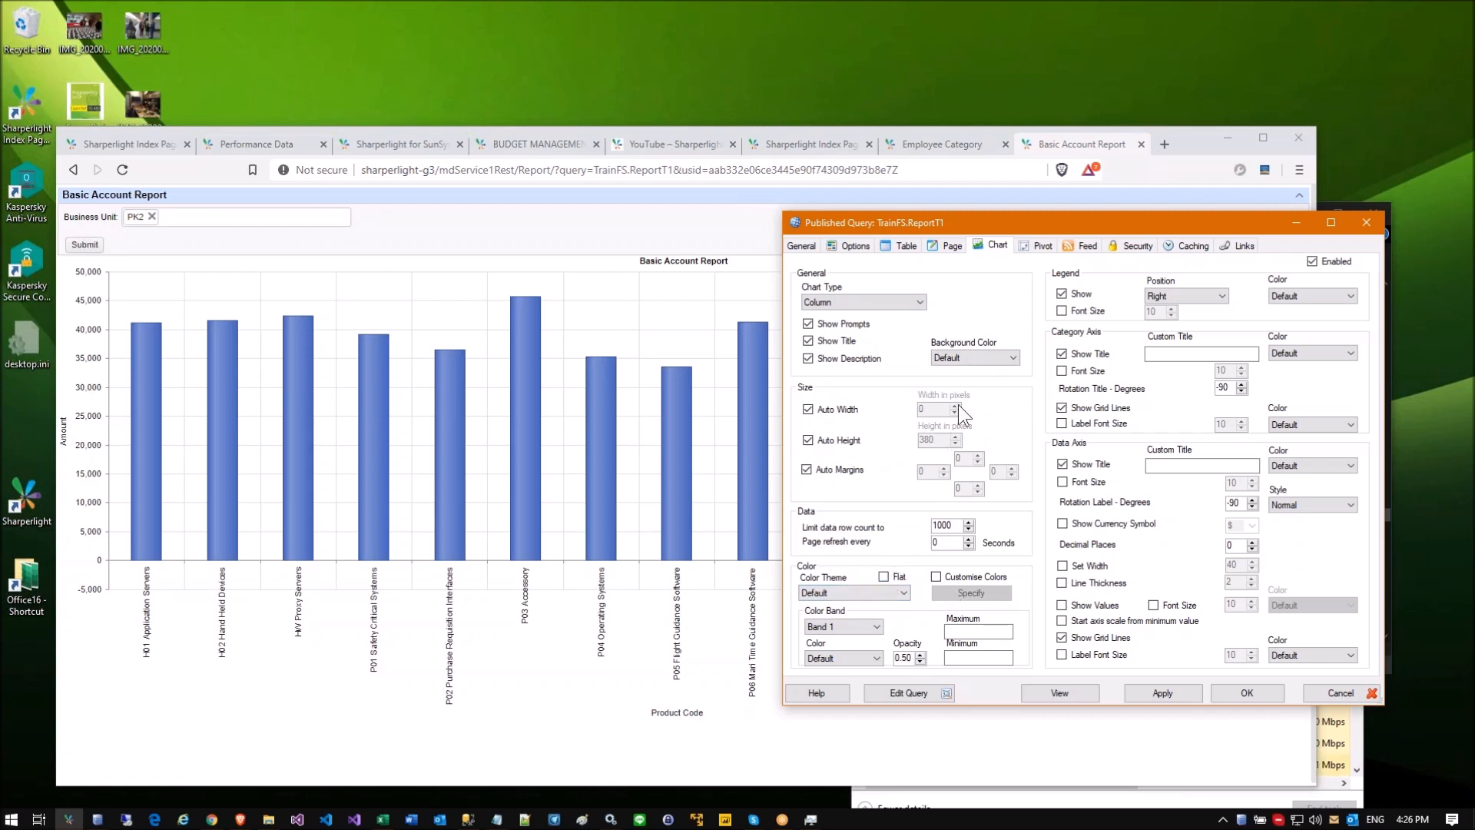
Step: Set the published query's default type to Table Grid, save it, and rerun the report in the browser
left_click_drag(915, 223, 782, 215)
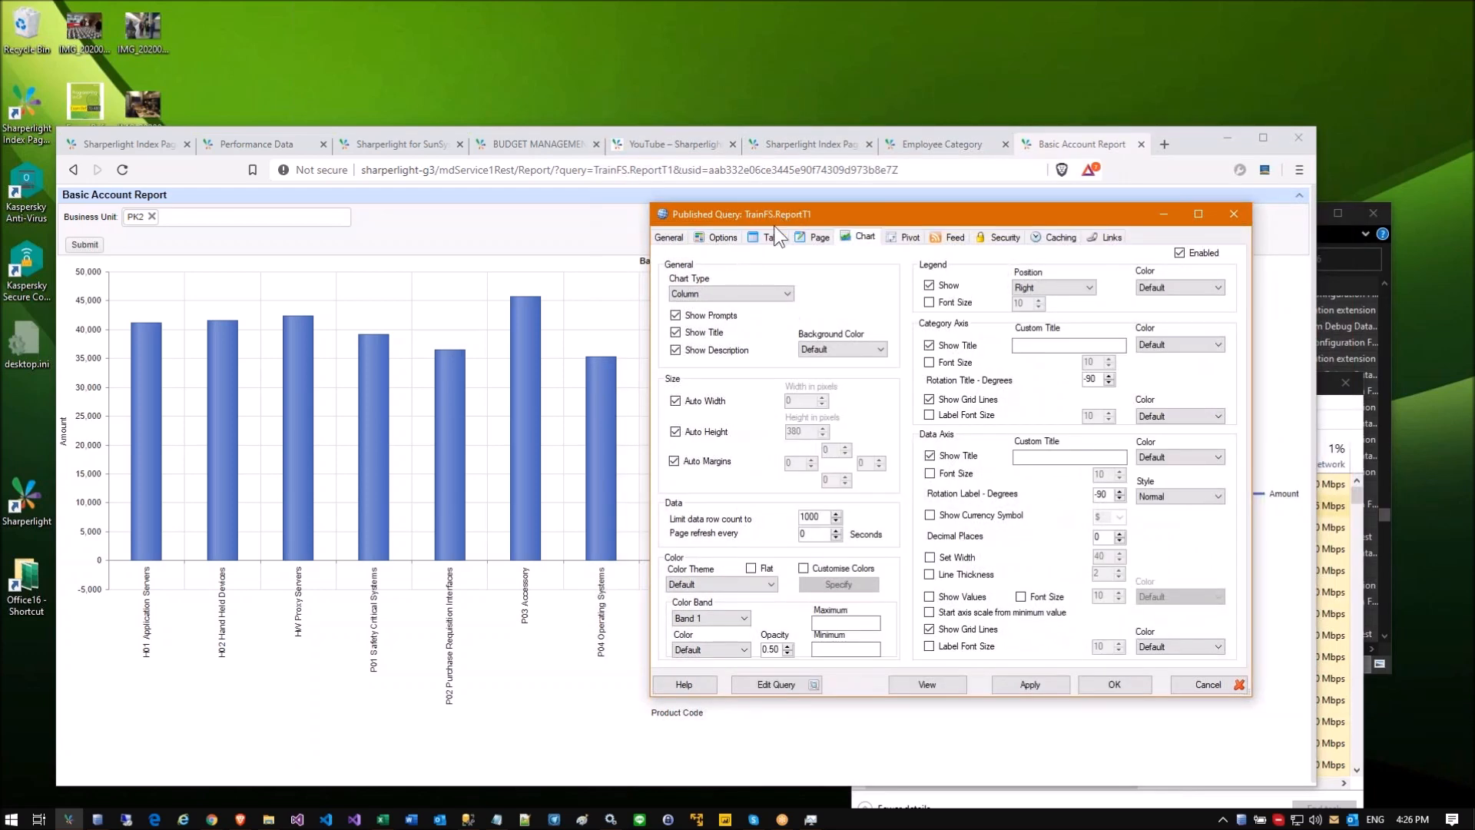
left_click(734, 242)
left_click(726, 275)
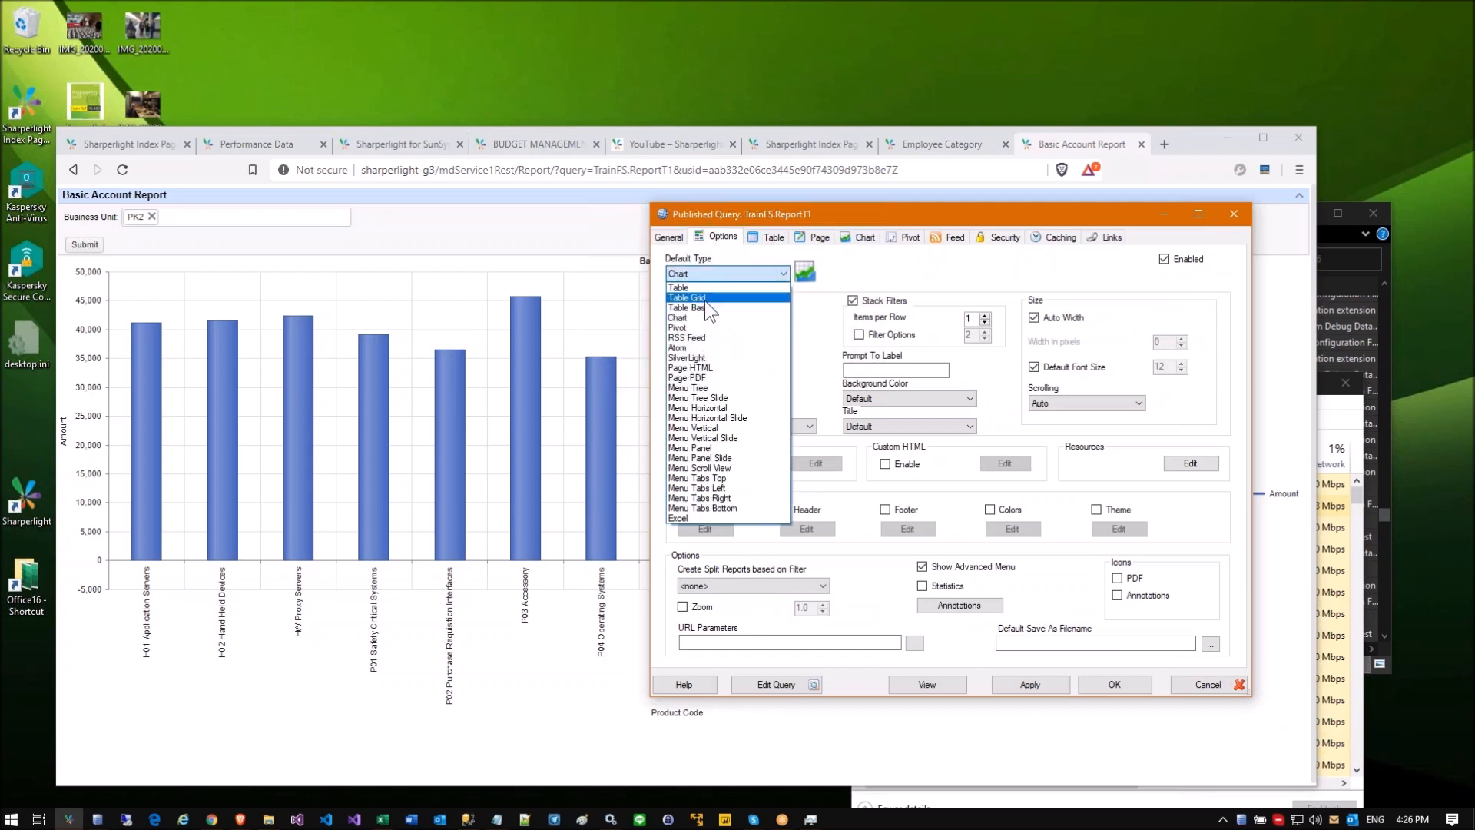
left_click(704, 298)
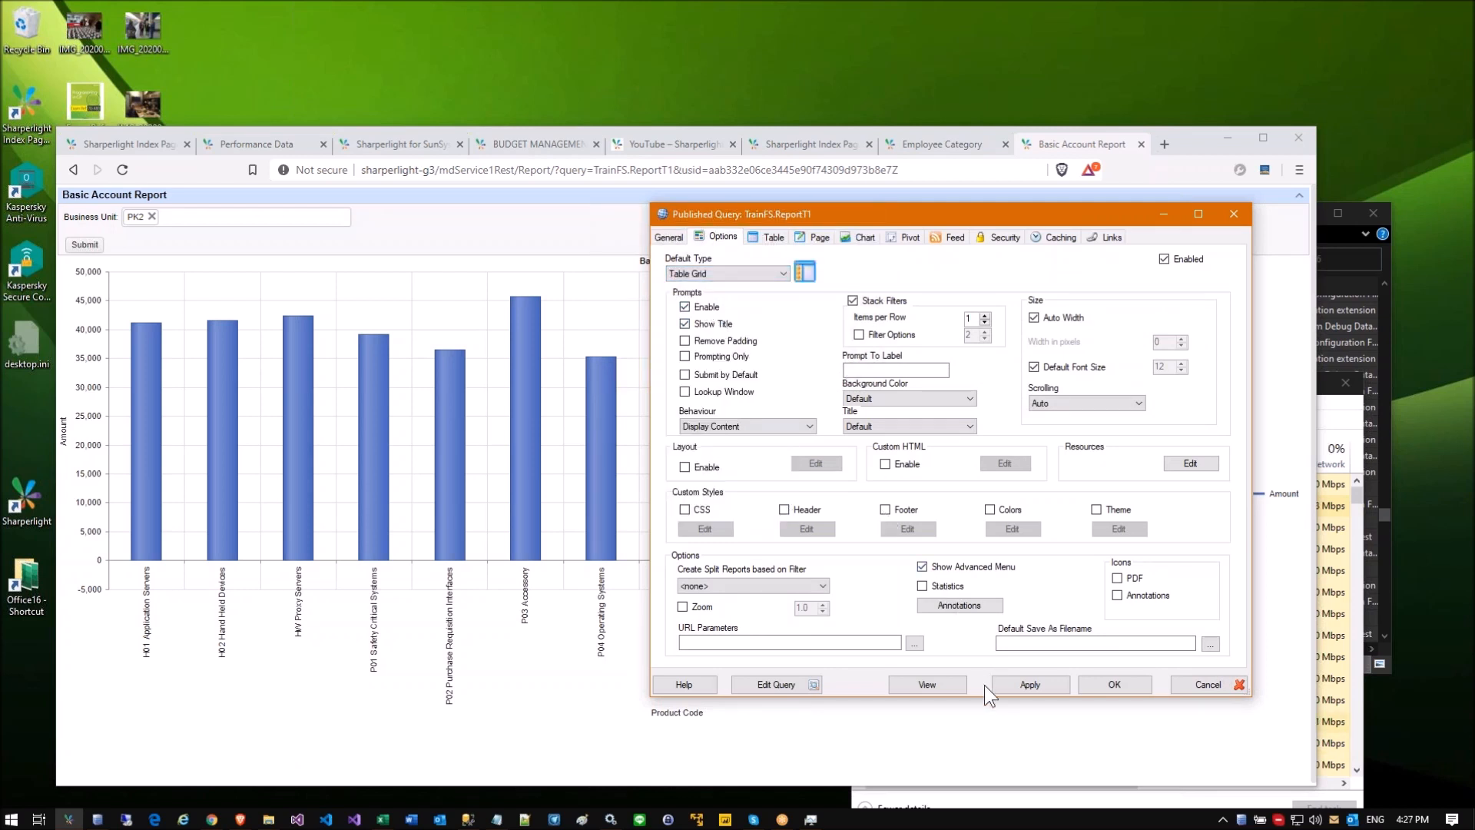
left_click(1114, 684)
left_click(86, 245)
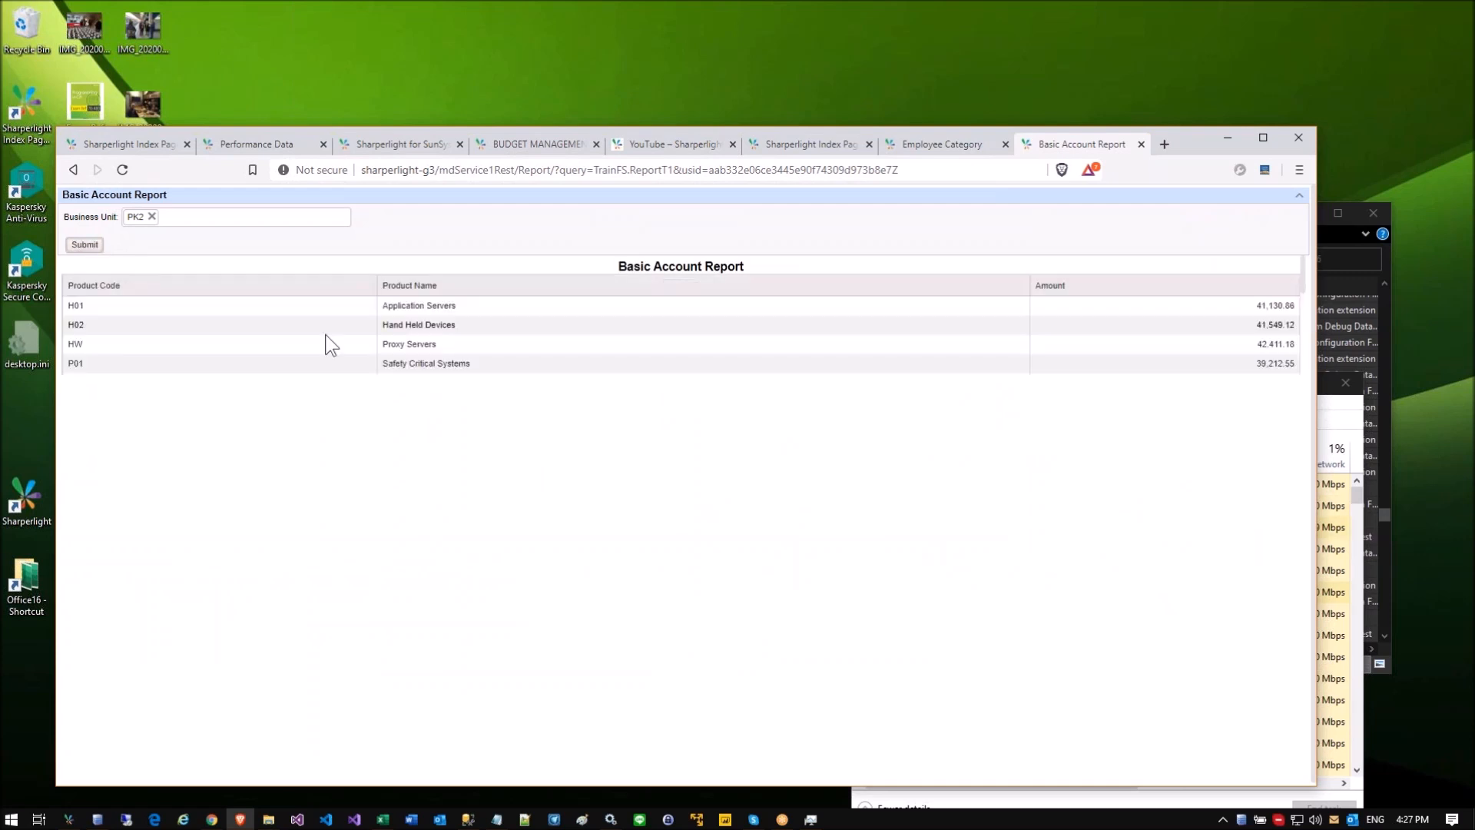
Step: Sort the report grid by Product Name, and try grouping it by that column before removing the grouping
left_click(717, 290)
left_click(1019, 284)
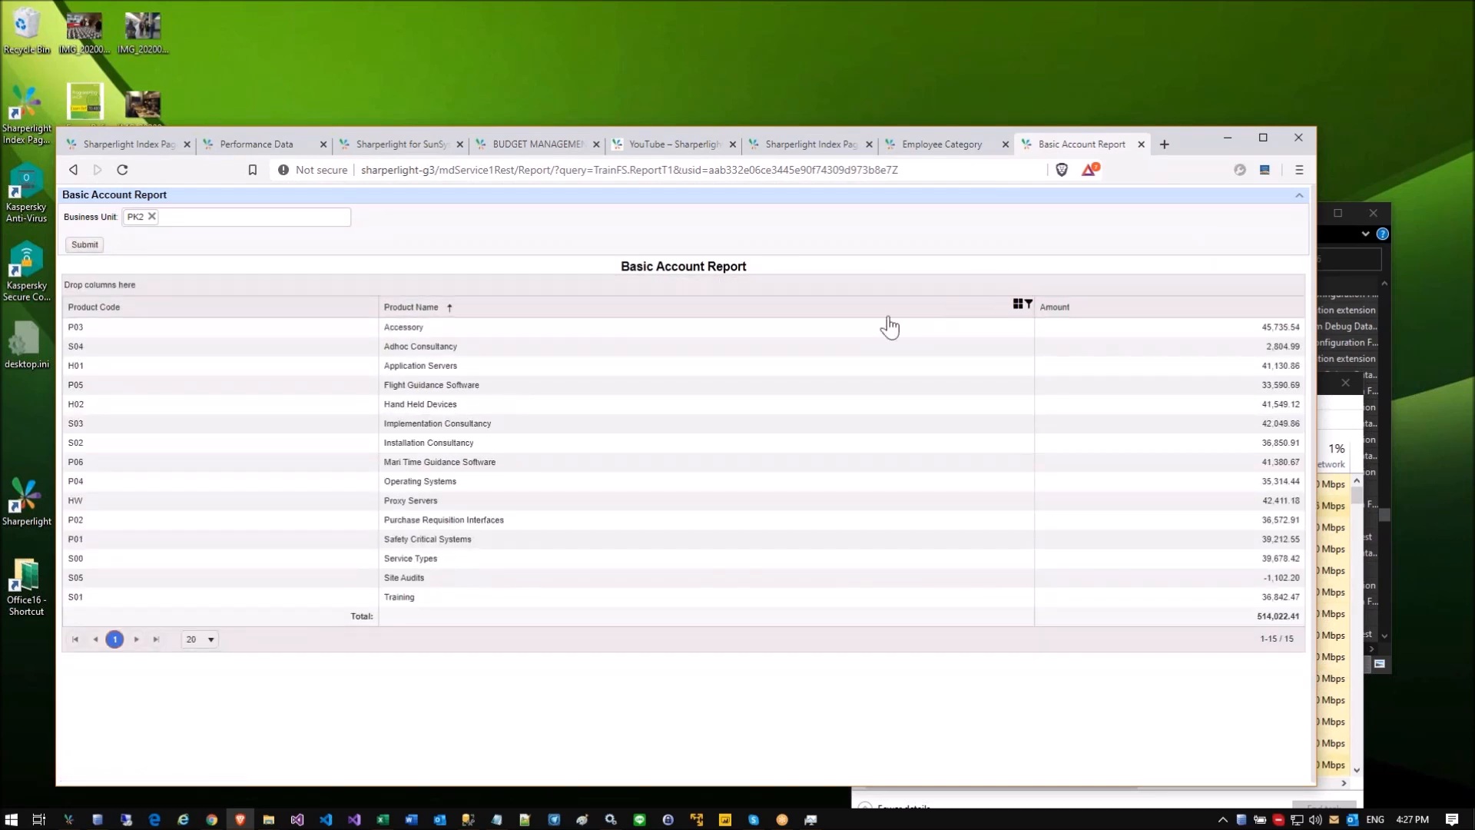
left_click_drag(418, 319, 290, 287)
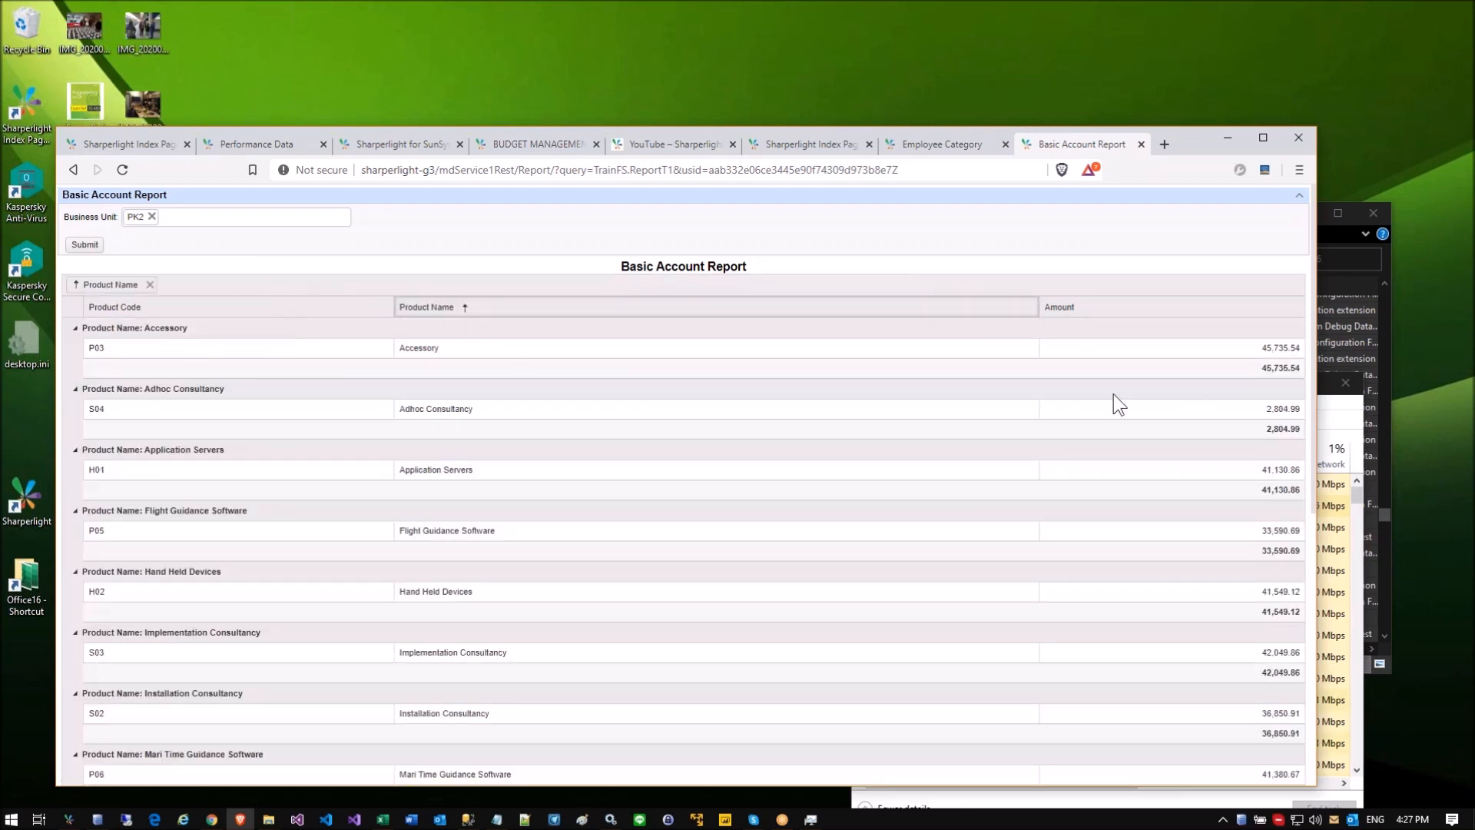
left_click(151, 286)
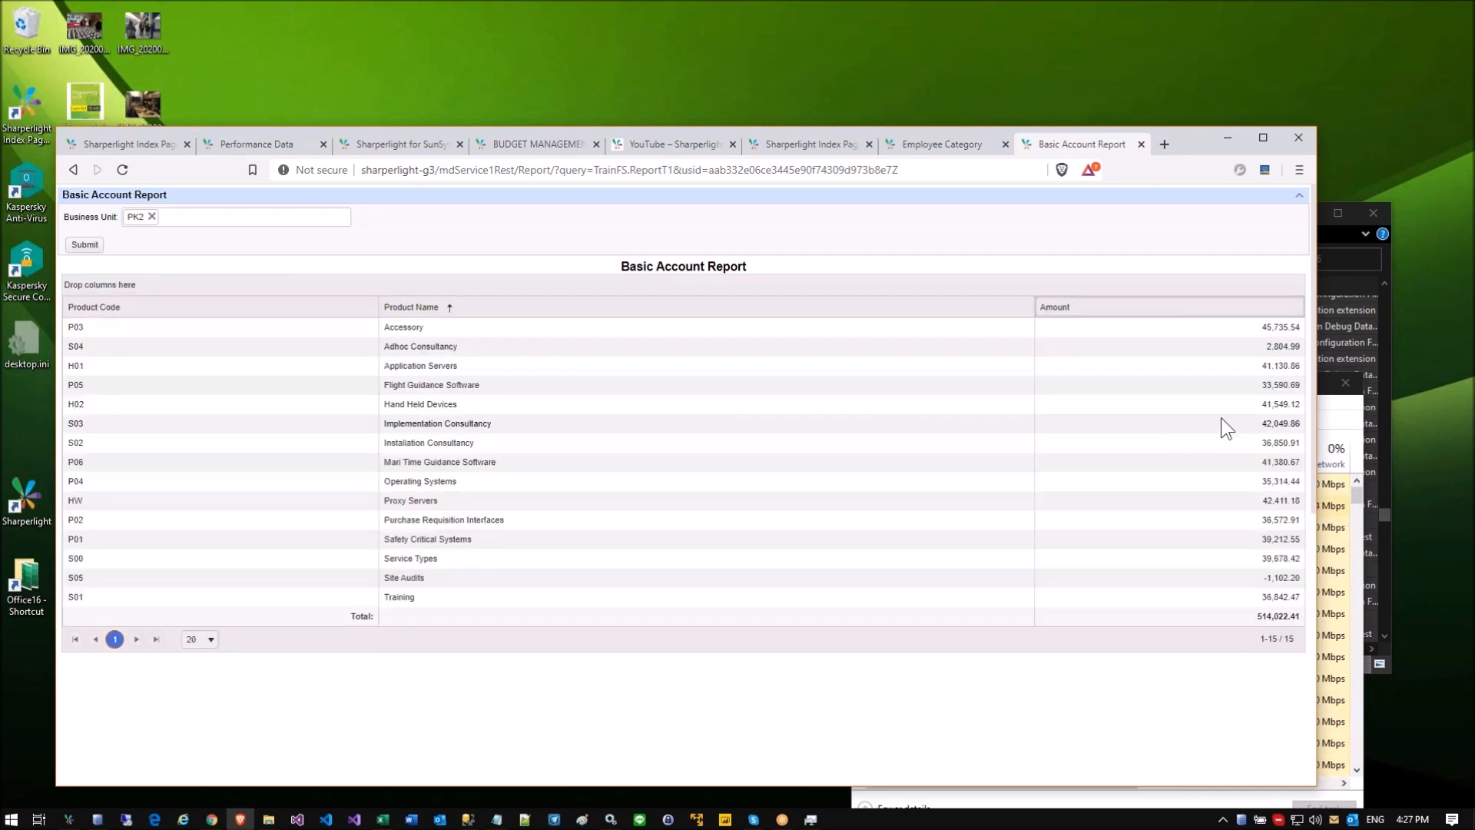
left_click(1329, 404)
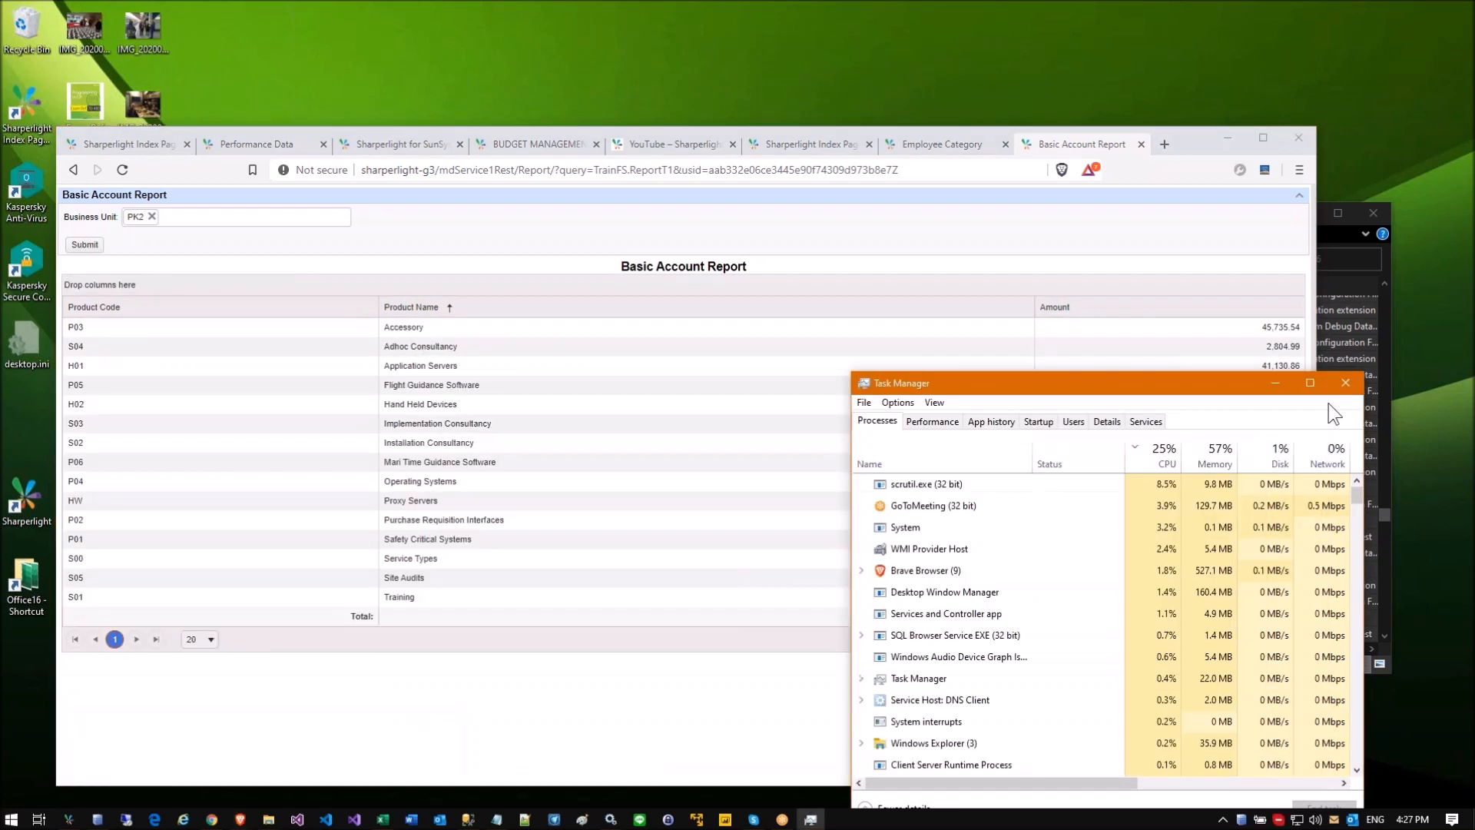
left_click(1275, 382)
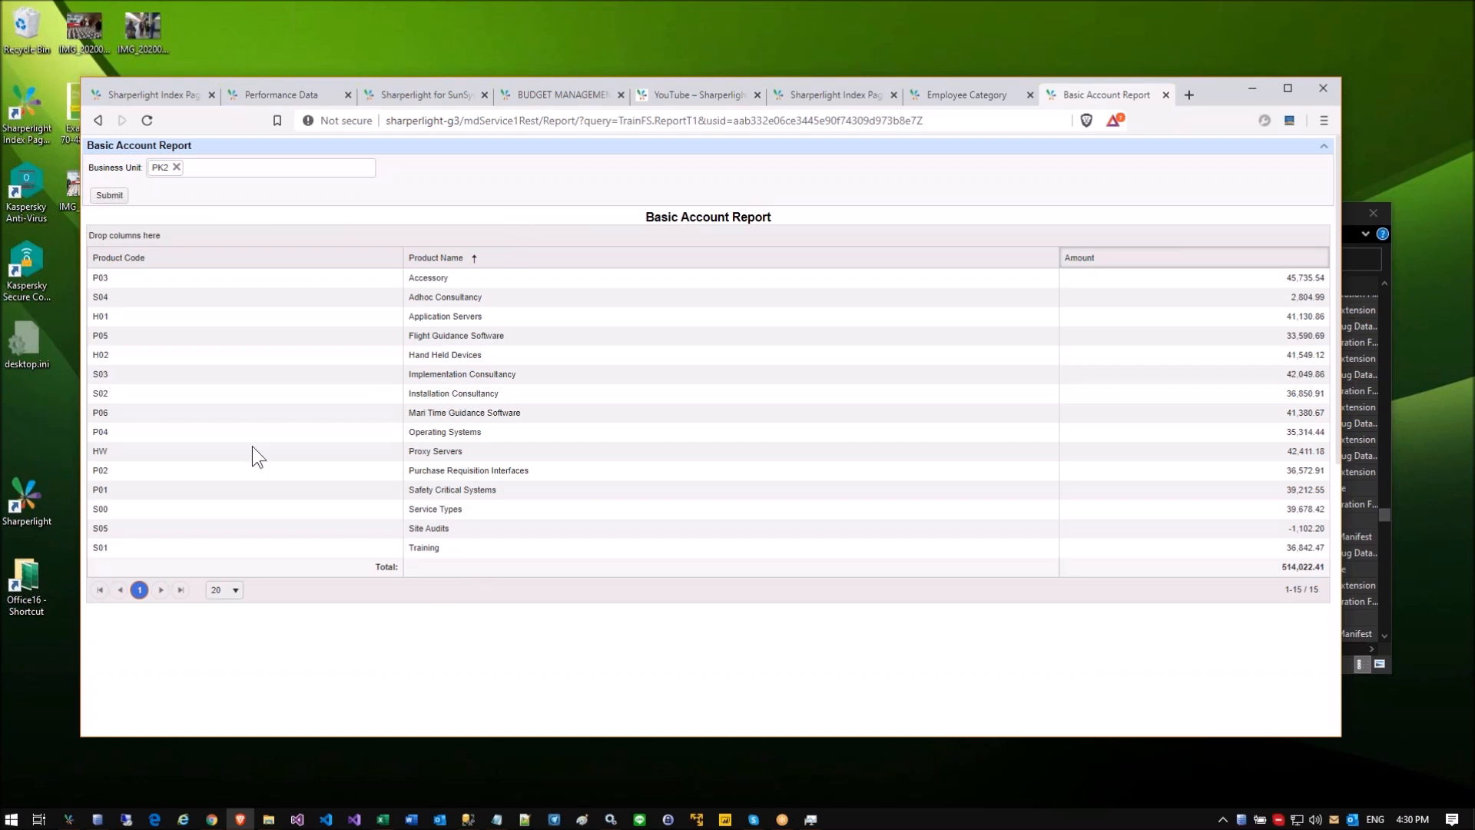
Step: Set the query's Accounting Period filter to the range 2005/001 to 2005/012, and apply it to the published query
left_click(689, 349)
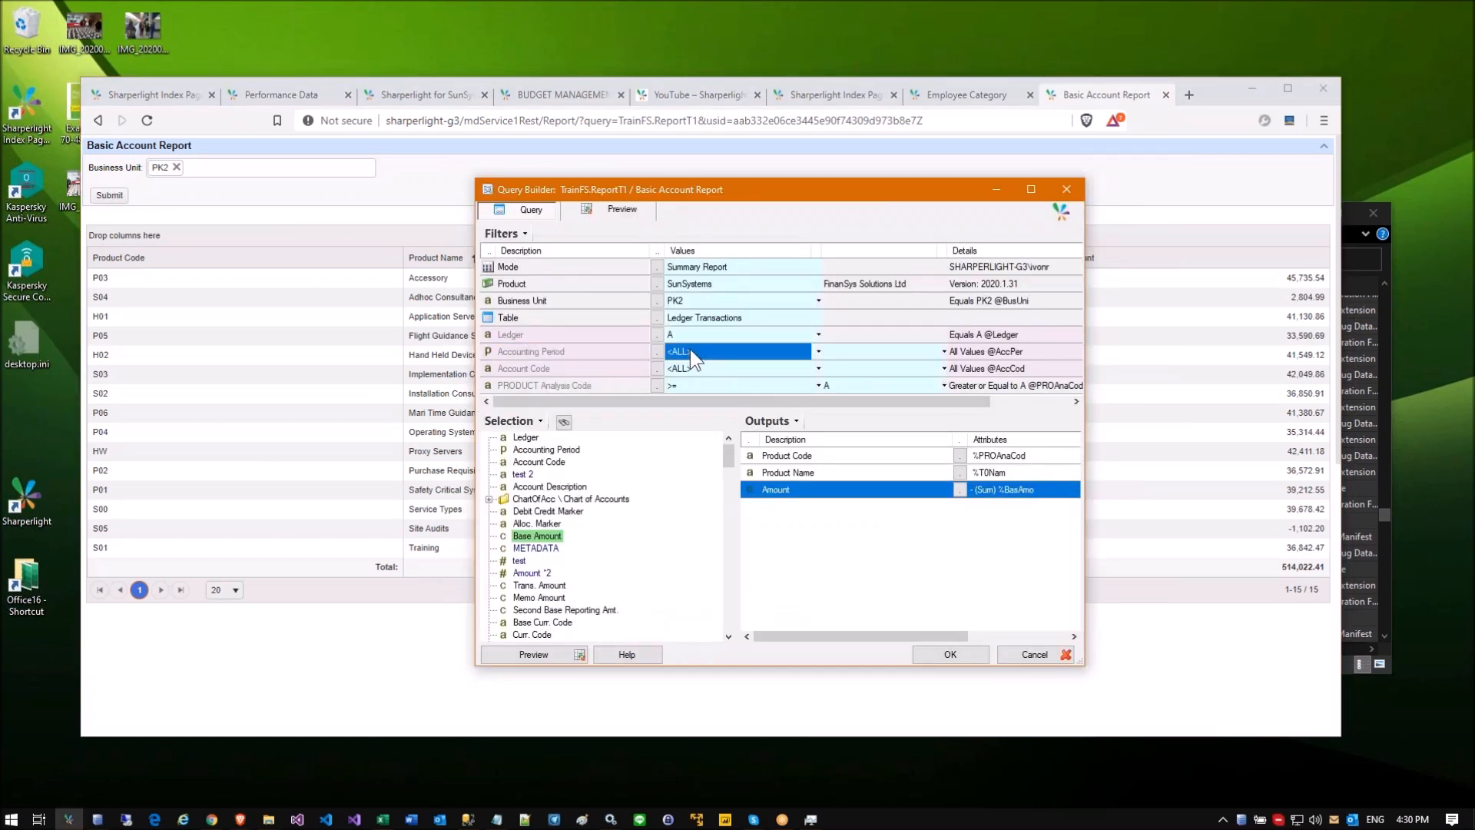
type("2005/001")
key("Return")
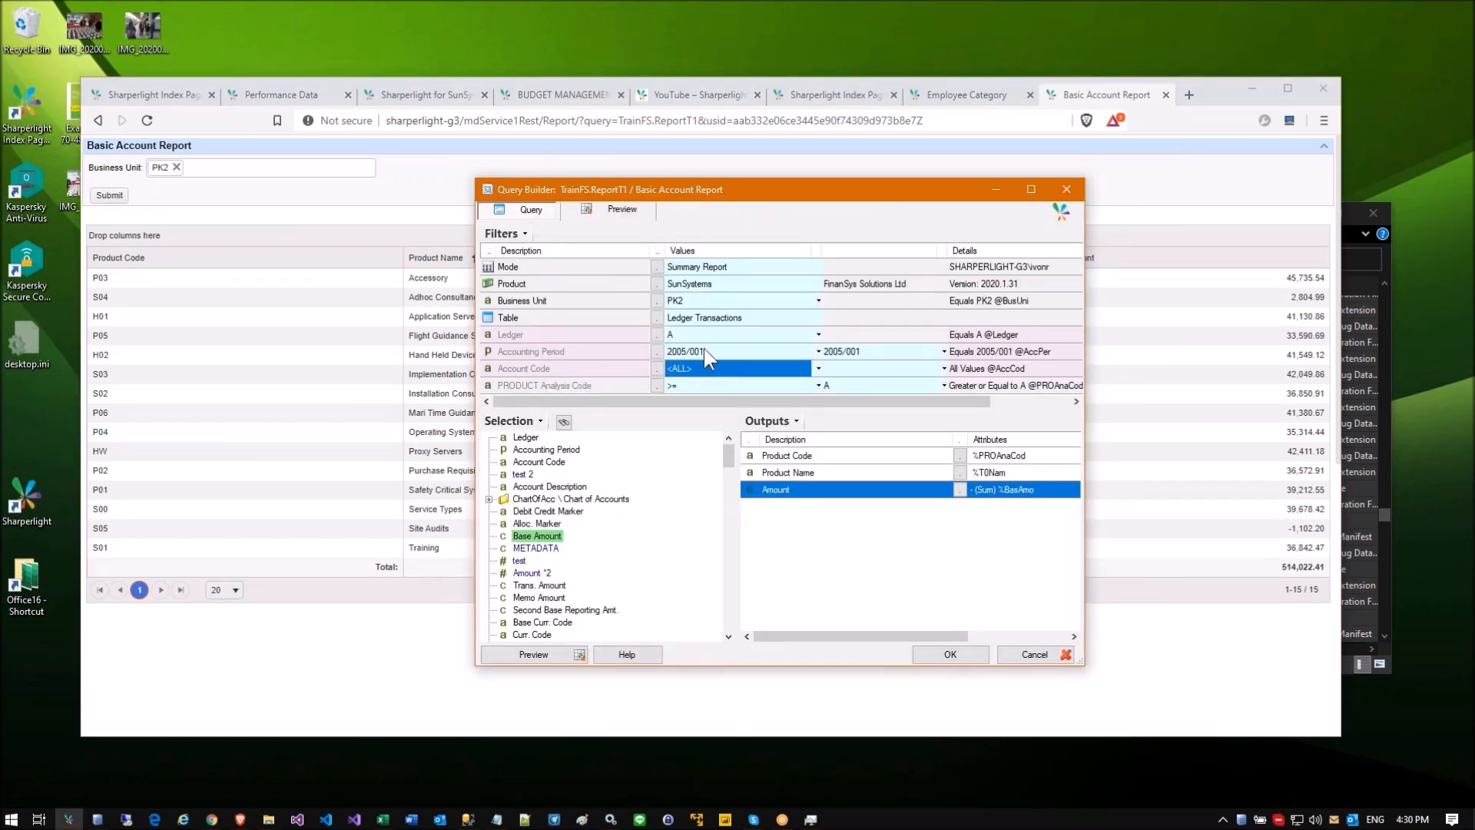
left_click(848, 350)
left_click(861, 354)
left_click(858, 351)
key("BackSpace")
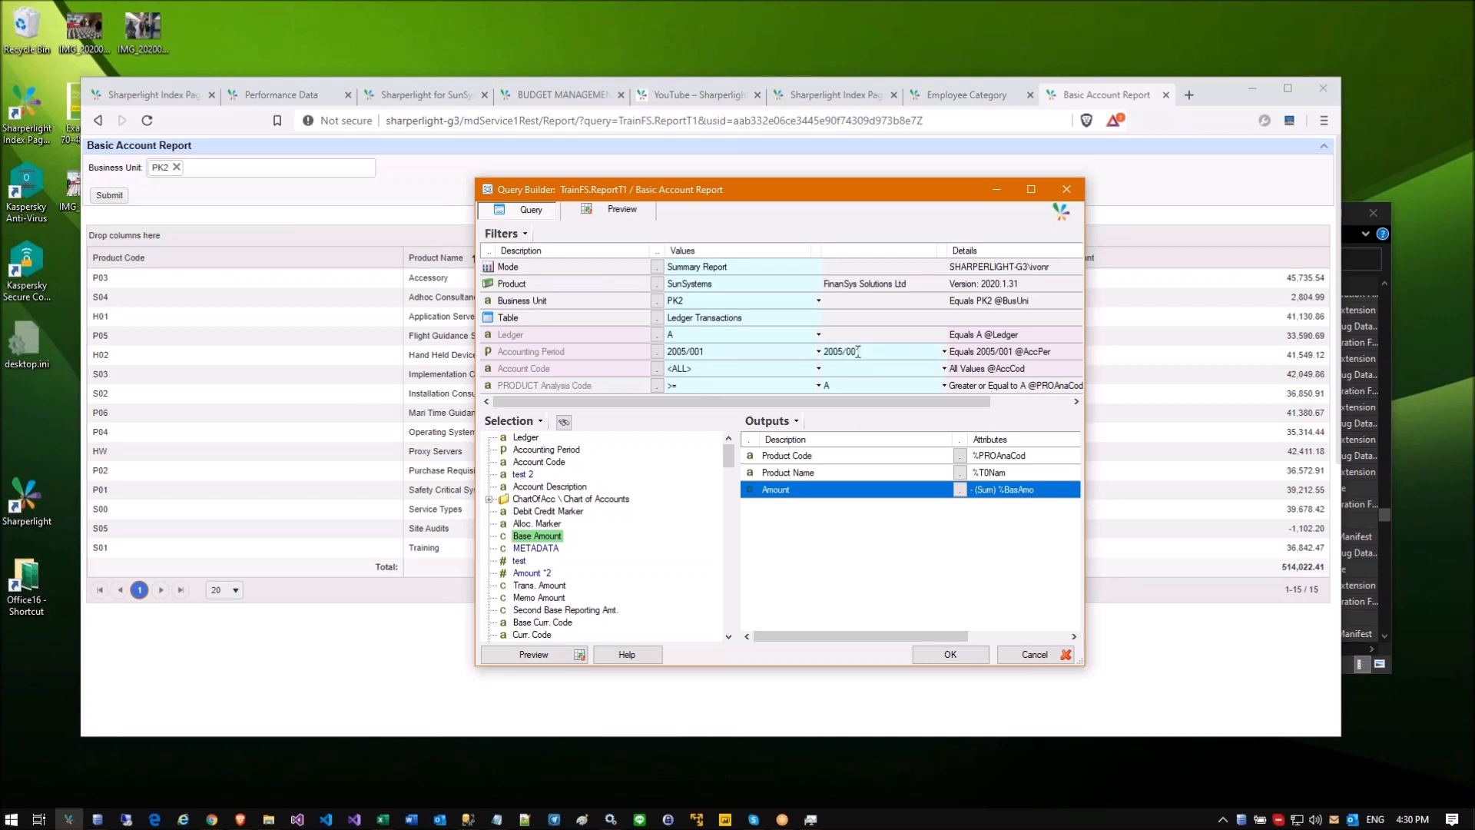
type("12")
key("Return")
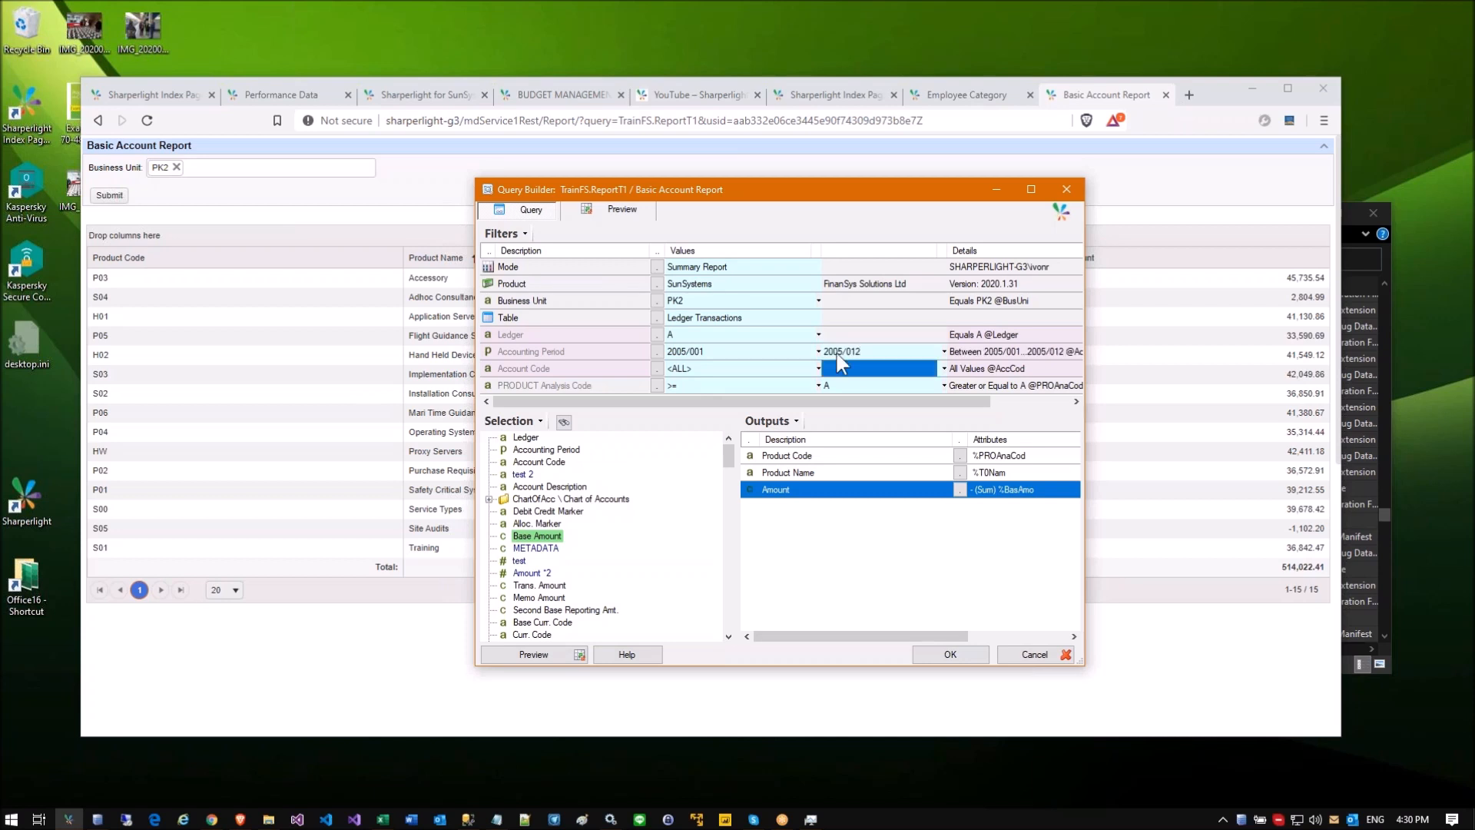
left_click(702, 358)
left_click(951, 654)
left_click(884, 653)
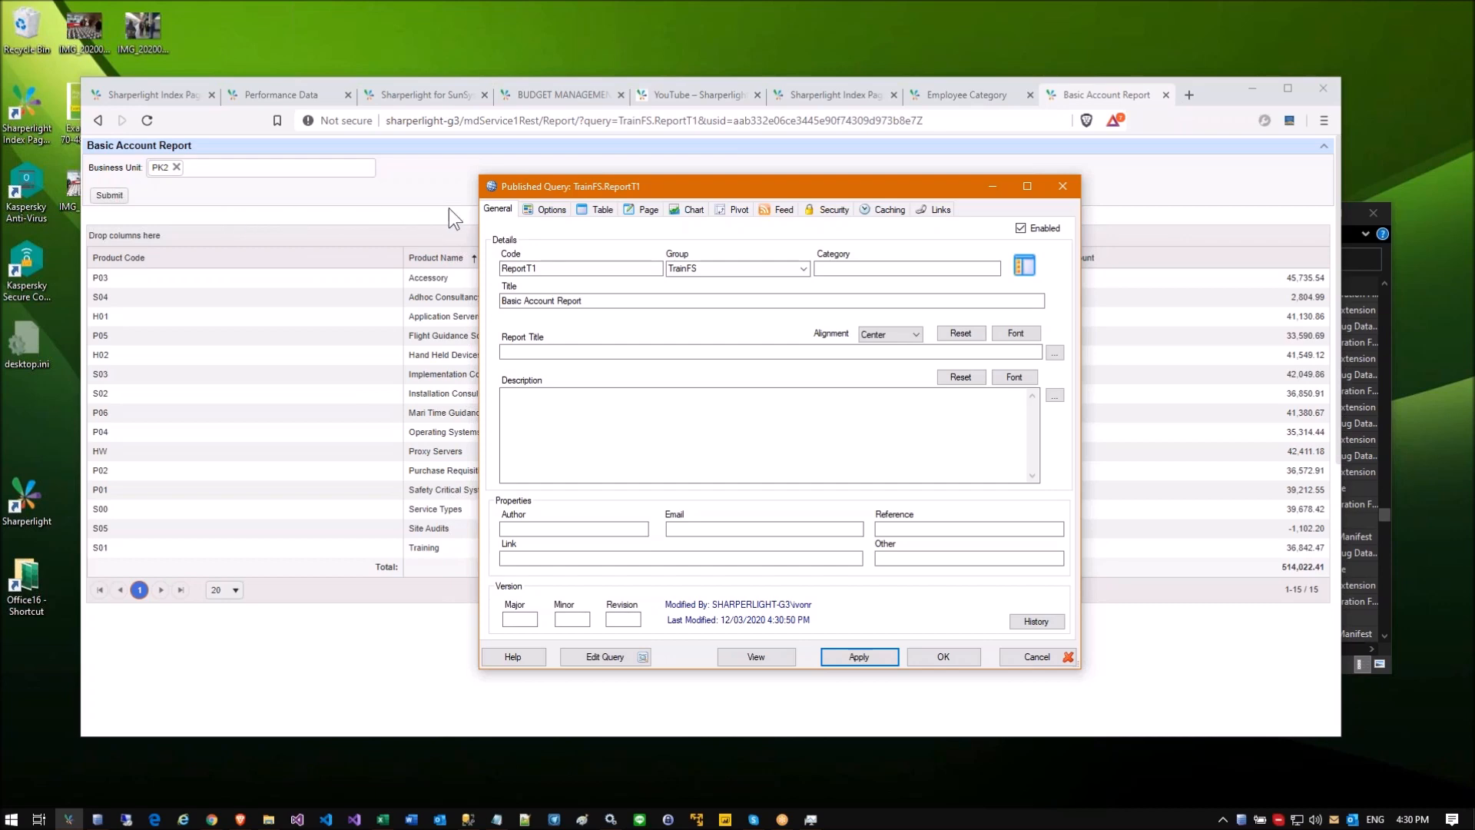
Step: Set the published query to create split reports based on the AccPer+<ALL> filter, and apply the change
left_click_drag(576, 188, 684, 182)
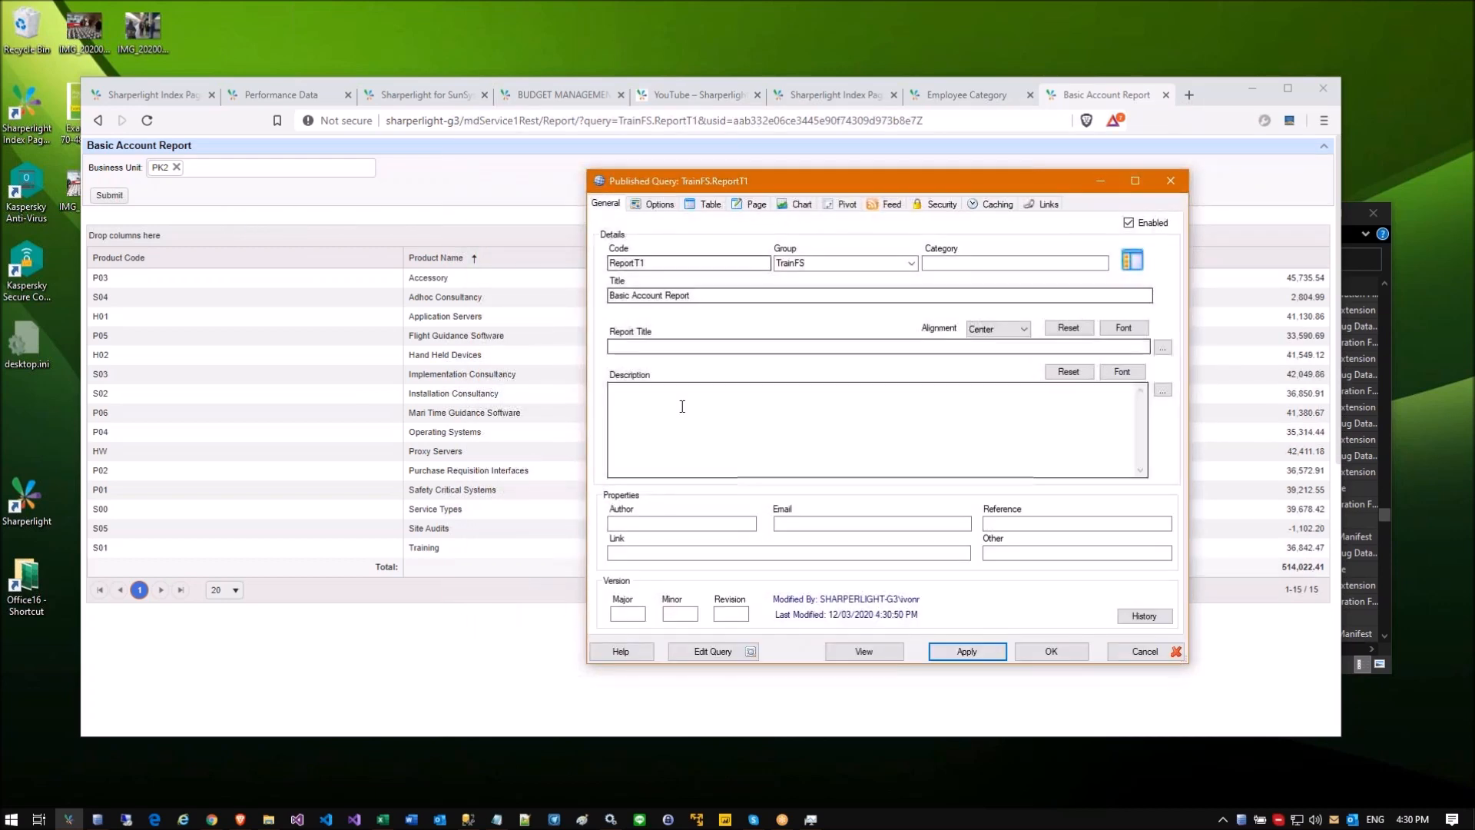
left_click(664, 205)
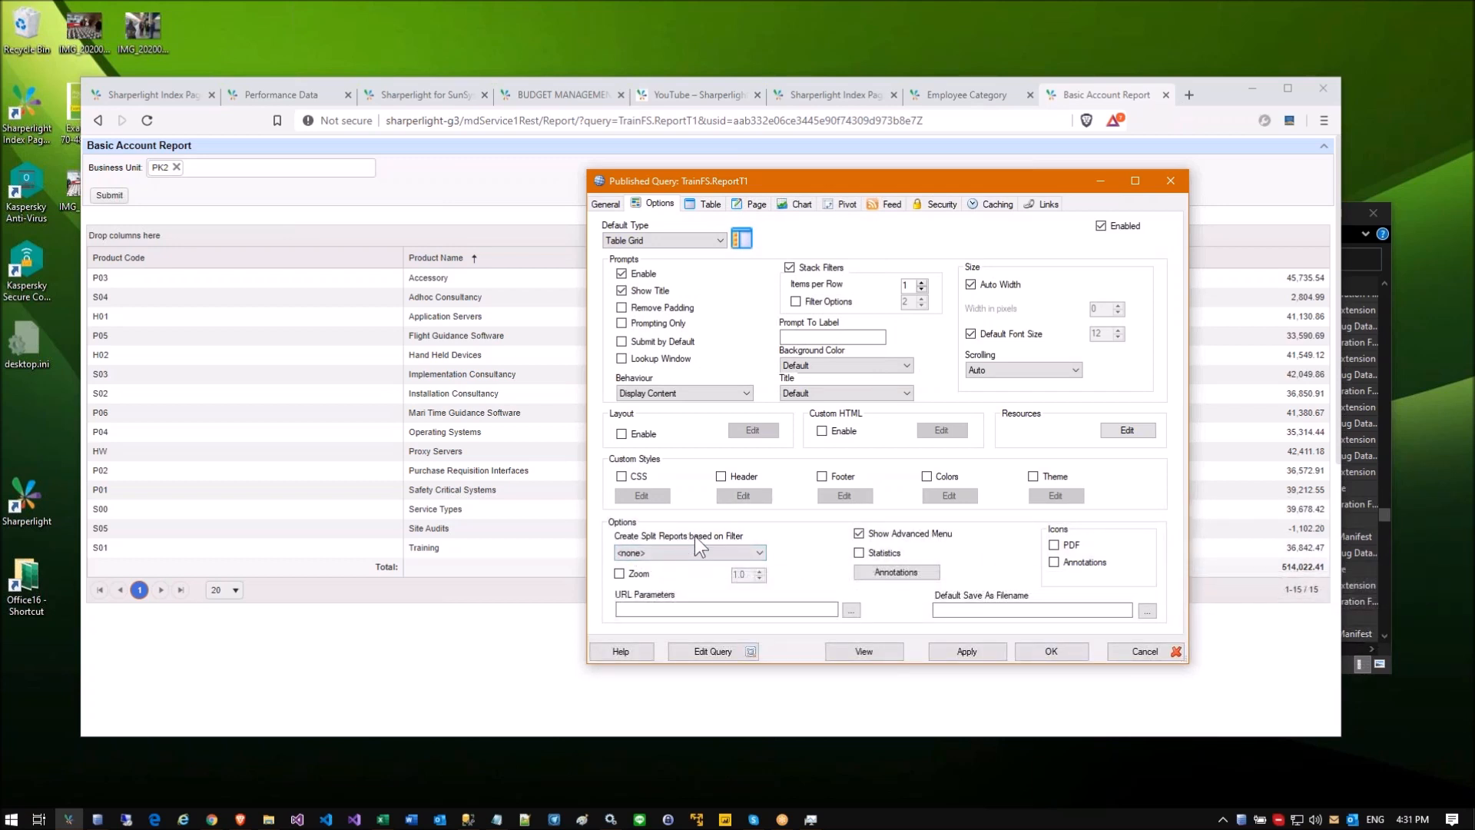
left_click(756, 552)
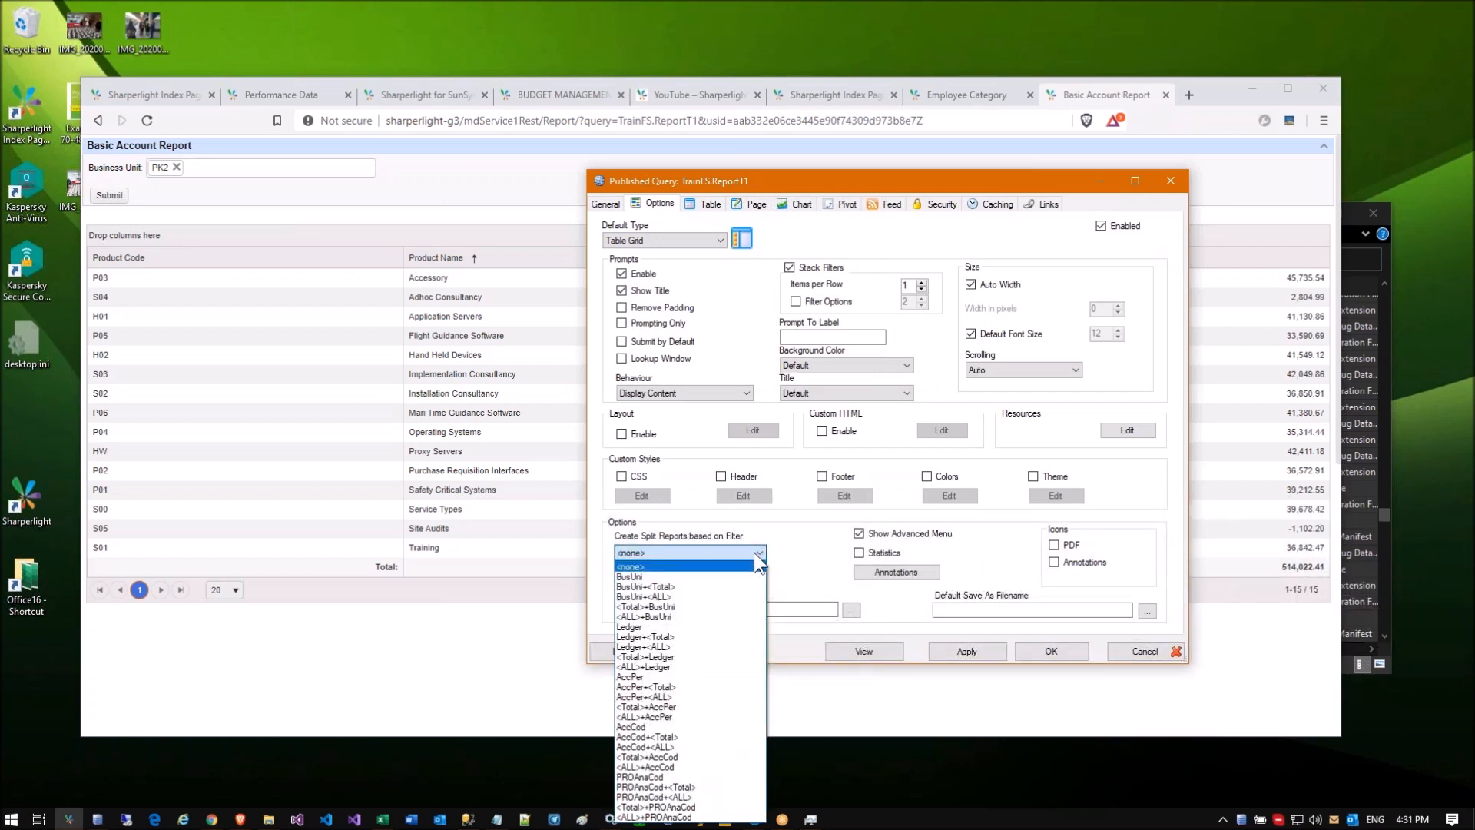
left_click(665, 696)
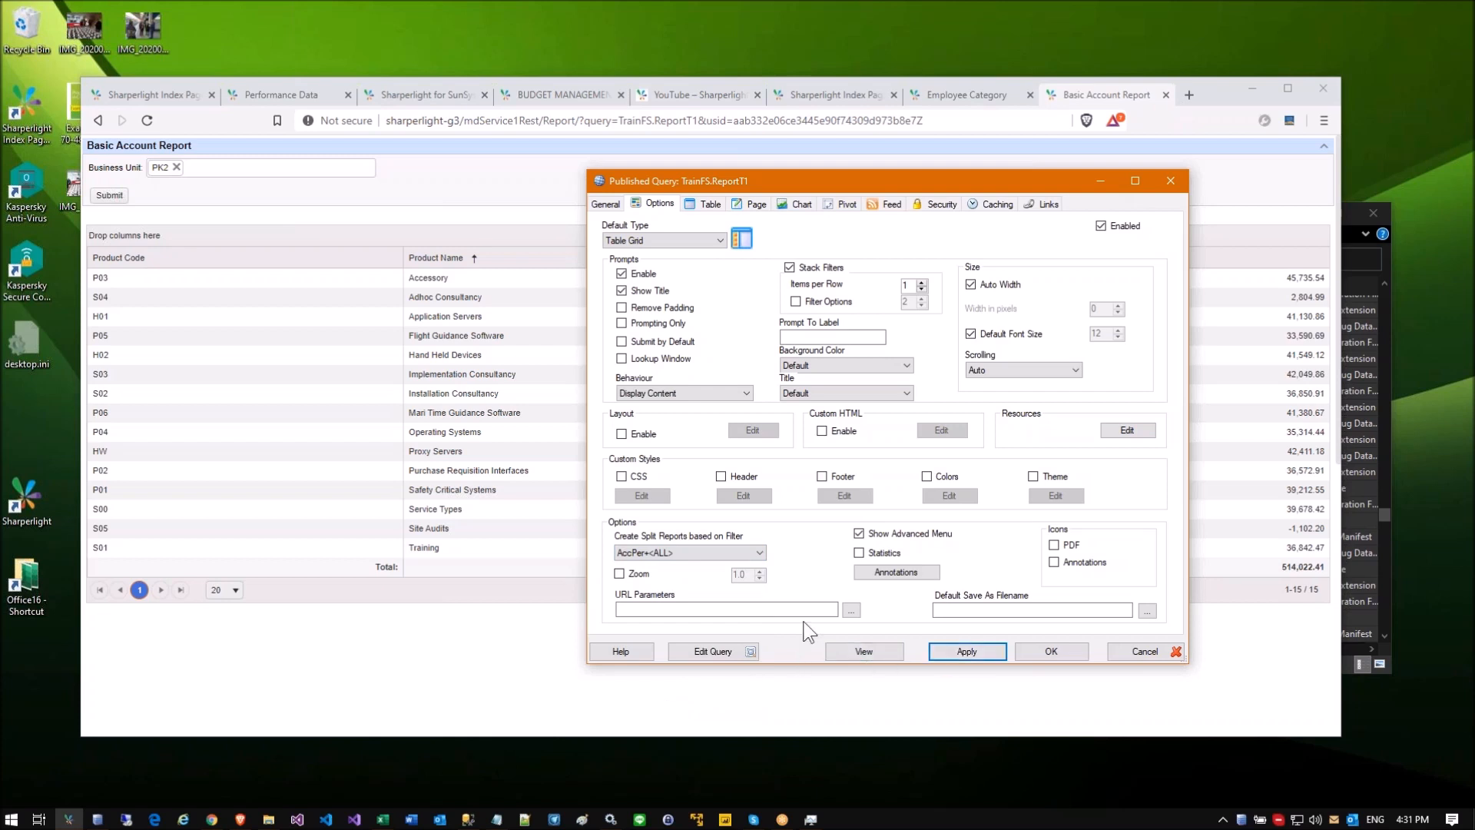
Step: Resubmit the report in the browser and view the split reports for periods 2005/002, 2005/003 and 2005/006
left_click(109, 195)
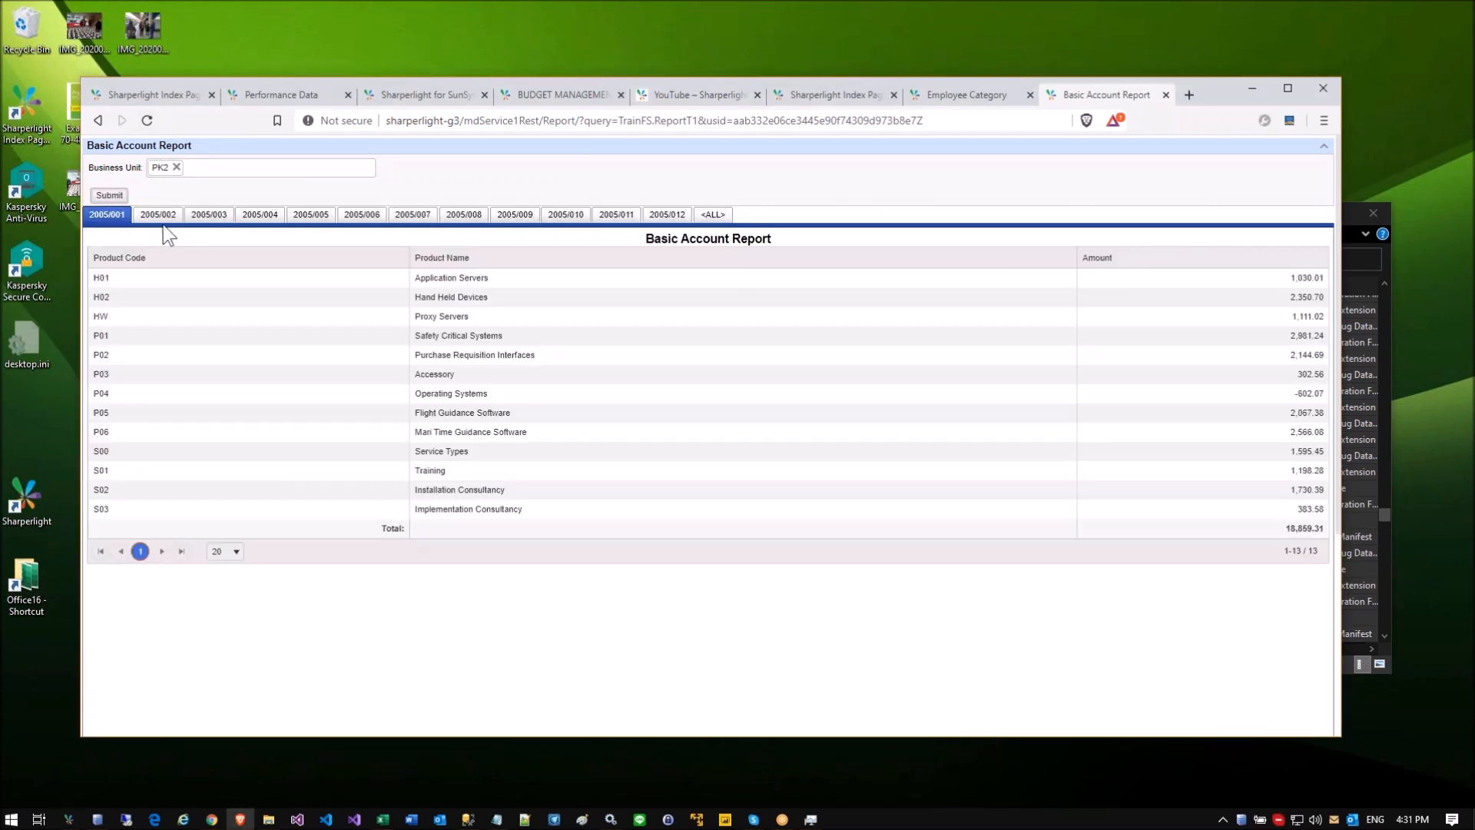
left_click(147, 217)
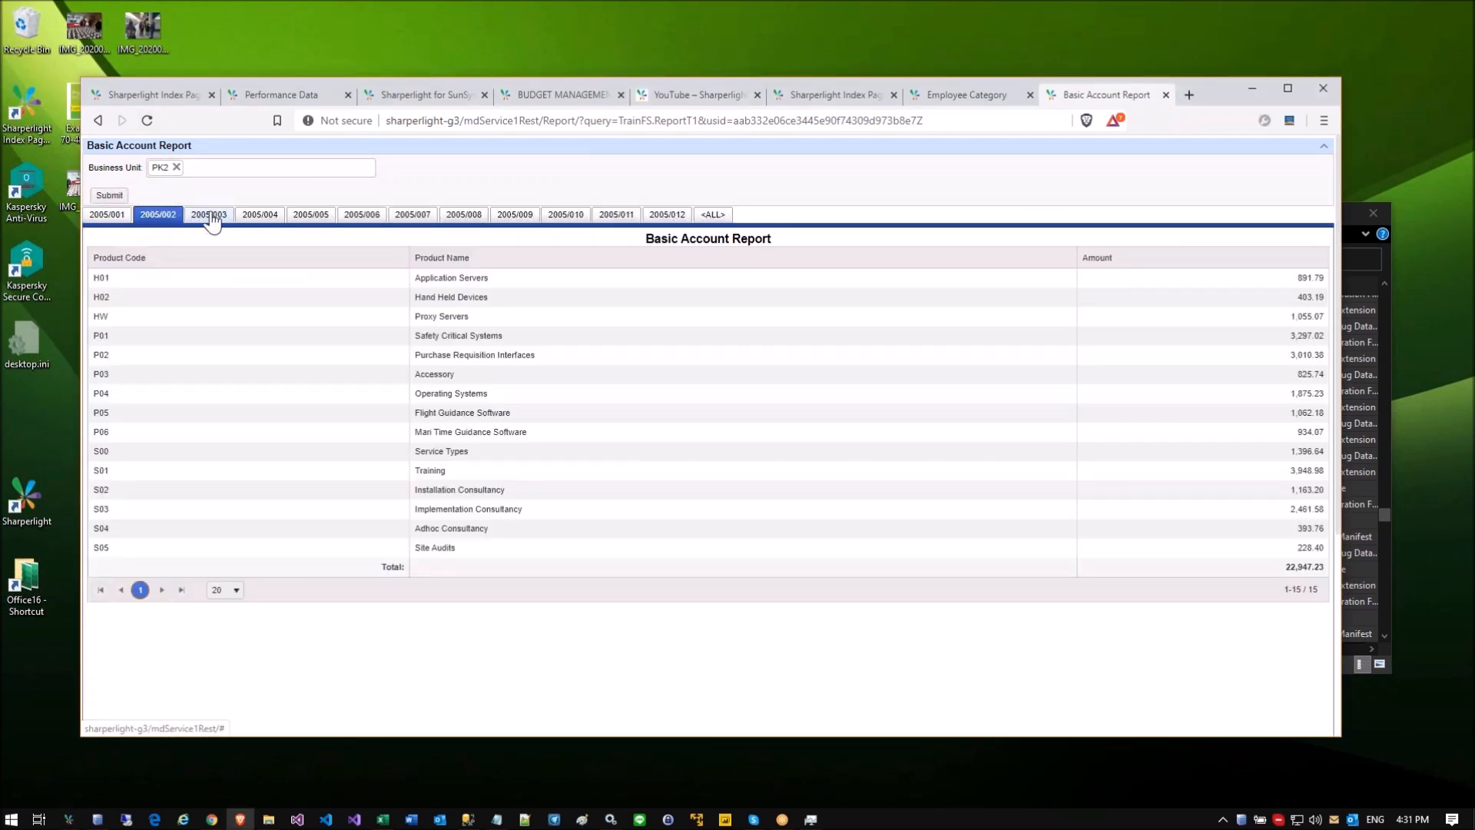
left_click(210, 218)
left_click(361, 215)
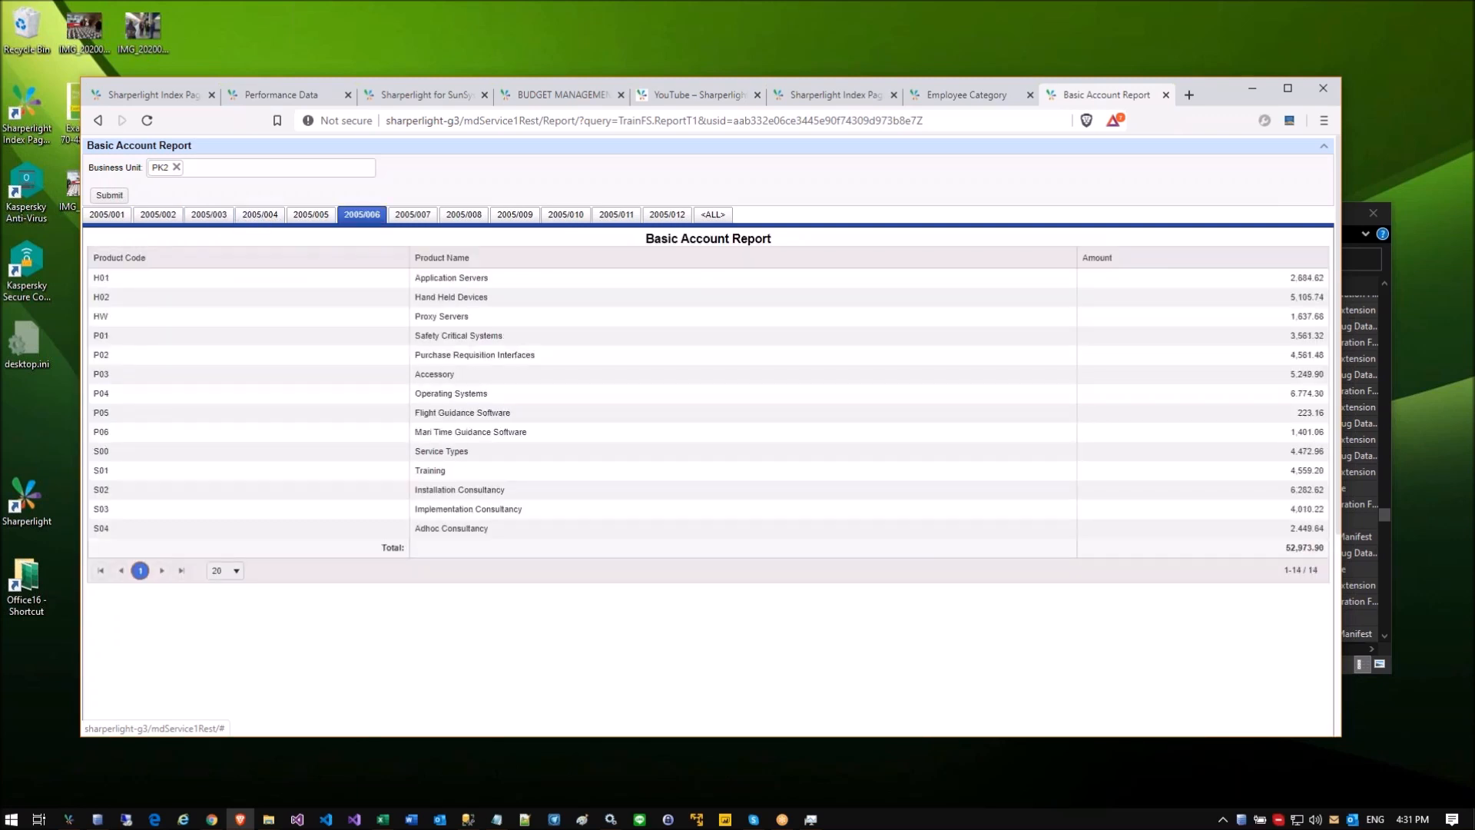
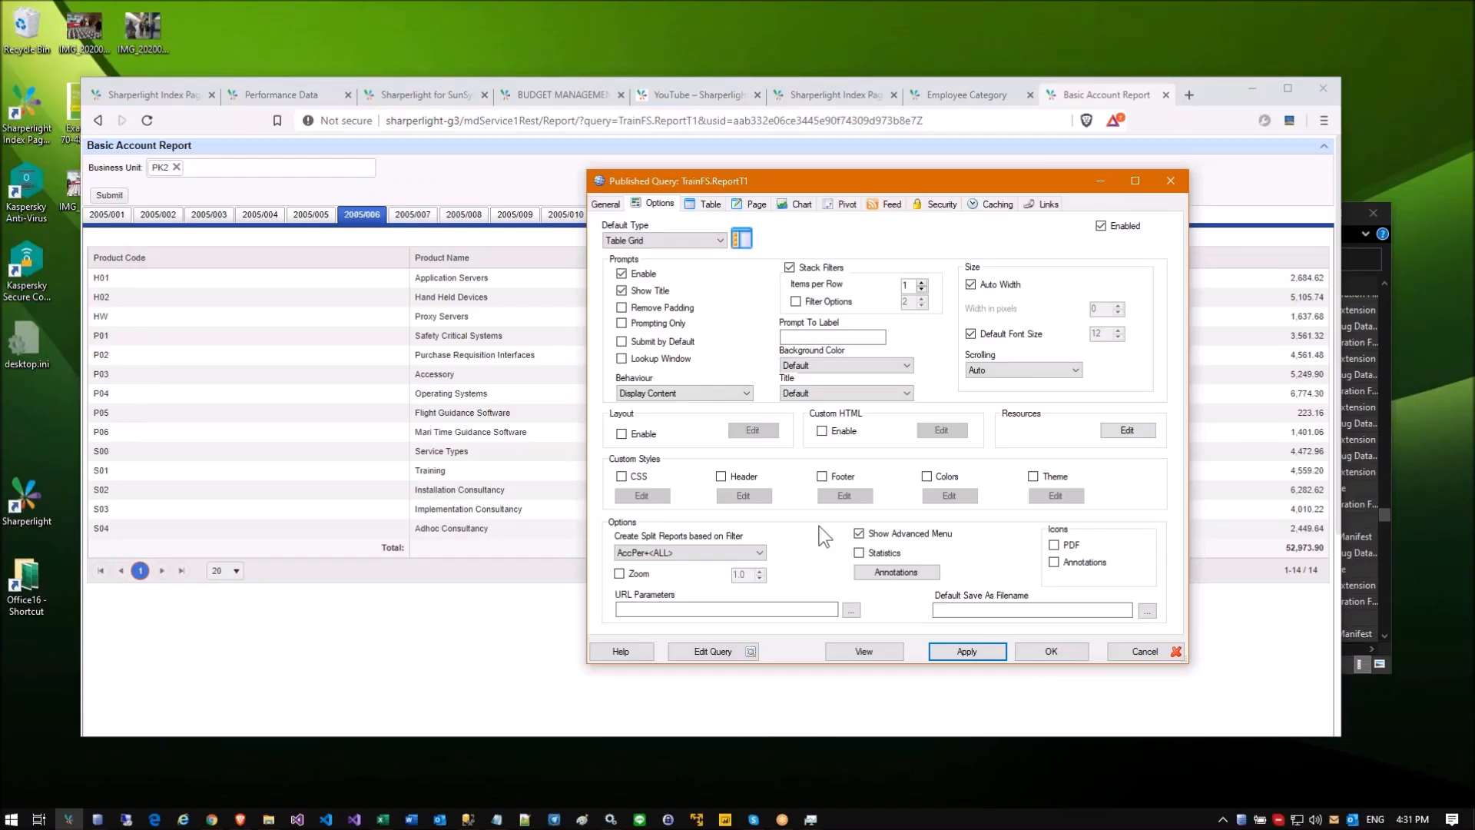
Step: Save and close the published query, and clone ReportT1 in the Publisher list
left_click(1036, 649)
right_click(608, 231)
right_click(589, 241)
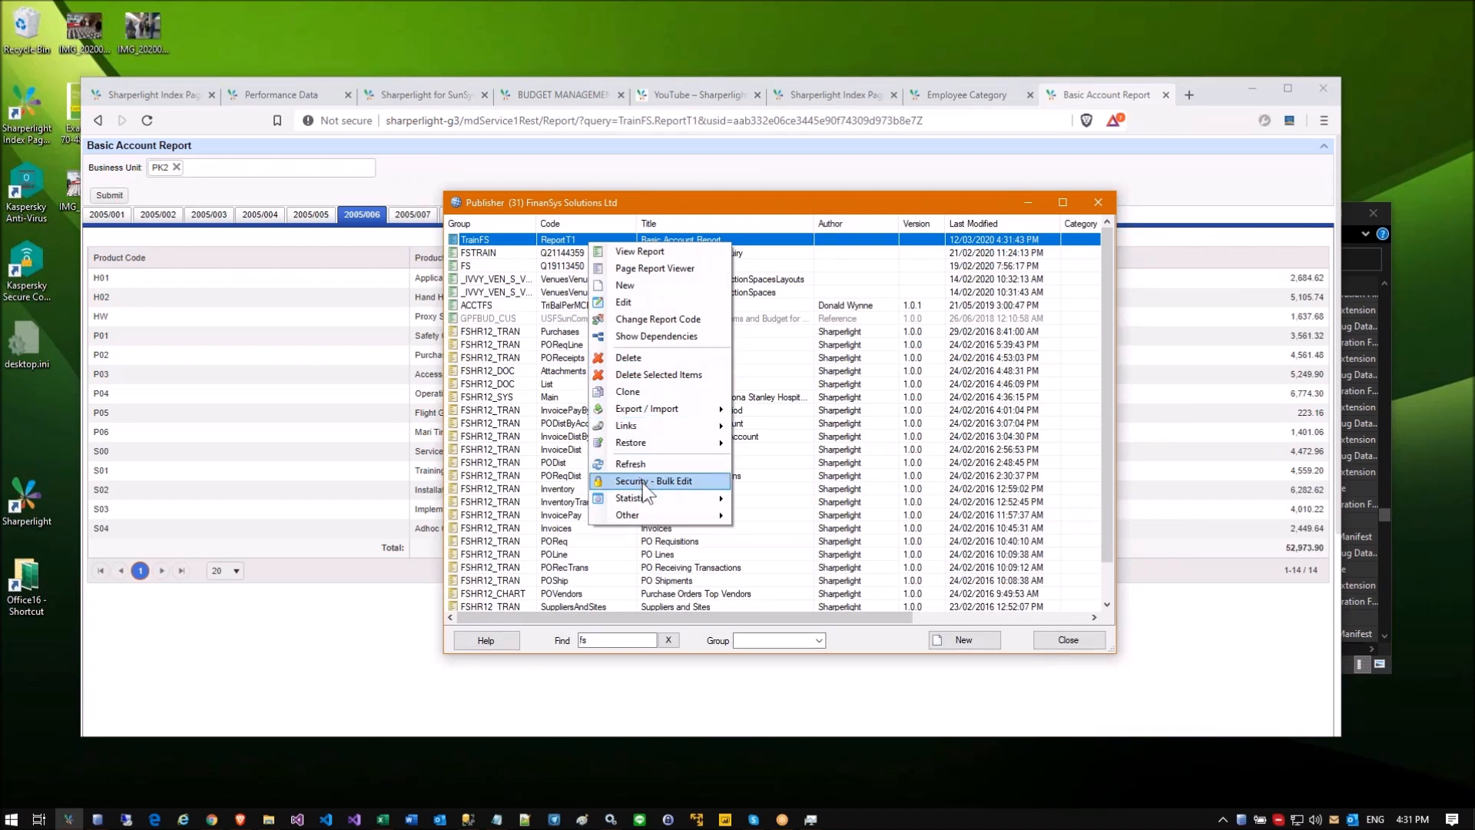
left_click(637, 393)
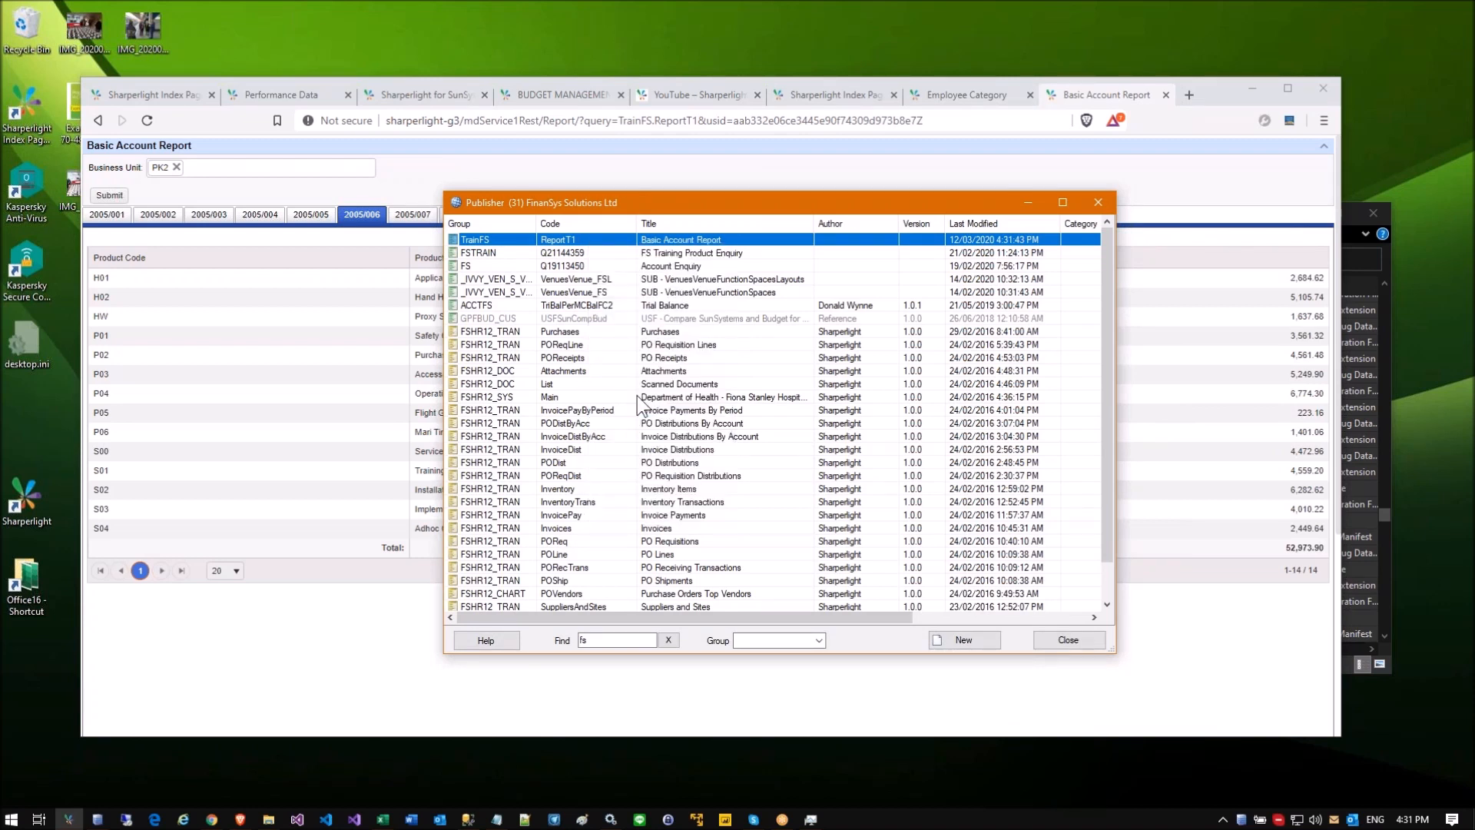
left_click(817, 467)
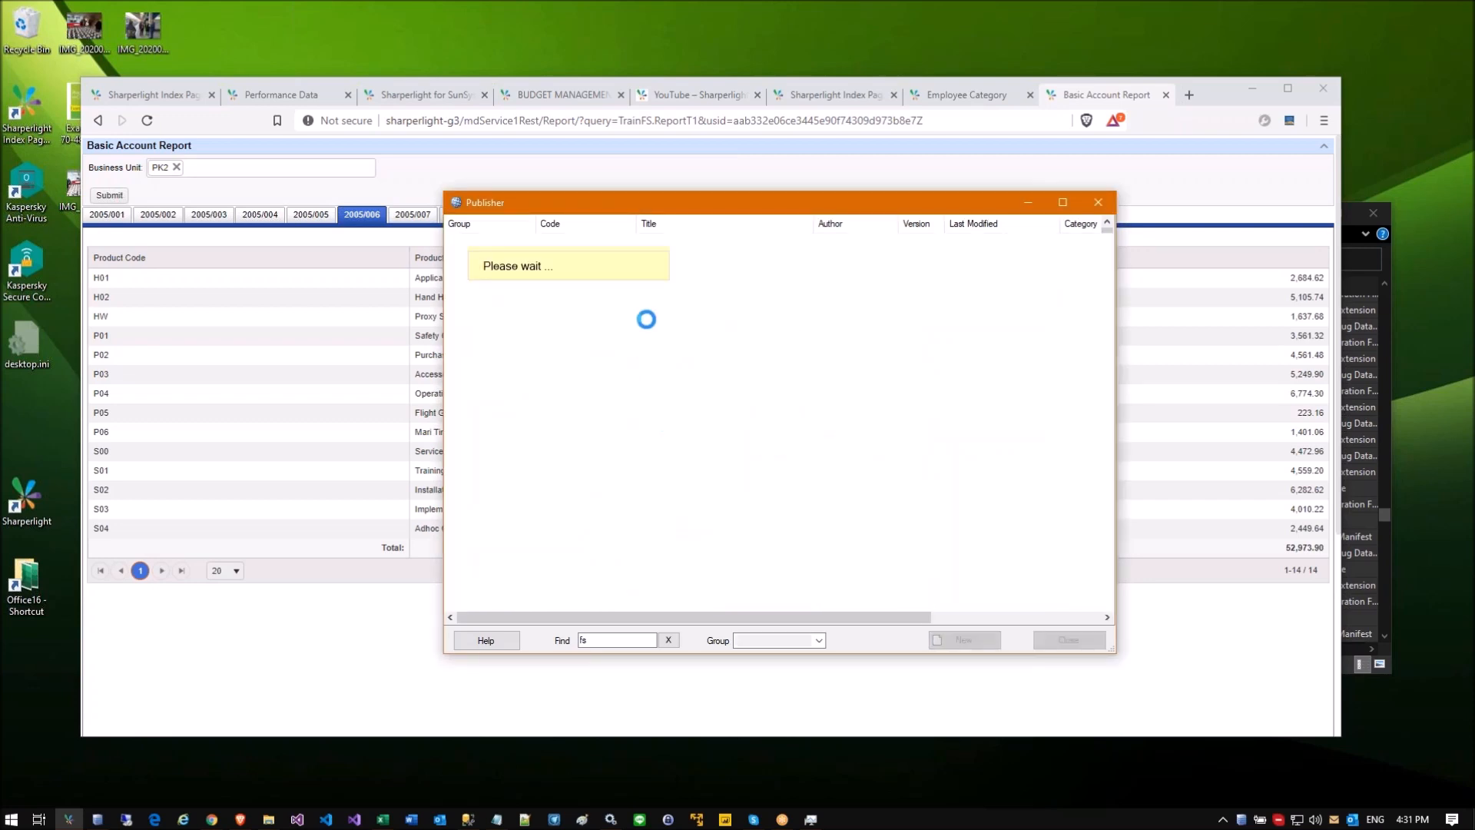
Step: Examine the restore versions and the export and import options available for the published TrainFS report
right_click(575, 582)
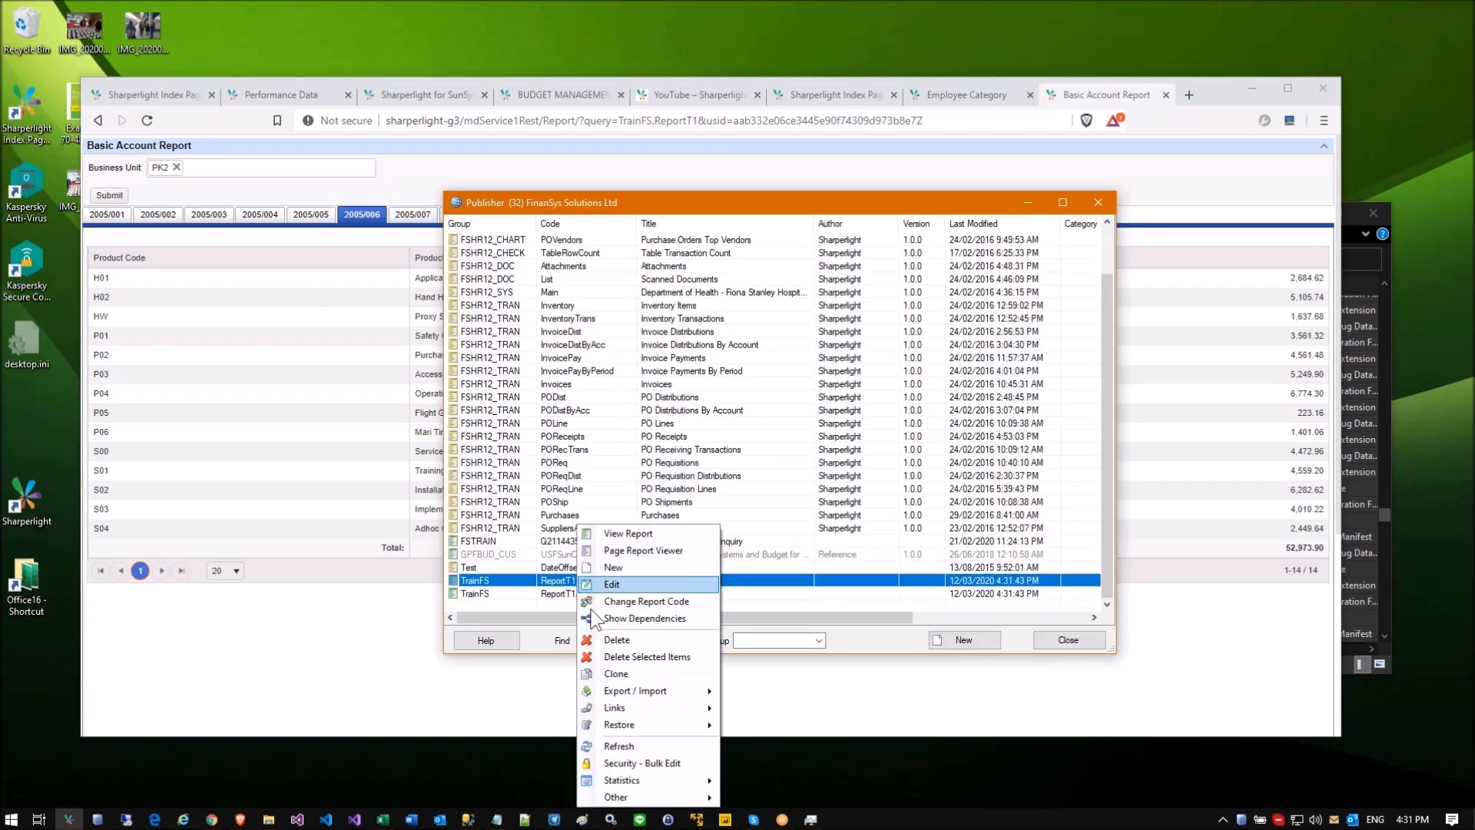
mouse_move(649, 730)
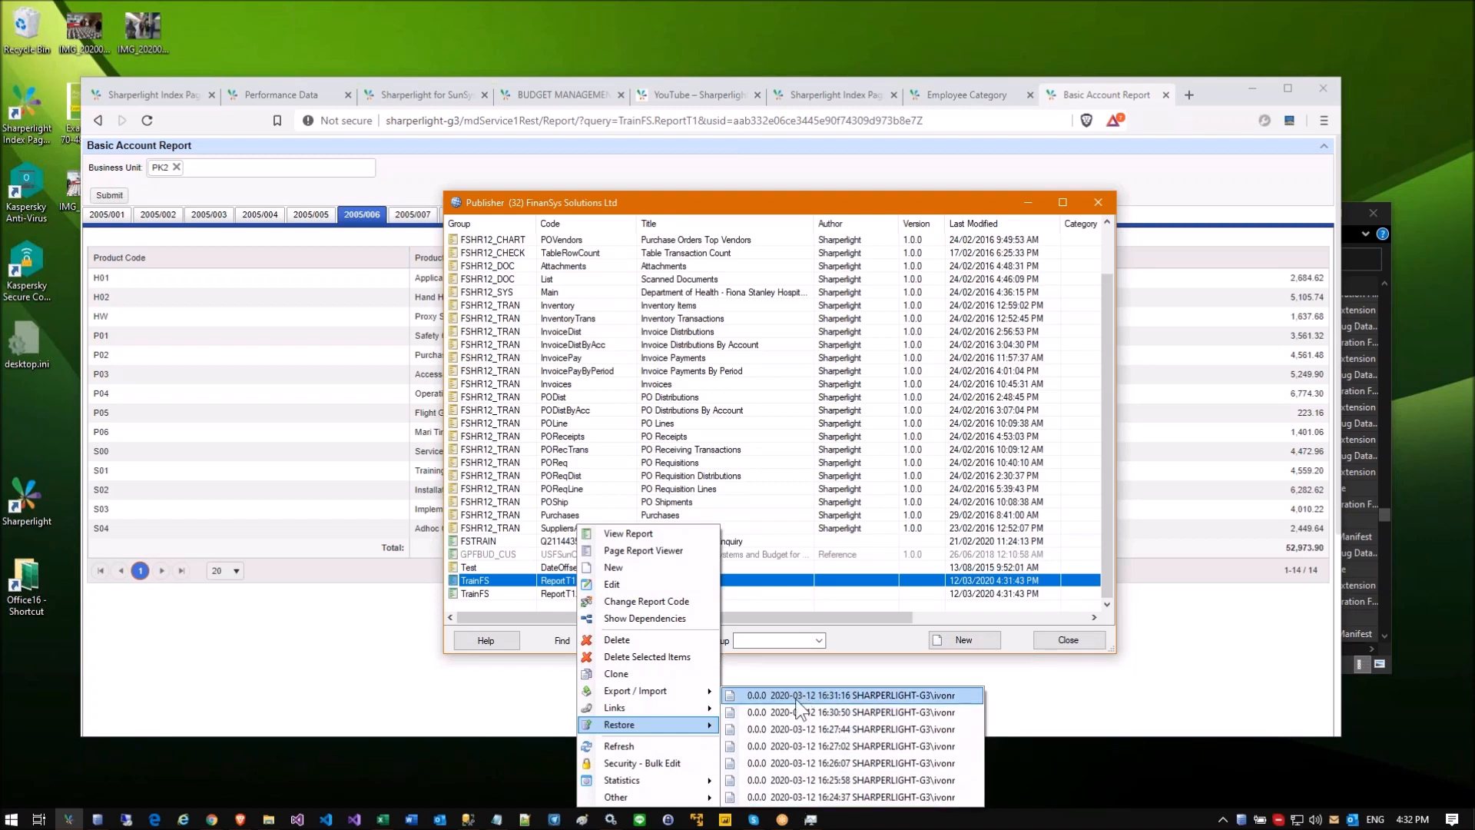
left_click(569, 590)
right_click(568, 590)
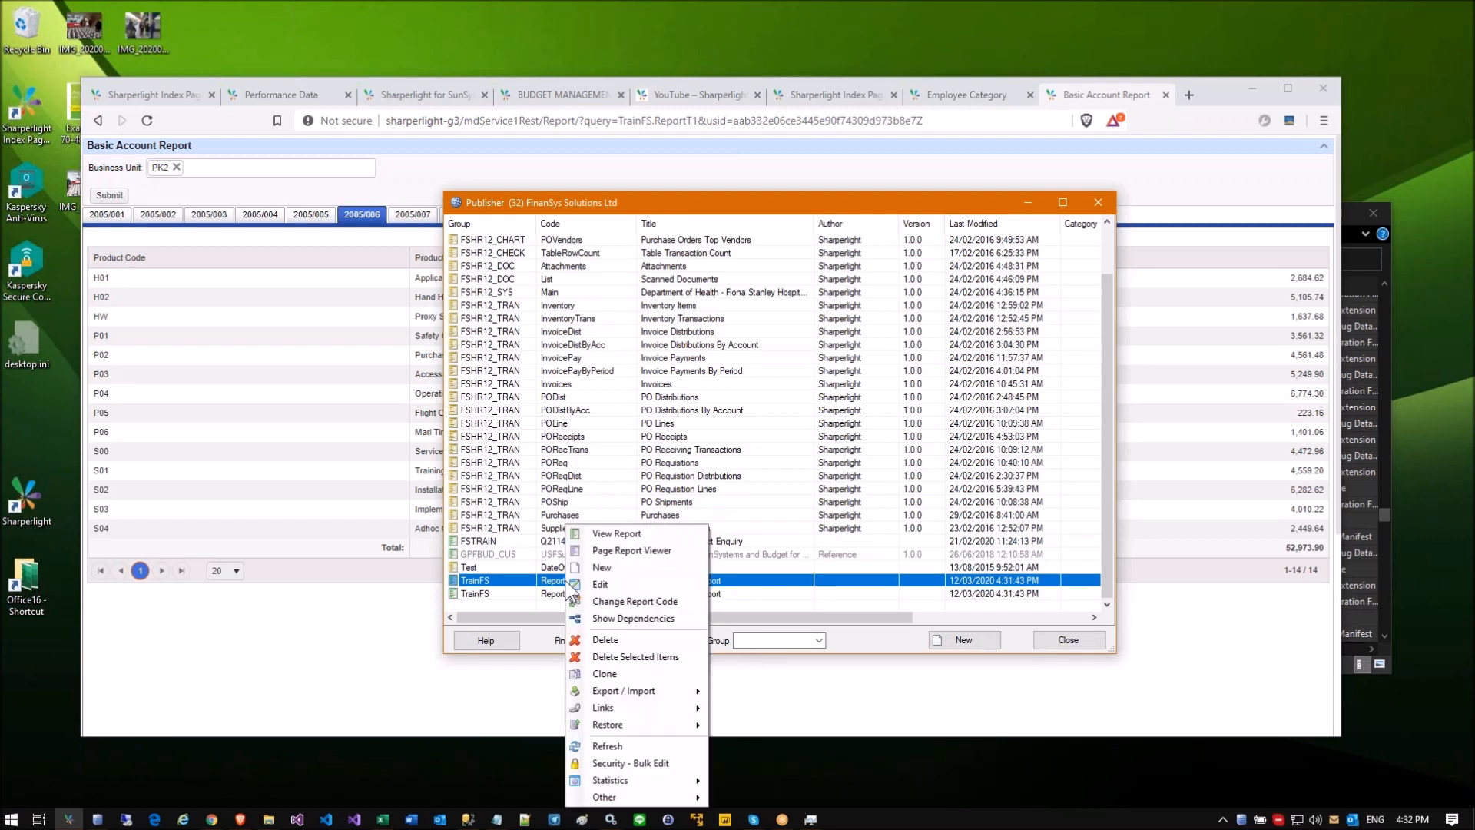
mouse_move(638, 690)
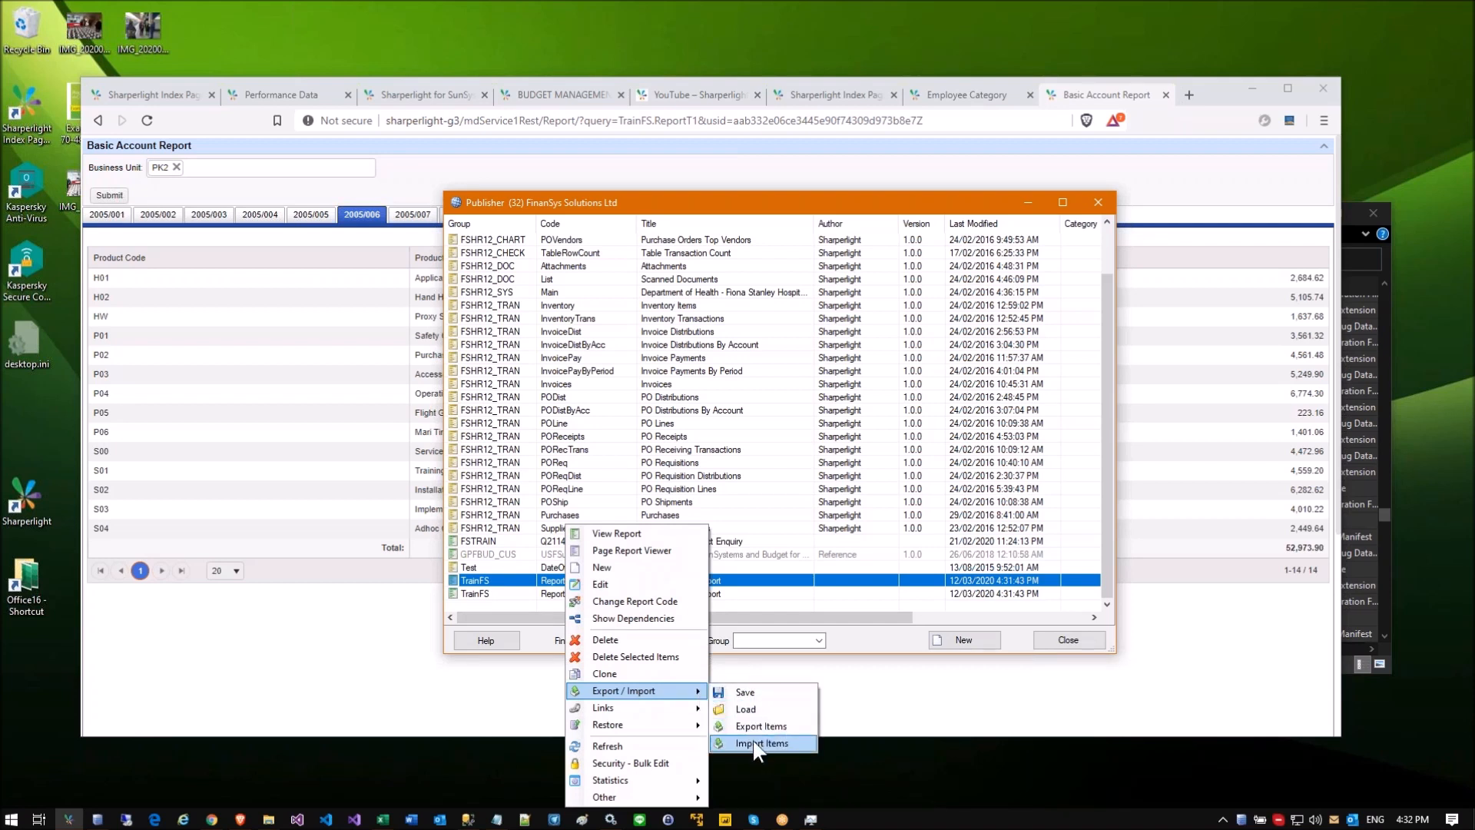
left_click(535, 547)
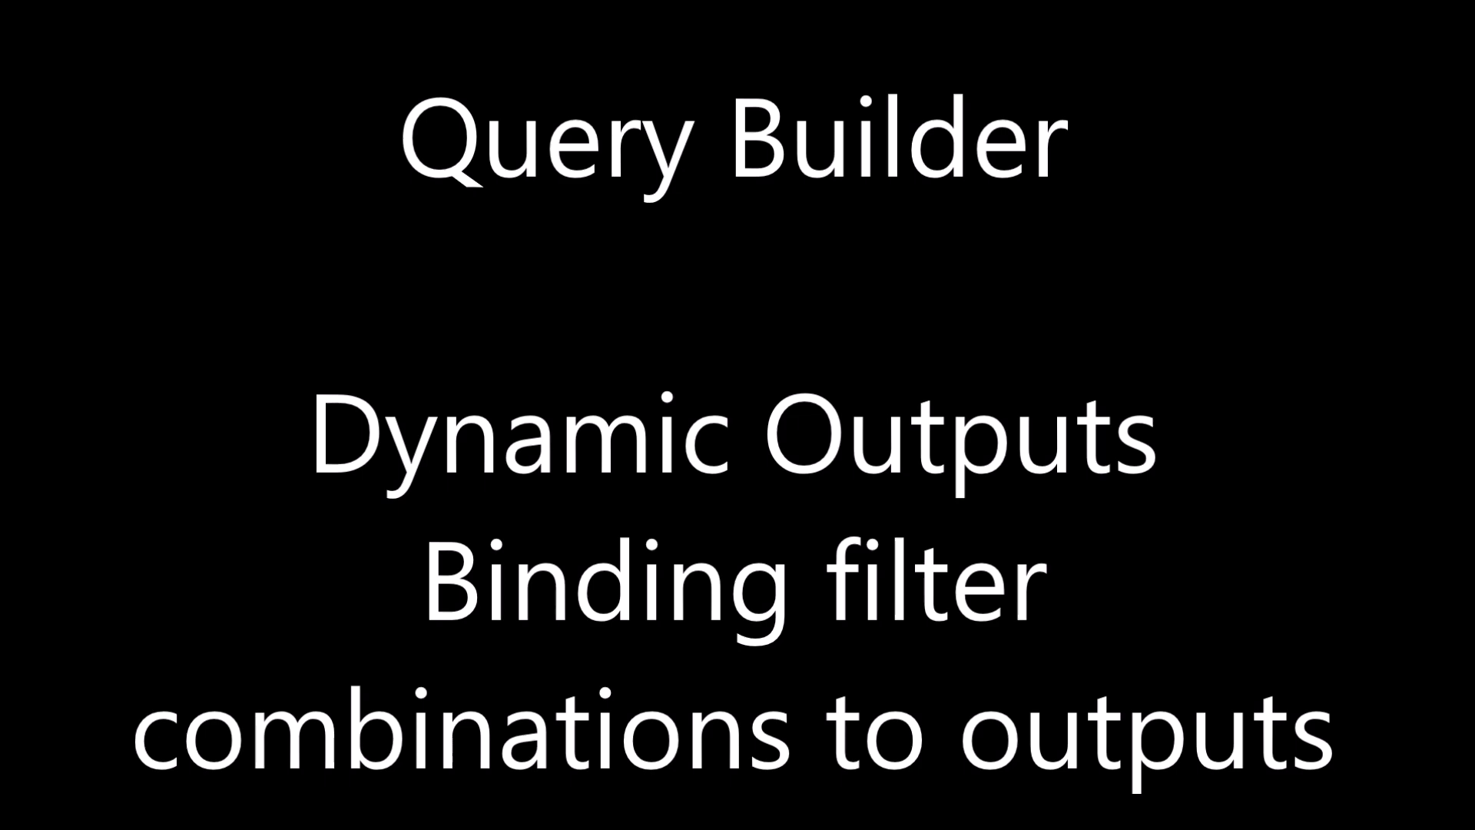
Step: Open the cloned published query ReportT12 and change its code to ReportT2
left_click(582, 594)
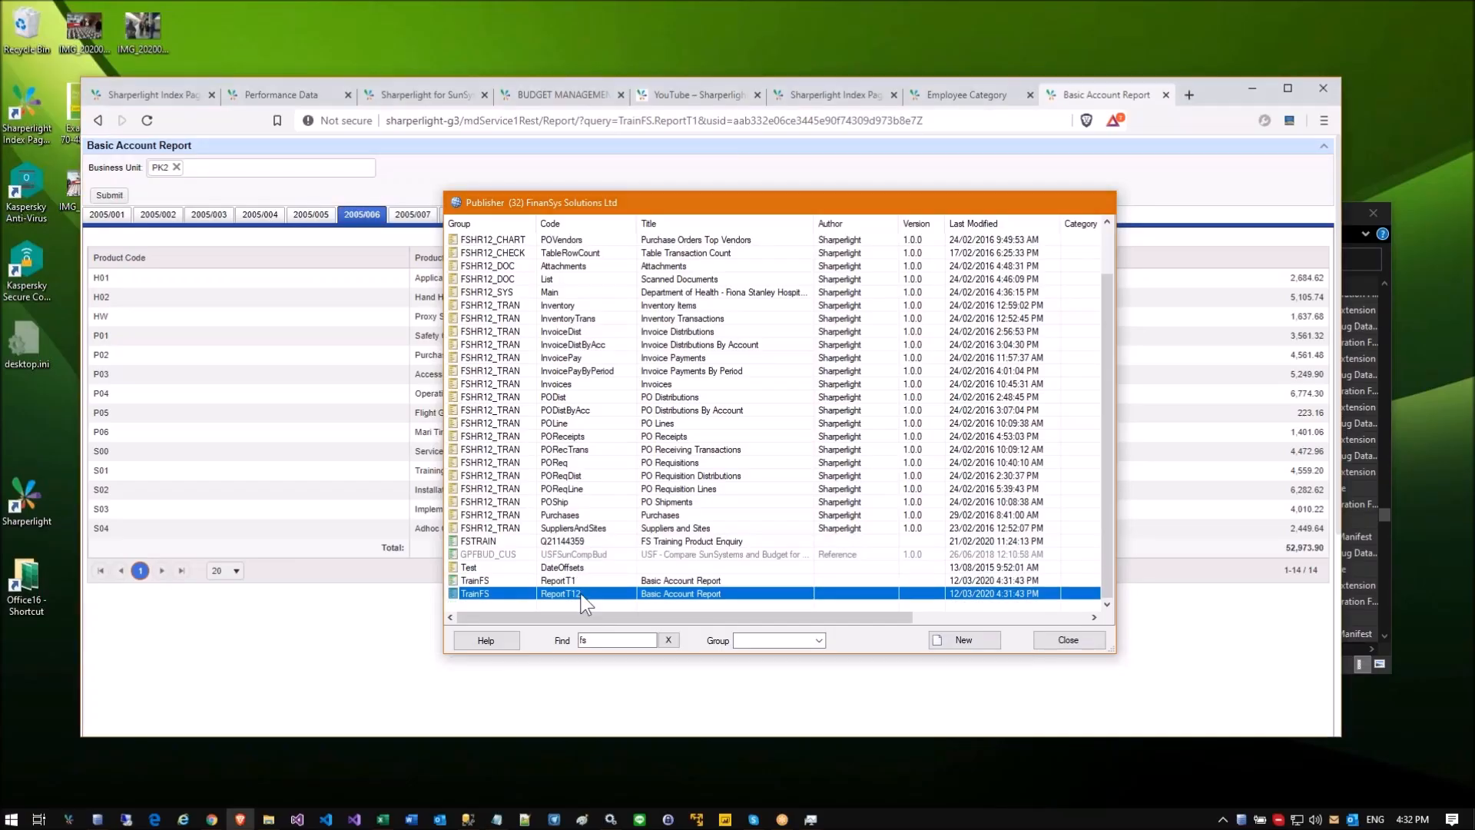
double_click(581, 596)
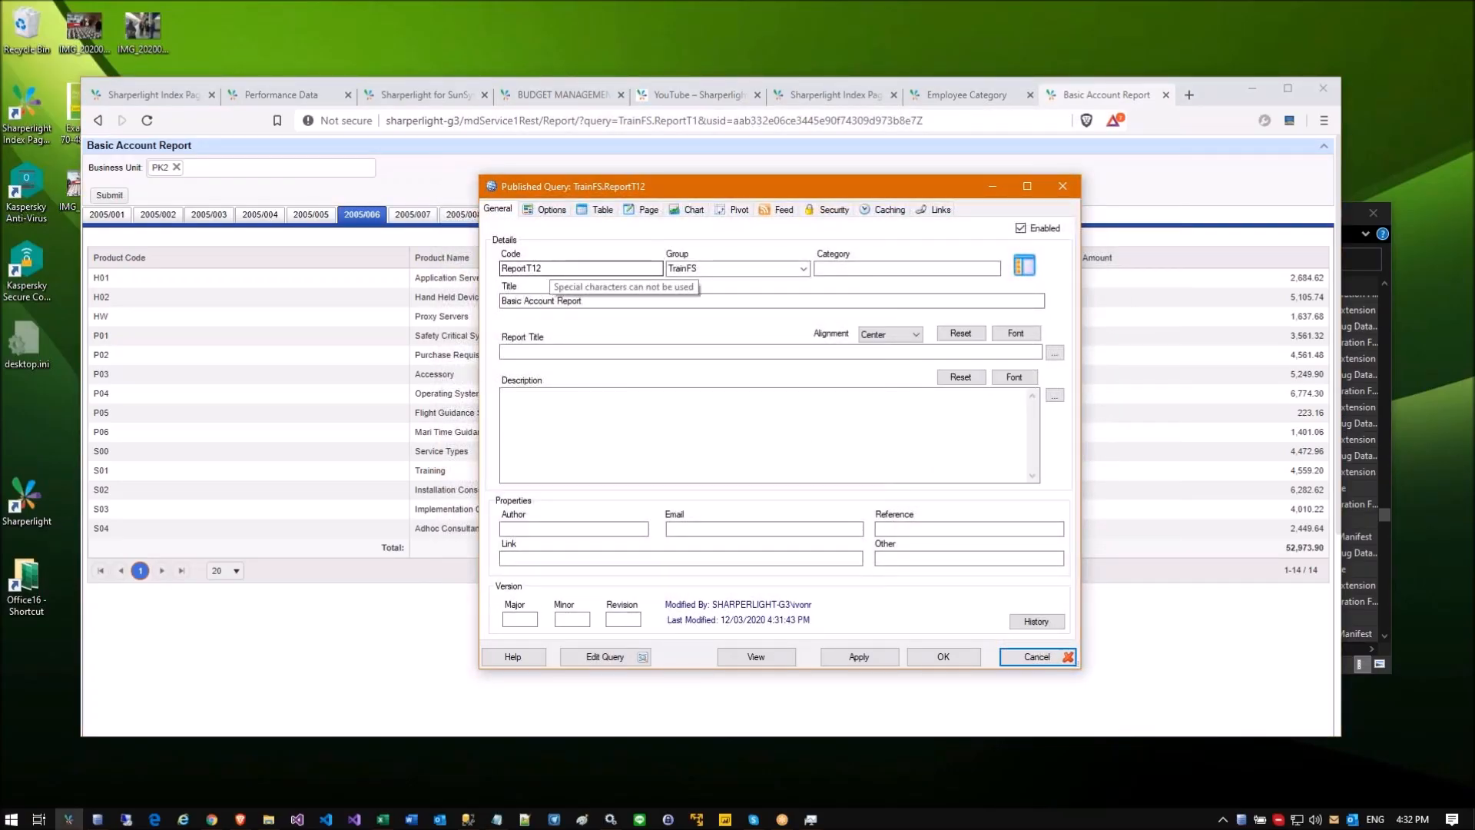
left_click_drag(541, 268, 432, 278)
type("2")
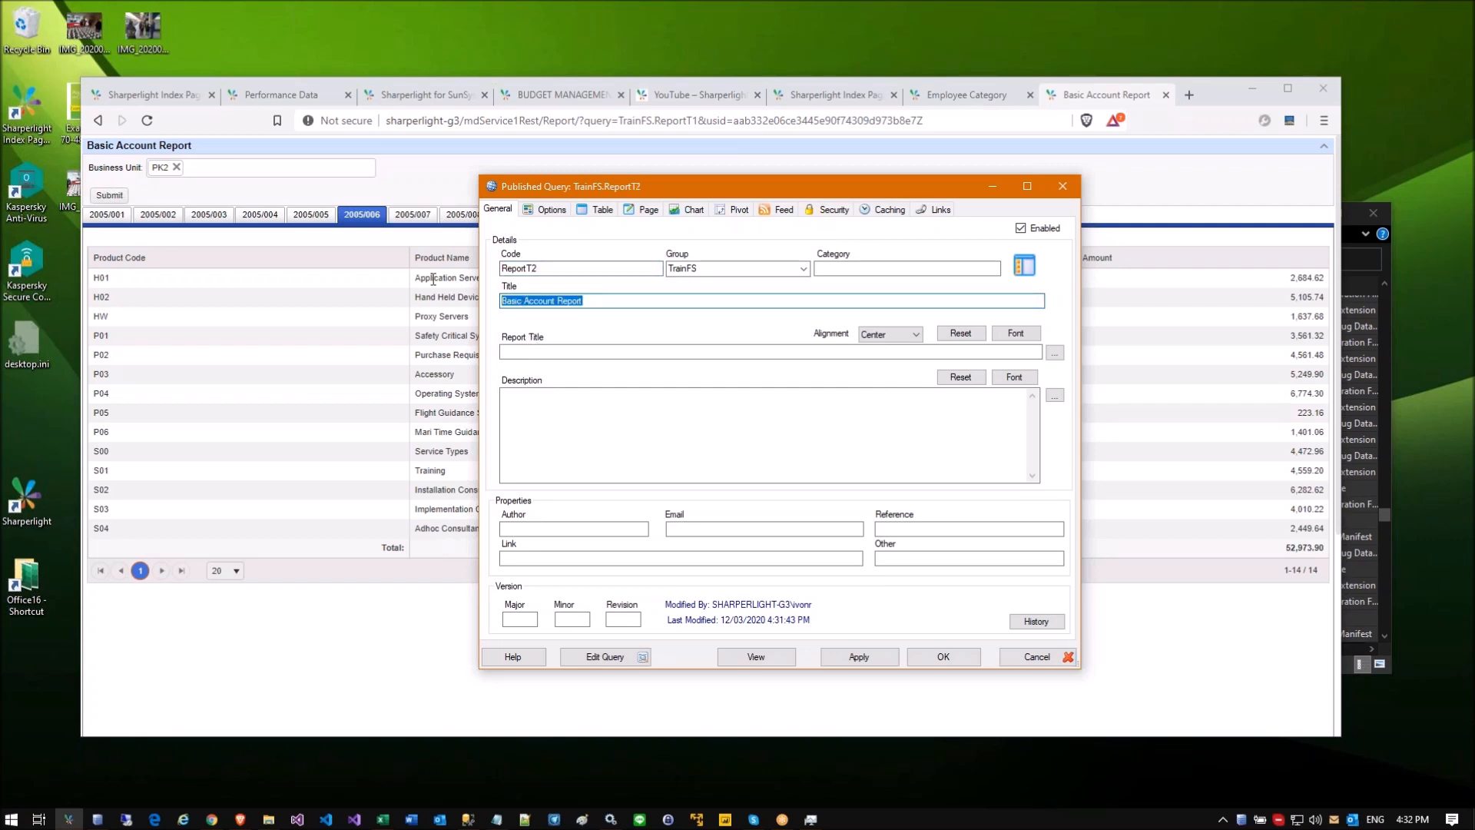
Step: Replace the outputs of the ReportT2 query with Account Code, Account Description and Base Amount, and preview the result
left_click(605, 656)
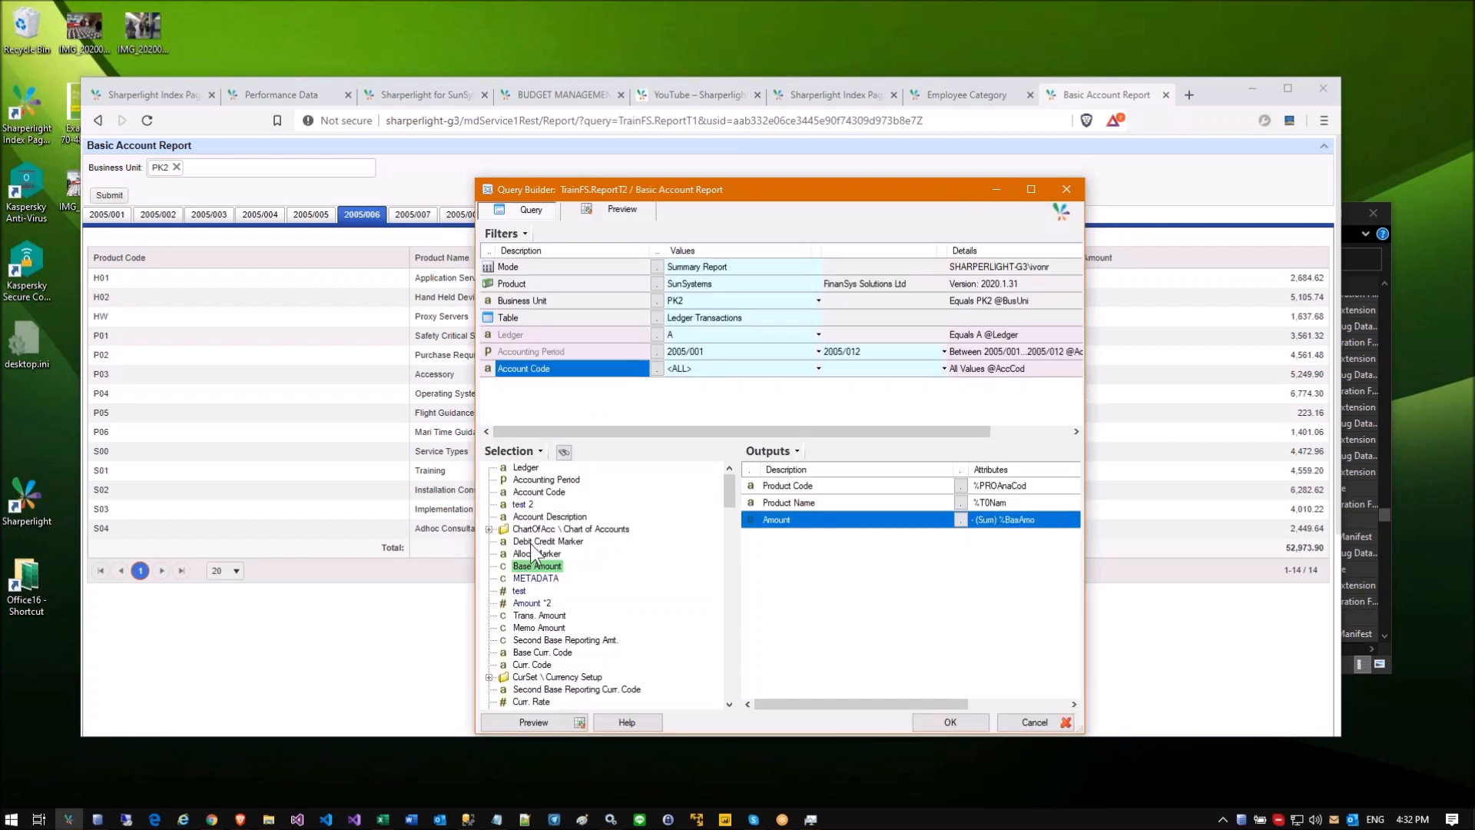
left_click_drag(780, 522, 680, 501)
mouse_move(772, 485)
left_mouse_down()
mouse_move(602, 504)
mouse_move(785, 504)
left_mouse_up()
left_click_drag(517, 519, 861, 550)
left_click_drag(543, 567, 854, 582)
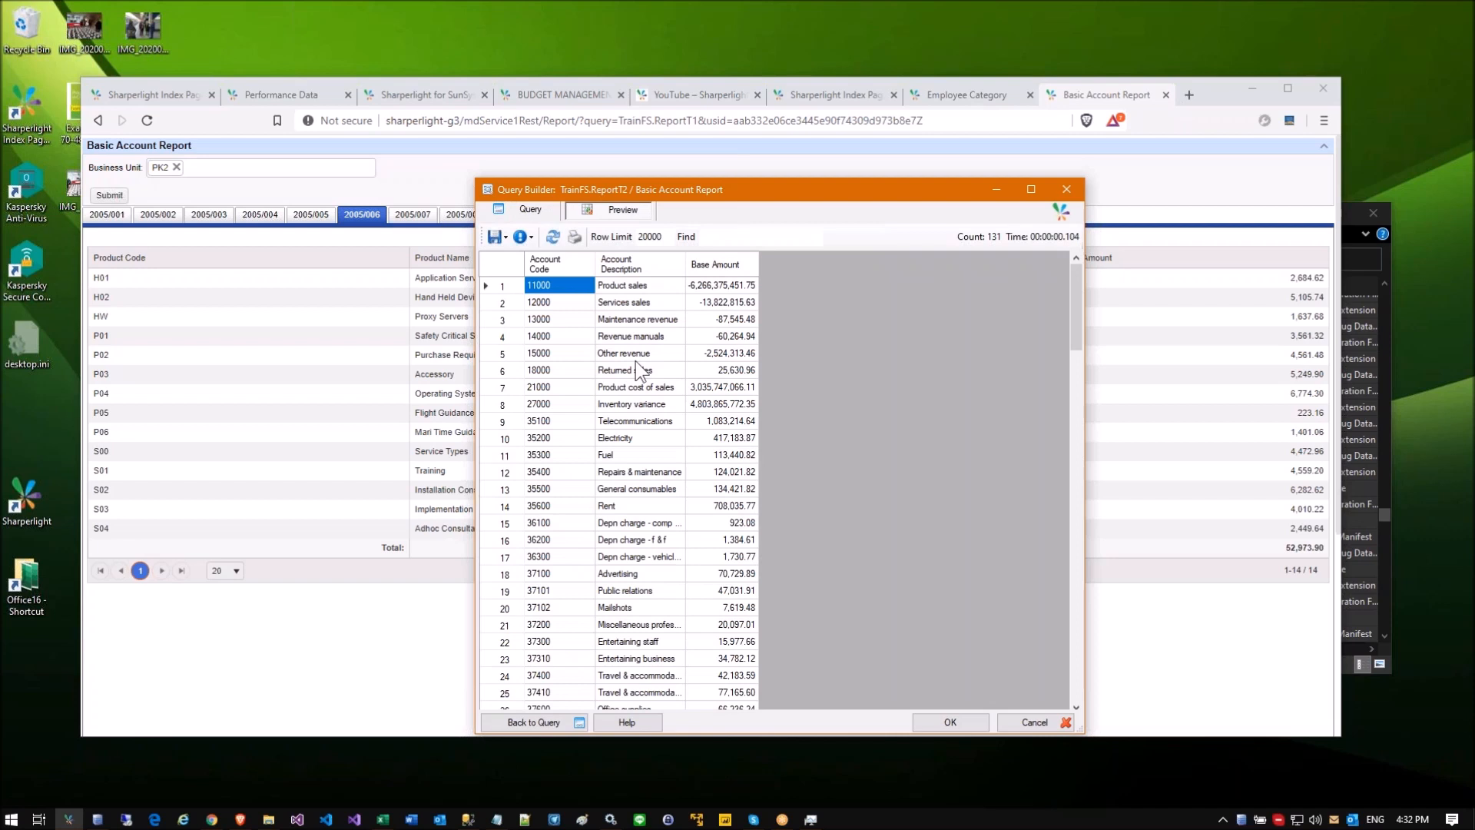
left_click(637, 360)
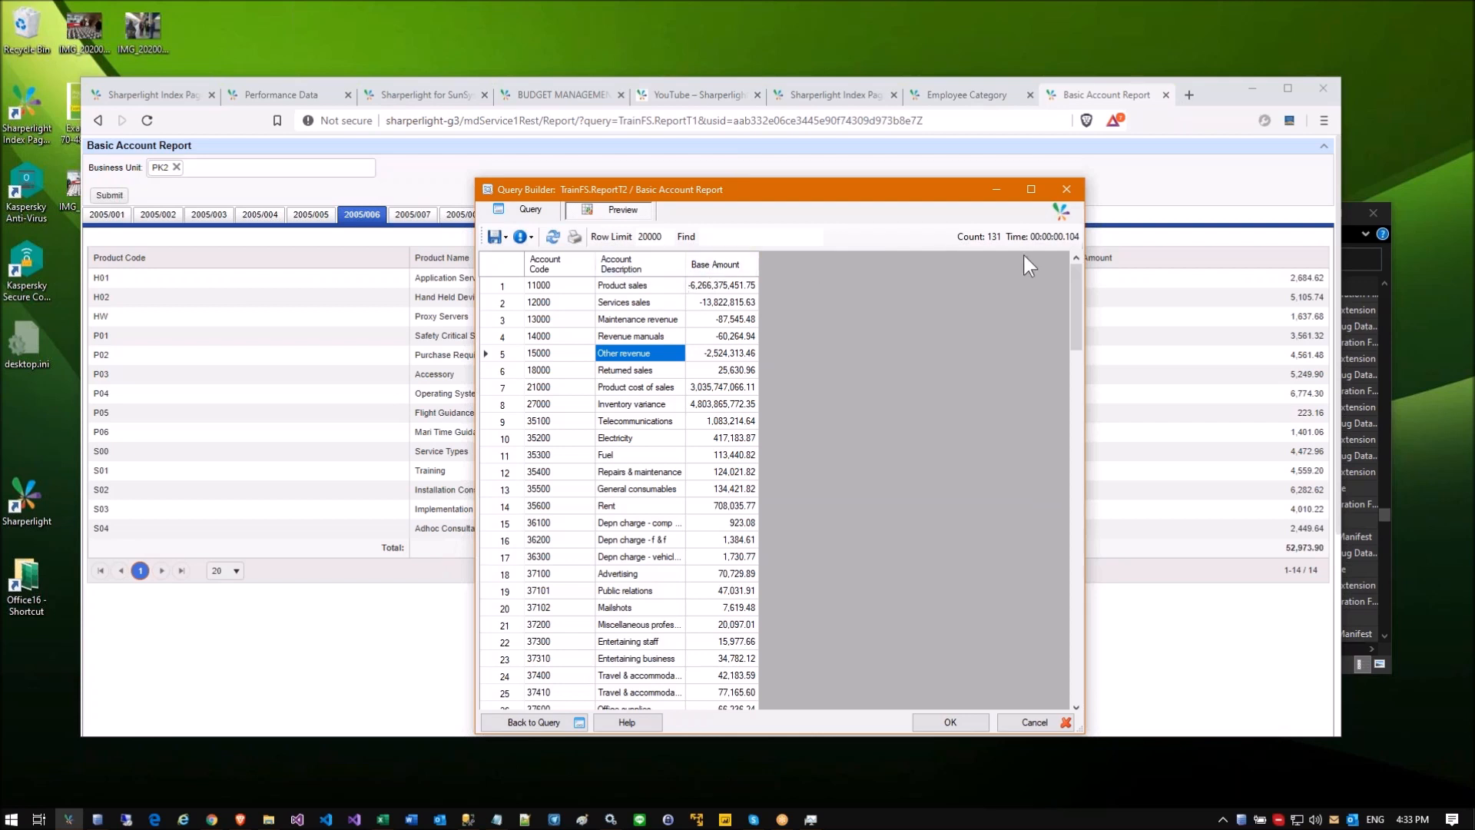
Step: Try adding Accounting Period as the first output, preview the rows by period, and remove that output again
left_click(534, 214)
left_click(694, 354)
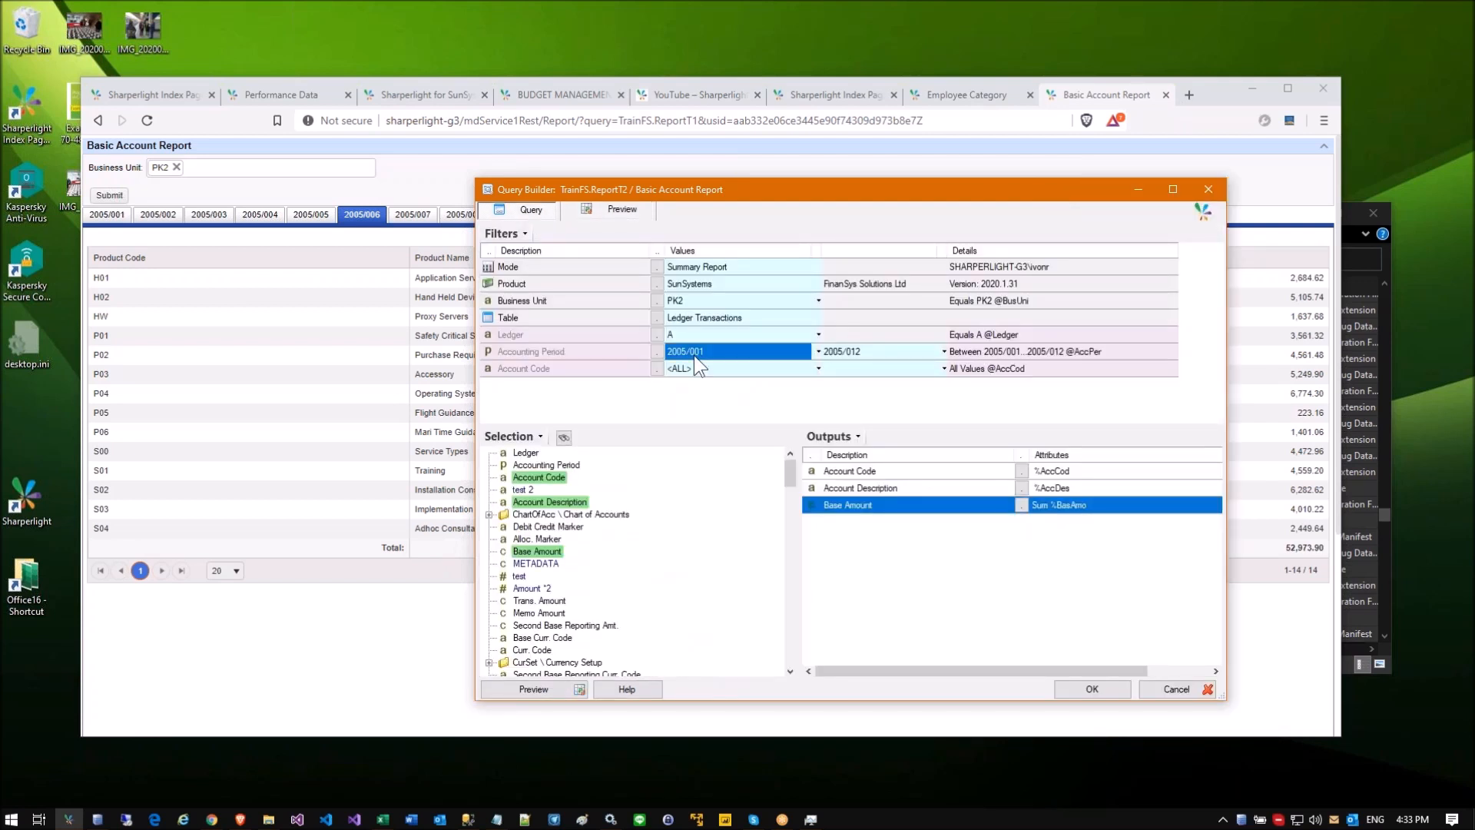
left_click(828, 355)
left_click(543, 461)
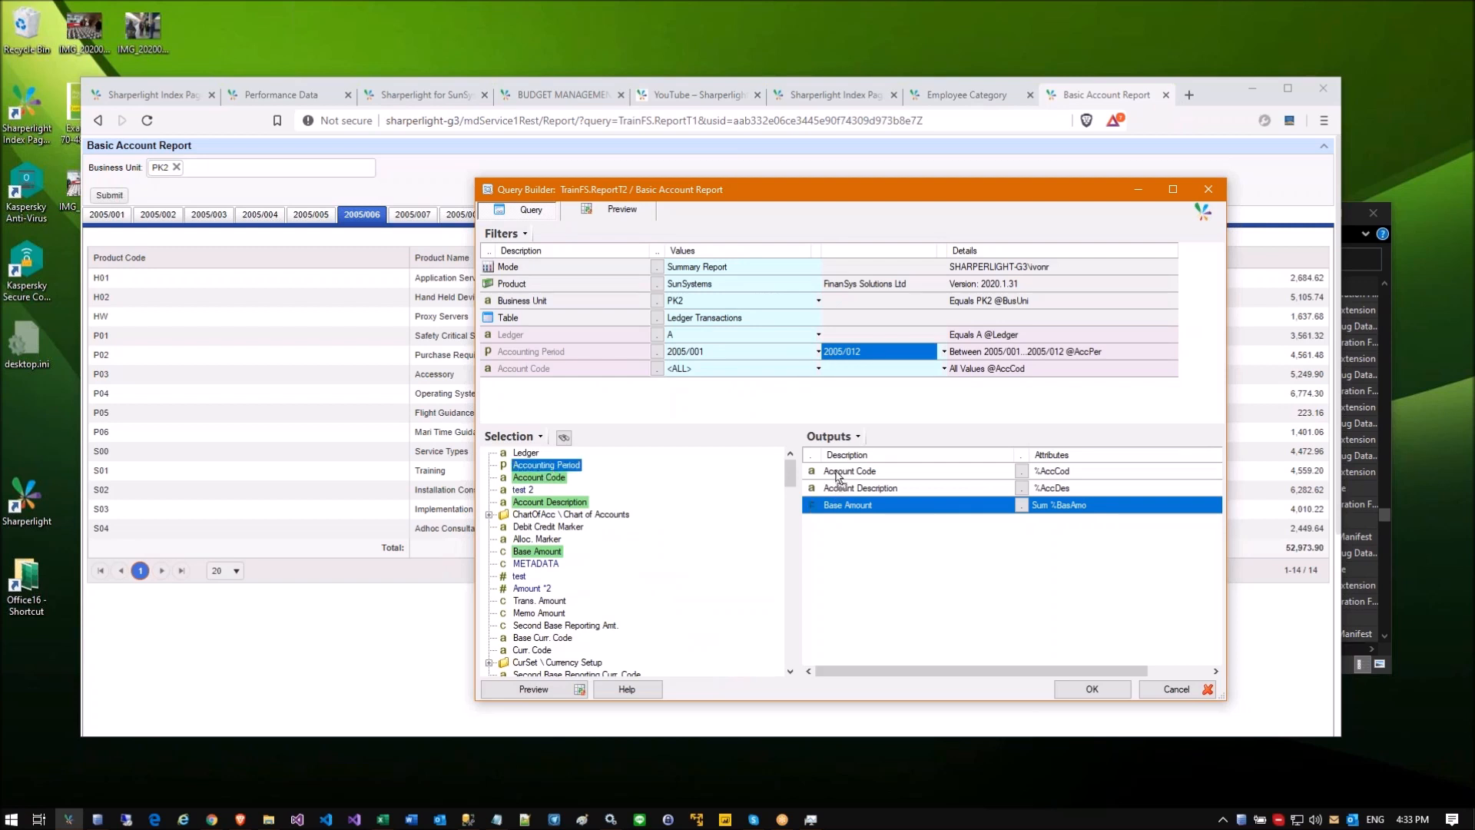
left_click_drag(837, 477, 837, 477)
left_click(621, 211)
left_click_drag(565, 285, 561, 596)
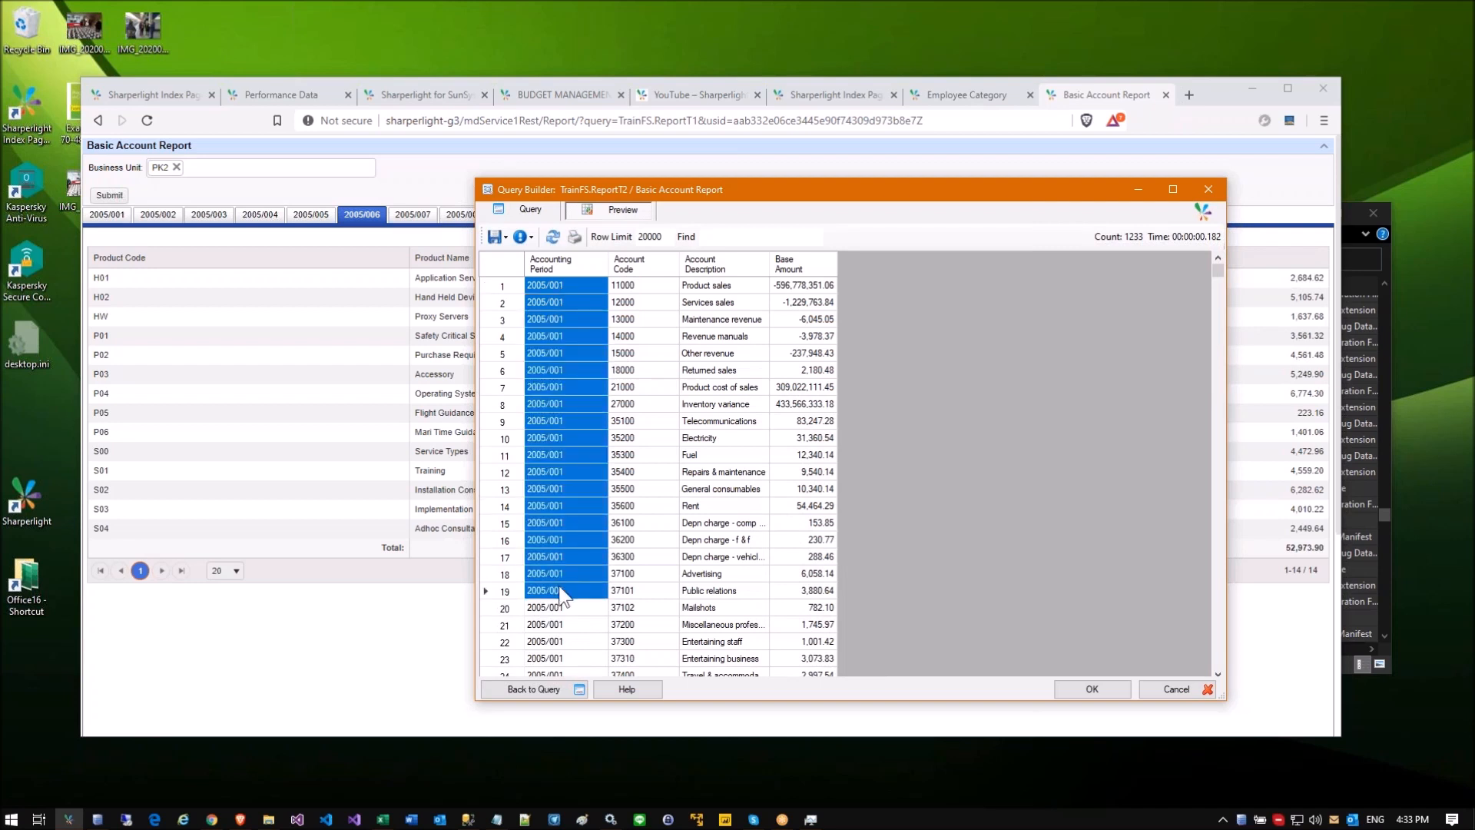
left_click(780, 285)
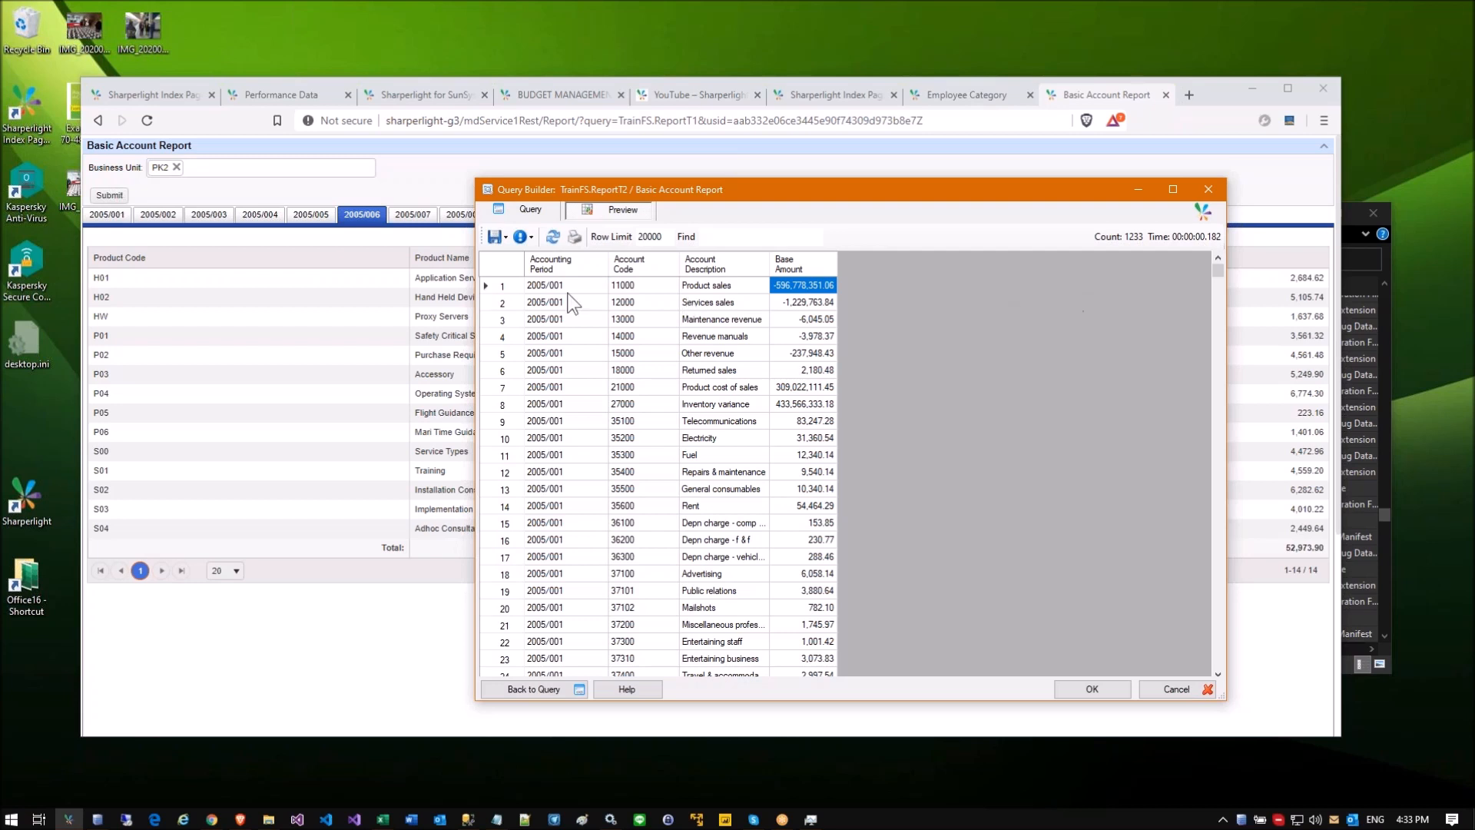
left_click(516, 209)
left_click_drag(834, 482, 625, 491)
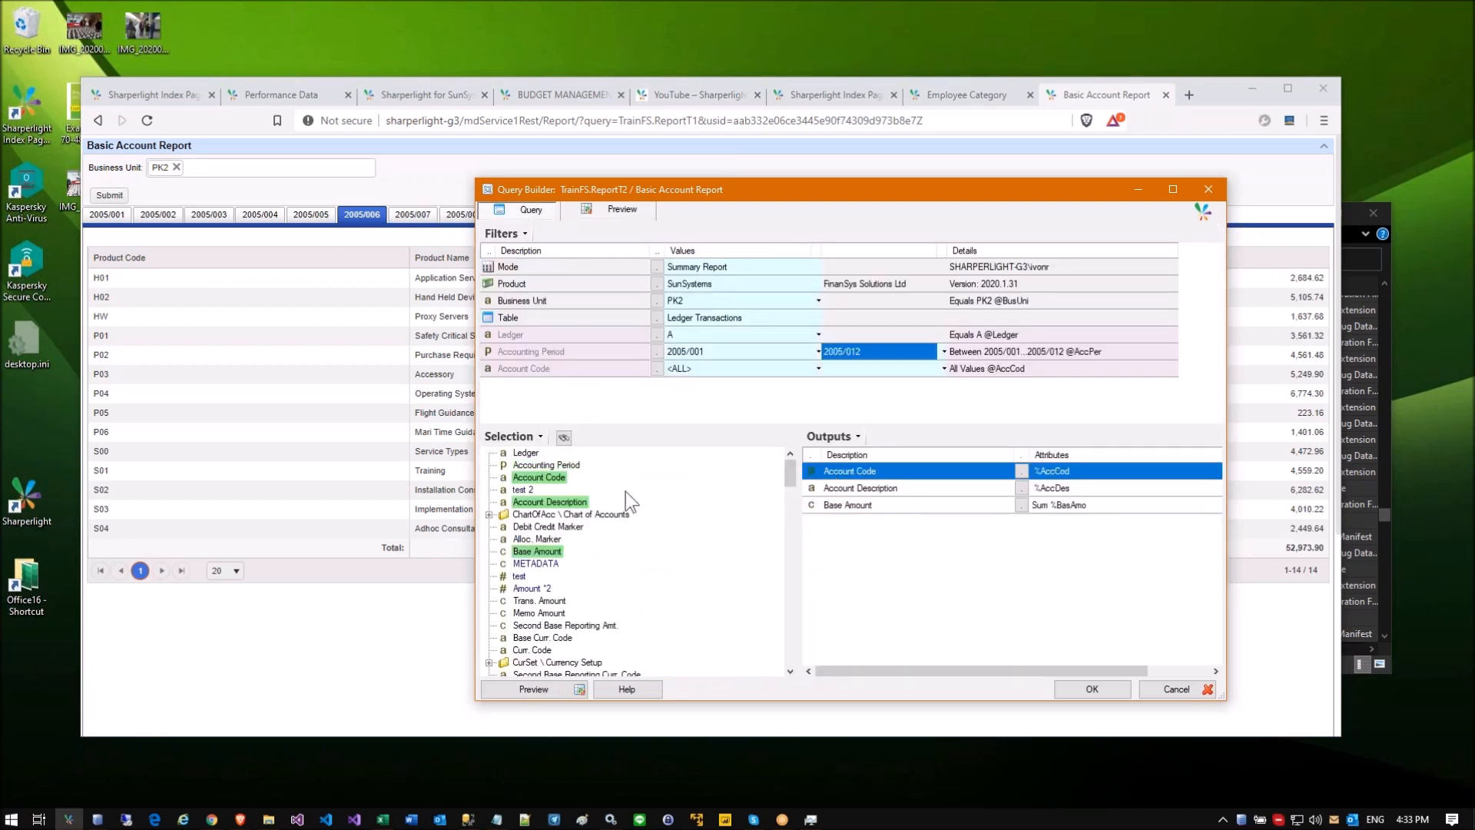
left_click(591, 351)
left_click(694, 347)
left_click(845, 354)
left_click(711, 353)
left_click(869, 354)
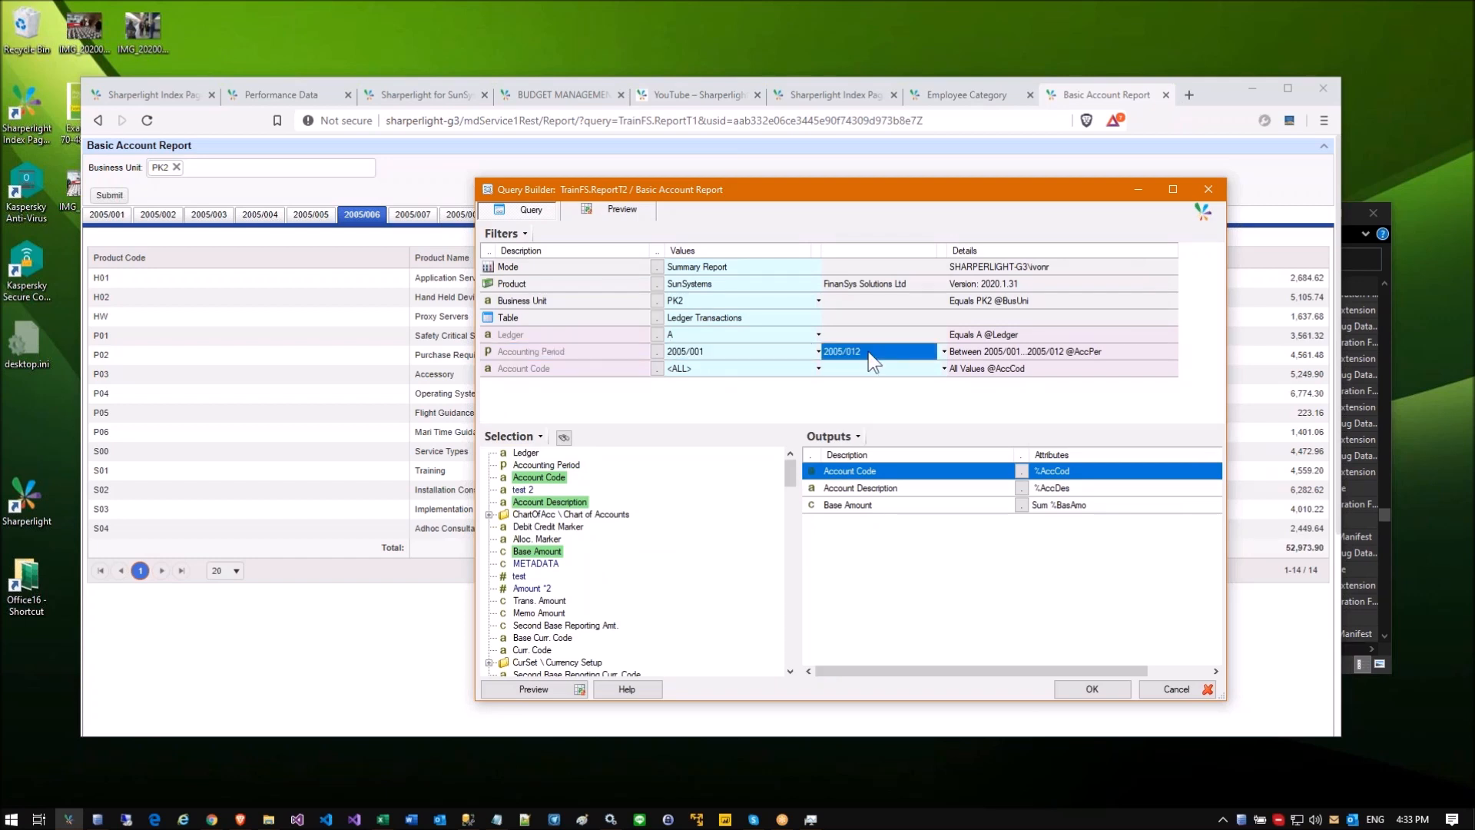
Step: Apply the AccPer filter to the Base Amount output and set it as a dynamic output
left_click(839, 507)
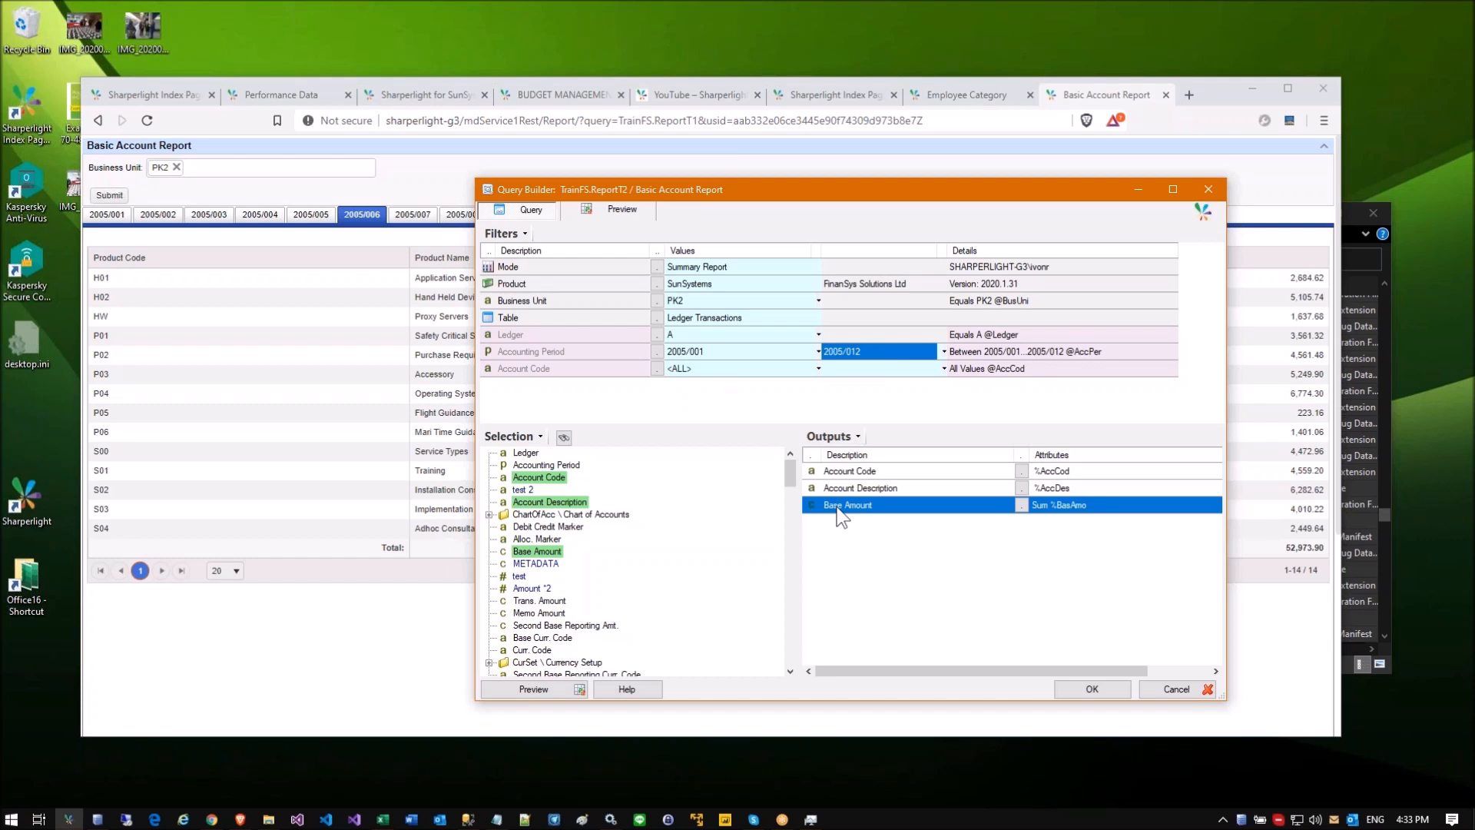
right_click(839, 508)
left_click(869, 475)
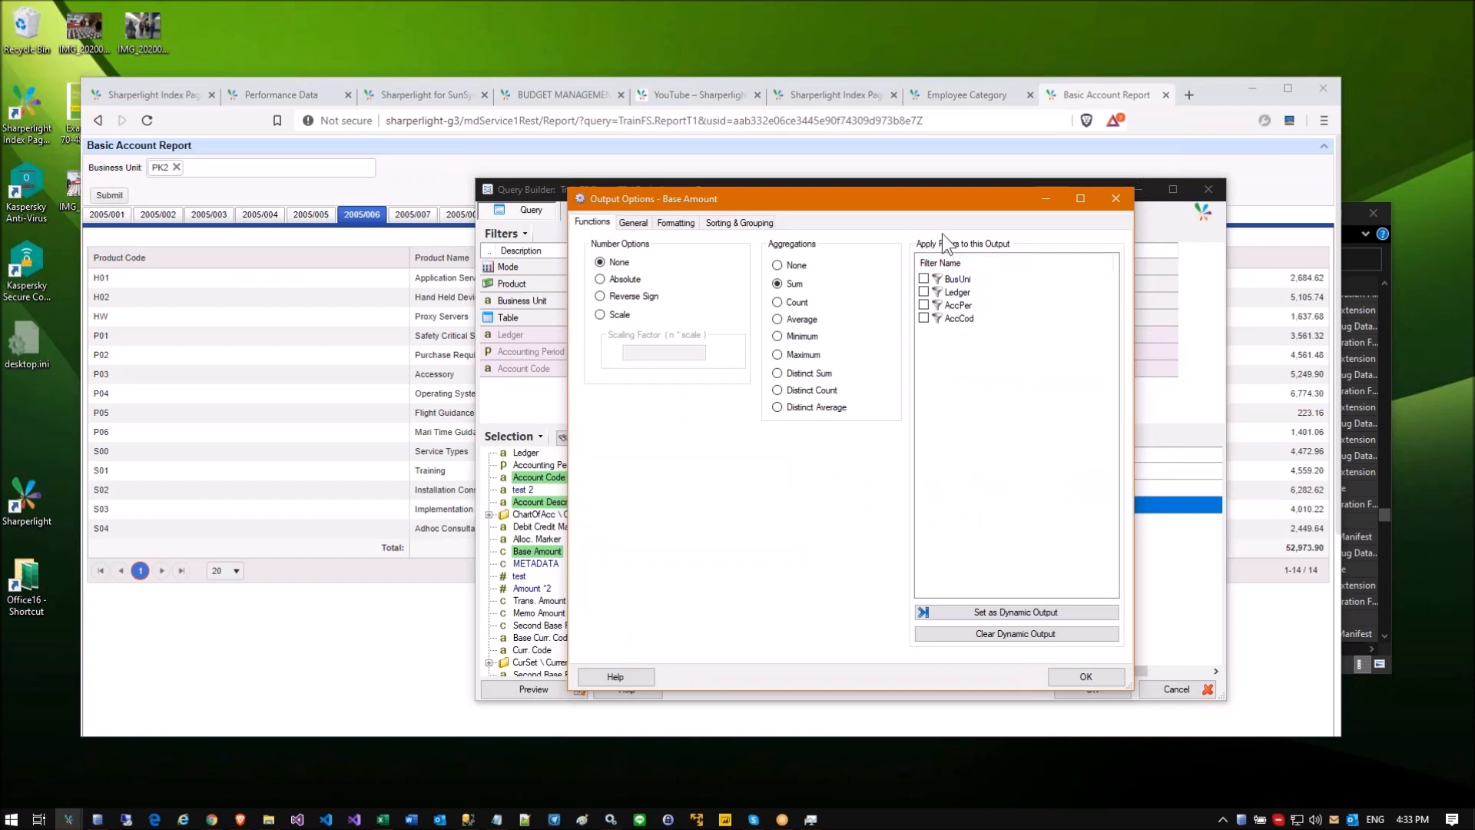
left_click(923, 305)
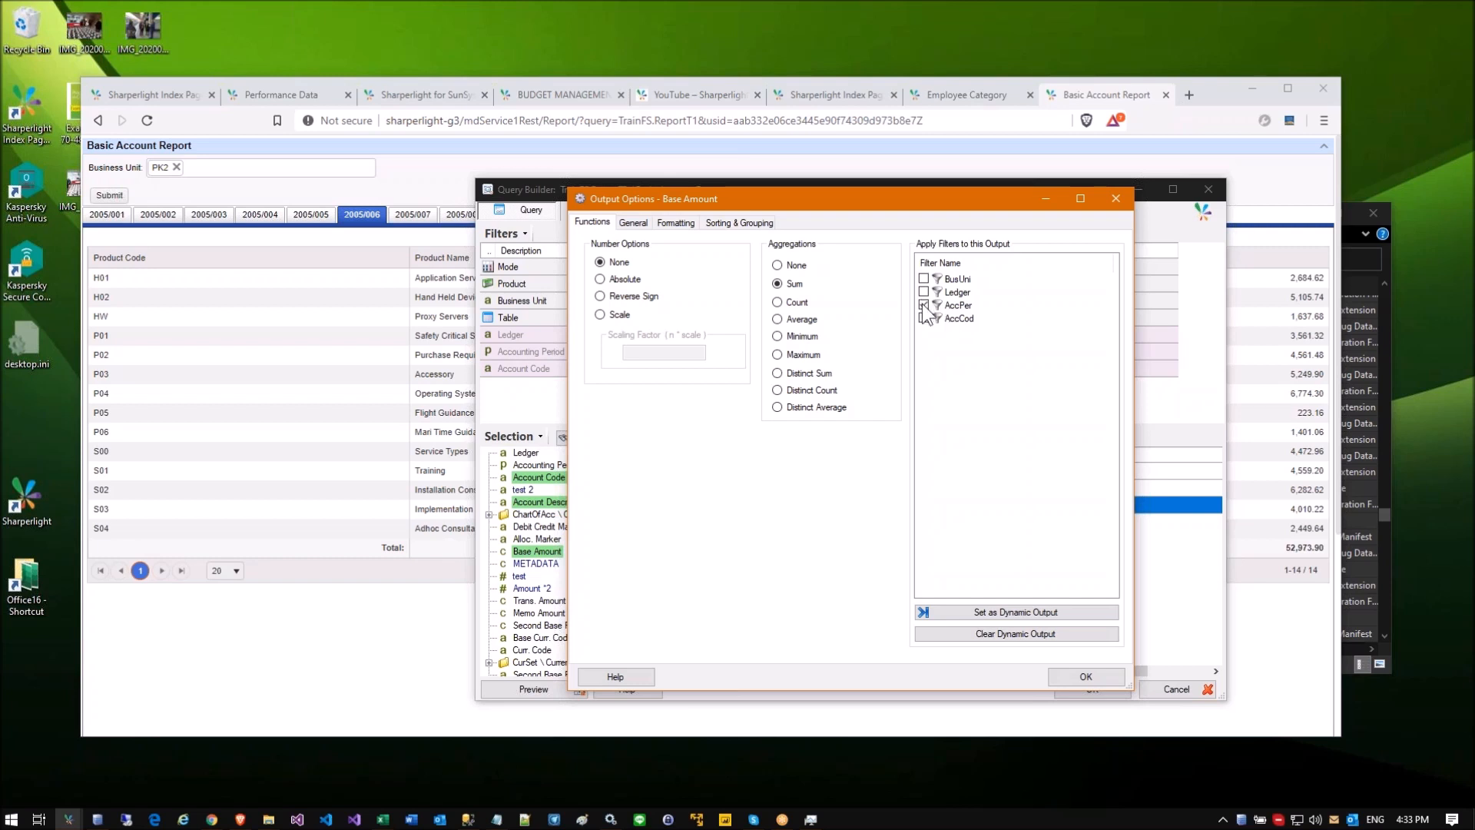
left_click(963, 305)
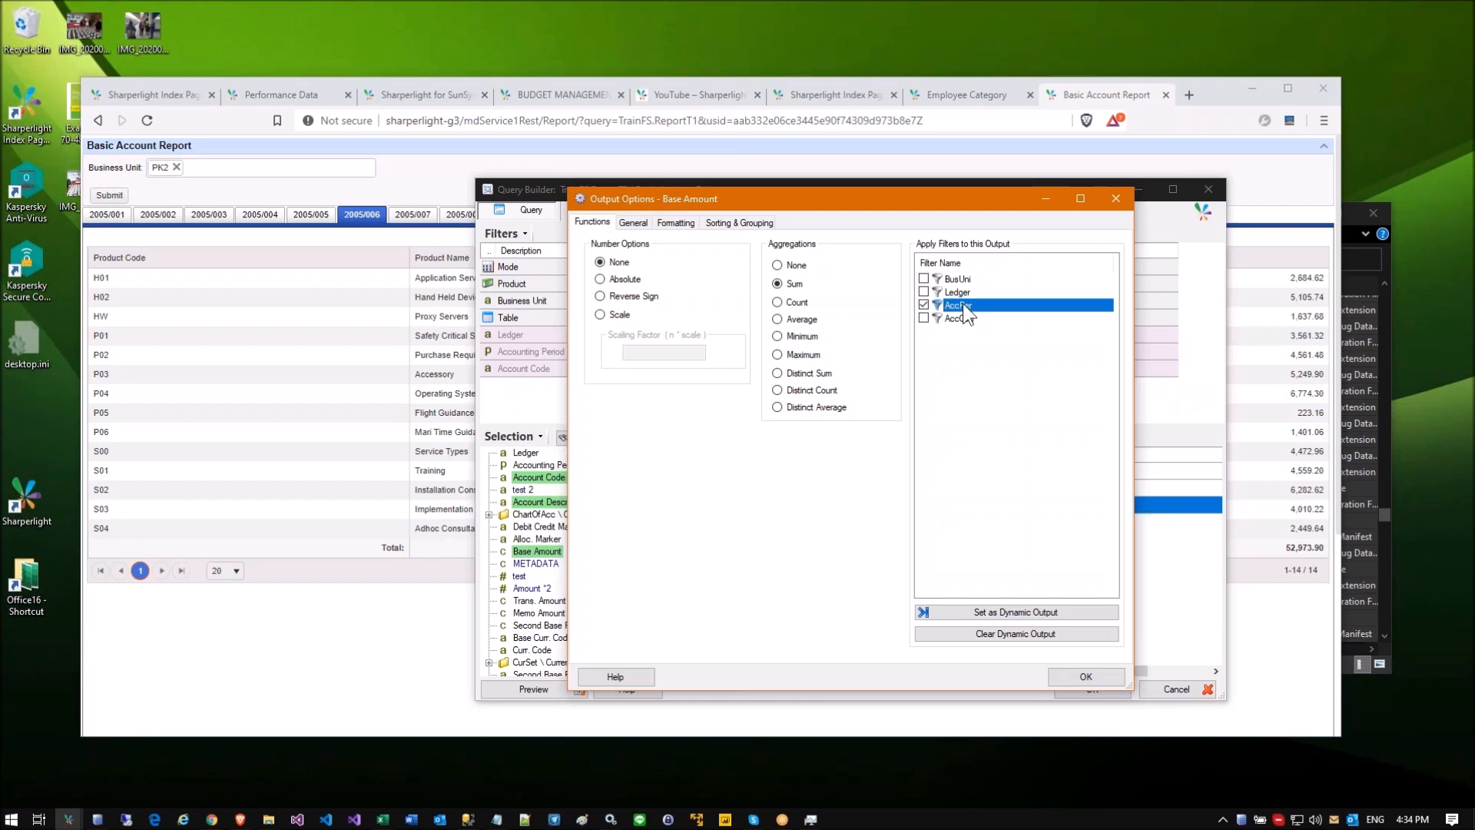
left_click(970, 613)
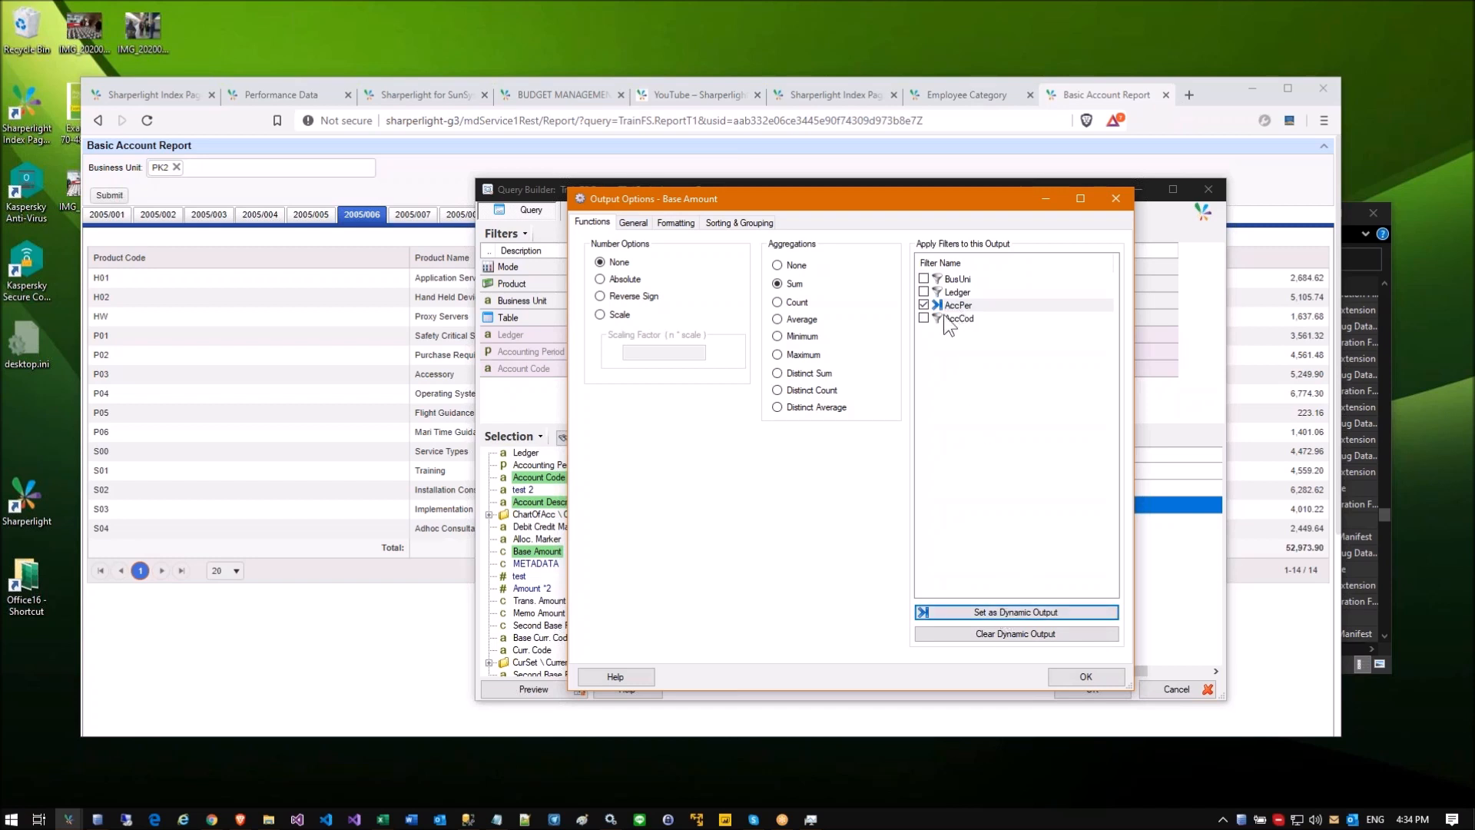
left_click(1057, 677)
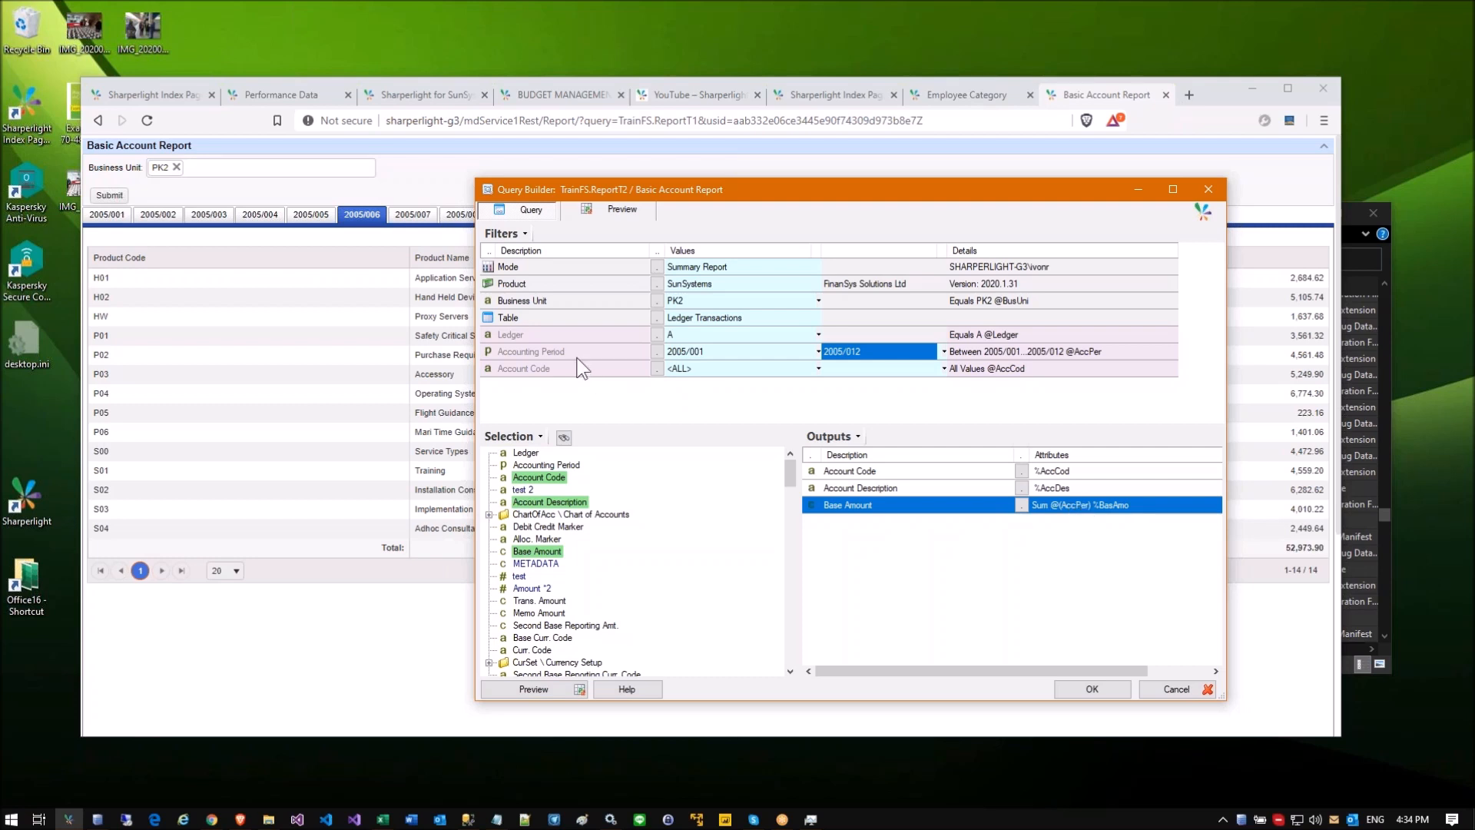
left_click(1085, 352)
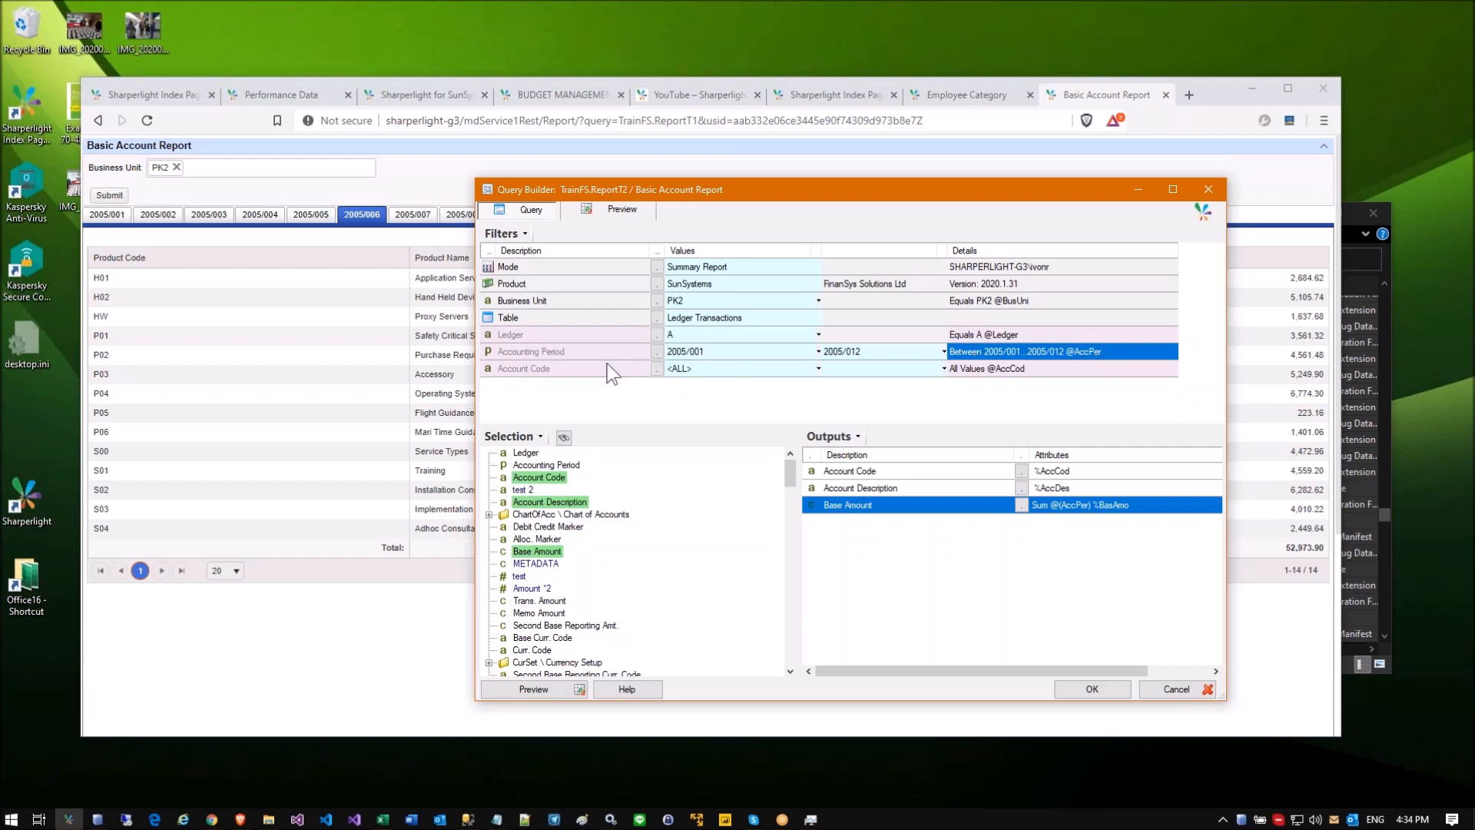
Step: Check the filter name assigned to the Accounting Period filter without changing it
left_click(588, 353)
left_click(1106, 351)
right_click(598, 354)
left_click(655, 414)
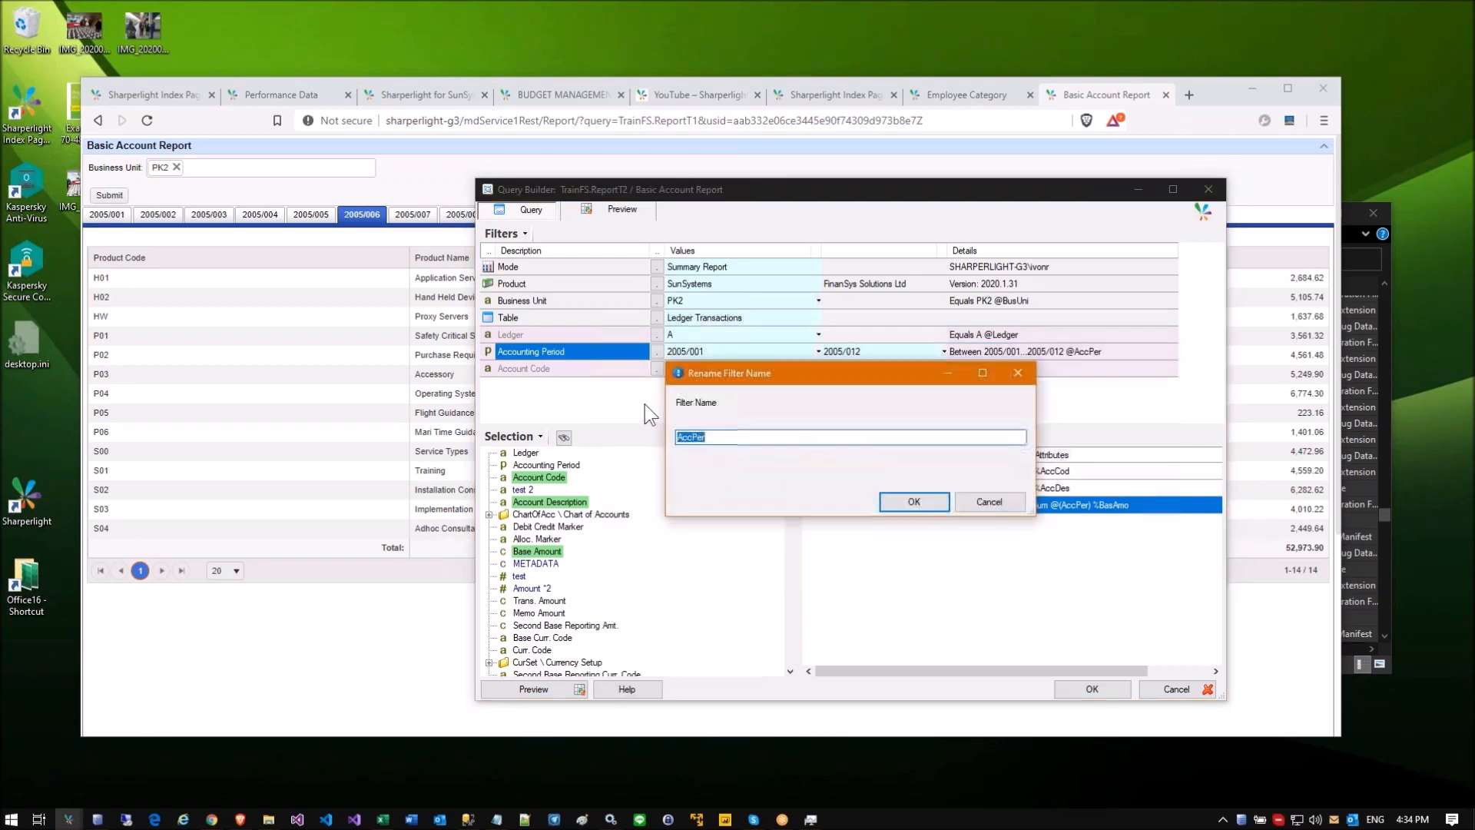
key("Escape")
Step: Preview the query and look through the Base Amount columns generated for each accounting period
left_click(623, 212)
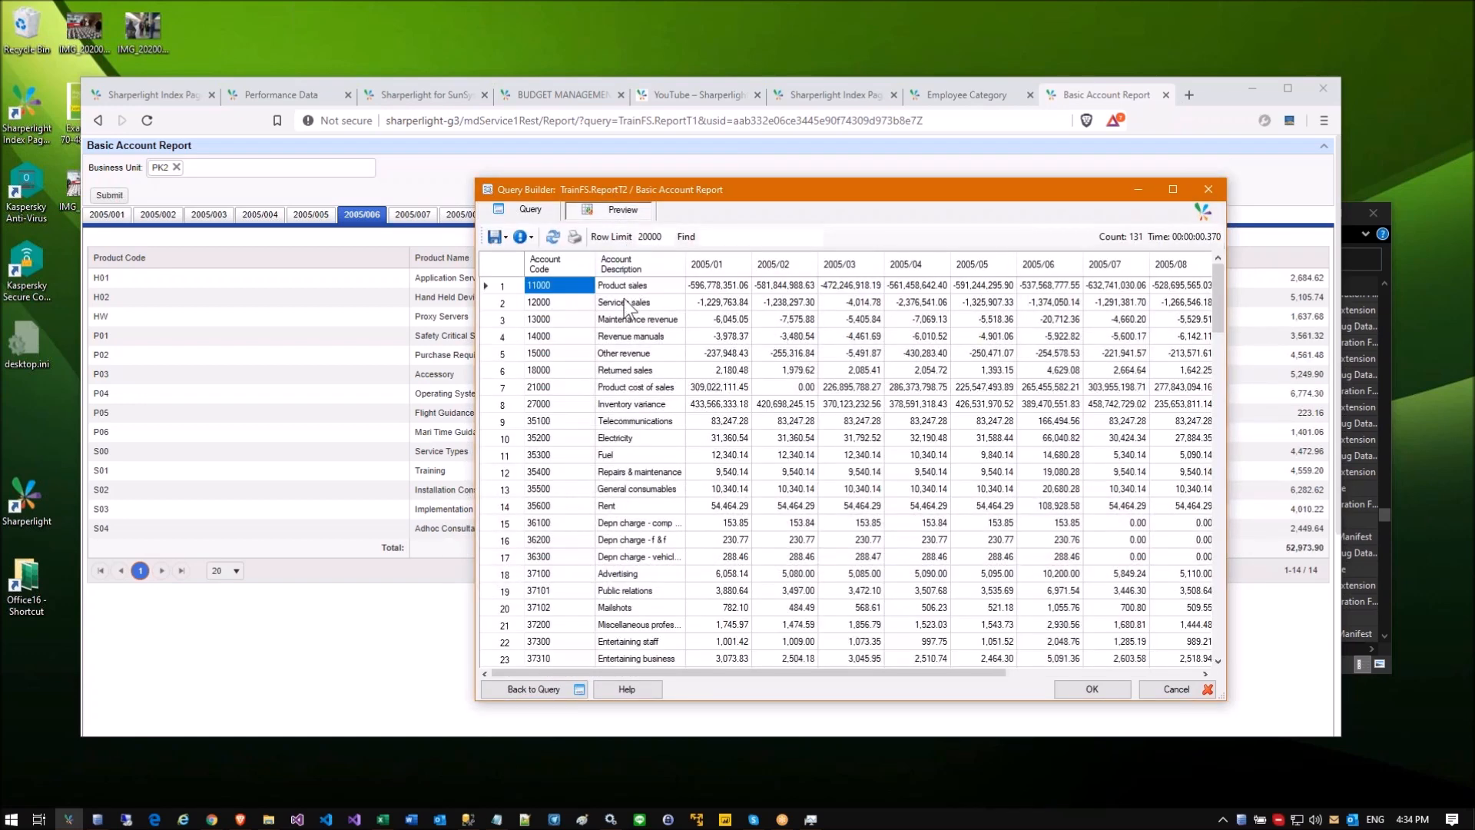
left_click(700, 284)
left_click(783, 286)
left_click(853, 288)
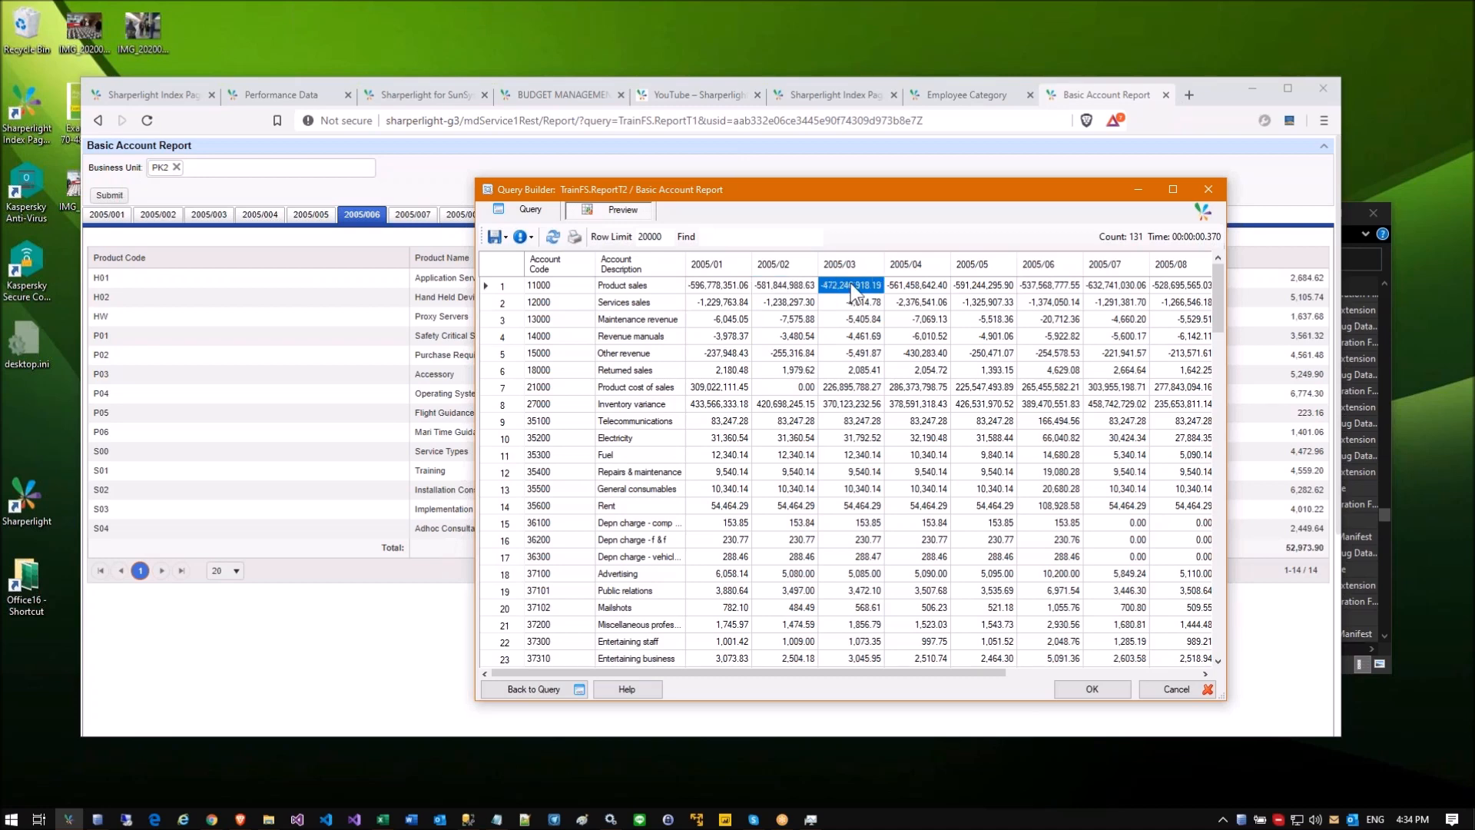
left_click(936, 288)
left_click(980, 286)
left_click(1058, 292)
left_click_drag(816, 672, 1018, 661)
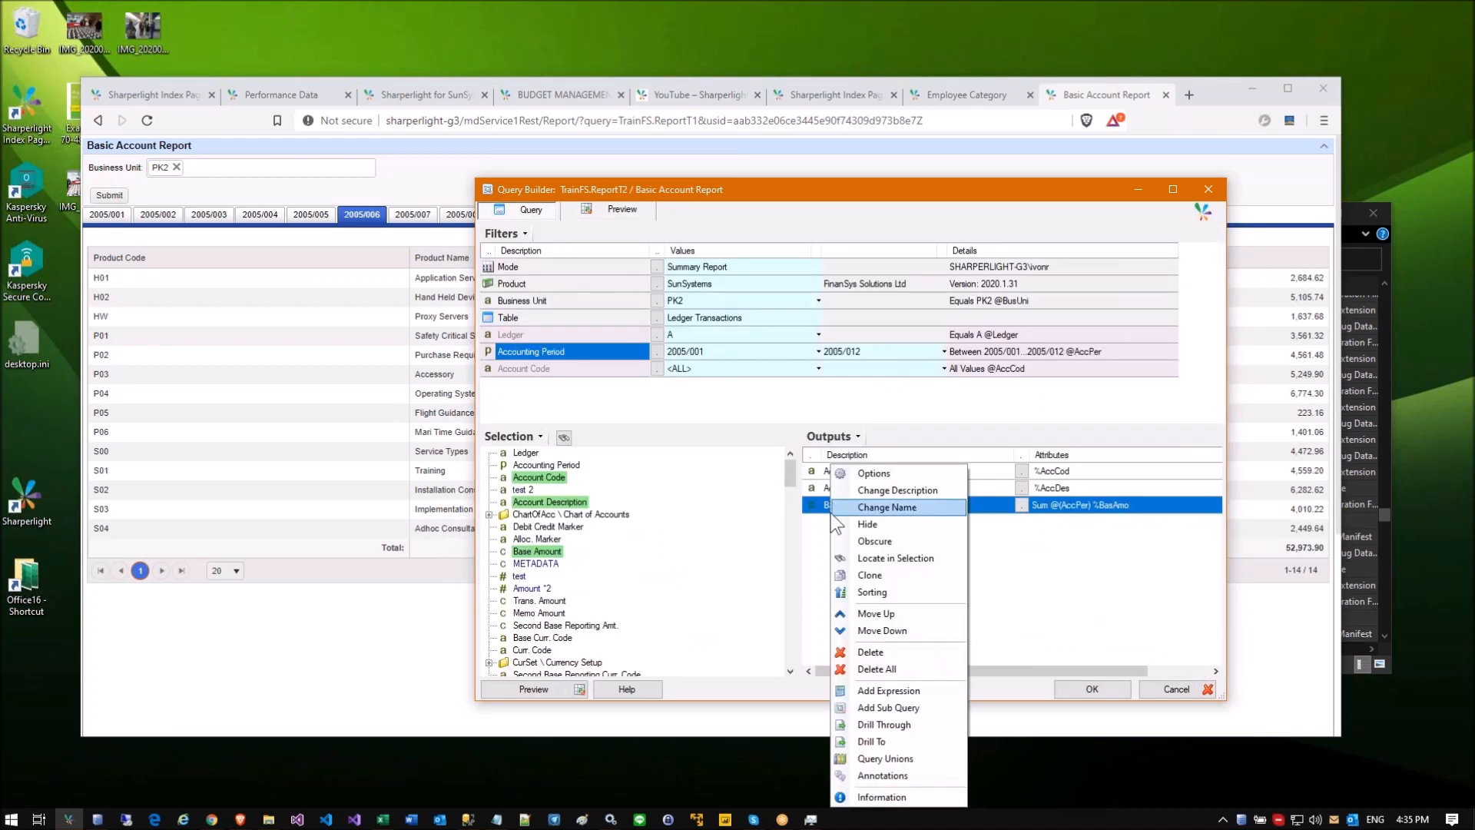
Step: Add an expression output with the formula {%BasAmo} after Base Amount and change its description to TOTAL
left_click(875, 690)
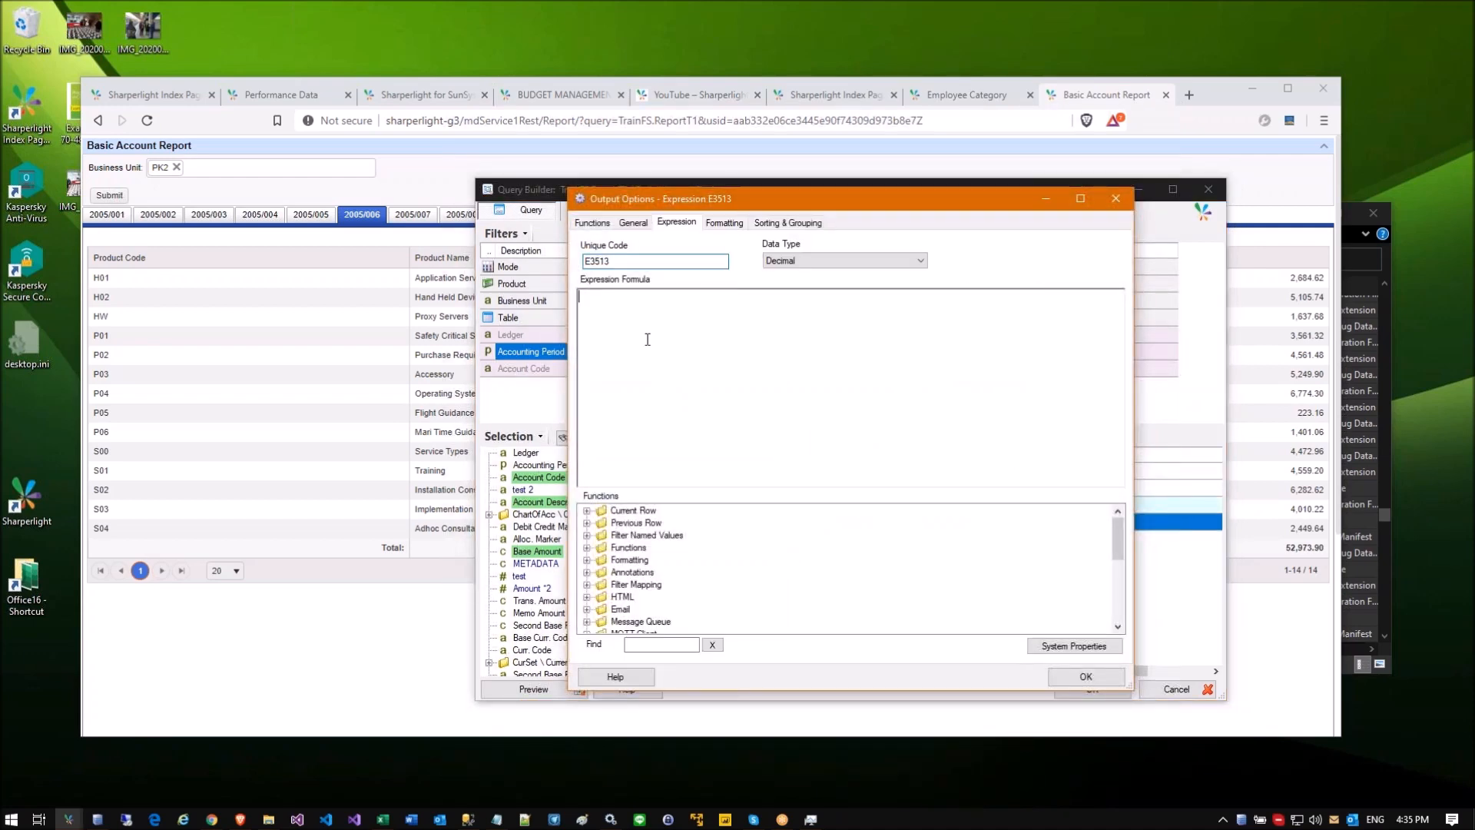
left_click(586, 510)
double_click(661, 547)
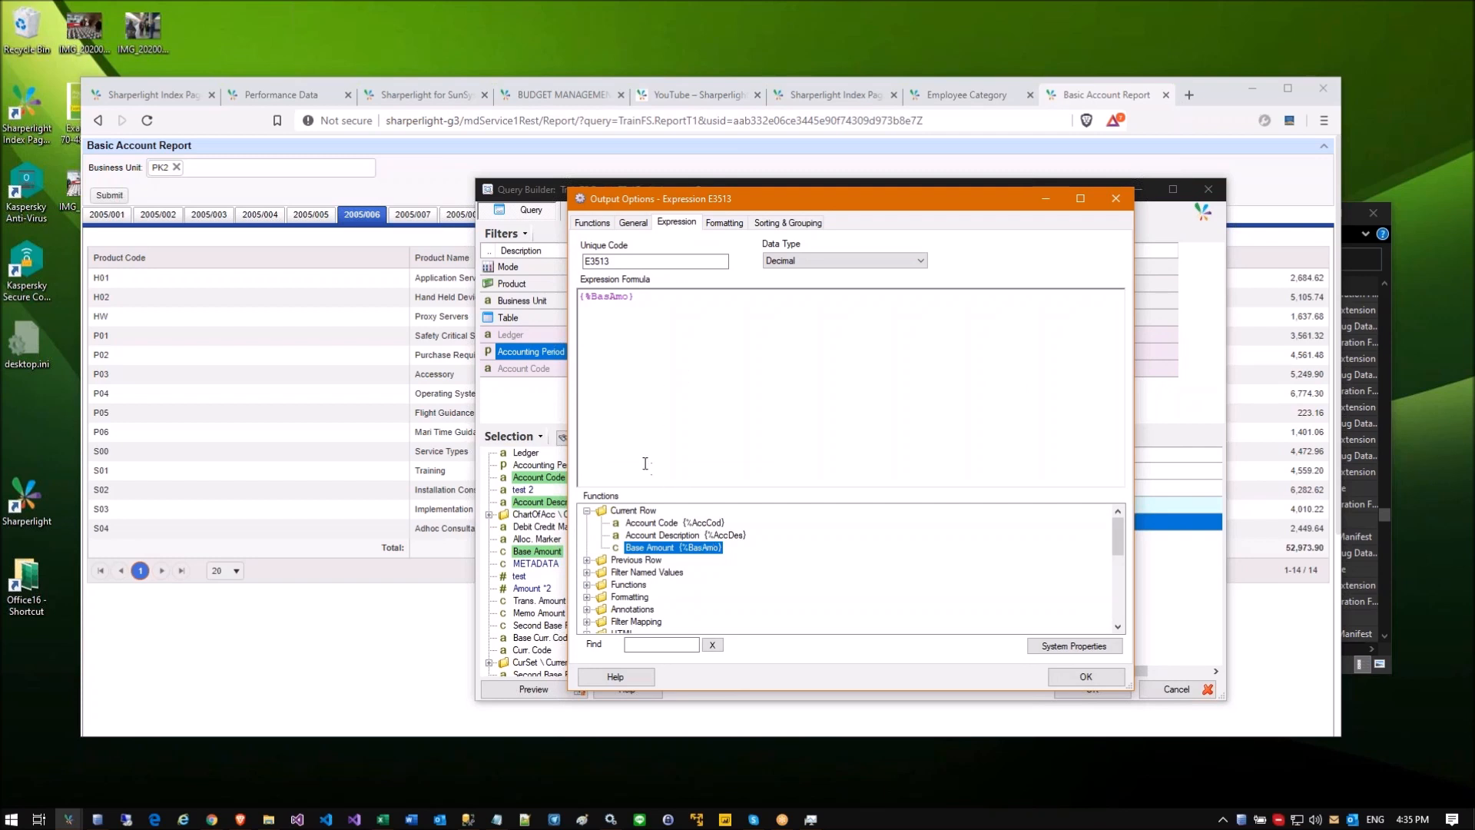
left_click(1083, 675)
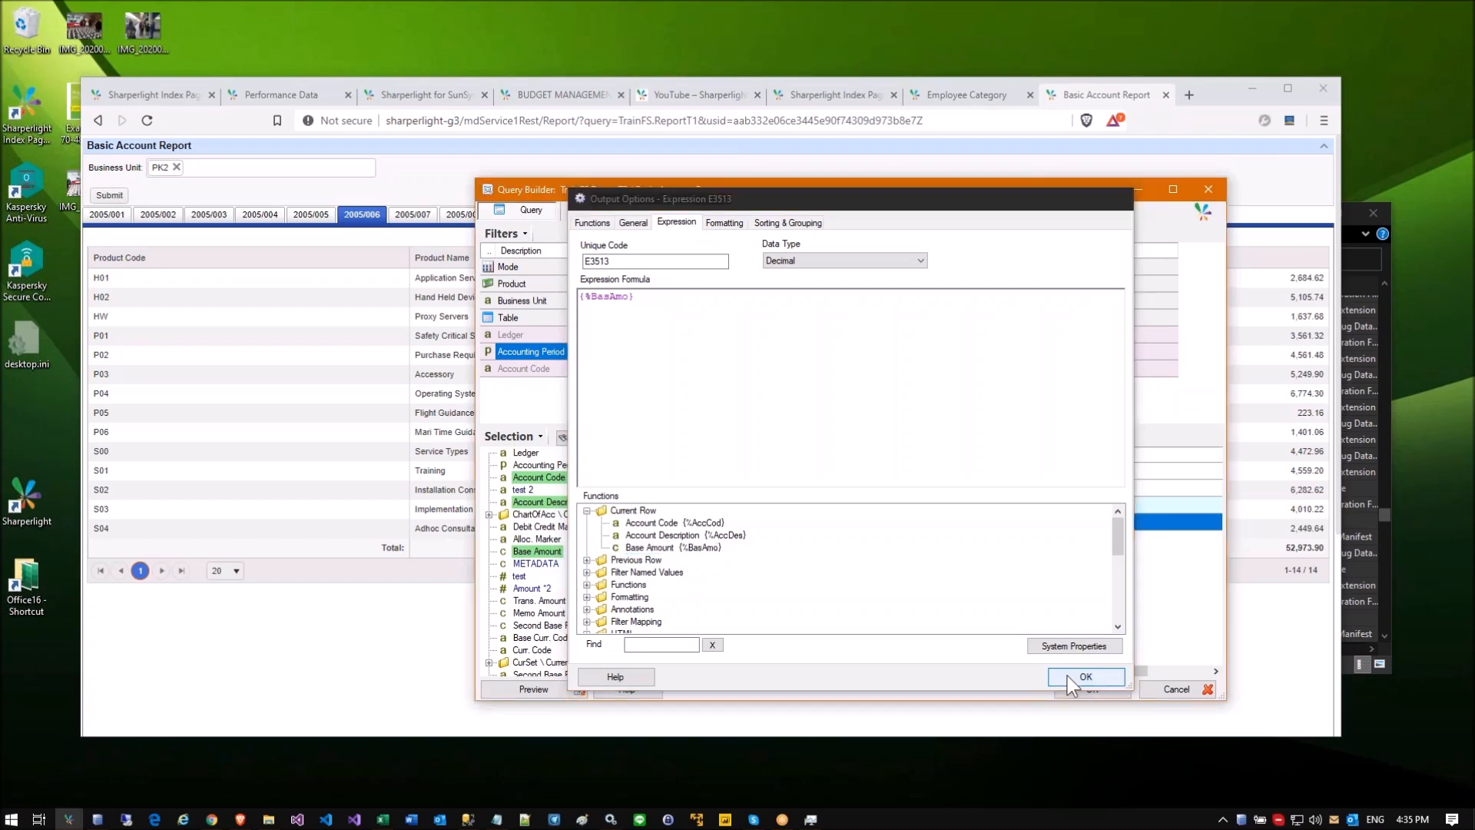
right_click(867, 534)
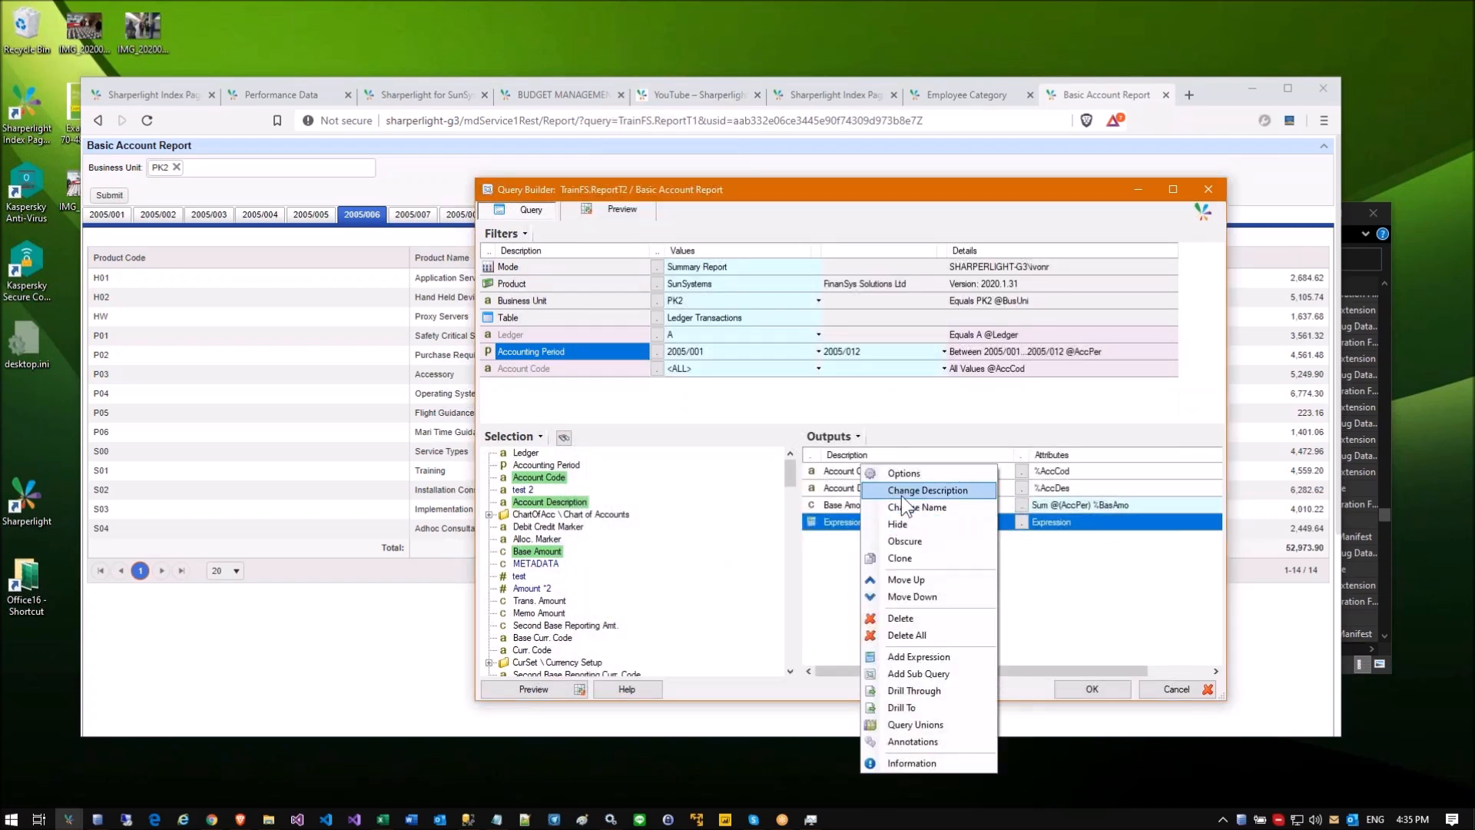
left_click(901, 493)
type("TOTAL")
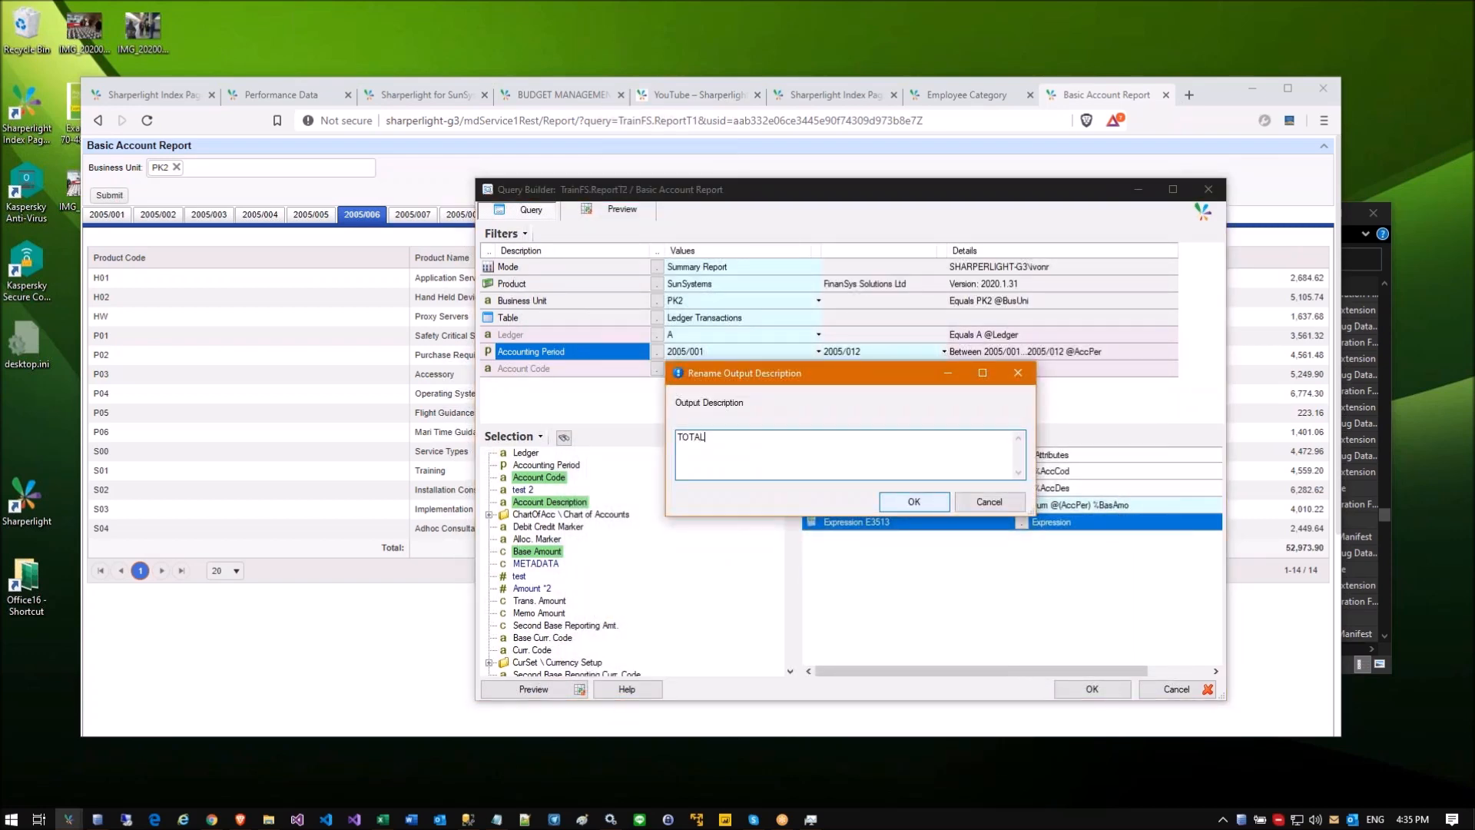
key("Return")
Step: Preview the query and compare the TOTAL column with the sum of the selected period amounts
left_click(538, 689)
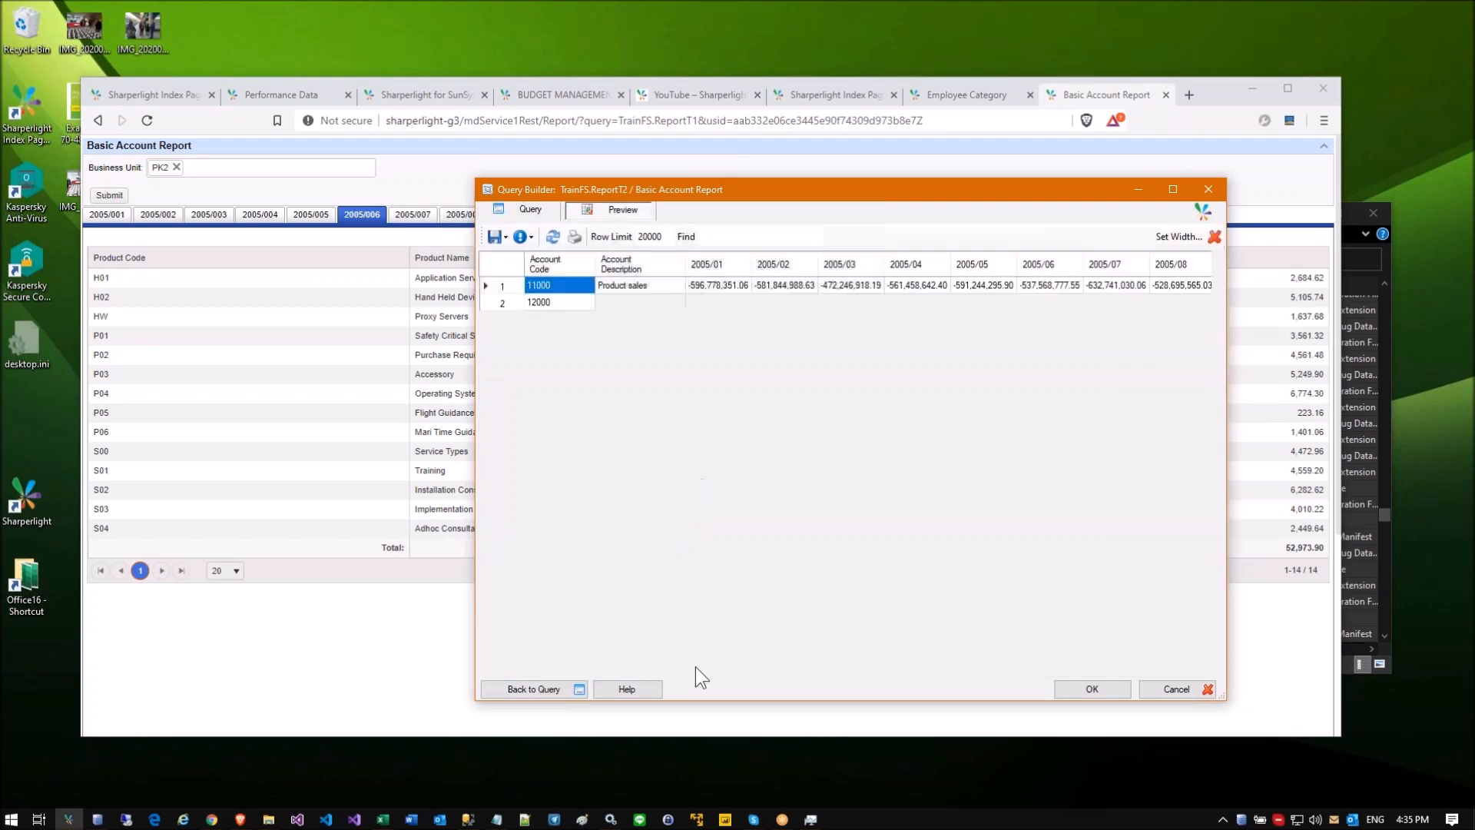
left_click_drag(664, 673, 970, 658)
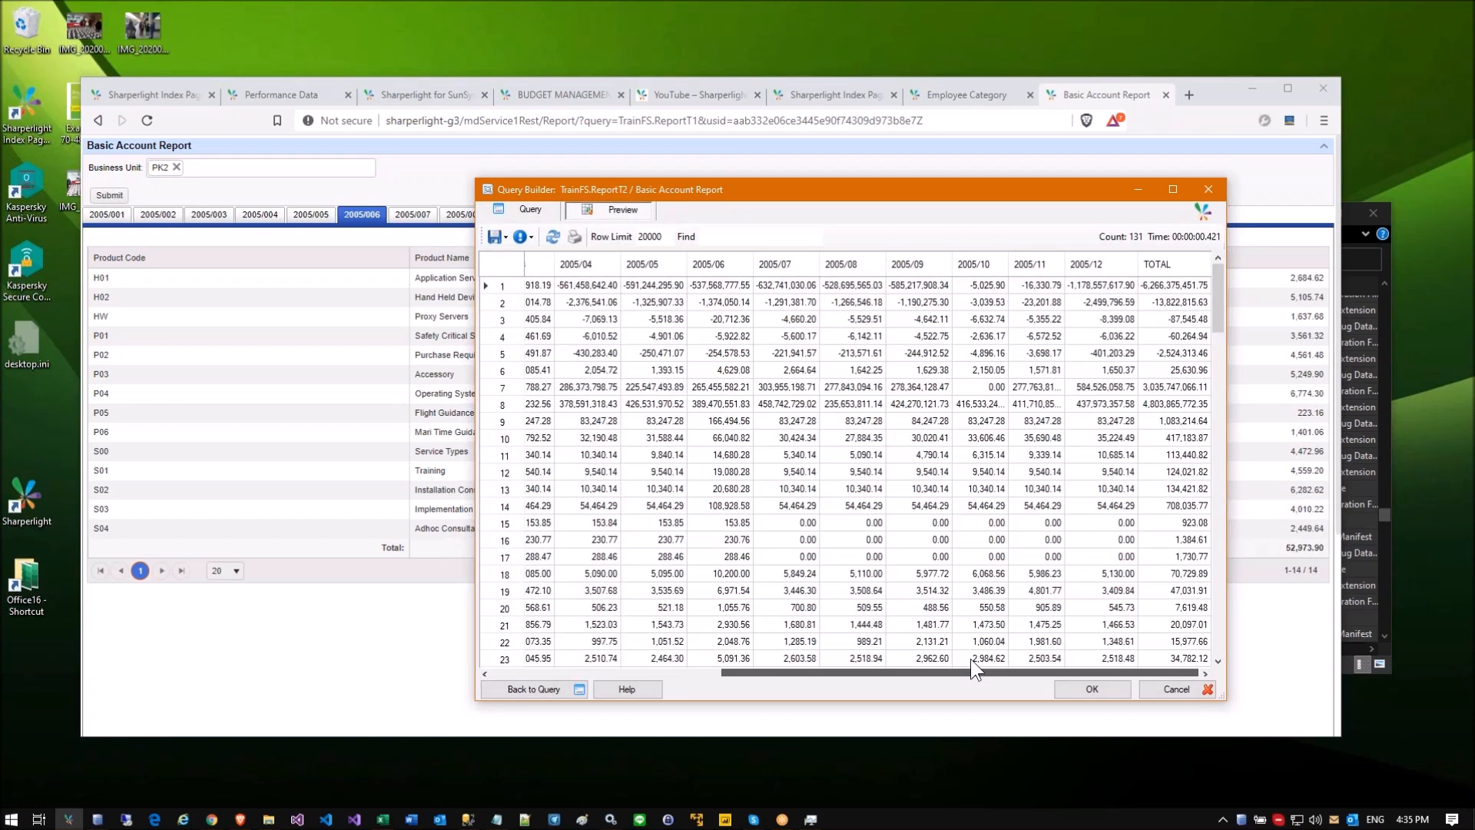
left_click_drag(1108, 301, 572, 315)
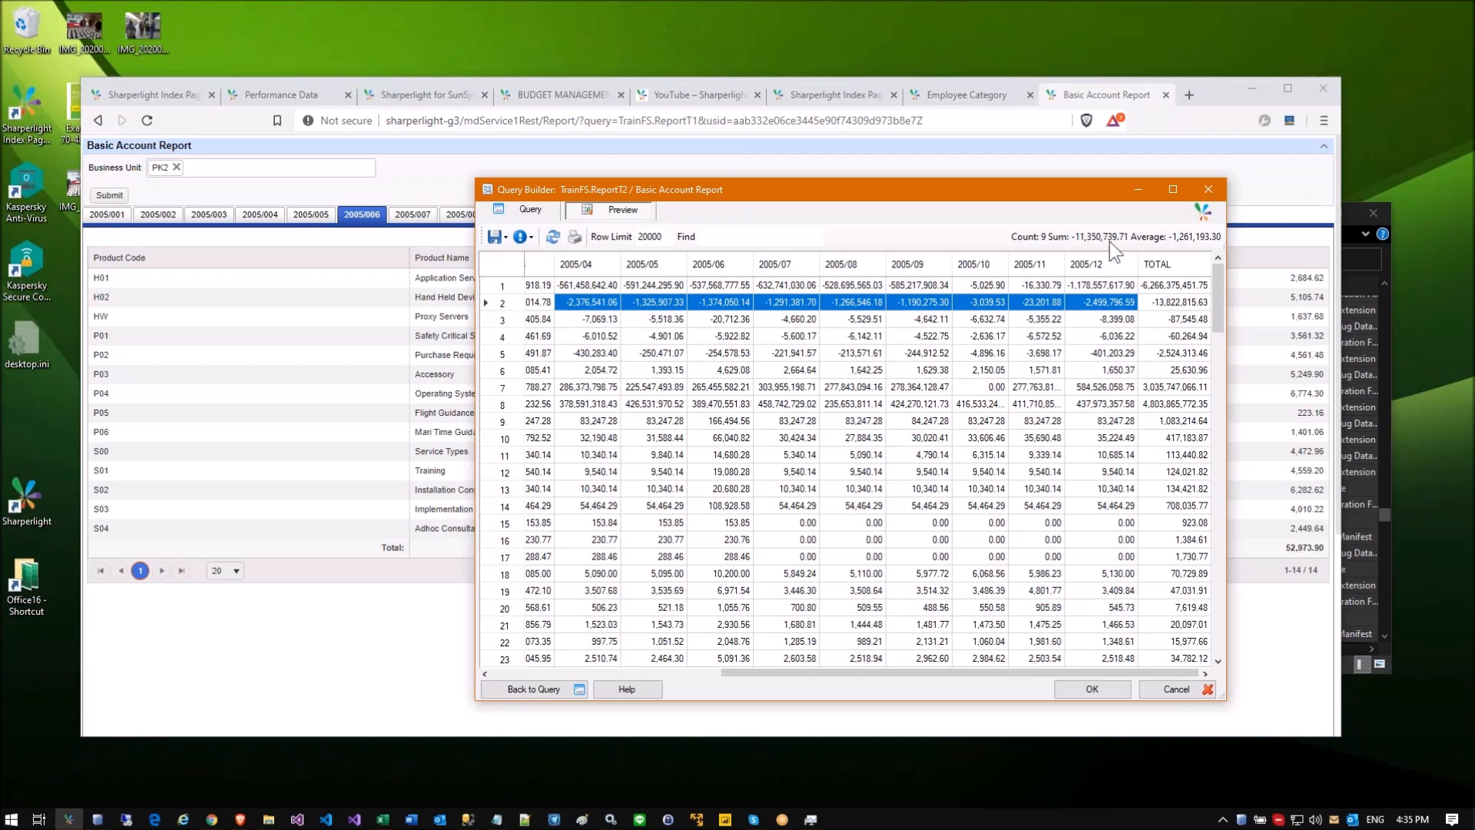
left_click(1161, 302)
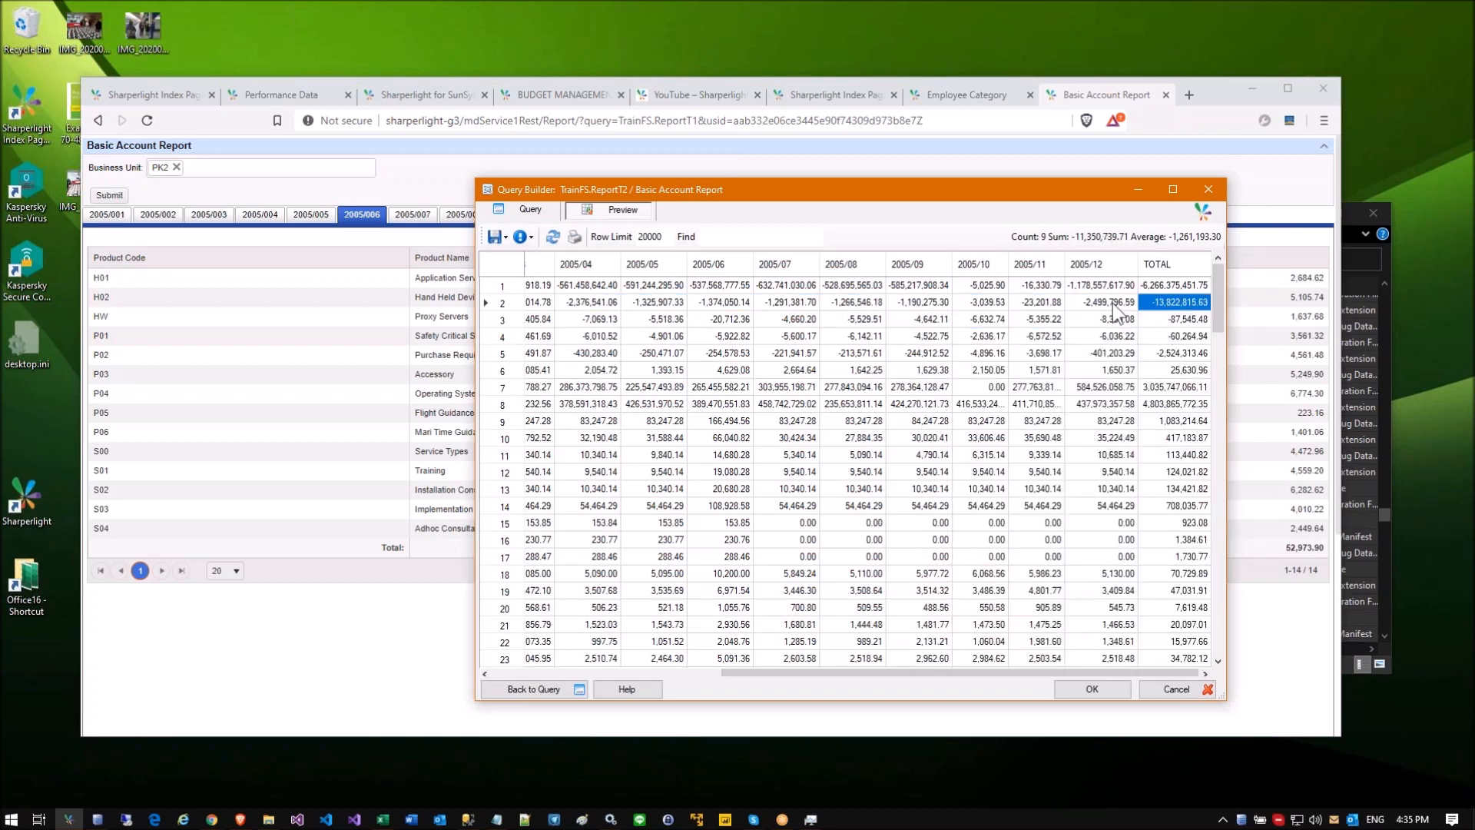
left_click_drag(1113, 305, 783, 320)
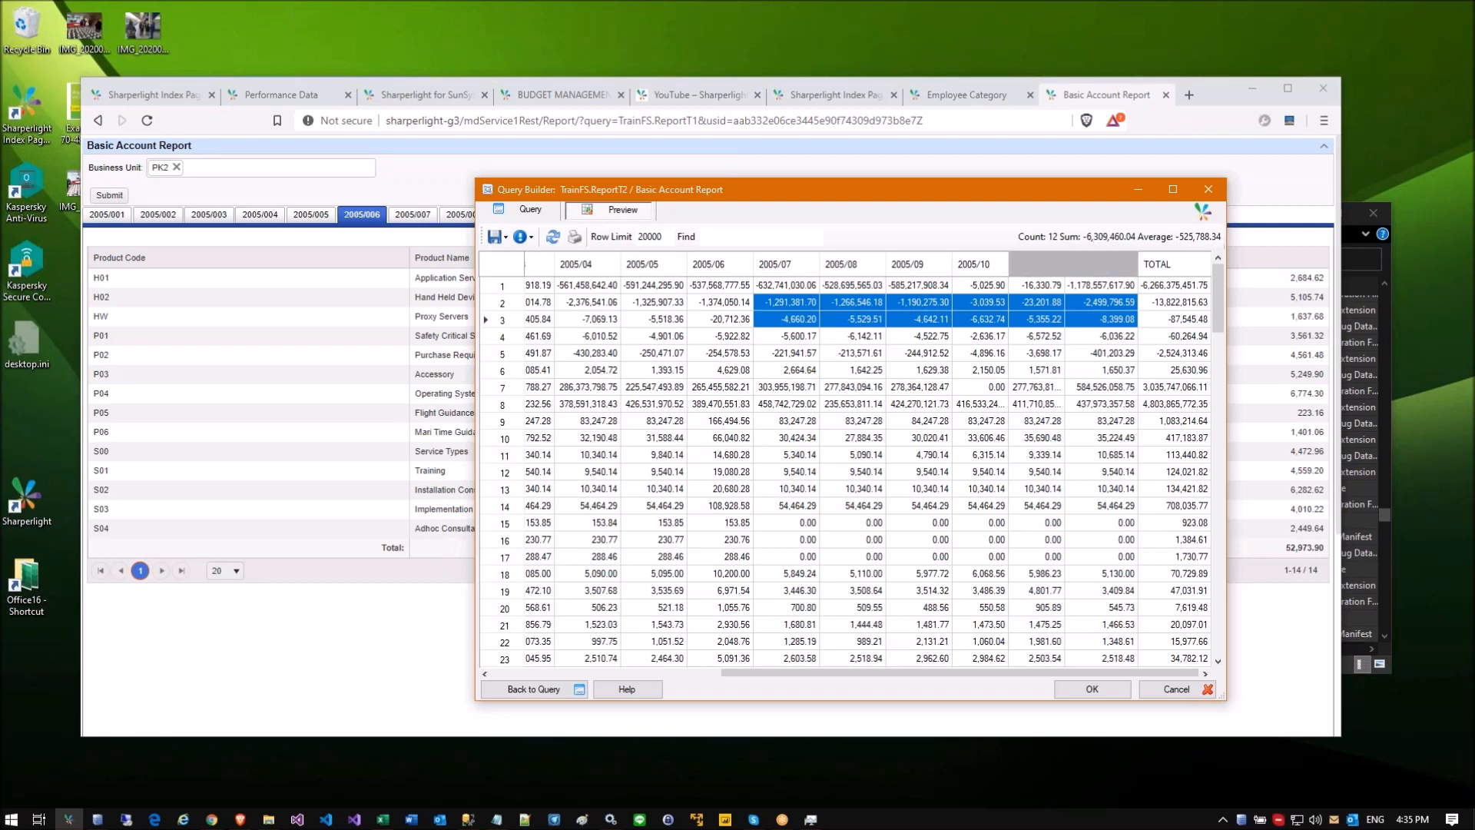
left_click(966, 318)
left_click(715, 352)
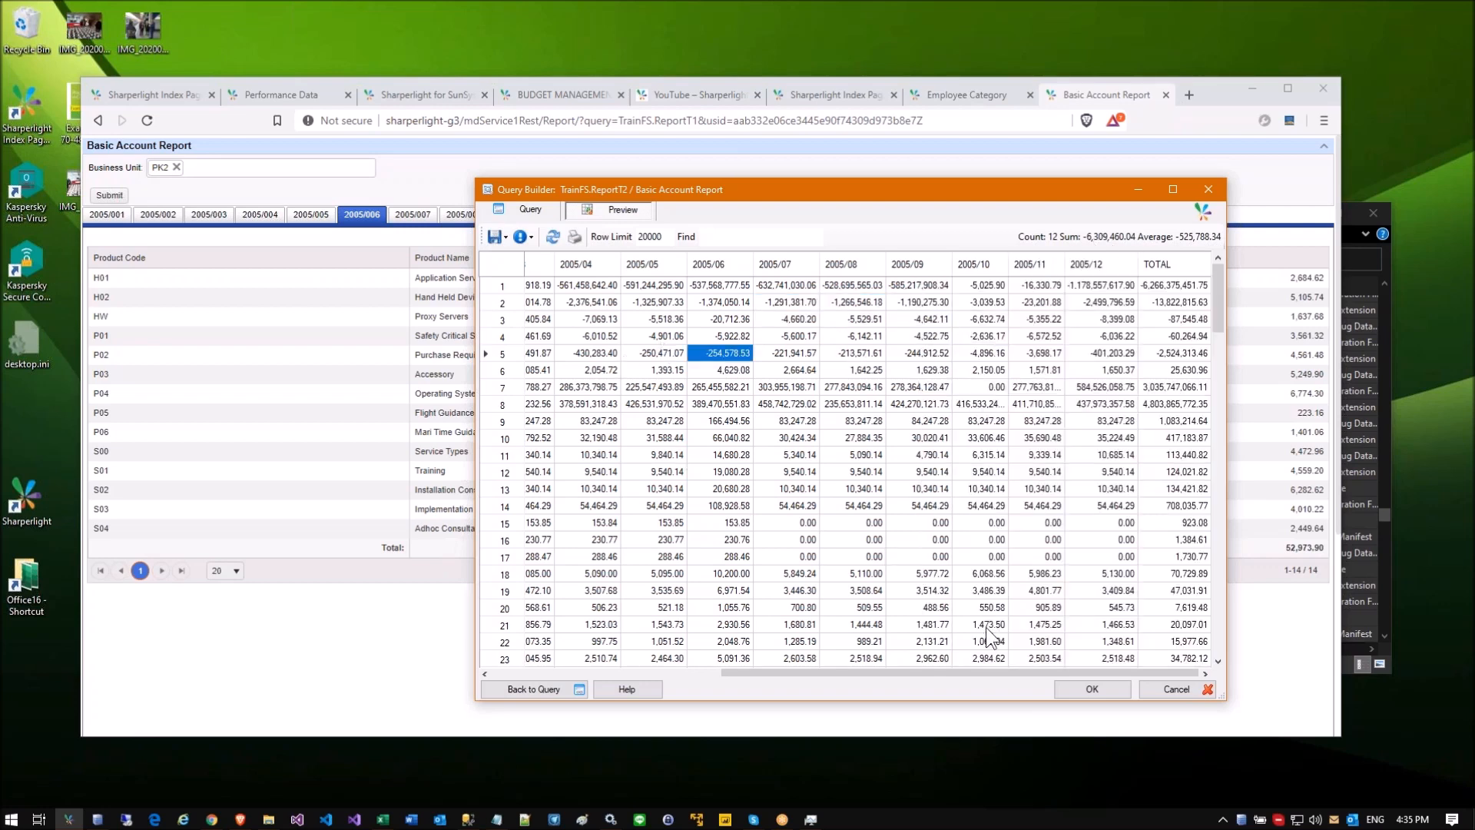
Step: Accept the query, apply the published query changes, and run the ReportT2 report link in a new browser tab
left_click(1080, 689)
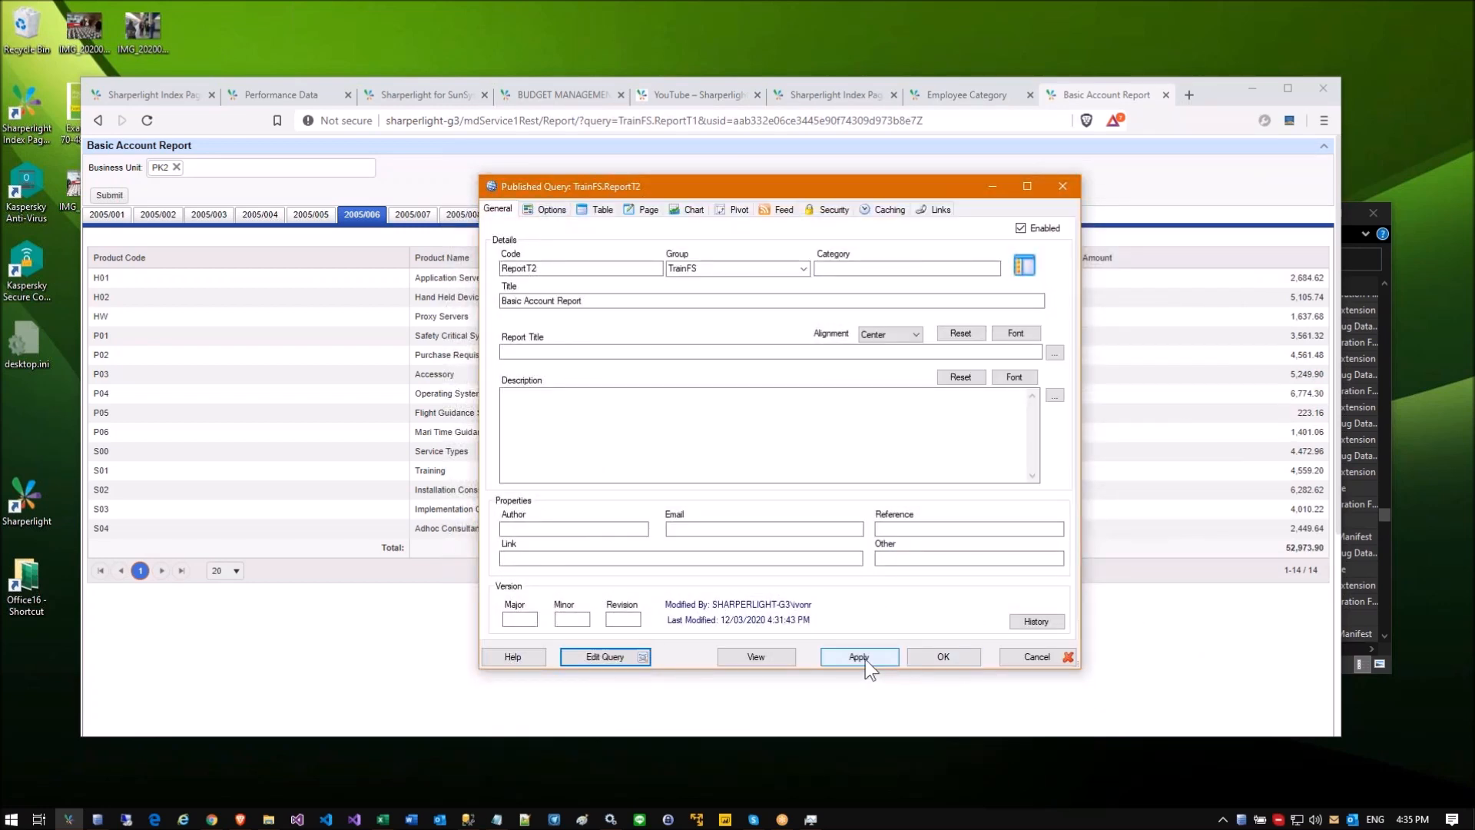
left_click(1187, 92)
type("http://SHARPERLIGHT-g3/mdService1Rest/Report/?query=TrainFS.ReportT2")
key("Return")
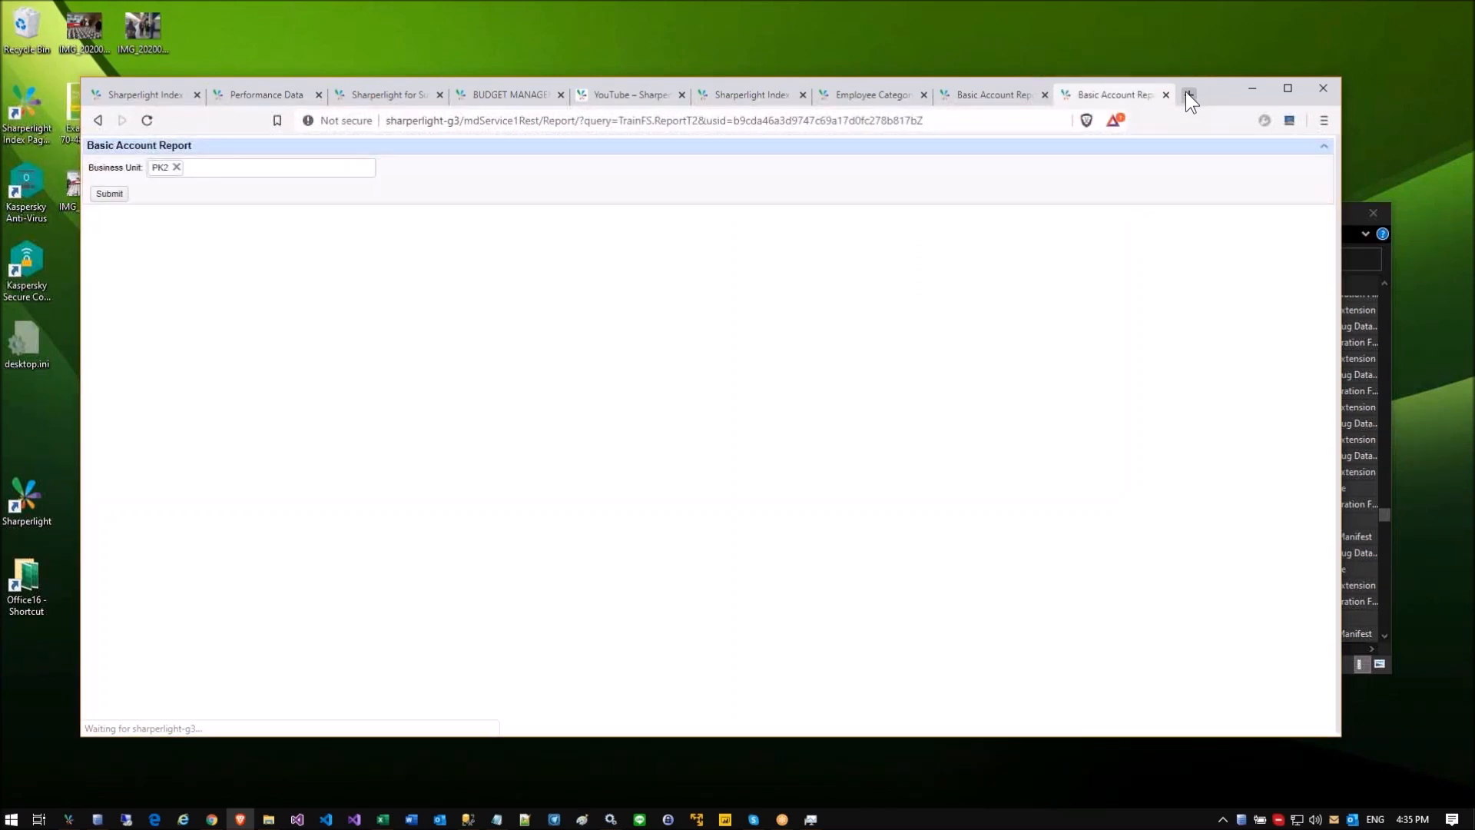
left_click(109, 194)
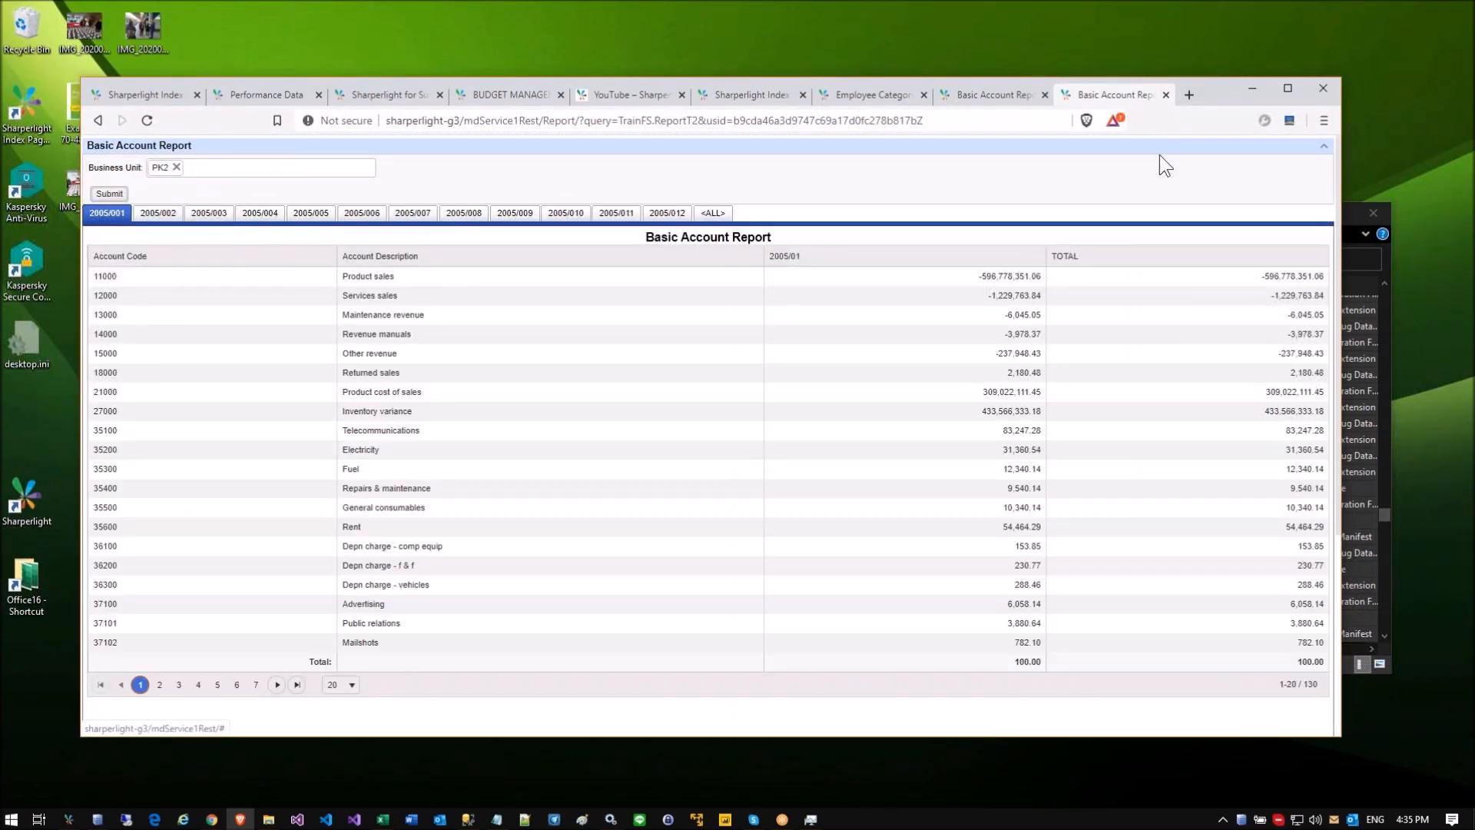
Step: Set ReportT2's split reports filter to <none>, apply the change, and run the report again in the browser
left_click(68, 819)
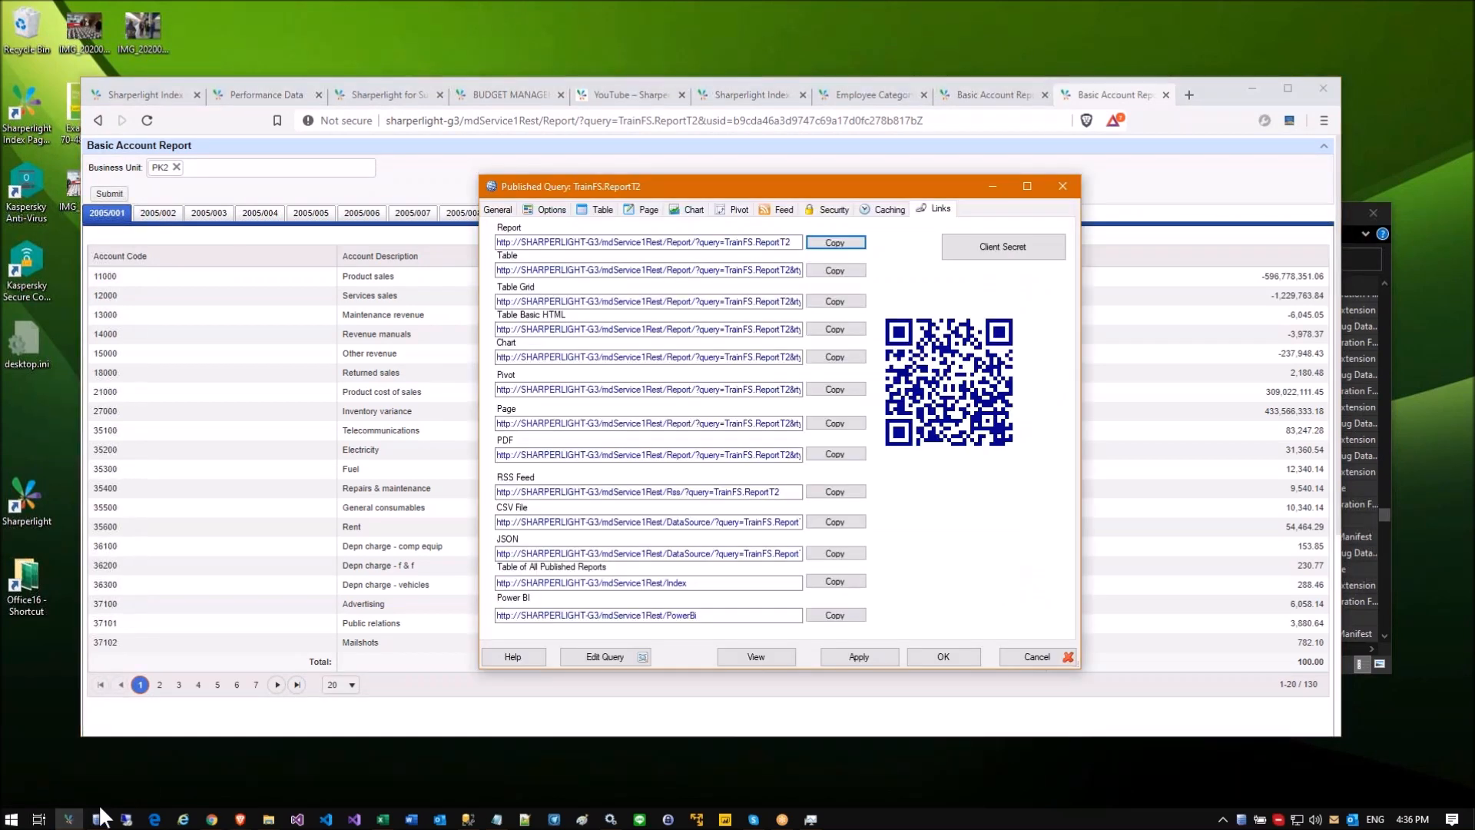
left_click(549, 210)
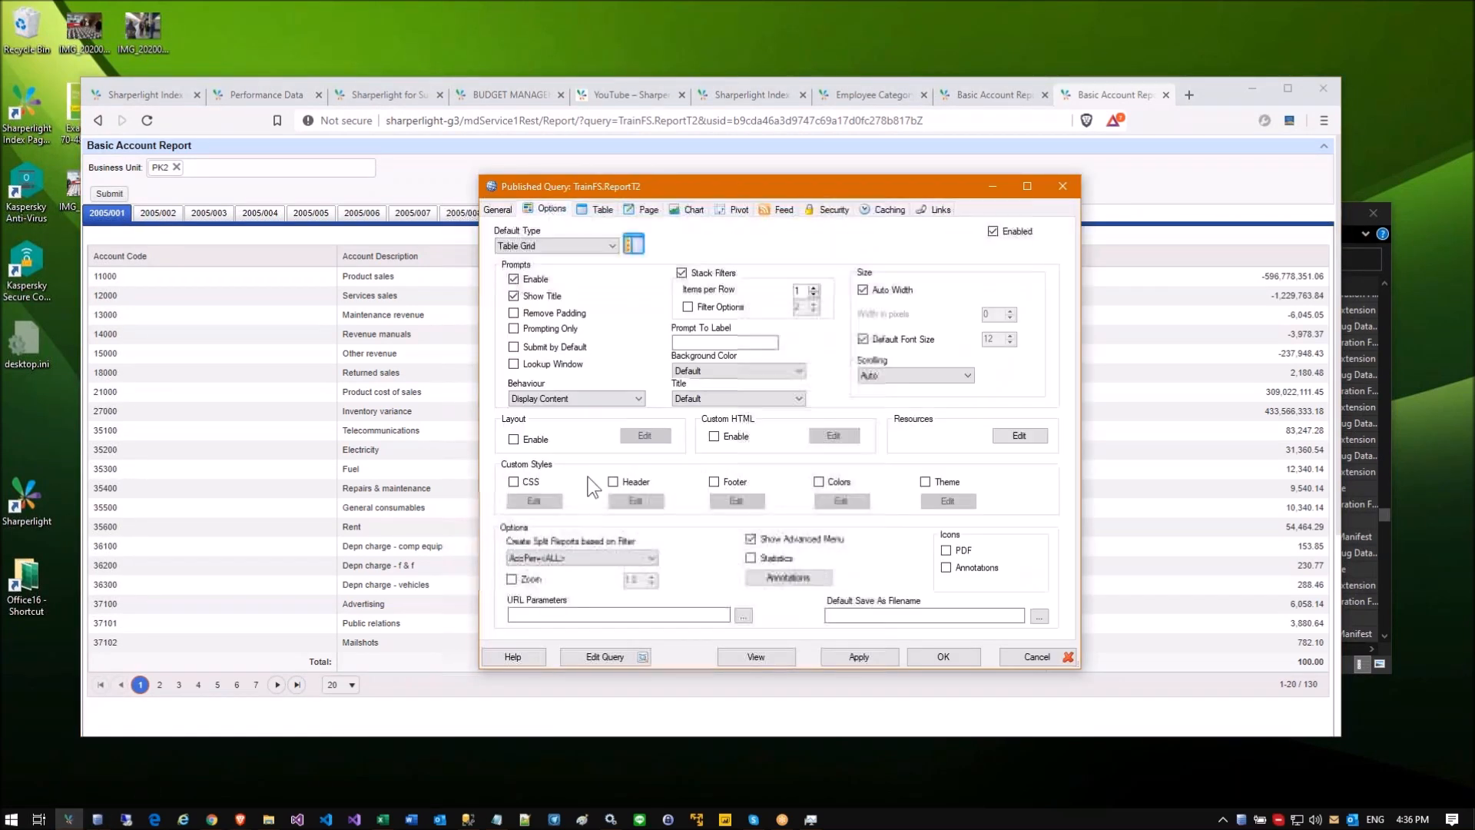
left_click(564, 564)
left_click(538, 569)
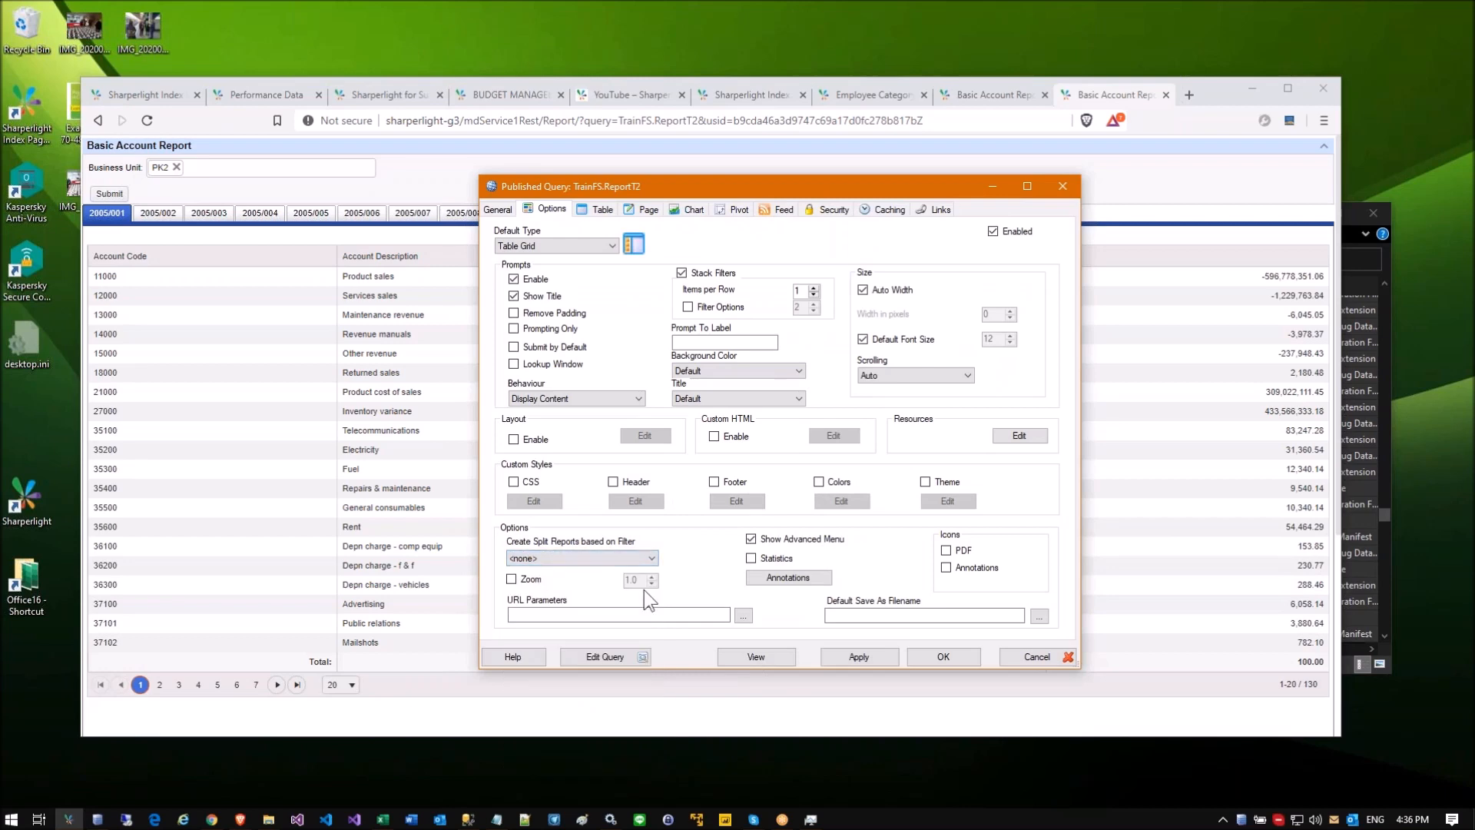
left_click(841, 655)
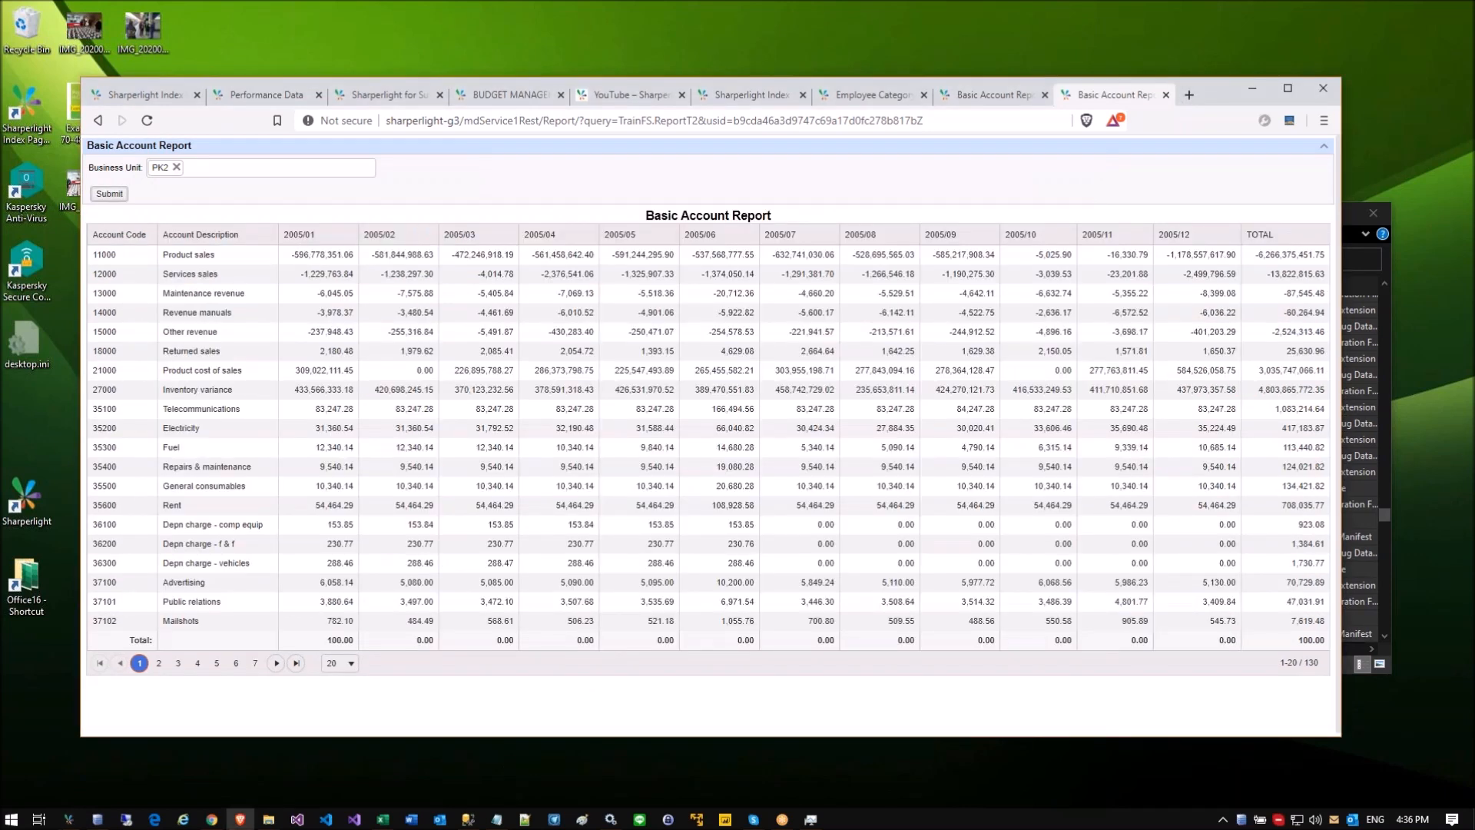
Step: Examine the period amounts, the TOTAL column and the available report actions in the ReportT2 grid
left_click(1257, 258)
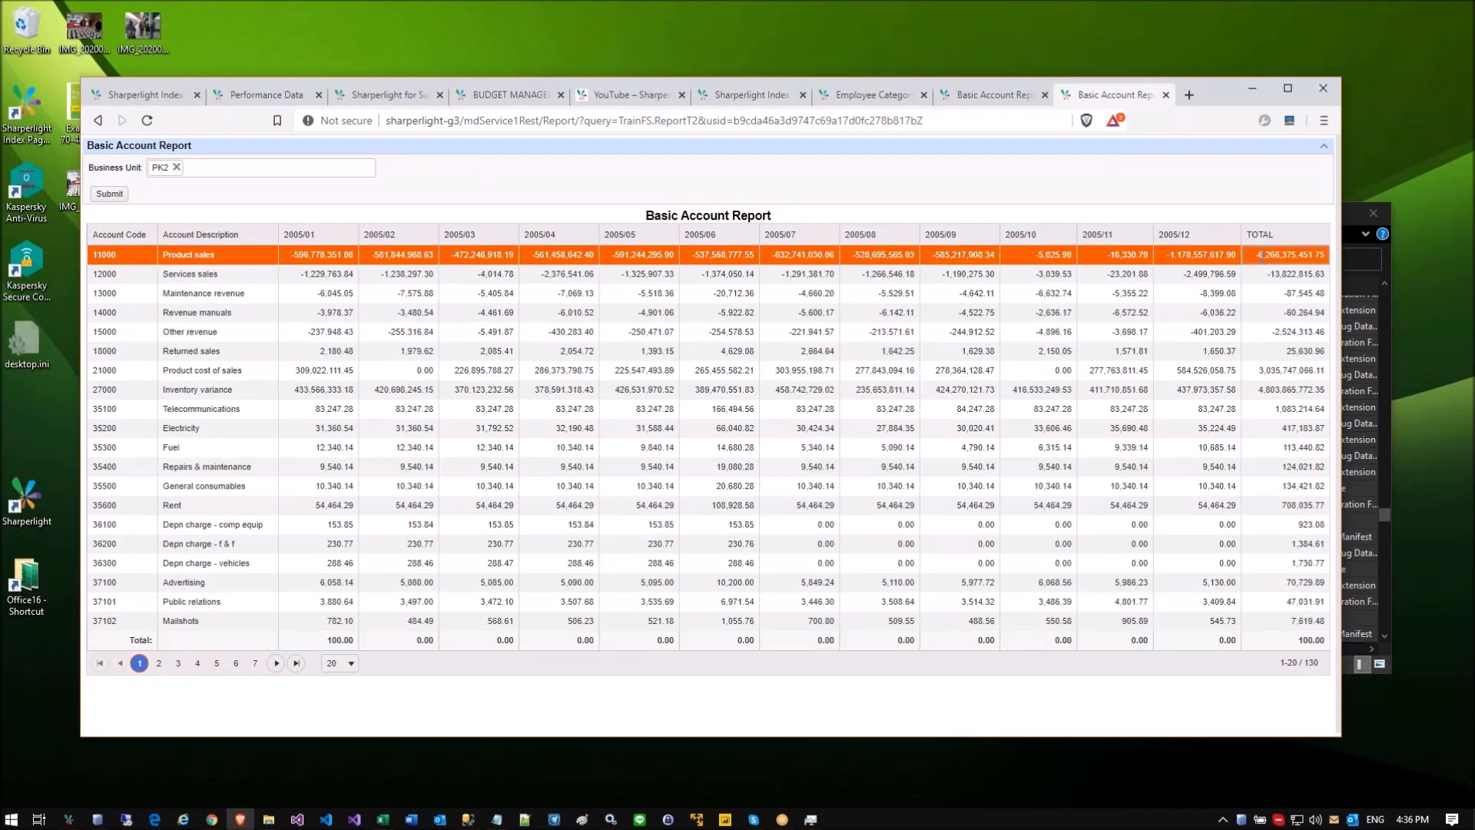
left_click(990, 333)
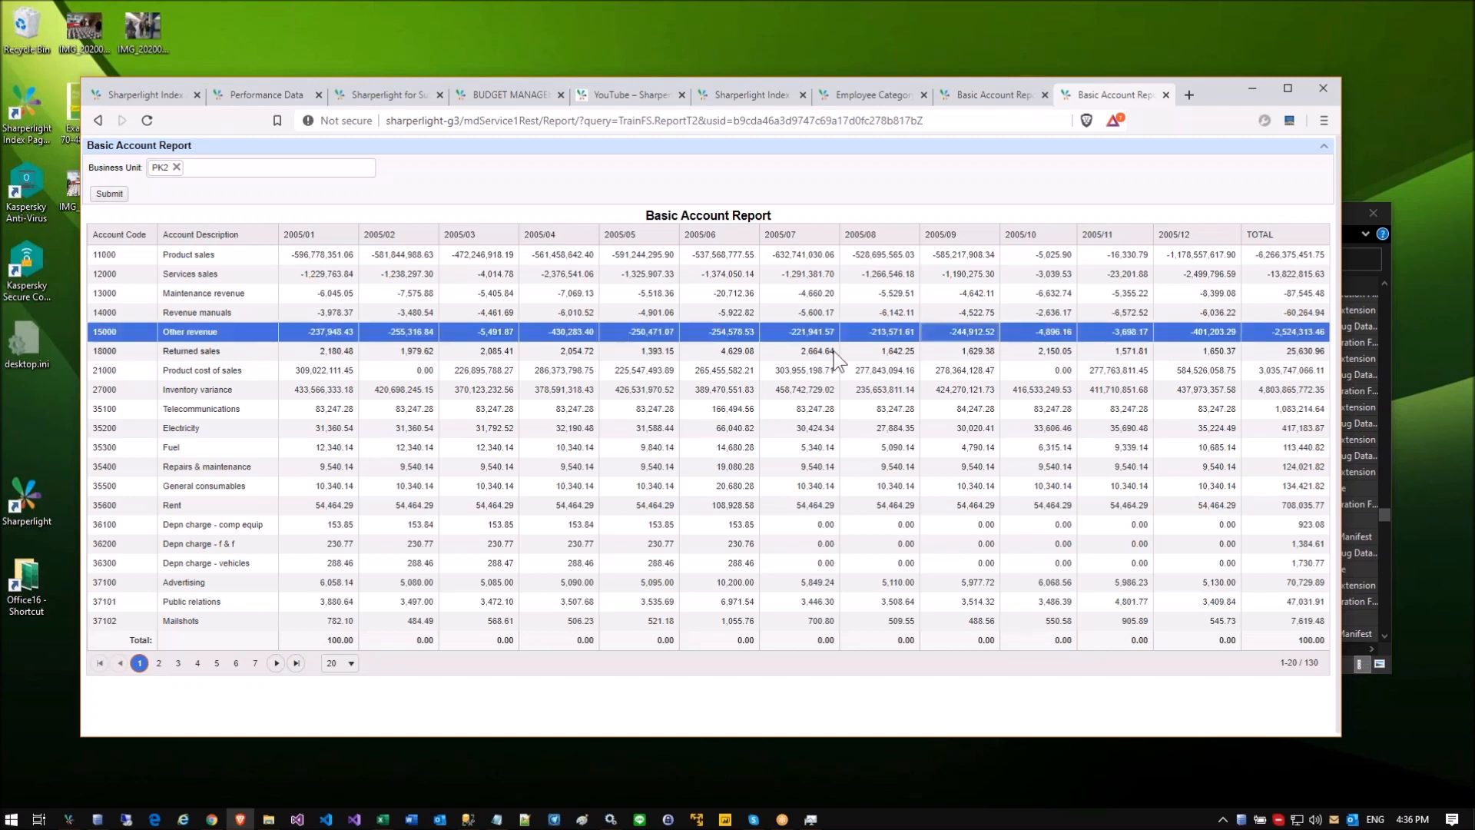
right_click(684, 329)
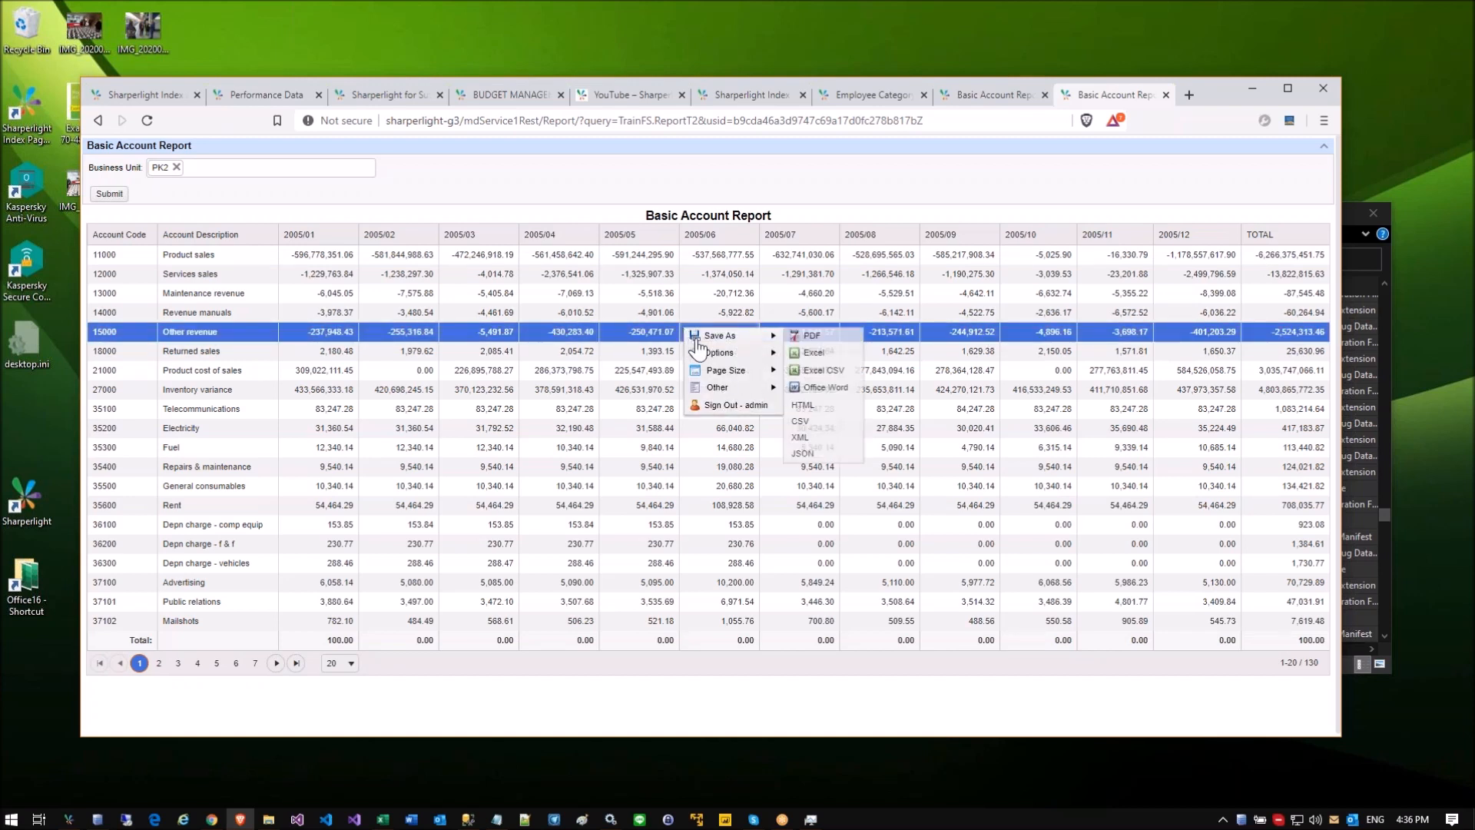
left_click(592, 312)
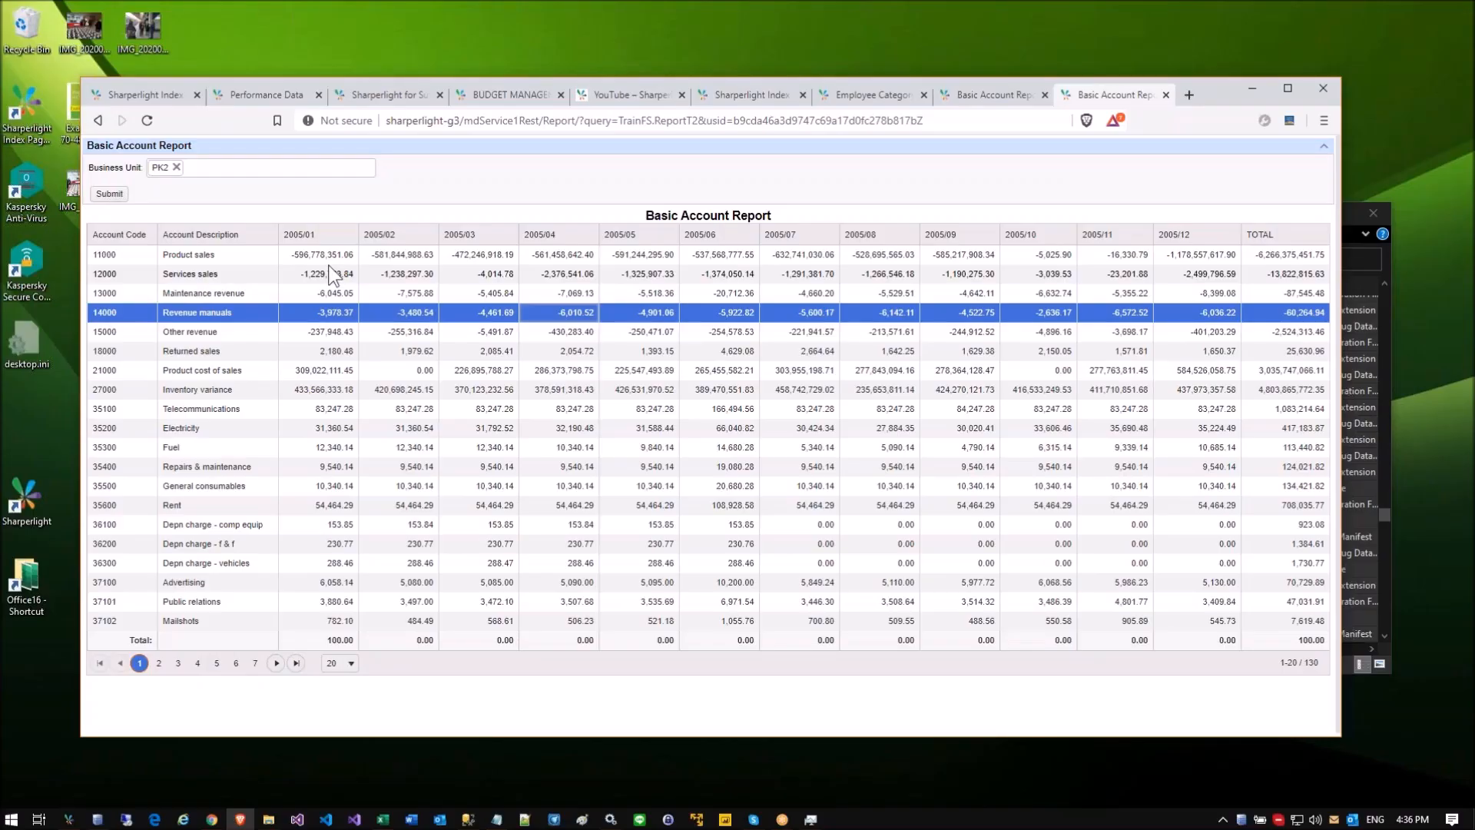
left_click(284, 255)
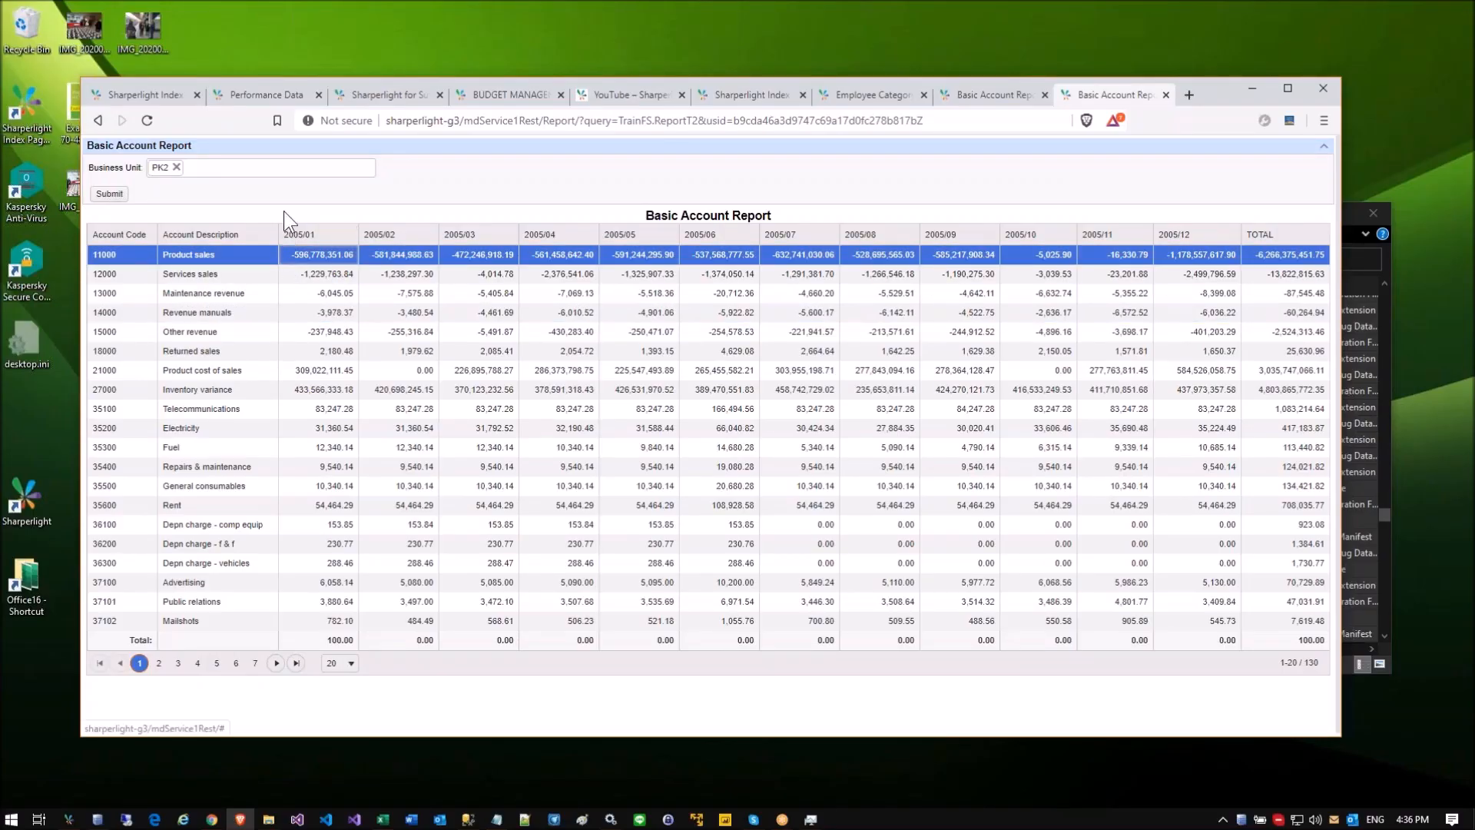
Step: Reopen the ReportT2 query and review how the Base Amount output refers to the AccPer accounting period filter
left_click(69, 819)
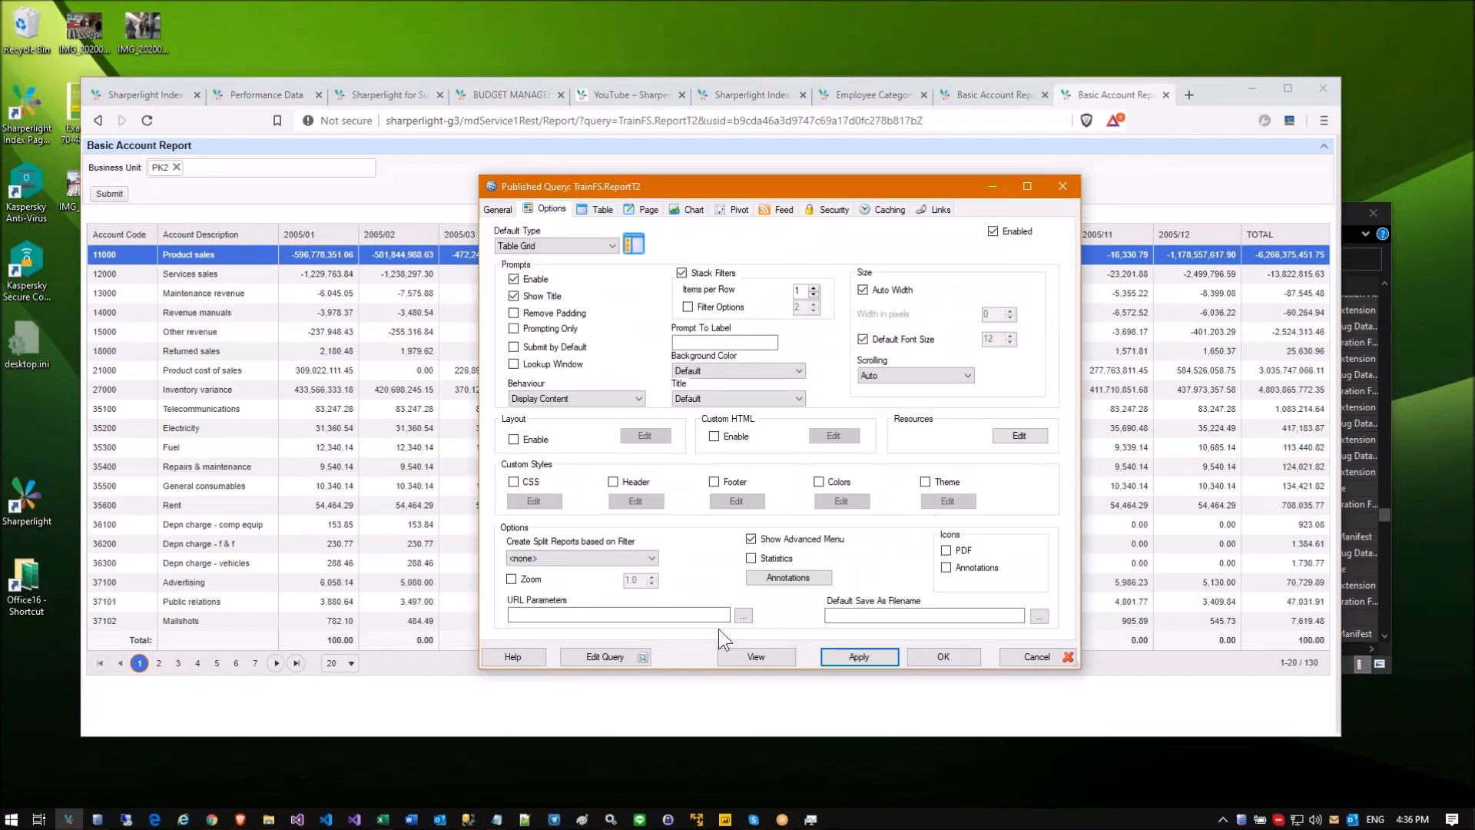
left_click(605, 657)
left_click(788, 492)
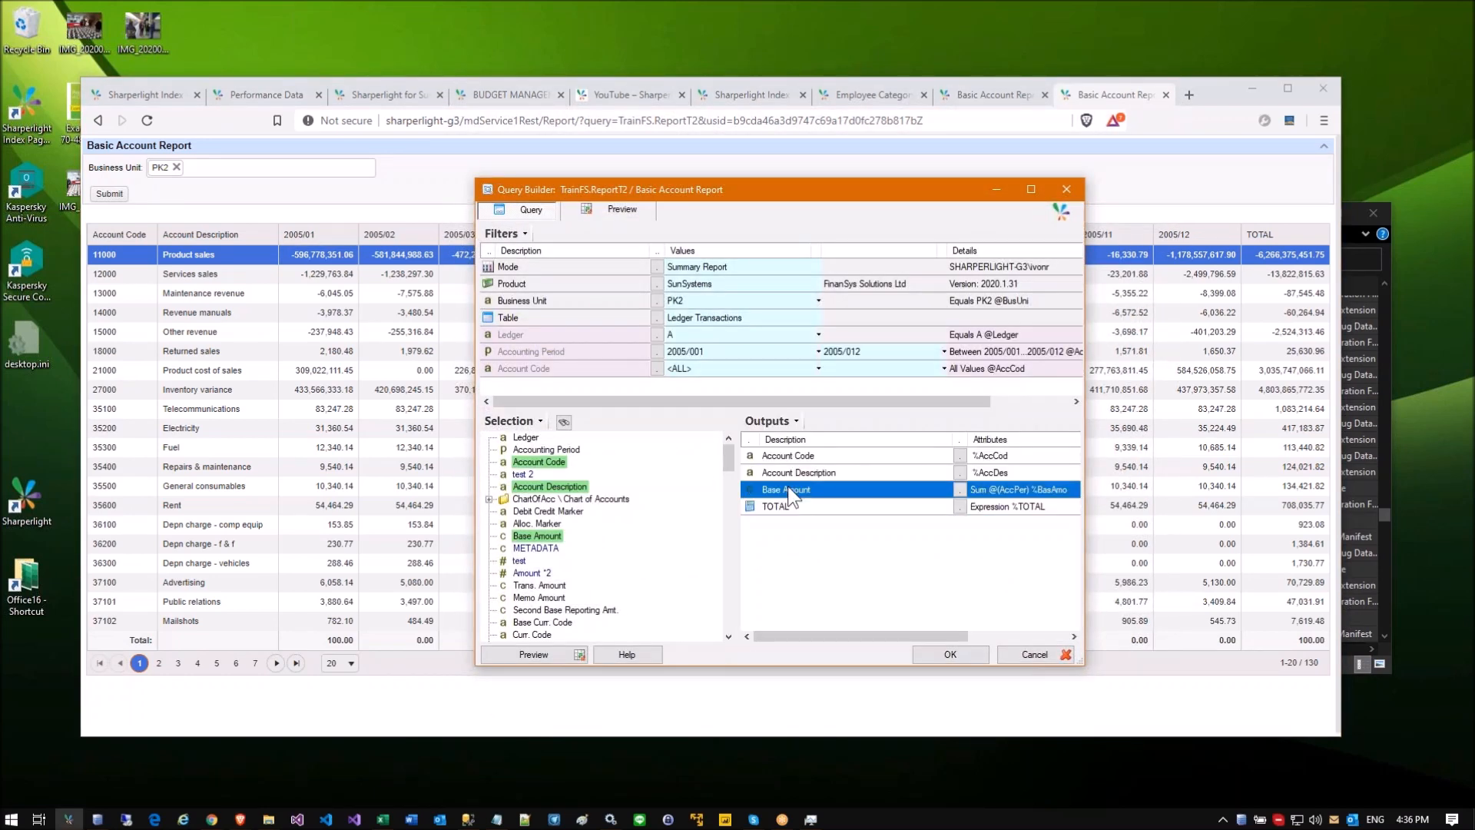
left_click(792, 475)
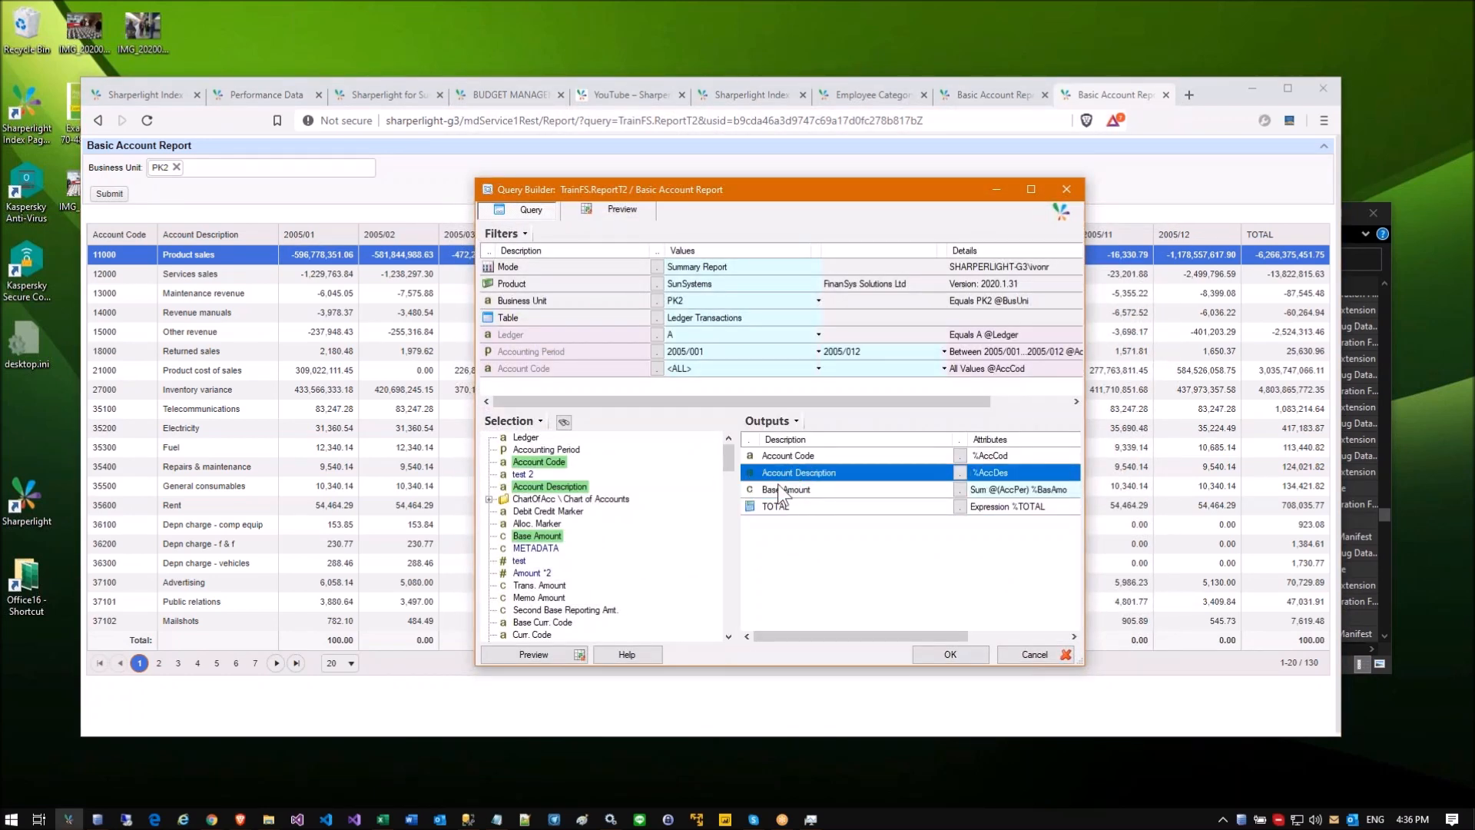
left_click(779, 490)
right_click(778, 486)
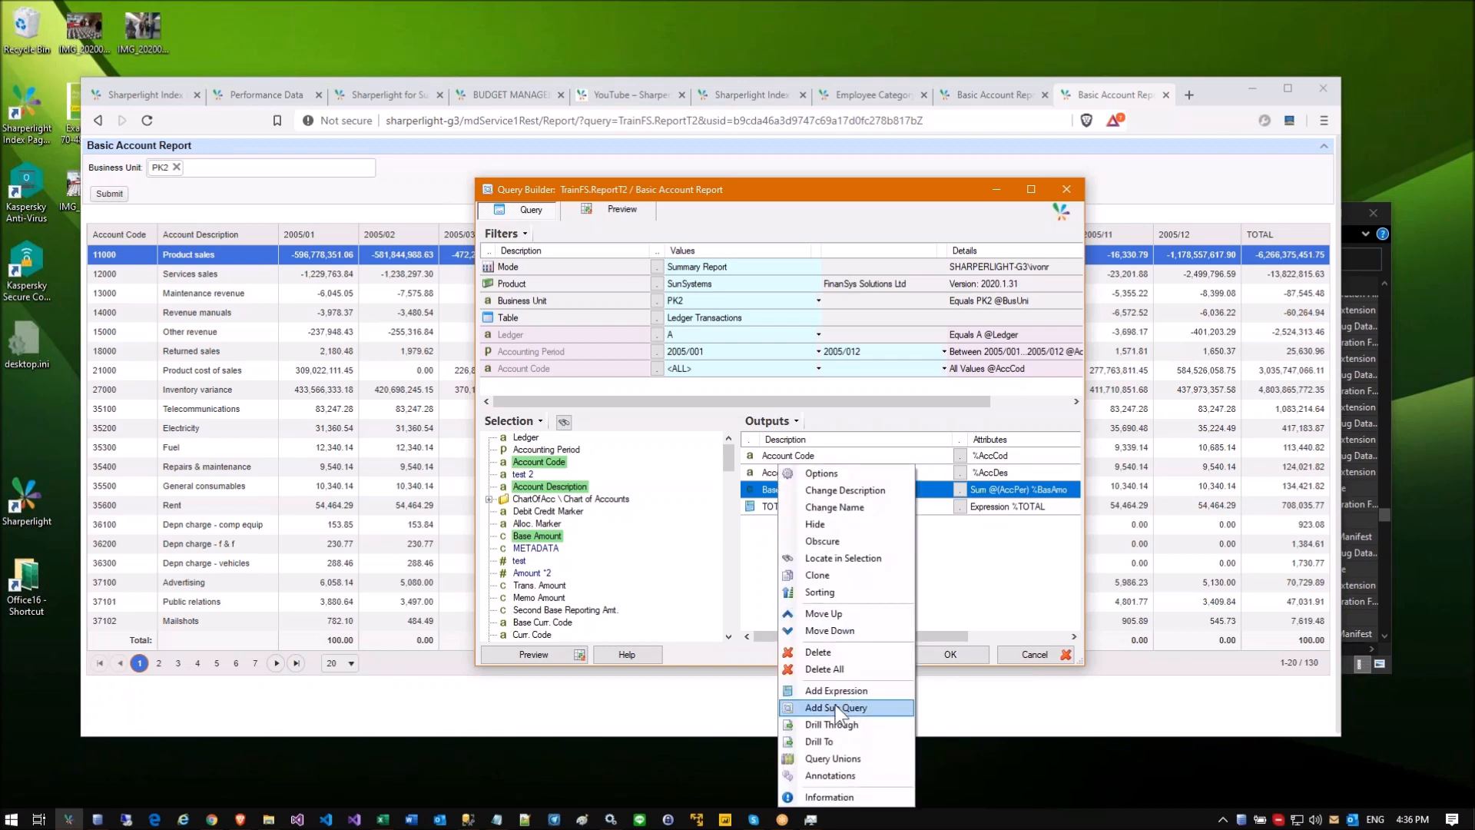
left_click(766, 505)
left_click(779, 491)
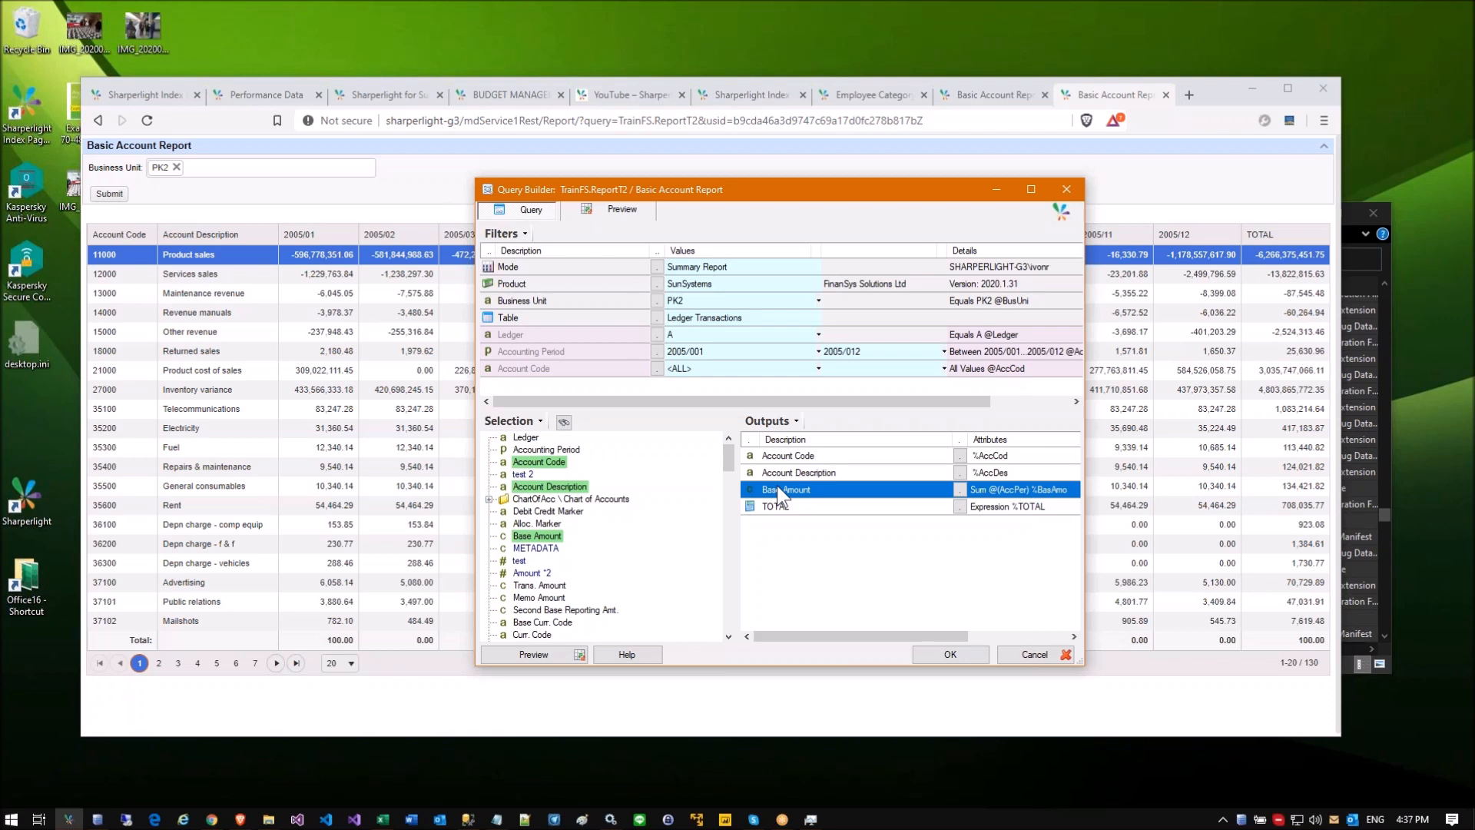
left_click(686, 353)
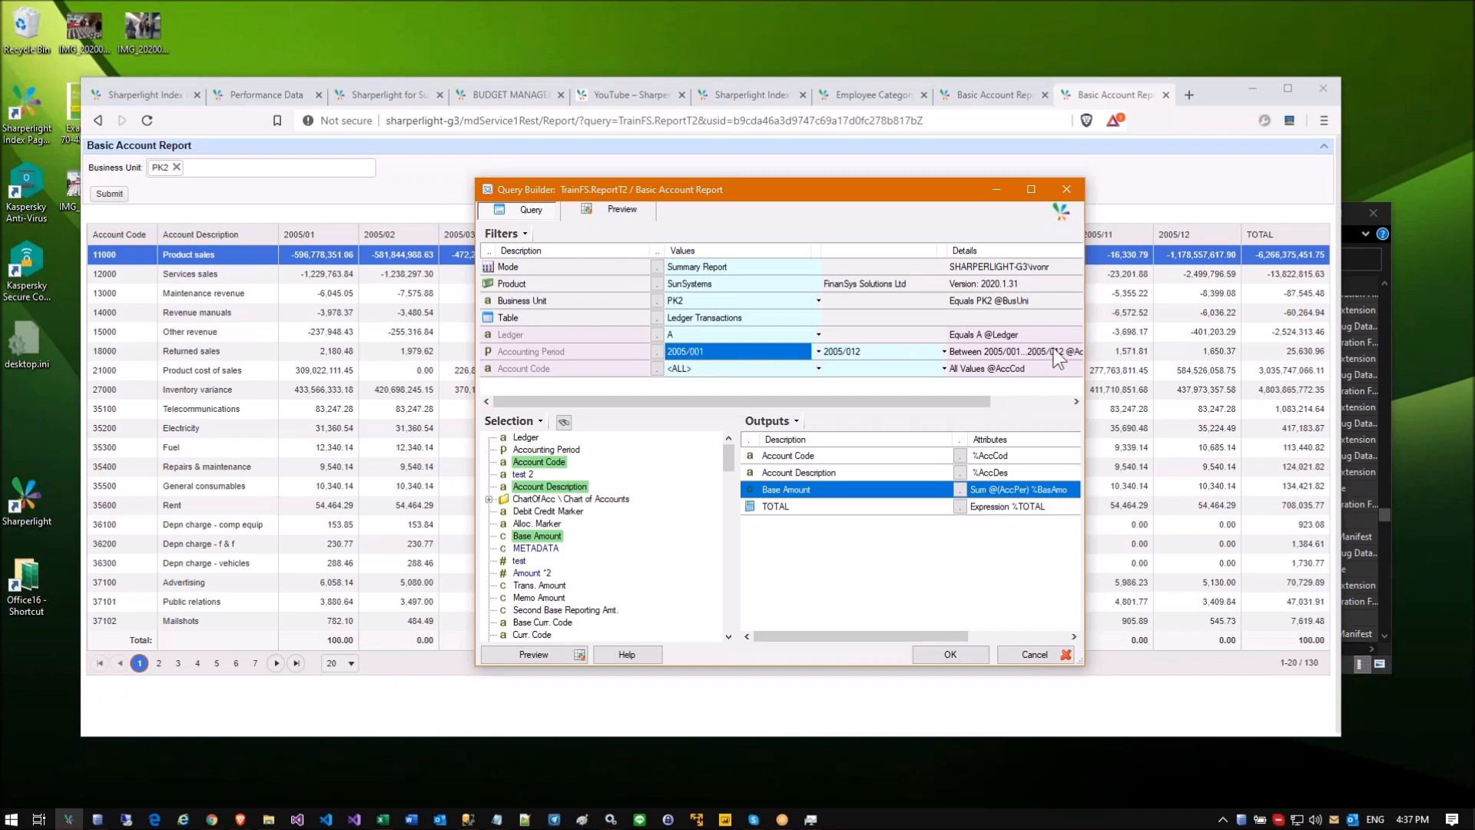
left_click_drag(1082, 667, 1203, 650)
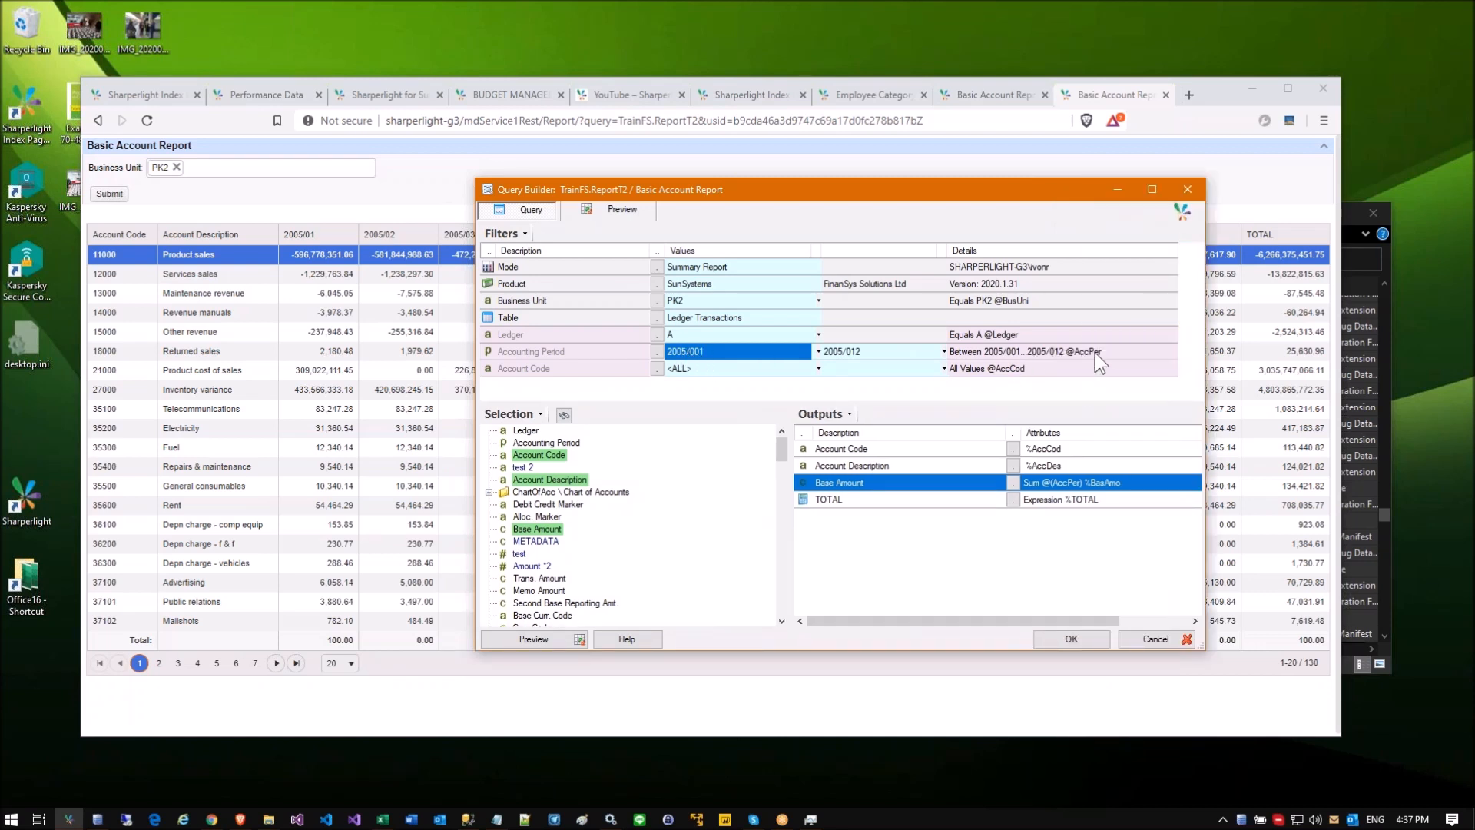
left_click(1081, 349)
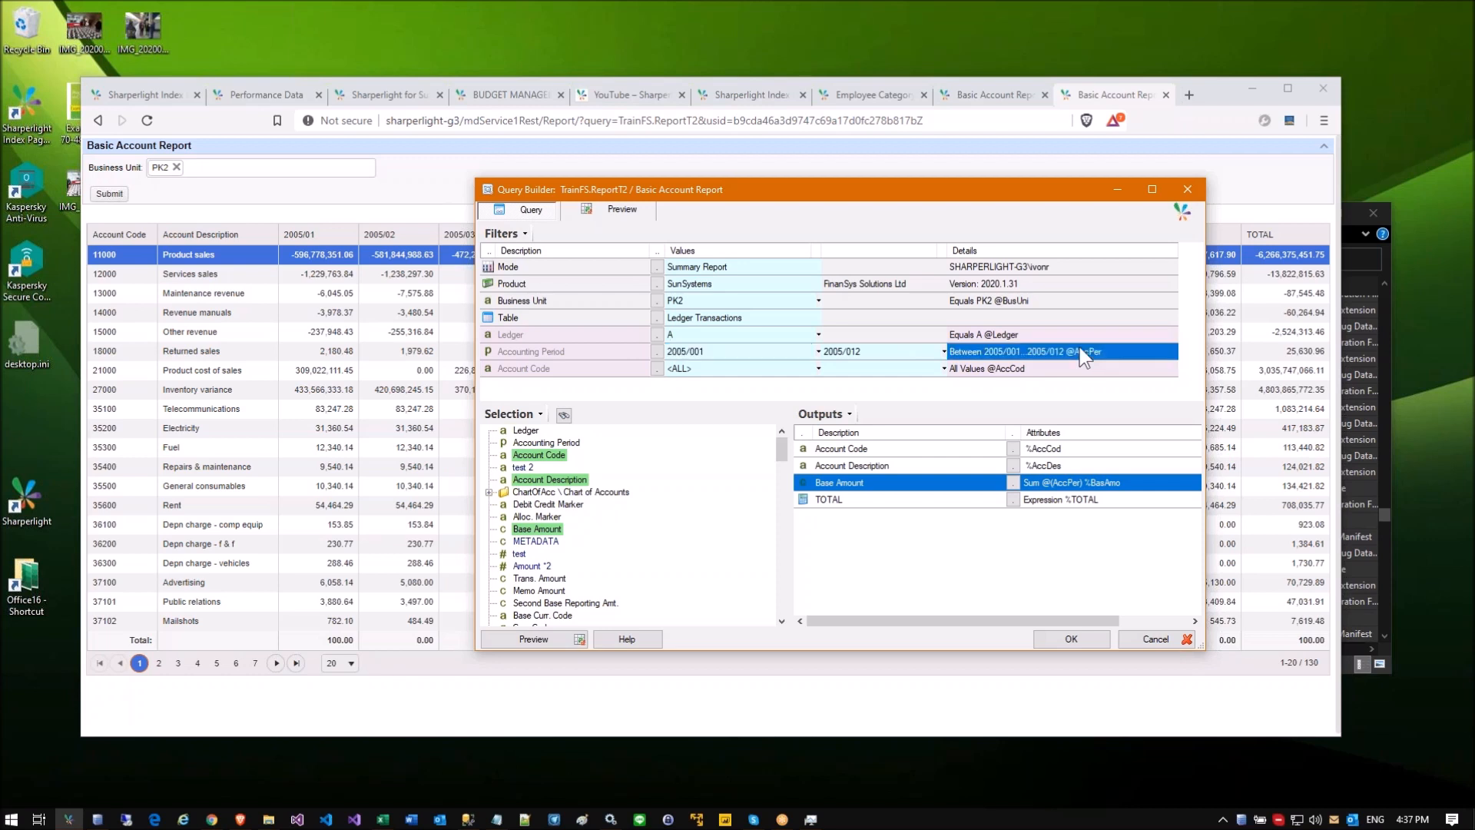
Step: Insert an Aggregation sub query after the Account Description output and place its window beside the main query
left_click(678, 350)
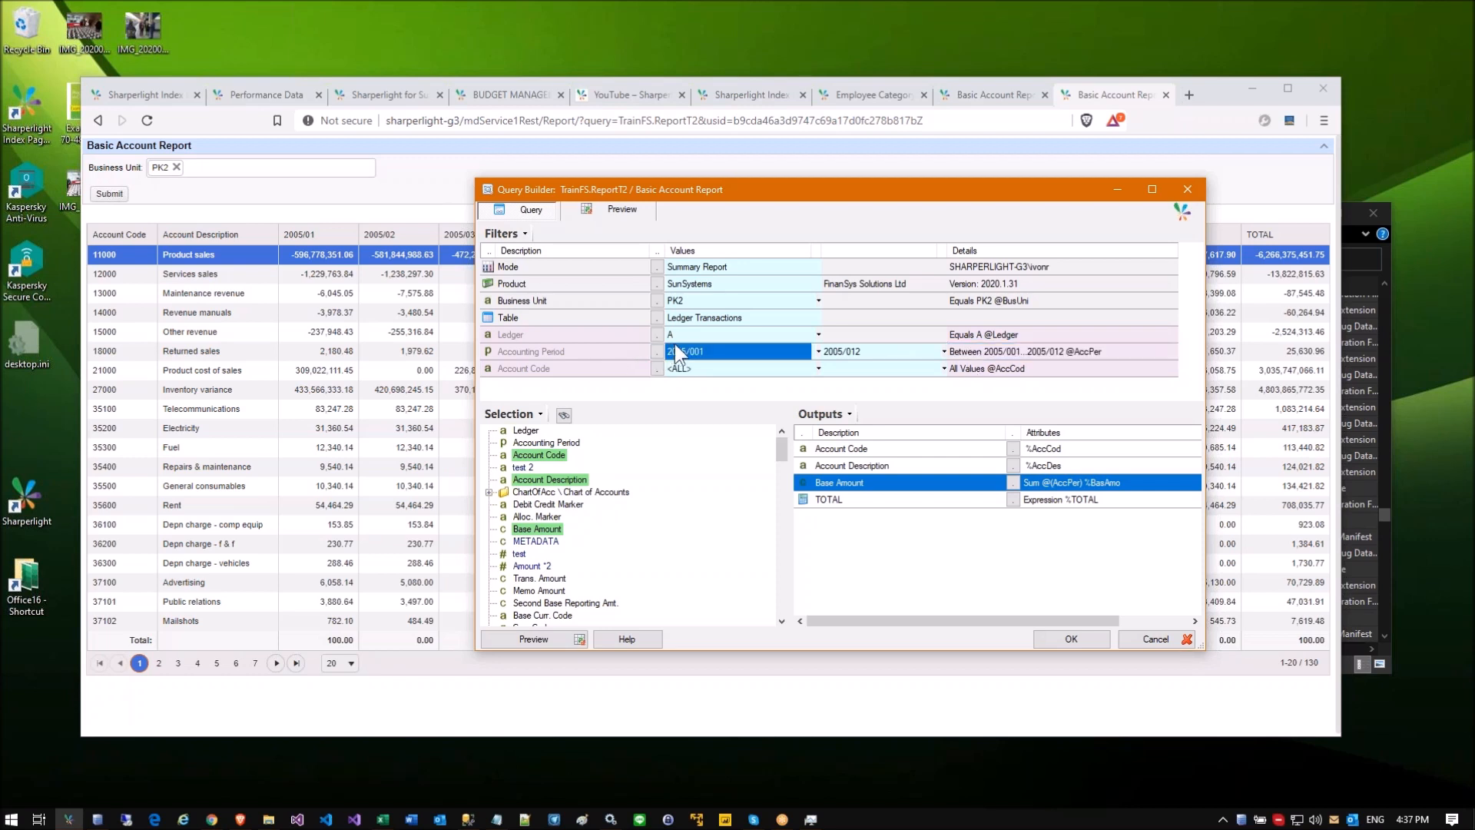
left_click(837, 465)
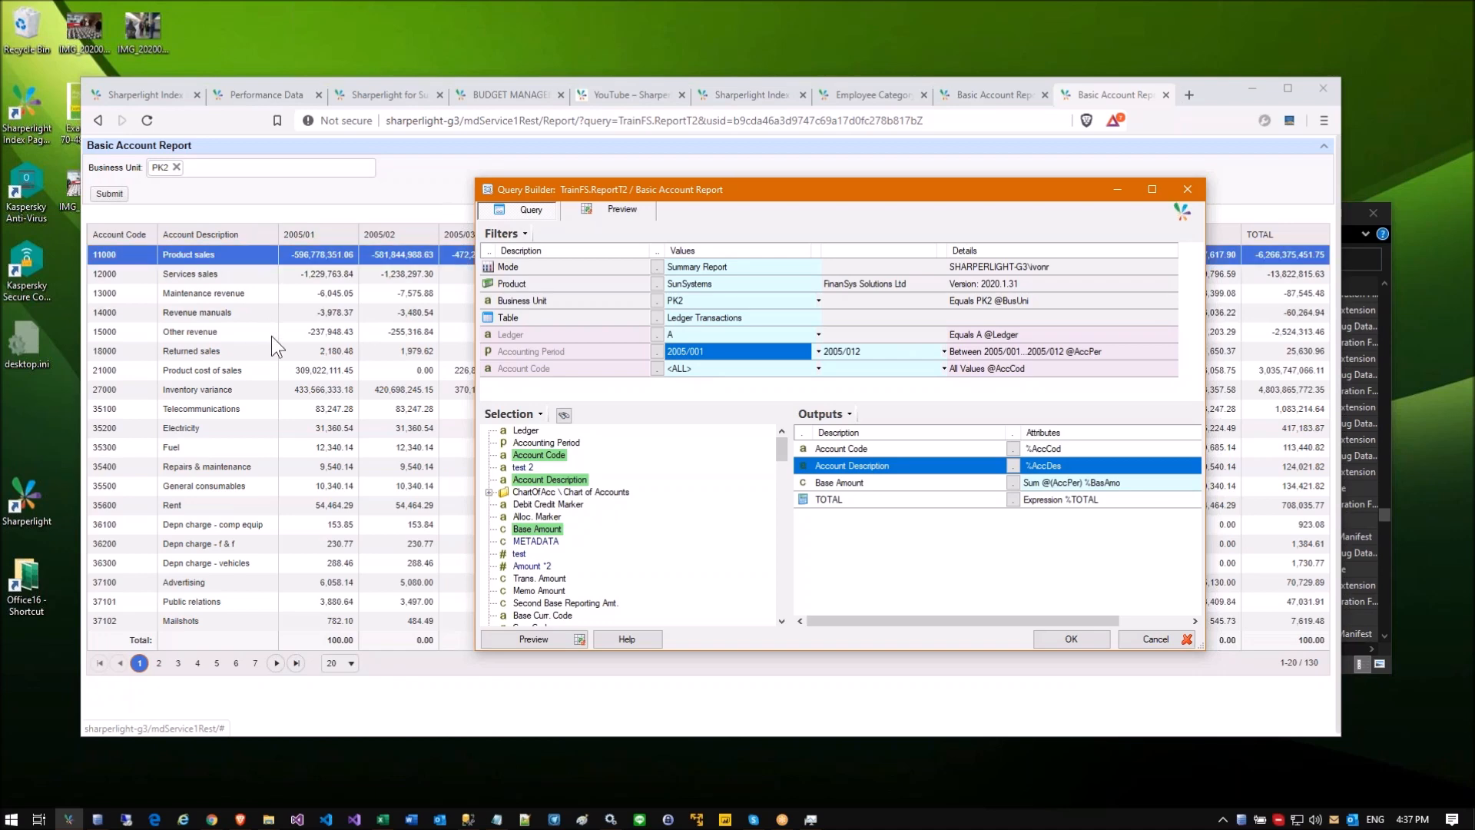
right_click(851, 462)
left_click(902, 705)
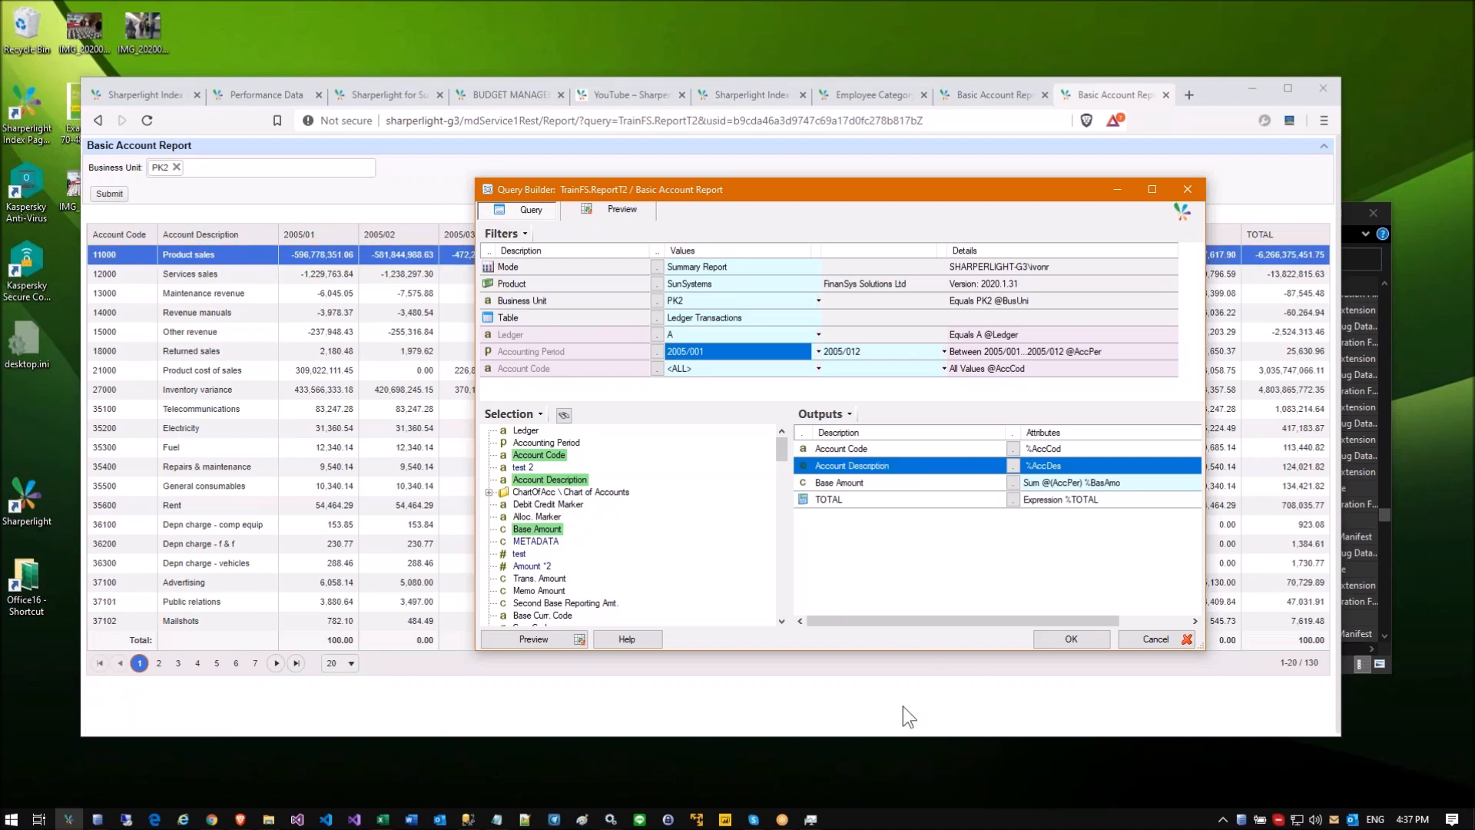
left_click_drag(875, 157, 913, 143)
left_click(884, 233)
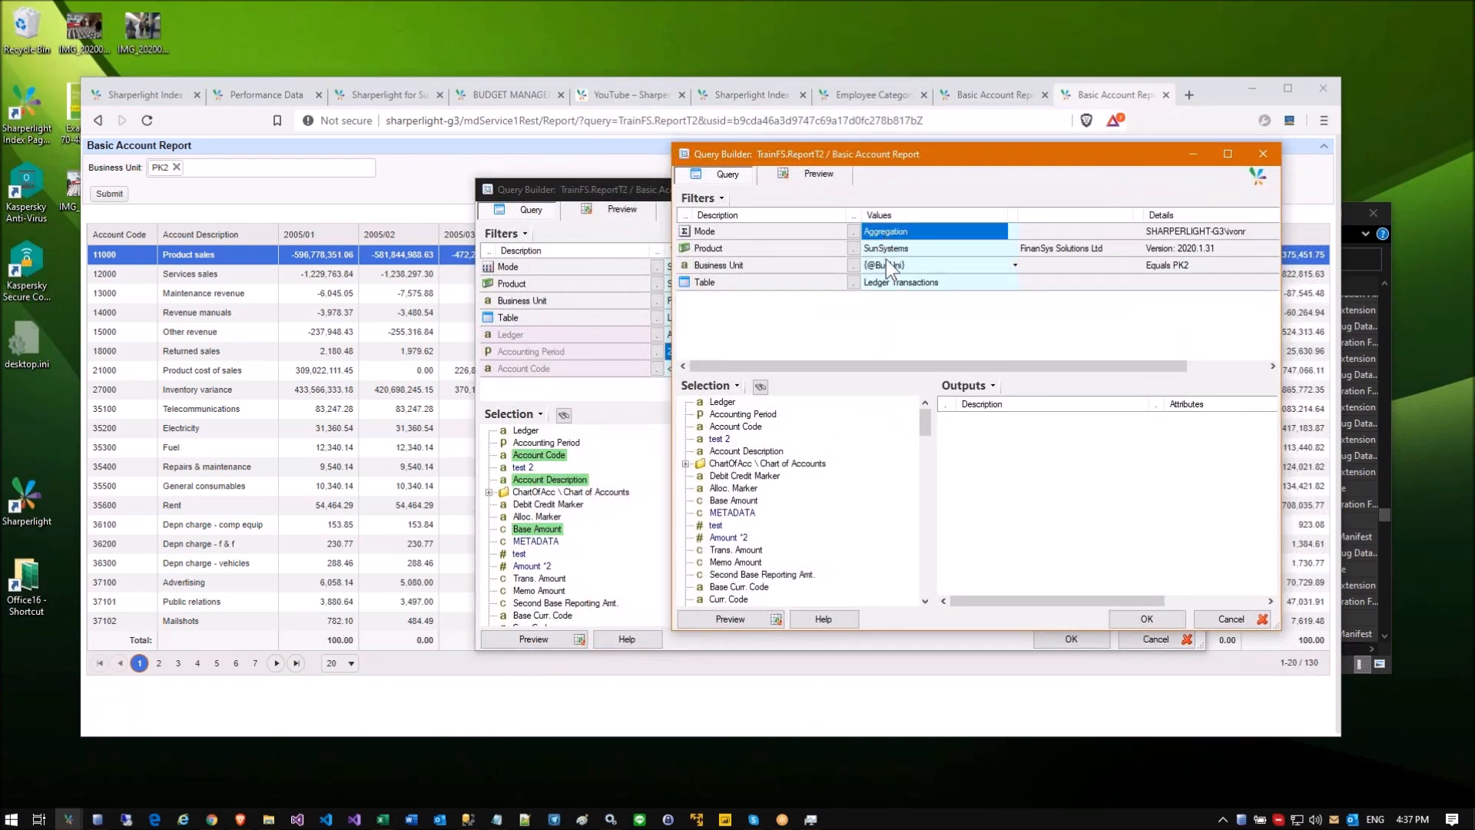
left_click(890, 264)
left_click_drag(899, 154, 1082, 165)
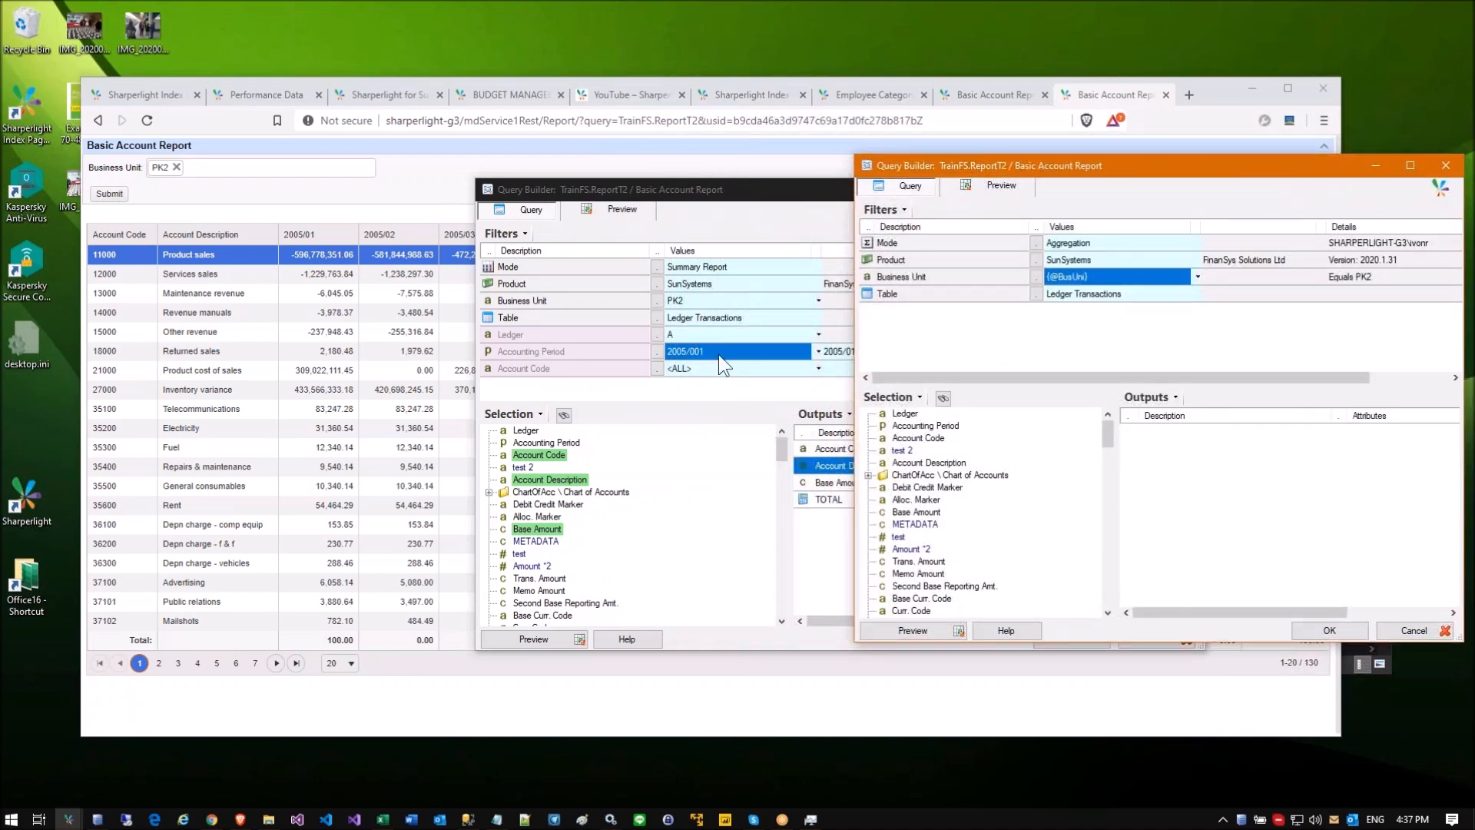
left_click_drag(922, 172, 1109, 214)
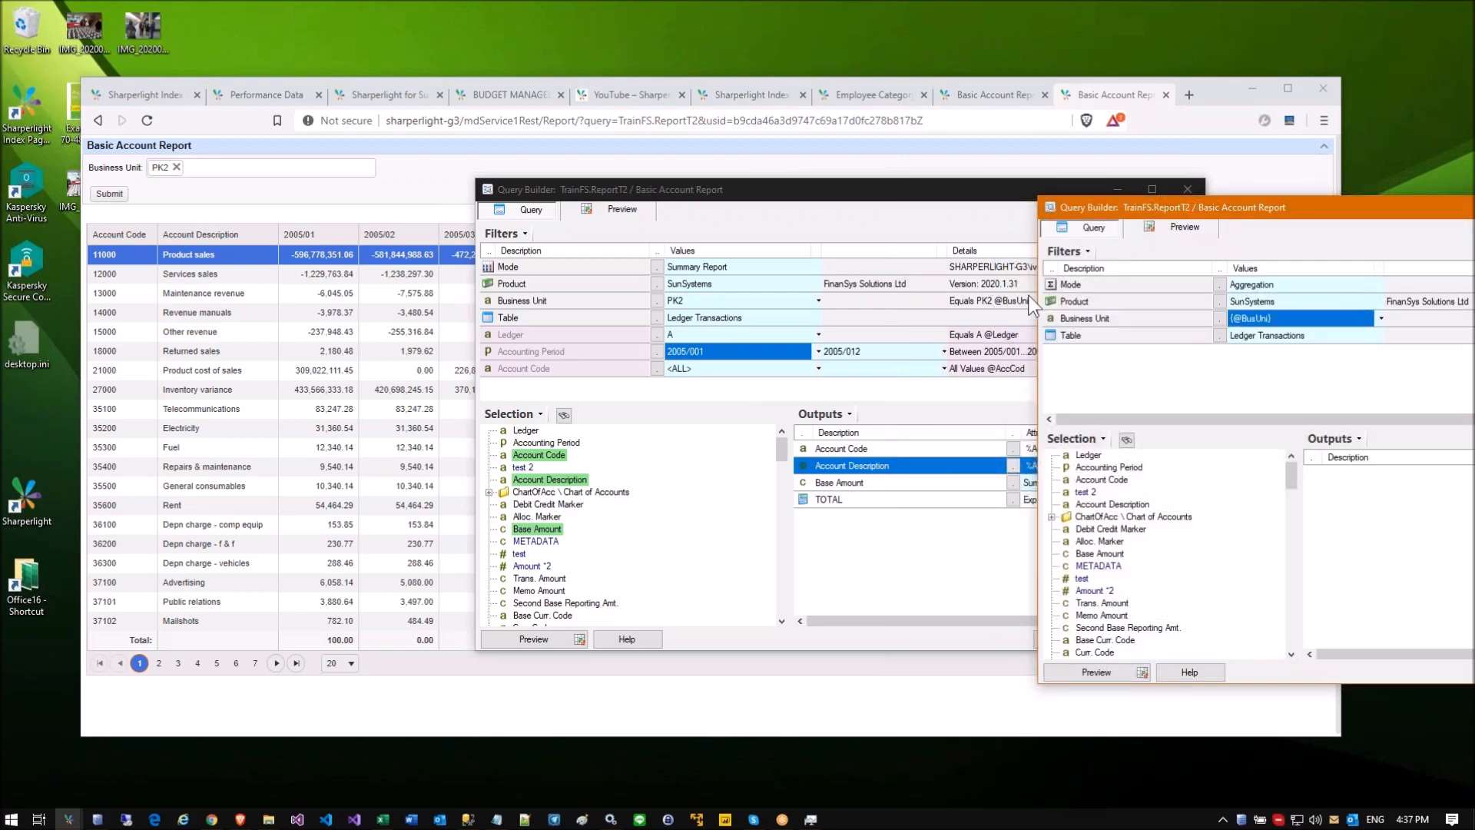
left_click_drag(1104, 209, 825, 217)
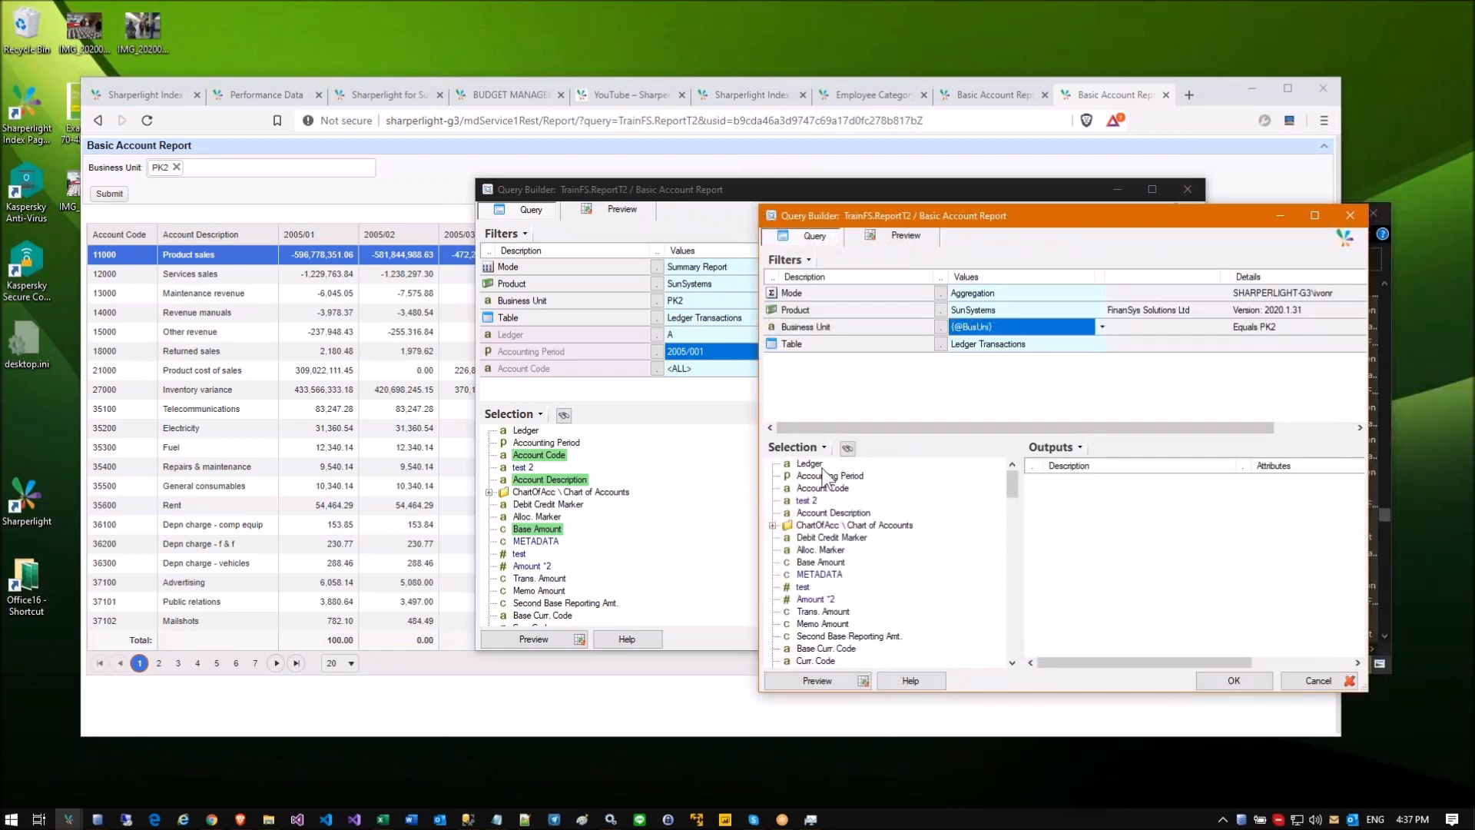
left_click_drag(898, 397, 933, 367)
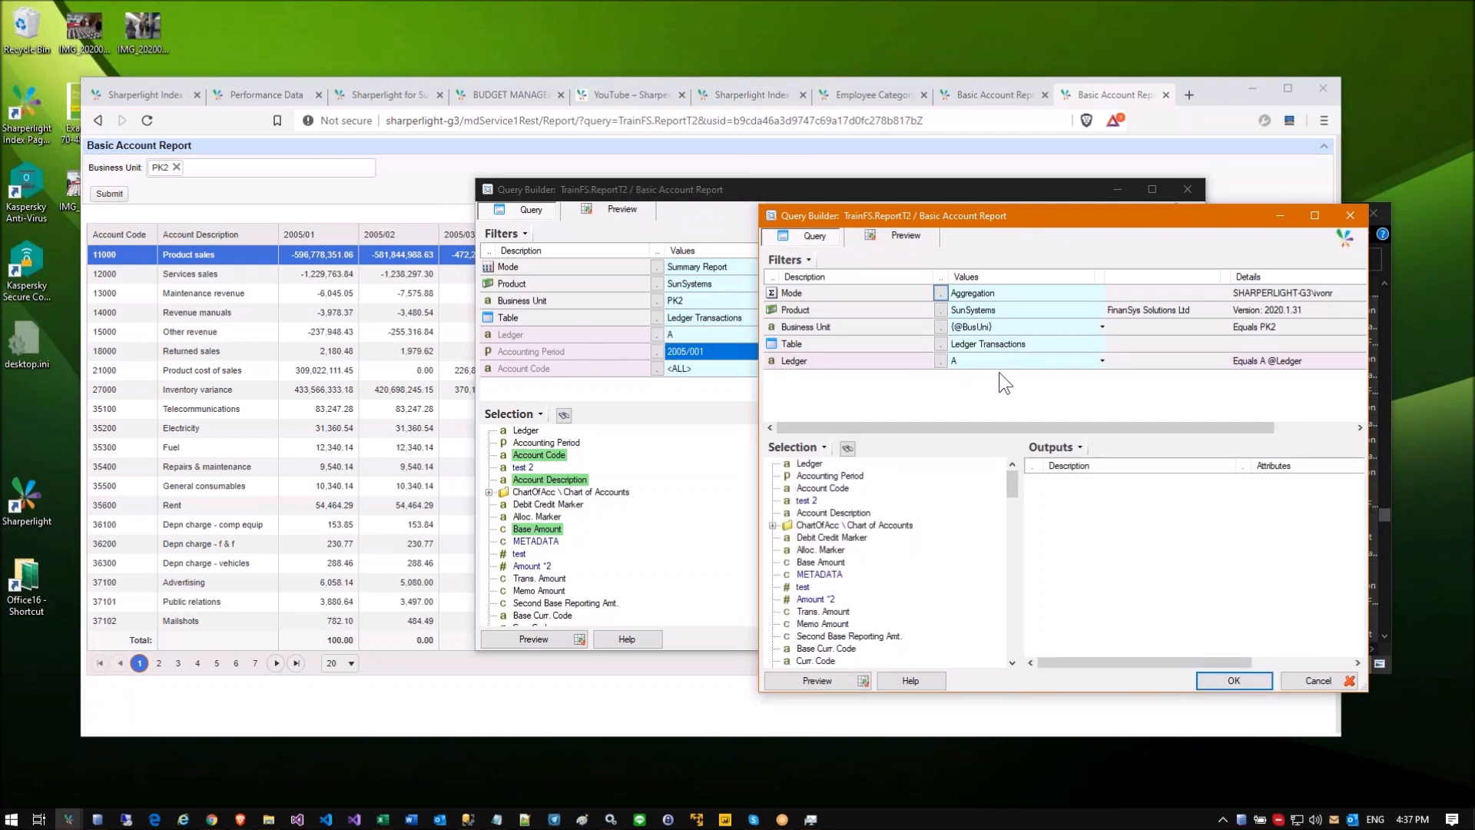
left_click_drag(821, 478, 898, 387)
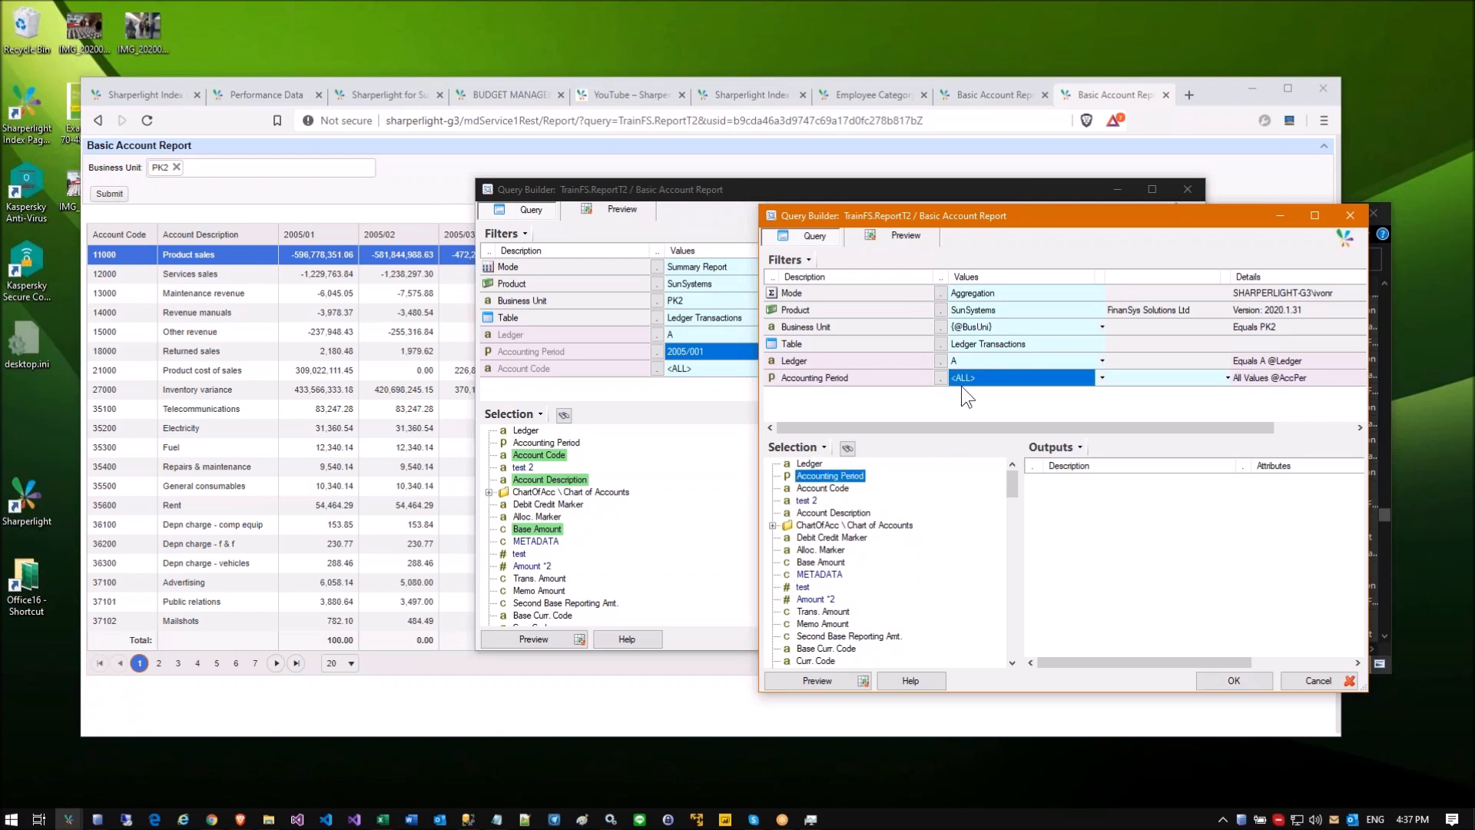
left_click(1076, 379)
type("<")
left_click(1183, 377)
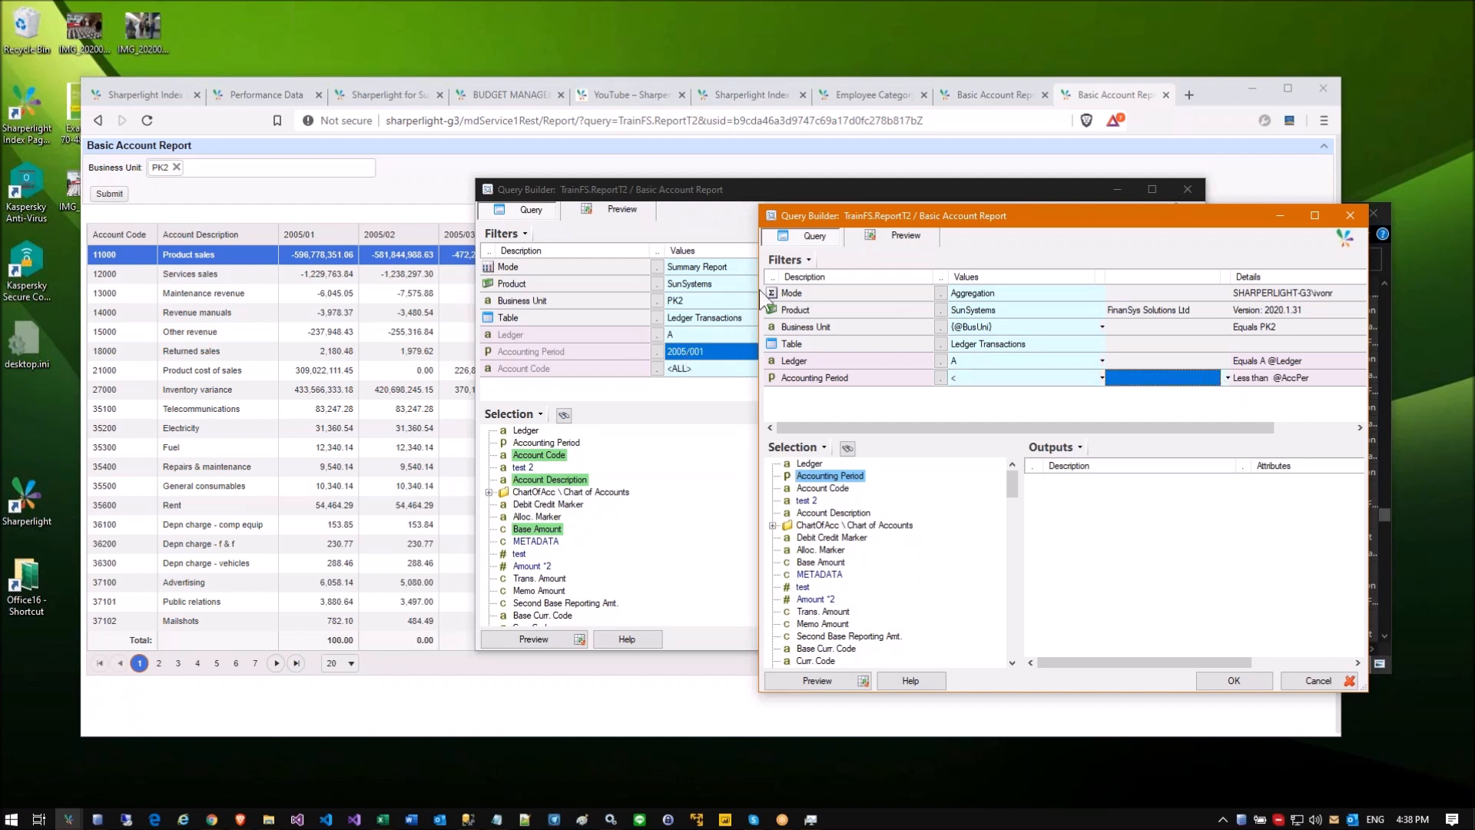
left_click(1176, 381)
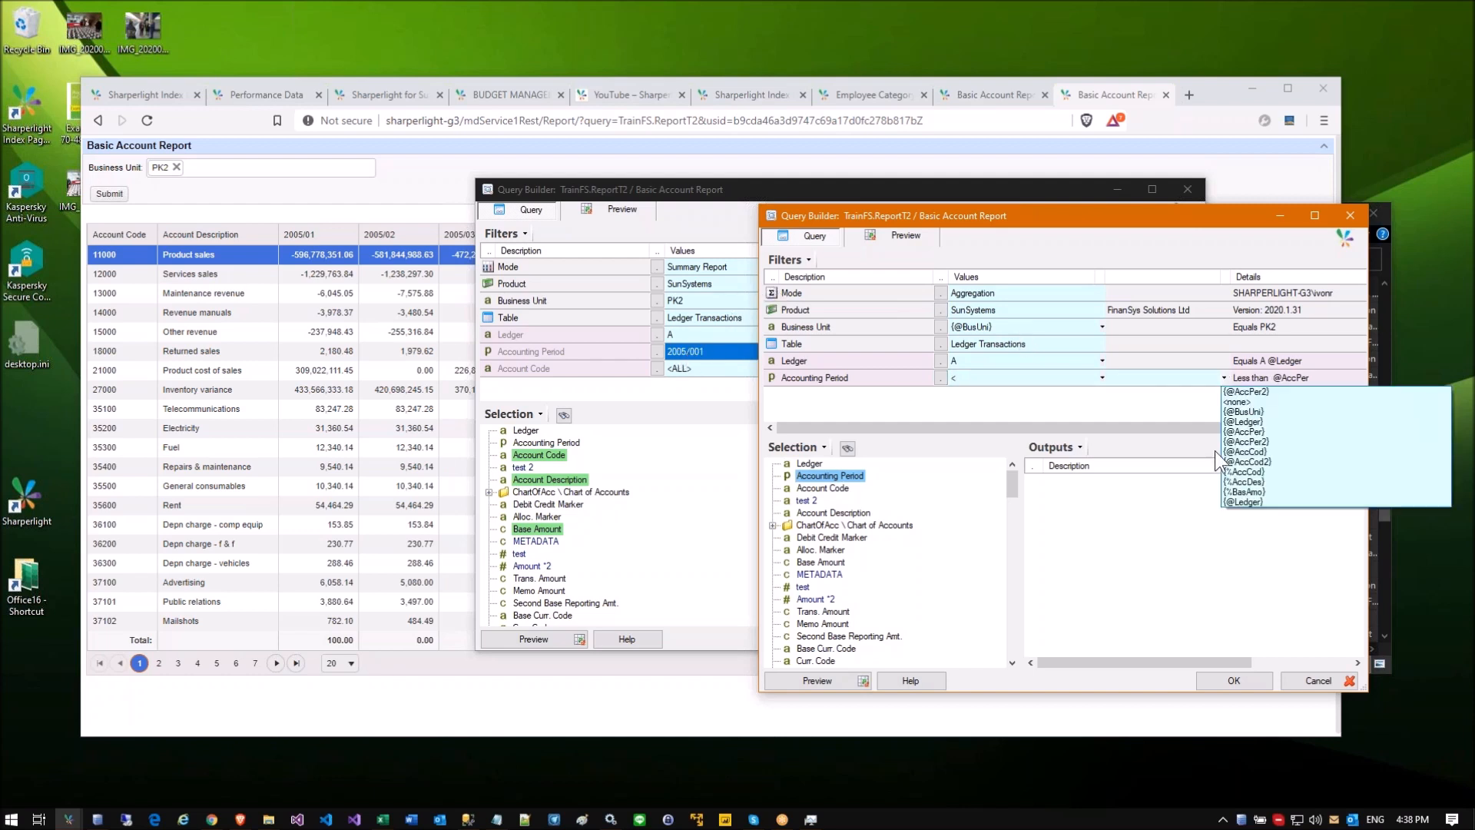
left_click(1263, 435)
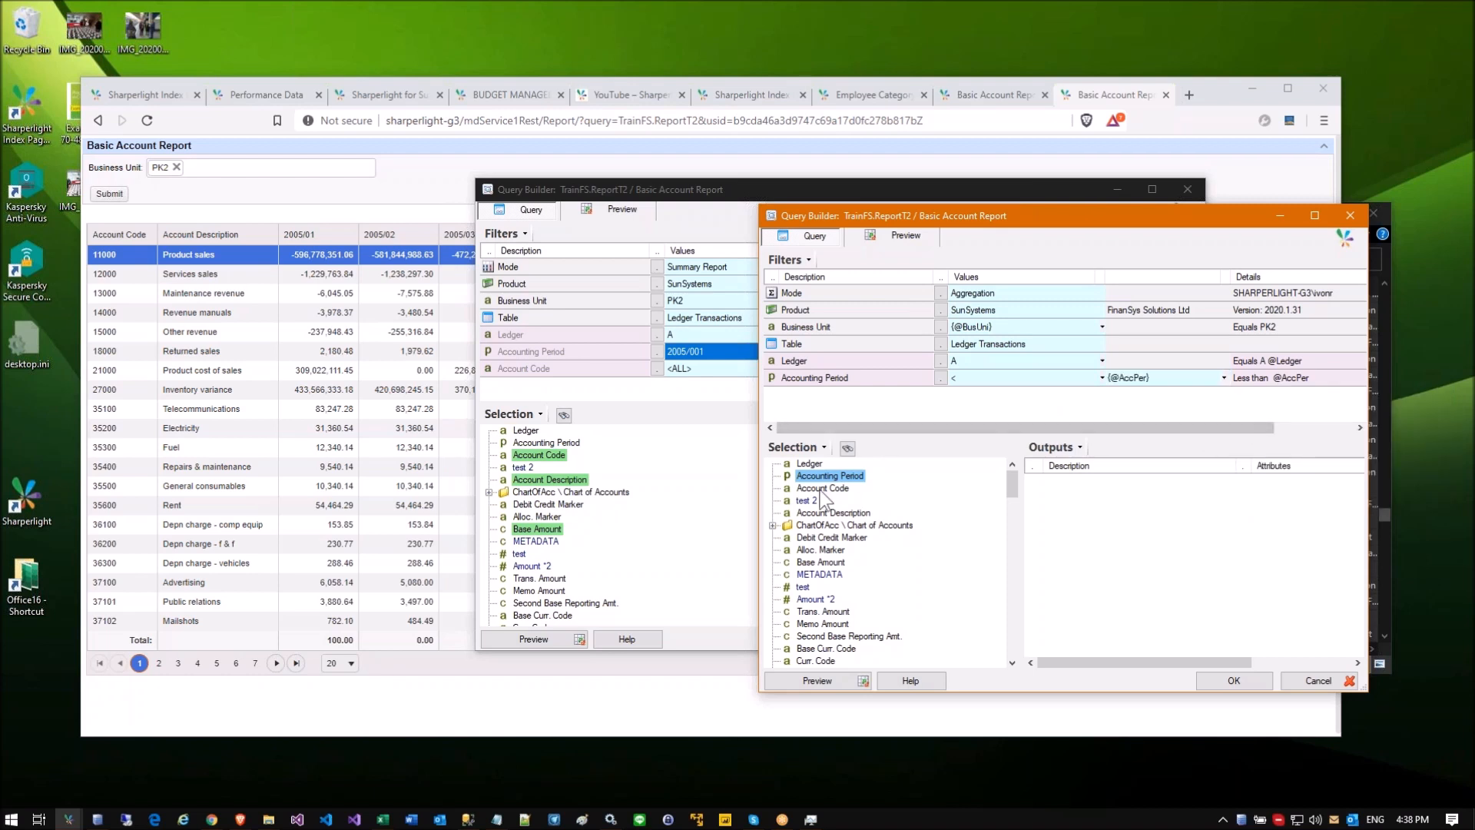
Step: Add an Account Code filter to the sub query and set it to the main query's output reference {%AccCod}
left_click_drag(818, 491, 820, 398)
left_click_drag(826, 218, 988, 206)
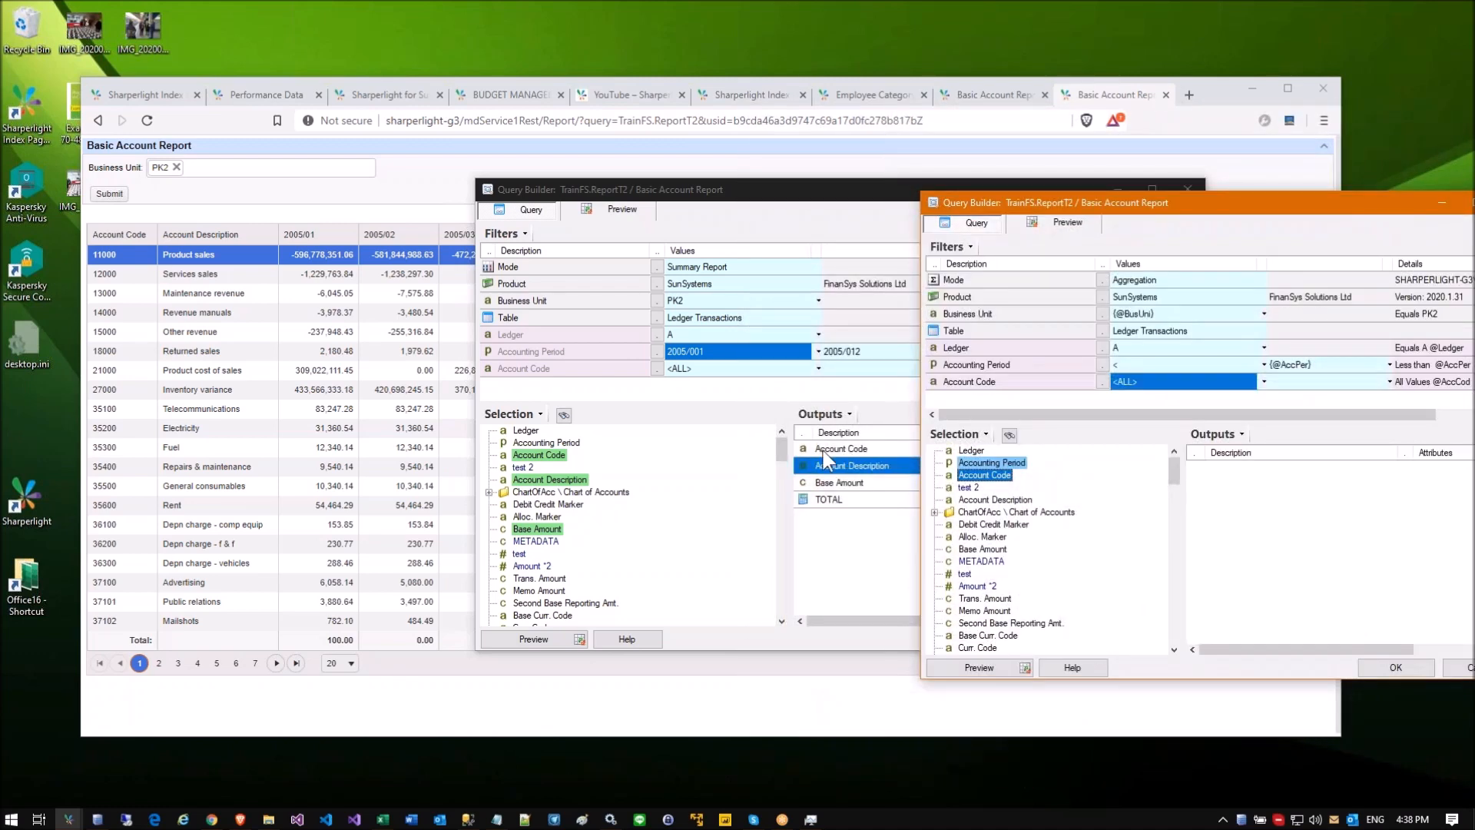
left_click_drag(1030, 197, 982, 197)
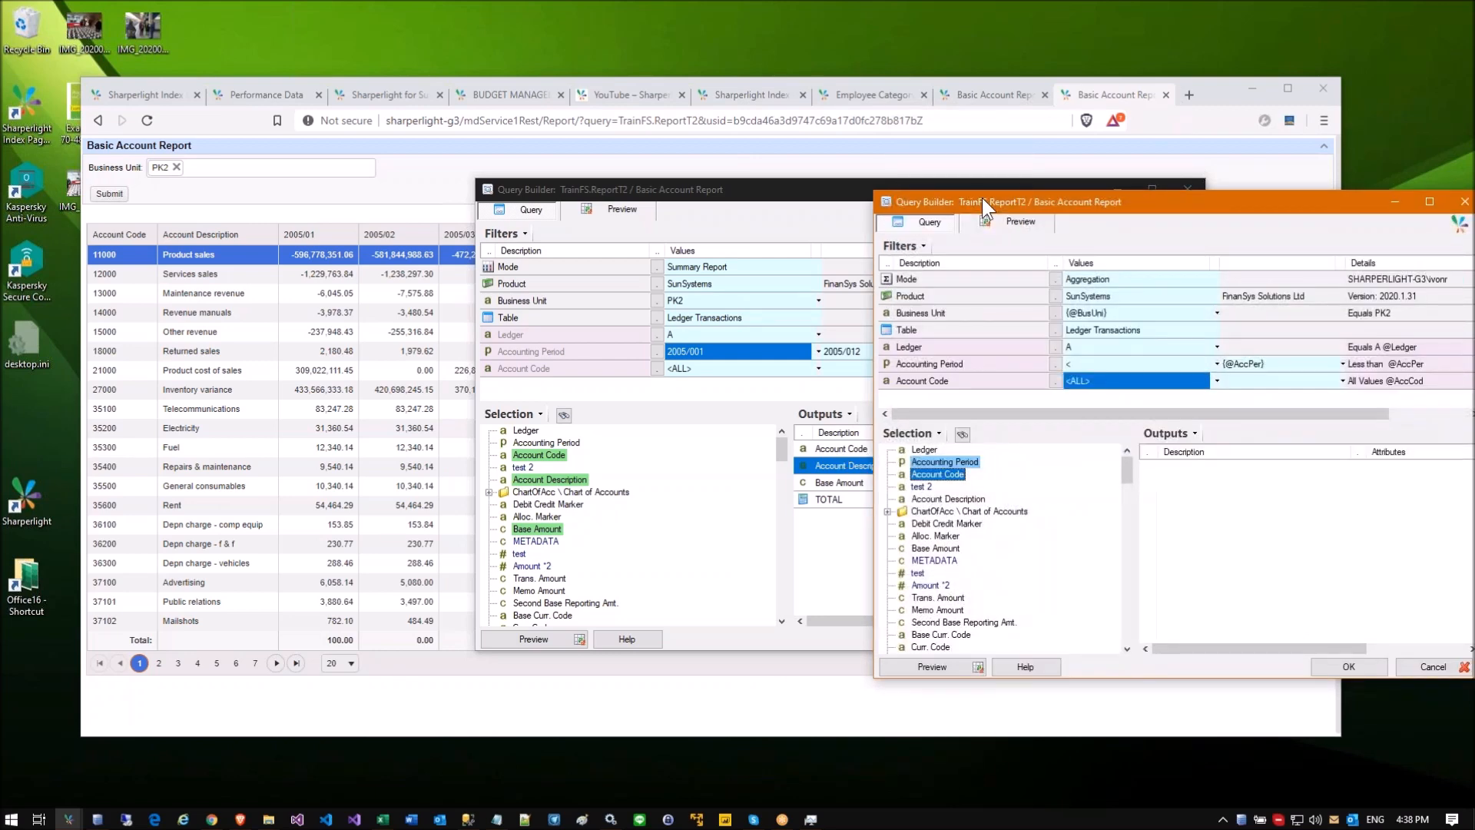
left_click(1217, 381)
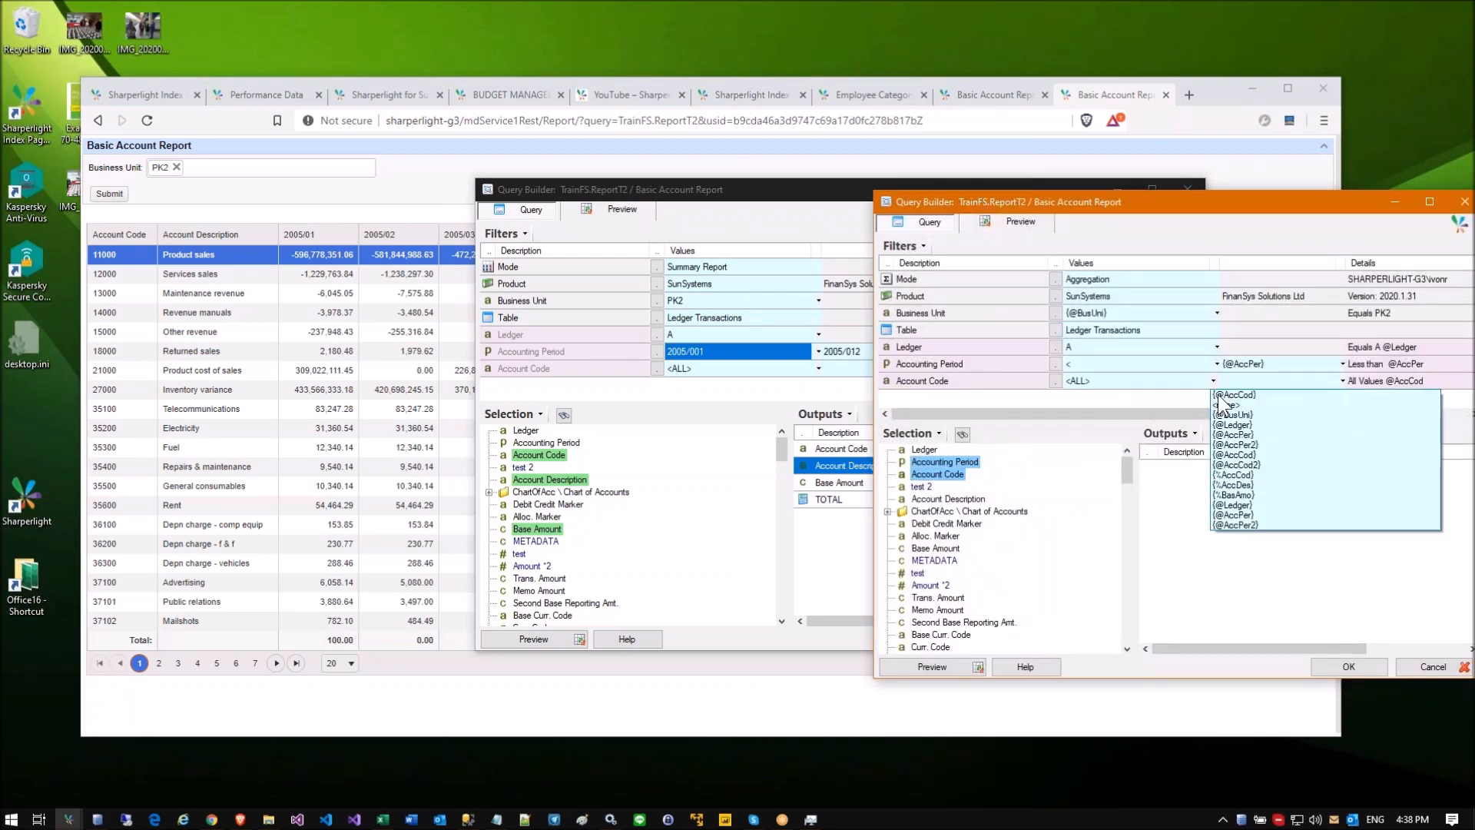
left_click(1248, 474)
Step: Add Base Amount as the sub query's output and accept the sub query
left_click_drag(1092, 205, 370, 217)
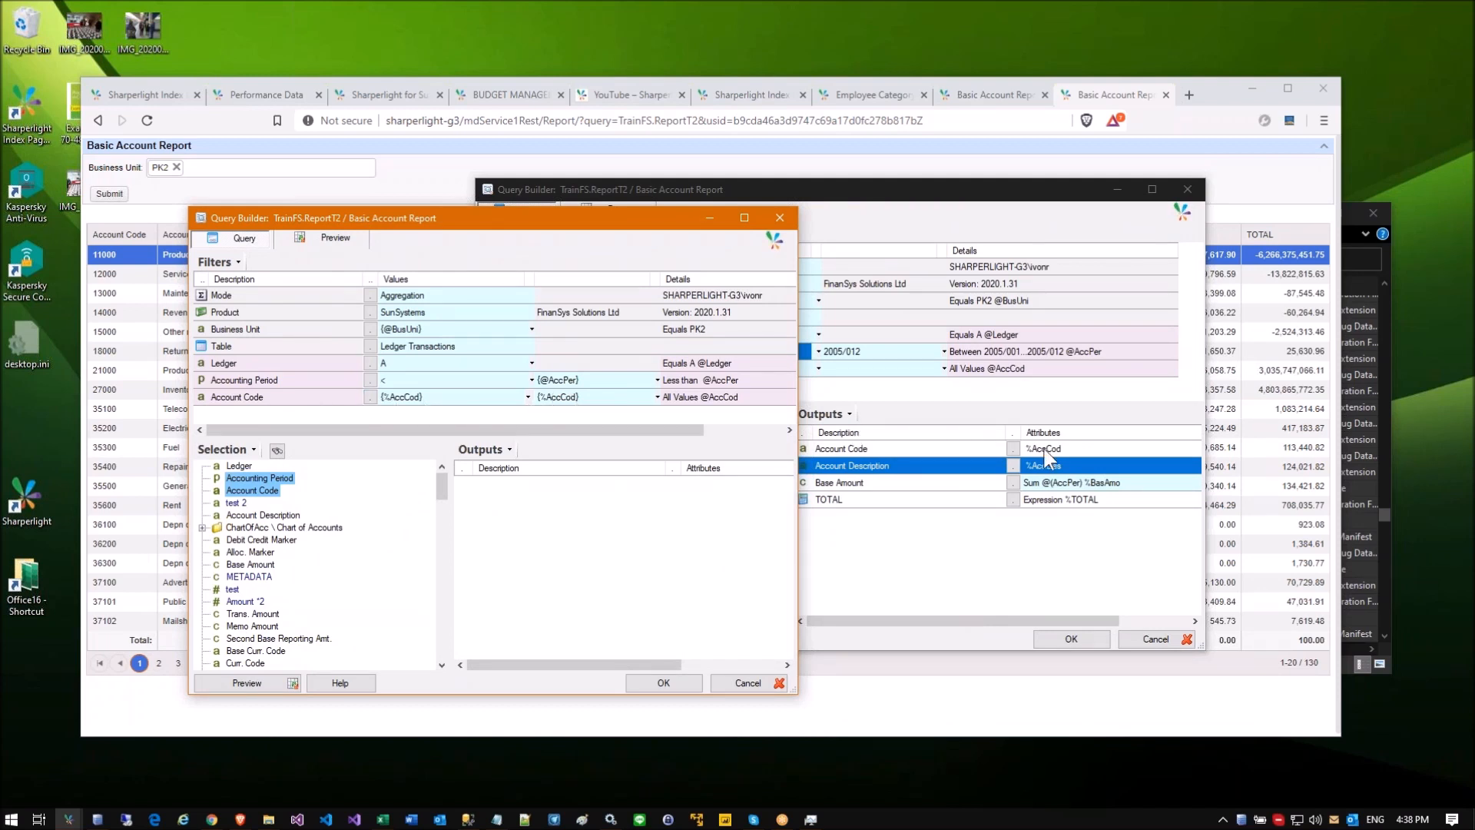
left_click_drag(251, 565, 477, 504)
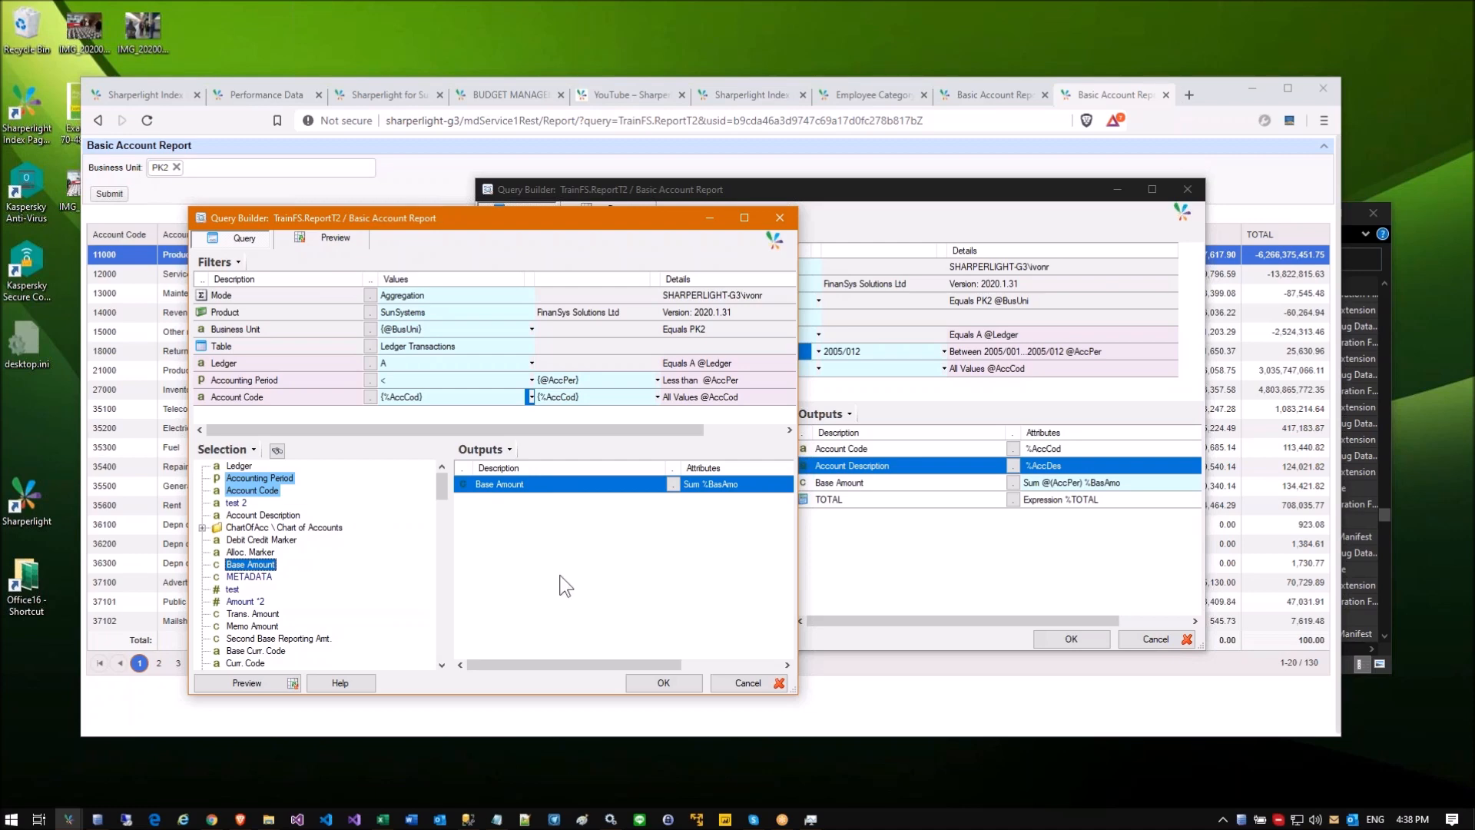
left_click(639, 682)
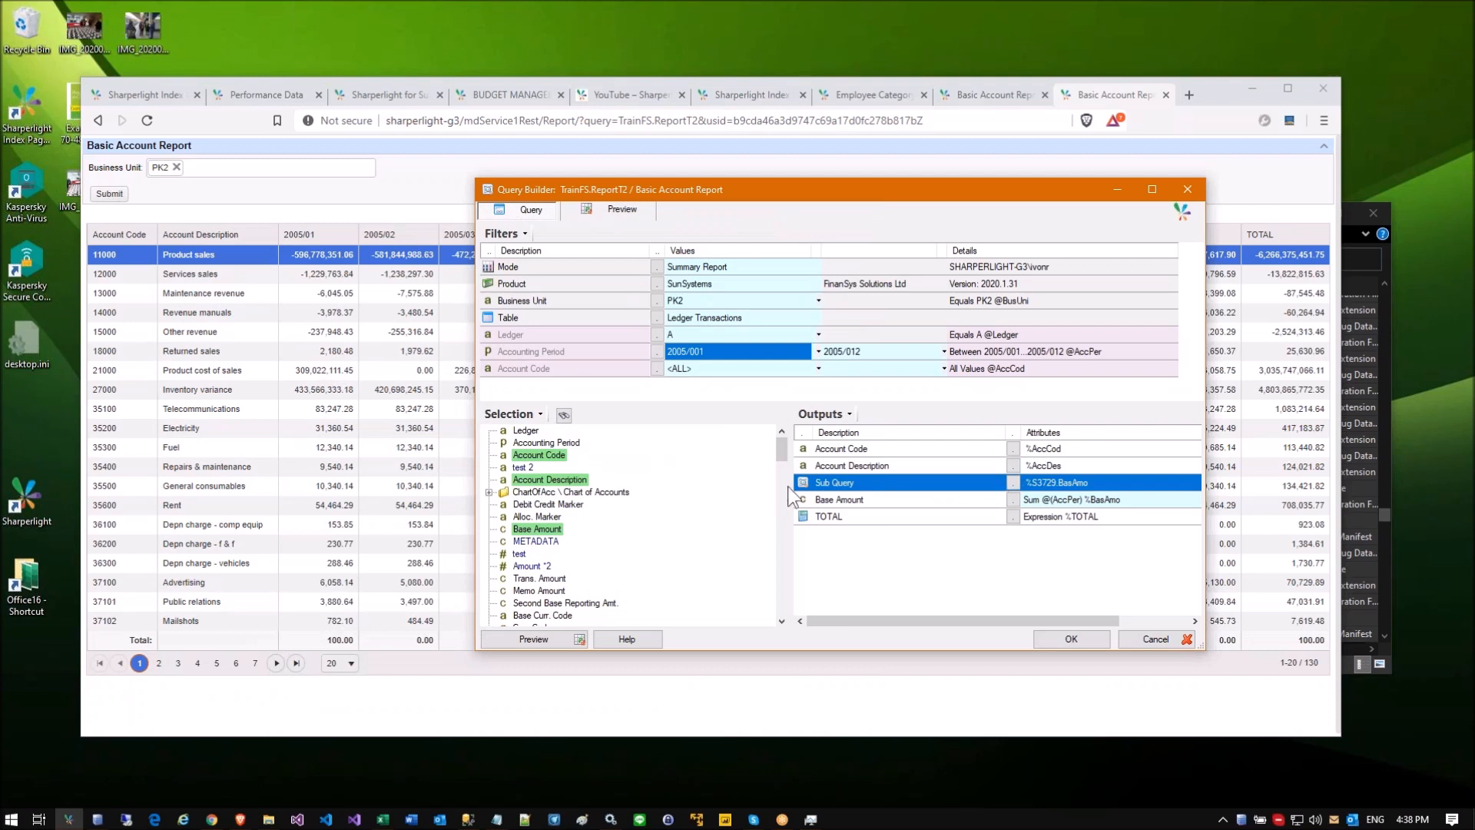
Step: Rename the Sub Query output description to "Open Bal."
right_click(819, 485)
left_click(857, 492)
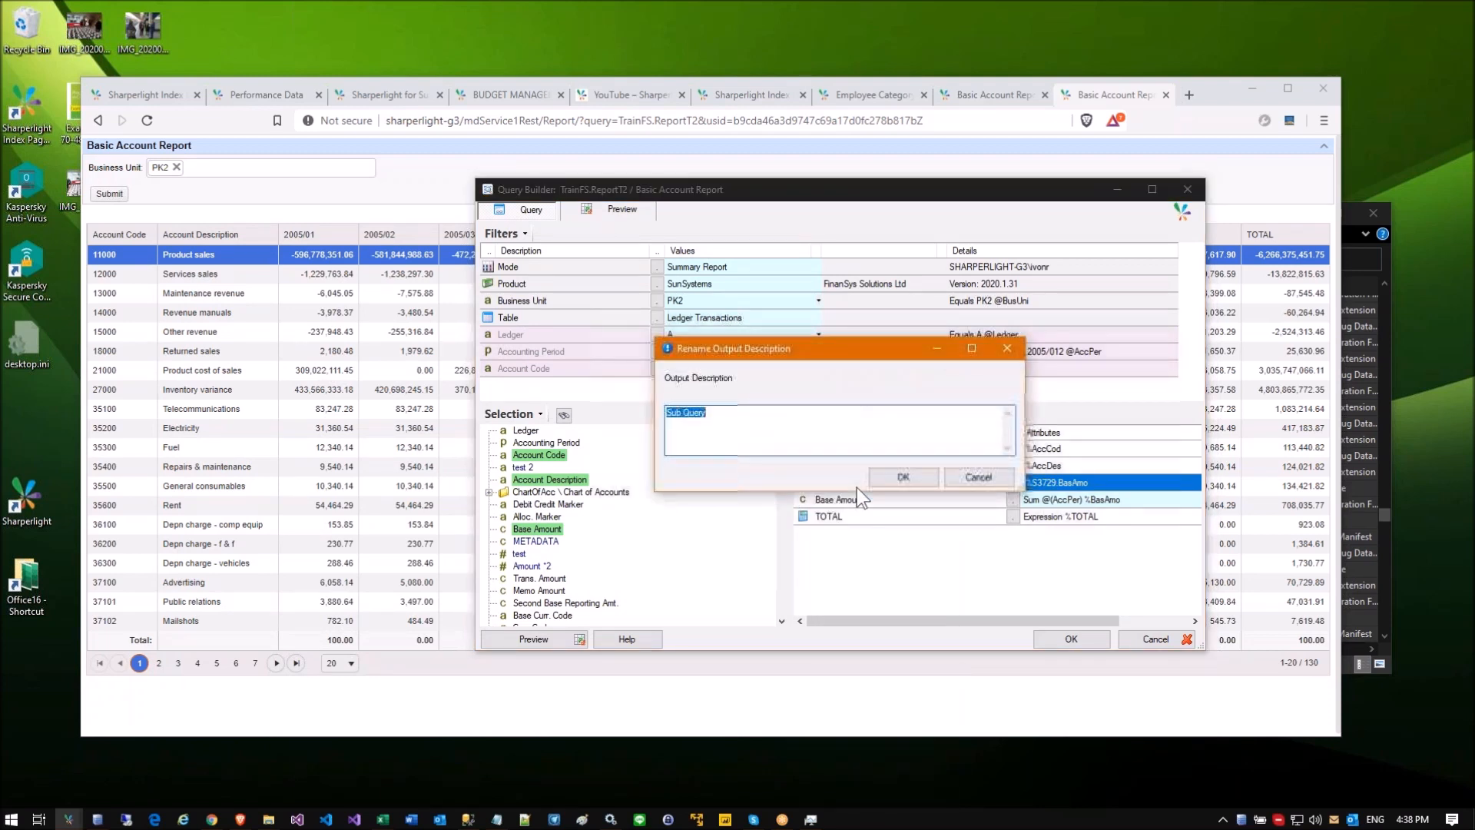
type("Open")
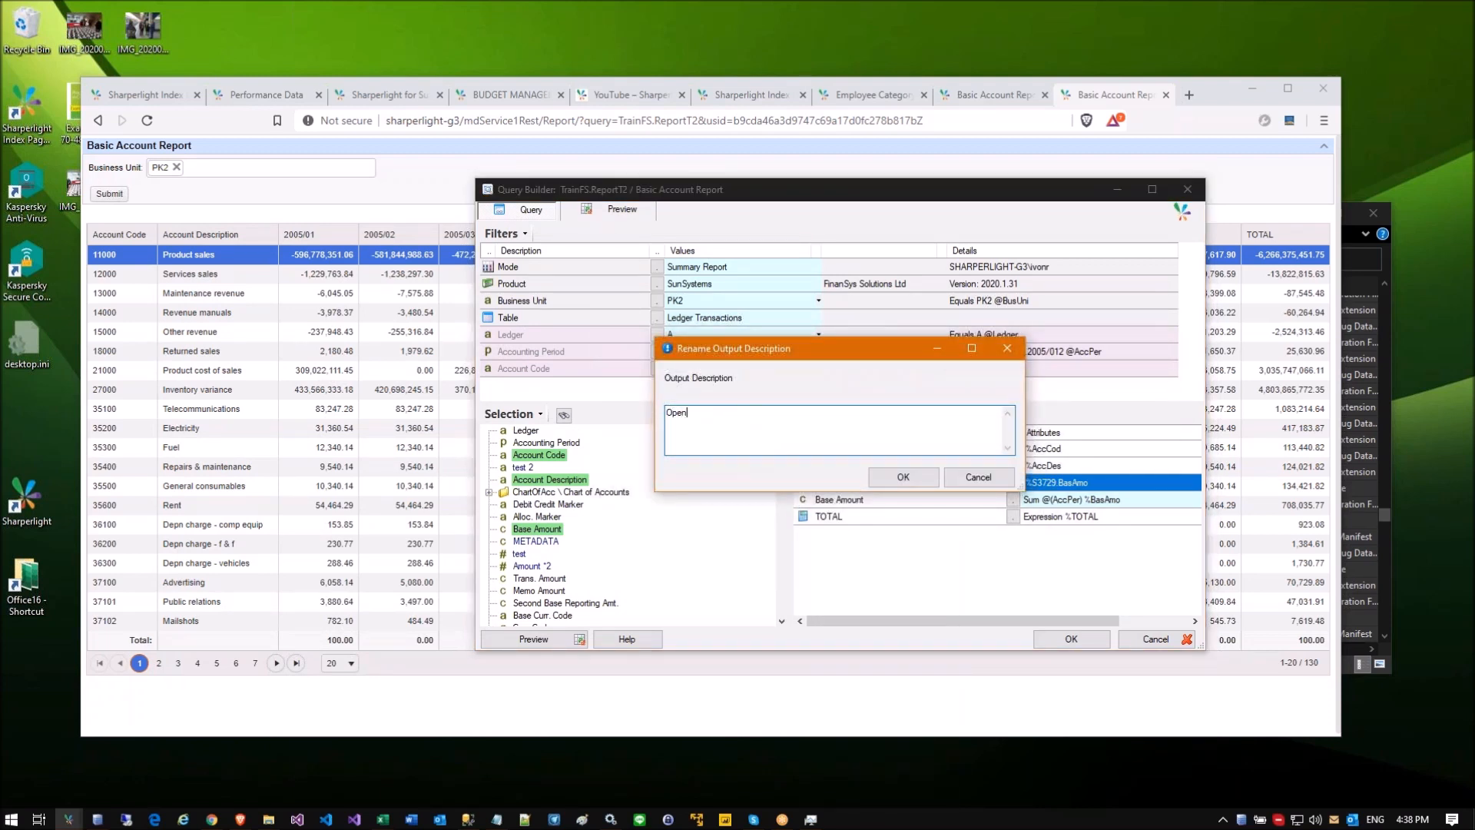
type(" Bal.")
left_click(900, 477)
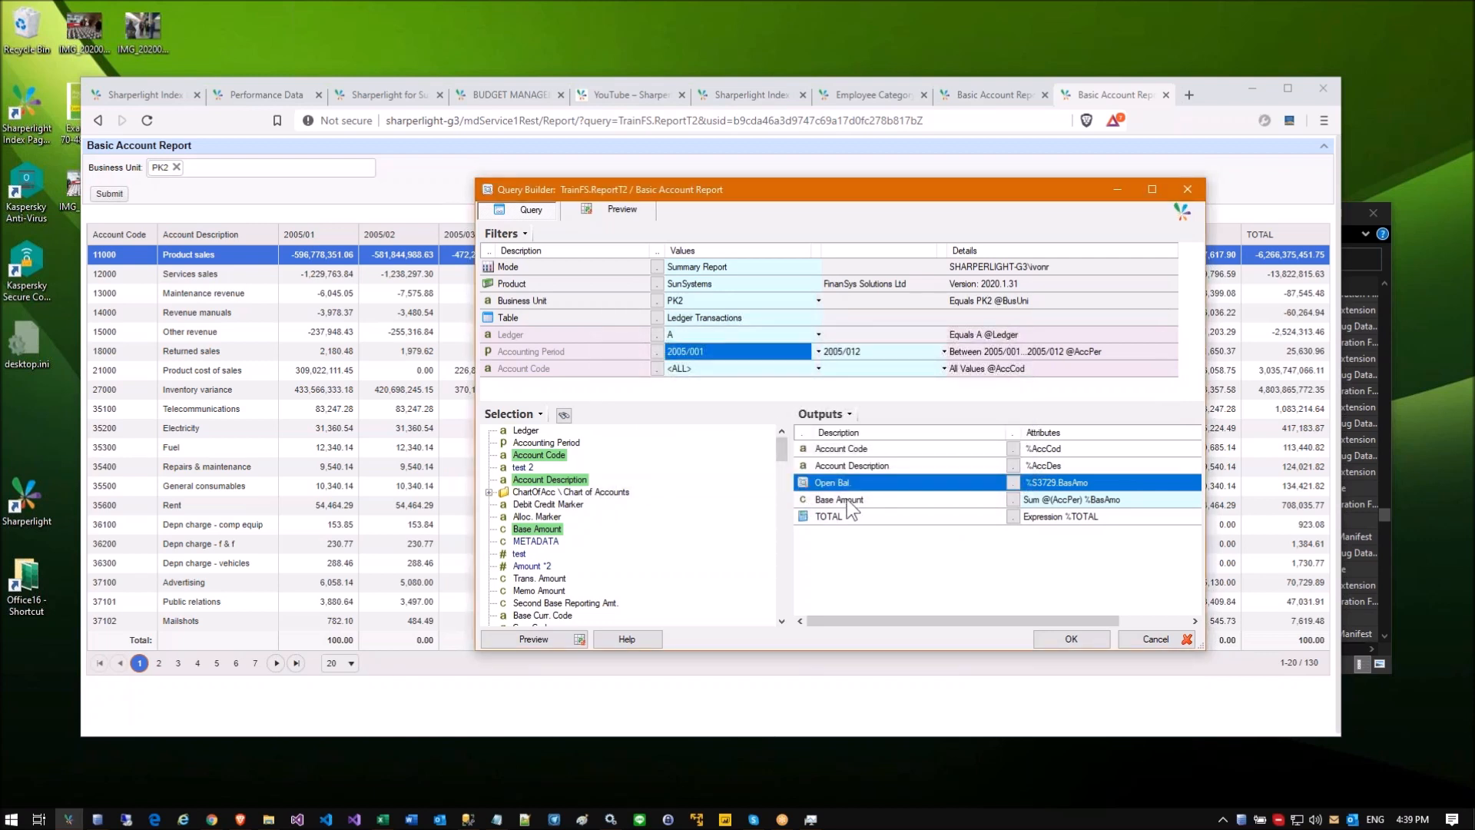
Step: Preview the ReportT2 query with the Open Bal. output and return to the query definition
left_click(844, 504)
left_click(822, 484)
left_click(502, 638)
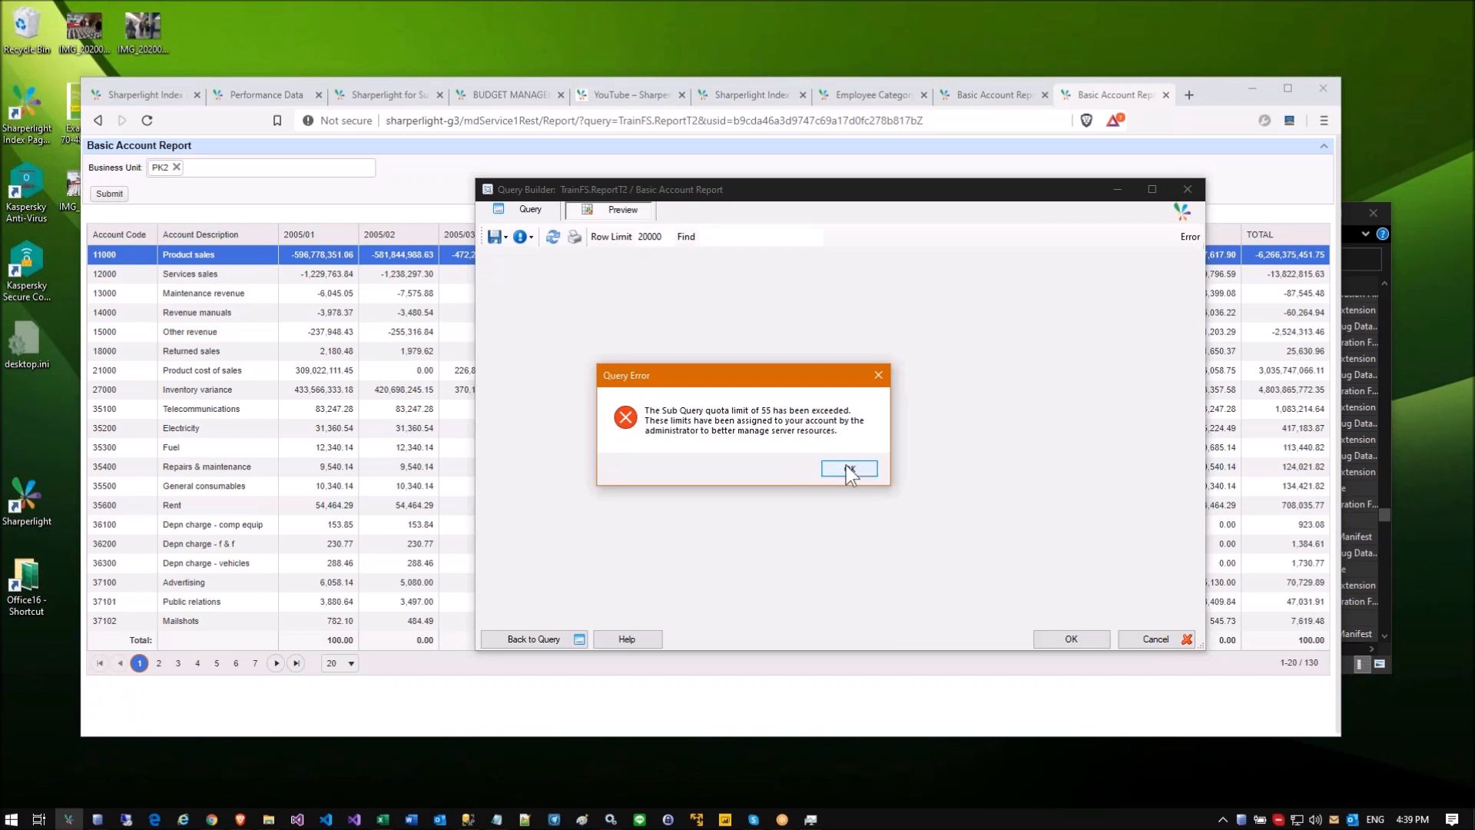
left_click(849, 468)
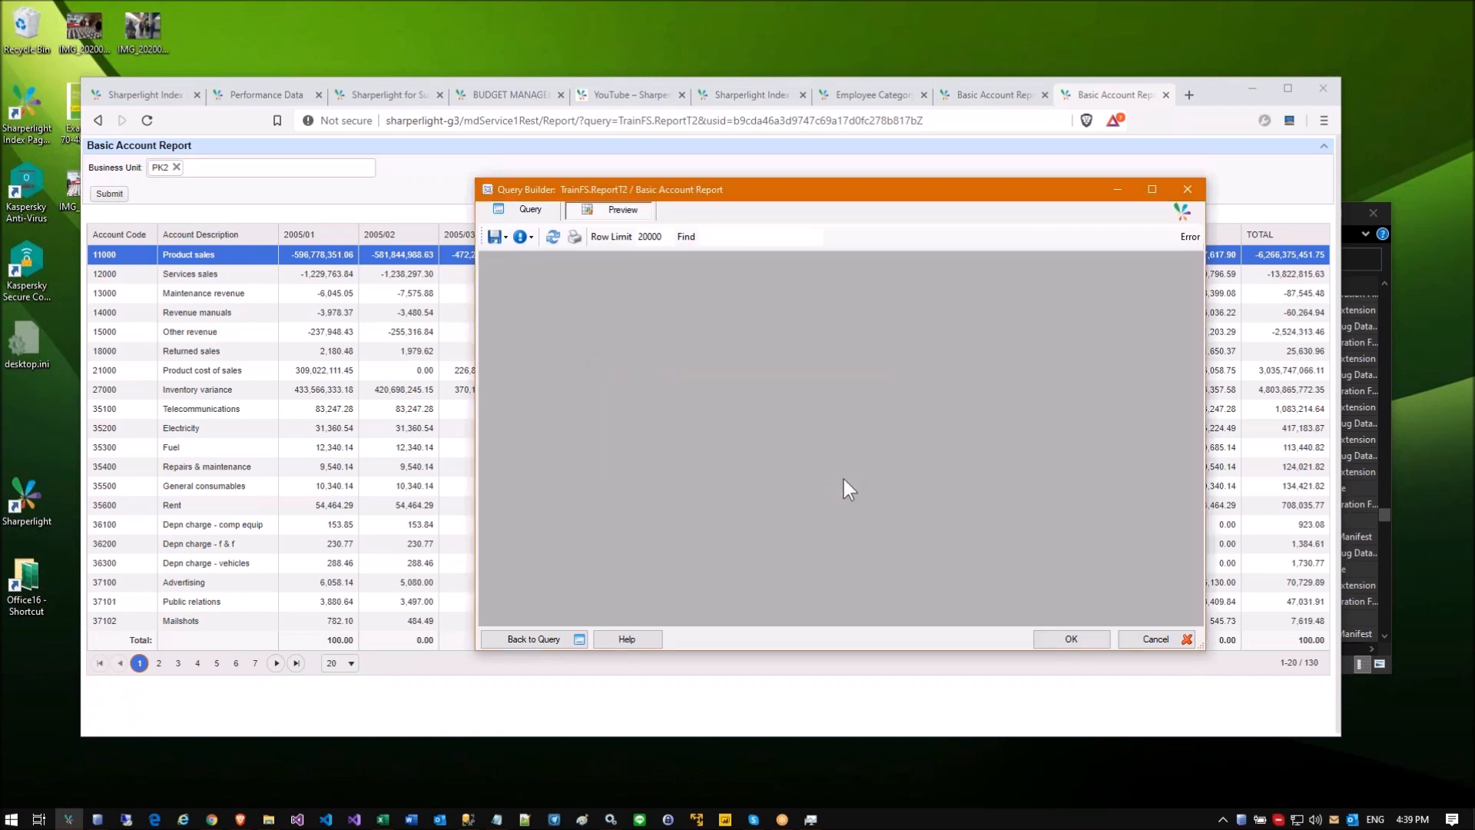
left_click(528, 207)
left_click(608, 339)
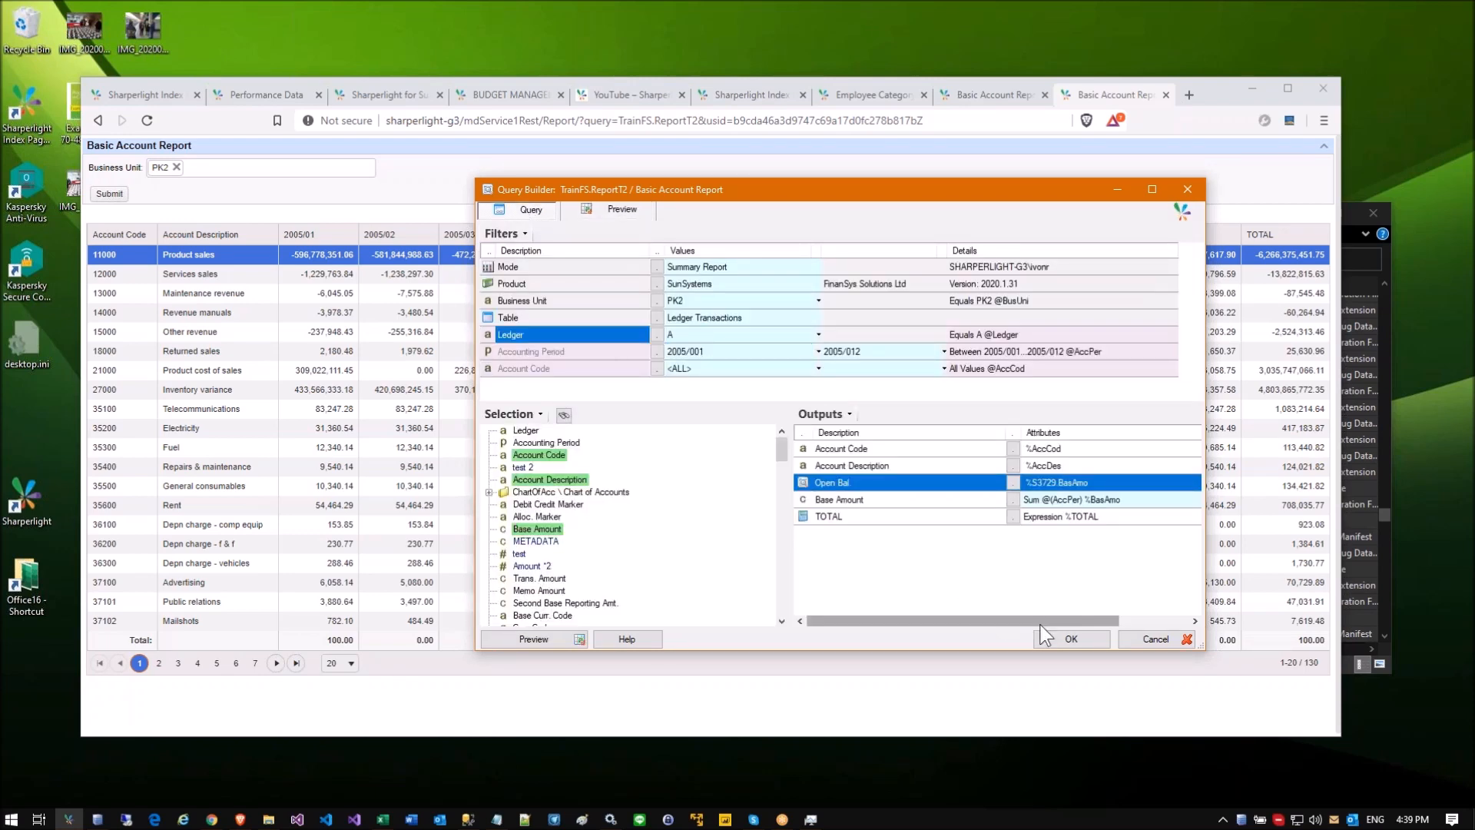
Step: Accept the ReportT2 query, save the published query and close the Publisher
left_click(1070, 639)
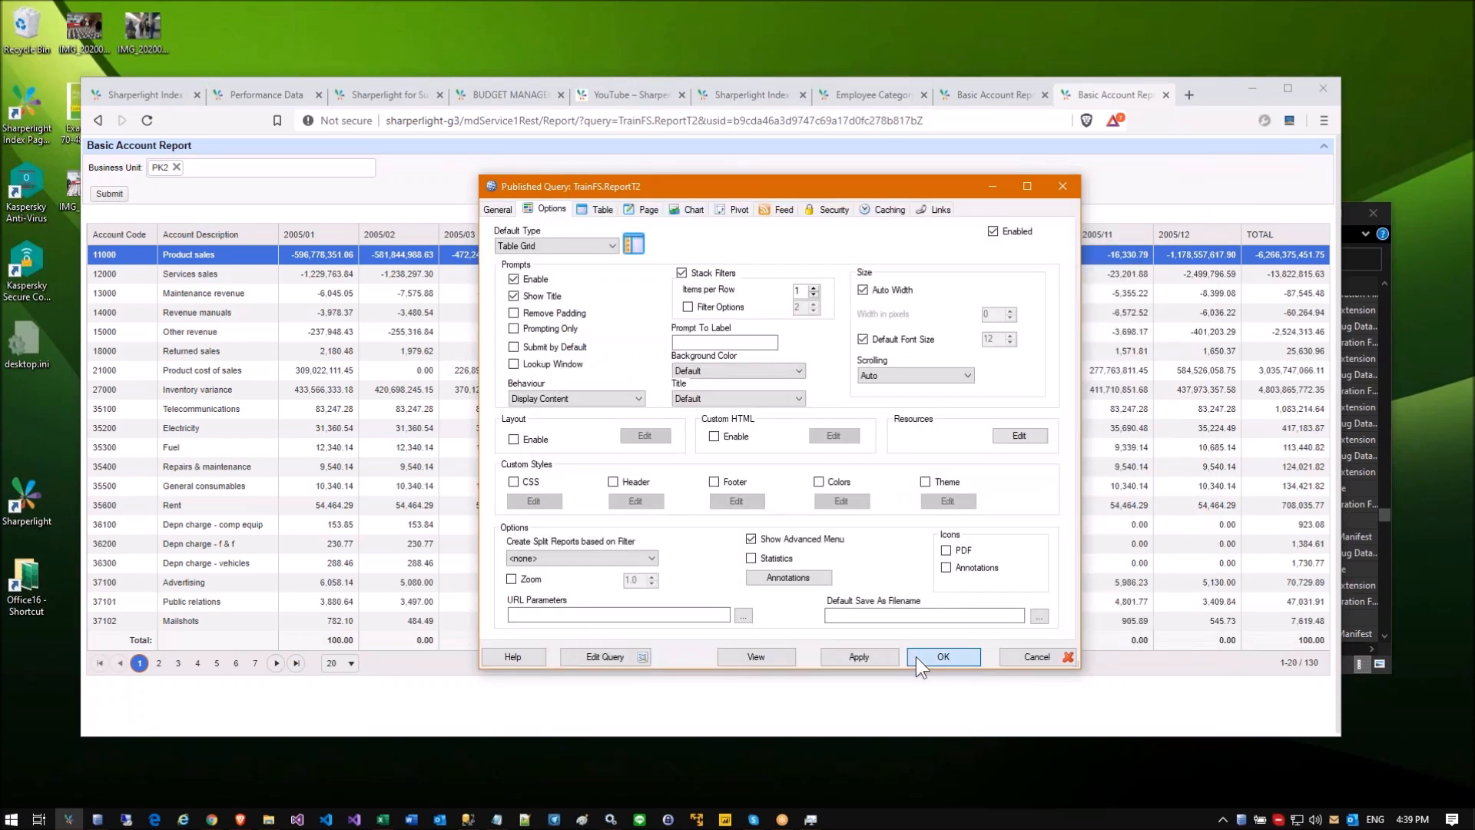
left_click(915, 656)
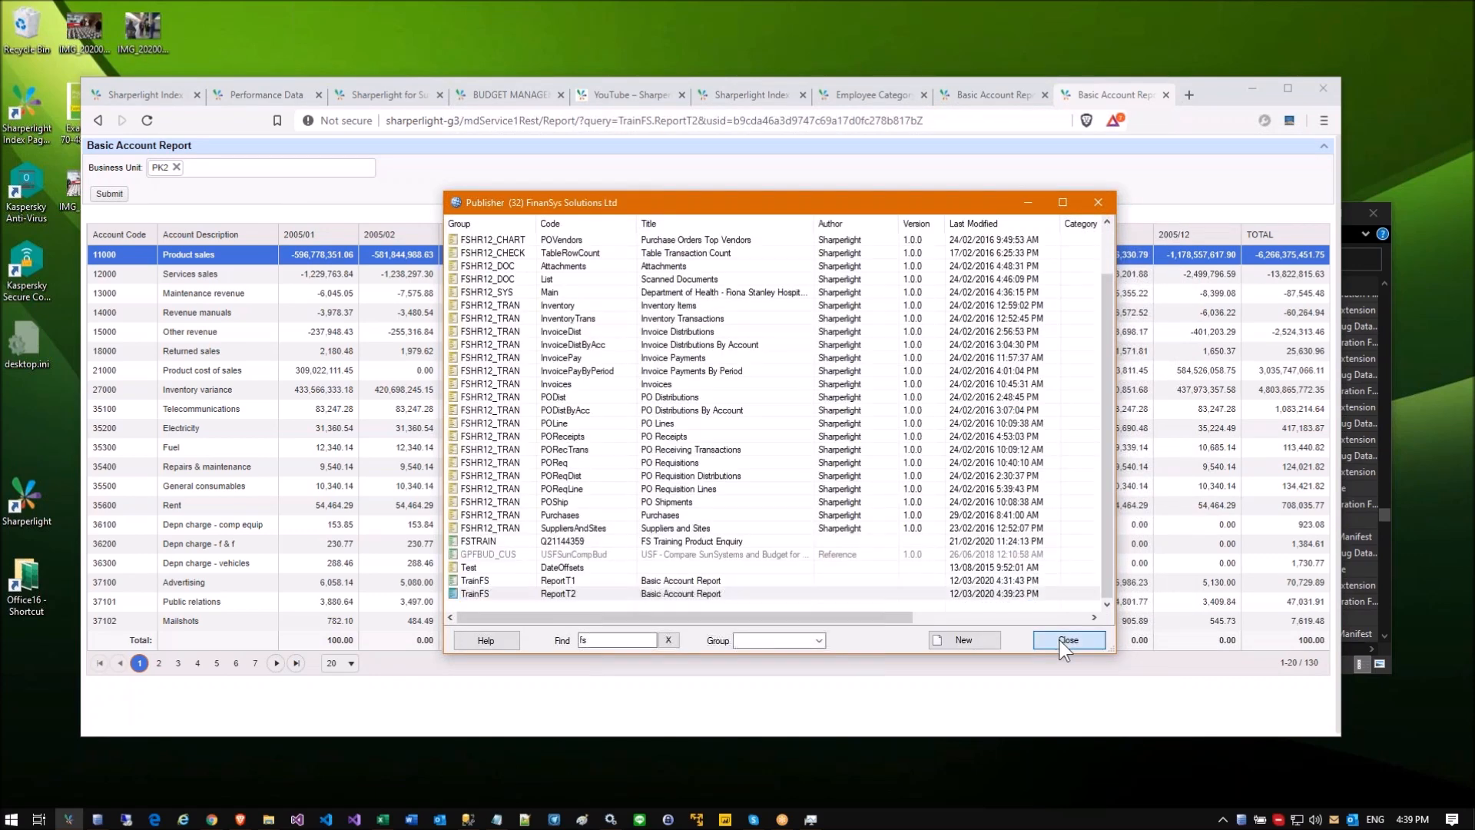
left_click(1070, 640)
Step: Open Site Setup and expand the Users list to reach the account's limits
left_click(67, 819)
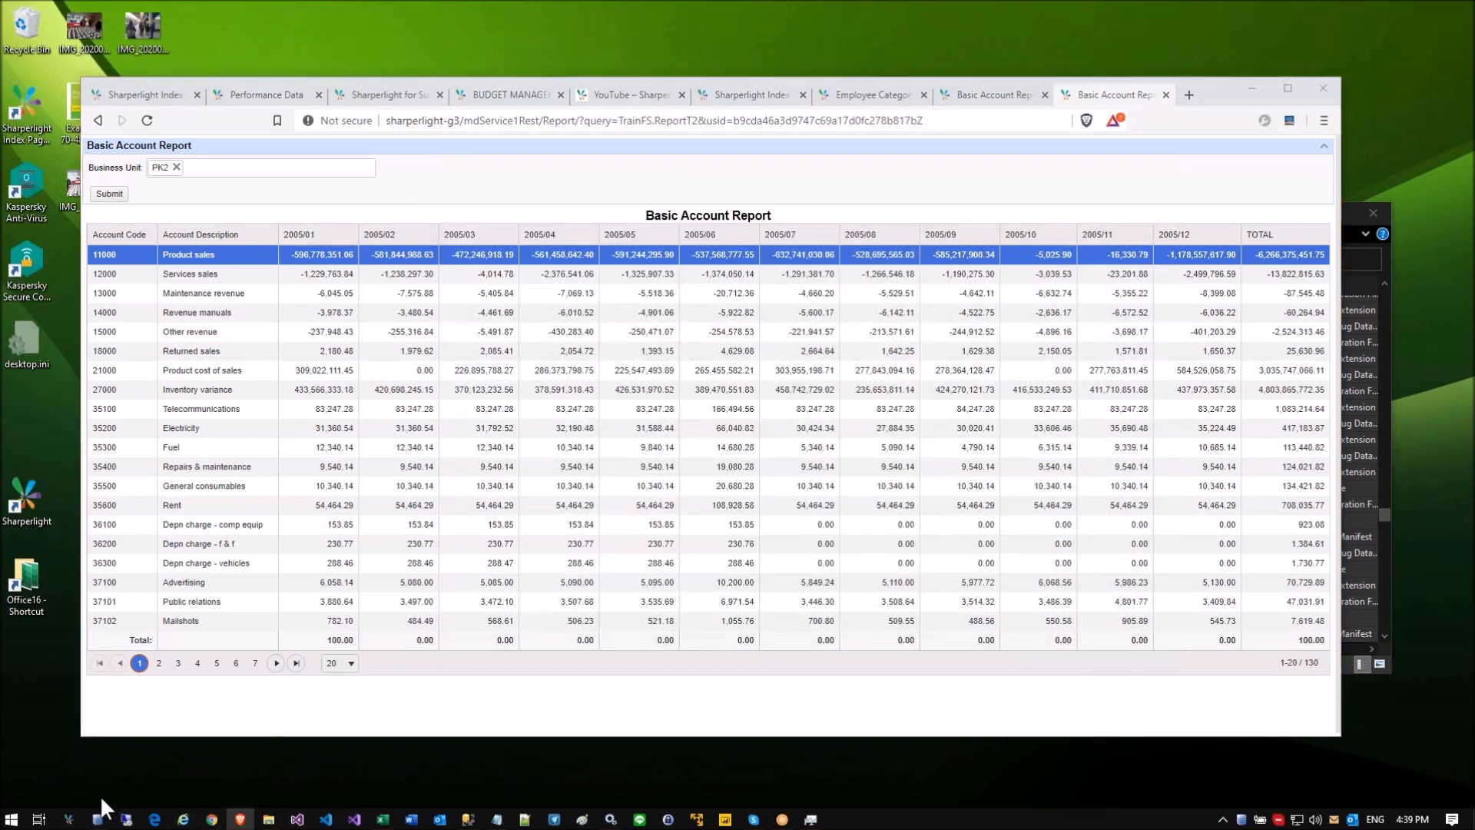
left_click(791, 260)
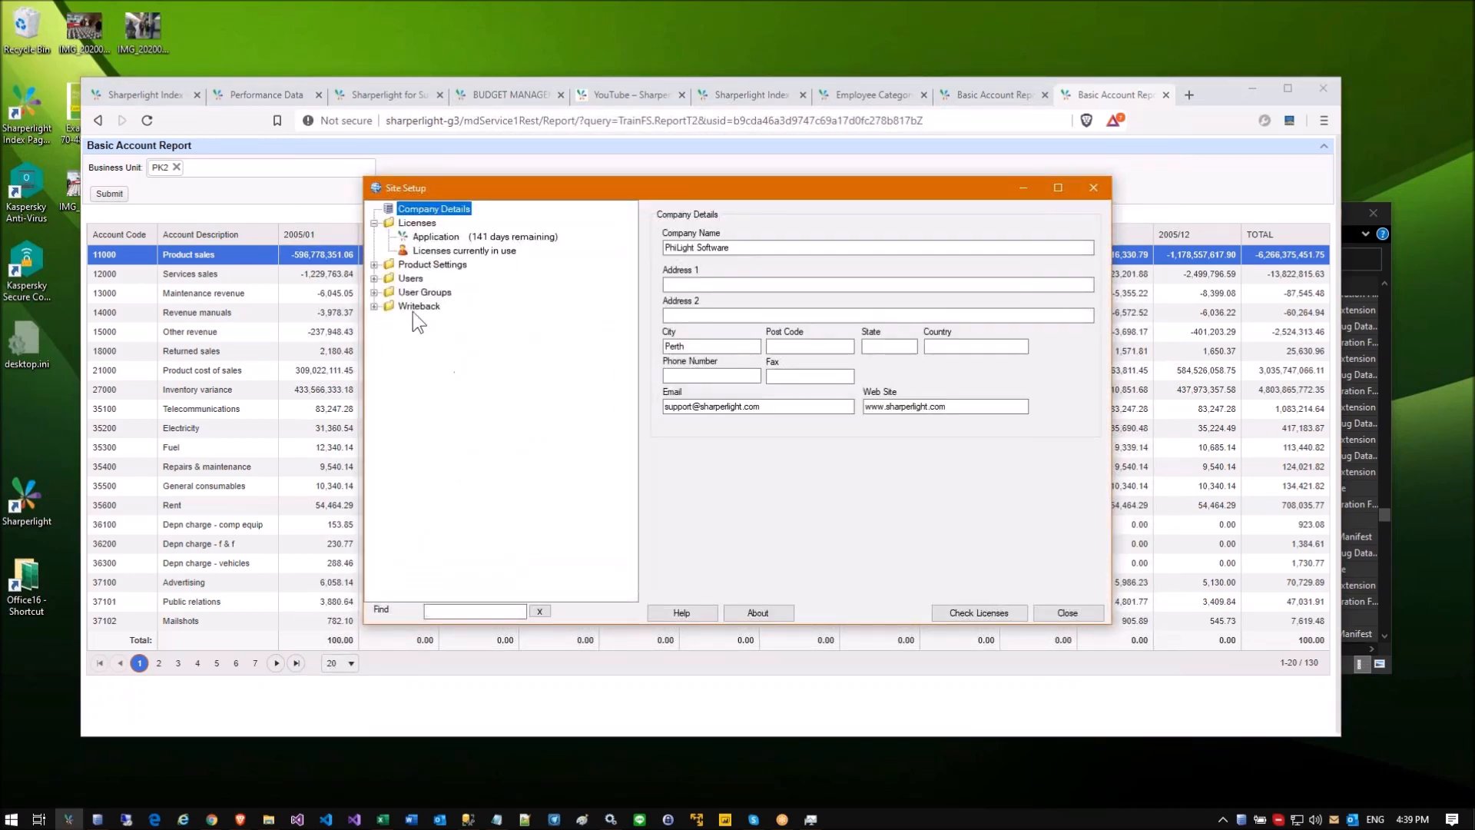
left_click(375, 278)
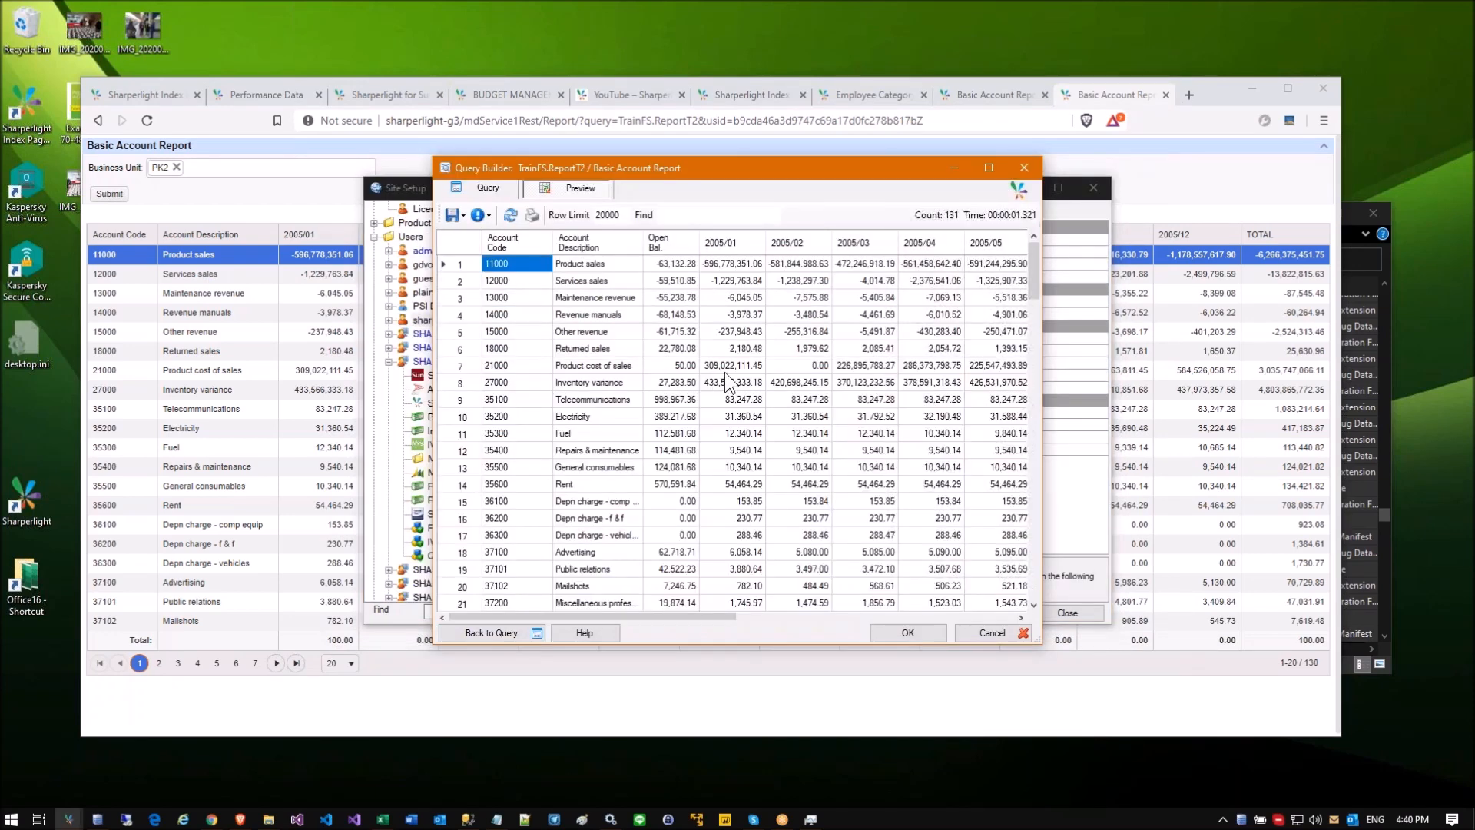
Step: Widen the ReportT2 preview and compare the Open Bal. and 2005/01 amounts for the Product sales account
left_click_drag(1041, 644, 1306, 656)
left_click(680, 262)
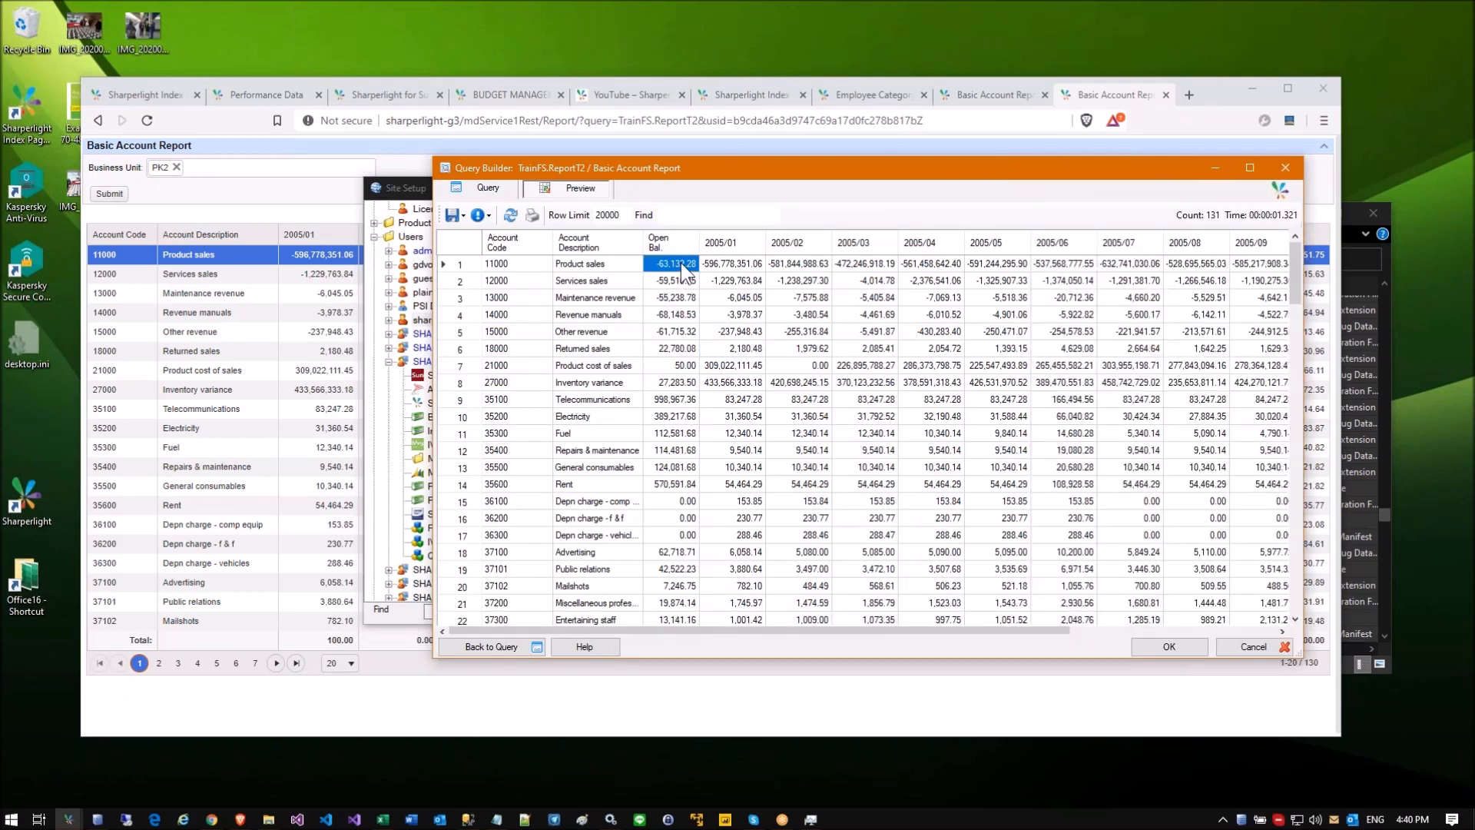
left_click(726, 264)
Step: Open the query debug info for the preview and examine the per-period SUM expressions in the resolved SQL
left_click(488, 215)
left_click(502, 252)
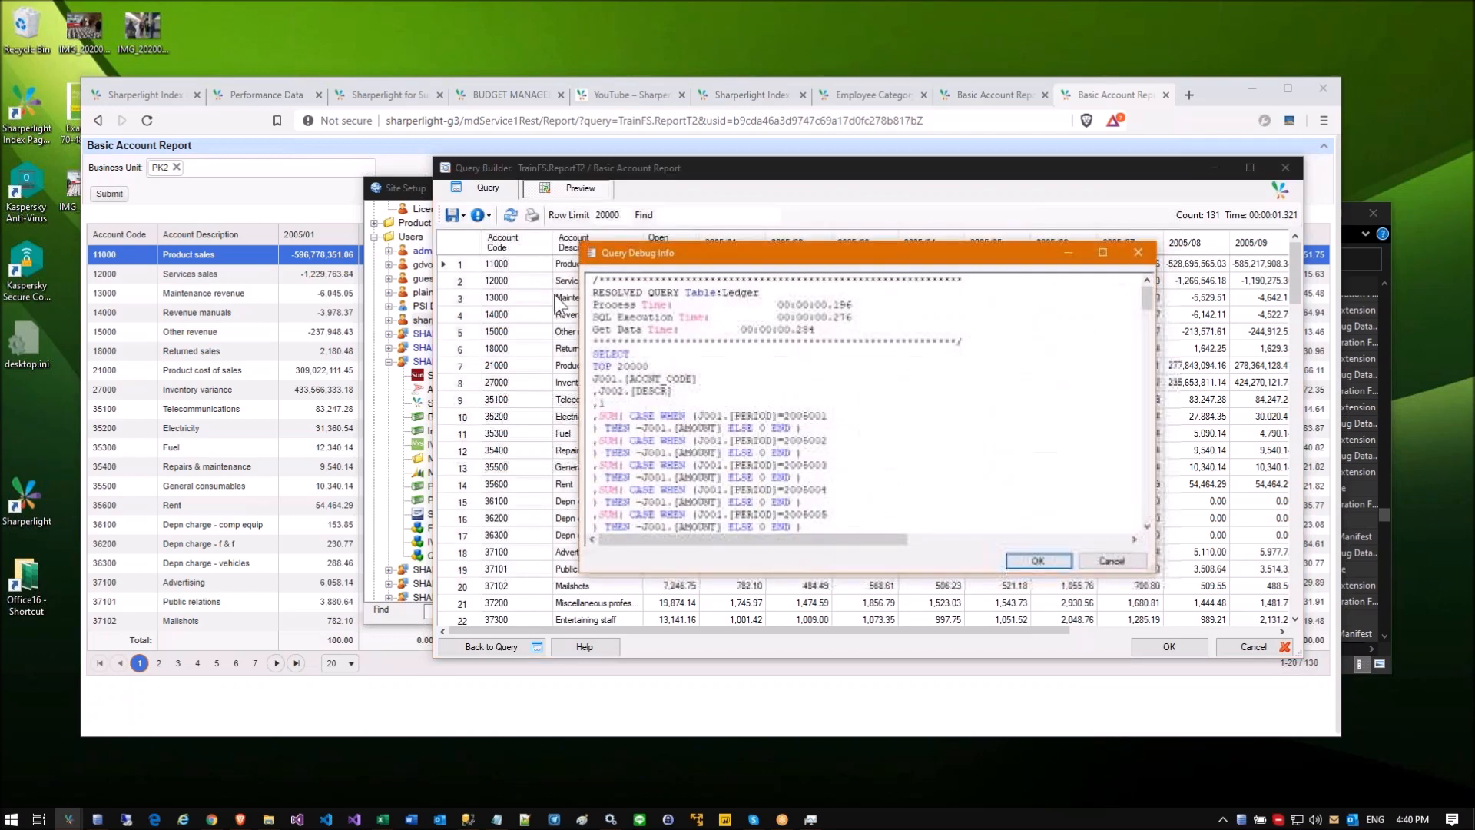
left_click_drag(1155, 569, 1162, 708)
scroll(796, 514, "down", 3)
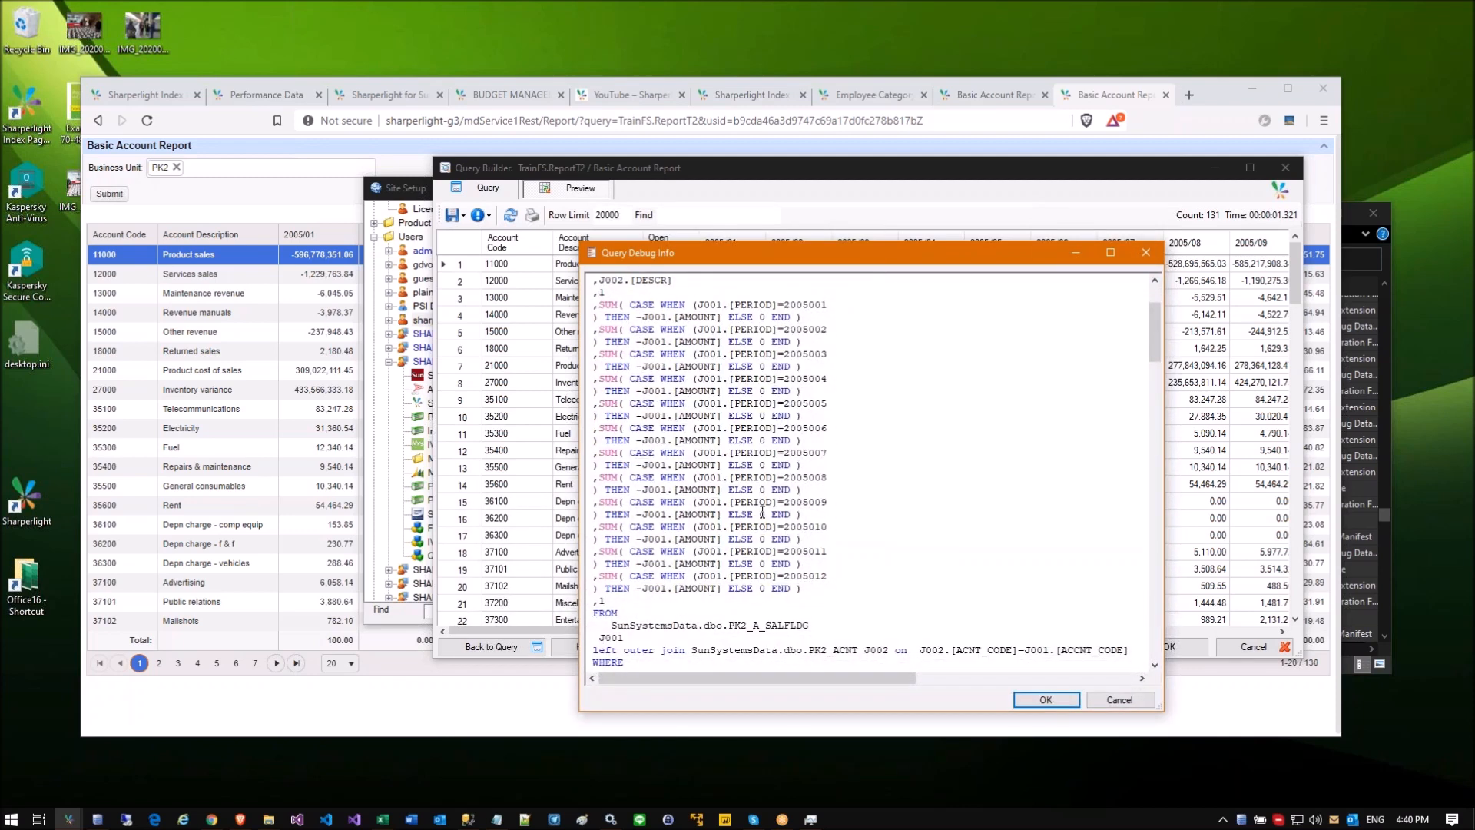
left_click(635, 316)
scroll(752, 493, "down", 3)
scroll(753, 494, "down", 7)
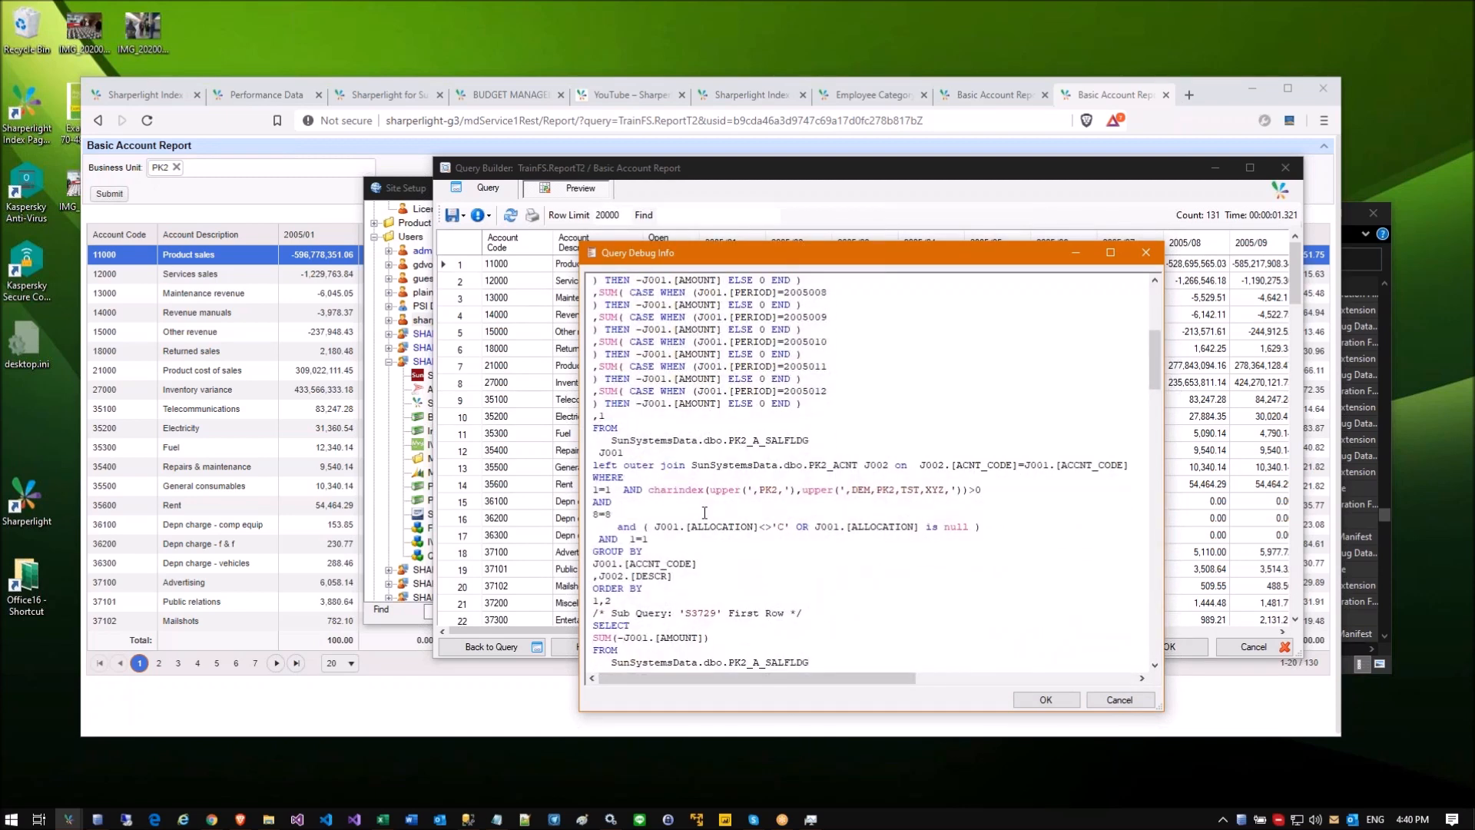
Step: Examine the period and account code conditions in the sub query's SQL statement
left_click_drag(594, 428, 632, 441)
left_click(690, 484)
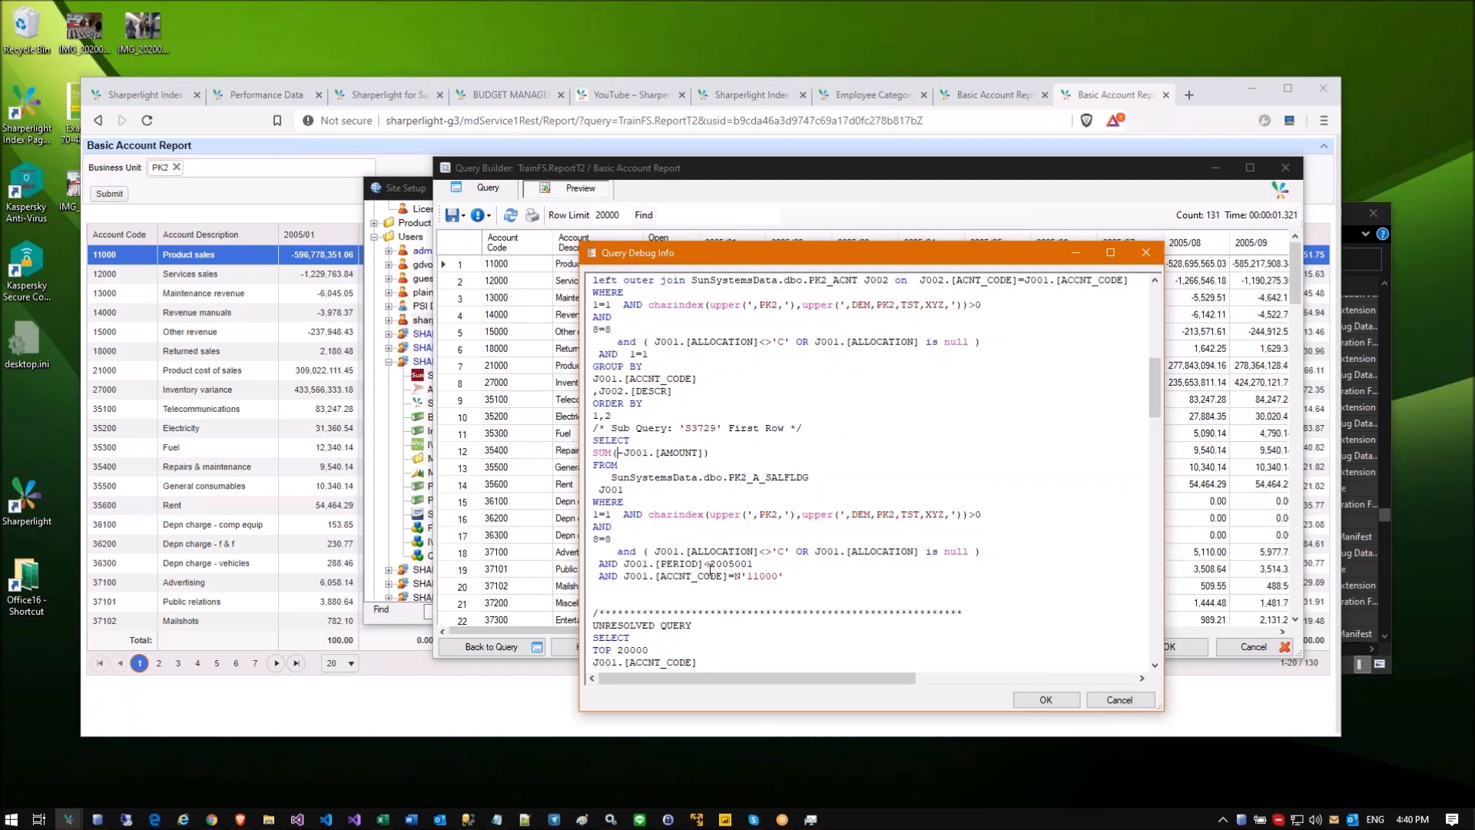
mouse_move(784, 576)
left_mouse_down()
mouse_move(654, 555)
mouse_move(619, 565)
mouse_move(758, 564)
left_mouse_up()
left_click_drag(753, 564, 661, 564)
left_click(695, 577)
left_click_drag(792, 577, 661, 577)
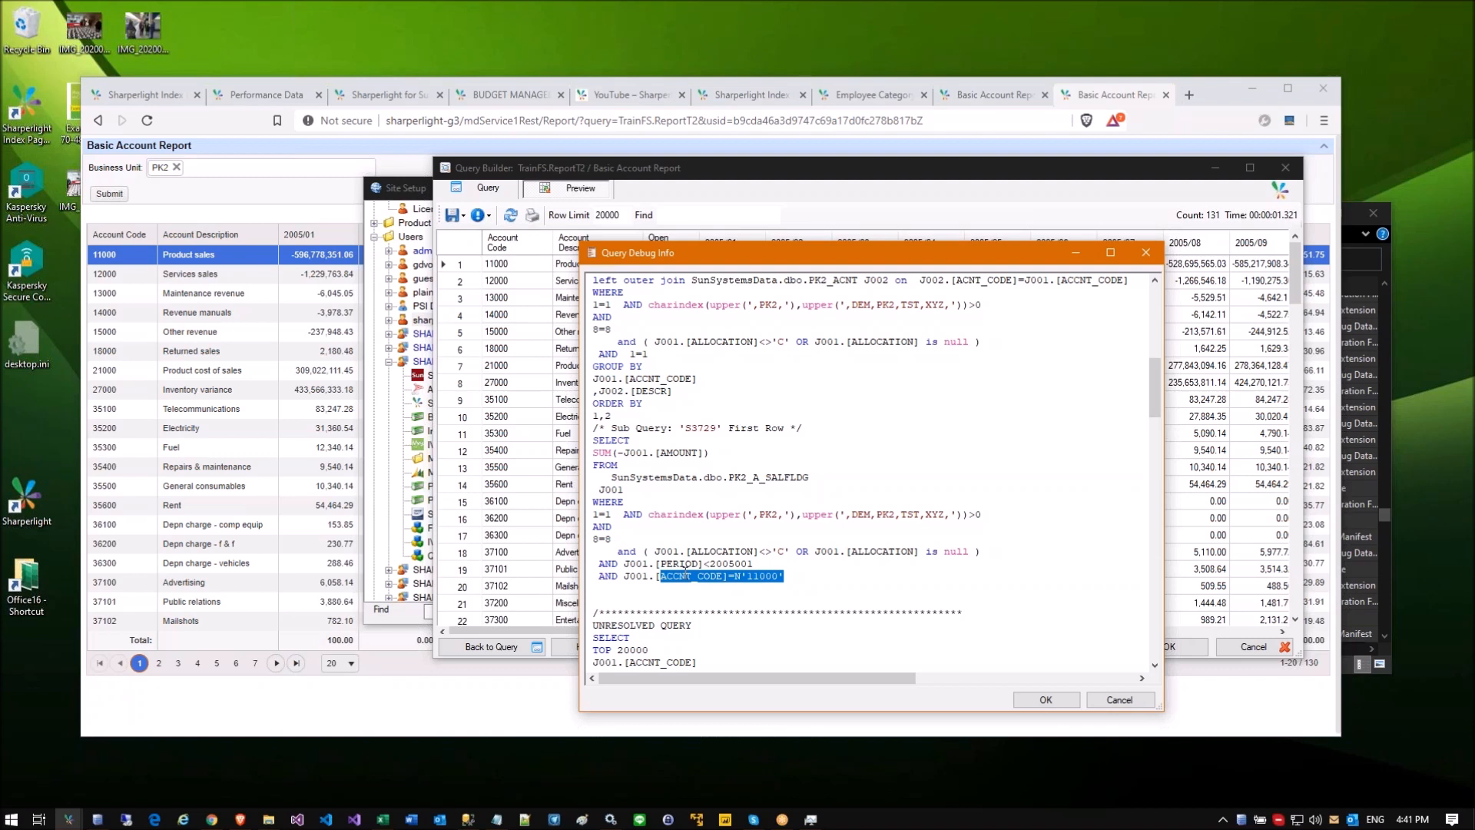
Step: Examine the period condition and the allowed business unit list in the sub query's WHERE clause
left_click_drag(762, 564, 667, 564)
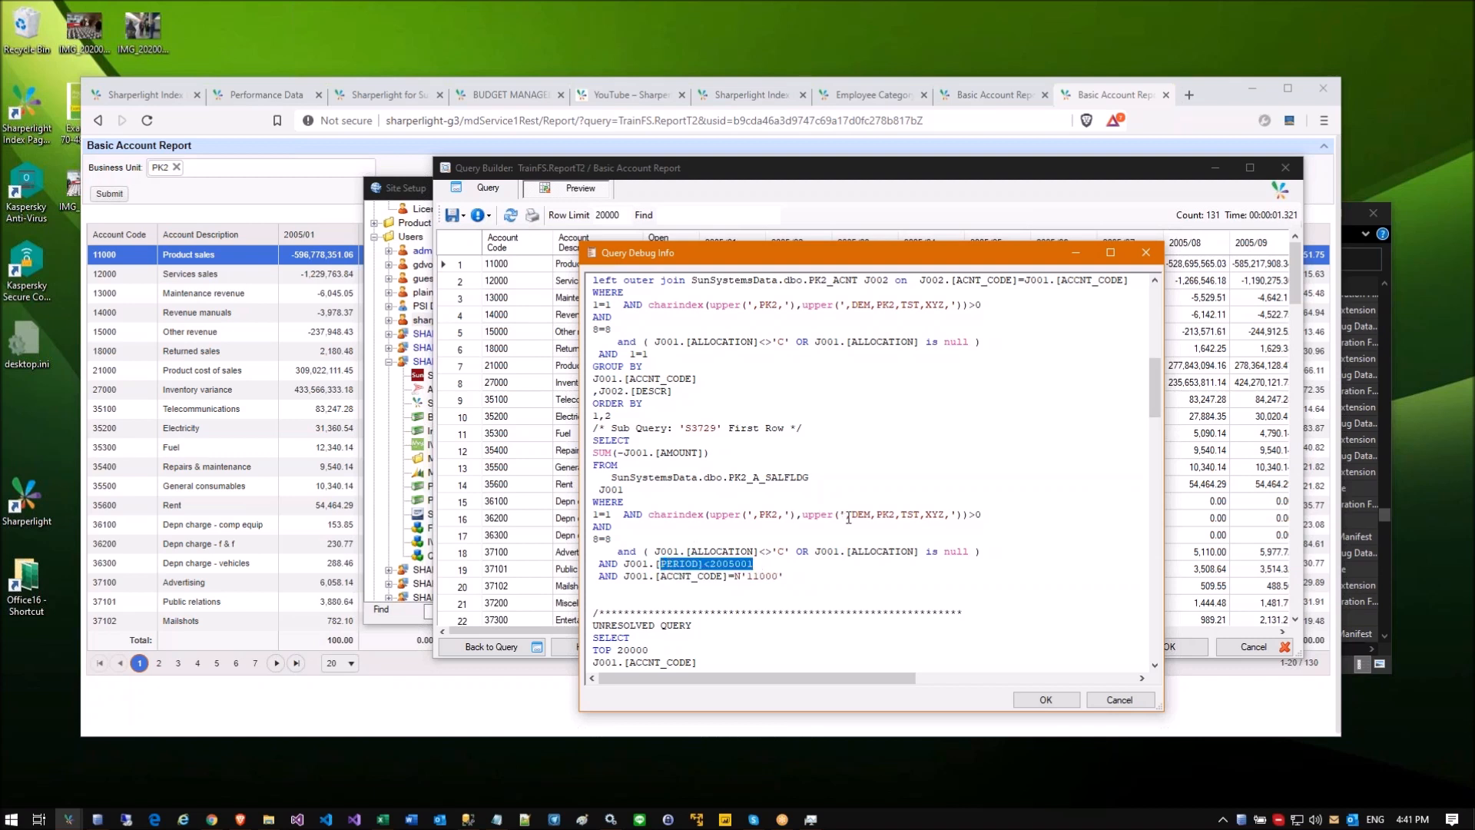
left_click_drag(834, 515, 944, 509)
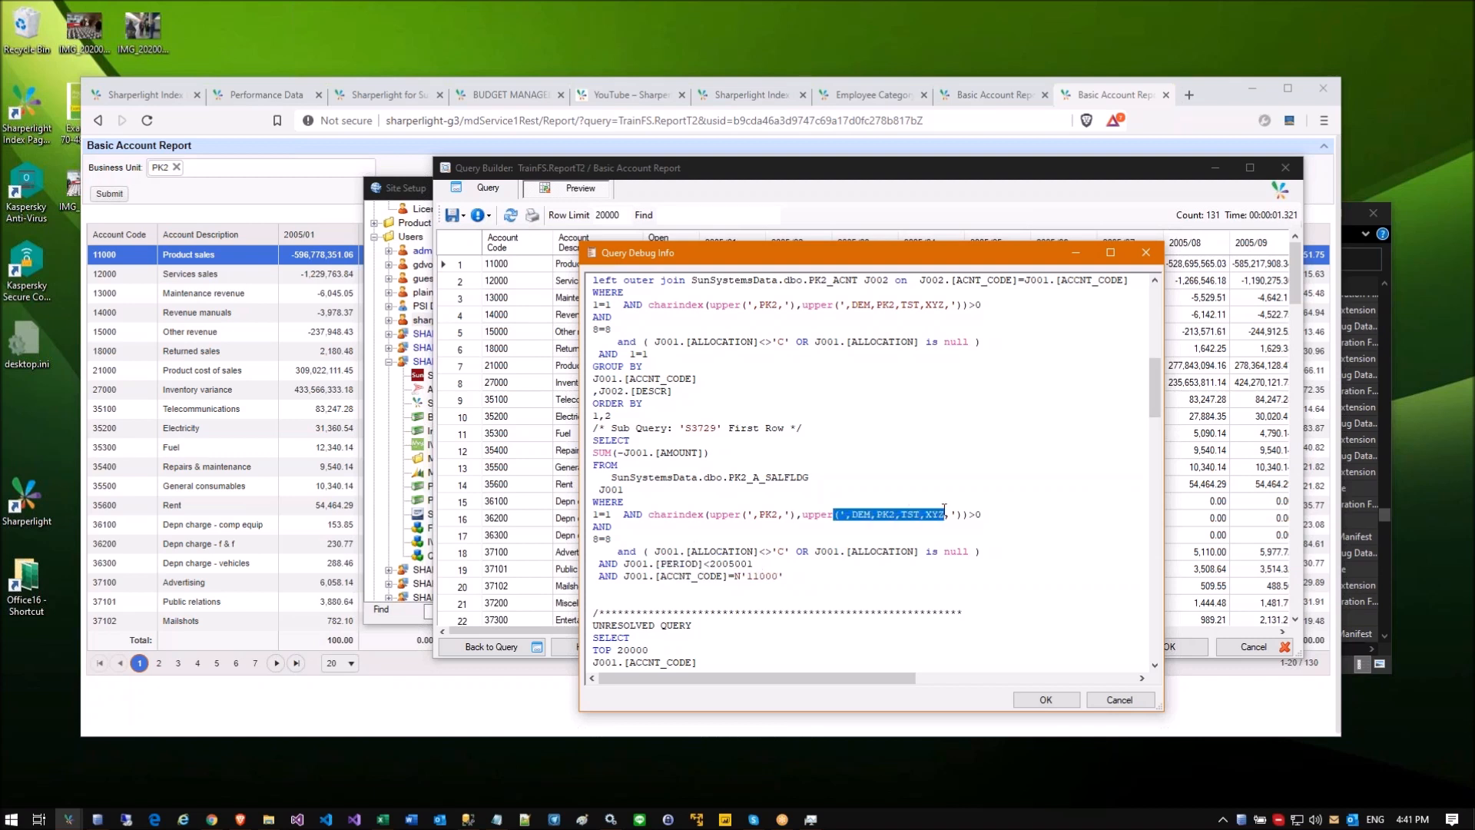
left_click(824, 516)
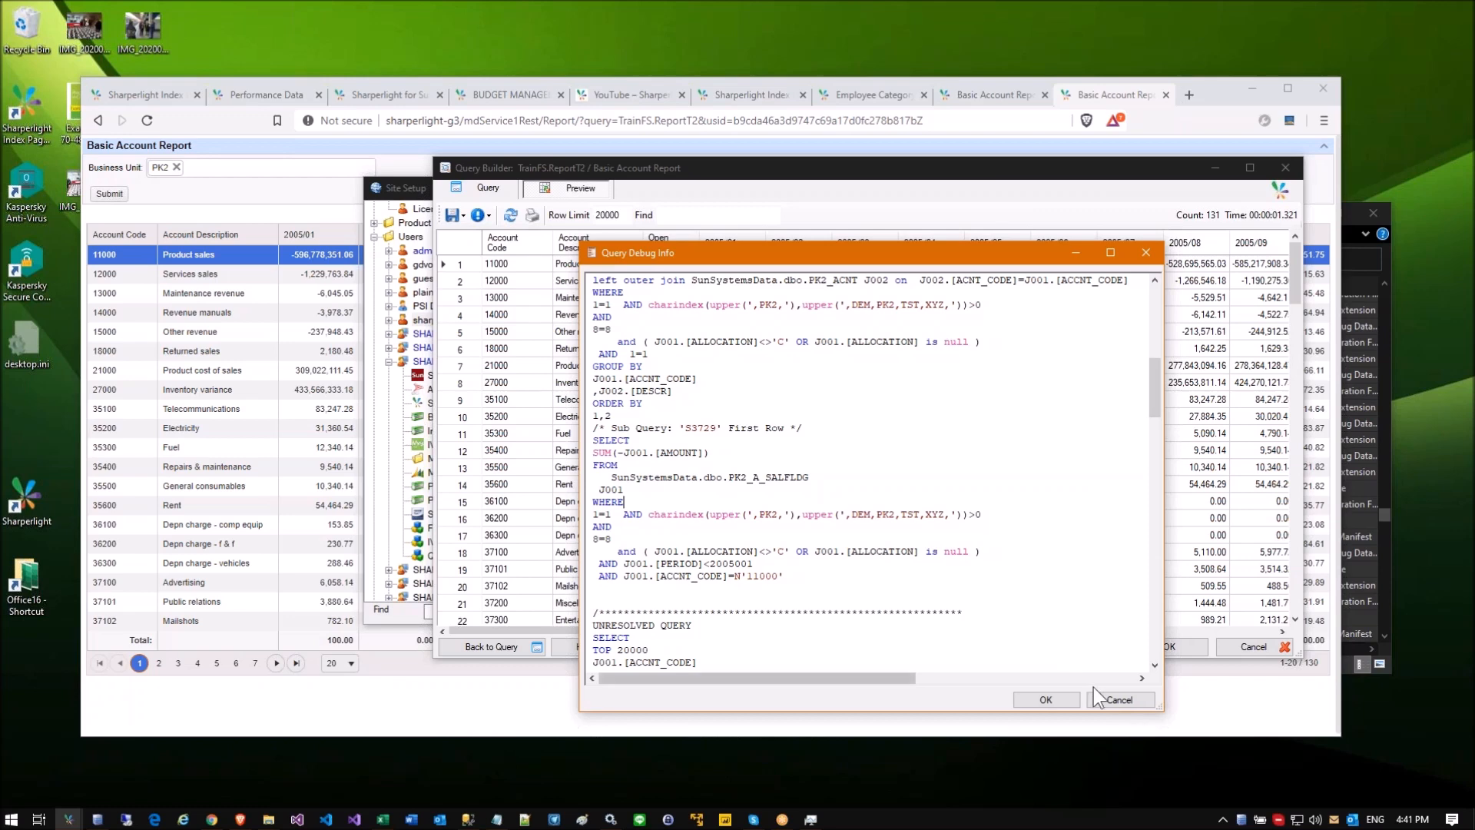
Step: Close the debug info, apply the edited query to the published ReportT2 and rerun the web report for business unit PK2
left_click(1127, 699)
left_click(1148, 639)
left_click(815, 635)
left_click(283, 217)
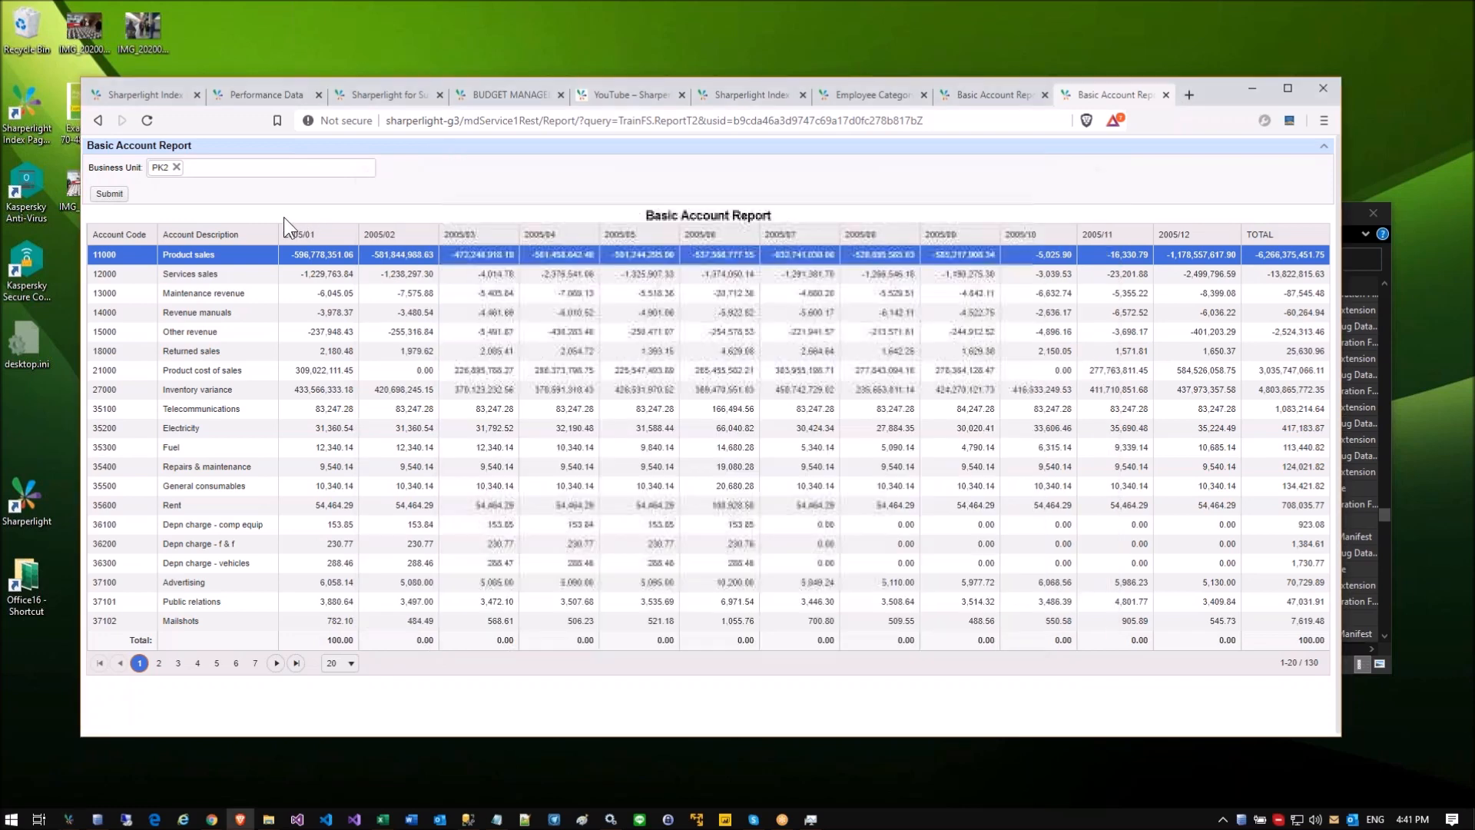
left_click(109, 193)
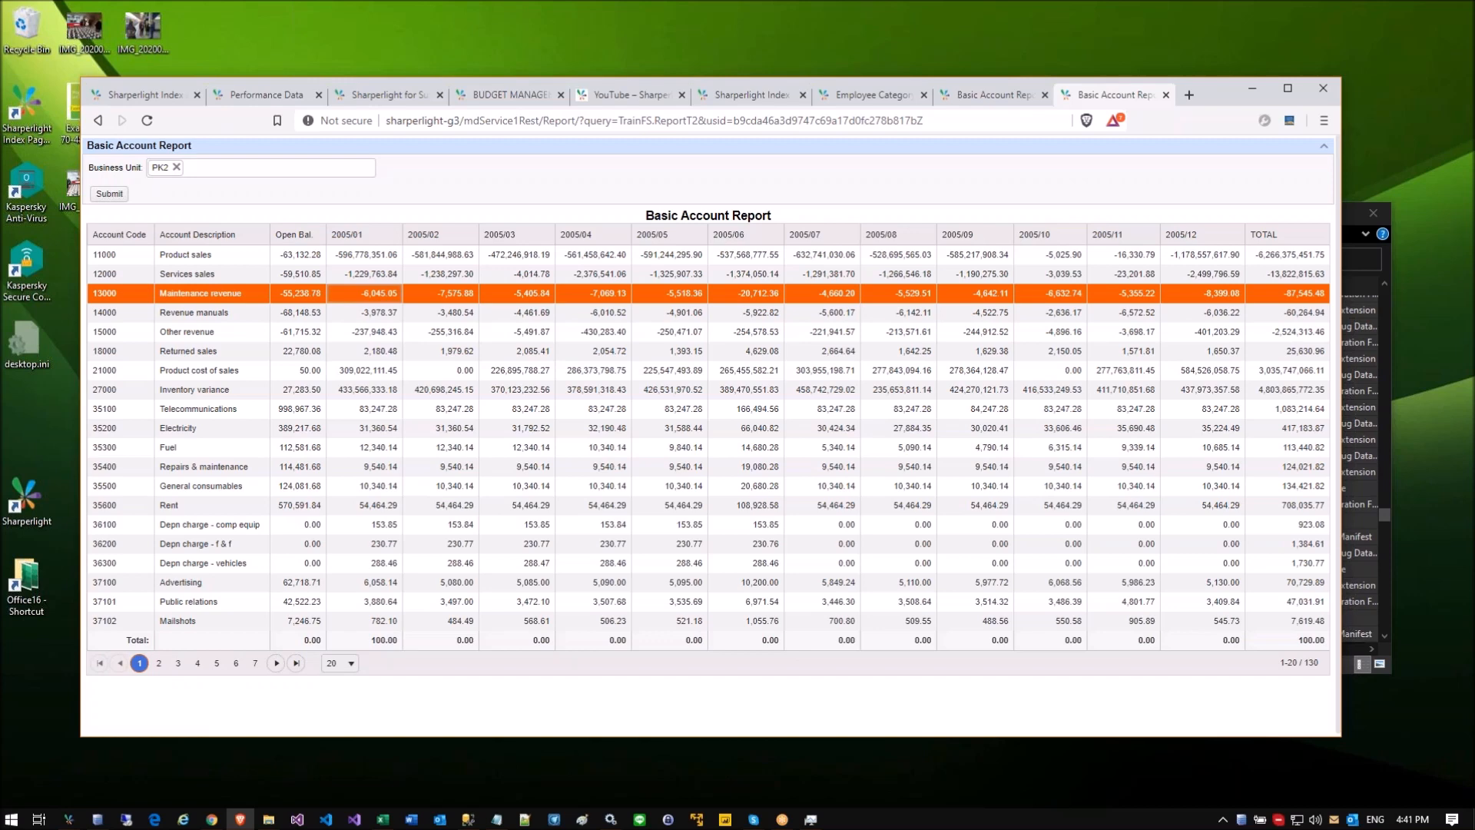
Step: Compare the web addresses of the two Basic Account Report pages with the Budget Management Tool page and examine its menus
left_click(620, 123)
left_click(975, 90)
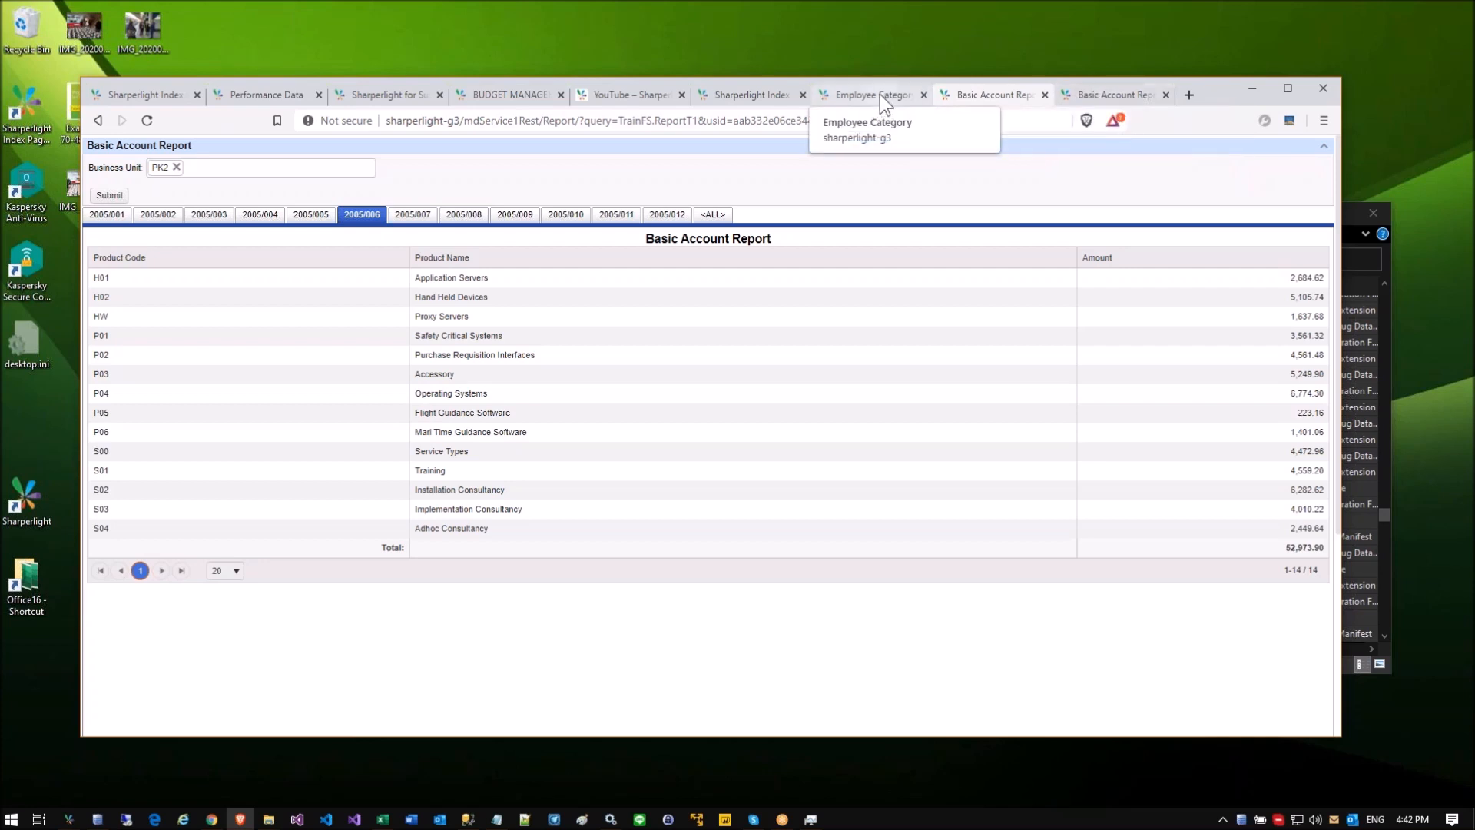
left_click(492, 94)
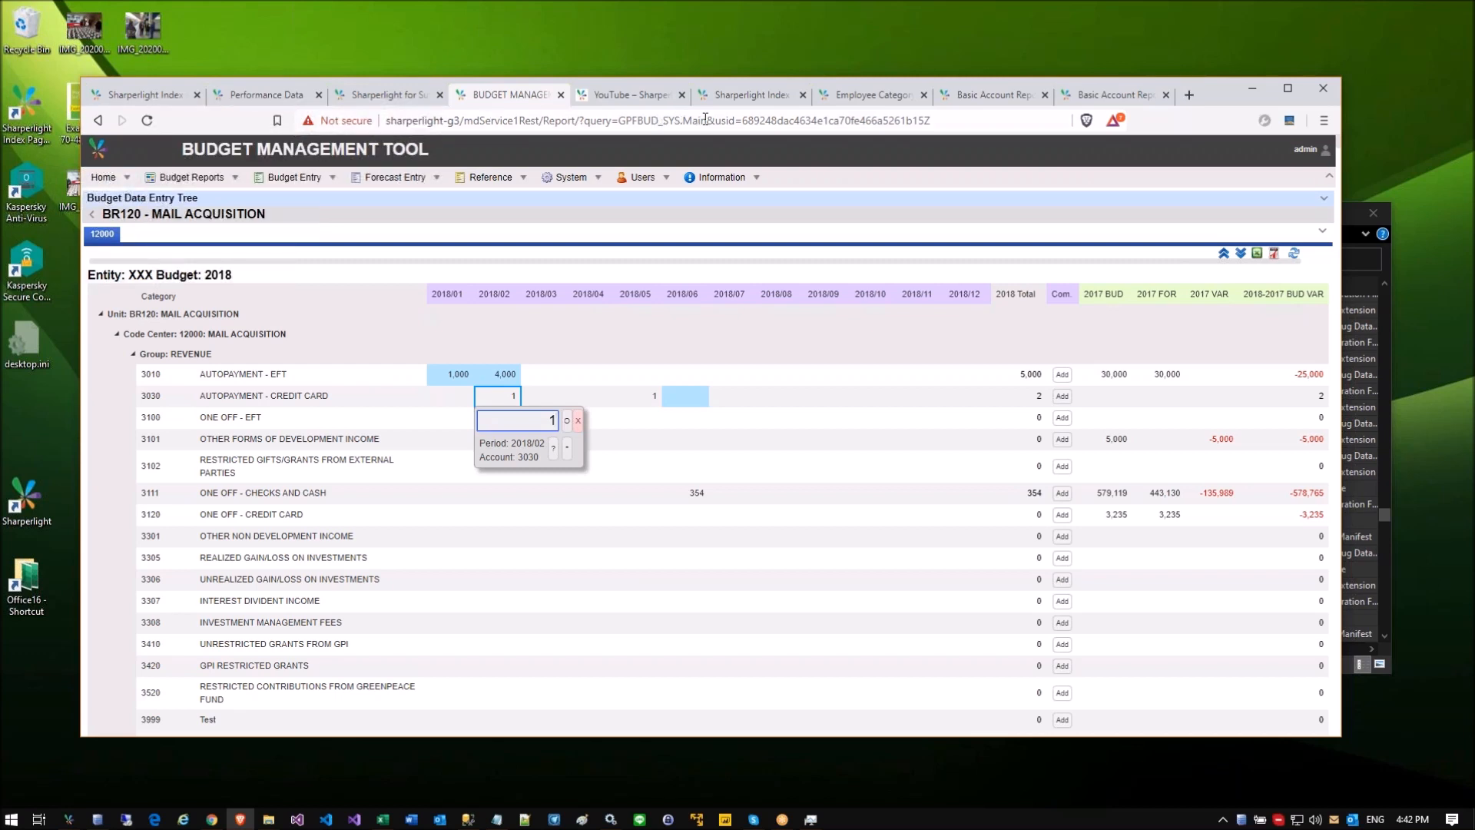
left_click_drag(706, 121, 422, 121)
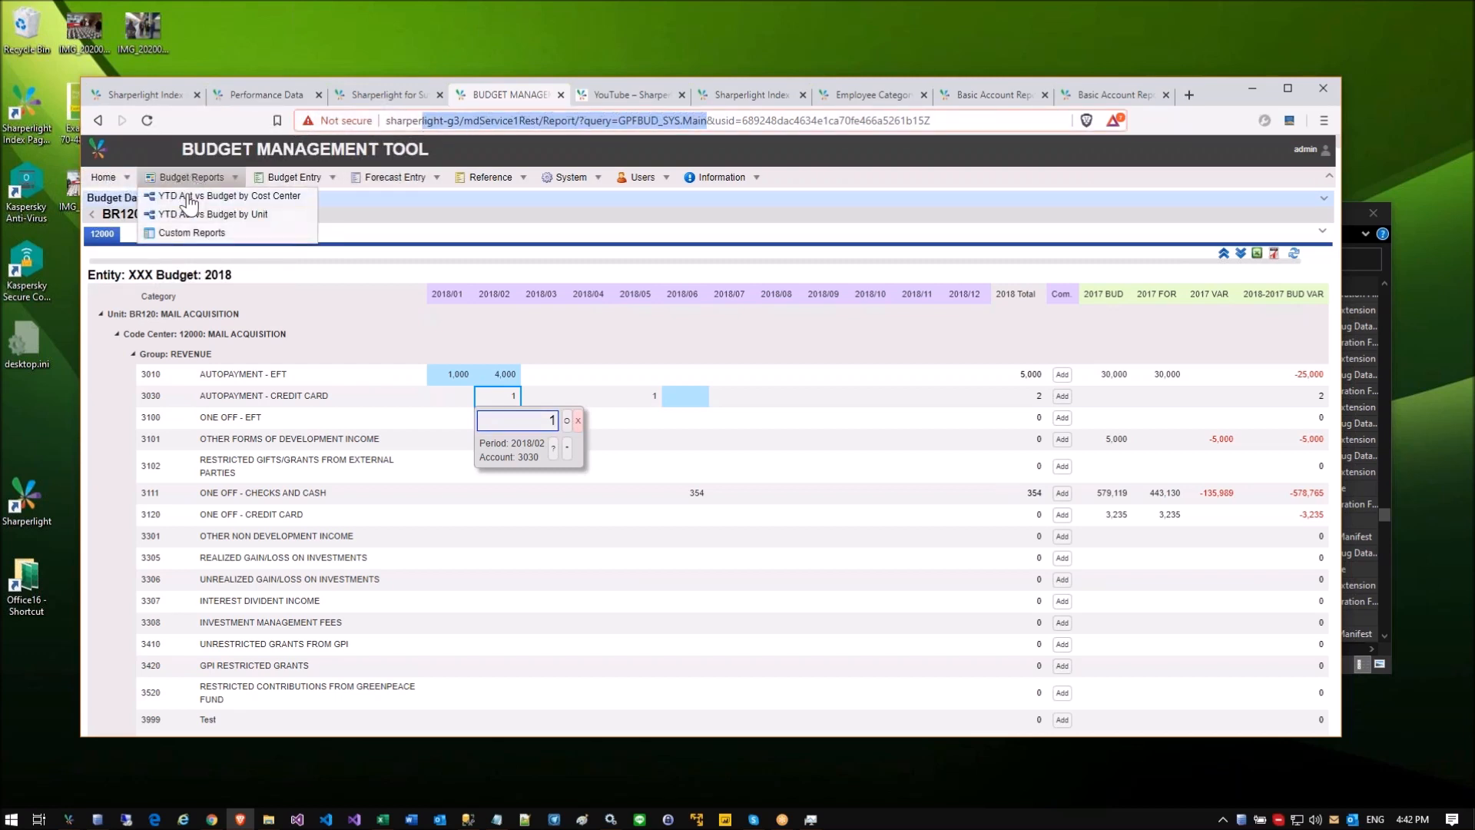
mouse_move(322, 181)
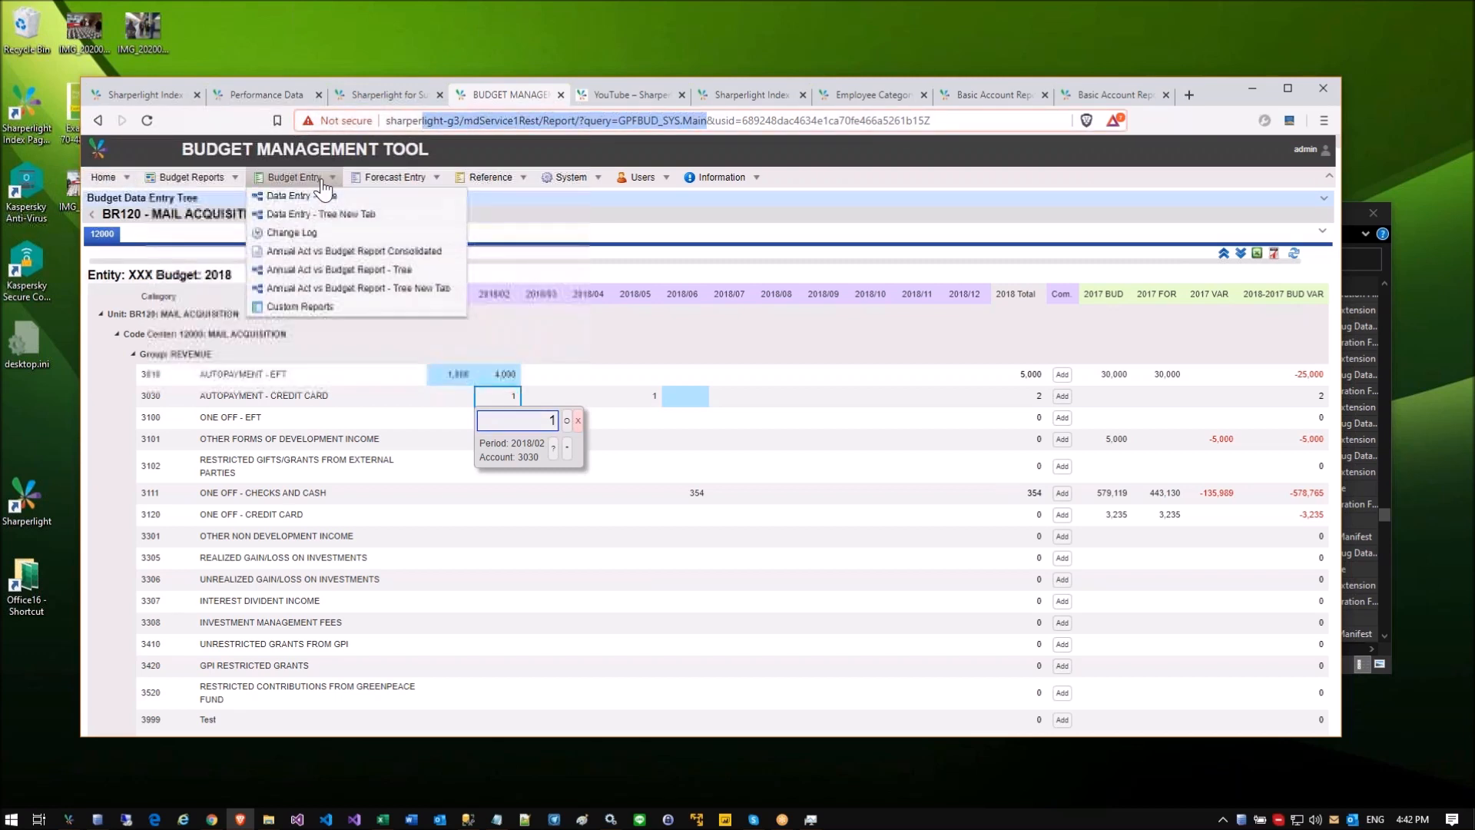
left_click(1106, 94)
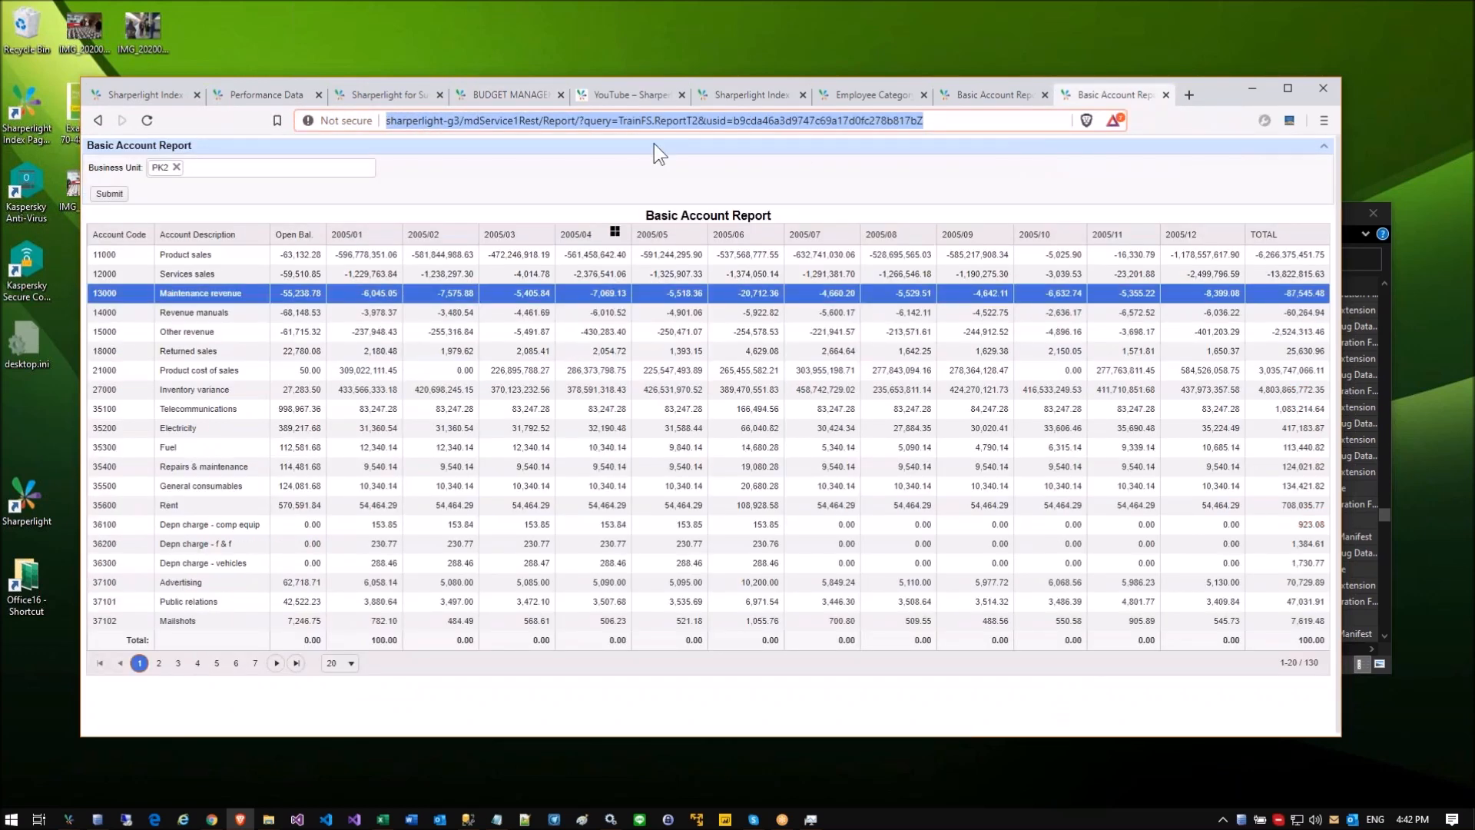
left_click(981, 92)
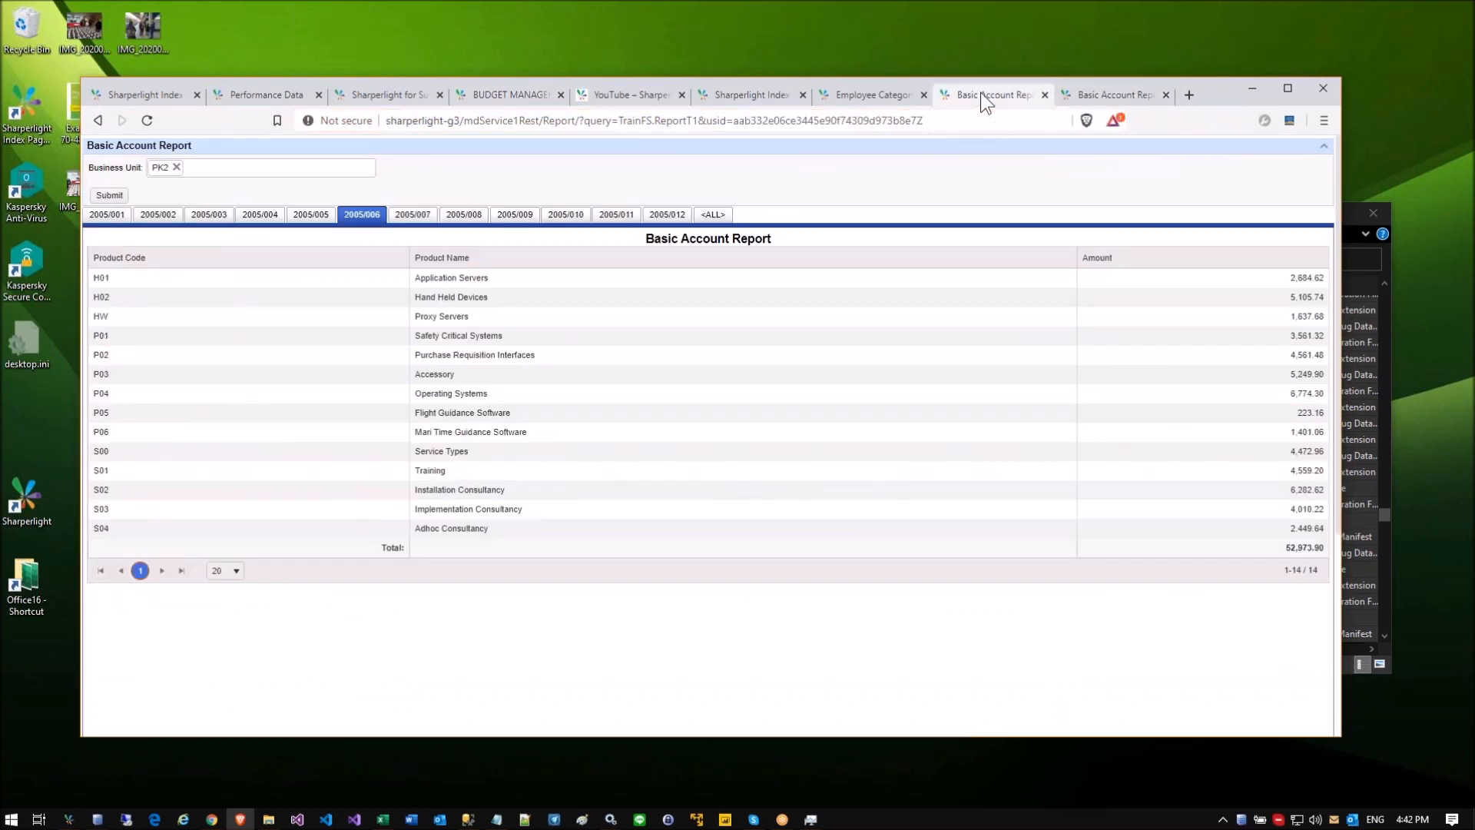
left_click(1108, 94)
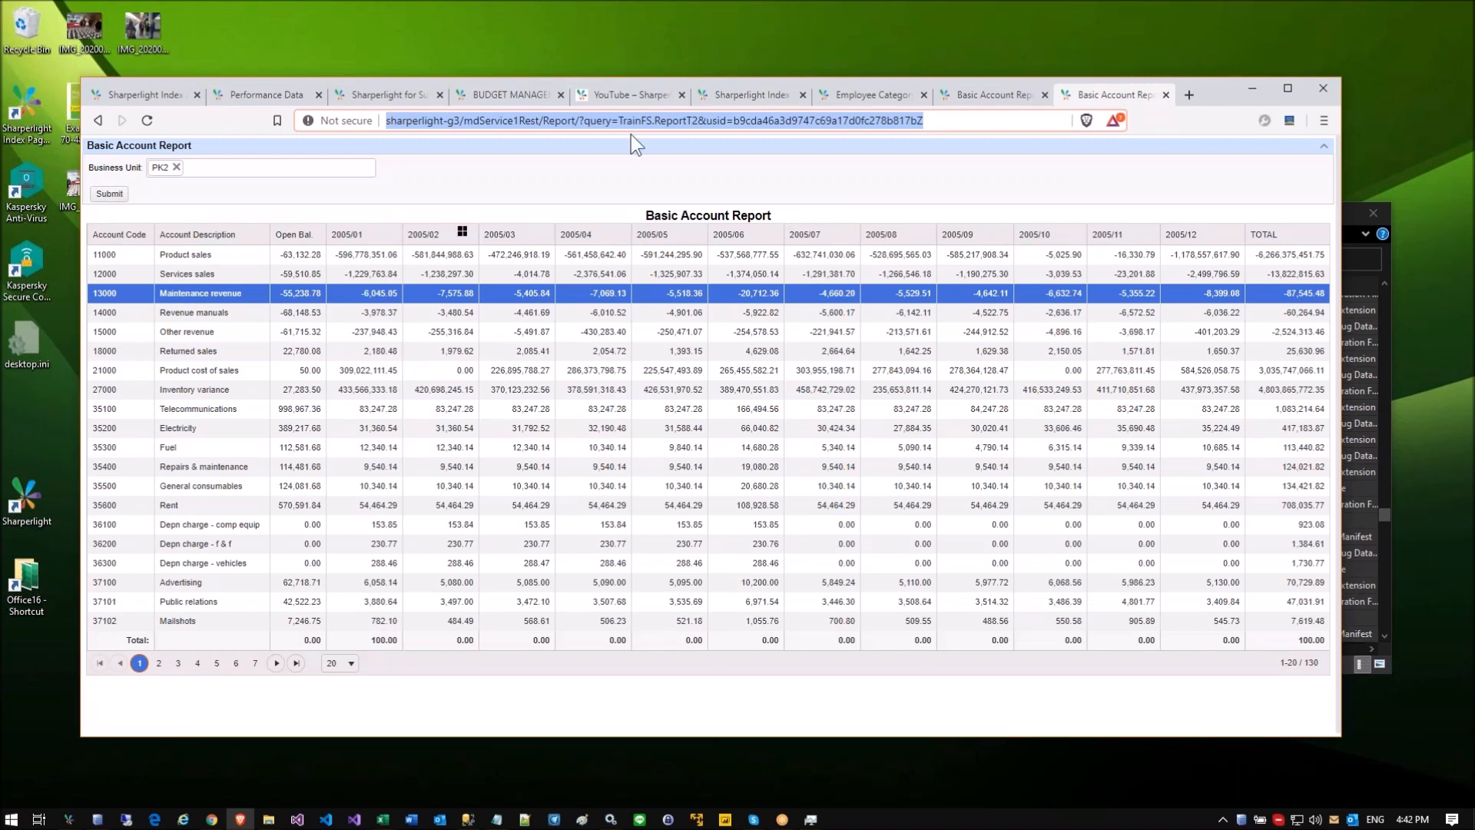
Step: Switch to the Sharperlight Publisher and clone the TrainFS ReportT2 report
left_click(68, 819)
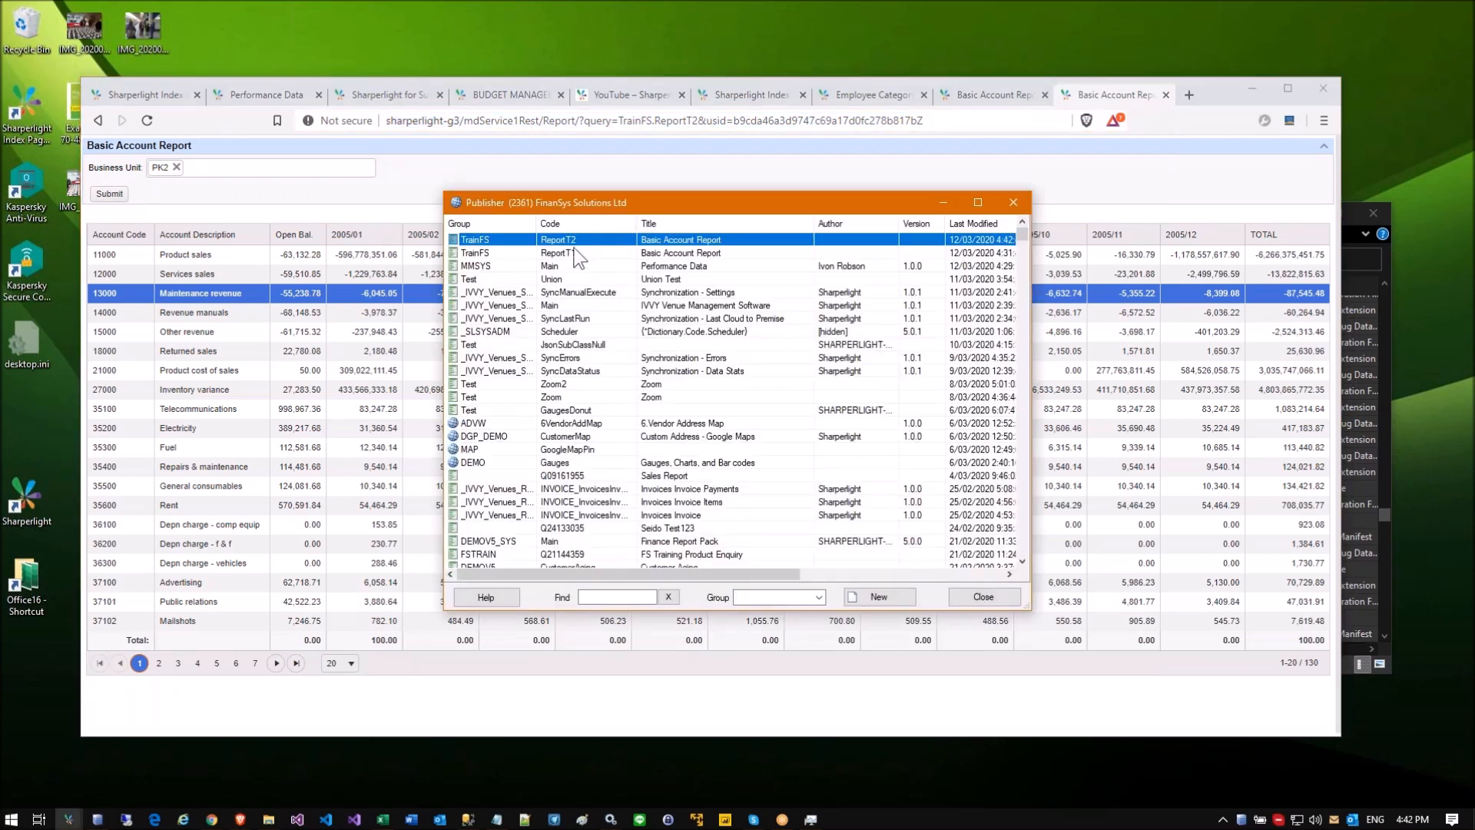
right_click(575, 241)
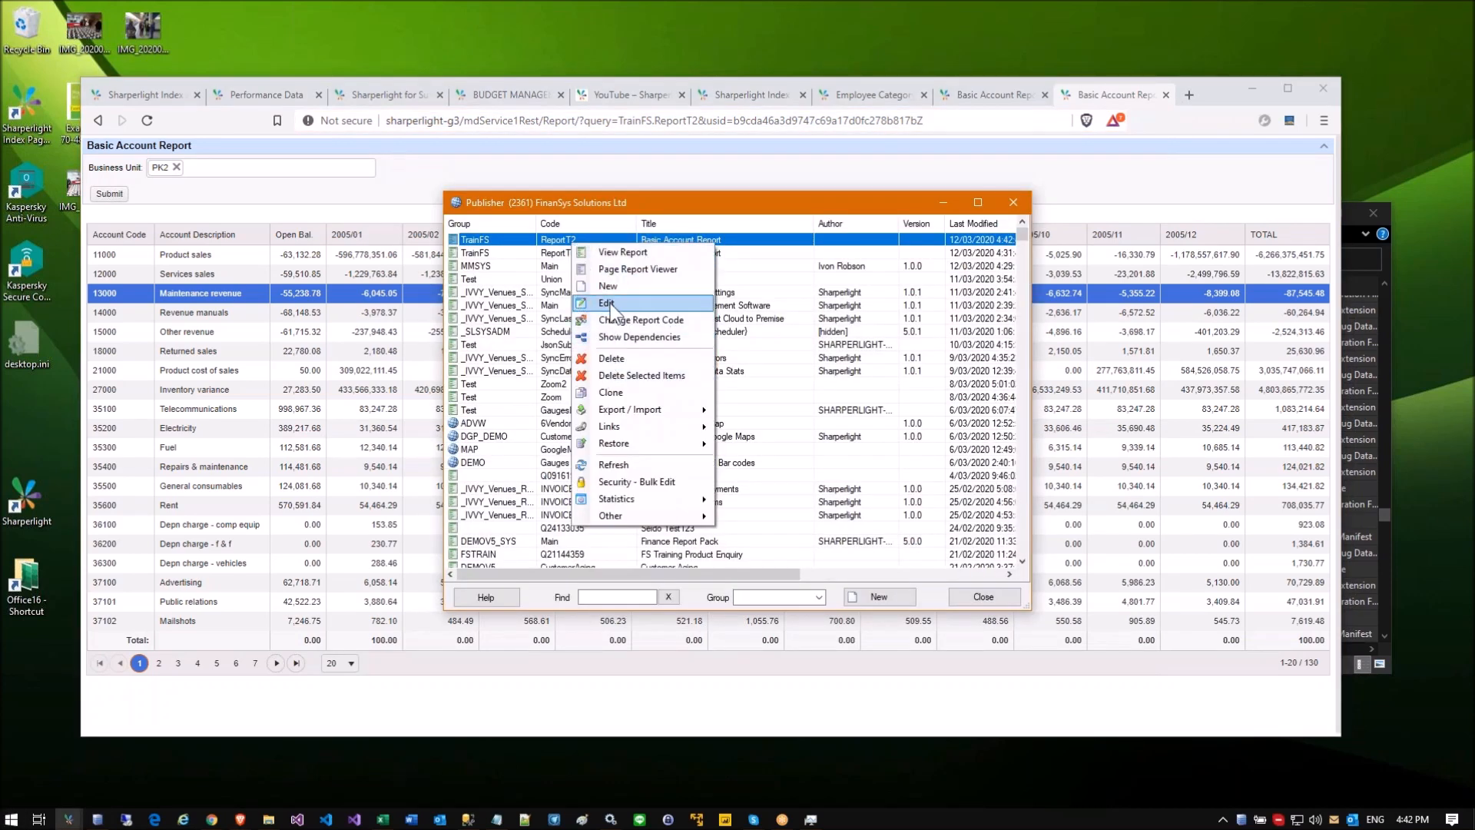
left_click(626, 393)
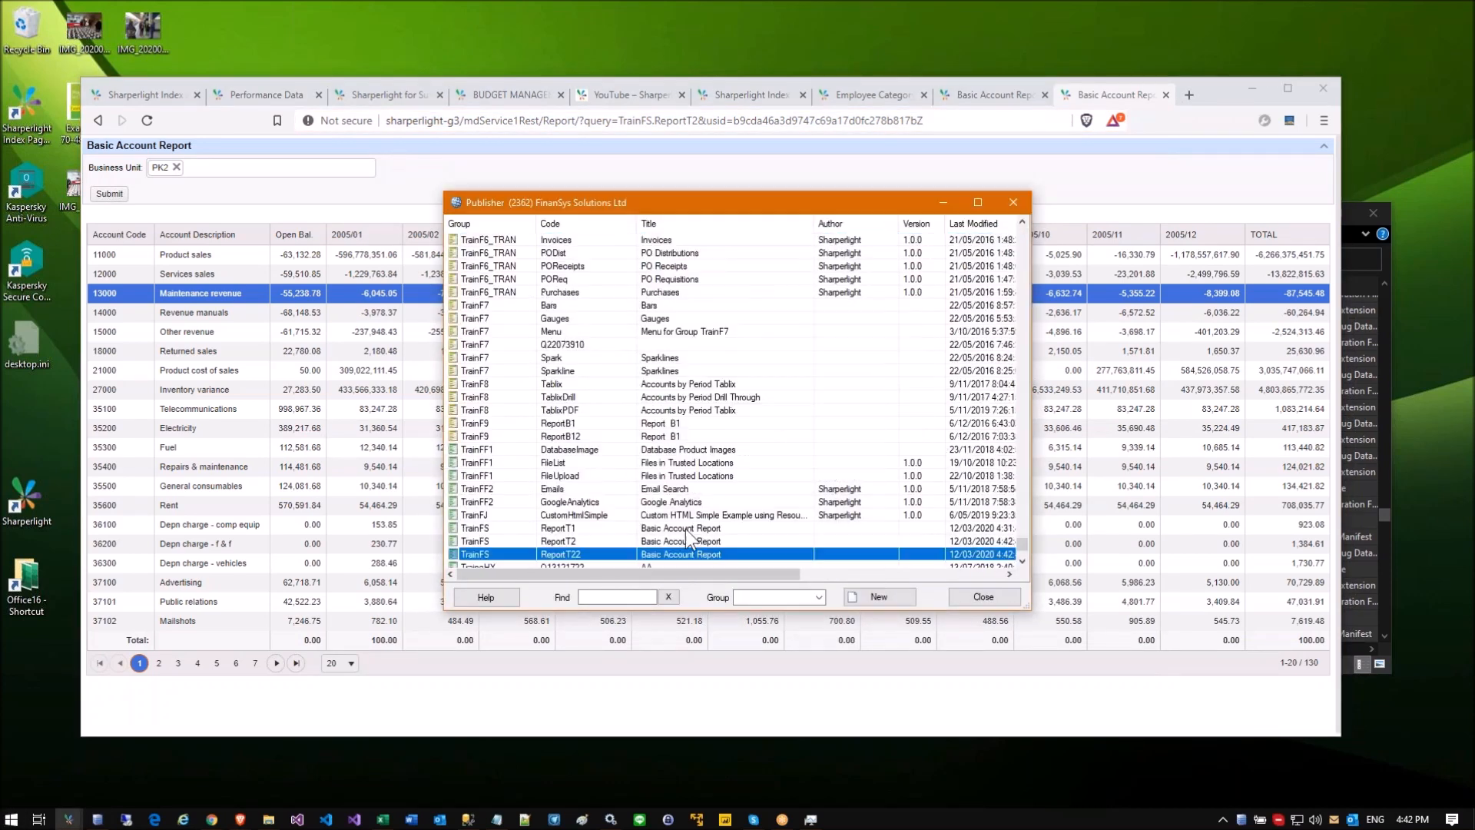
Step: Change the title of the original ReportT2 to Trial Balance and save it
double_click(675, 503)
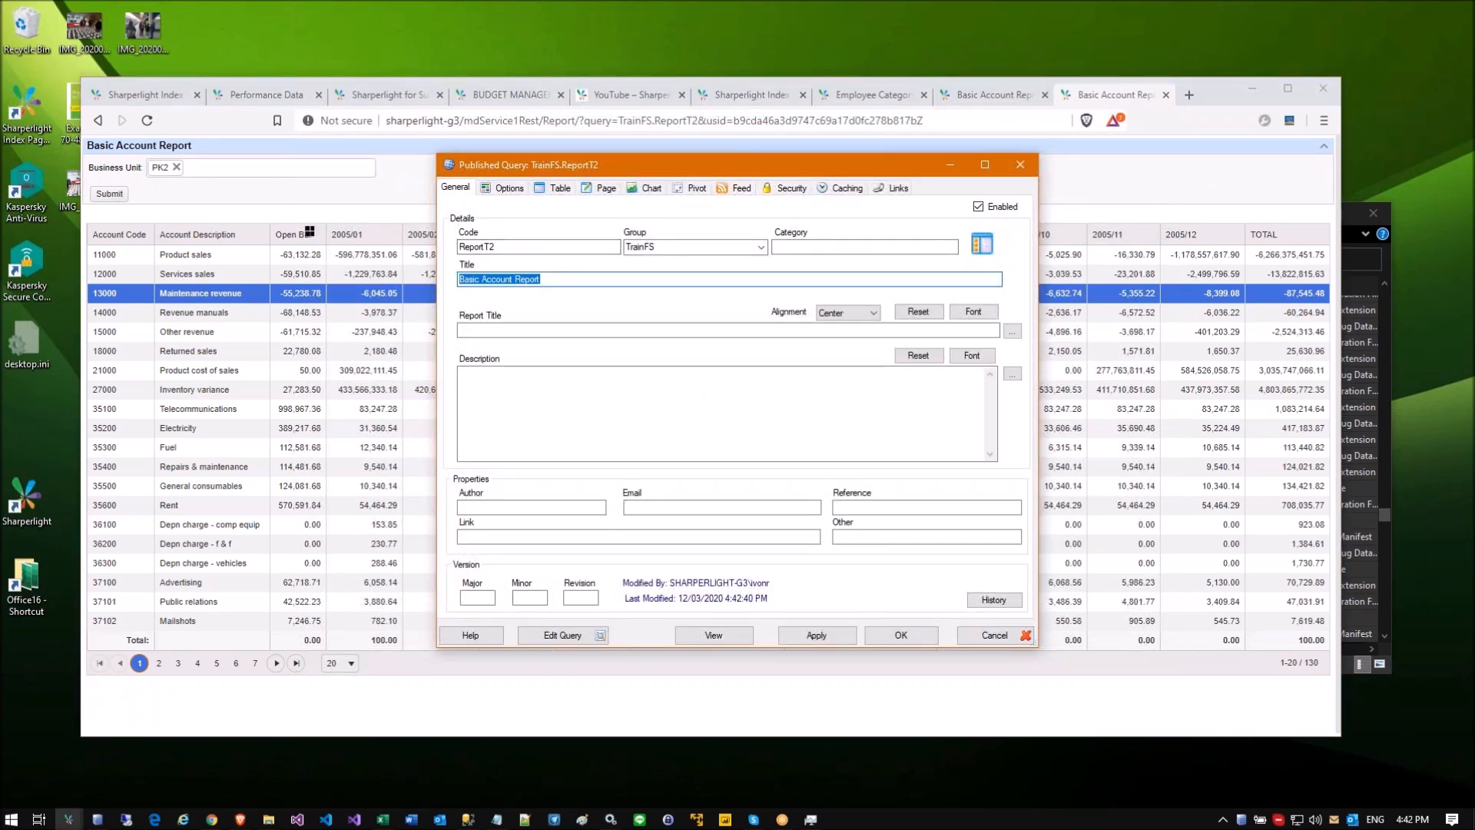
type("Trial Balan")
key("Return")
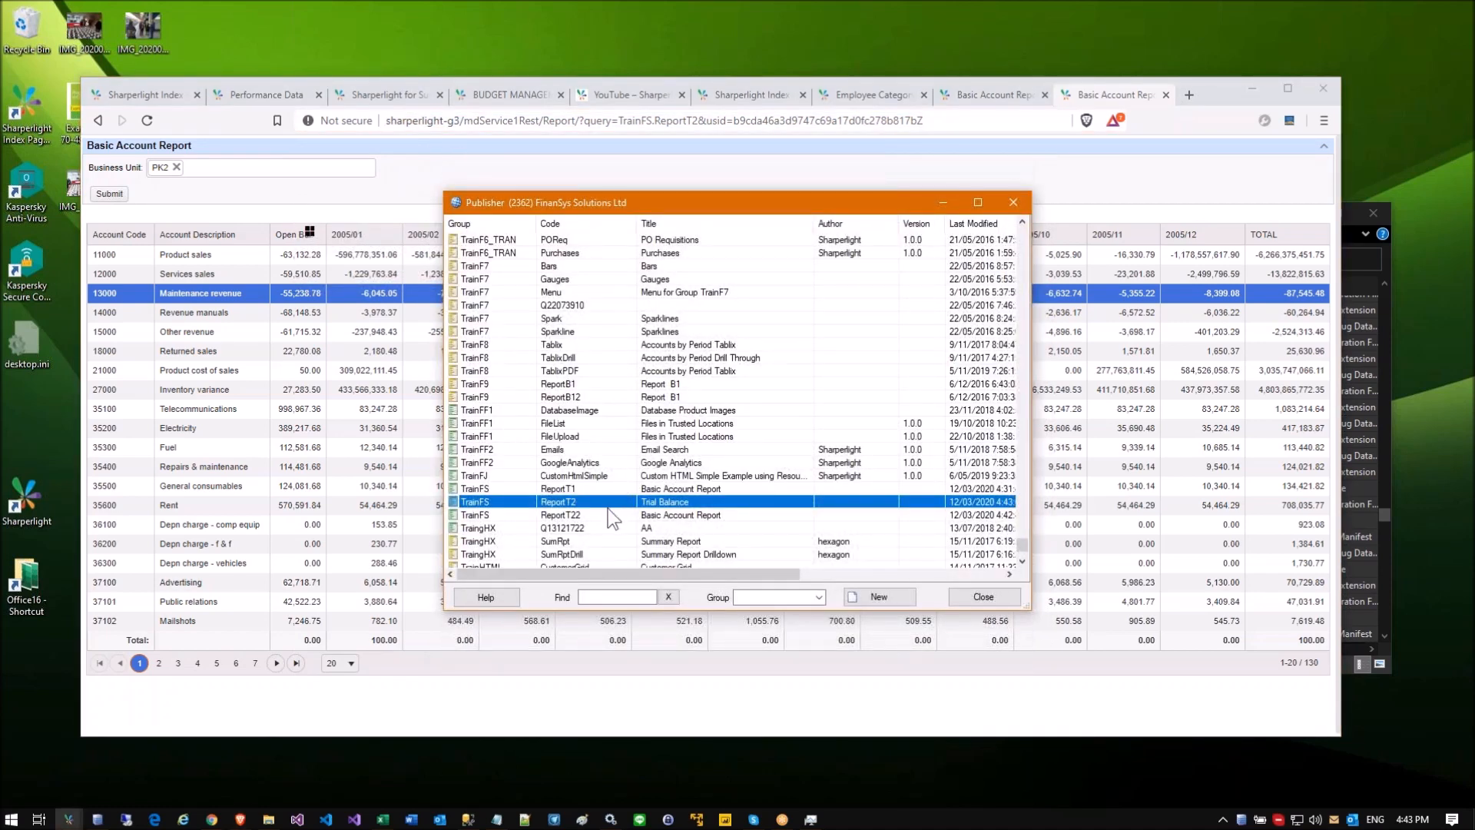
Step: Change the title of the cloned report ReportT22 to Trial Balance 2, apply it and close the report's settings
left_click(612, 514)
double_click(612, 515)
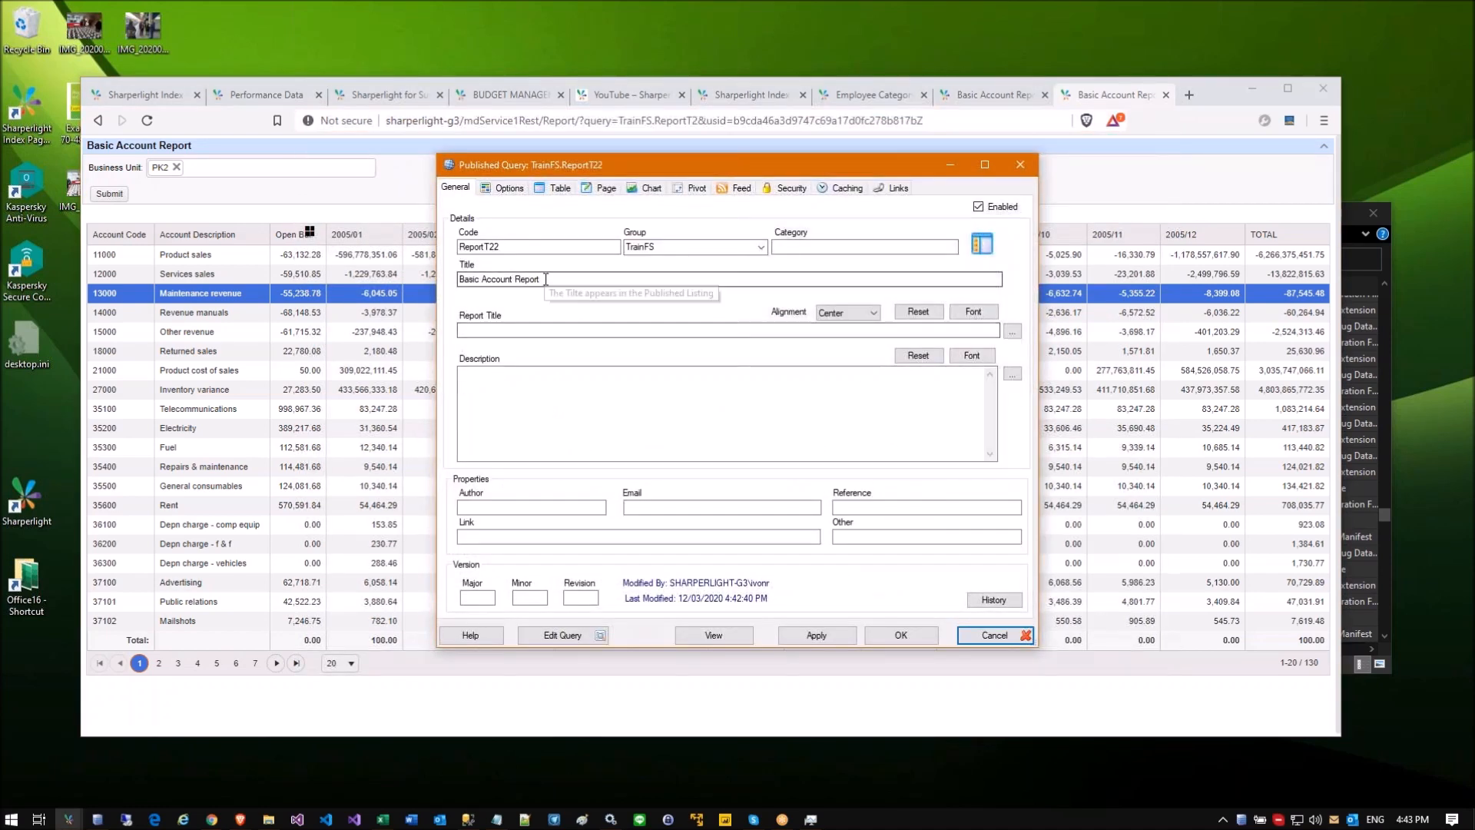
type("Trial Balance")
type("2")
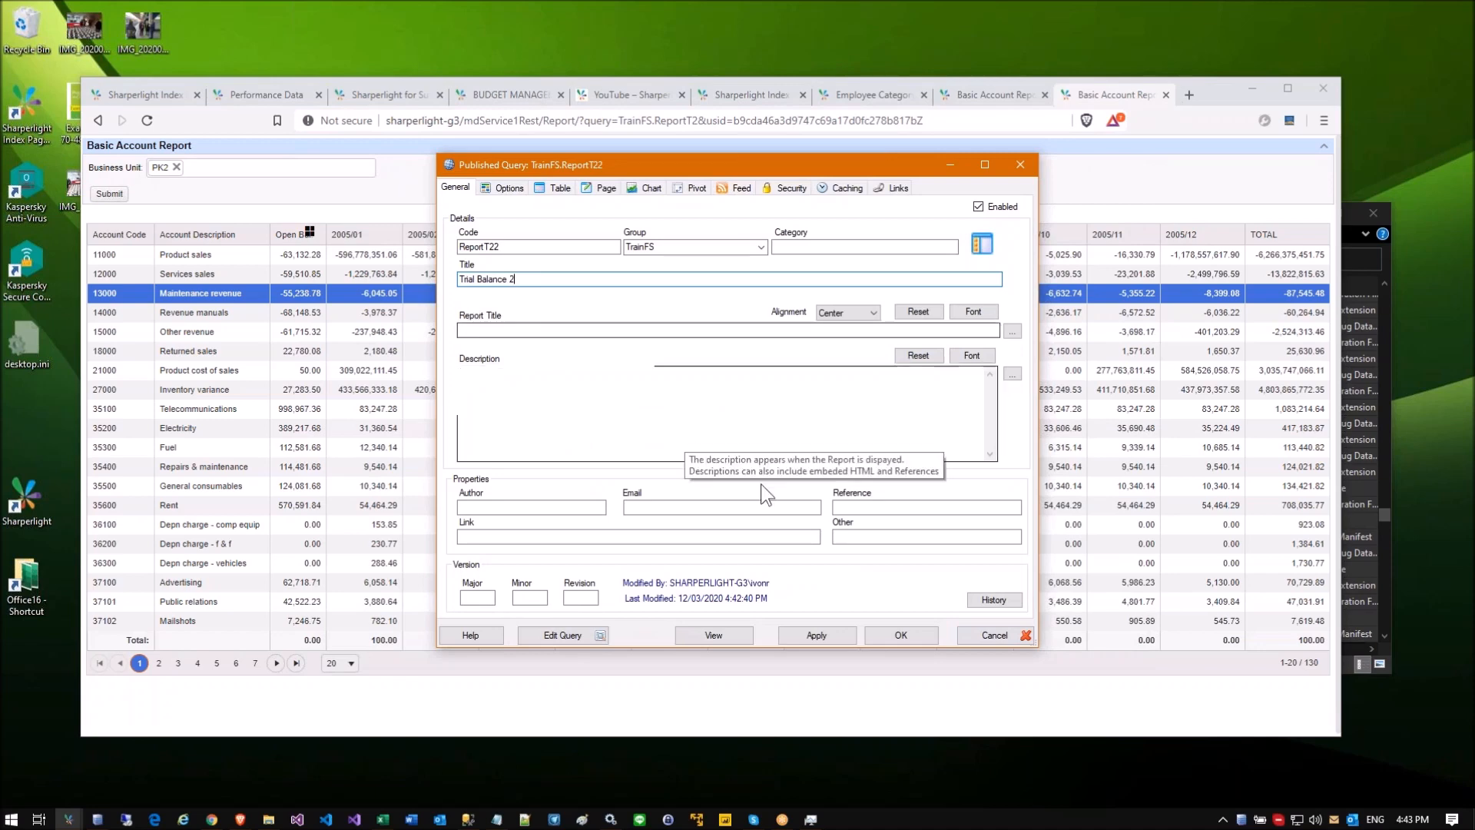
left_click(816, 634)
left_click(899, 635)
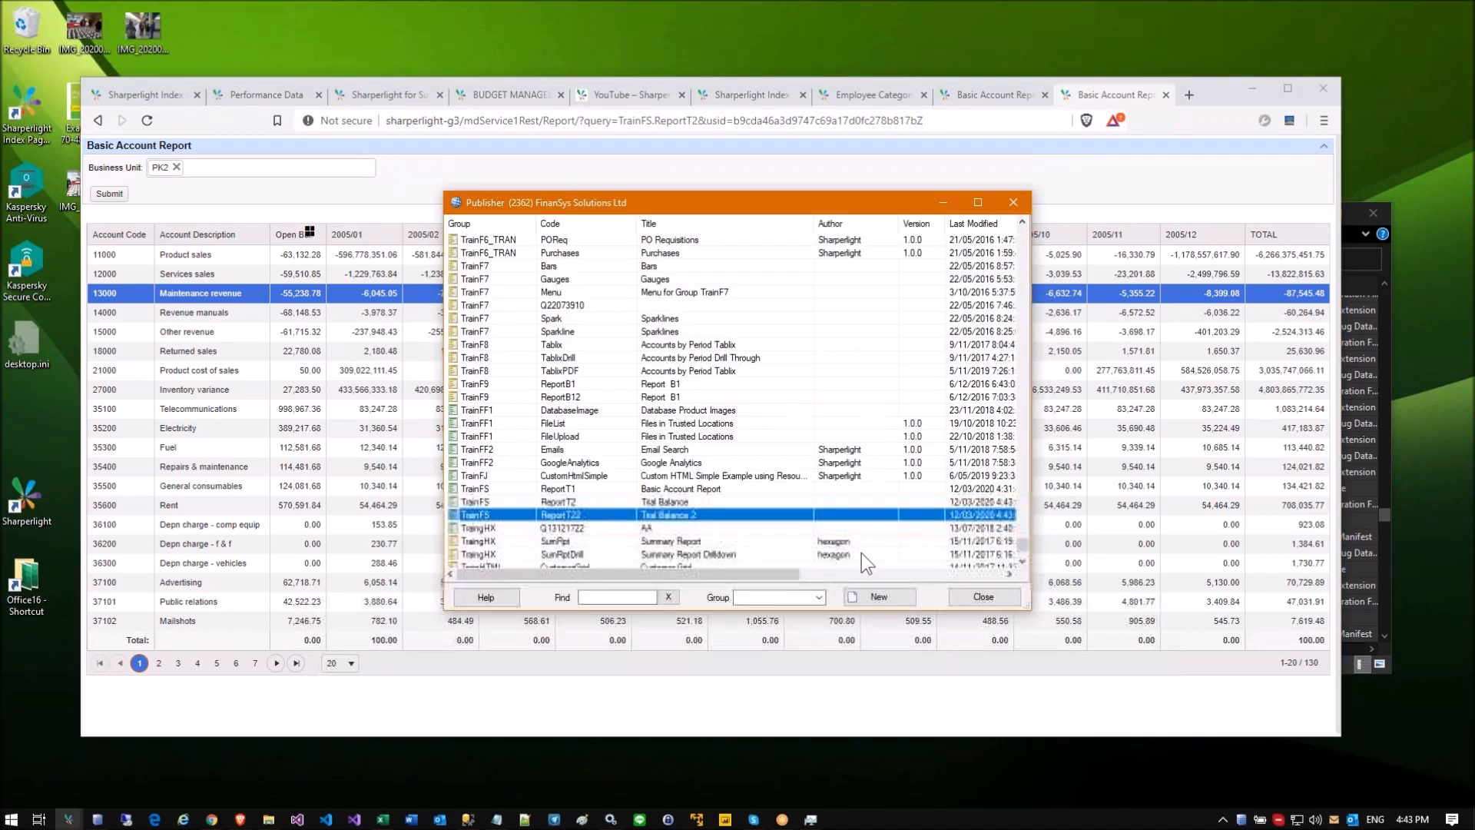
Step: Start a menu report from ReportT1 as an application menu based on published queries
left_click(686, 491)
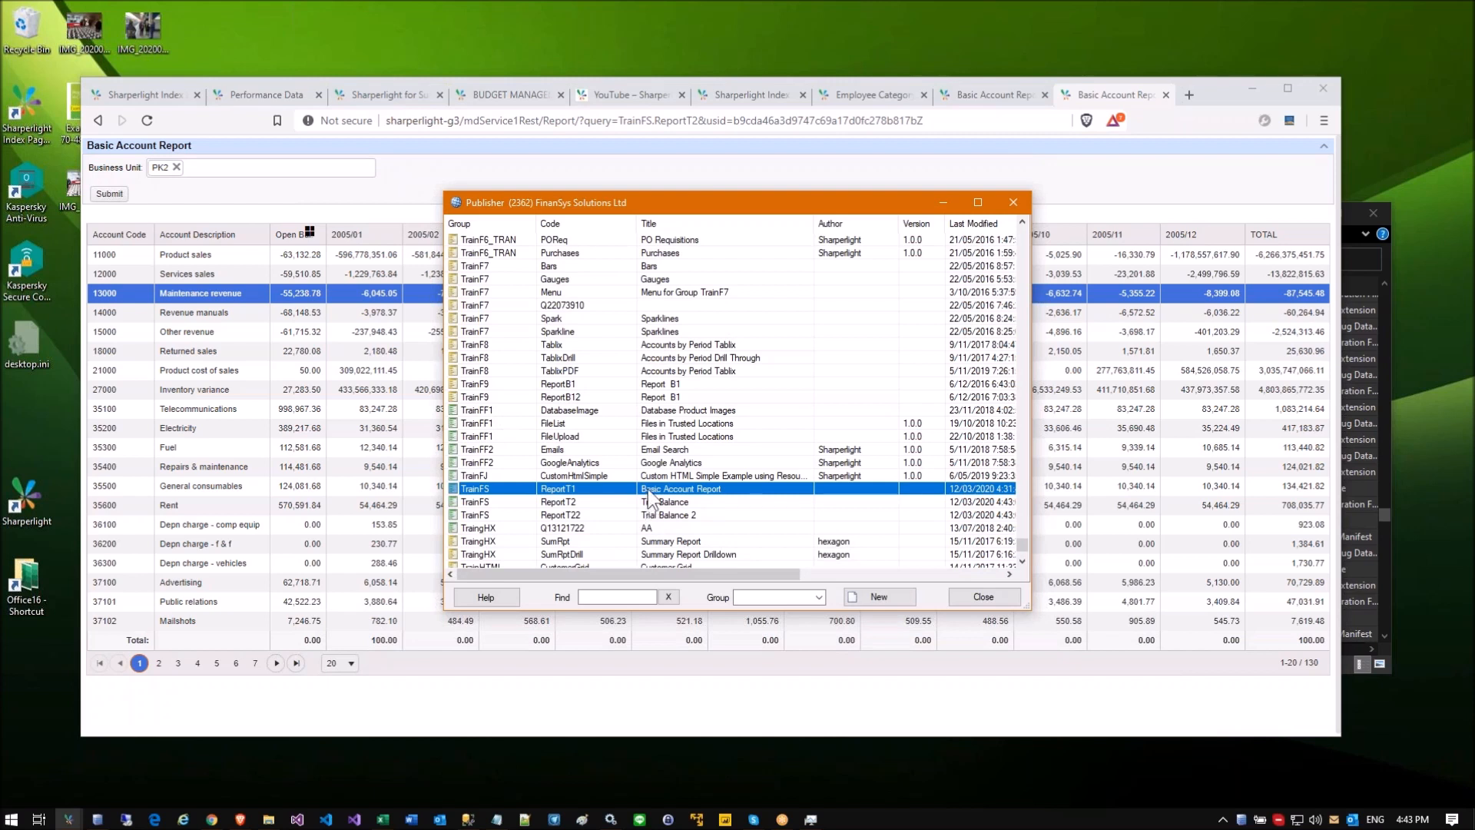
right_click(649, 490)
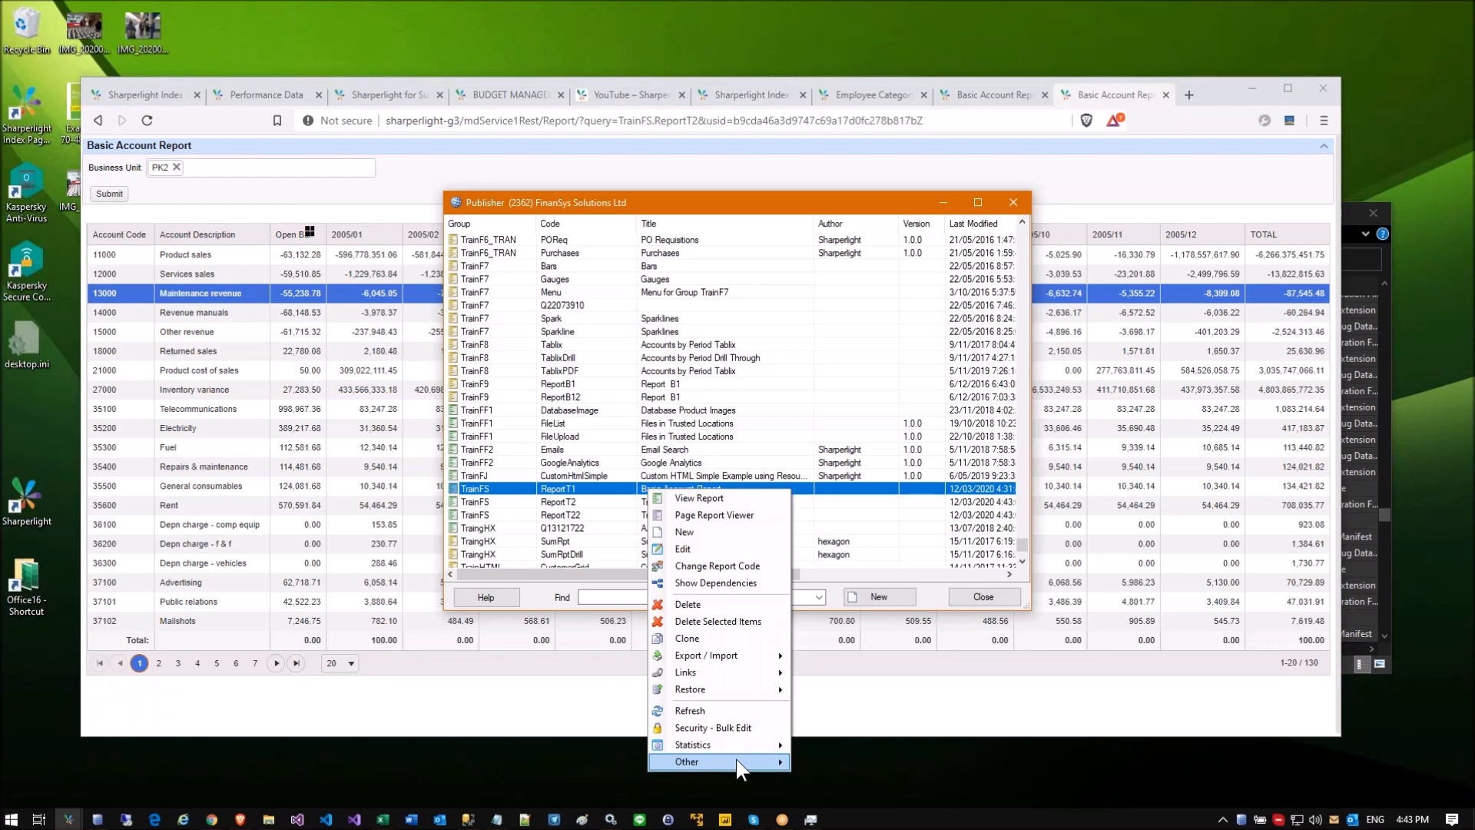
mouse_move(736, 759)
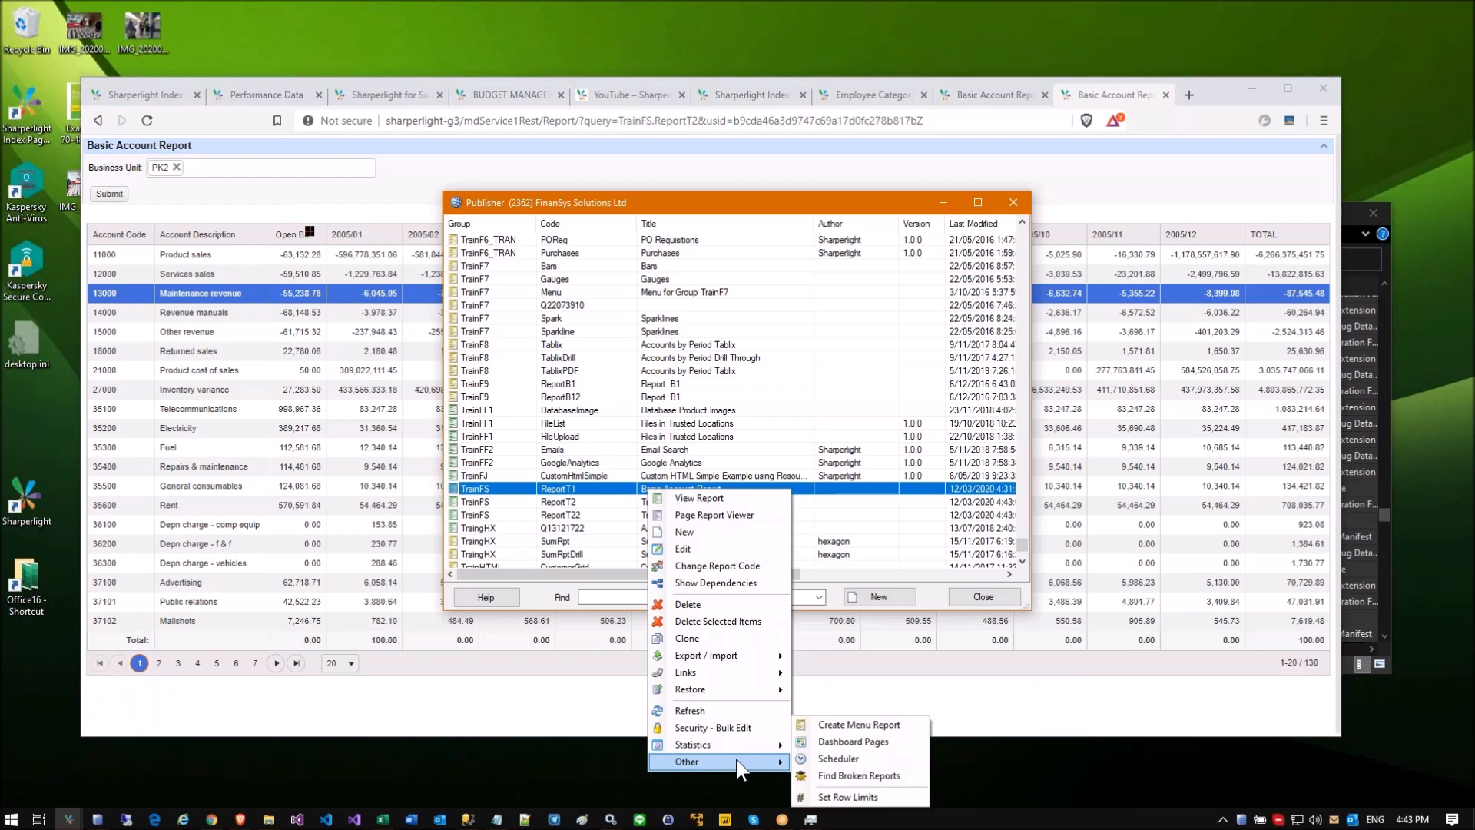
left_click(845, 725)
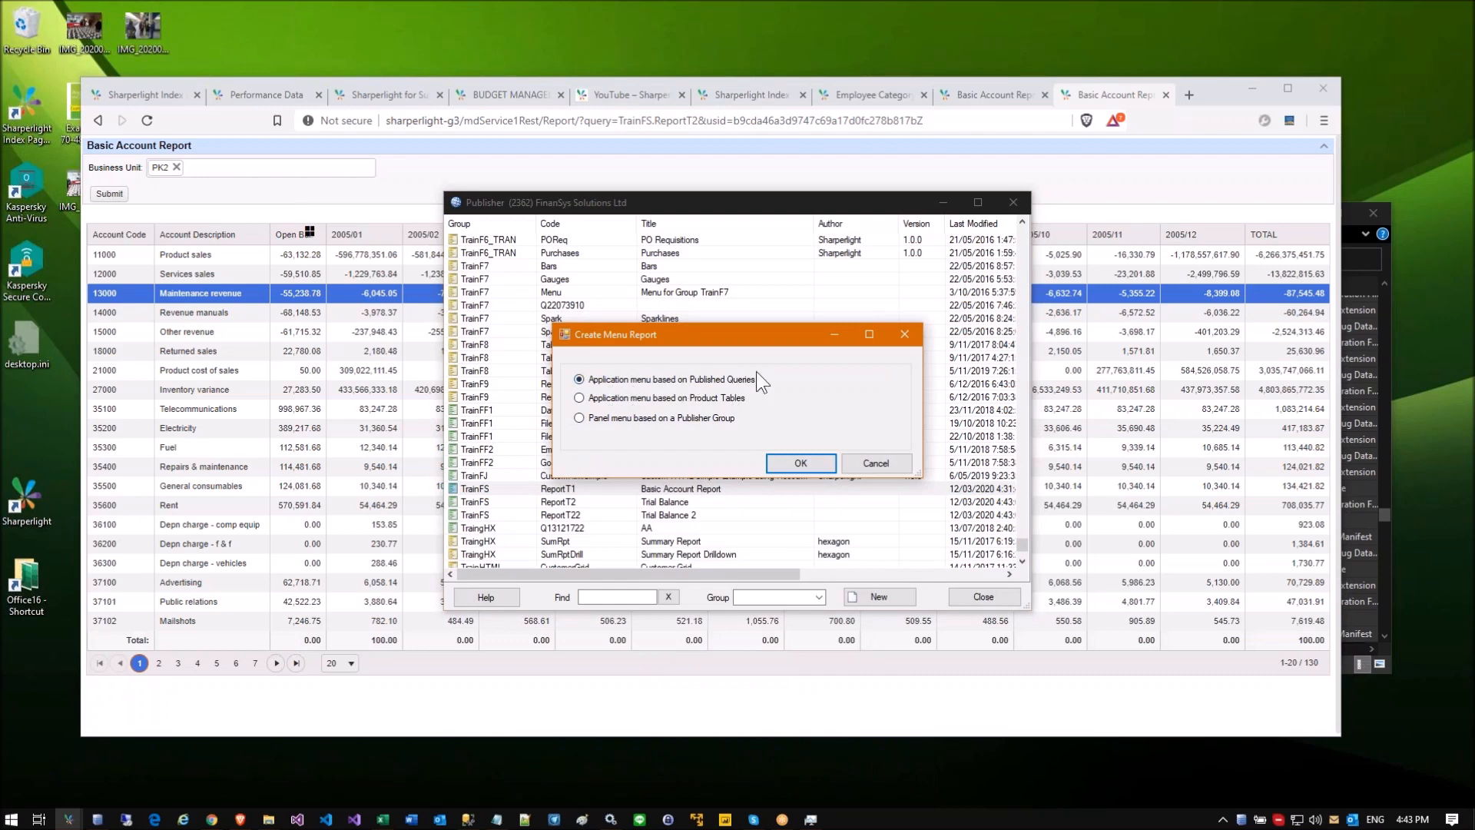
left_click(800, 462)
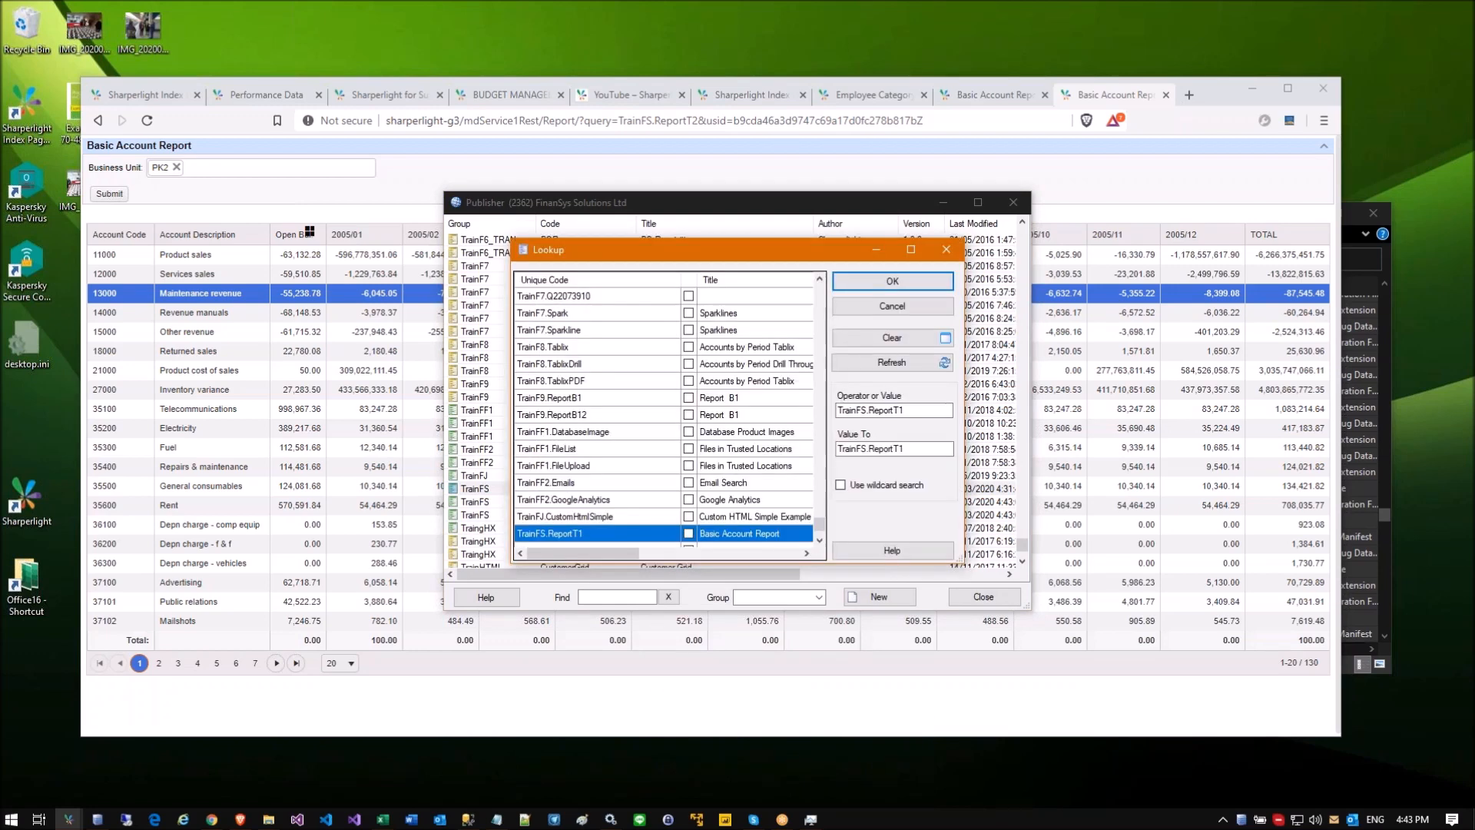
Step: Include TrainFS ReportT1, ReportT2 and ReportT22 plus TrainFF2 Emails in the menu report and confirm the selection
scroll(761, 480, "down", 1)
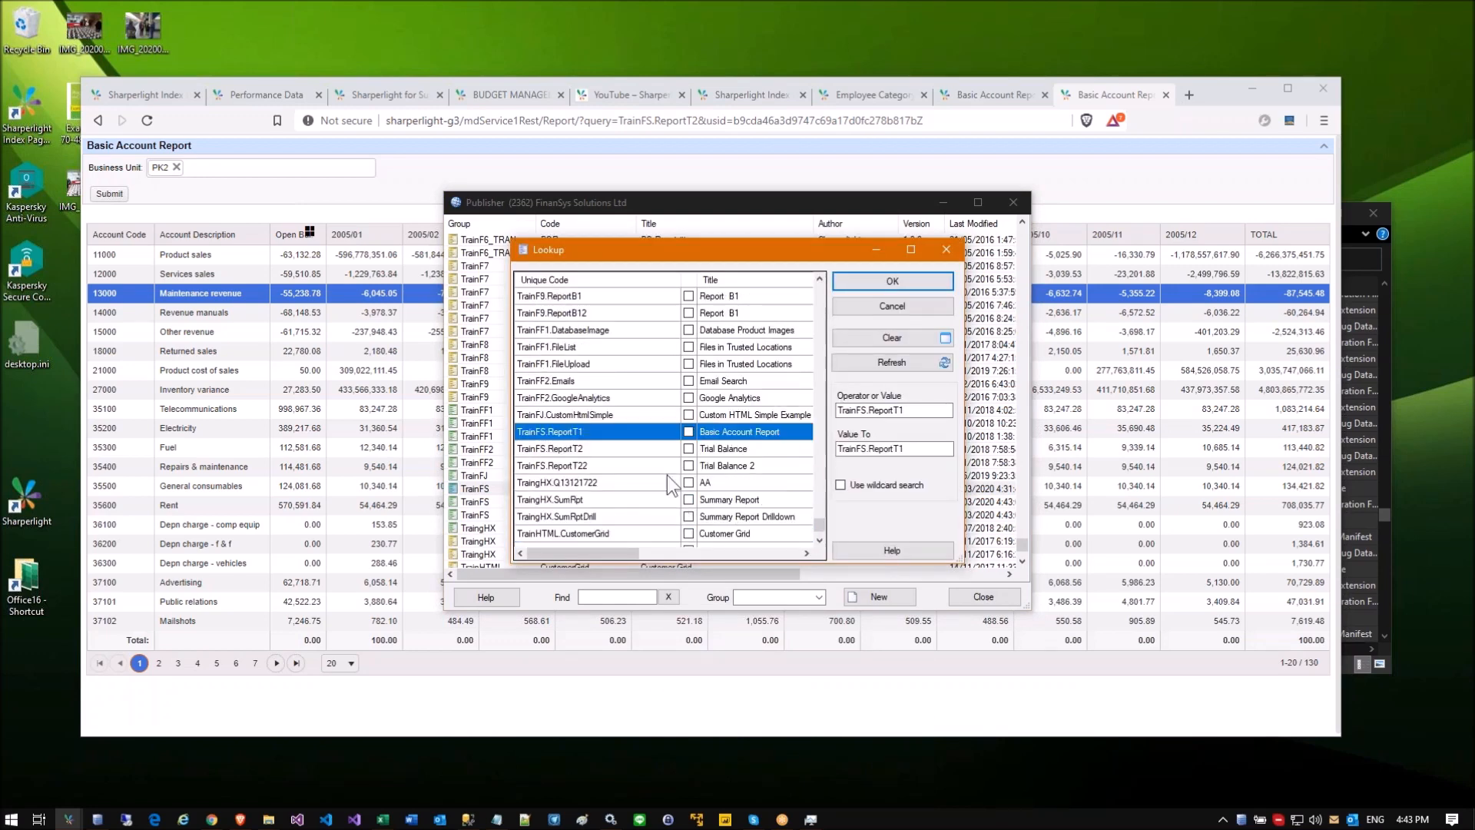
left_click(689, 432)
left_click(689, 449)
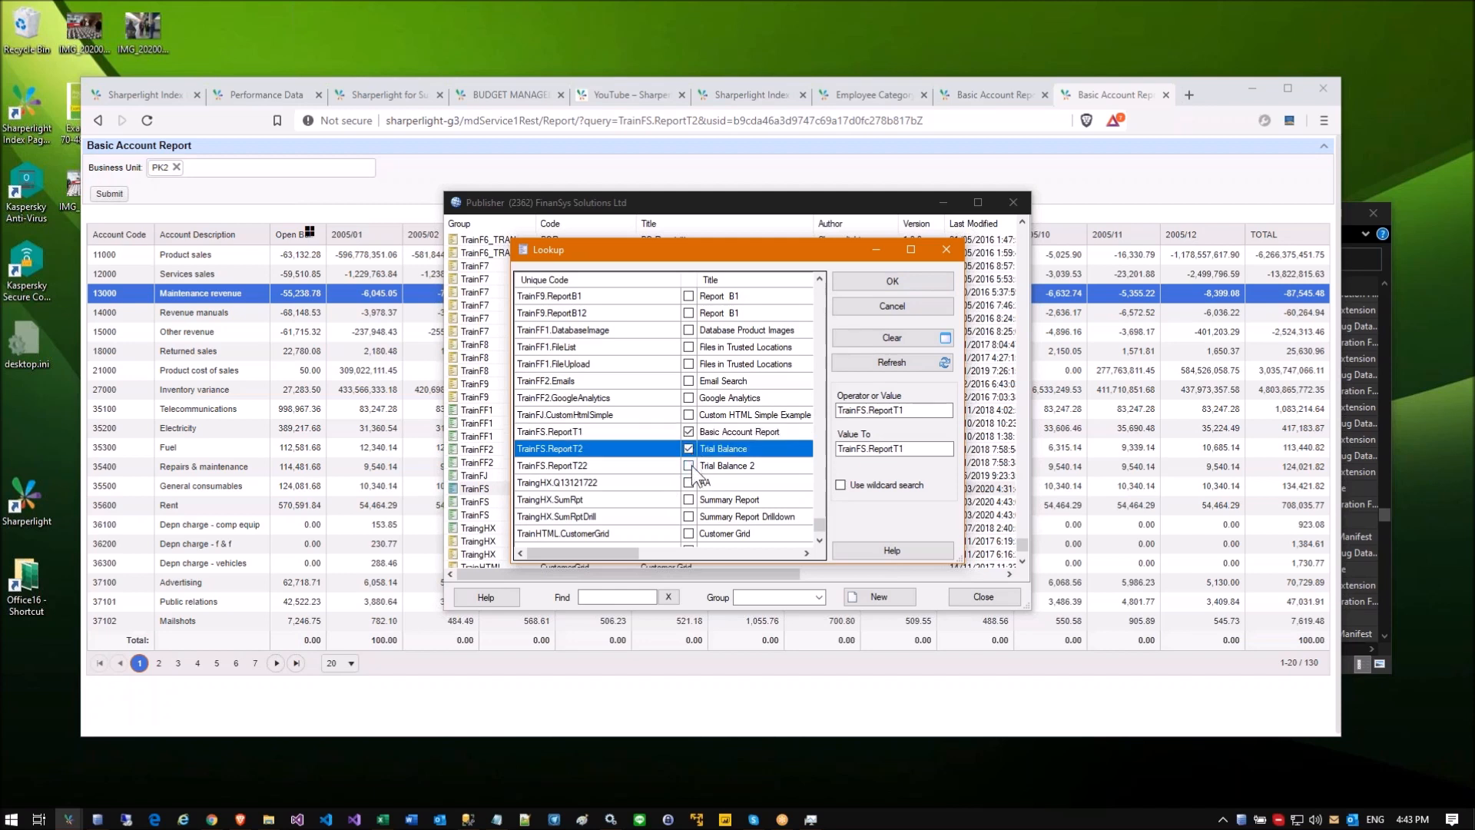
left_click(689, 466)
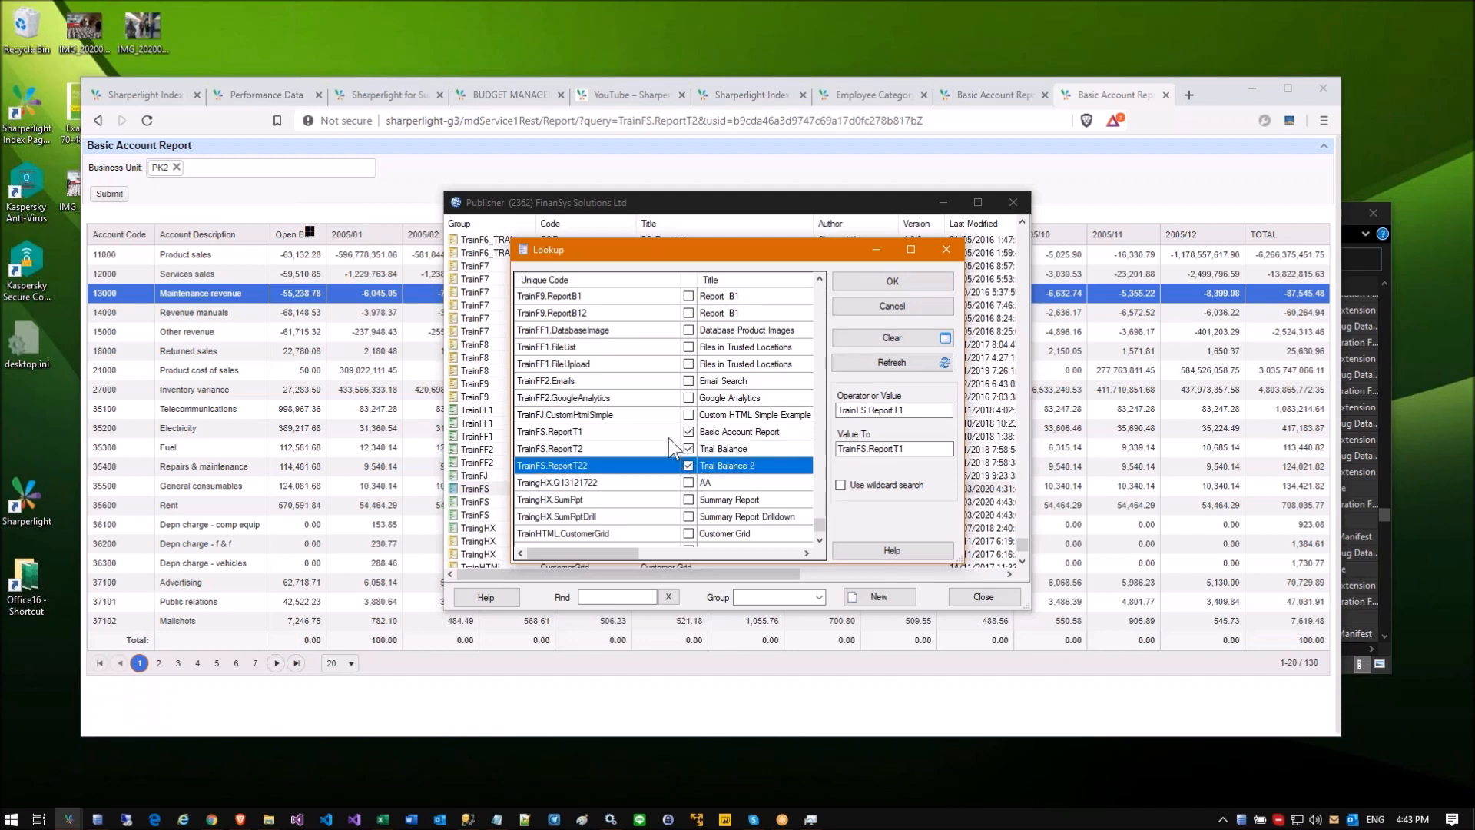
left_click(689, 381)
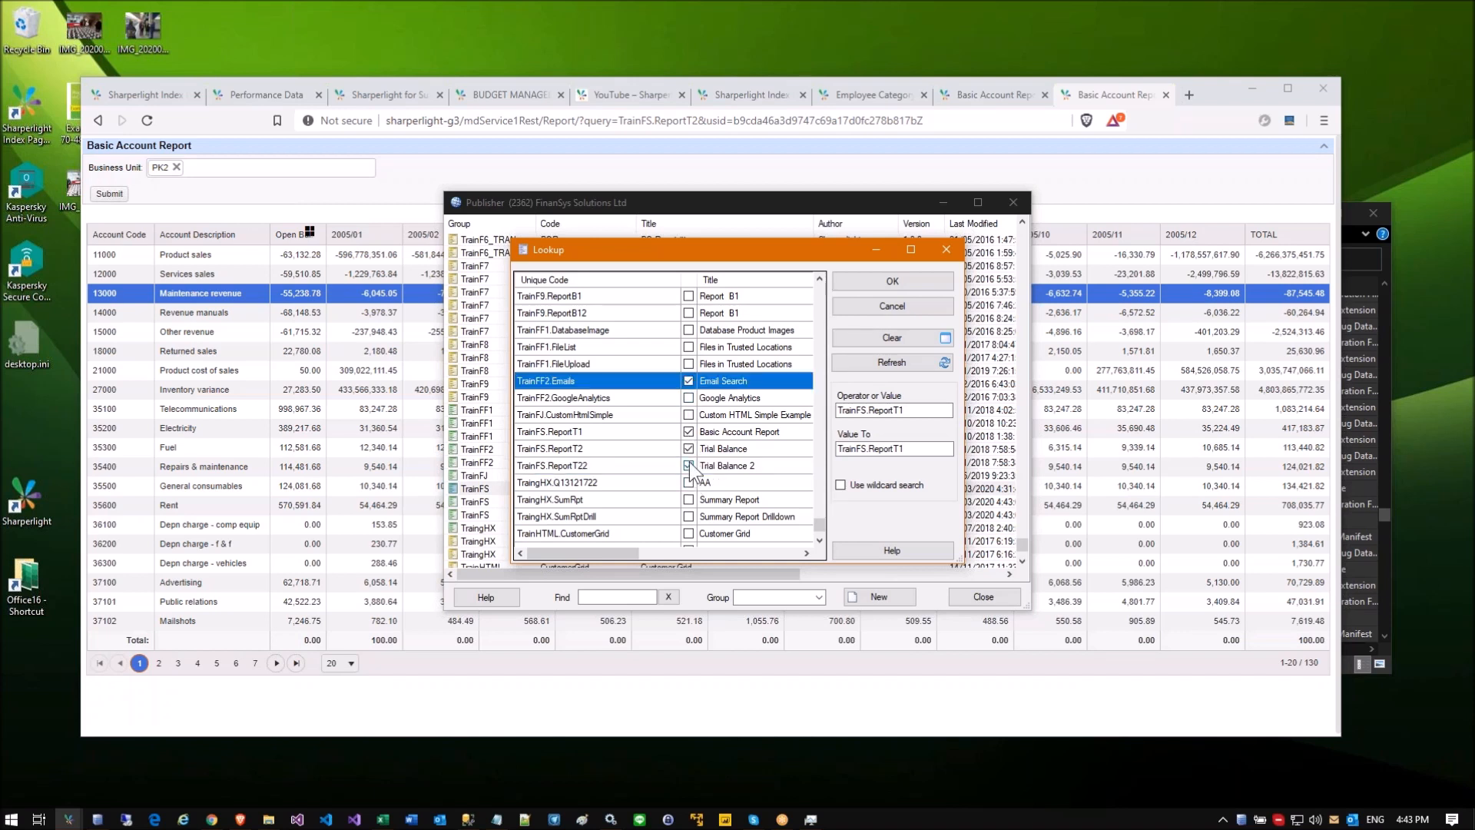
key("Return")
Step: Widen the Menu Title column and set the menu title to General for TrainF9.ReportB12 and TrainFF2.Emails
left_click(541, 325)
left_click(653, 260)
left_click(656, 287)
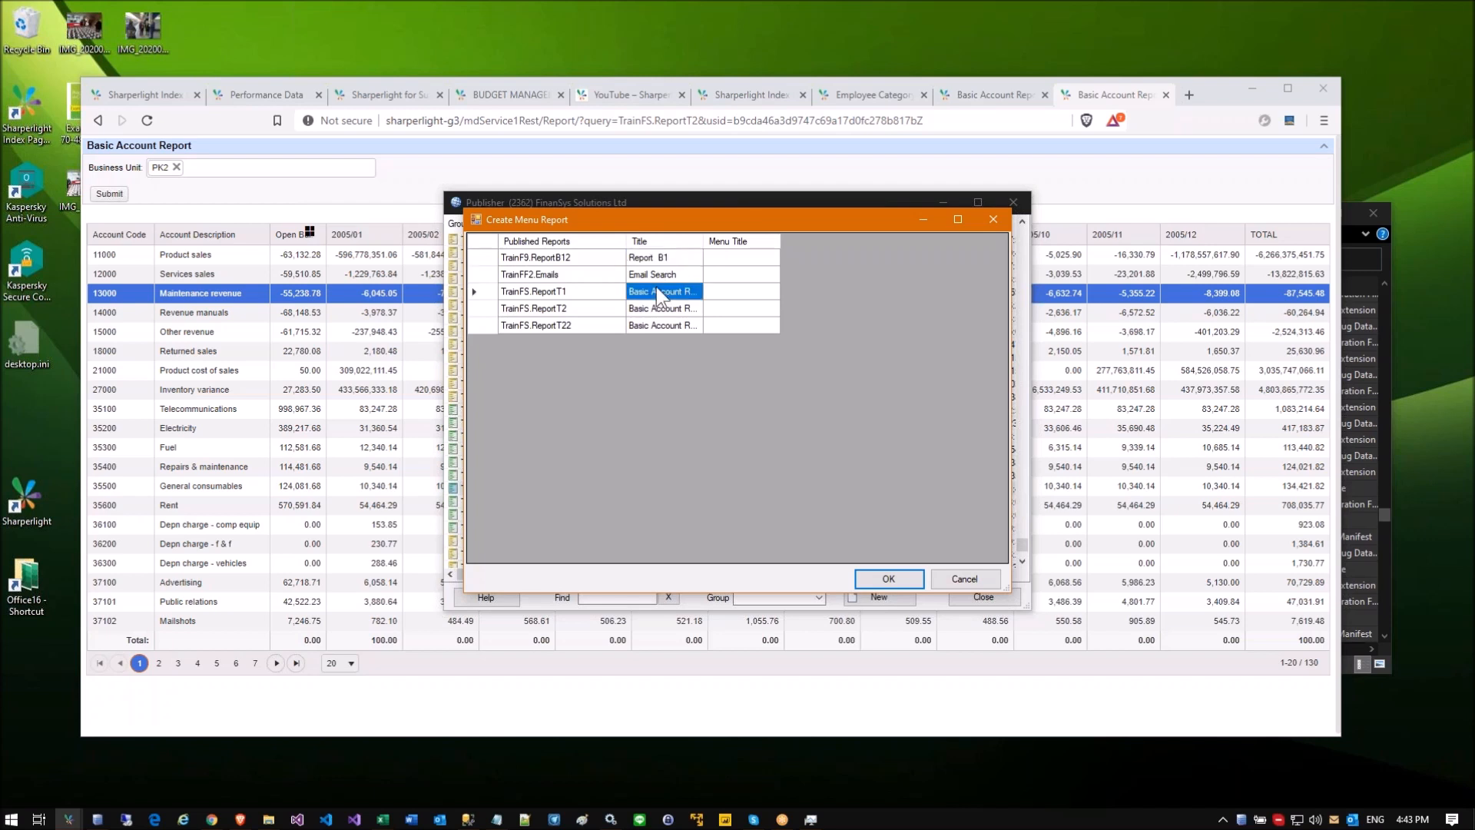
left_click(734, 256)
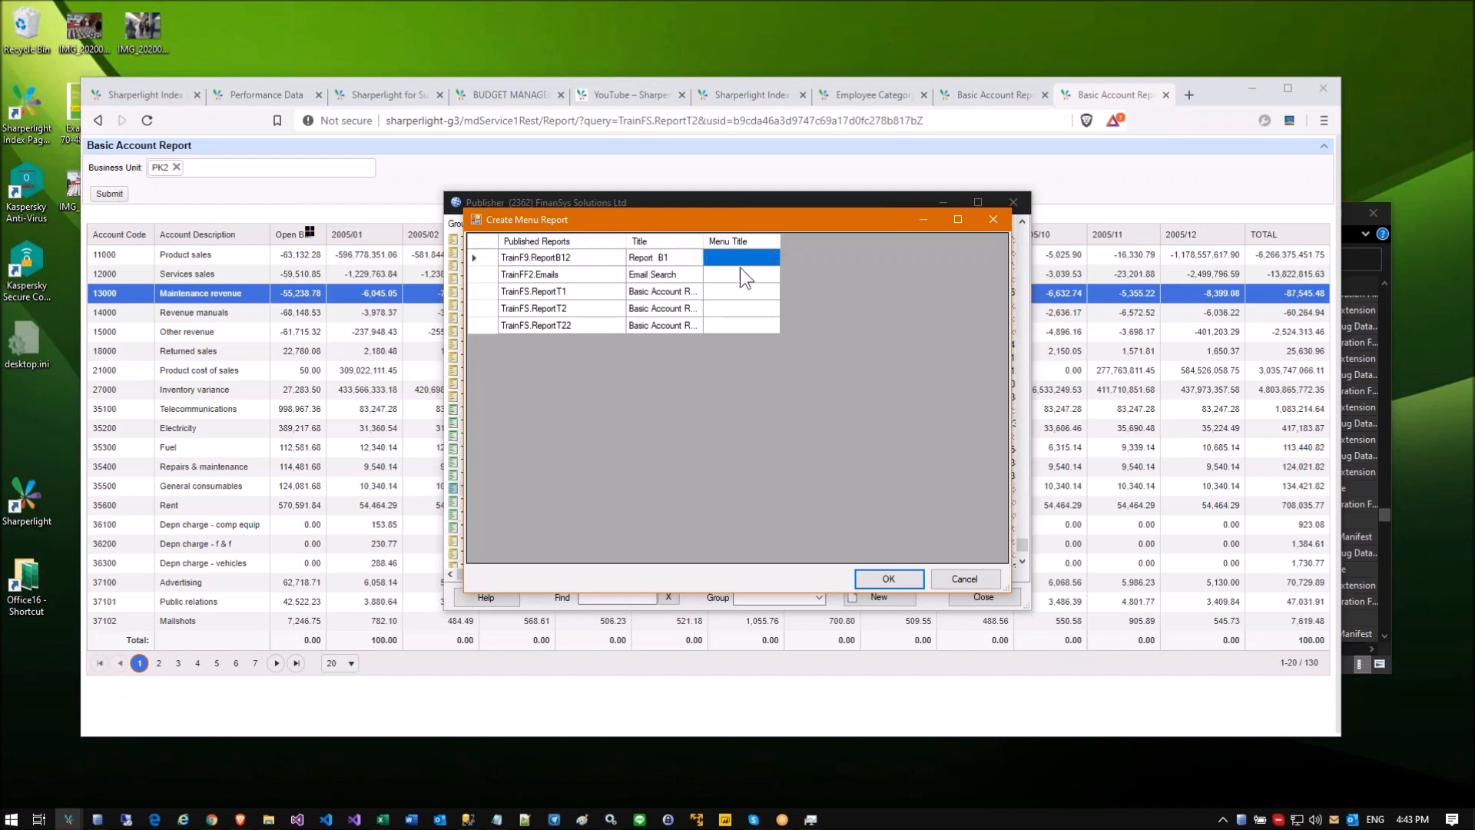
left_click_drag(781, 240, 822, 240)
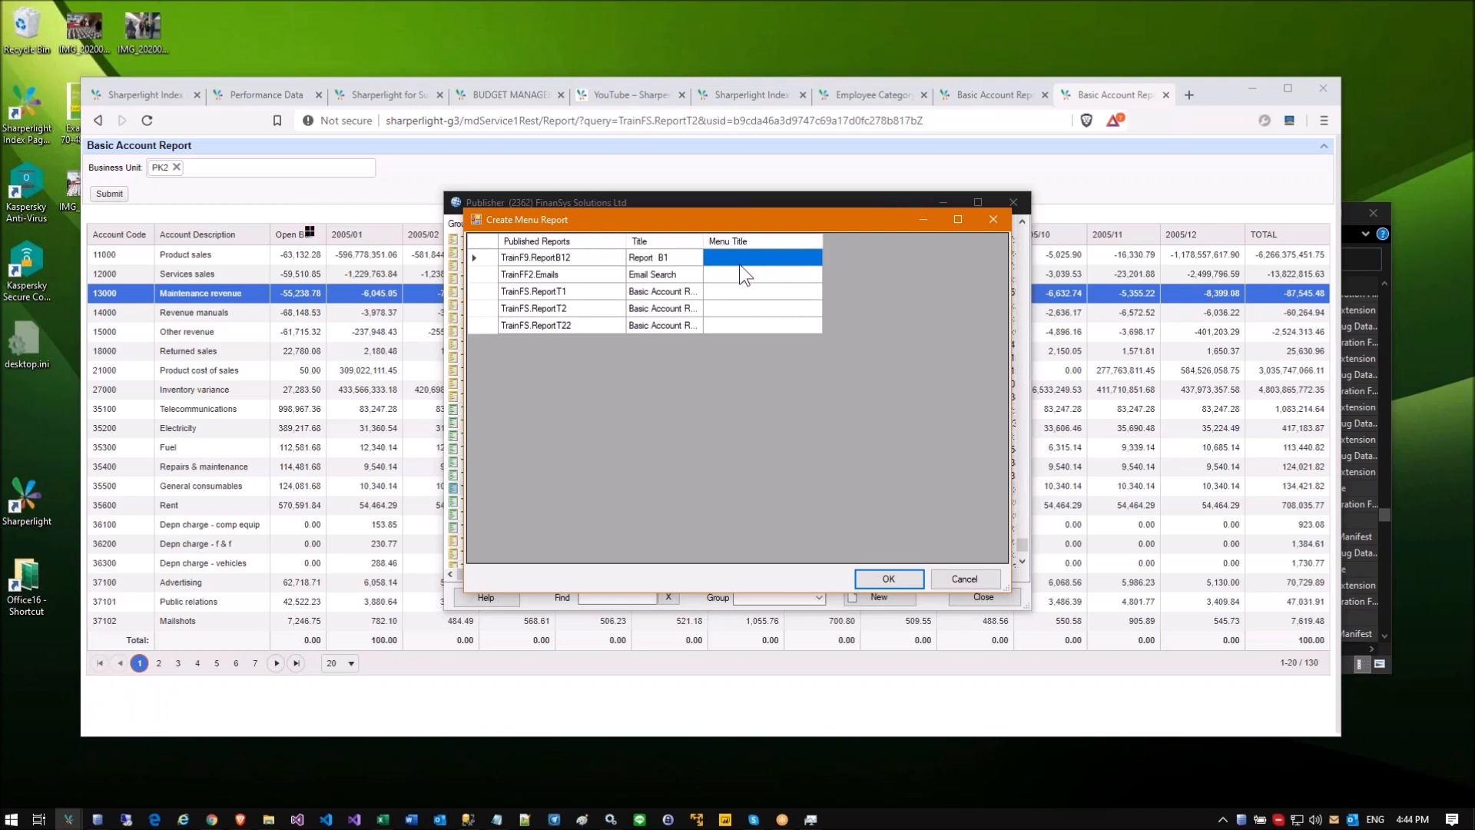
type("General")
left_click(760, 275)
type("Ge")
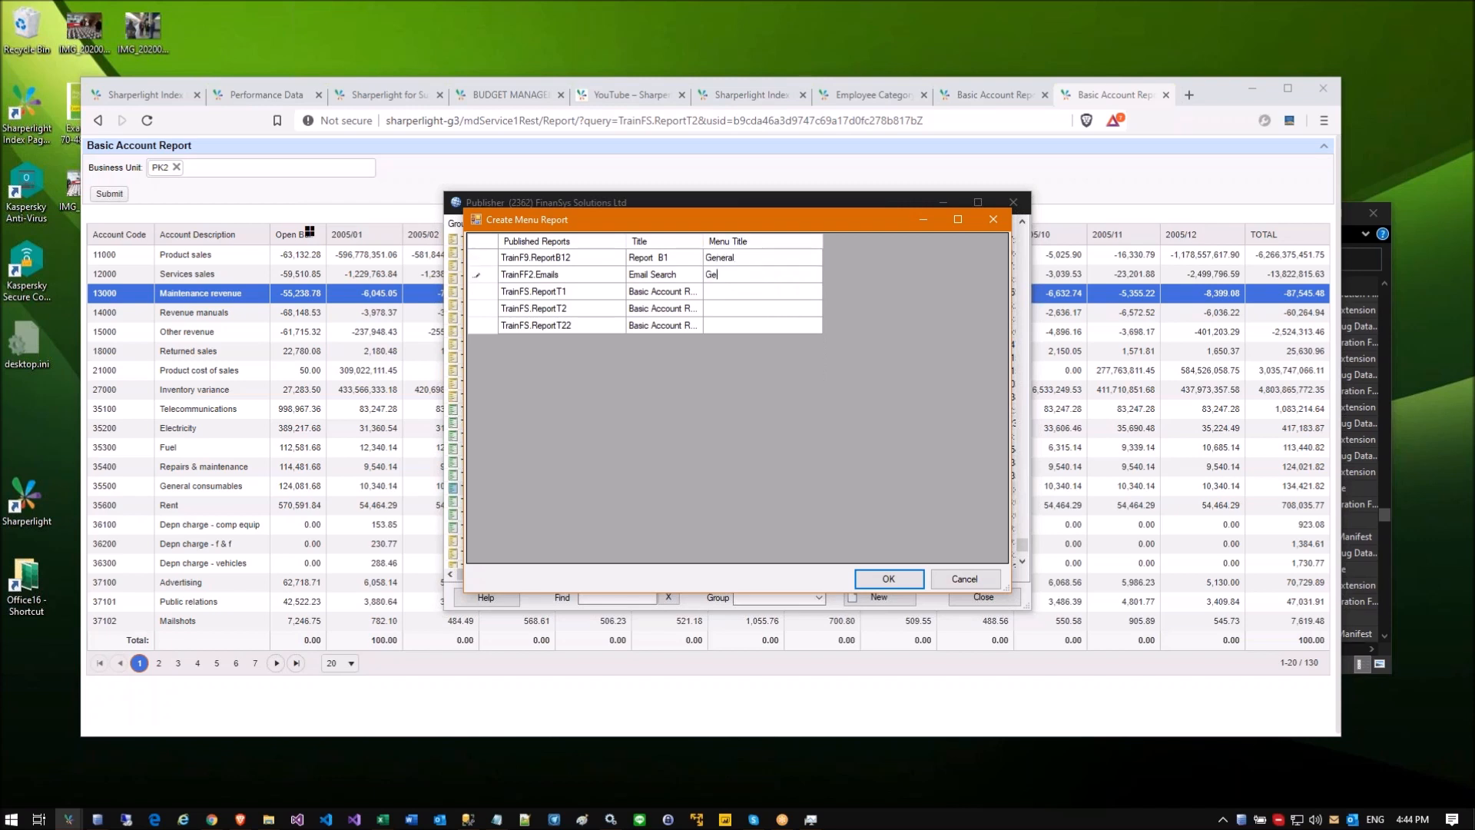
type("neral")
Step: Set the menu title to Accounts for TrainFS.ReportT1 and Trial Bal for ReportT2 and ReportT22, and confirm the menu entries
left_click(805, 292)
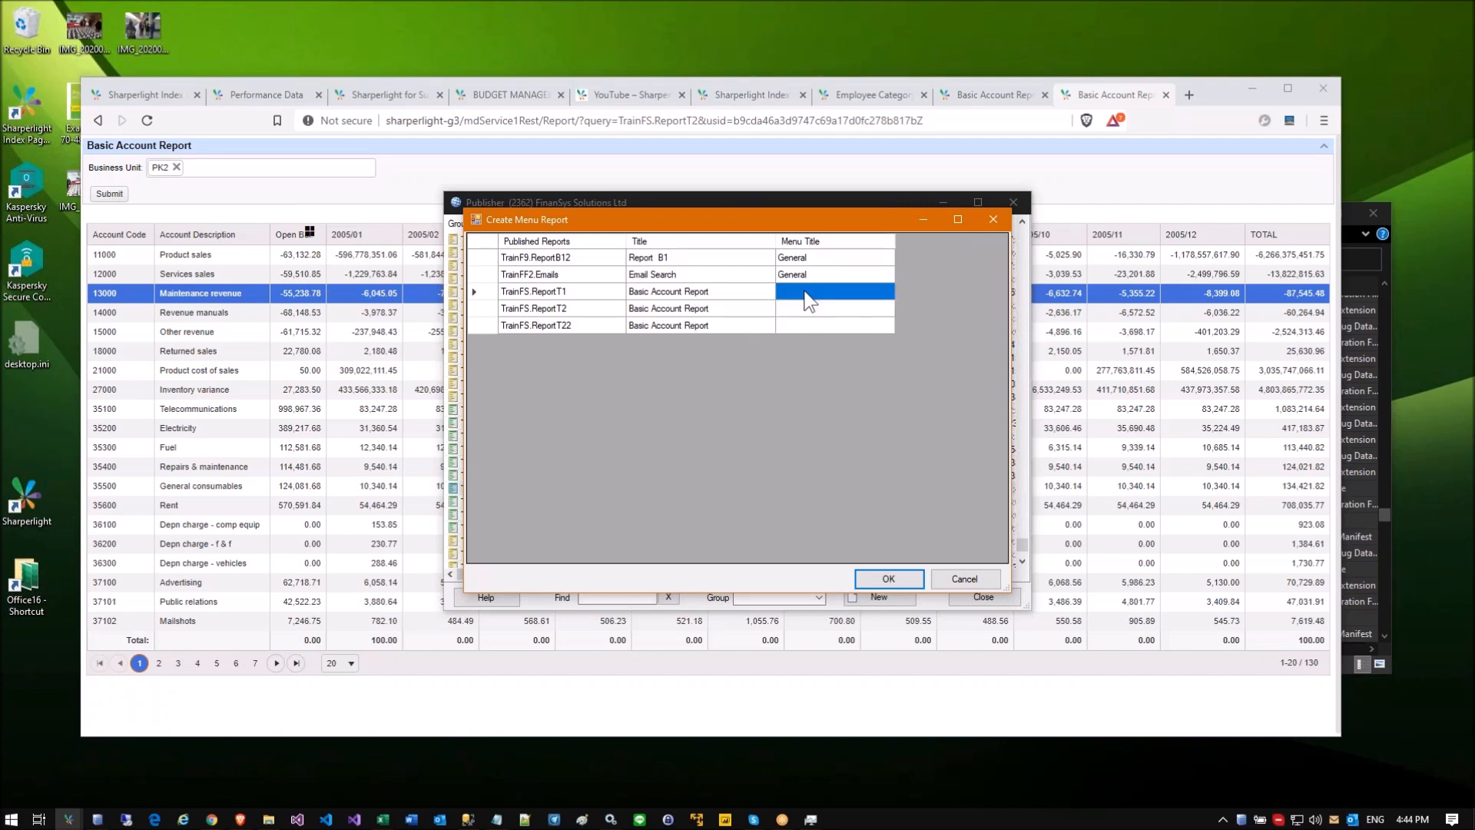
type("Accounts")
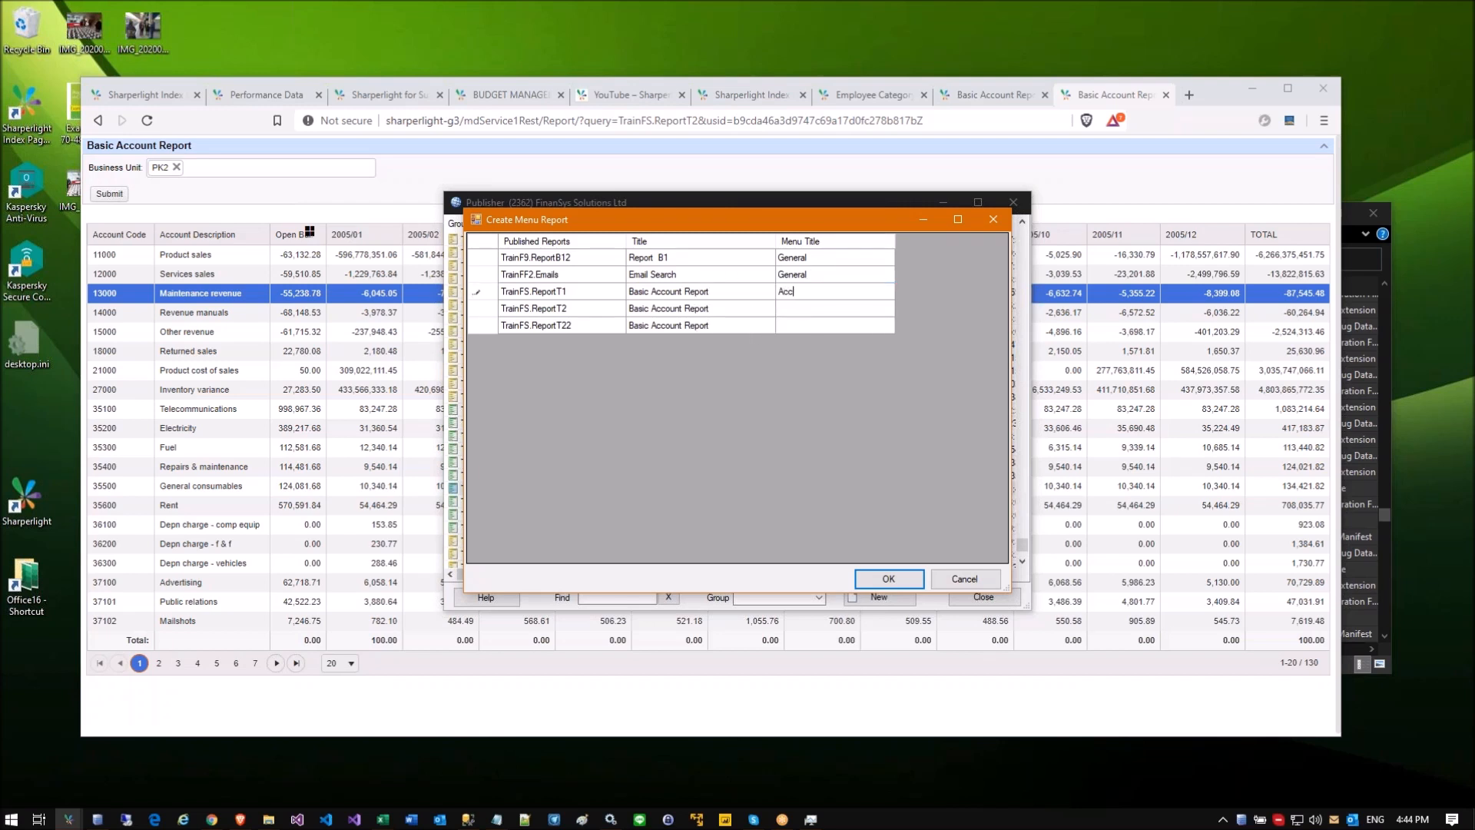
left_click(800, 310)
left_click(800, 310)
type("Trial Bal")
key("Return")
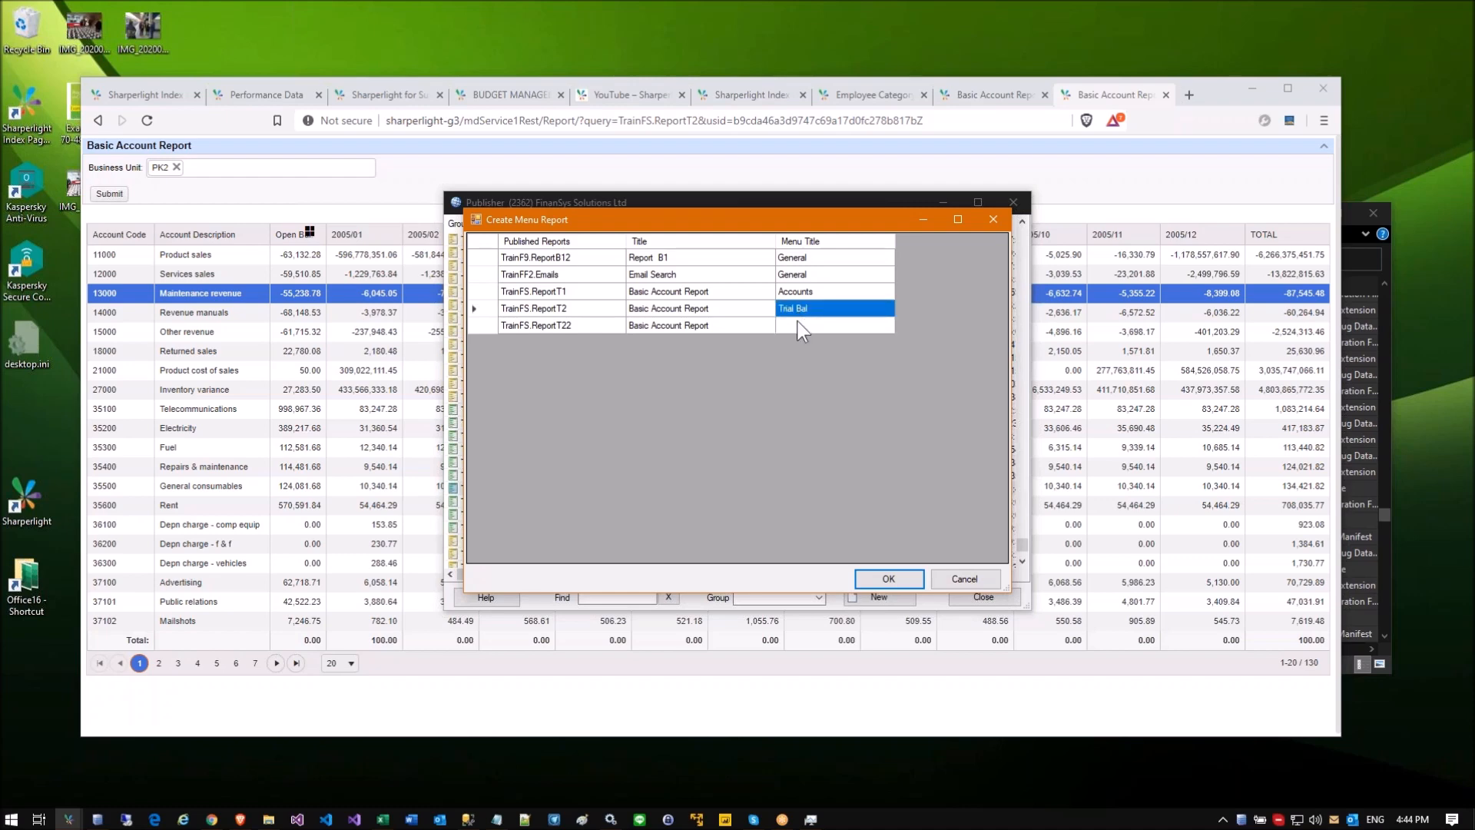
left_click(798, 323)
left_click(814, 292)
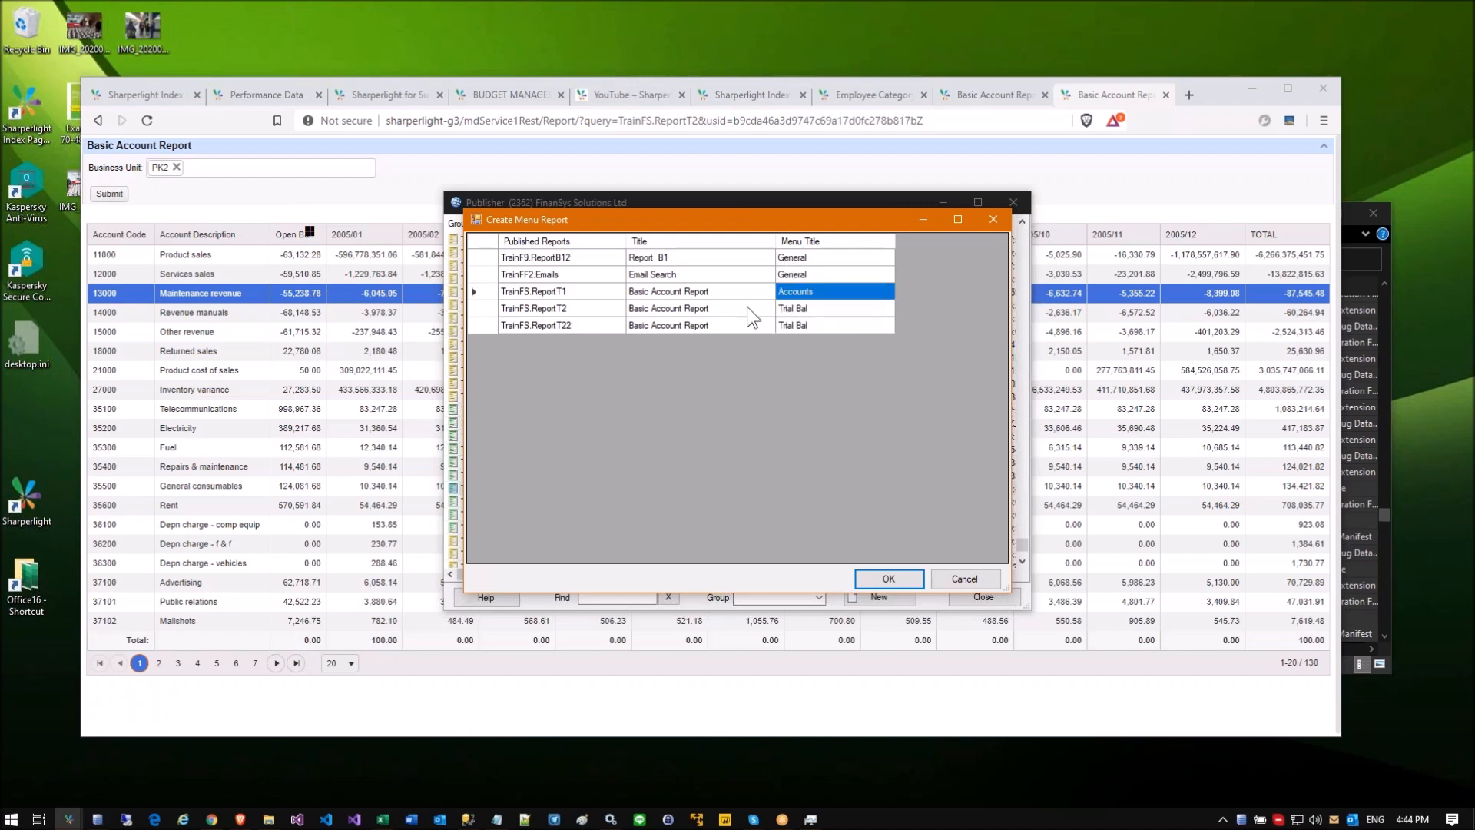
left_click(874, 577)
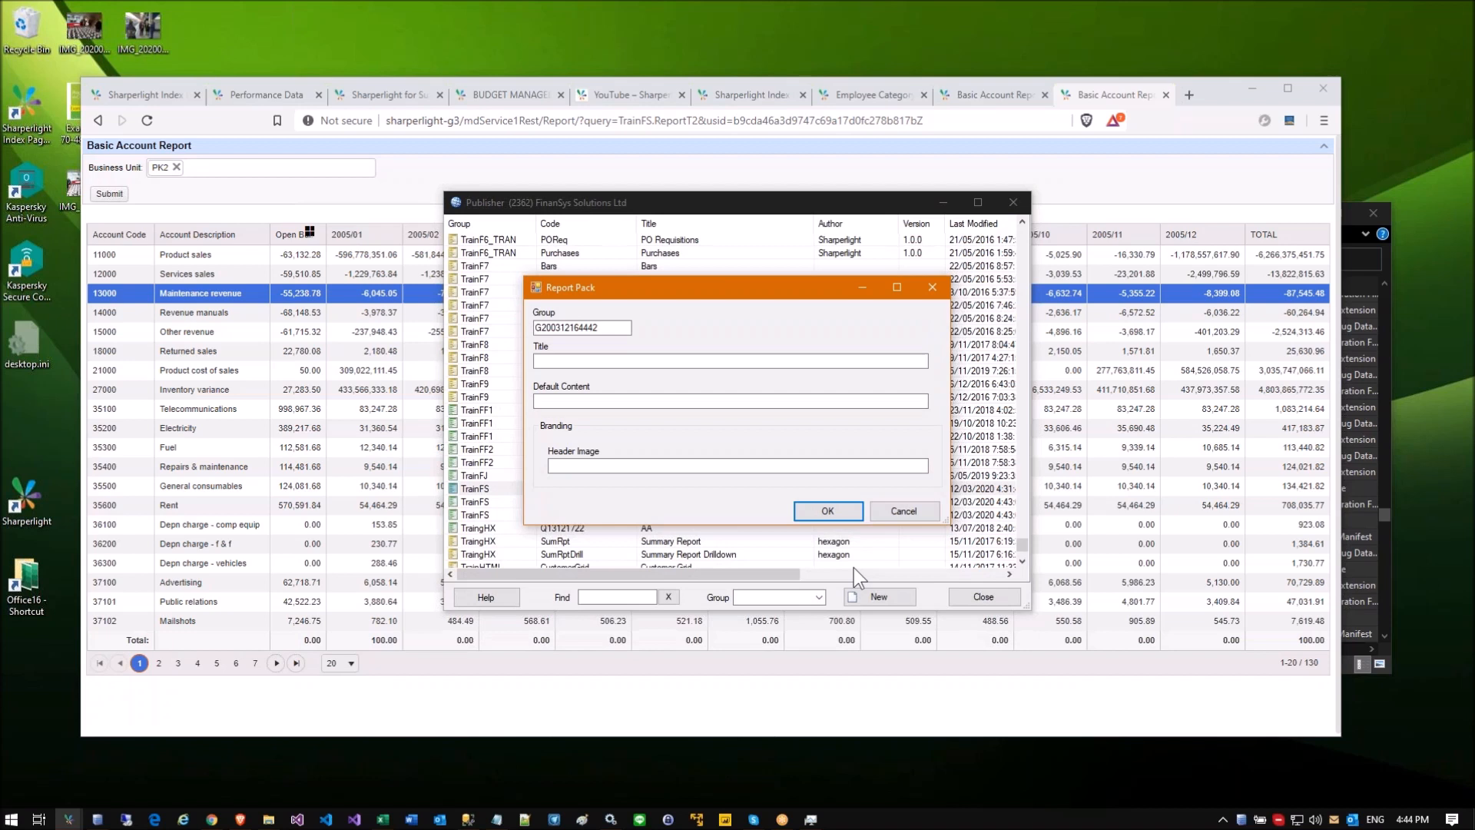
Step: Set the report pack's group to TrainFS and its title to FS Report Pack
mouse_move(587, 327)
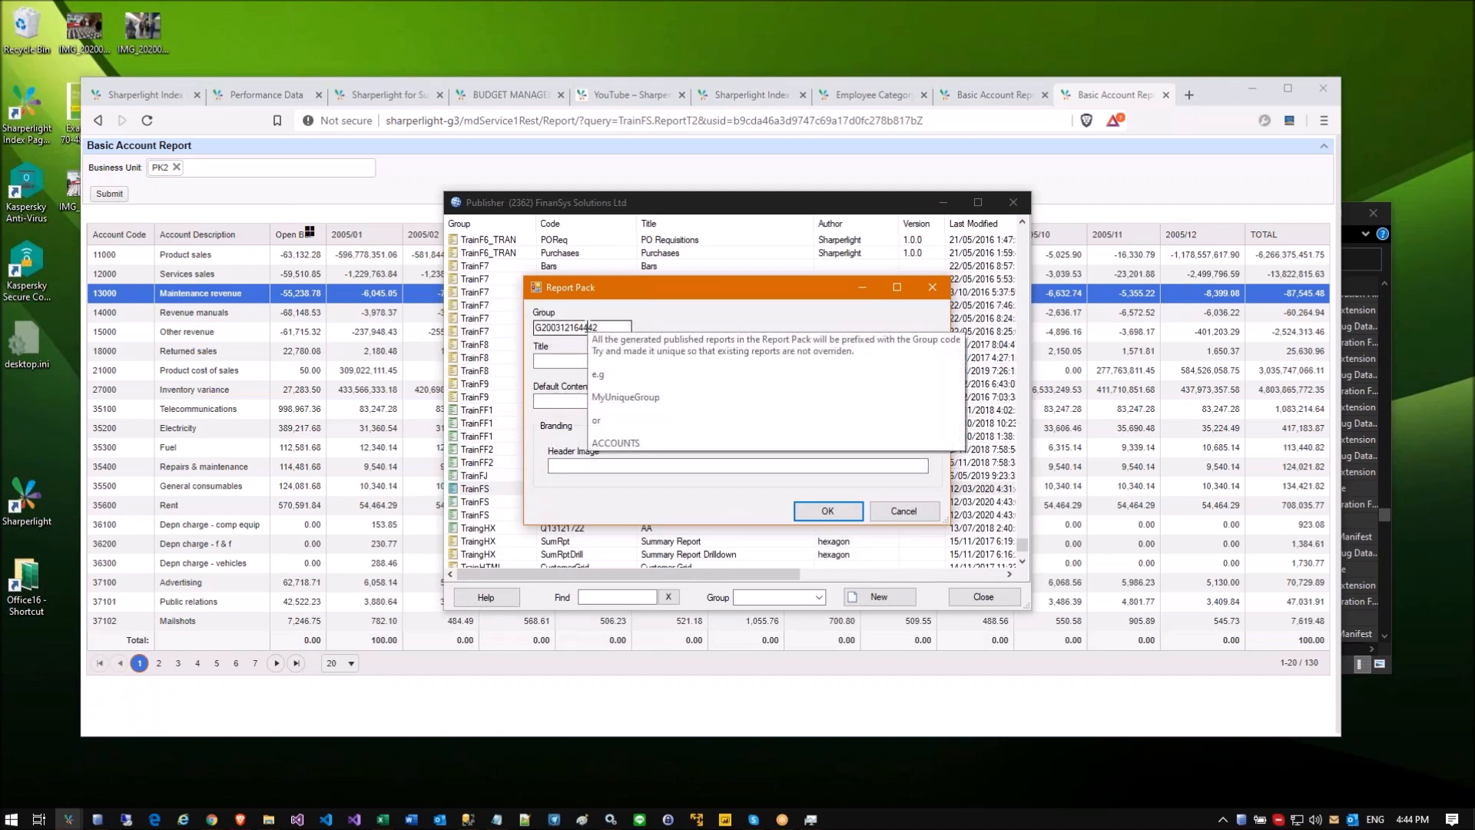
double_click(588, 327)
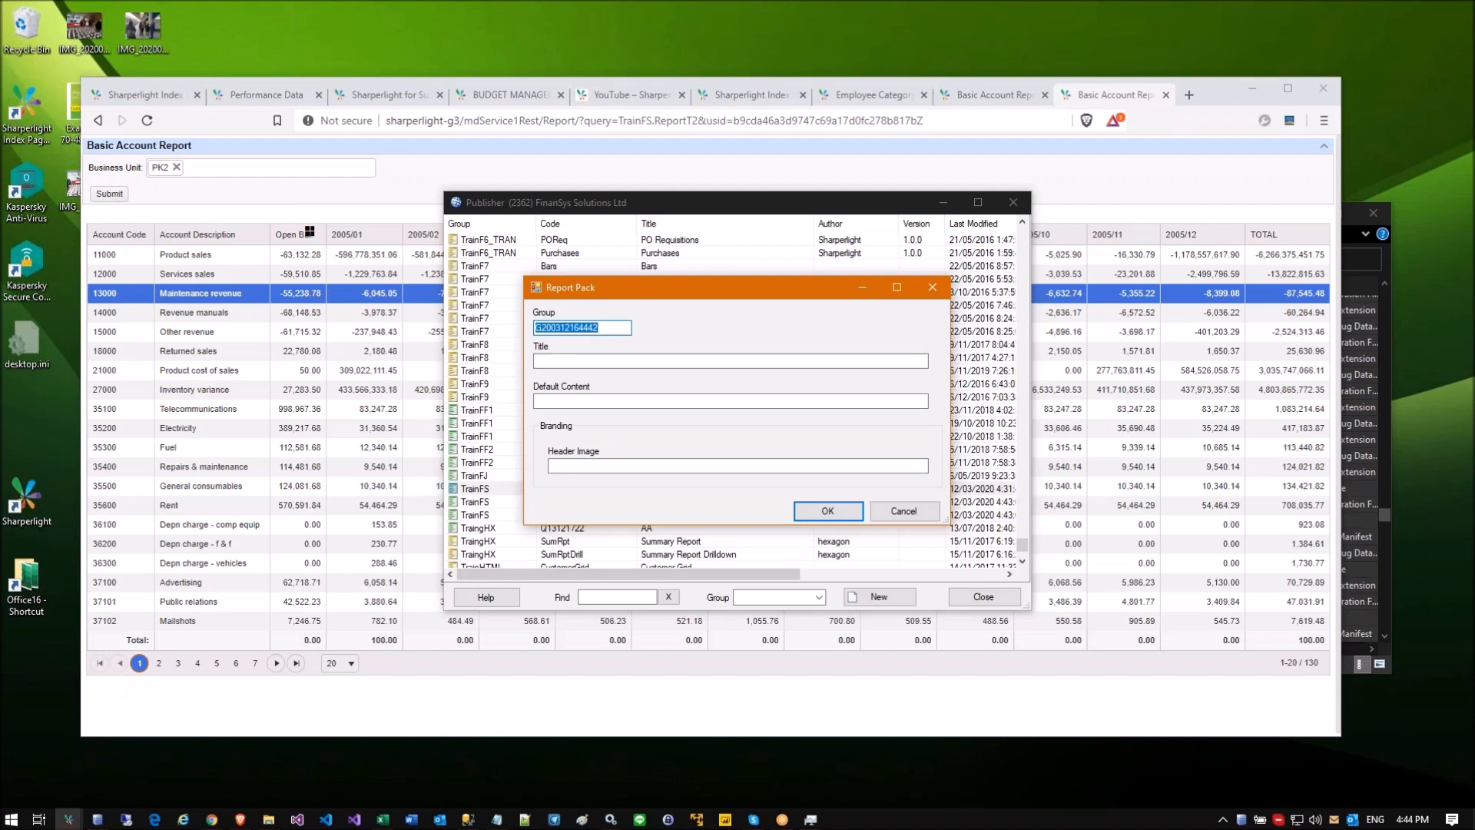
type("TrainFS")
left_click(541, 362)
type("FS Report Pack")
left_click(564, 398)
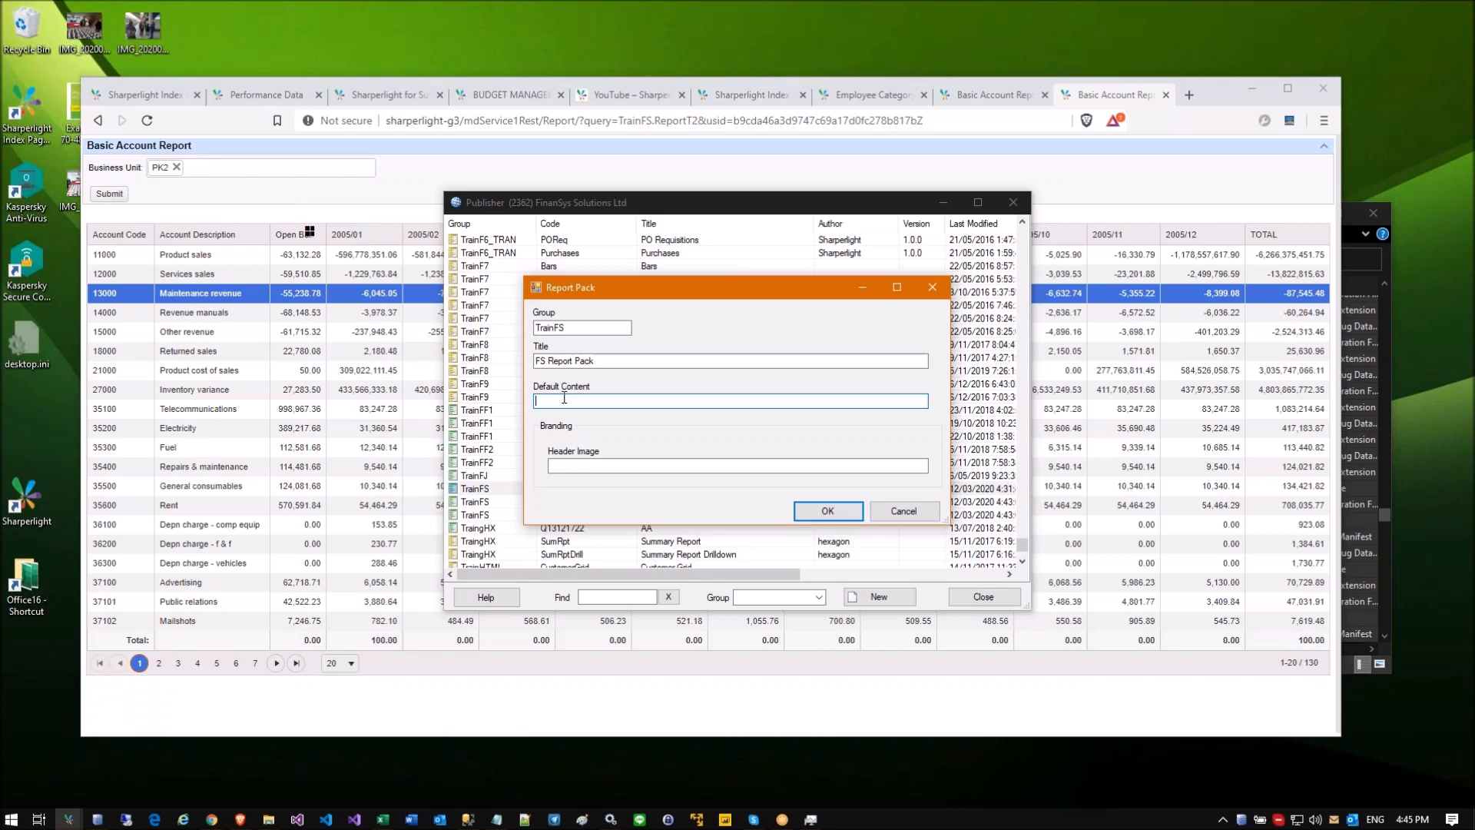
Step: Switch to the browser, copy the address of the large 5 image on sharperlight.com and open it separately to check it
left_click(1188, 93)
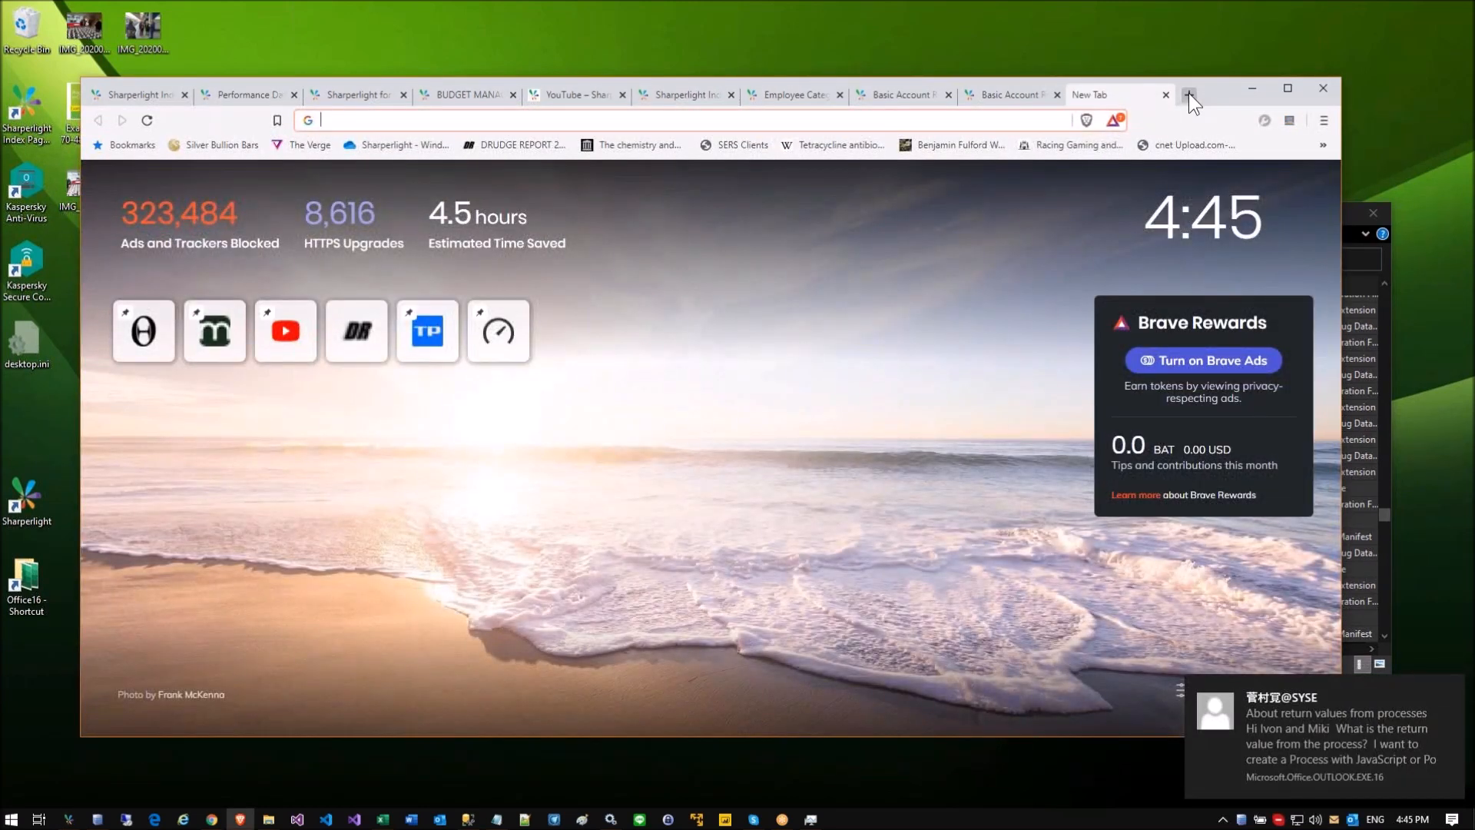
type("sharp")
key("Return")
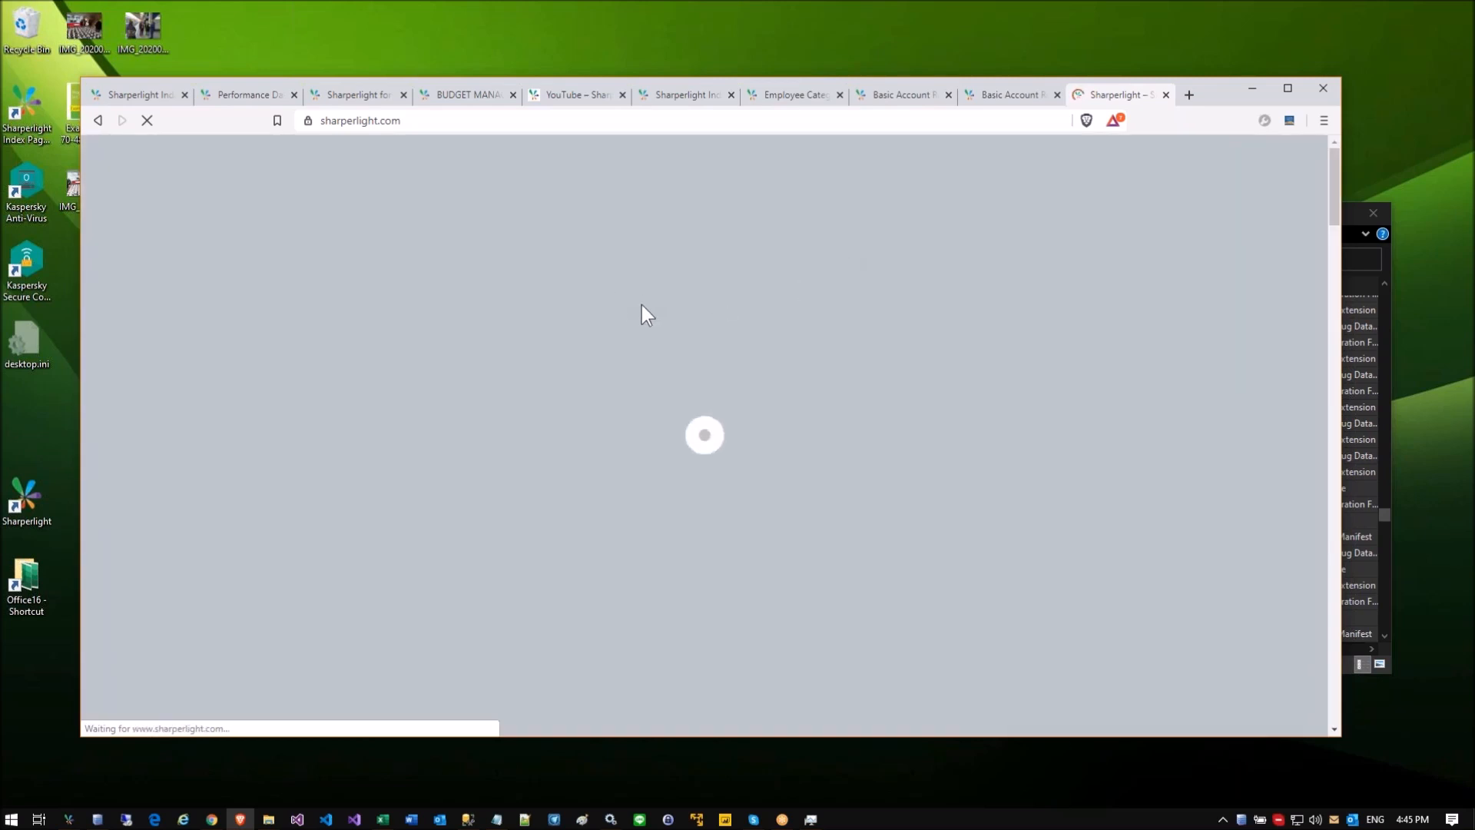
right_click(634, 331)
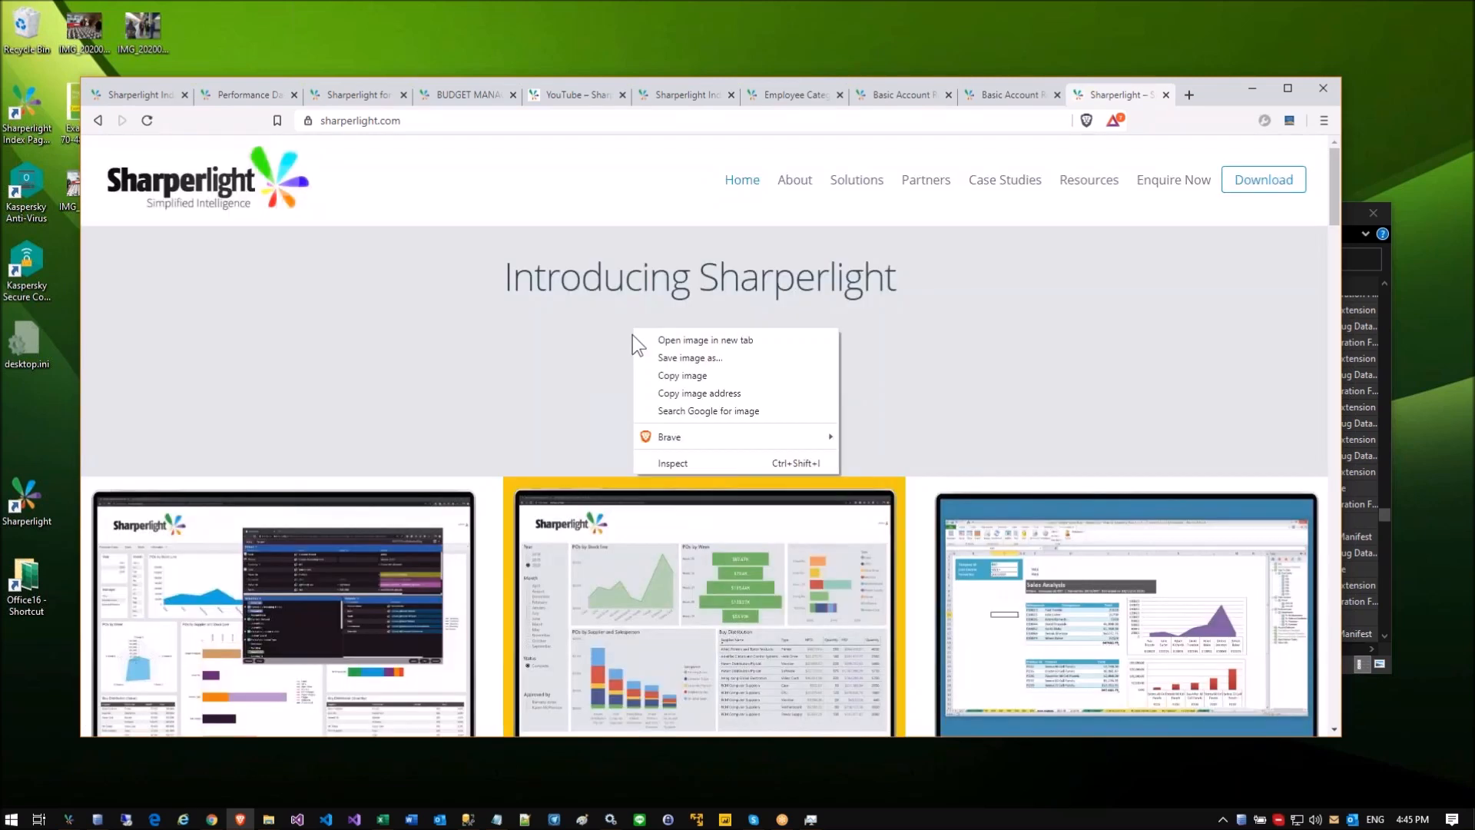
left_click(690, 393)
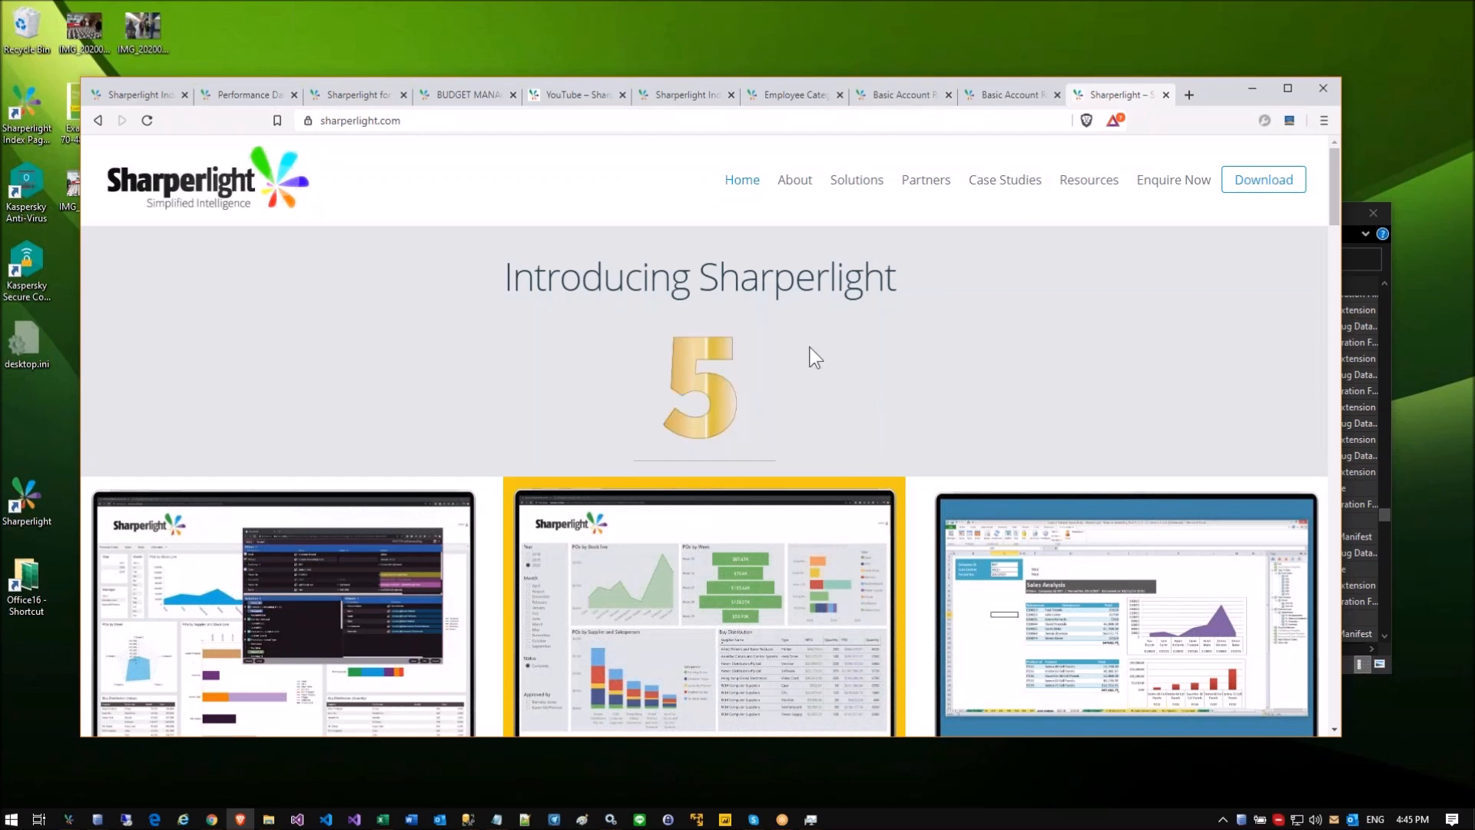
left_click(1193, 97)
key("ctrl+v")
key("Return")
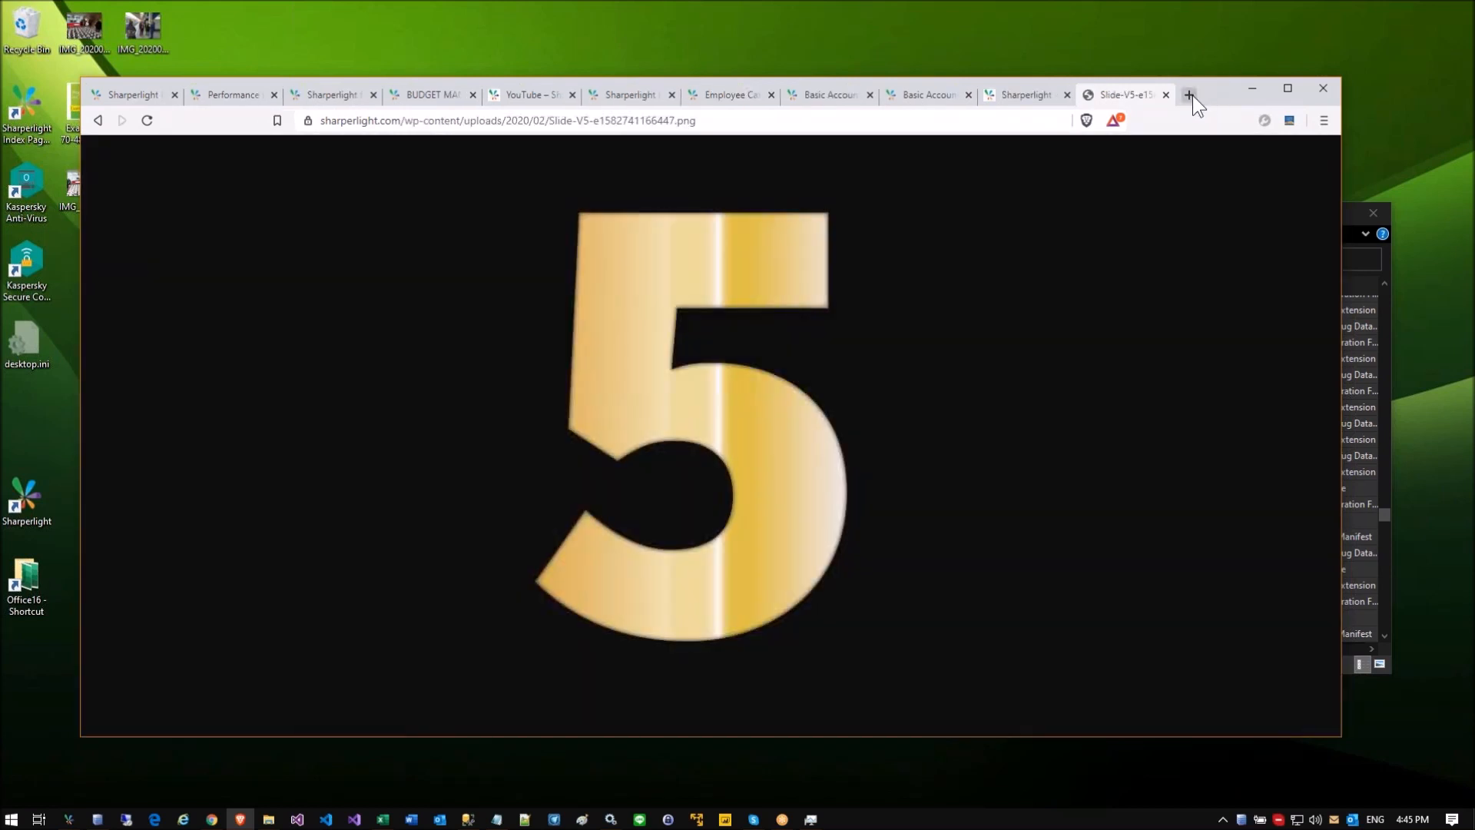
Step: Return to the report pack settings, insert the copied image address as default content and create the pack
left_click(1246, 89)
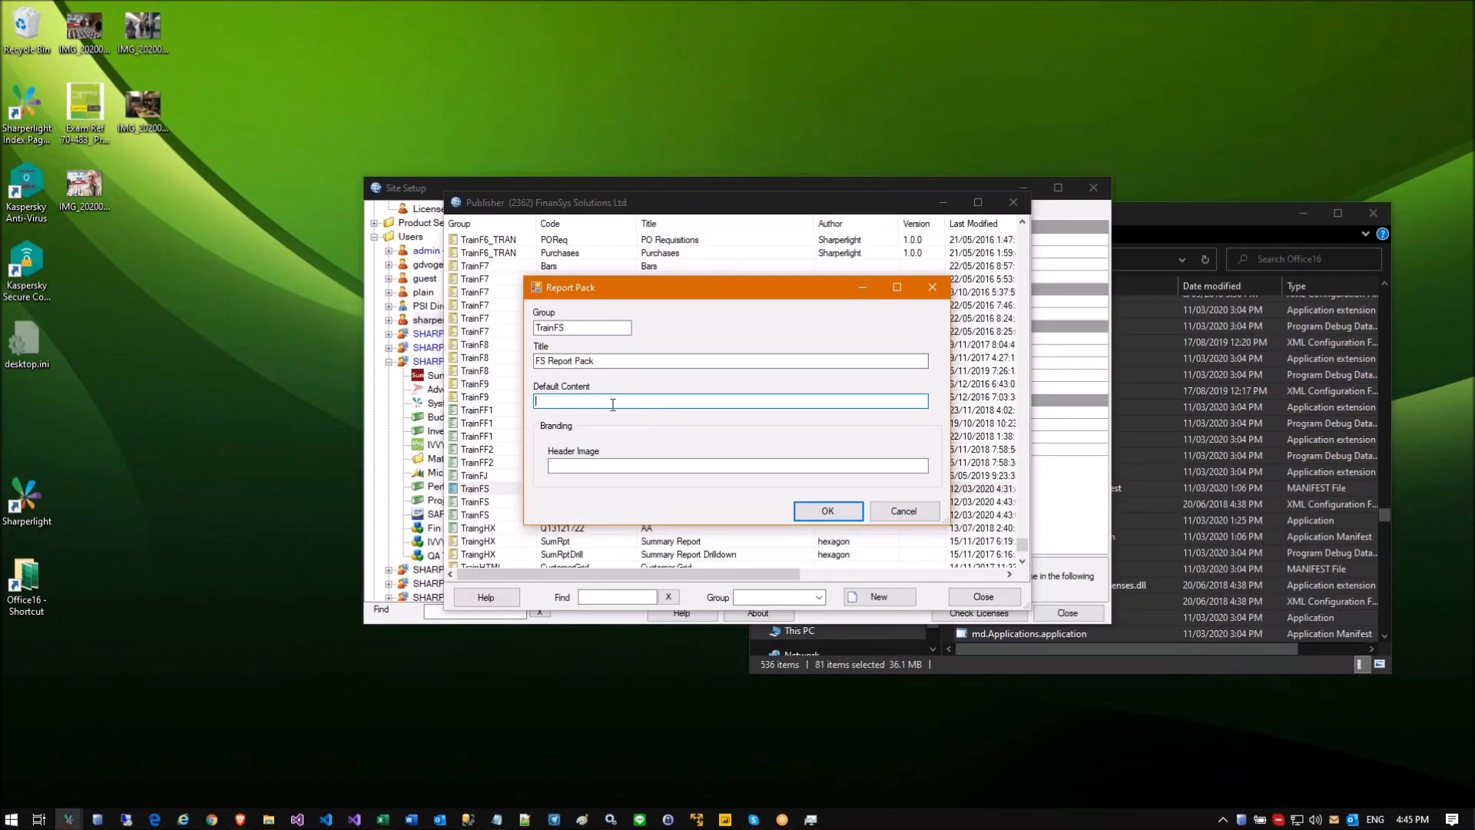
key("ctrl+v")
left_click(828, 511)
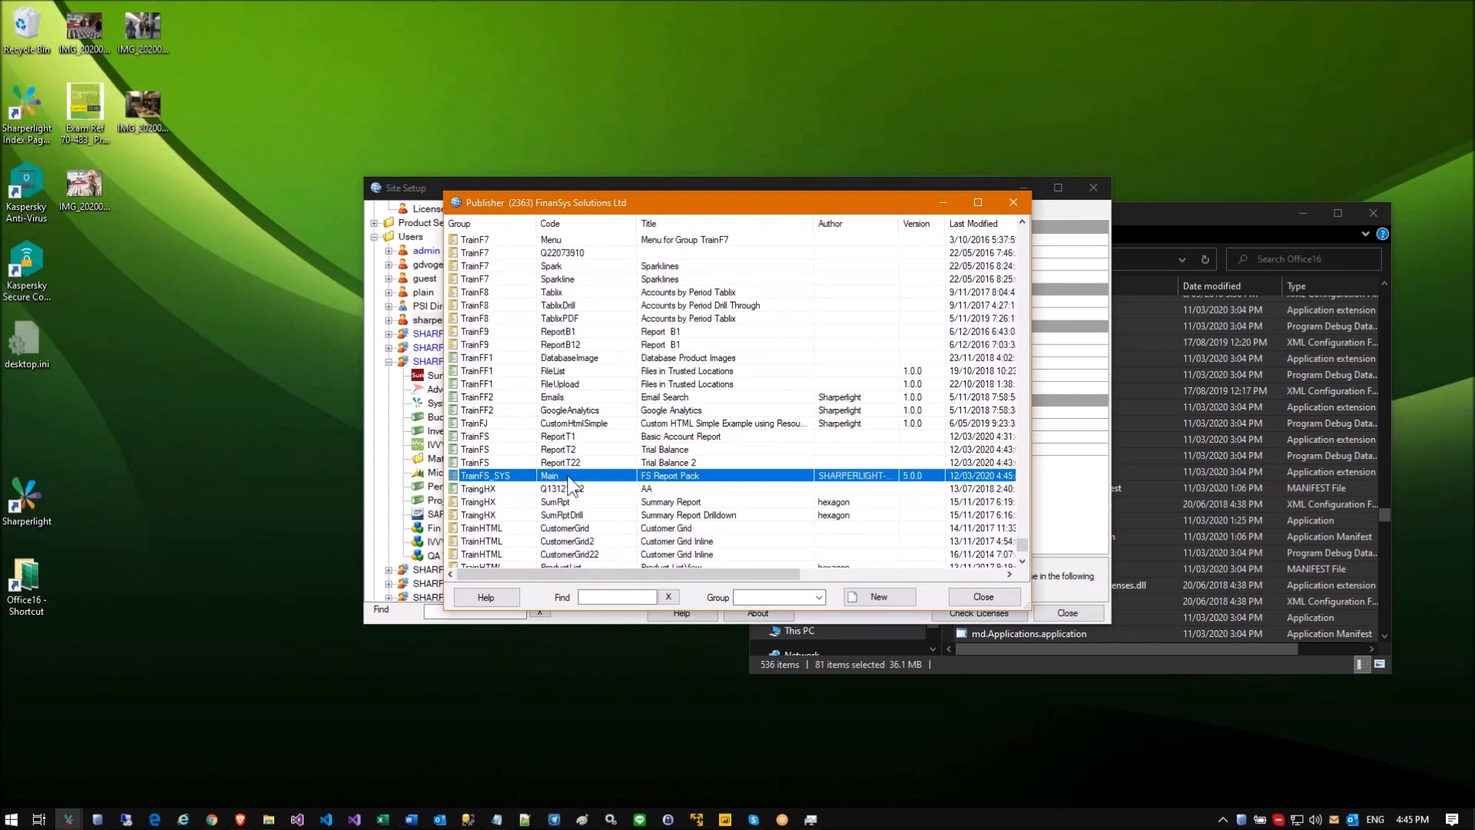
Step: View the TrainFS_SYS Main report in the browser and try Report B1 from its General menu
right_click(570, 482)
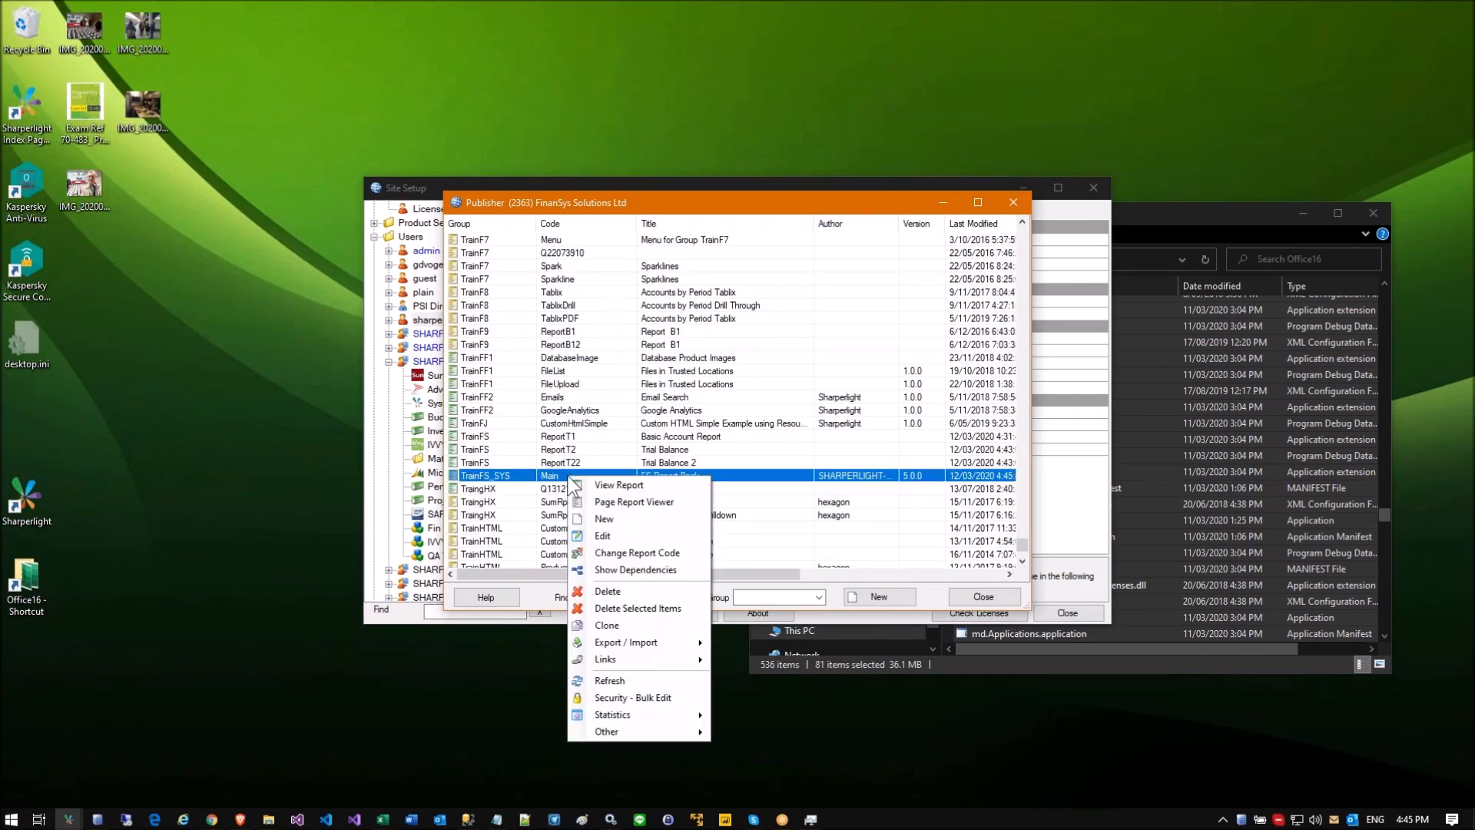
key("Escape")
right_click(587, 484)
left_click(607, 482)
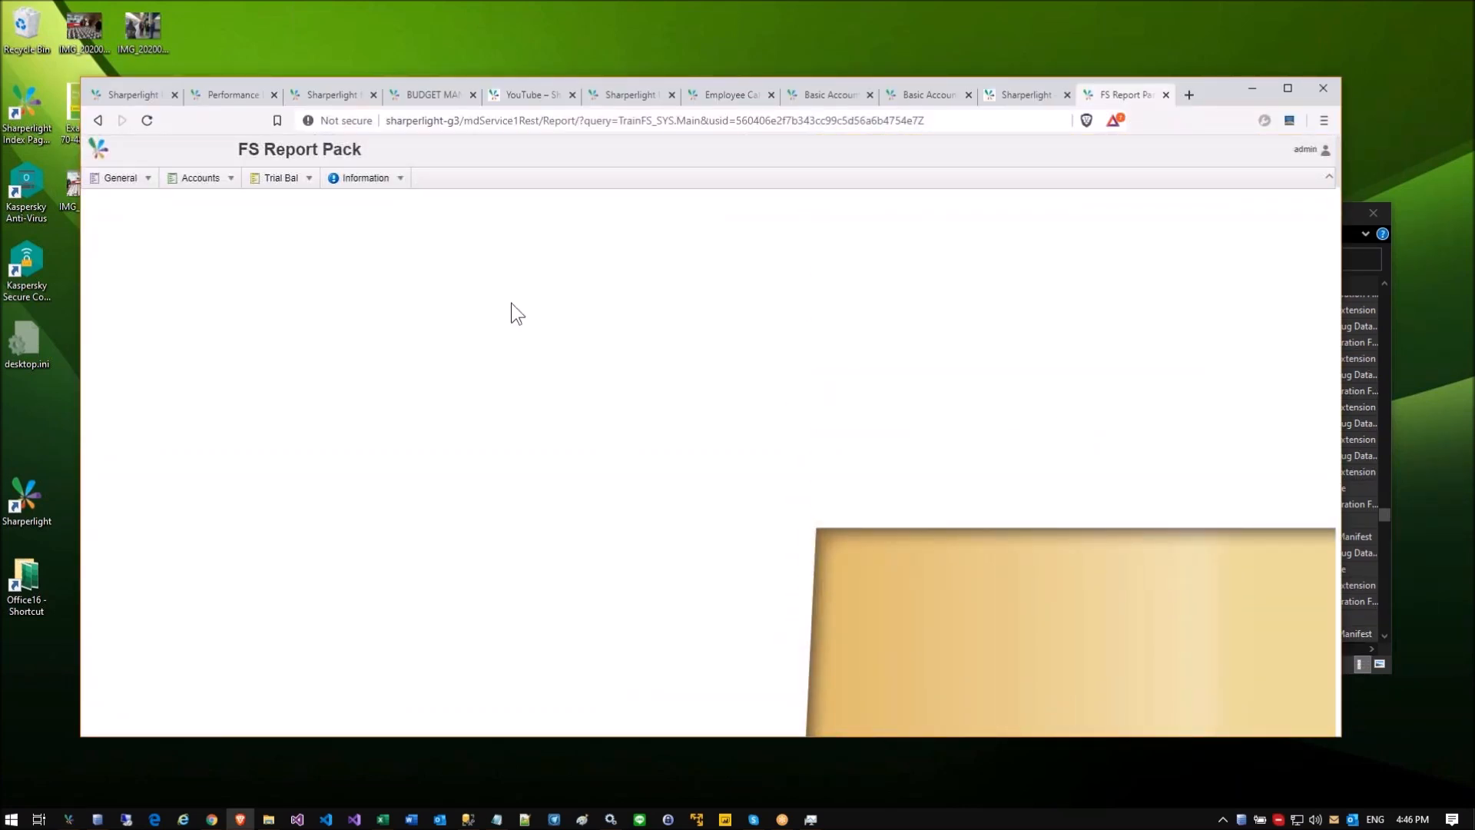
left_click(123, 178)
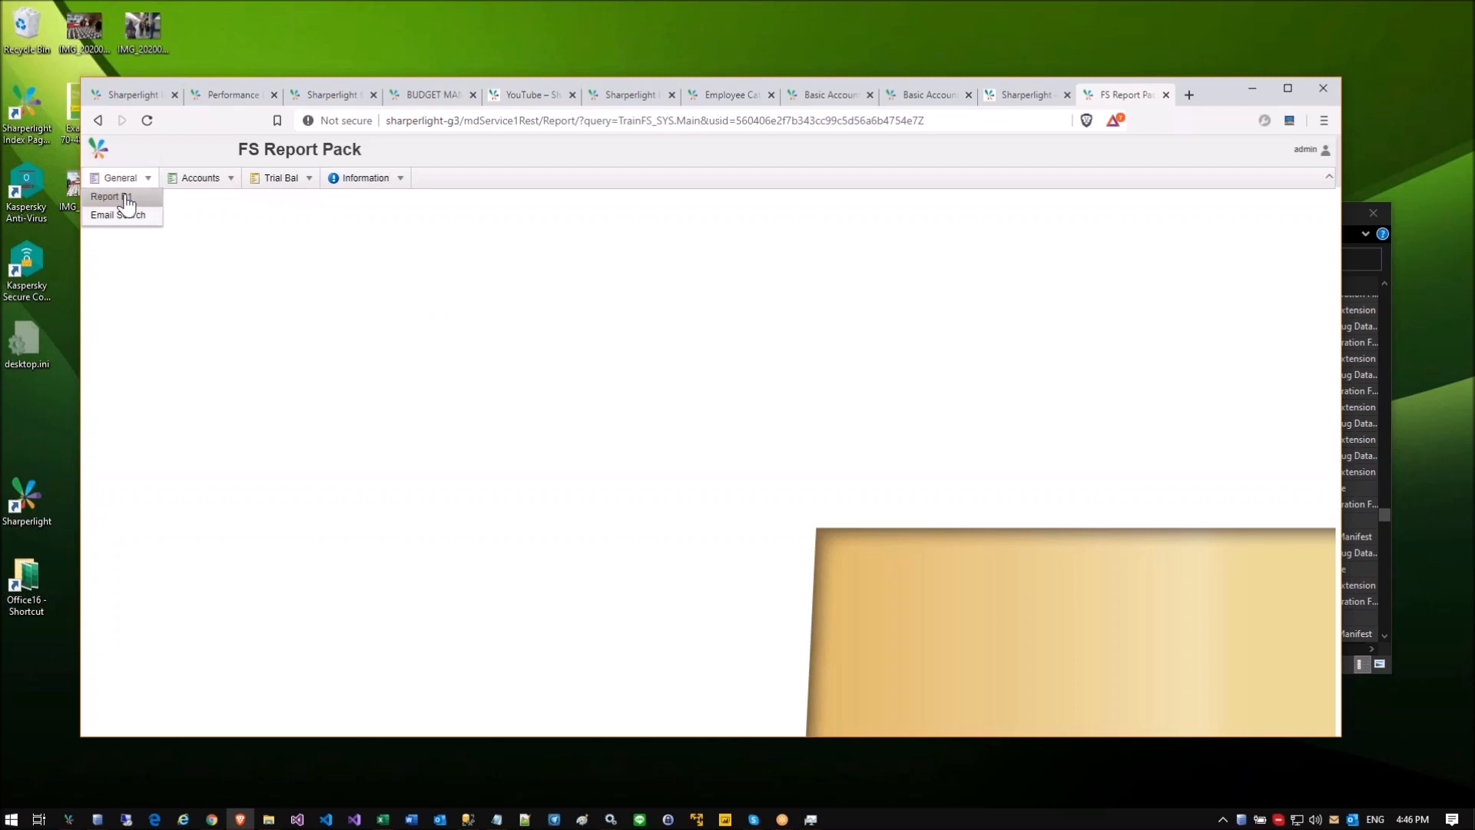
left_click(125, 198)
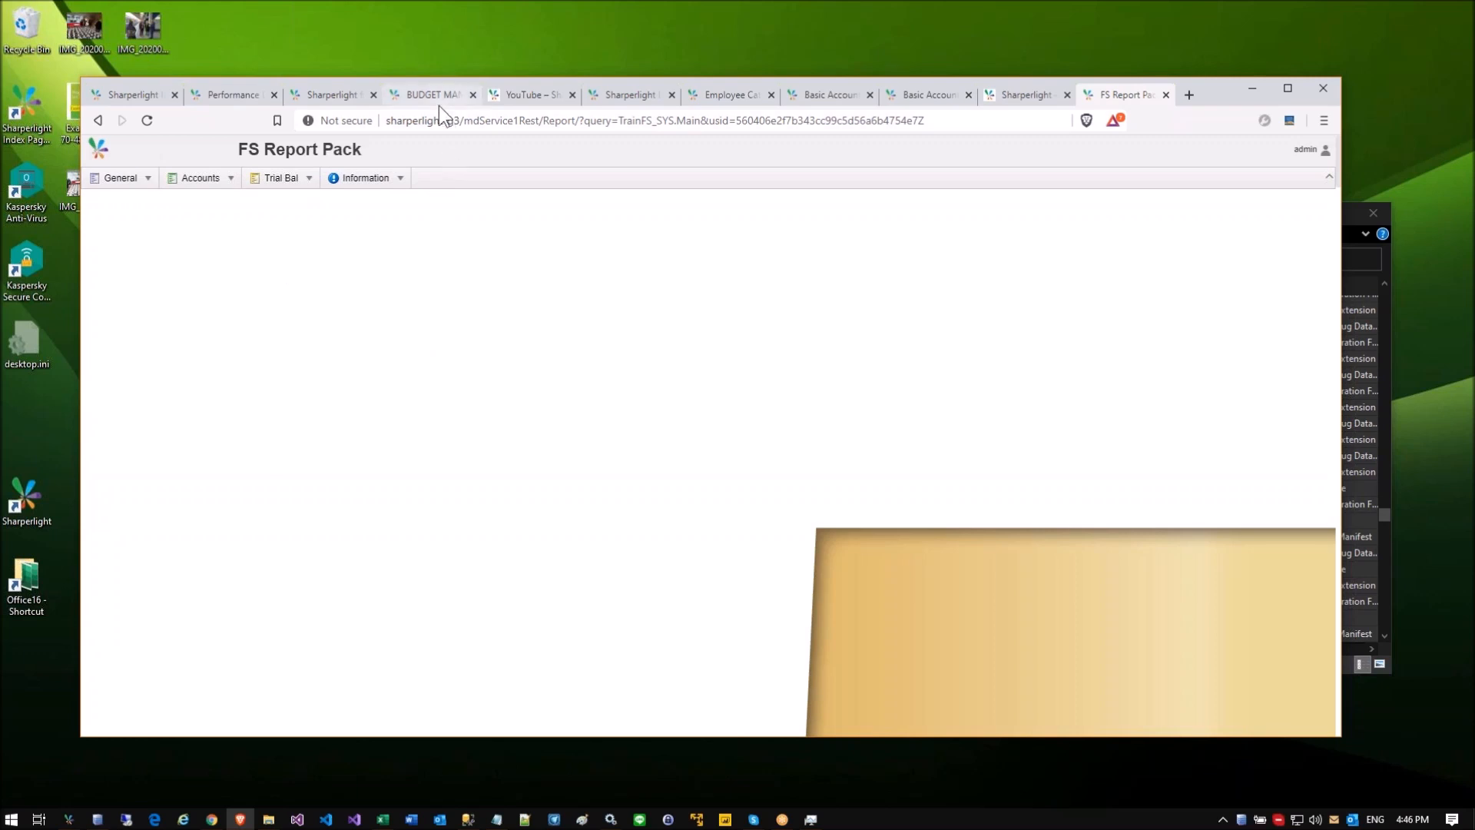
Step: Switch to the Budget Management Tool report and reload it to view its home page as a menu example
left_click(435, 96)
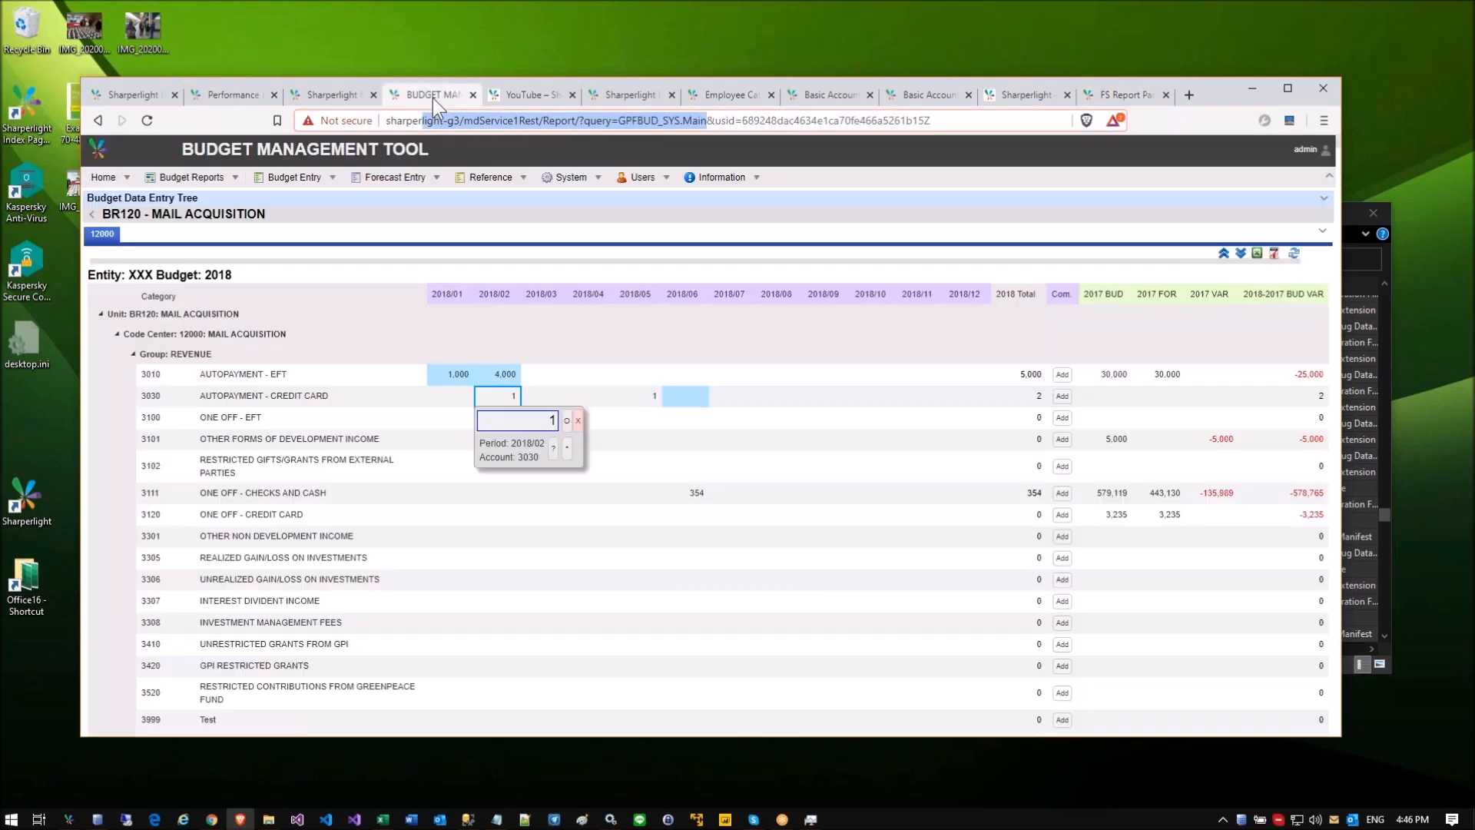
left_click(148, 121)
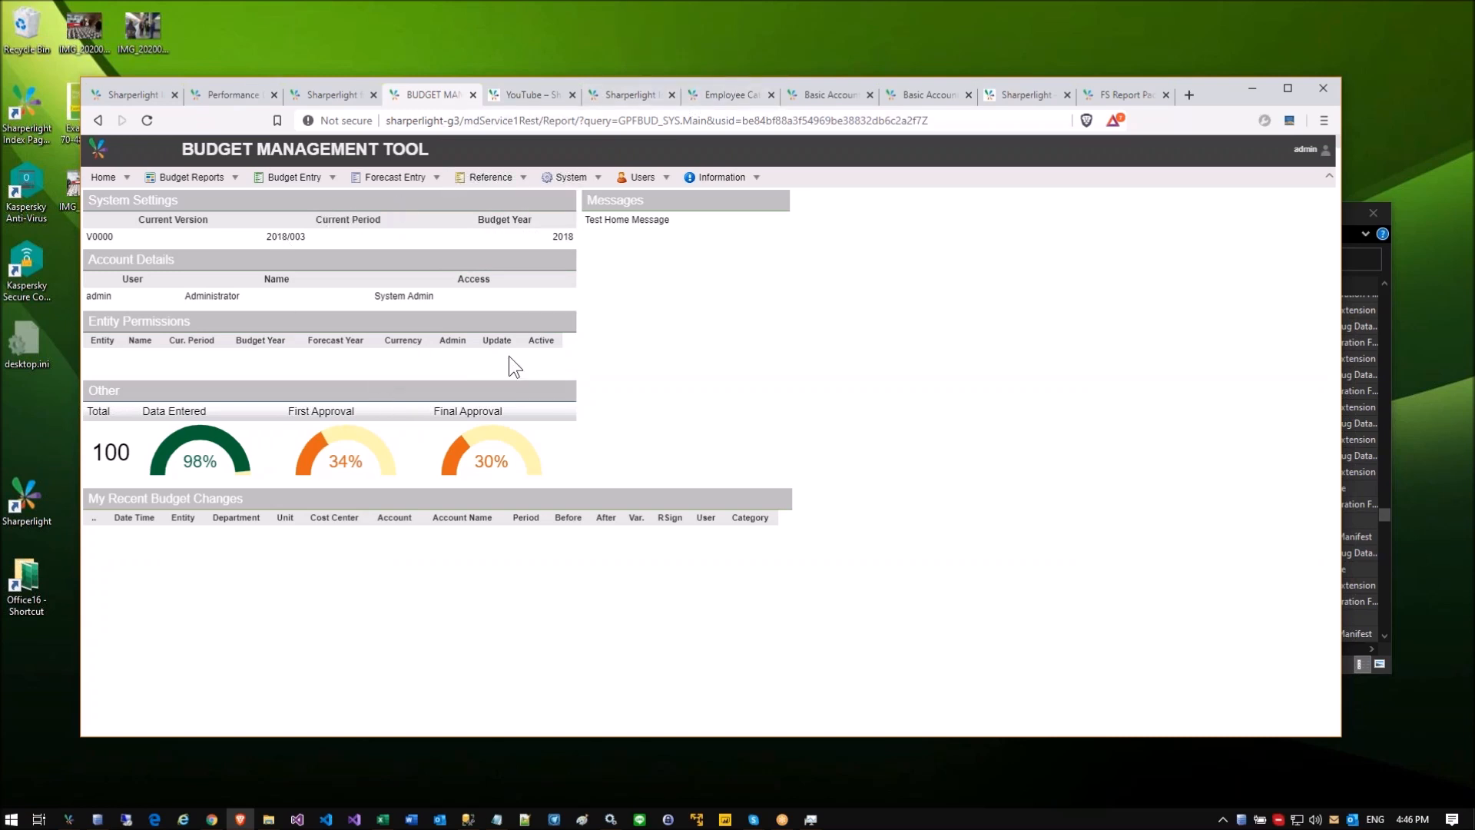
Step: Return to the FS Report Pack, open Report B1, and run the Basic Account Report for business unit PK2
left_click(1101, 95)
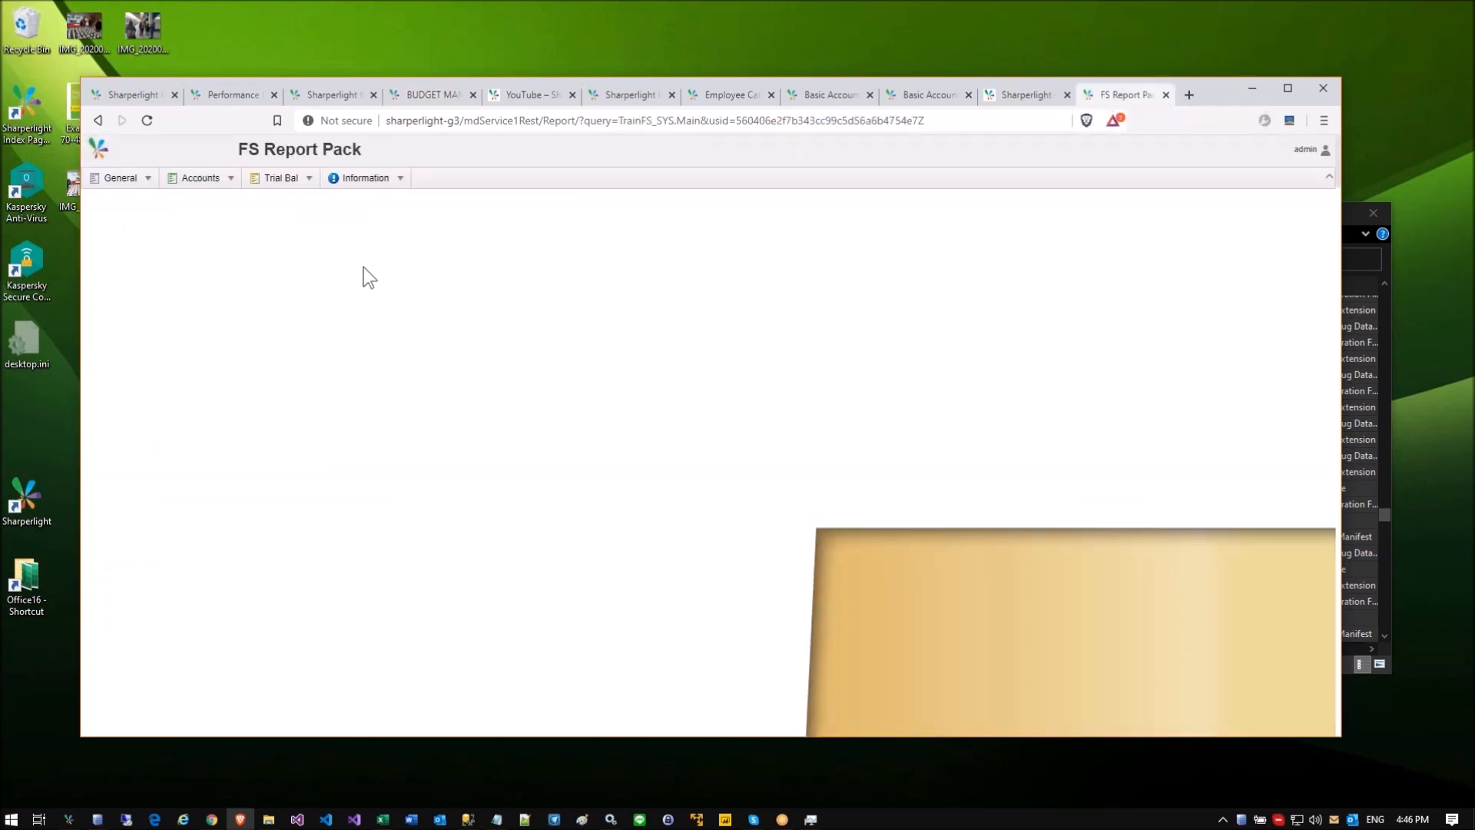
left_click(146, 177)
left_click(116, 200)
left_click(231, 179)
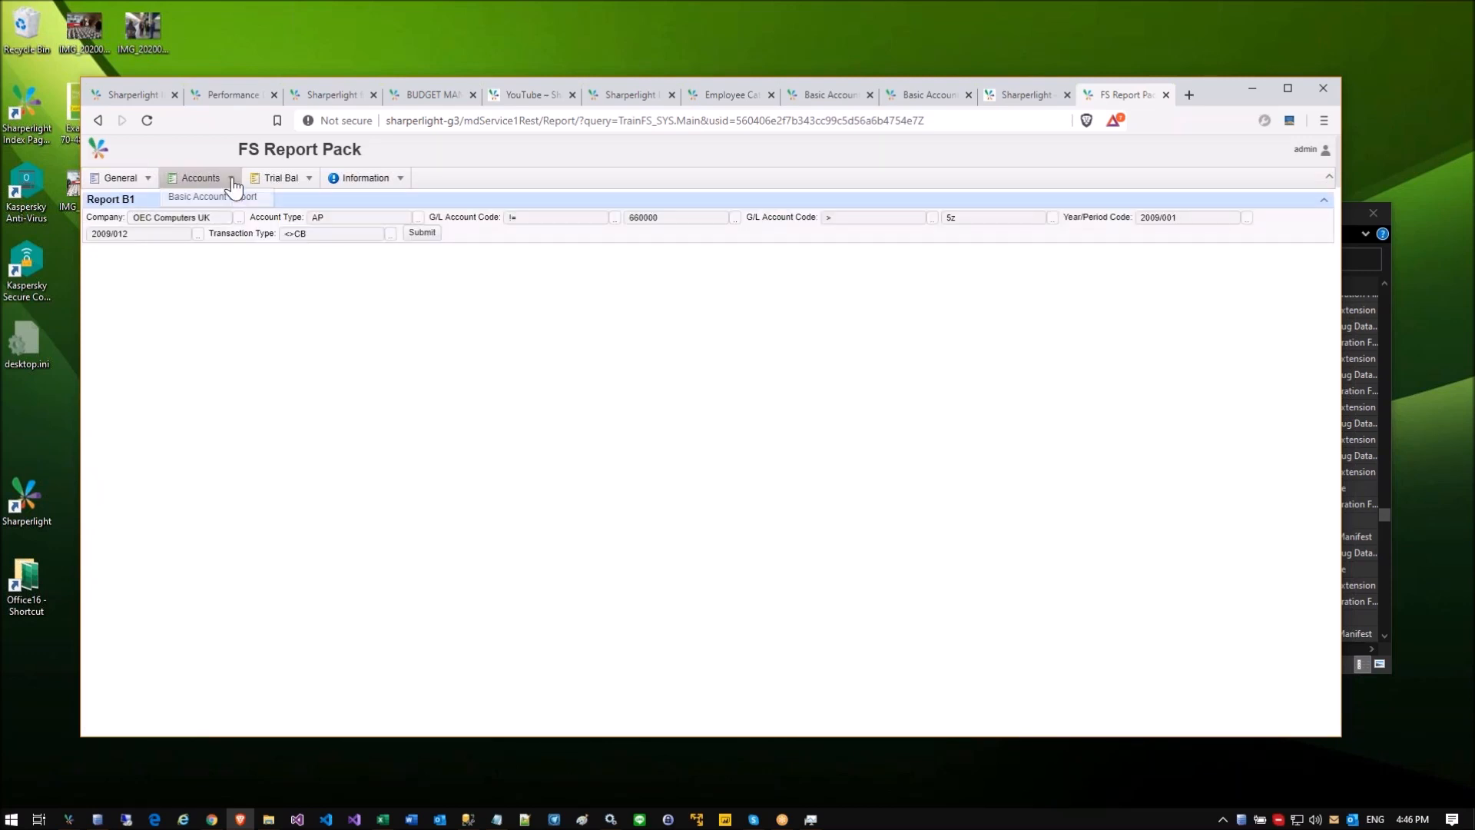
left_click(229, 198)
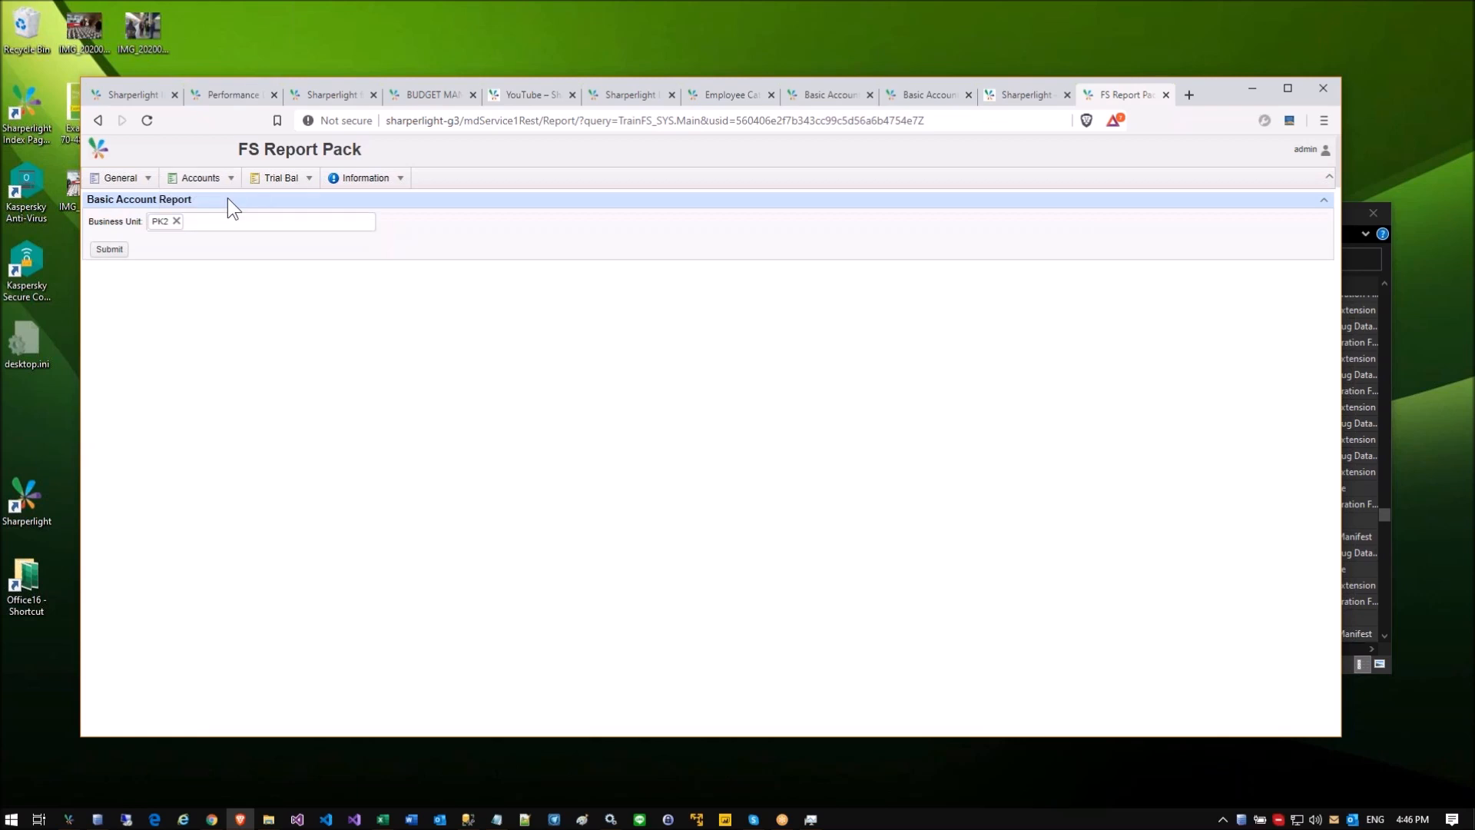
left_click(103, 246)
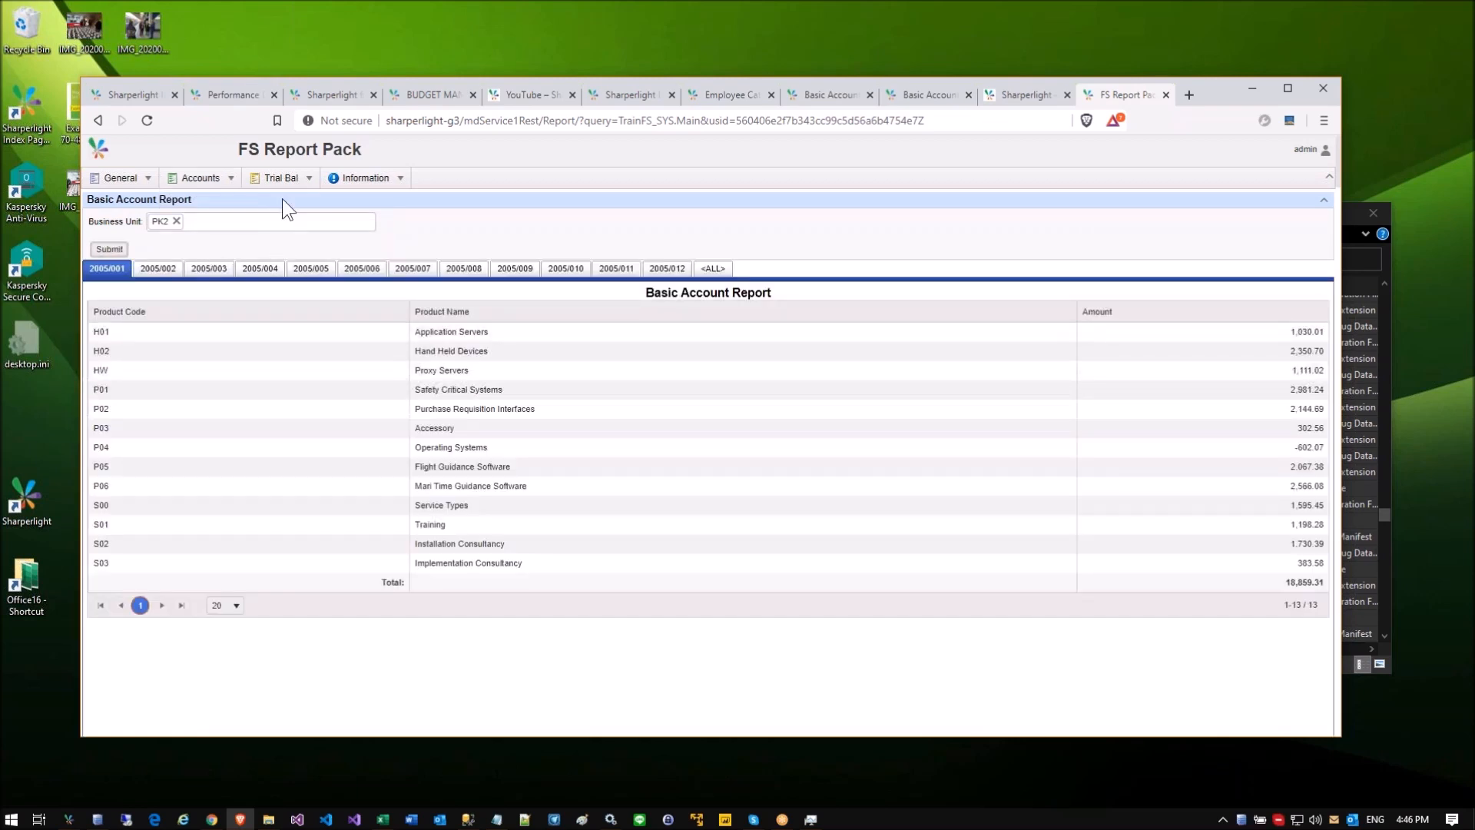
Step: Run the Trial Balance report for business unit PK2 from the pack's Trial Bal group
left_click(281, 179)
left_click(286, 196)
left_click(109, 246)
left_click(280, 178)
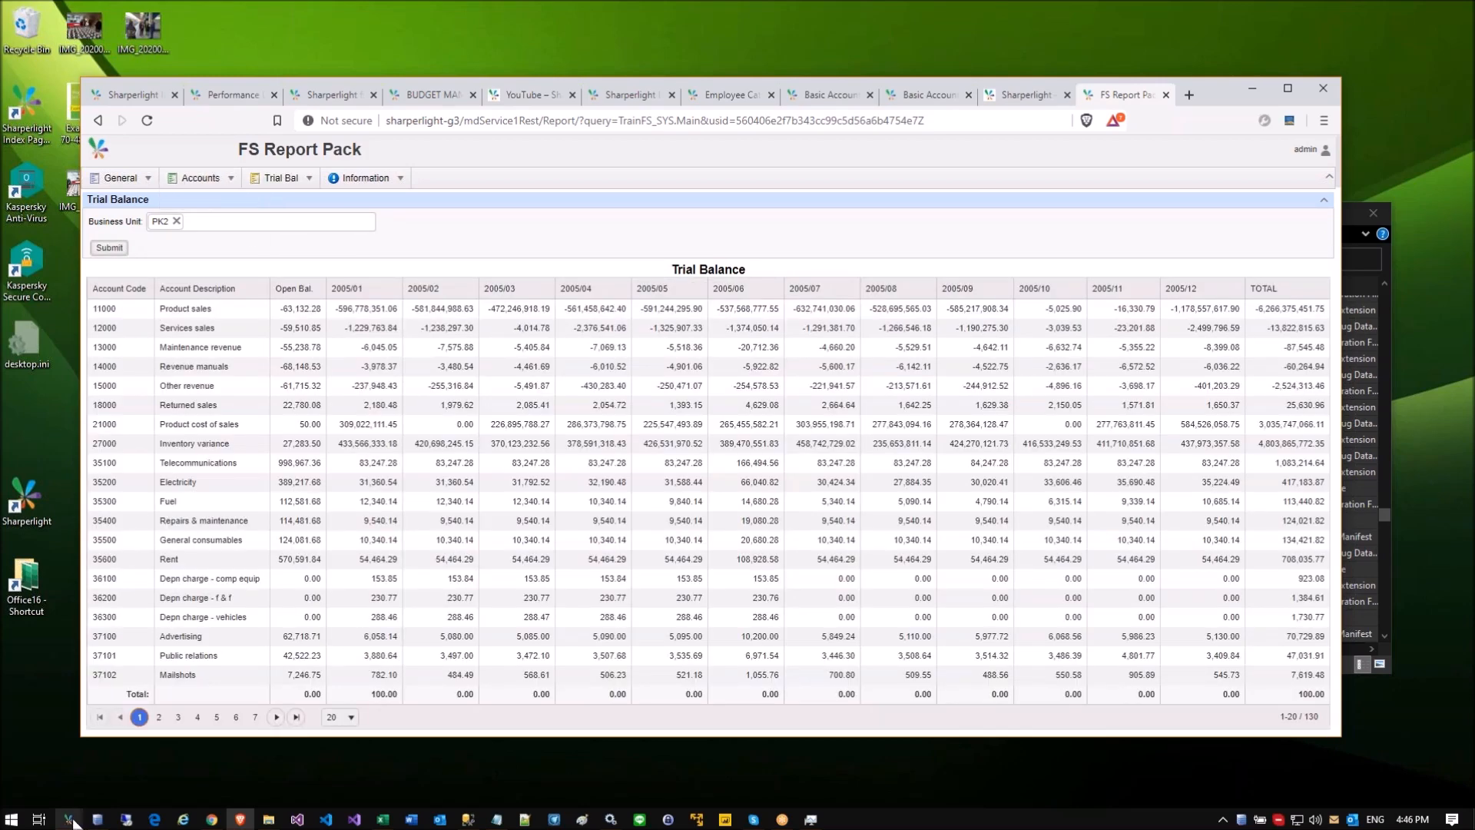
Step: Switch to the TrainFS_SYS.Main published query in Sharperlight and open its custom dataset definition for editing
mouse_move(73, 821)
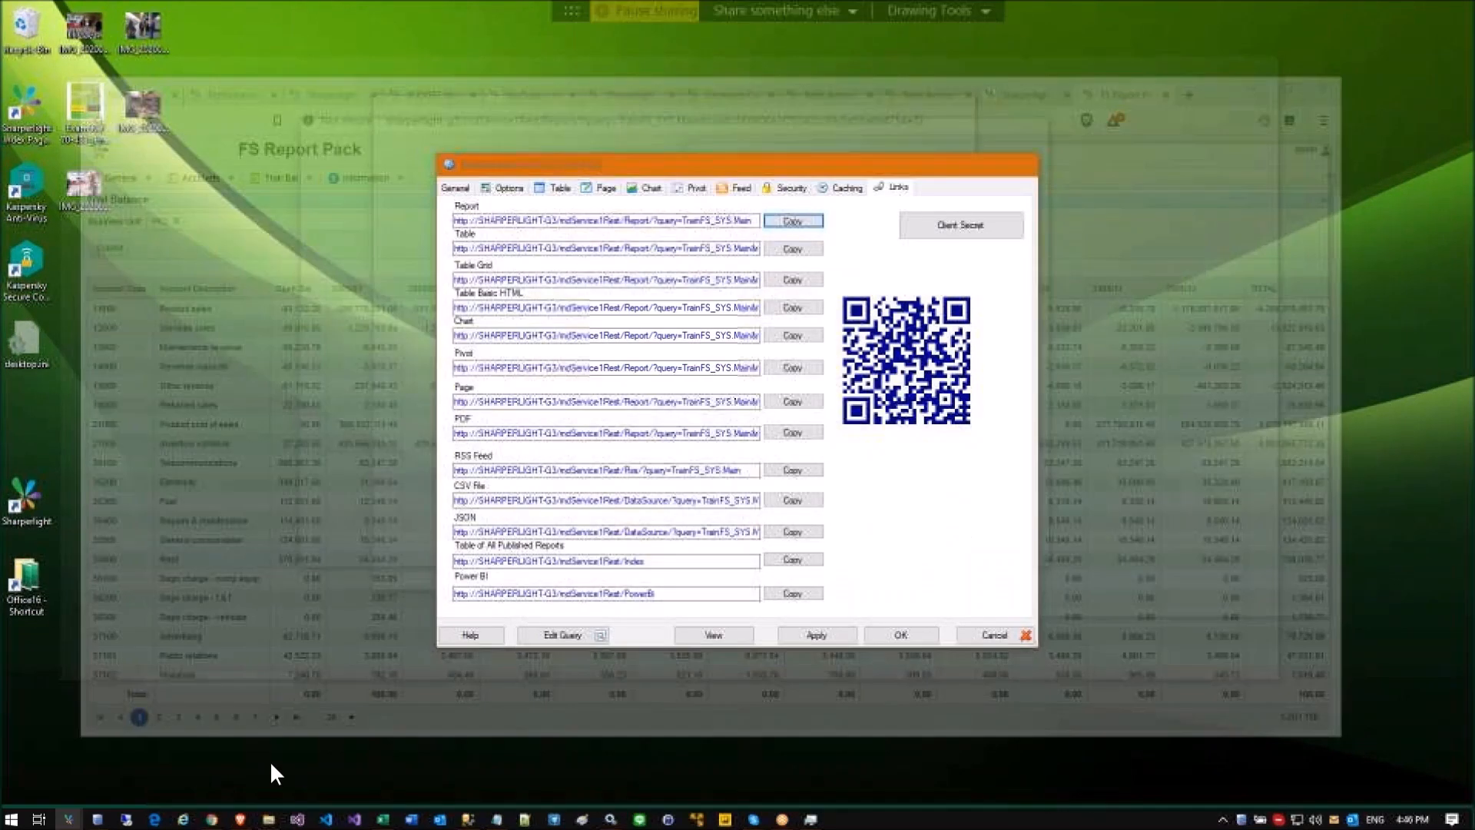
left_click(270, 764)
left_click(562, 635)
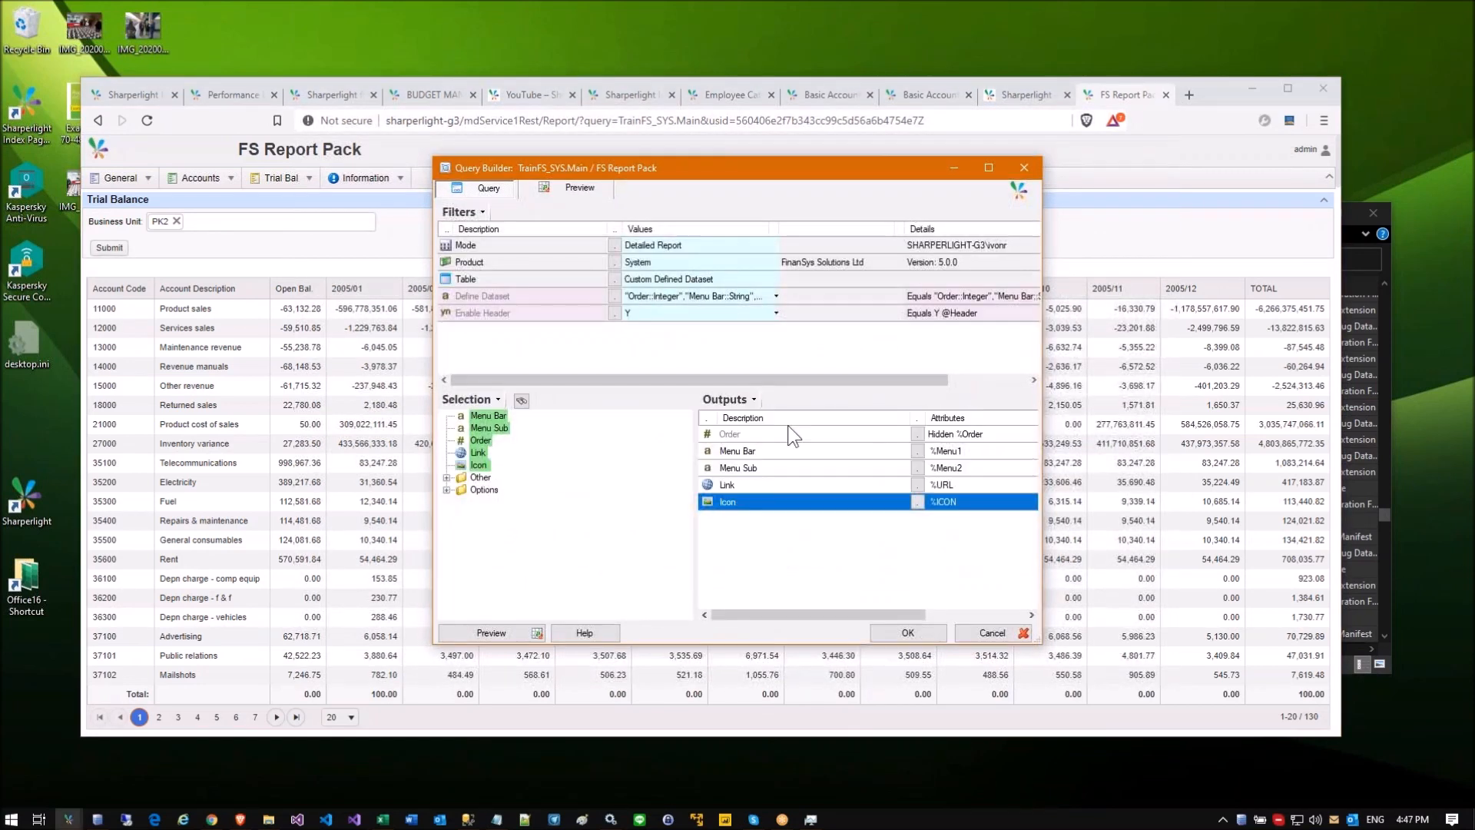
left_click(629, 281)
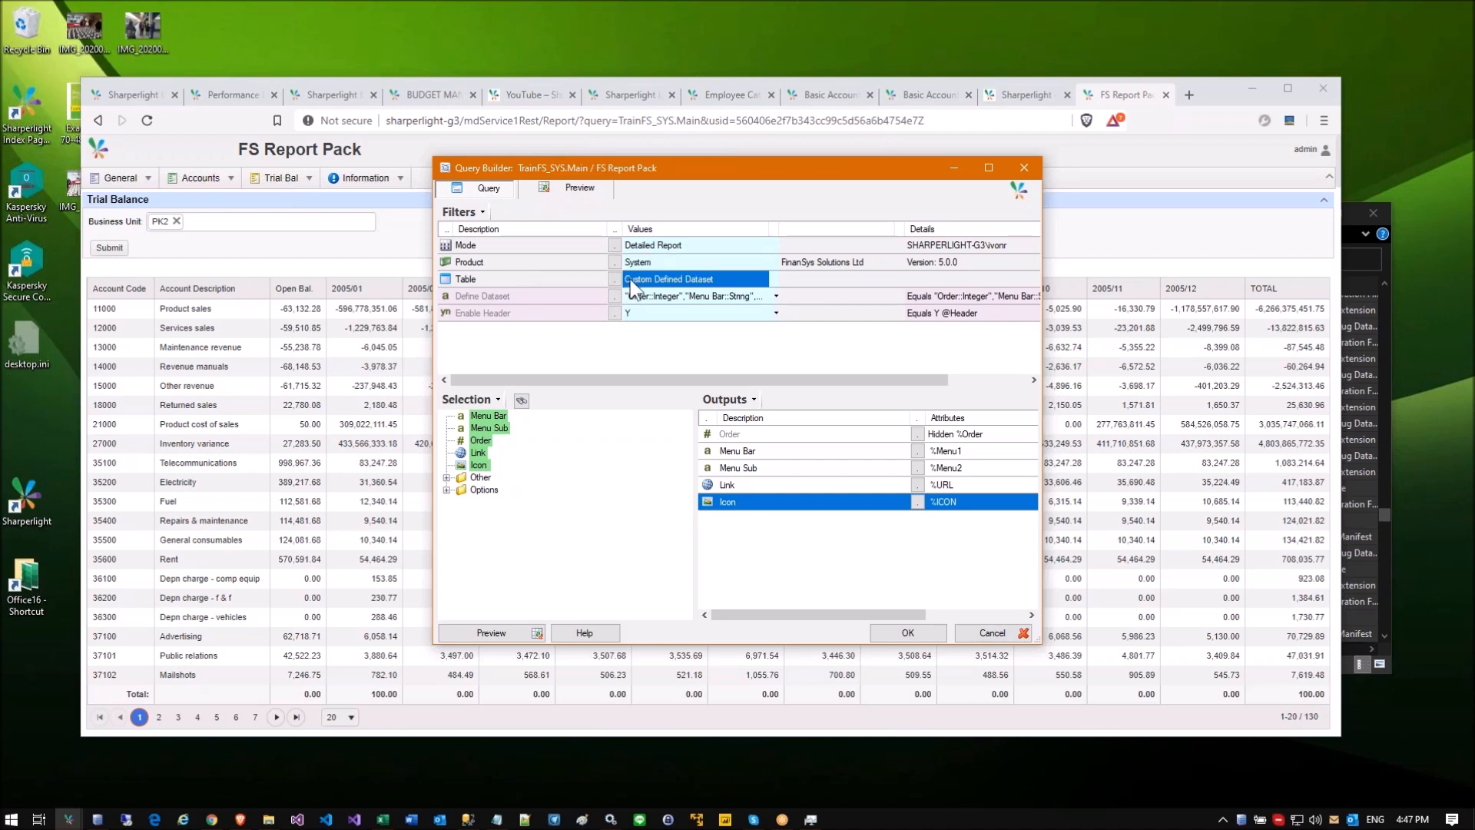
left_click(614, 297)
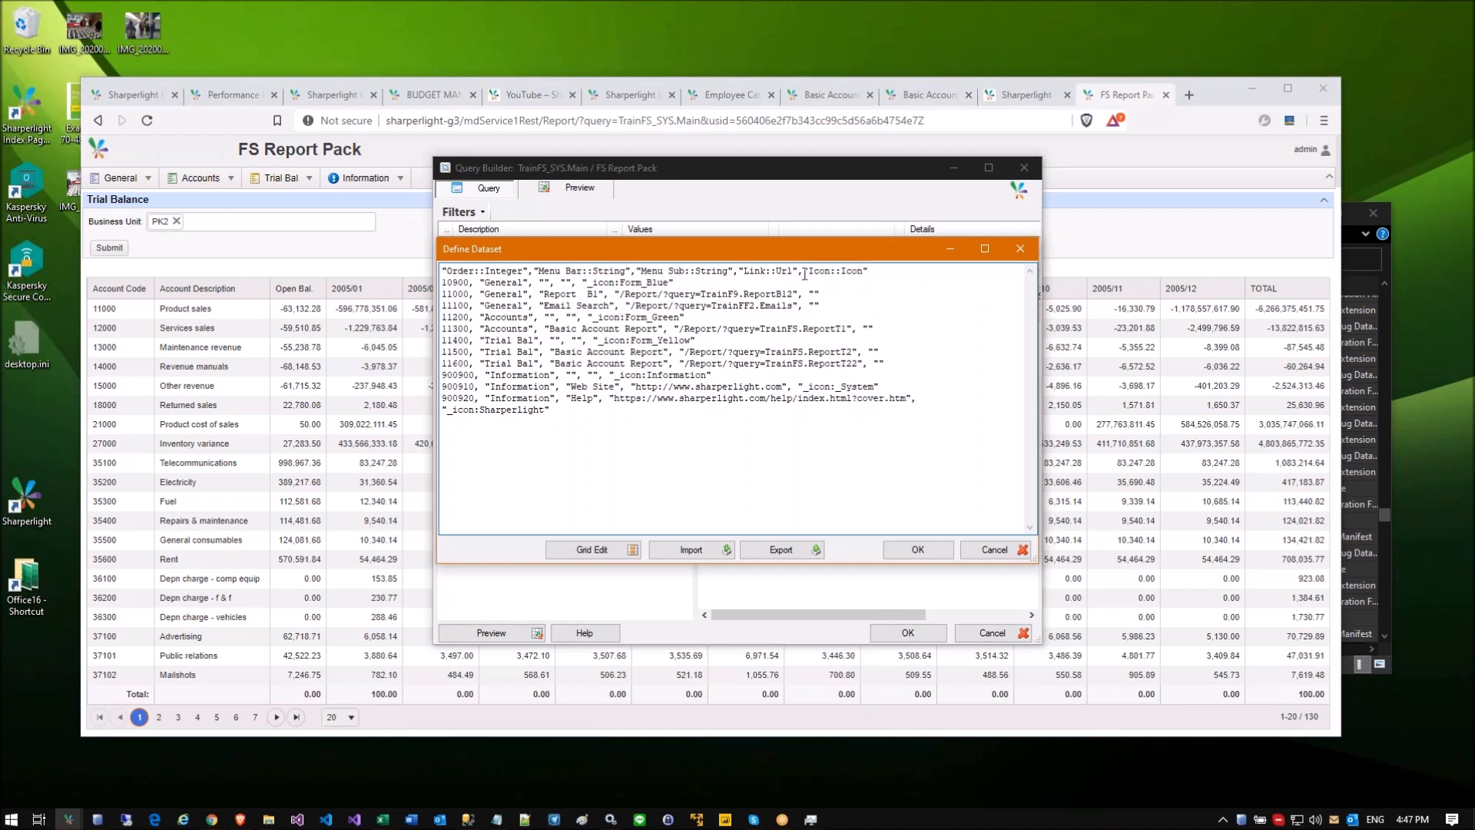
Step: Duplicate the Email Search line in the dataset, giving the copy order 11105 and the name Email Search 2
left_click_drag(628, 307, 793, 307)
left_click(732, 328)
key("shift+Down")
key("Down")
key("ctrl+v")
type("5")
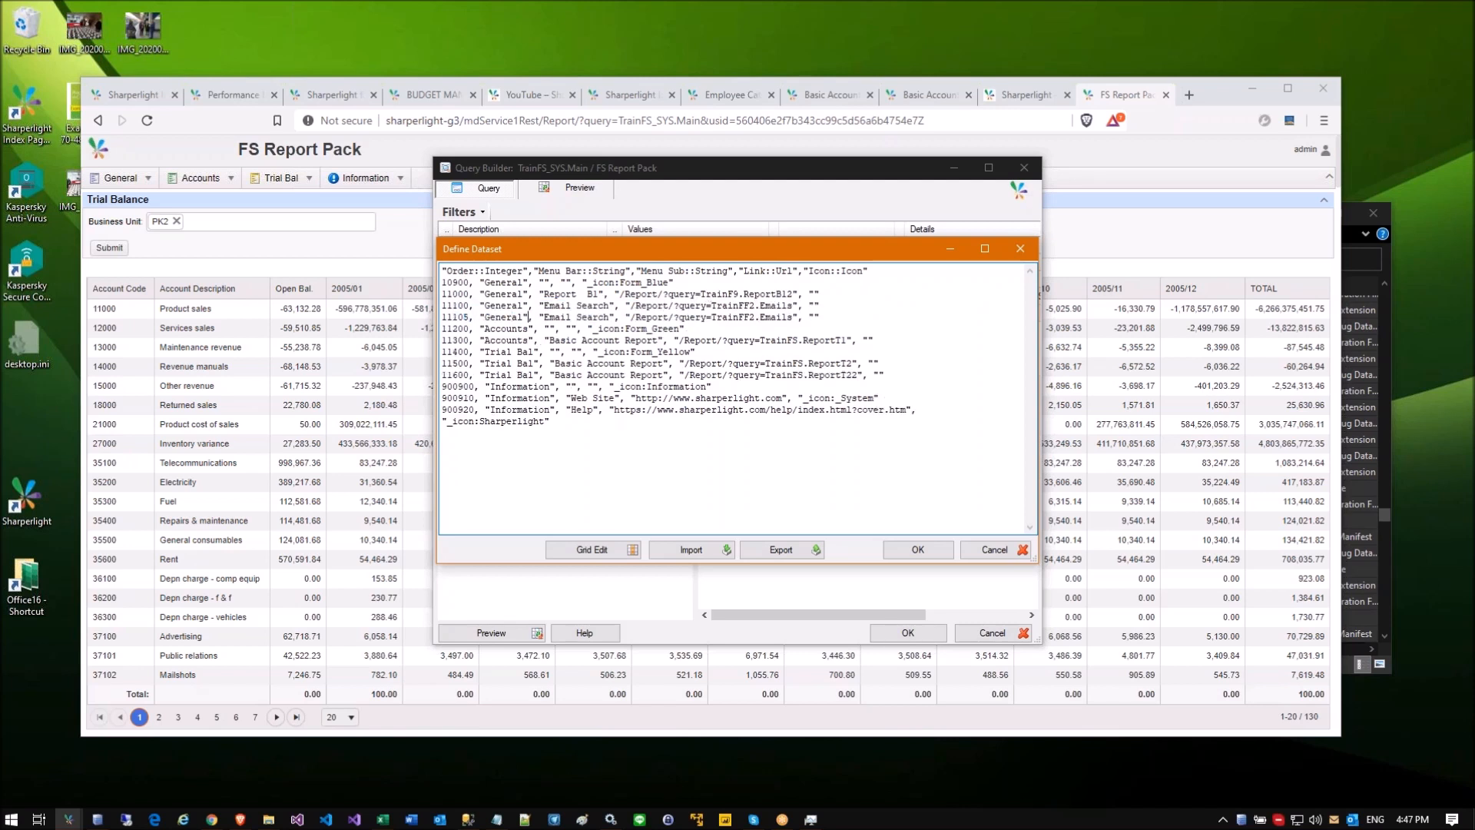
type(" 2")
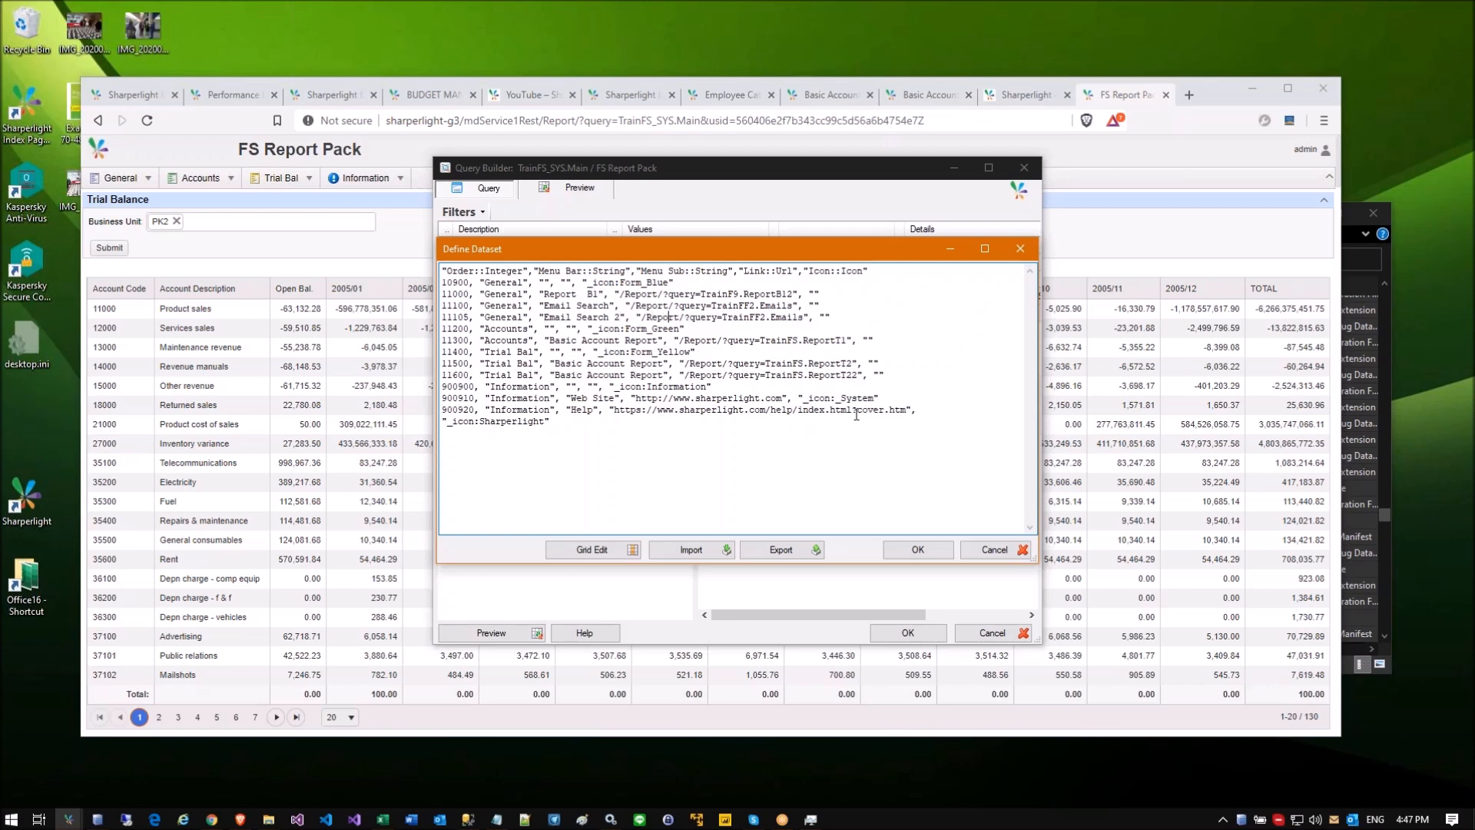
Step: Confirm the dataset definition, preview the menu entries and accept the query
left_click(910, 547)
left_click(507, 634)
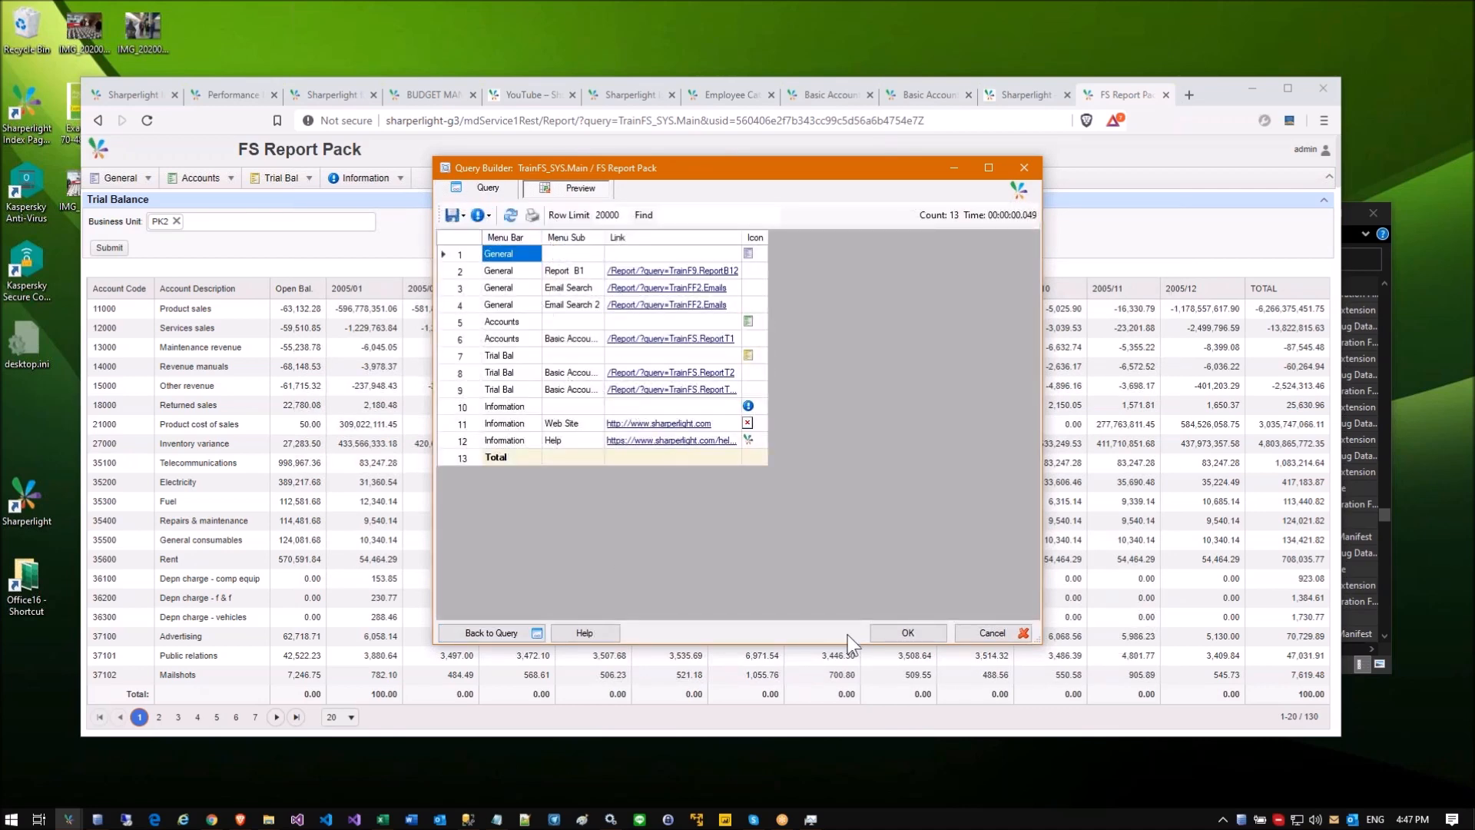
left_click(907, 632)
Step: Examine the default type choices and the default content address in the published query's options
left_click(501, 189)
left_click(499, 226)
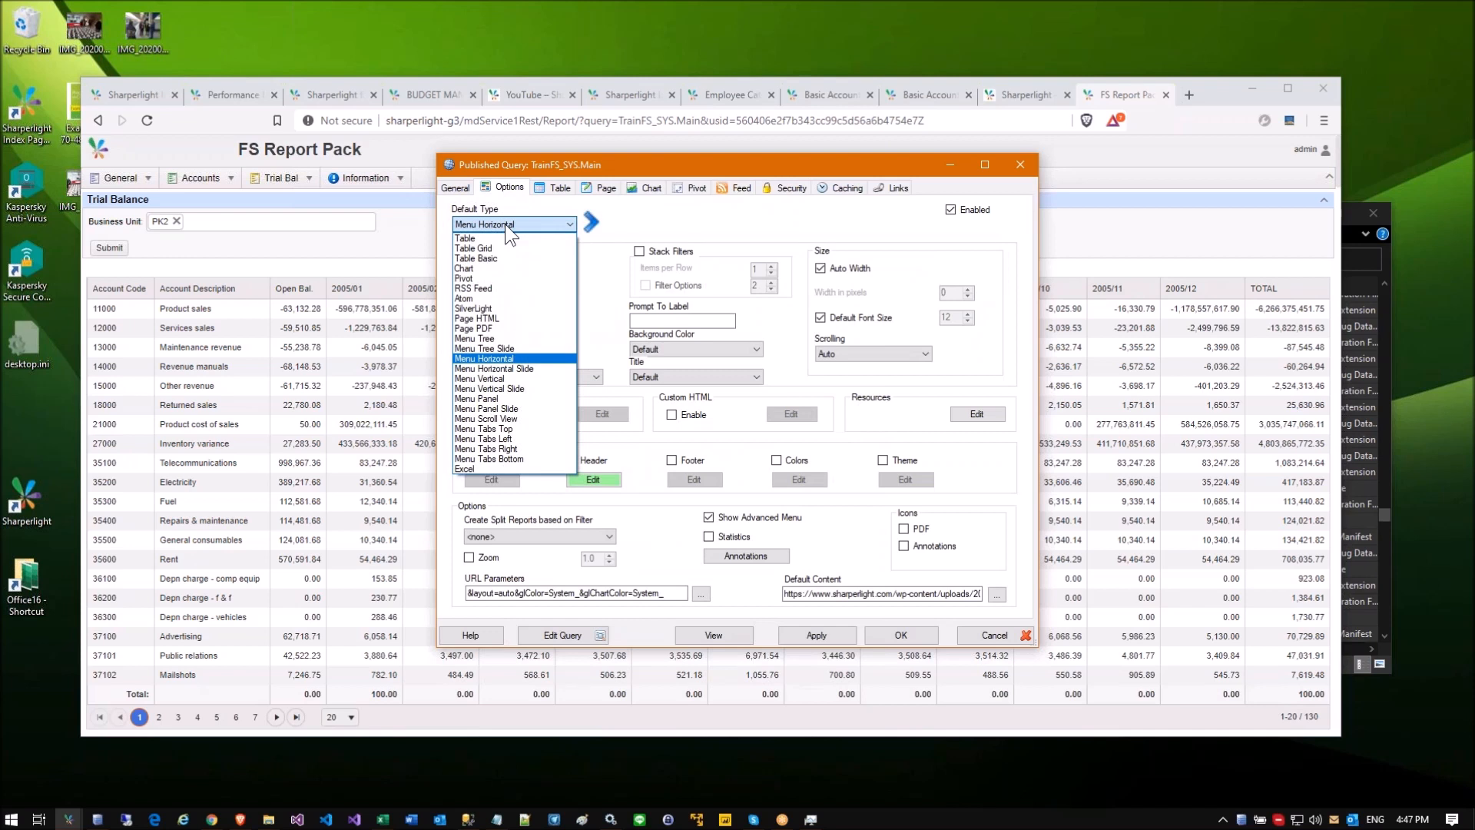
left_click(505, 223)
left_click_drag(785, 593, 1052, 596)
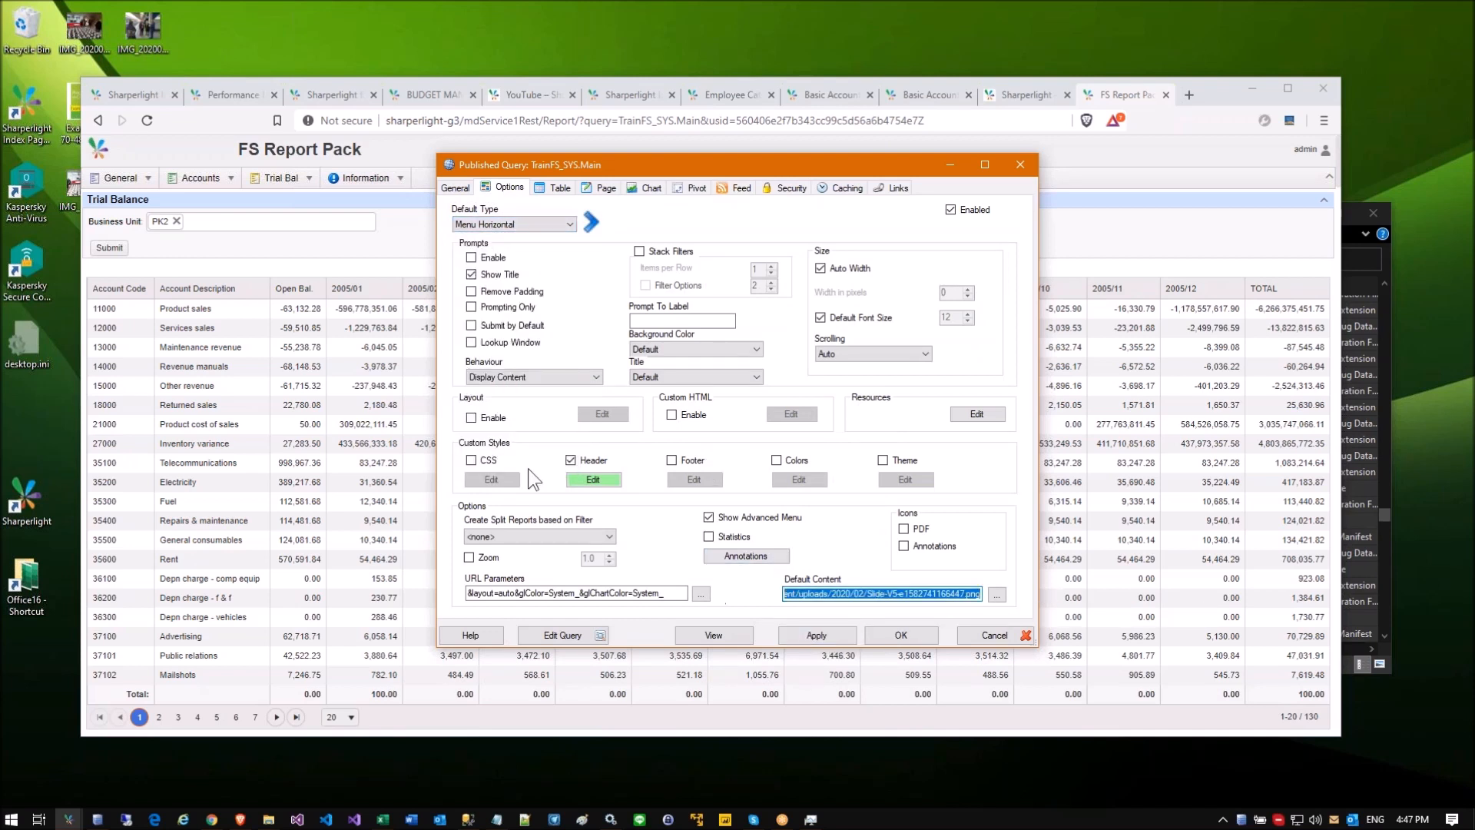
Step: Reload the FS Report Pack page in the browser and check the entries of its General menu
left_click(148, 122)
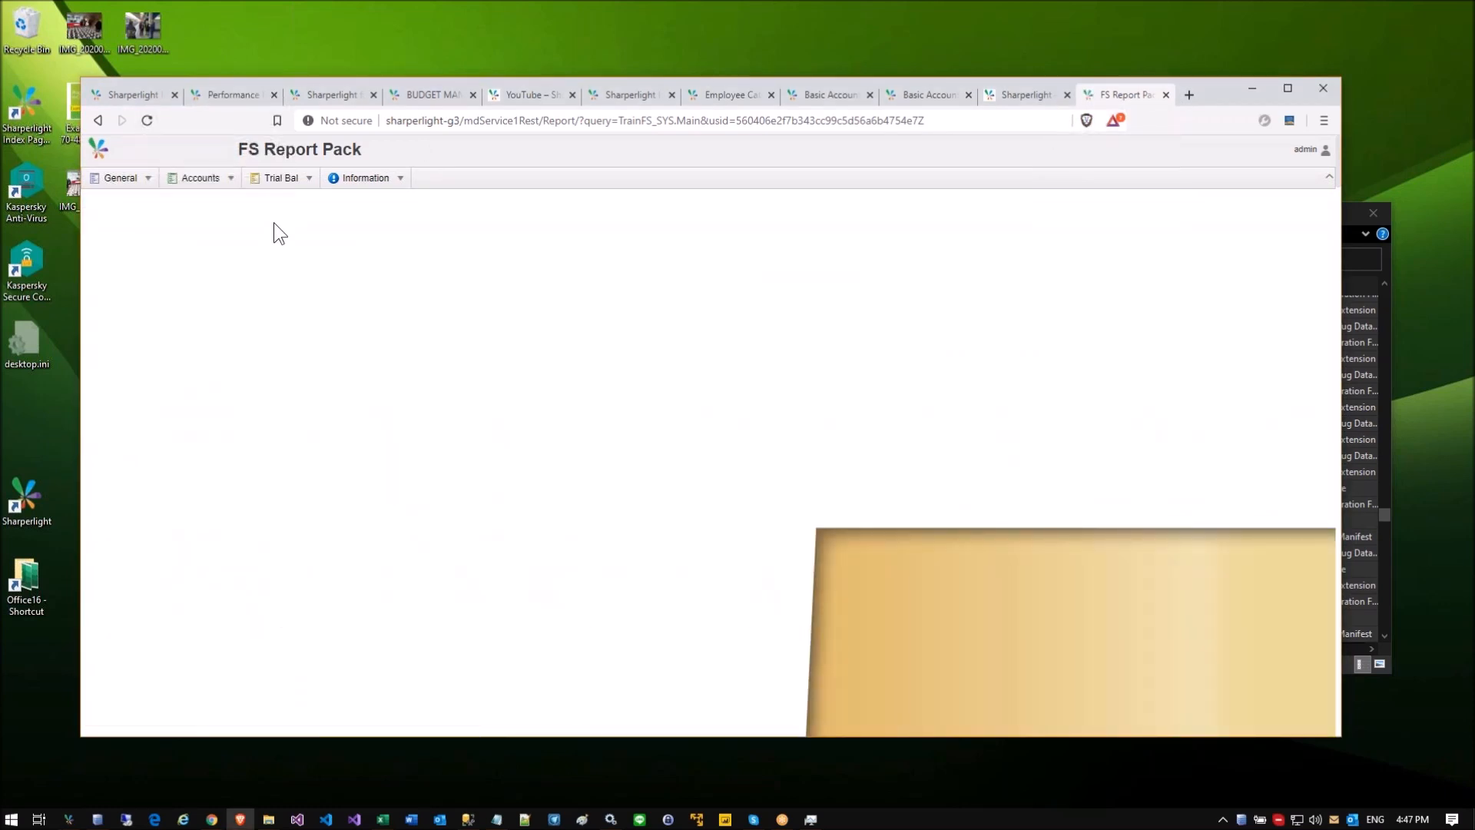
mouse_move(196, 194)
mouse_move(123, 179)
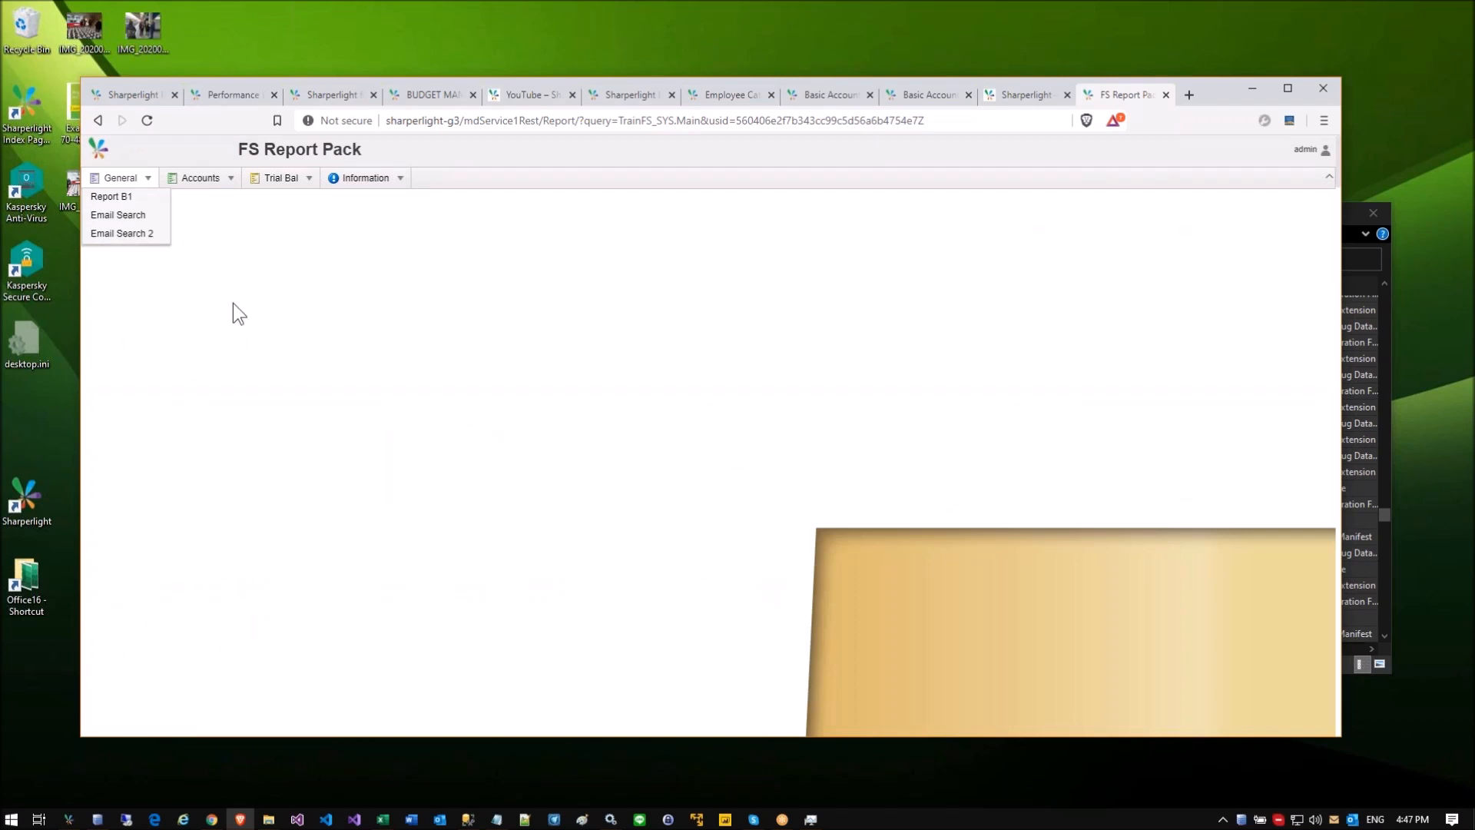
Step: Return to the TrainFS_SYS.Main published query, set its default type to Menu Panel and apply the change
key("alt+Tab")
left_click(570, 225)
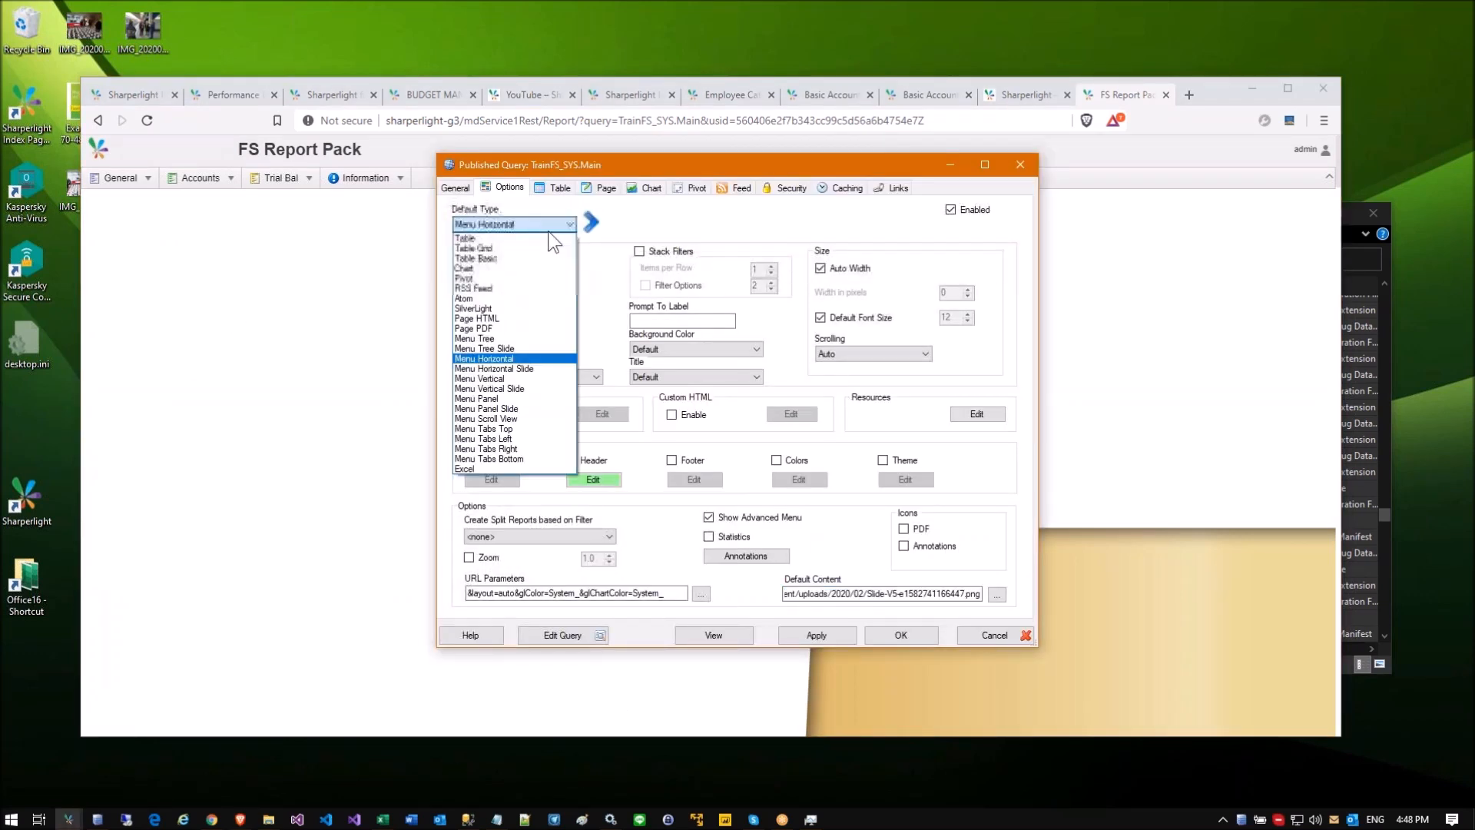
left_click(493, 399)
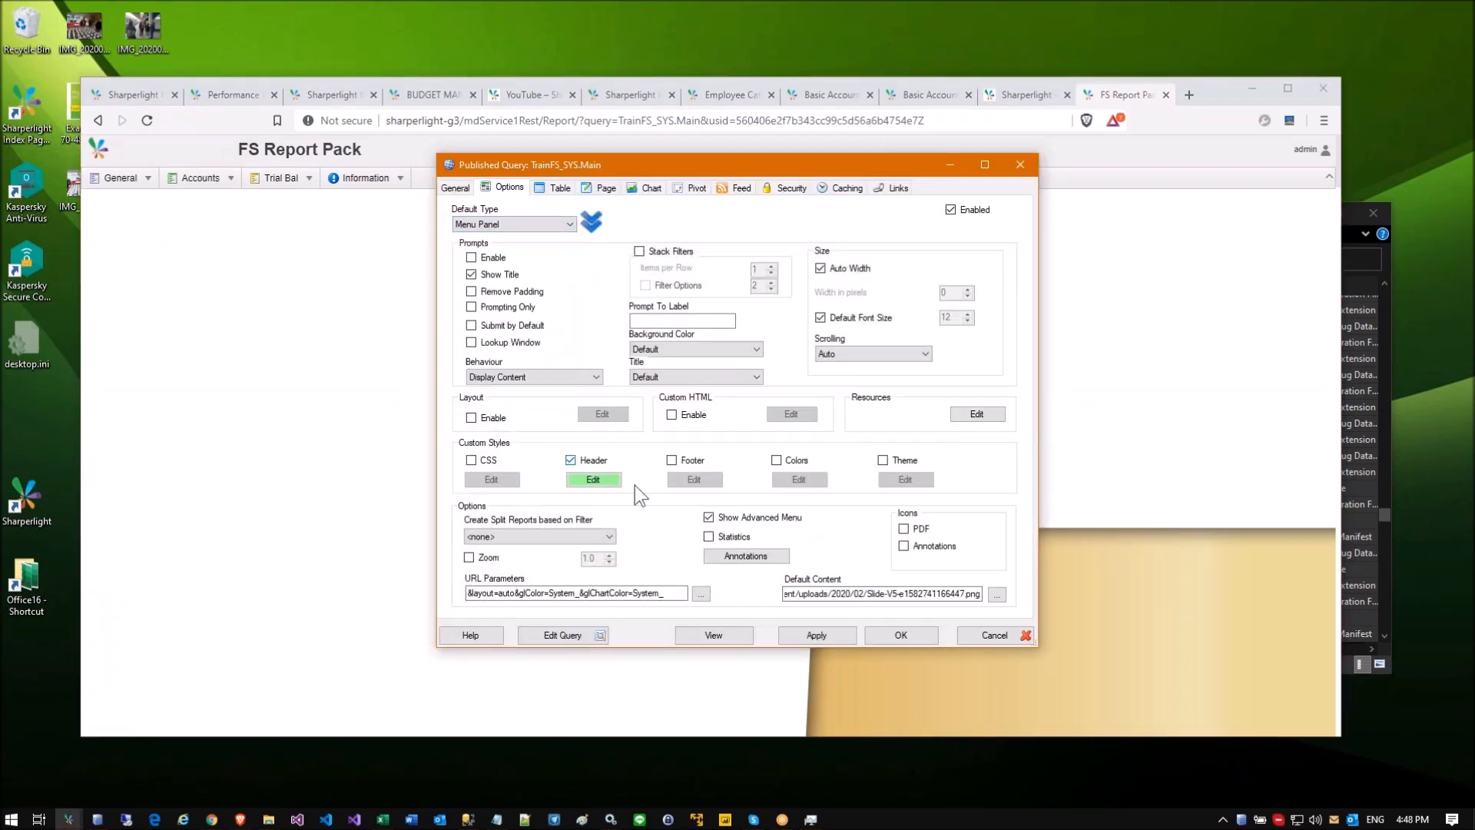
left_click(816, 634)
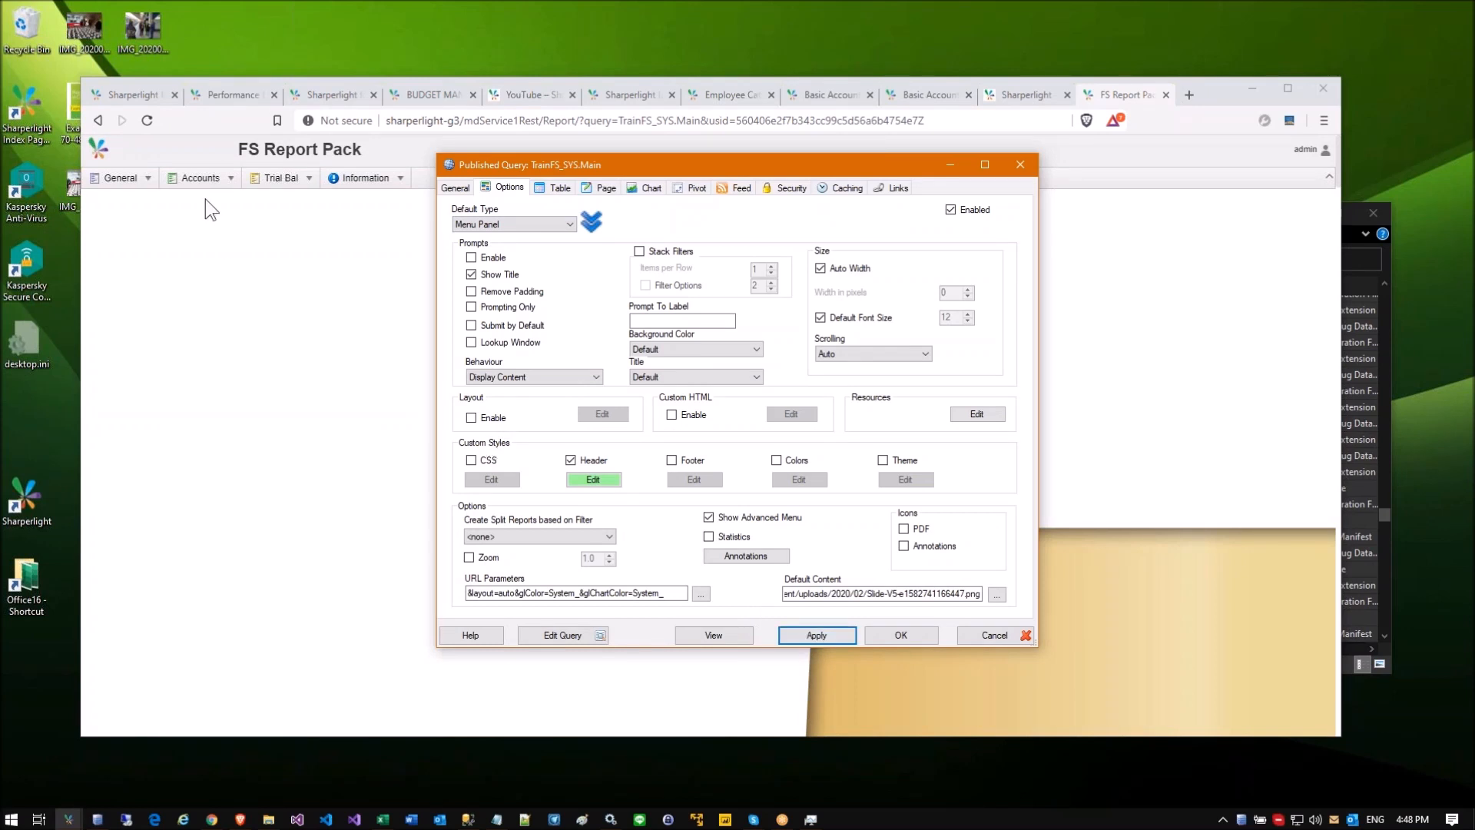
Step: Reload FS Report Pack in the browser, try the panel menu by opening Email Search, and return to the published query
left_click(145, 119)
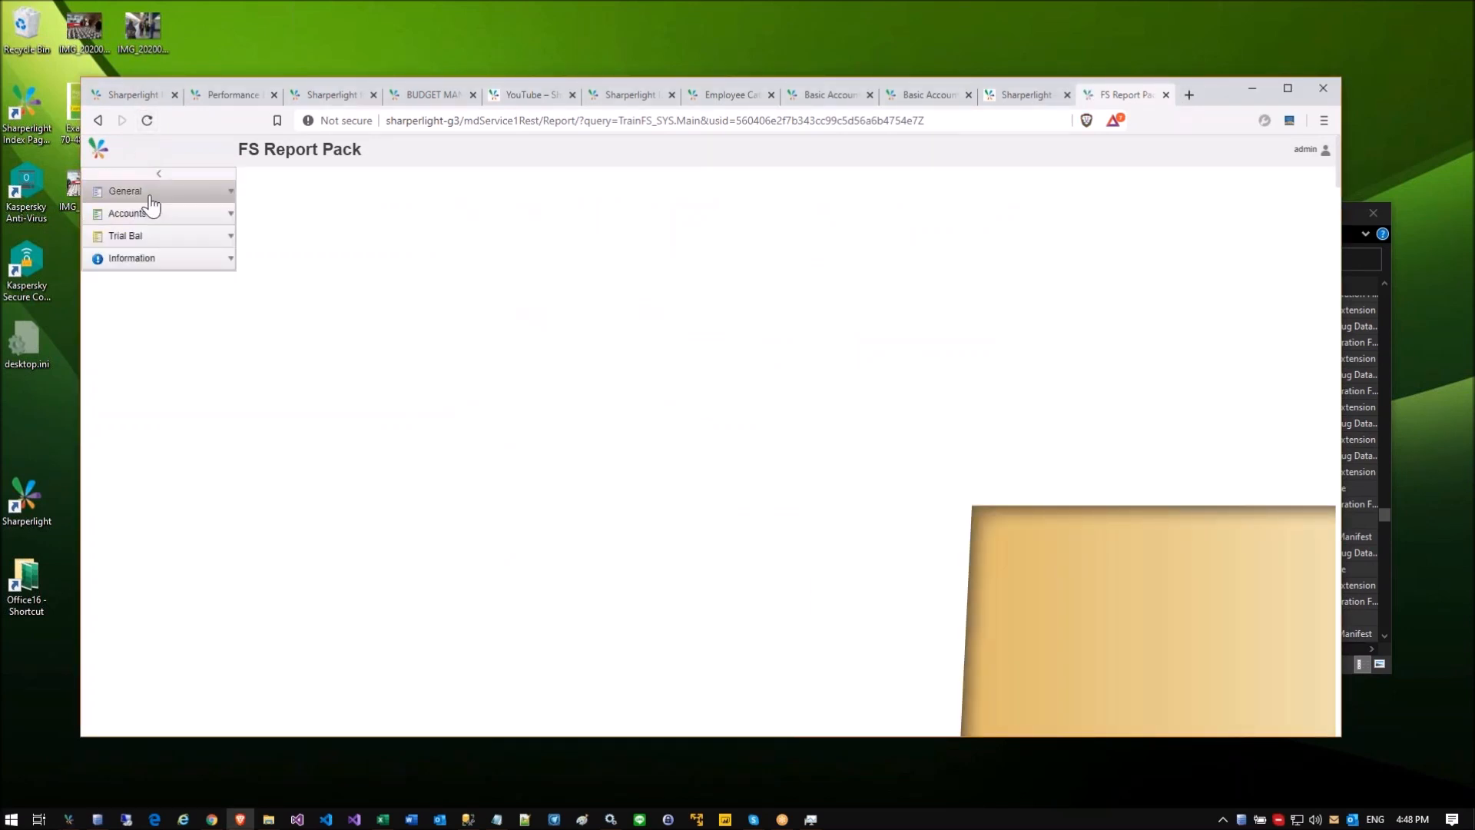
left_click(150, 198)
left_click(138, 279)
left_click(69, 819)
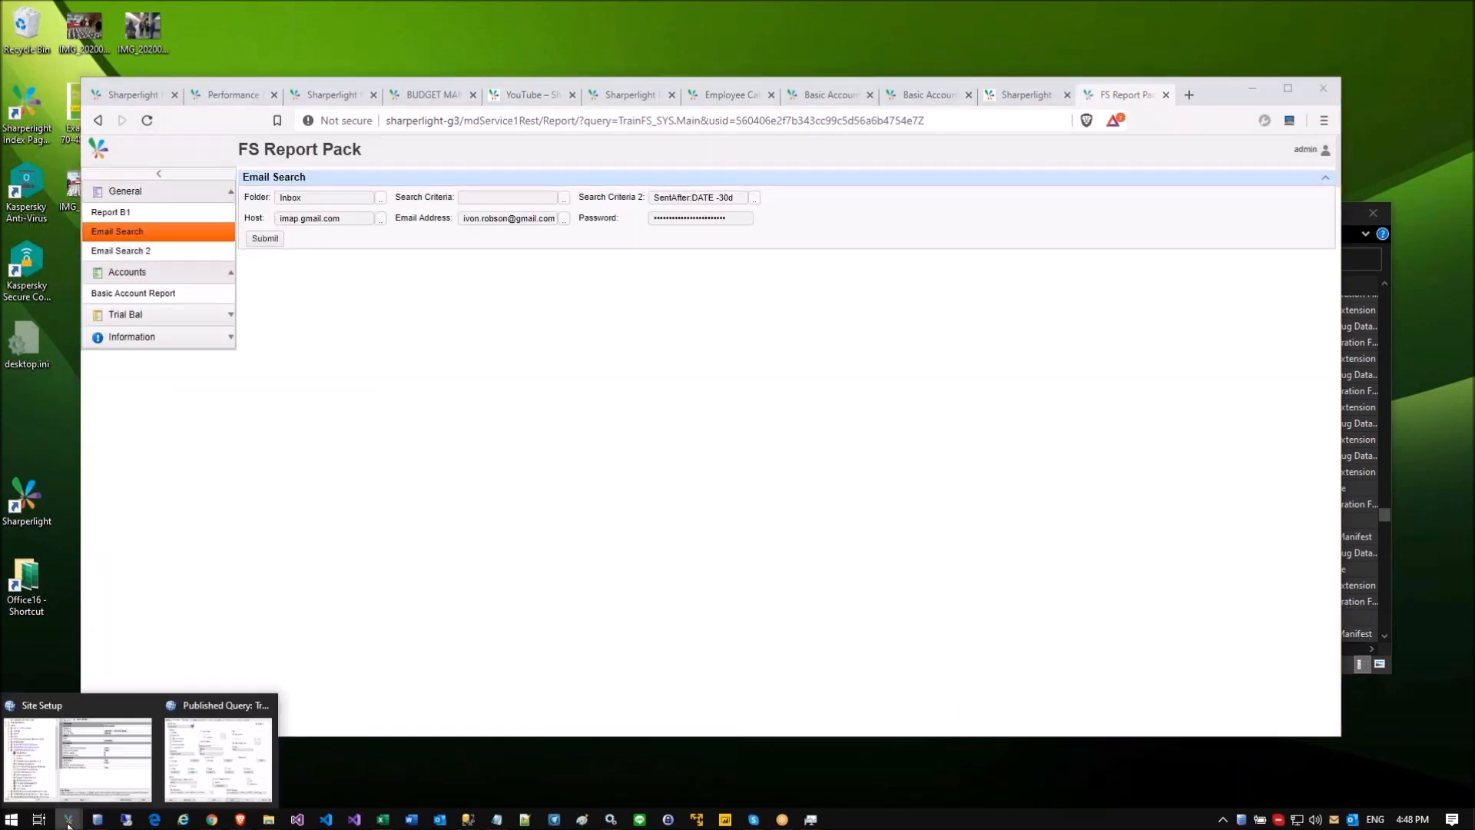
left_click(214, 763)
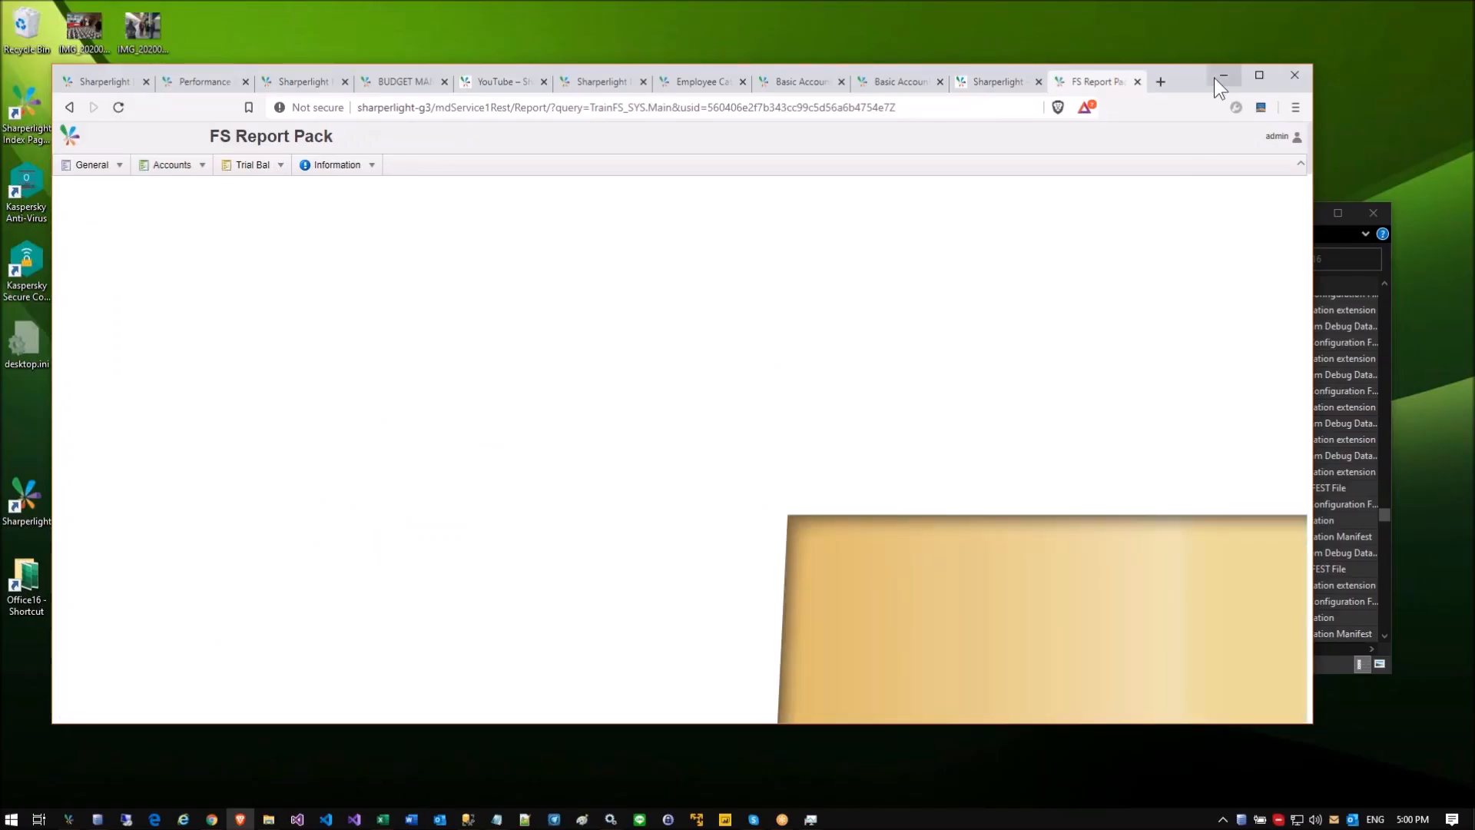
Step: Define the published query's custom theme with colour White, borders 1 and table 1, and apply it
left_click_drag(1195, 87, 1113, 76)
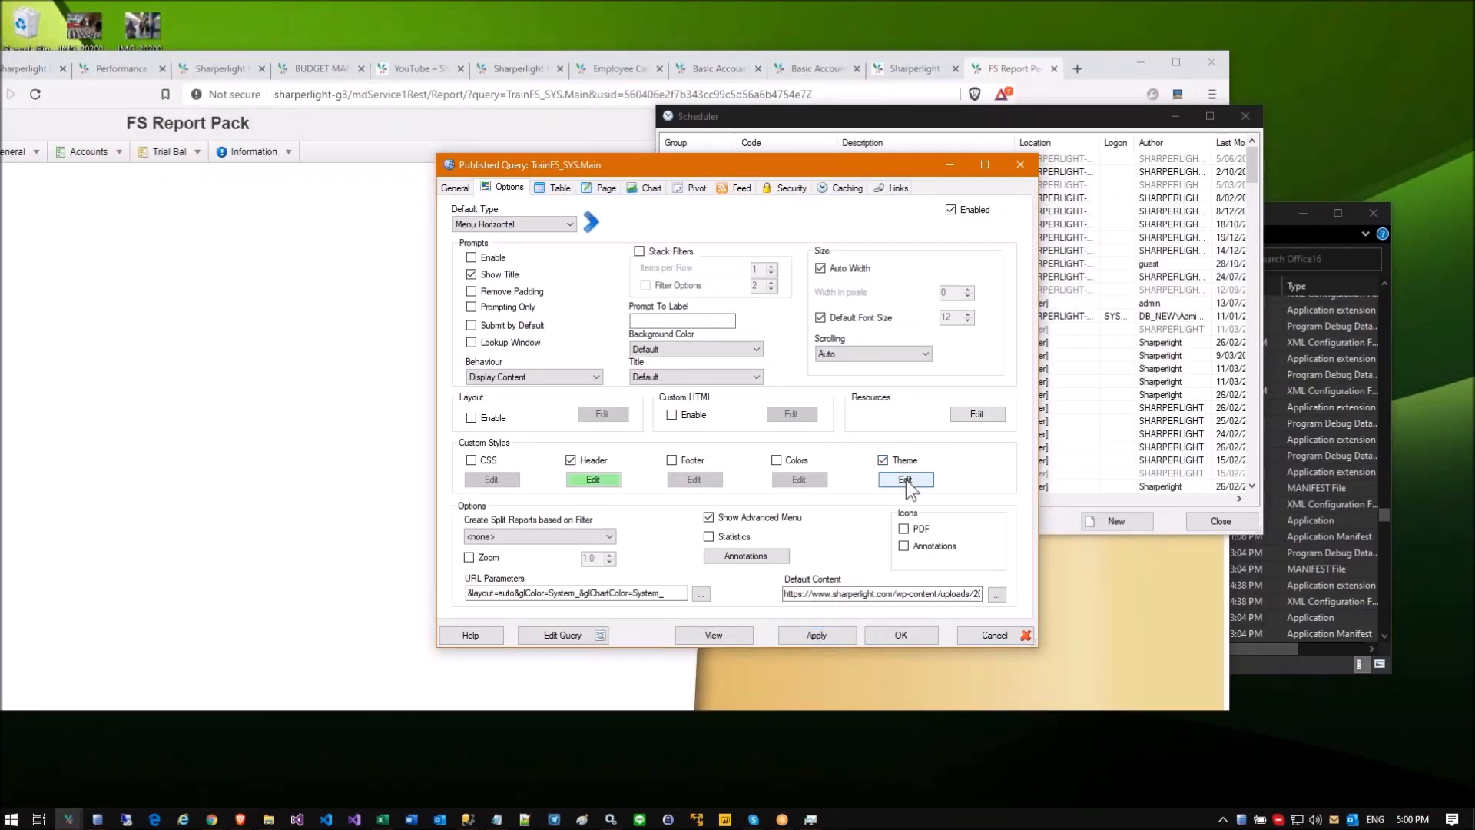
left_click(903, 478)
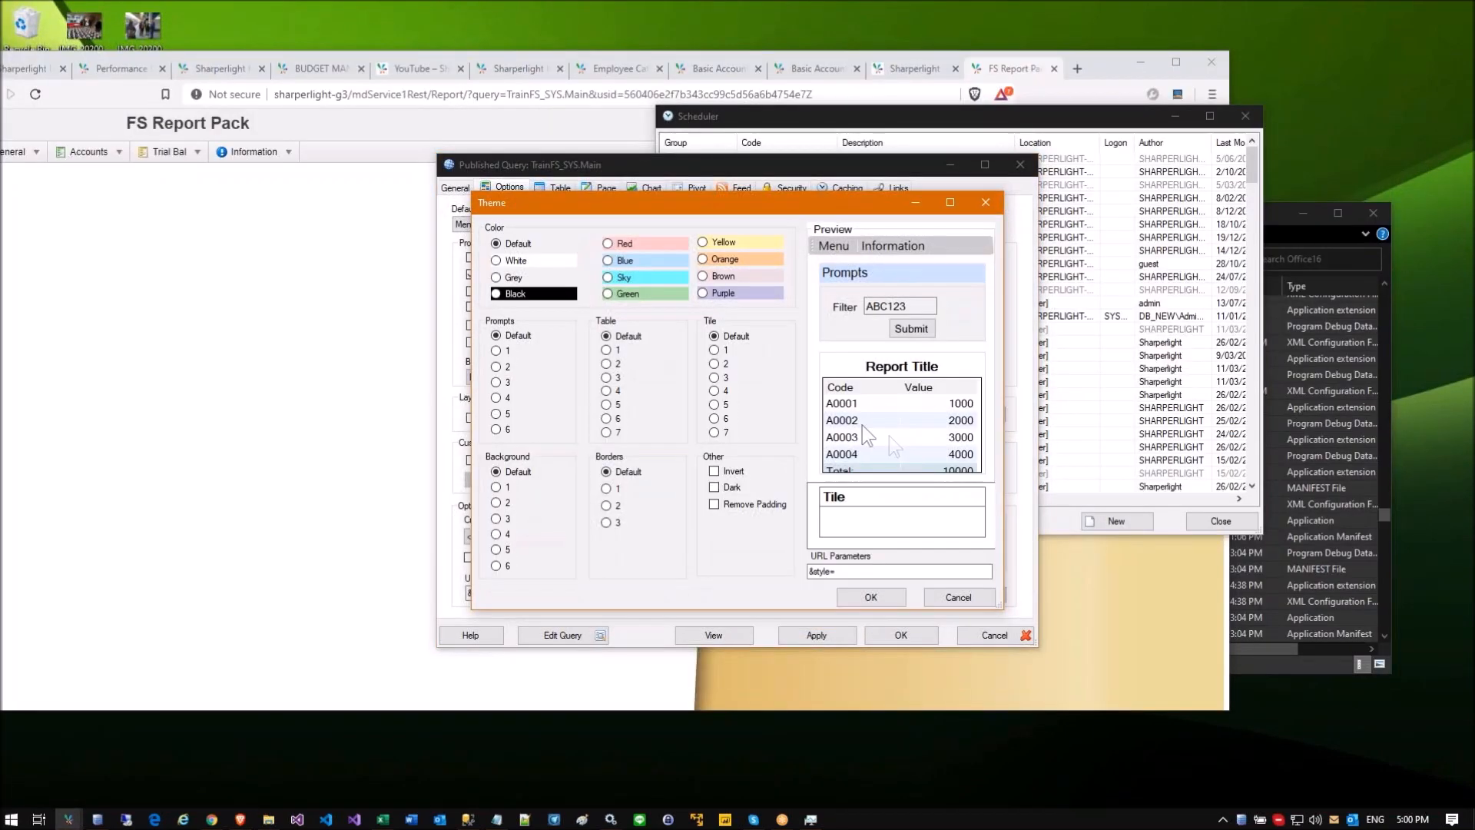
left_click(511, 260)
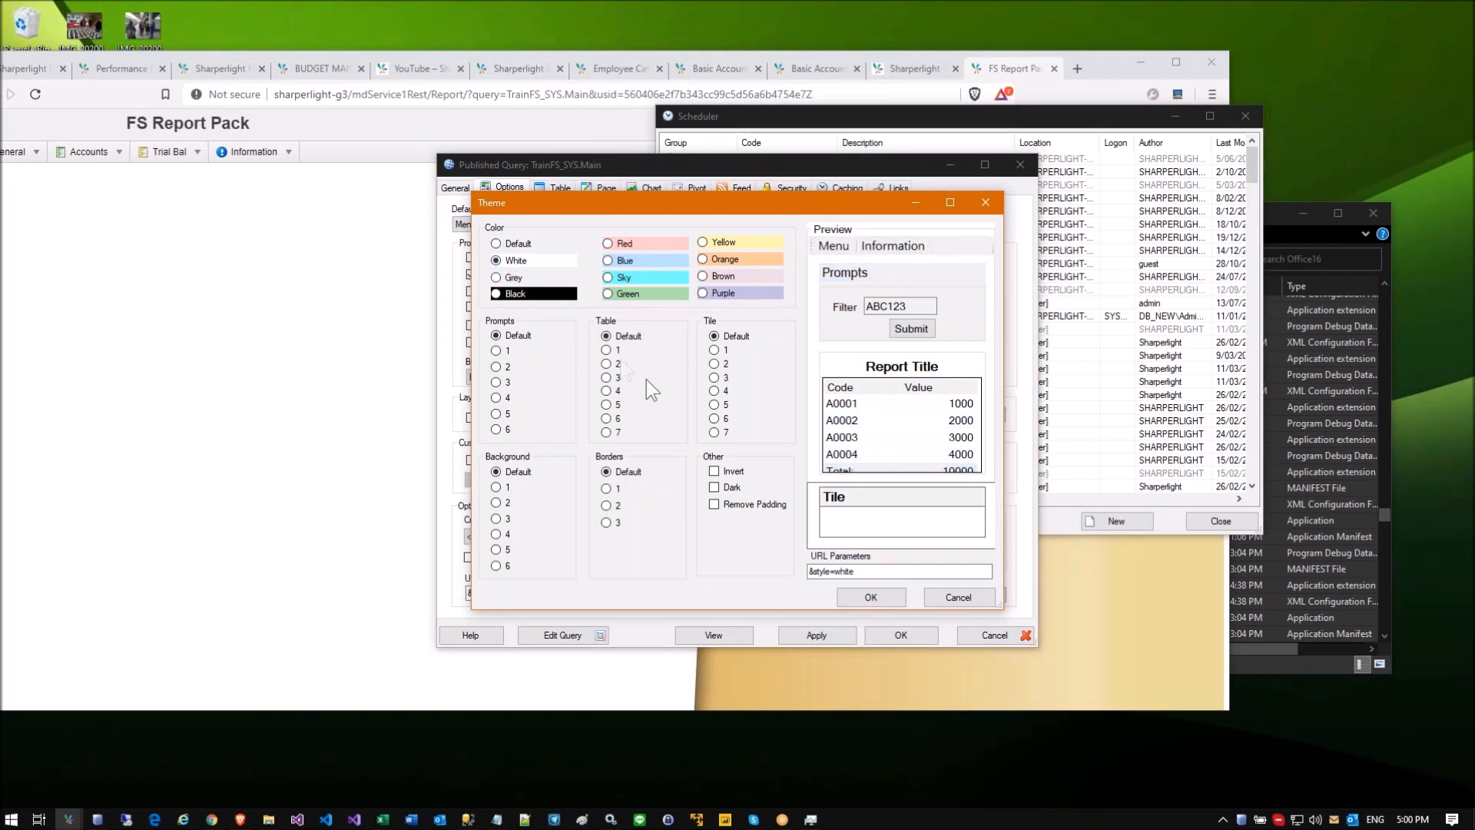
left_click(613, 490)
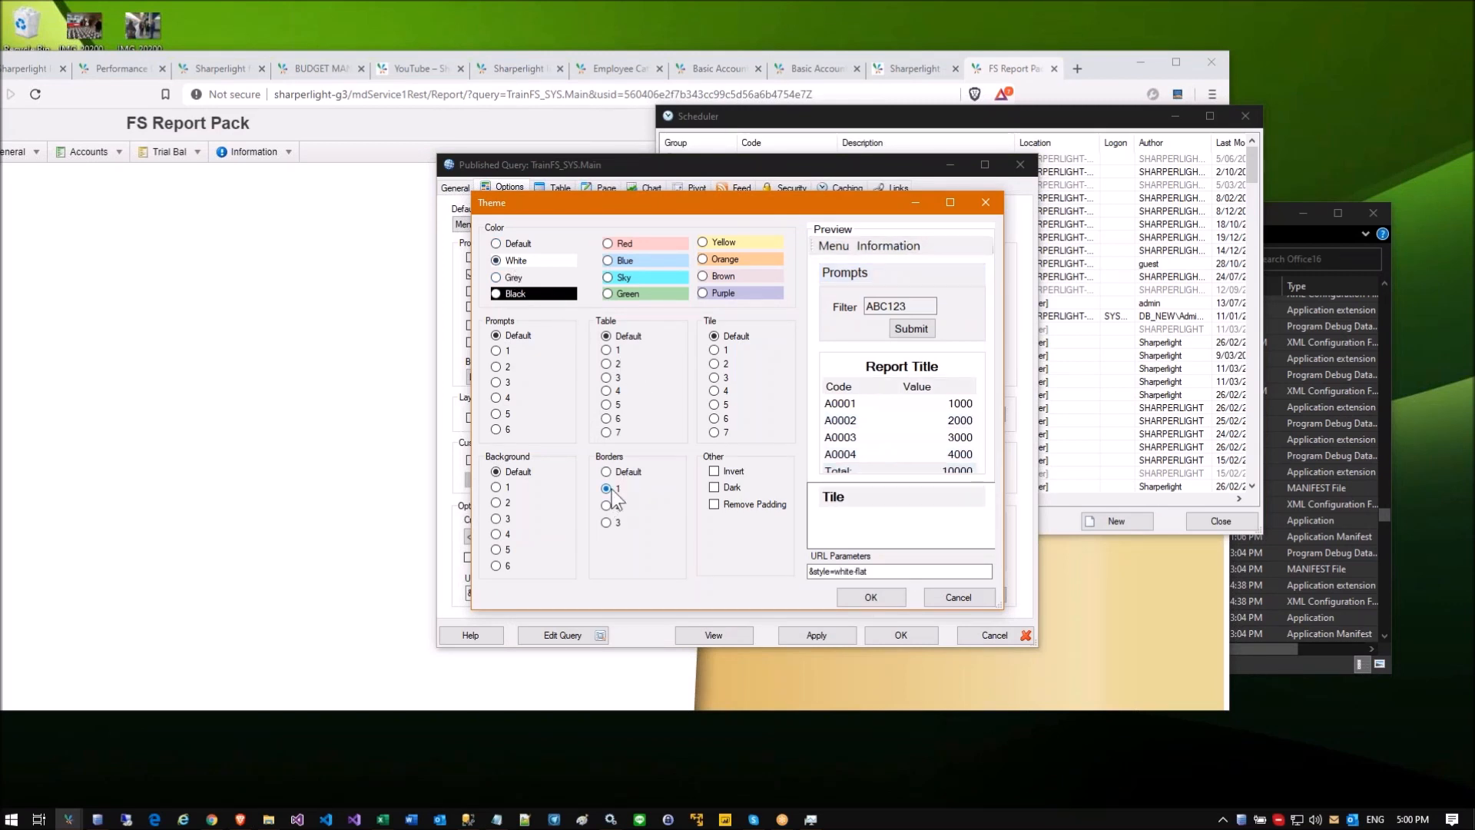
left_click(608, 350)
left_click(875, 597)
left_click(822, 635)
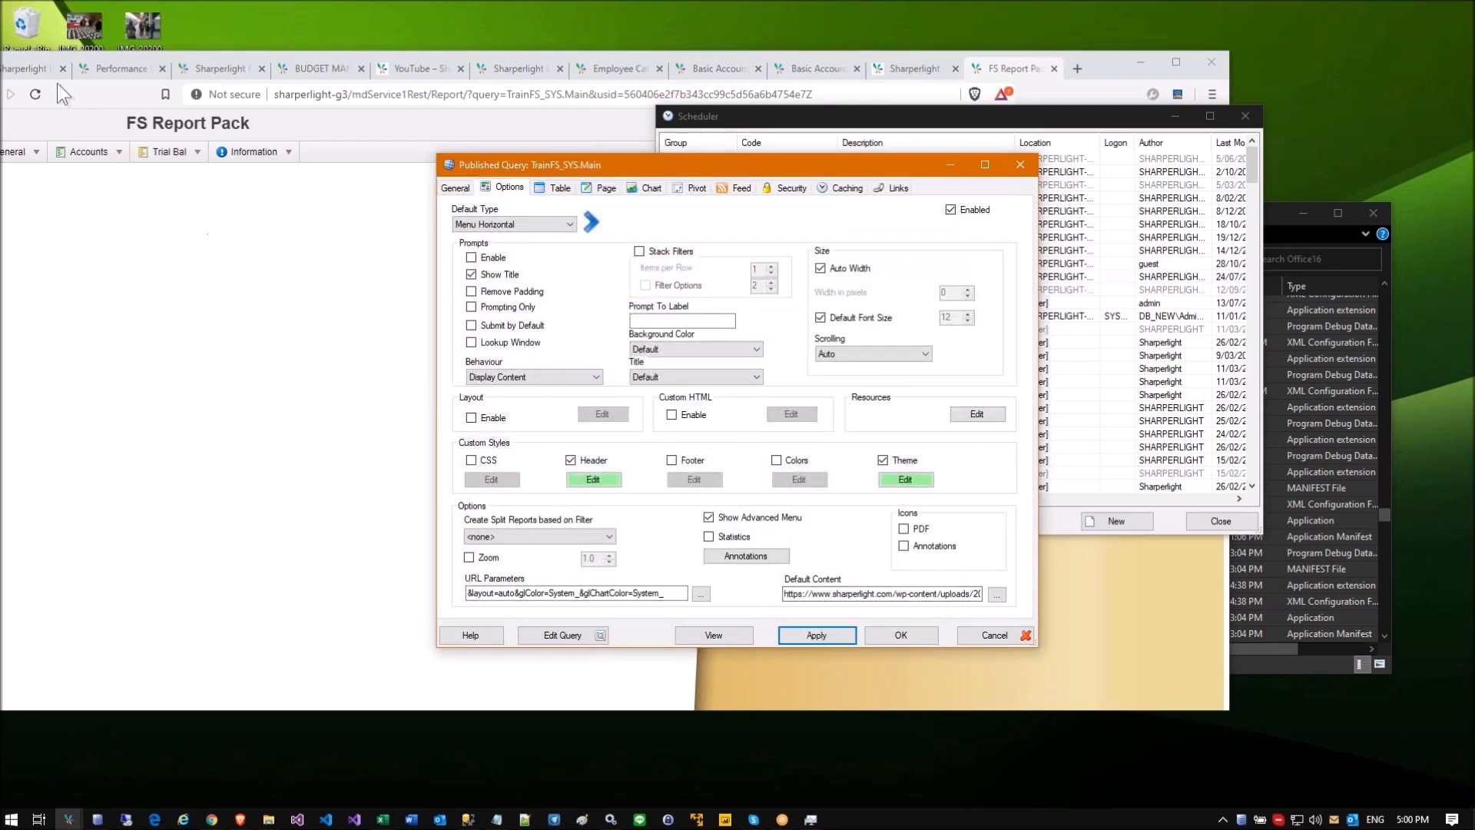
Step: Reload FS Report Pack in the browser and run the second Basic Account Report under Trial Bal to check the theme
left_click(41, 94)
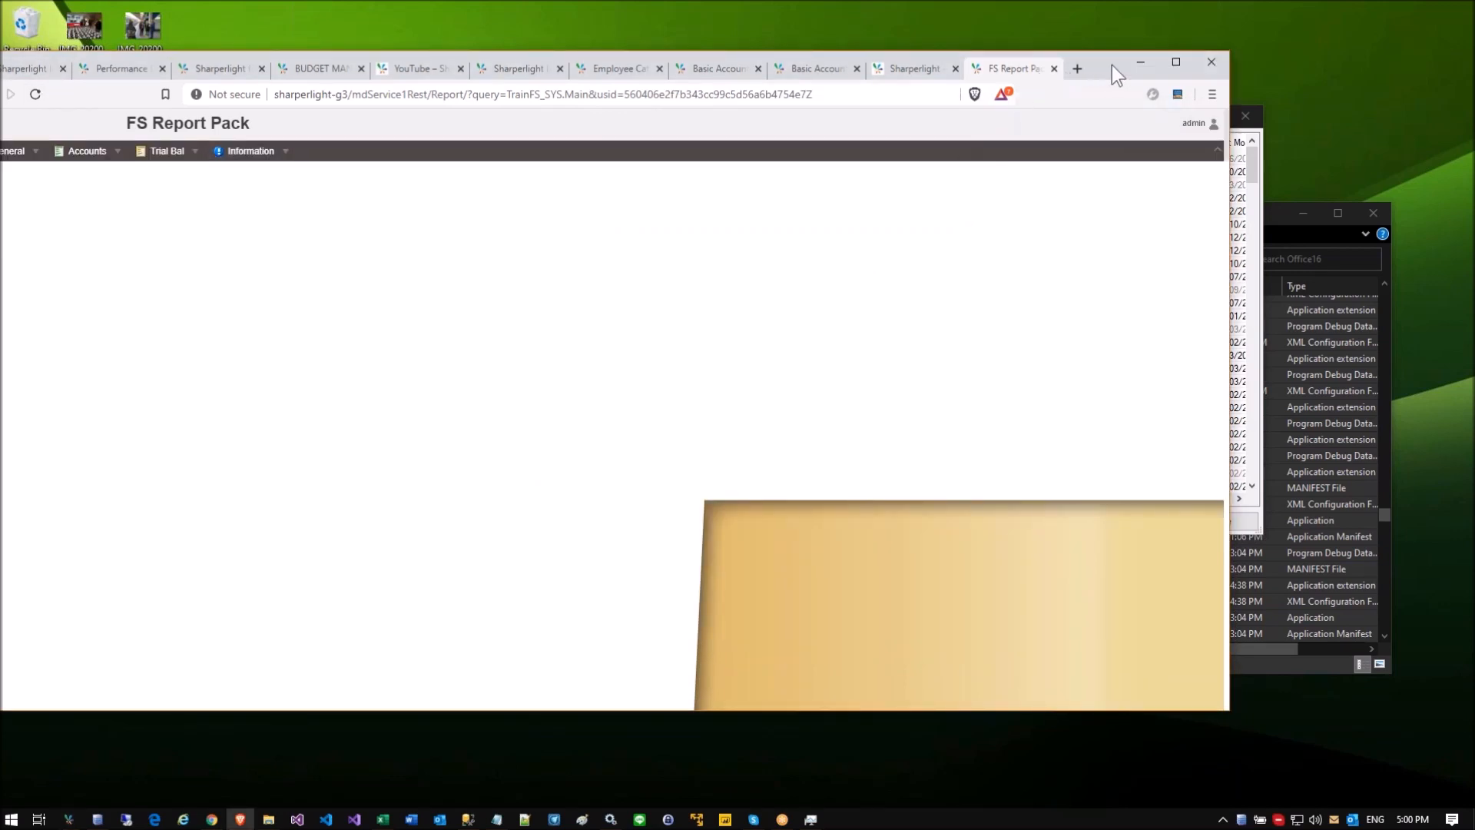
left_click_drag(1113, 64, 1326, 69)
left_click(384, 154)
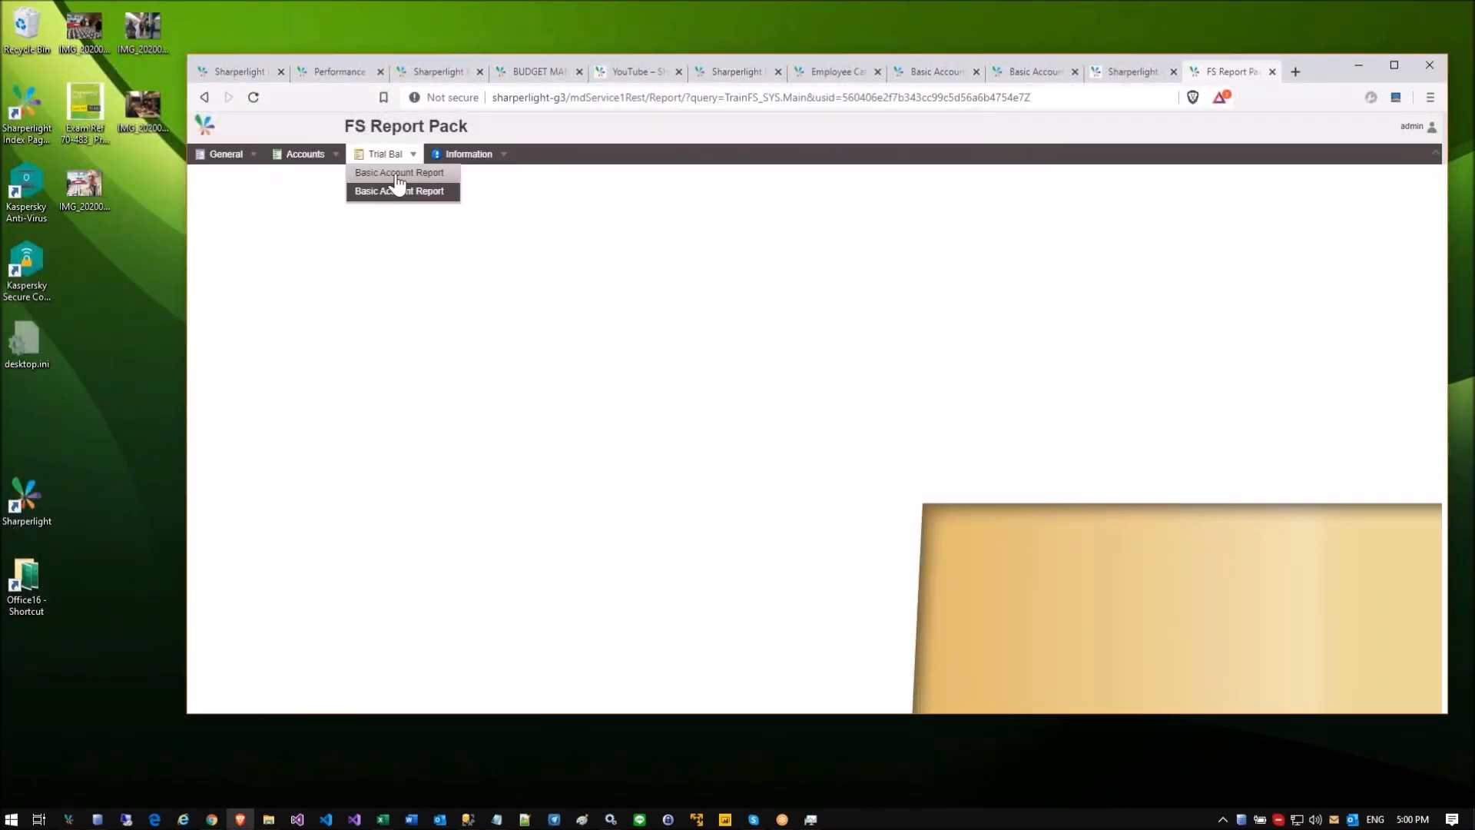
left_click(397, 189)
left_click(217, 221)
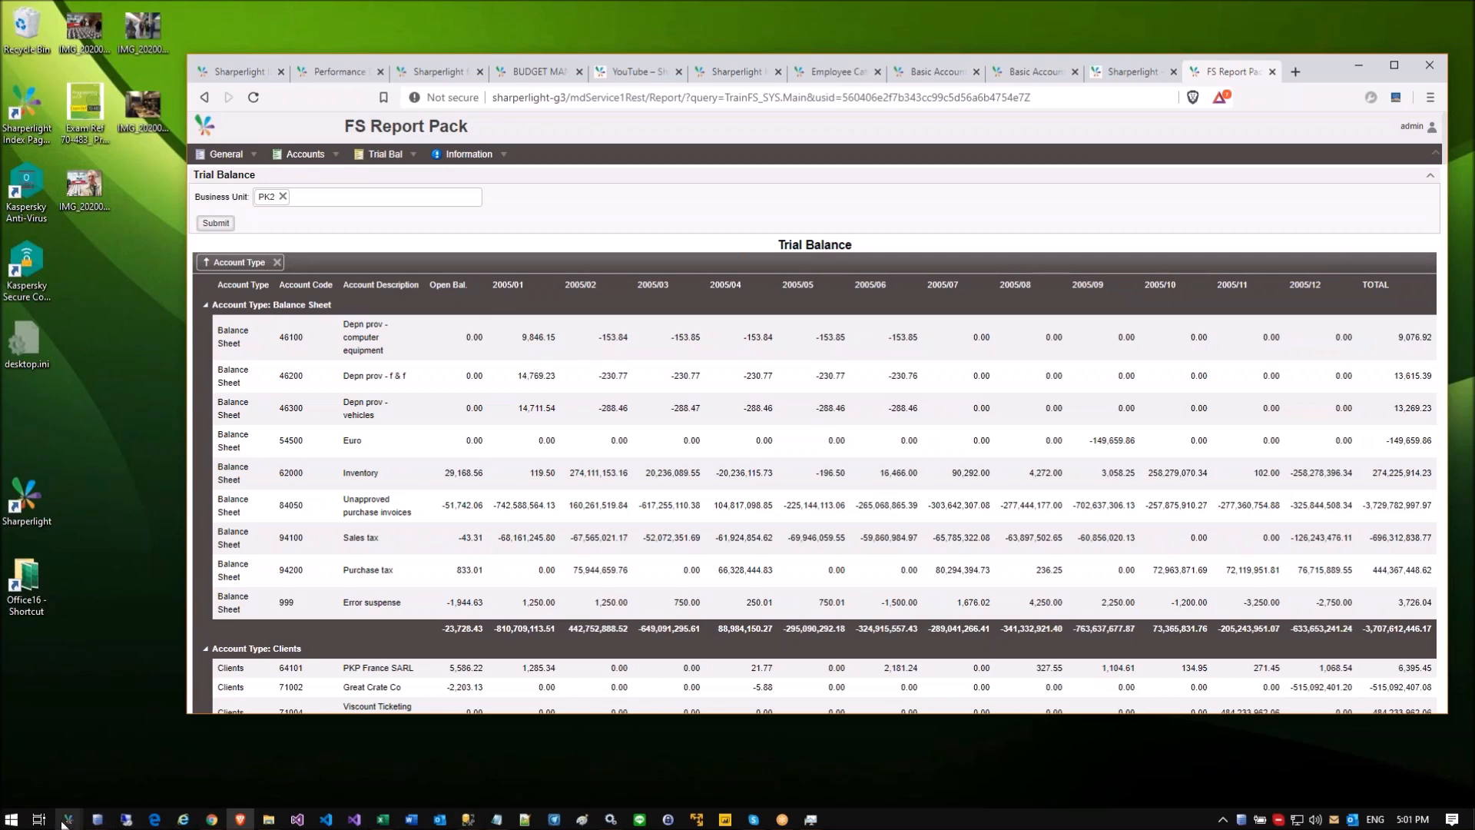
Step: Return to the published query, review its table, general and theme settings, and leave the theme without changes
mouse_move(68, 822)
left_click(175, 772)
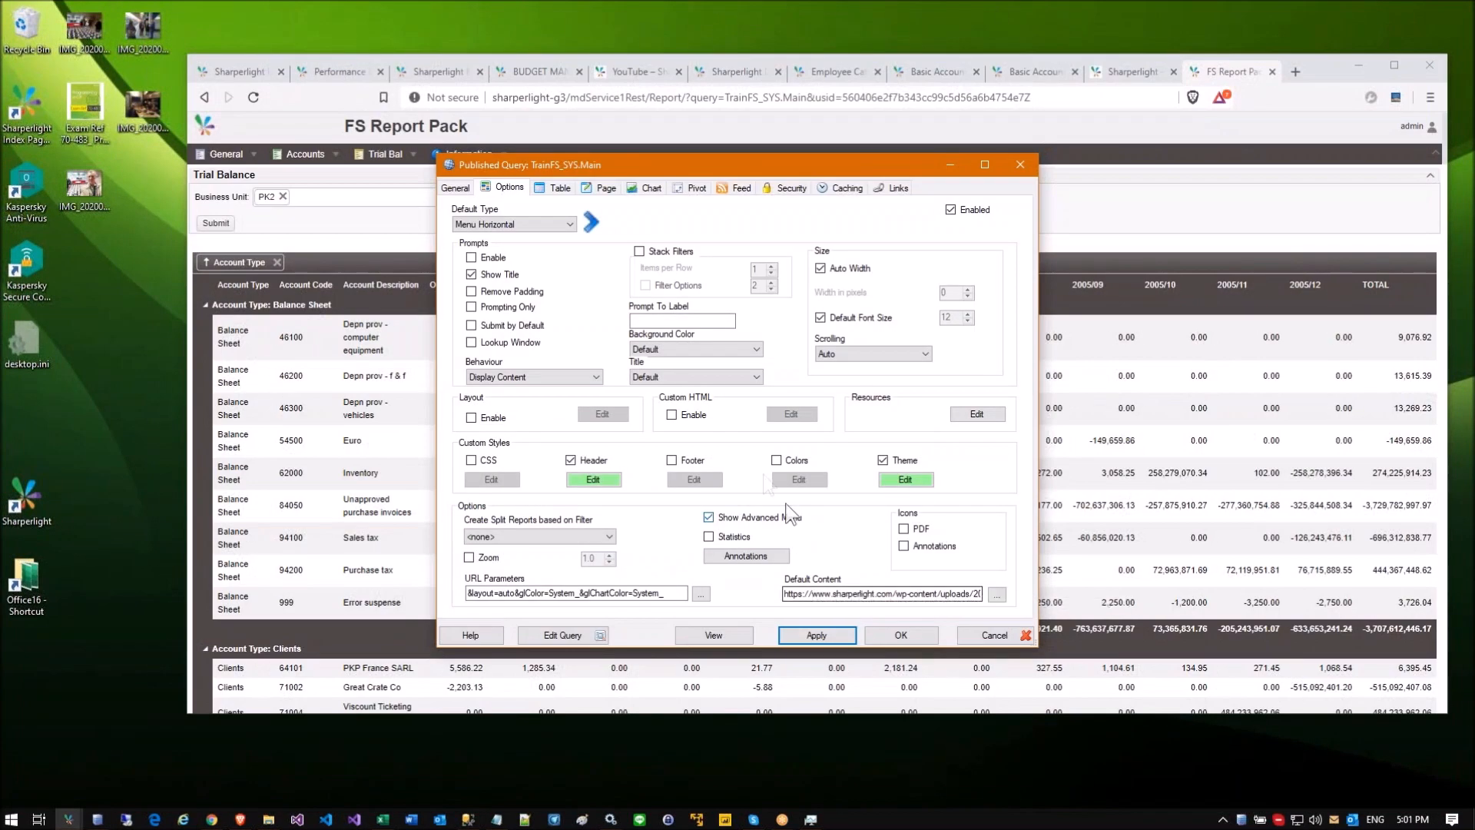
left_click(555, 187)
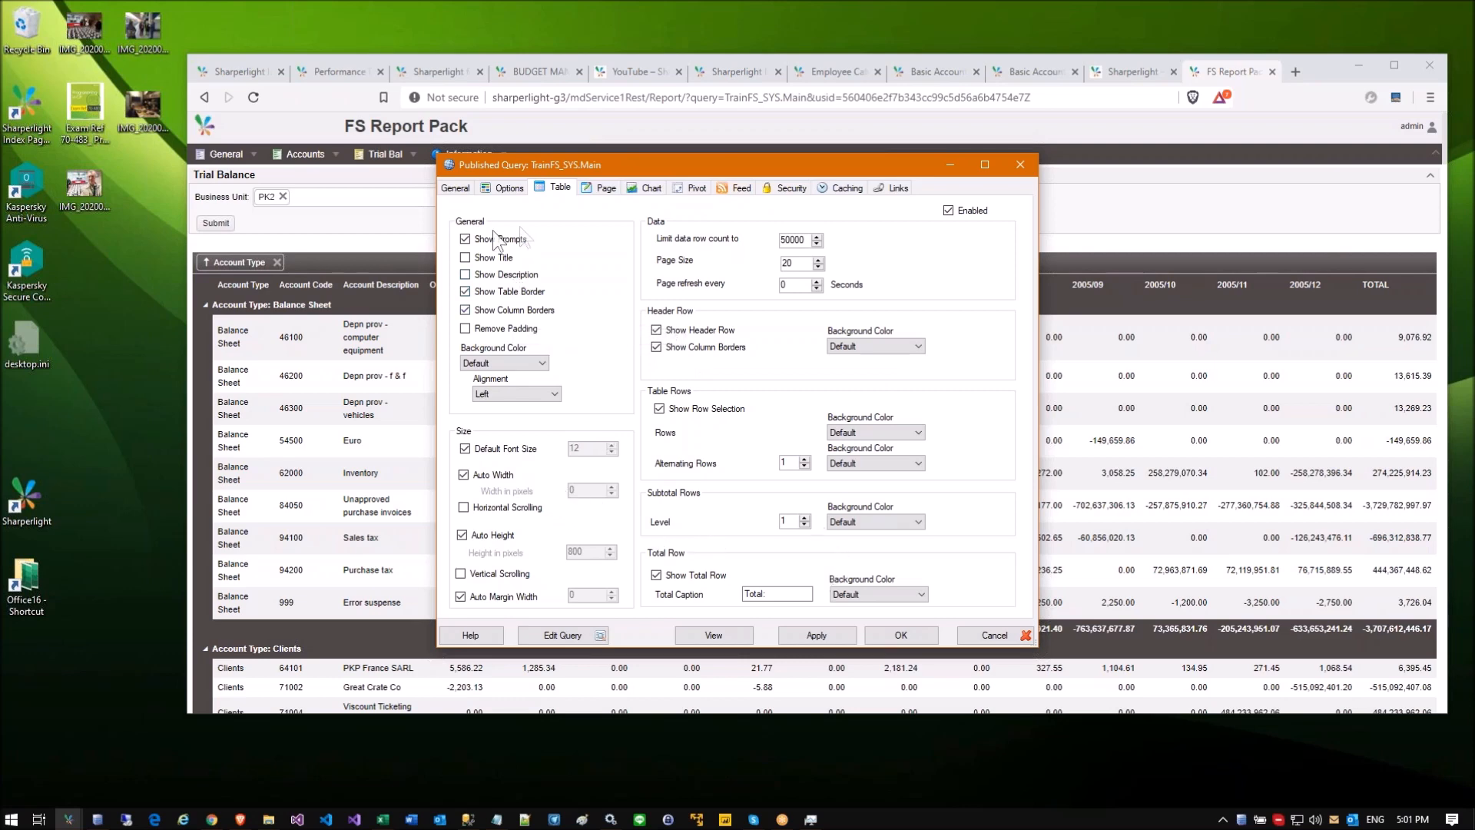
left_click(454, 189)
left_click(491, 188)
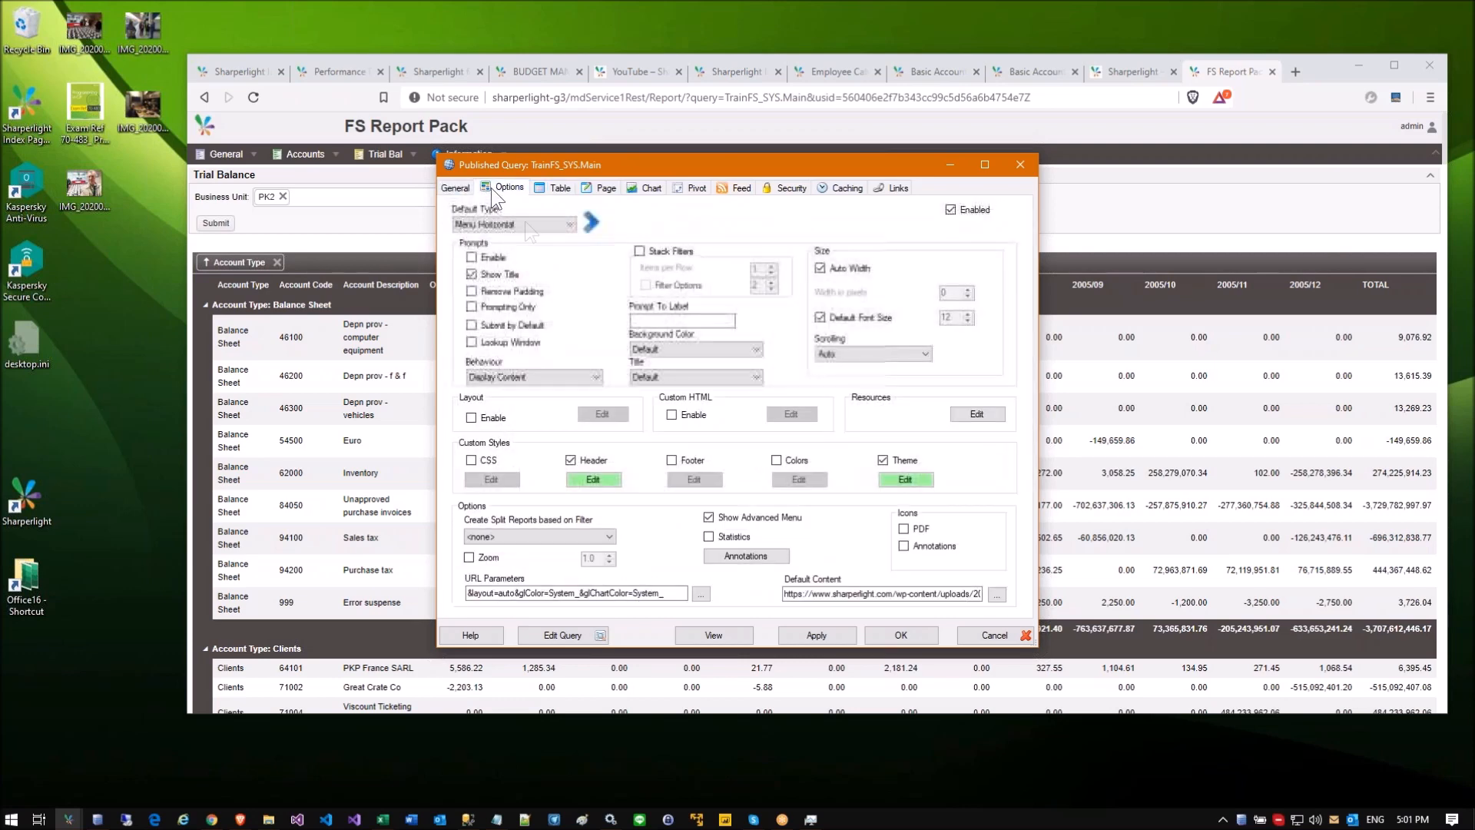
left_click(904, 478)
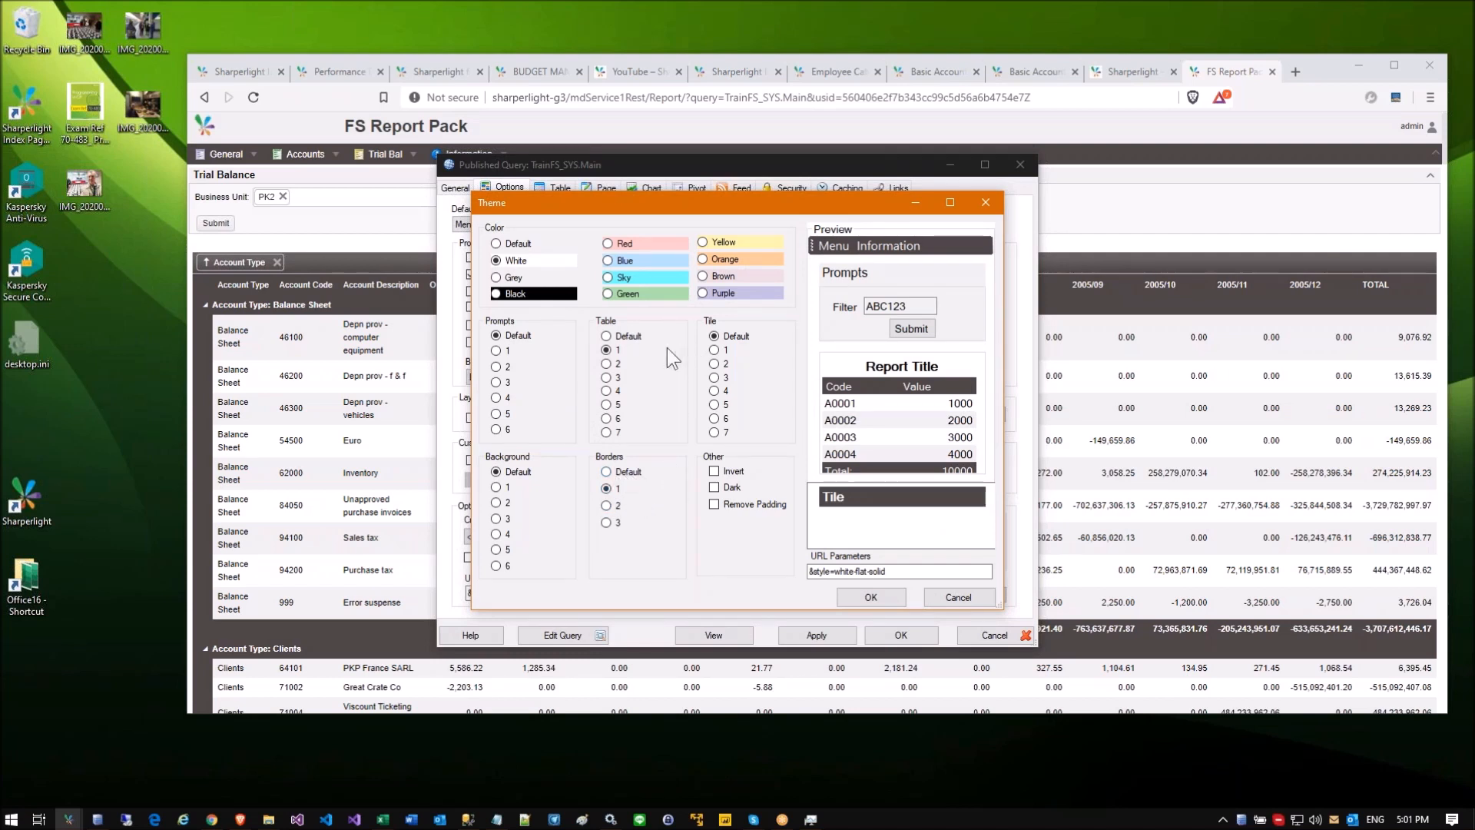
left_click(955, 595)
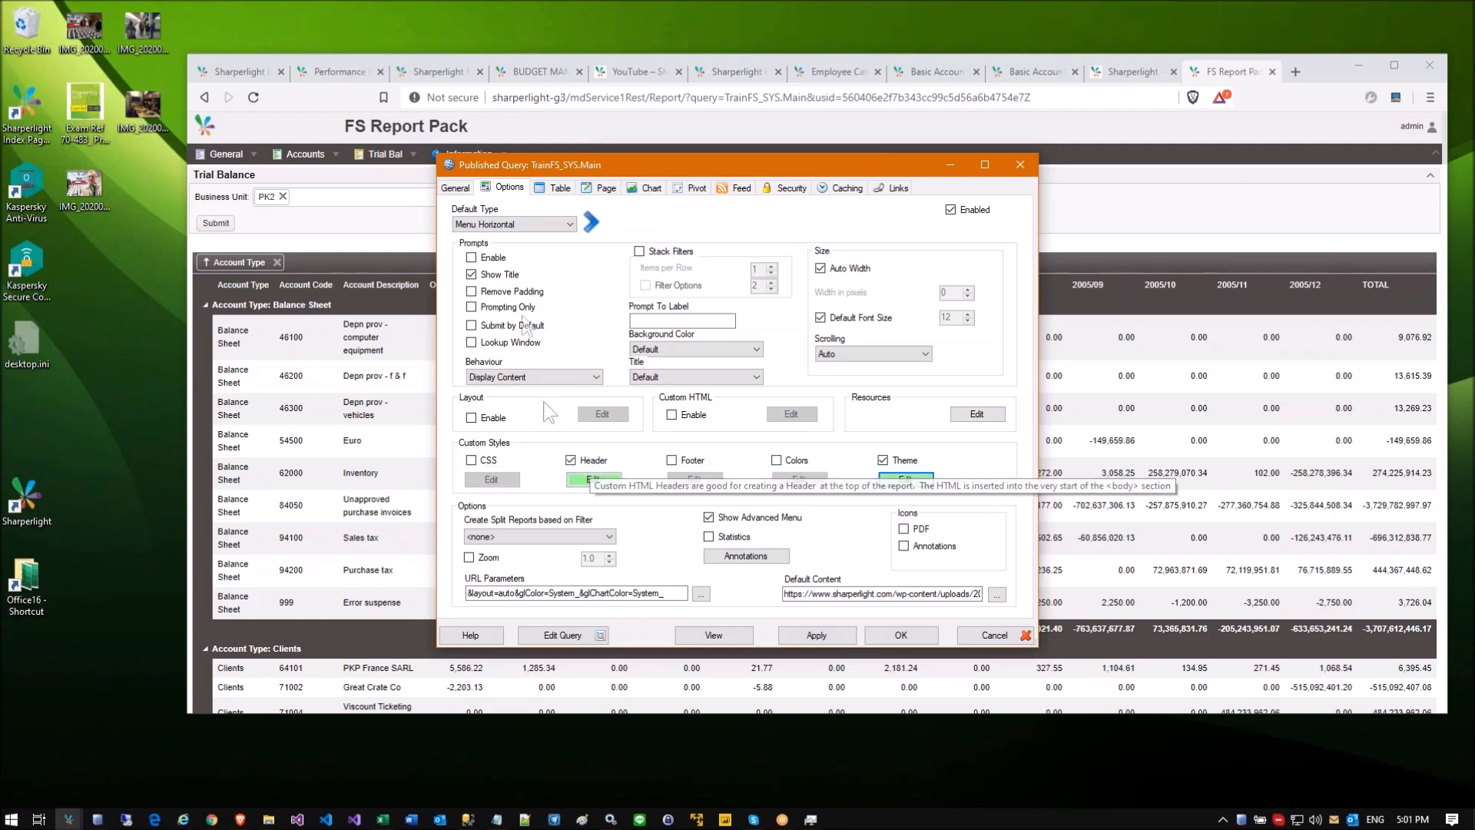
Step: Open the custom header HTML in an enlarged editor and examine its company link address and logo image source
left_click_drag(533, 170, 656, 159)
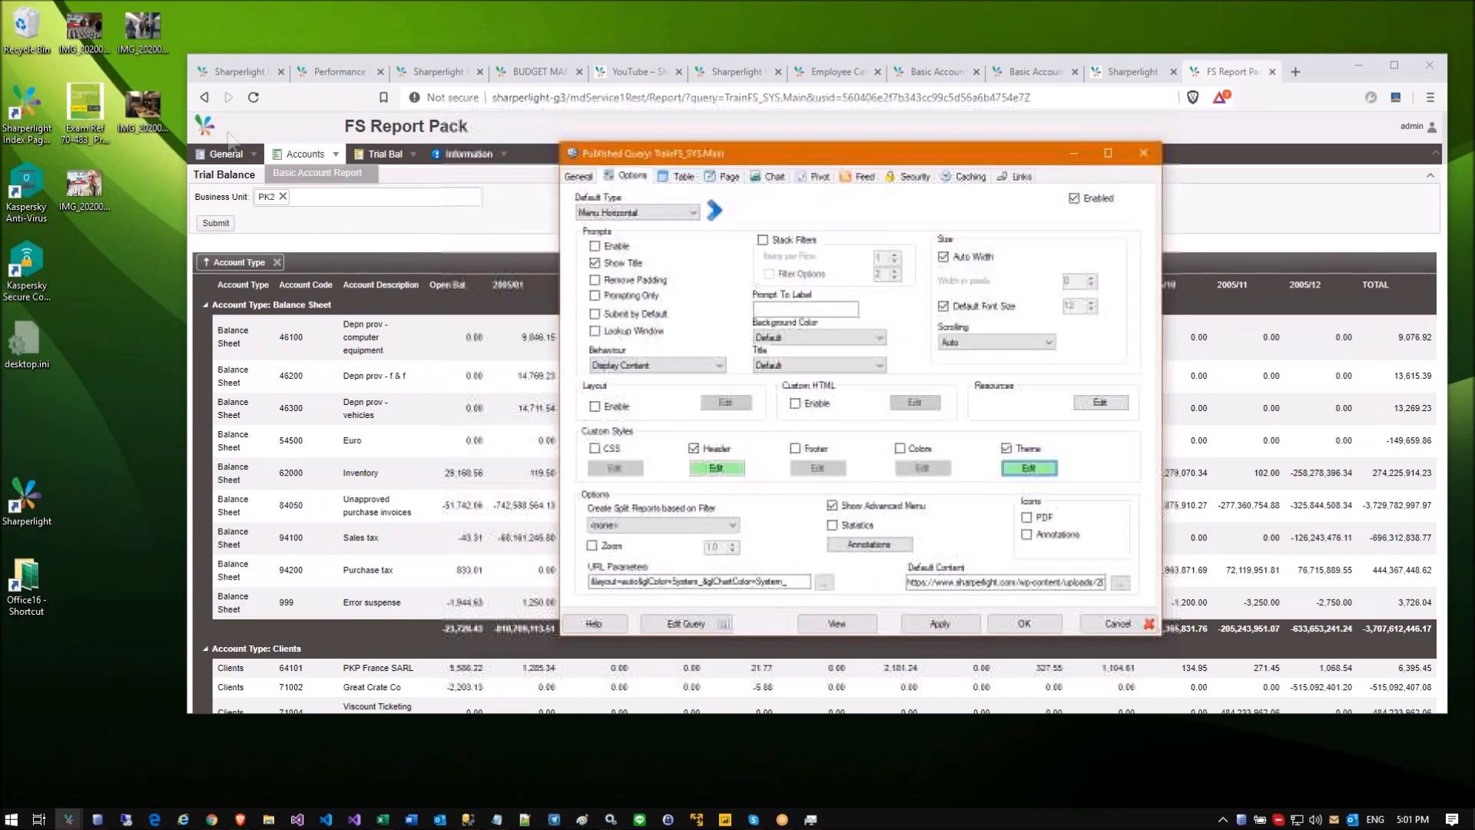
left_click(716, 468)
left_click_drag(1155, 563, 1323, 667)
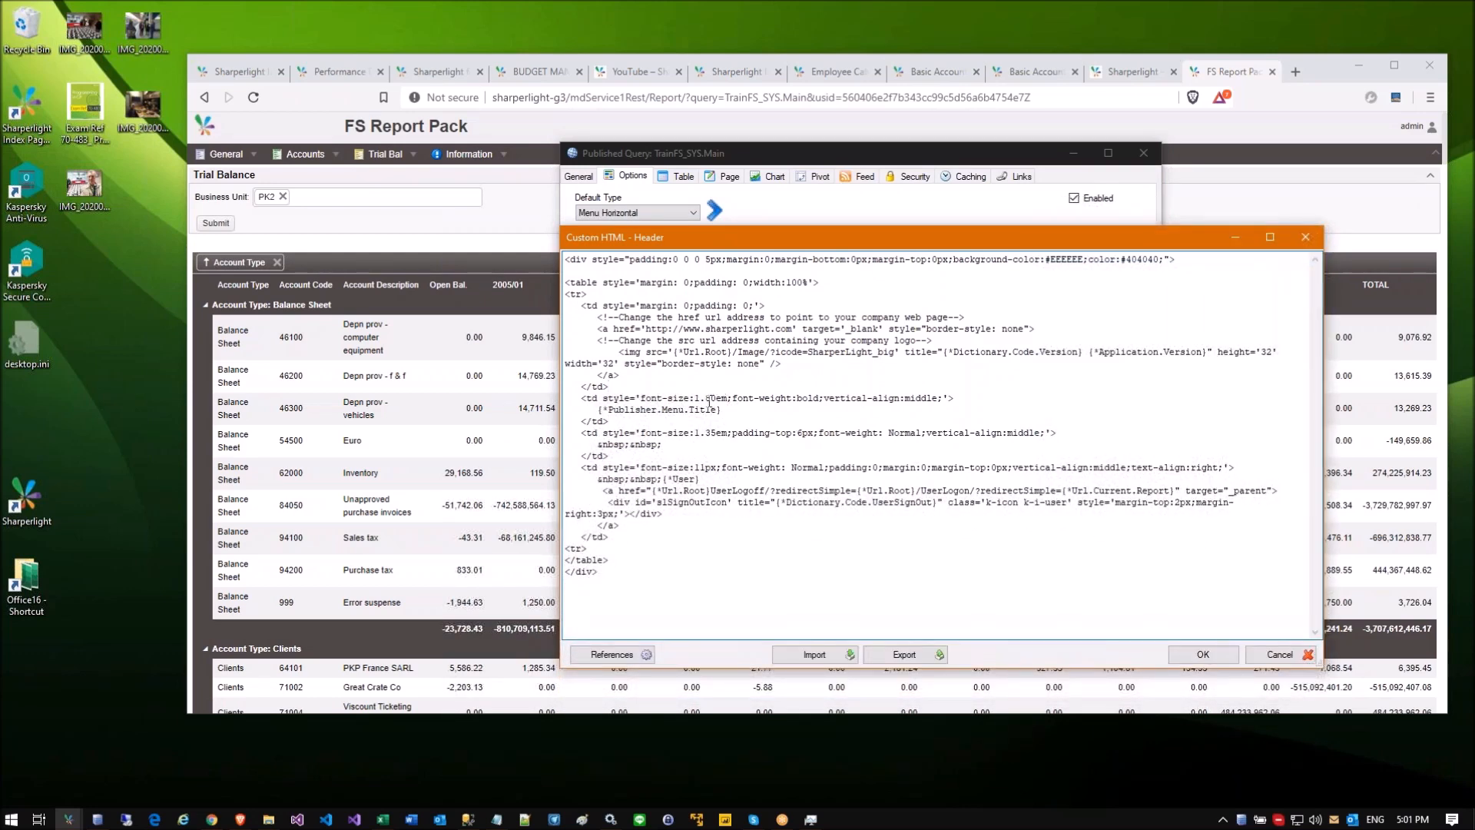
left_click_drag(662, 329, 700, 328)
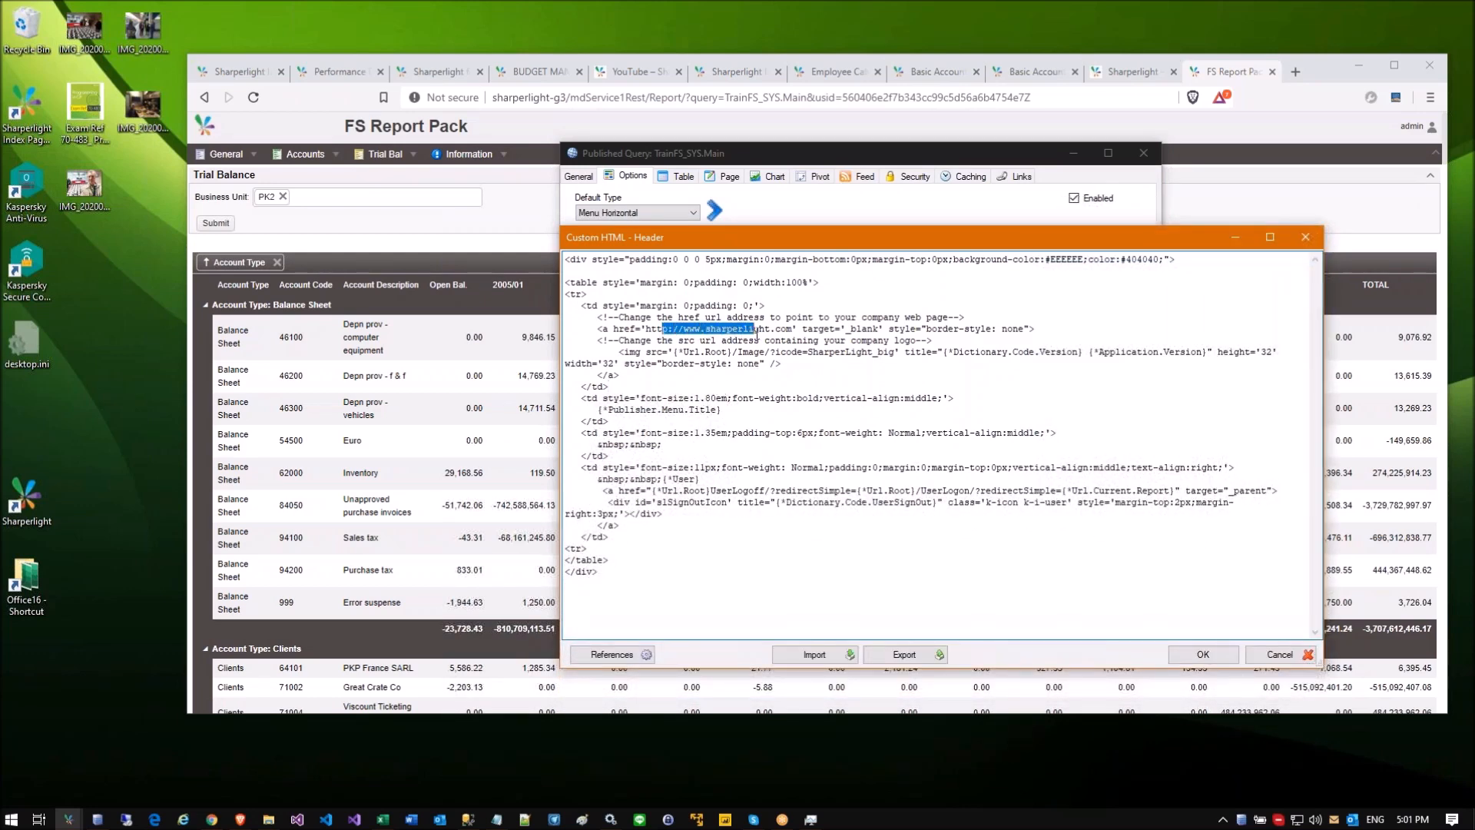
left_click(779, 329)
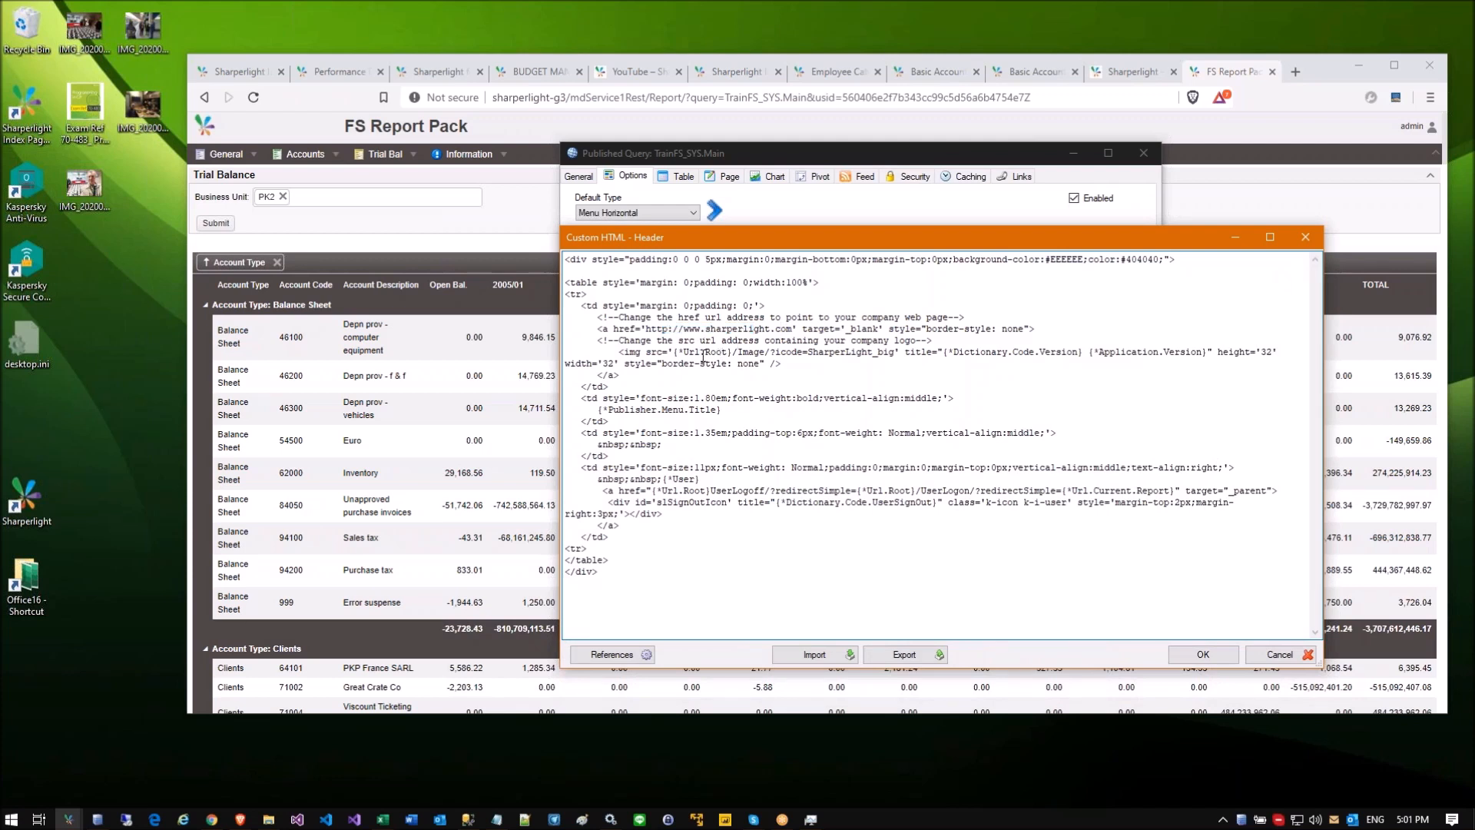
left_click_drag(737, 352, 889, 351)
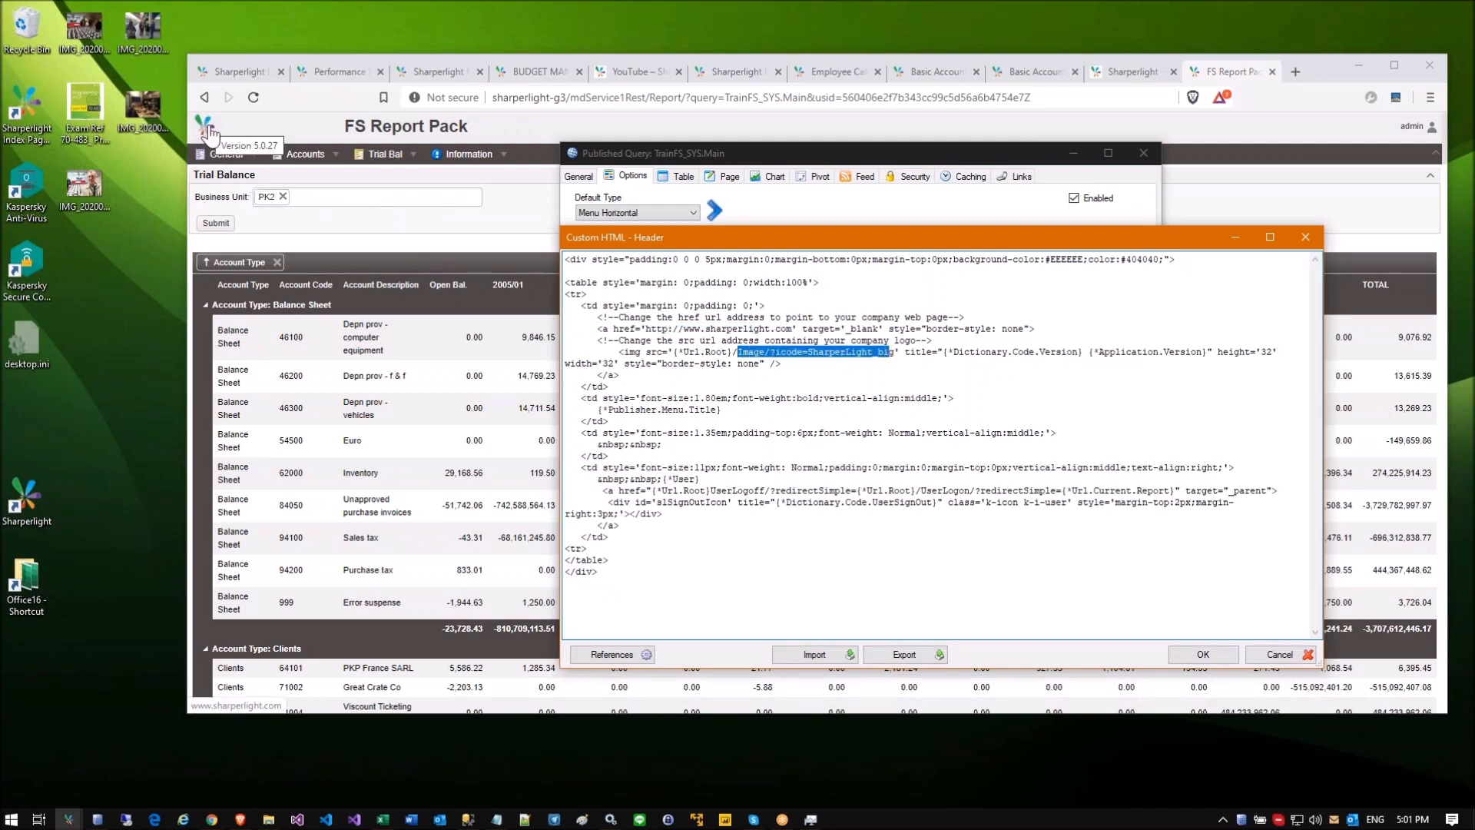
Step: Examine the Publisher references available for the header HTML, including Custom Report Header HTML template, without inserting any
left_click(624, 658)
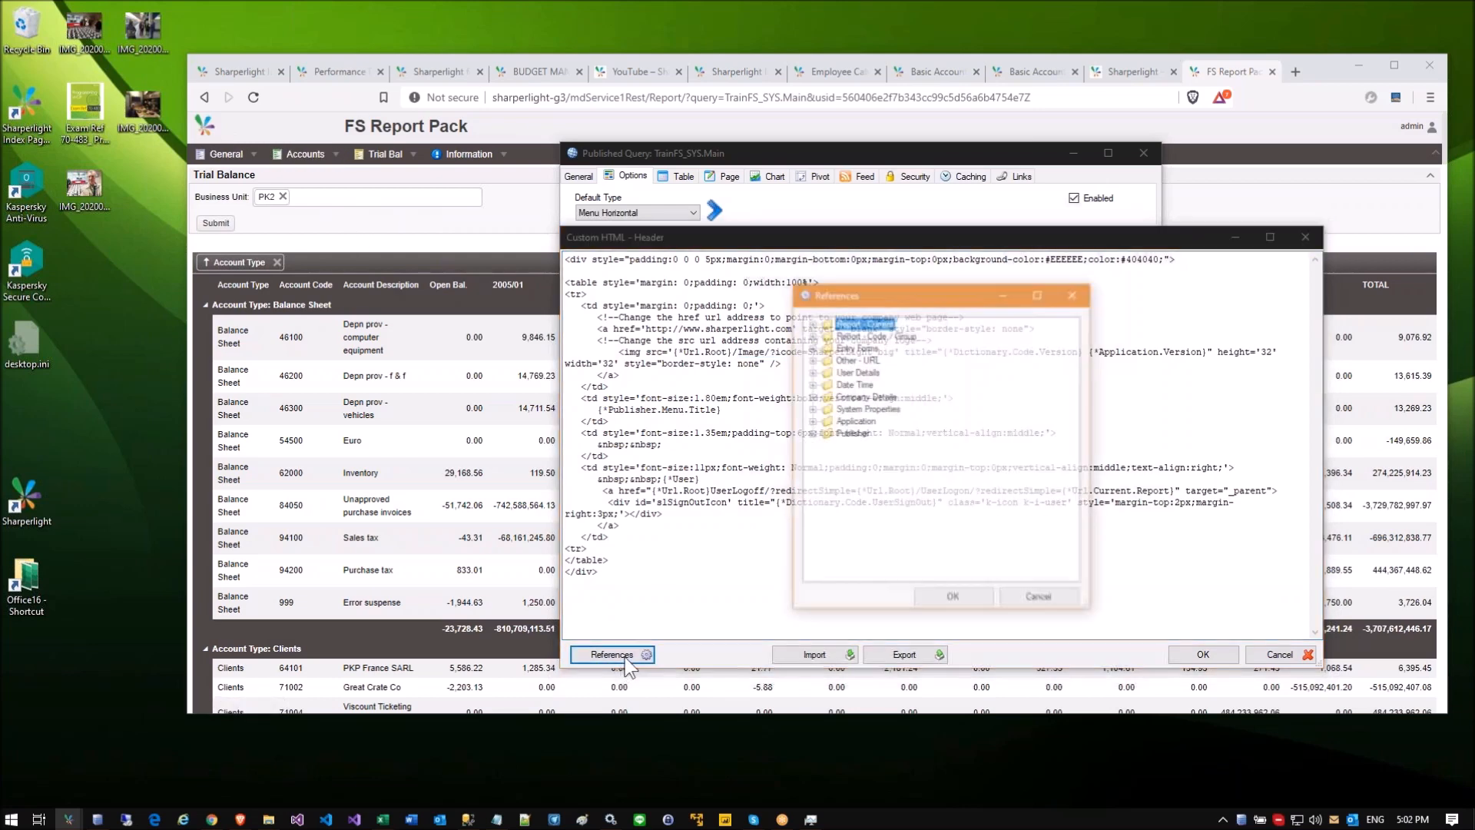
left_click(811, 433)
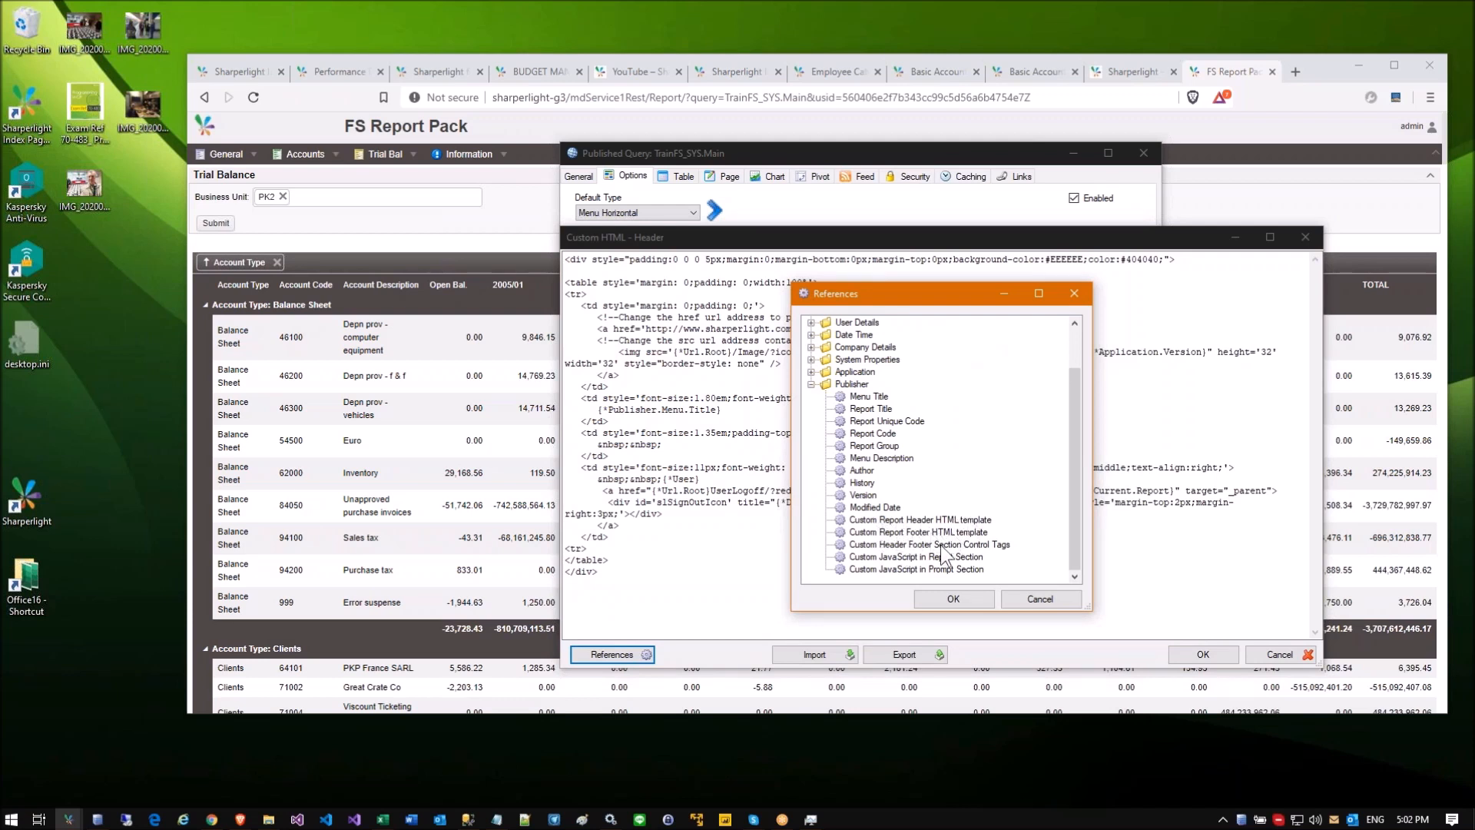
left_click(909, 520)
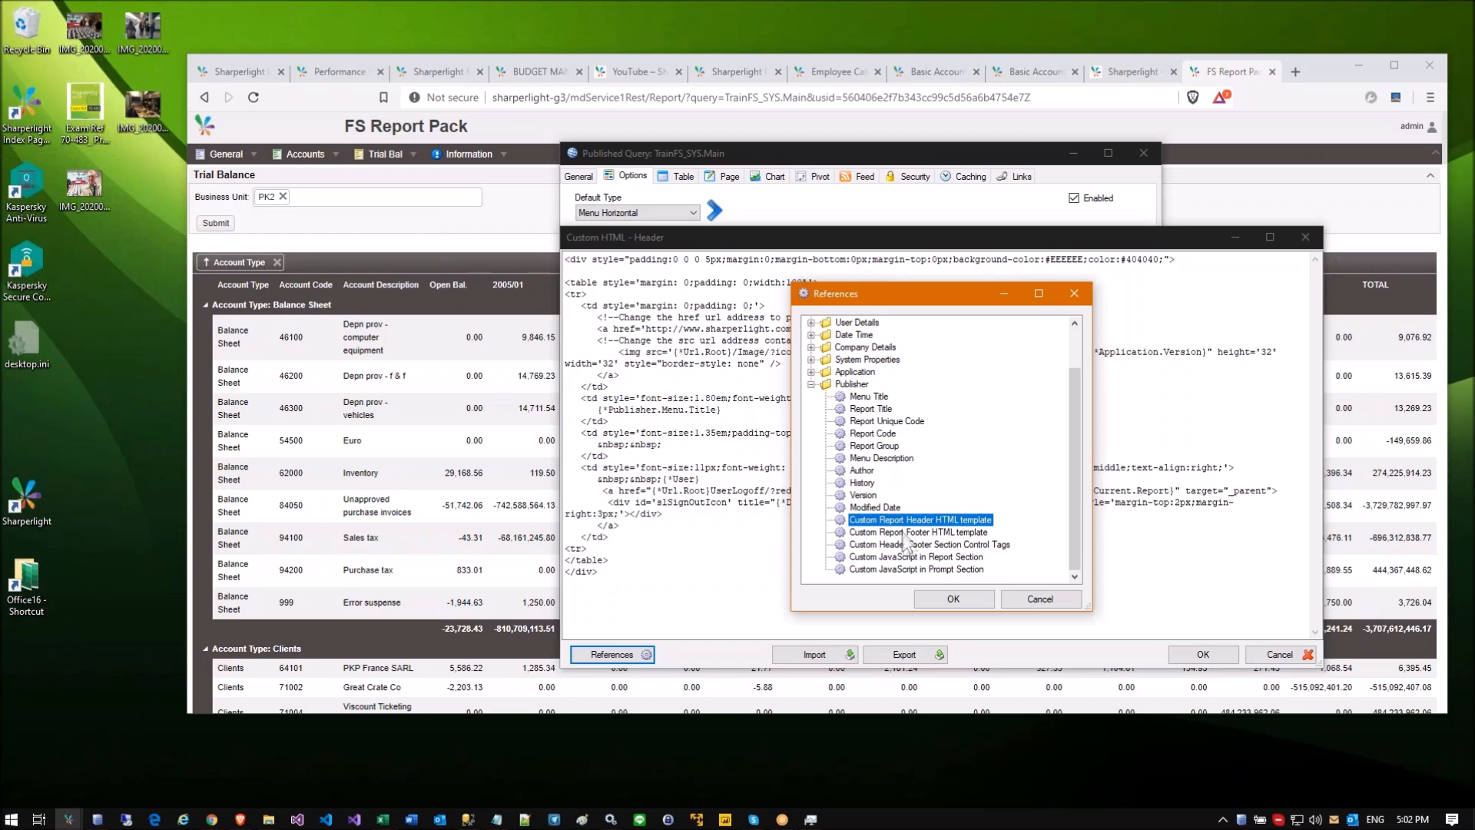
left_click(1039, 599)
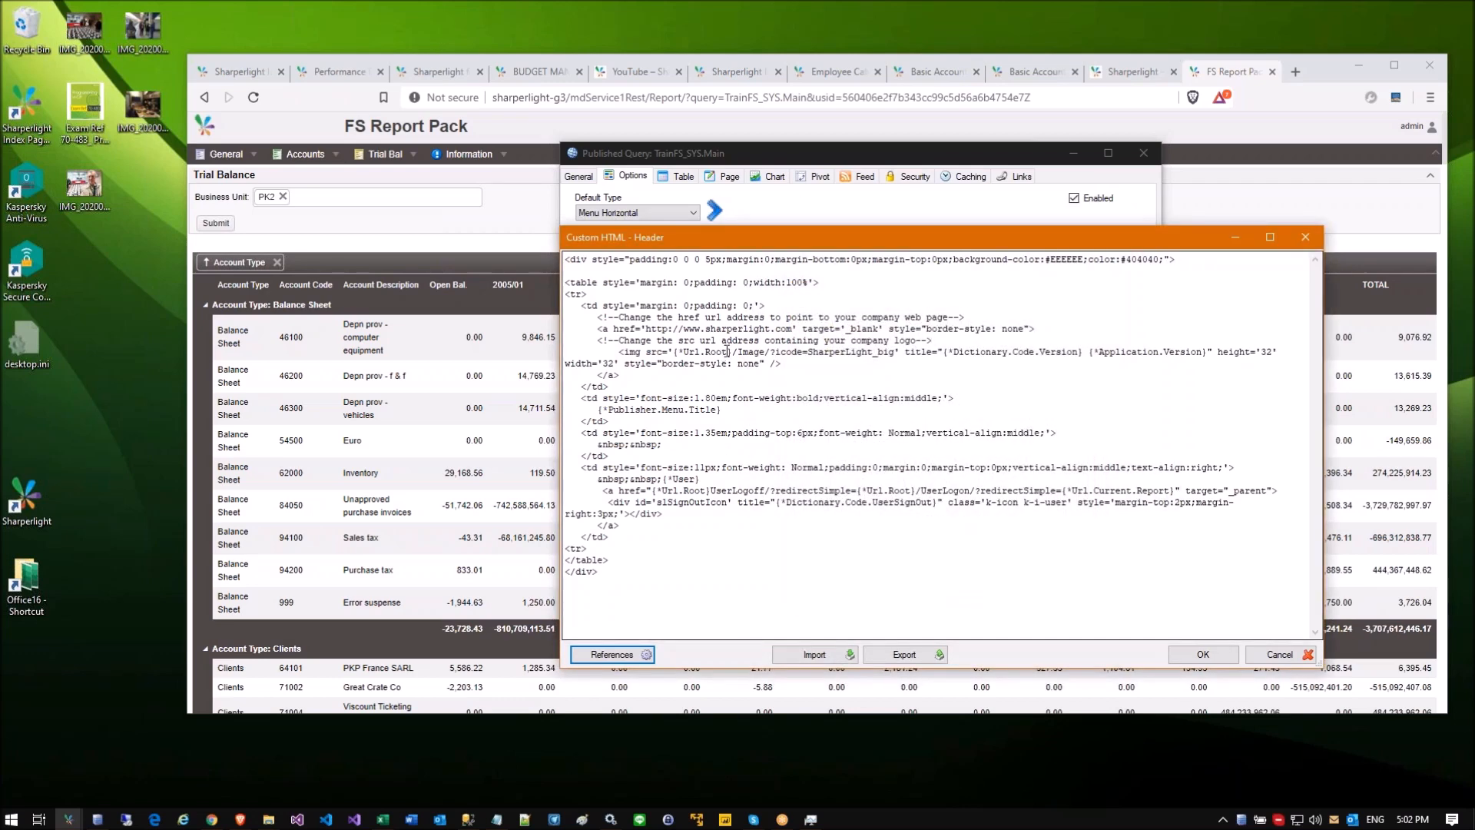
Step: Examine the logo's image source and its Url.Root reference in the header HTML, and leave the editor without changes
left_click_drag(674, 352, 891, 353)
mouse_move(209, 135)
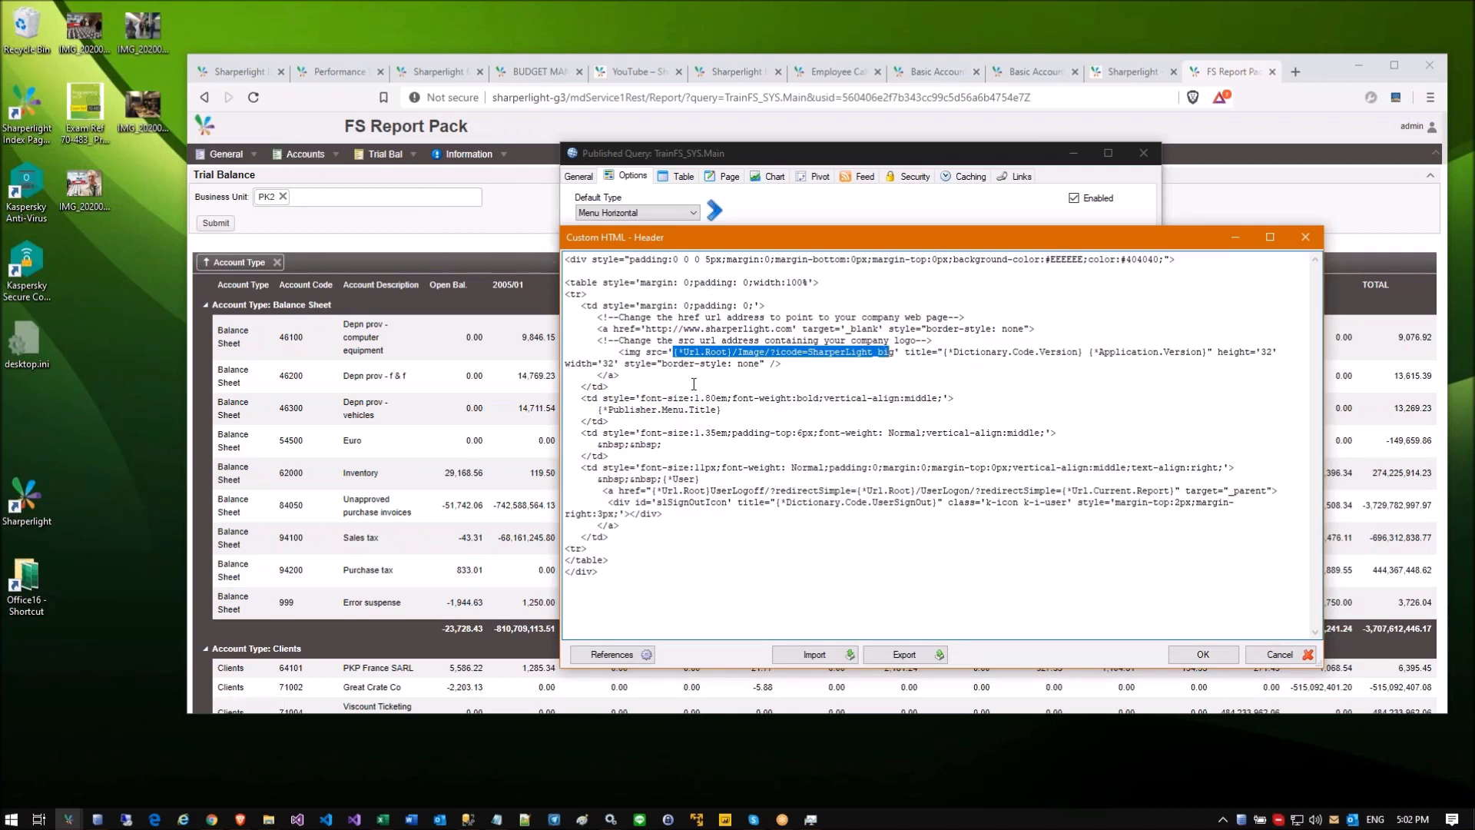
left_click(696, 384)
left_click_drag(682, 352, 711, 351)
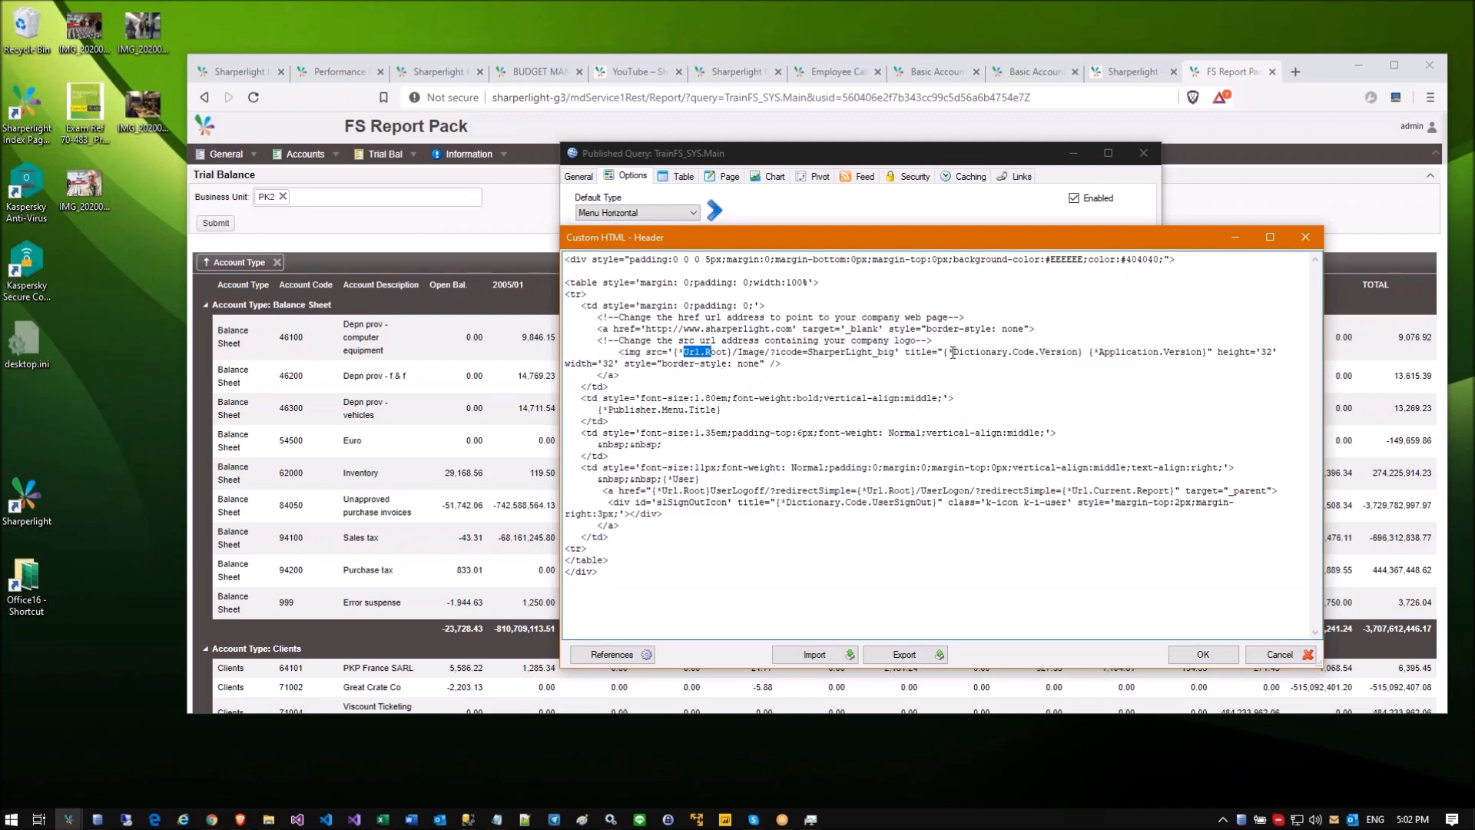
left_click(722, 342)
left_click(1260, 654)
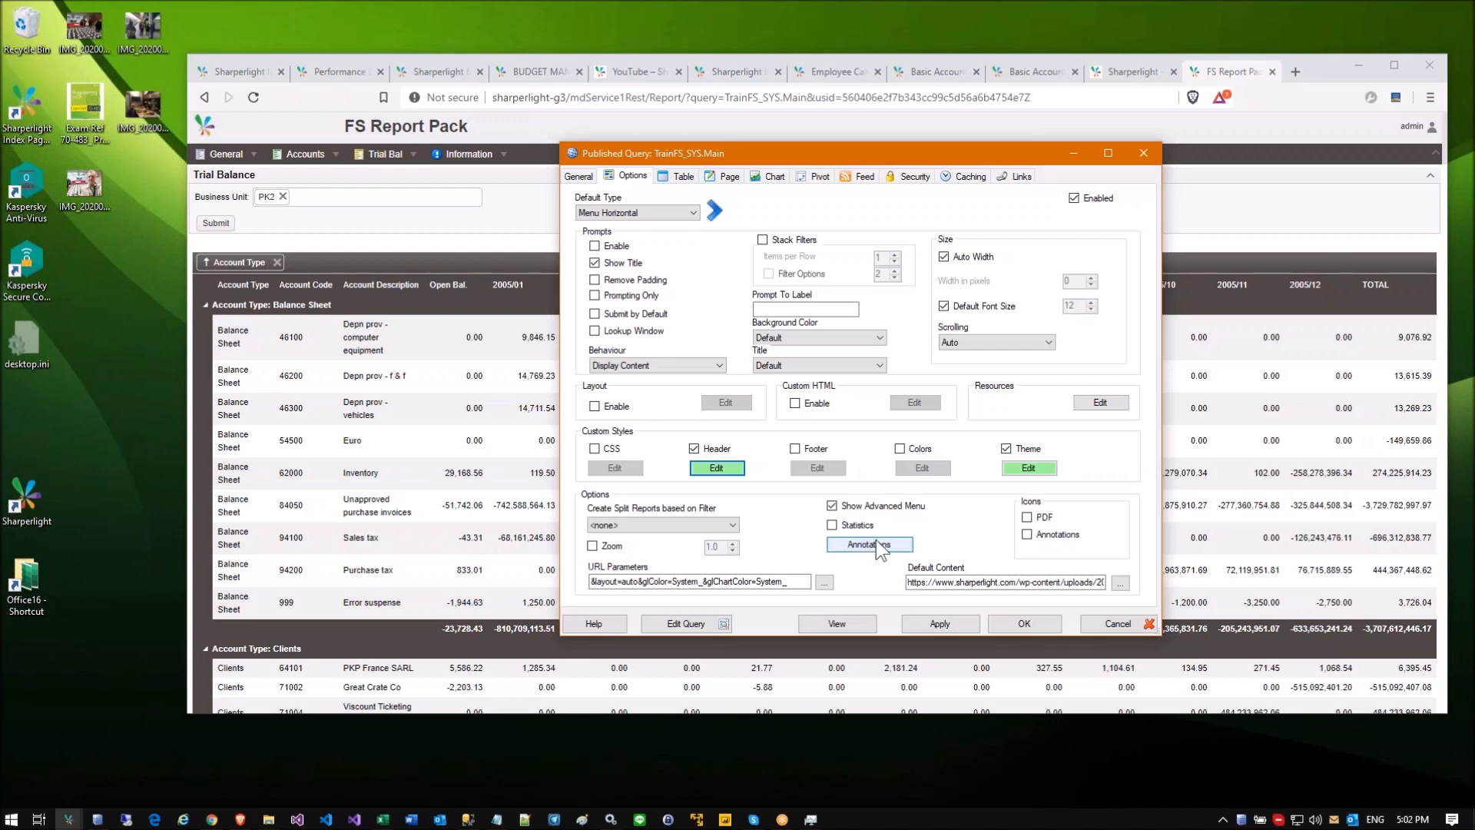
Step: Leave the menu's published query, open the Trial Balance published query for editing, and open the annotation settings of its query
key("Escape")
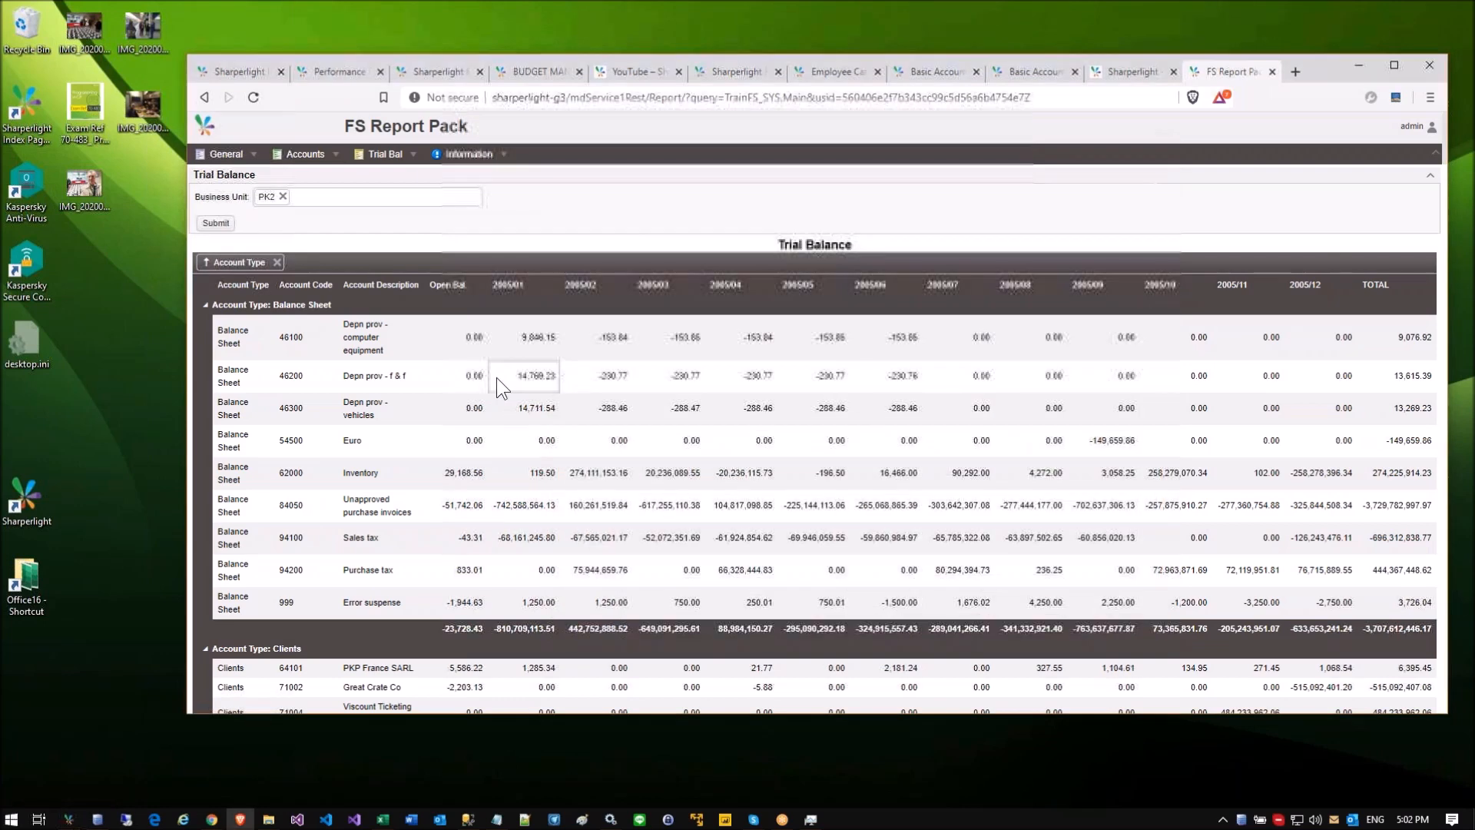
double_click(662, 240)
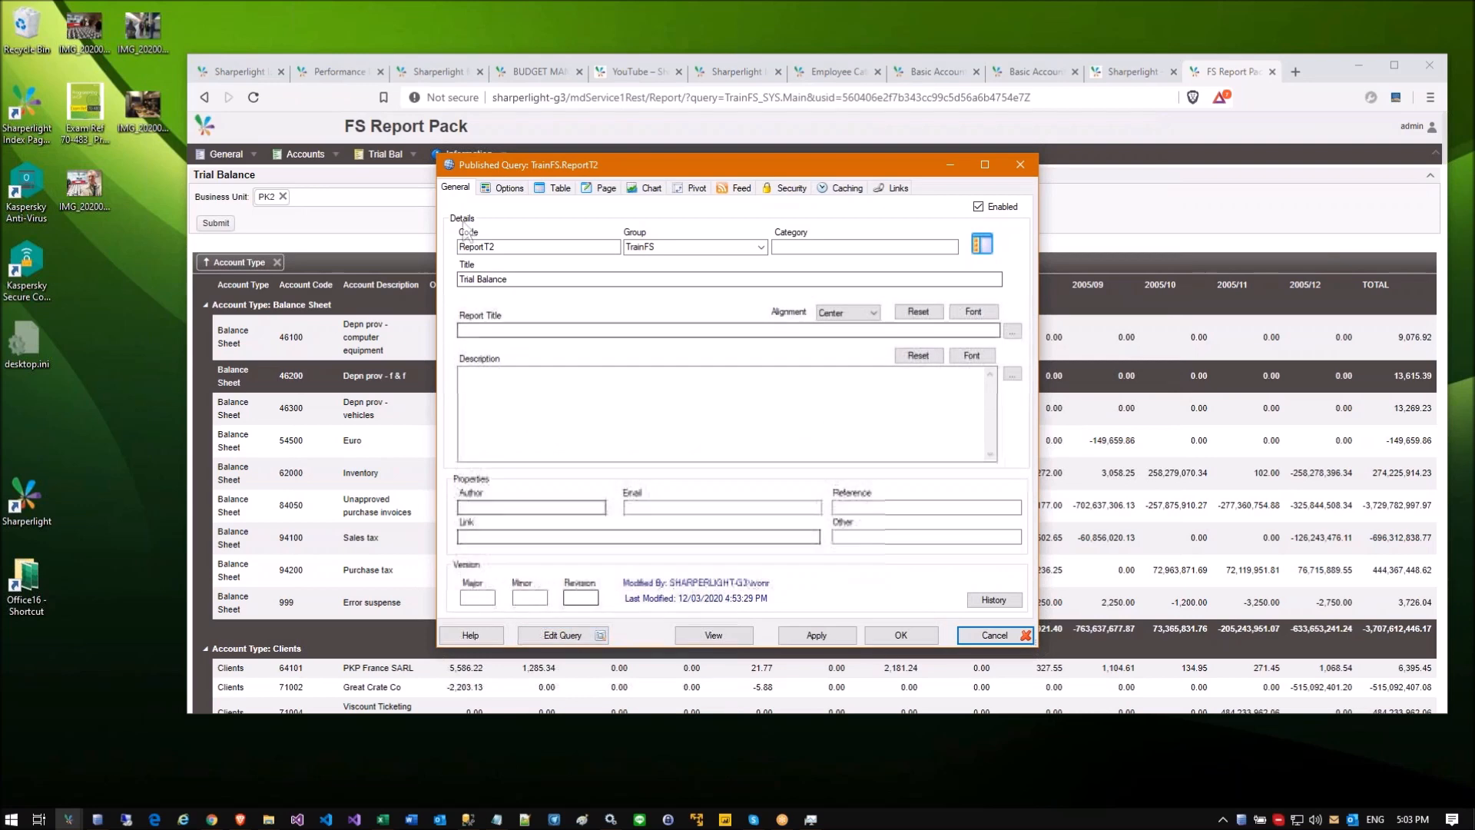
left_click_drag(472, 166, 604, 165)
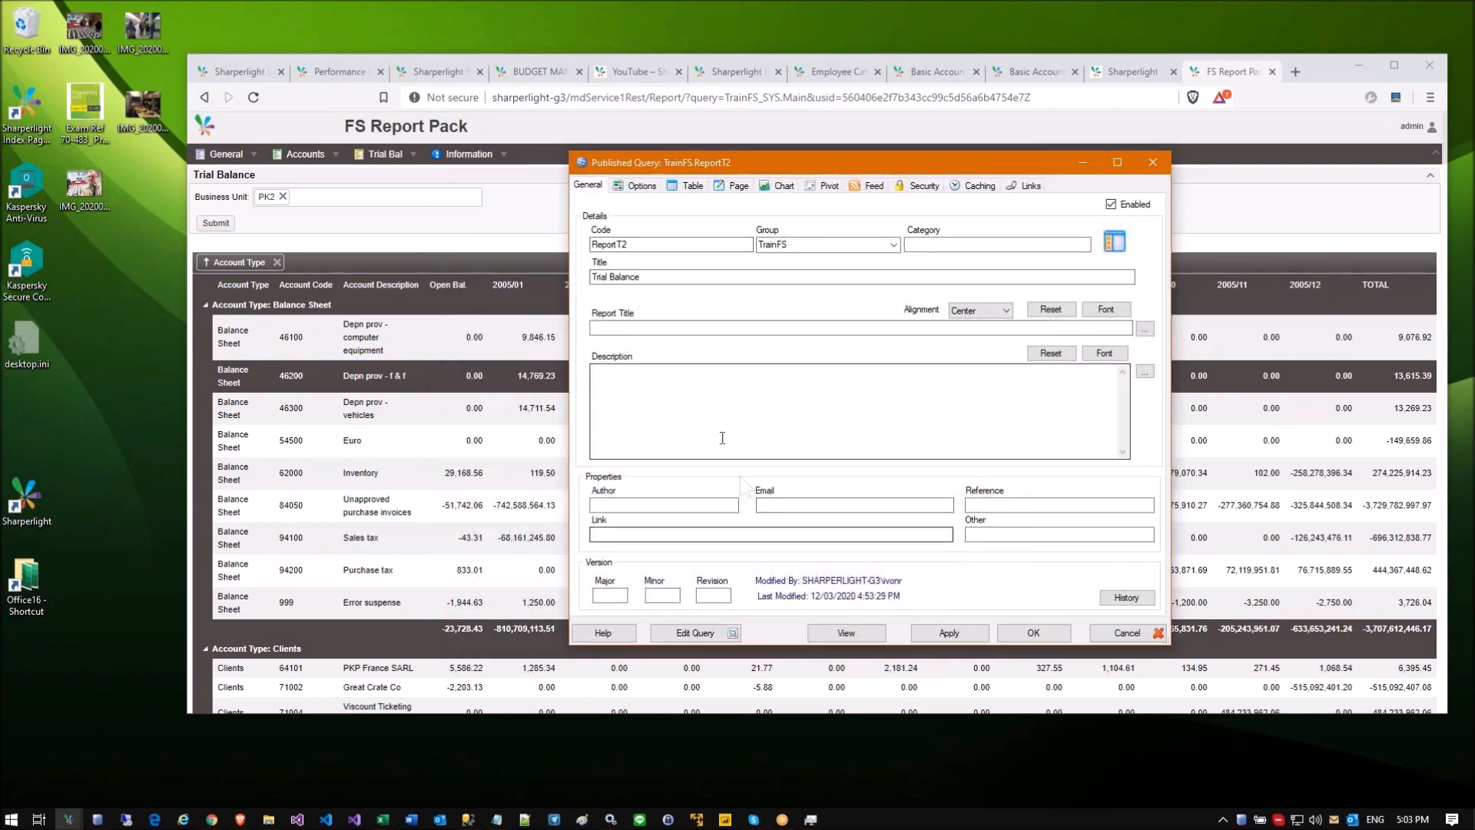
left_click(727, 634)
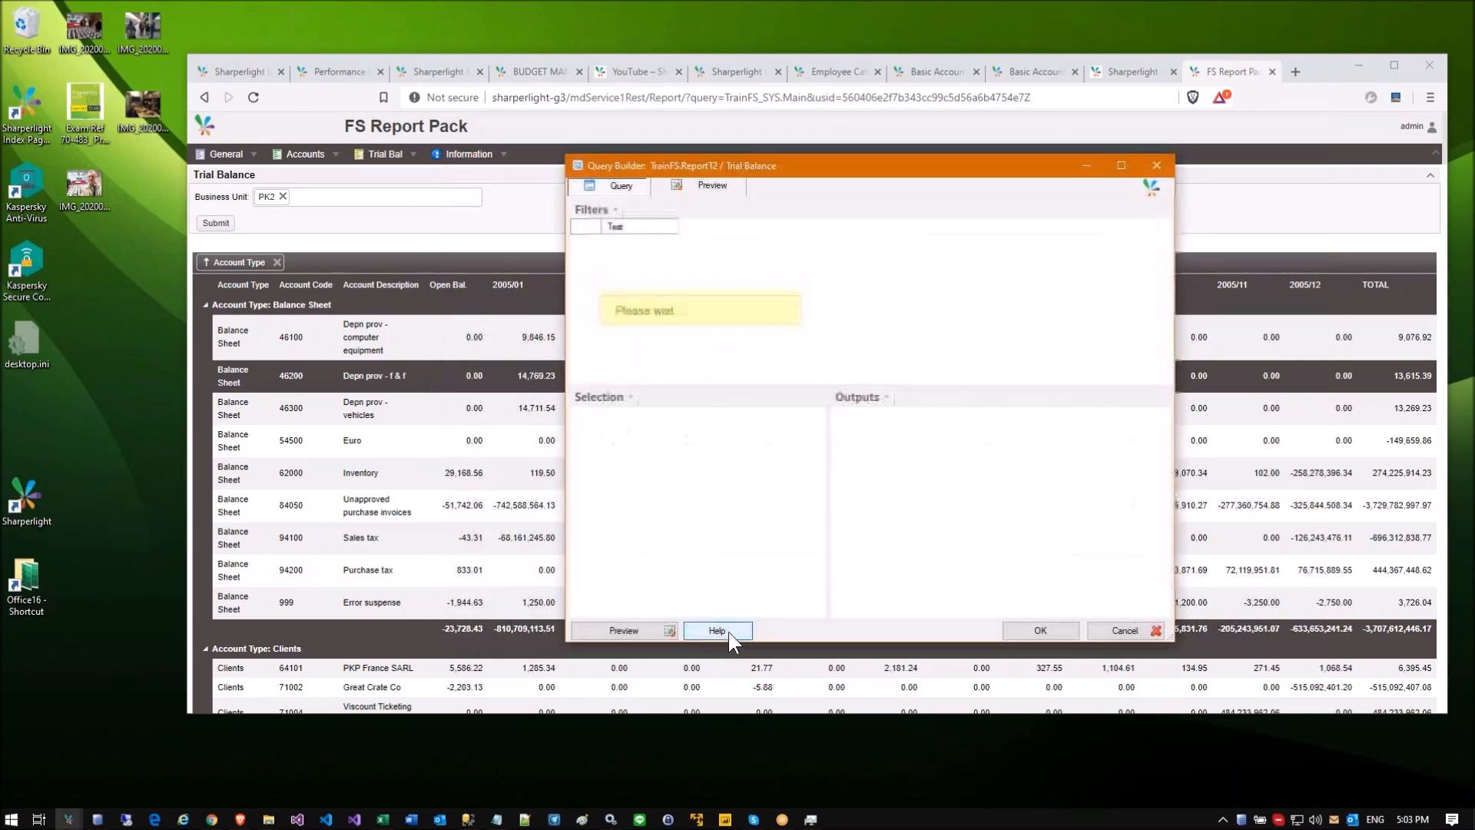
right_click(860, 453)
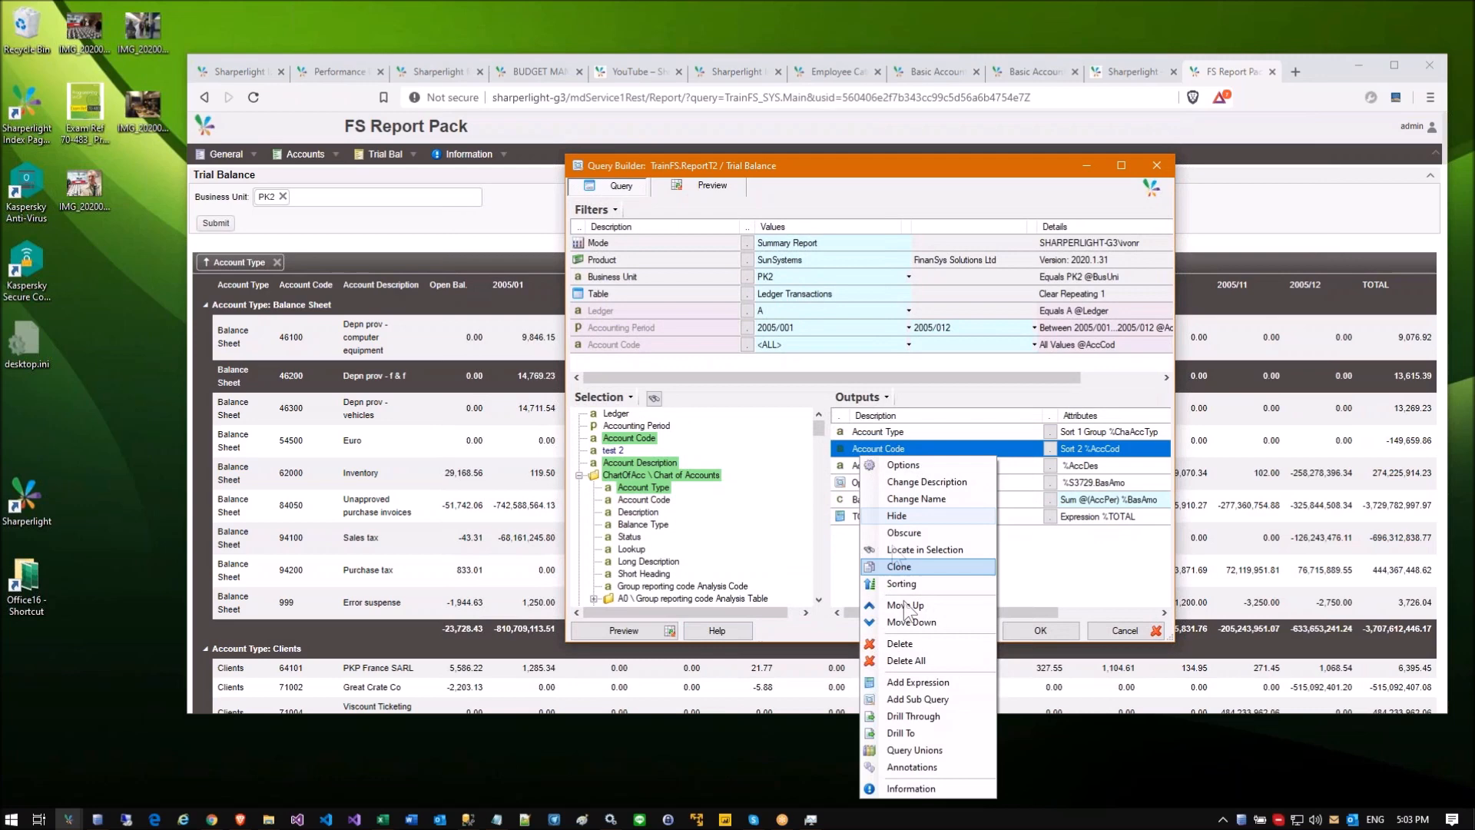
left_click(910, 765)
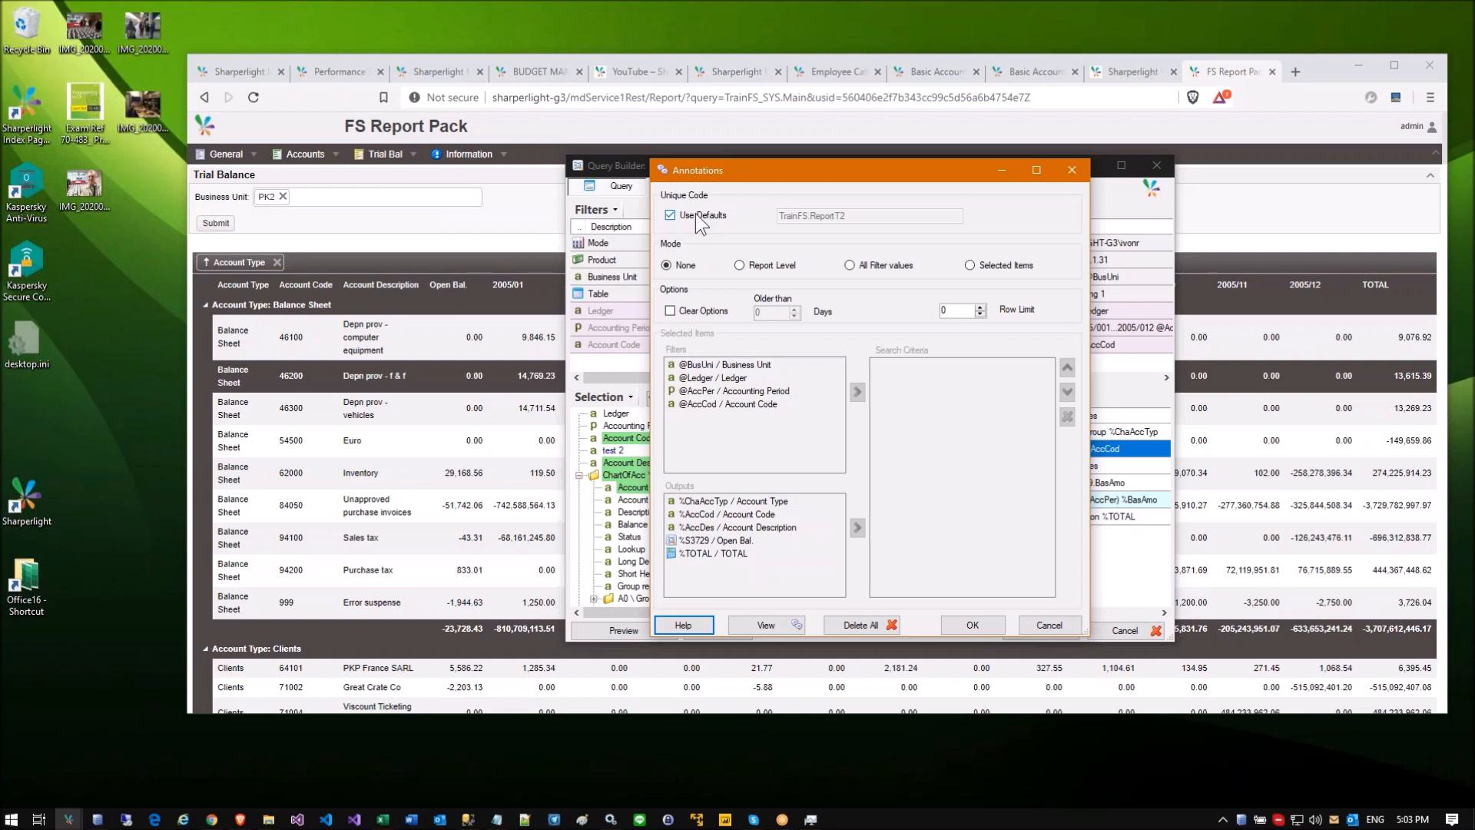
Step: Turn off the default unique code for the annotations and set the code to BU_Account
left_click(670, 215)
key("Tab")
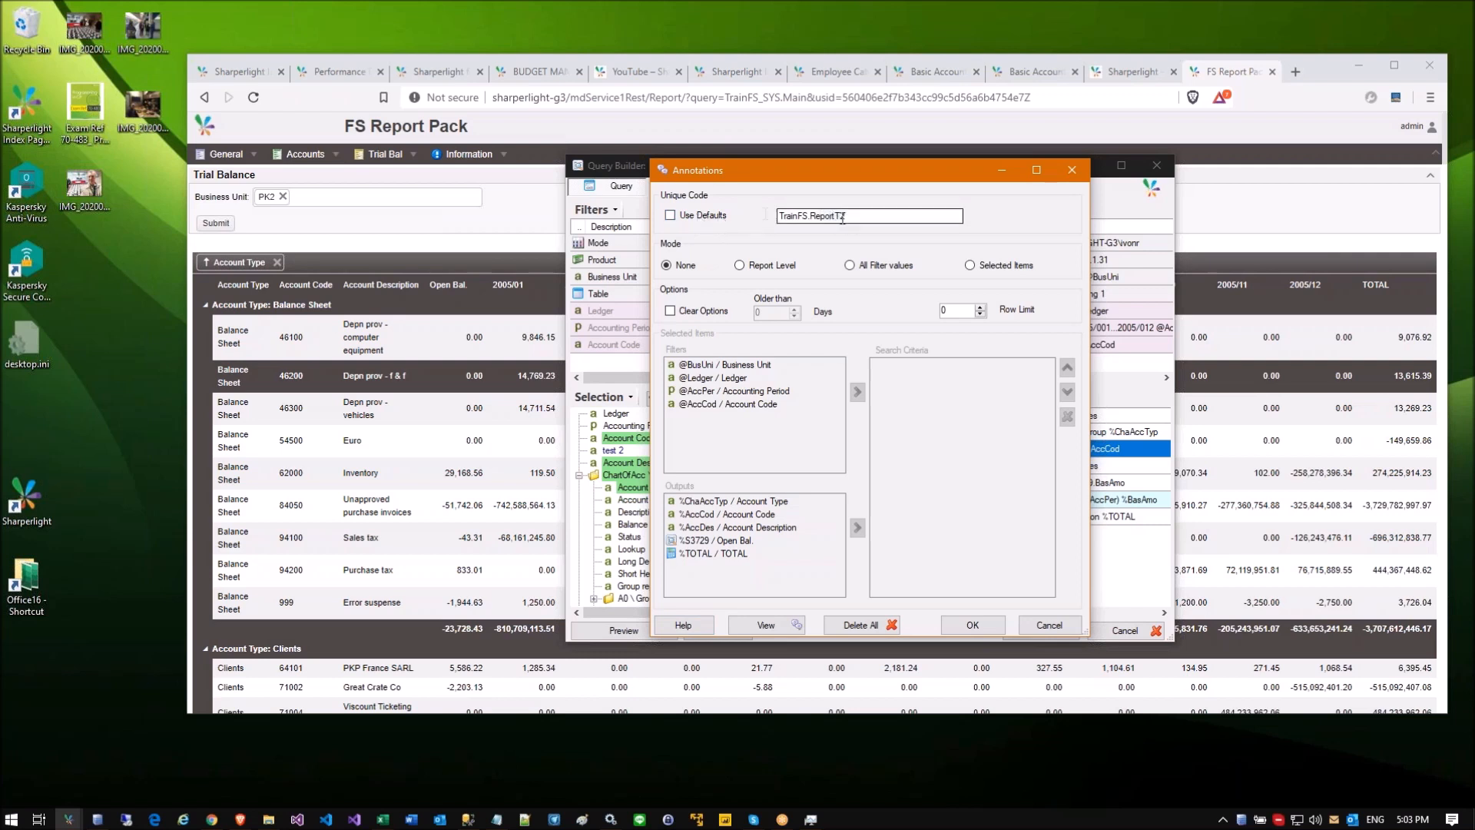
type("BU")
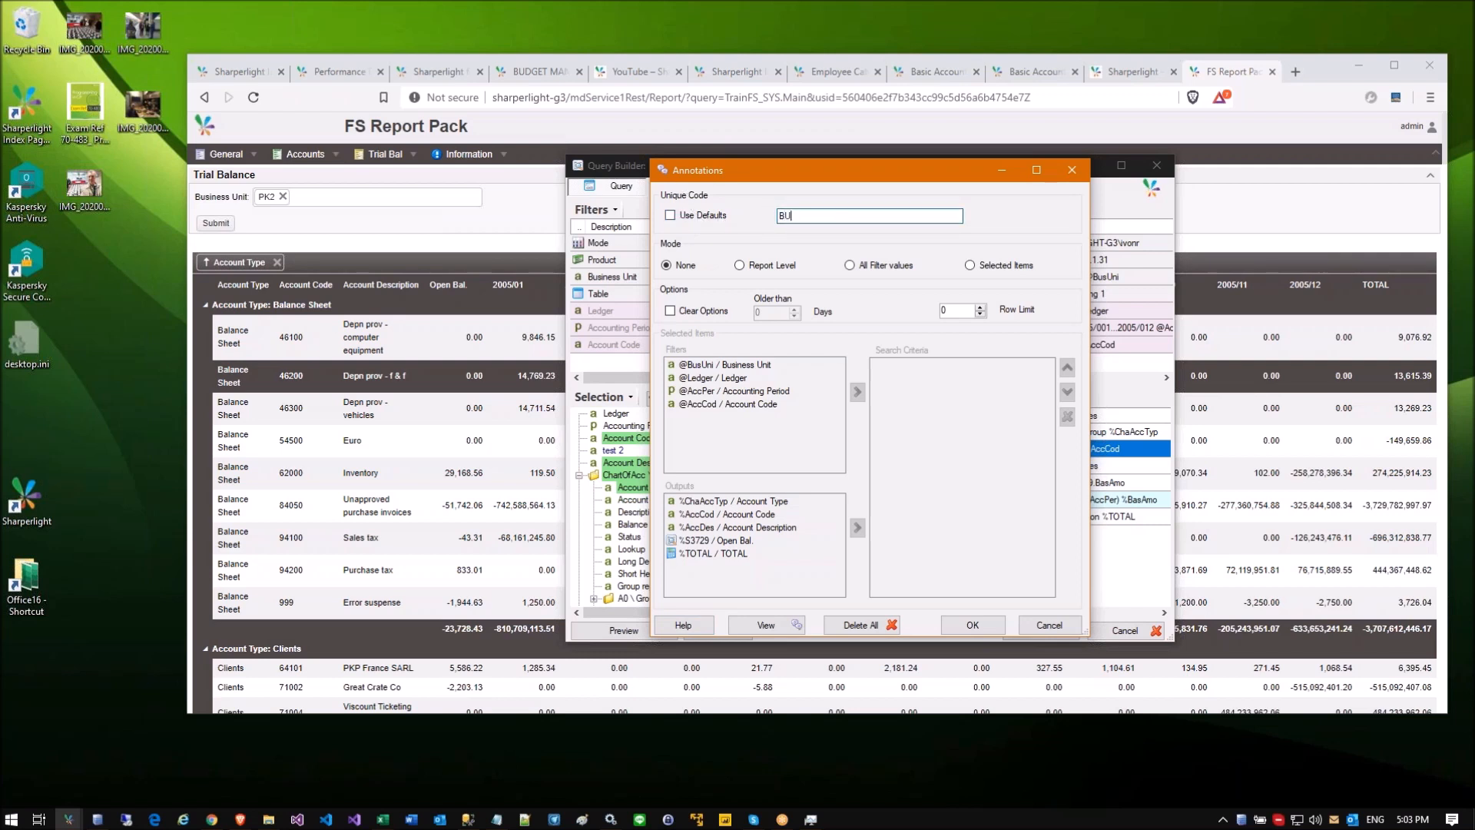
type("_Account")
Step: Set the annotation mode to Selected Items with the Business Unit filter and Account Code output as search criteria, and save the query
left_click(970, 265)
double_click(738, 365)
double_click(722, 514)
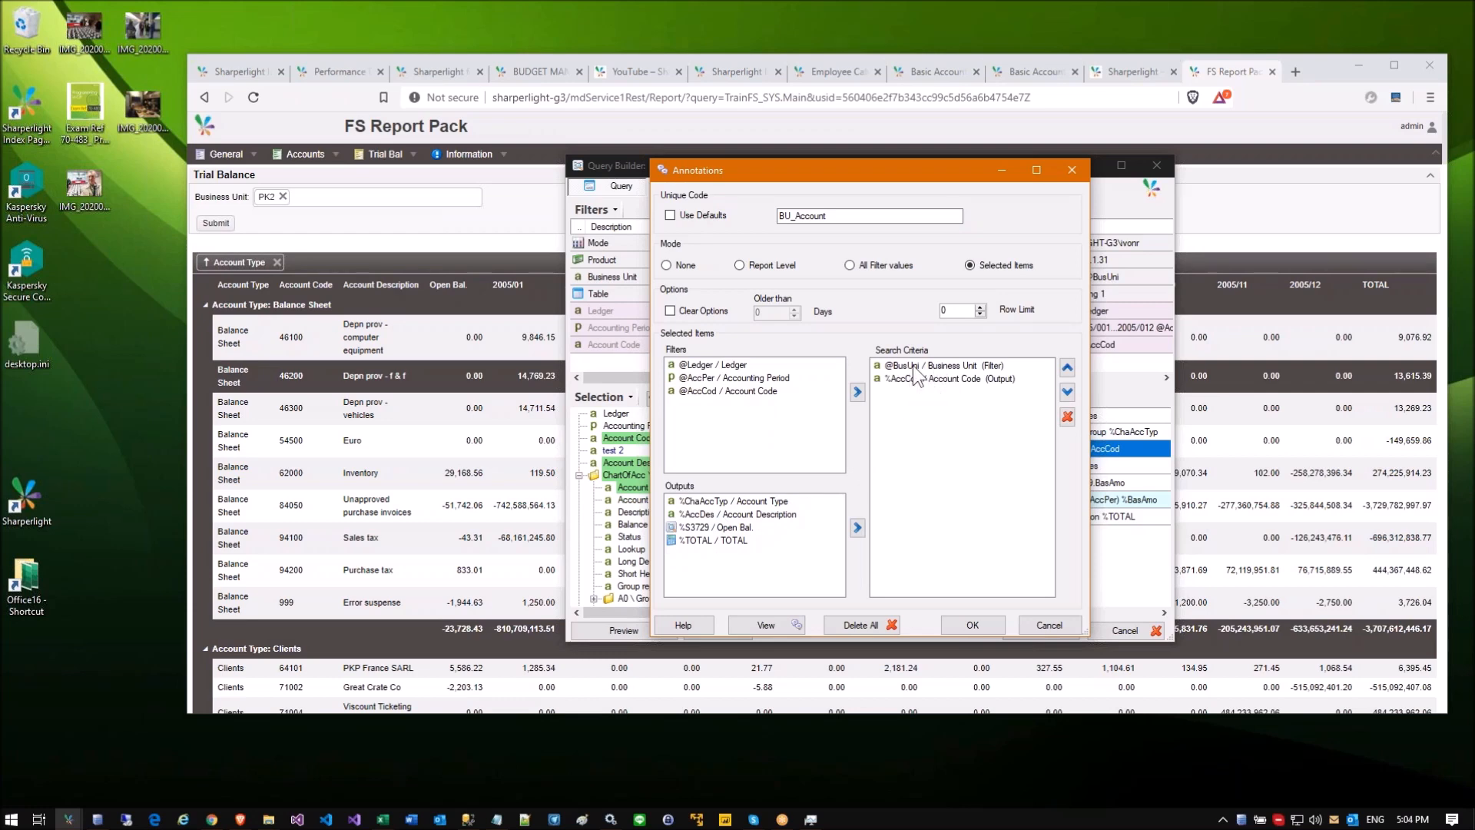
left_click(968, 625)
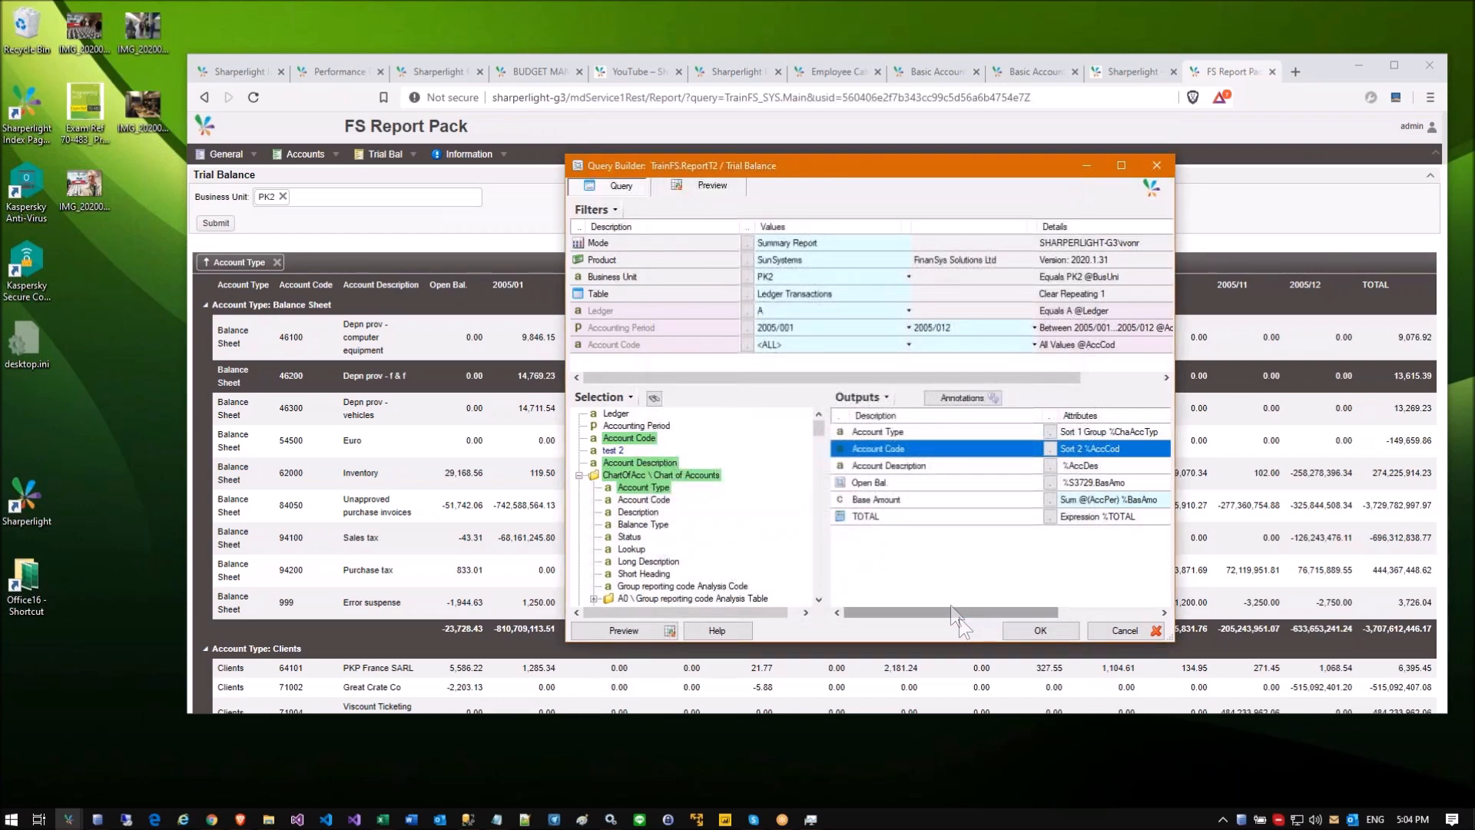
left_click(1011, 627)
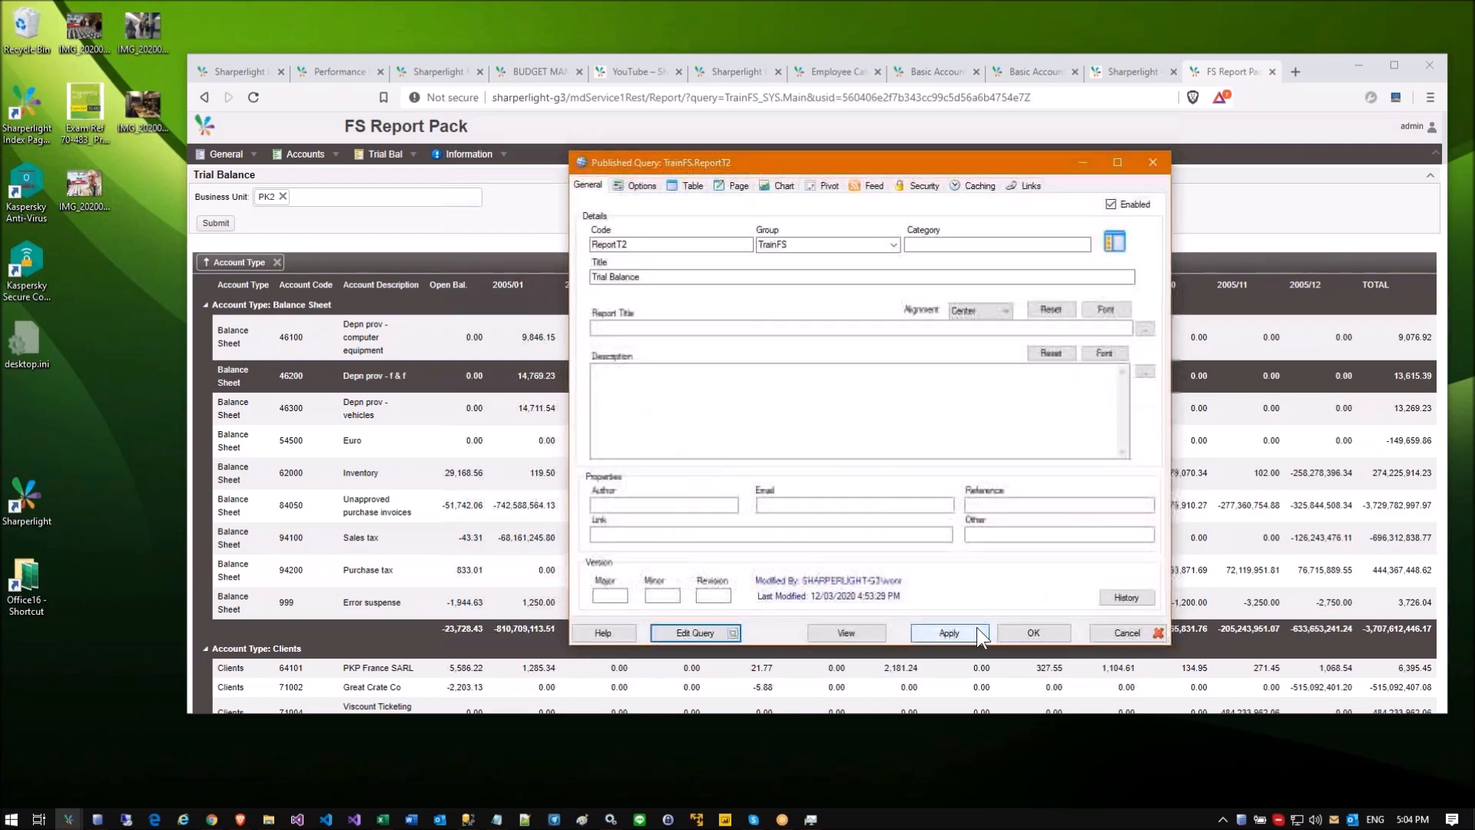
Step: Refresh the Trial Balance report and post the annotation "Please check the balance" on the account 46100 row
left_click(214, 223)
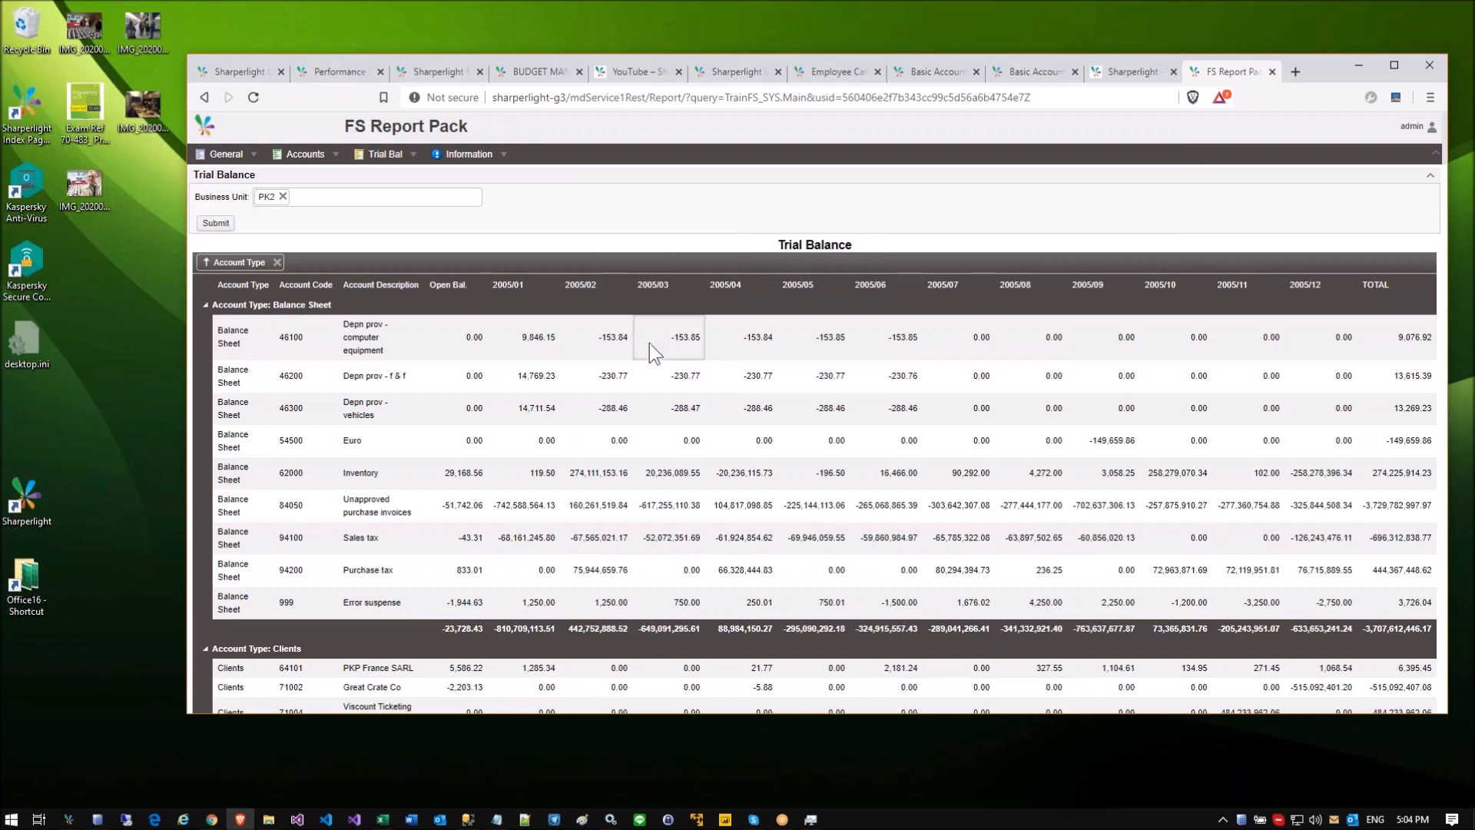
right_click(649, 343)
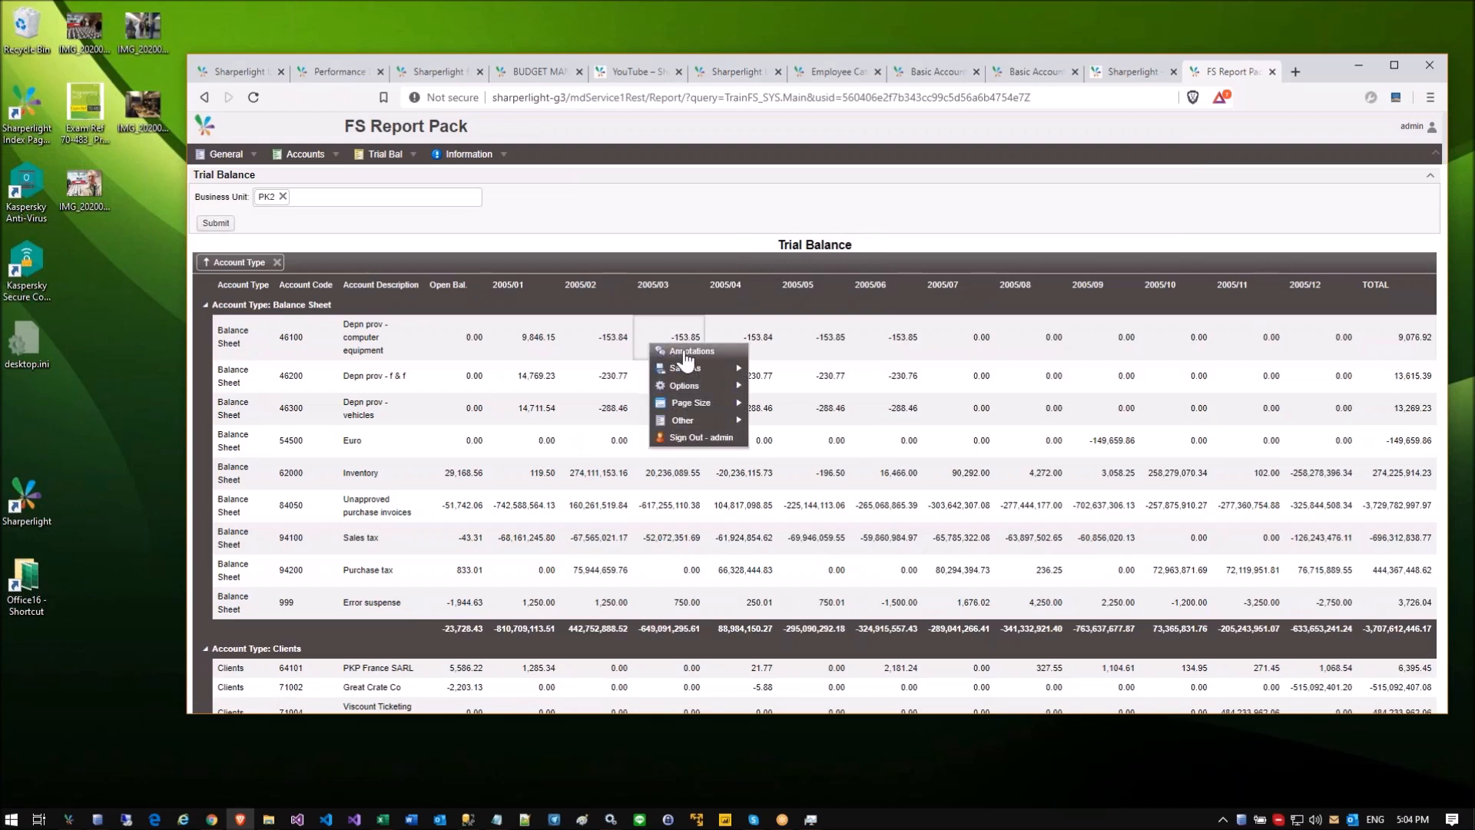
left_click(686, 355)
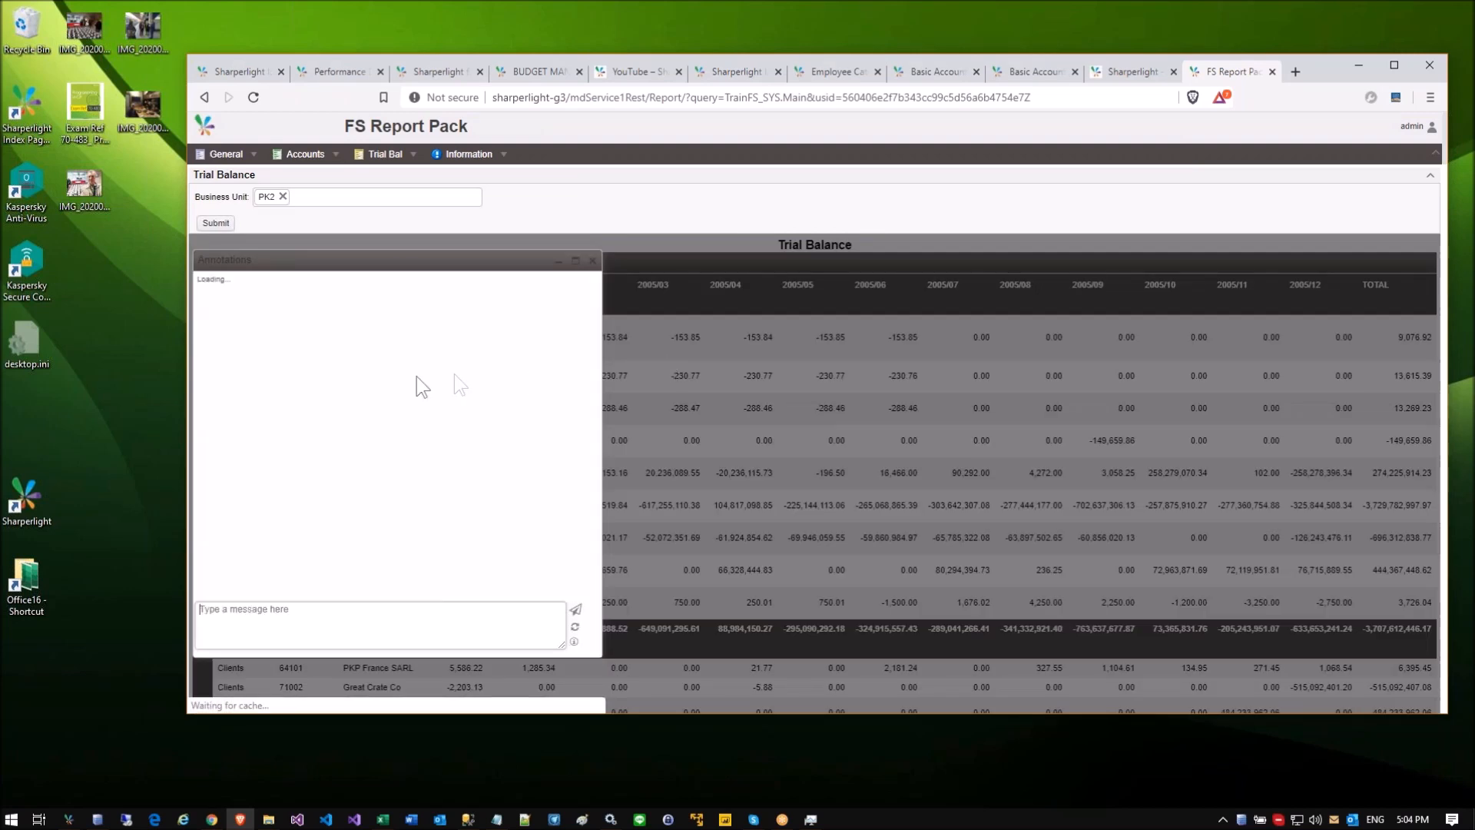
type("Please chre")
type("eck")
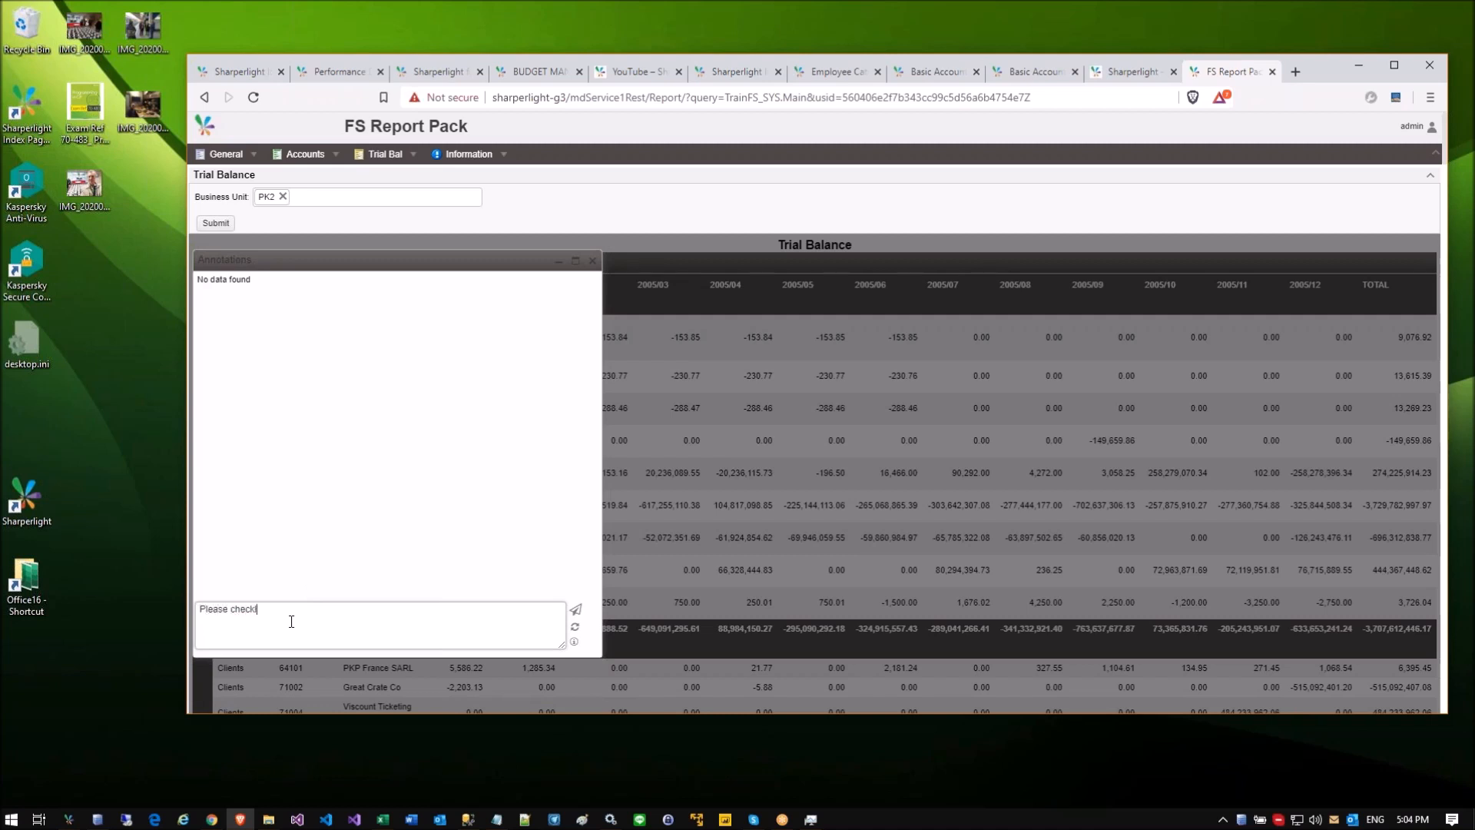
type(" the balance")
left_click(575, 610)
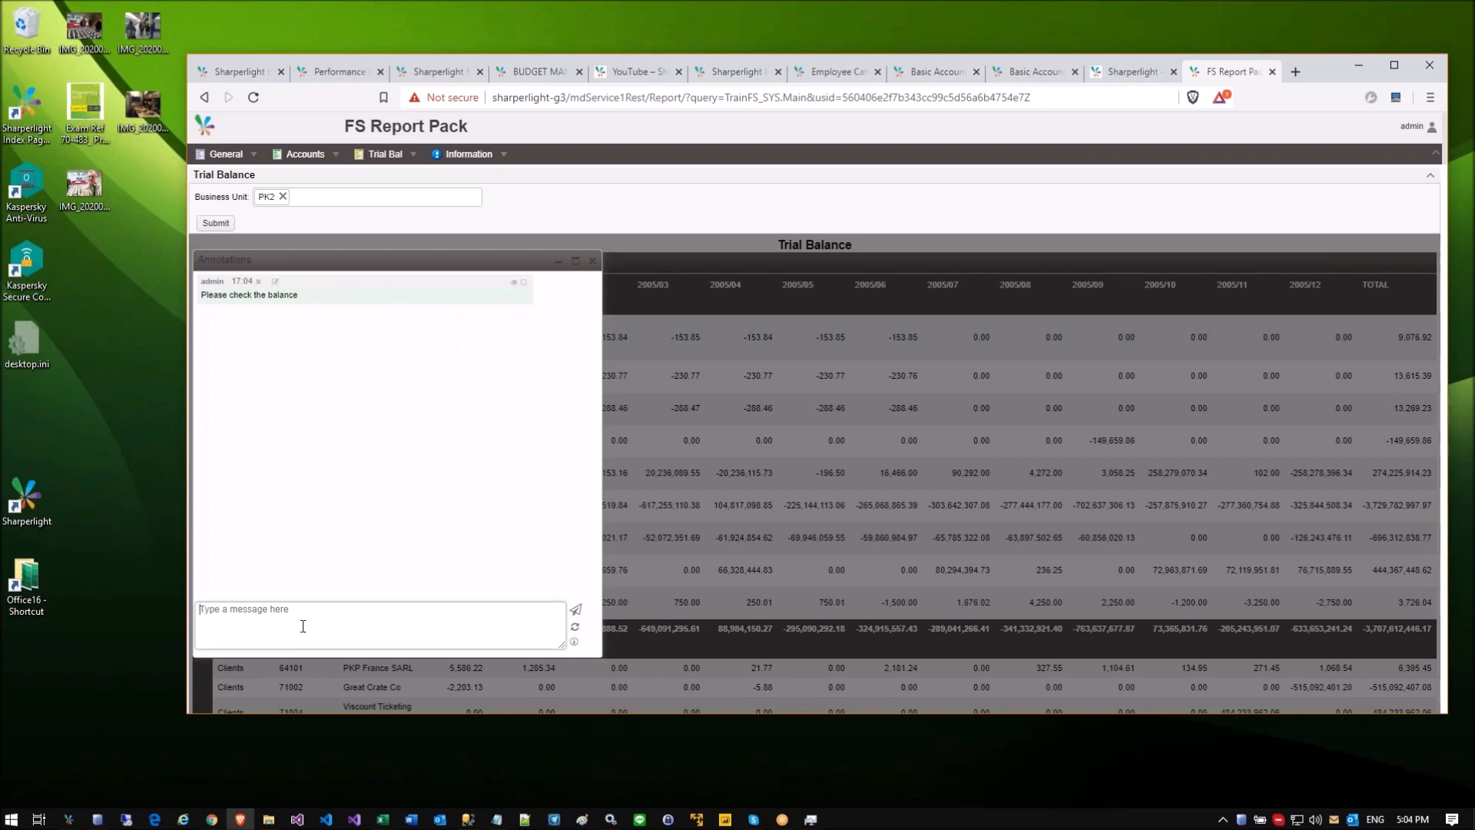
Step: Post a second annotation "ok", mark the first message as checked, and return to the account 46100 row
left_click(577, 613)
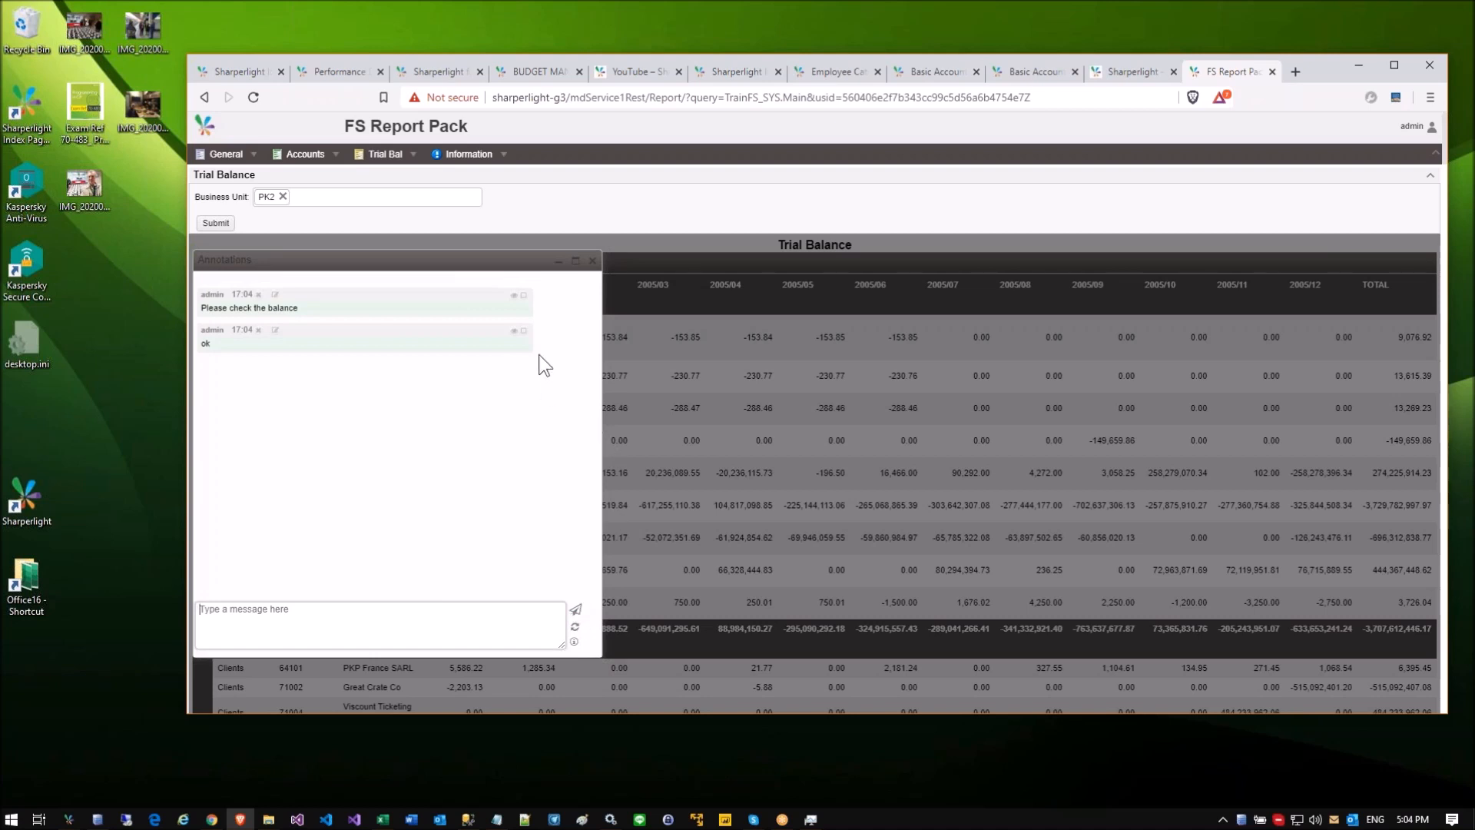
left_click(512, 299)
left_click(524, 297)
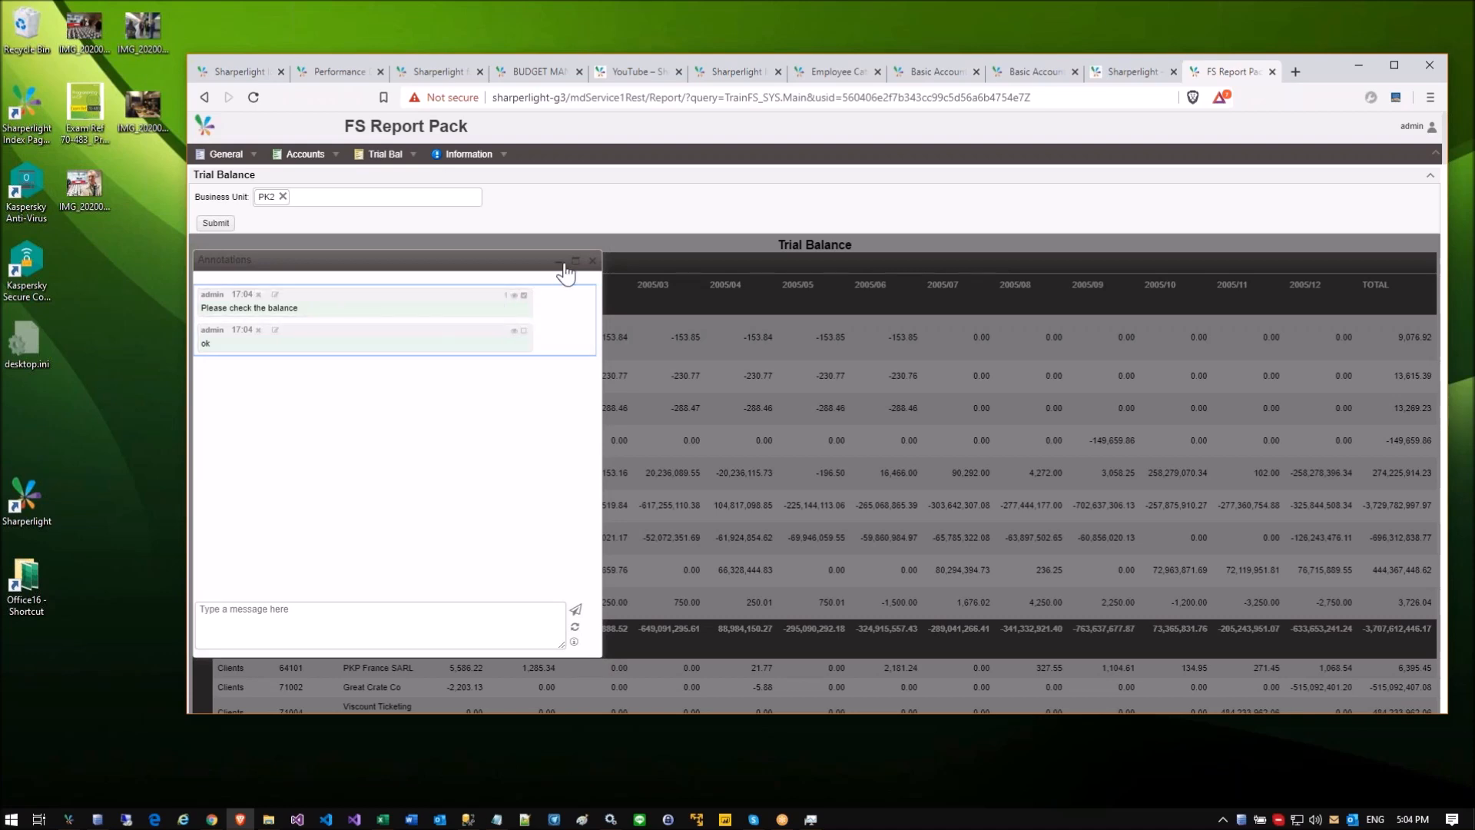
left_click(592, 261)
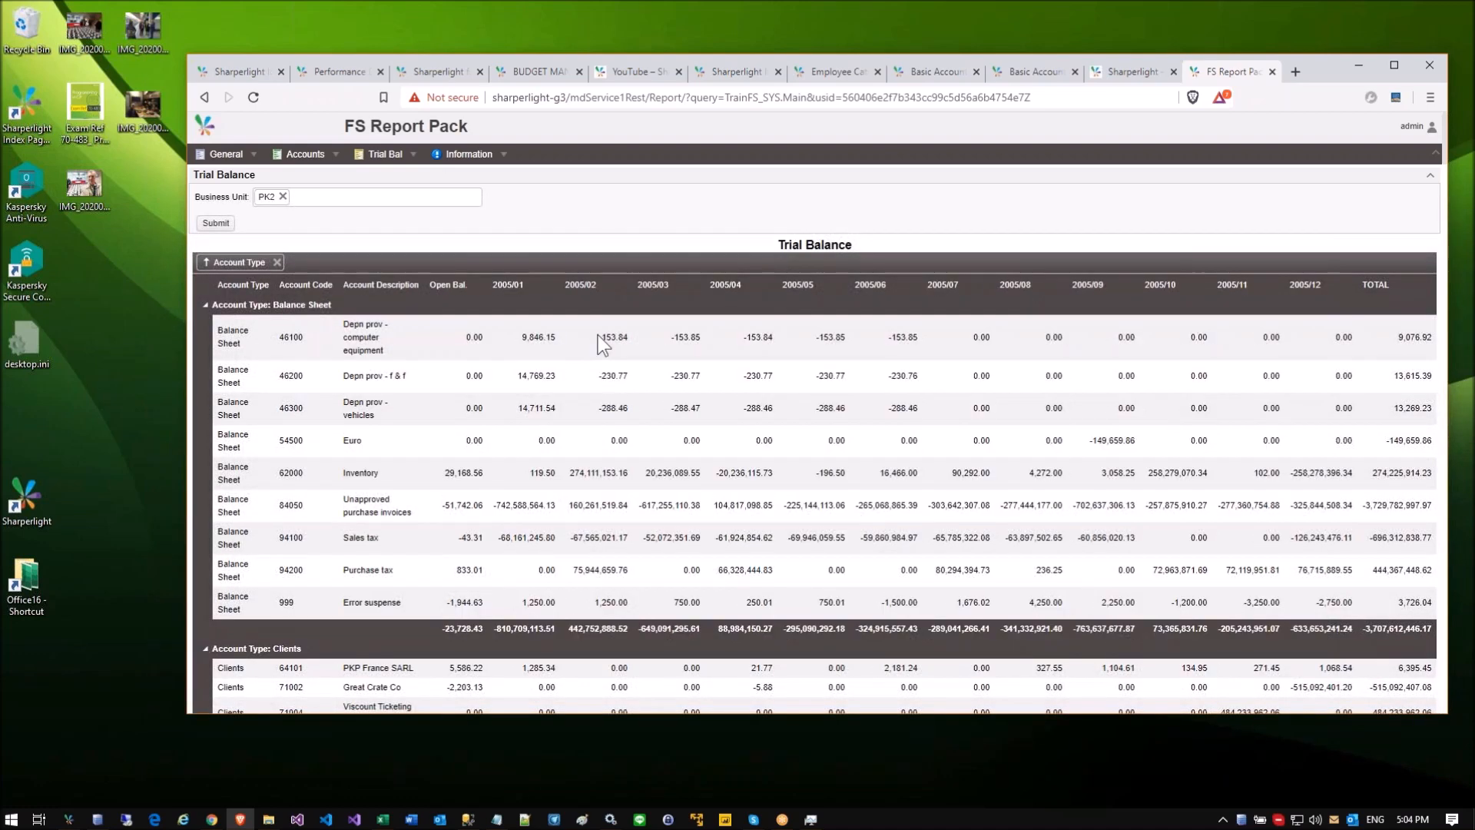
left_click(598, 336)
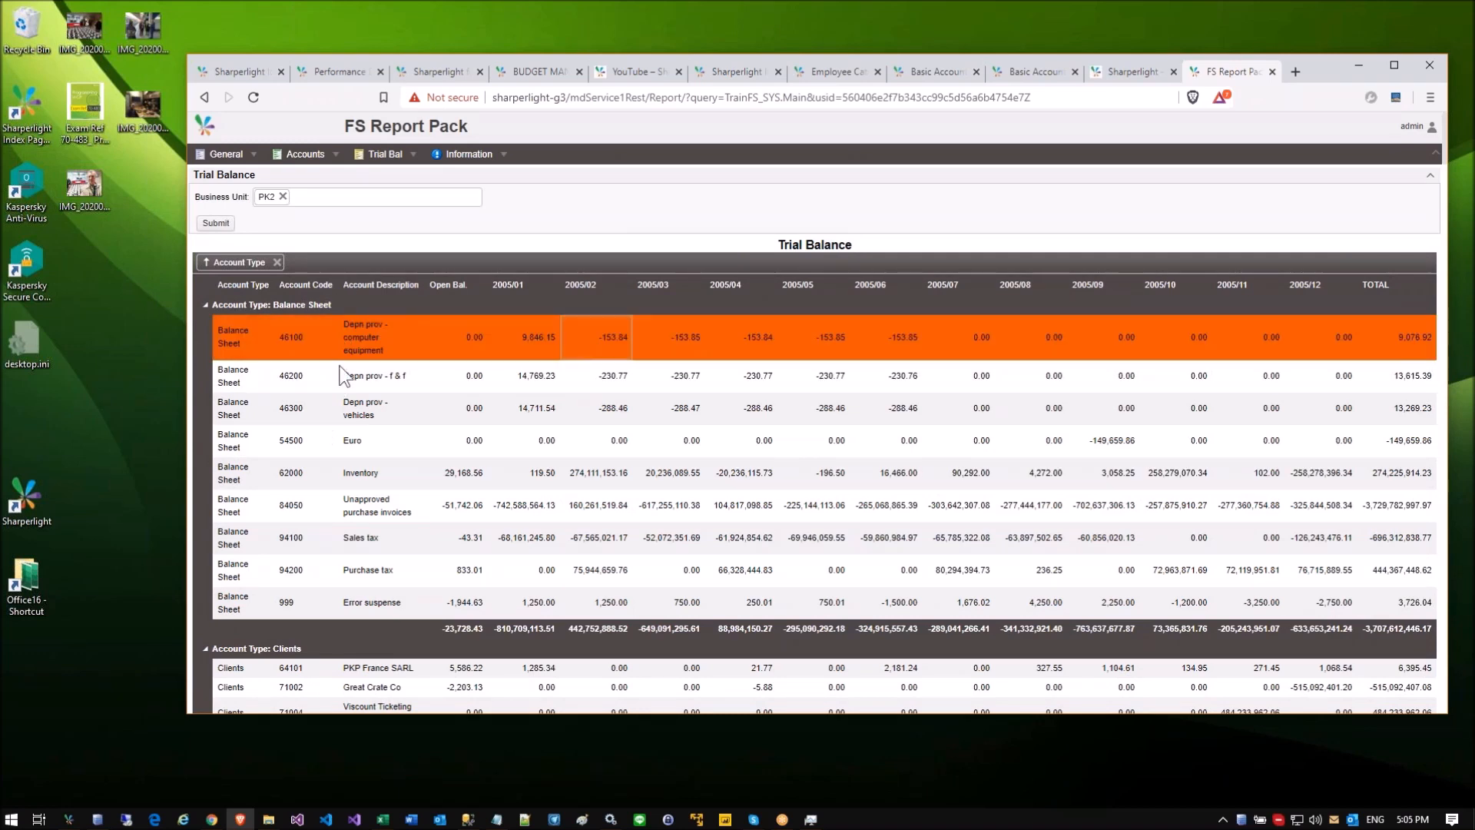
Step: Reopen the Trial Balance query for editing and add an expression output below Account Description
mouse_move(69, 819)
left_click(178, 772)
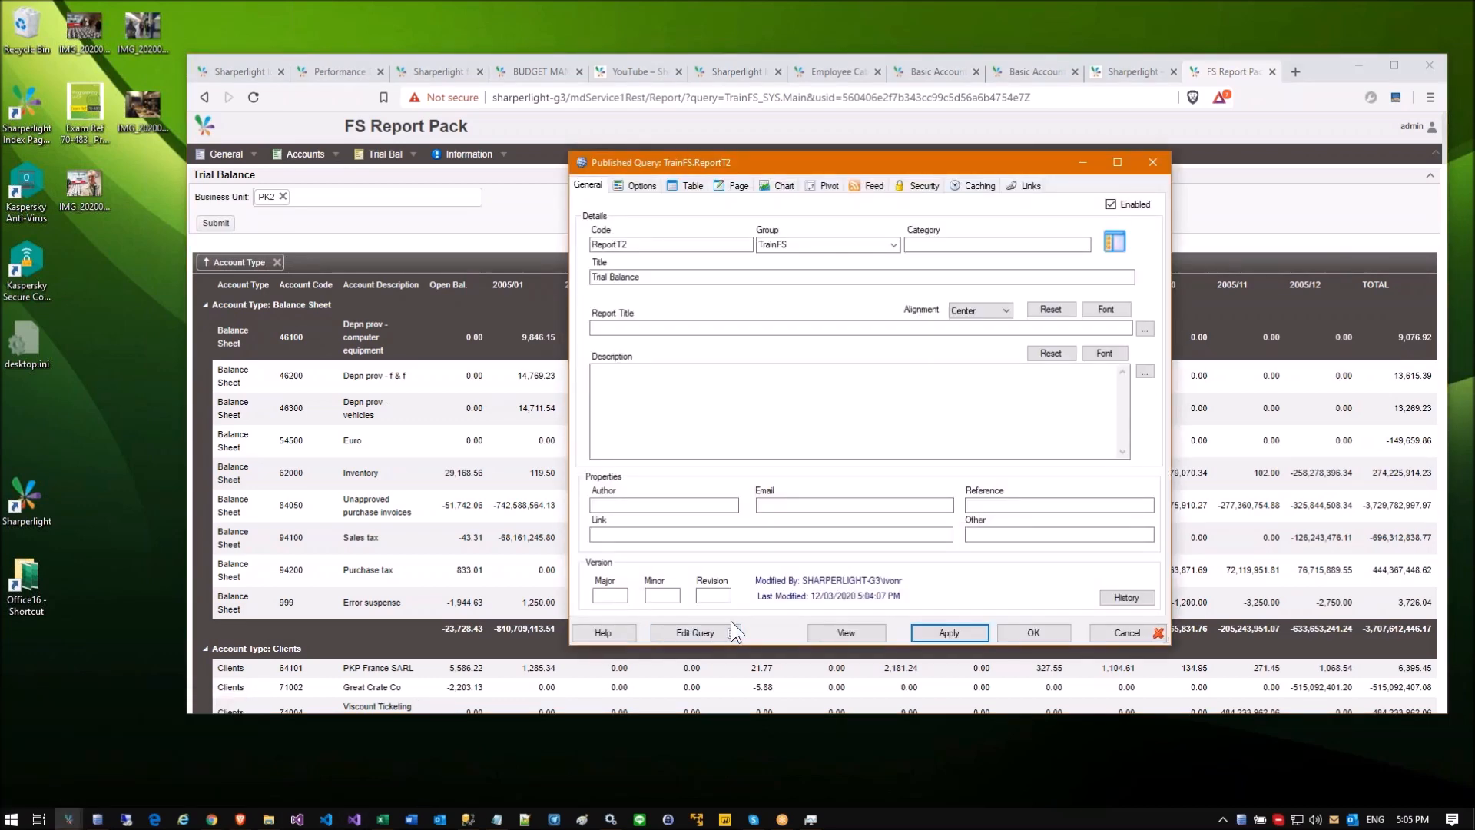
left_click(722, 624)
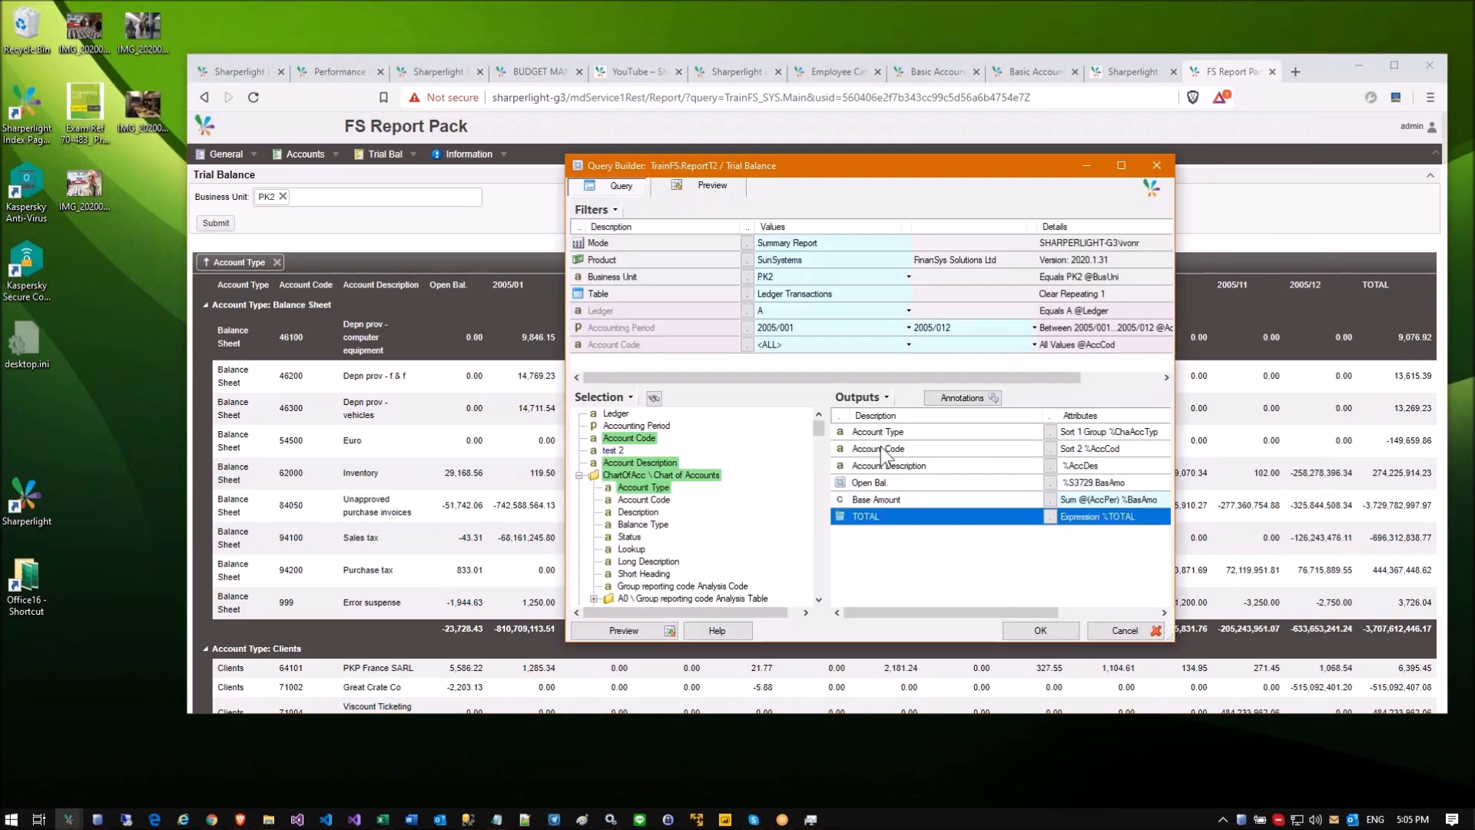
right_click(879, 446)
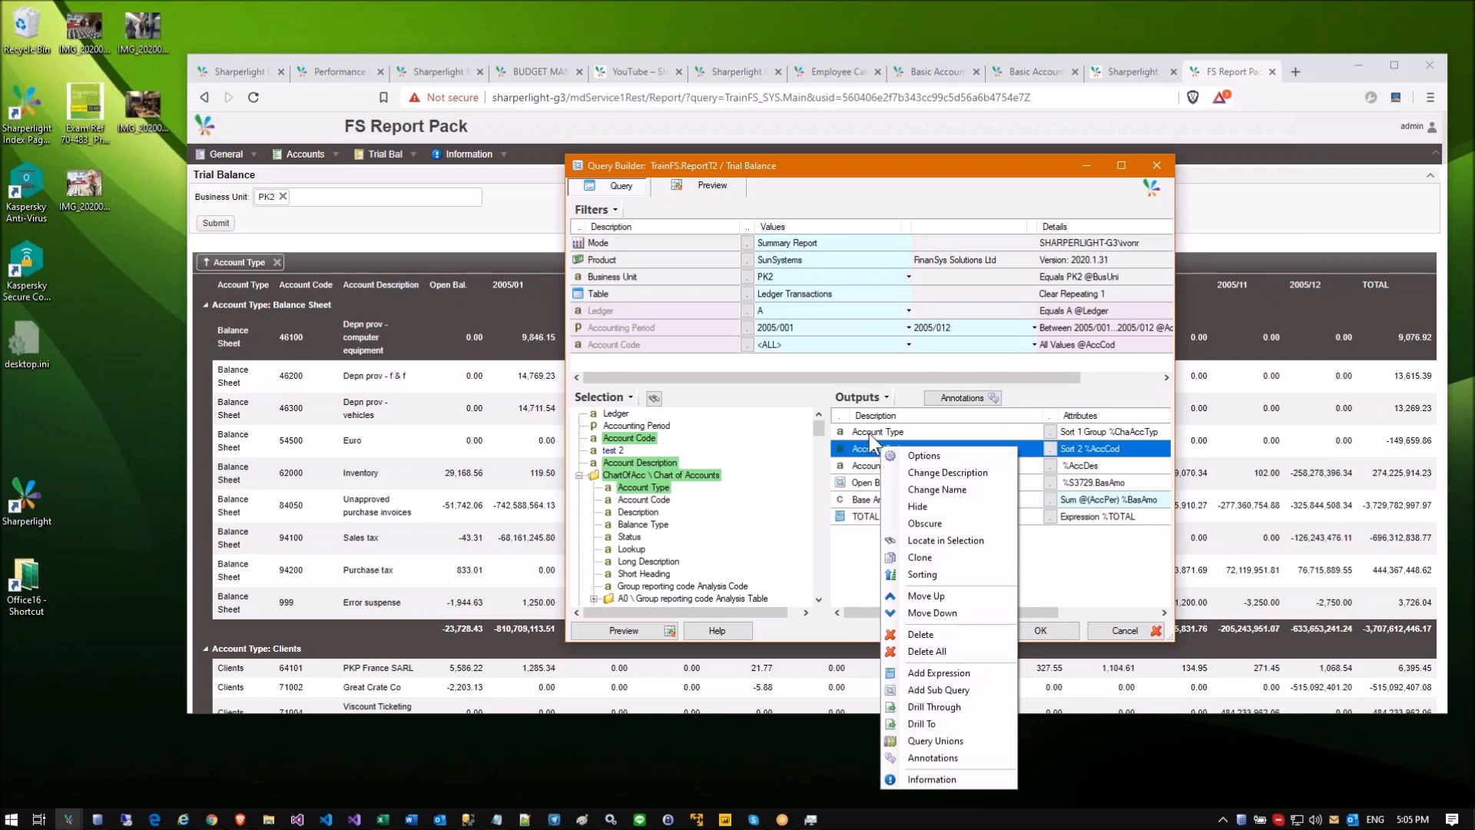
left_click(862, 459)
right_click(863, 463)
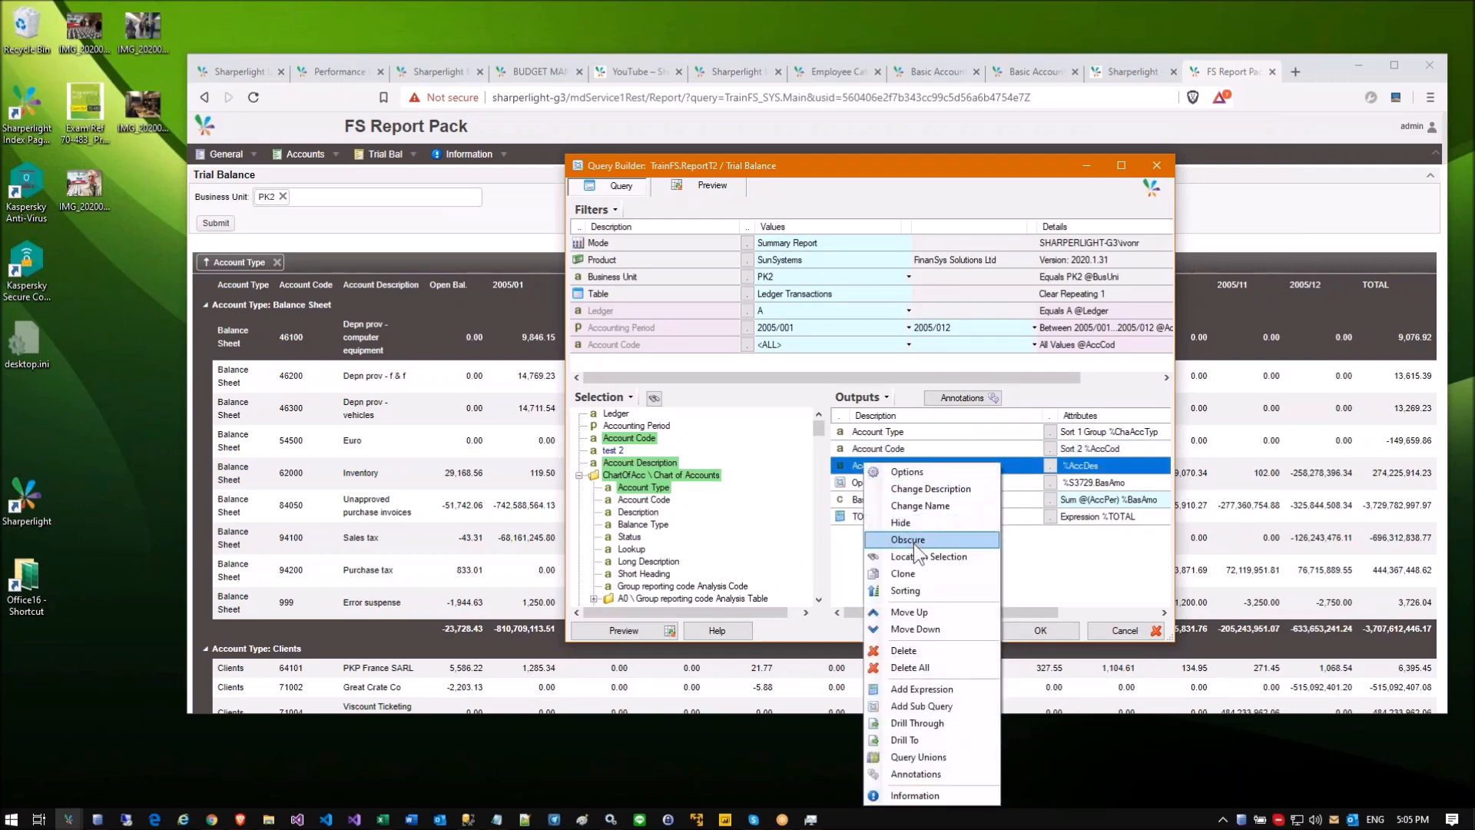
left_click(922, 689)
Step: Search the functions for "ann" and insert the annotations icon (HTML) function with defined code into the expression formula
left_click(677, 599)
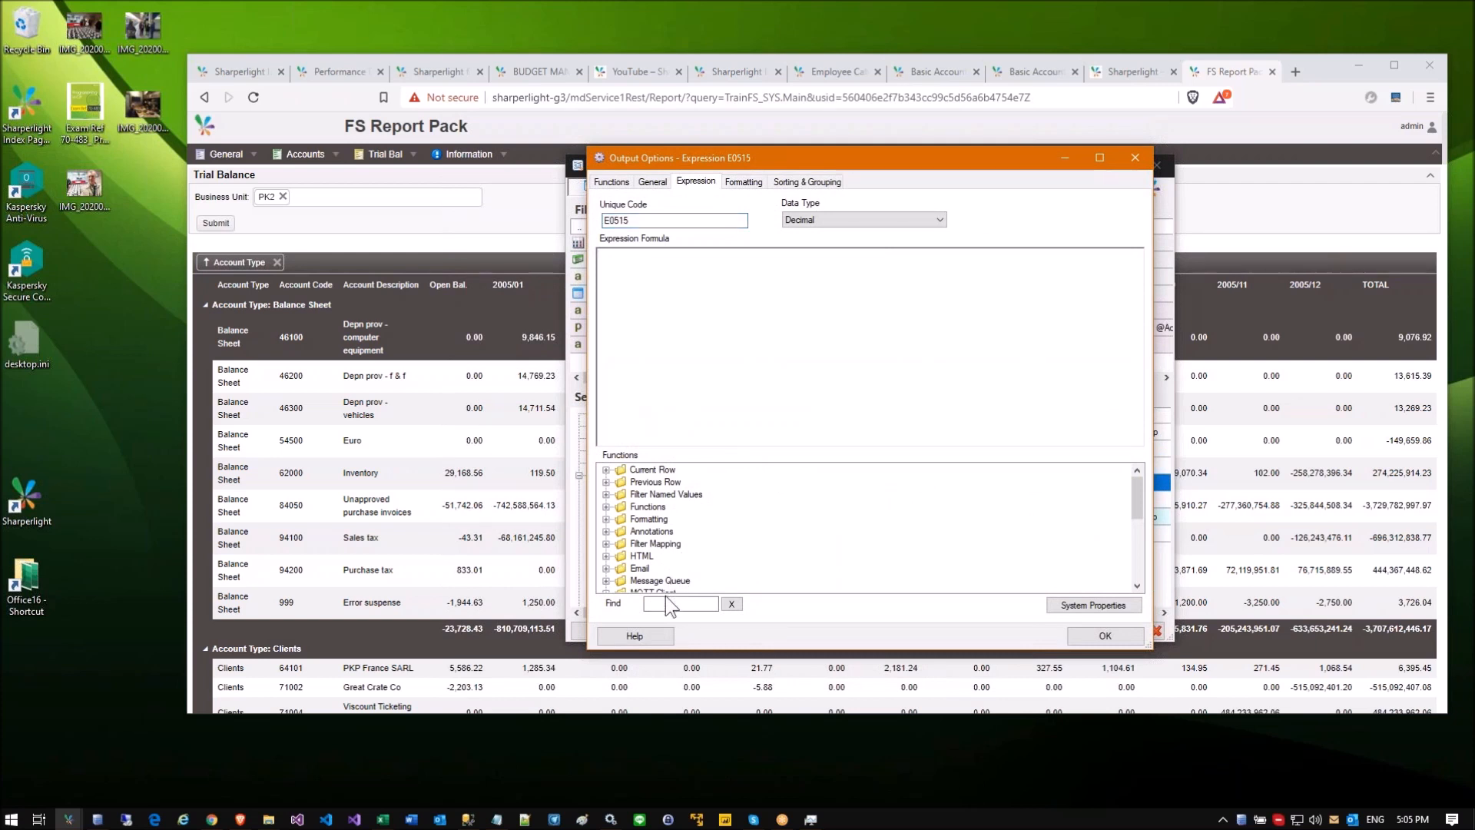
type("ann")
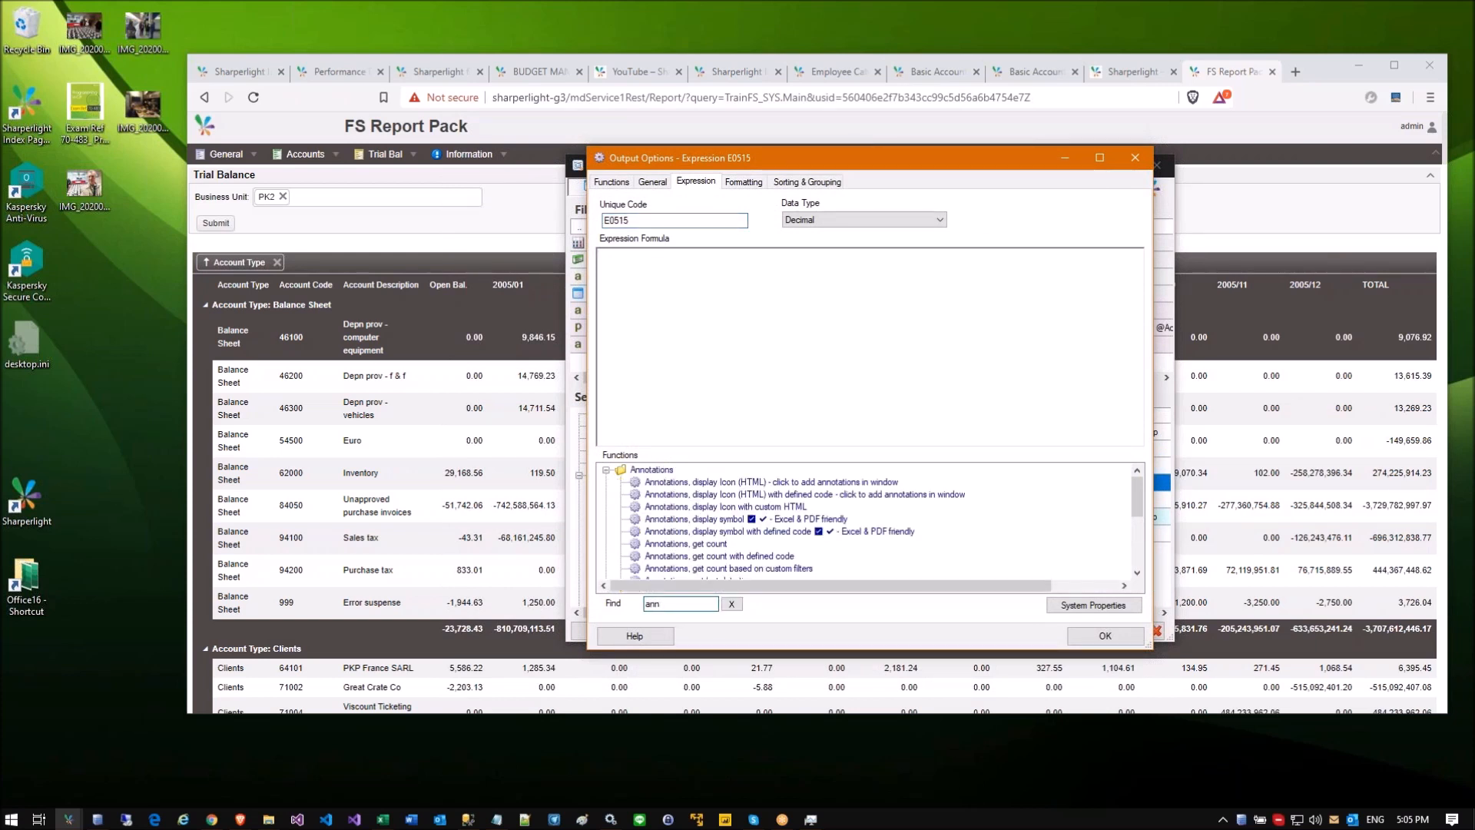
left_click(751, 482)
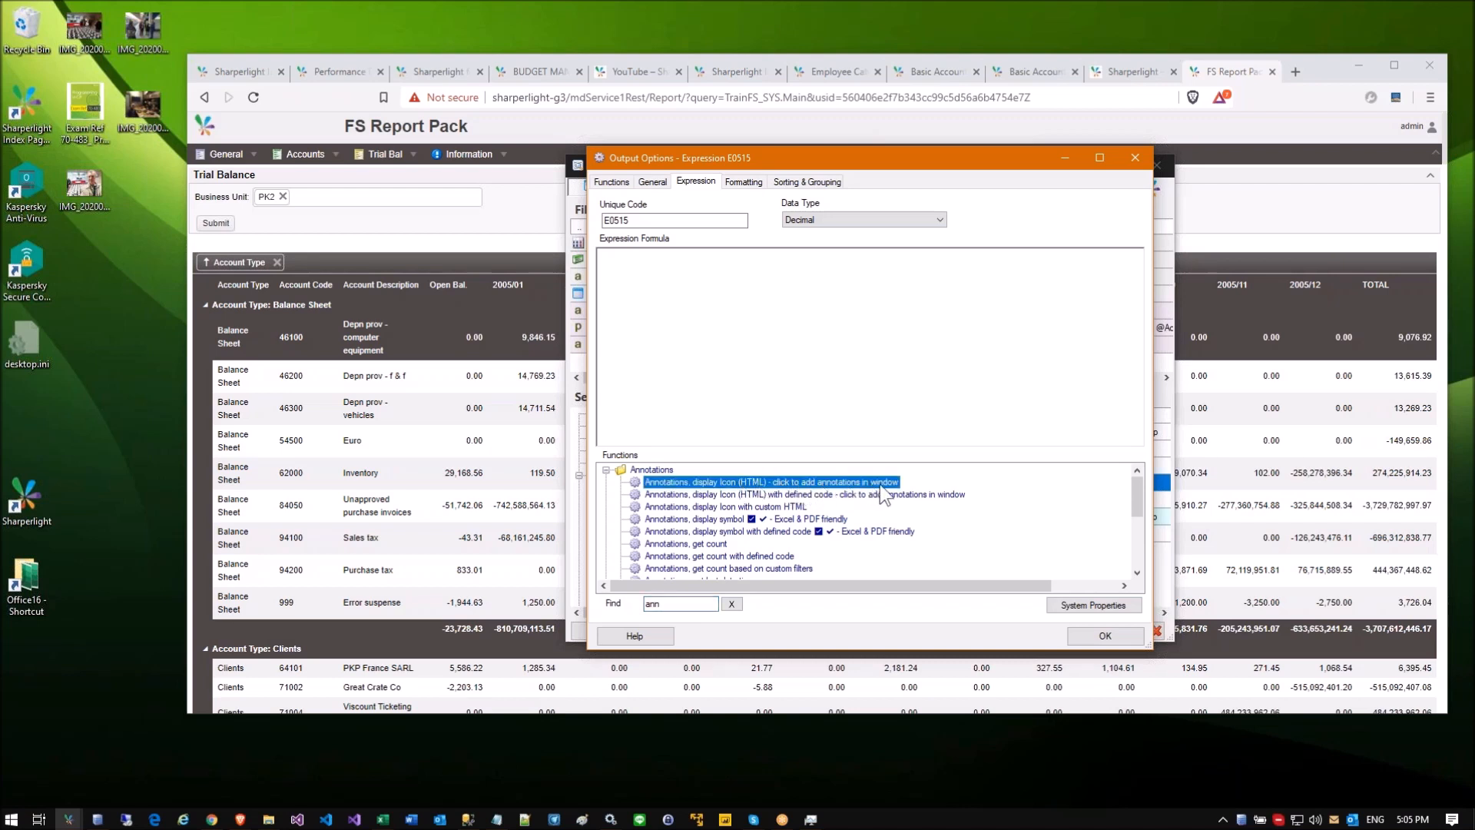
double_click(845, 498)
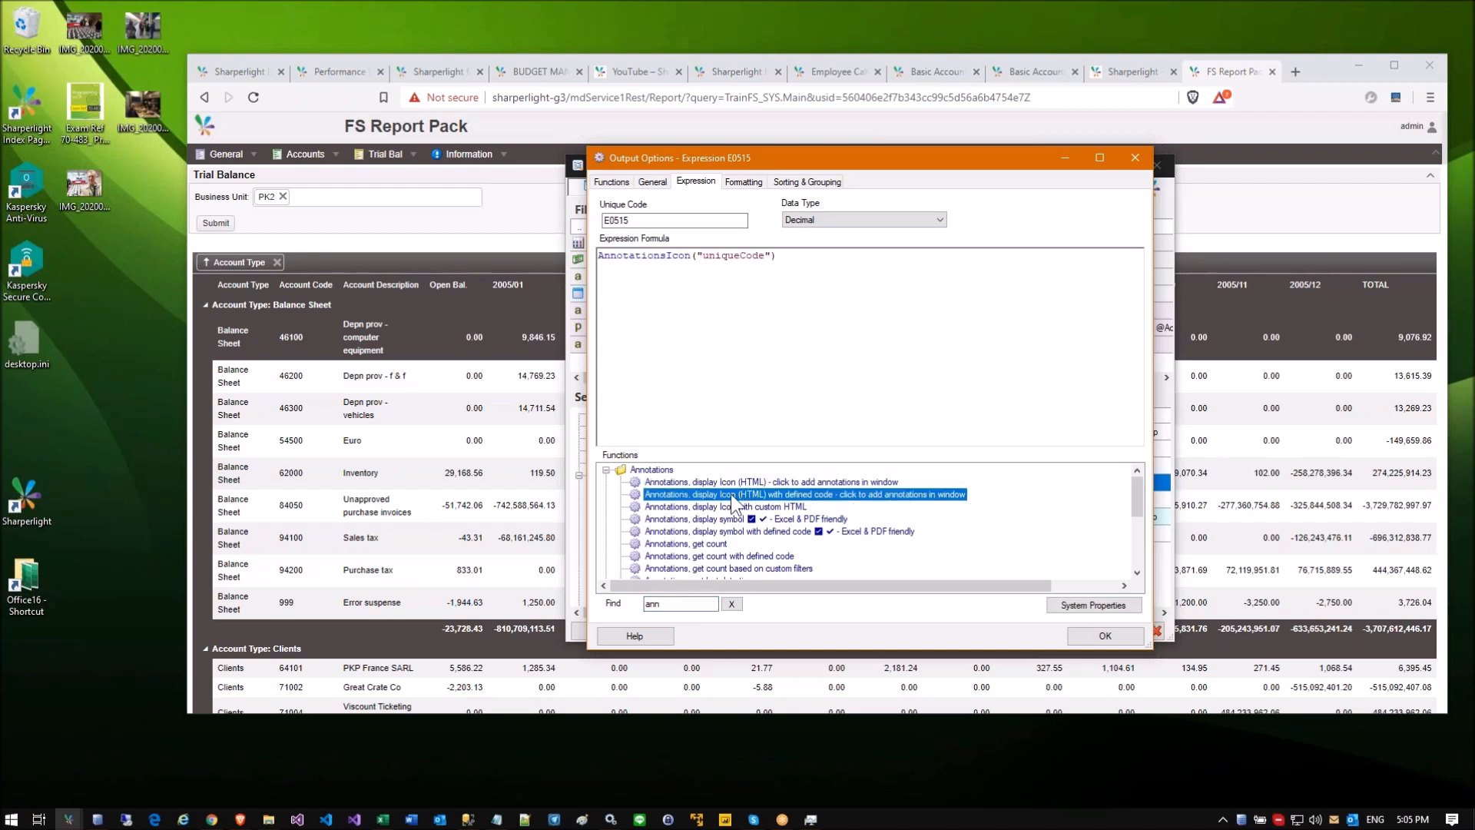
Step: Set the AnnotationsIcon function's code to BU_Account and accept the expression with its data type changed to HTML
left_click(706, 257)
left_click_drag(705, 257, 765, 258)
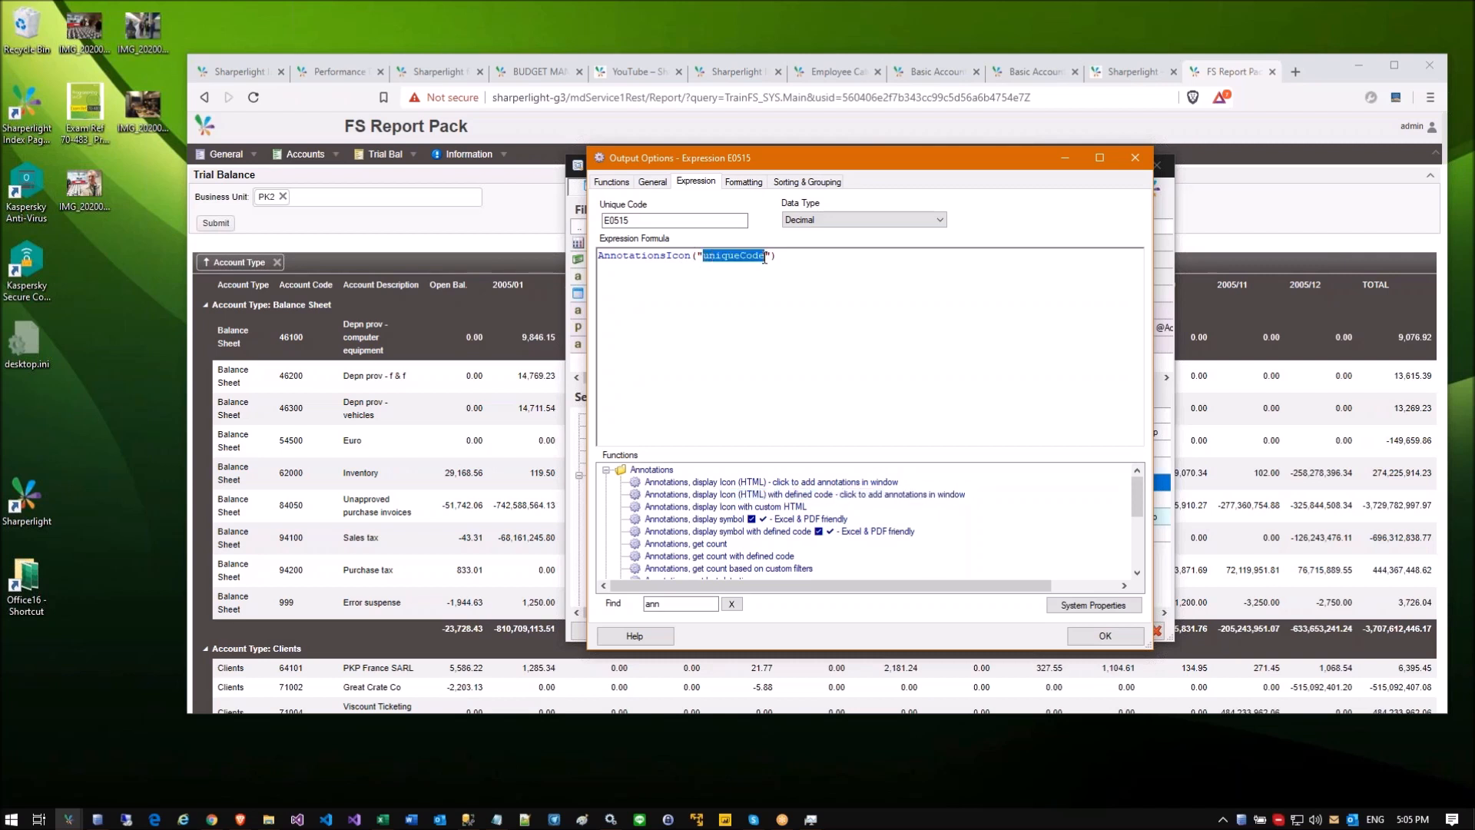
type("BU_Account")
left_click(1105, 635)
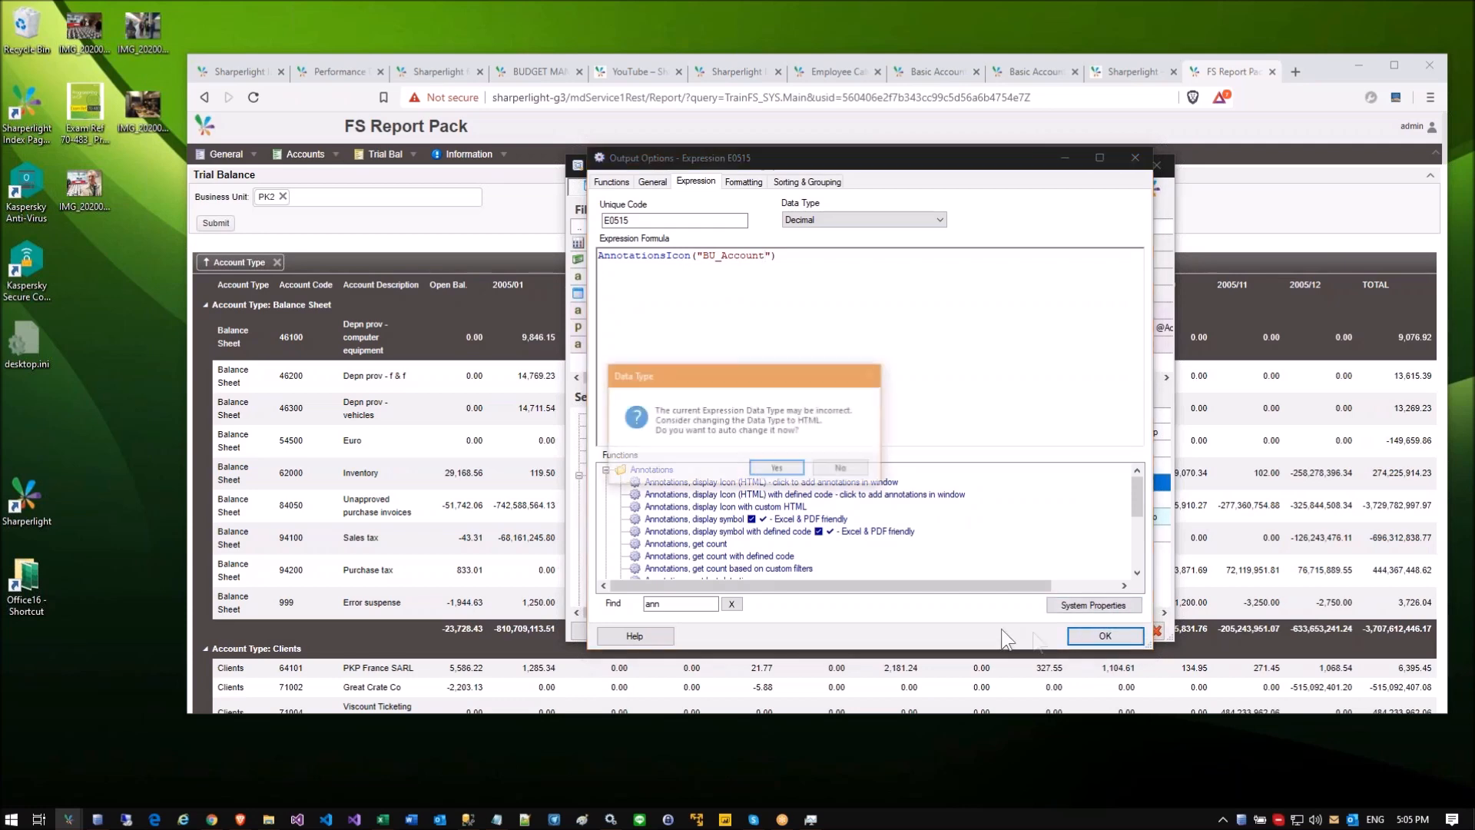
left_click(775, 469)
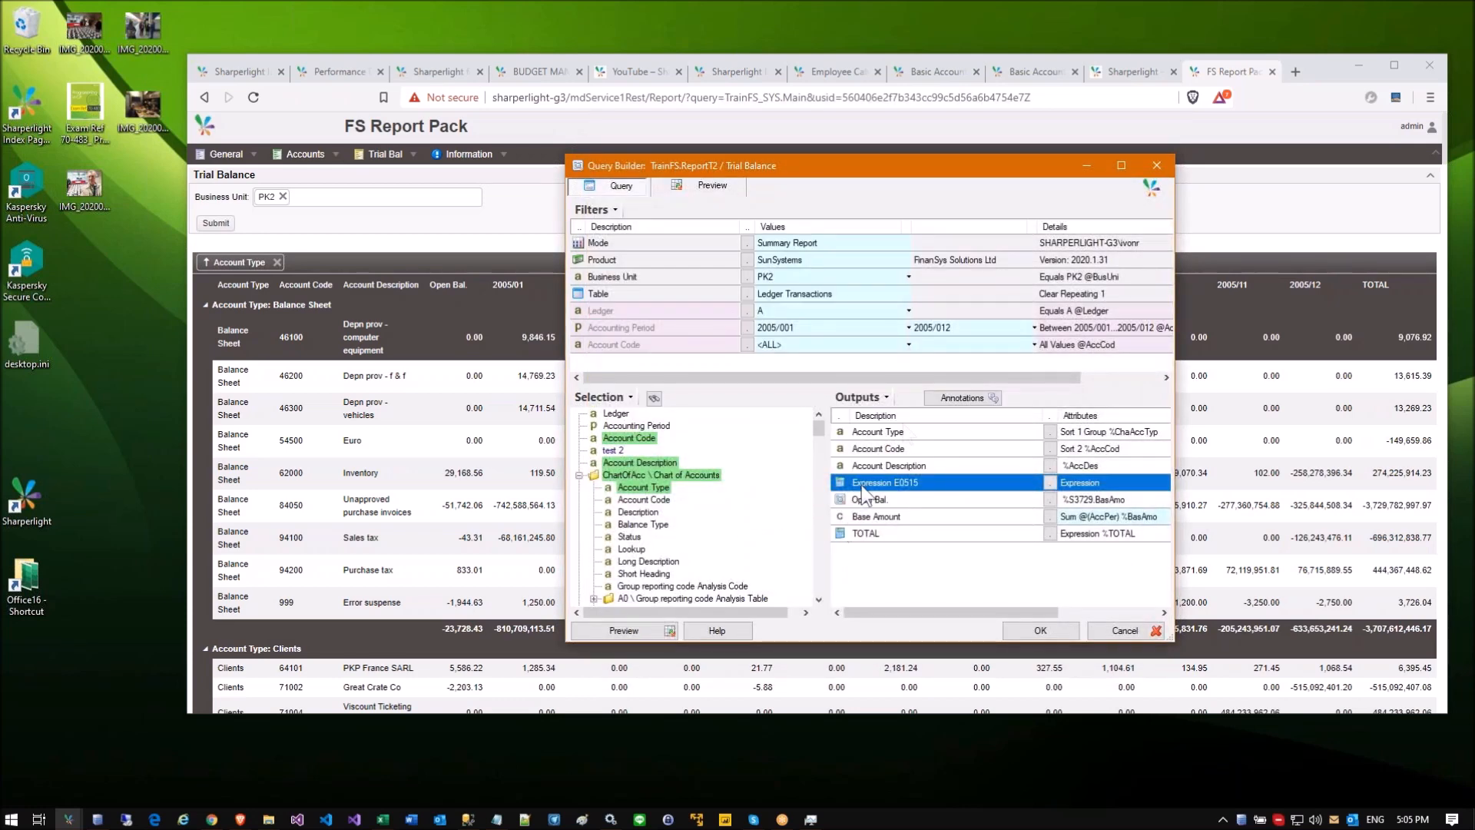
Step: Compare the unique code in the query's annotation settings with the code used in the new expression's formula
left_click(947, 394)
double_click(805, 217)
left_click(1049, 626)
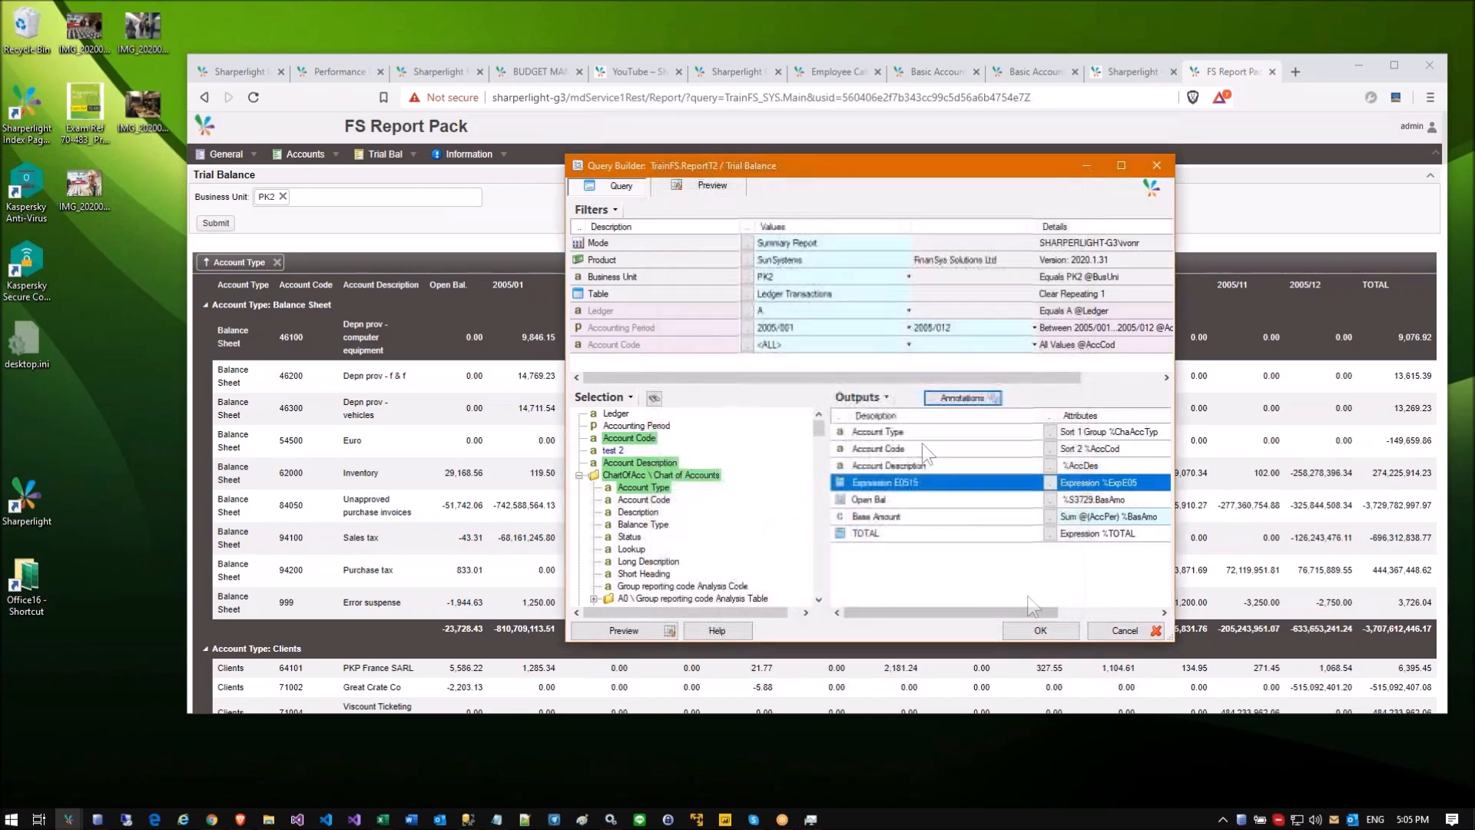
double_click(884, 482)
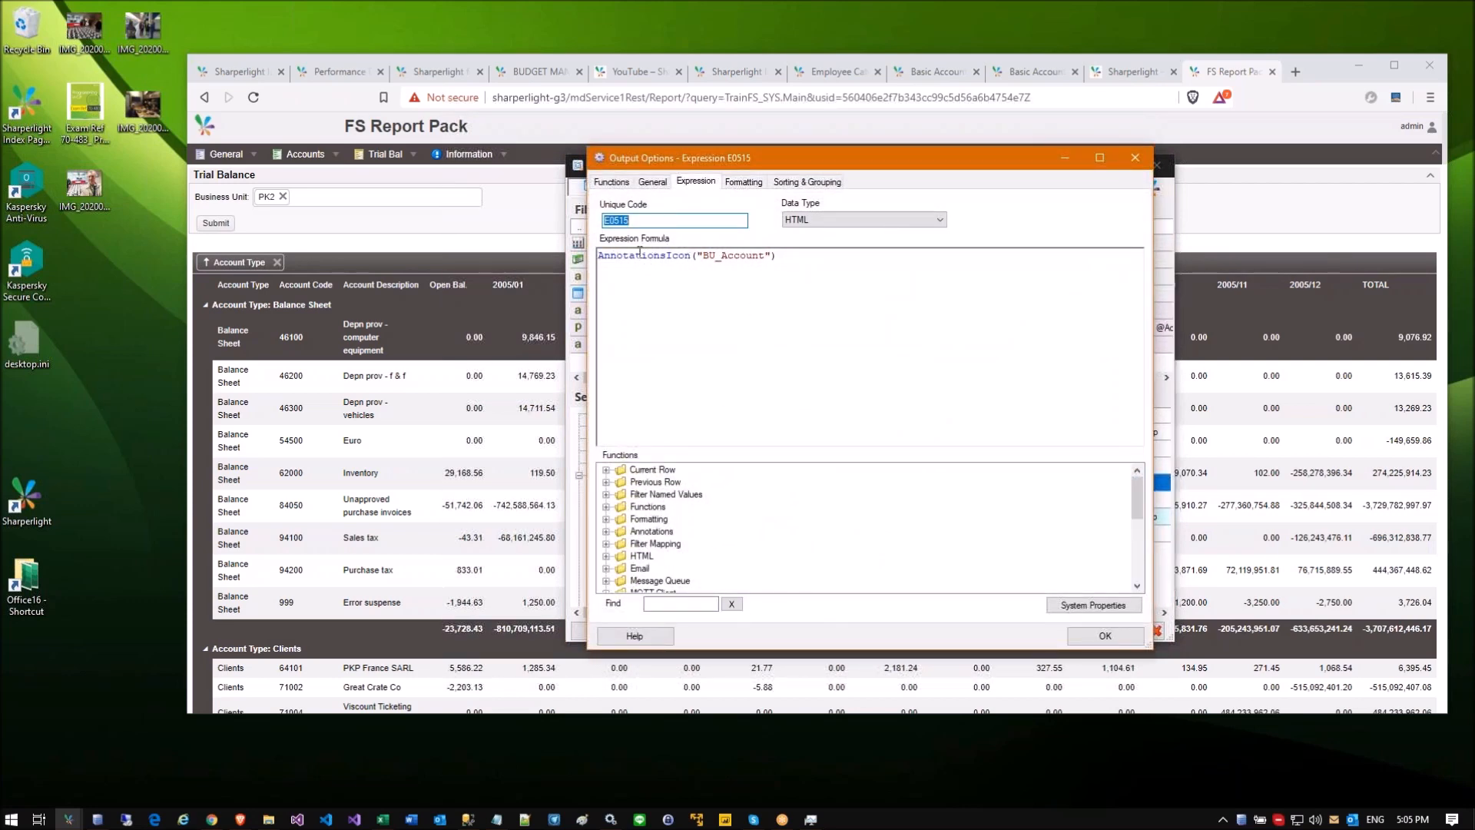
left_click(1105, 635)
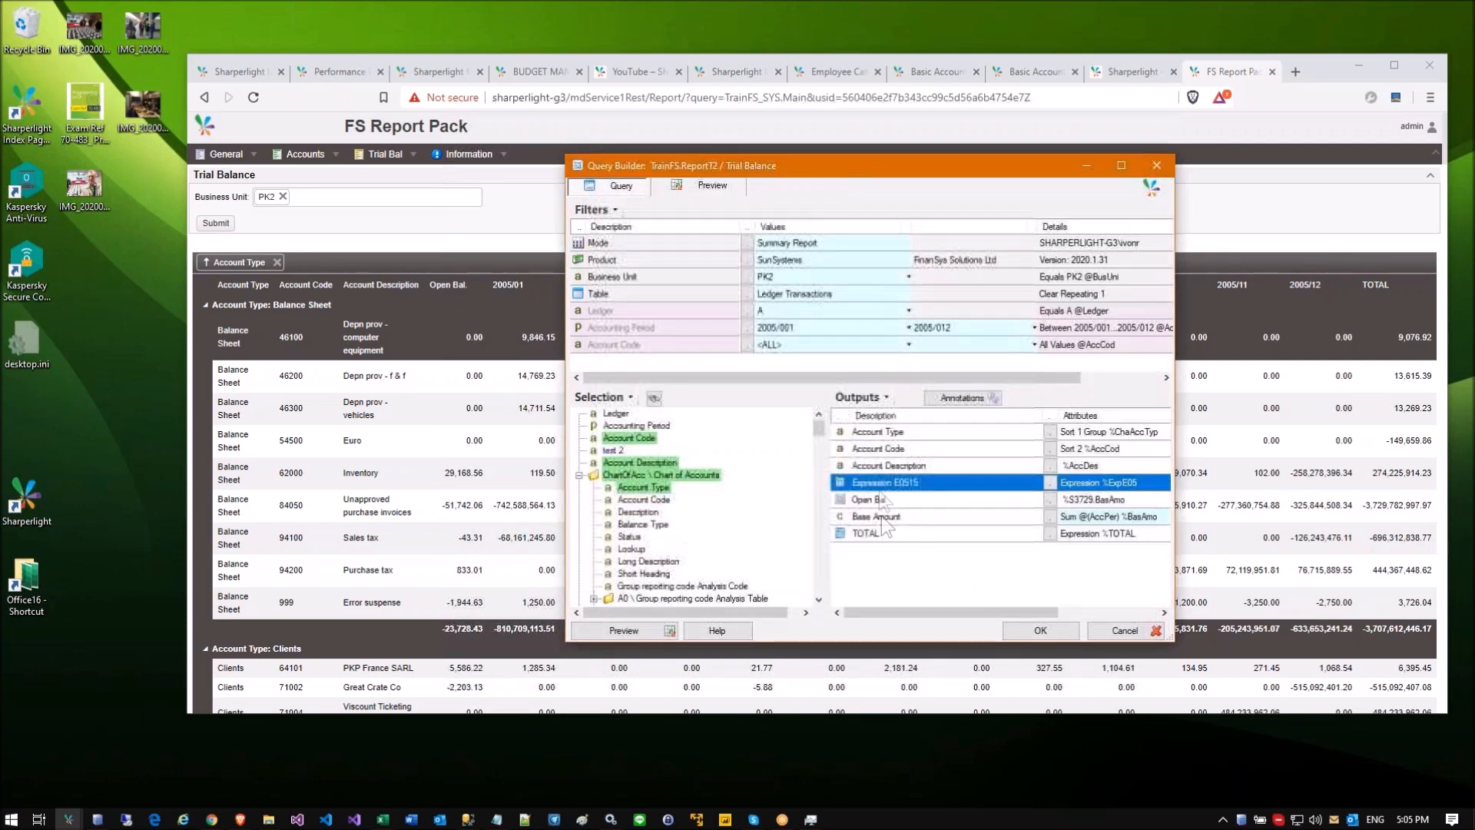
Step: Change the new annotations expression's output description to Notes, then accept the query and save the Trial Balance report
right_click(882, 486)
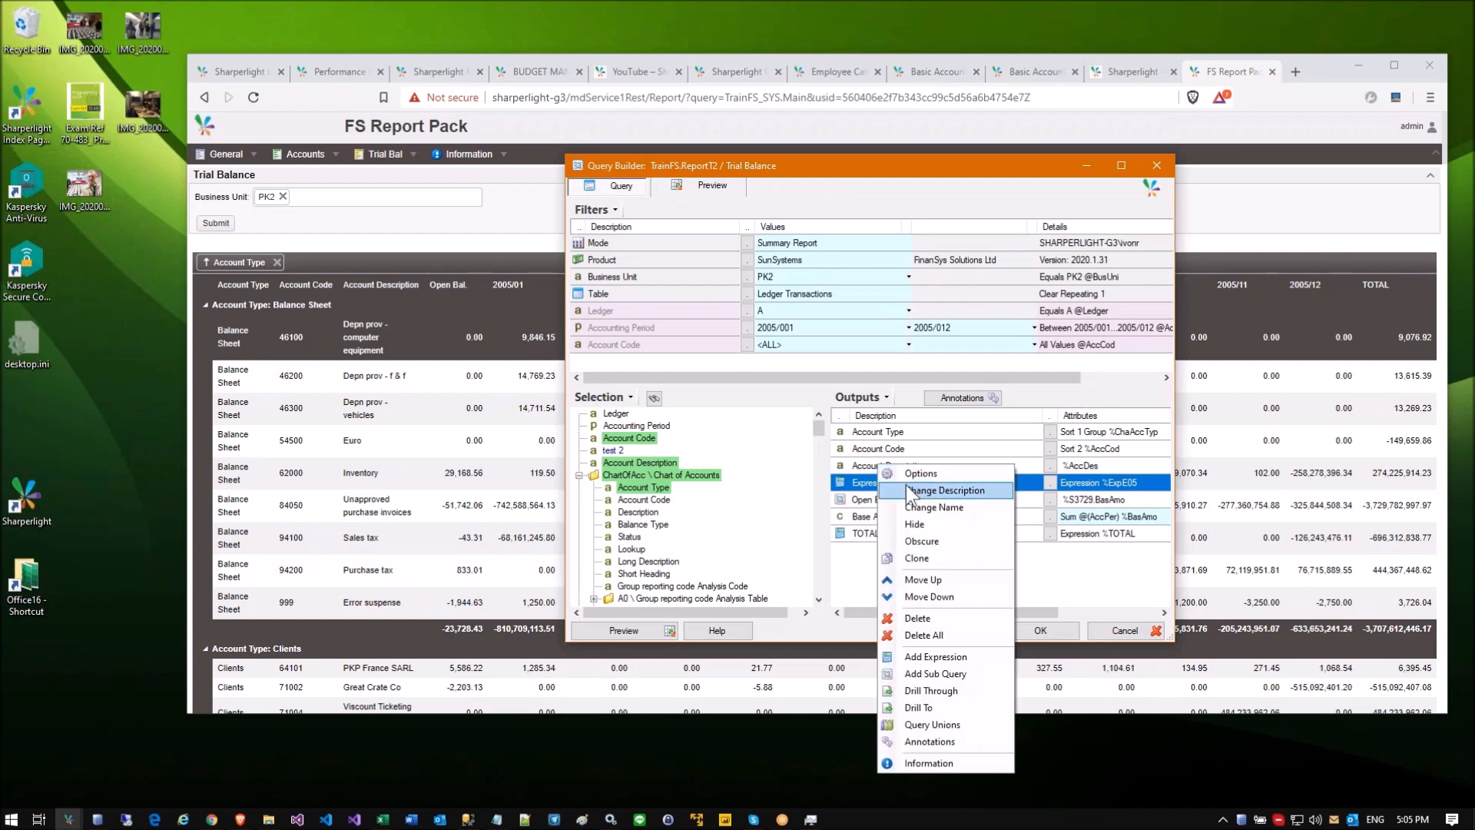
left_click(906, 485)
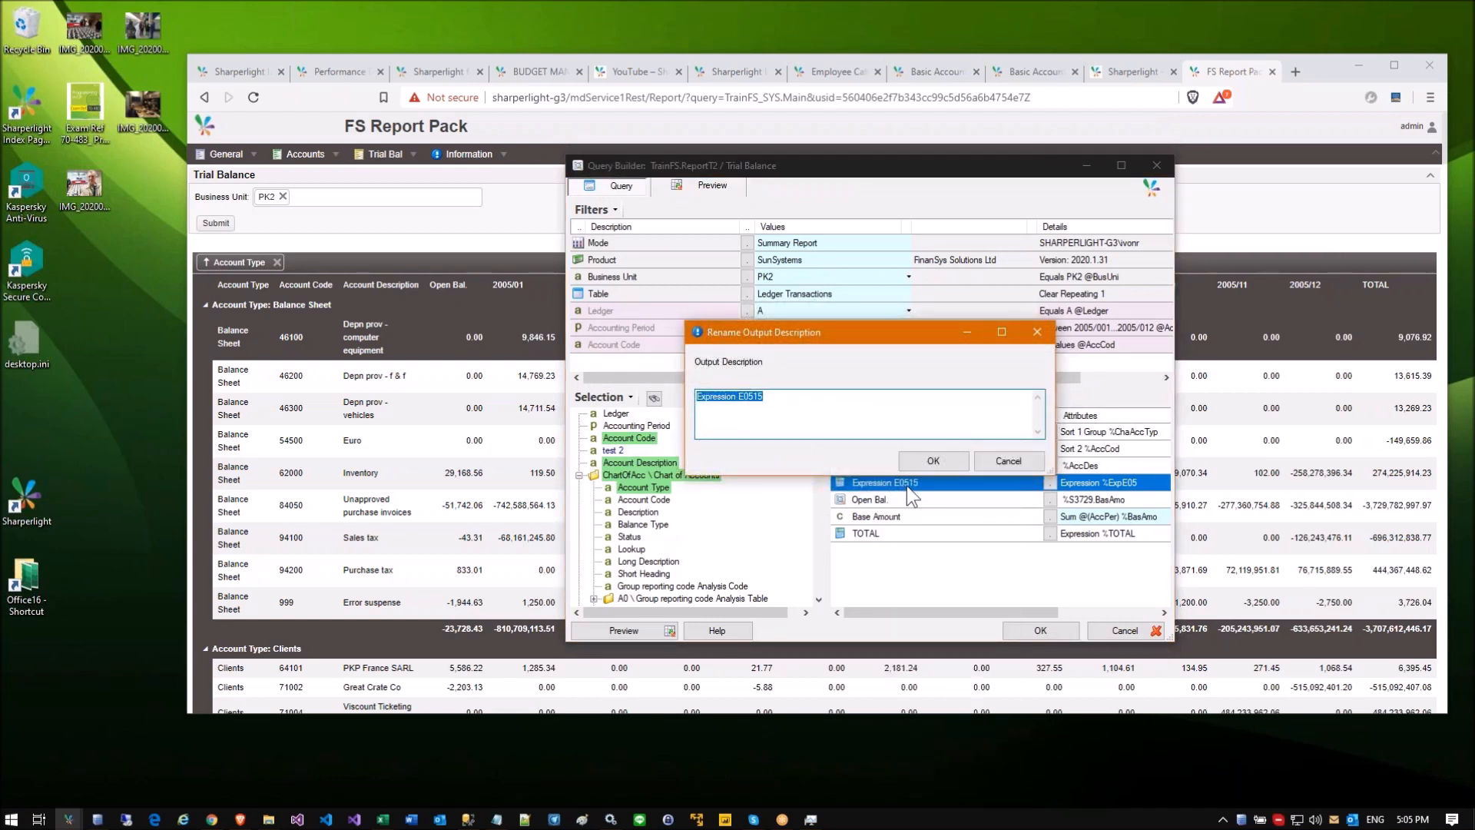
type("Notes")
left_click(934, 460)
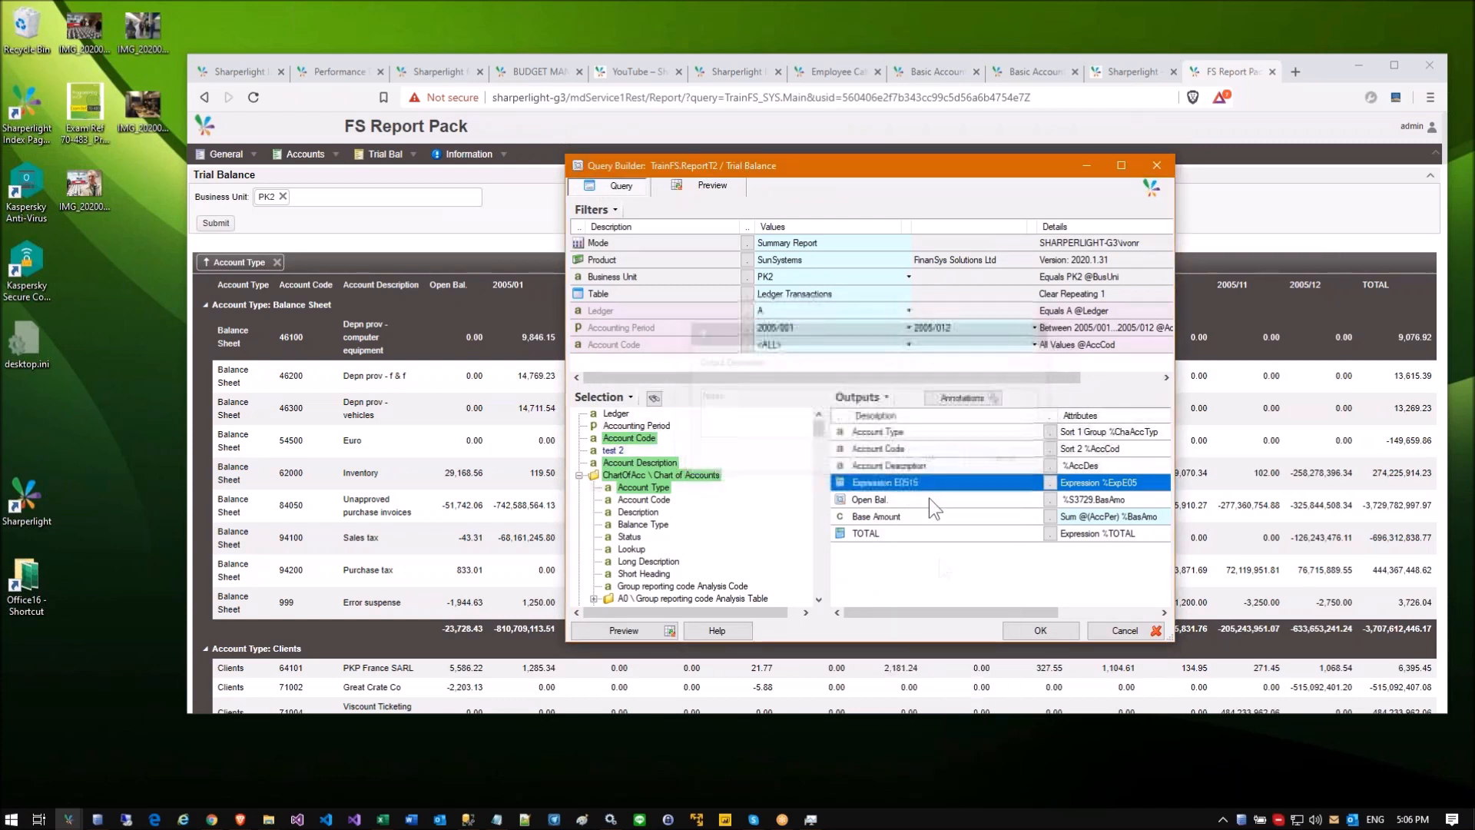
left_click(1014, 633)
left_click(950, 633)
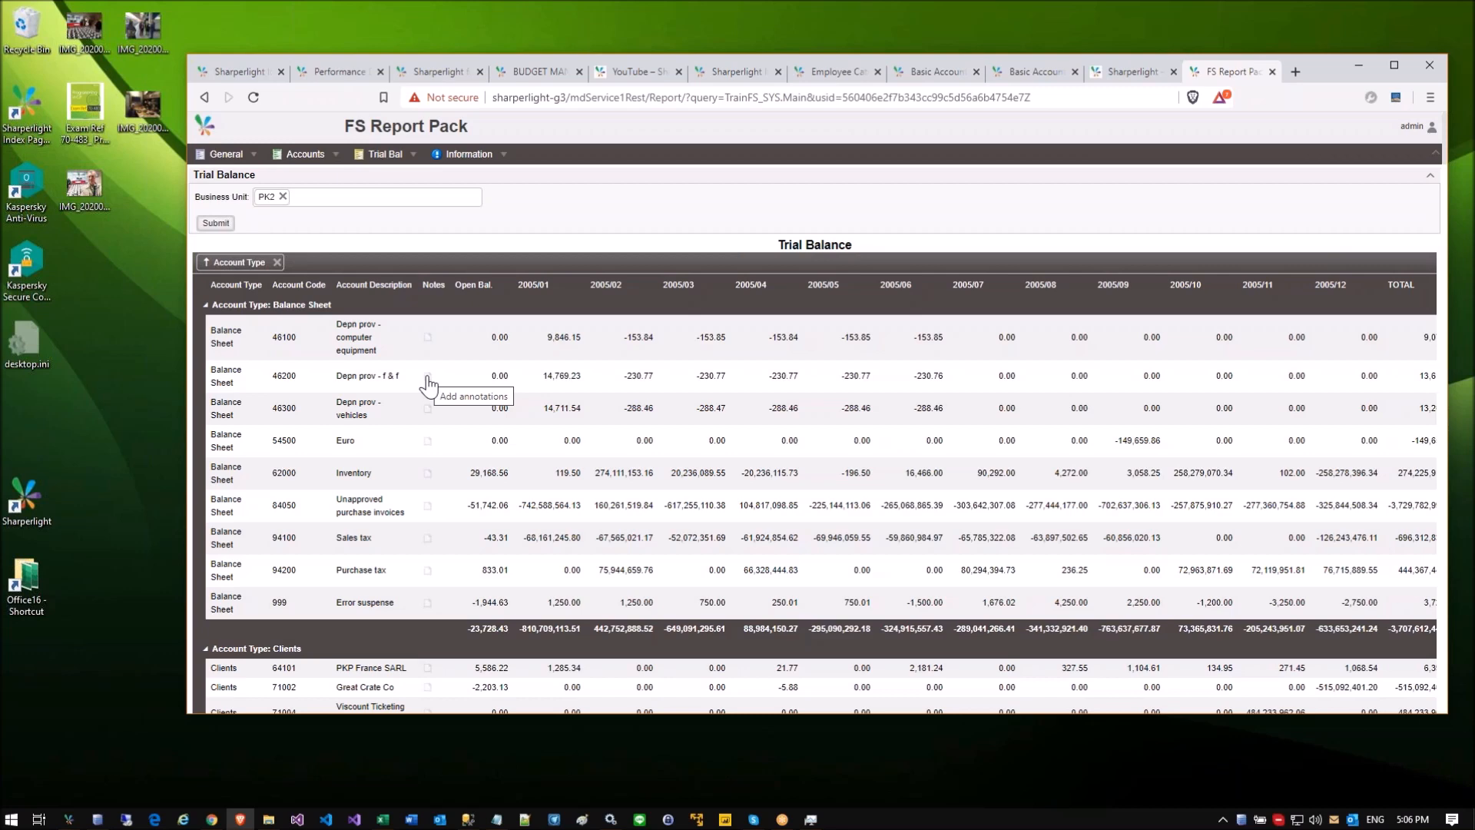
Step: Post the test annotations "ssss" and "sssss" on account 46200 (Depn prov - f & f) in the Trial Balance and close the annotations window
left_click(429, 378)
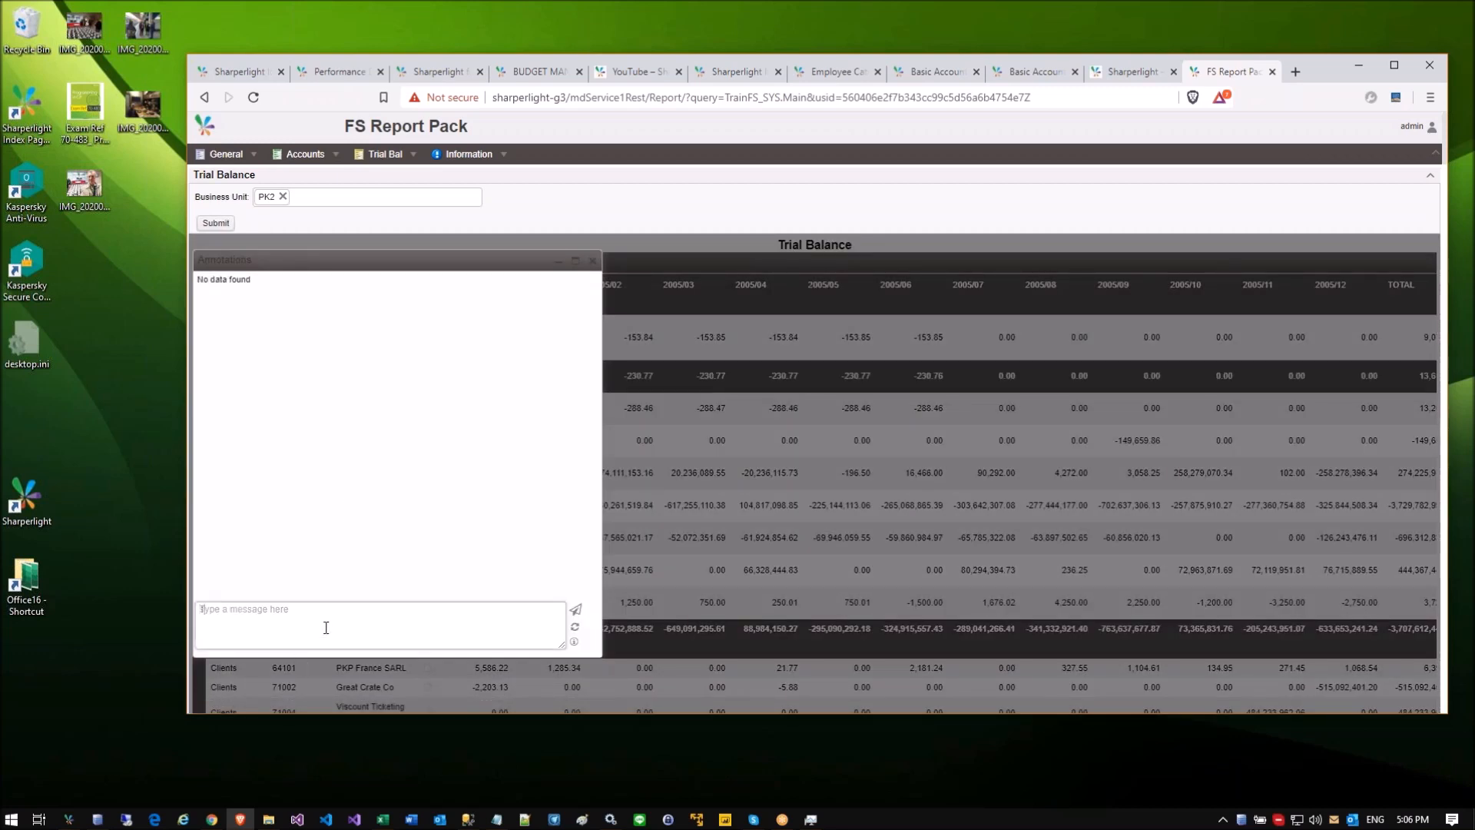
type("ssss")
left_click(576, 611)
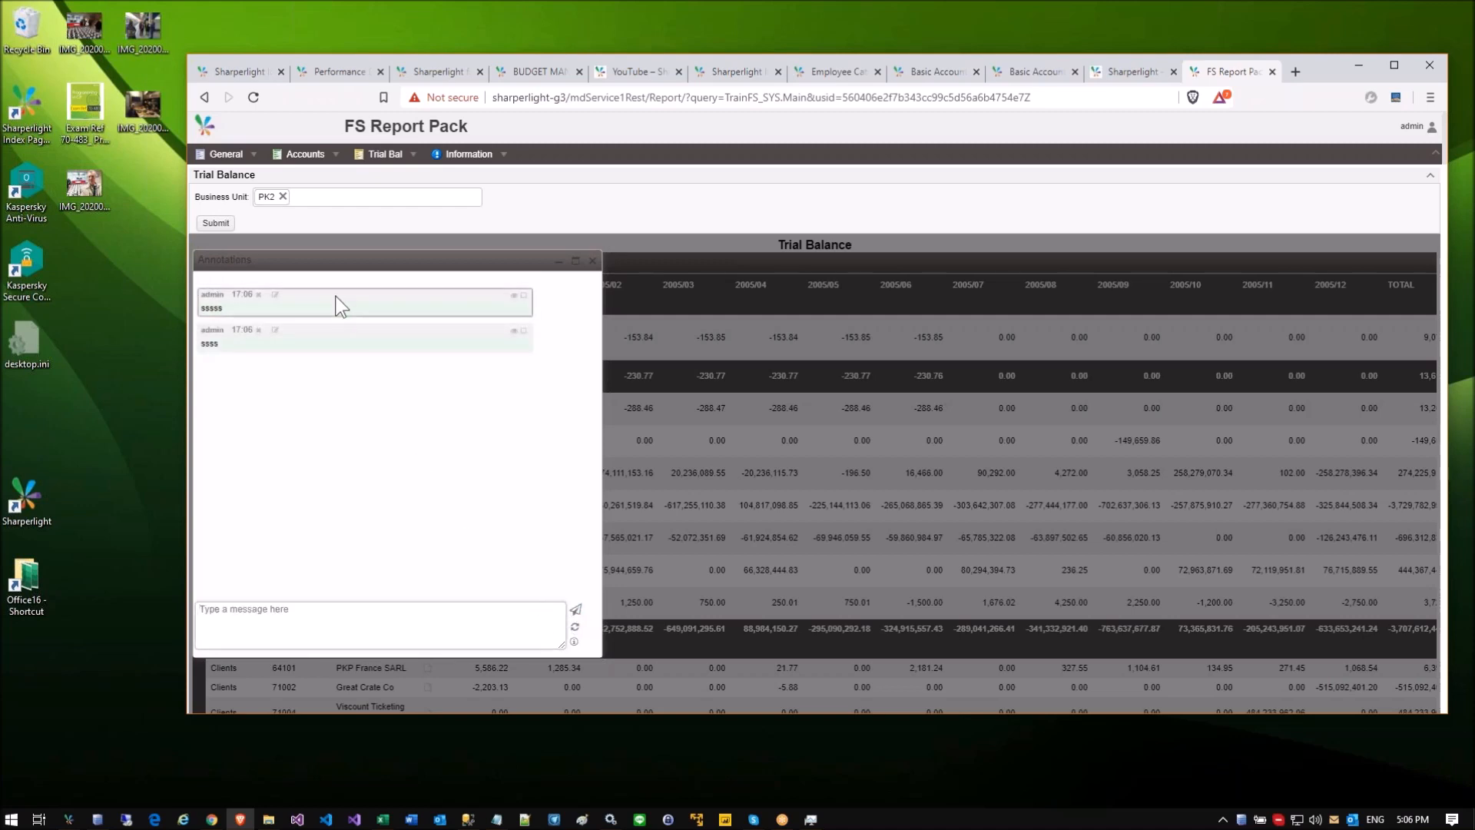
left_click(592, 260)
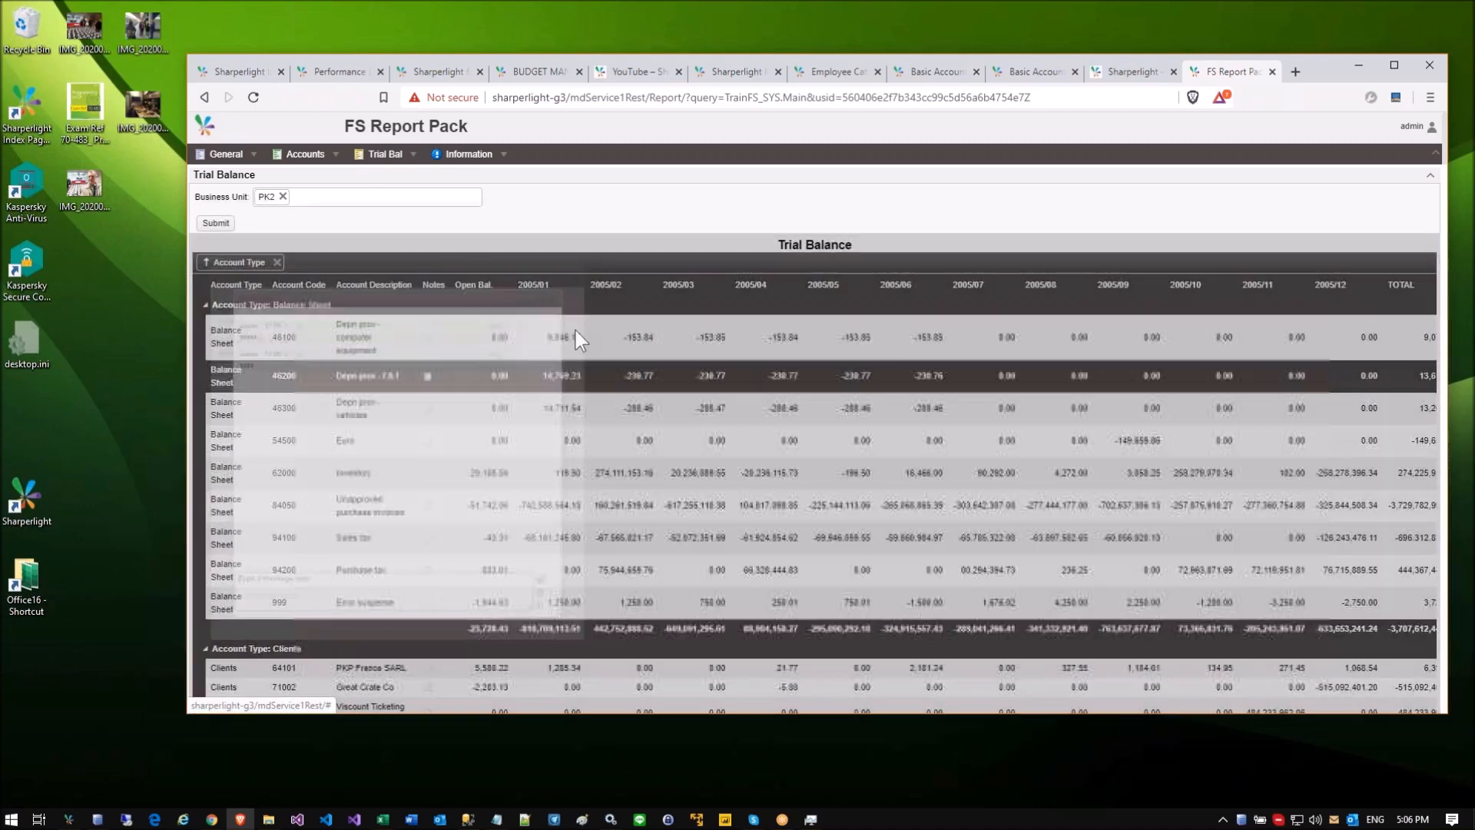
Step: View the annotations for the Depn prov - vehicles and Depn prov - f & f rows of the Trial Balance, closing each
left_click(427, 408)
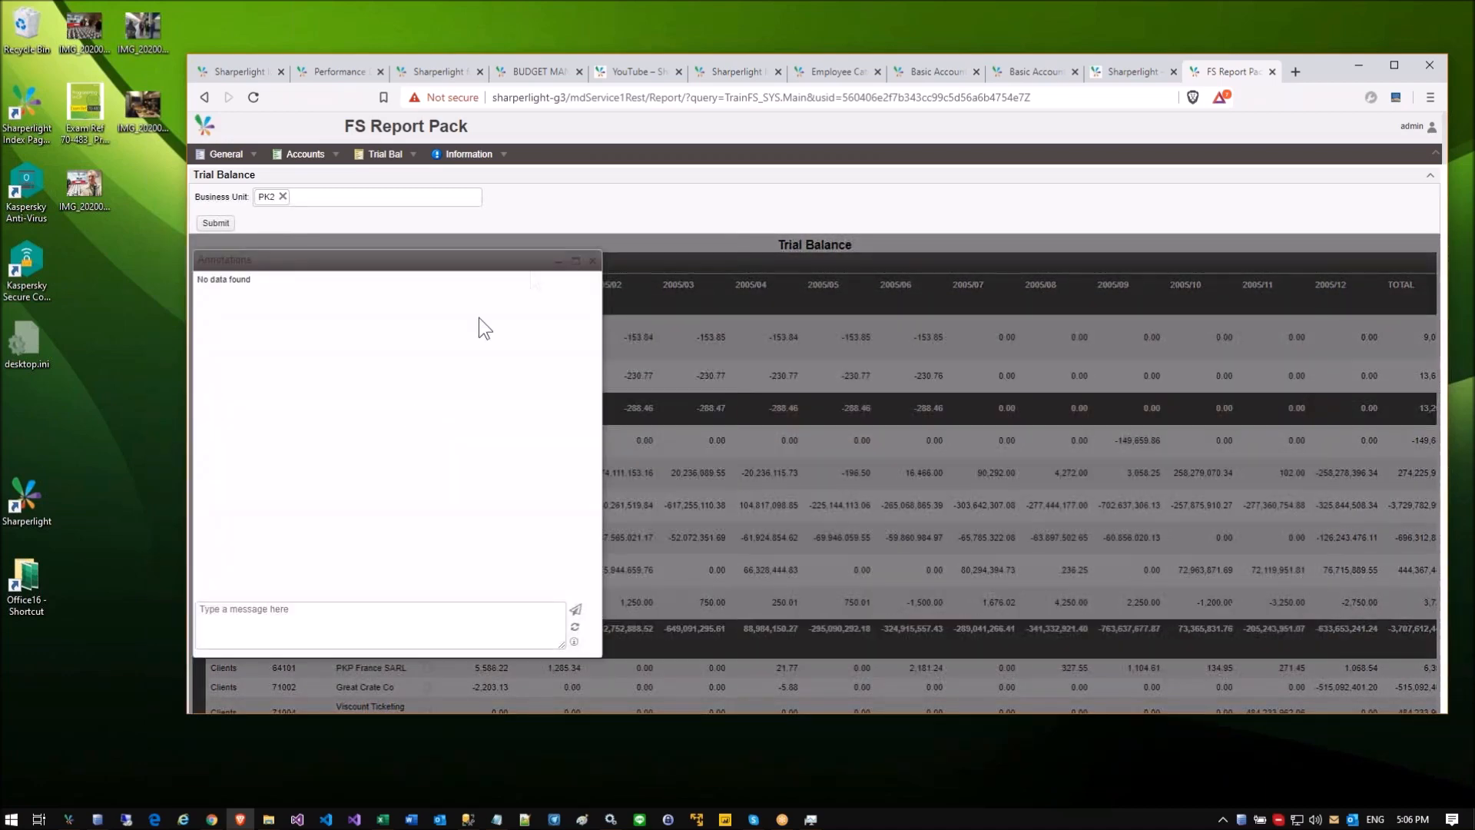
left_click(592, 261)
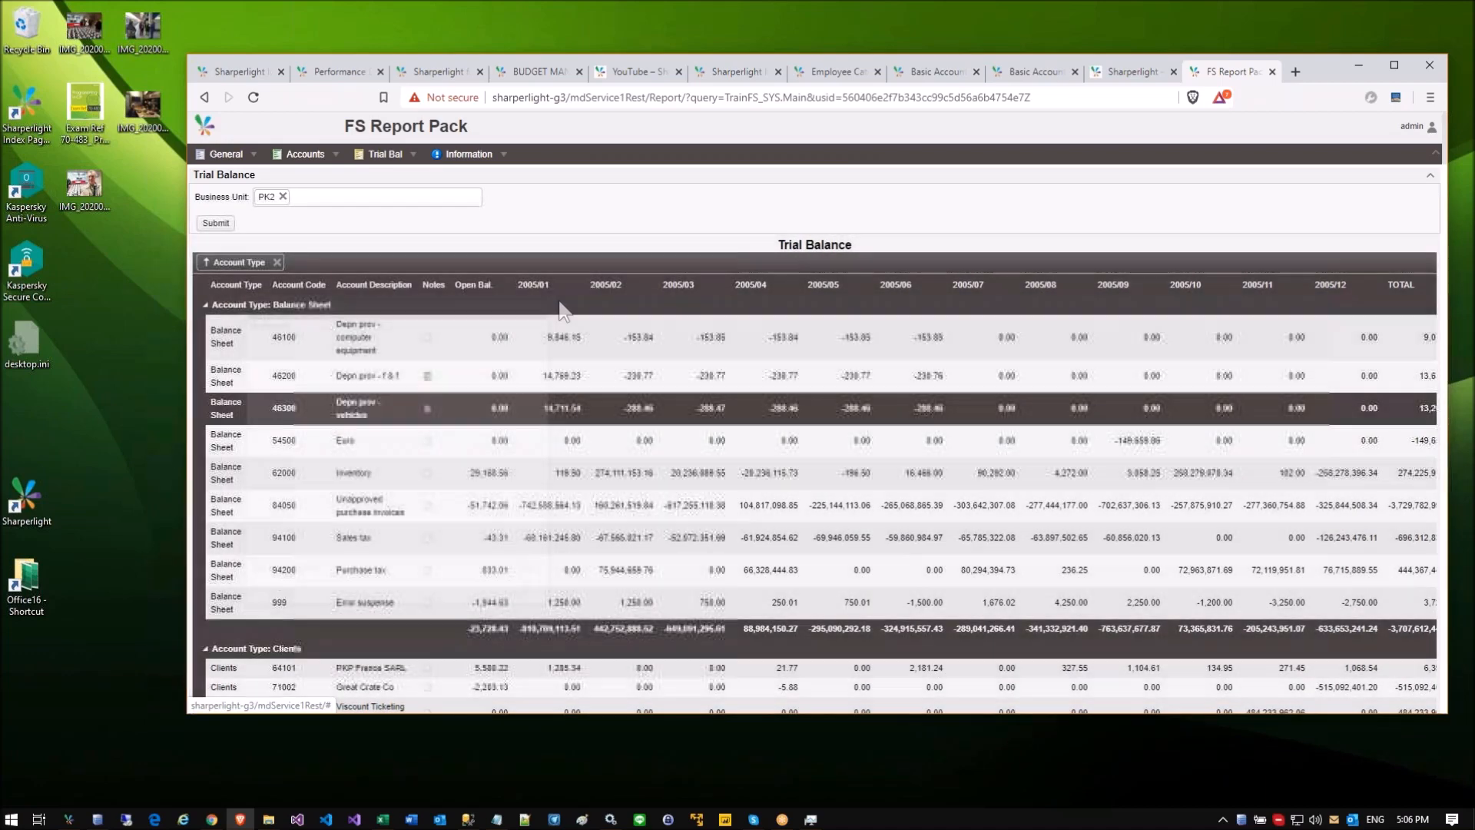
left_click(427, 377)
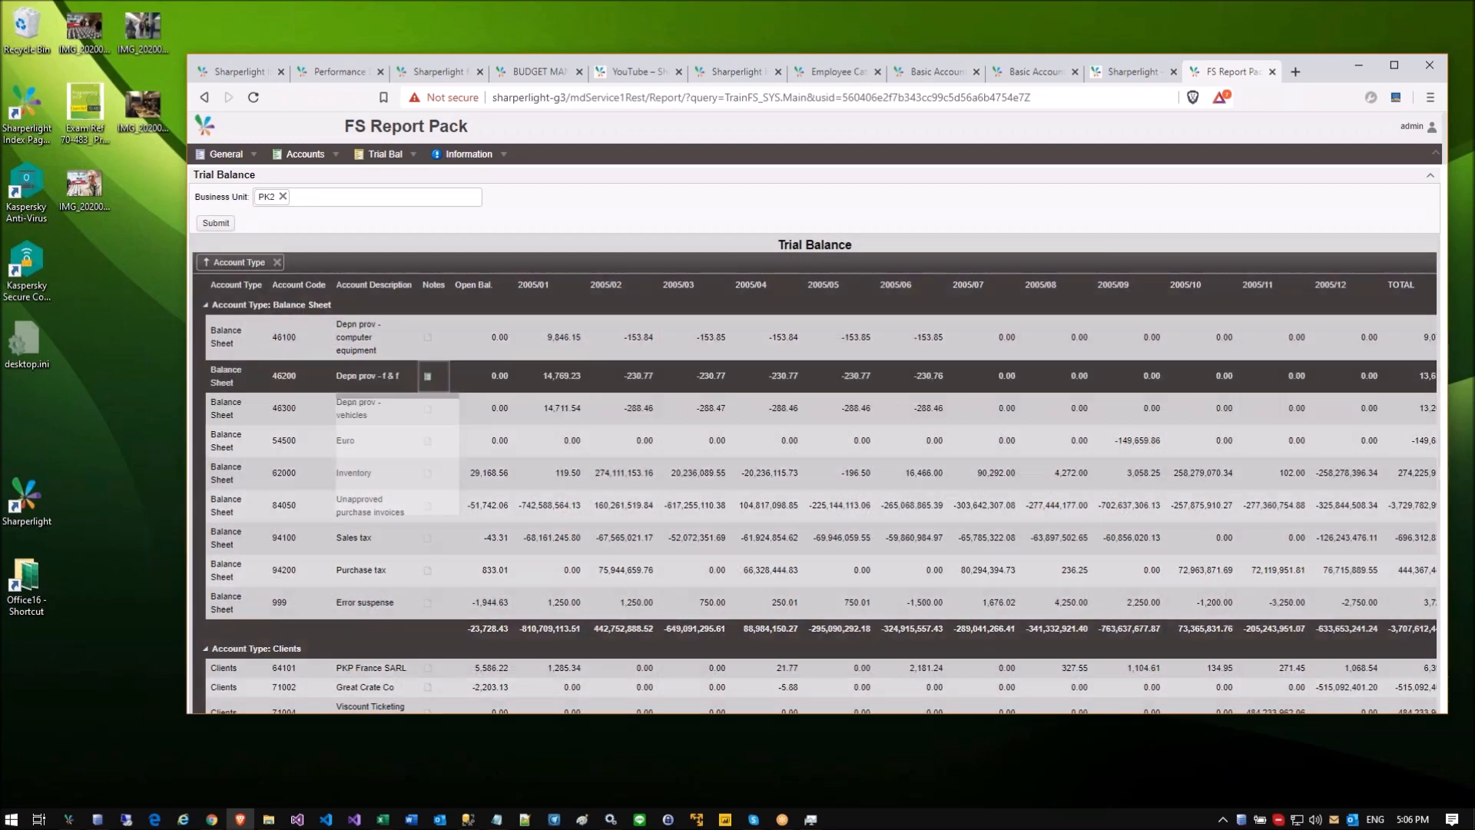
left_click(593, 261)
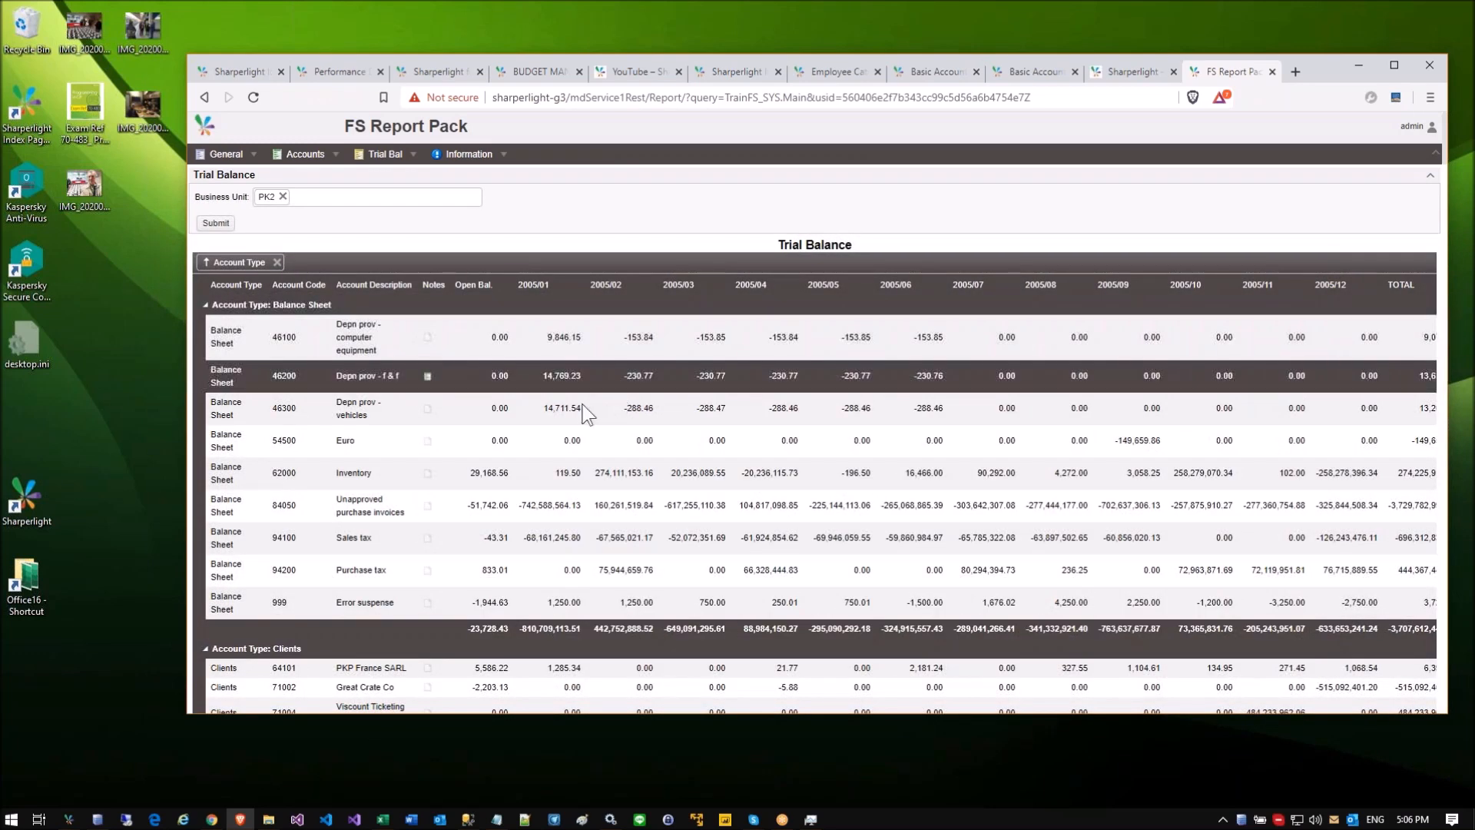
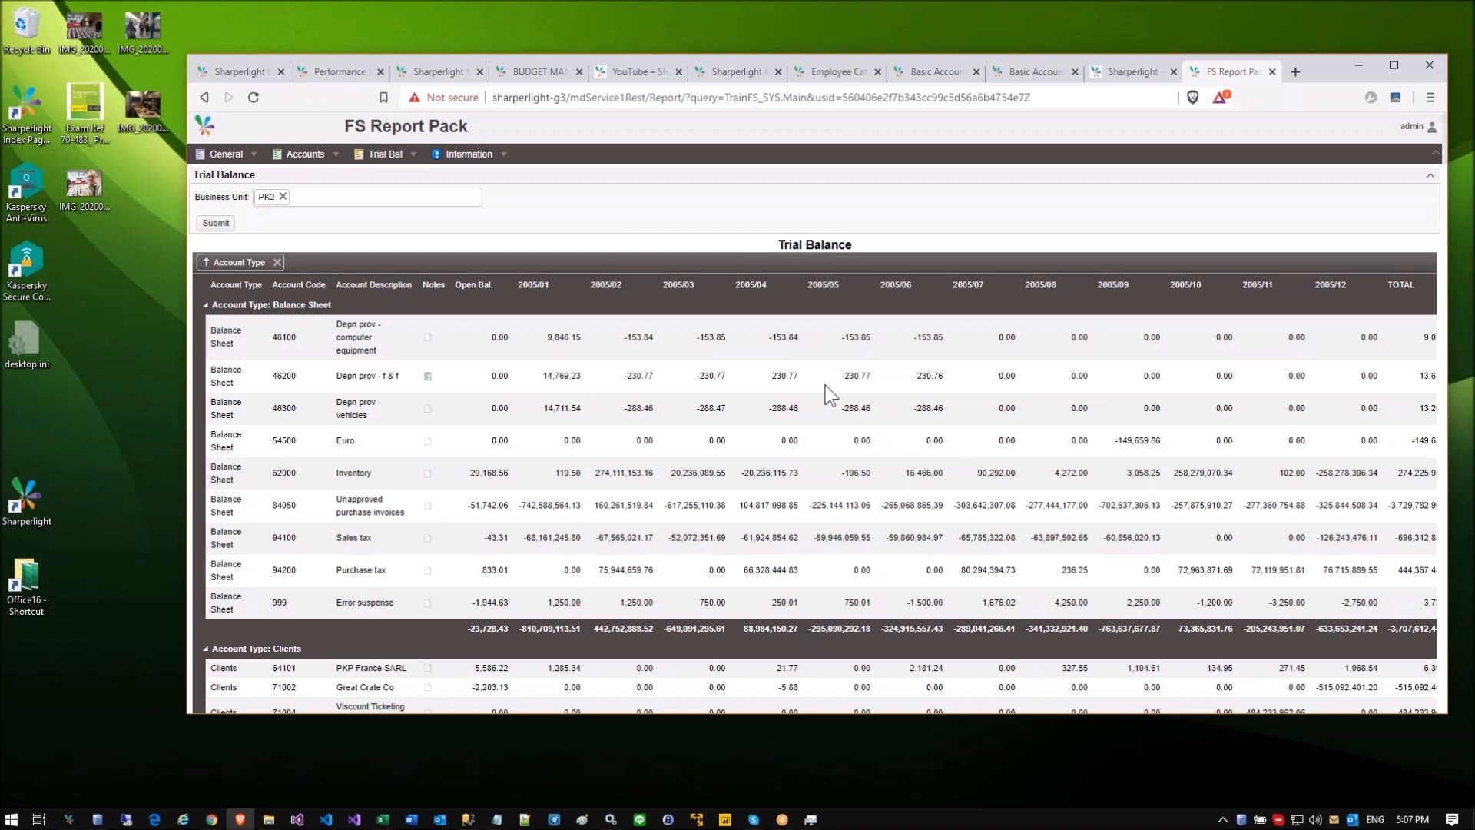
left_click(824, 385)
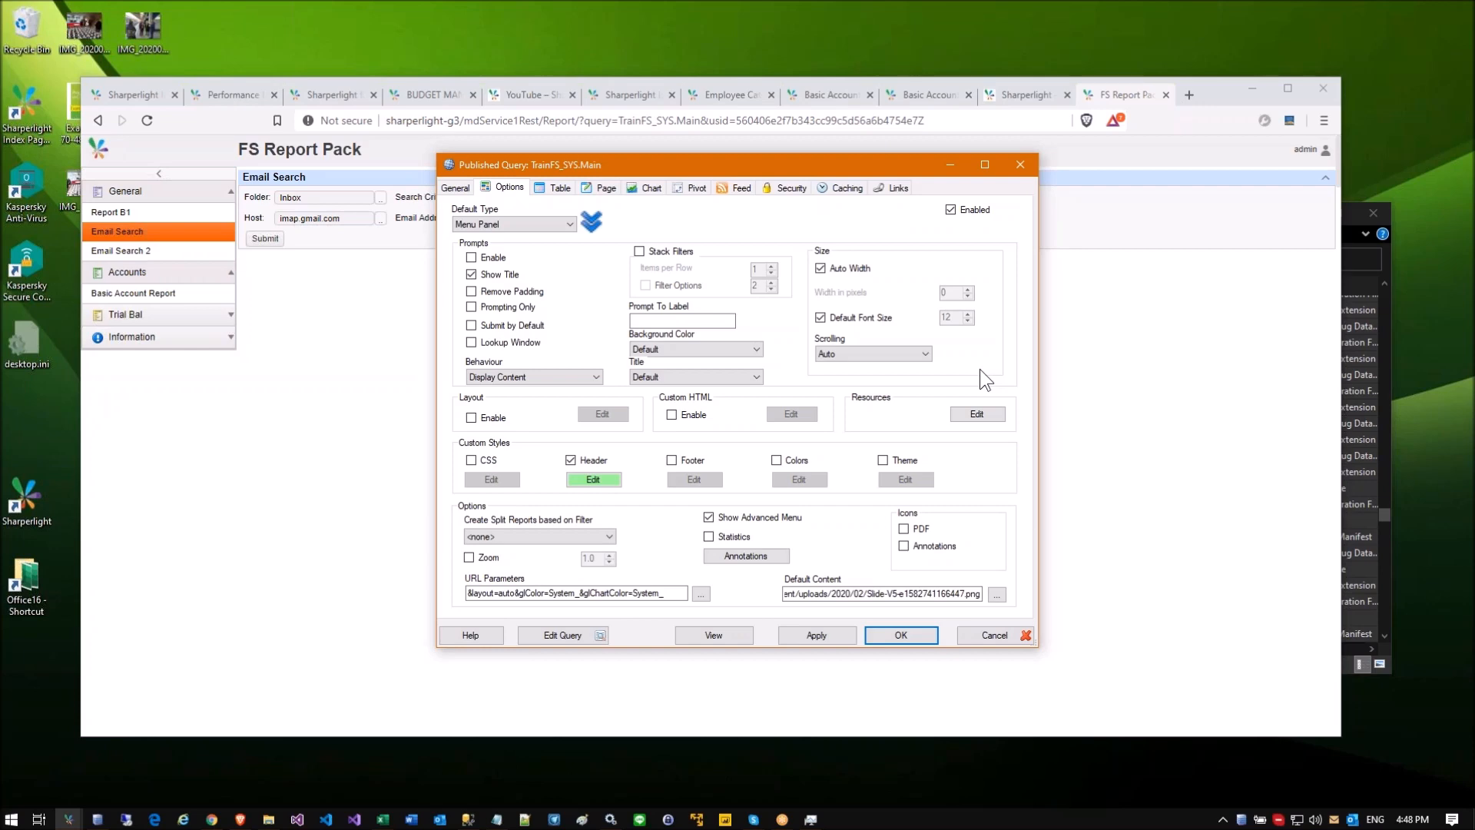
Step: Accept the FS Report Pack settings and preview the query of the Top Customers and Vendors published report
left_click(897, 634)
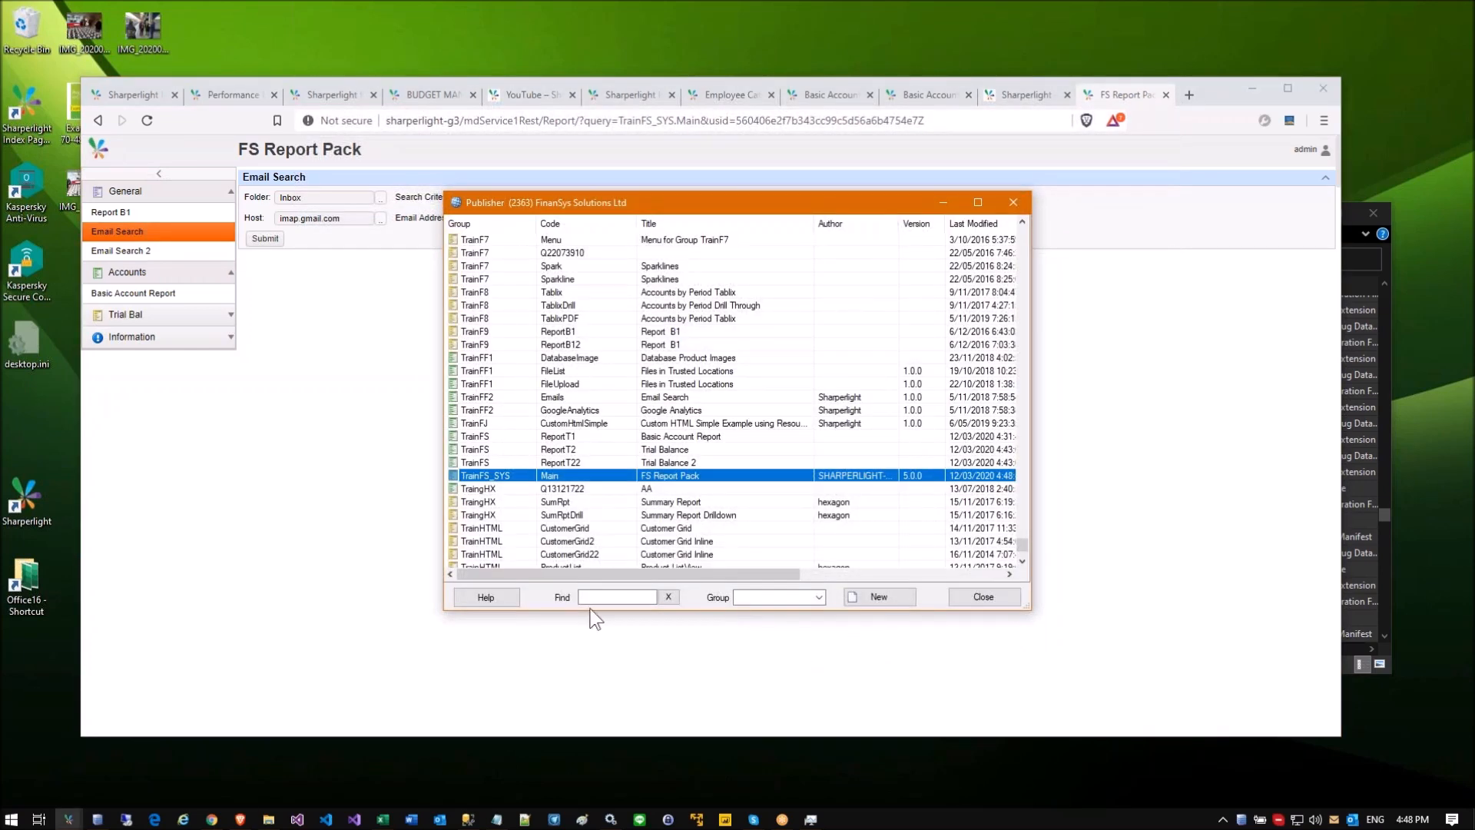
double_click(703, 516)
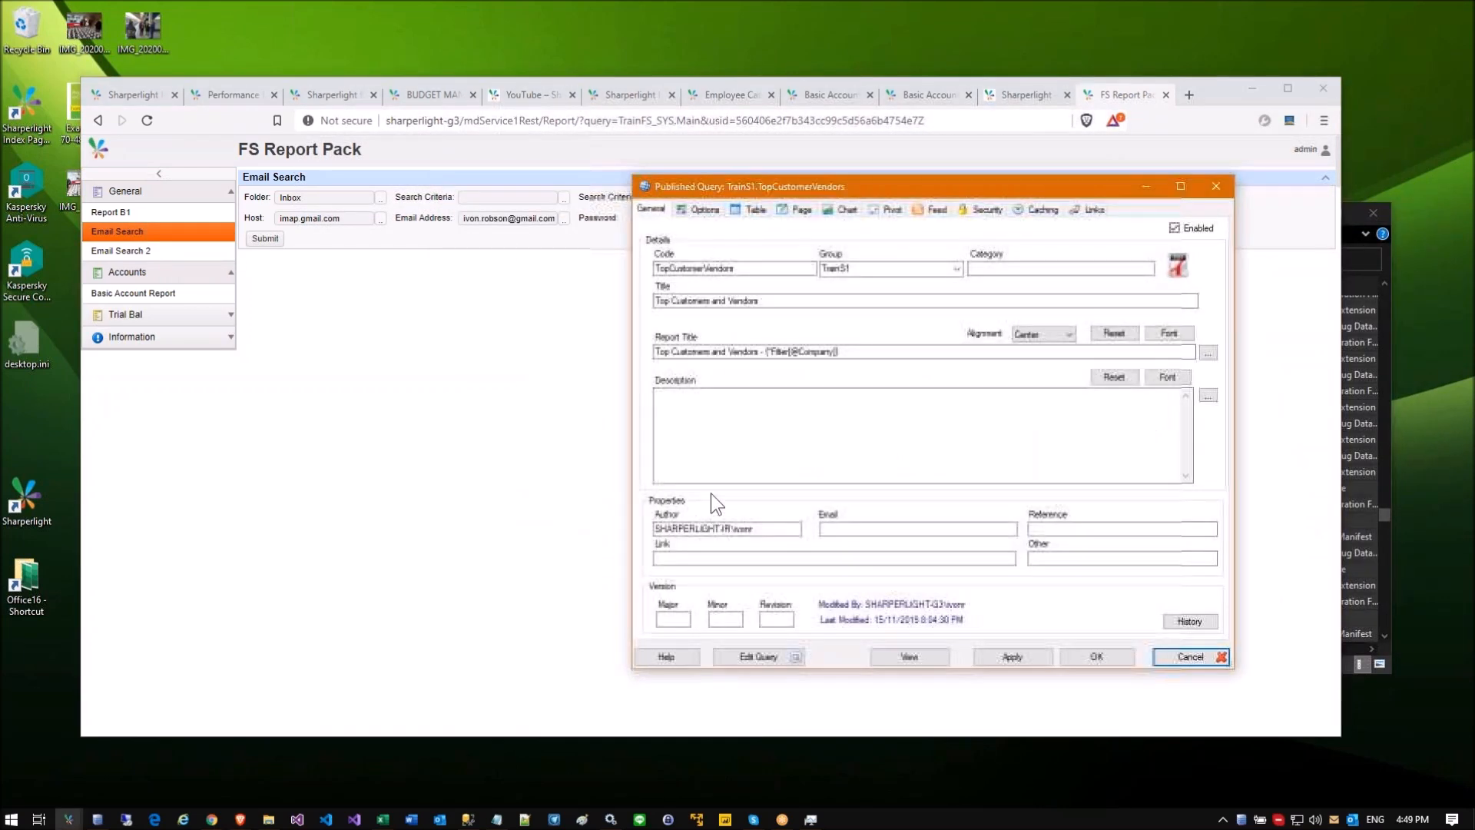
left_click(730, 655)
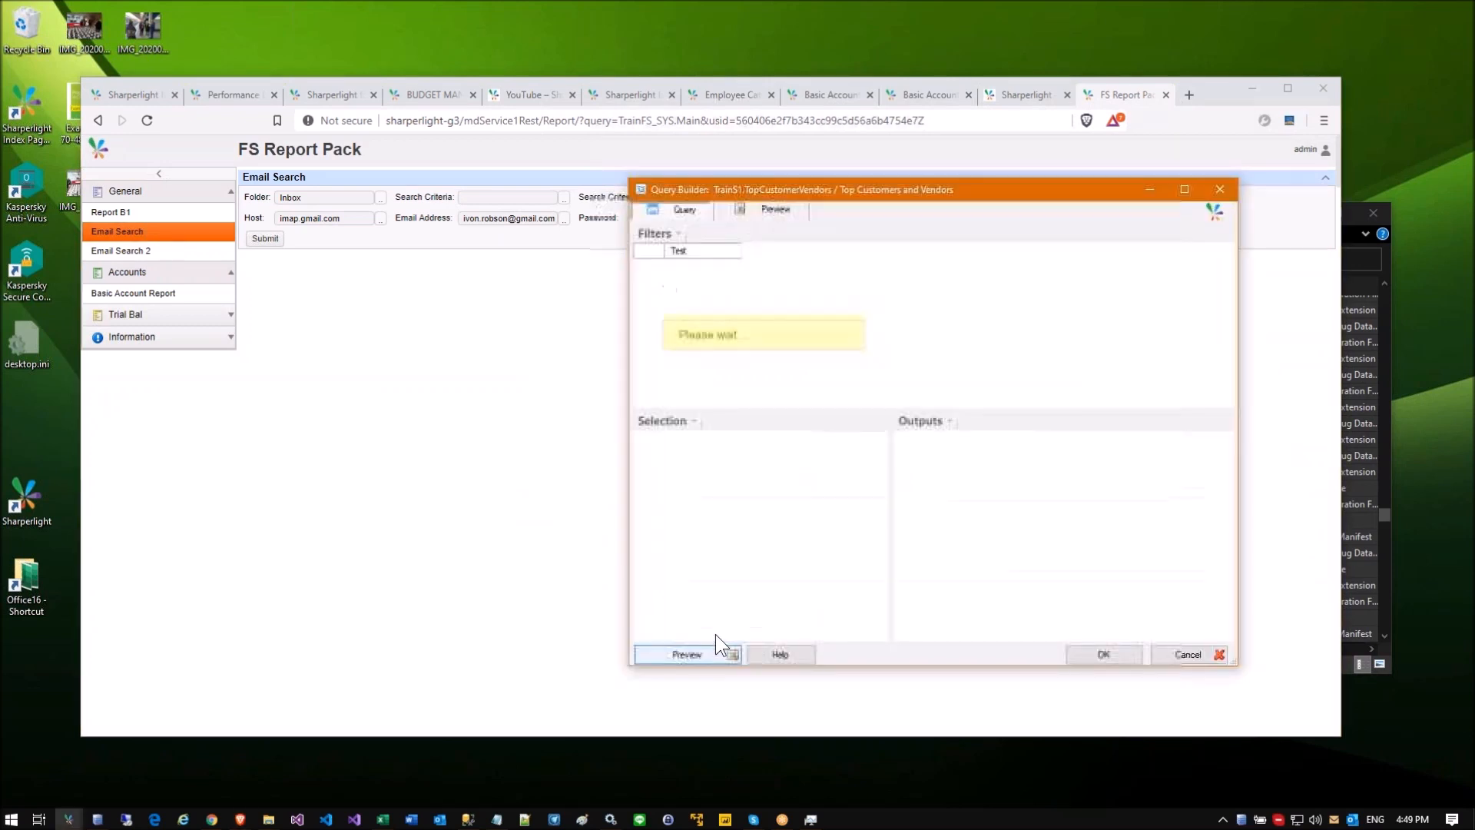
left_click(676, 653)
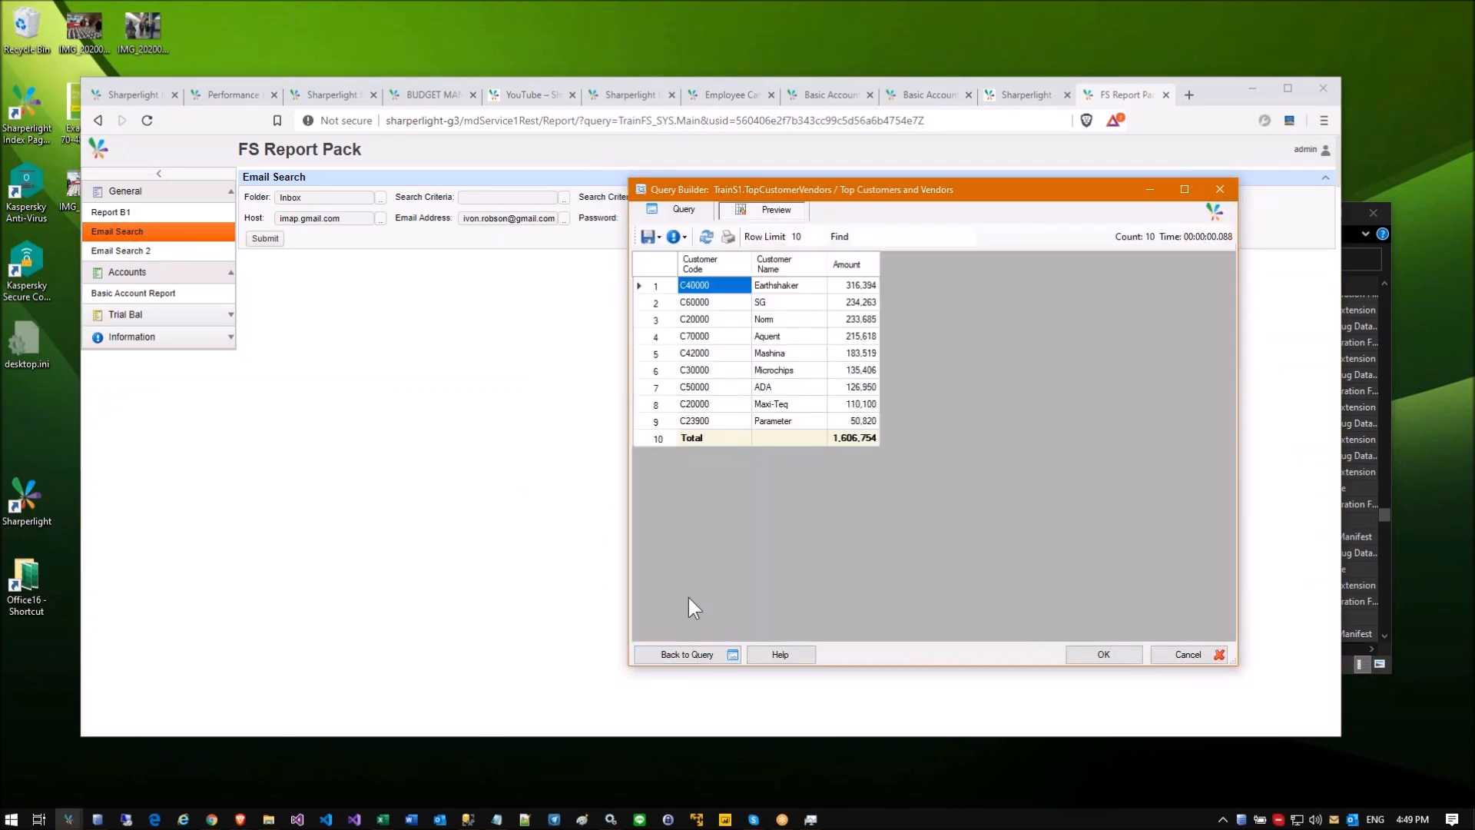
left_click(768, 338)
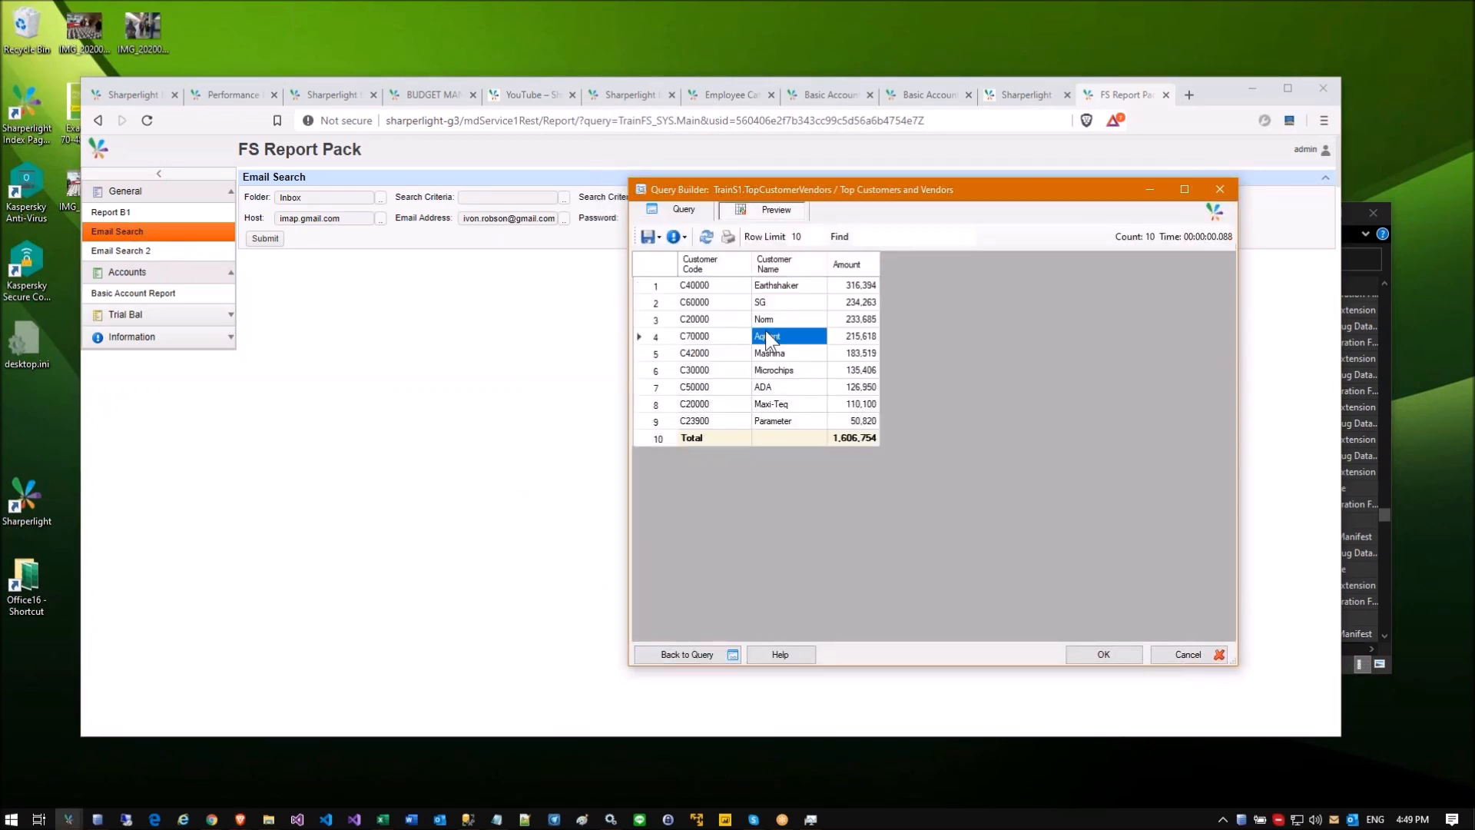
Step: Examine the Top (n) Rows option of the query's Table filter
left_click(683, 210)
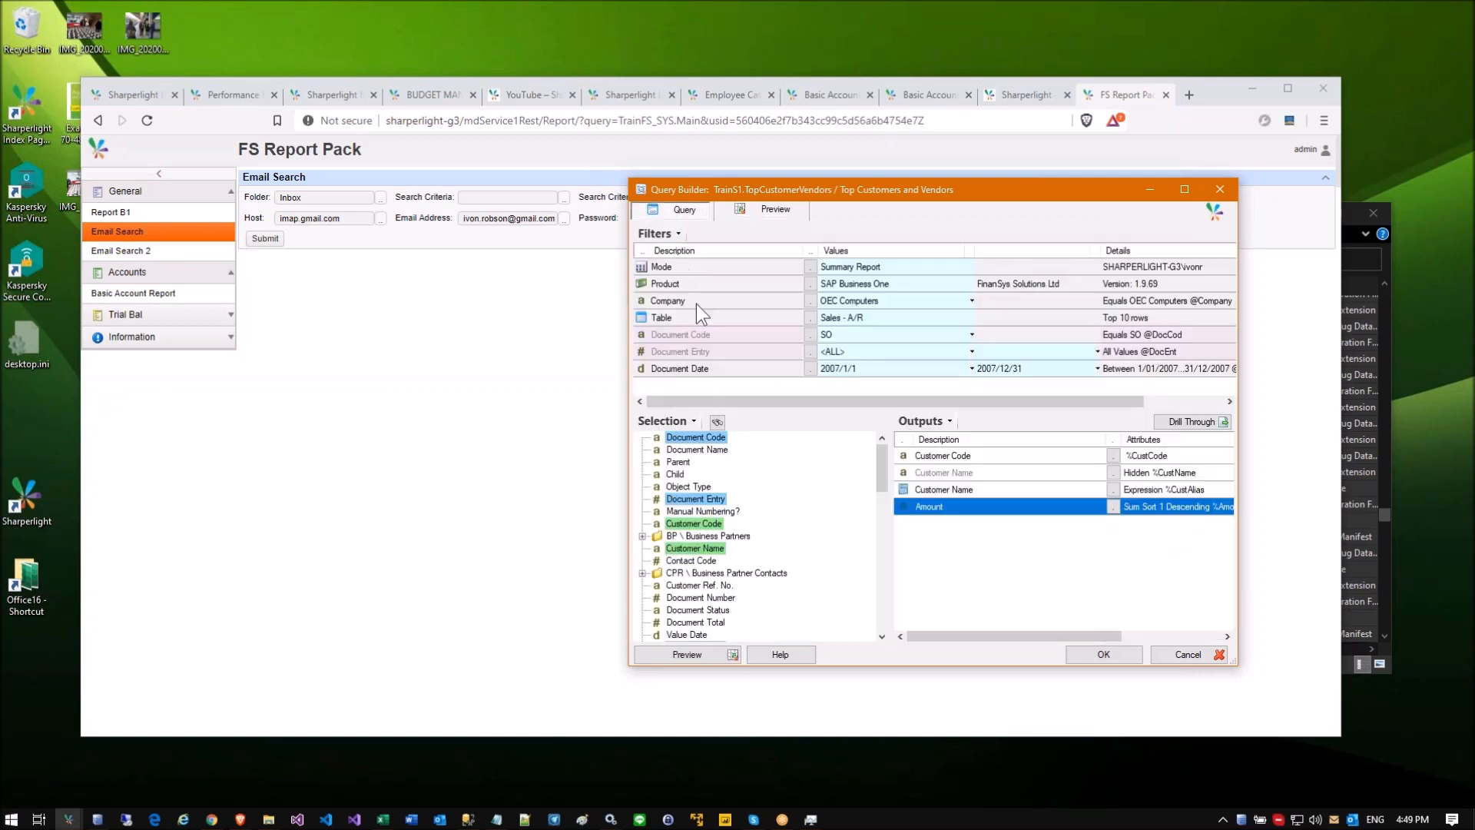
right_click(689, 318)
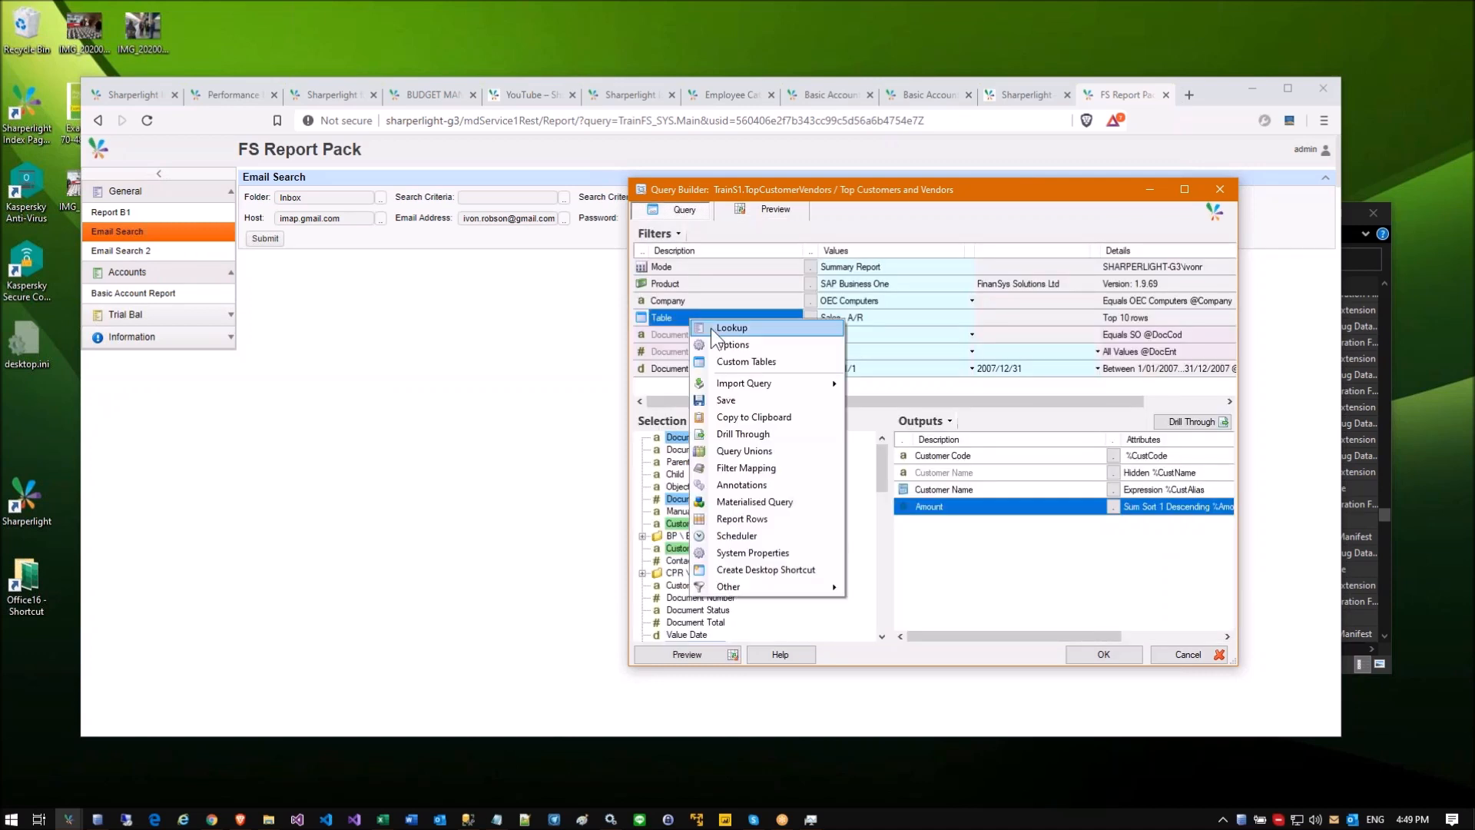
left_click(730, 345)
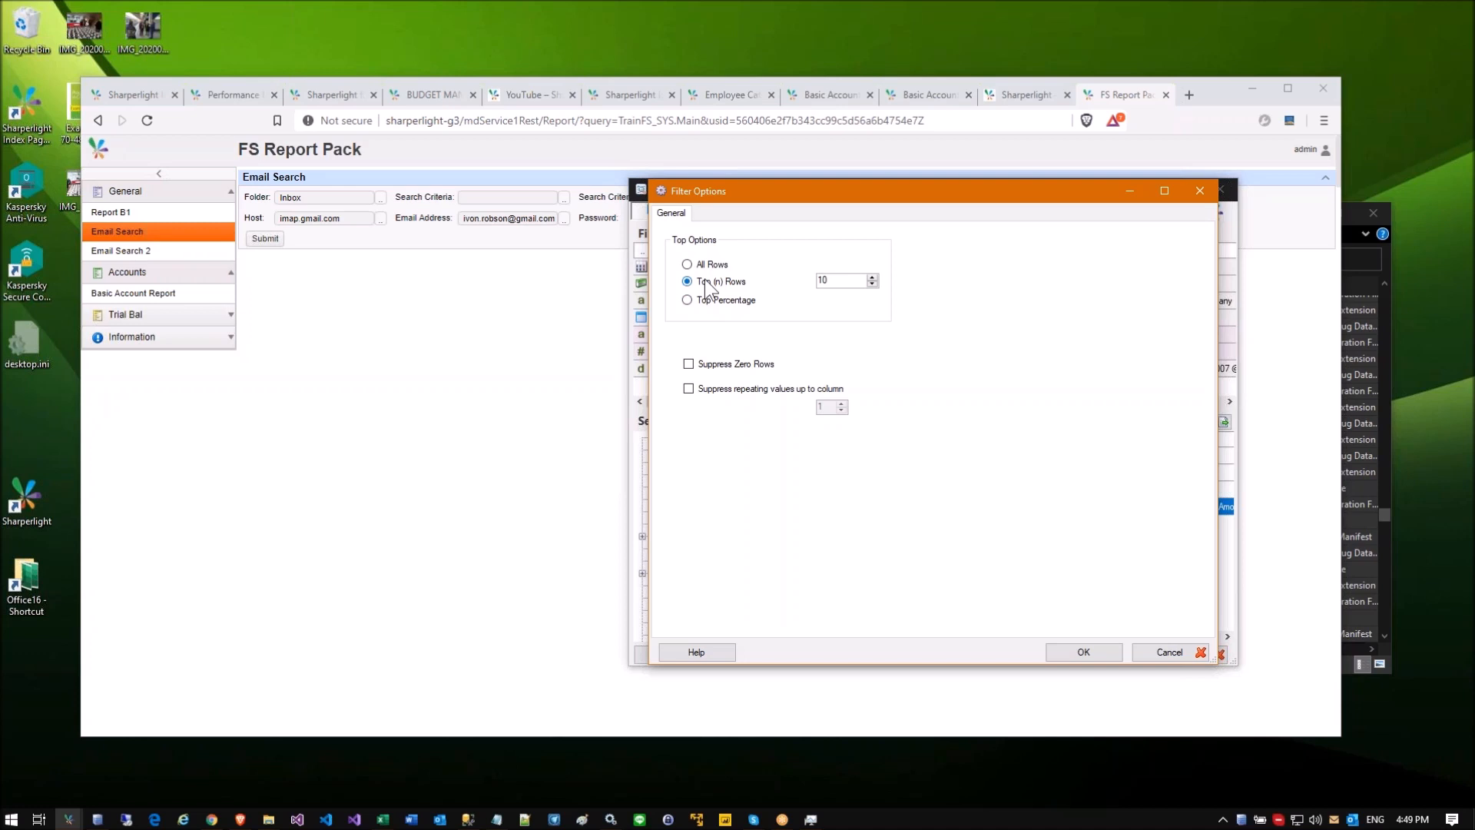
left_click(830, 280)
type("0")
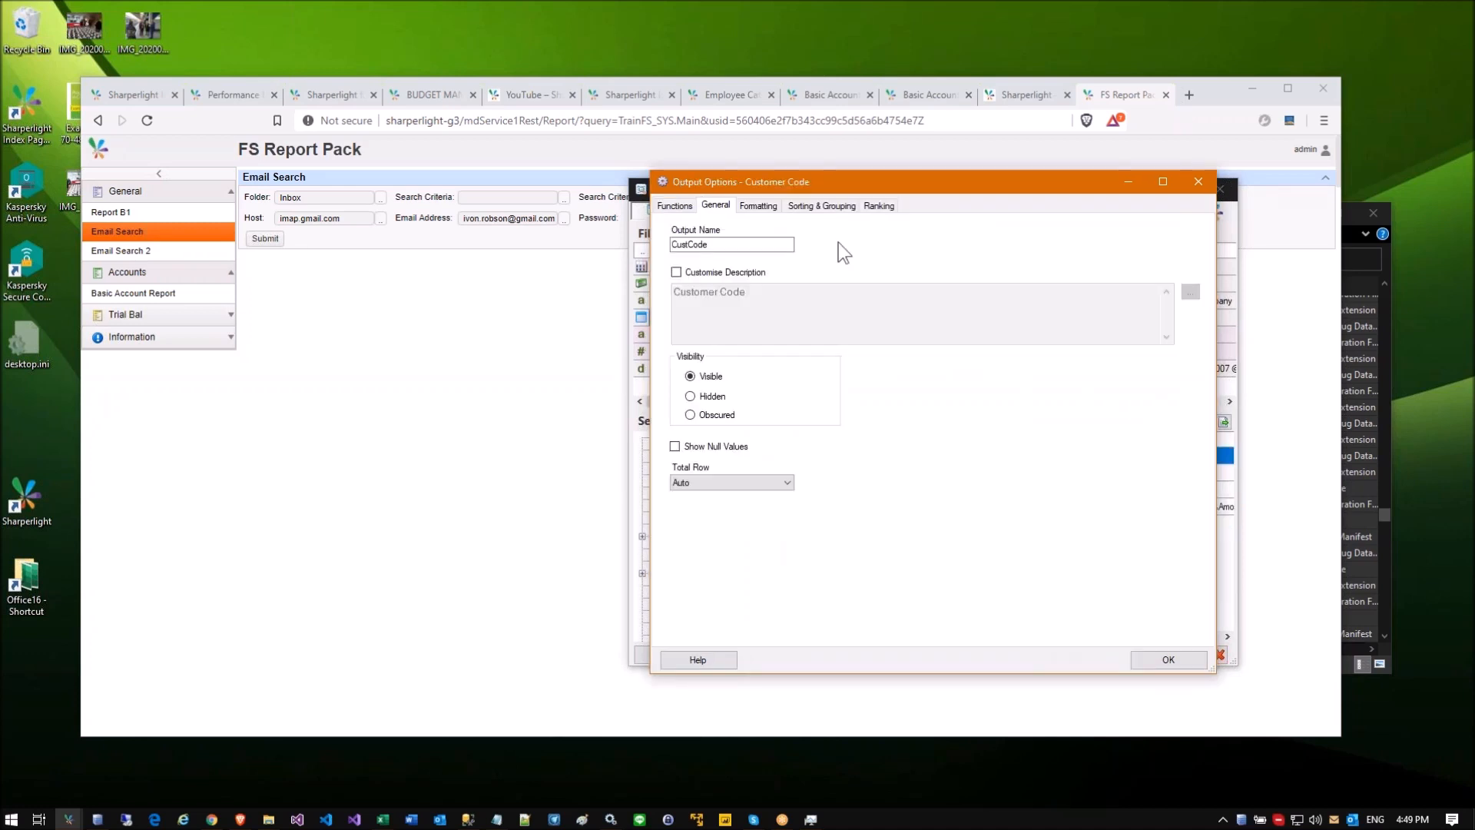
Step: Review the Amount sorting in the Customer Code output options and return to the published query settings
left_click(822, 207)
left_click(932, 257)
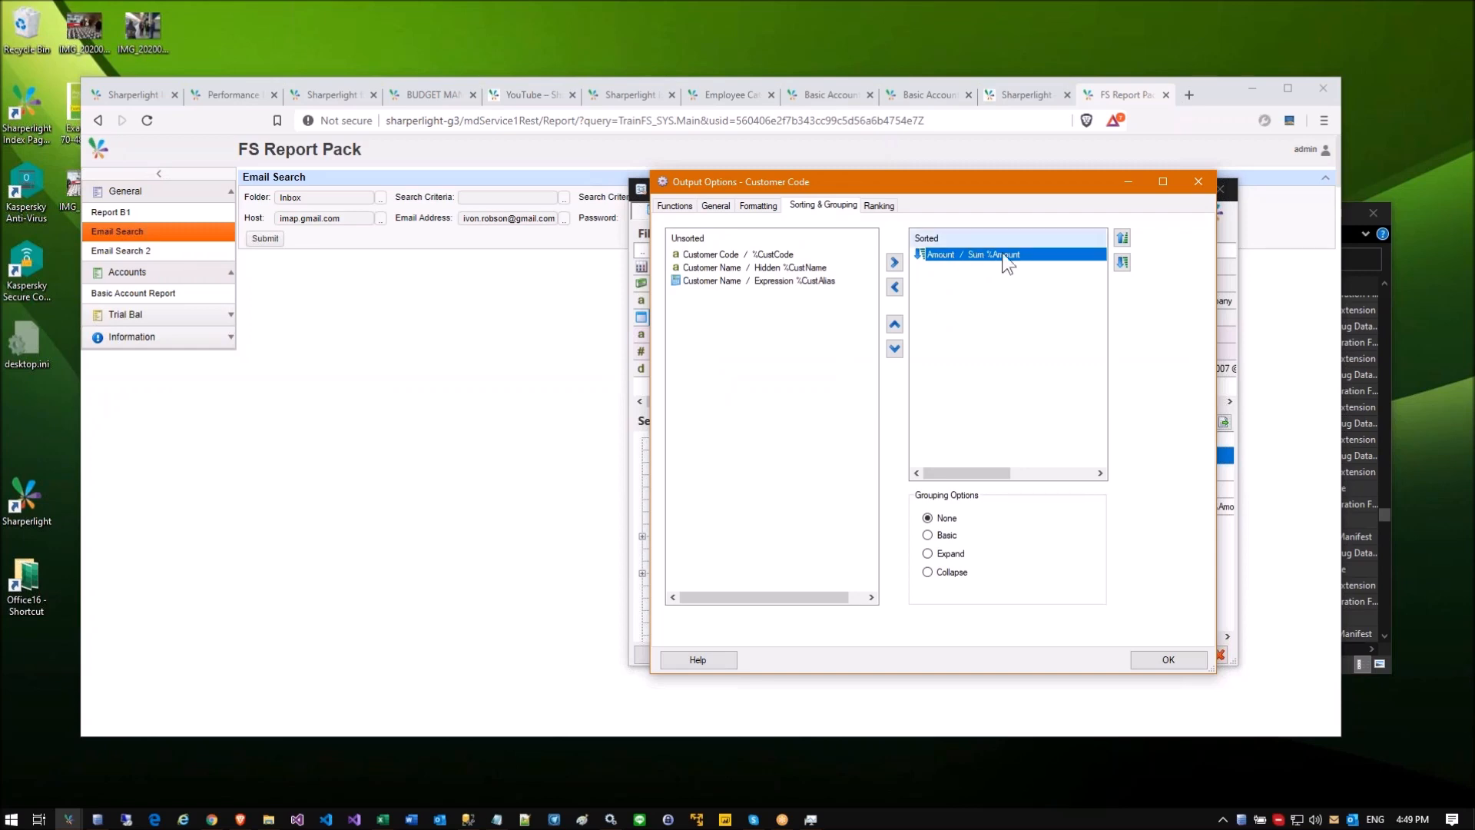
left_click(1154, 661)
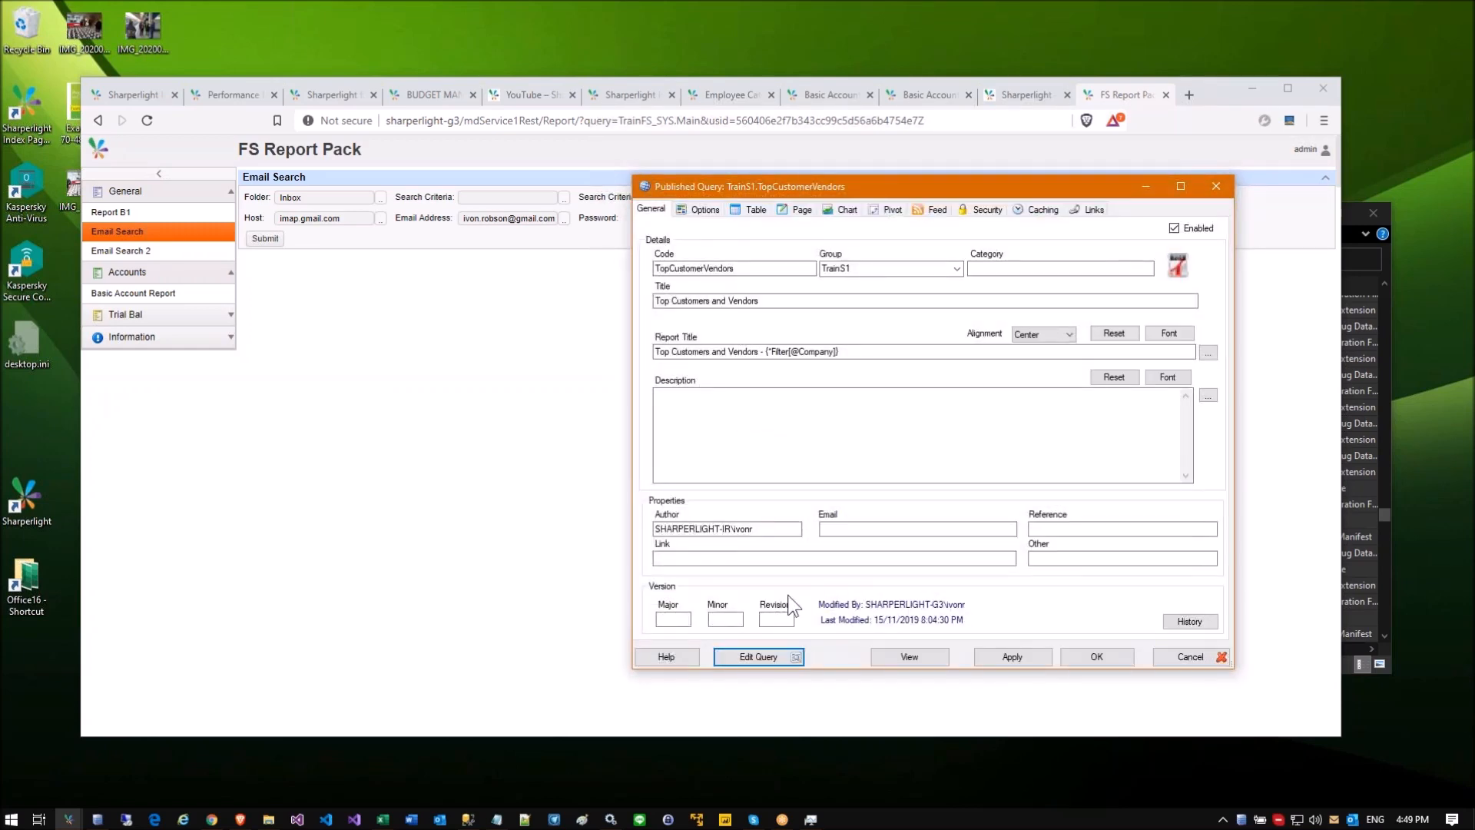
Step: Open the report's default page template in the Page Designer with the existing filters and enlarge the designer window
left_click(799, 209)
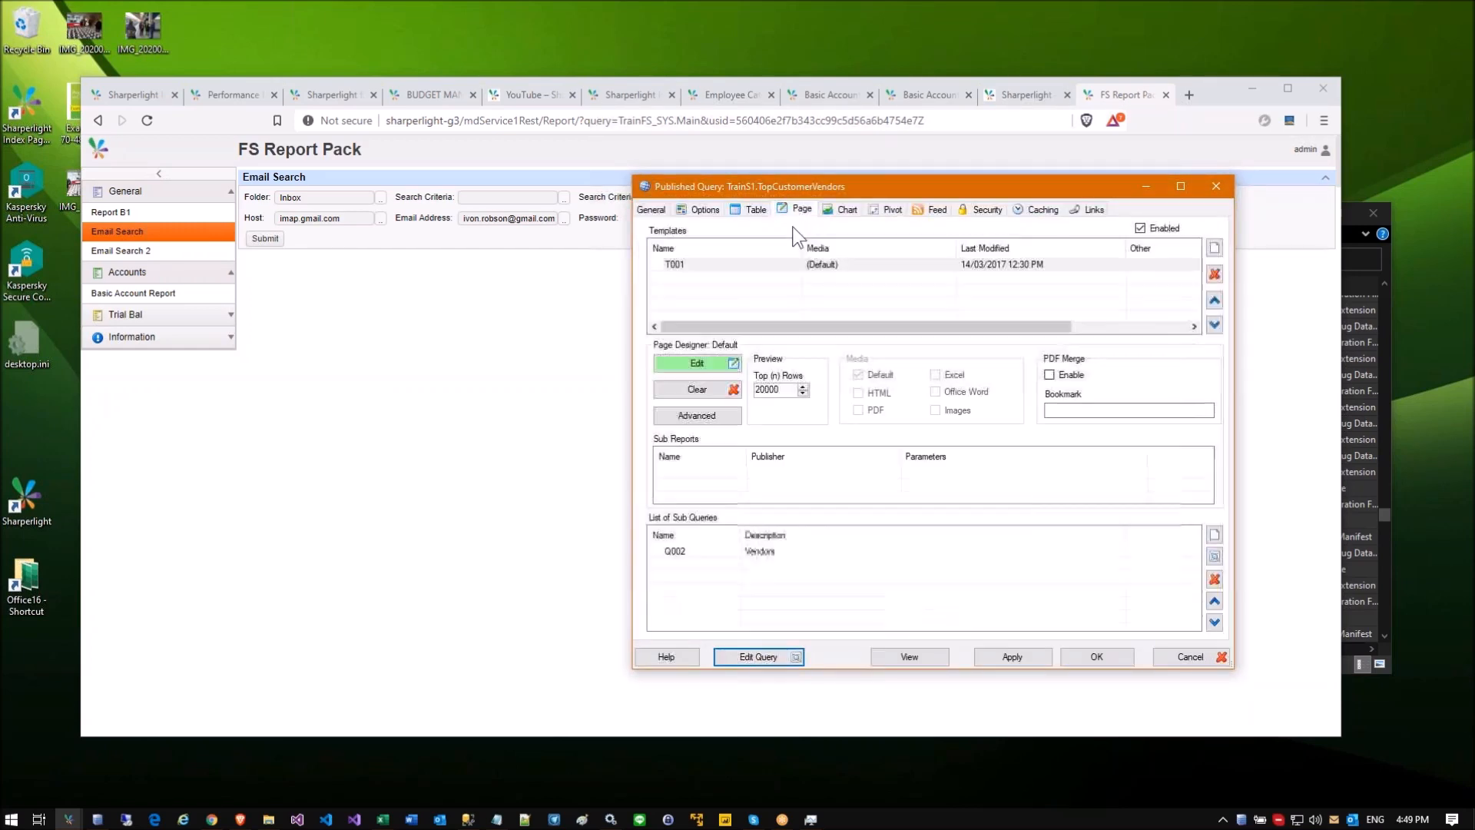
left_click_drag(792, 193, 642, 220)
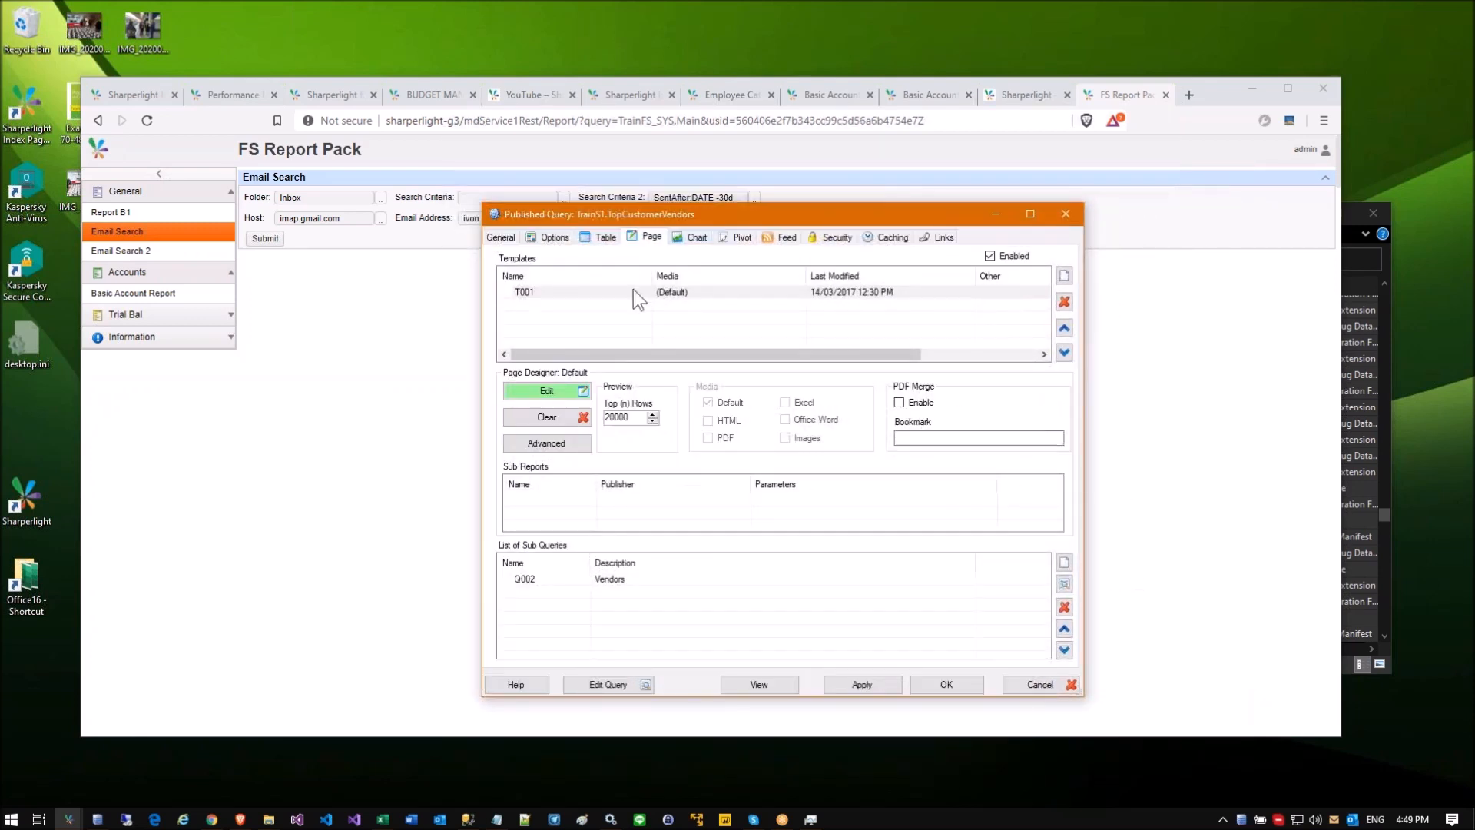
left_click(538, 390)
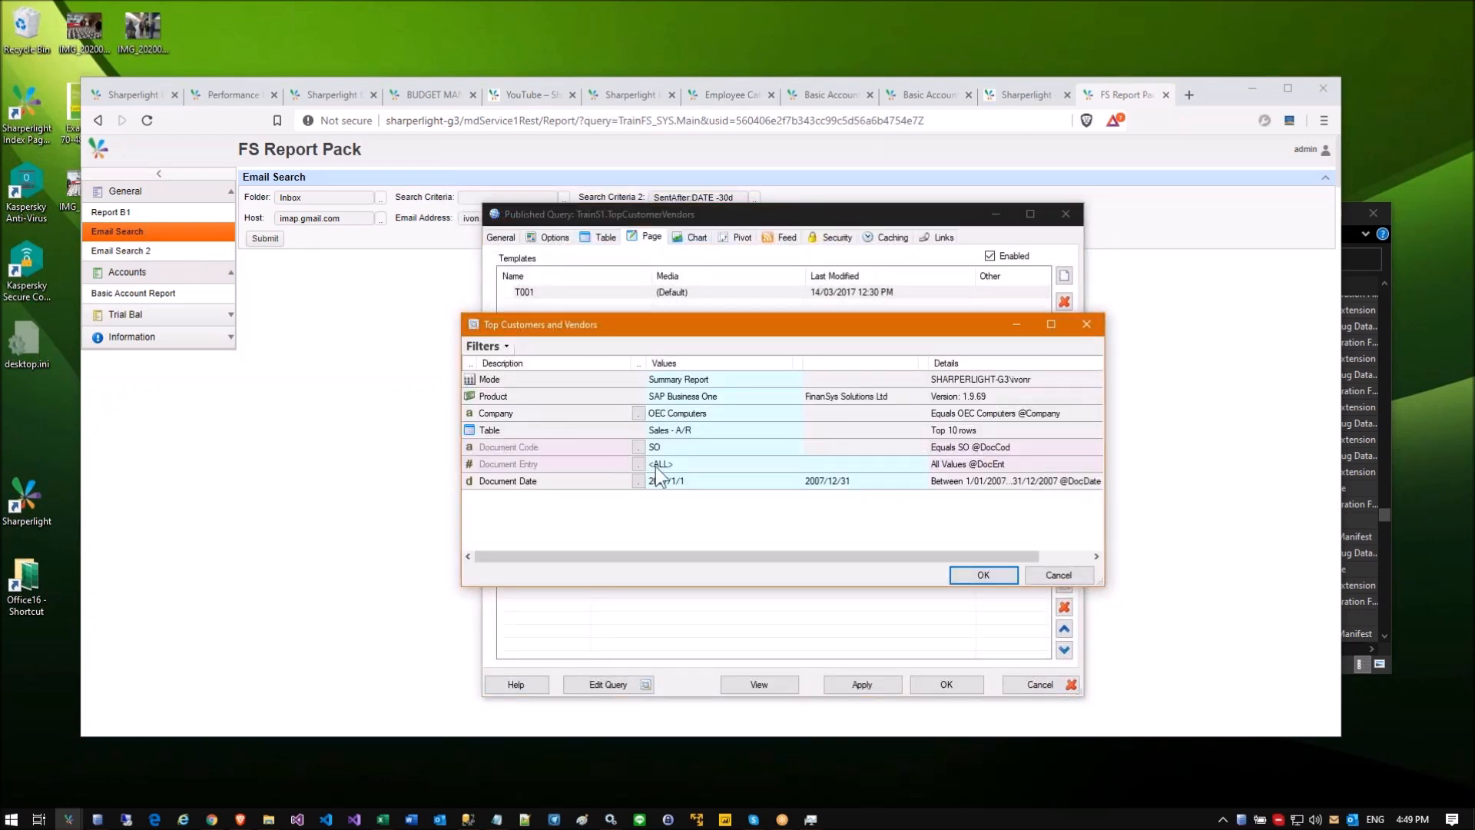
left_click(968, 574)
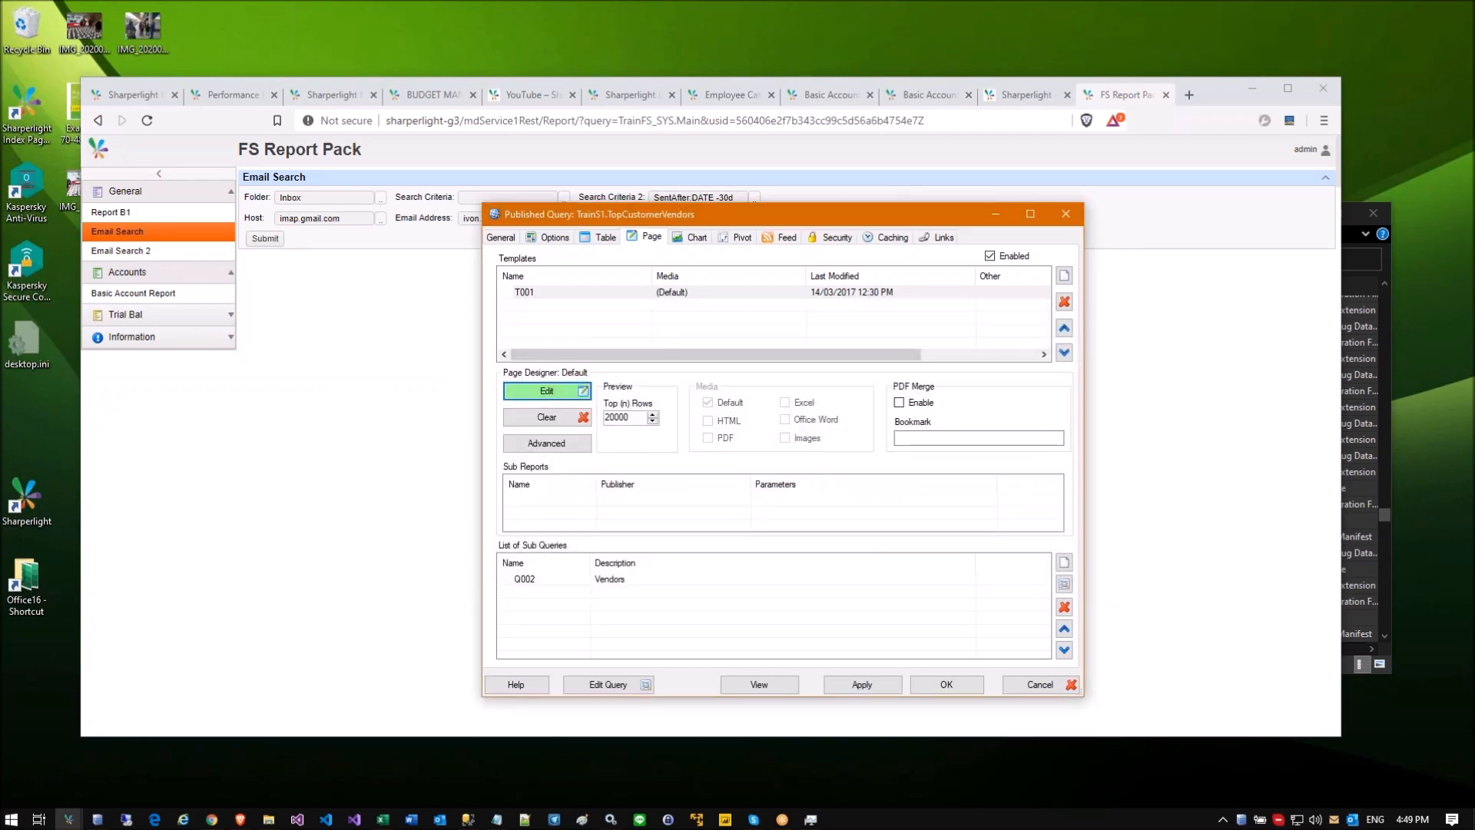
left_click_drag(702, 235, 477, 103)
left_click_drag(898, 542, 1282, 670)
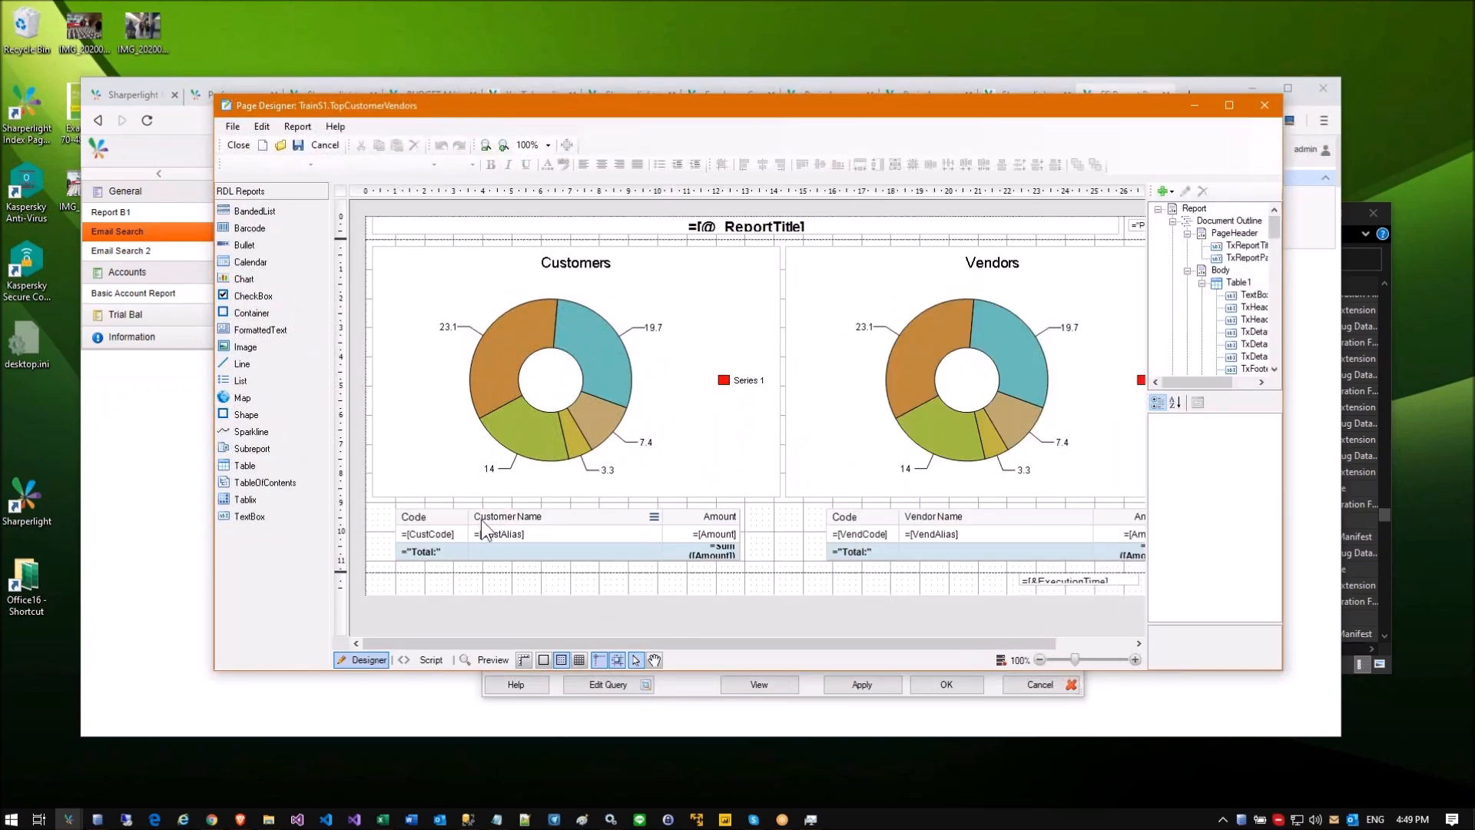
Step: Preview the customers and vendors page layout, and cancel out of the Page Designer without saving
left_click(487, 661)
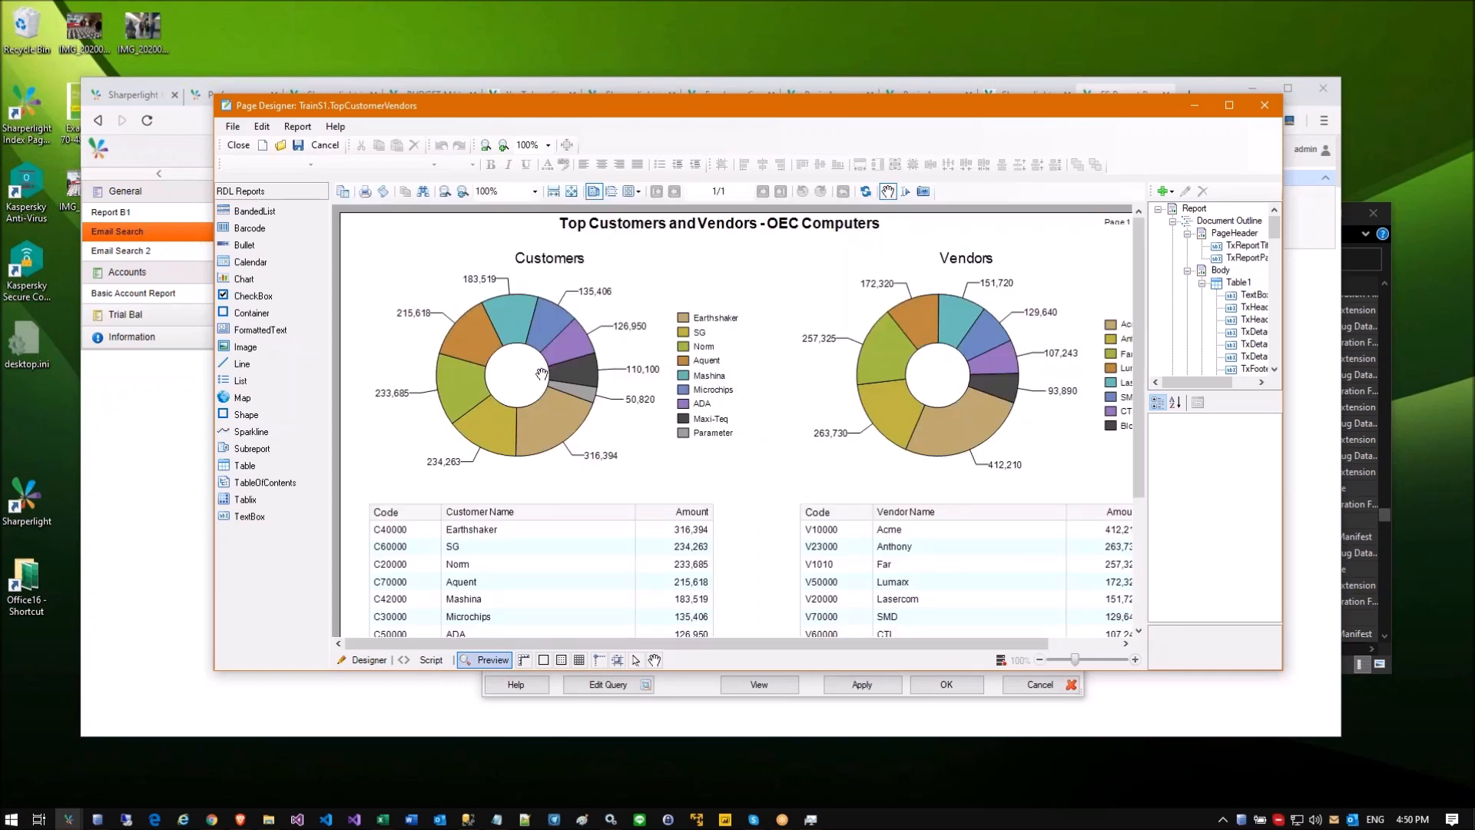
scroll(541, 374, "down", 3)
scroll(541, 374, "up", 3)
left_click(323, 145)
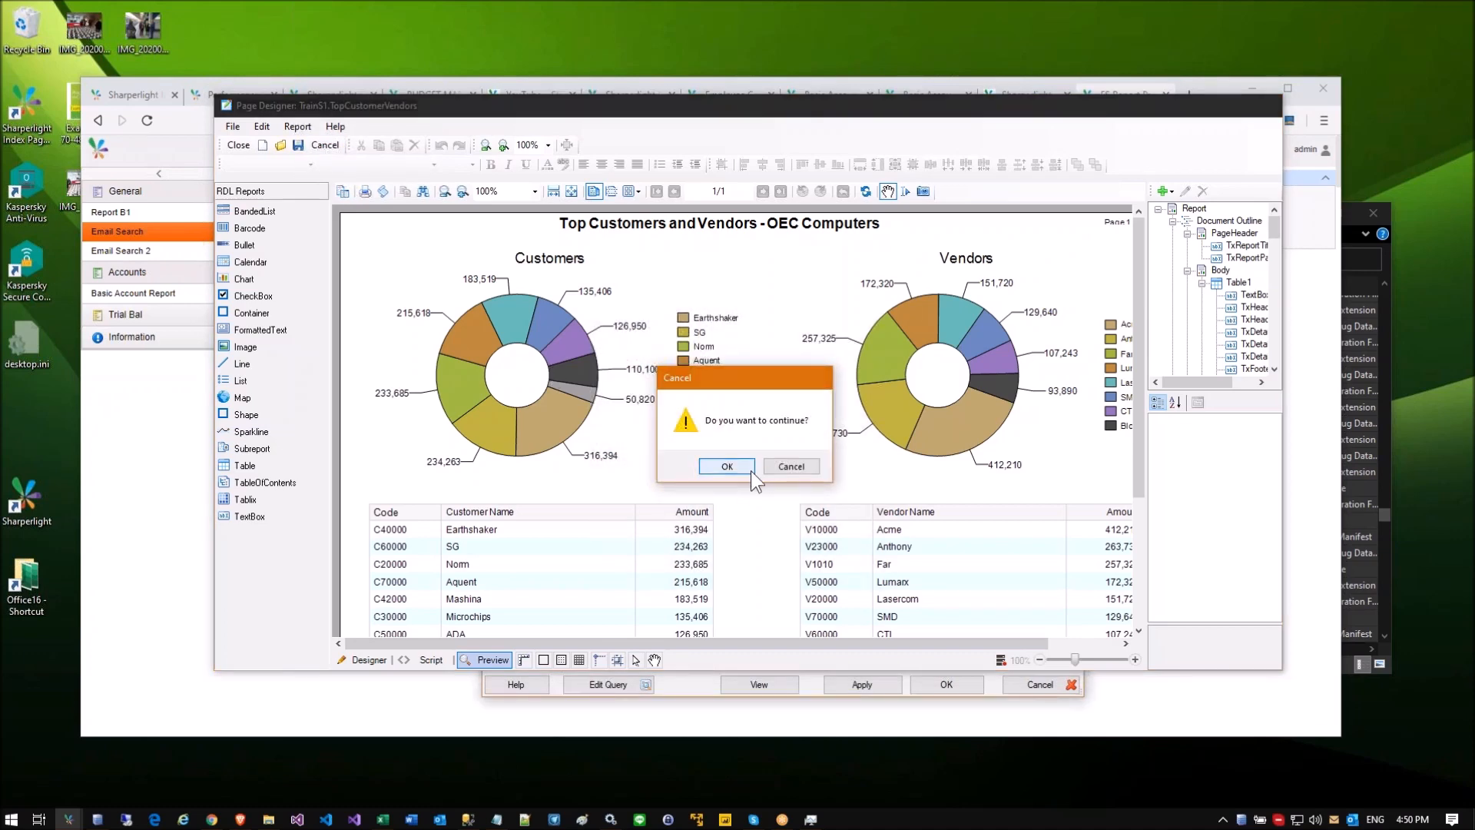
left_click(726, 466)
Step: Run the Top Customers and Vendors report in the browser from its report link for the preset company and dates, and close it
left_click(948, 238)
left_click(994, 270)
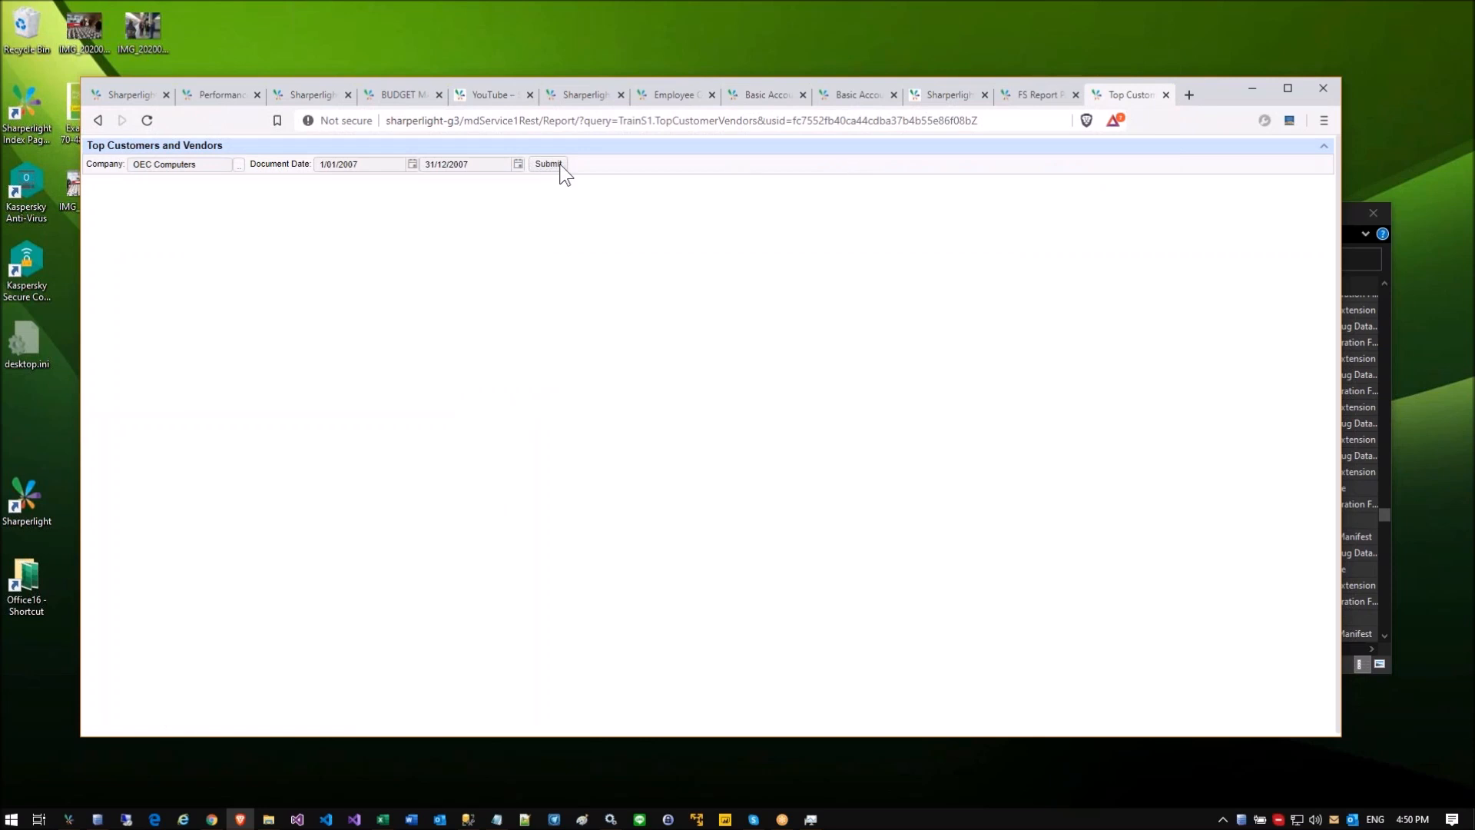
left_click(537, 162)
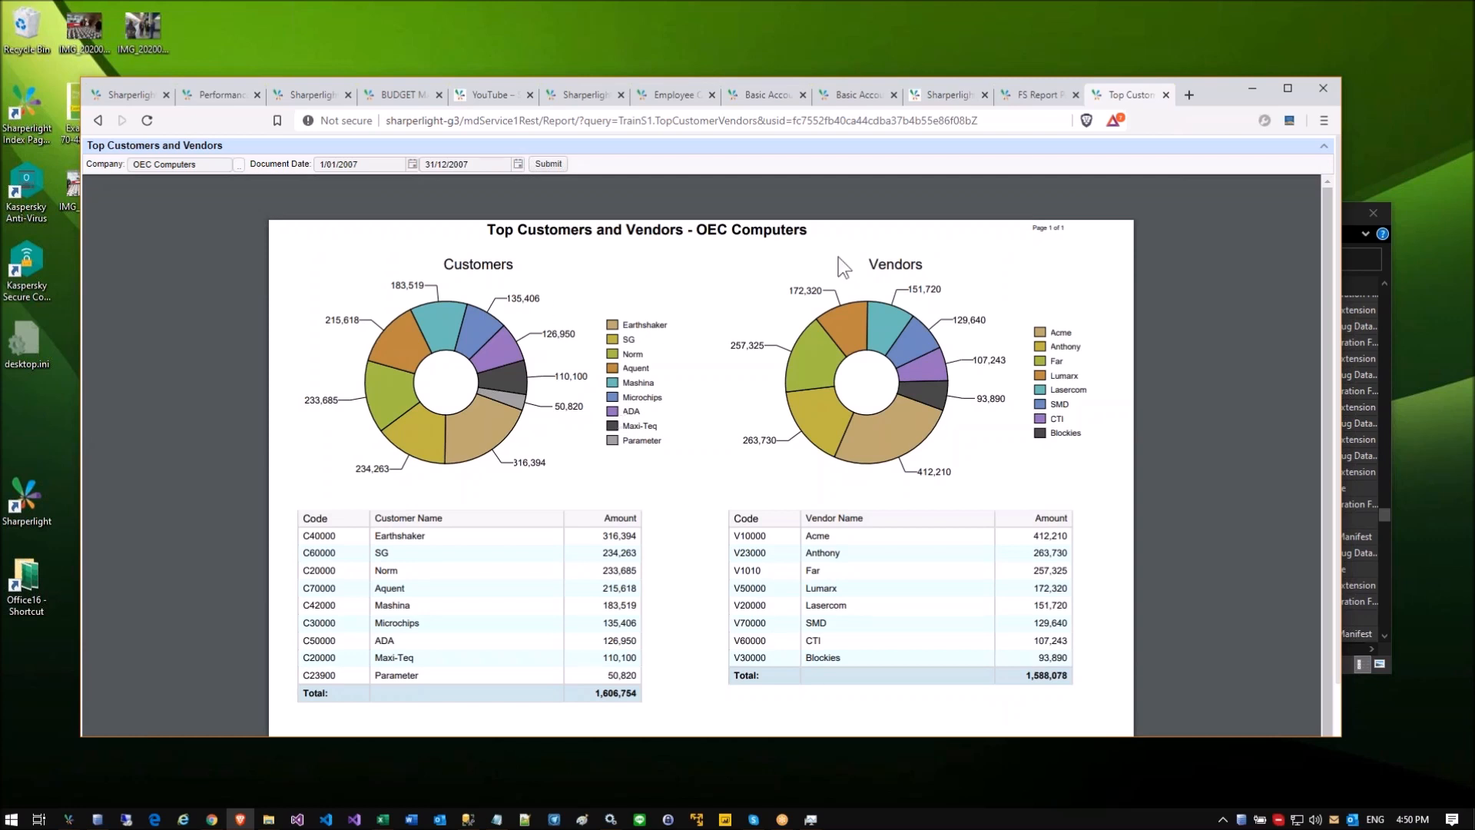
left_click_drag(1229, 96, 1201, 83)
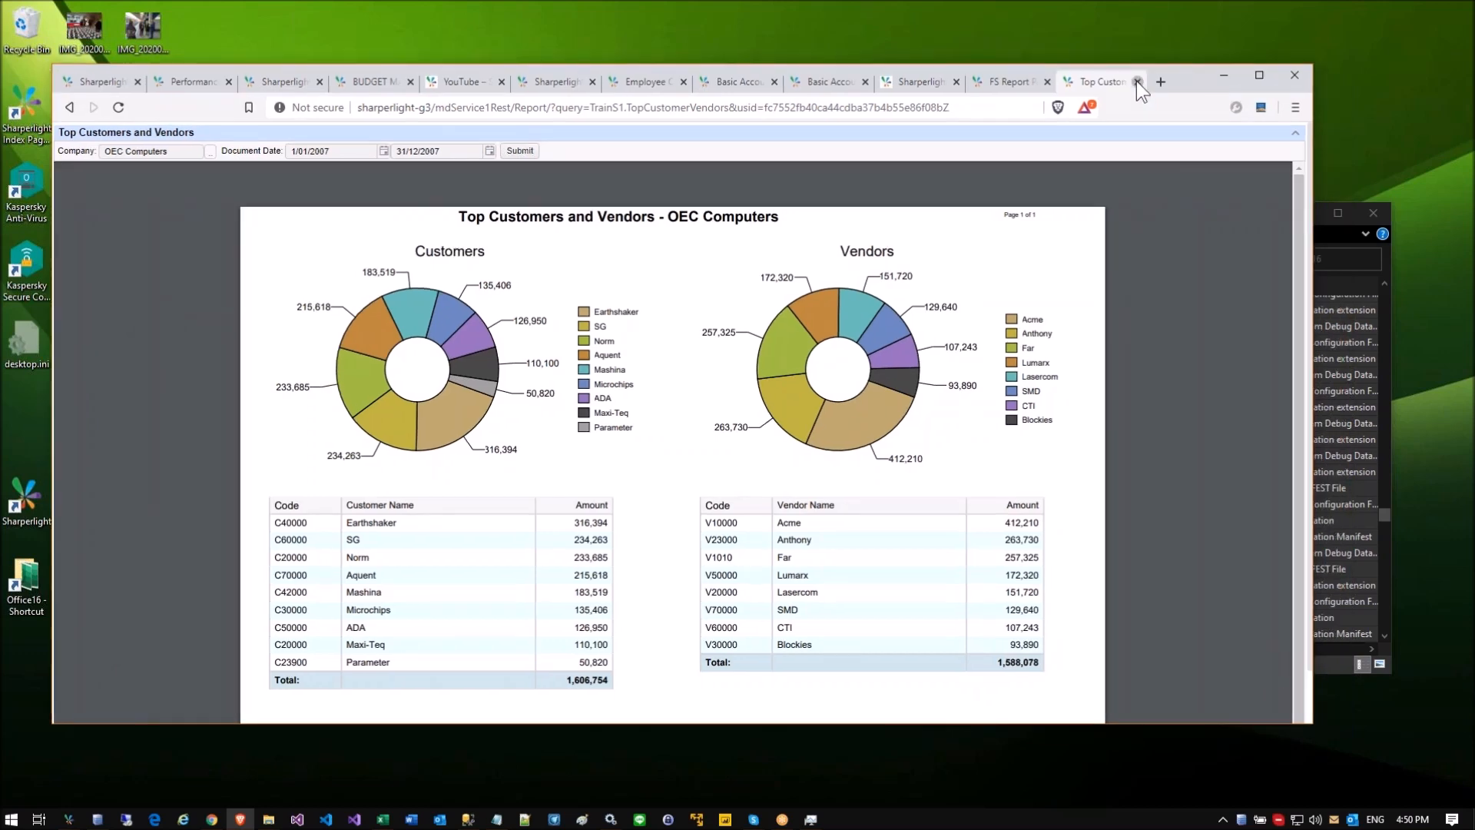
left_click(1136, 81)
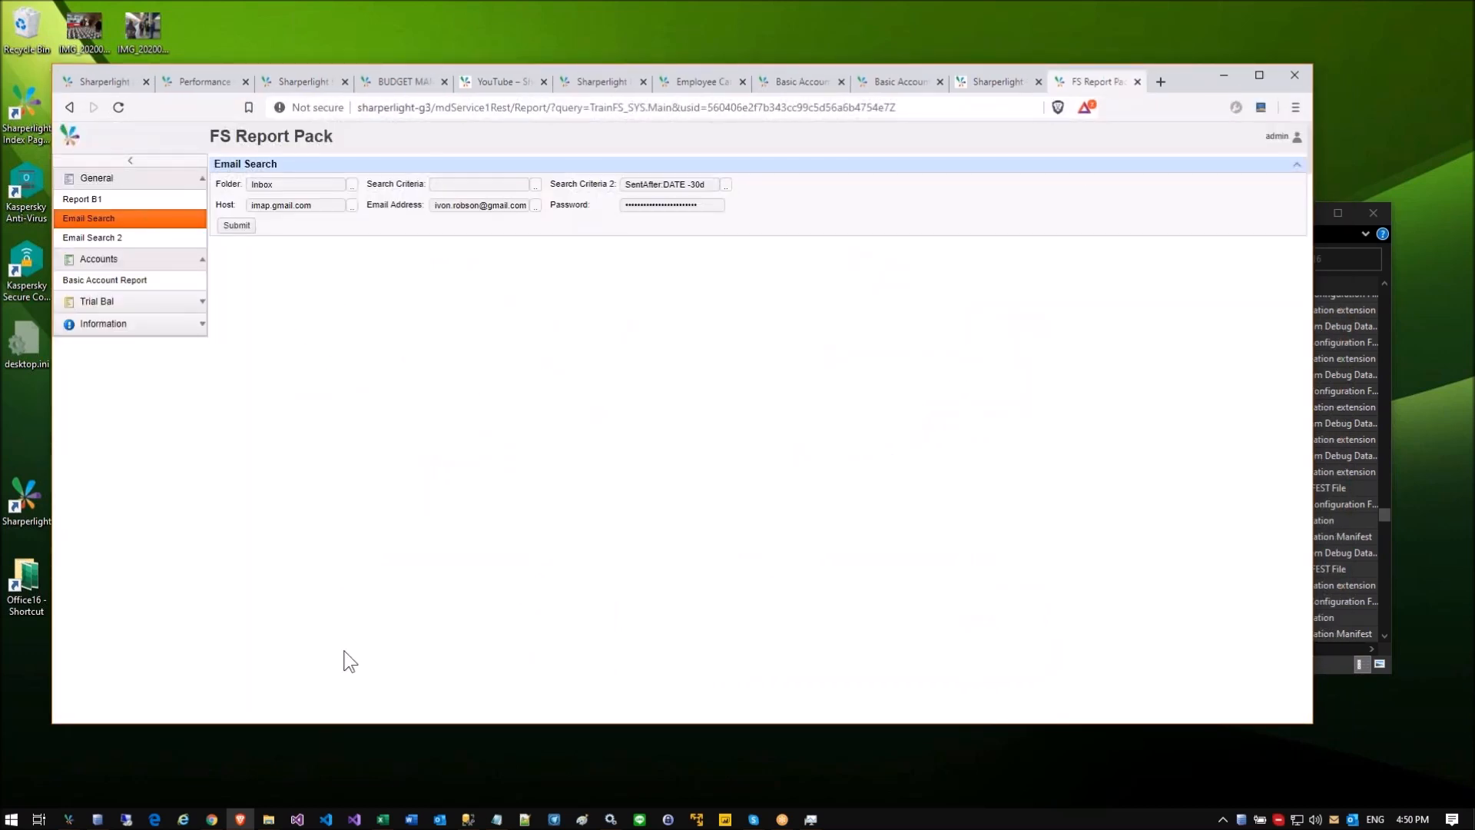
Step: Close the Top Customers and Vendors published query and filter the Publisher list by "train" and group "trainFS"
left_click(71, 821)
left_click(199, 767)
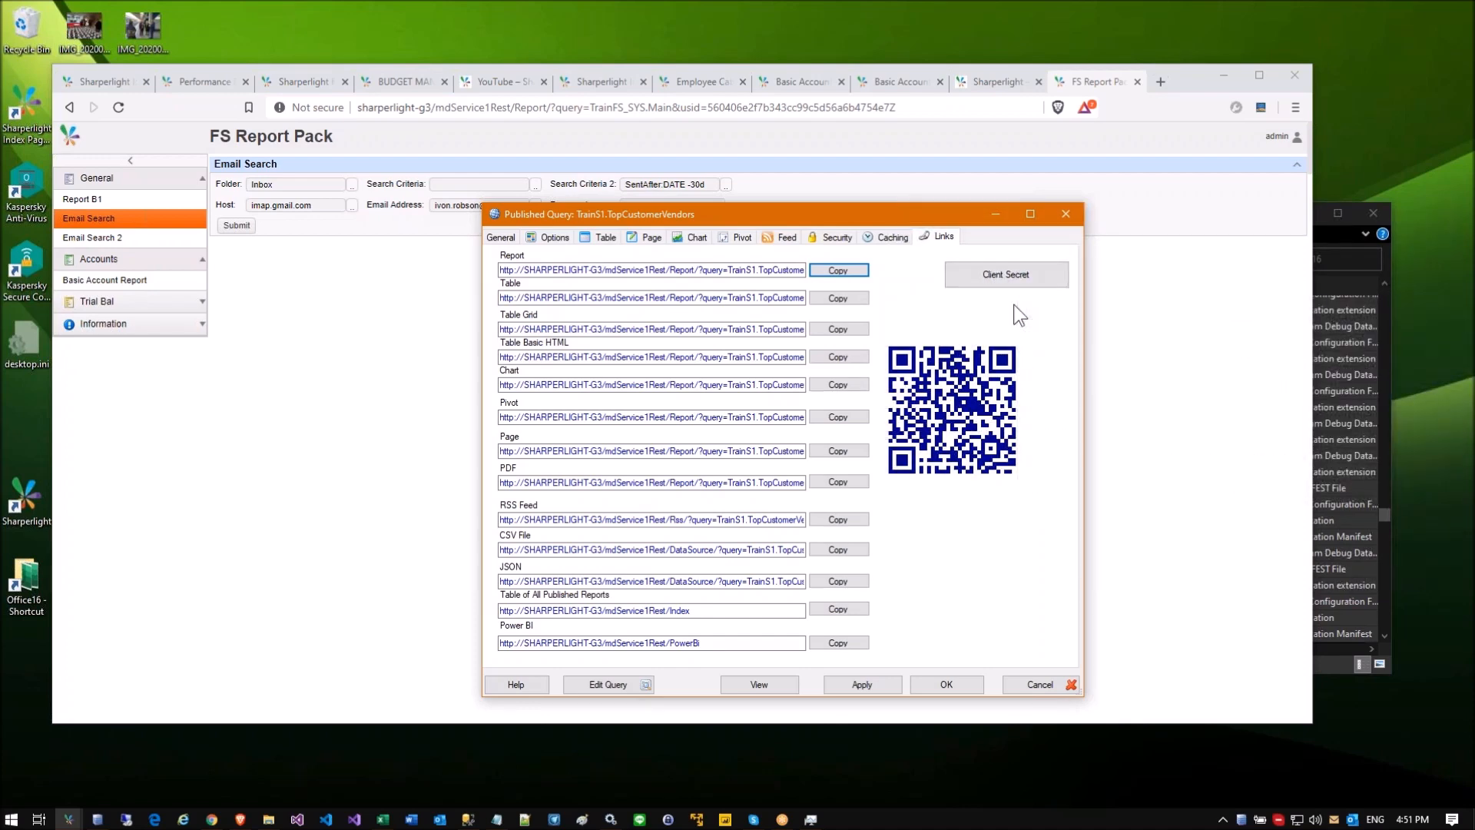
key("Escape")
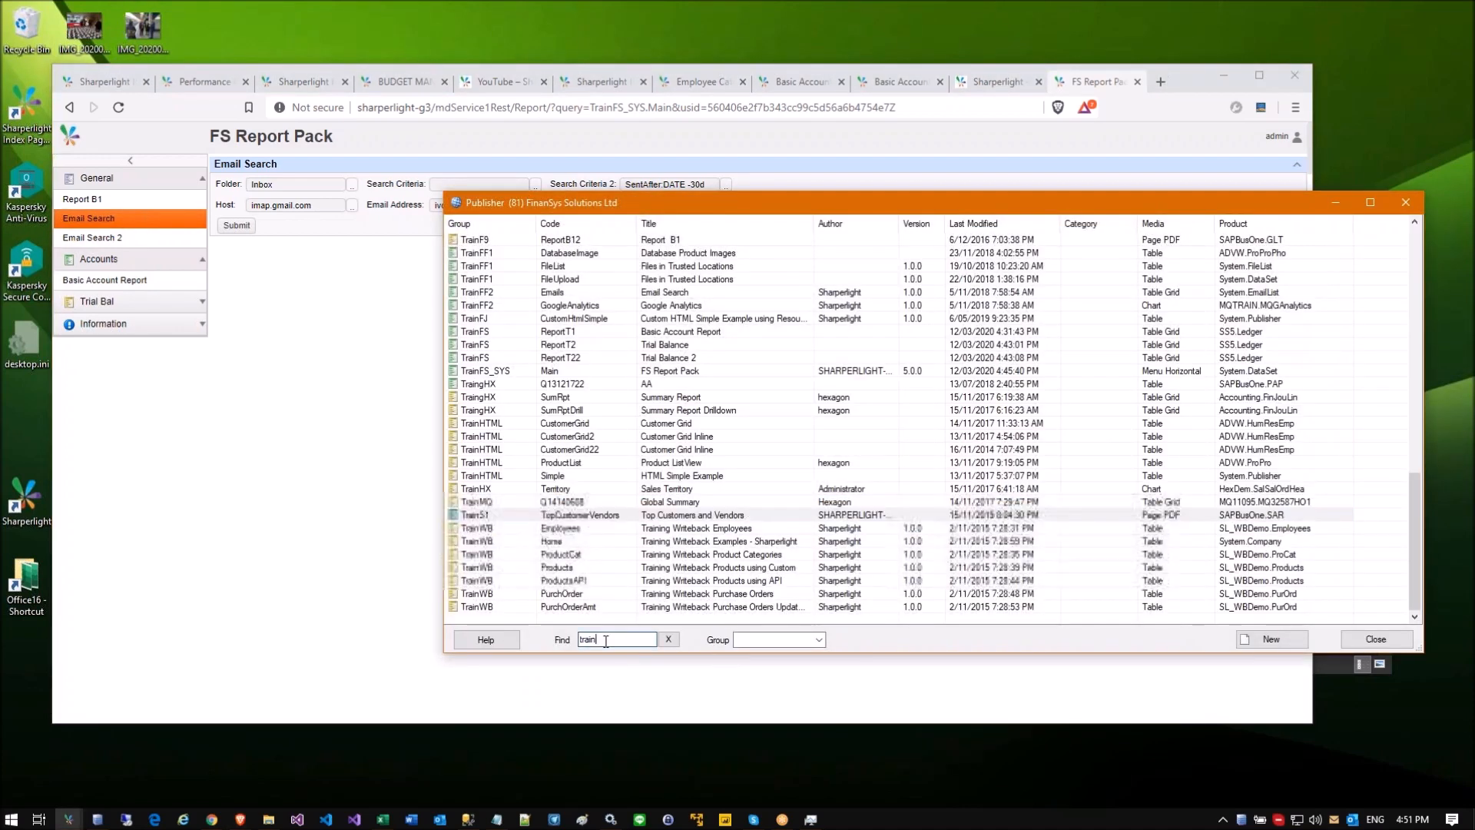
left_click(737, 638)
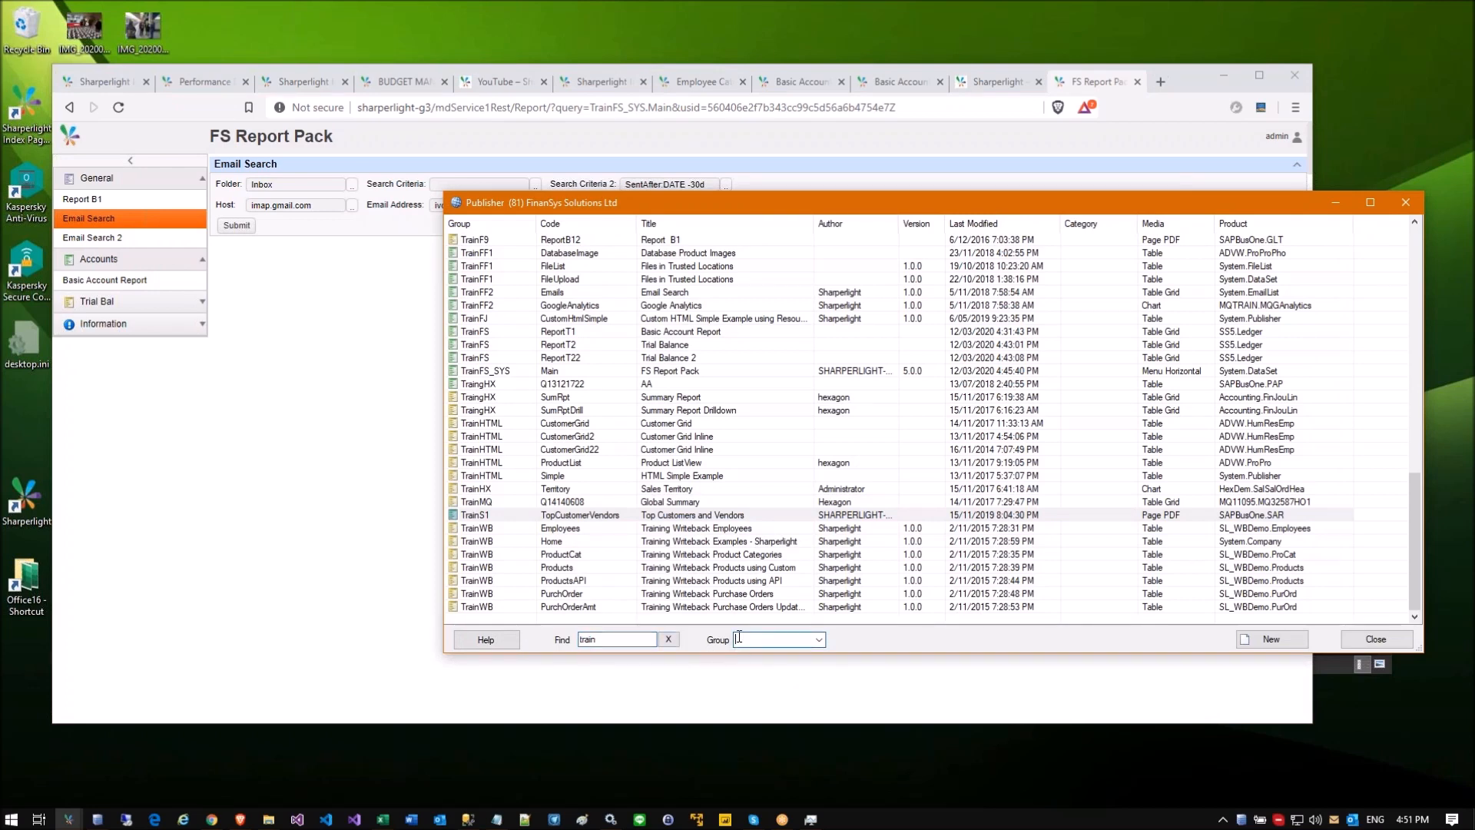
type("train")
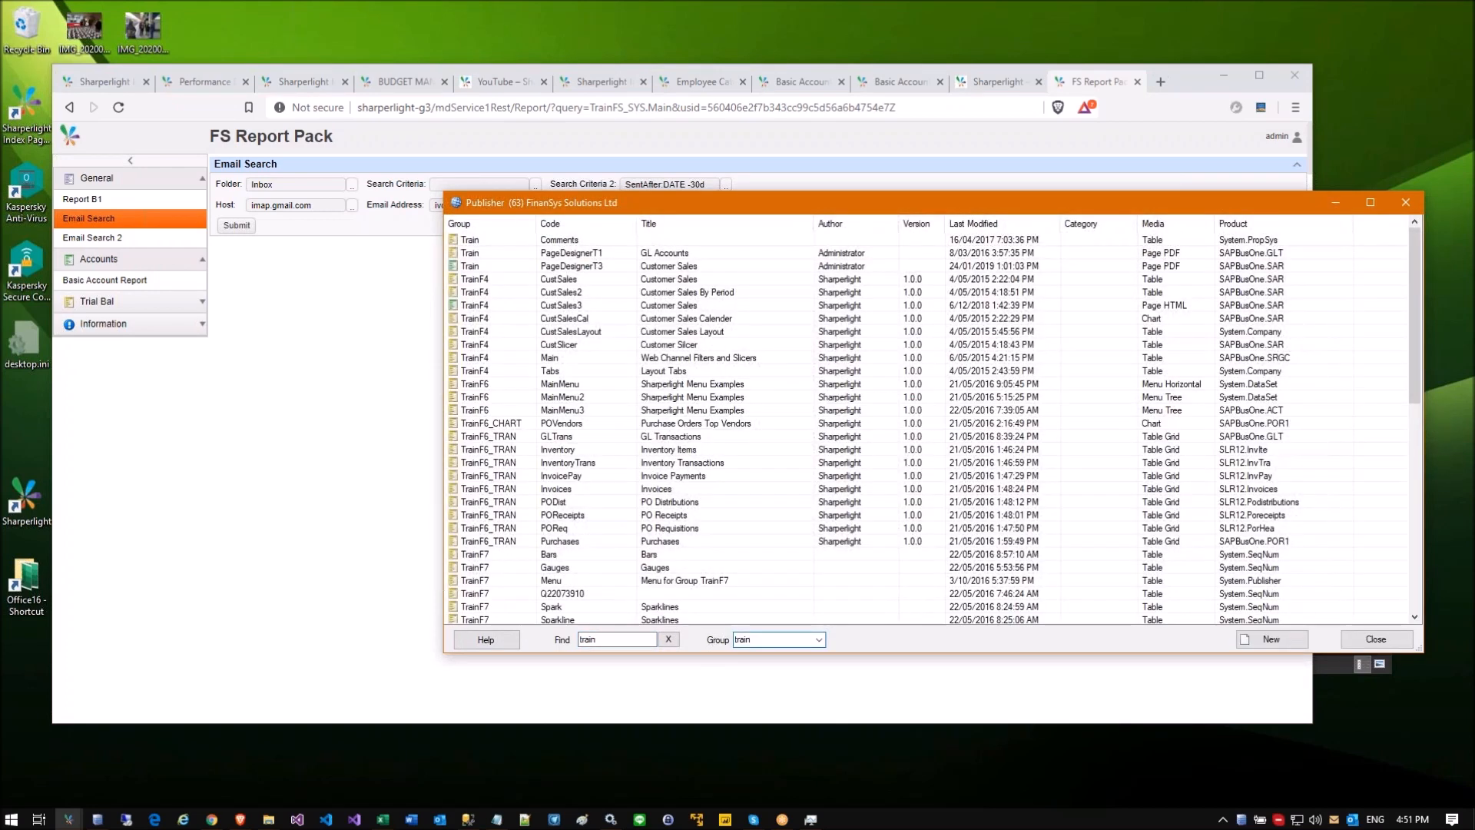
type("FS")
Step: Preview the query of the Trial Balance published report (ReportT2) and enlarge the Query Builder window
double_click(560, 254)
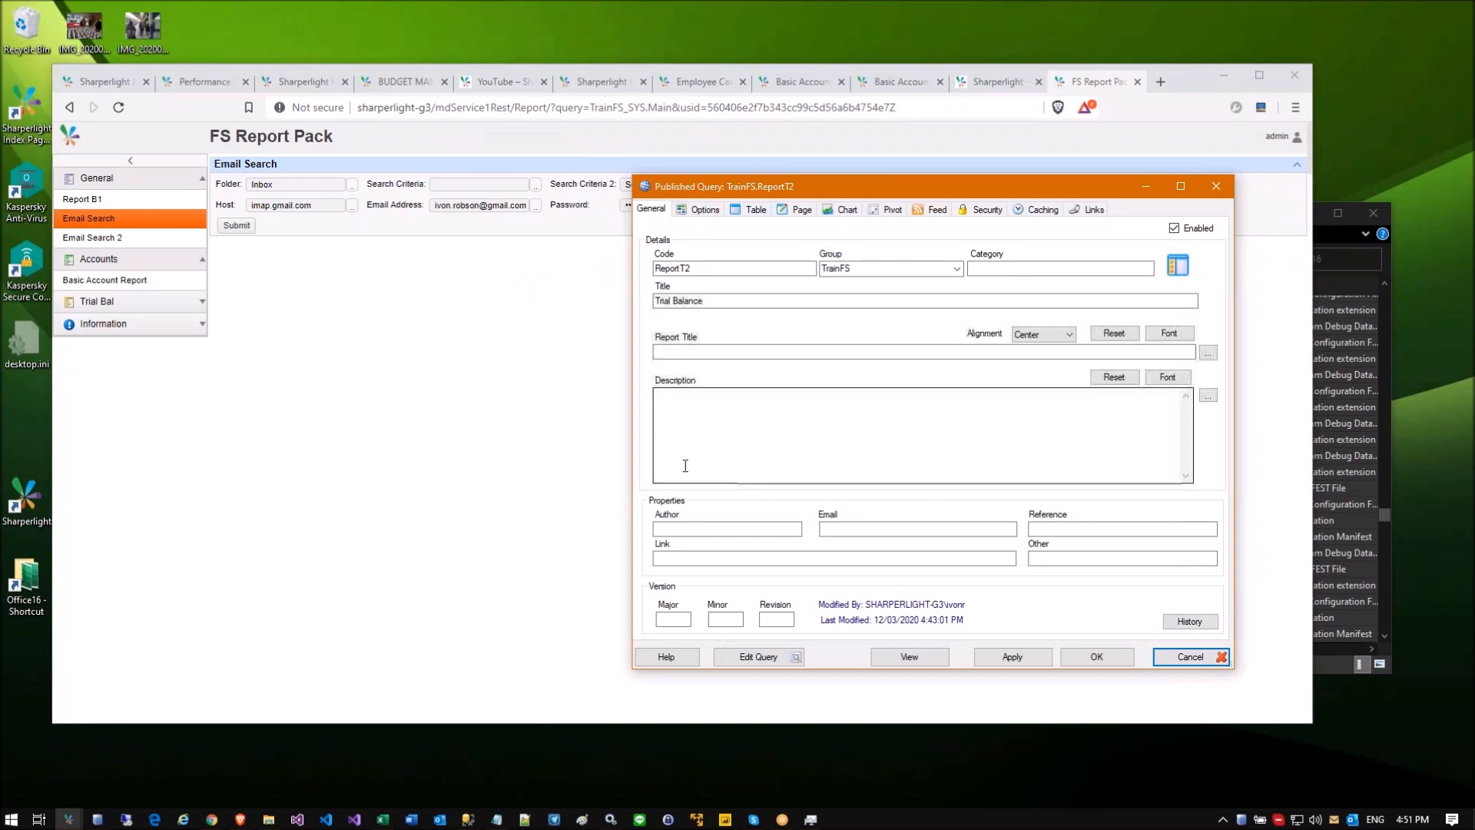
left_click(744, 653)
left_click_drag(796, 187, 394, 160)
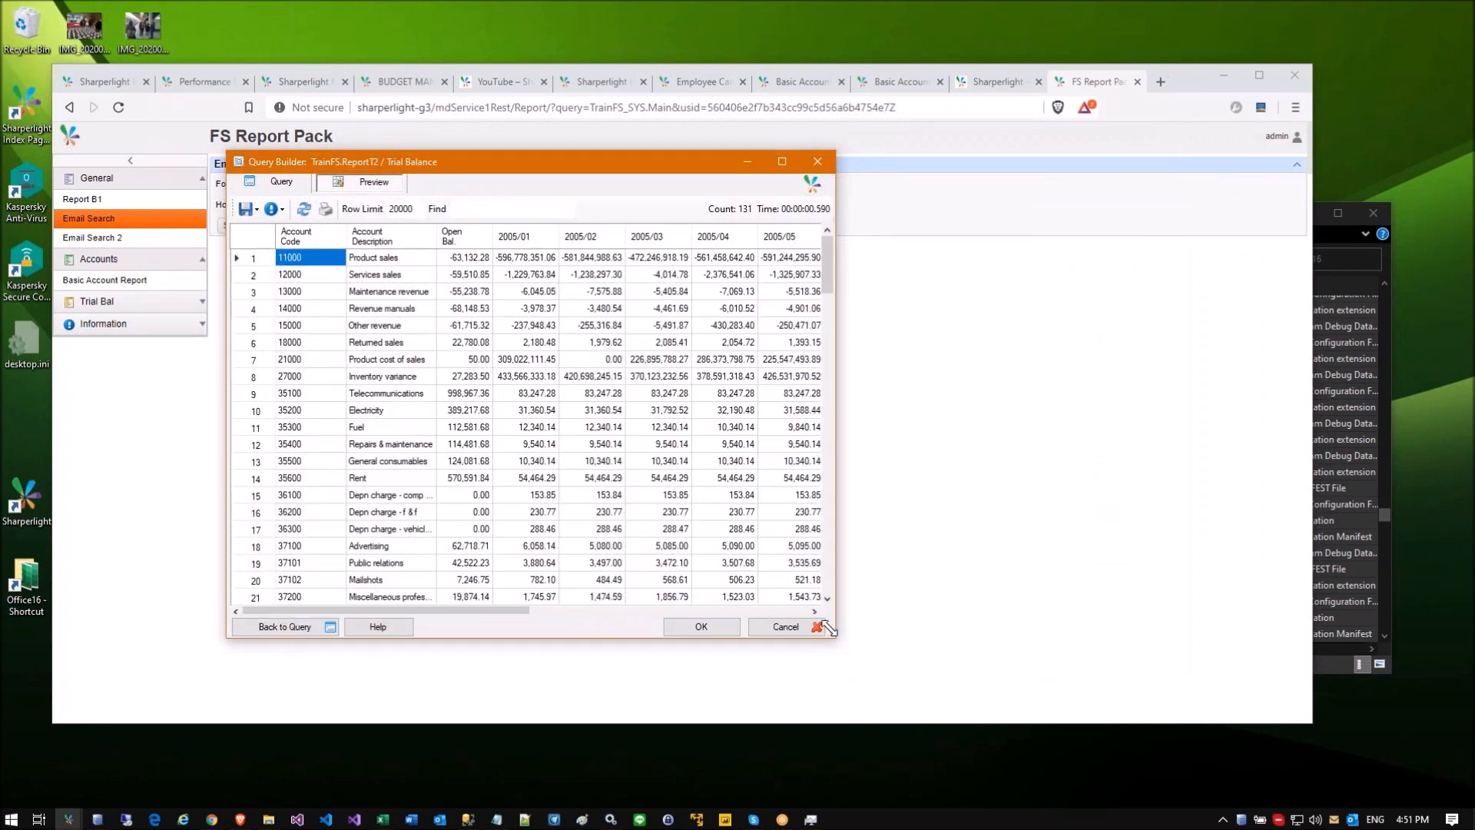
left_click_drag(832, 632, 1058, 701)
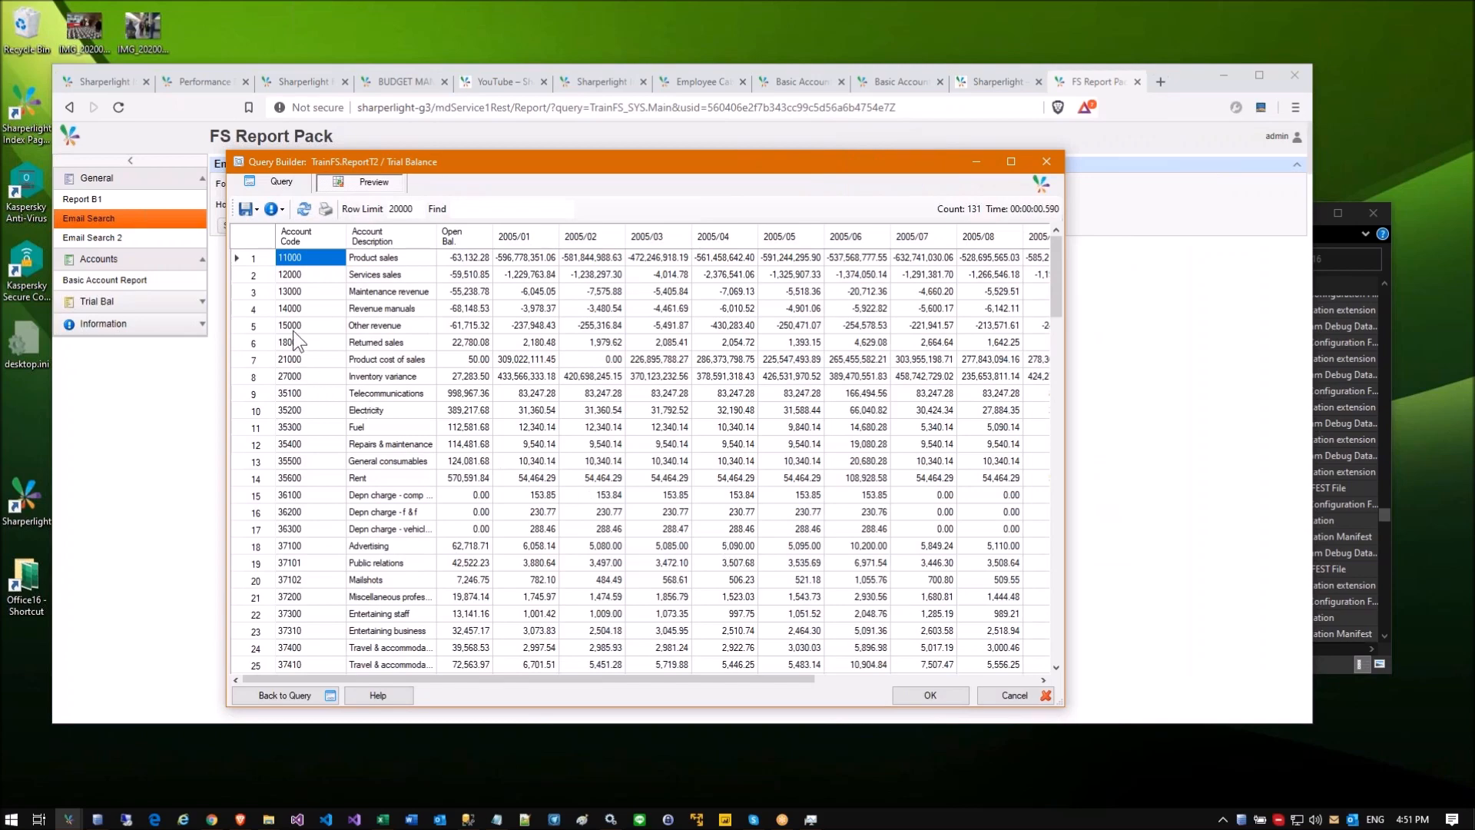
Step: Look through the account rows in the Trial Balance preview and return to the query definition
scroll(310, 353, "down", 5)
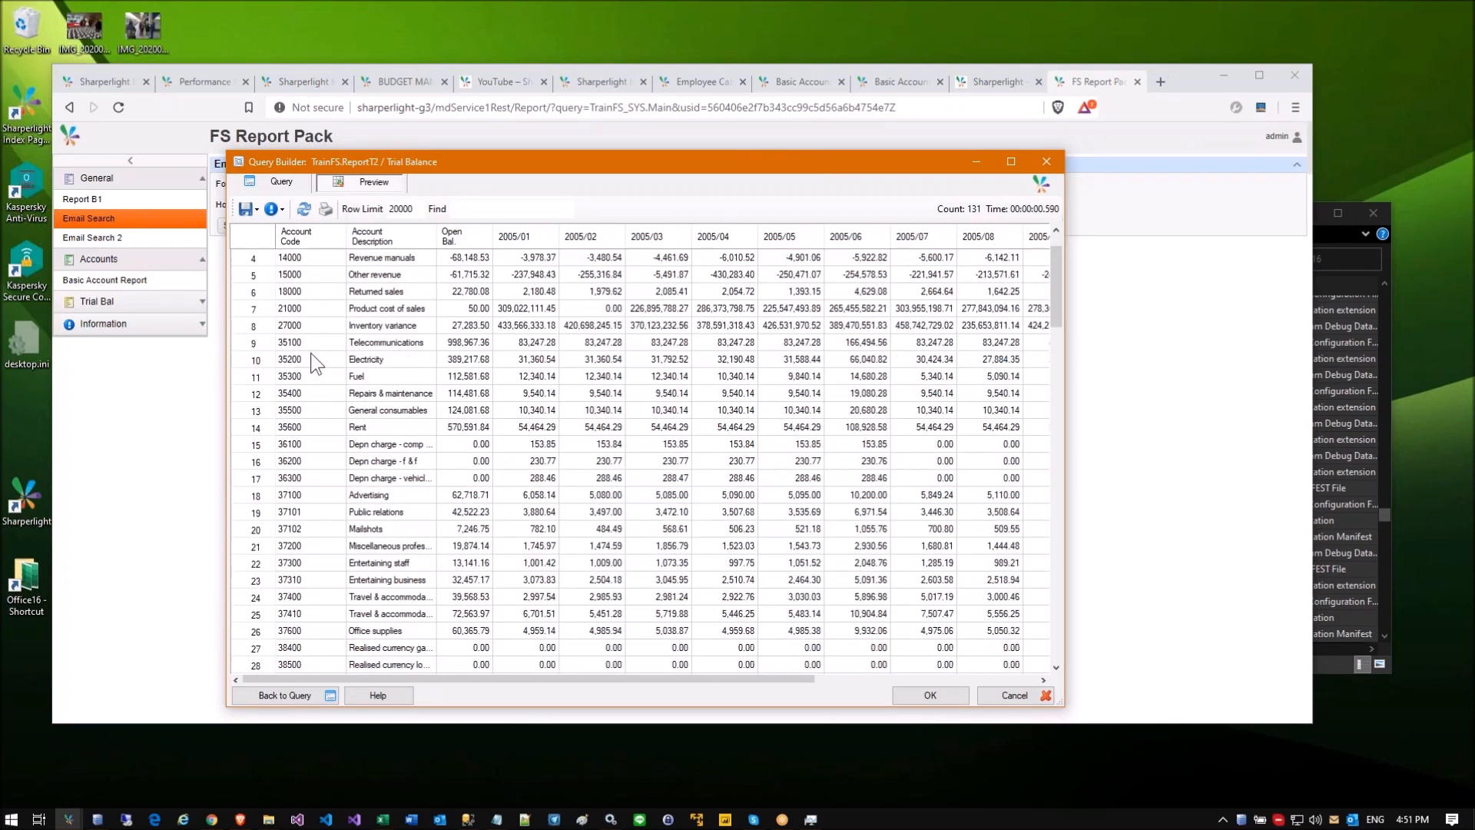
scroll(315, 387, "down", 3)
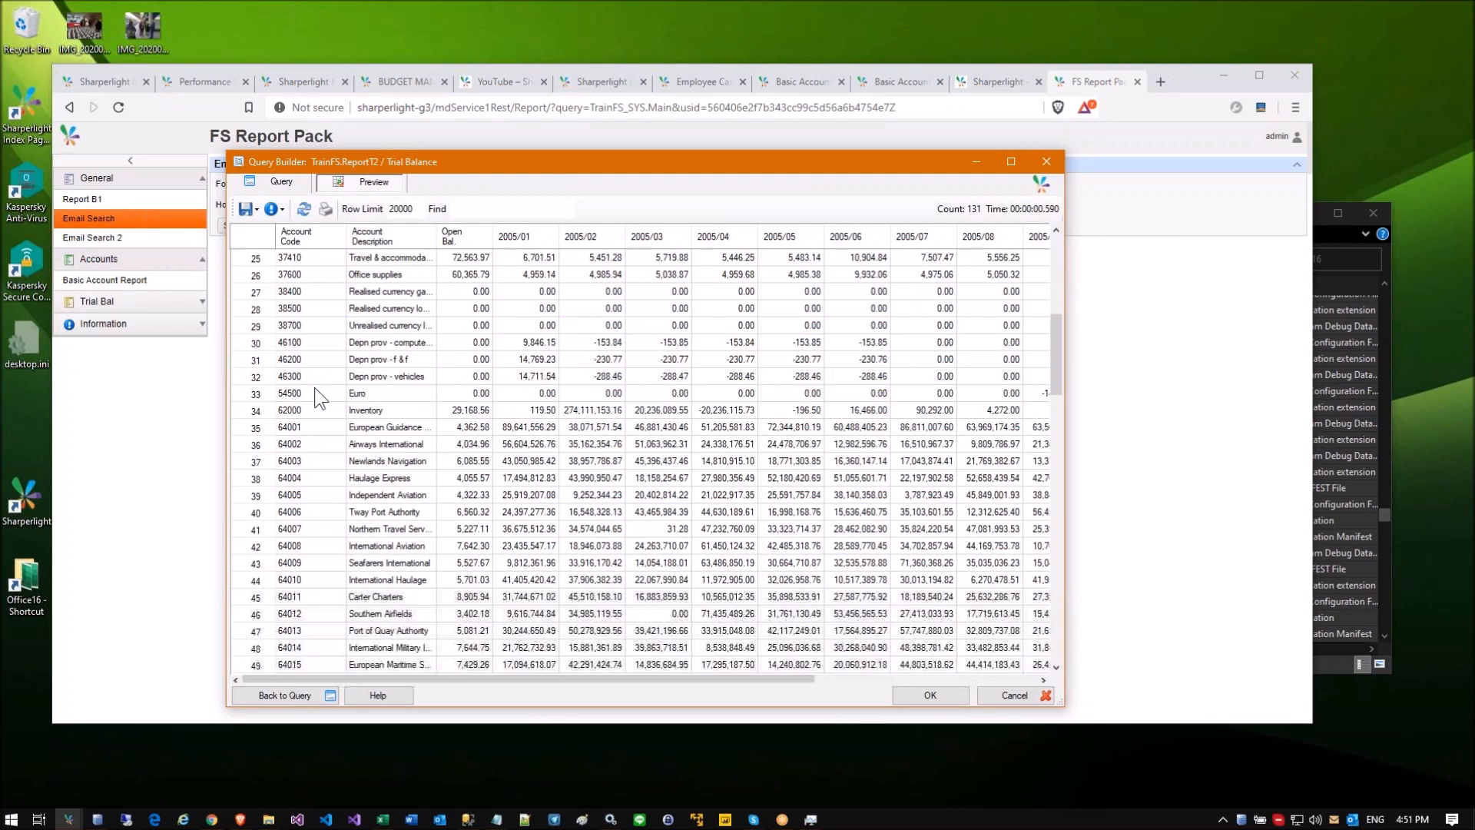
scroll(315, 388, "up", 8)
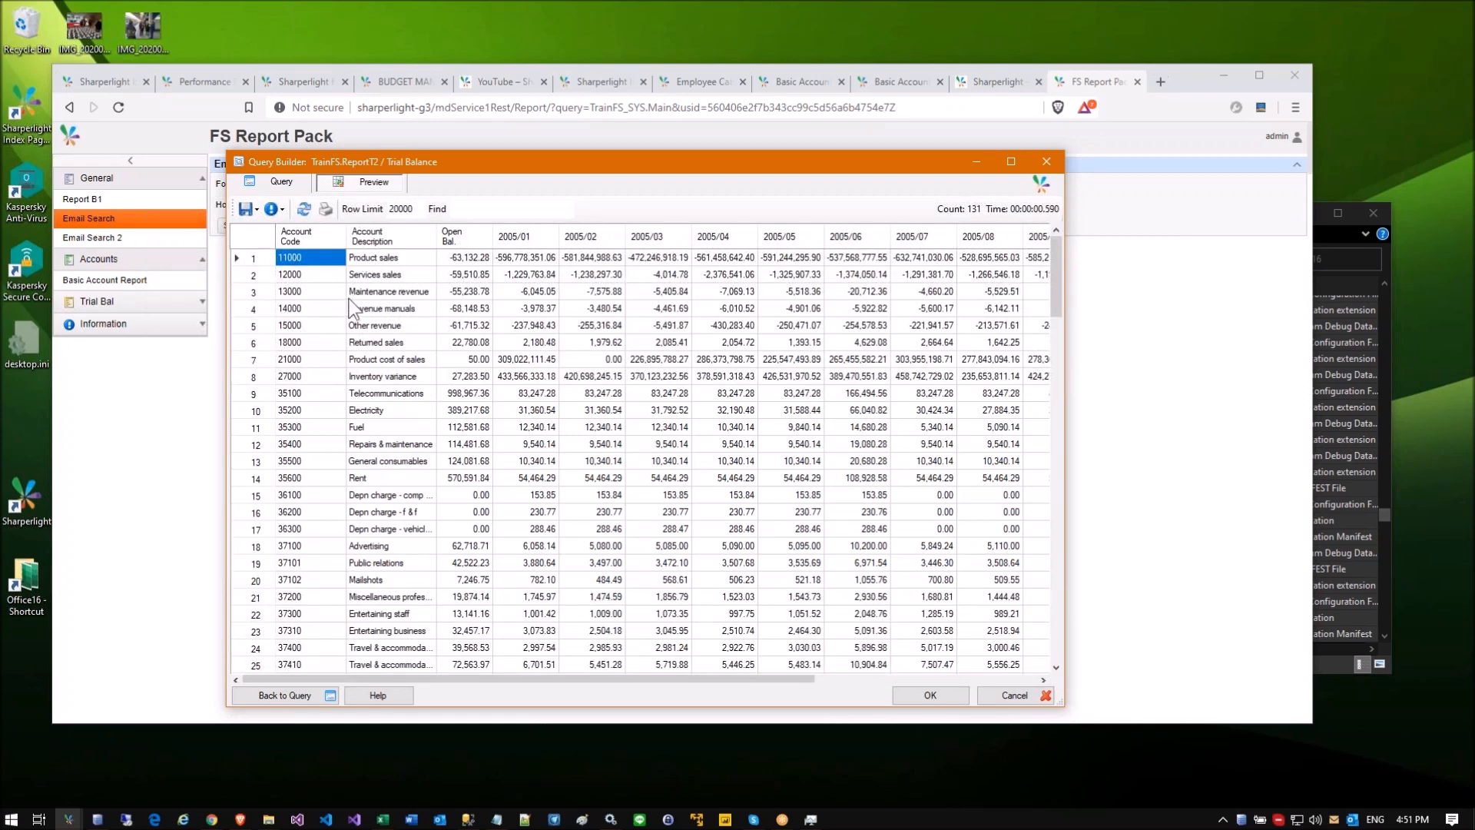
left_click_drag(298, 370, 938, 375)
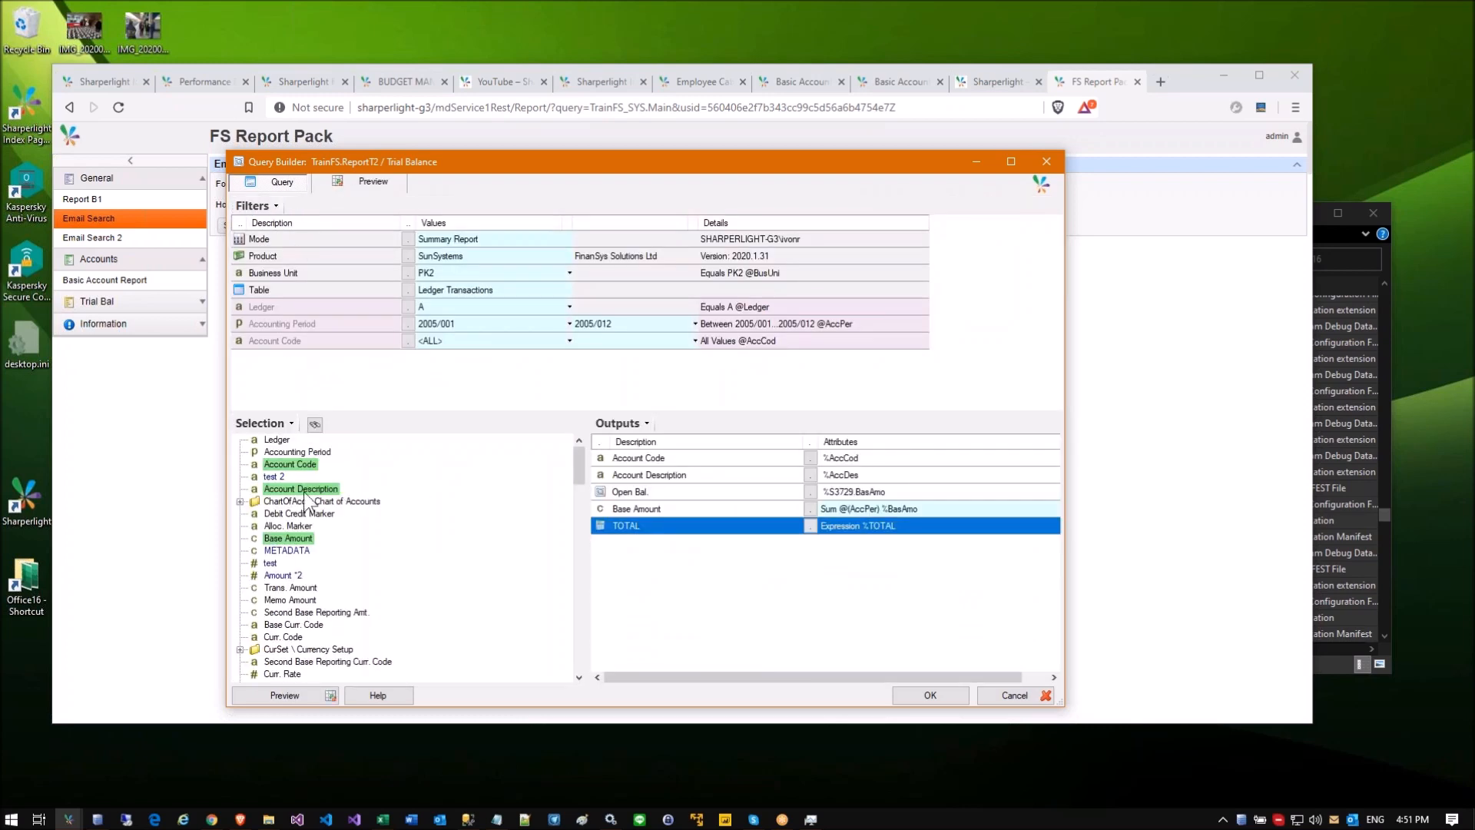
Step: Add Account Type from the Chart of Accounts as the first output and change its description to "Account Type"
left_click(241, 501)
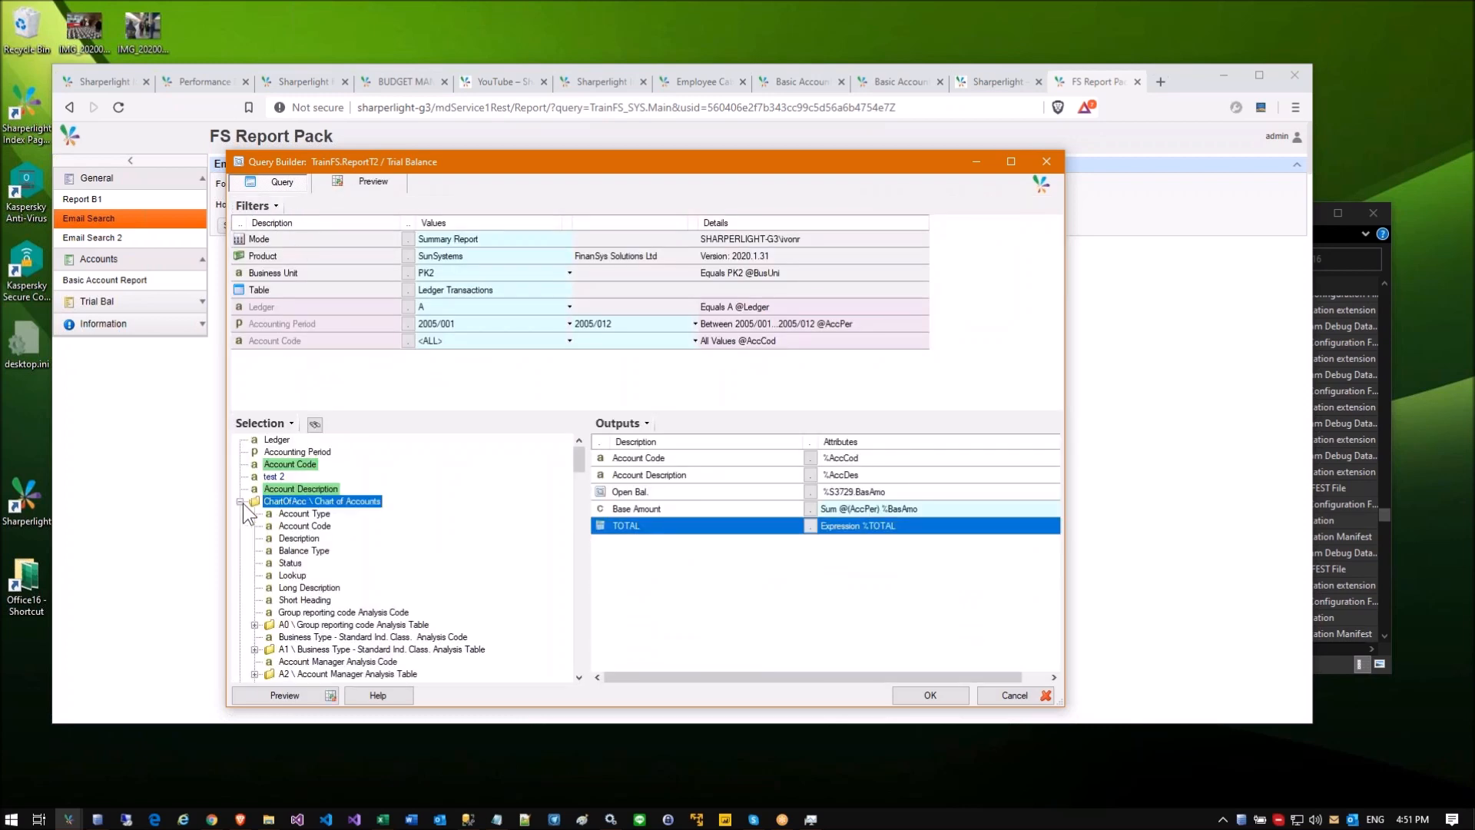
left_click(301, 514)
left_click_drag(523, 519, 625, 459)
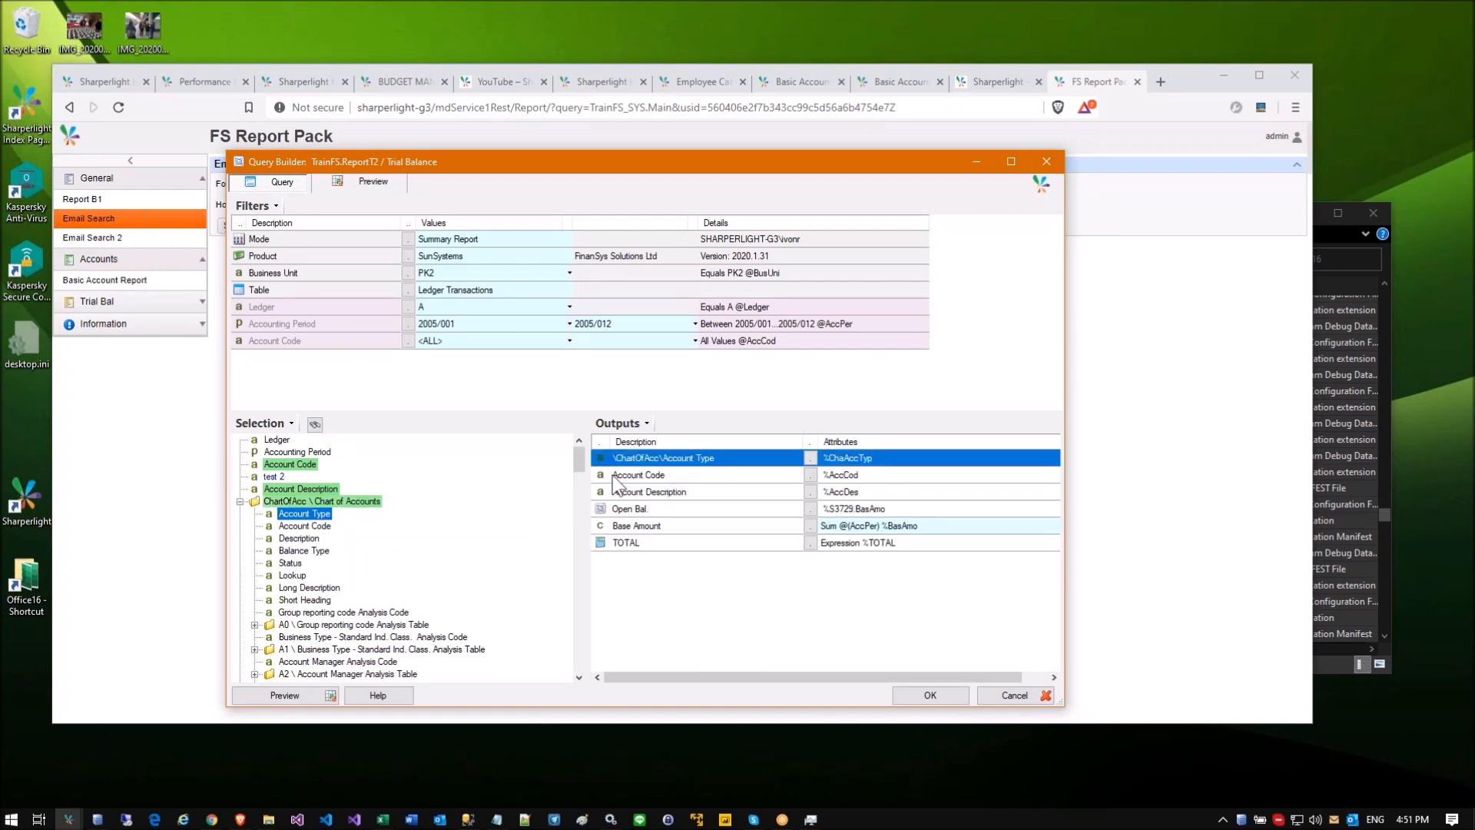
right_click(635, 459)
left_click(670, 458)
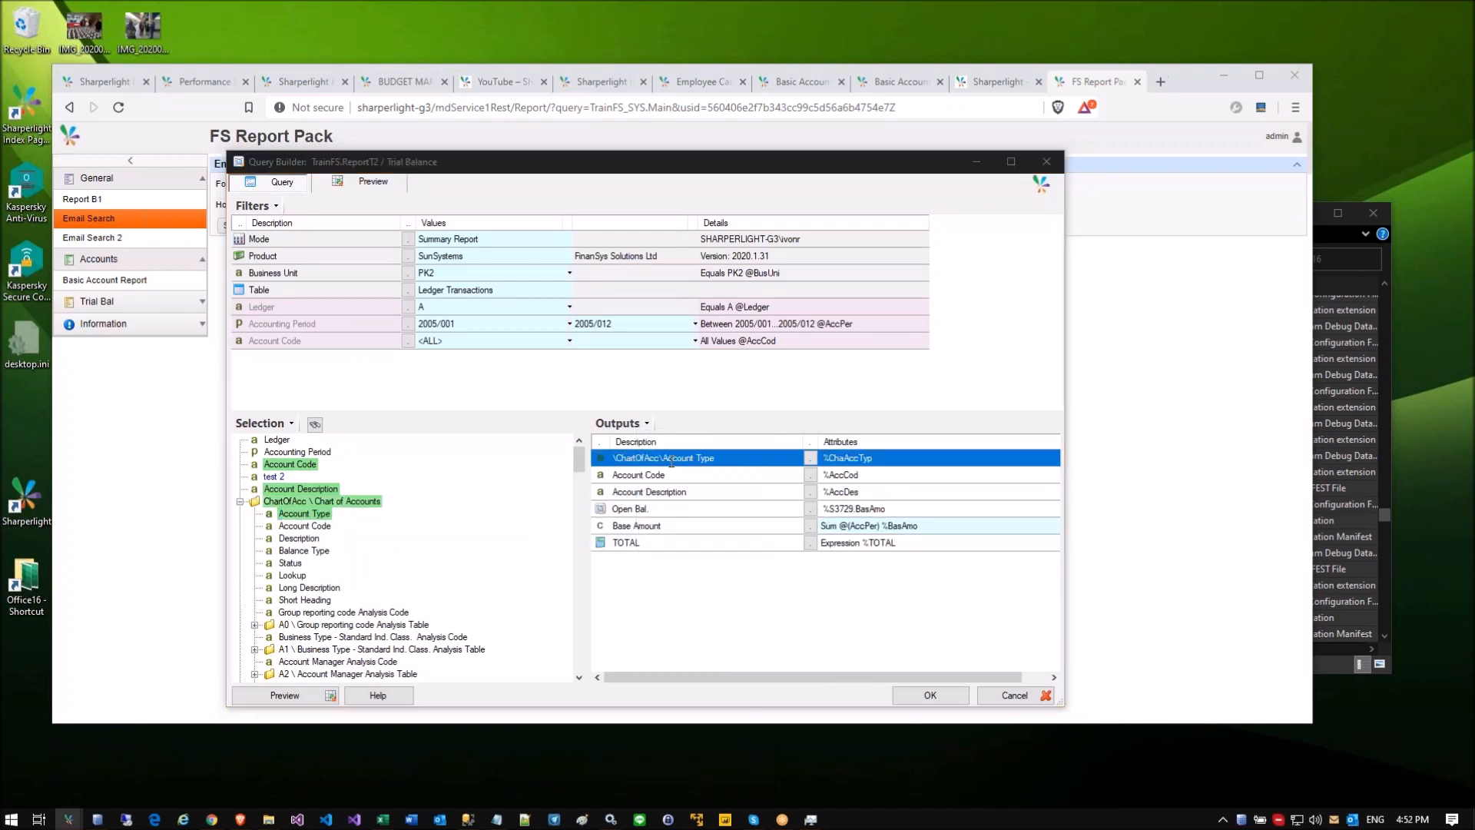
Step: Preview the Trial Balance query and examine how the rows fall under each account type
left_click_drag(522, 426, 390, 427)
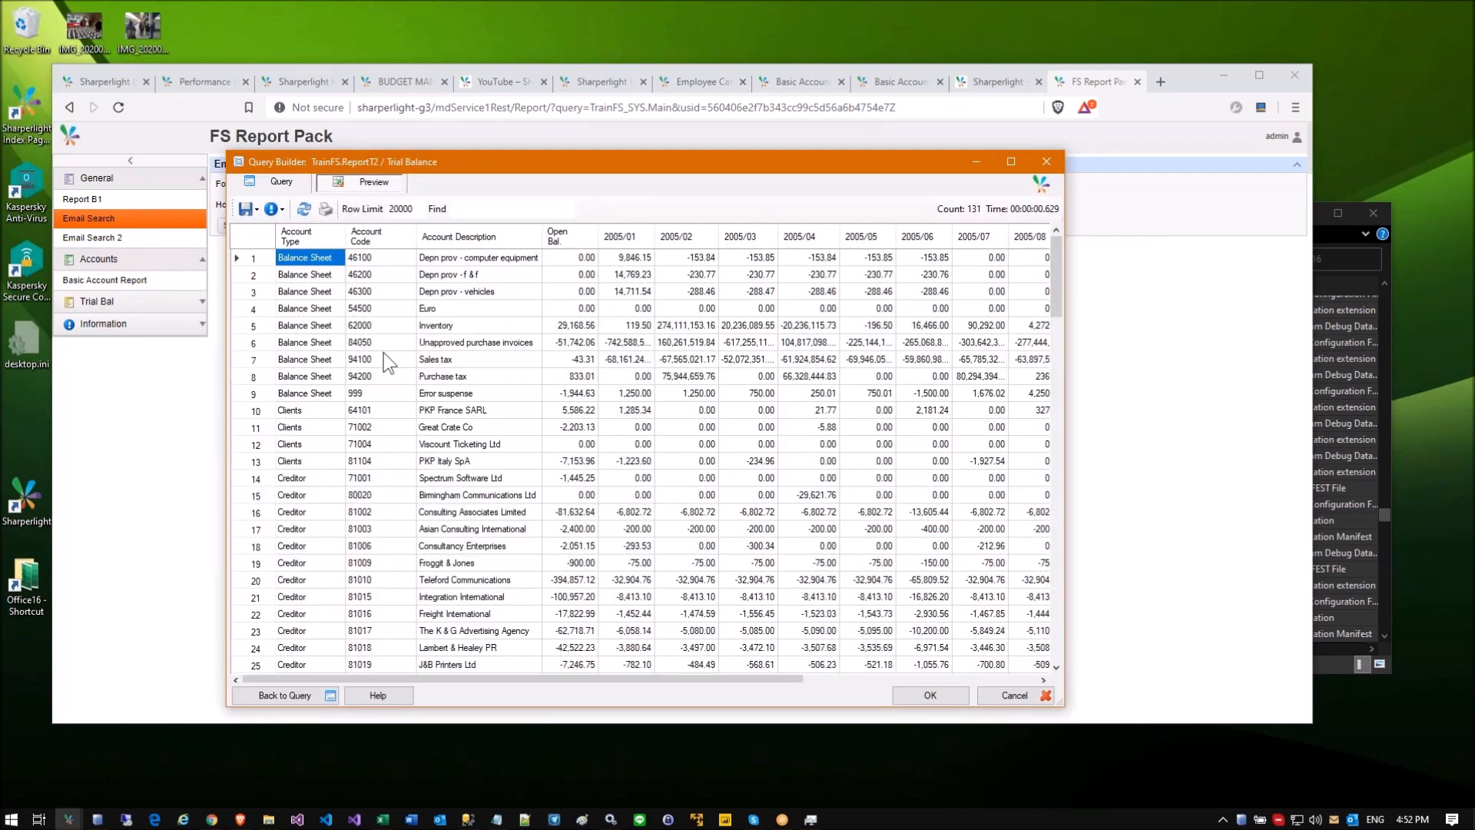
left_click(311, 415)
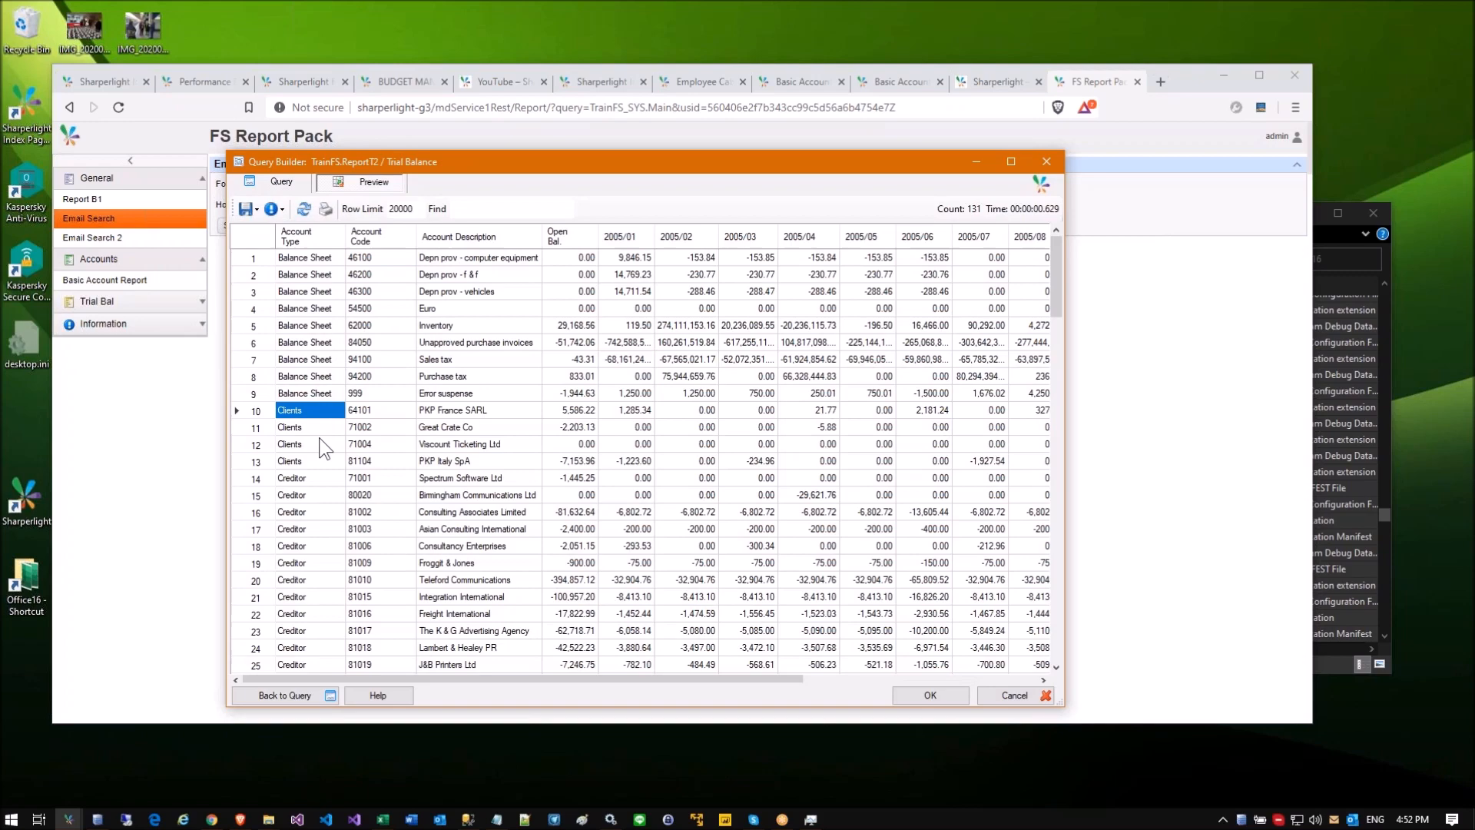
scroll(335, 481, "down", 8)
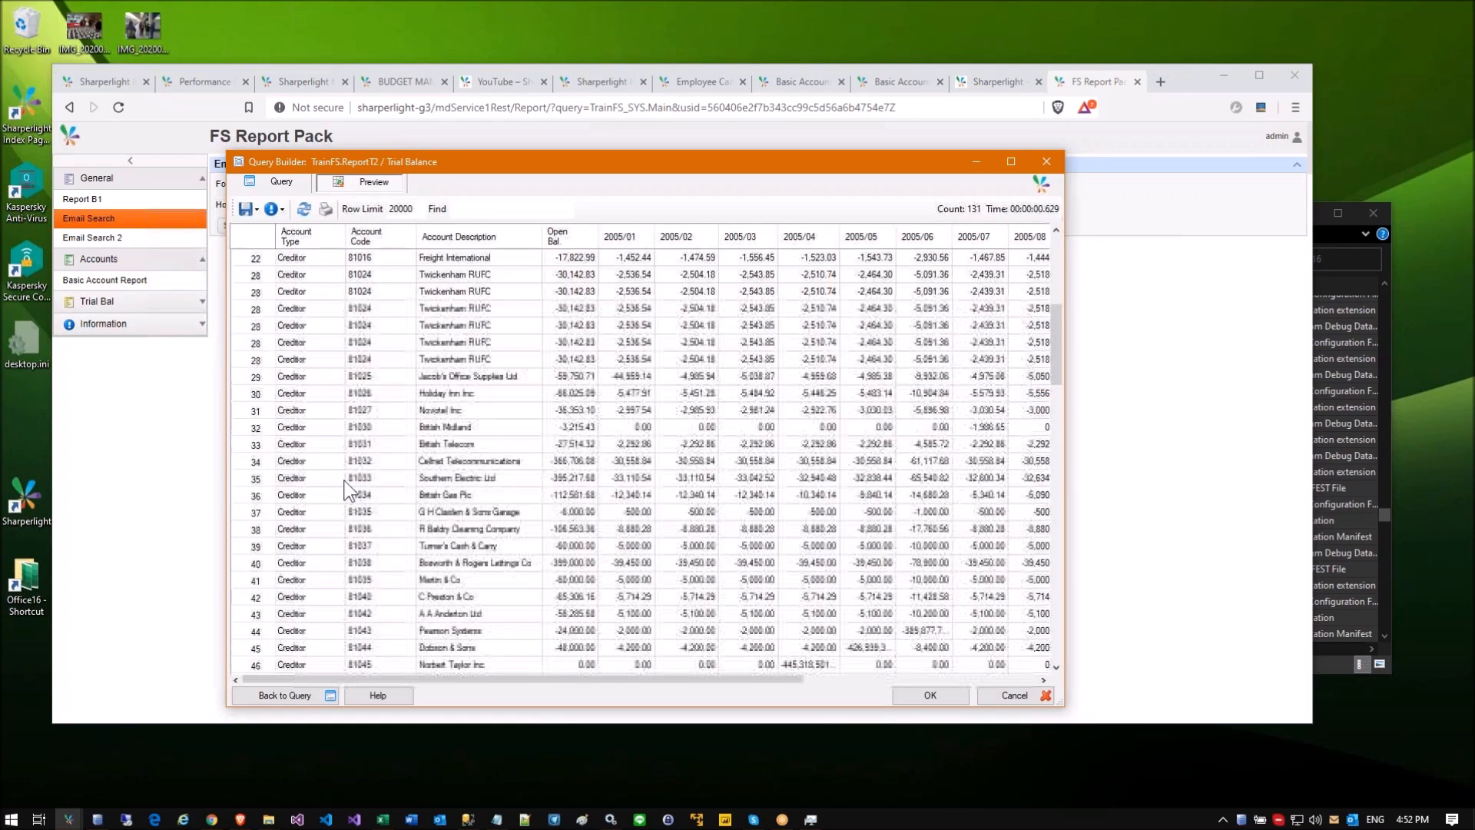
scroll(344, 482, "up", 7)
left_click_drag(310, 407, 675, 407)
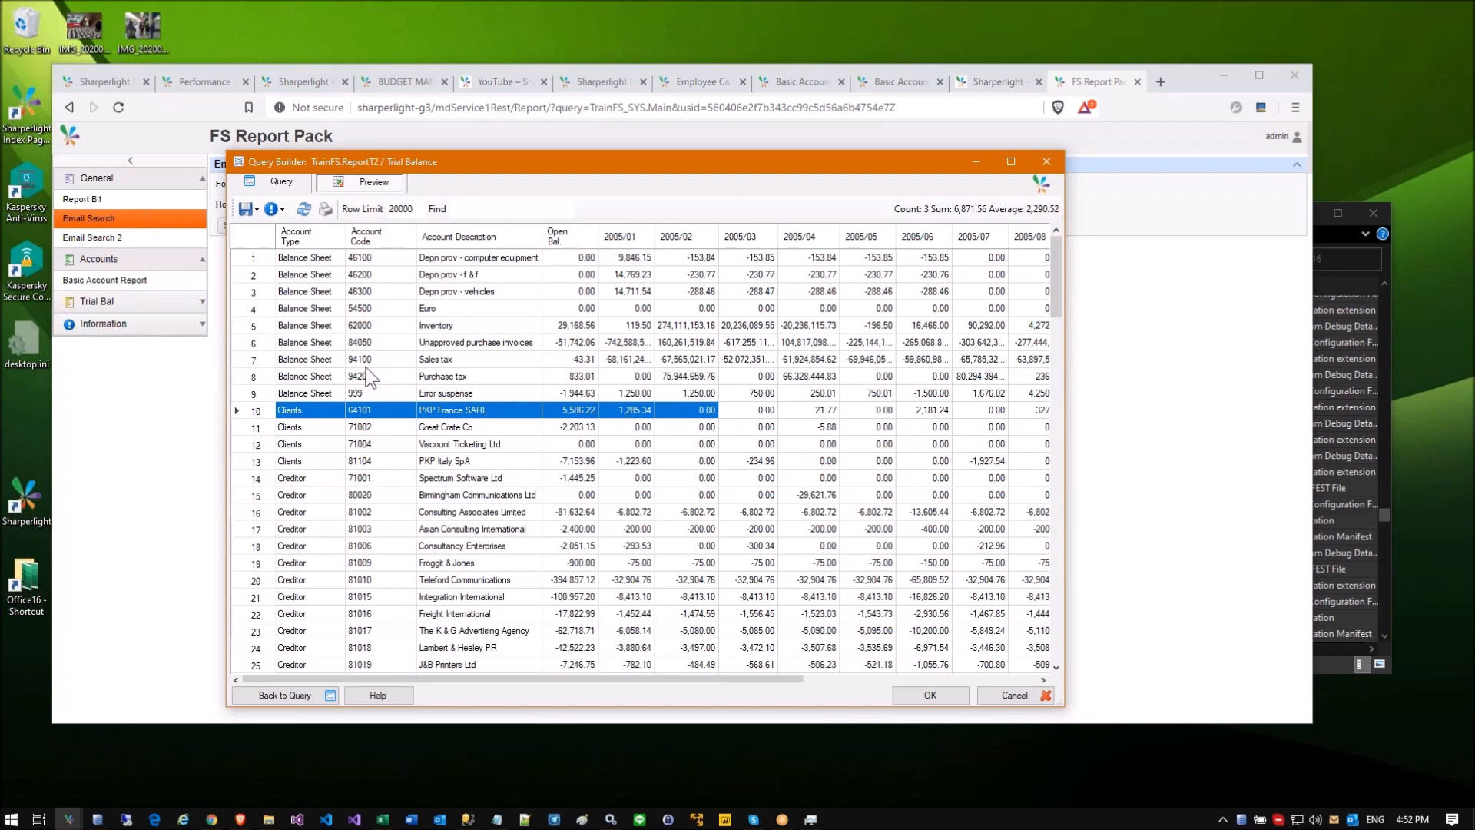
Step: Sort the outputs by Account Type and Account Code, with Basic grouping on Account Type
left_click(269, 178)
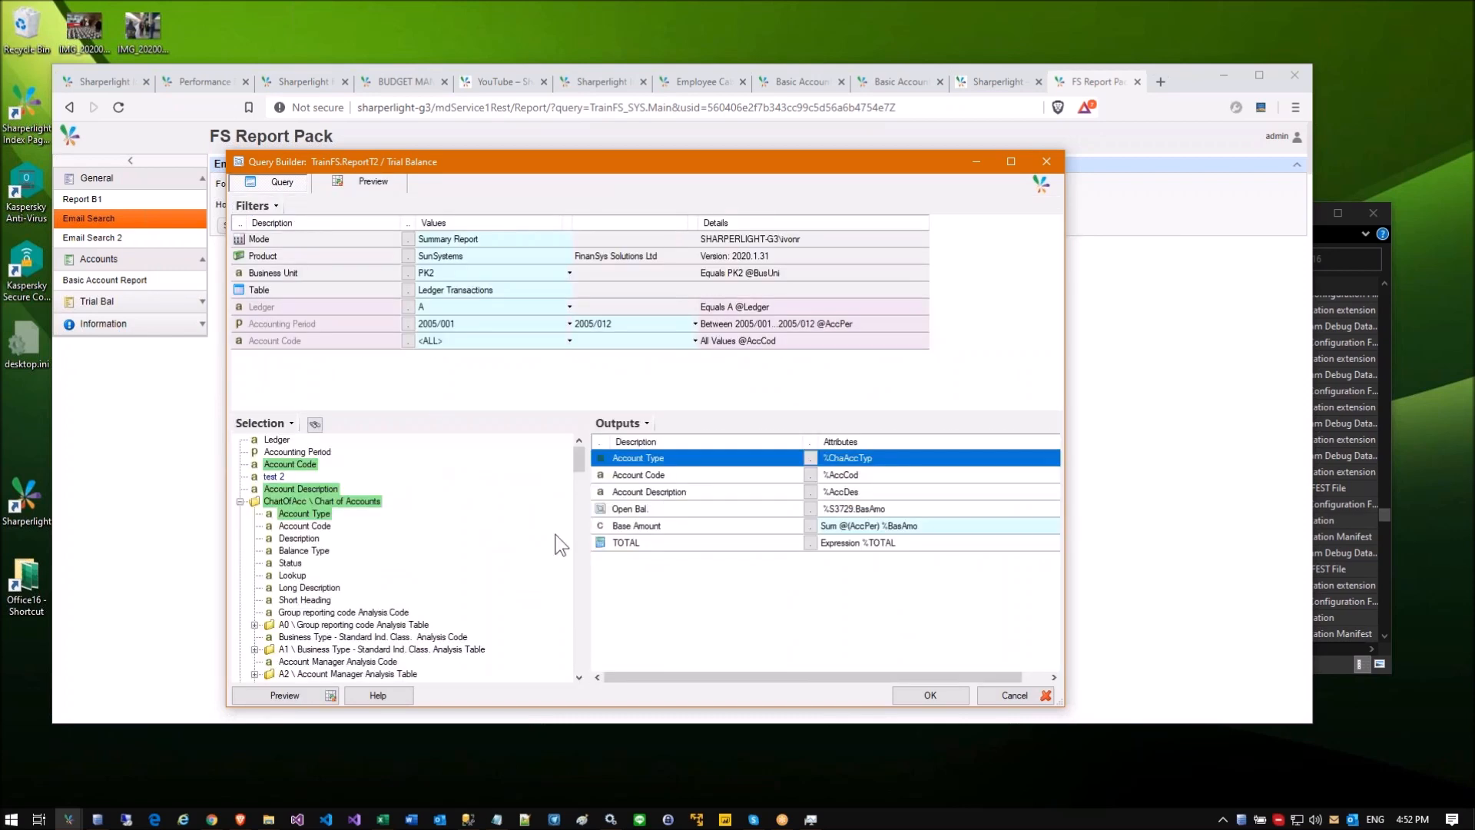
right_click(641, 459)
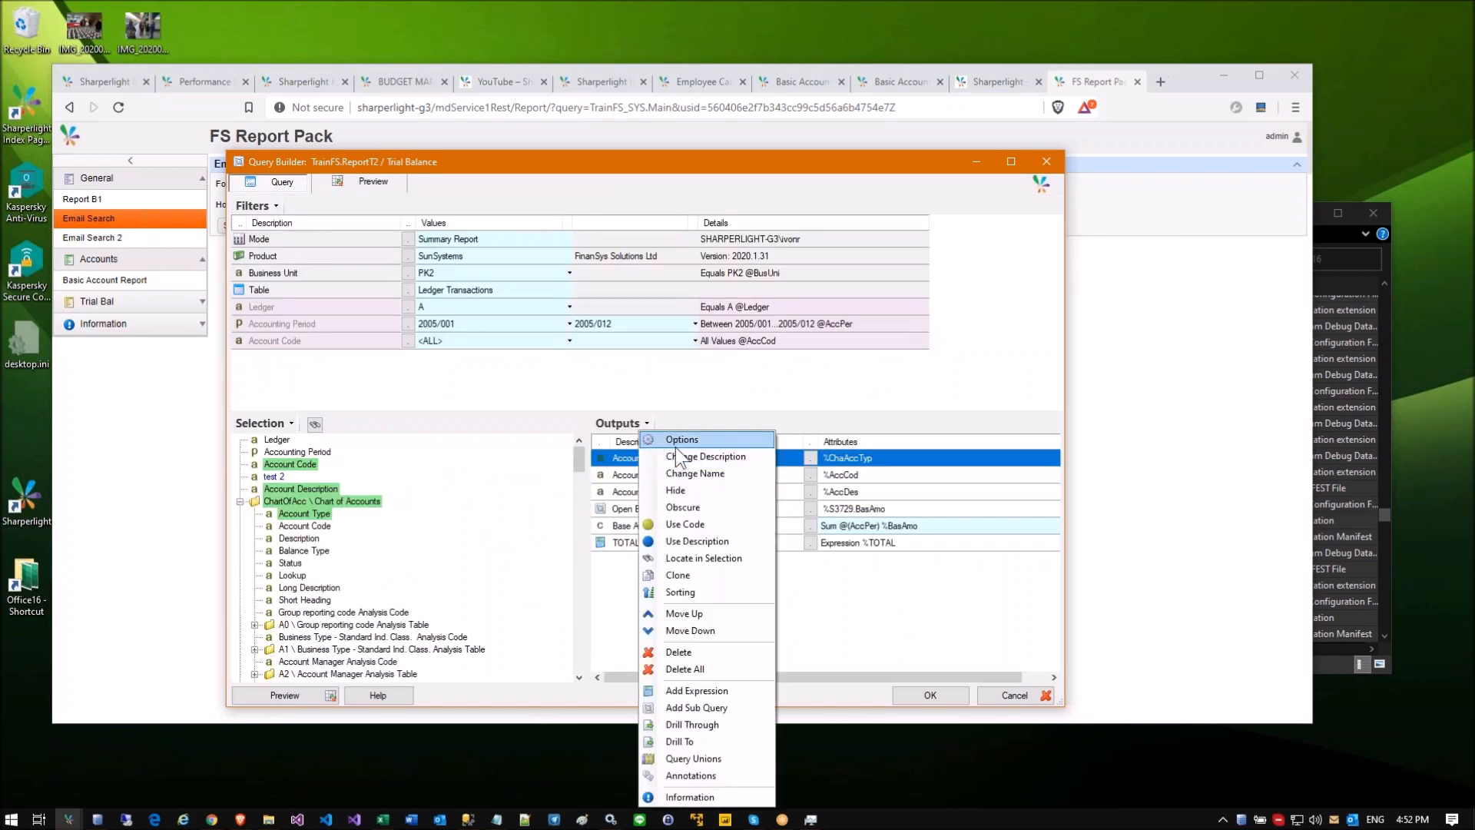
left_click(676, 441)
left_click(529, 212)
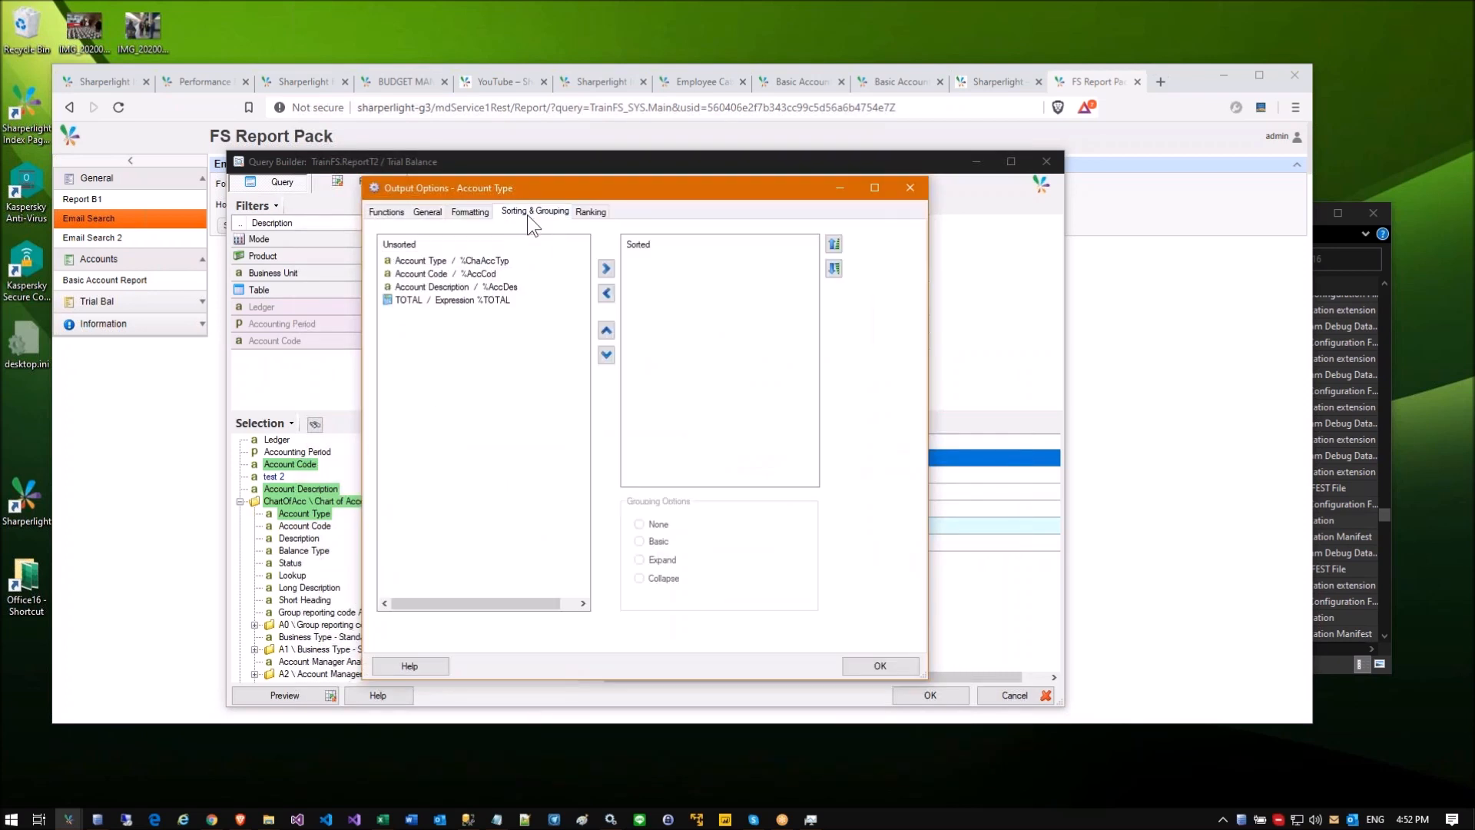
double_click(479, 260)
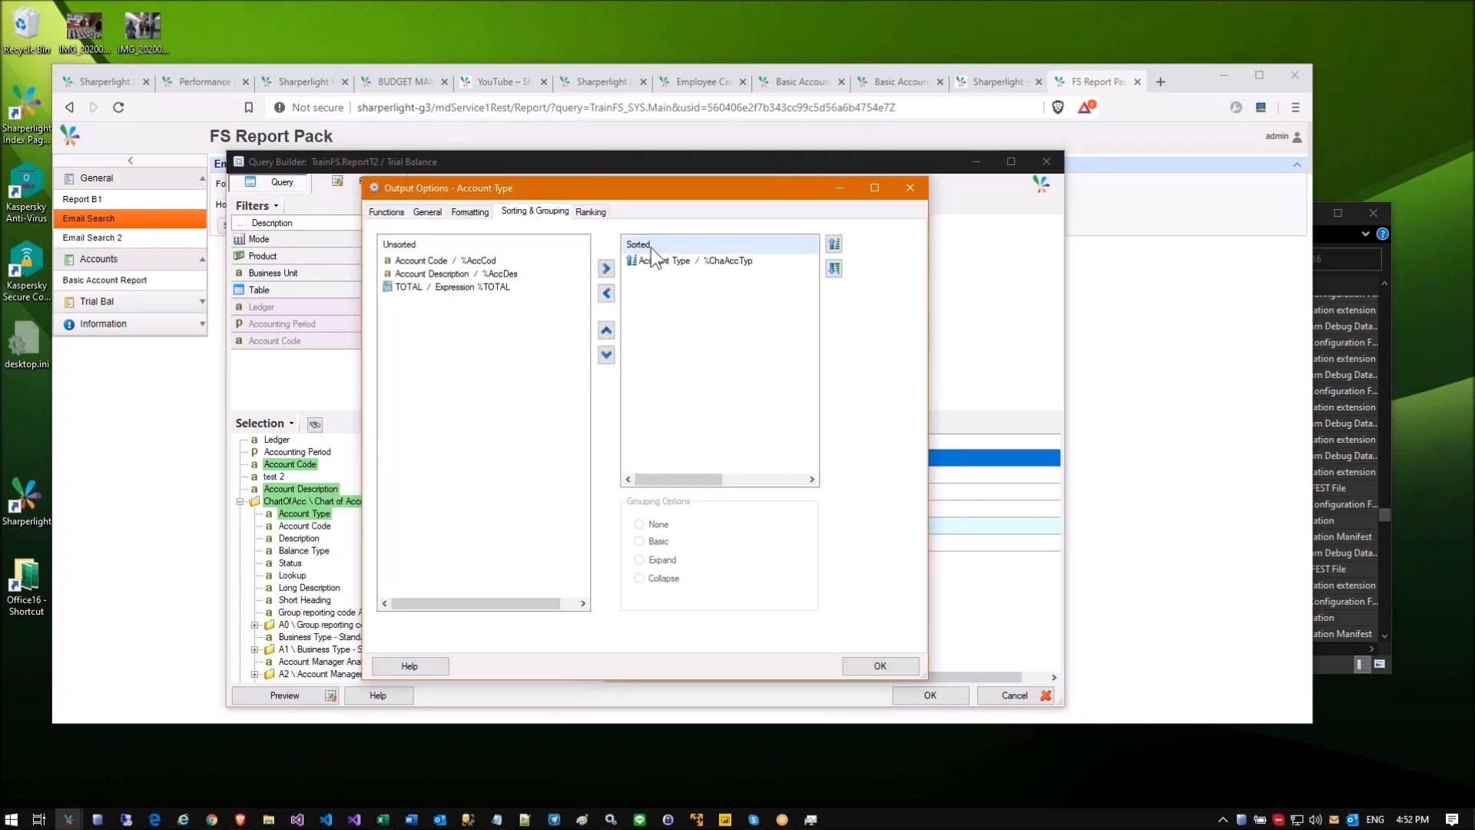
double_click(479, 260)
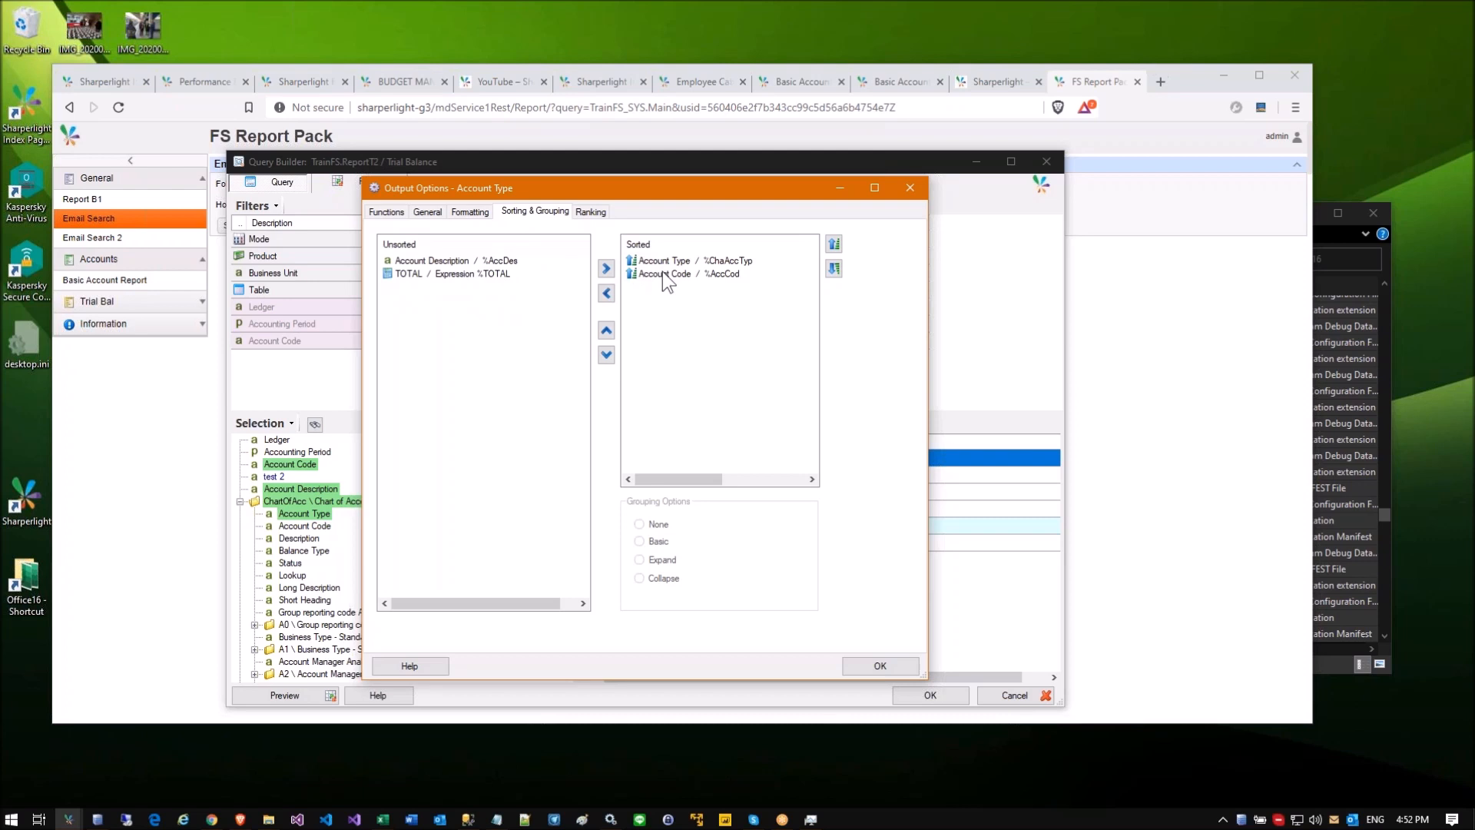
left_click(662, 272)
left_click(667, 265)
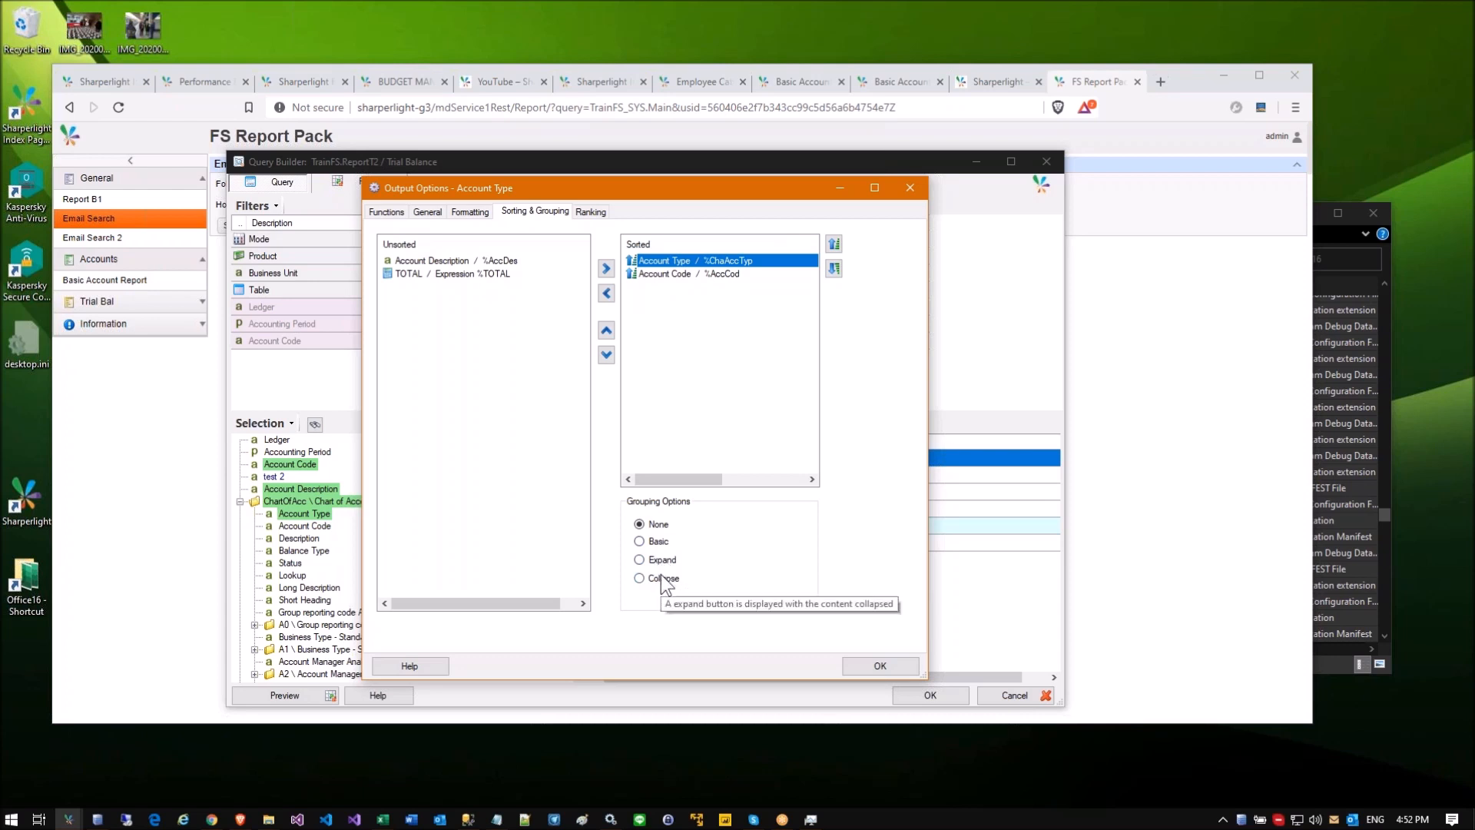
left_click(649, 542)
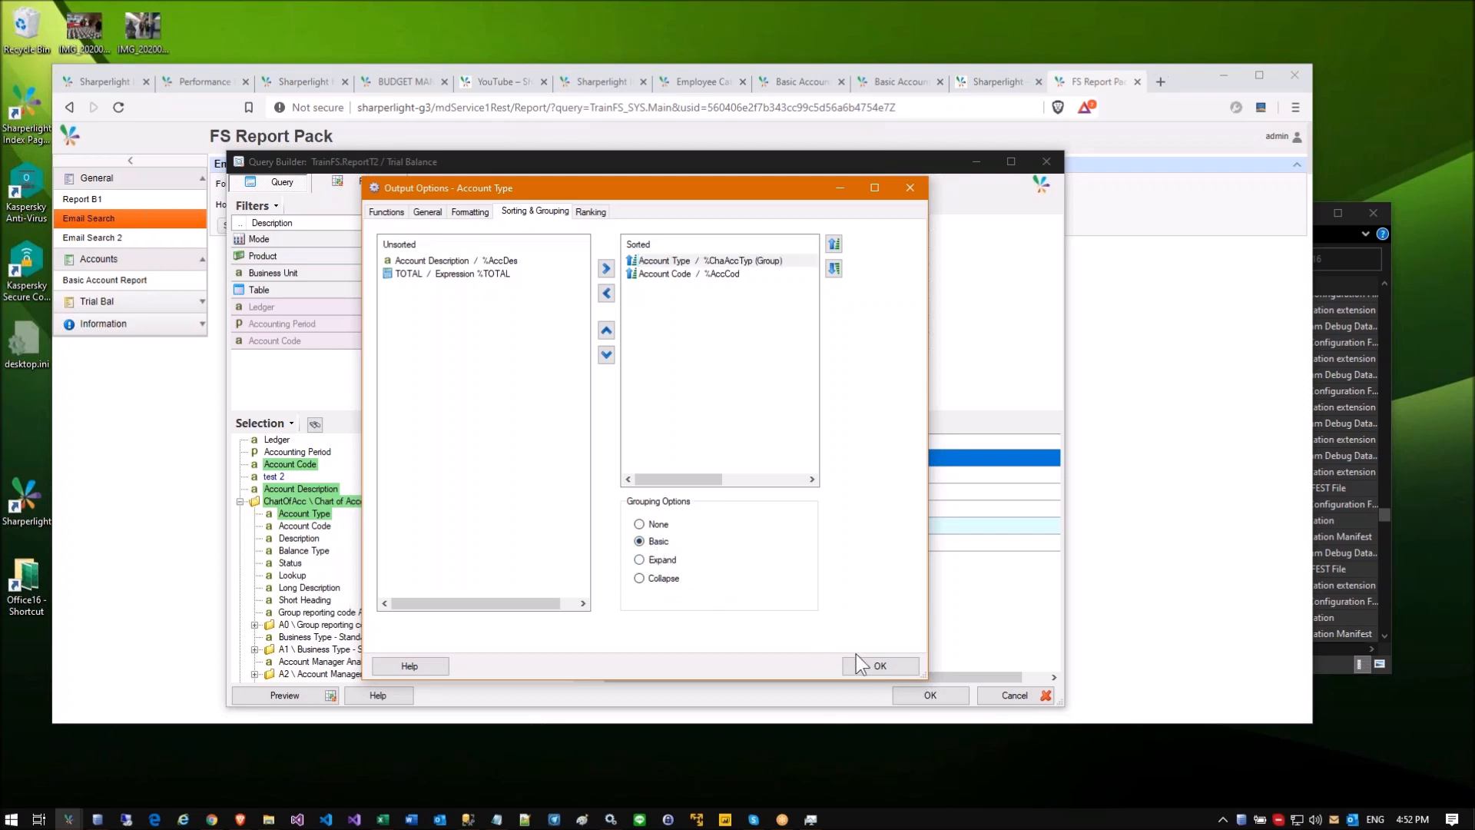
left_click(875, 665)
Step: Preview the grouped query, widen the 2005/01 column and examine the Balance Sheet subtotal and its repeated type labels
left_click(663, 522)
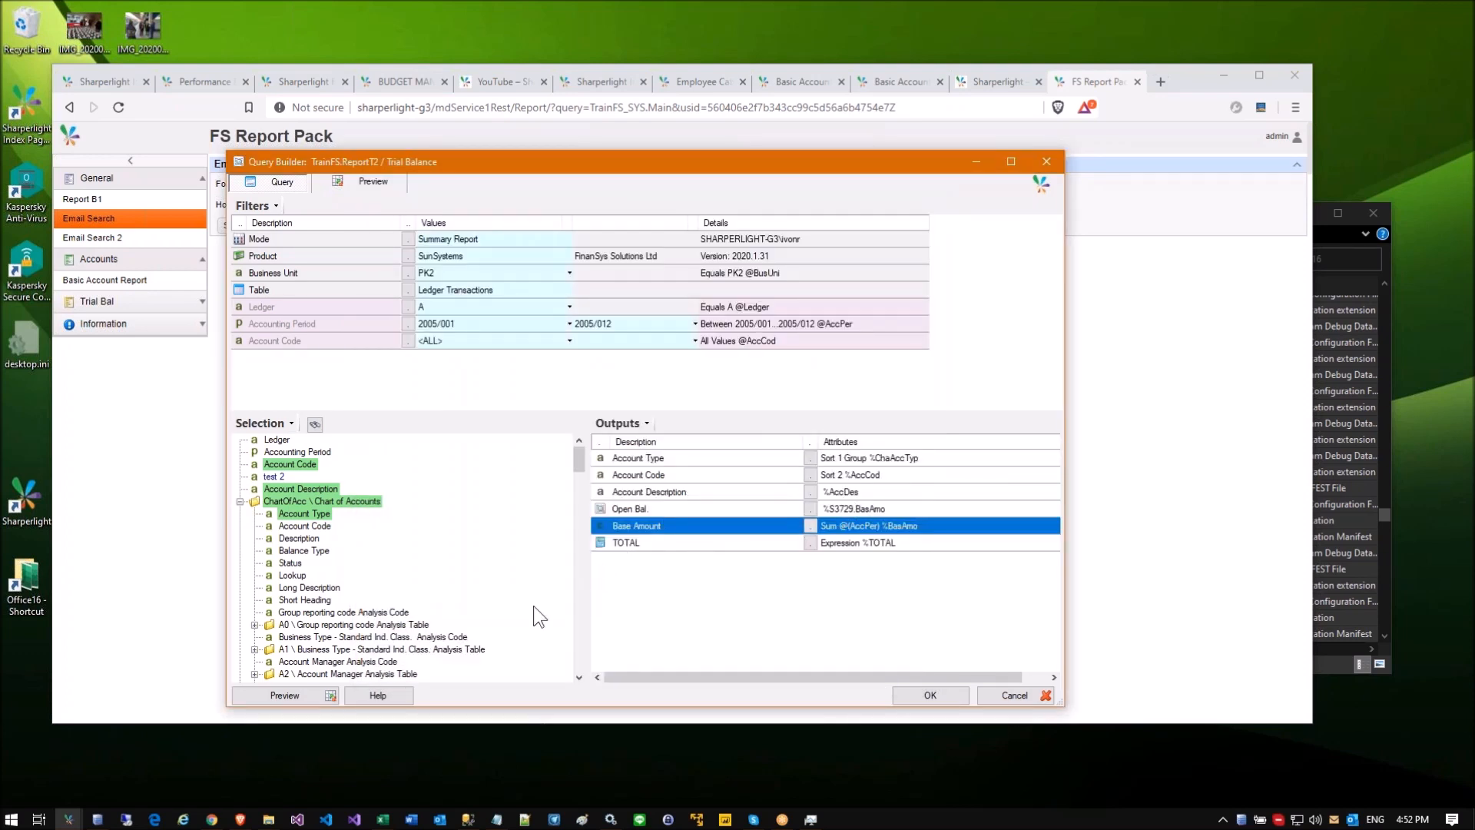
left_click(279, 691)
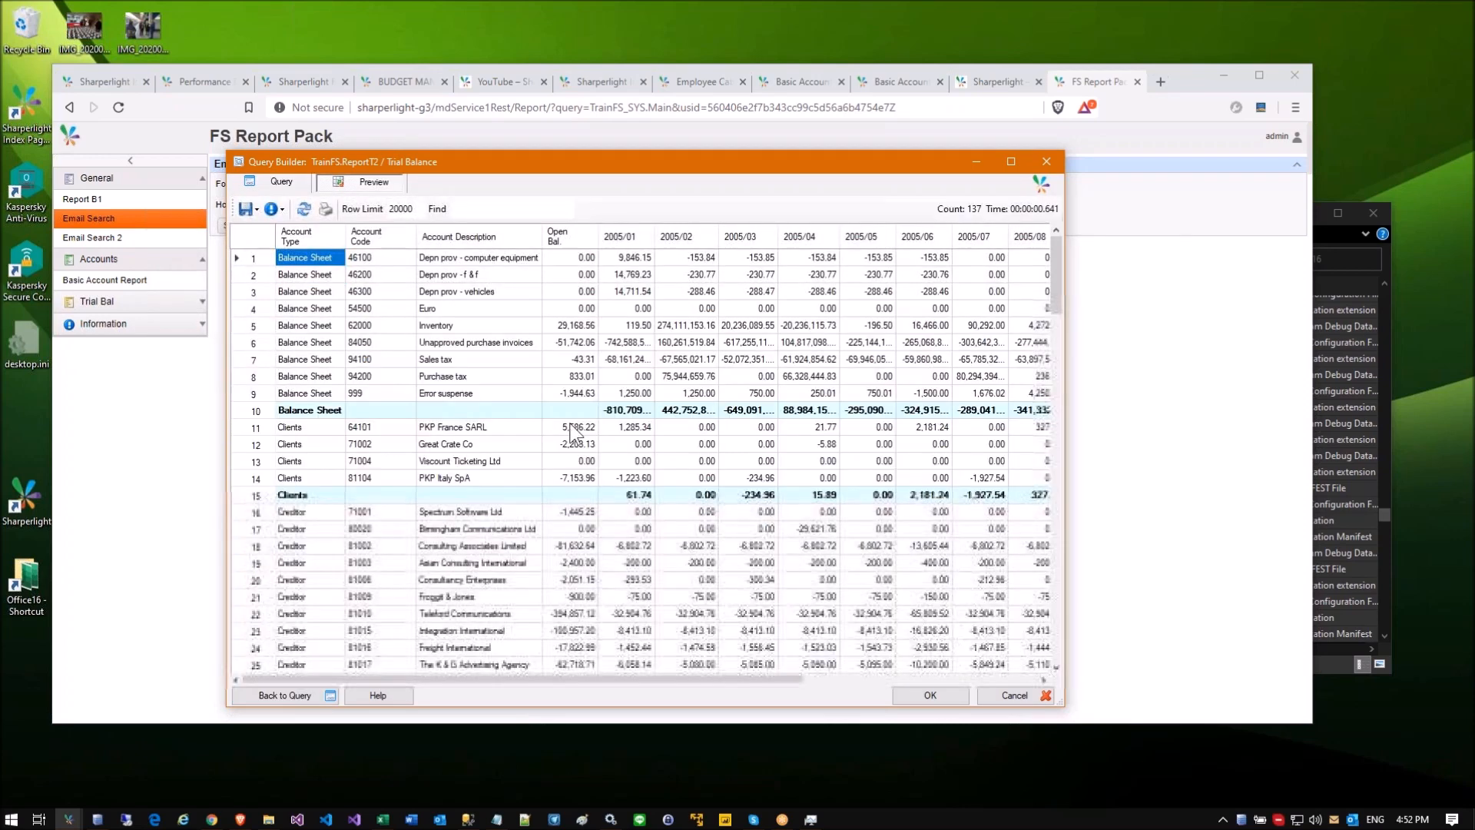
left_click(630, 413)
double_click(653, 238)
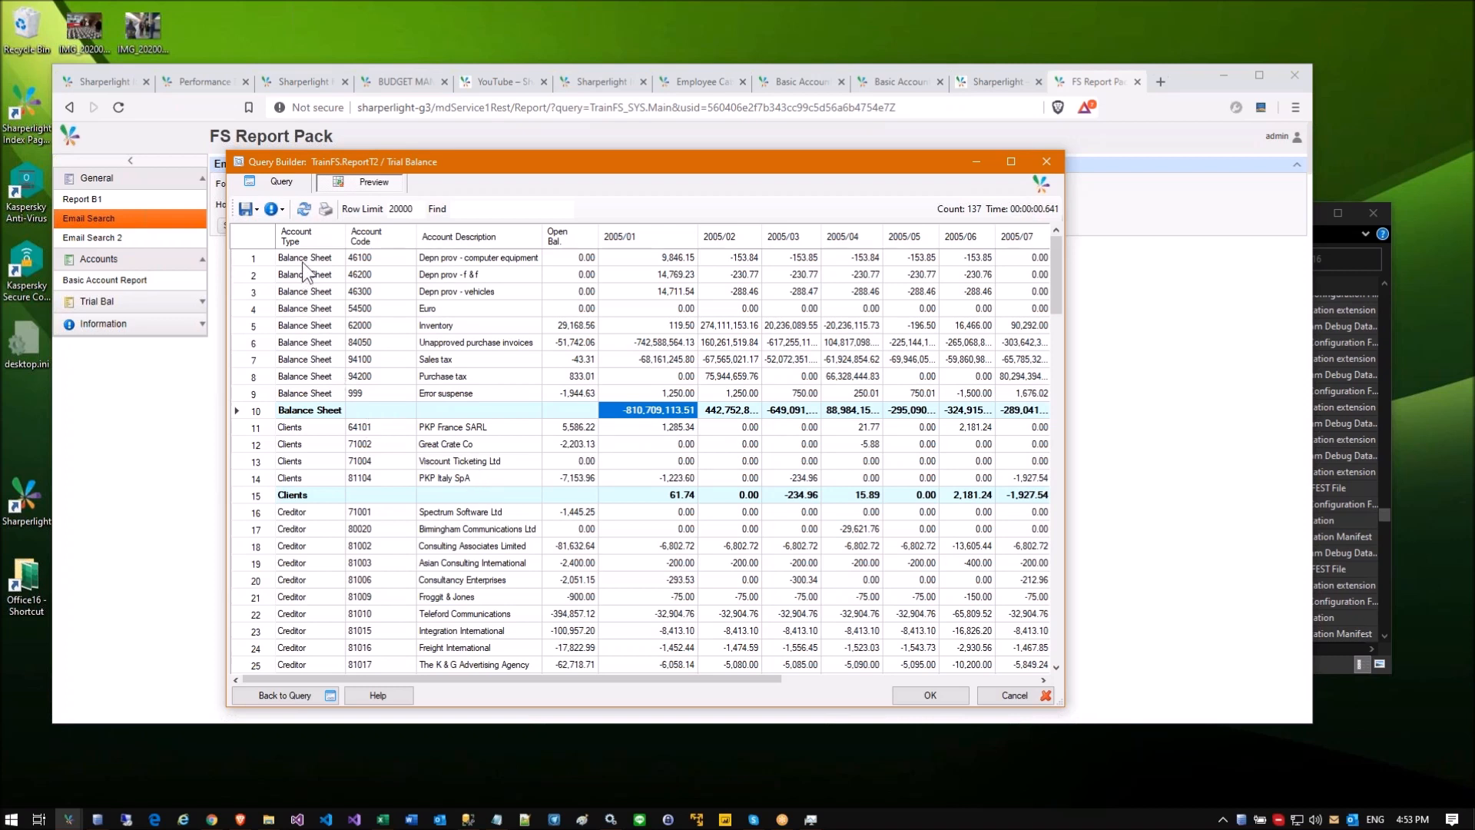
left_click_drag(305, 258, 306, 361)
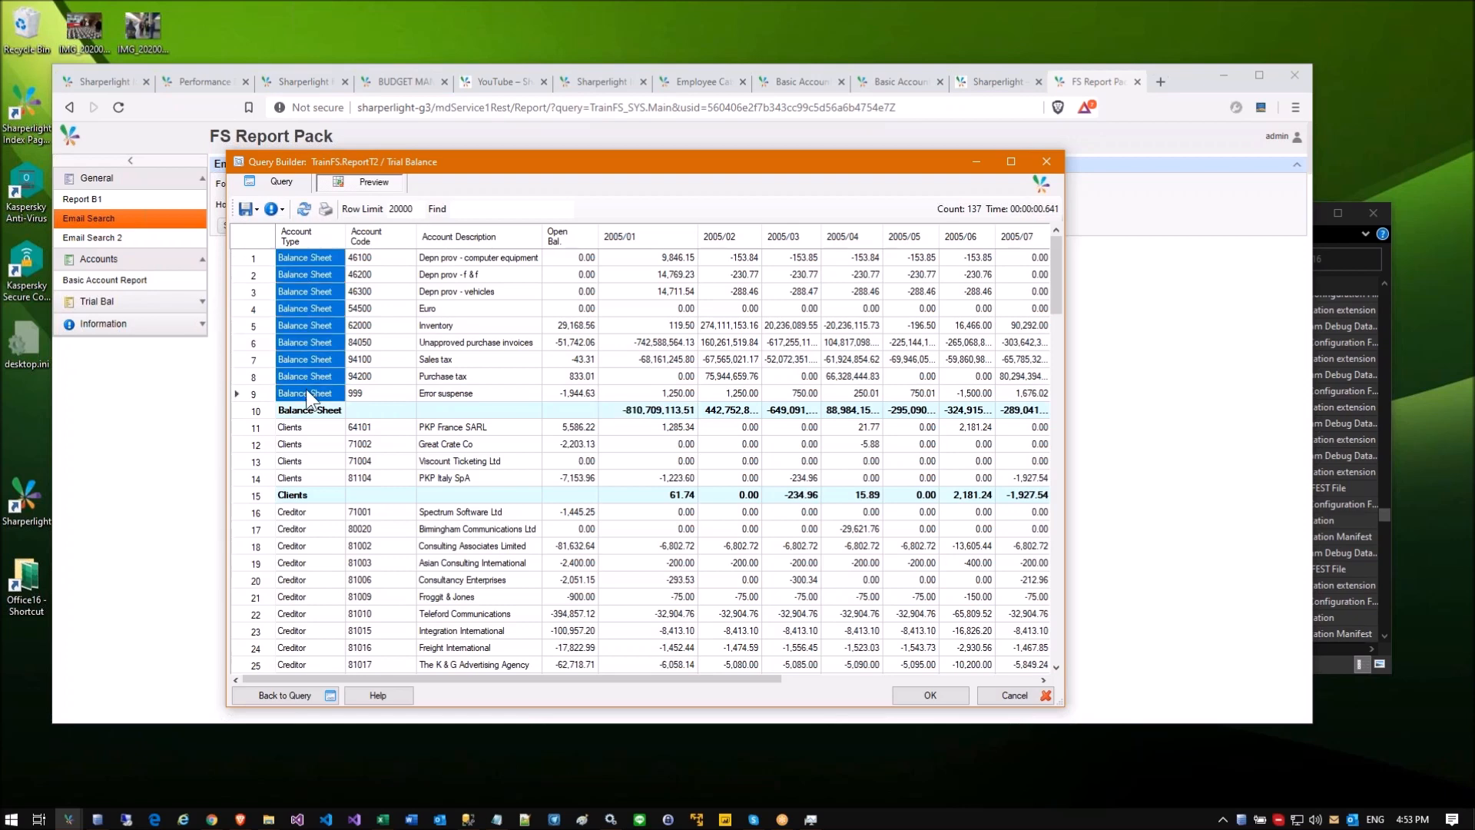
Step: Suppress repeating values up to column 1 in the table's filter options, and apply the query changes to the published report
left_click(283, 182)
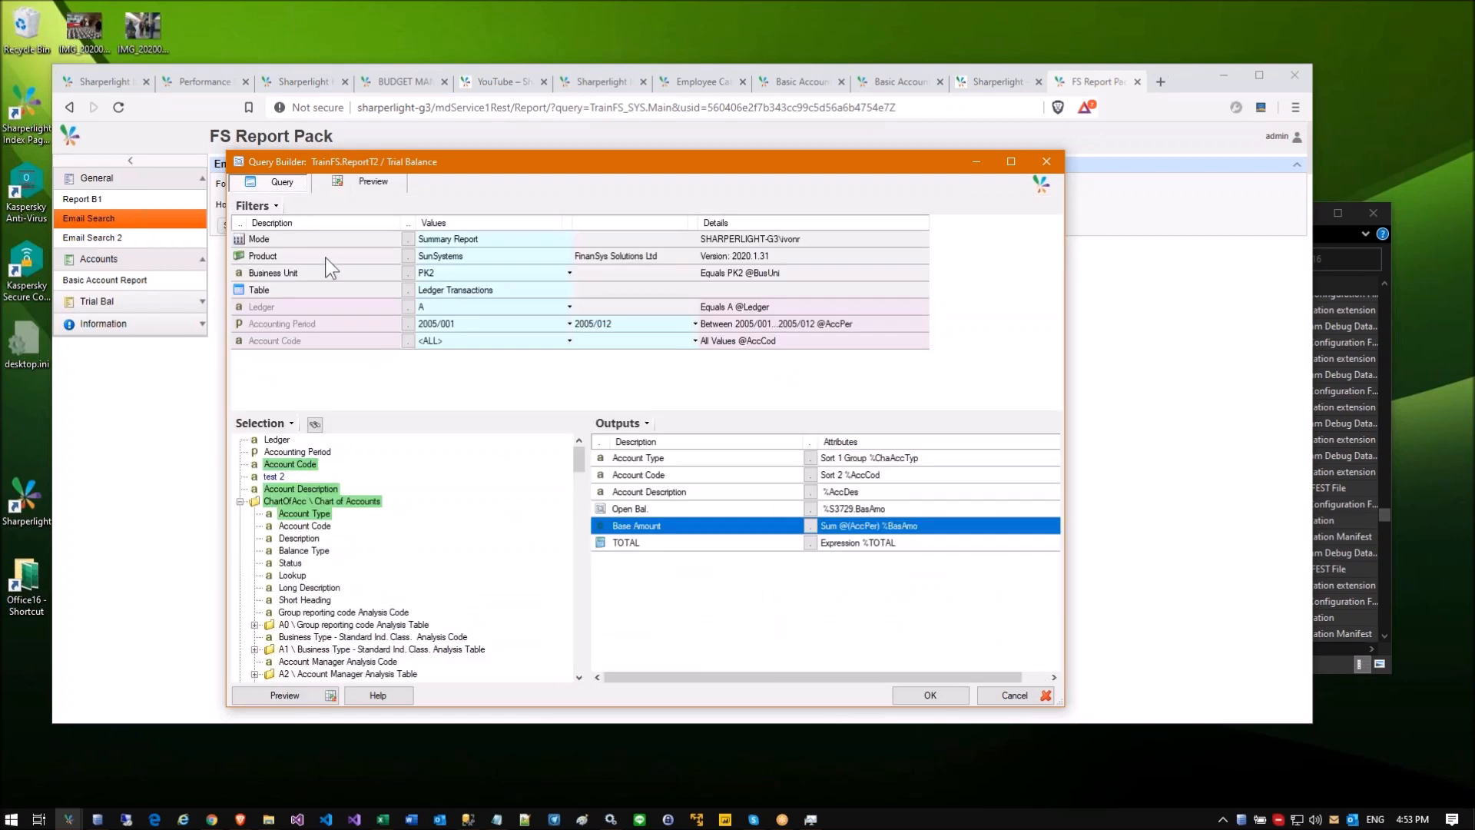
double_click(300, 291)
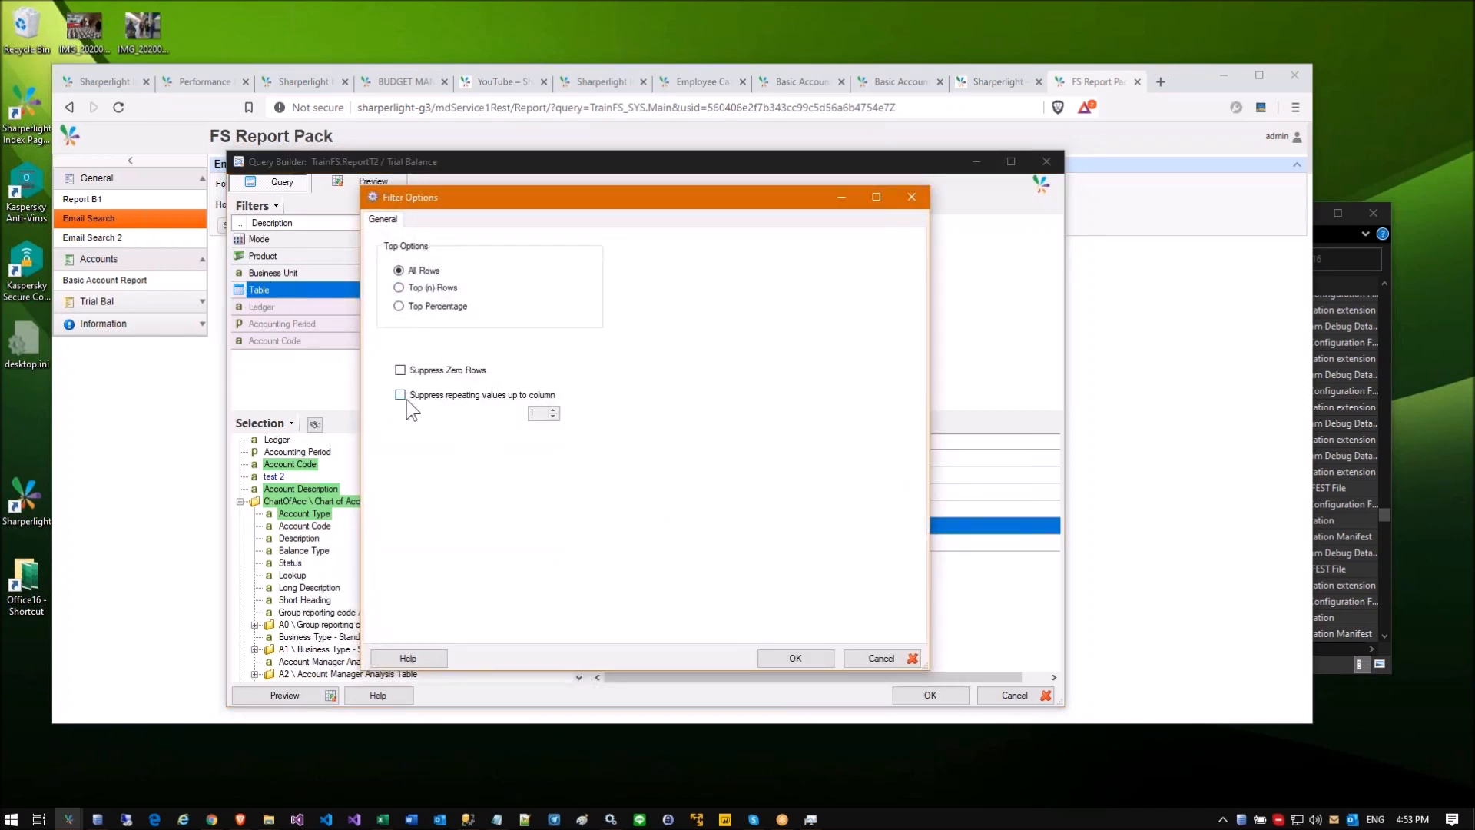
left_click(428, 396)
left_click(785, 657)
left_click(367, 183)
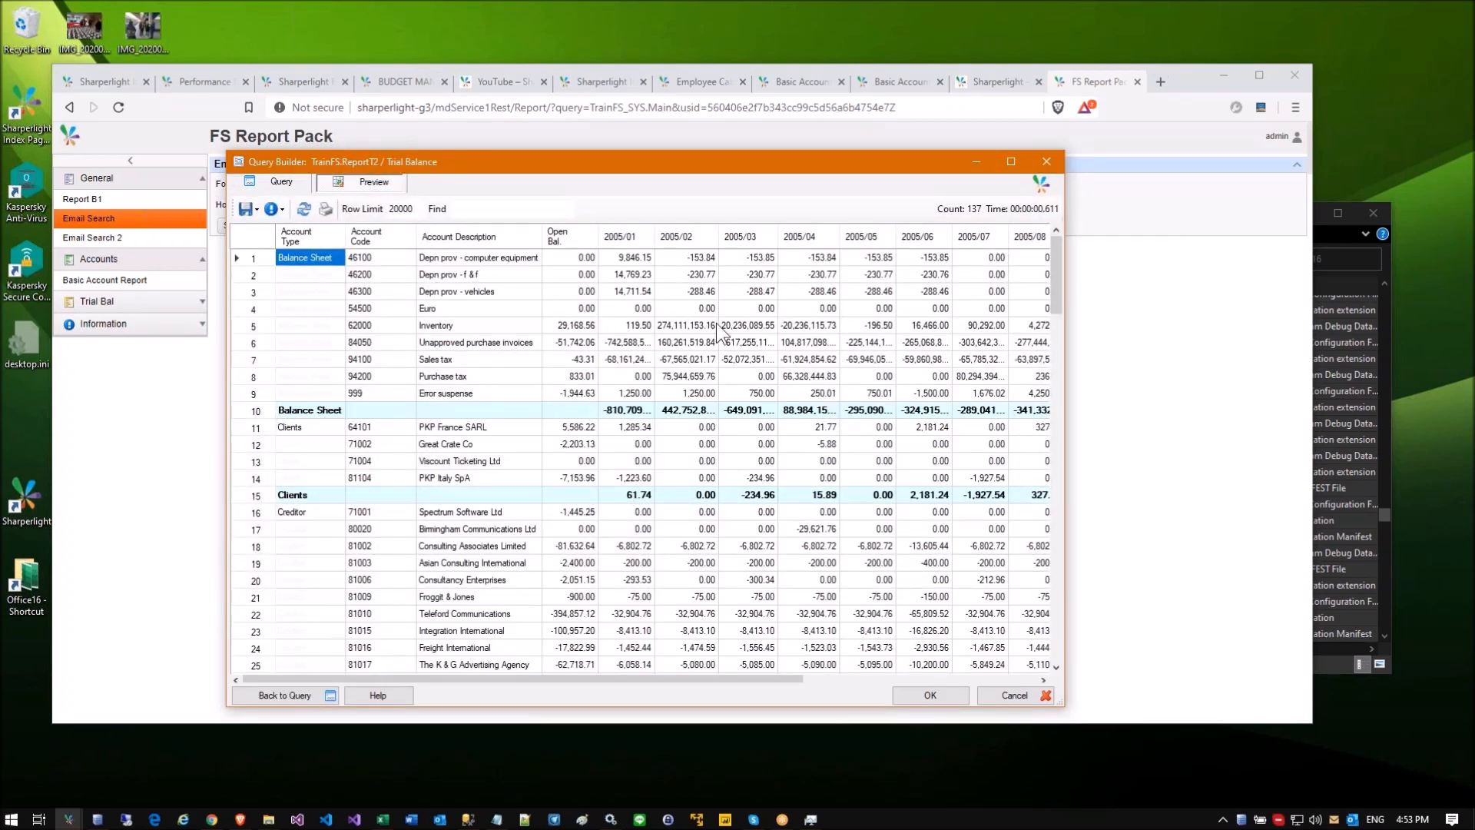
left_click(922, 693)
left_click(984, 656)
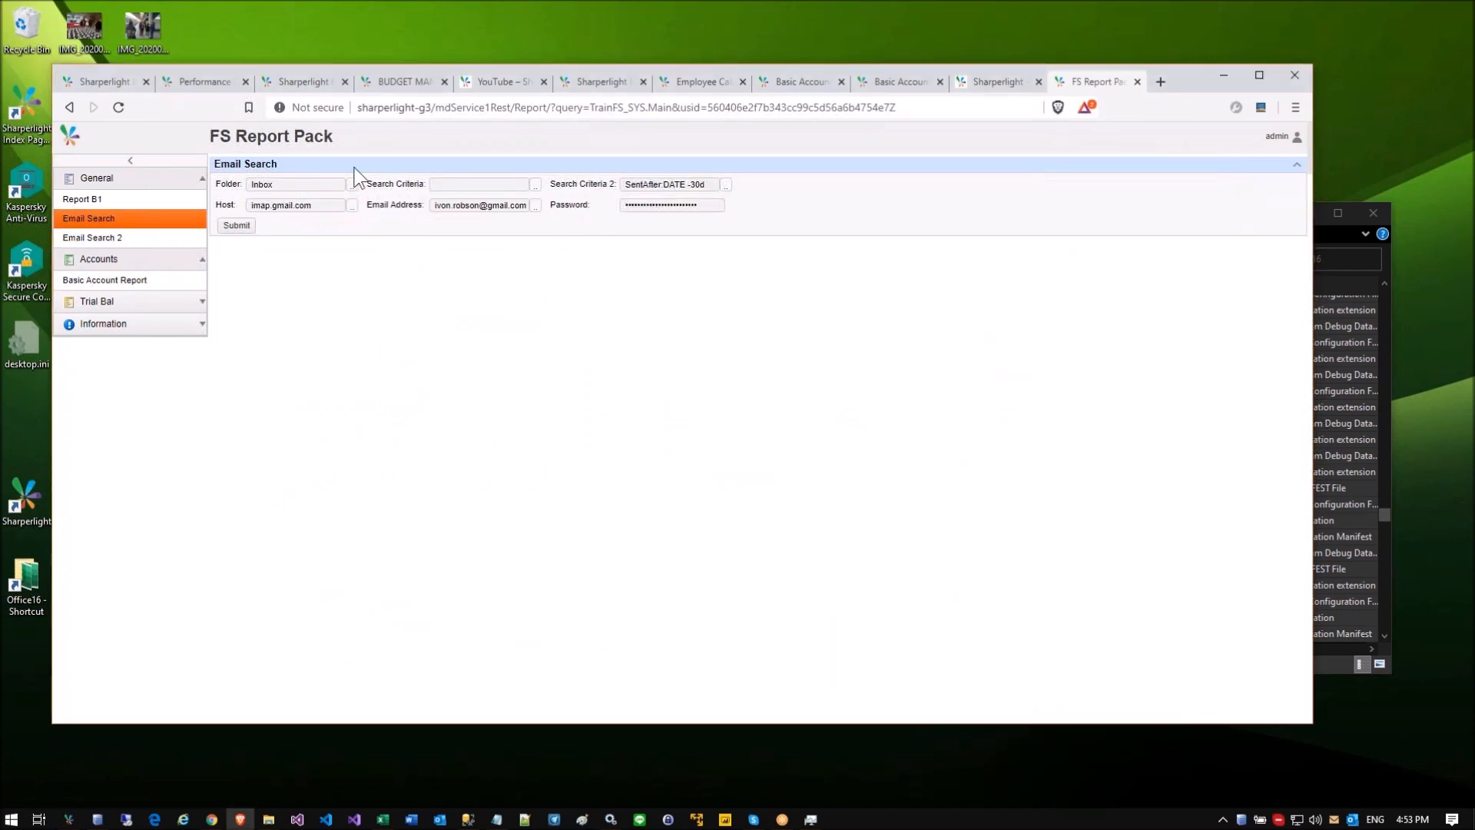
Step: Run the Trial Balance report from the FS Report Pack's Trial Bal group in the browser for business unit PK2
left_click(135, 301)
left_click(135, 324)
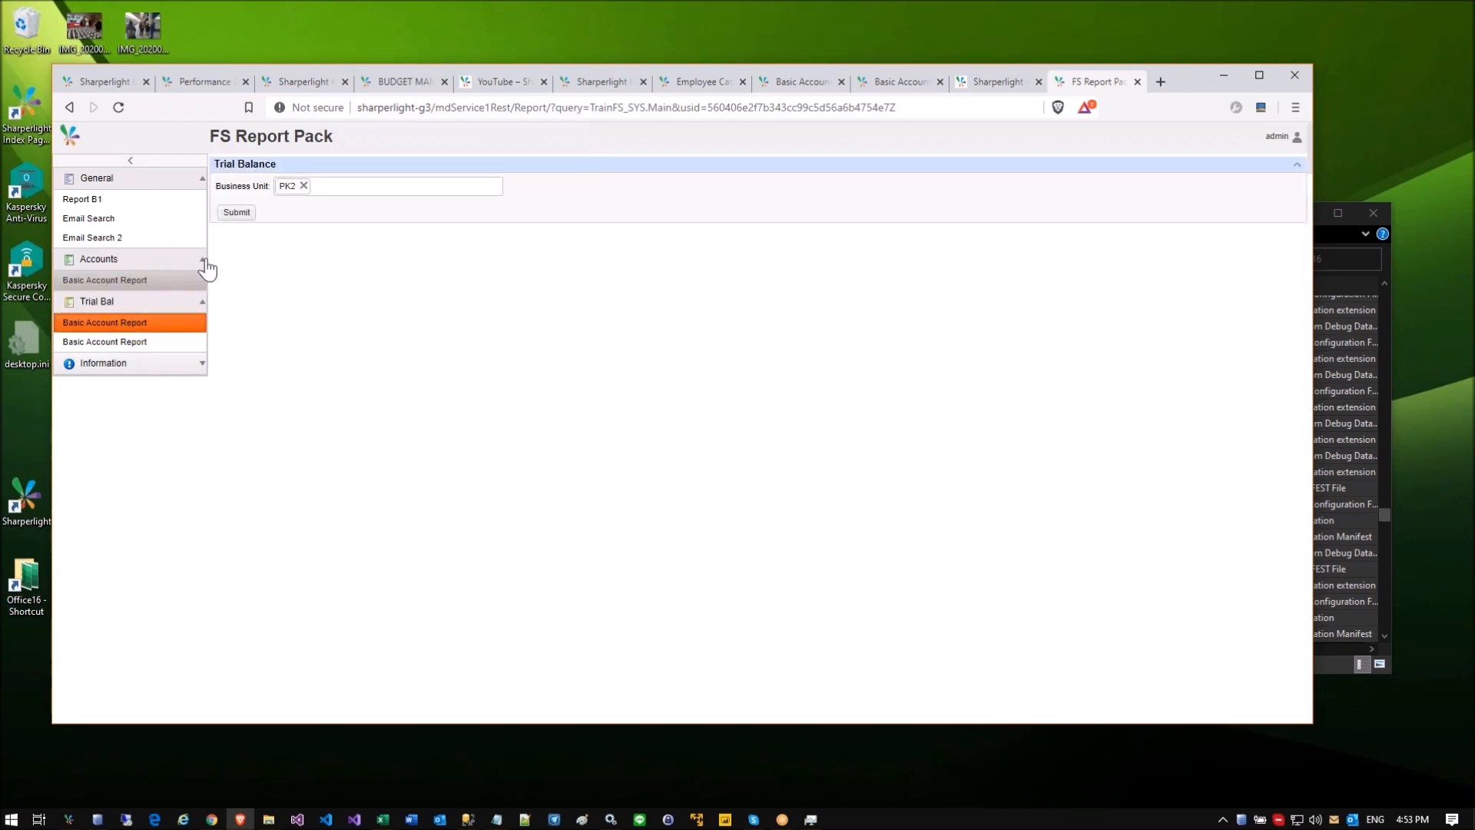
left_click(232, 213)
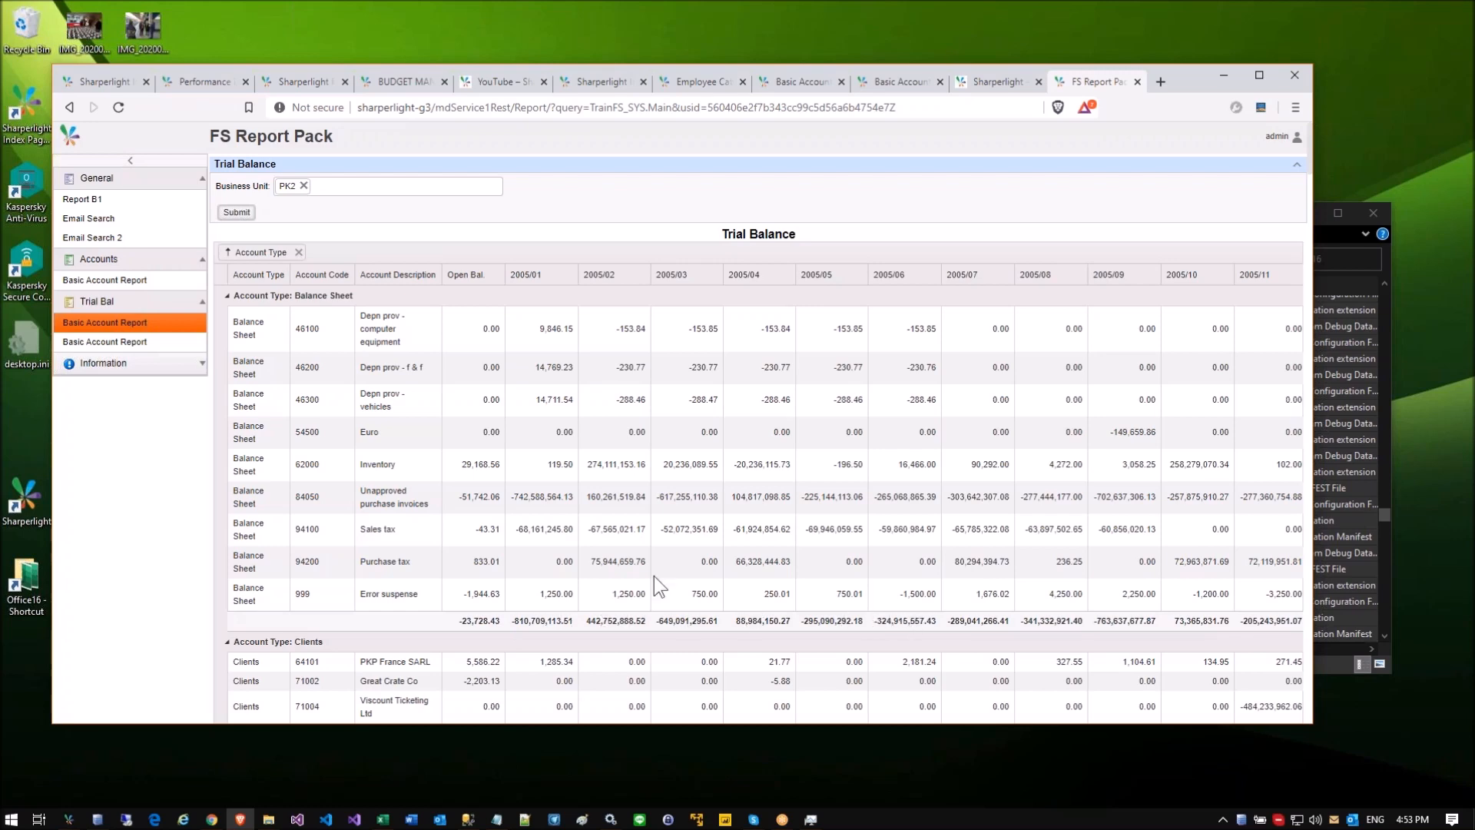
Step: Collapse the Balance Sheet, Clients and Creditor groups in the report, and expand Creditor again
left_click(227, 297)
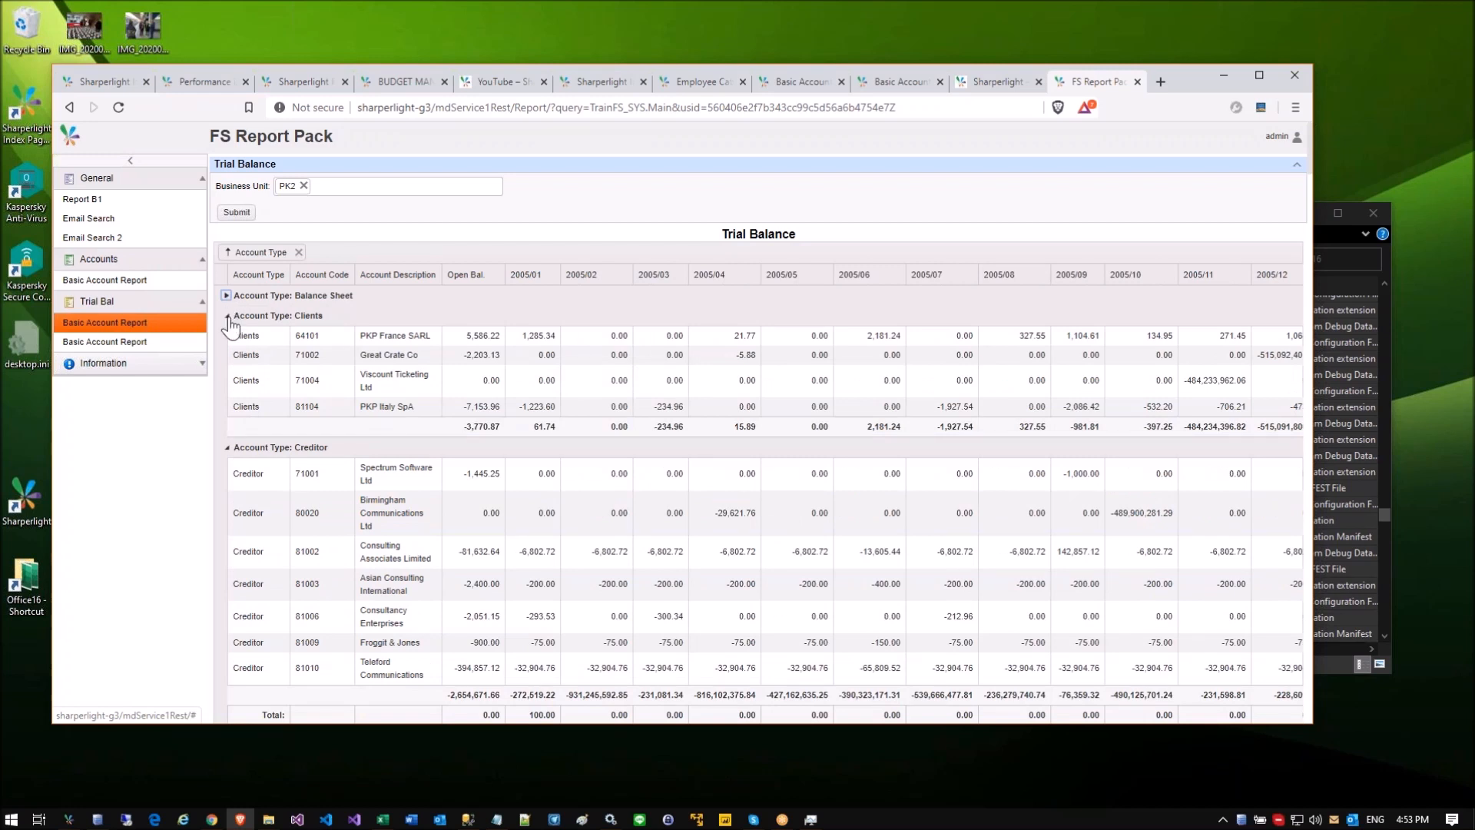
left_click(226, 316)
left_click(226, 336)
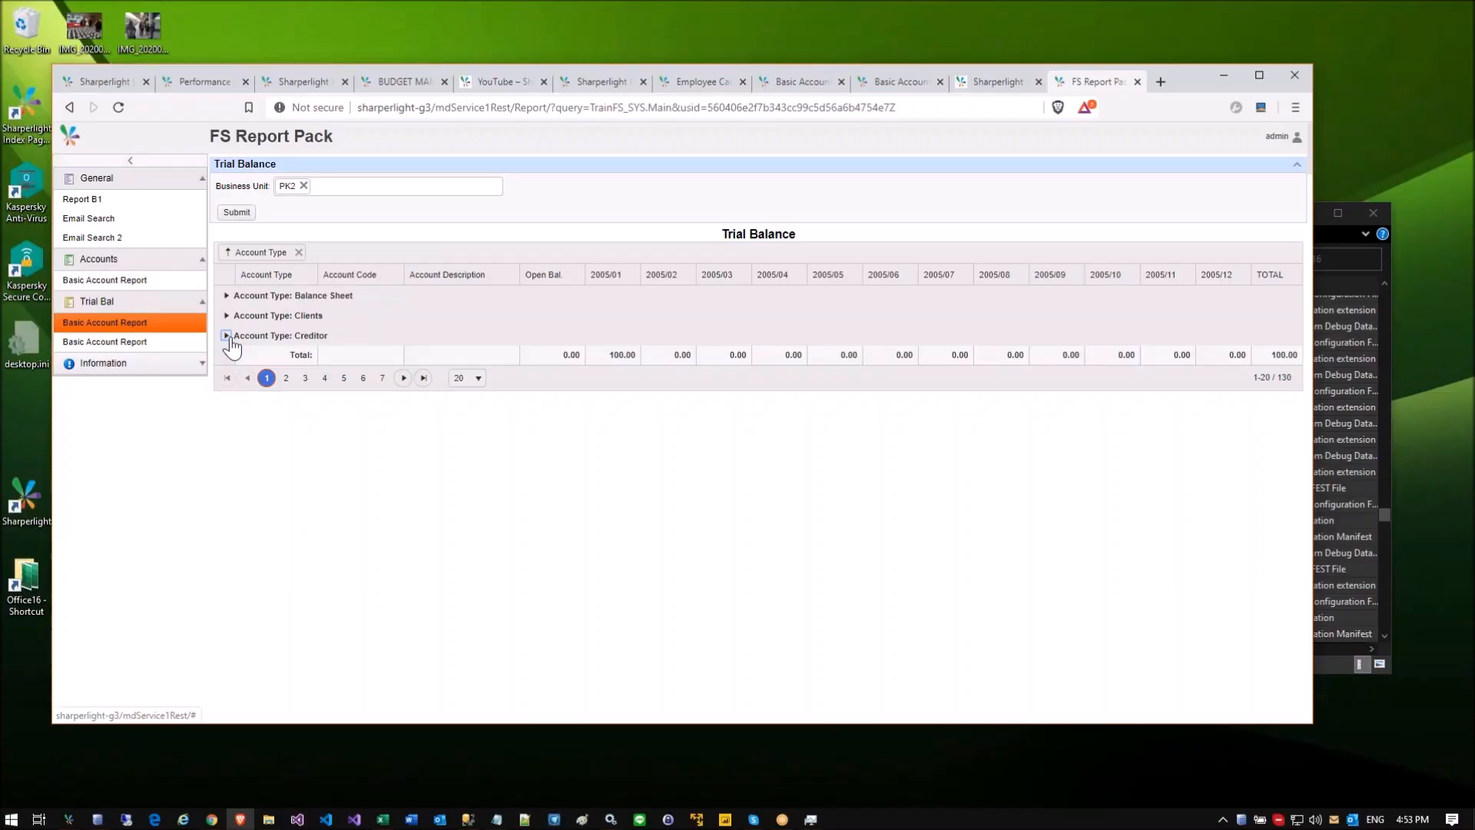
left_click(226, 335)
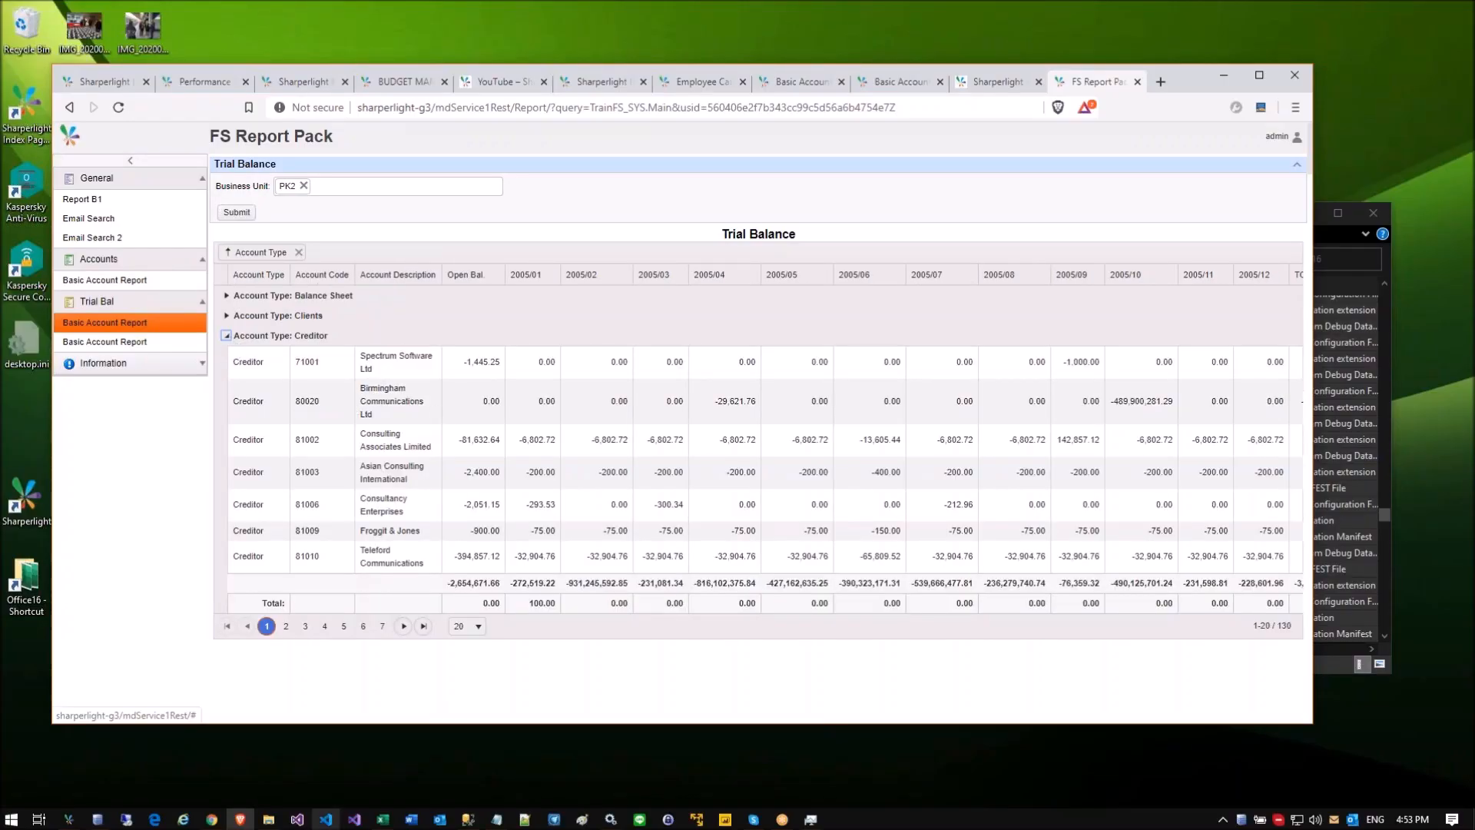
Step: Reopen the Trial Balance published report's query for editing and copy the query to the clipboard
left_click(68, 819)
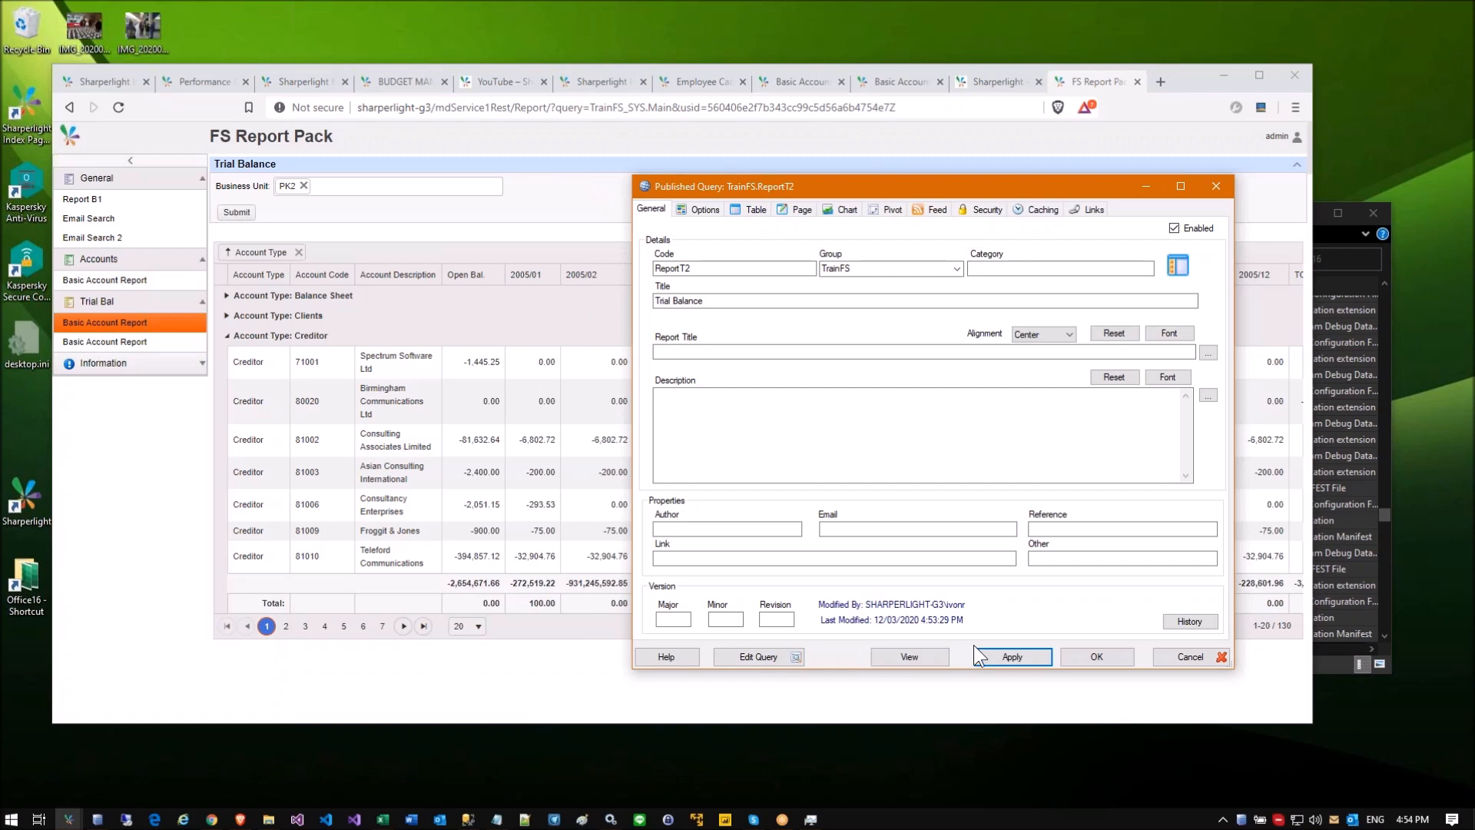
left_click(766, 652)
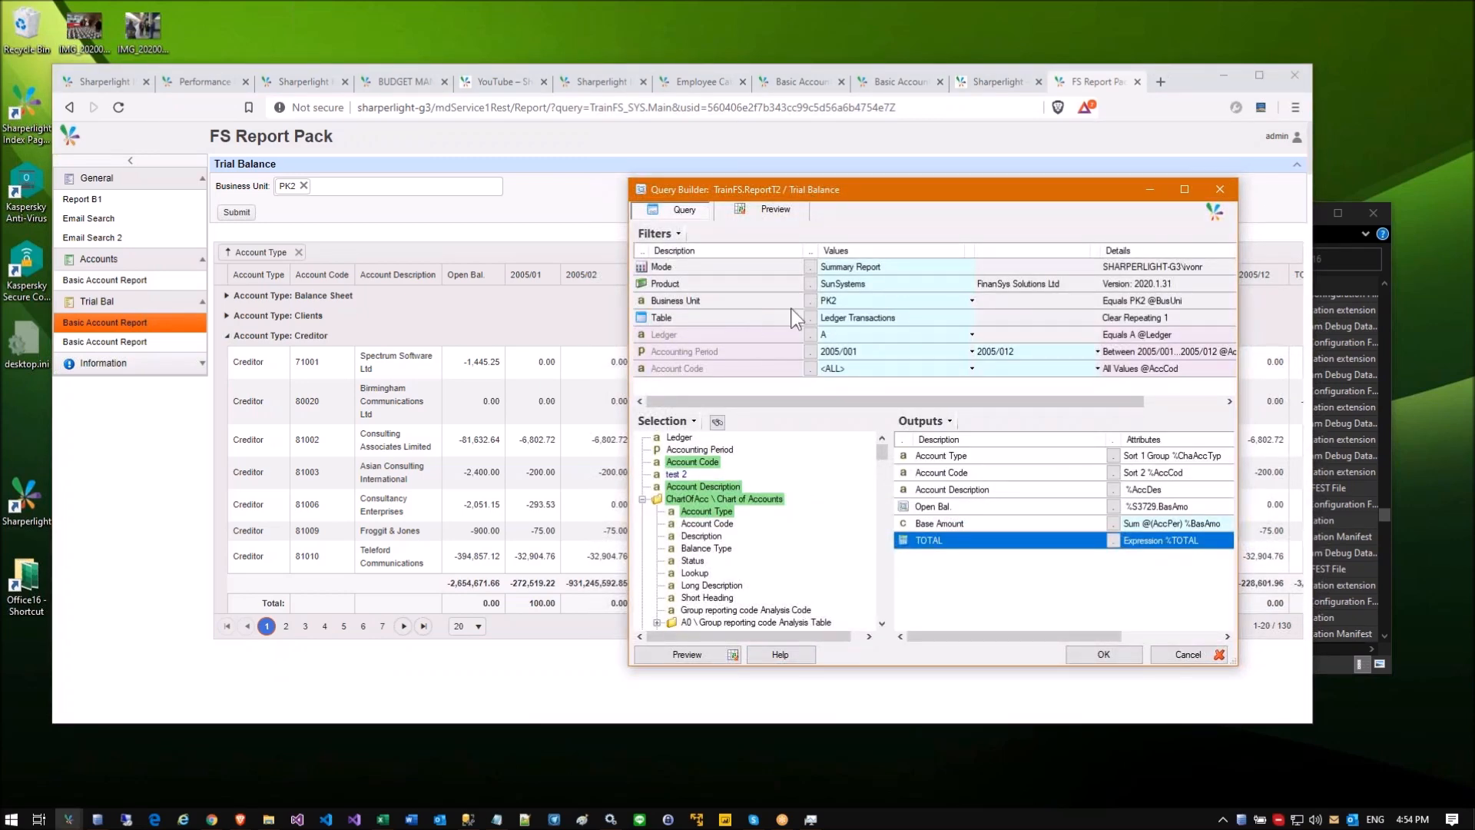
right_click(767, 275)
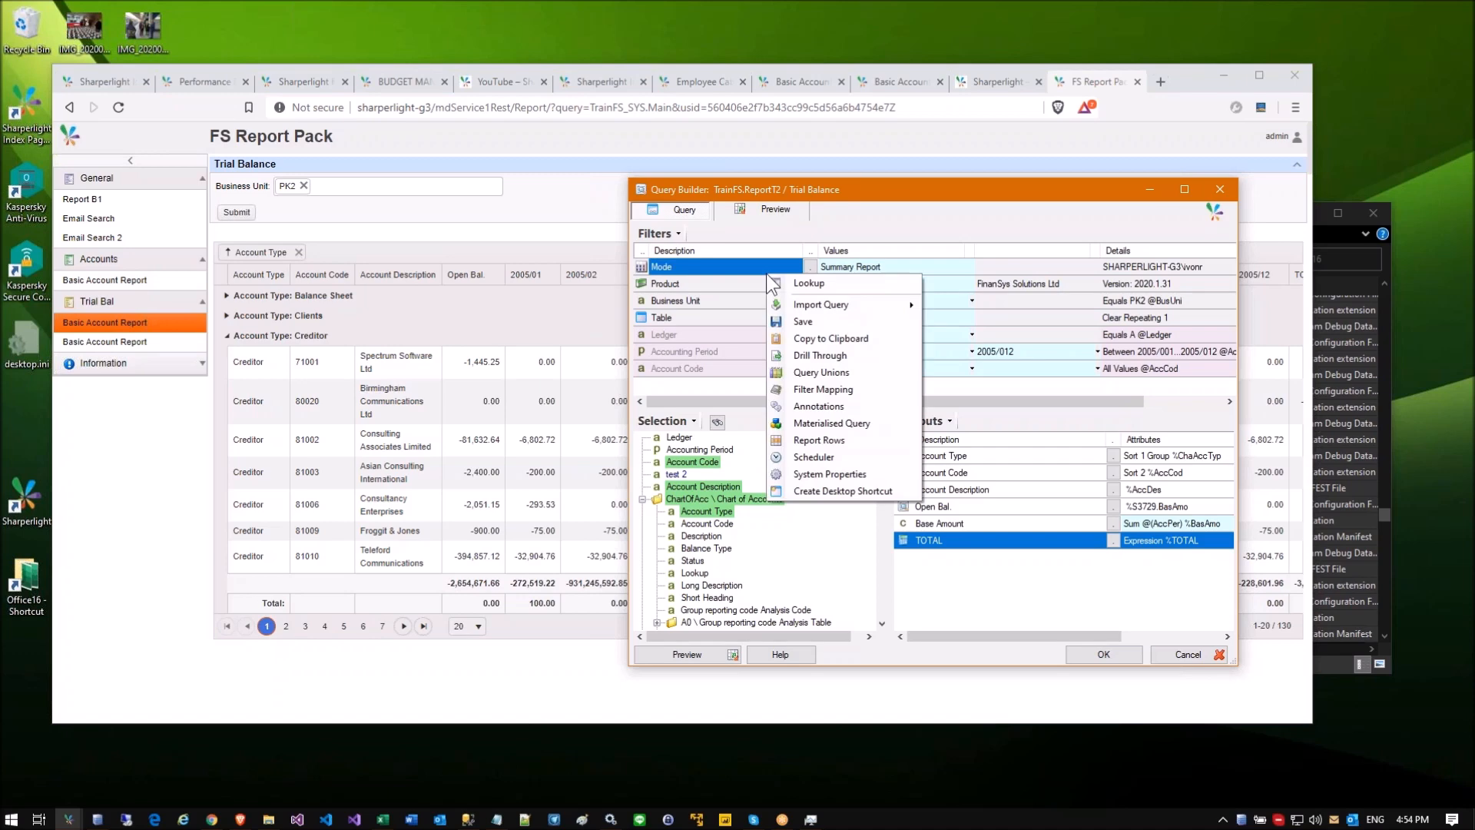
left_click(815, 339)
left_click(814, 338)
Step: Switch to the Book3 workbook in Excel, add a worksheet after Employee Category, and select cell E7
left_click(384, 817)
left_click(470, 530)
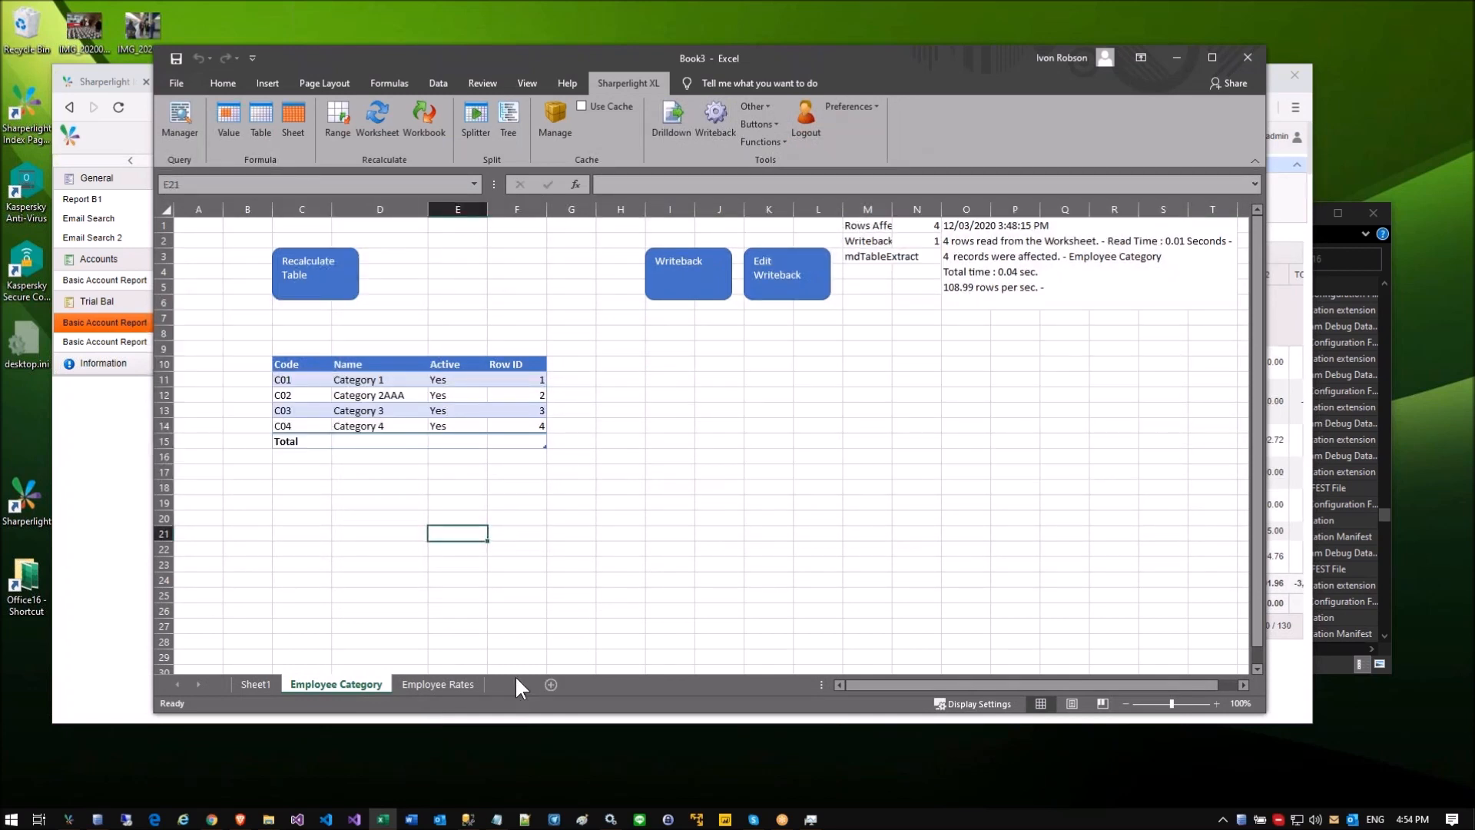
left_click(515, 682)
left_click(323, 272)
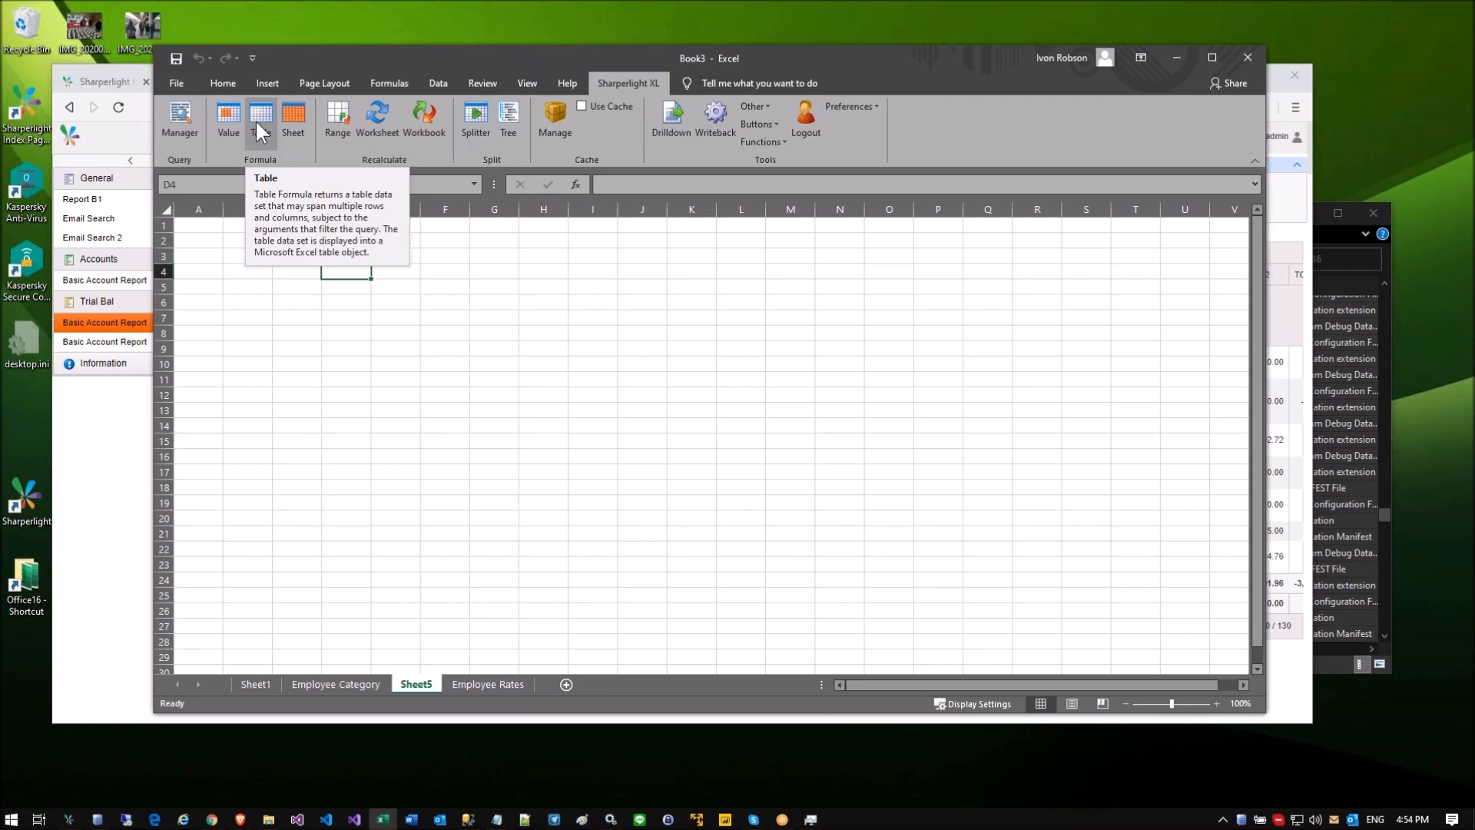
left_click(424, 289)
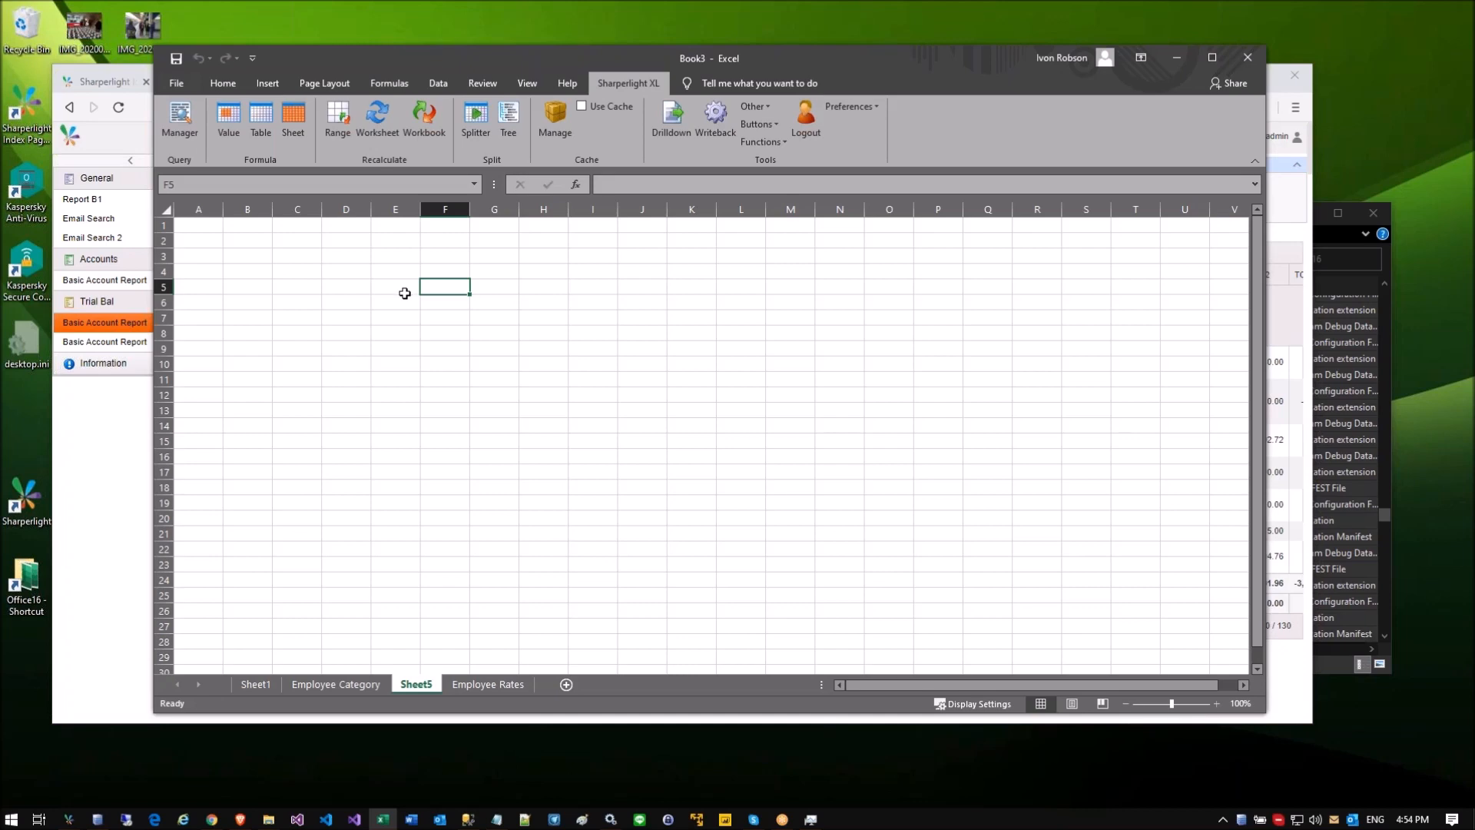
left_click(374, 318)
Step: Abandon the blank Sheet formula query and log the current user off from Sharperlight
left_click(296, 125)
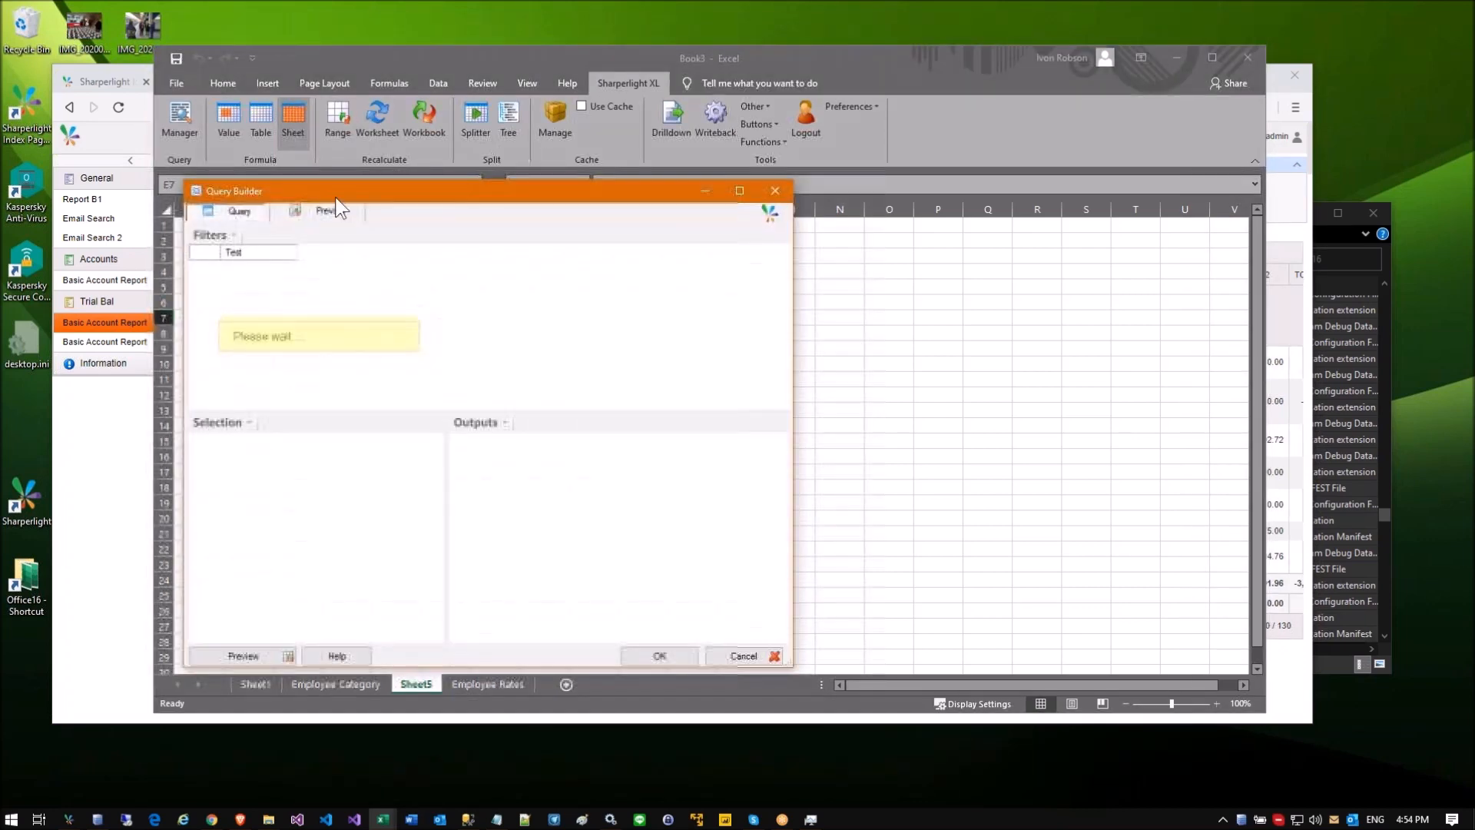
left_click_drag(412, 201, 446, 186)
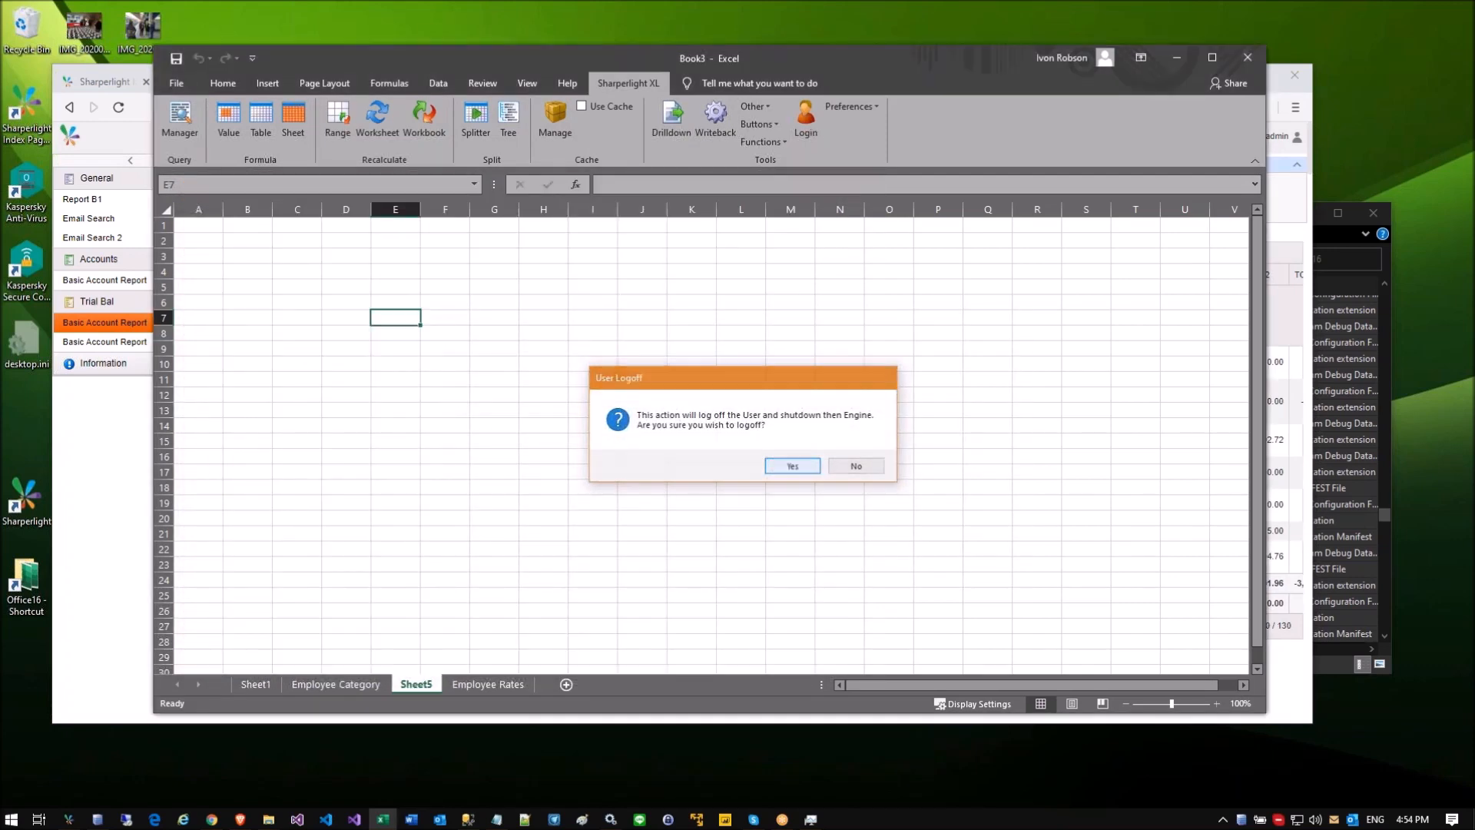
left_click(778, 464)
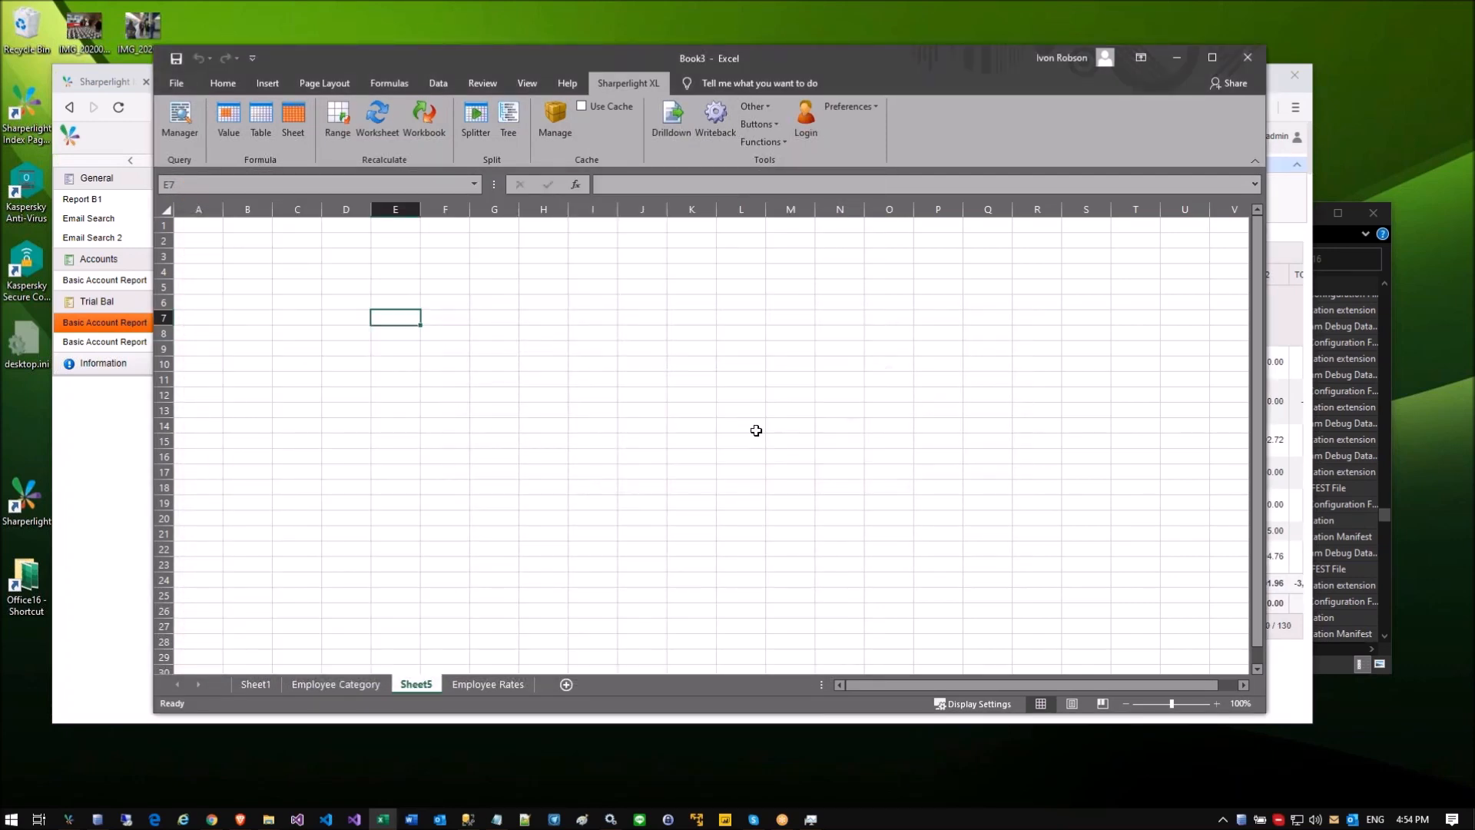
Step: Start a Sheet formula in cell E7 and import the copied Trial Balance query into it
left_click(296, 121)
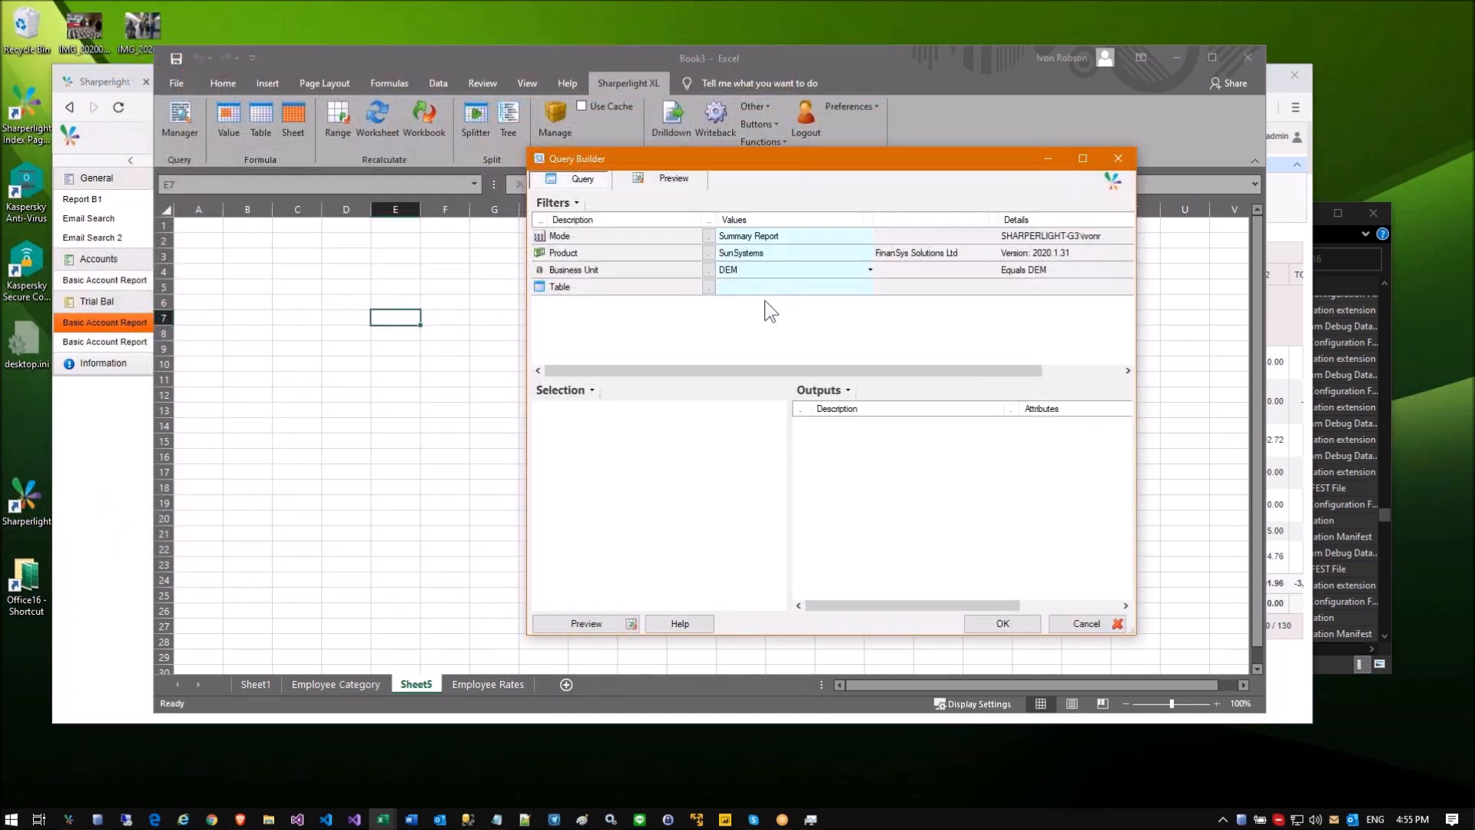
right_click(659, 284)
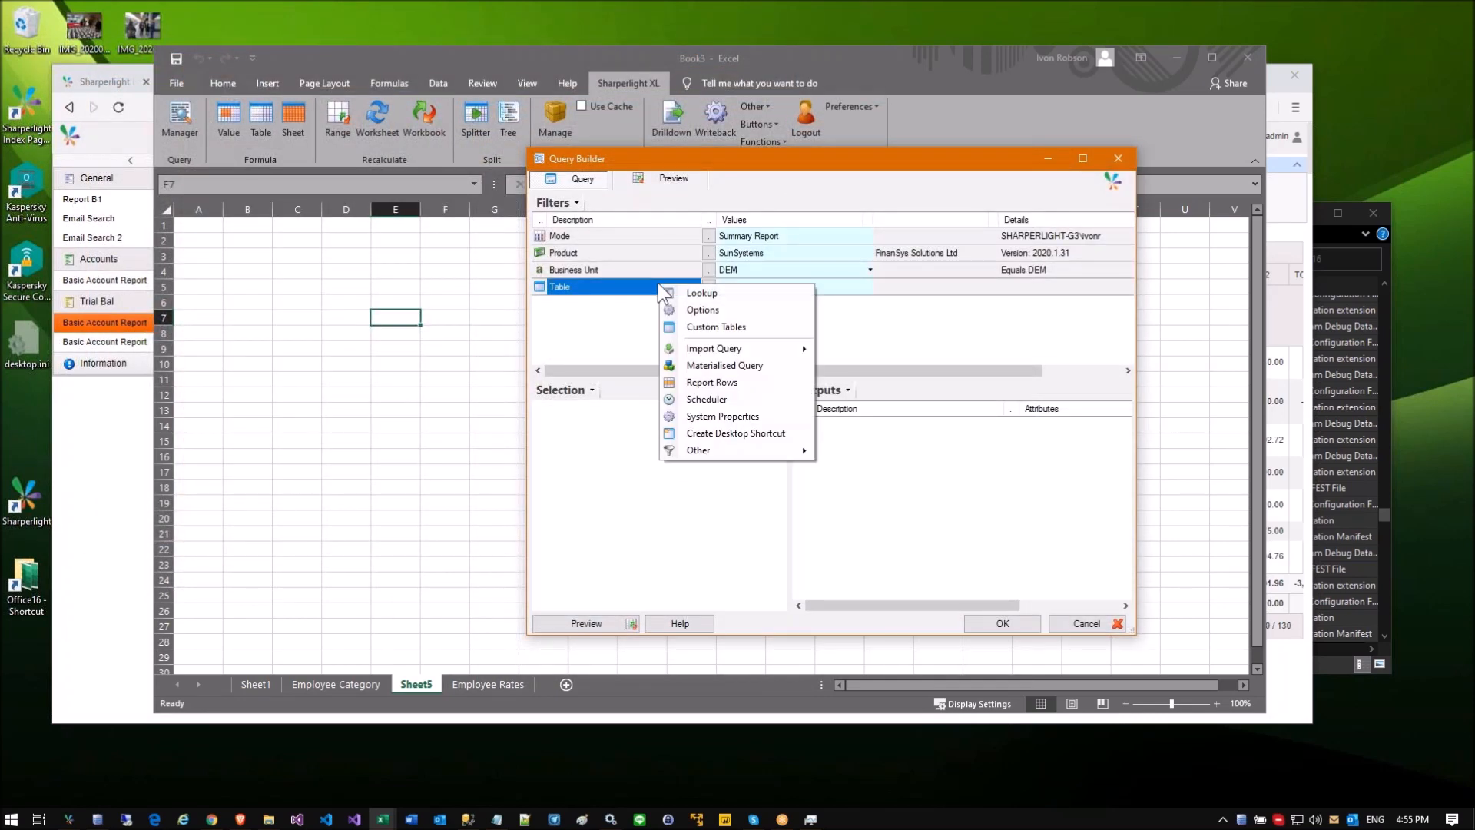
mouse_move(728, 347)
left_click(857, 389)
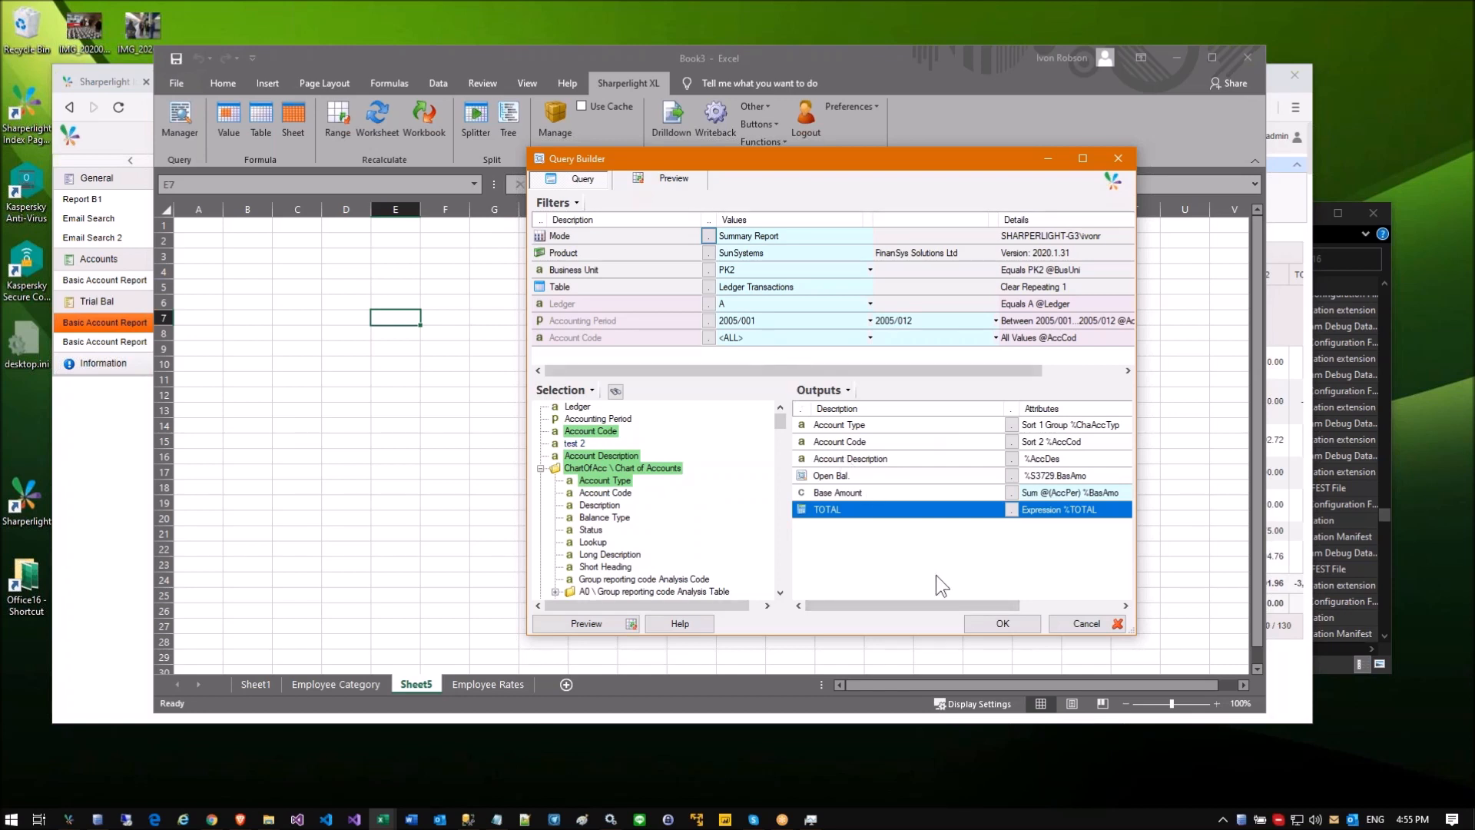
Step: Enter PK2 in cell B3, link the query's Business Unit filter to =$B$3, and insert the report
left_click(237, 256)
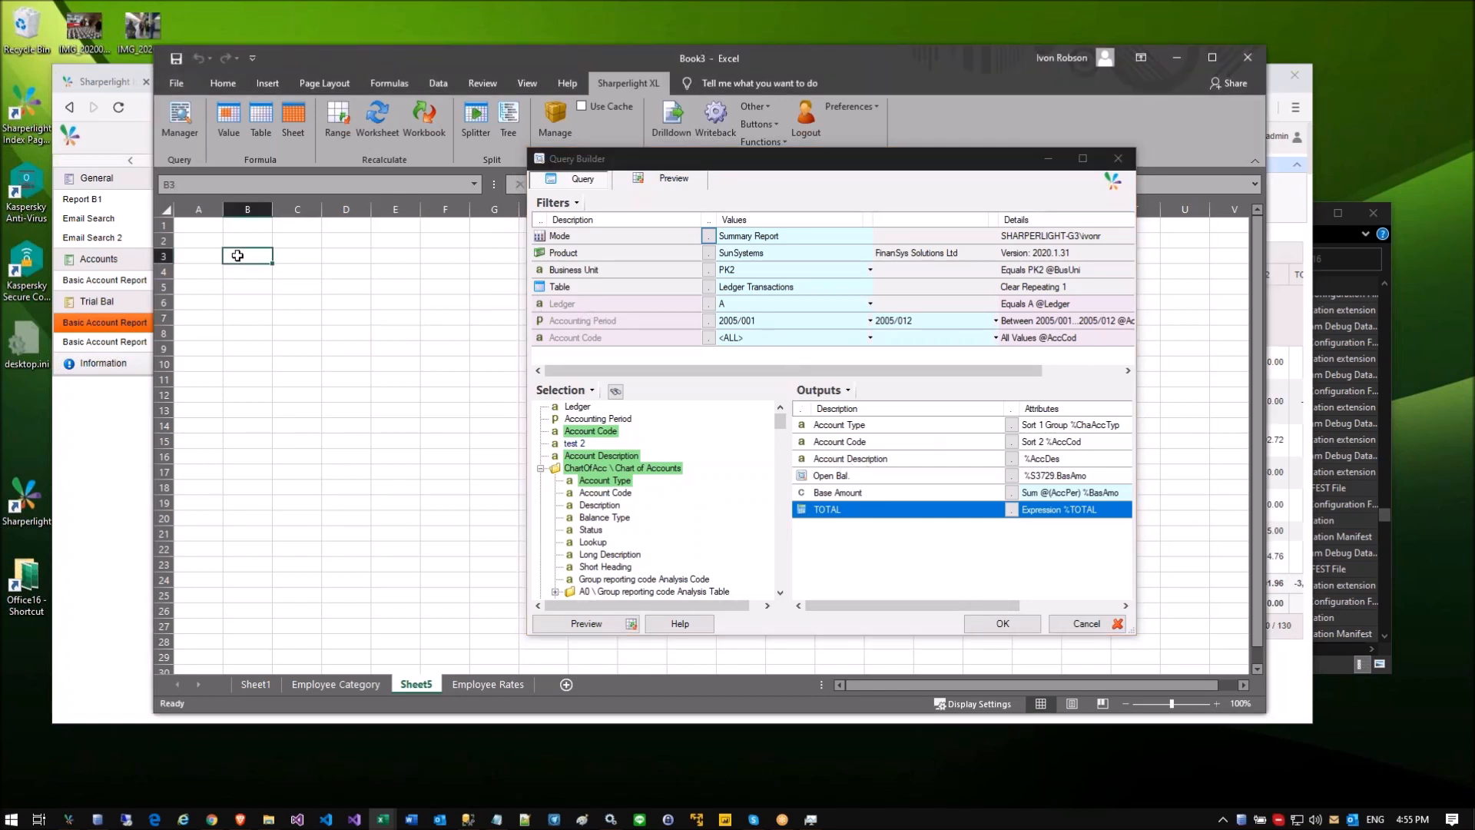
type("PK2")
left_click(283, 287)
left_click(780, 270)
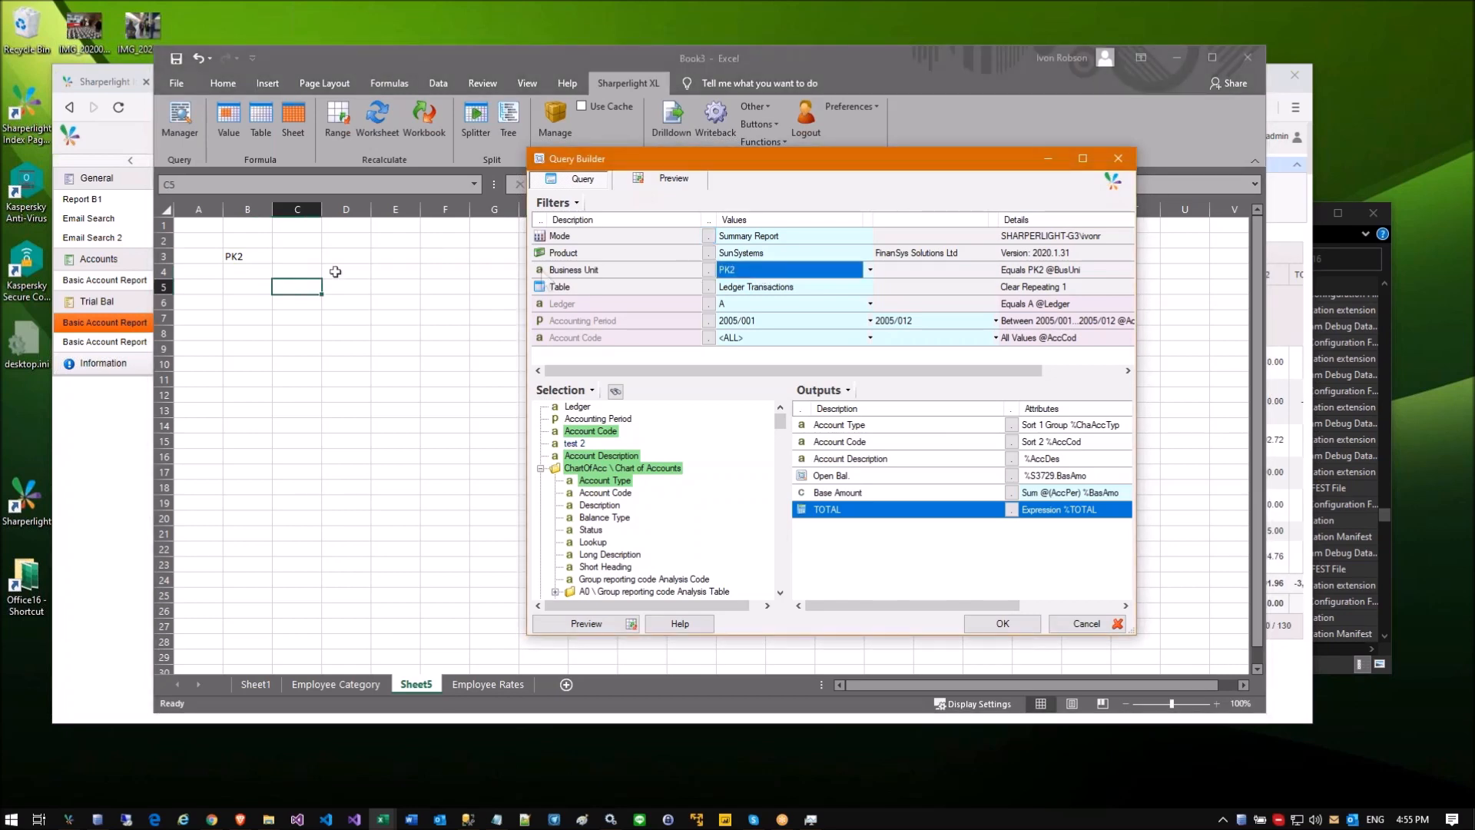
left_click(237, 256)
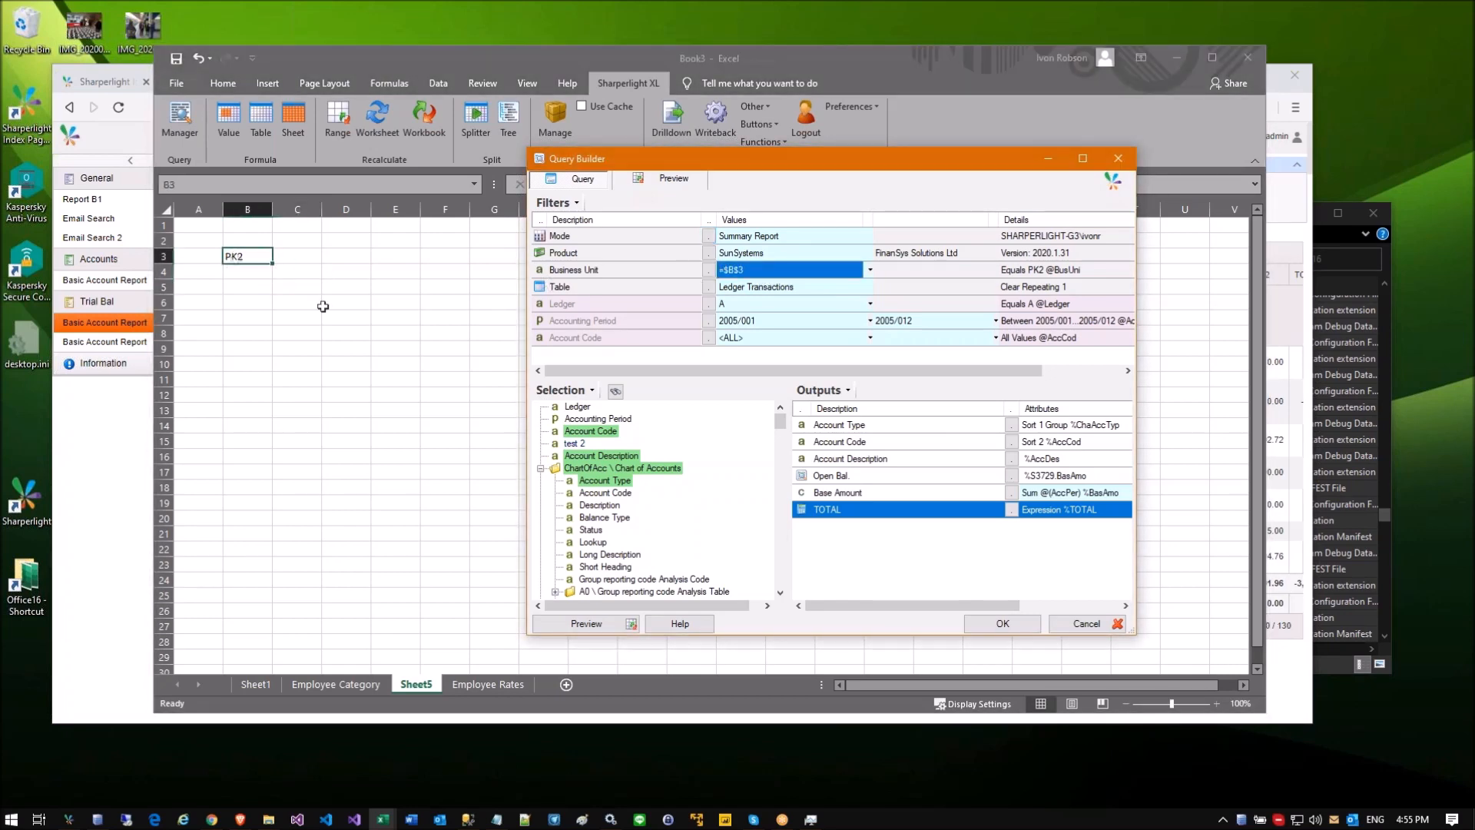
left_click(980, 621)
Step: Autofit columns E to U to the report's contents and enlarge the Excel window
left_click(308, 380)
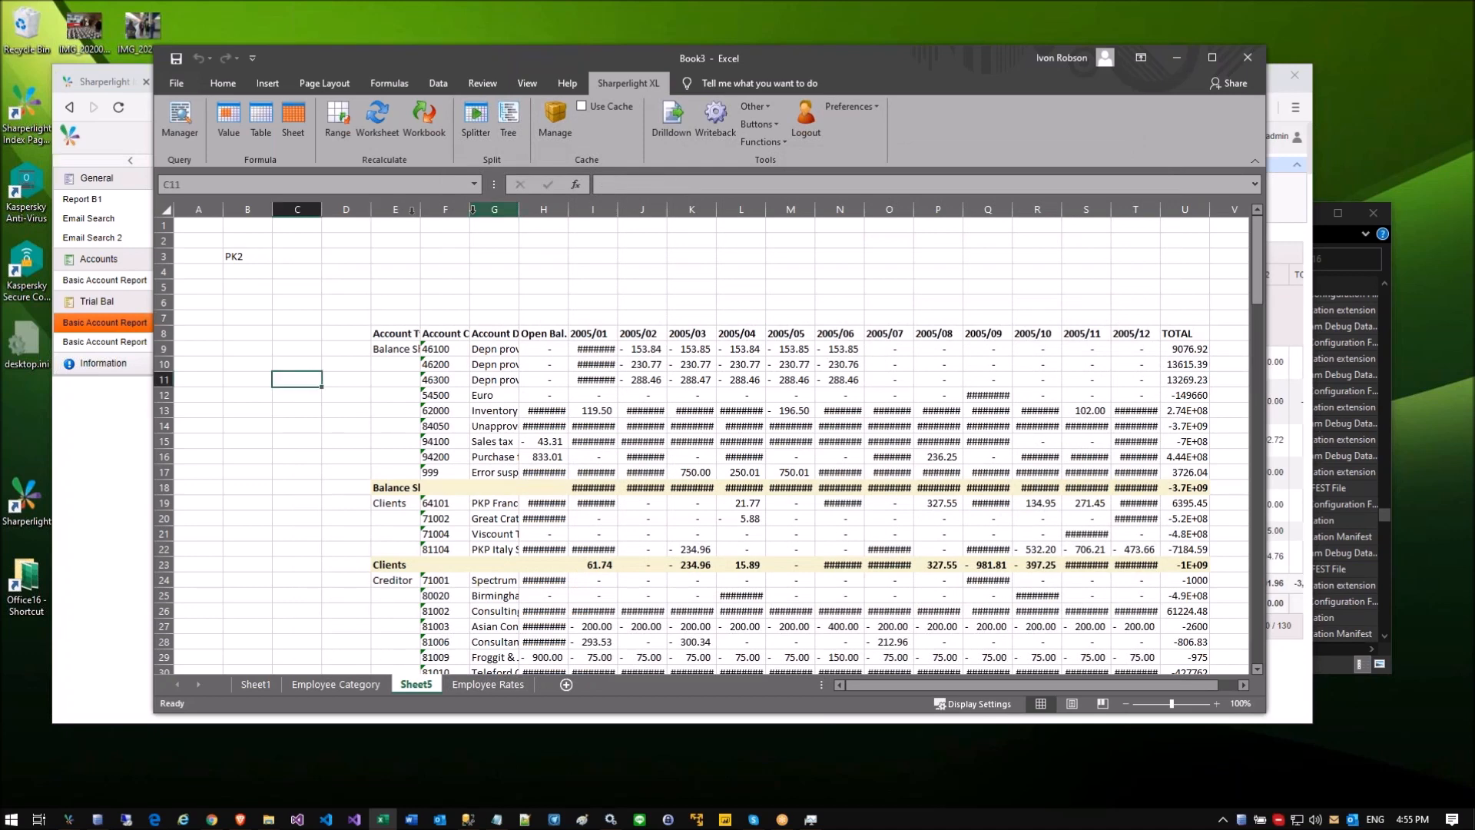
left_click_drag(378, 212, 1199, 209)
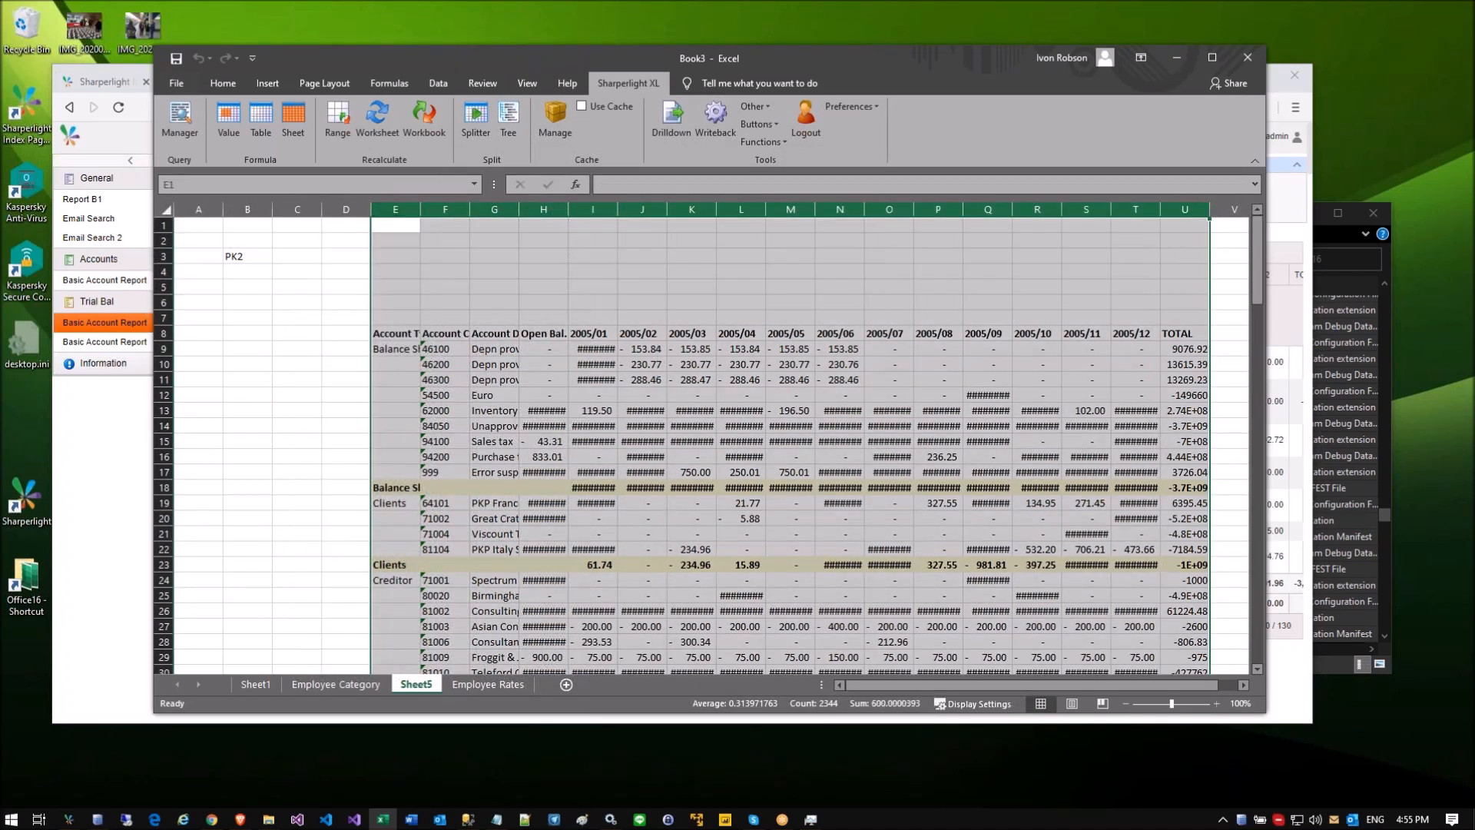
double_click(1160, 208)
left_click(542, 422)
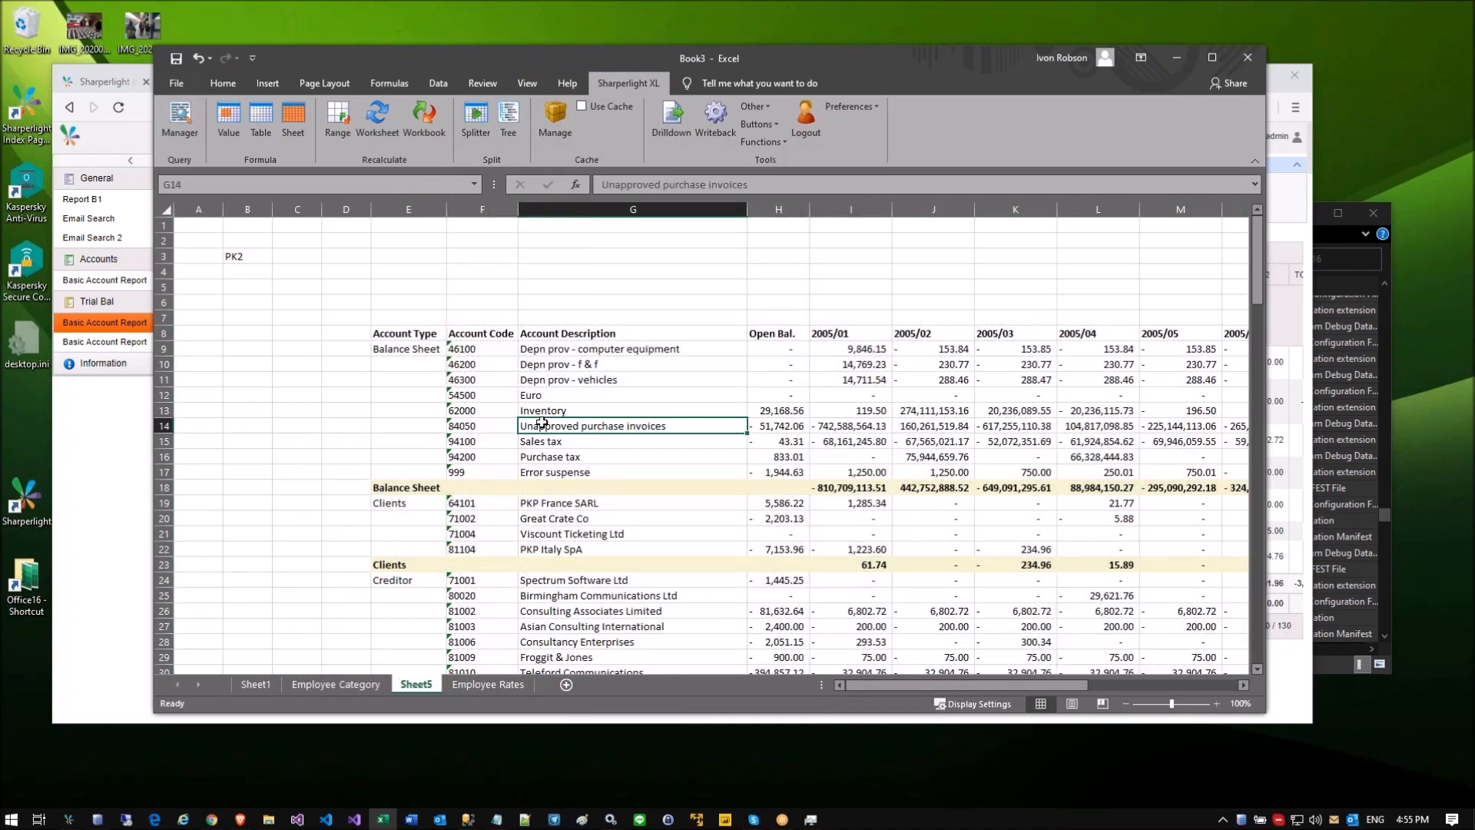
left_click_drag(1264, 712, 1351, 782)
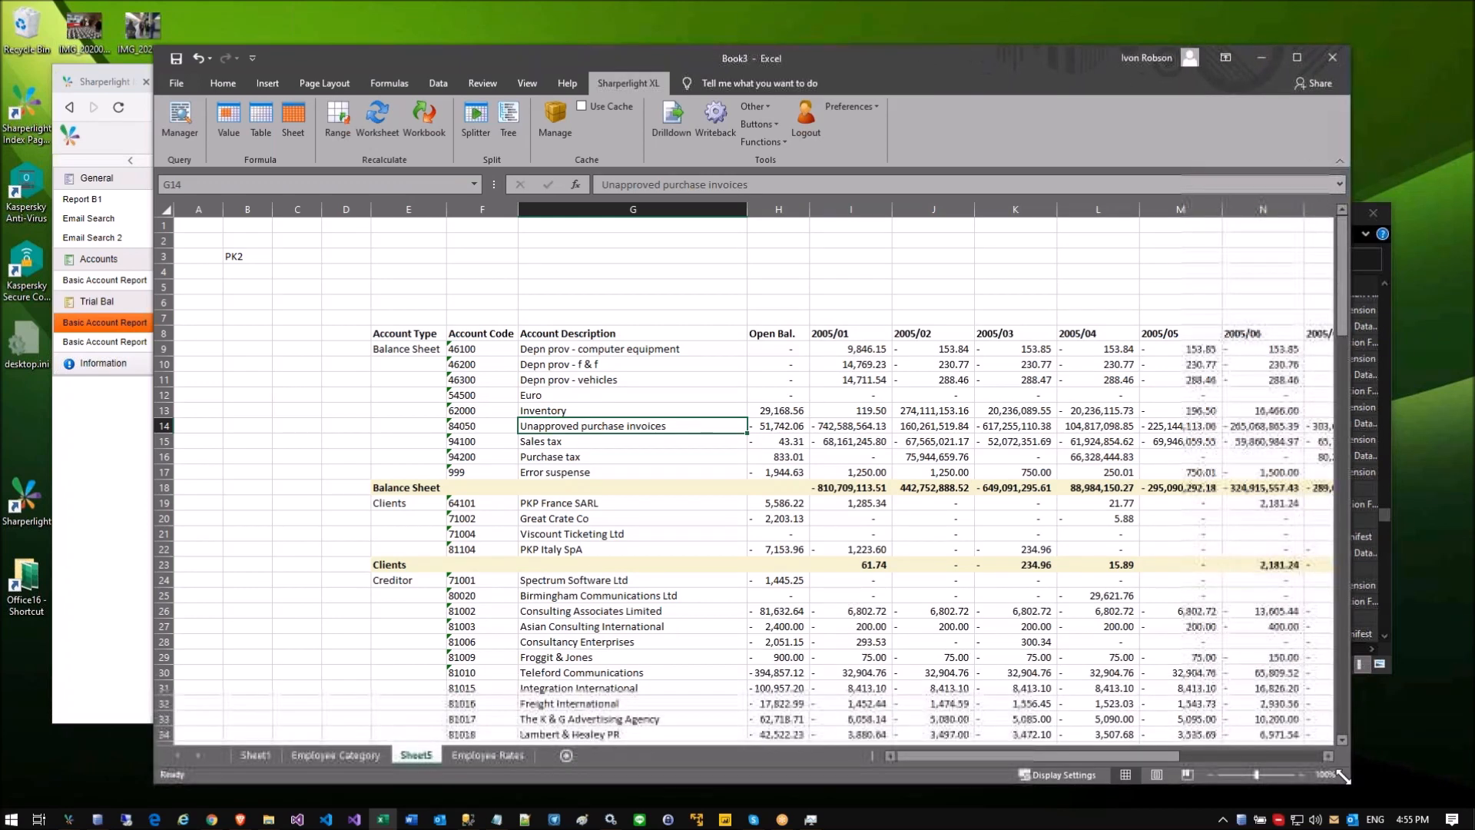
Step: Customise the Base Amount output's number format in the sheet query with 0 decimals, bracketed red negatives and zero values shown, and apply it
left_click_drag(851, 351, 850, 472)
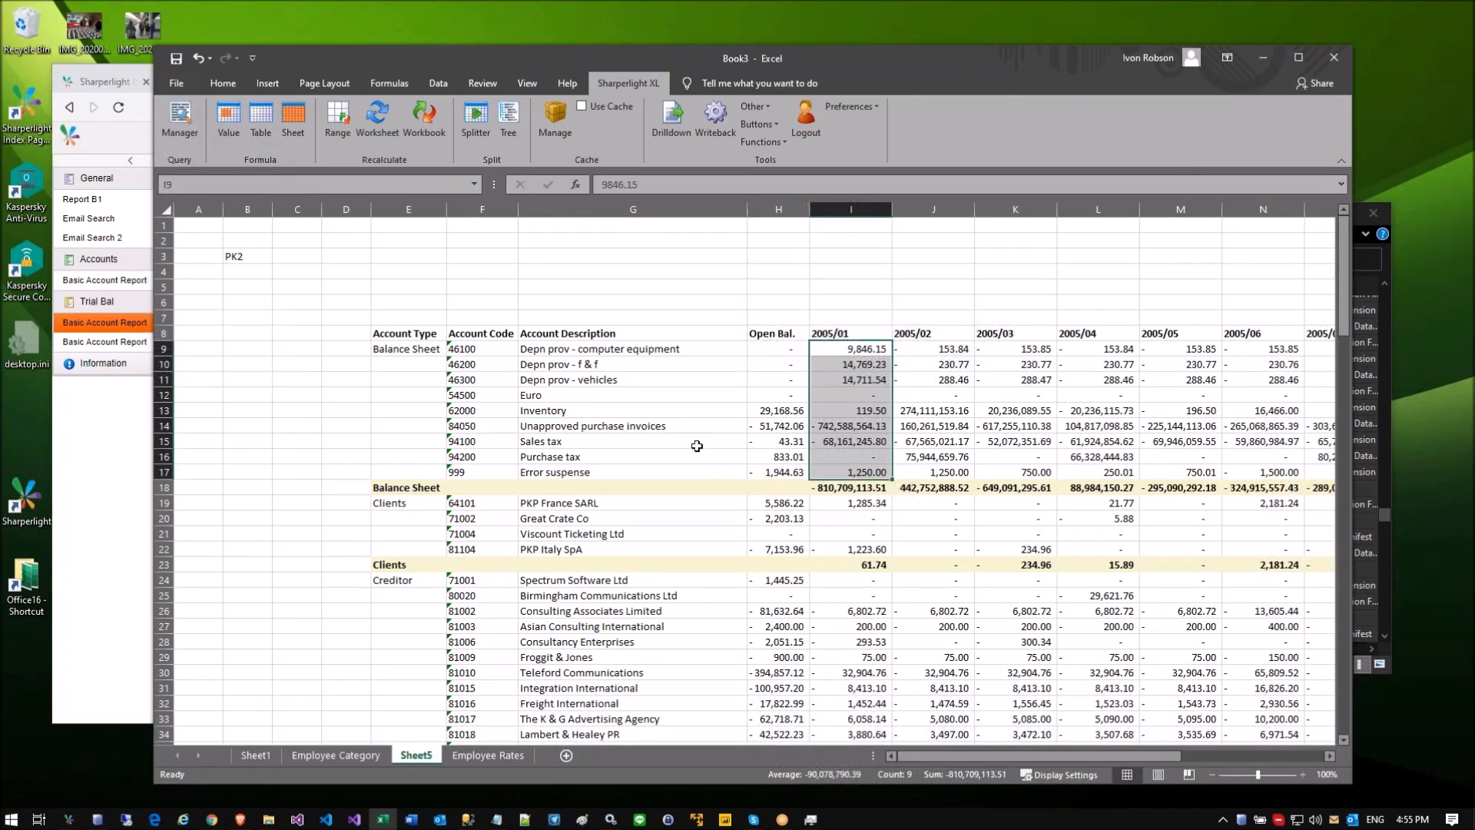
left_click(405, 333)
left_click(260, 119)
left_click_drag(336, 77, 752, 125)
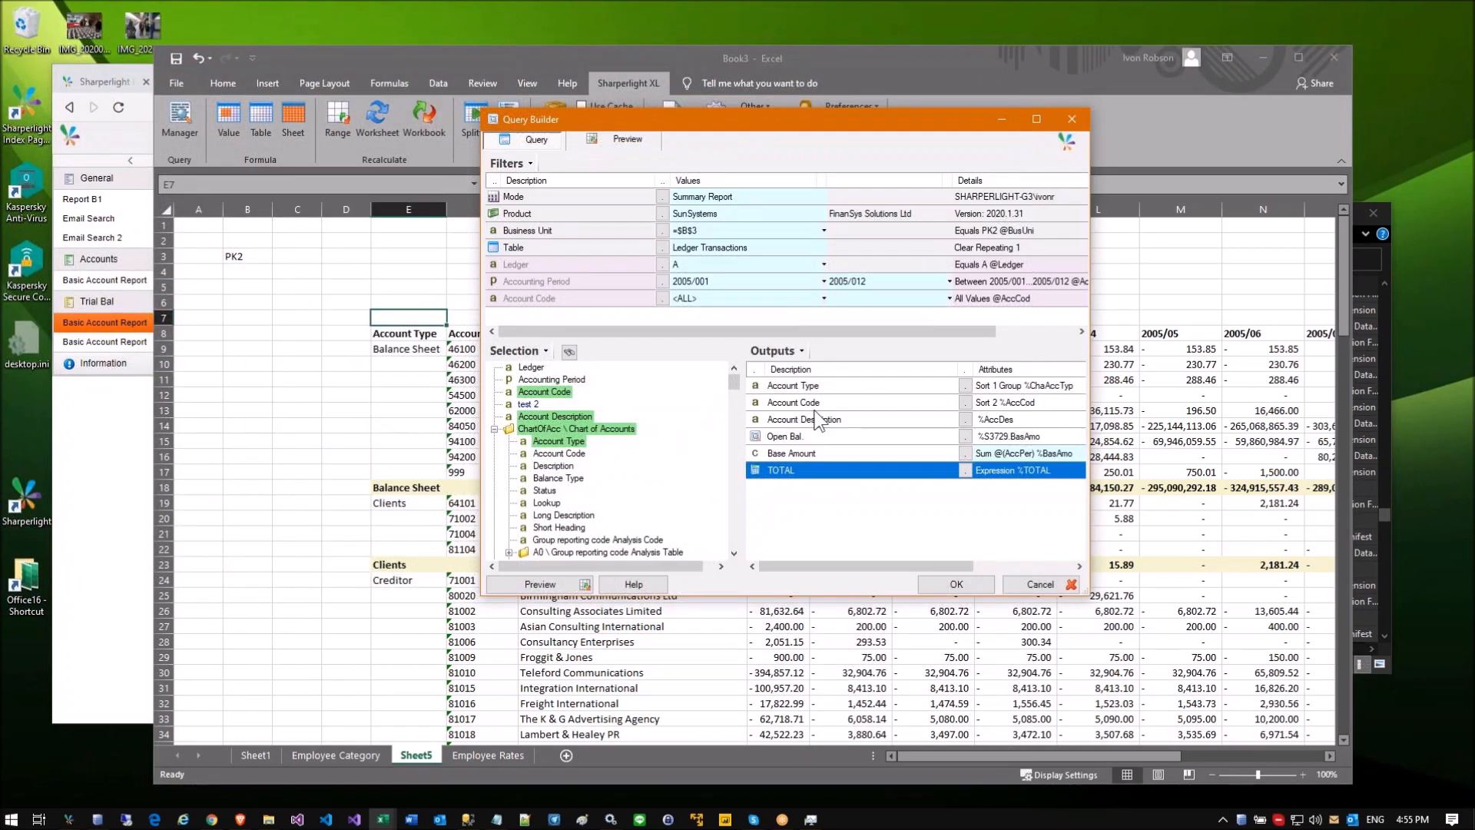
double_click(794, 454)
left_click(614, 137)
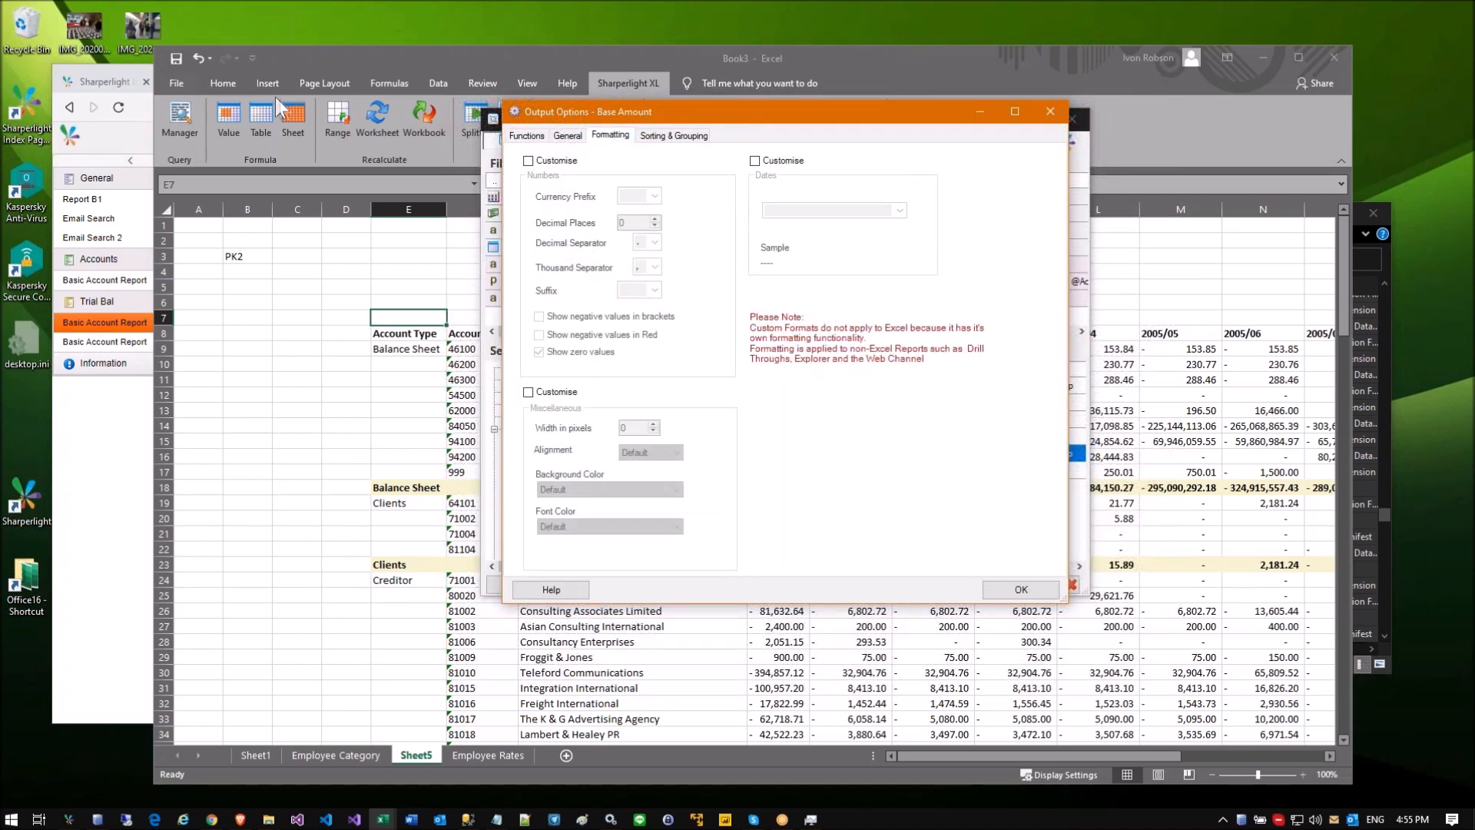
left_click(546, 161)
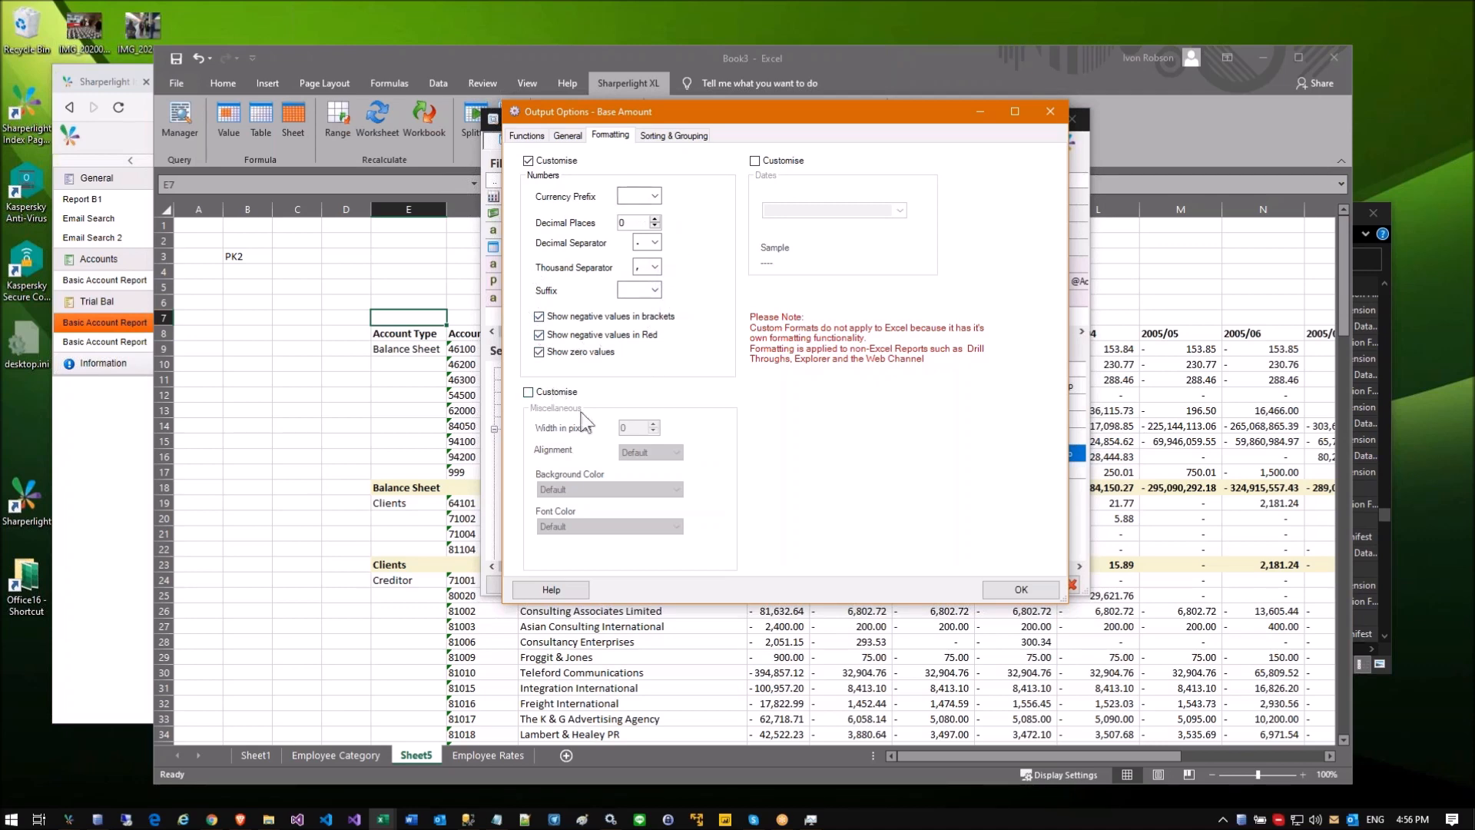
left_click(999, 589)
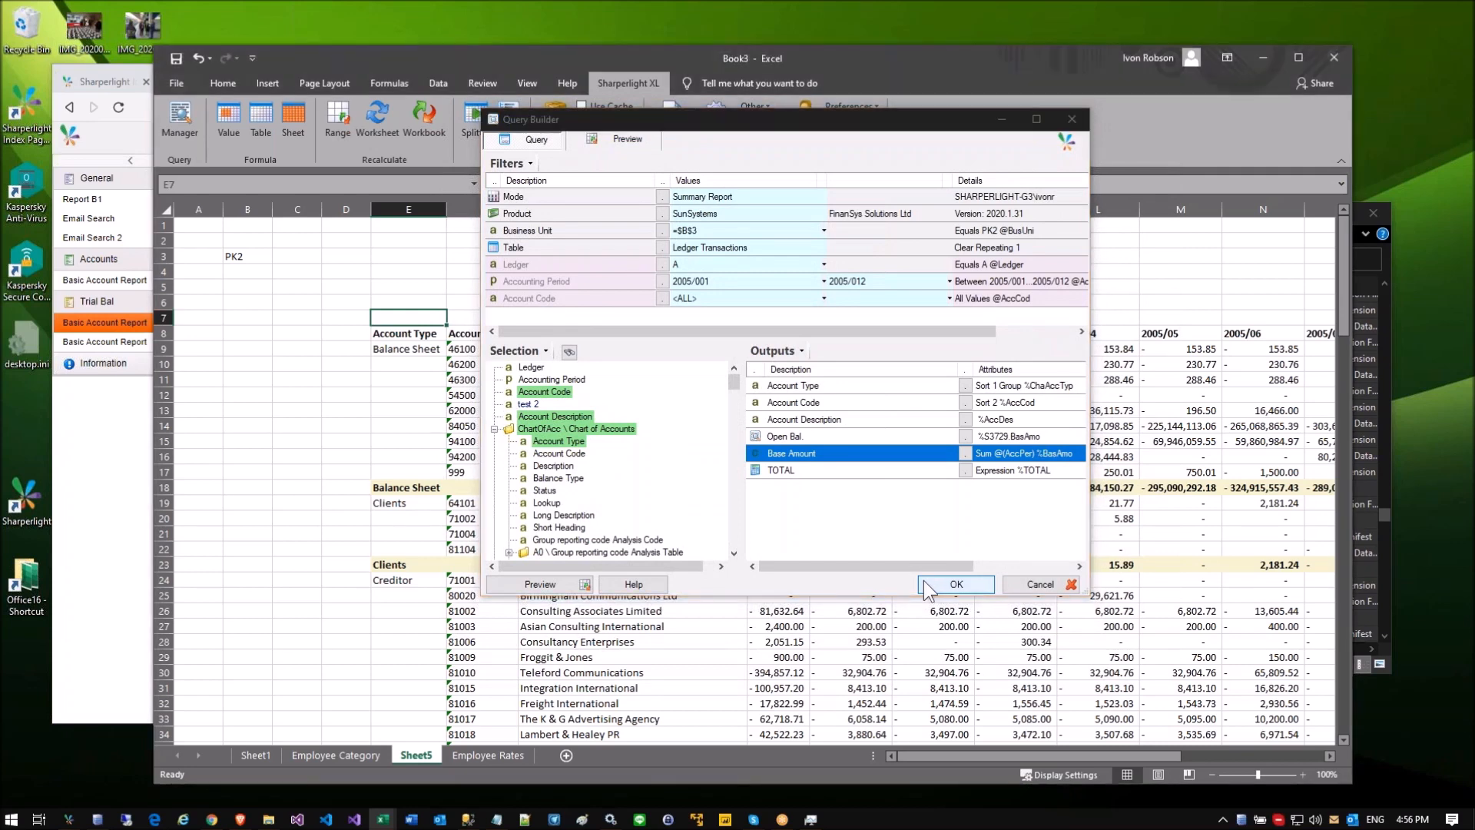
left_click(926, 585)
Step: Examine the reformatted 2005/01 amounts, the Balance Sheet subtotal, and the Sheet formula in cell E7
left_click(742, 415)
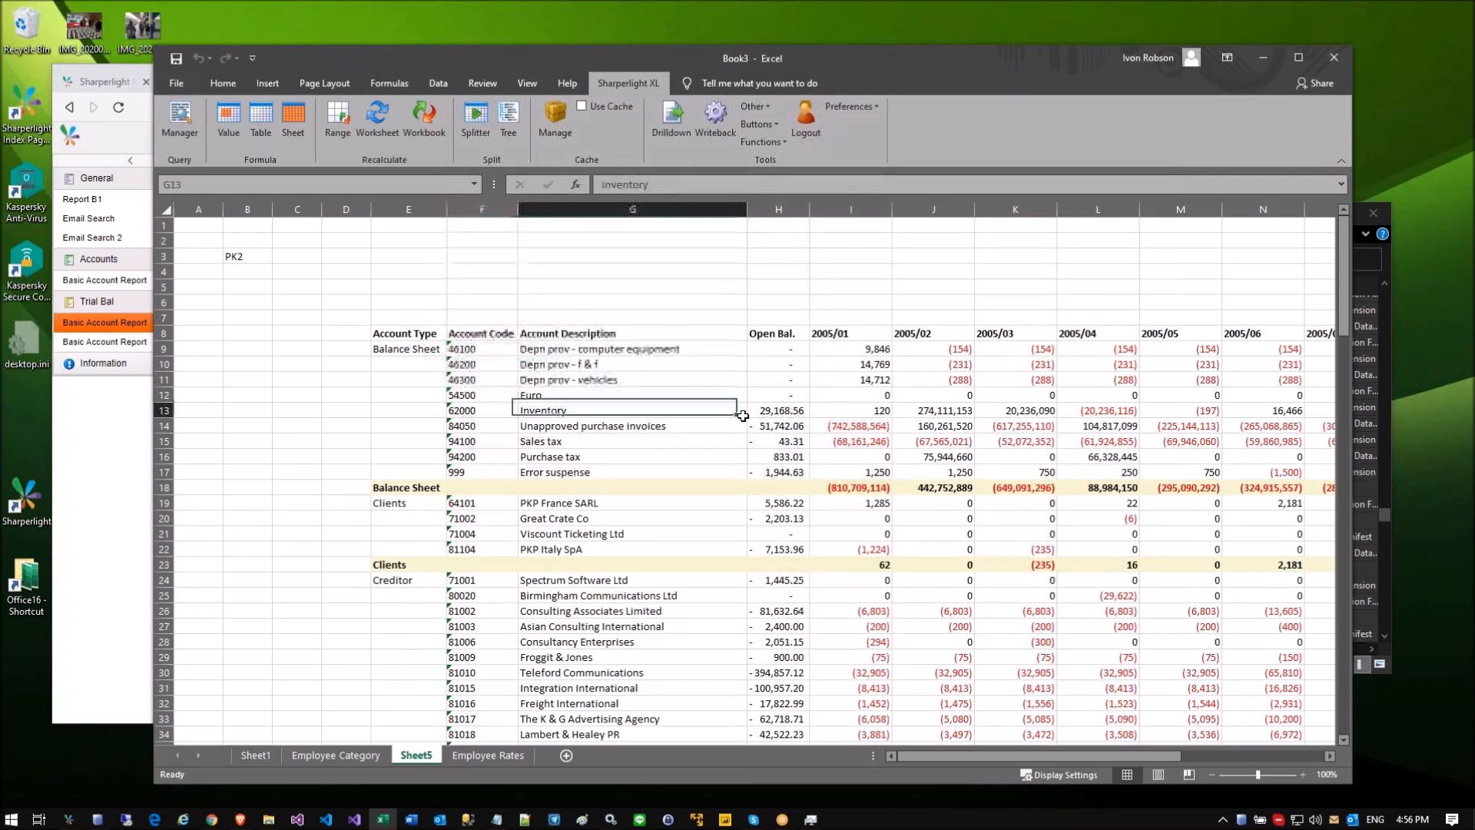
left_click(837, 376)
left_click(842, 410)
left_click(846, 441)
left_click(846, 470)
left_click(858, 490)
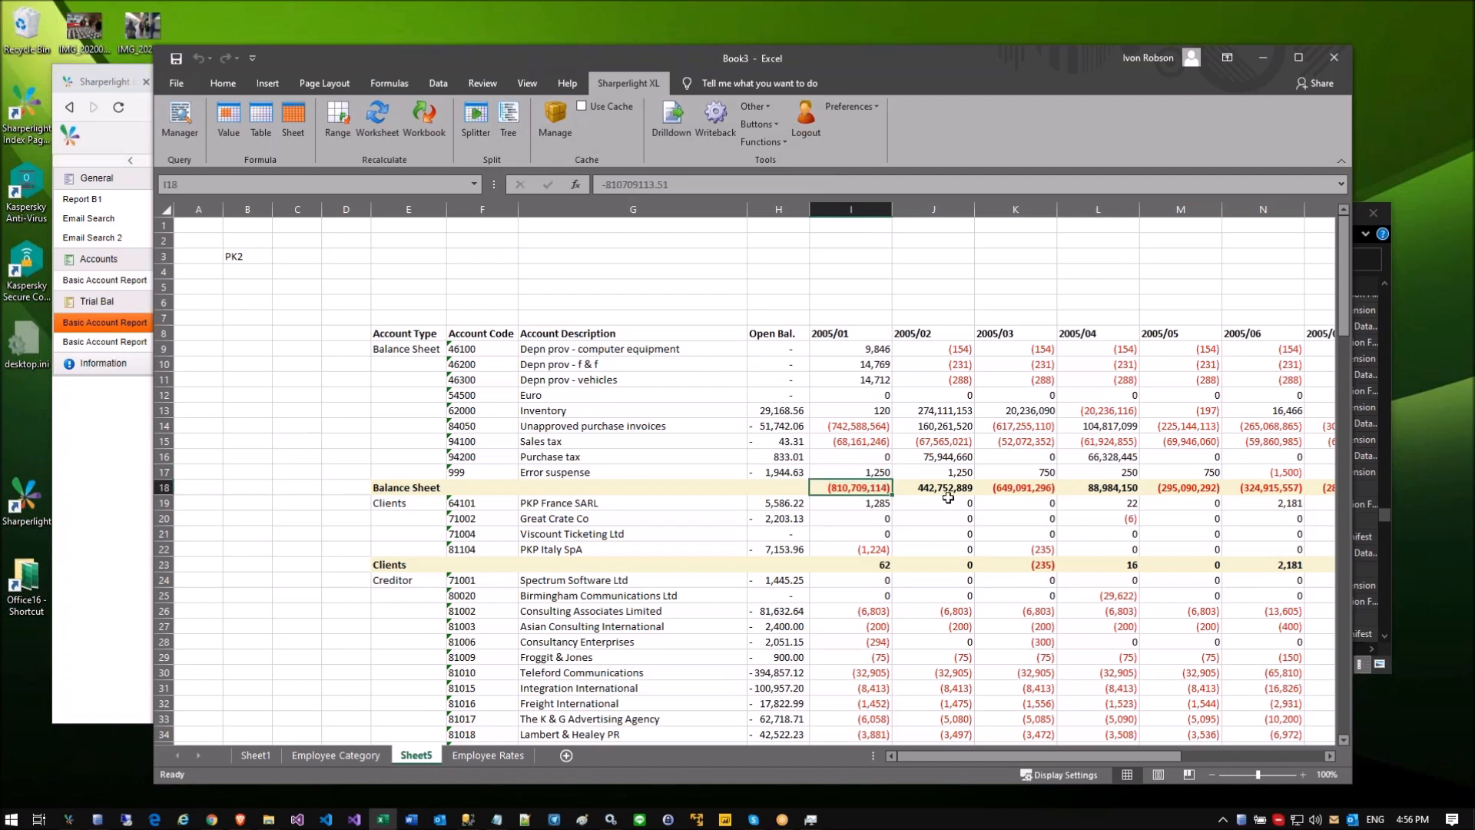
left_click(336, 385)
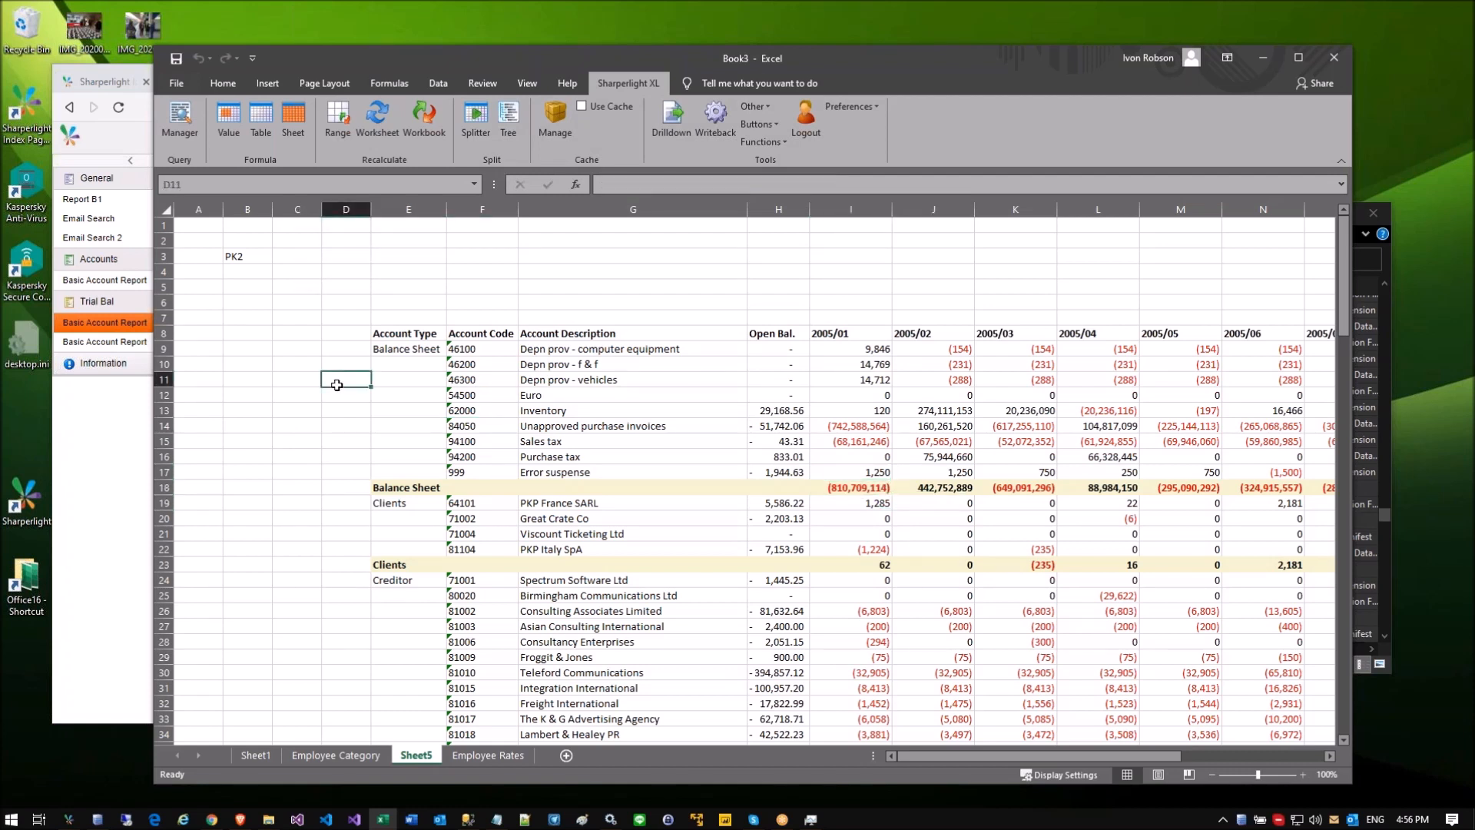
left_click(396, 317)
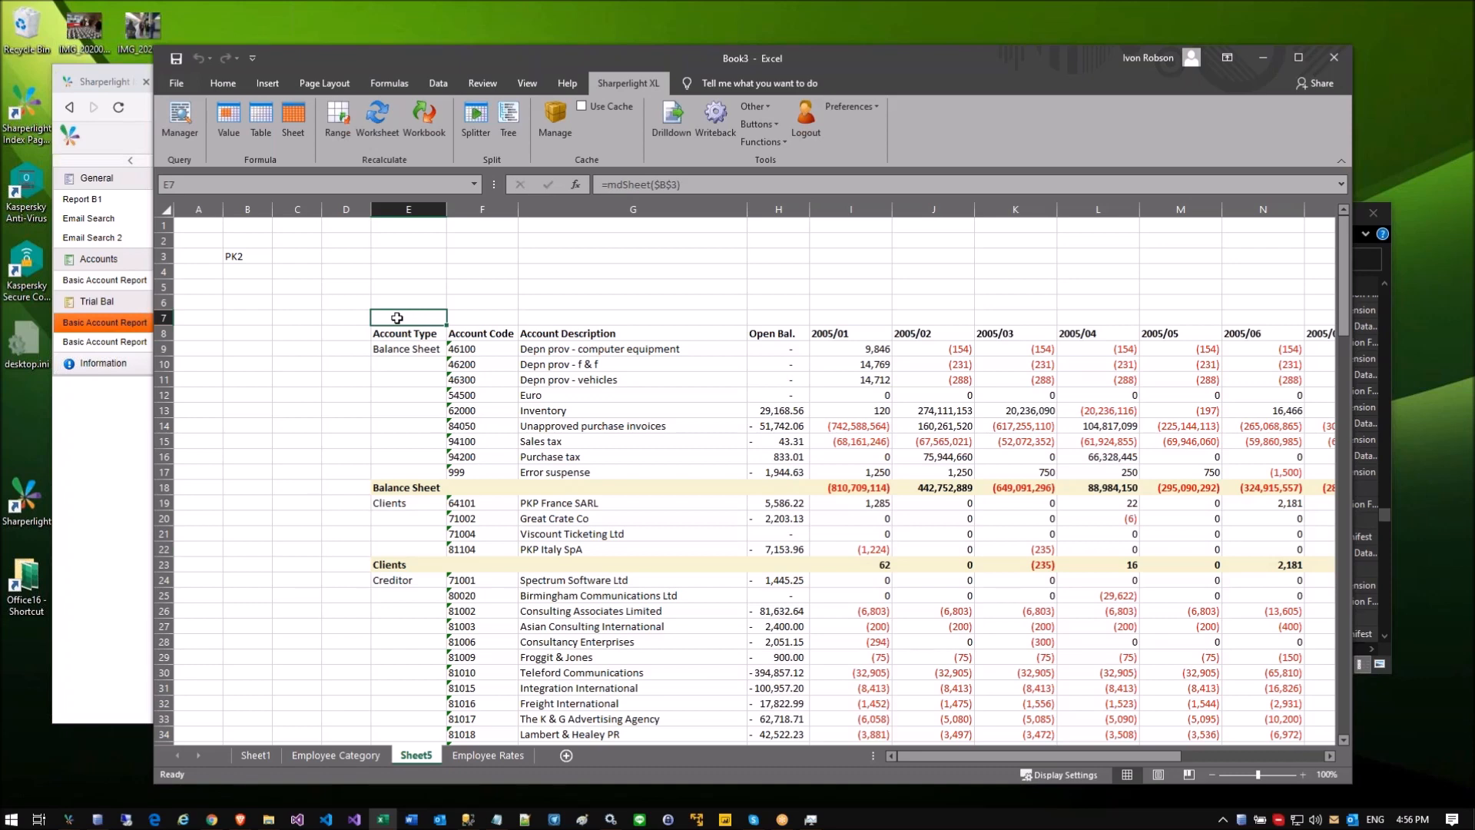
left_click_drag(296, 302, 915, 550)
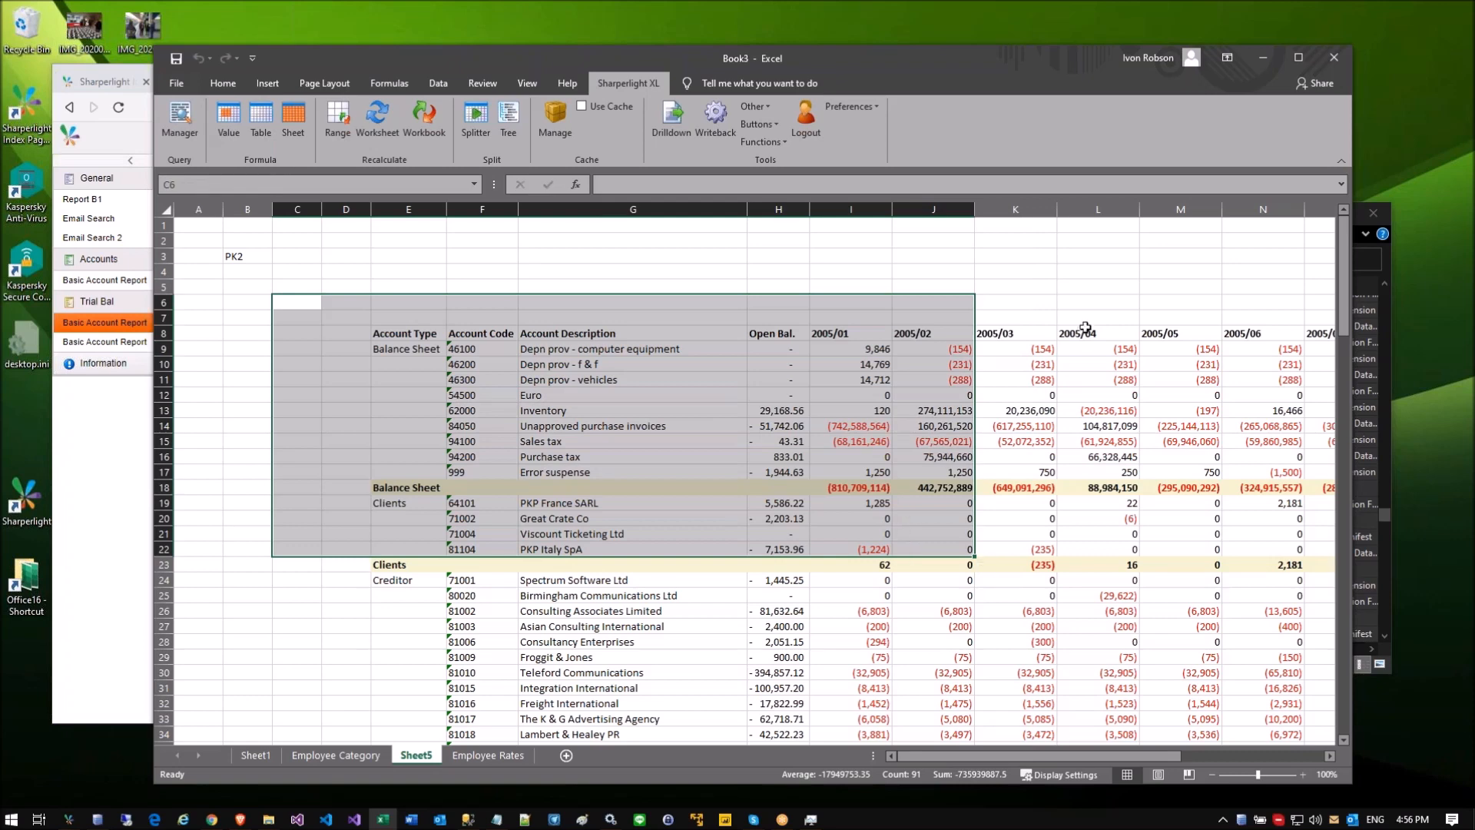
left_click(397, 317)
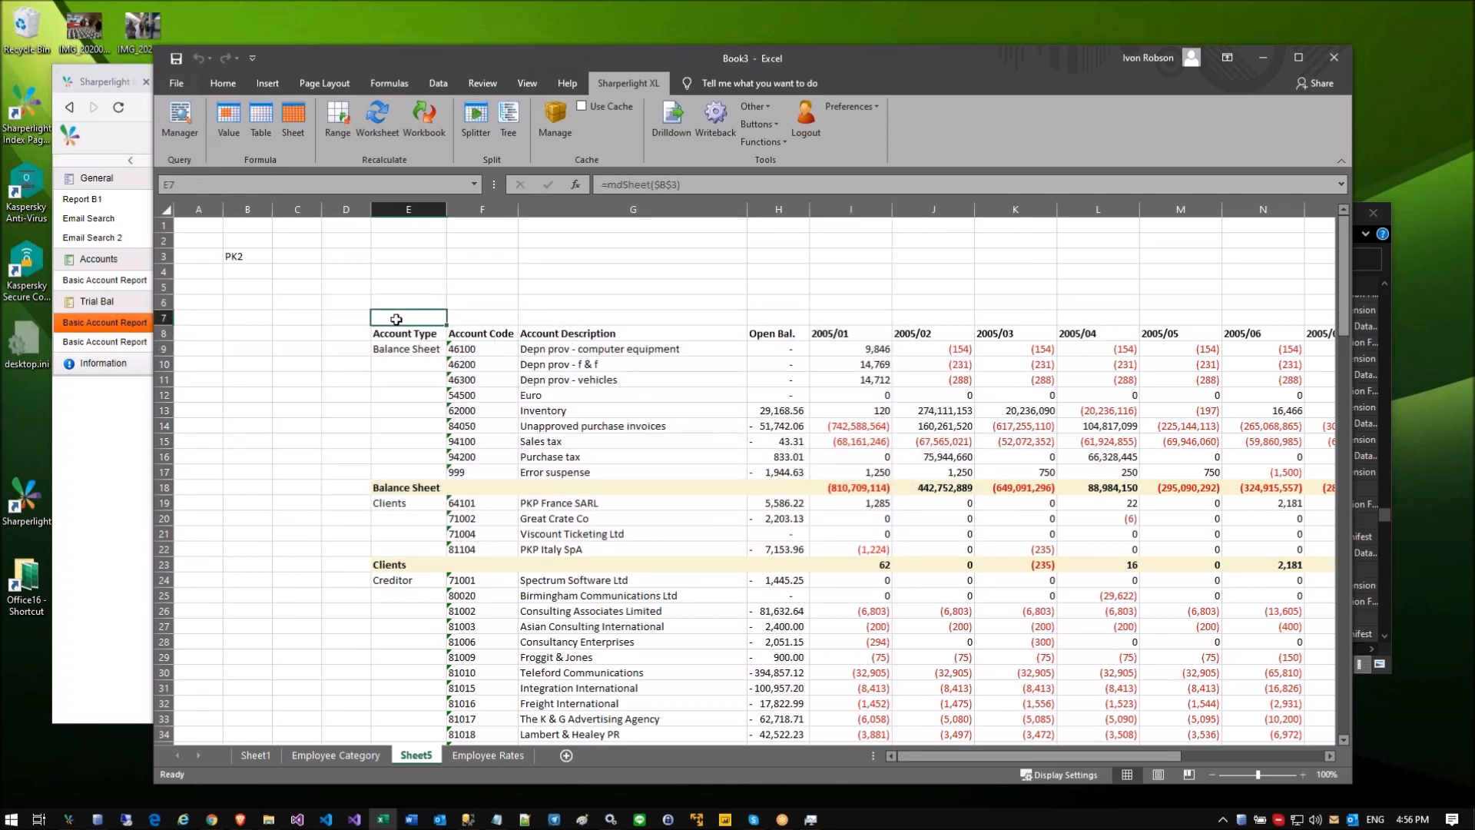
Step: Change the business unit in cell B3 to TST through the lookup, and inspect the Balance Sheet group and its 2005/01 subtotal
double_click(258, 256)
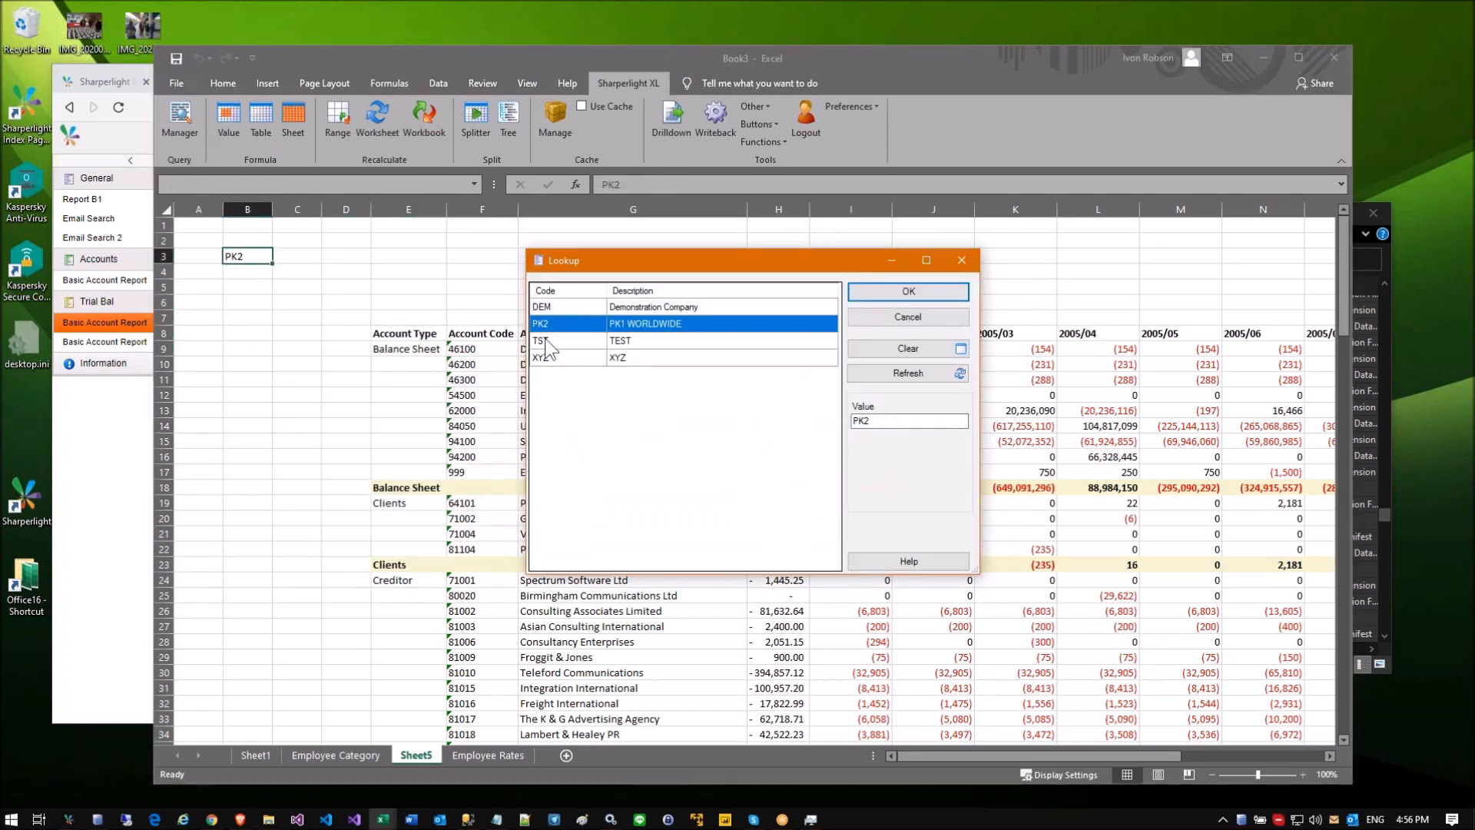
double_click(544, 341)
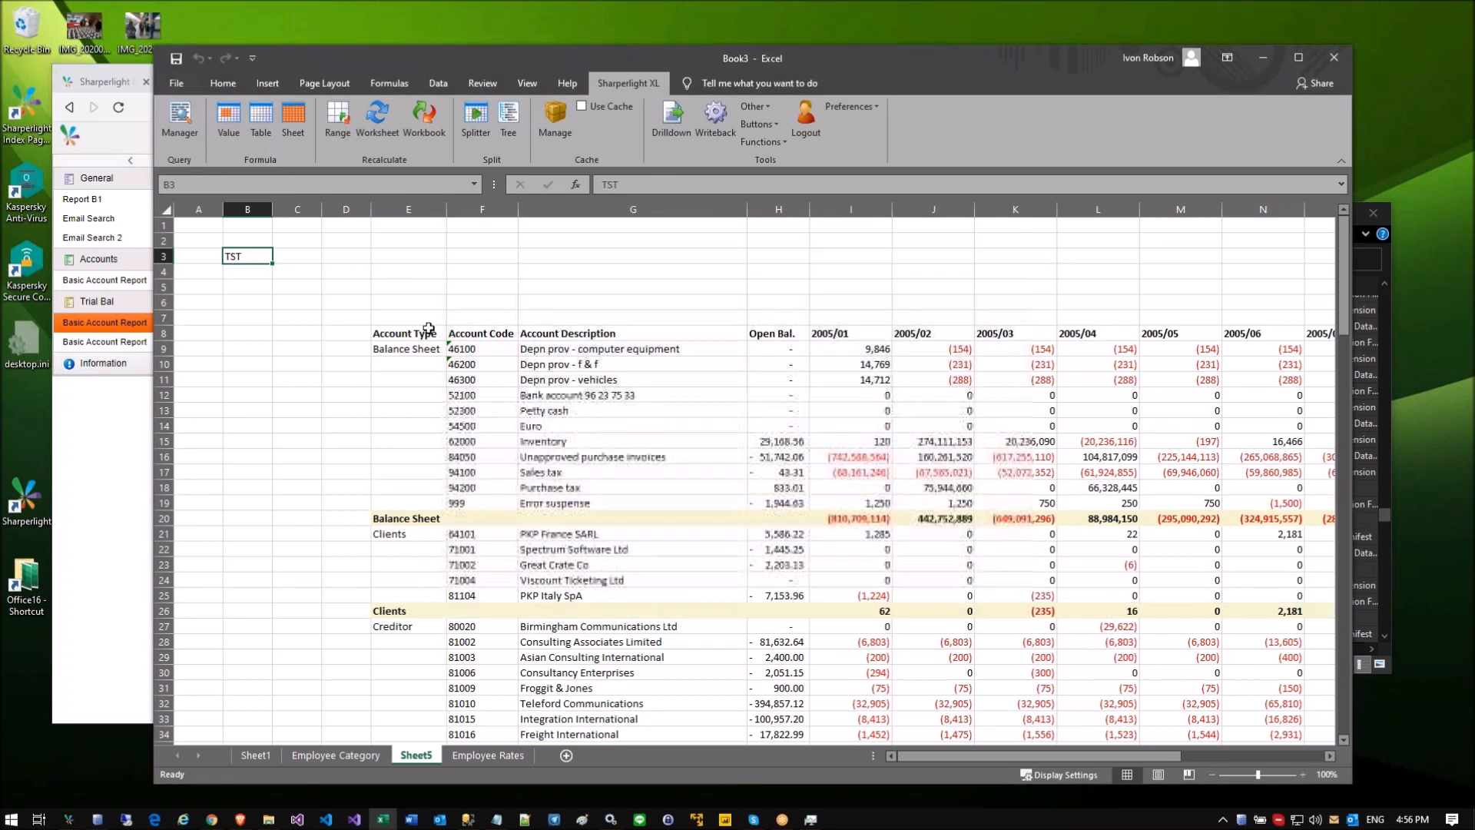
left_click(384, 301)
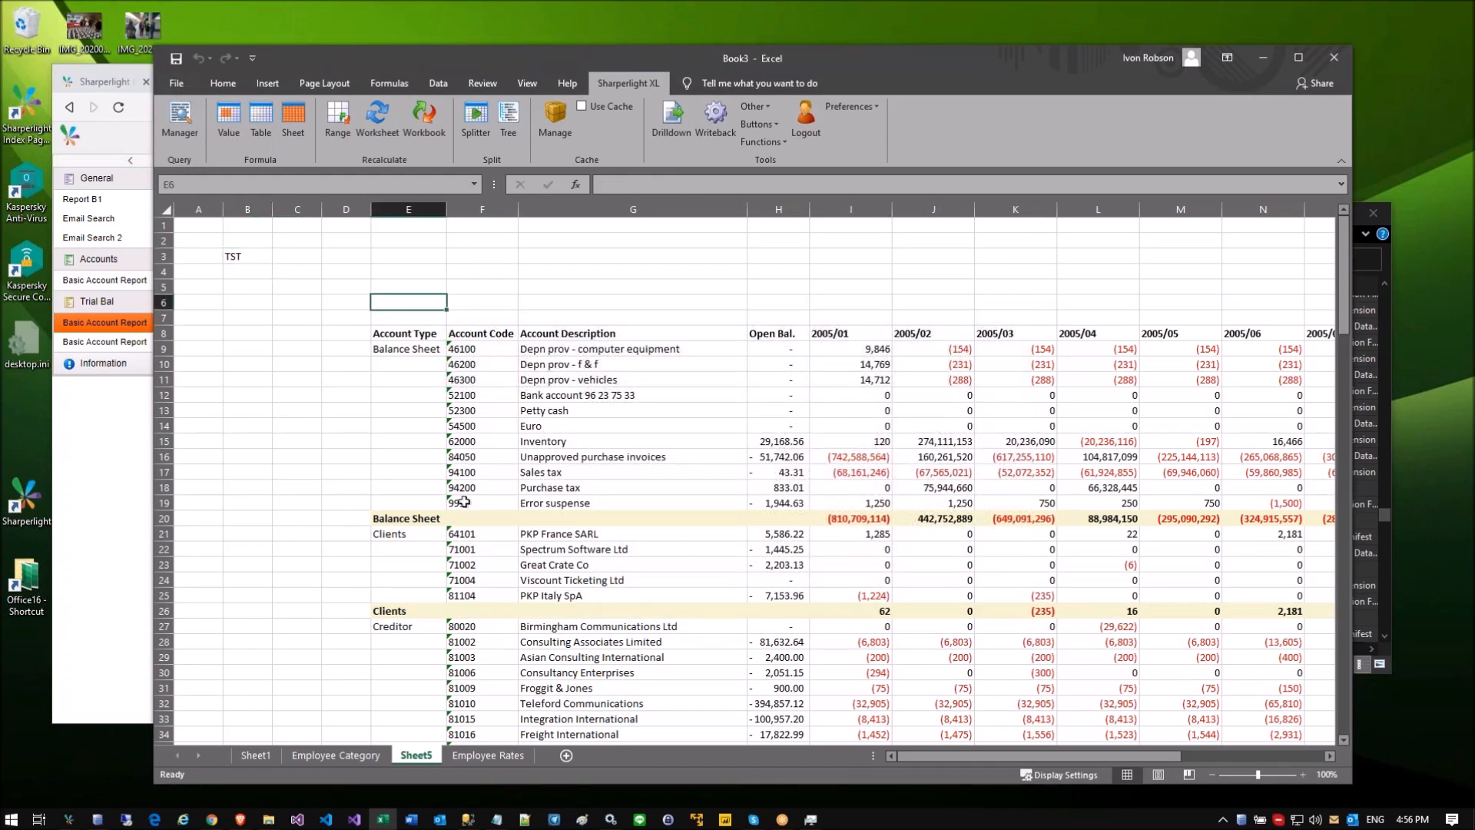
left_click(386, 472)
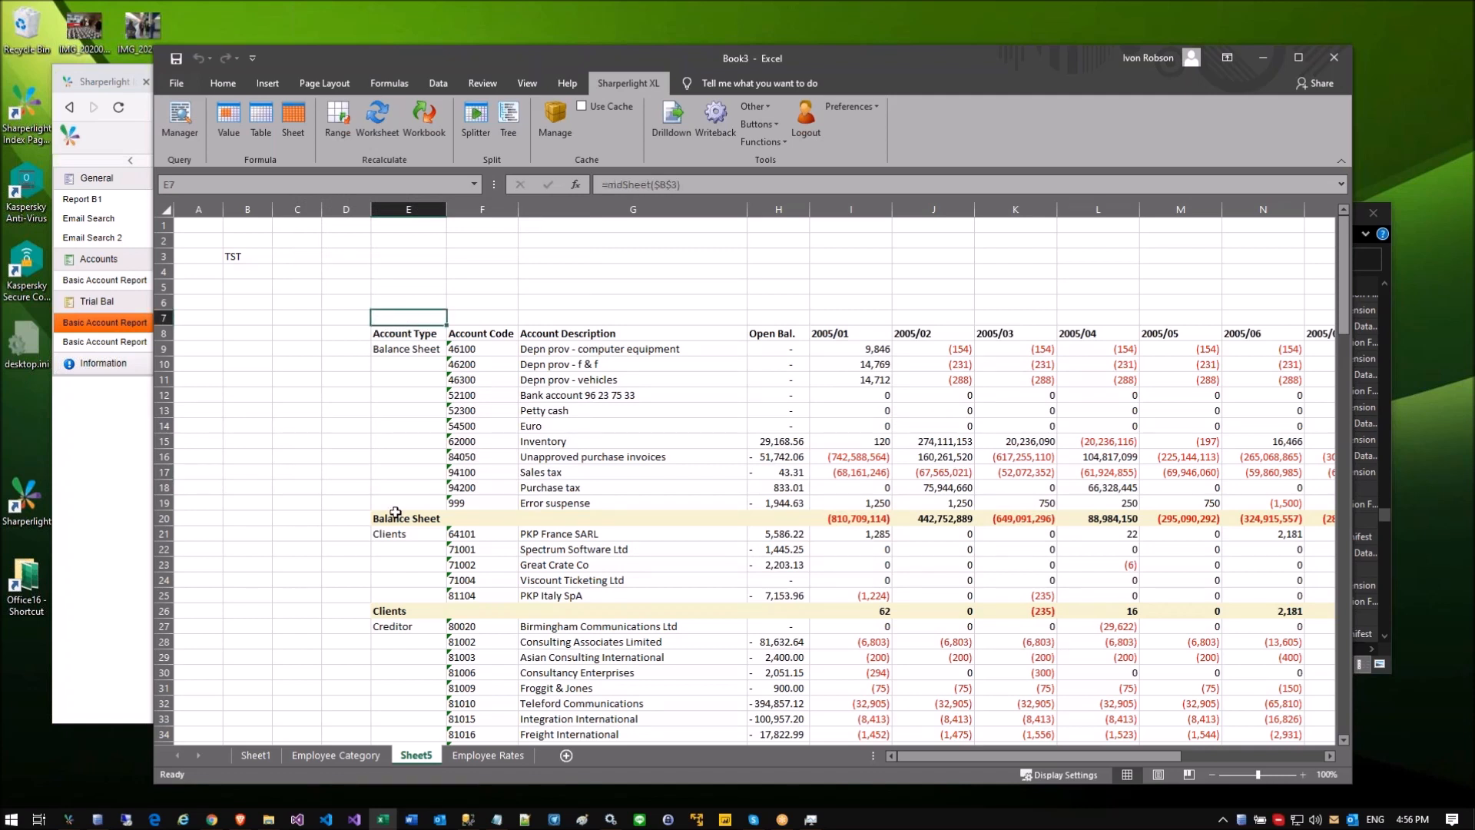
left_click_drag(397, 516, 411, 352)
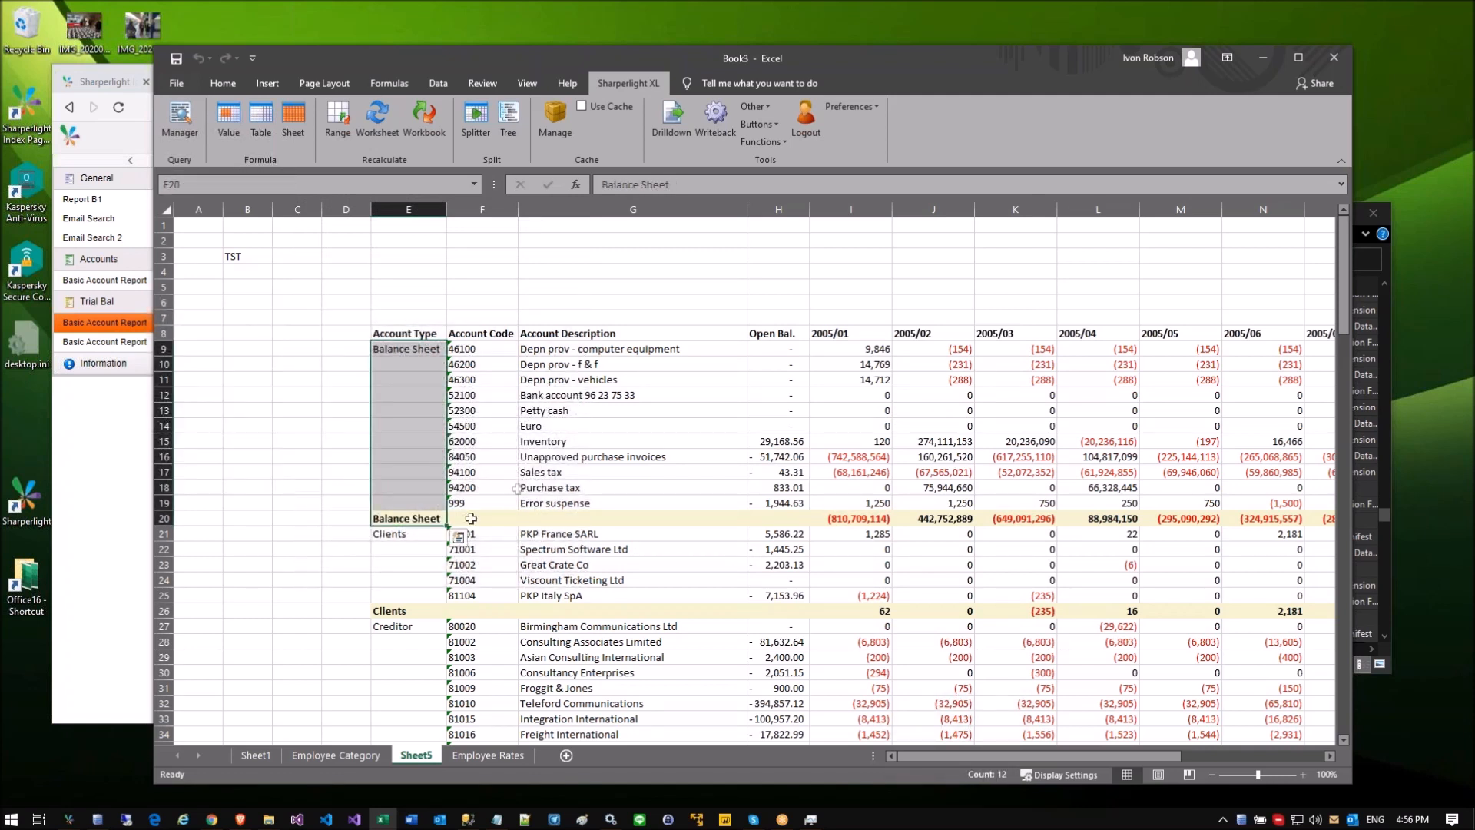
left_click(523, 483)
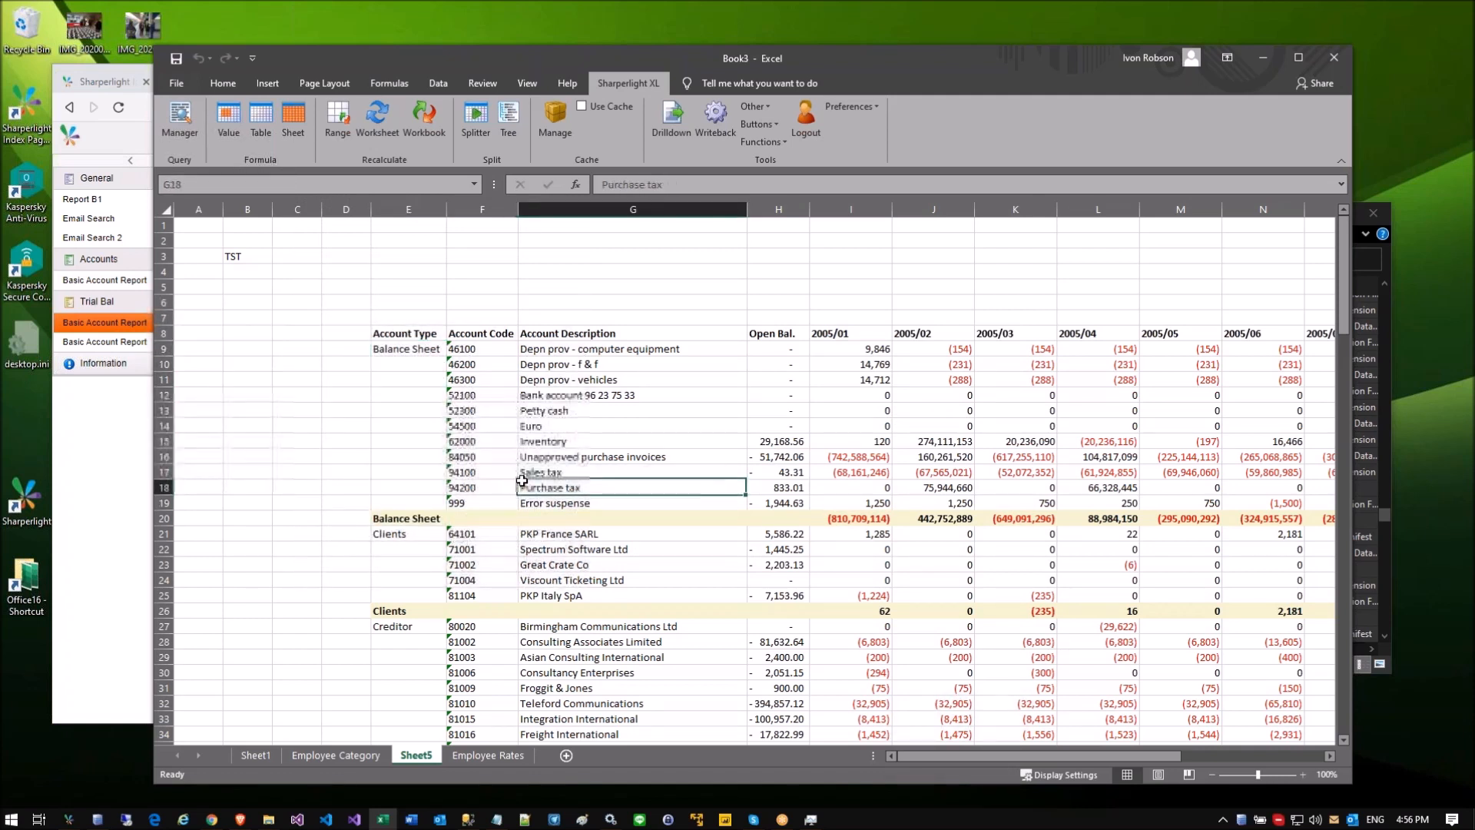
left_click(853, 518)
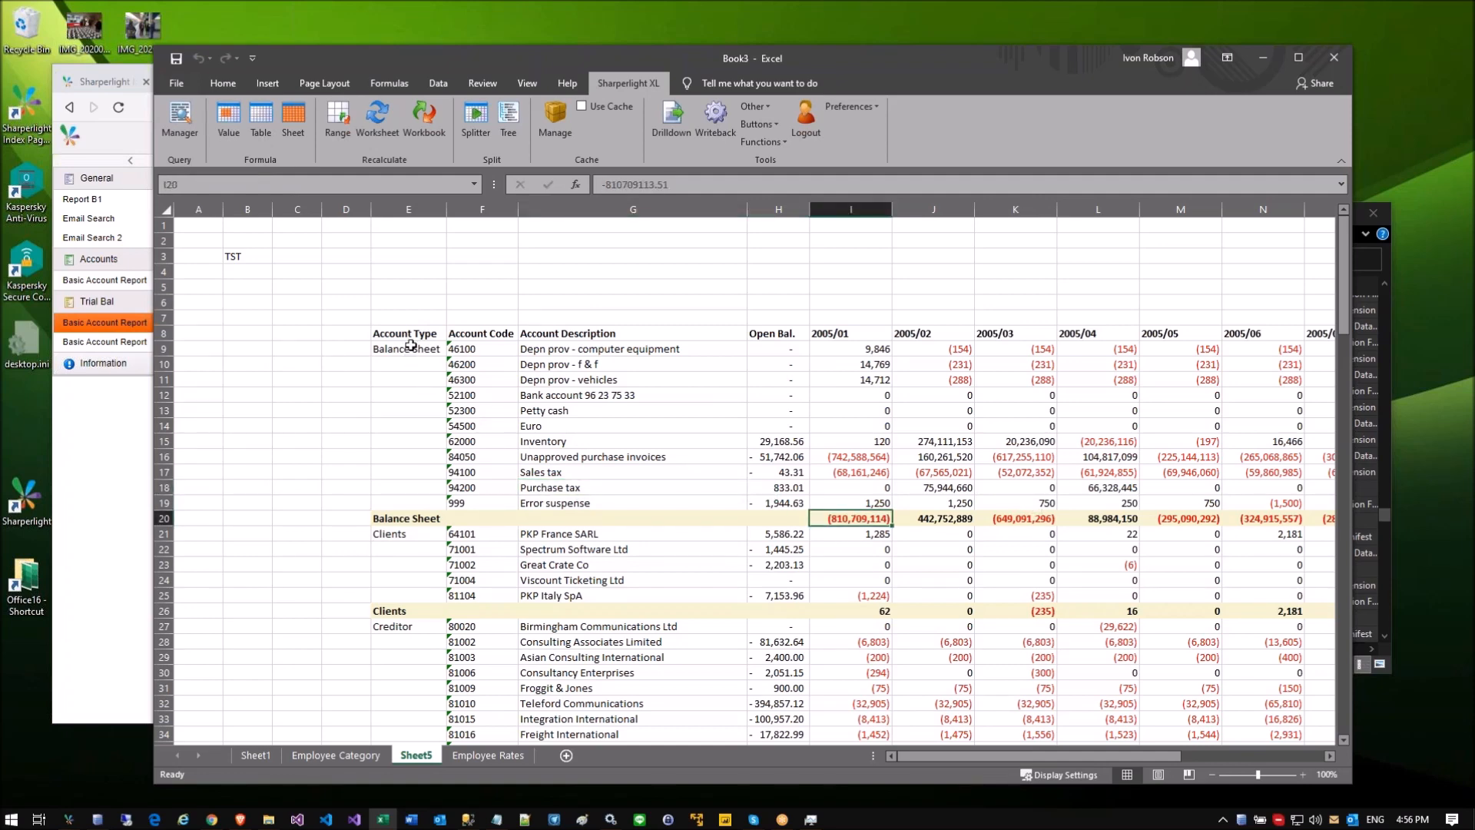
Step: Set the Account Type output's grouping to Collapse in the sheet query and apply it to the report
double_click(415, 318)
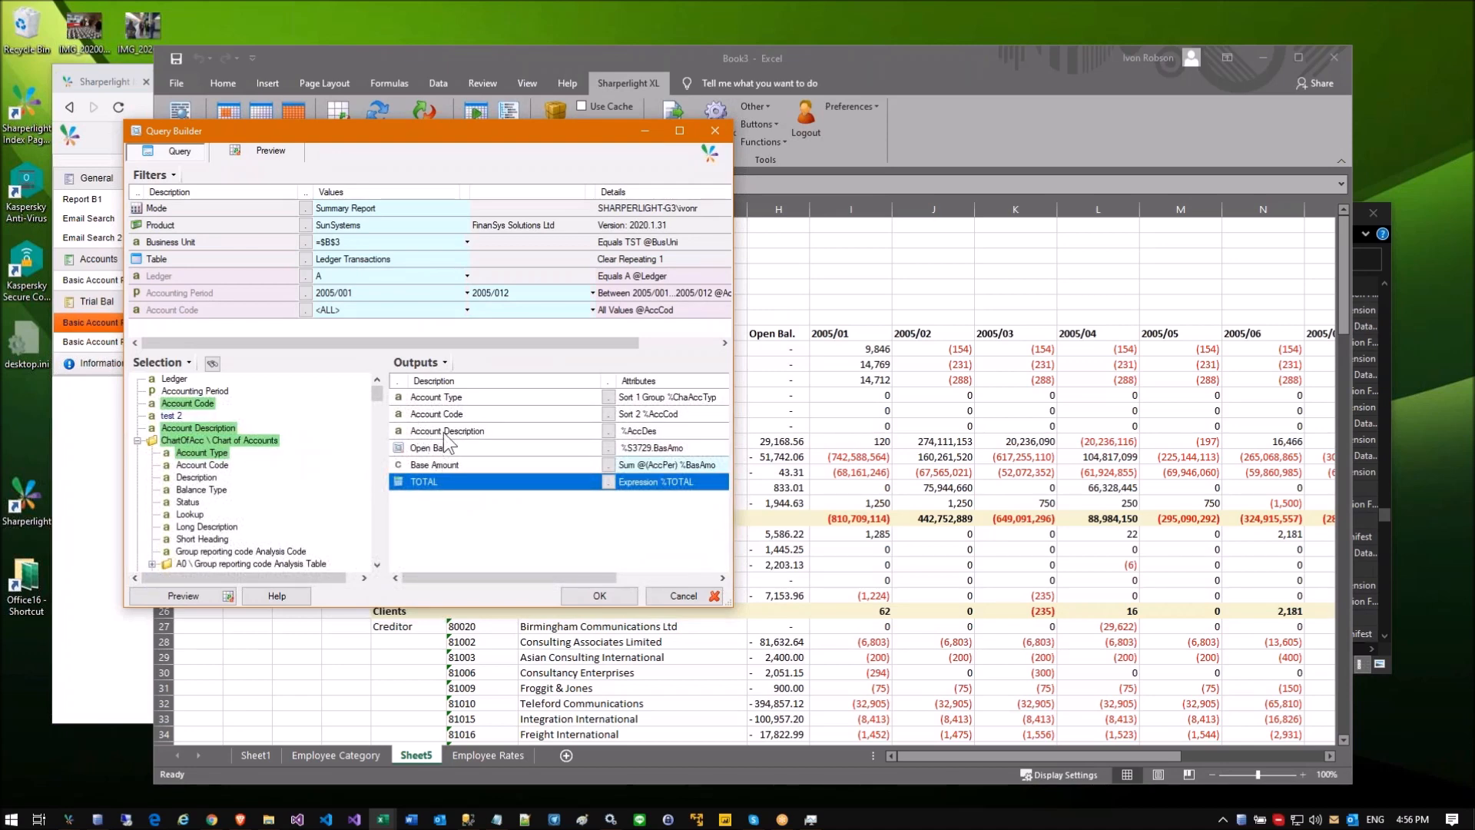
left_click(452, 398)
double_click(452, 398)
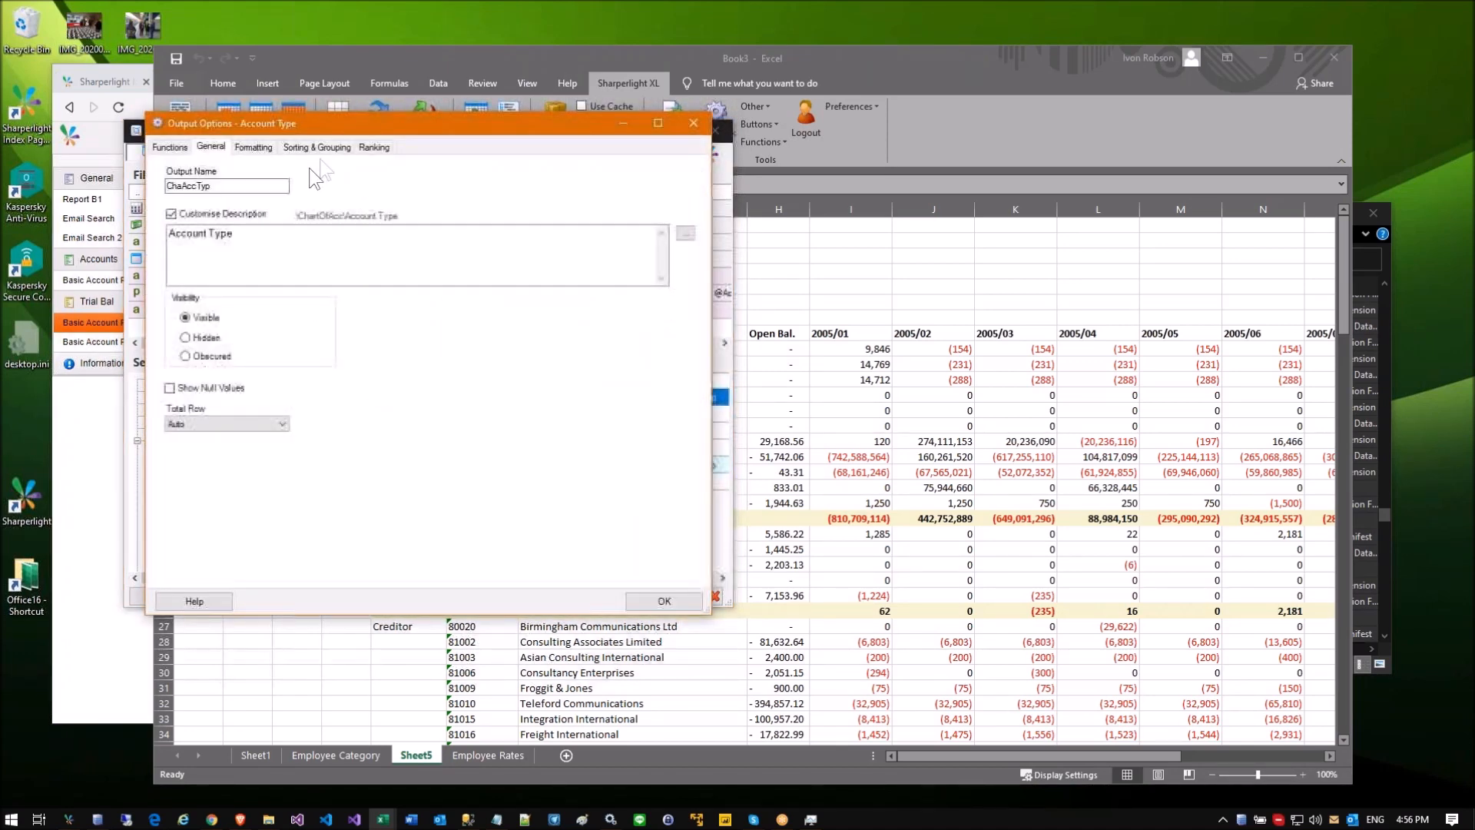
left_click(319, 146)
left_click(455, 198)
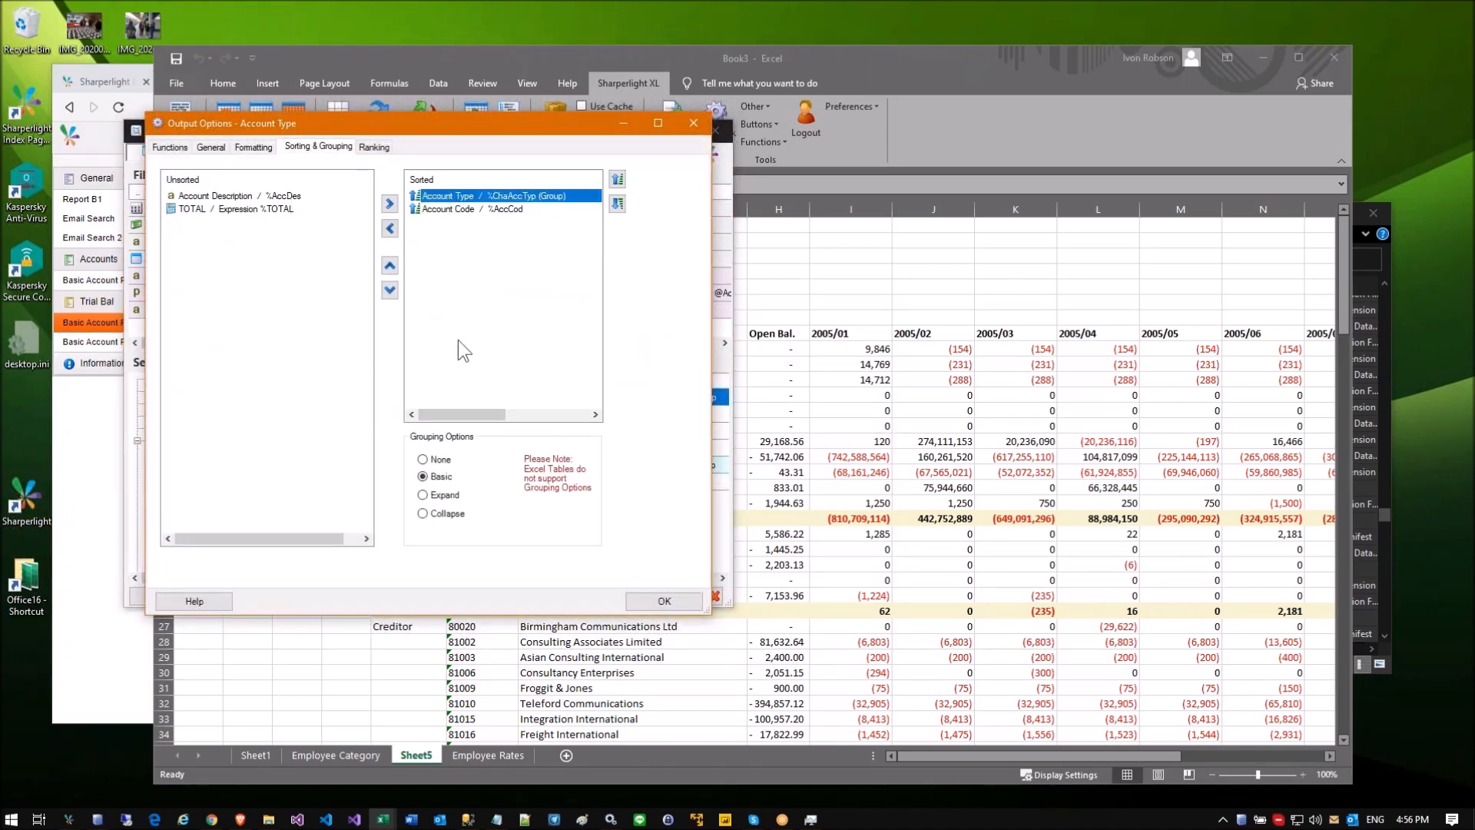
left_click(437, 514)
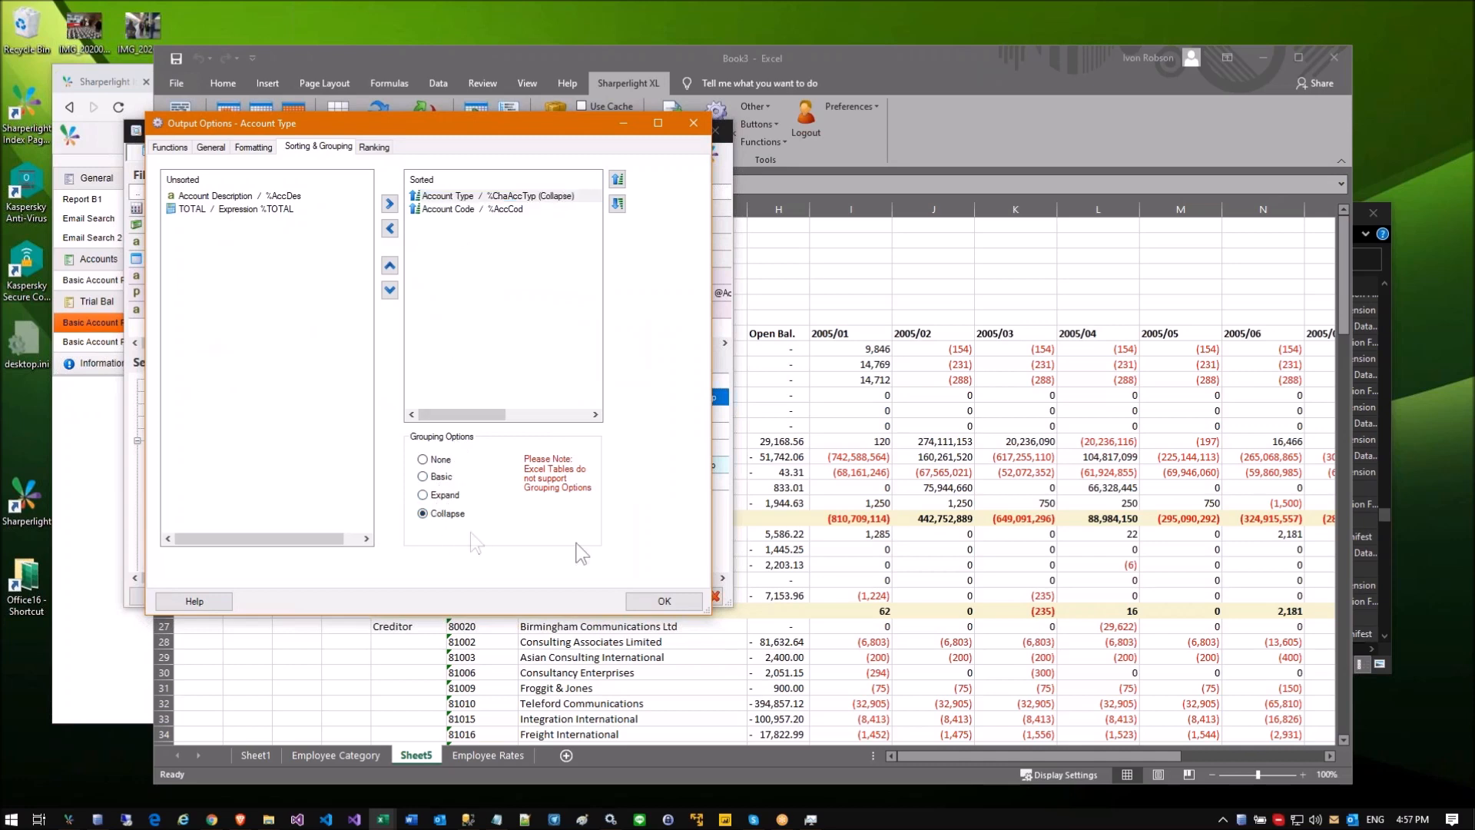
left_click(664, 601)
left_click(641, 598)
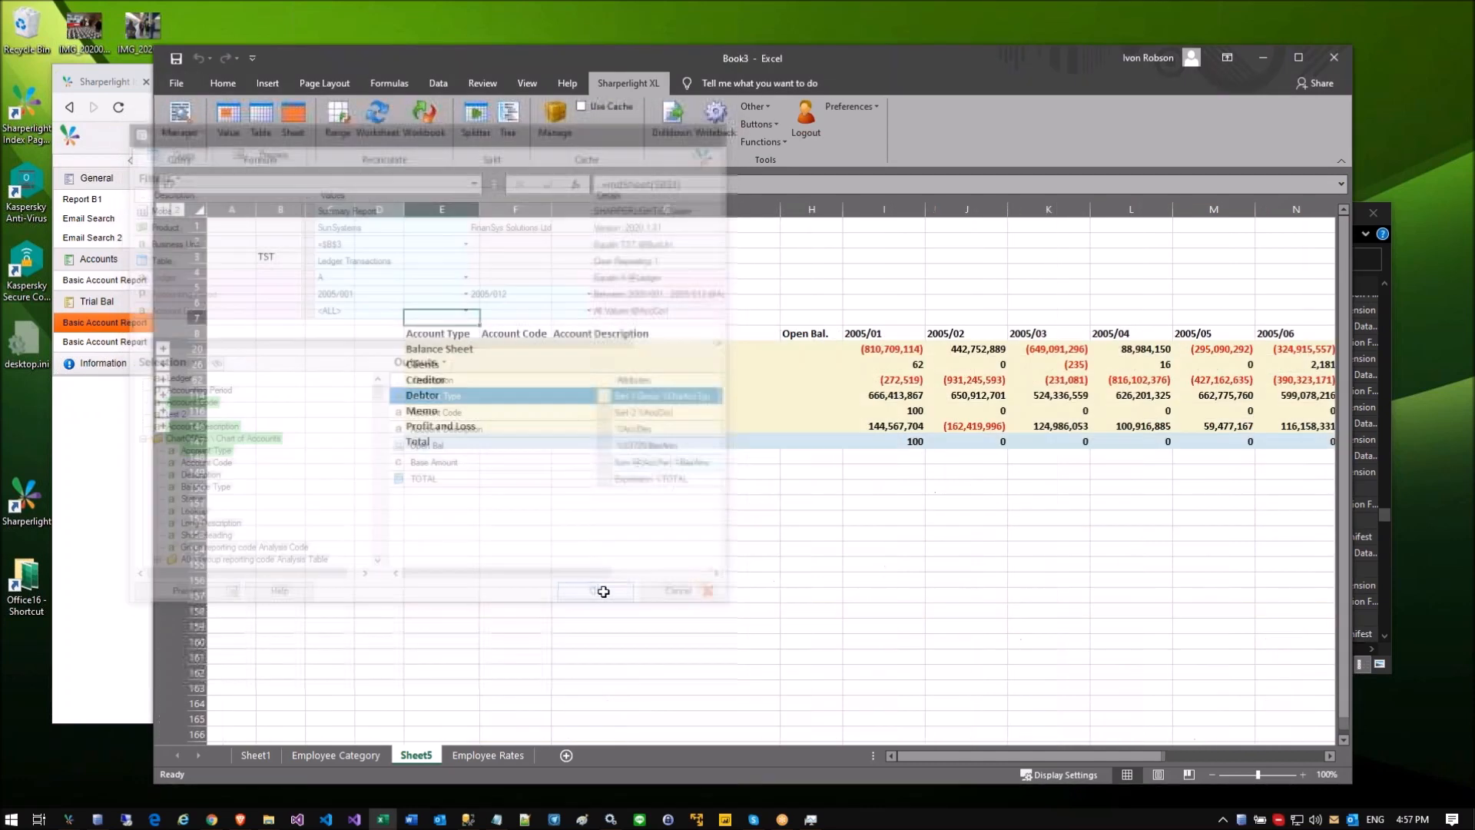
left_click(458, 481)
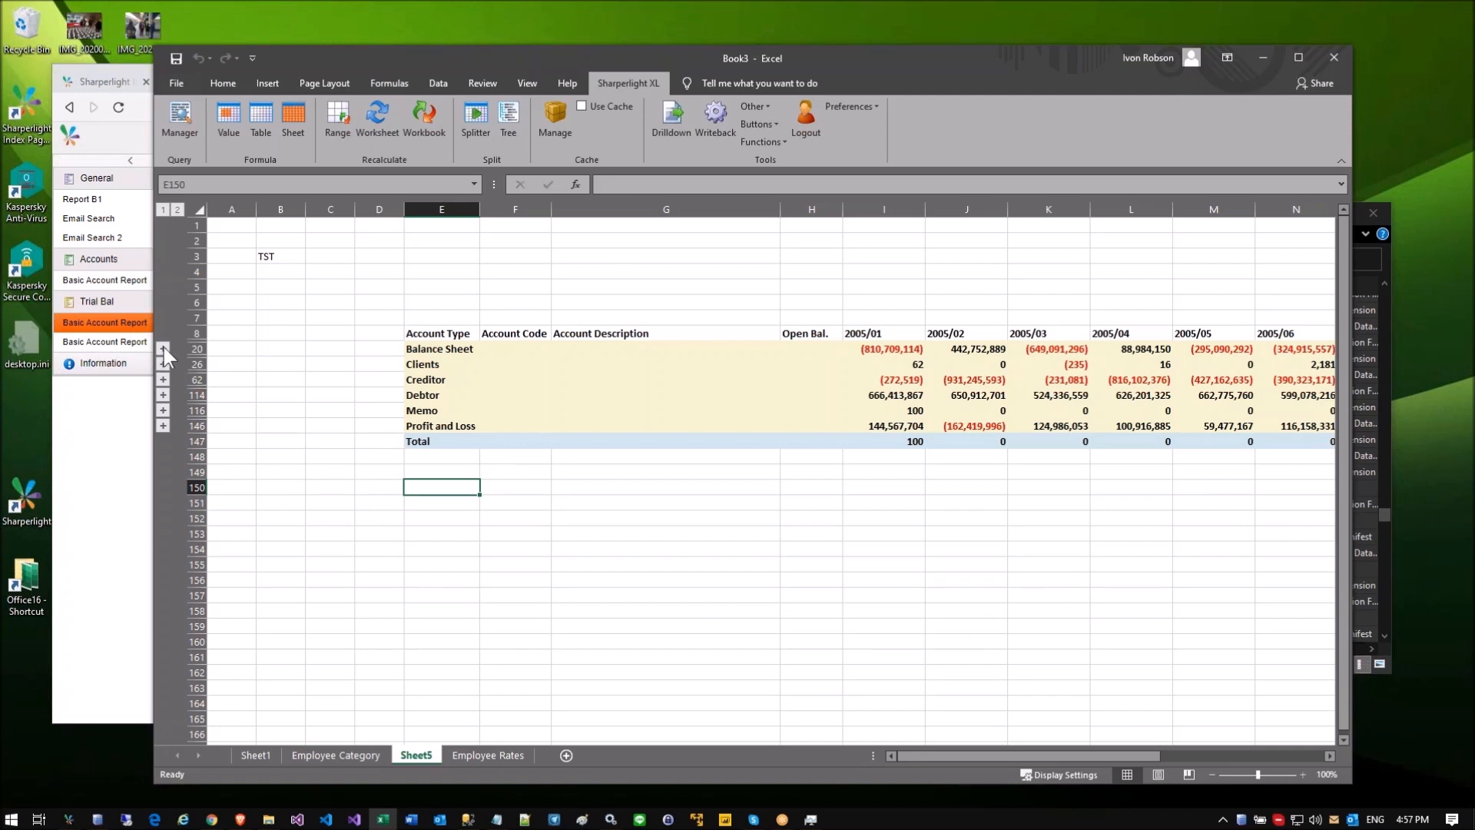
Step: Change the report formula in cell E7 from mdSheet to mdSheetDL, keeping its $B$3 argument
left_click(421, 318)
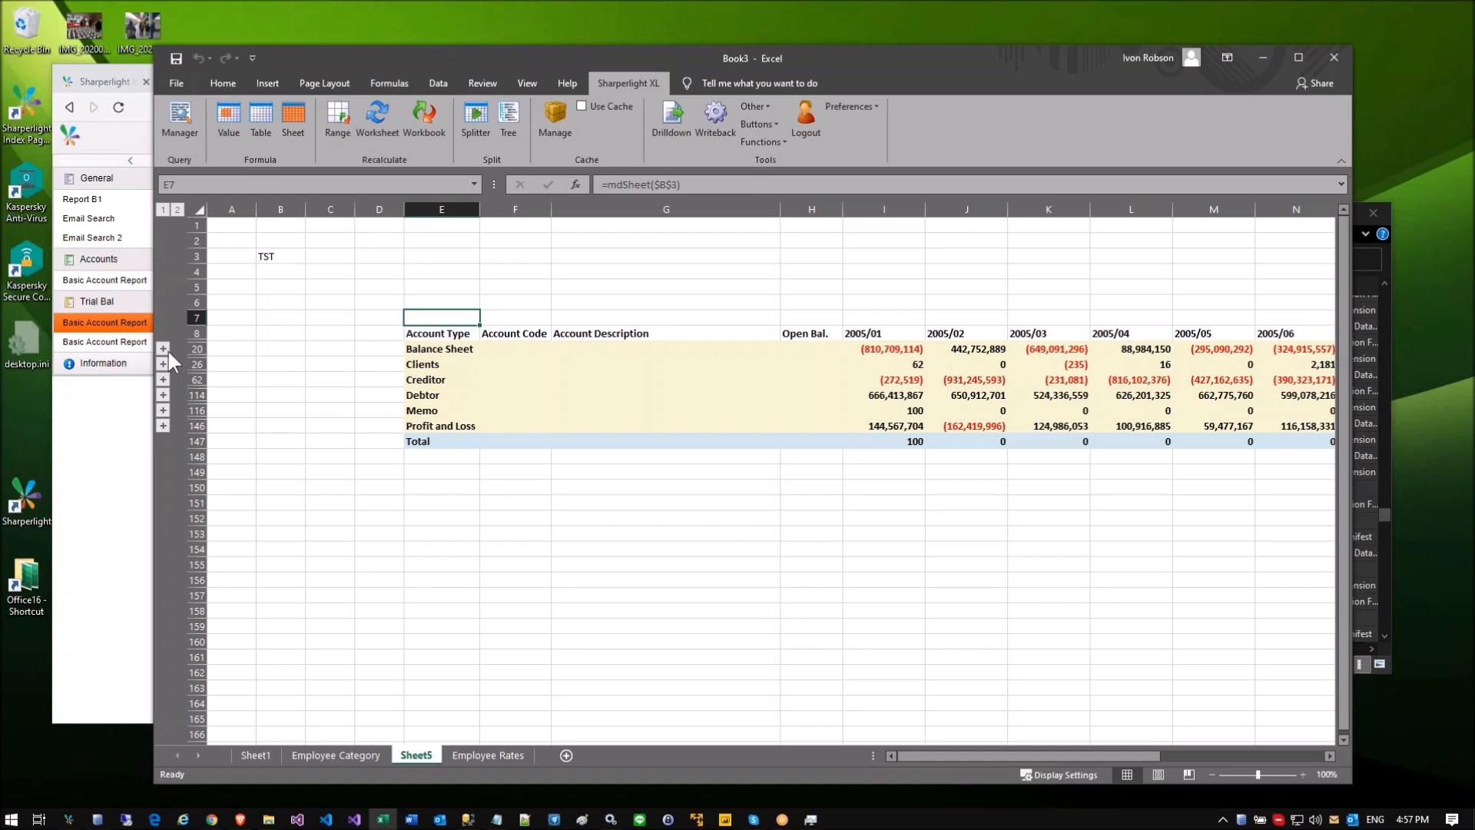
left_click(178, 210)
left_click(162, 210)
left_click(651, 186)
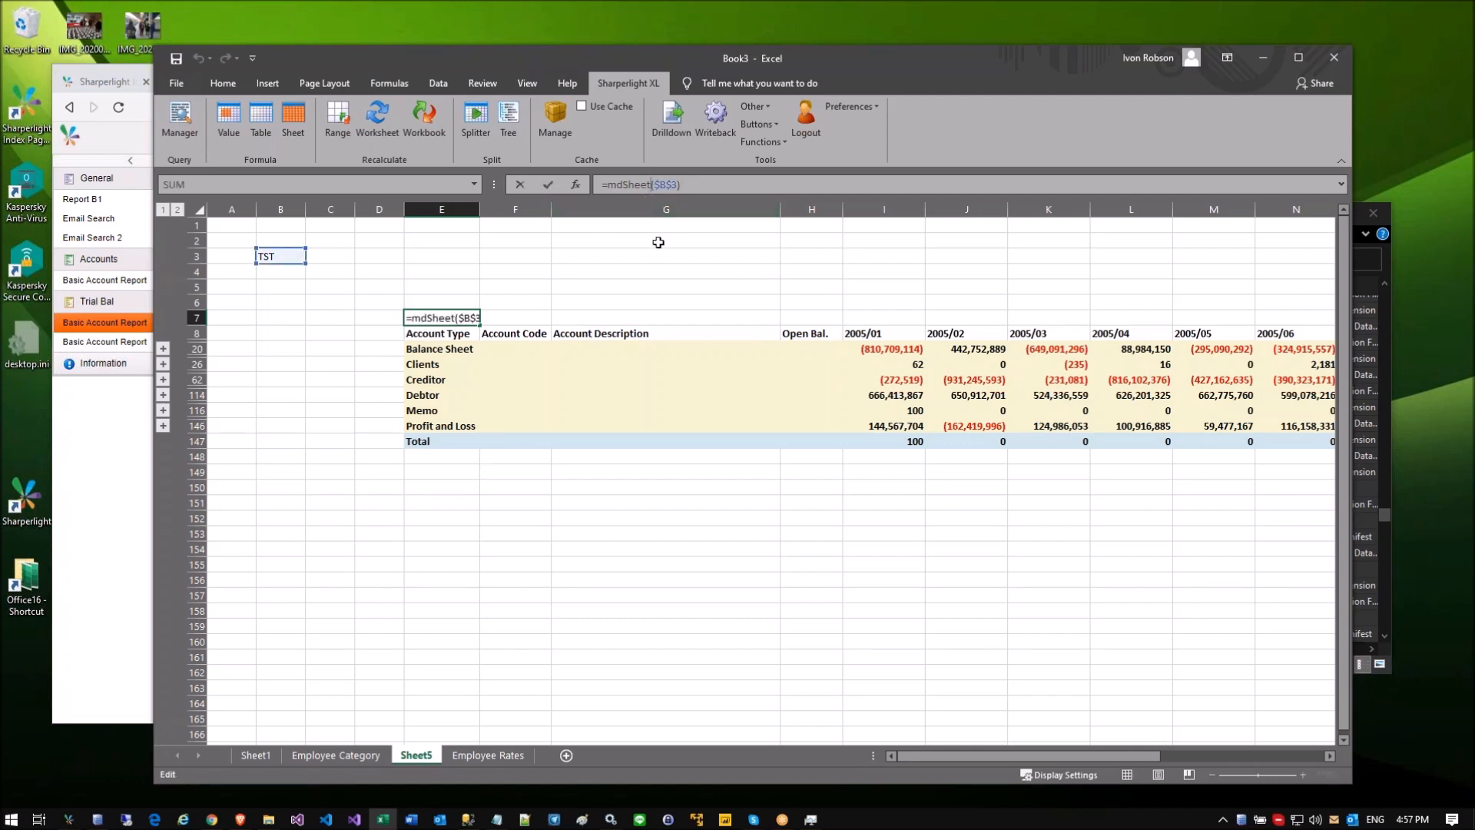
type("DL")
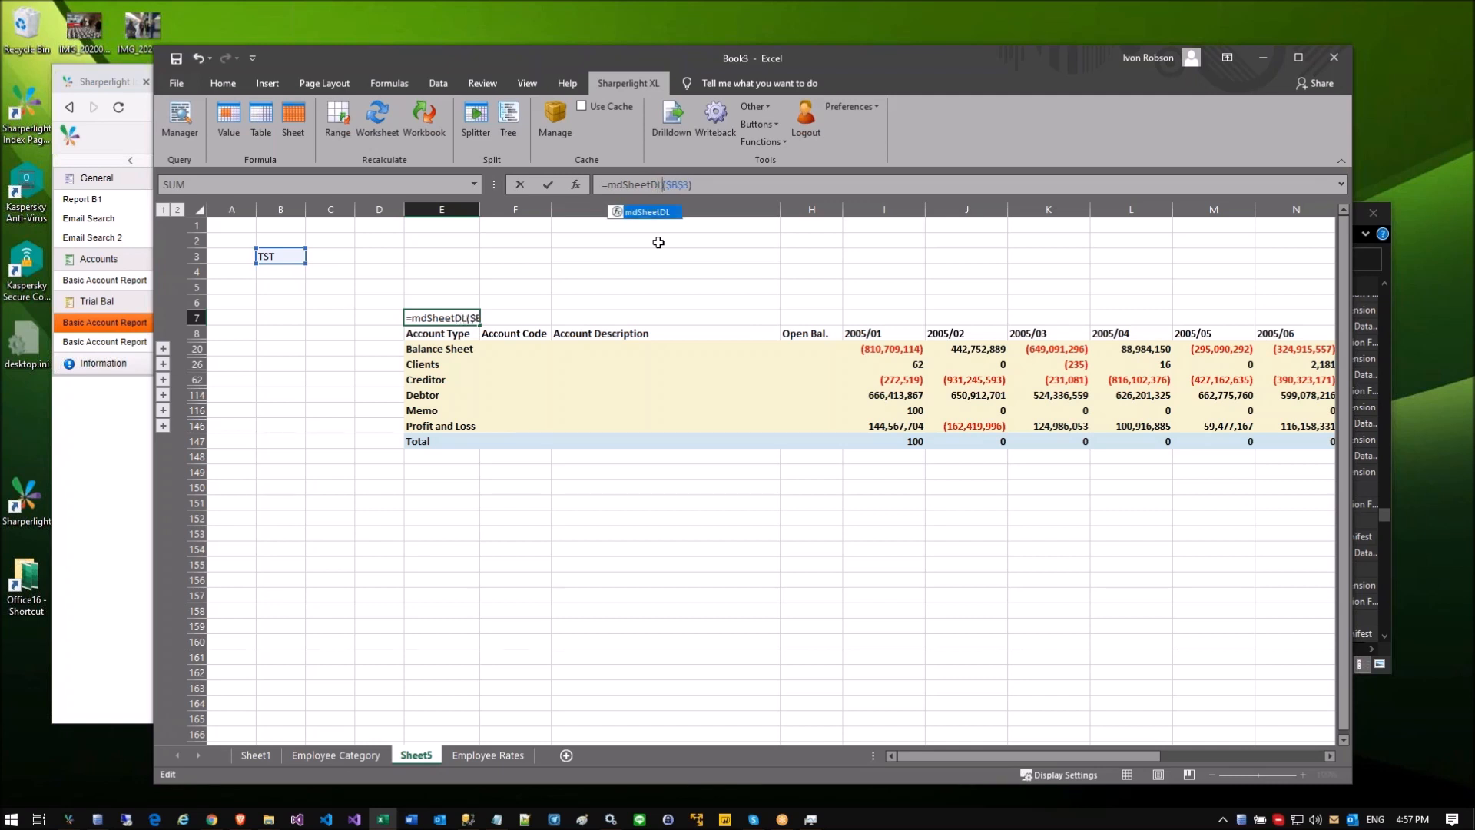
key("Return")
left_click(529, 298)
Step: Insert an mdRecalcActiveWorksheet button at cell E4 above the report and deselect it
left_click(435, 267)
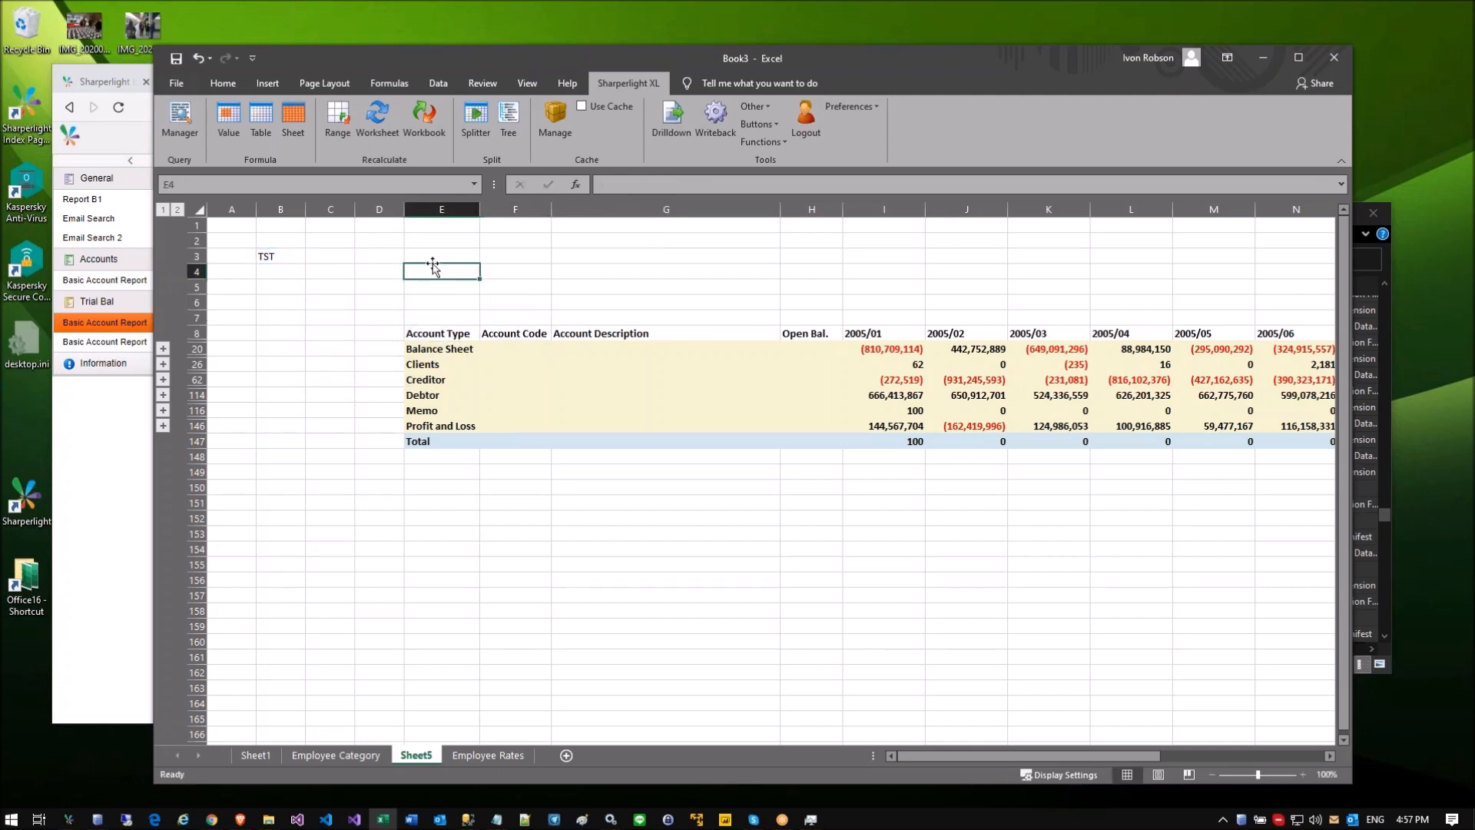
left_click(772, 124)
mouse_move(801, 164)
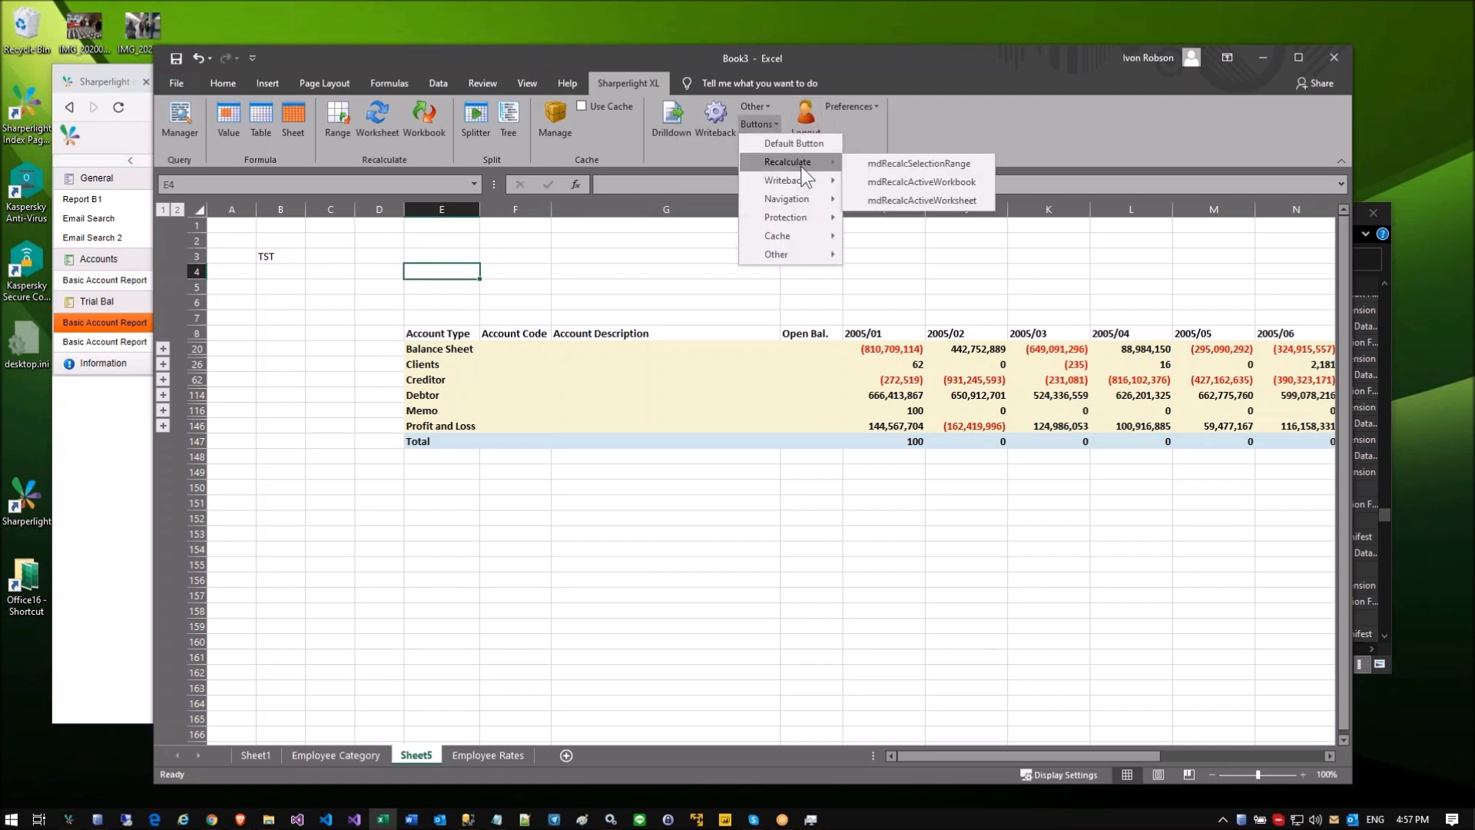
left_click(907, 200)
left_click(749, 256)
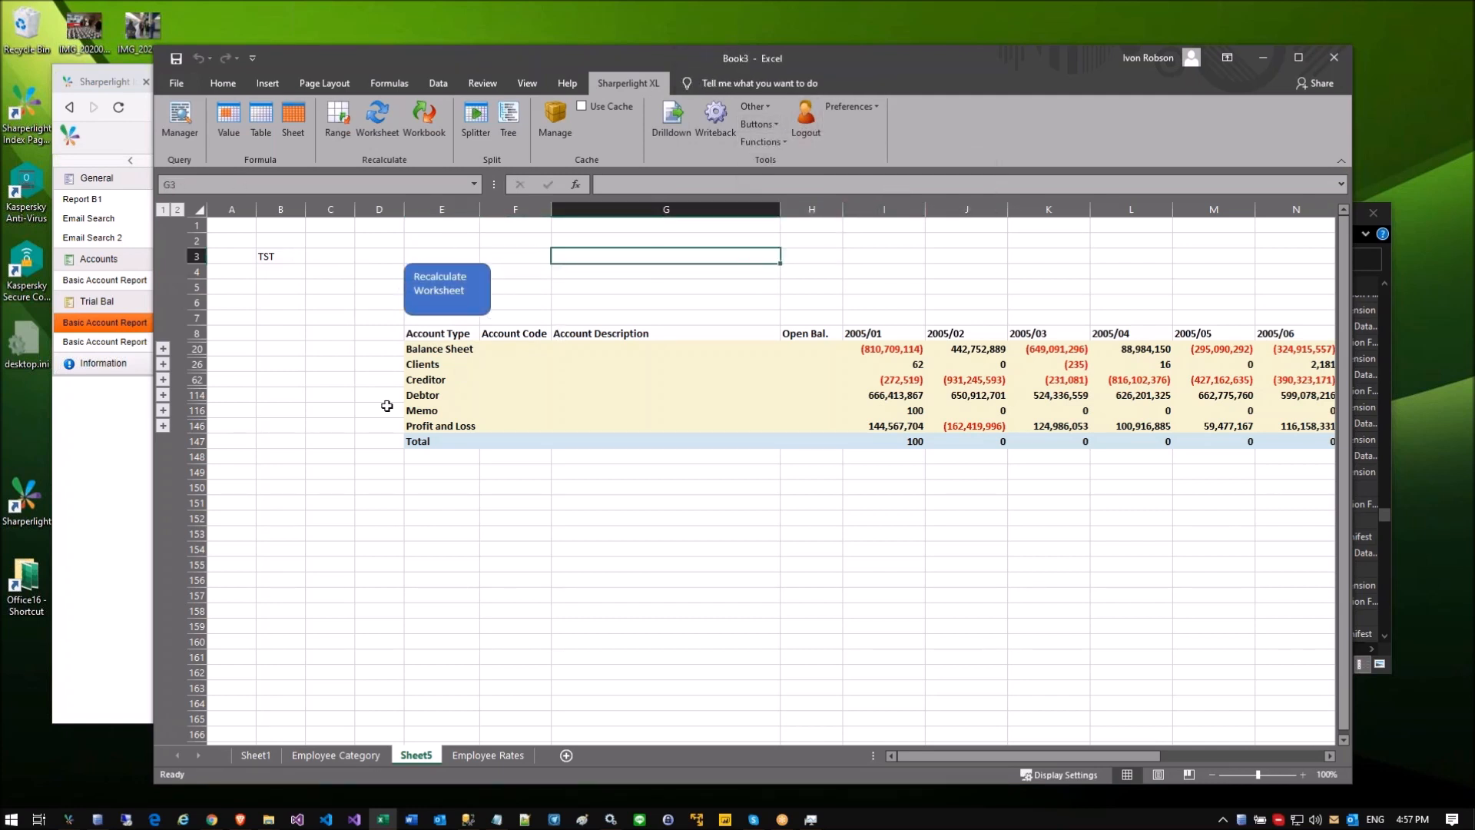
left_click(336, 396)
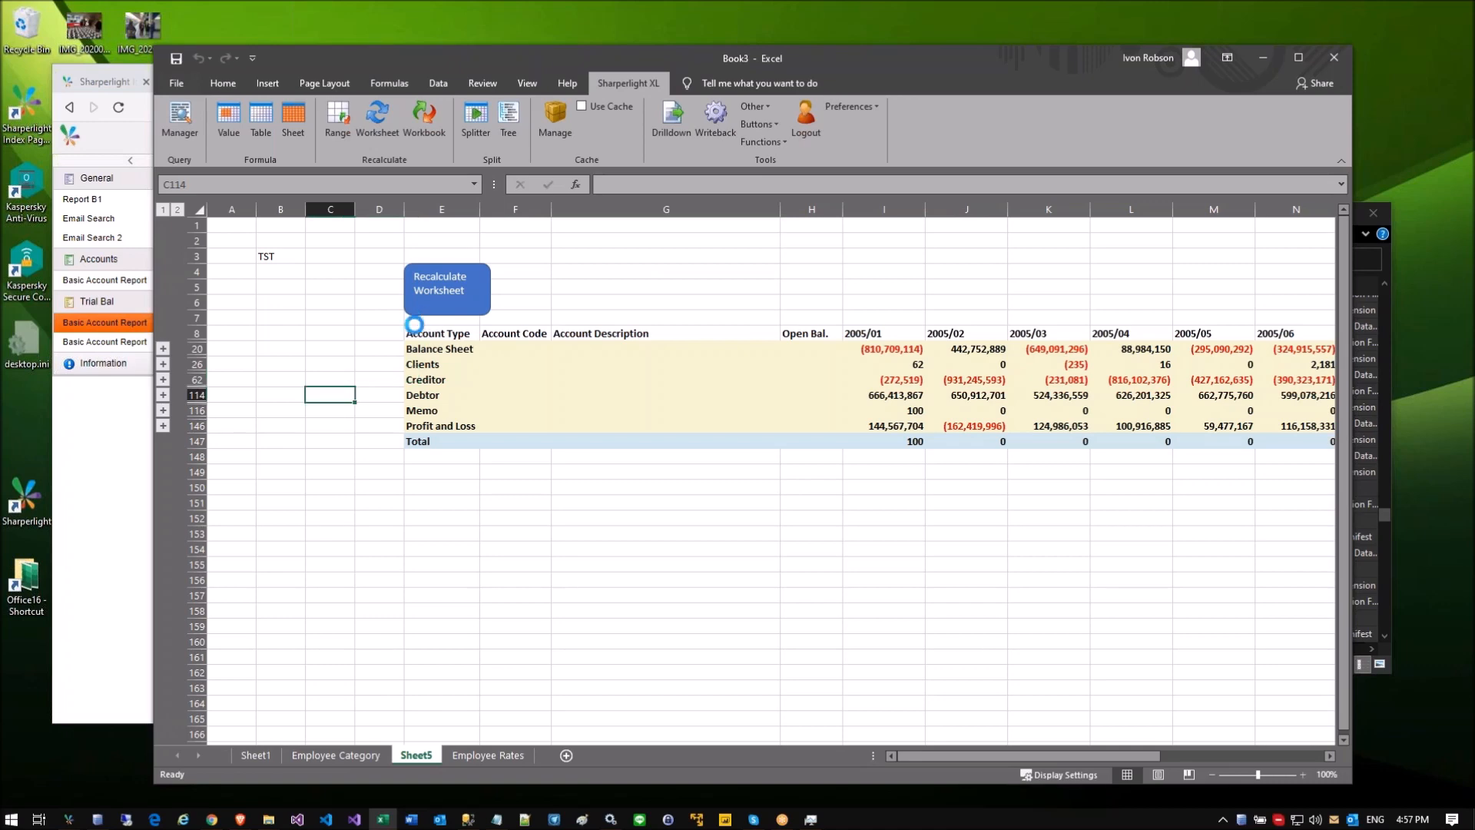
Step: Expand the Balance Sheet and Clients groups, and recalculate the sheet with the Recalculate Worksheet button
left_click(164, 351)
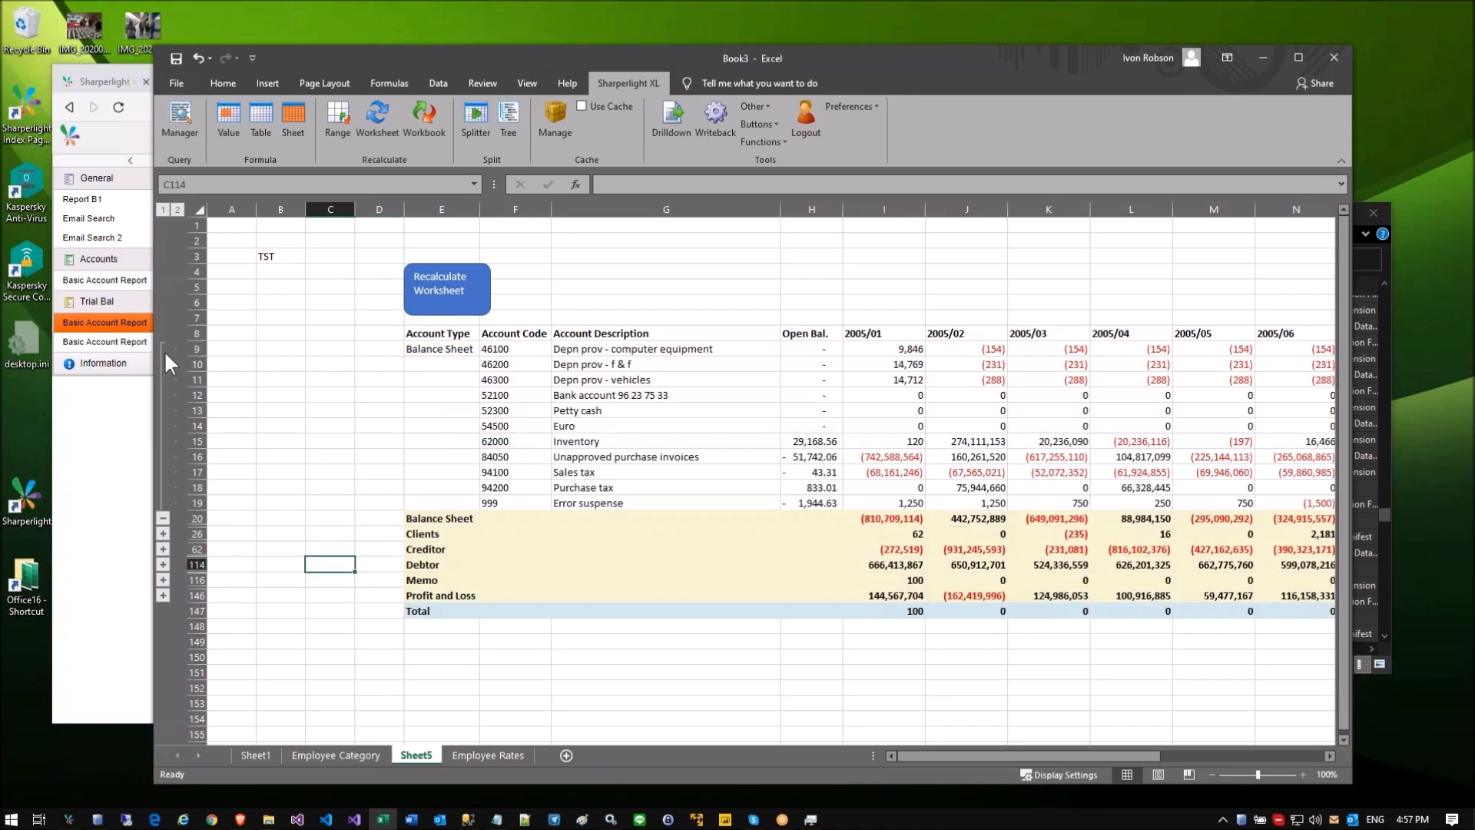
left_click(162, 534)
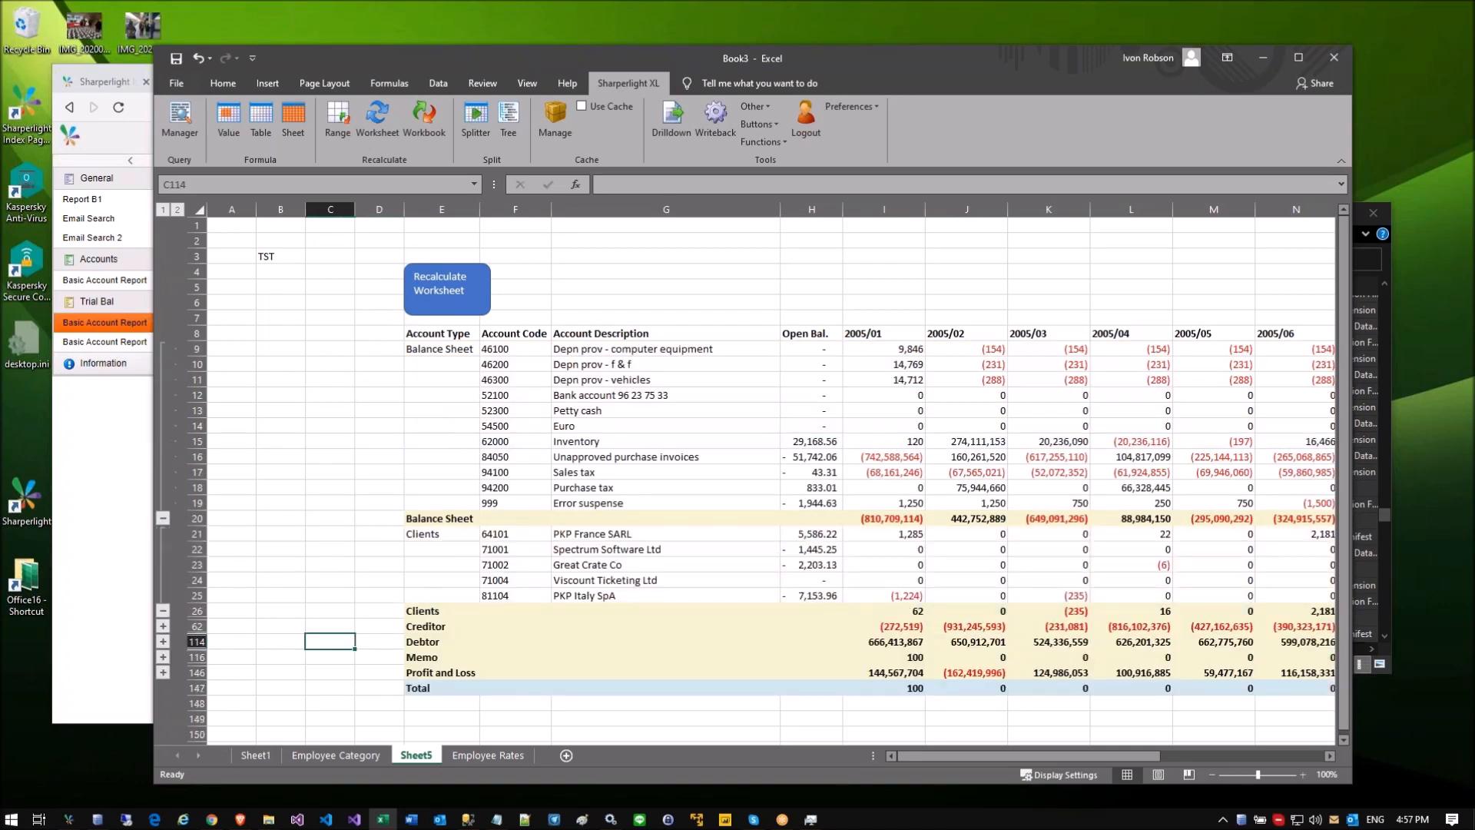
left_click(448, 302)
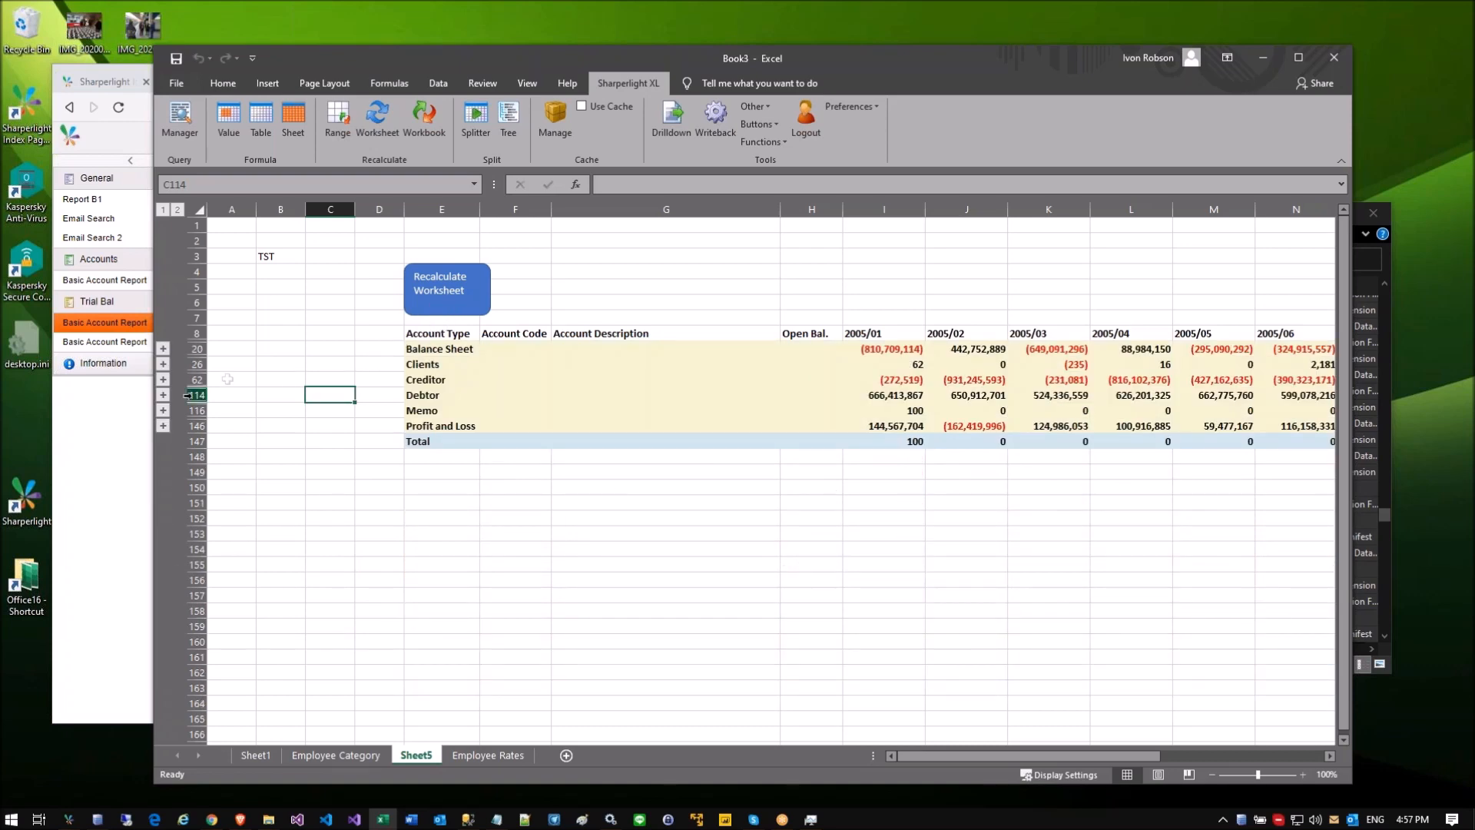
Step: Expand the Memo, Creditor, Clients and Balance Sheet groups and inspect the Balance Sheet accounts' monthly amounts
left_click(163, 410)
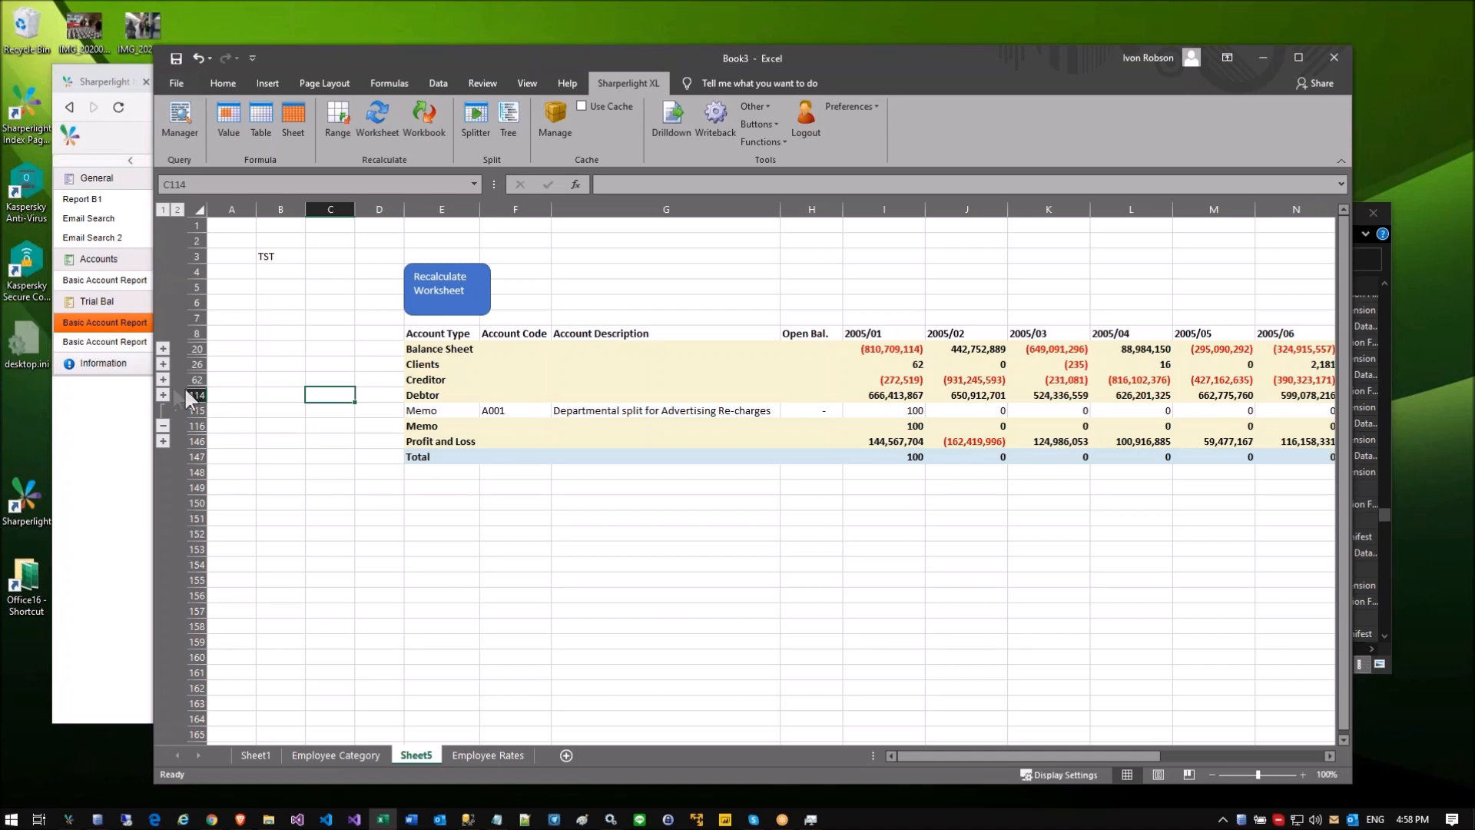
left_click(163, 379)
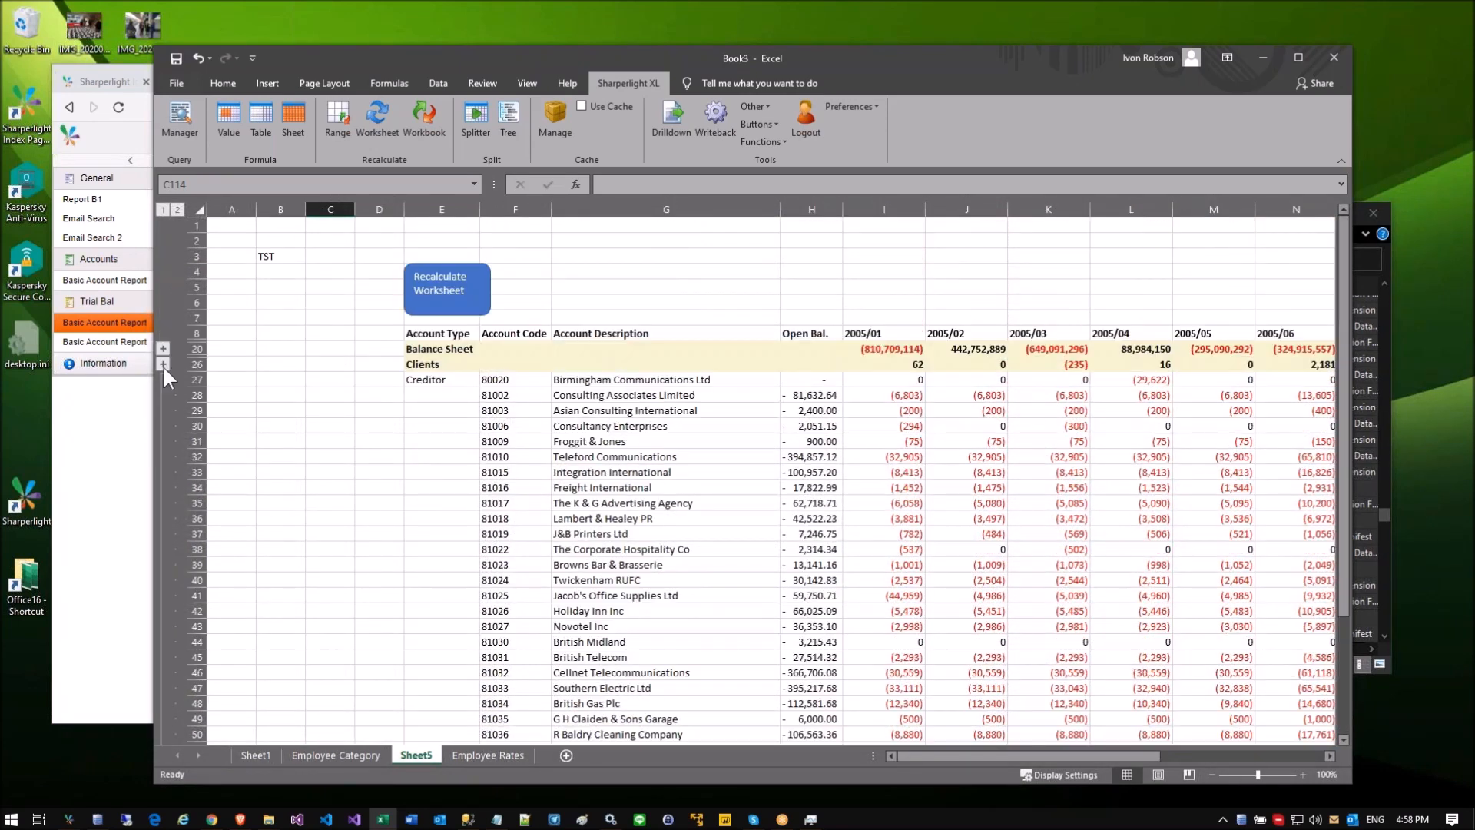
left_click(163, 364)
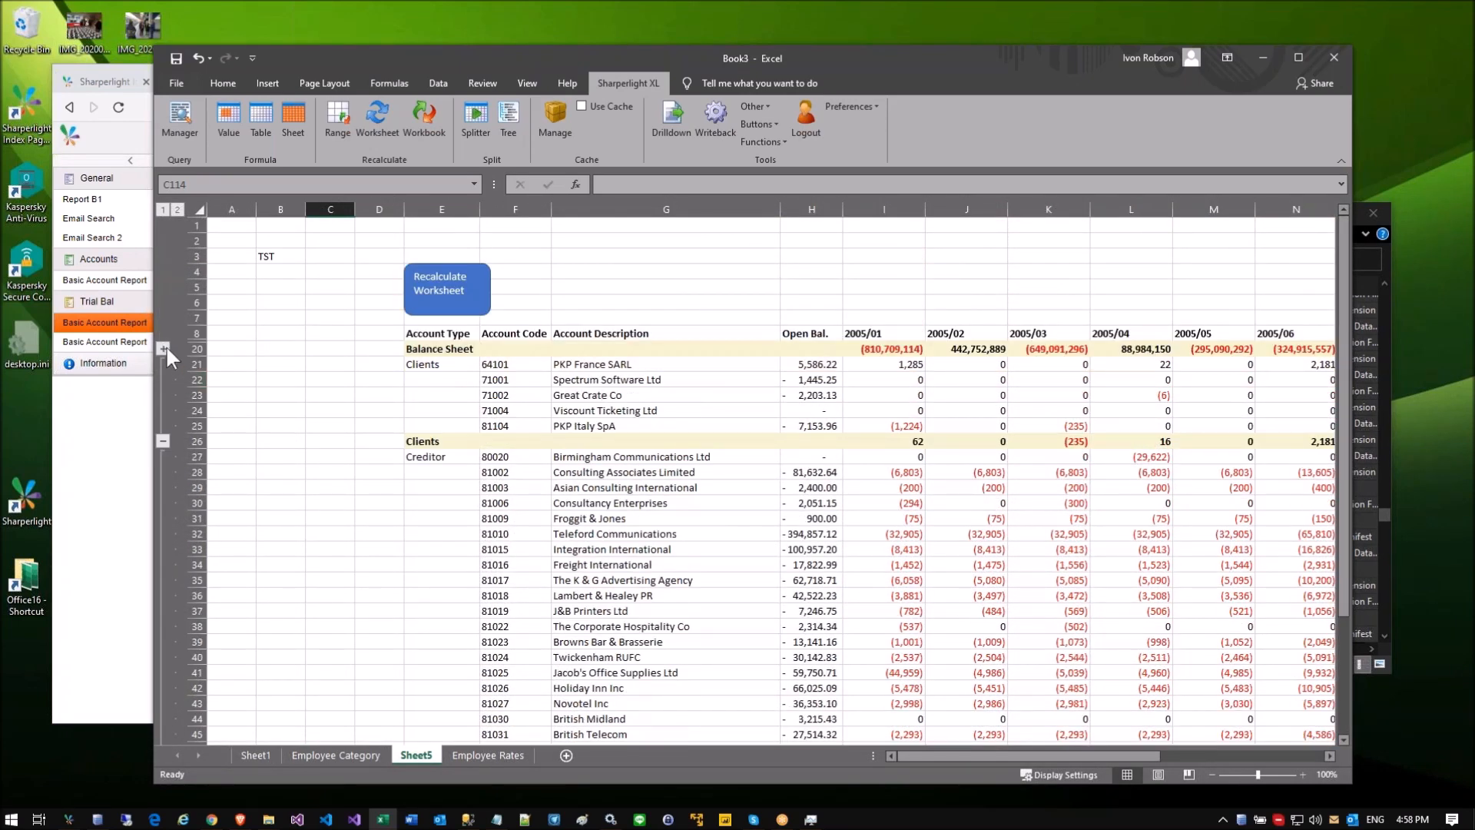
left_click(163, 348)
left_click(411, 395)
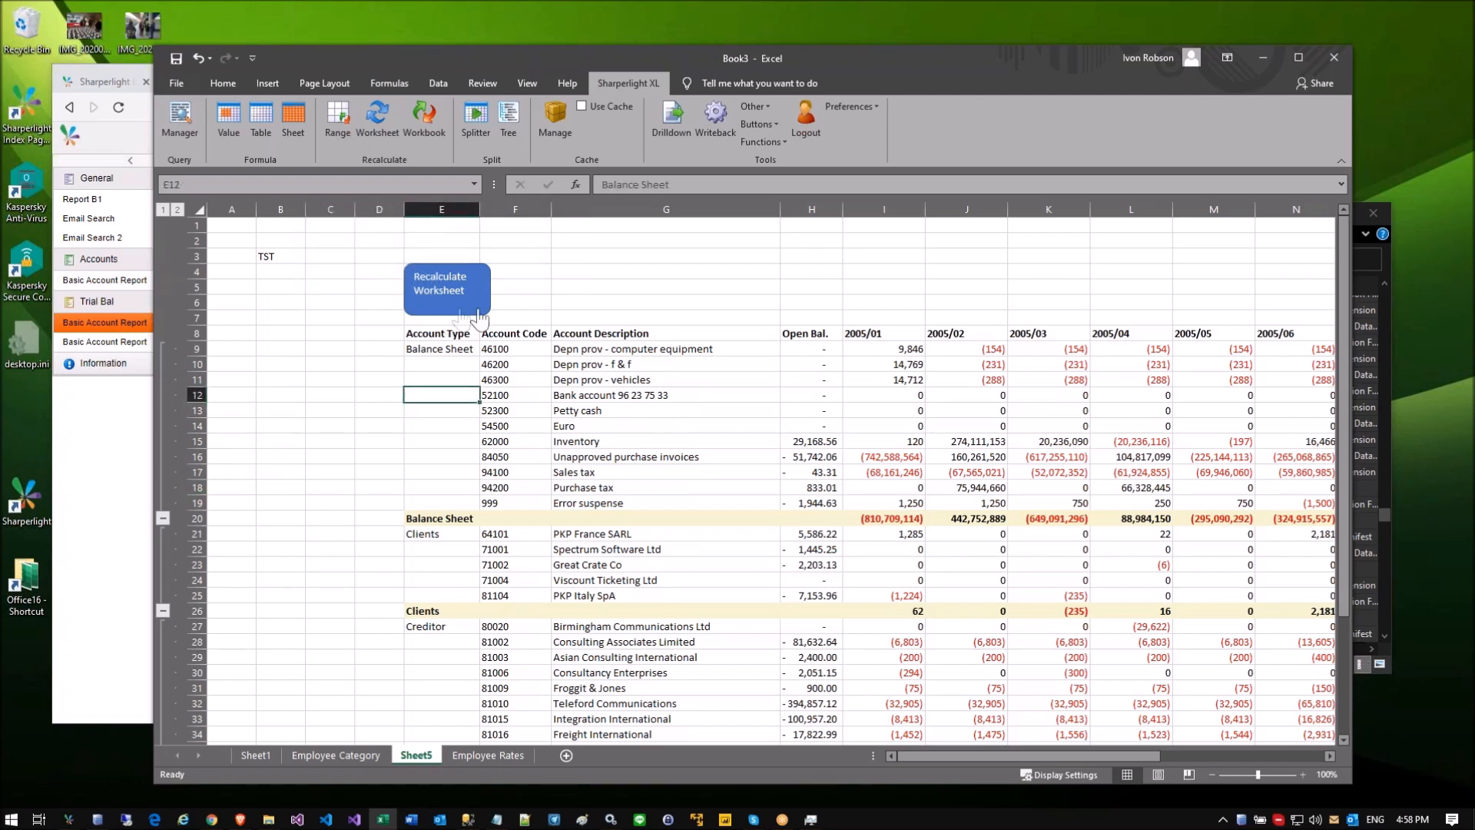
left_click_drag(868, 351, 1004, 348)
left_click(899, 427)
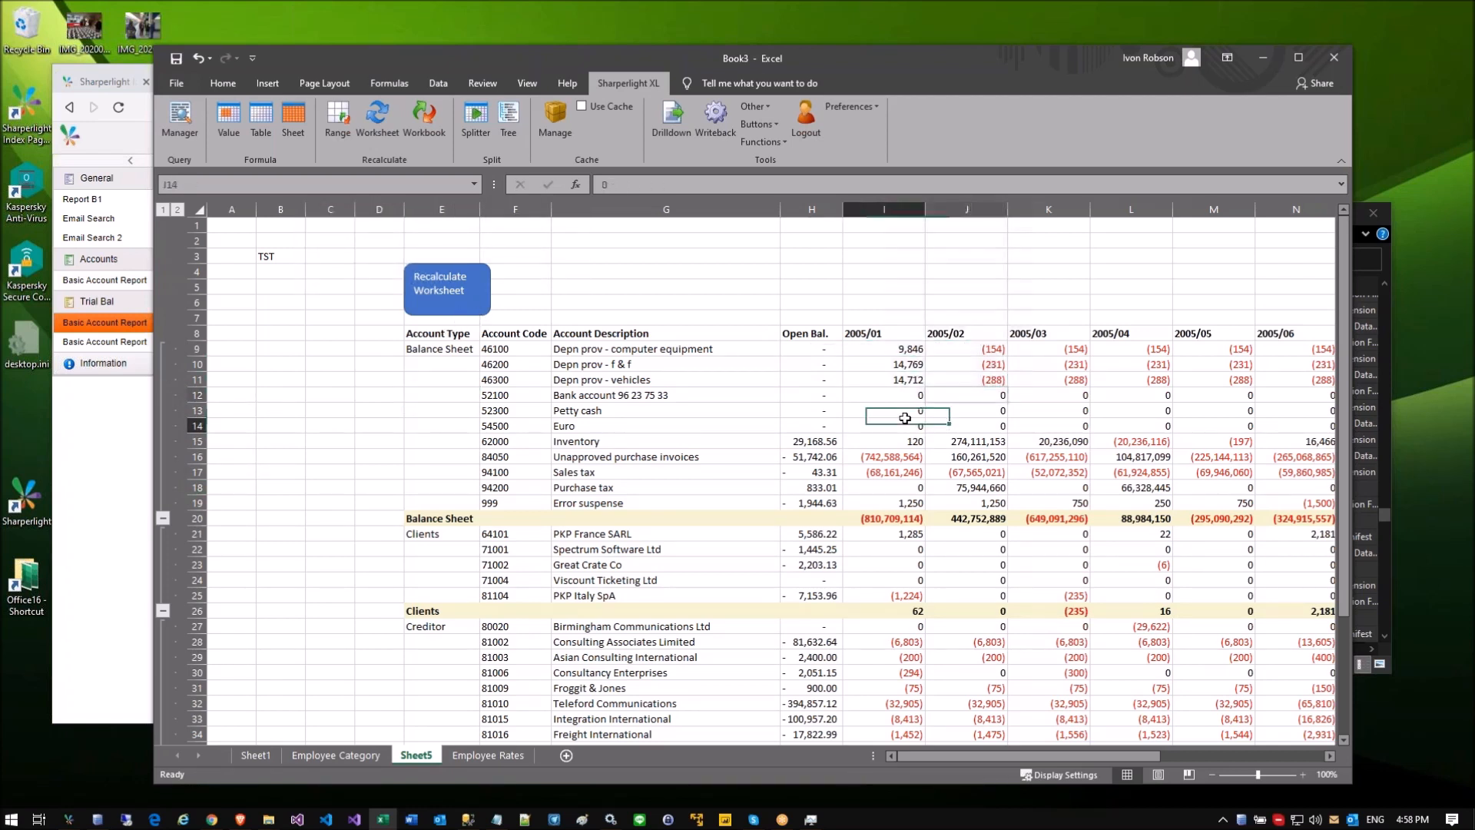
left_click(874, 376)
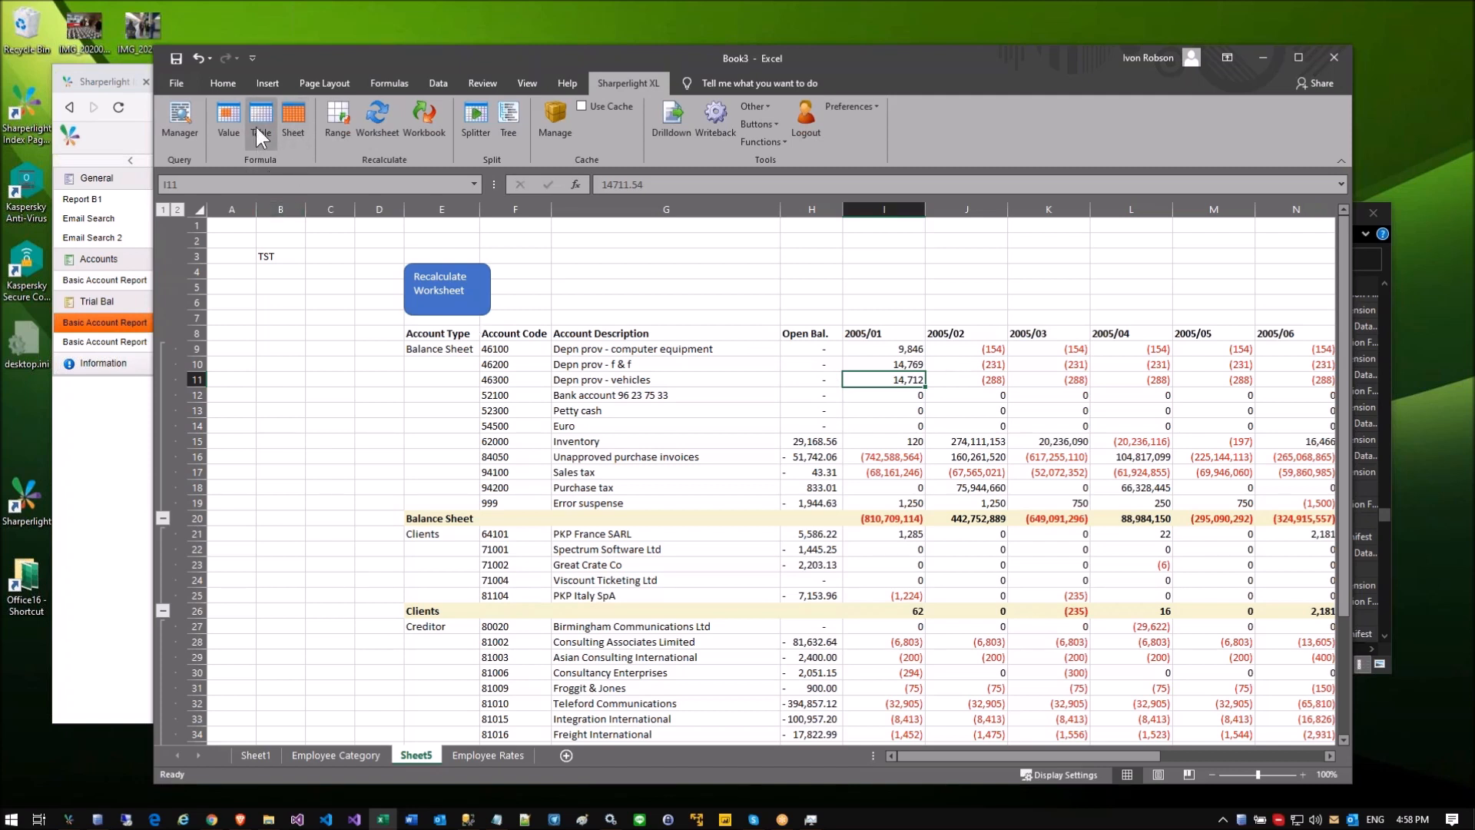
left_click(499, 381)
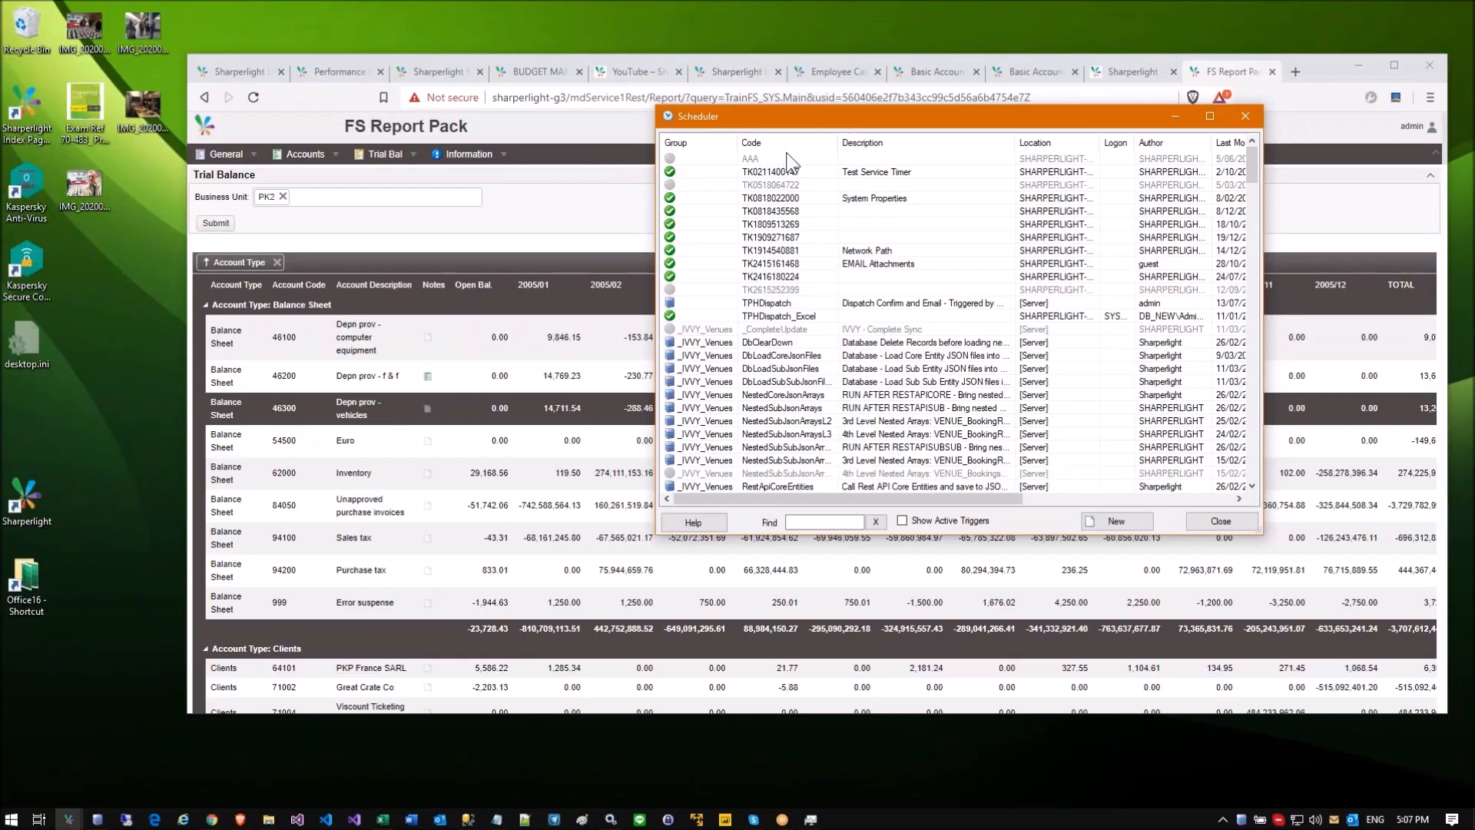
Step: Move the Scheduler window clear and filter its task list by "train"
left_click_drag(784, 122, 704, 163)
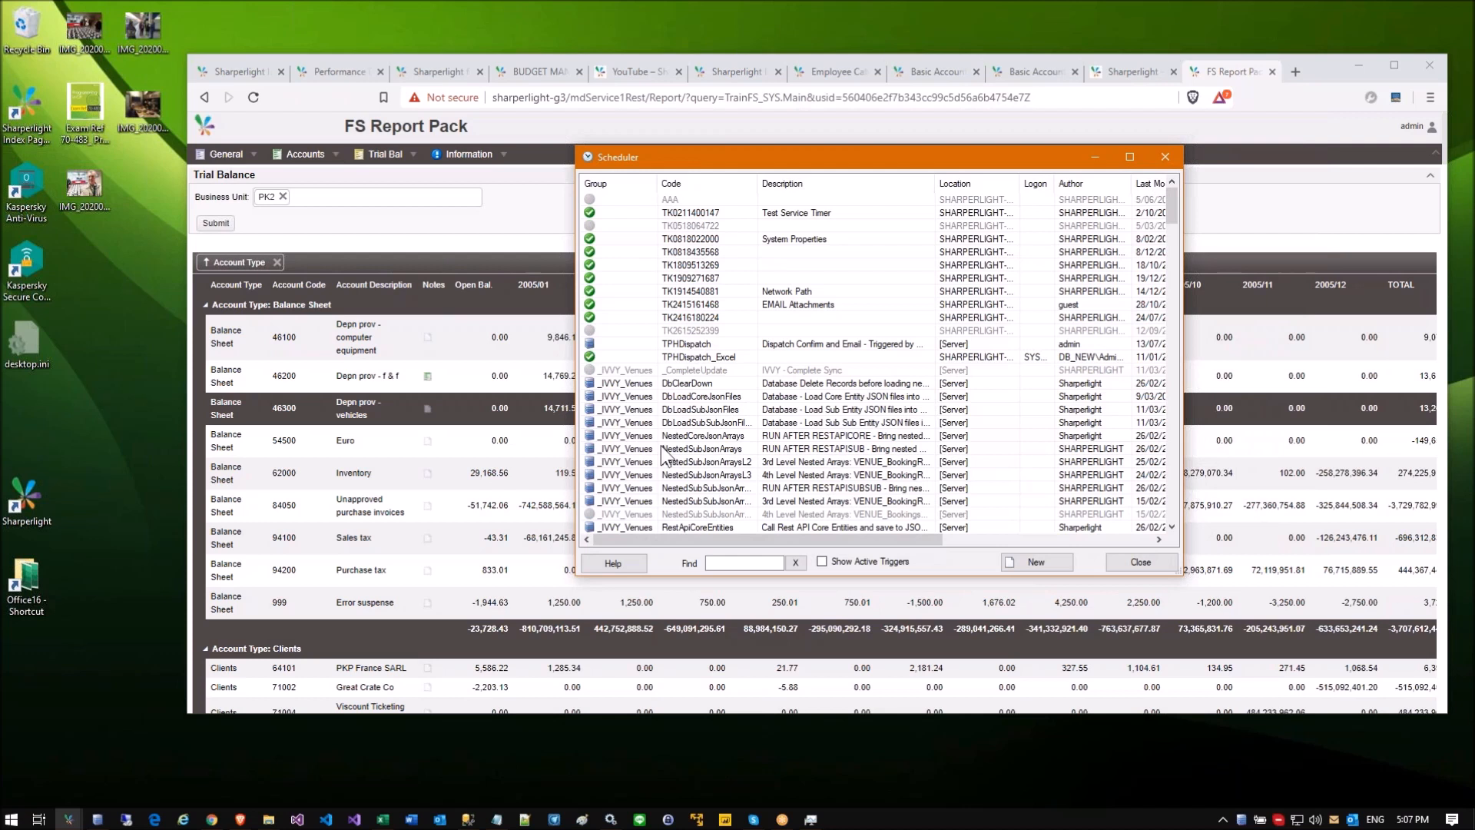
left_click(750, 329)
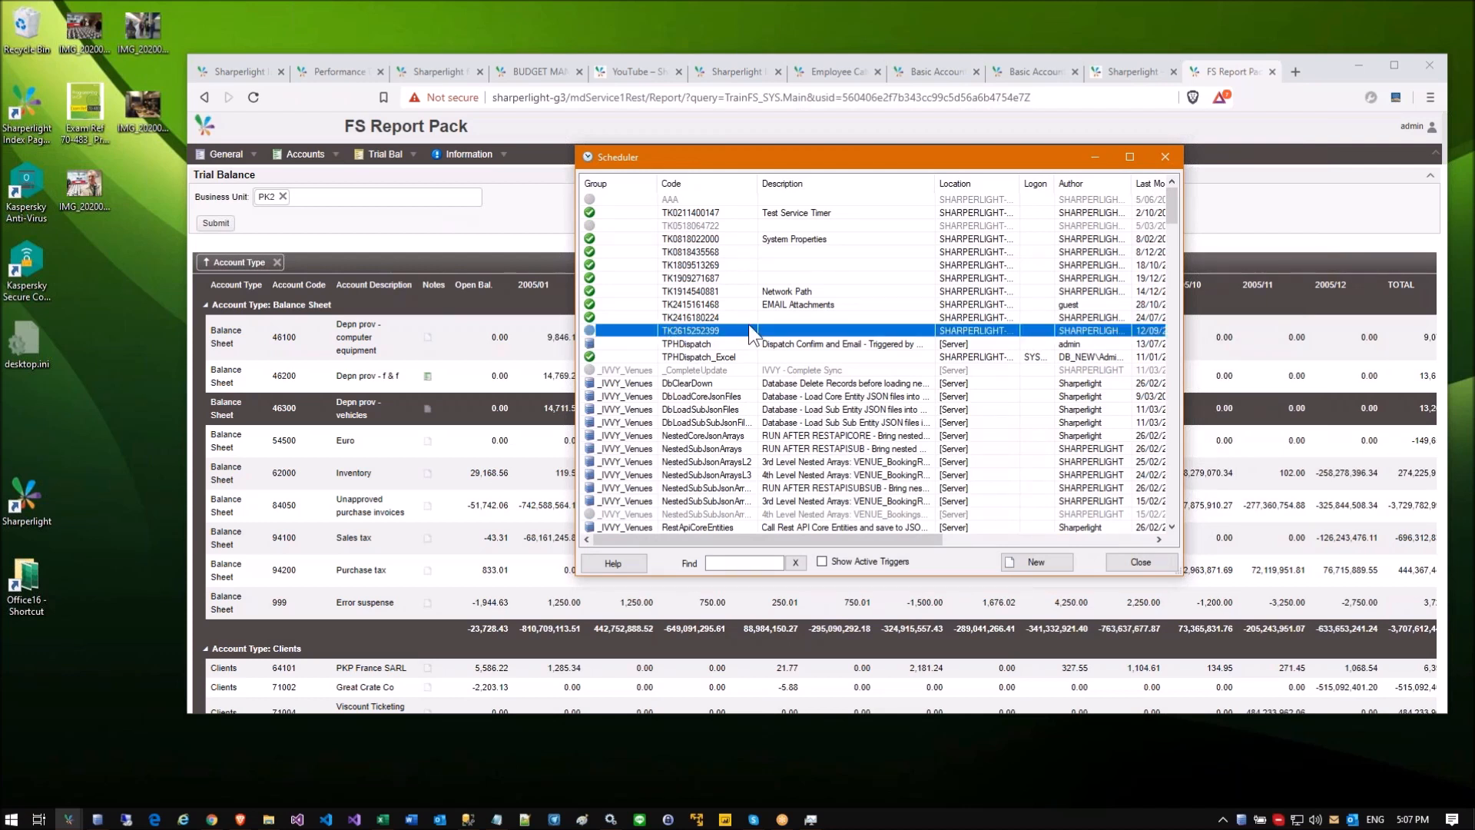
left_click(741, 562)
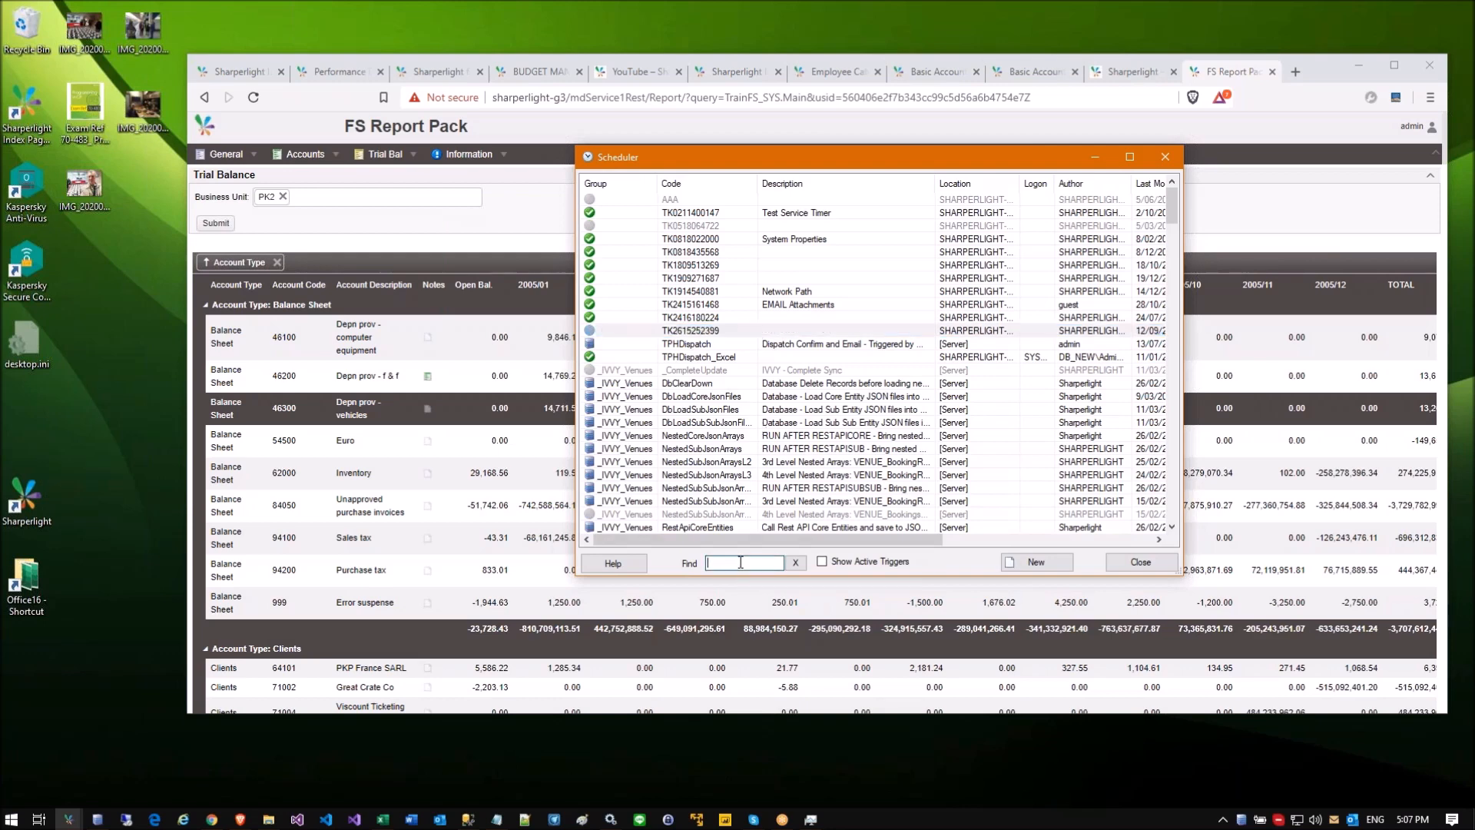
type("tra")
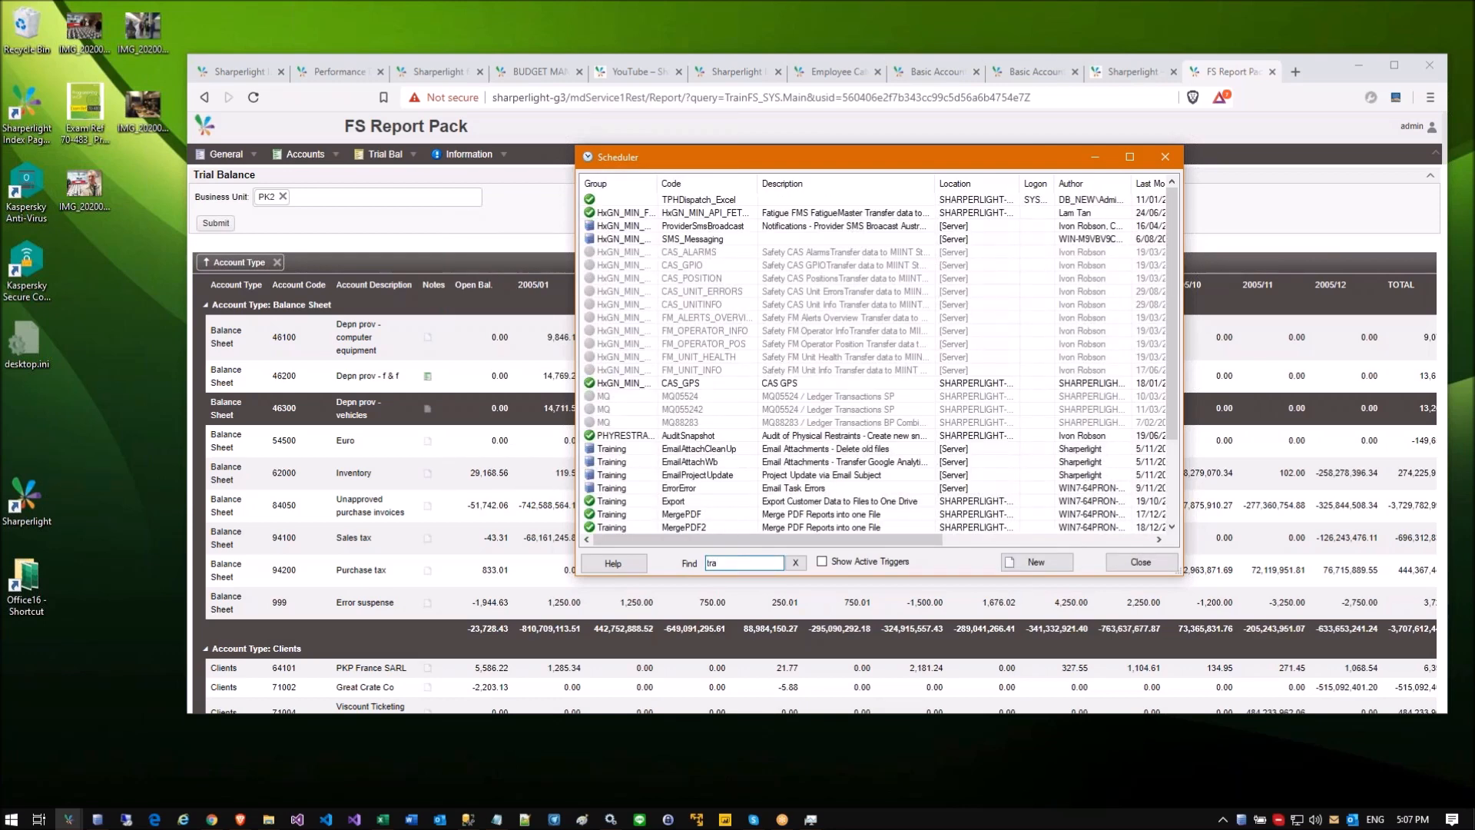
type("in")
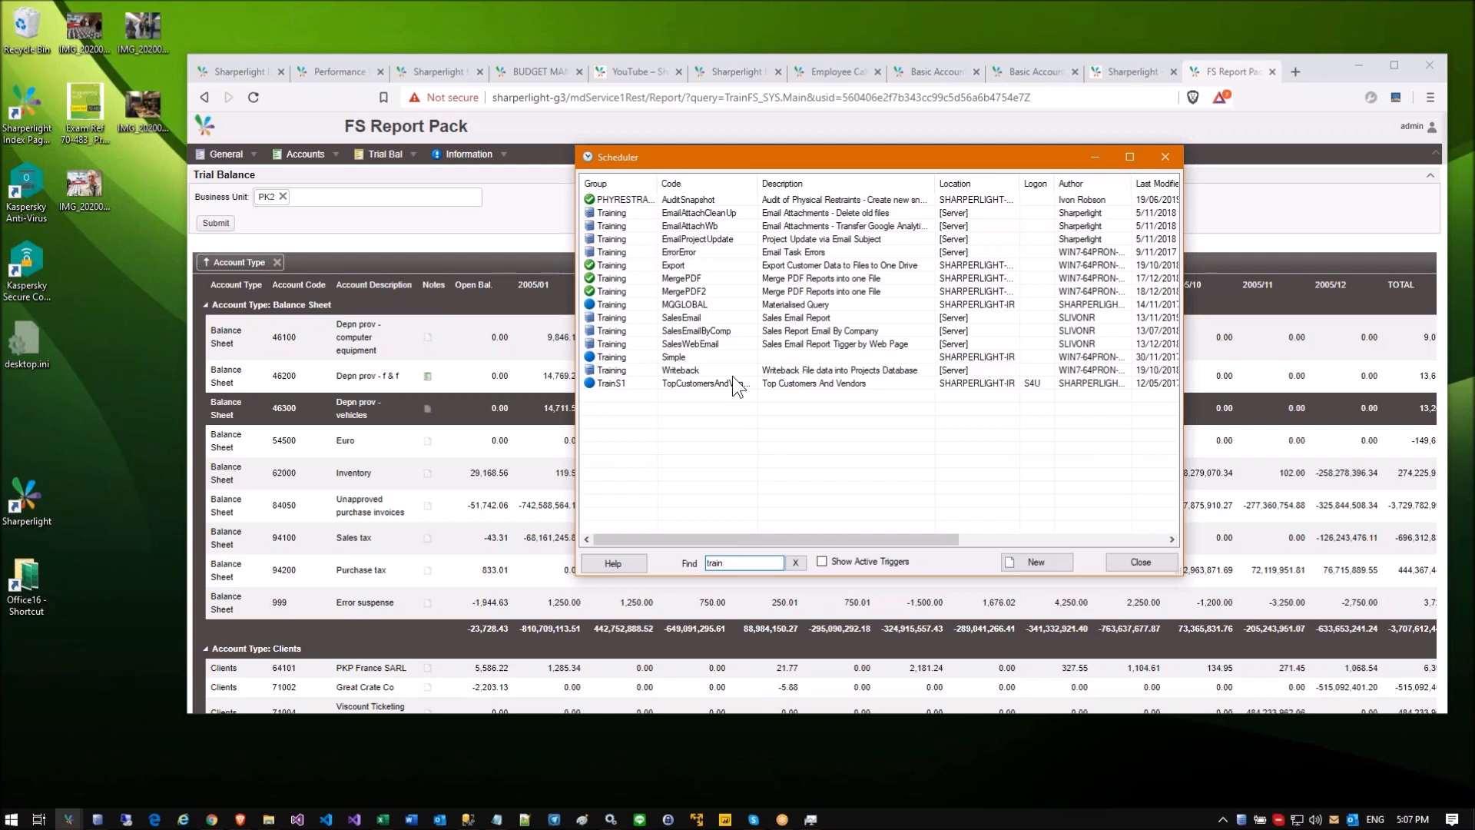
Step: Open the Training group's SalesEmail scheduled task and show its list of actions
left_click(726, 343)
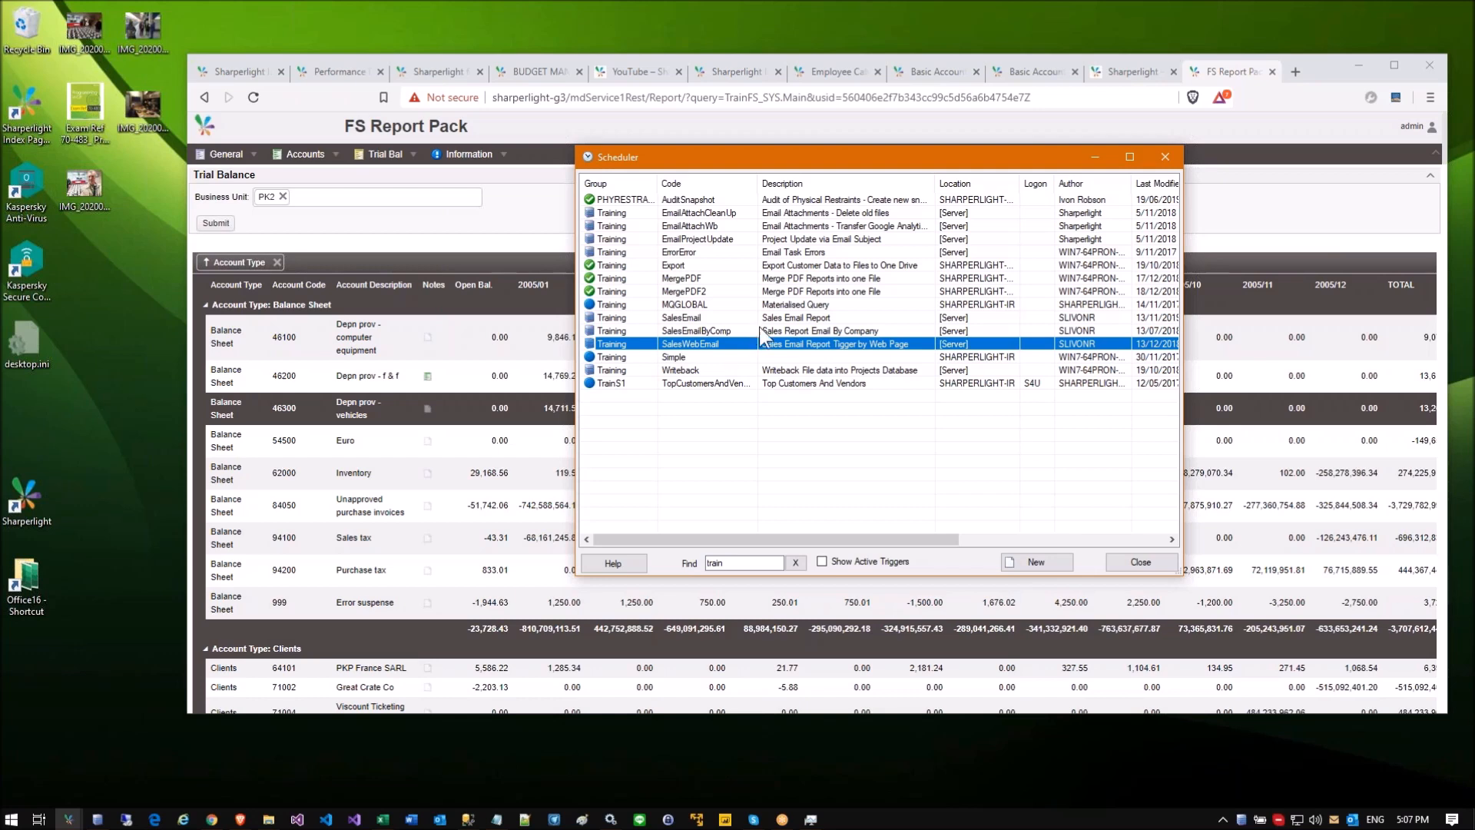
left_click(754, 329)
double_click(750, 317)
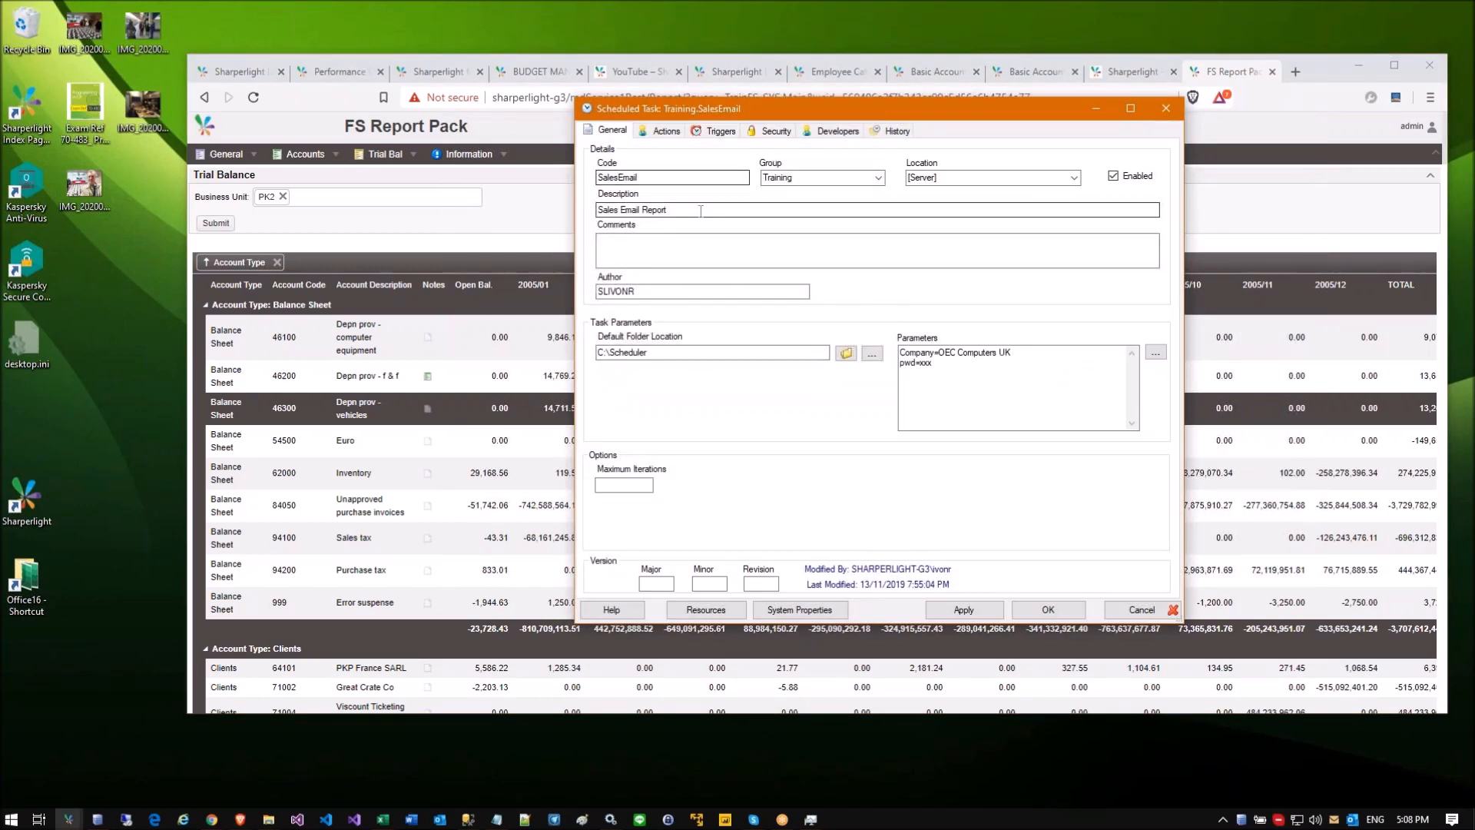
left_click(670, 132)
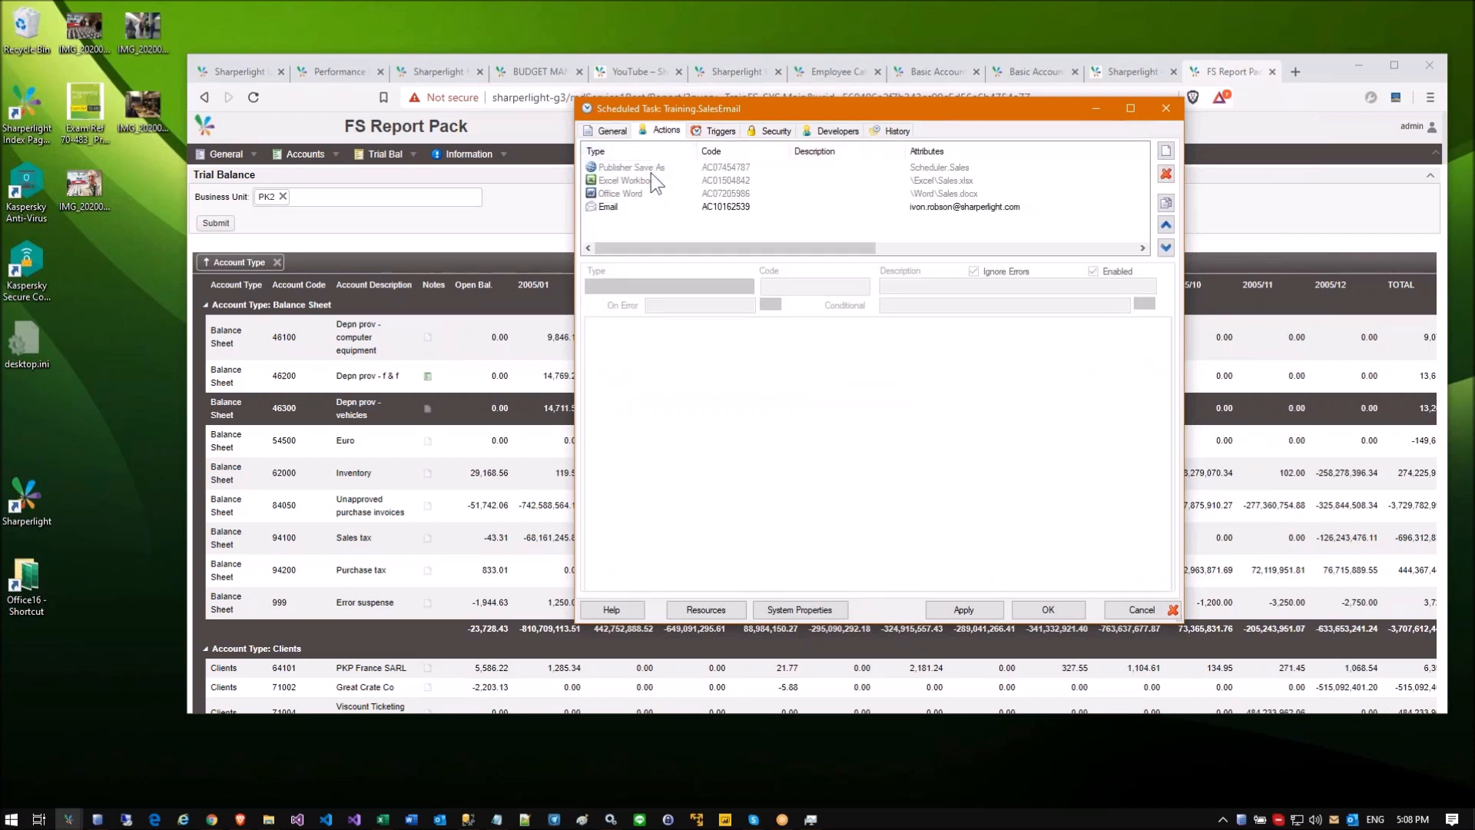
Step: Enable the Publisher Save As action for Scheduler.Sales and inspect its PDF output path
left_click(656, 167)
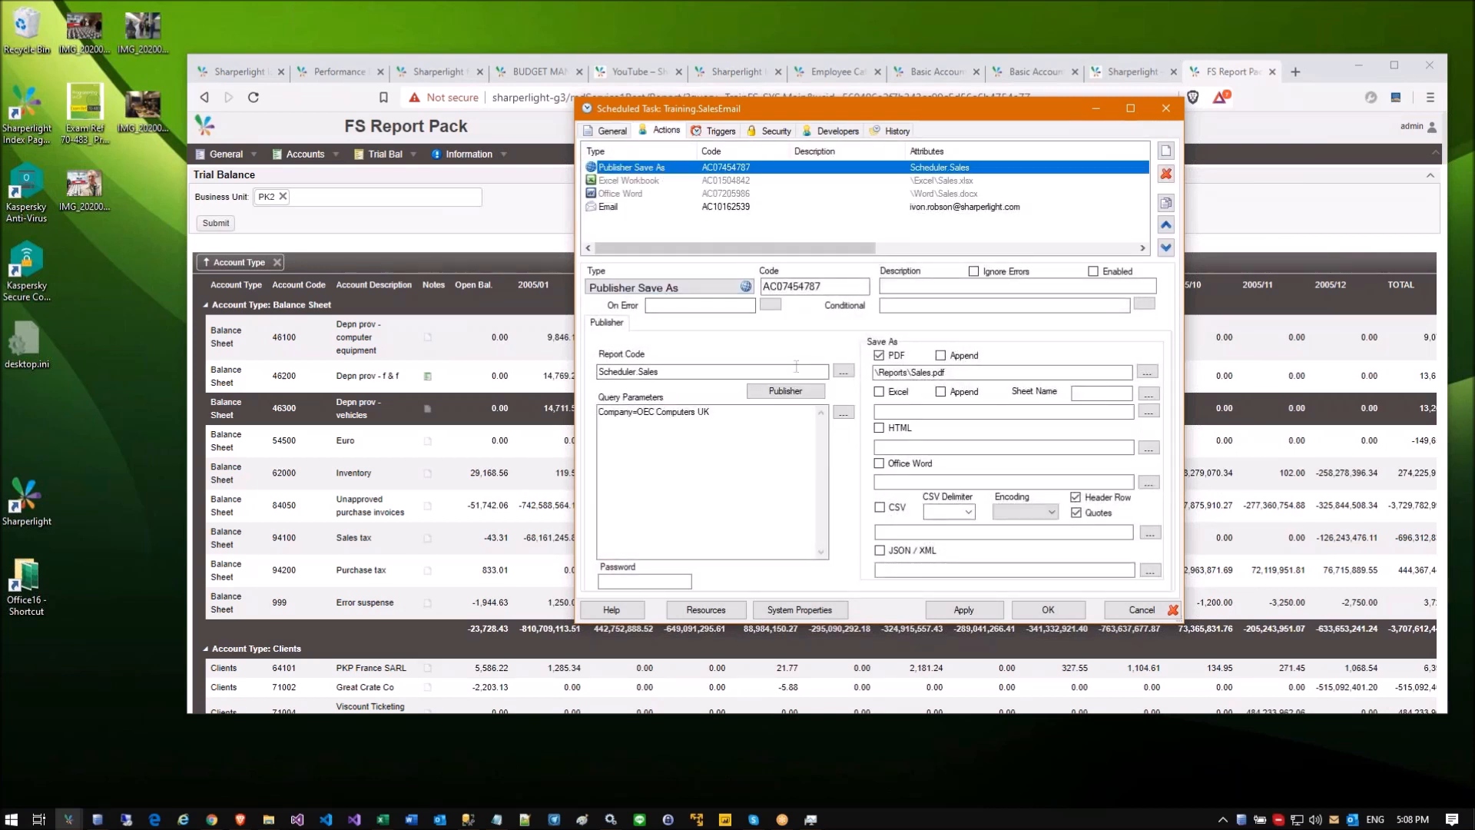
left_click(627, 177)
left_click(628, 167)
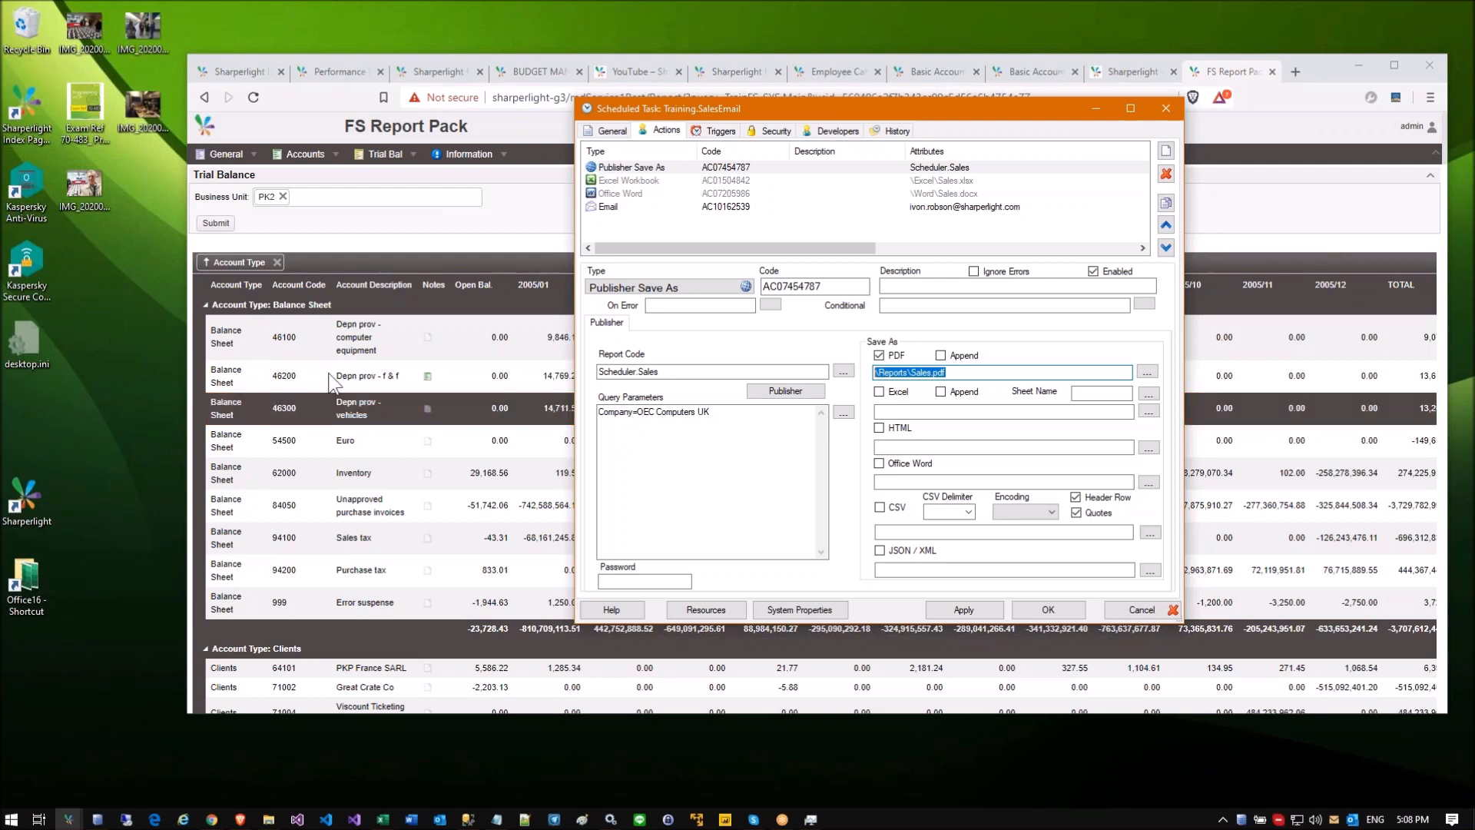
Step: Examine the Email action's addresses, subject, message text and list of attached report files
left_click(716, 205)
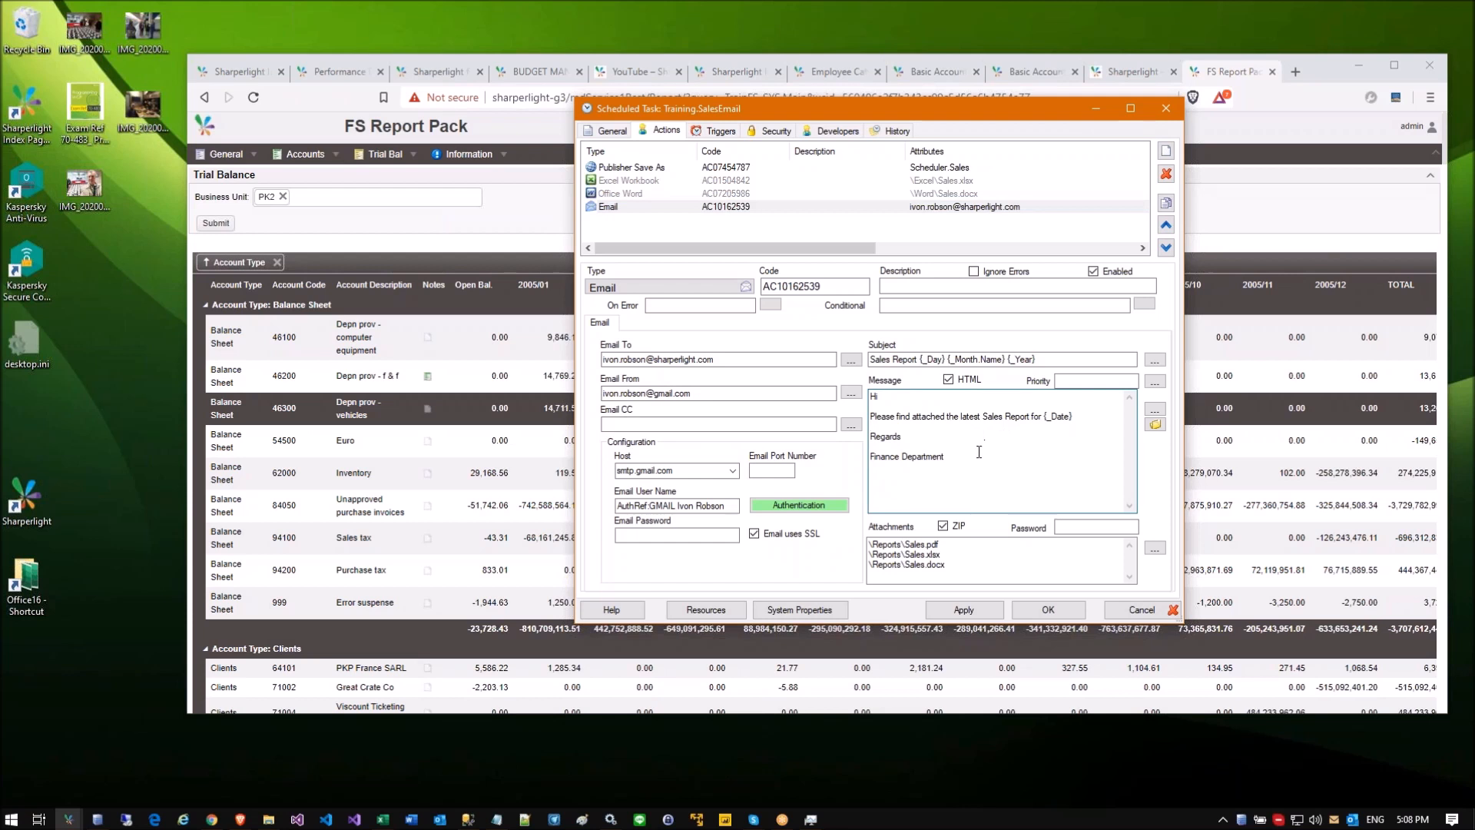
mouse_move(1015, 359)
left_click(944, 439)
left_click(948, 549)
left_click_drag(948, 549, 870, 554)
left_click(944, 545)
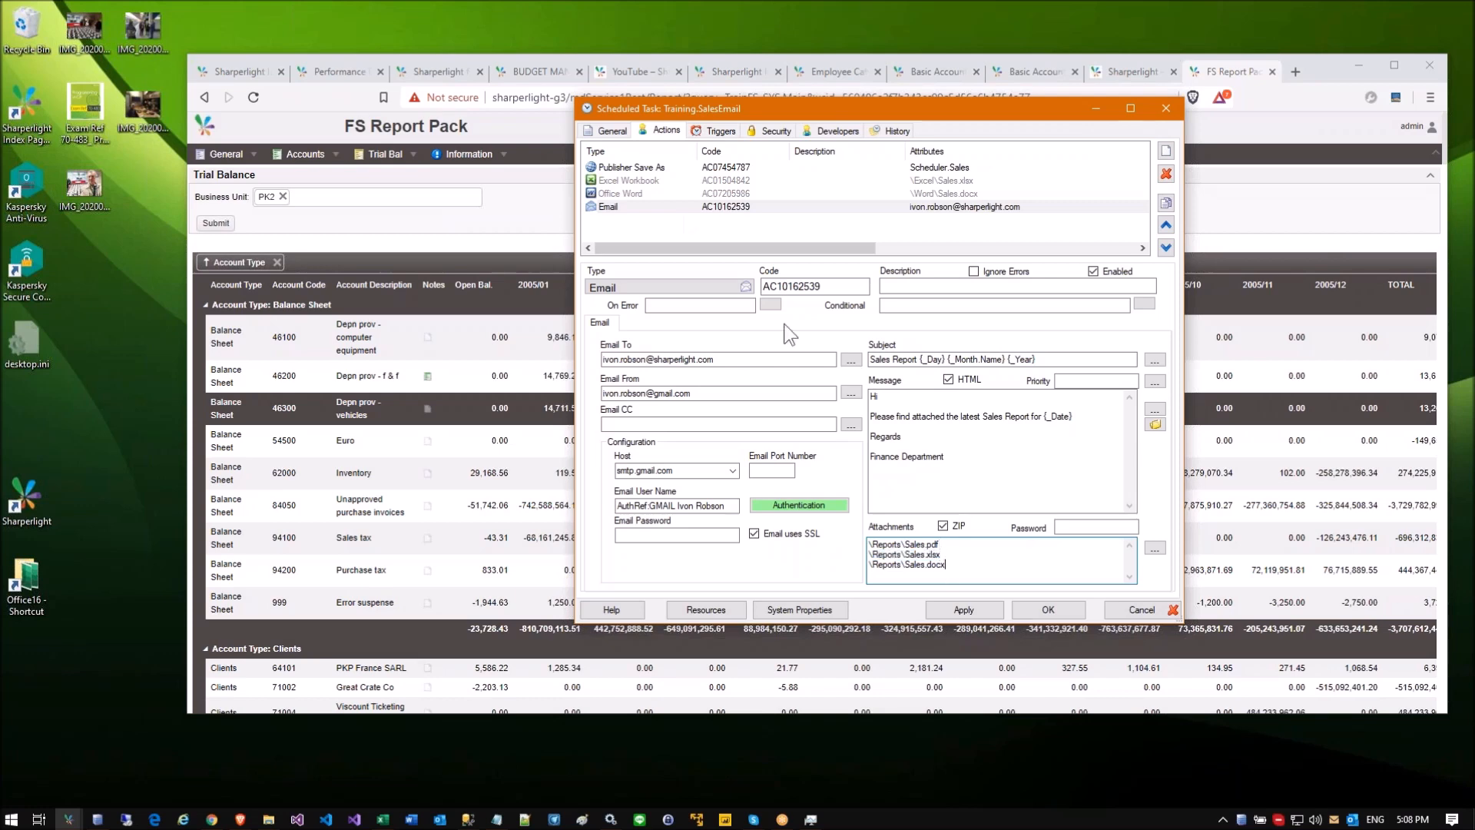
Step: Review the Excel Workbook action's settings and check the Email action's list of attached report files
left_click(660, 181)
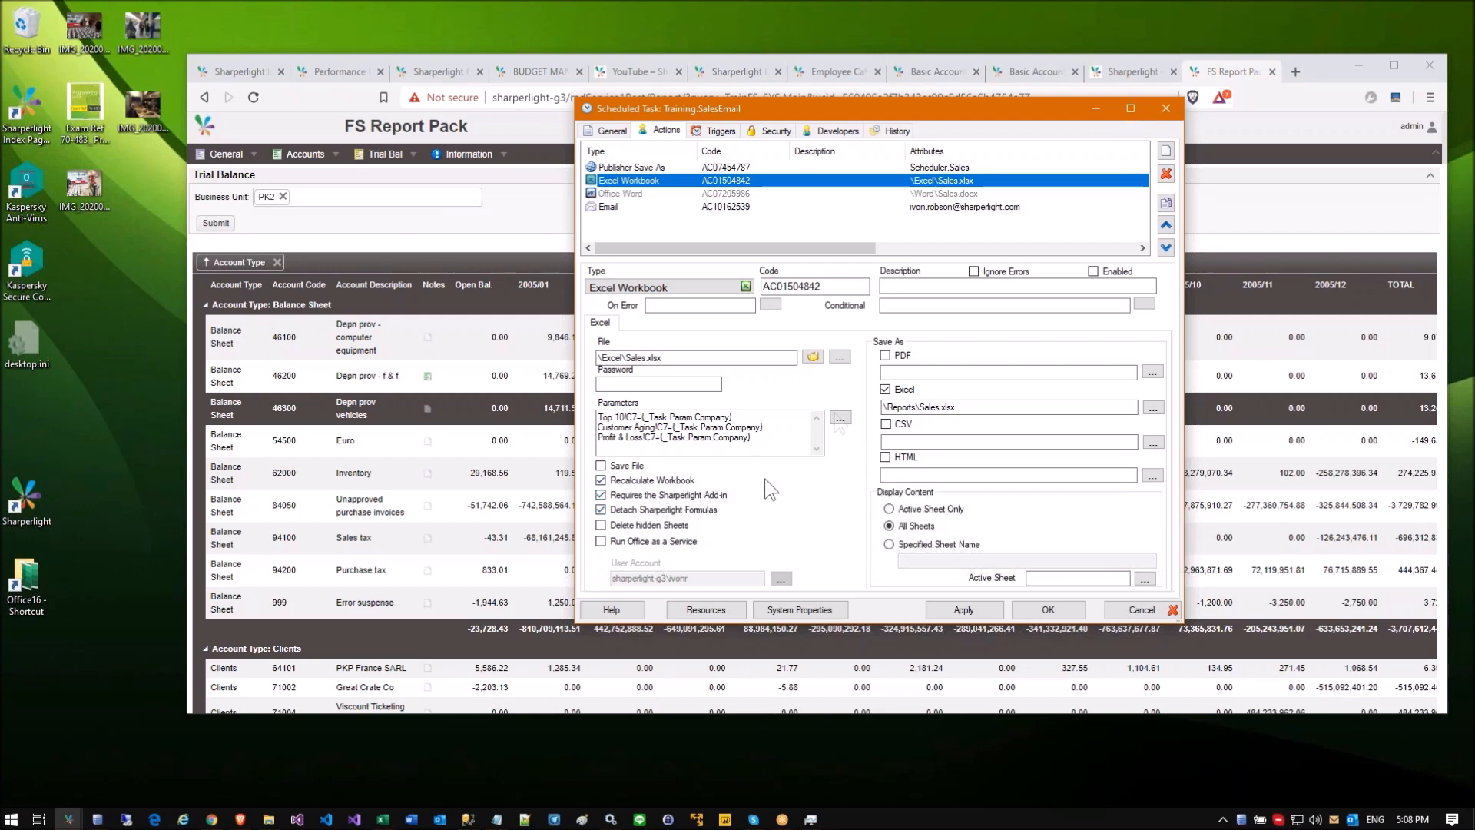
left_click(693, 204)
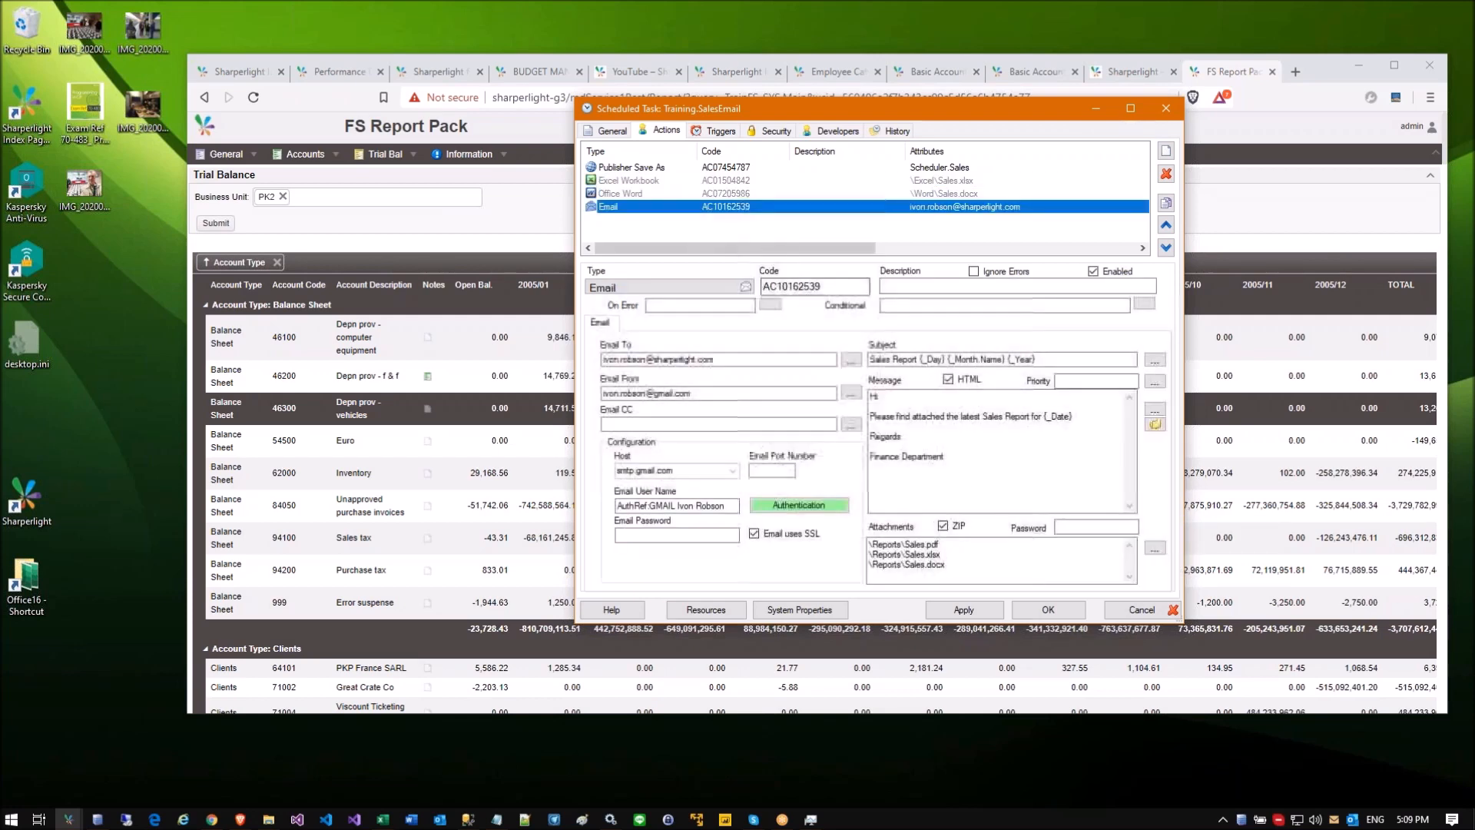
left_click(942, 554)
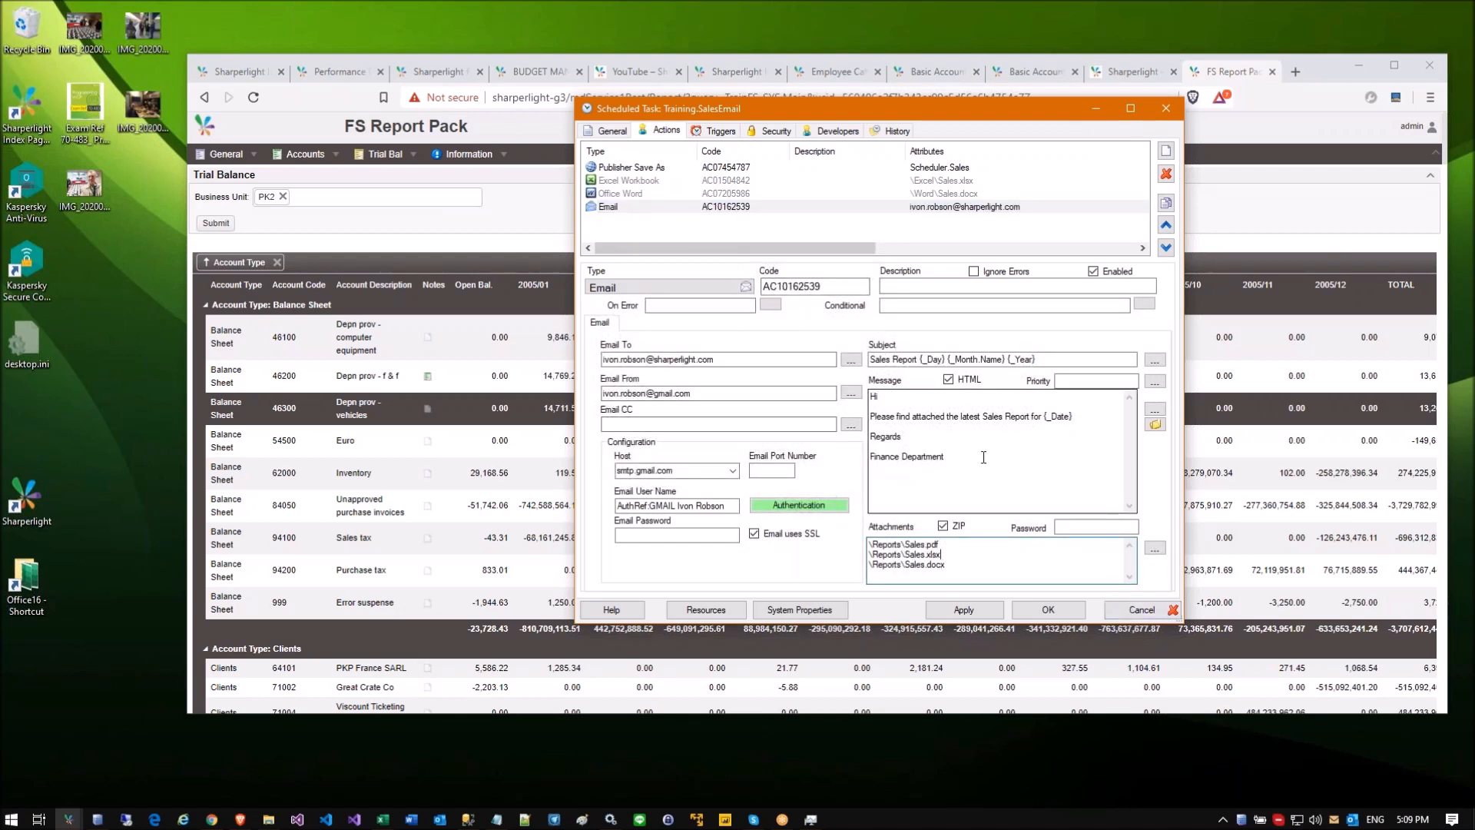
Step: Inspect the SalesEmail task's daily trigger and close the task without saving
left_click(704, 132)
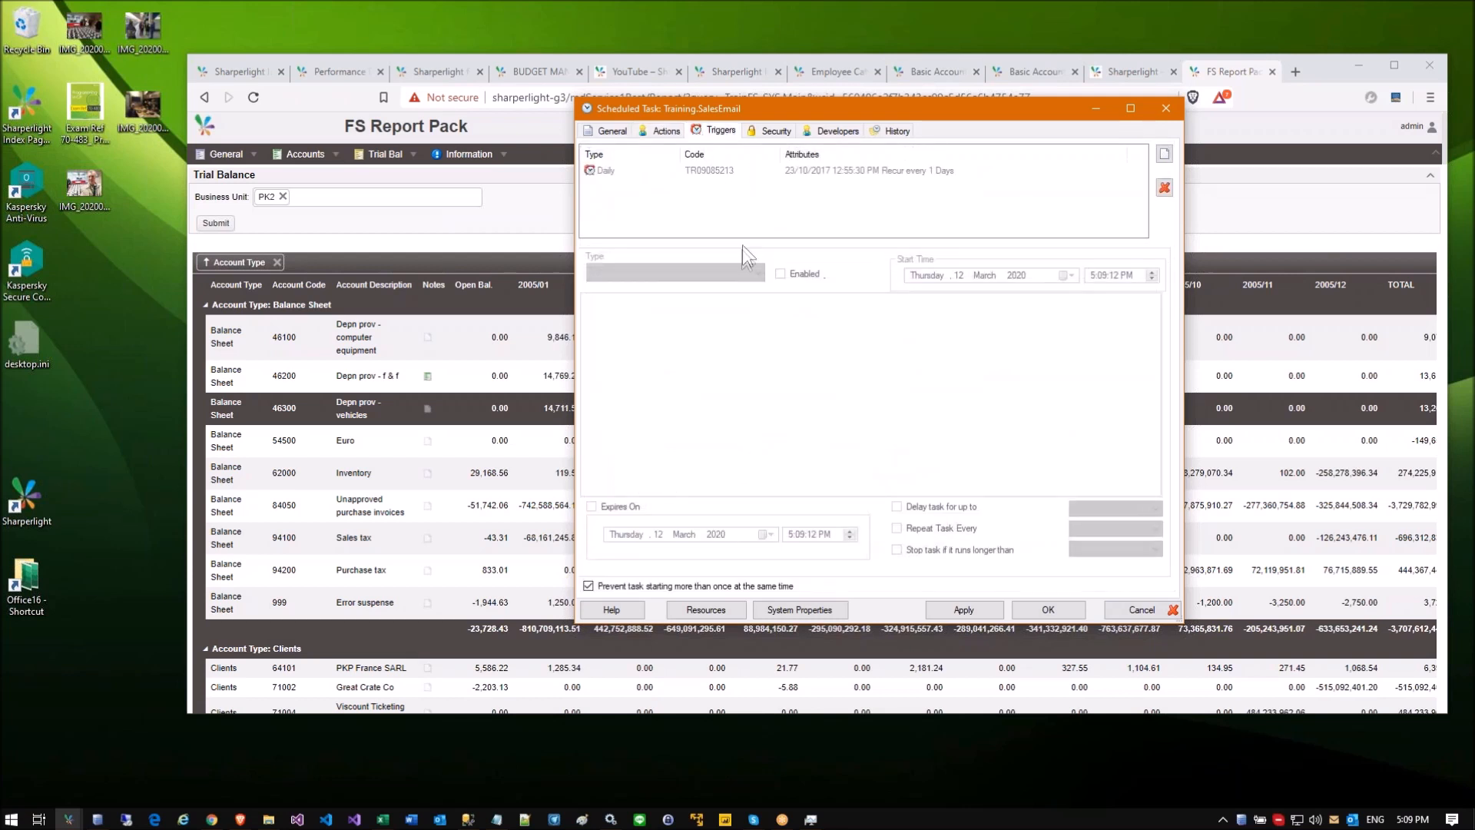
left_click(718, 172)
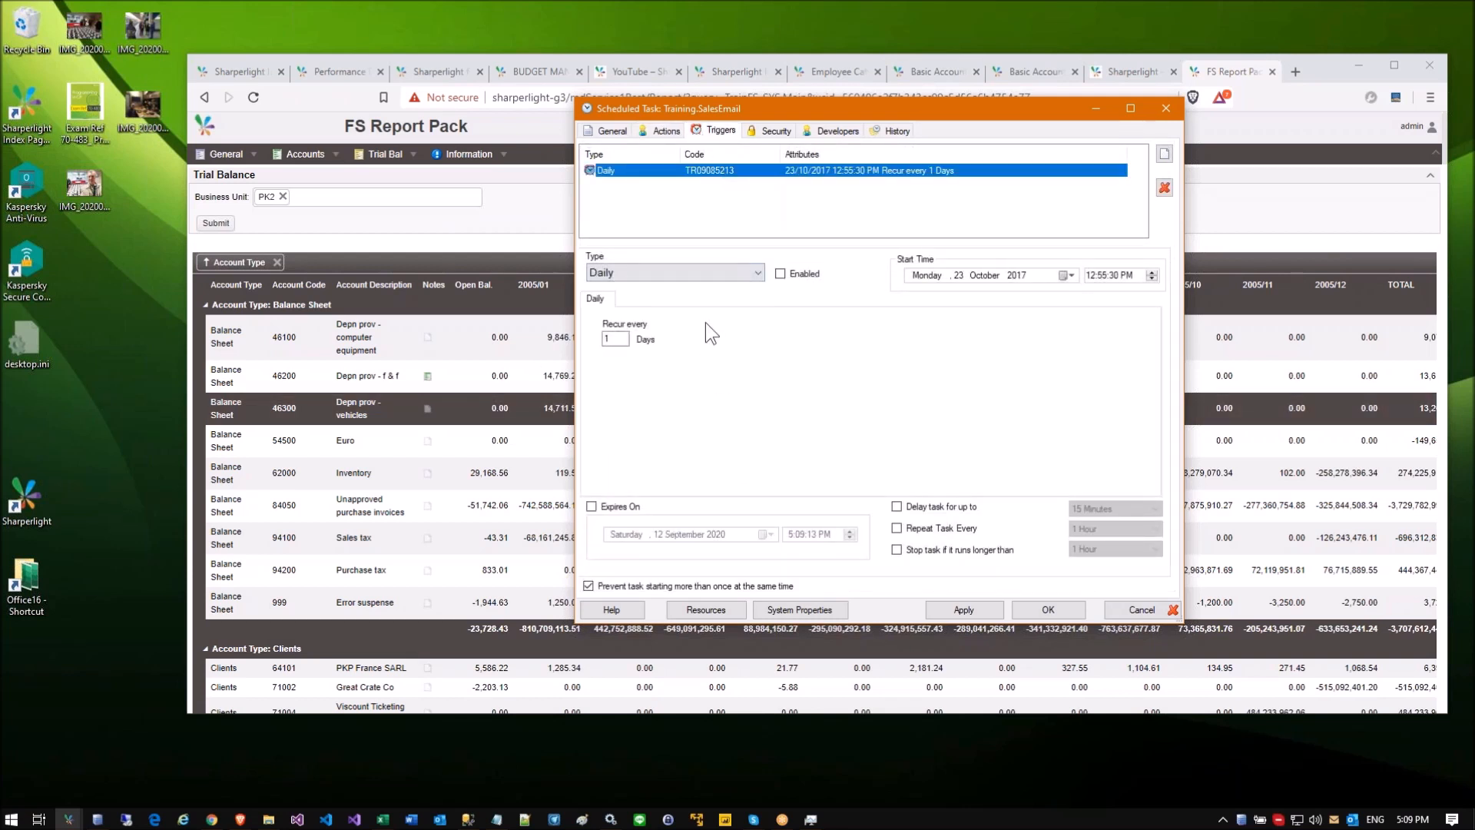
left_click(1134, 602)
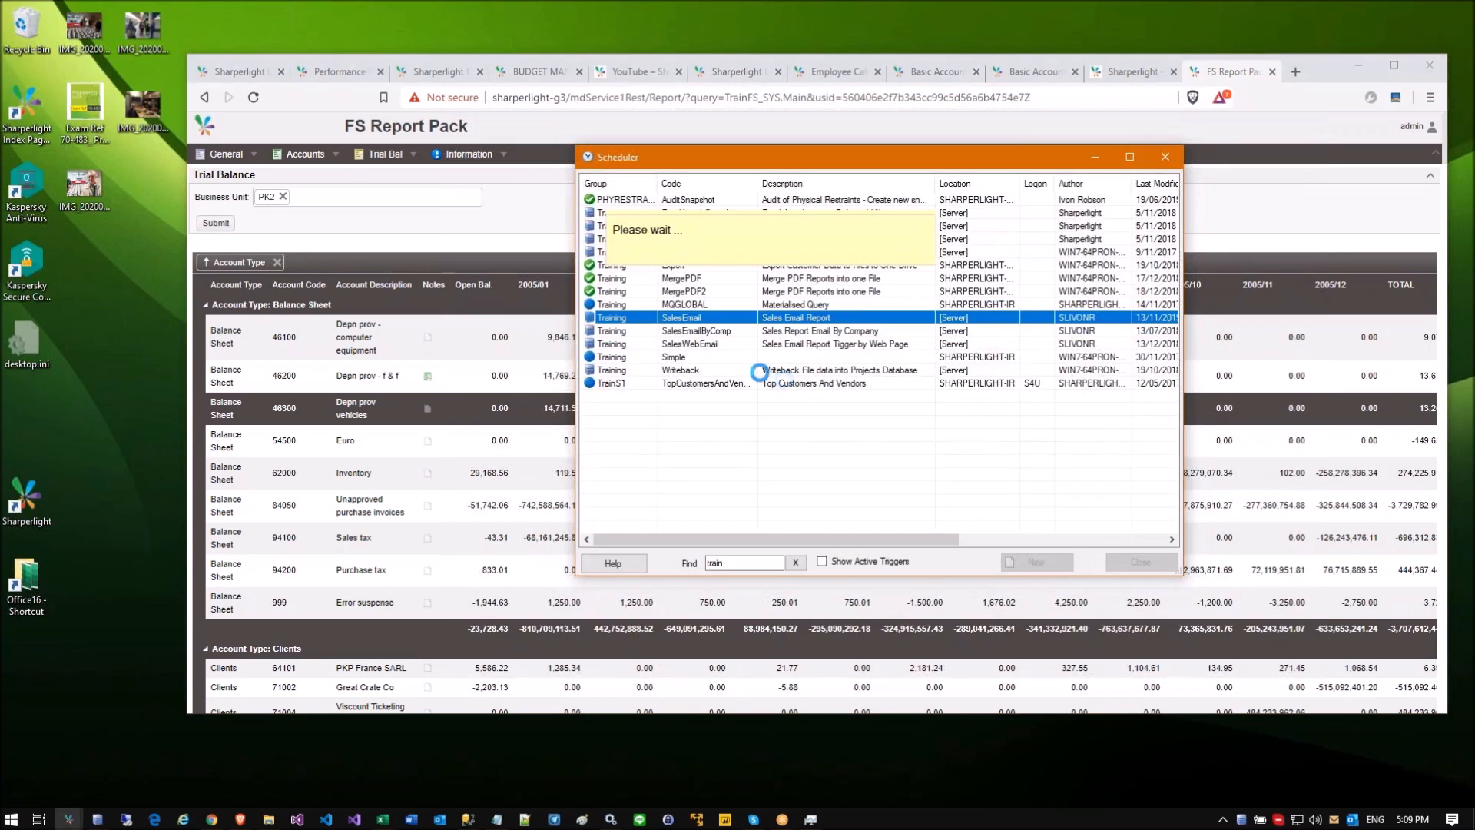
Step: Open the Training group's SalesEmailByComp task and preview the query behind its Query Combinations action
key("Escape")
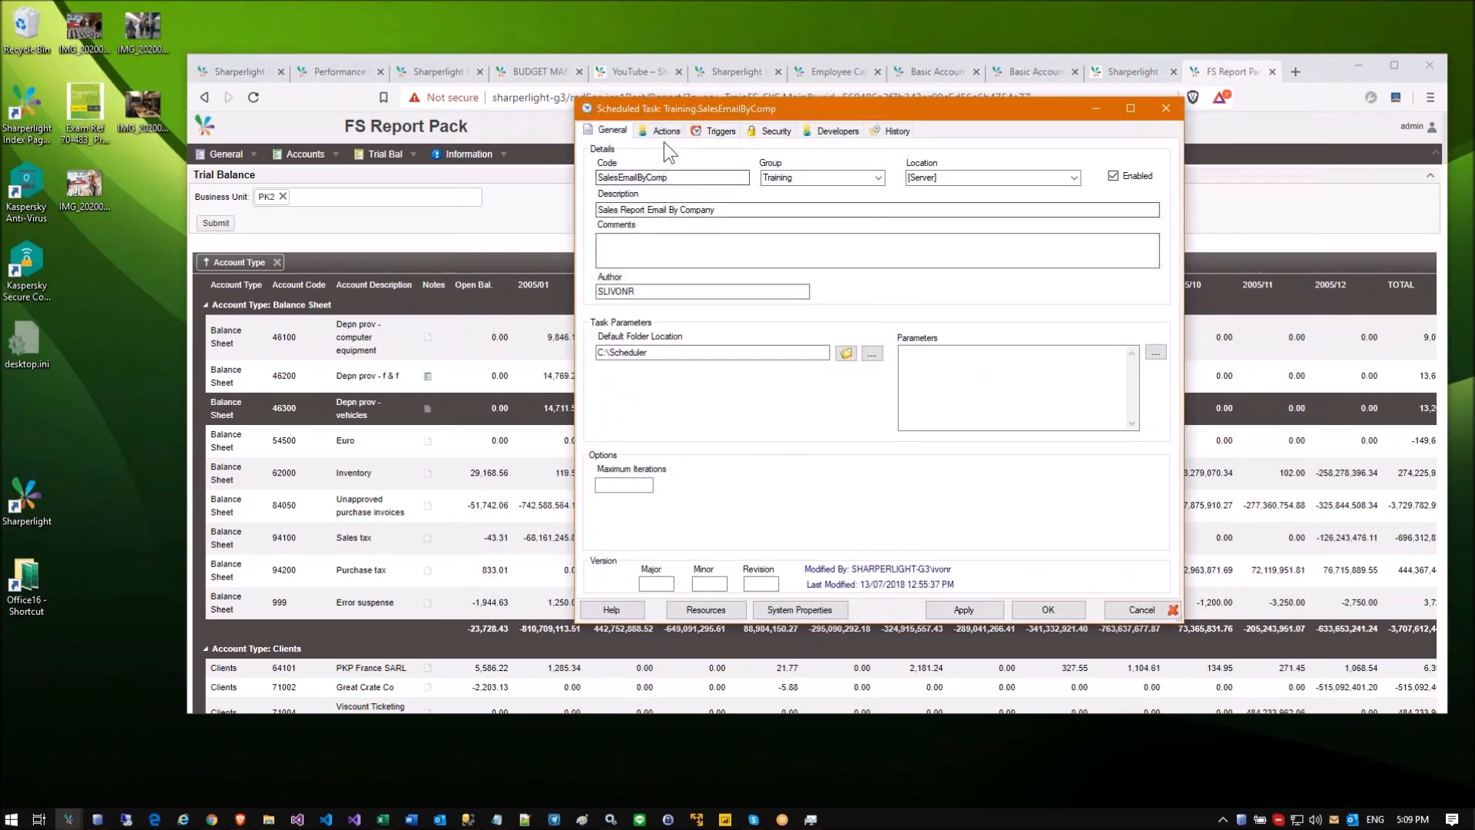
left_click(665, 132)
left_click(666, 170)
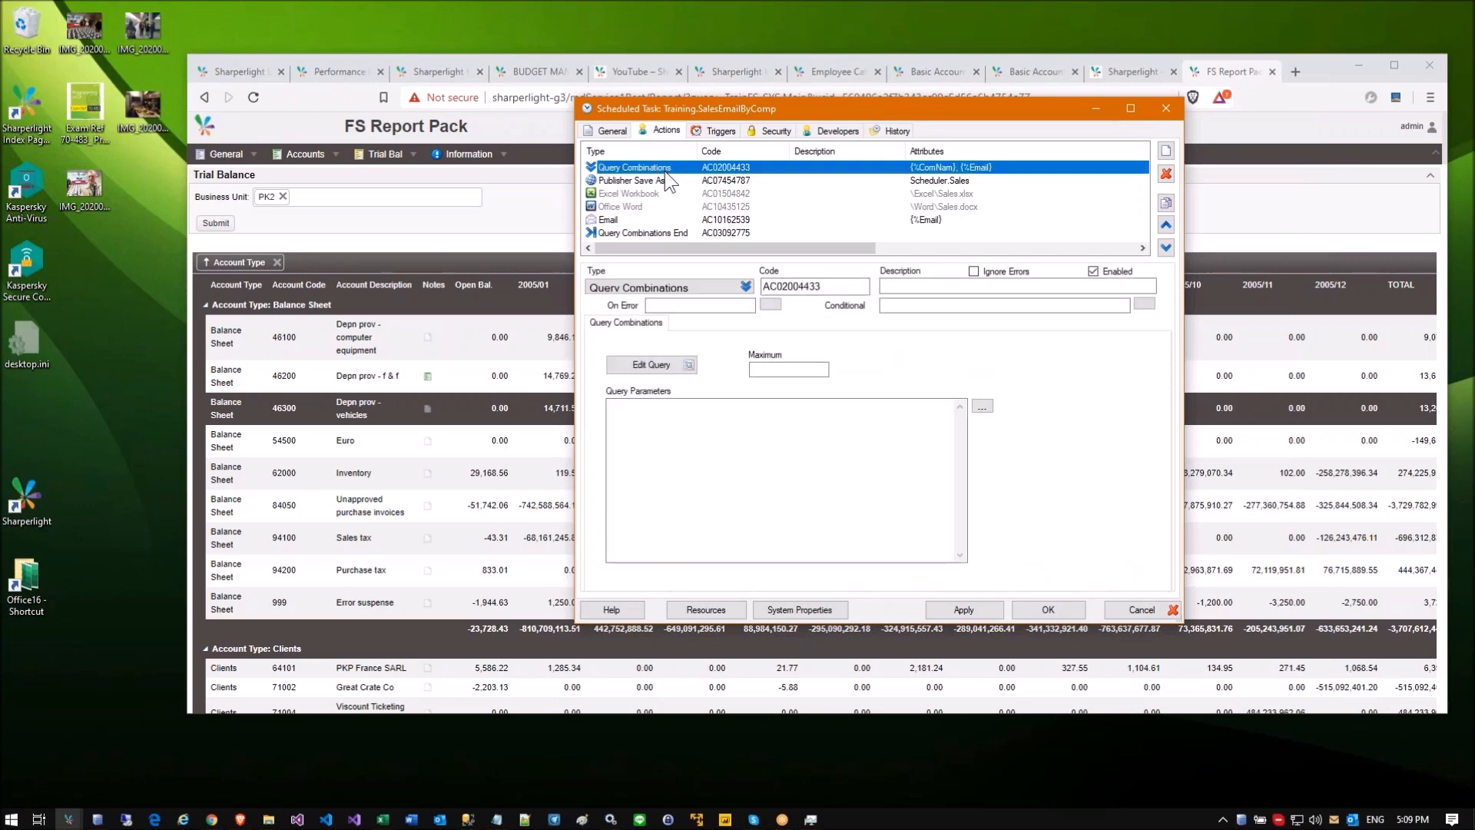
left_click(654, 364)
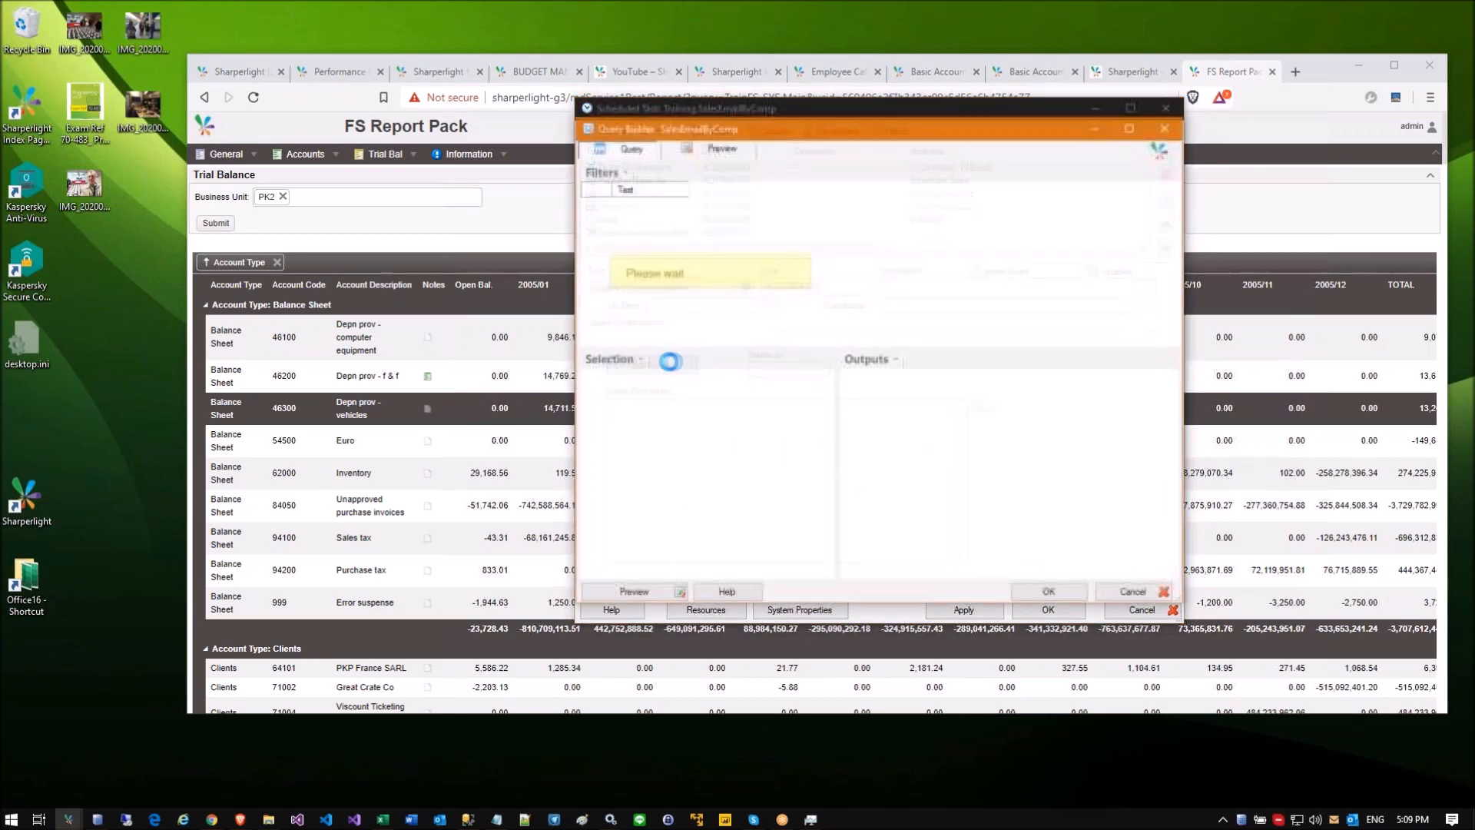
left_click(722, 148)
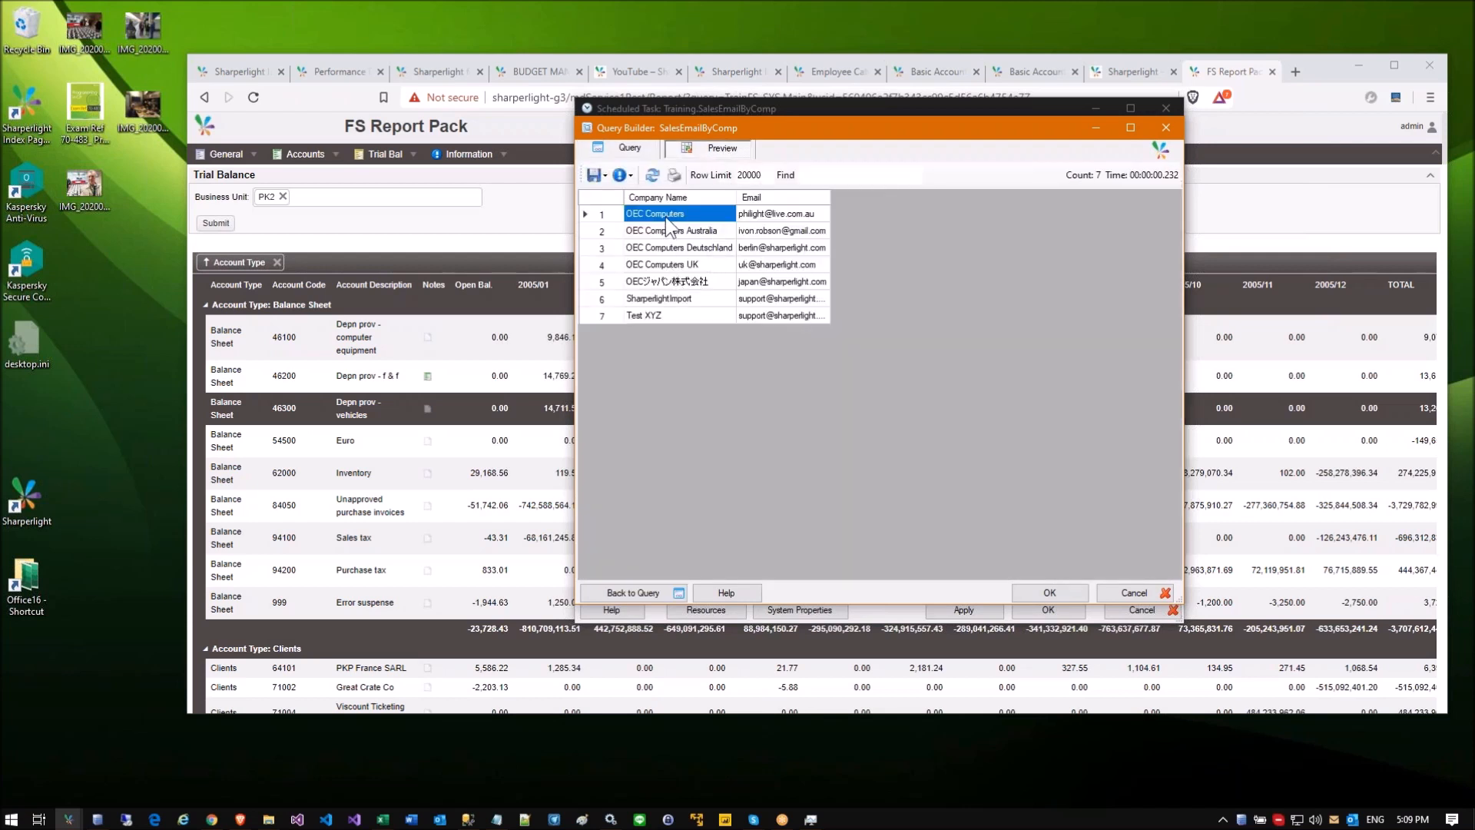
Step: Examine the company names and their email addresses in the query preview, and close the Query Builder without saving
left_click_drag(668, 229, 664, 302)
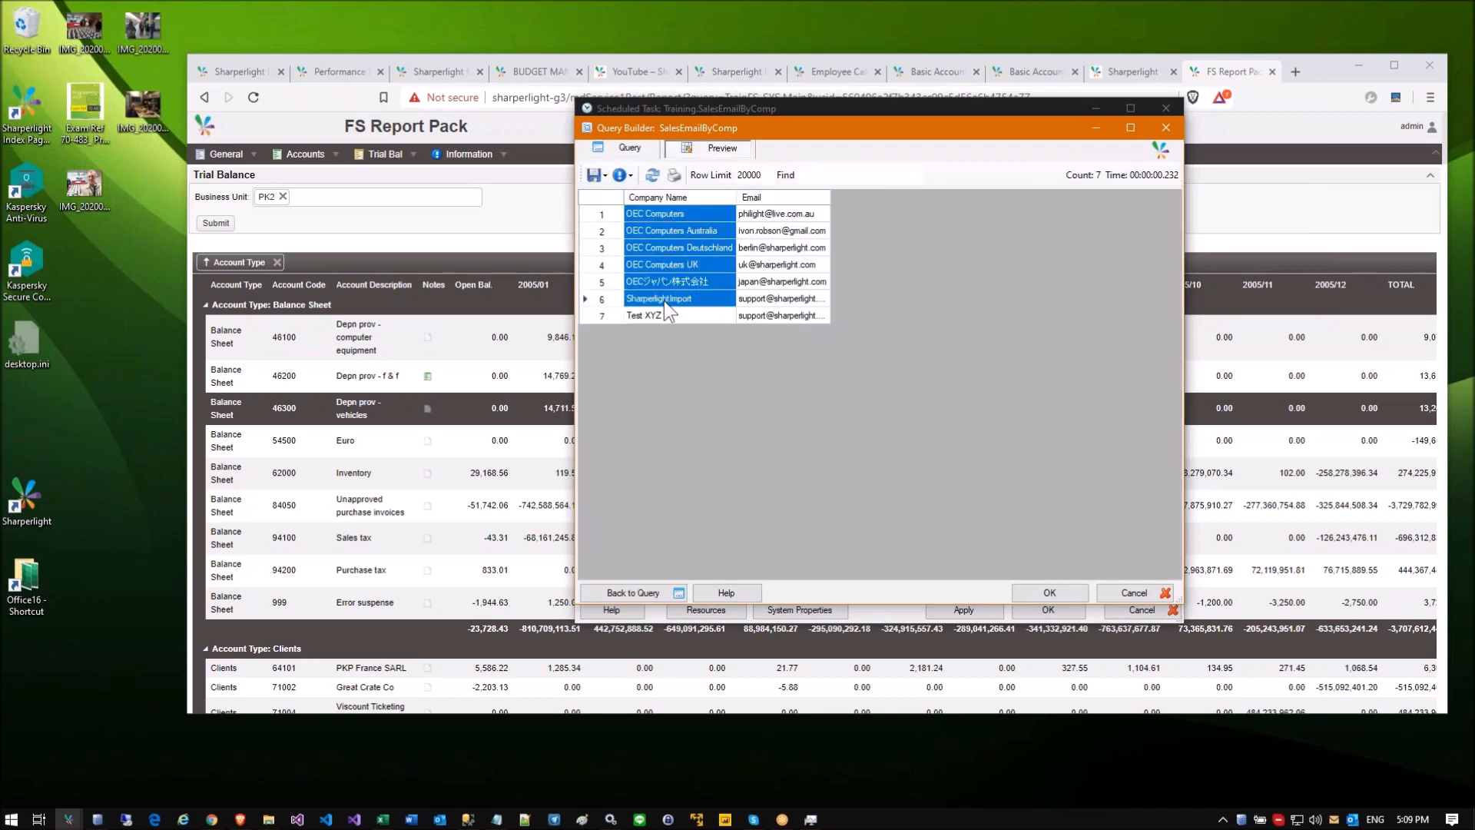
left_click(771, 215)
left_click_drag(773, 213, 784, 314)
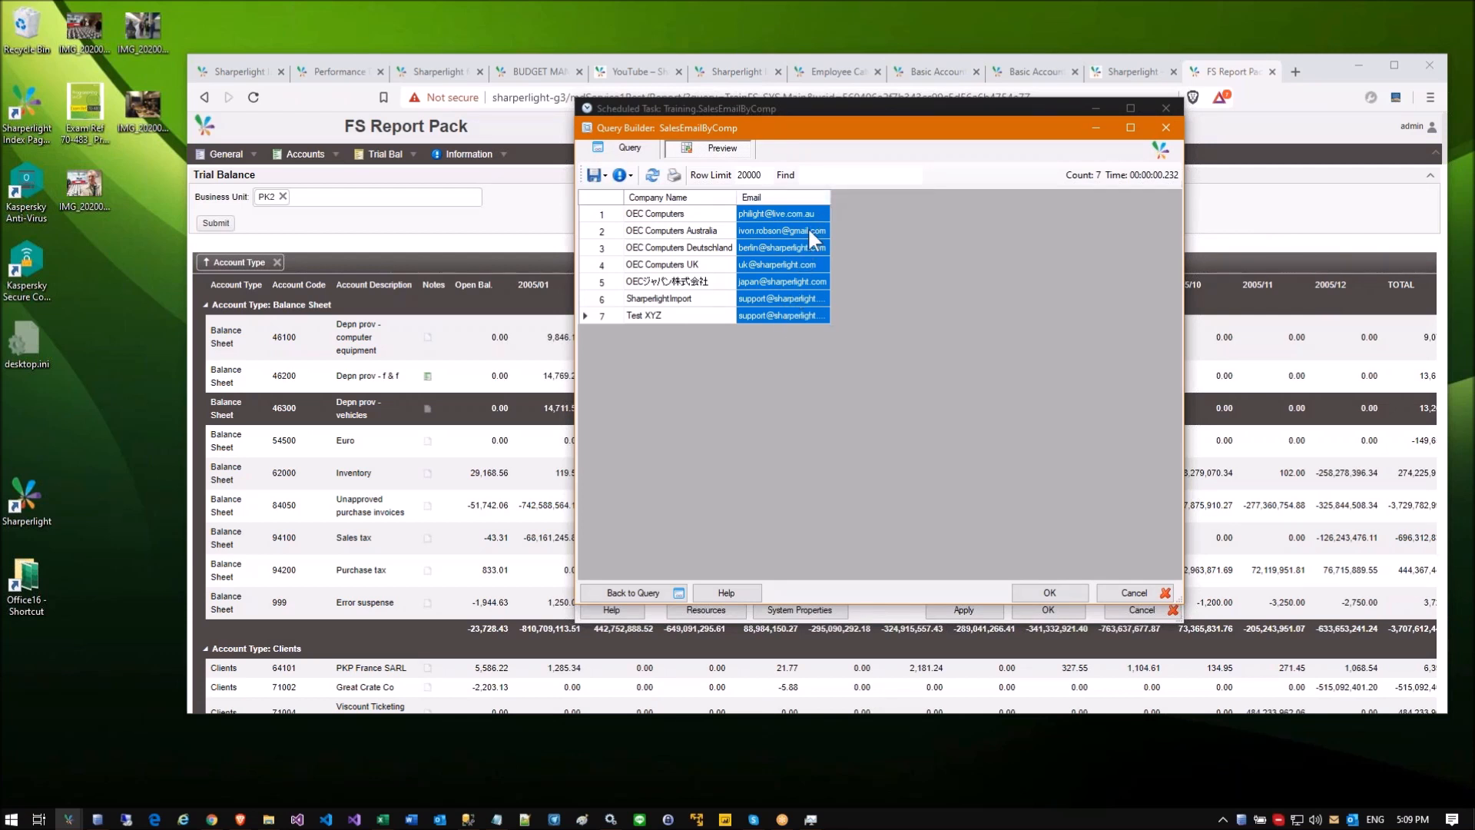
left_click(776, 230)
left_click(778, 265)
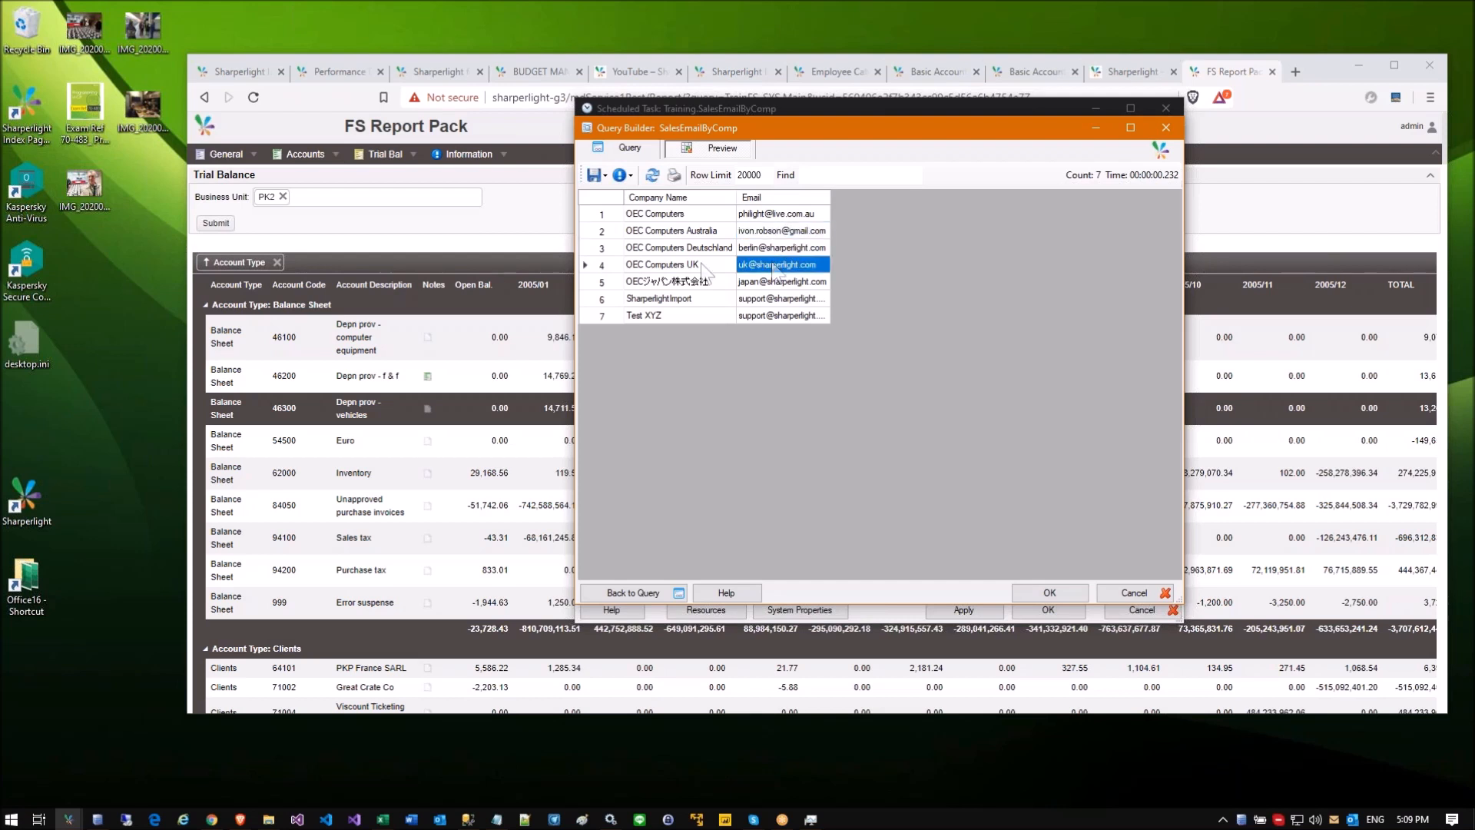
left_click_drag(665, 217, 757, 323)
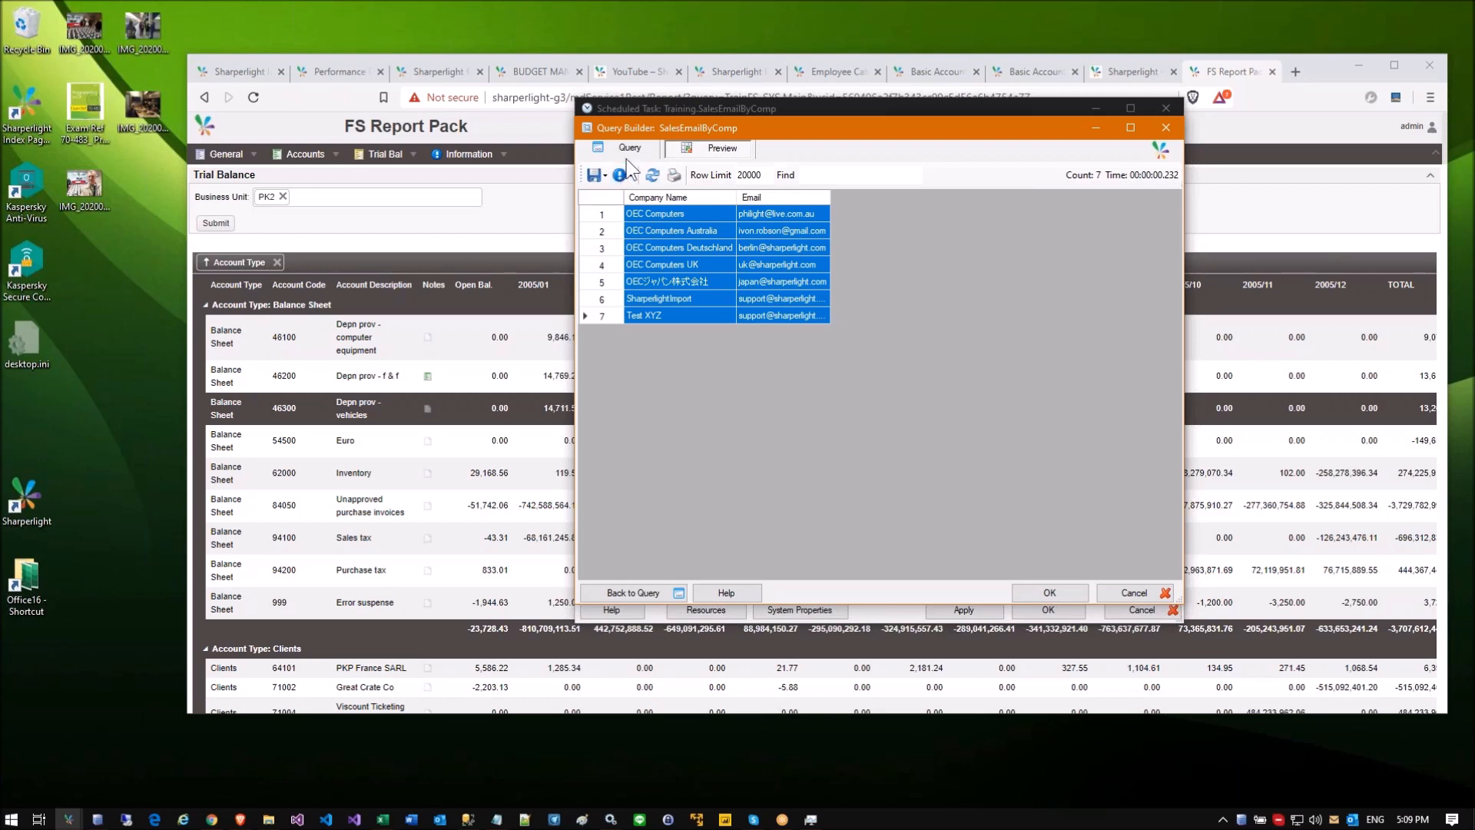
left_click(1120, 590)
Step: Examine how the Publisher Save As action uses {%ComNam} in its Company query parameter and PDF output path
left_click(693, 166)
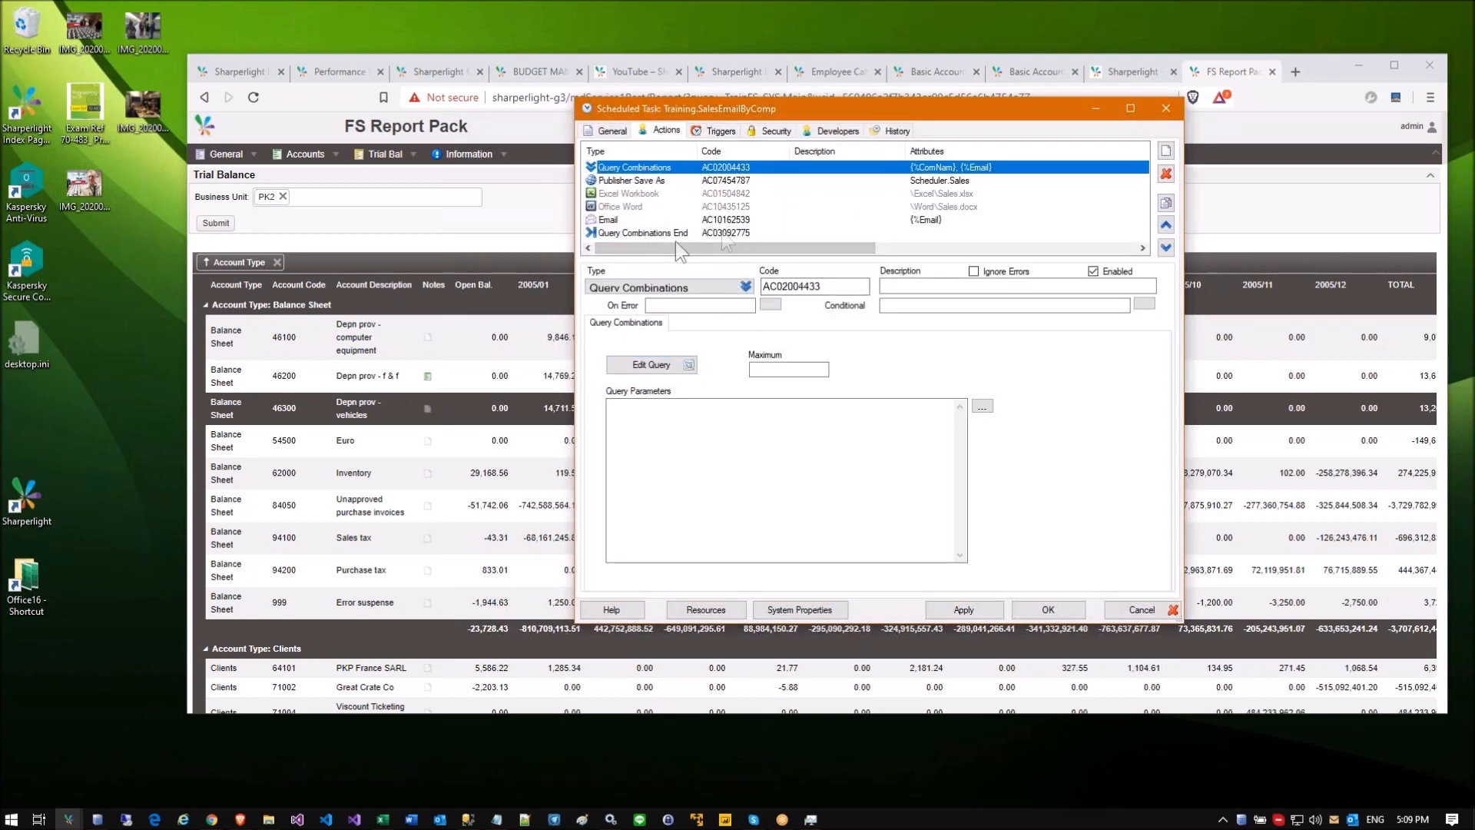
left_click(659, 183)
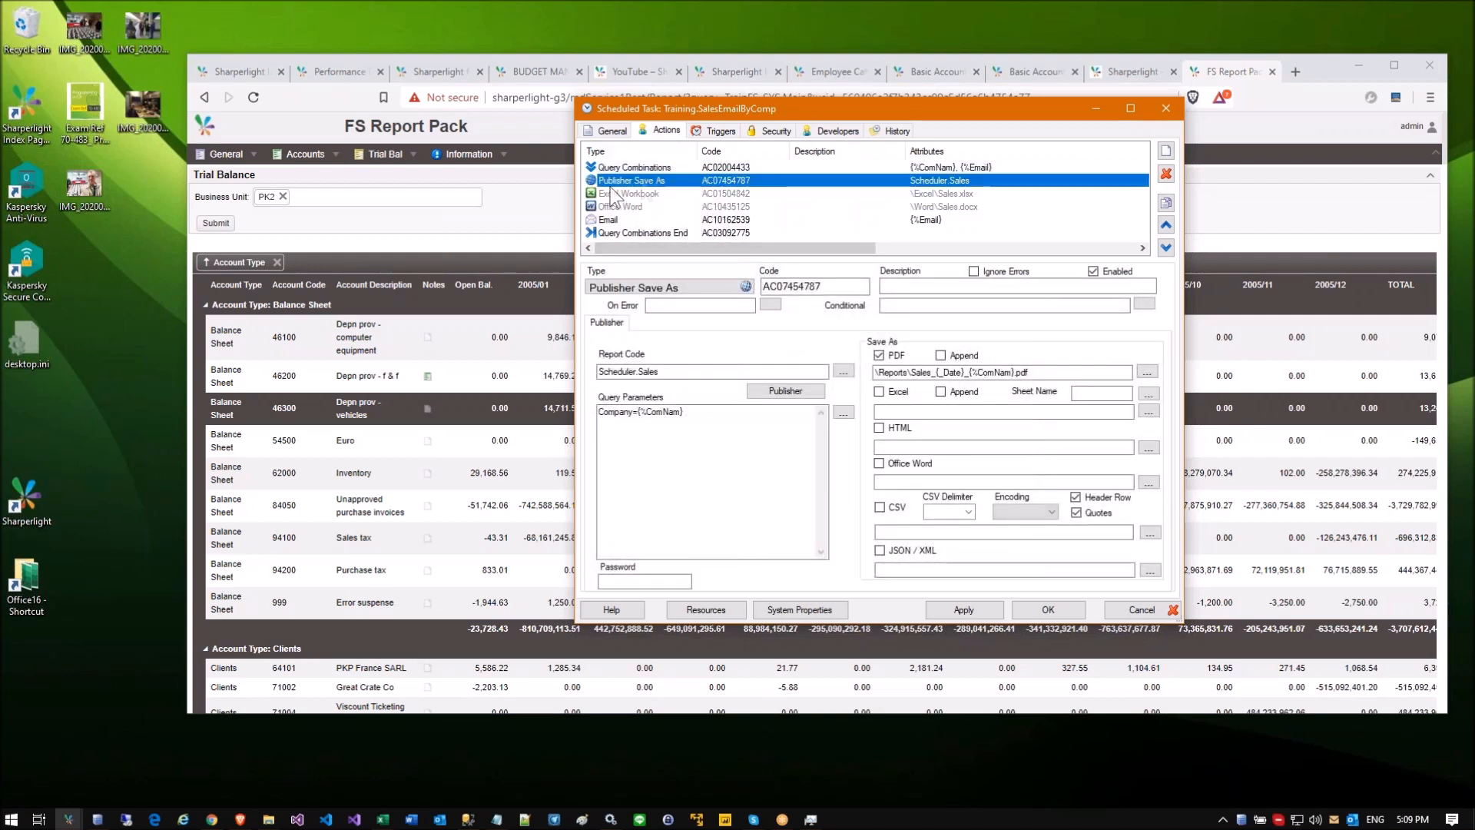
left_click(621, 412)
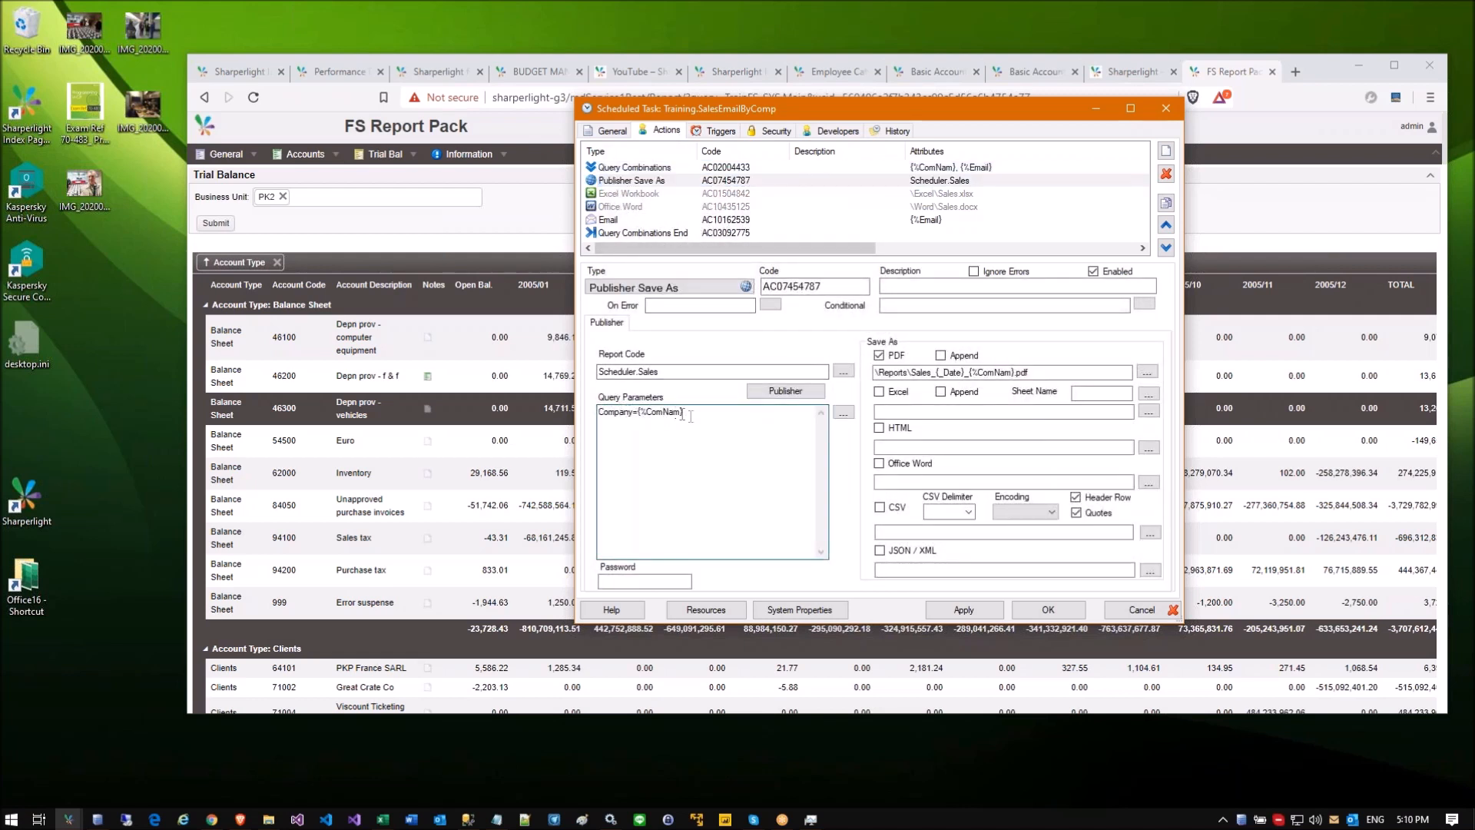
left_click_drag(684, 413, 635, 413)
left_click(631, 413)
left_click(684, 420)
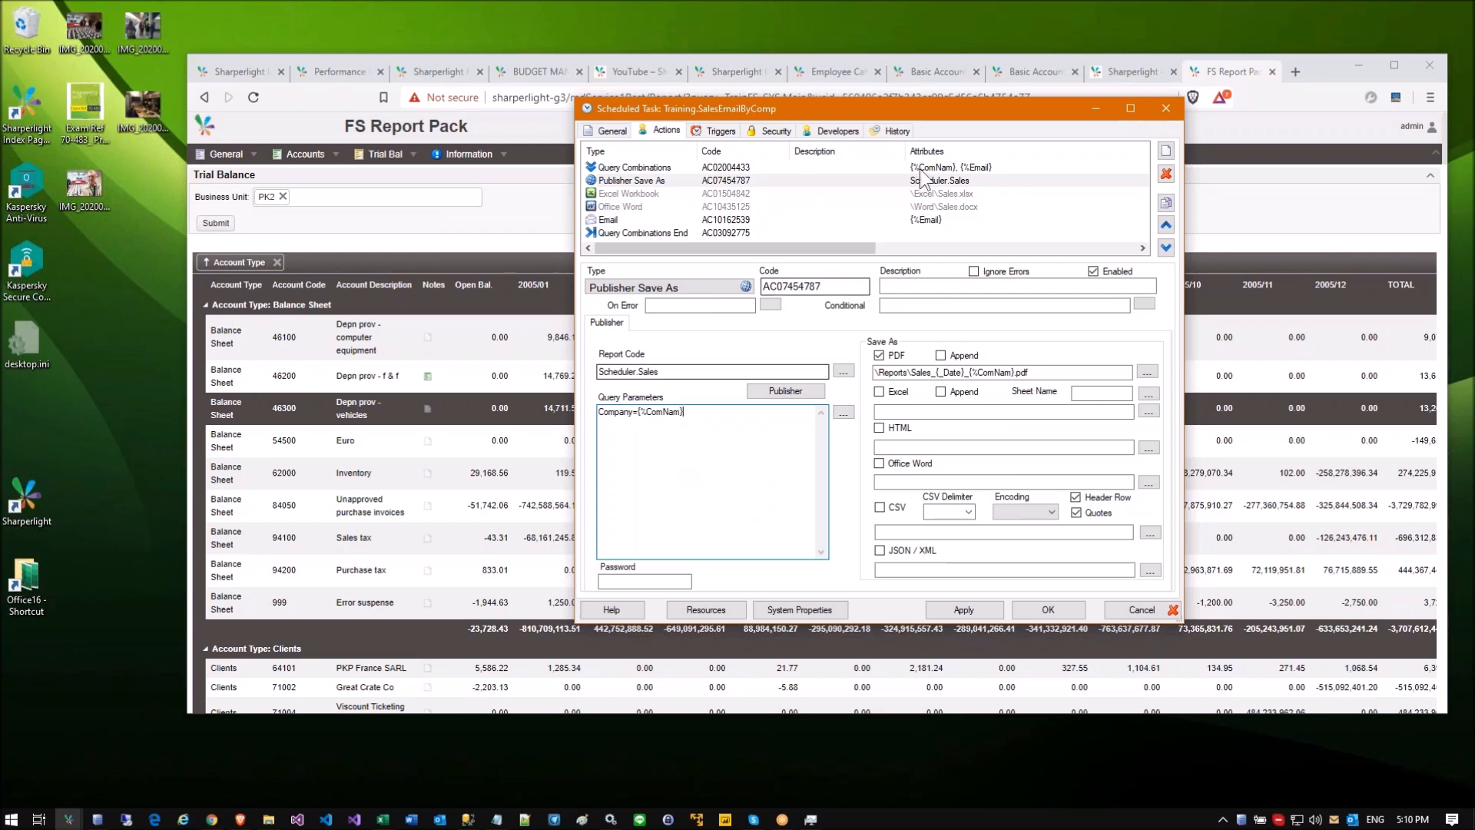
left_click(988, 373)
left_click_drag(988, 374, 1001, 373)
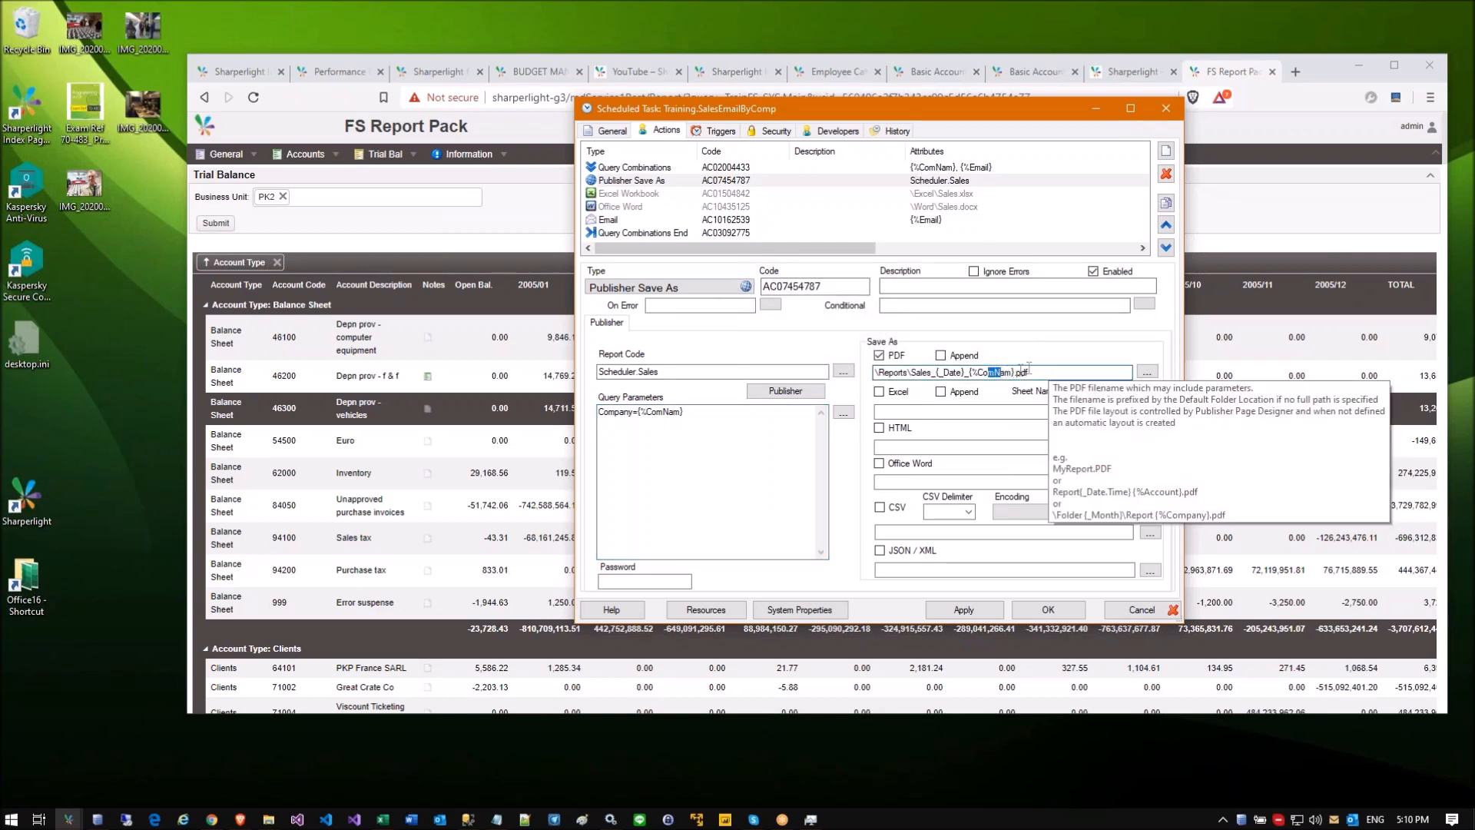
Step: Examine the Email action's HTML message file and PDF attachment, and the Excel Workbook action's parameters
left_click(692, 220)
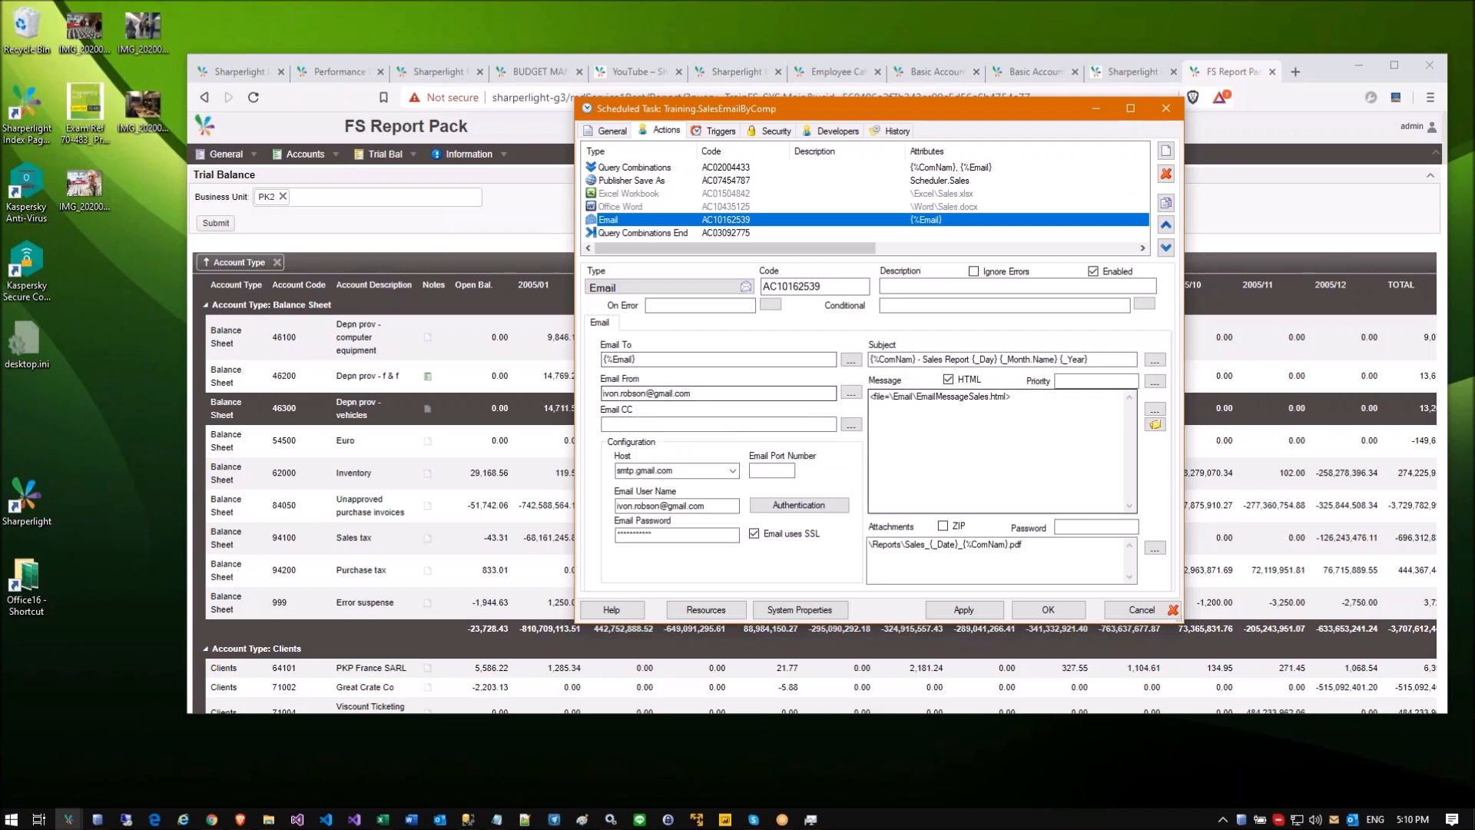
left_click_drag(1013, 398, 872, 397)
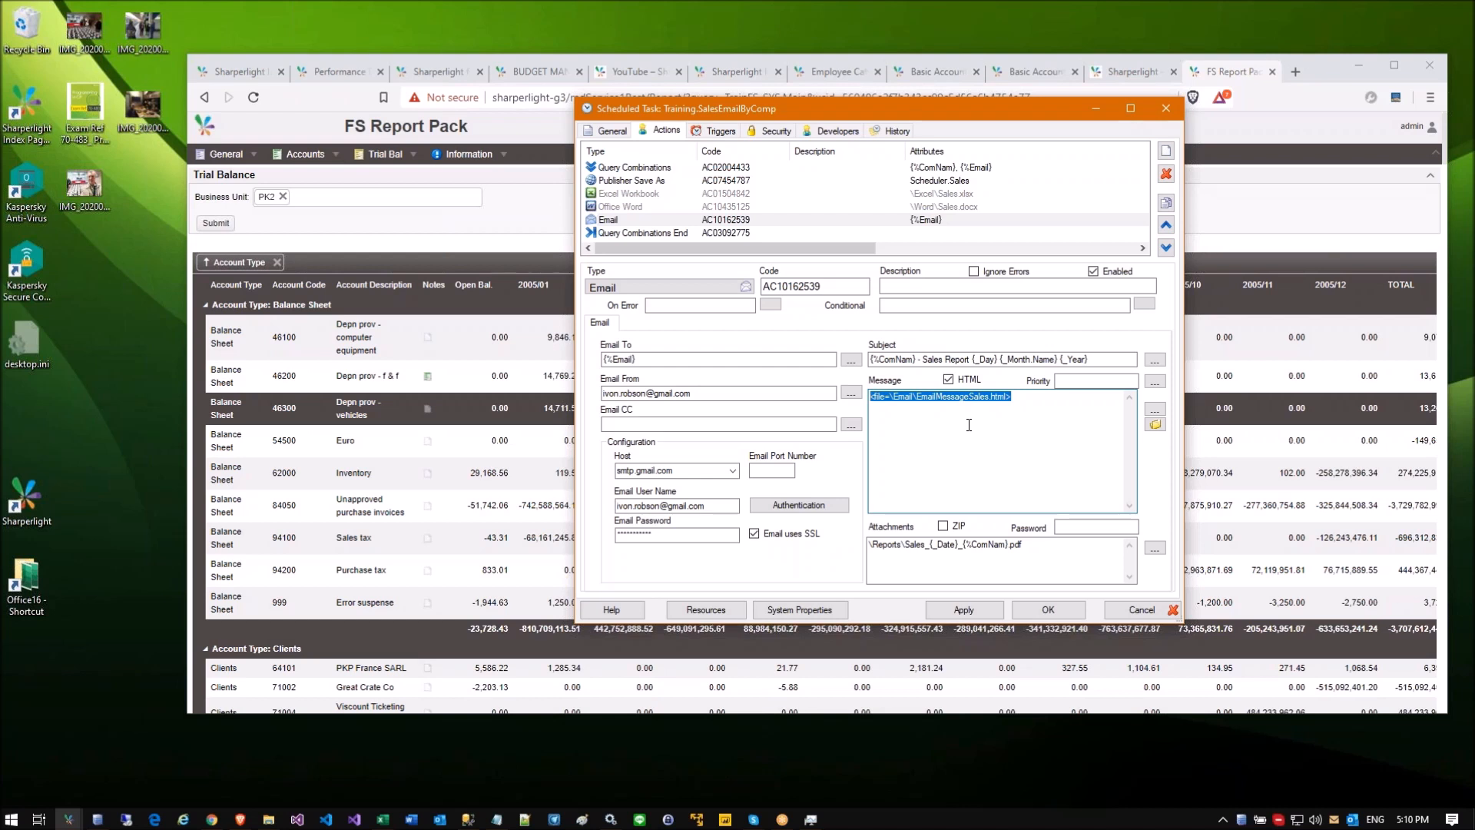
left_click(984, 542)
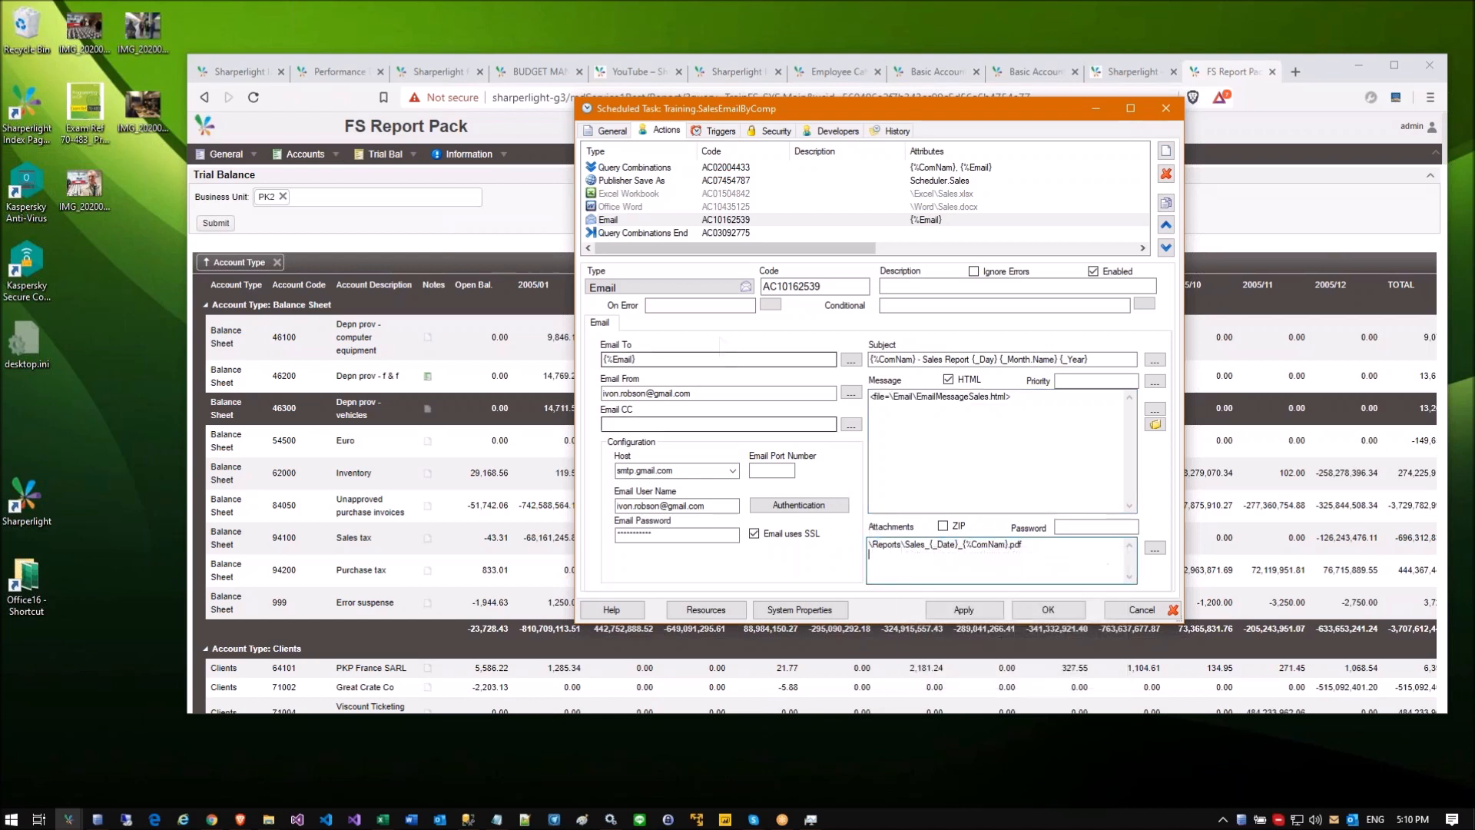
left_click(642, 192)
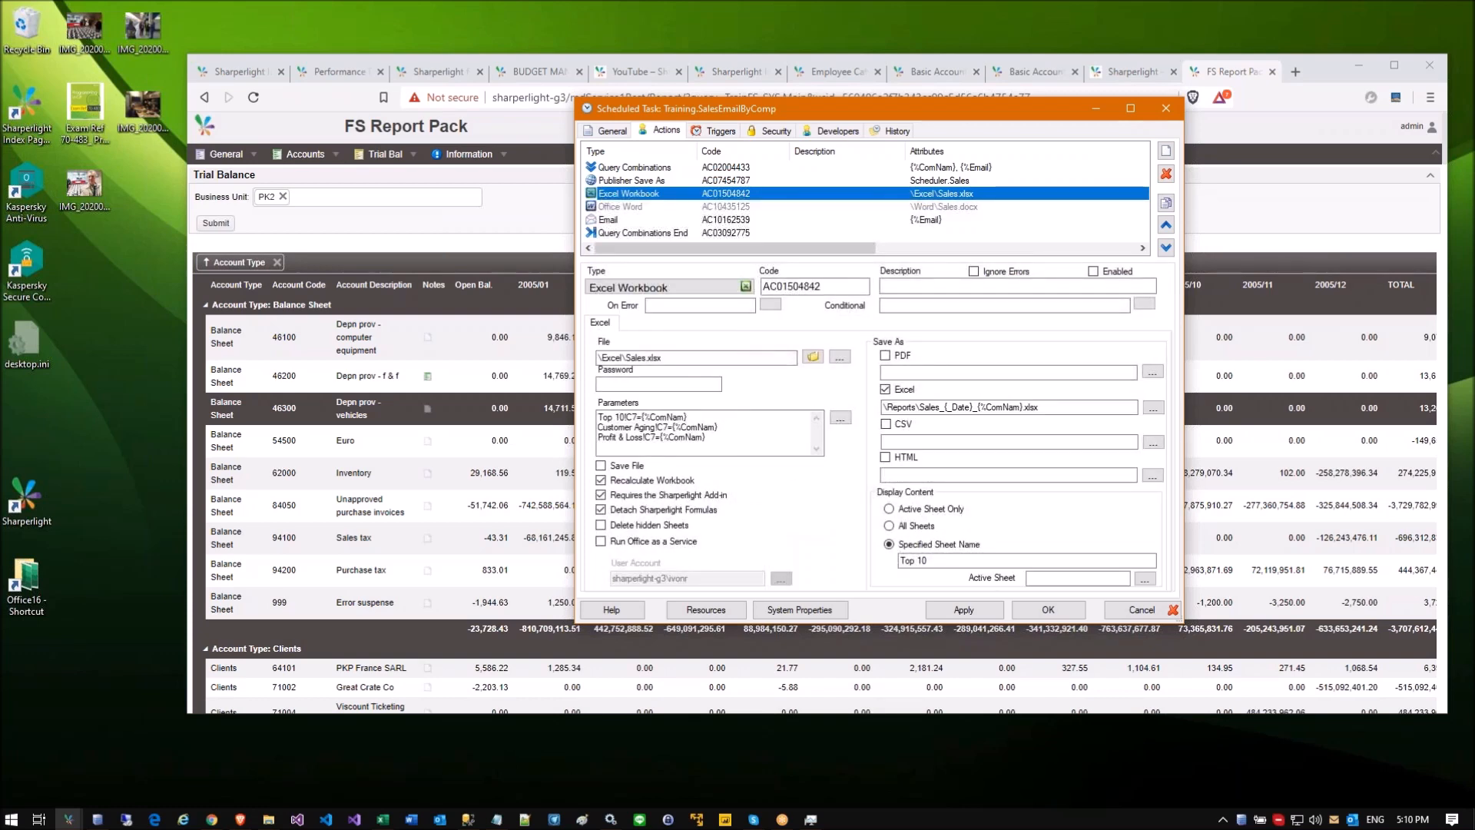
Step: Look through the action types available for a new task action, minimize the Teams window and close the list
left_click(1165, 151)
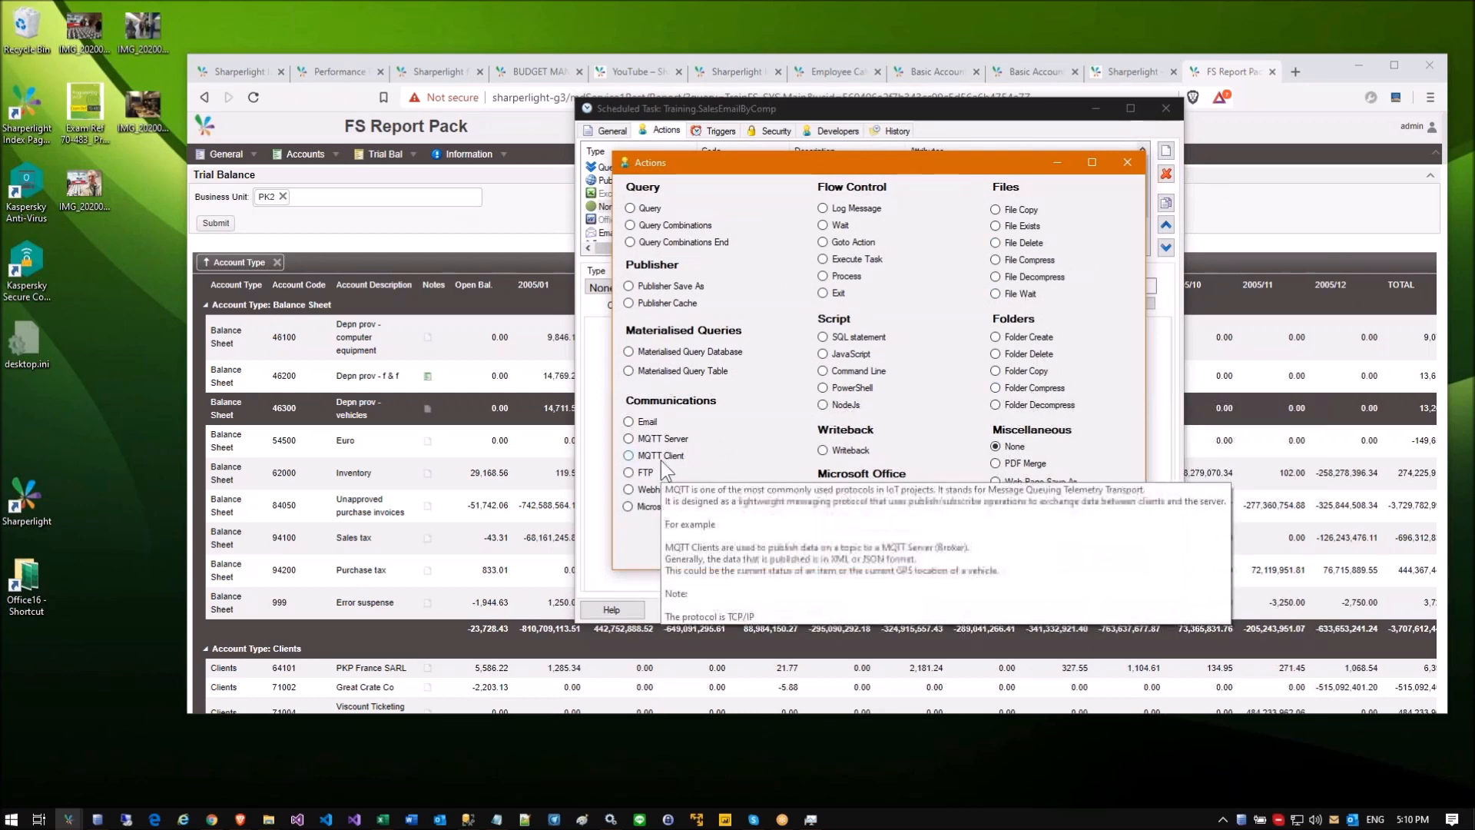
mouse_move(857, 359)
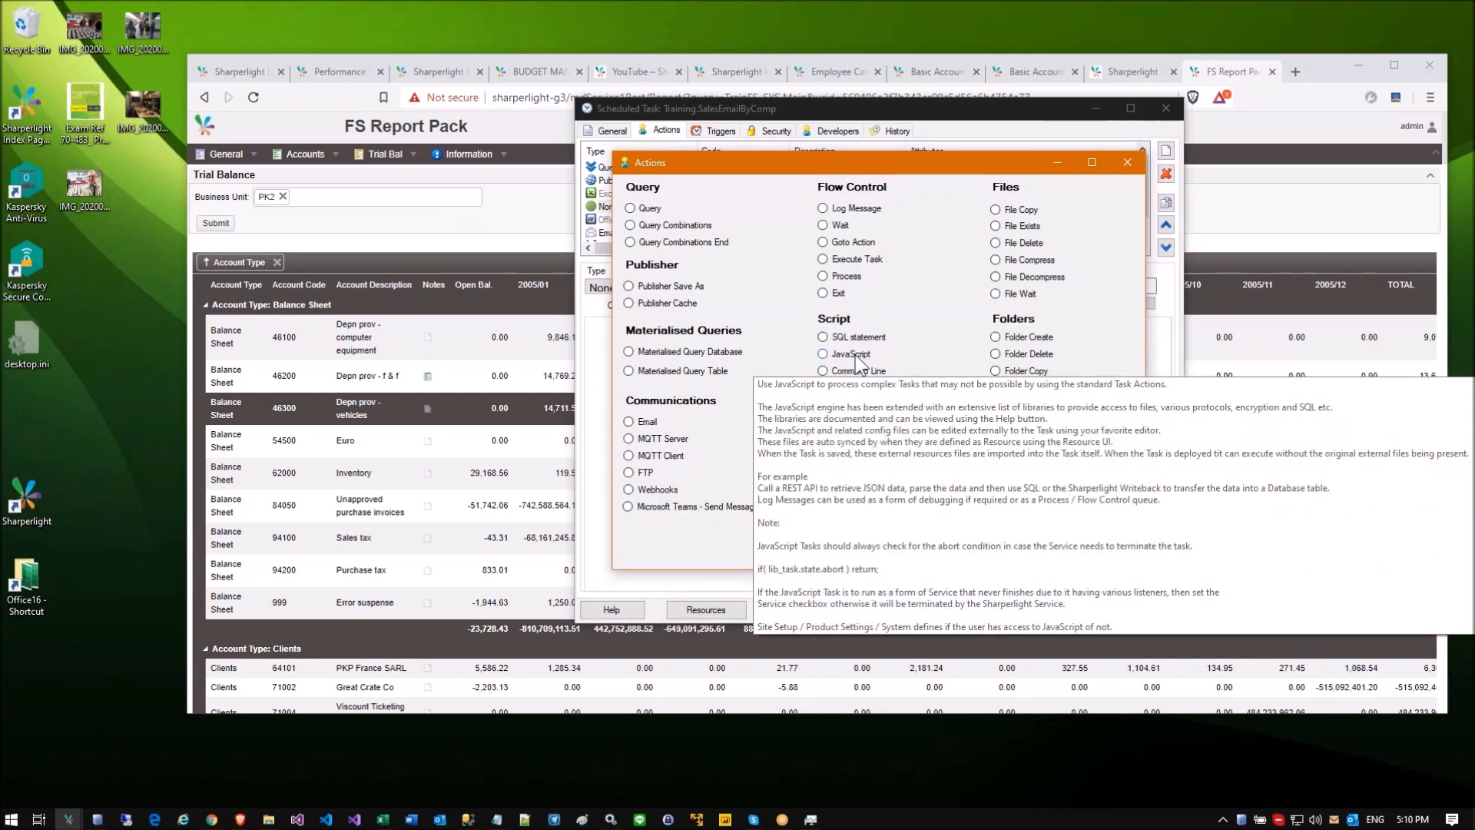
mouse_move(868, 386)
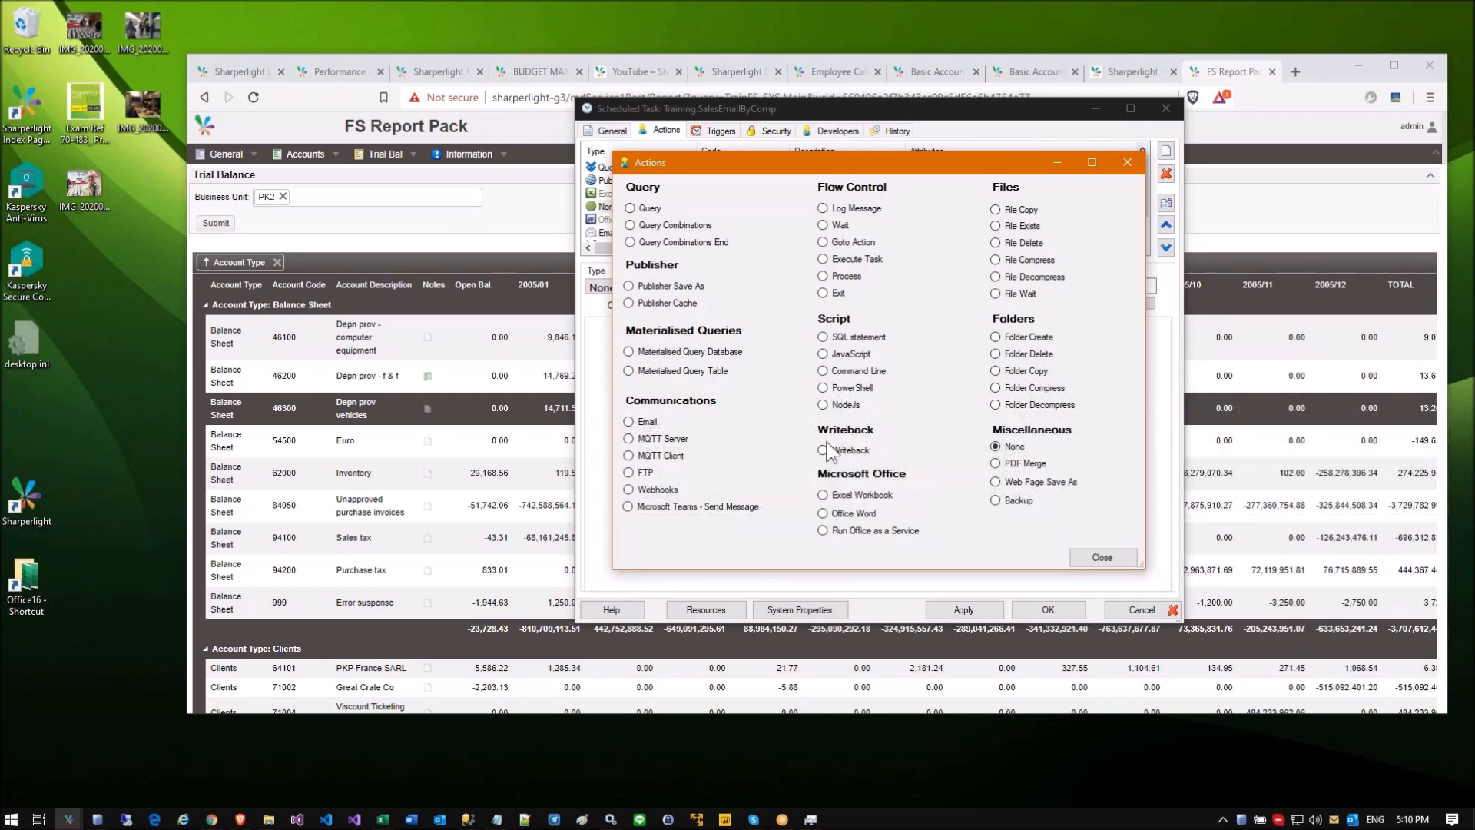
mouse_move(836, 451)
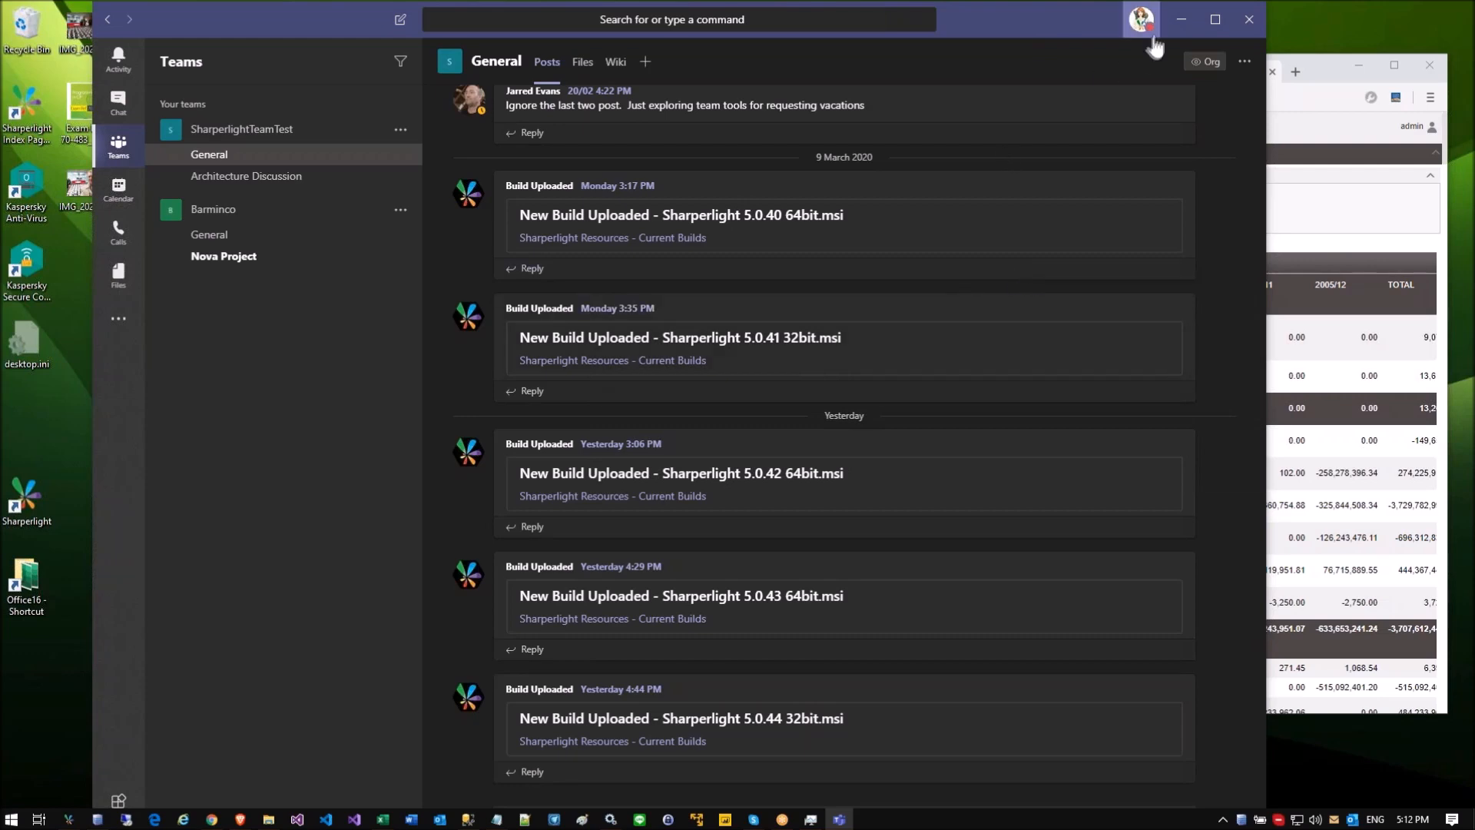
left_click(1178, 26)
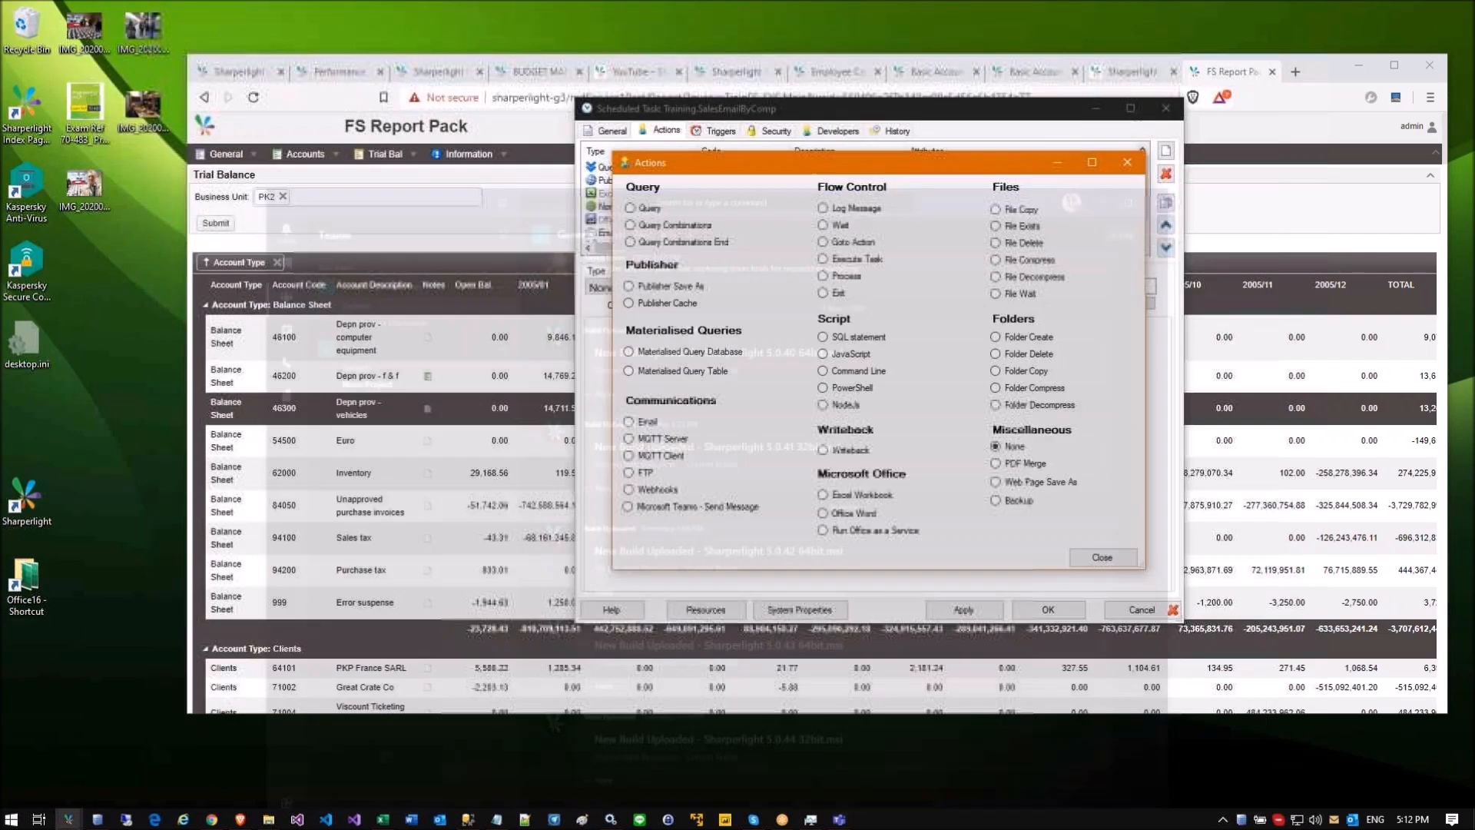
left_click(1100, 555)
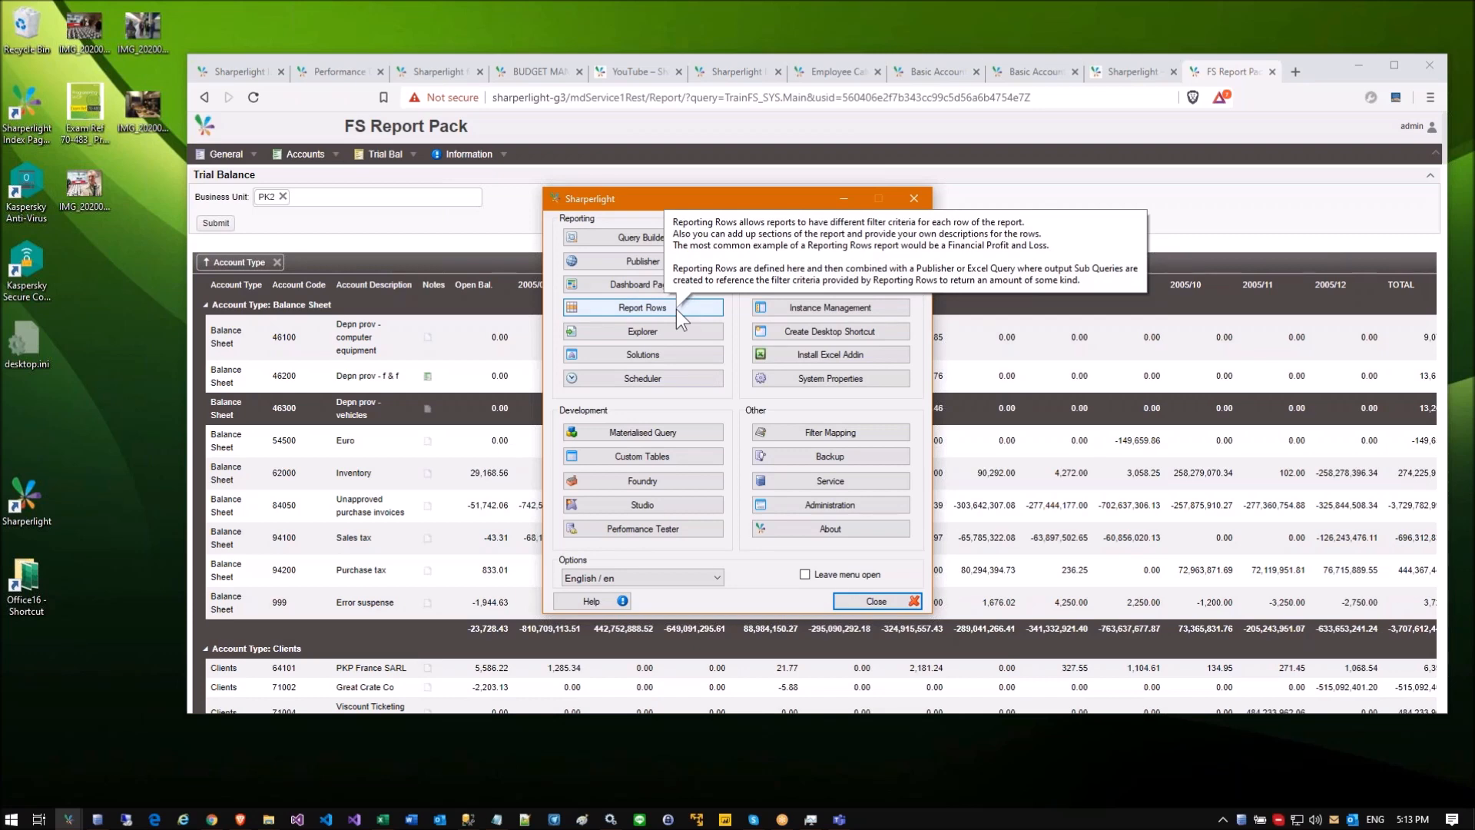
Step: Filter the Report Rows list by "prof", open the PROFITLOSS definition and show its rows in an enlarged window
left_click(676, 309)
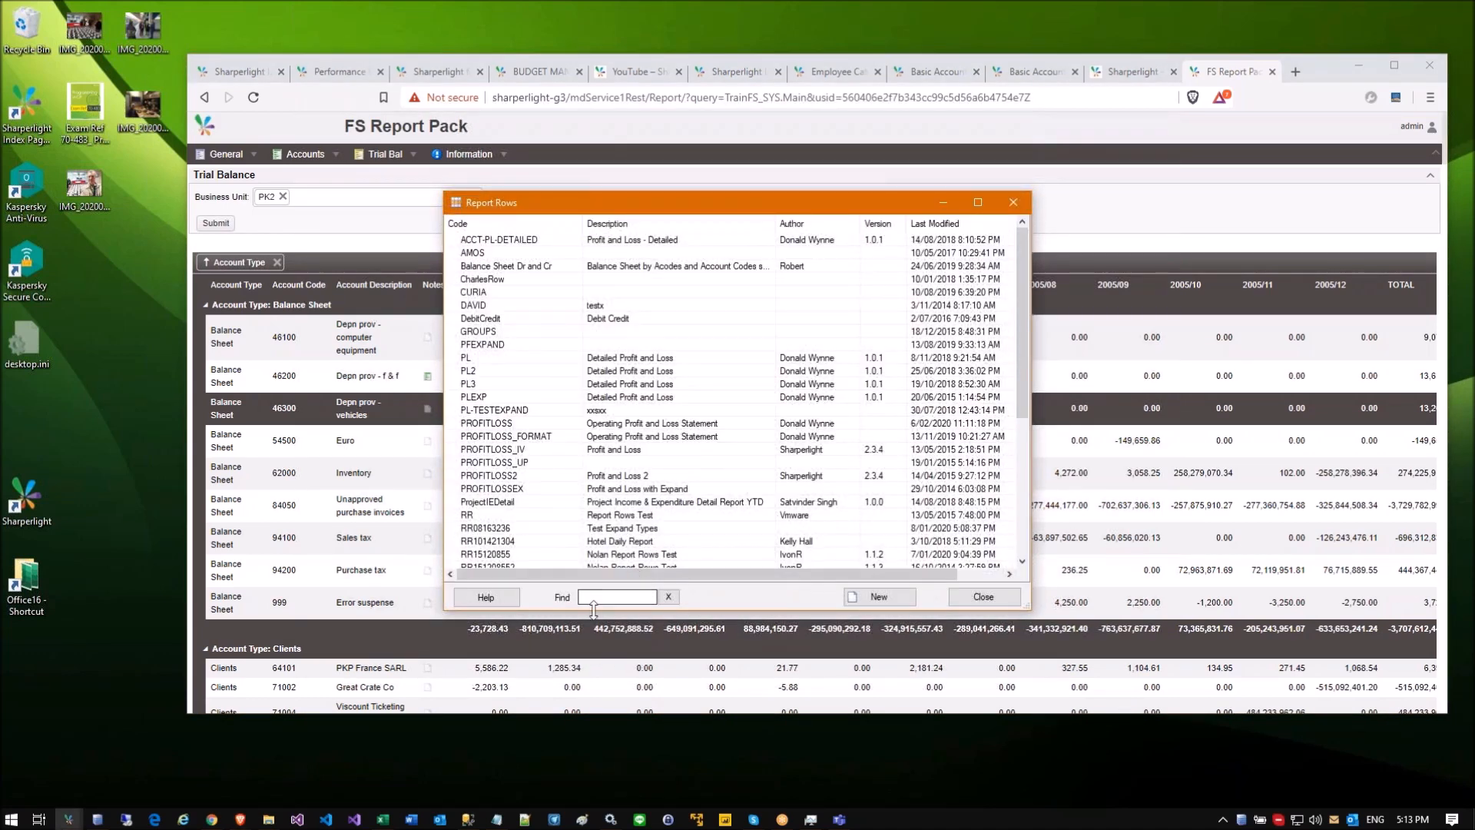
type("rof")
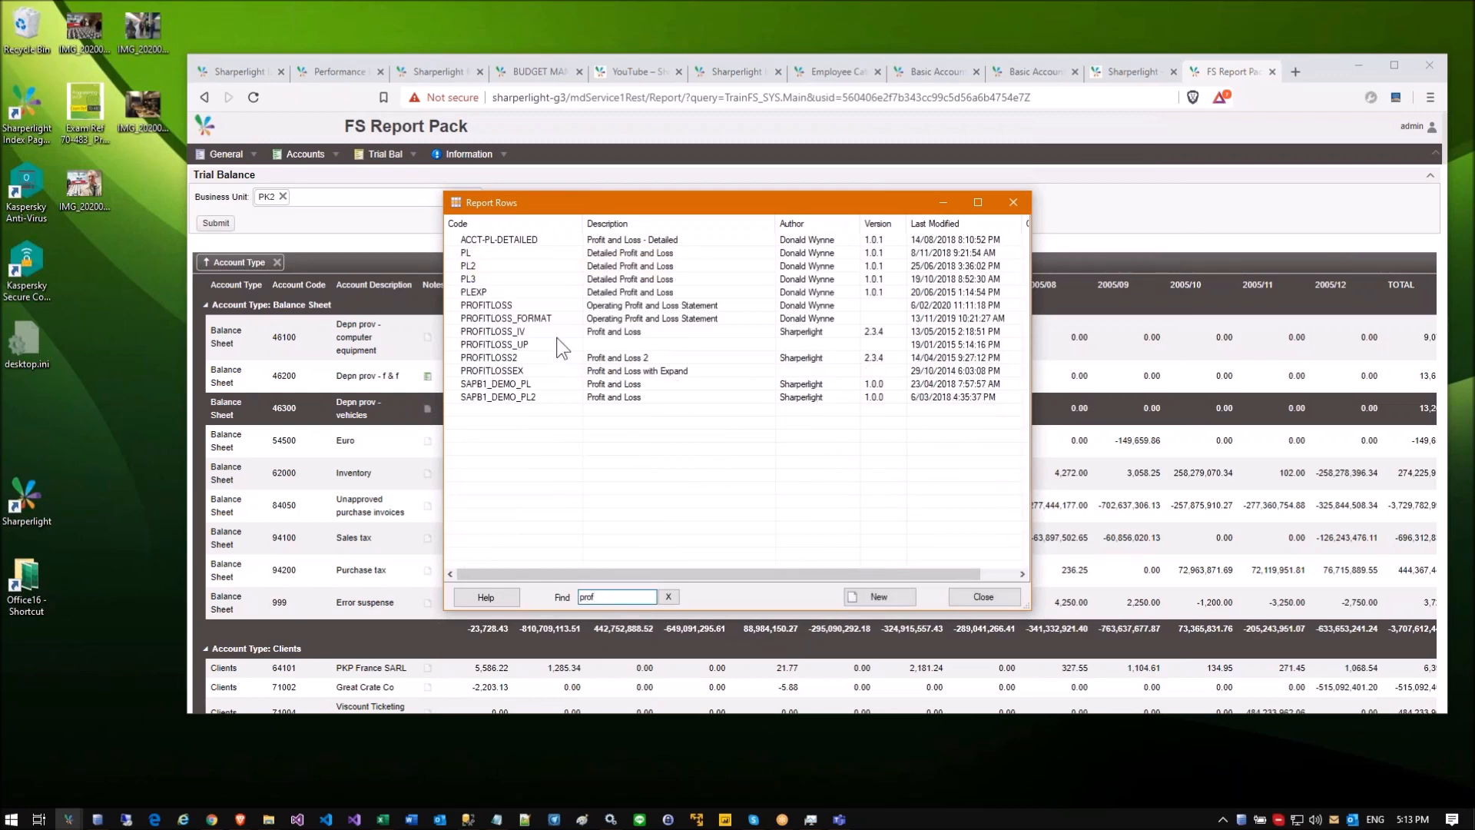
double_click(557, 306)
left_click(506, 174)
left_click_drag(1047, 662, 1214, 807)
Step: Examine the definitions of the Expenses header, the EXPAND row 4020, Salaries Expenses and the Expenses total row
left_click(526, 358)
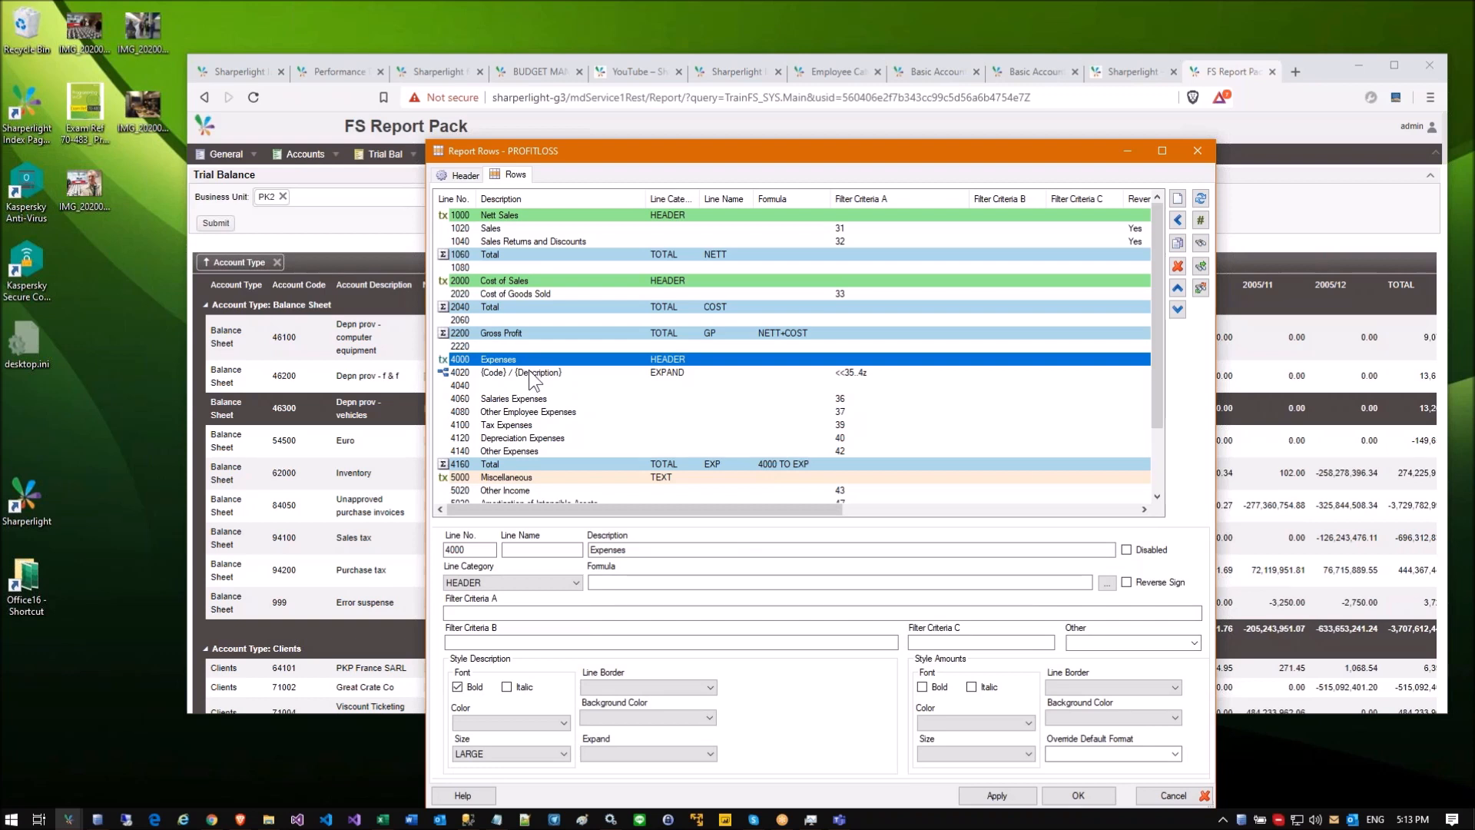
left_click(529, 370)
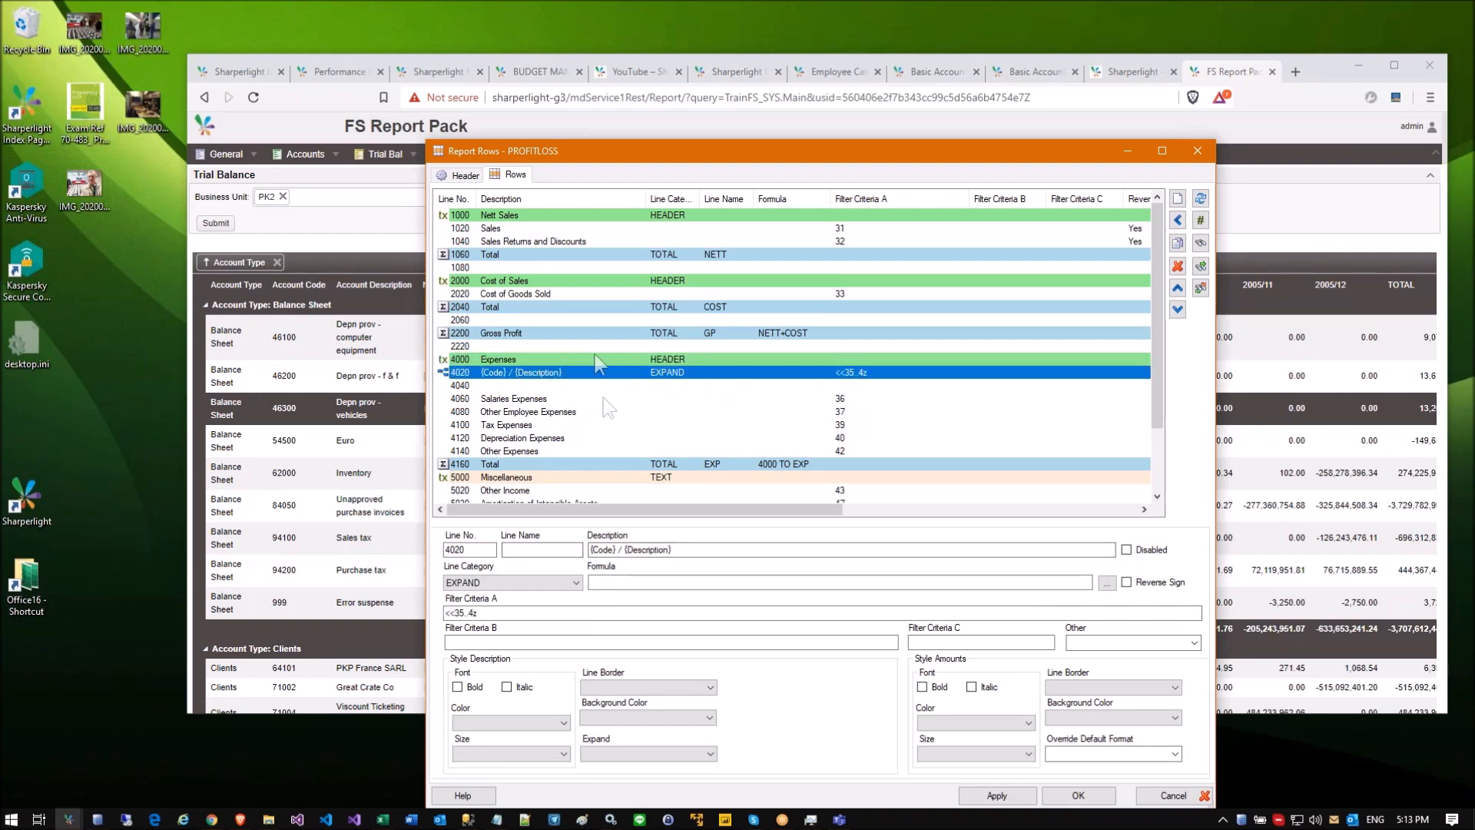
left_click(531, 398)
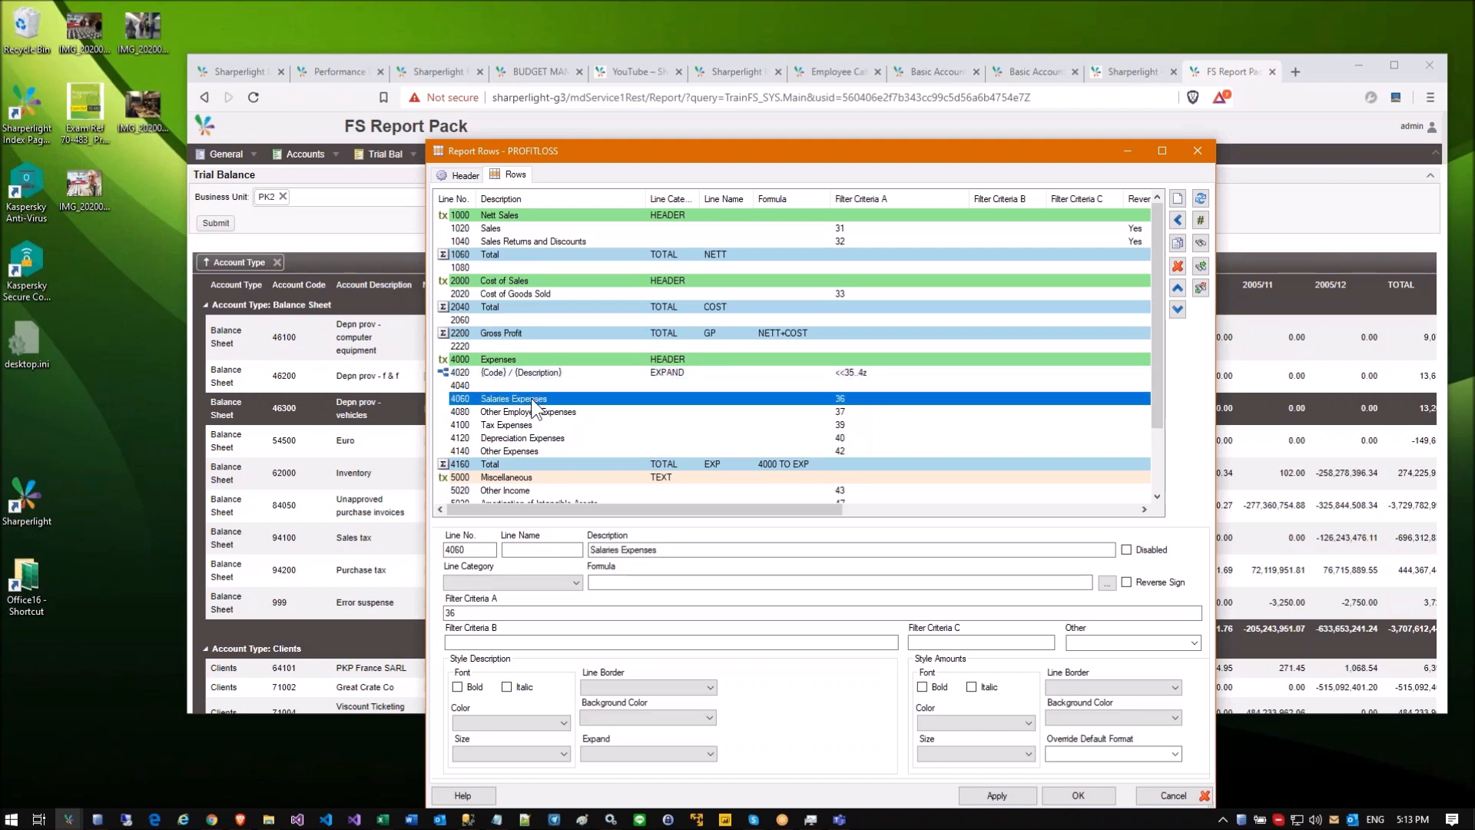
left_click(625, 461)
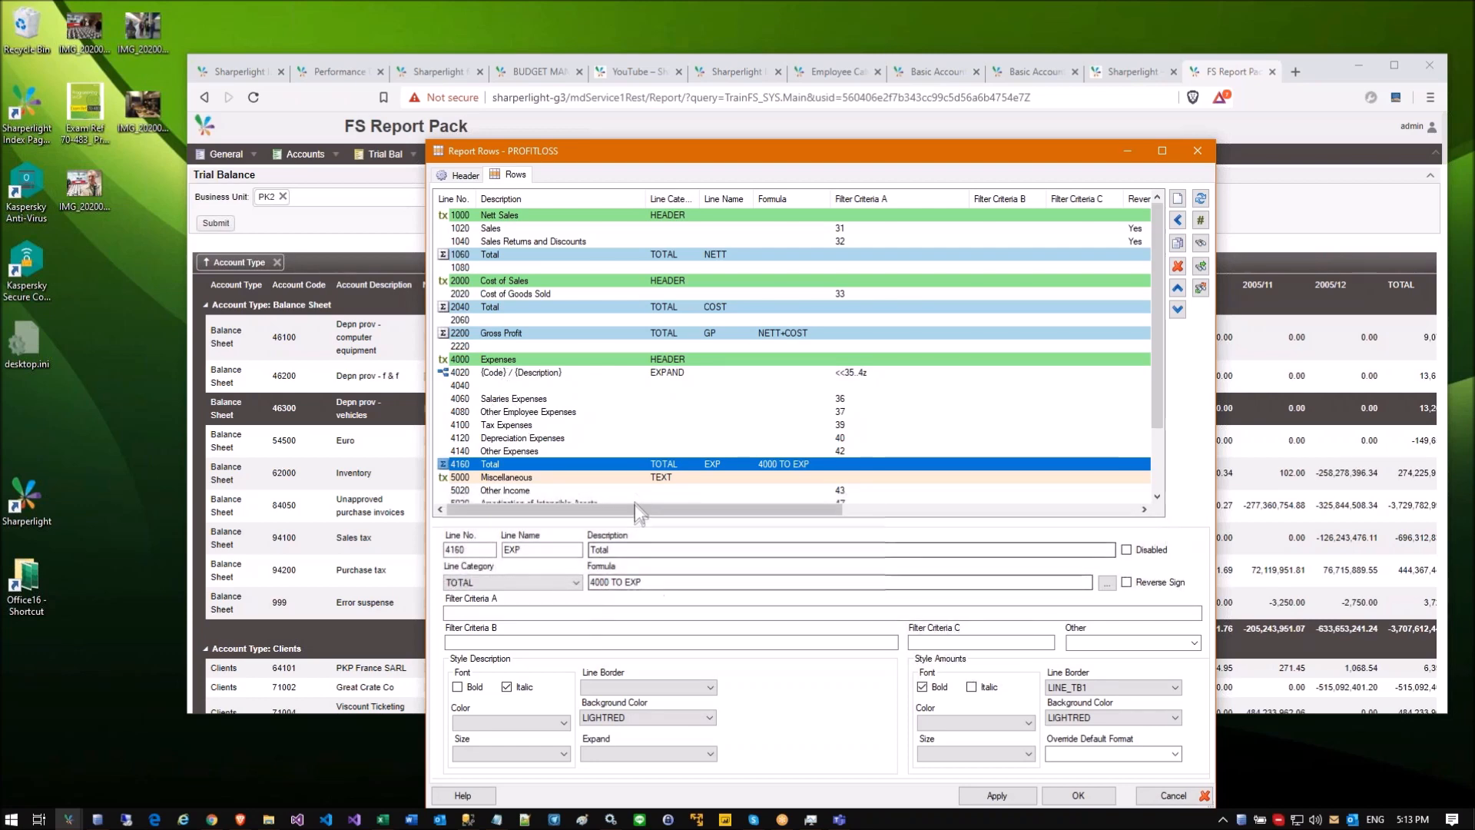
Step: Examine the definitions of the Miscellaneous total row 5040 and the Net Profit / (Loss) row 9000
scroll(630, 440, "down", 2)
left_click(624, 443)
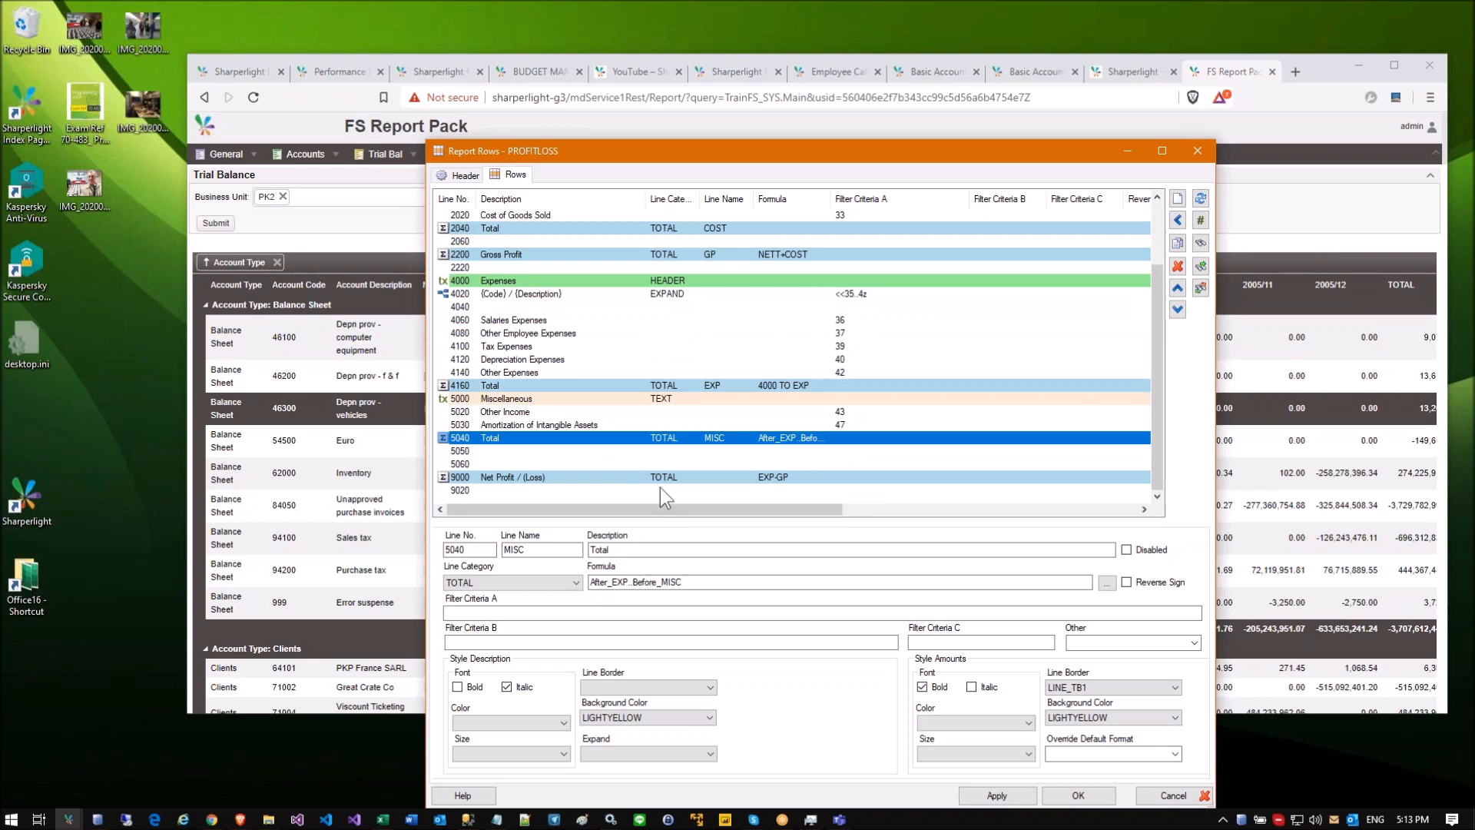
left_click(679, 477)
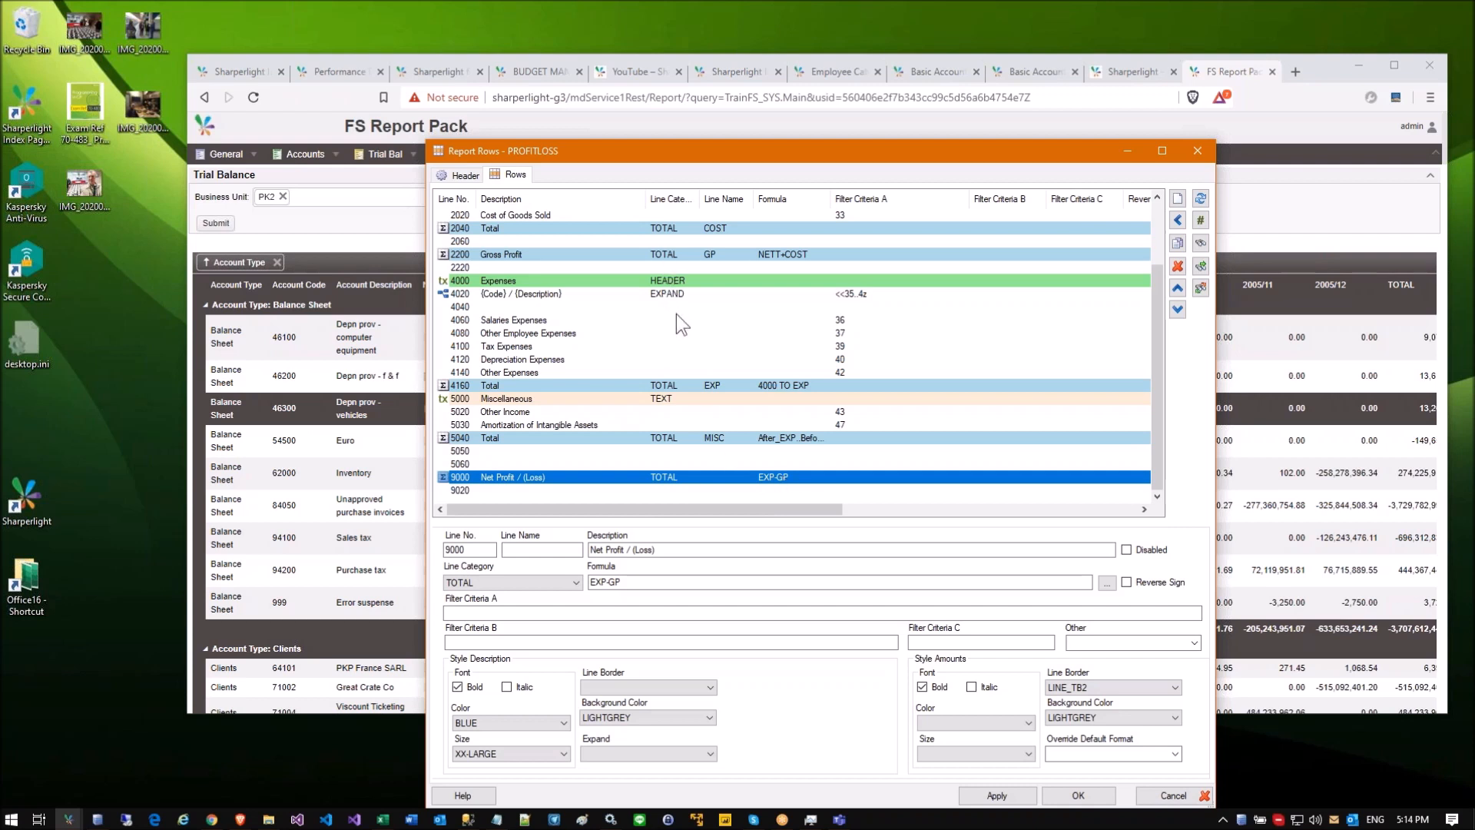
Step: Set Filter Criteria A of the Salaries Expenses row to 36,65 and close the PROFITLOSS window without applying
left_click(607, 321)
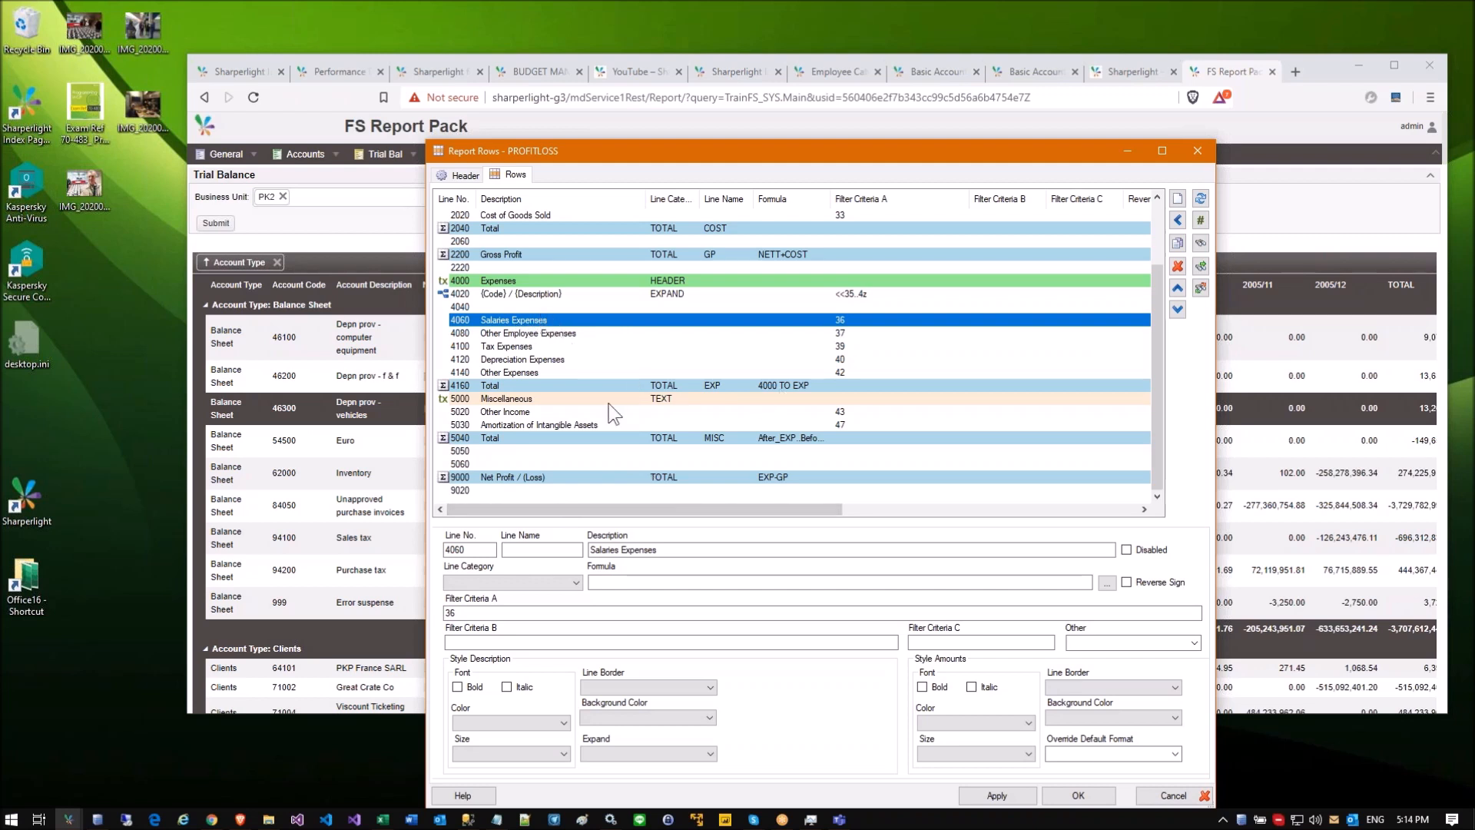
left_click(460, 613)
type(",65")
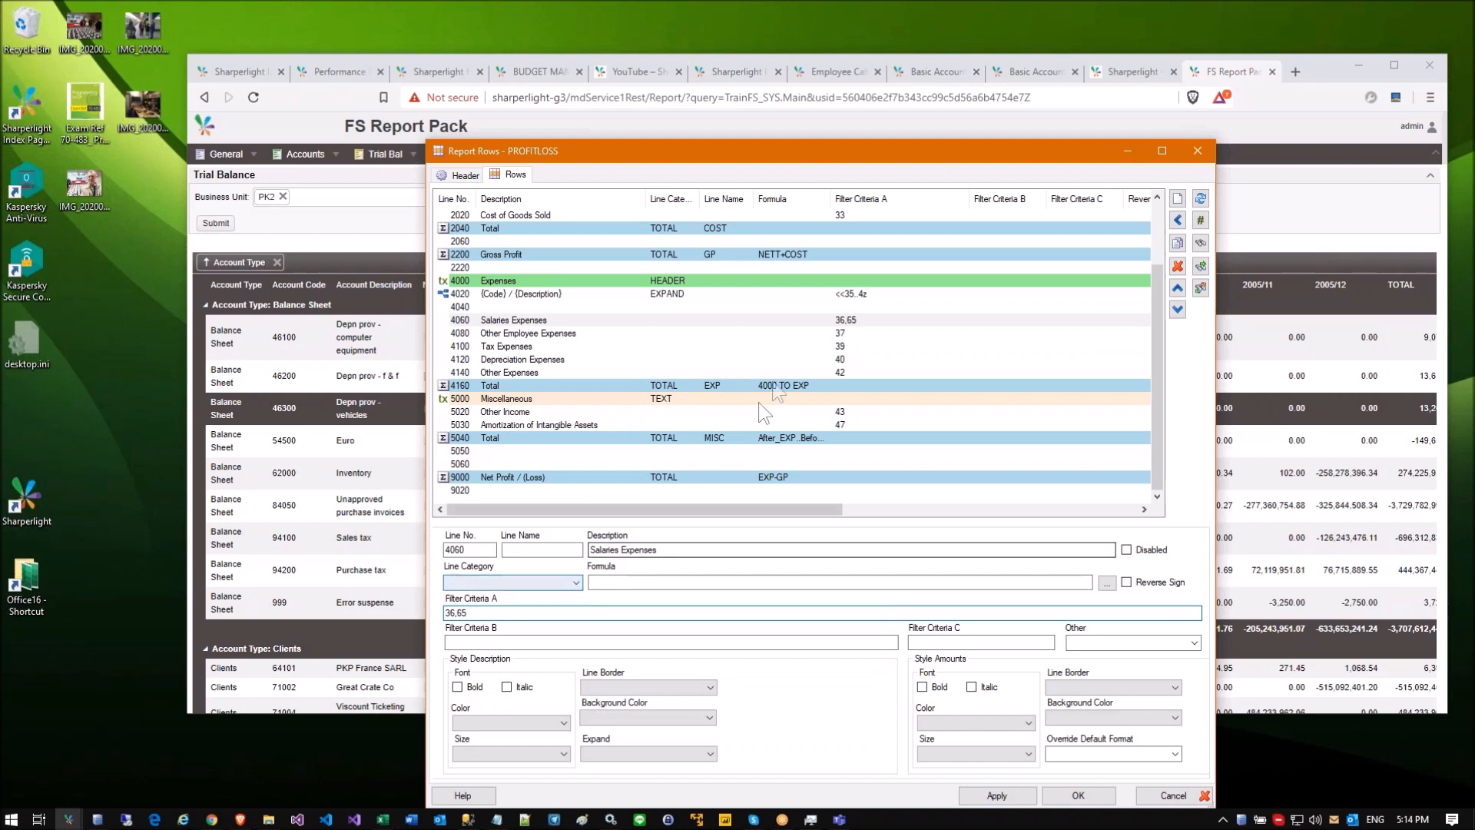
scroll(748, 320, "up", 2)
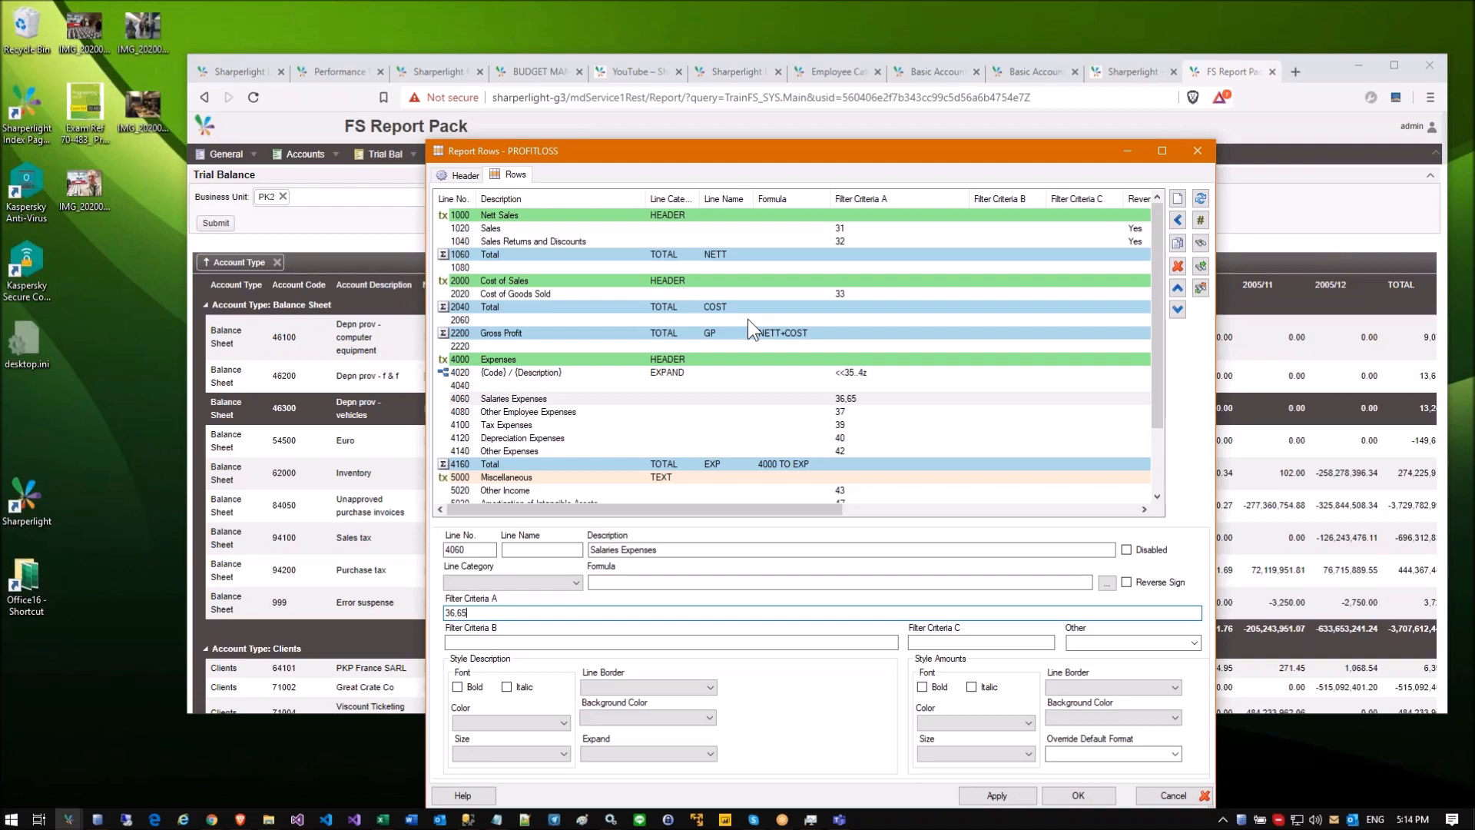
left_click(1205, 151)
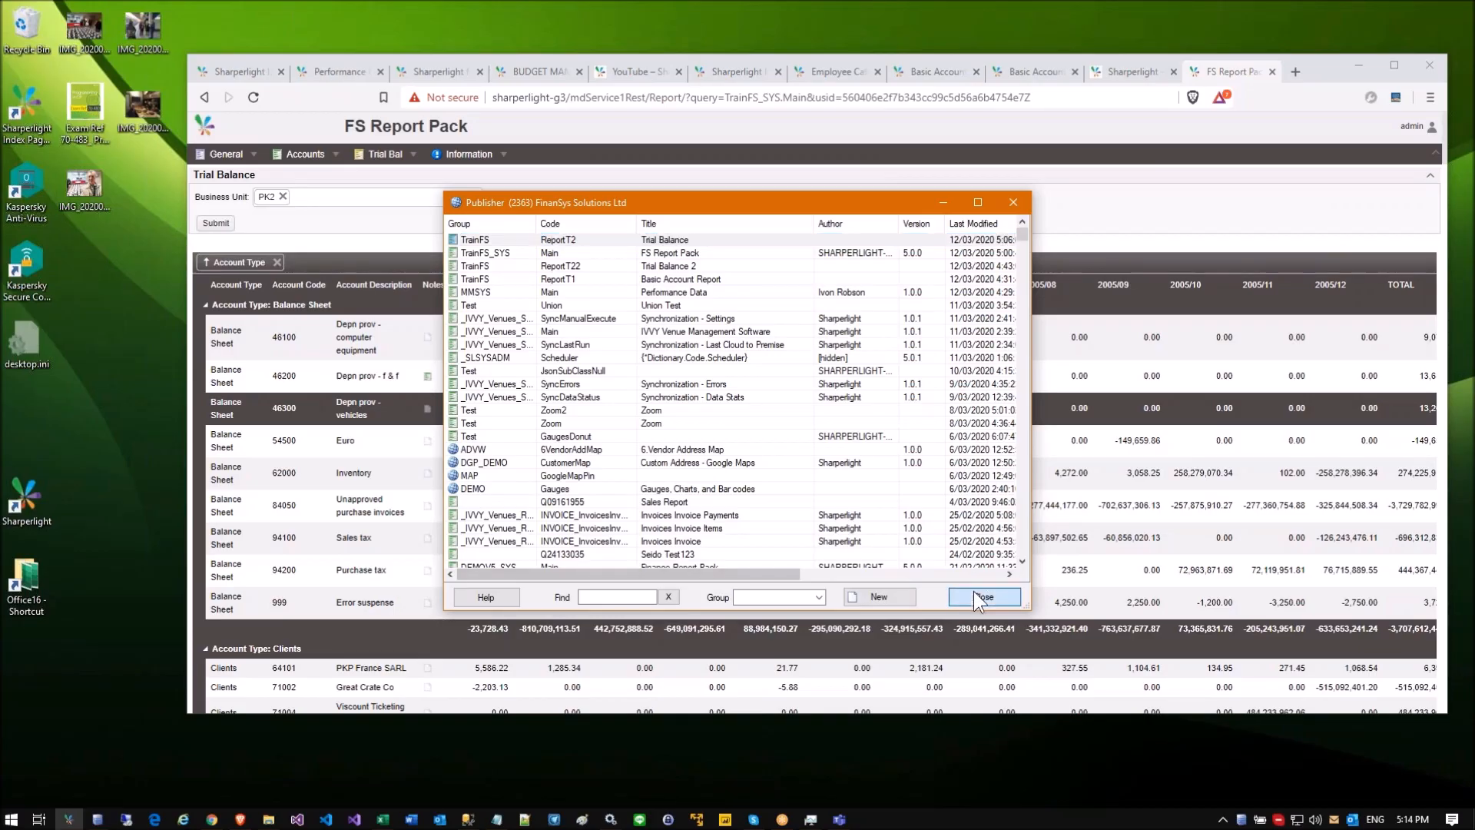
Step: Close the Publisher list, open the Sharperlight application menu and move it aside
left_click(974, 592)
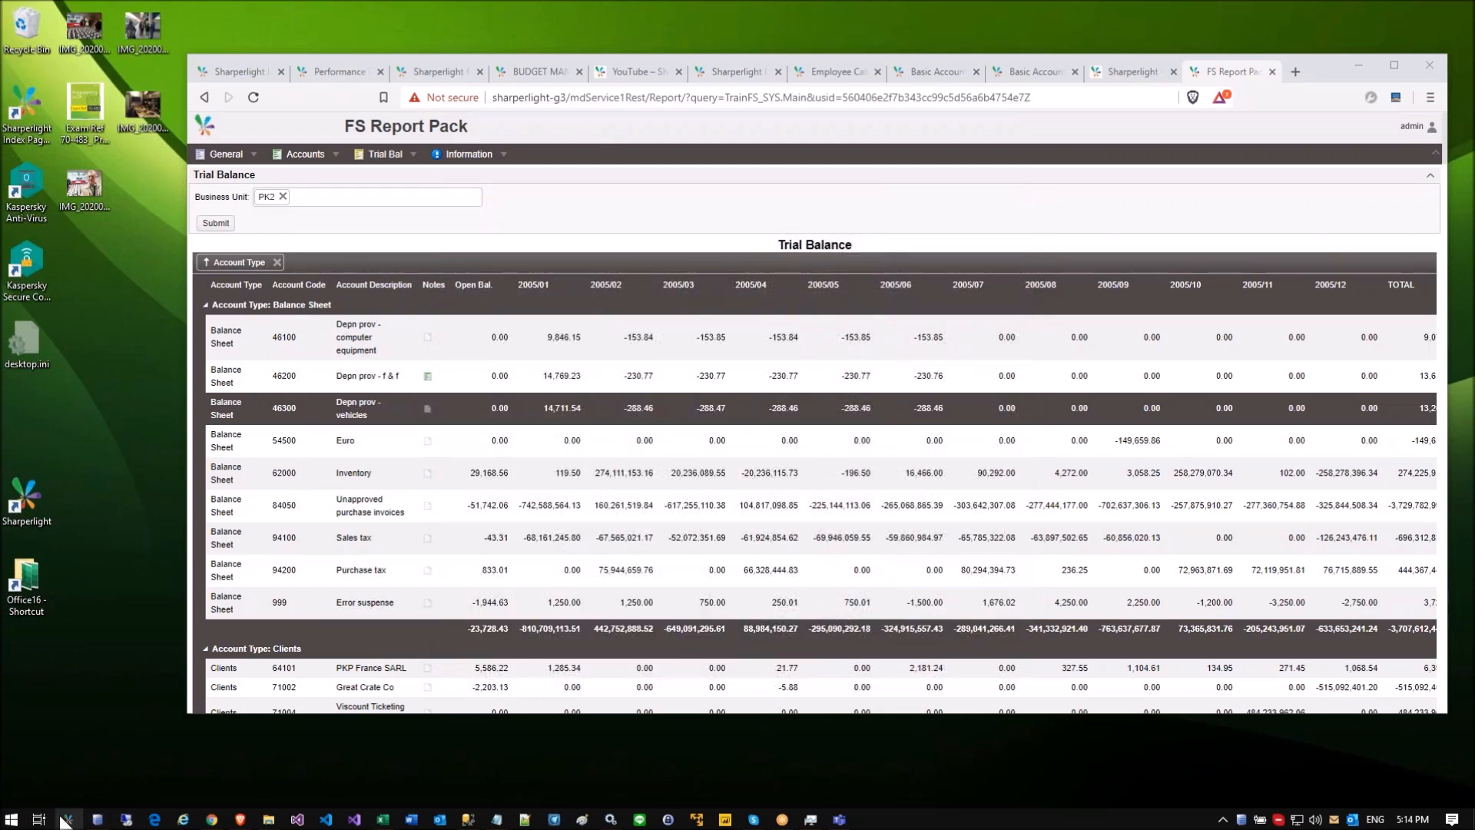
right_click(66, 819)
left_click(62, 757)
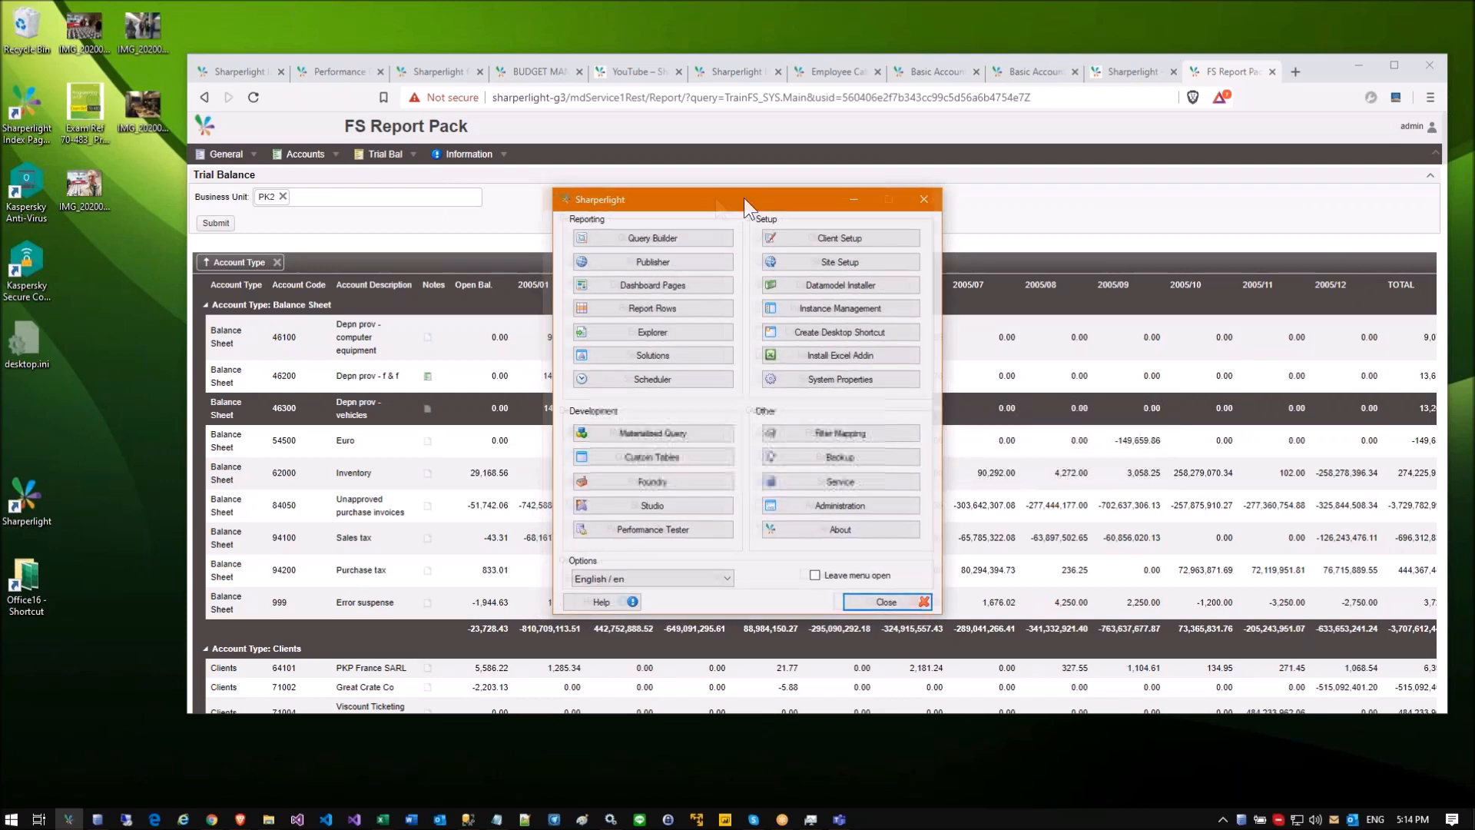
left_click_drag(705, 196, 923, 179)
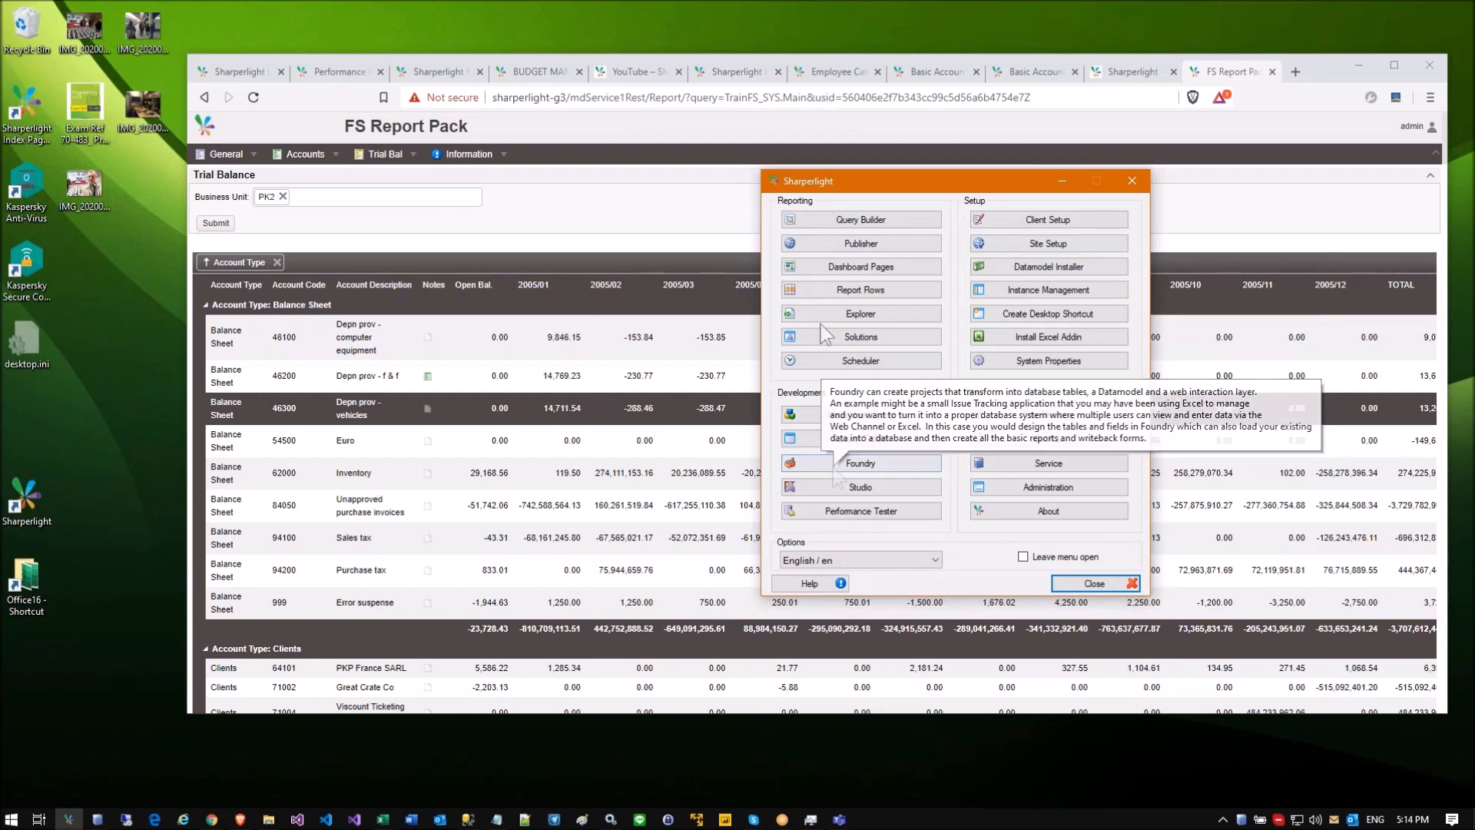
Step: Switch to the browser and view the Employee Category, Writeback Tables and Budget Management Tool pages
left_click(814, 77)
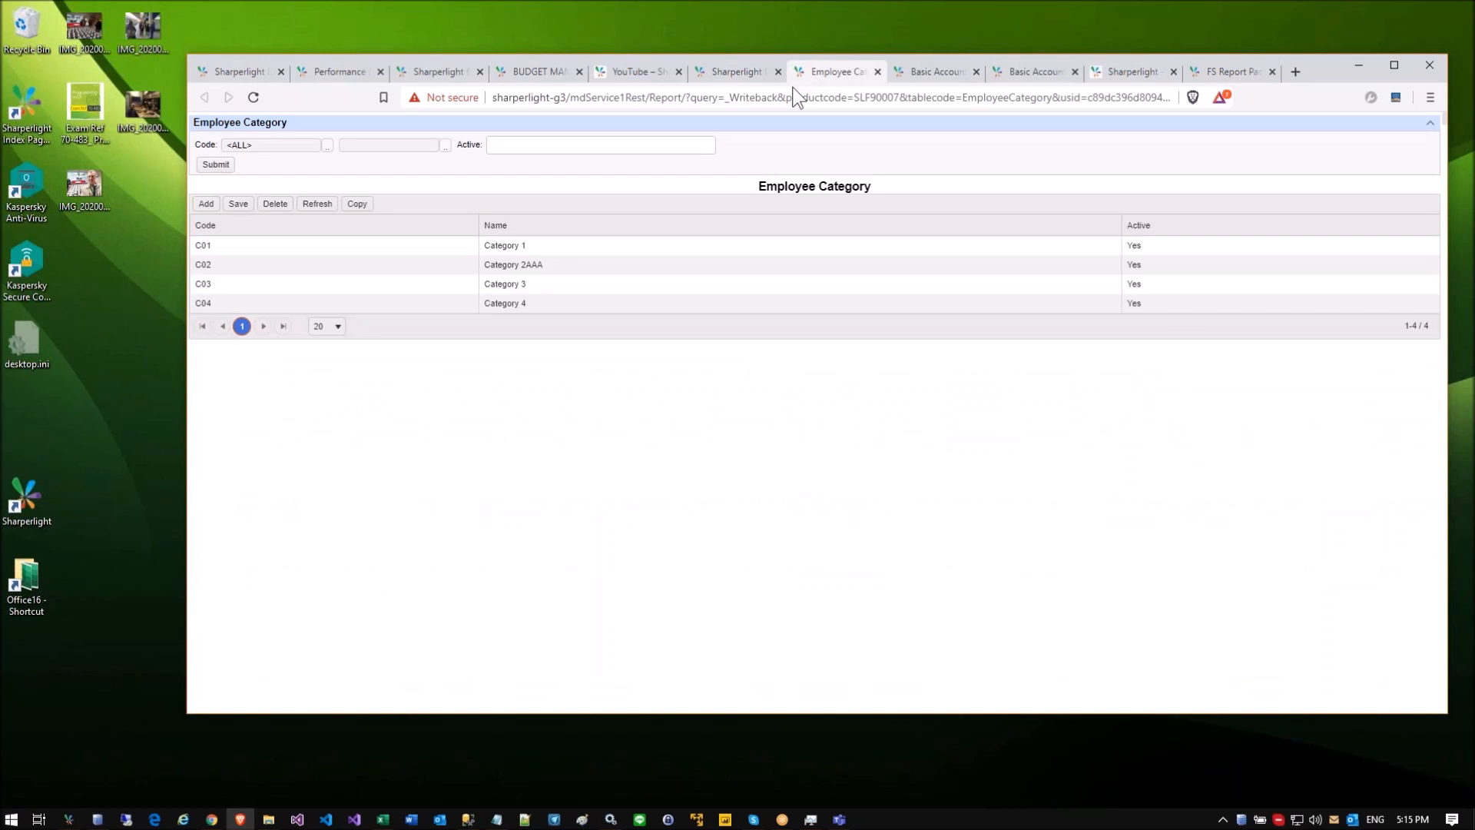
left_click(722, 75)
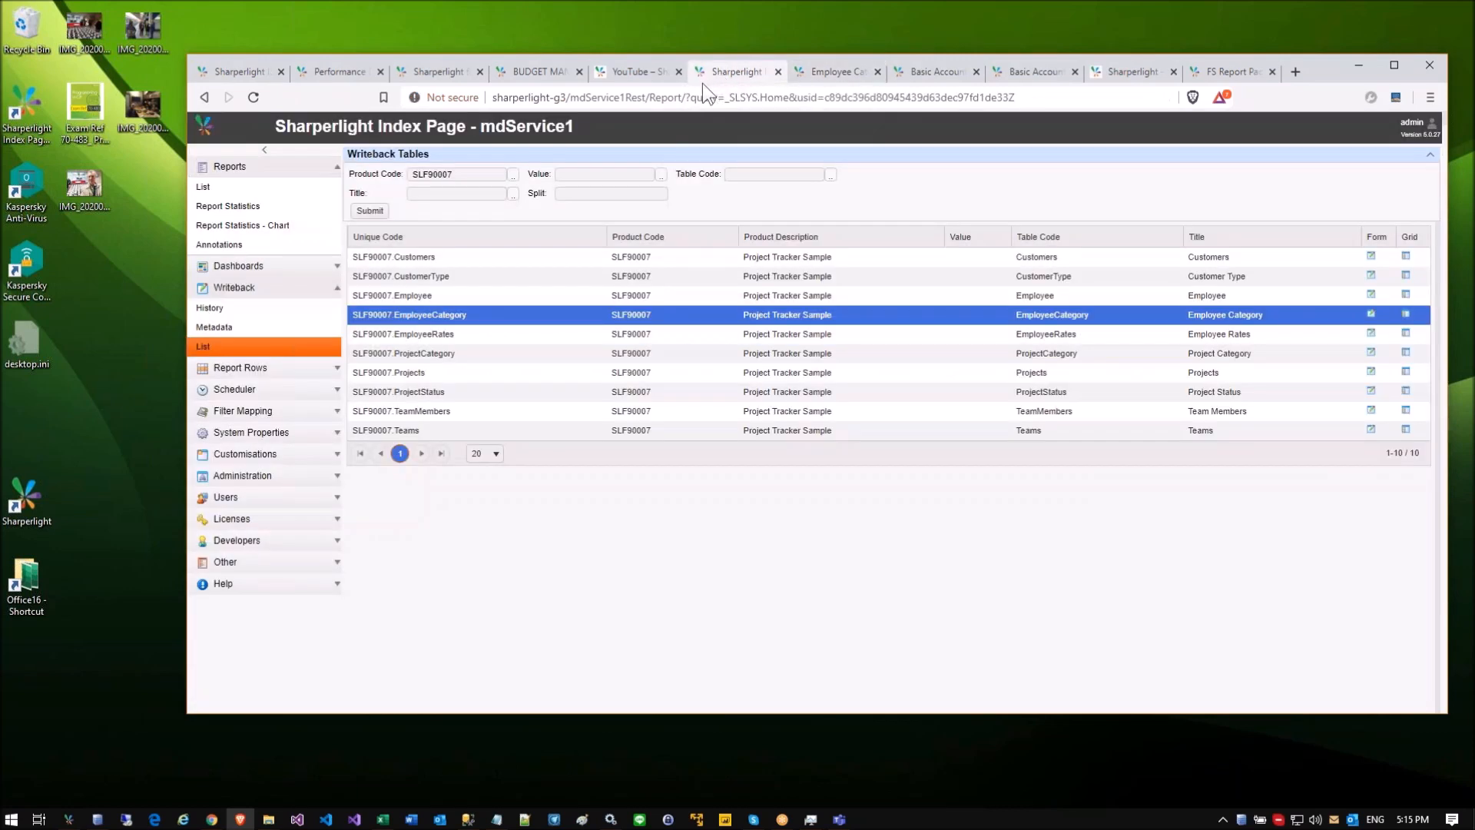
left_click(538, 71)
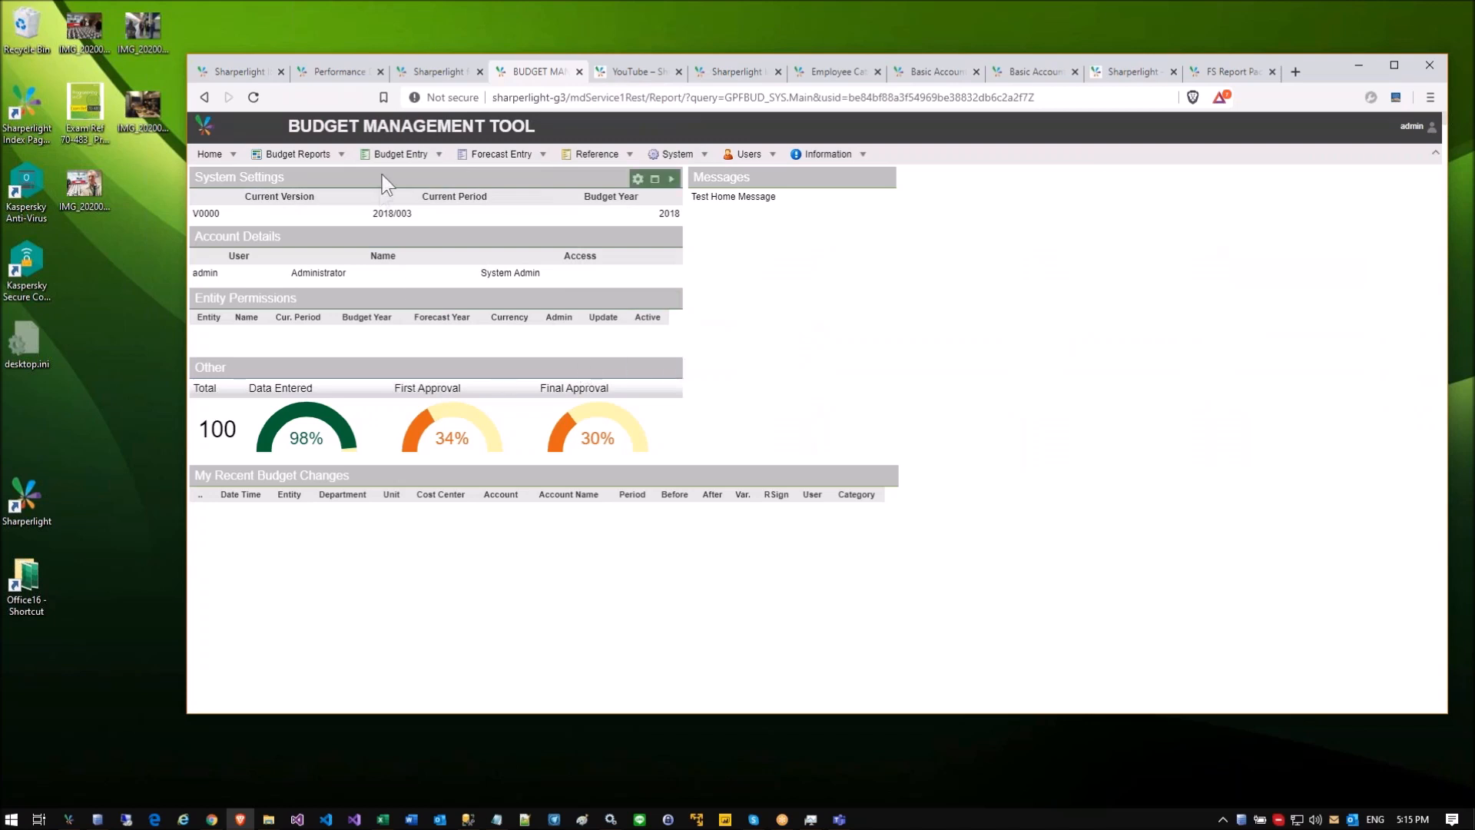
Step: Look through the Budget Management Tool's functions and run the Versions report for code V0000
mouse_move(413, 156)
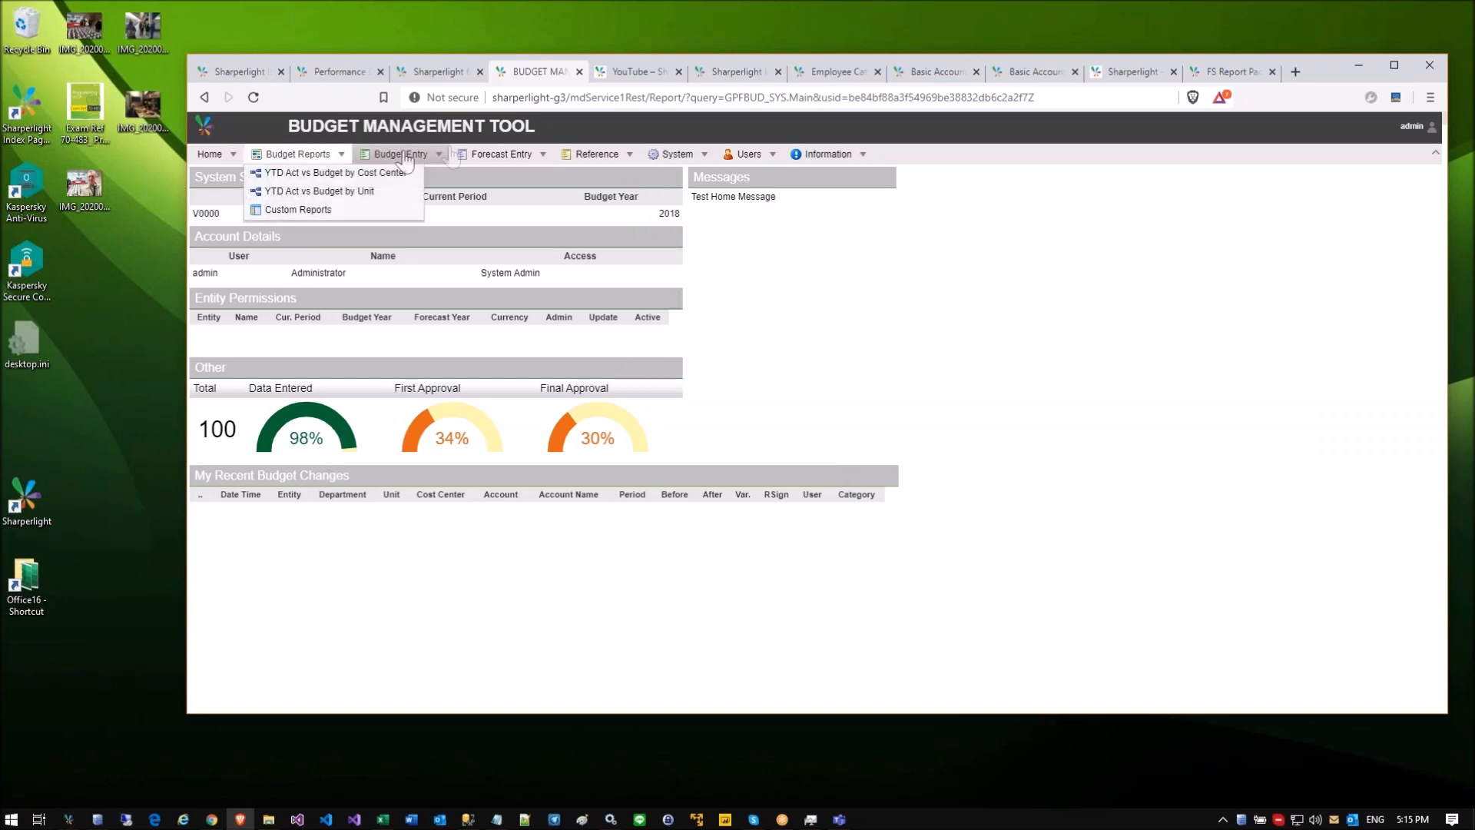
mouse_move(752, 162)
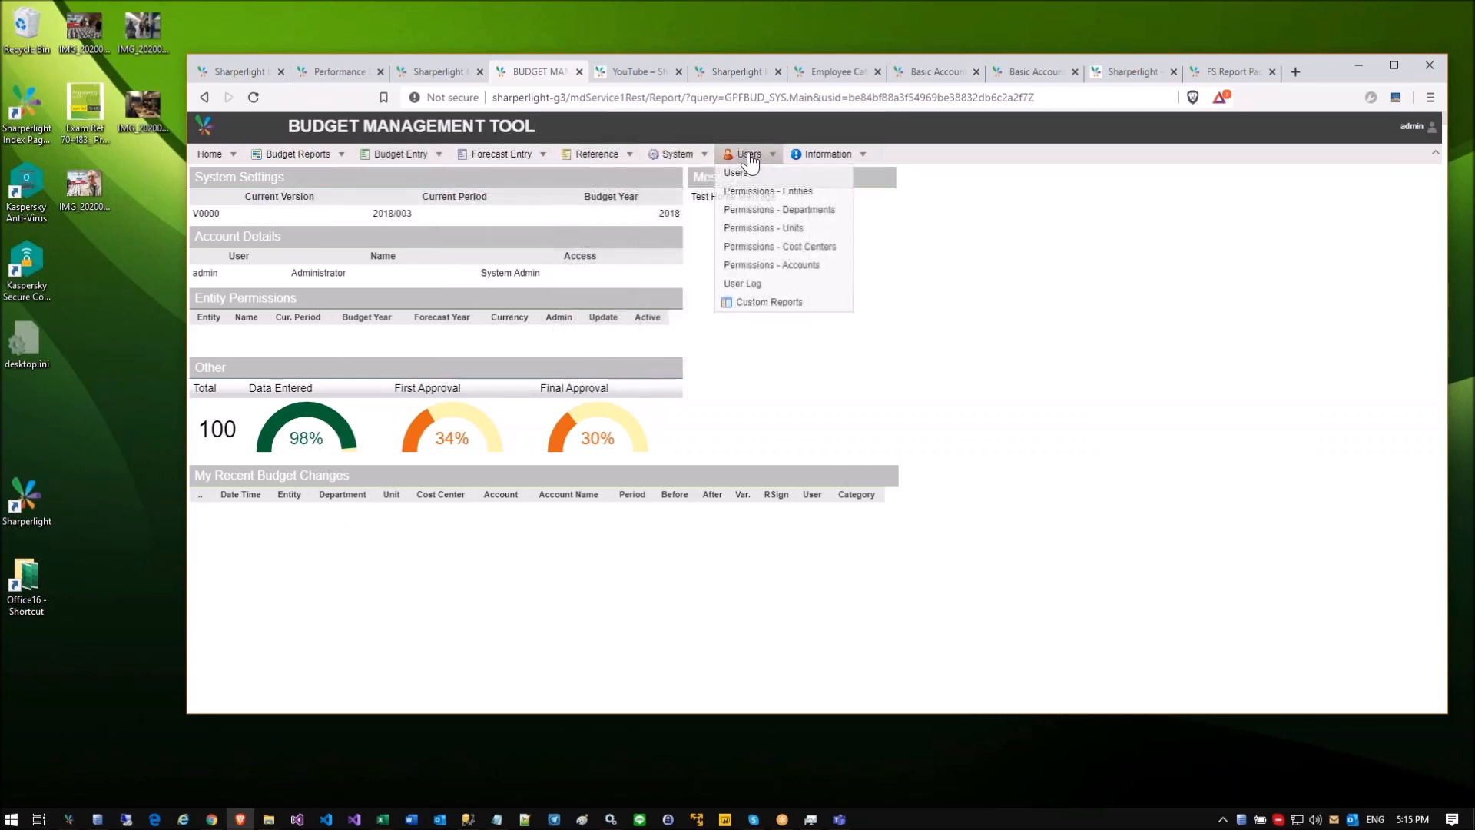
mouse_move(676, 155)
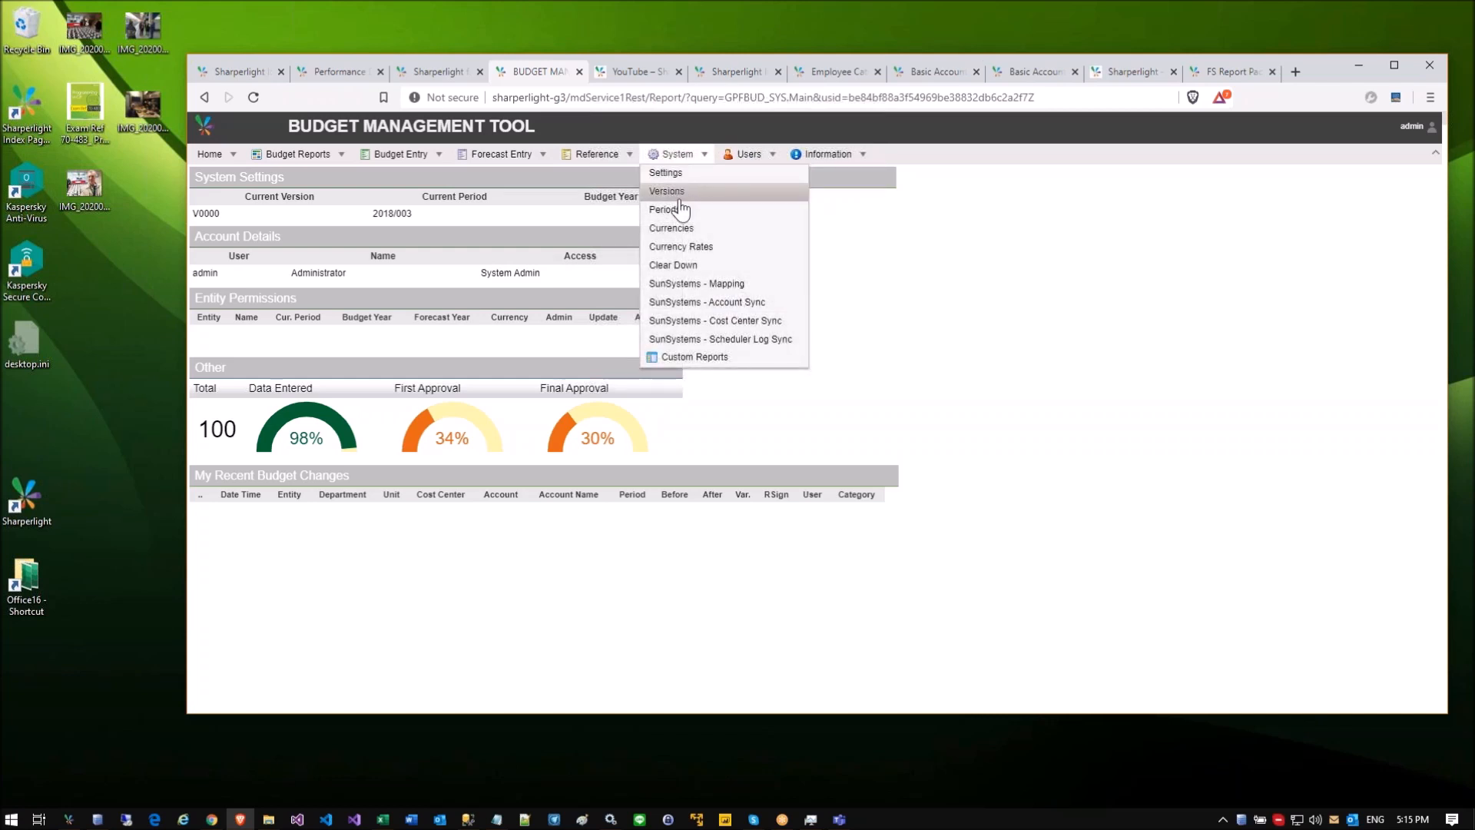
left_click(667, 191)
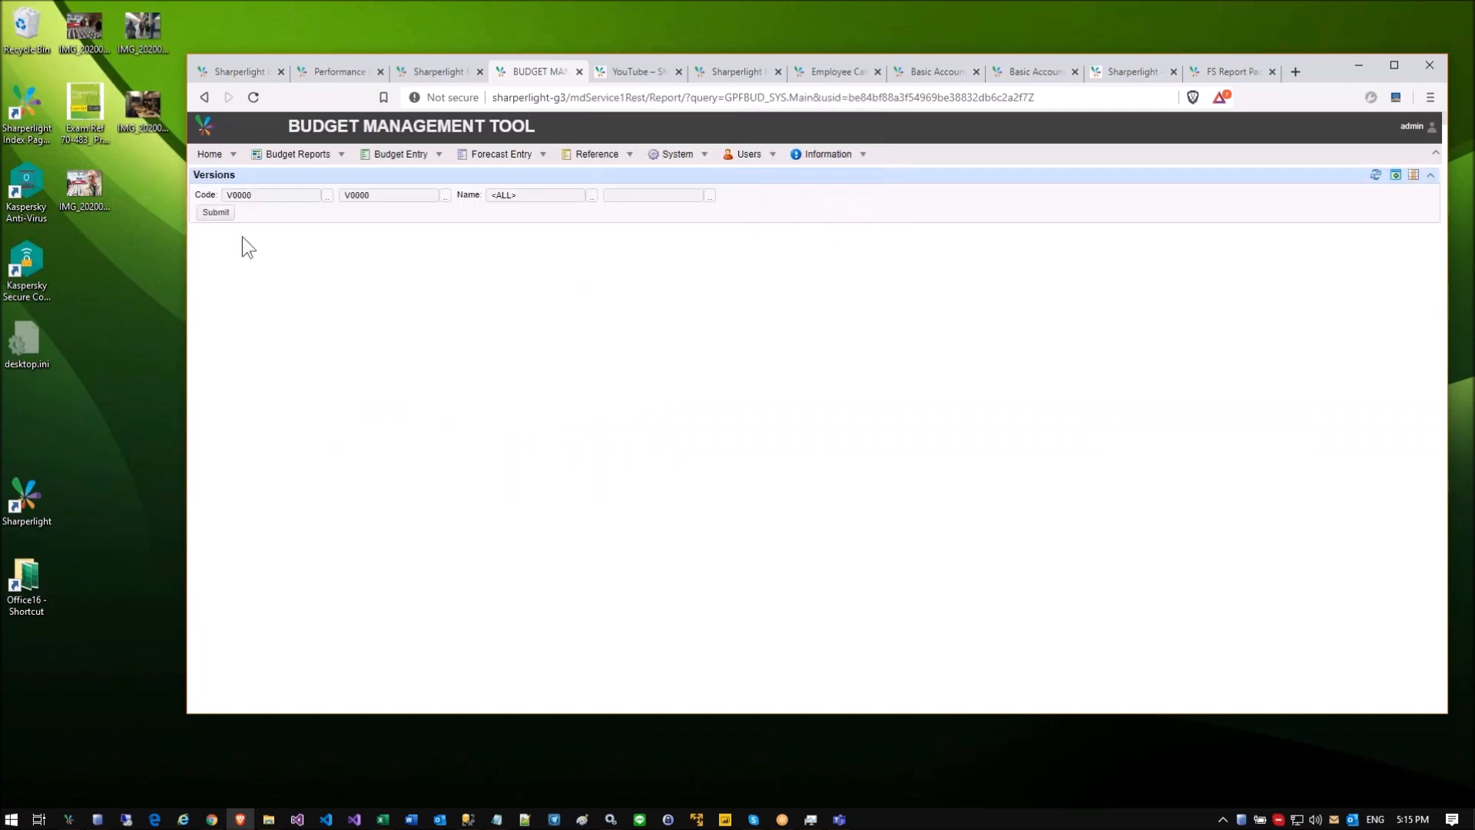
left_click(224, 215)
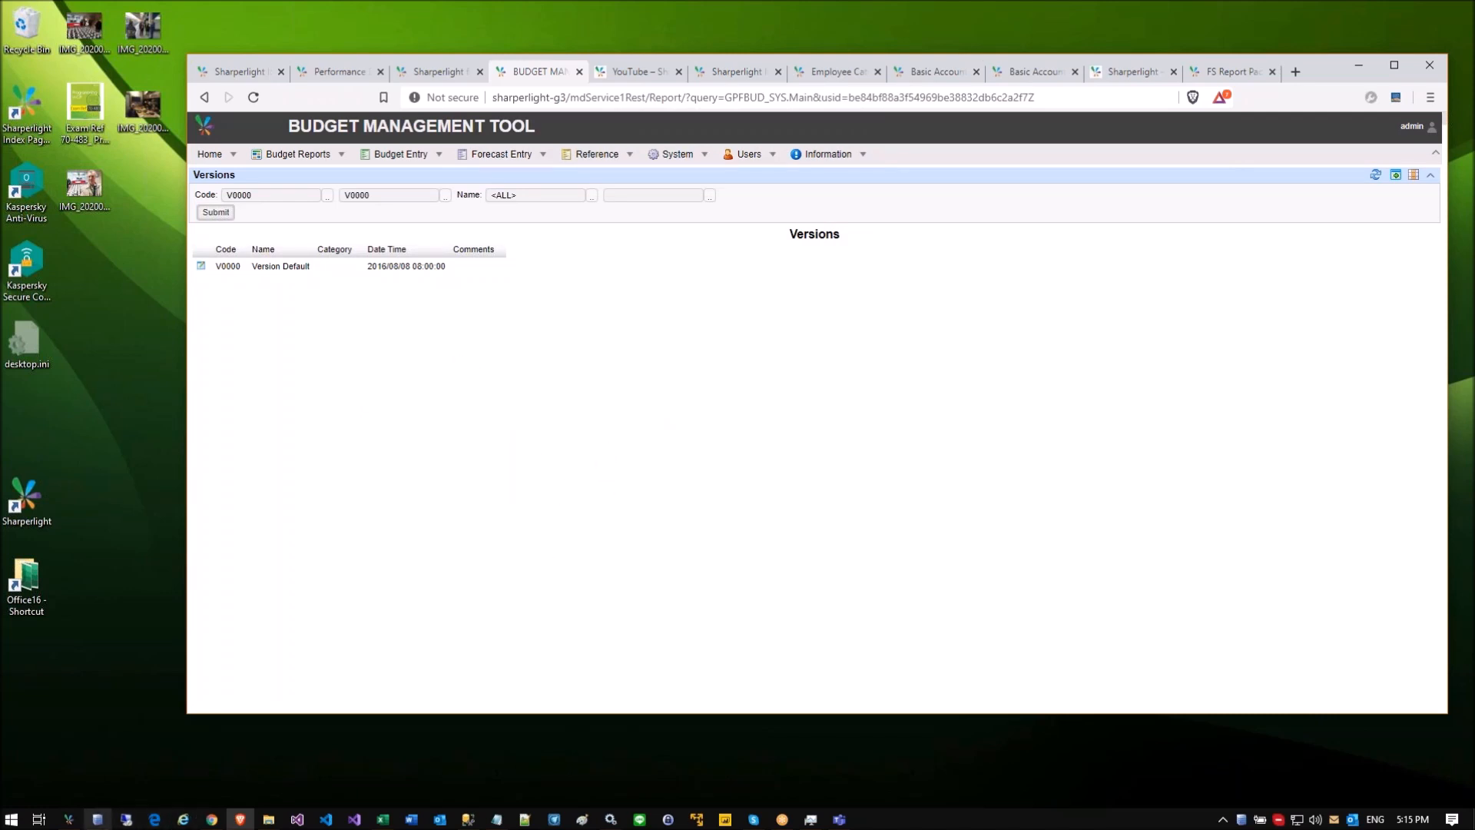
Step: Open Foundry from the Sharperlight menu and look through its templates, including Project Tracker, Inventory List, Purchase Orders and Multi-period Budget
left_click(69, 819)
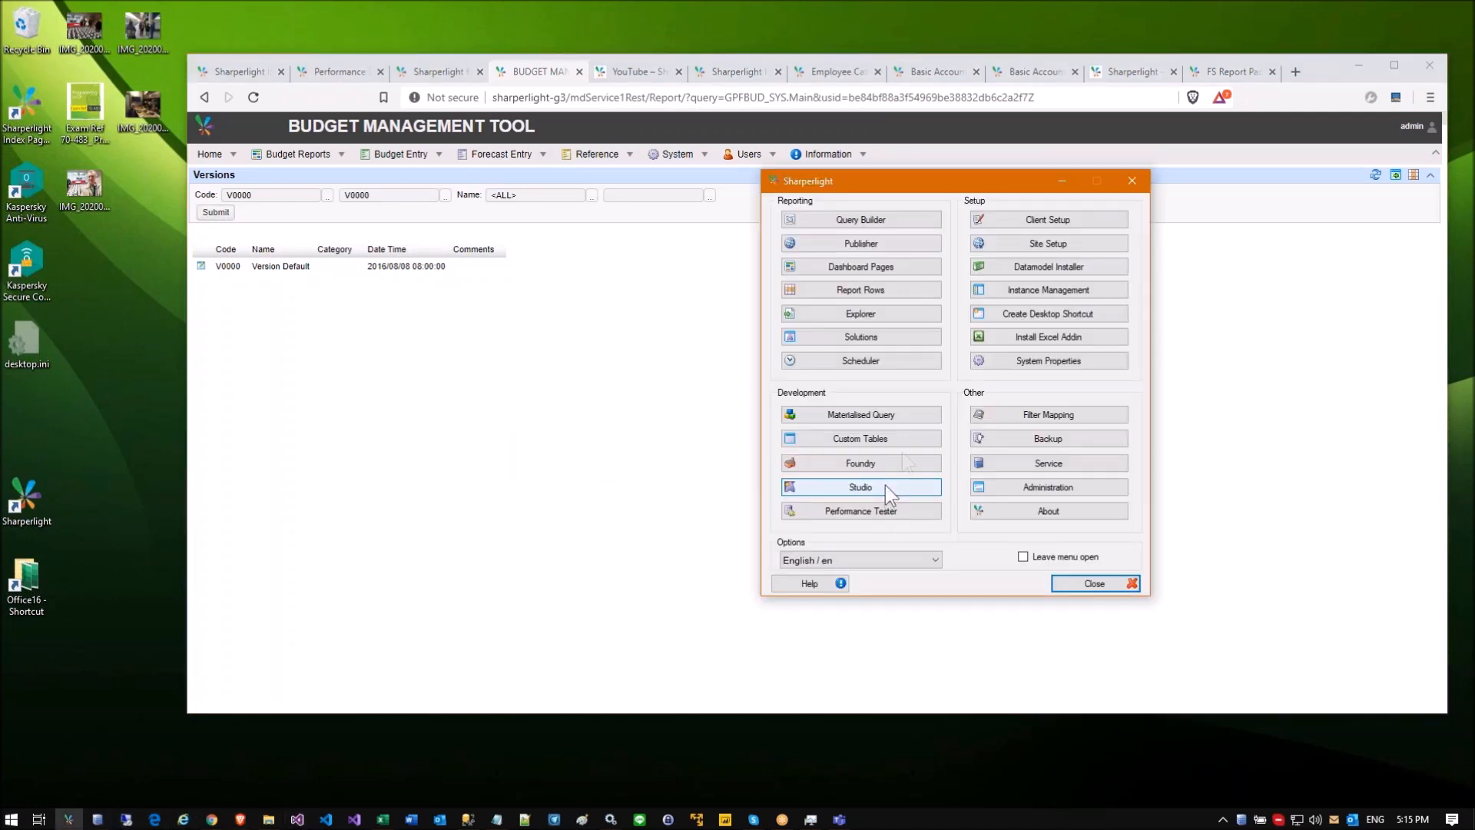
left_click(891, 458)
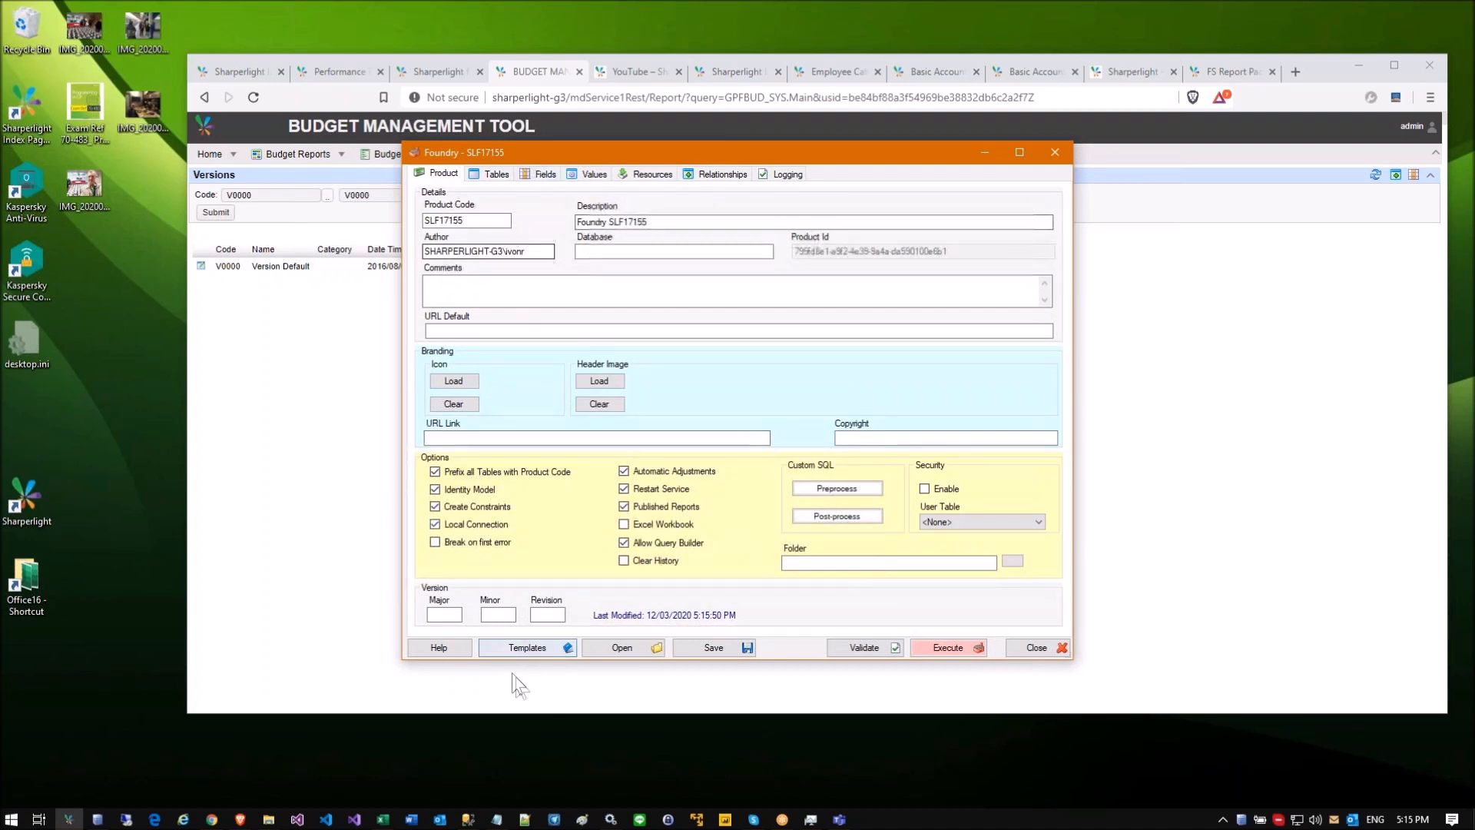
left_click(532, 644)
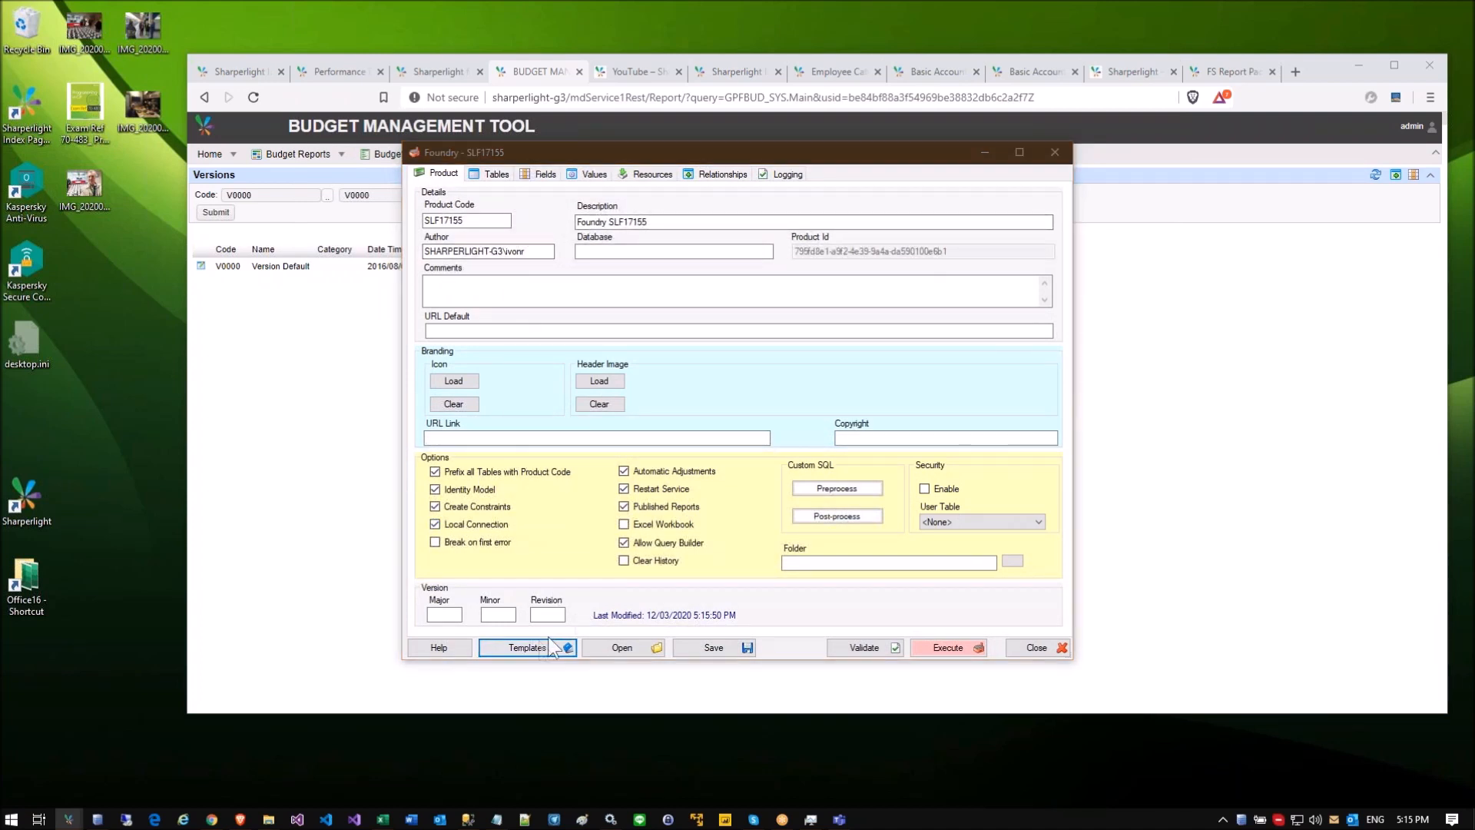
left_click(623, 357)
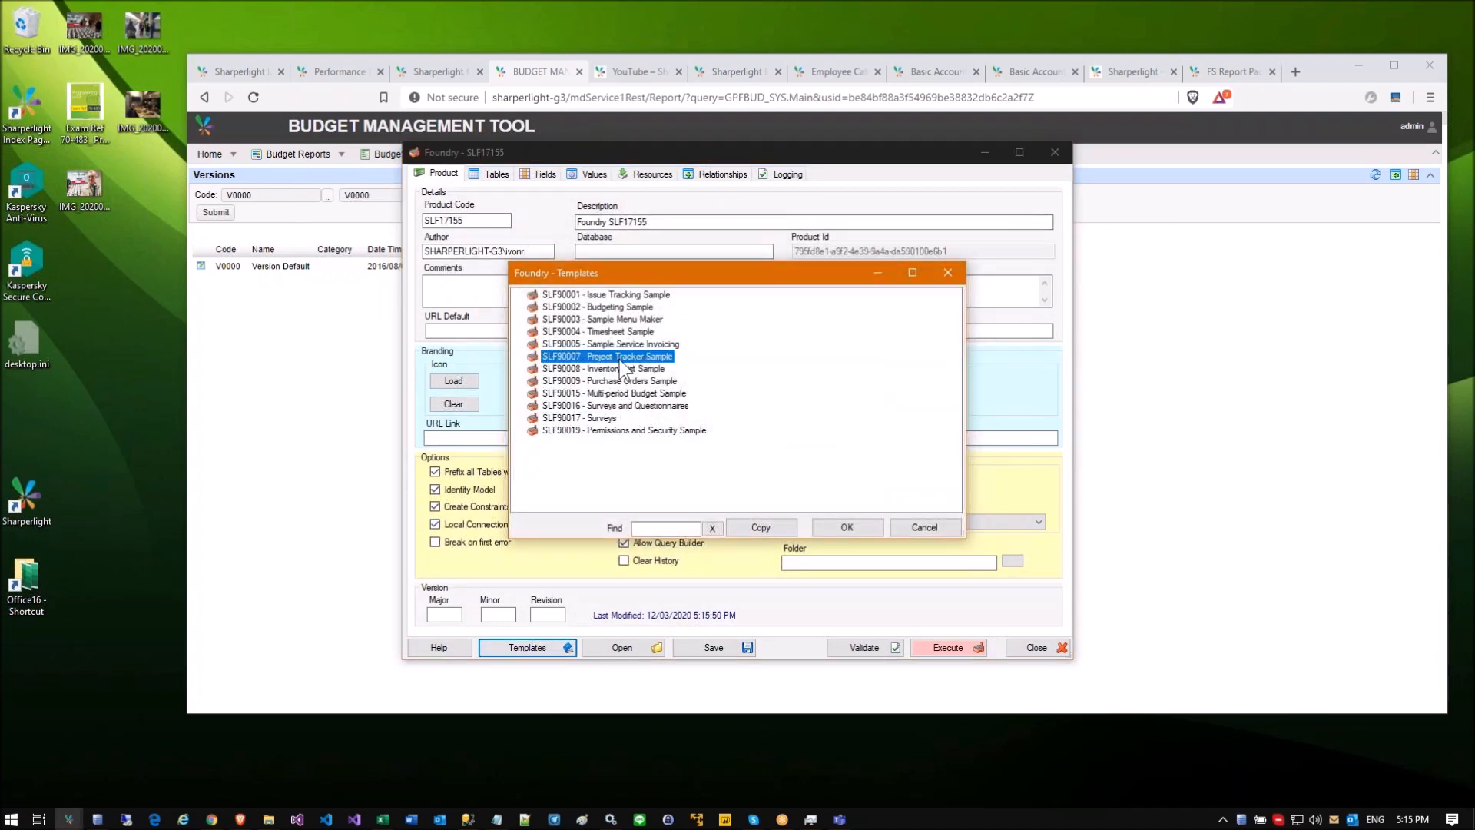
left_click(624, 368)
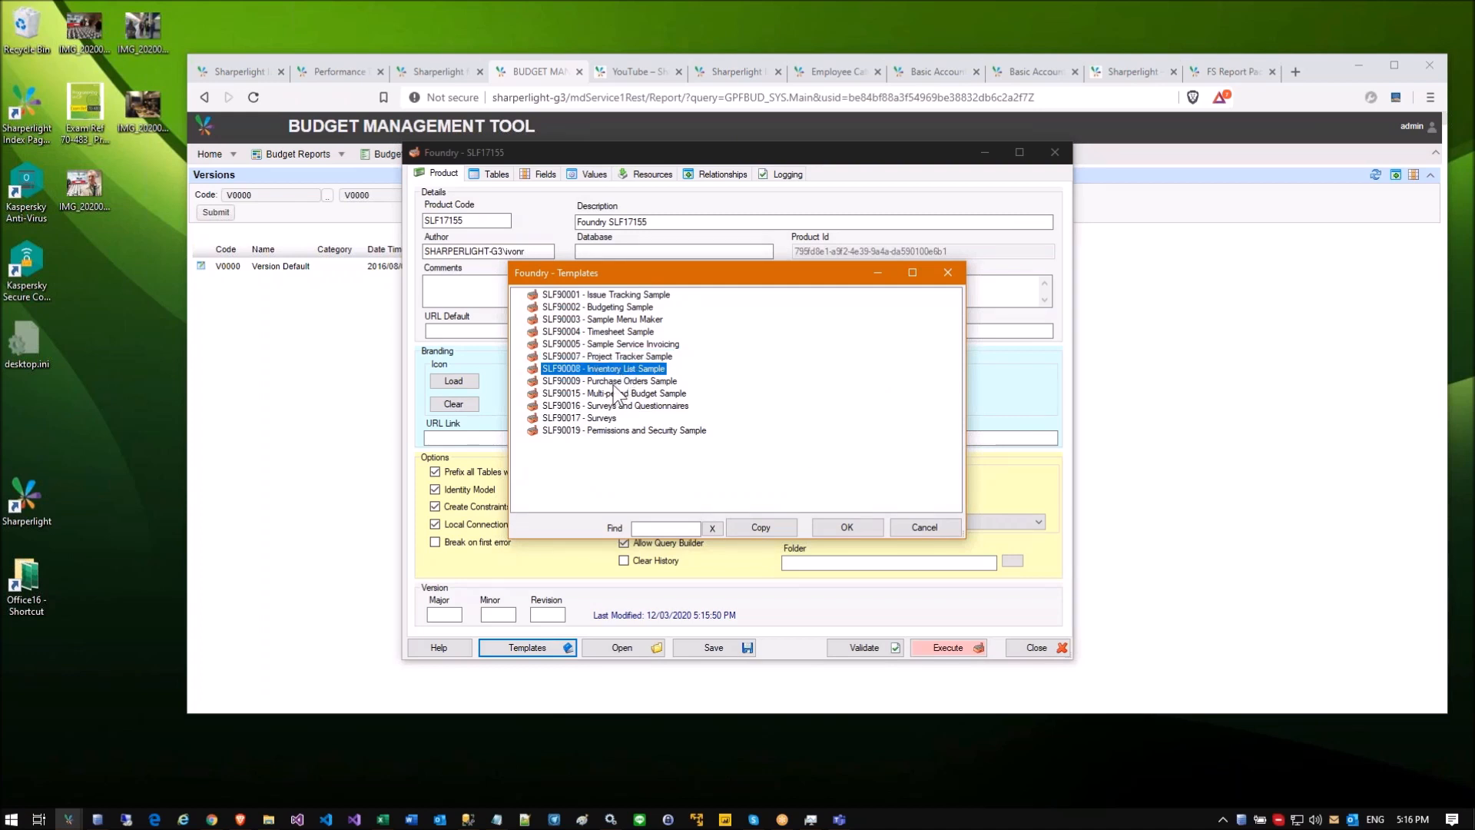
left_click(619, 381)
left_click(612, 395)
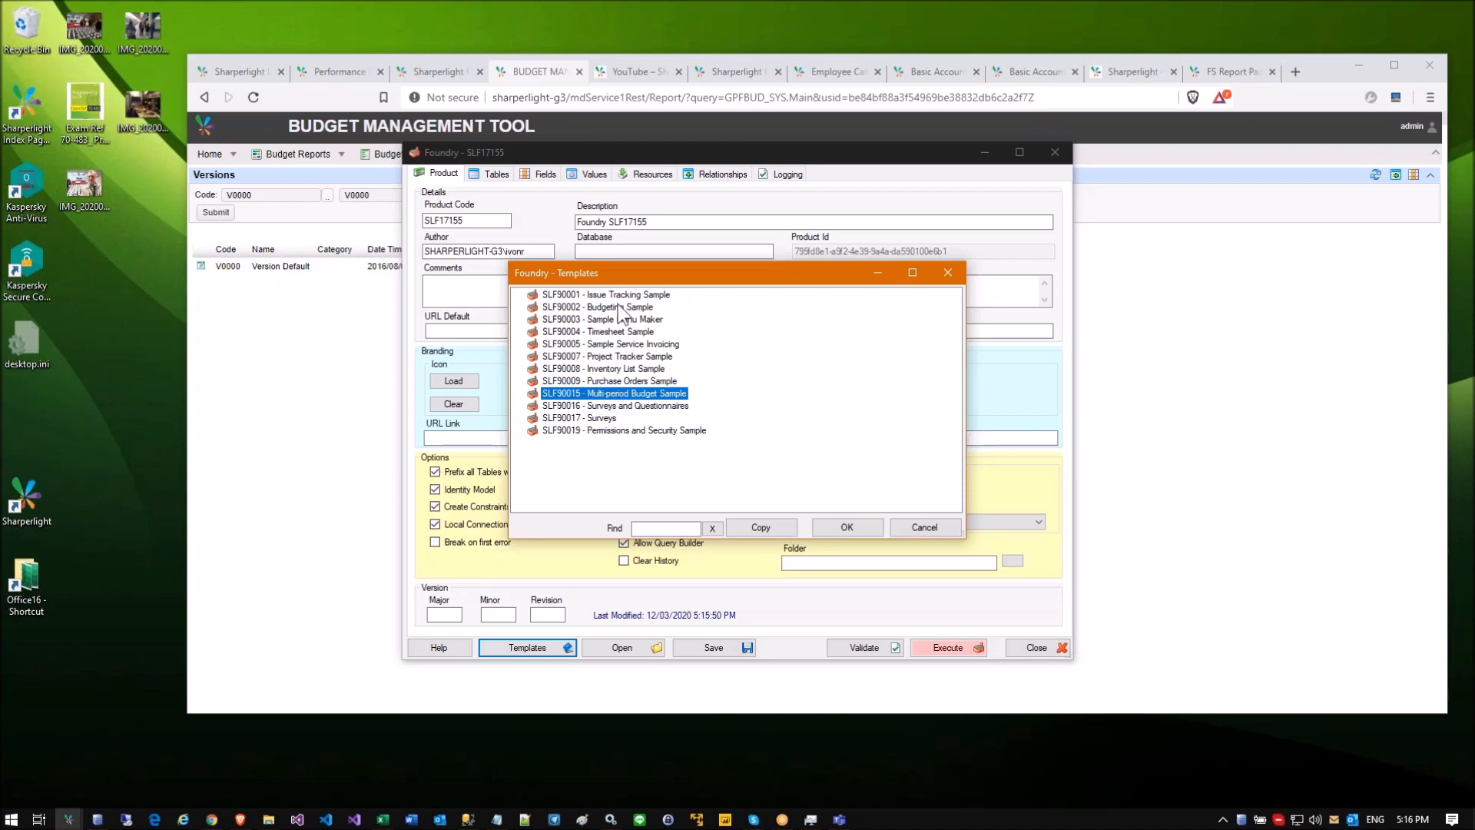
Step: Load the SLF90007 - Project Tracker Sample template and examine its EmployeeCategory and Teams table definitions
left_click(625, 358)
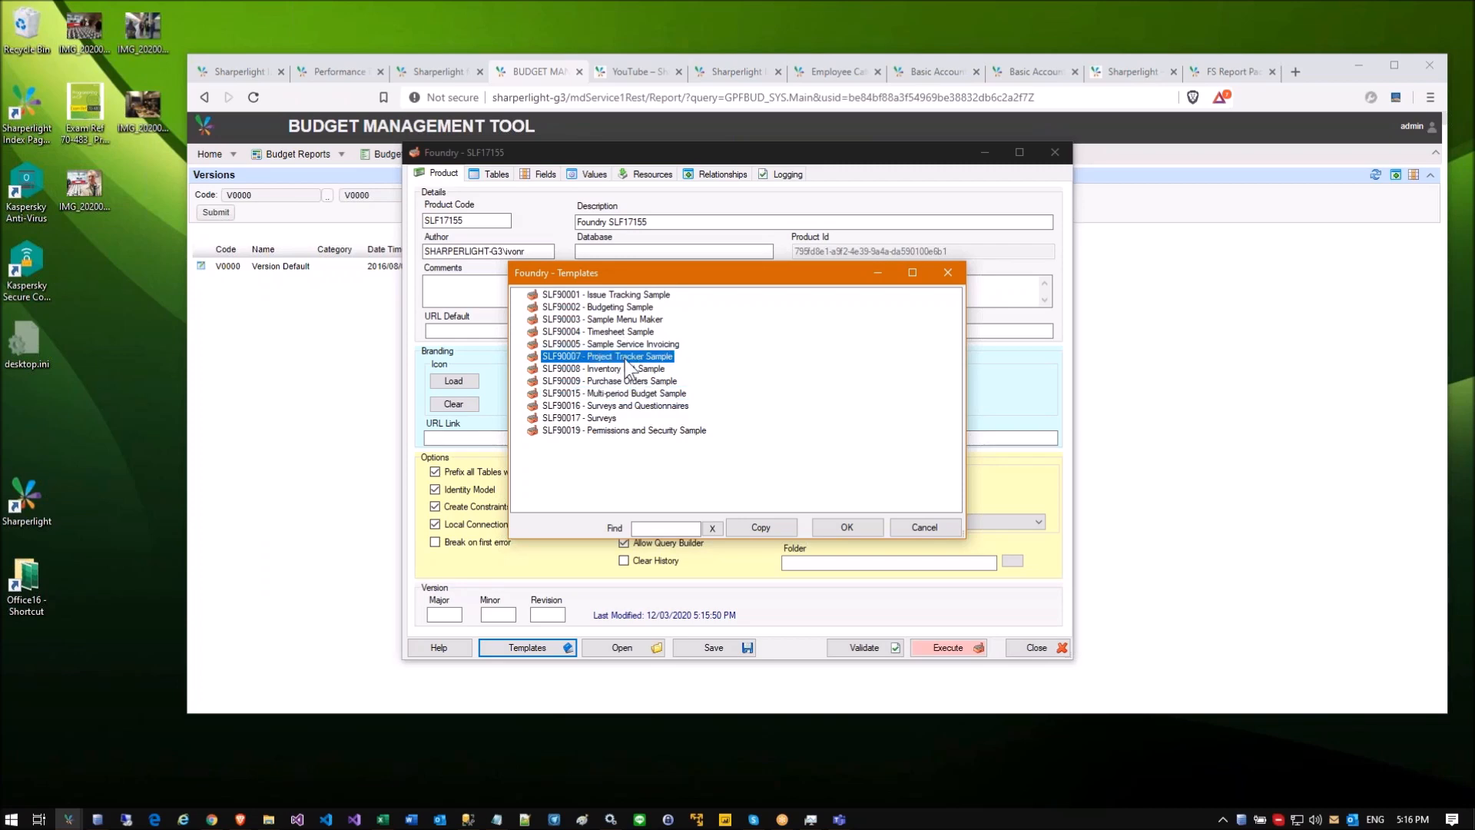
double_click(625, 358)
left_click(492, 171)
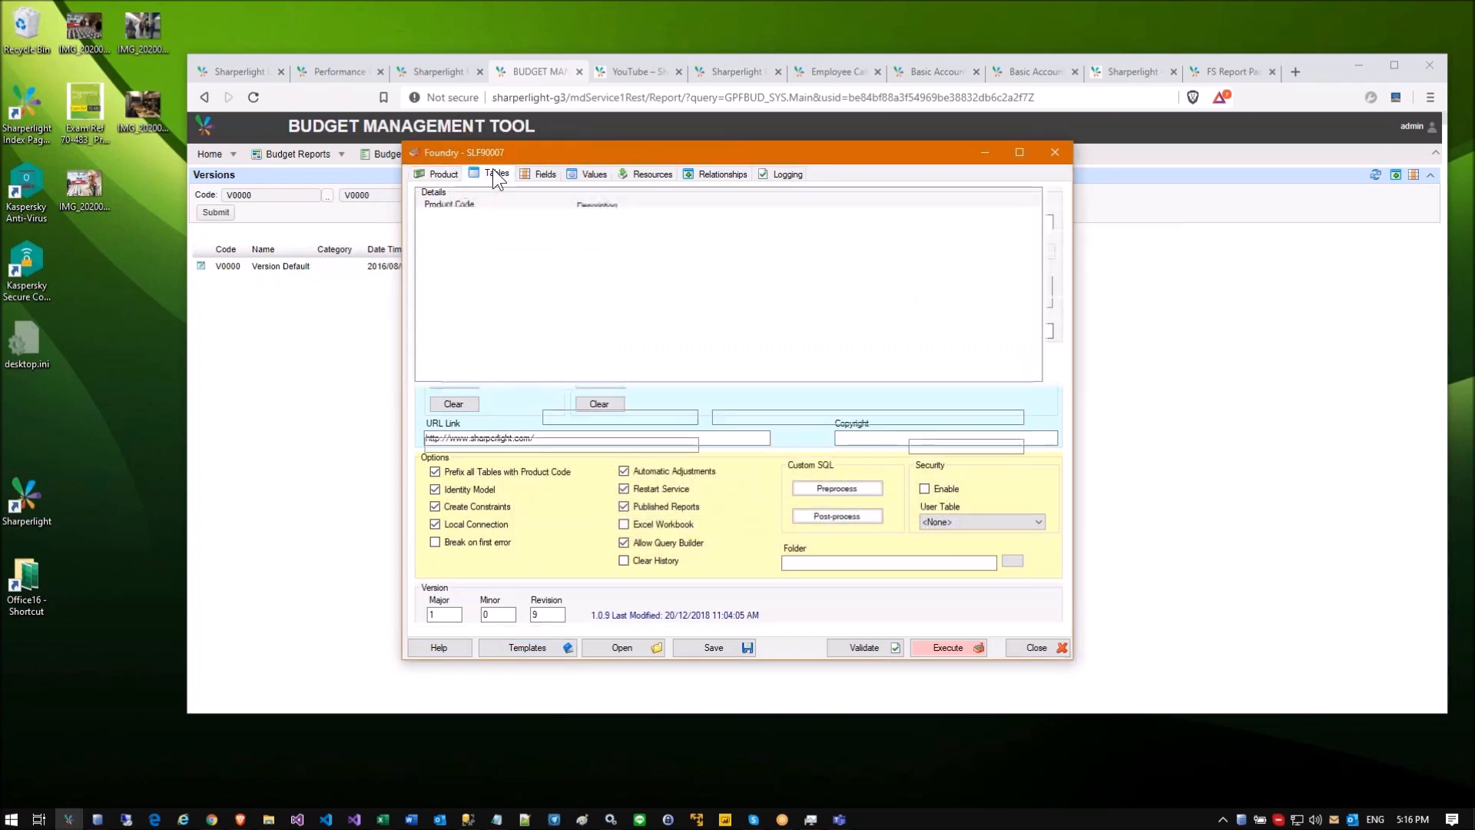
left_click(534, 214)
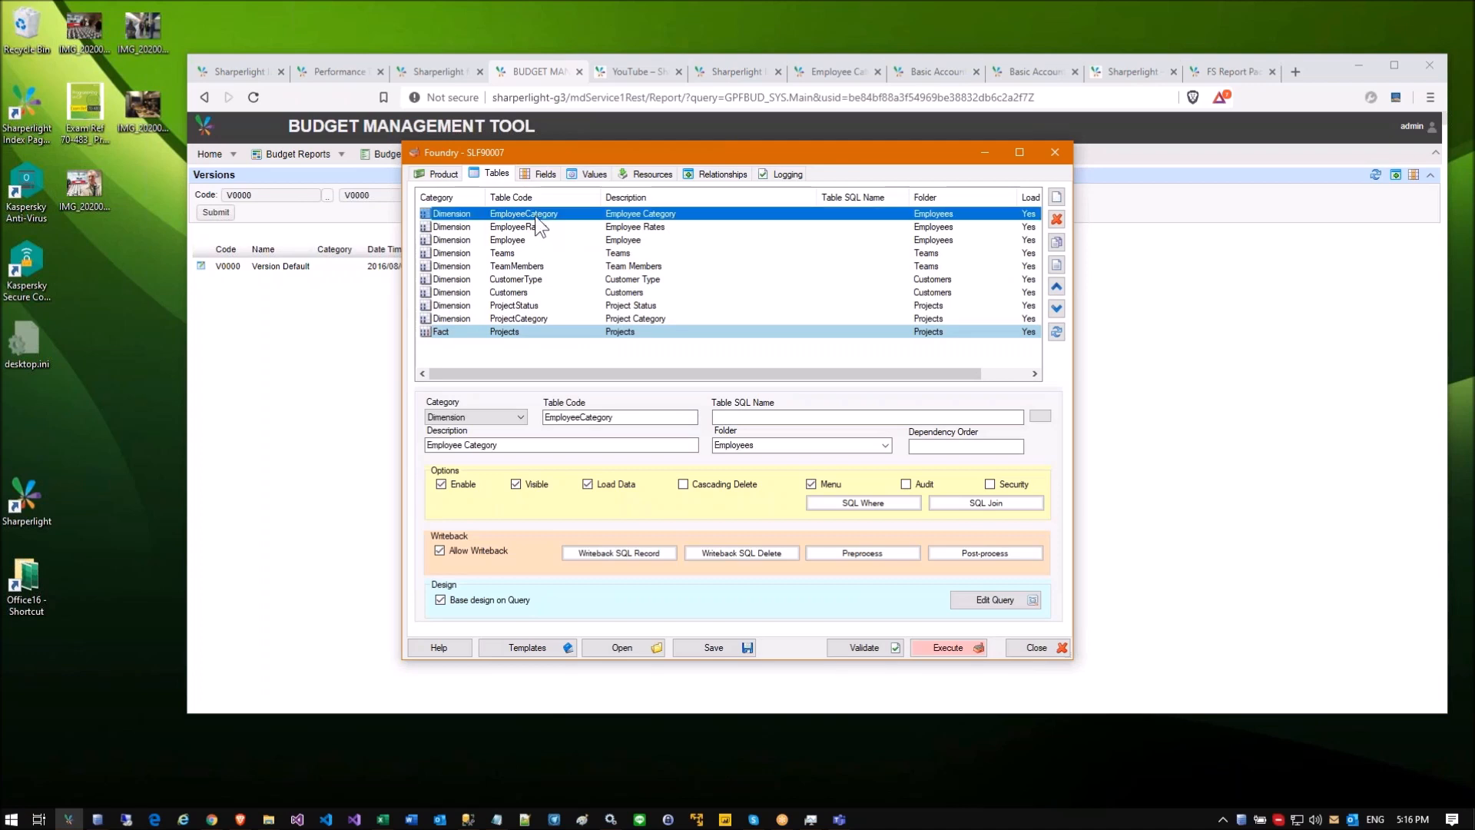
left_click(537, 253)
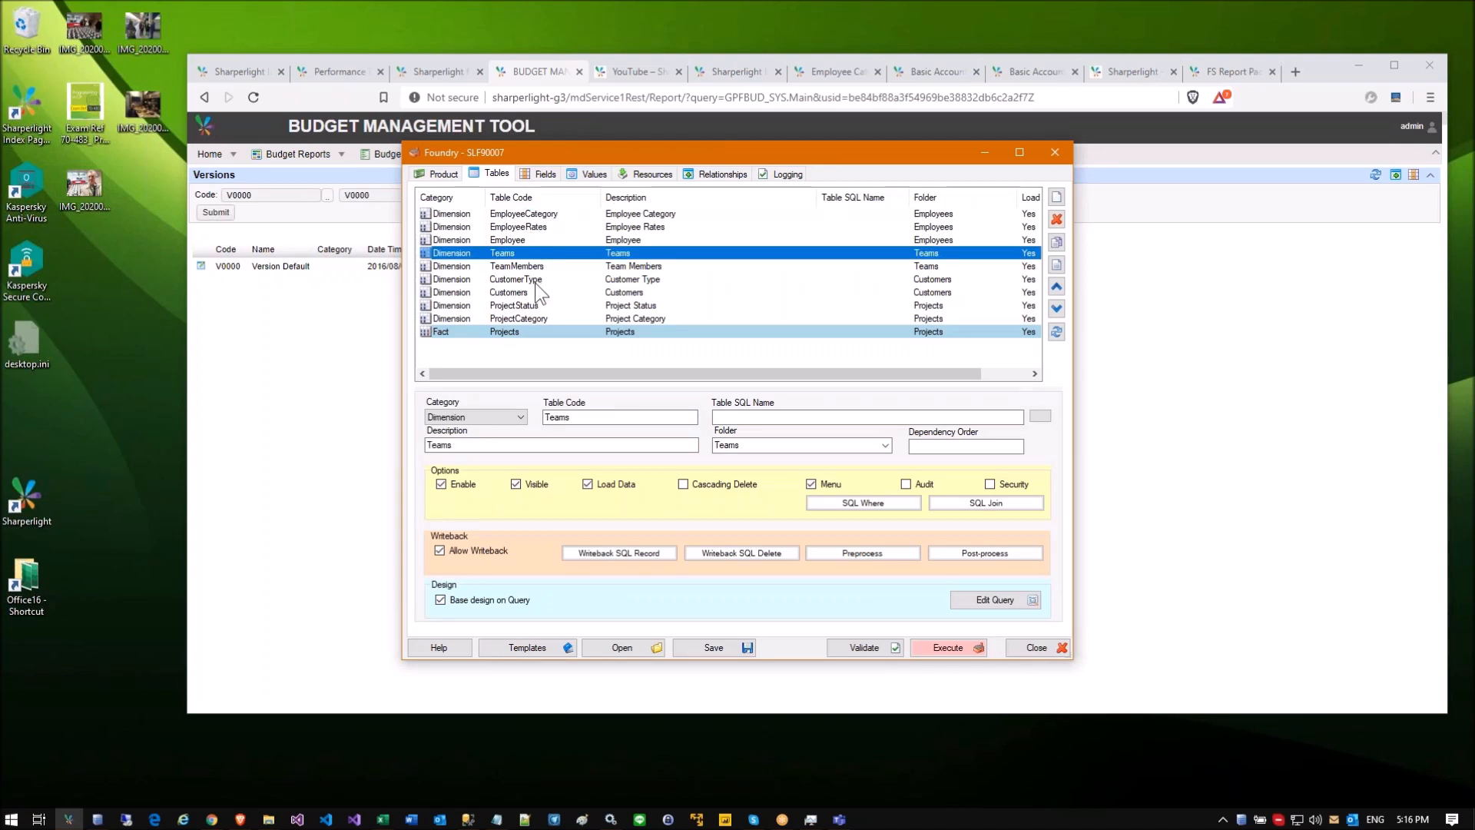
Step: Show the Projects table's fields, enlarge the Foundry window slightly and examine the Code and Status field definitions
double_click(531, 329)
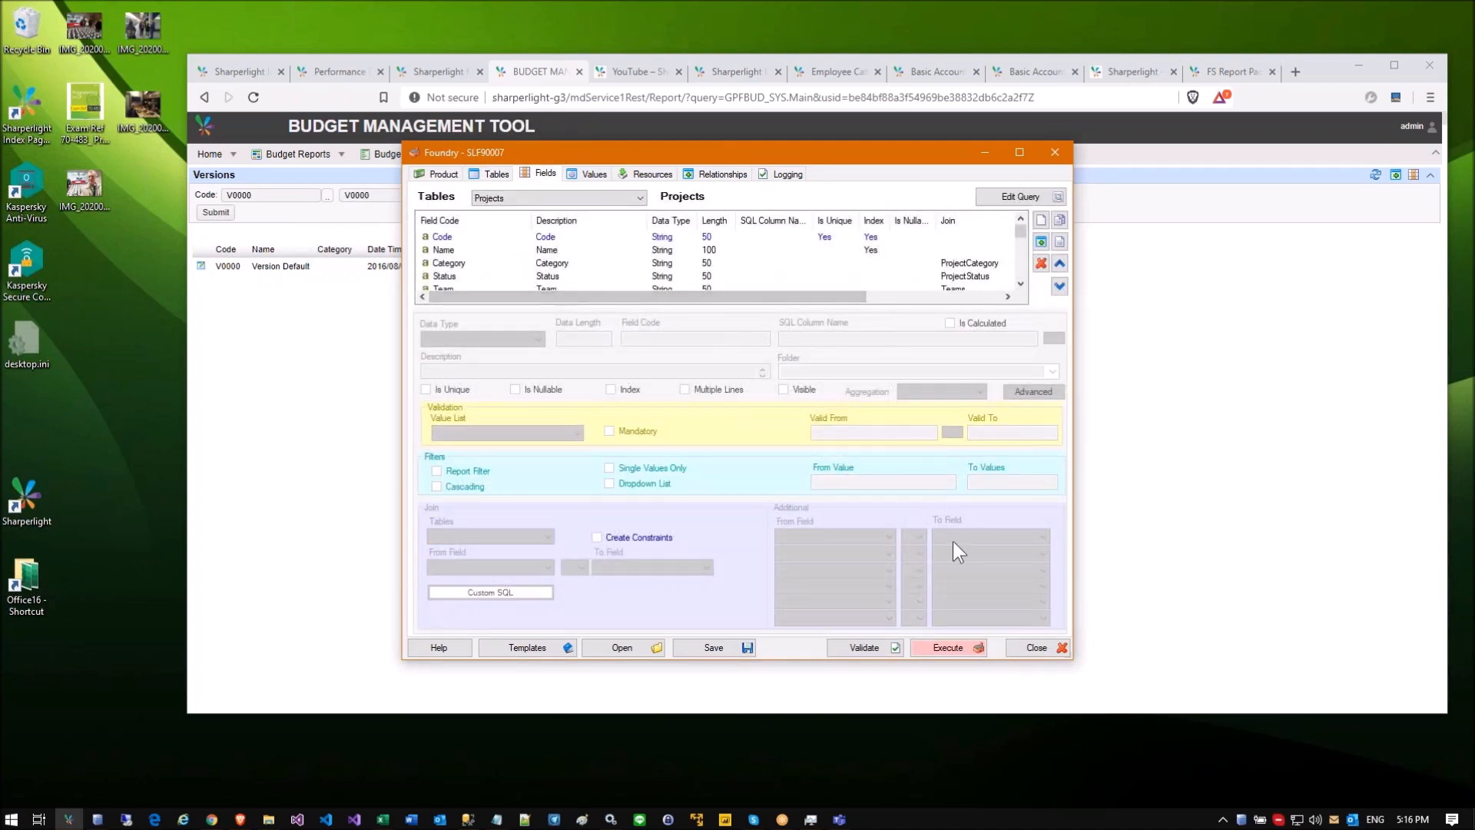
left_click_drag(1071, 660, 1087, 699)
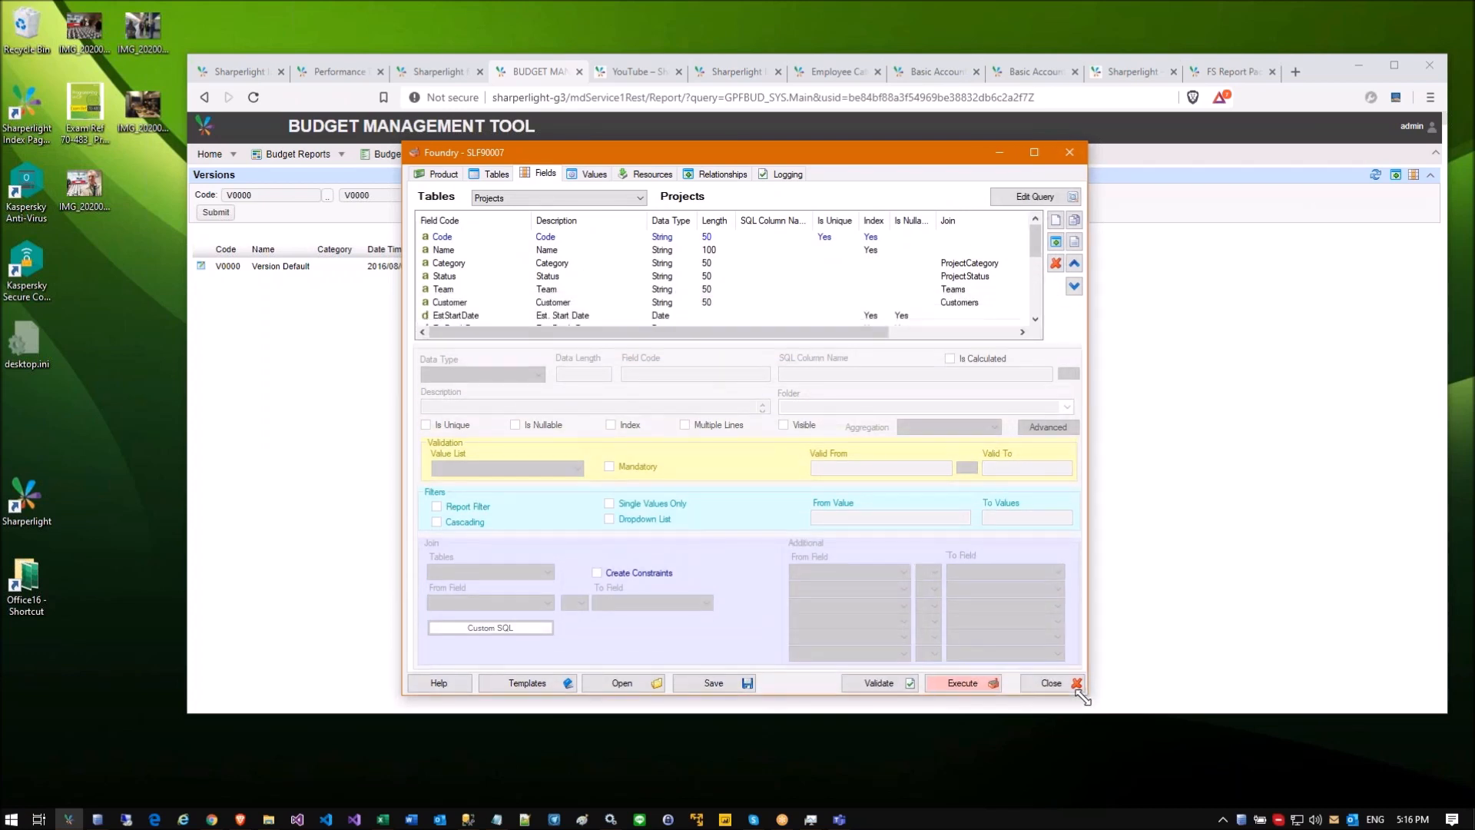
left_click(590, 237)
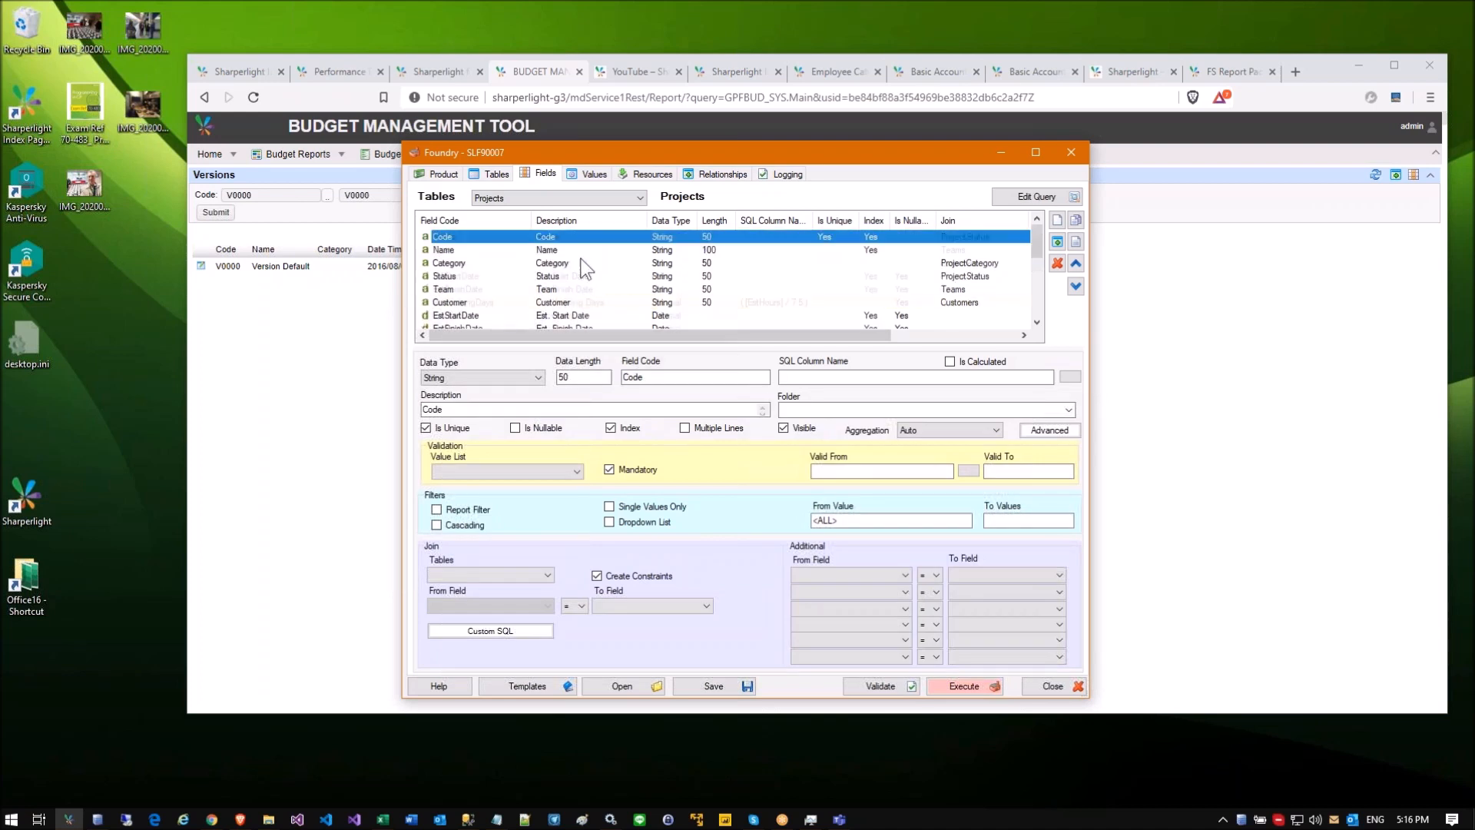
left_click(549, 275)
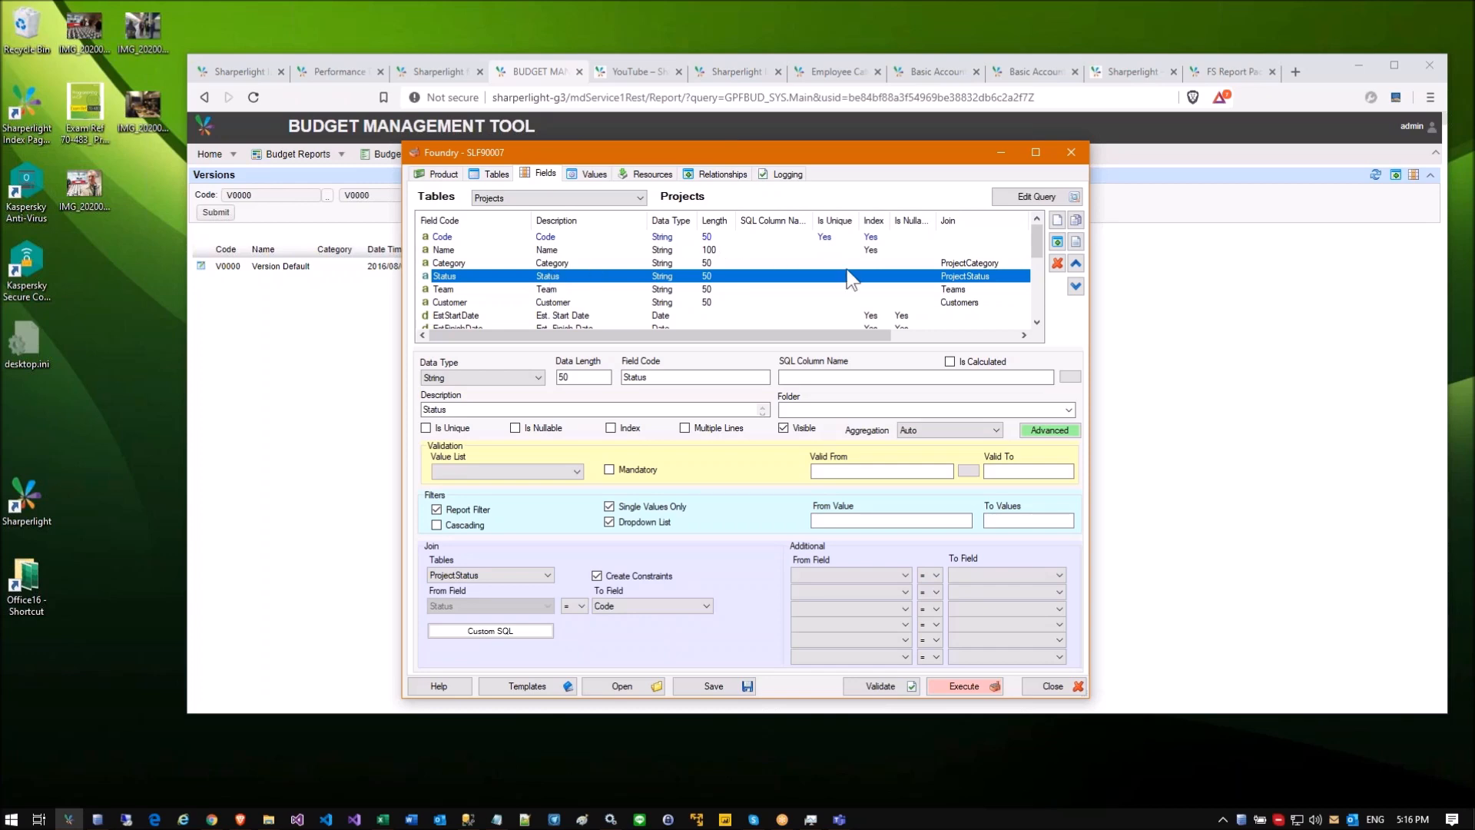
Step: Preview the data of the query behind the Projects table and close the Query Builder without changes
left_click(1014, 201)
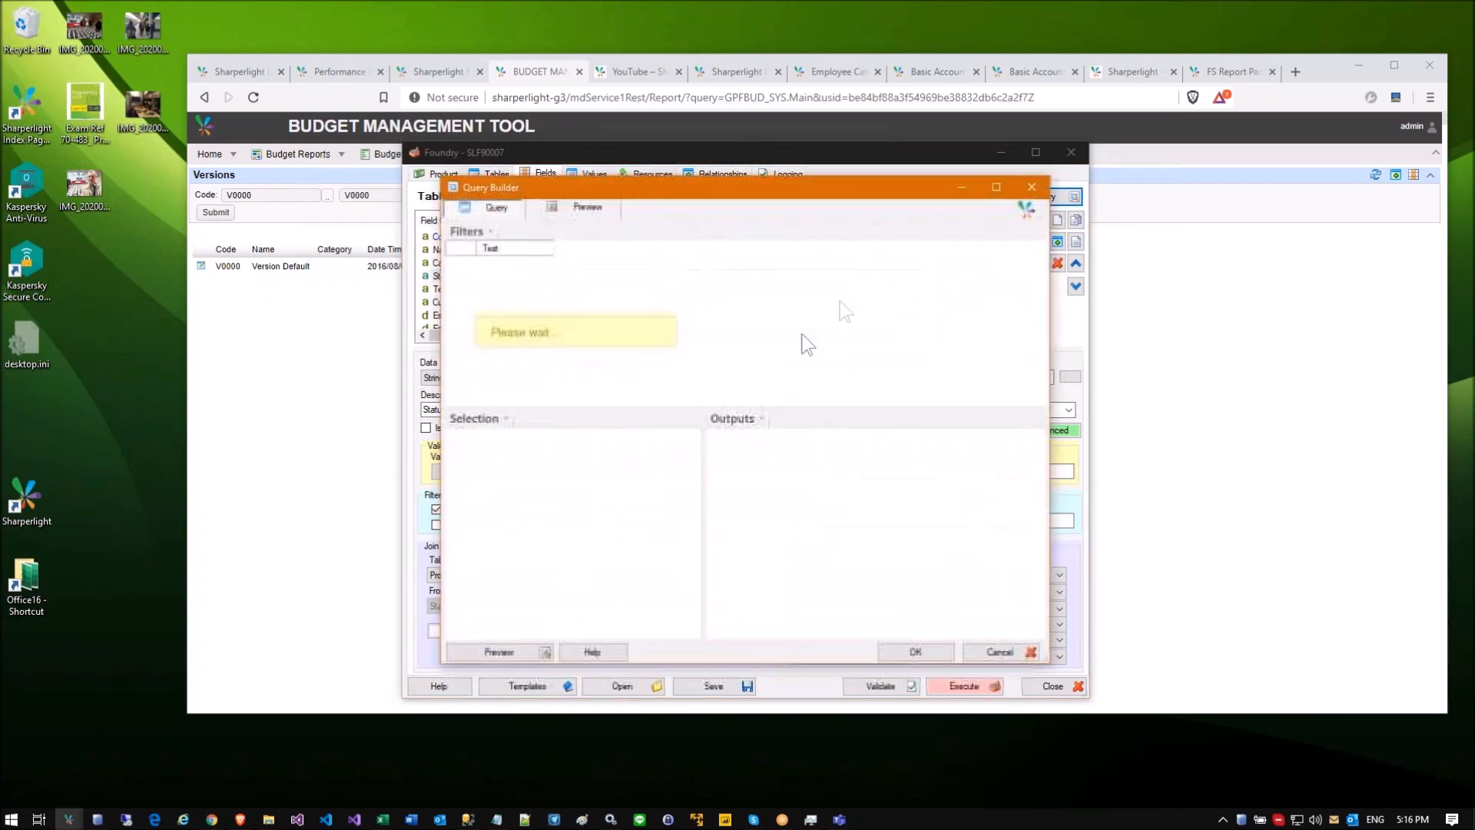
left_click(575, 209)
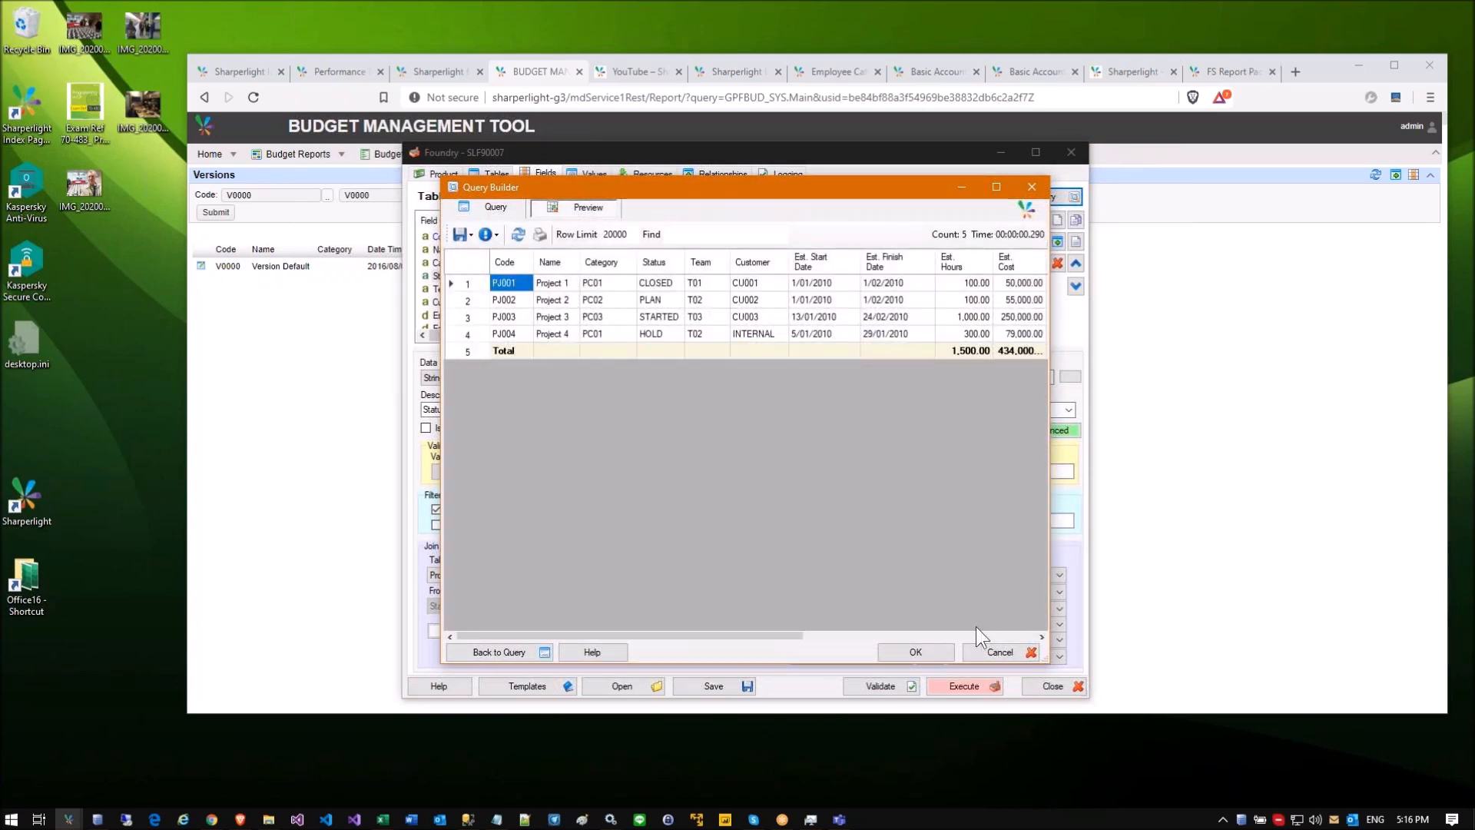
left_click(984, 647)
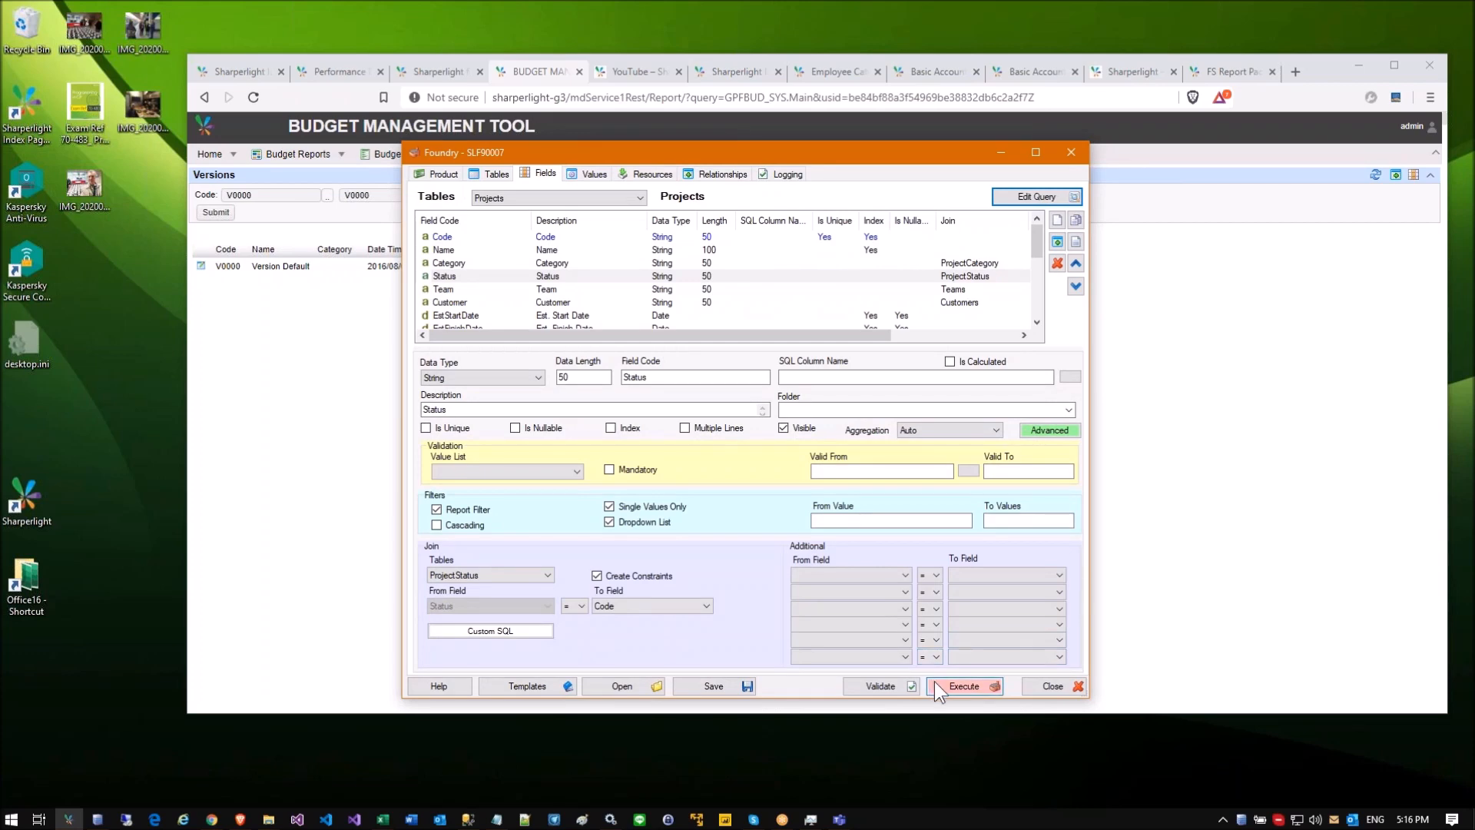
Step: Execute the SLF90007 build, overwriting existing items without opening the output folder, and launch the generated Project Tracker Sample homepage
left_click(935, 680)
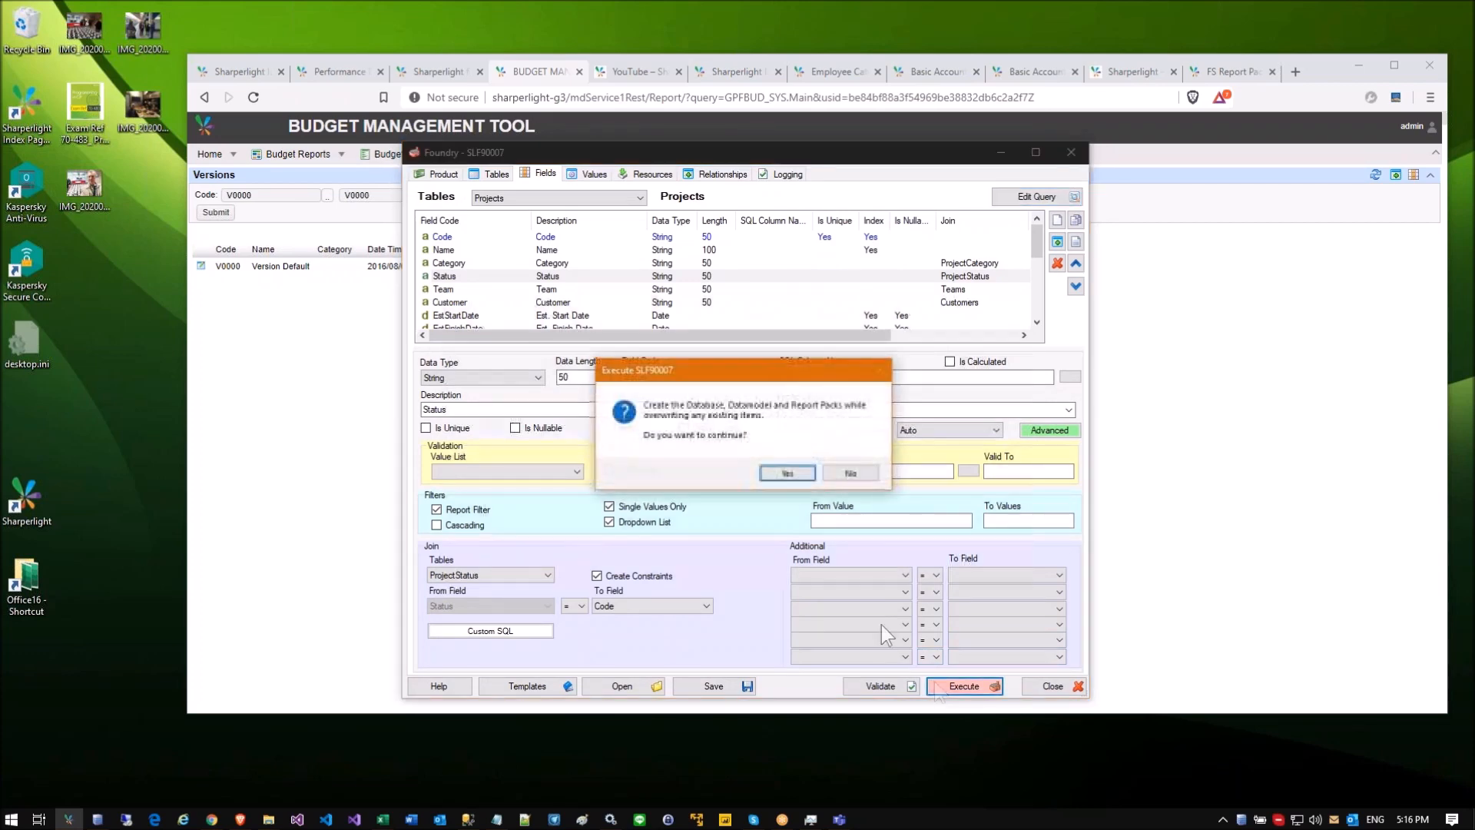
left_click(787, 470)
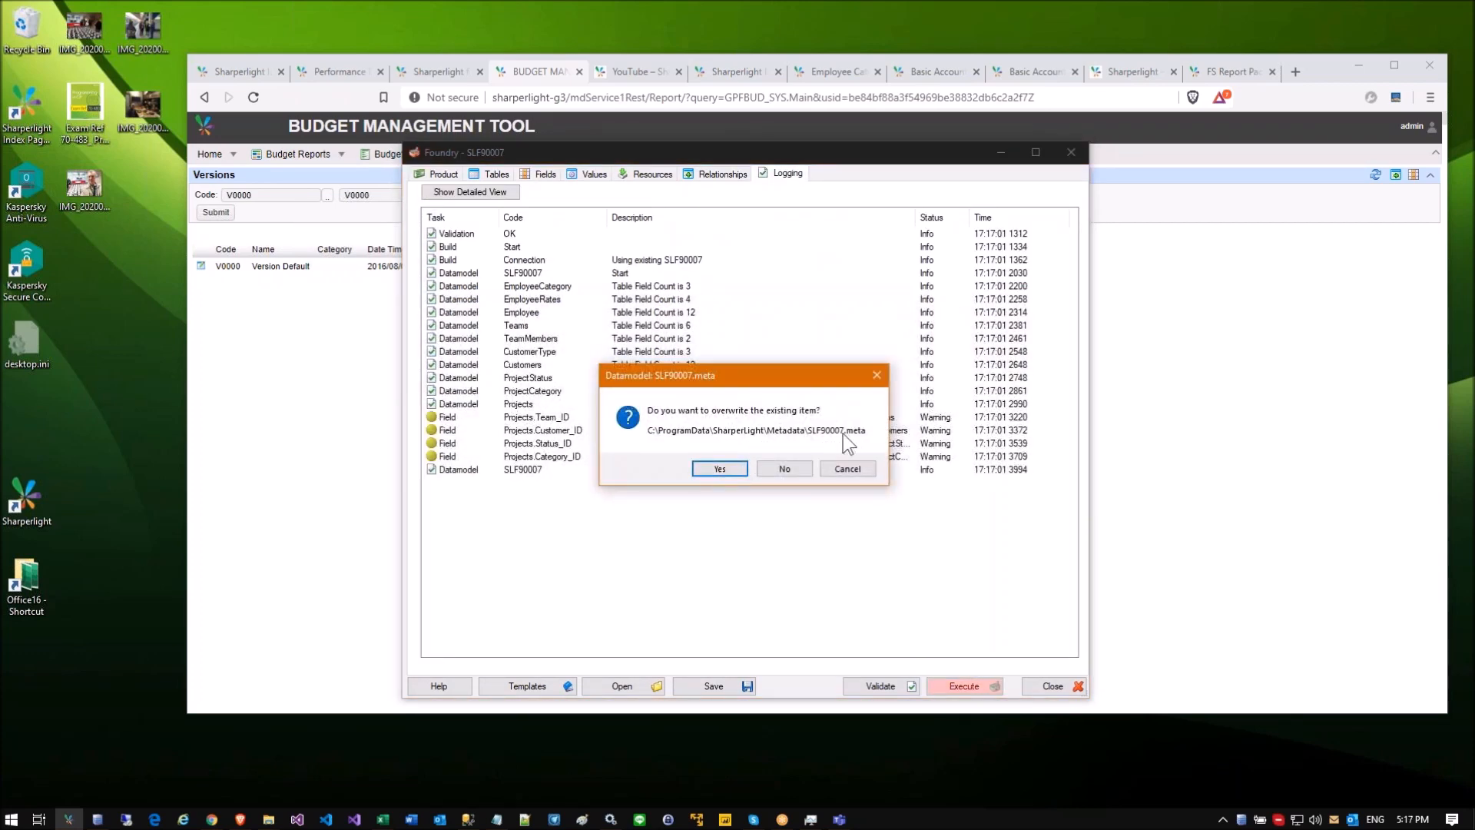
left_click(720, 468)
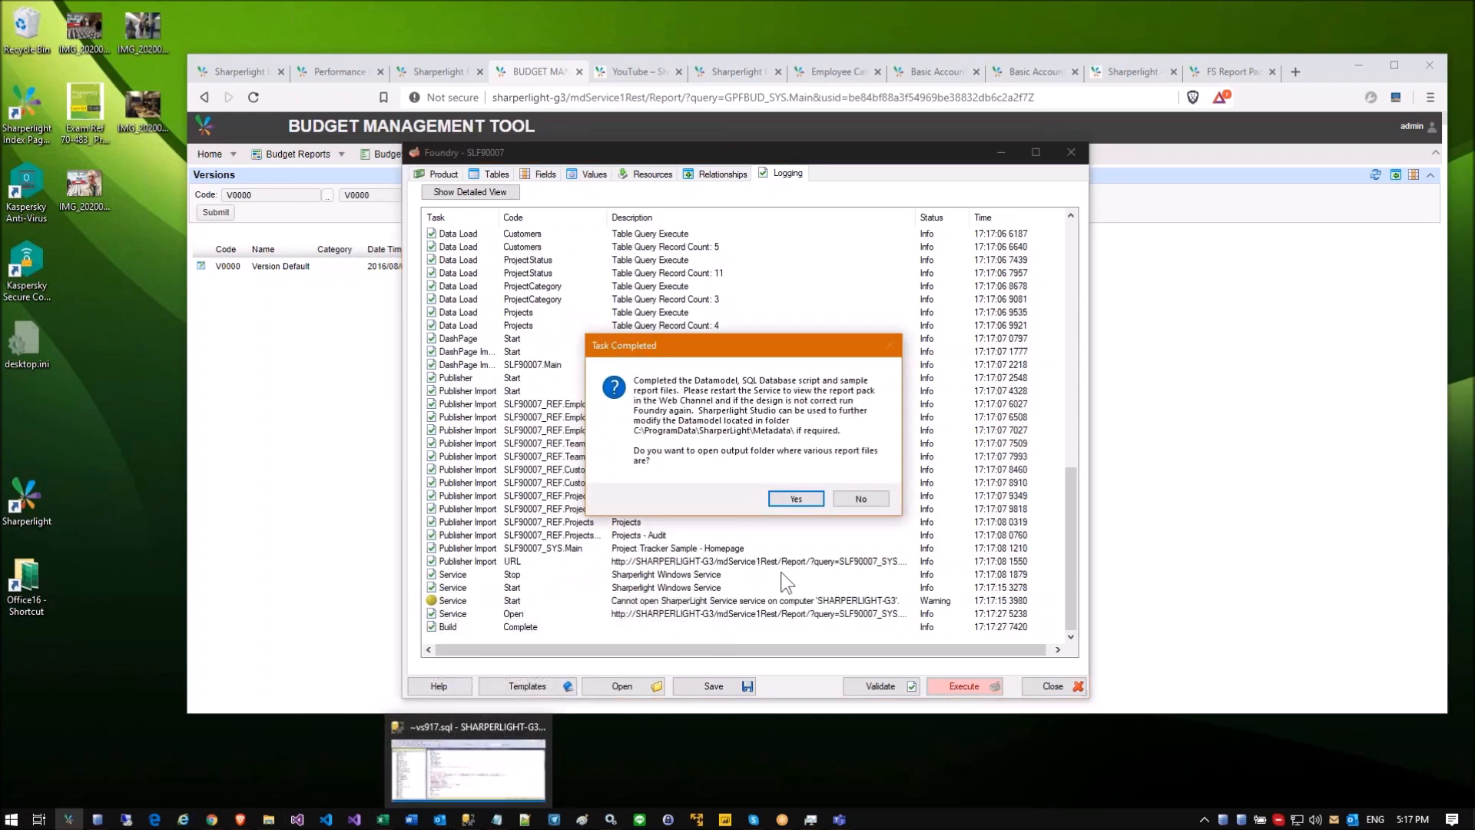
left_click(851, 496)
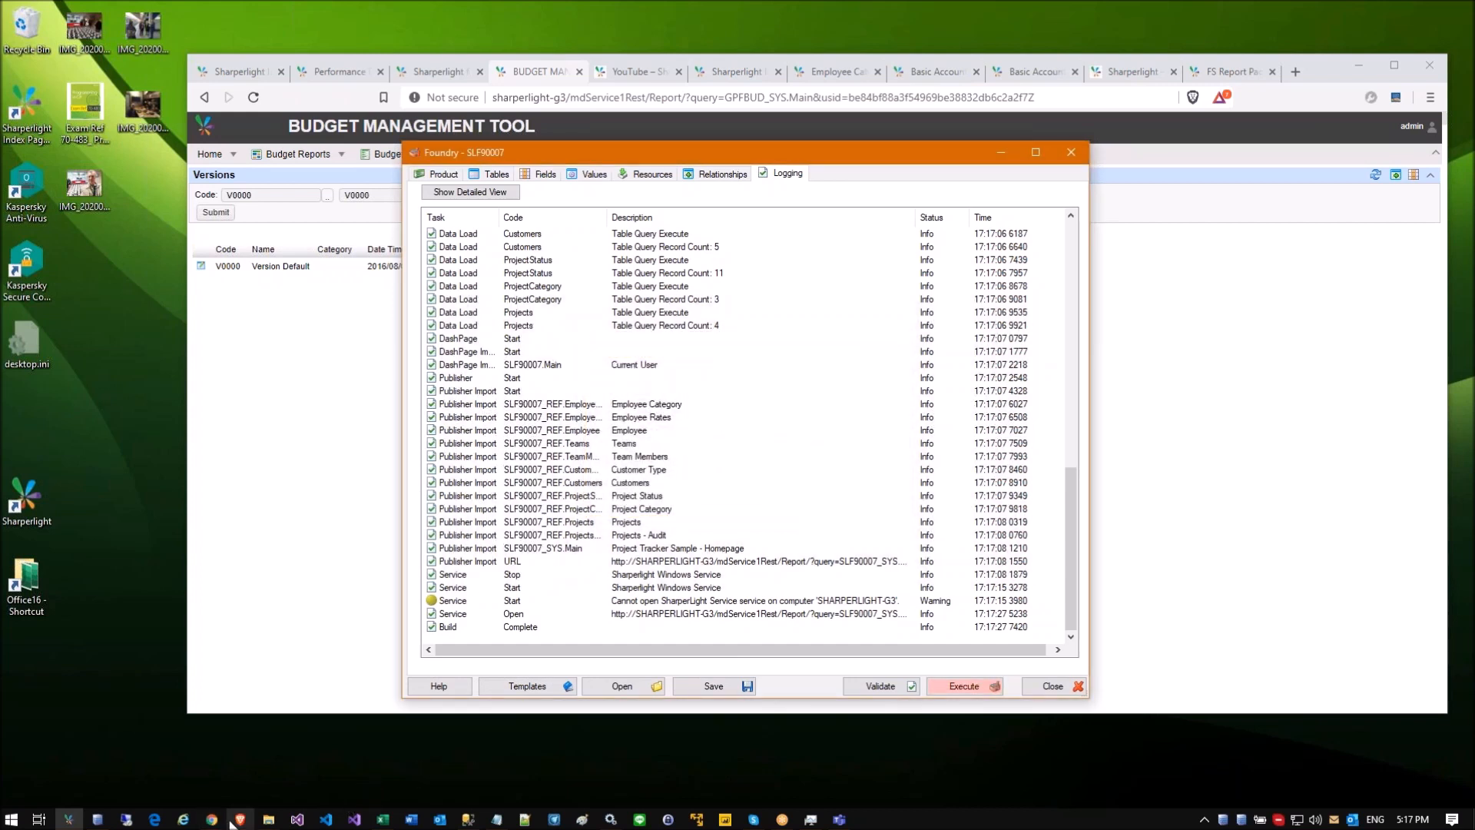
left_click(678, 614)
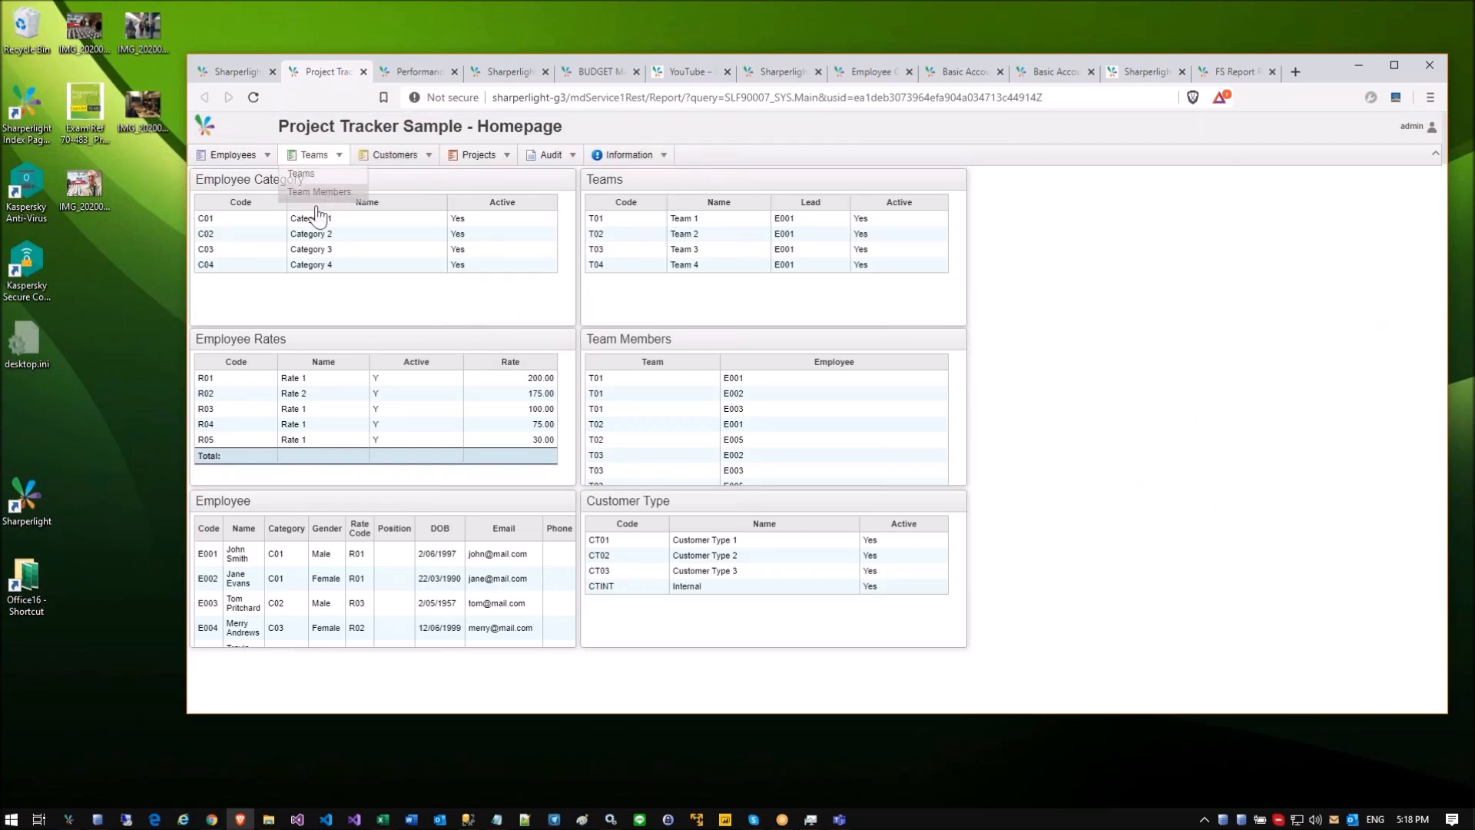
left_click(530, 181)
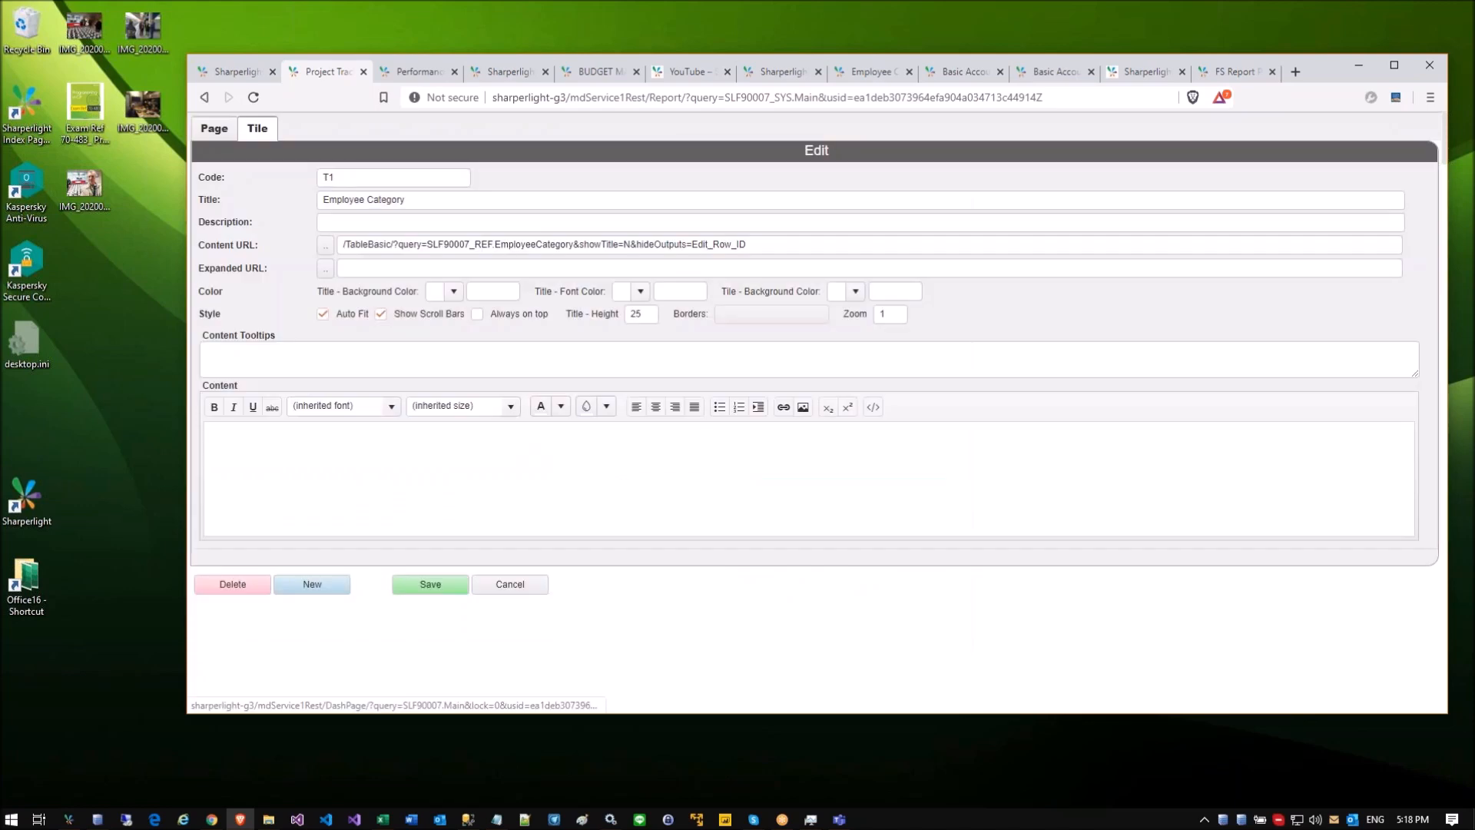
left_click(509, 584)
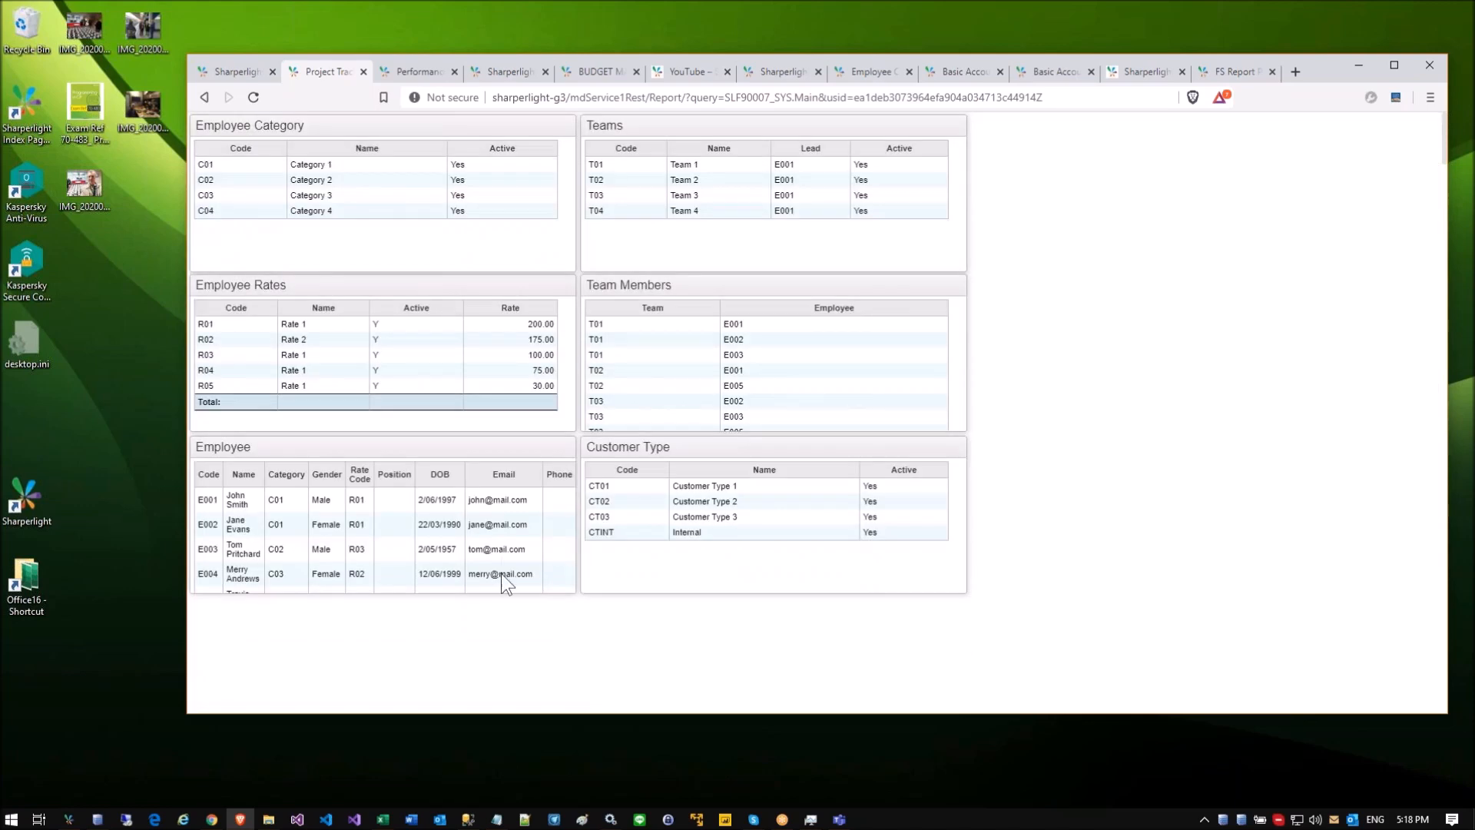
left_click(249, 98)
Step: Show the Teams list in the Project Tracker Sample and view the edit form of team T01, closing it unchanged
left_click(321, 158)
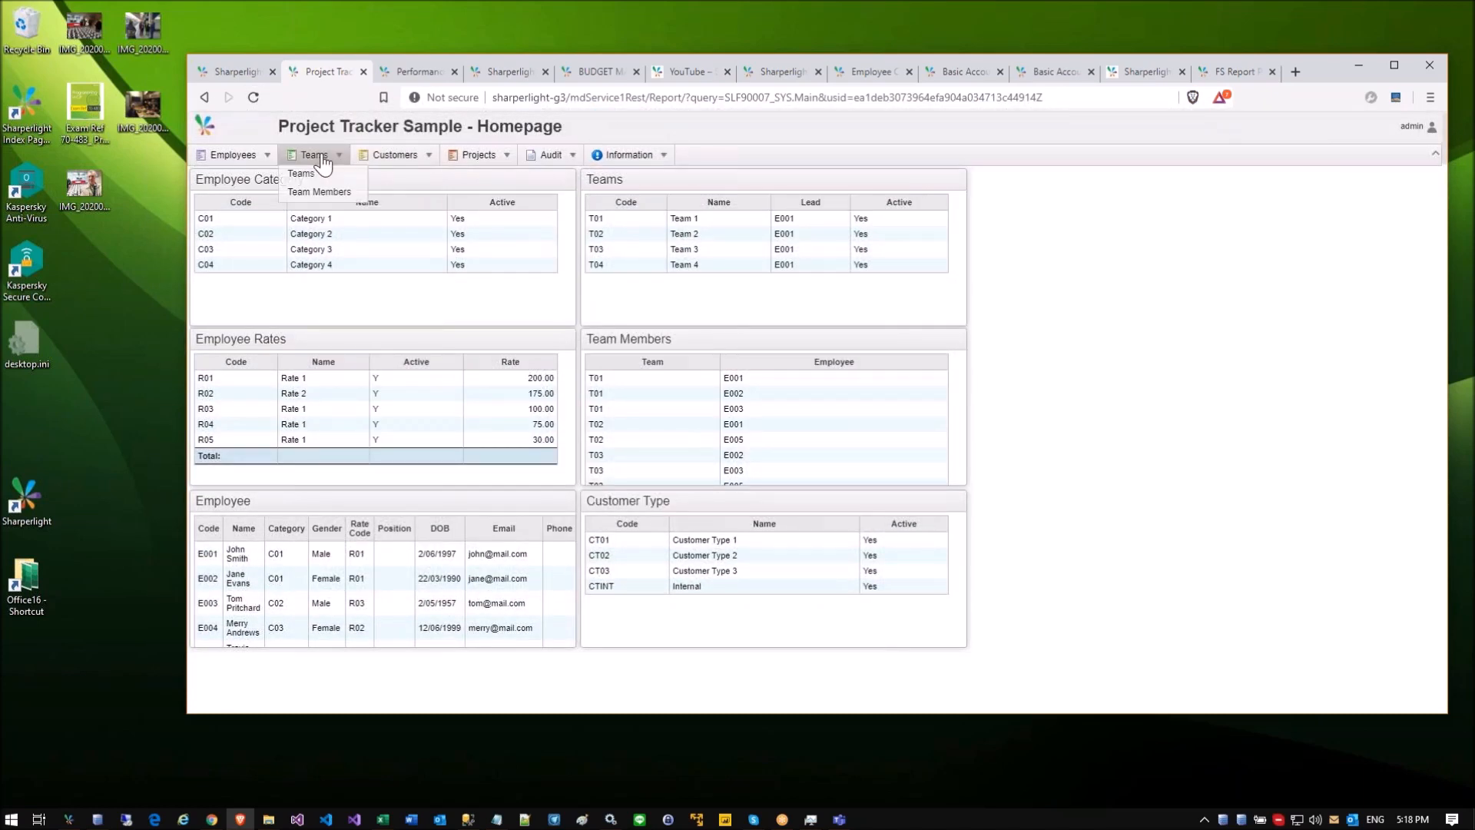
left_click(315, 175)
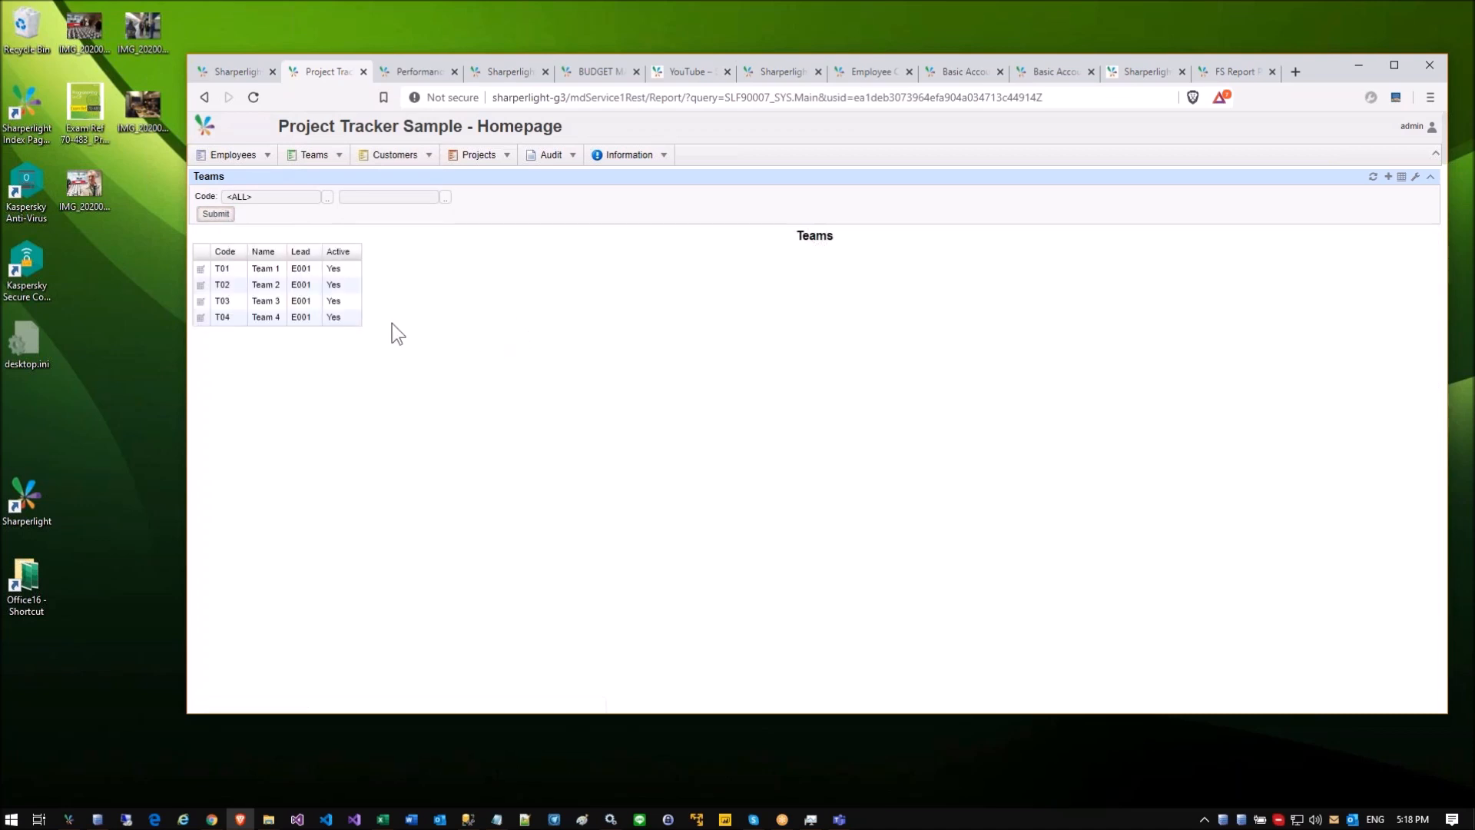
left_click(200, 271)
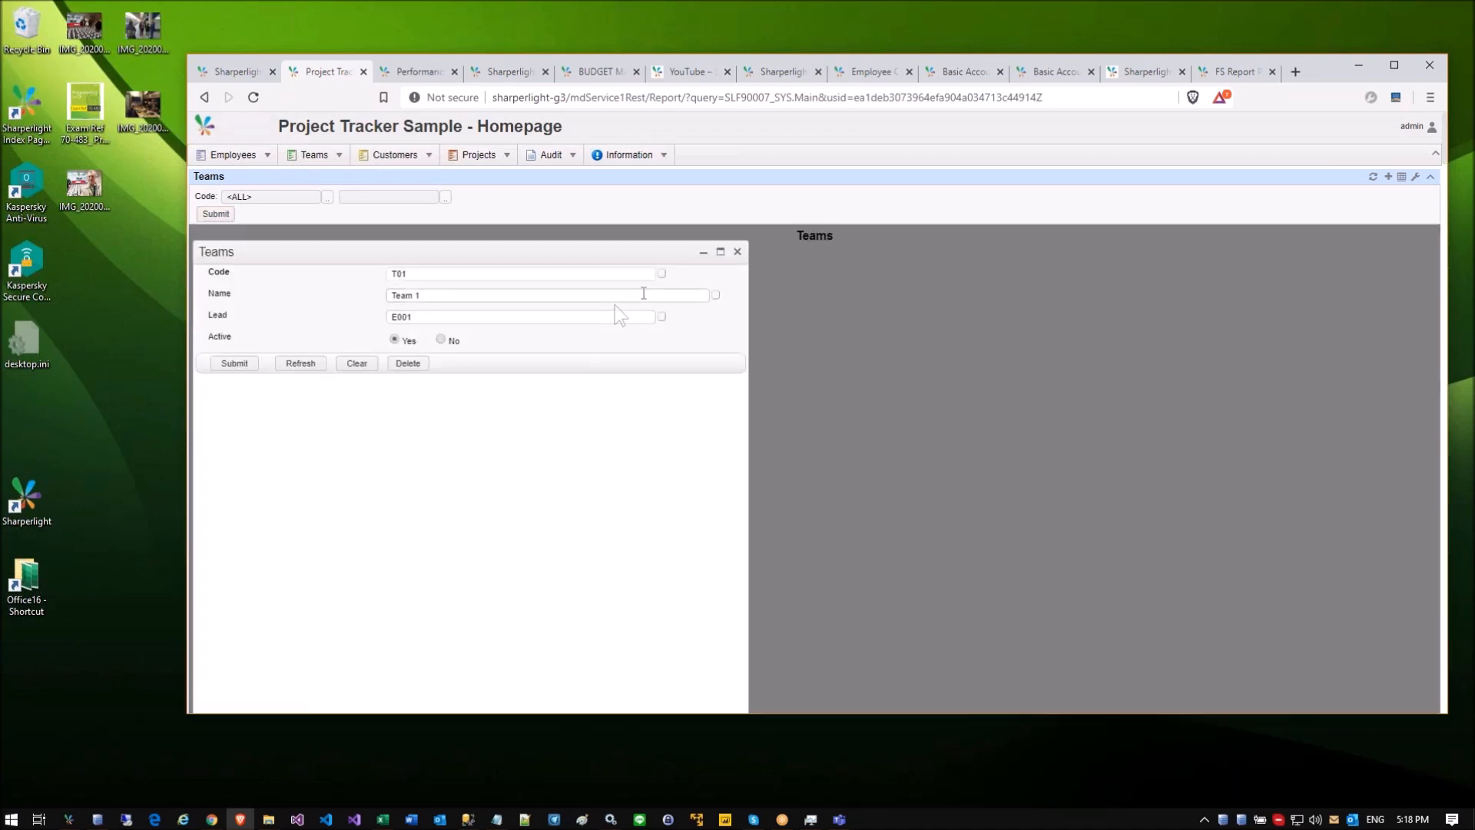
left_click(737, 252)
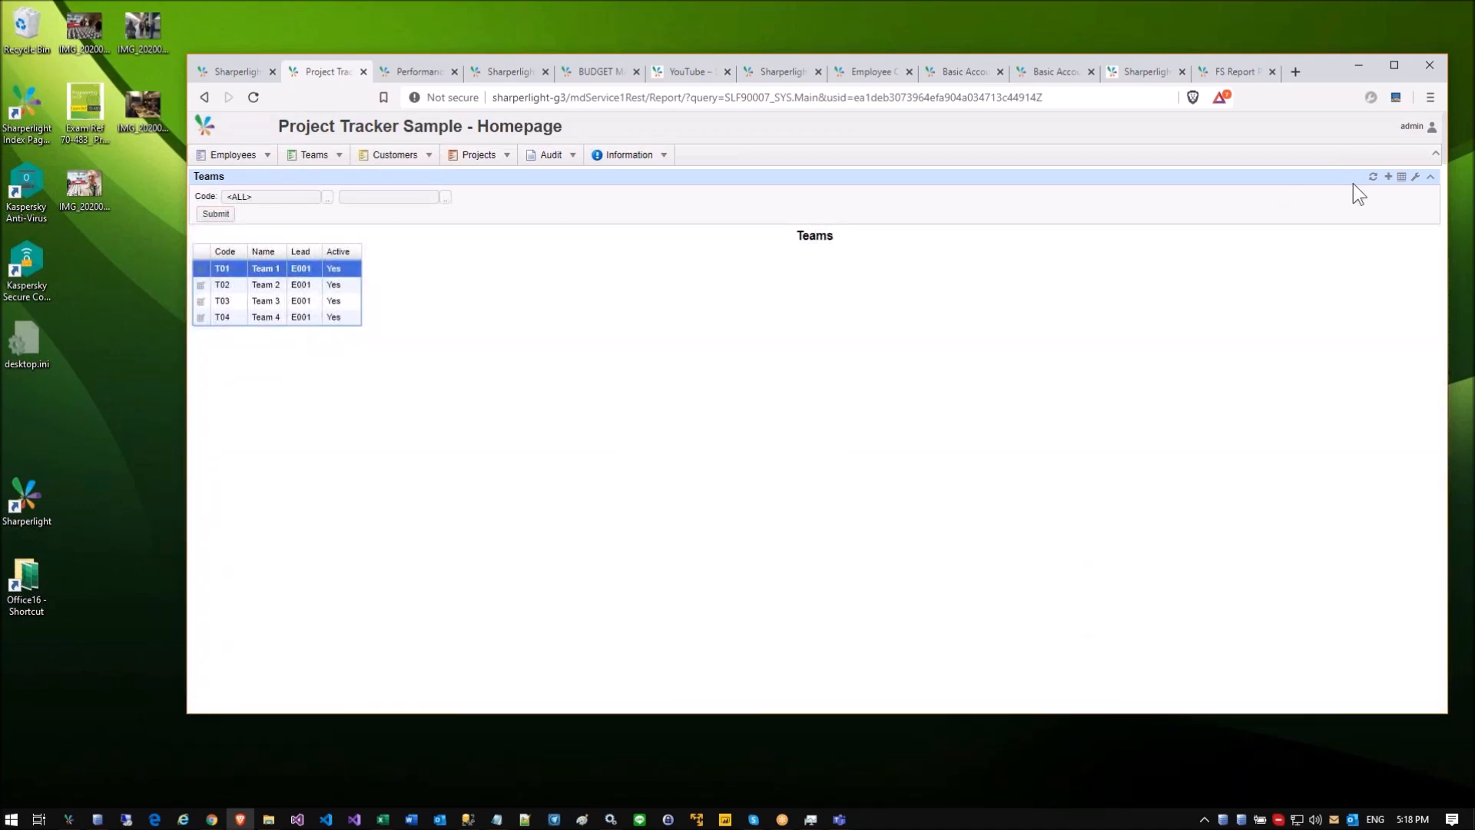
Step: Load all teams in the editable Teams writeback grid and close it without changes
left_click(1405, 180)
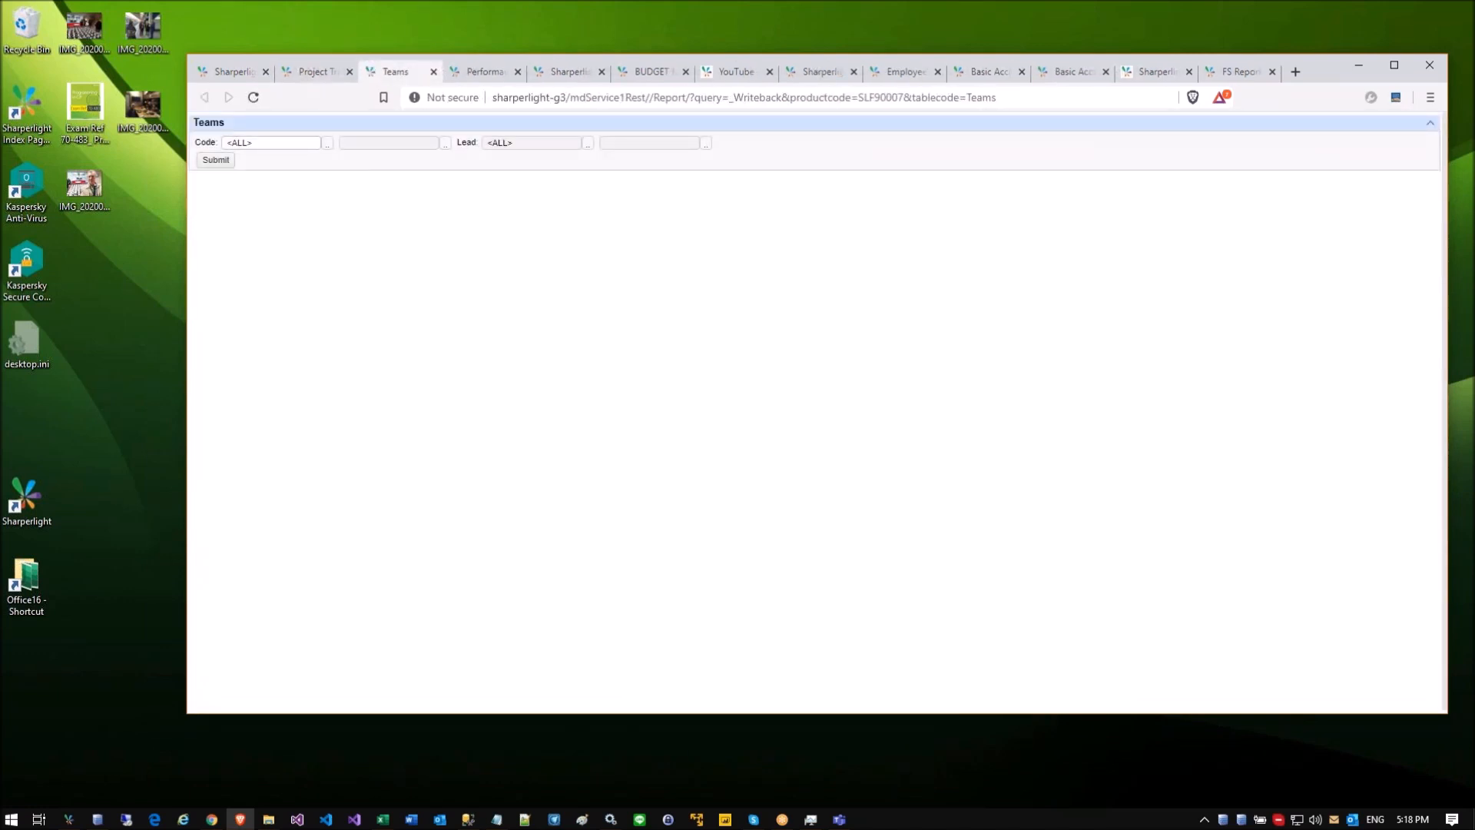
left_click(211, 160)
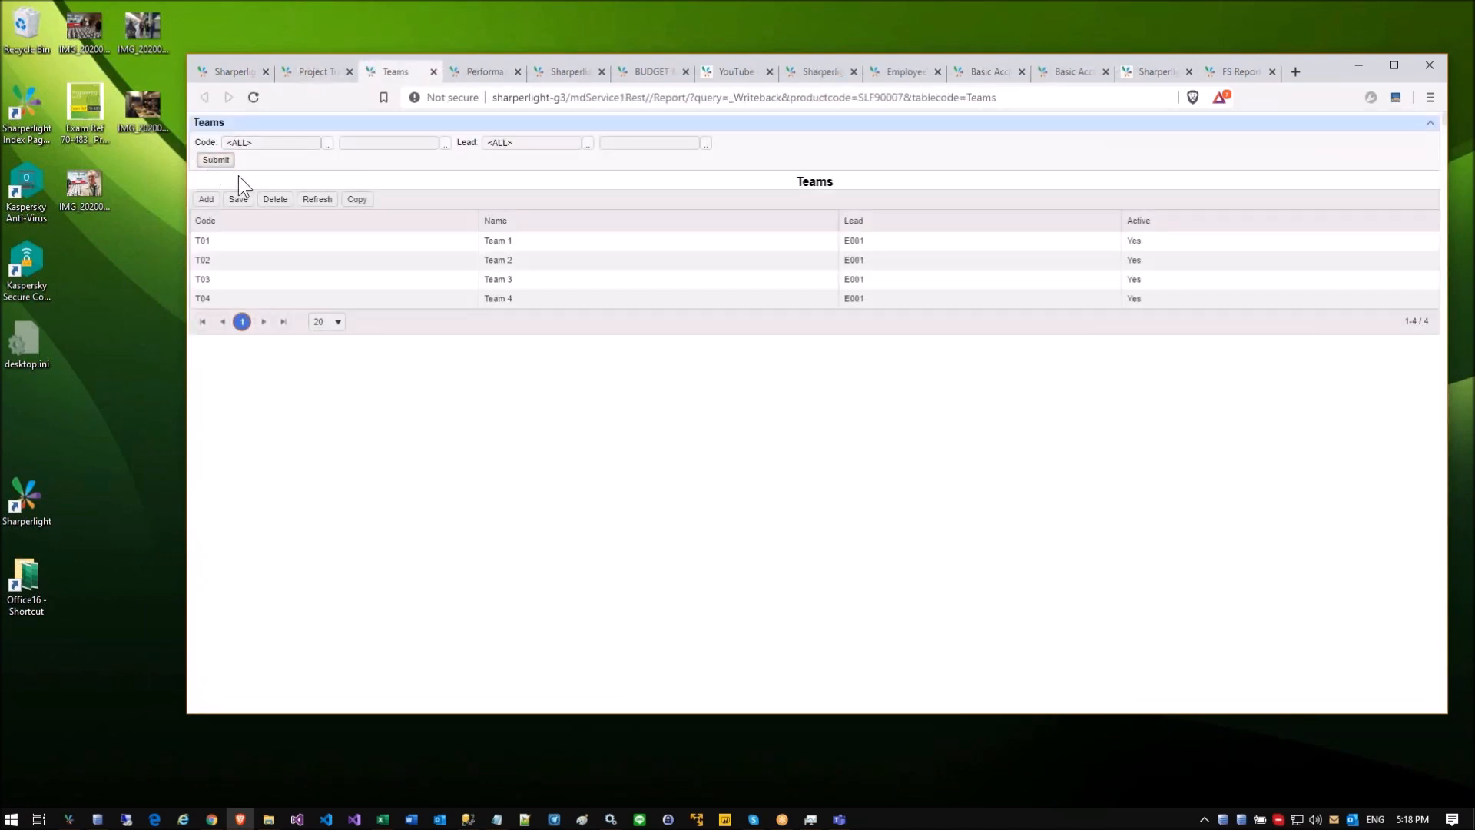
left_click(433, 71)
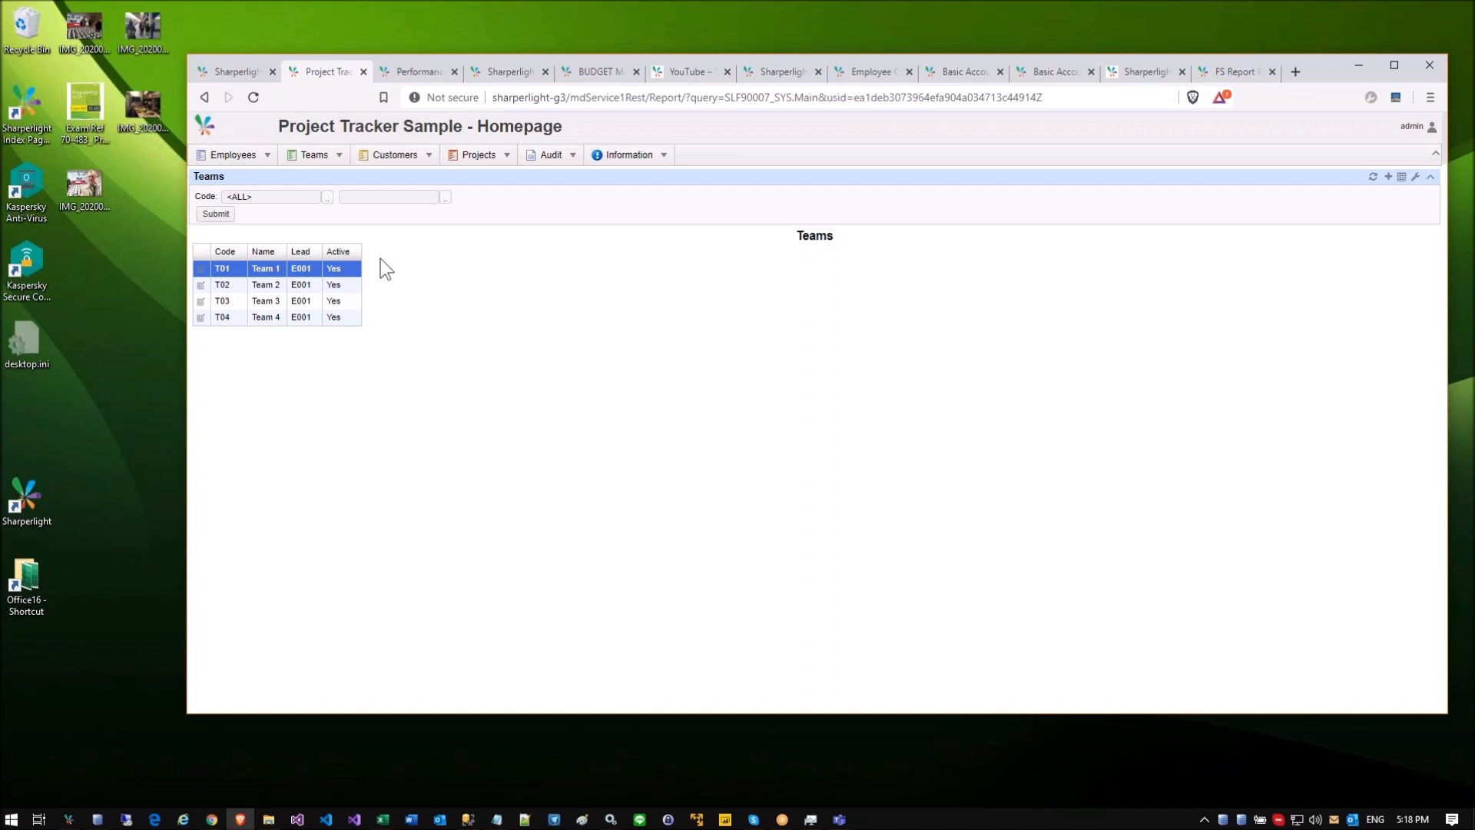
Step: Return to the Published Reports list on the Sharperlight Index Page and close Foundry without saving
left_click(235, 72)
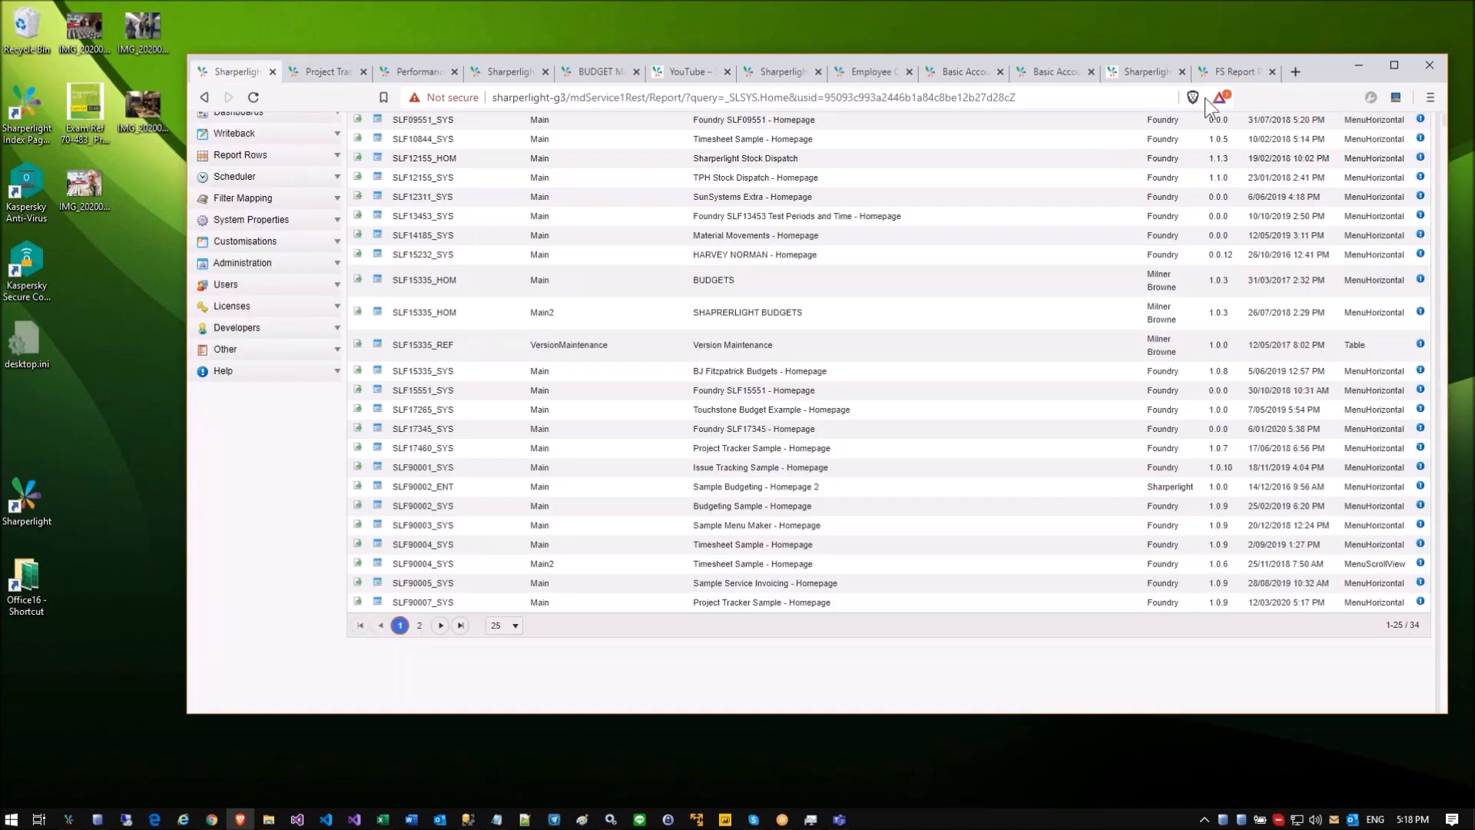
scroll(669, 194, "up", 3)
scroll(668, 194, "up", 1)
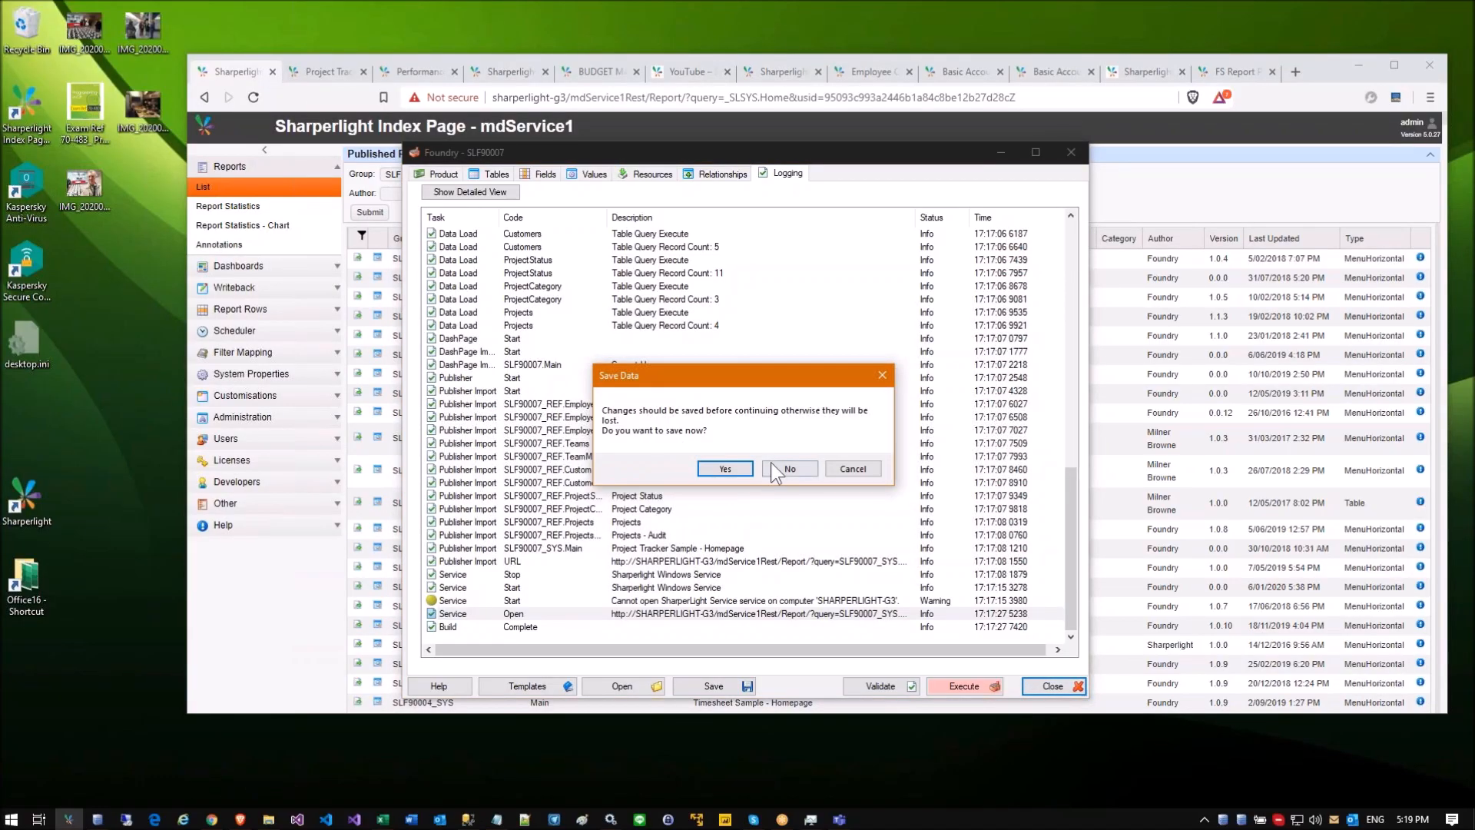
left_click(774, 467)
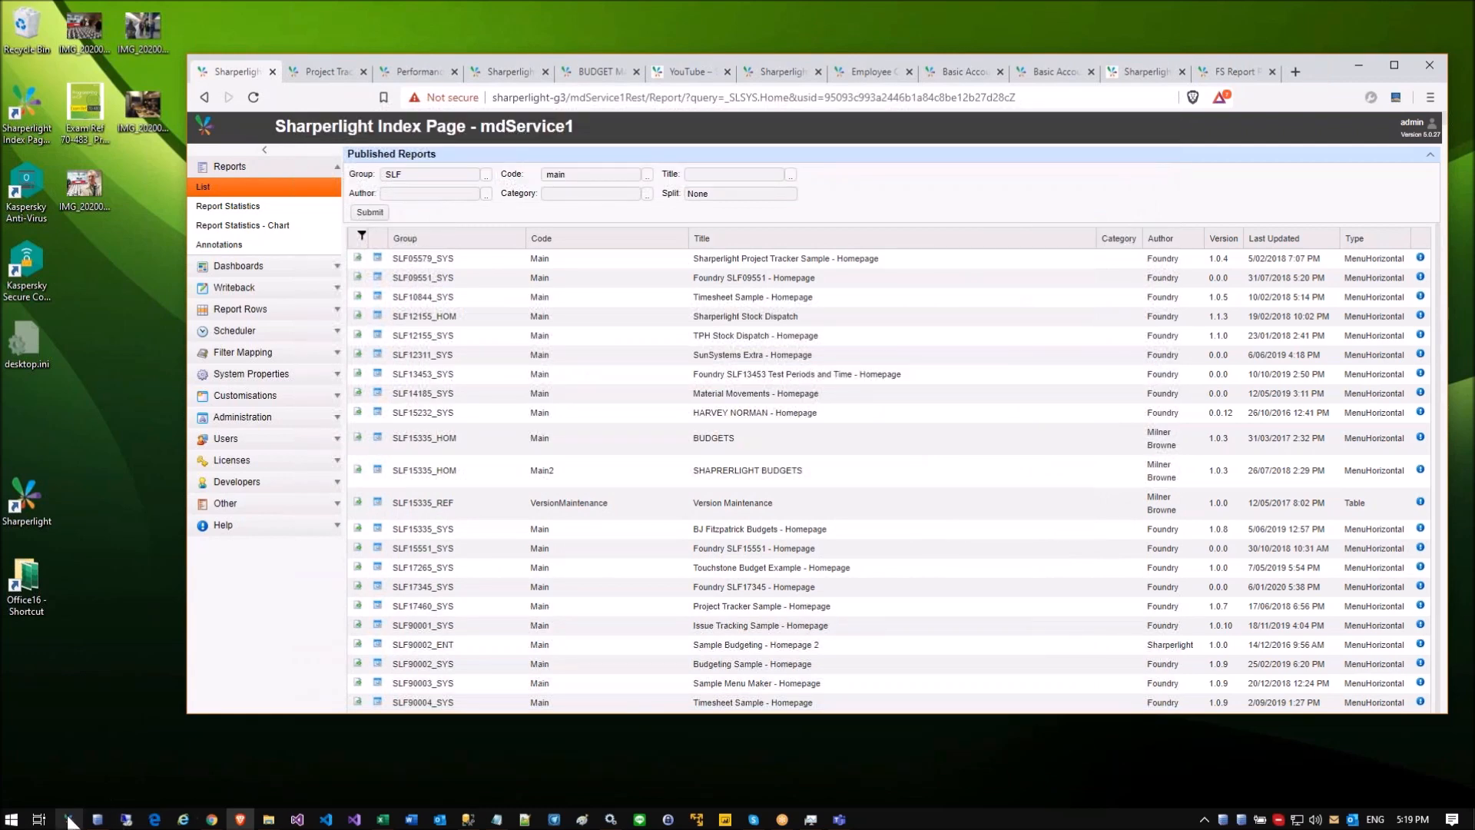
Step: Open Instance Management from the Sharperlight menu and examine the settings of the DEV, UAT, PROD and RedRibbon instances
left_click(69, 819)
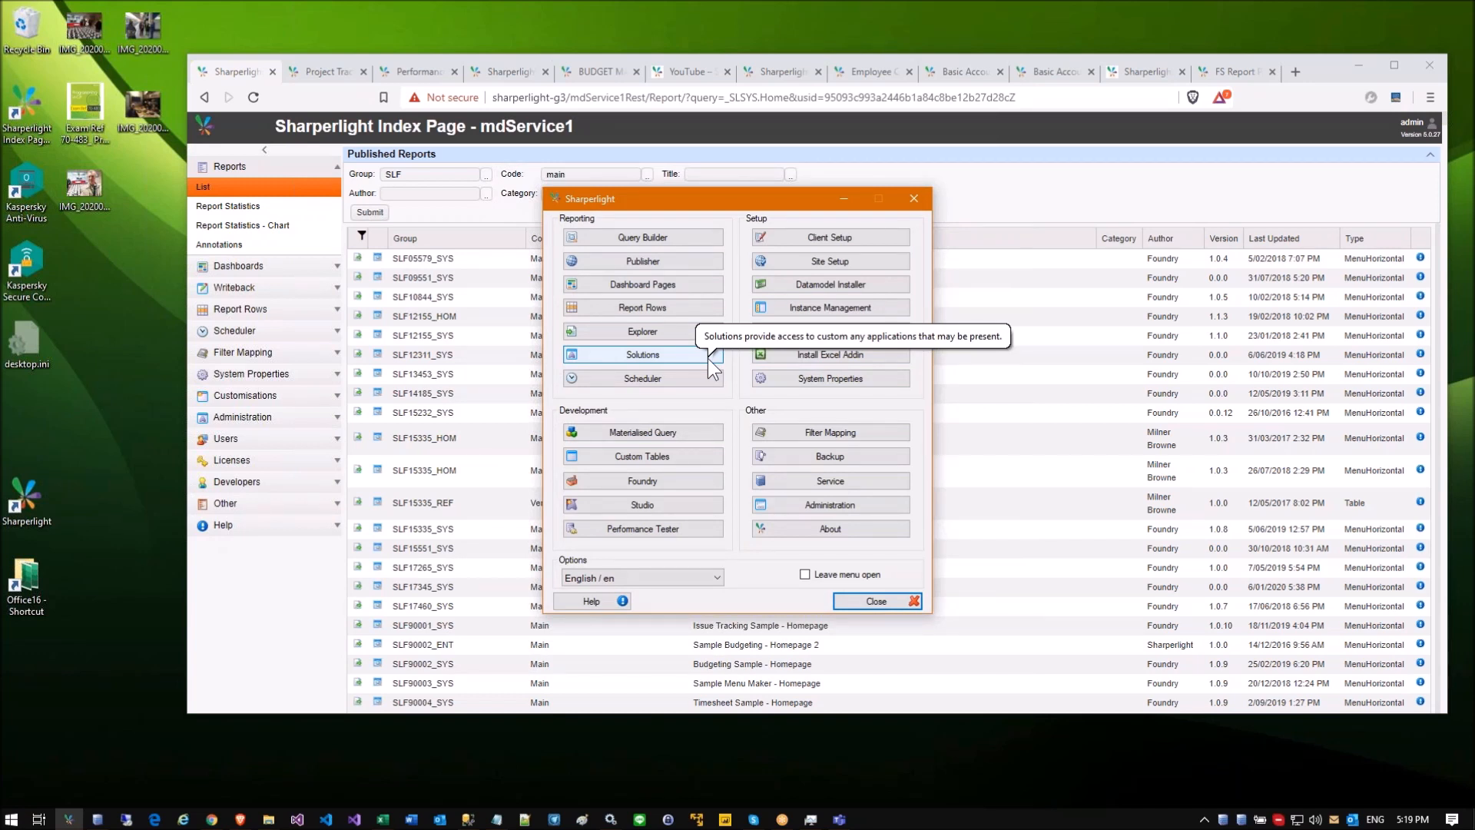
left_click(846, 303)
left_click(728, 473)
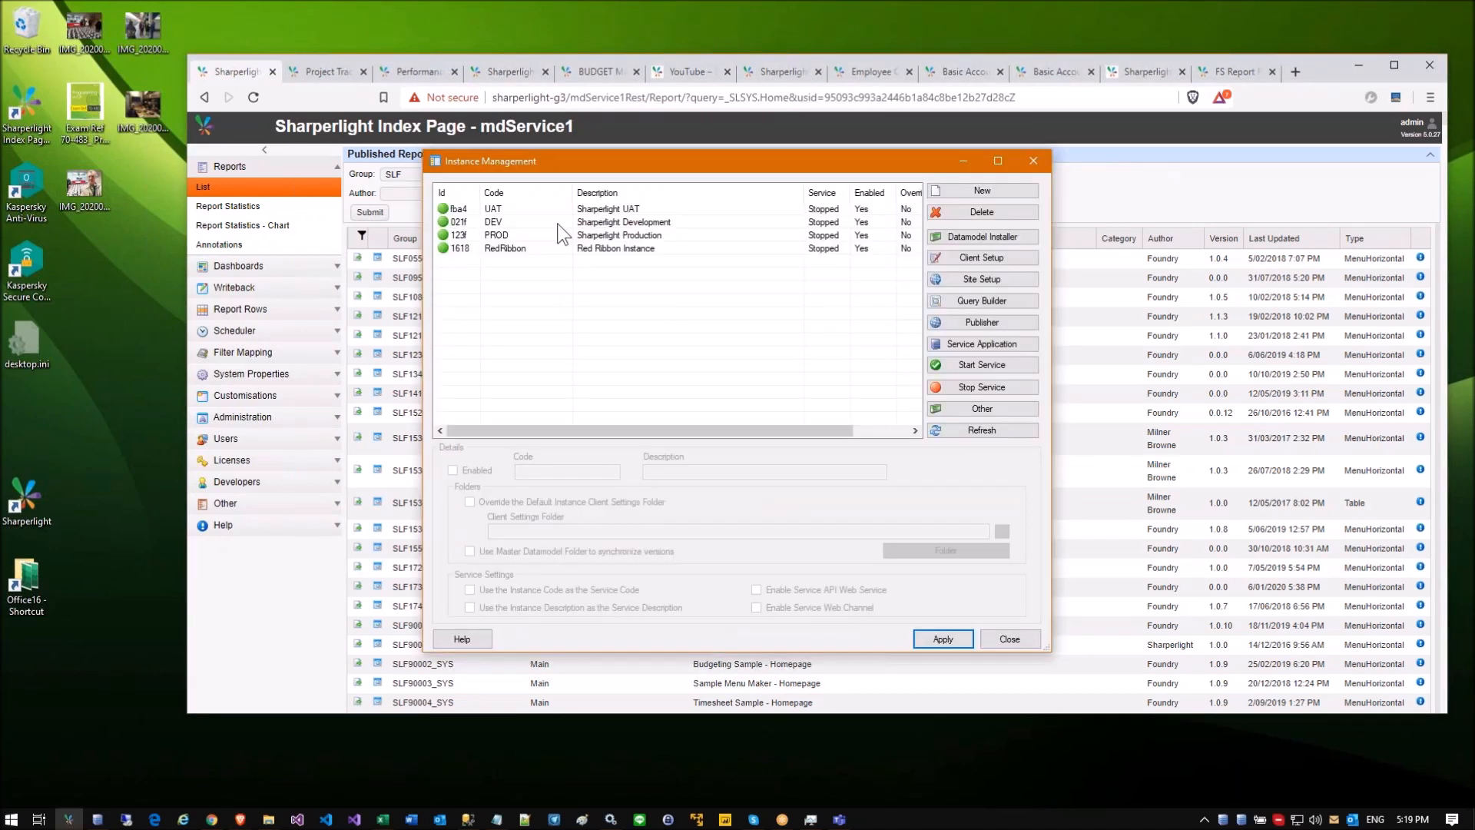
left_click(586, 224)
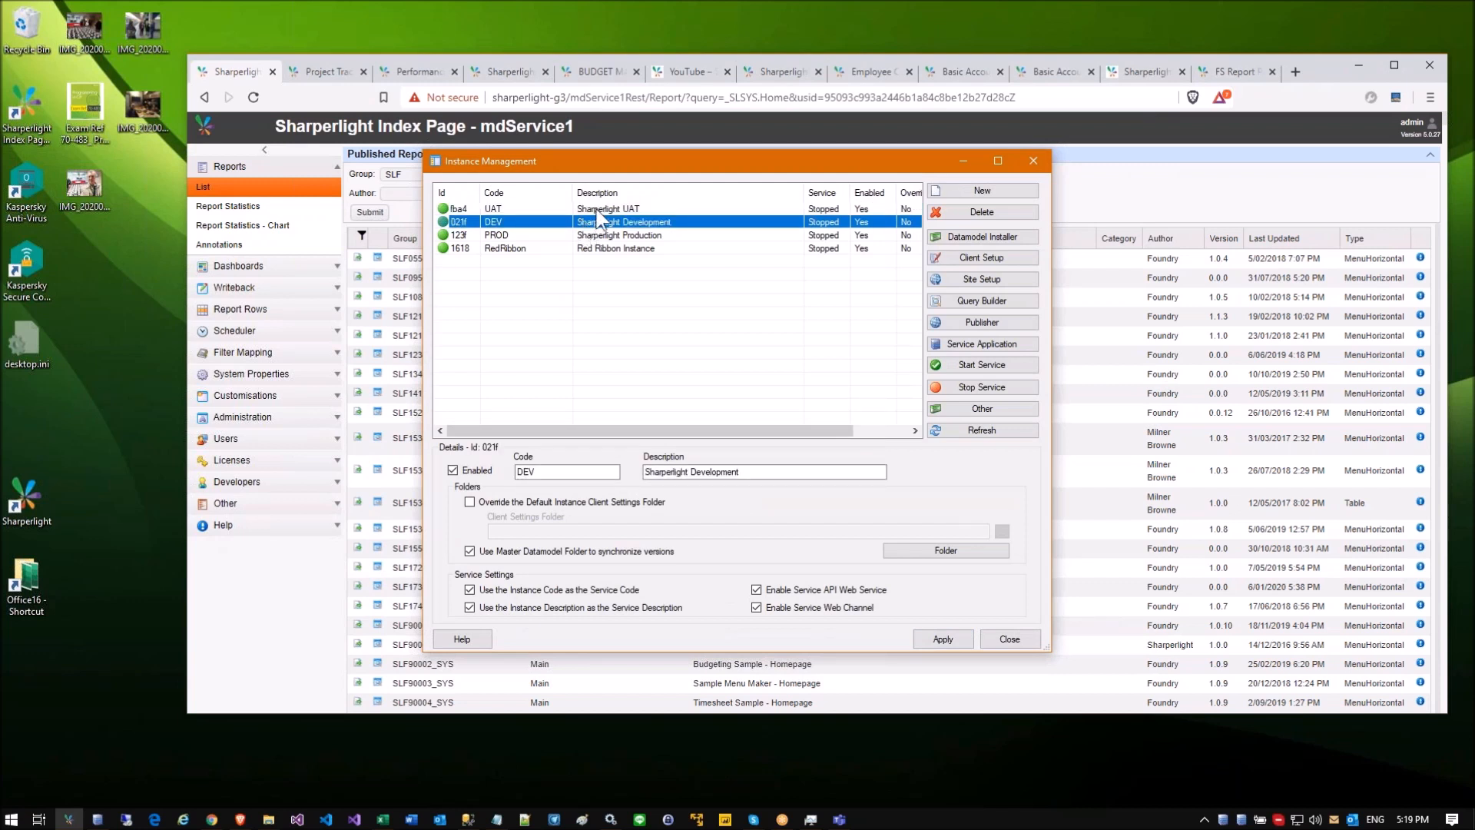
left_click(608, 209)
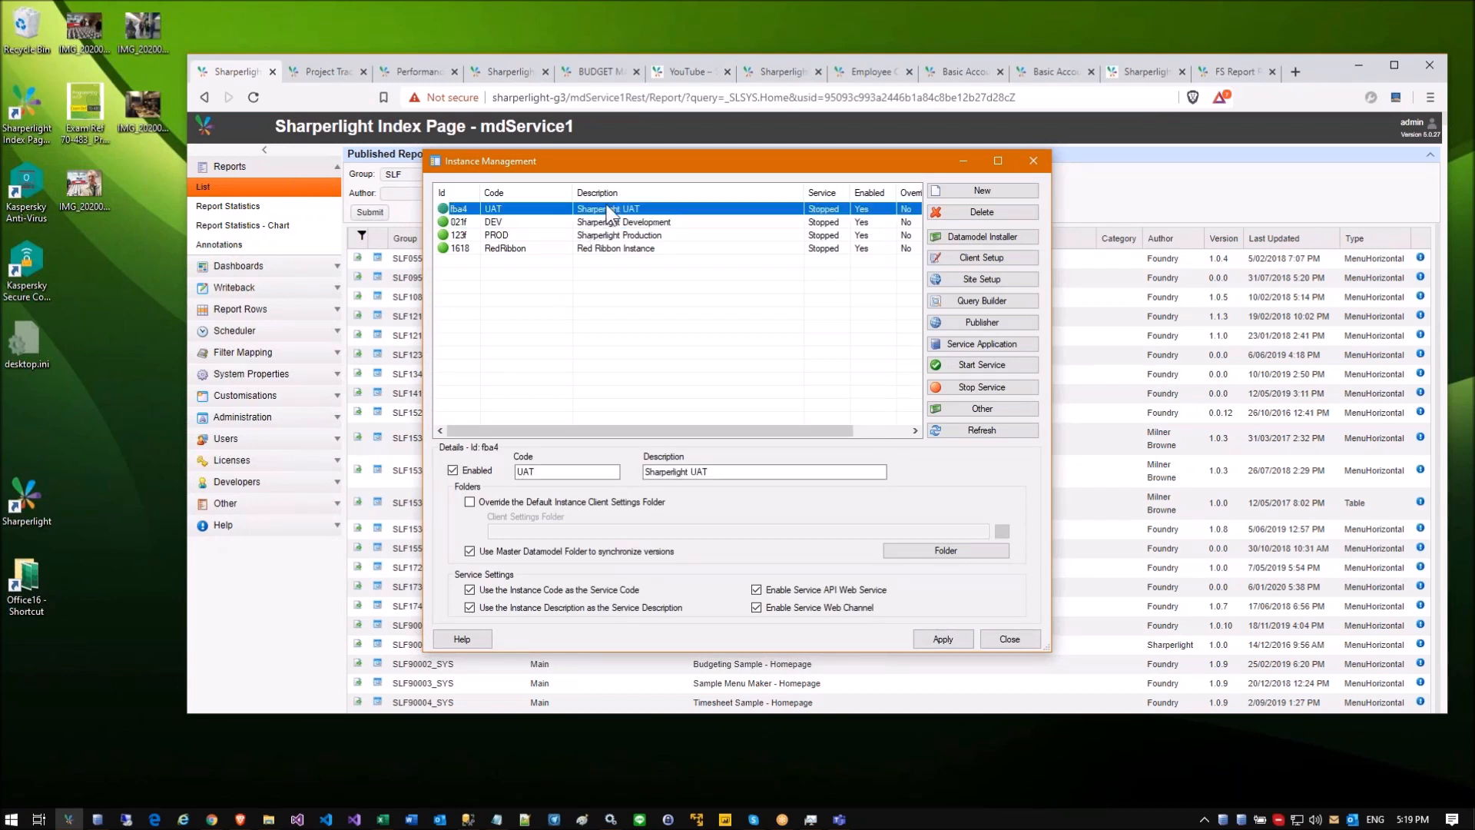
left_click(610, 223)
left_click(612, 235)
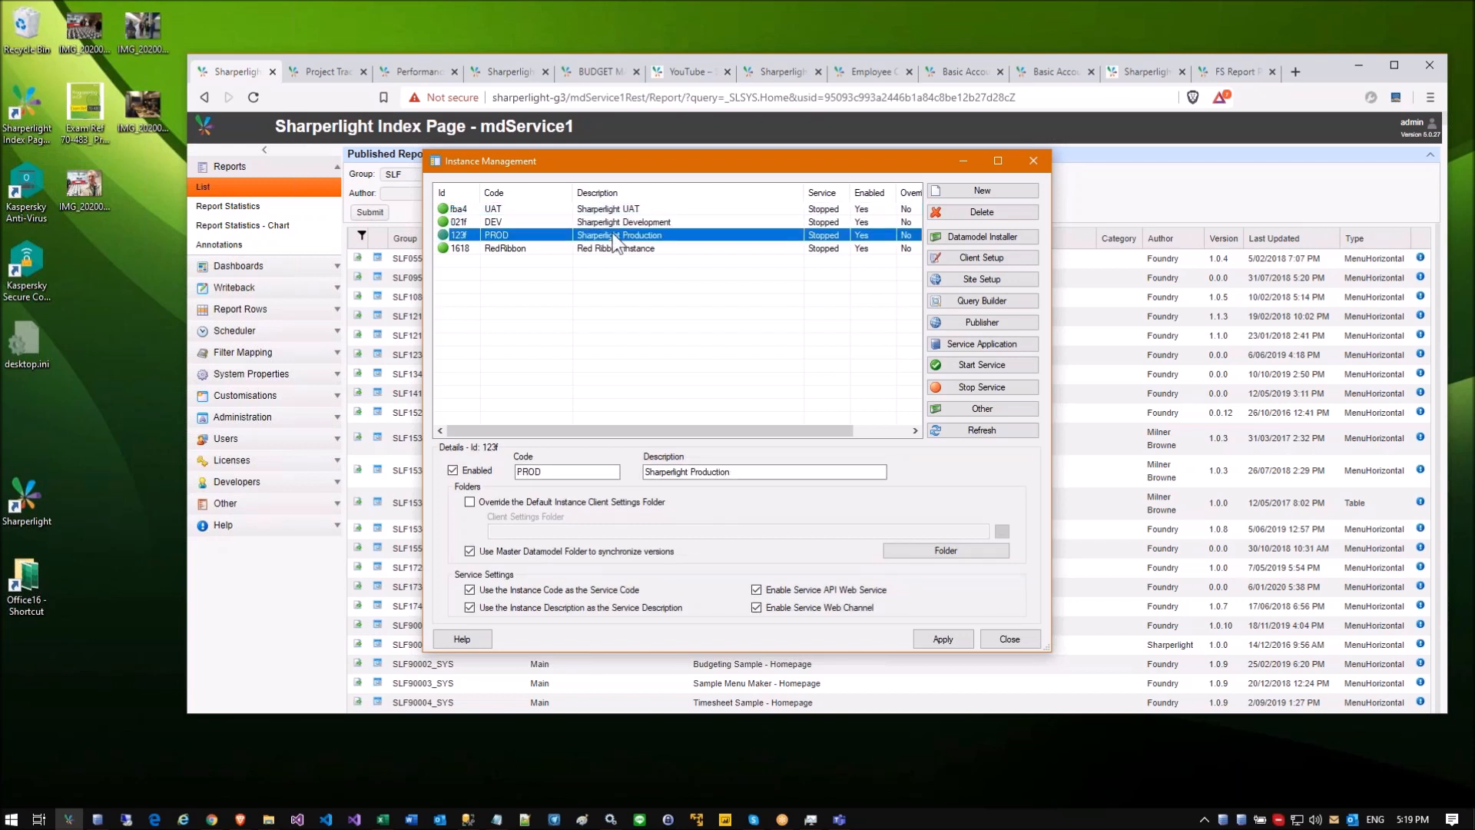
left_click(615, 250)
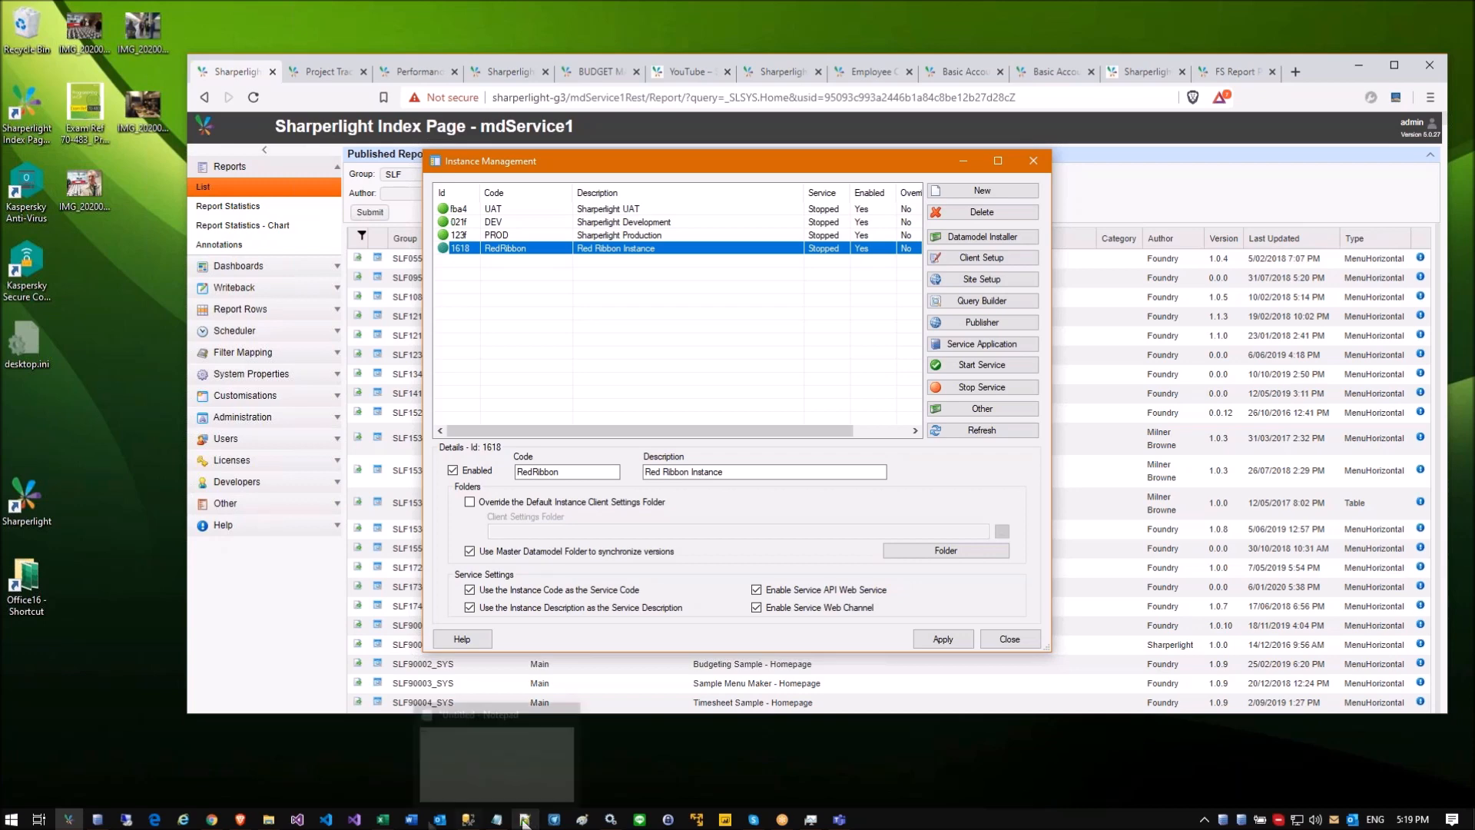
Step: Switch to Windows Services, examine the SharperLight Instance services 021f, 123f and 1618, and minimise the window
left_click(611, 819)
left_click(707, 377)
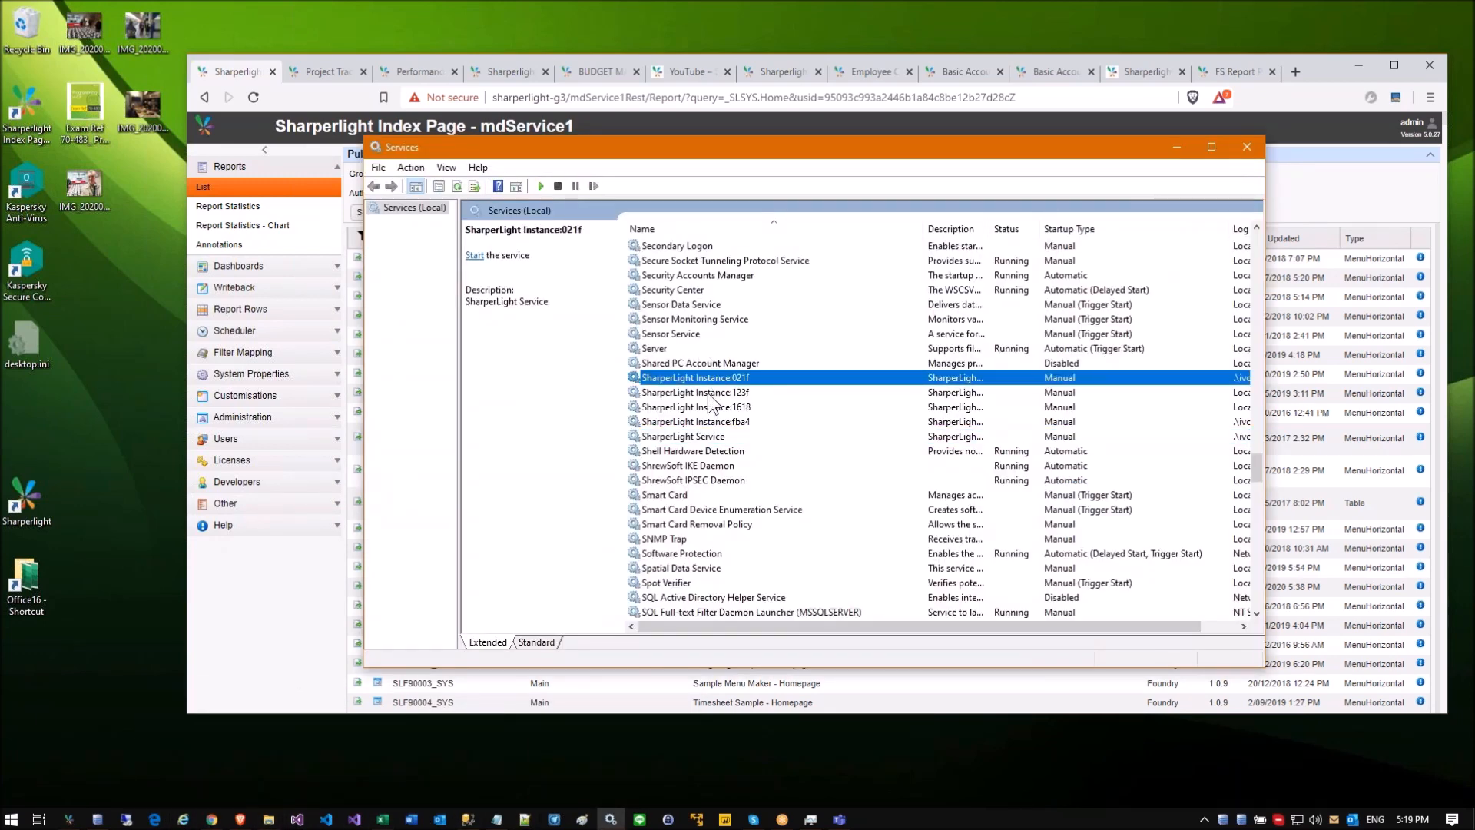
left_click(707, 391)
left_click(706, 408)
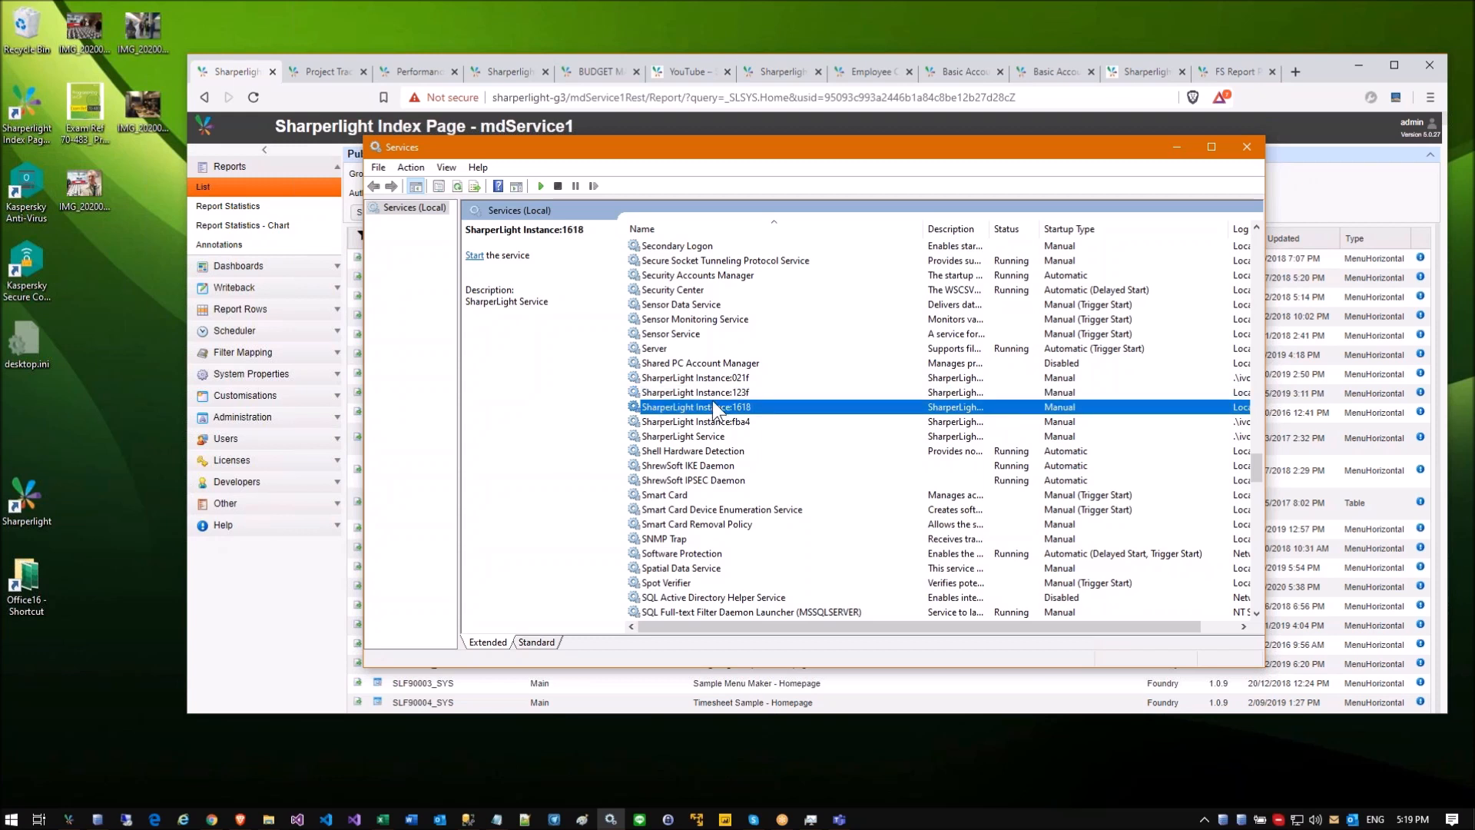
left_click(725, 384)
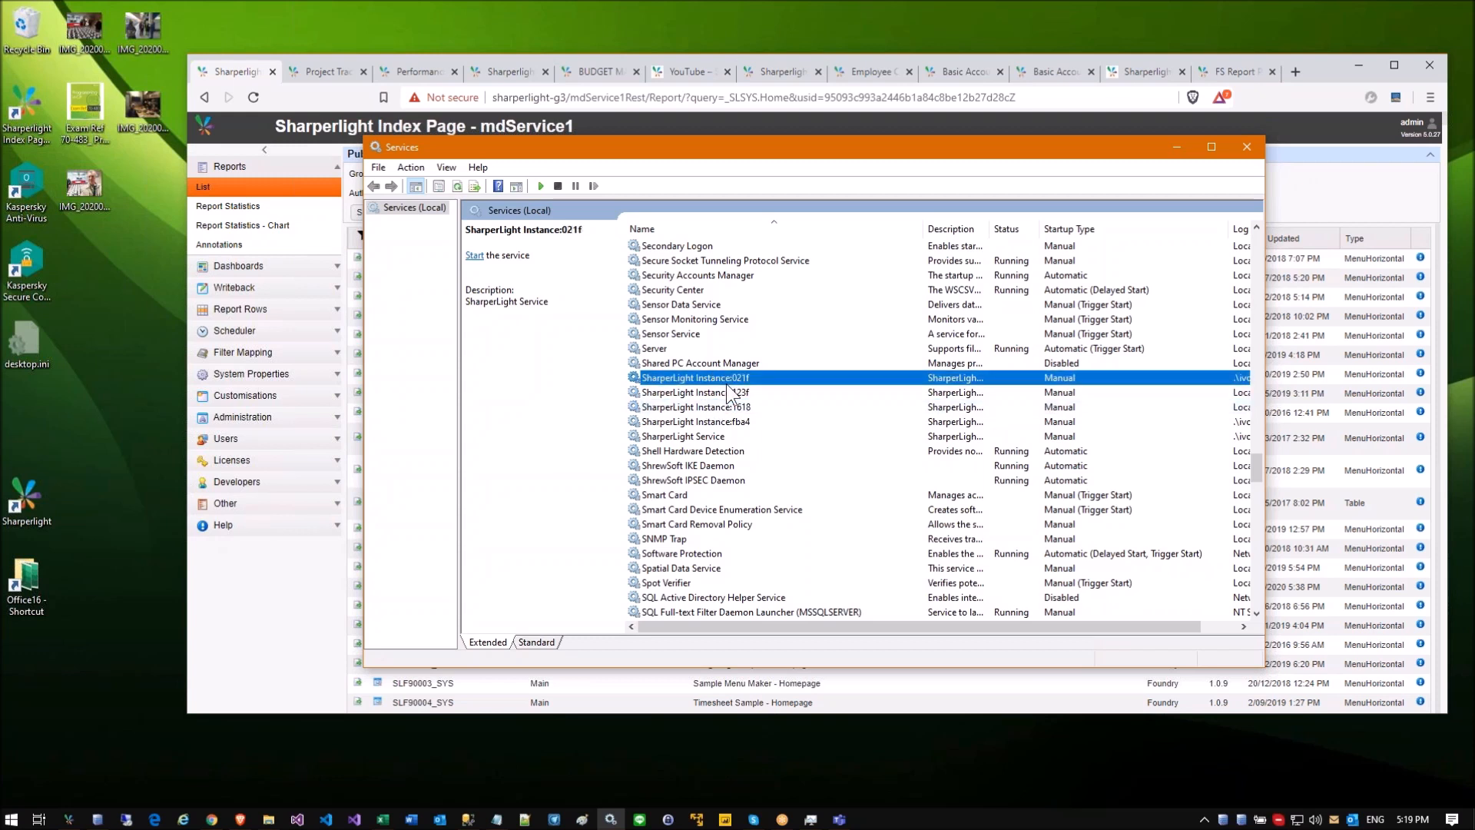
left_click(735, 394)
left_click(734, 406)
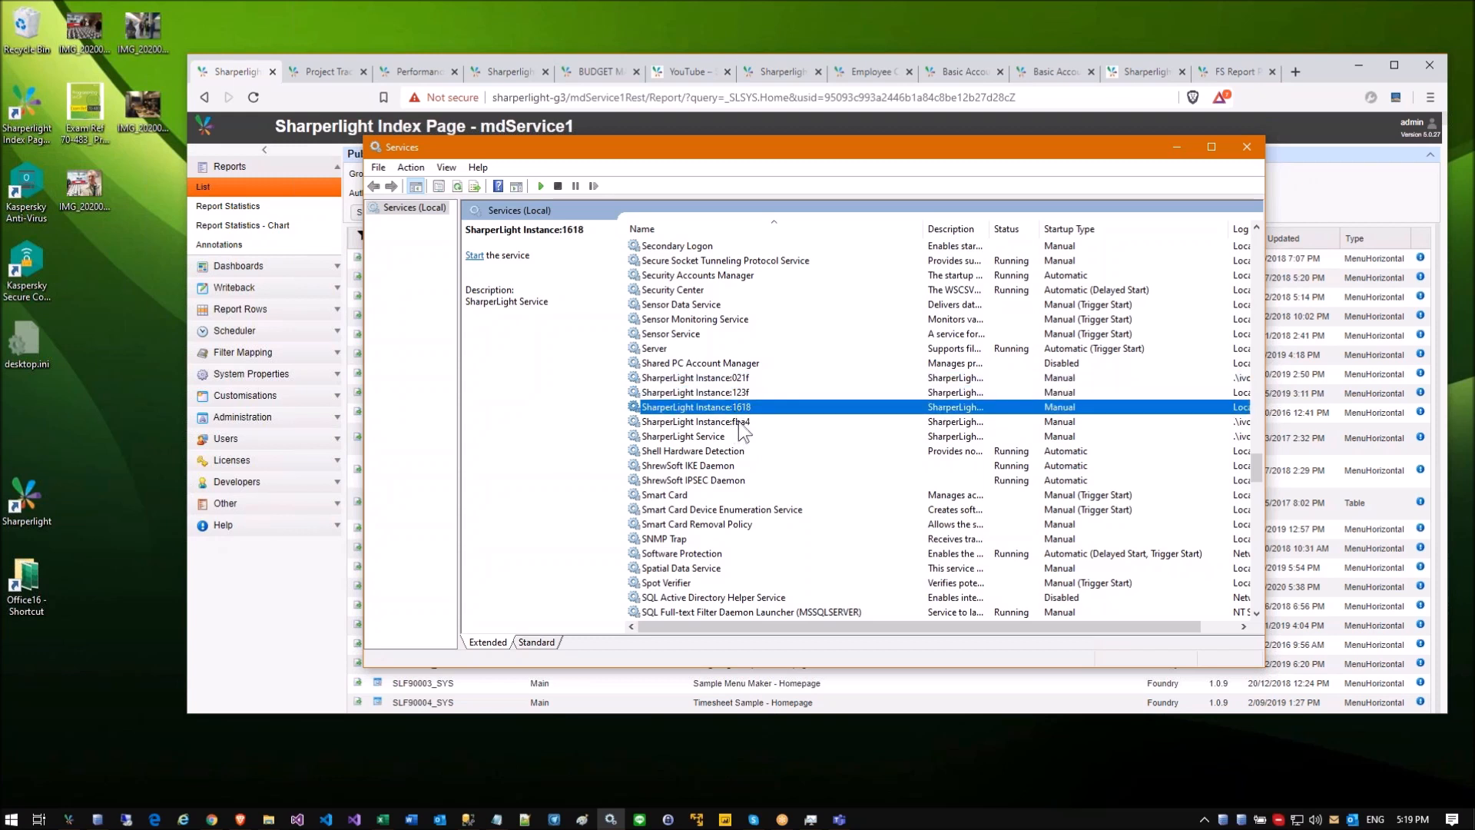
left_click(1175, 147)
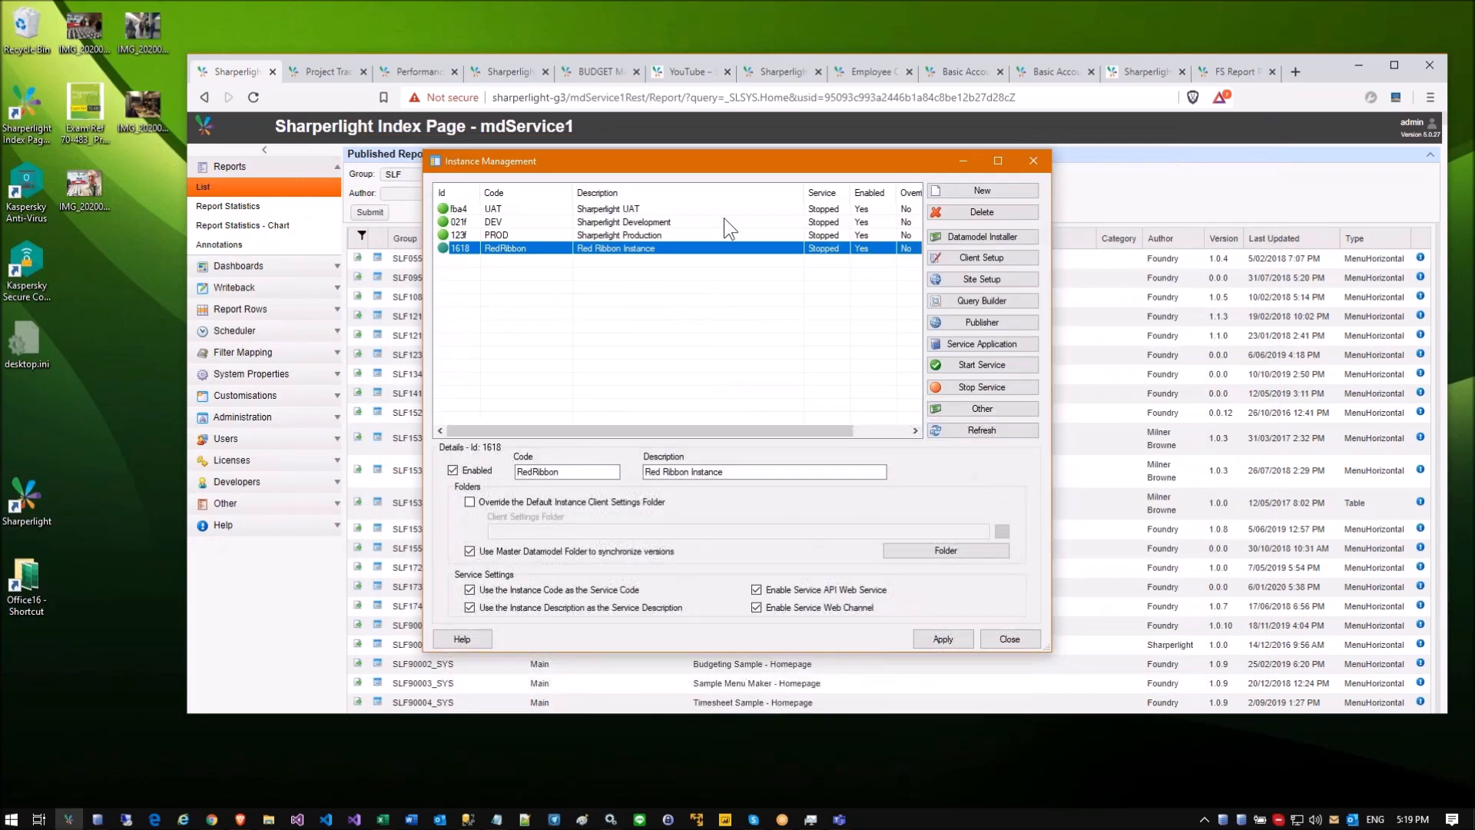
Step: Review the DEV, PROD and RedRibbon instances again, close Instance Management and bring up the Sharperlight menu
left_click(672, 223)
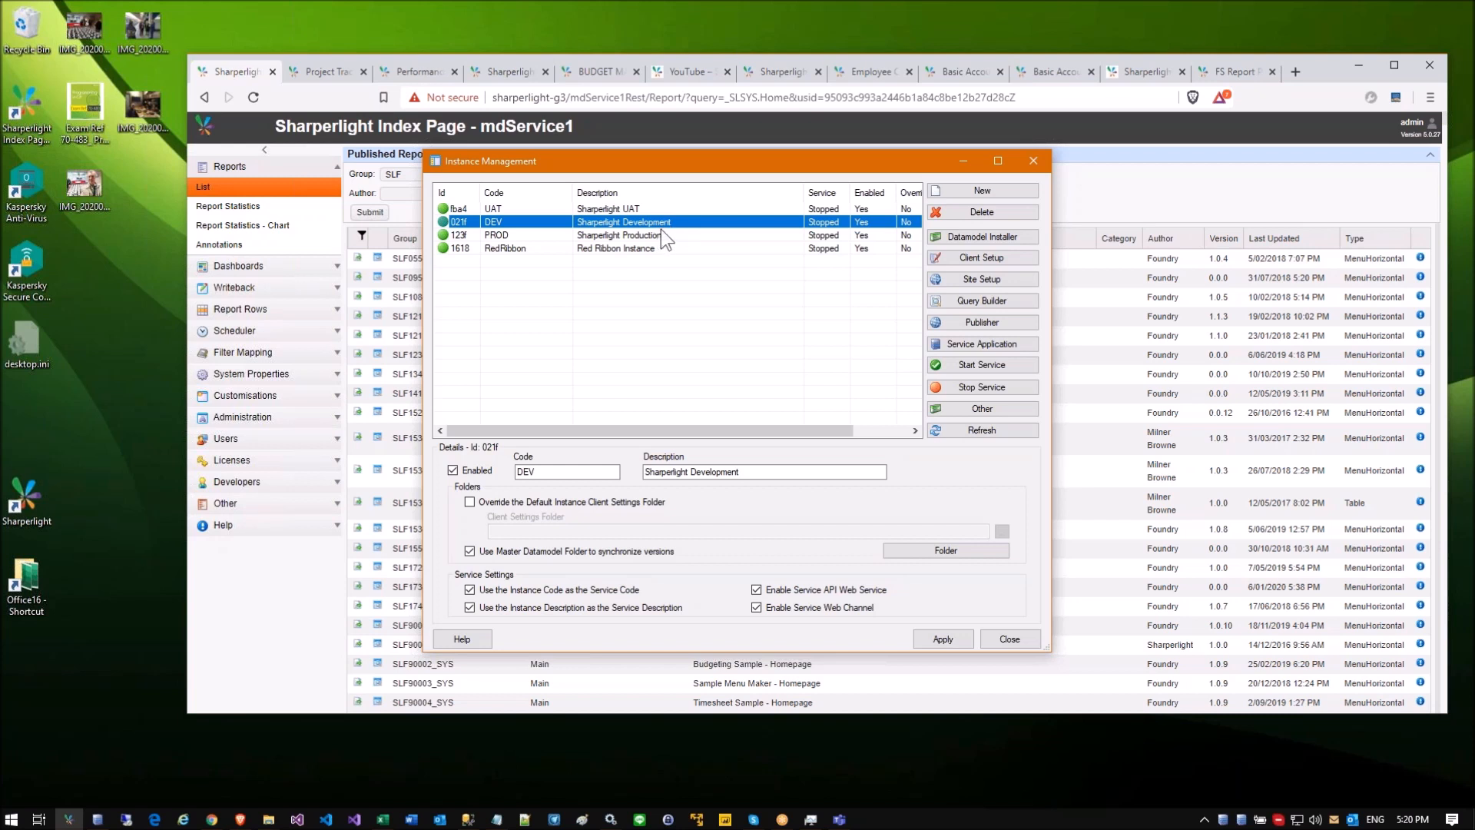
left_click(647, 237)
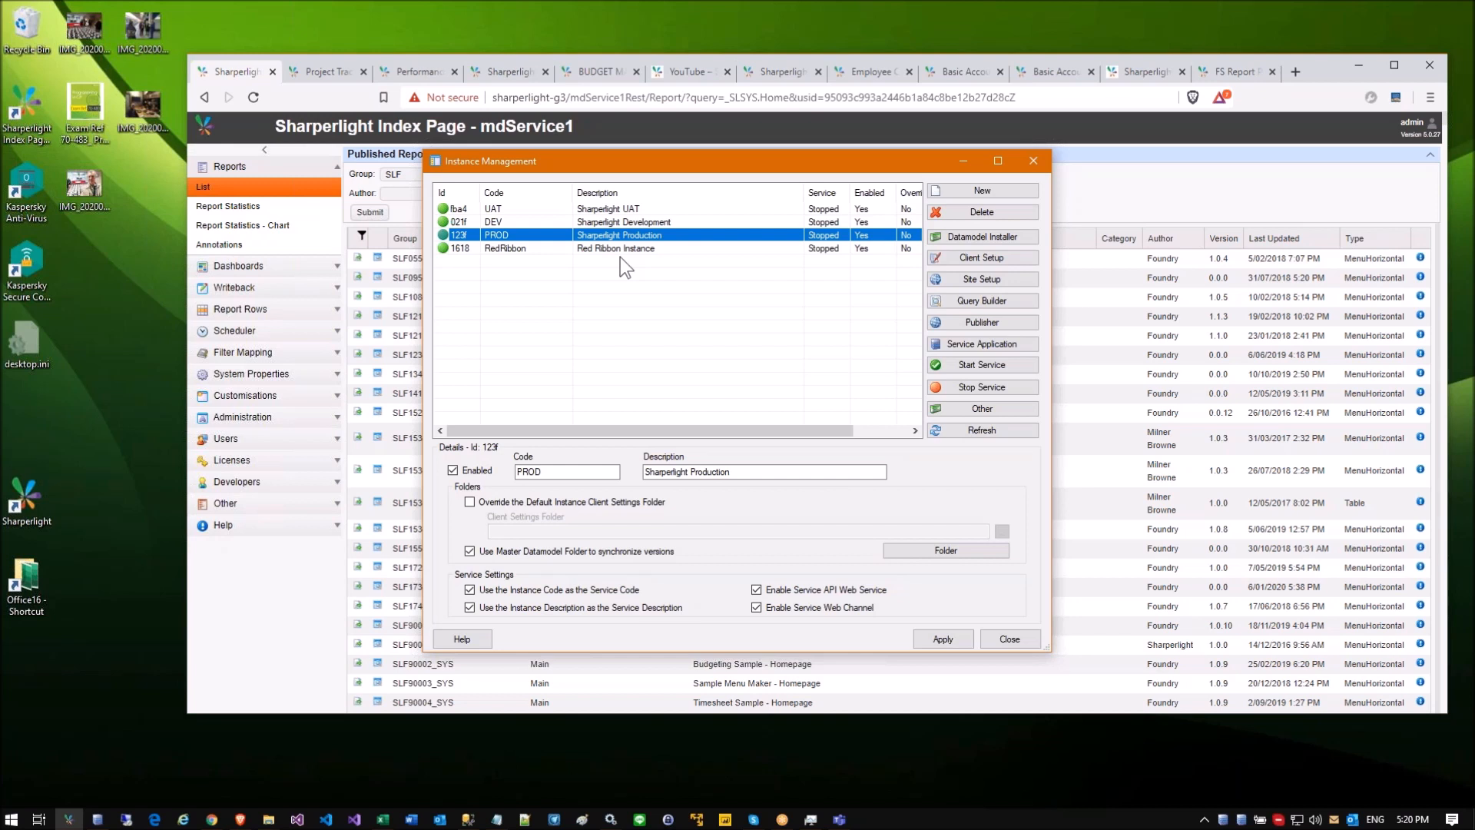
left_click(631, 248)
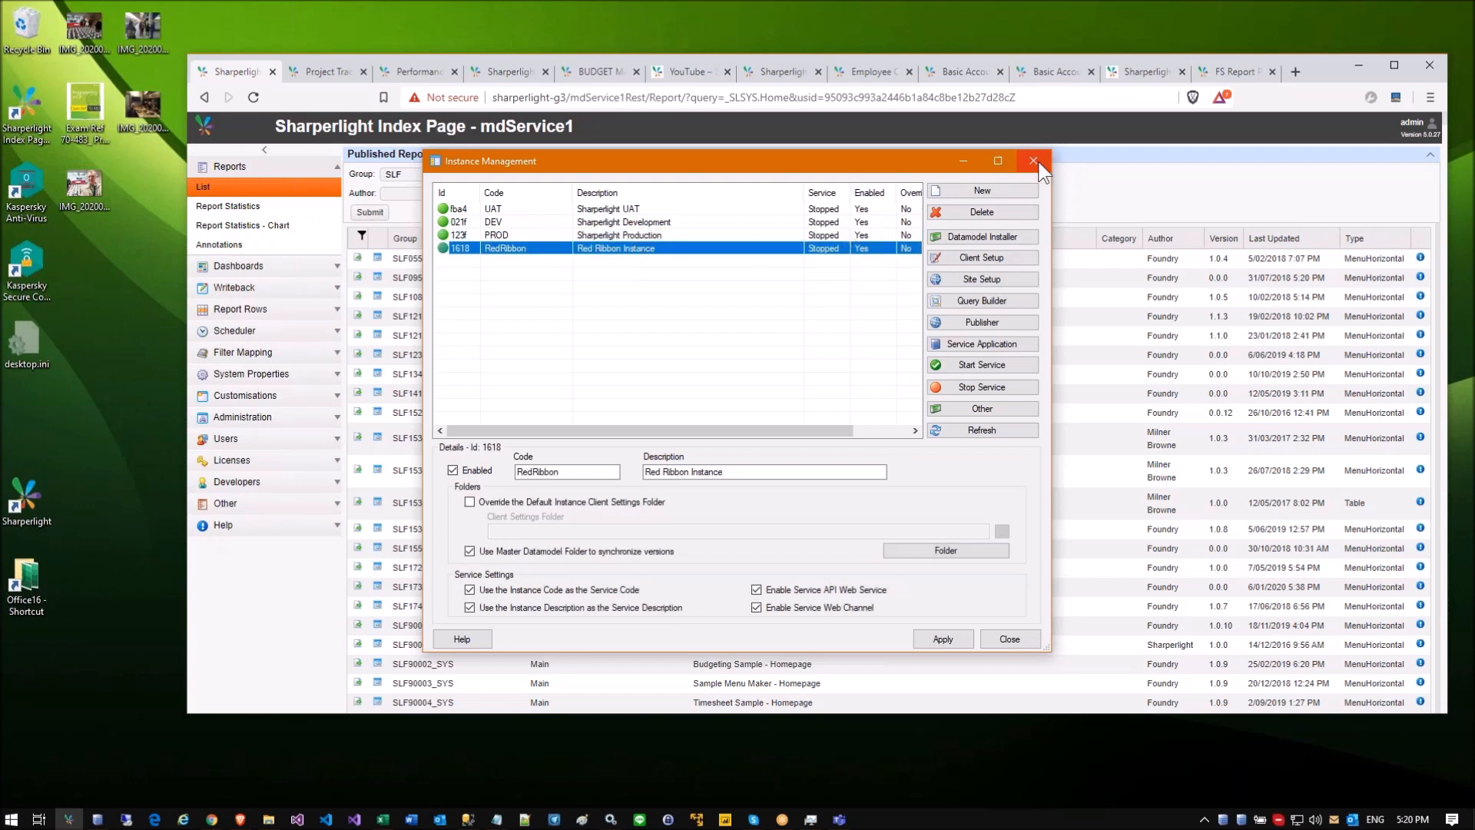
left_click(1037, 162)
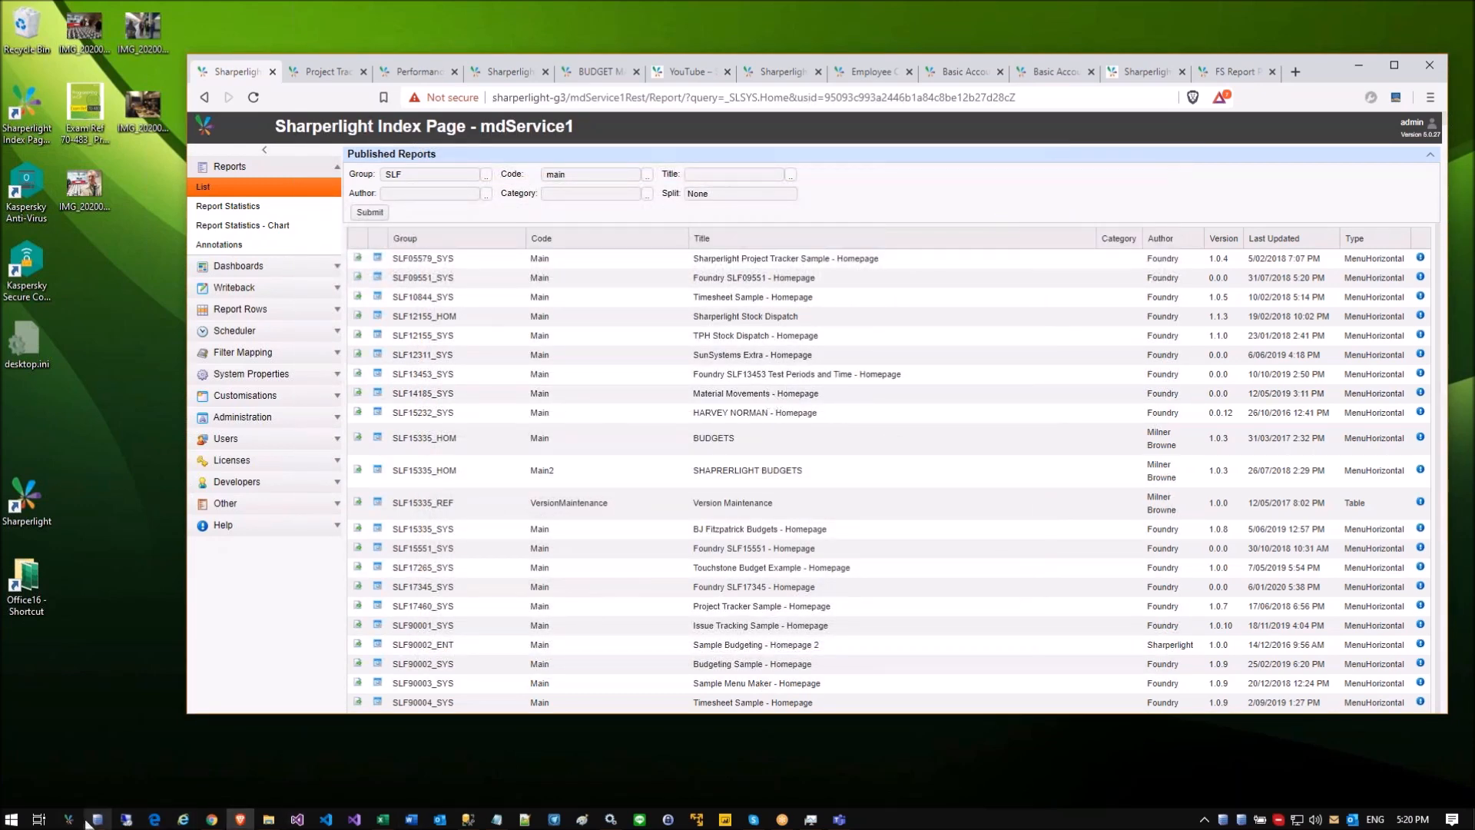
left_click(68, 818)
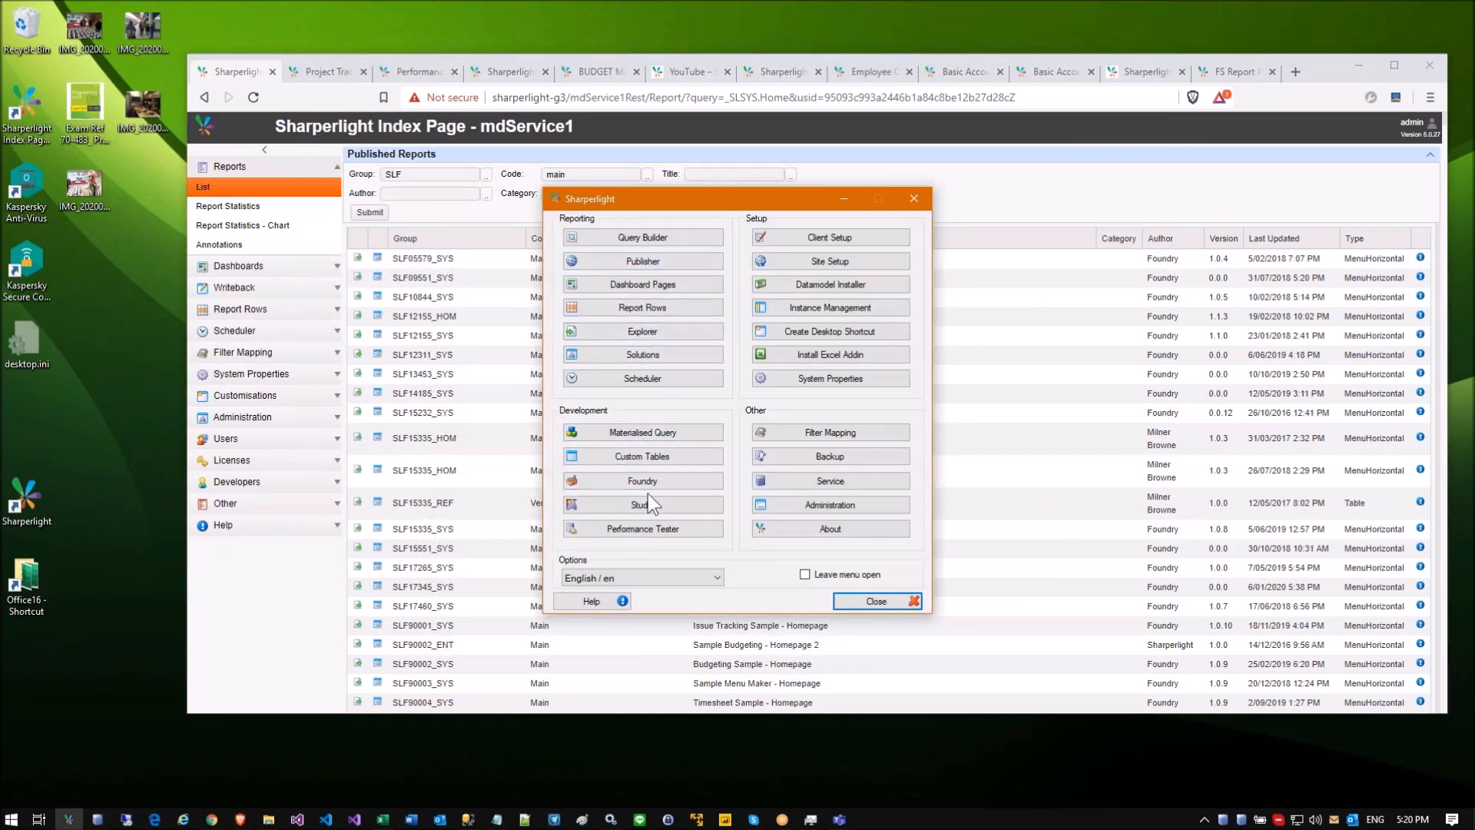
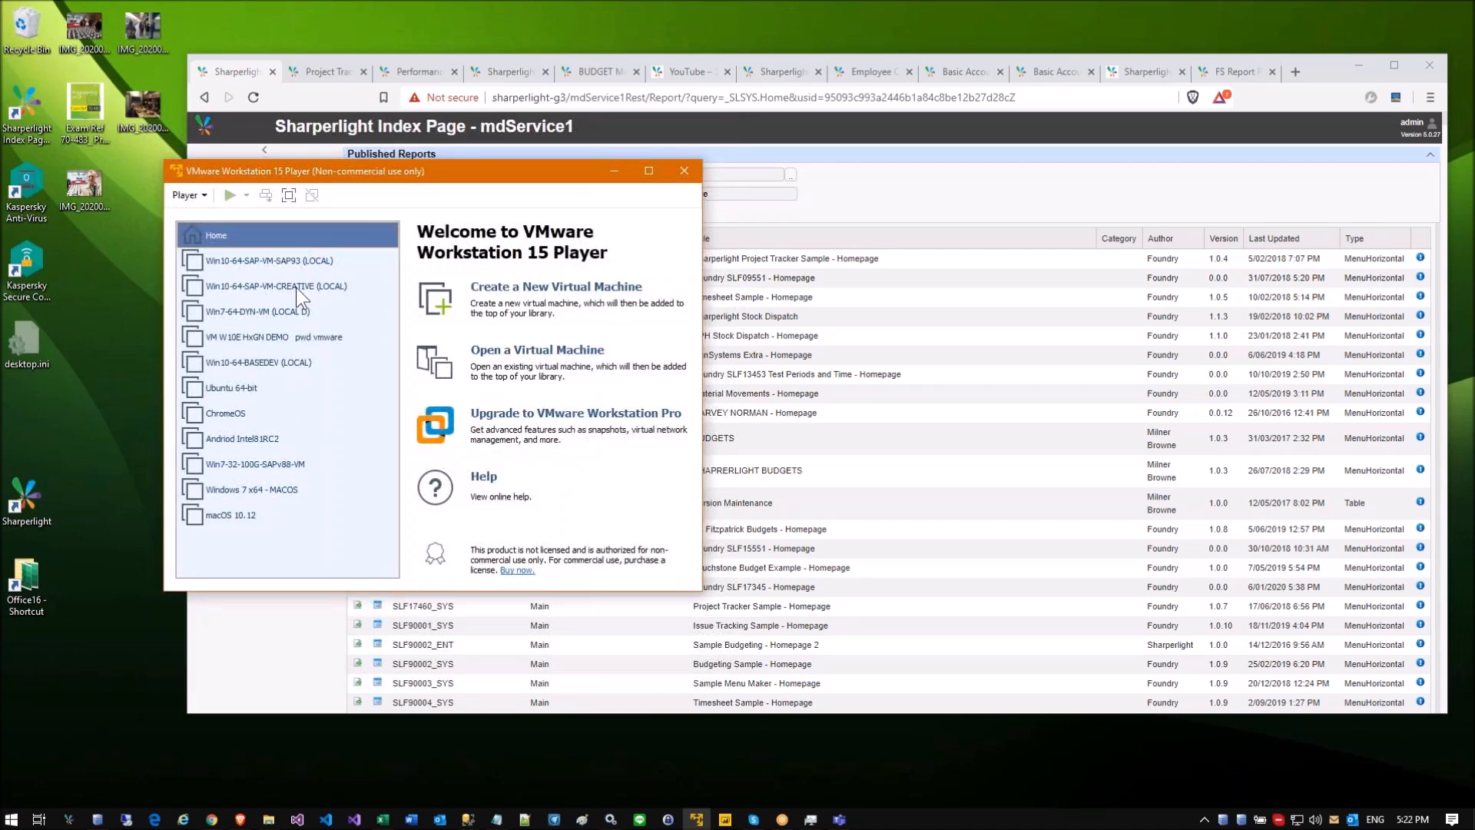
Step: Start the Win10-64-SAP-VM-CREATIVE (LOCAL) virtual machine in VMware Workstation 15 Player
double_click(297, 286)
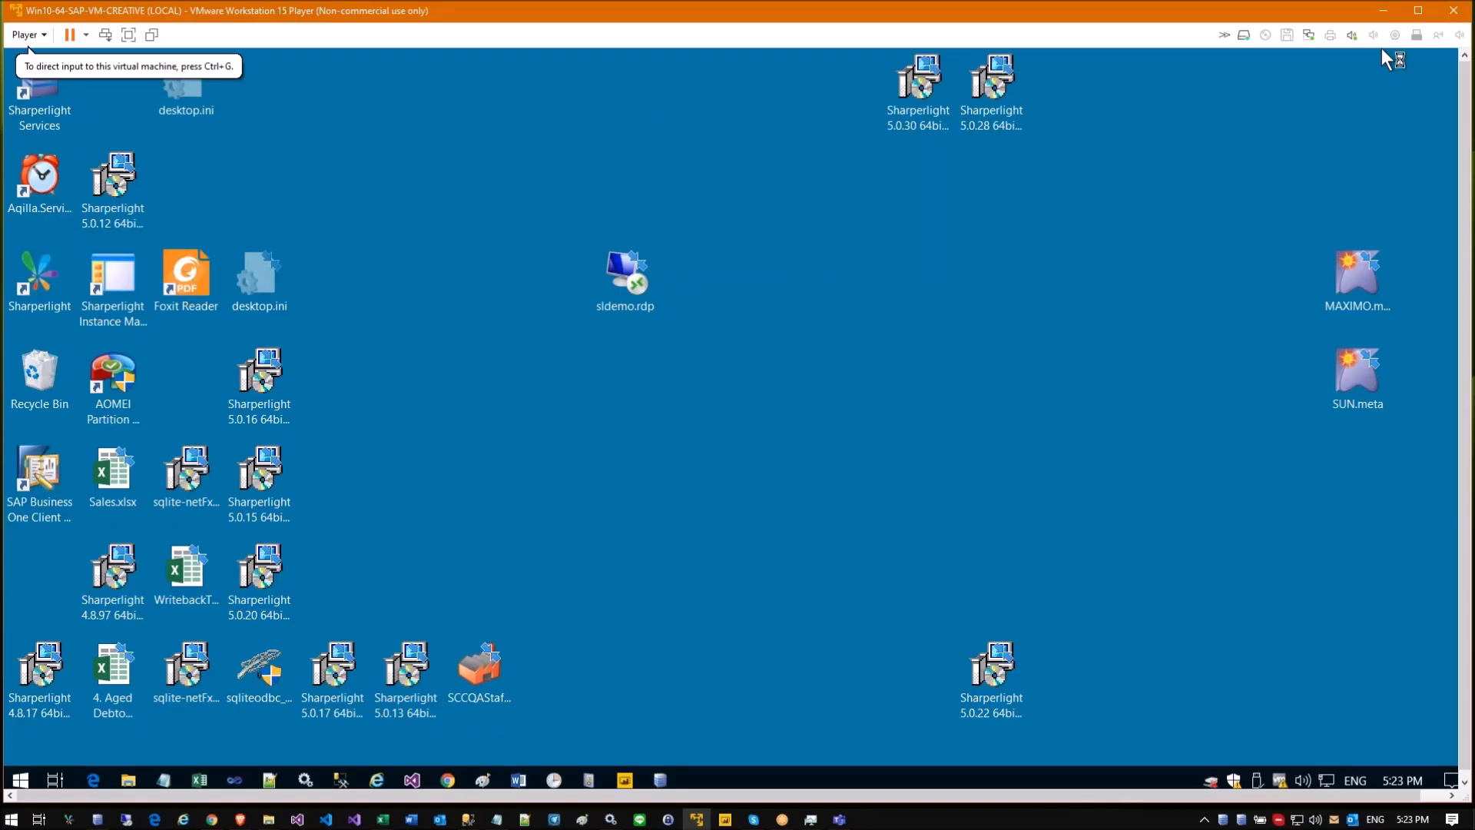
left_click(611, 509)
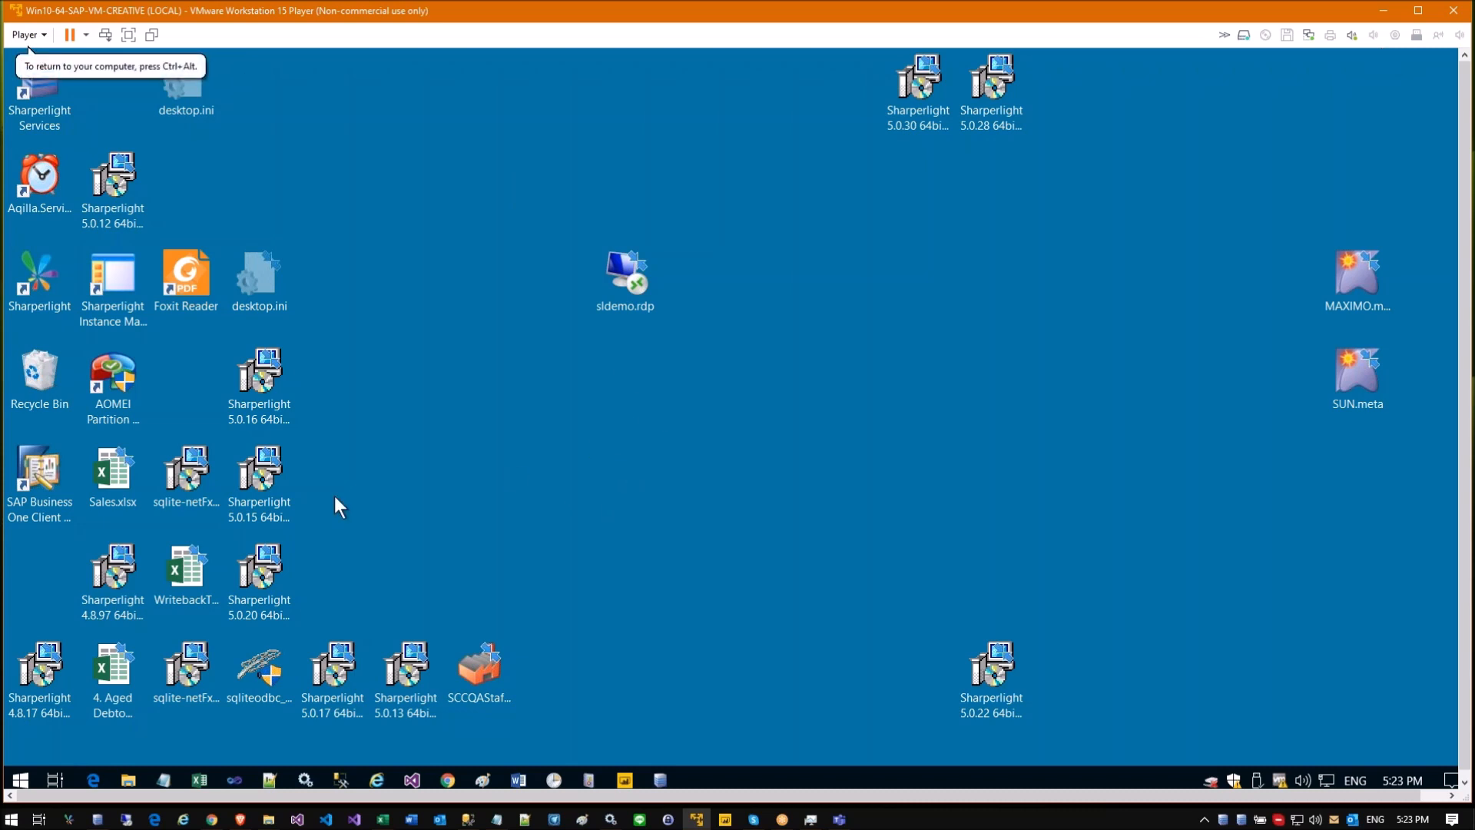
key("super")
type("uninstall")
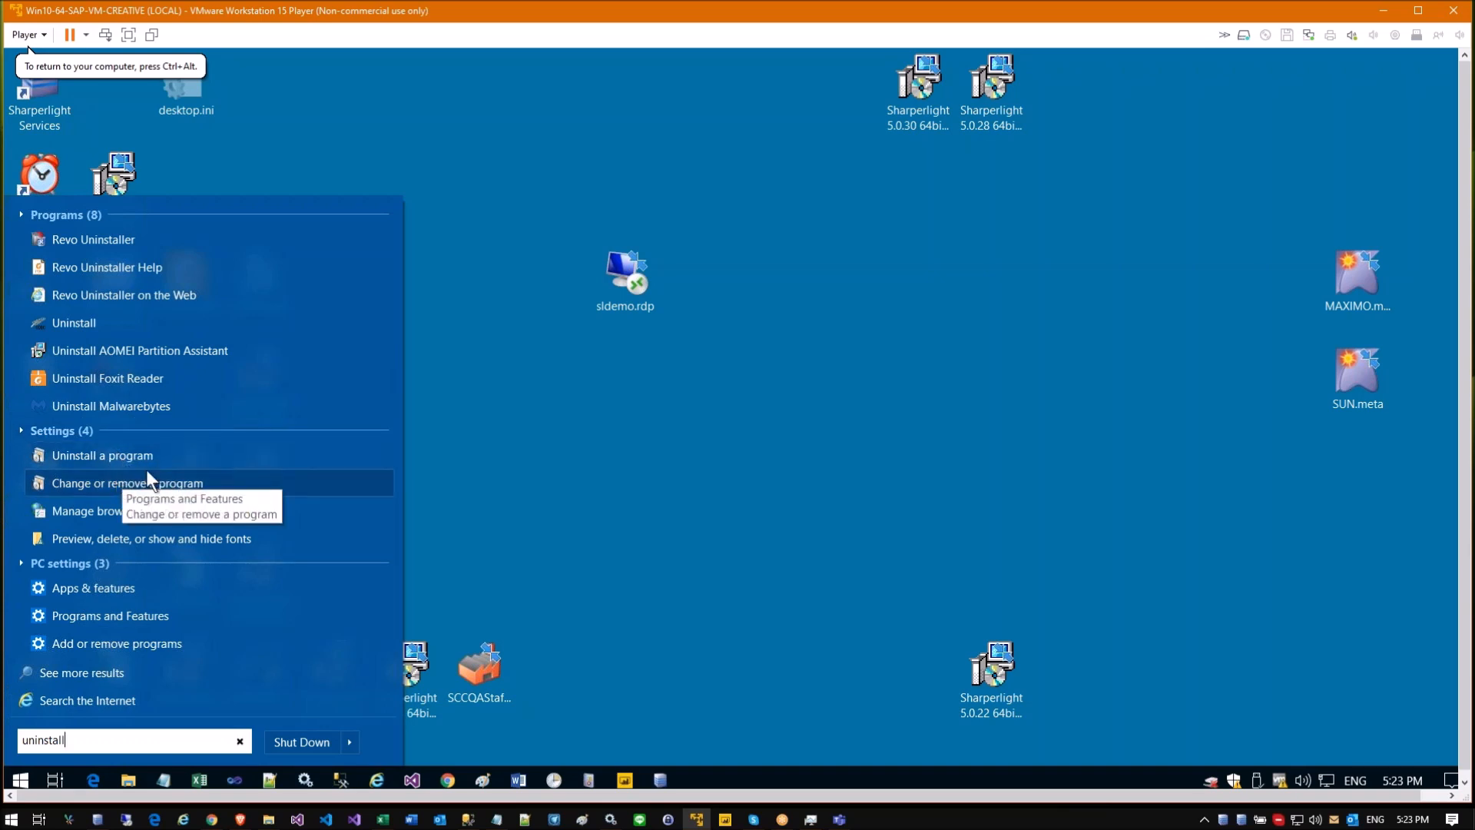
left_click(565, 444)
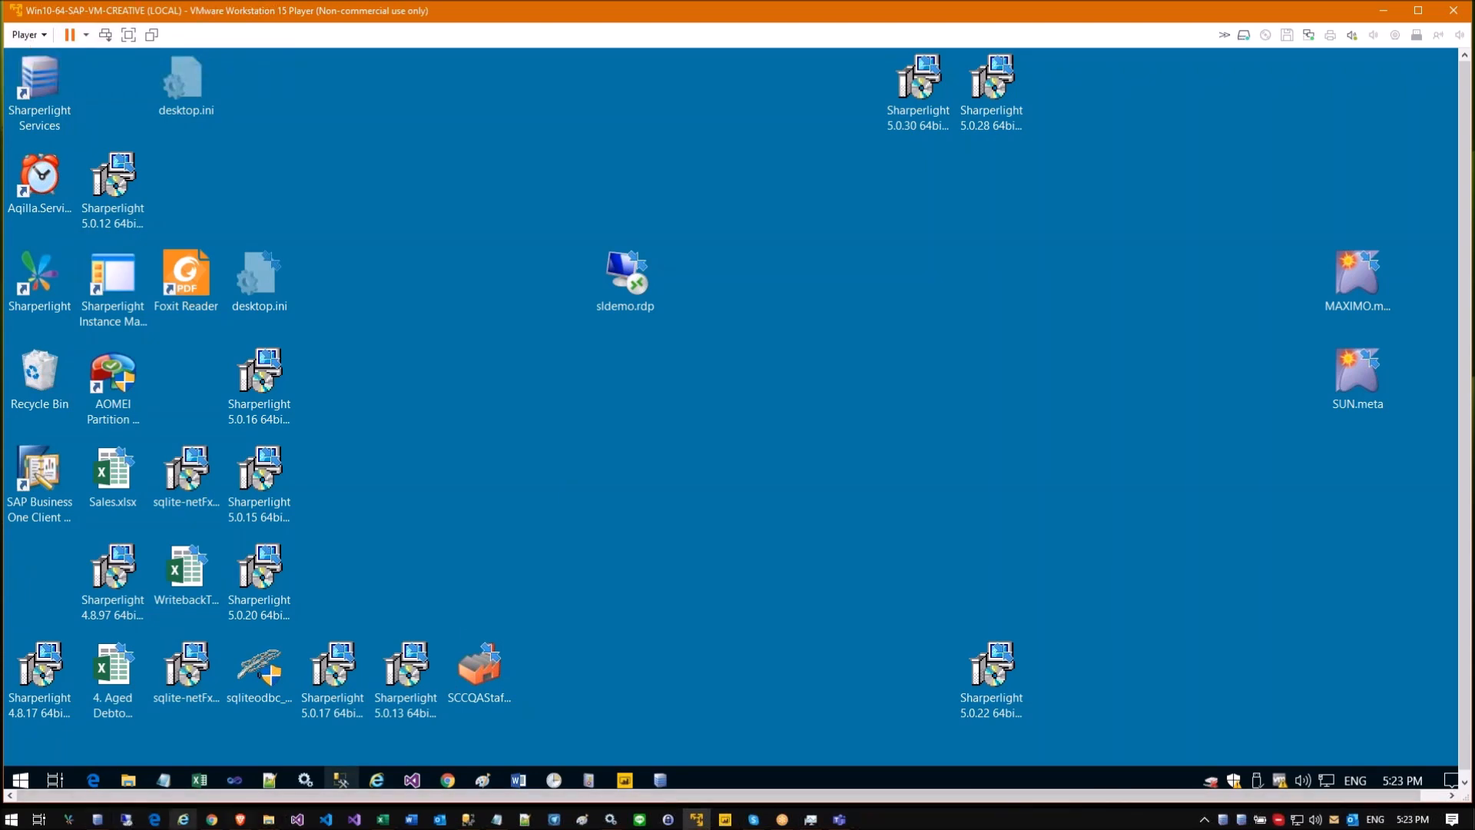
Step: Switch to Chrome, open the Current Builds page on sharperlight.com and download the Sharperlight 5.0.43 installer
left_click(270, 820)
scroll(611, 563, "down", 8)
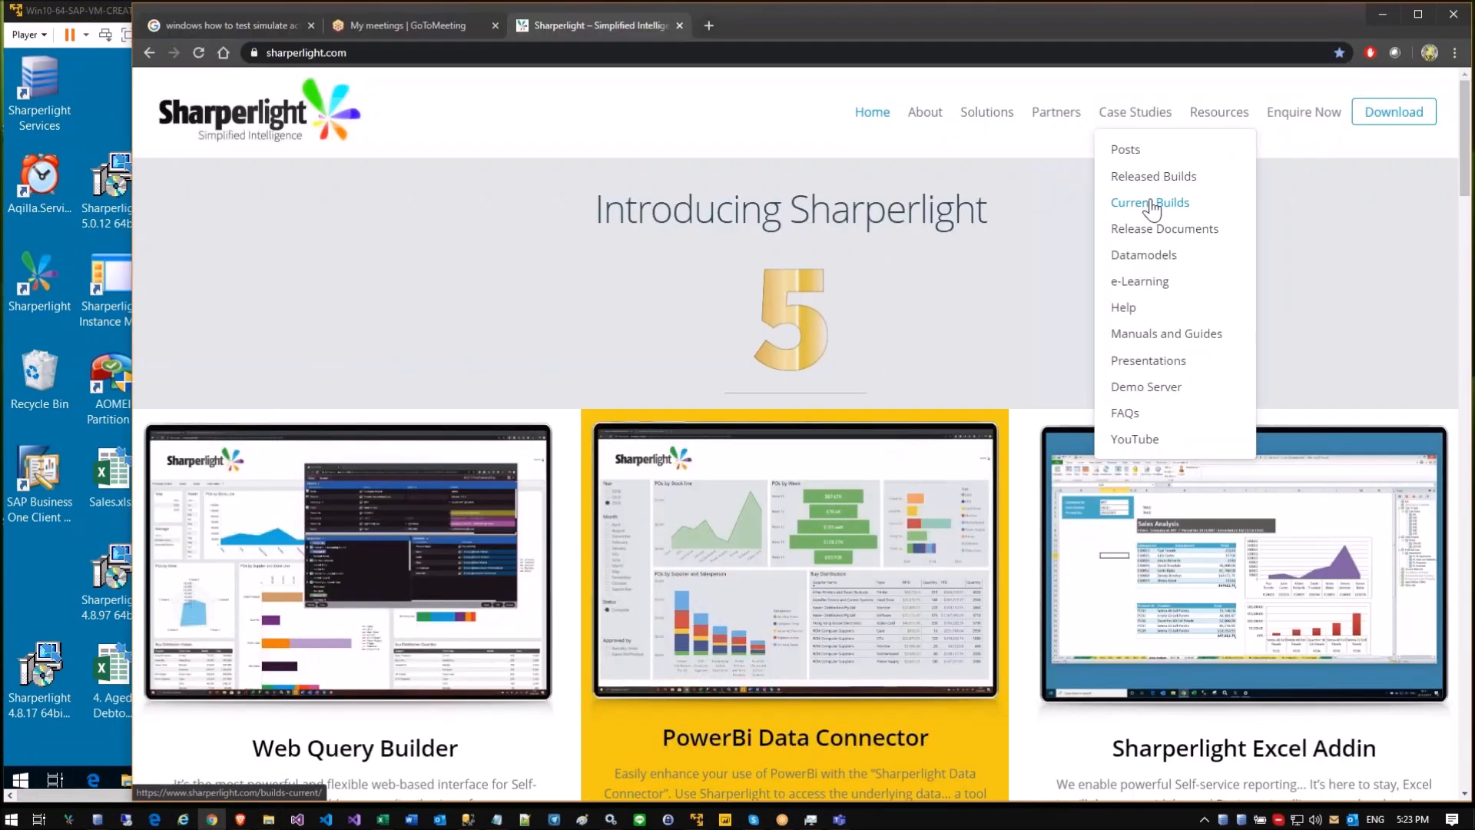
left_click(1095, 218)
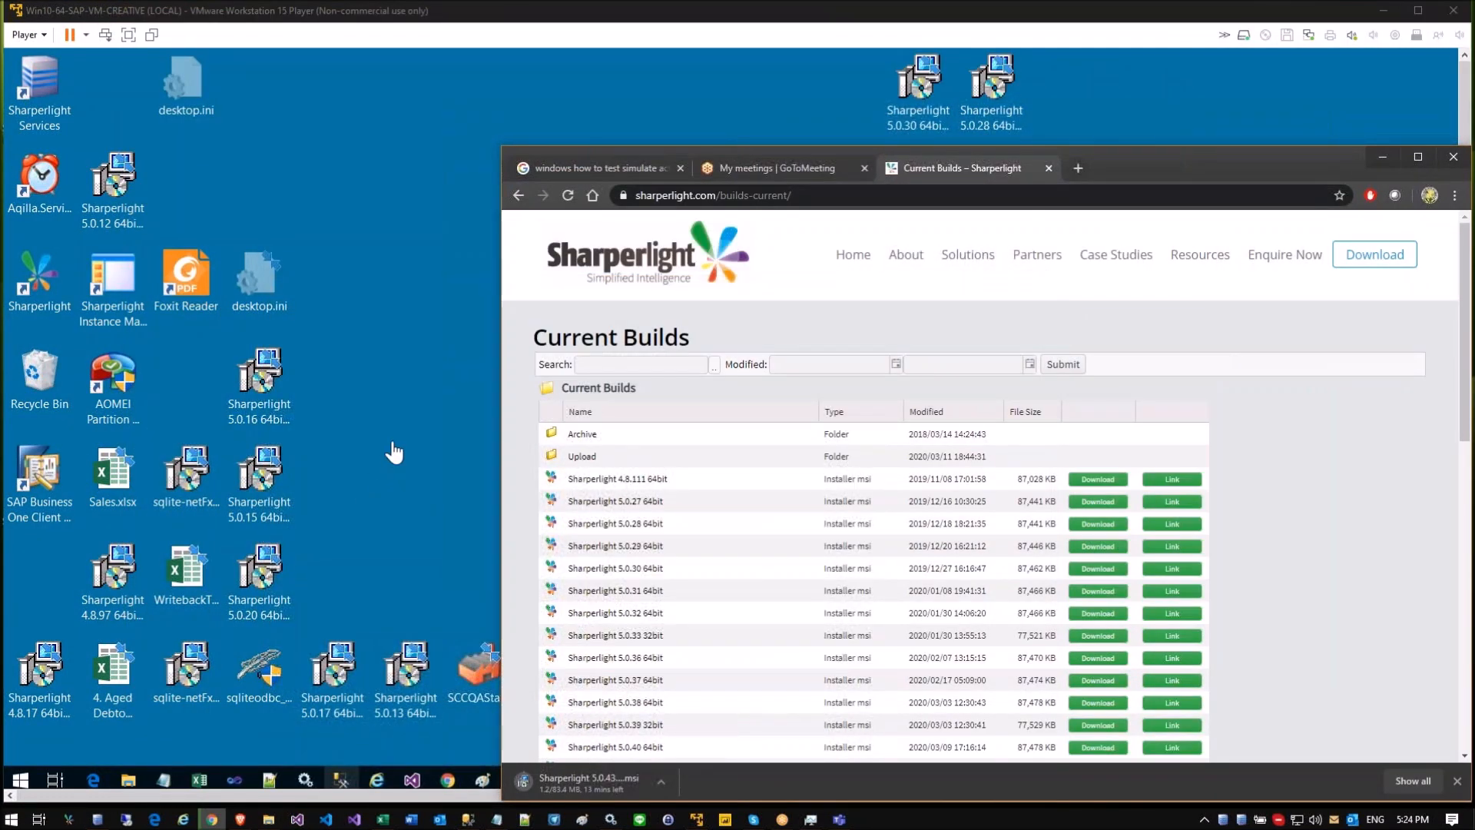
Step: Paste the Sharperlight 5.0.38 64bit installer onto an empty area of the virtual machine's desktop
left_click(363, 261)
right_click(363, 261)
left_click(411, 350)
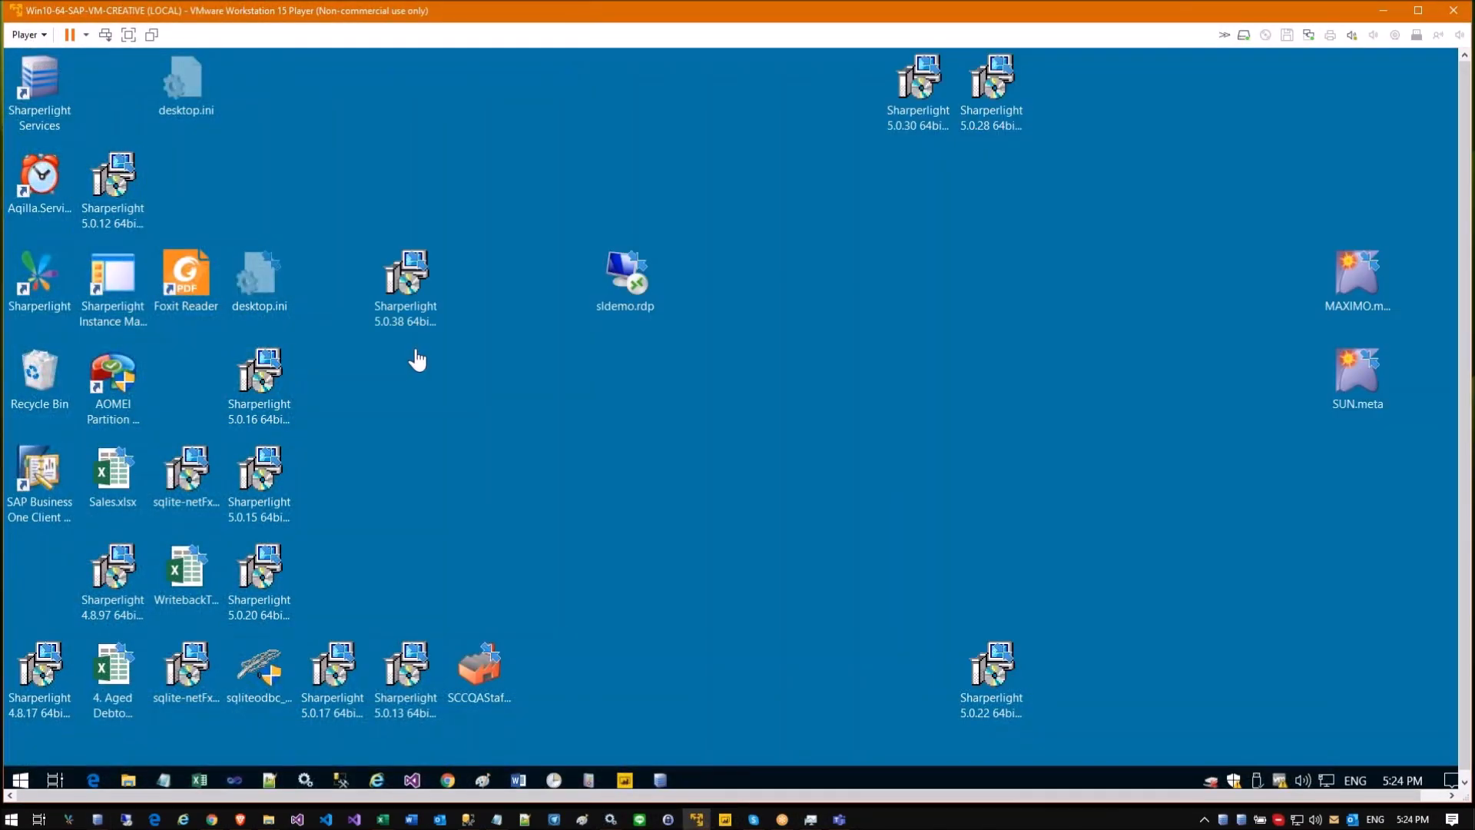
Step: Run the Sharperlight 5.0.38 64bit installer, accept the license agreement, choose the Complete setup and allow the installation to make changes
double_click(426, 294)
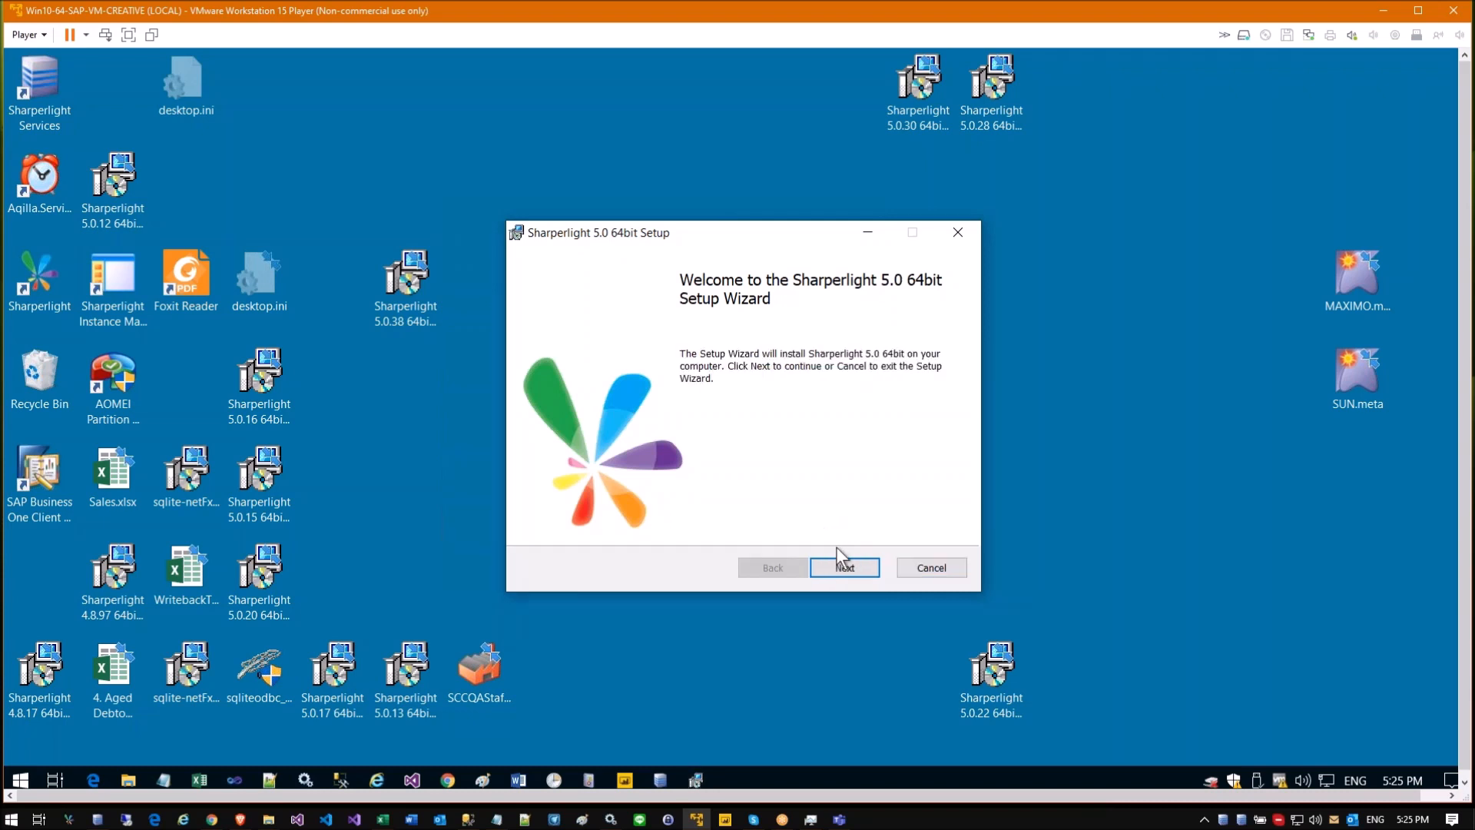
left_click(839, 560)
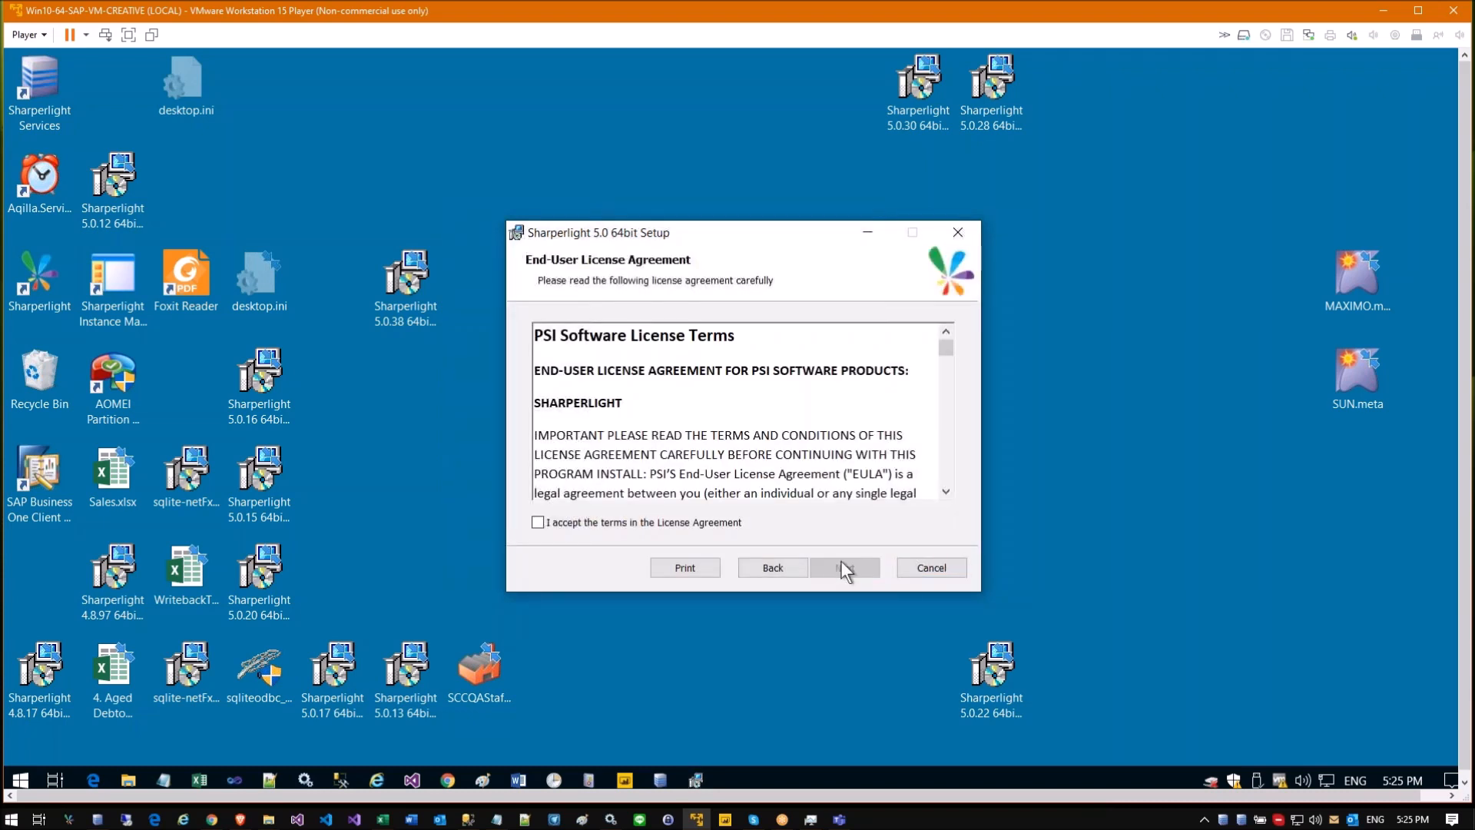
left_click(604, 523)
left_click(827, 563)
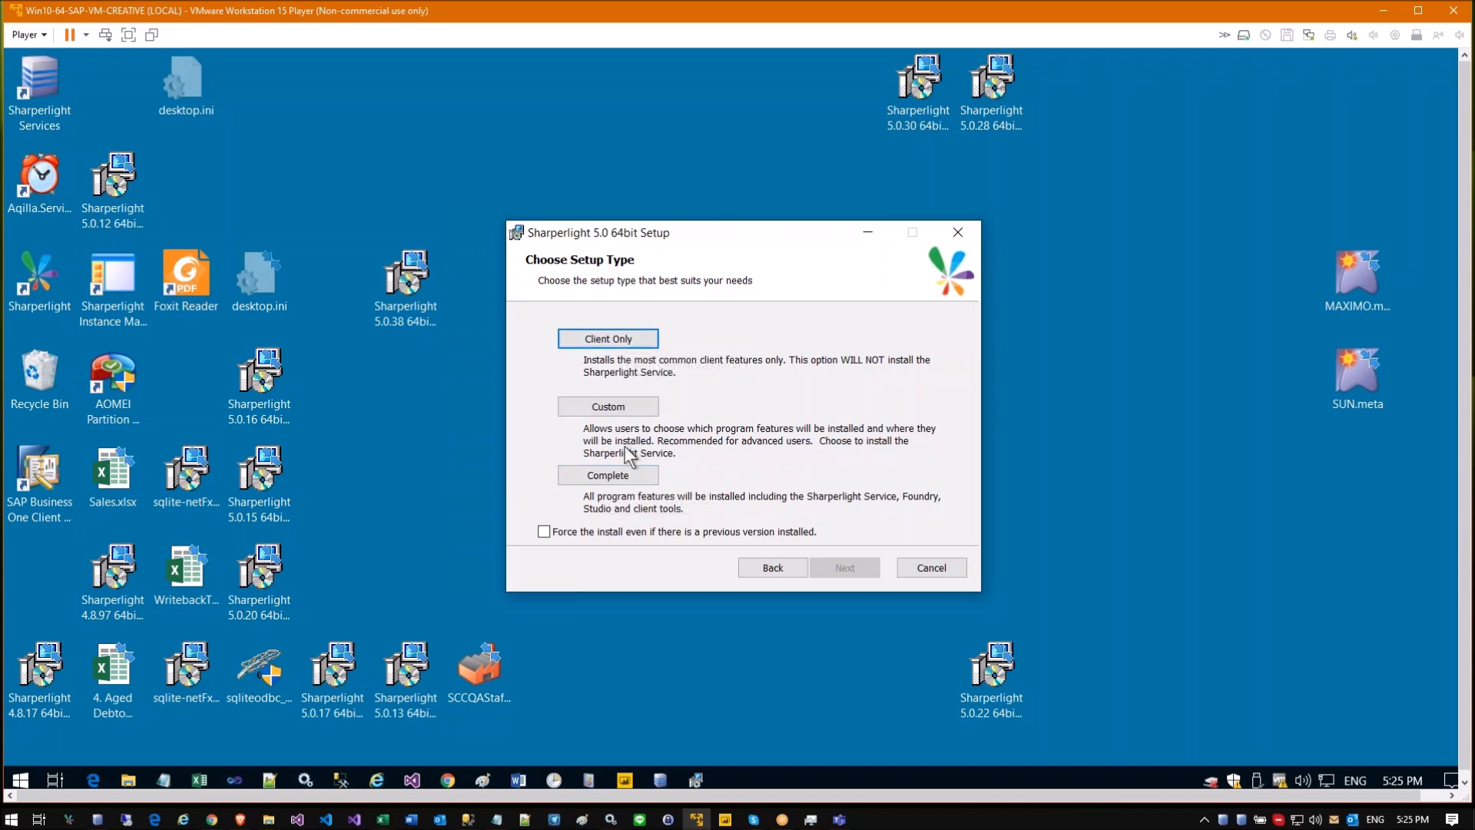
left_click(616, 474)
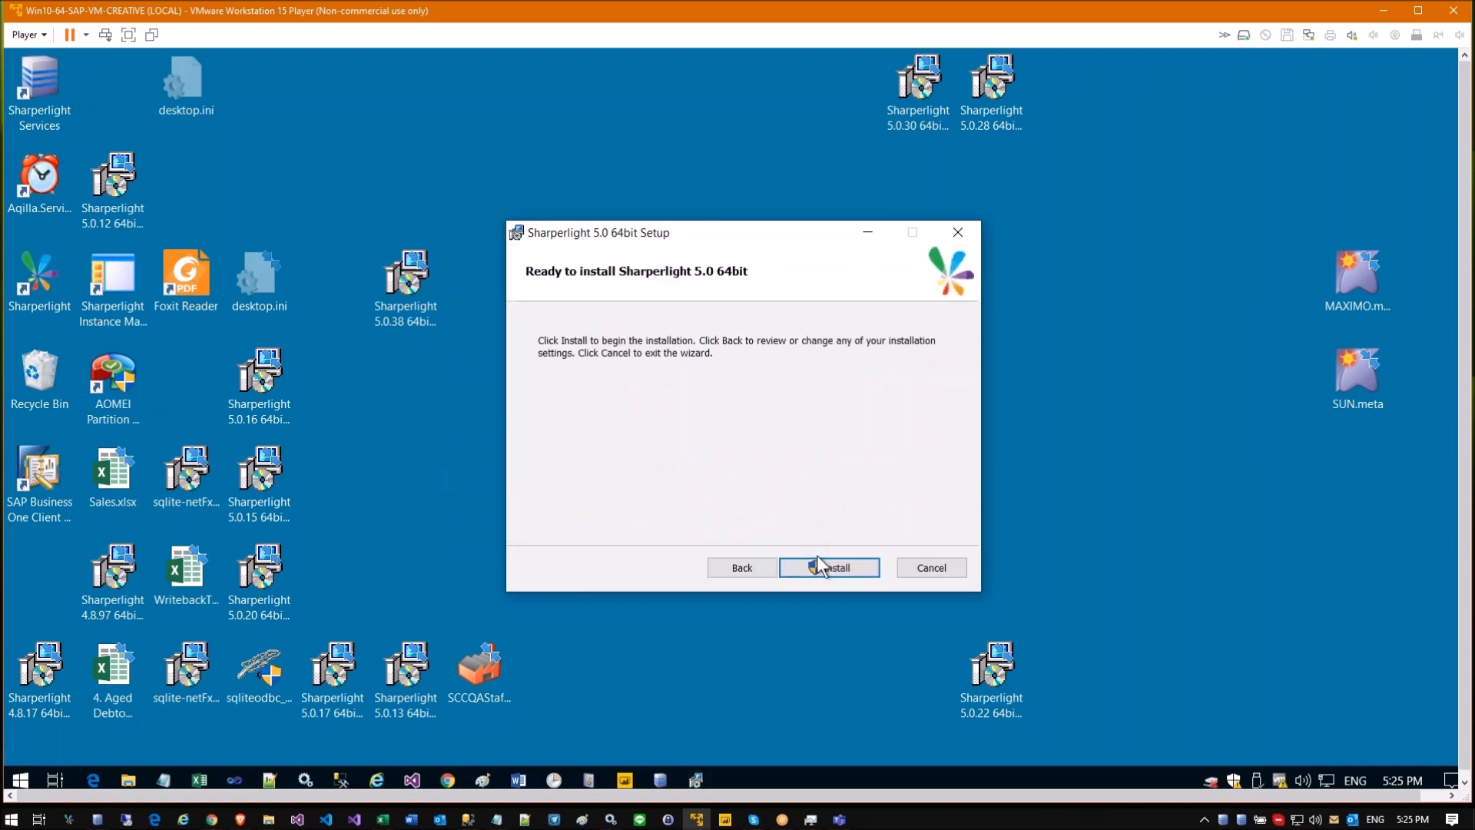
left_click(837, 565)
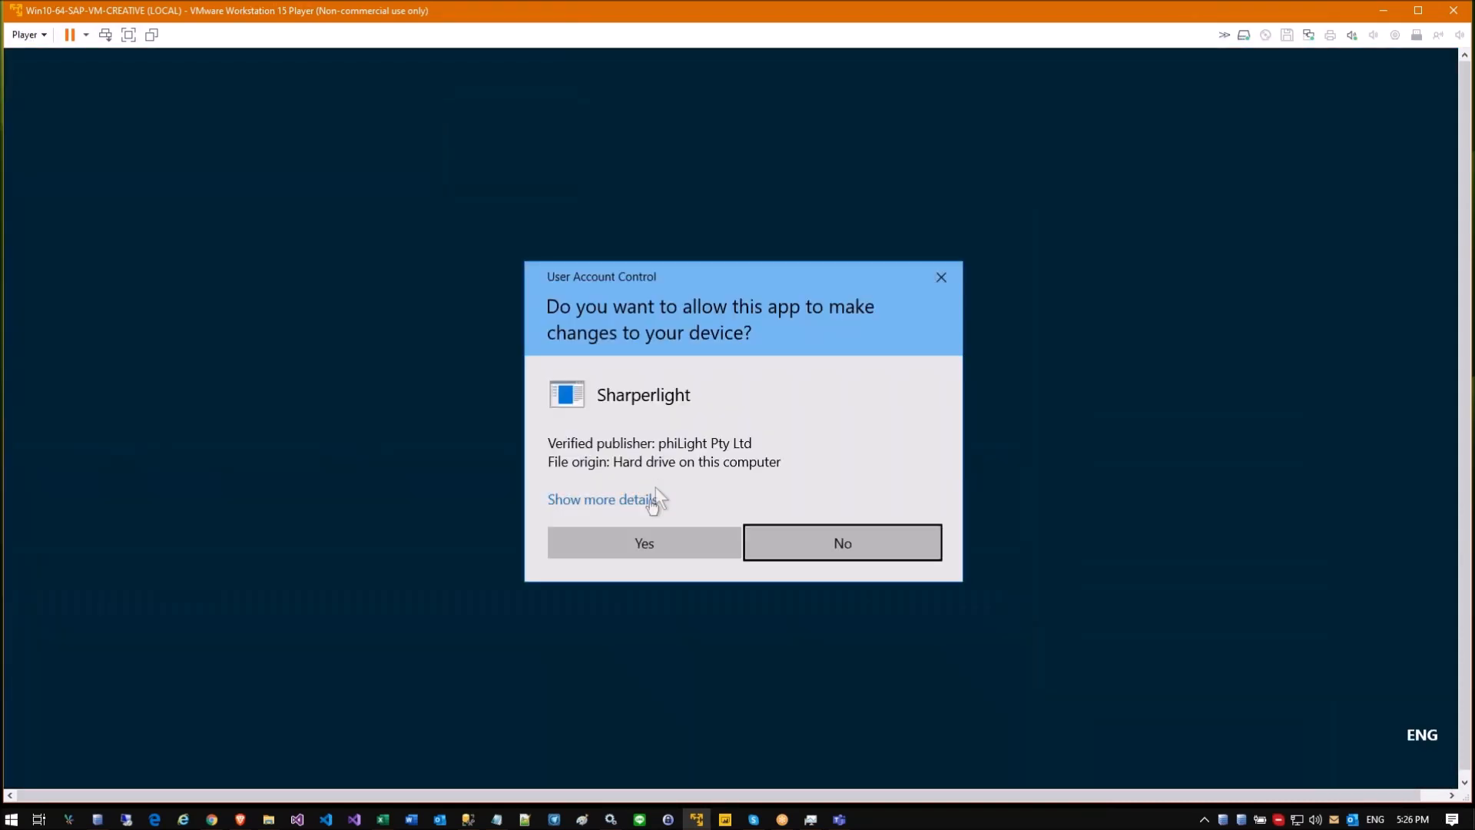
left_click(651, 530)
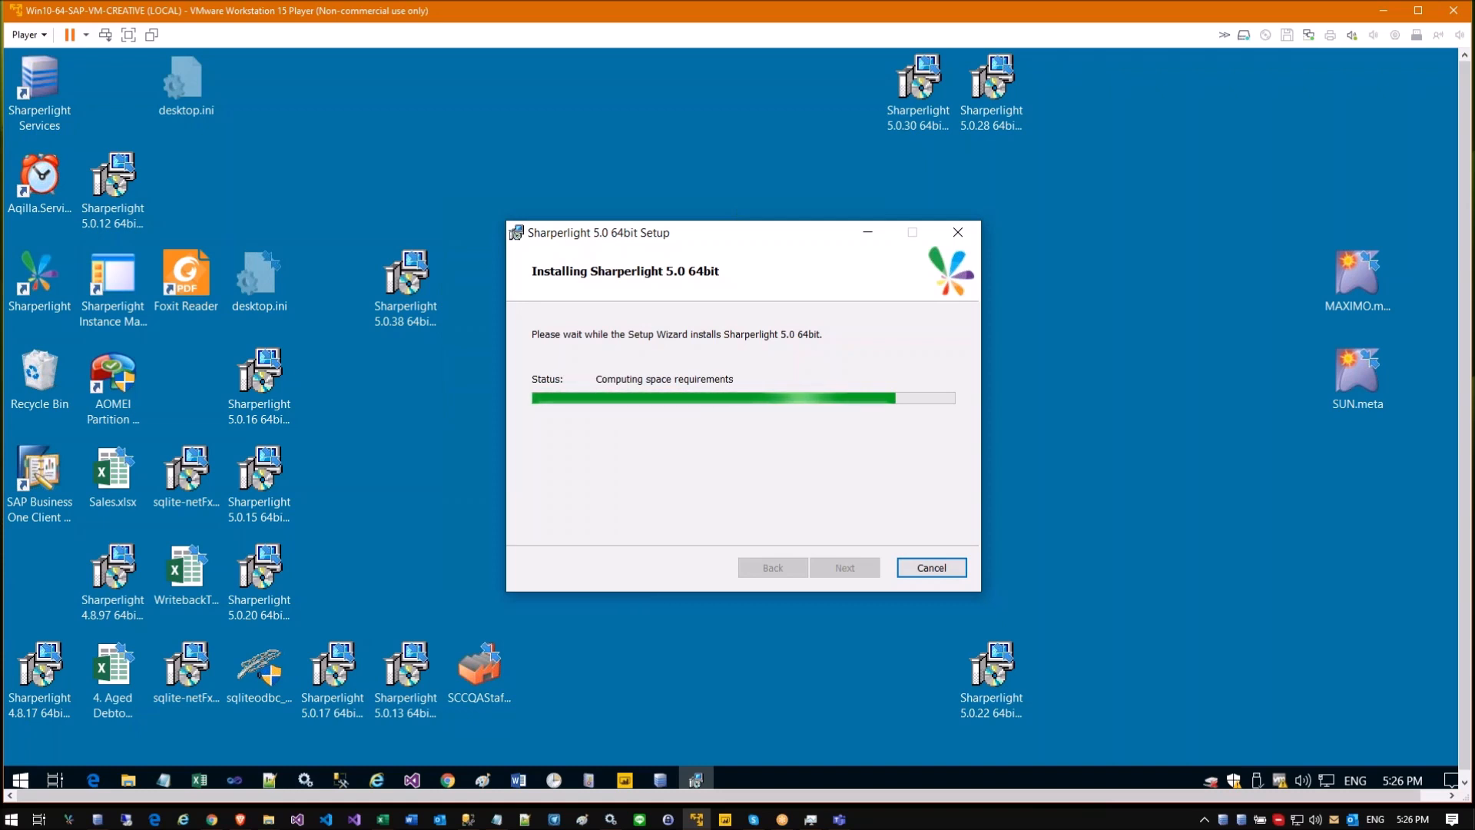
Step: Point out the SUN.meta and MAXIMO.meta datamodel files on the virtual machine's desktop while the installation runs
left_click(1349, 369)
left_click(1356, 293)
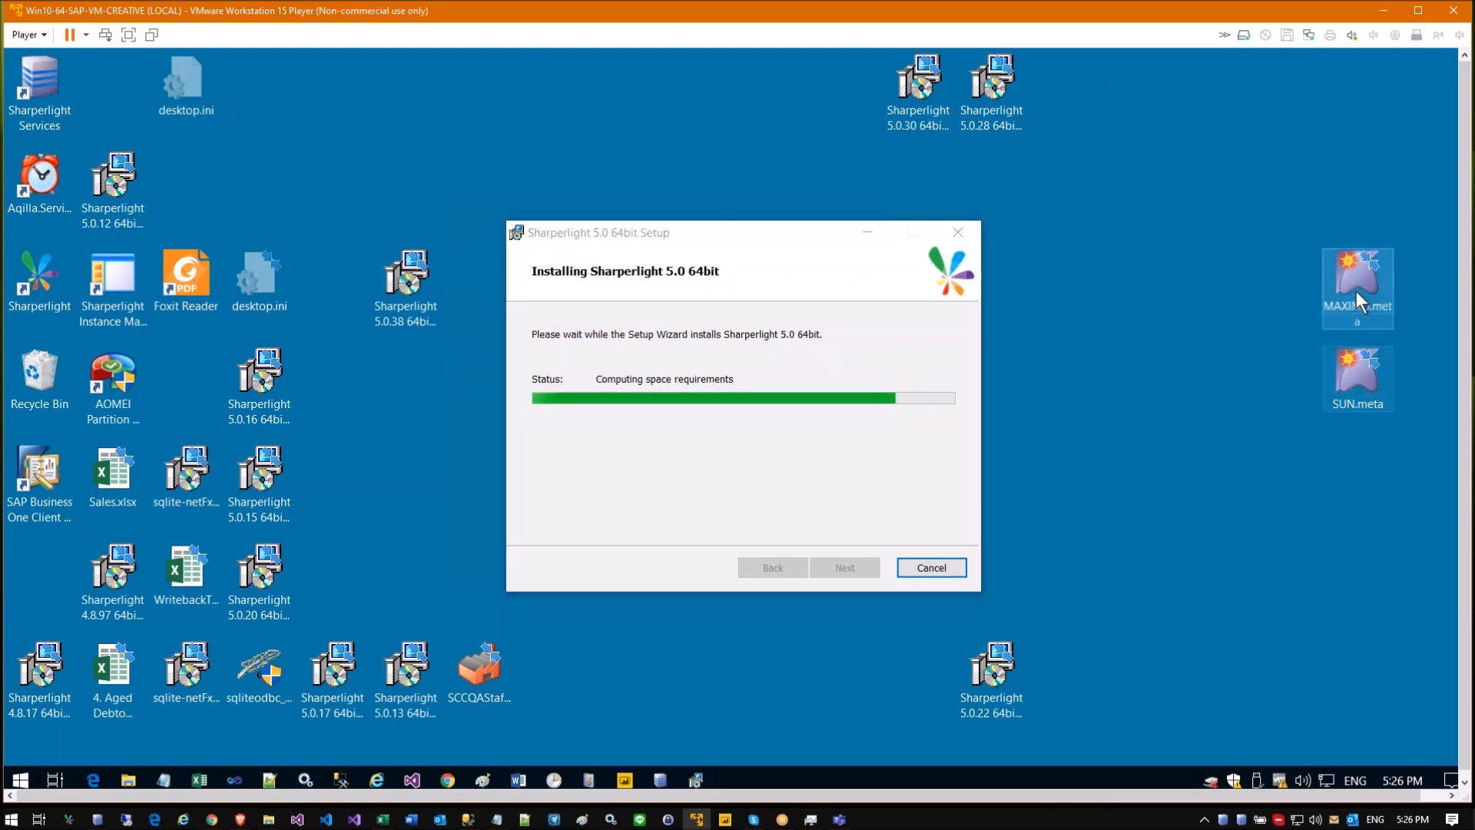
left_click(1352, 357)
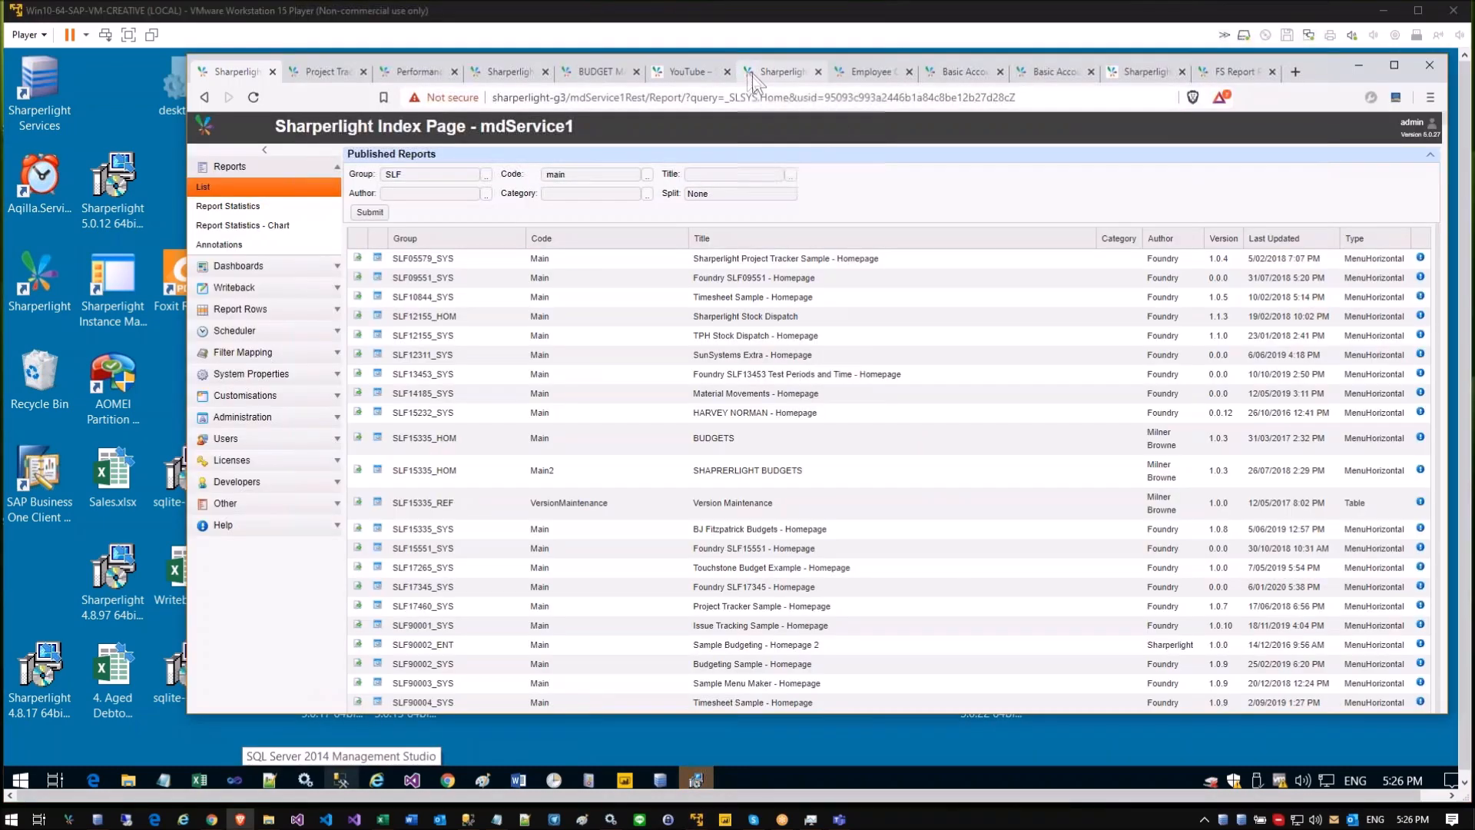
Step: Switch to the Brave browser, go to sharperlight.com and view the Partner Datamodels folder on its Datamodels page
left_click(753, 72)
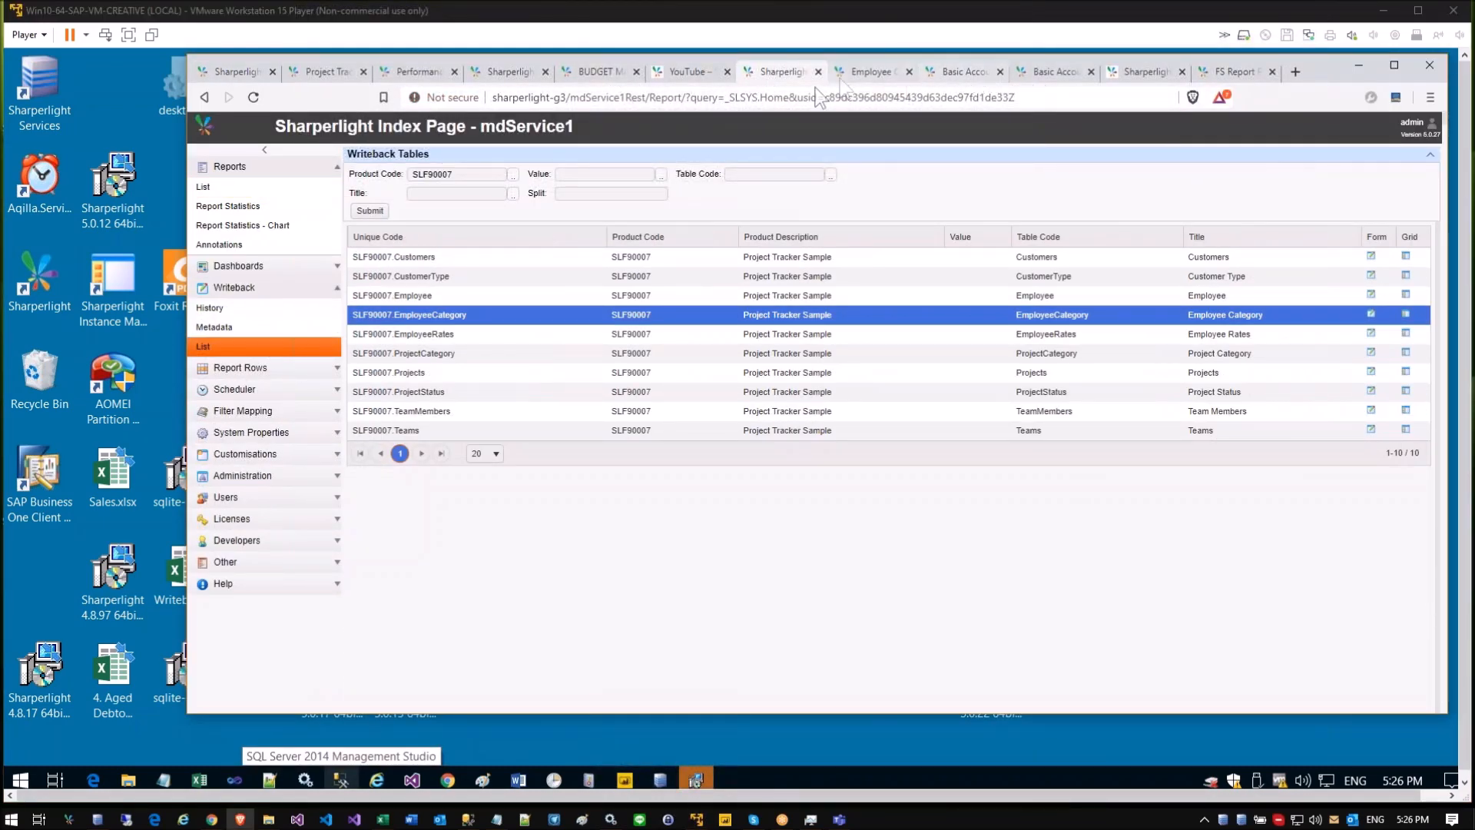
left_click(796, 97)
type("sharp[")
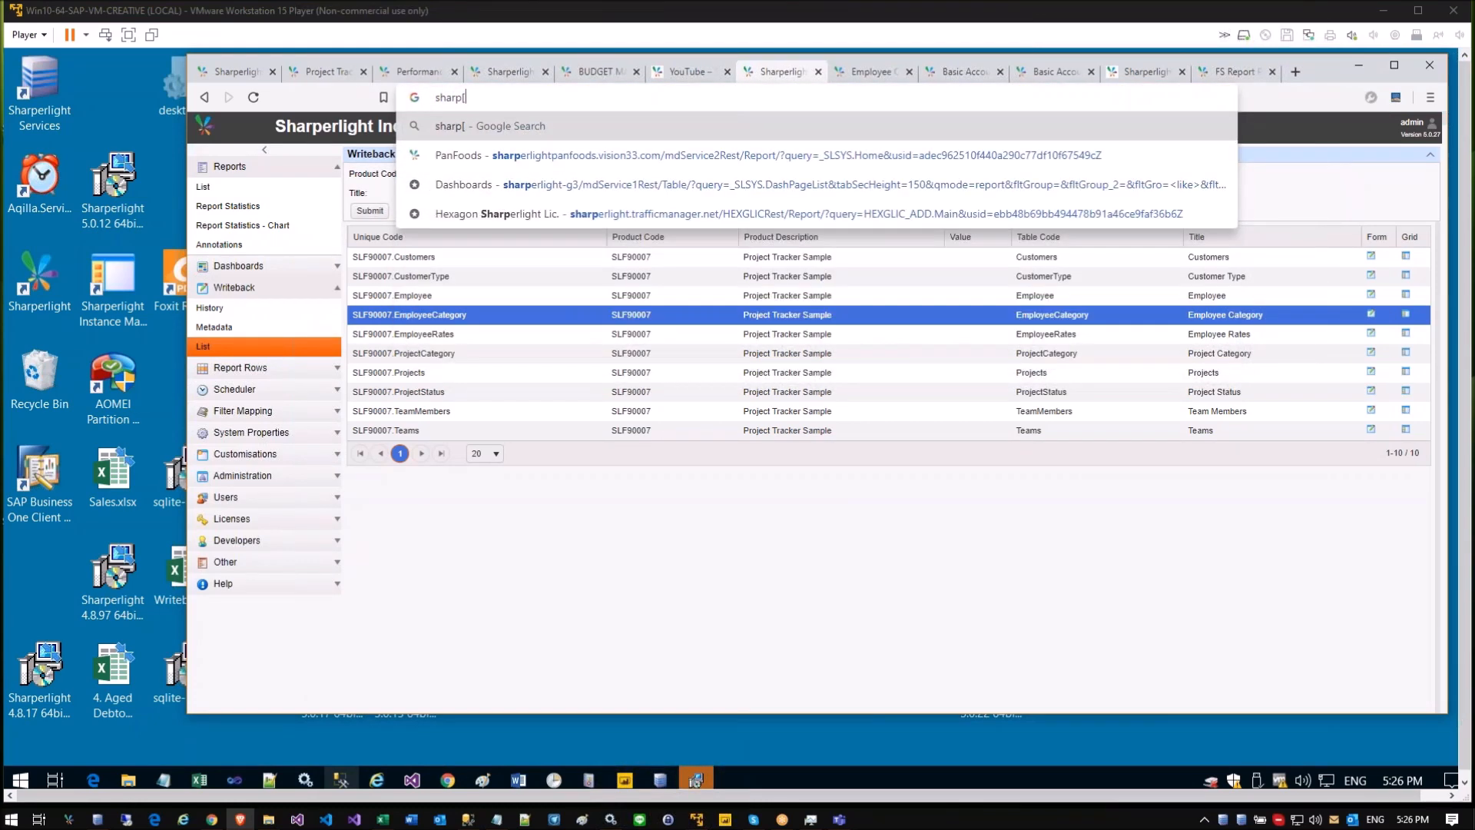
key("BackSpace")
type("er")
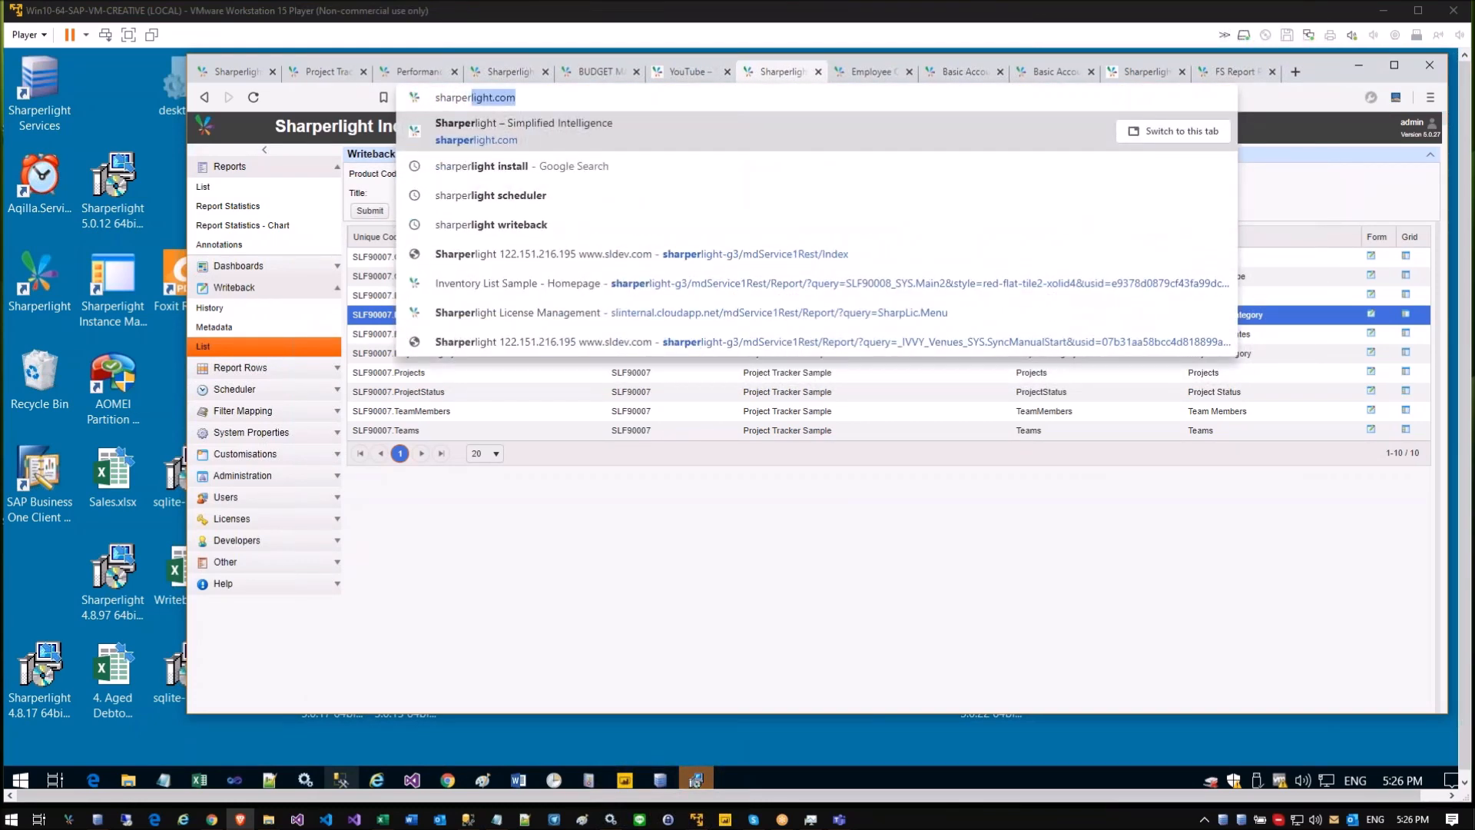
key("Return")
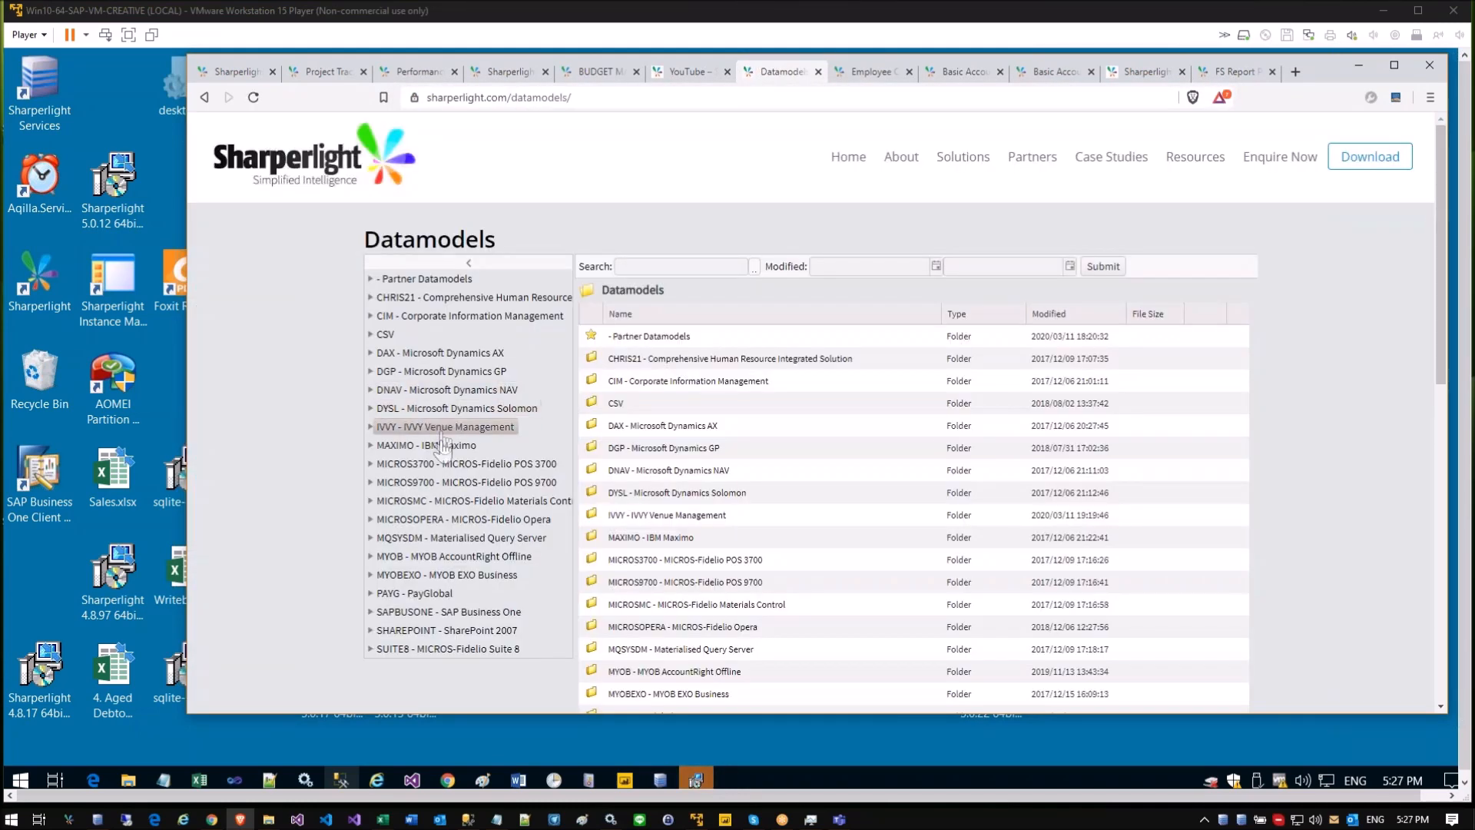
left_click(420, 281)
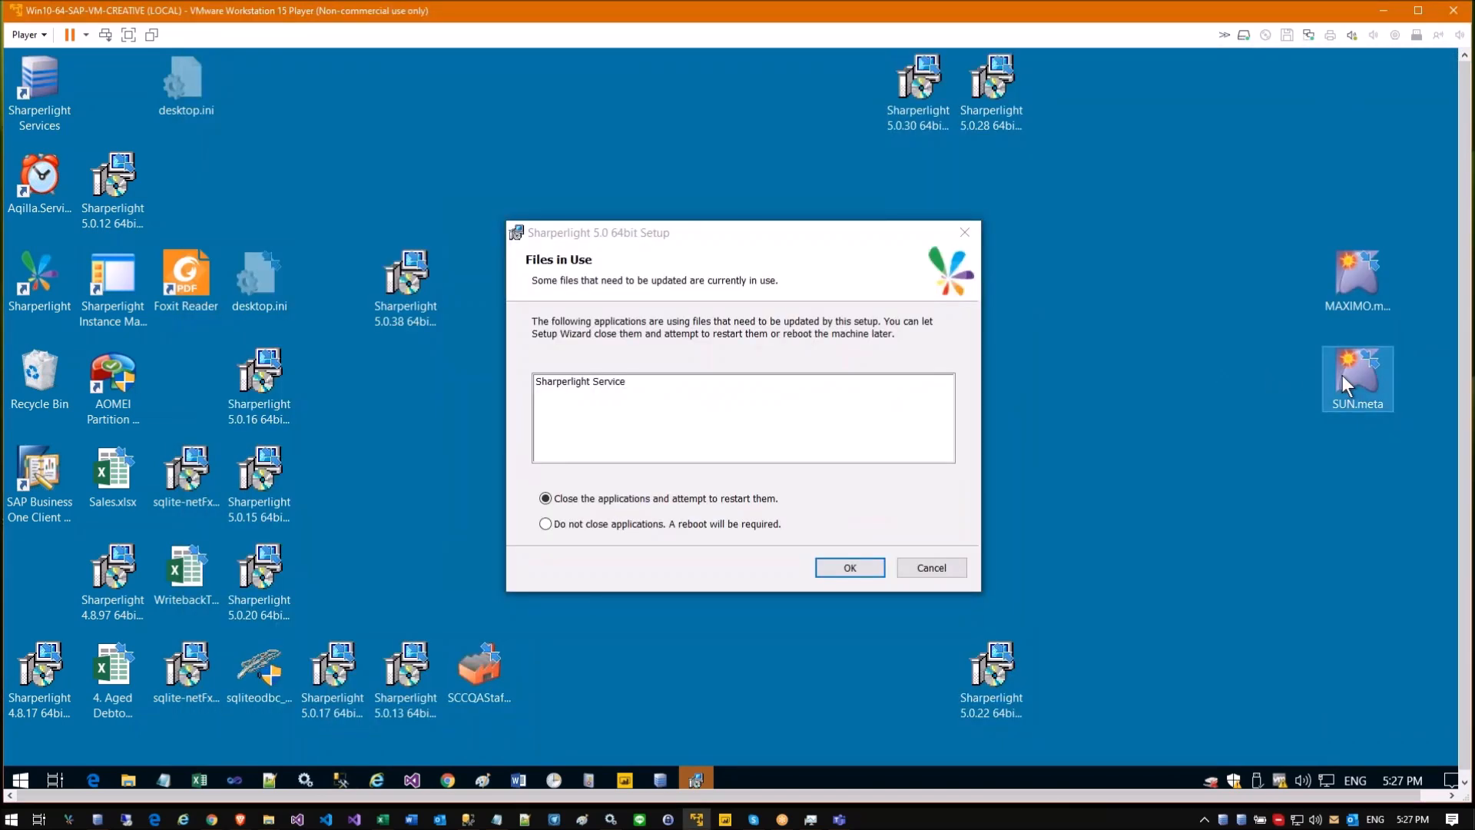
Step: Stop the Sharperlight Service in the virtual machine's Windows Services and continue the setup with closing and restarting the applications in use
left_click(595, 382)
left_click(597, 388)
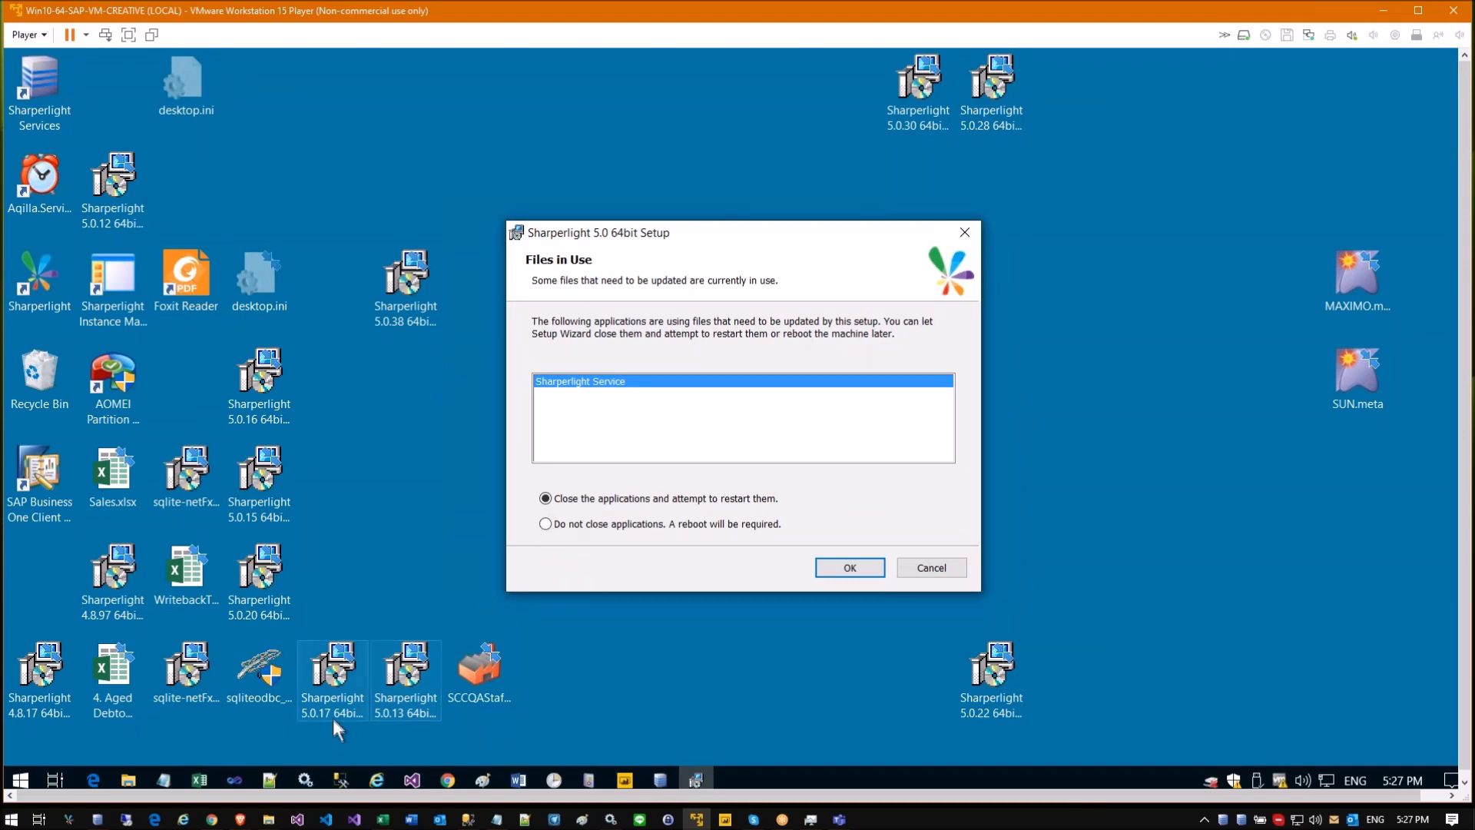
left_click(297, 776)
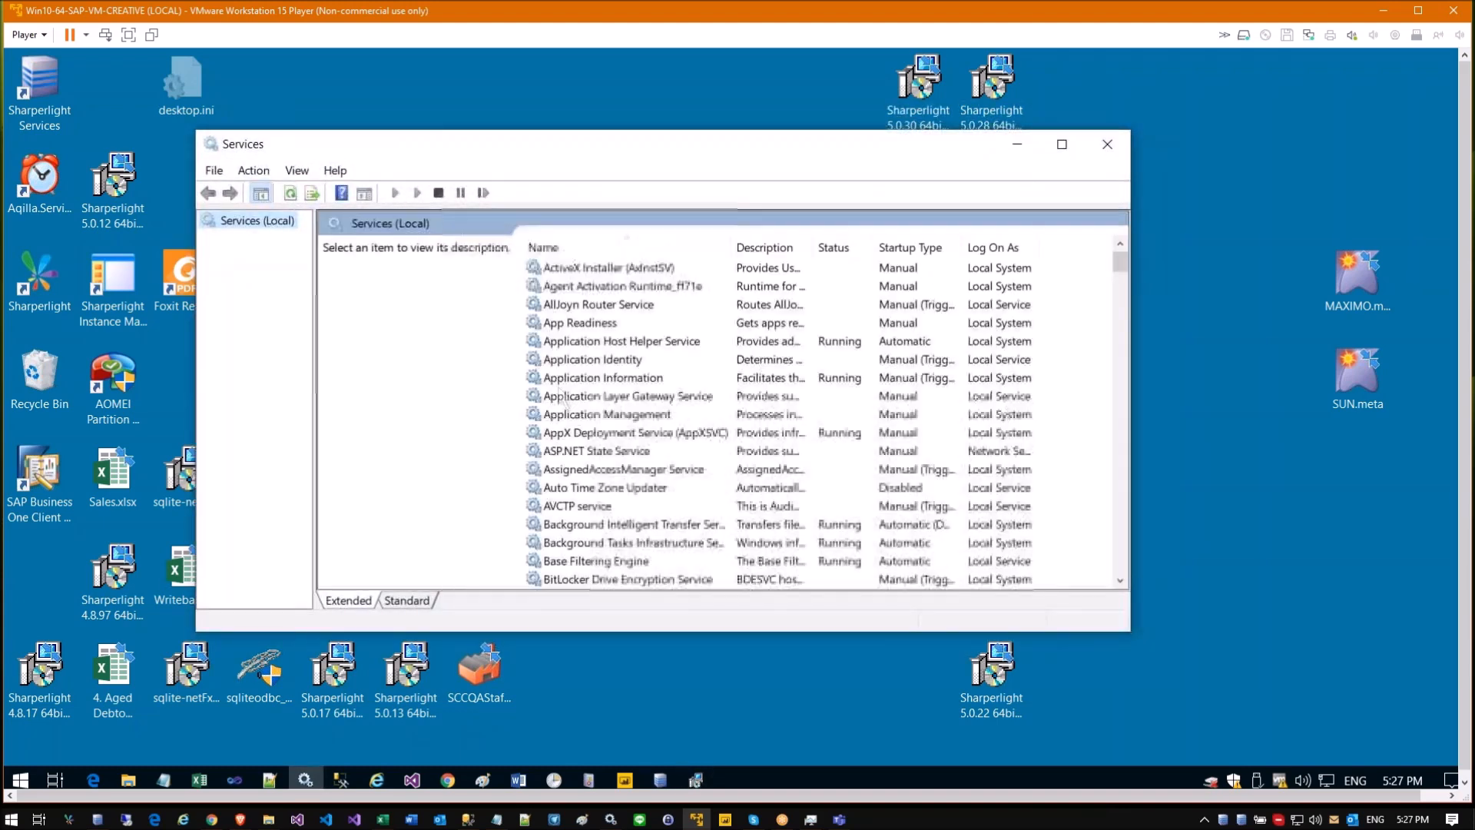
left_click(584, 396)
key("s")
key("h")
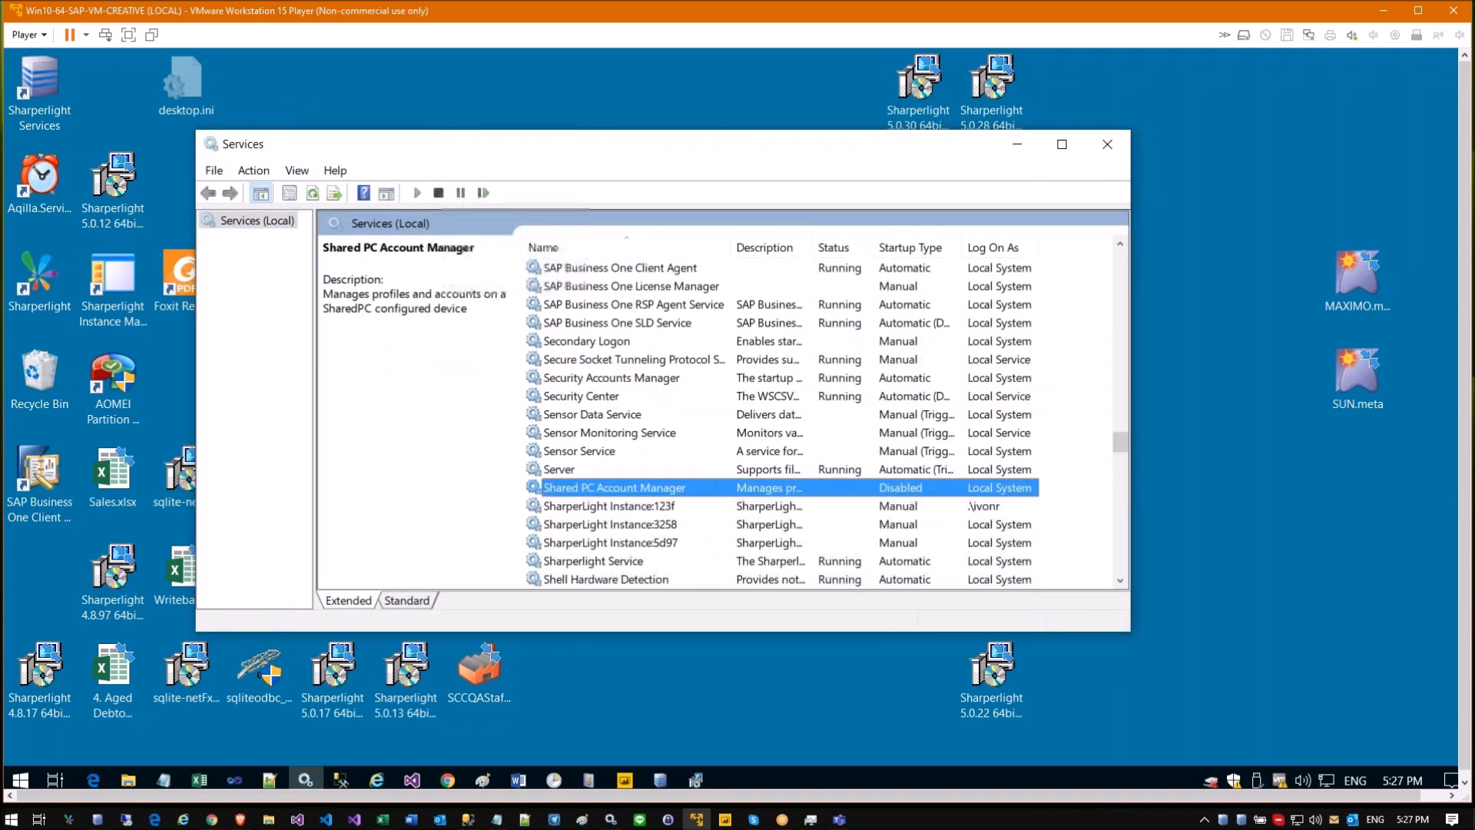
scroll(620, 533, "down", 2)
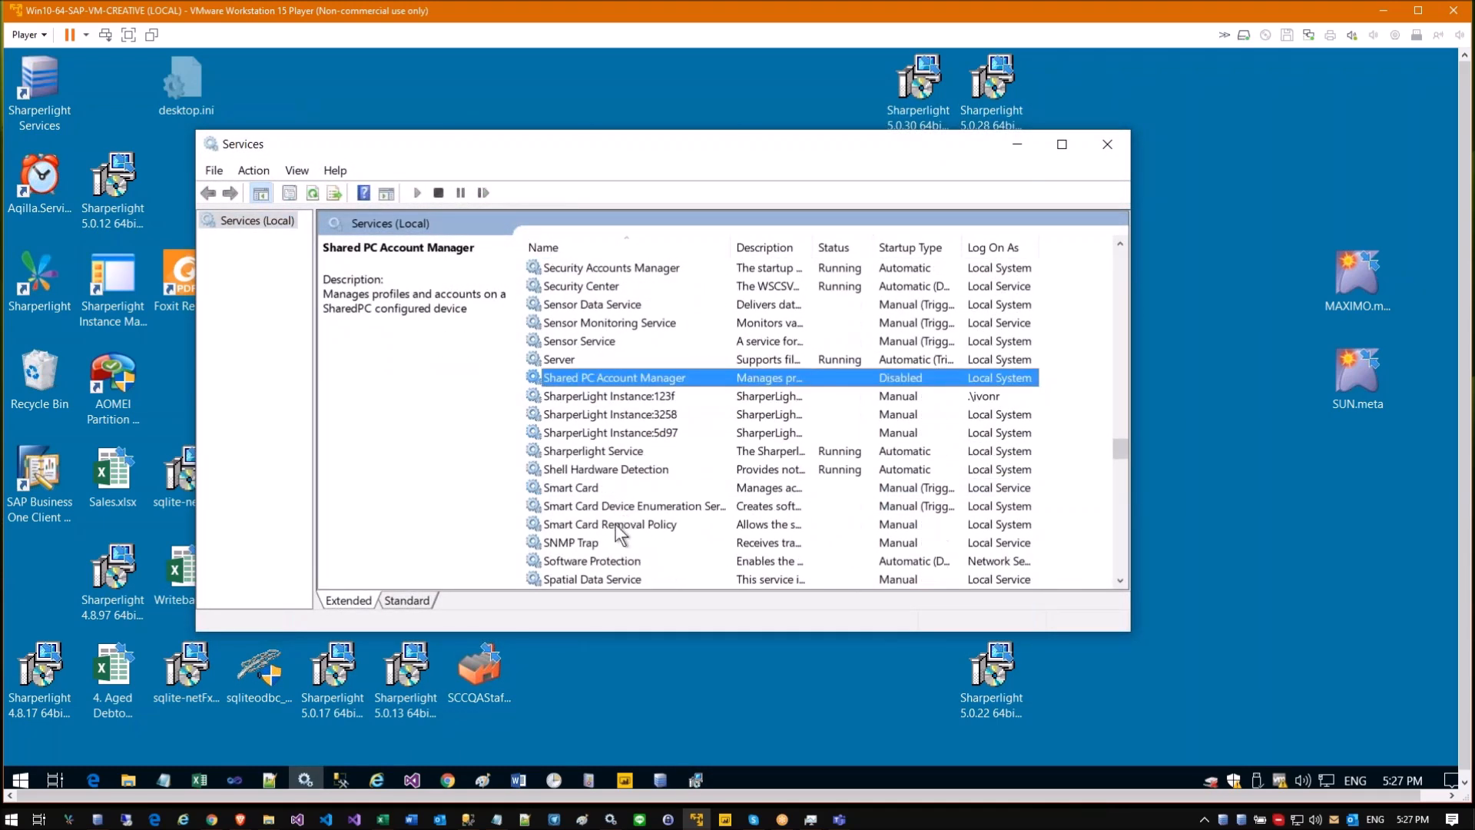
left_click(614, 452)
right_click(614, 453)
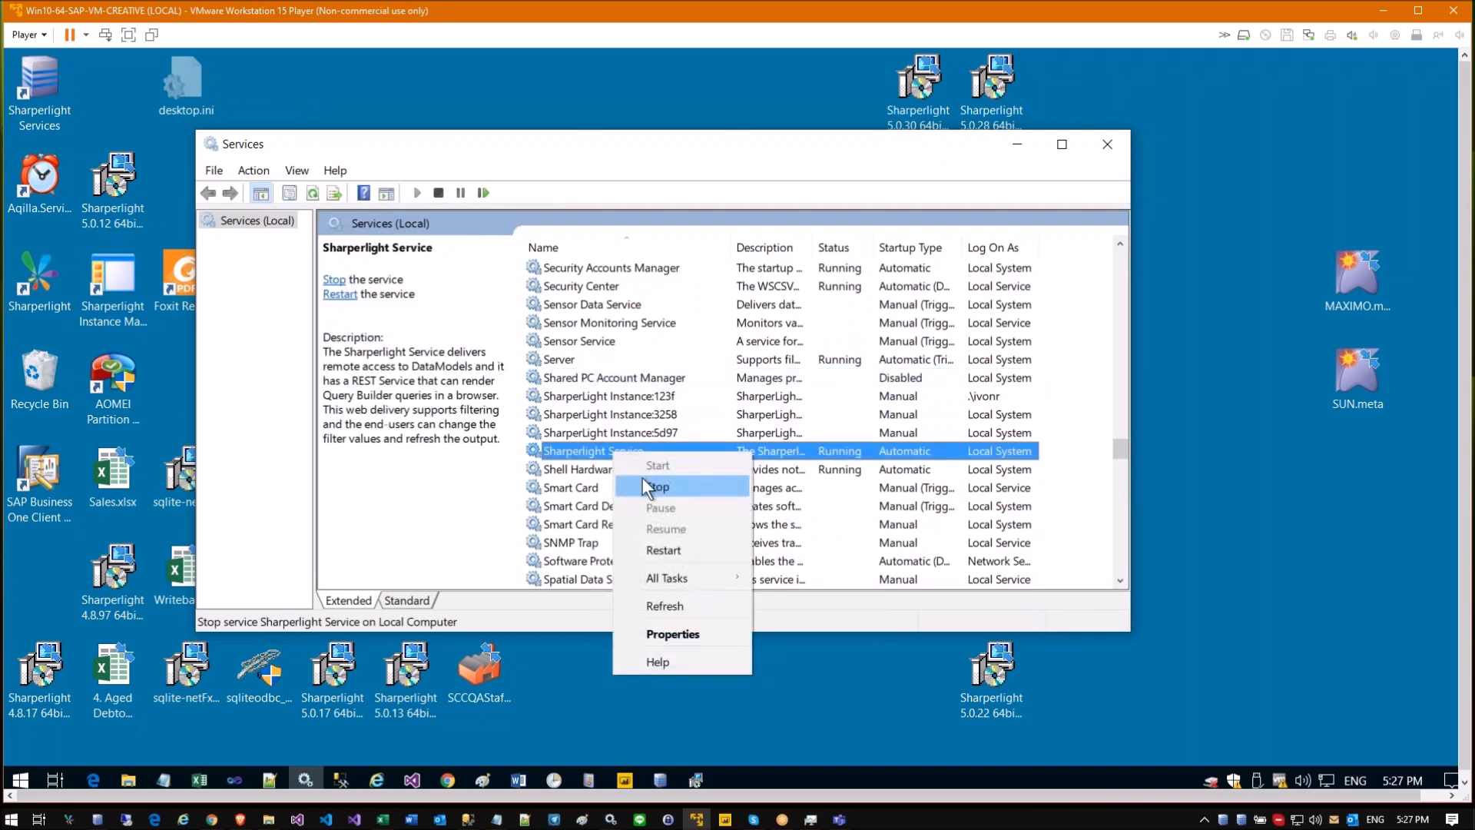
left_click(643, 479)
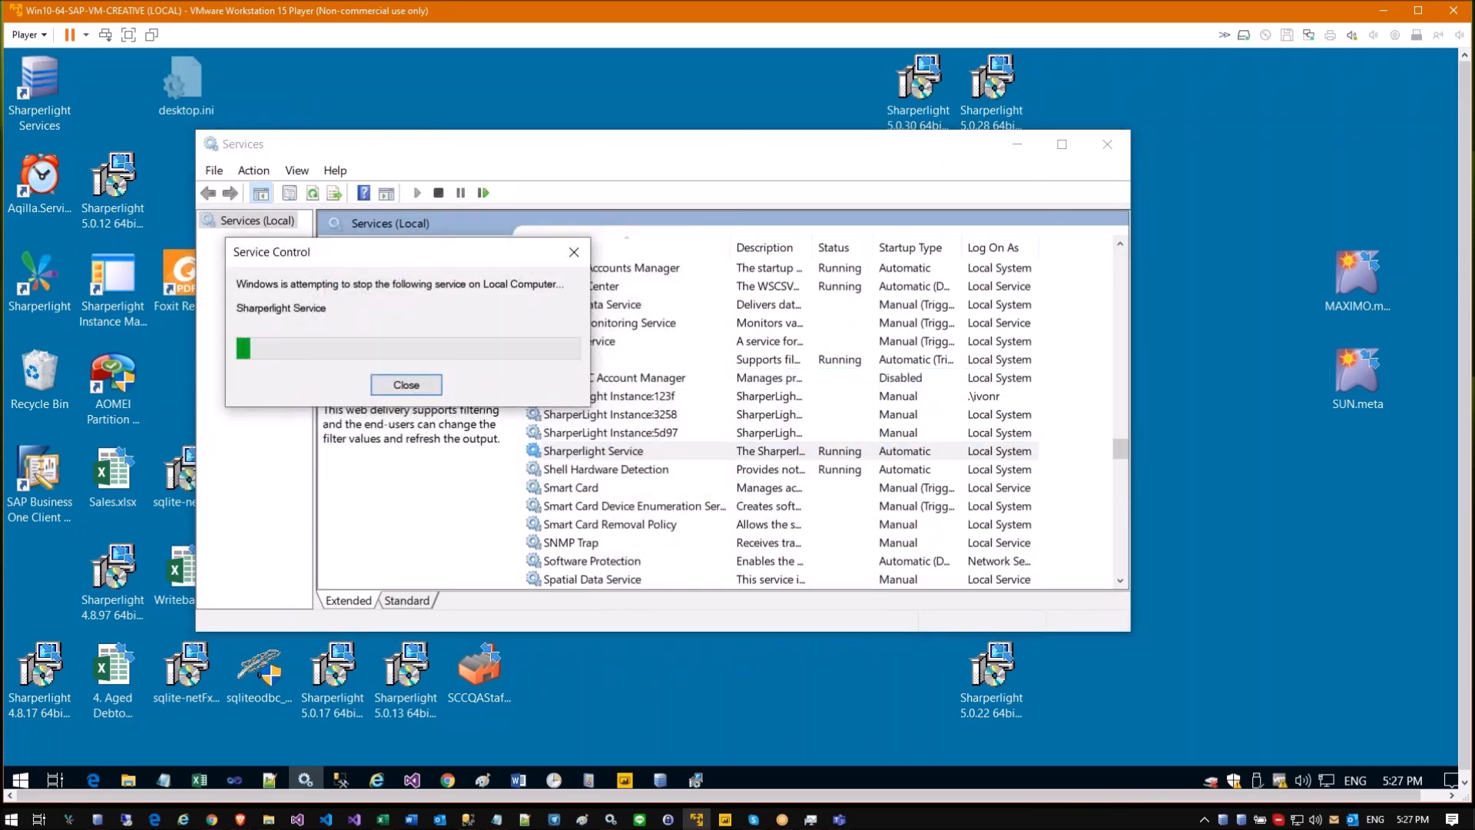
left_click(623, 467)
left_click(626, 451)
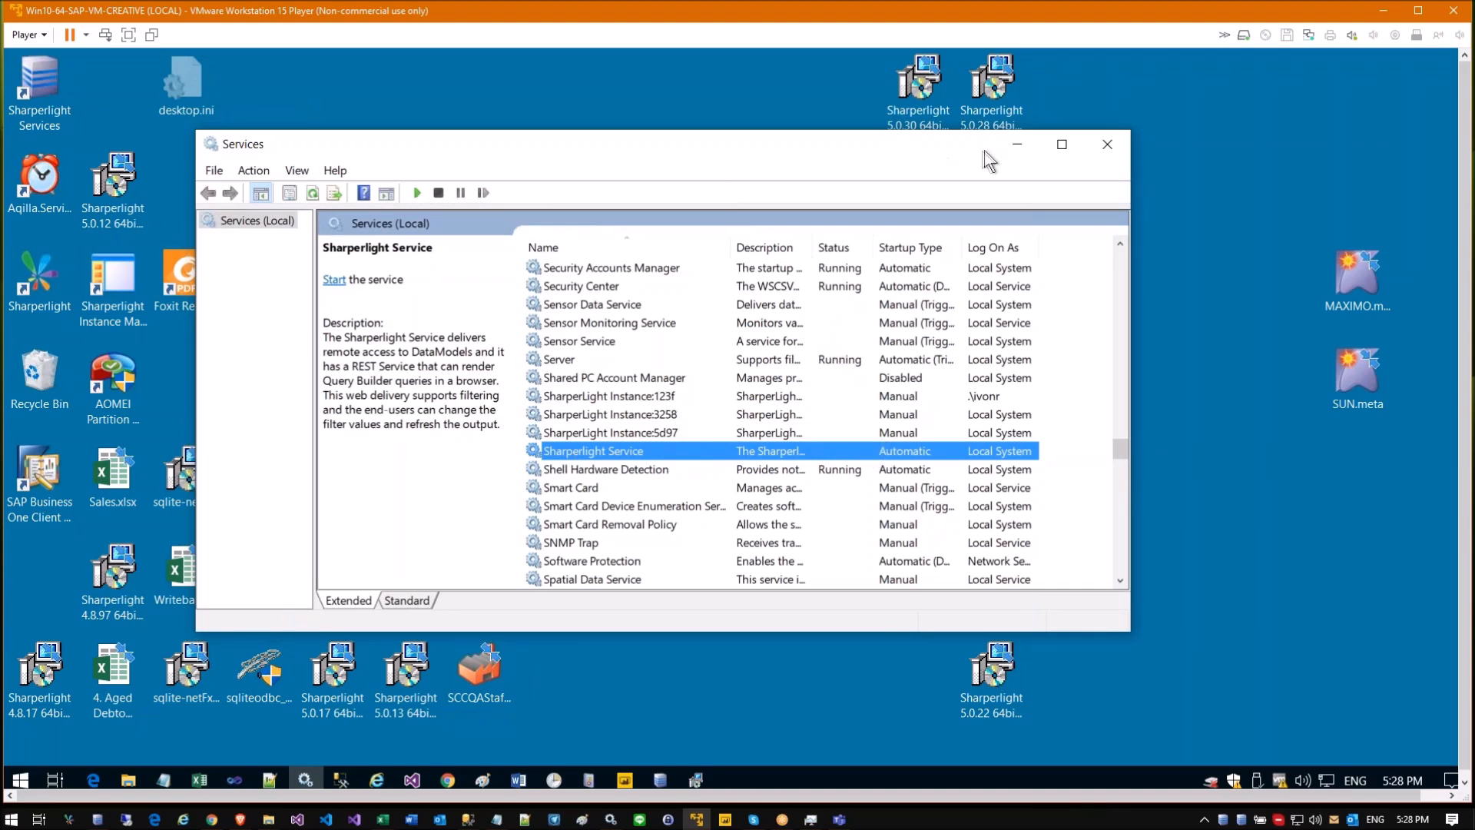
left_click(1015, 145)
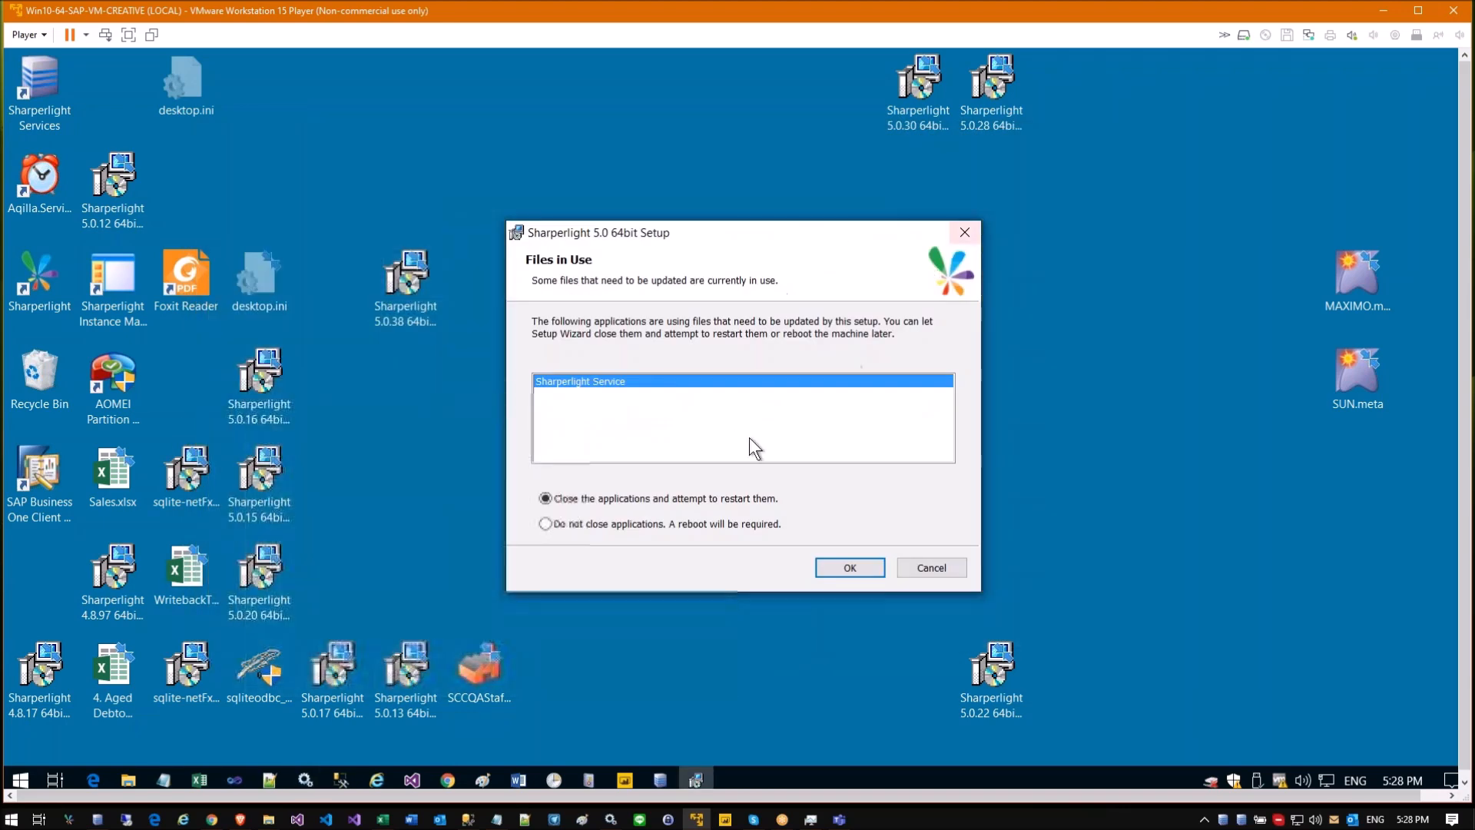
left_click(819, 569)
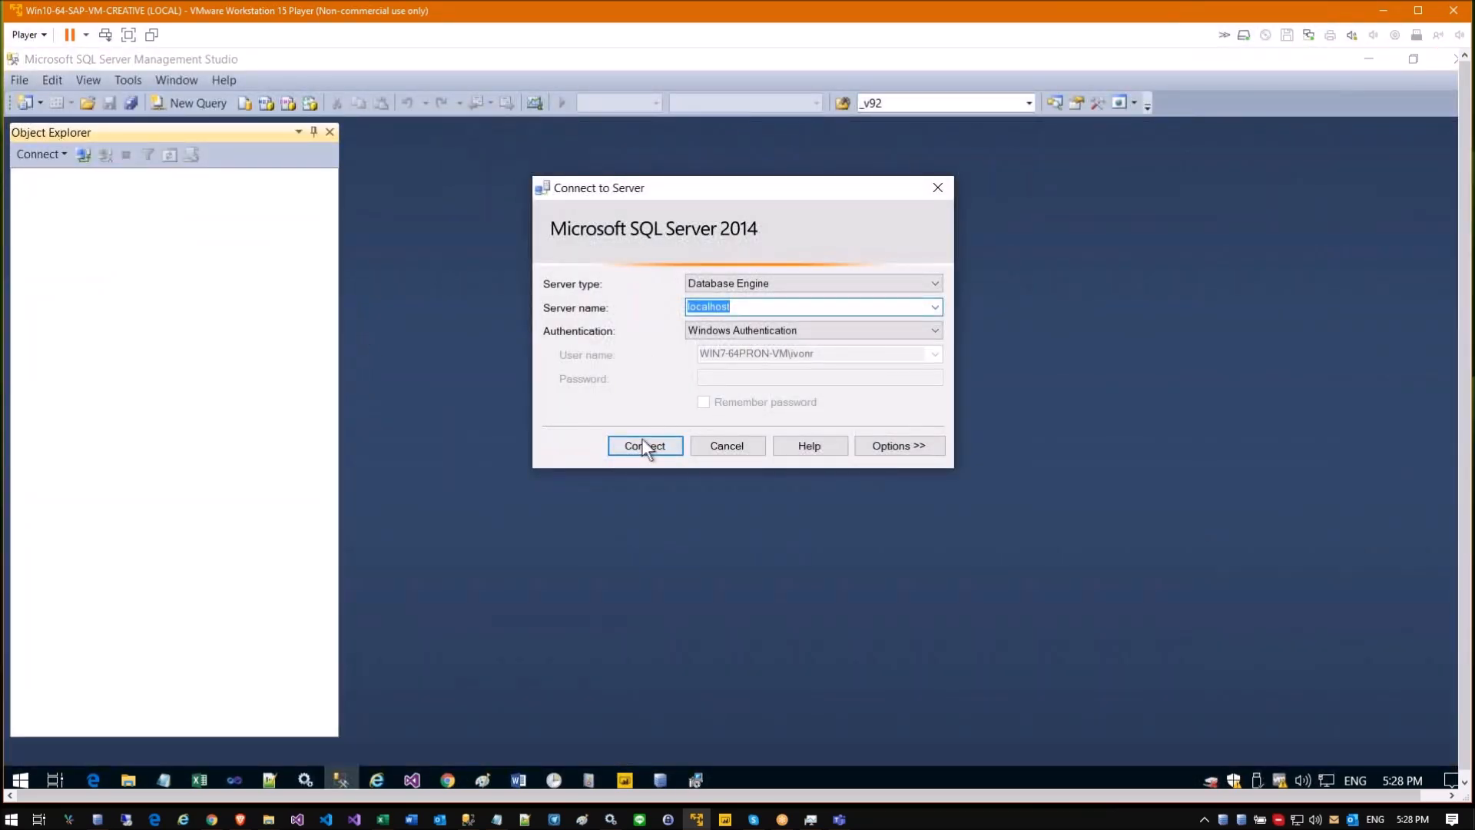
Step: Connect SQL Server Management Studio to localhost with Windows Authentication, restore the window down and expand Databases to review the Sharperlight databases
left_click(644, 441)
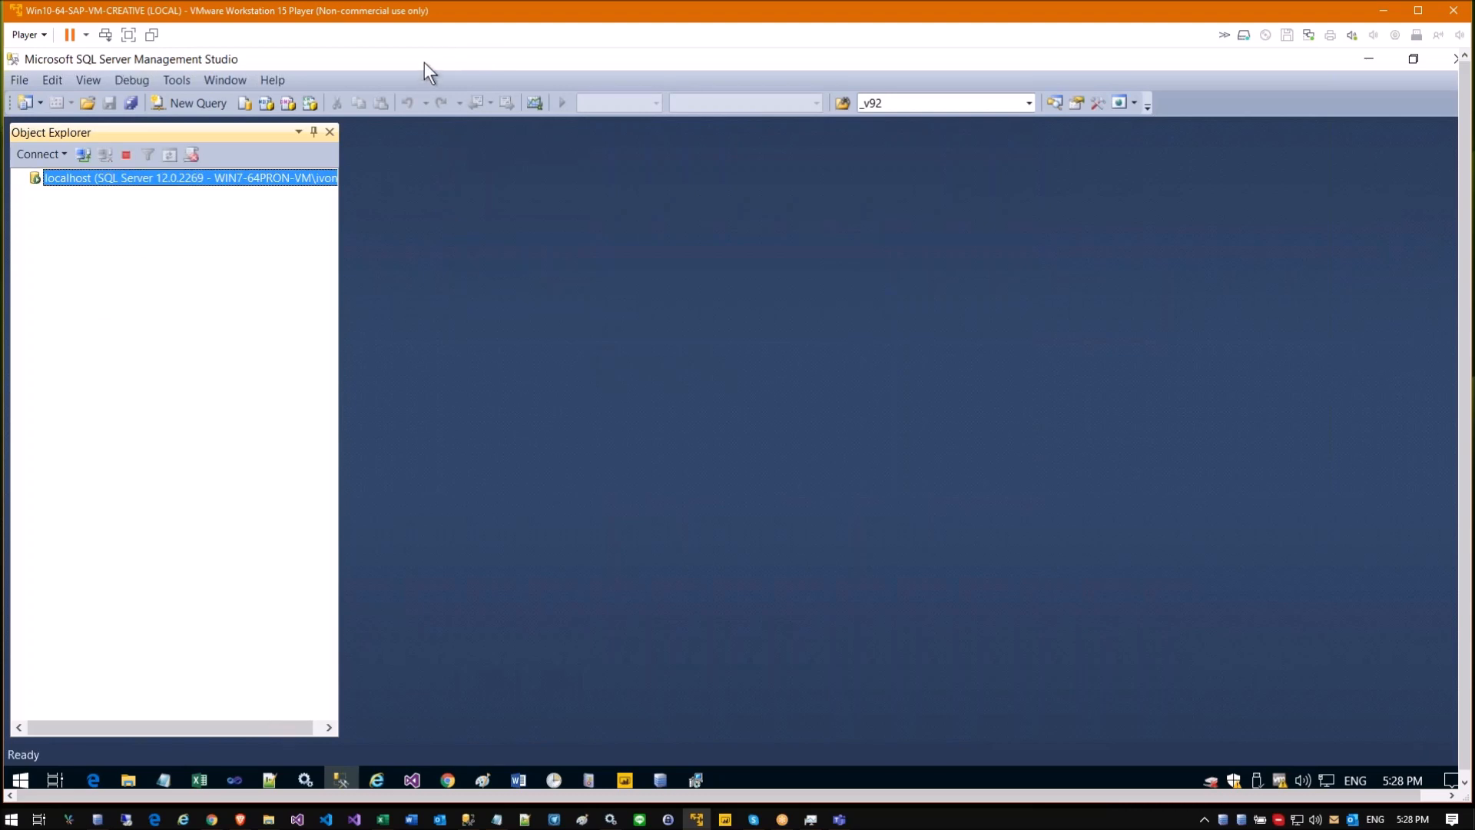
left_click(1417, 64)
left_click(42, 202)
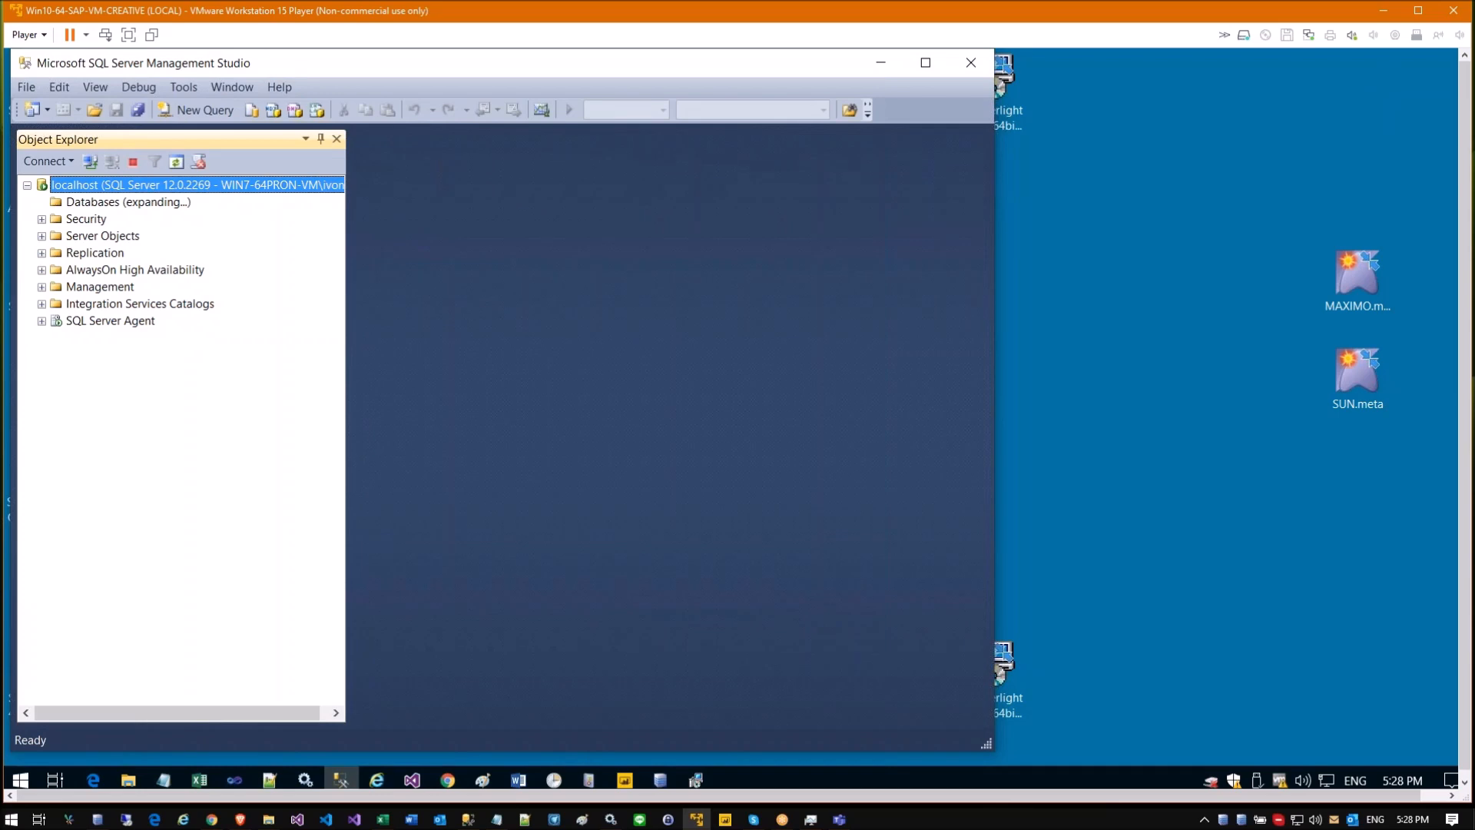
scroll(119, 385, "down", 3)
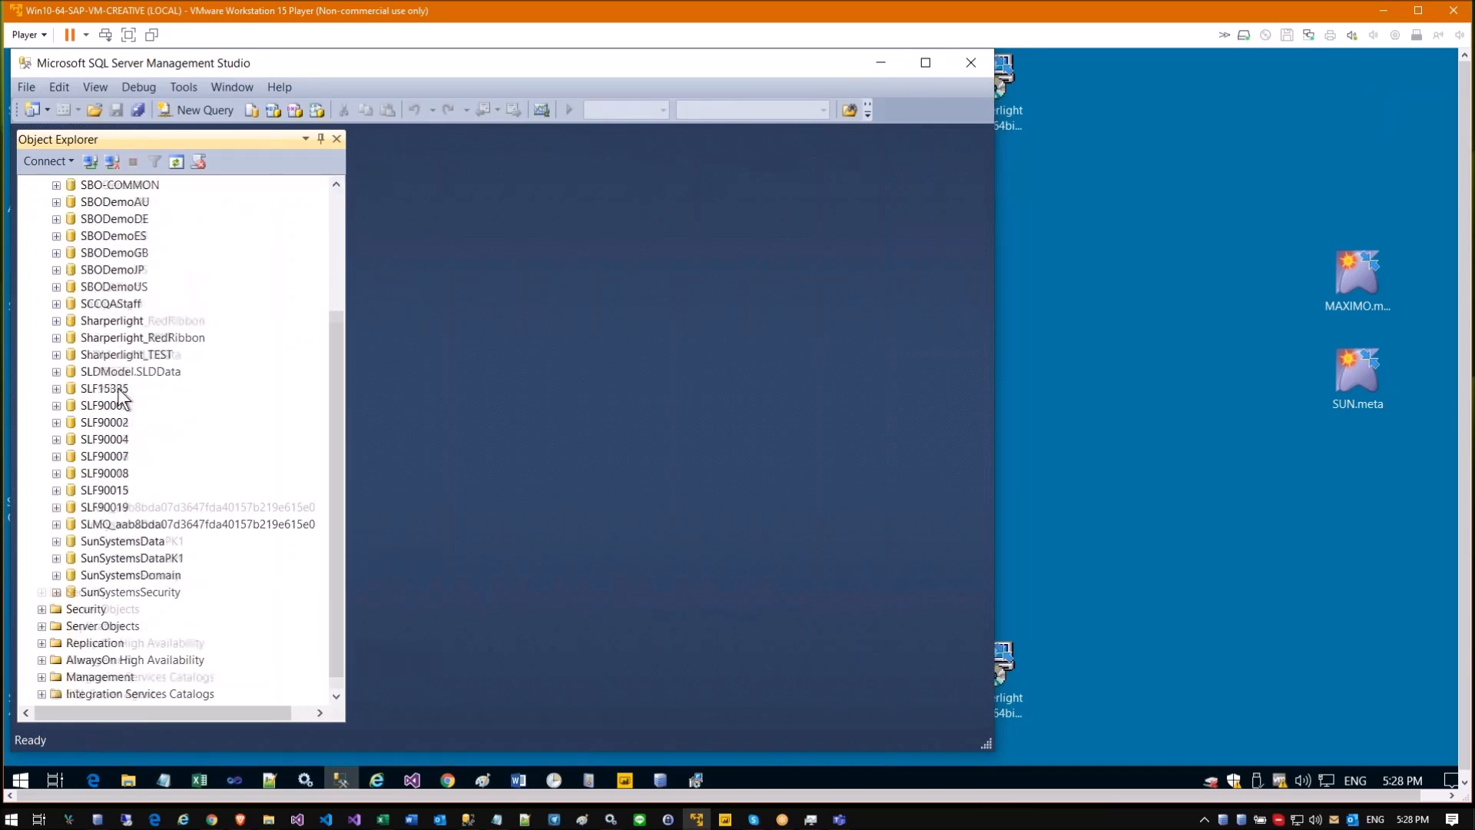
scroll(118, 387, "up", 4)
scroll(112, 347, "down", 4)
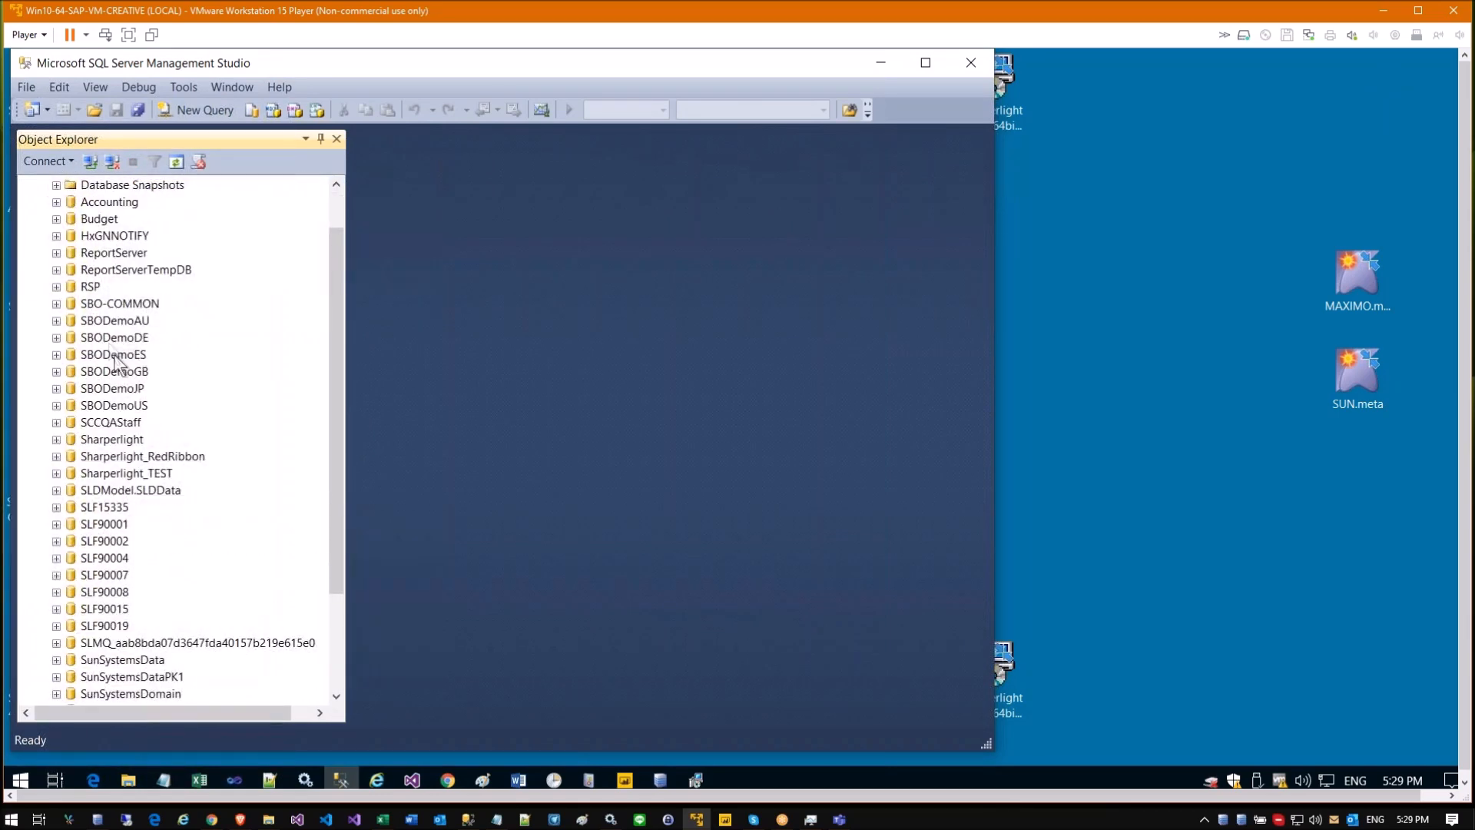
scroll(94, 353, "up", 1)
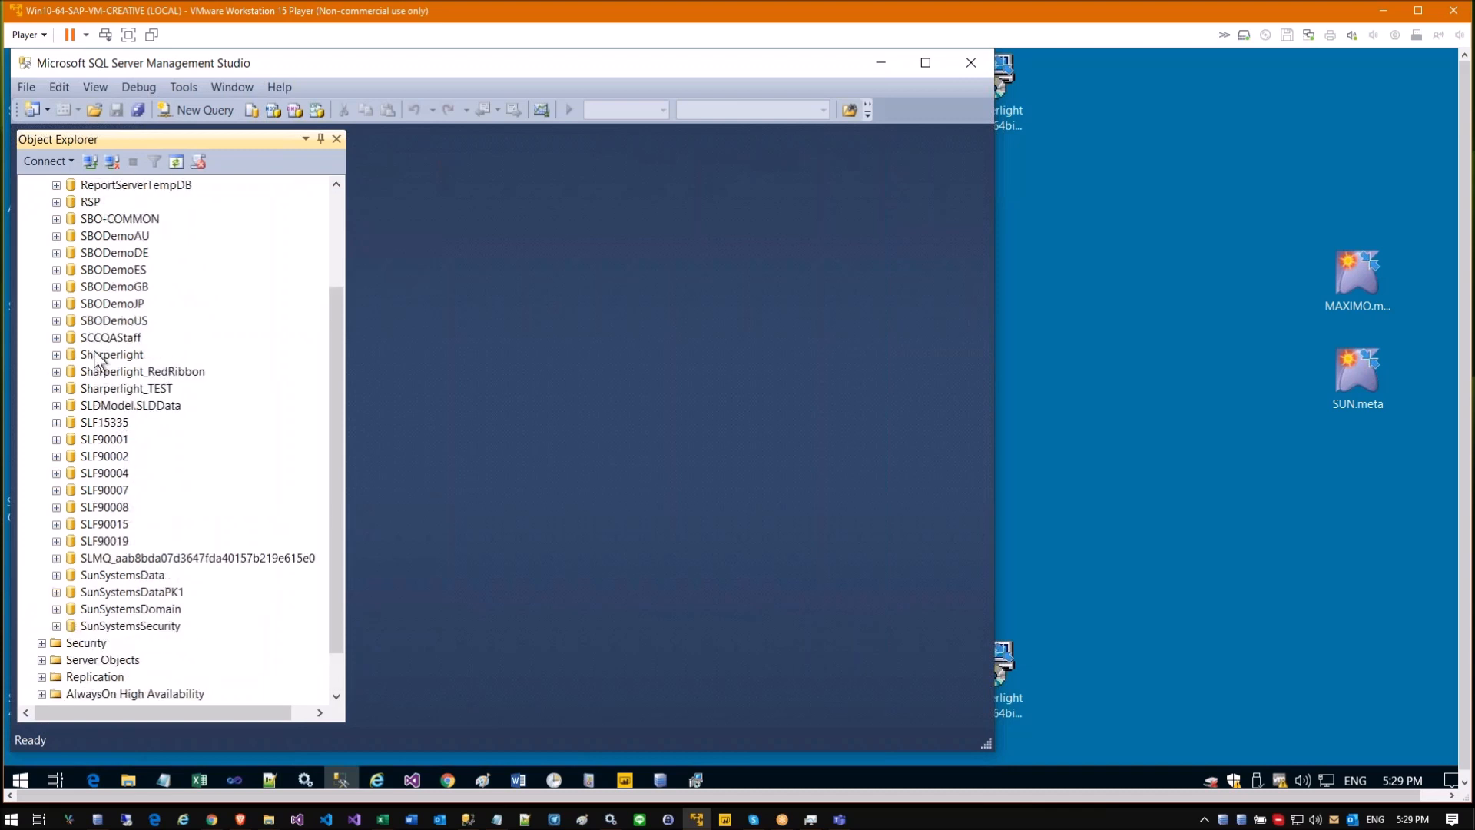
Step: Create a new database named SharperlightFS under Databases on the localhost SQL Server, keeping the default owner and files
scroll(104, 307, "up", 3)
right_click(98, 202)
left_click(146, 215)
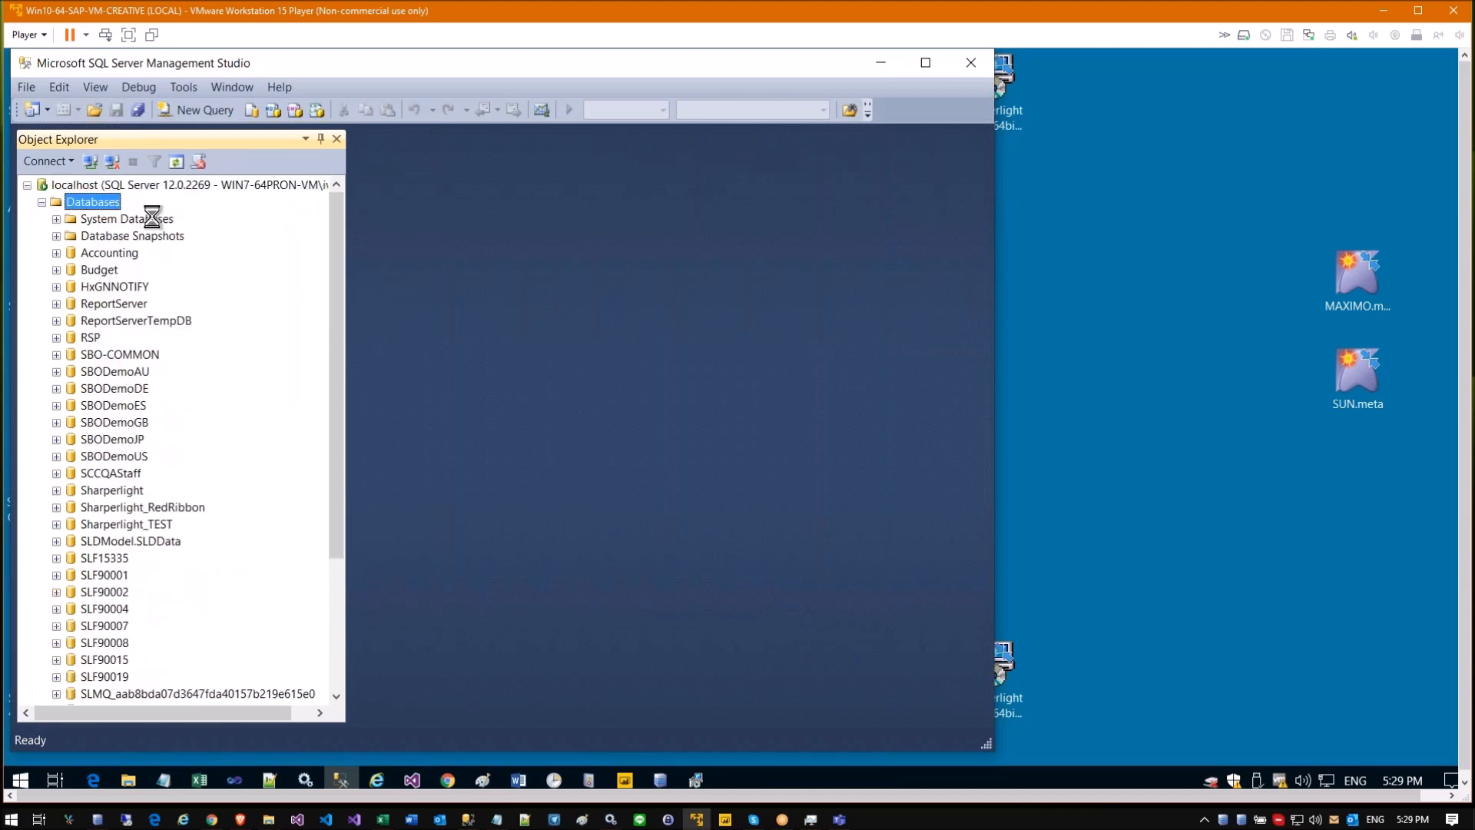
type("Sh")
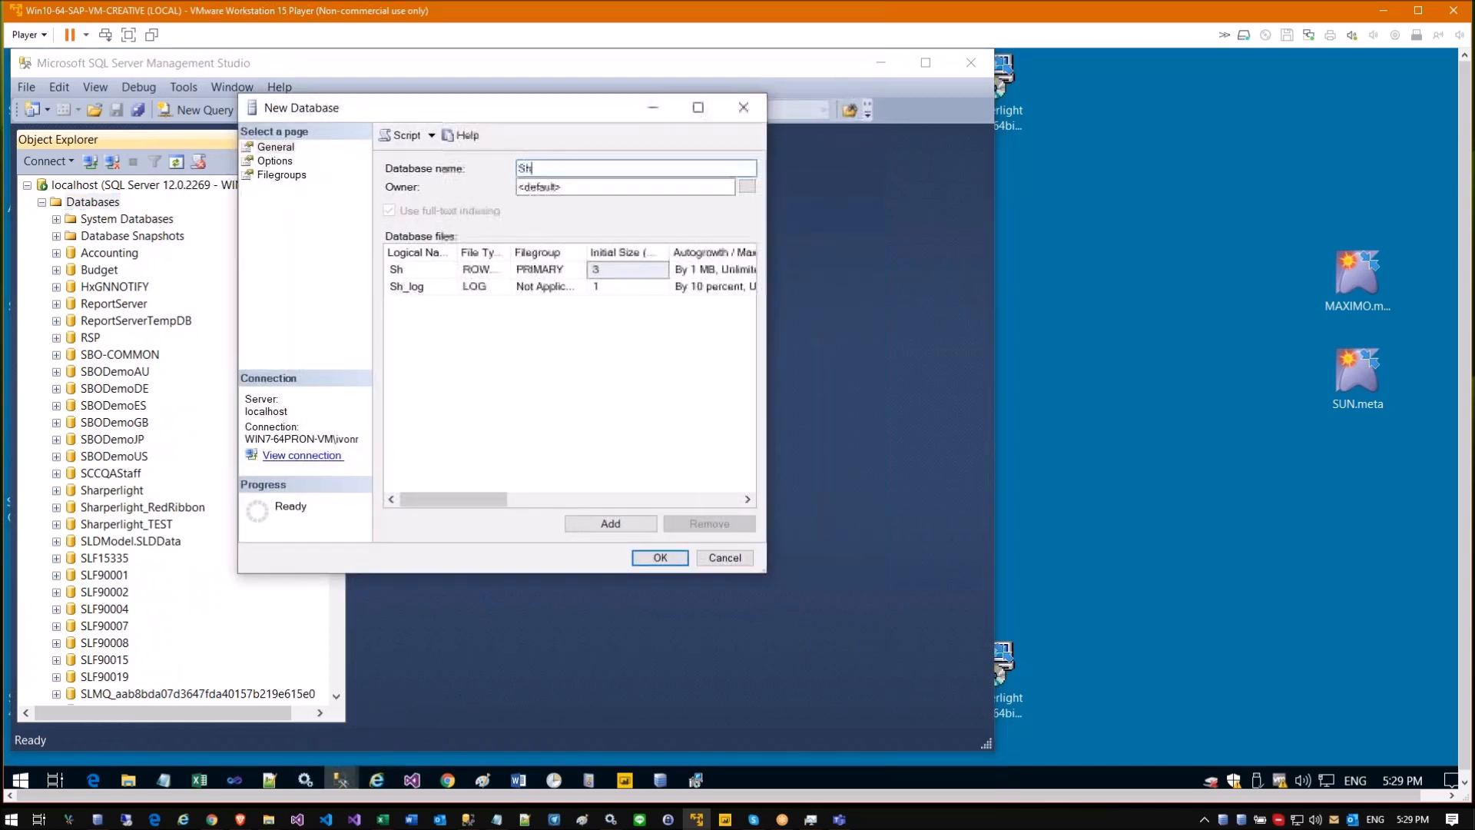
type("arperlight")
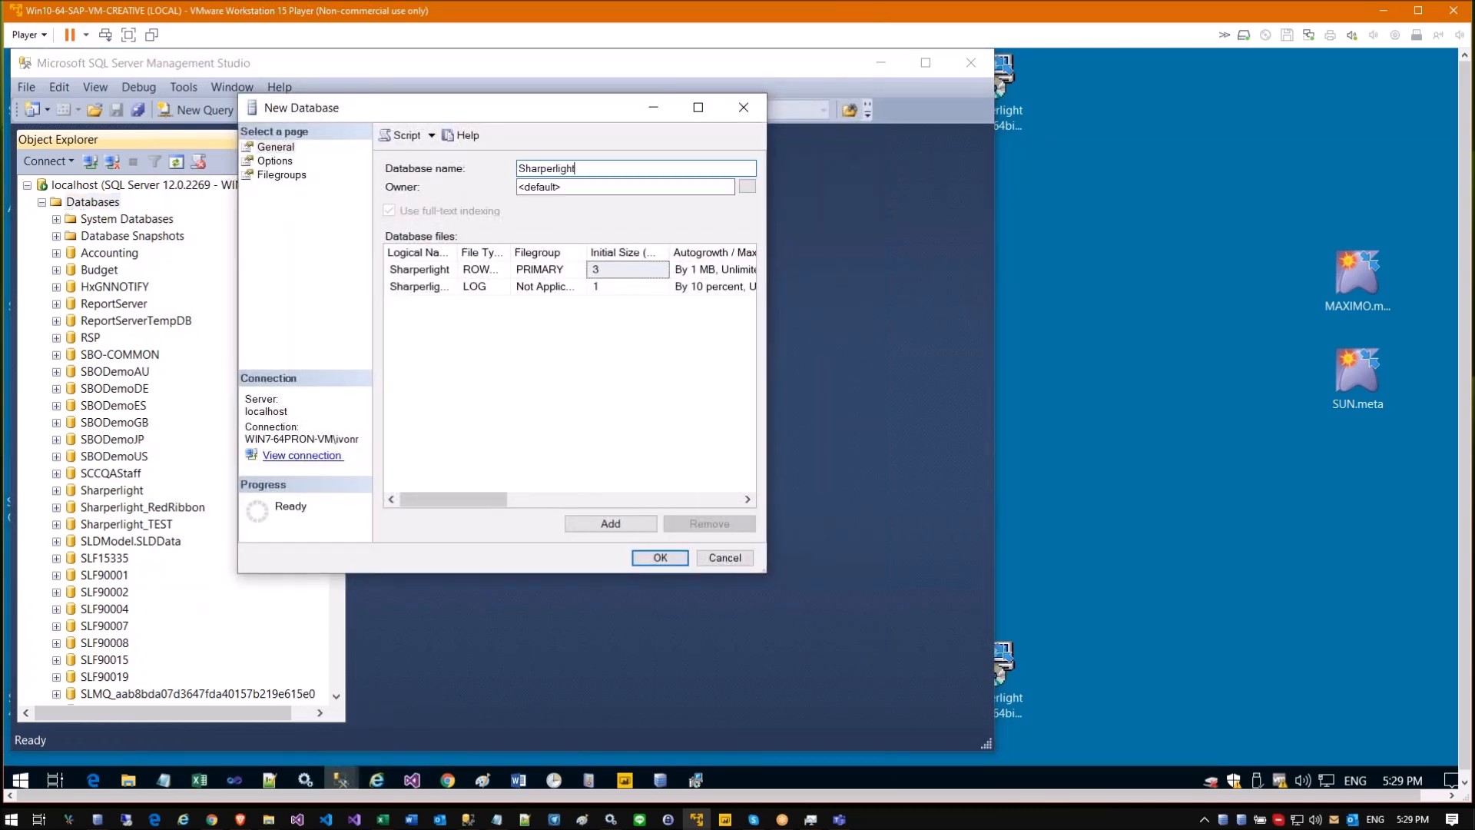
type("FC")
left_click(651, 552)
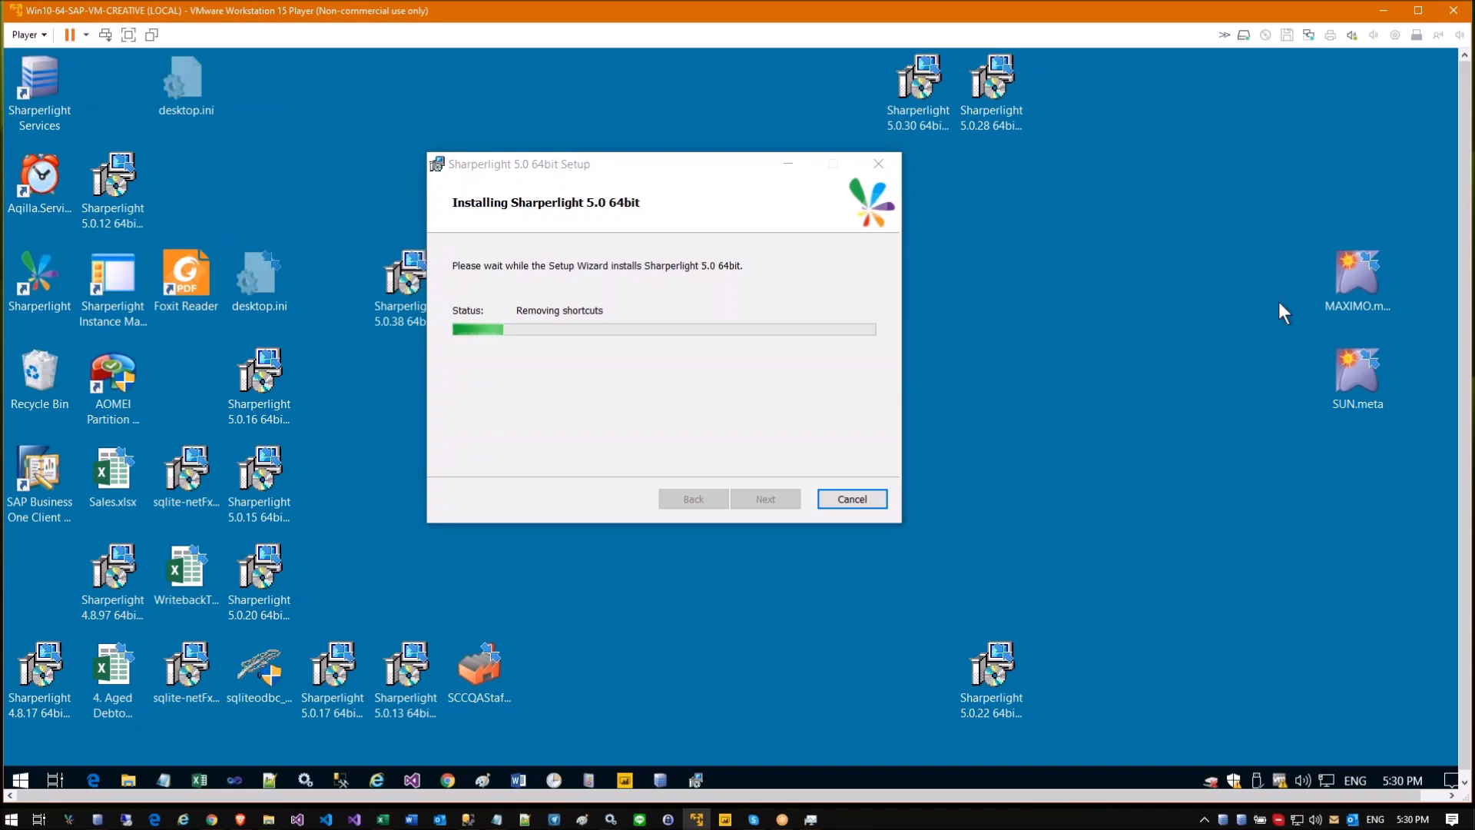
Step: Delete SUN.meta from the C:\ProgramData\SharperLight\MetaData folder in File Explorer and close the folder window
left_click(1367, 352)
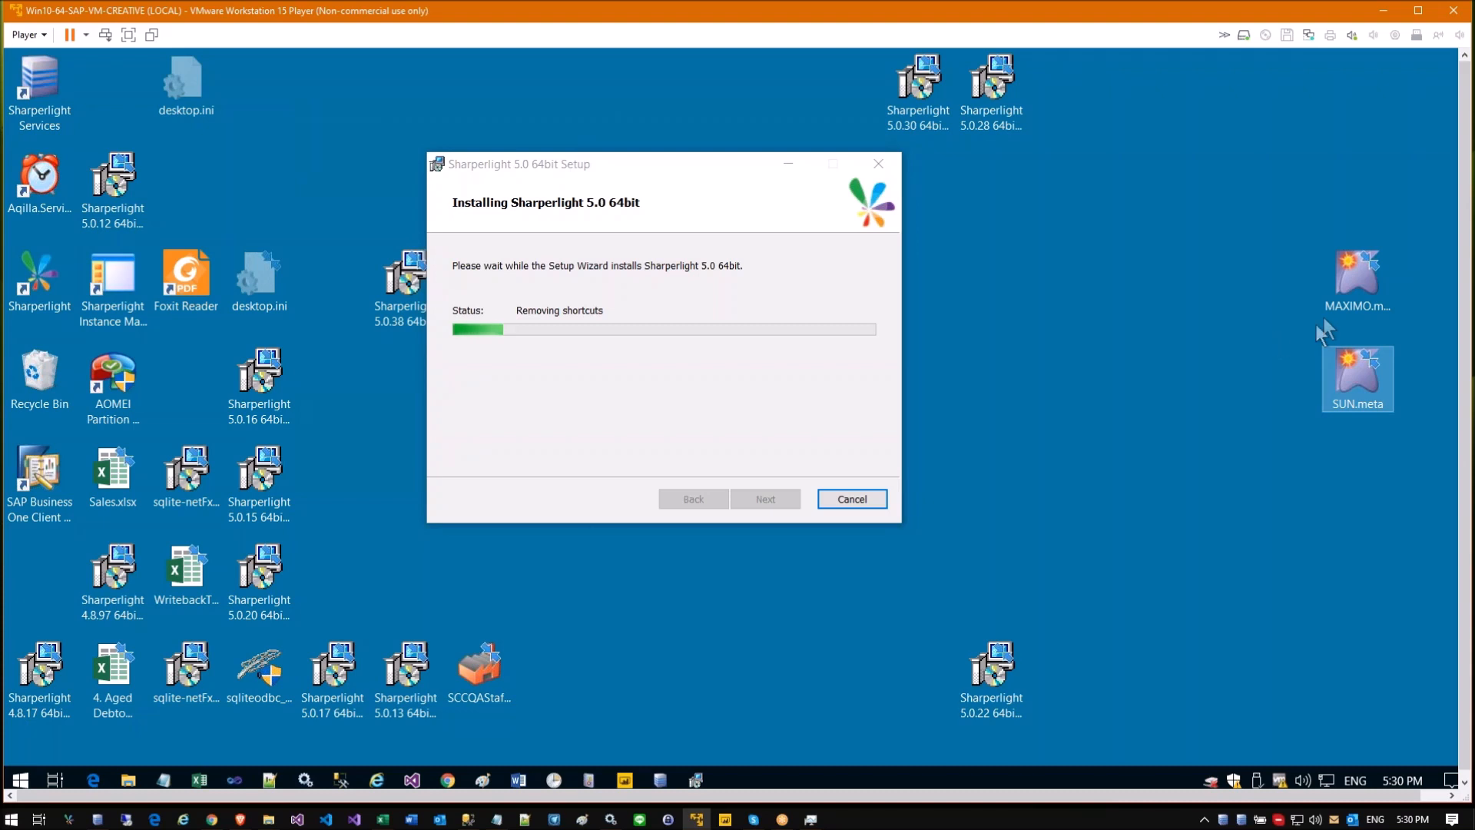
left_click(1215, 329)
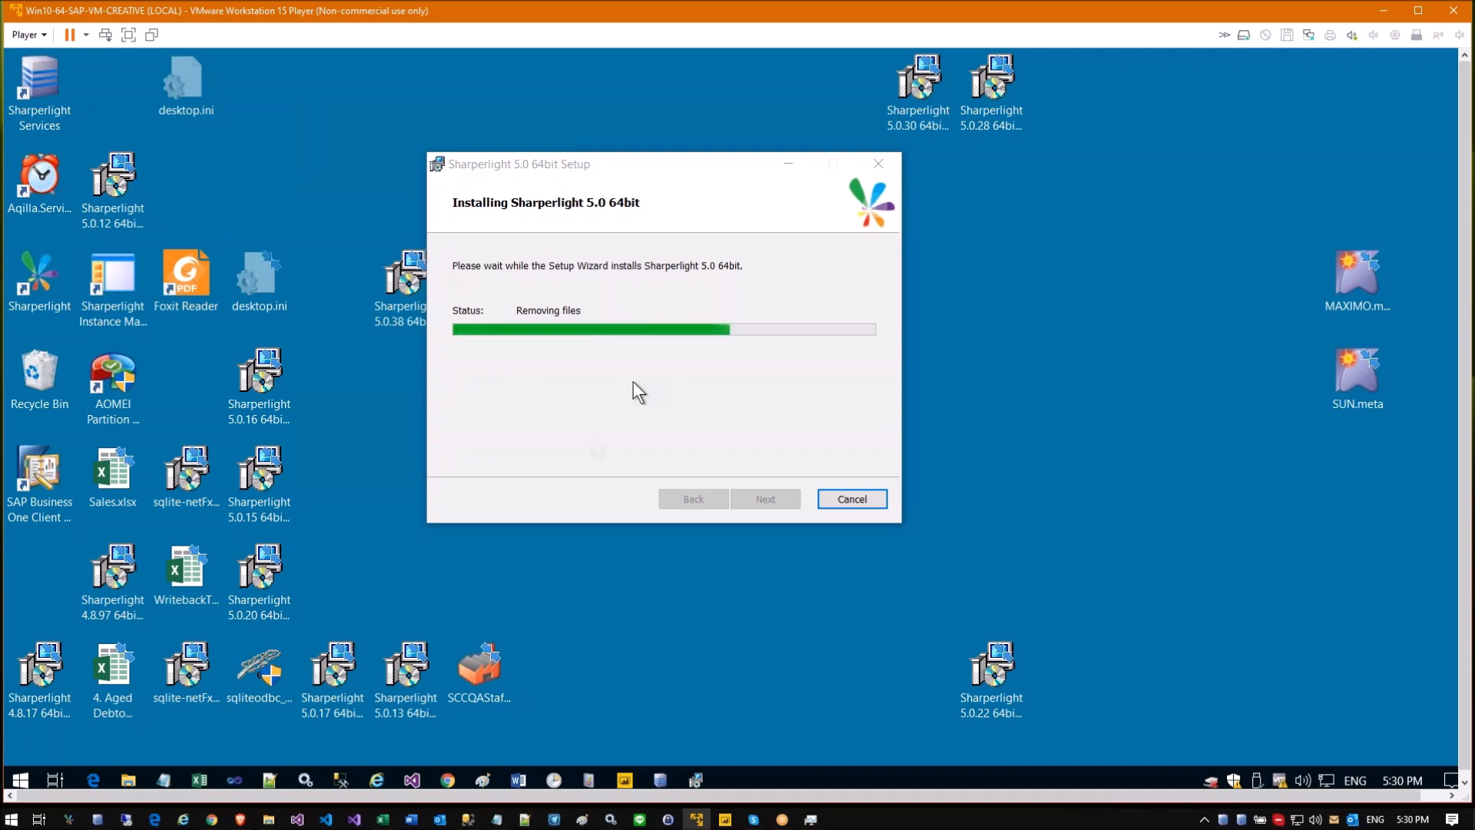
left_click(127, 776)
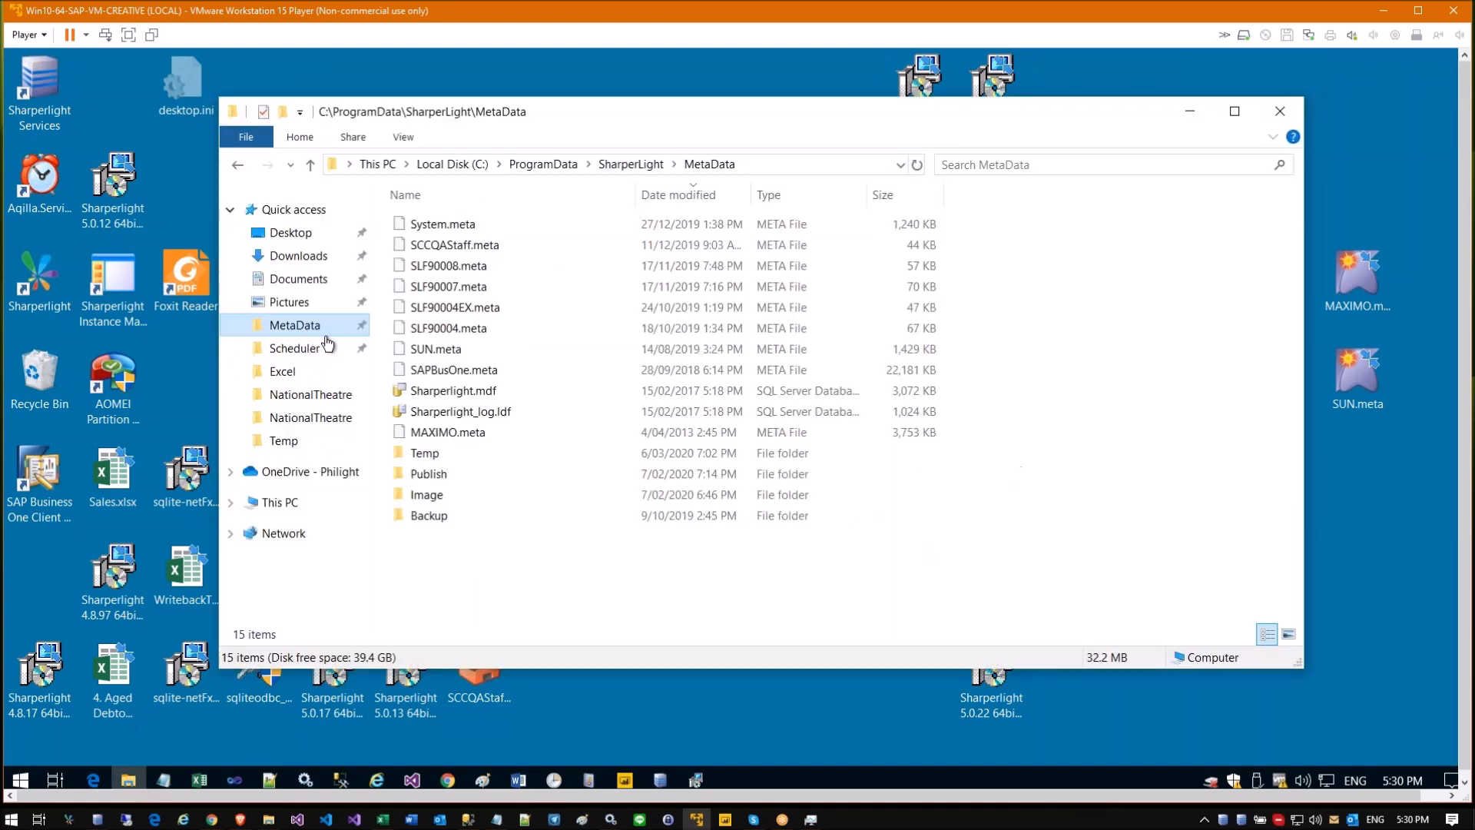
left_click(467, 353)
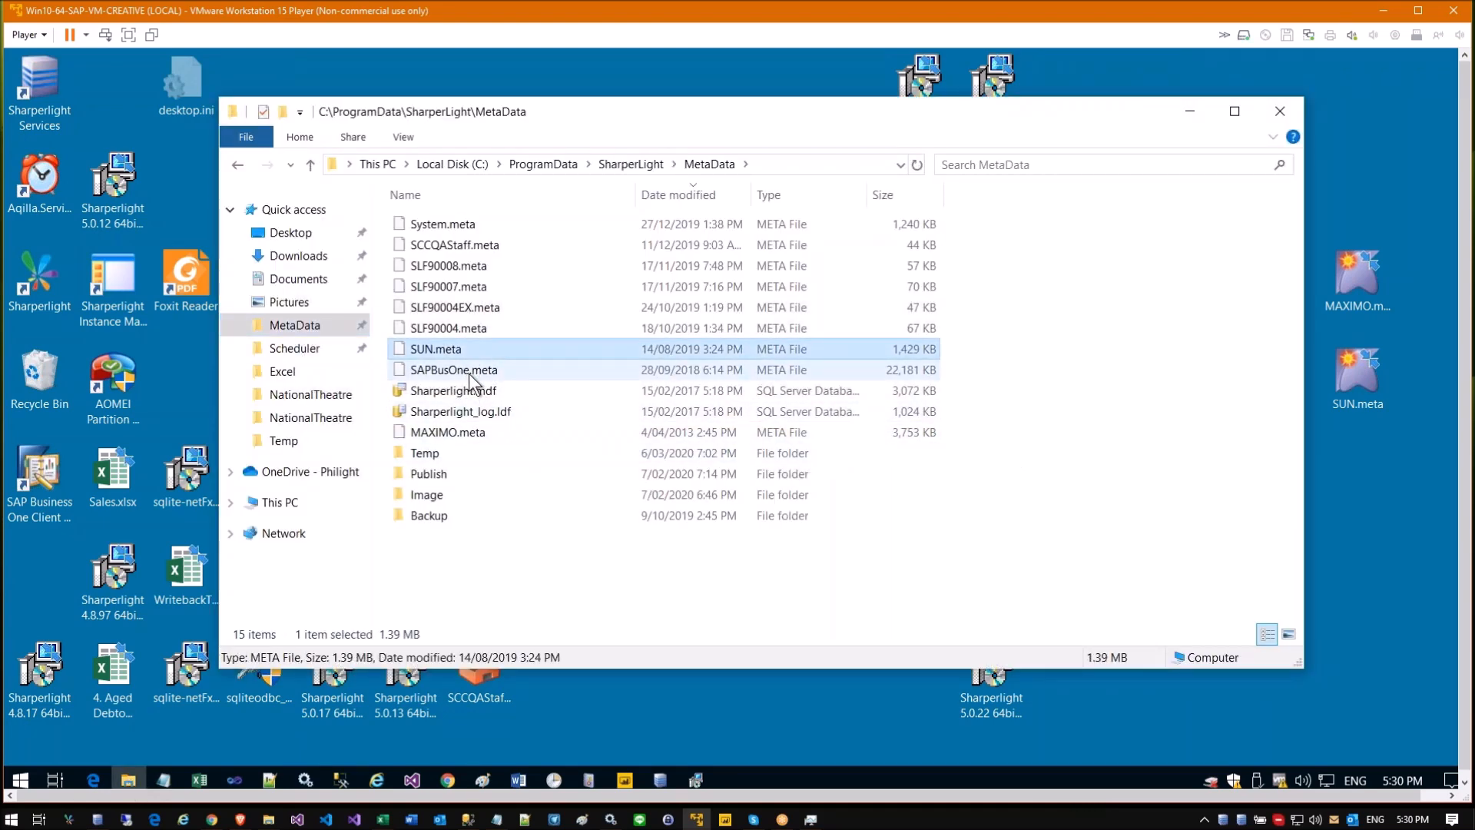
key("F2")
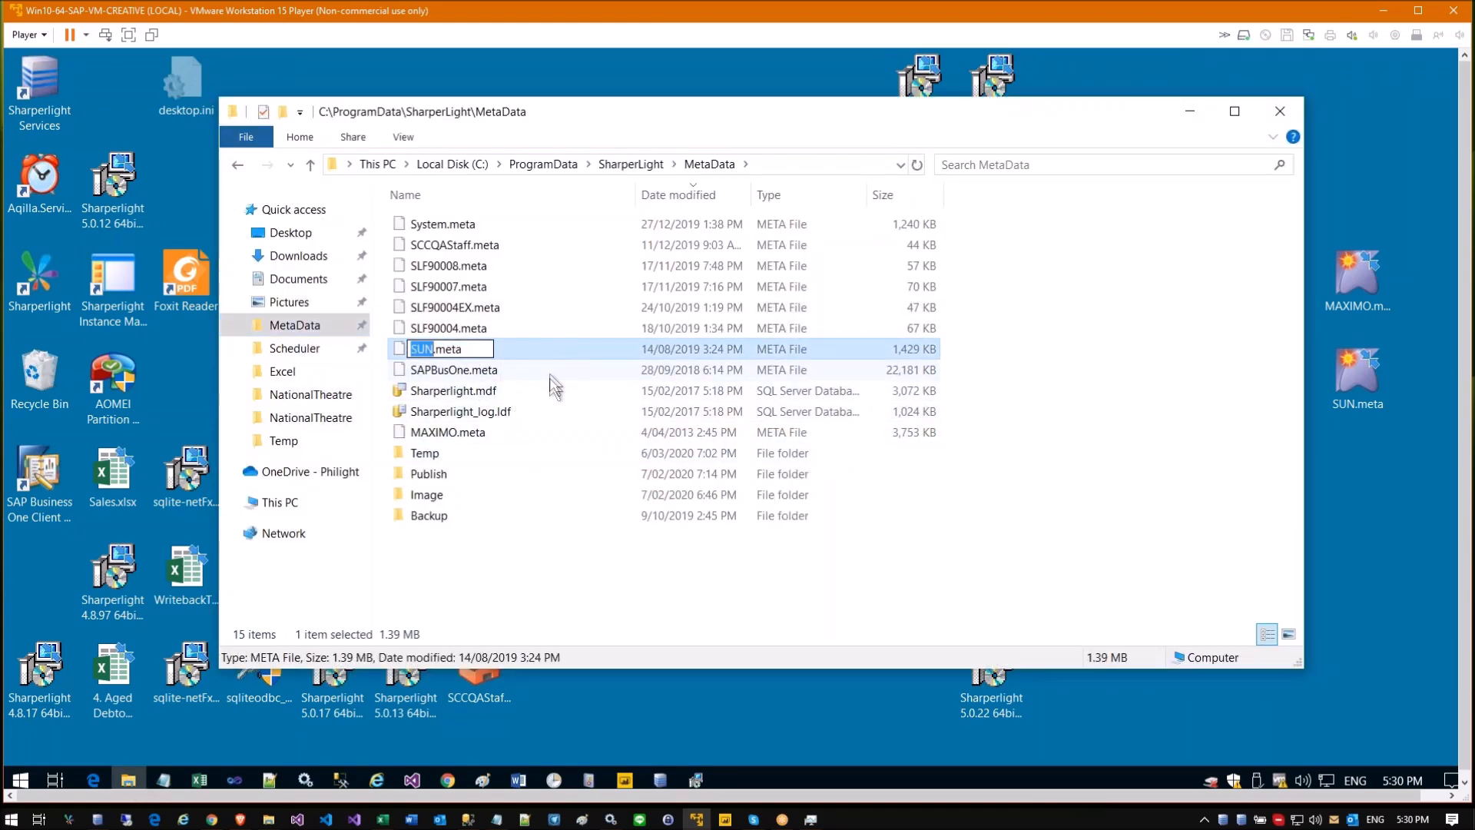
left_click(550, 377)
left_click(469, 350)
key("Delete")
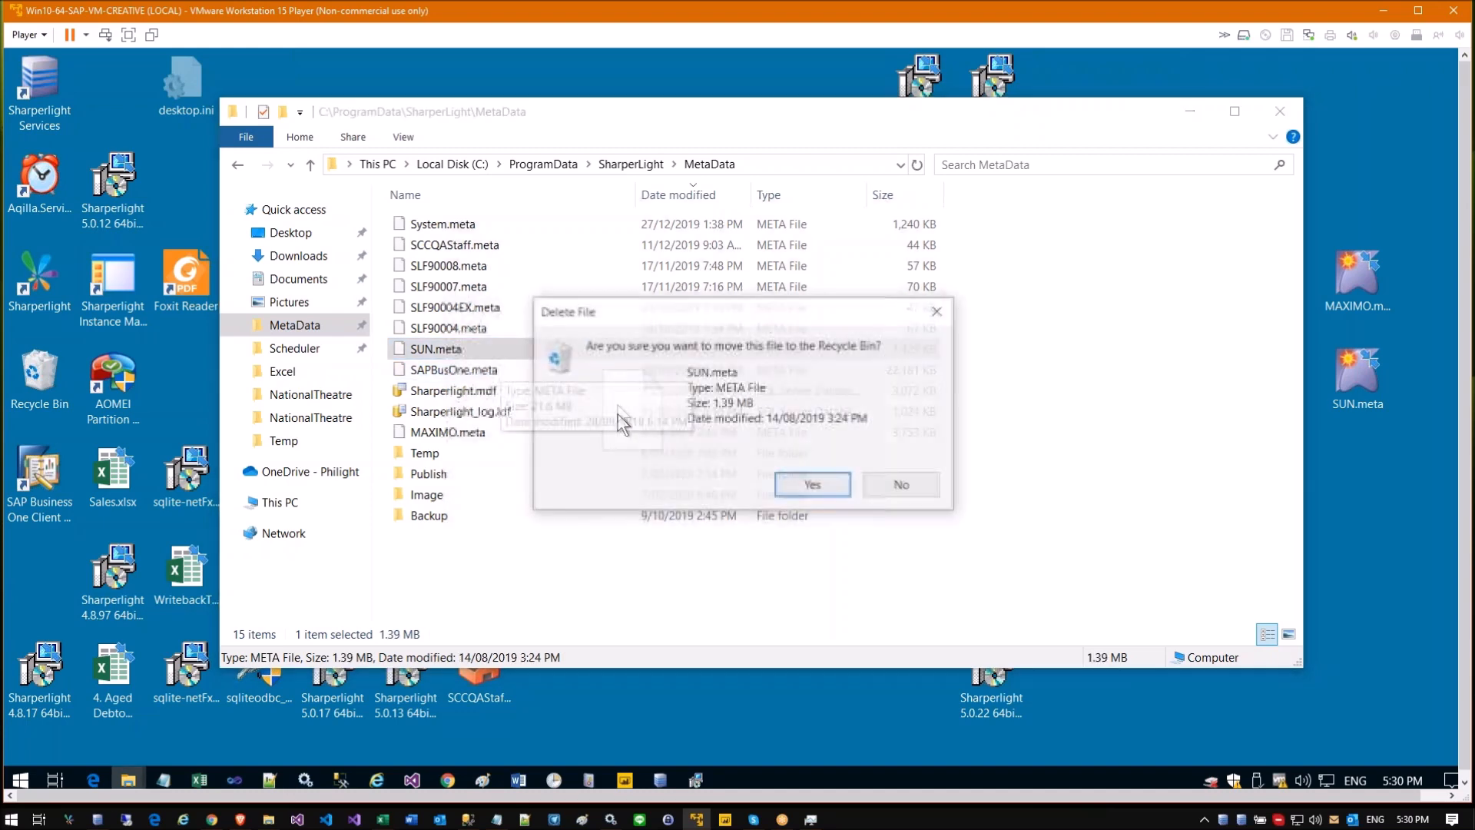
left_click(803, 484)
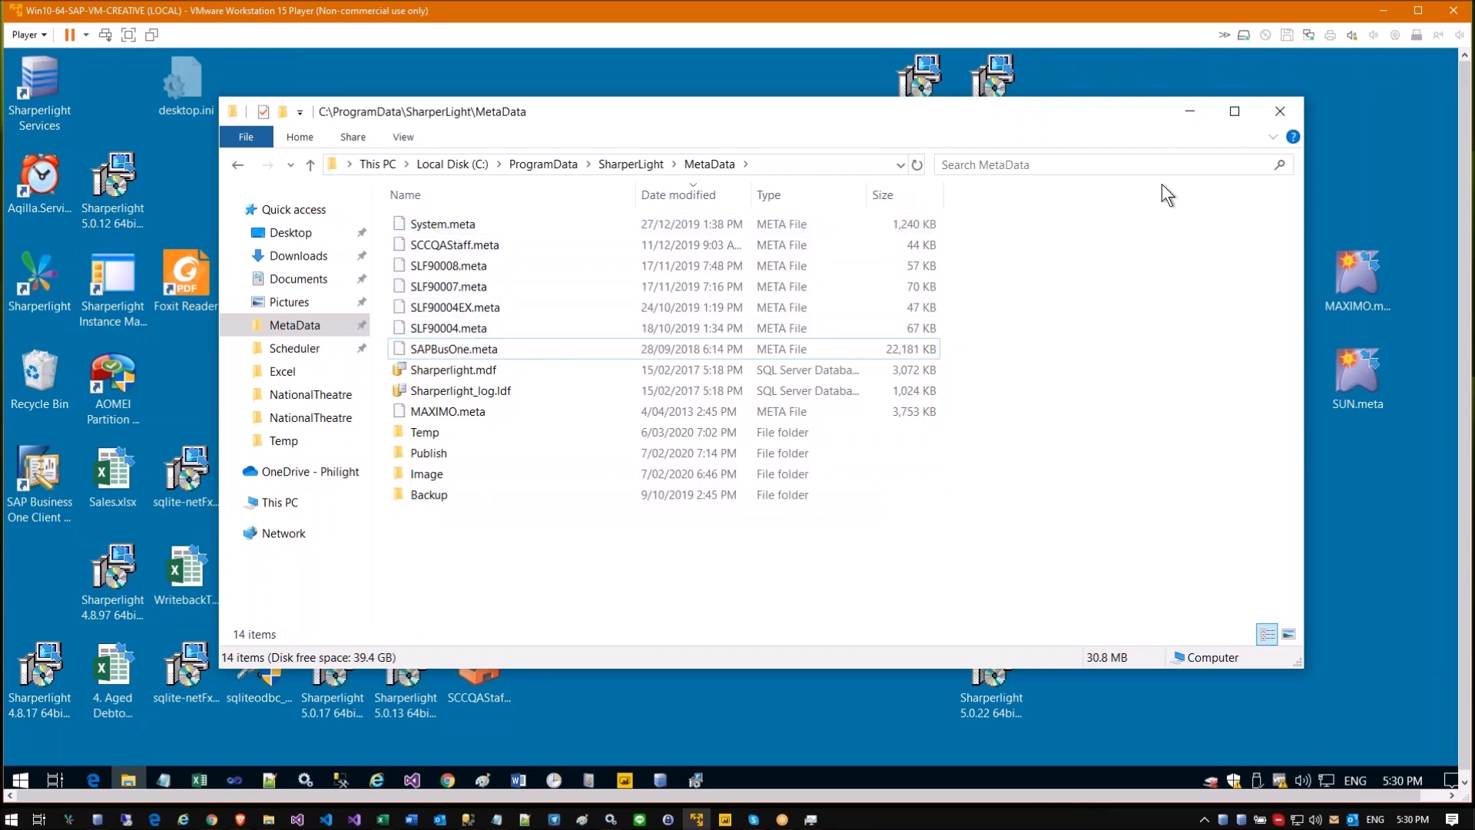
left_click(1277, 110)
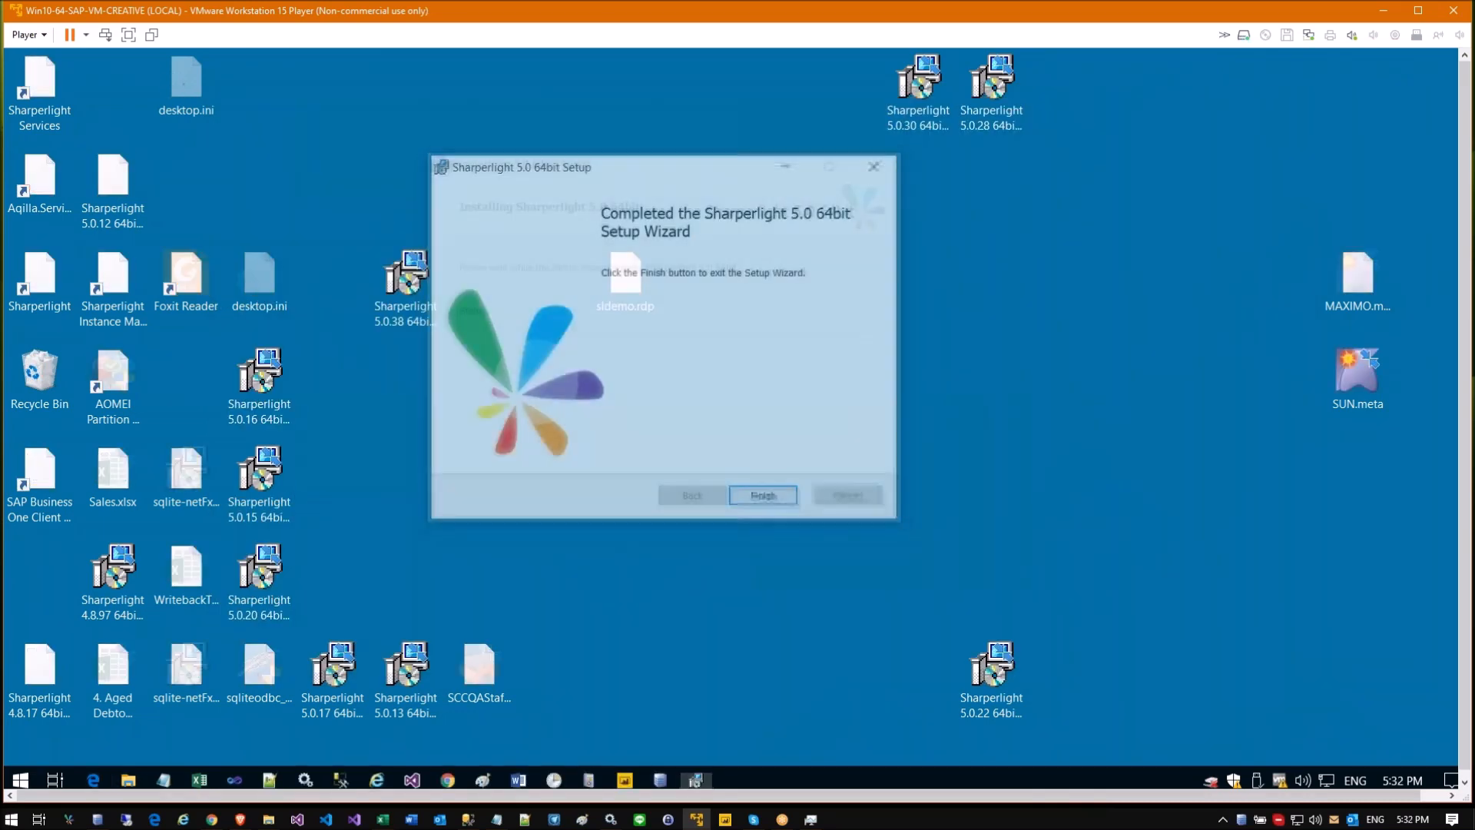
Step: Finish the Sharperlight 5.0 setup wizard and open Client Setup, collapsing the local datamodels listed below System
left_click(785, 501)
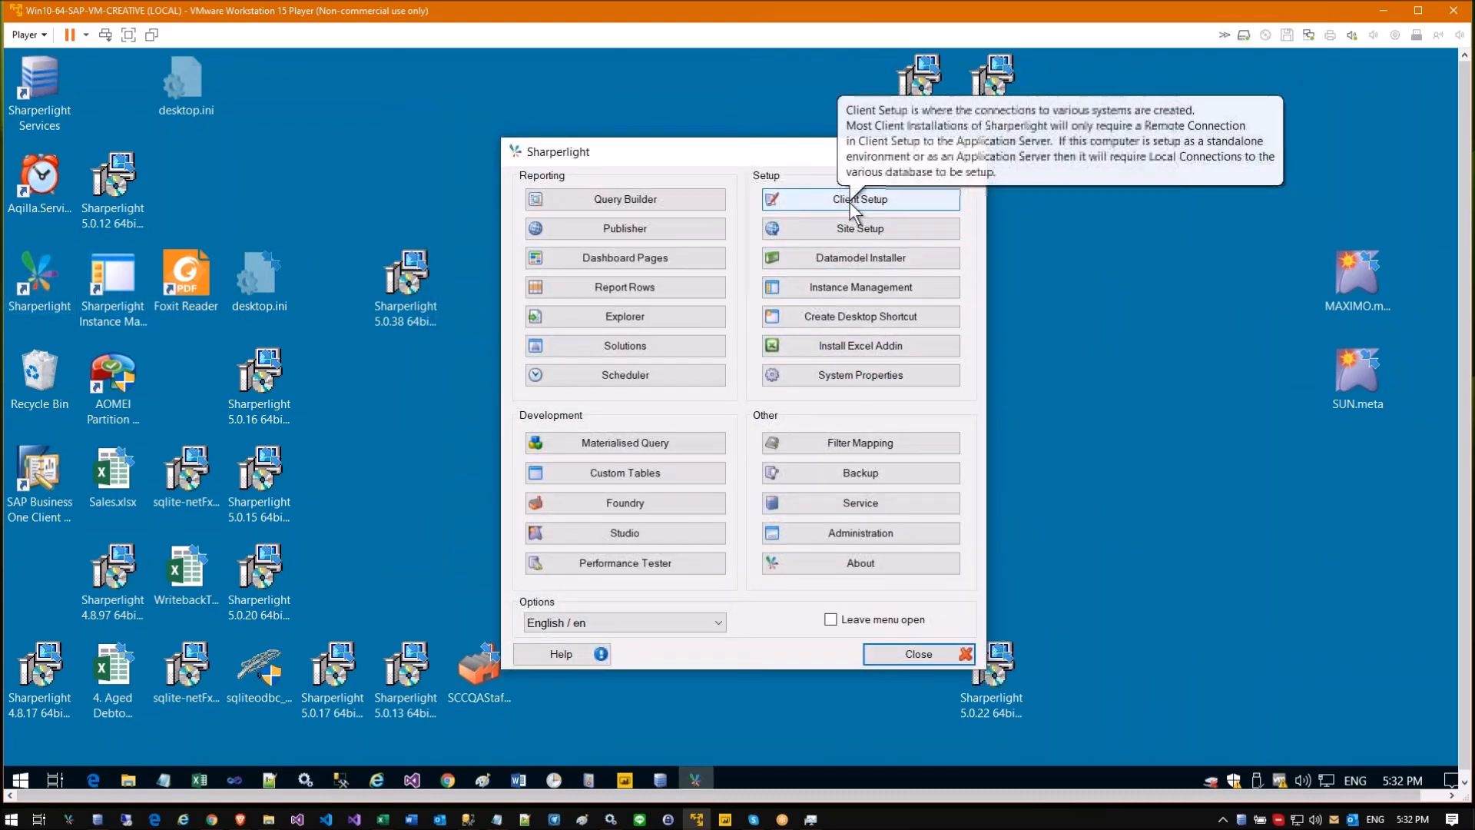
left_click(850, 201)
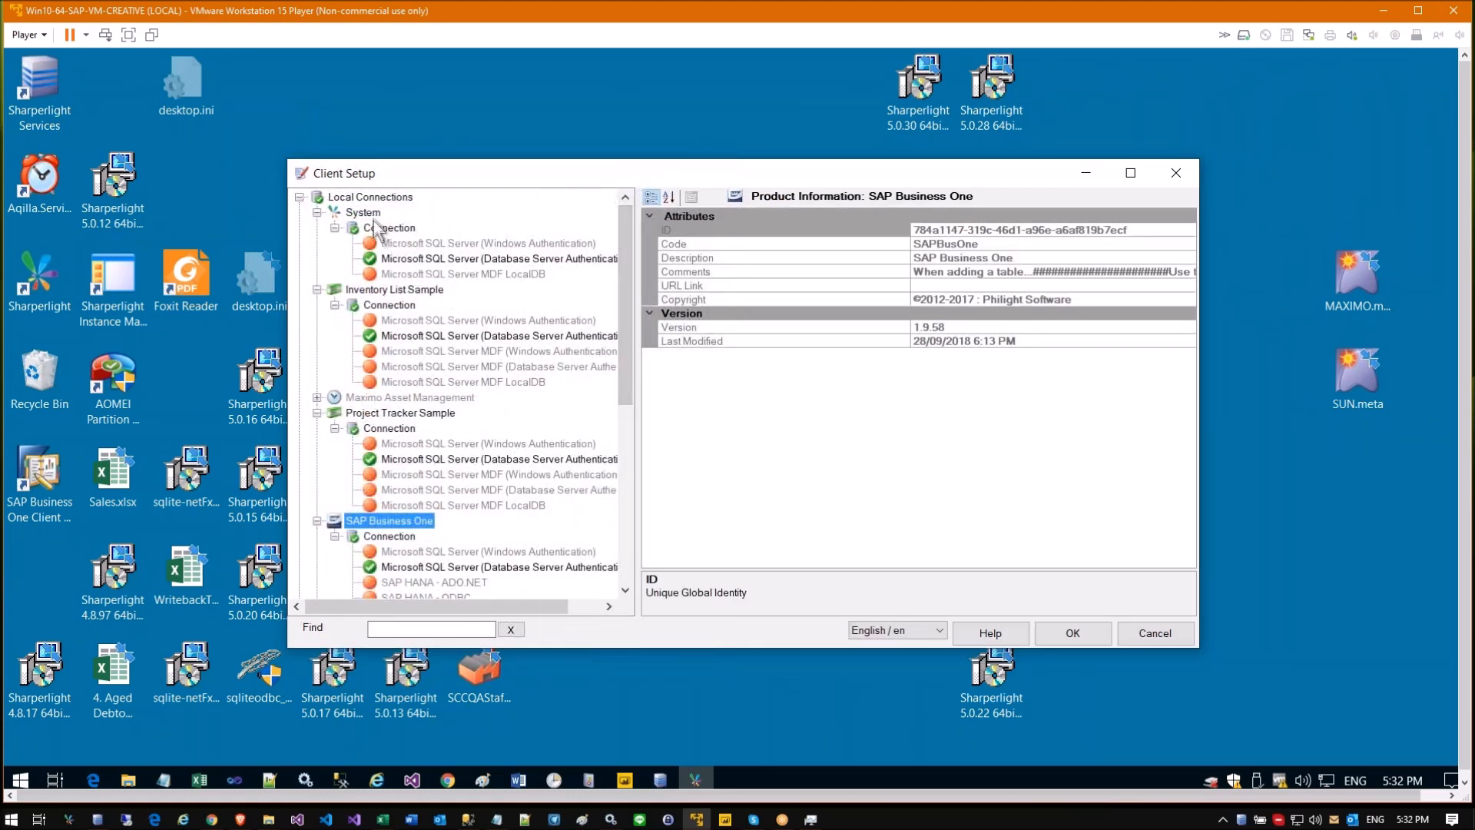
left_click(366, 212)
left_click(316, 289)
left_click(316, 320)
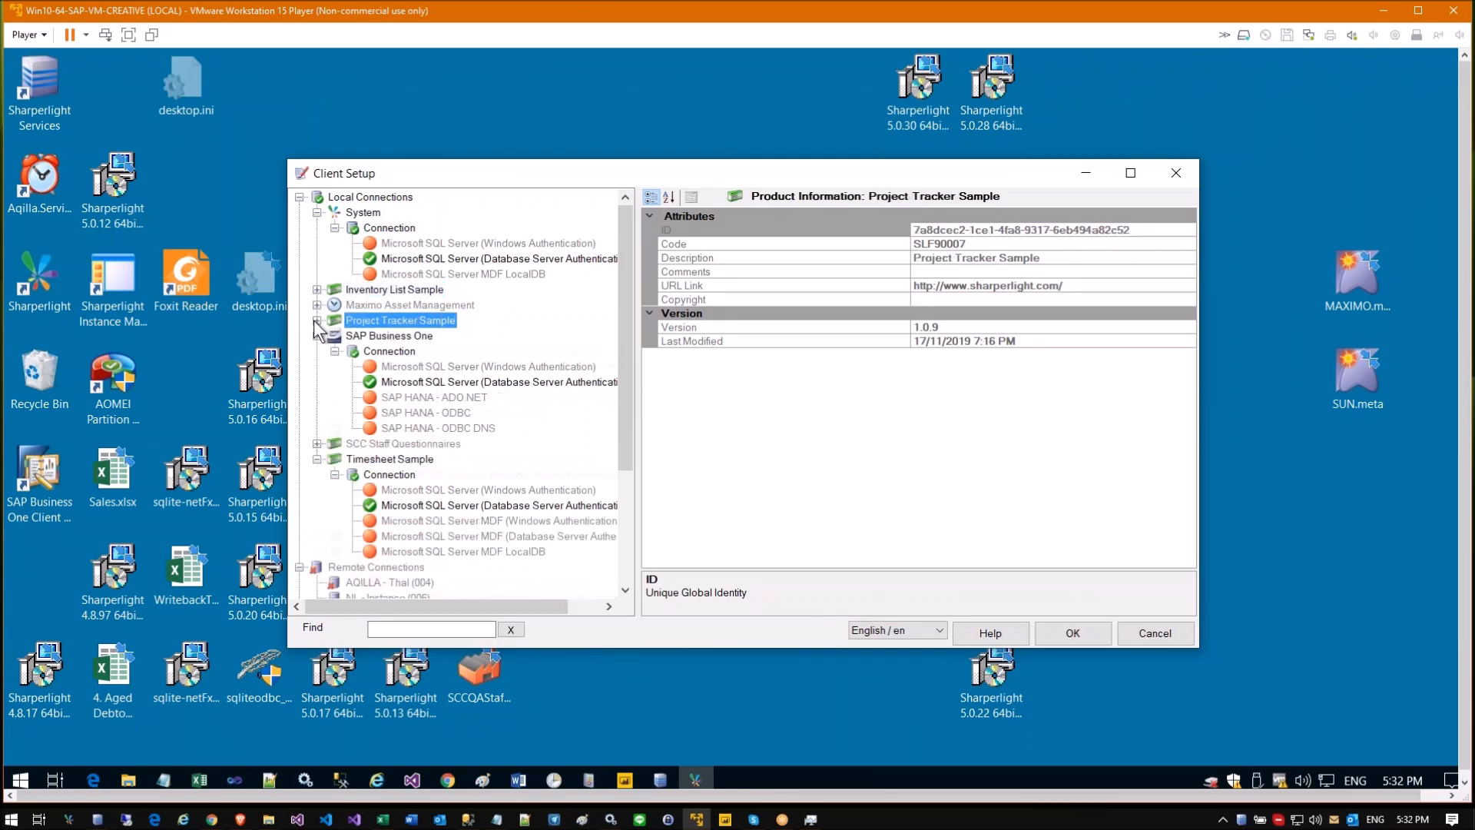
left_click(316, 336)
left_click(316, 366)
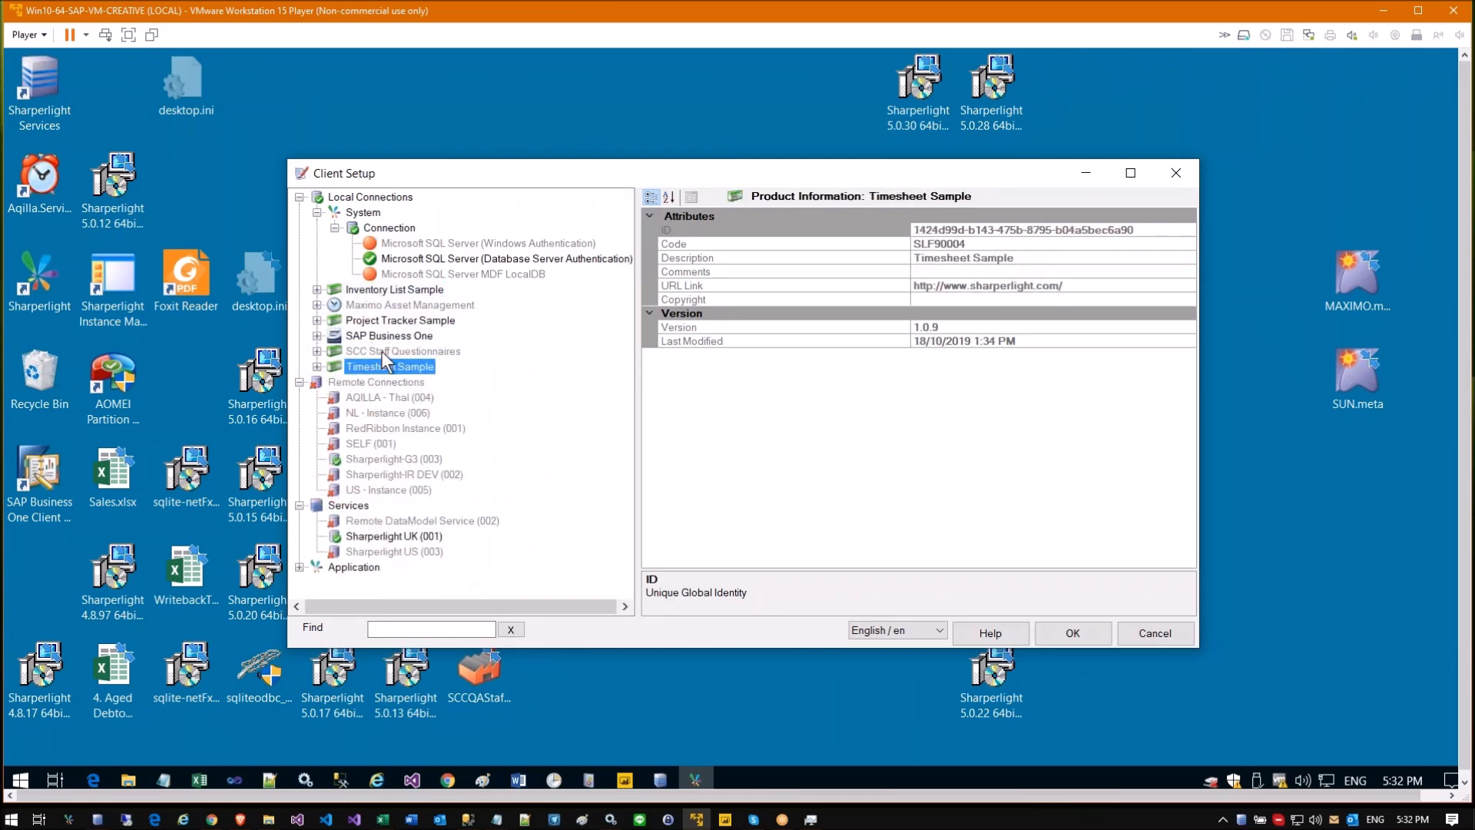
Step: Set the Initial Catalog of the System datamodel's Microsoft SQL Server (Database Server Authentication) connection to SharperLightFS
left_click(363, 213)
left_click(404, 260)
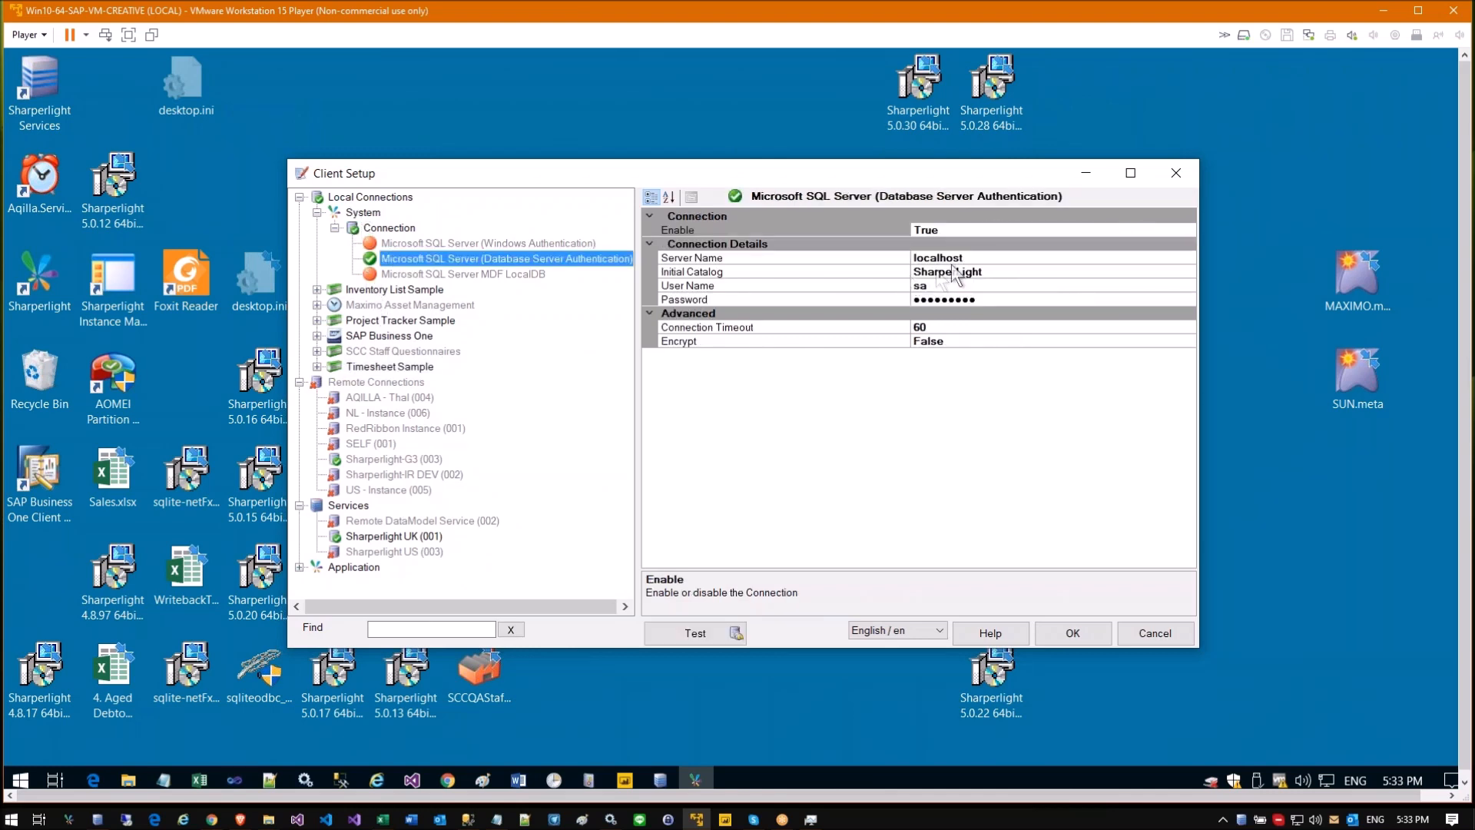
left_click(970, 270)
double_click(971, 270)
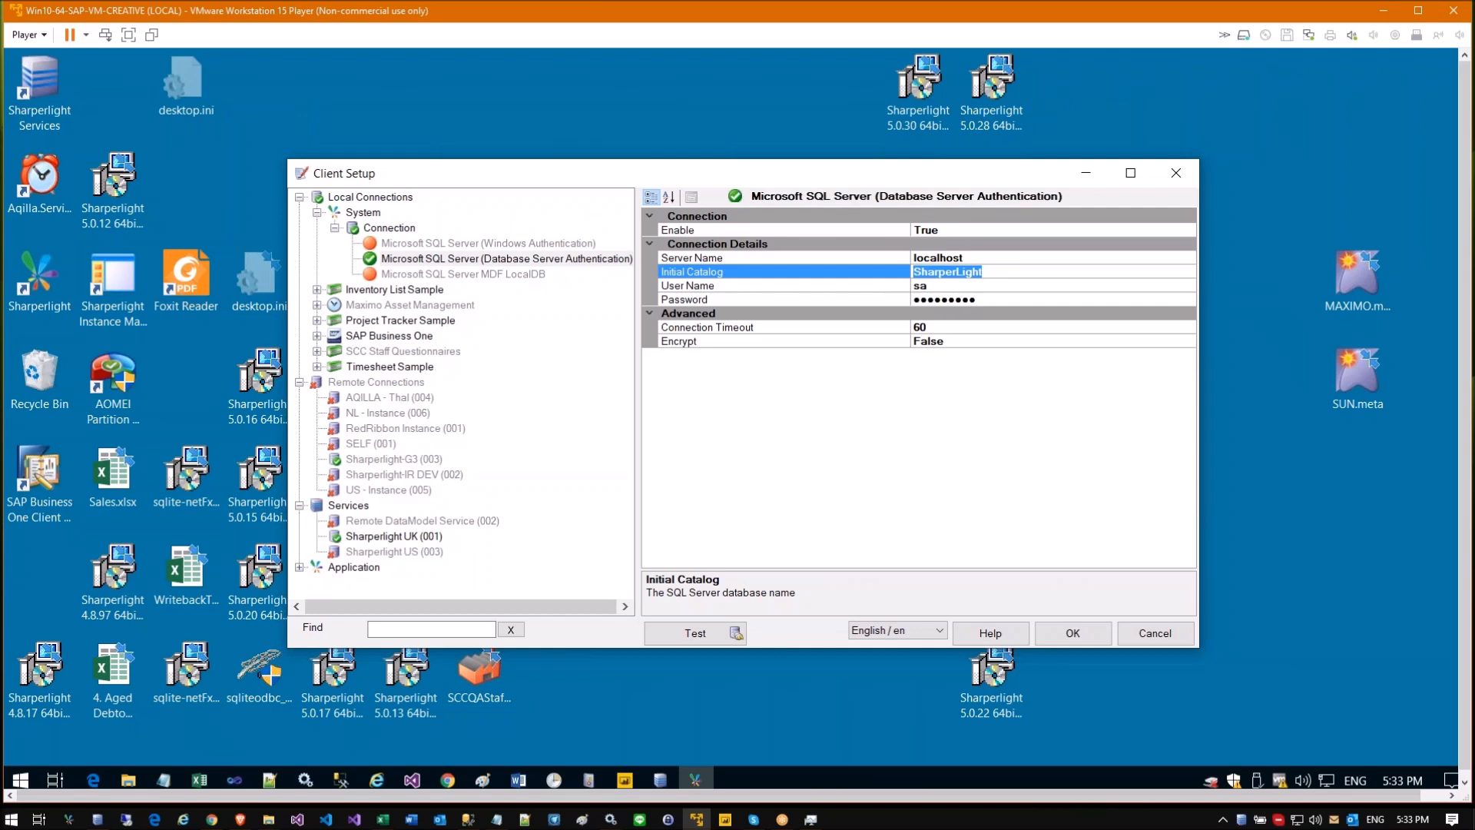
left_click(990, 268)
type("FS")
Step: Test the System connection, install the missing items in the system database and save the Client Setup
left_click(705, 631)
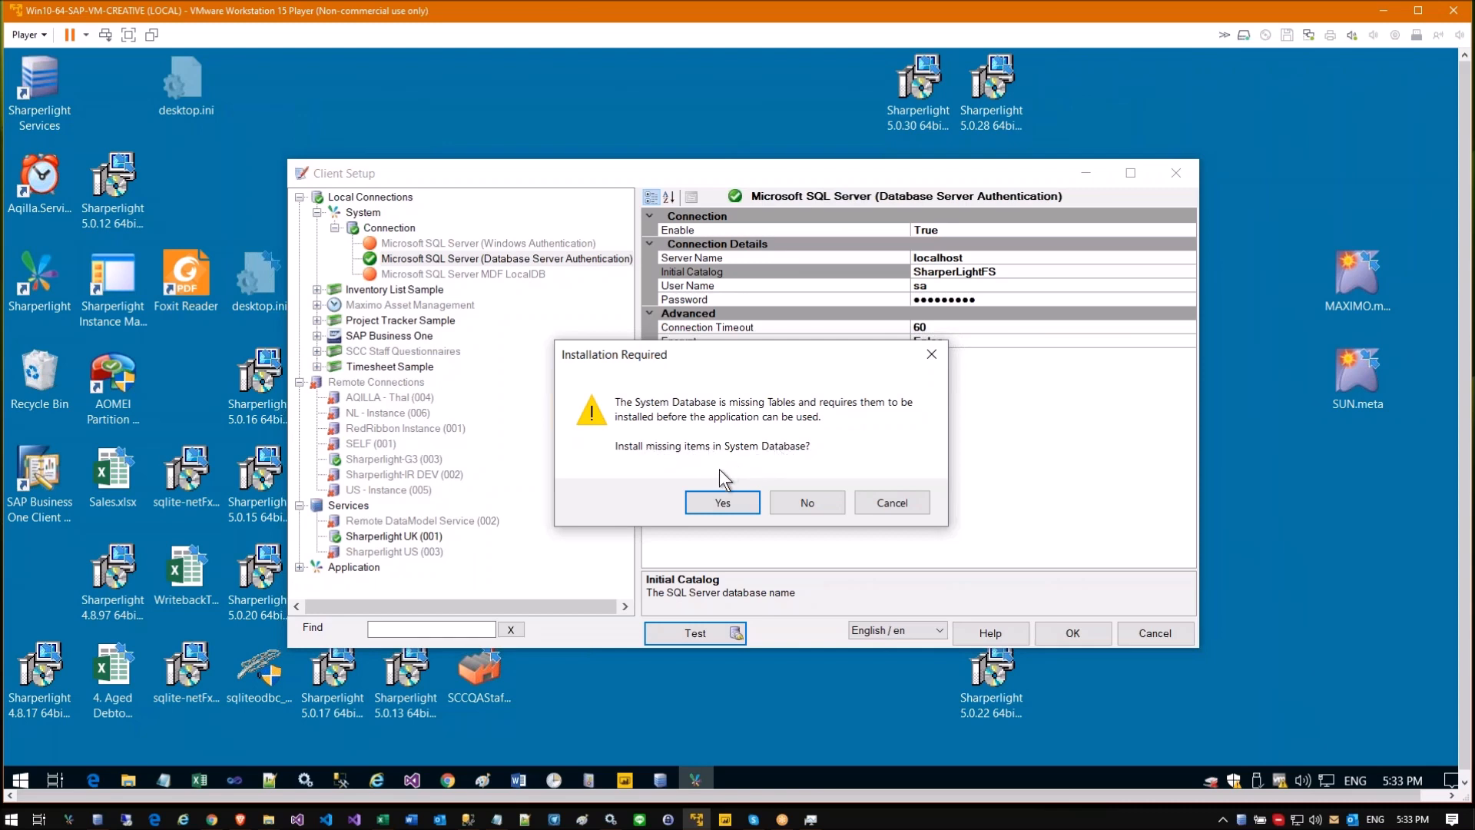
left_click(720, 500)
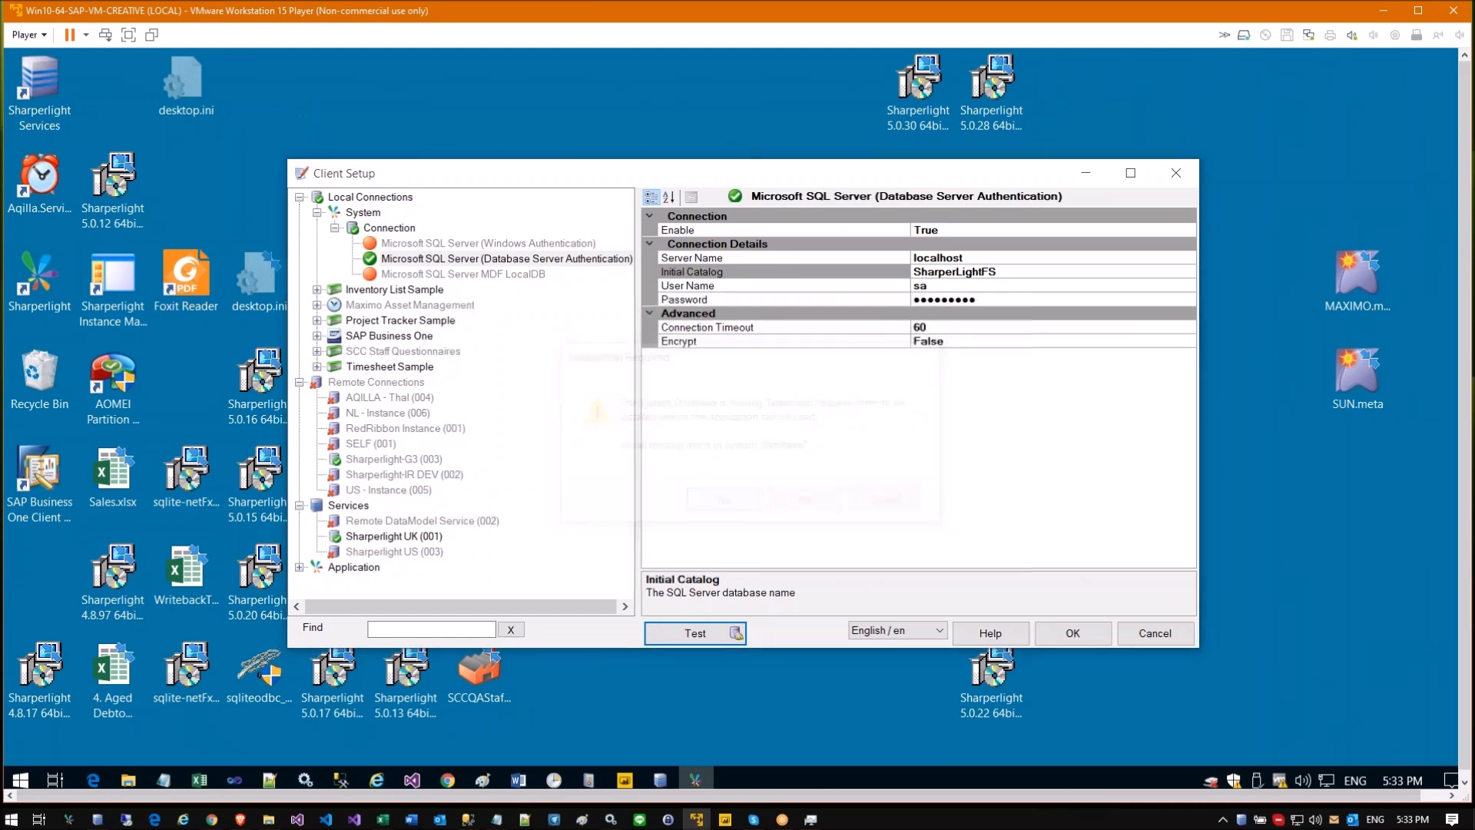
left_click(855, 489)
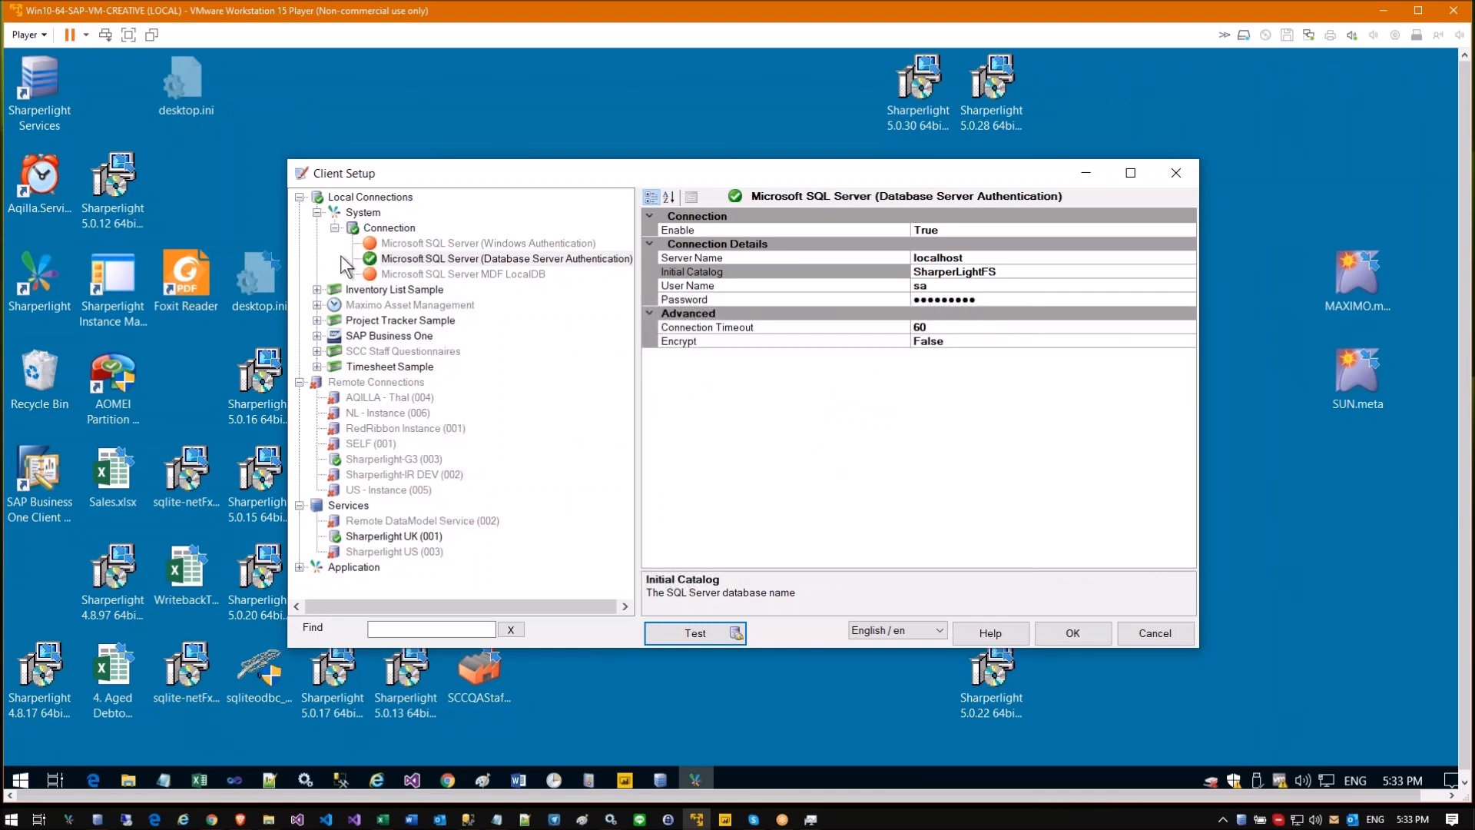
left_click(1073, 633)
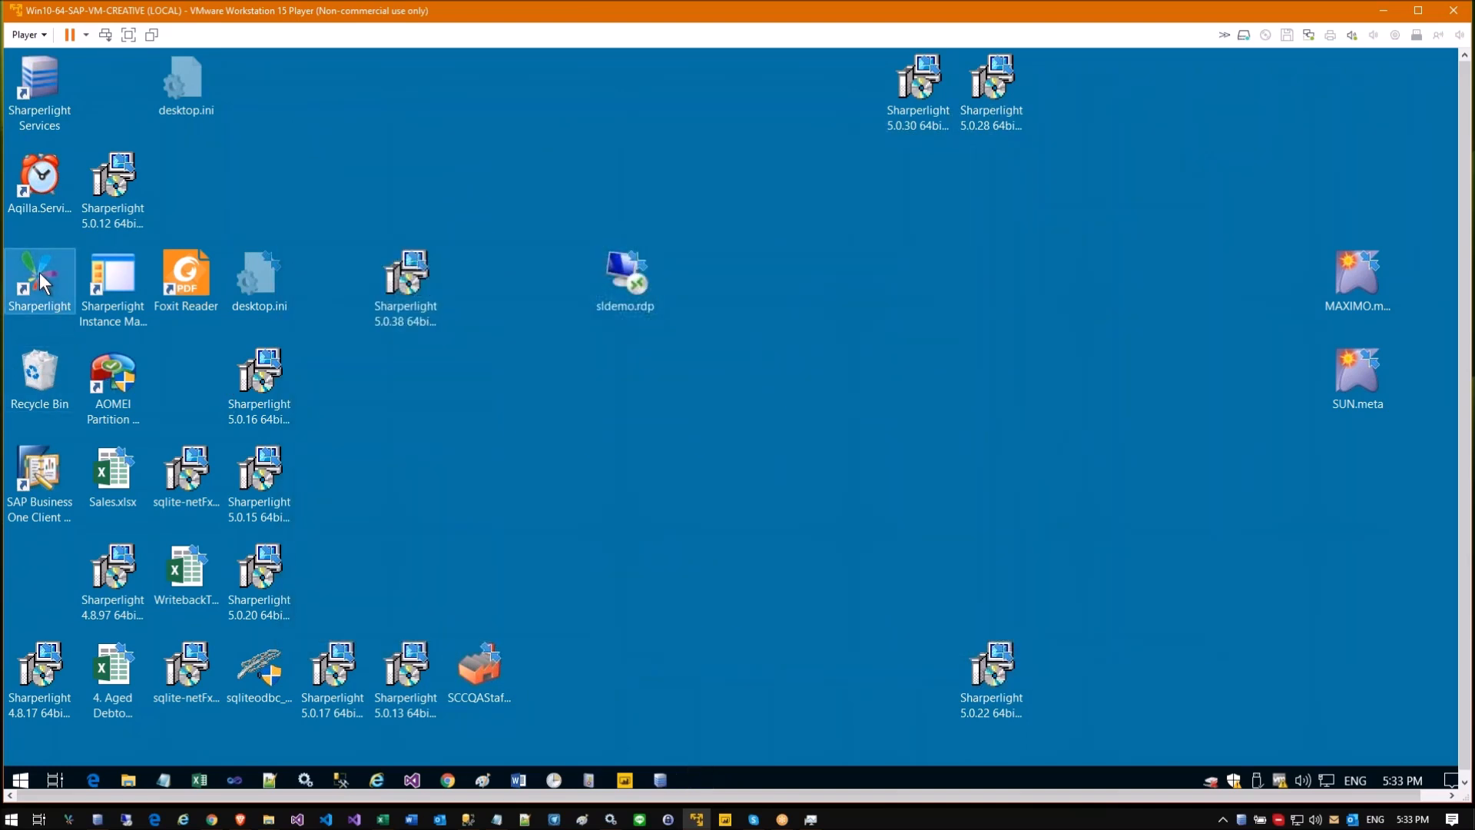
Step: Reopen Sharperlight and examine the Timesheet Sample, SAP Business One and System entries in the Datamodel Installer
double_click(40, 273)
mouse_move(894, 253)
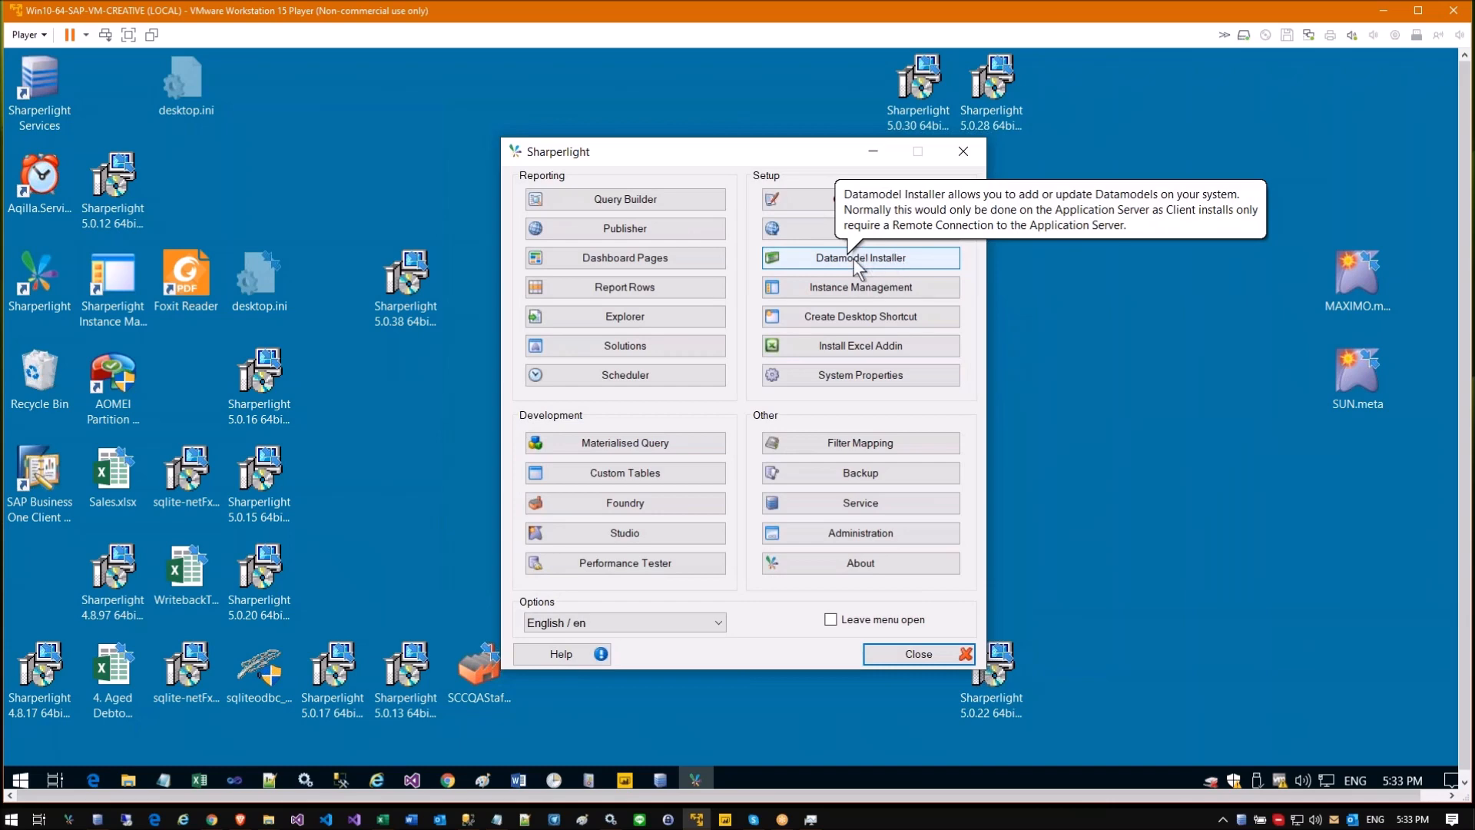
left_click(854, 259)
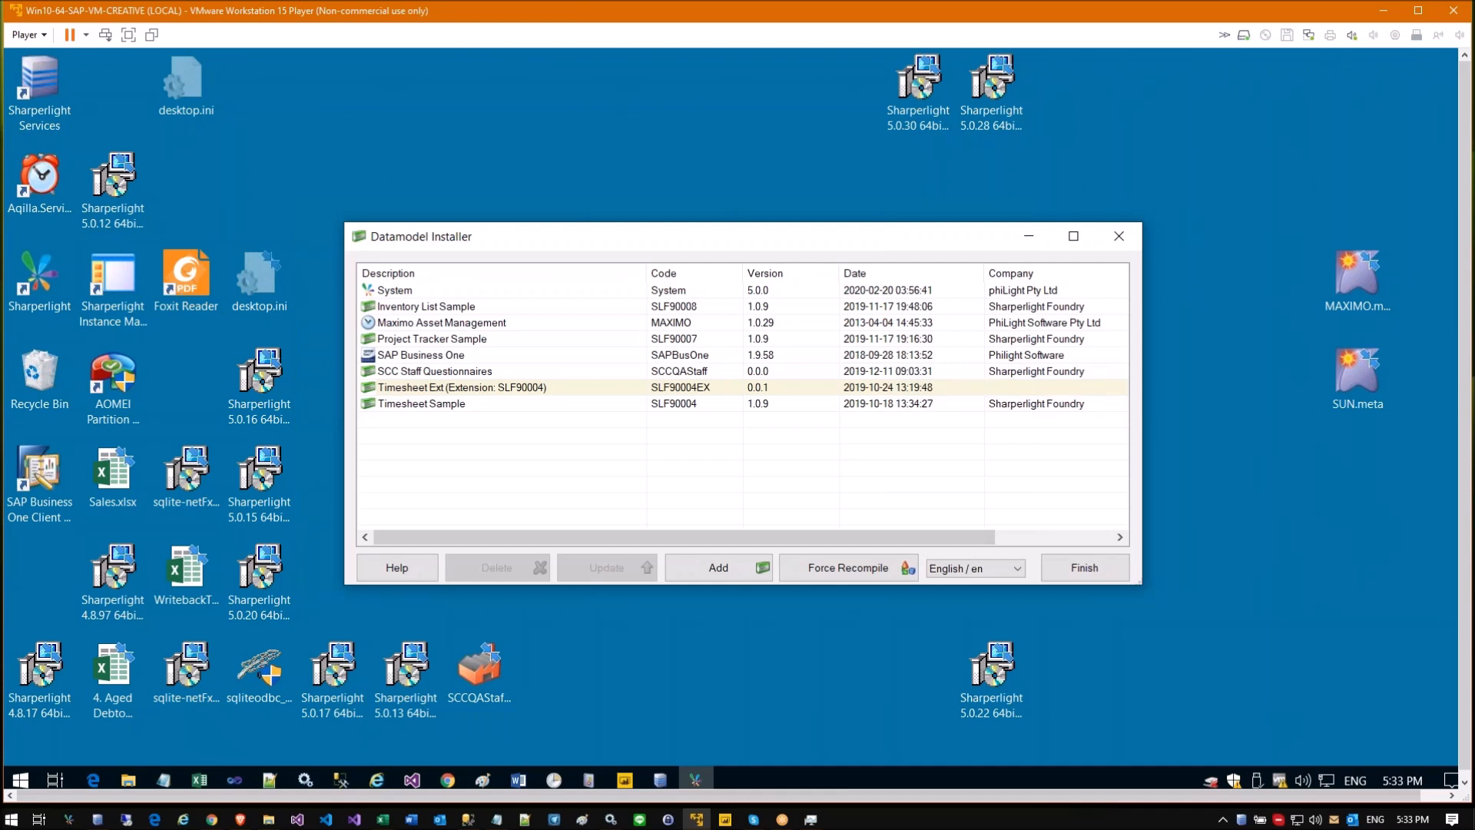
left_click(667, 401)
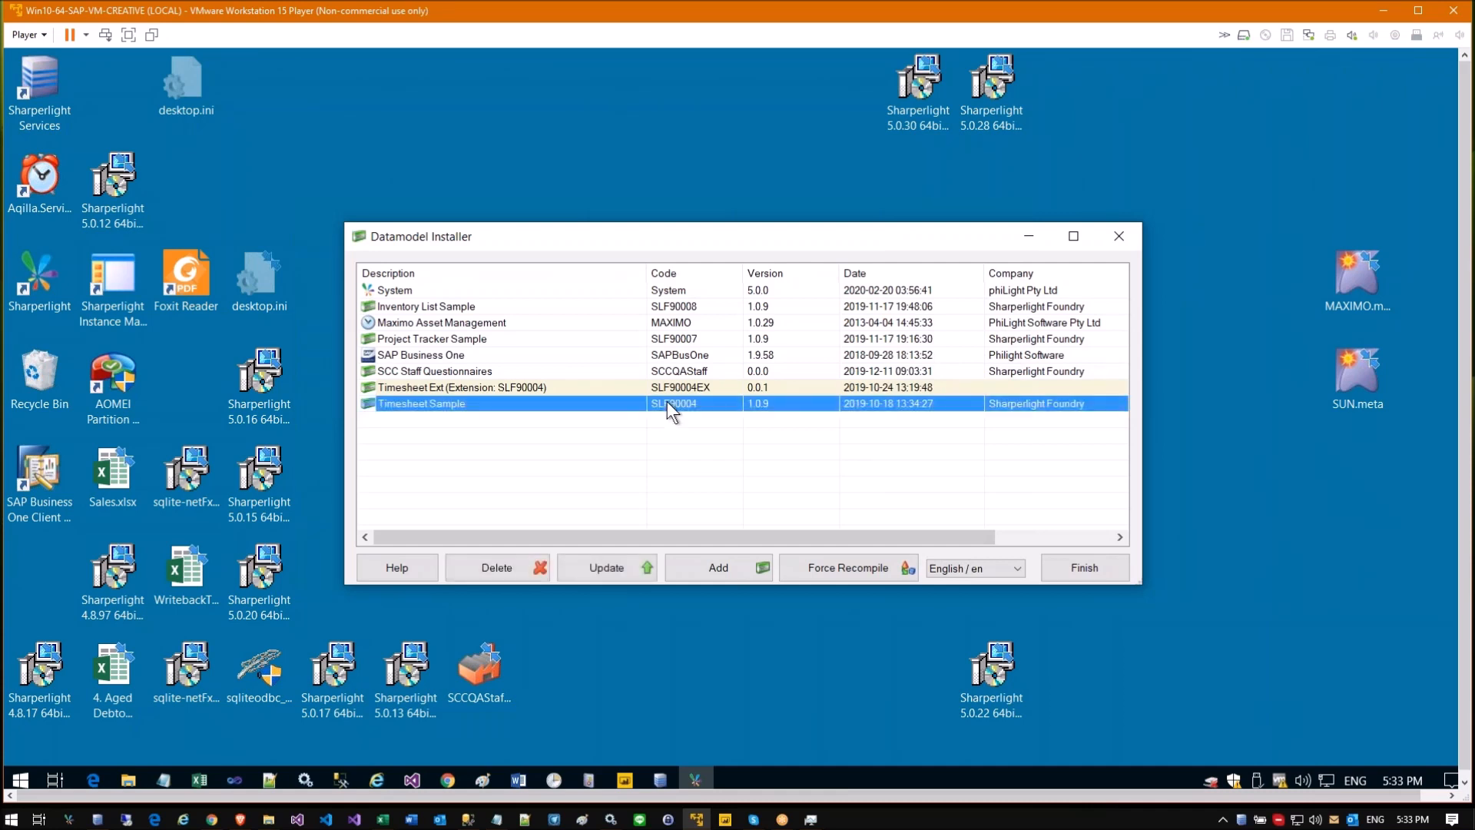
left_click(681, 354)
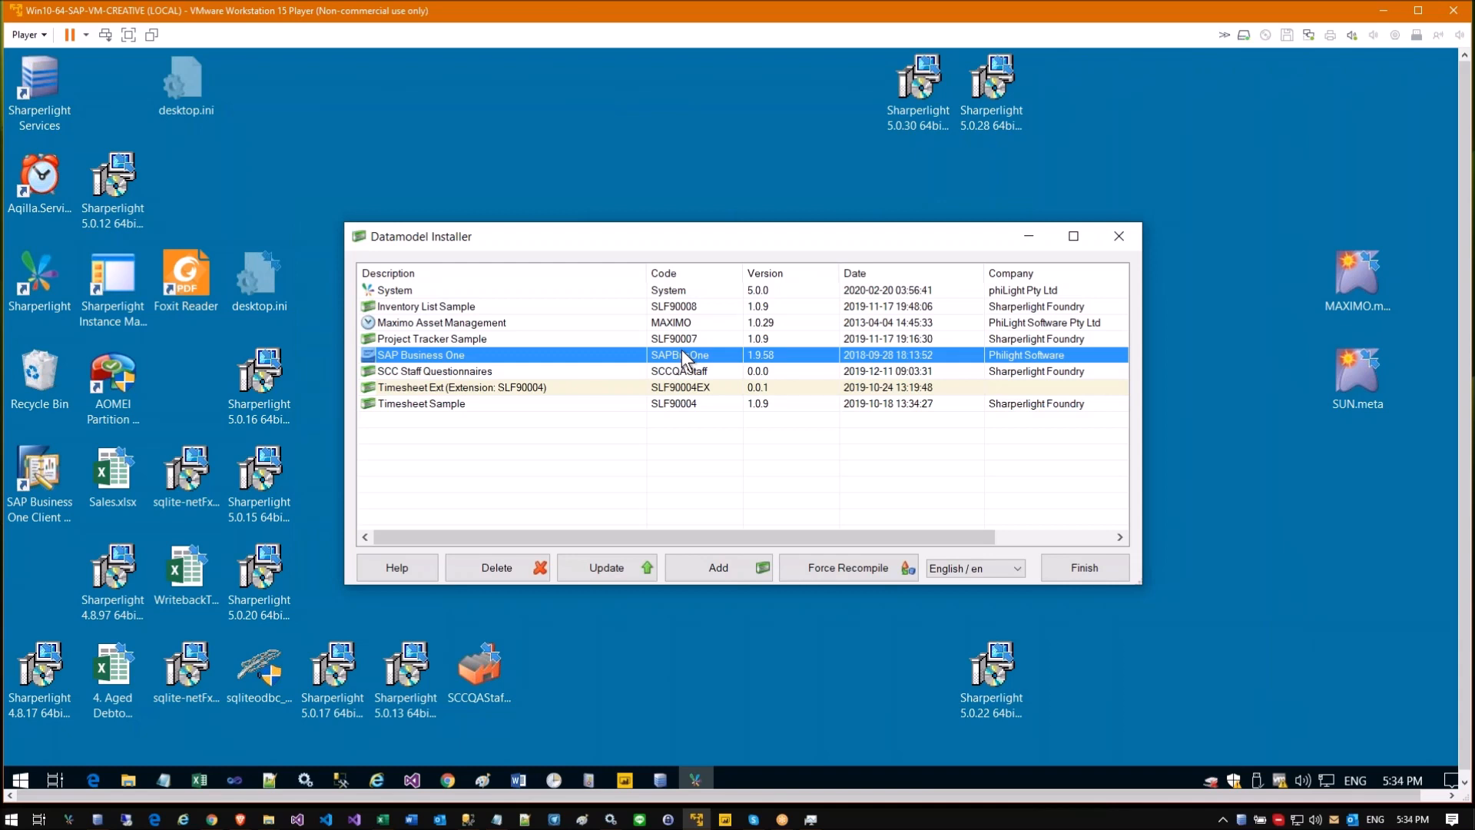
left_click(650, 291)
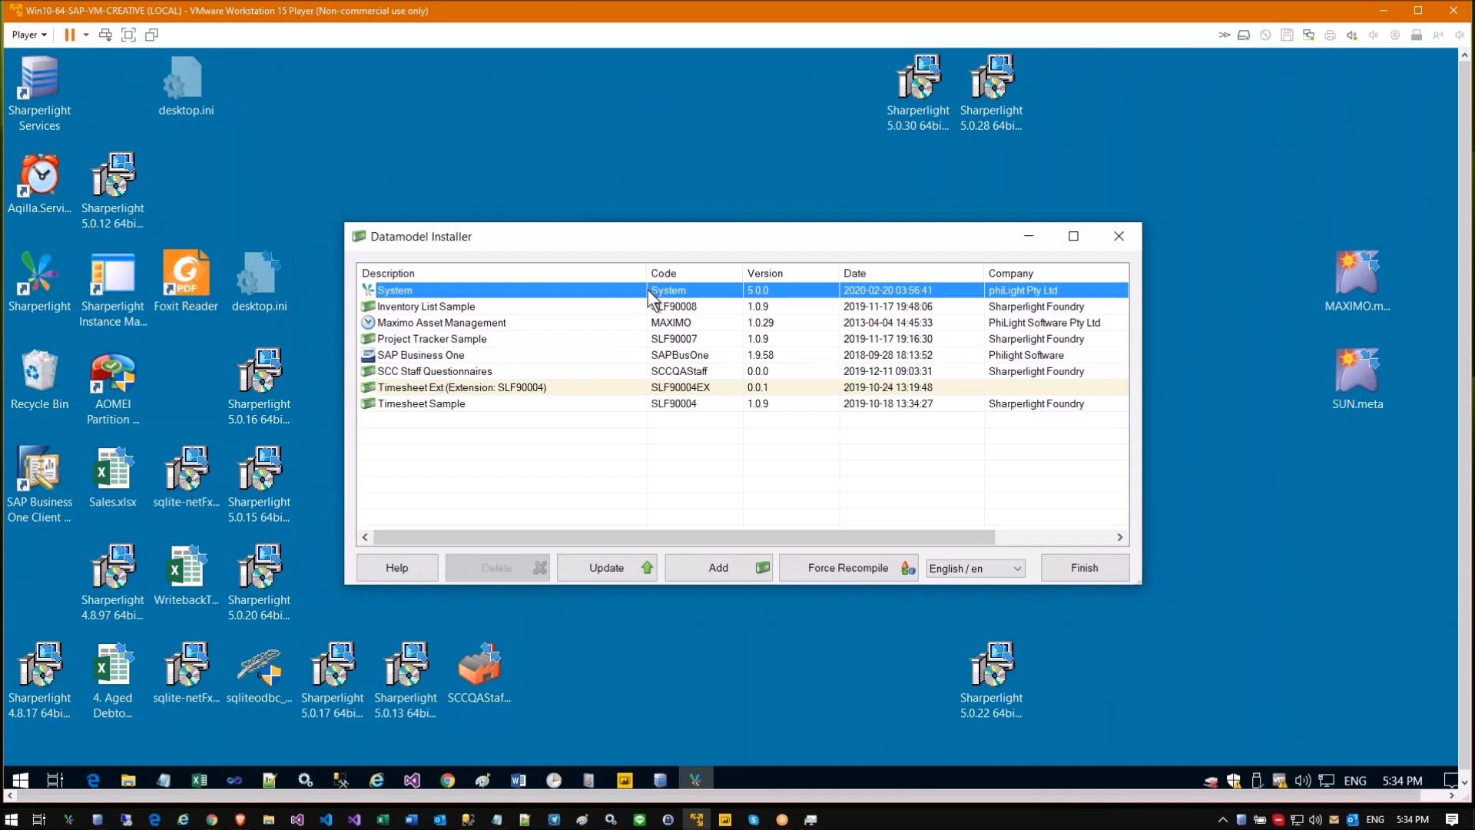
Step: Add the SUN.meta datamodel from the Desktop, continuing past the version check, and finish the Datamodel Installer
left_click(707, 570)
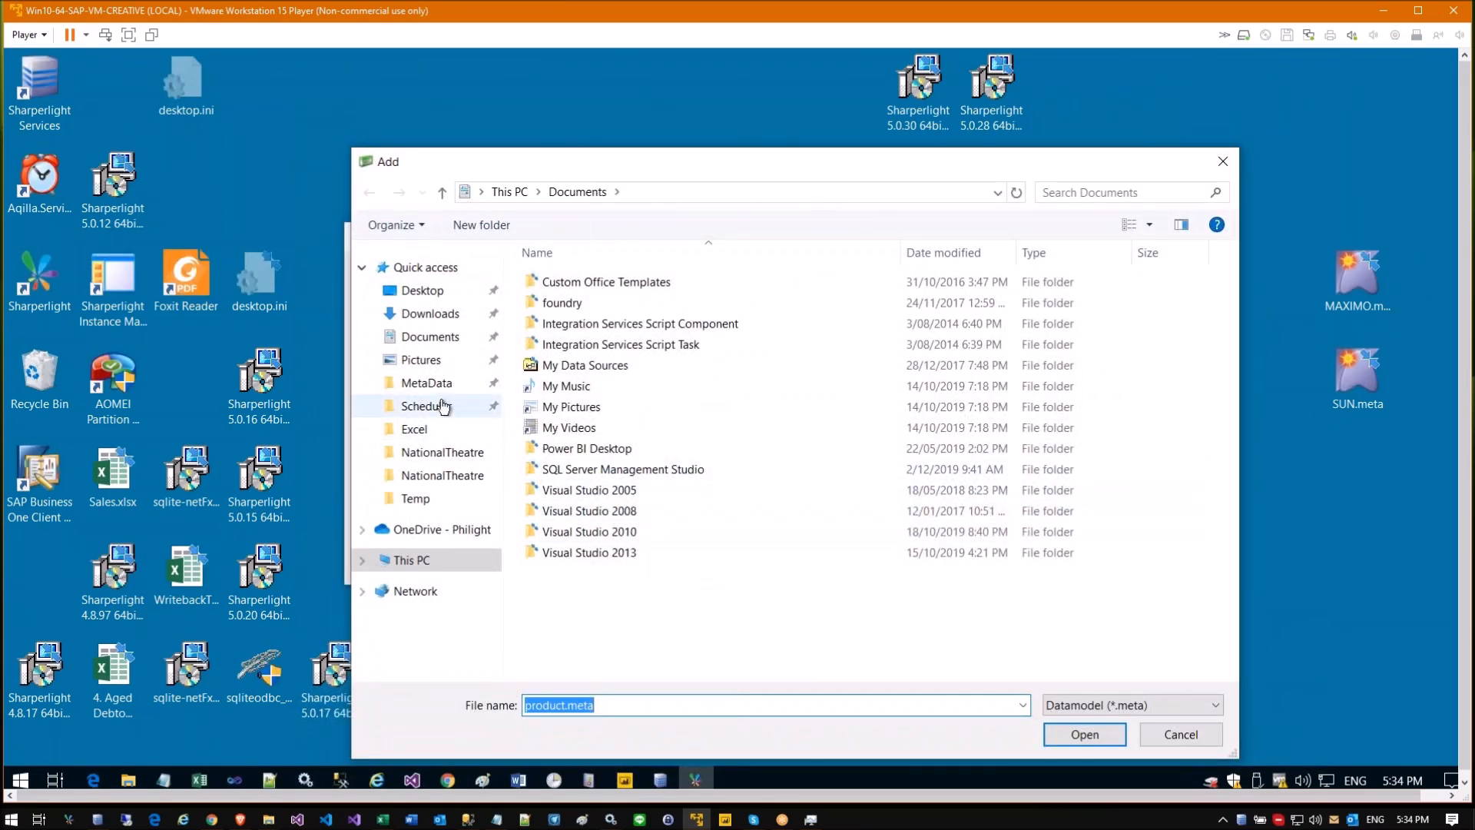
left_click(432, 299)
left_click(578, 301)
double_click(578, 302)
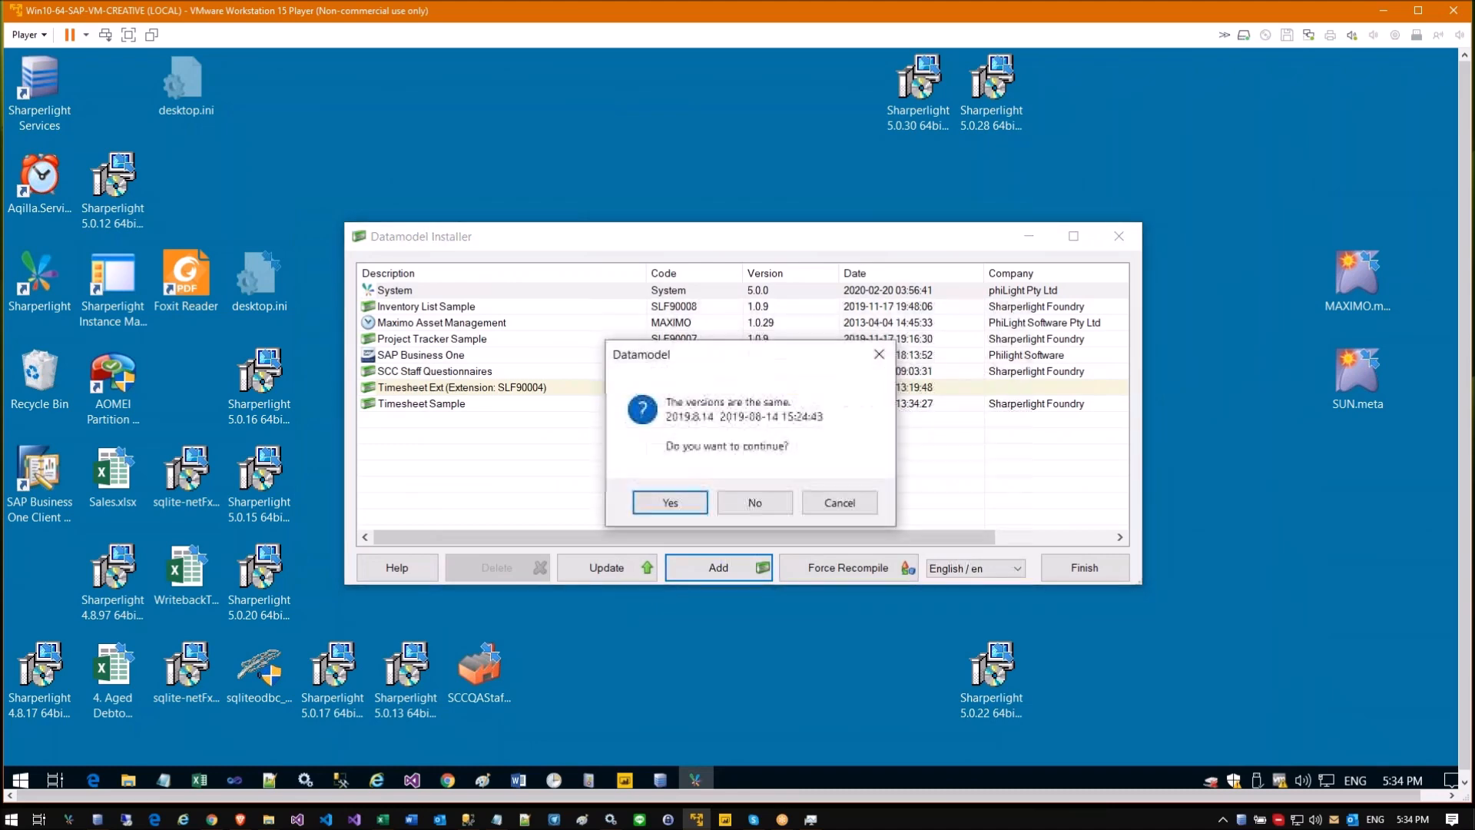
key("Return")
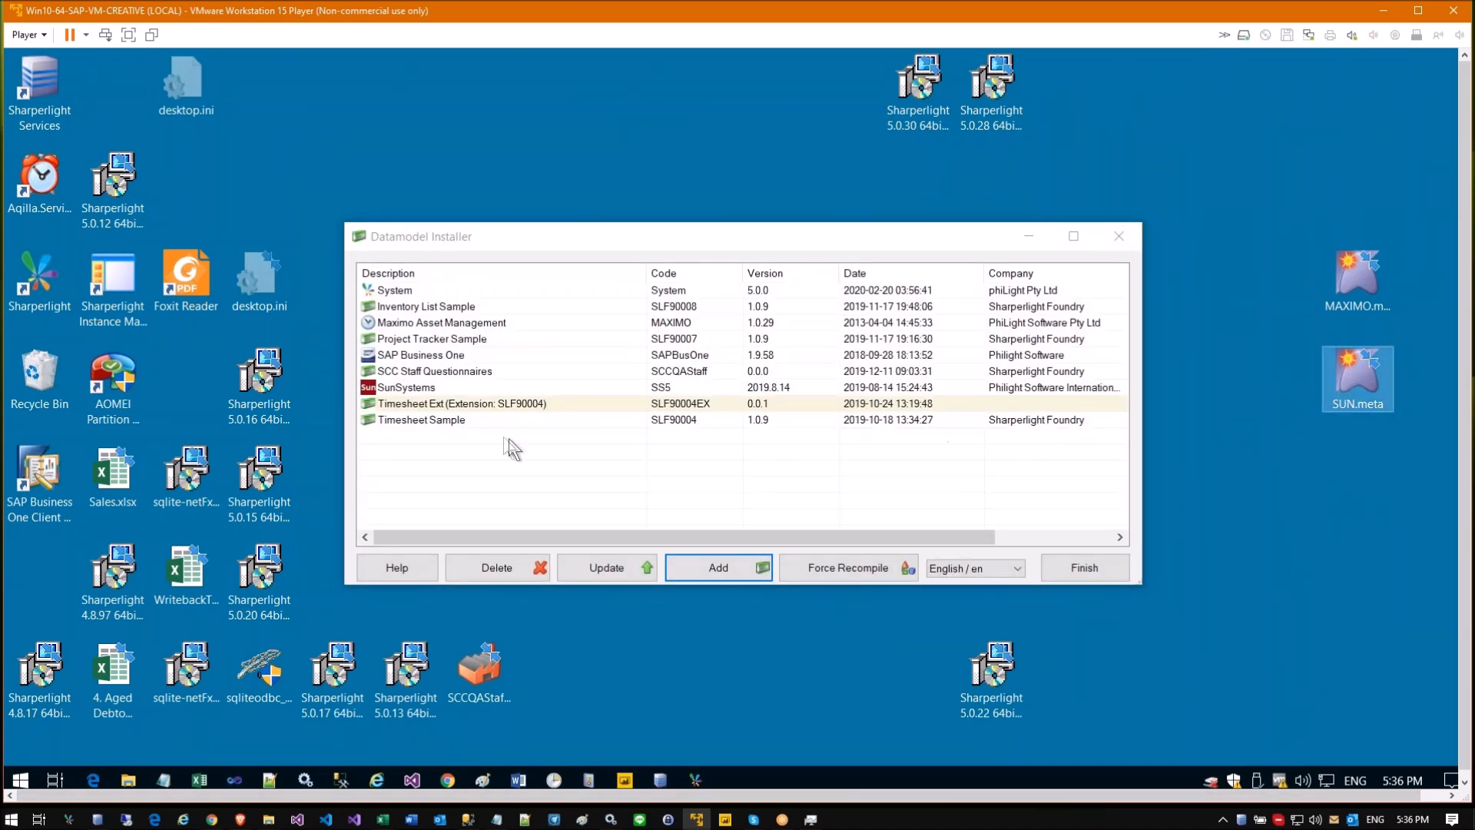
left_click(461, 387)
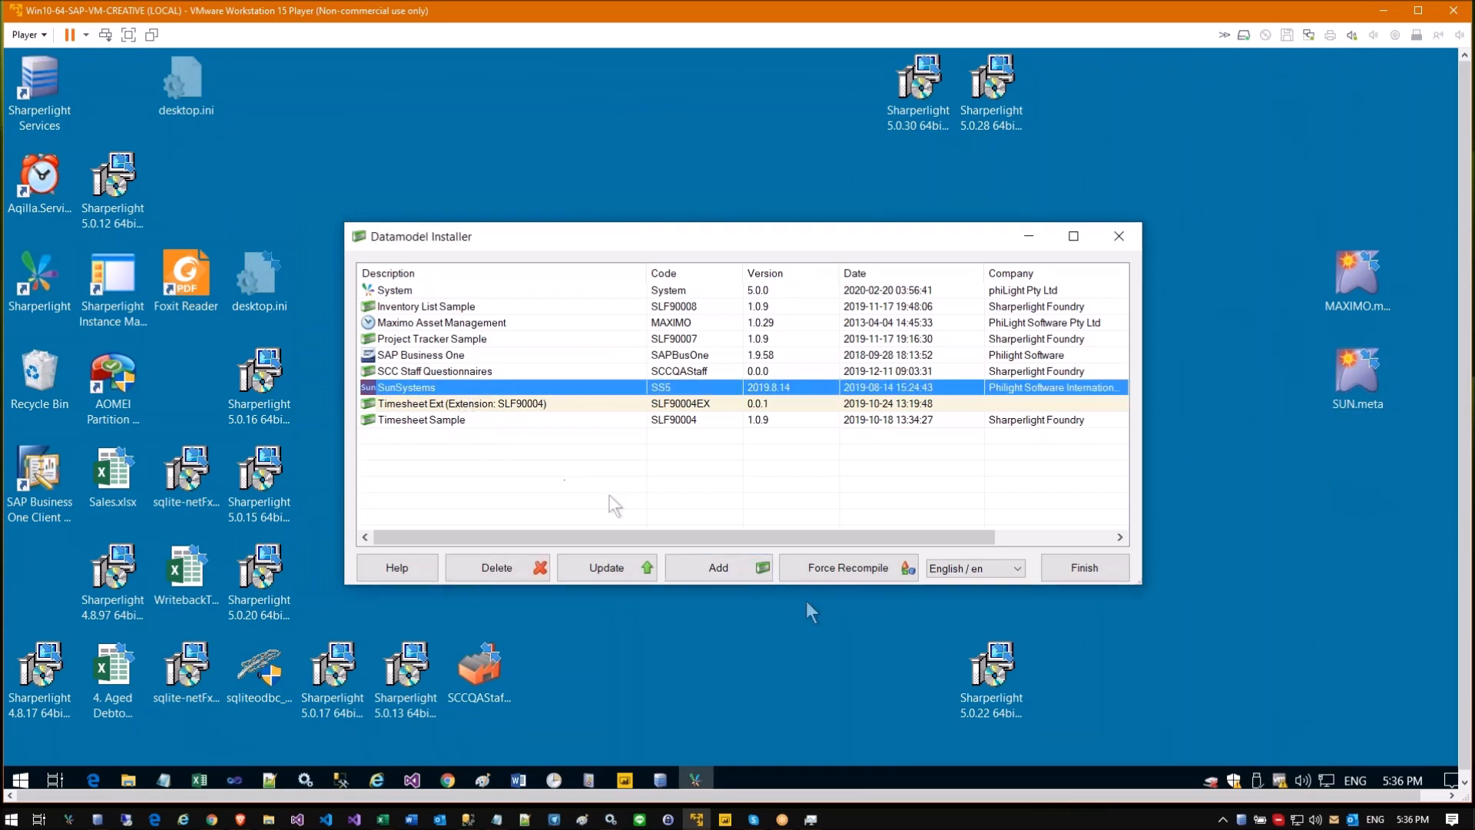
left_click(1073, 568)
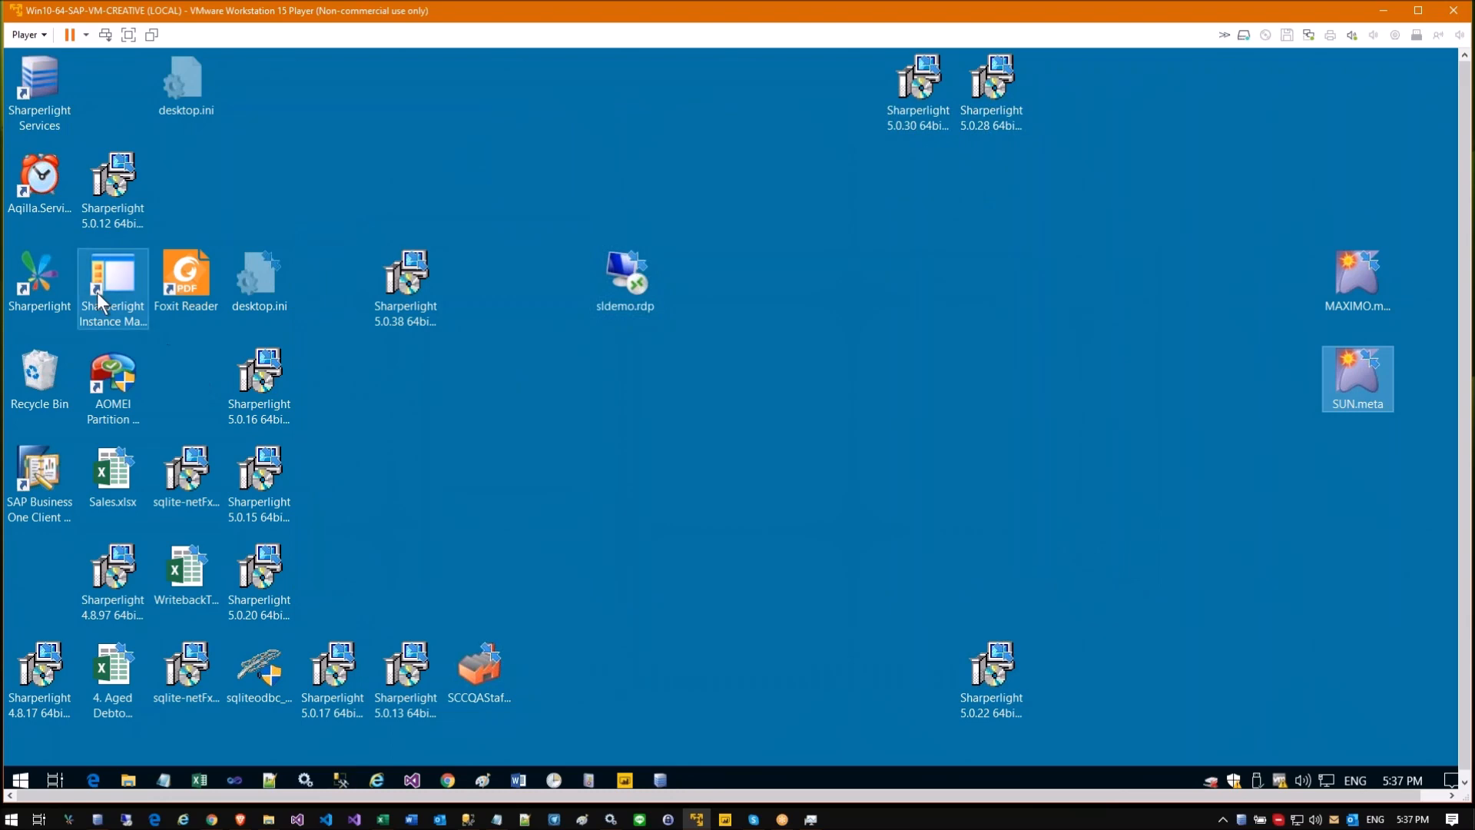
Step: Open Client Setup from Sharperlight and examine the SunSystems datamodel's SQL Server (Database Server Authentication) connection and product information
double_click(30, 261)
left_click(809, 206)
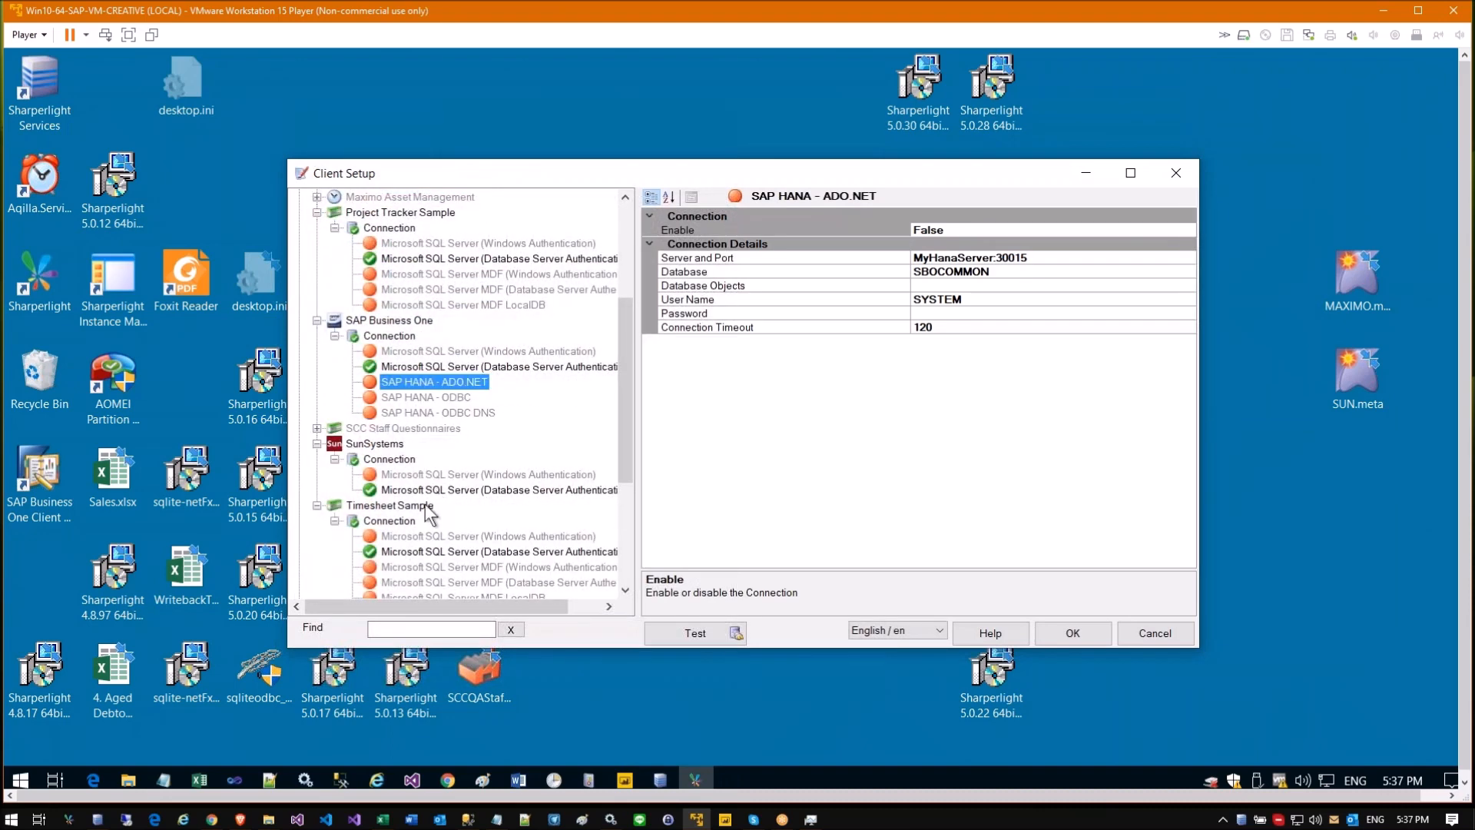
left_click(415, 489)
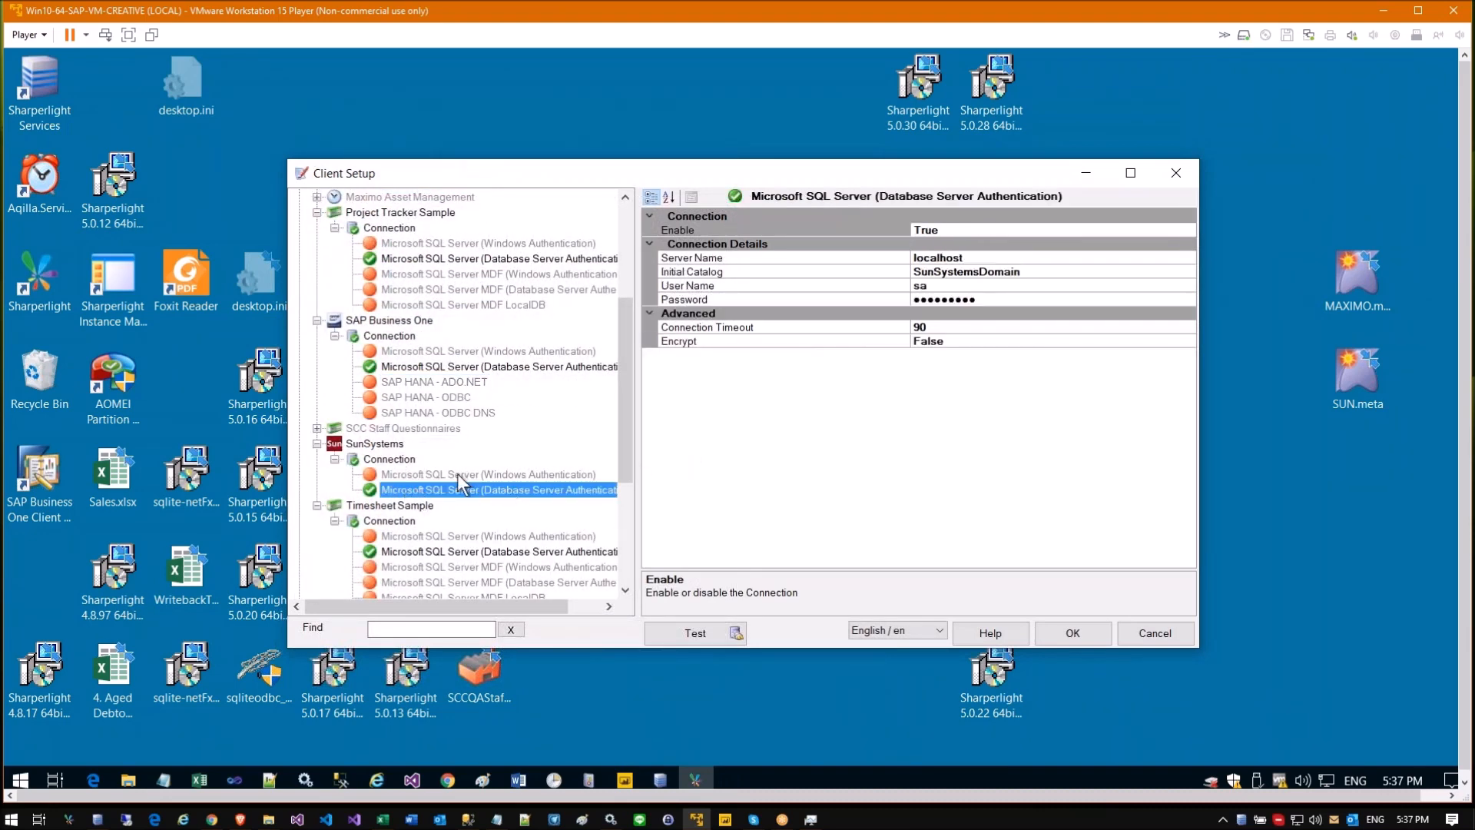
left_click(374, 444)
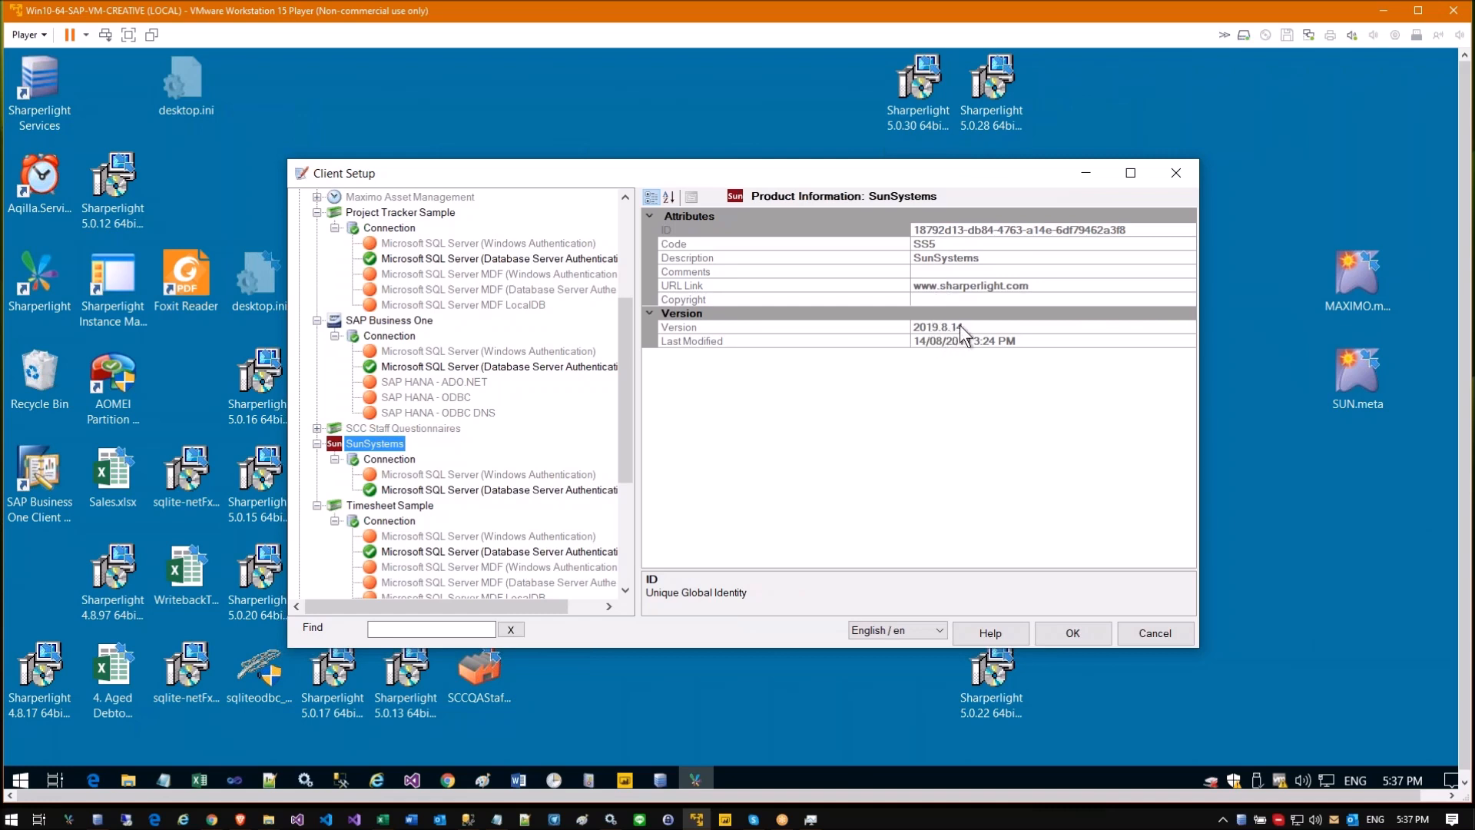
Step: Check the SunSystems datamodel's database authentication connection and its initial catalog, test the connection and save the Client Setup
left_click(487, 489)
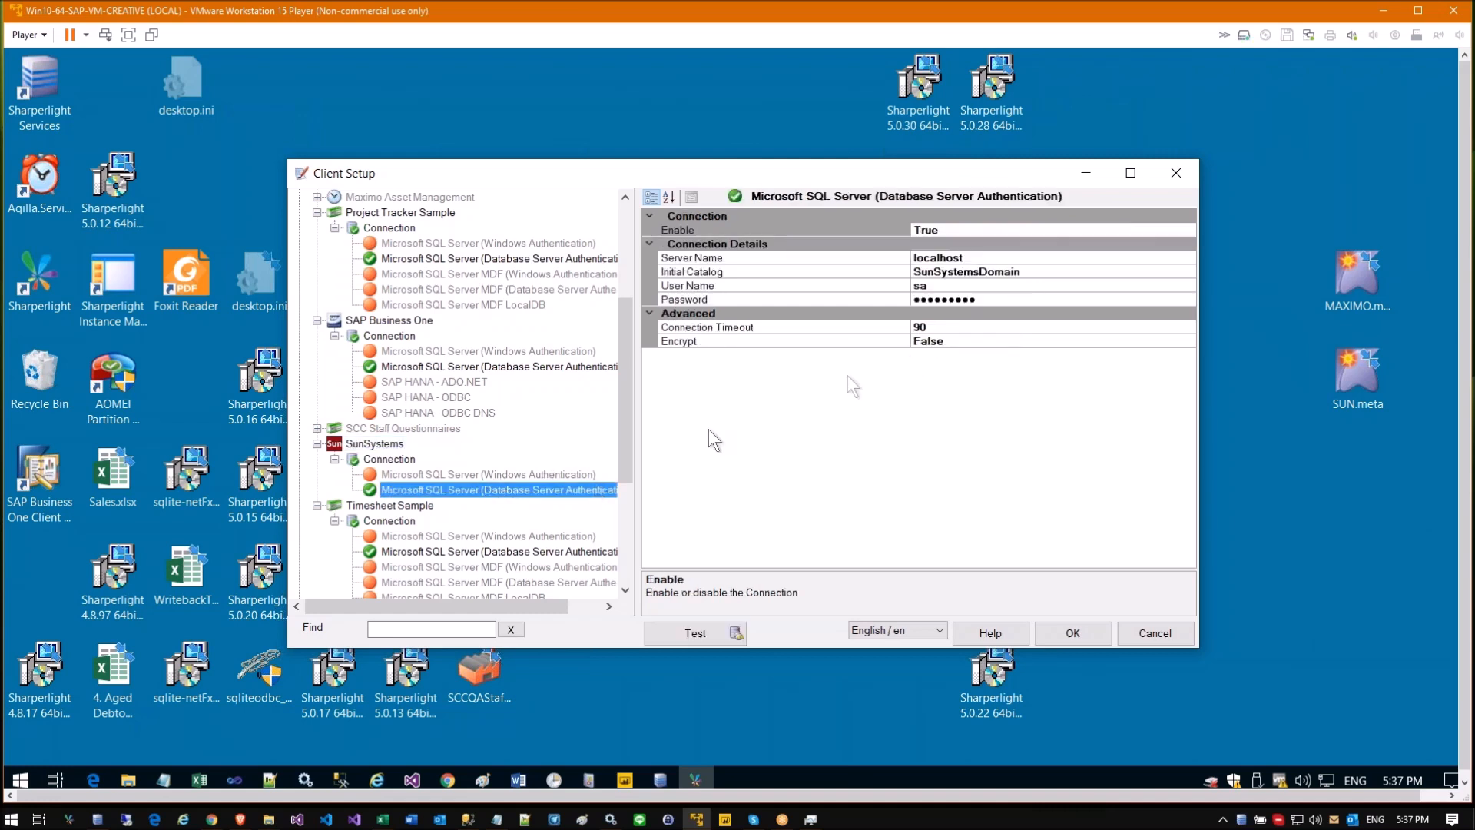
left_click(875, 271)
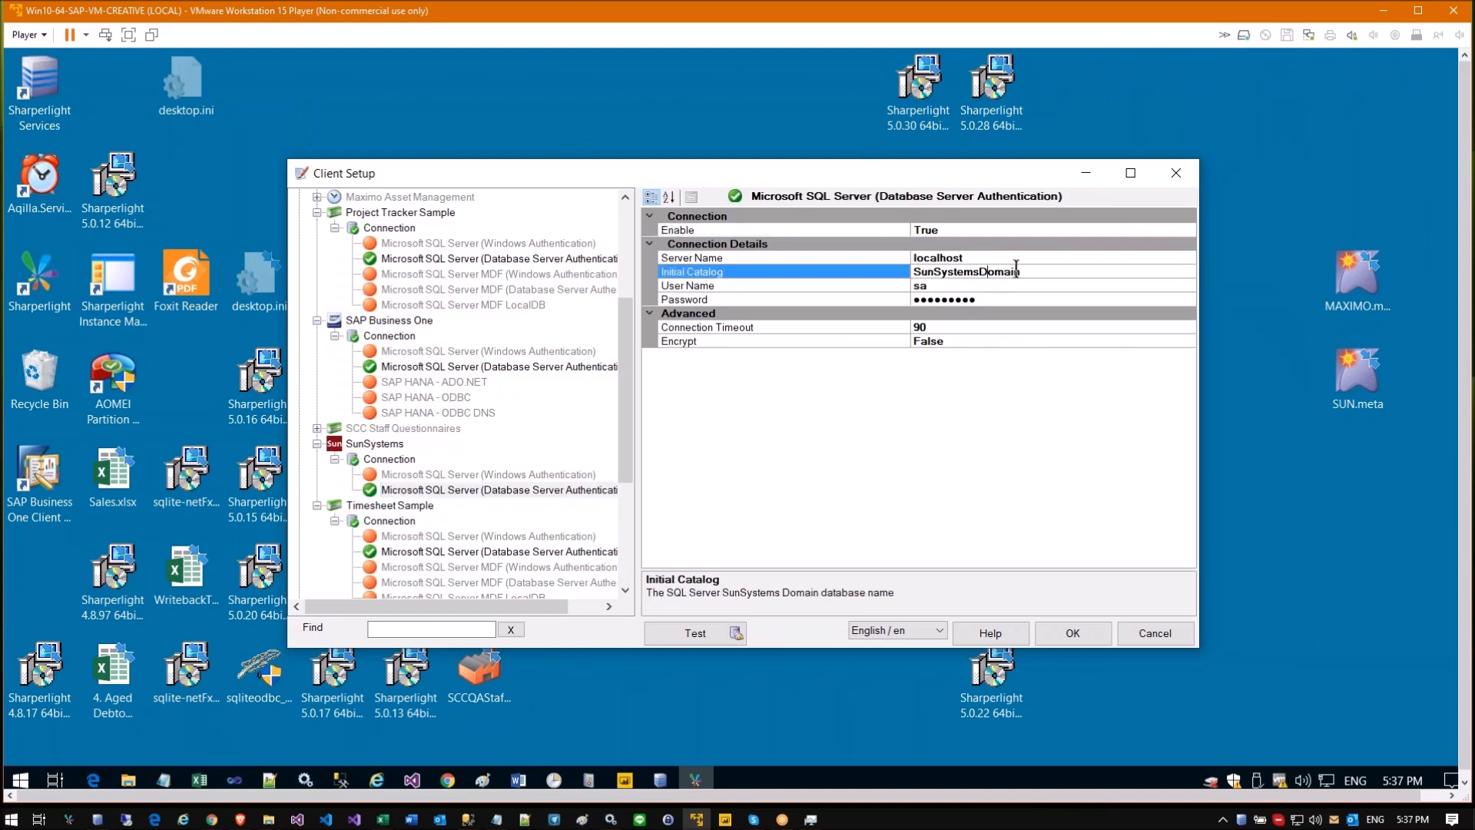
left_click(873, 269)
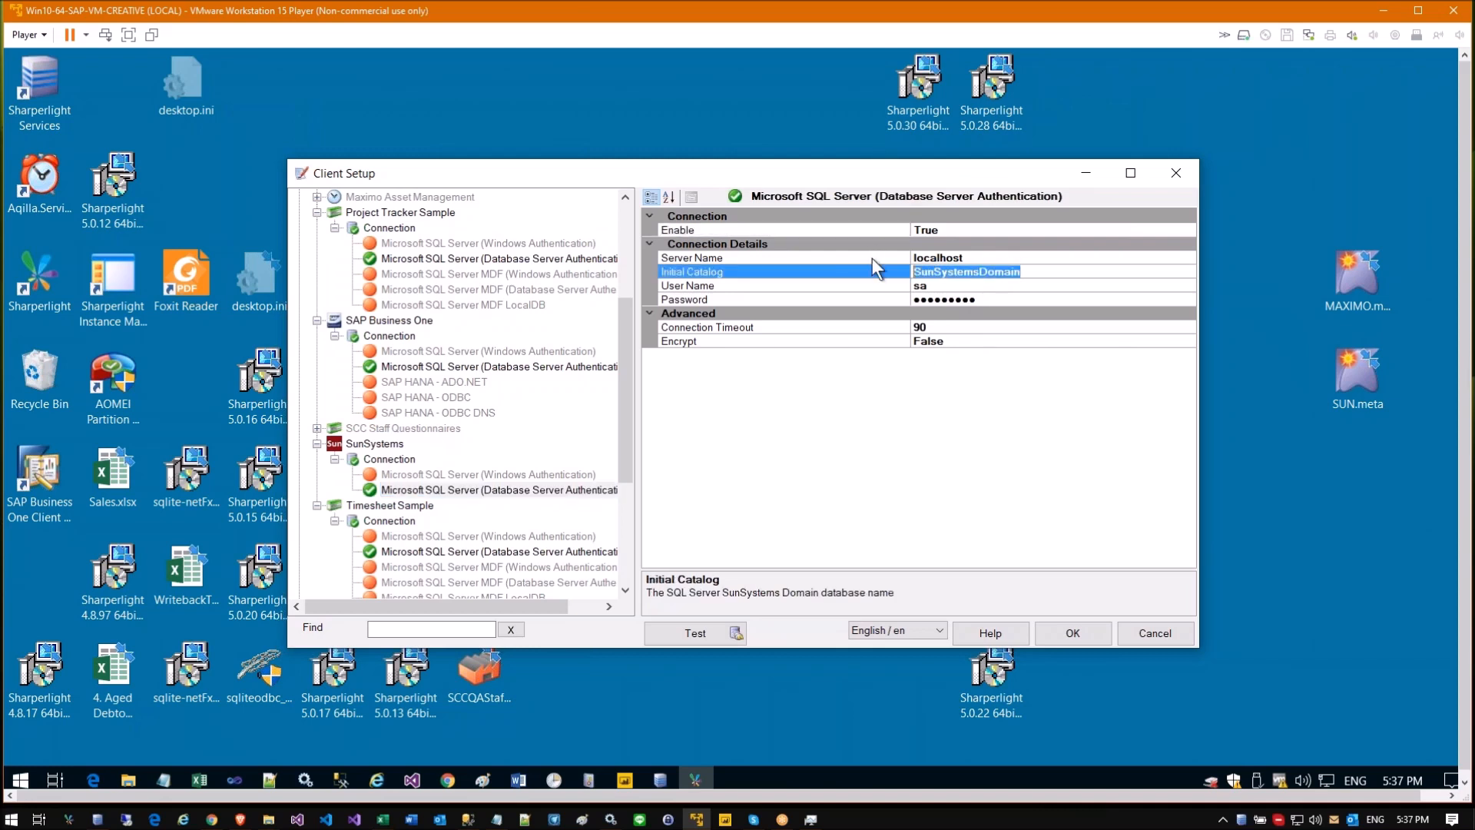
left_click(1011, 272)
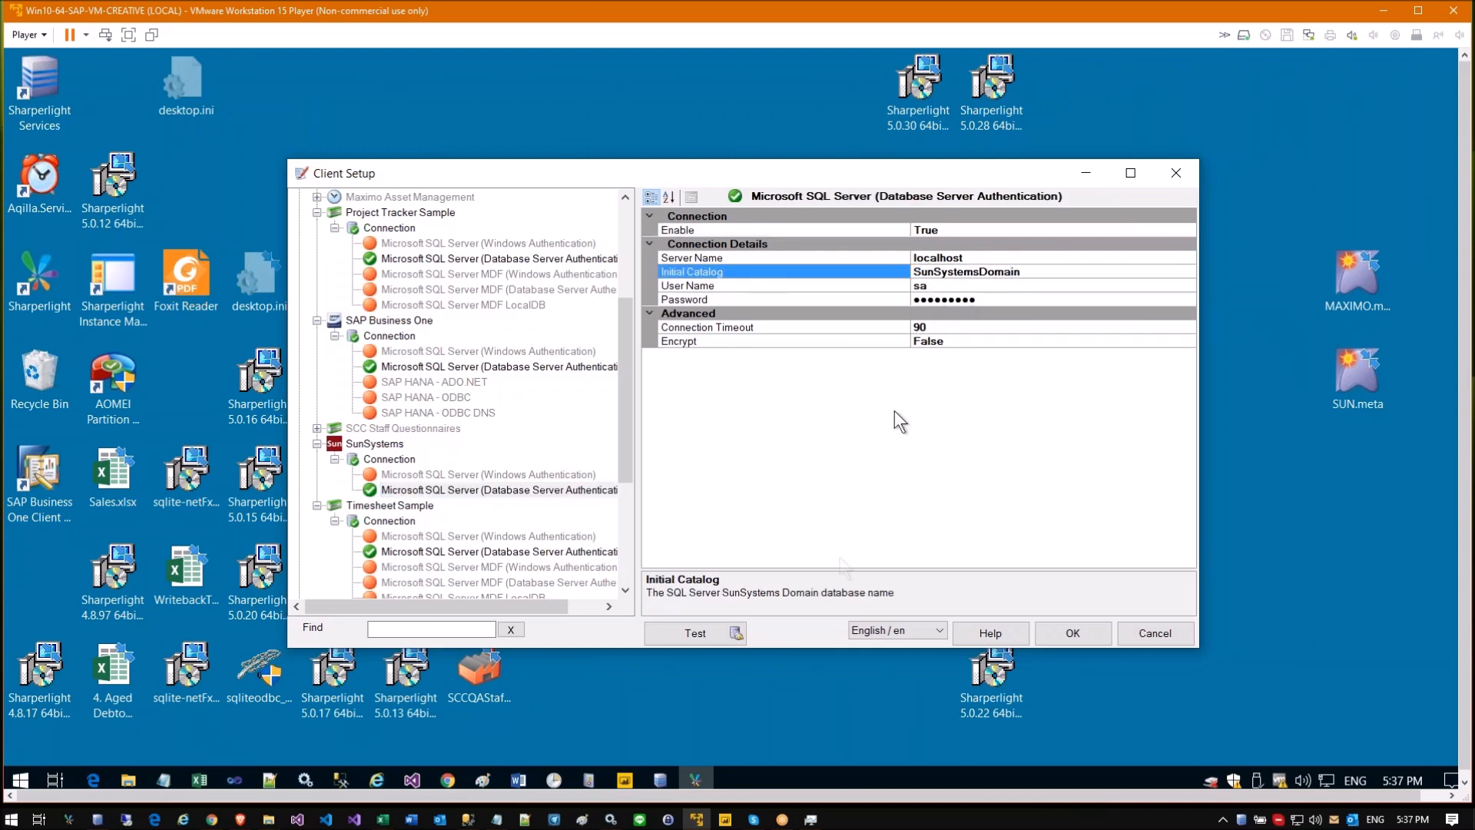
left_click(688, 628)
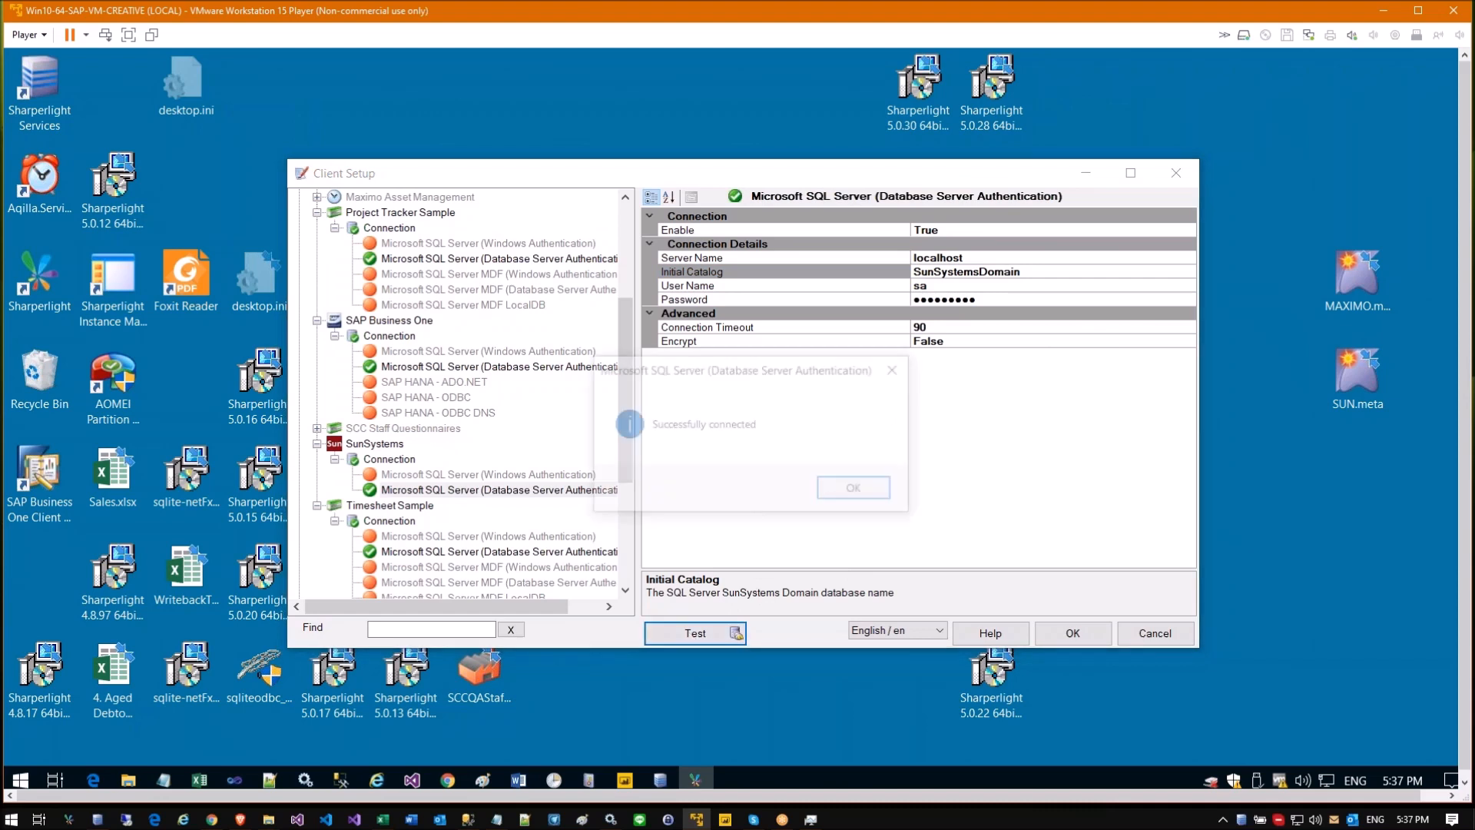
left_click(857, 490)
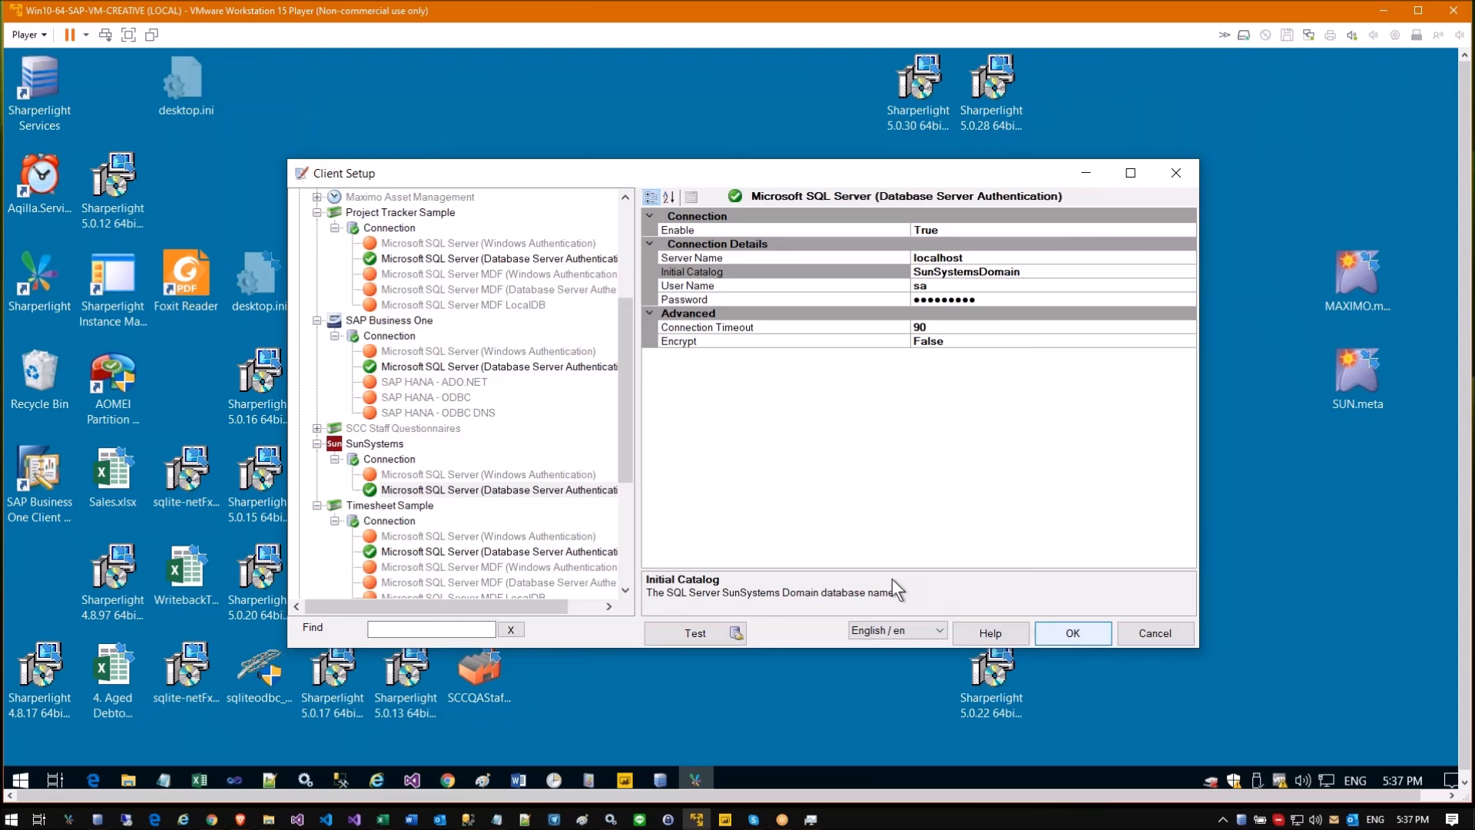
left_click(1069, 633)
Step: Log in to Site Setup as admin, examine the users and the Custom and Application licenses, and close it
double_click(39, 265)
left_click(825, 308)
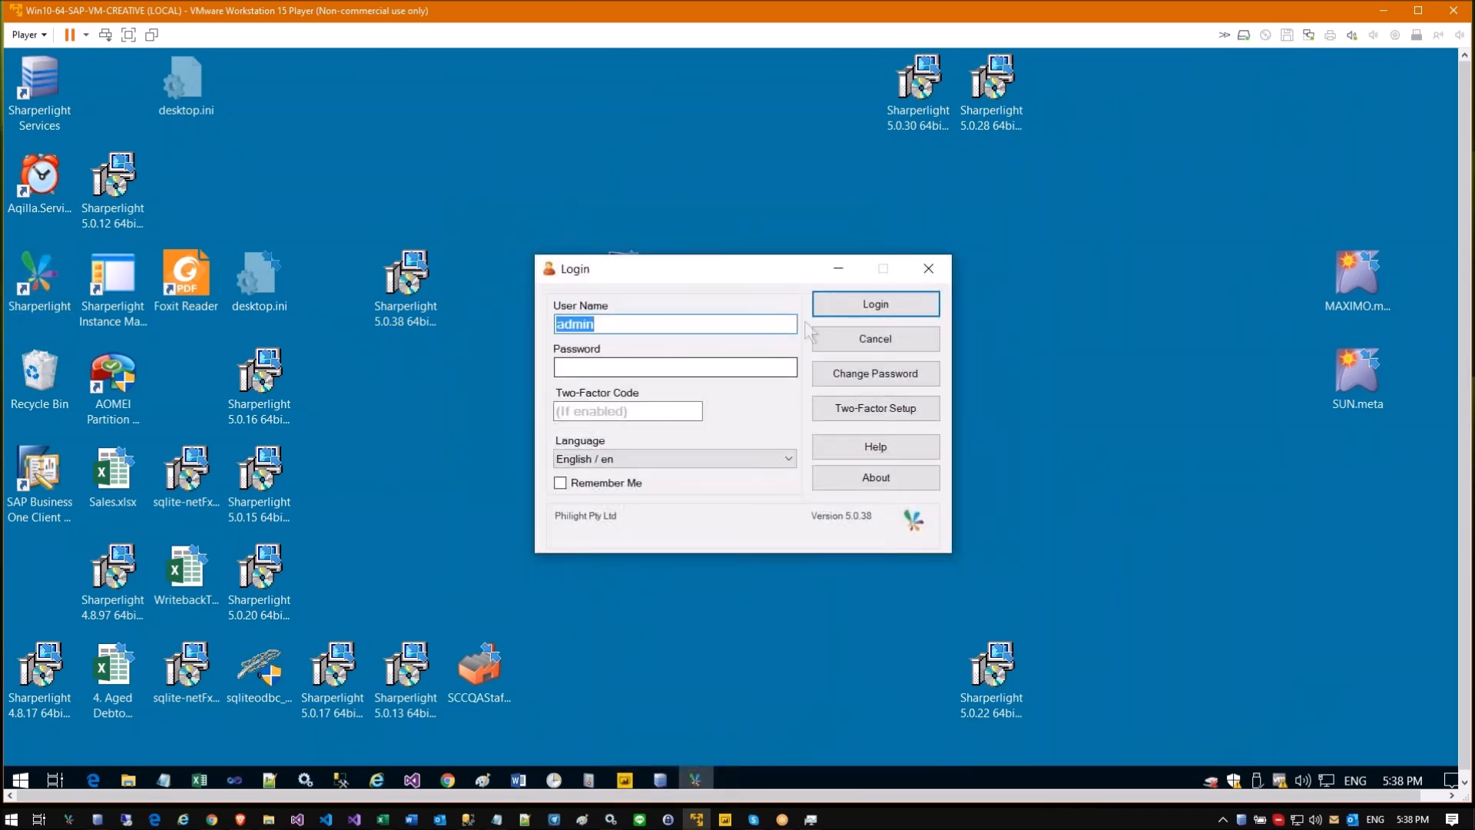
key("Tab")
left_click(840, 310)
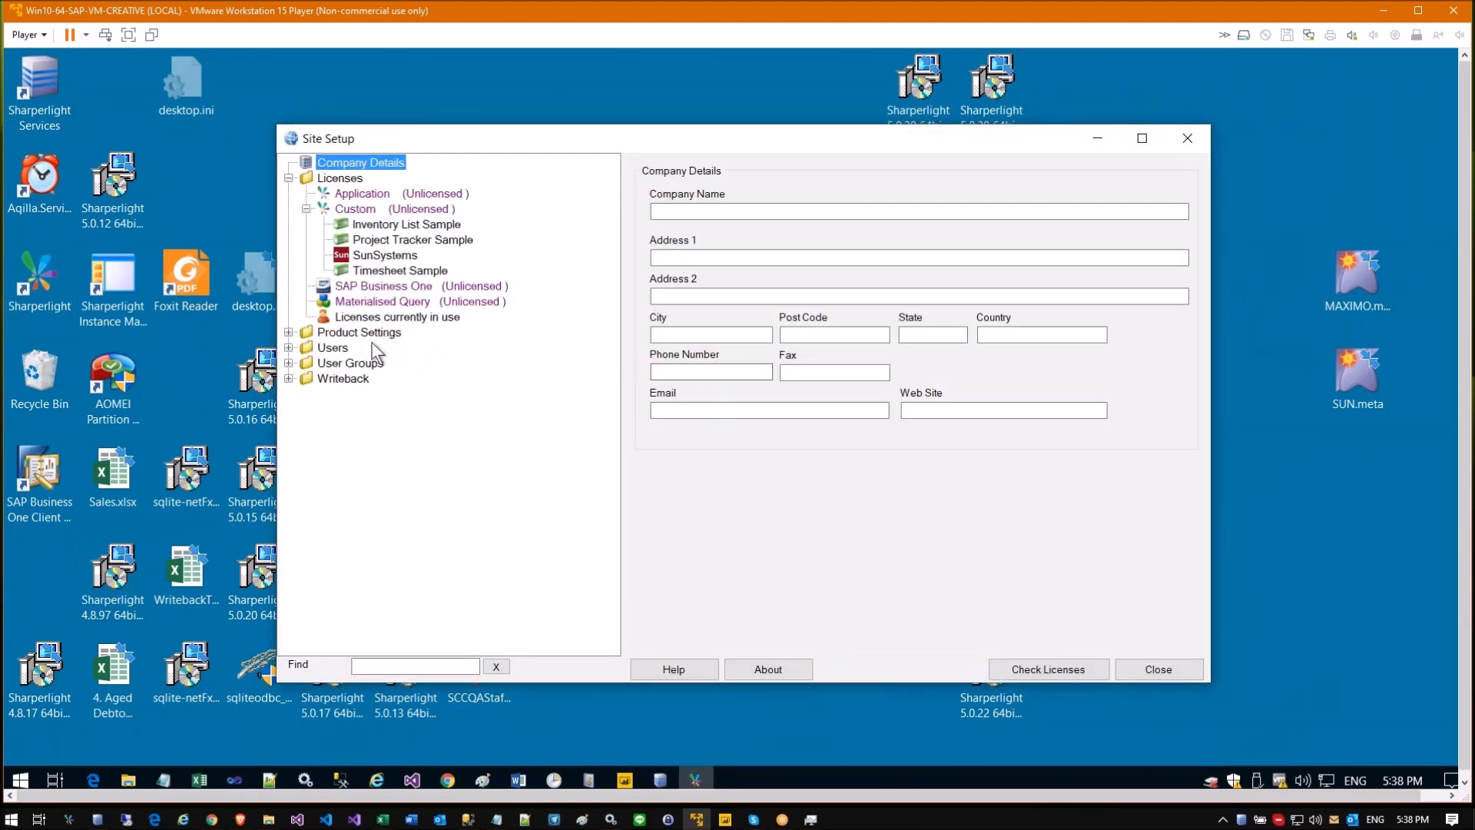
left_click(289, 347)
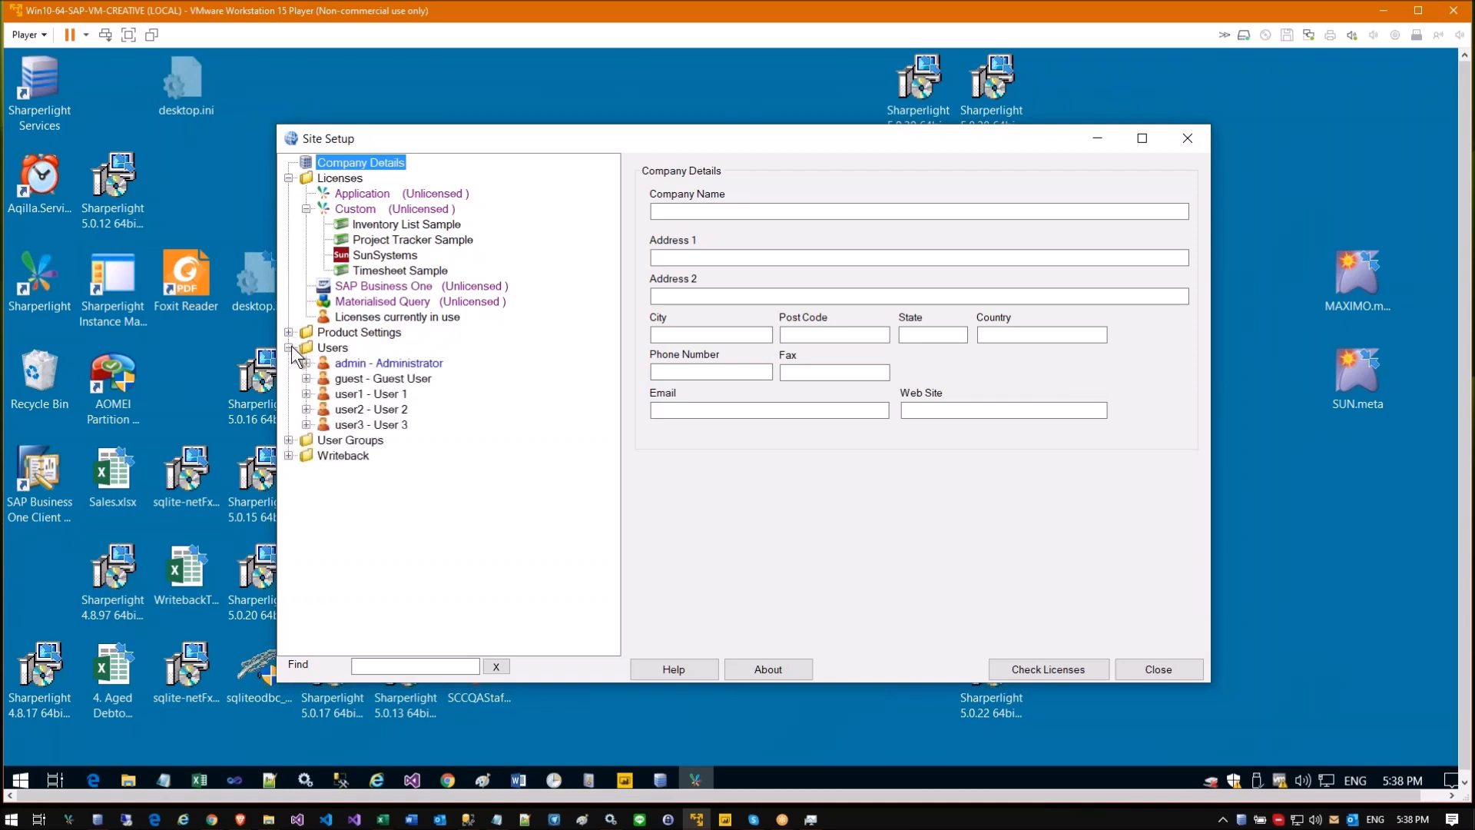
right_click(332, 349)
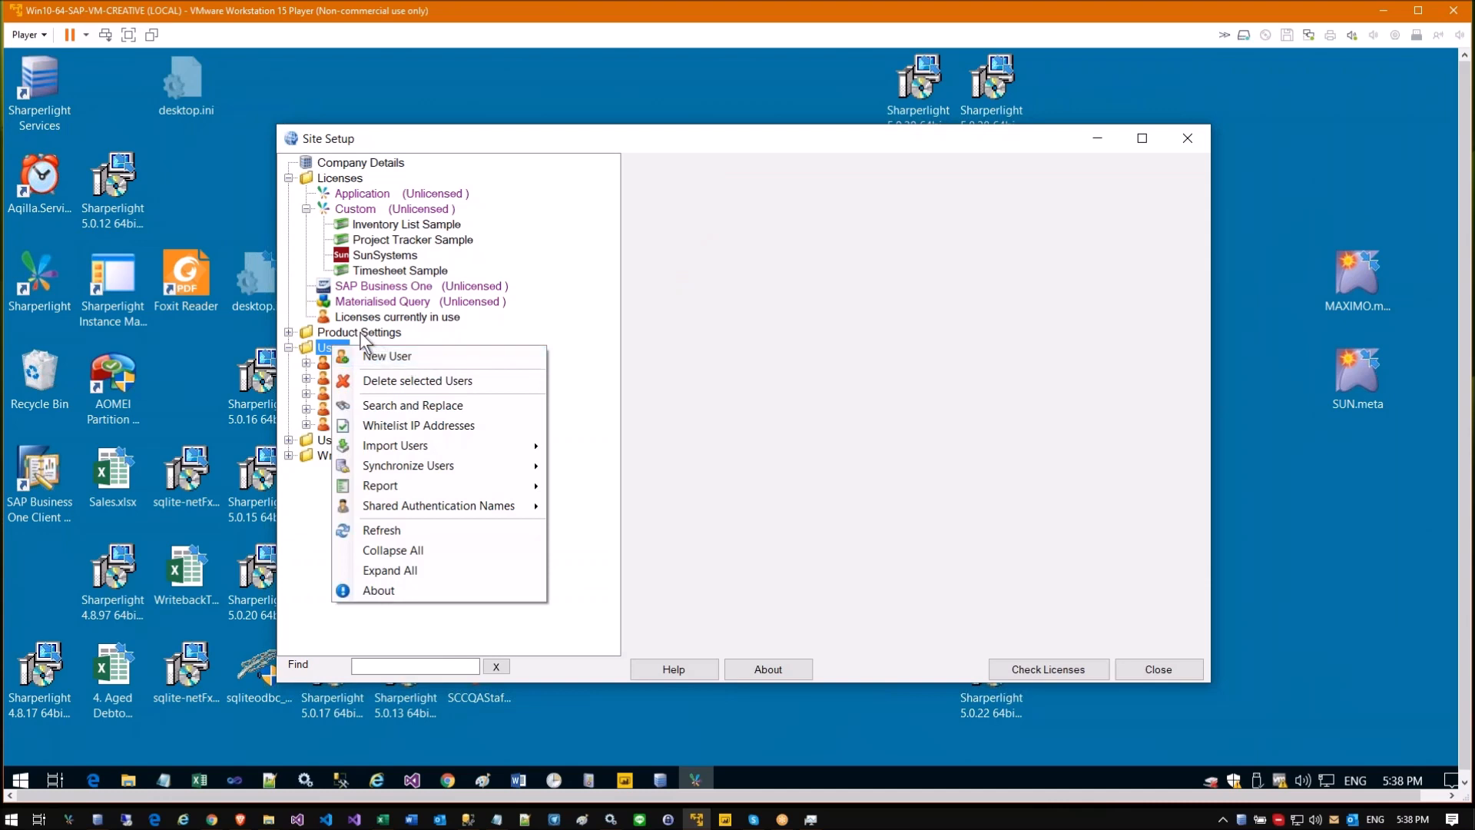
left_click(373, 234)
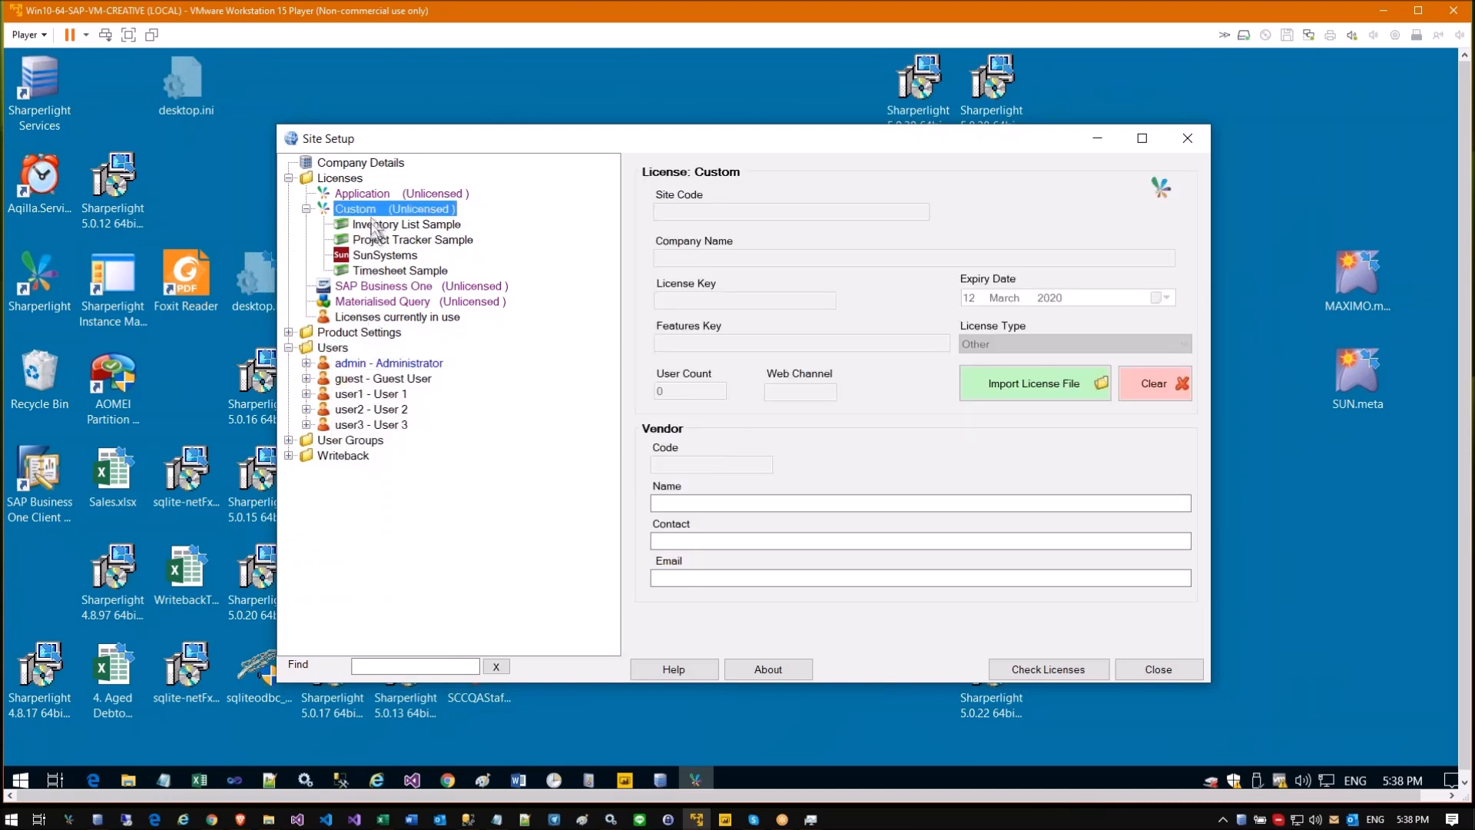
left_click(376, 196)
key("Escape")
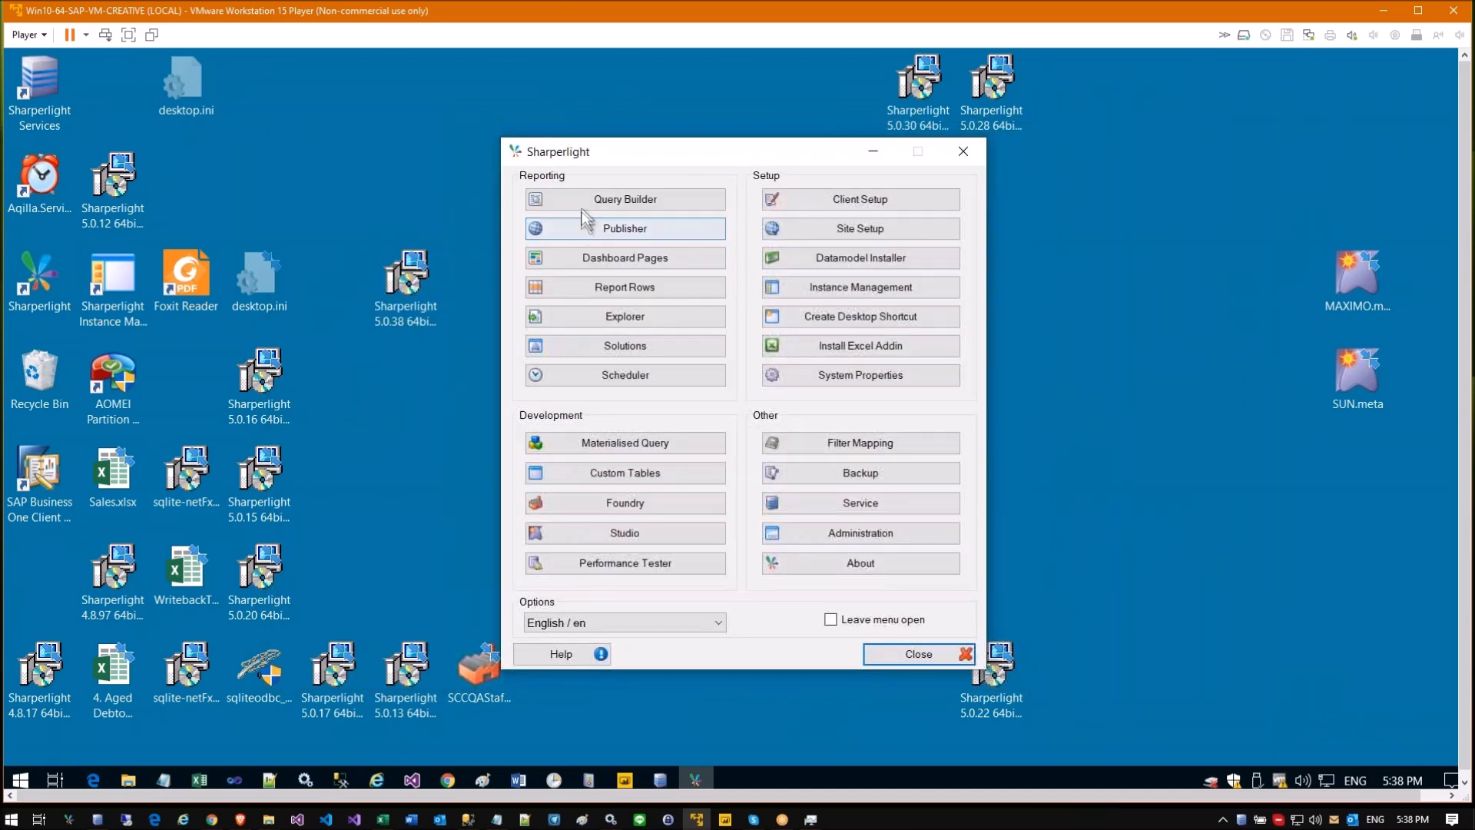
Step: Open Query Builder as guest and add Journal Line and Journal Number to the SunSystems Ledger Transactions outputs
left_click(584, 201)
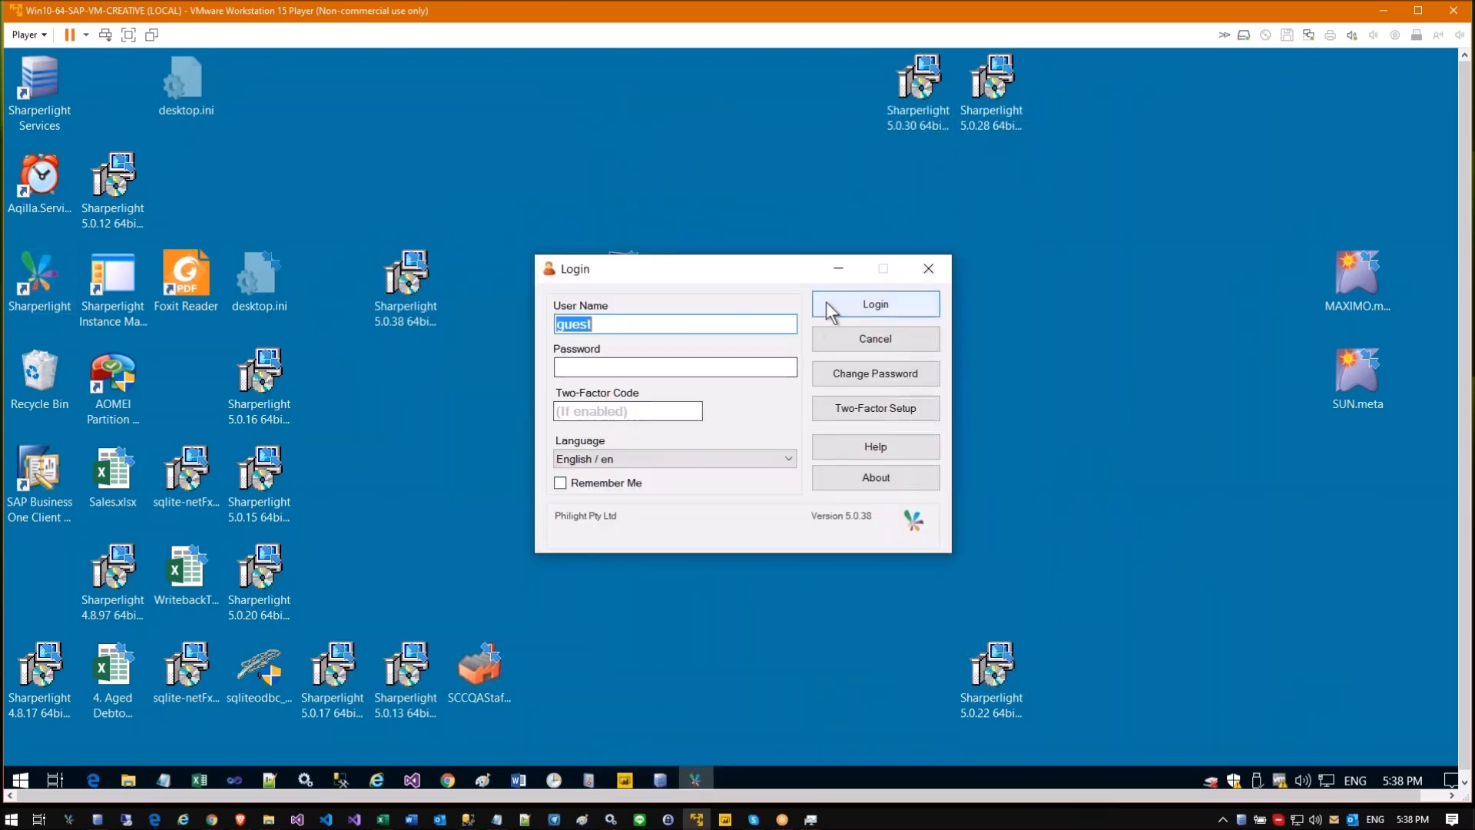
left_click(823, 302)
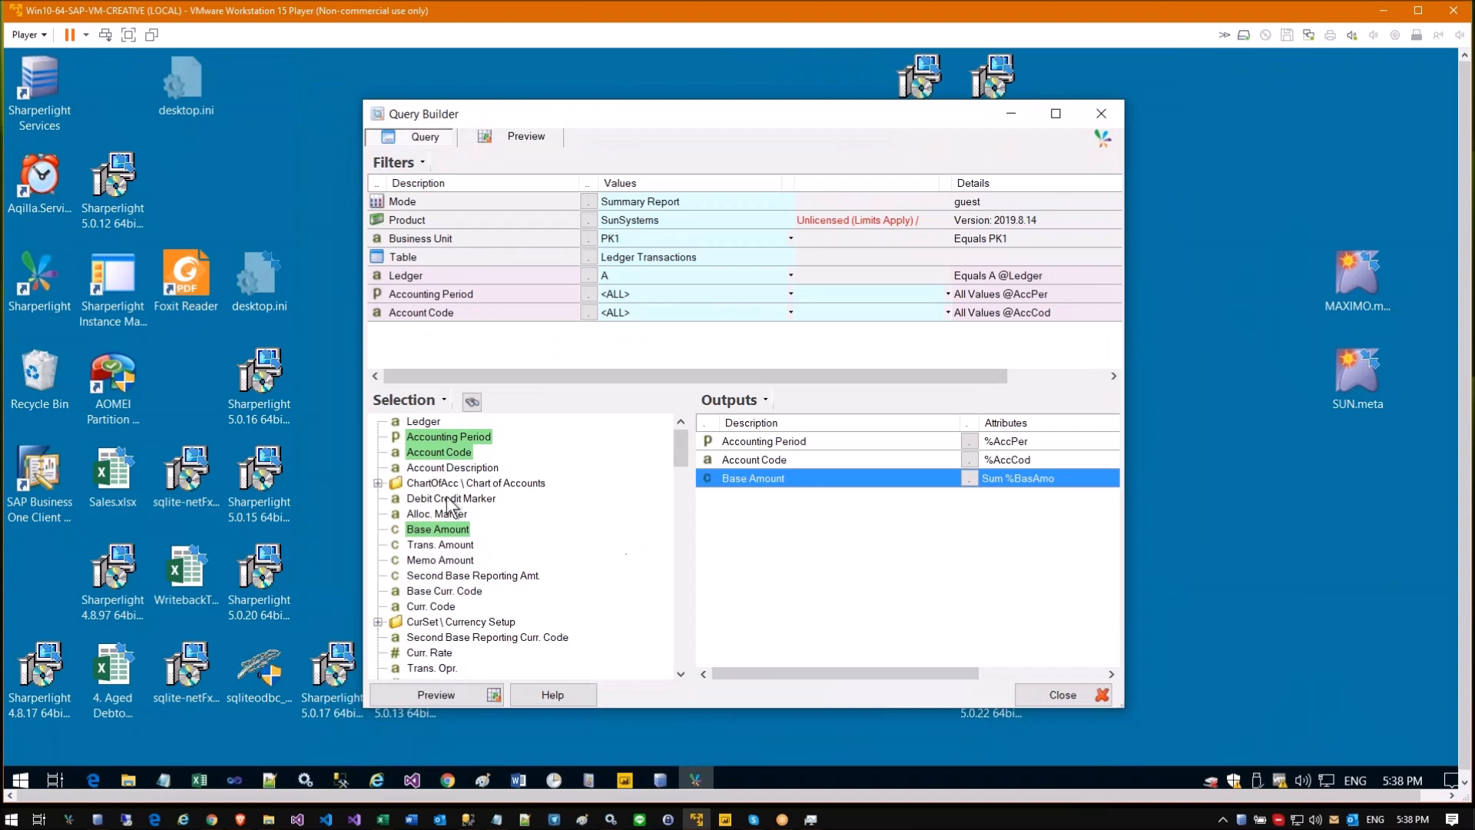
scroll(459, 584, "down", 2)
left_click(472, 403)
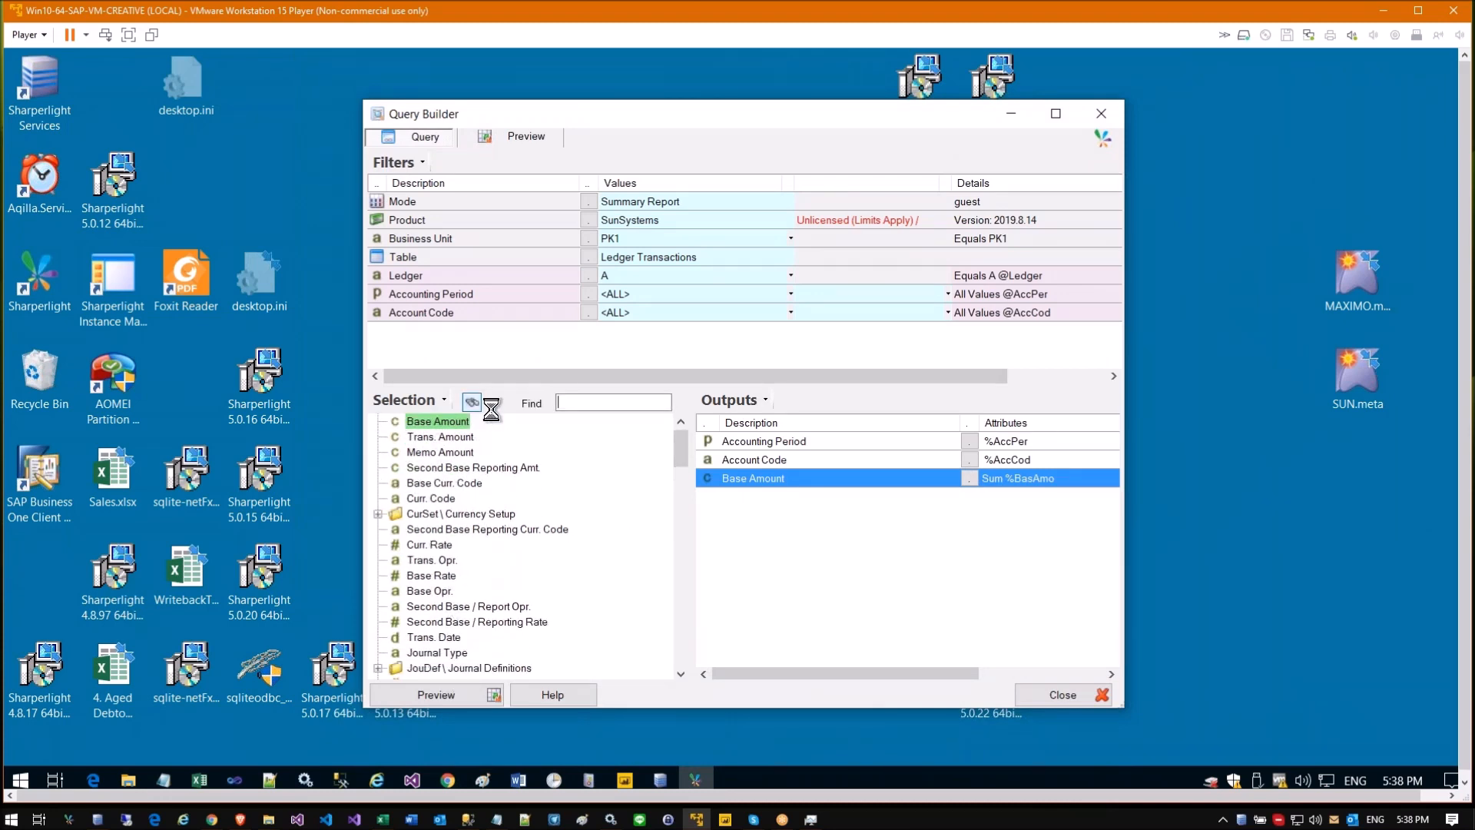
type("jou")
double_click(453, 470)
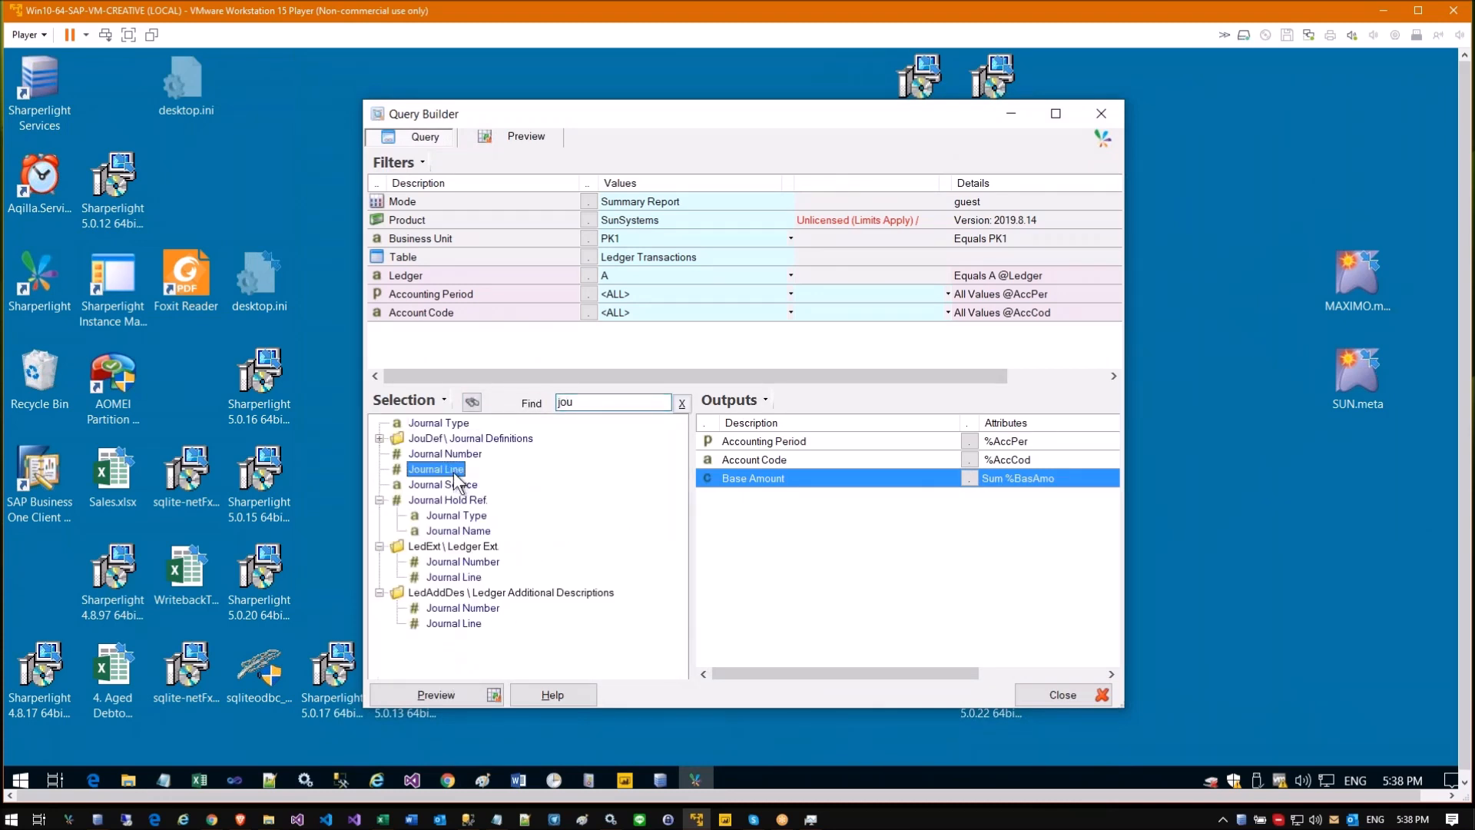
double_click(451, 454)
Step: Preview the Ledger Transactions query, look through its rows and close Query Builder
left_click(436, 689)
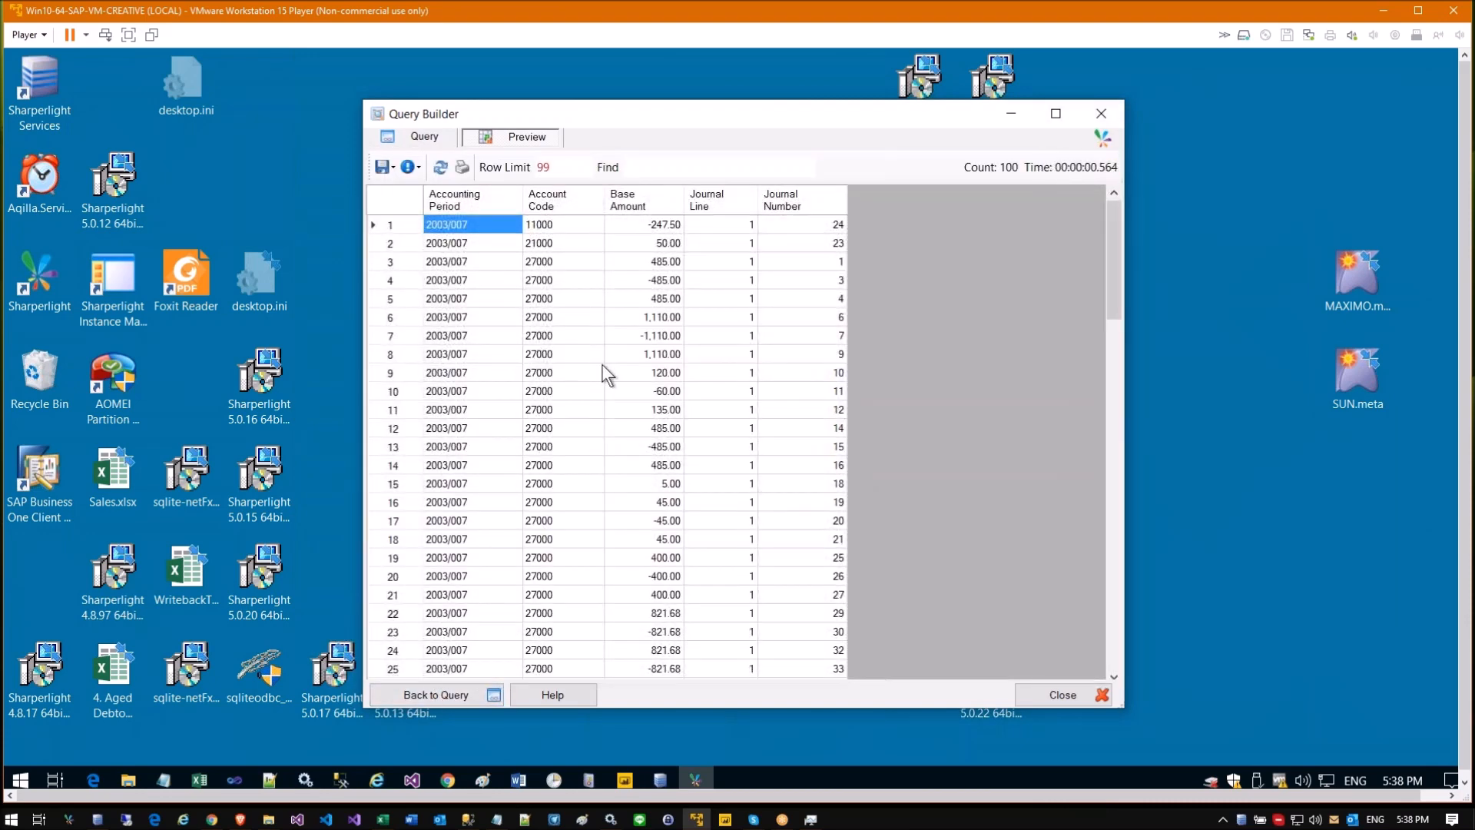
left_click(662, 244)
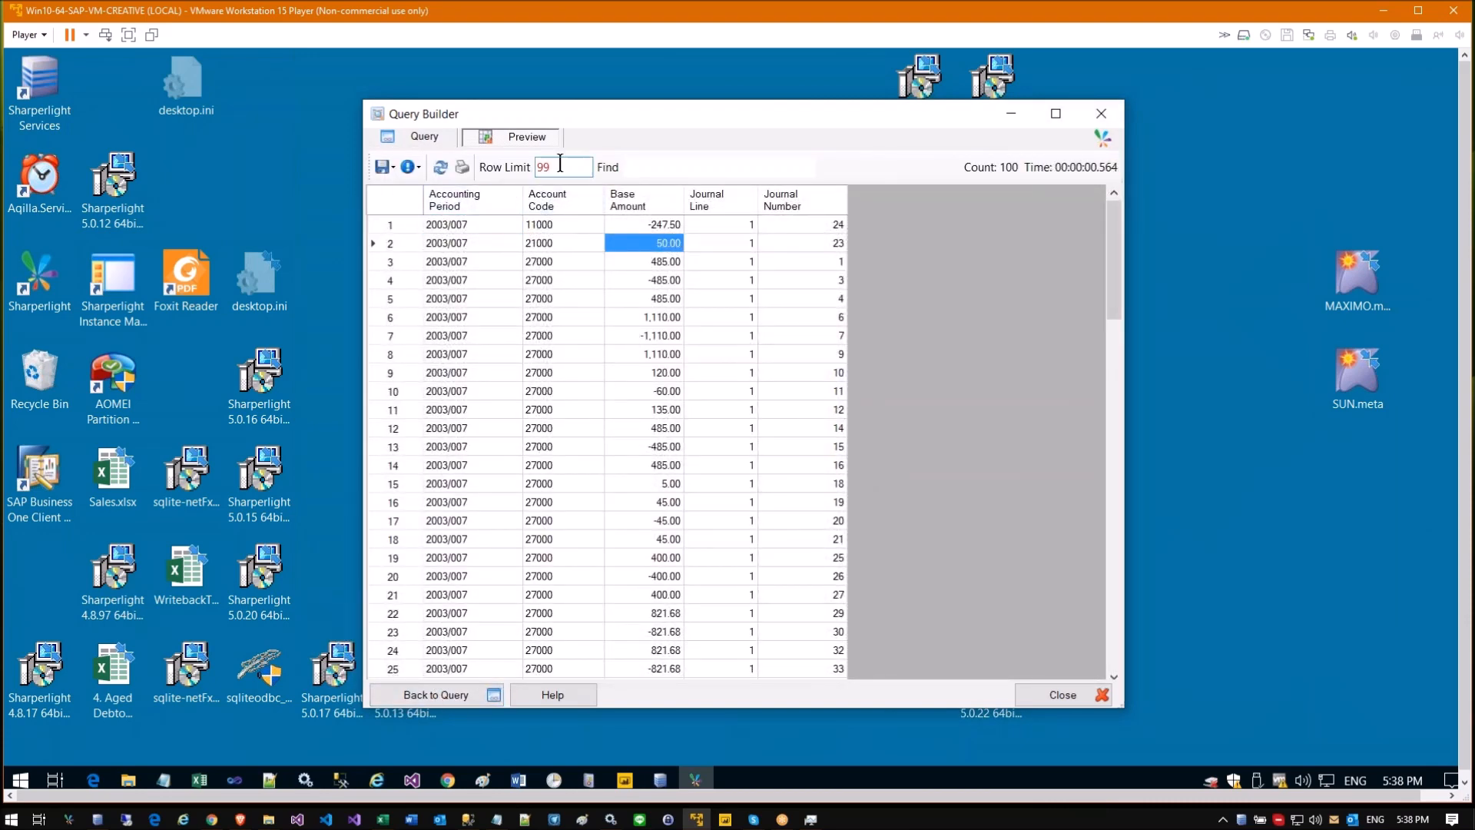
key("Down")
key("Down")
key("Left")
left_click(415, 138)
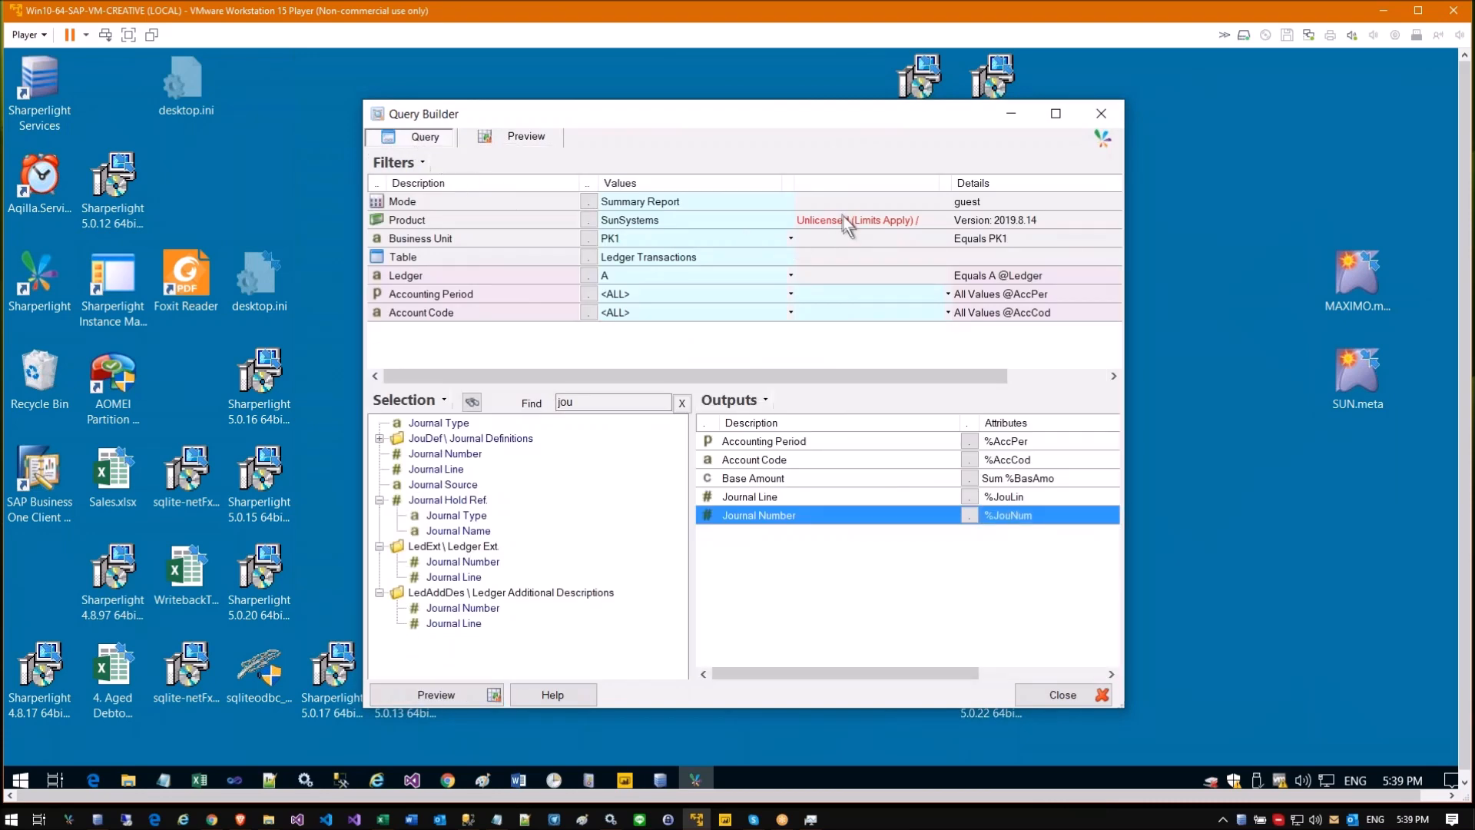
left_click(1064, 694)
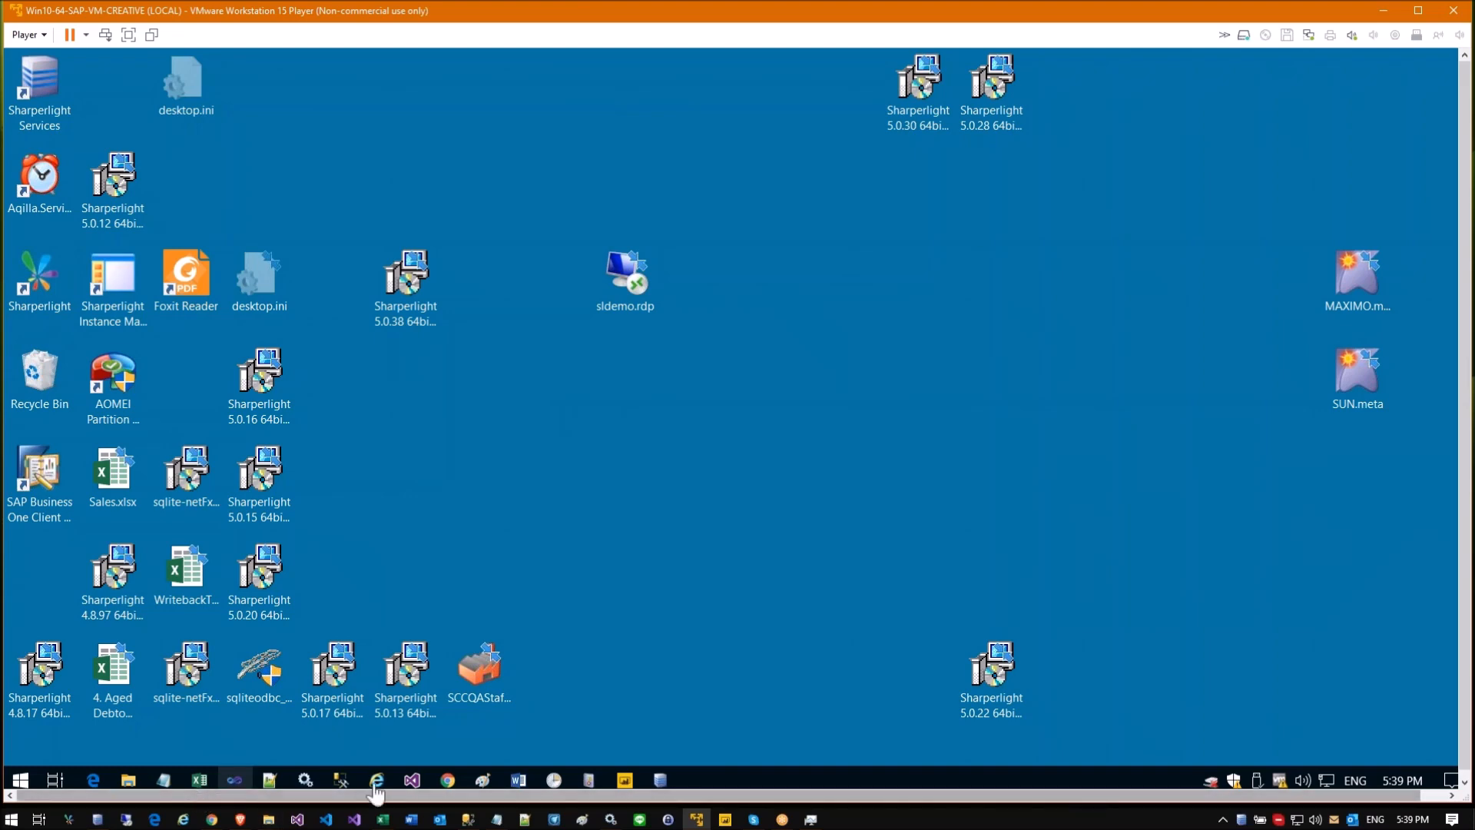
Step: Switch to Windows Services, start the Sharperlight Service and minimize the window
mouse_move(306, 781)
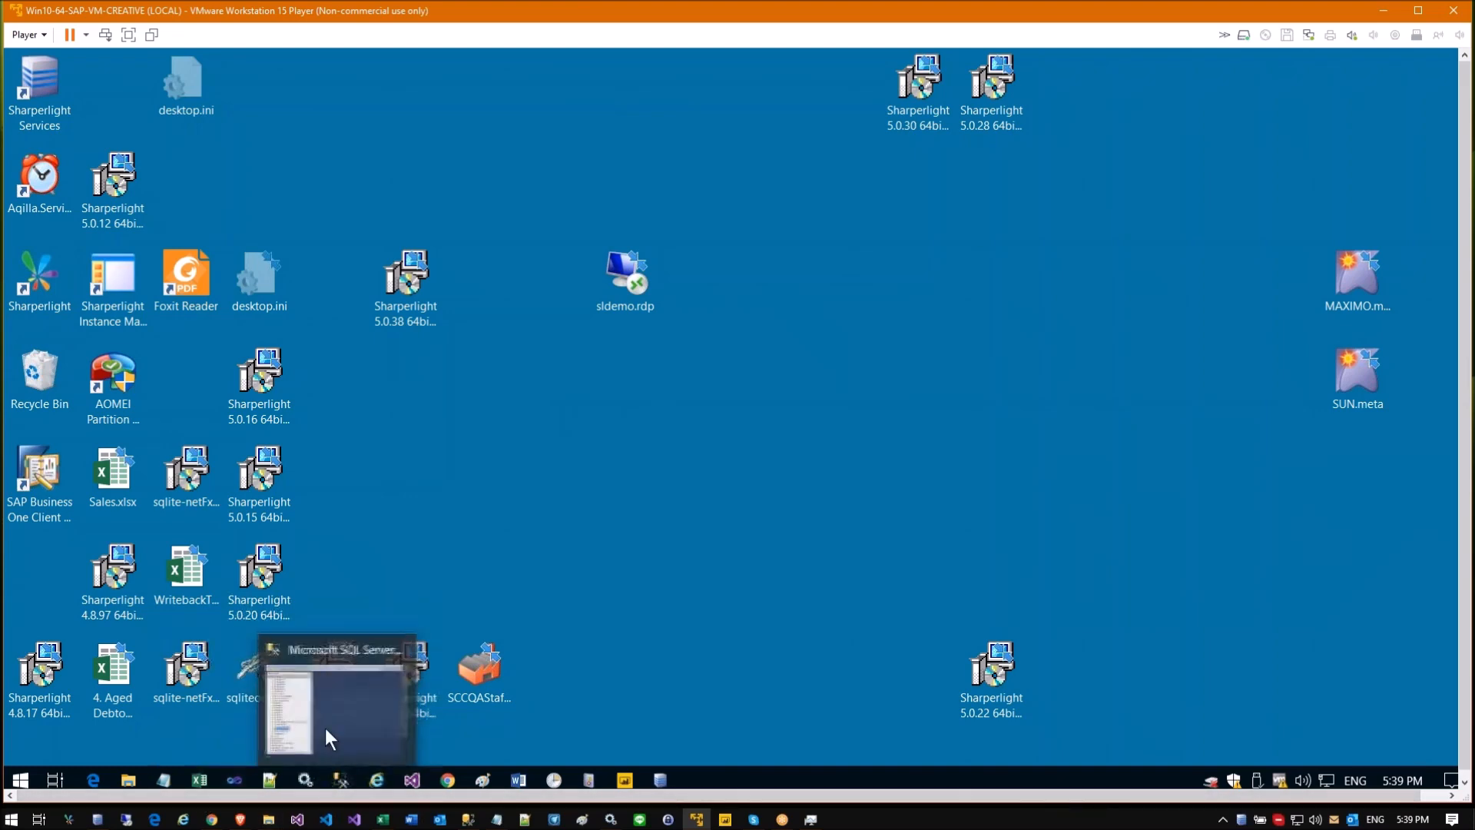
left_click(306, 777)
right_click(633, 454)
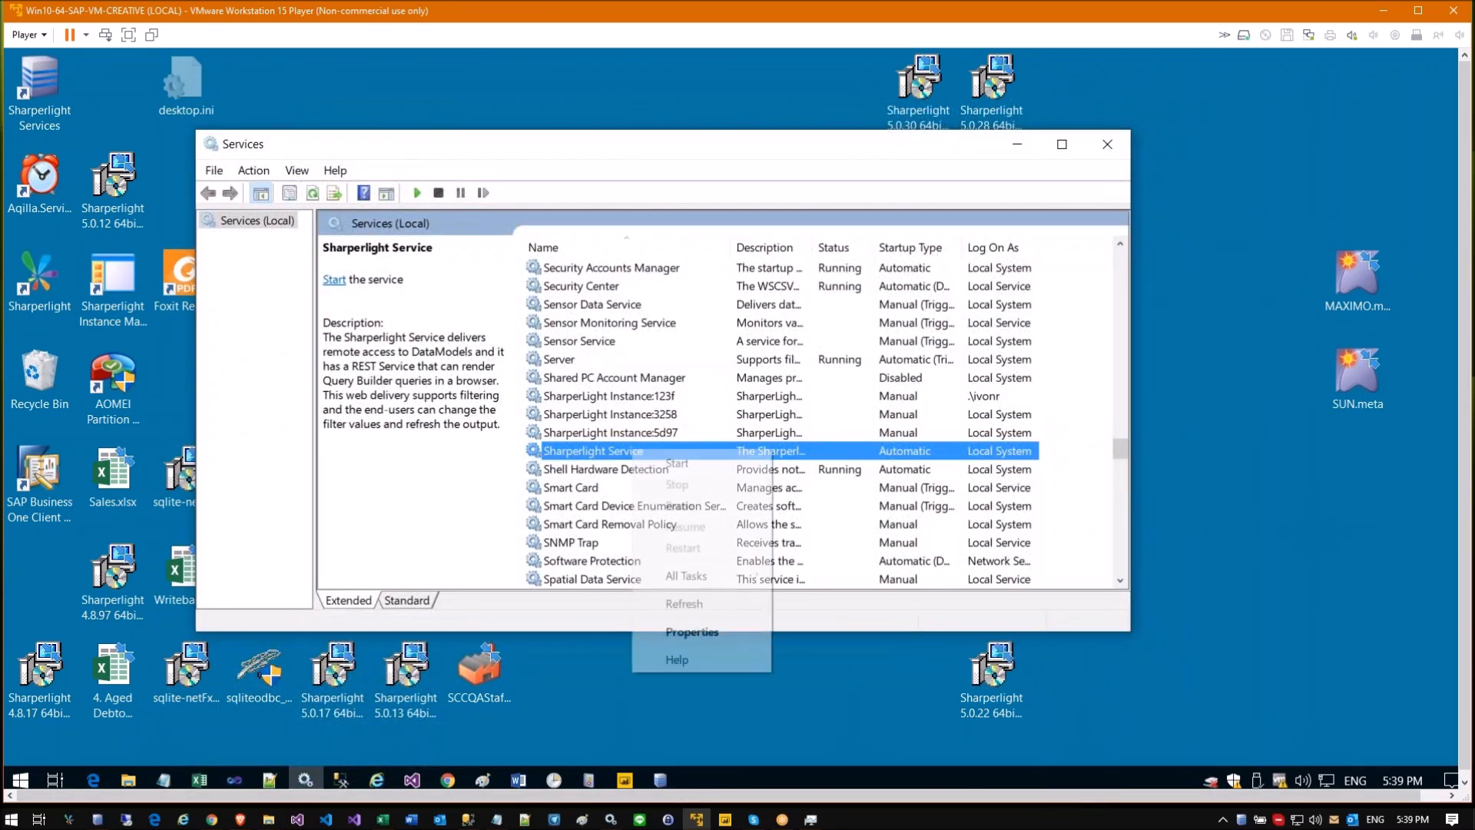
left_click(666, 464)
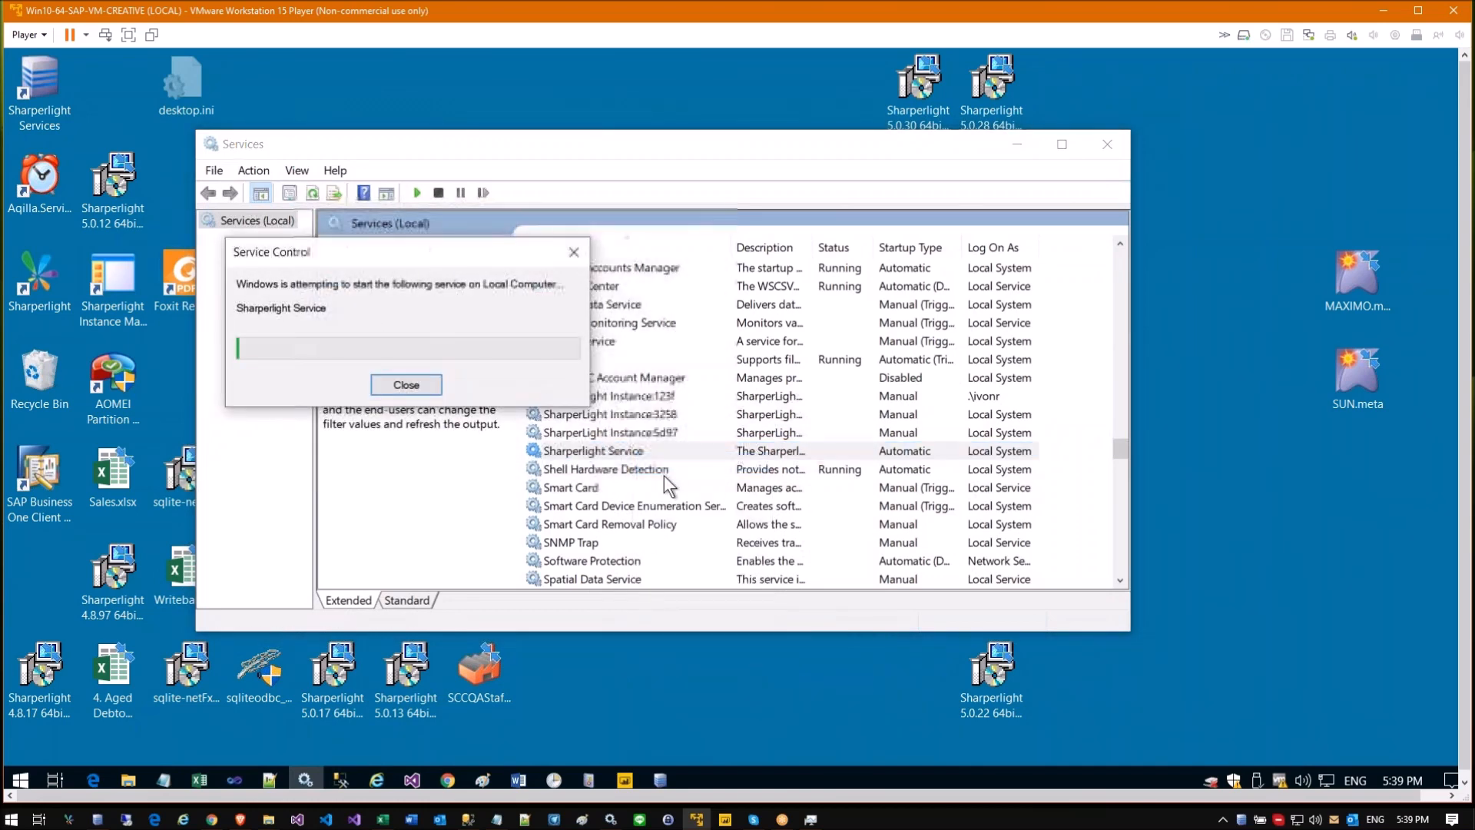
left_click(642, 470)
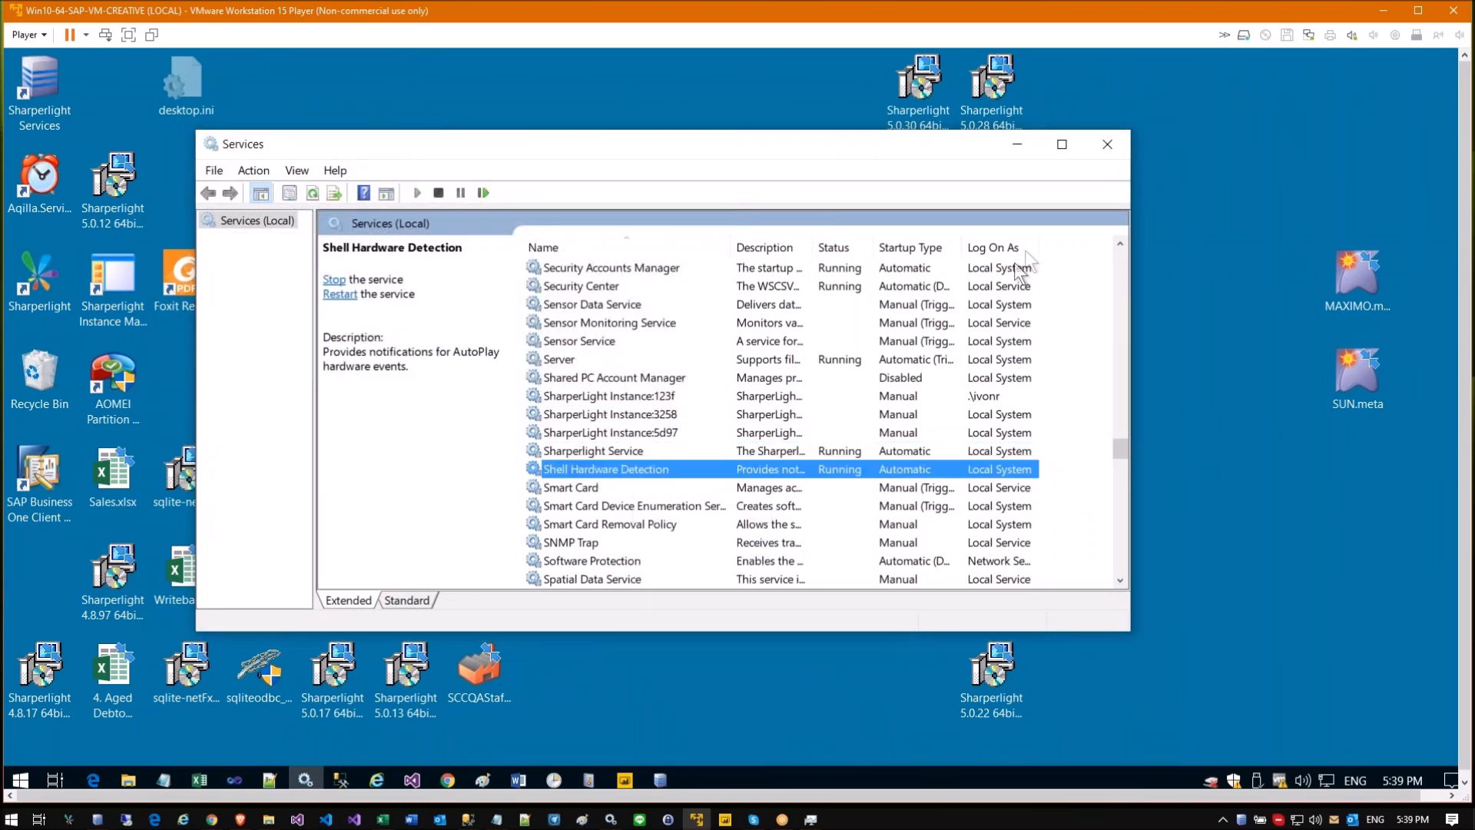
left_click(1021, 144)
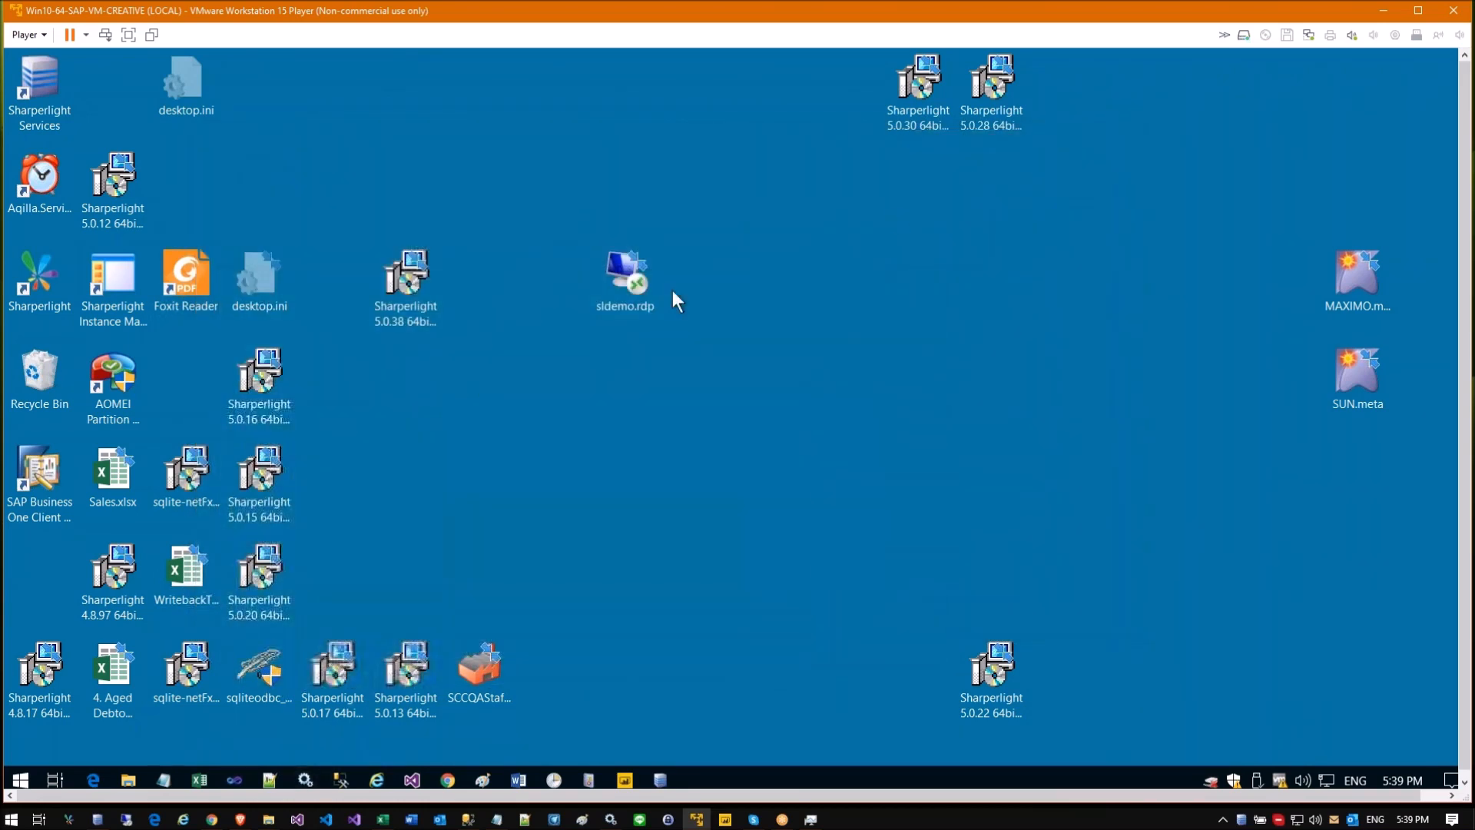
Step: Reopen Client Setup from Sharperlight, examine the local and remote connection settings, and test the Sharperlight-G3 (003) remote connection
double_click(44, 282)
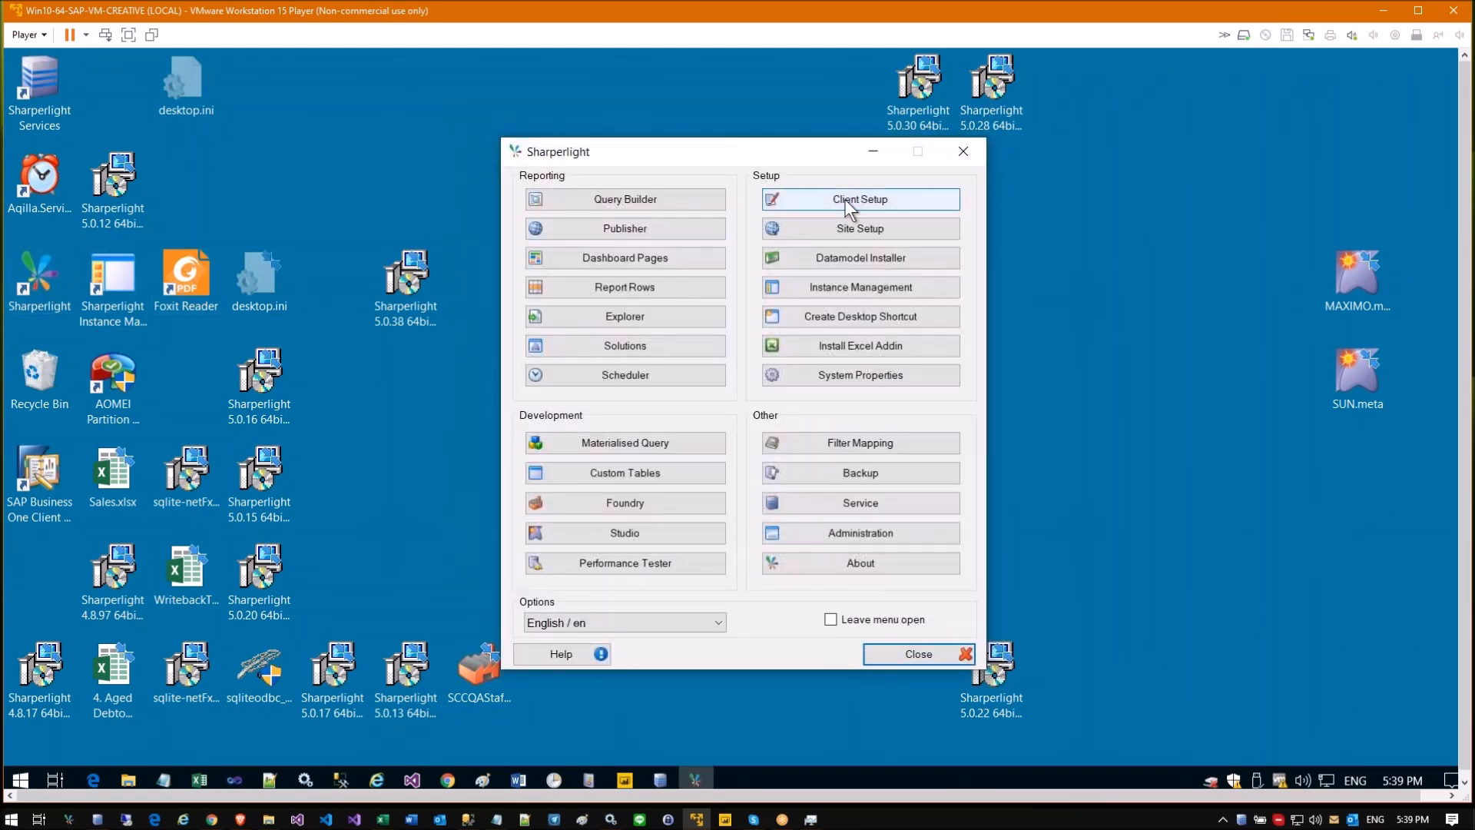
left_click(845, 200)
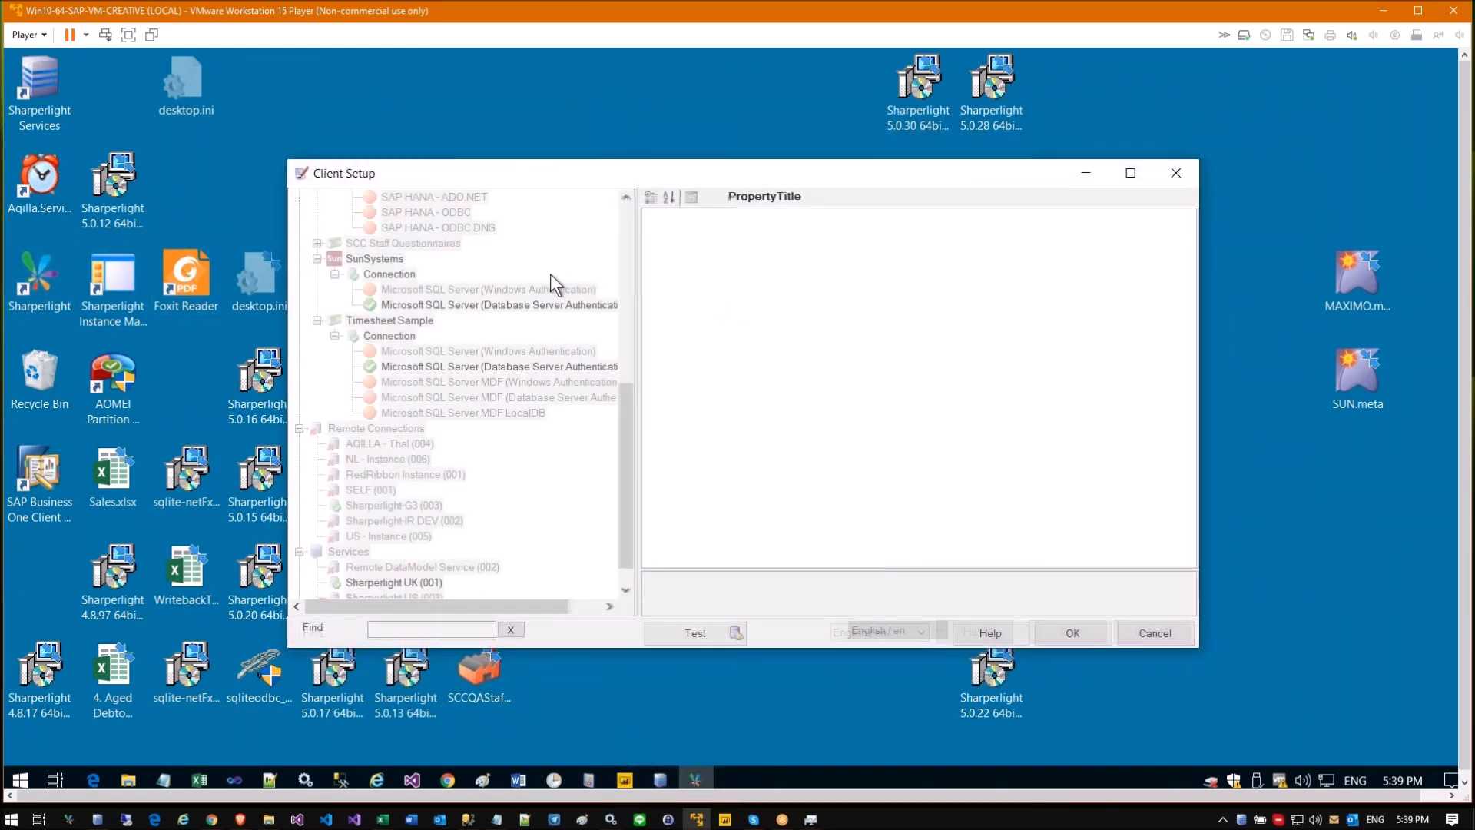
left_click_drag(621, 399, 625, 210)
double_click(368, 198)
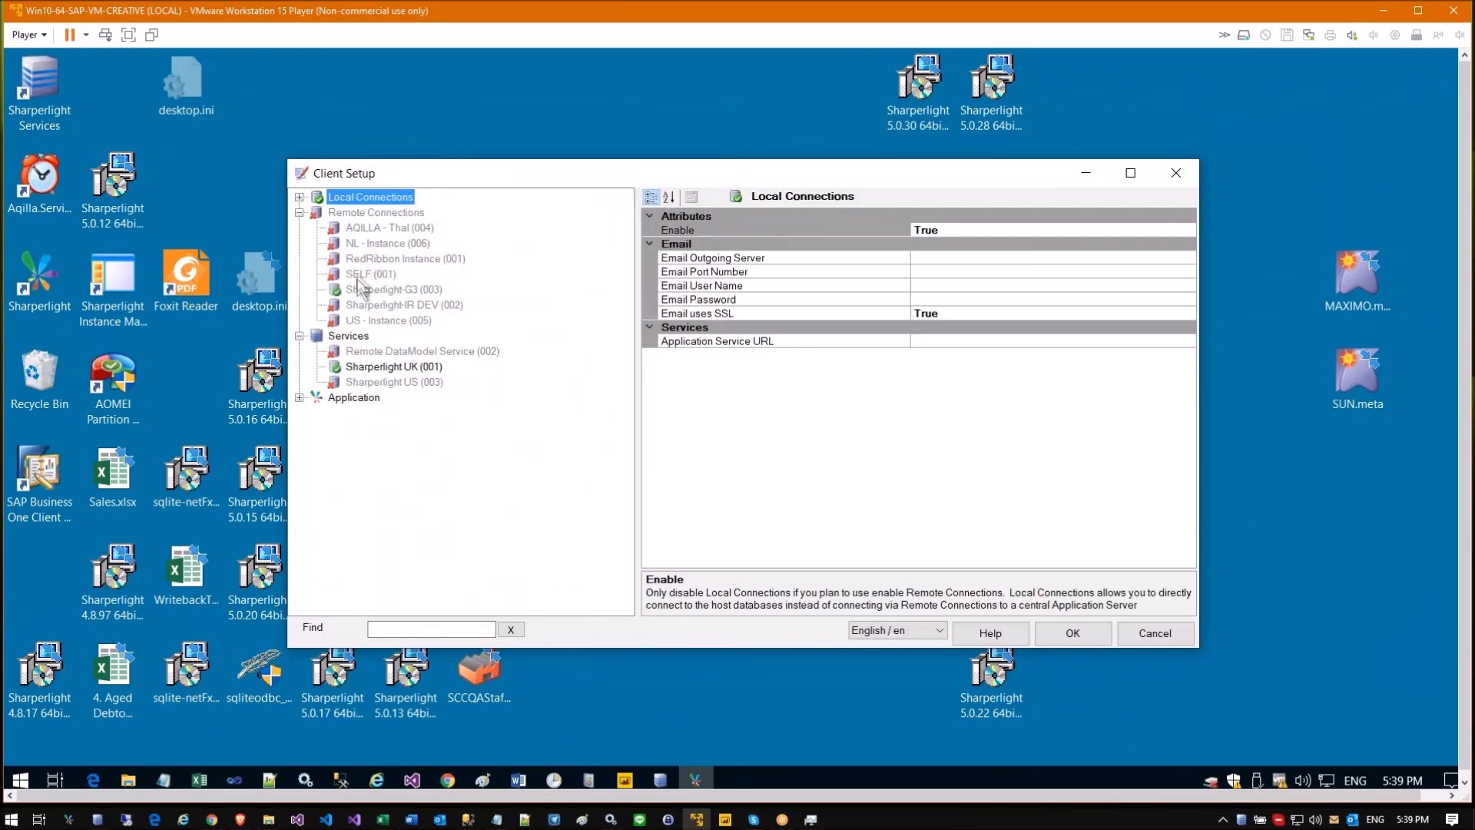
left_click(348, 214)
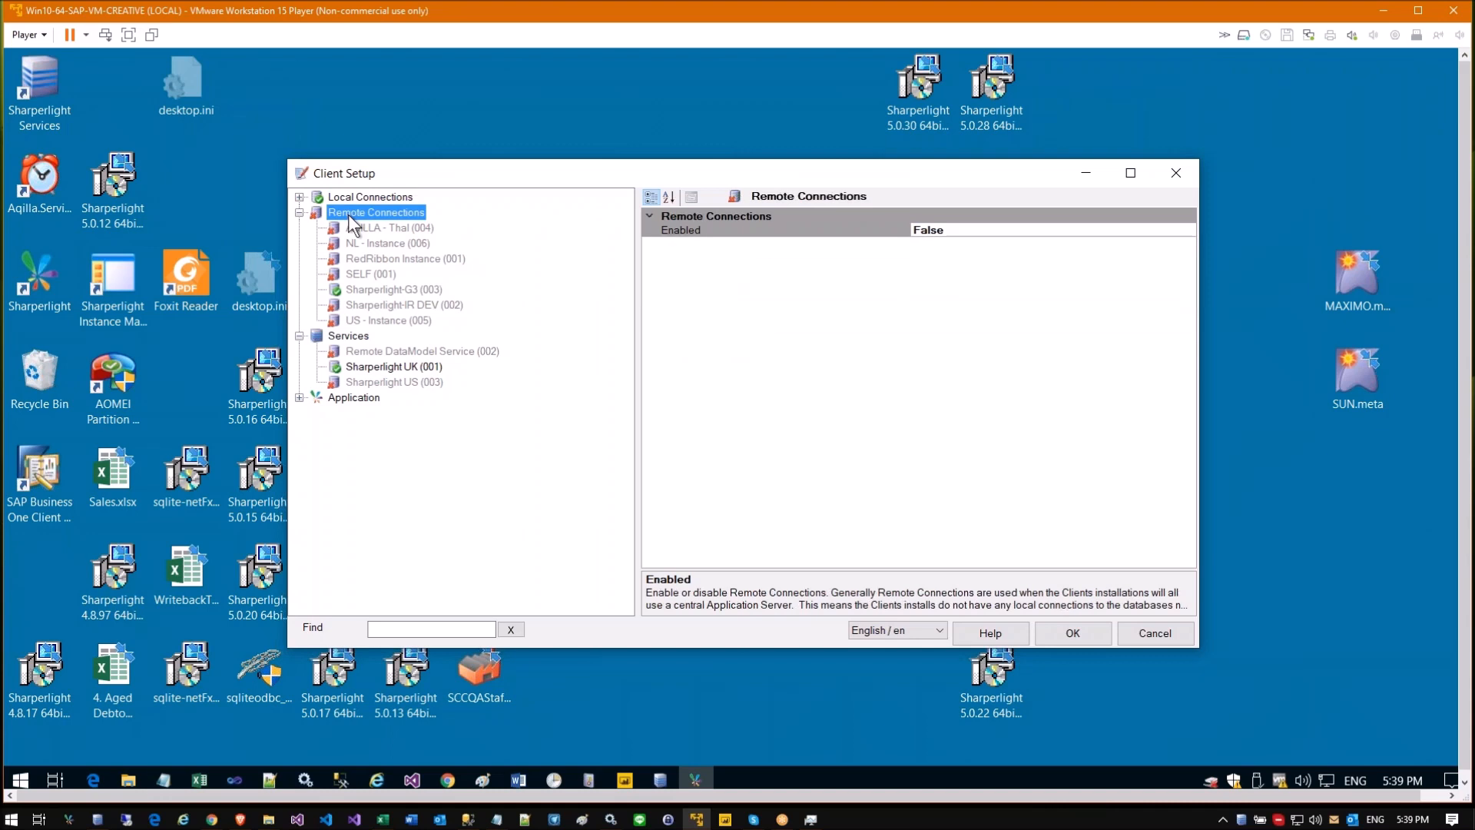
left_click(367, 285)
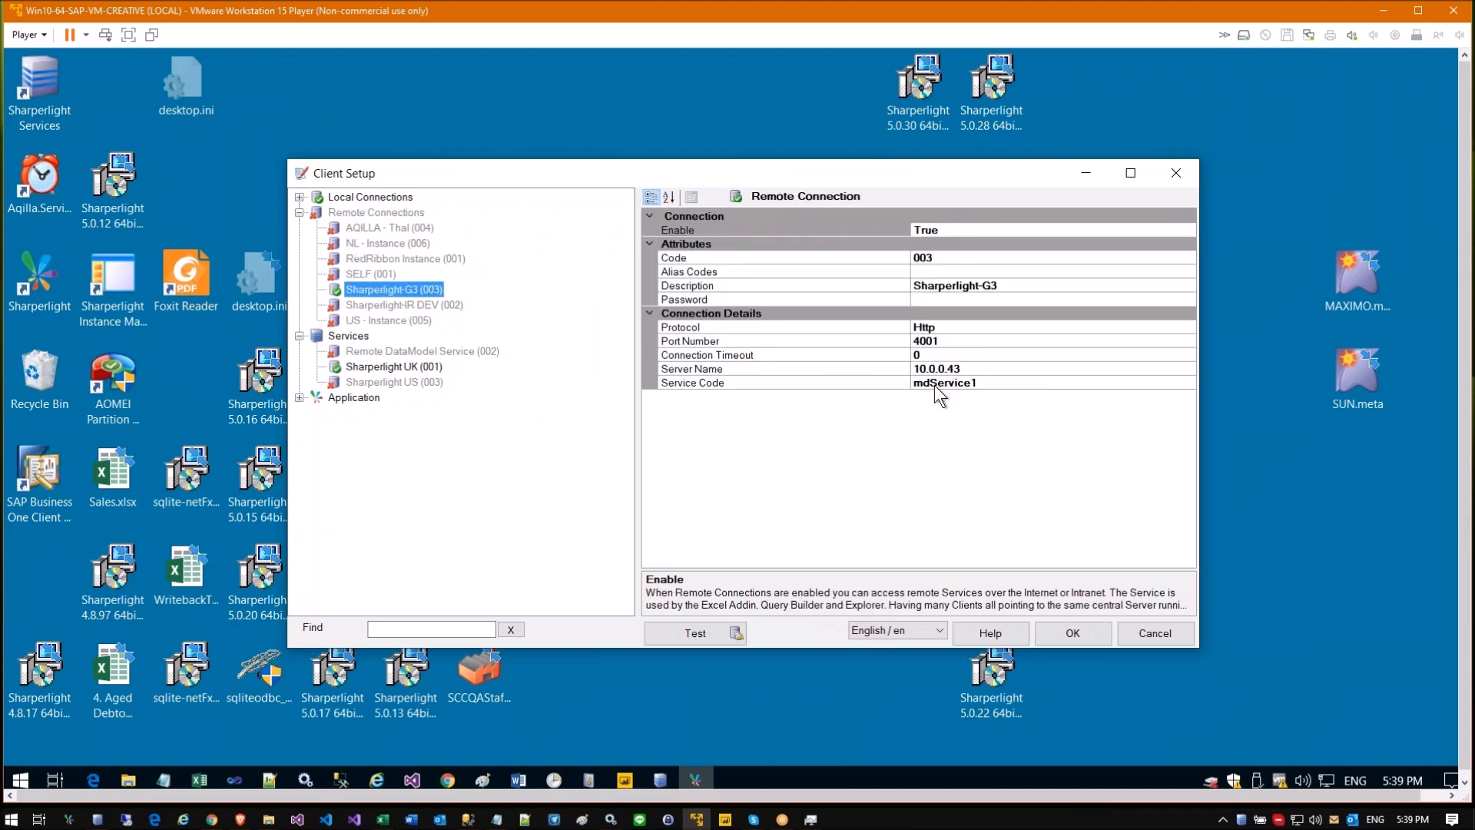
left_click(717, 633)
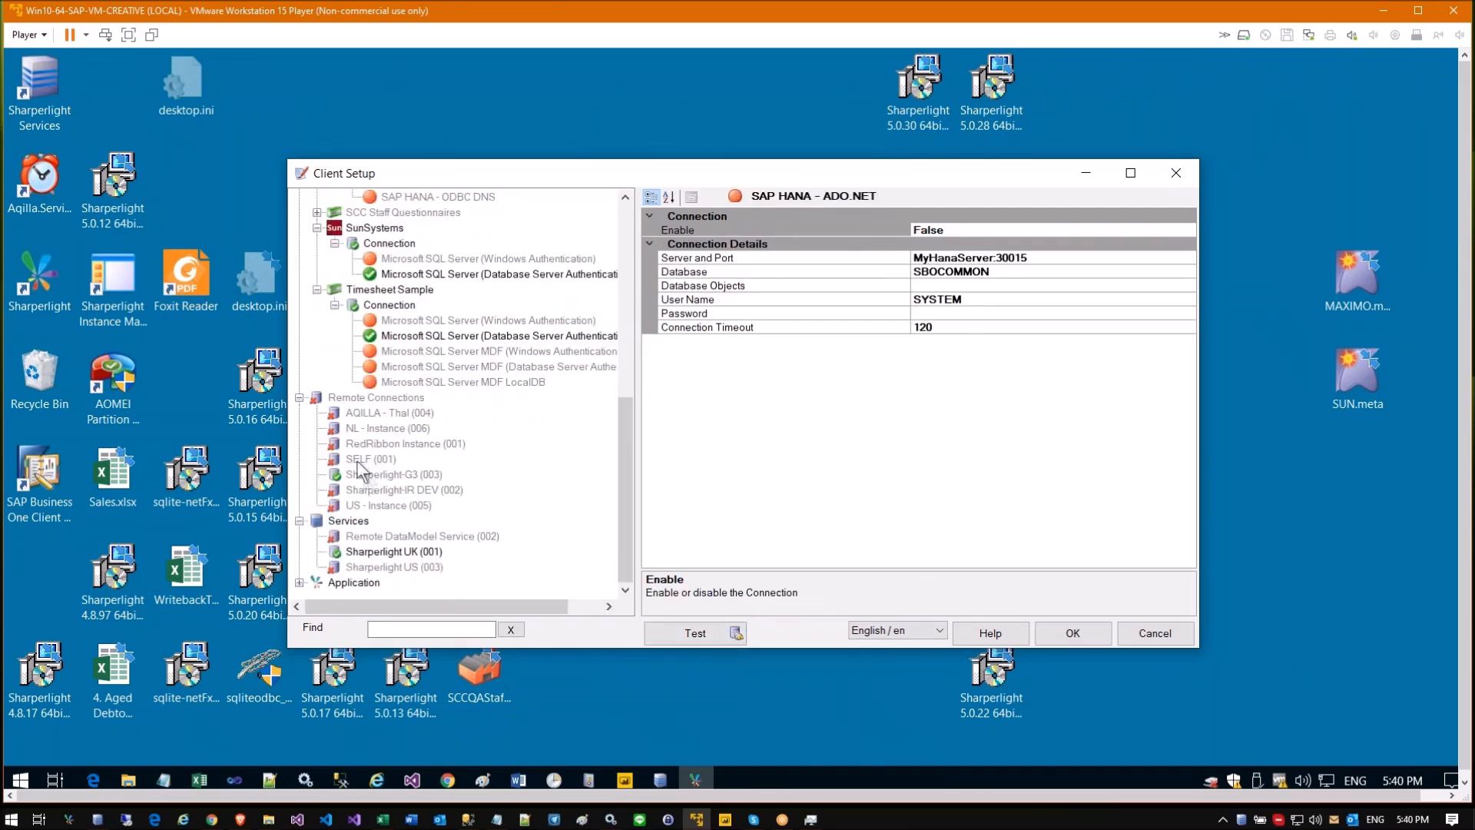
Step: Enable the SELF (001) remote connection and check its service code
left_click(356, 458)
right_click(357, 458)
left_click(373, 467)
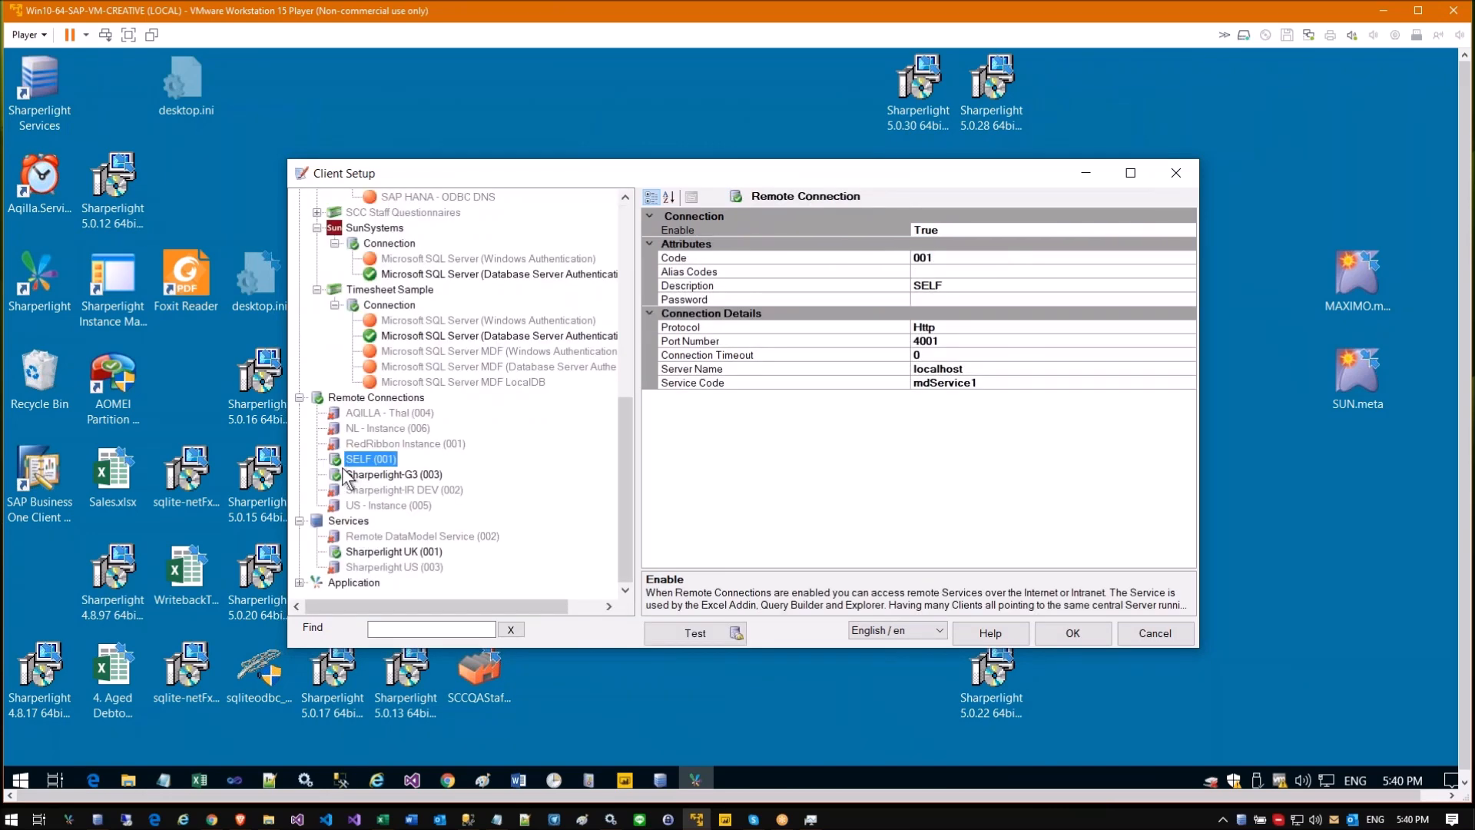
left_click(945, 383)
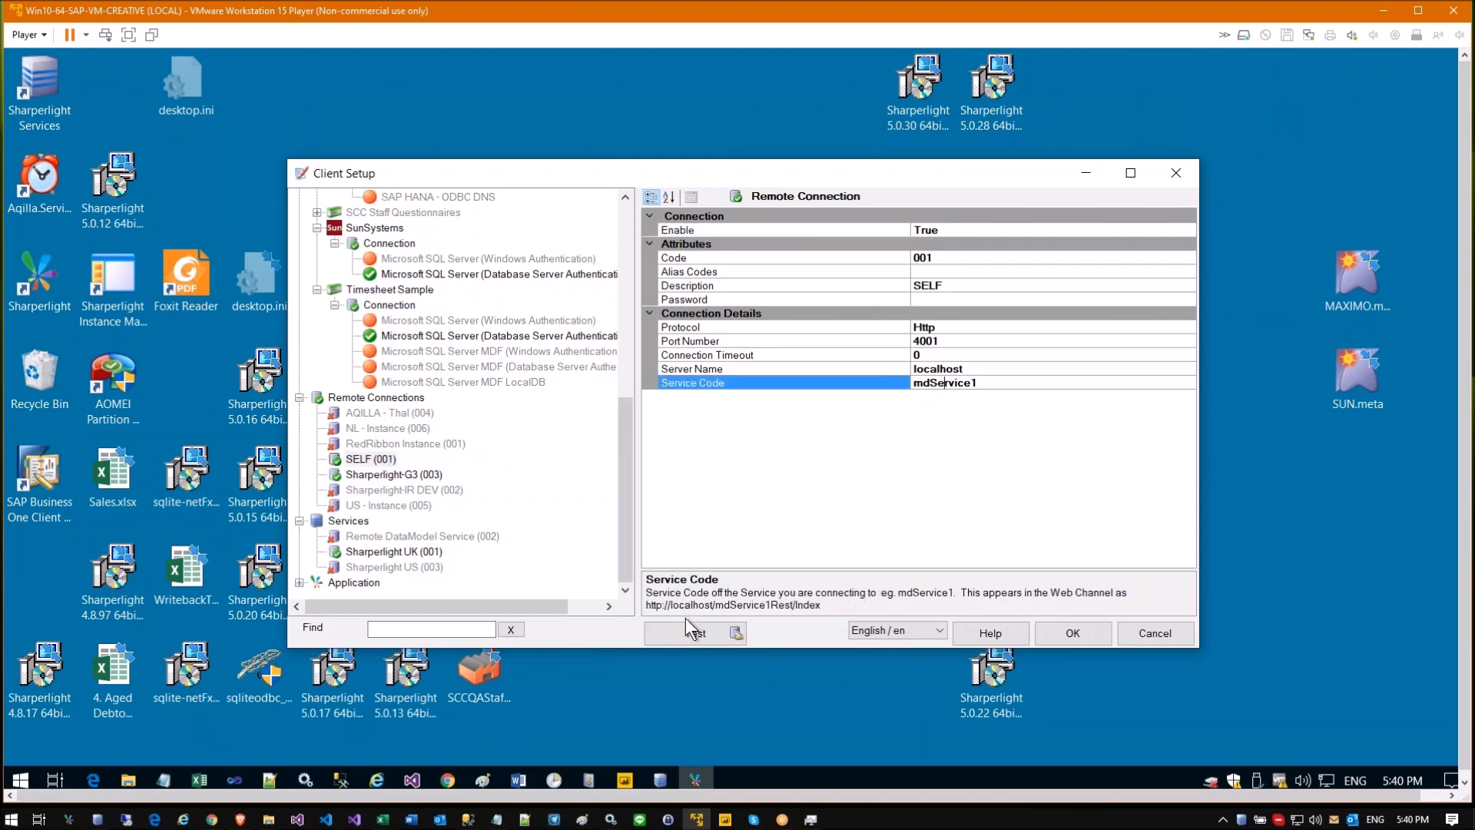
Step: Test the SELF (001) remote connection, run the communication performance test and accept disabling Local Connections
left_click(703, 642)
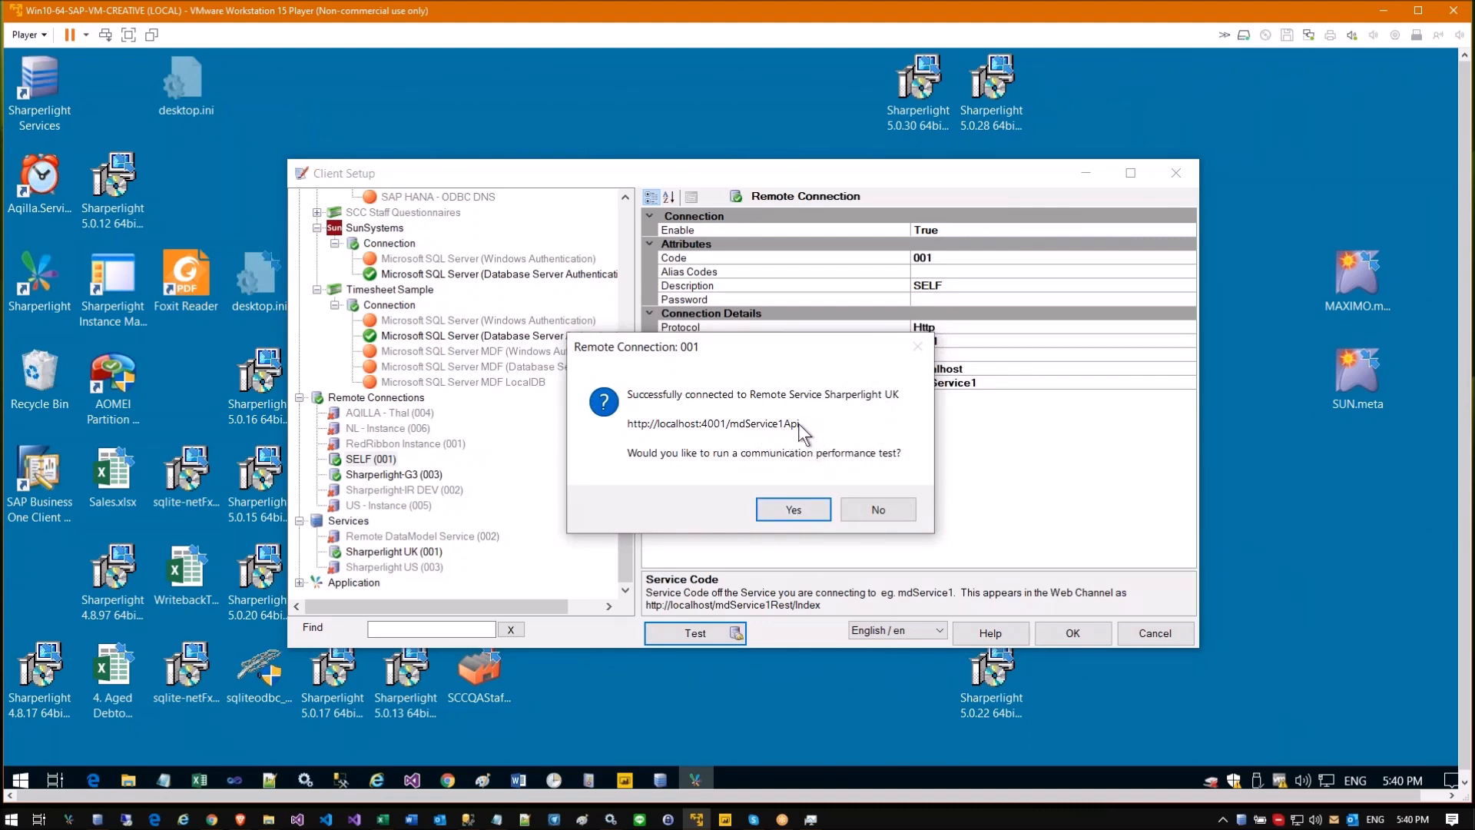
left_click(792, 512)
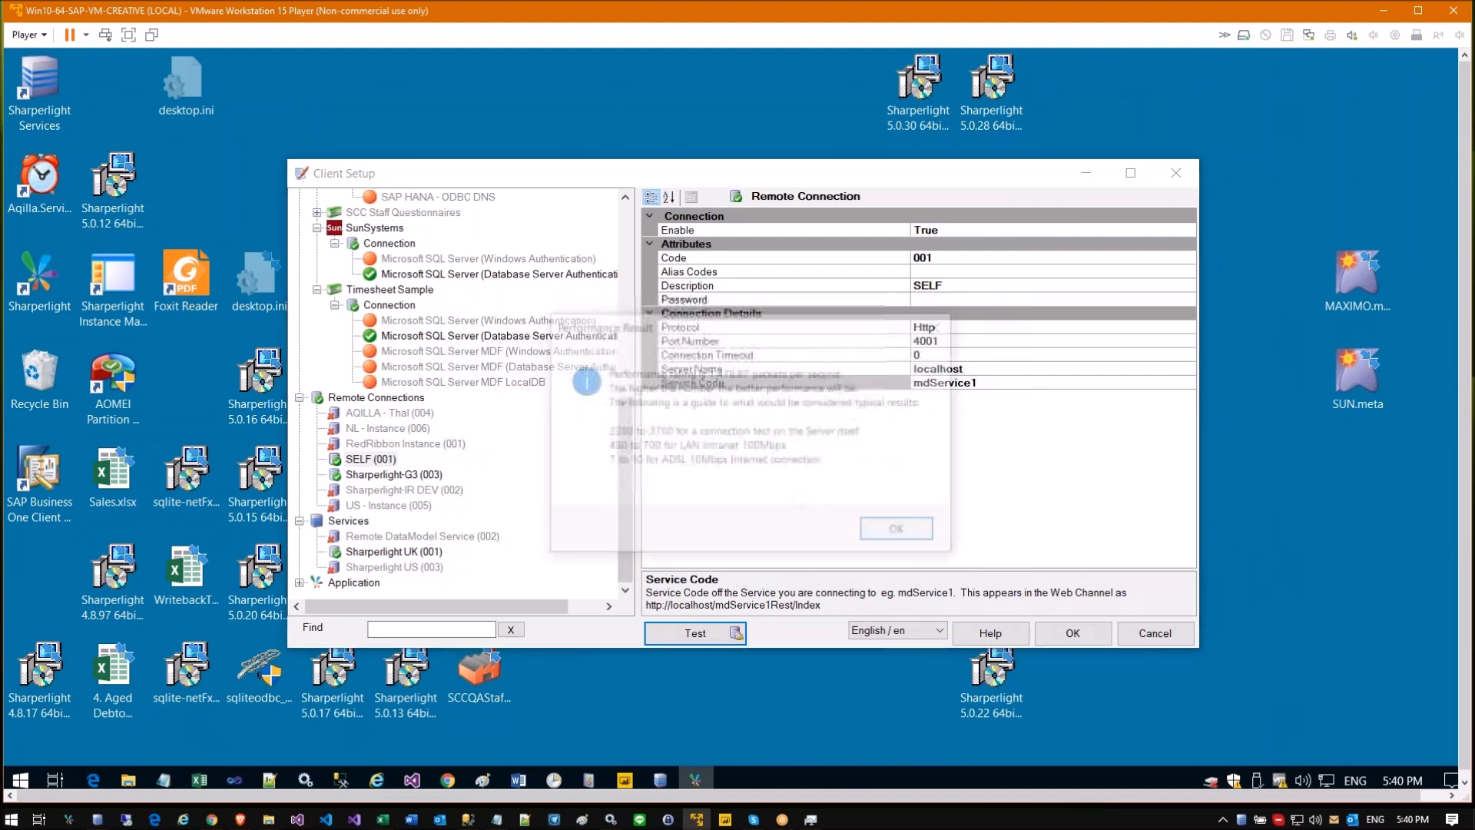
left_click(900, 533)
left_click(817, 489)
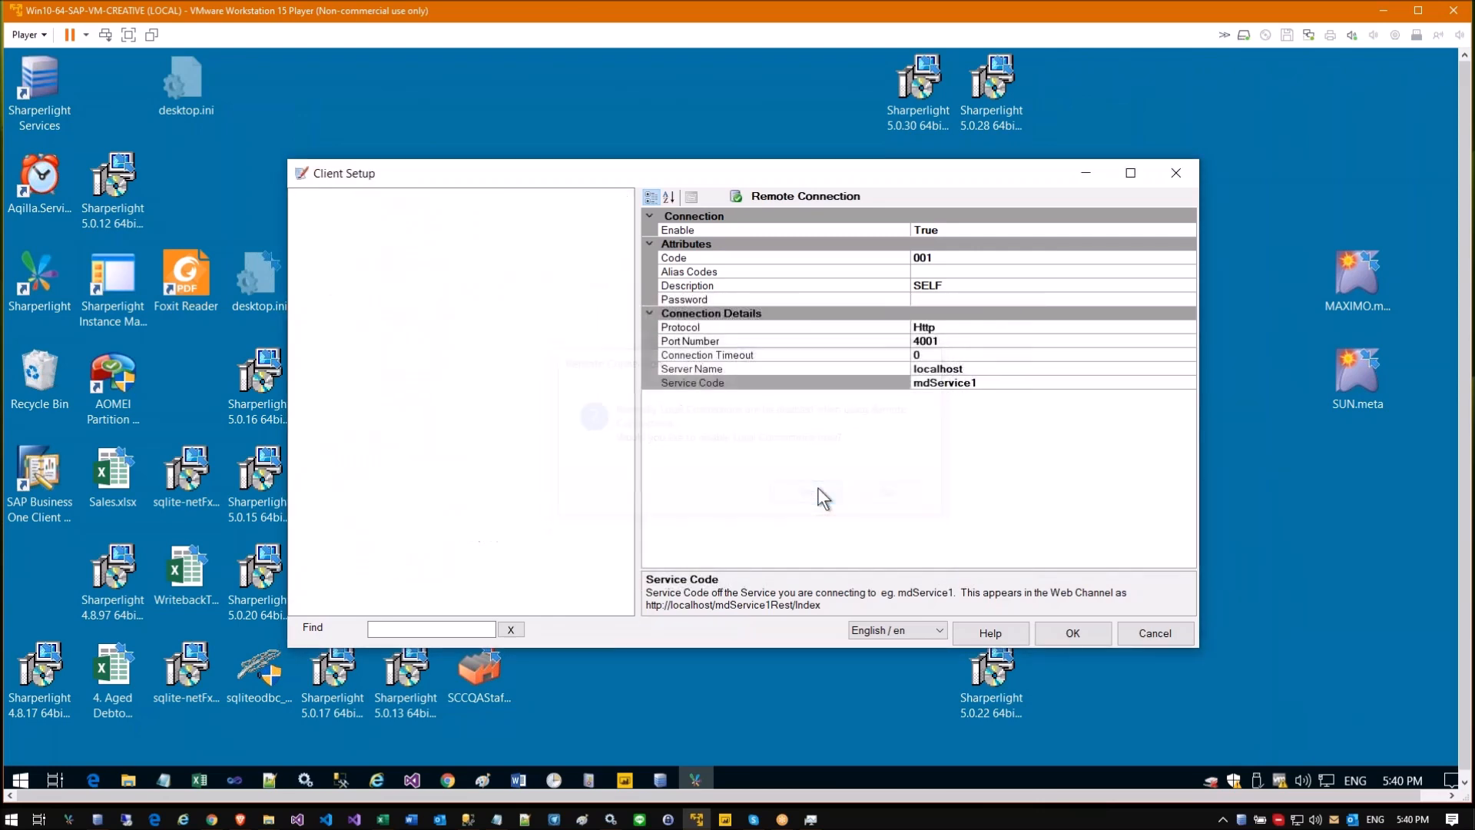
Step: Review the Local Connections settings and the SELF (001) remote connection, and switch to the Sharperlight Datamodels page in the browser
scroll(524, 455, "up", 9)
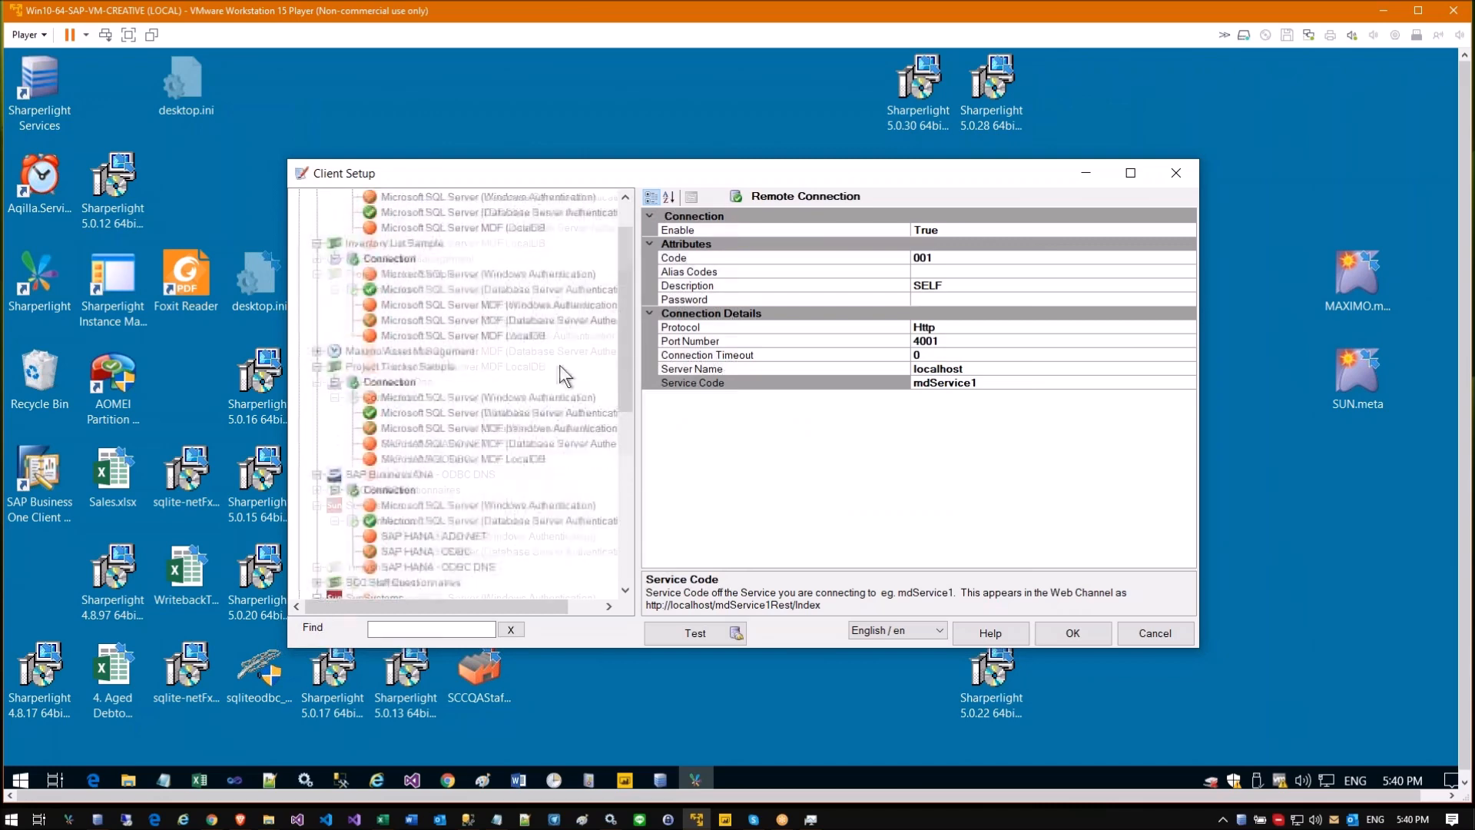
left_click(300, 197)
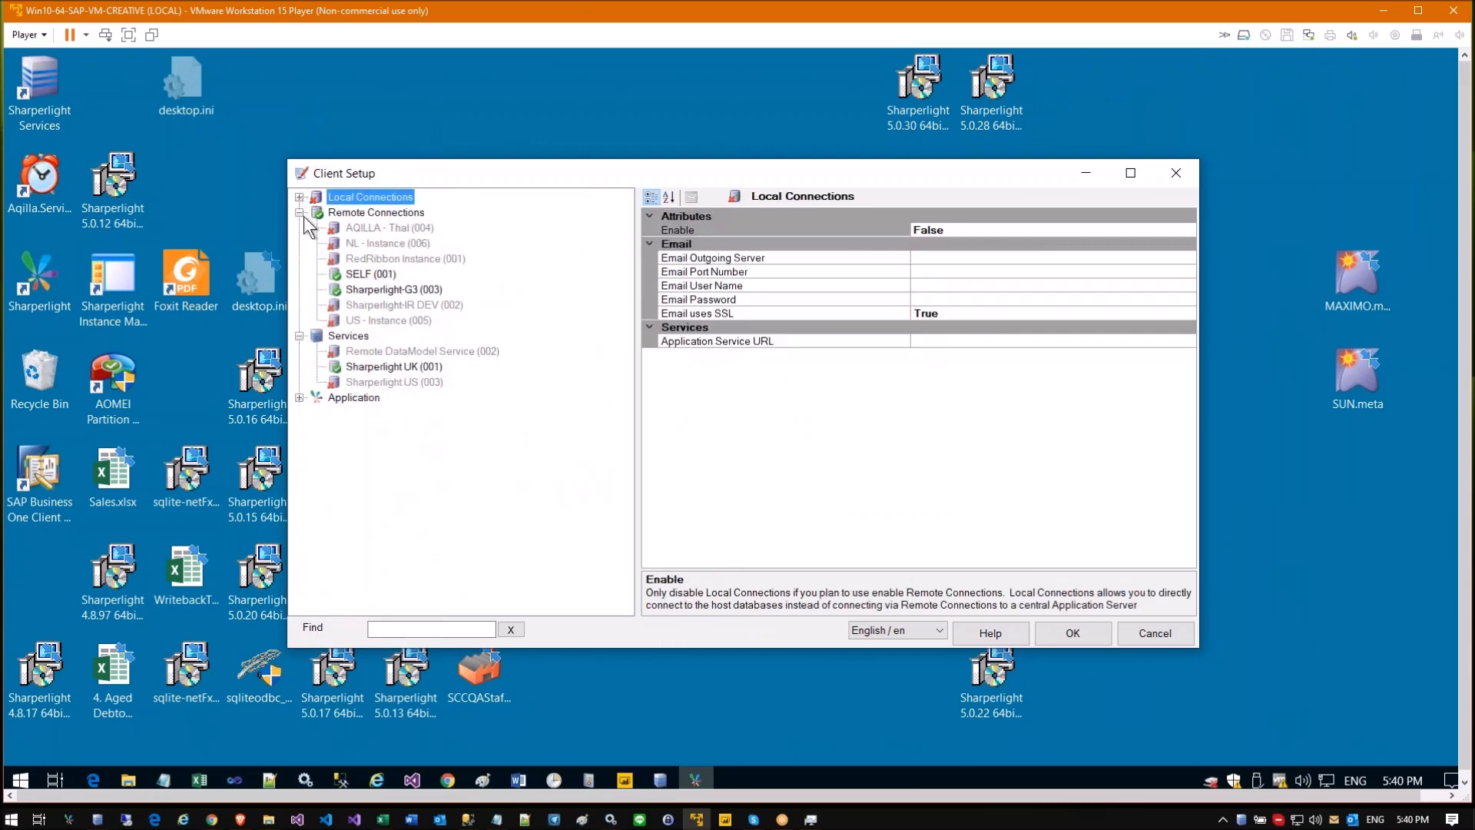
left_click(366, 275)
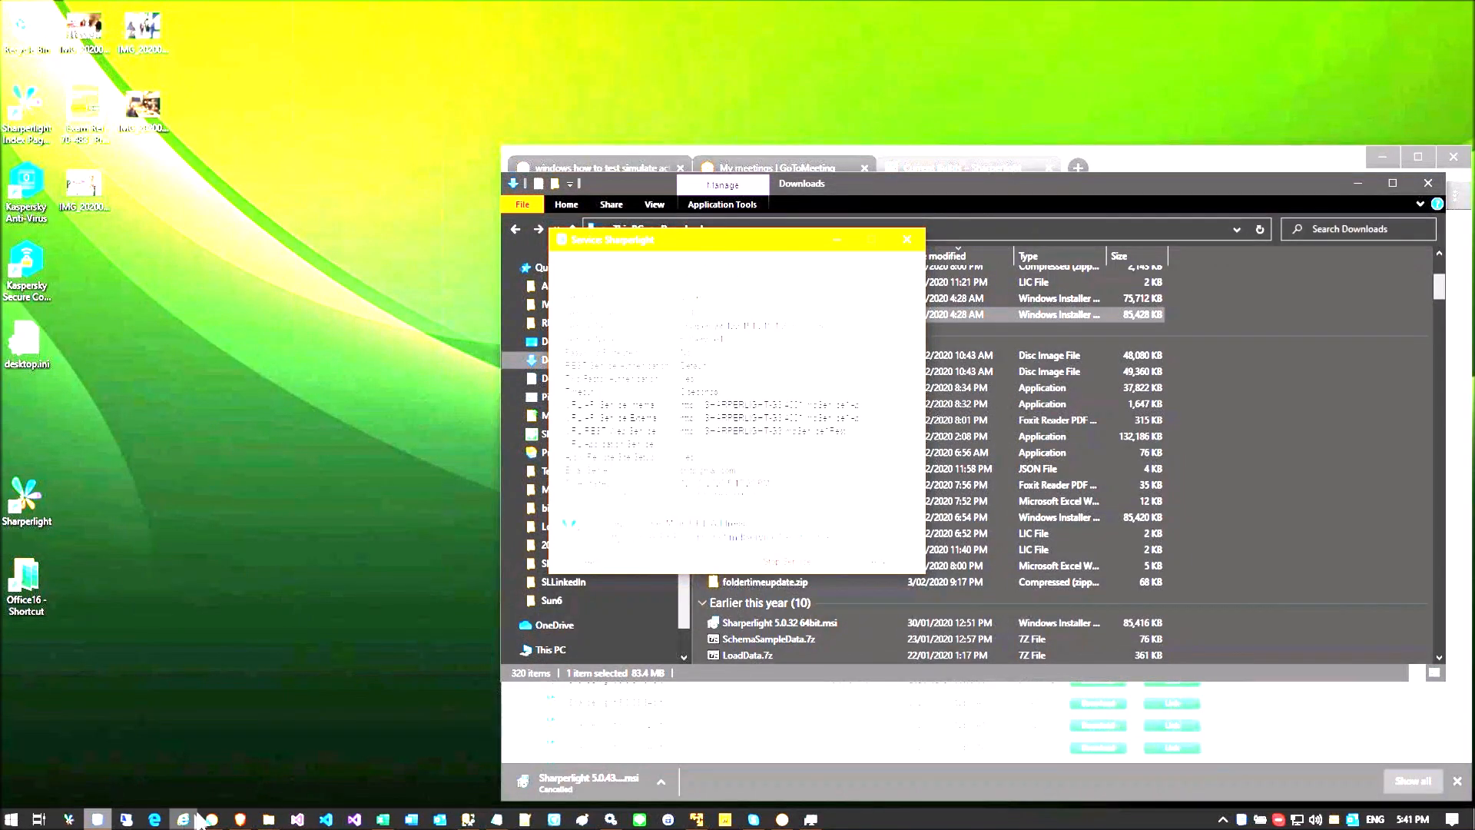
left_click(239, 818)
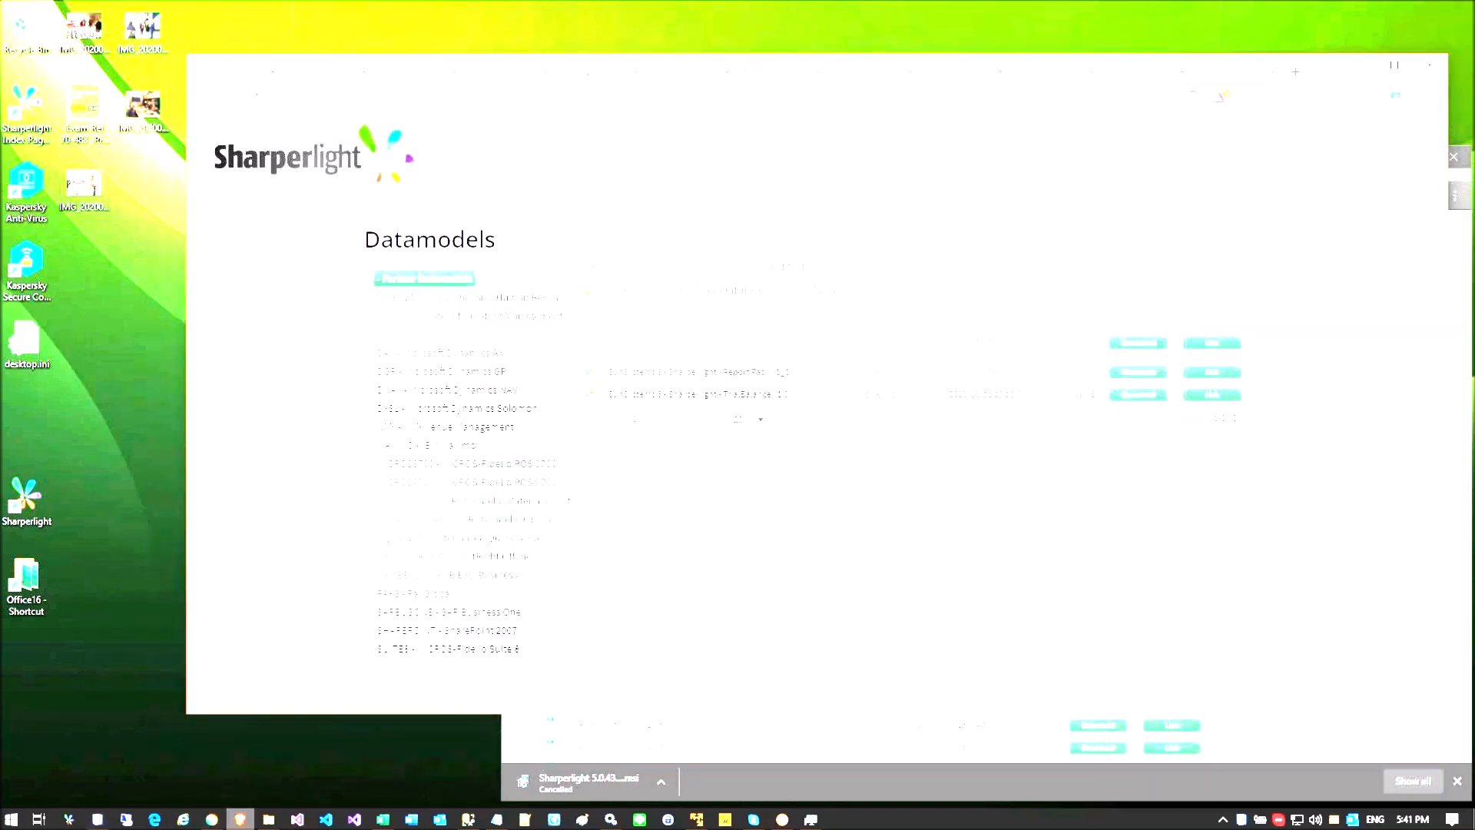